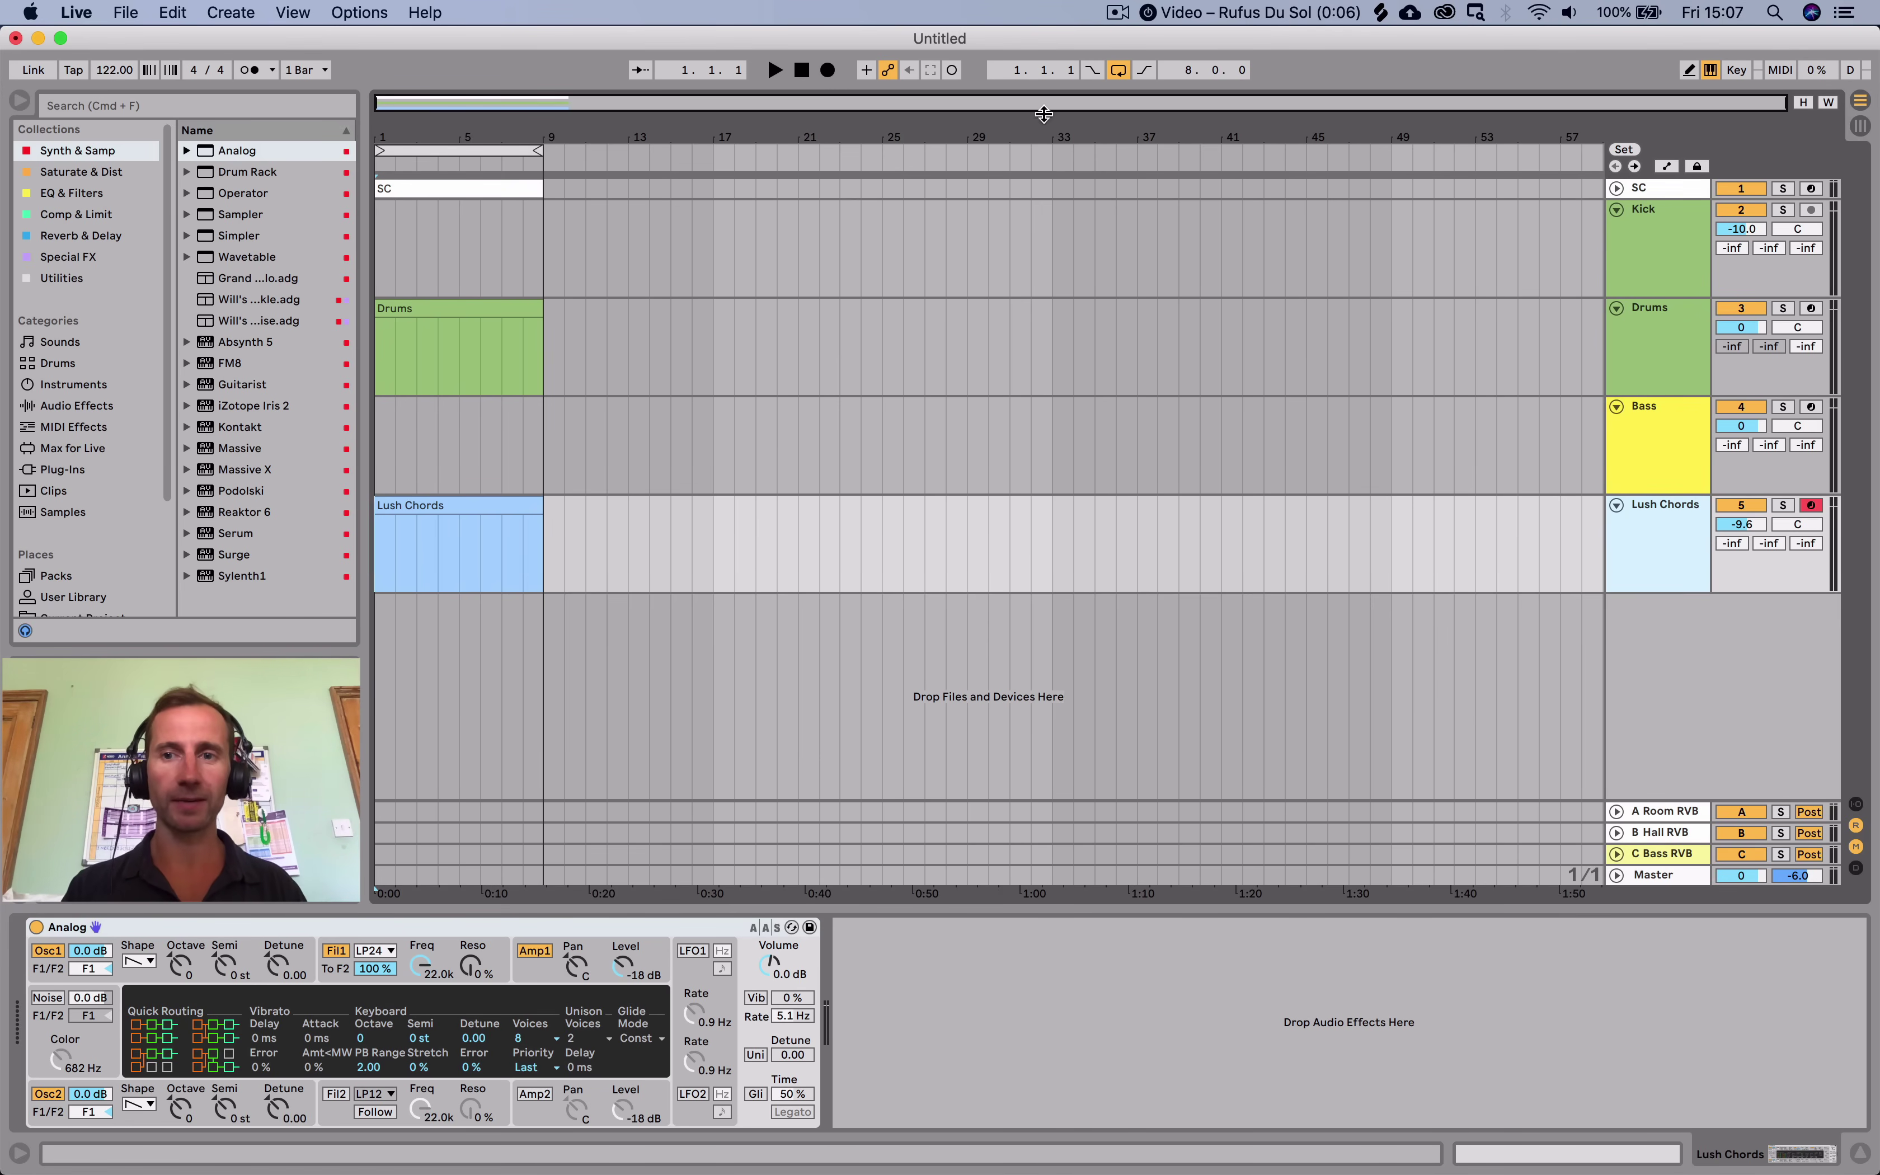
# Open the Kicks folder in the favourites' Drum Hits and place the Deep Kick sample at bar 1 of the Kick track.
pyautogui.click(1676, 242)
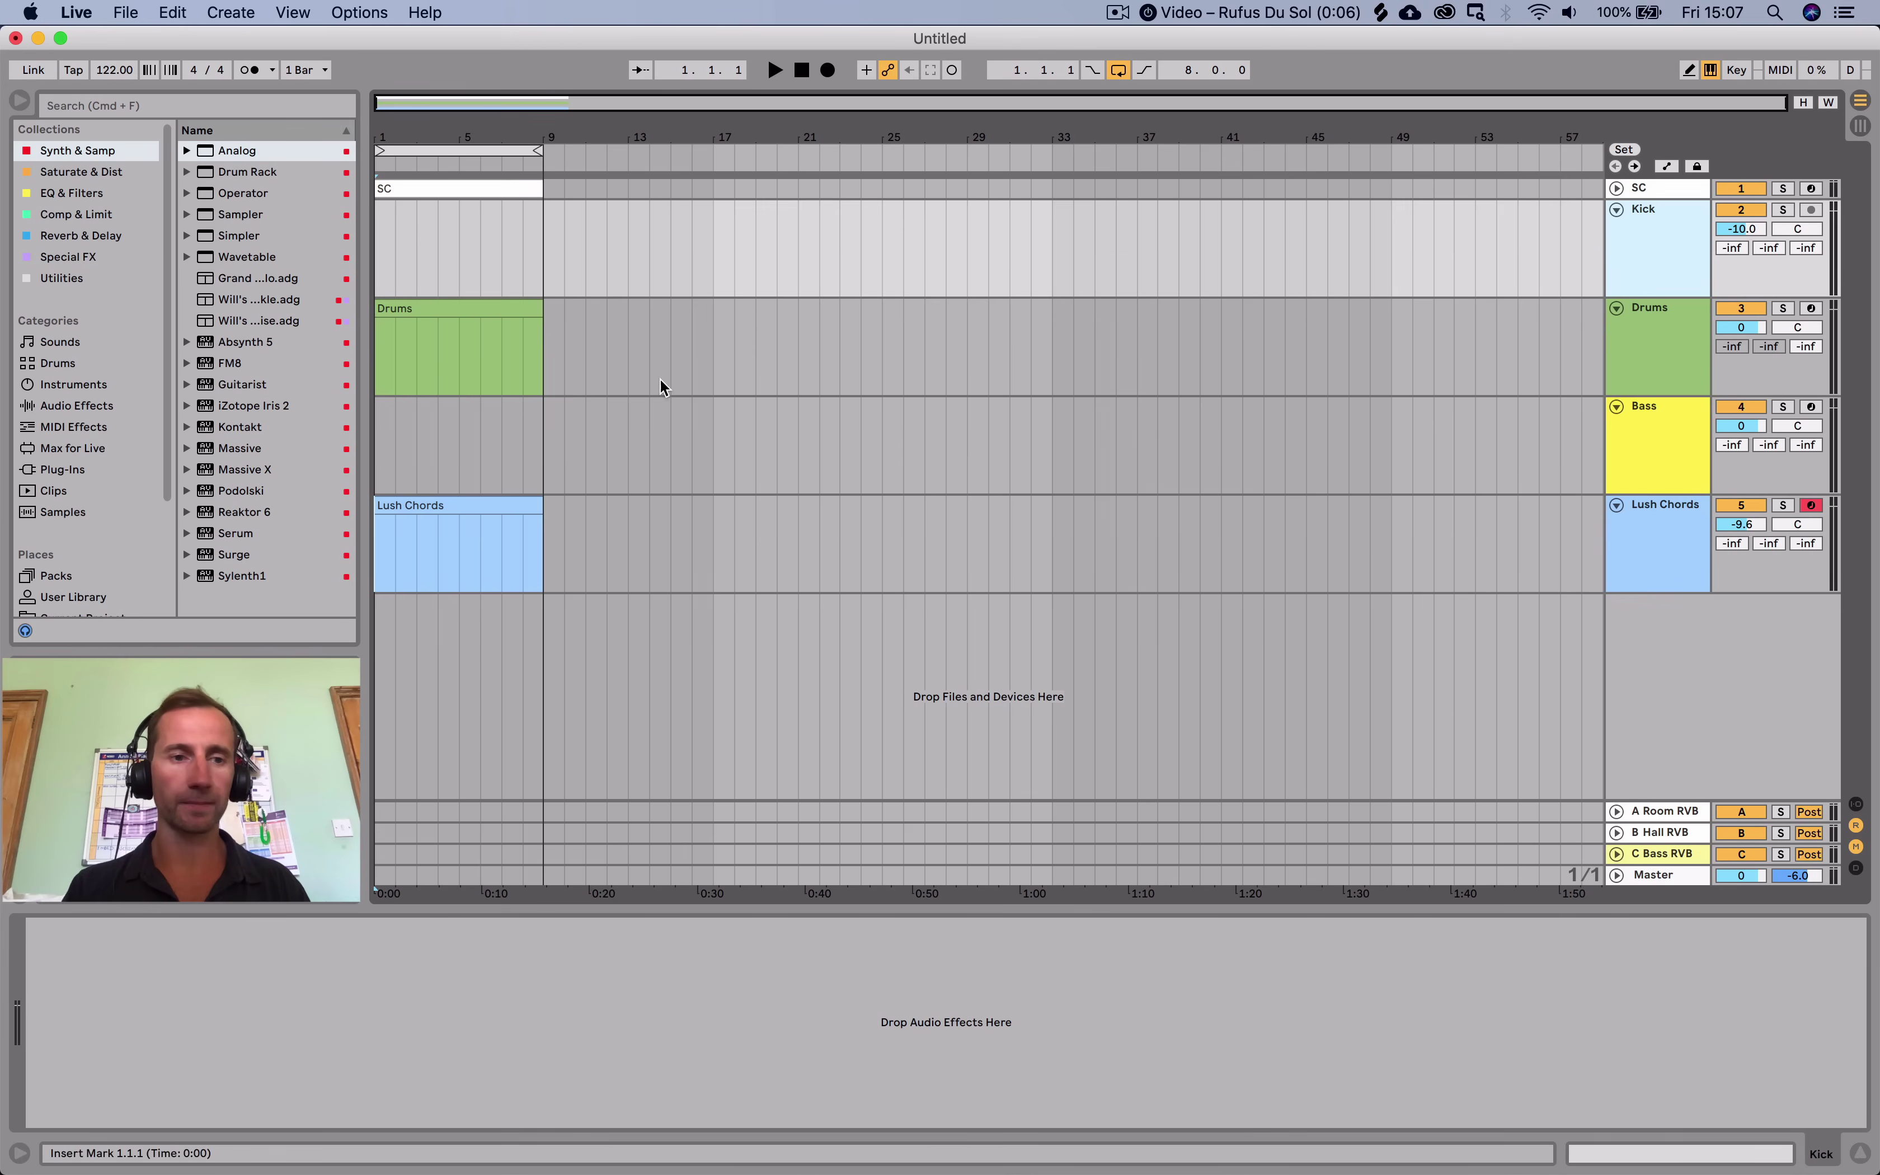
pyautogui.scroll(-3, 66, 540)
pyautogui.click(95, 535)
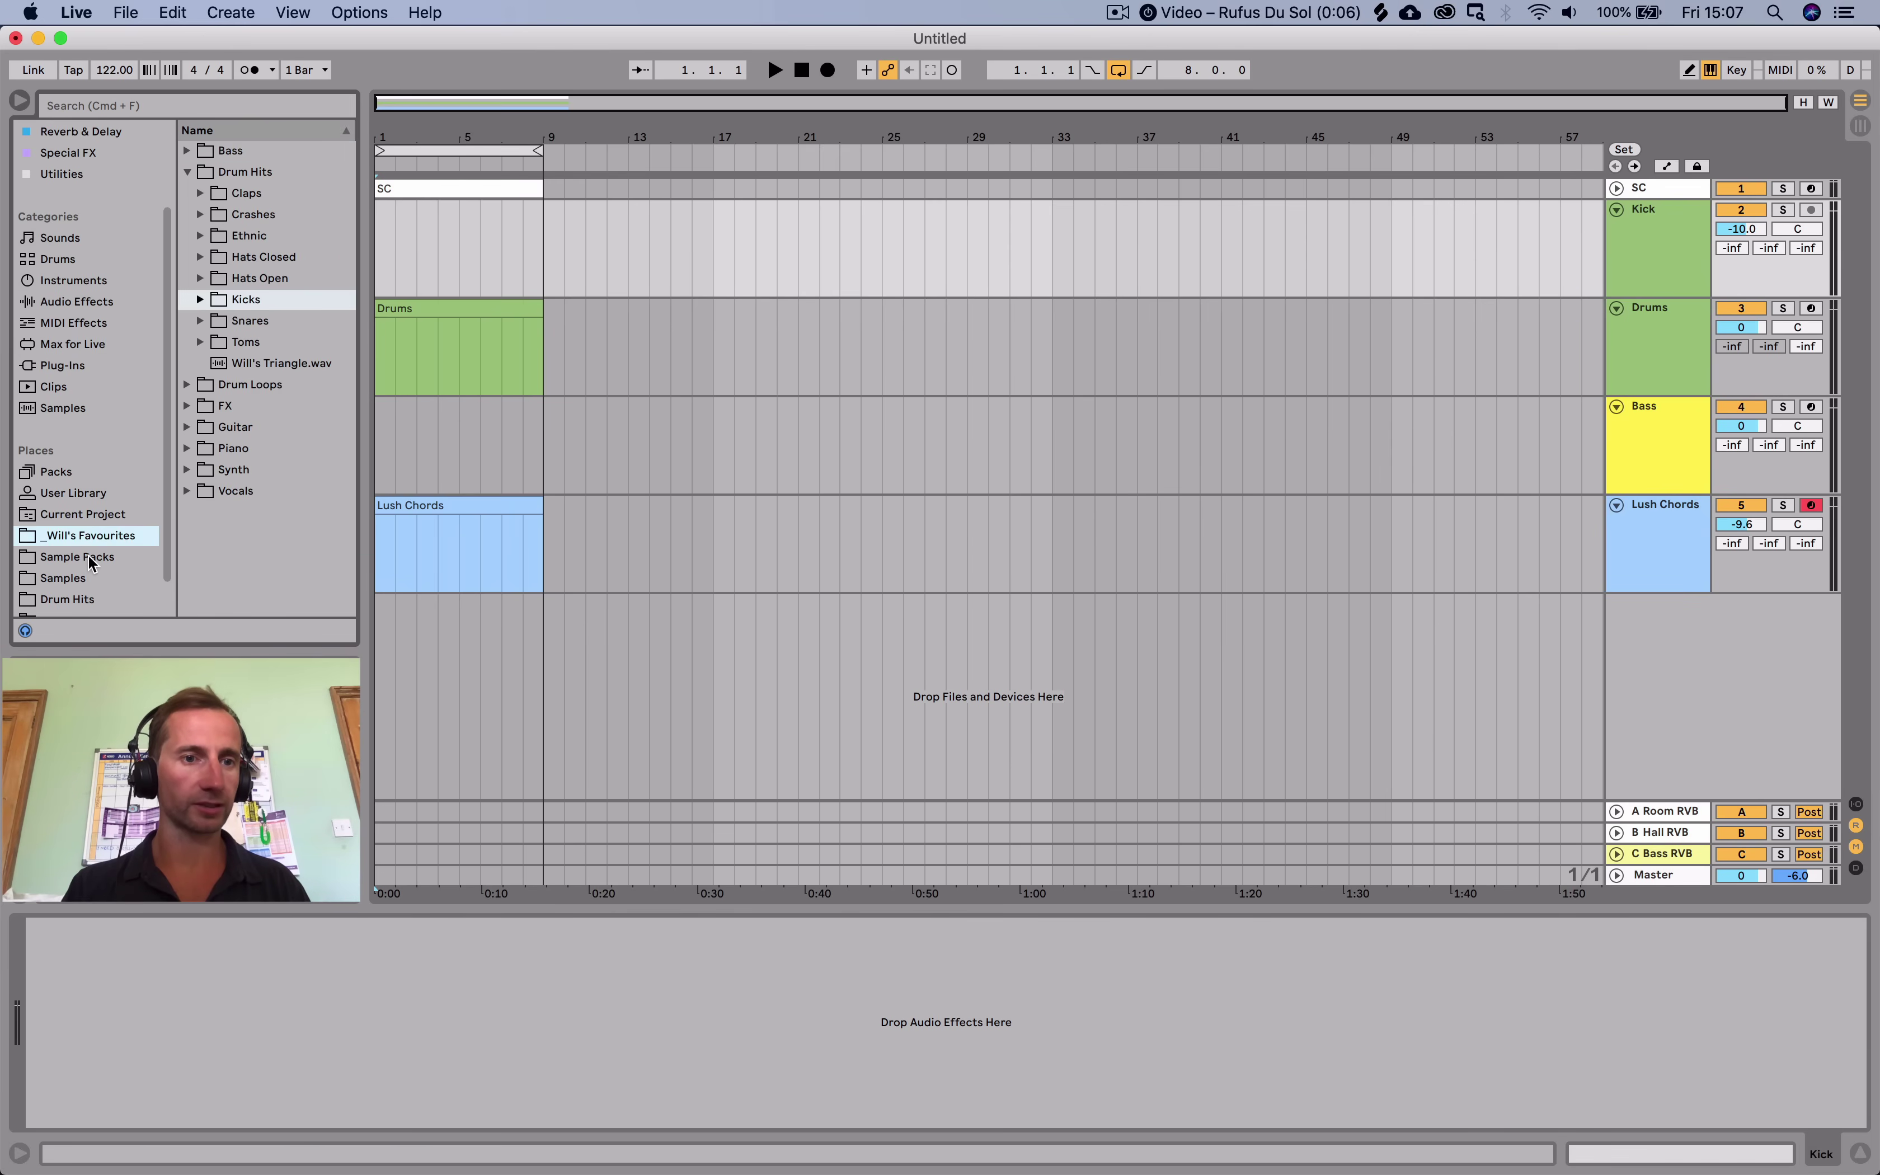
pyautogui.click(92, 557)
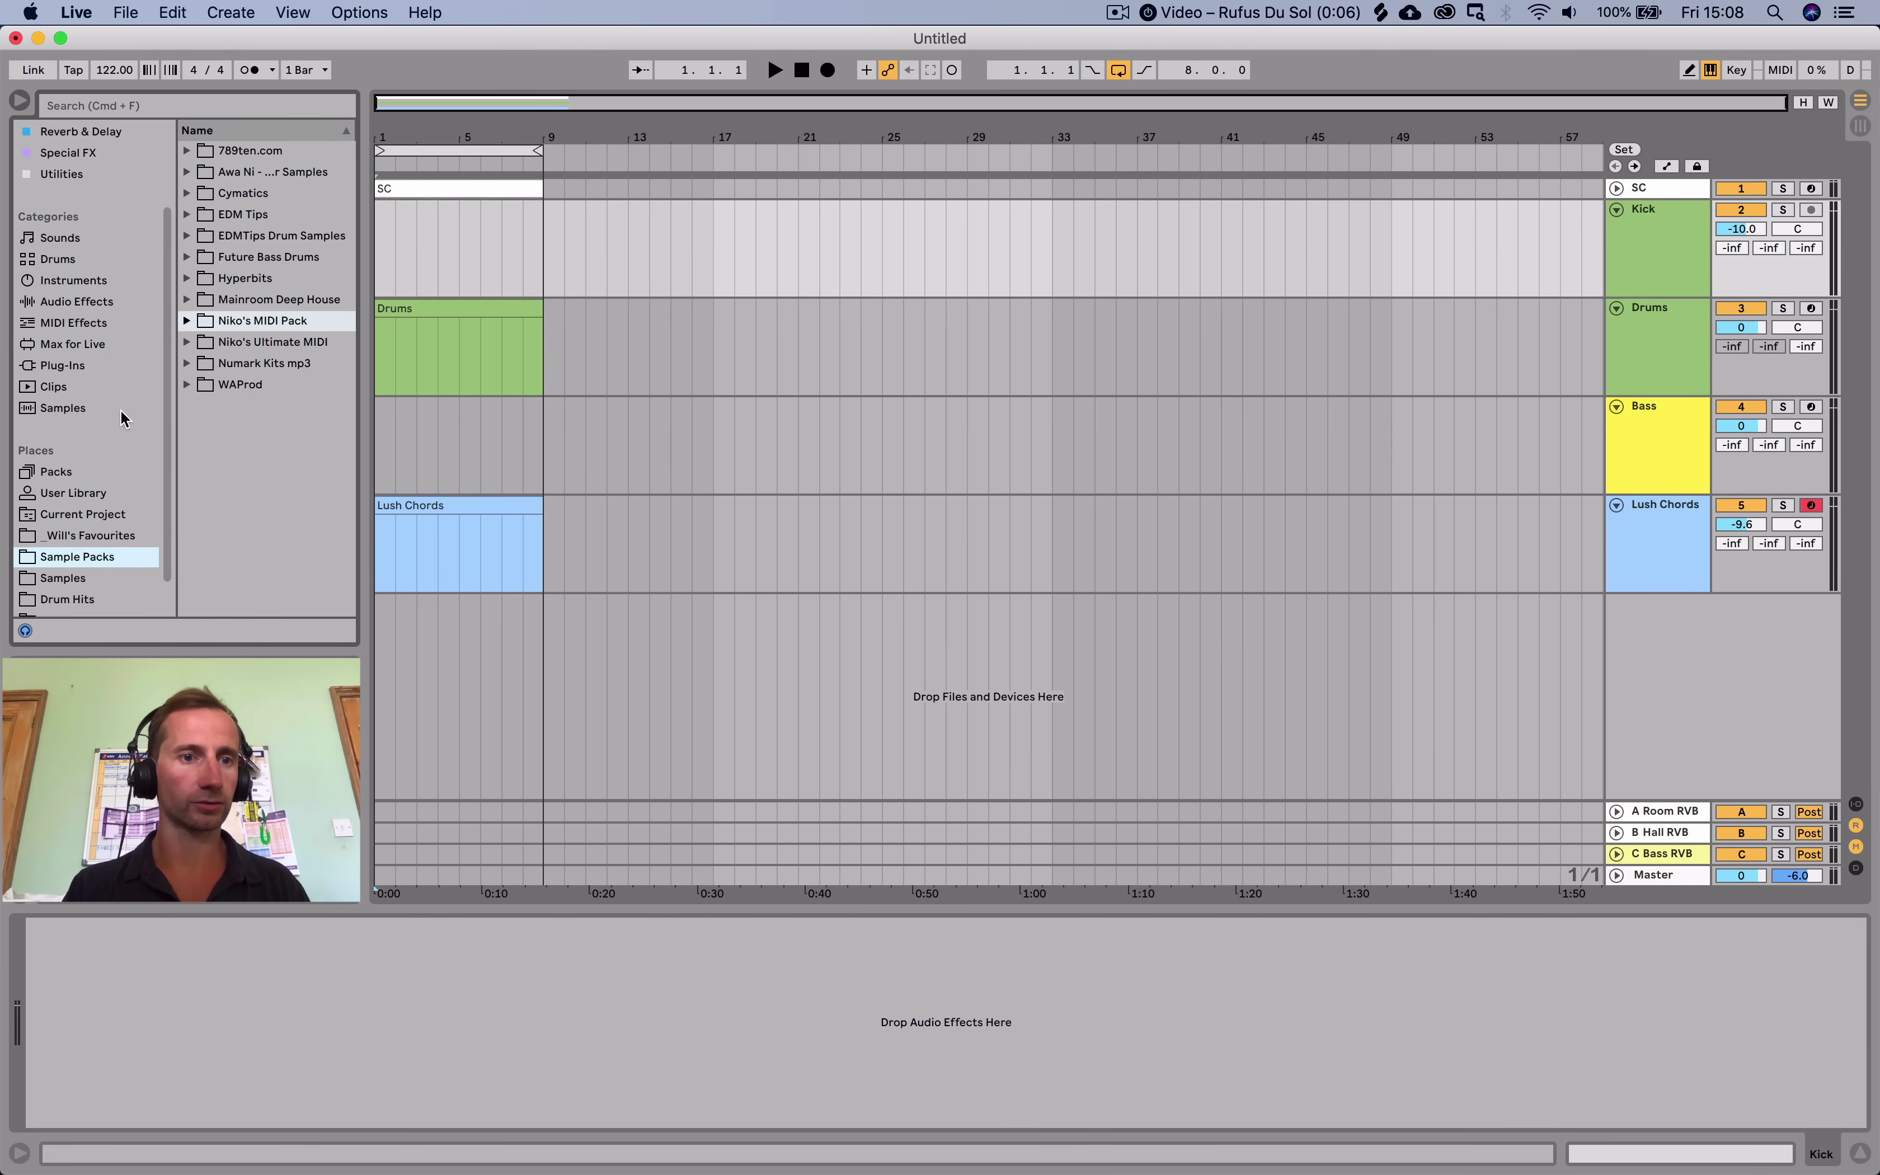
pyautogui.click(95, 536)
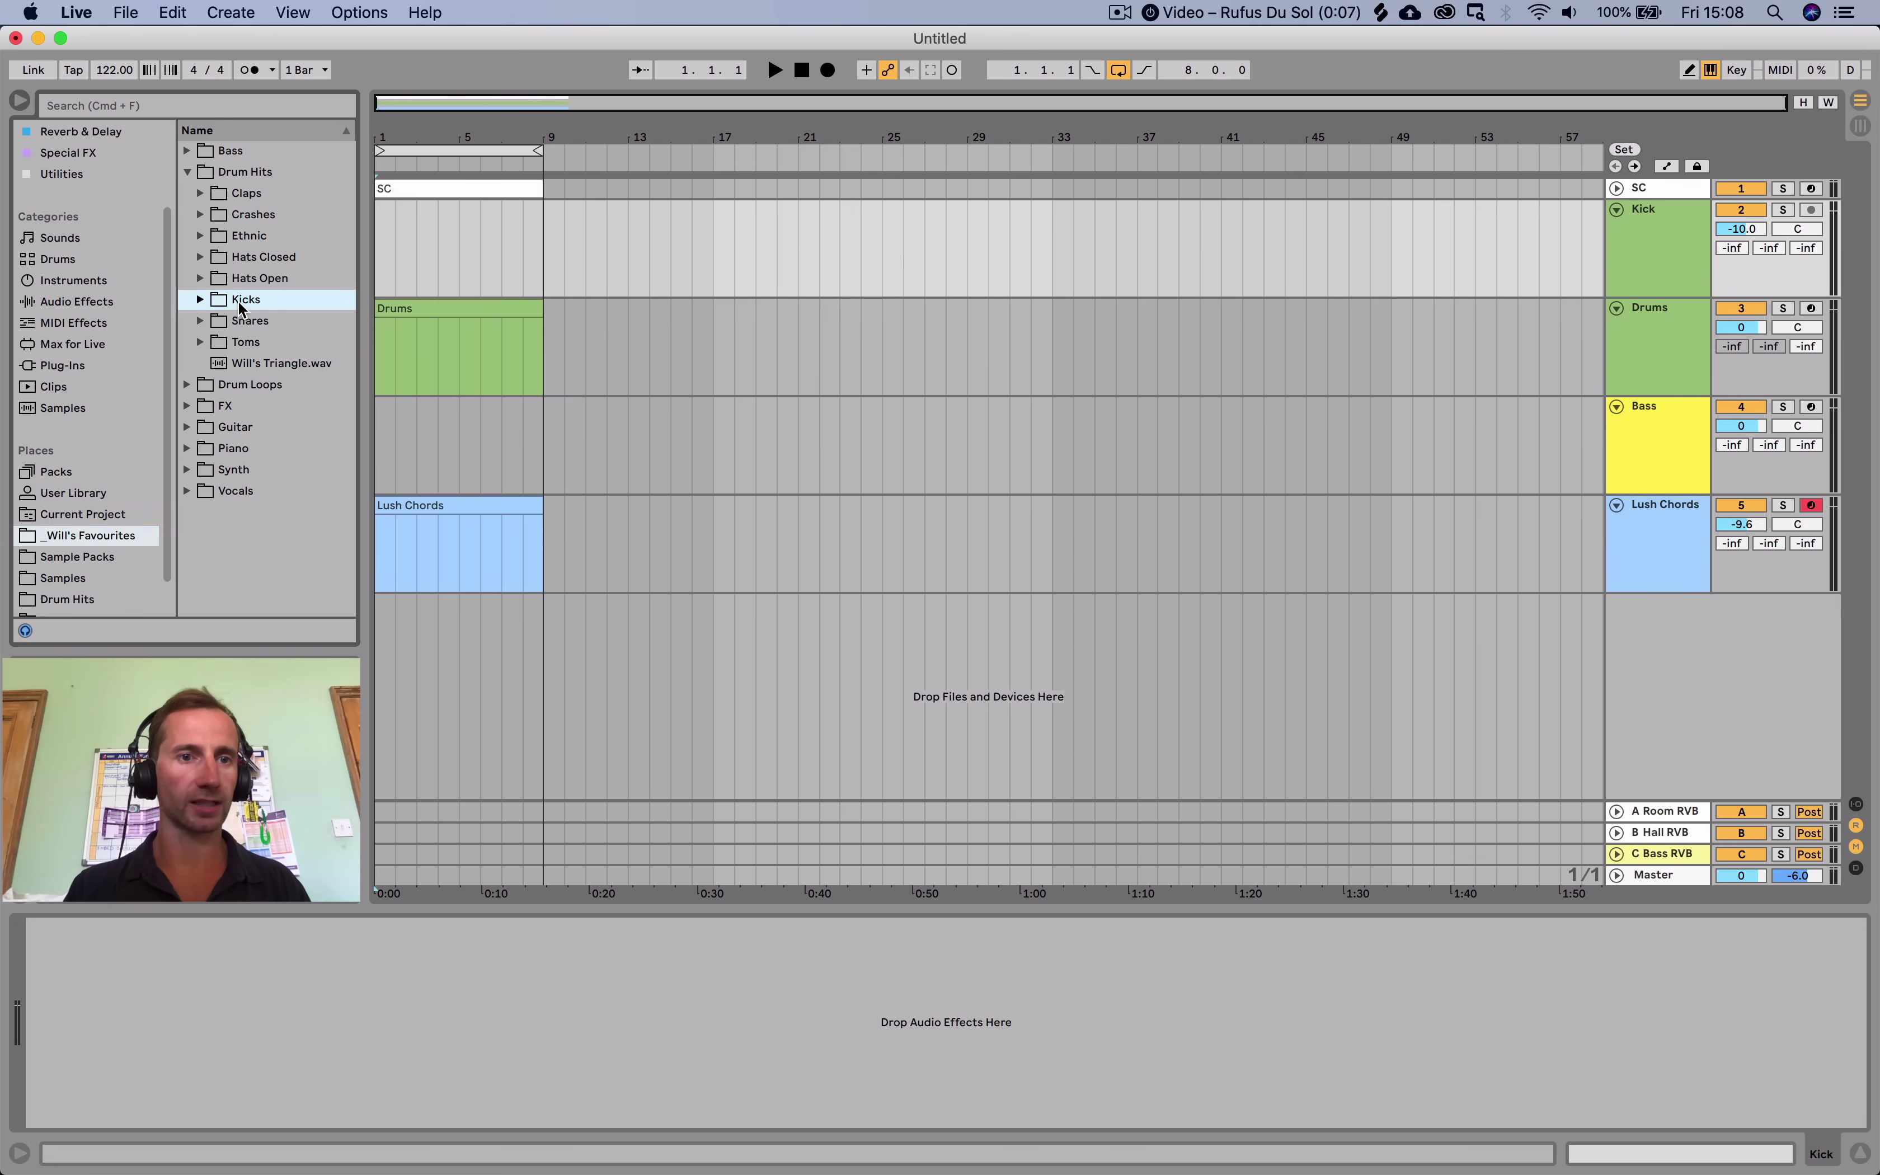
pyautogui.press('Right')
pyautogui.press('Down')
pyautogui.press('Down')
pyautogui.press('Down')
pyautogui.click(259, 326)
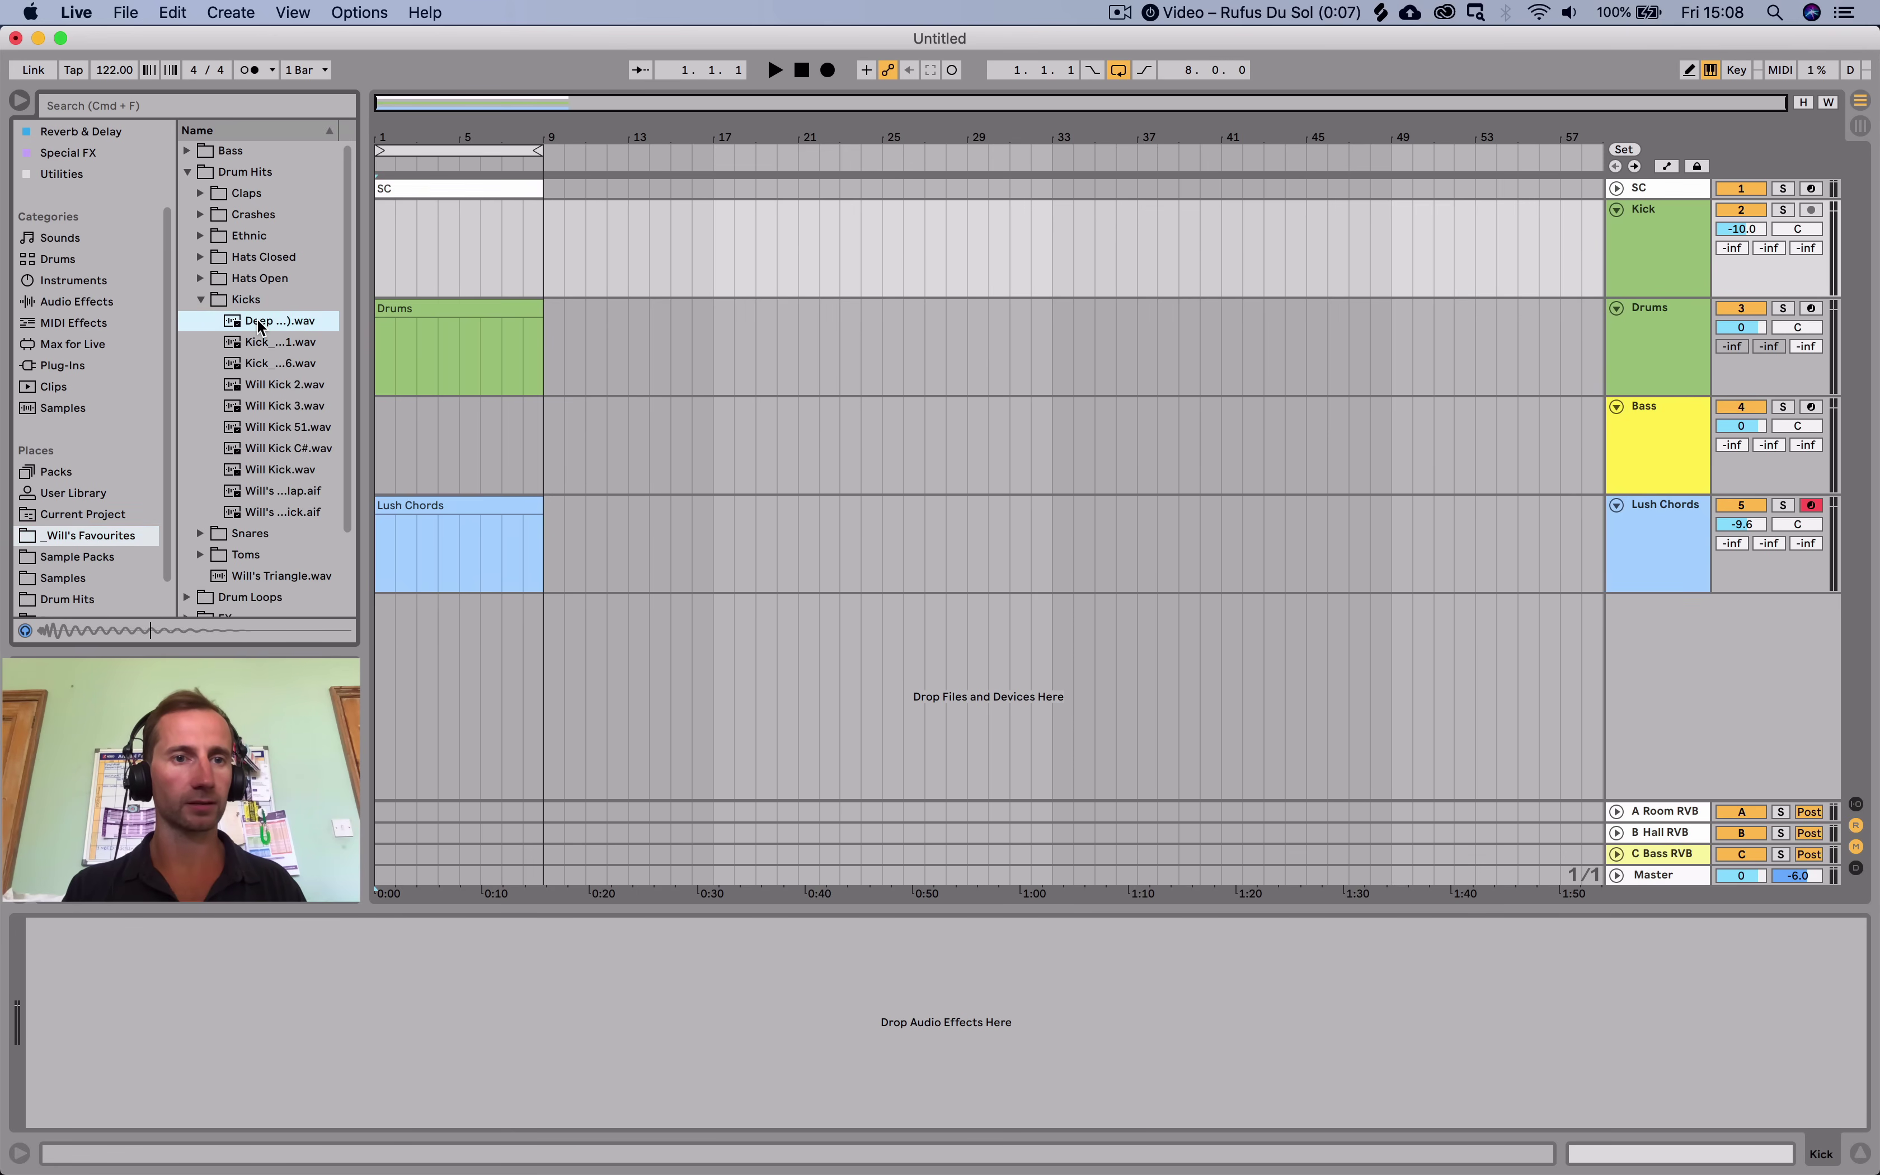
pyautogui.moveTo(262, 325); pyautogui.dragTo(376, 271)
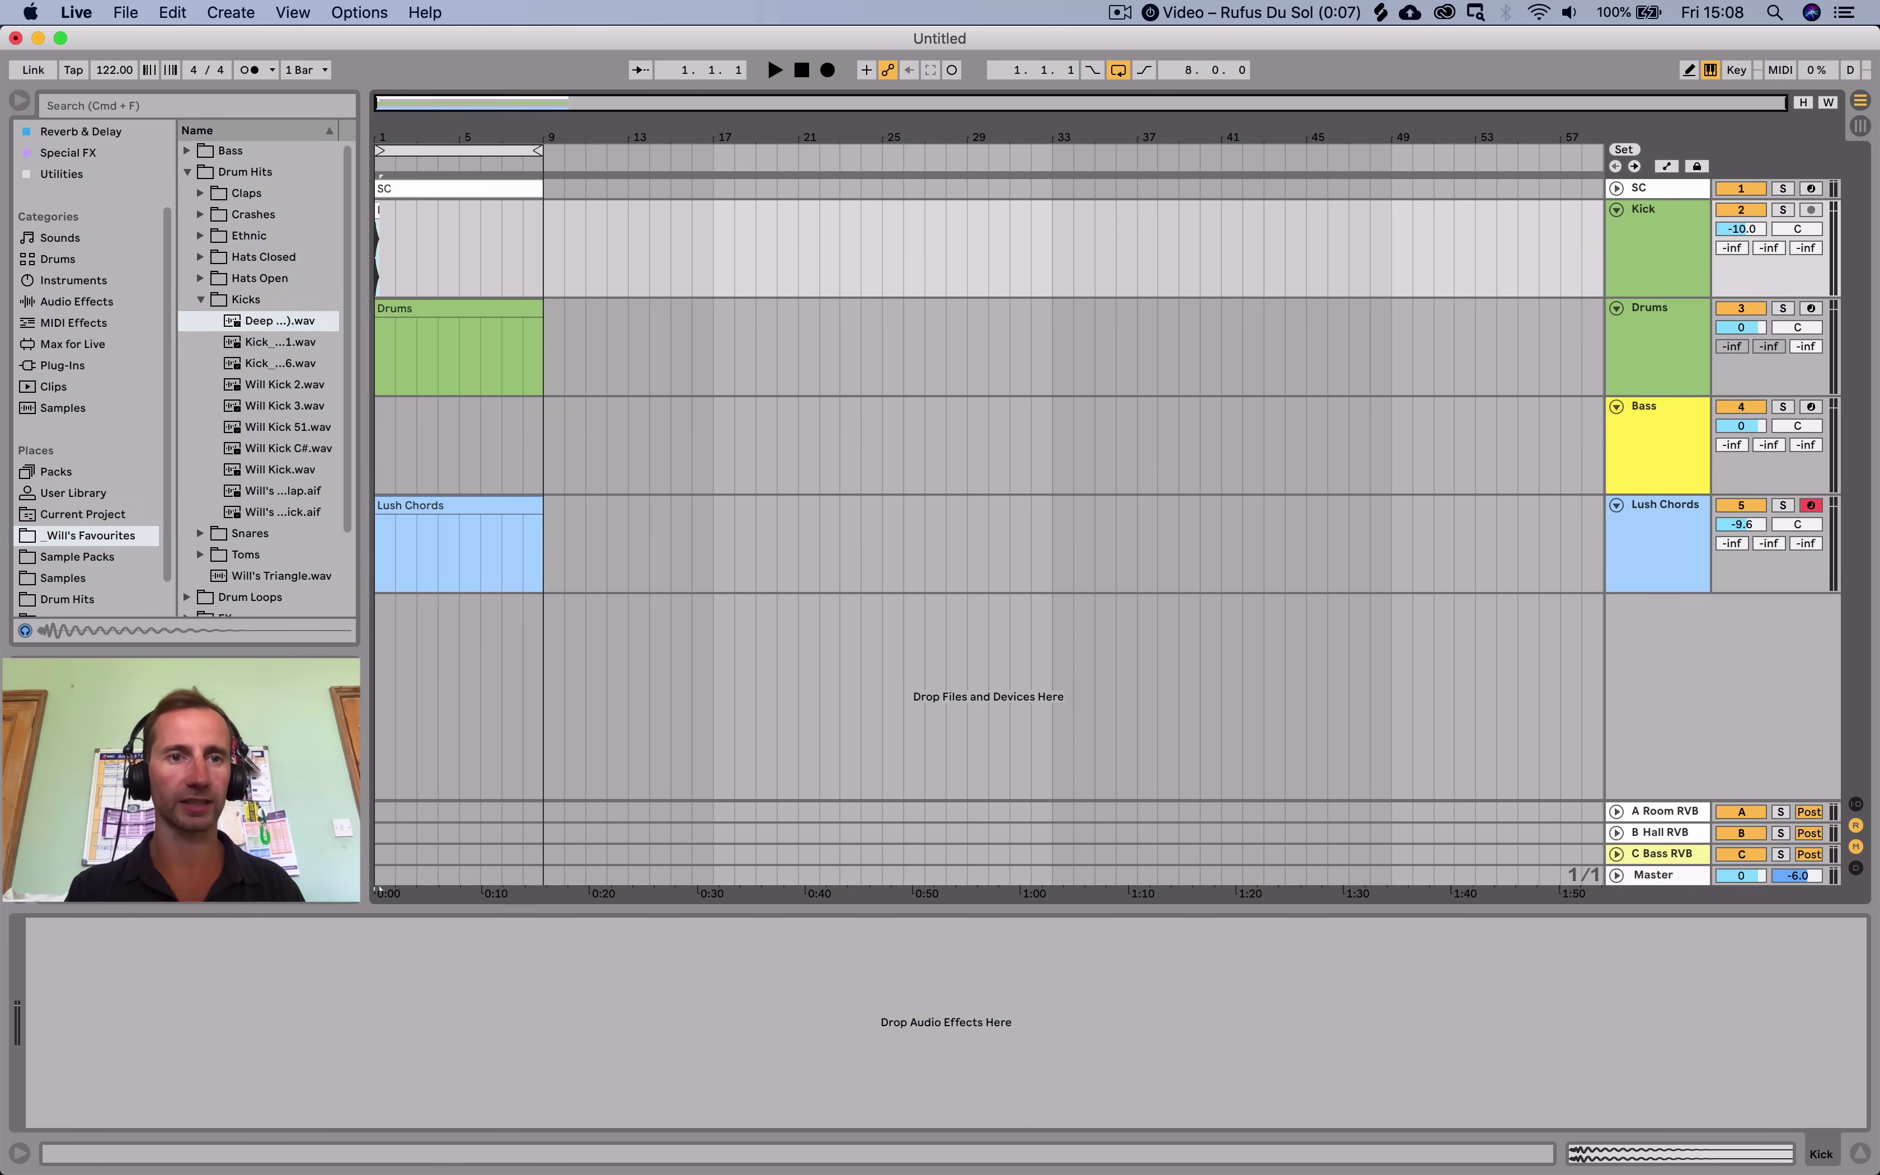
# Trim the Deep Kick clip to half a beat and duplicate it on every beat up to bar 9.
pyautogui.press('z')
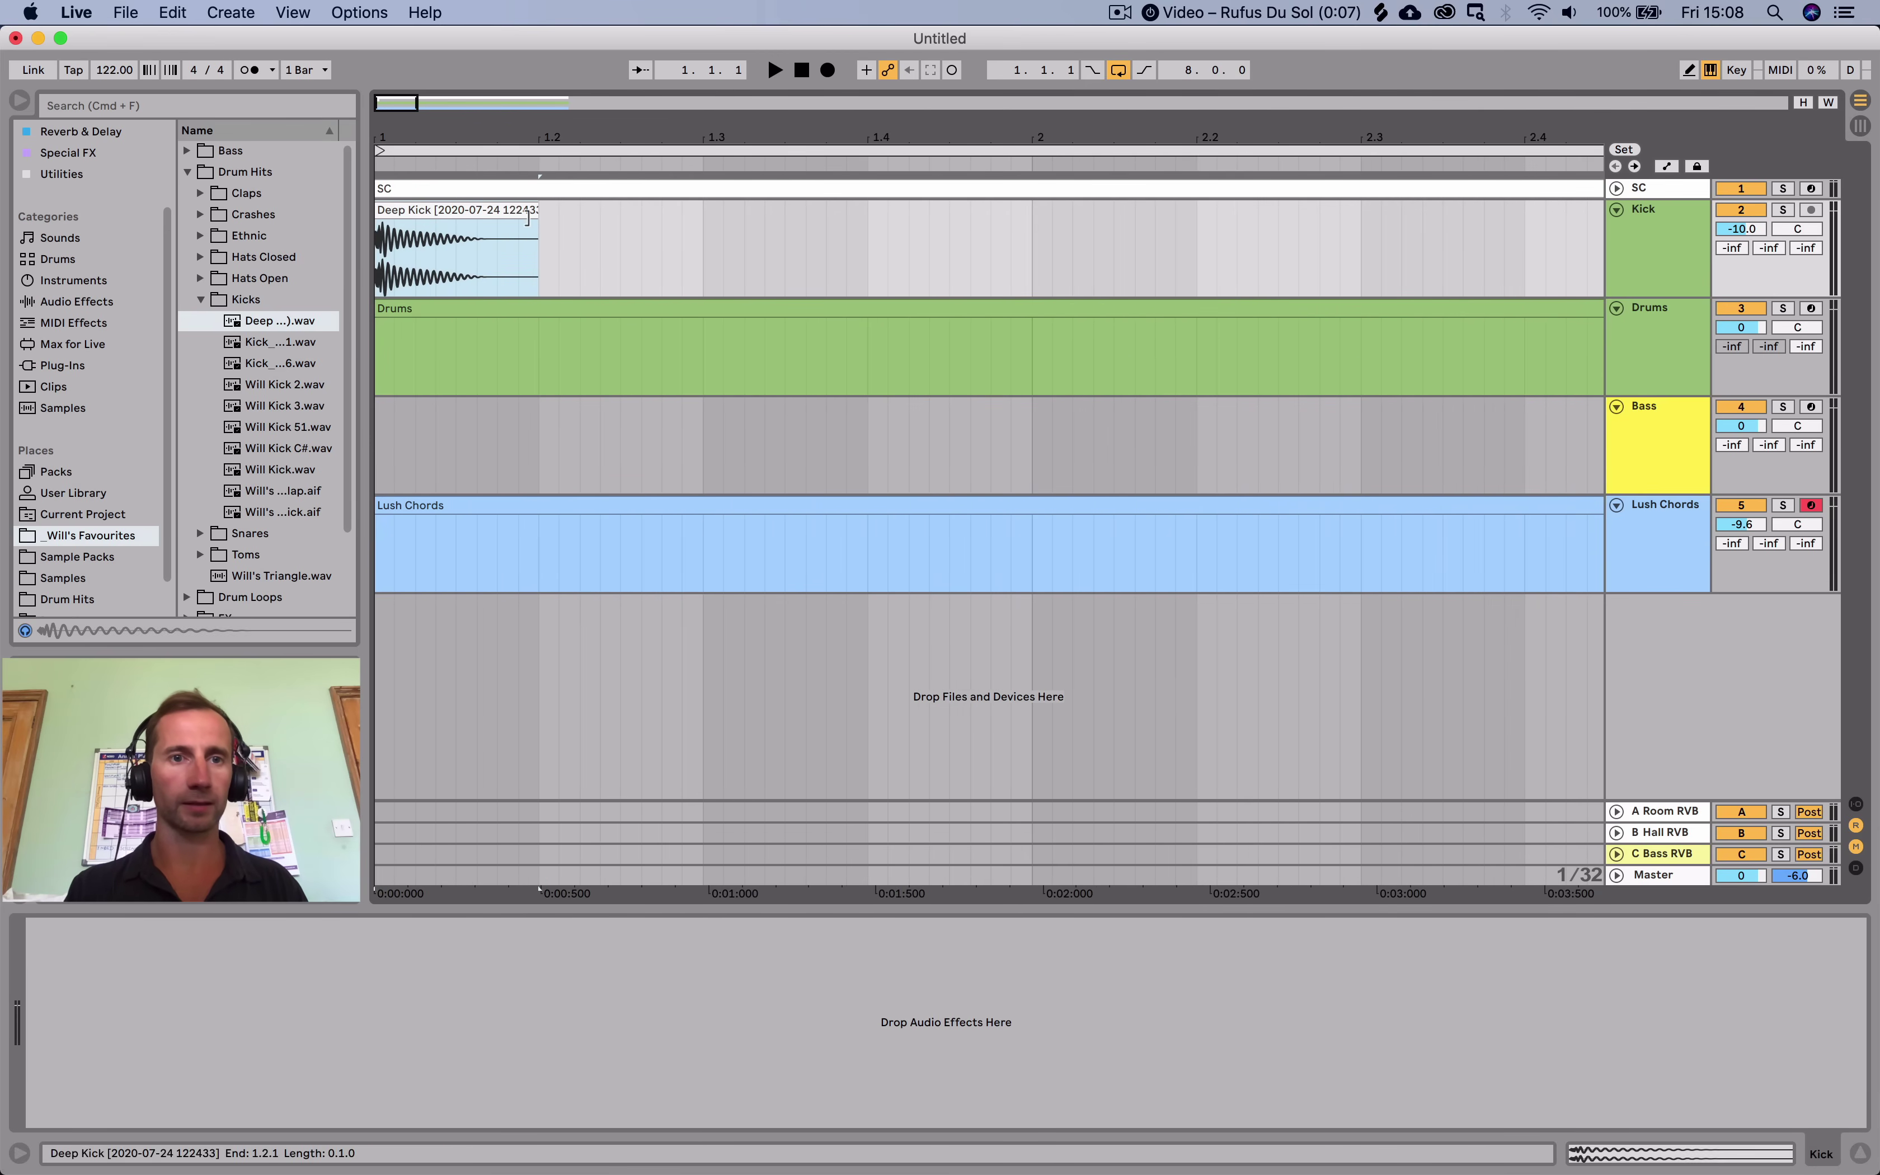
pyautogui.moveTo(528, 218); pyautogui.dragTo(373, 246)
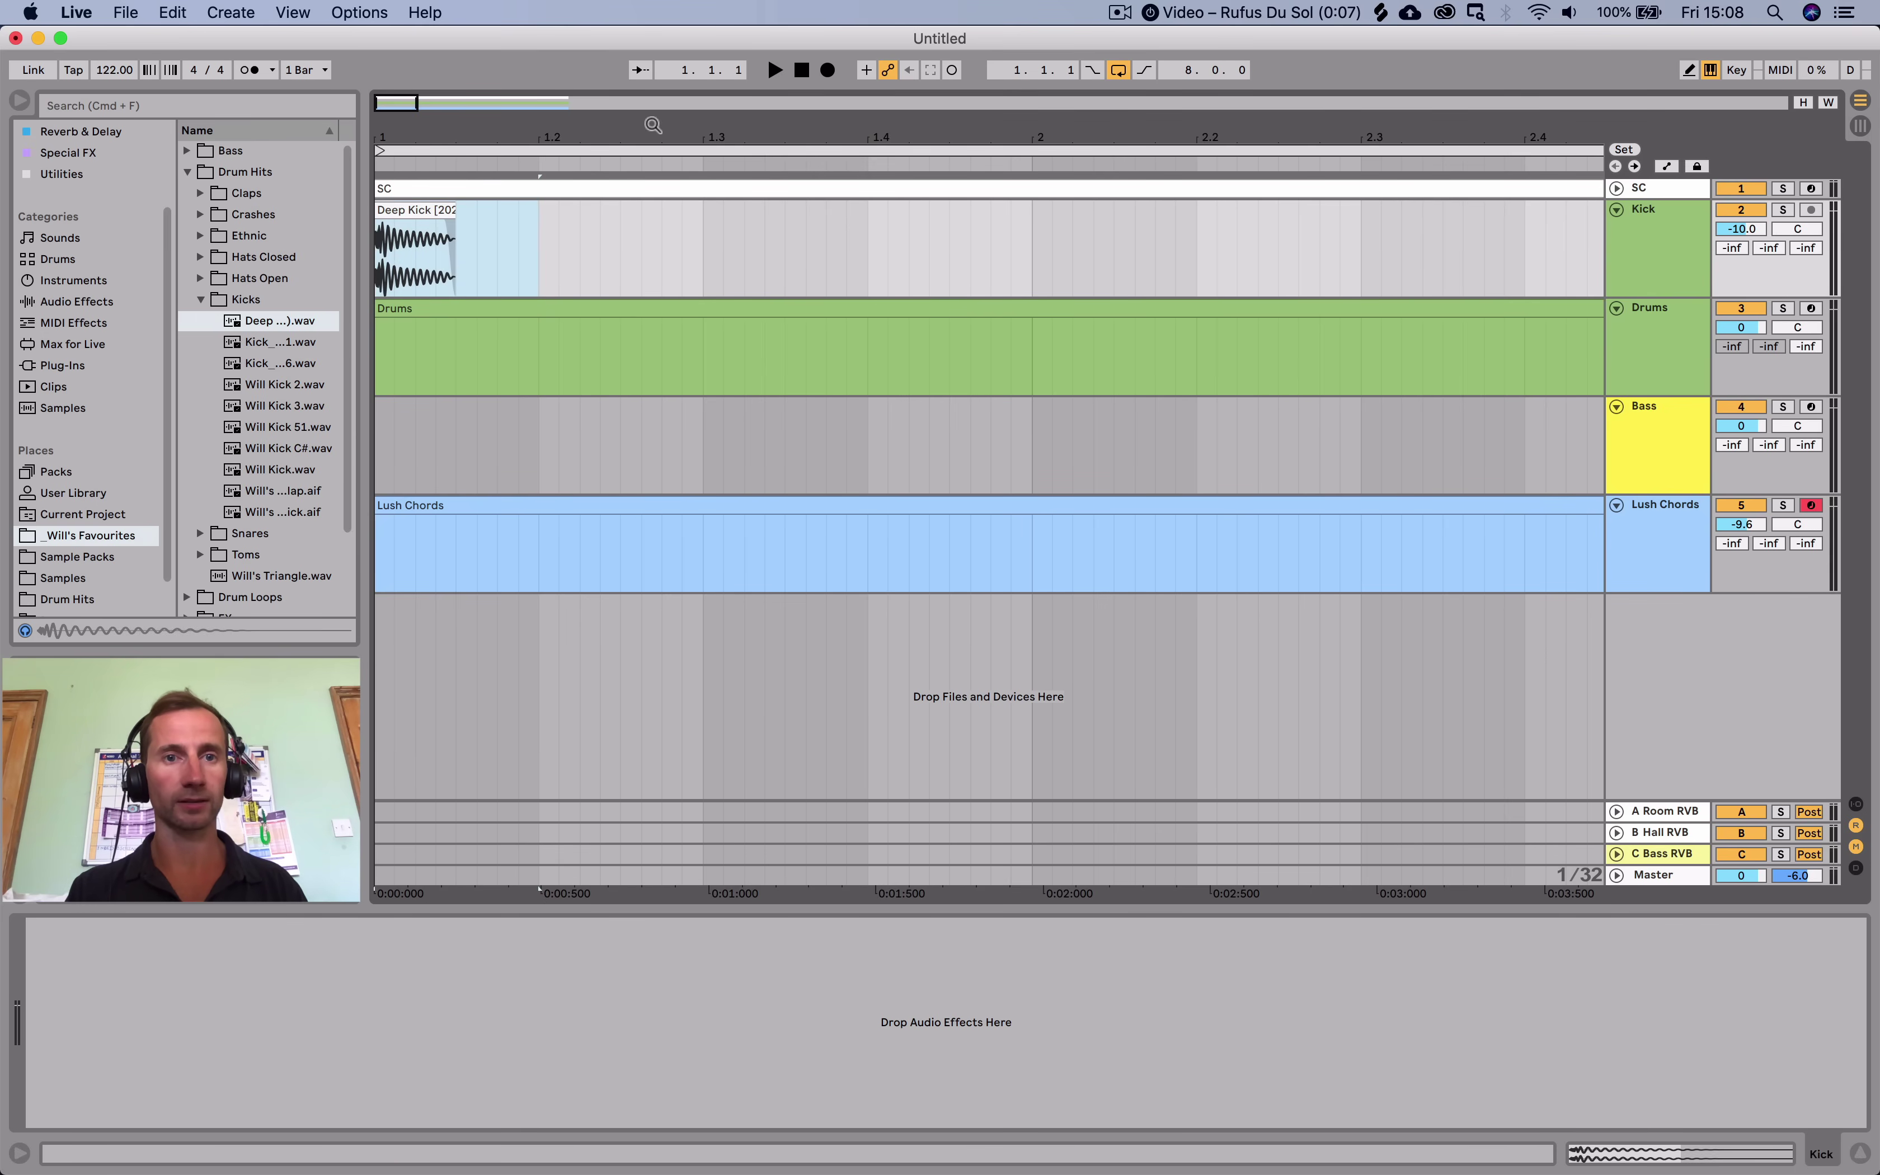
pyautogui.press('-')
pyautogui.press('-')
pyautogui.press('-')
pyautogui.press('-')
pyautogui.press('-')
pyautogui.press('super+d')
pyautogui.press('super+d')
pyautogui.press('super+d')
pyautogui.press('super+d')
pyautogui.press('super+d')
pyautogui.press('super+d')
pyautogui.press('super+d')
pyautogui.press('super+d')
pyautogui.press('super+d')
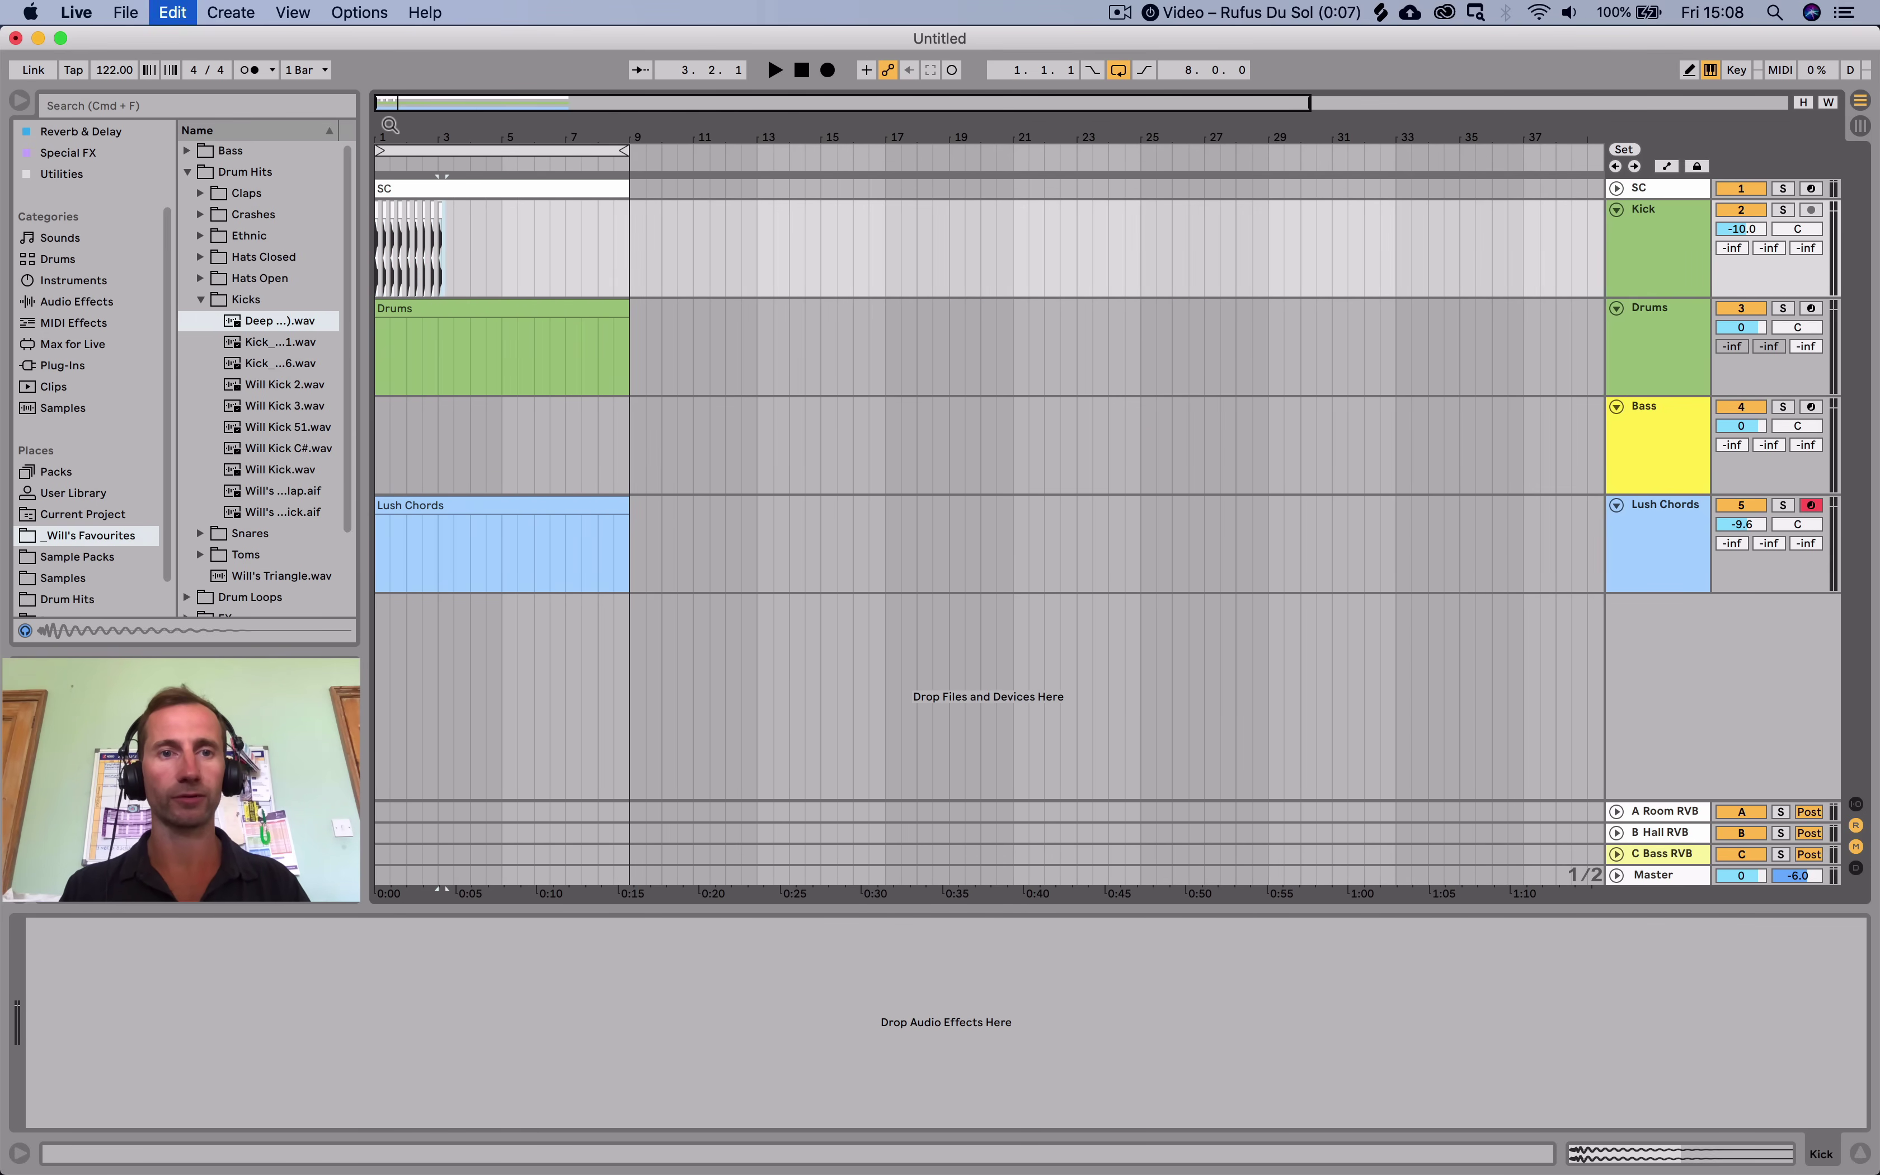
pyautogui.press('super+d')
pyautogui.press('super+d')
pyautogui.press('super+d')
pyautogui.press('super+d')
pyautogui.press('super+d')
pyautogui.press('super+d')
pyautogui.press('super+d')
pyautogui.press('super+d')
pyautogui.press('super+d')
pyautogui.press('super+d')
pyautogui.press('super+d')
pyautogui.press('super+d')
pyautogui.press('super+d')
pyautogui.press('super+d')
pyautogui.press('super+d')
pyautogui.press('super+d')
pyautogui.press('super+d')
pyautogui.press('super+d')
pyautogui.press('super+d')
pyautogui.press('super+d')
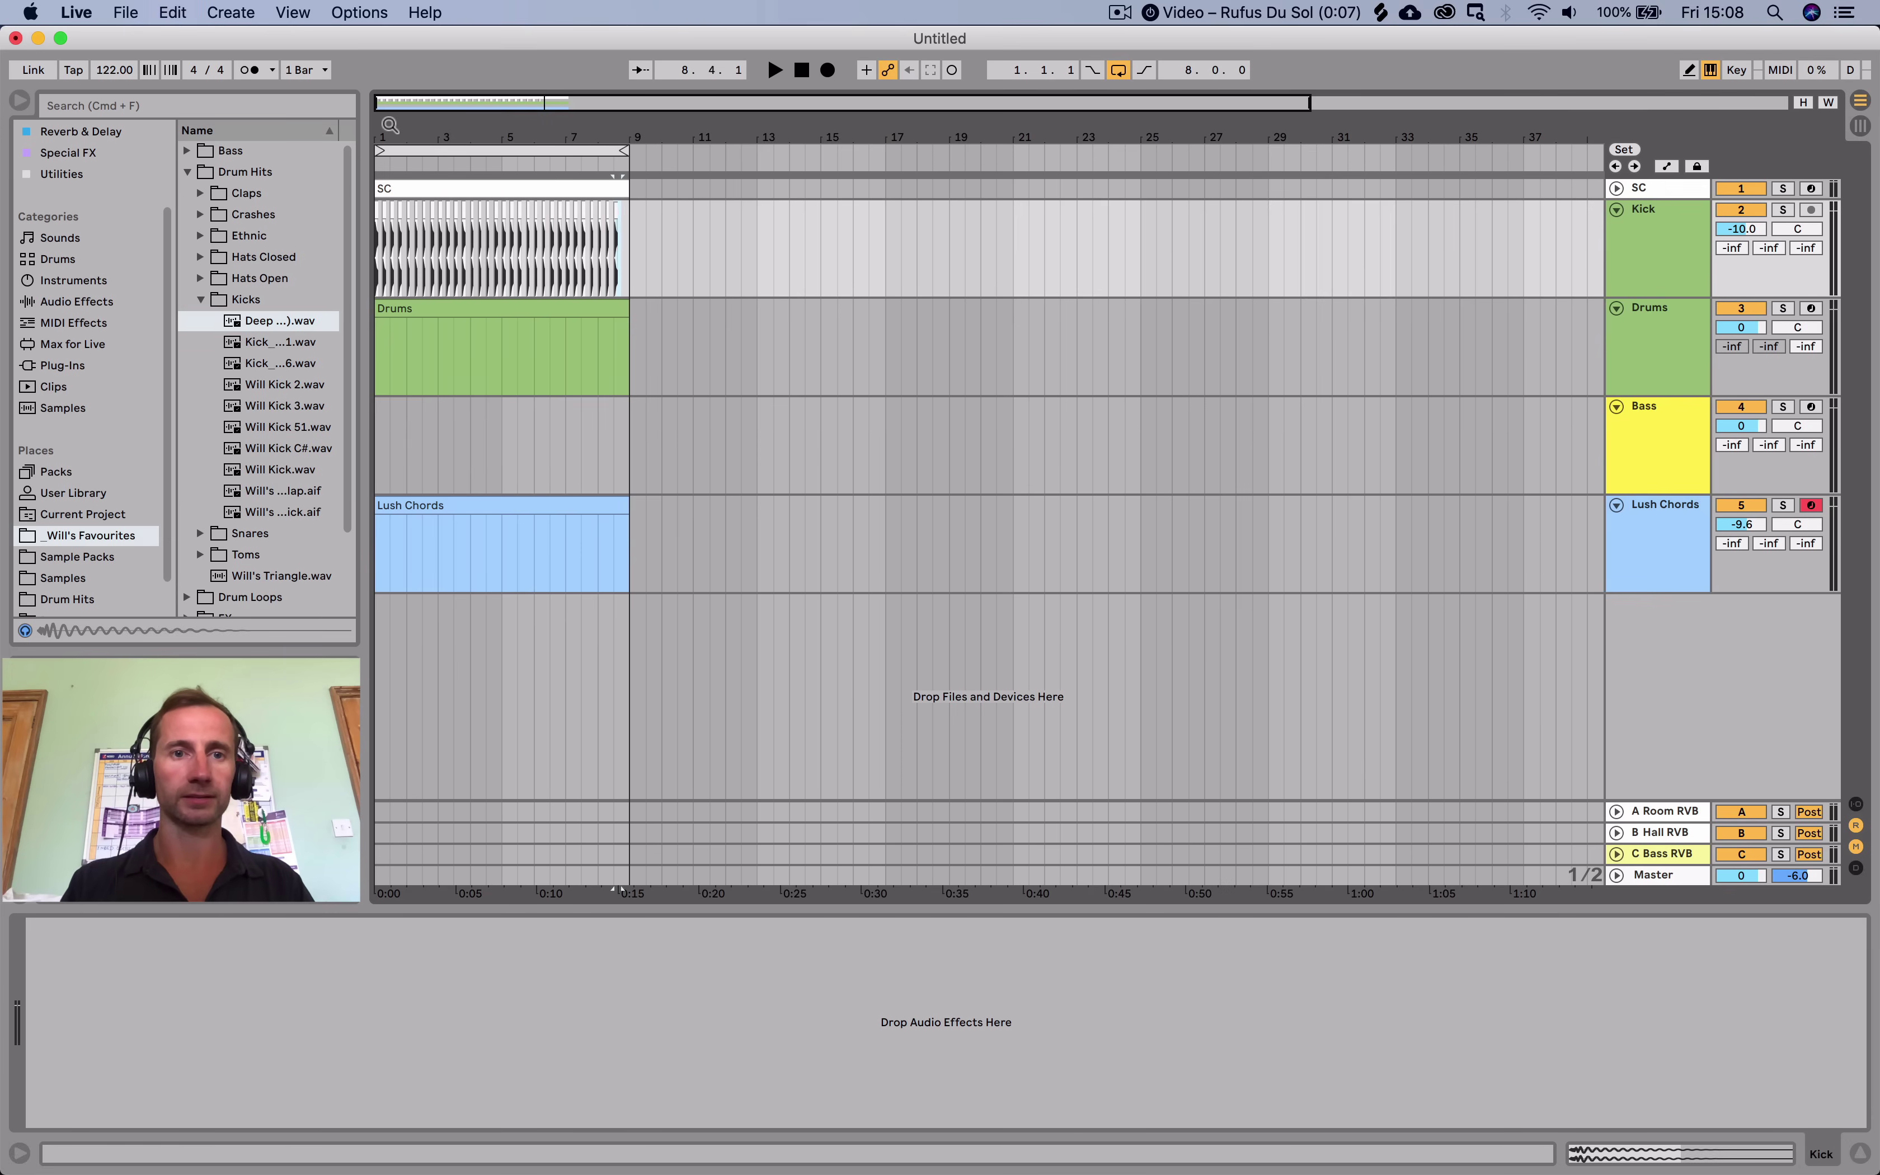
pyautogui.press('super+d')
# Play the kick pattern briefly to check its level against the Kick track's volume.
pyautogui.click(1699, 238)
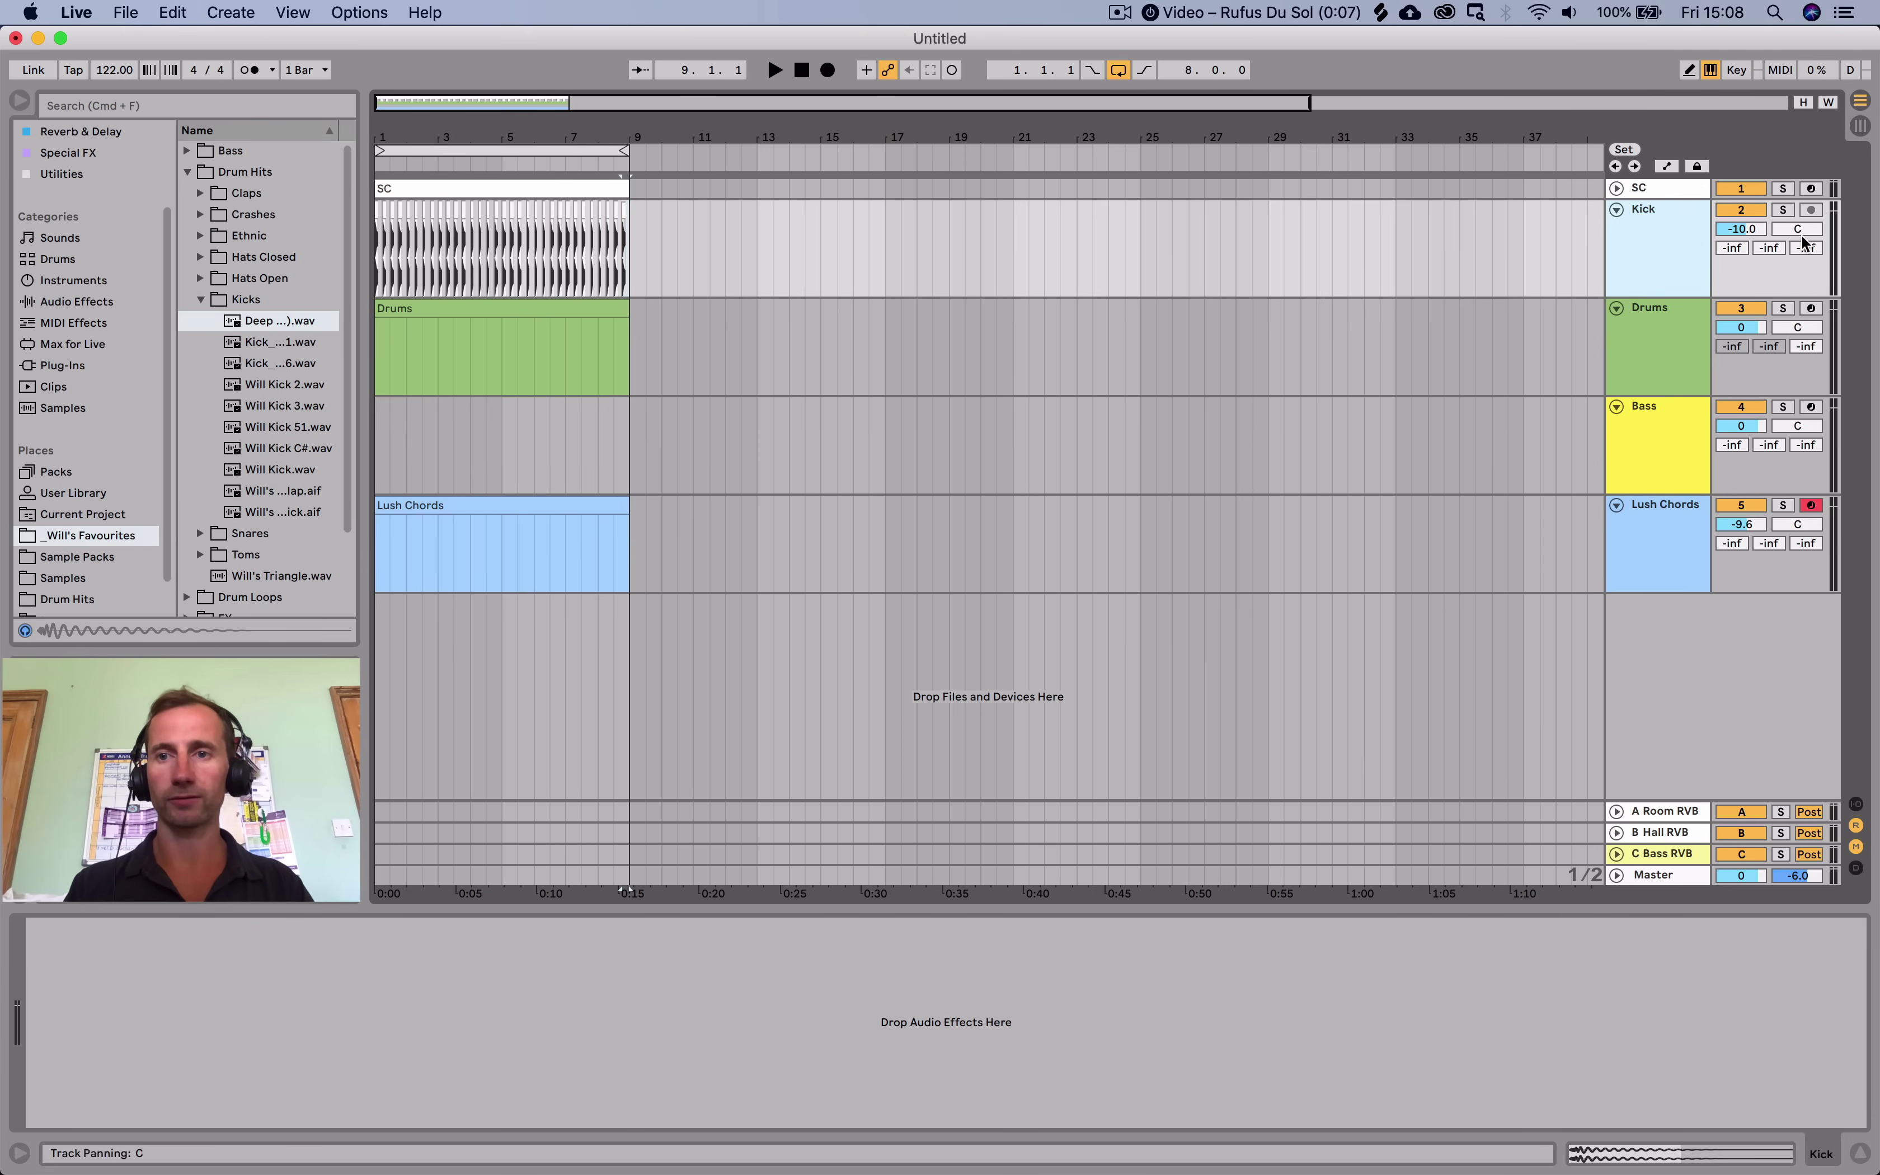
pyautogui.press('space')
pyautogui.press('space')
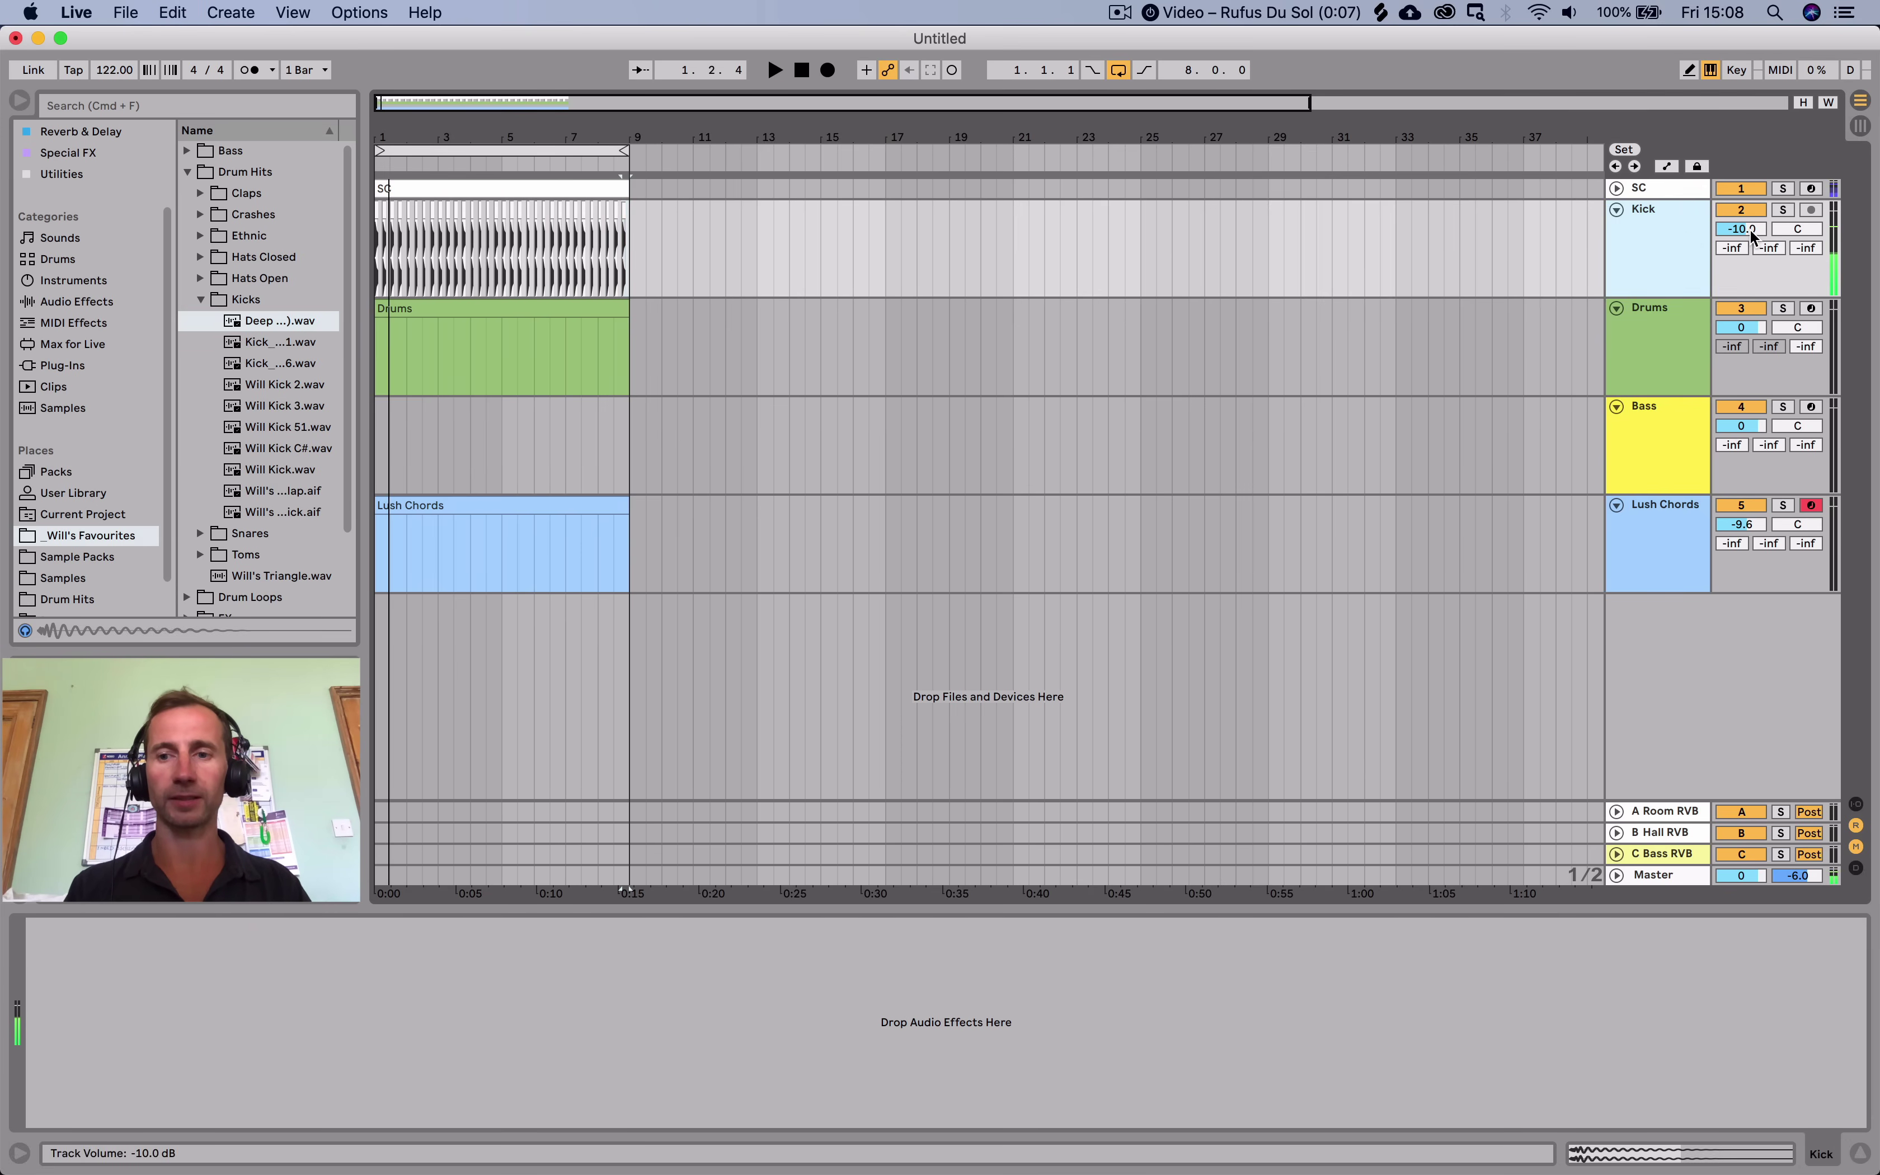
pyautogui.press('Tab')
pyautogui.press('Tab')
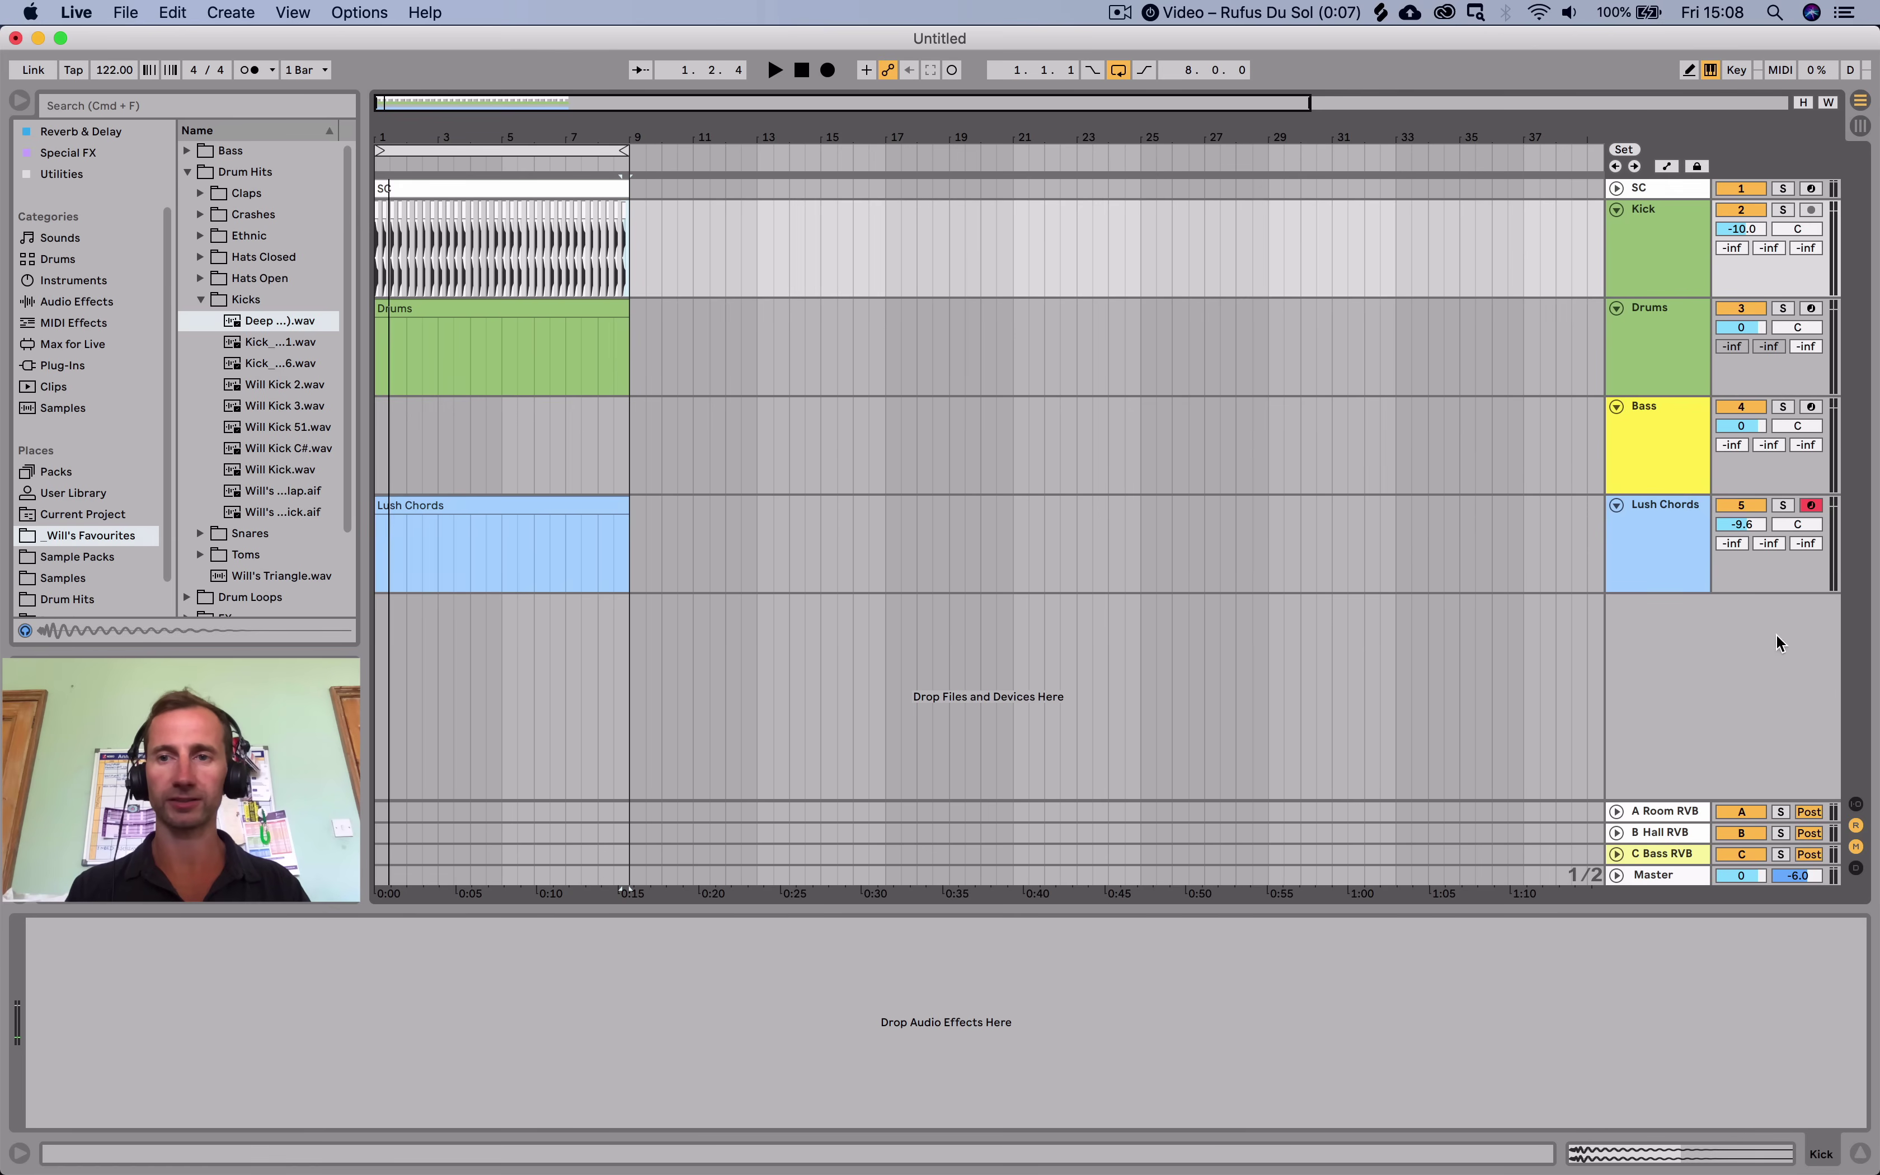
# Apply the green track colour to the Kick track and its clips.
pyautogui.click(1627, 244)
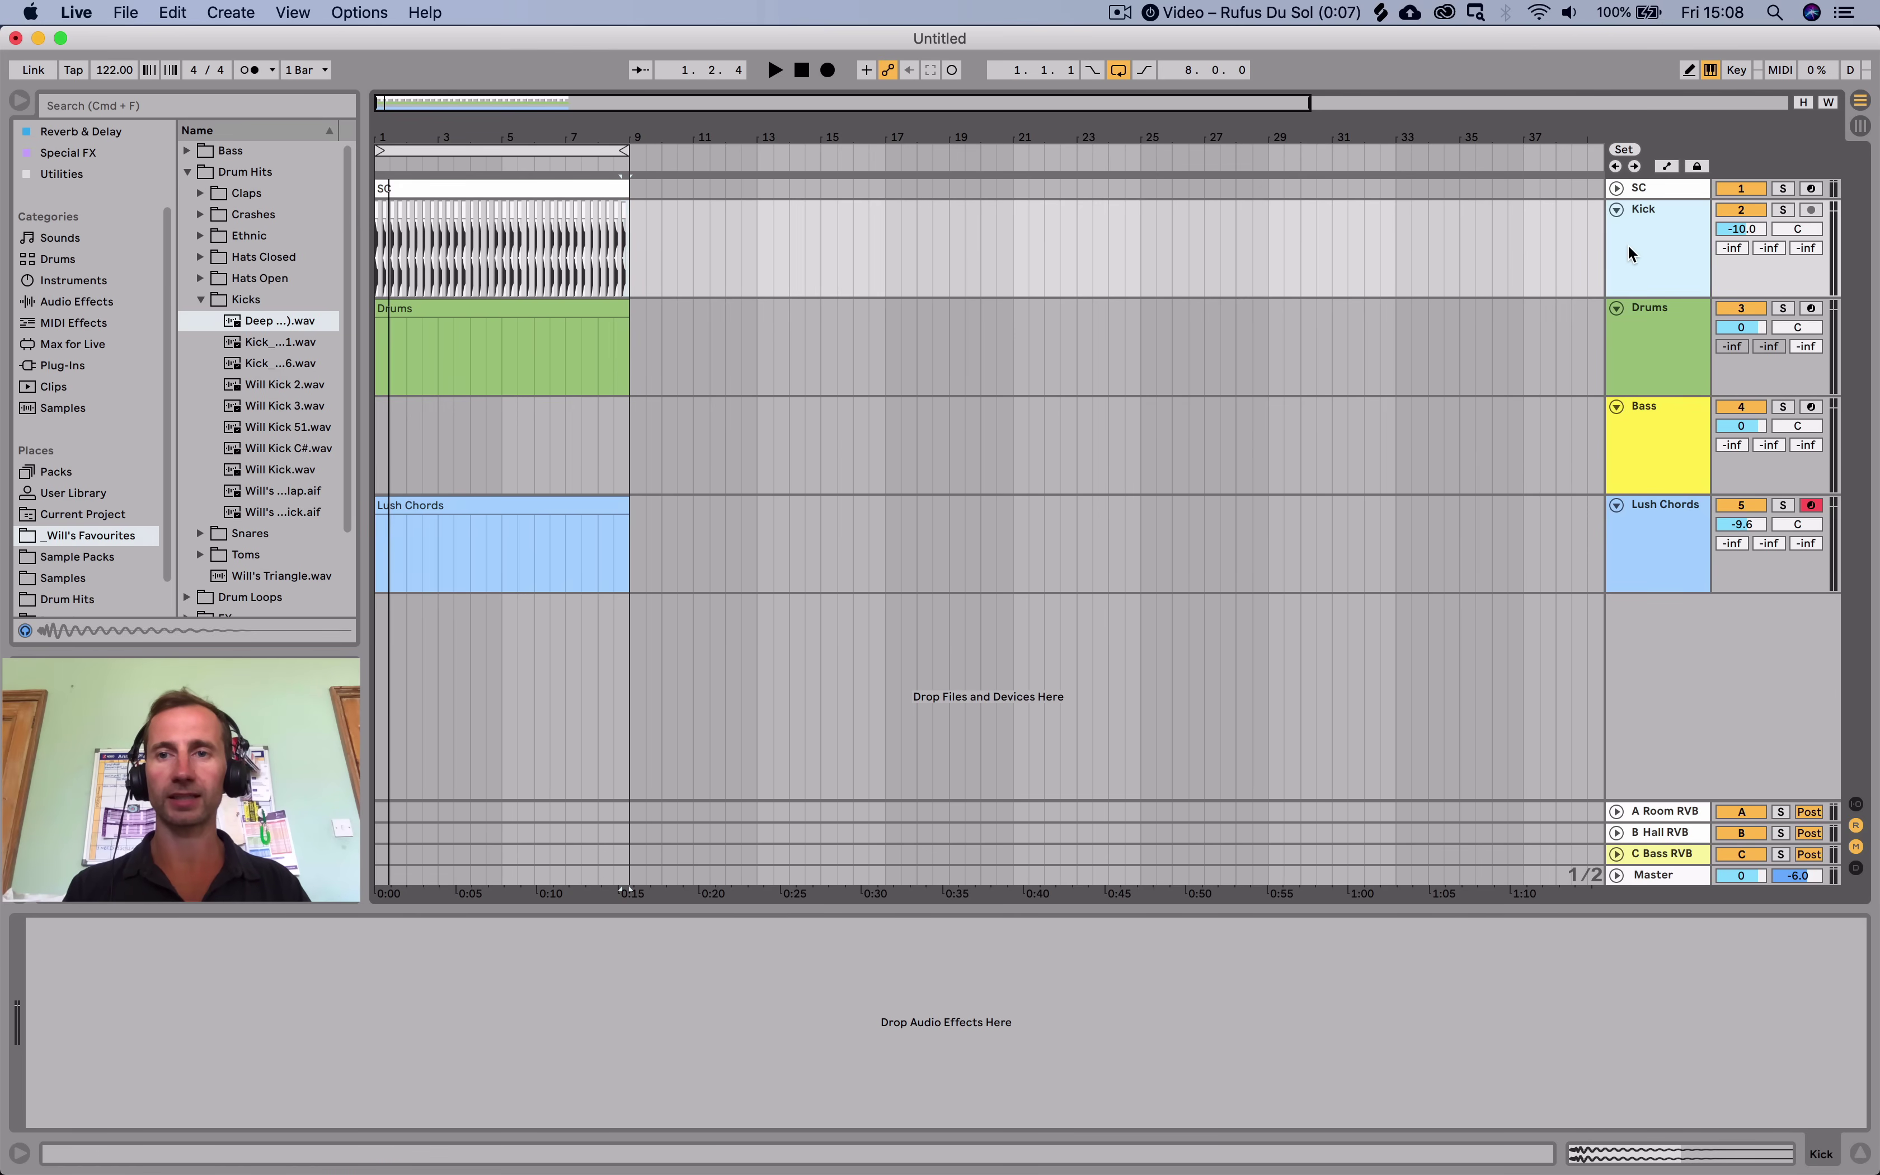
pyautogui.rightClick(1628, 244)
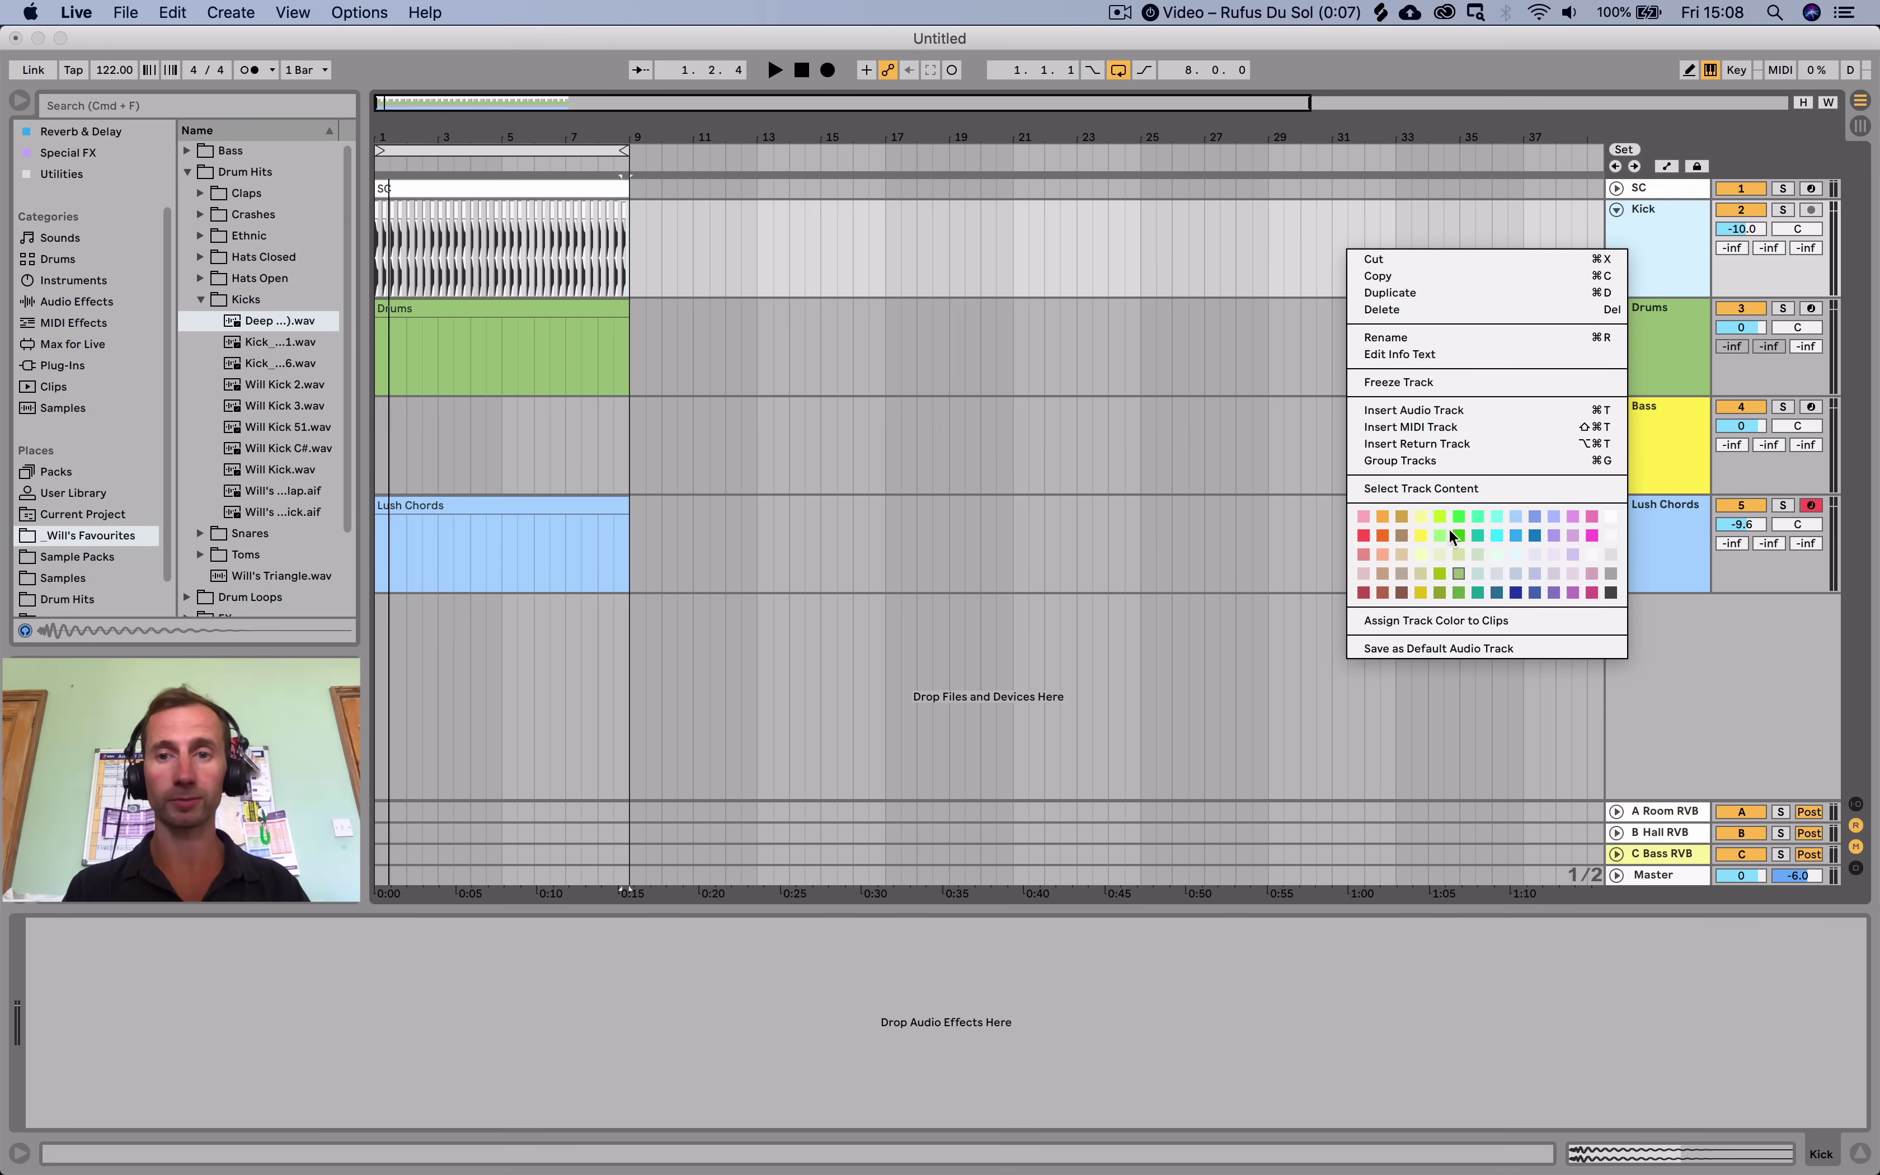
pyautogui.click(1457, 571)
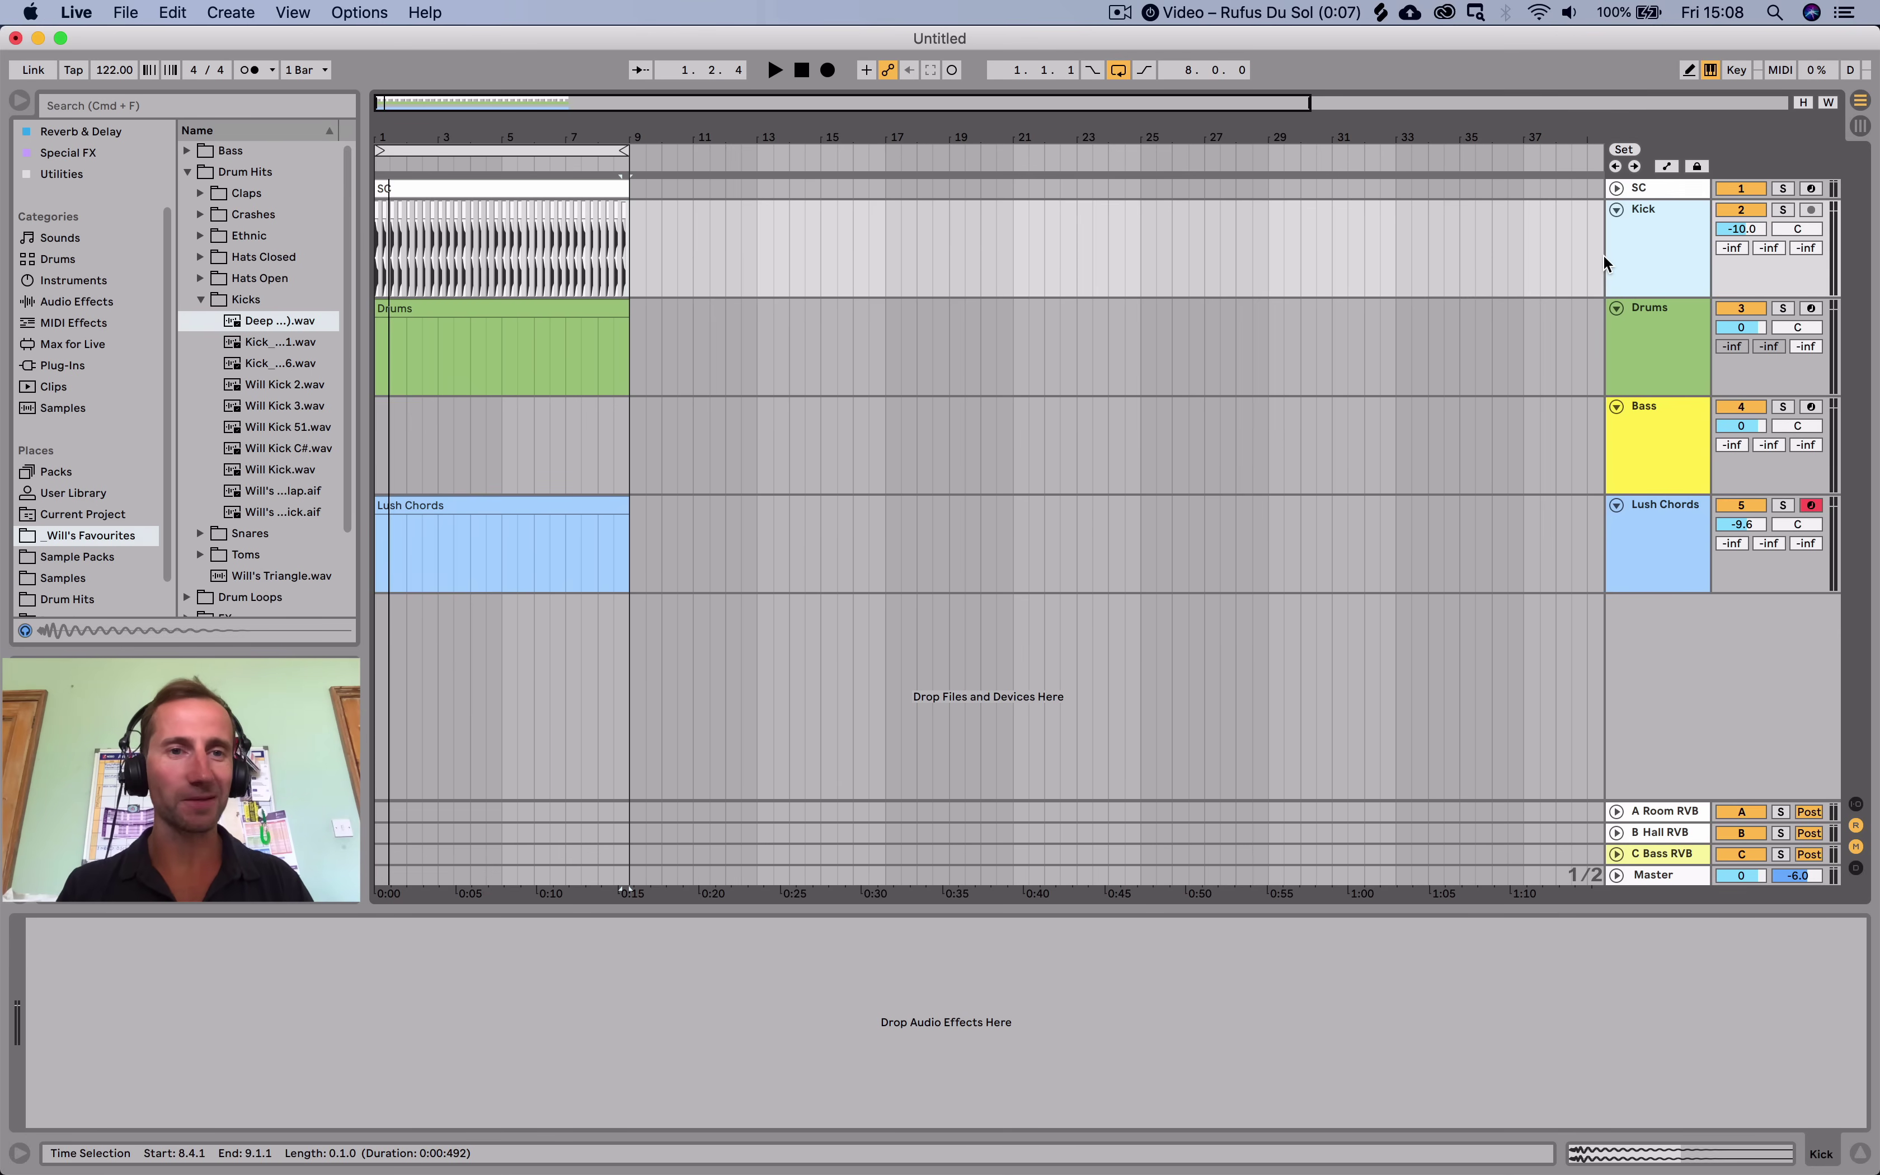
# Save the Live Set as "Bufus Bu Bol" in the Sessions folder.
pyautogui.press('super+s')
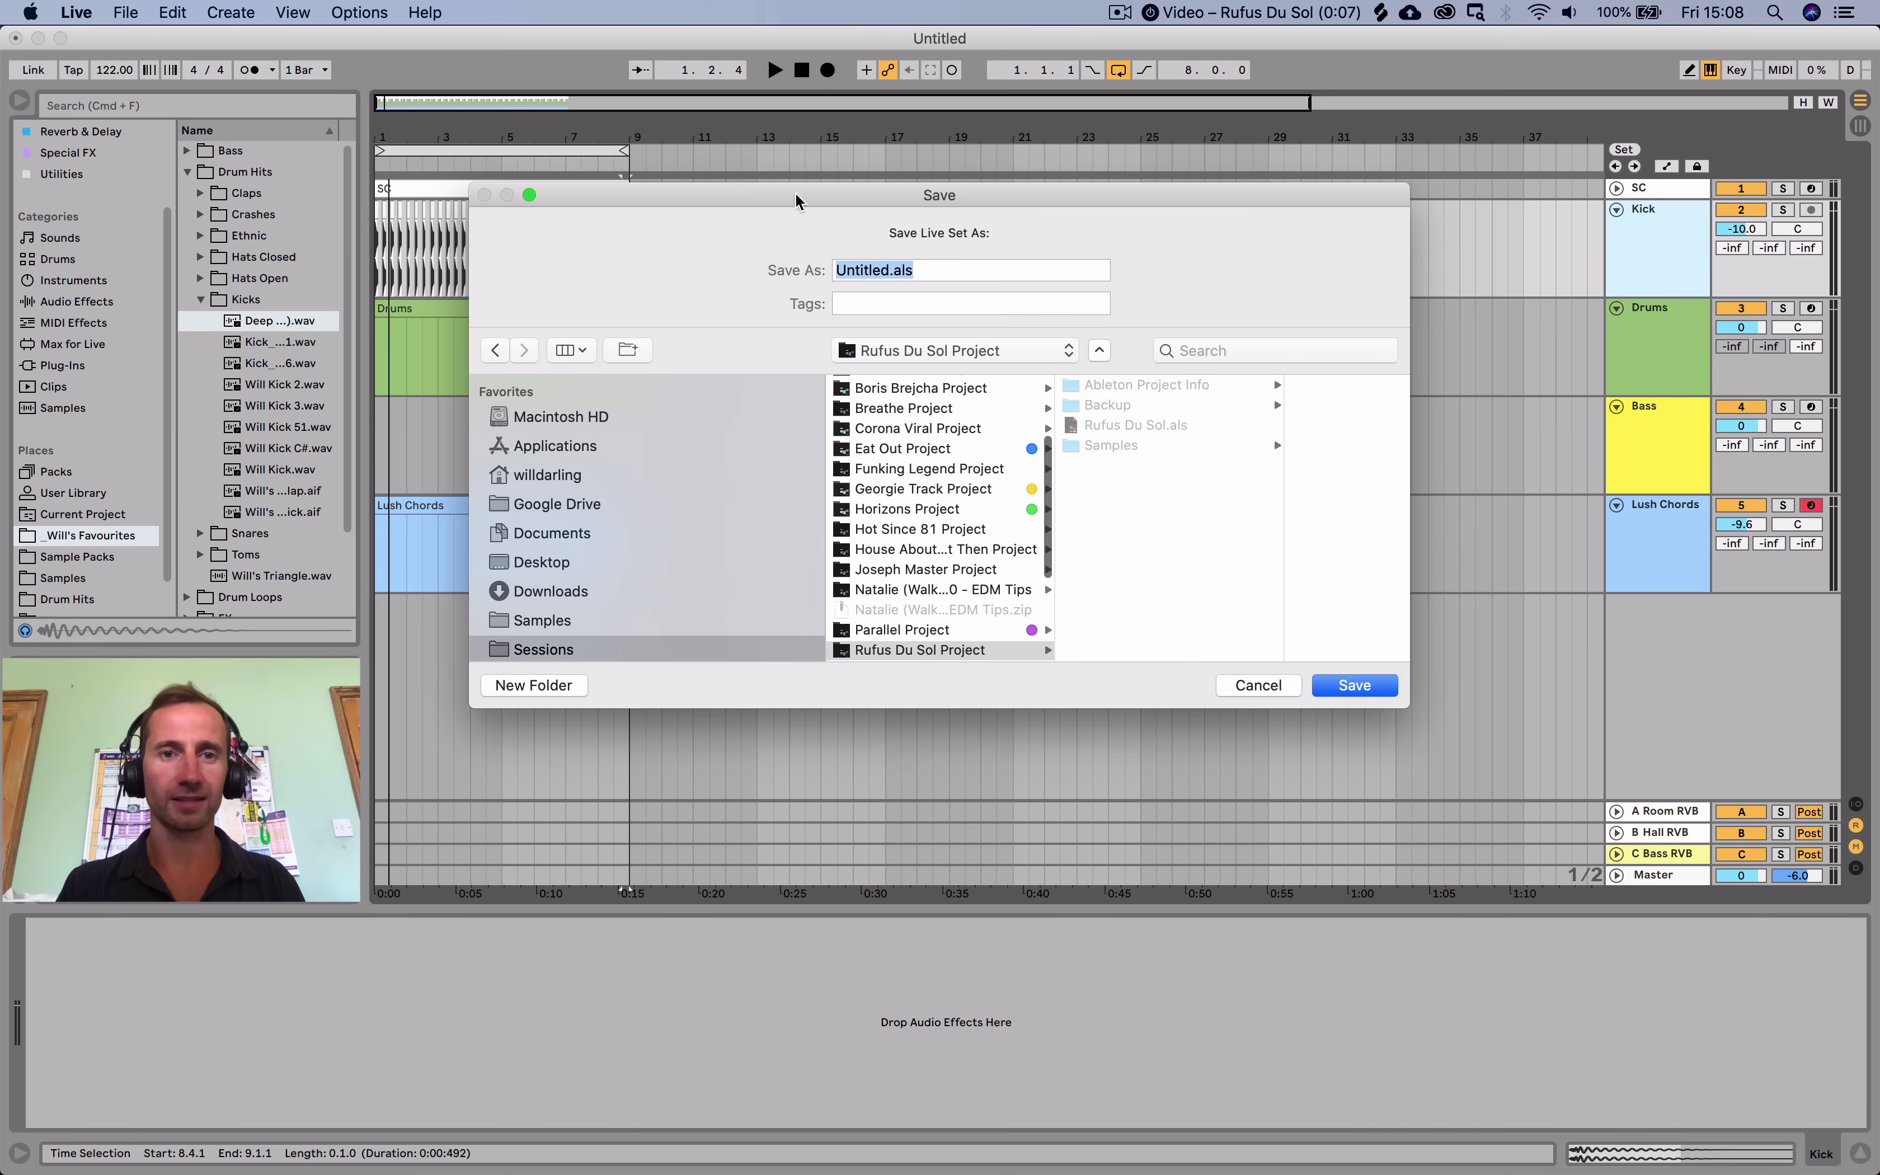
pyautogui.write('Bufus Bu')
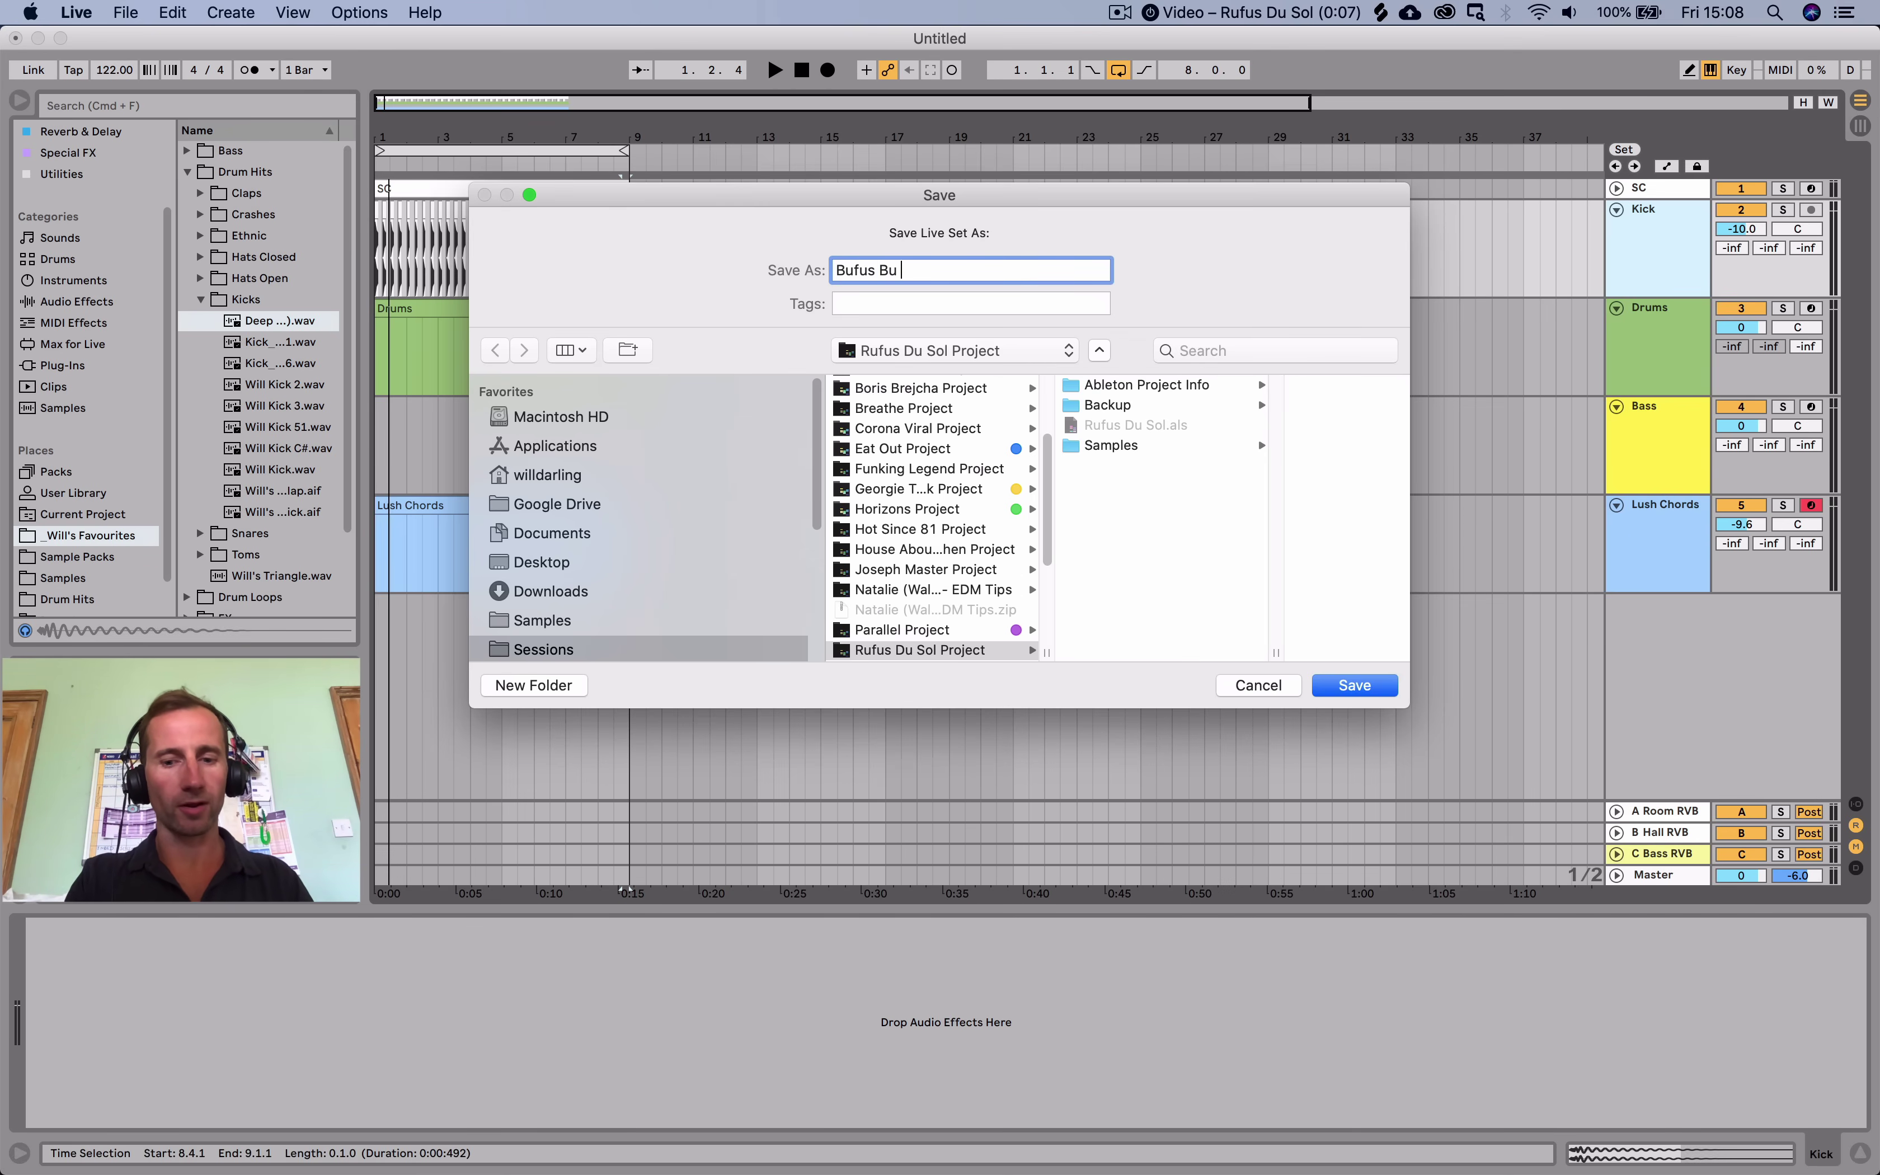
pyautogui.write(' Bol')
pyautogui.click(608, 620)
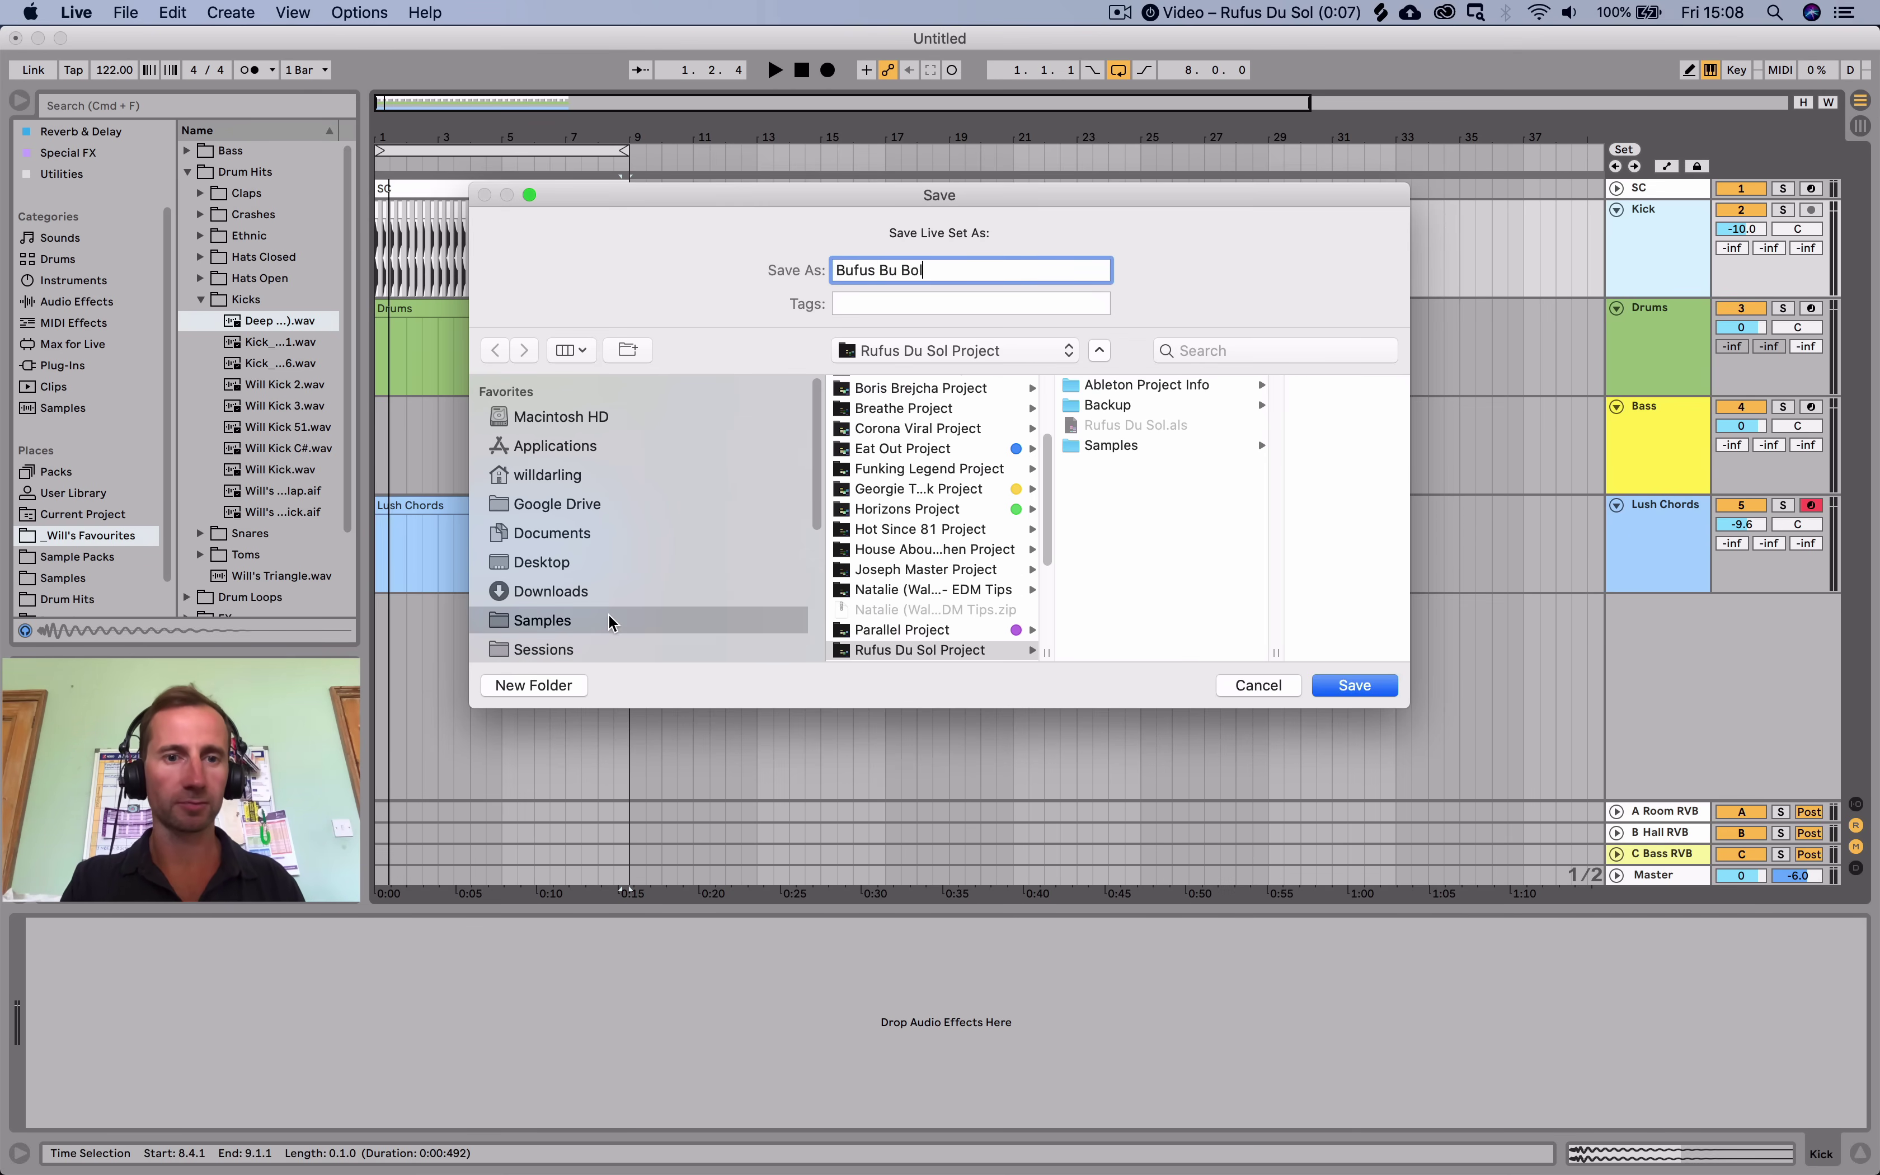
pyautogui.click(543, 650)
pyautogui.press('Return')
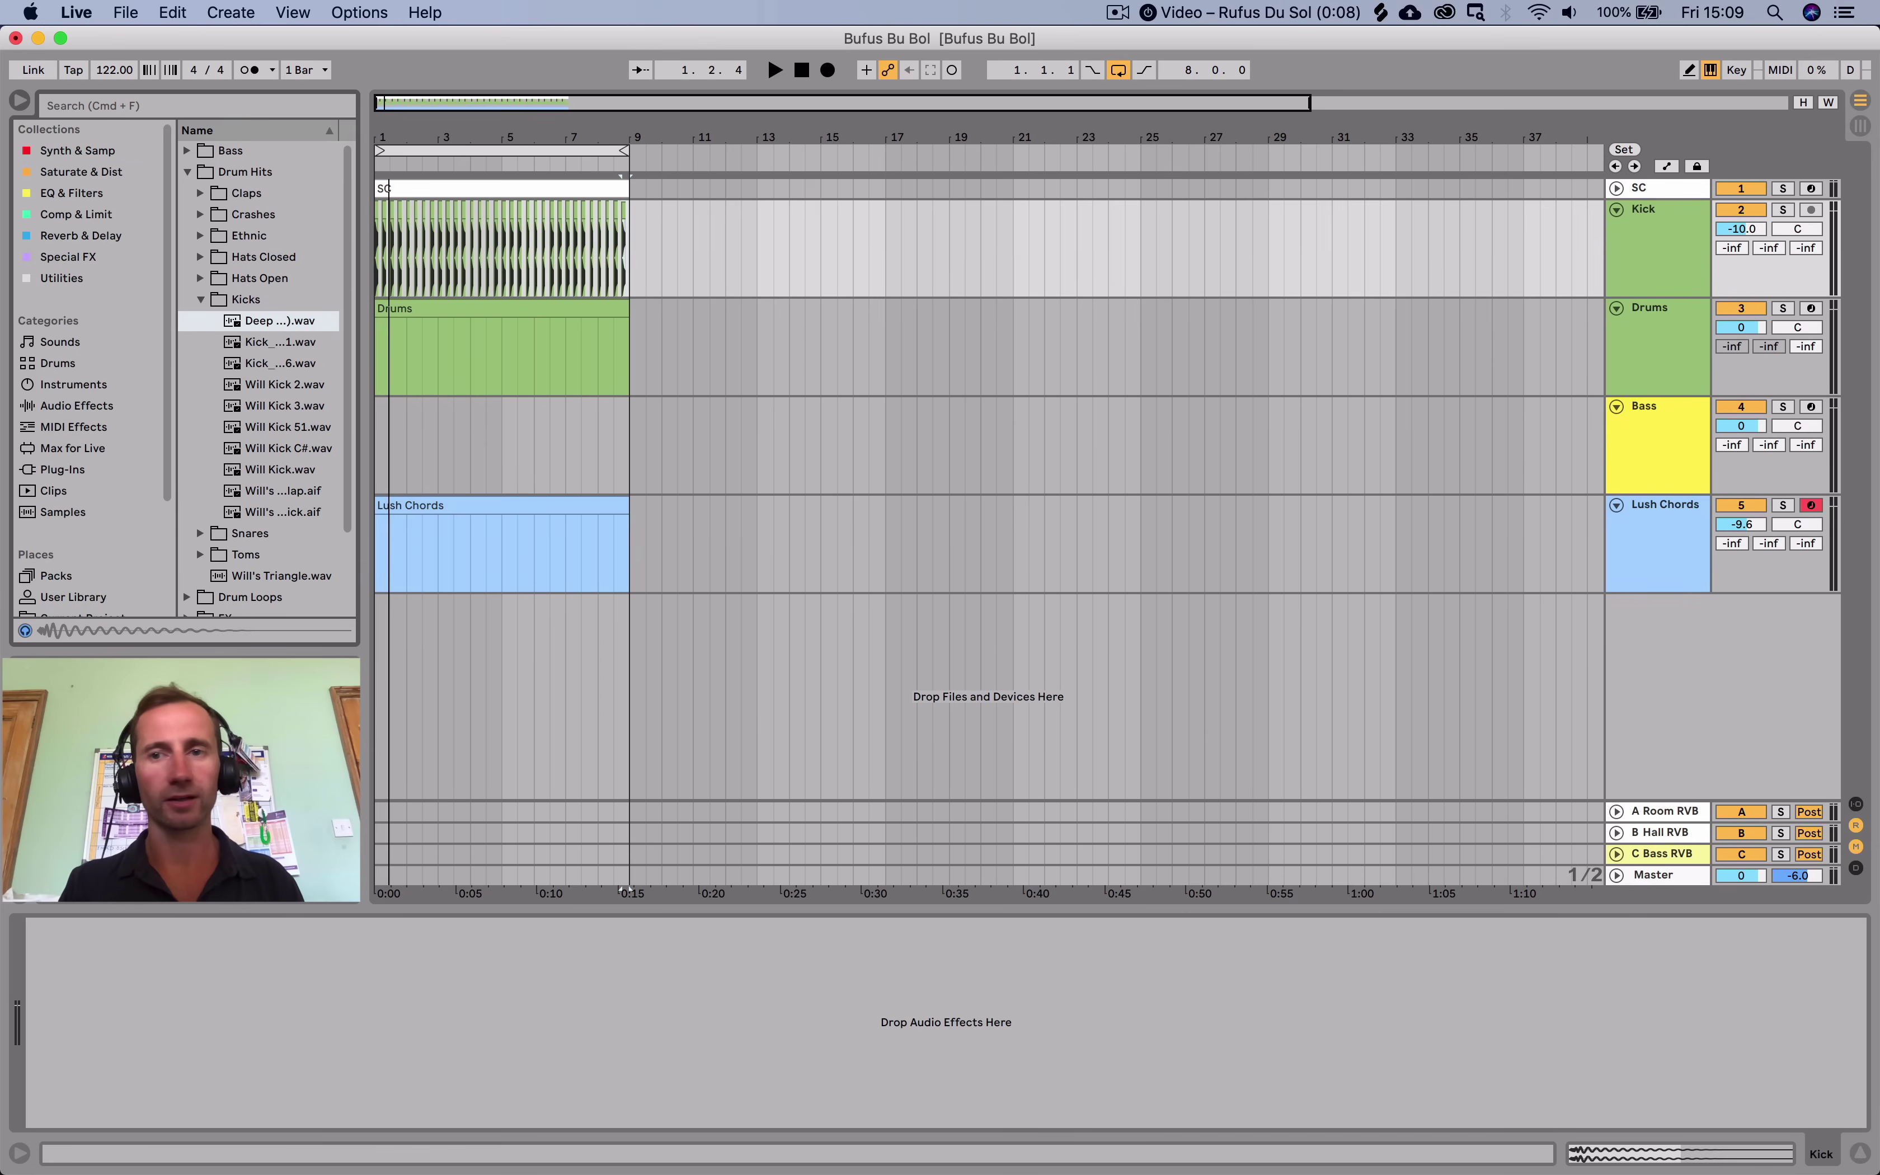
# Load Analog onto the Lush Chords track and enter an eighth-note A2 at the start of its clip.
pyautogui.moveTo(236, 150); pyautogui.dragTo(1657, 544)
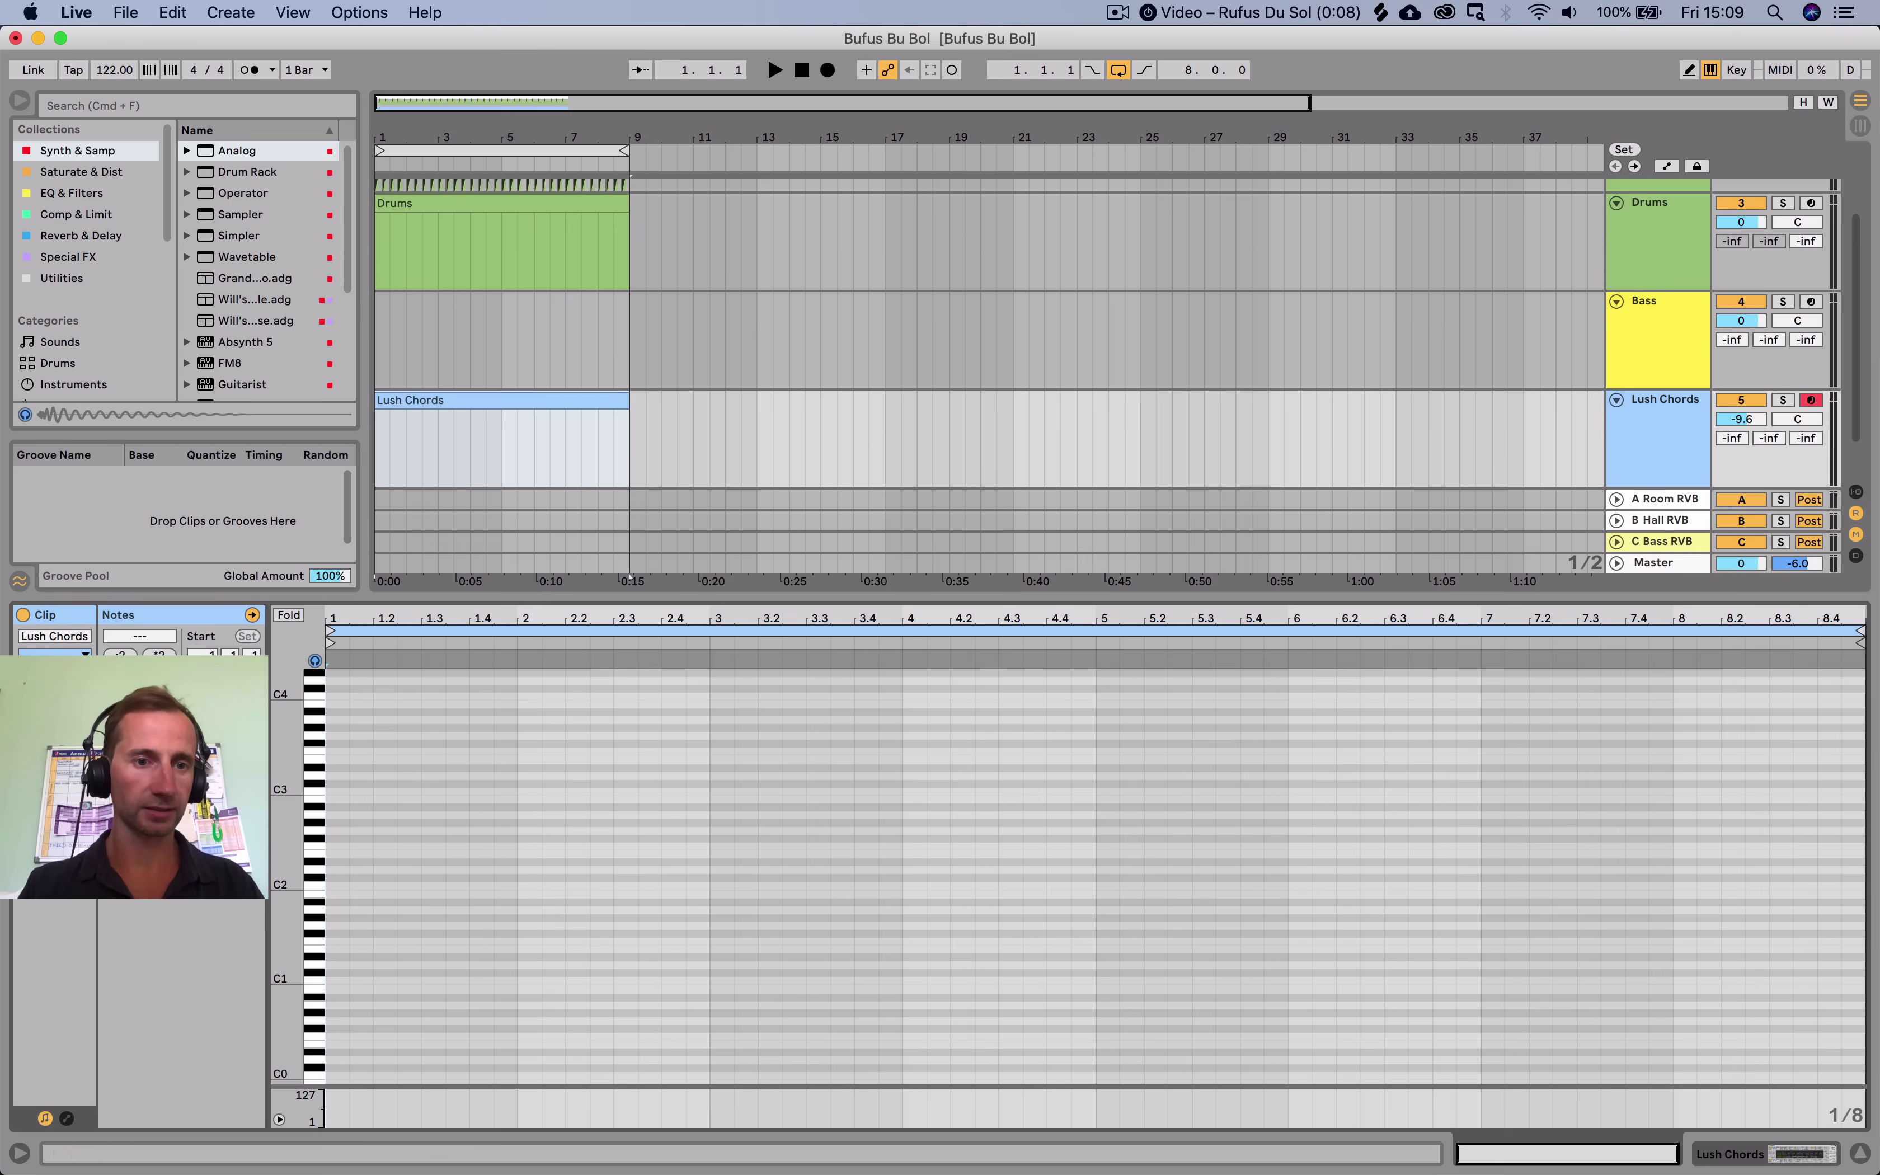
pyautogui.press('z')
pyautogui.press('h')
pyautogui.press('h')
pyautogui.press('Right')
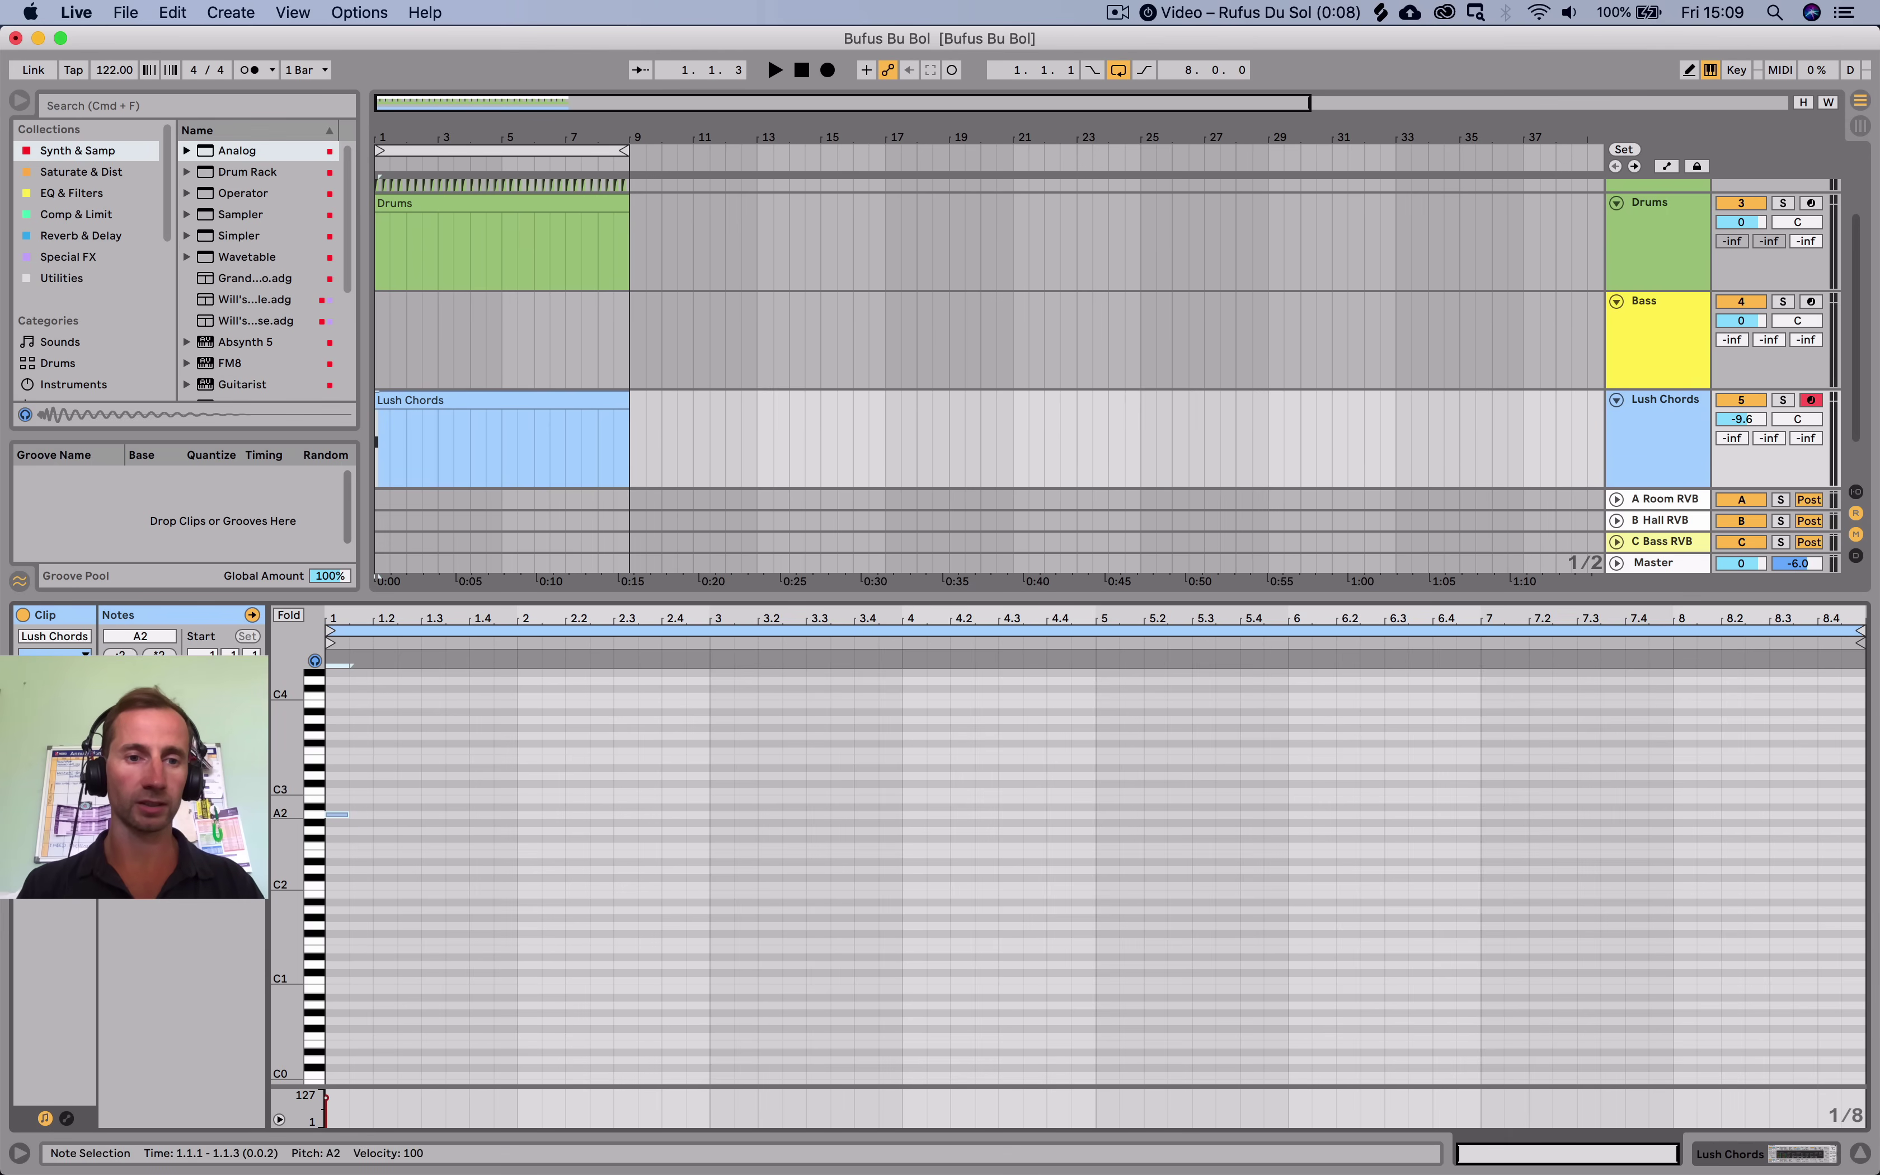
# Transpose the Lush Chords note down to F2, make it two bars long from 1.1.1 to 3.1.1, and audition it.
pyautogui.moveTo(348, 813); pyautogui.dragTo(1817, 813)
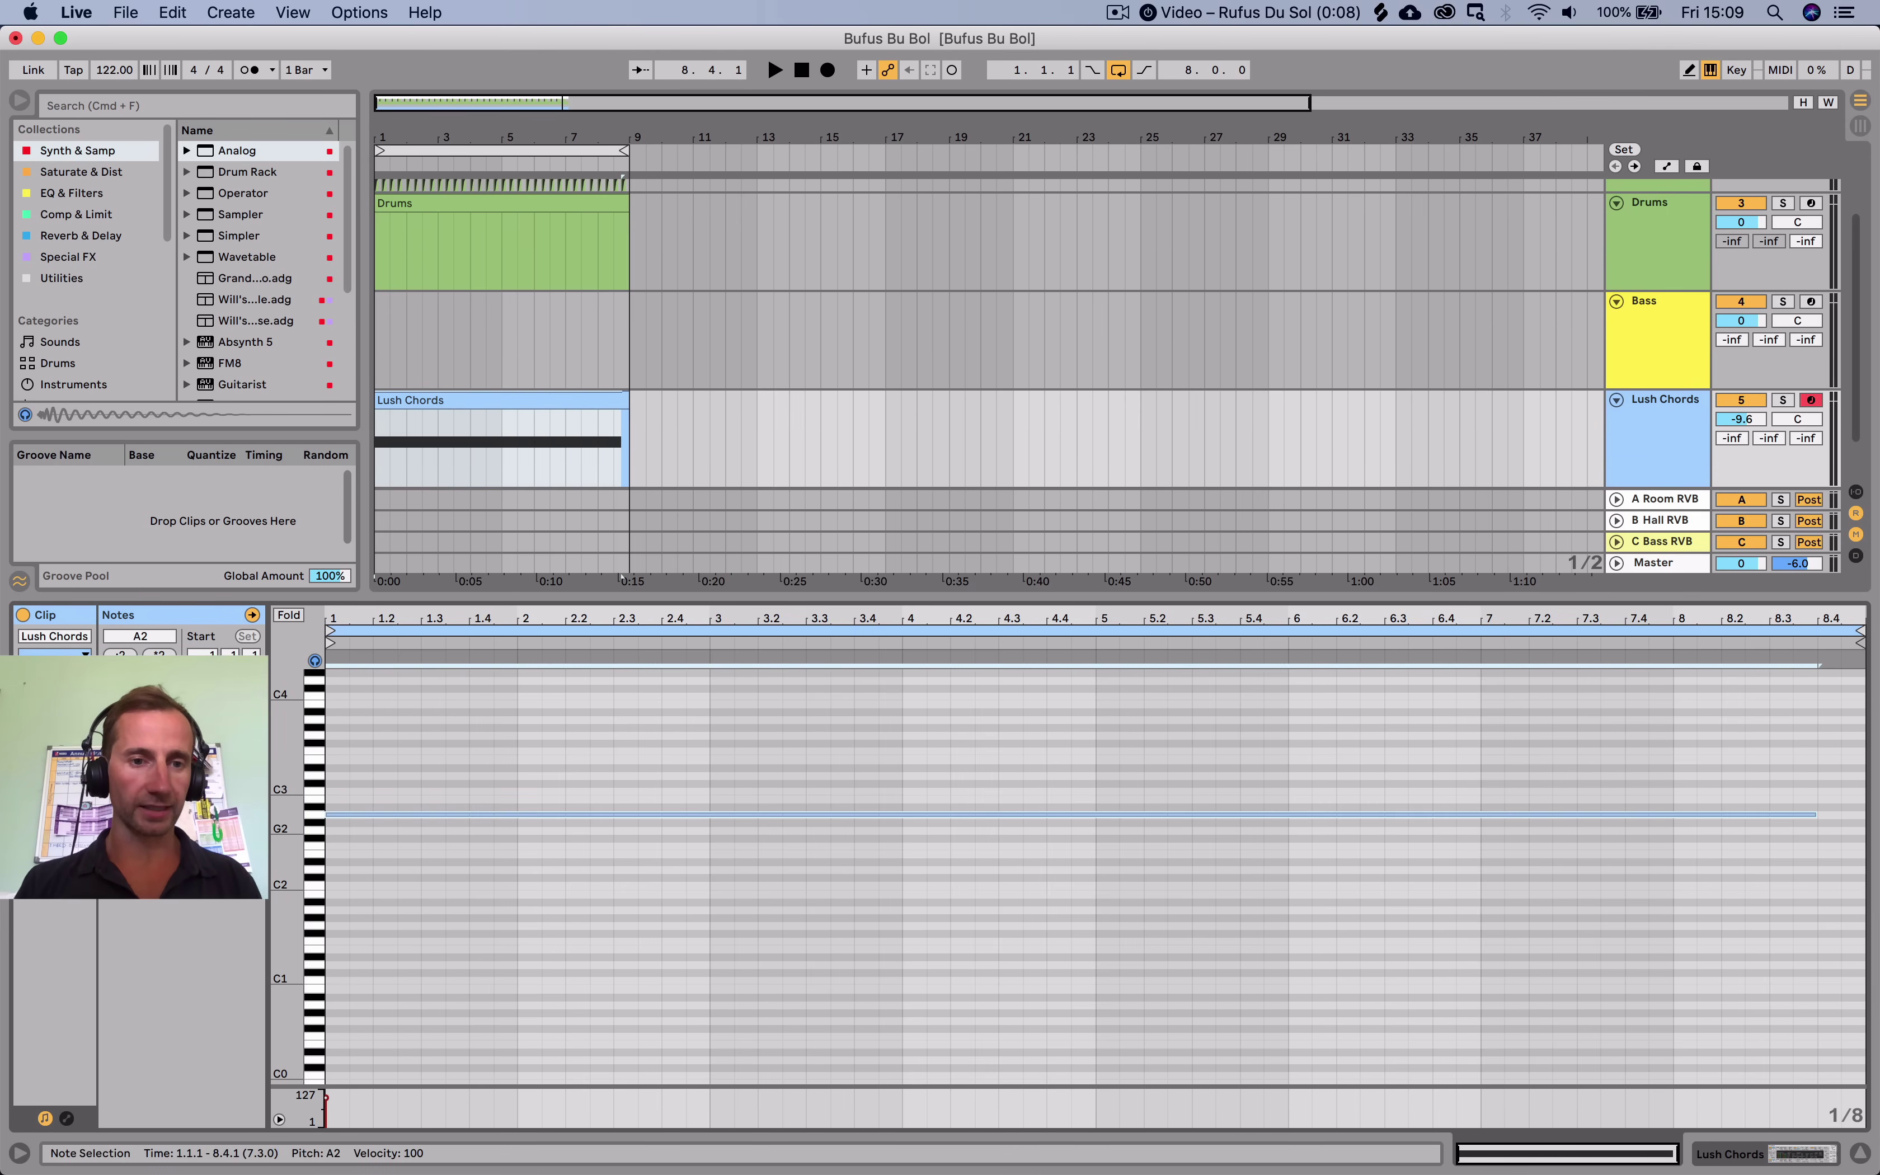
pyautogui.press('Down')
pyautogui.press('Down')
pyautogui.press('Down')
pyautogui.press('Down')
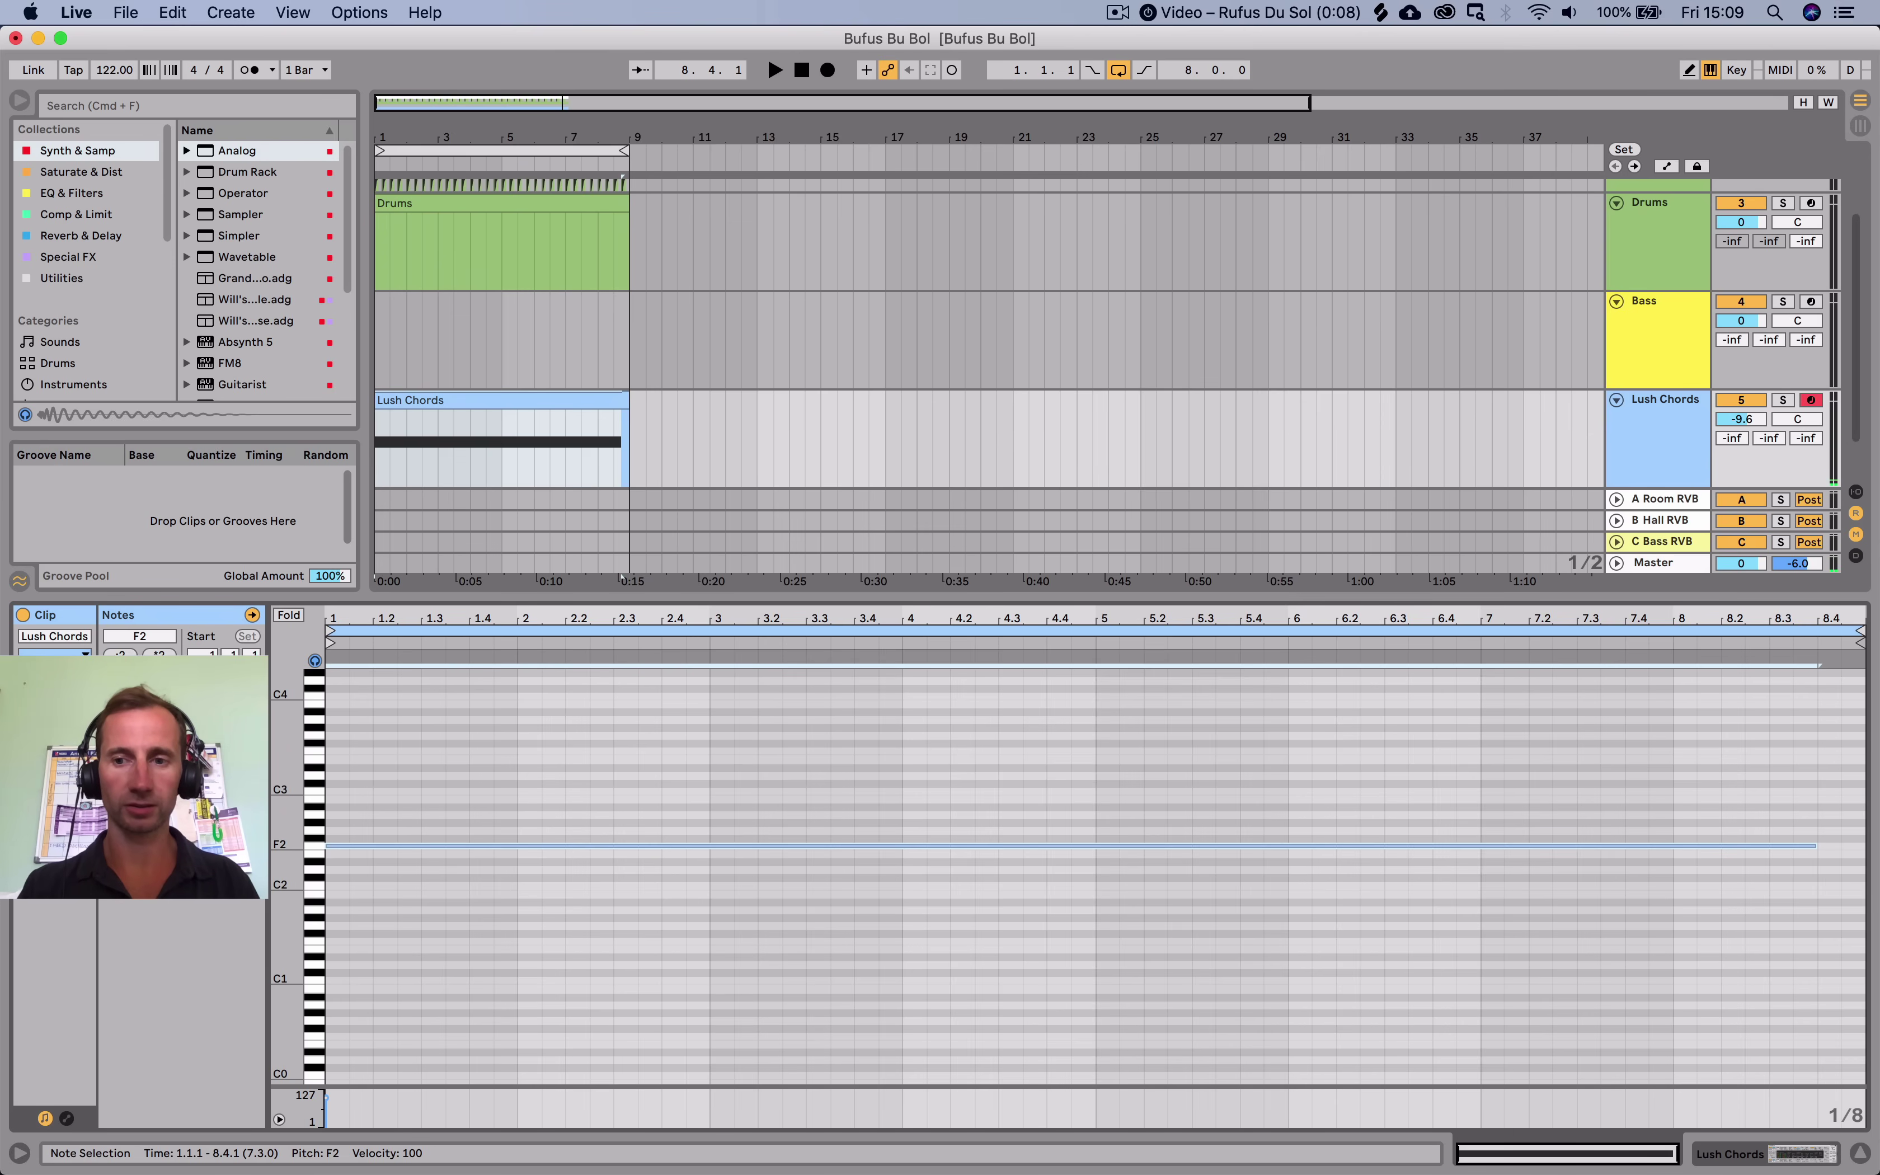
pyautogui.moveTo(1818, 844); pyautogui.dragTo(710, 845)
pyautogui.press('space')
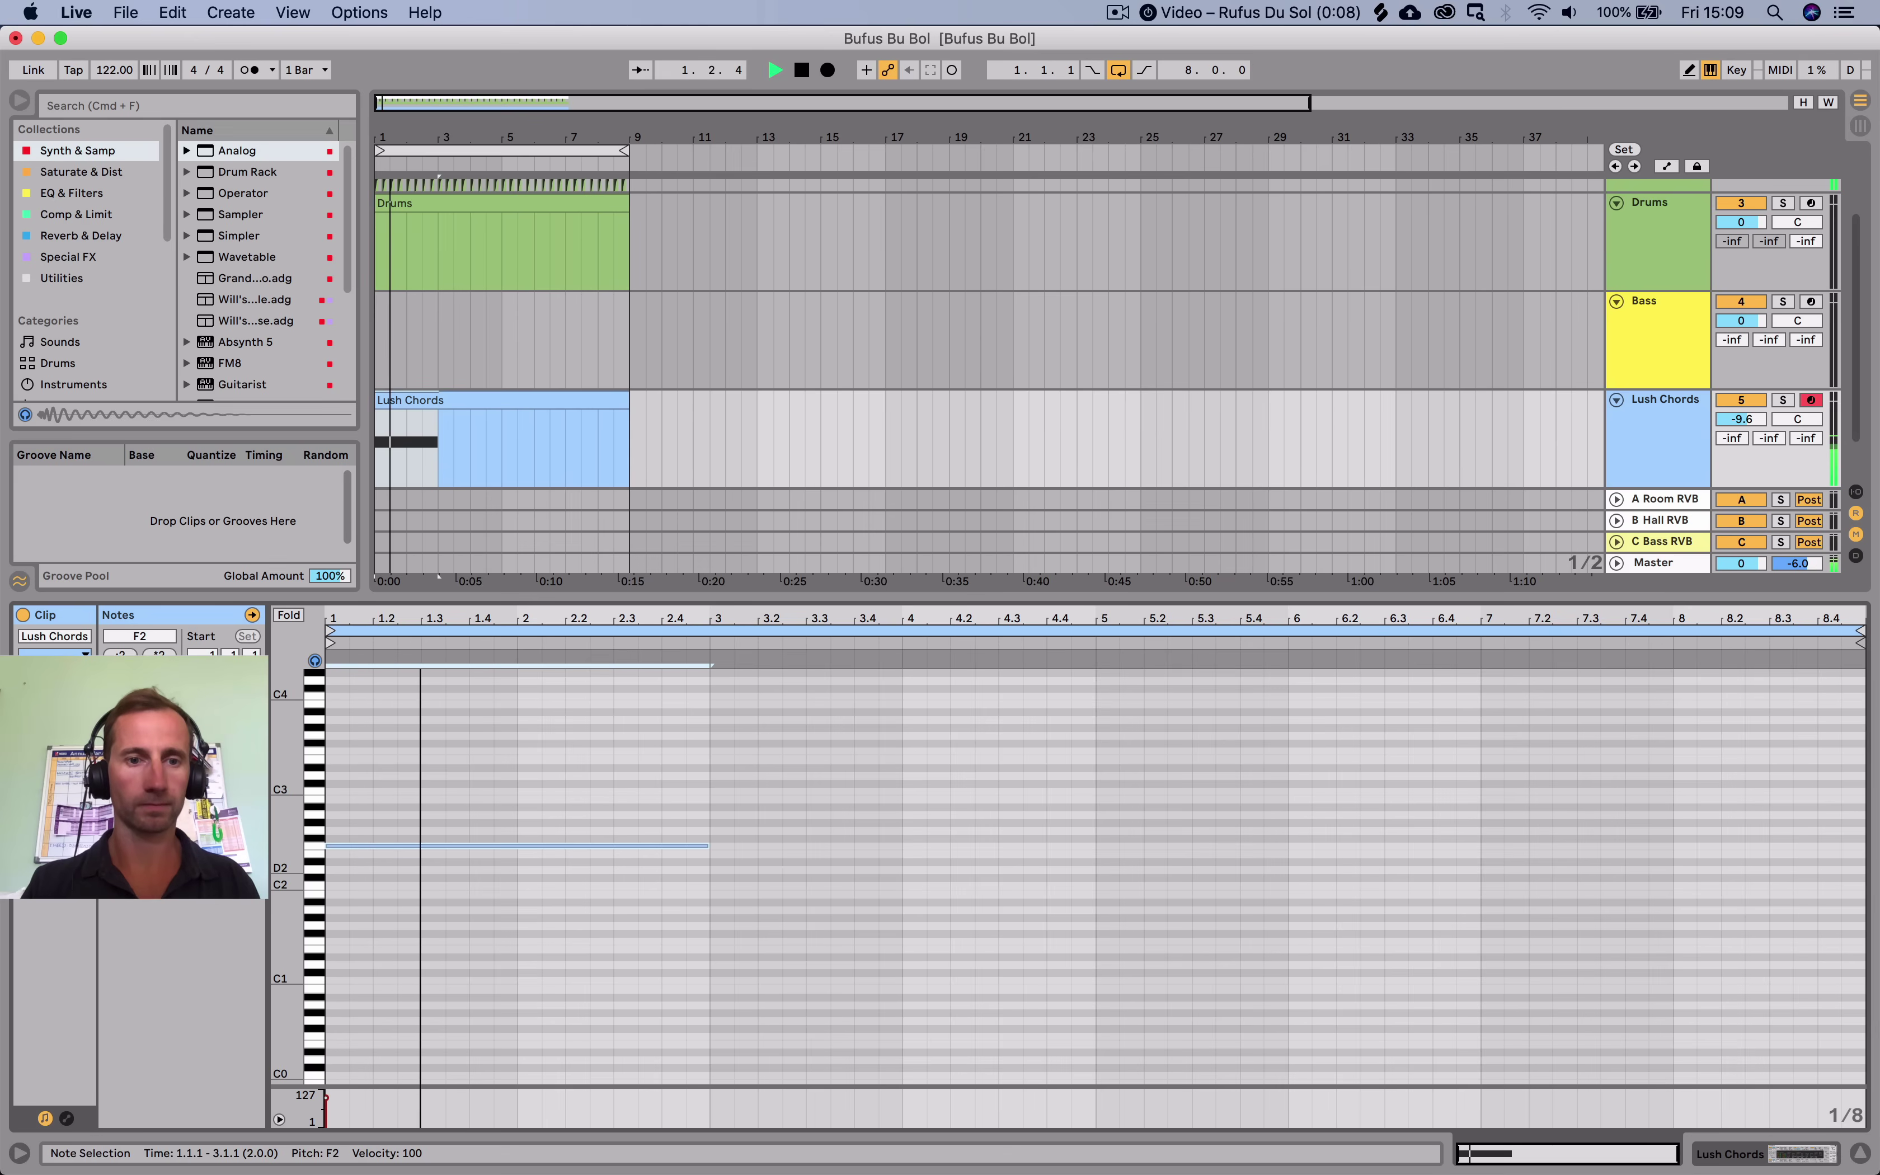
pyautogui.press('space')
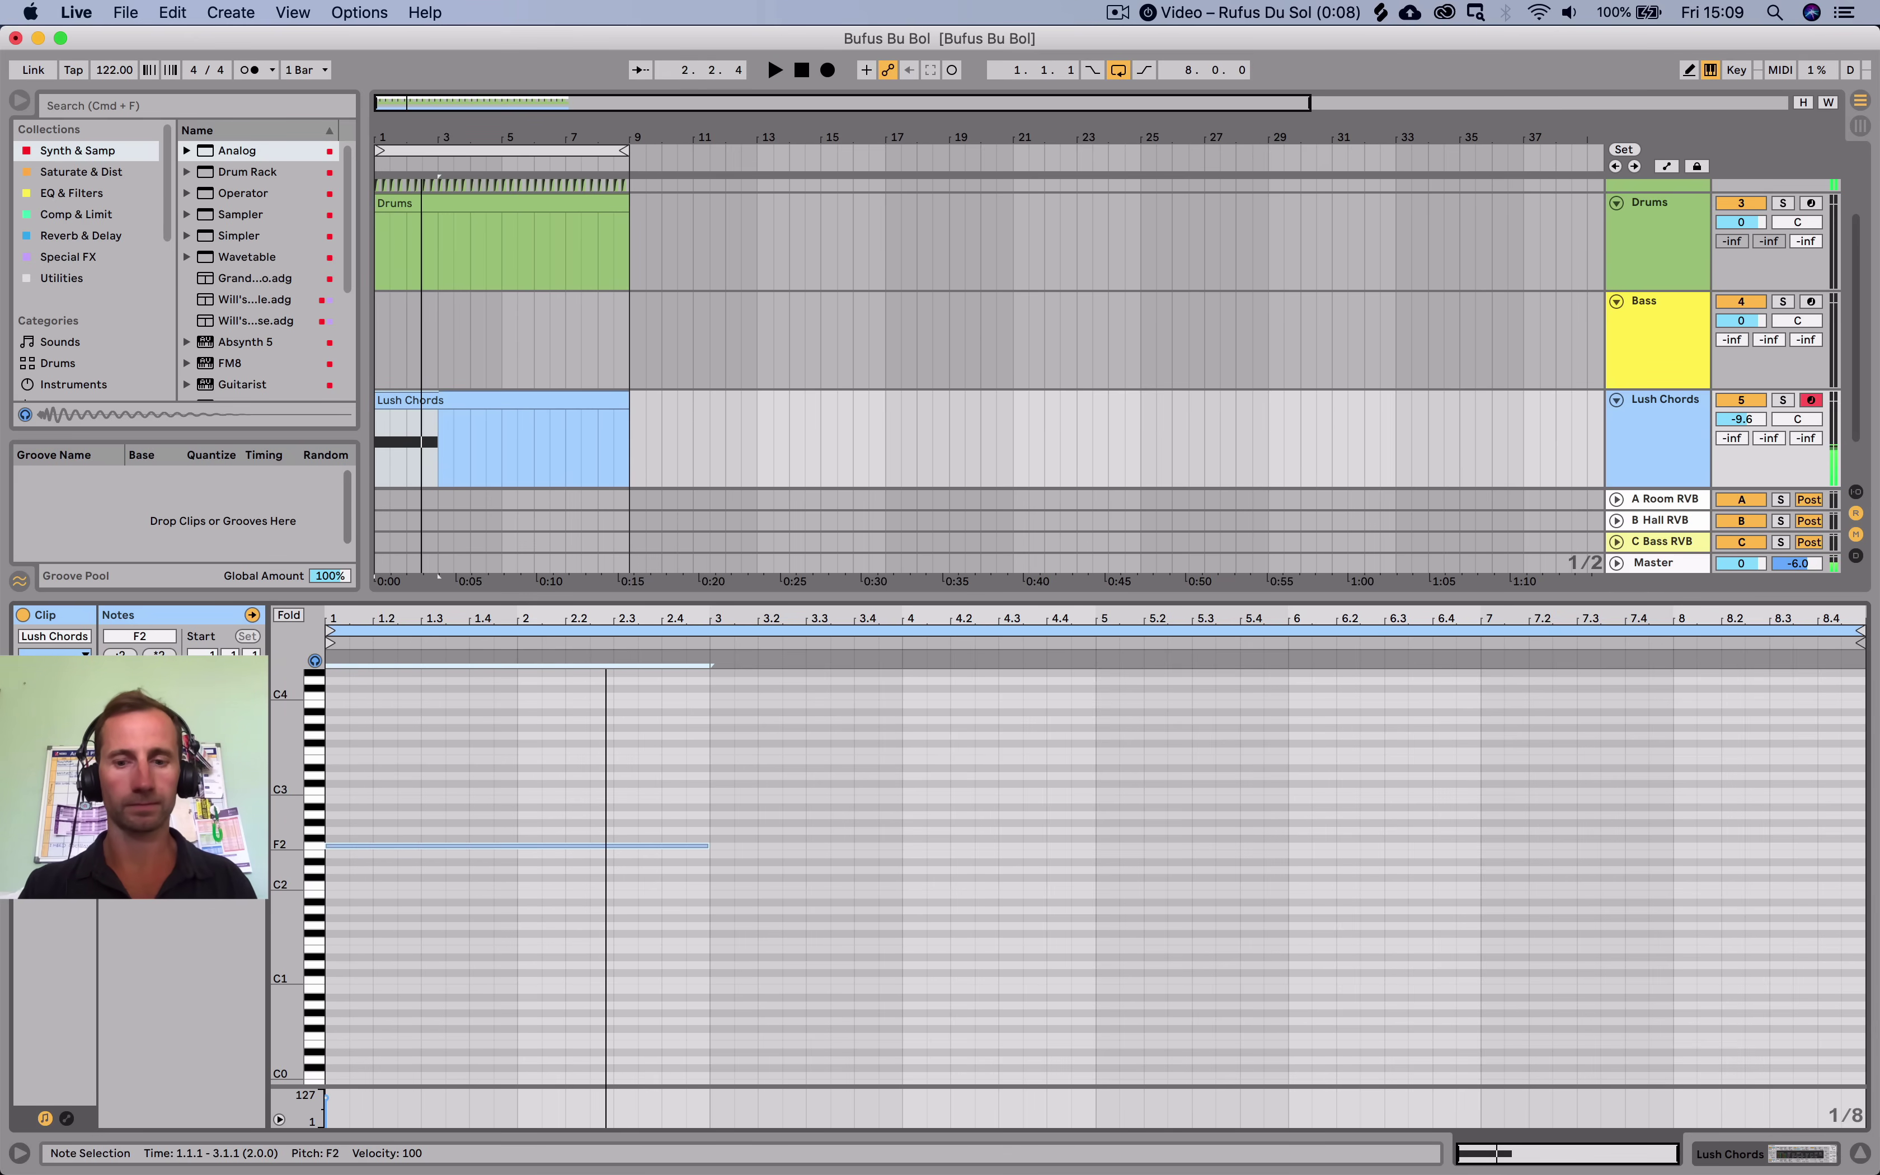
# Duplicate the bass note as G2 across bars 3–4 and as A2 from bar 5 to the clip's end at bar 9.
pyautogui.press('super+d')
pyautogui.press('Up')
pyautogui.press('Up')
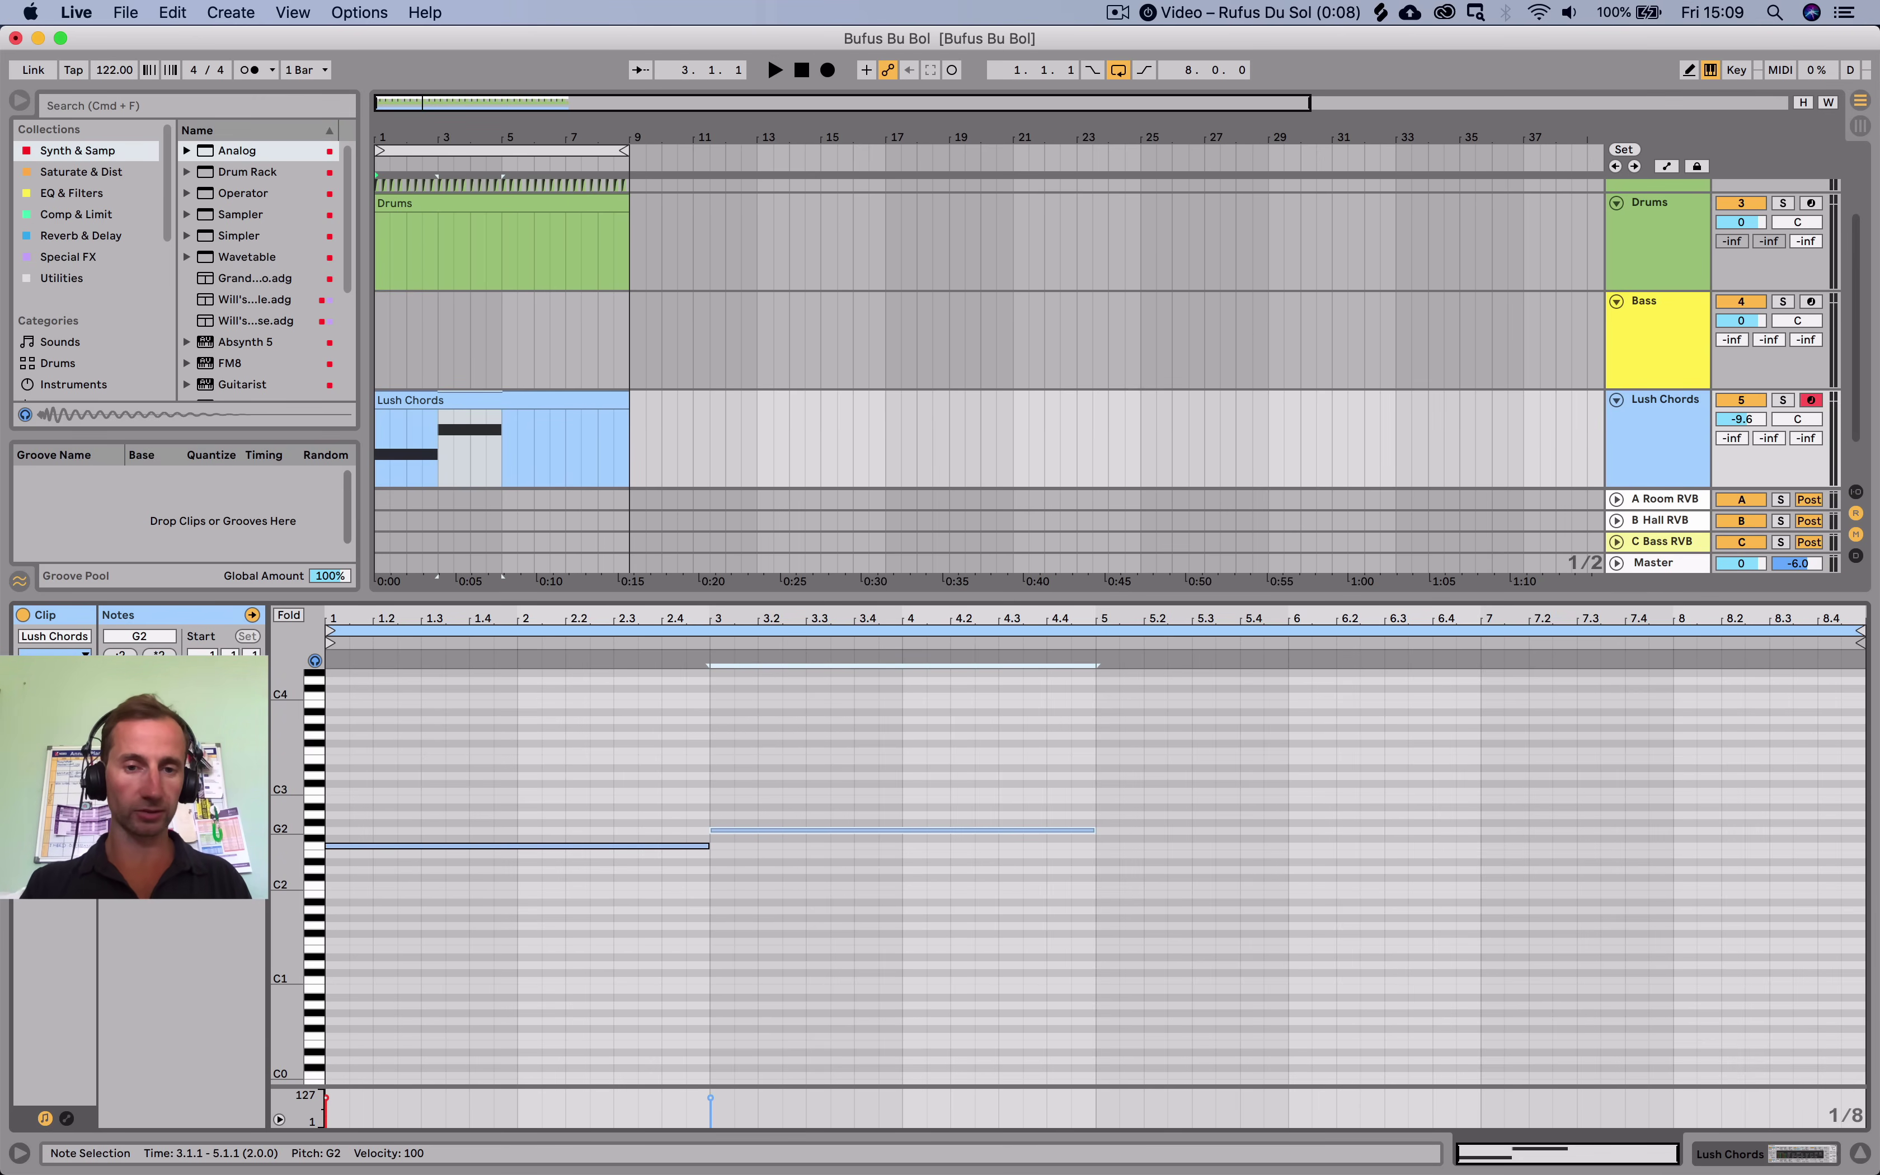
pyautogui.press('super+d')
pyautogui.press('Up')
pyautogui.press('Up')
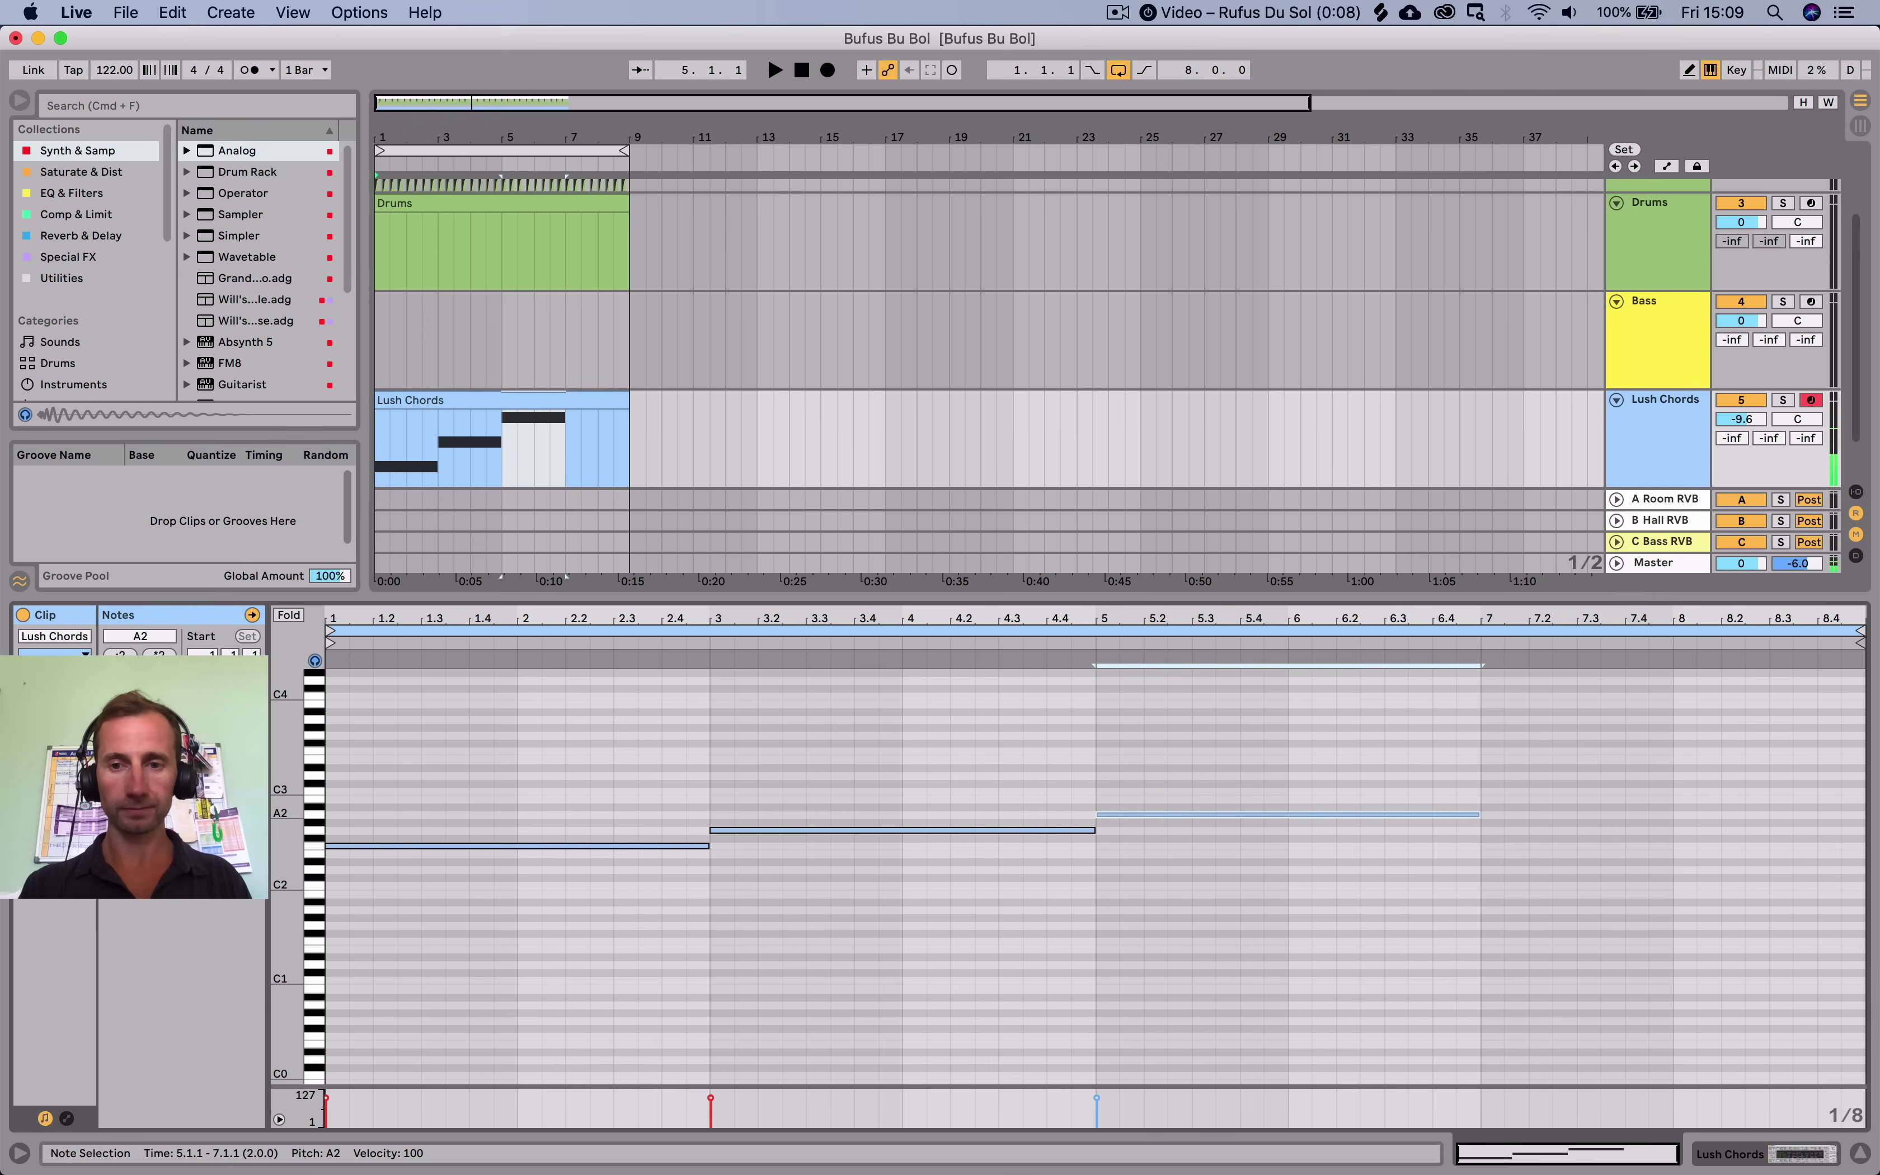
pyautogui.moveTo(1478, 815); pyautogui.dragTo(1862, 815)
# Move the two-bar F2 note an eighth note later to clear the start of the Lush Chords clip.
pyautogui.scroll(3, 1088, 854)
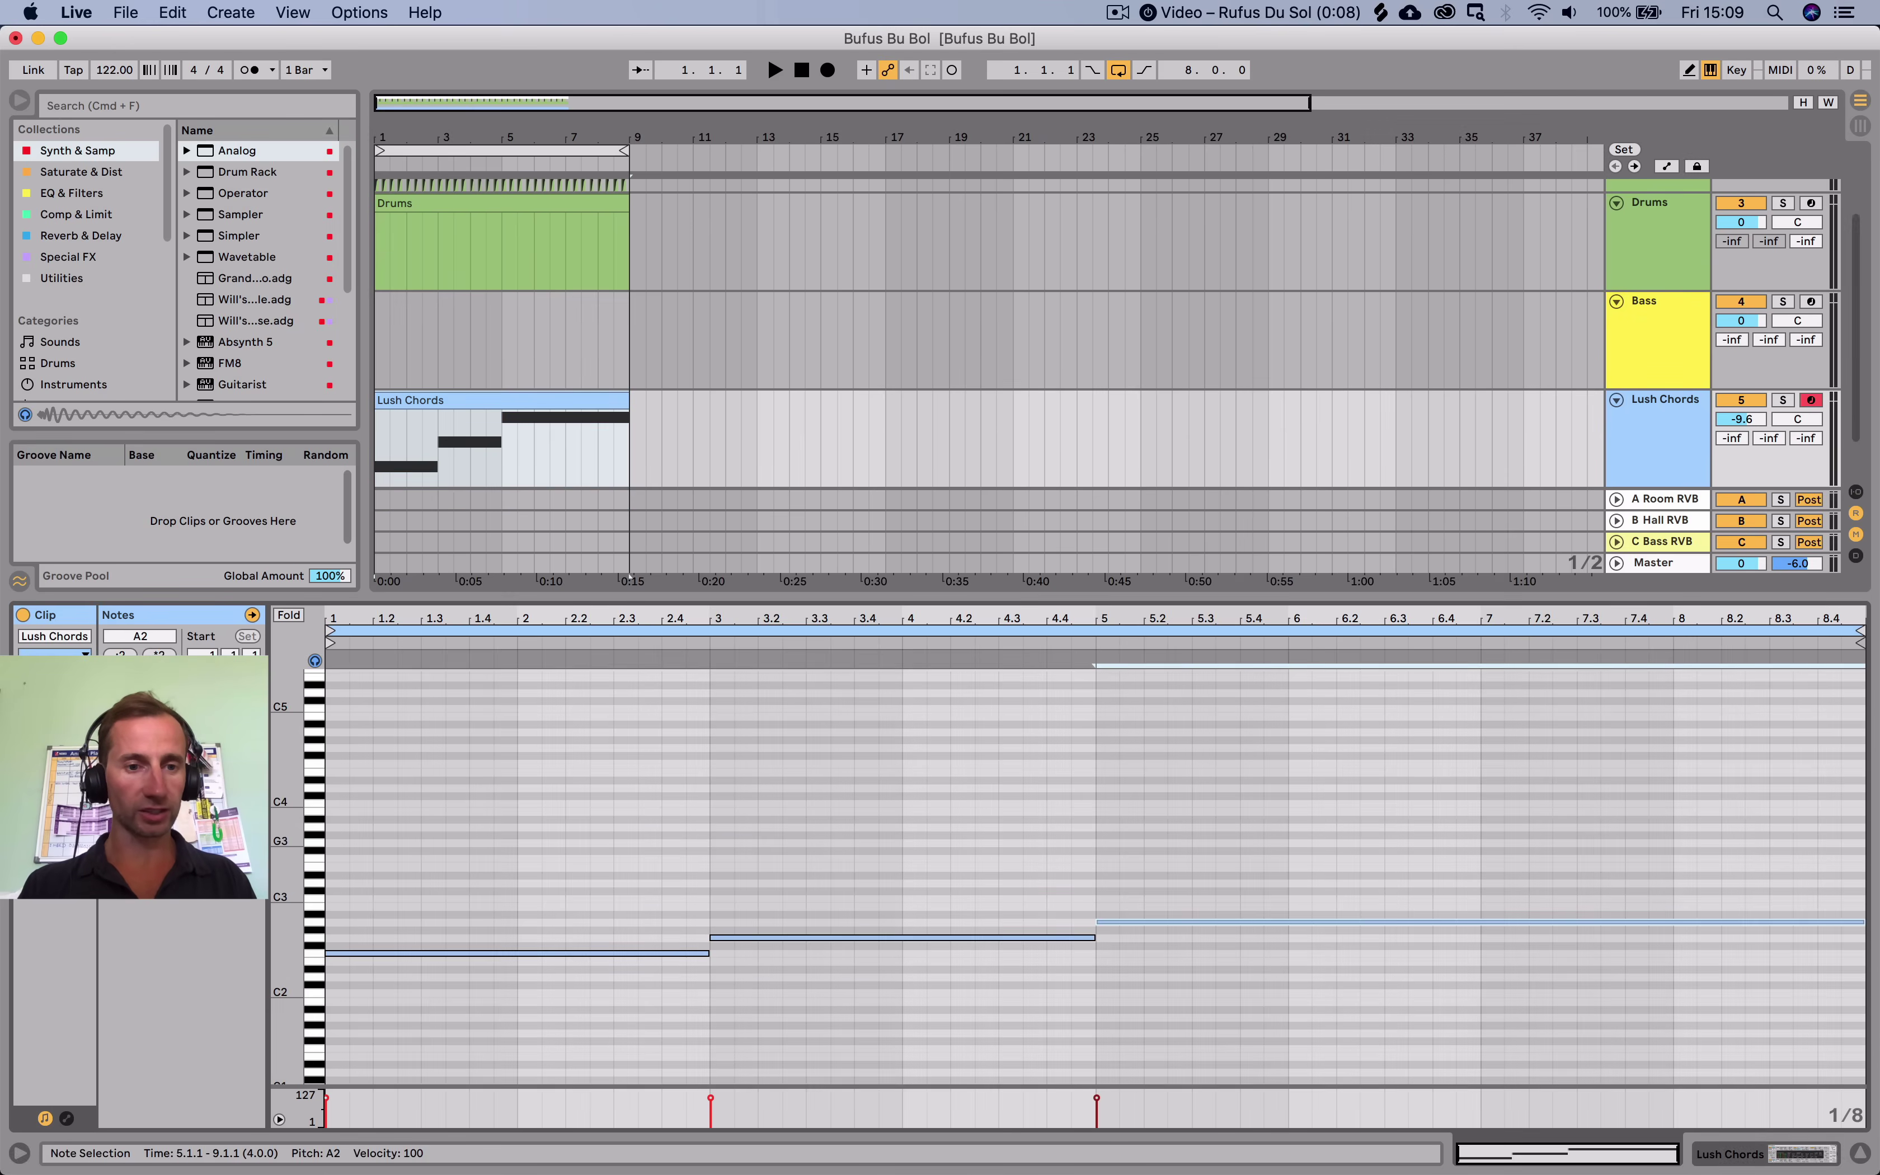
pyautogui.scroll(2, 1088, 877)
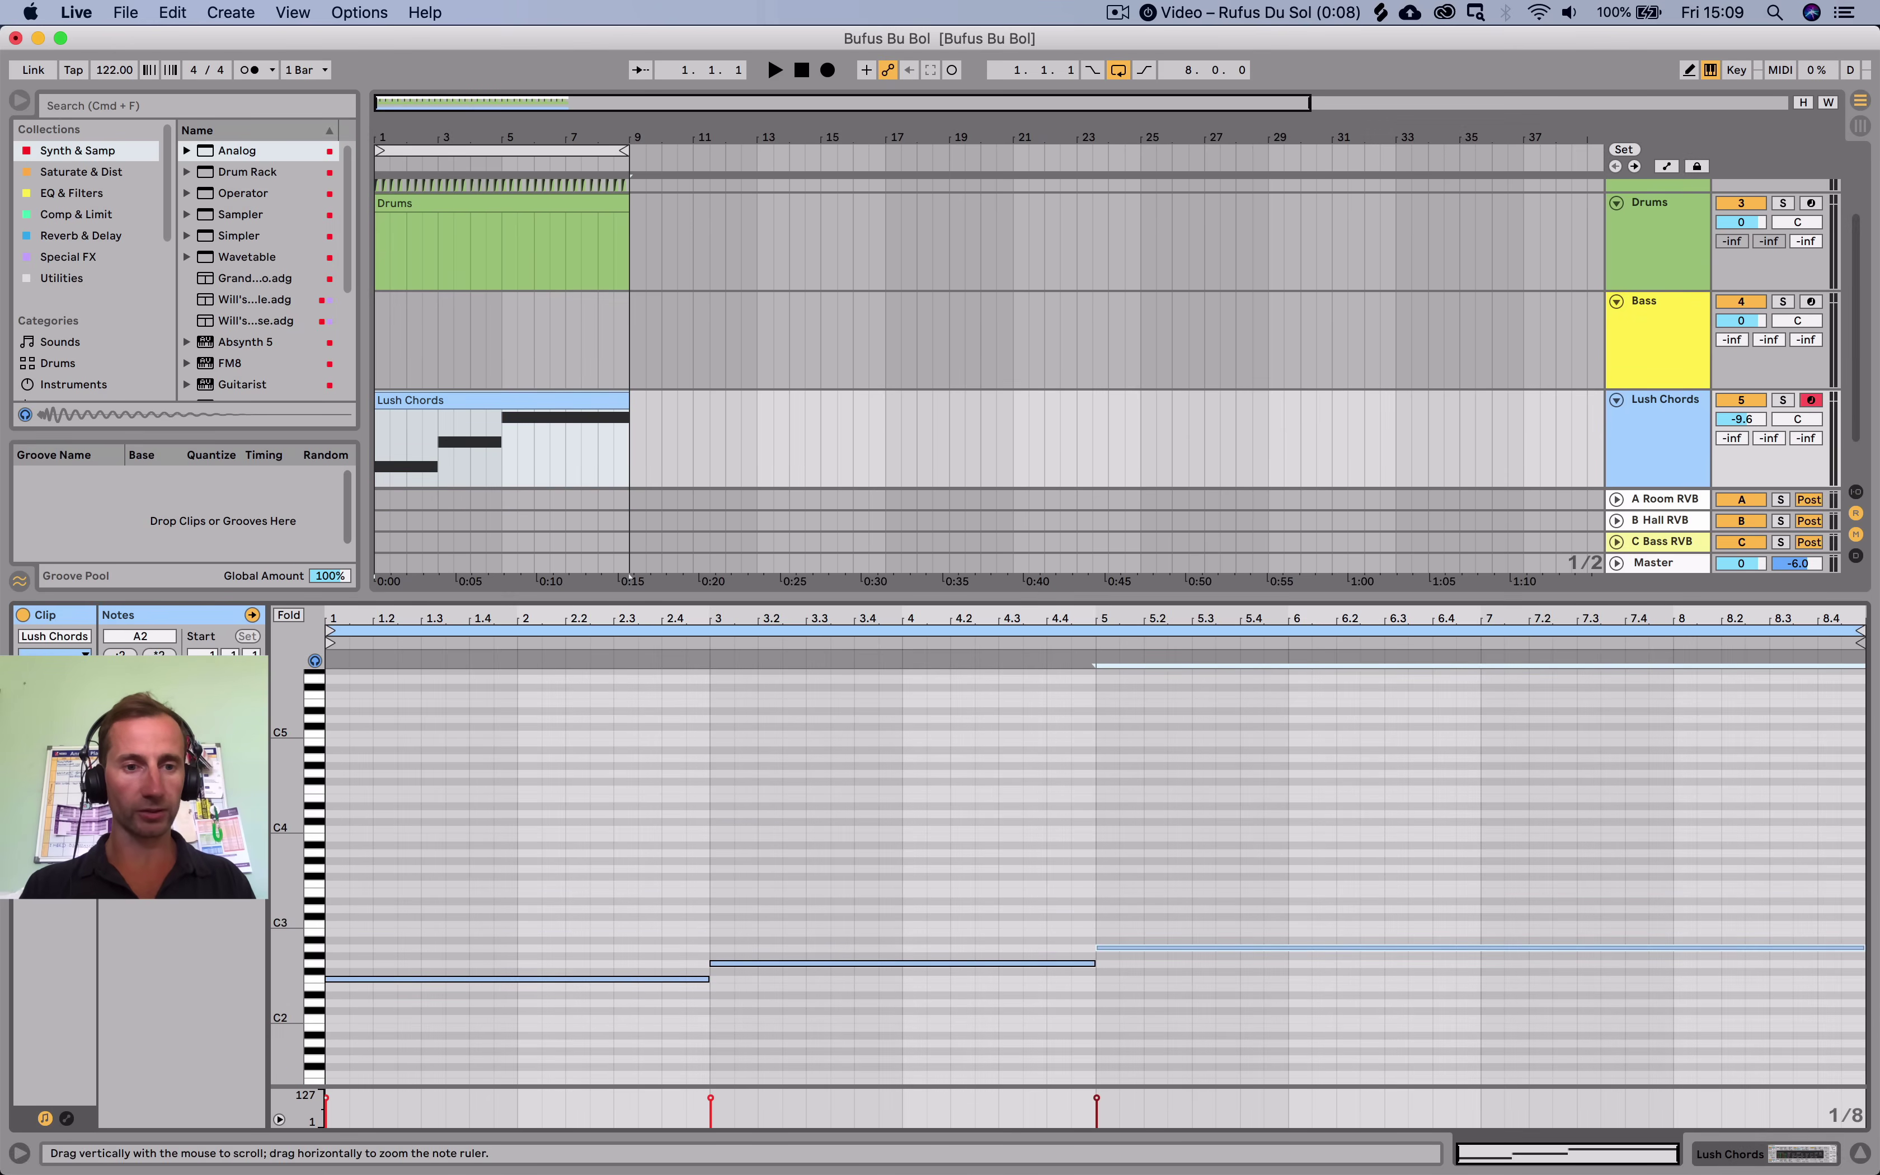
pyautogui.moveTo(286, 909); pyautogui.dragTo(317, 878)
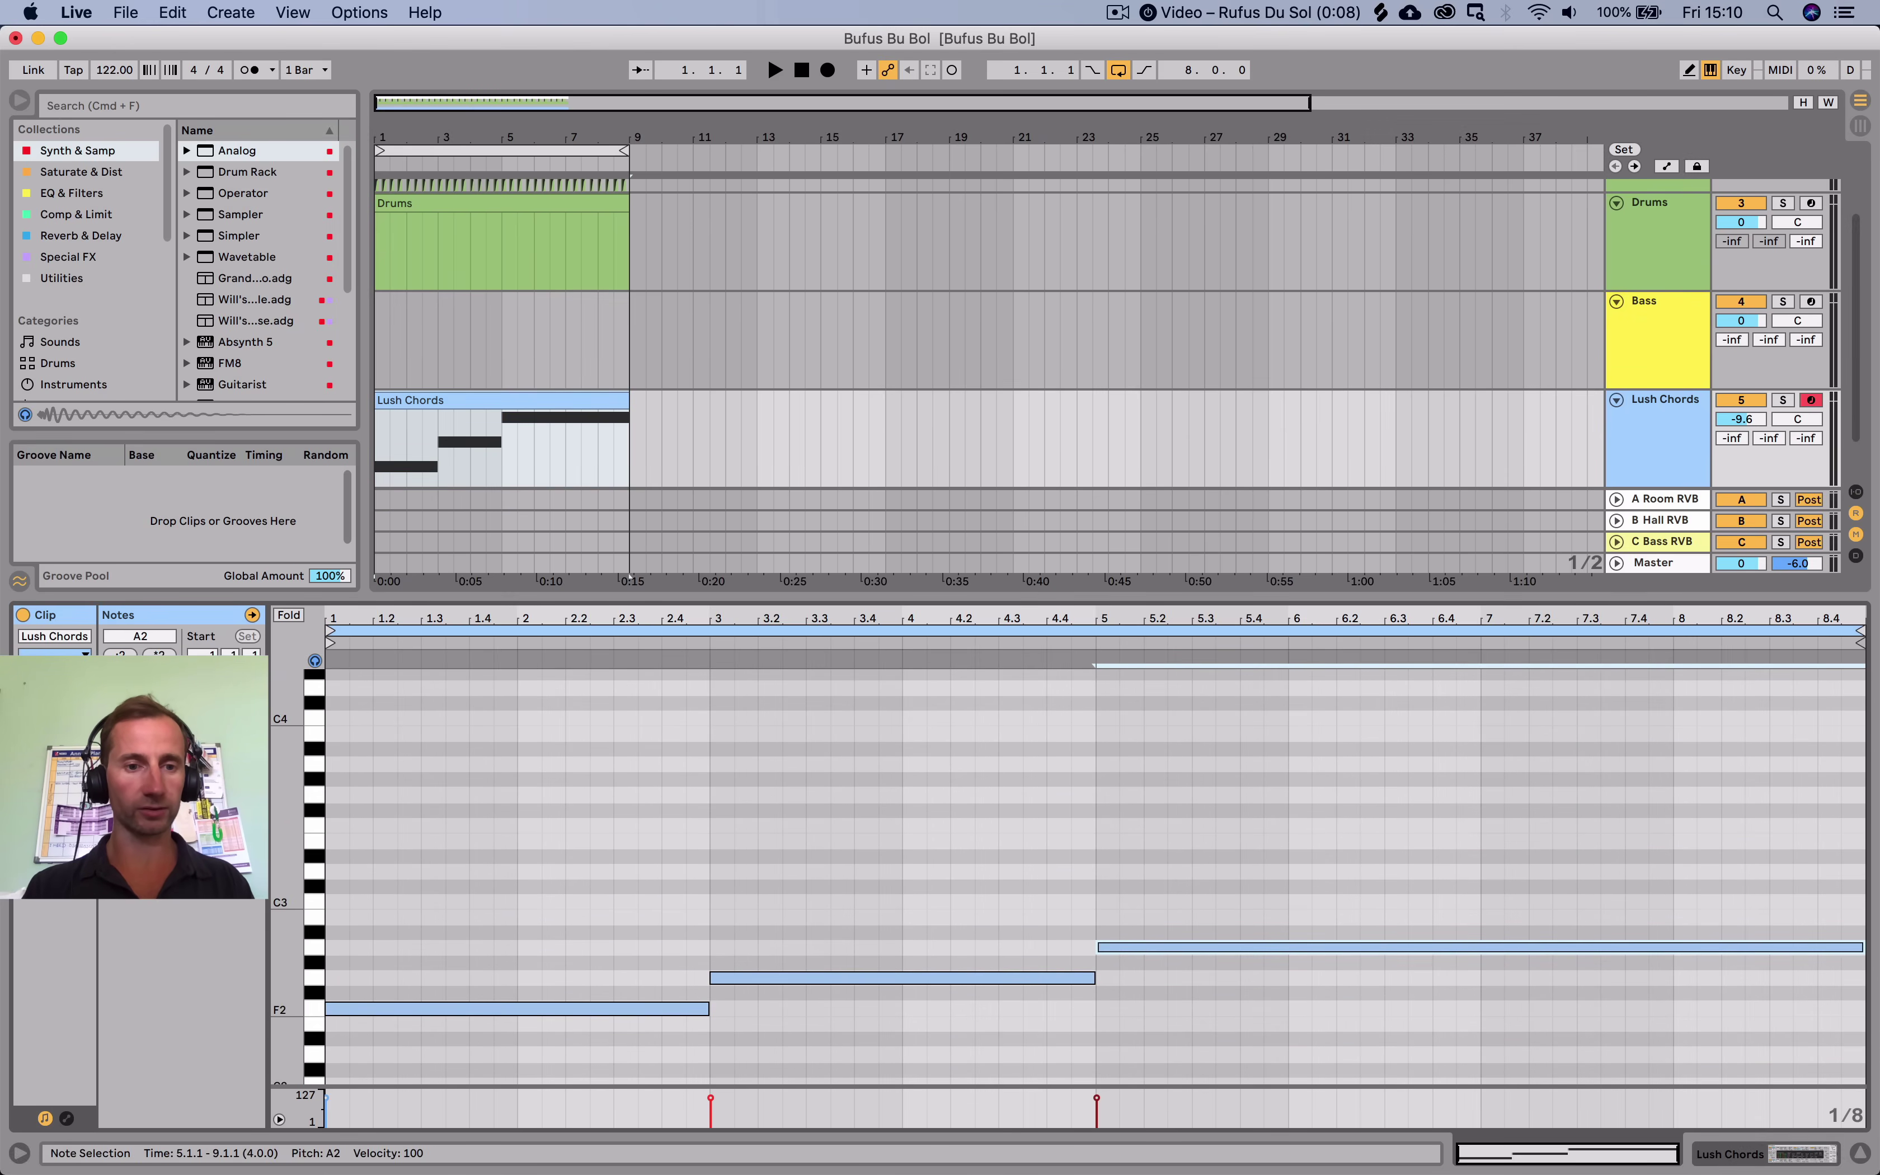
pyautogui.click(517, 1008)
pyautogui.scroll(1, 517, 1009)
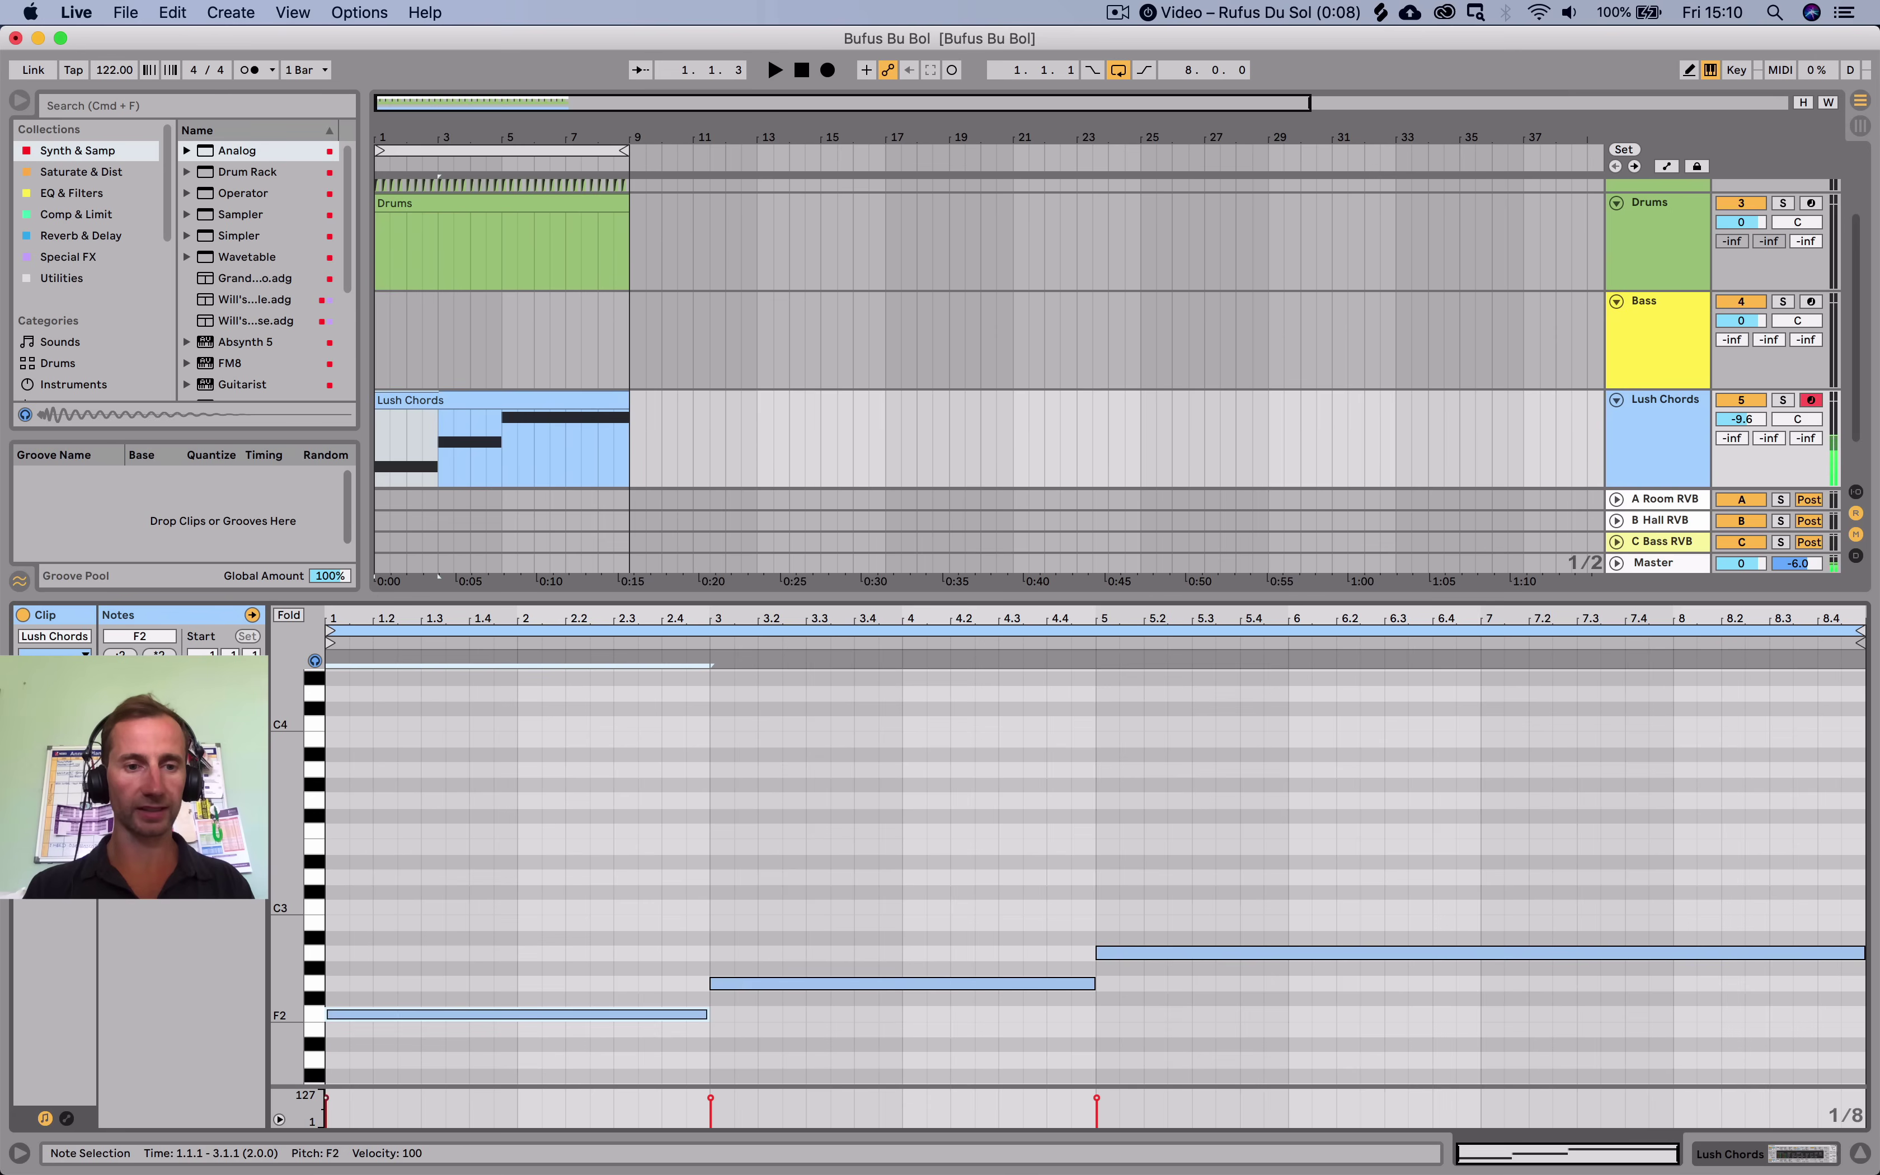
pyautogui.press('Right')
# Enter eighth-note scale guides F2, G2, A2, B2, C3, D3, E3, F3, G3 and A3, and shift them ahead of bar 1.
pyautogui.doubleClick(336, 1014)
pyautogui.doubleClick(336, 999)
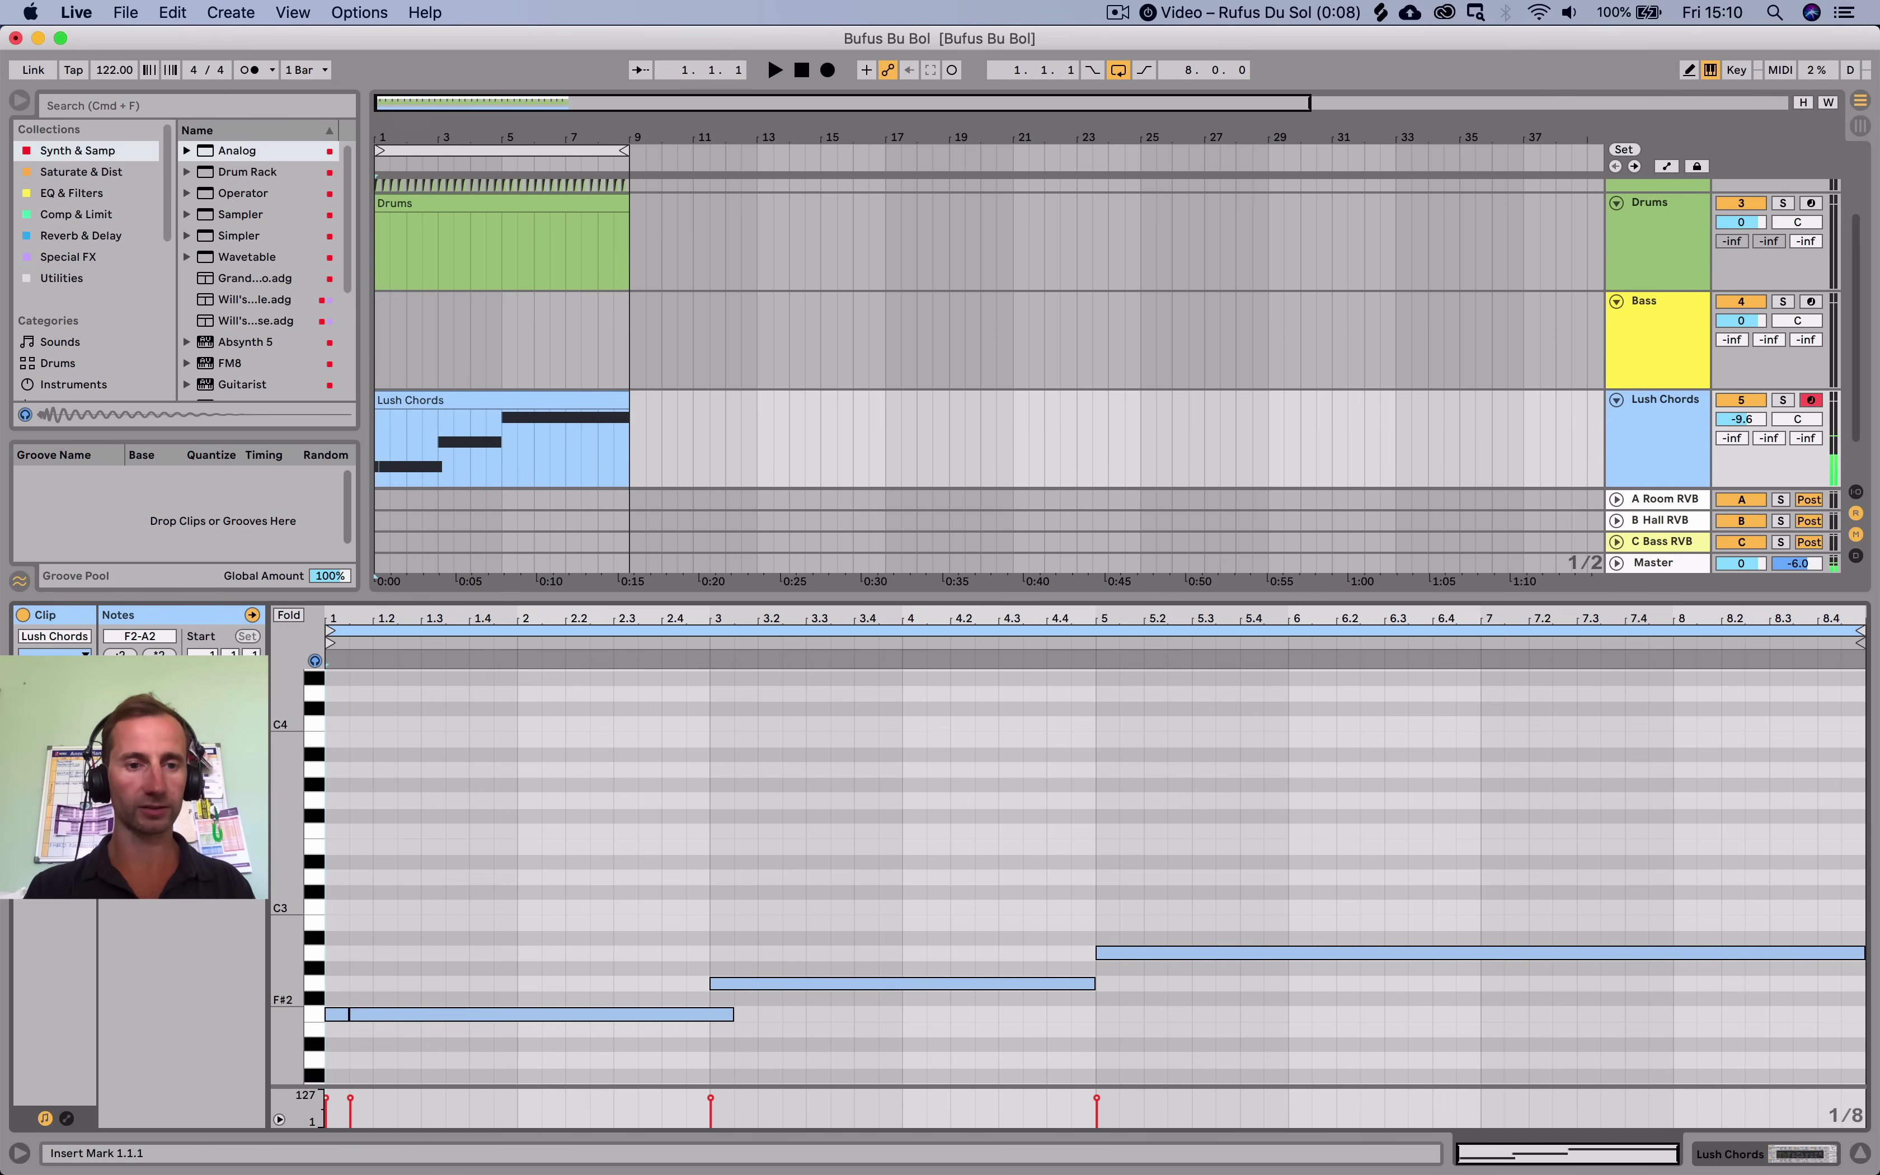
pyautogui.press('Up')
pyautogui.doubleClick(336, 953)
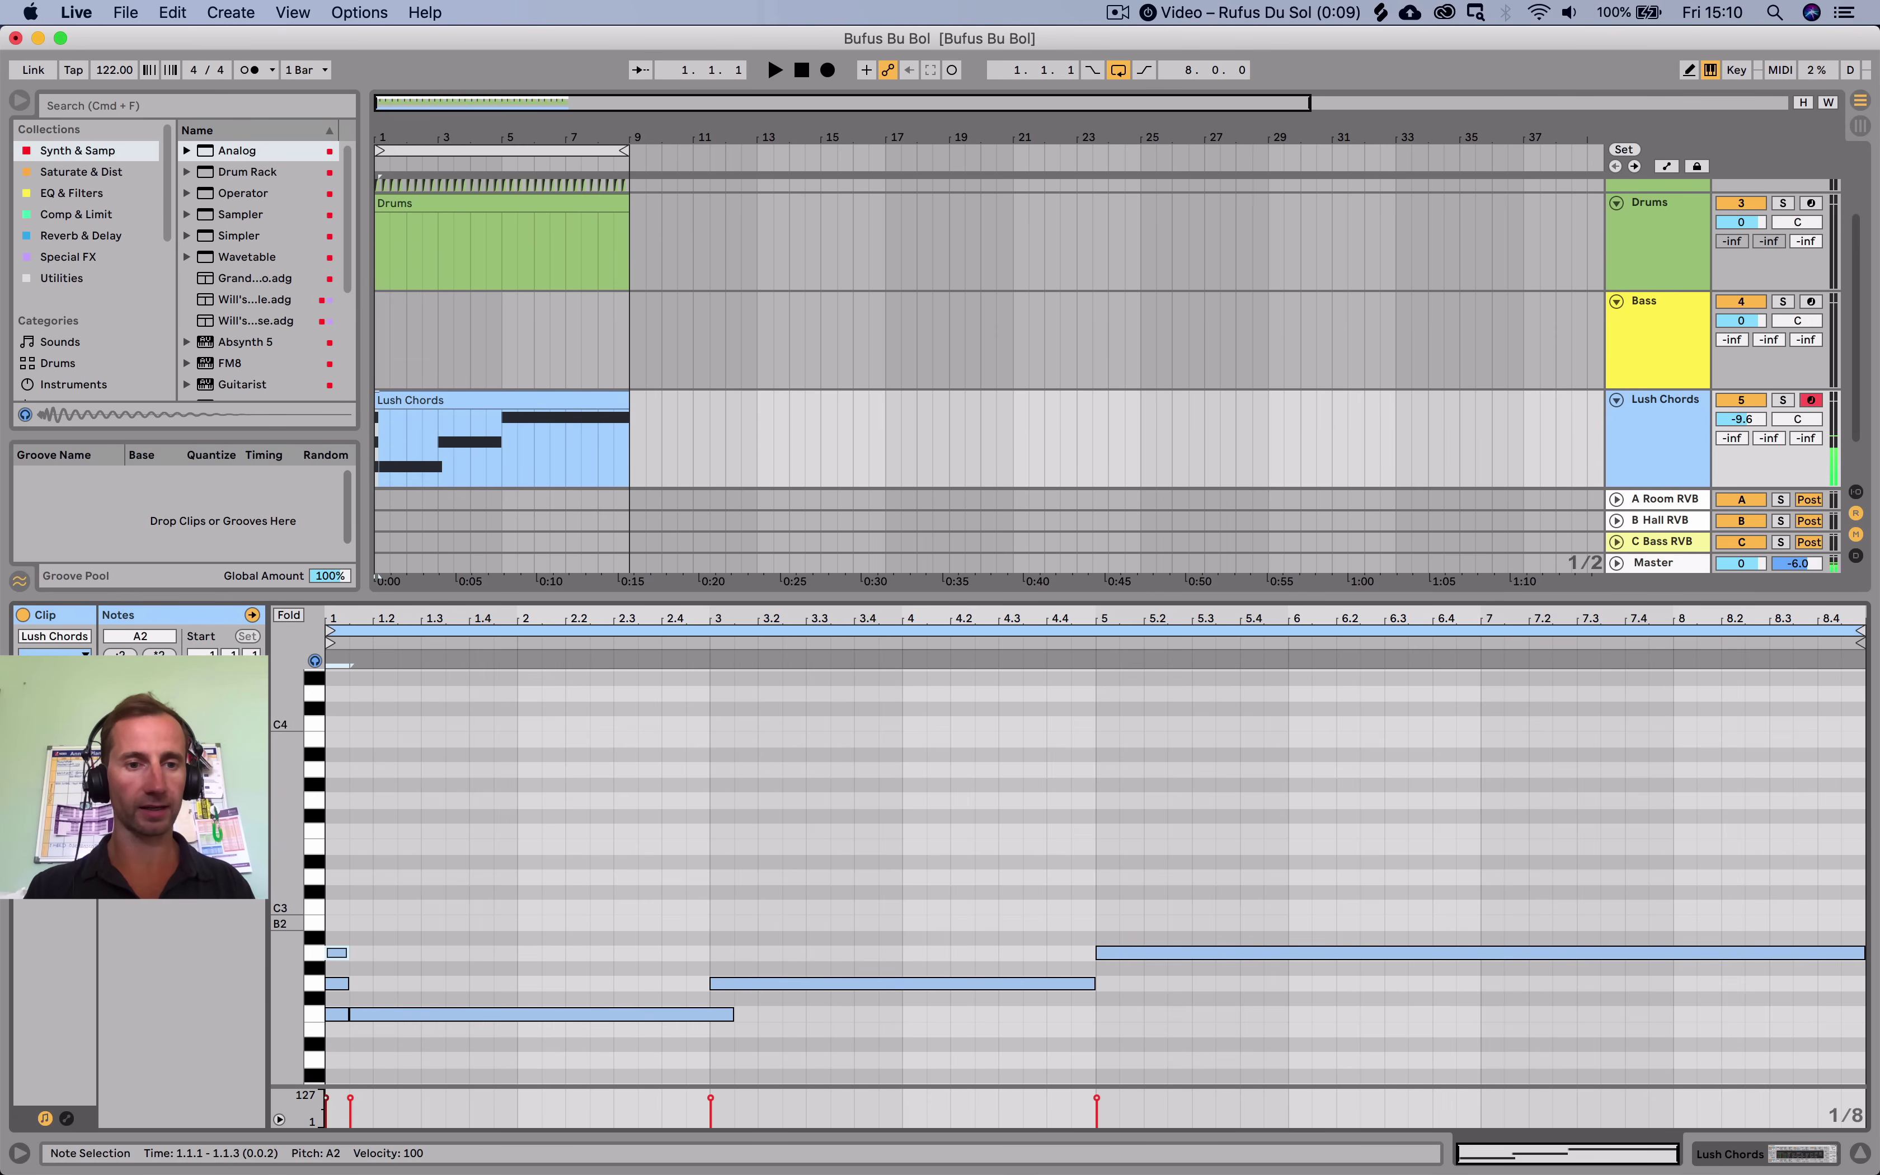
pyautogui.doubleClick(336, 922)
pyautogui.doubleClick(336, 907)
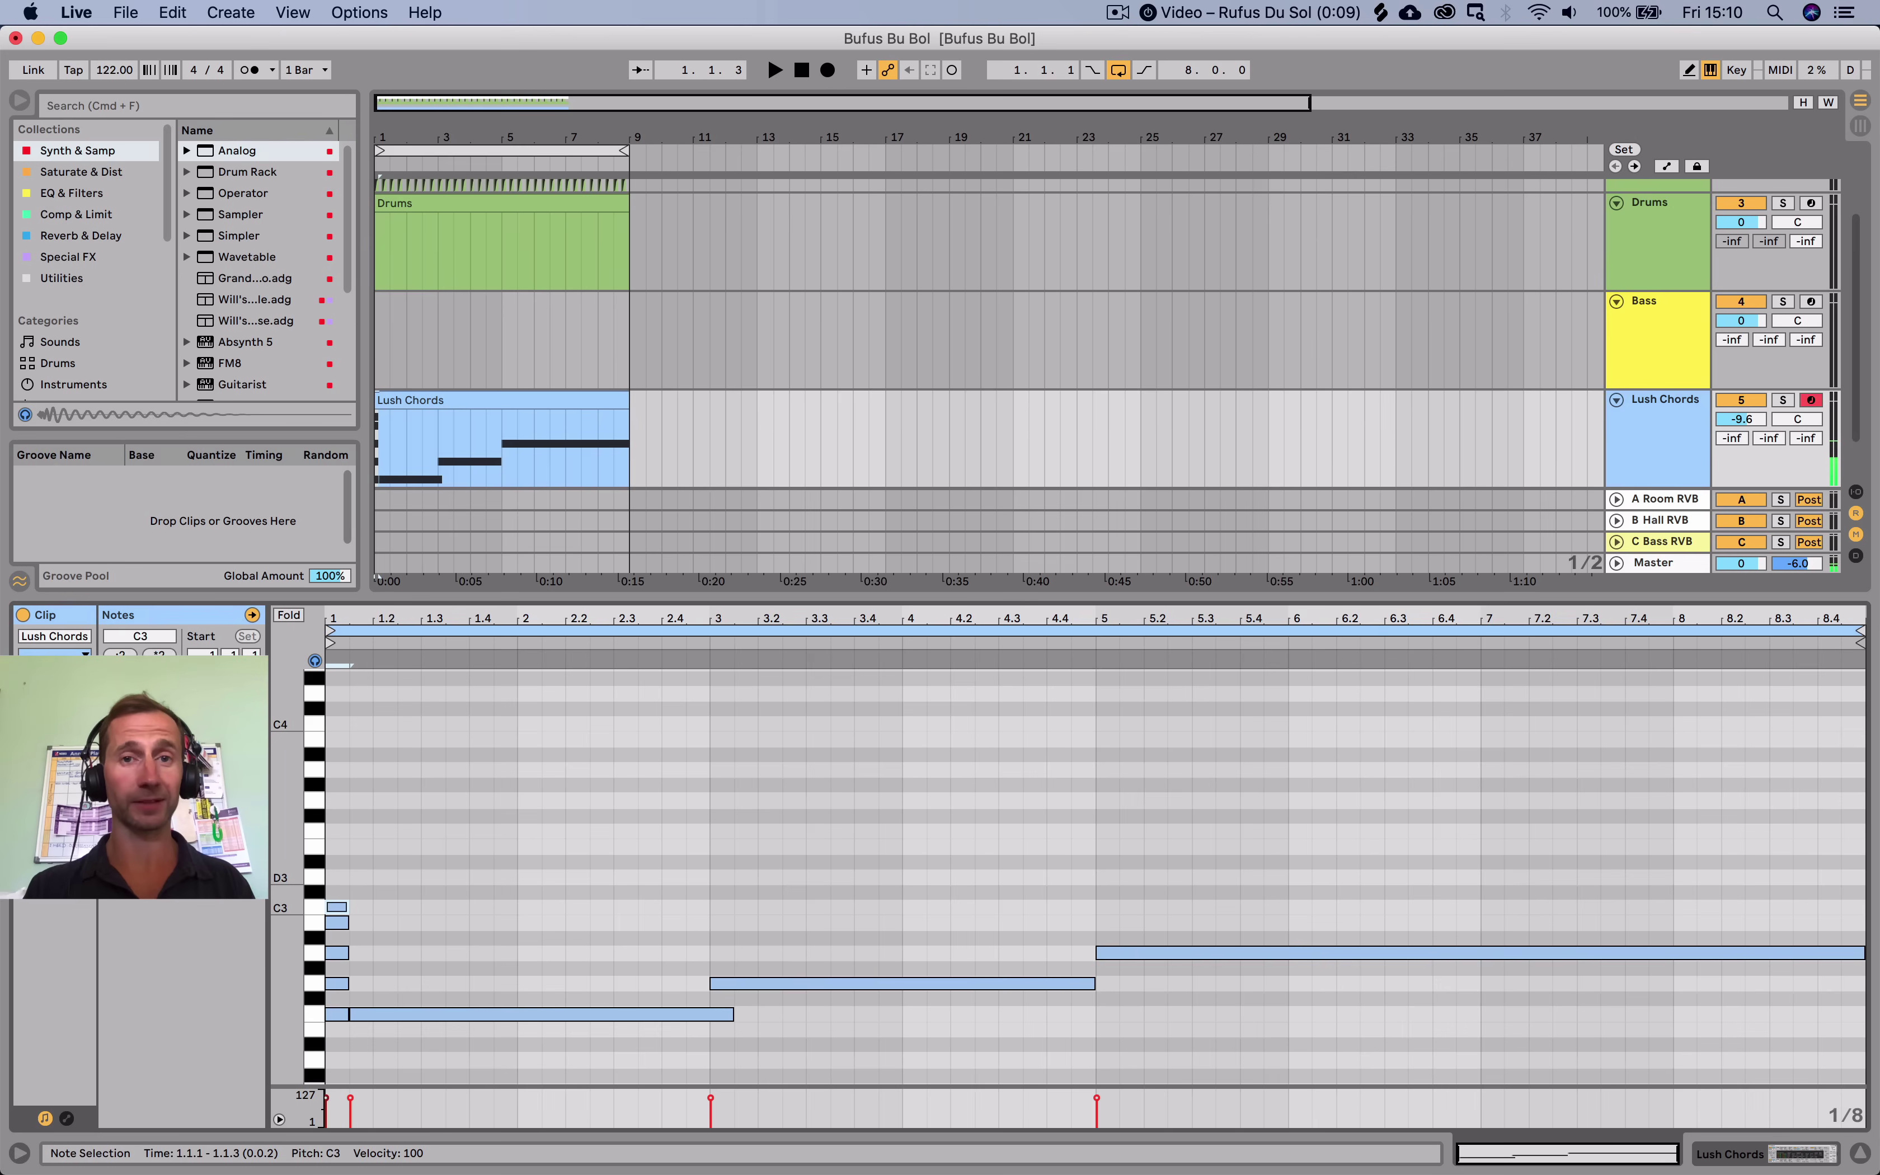
pyautogui.doubleClick(336, 877)
pyautogui.doubleClick(336, 846)
pyautogui.doubleClick(337, 831)
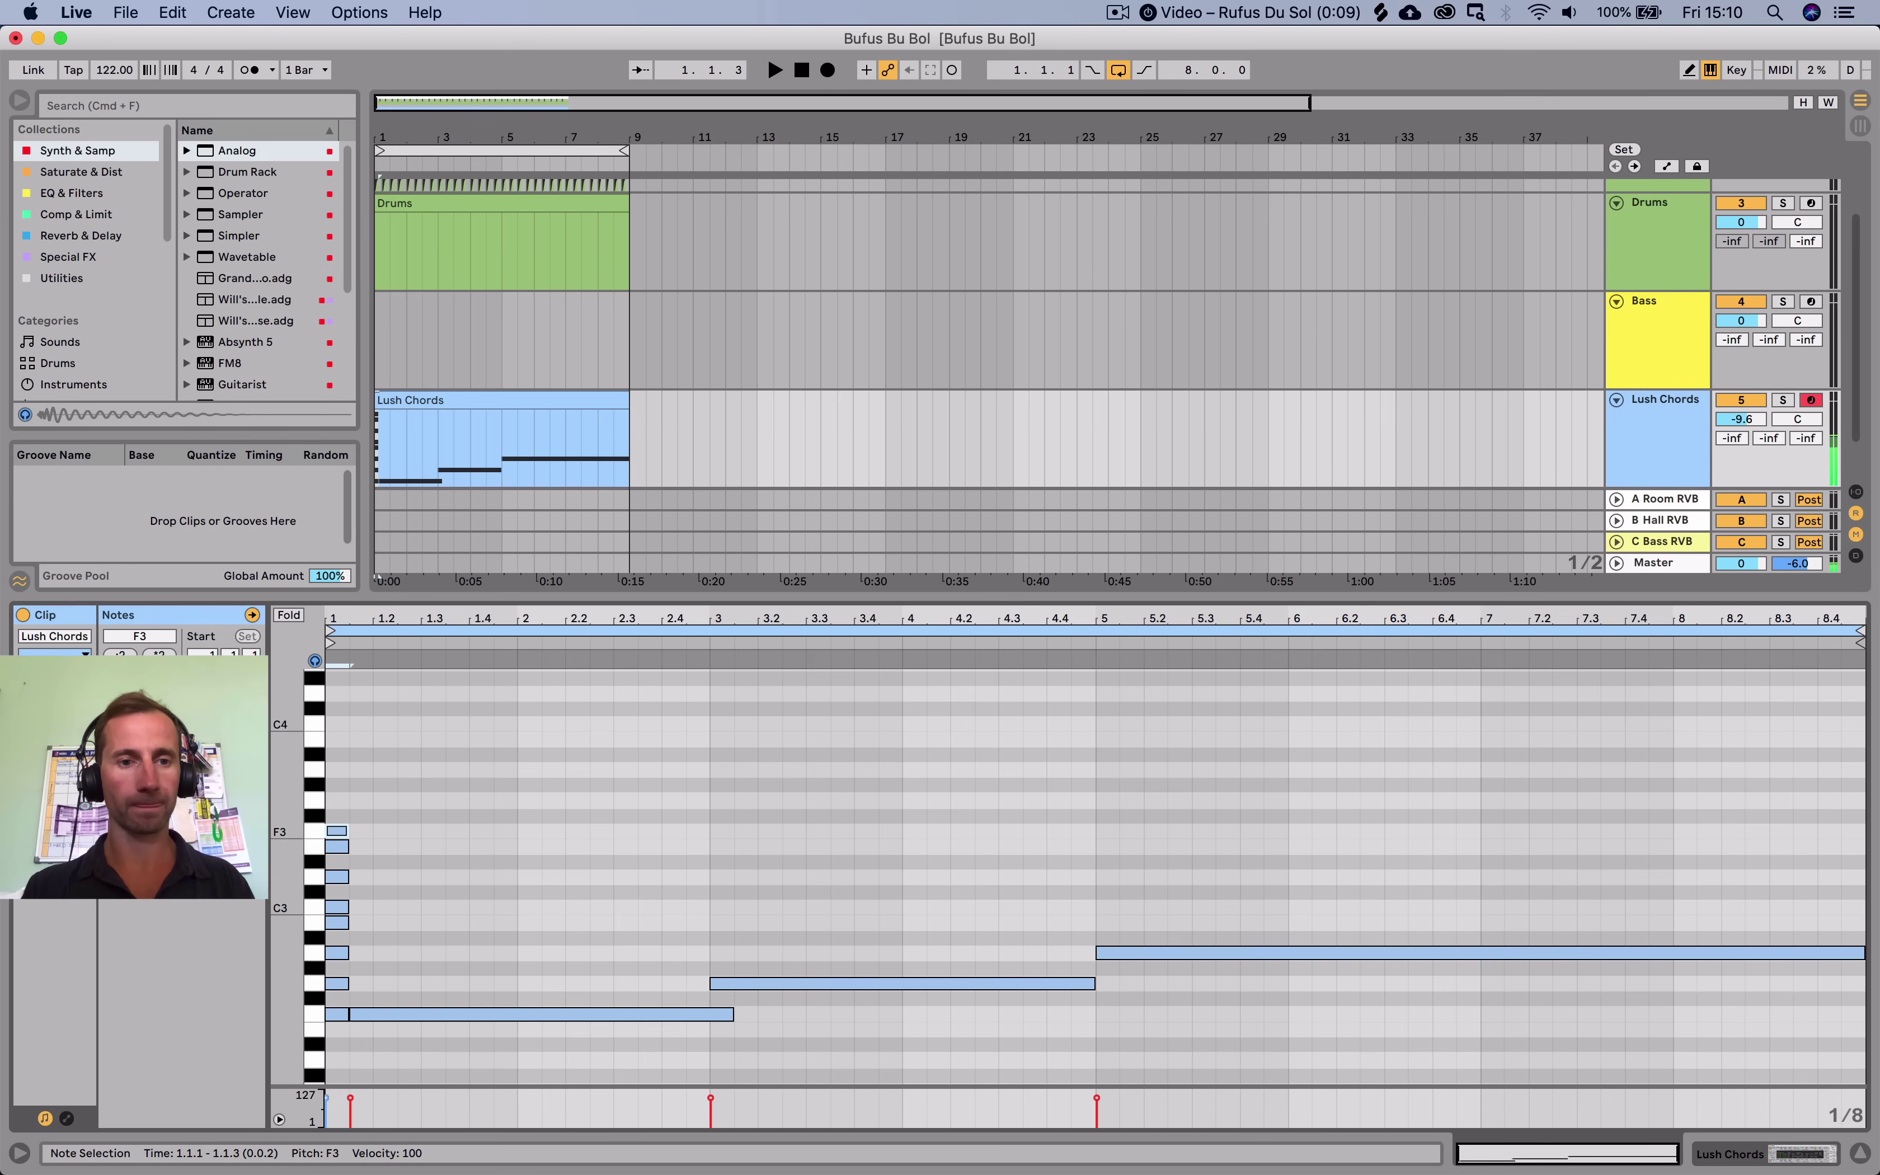
pyautogui.doubleClick(336, 801)
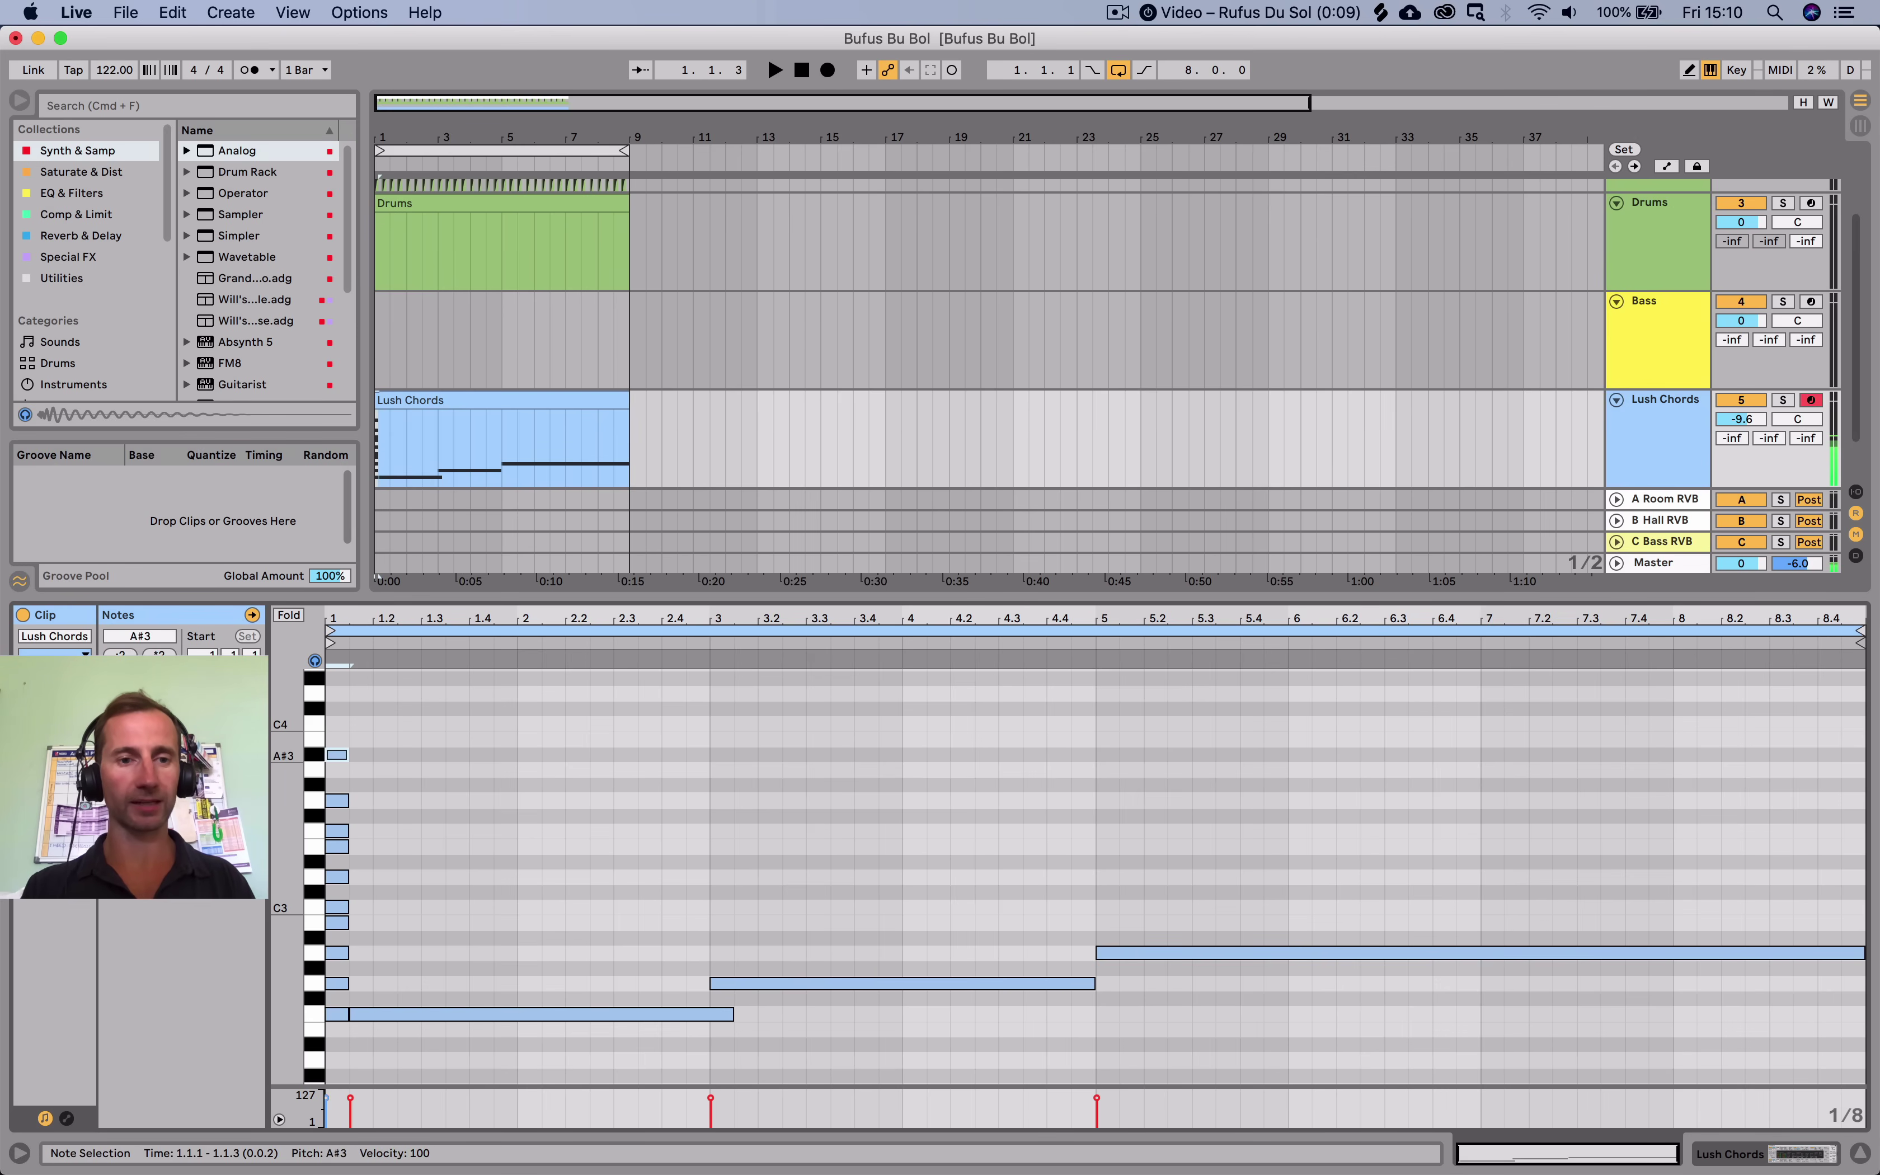
pyautogui.doubleClick(336, 769)
pyautogui.moveTo(330, 739); pyautogui.dragTo(351, 1014)
pyautogui.press('Left')
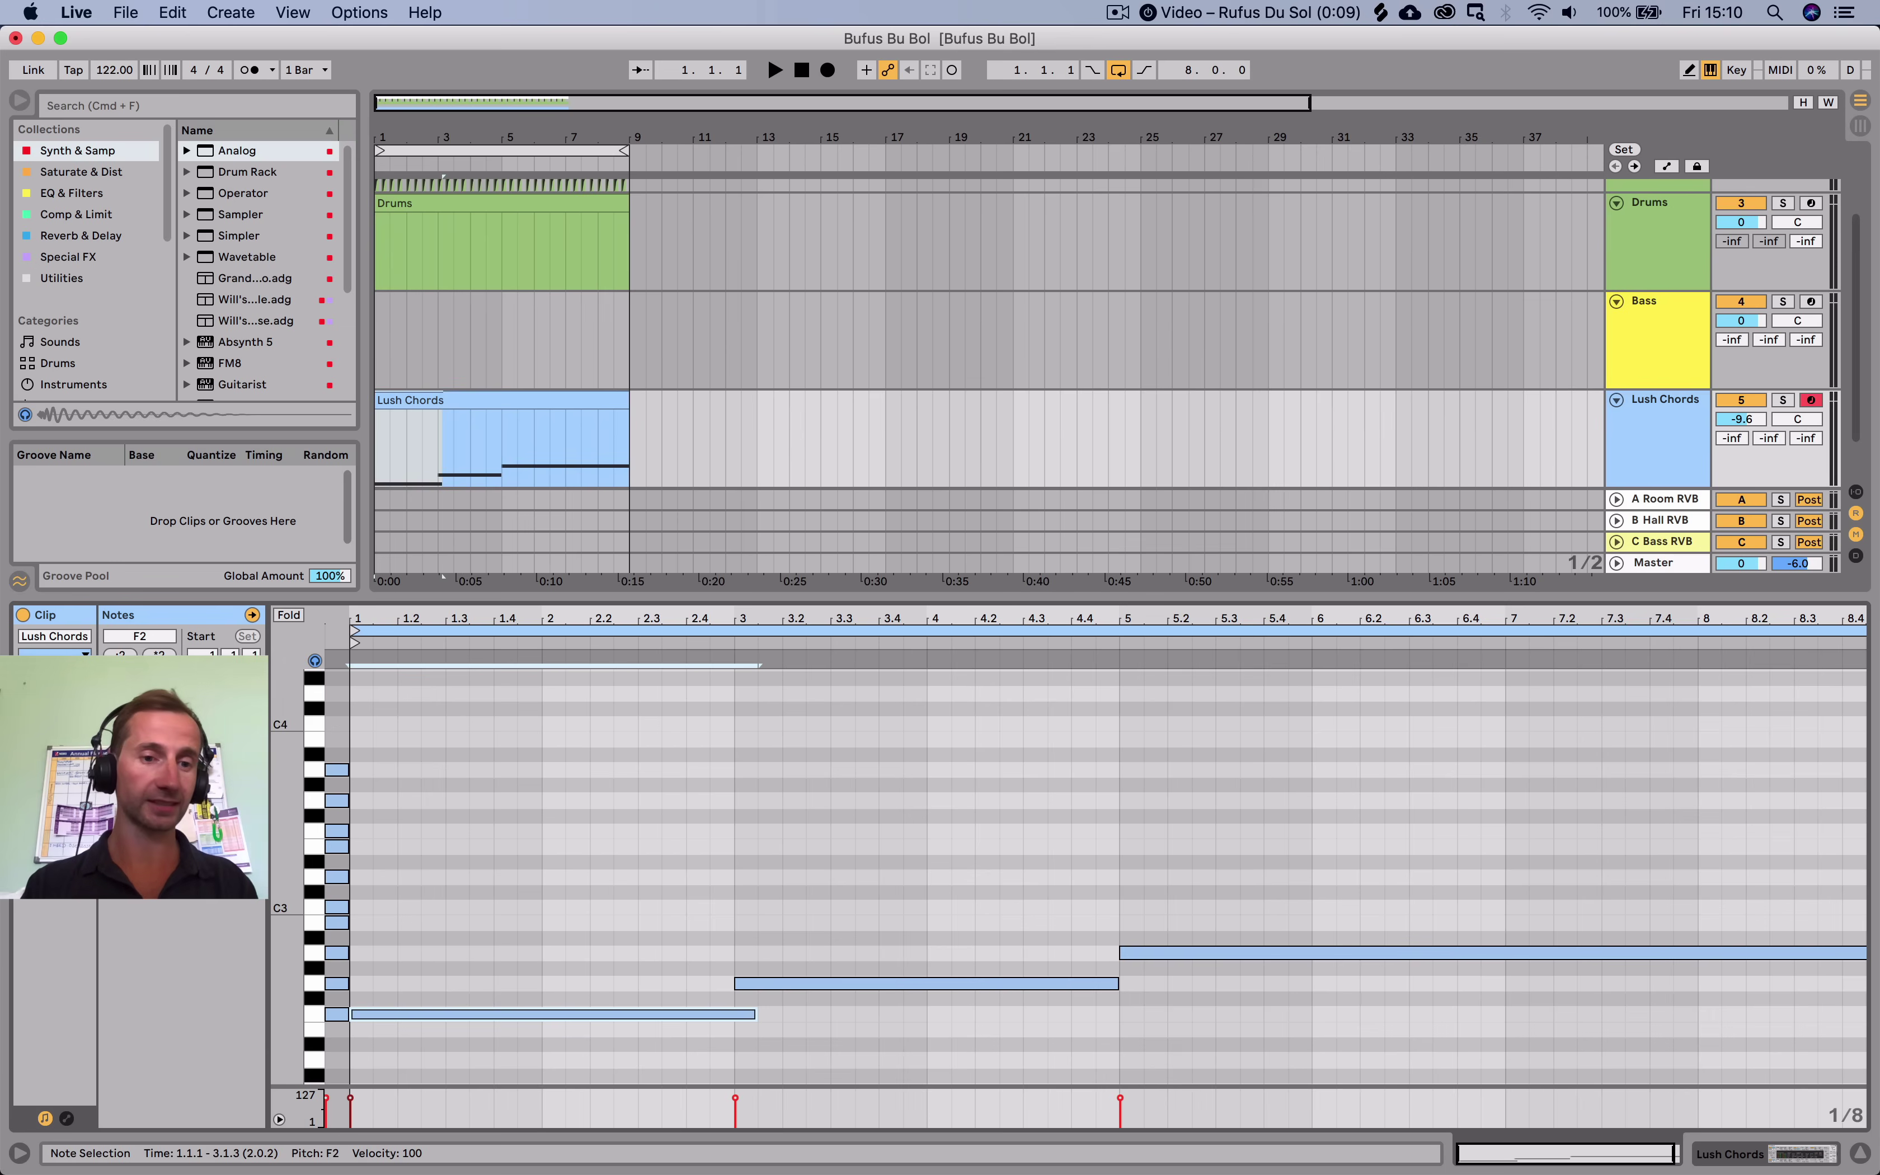
# Trim the long F2 note to end at 3.1.1 and fold the note editor to only the pitches in use.
pyautogui.click(398, 894)
pyautogui.press('space')
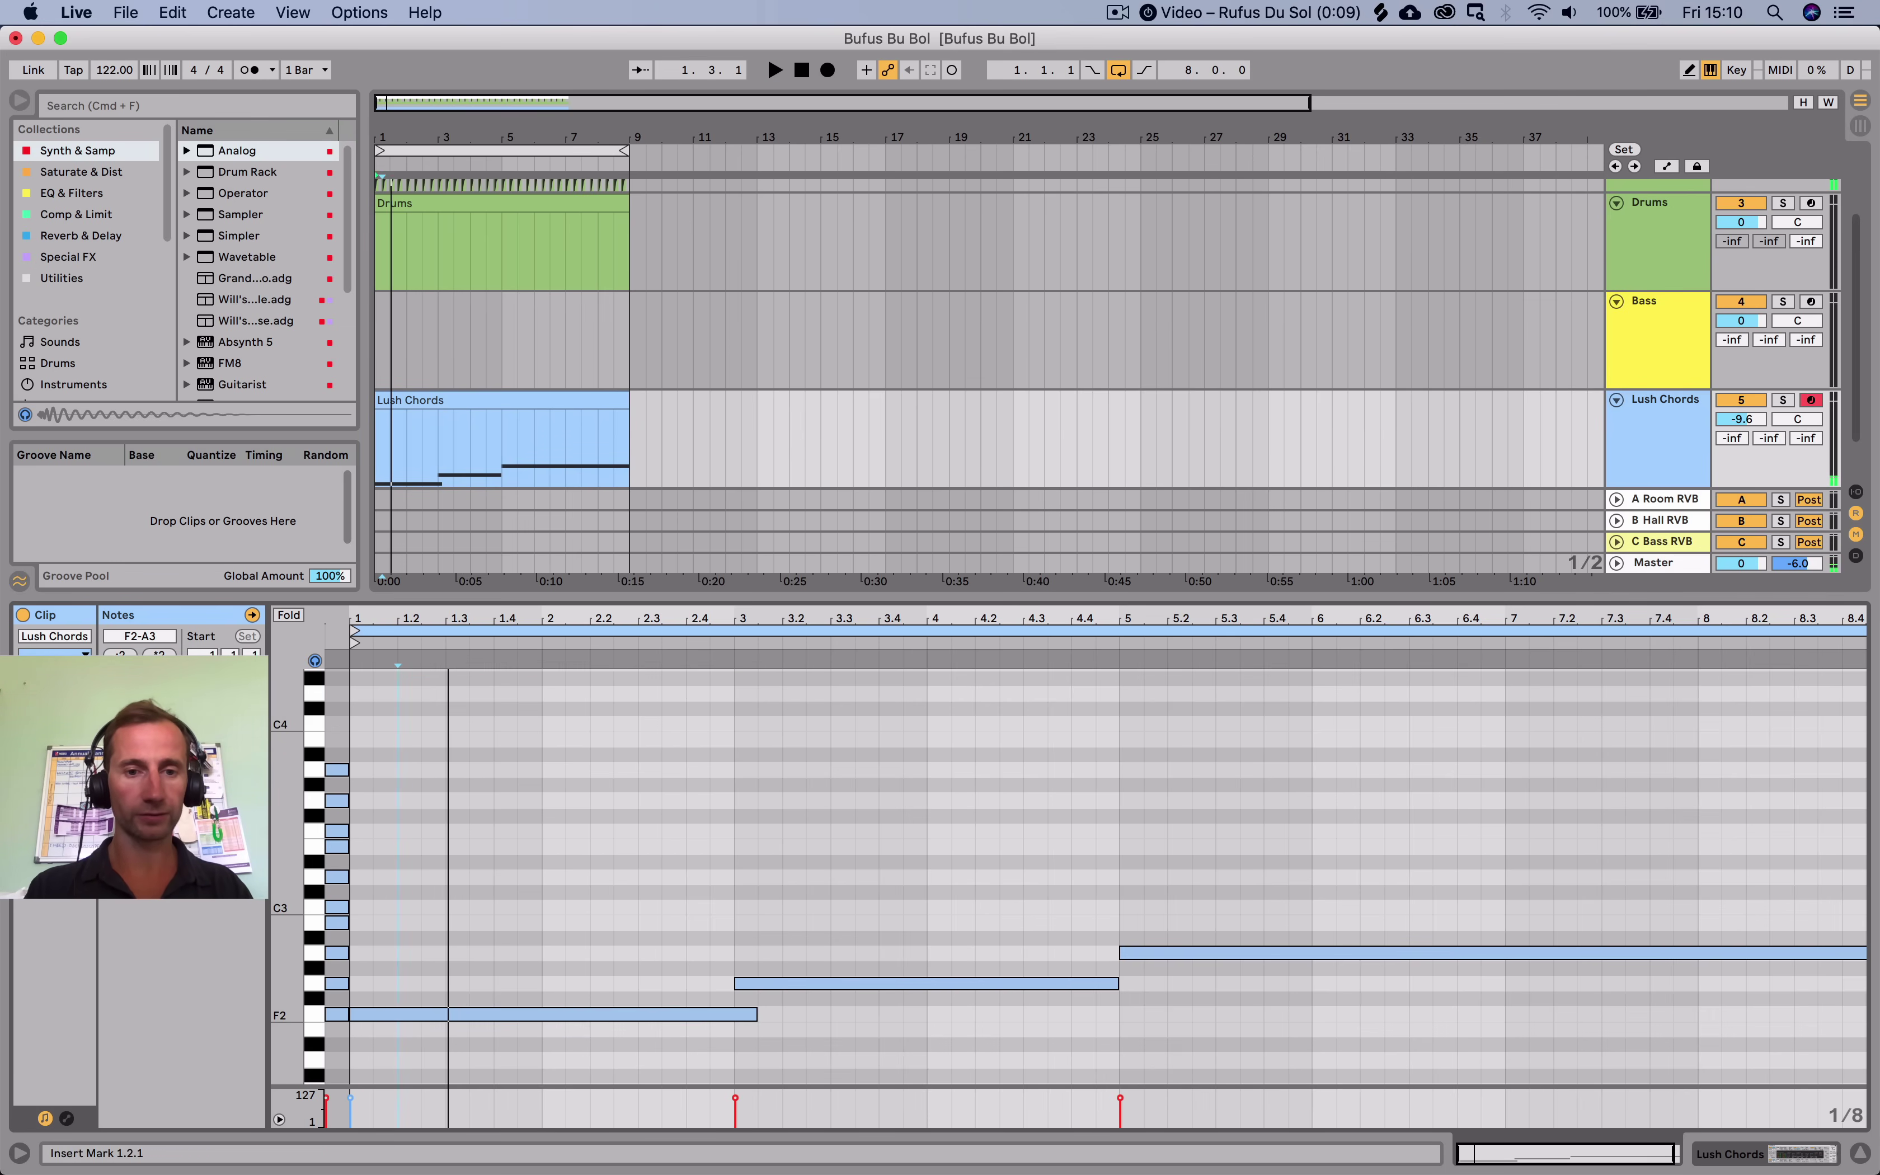
pyautogui.moveTo(753, 1013); pyautogui.dragTo(733, 1014)
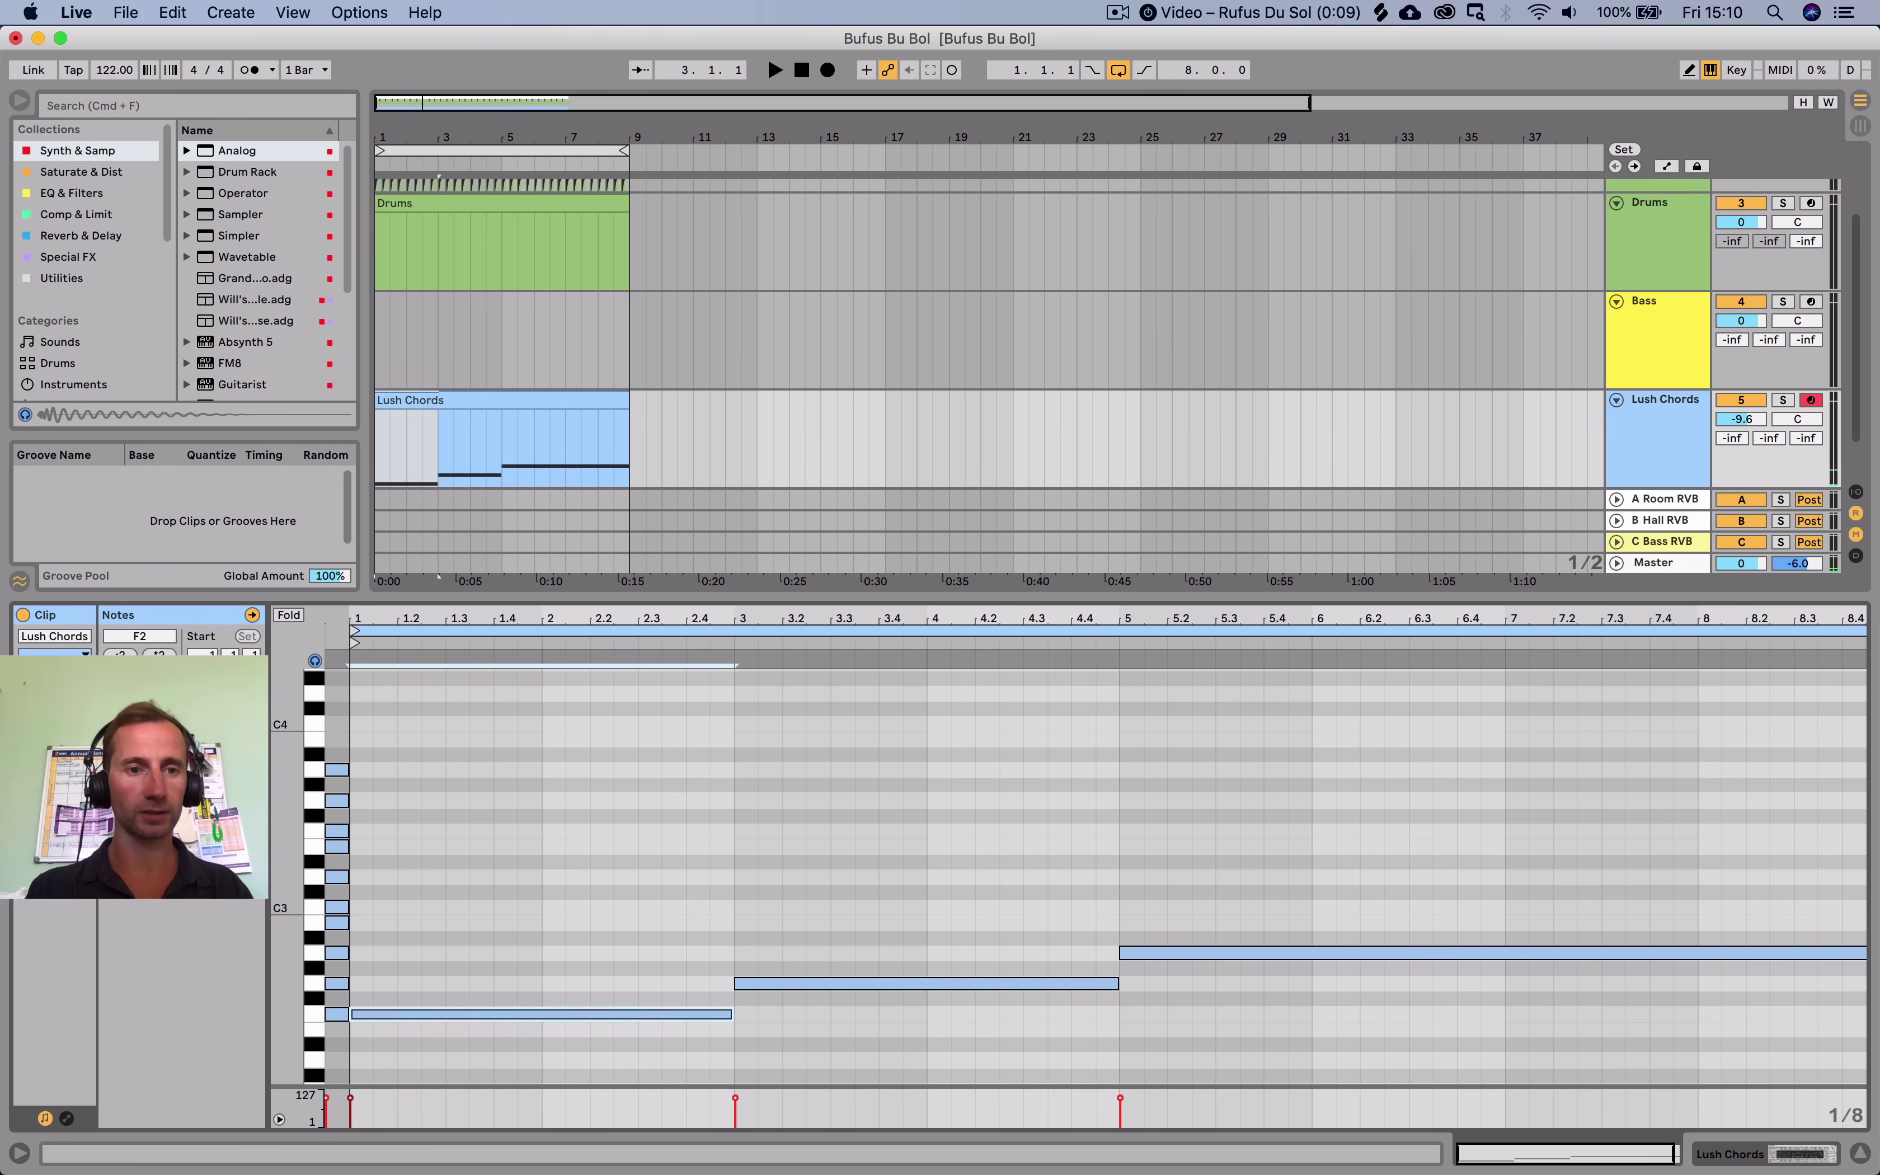
pyautogui.press('f')
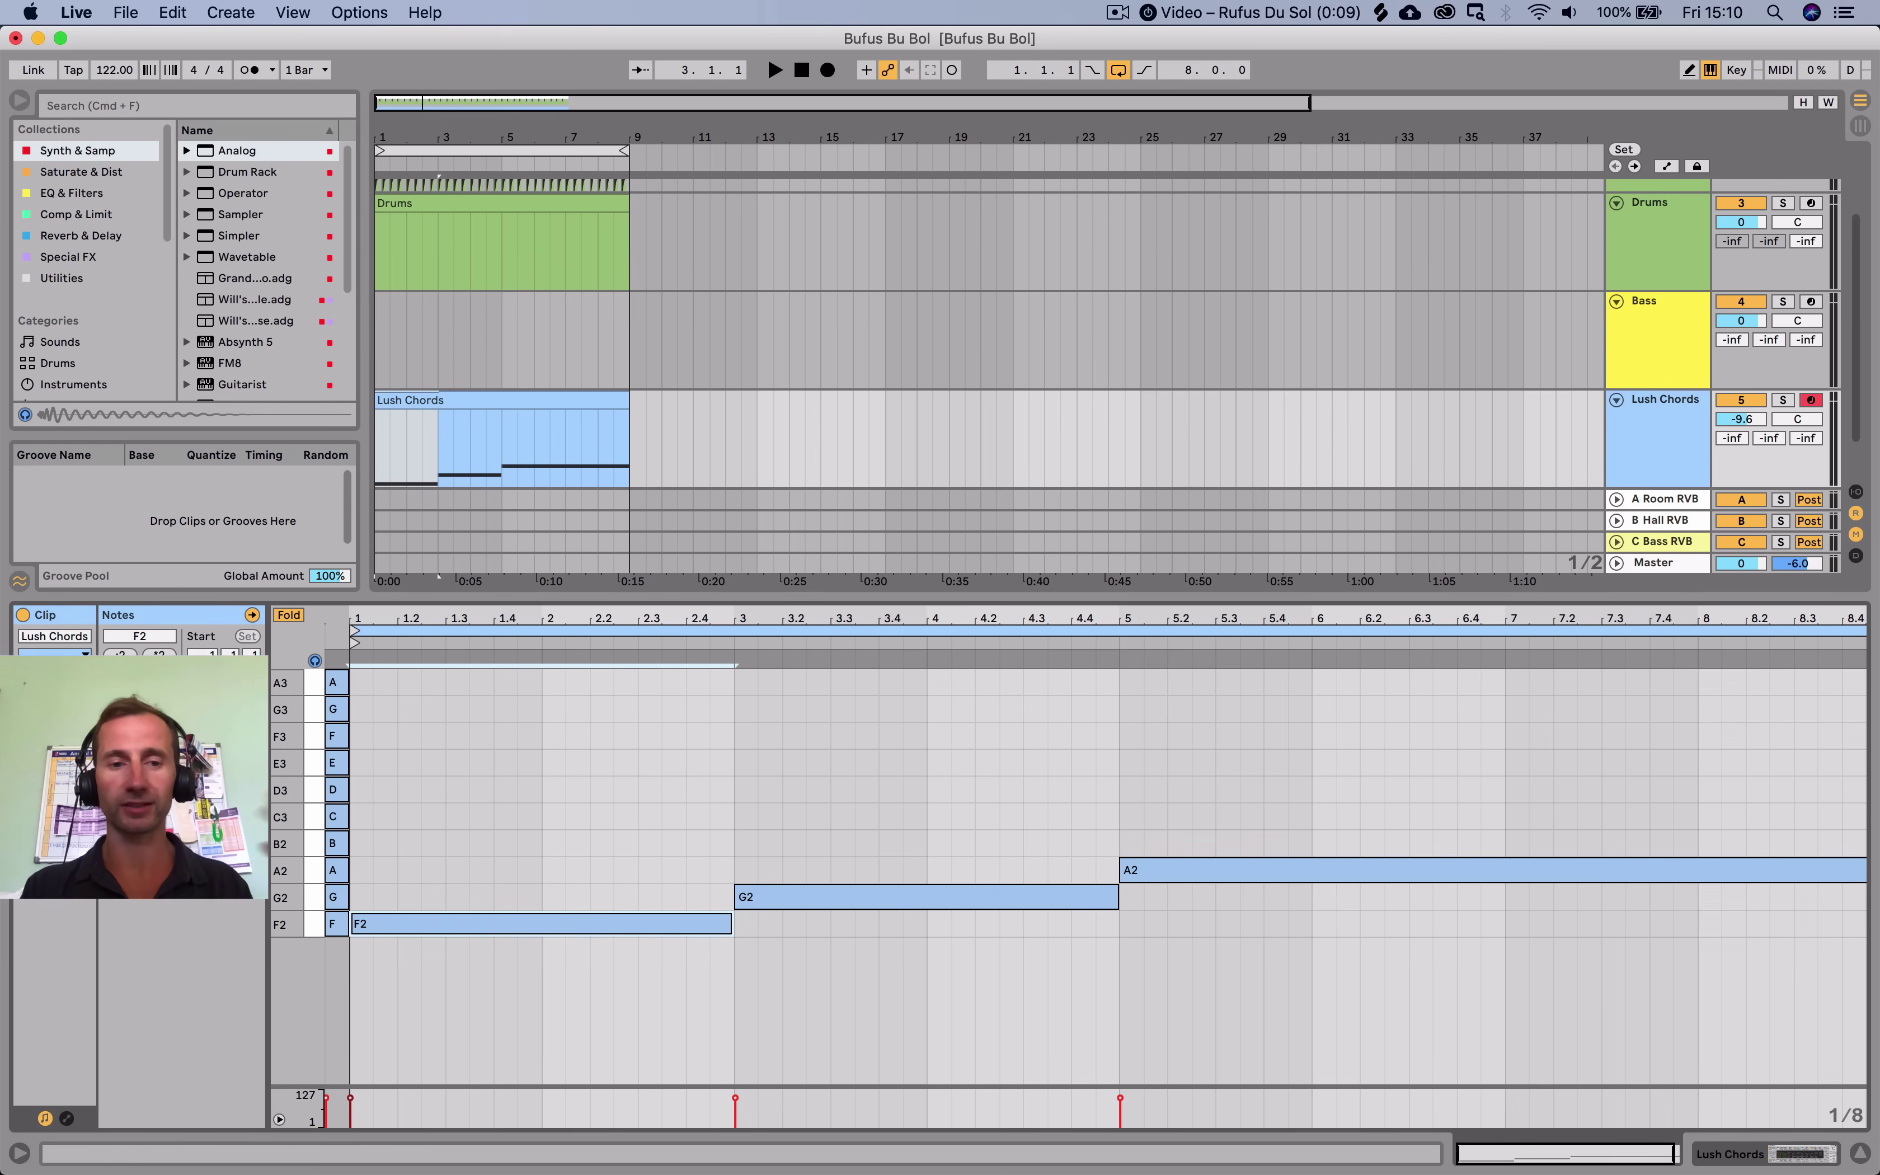
# Copy the two-bar F2 note up to A2 and C3 across bars 1–2.
pyautogui.press('super+c')
pyautogui.press('super+v')
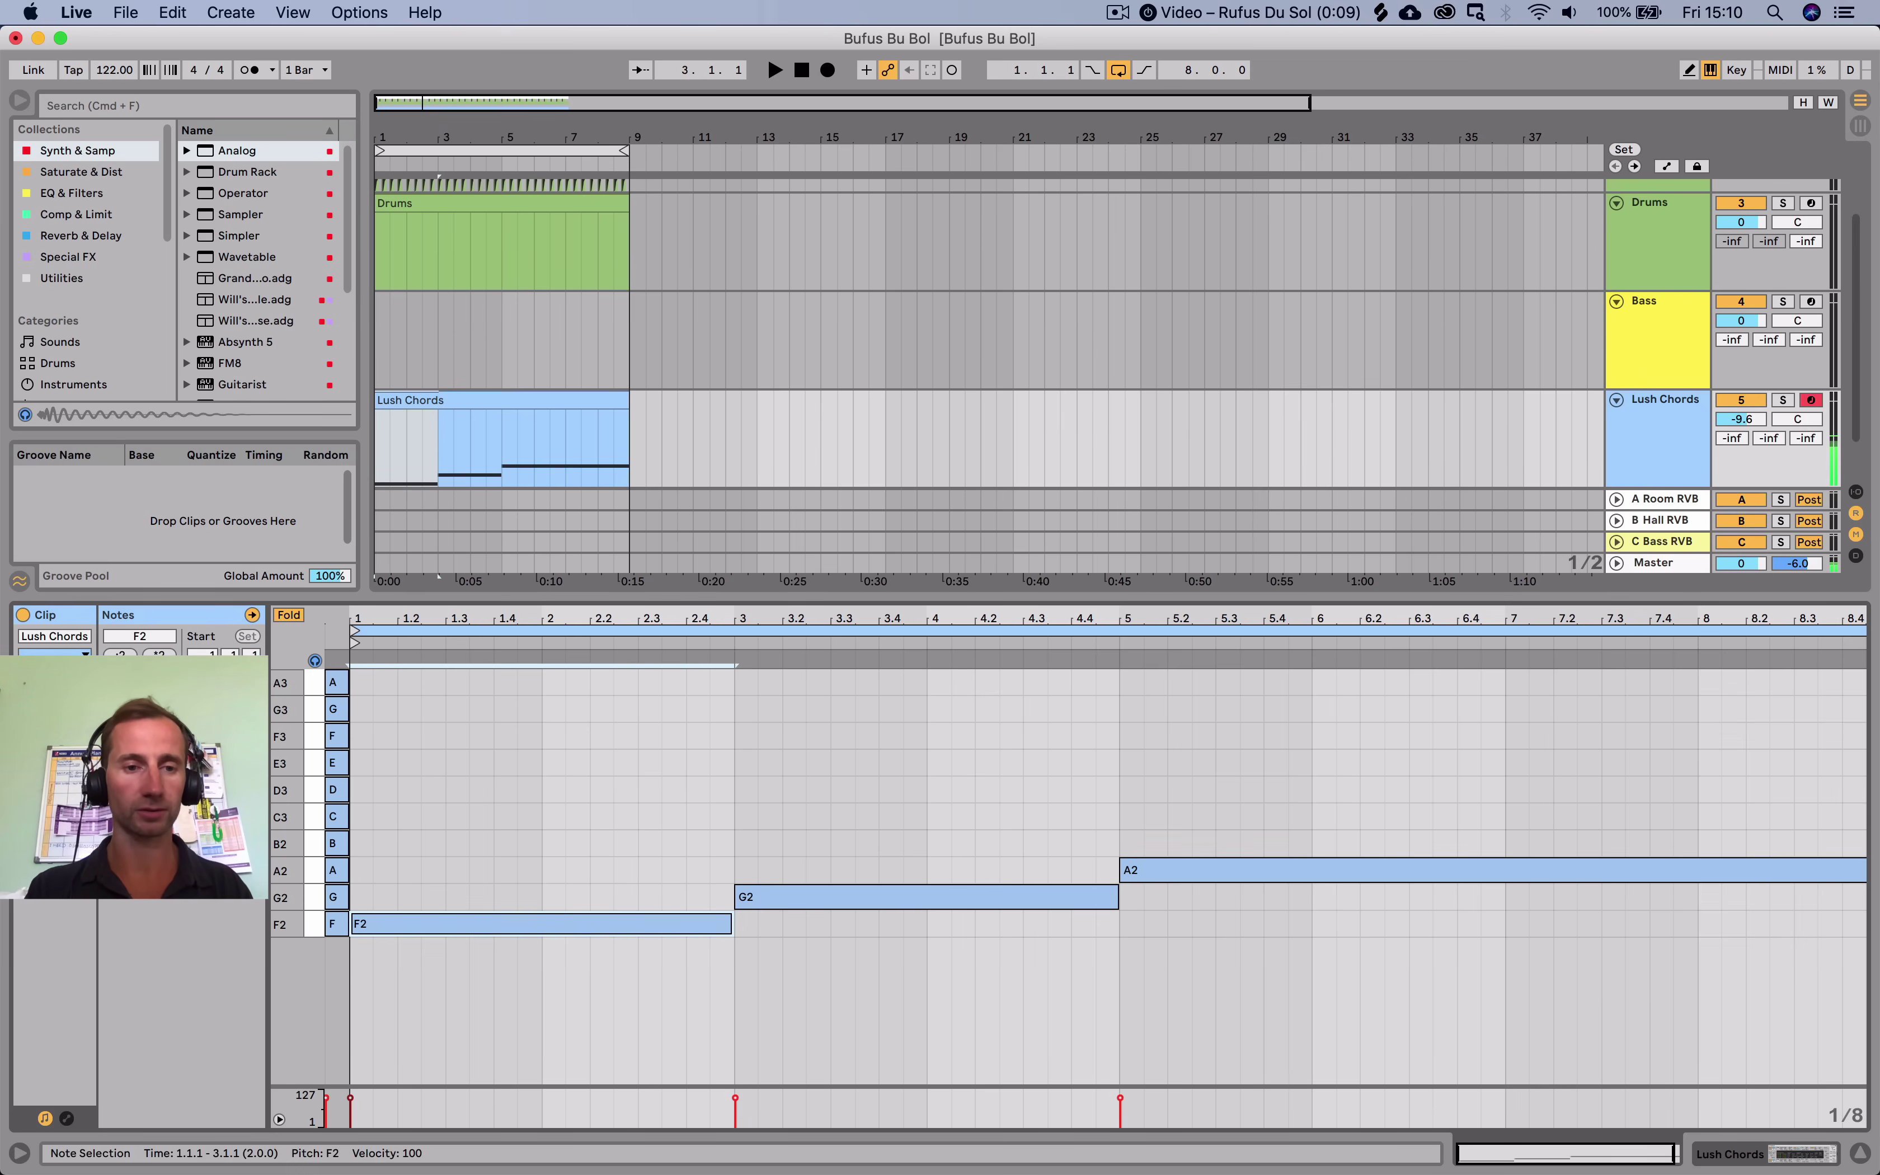
pyautogui.press('Up')
pyautogui.press('Up')
pyautogui.press('super+c')
pyautogui.press('super+v')
pyautogui.press('Up')
pyautogui.press('Up')
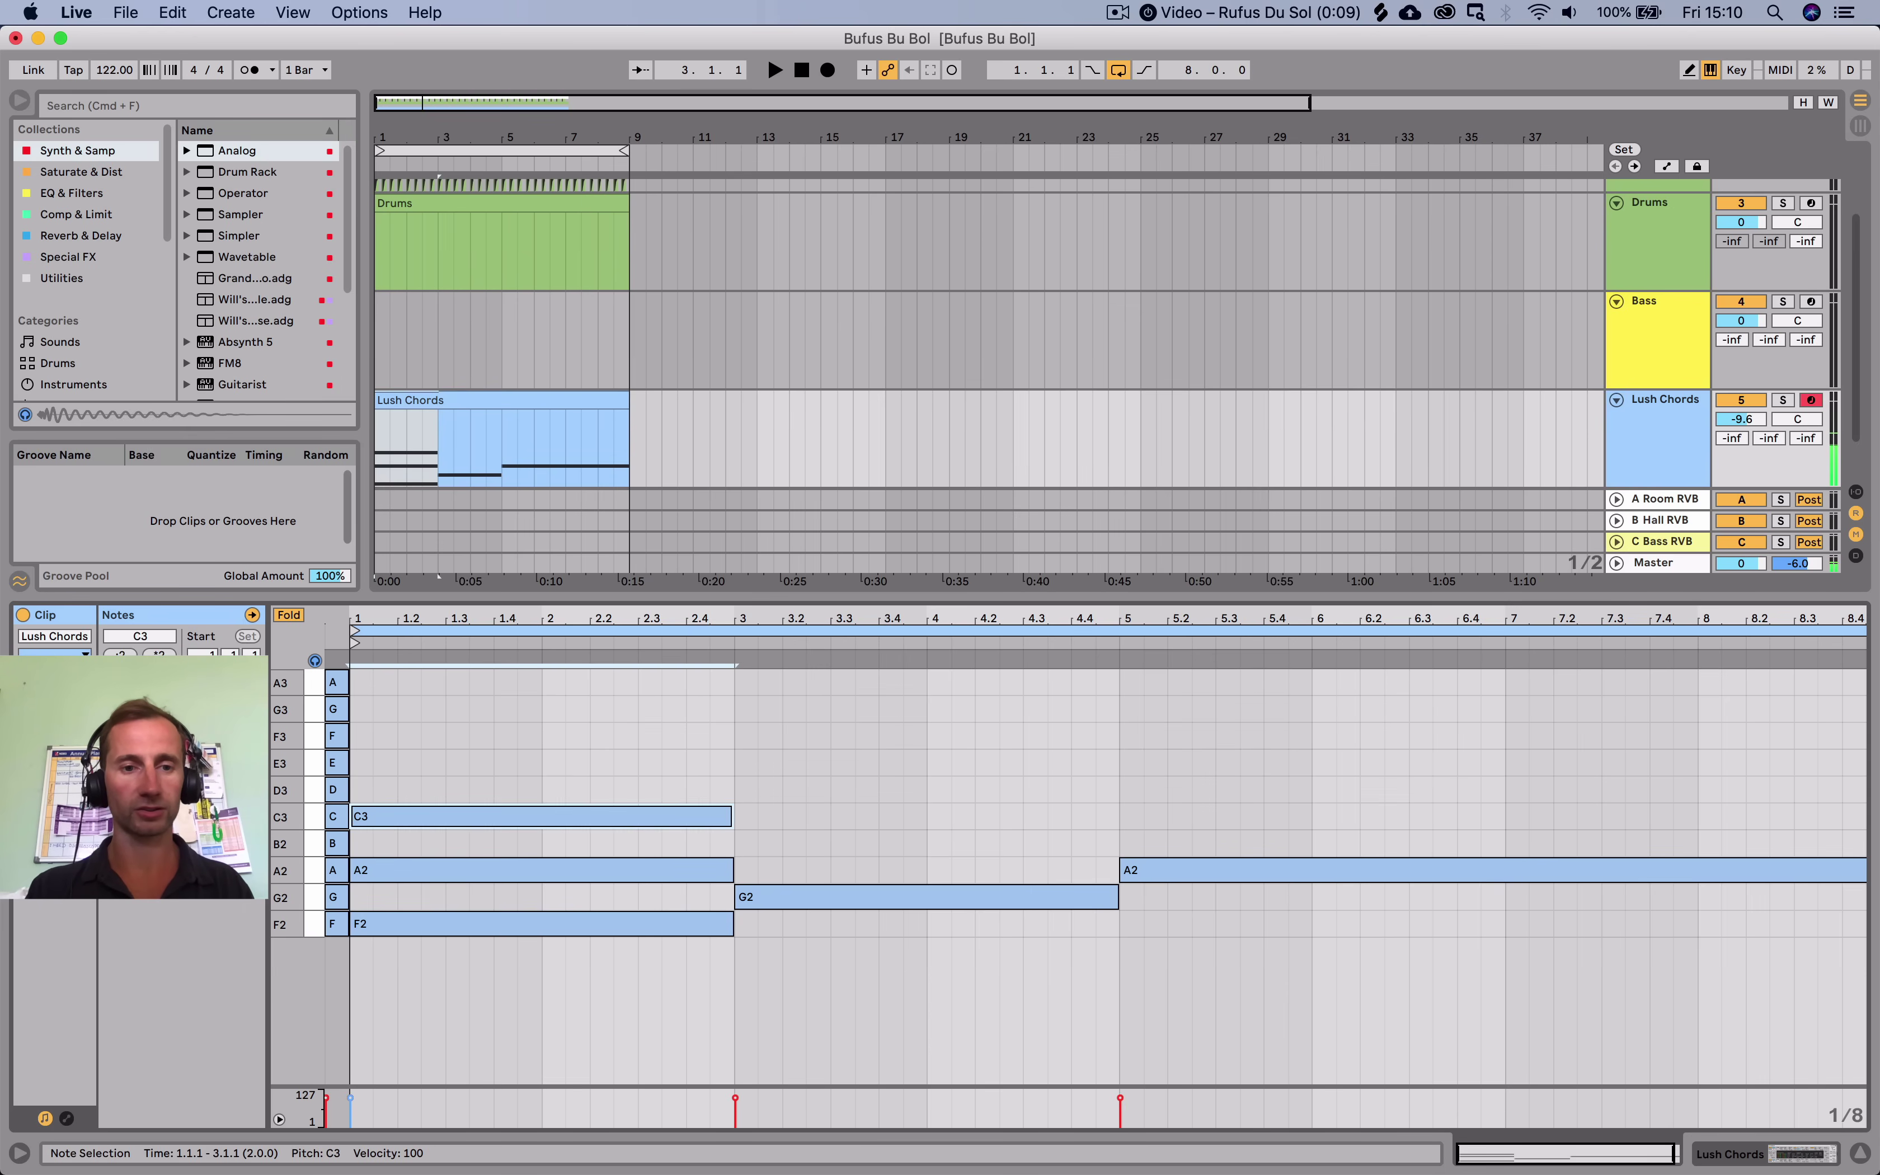
# Copy the C3 note up to E3 across bars 1–2 and audition the four-note chord.
pyautogui.press('super+c')
pyautogui.press('super+v')
pyautogui.press('Up')
pyautogui.press('Up')
pyautogui.press('Up')
pyautogui.press('Up')
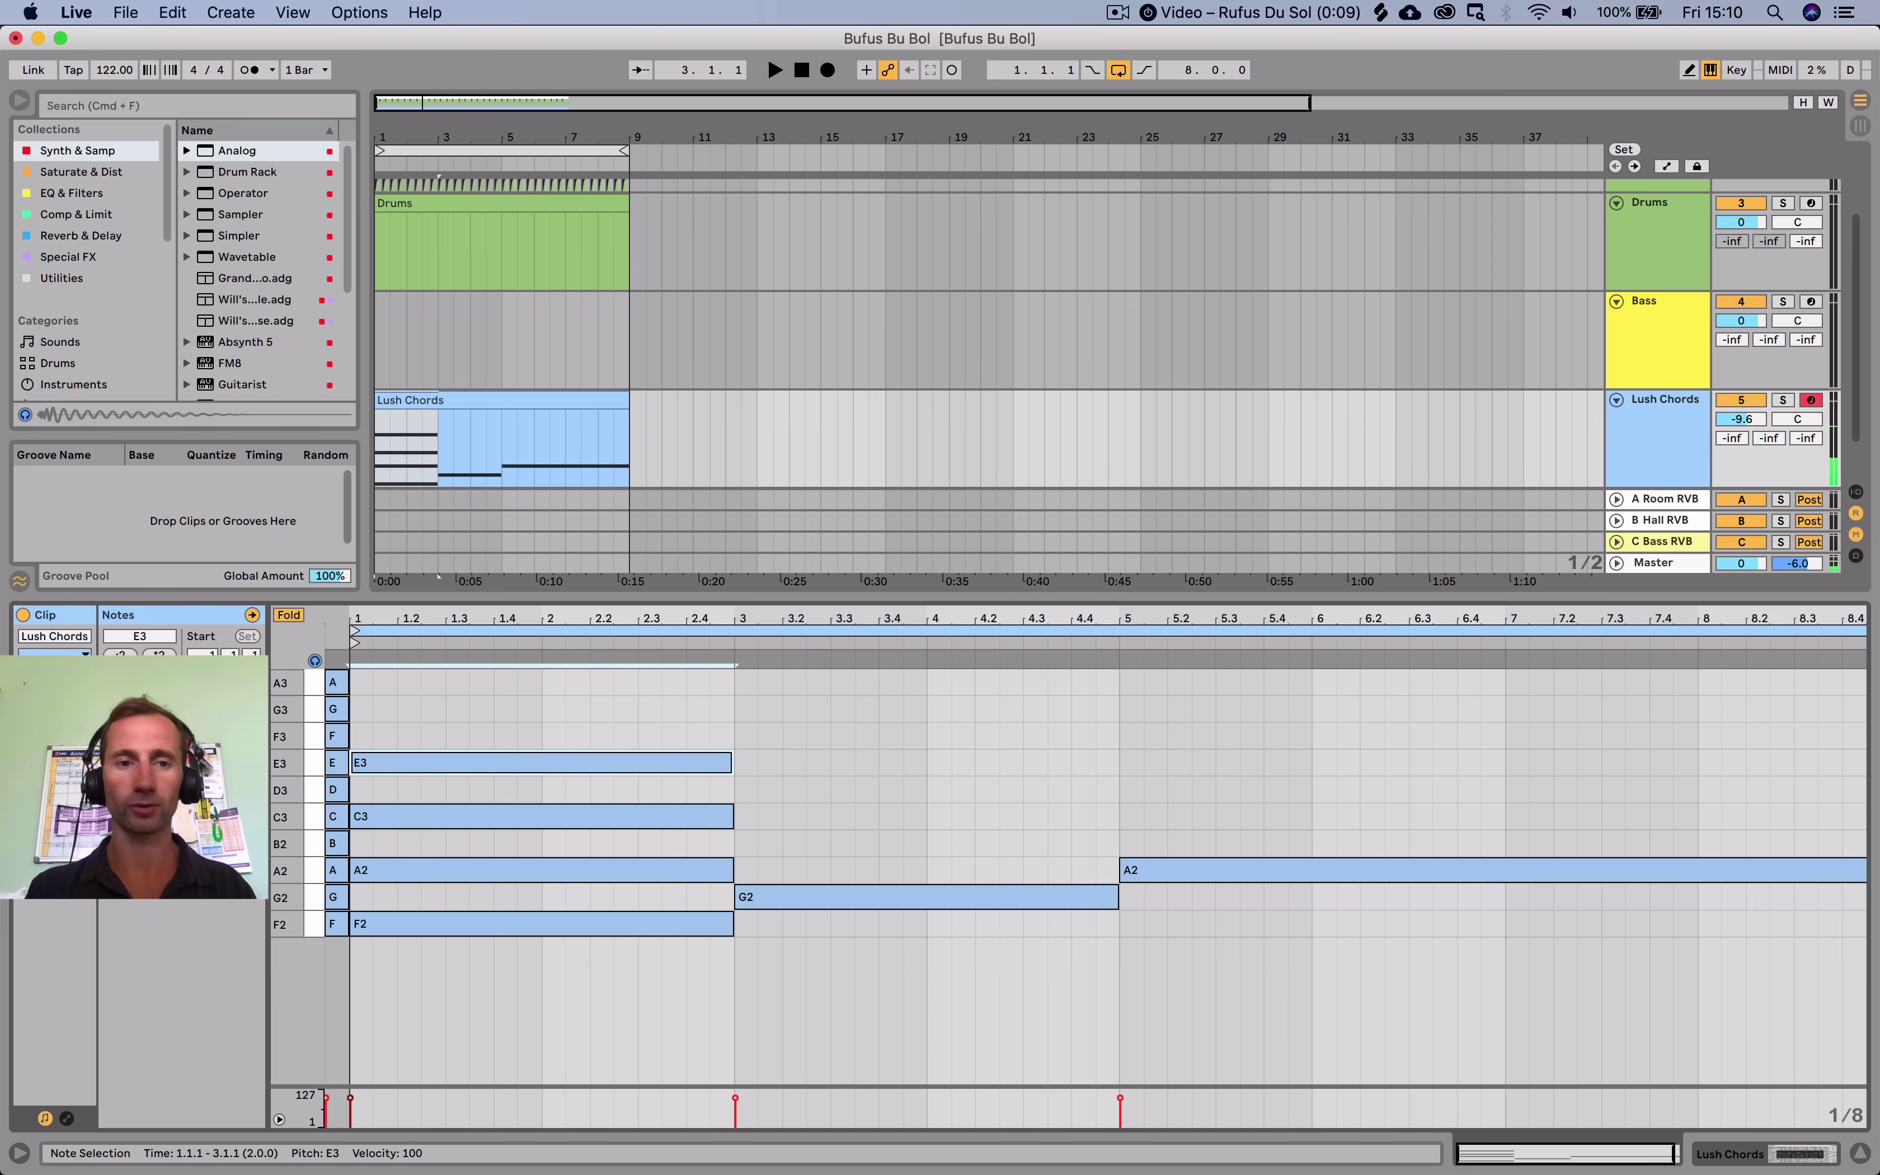
pyautogui.press('space')
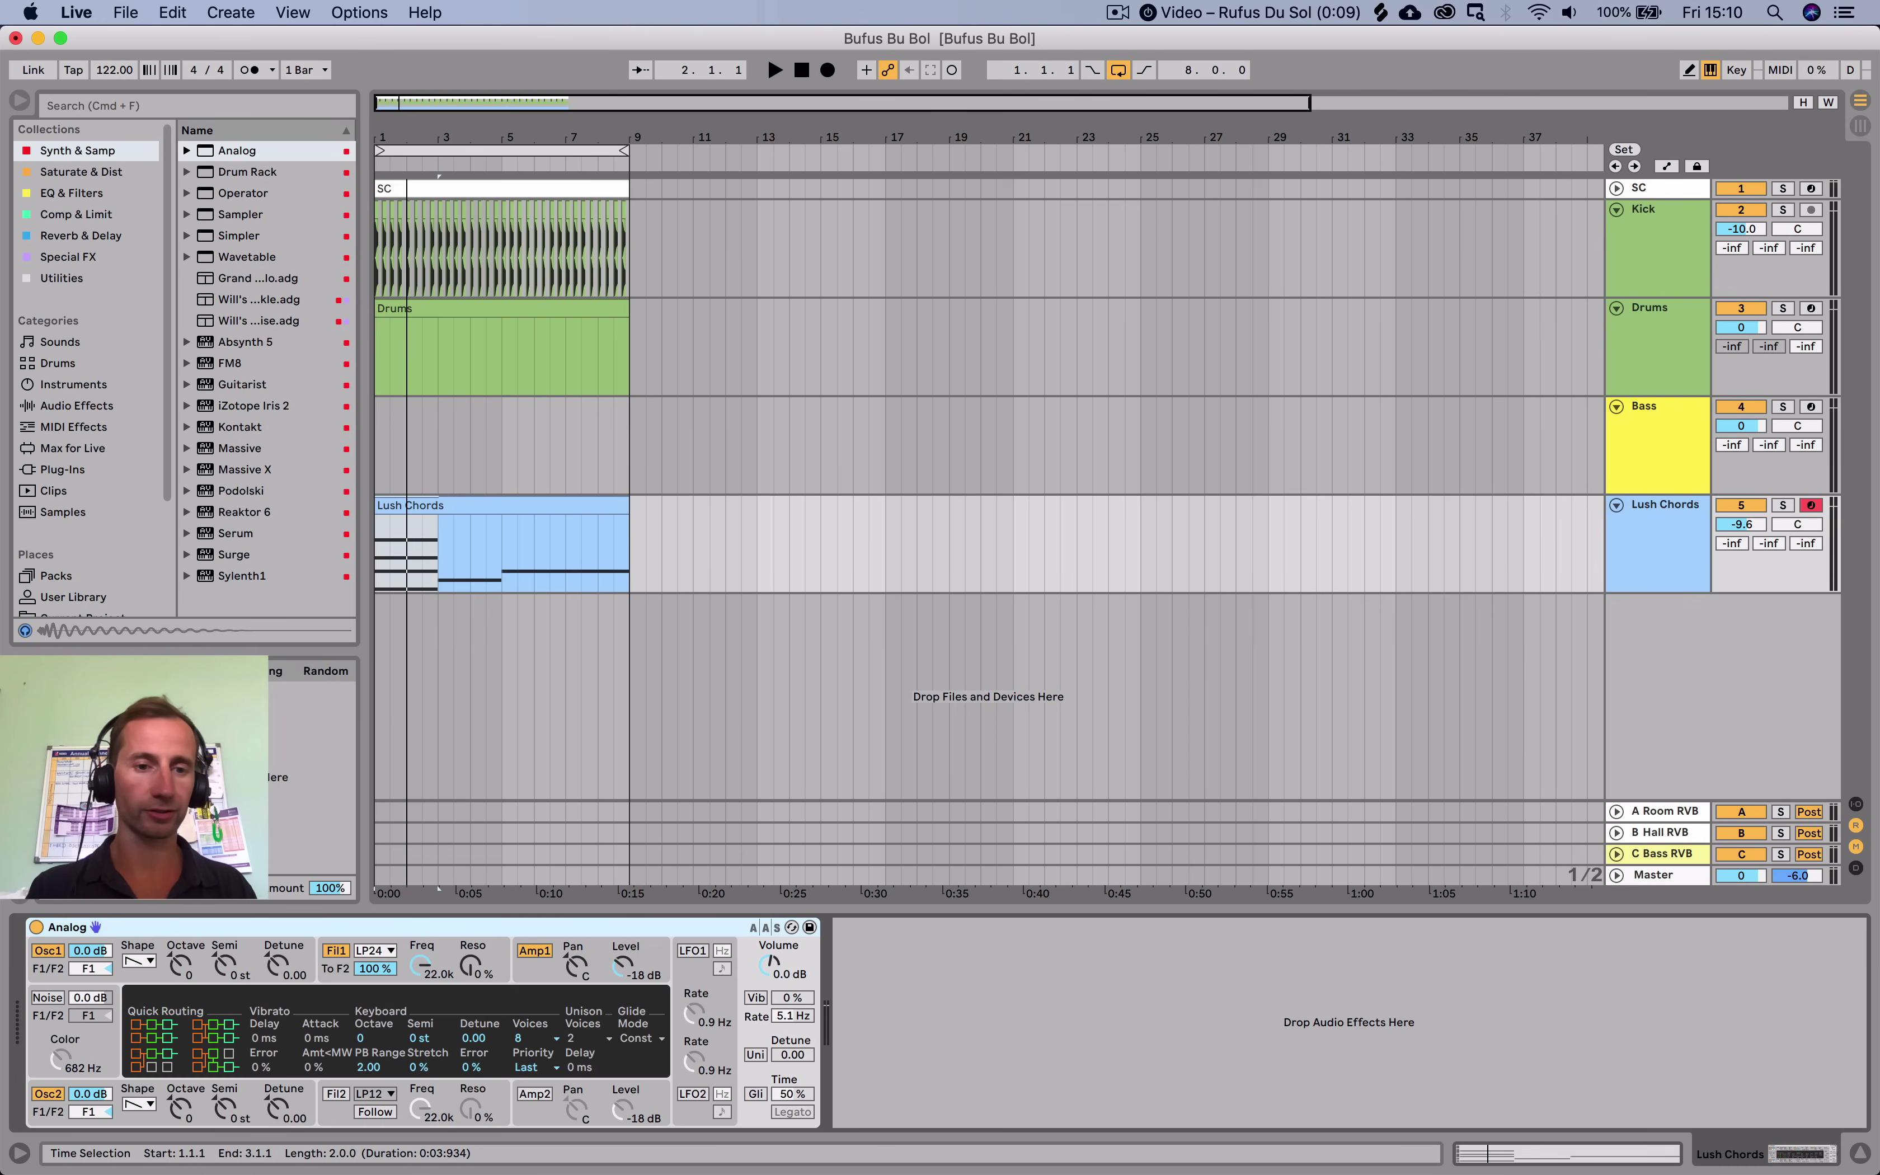
# Set Analog's Filter 1 envelope to a 15.0 s decay and 1.00 sustain, and audition the chord.
pyautogui.click(470, 966)
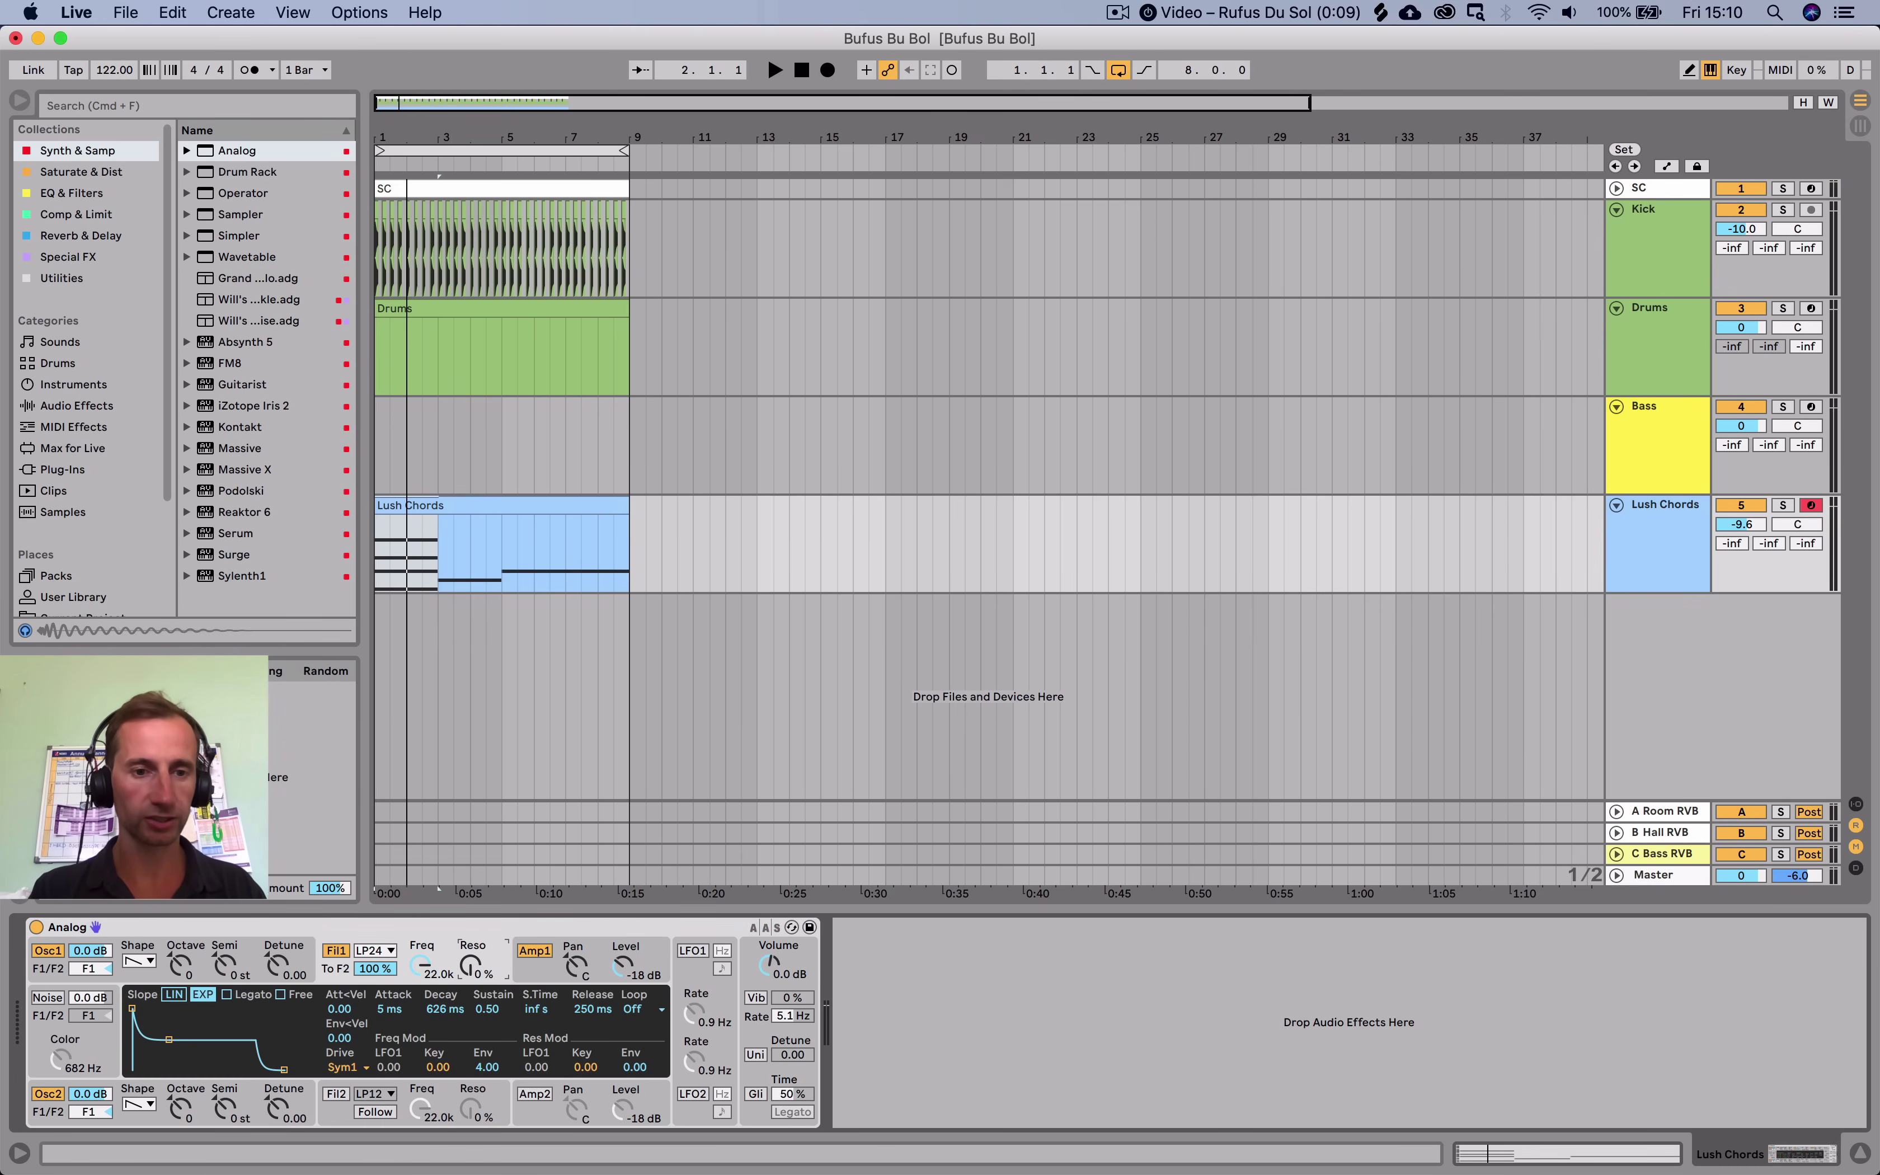
pyautogui.moveTo(446, 1009); pyautogui.dragTo(487, 963)
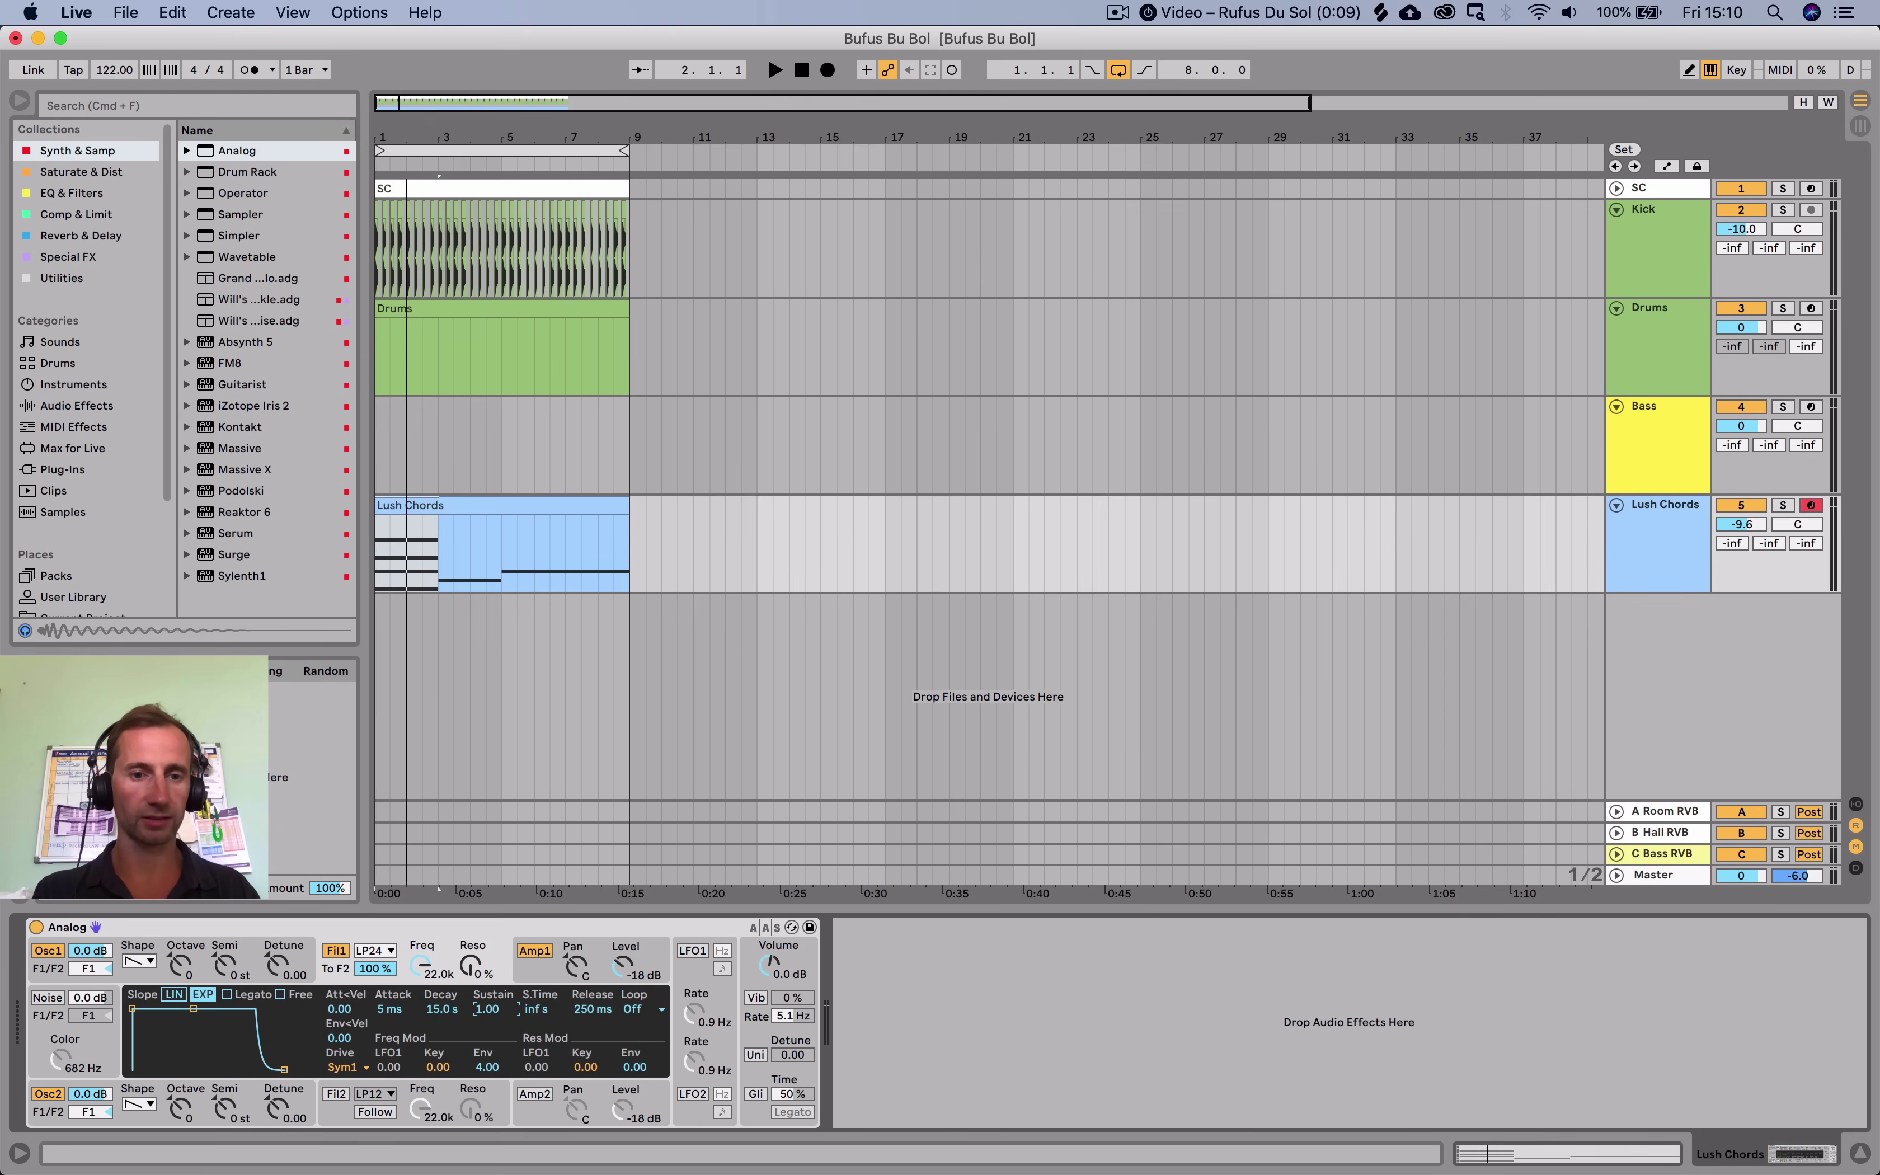
pyautogui.press('space')
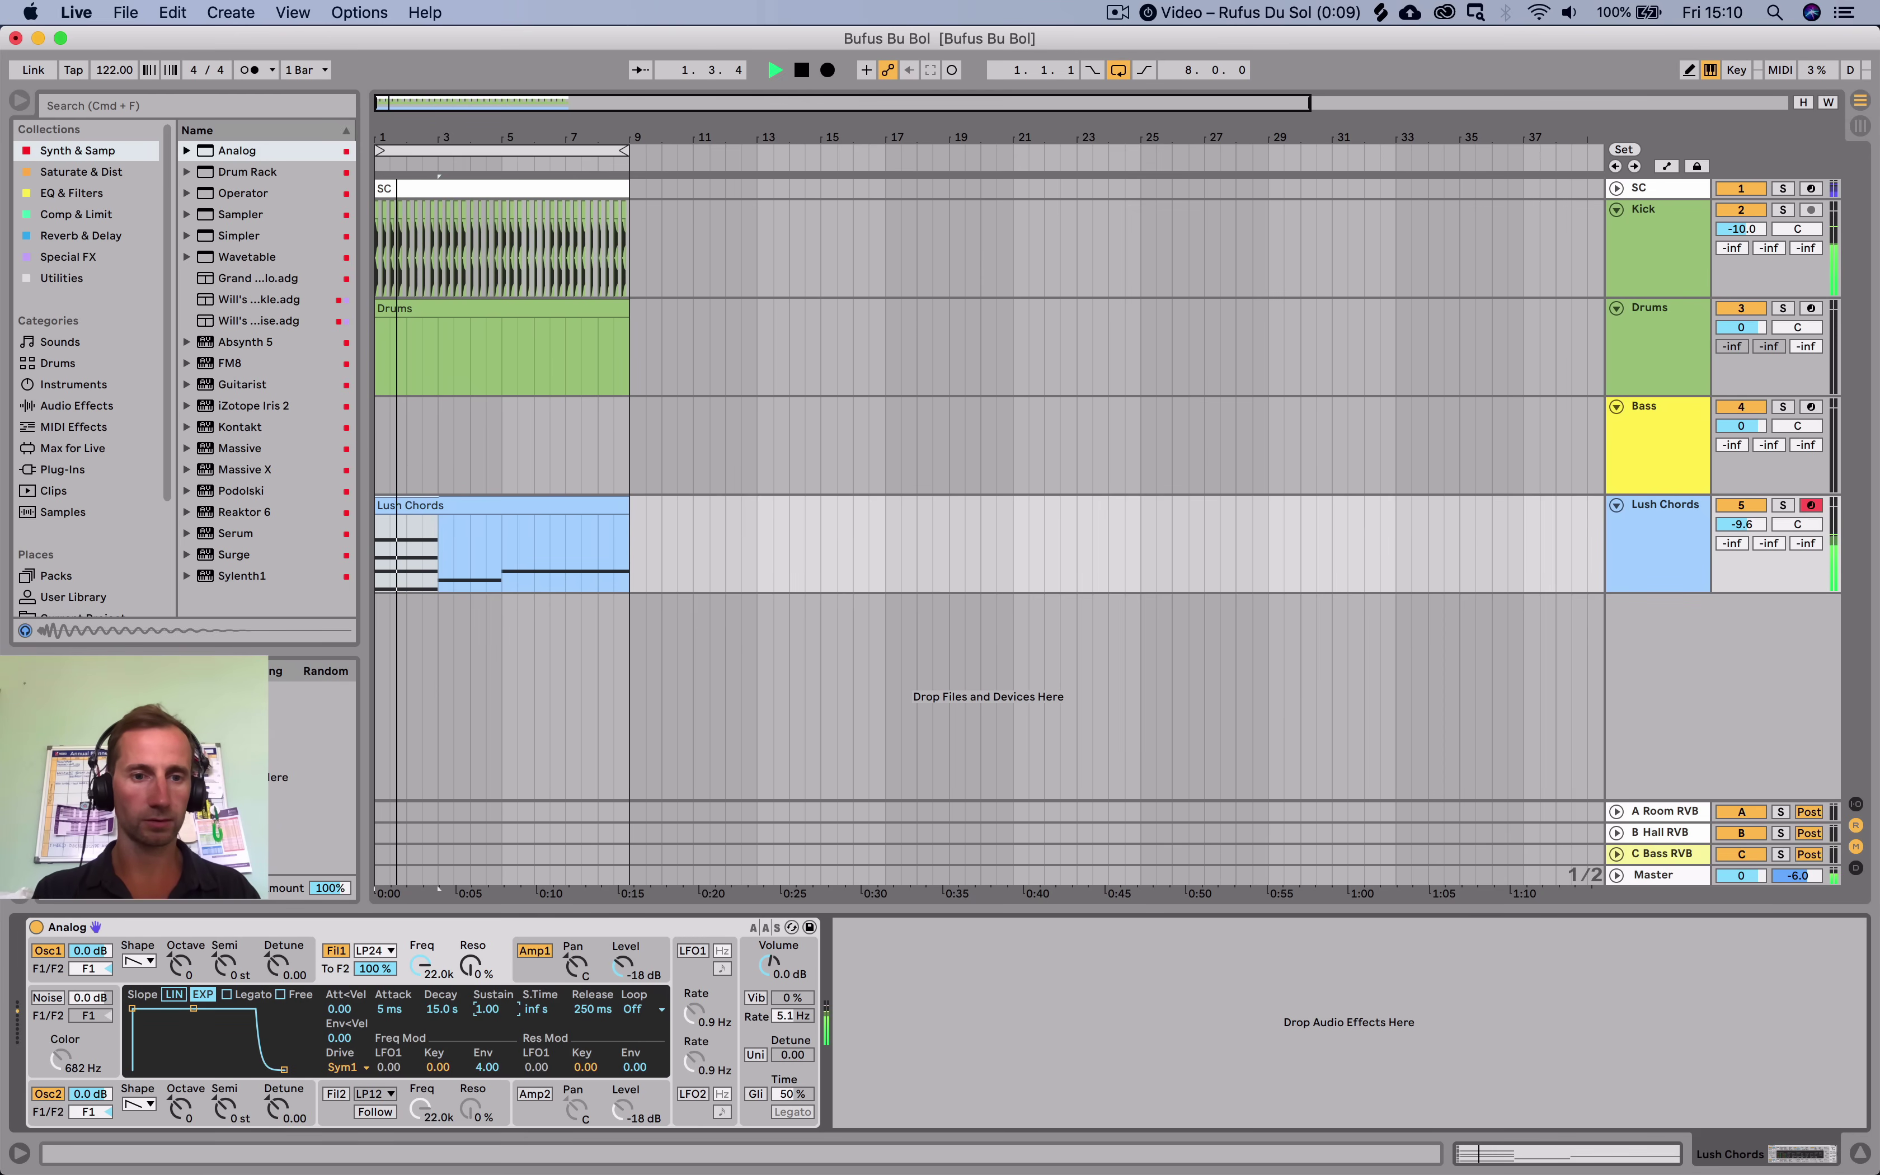
pyautogui.press('space')
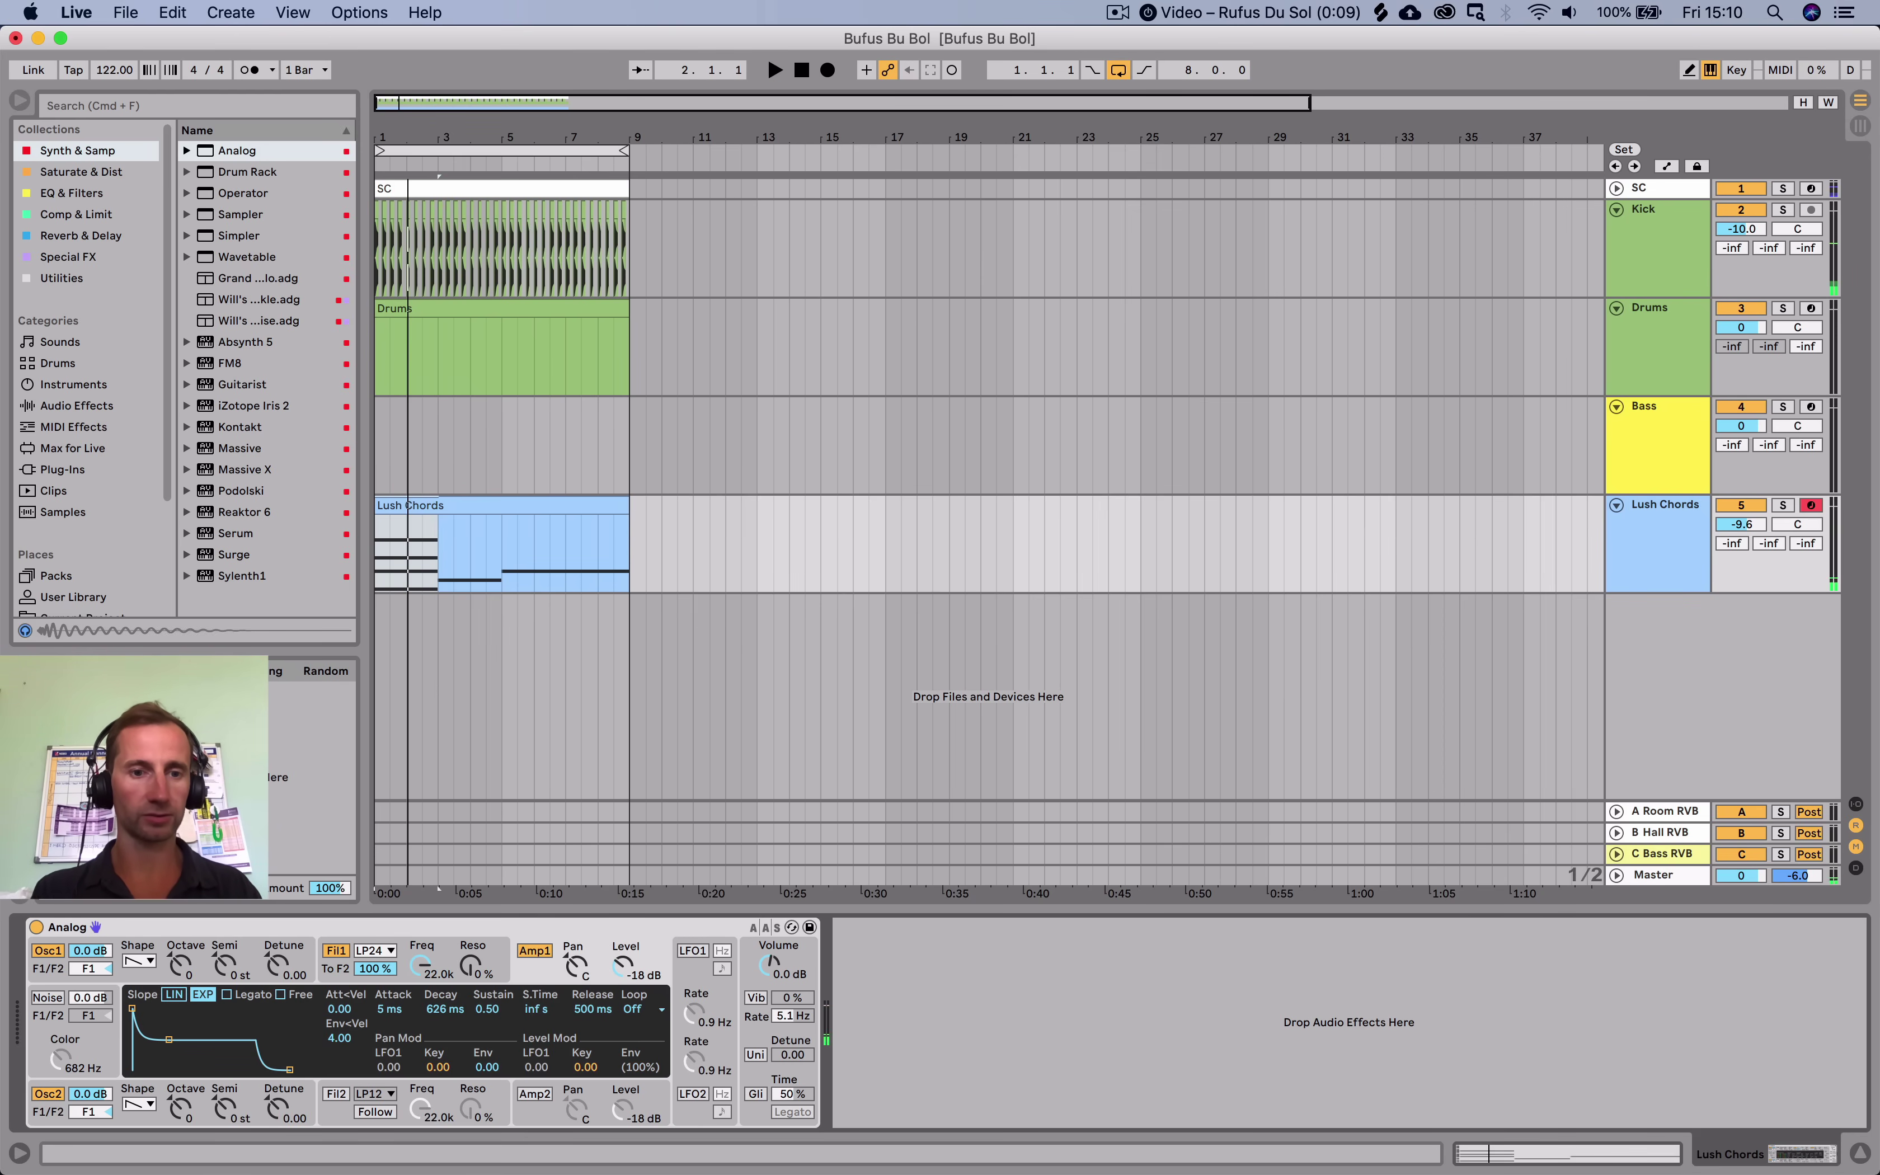
# Set Analog's Amp1 envelope sustain to 1.00 and the Lush Chords track volume to -16.4 dB during playback.
pyautogui.press('space')
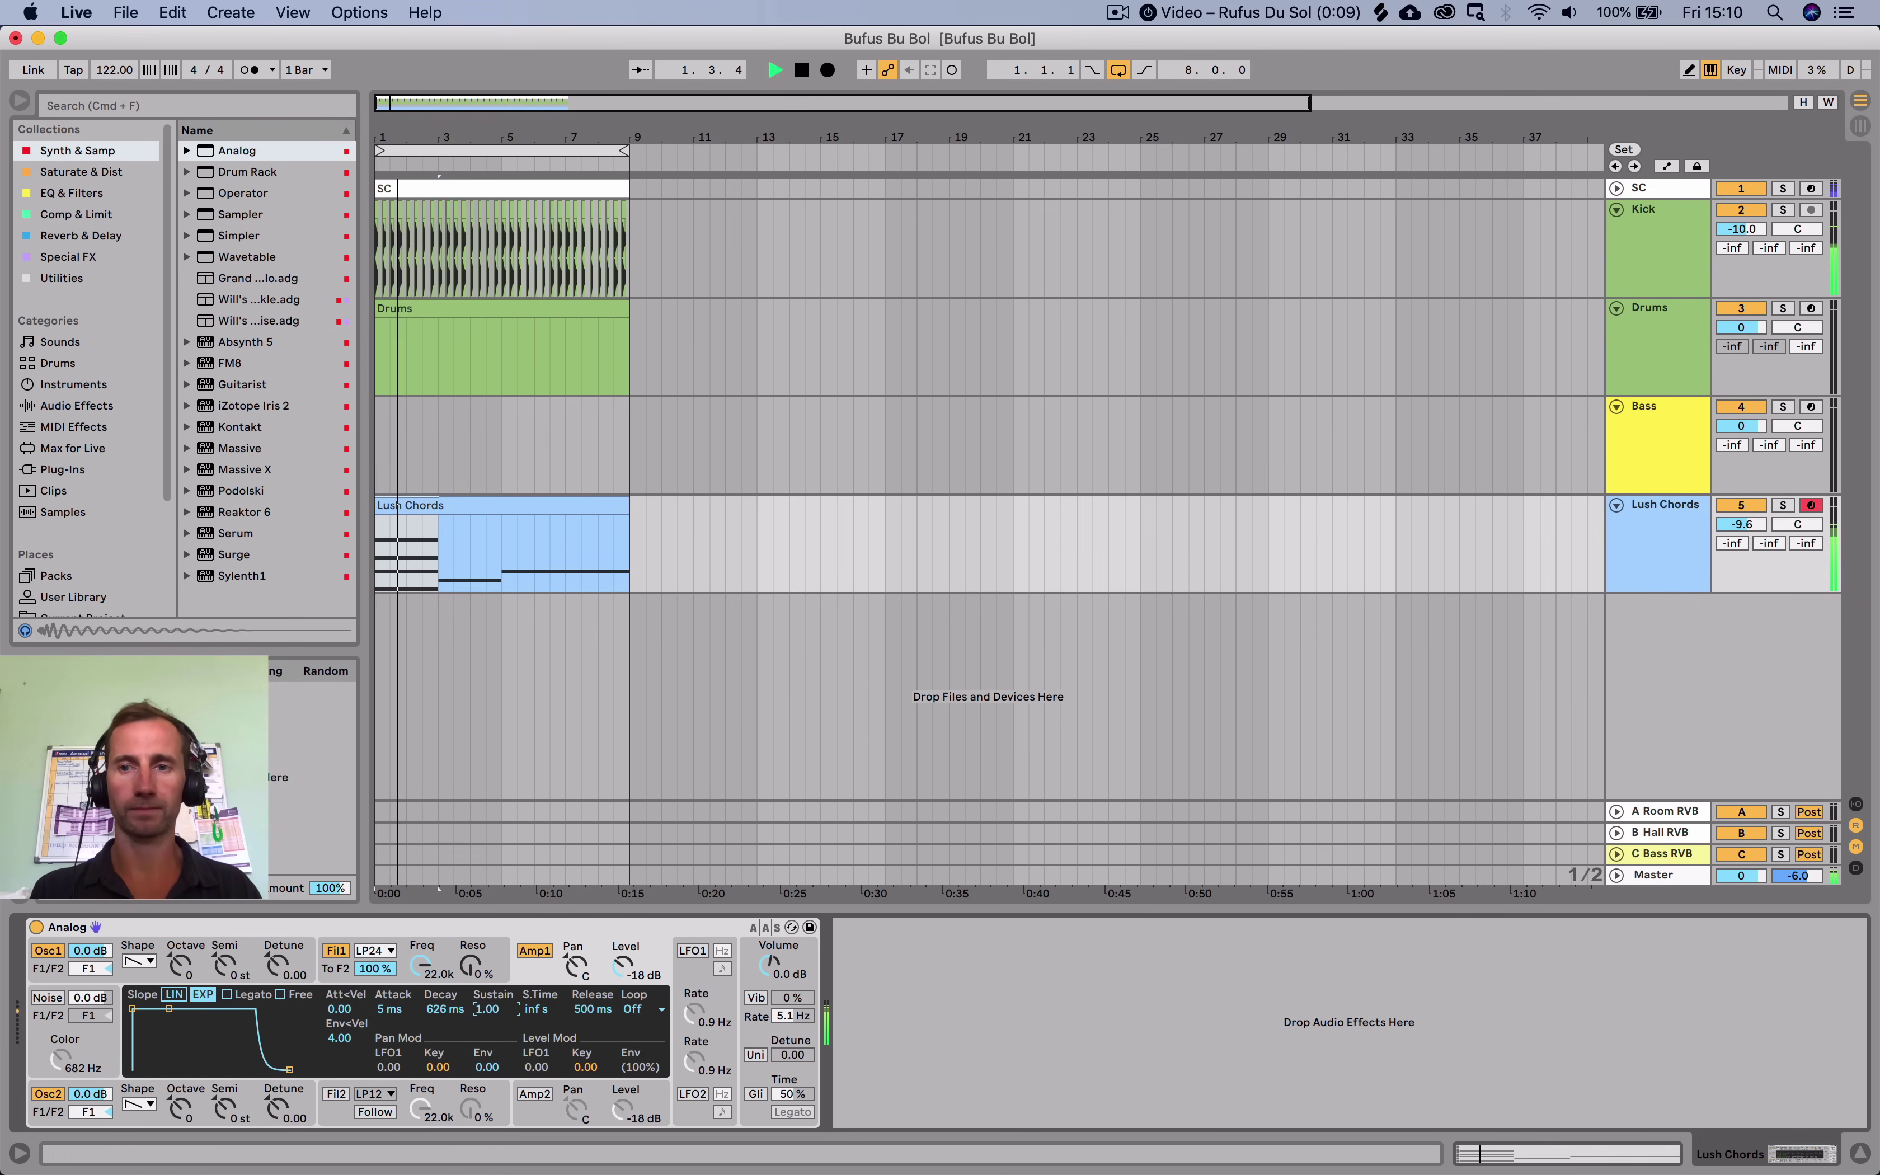
pyautogui.moveTo(1740, 525); pyautogui.dragTo(1740, 559)
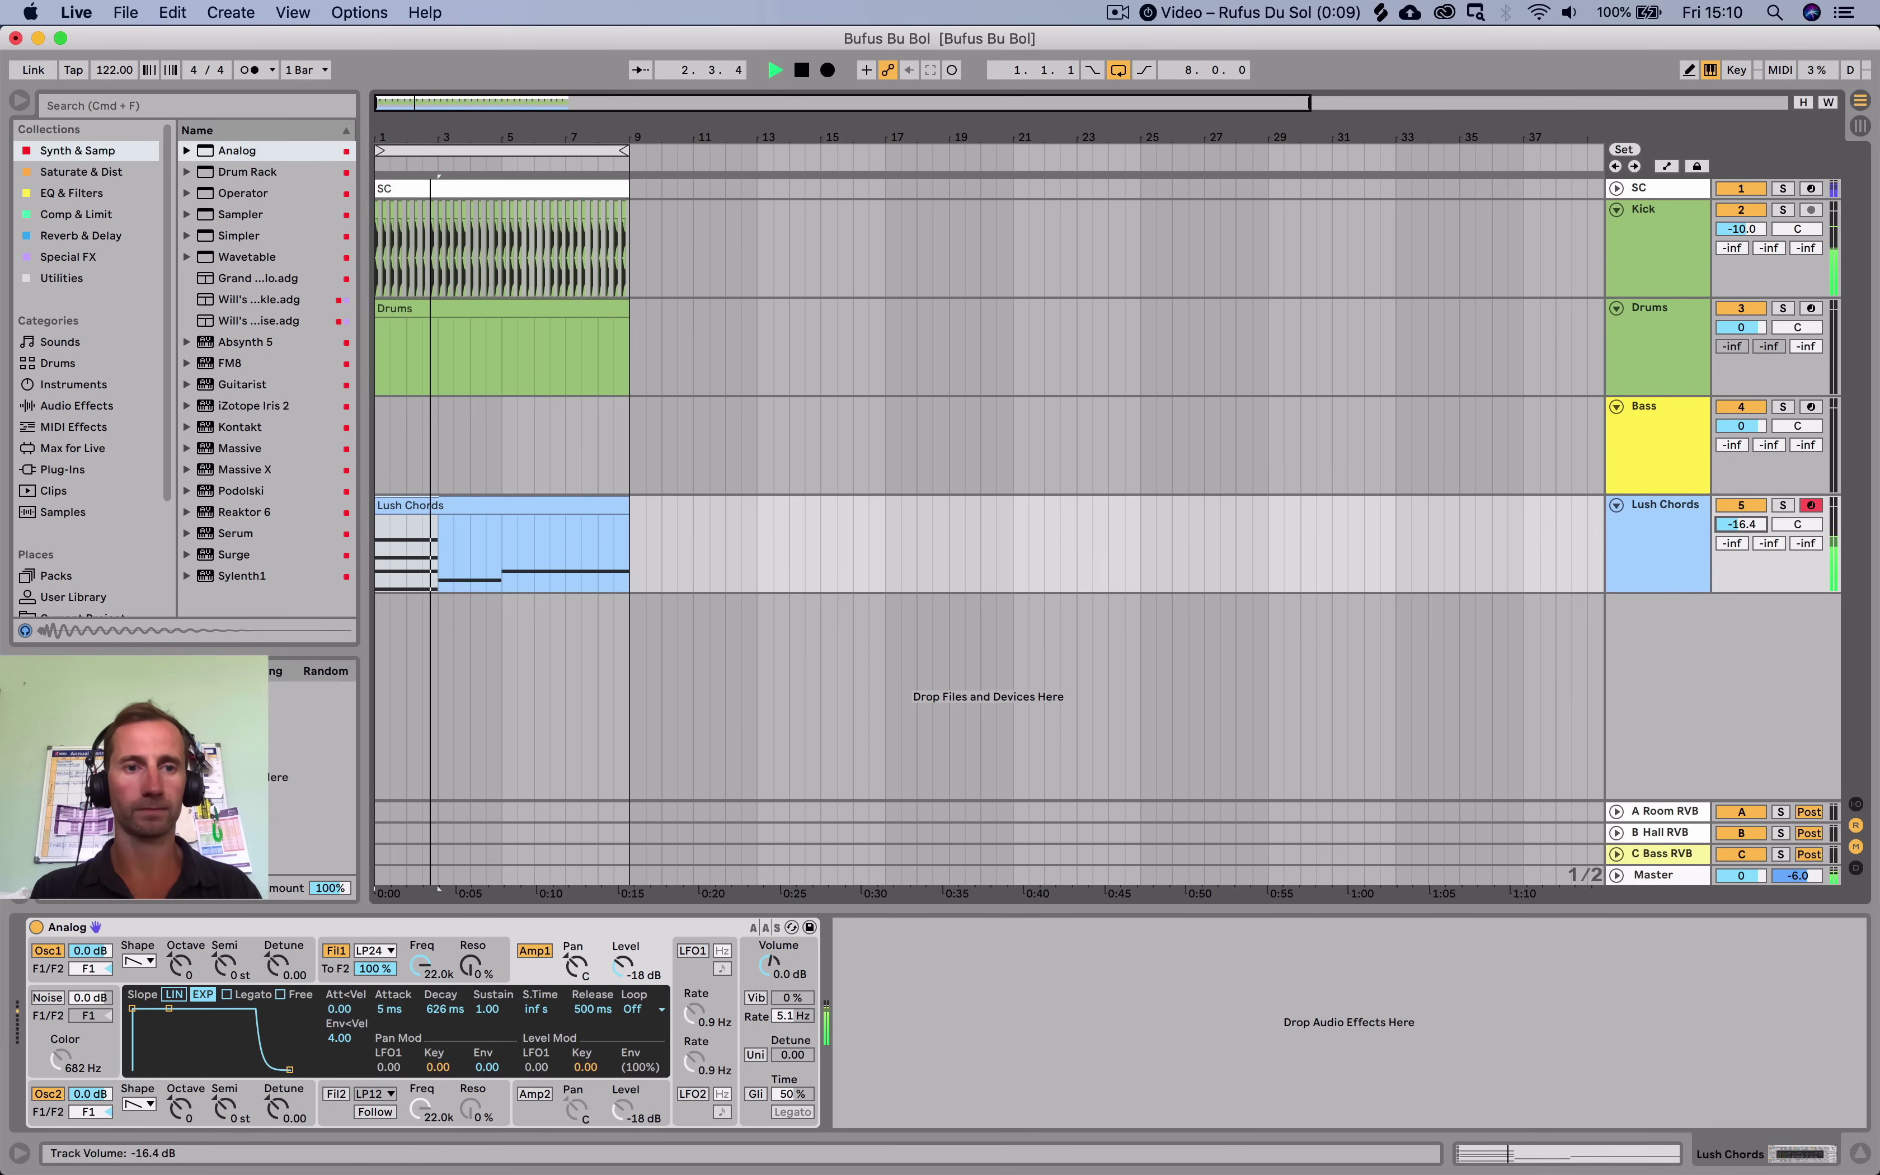
pyautogui.press('space')
# Copy the G2 note in bars 3–4 up to B2 and D3 to complete the second chord.
pyautogui.hotkey('shift', 'Tab')
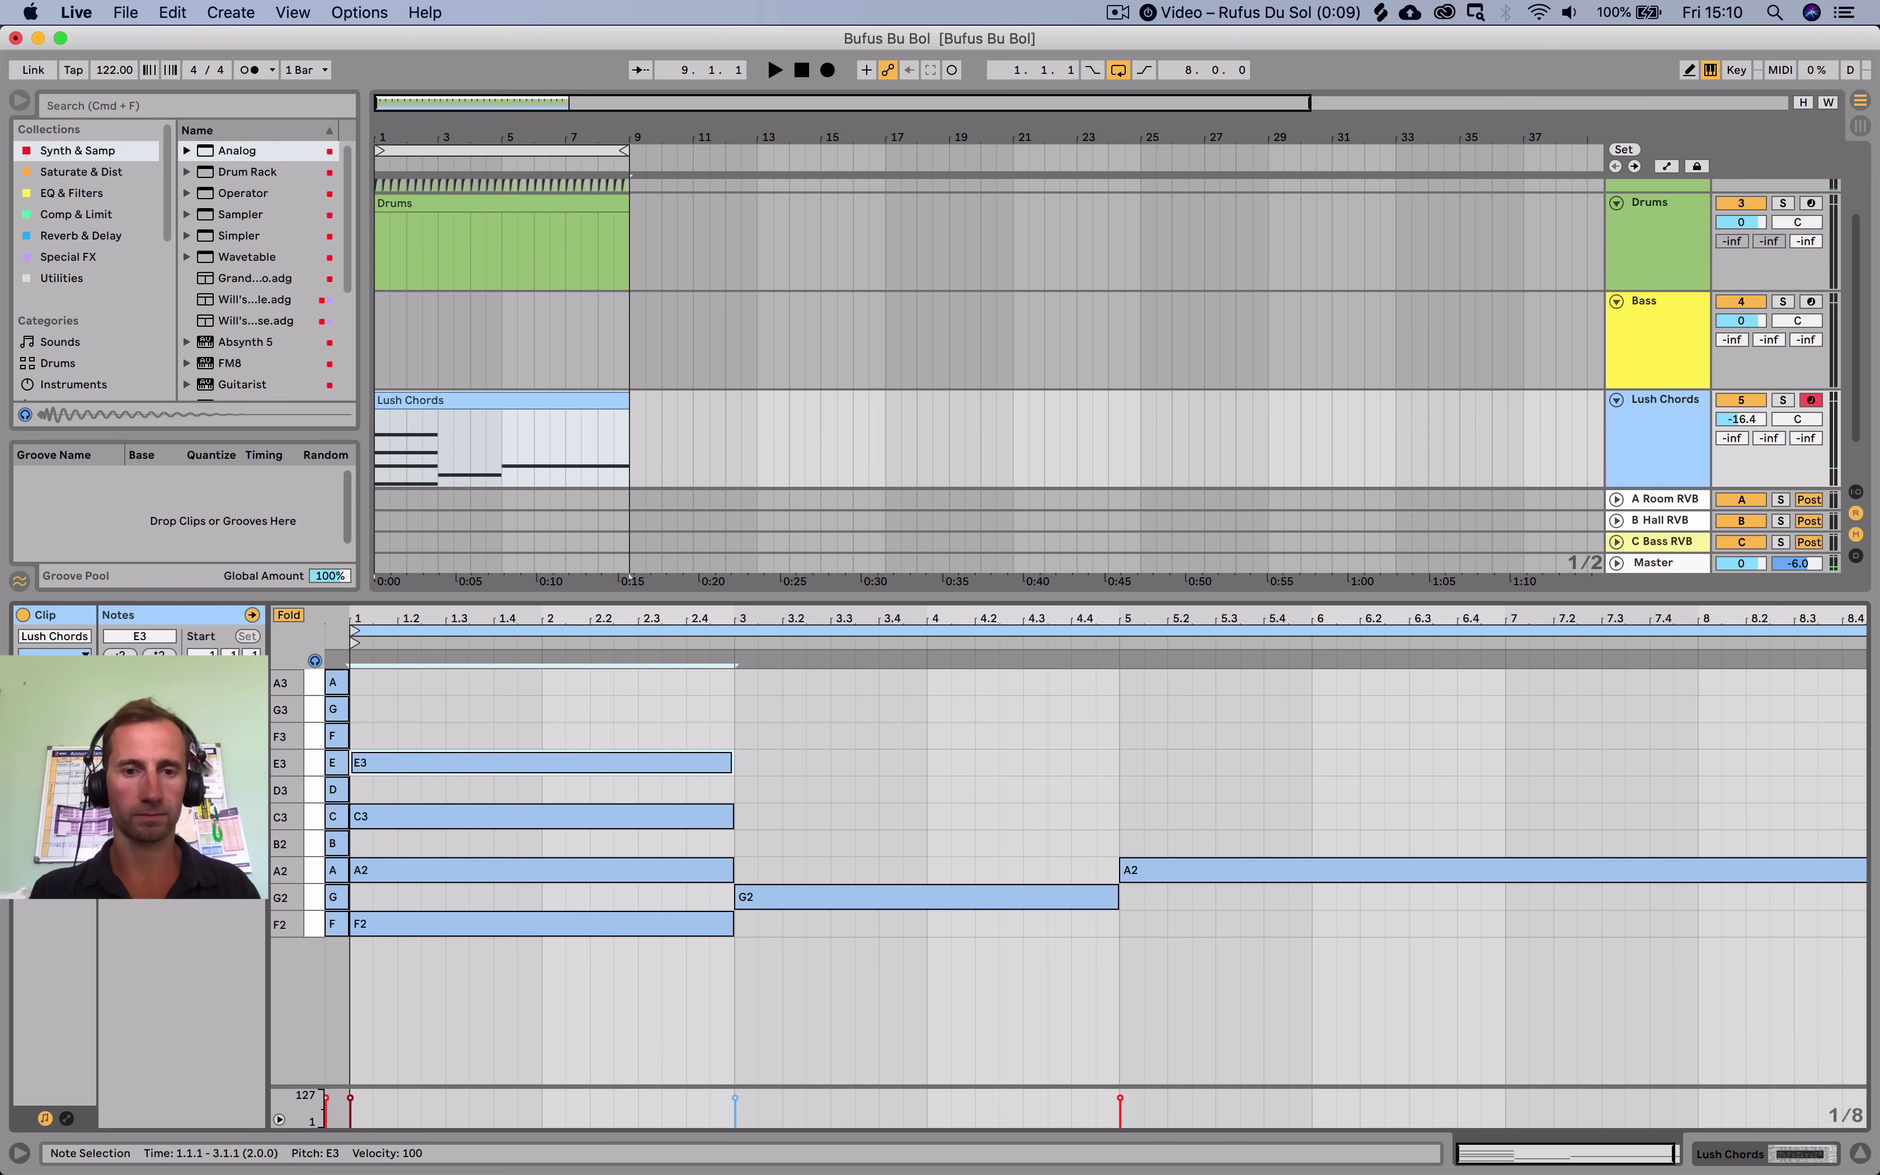
pyautogui.click(924, 897)
pyautogui.moveTo(924, 898); pyautogui.dragTo(925, 816)
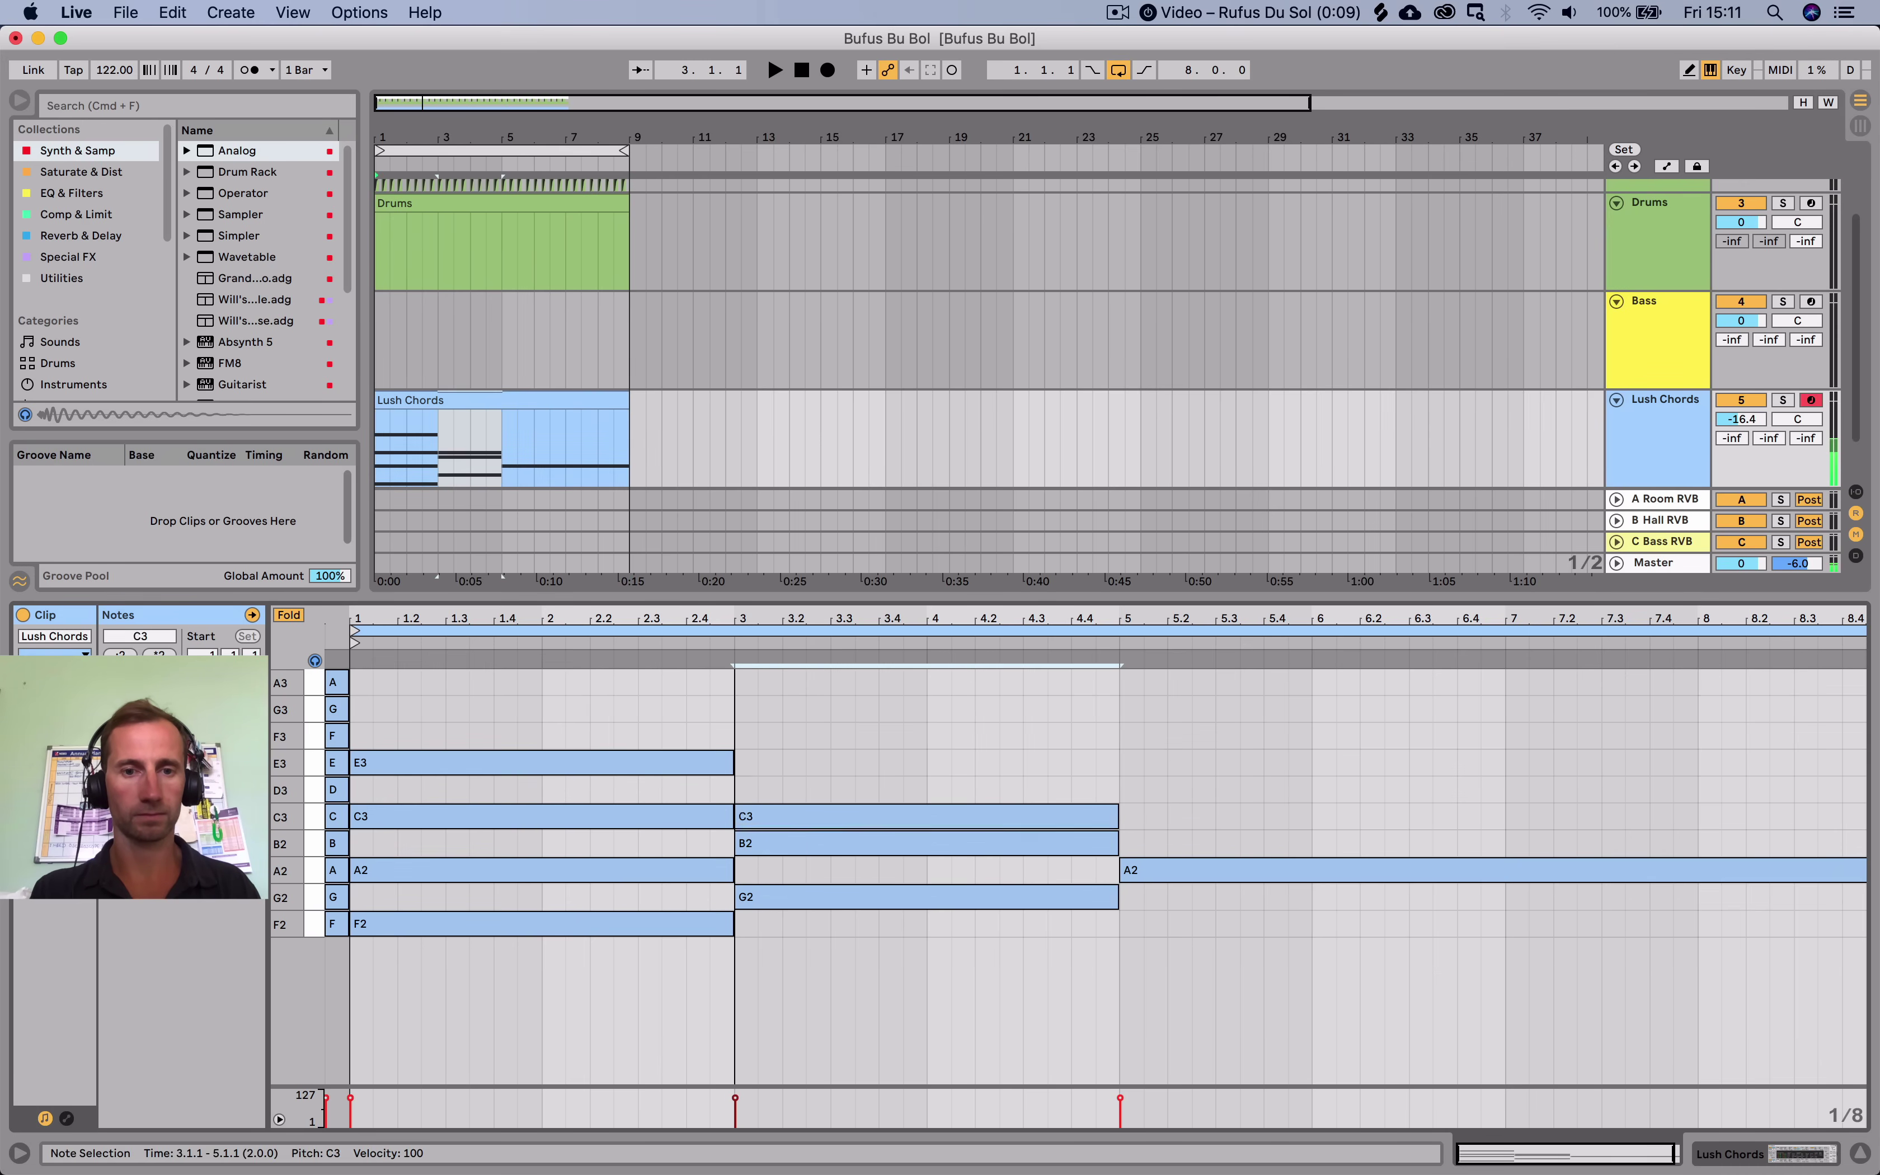
pyautogui.press('Up')
# Copy the A2 note in bars 5–8 to C3 and E3, and undo a further trial copy at F2.
pyautogui.click(1305, 870)
pyautogui.moveTo(1305, 871); pyautogui.dragTo(1305, 763)
pyautogui.moveTo(1306, 871); pyautogui.dragTo(1305, 923)
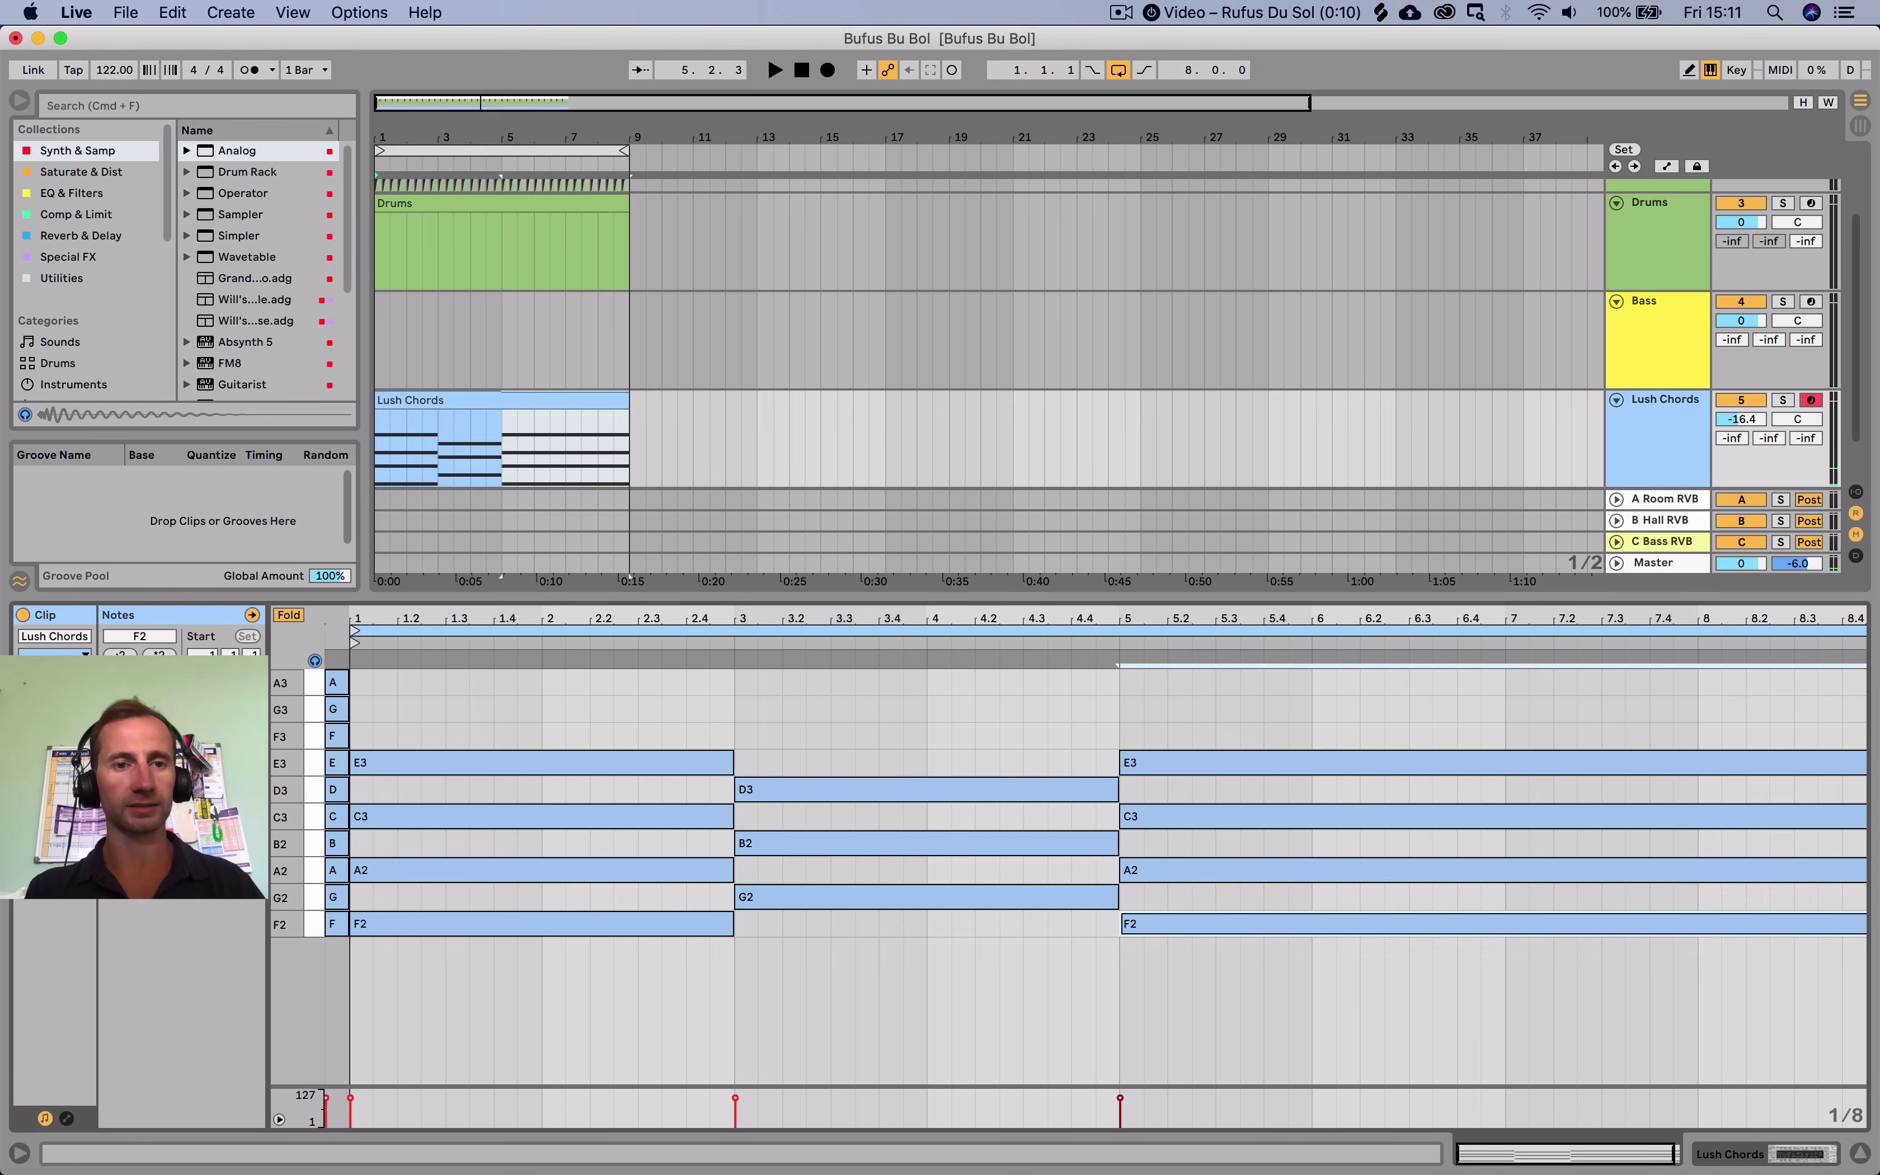
pyautogui.press('super+z')
# Copy the three chord root notes F2, G2 and A2 from the Lush Chords clip.
pyautogui.moveTo(1241, 932); pyautogui.dragTo(594, 901)
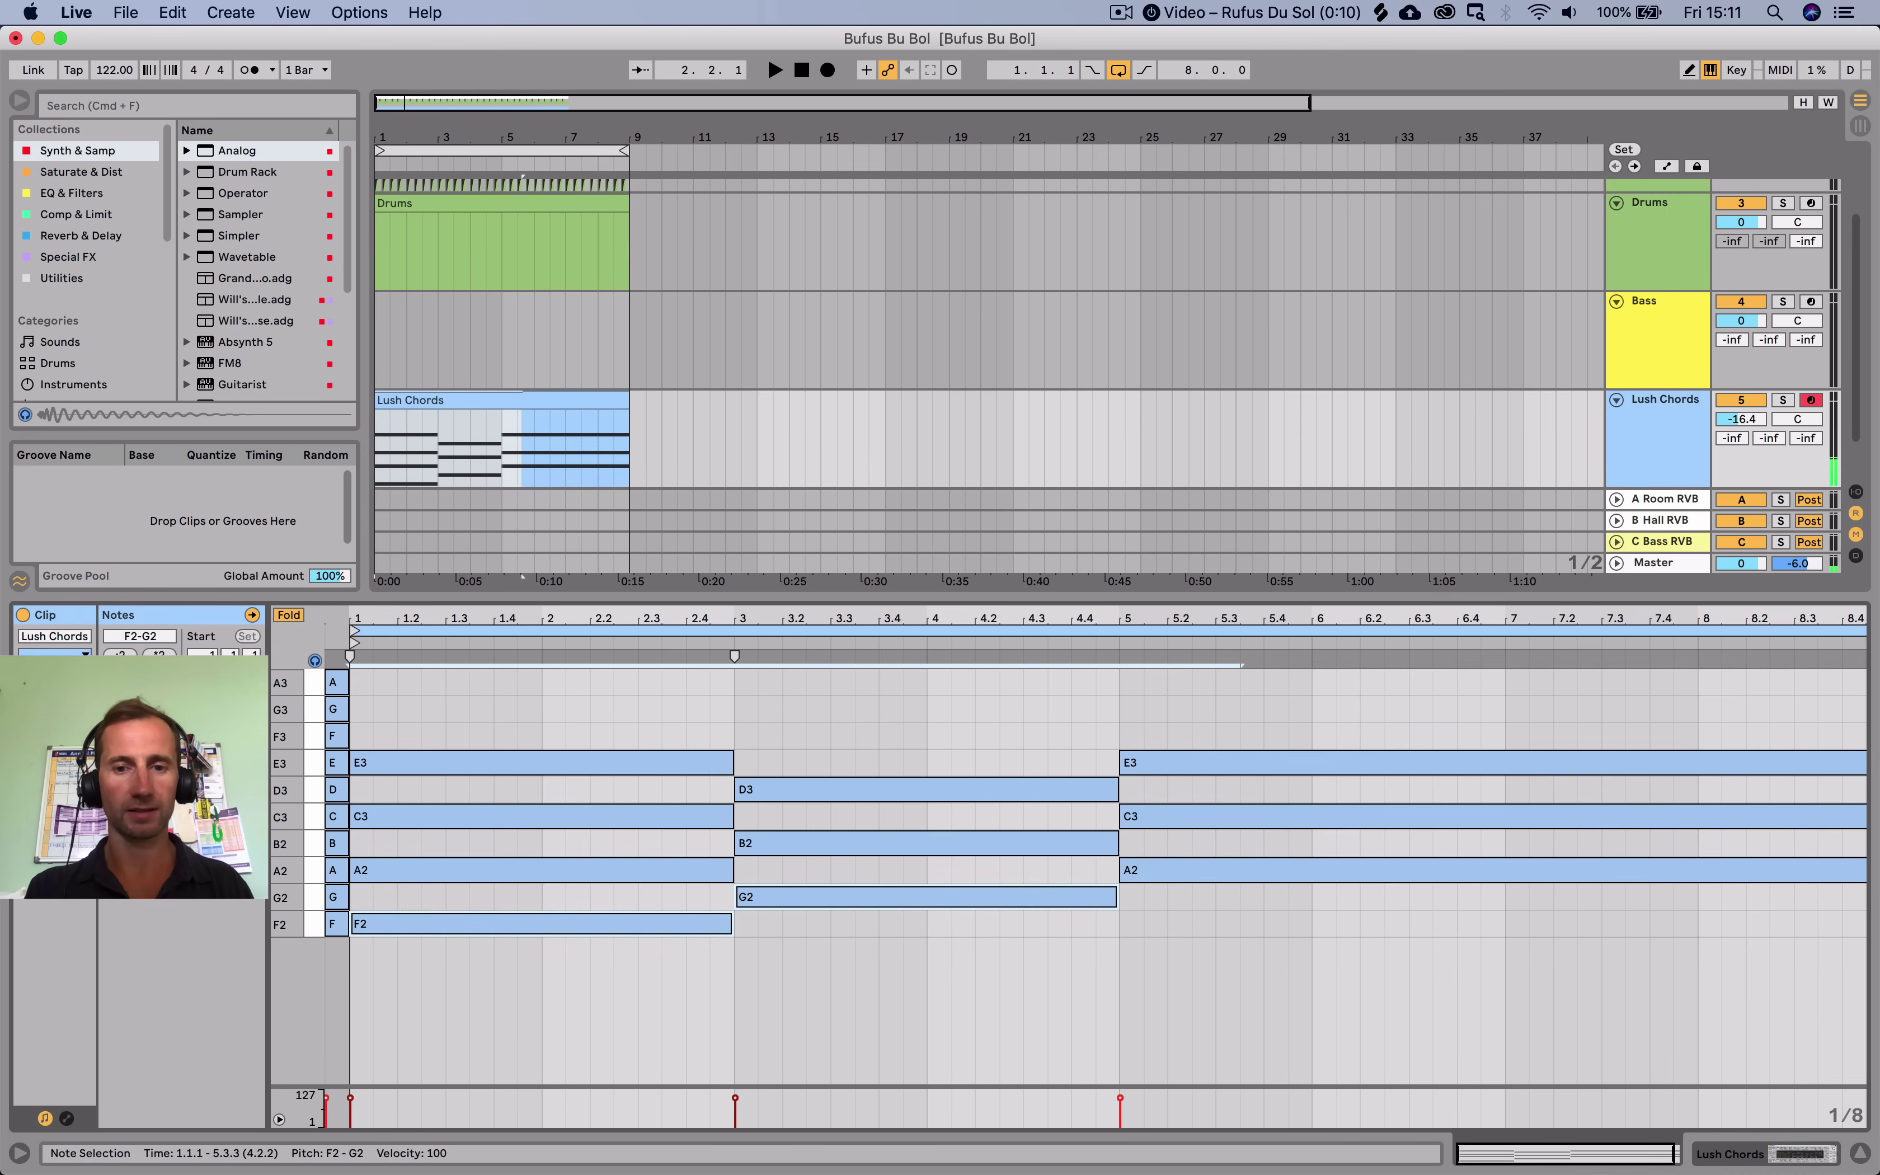
pyautogui.keyDown('shift'); pyautogui.click(1211, 871); pyautogui.keyUp('shift')
pyautogui.press('super+c')
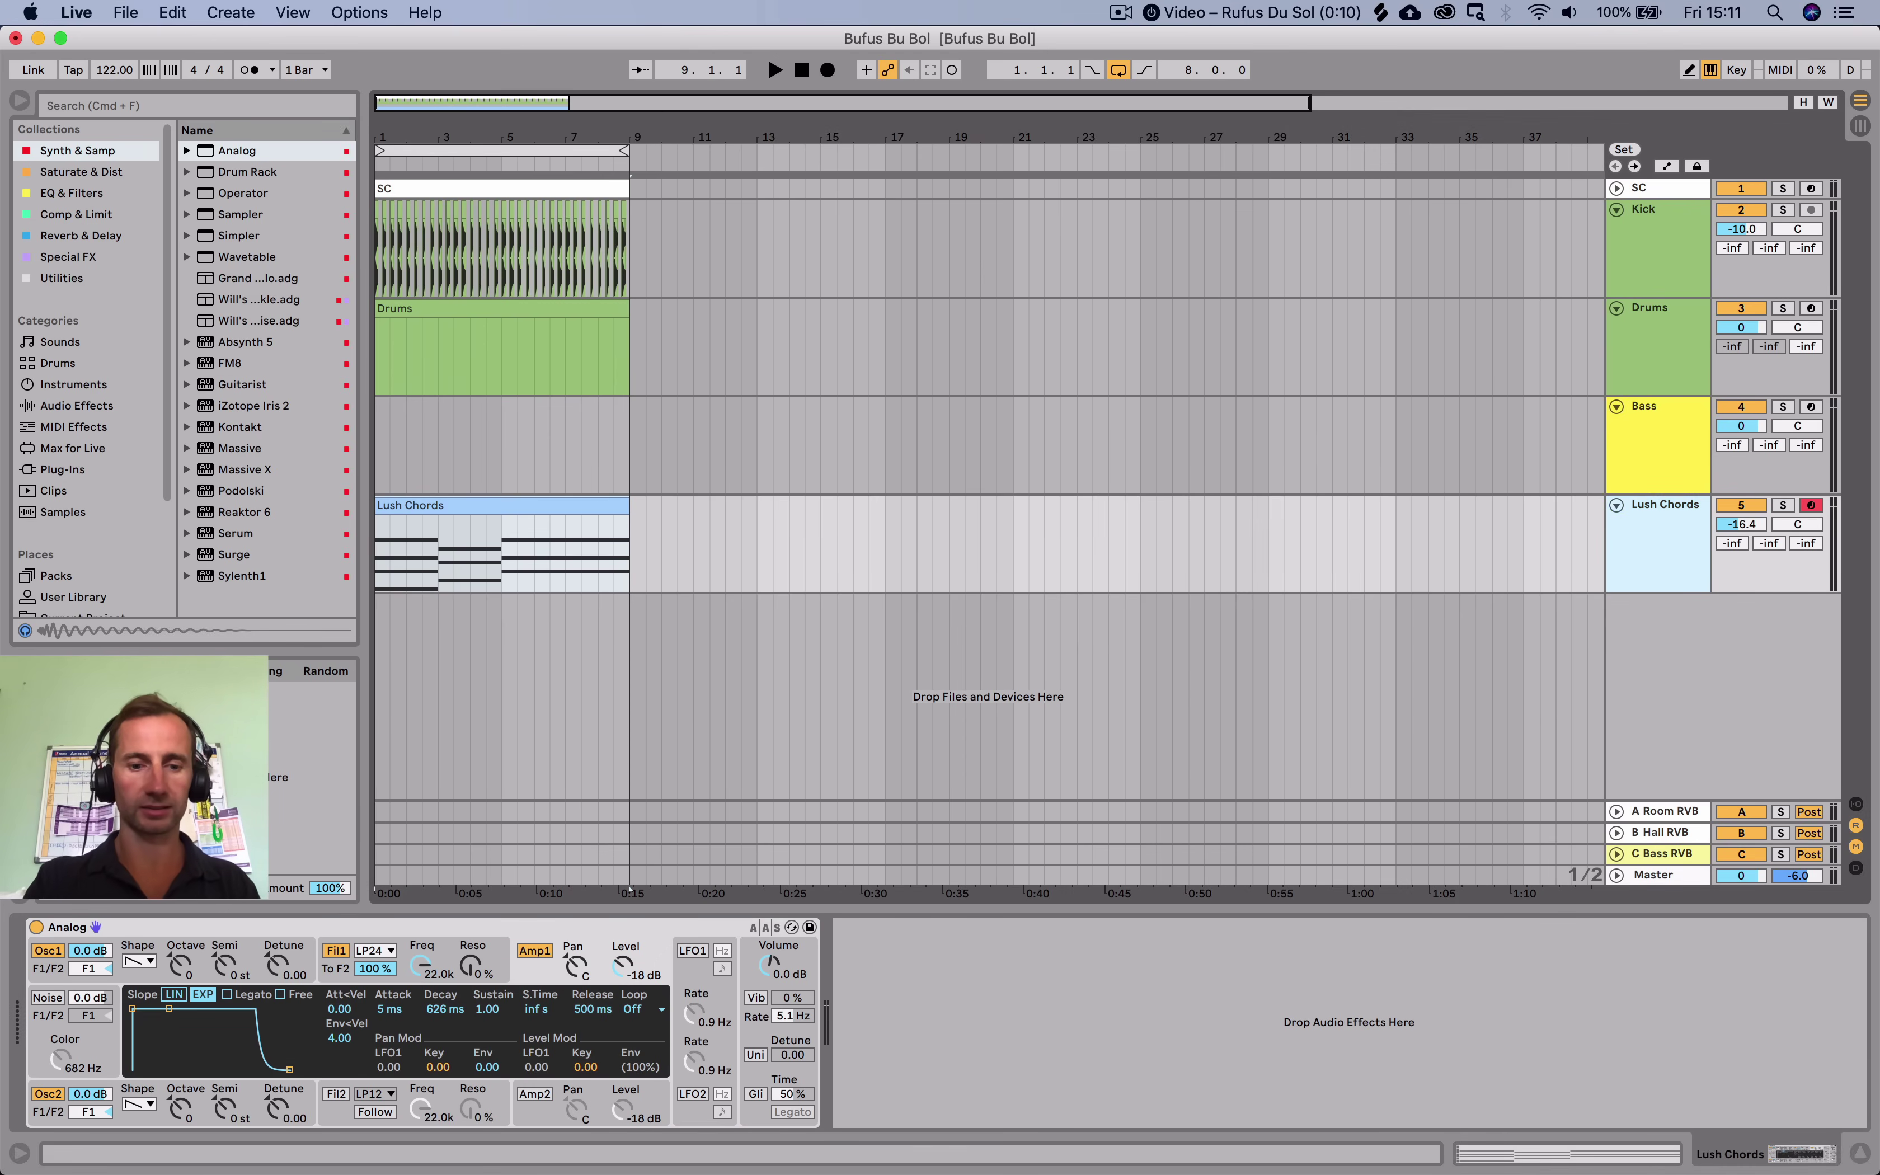
# Insert a MIDI track below Lush Chords, name it "Pitch Pad" and colour it light blue.
pyautogui.press('super+shift+t')
pyautogui.press('super+r')
pyautogui.write('Pi')
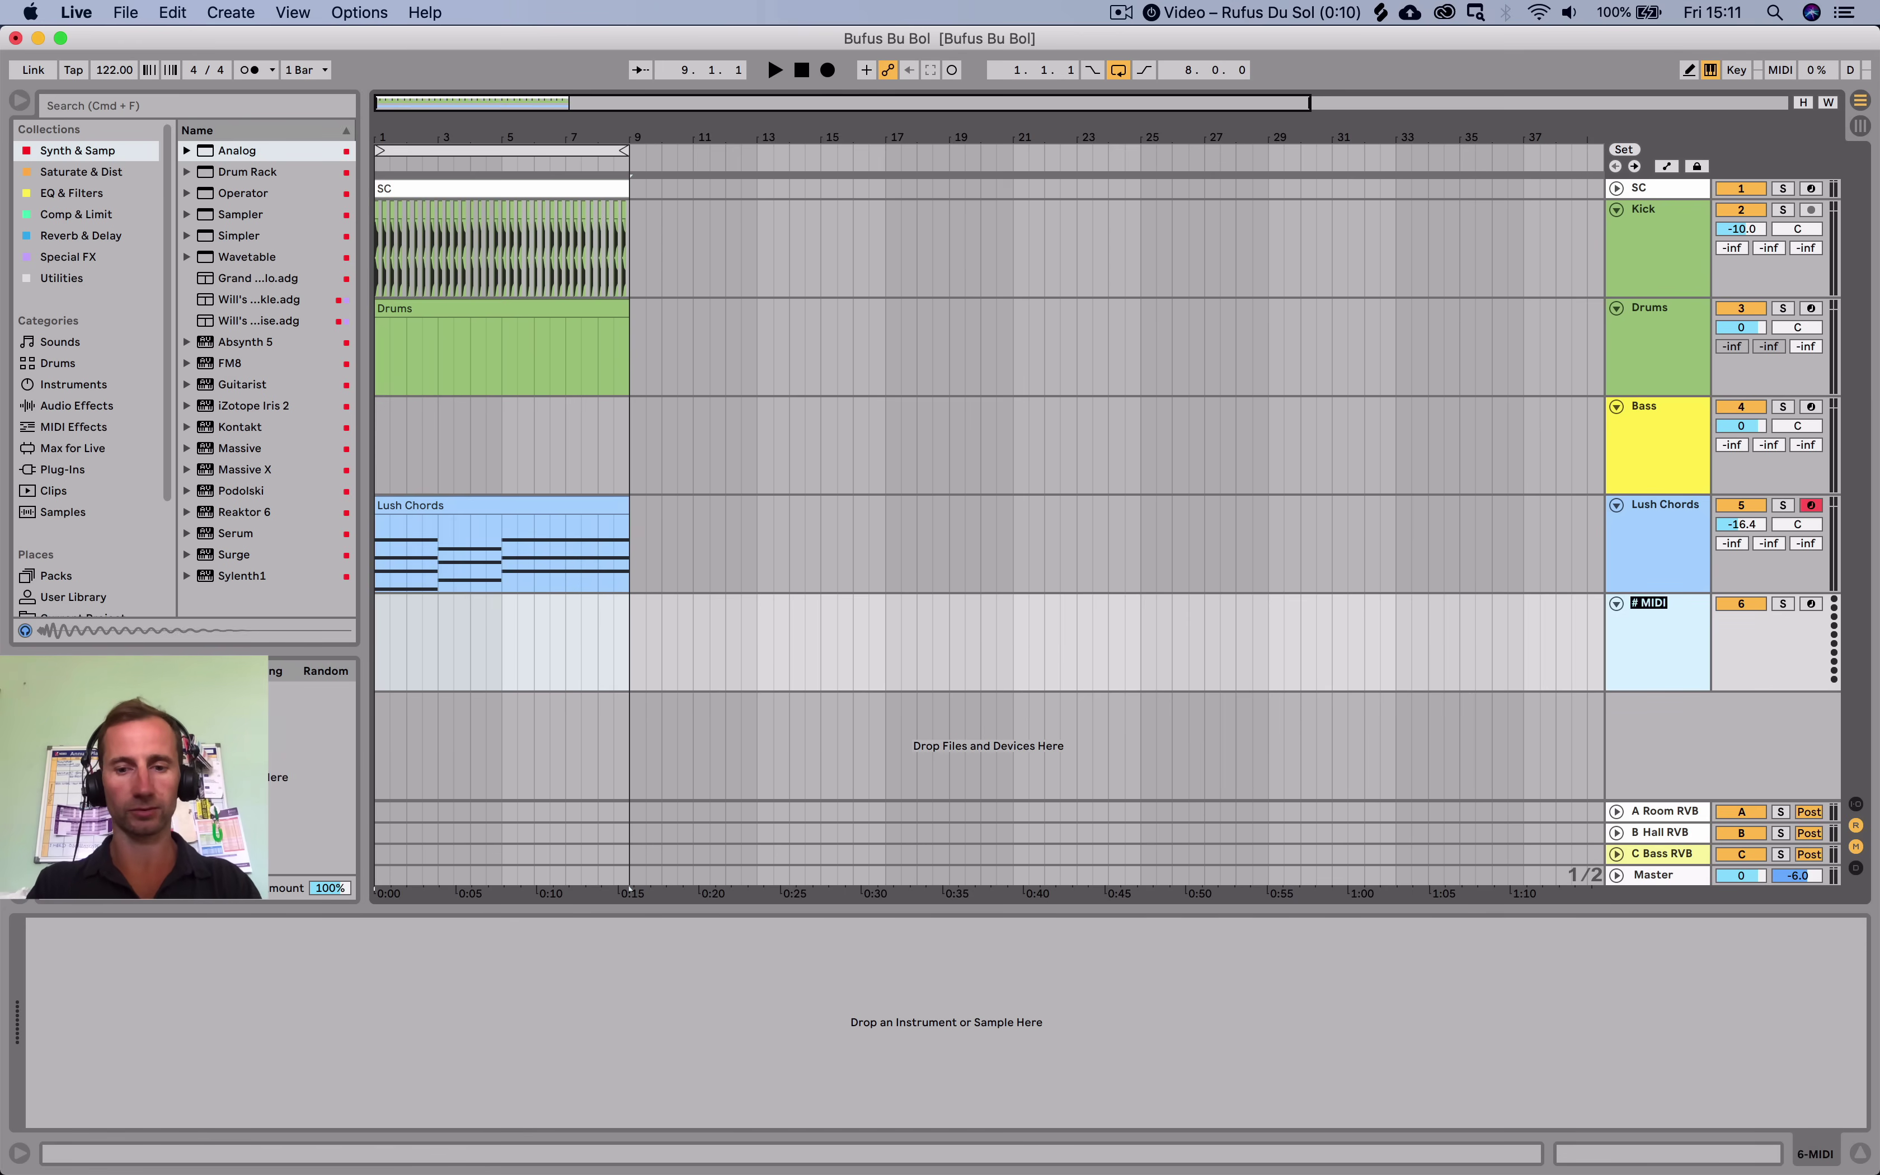
pyautogui.press('Return')
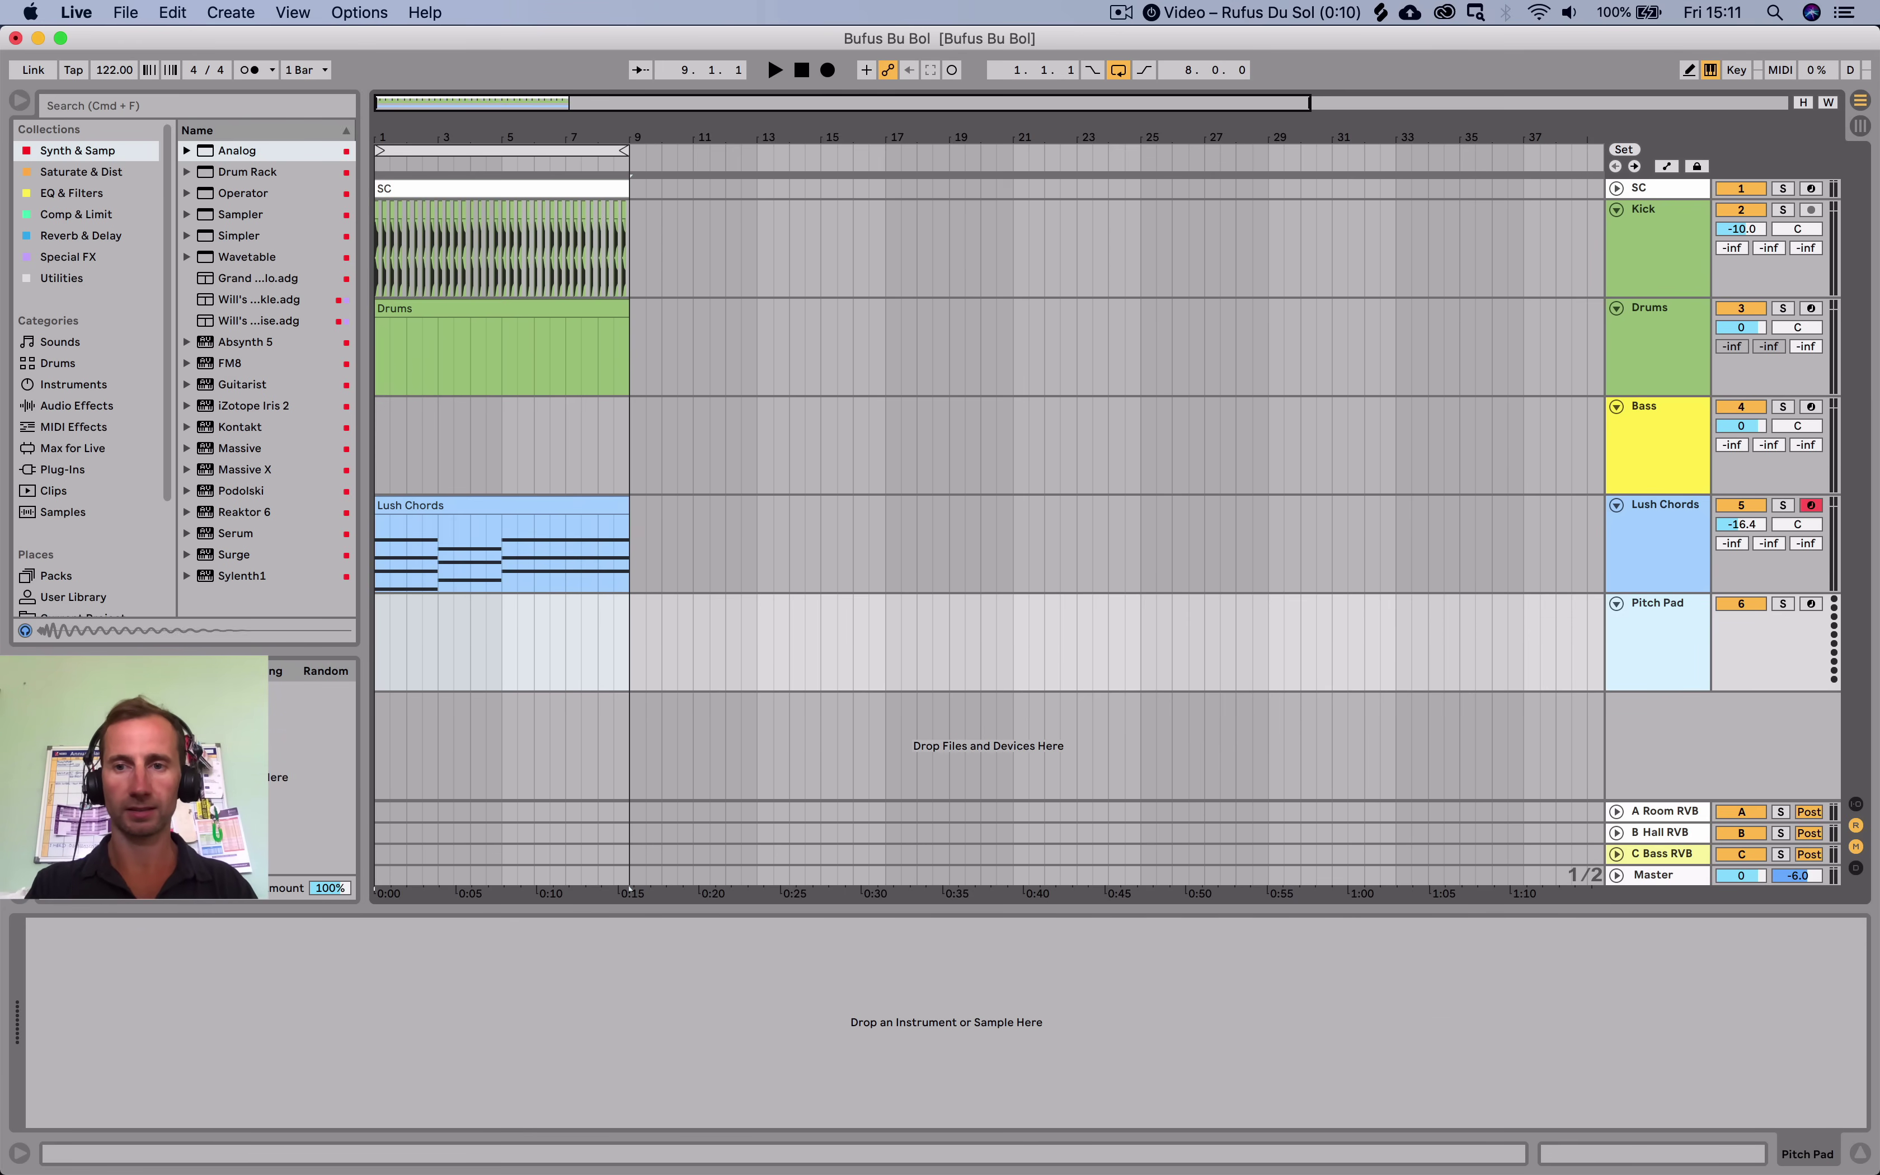
pyautogui.rightClick(1639, 619)
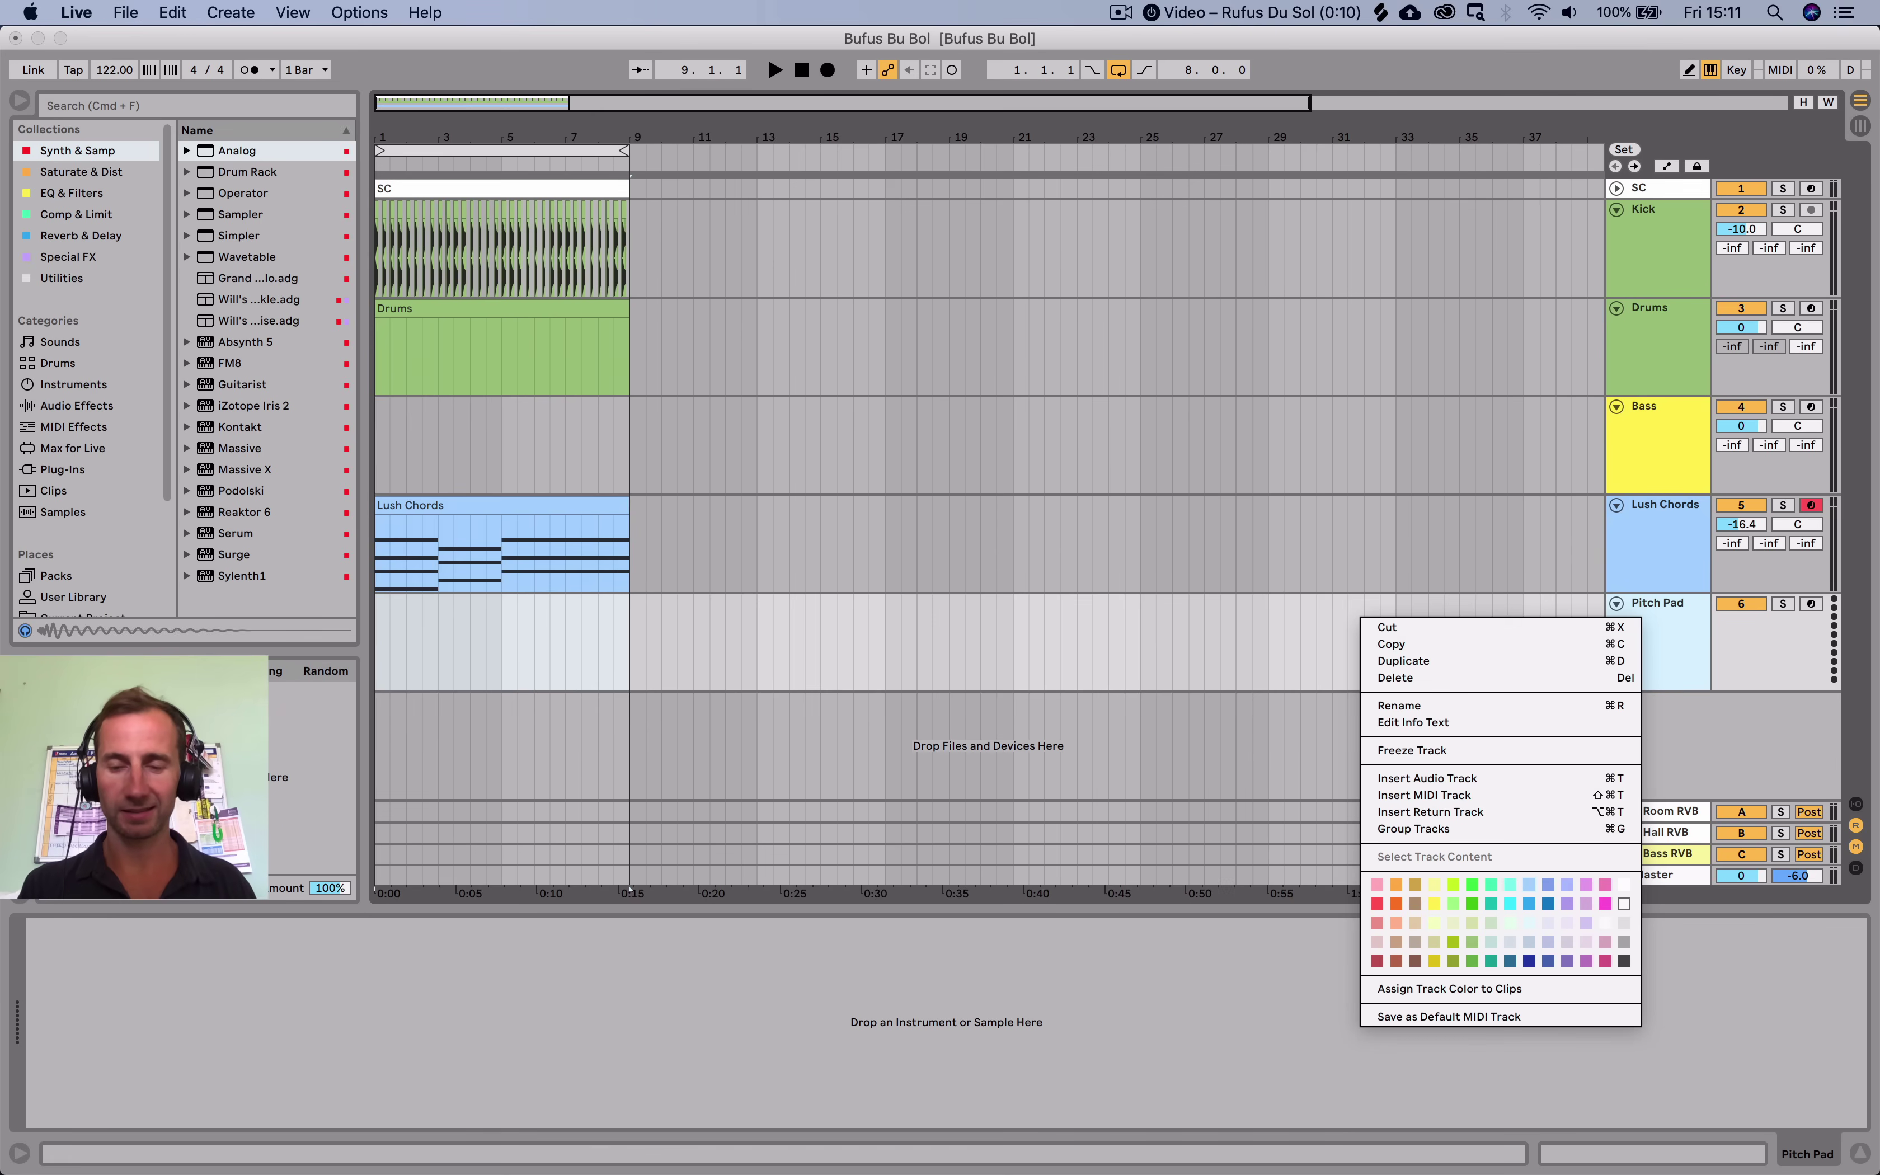
pyautogui.click(1529, 885)
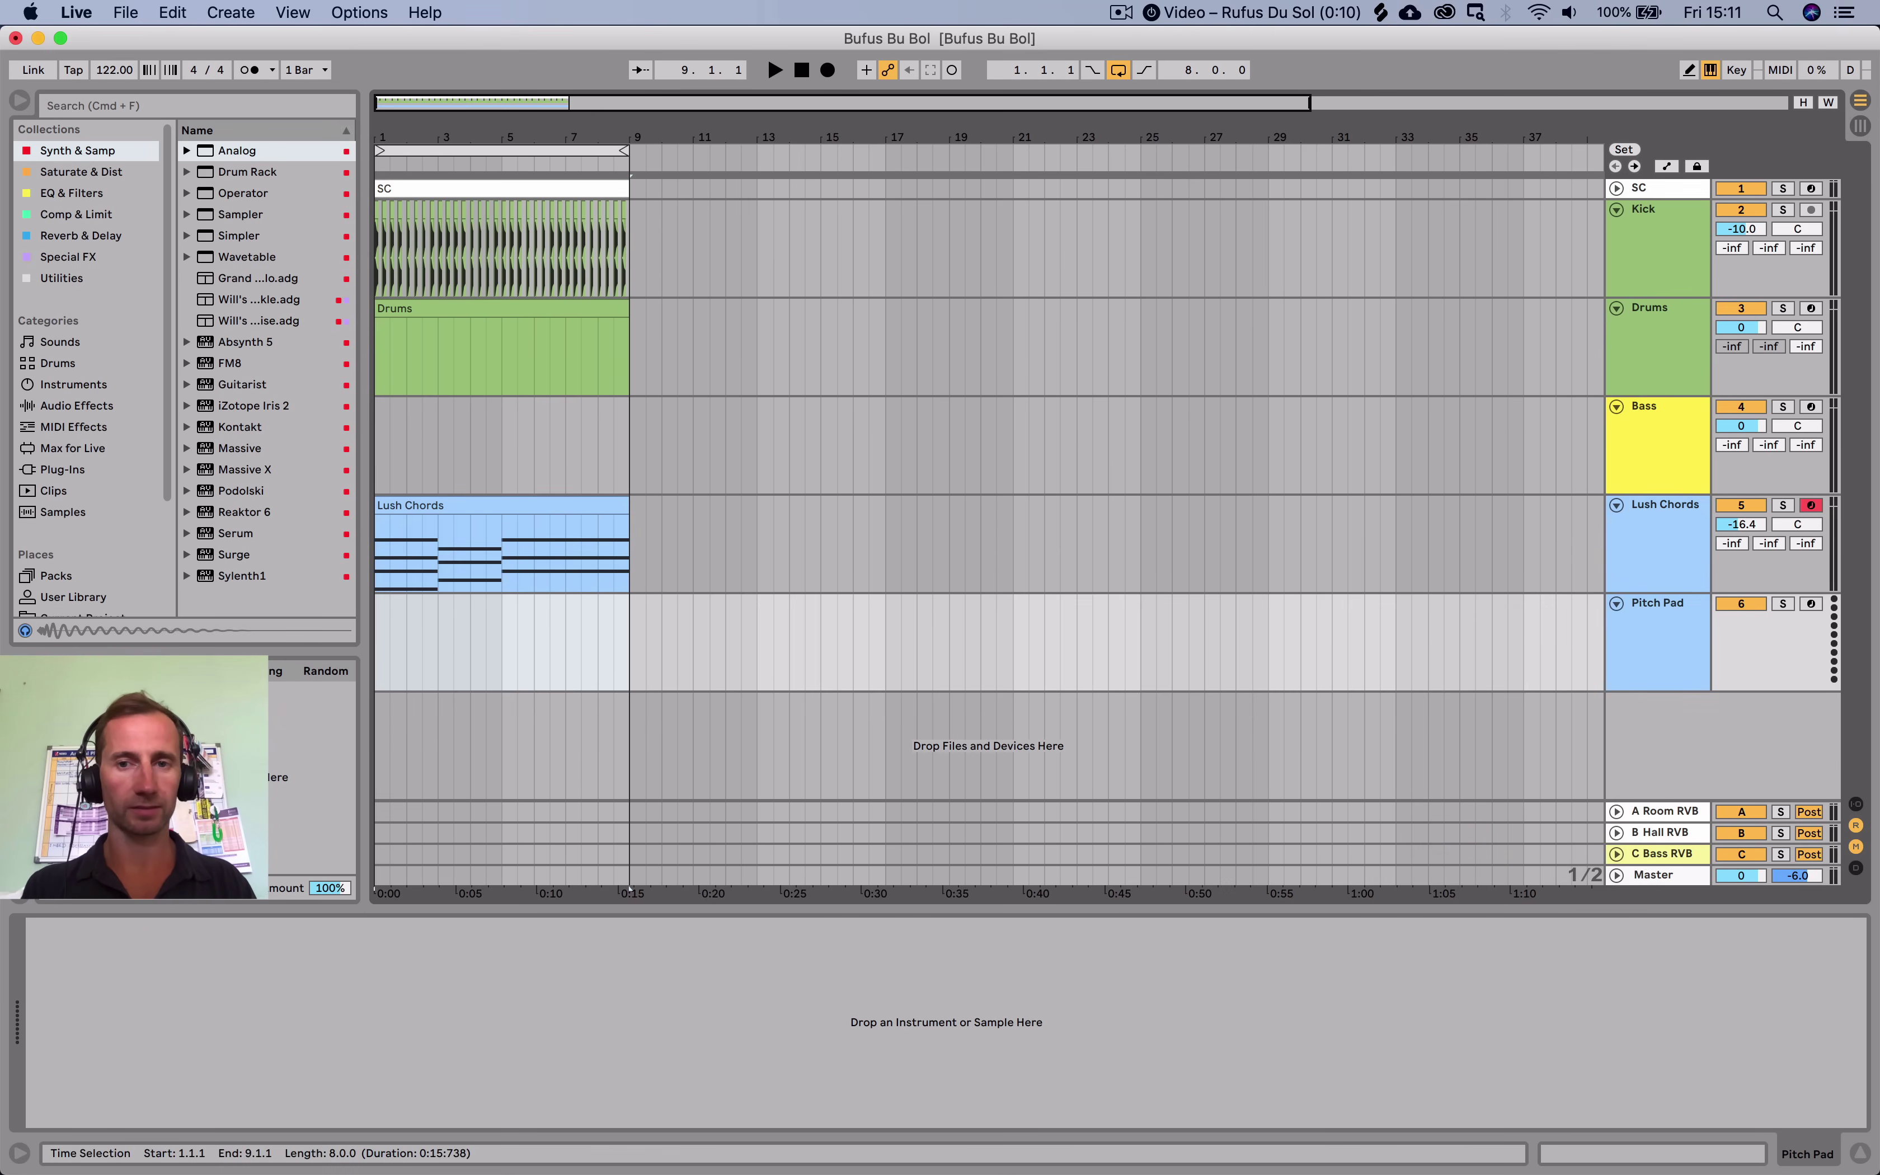
# Insert a MIDI track below Bass and name it "Sustain Bass".
pyautogui.click(1658, 412)
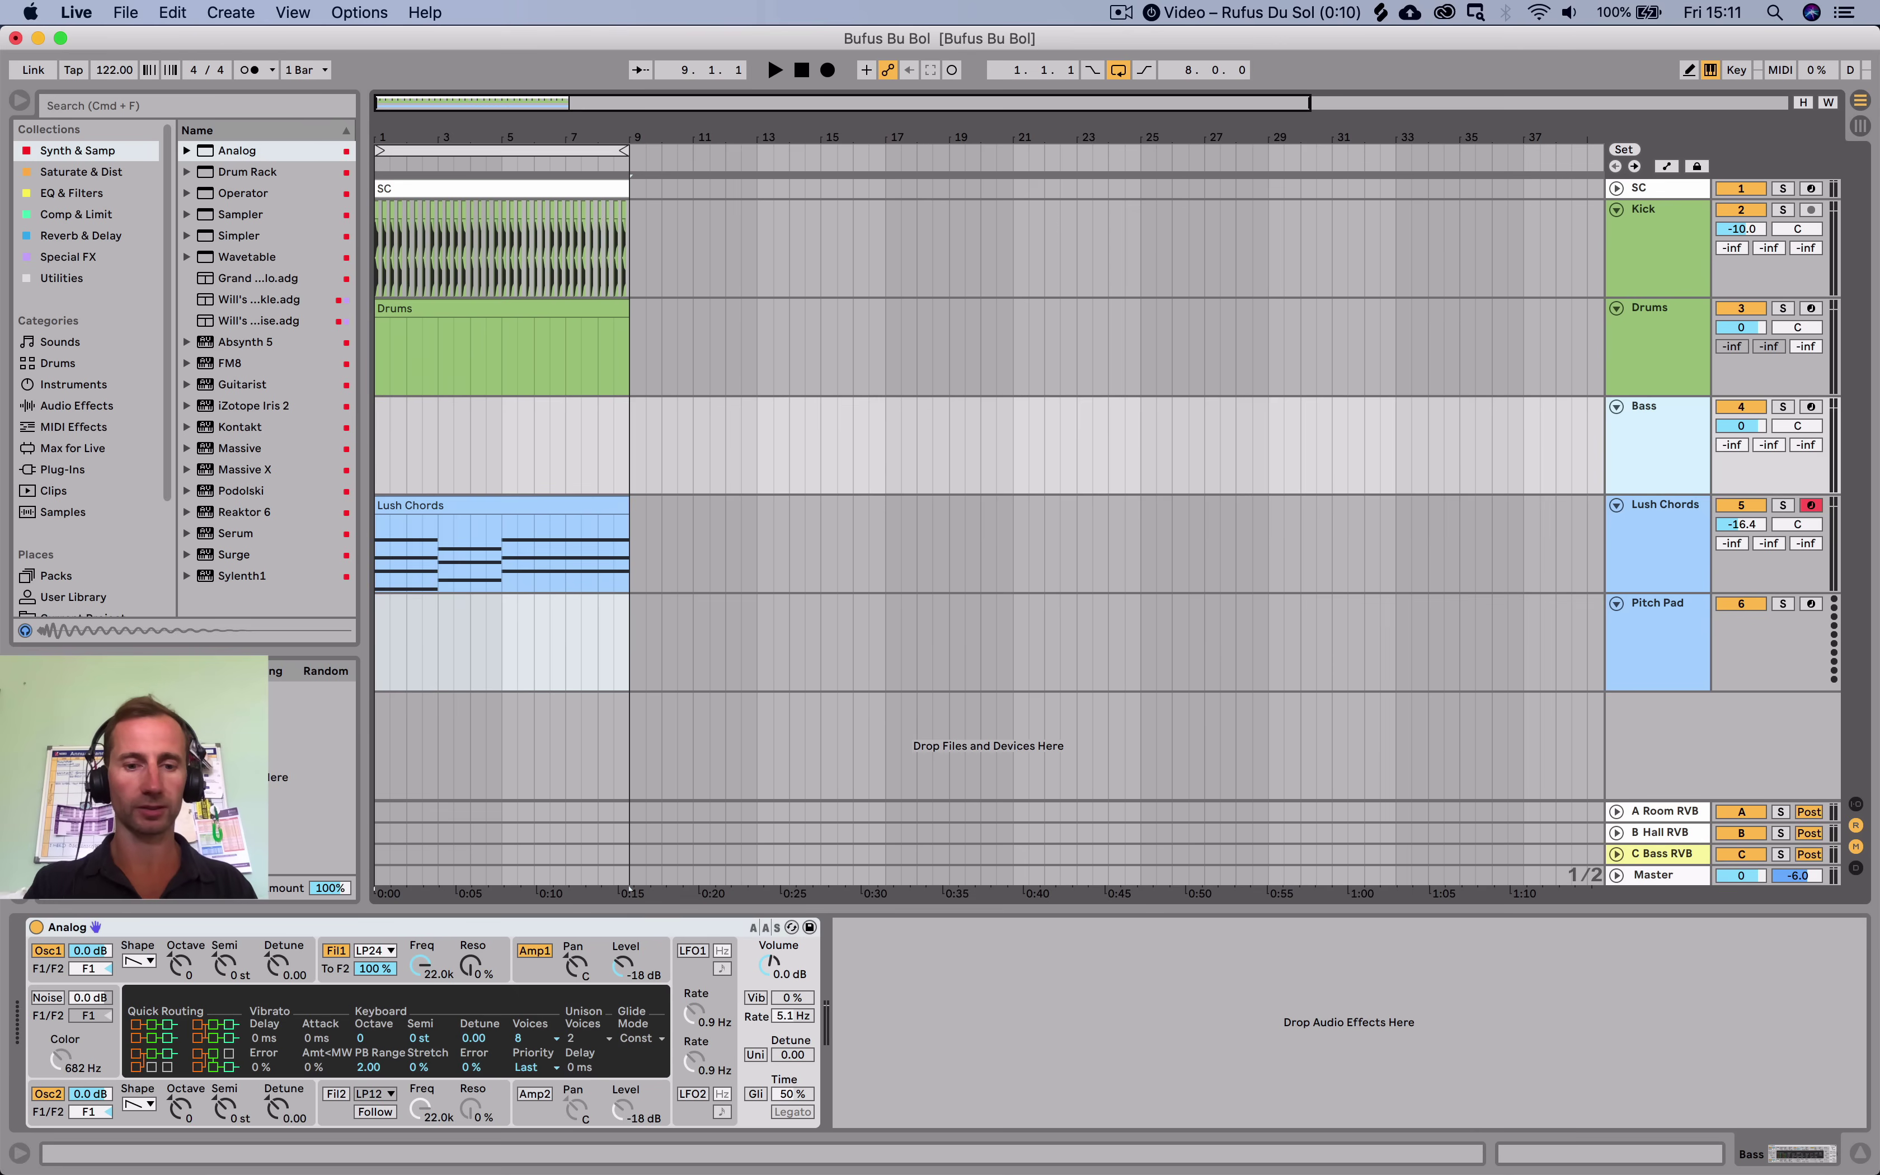
pyautogui.press('super+shift+t')
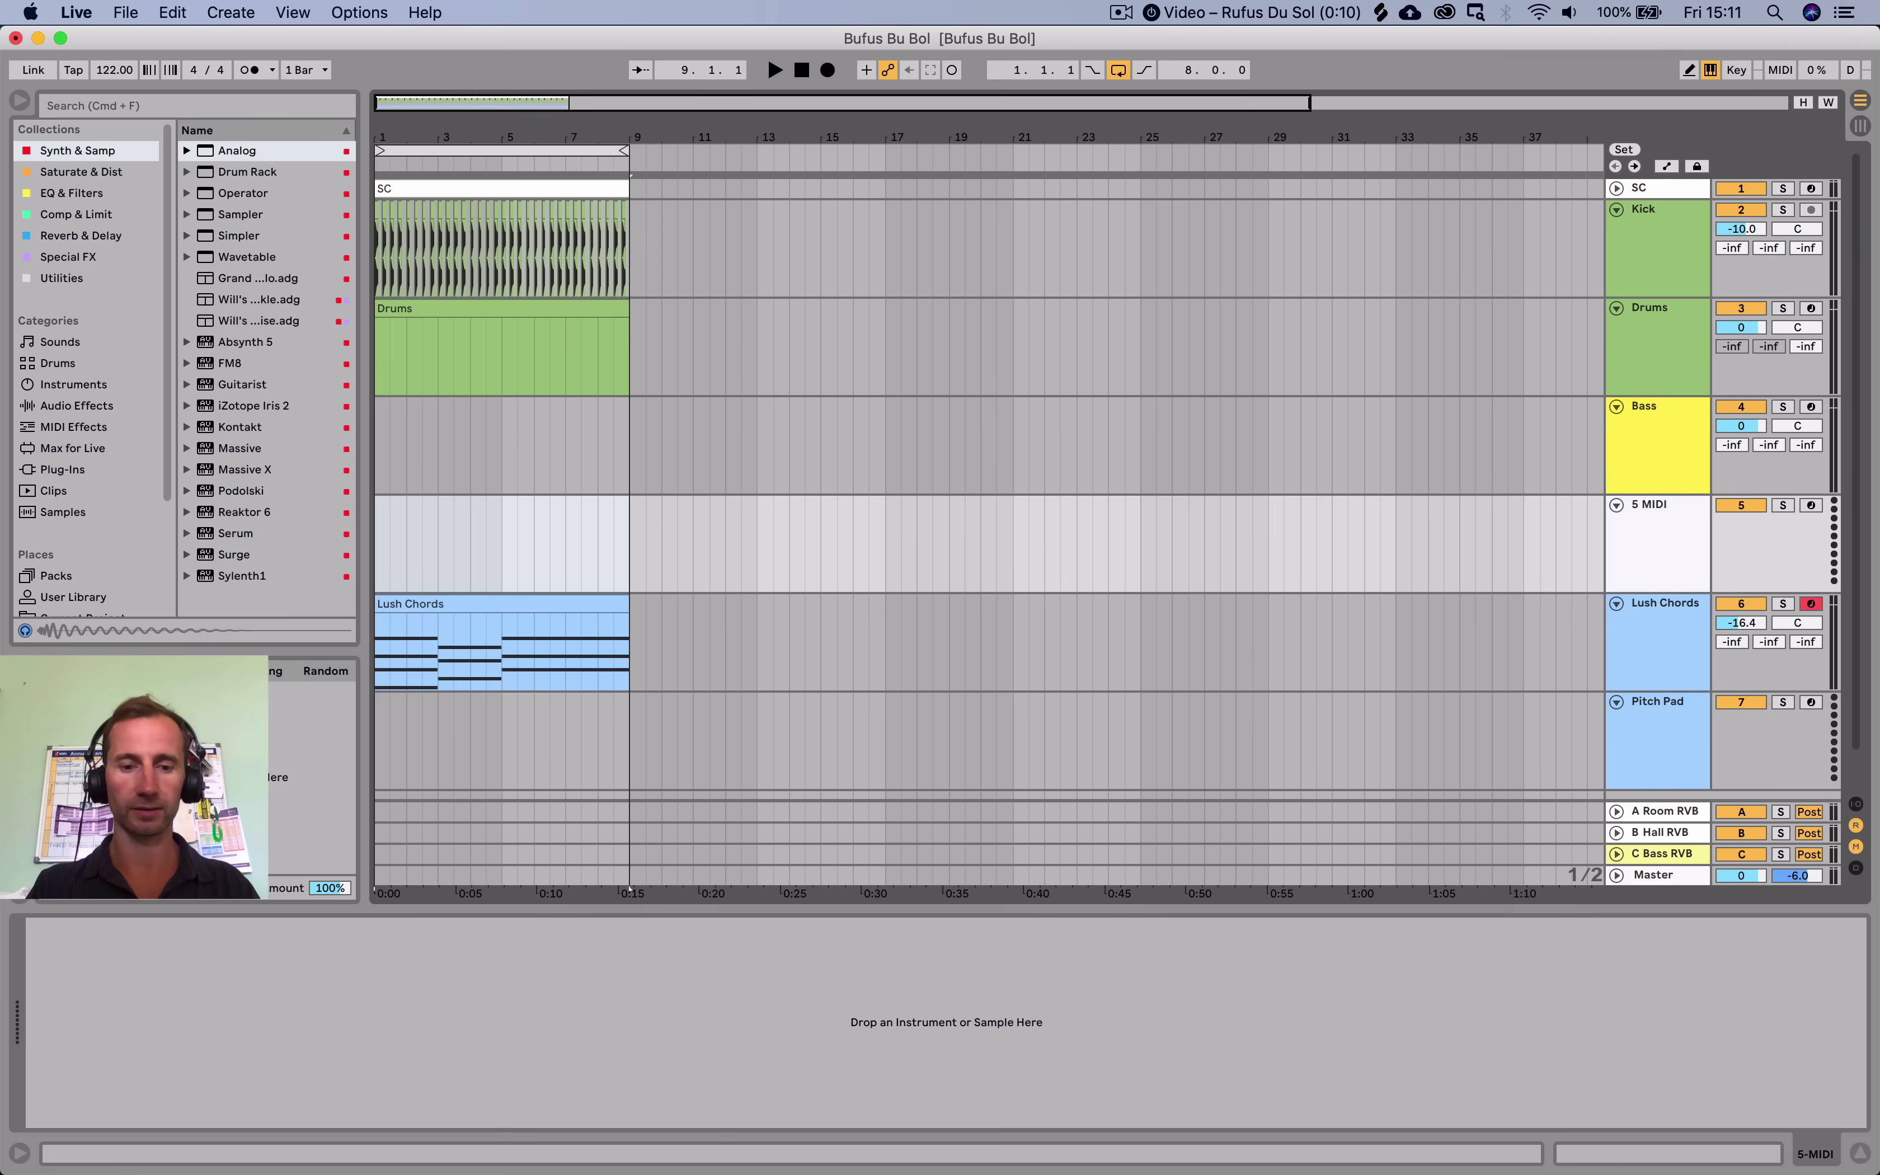
pyautogui.press('super+r')
pyautogui.write('Su')
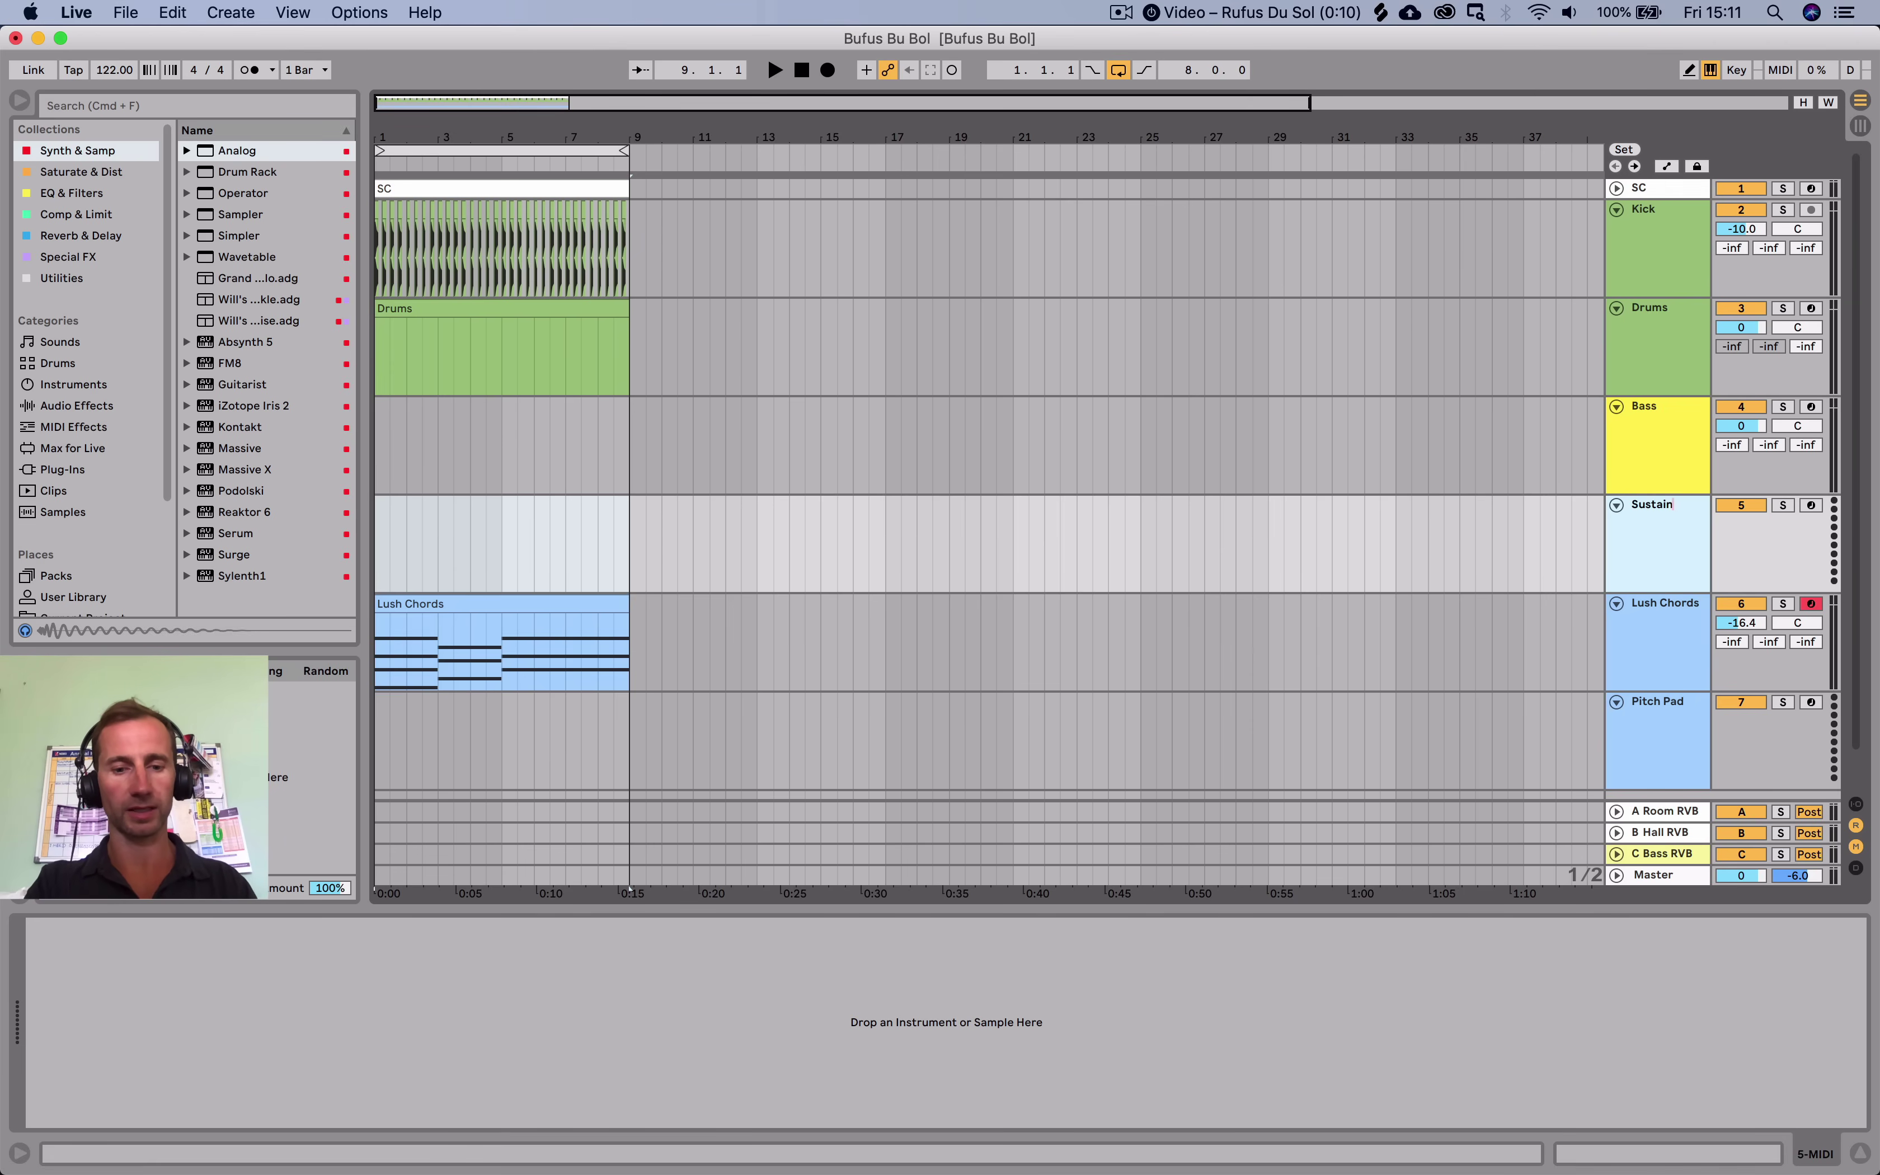
pyautogui.write('stain Bass')
pyautogui.press('Return')
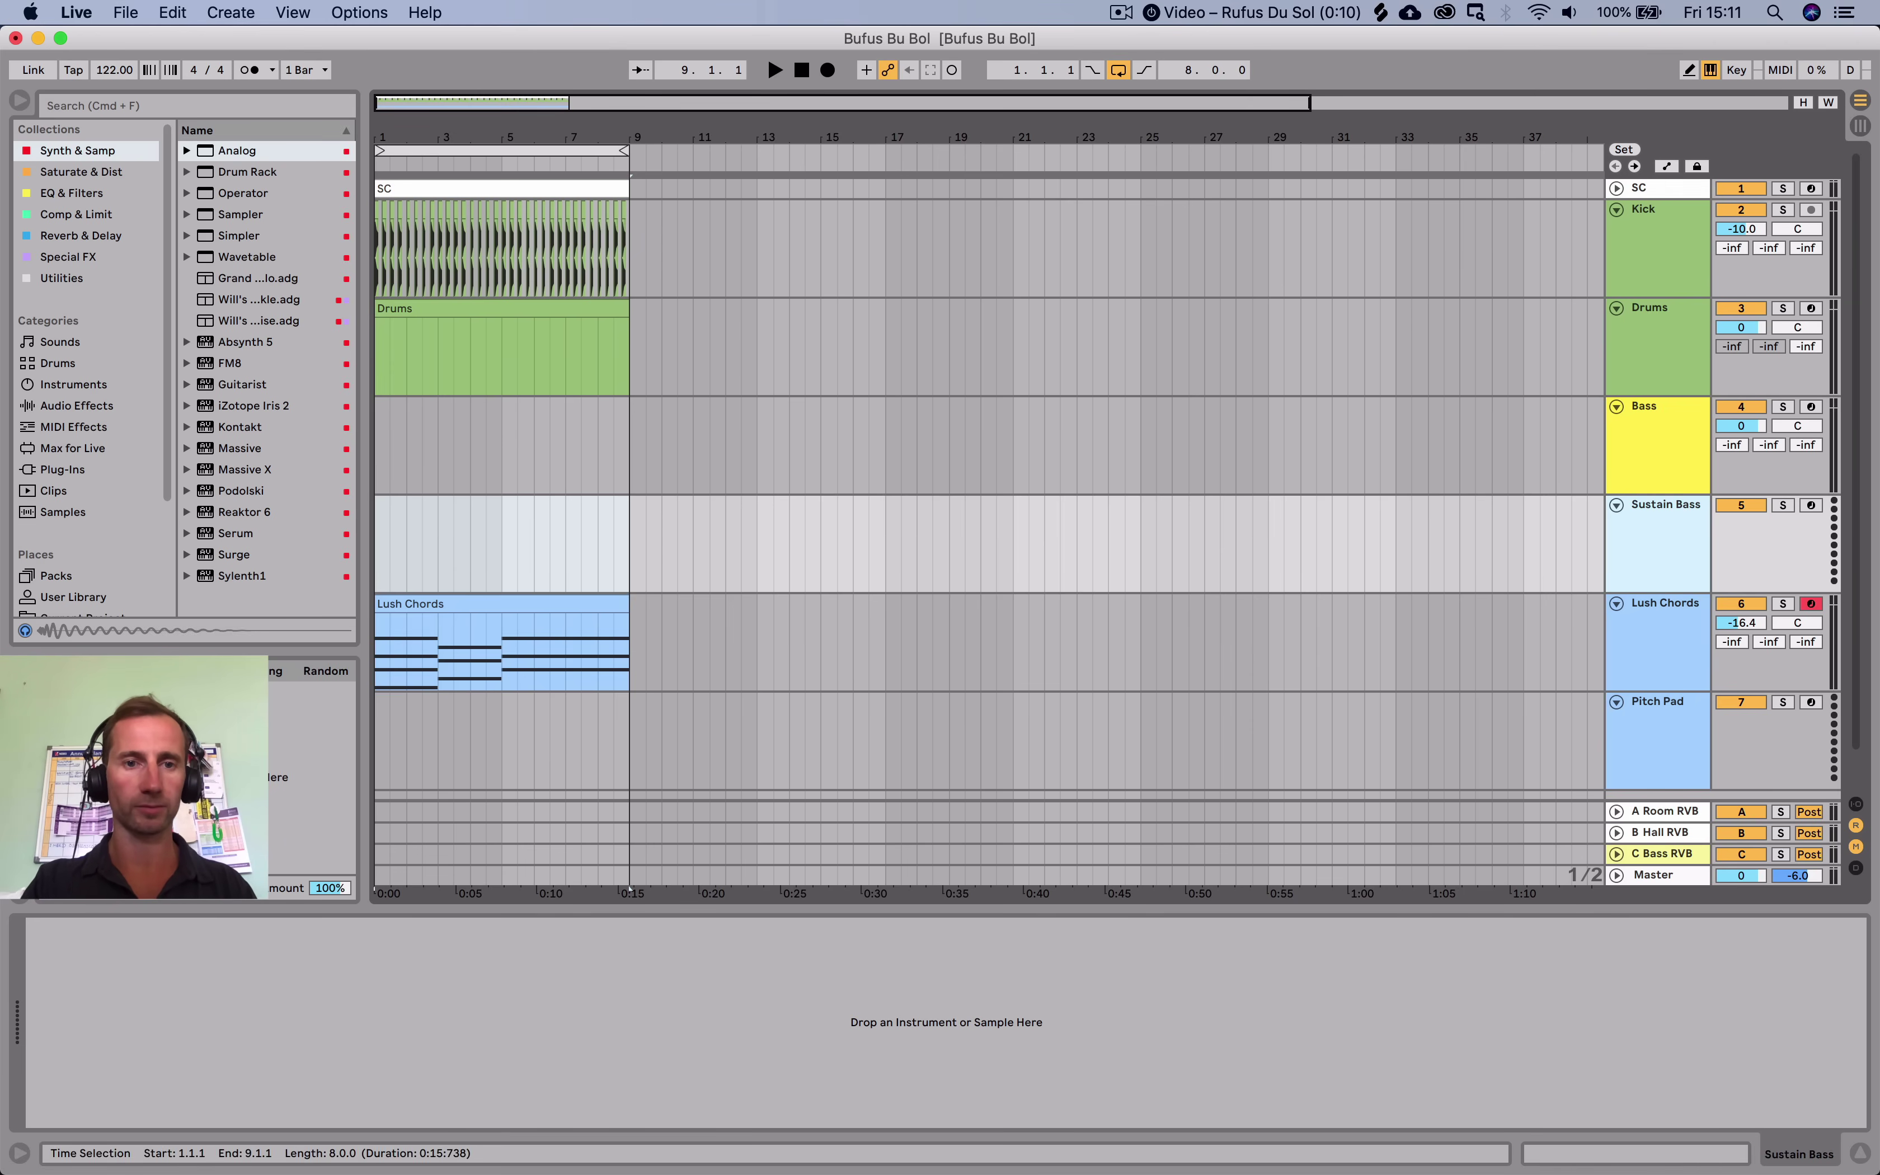
# Create an eight-bar MIDI clip named "Sus Bass" on the Sustain Bass track and colour both clip and track yellow.
pyautogui.press('super+shift+m')
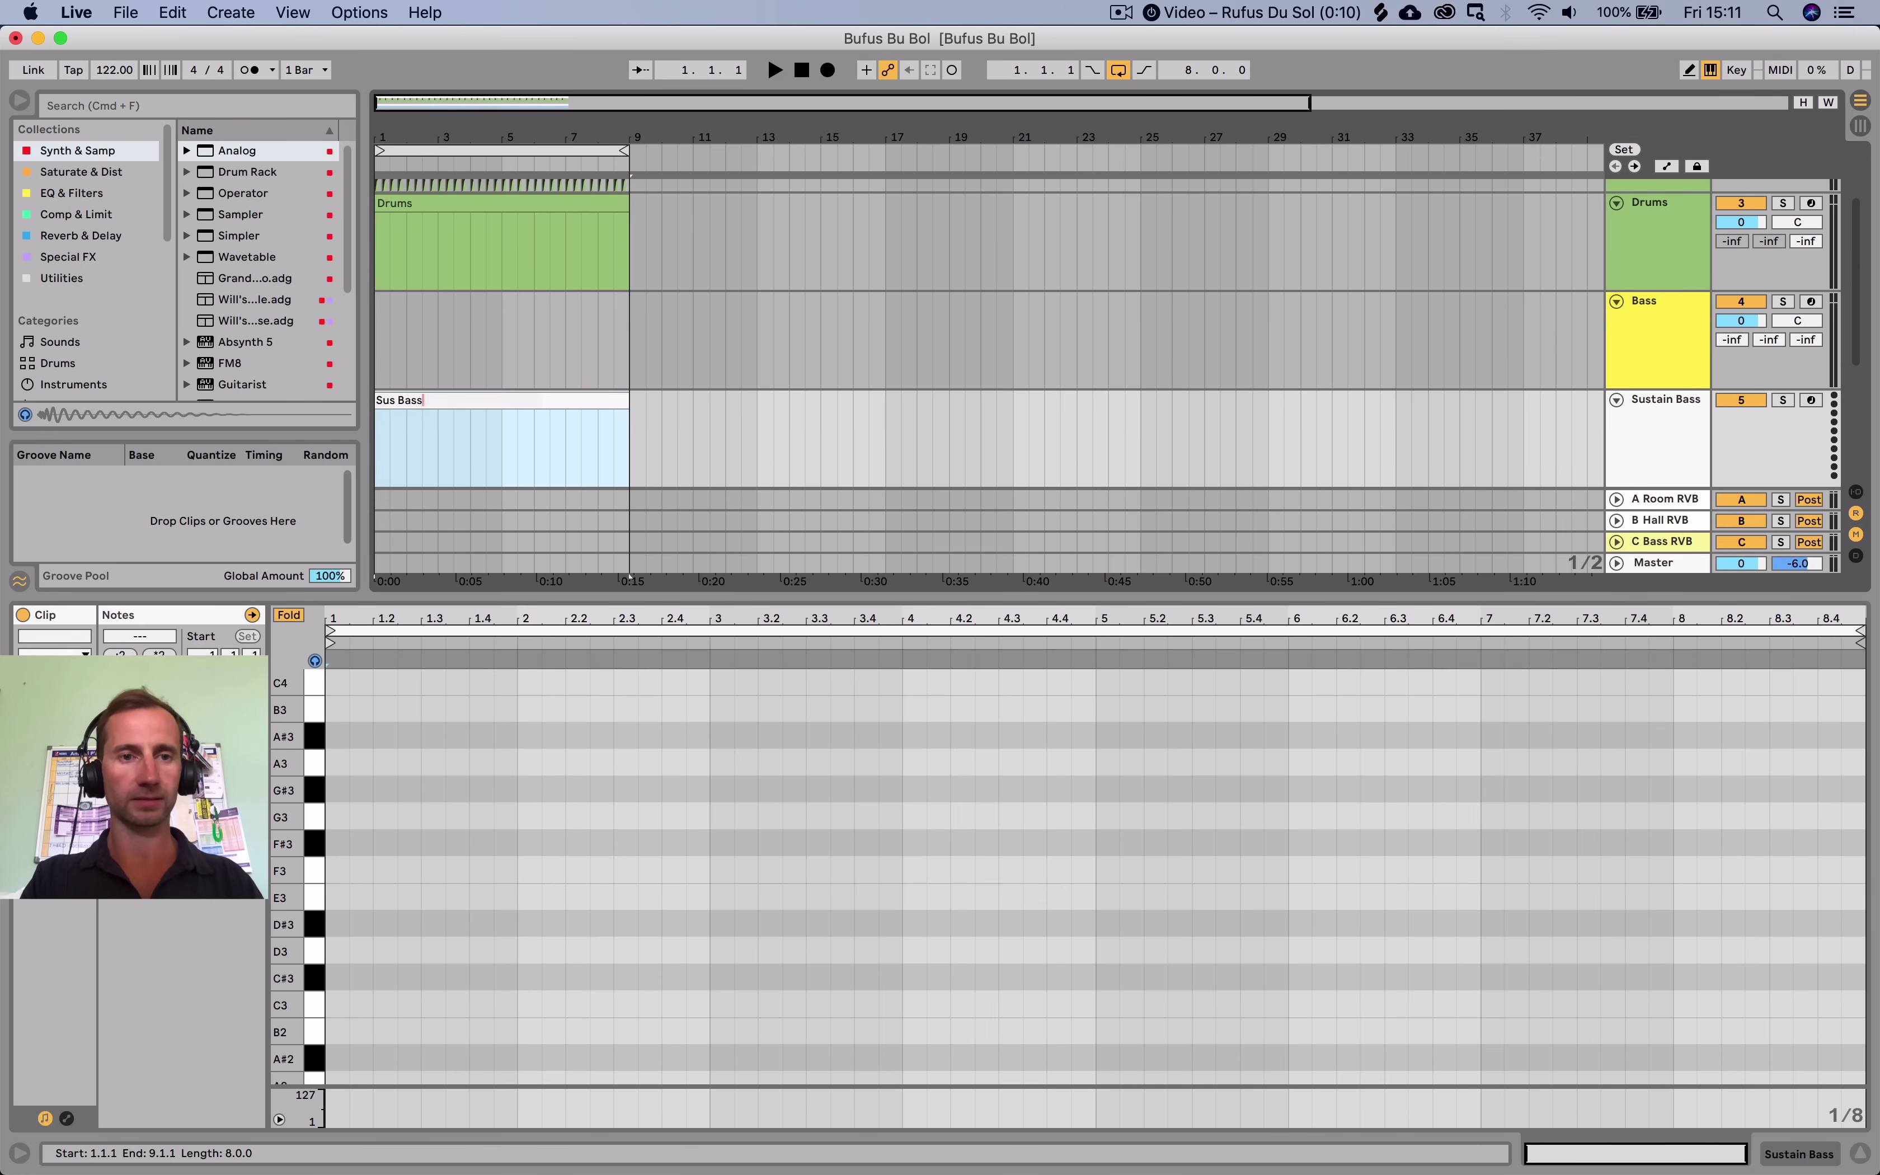
pyautogui.press('Return')
pyautogui.rightClick(472, 402)
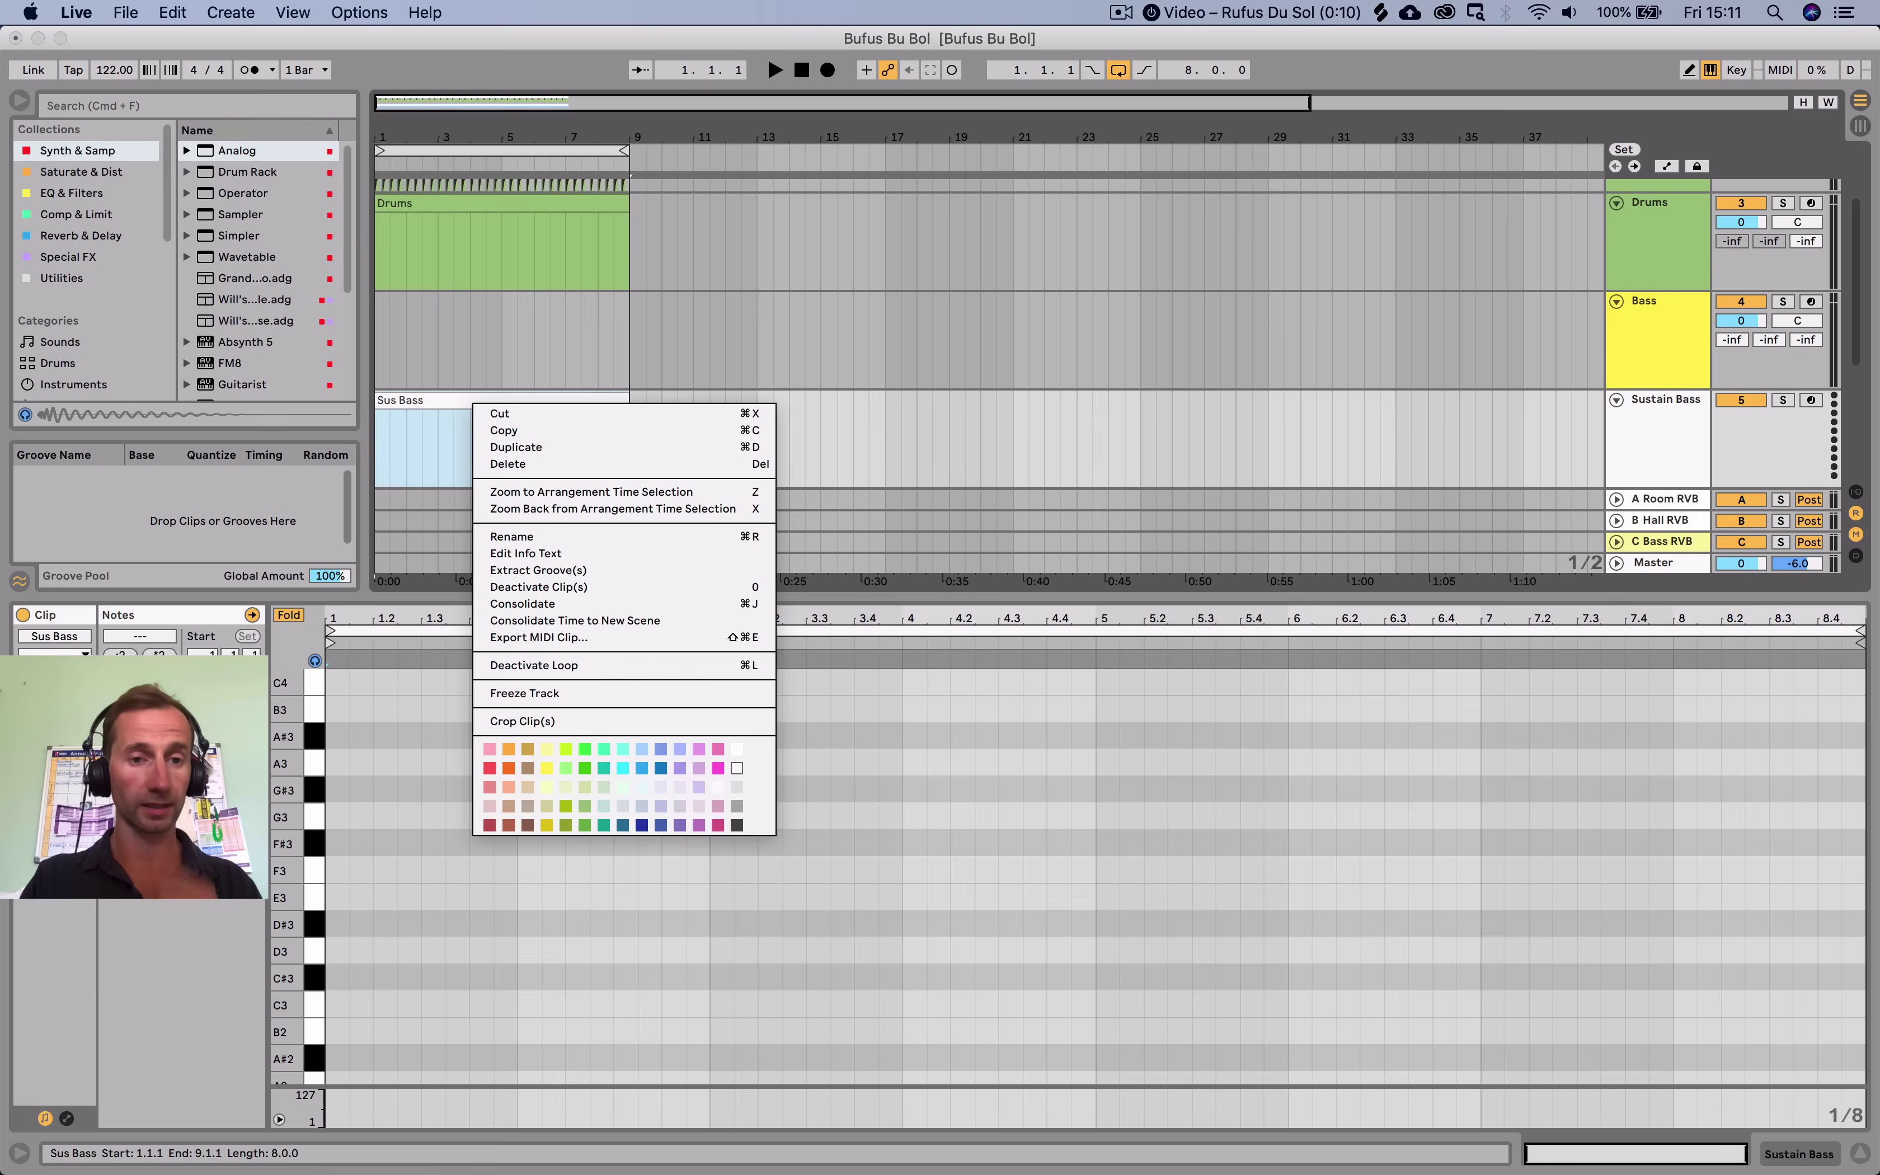
pyautogui.click(547, 767)
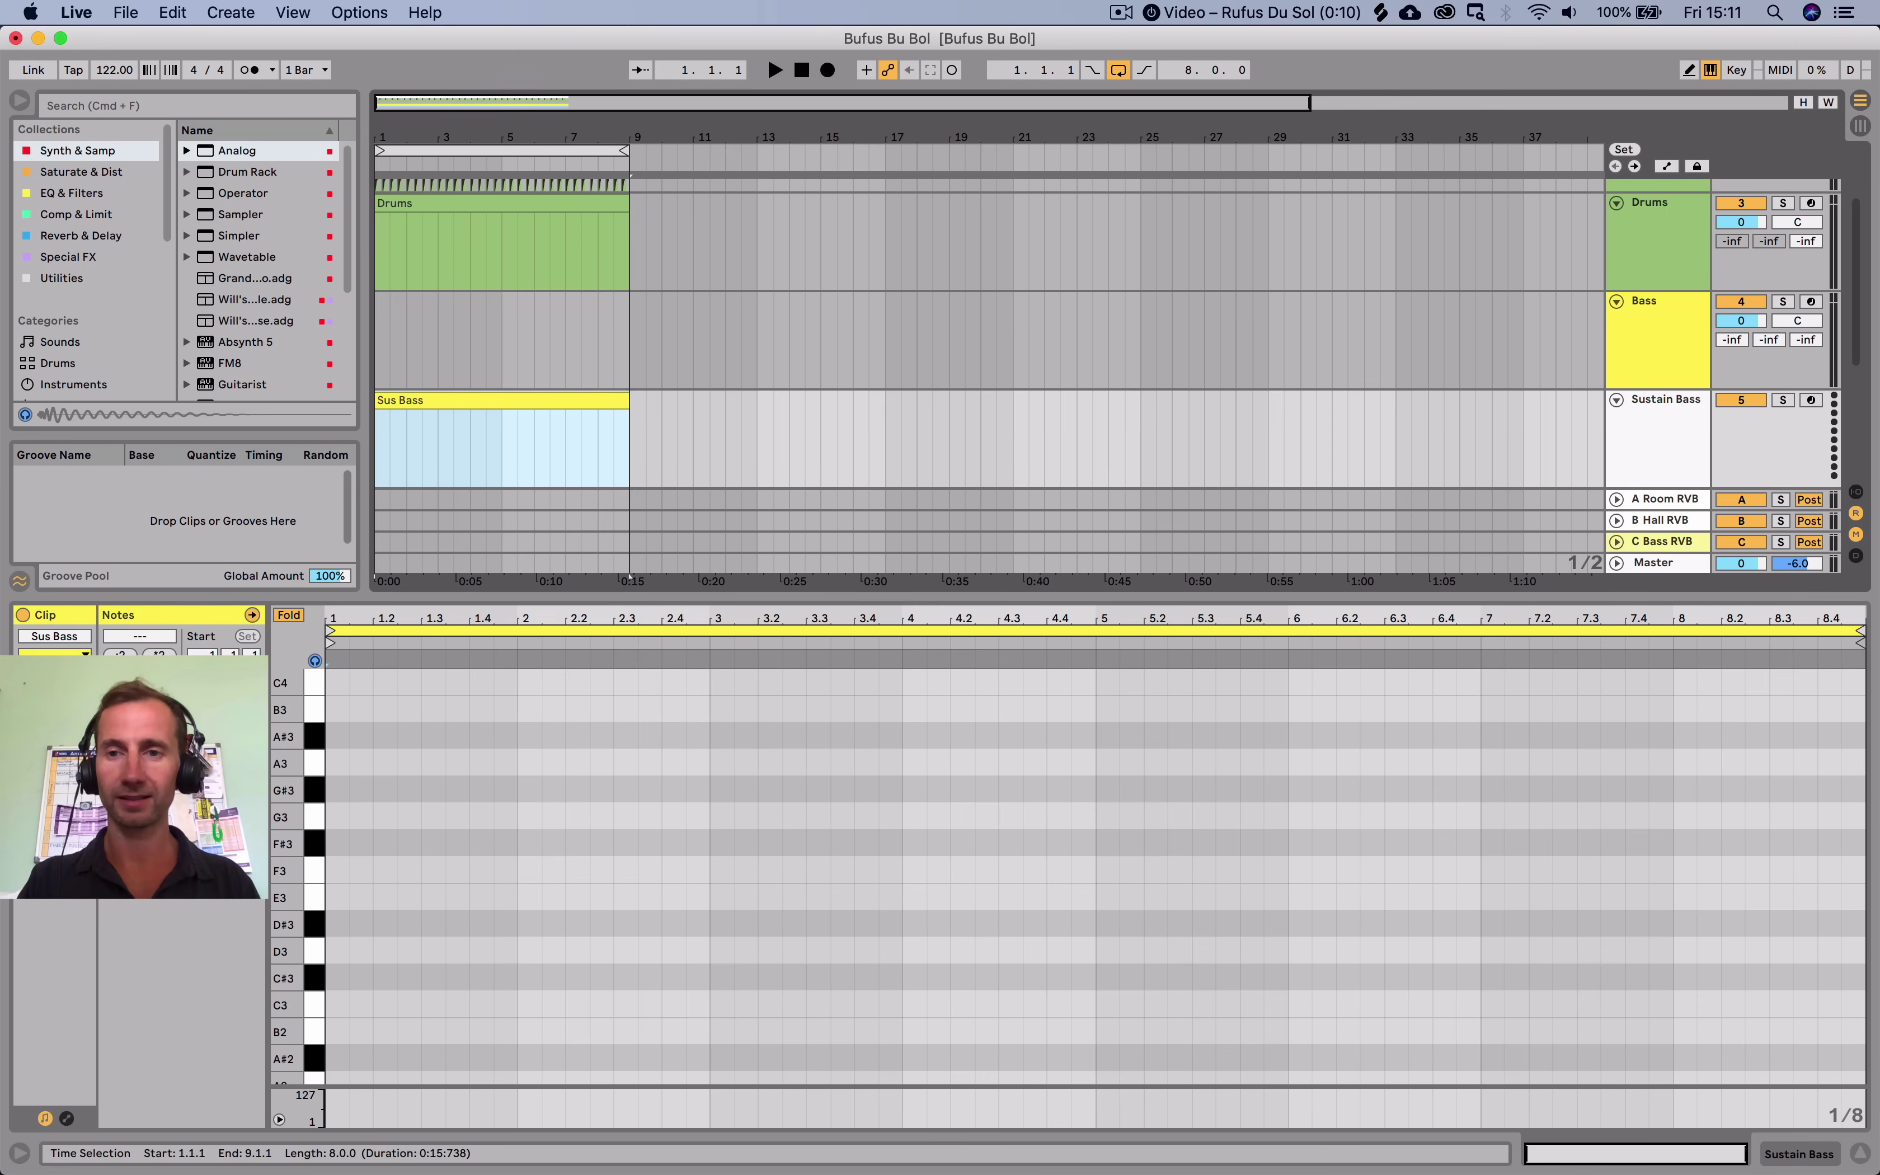
pyautogui.rightClick(1381, 432)
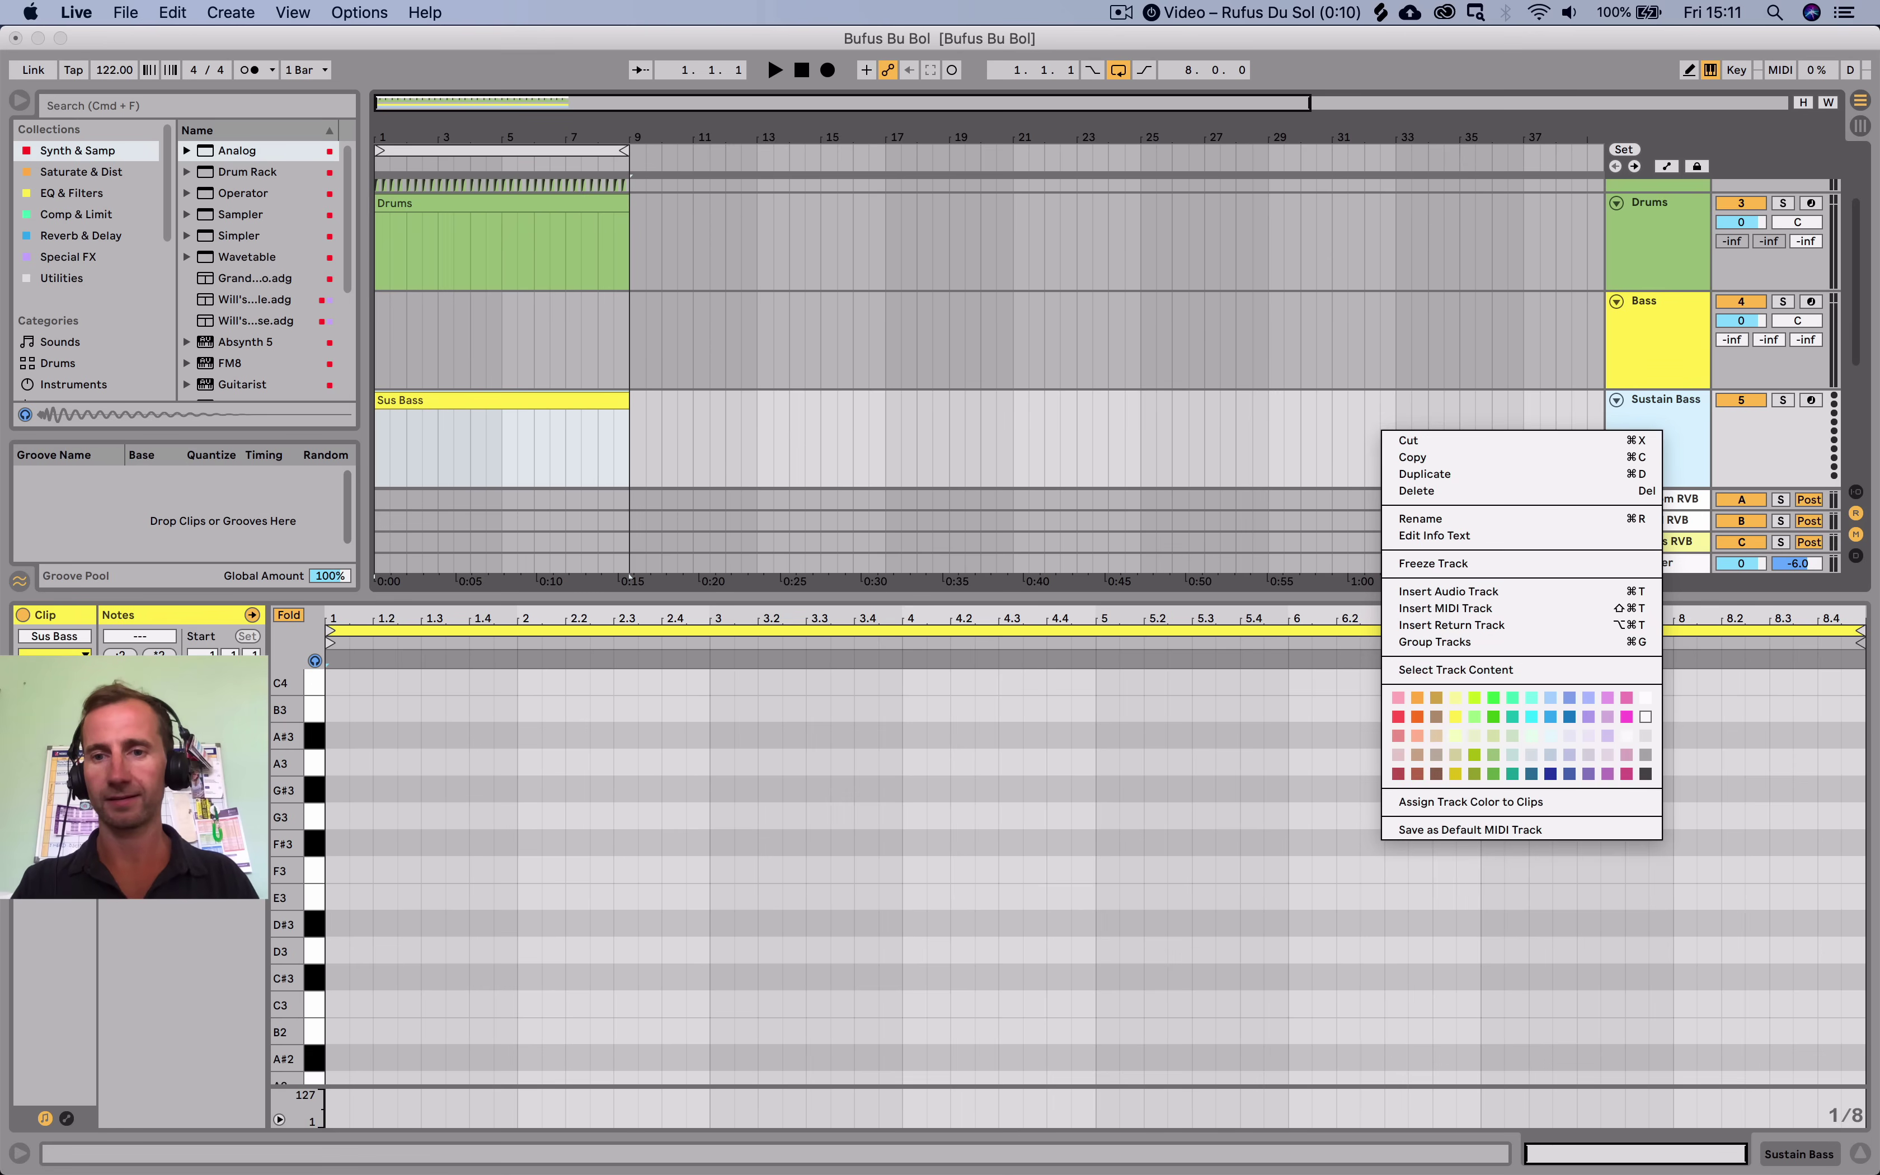
pyautogui.click(1455, 715)
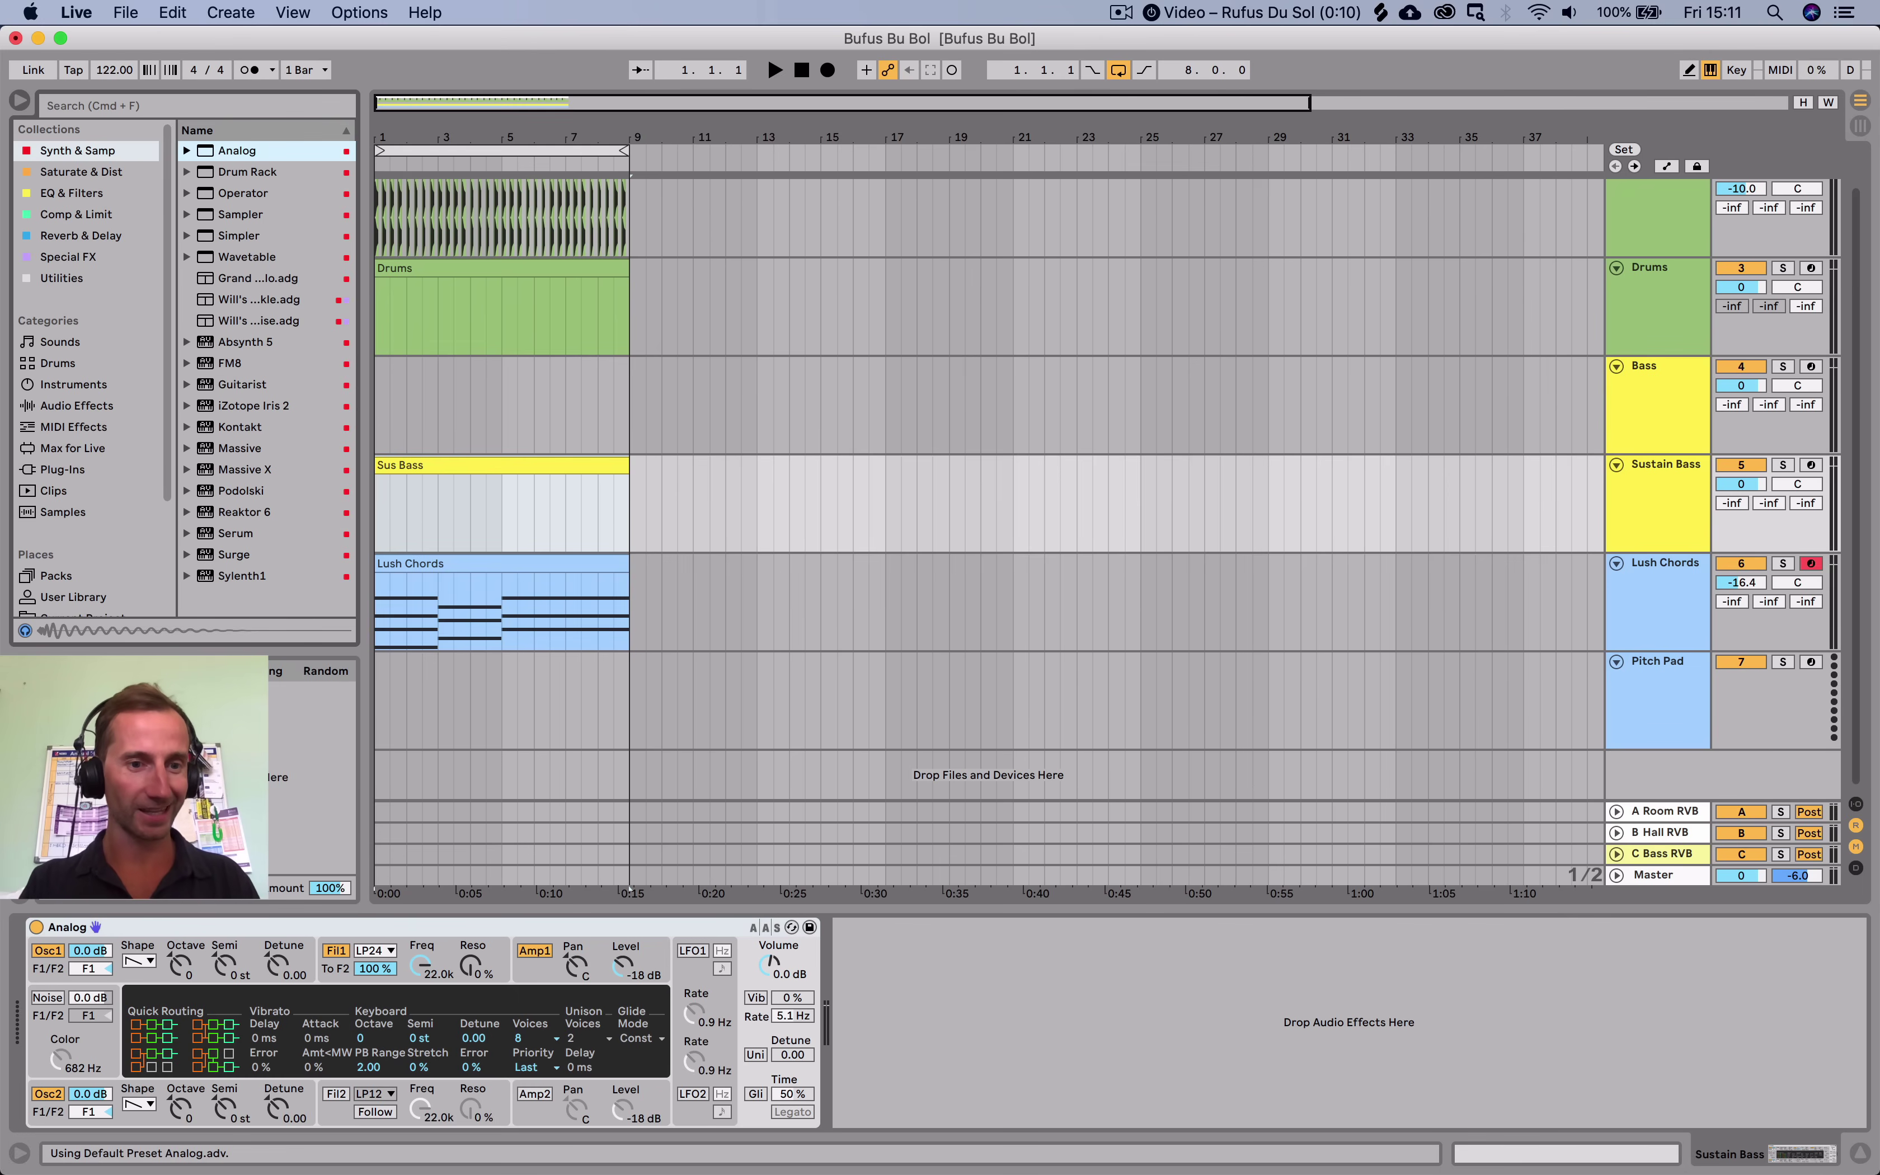
# Set Analog's first oscillator to sine, then lower the Sus Bass root notes an octave to F1, G1 and A1 and audition them soloed.
pyautogui.click(138, 962)
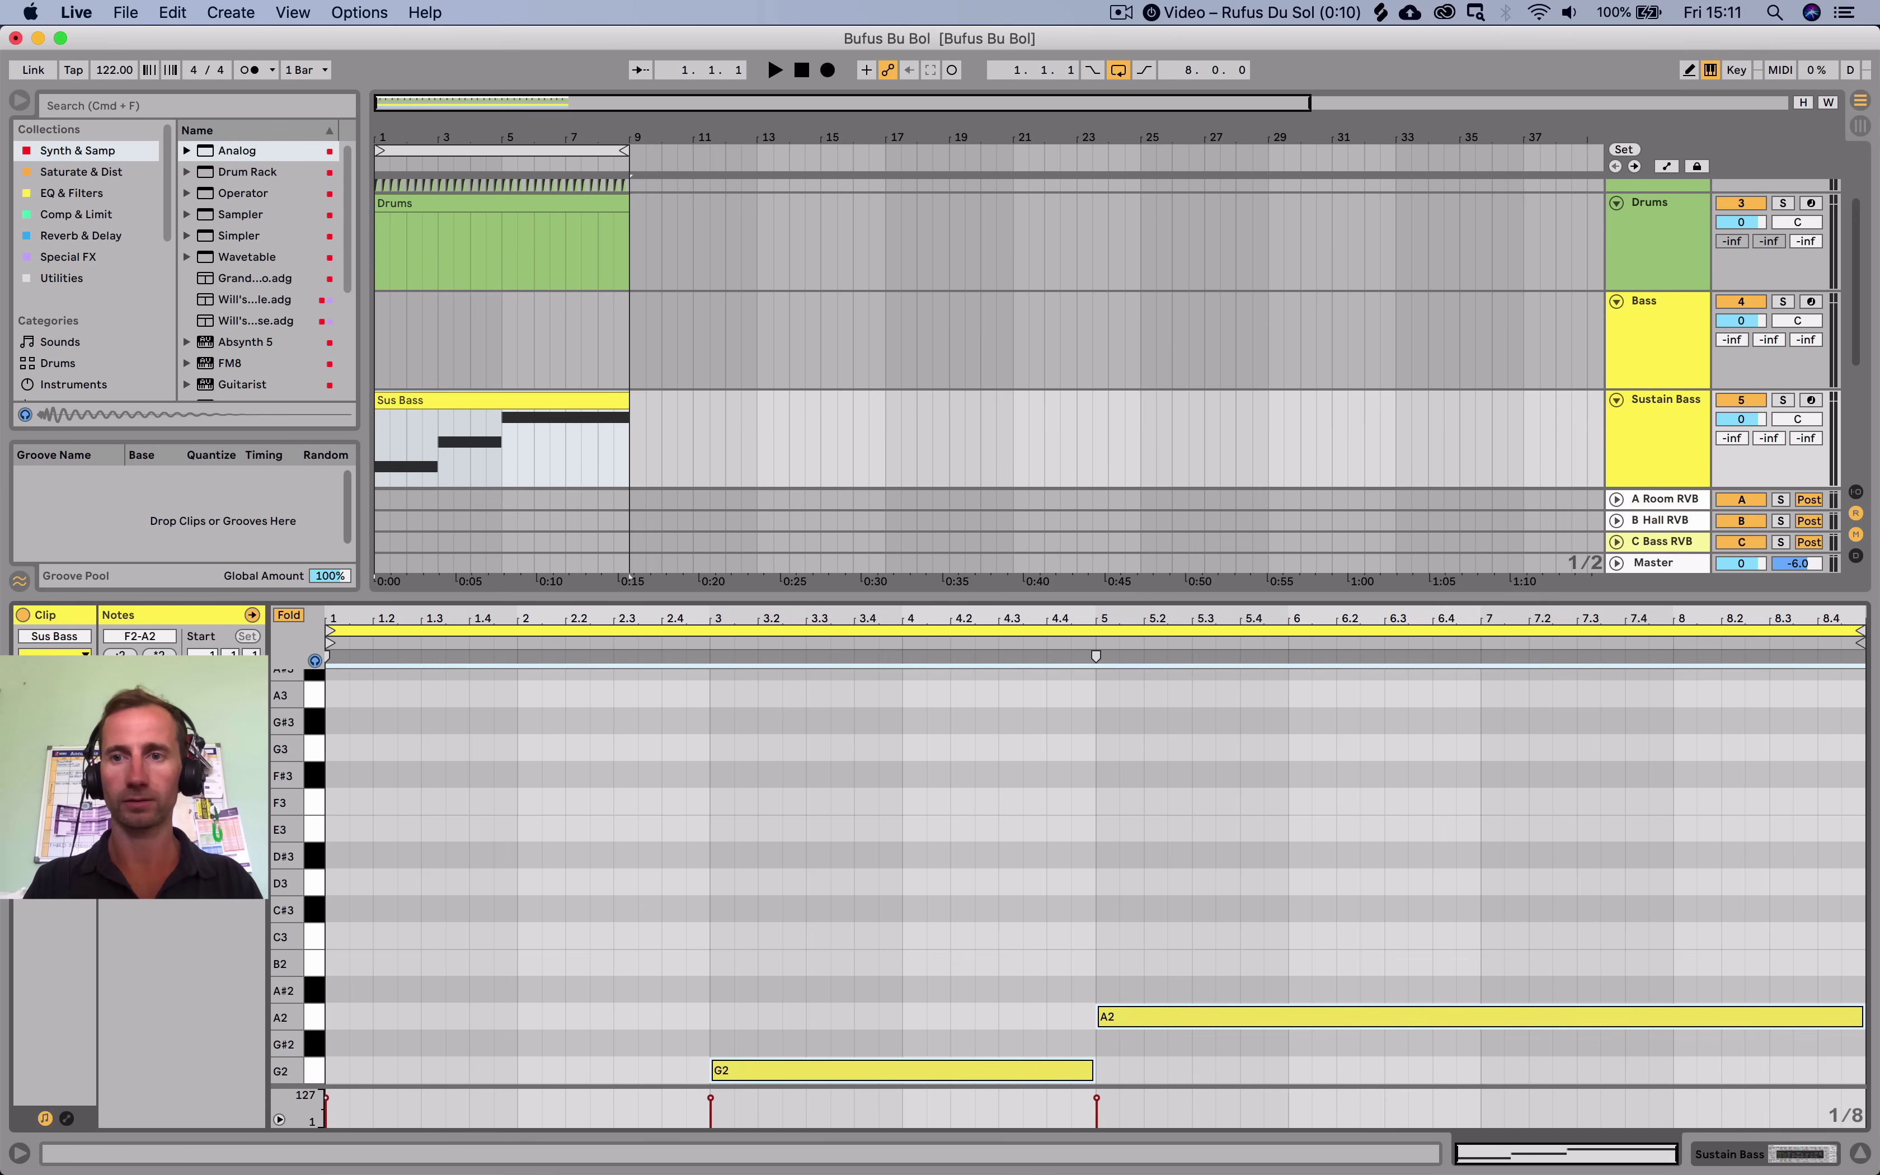
pyautogui.press('space')
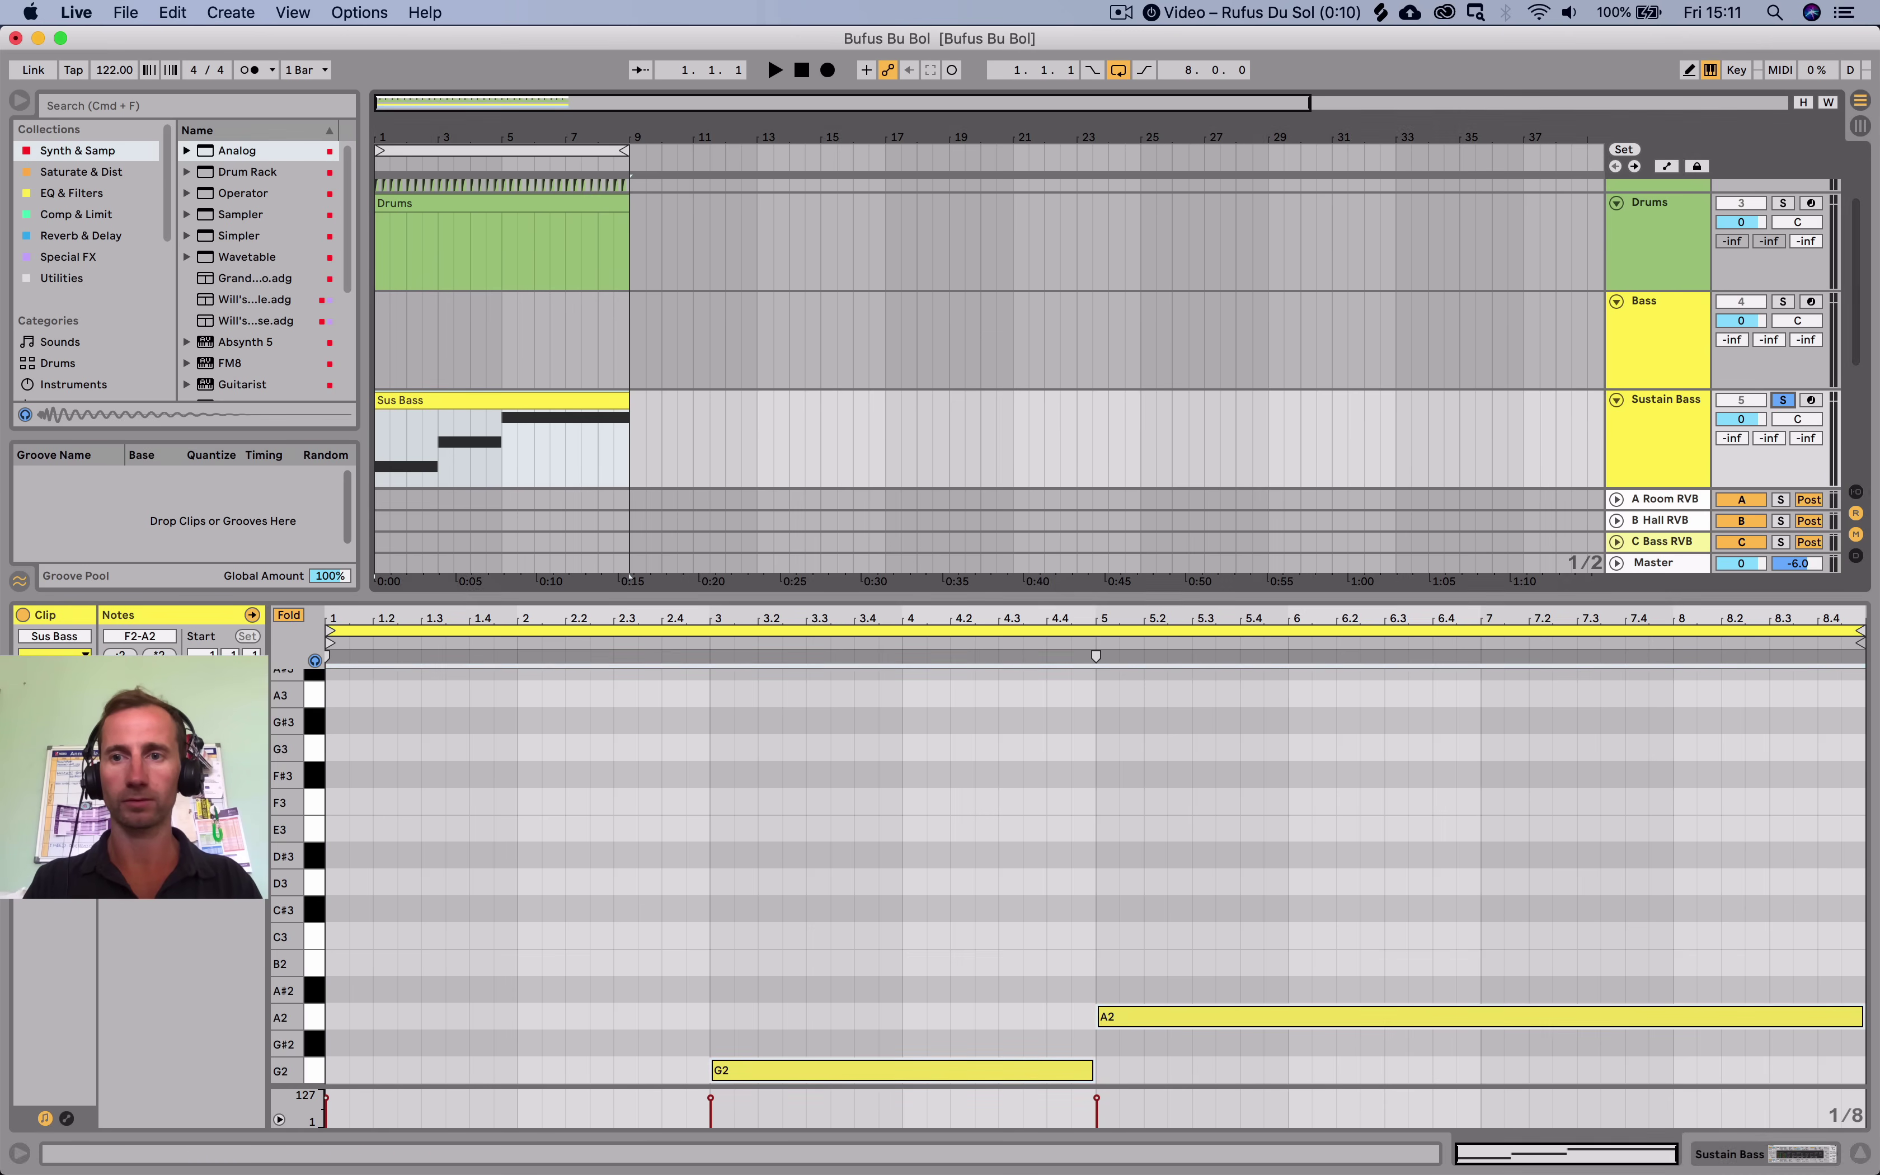
pyautogui.press('space')
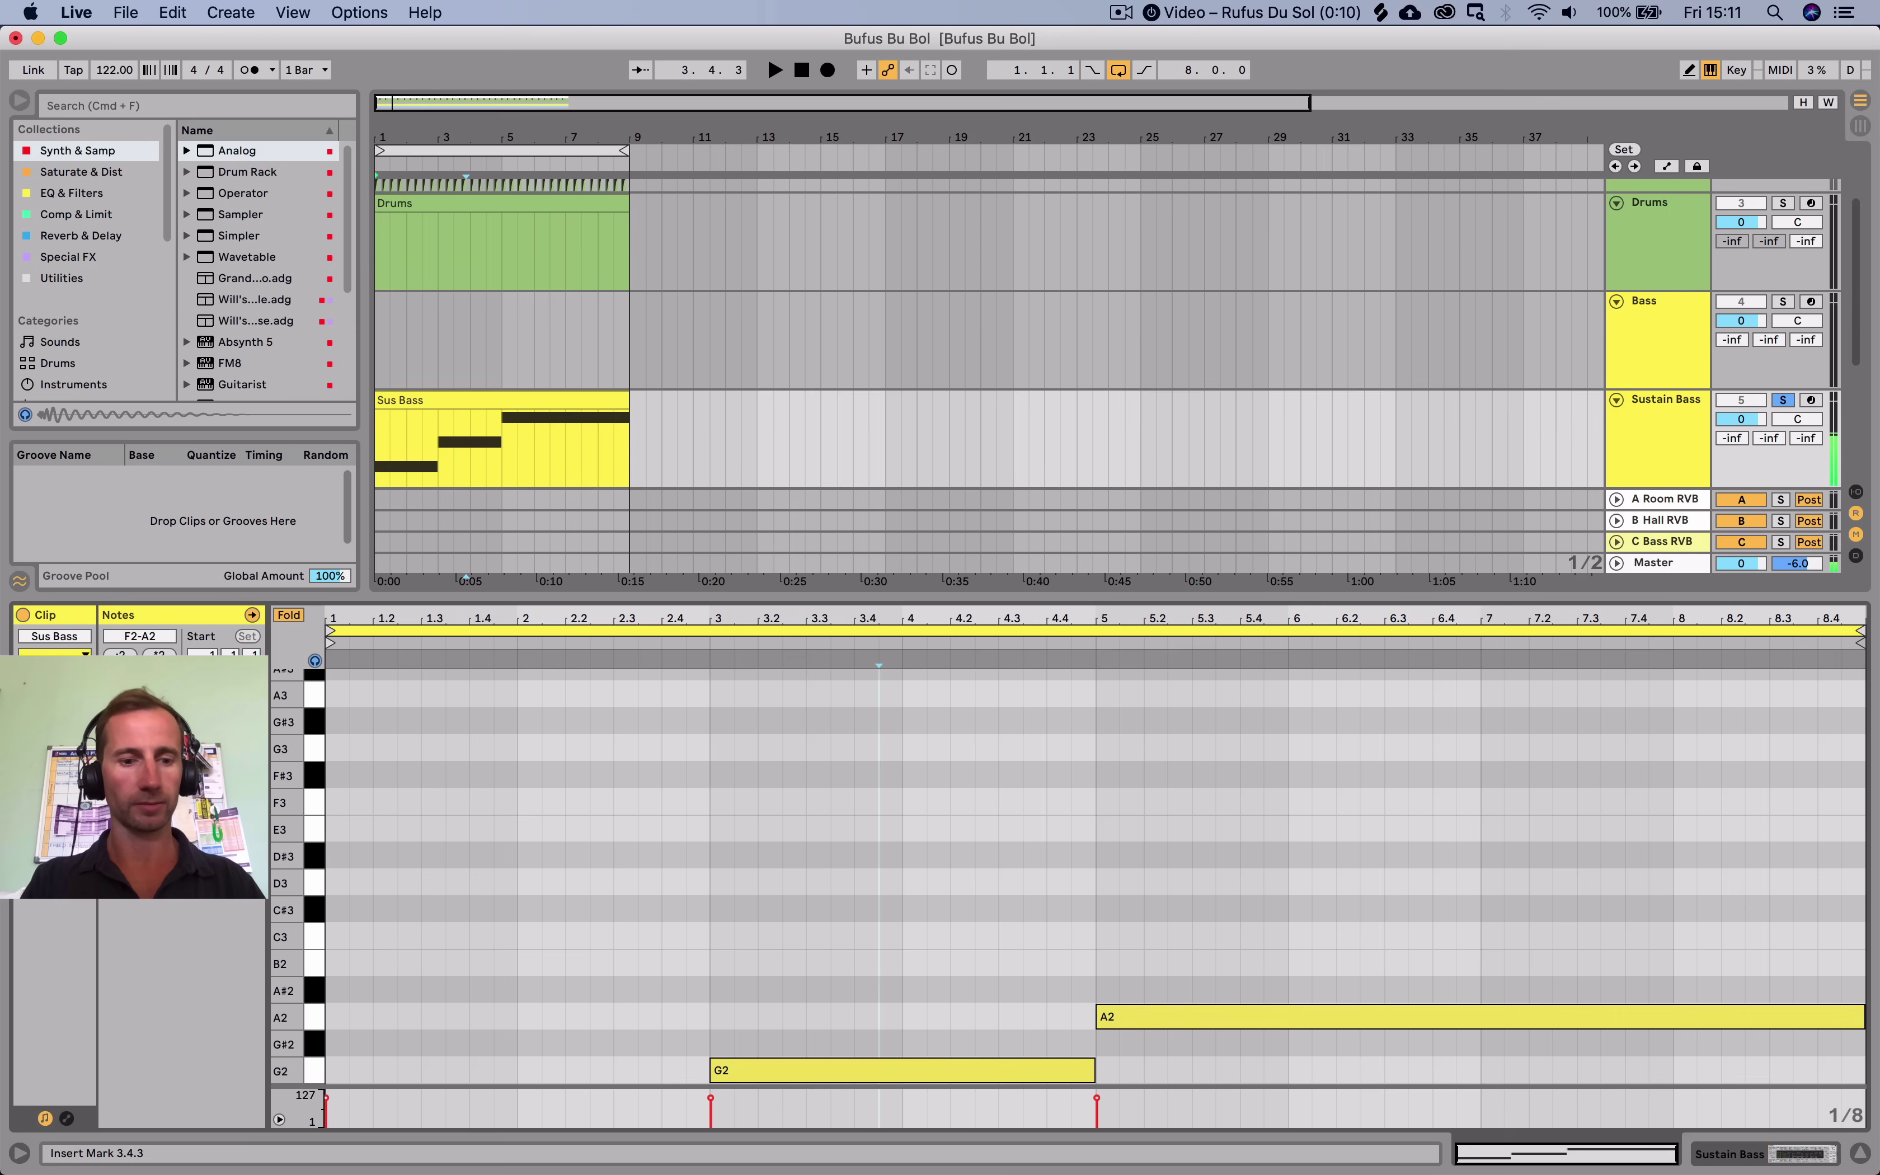
pyautogui.scroll(-5, 1088, 878)
pyautogui.press('space')
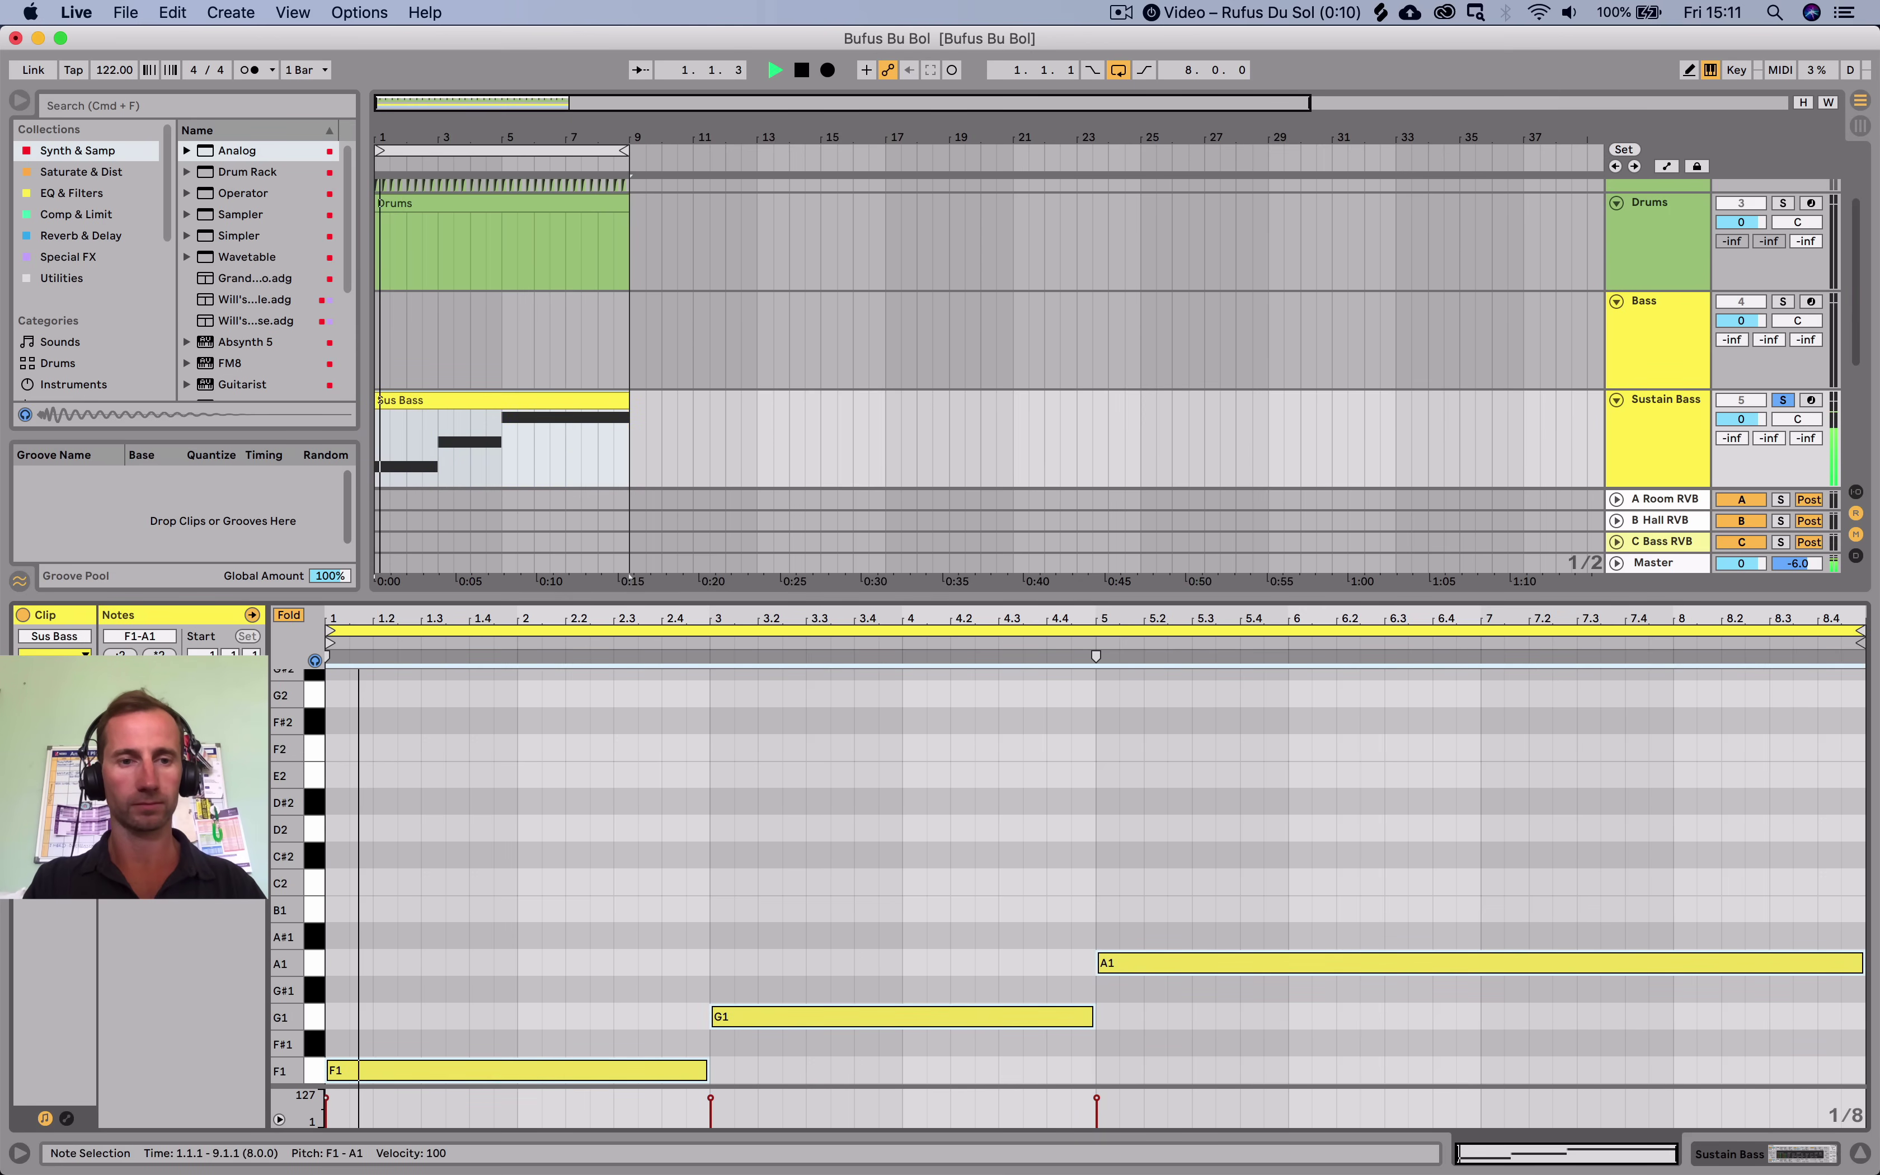
# Set the second oscillator of the Sustain Bass Analog to a sine wave and audition the sound.
pyautogui.hotkey('shift', 'Tab')
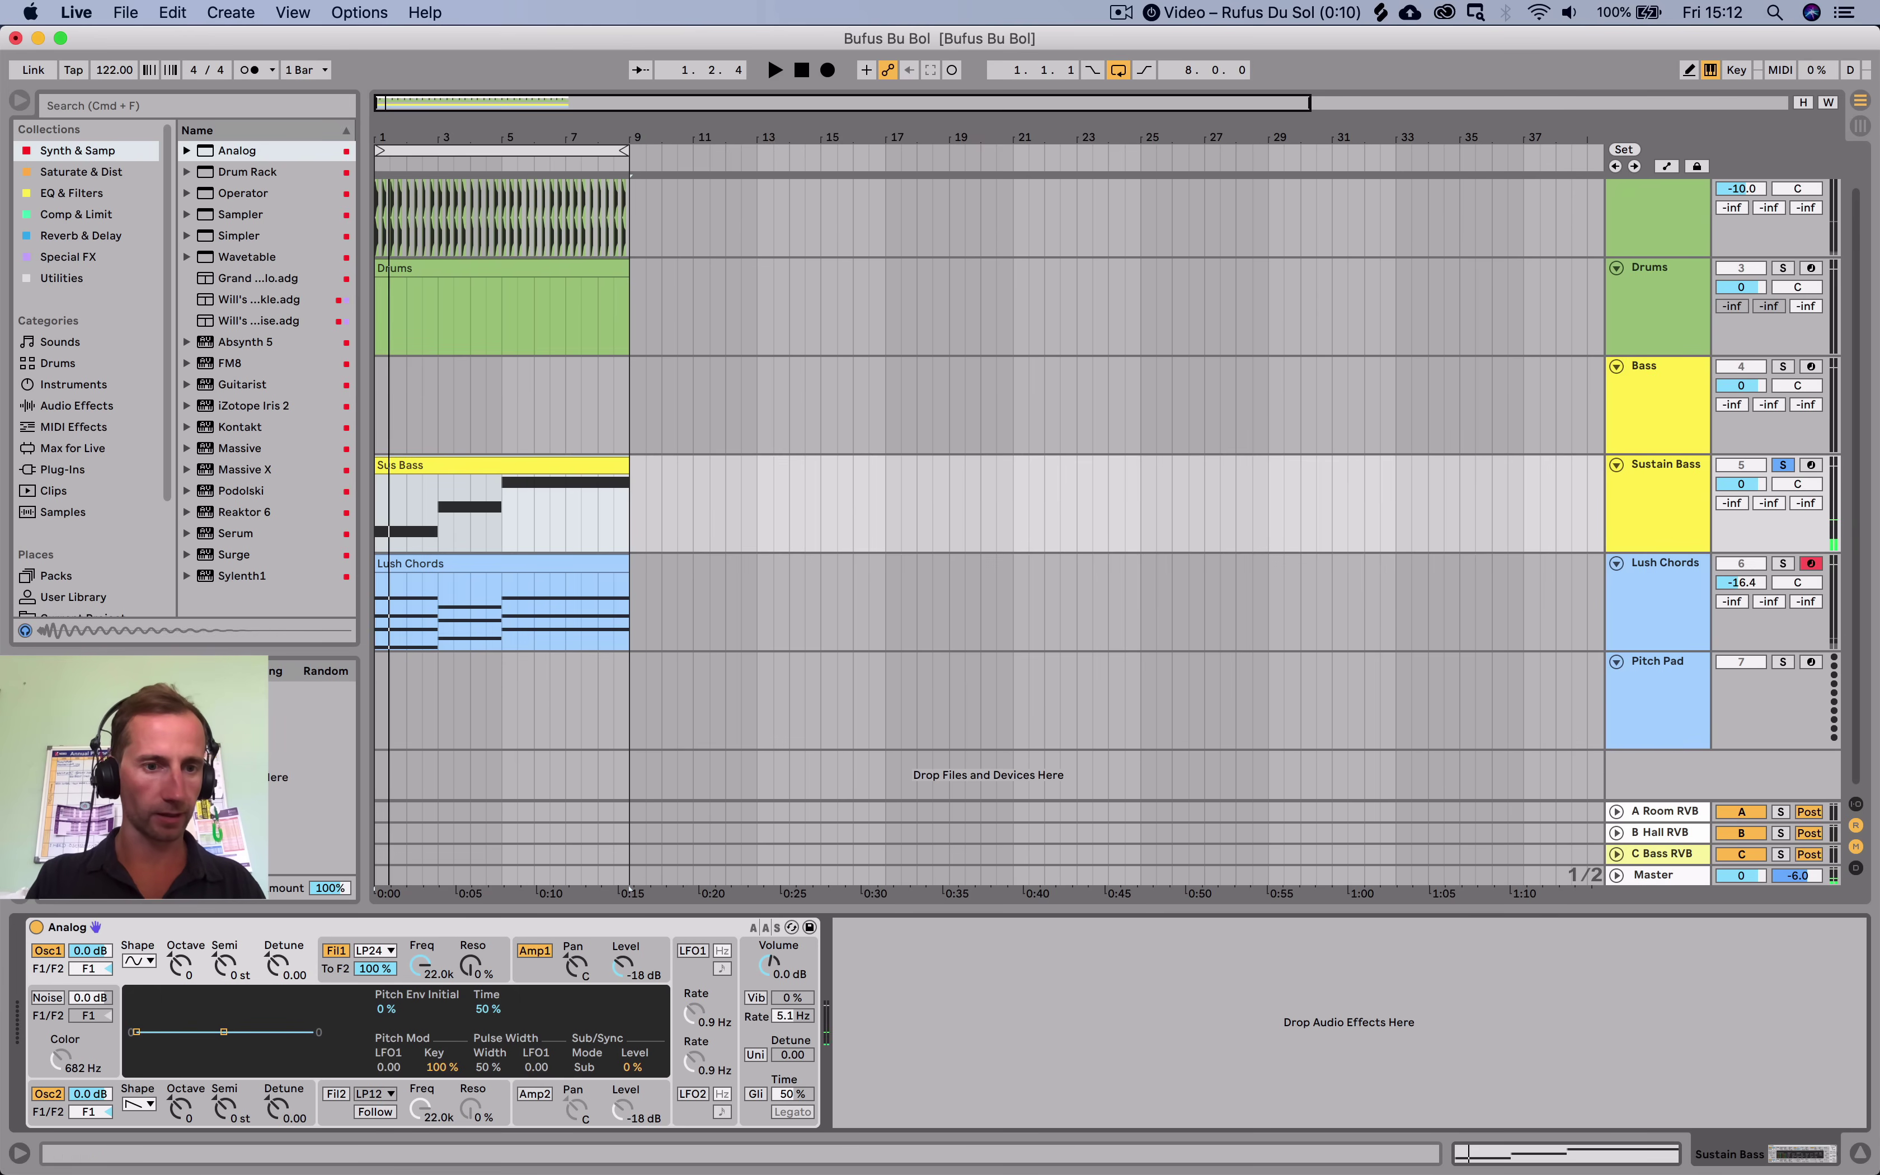
pyautogui.click(139, 1104)
pyautogui.click(139, 1039)
pyautogui.press('space')
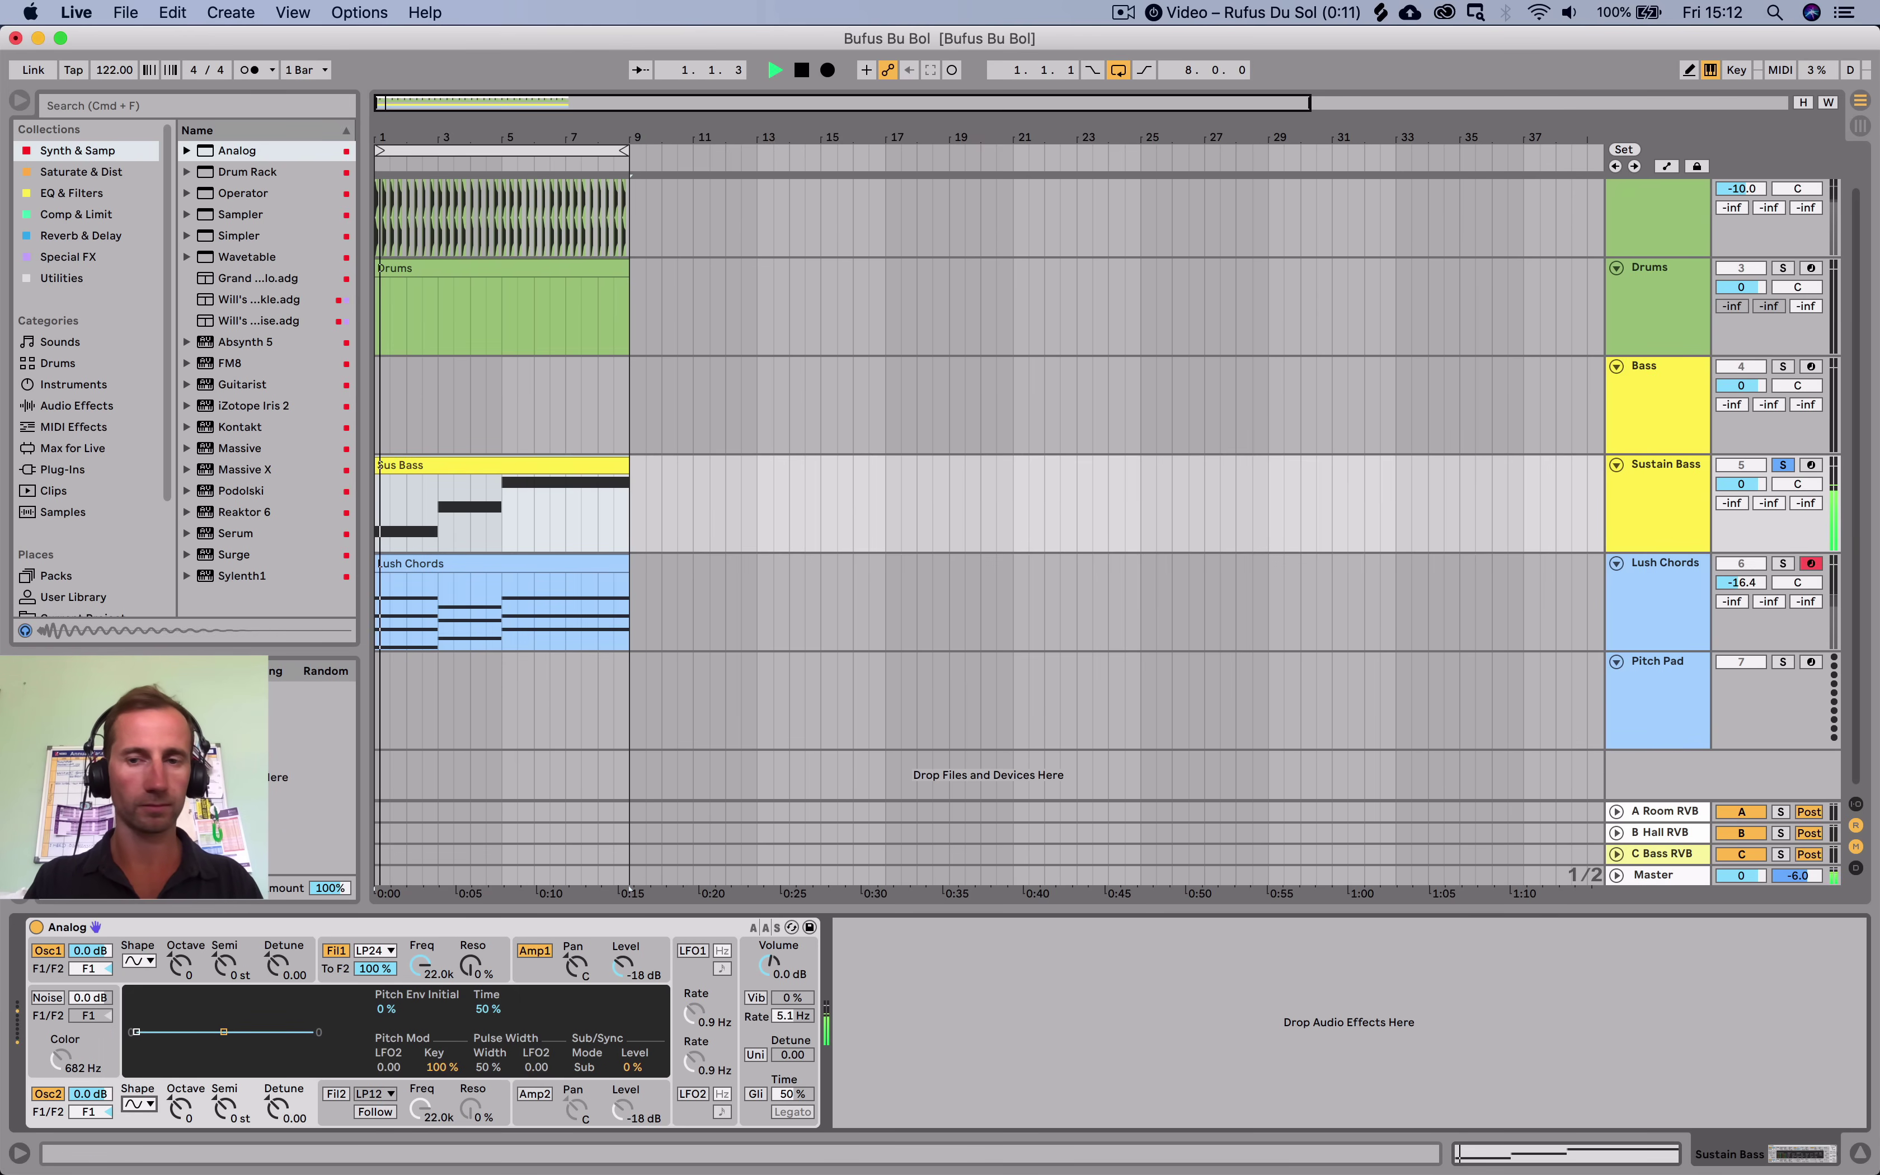
pyautogui.press('space')
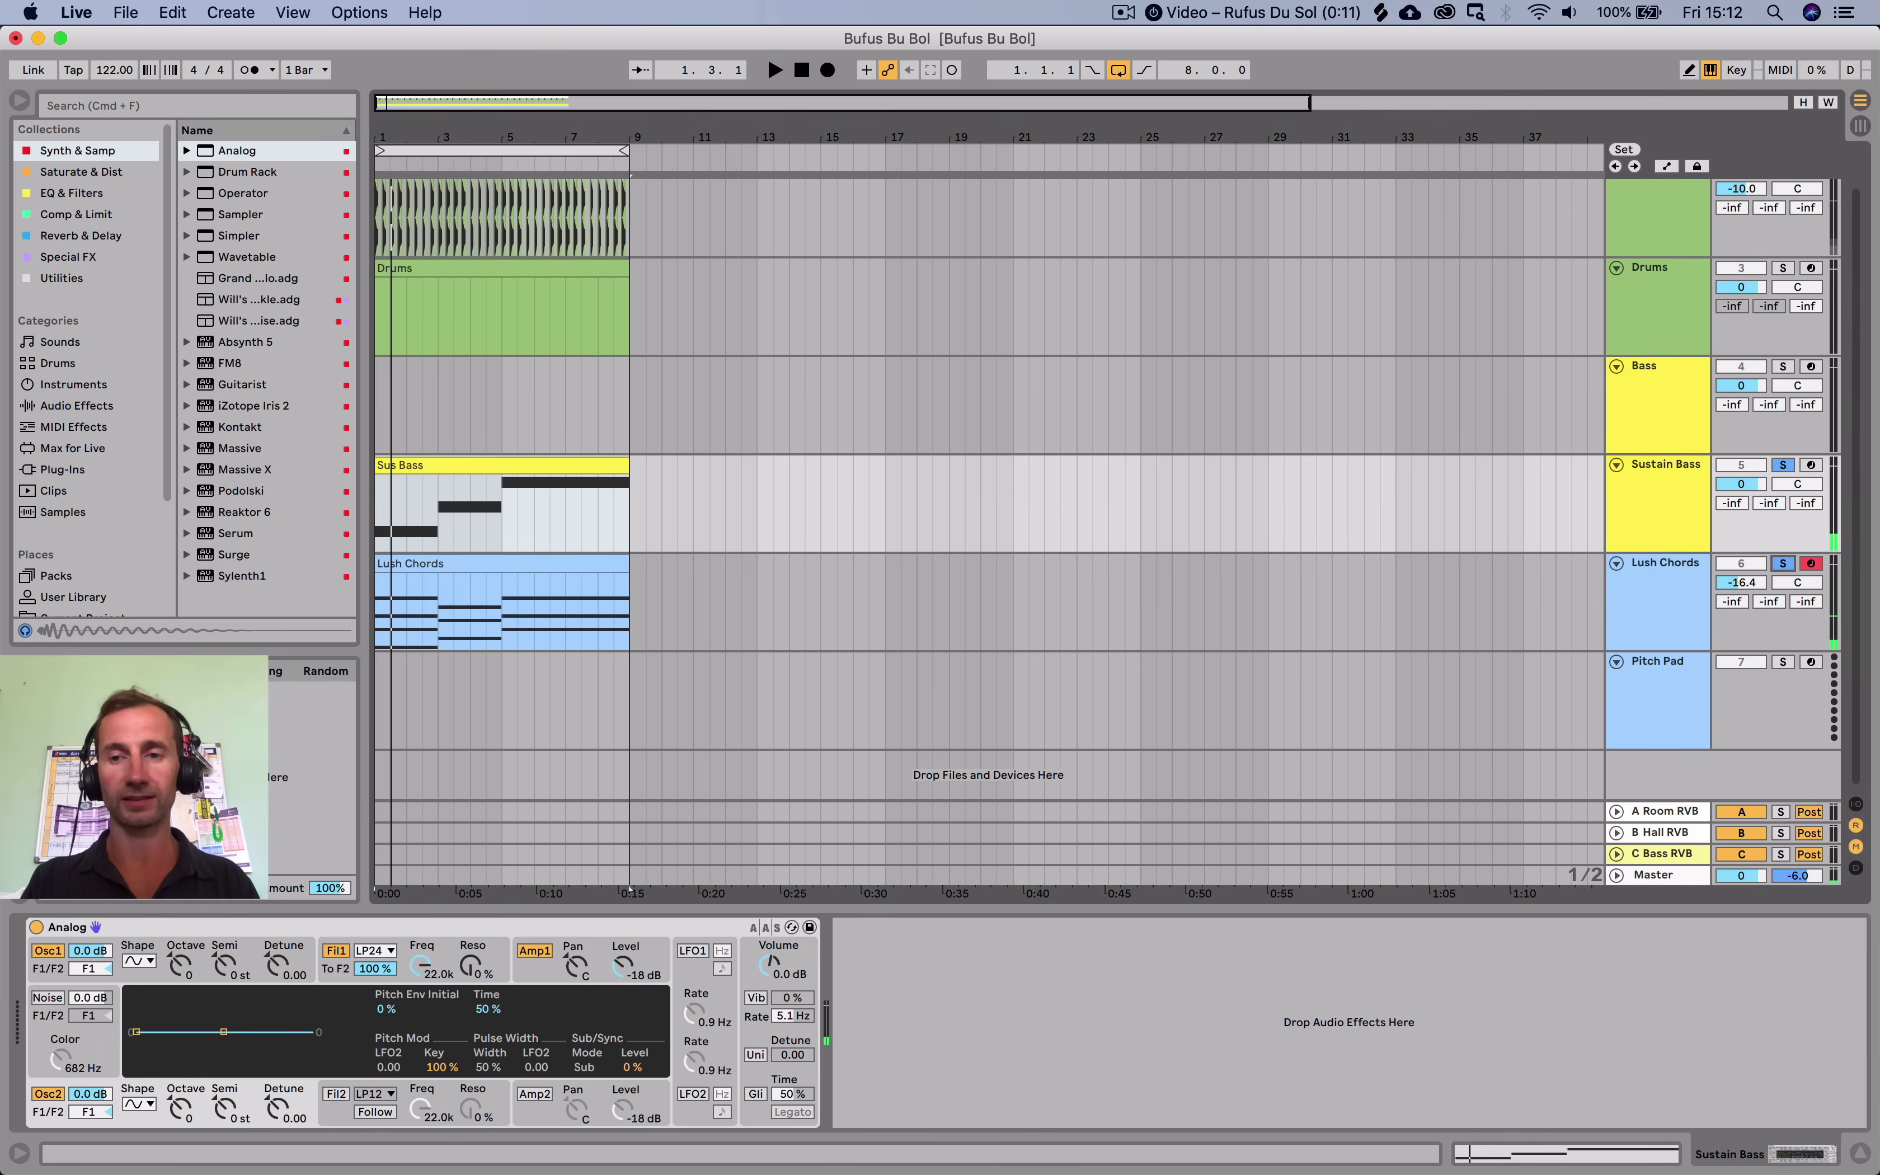
# Play the Lush Chords clip with the bass and copy its A2 note in bars 5–8 down to F2.
pyautogui.press('Down')
pyautogui.press('space')
pyautogui.hotkey('shift', 'Tab')
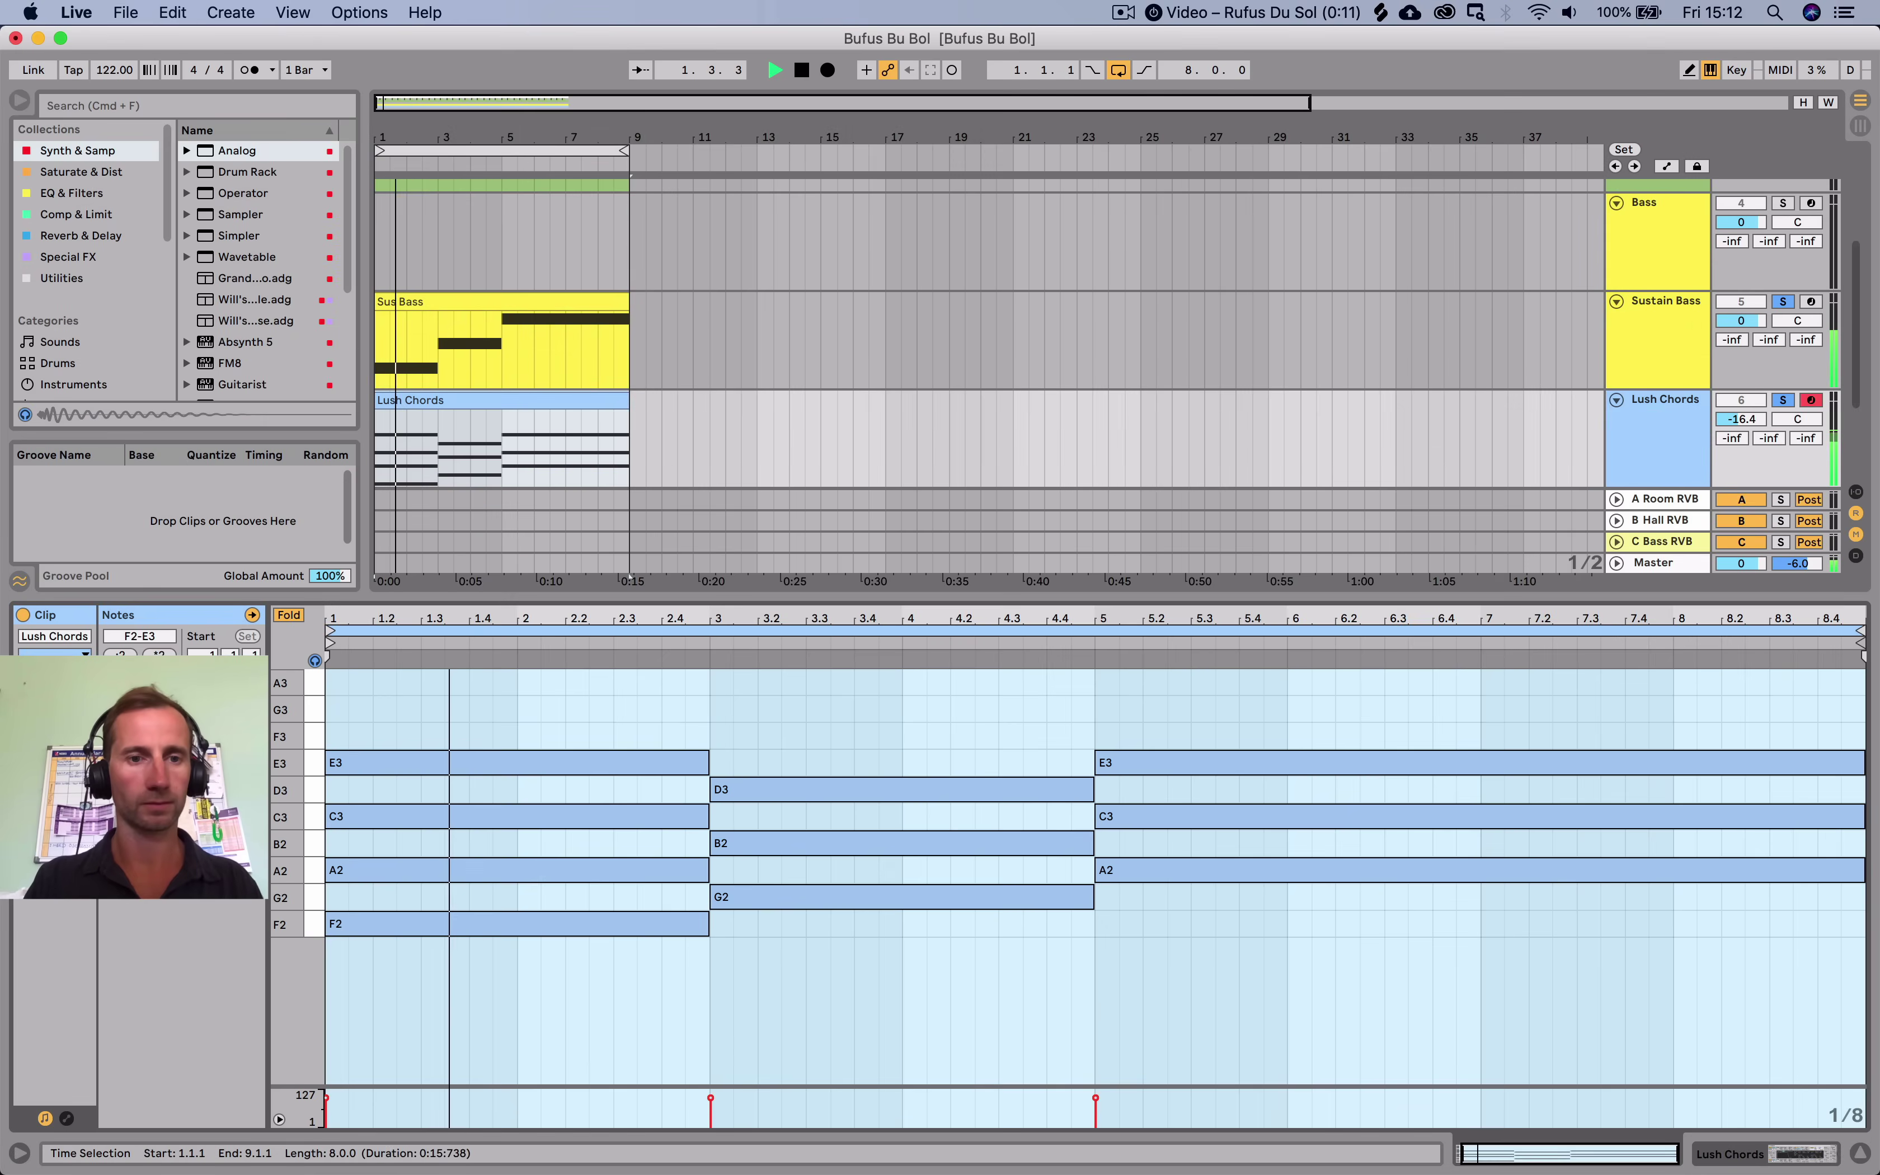
pyautogui.click(879, 1007)
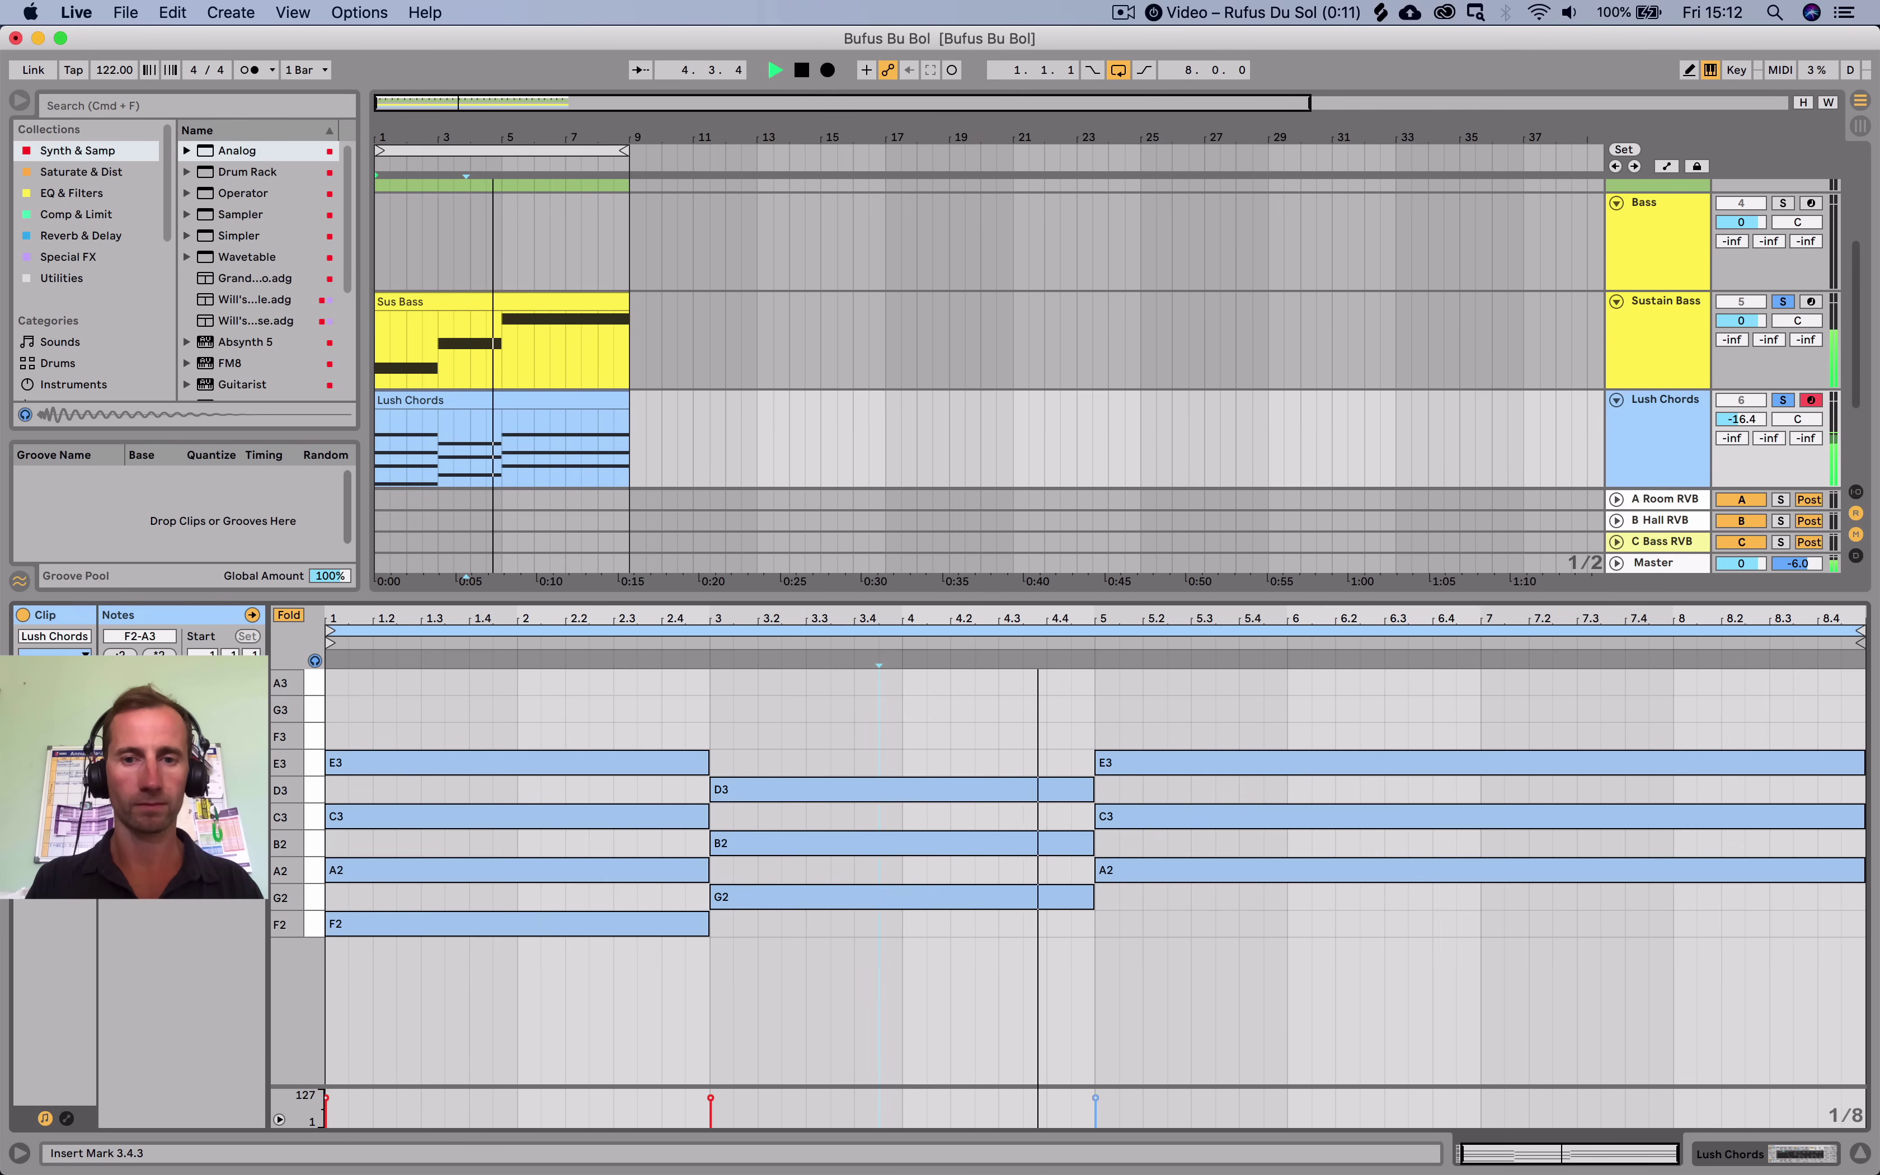
pyautogui.moveTo(1437, 871); pyautogui.dragTo(1437, 923)
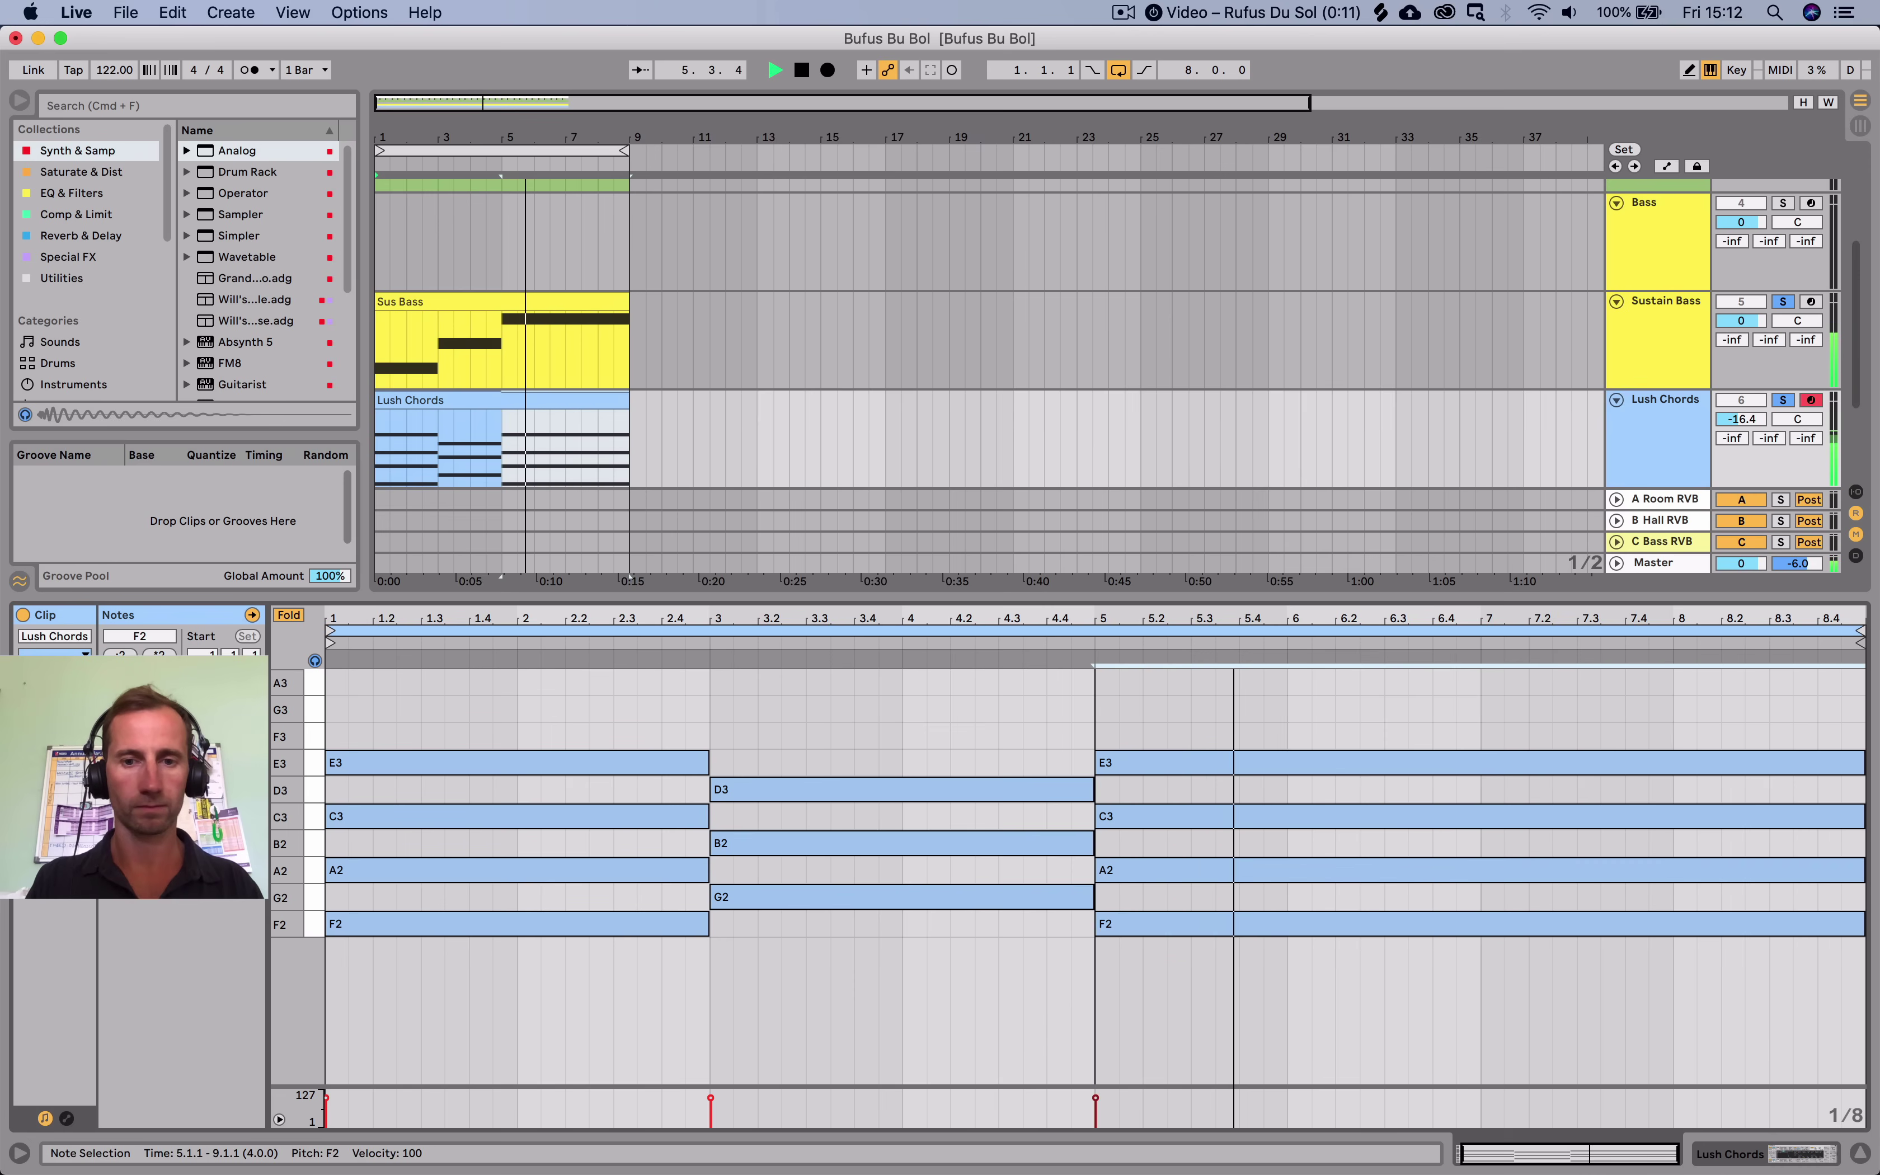
pyautogui.press('space')
# Unfold the piano roll, audition the first chord's notes and lower its A2 note in bars 1–2 to G#2.
pyautogui.press('f')
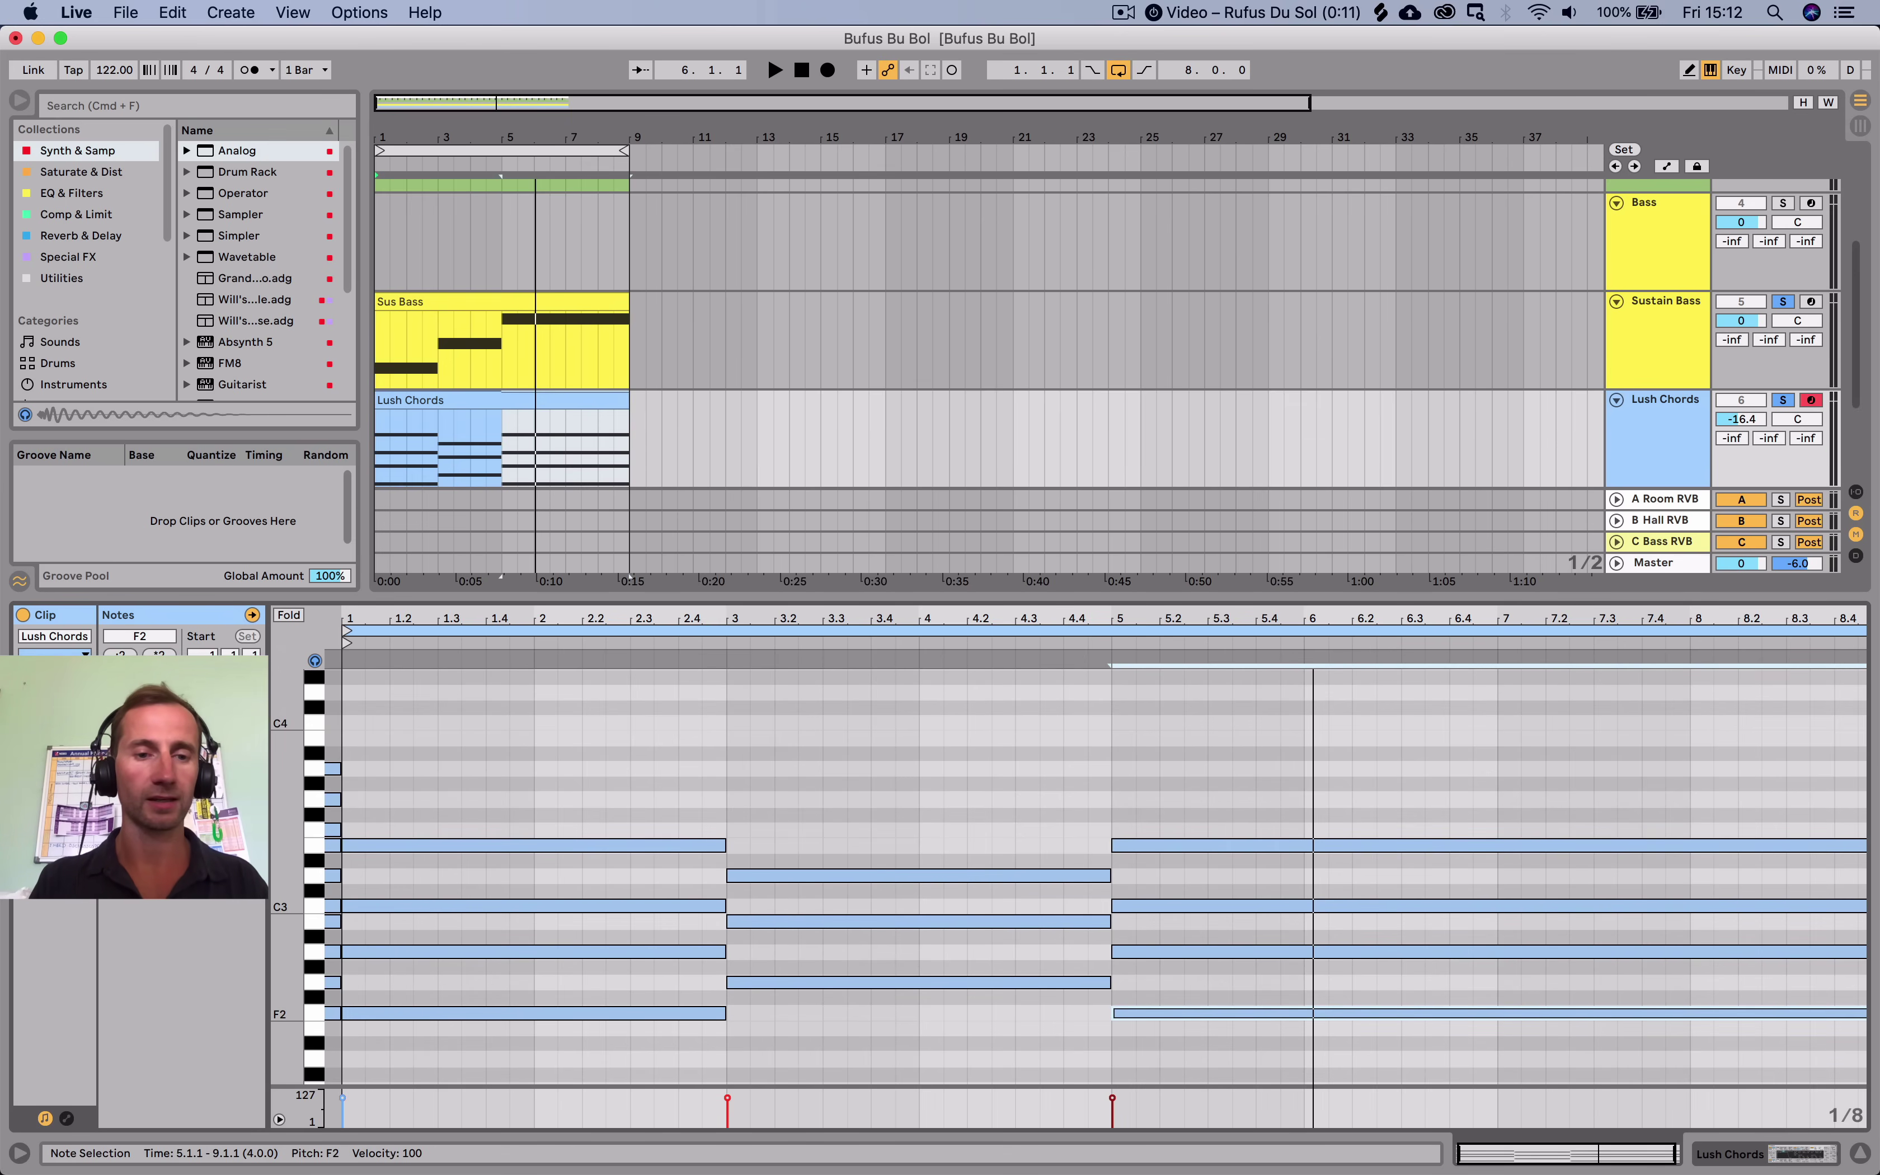
pyautogui.click(497, 1013)
pyautogui.click(497, 951)
pyautogui.click(497, 906)
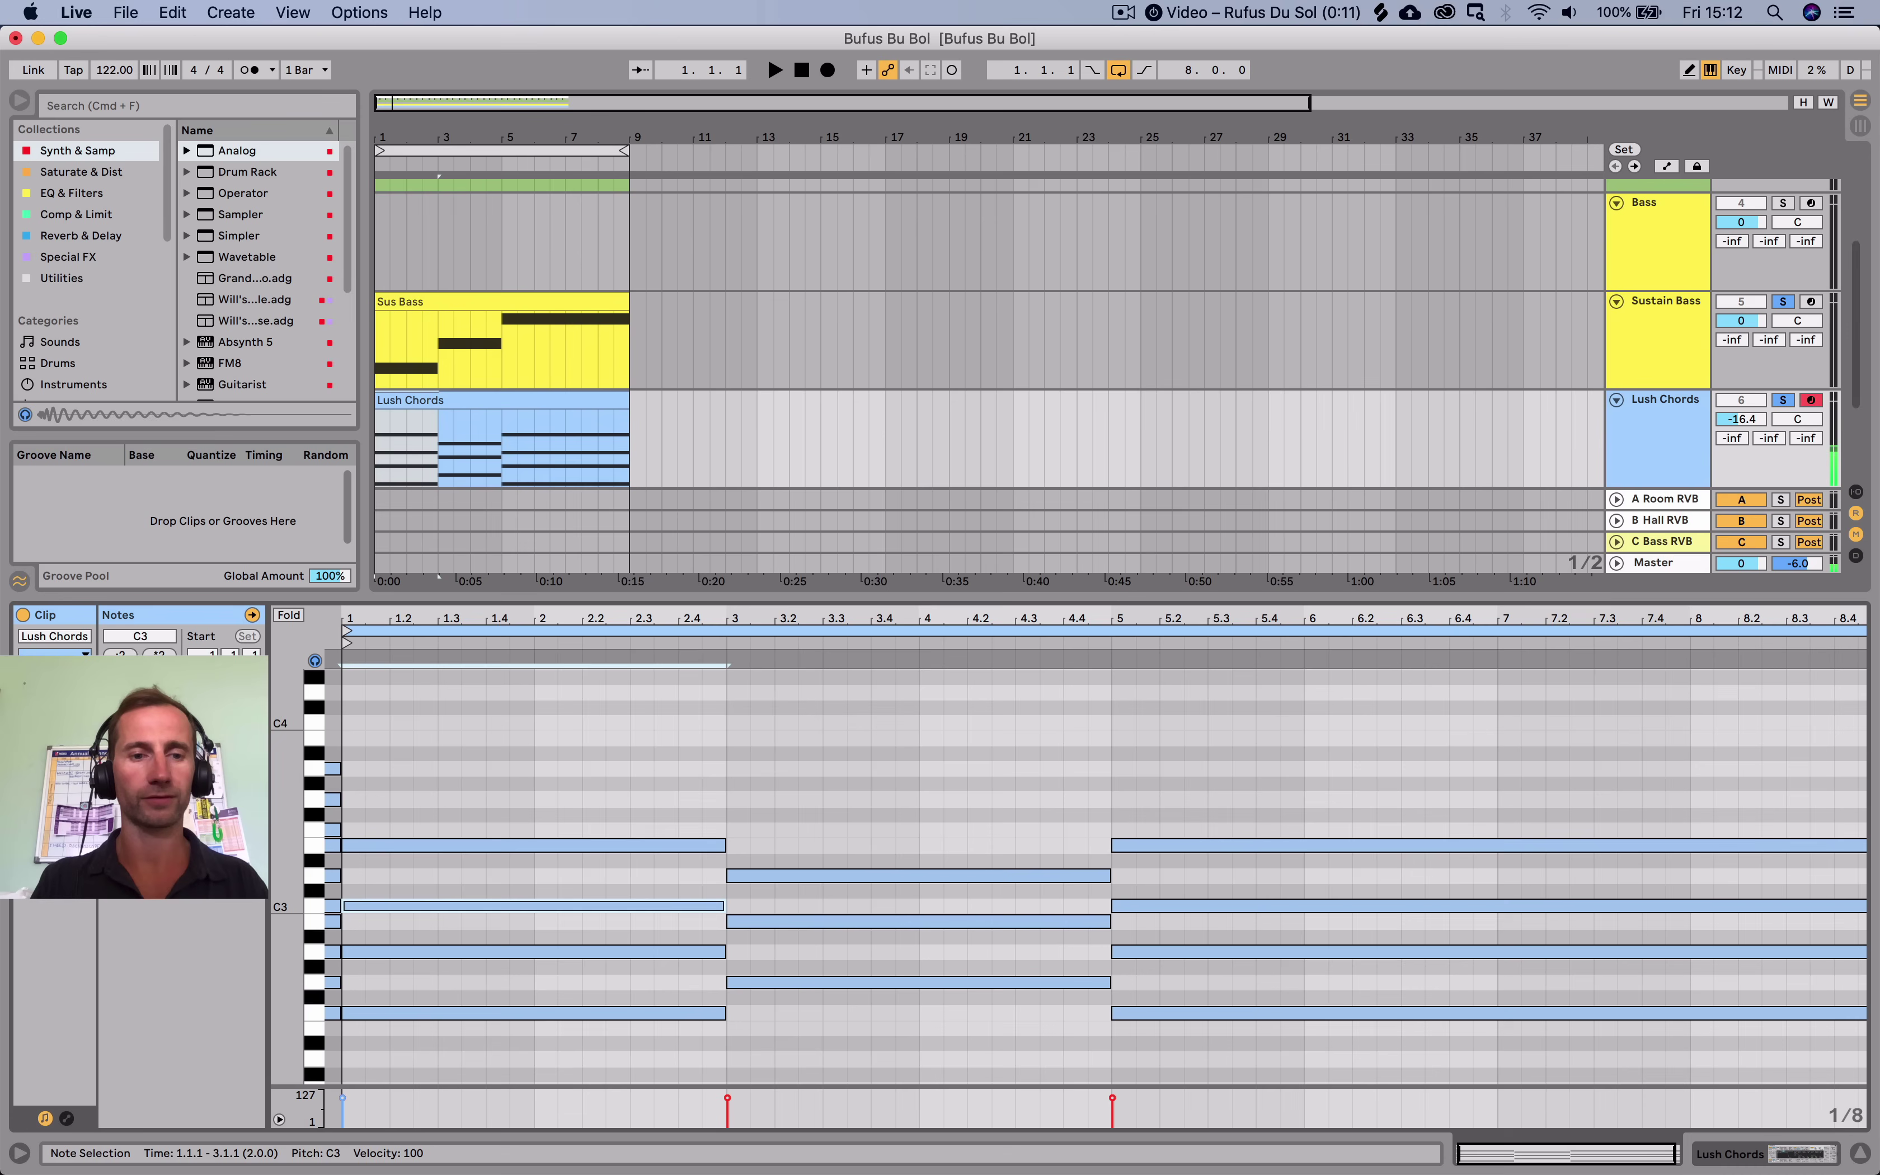
pyautogui.click(498, 951)
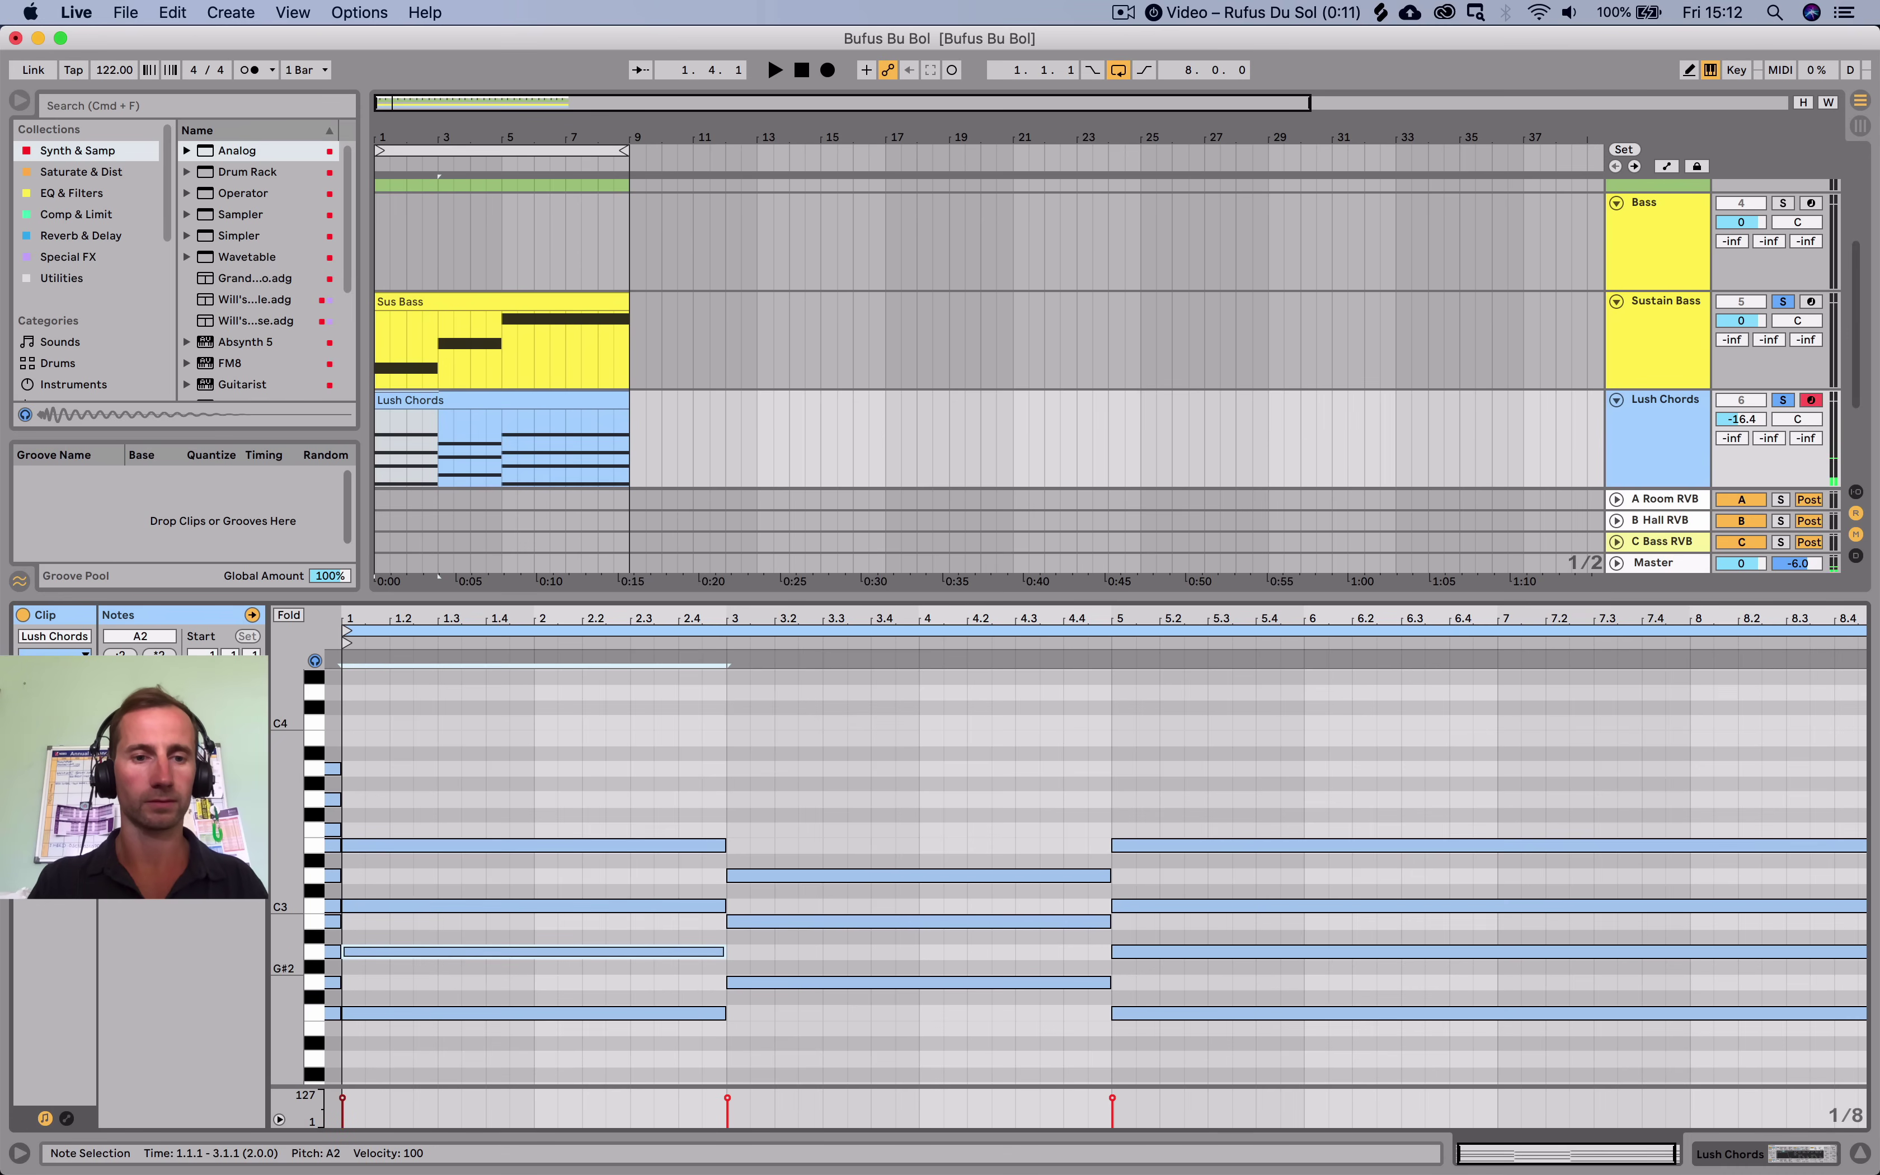
pyautogui.click(497, 1013)
pyautogui.click(498, 939)
pyautogui.click(498, 952)
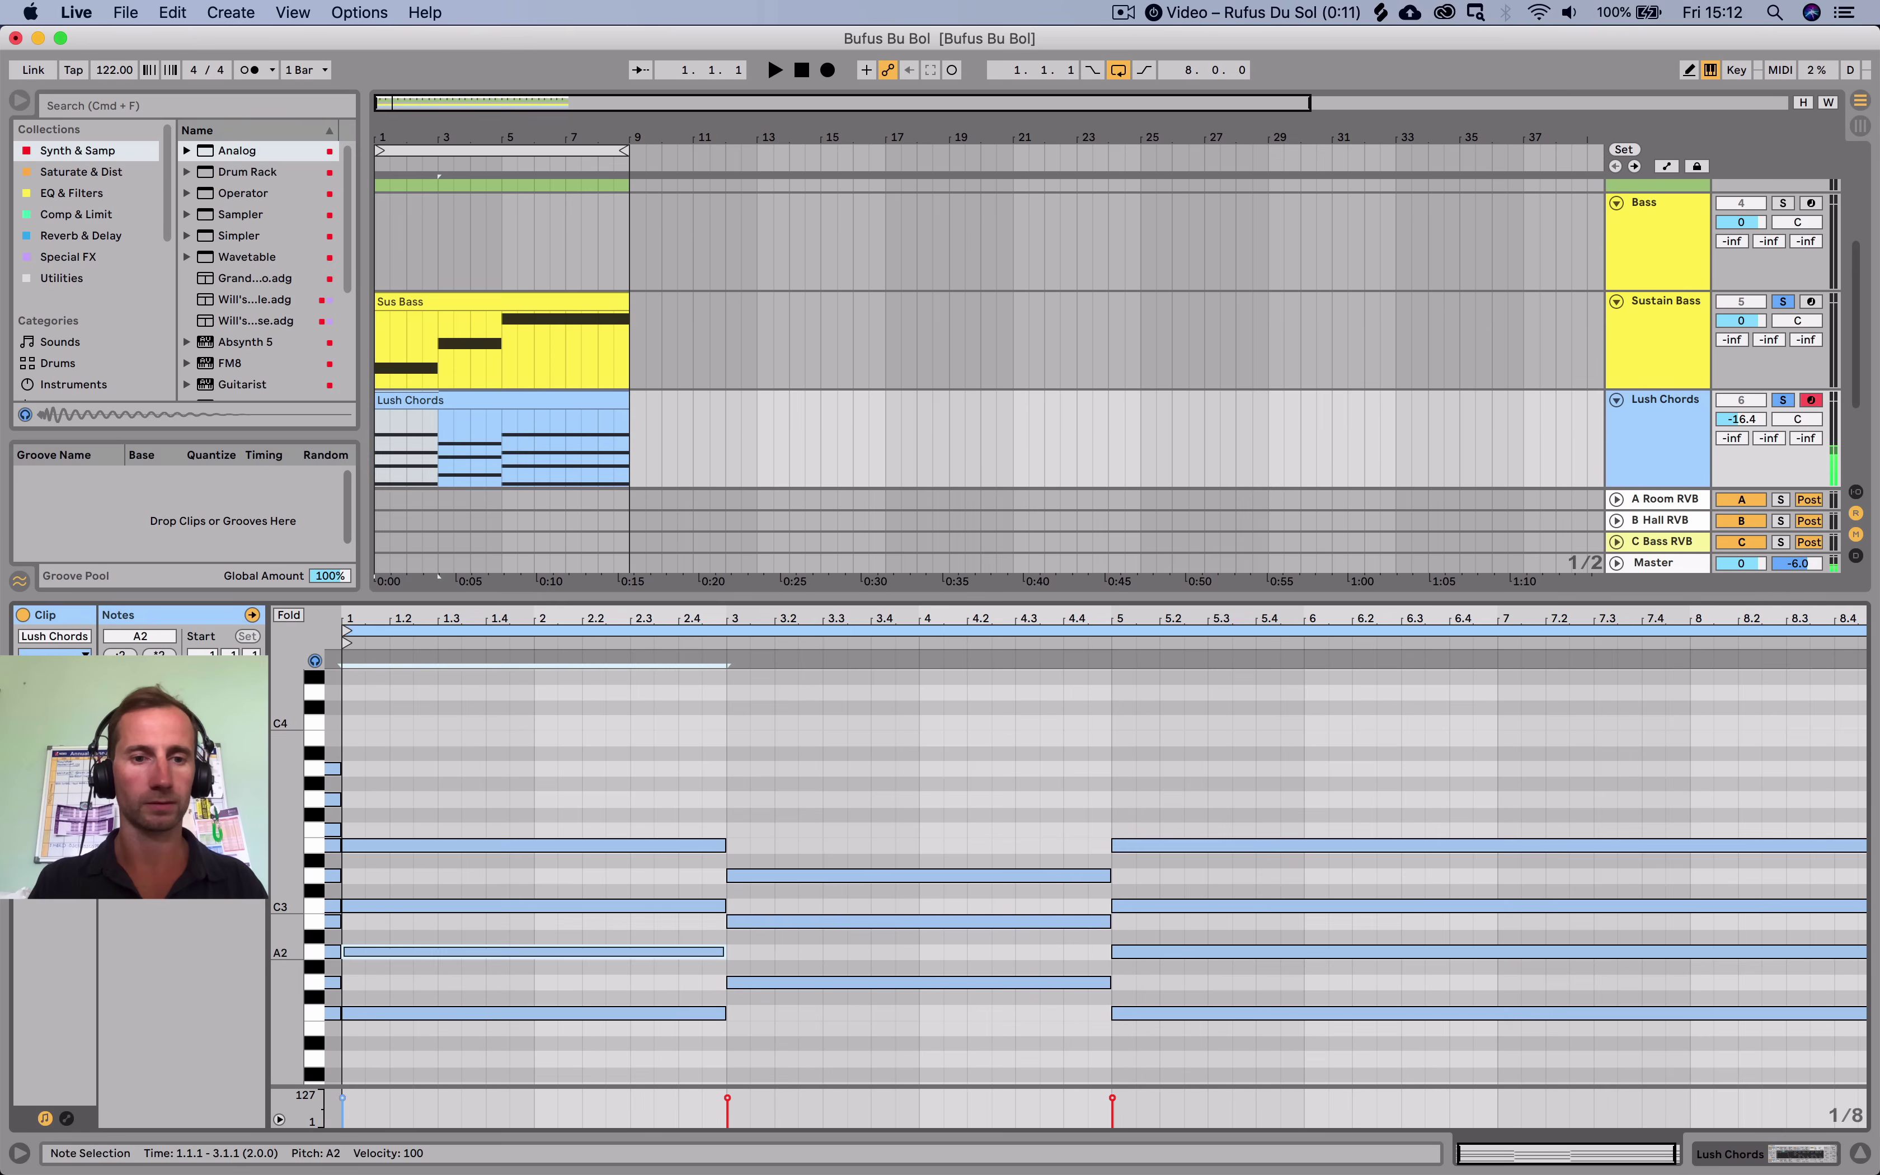
pyautogui.press('Down')
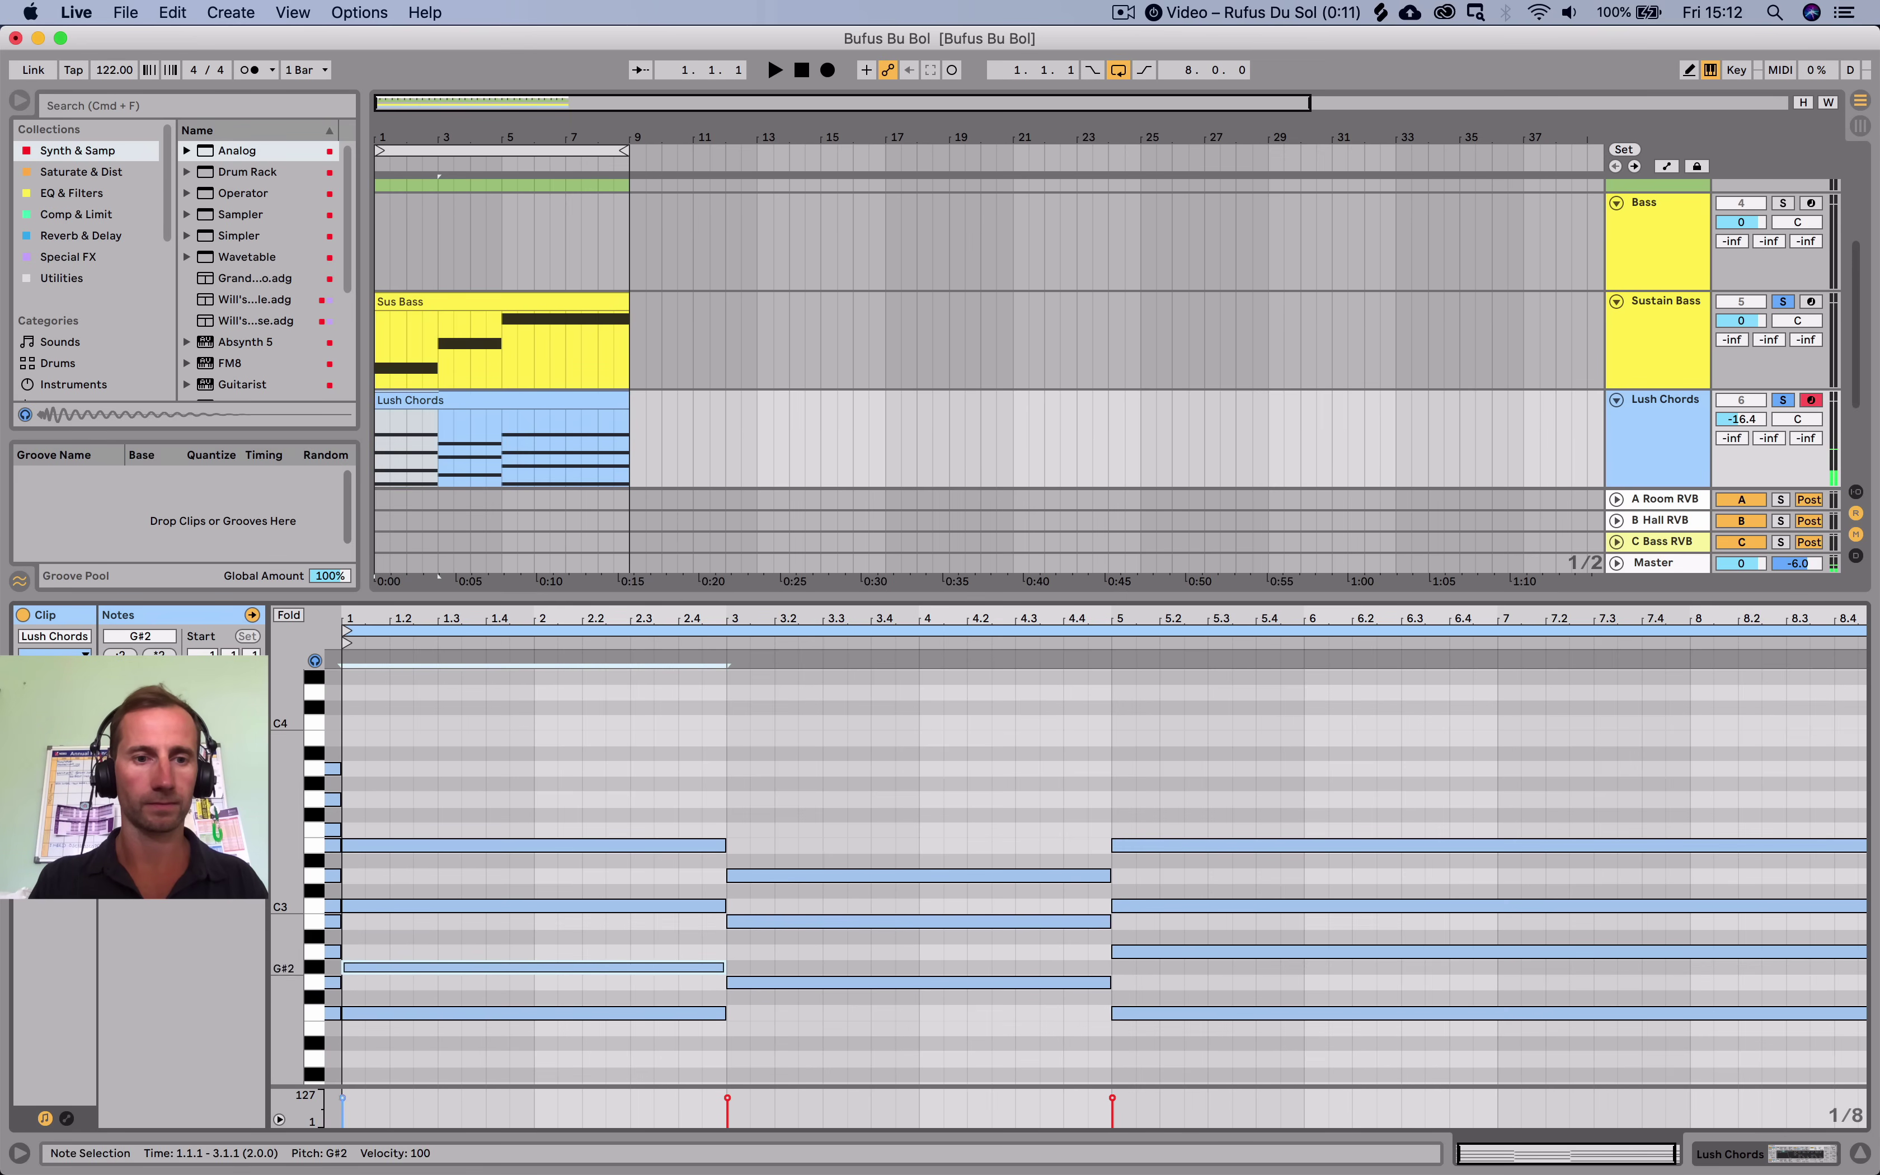
# Audition the notes of the first Lush Chords chord again and lower its E3 note to D#3.
pyautogui.click(497, 1013)
pyautogui.click(497, 967)
pyautogui.click(498, 906)
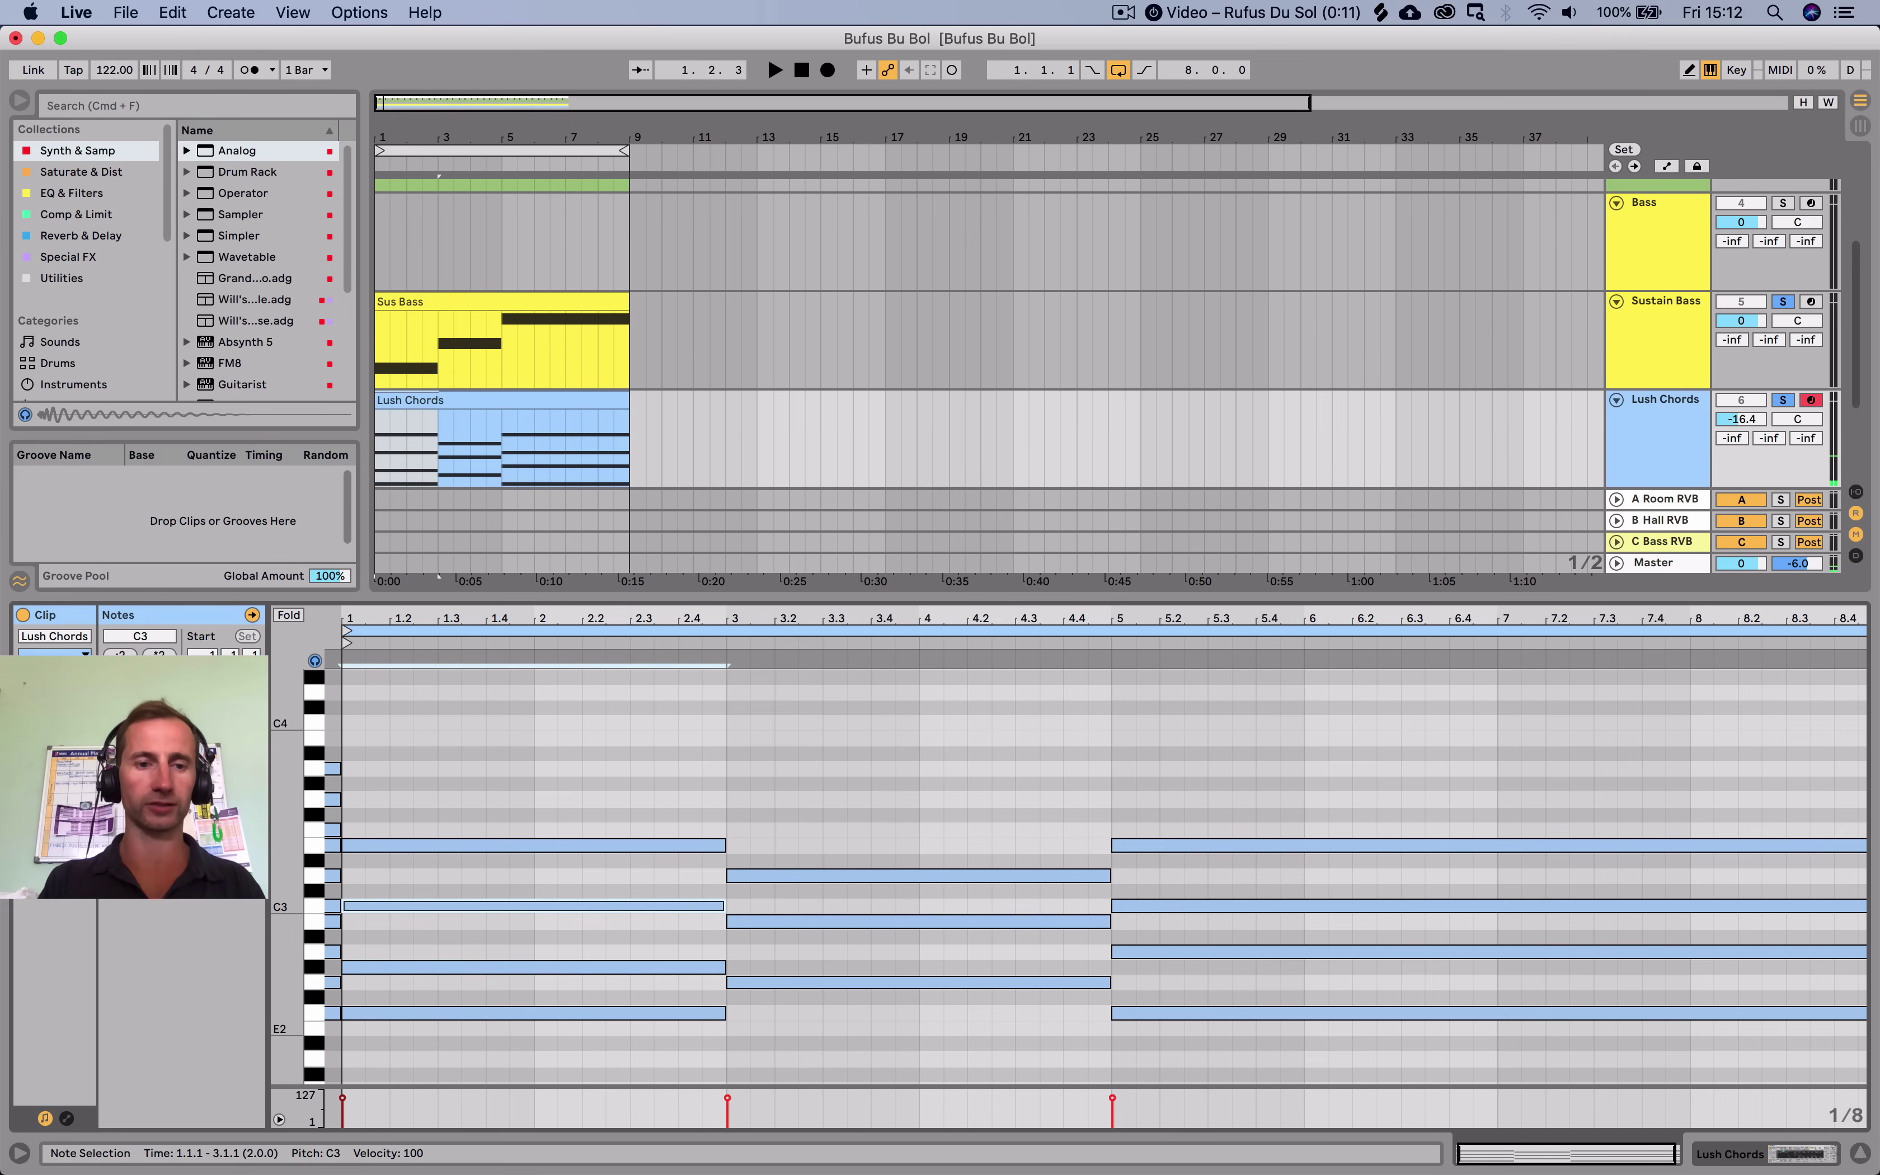
pyautogui.click(497, 1013)
pyautogui.click(497, 967)
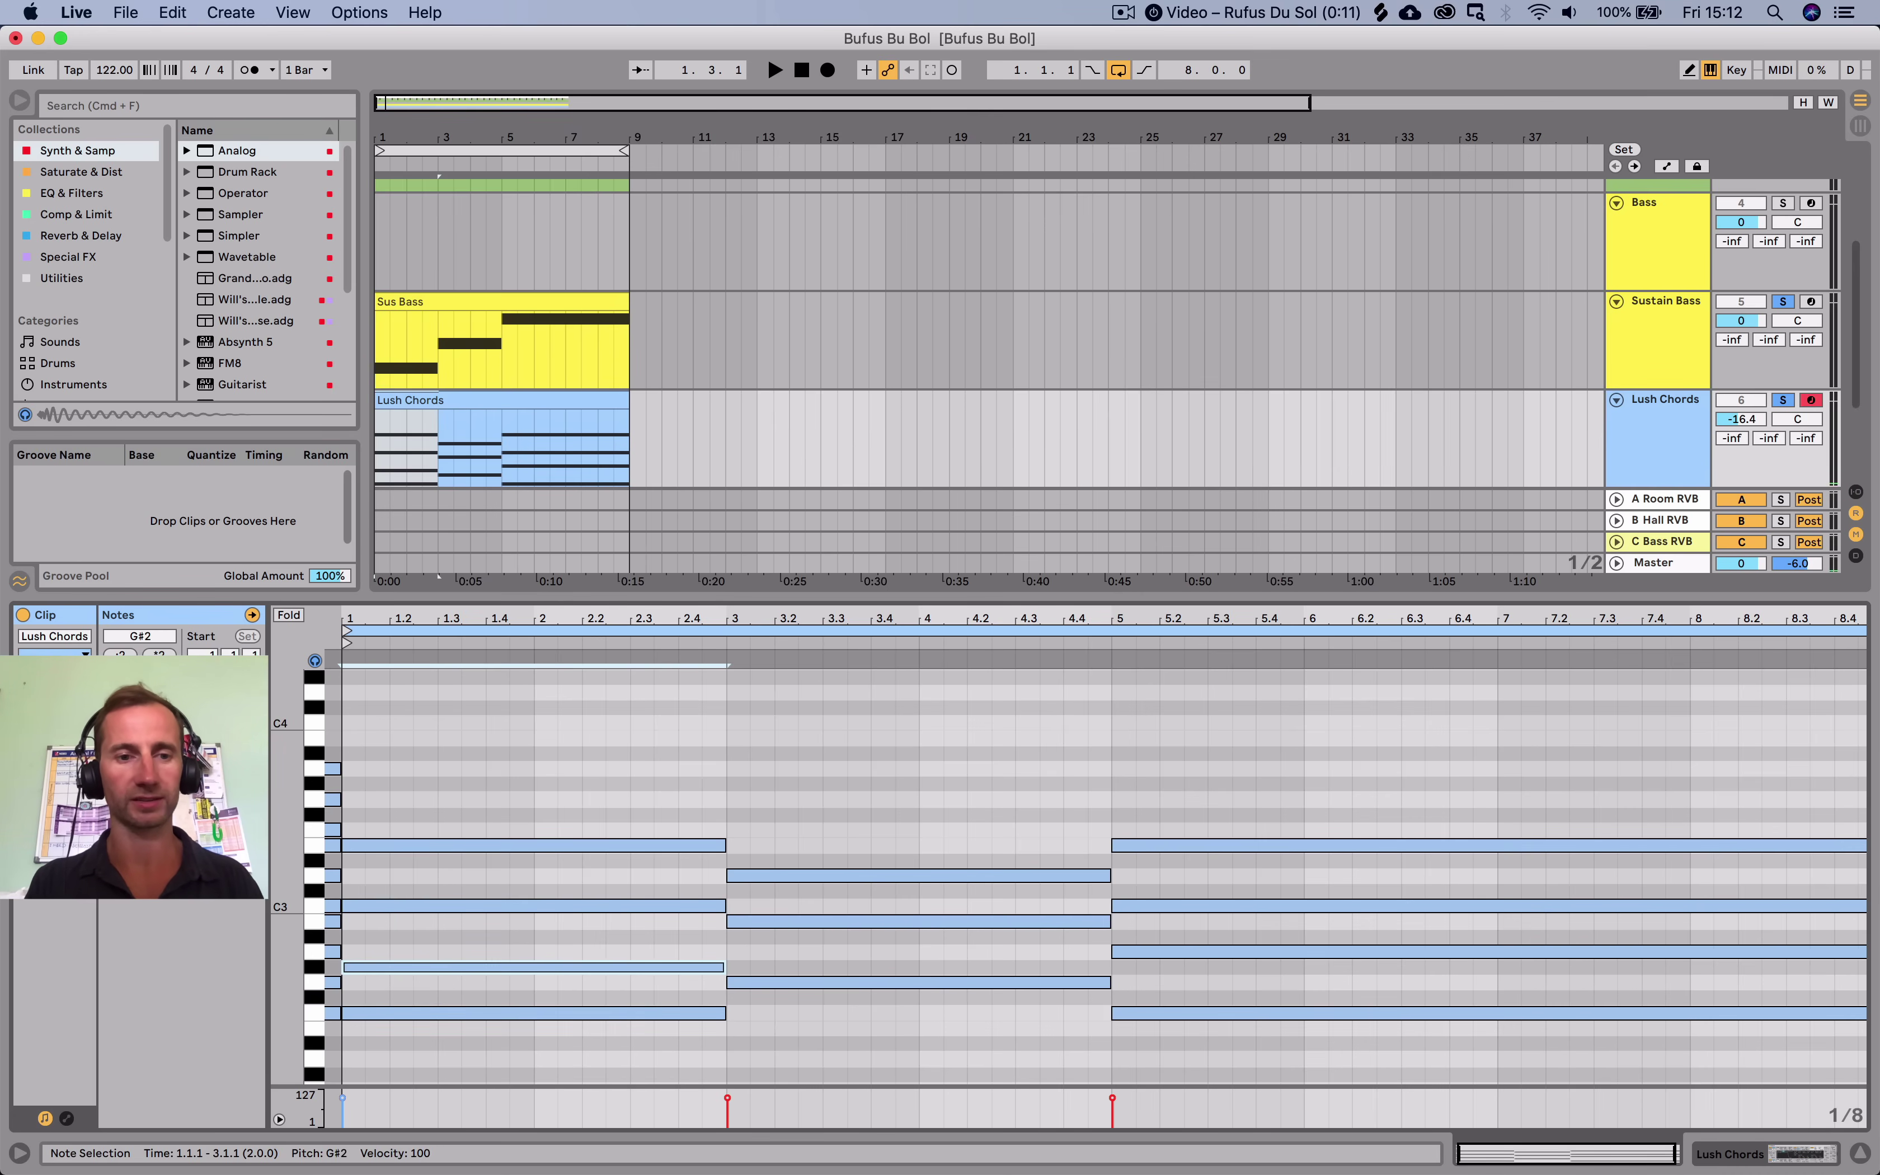
pyautogui.click(466, 905)
pyautogui.click(497, 845)
pyautogui.press('Down')
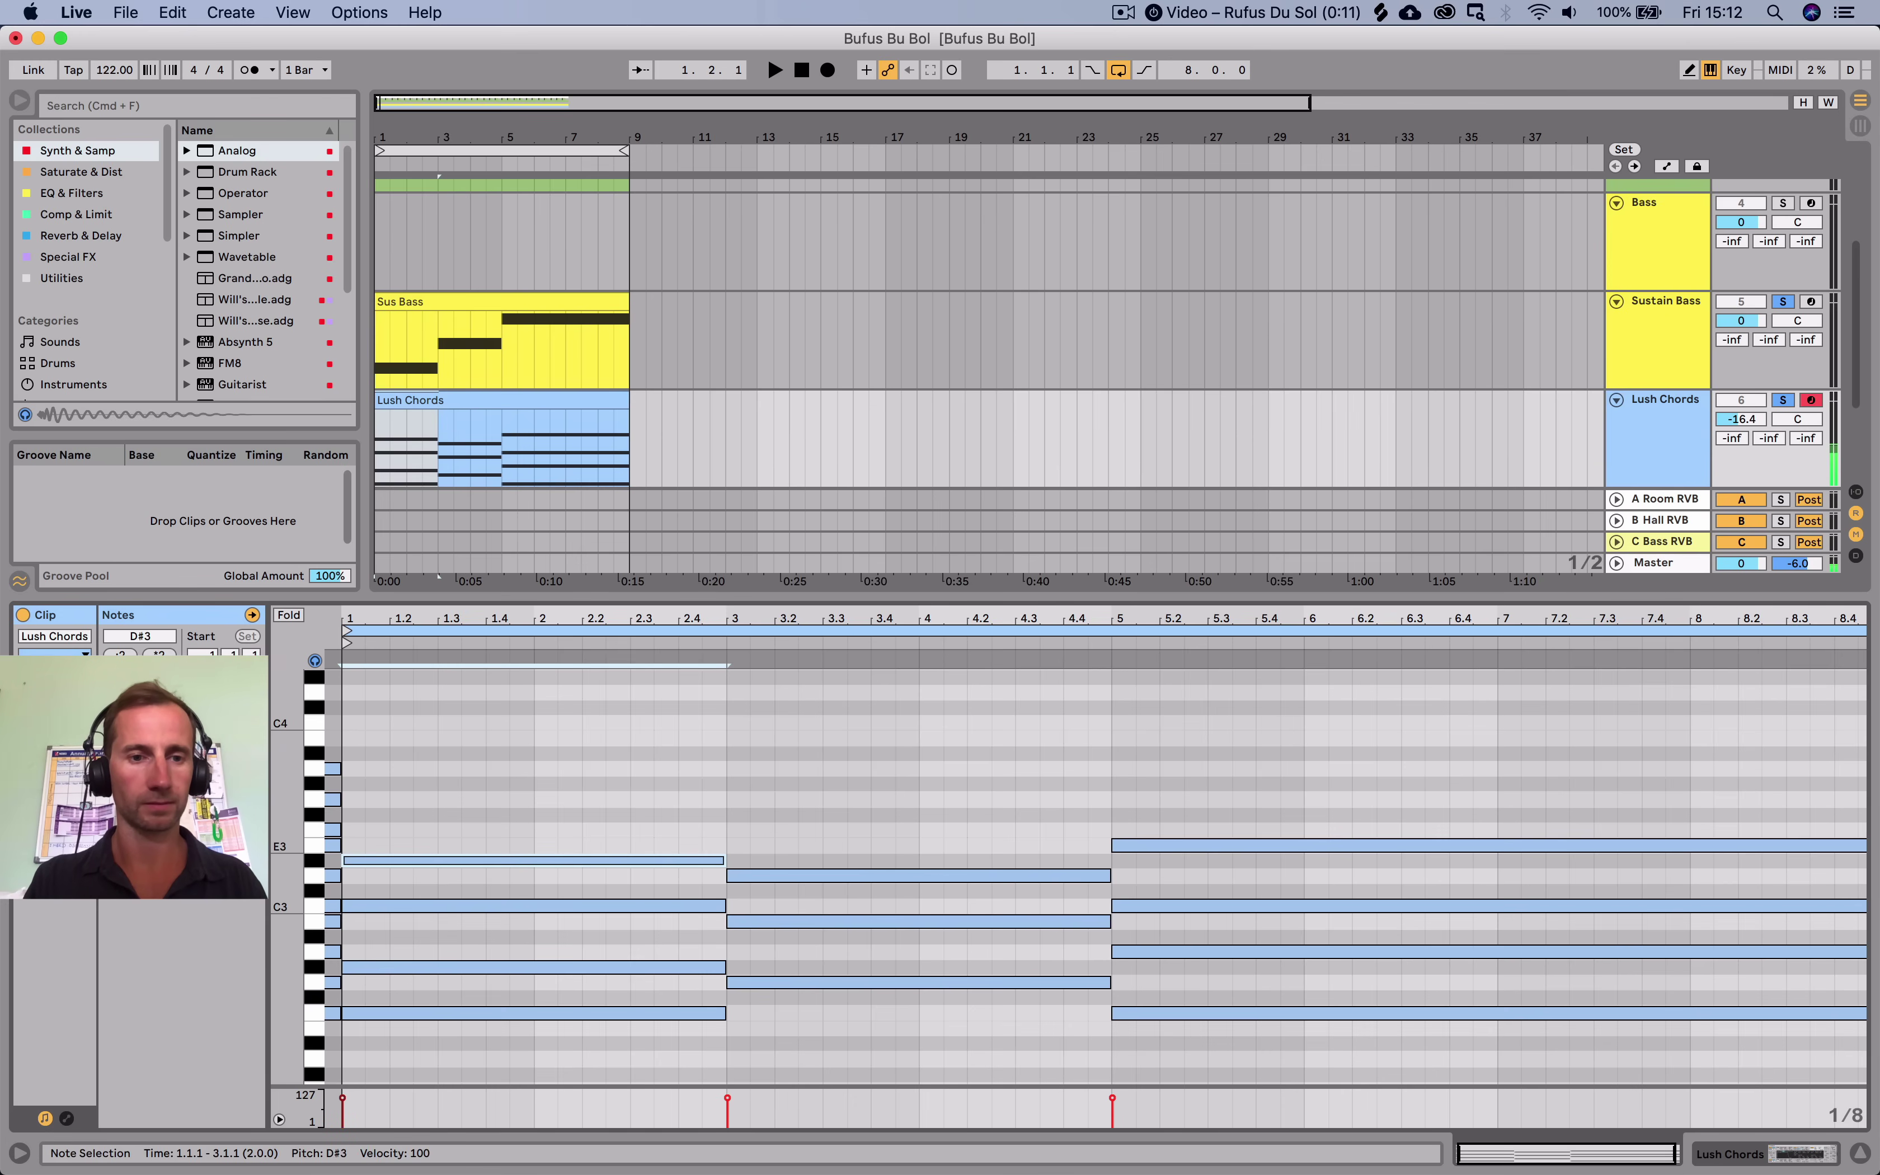
# Play back the altered first chord and lower the B2 note of the second chord in bars 3–4 to A#2.
pyautogui.press('space')
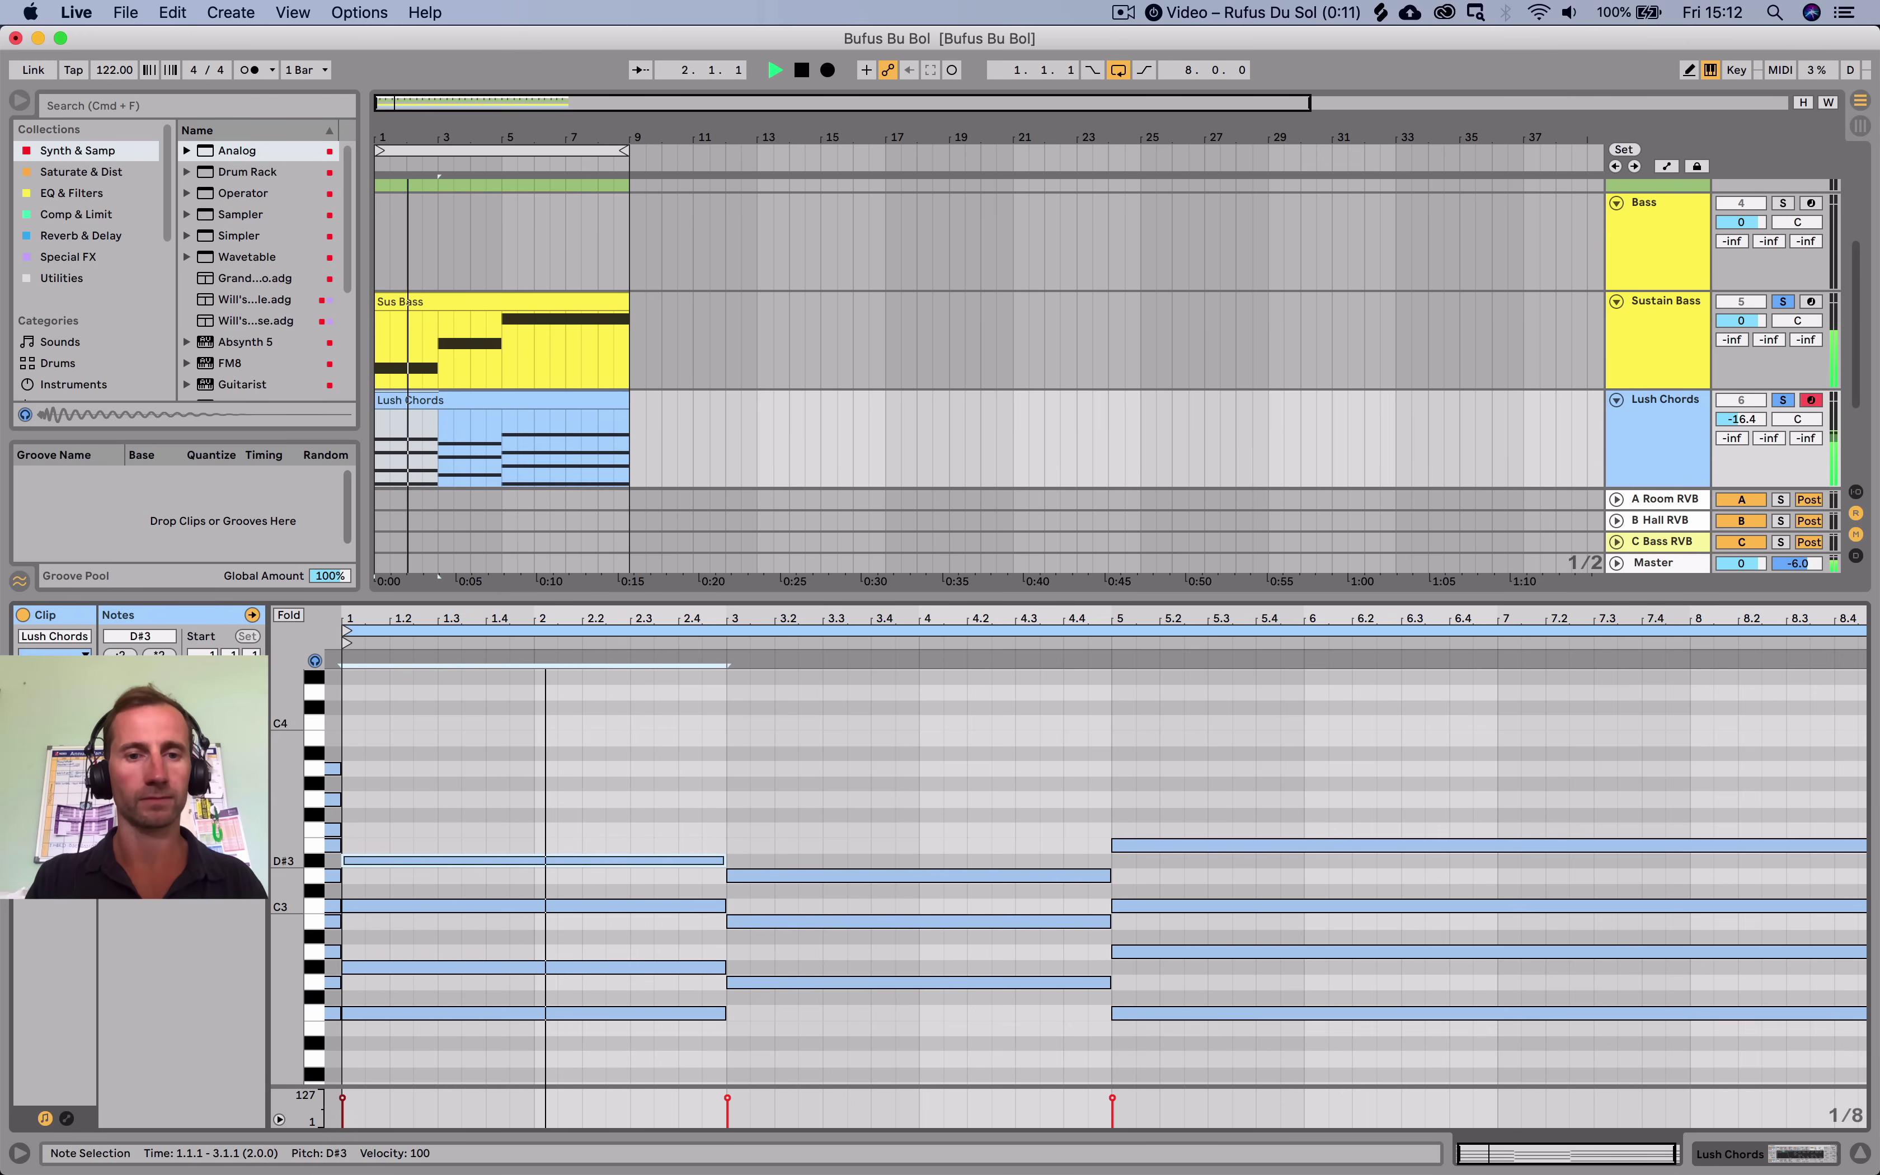
pyautogui.click(916, 982)
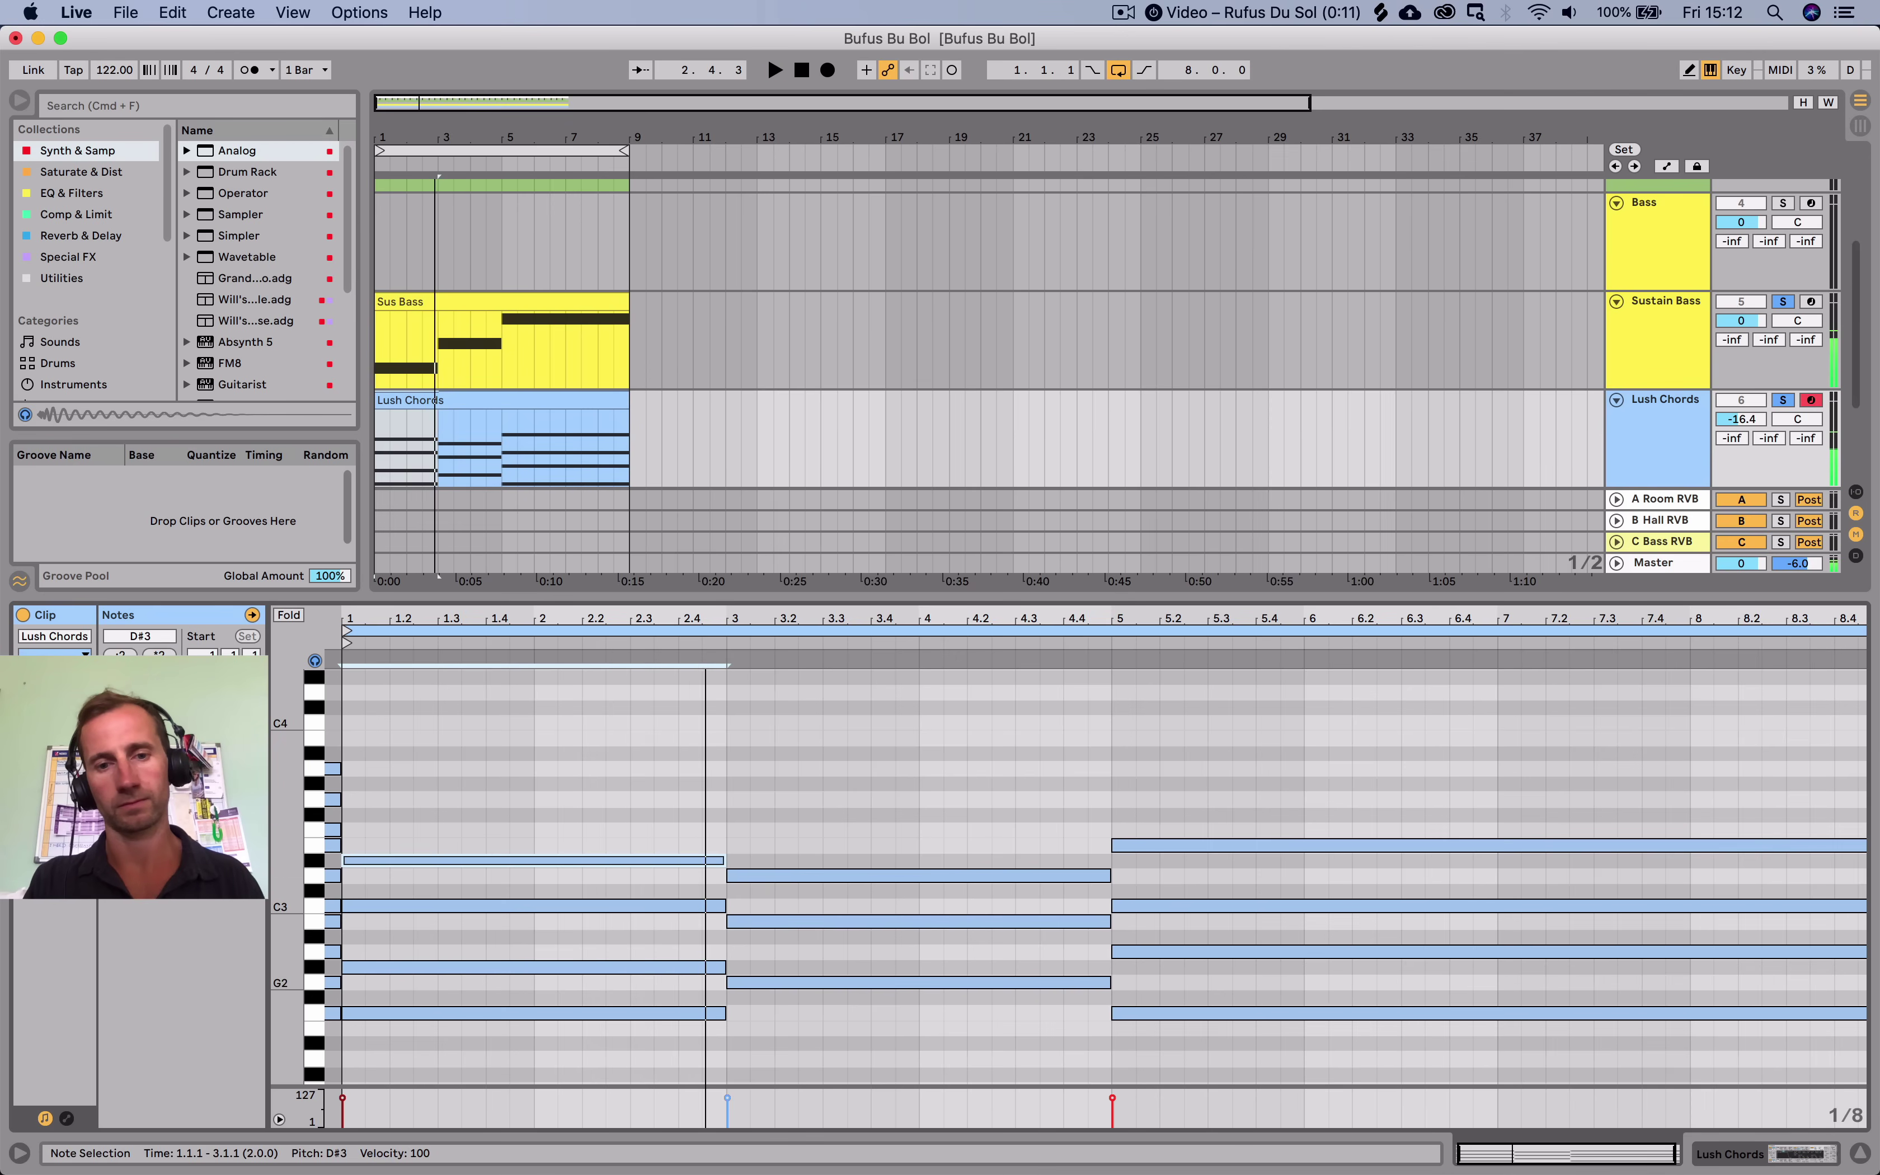
pyautogui.press('space')
pyautogui.press('Up')
pyautogui.press('Up')
pyautogui.press('Up')
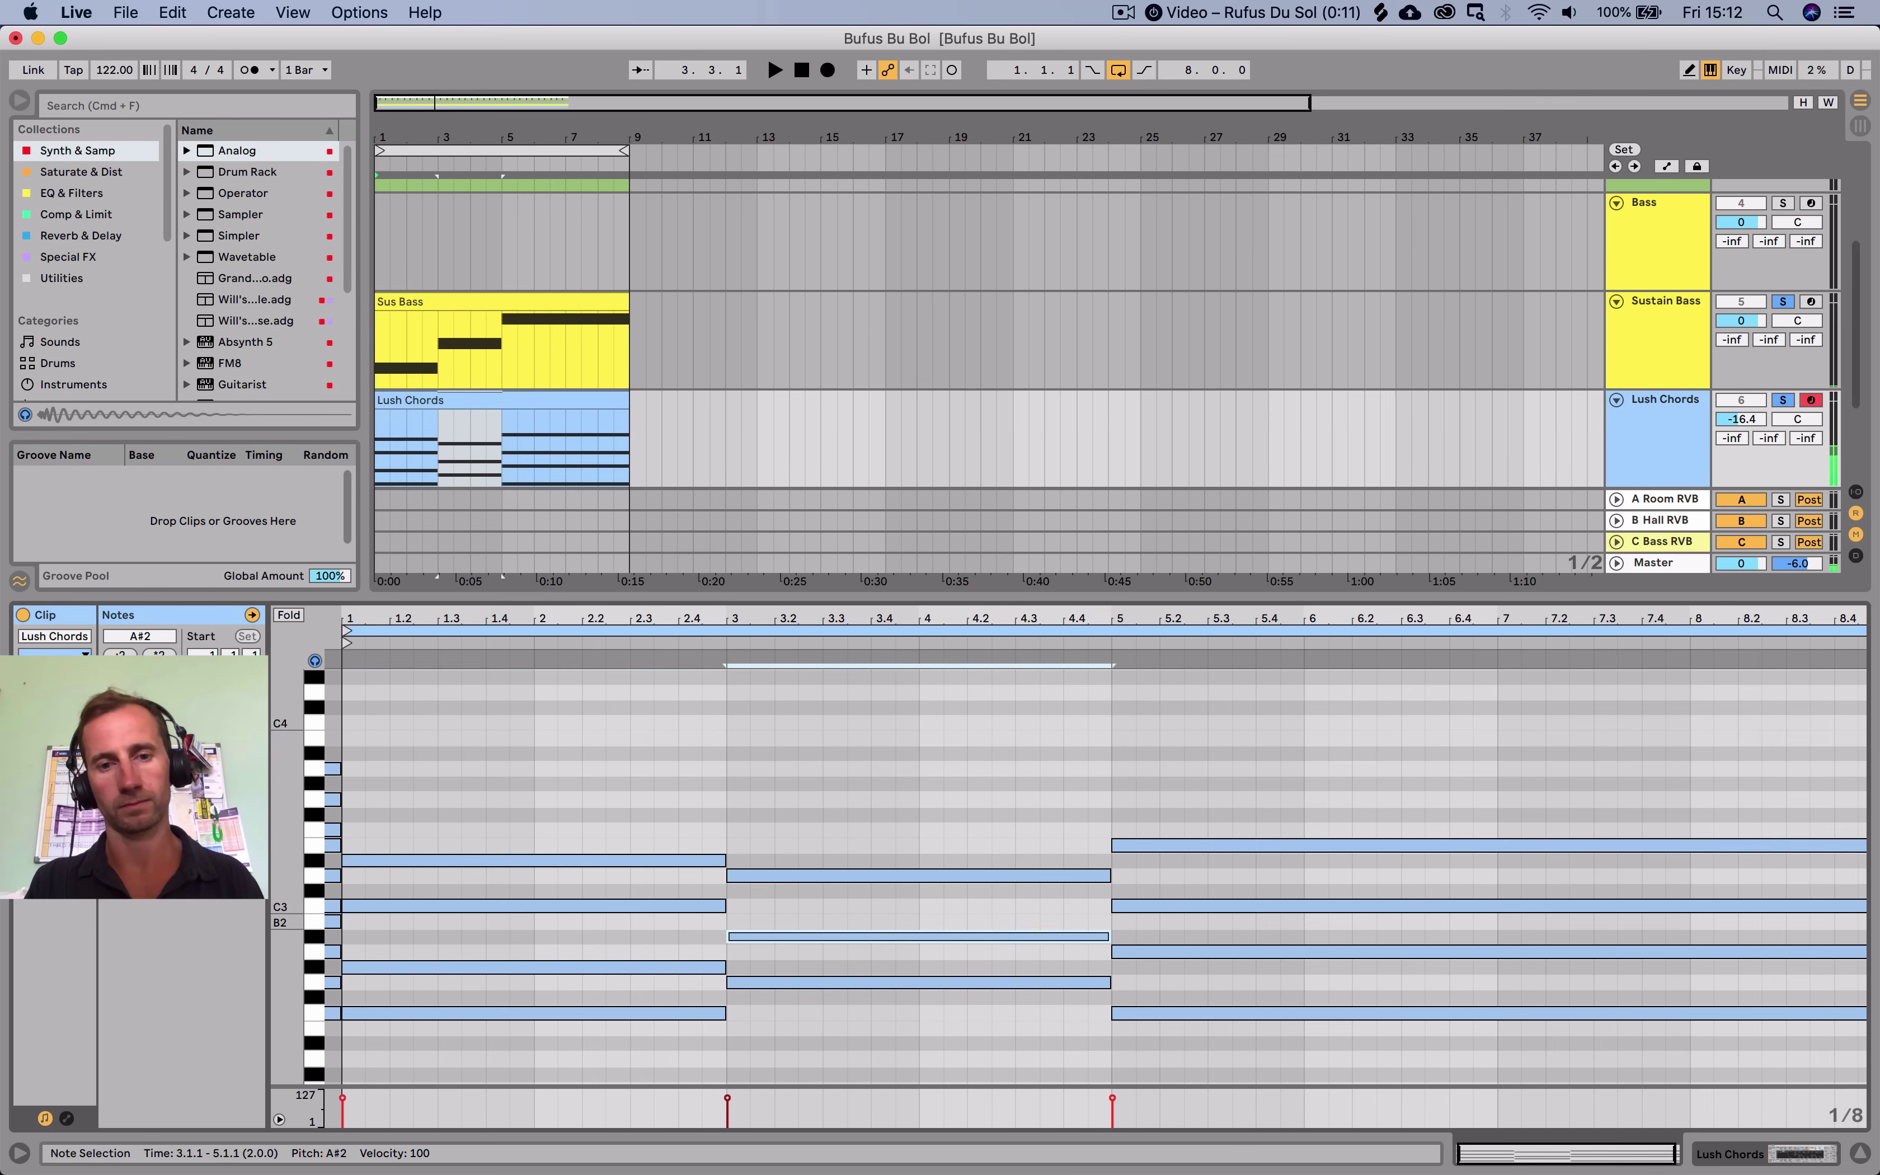
# Audition the second chord's notes and add an F3 note on top of it across bars 3–4.
pyautogui.press('Down')
pyautogui.press('Down')
pyautogui.press('Down')
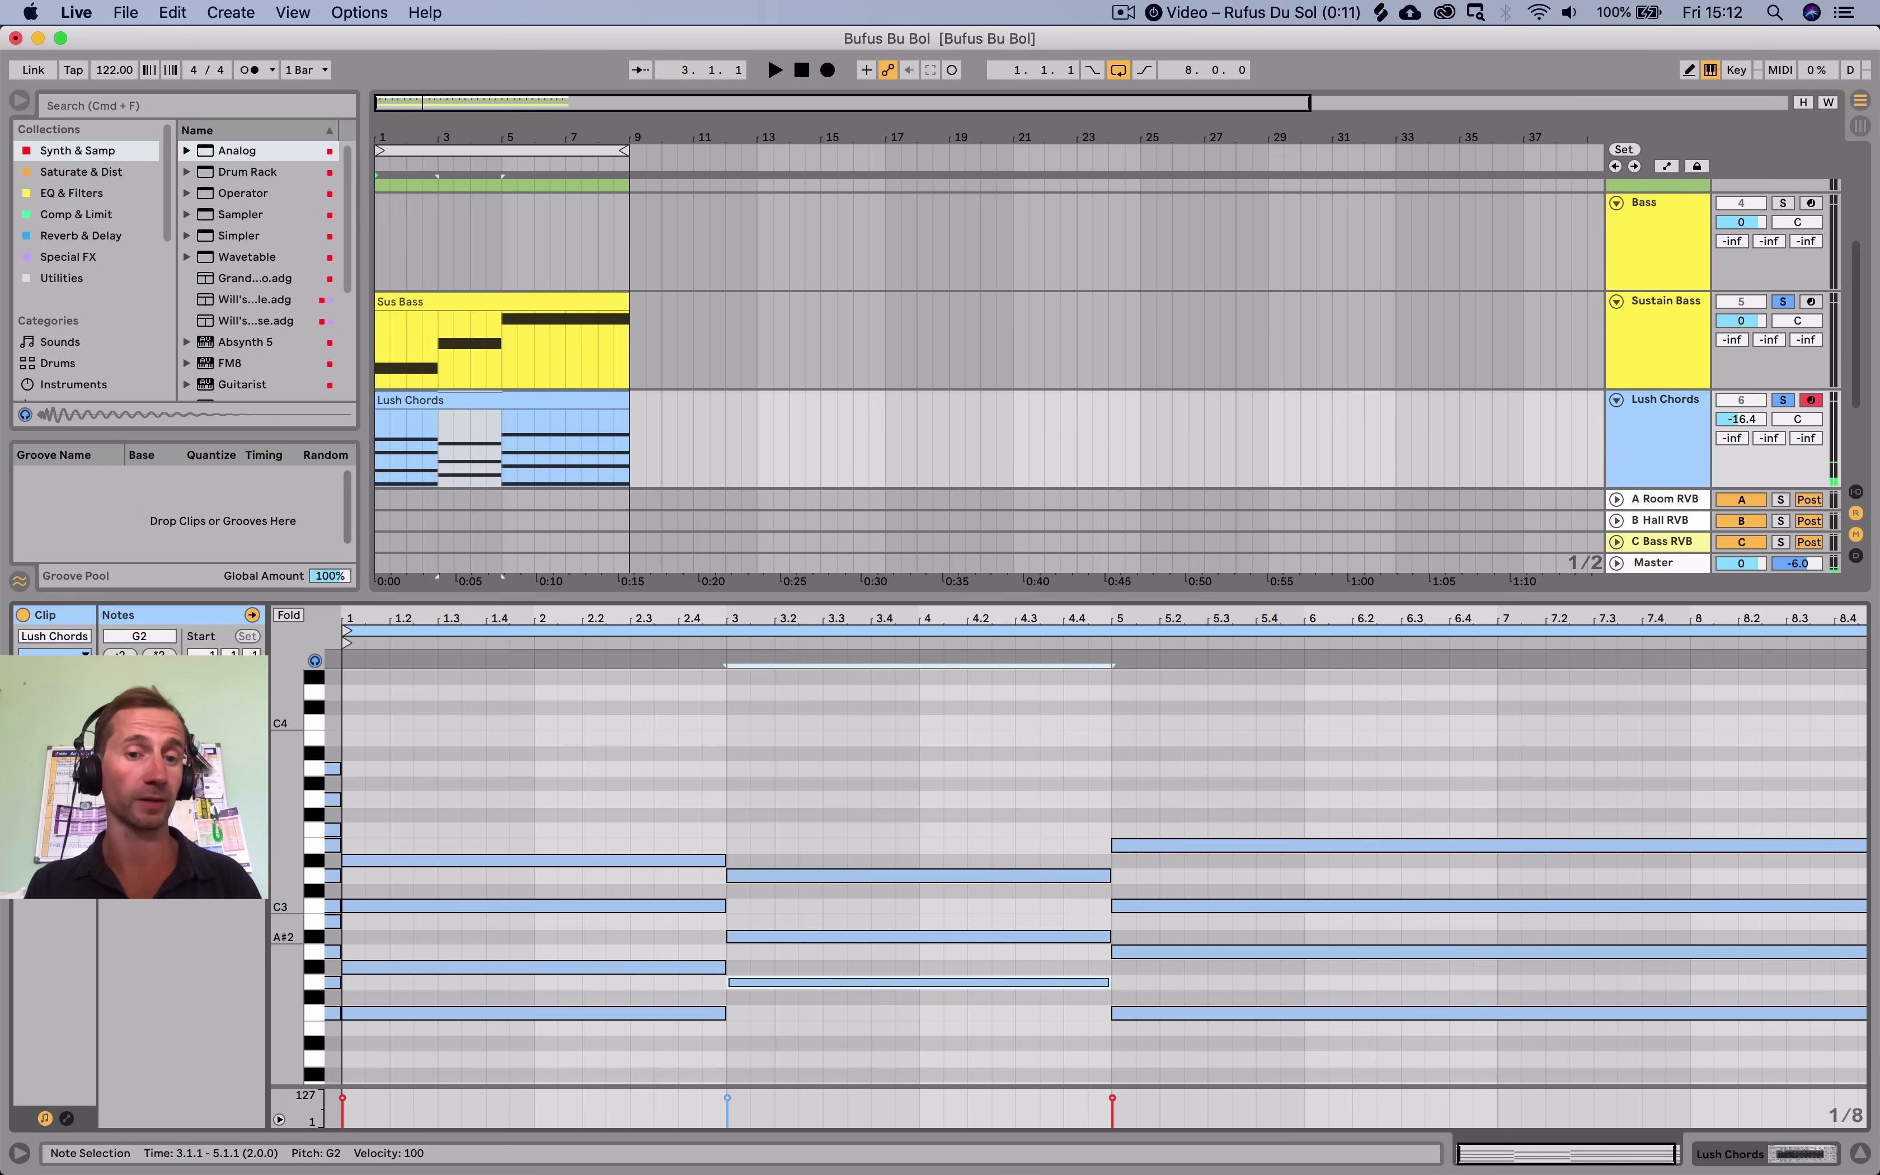
pyautogui.press('Up')
pyautogui.press('Up')
pyautogui.press('Up')
pyautogui.press('Up')
pyautogui.press('Up')
pyautogui.press('Up')
pyautogui.press('Up')
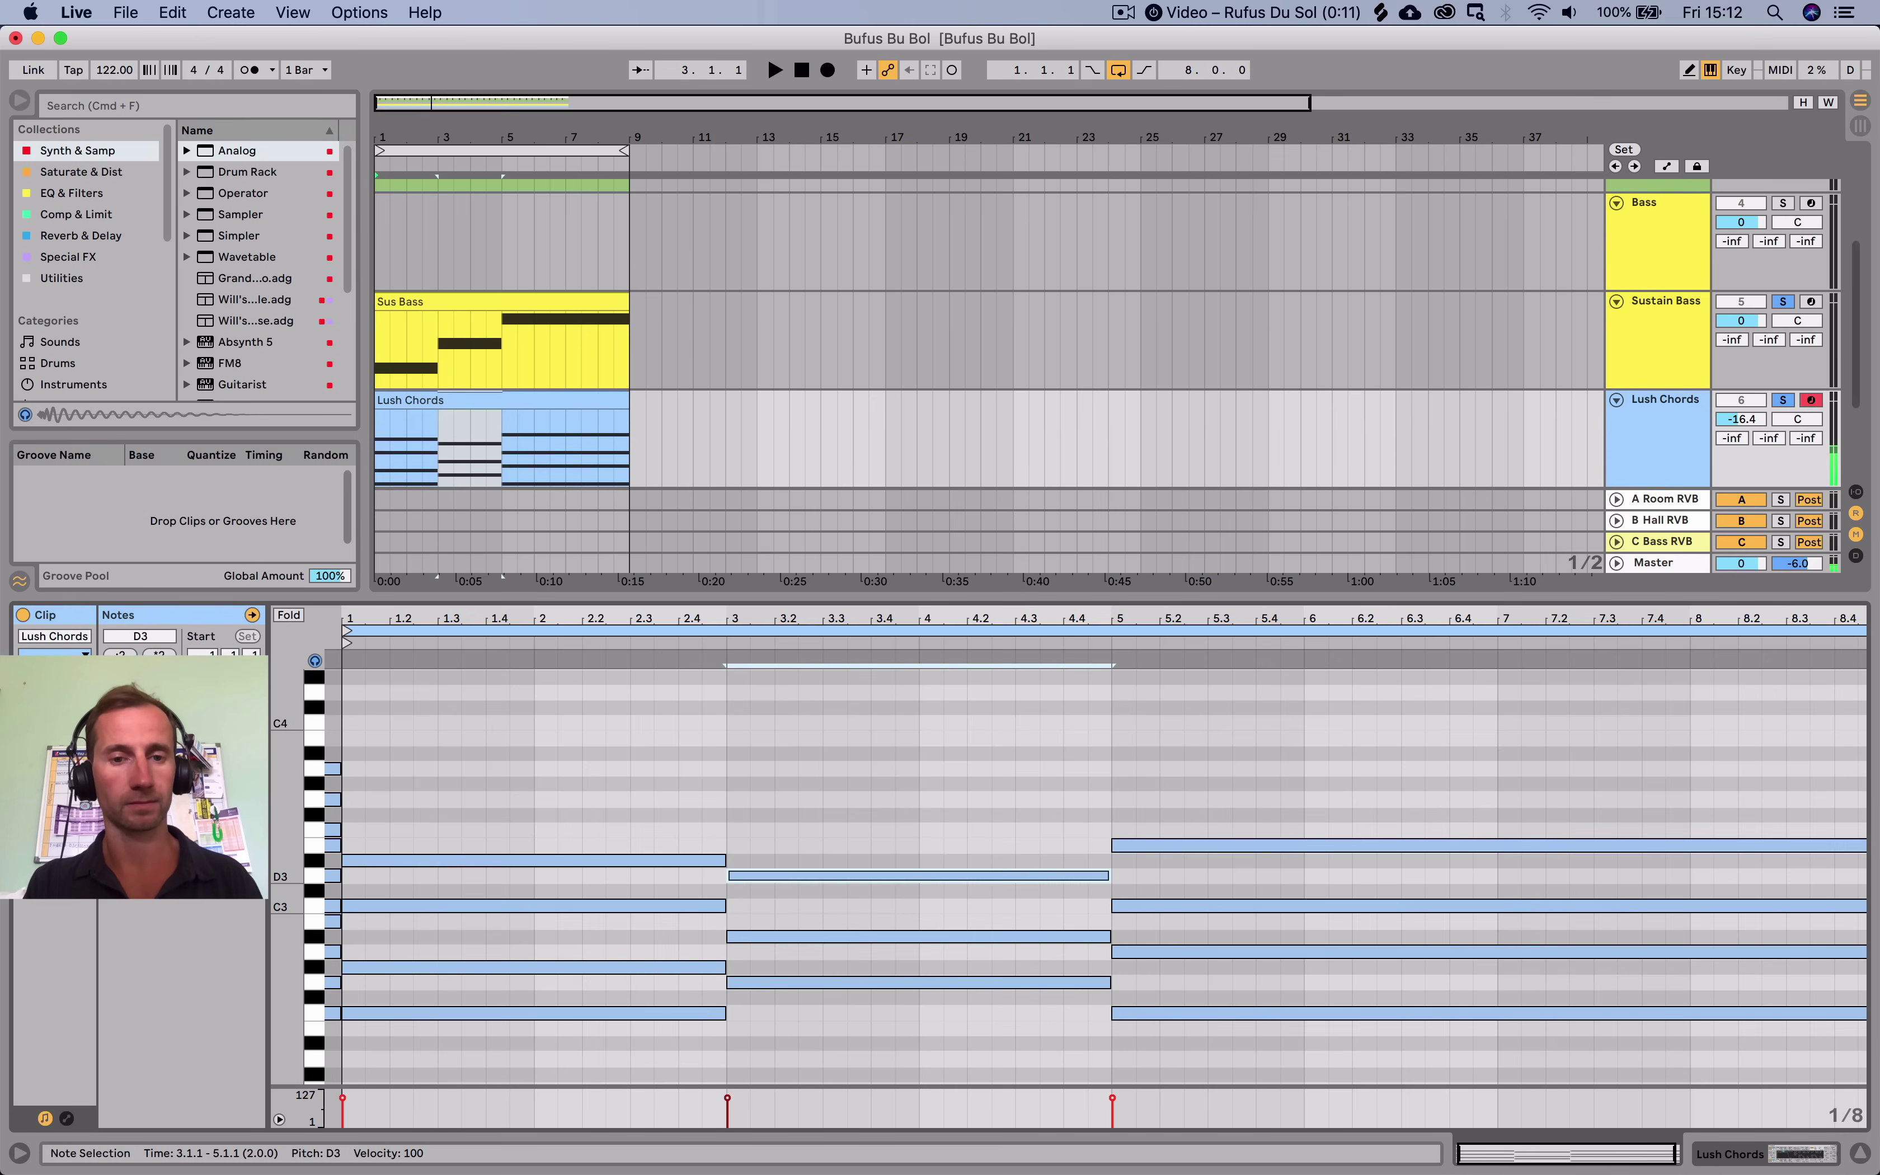
pyautogui.press('Up')
pyautogui.press('Up')
pyautogui.press('Up')
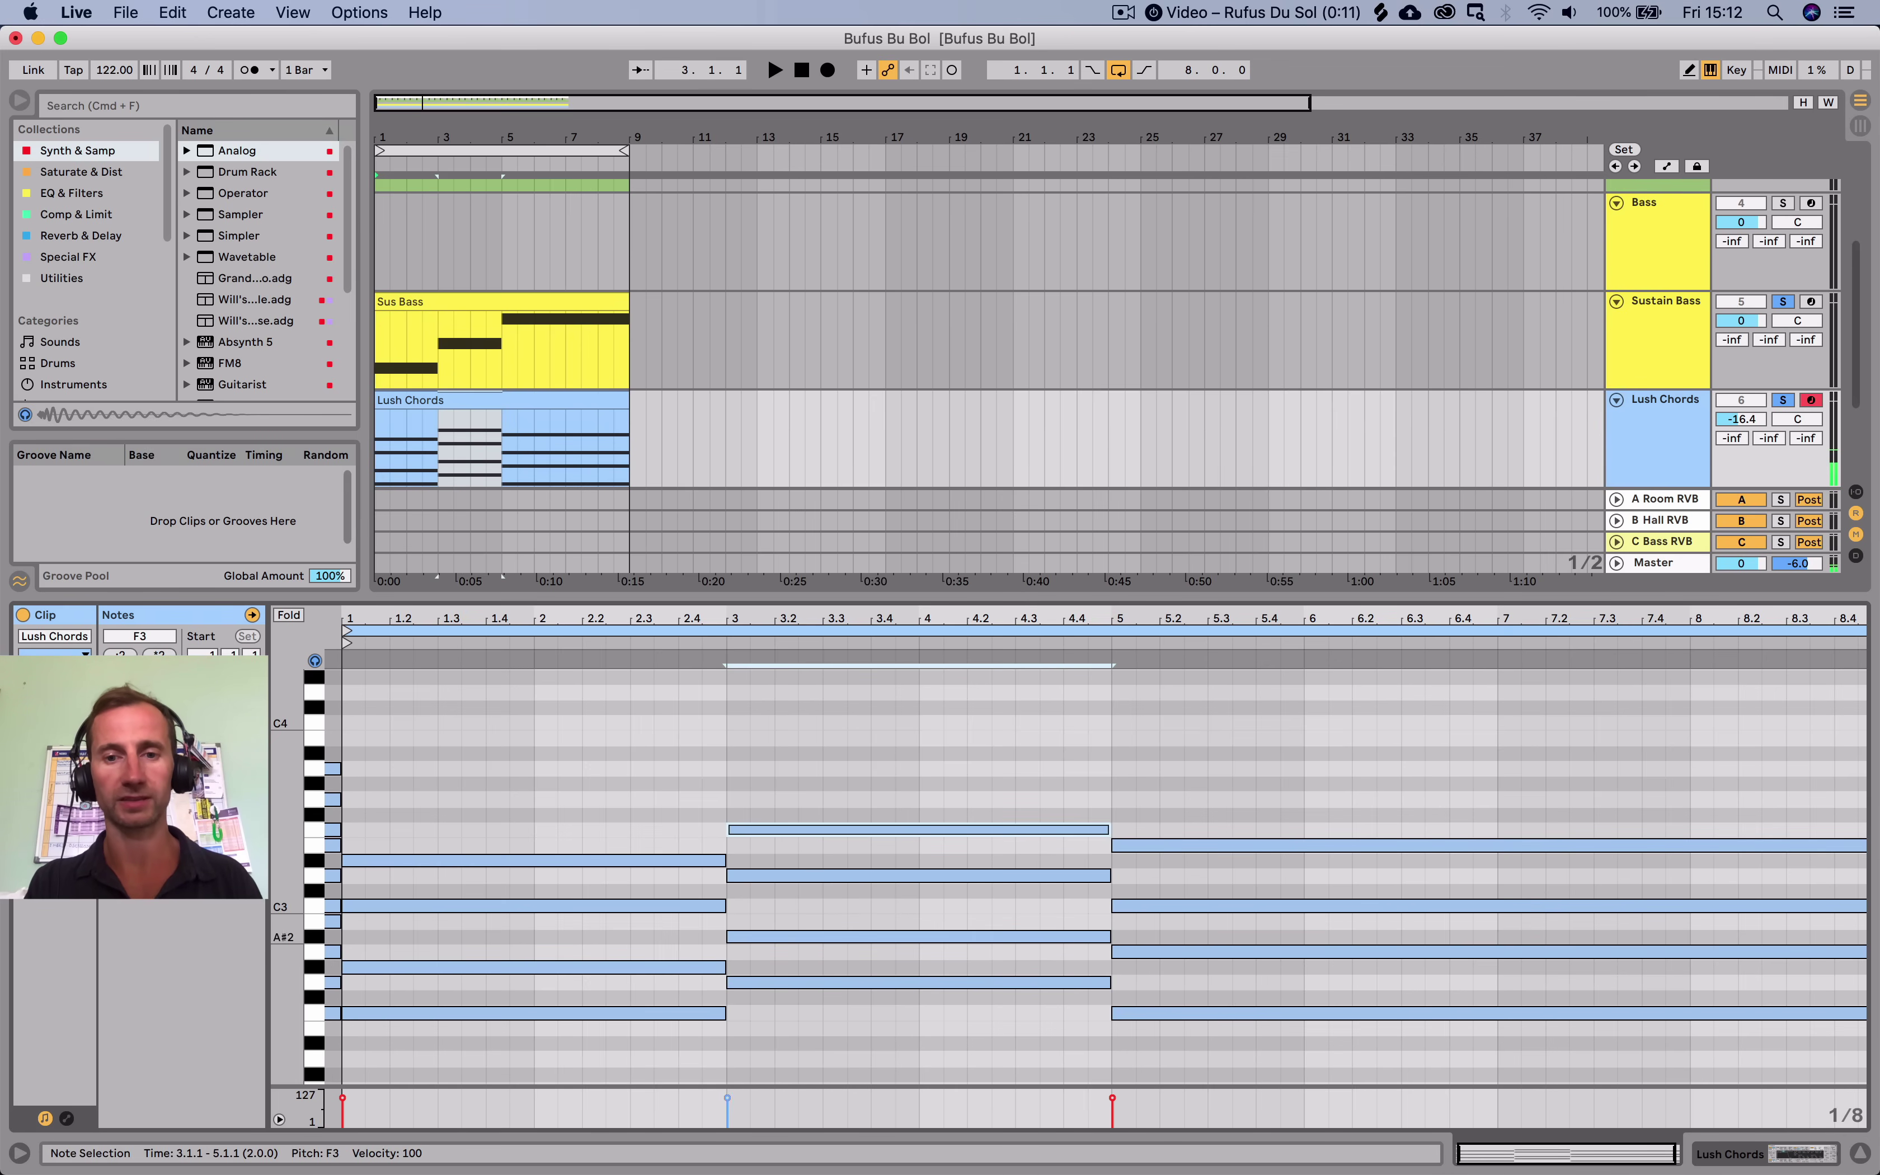
# Audition the third chord's lower notes and lower its A2 note in bars 5–8 to G#2.
pyautogui.click(1242, 1012)
pyautogui.press('Up')
pyautogui.press('Up')
pyautogui.press('Up')
pyautogui.press('Up')
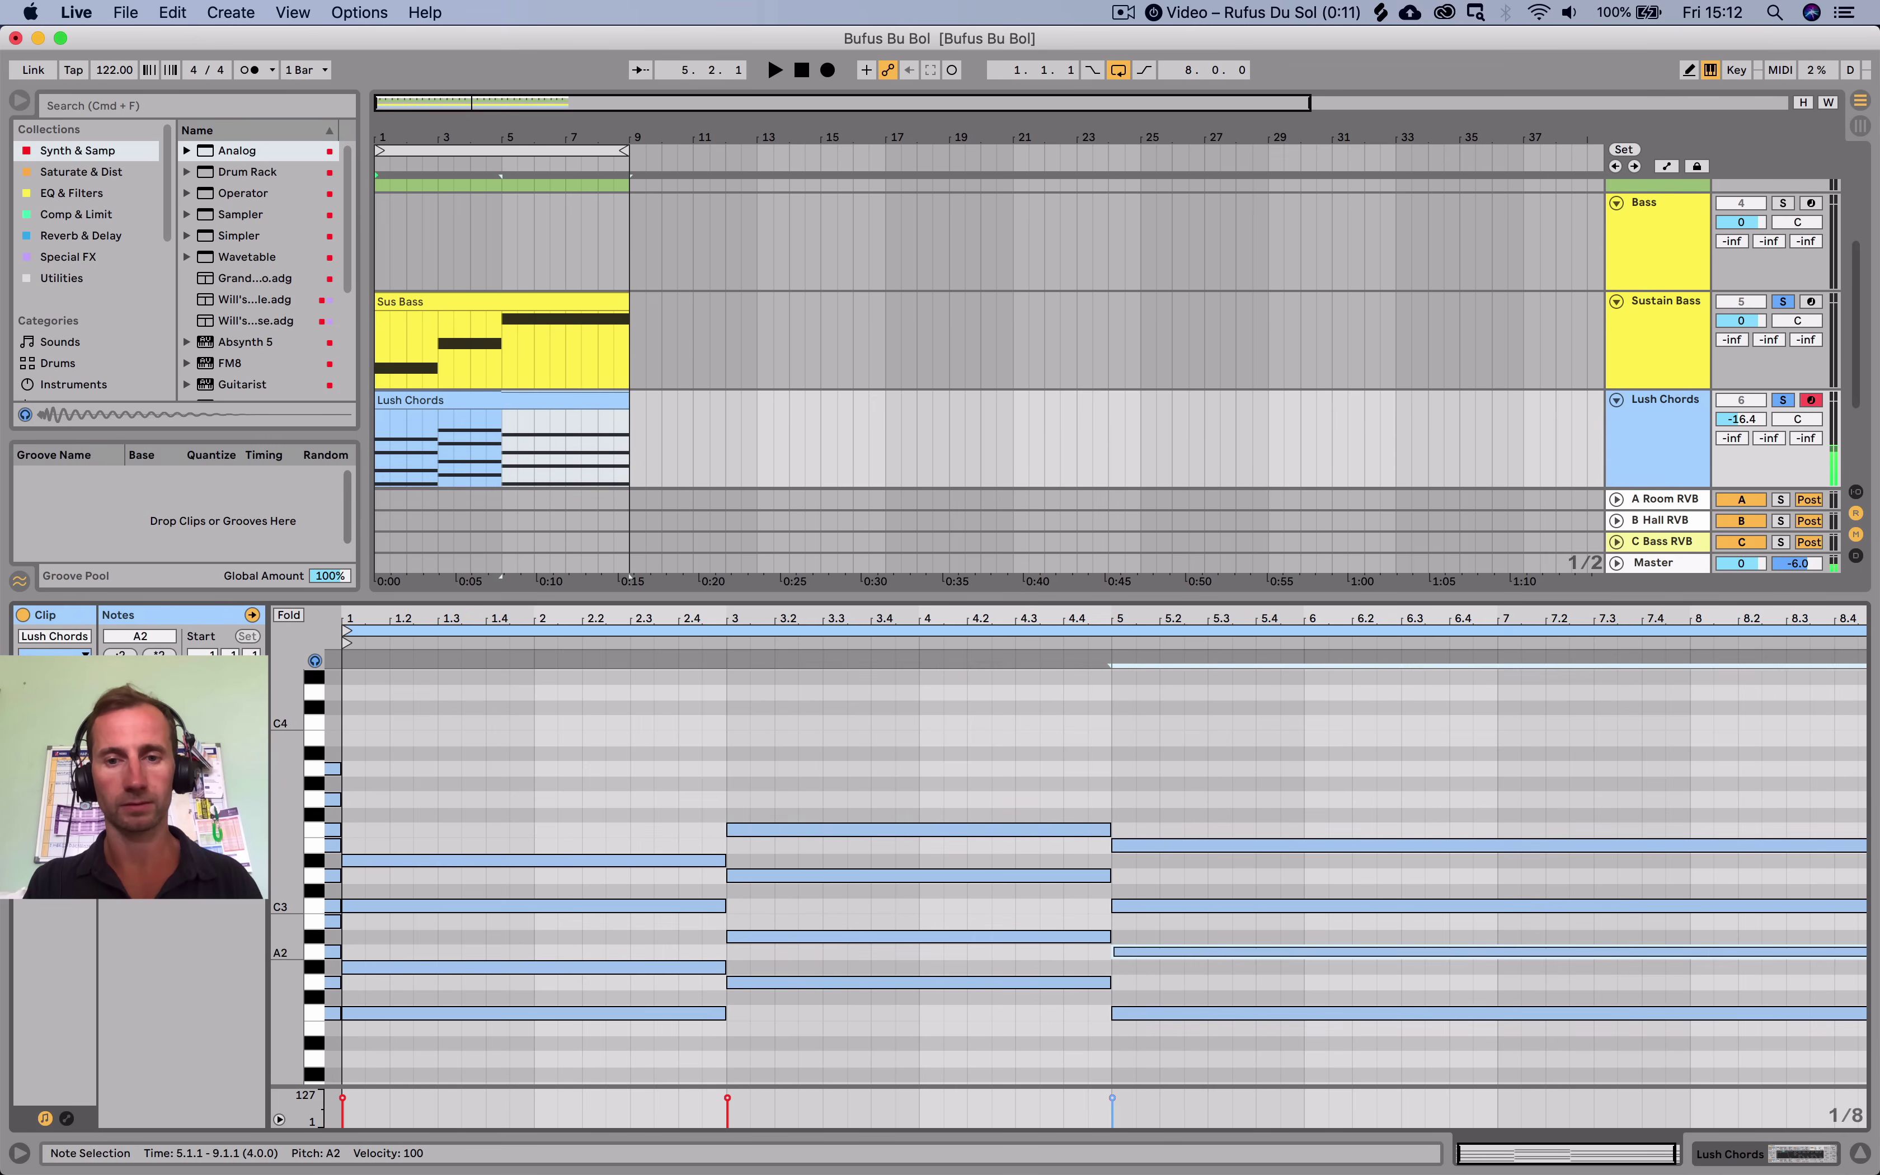
pyautogui.press('Down')
pyautogui.press('Up')
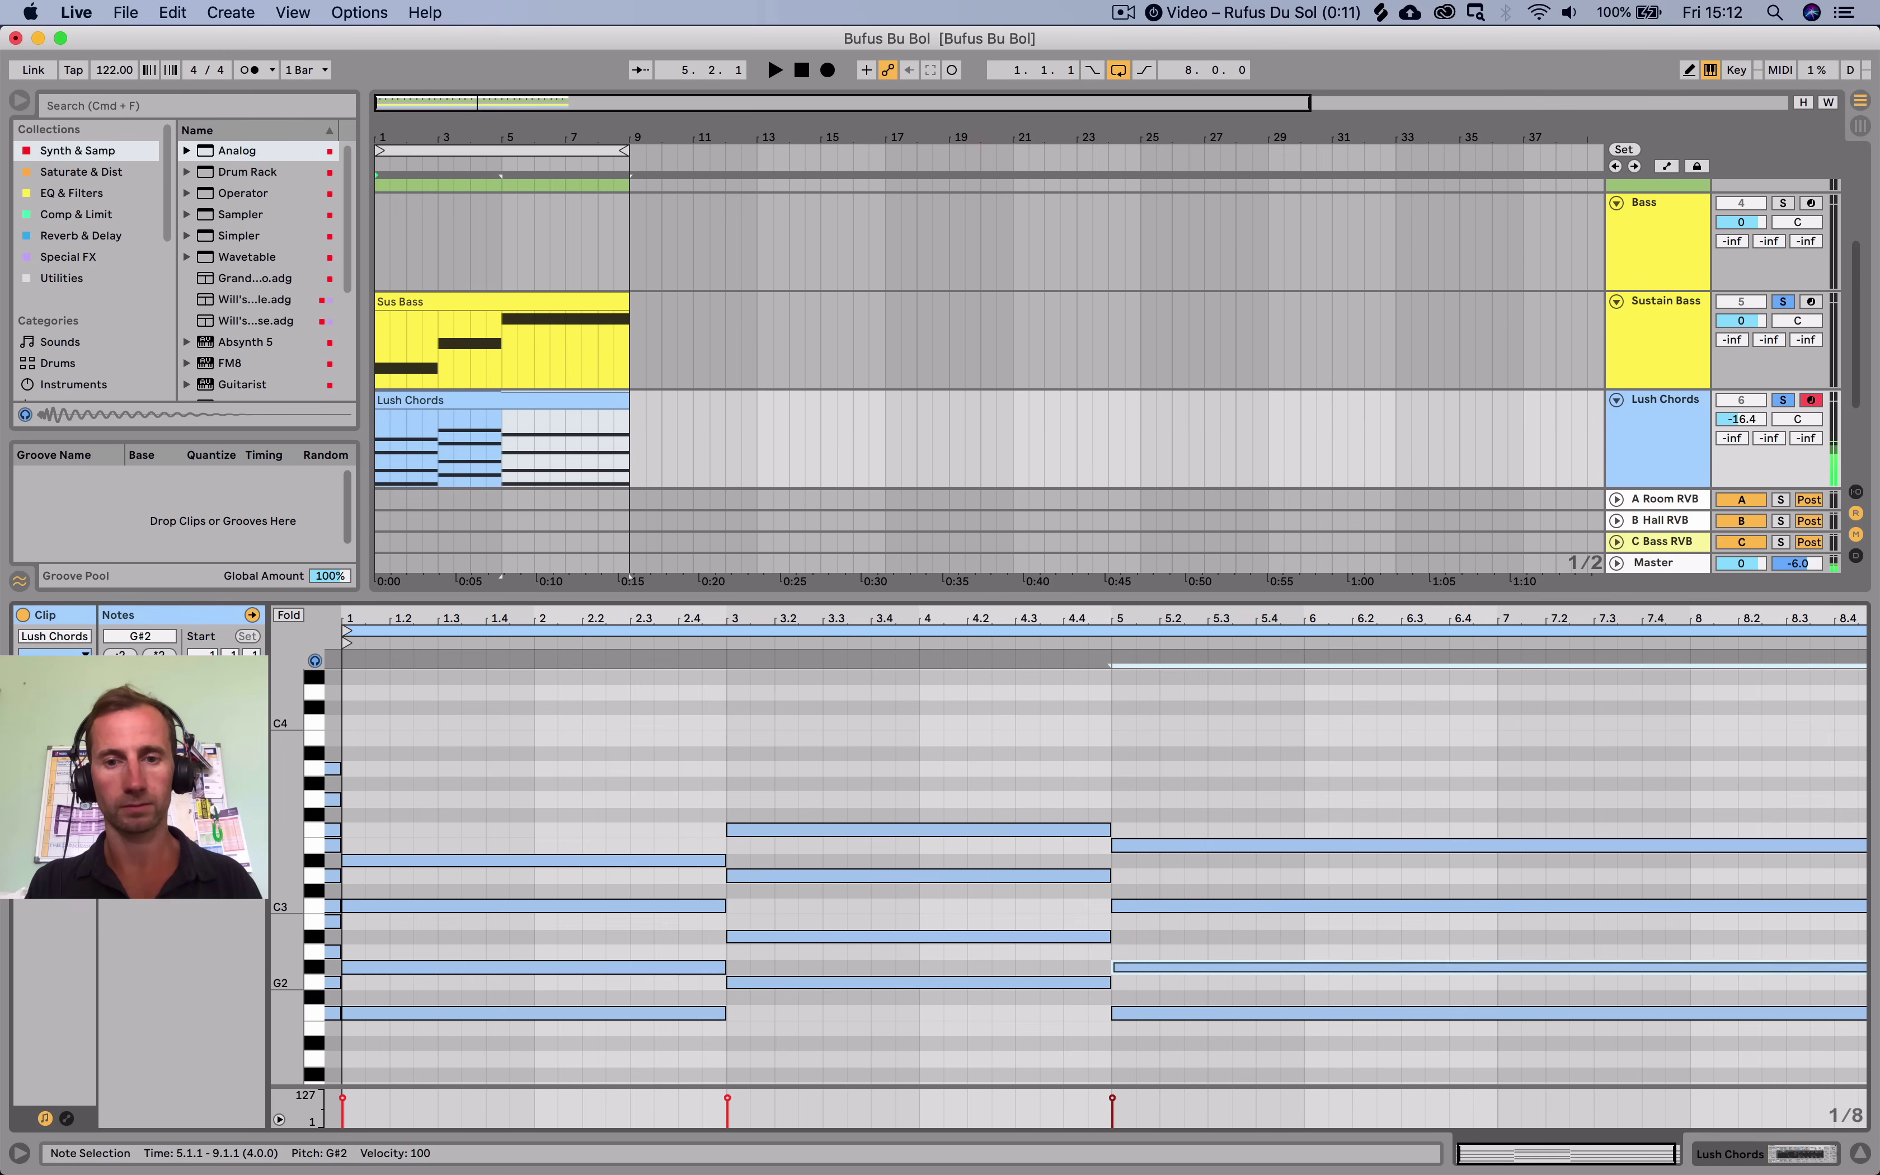
# Return the third chord's G#2 note to A2 and add a G3 note on top across bars 5–8.
pyautogui.click(1242, 905)
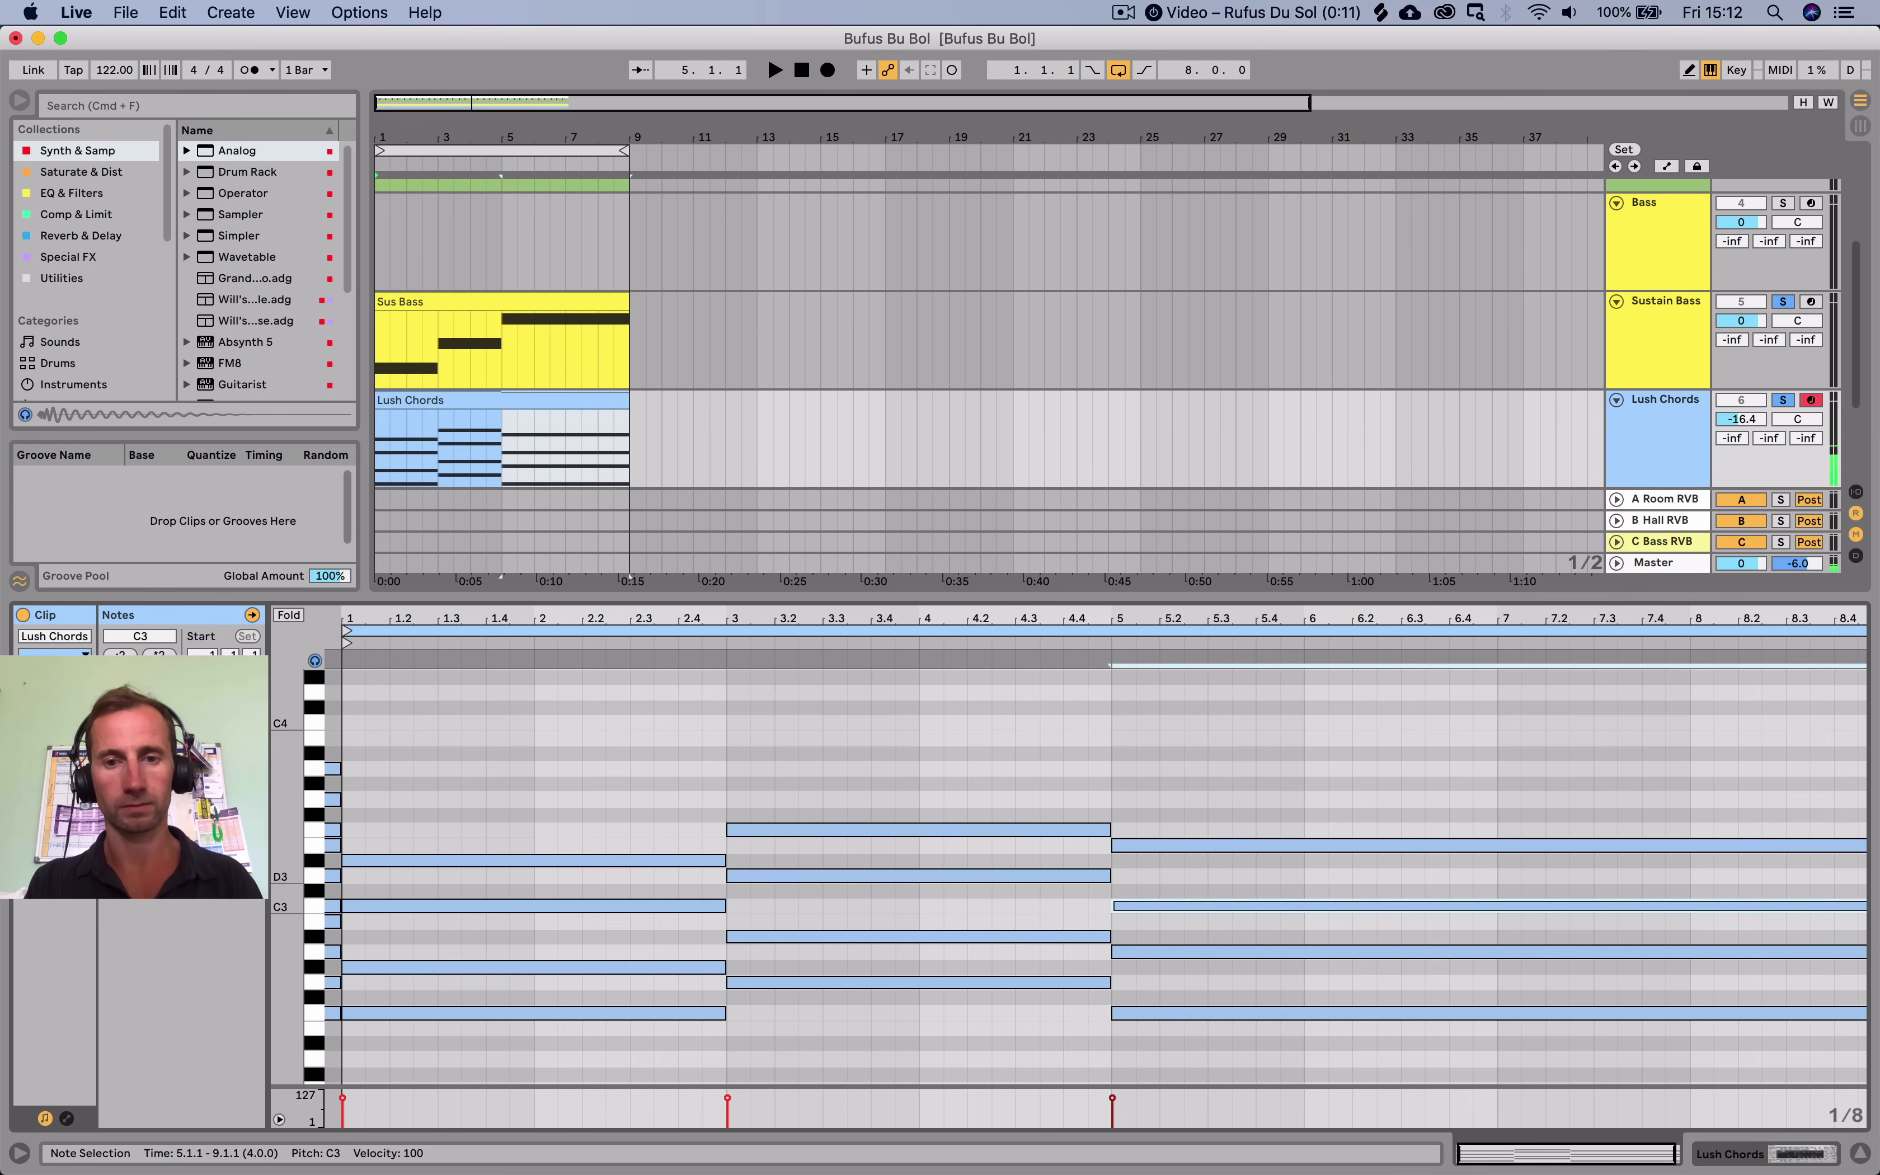
pyautogui.press('Up')
pyautogui.press('Up')
pyautogui.press('Up')
pyautogui.press('Up')
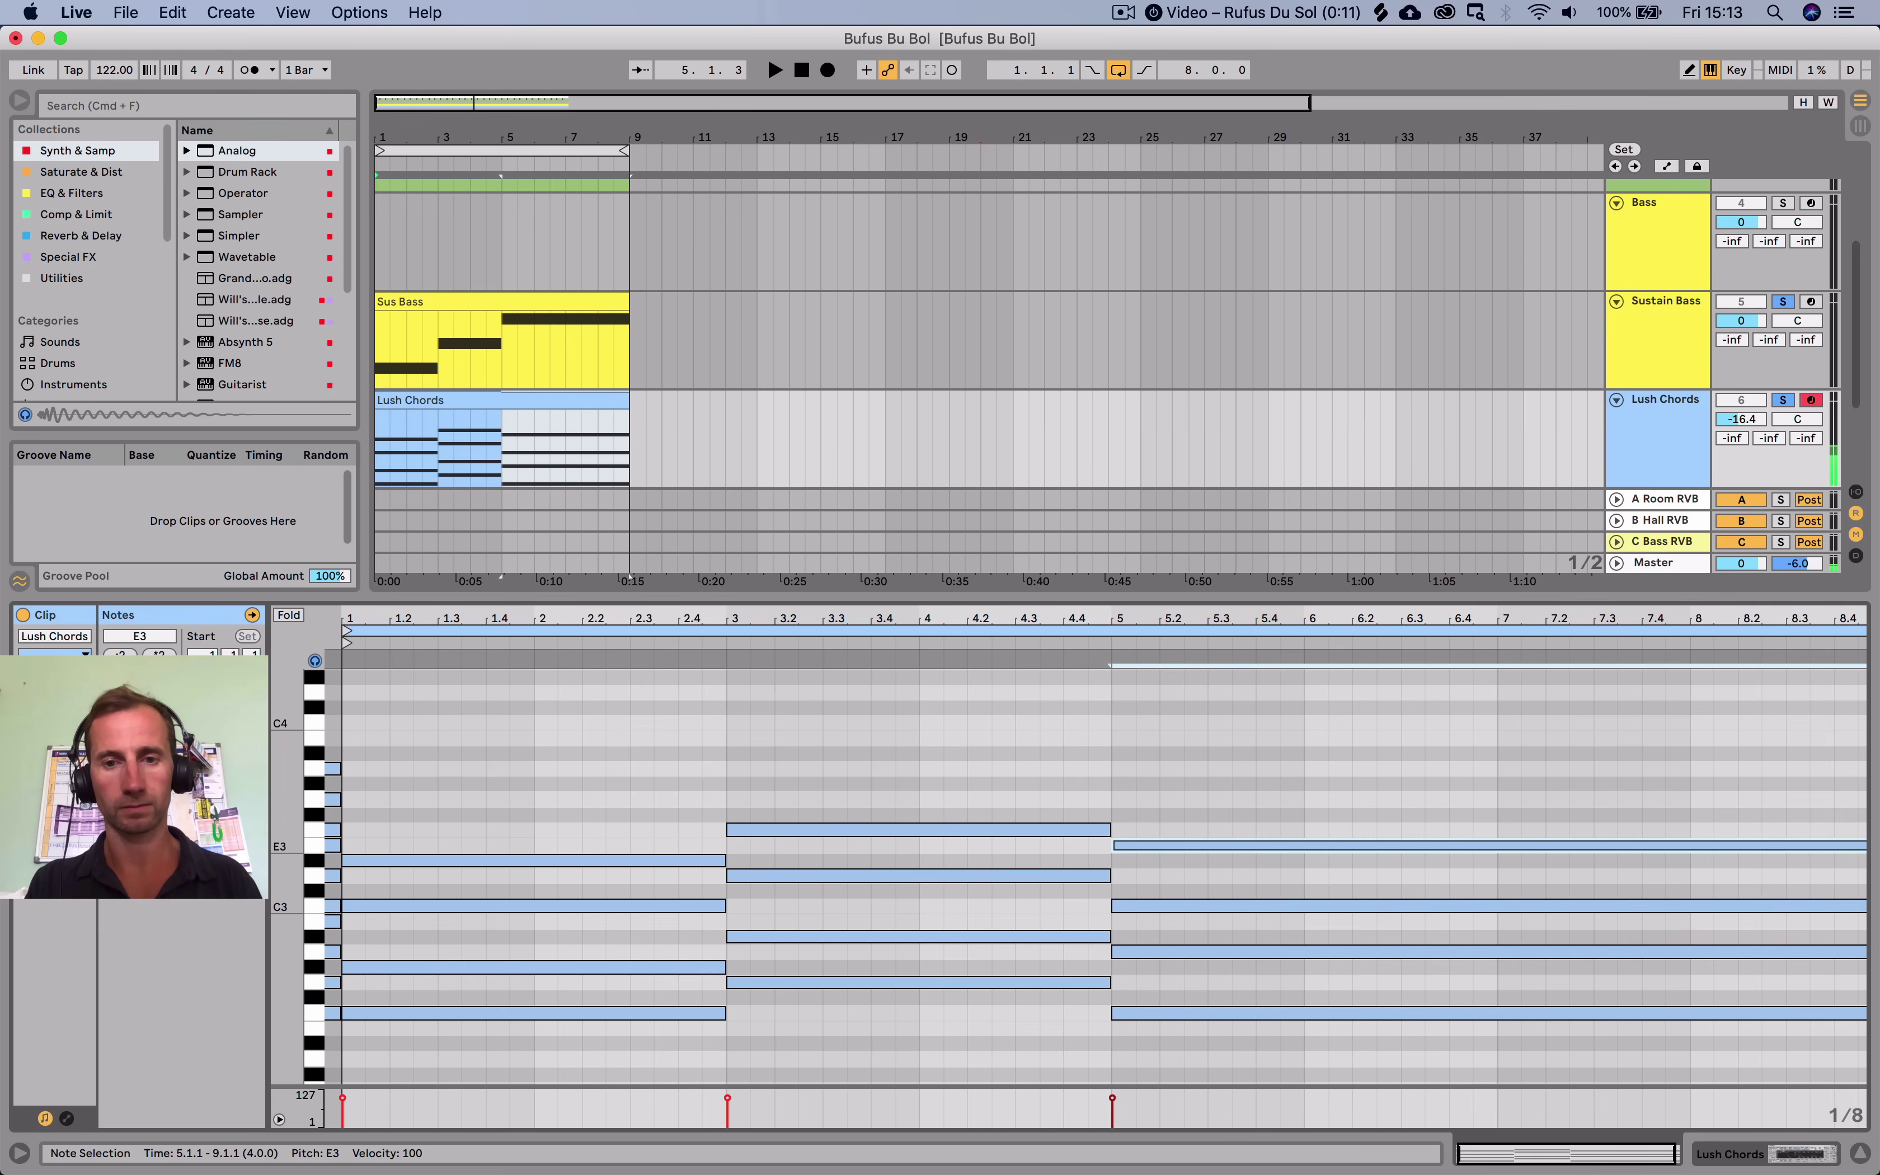
pyautogui.press('Up')
pyautogui.press('Up')
pyautogui.press('Up')
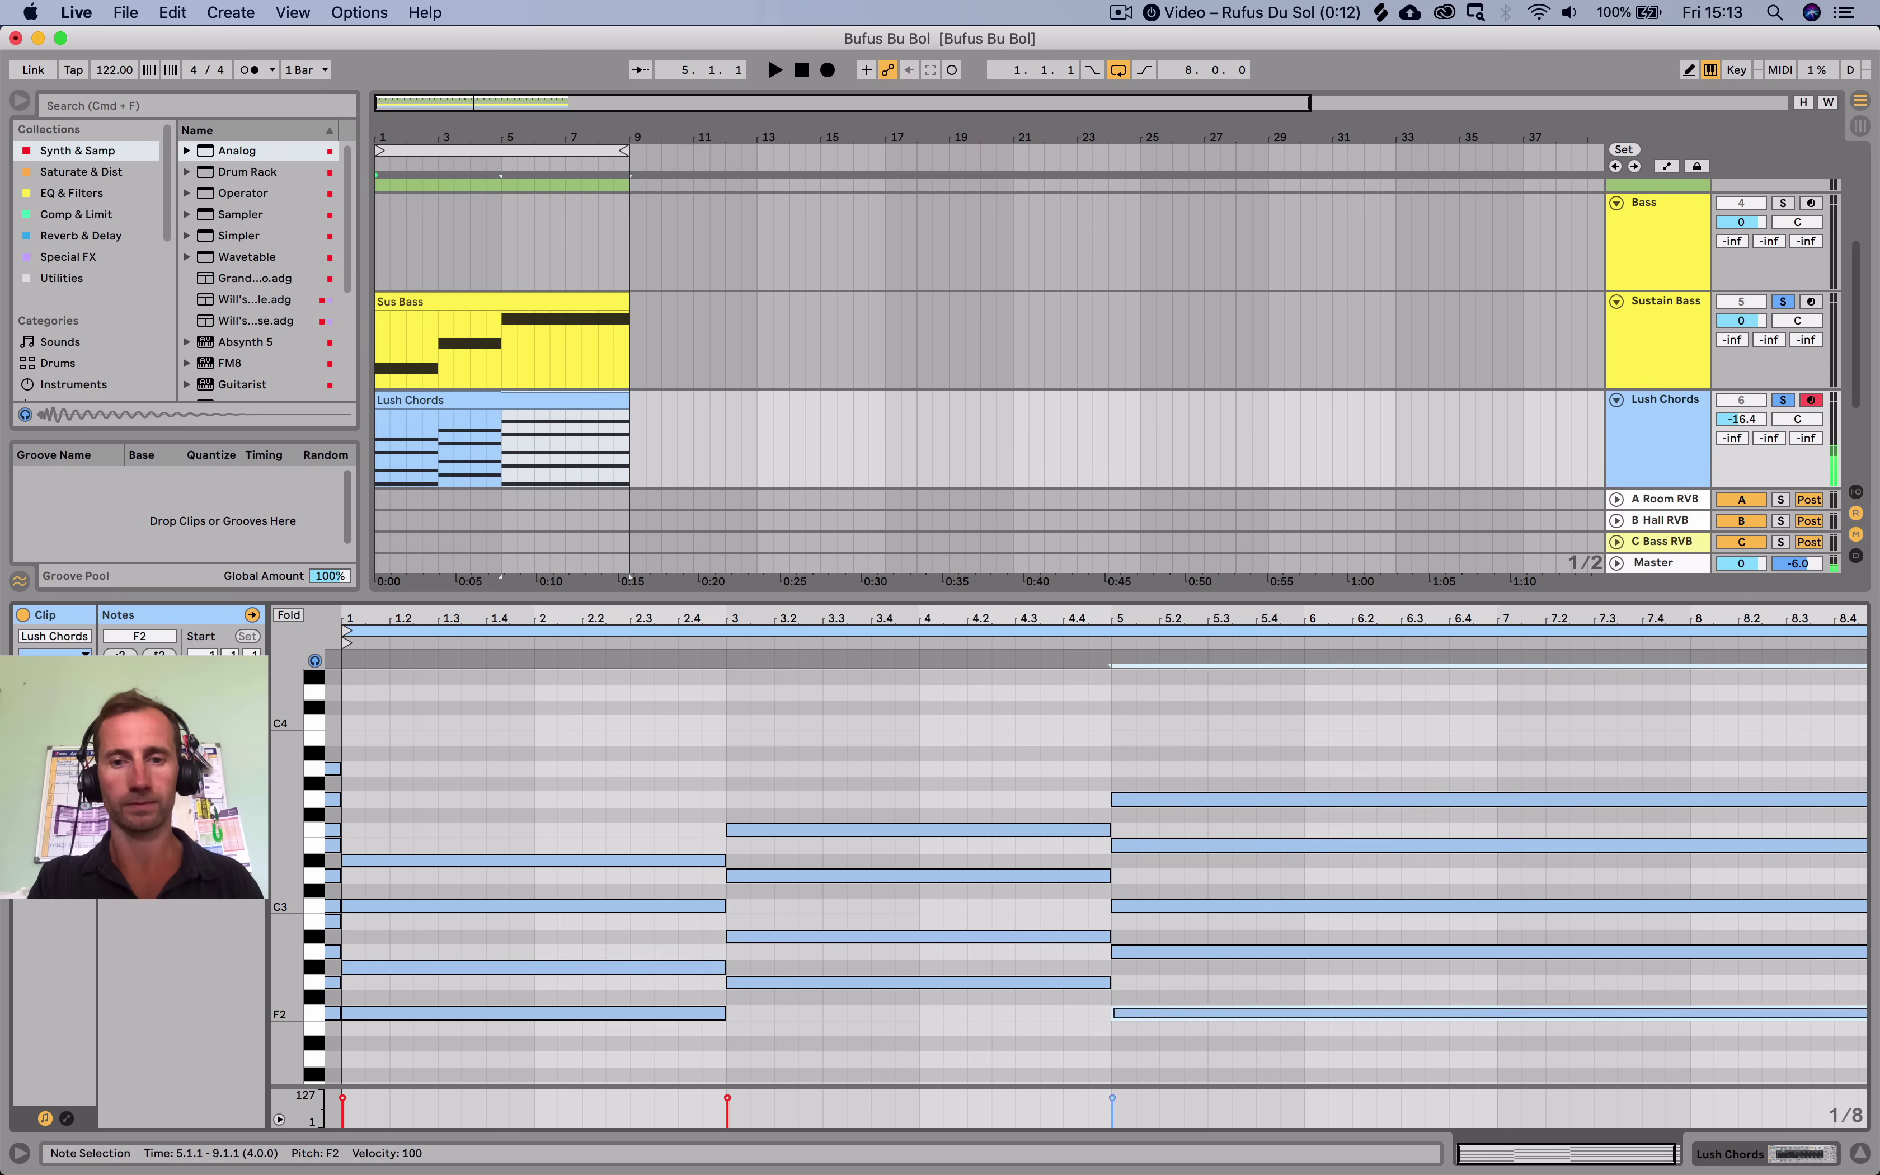
# Remove the F2 note from the third chord in bars 5–8 and play back the progression.
pyautogui.press('Escape')
pyautogui.press('space')
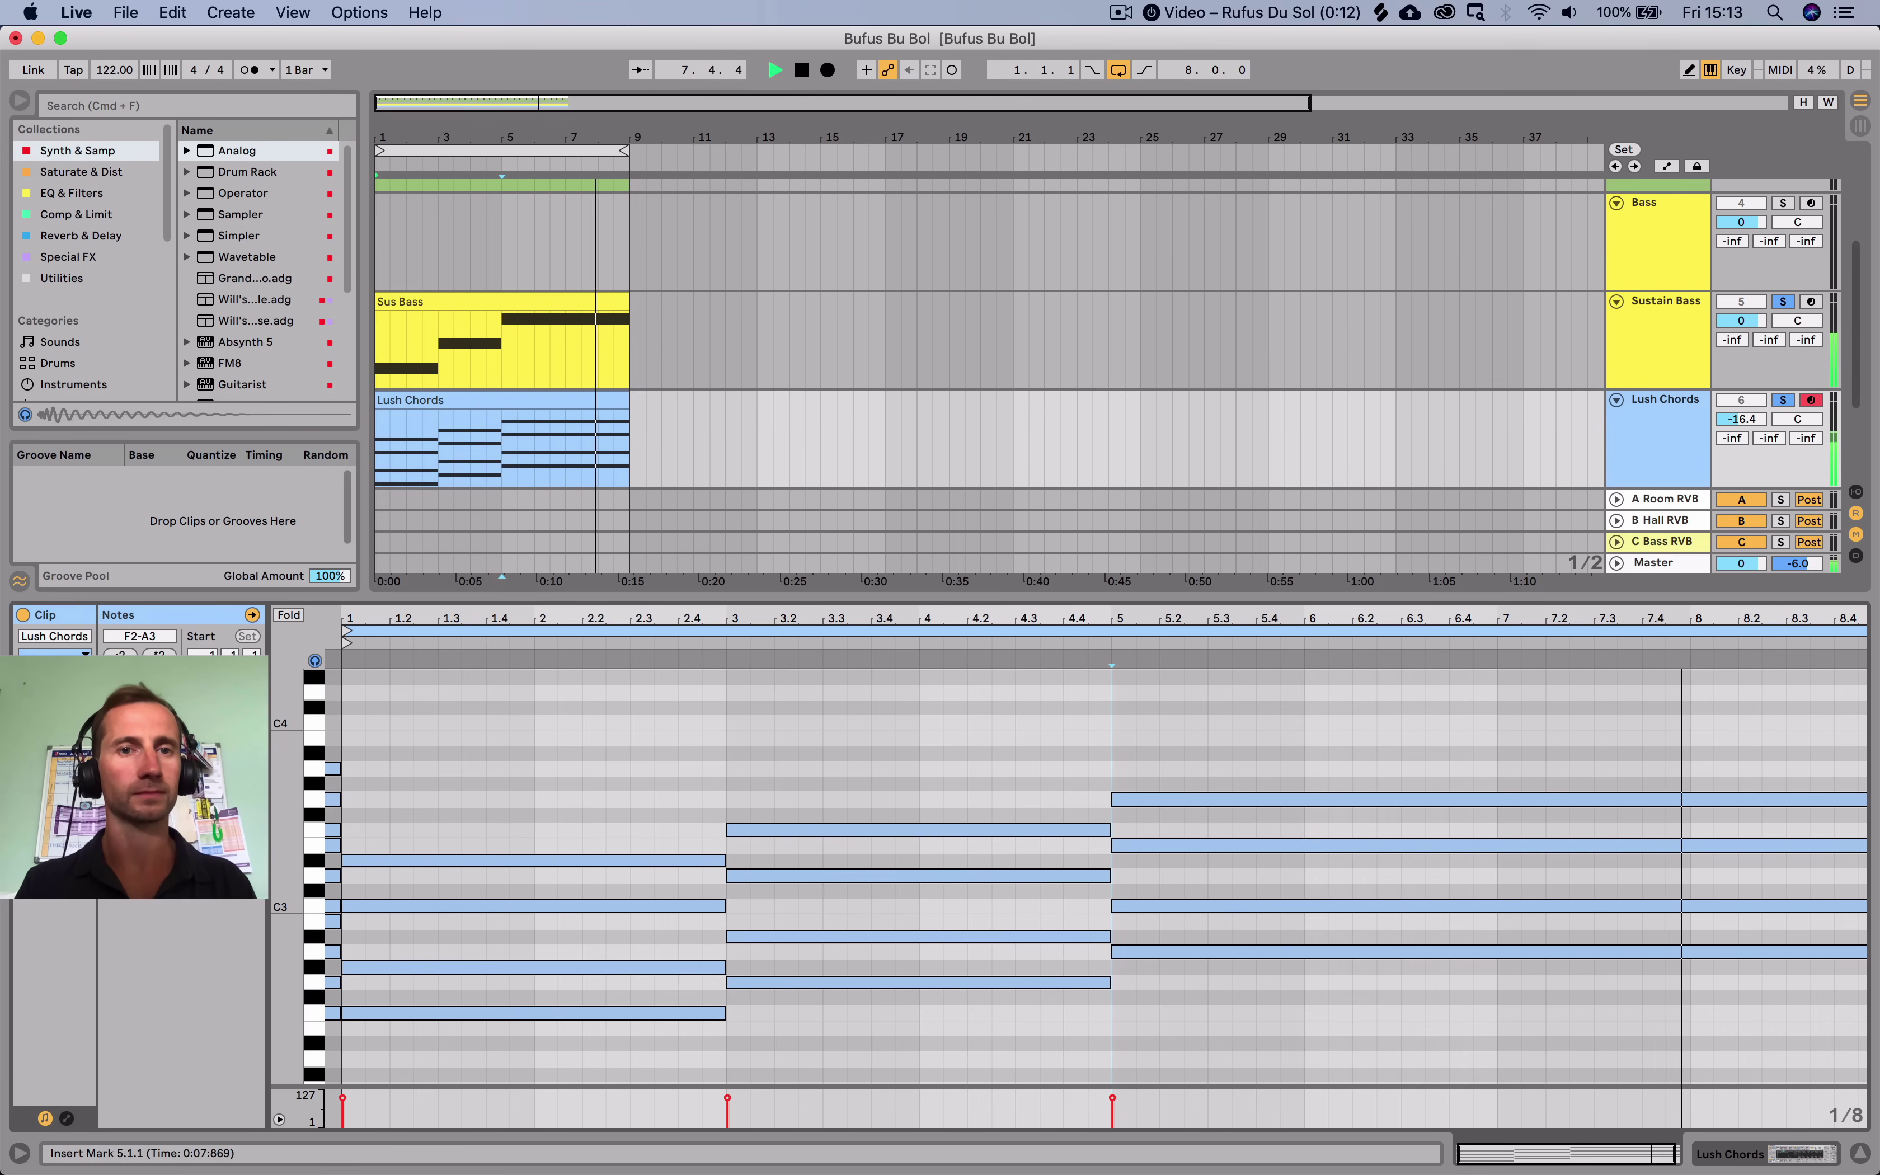
pyautogui.press('space')
# Raise the Lush Chords track's send to the B Hall RVB return to -4.0 dB during playback.
pyautogui.press('Tab')
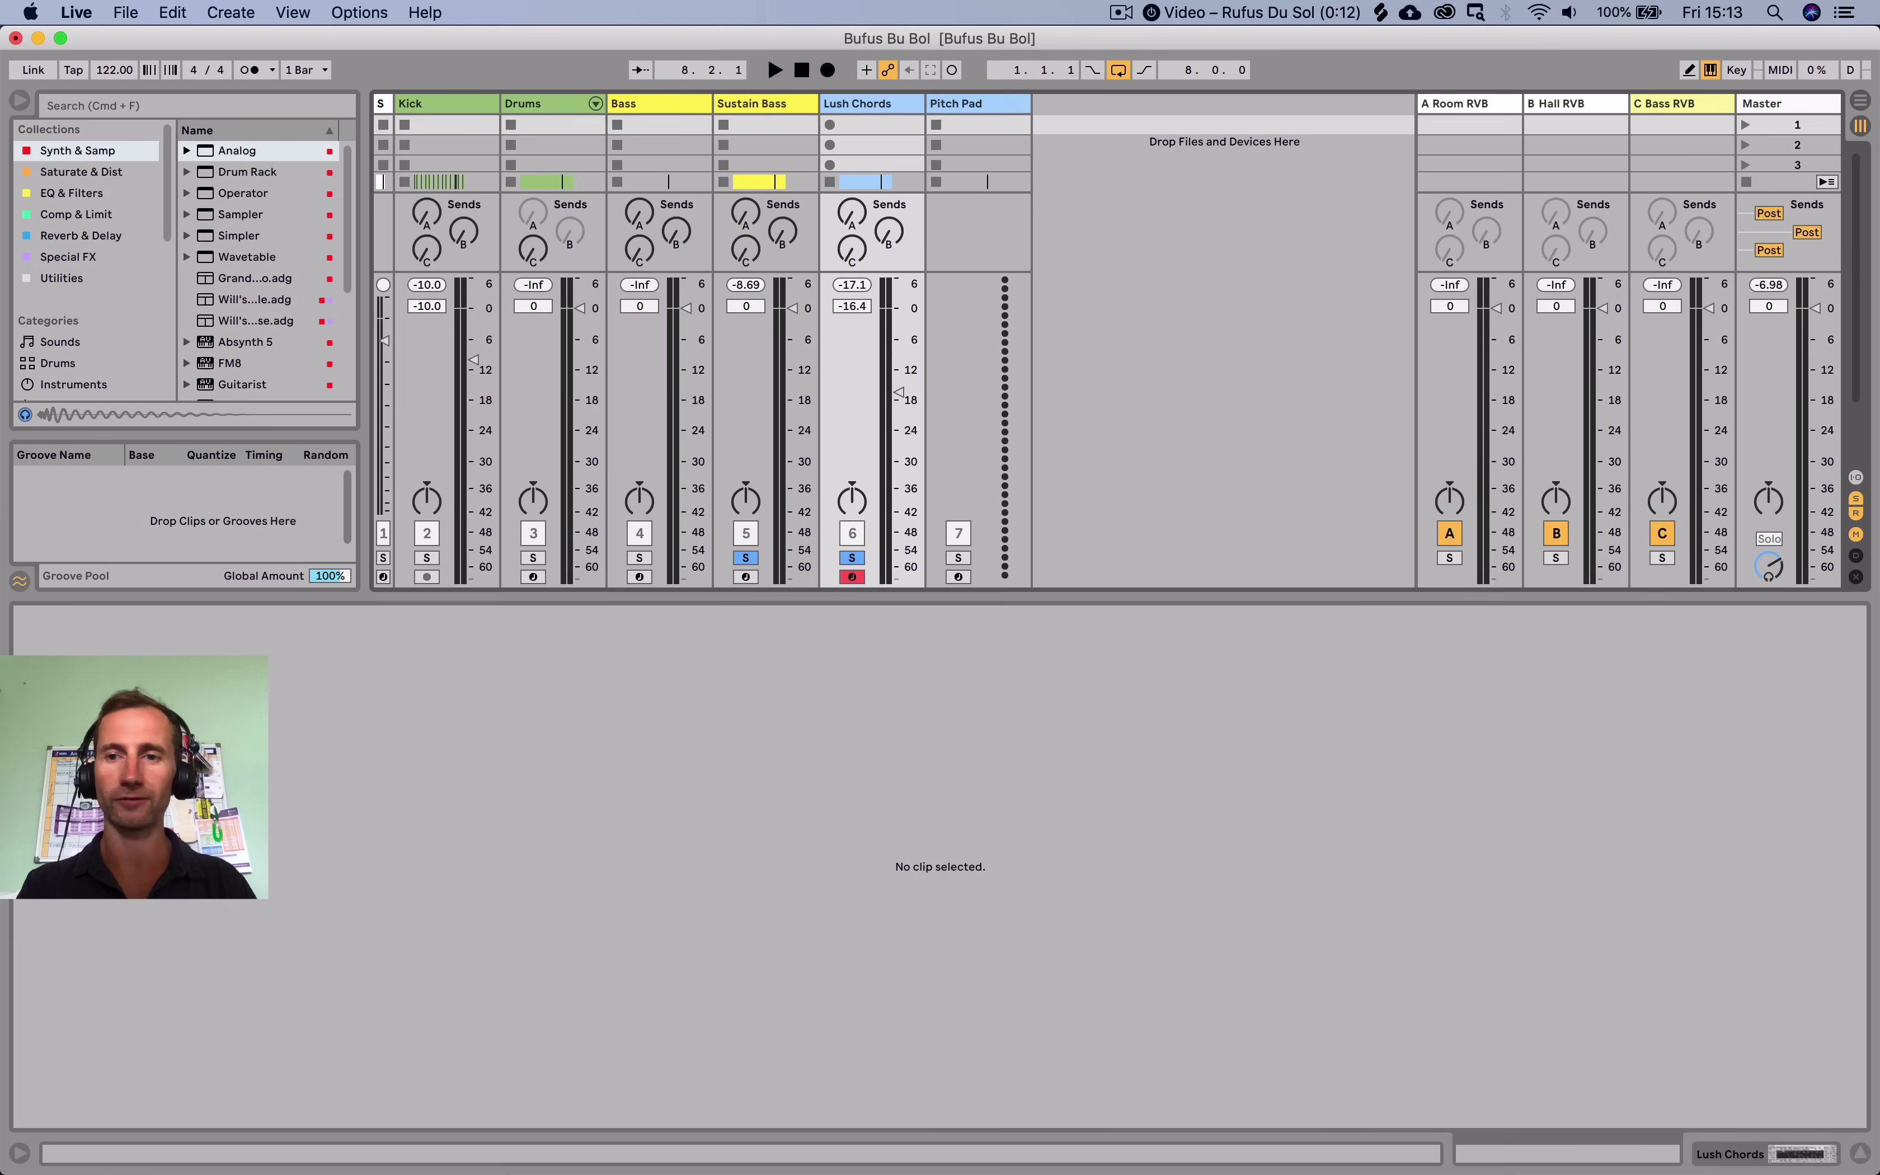
pyautogui.doubleClick(1556, 103)
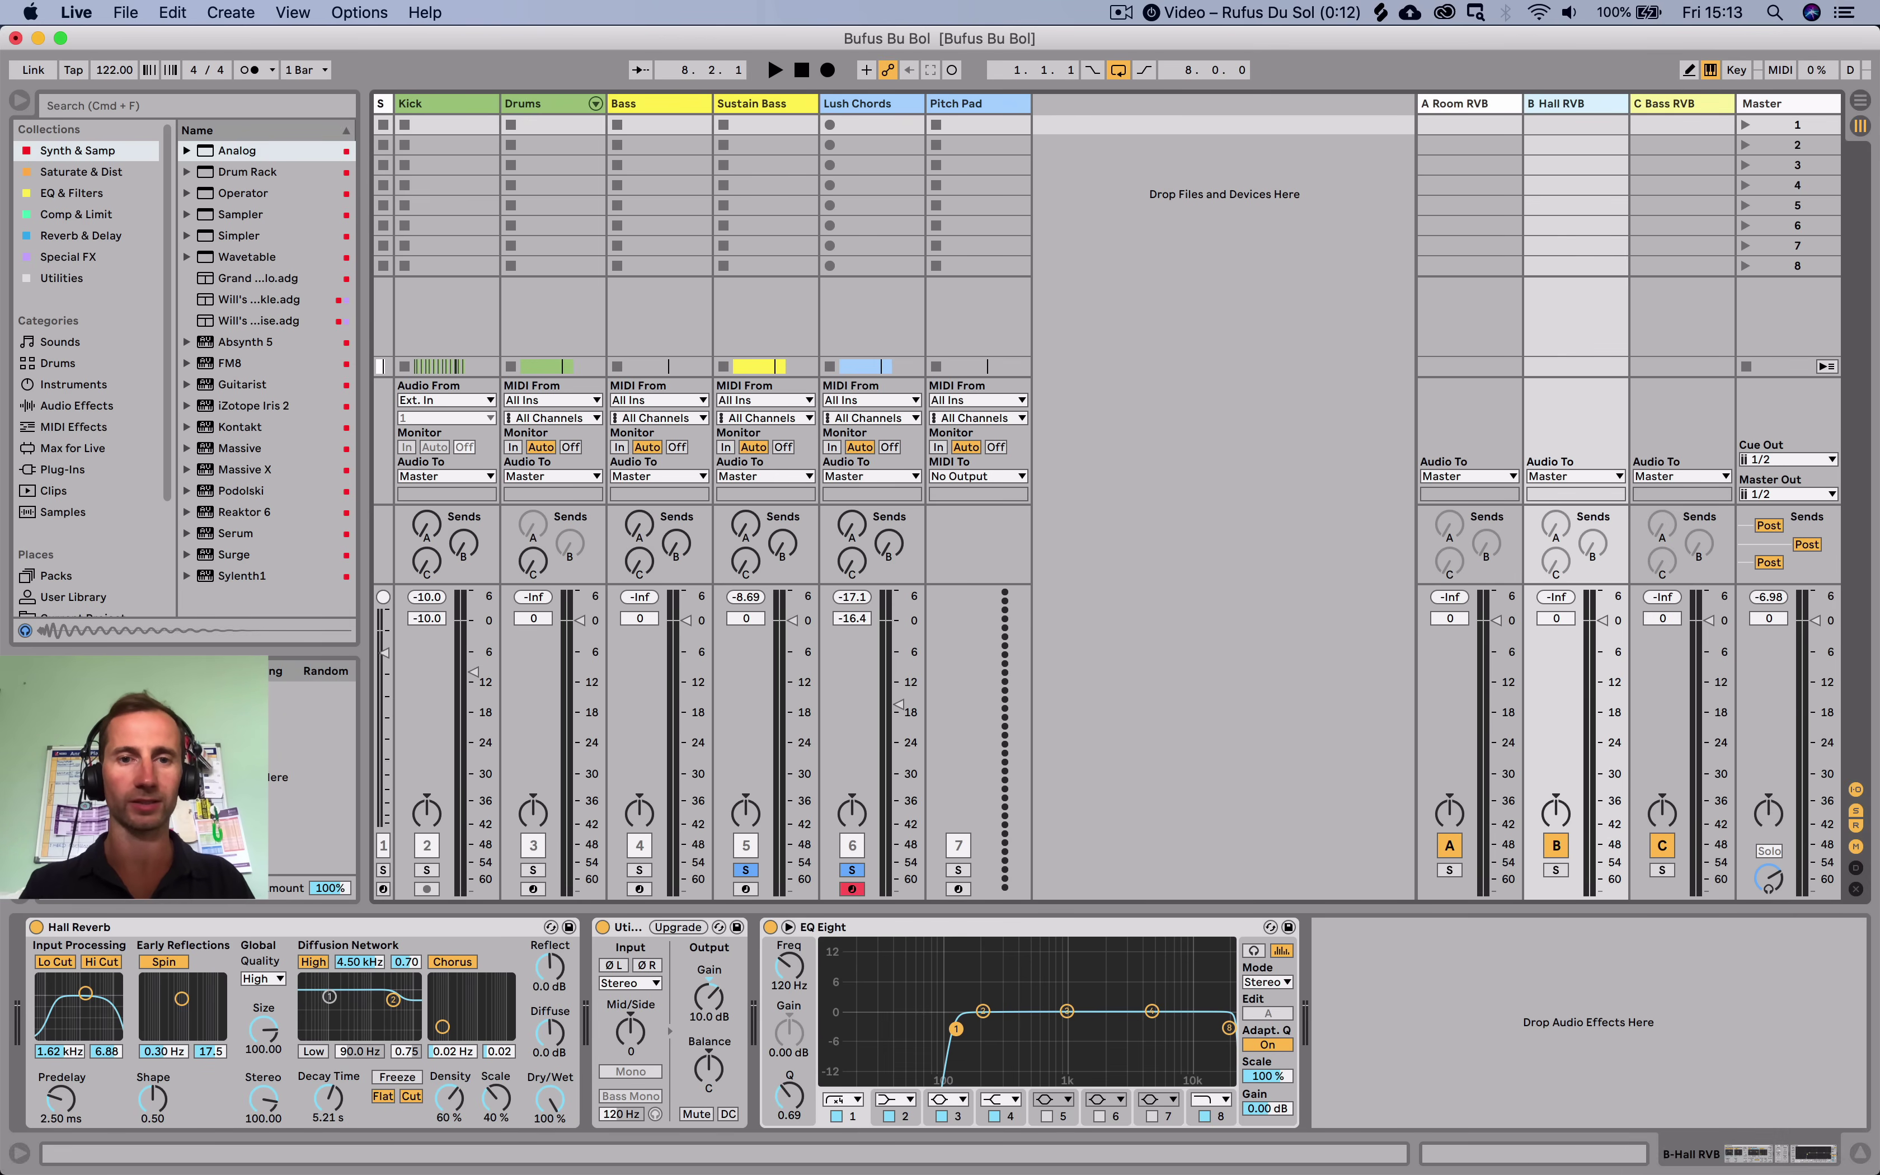
pyautogui.press('space')
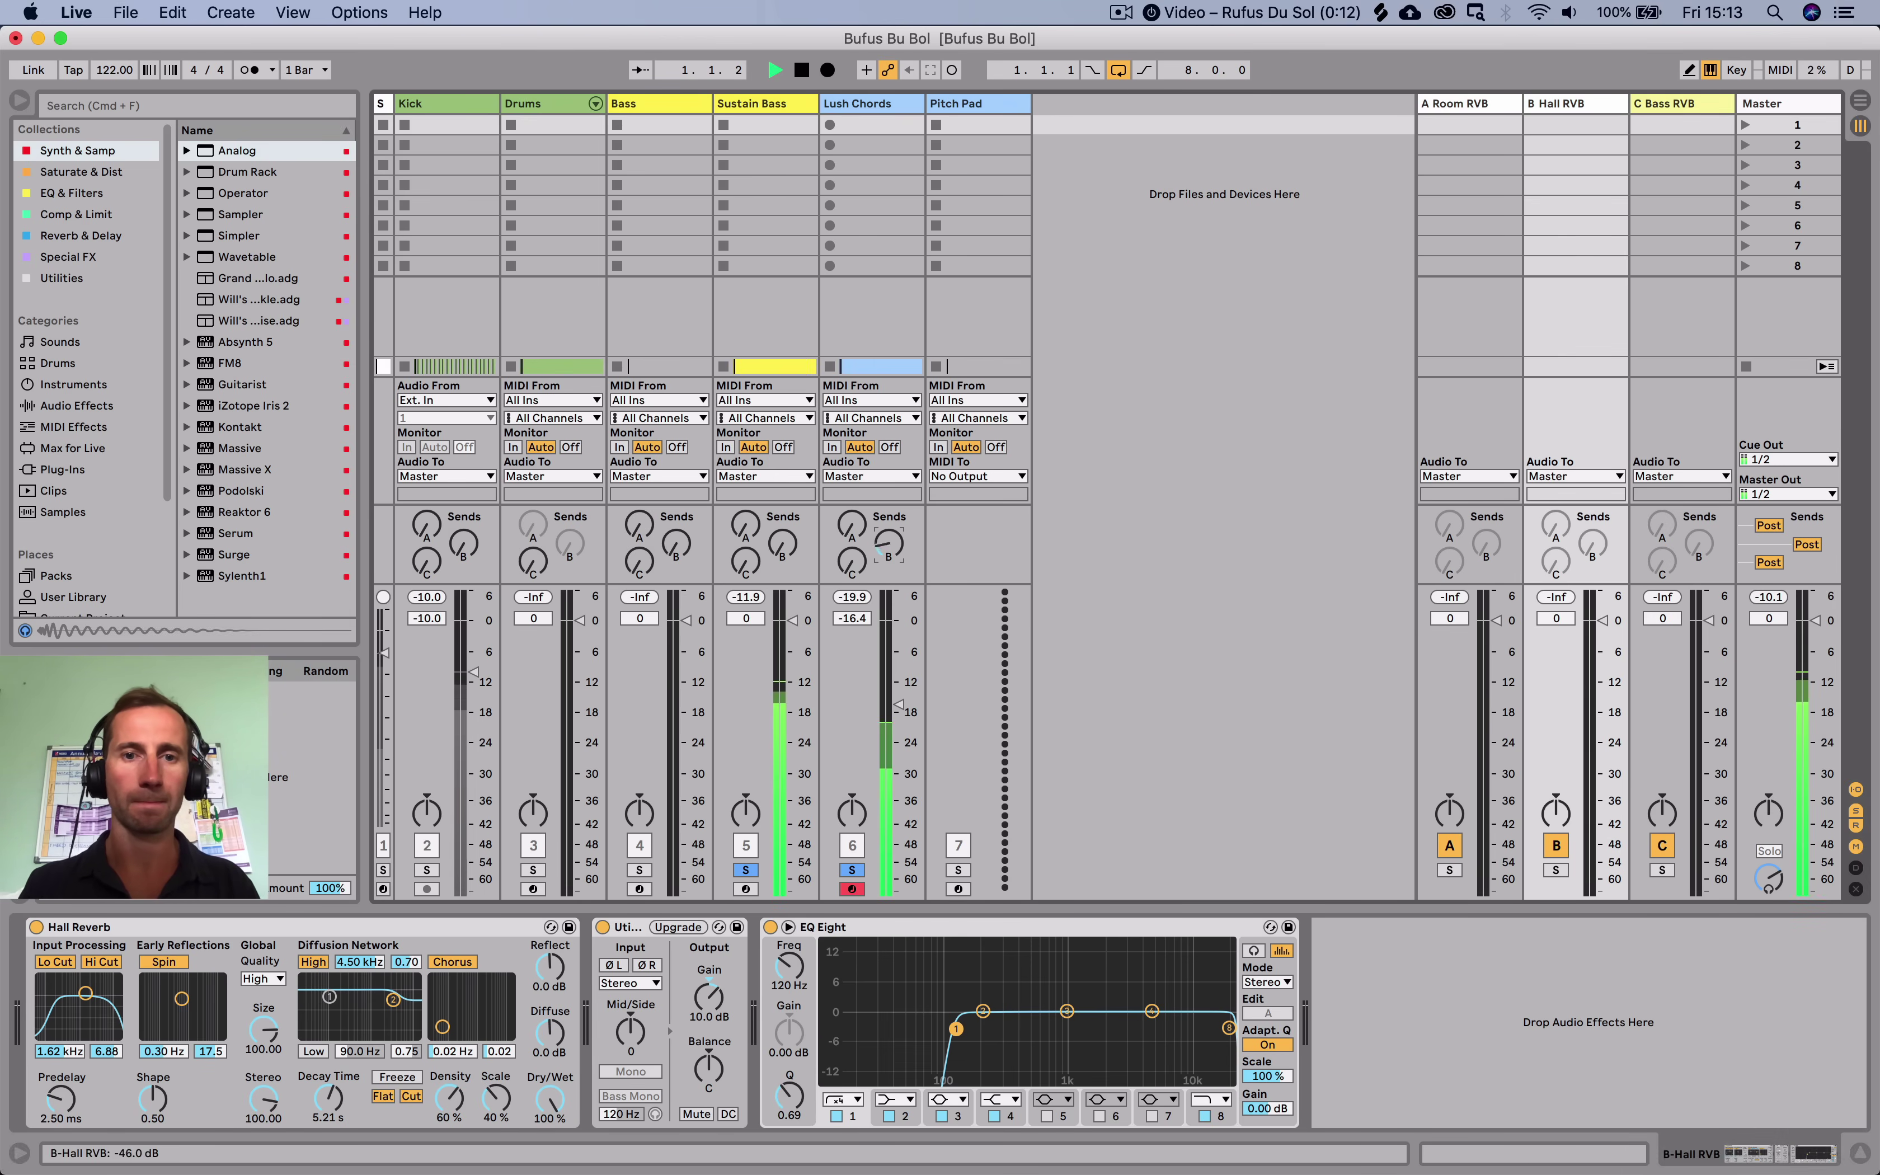
pyautogui.moveTo(888, 543); pyautogui.dragTo(888, 497)
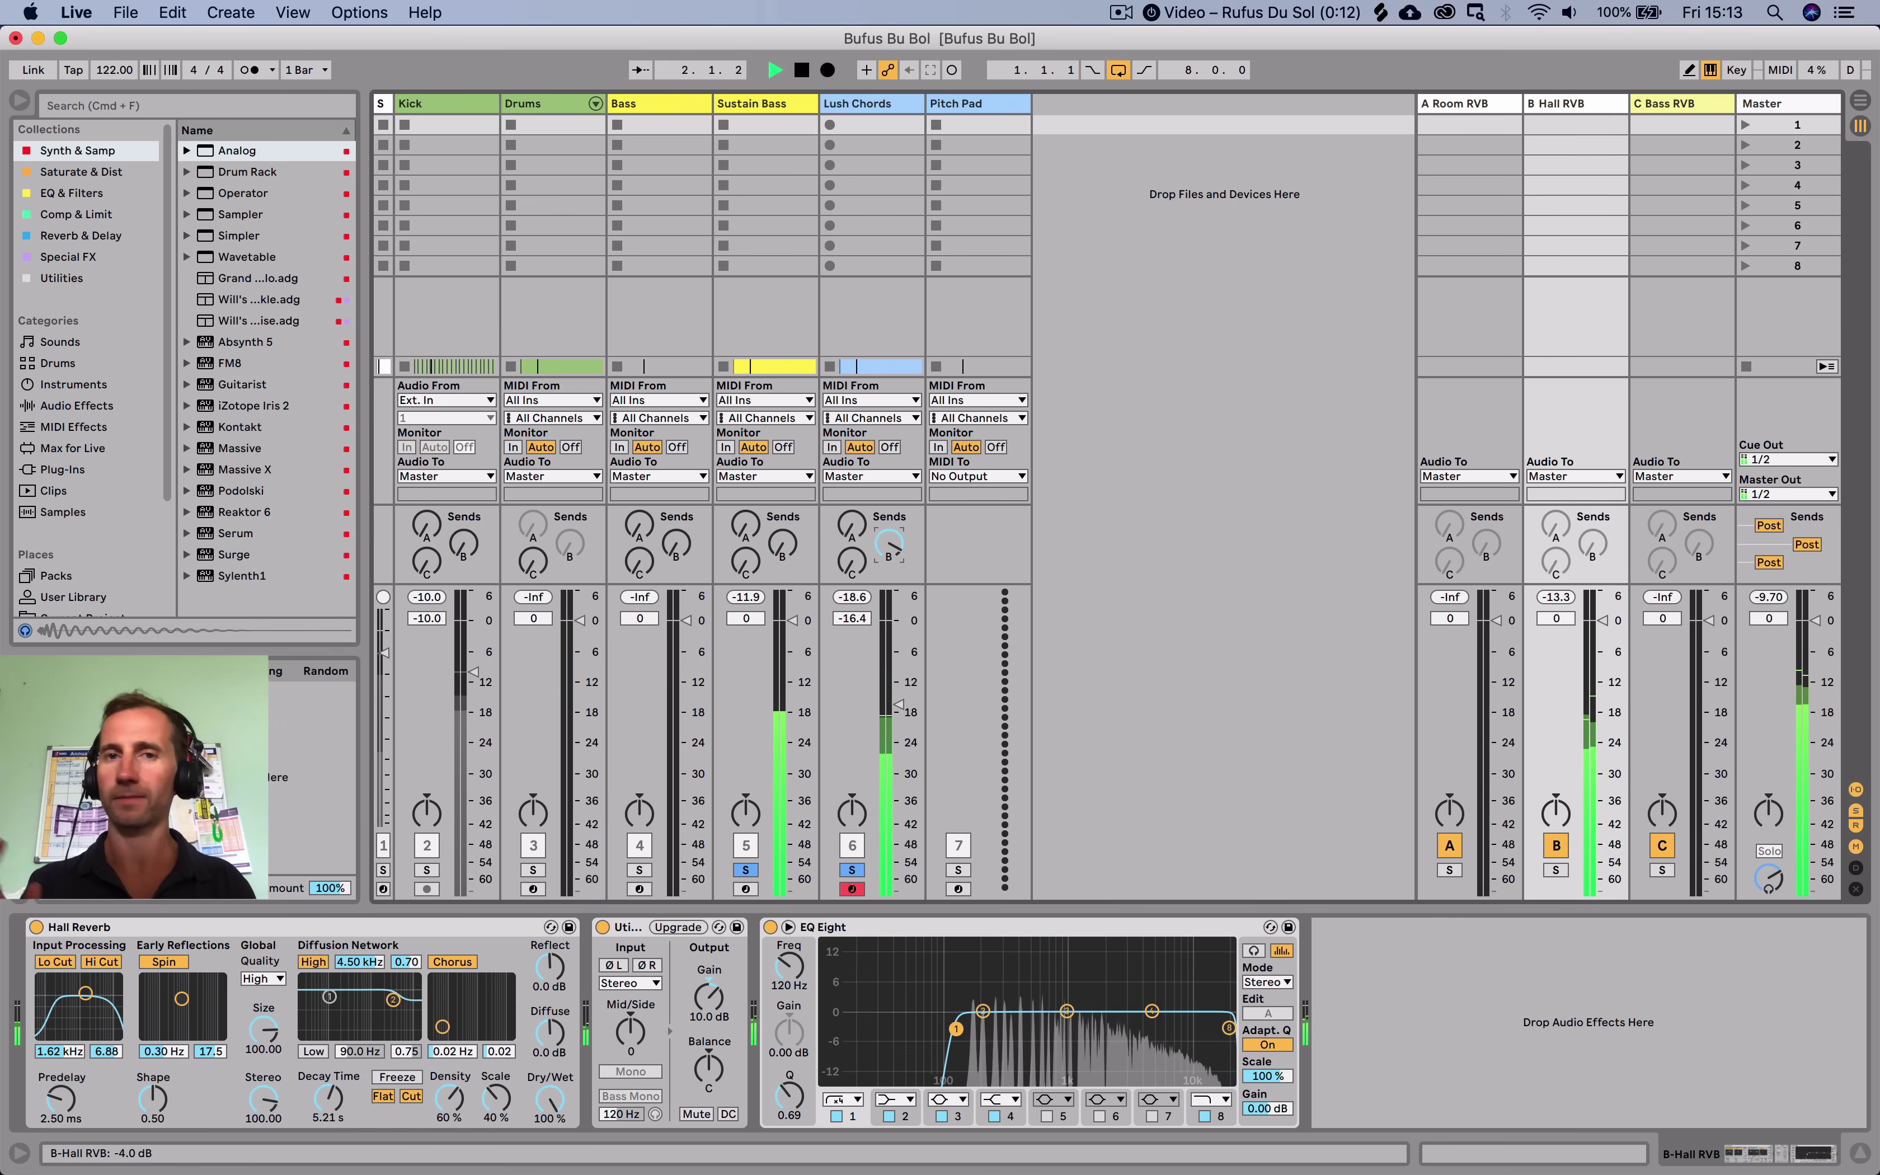
# Lower the Lush Chords track volume to -17.5 dB, return to the arrangement and stop playback.
pyautogui.click(899, 704)
pyautogui.moveTo(898, 703); pyautogui.dragTo(898, 709)
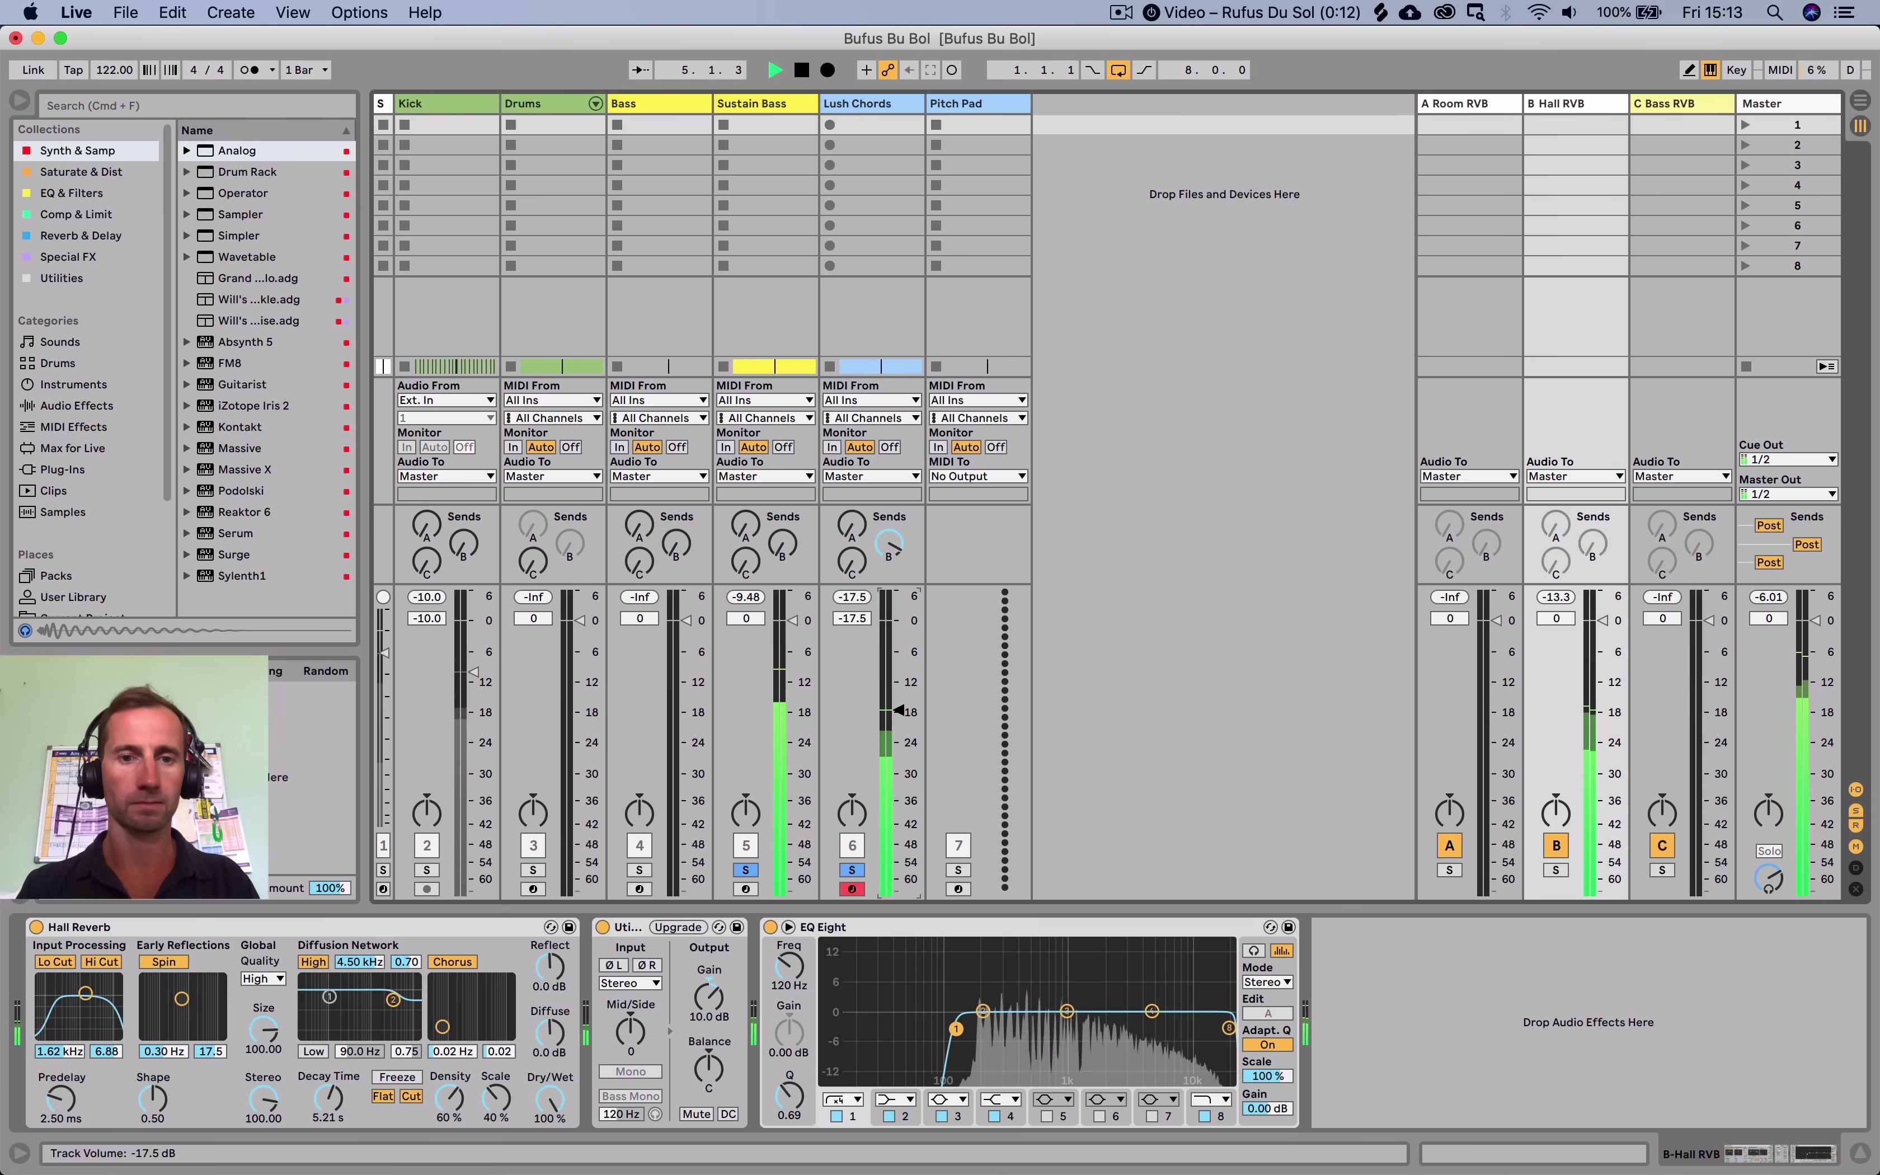
pyautogui.press('Tab')
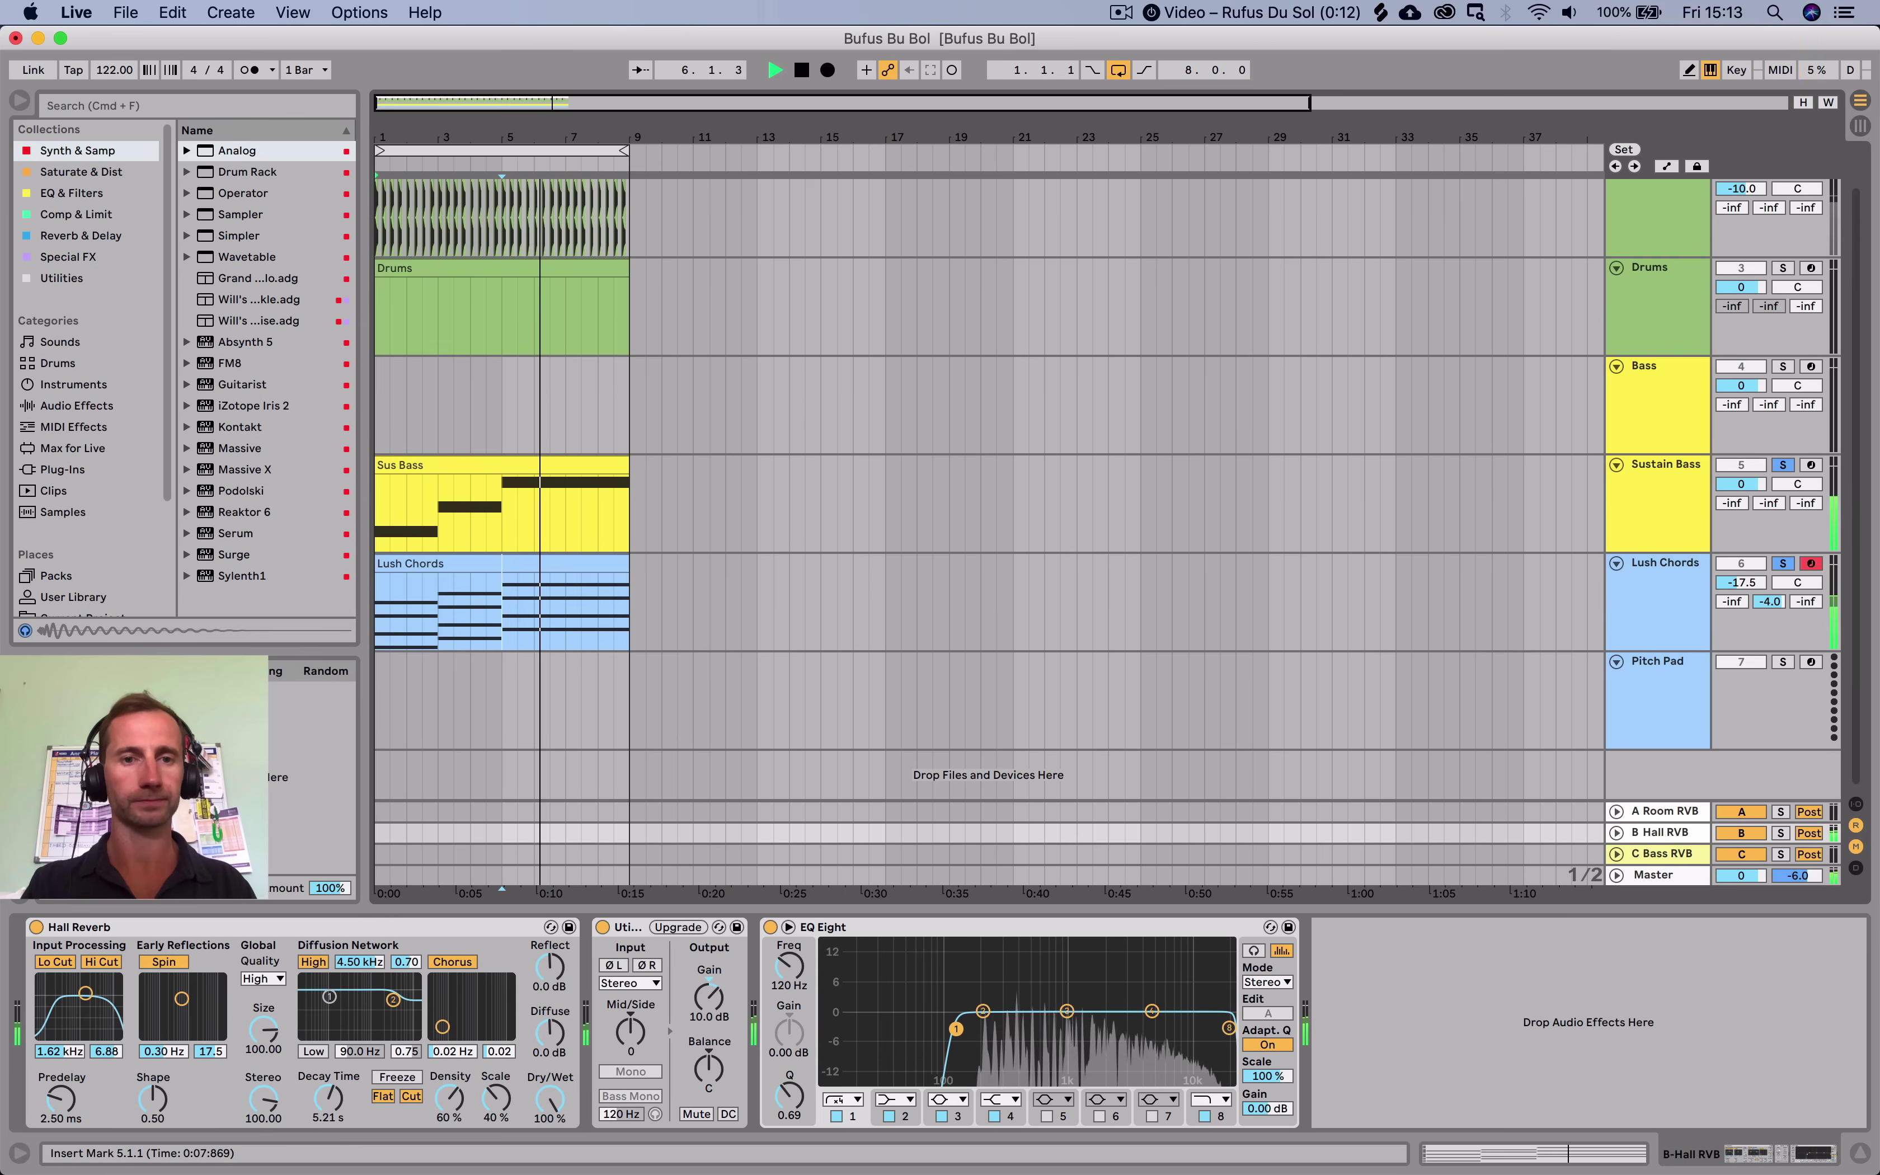
pyautogui.press('space')
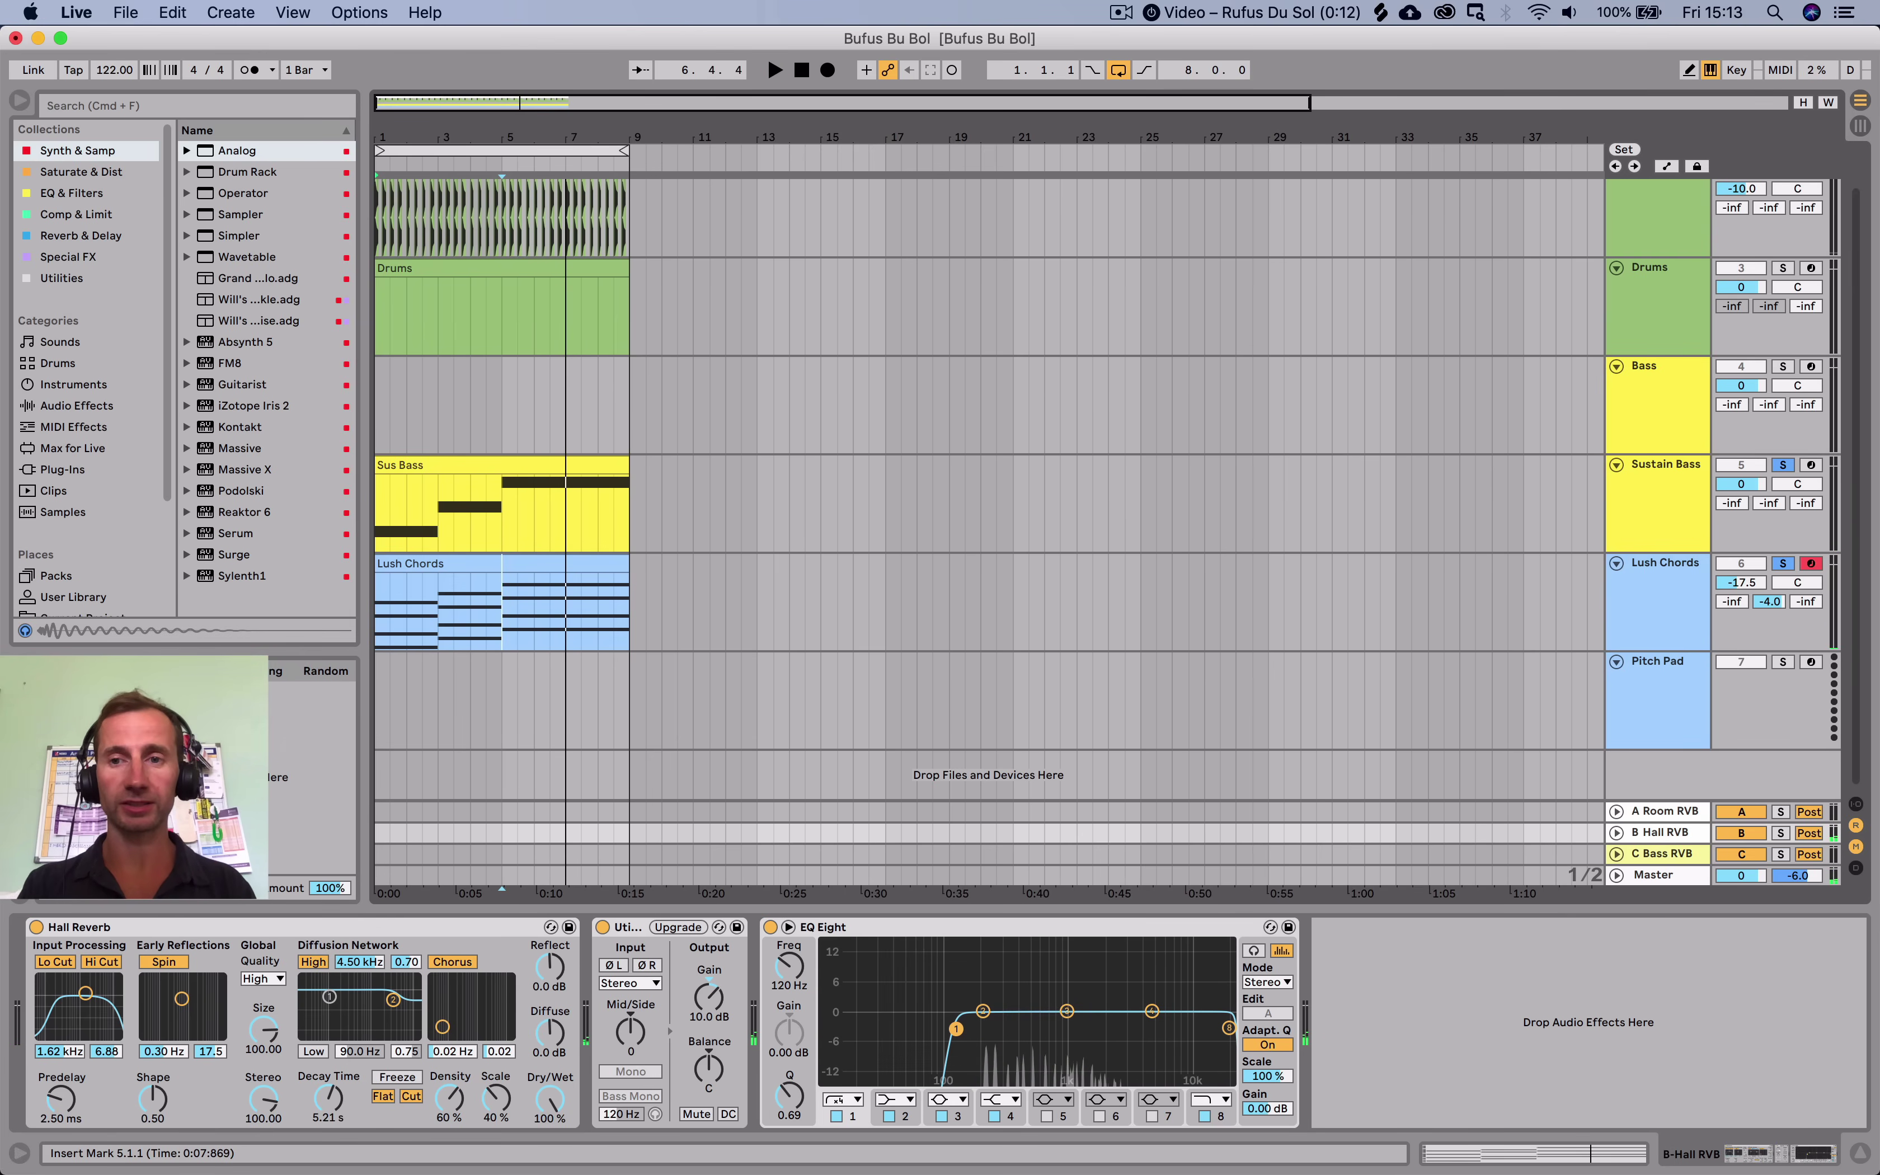
# Create an empty MIDI clip across bars 1–8 of the Bass track and name it "Bass".
pyautogui.moveTo(629, 405); pyautogui.dragTo(375, 405)
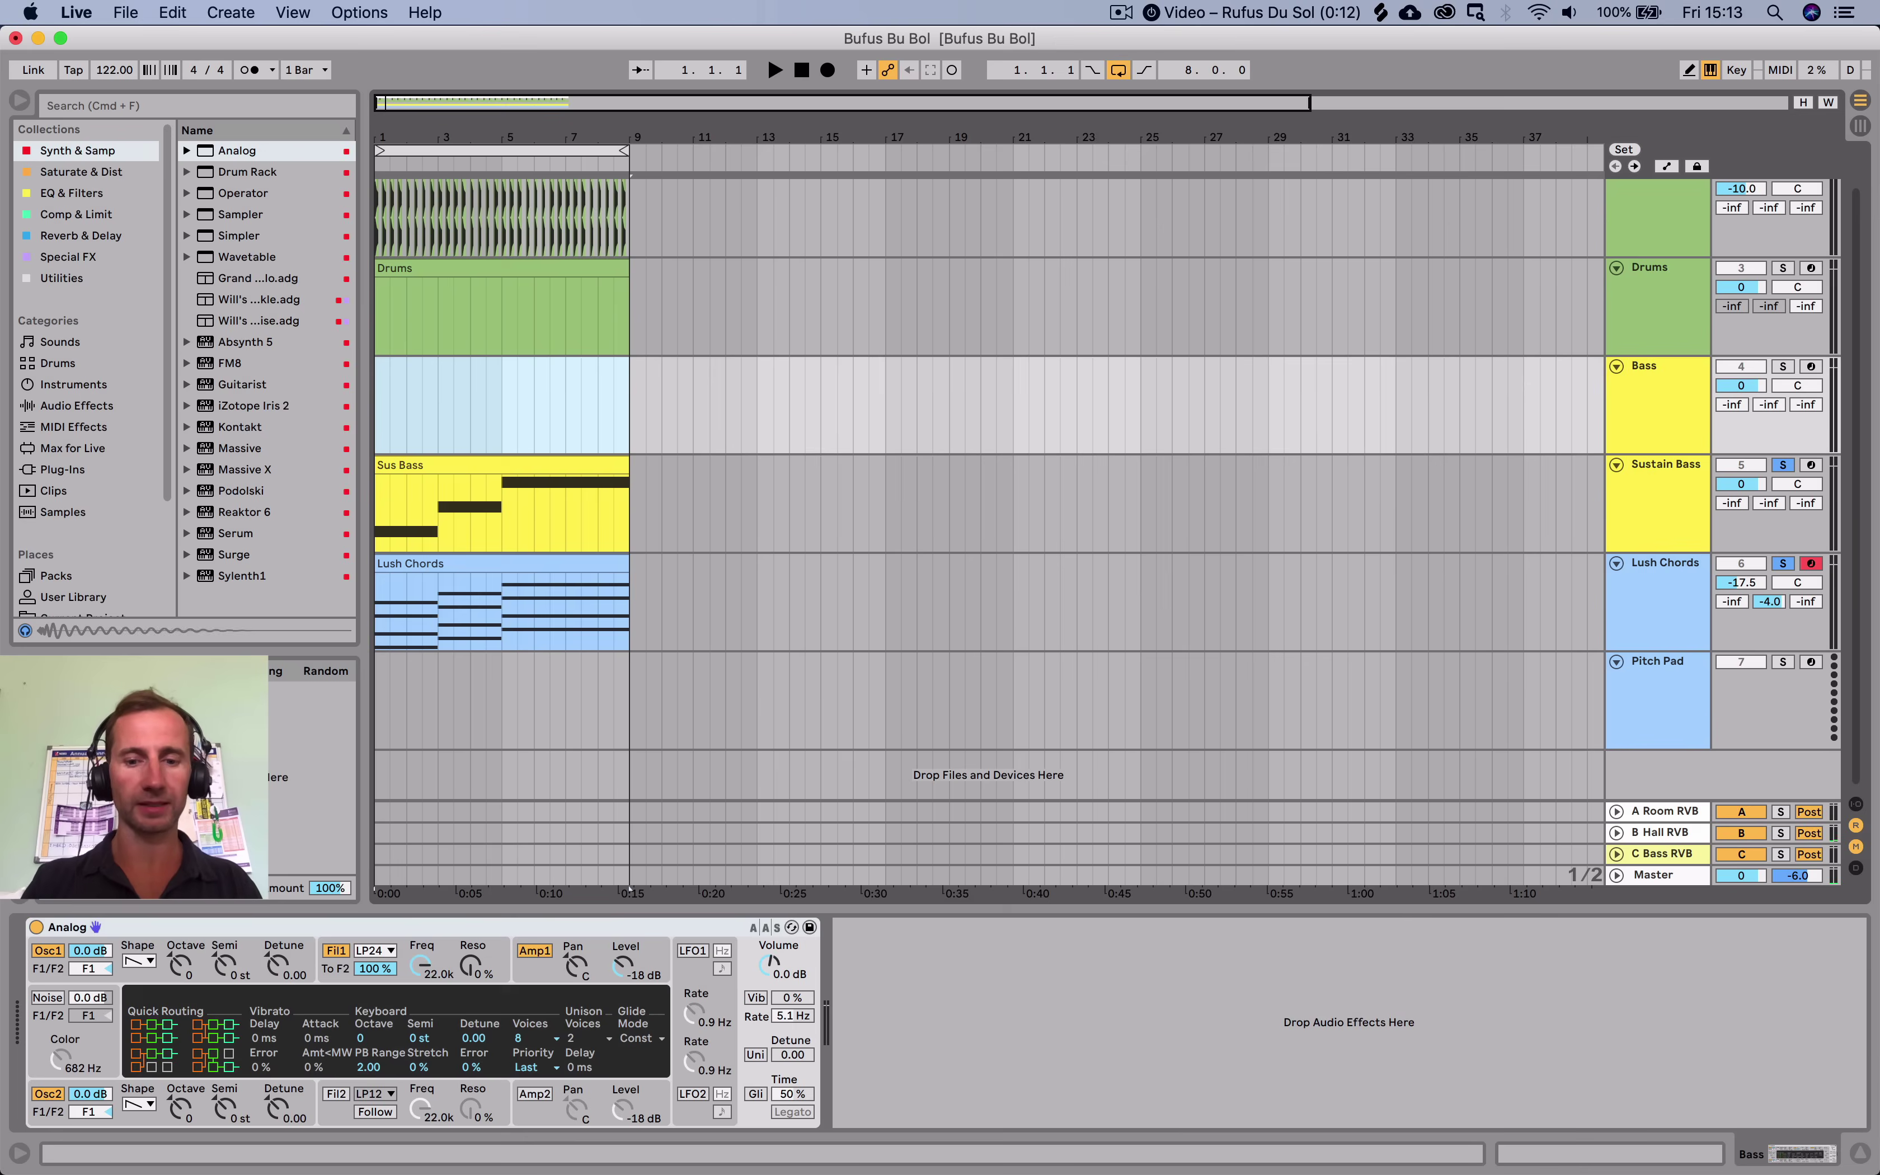
pyautogui.press('super+shift+m')
pyautogui.press('super+r')
pyautogui.write('B')
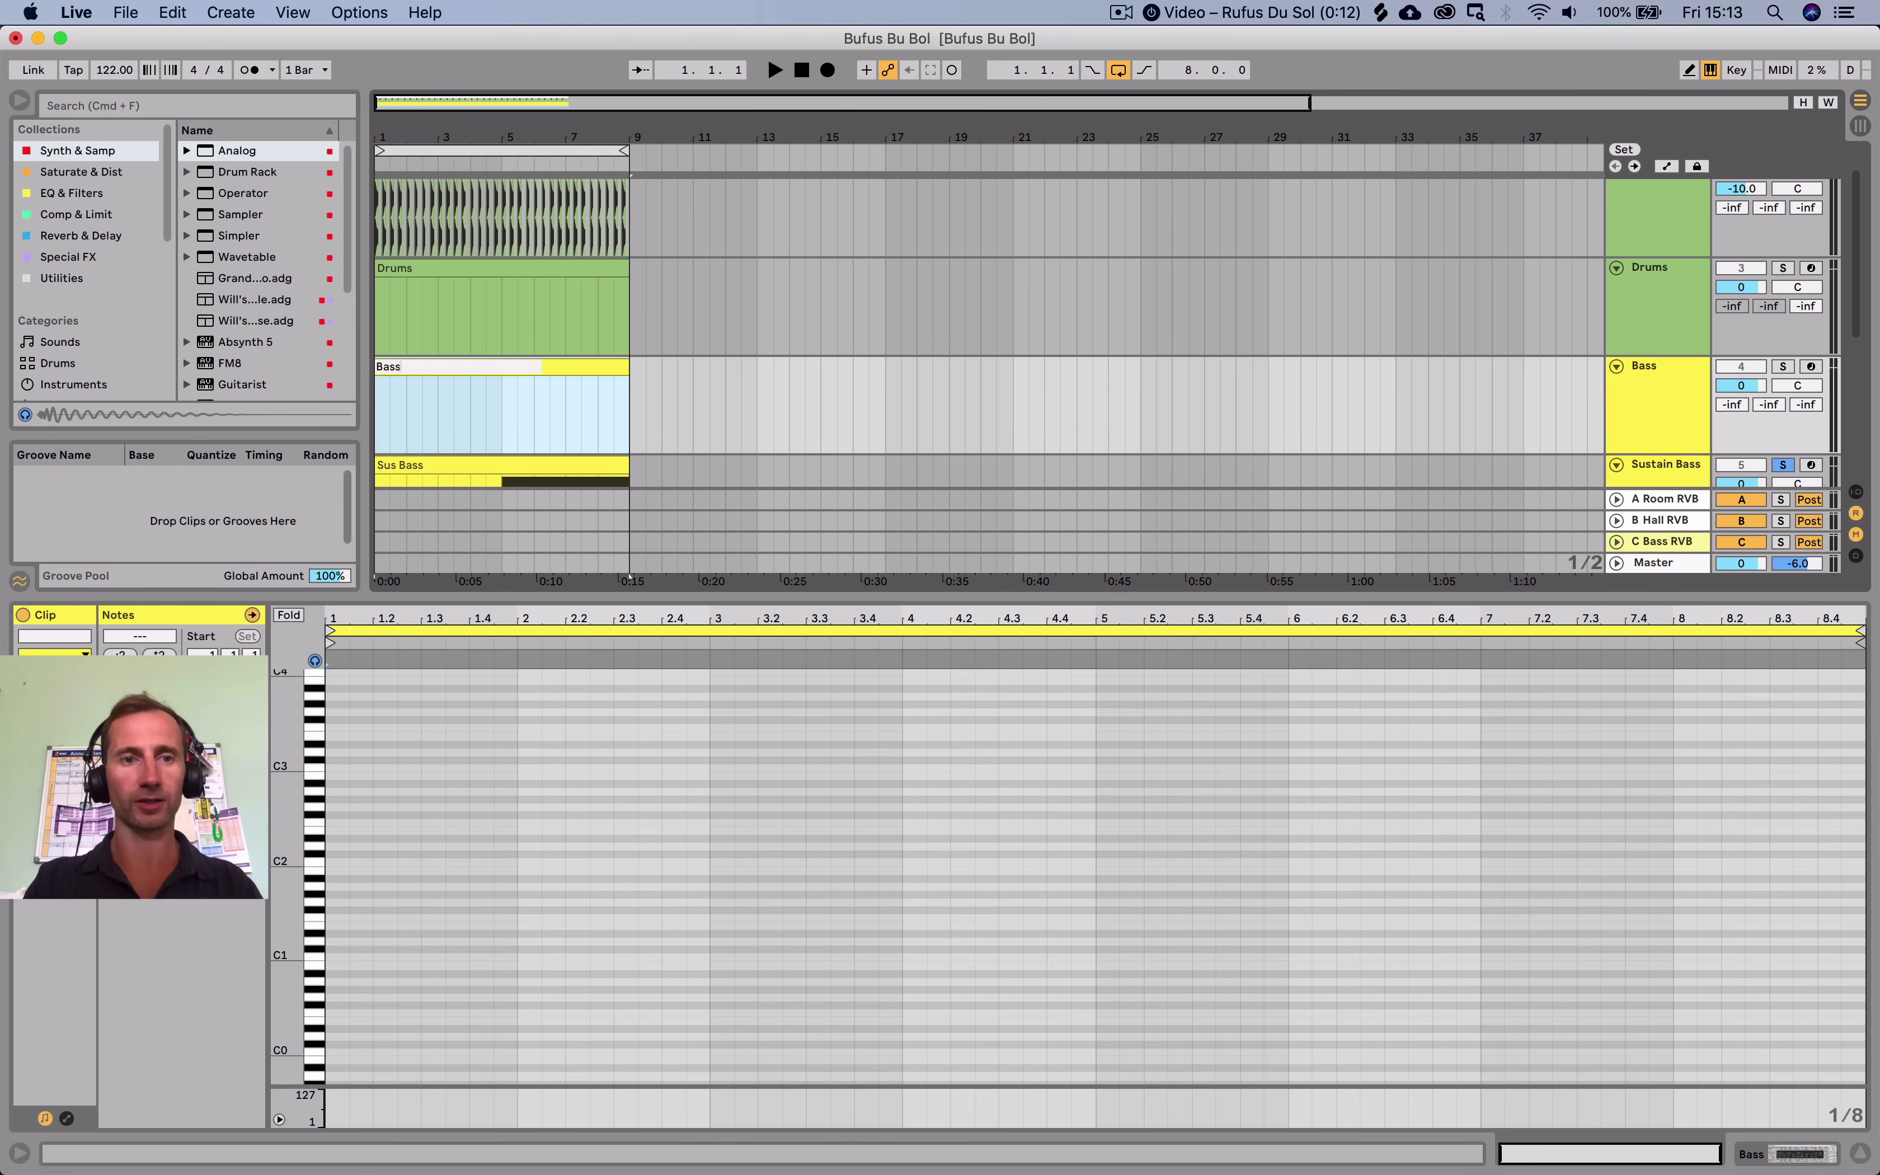
pyautogui.write('ass')
pyautogui.press('Return')
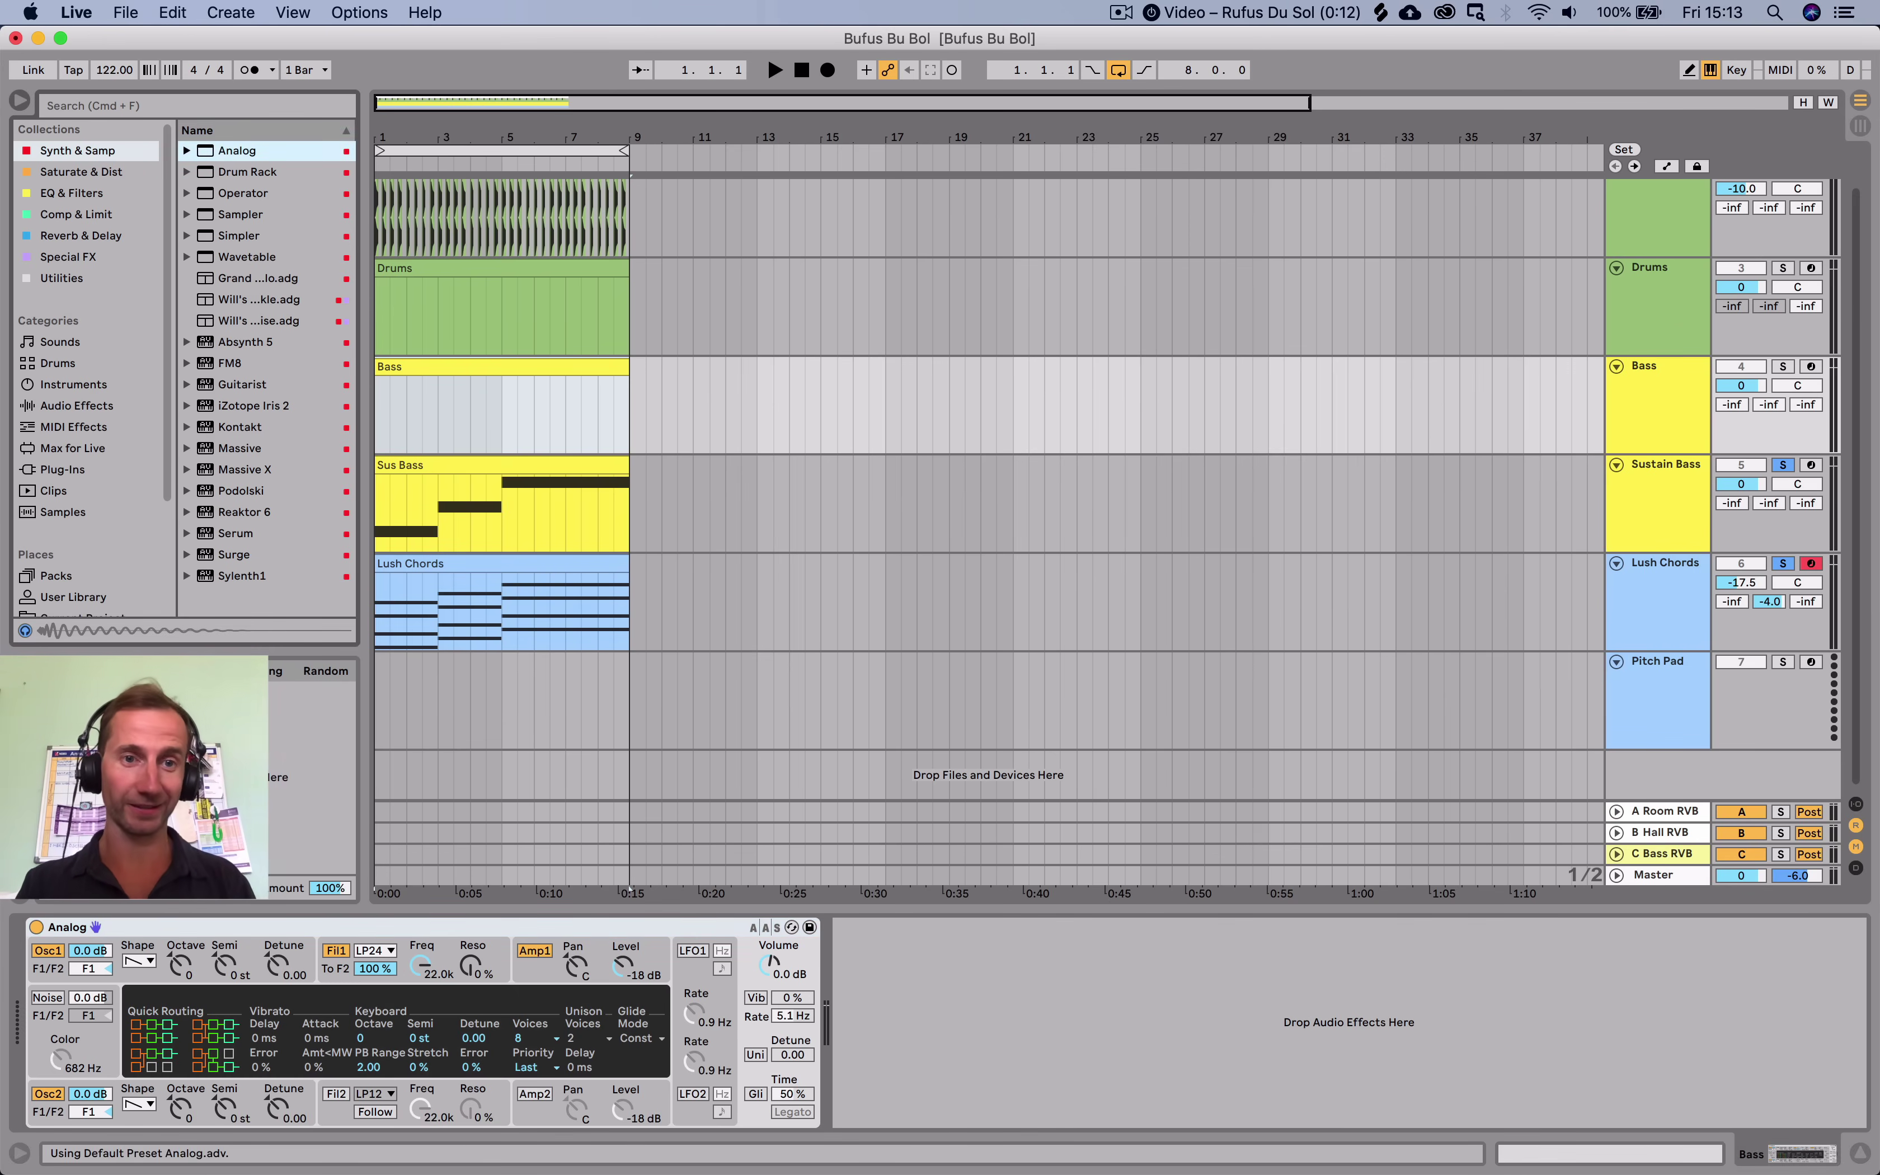
# Arm and activate the Bass track, clear the solos, and play the loop with the Bass clip's notes open.
pyautogui.click(1656, 367)
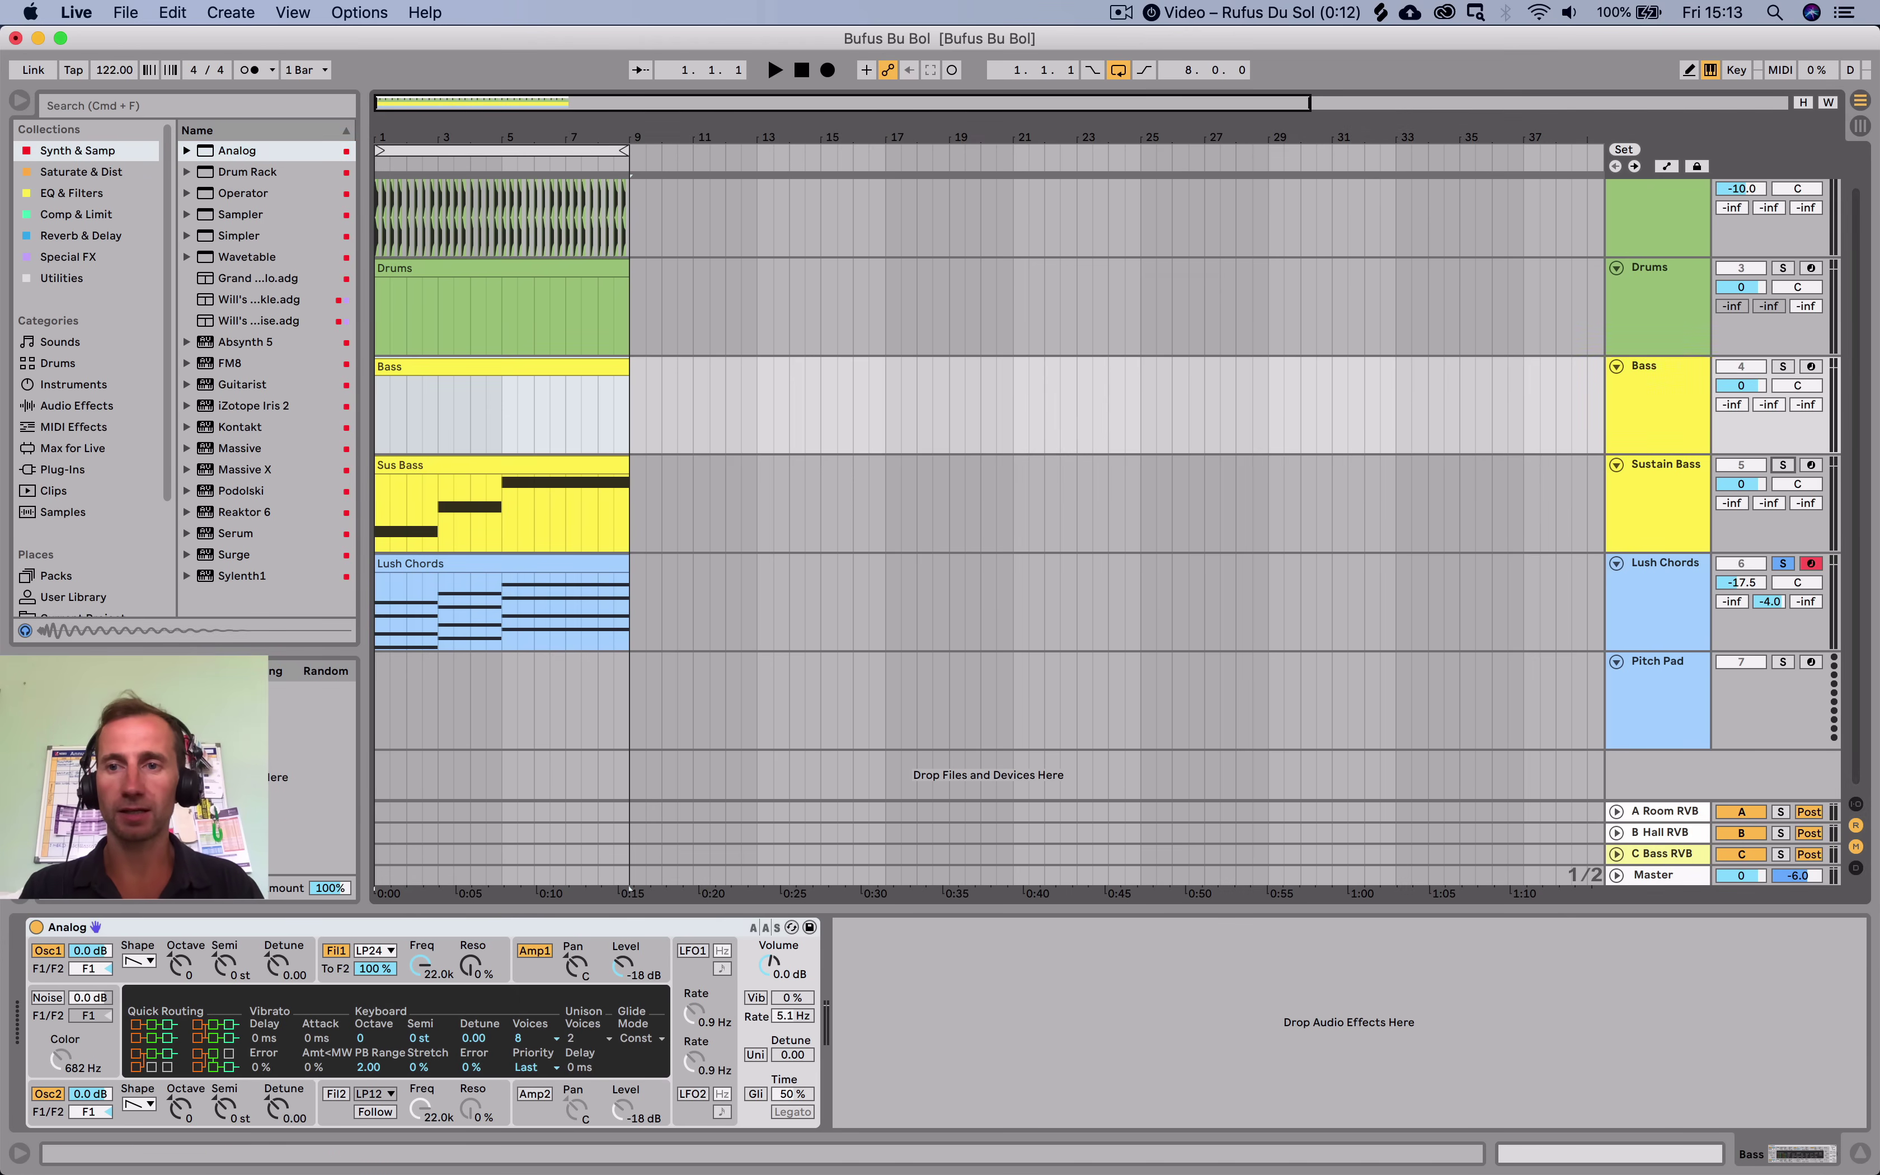
pyautogui.hotkey('shift', 'Tab')
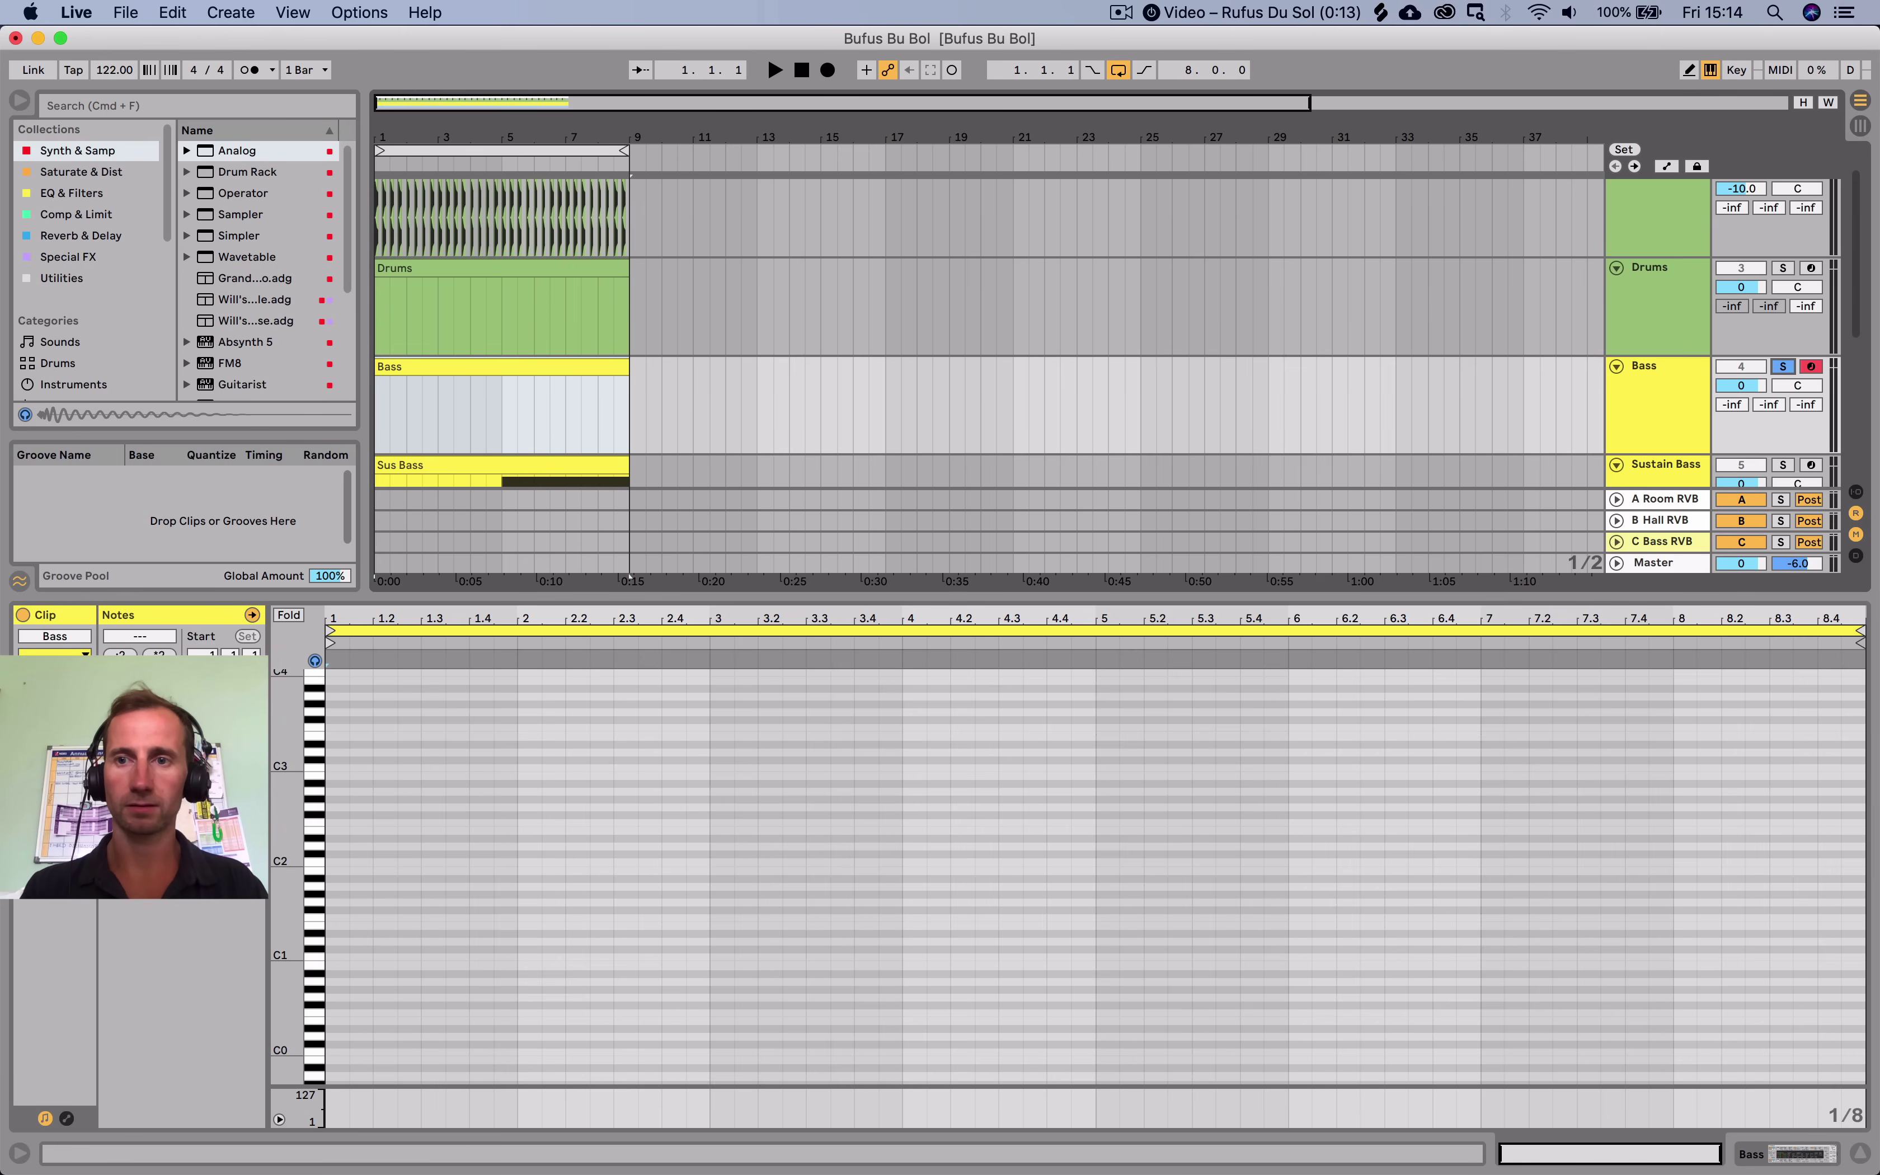
pyautogui.click(1782, 366)
pyautogui.scroll(-5, 1107, 334)
pyautogui.scroll(2, 1107, 333)
pyautogui.press('space')
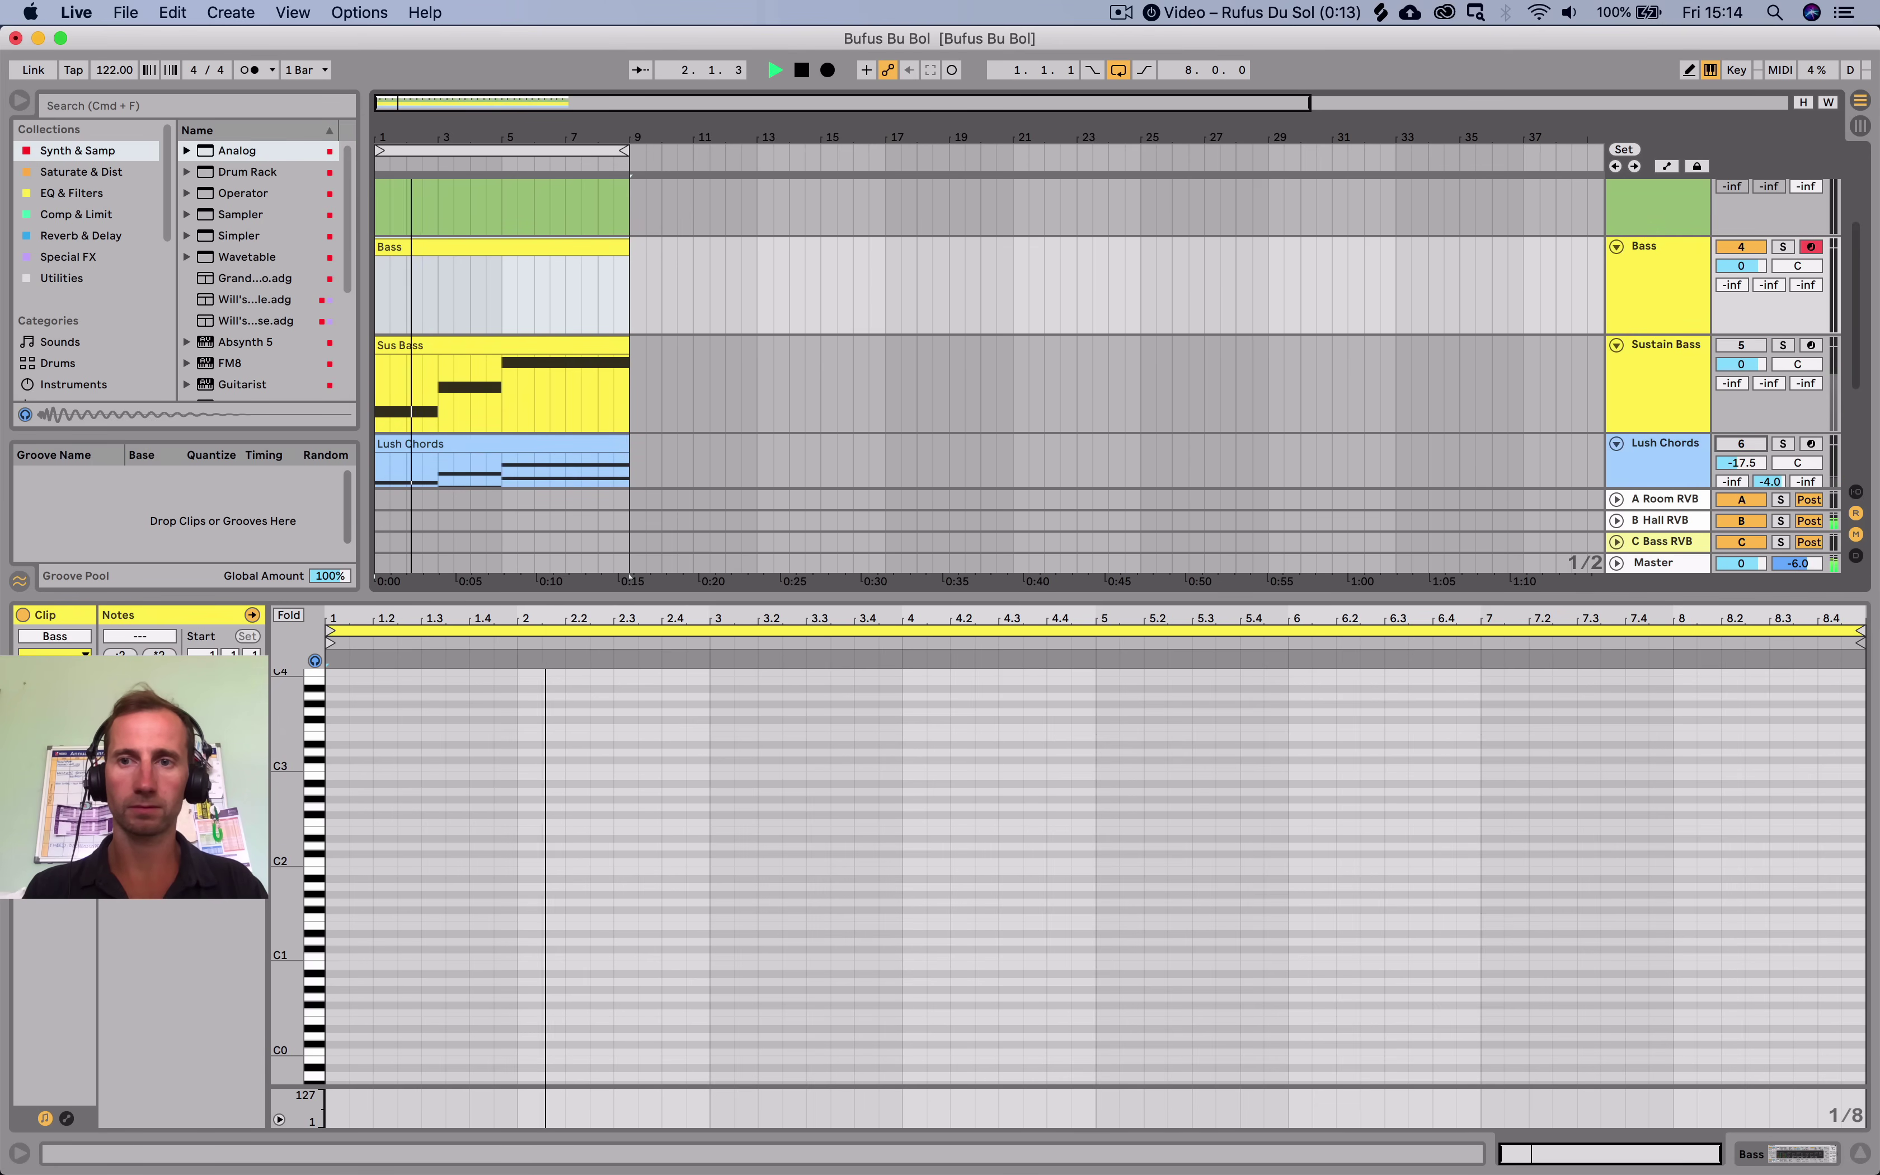
pyautogui.press('space')
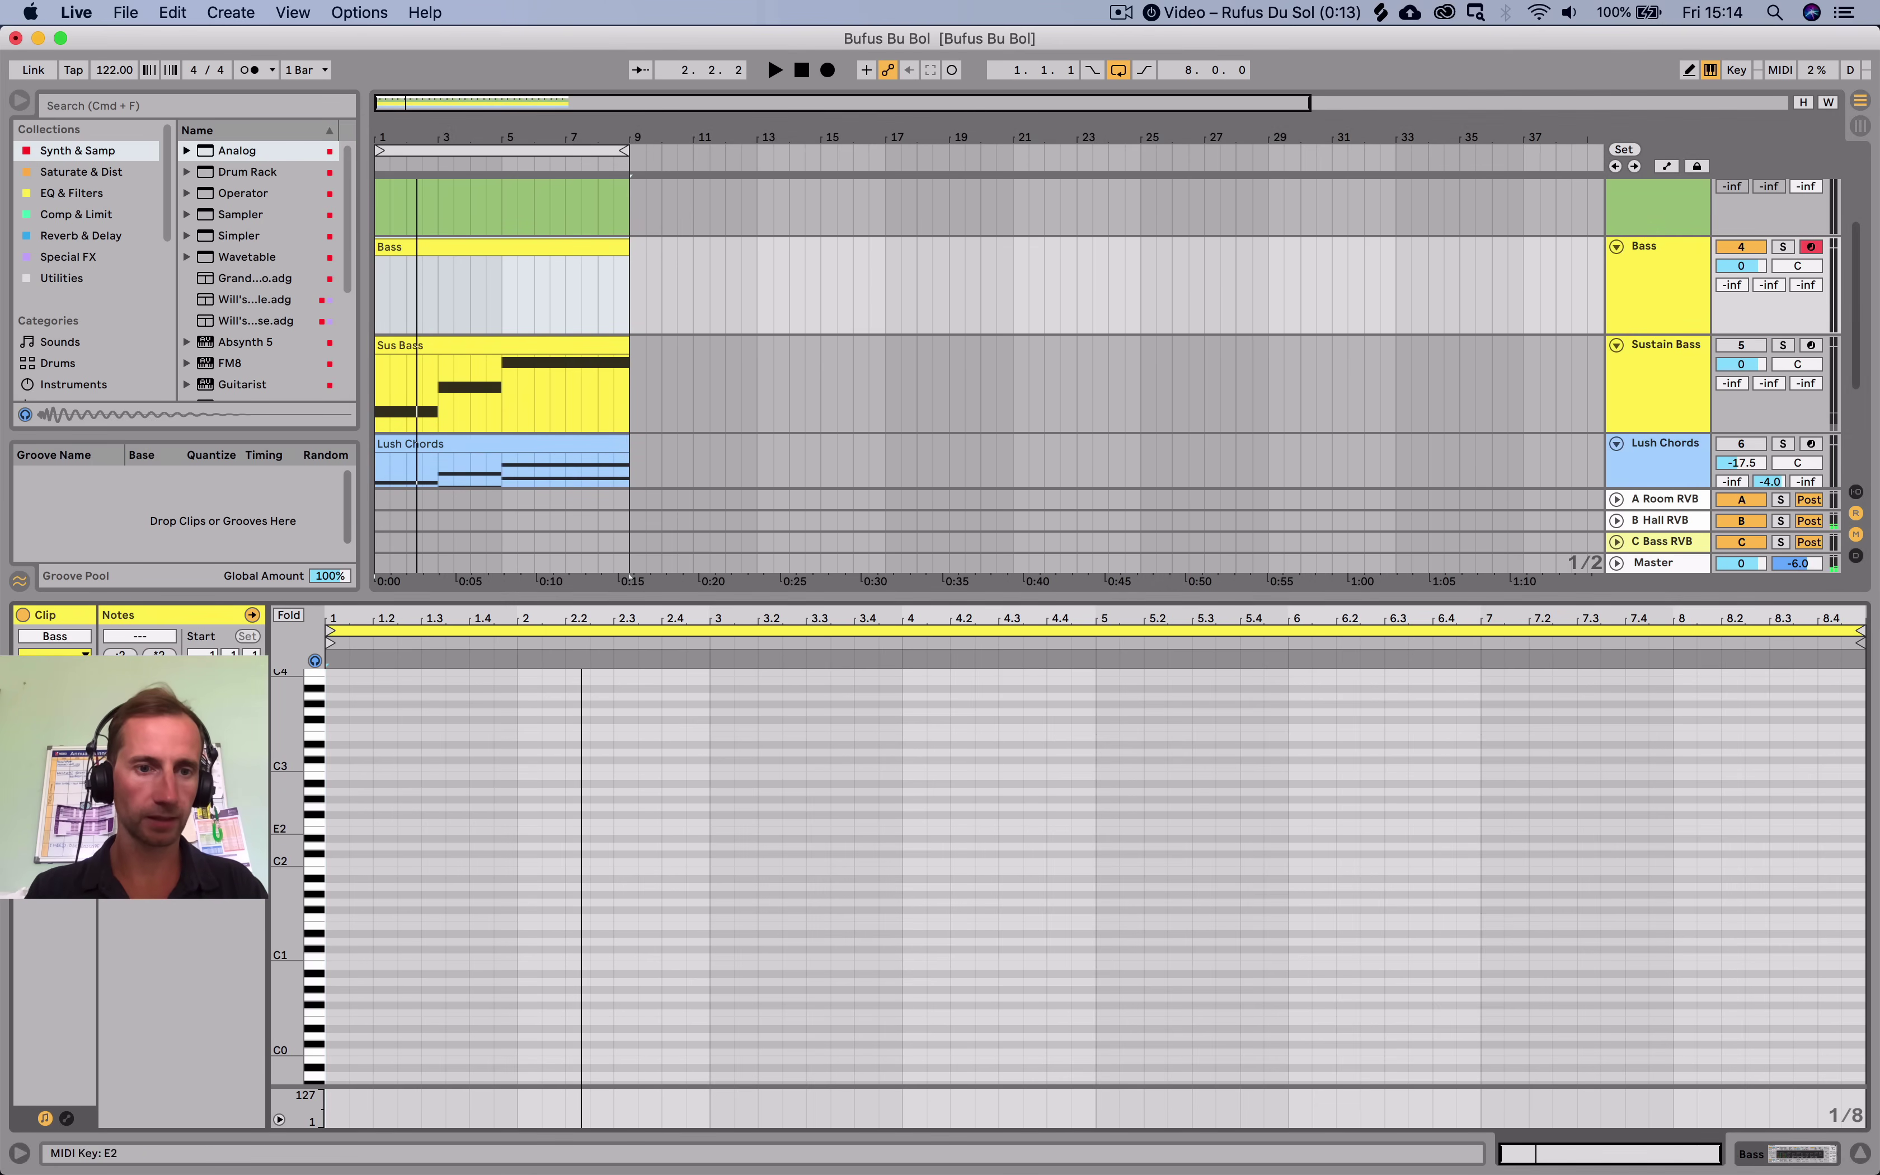
# Try out low bass notes around D#1 and F1 on the Bass track against the loop.
pyautogui.press('d')
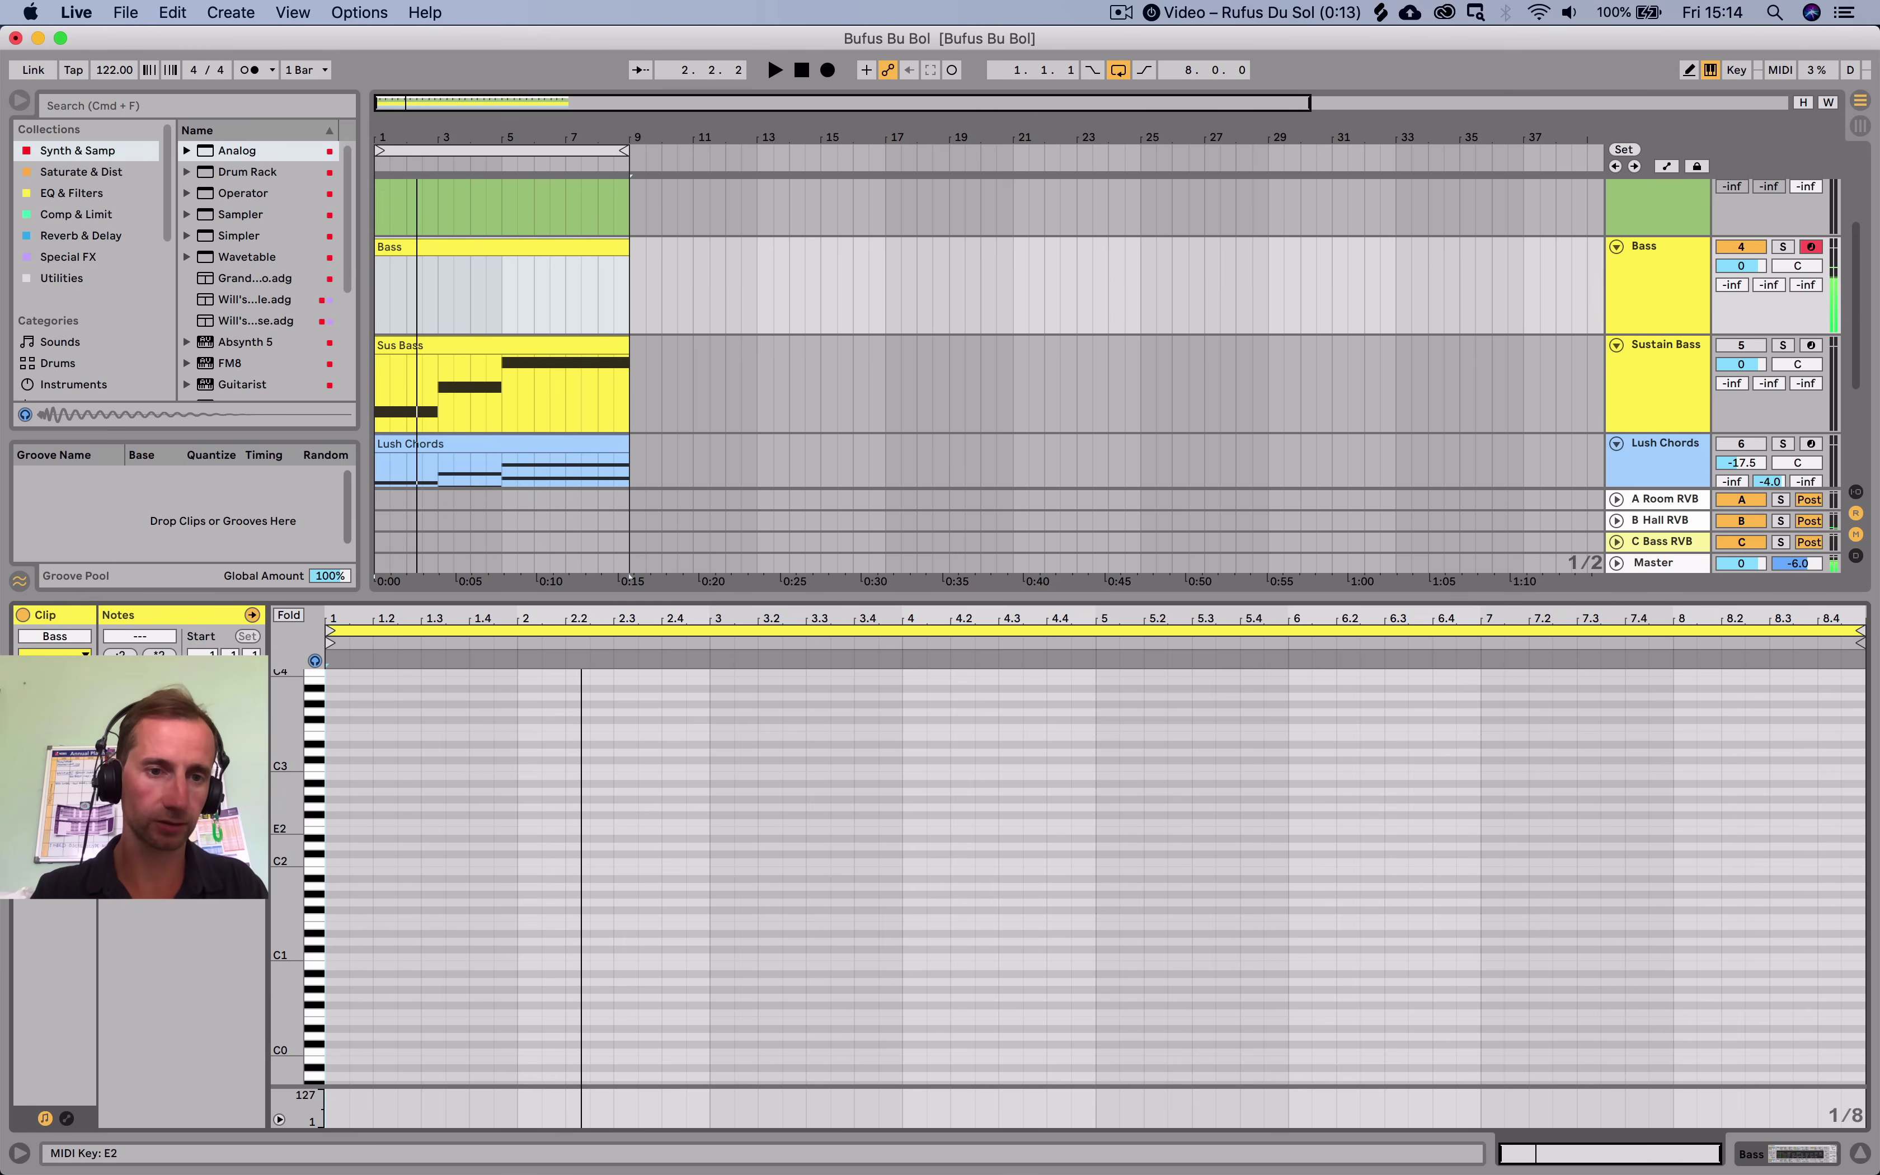
pyautogui.press('f')
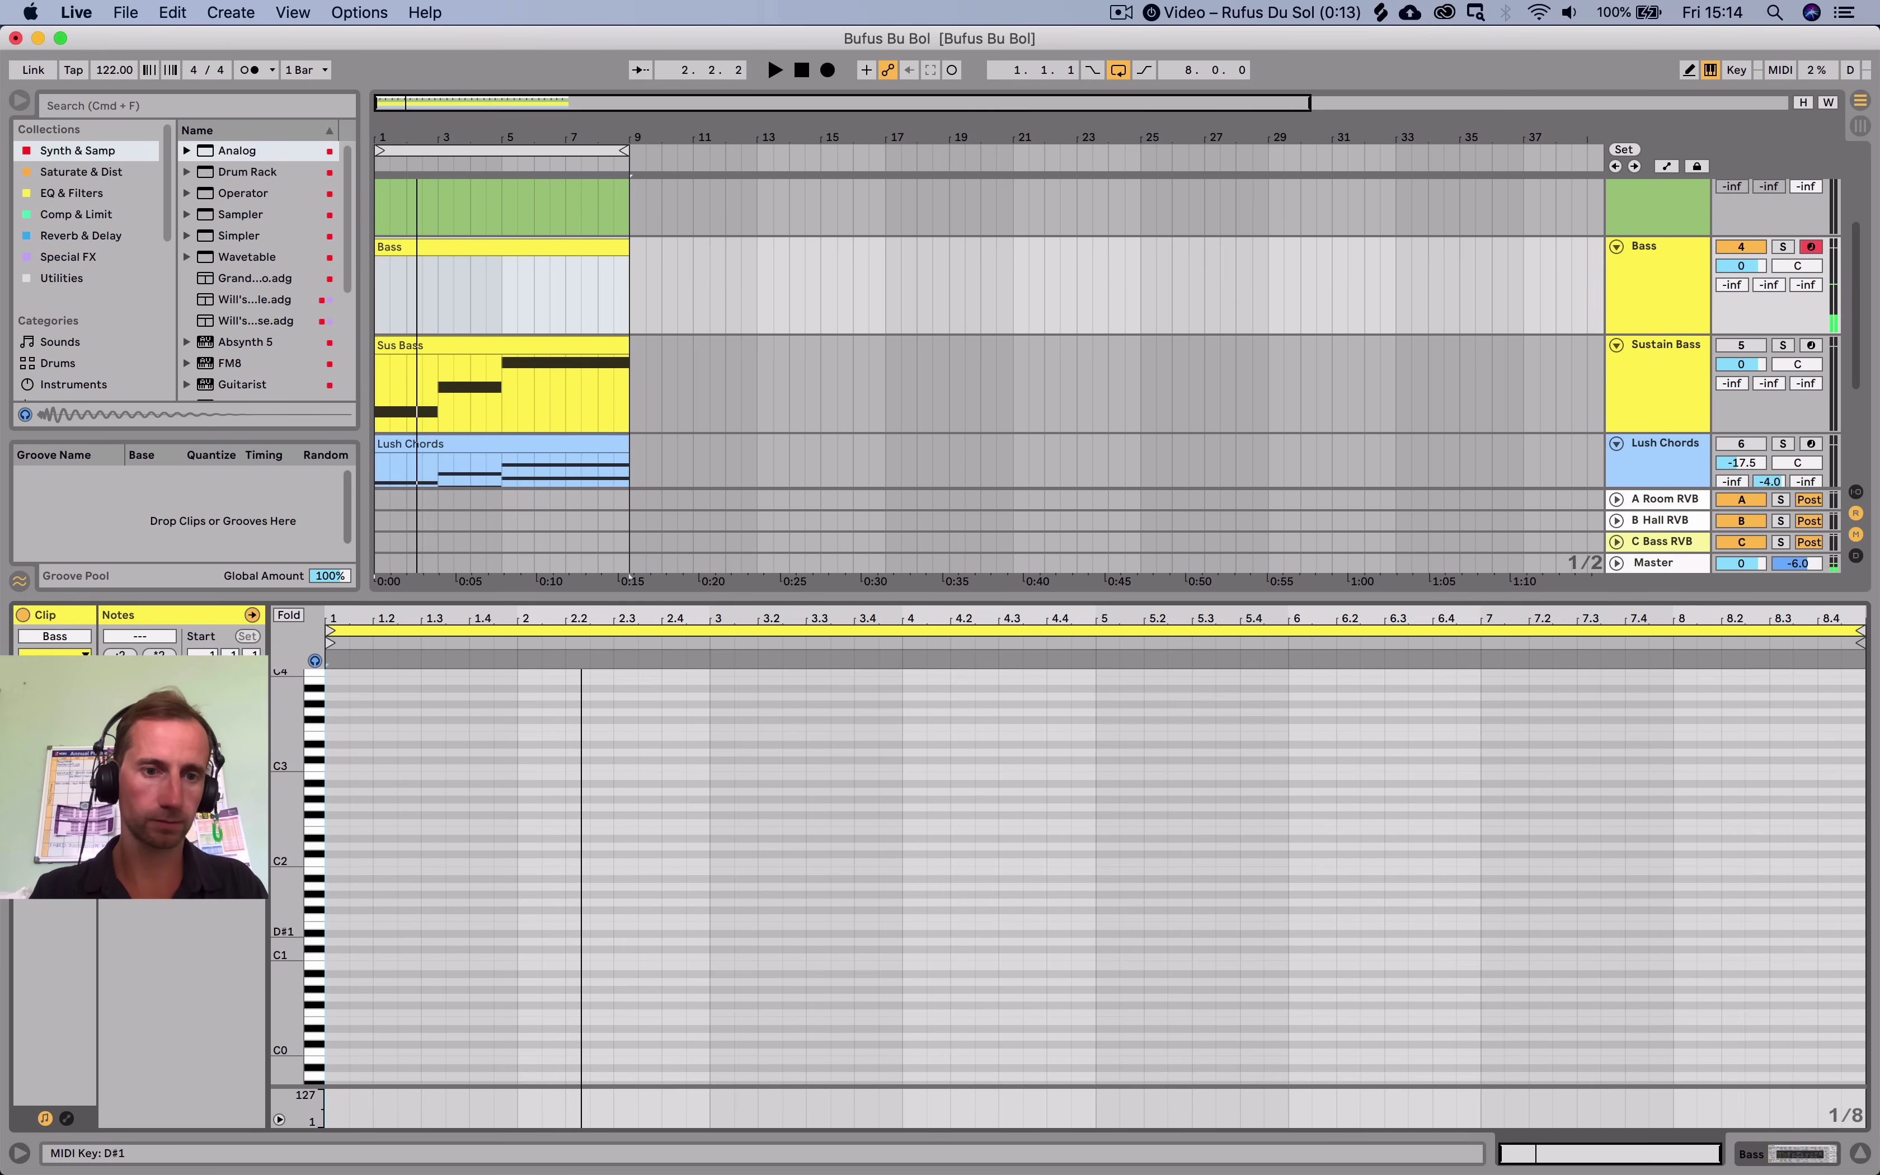
pyautogui.press('space')
pyautogui.press('space')
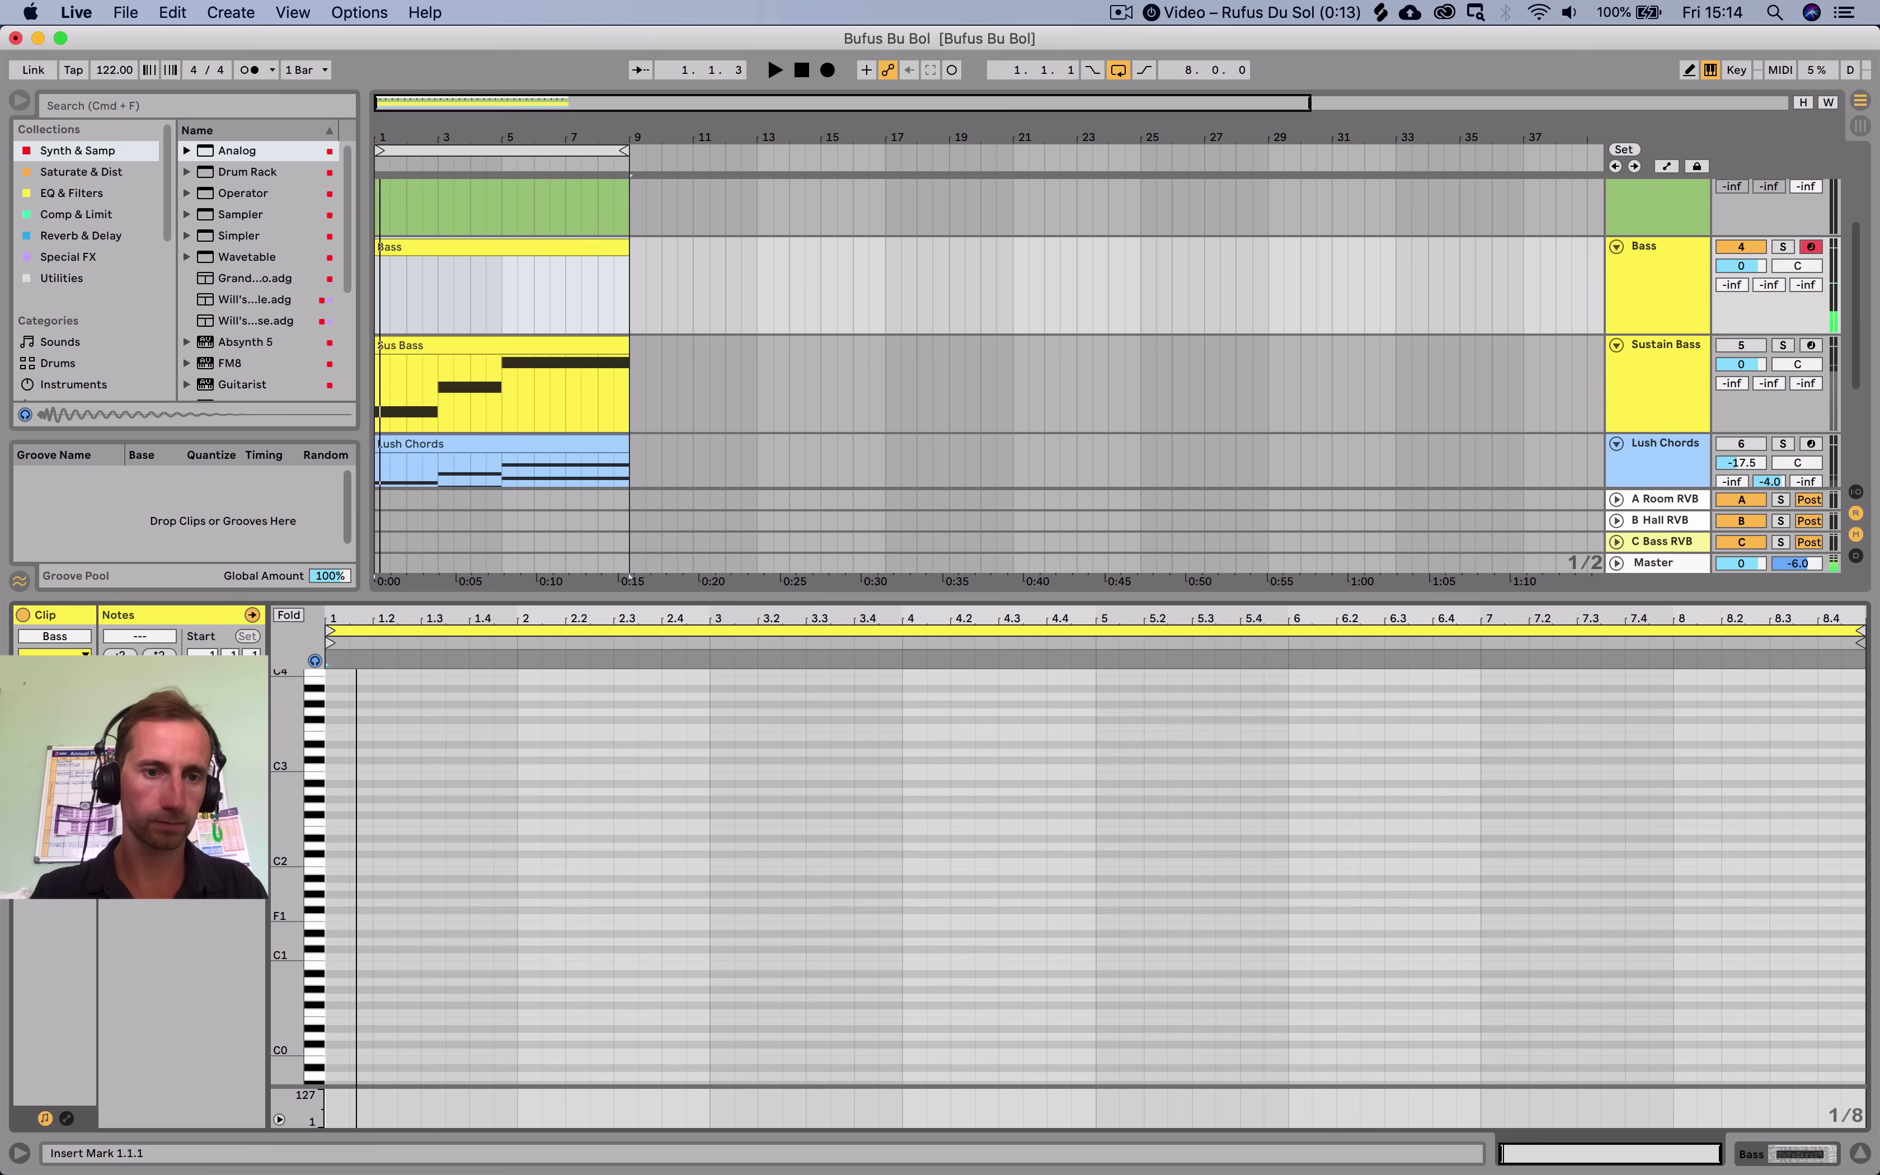
# Add an F1 note at 1.1.3 and an F2 note at 1.2.3 in the Bass clip, playing the loop between edits.
pyautogui.doubleClick(361, 917)
pyautogui.press('space')
pyautogui.press('space')
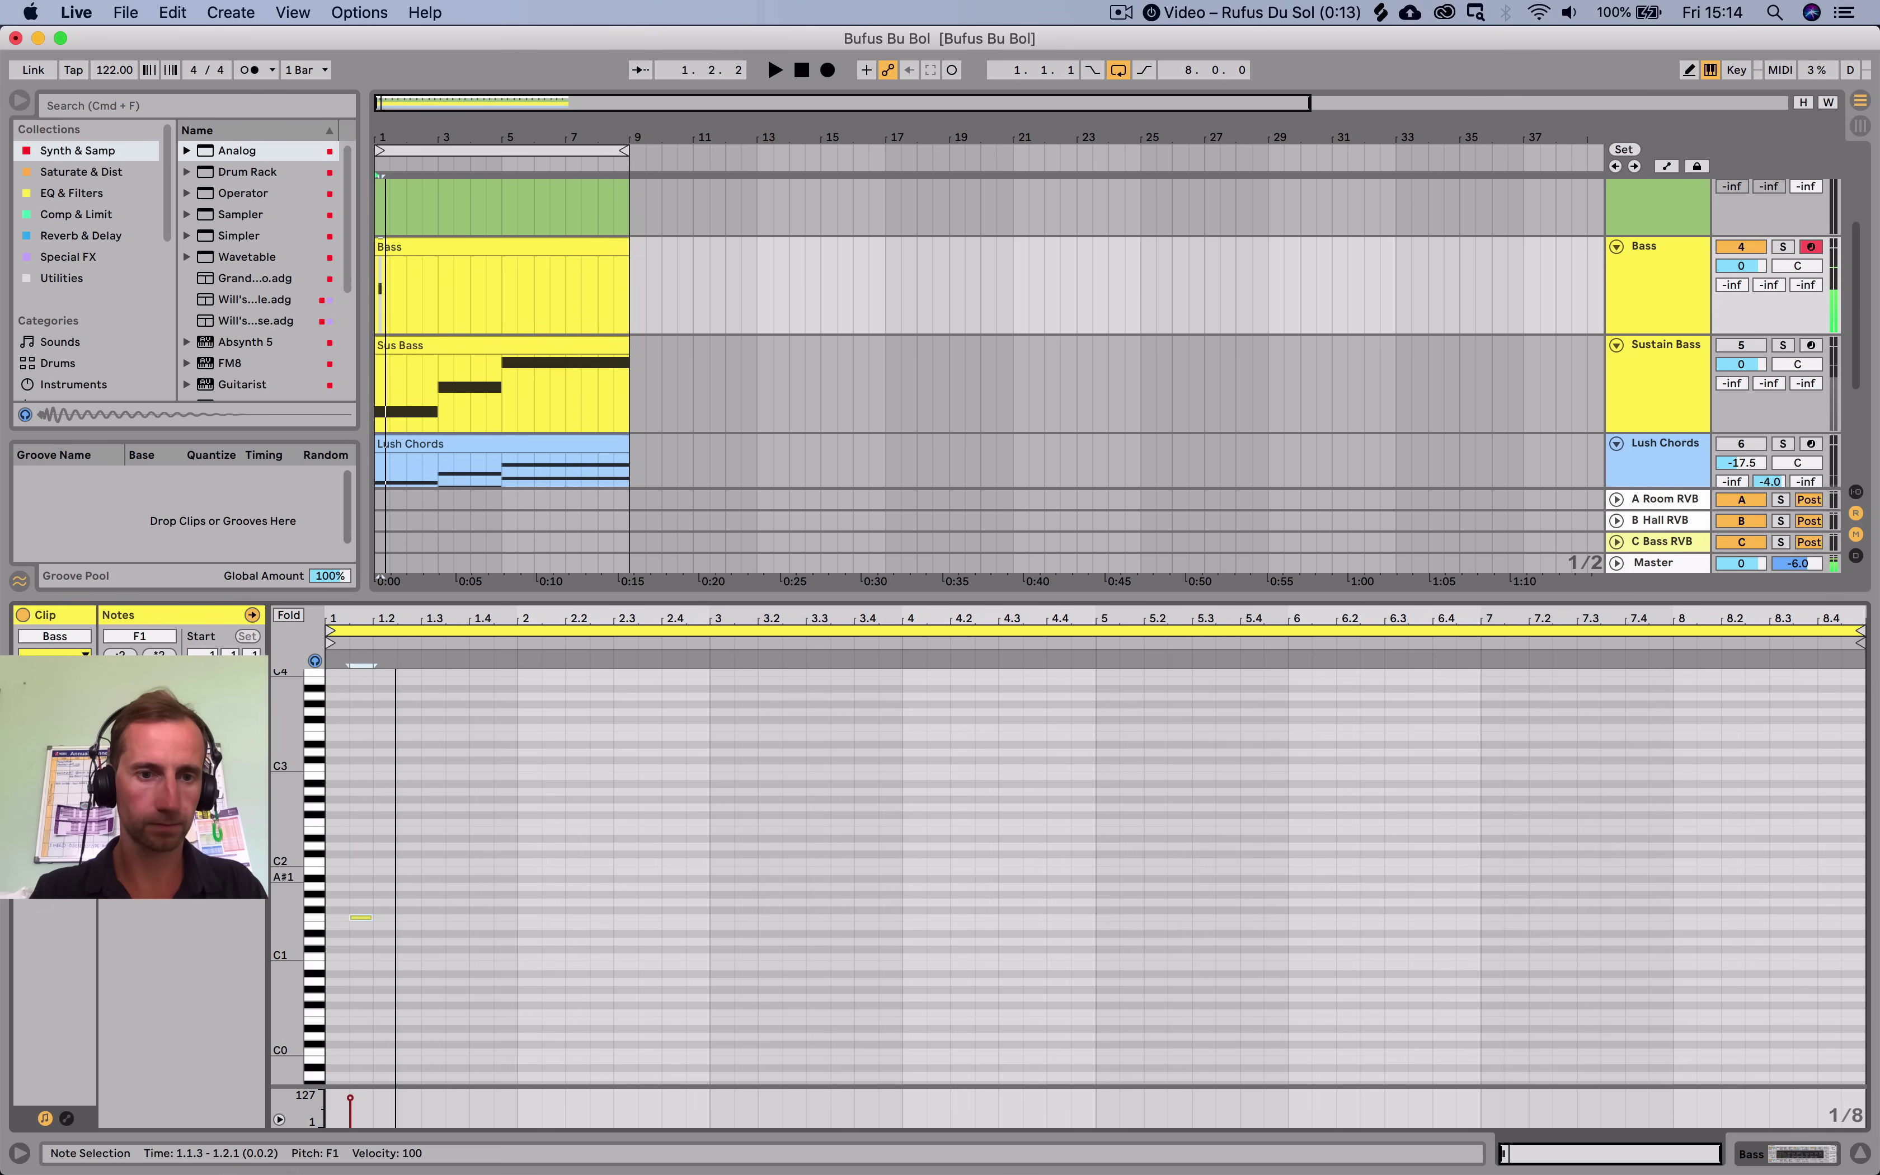
pyautogui.doubleClick(409, 822)
pyautogui.press('space')
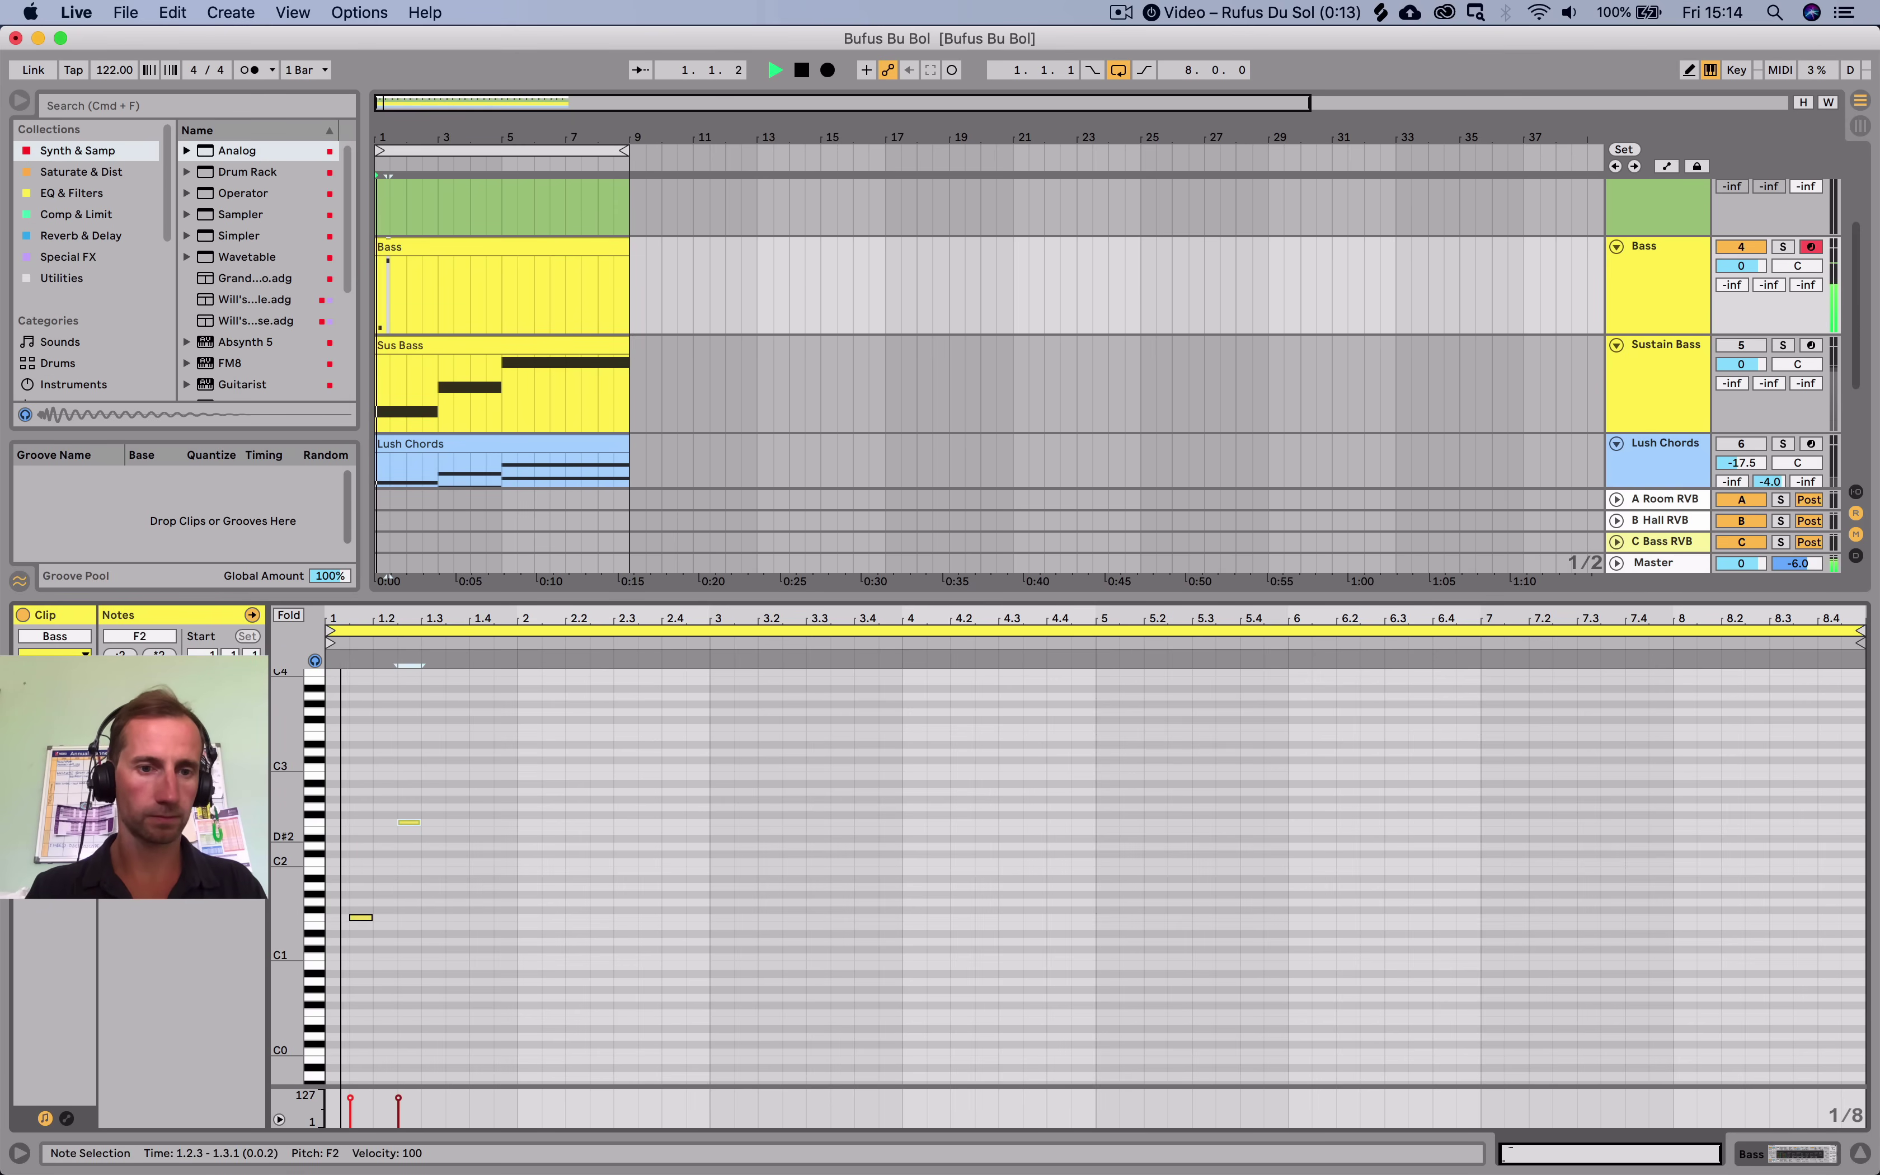
pyautogui.press('space')
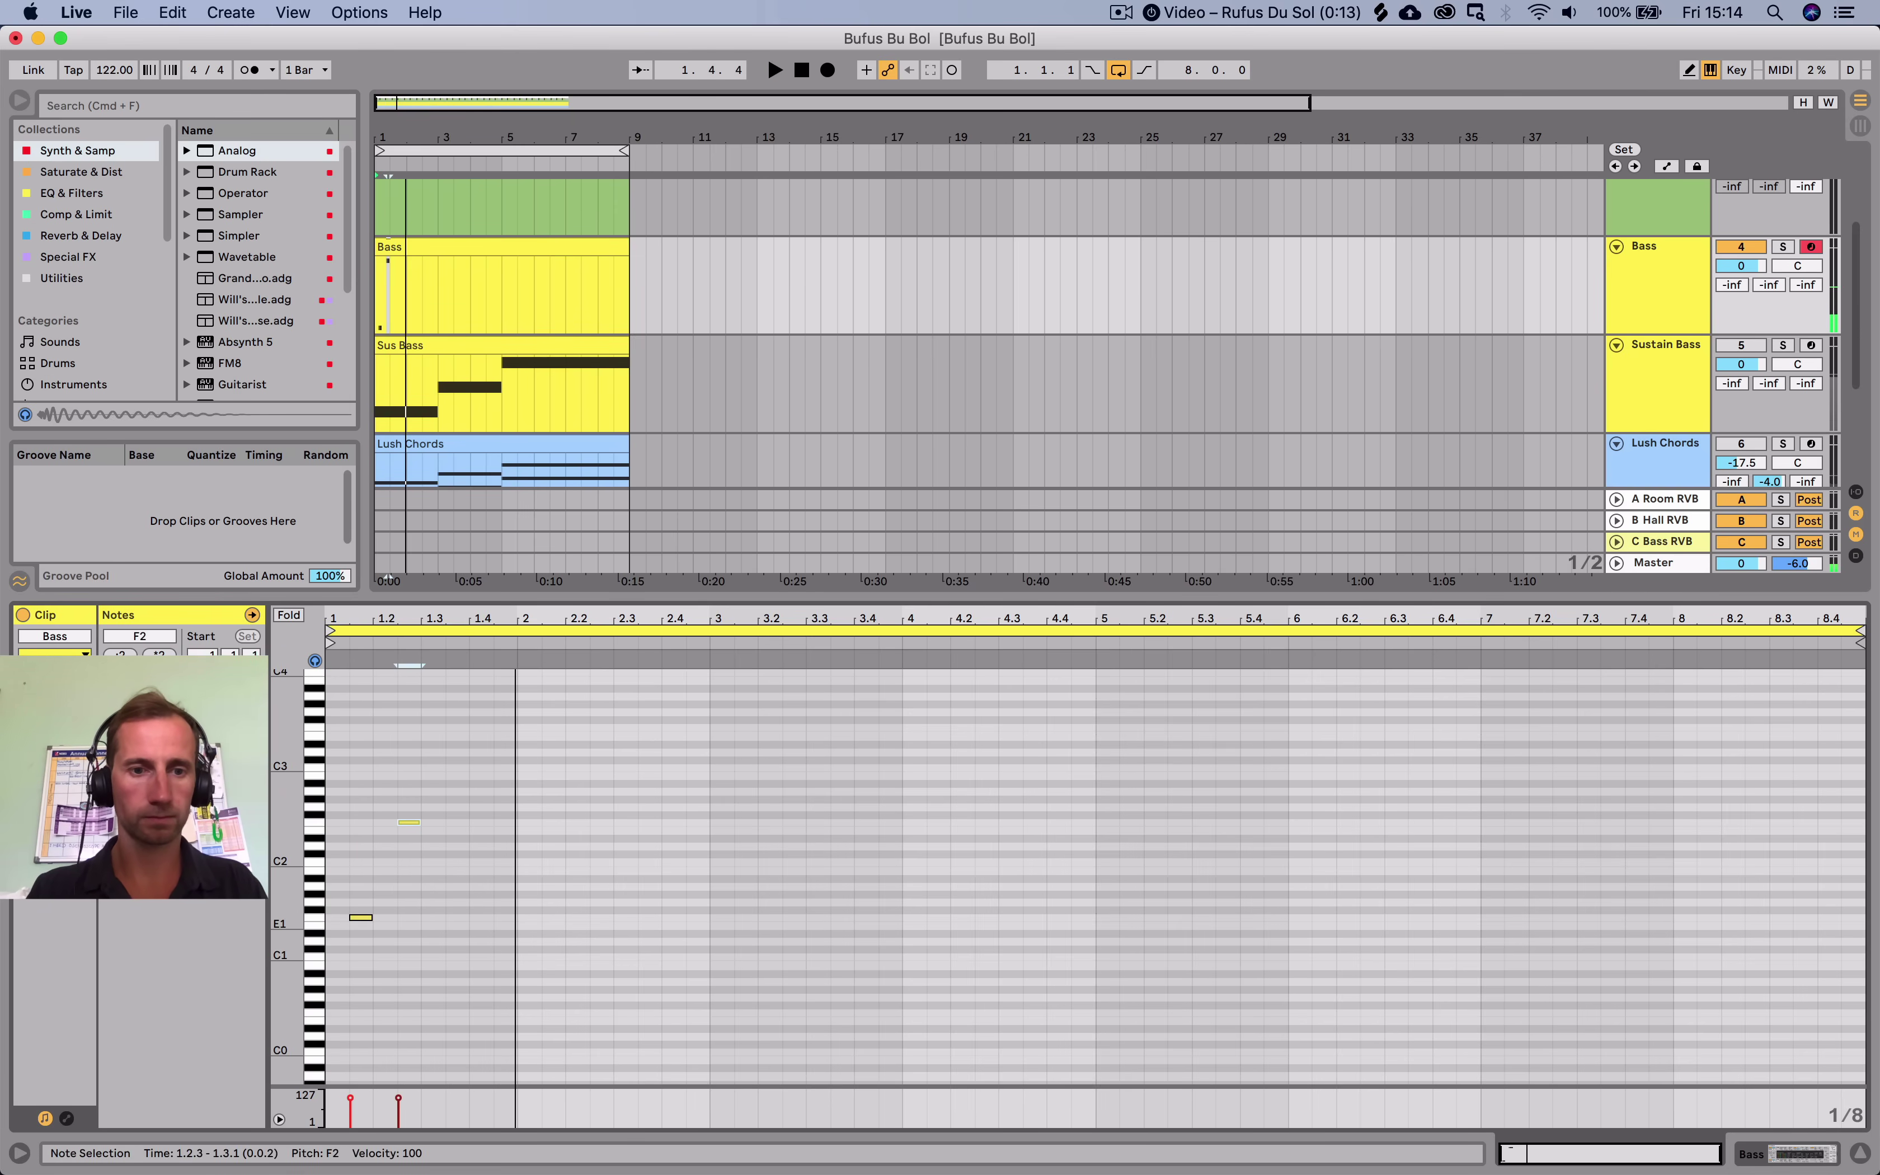
pyautogui.press('space')
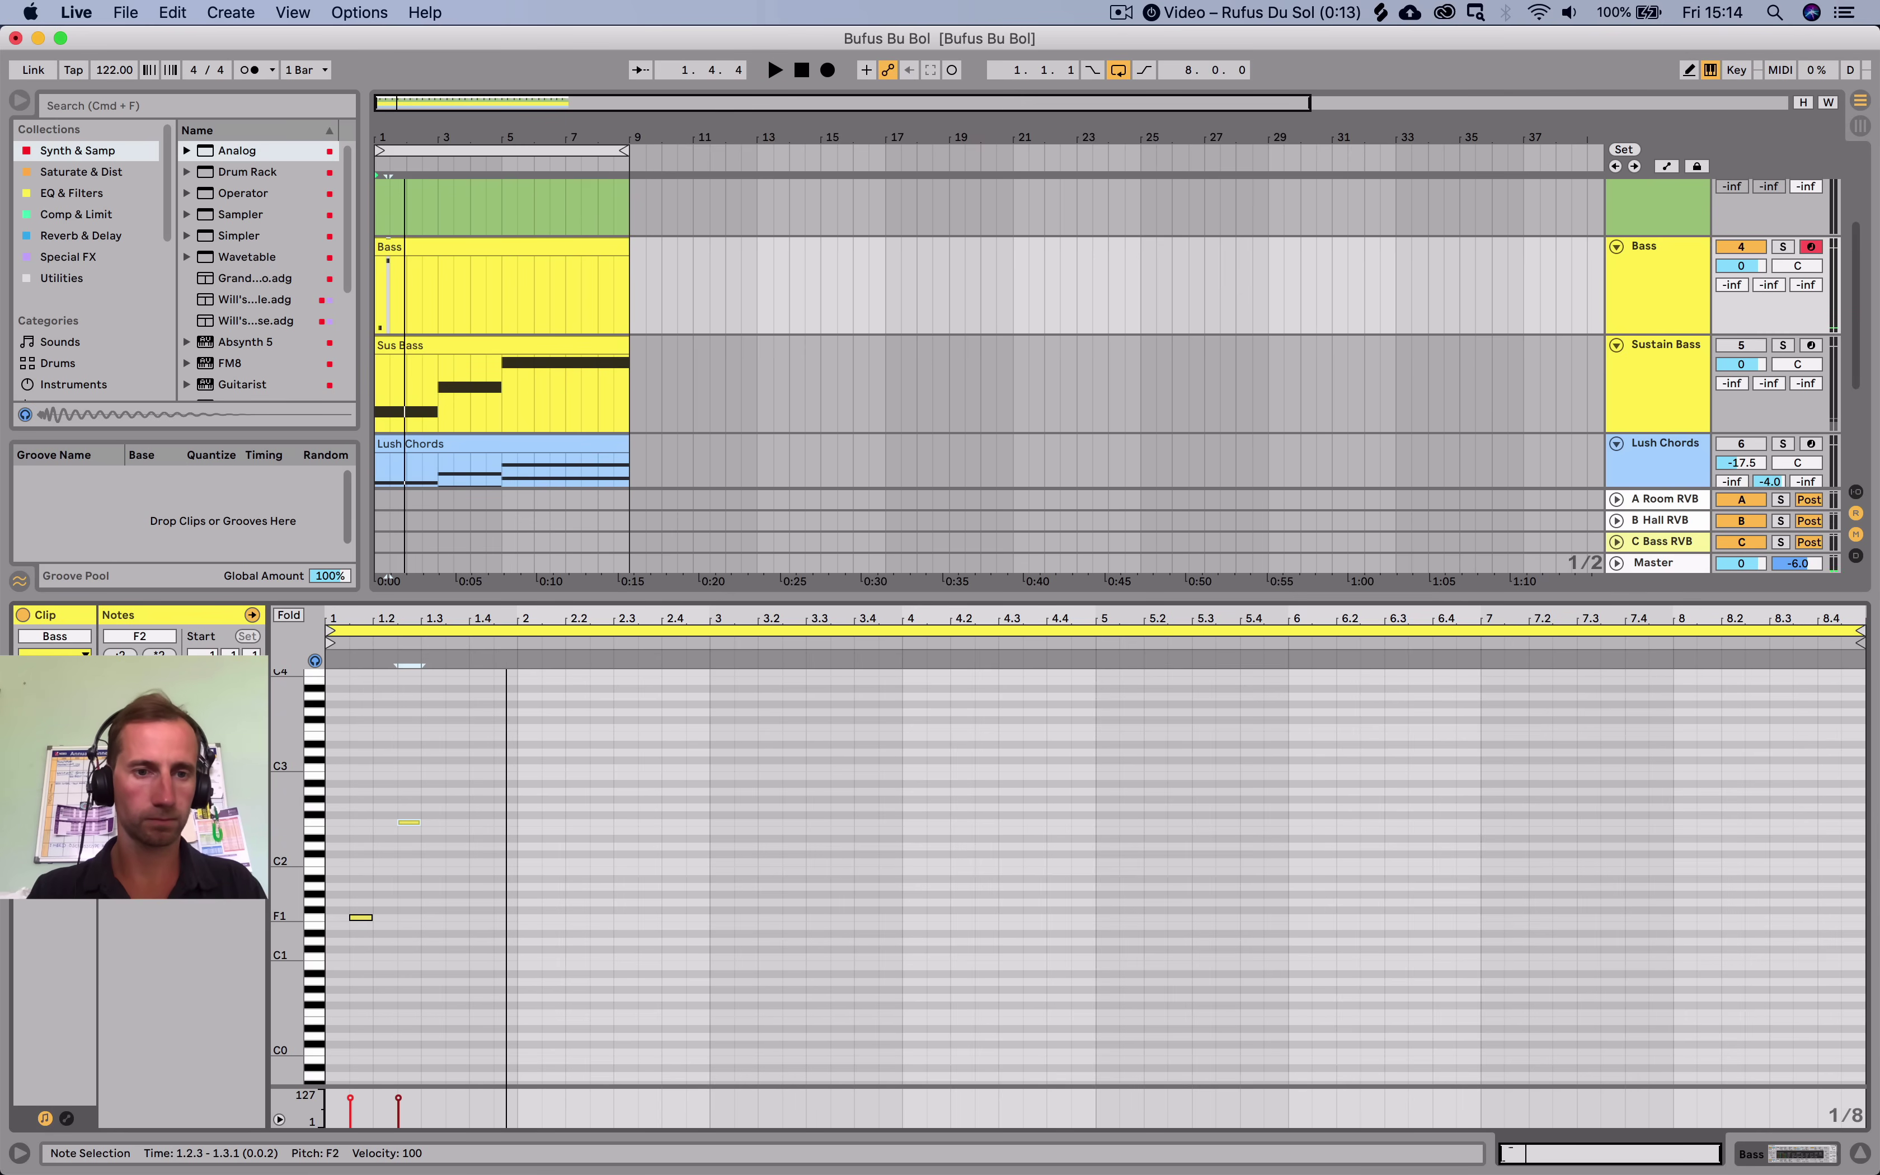
# Lower the F2 note an octave to F1, shift it to 1.4.3 and play back the pattern.
pyautogui.hotkey('shift', 'Down')
pyautogui.press('Right')
pyautogui.press('Right')
pyautogui.press('Right')
pyautogui.press('Right')
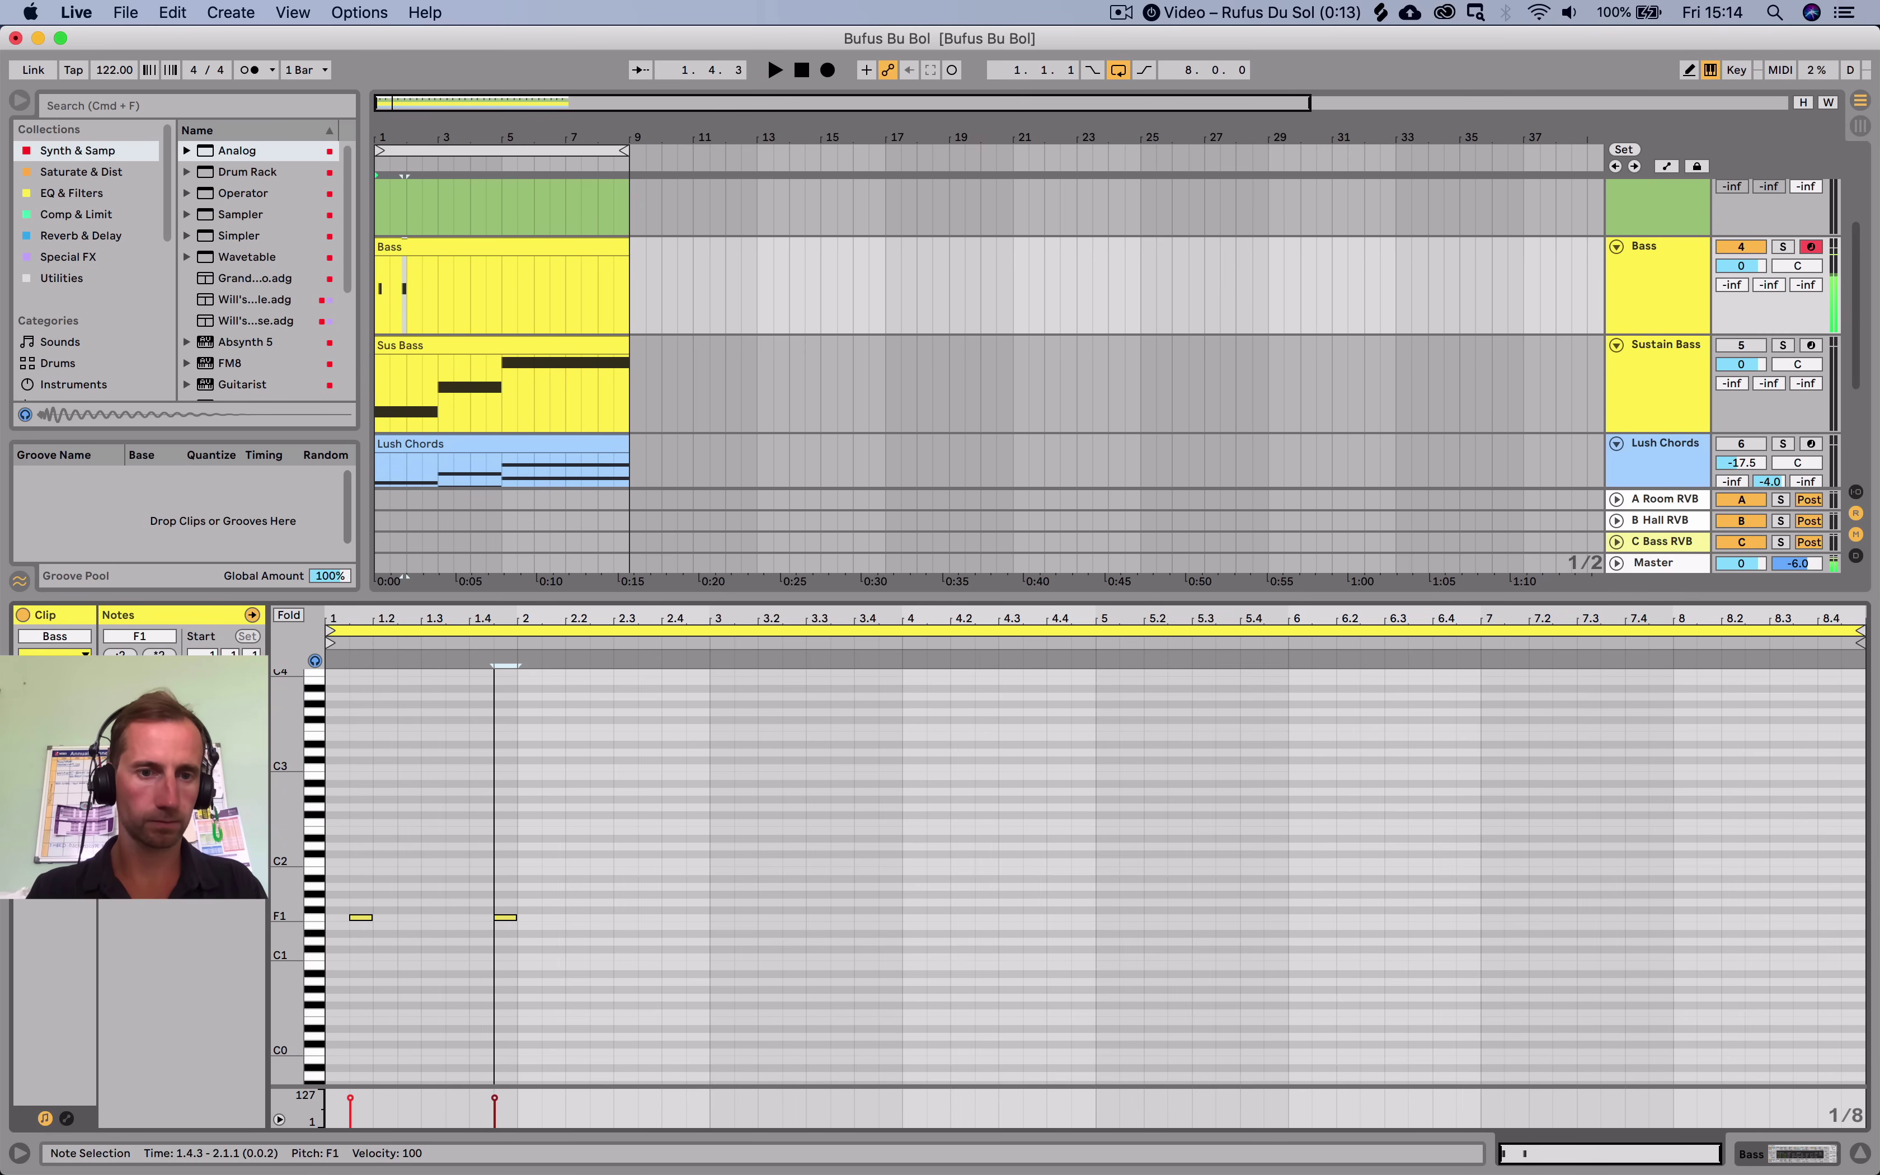
pyautogui.press('space')
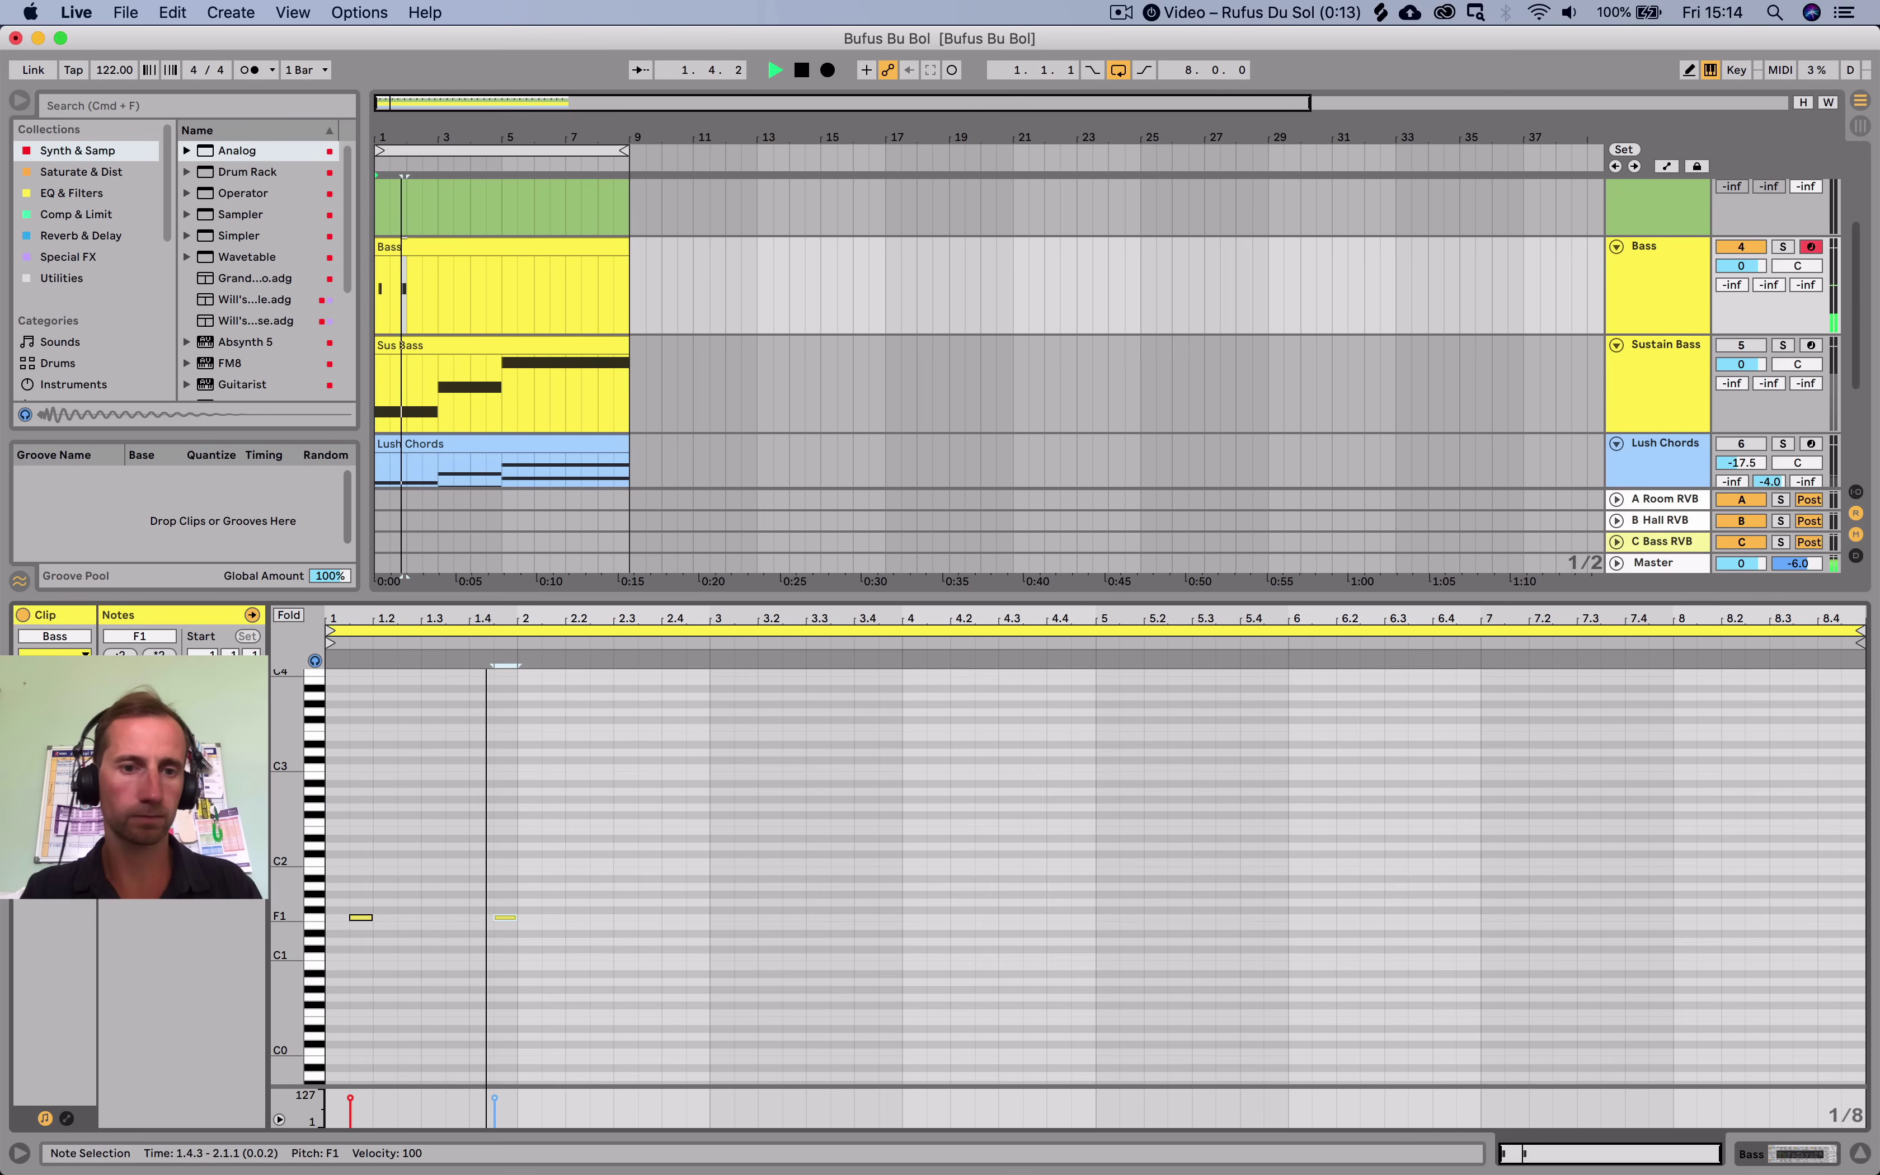
pyautogui.press('space')
# Duplicate the F1 note at 1.4.3 and shift the copy to 2.2.1 while playing the loop.
pyautogui.press('super+d')
pyautogui.press('space')
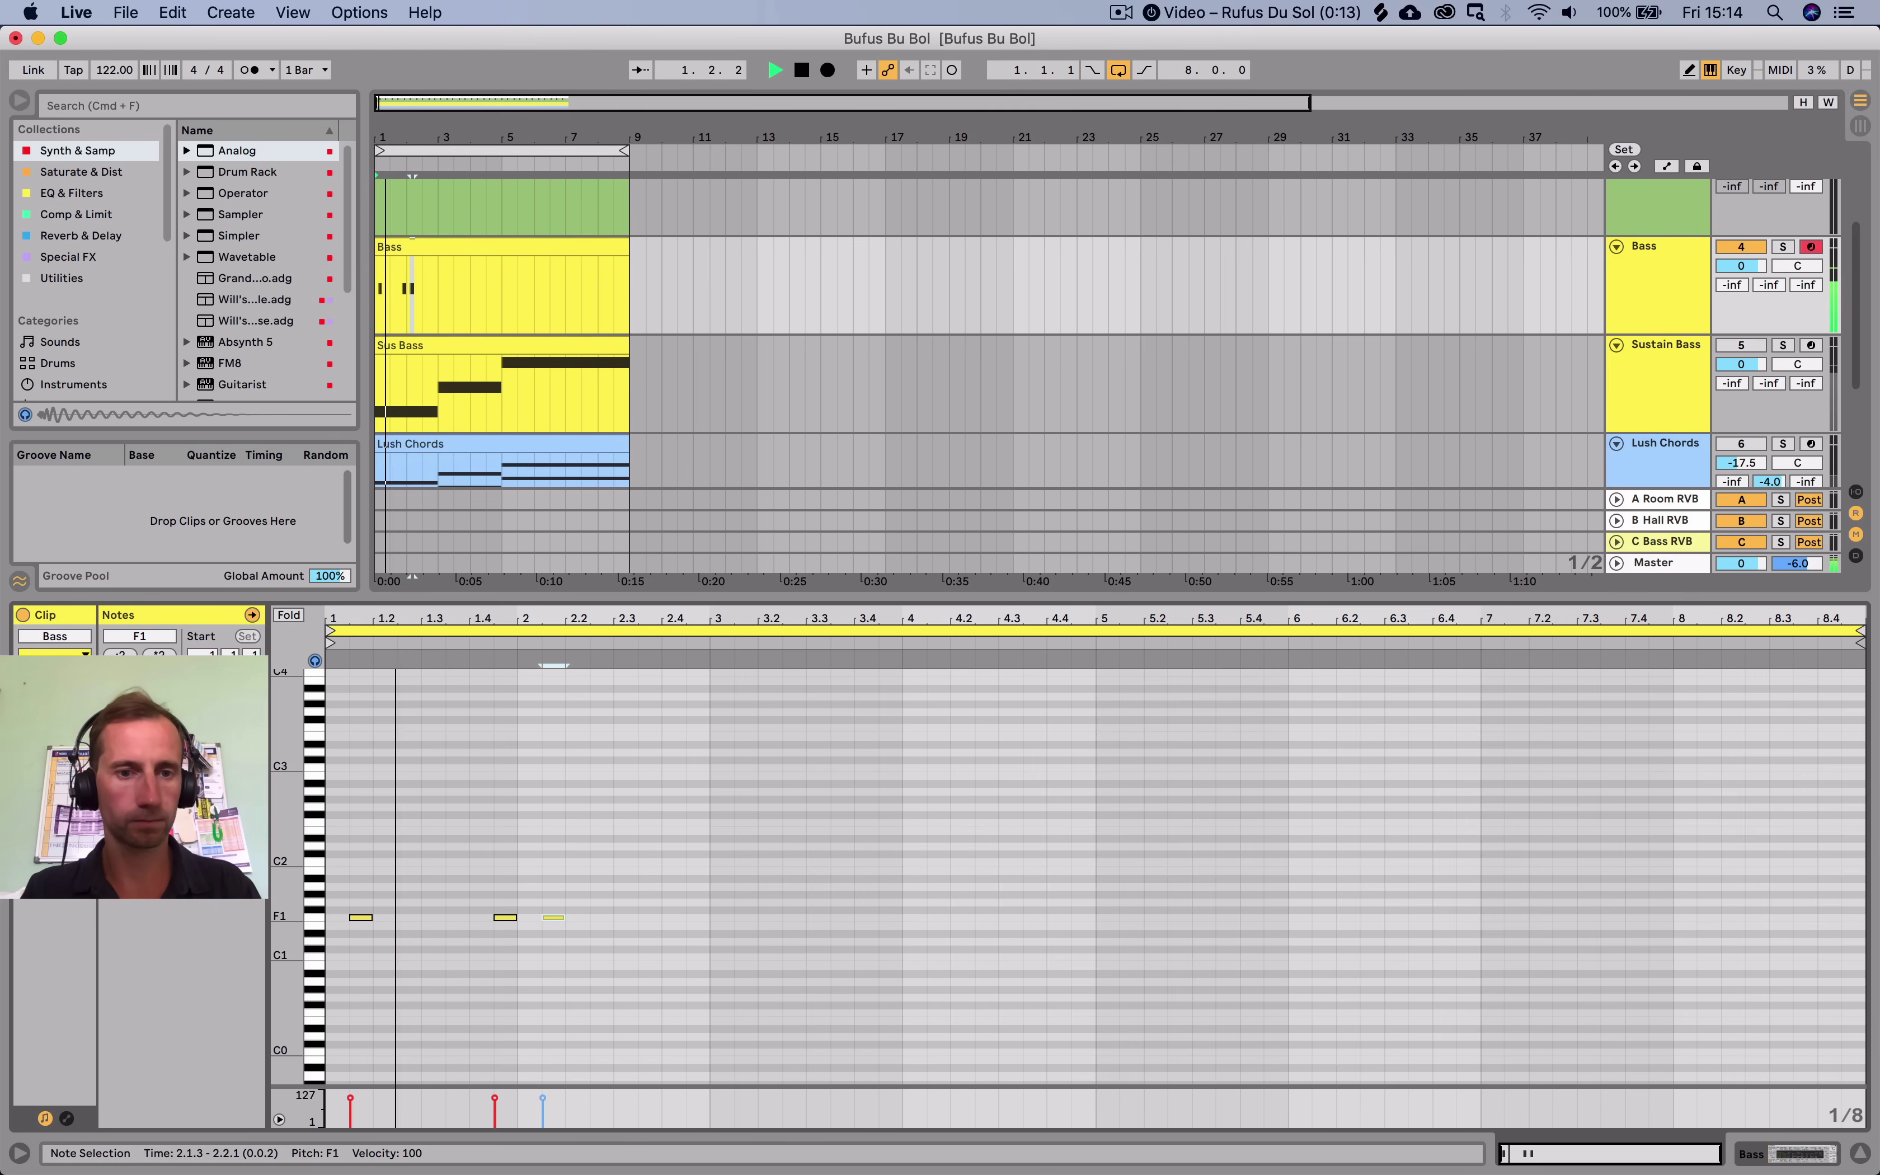
pyautogui.press('Right')
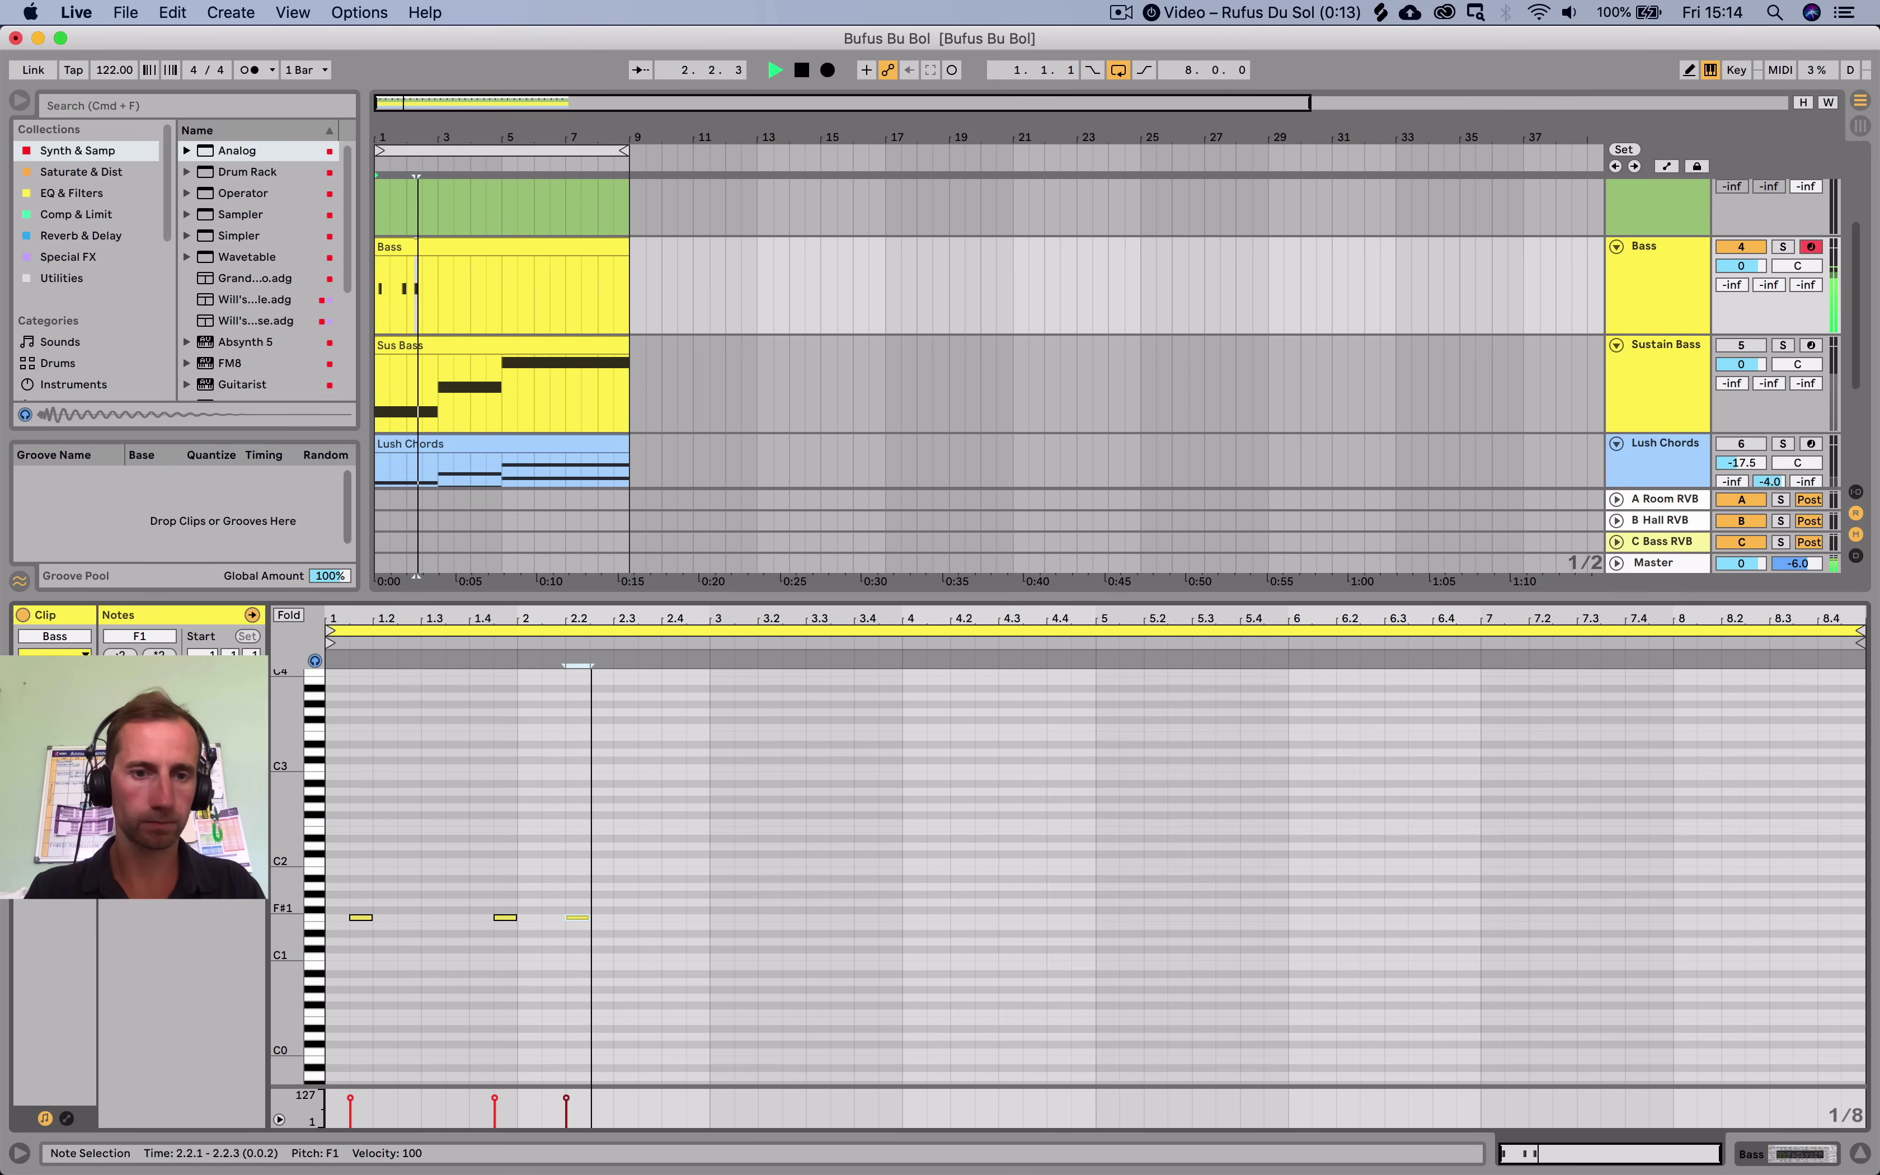
pyautogui.press('space')
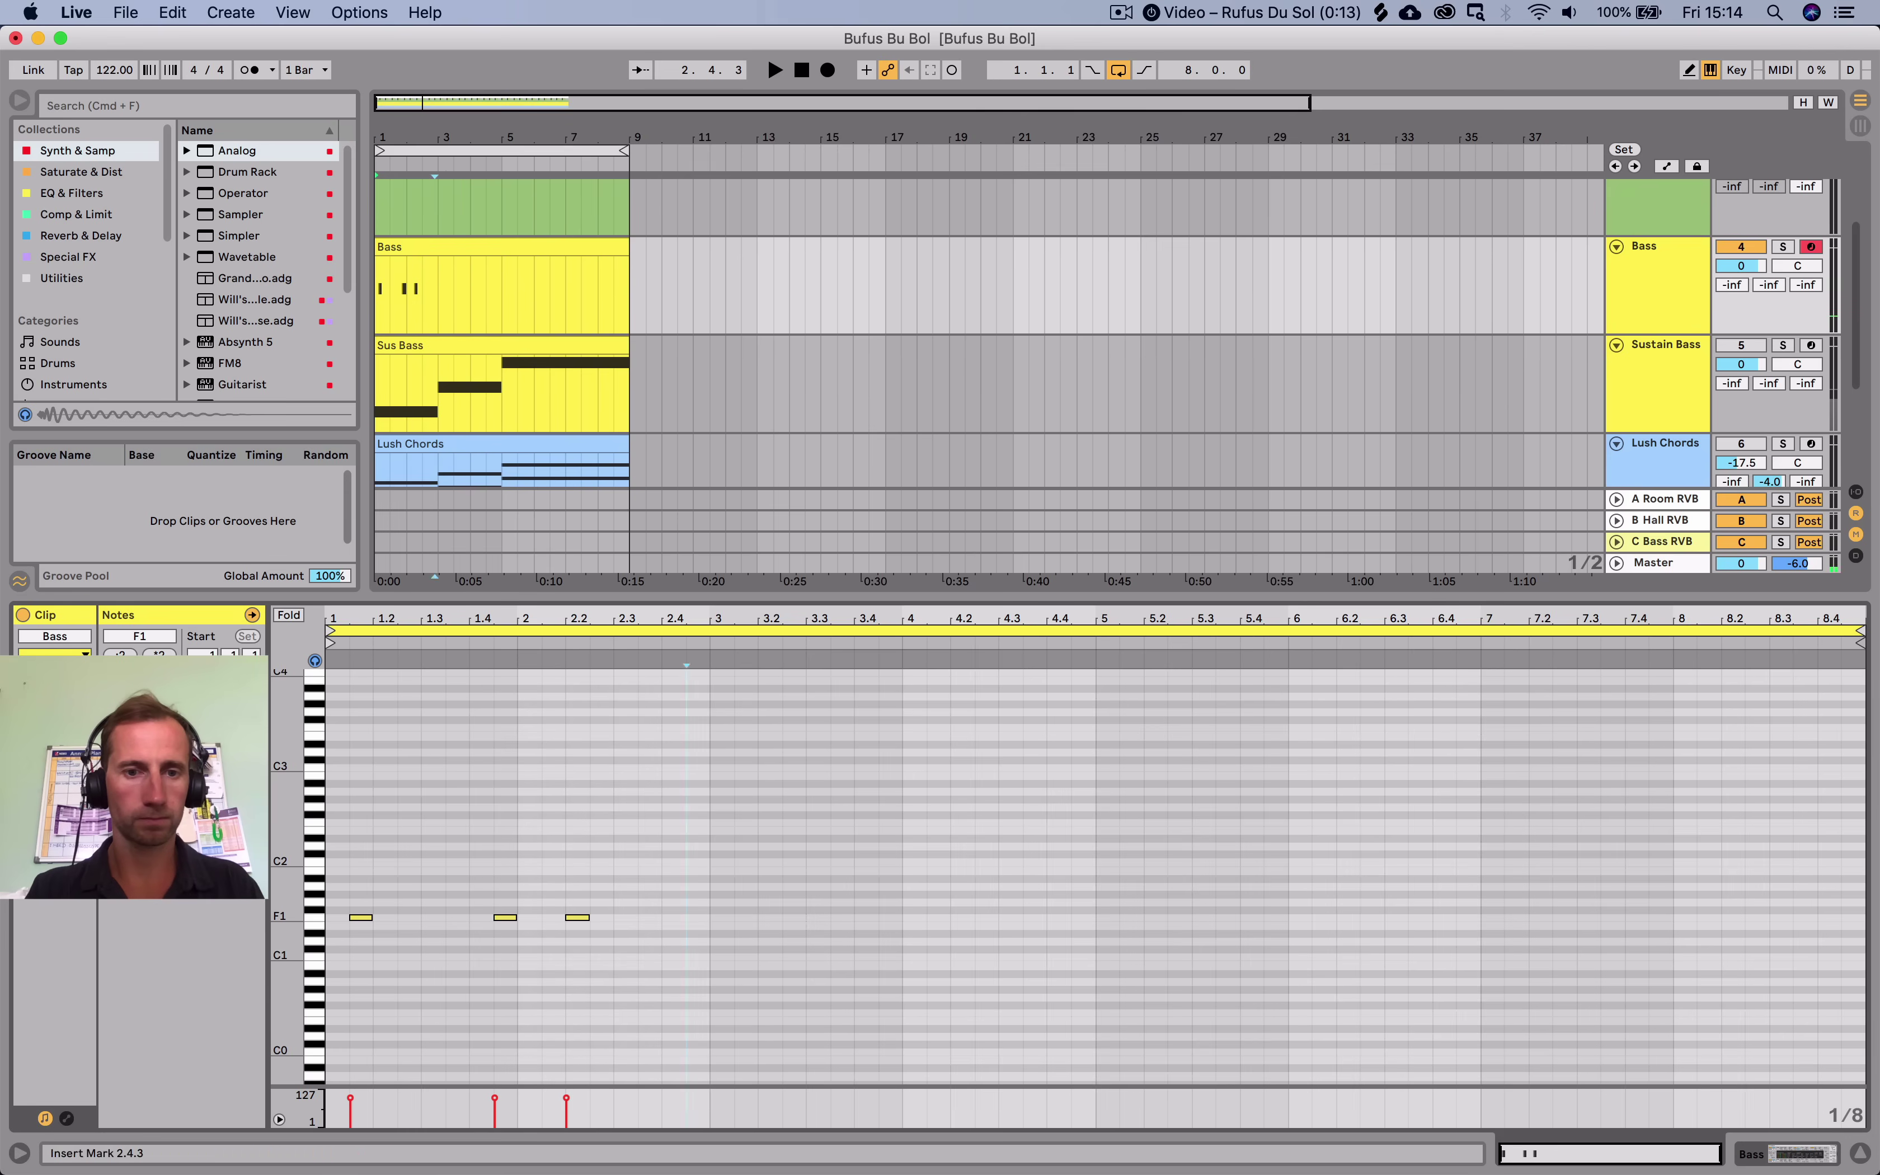
# Paste another F1 note at 2.4.3, select all four bass notes and play the pattern.
pyautogui.press('super+v')
pyautogui.moveTo(705, 874); pyautogui.dragTo(342, 937)
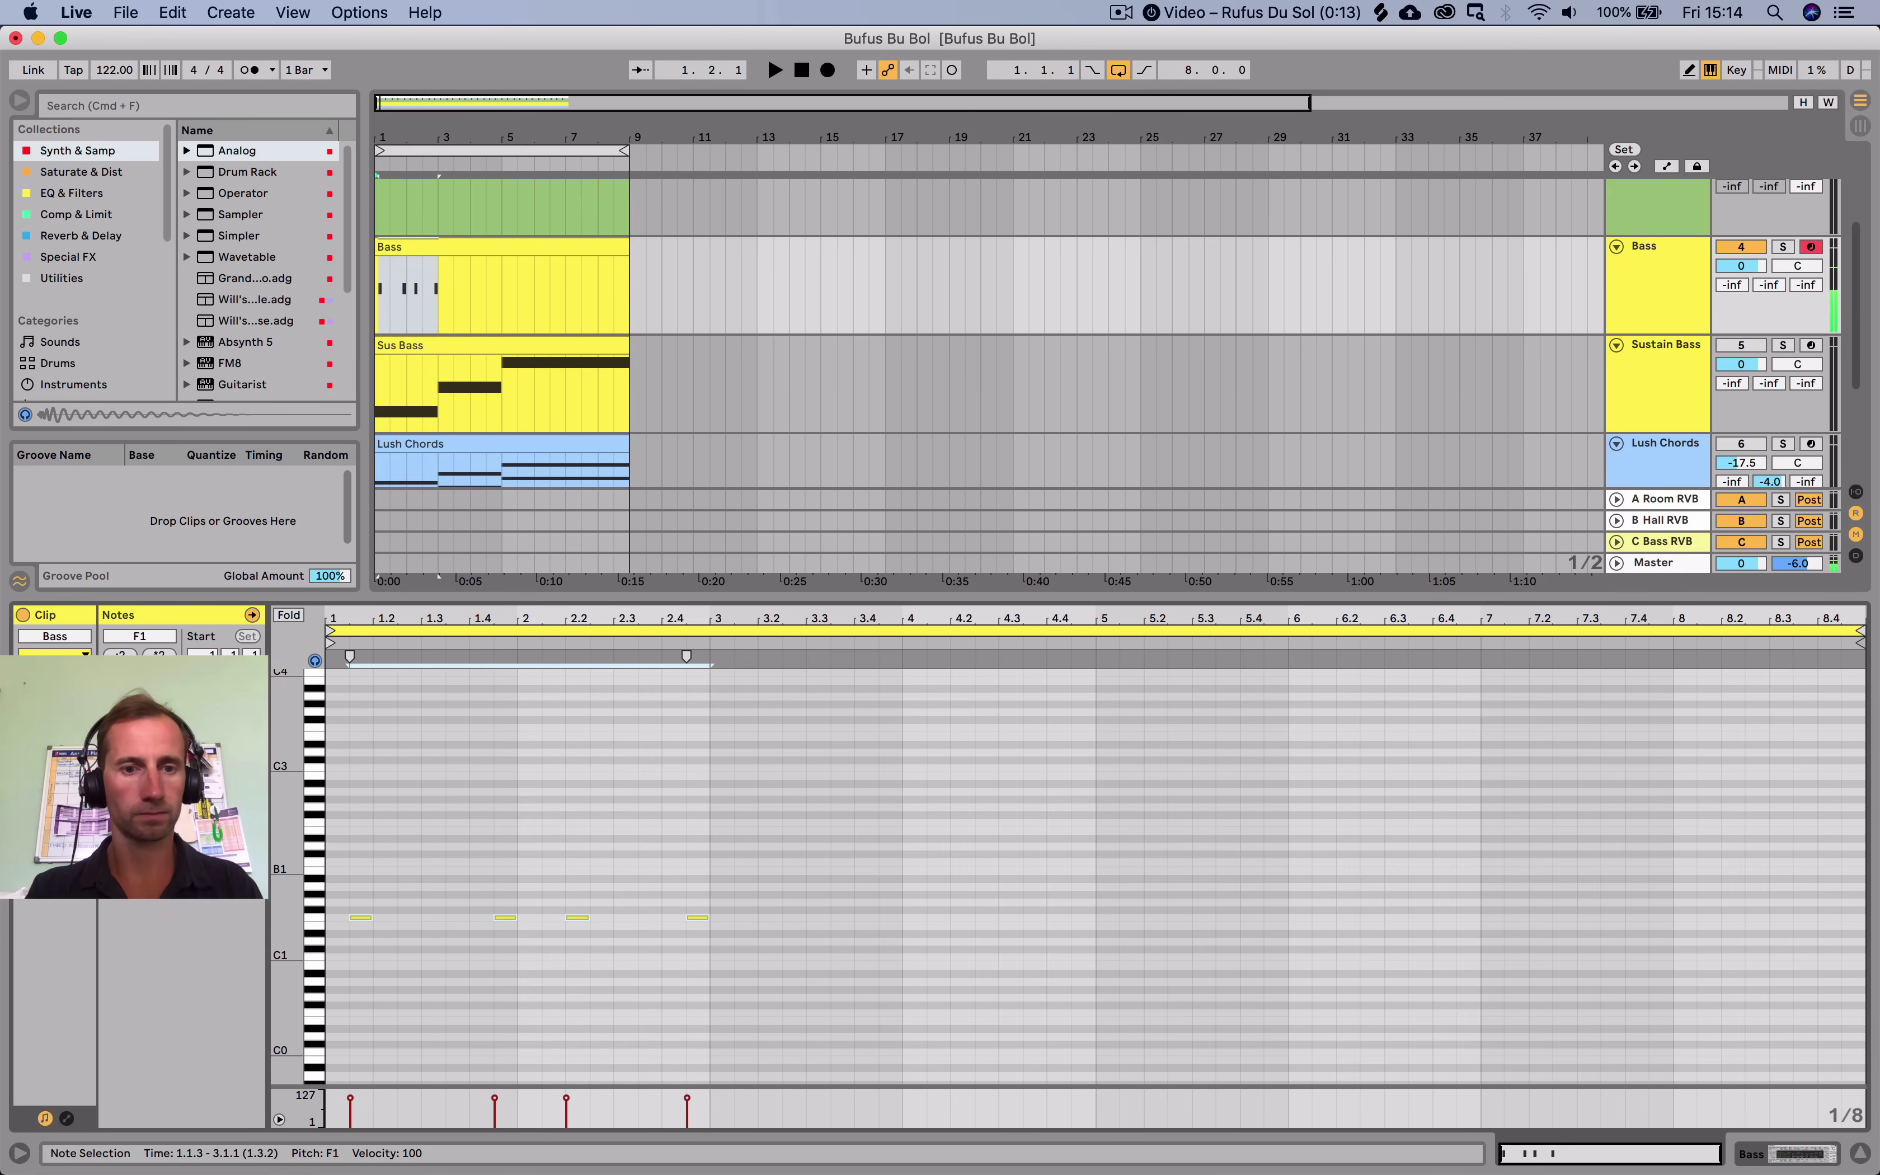
pyautogui.press('space')
pyautogui.press('space')
# Add an F1 note at 1.2.3 and an F2 note at 1.4.1 to the bass pattern, checking it in playback.
pyautogui.click(422, 925)
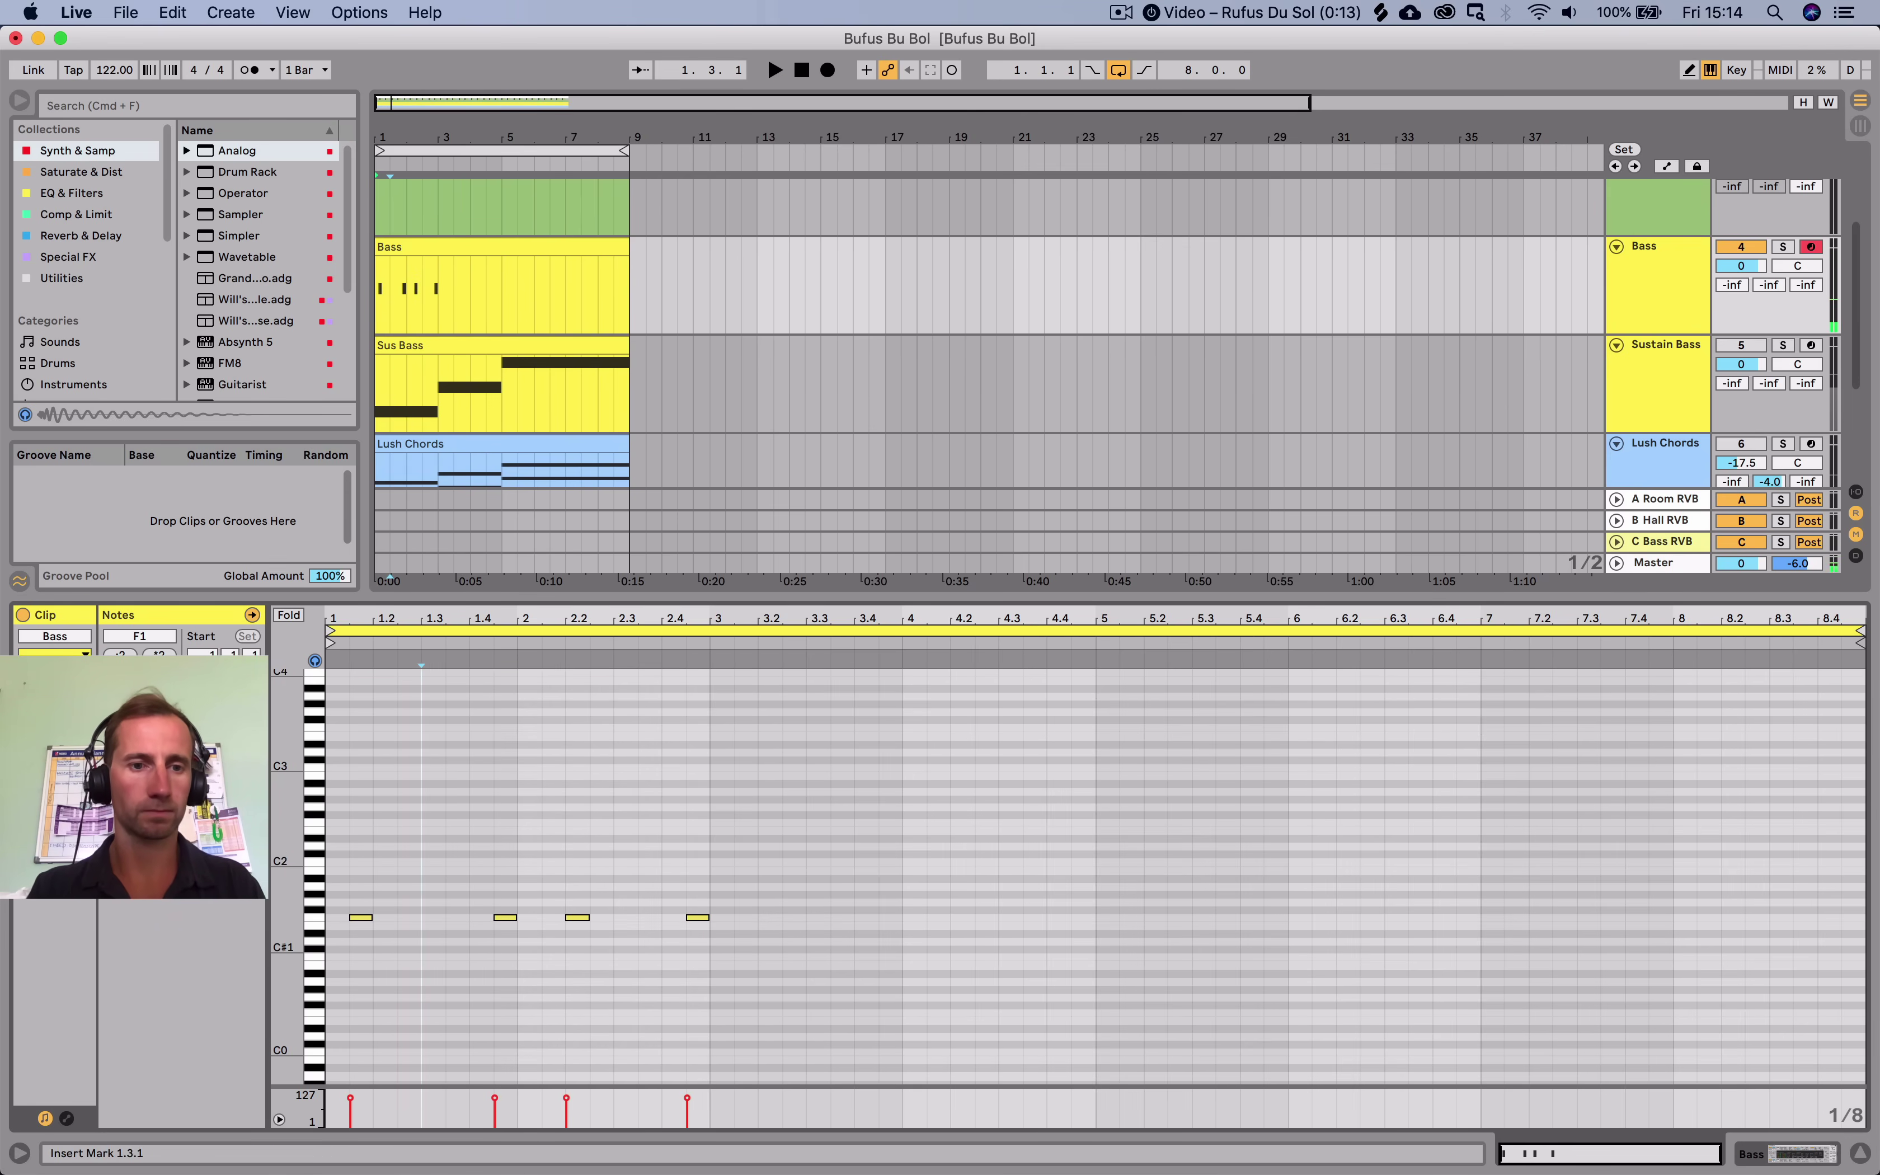
pyautogui.press('space')
pyautogui.press('space')
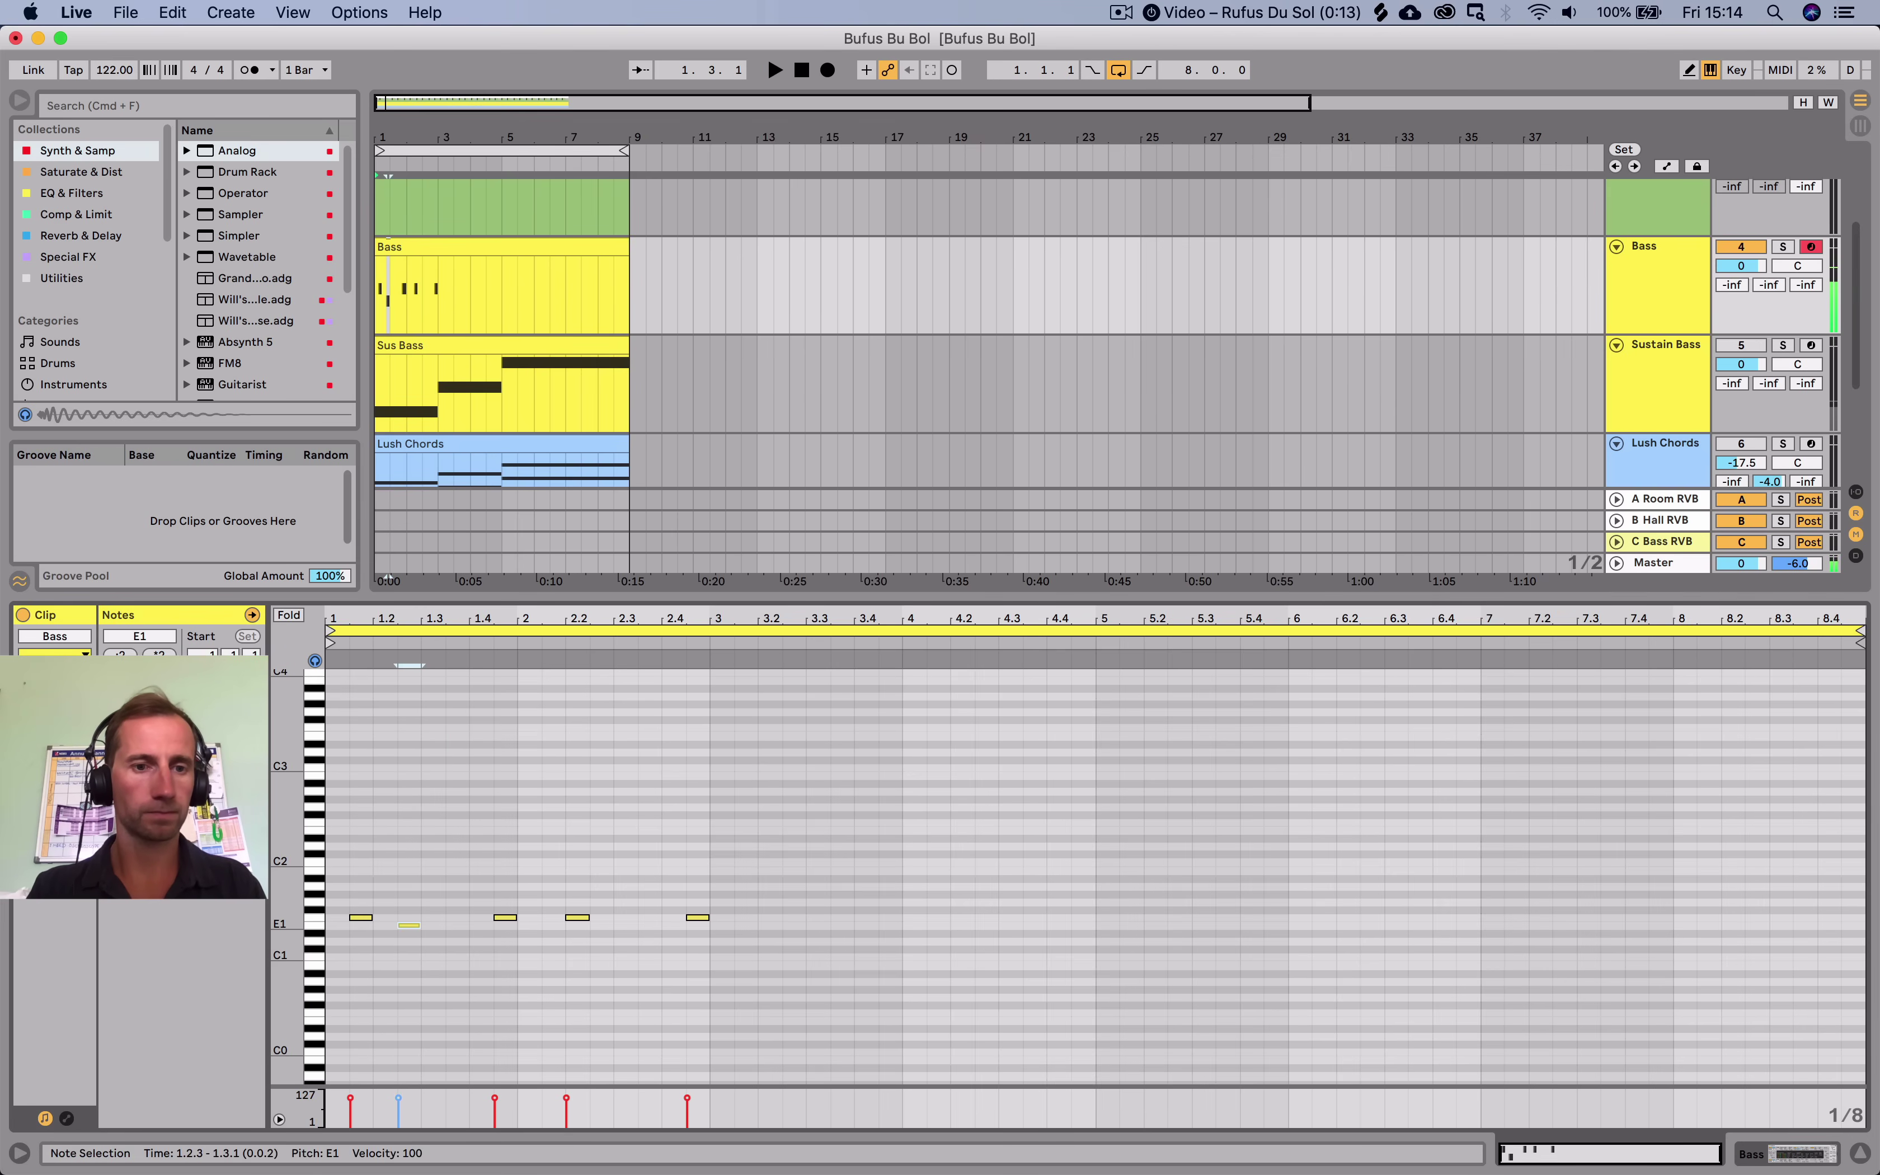
pyautogui.press('space')
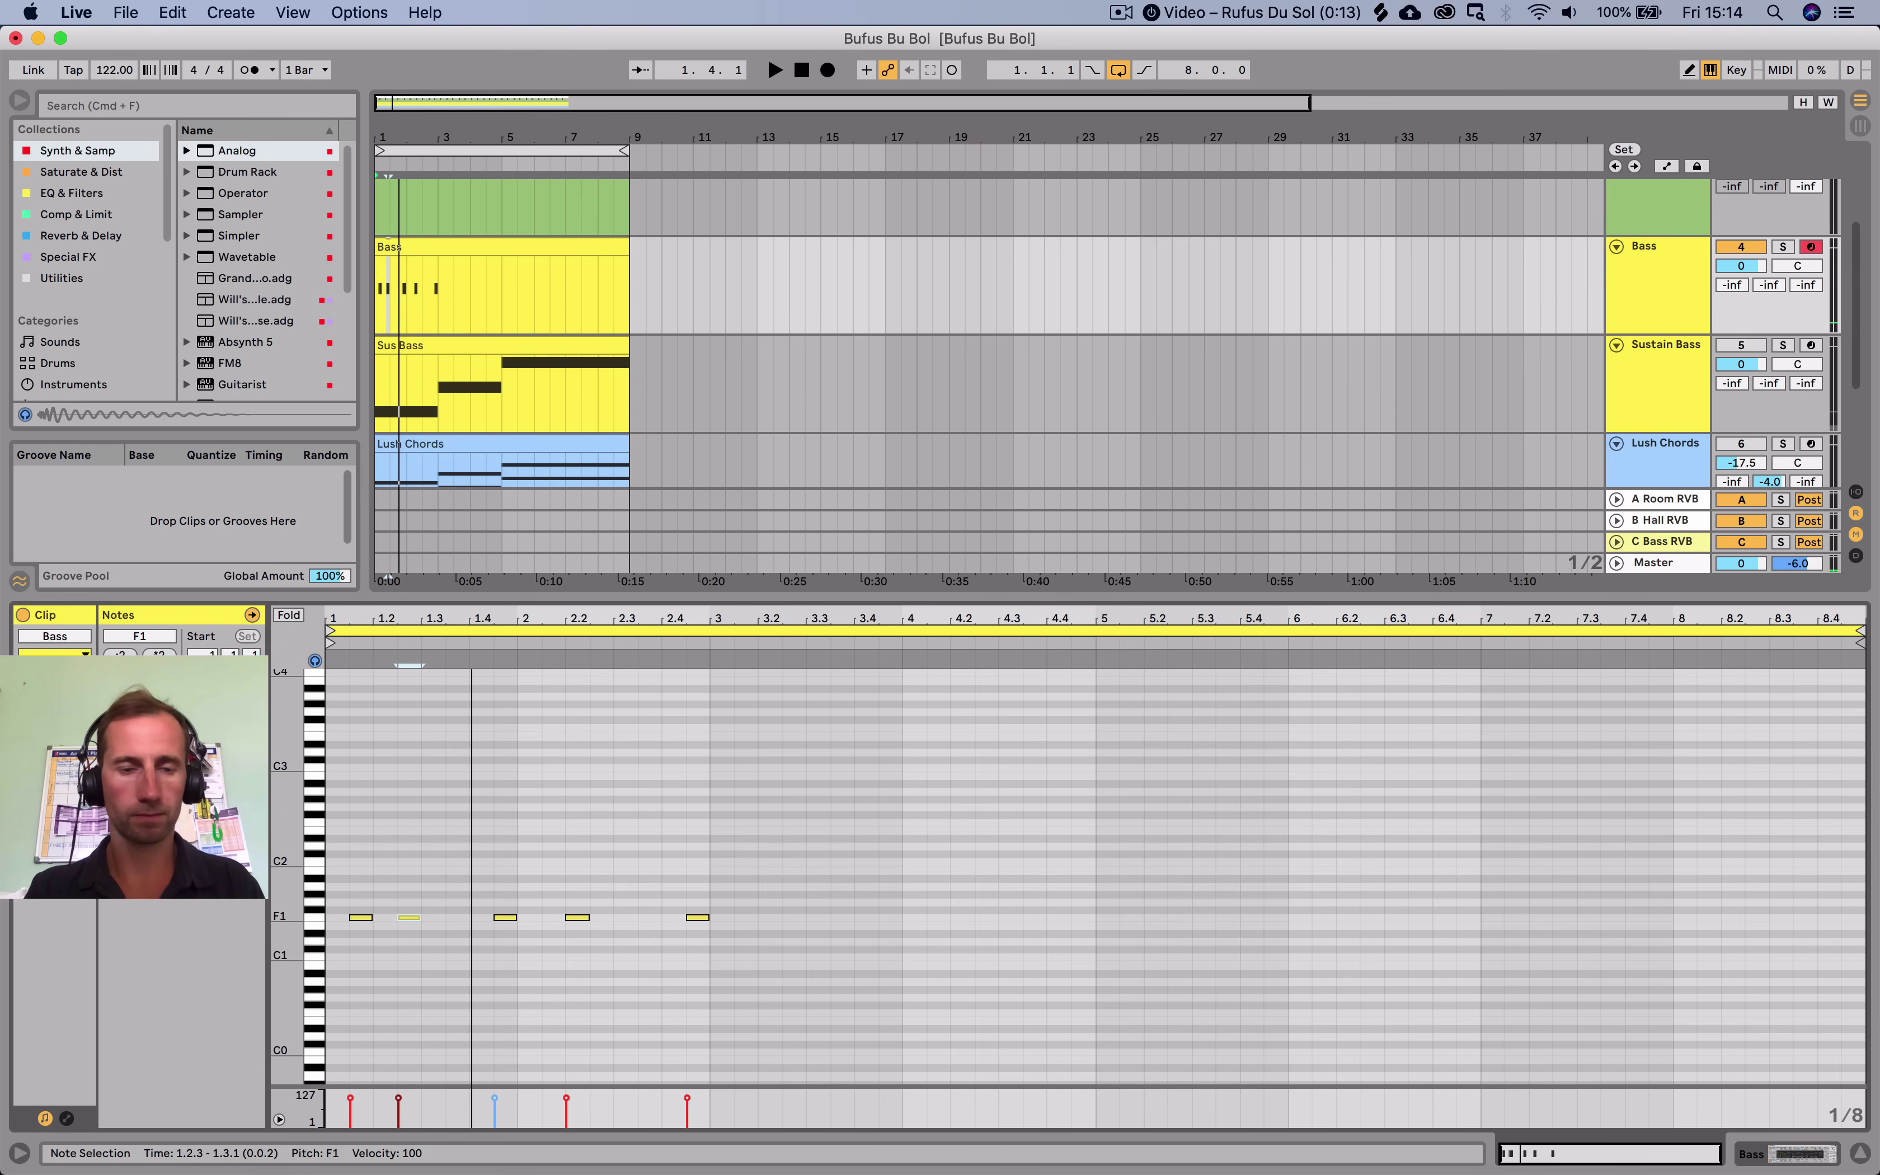
pyautogui.doubleClick(481, 854)
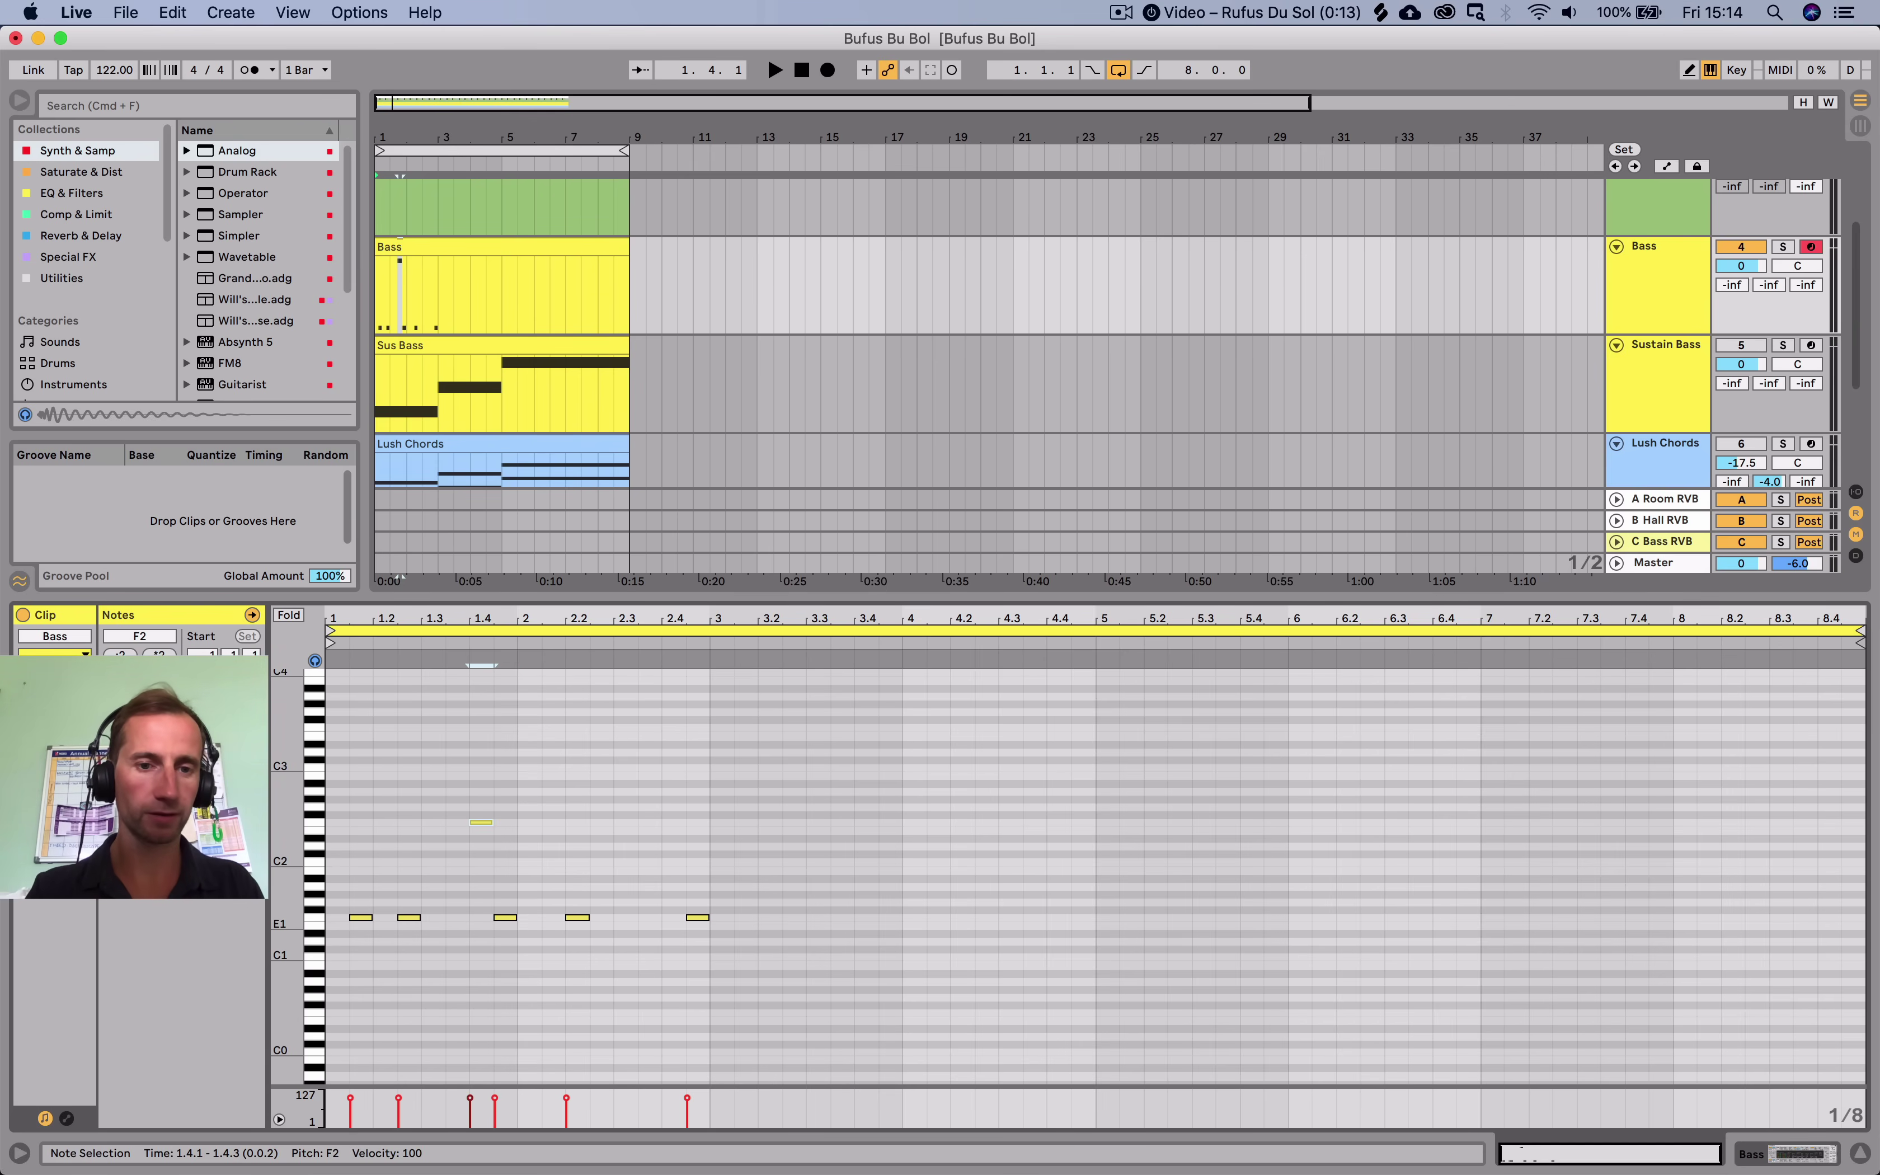
# Delete the F1 note at 1.4.3 and shift the F1 note at 2.2.1 to 2.1.3, checking the pattern in playback.
pyautogui.press('Delete')
pyautogui.press('space')
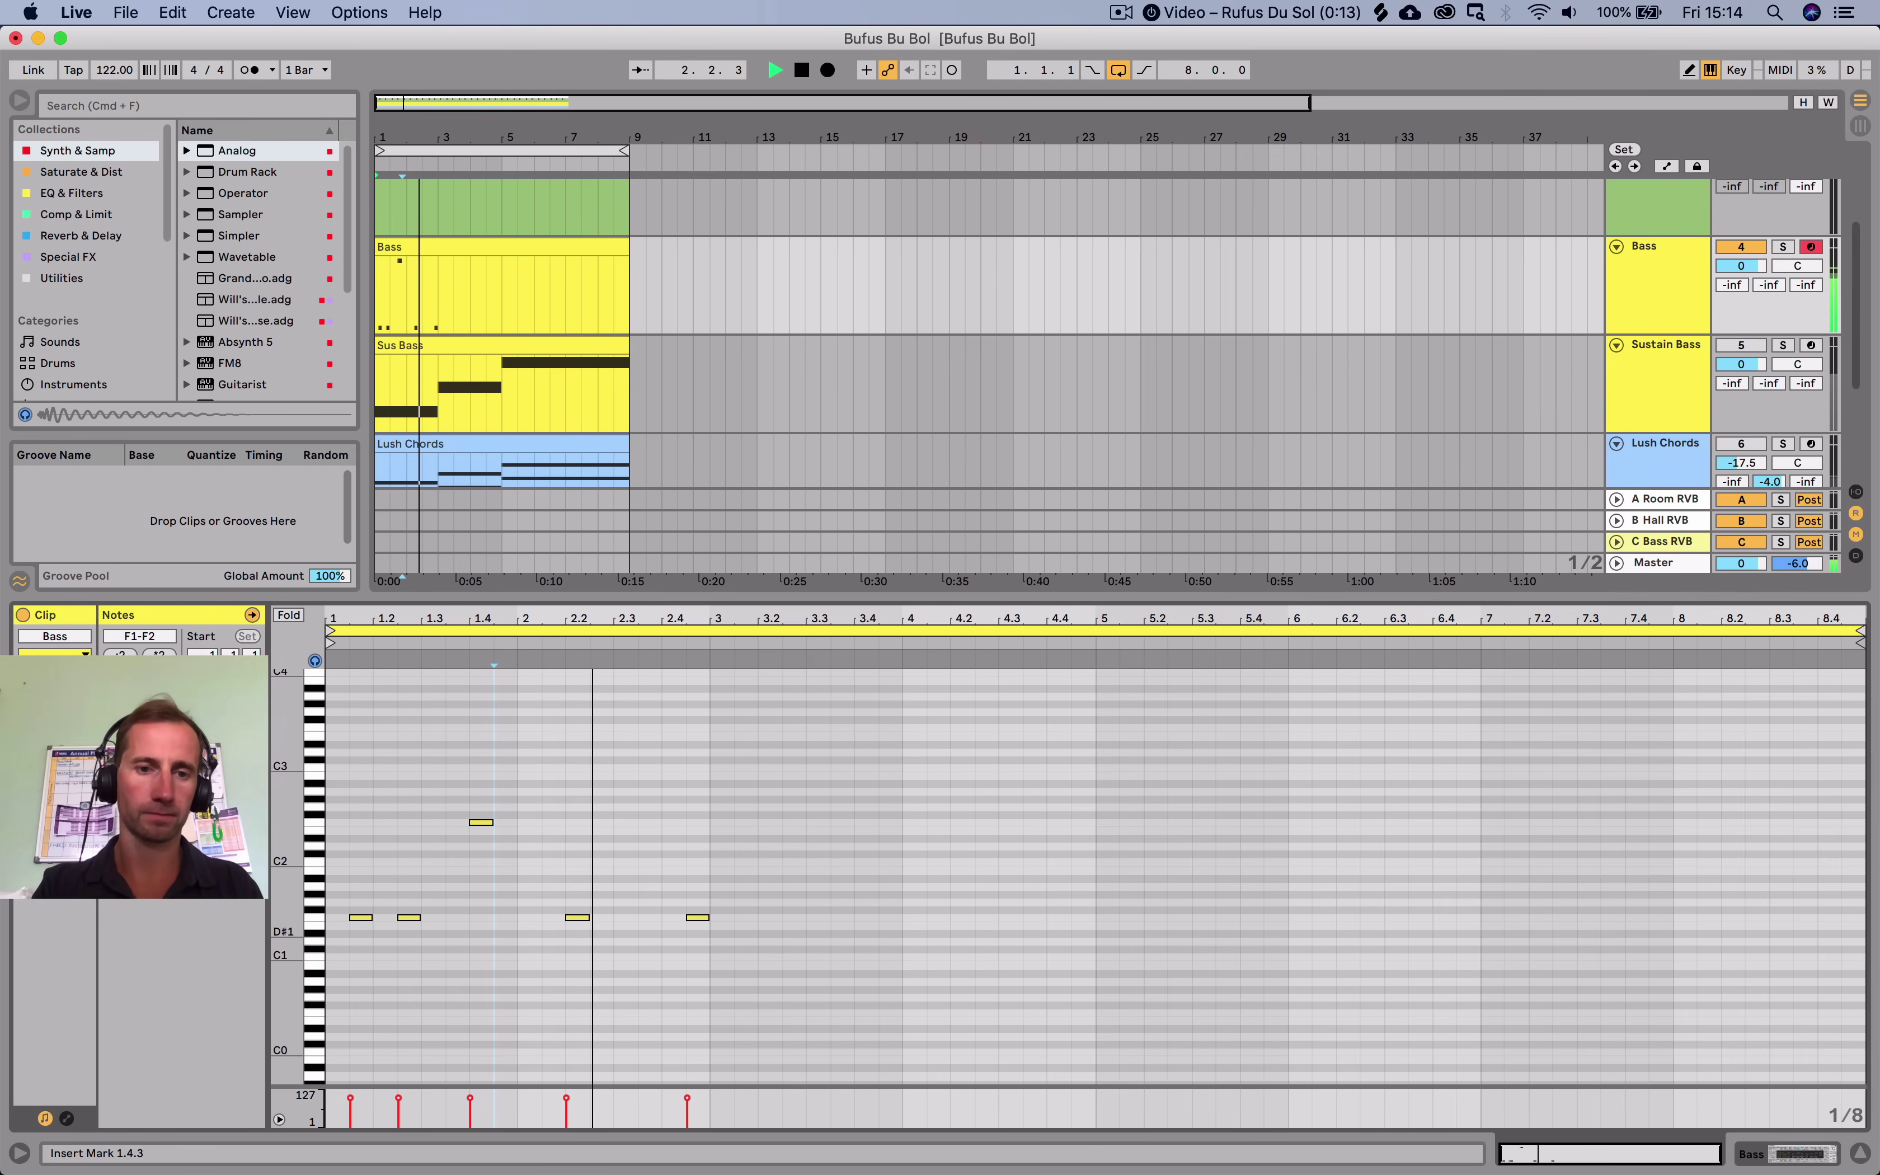
pyautogui.click(577, 917)
pyautogui.press('space')
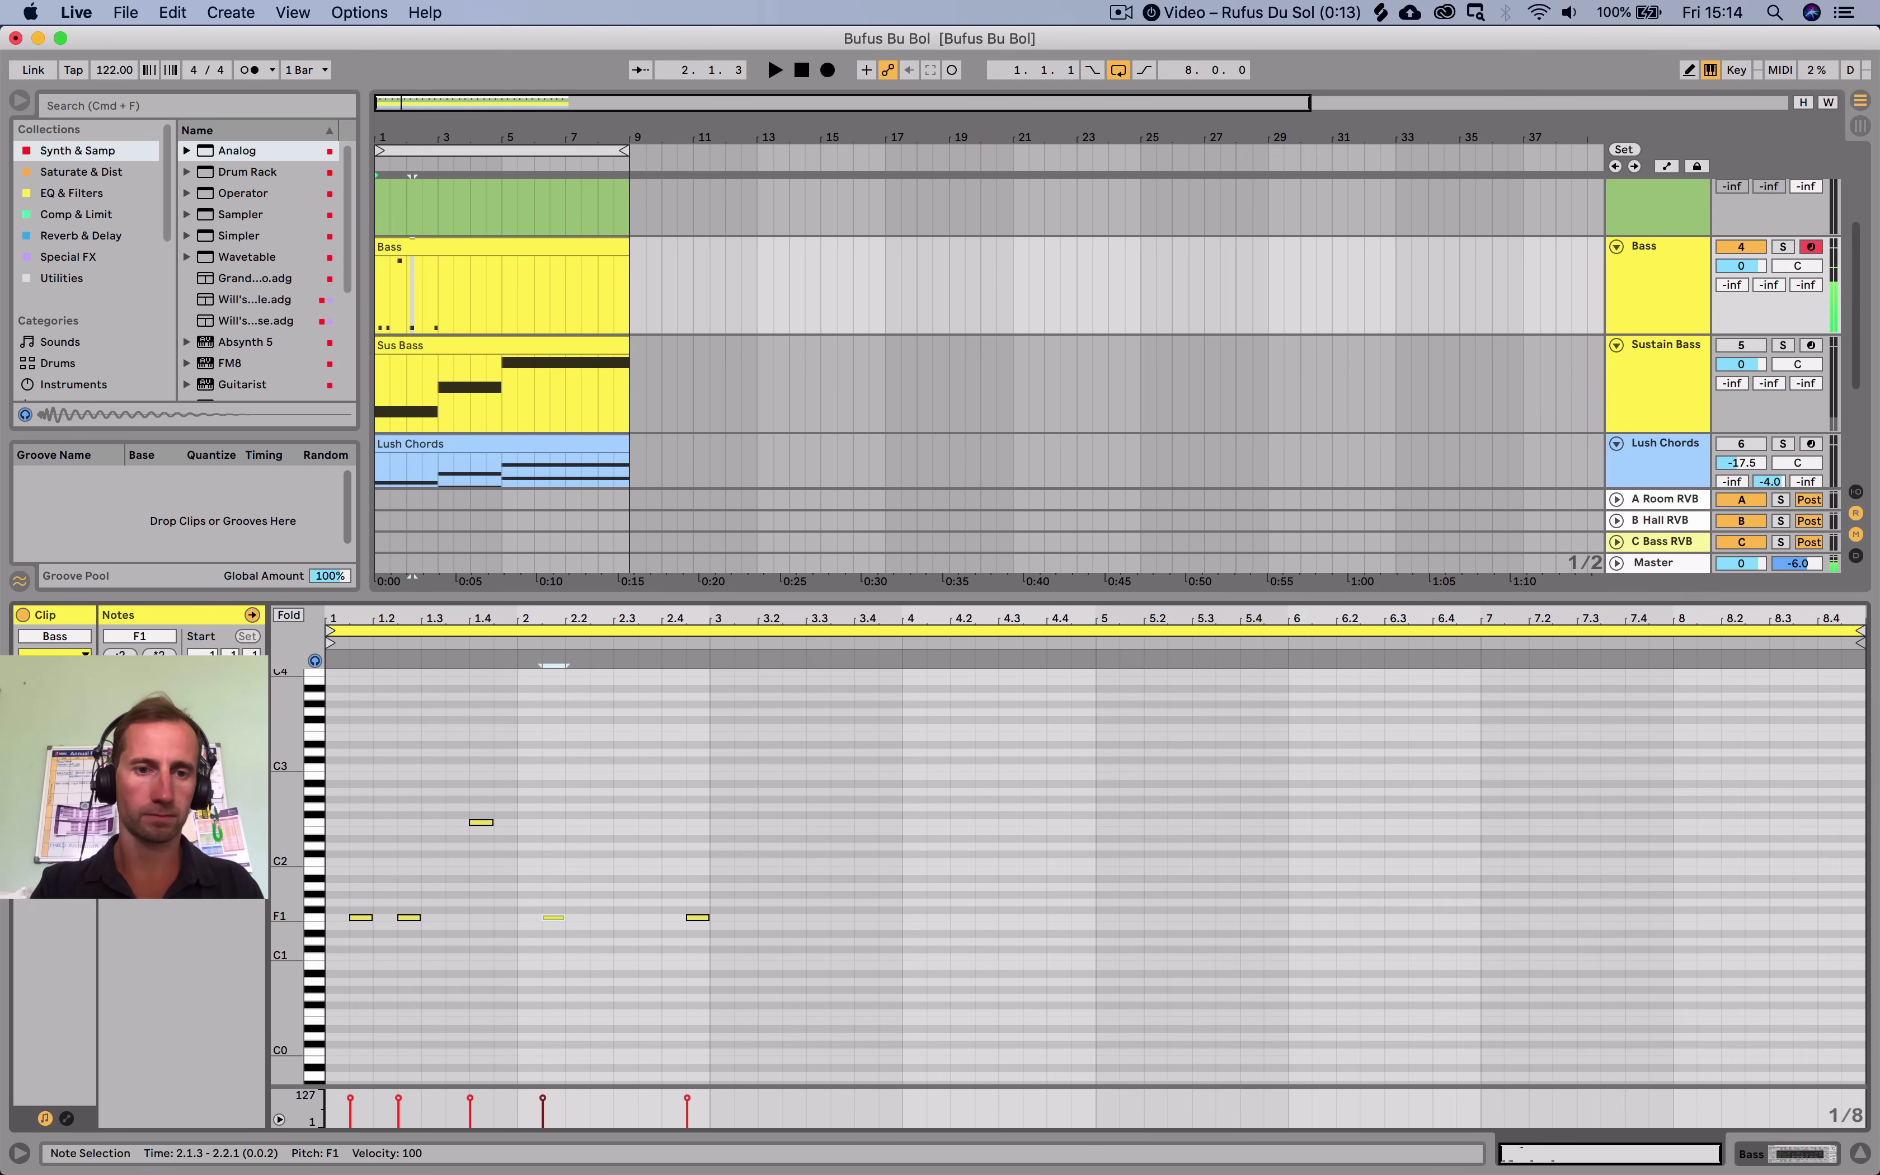
pyautogui.press('space')
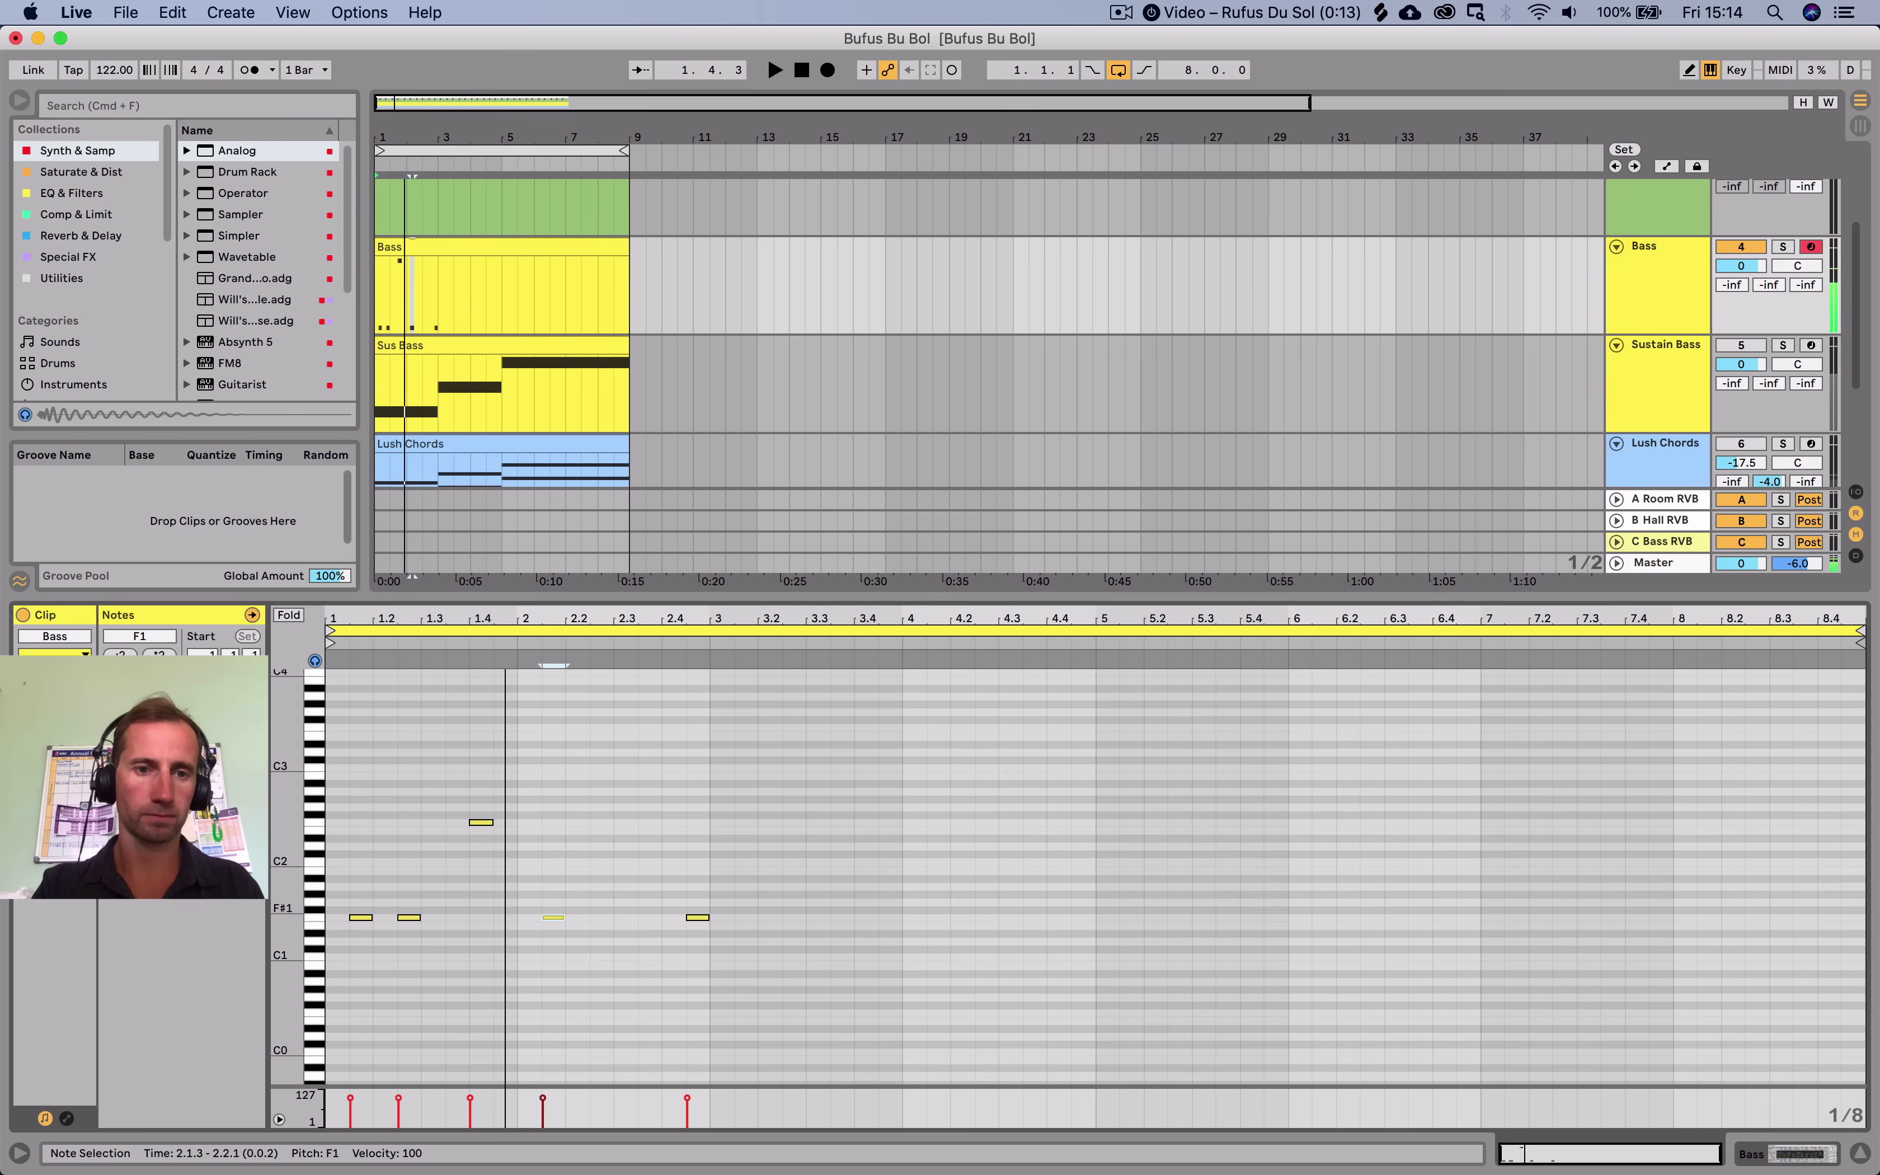
# Shift the F2 note from 1.4.1 to 1.4.3 and play back the bass pattern.
pyautogui.click(480, 822)
pyautogui.press('Right')
pyautogui.press('space')
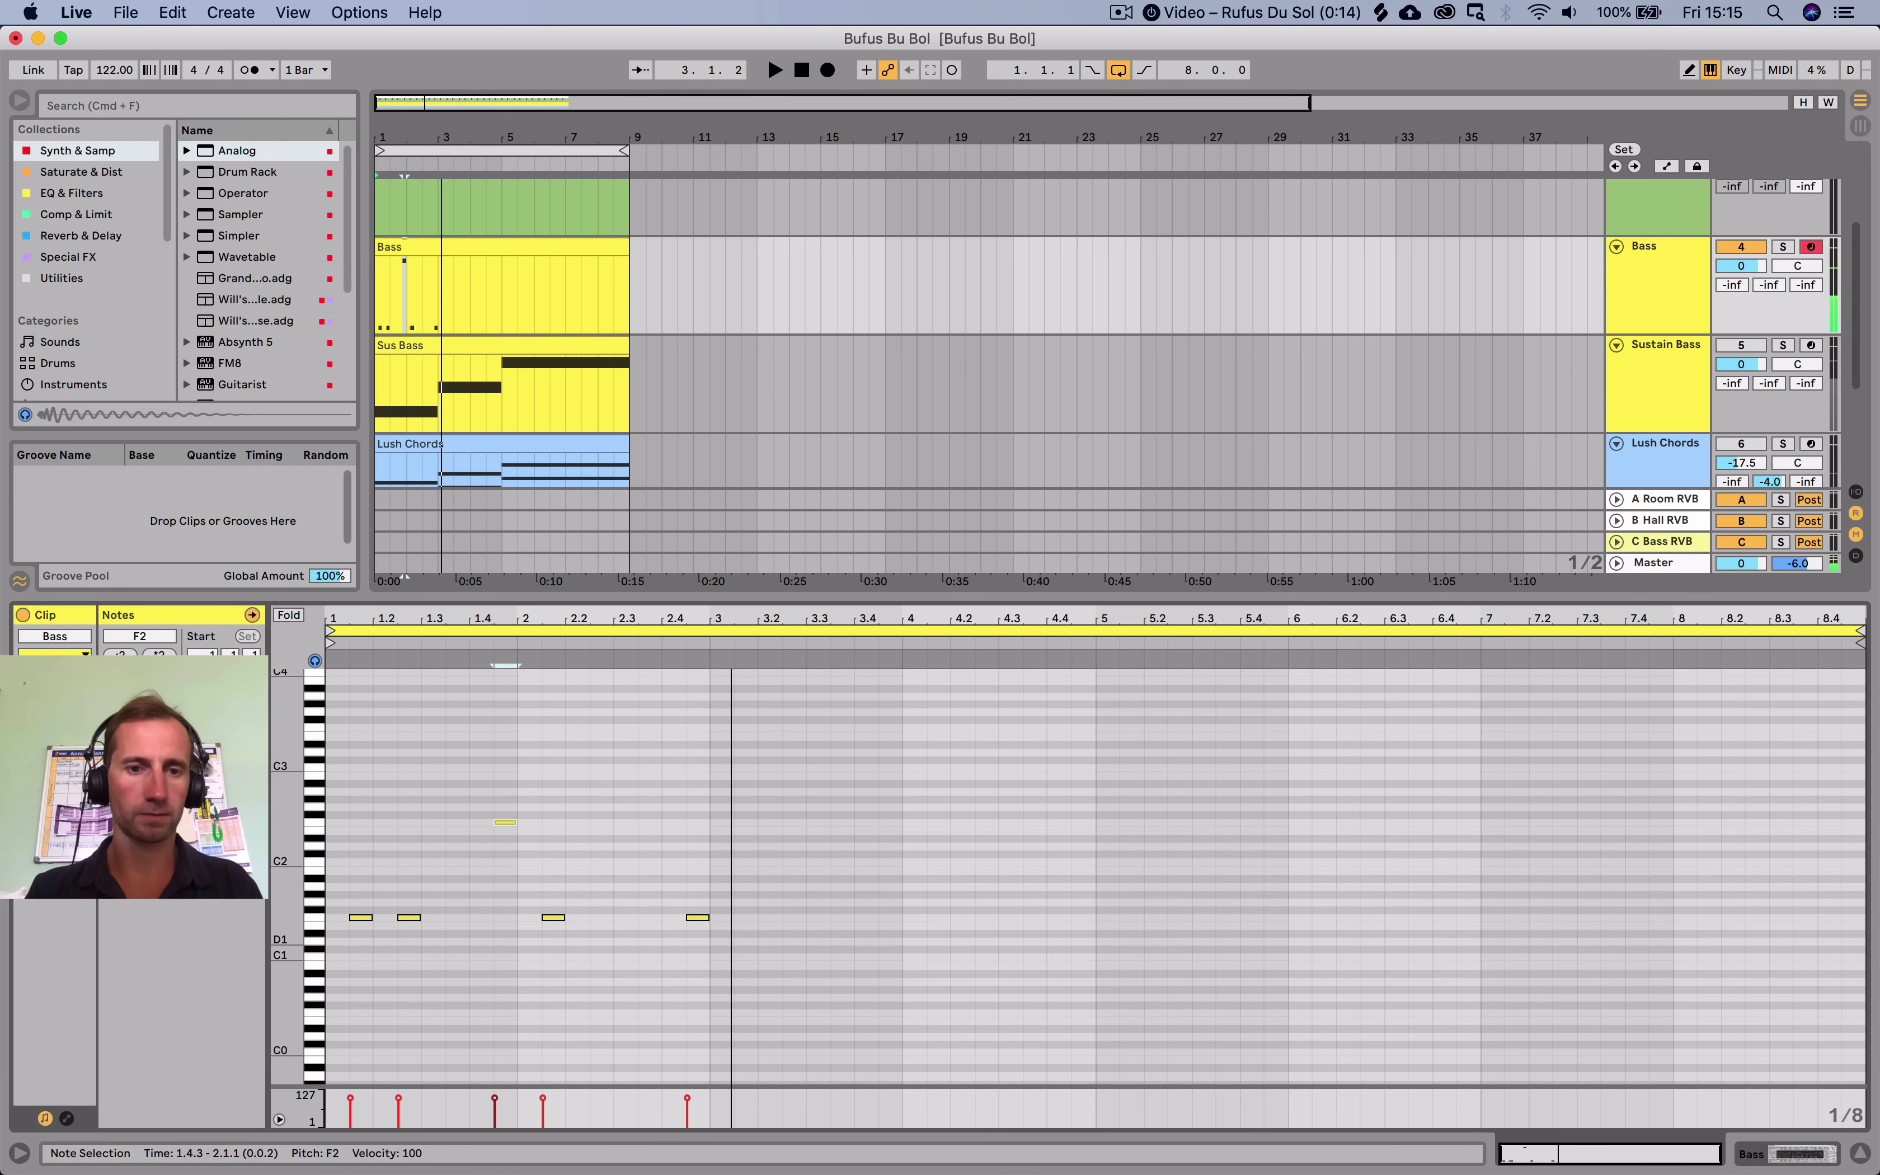
pyautogui.press('space')
# Duplicate the two-bar bass pattern into bars 3–4 and raise the copy to G1 and G2, checking the root against the Sus Bass clip.
pyautogui.moveTo(704, 940); pyautogui.dragTo(326, 796)
pyautogui.press('super+d')
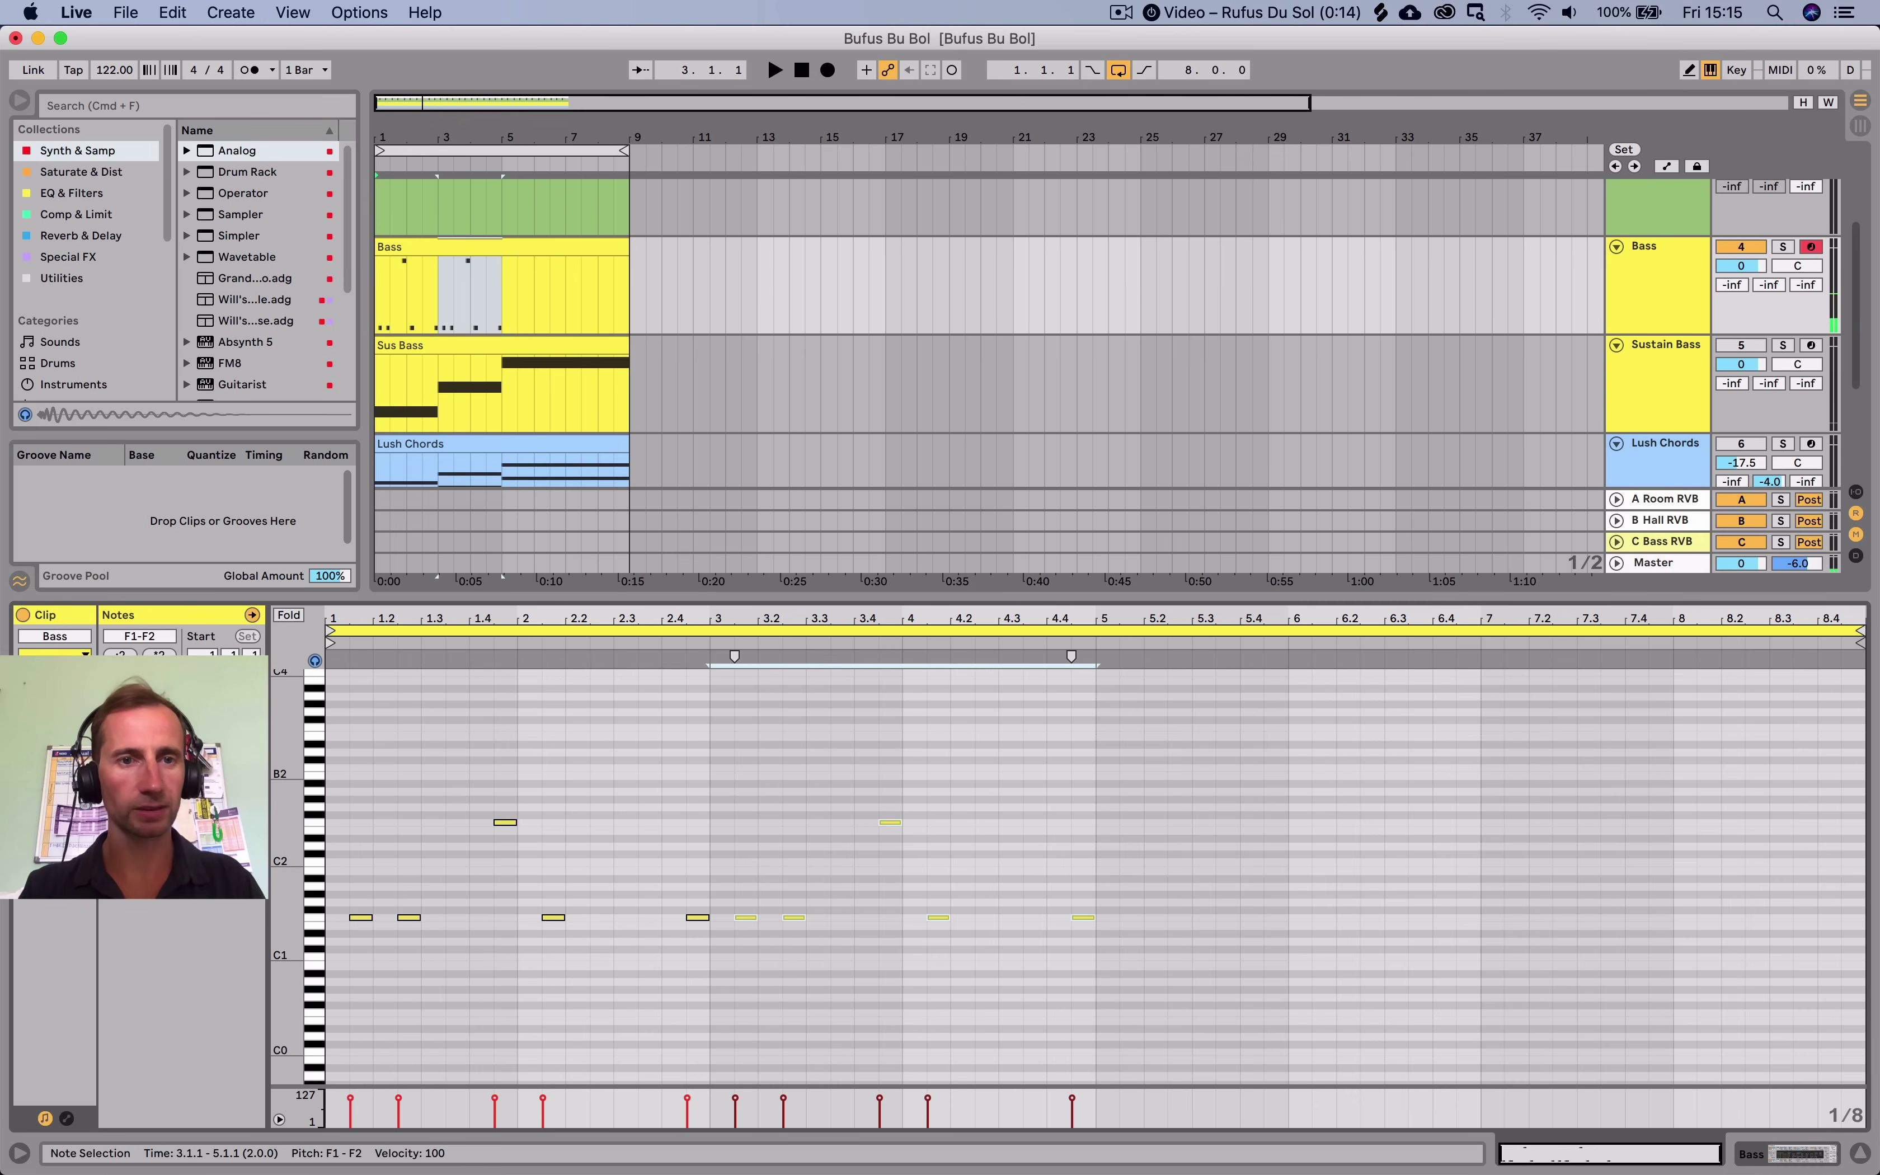
pyautogui.click(1097, 941)
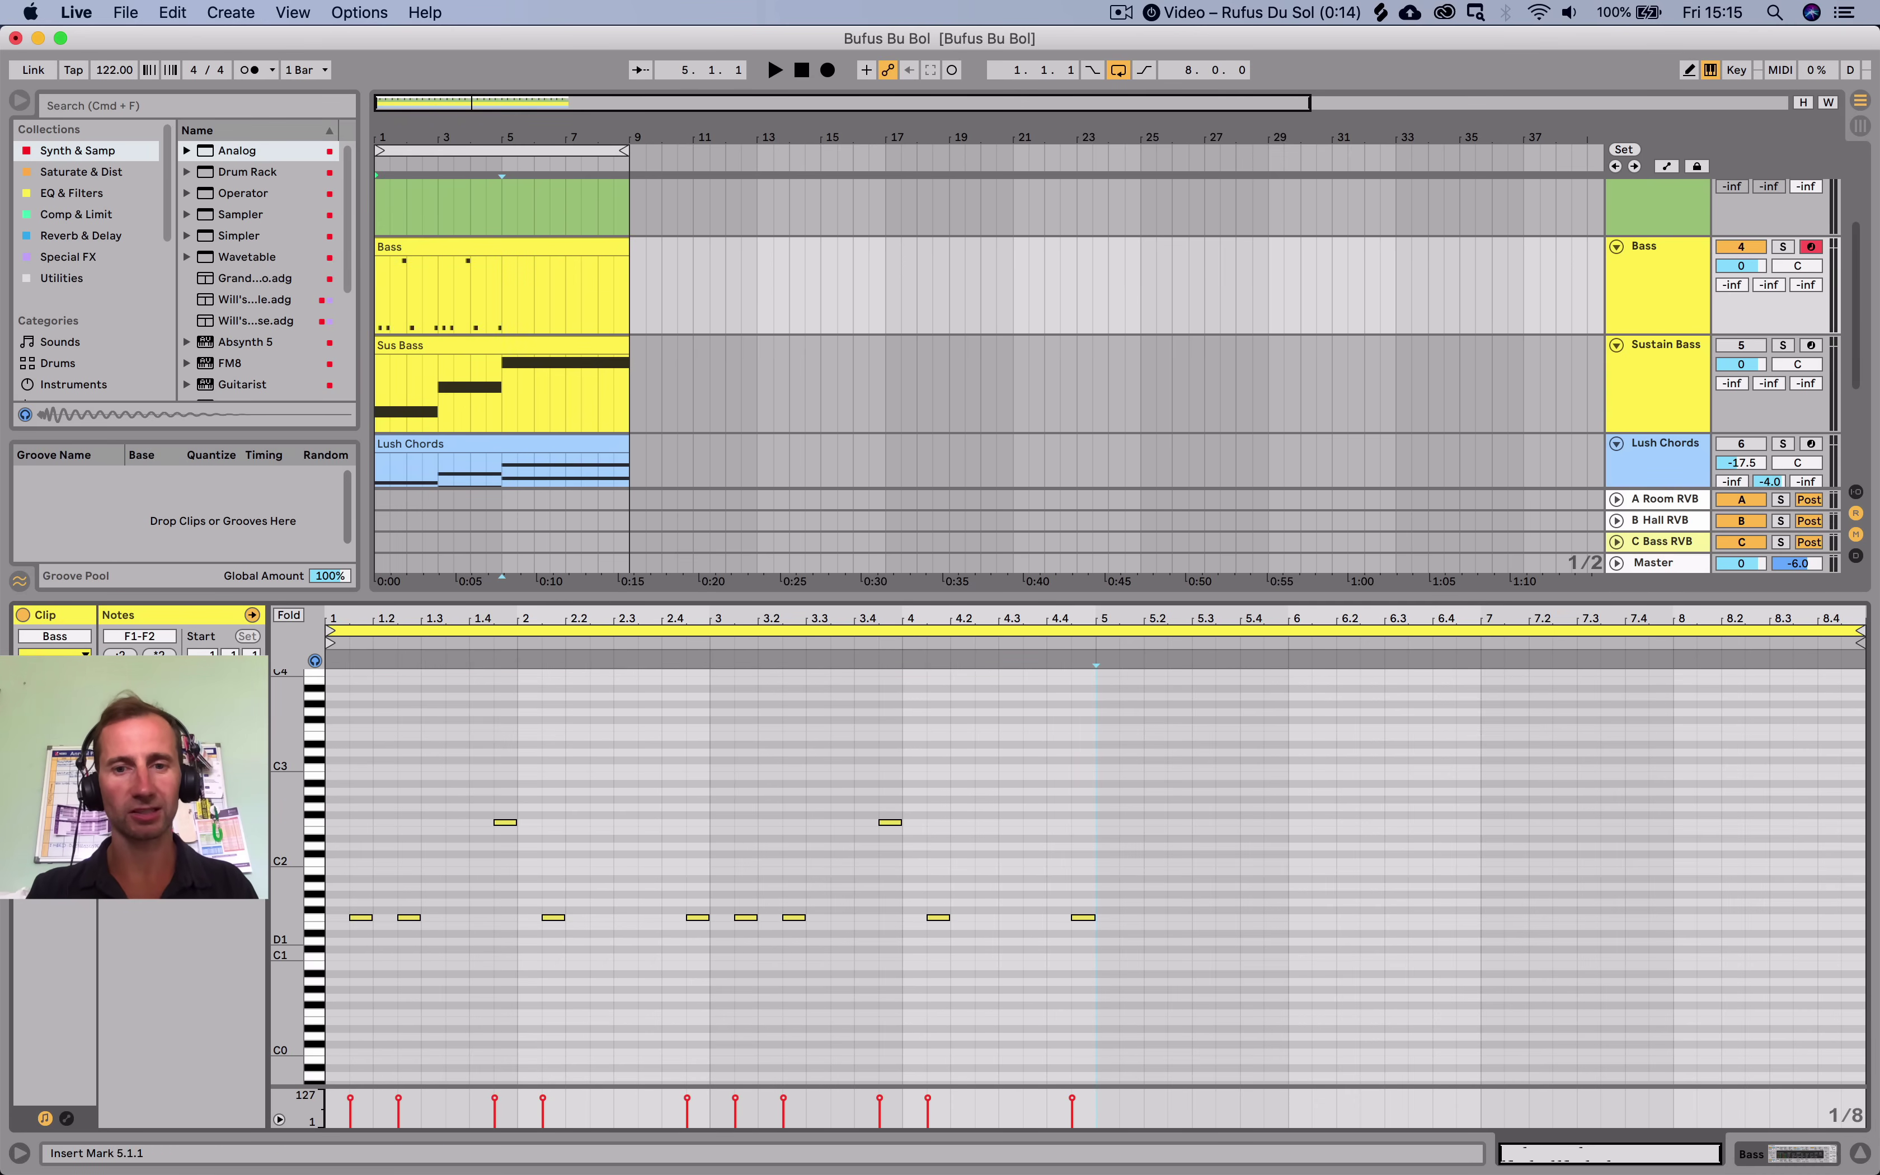
pyautogui.moveTo(1097, 941); pyautogui.dragTo(734, 905)
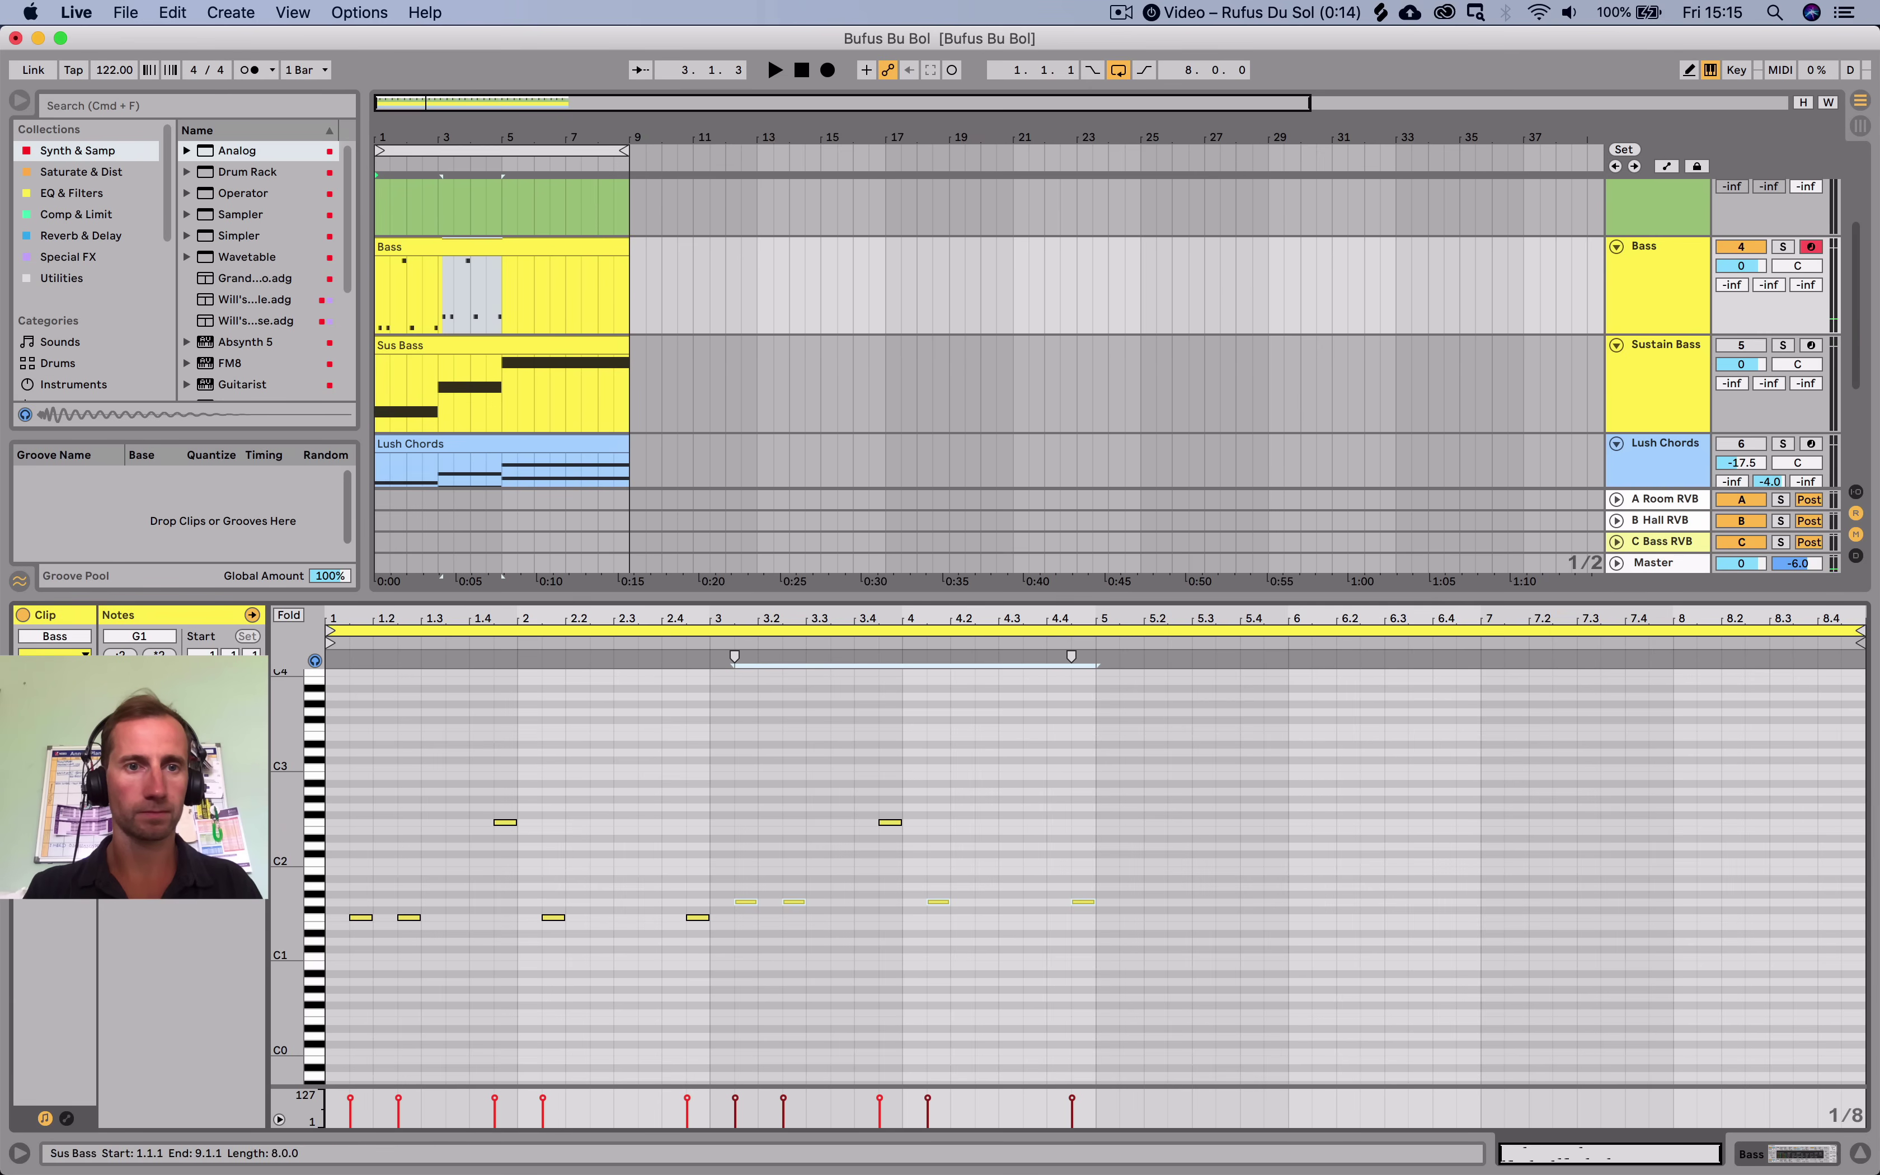
pyautogui.click(528, 345)
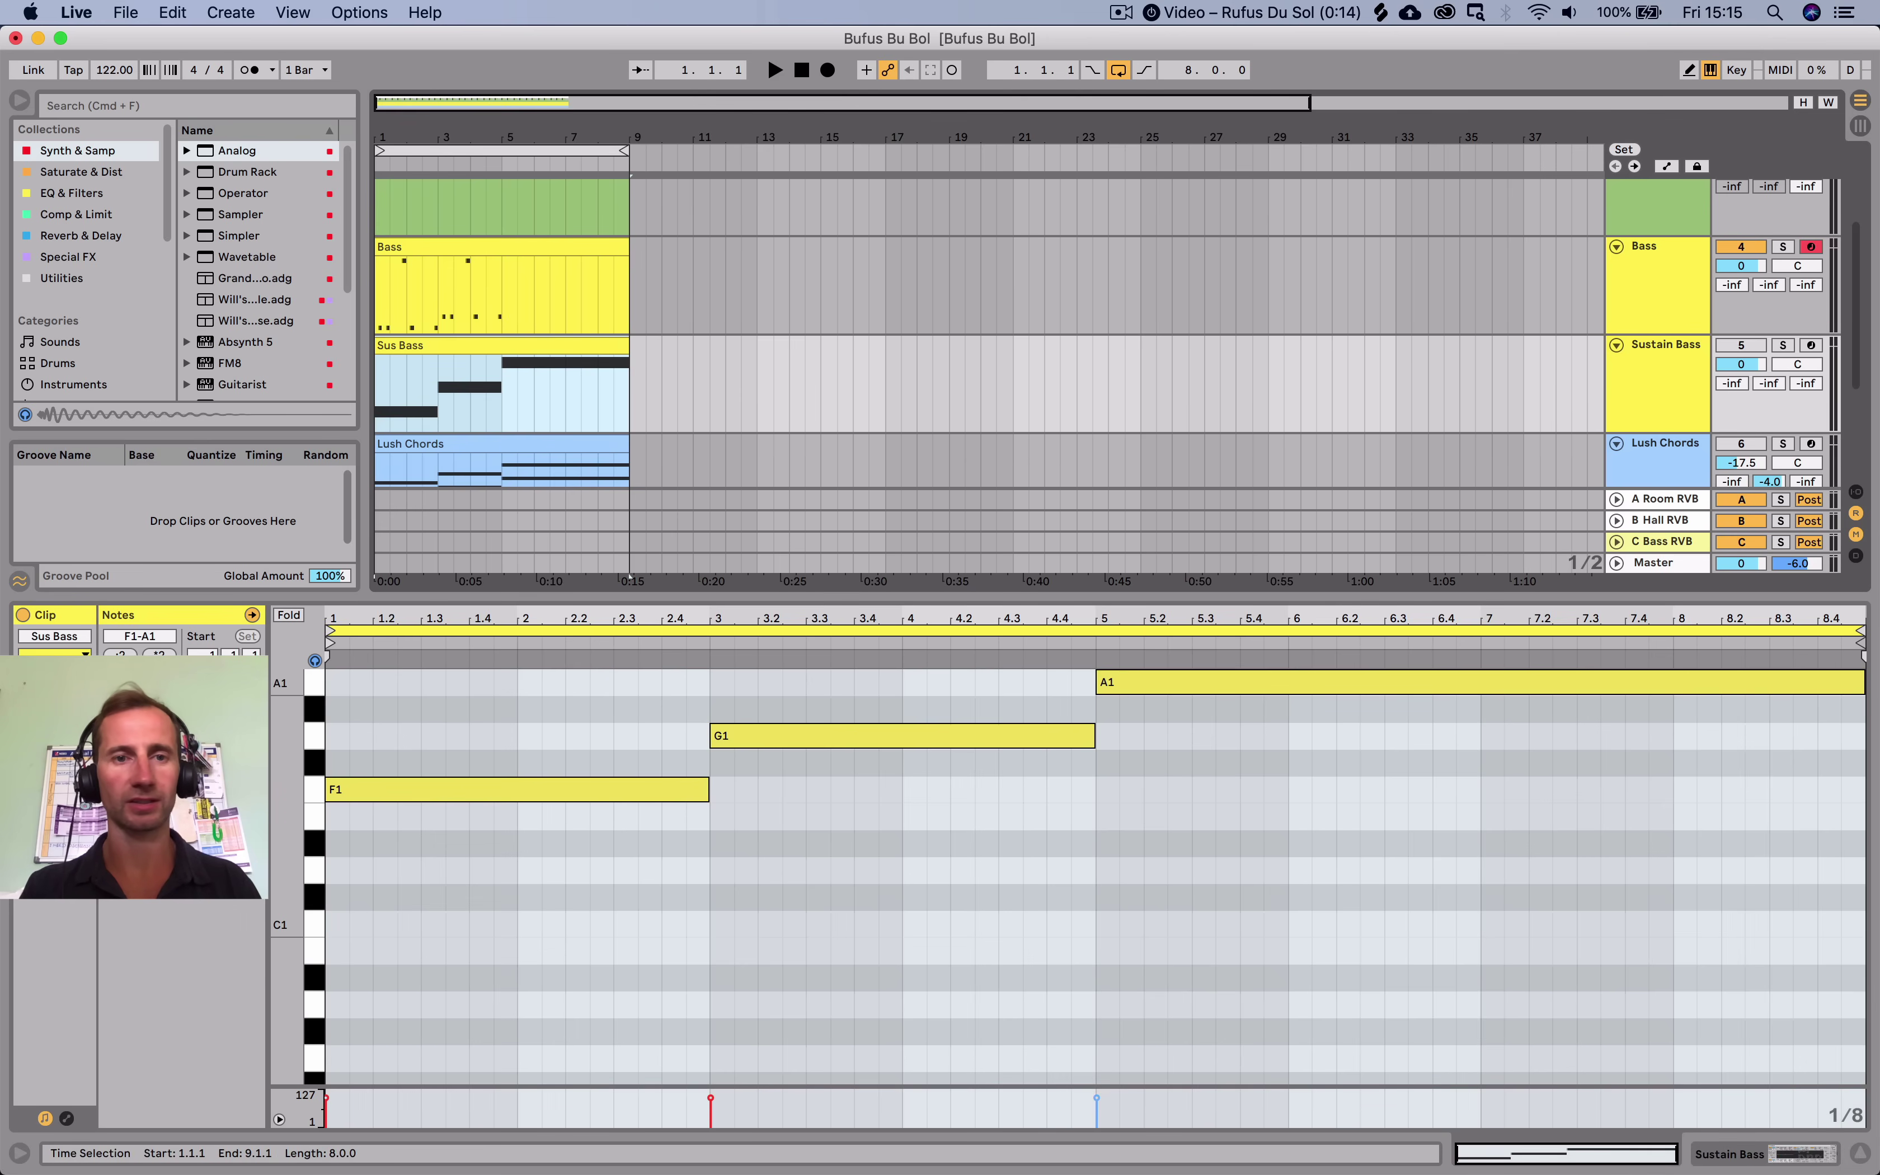
pyautogui.click(466, 246)
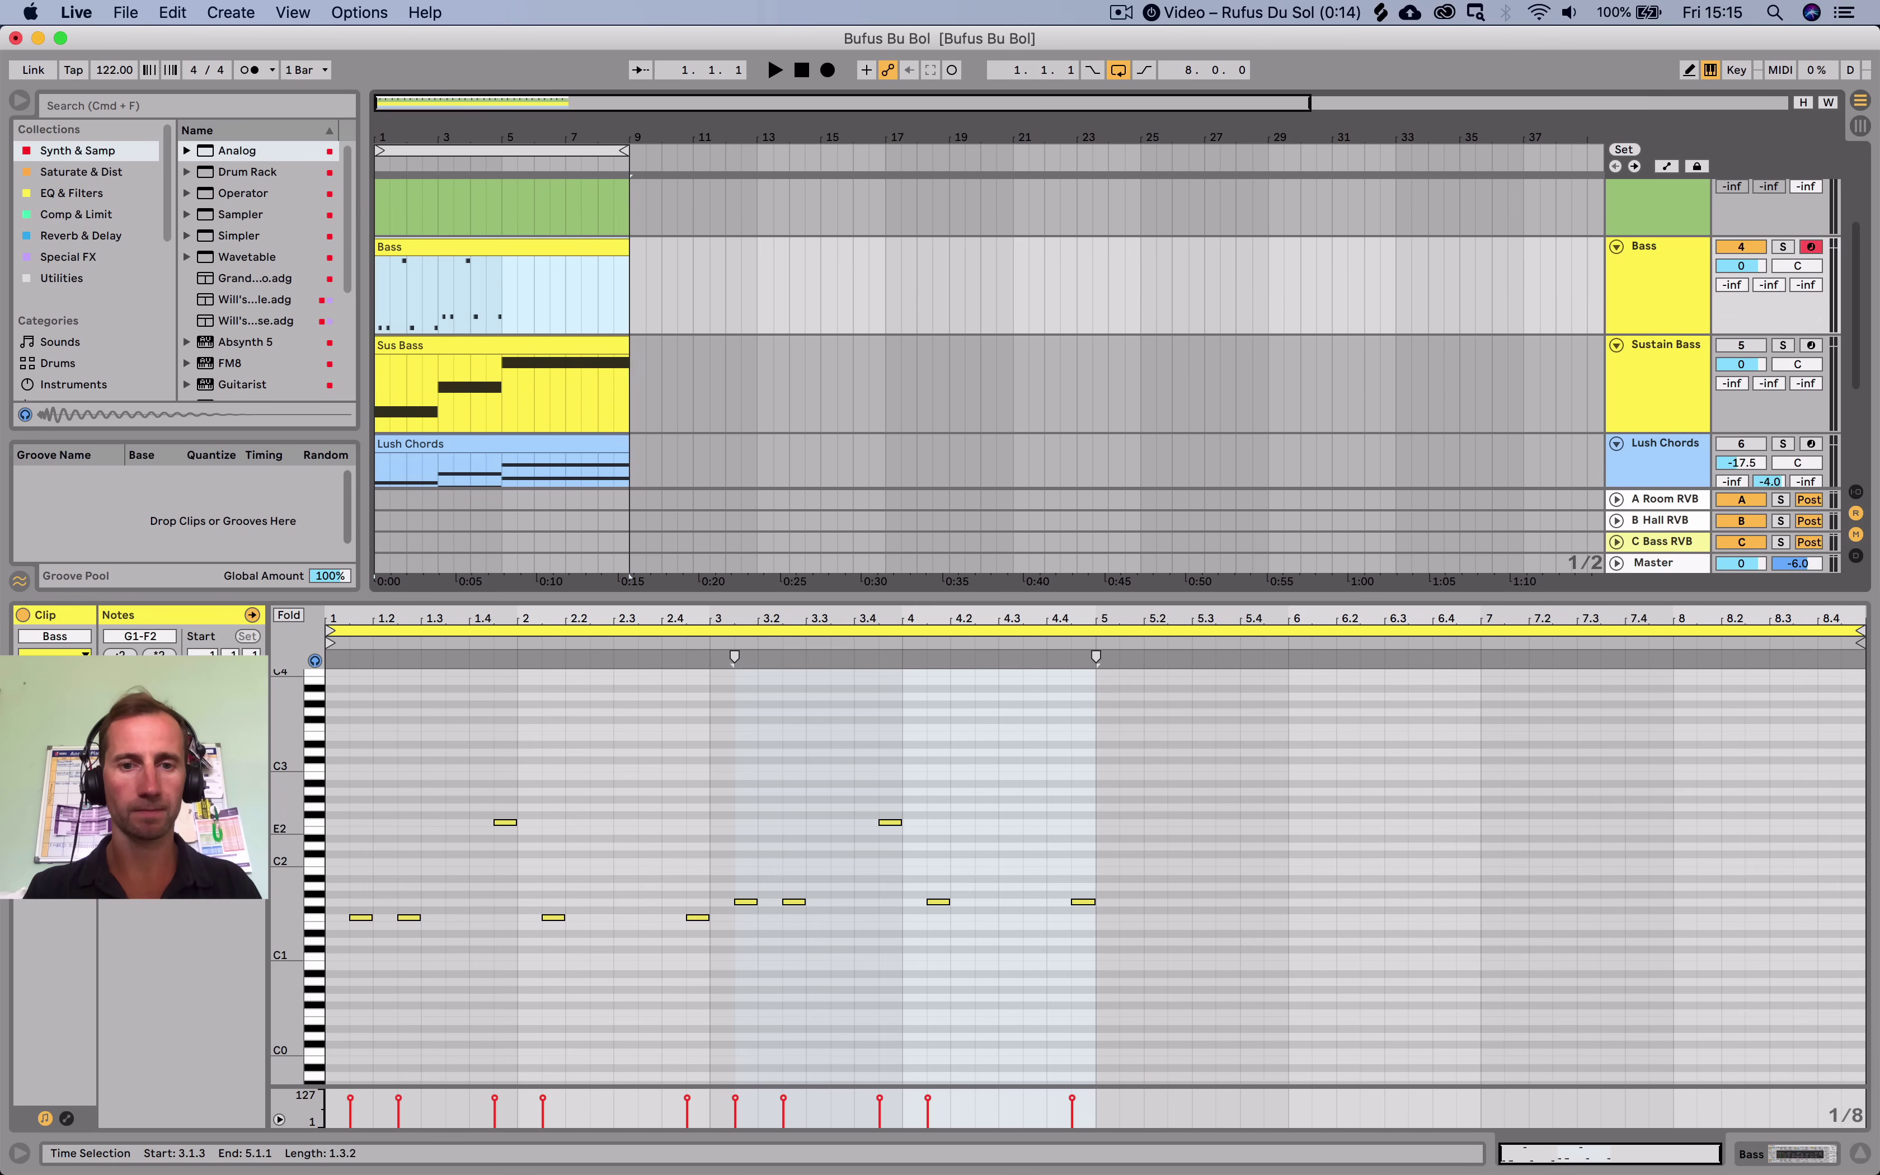
pyautogui.moveTo(890, 821); pyautogui.dragTo(890, 813)
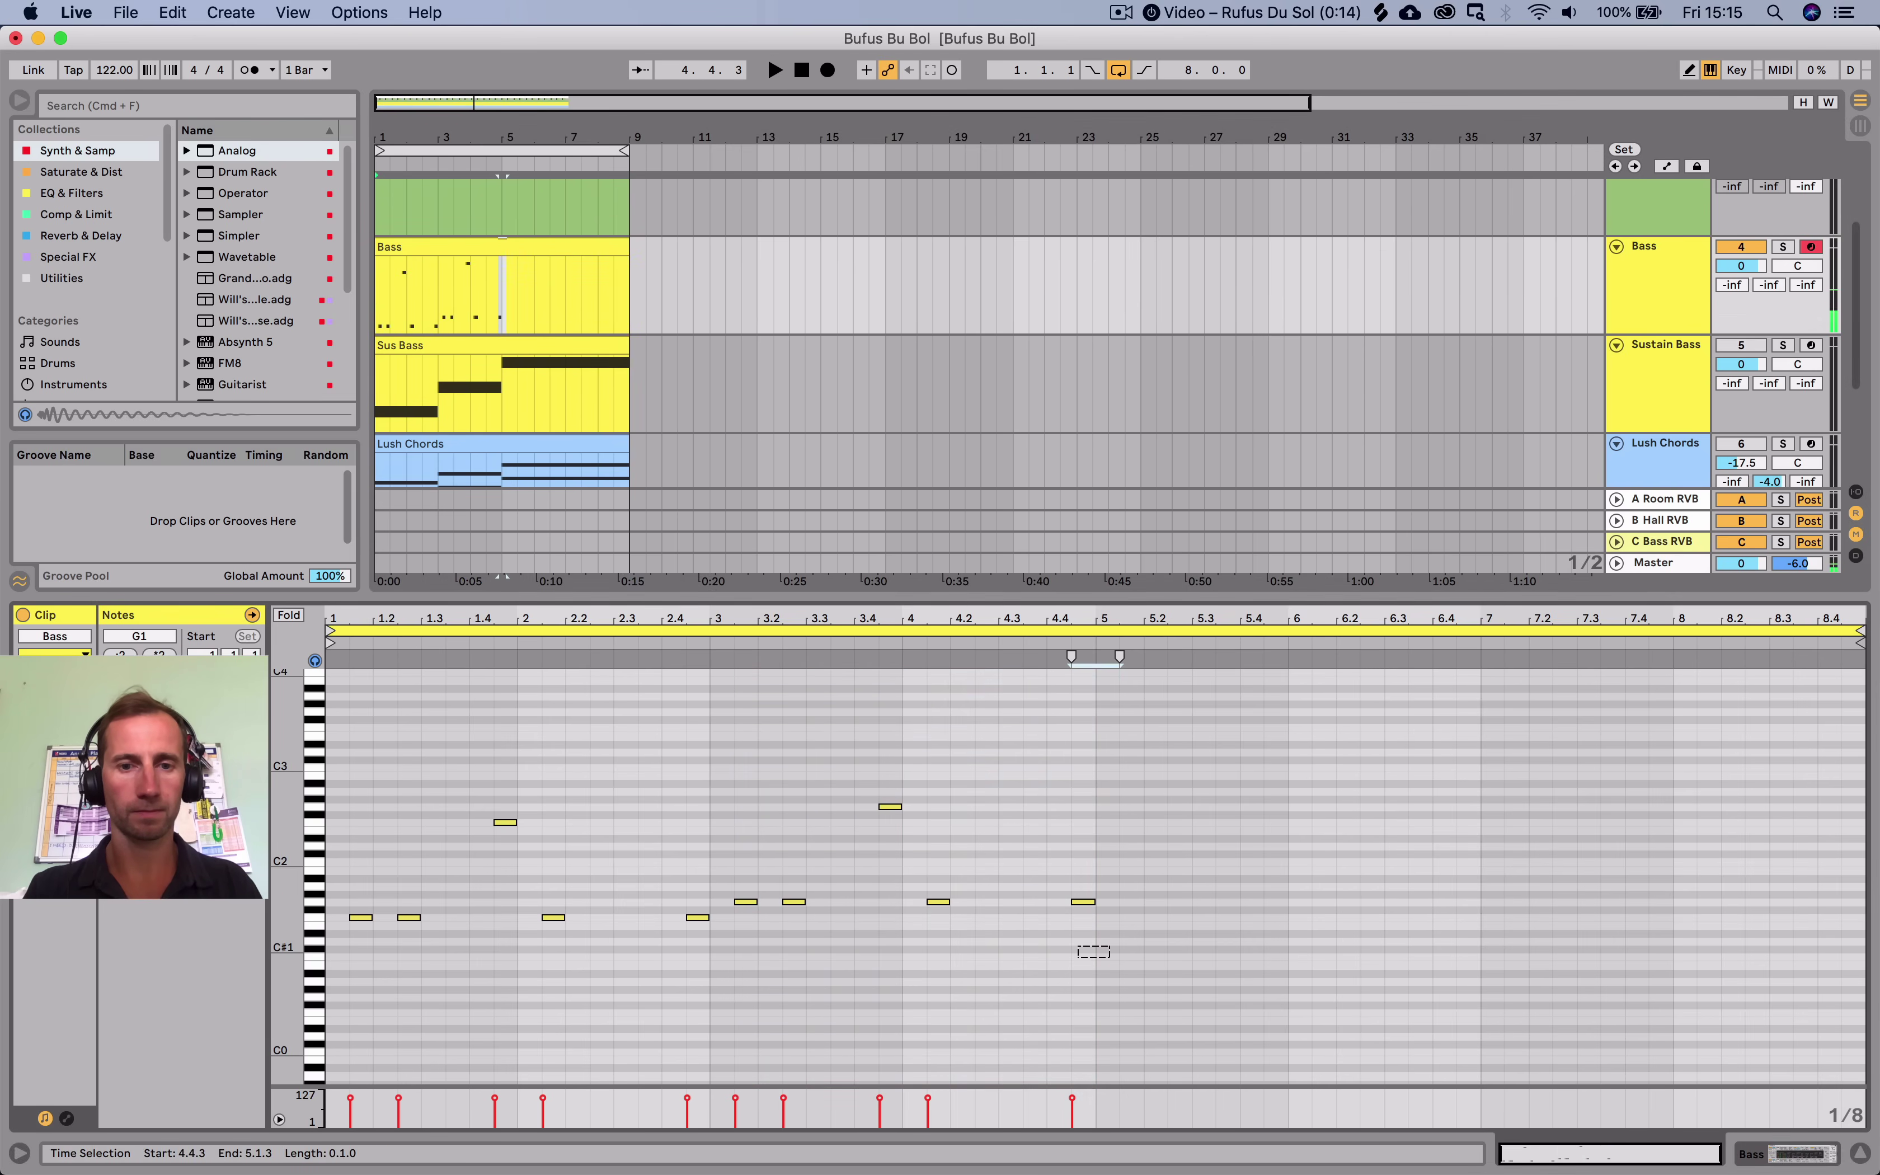
# Duplicate the G bass pattern into bars 5–6 and raise the copy to A1 and A2.
pyautogui.moveTo(1092, 752); pyautogui.dragTo(719, 944)
pyautogui.press('cmd+d')
pyautogui.click(1119, 867)
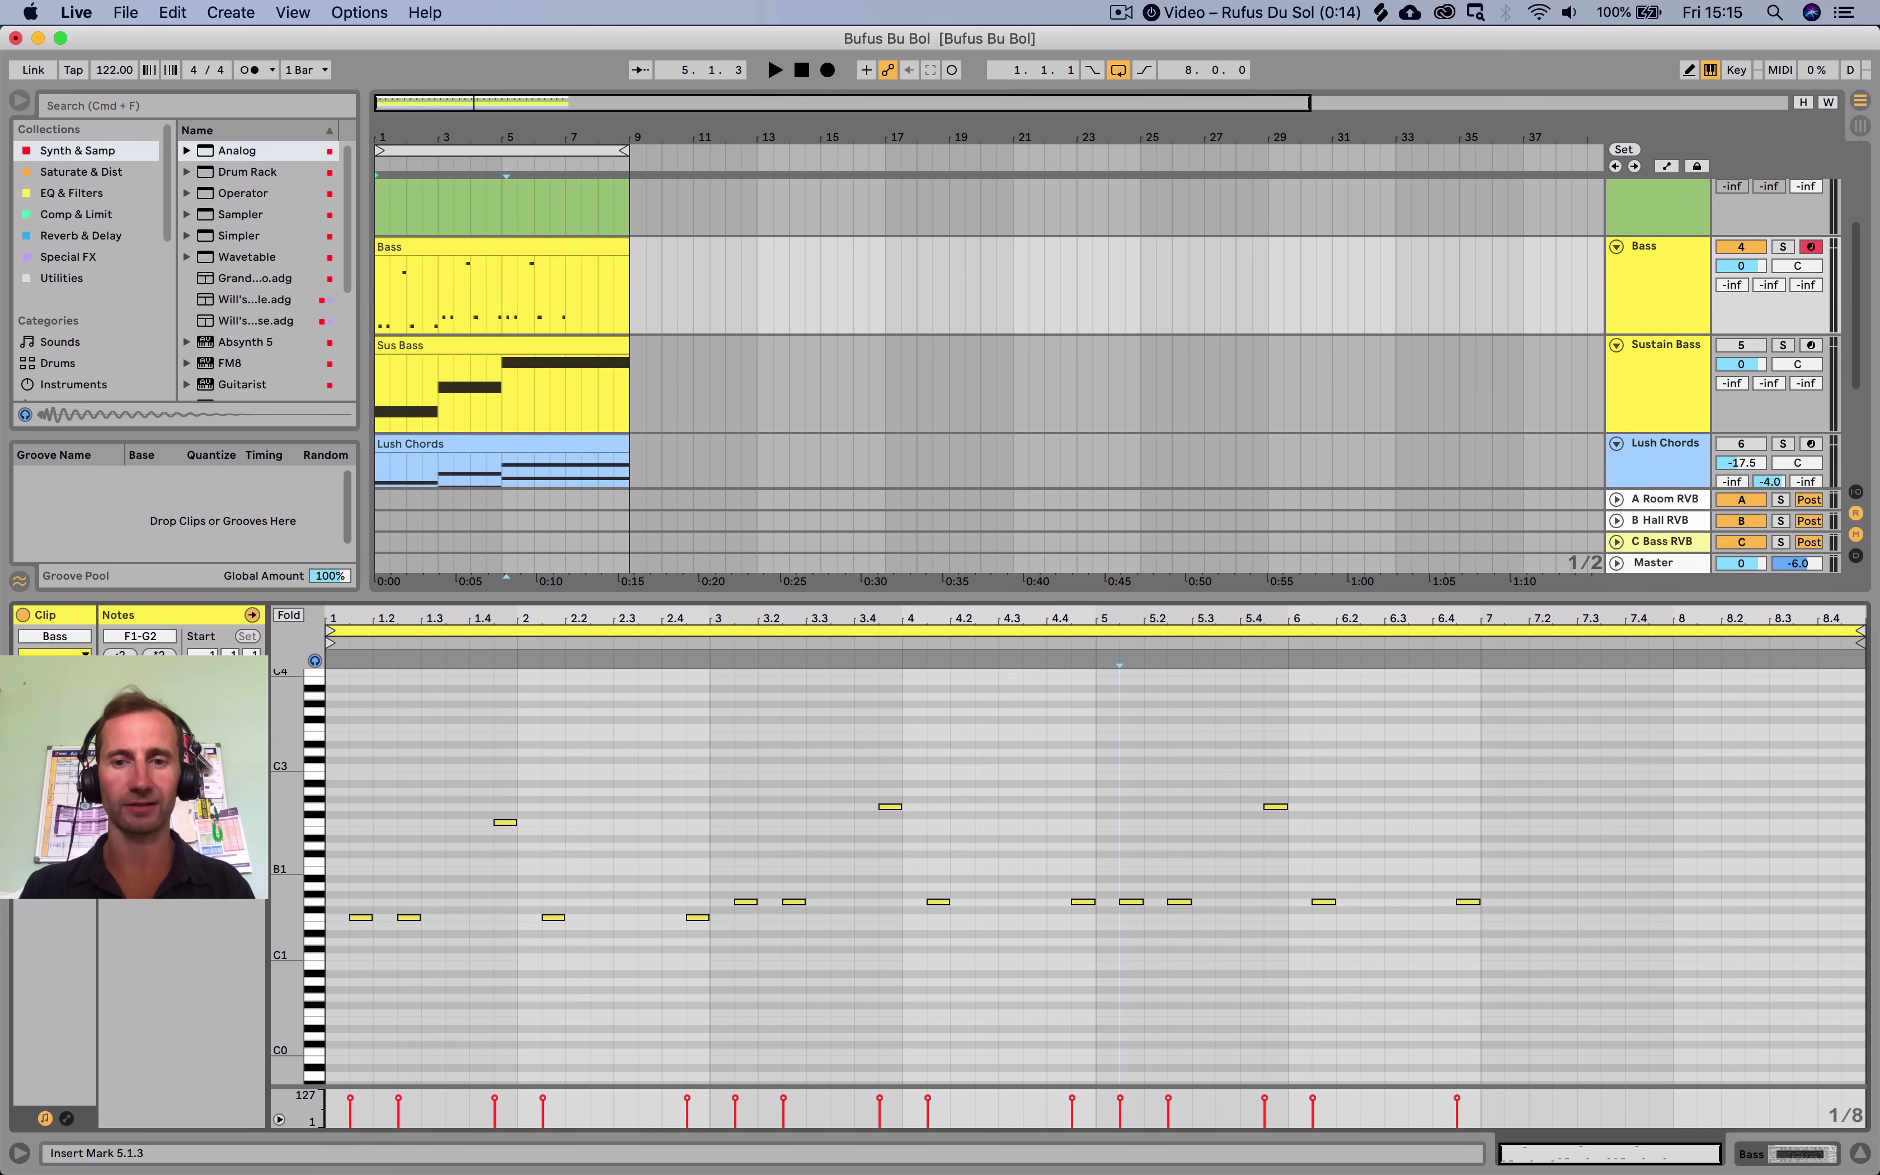
pyautogui.moveTo(1118, 937); pyautogui.dragTo(1480, 770)
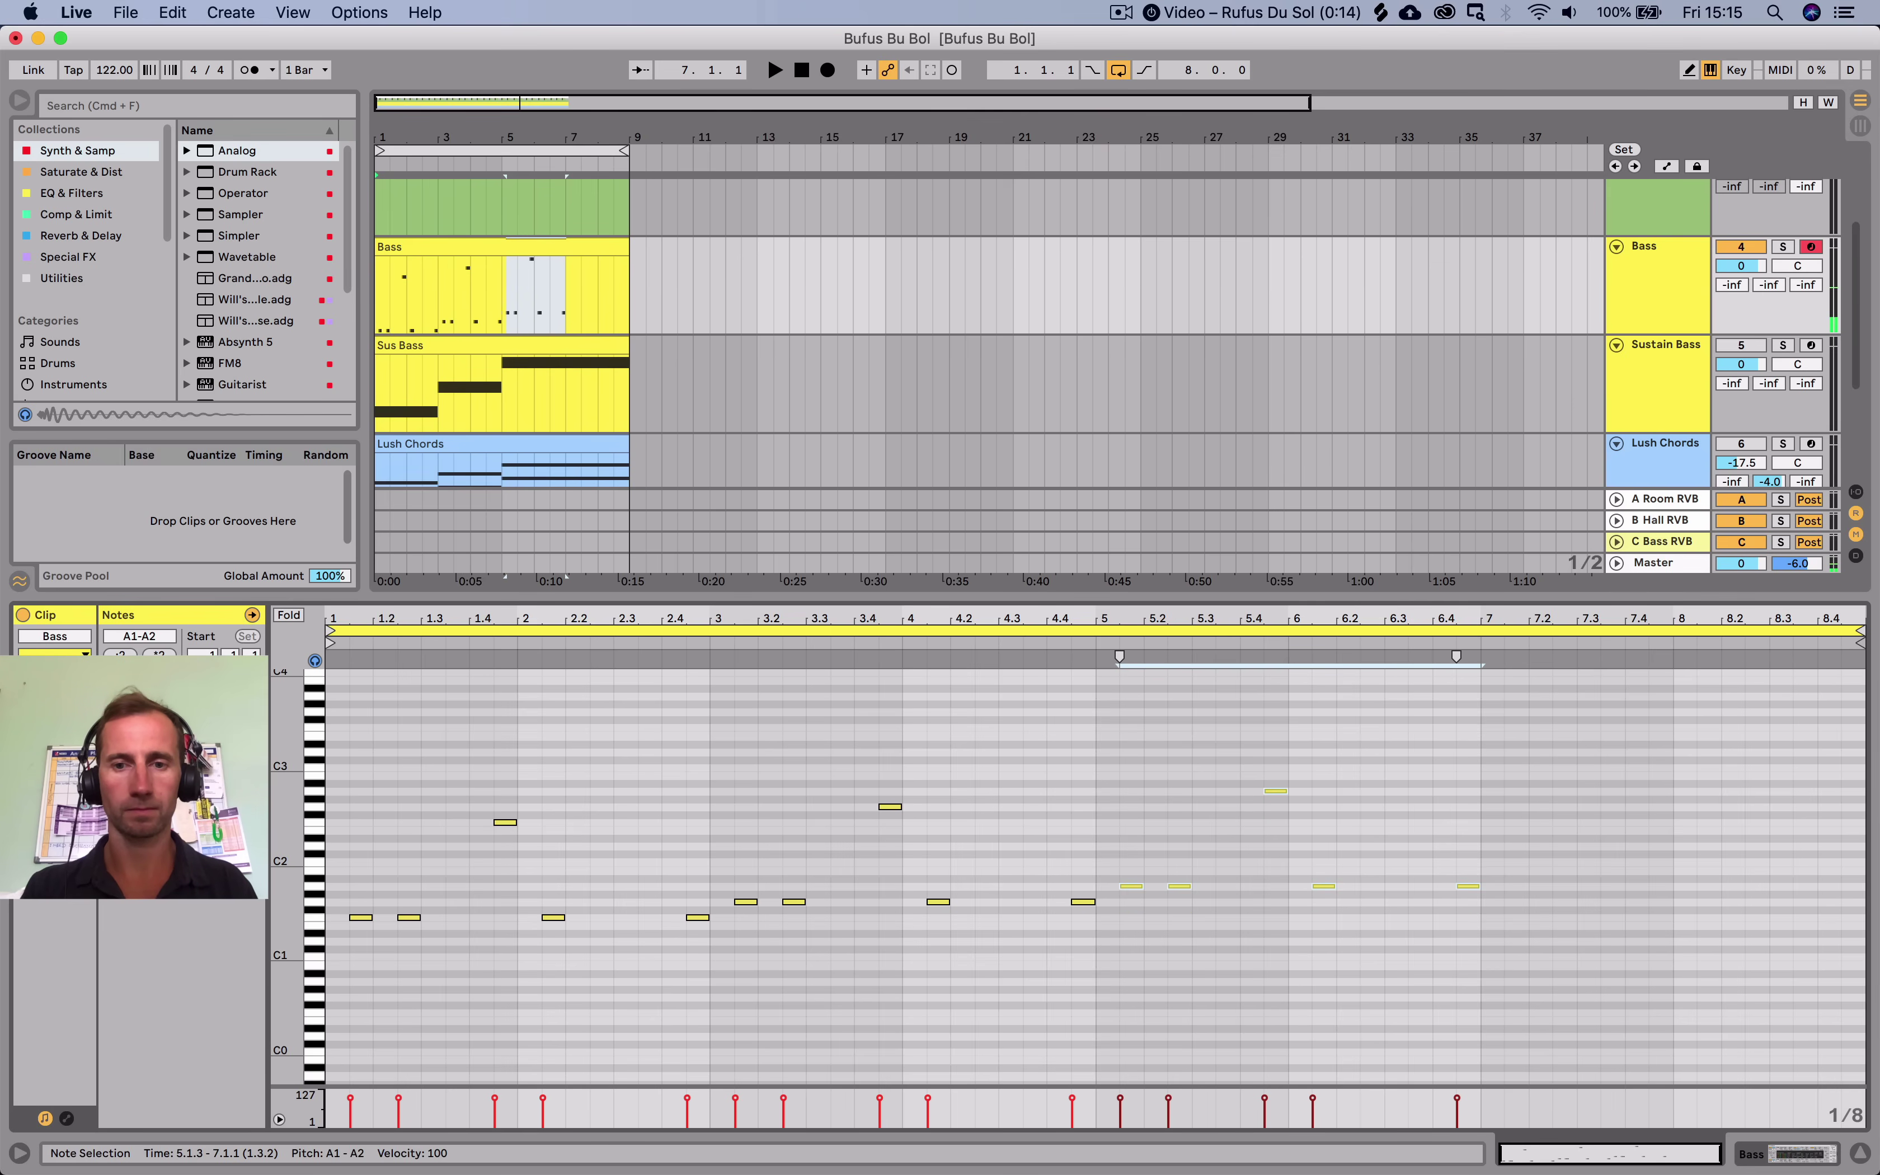
# Duplicate the A bass pattern into bars 7–8, raise its last note at 8.4.3 to C3 and play the clip.
pyautogui.click(1101, 933)
pyautogui.moveTo(1101, 933); pyautogui.dragTo(1480, 743)
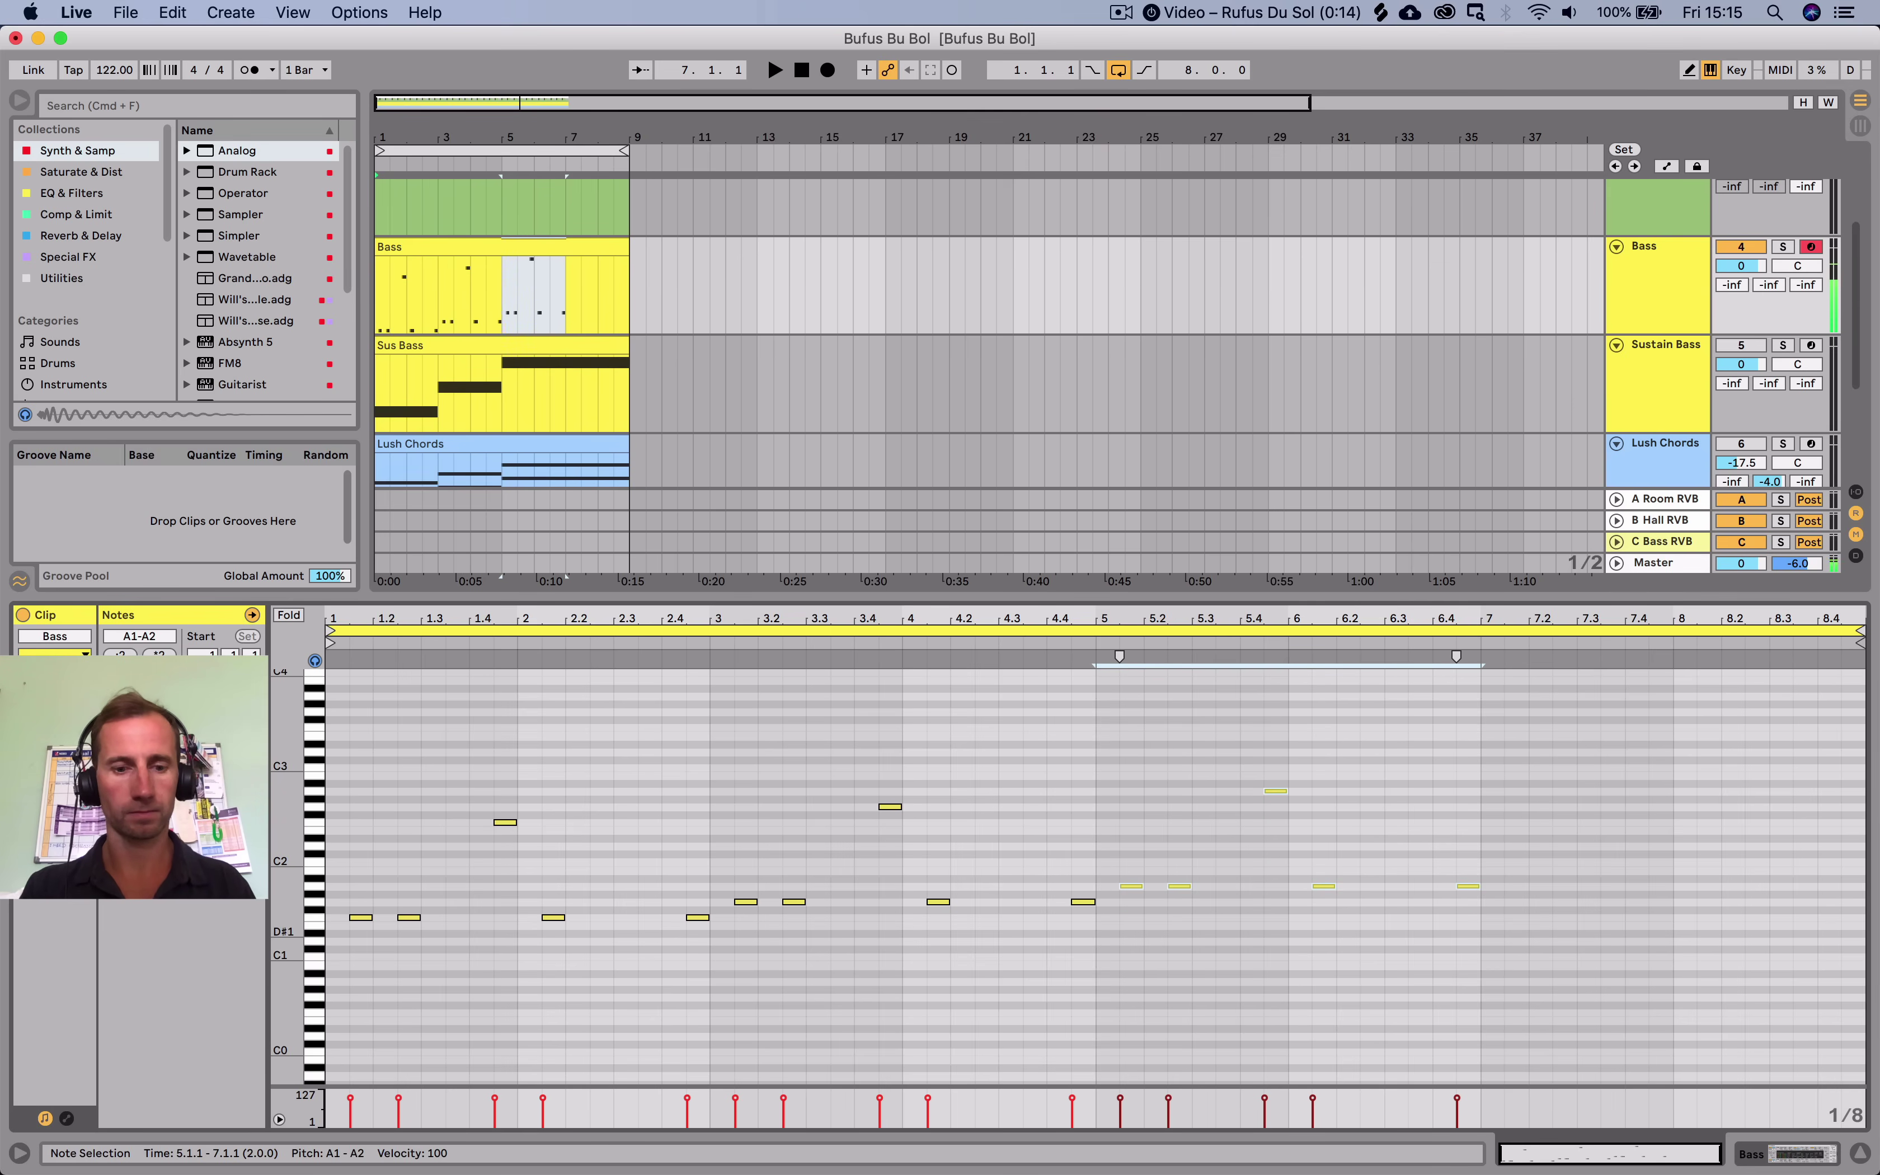
pyautogui.press('cmd+d')
pyautogui.click(1793, 854)
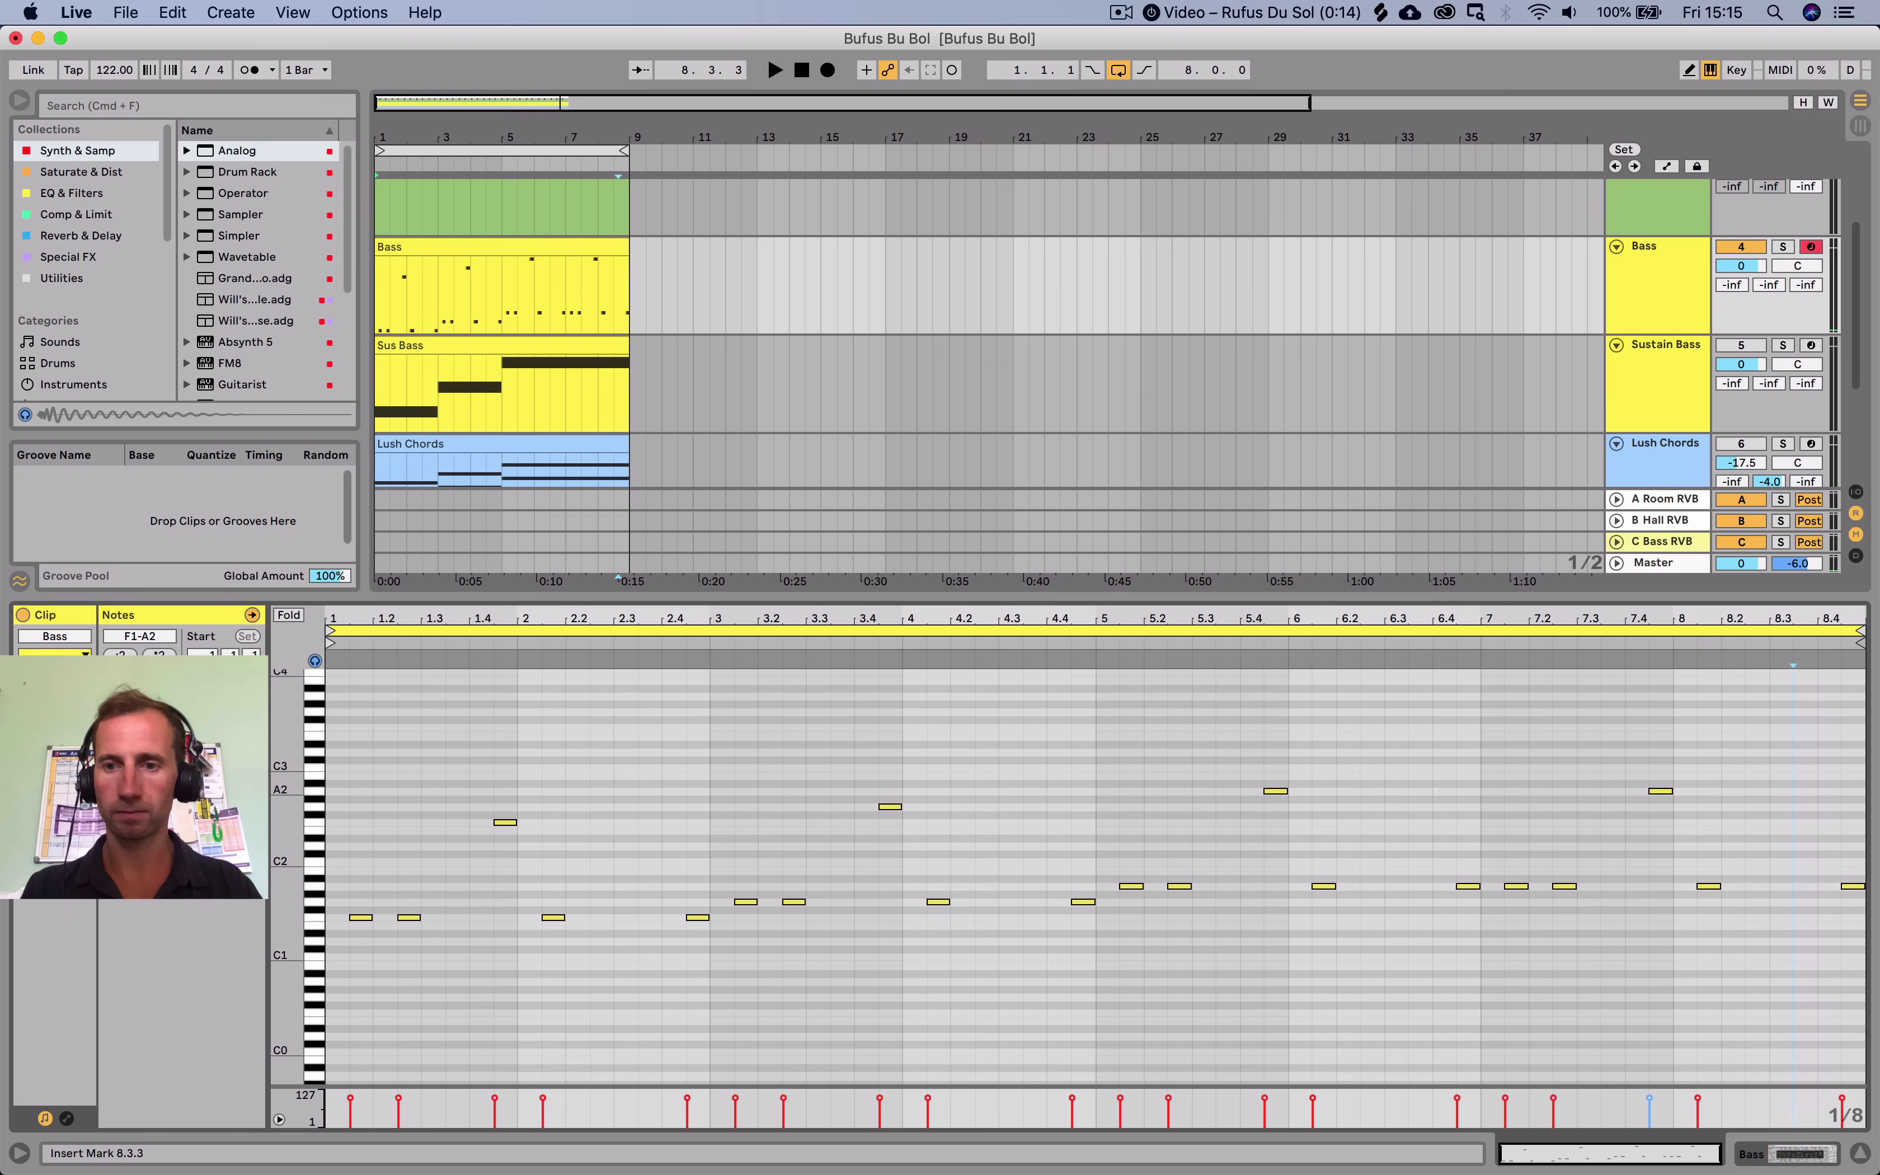
pyautogui.click(1660, 791)
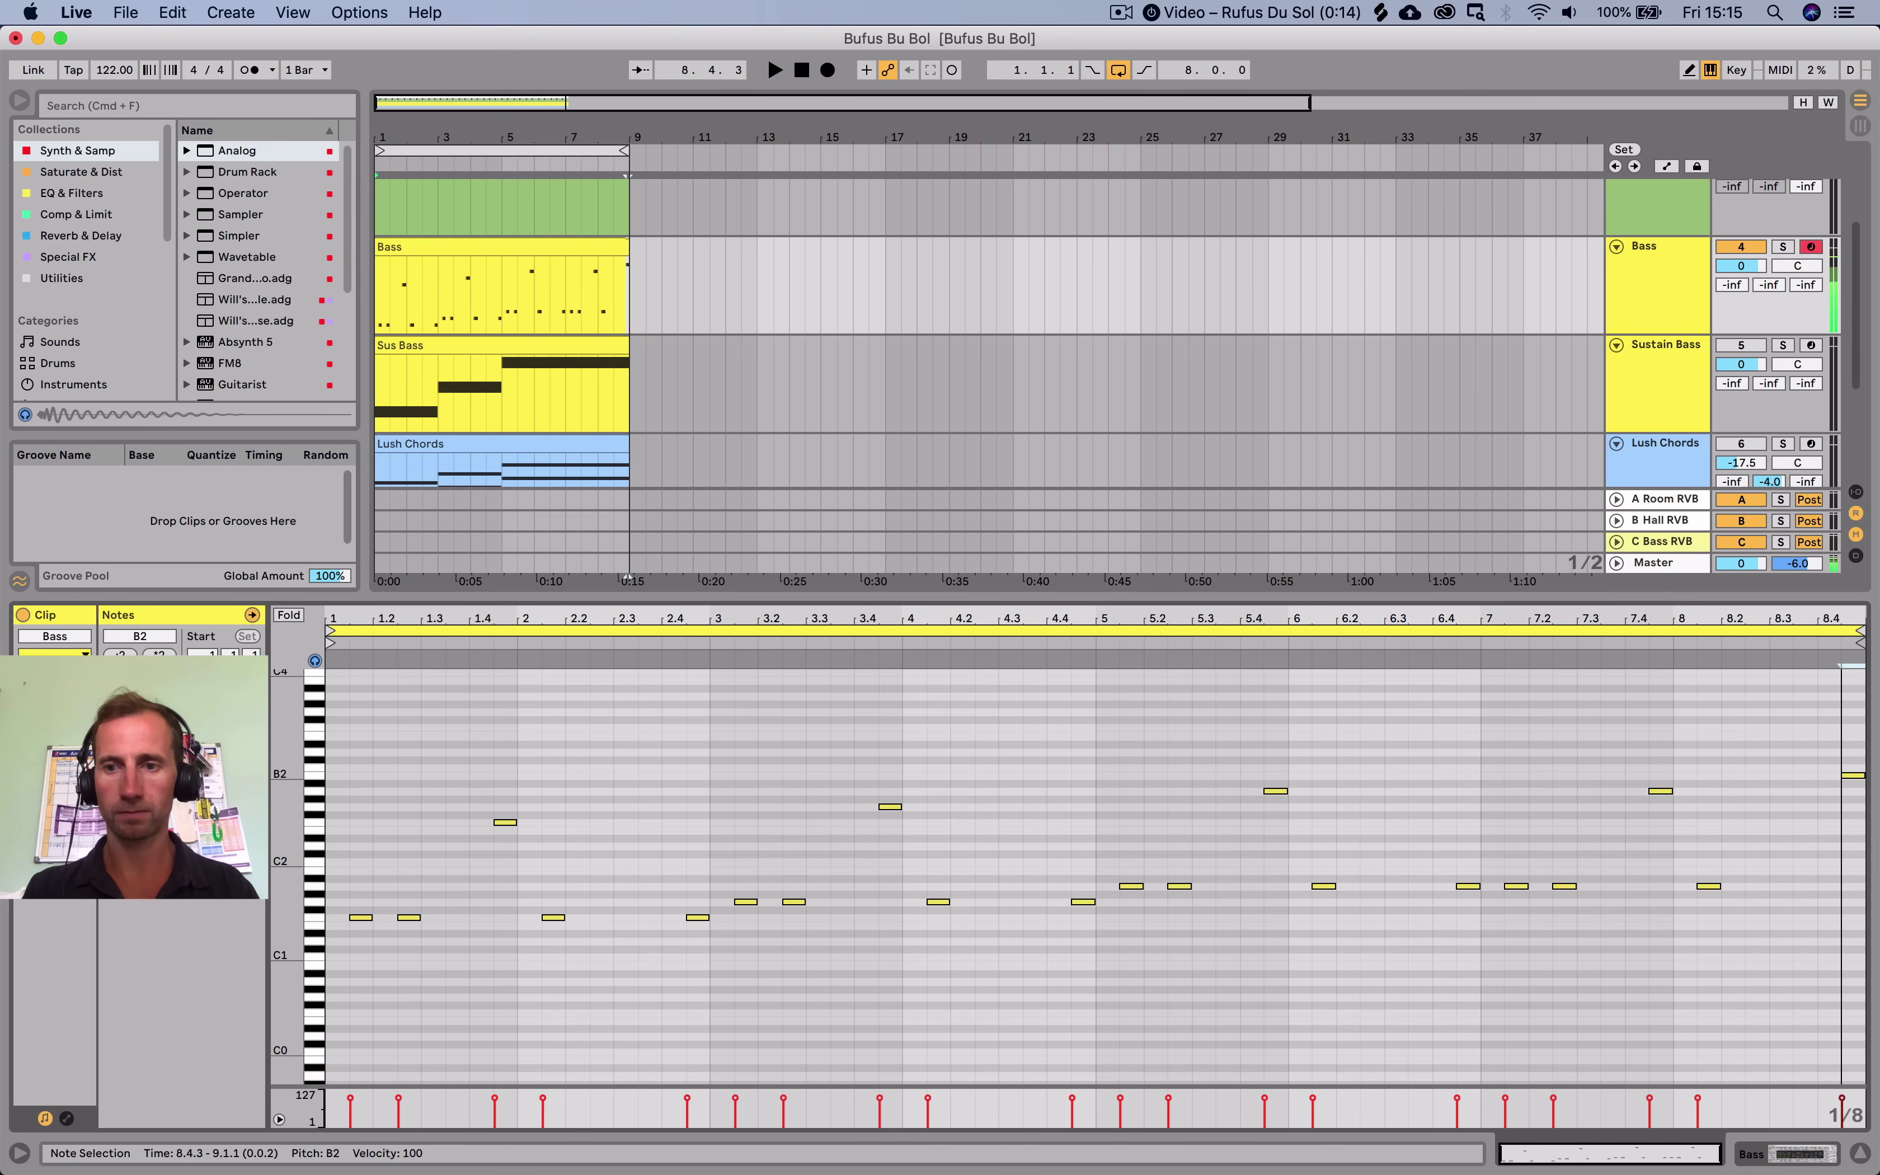
pyautogui.press('space')
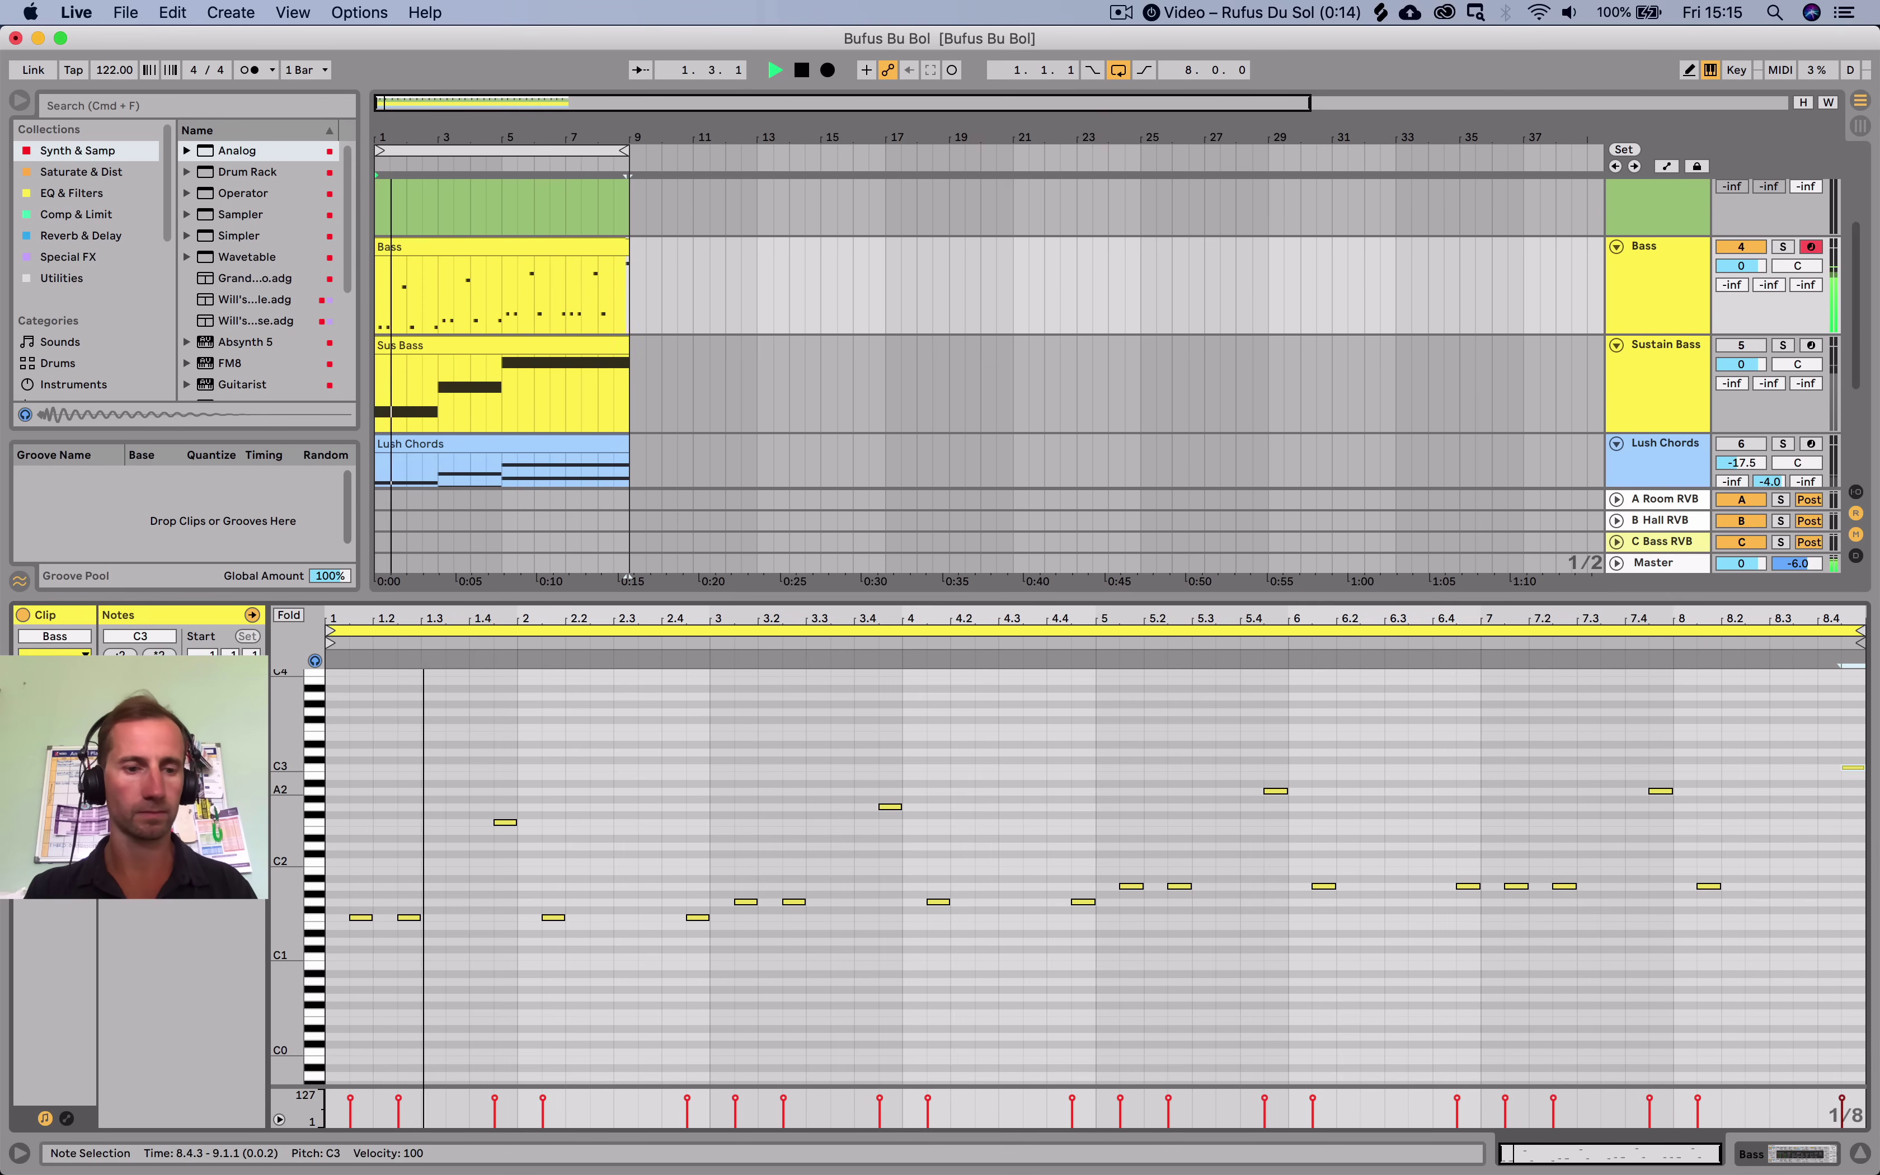
# Set both oscillators of the Bass track's Analog to the rectangle waveform and listen to the bass line.
pyautogui.hotkey('shift', 'Tab')
pyautogui.press('space')
pyautogui.click(139, 960)
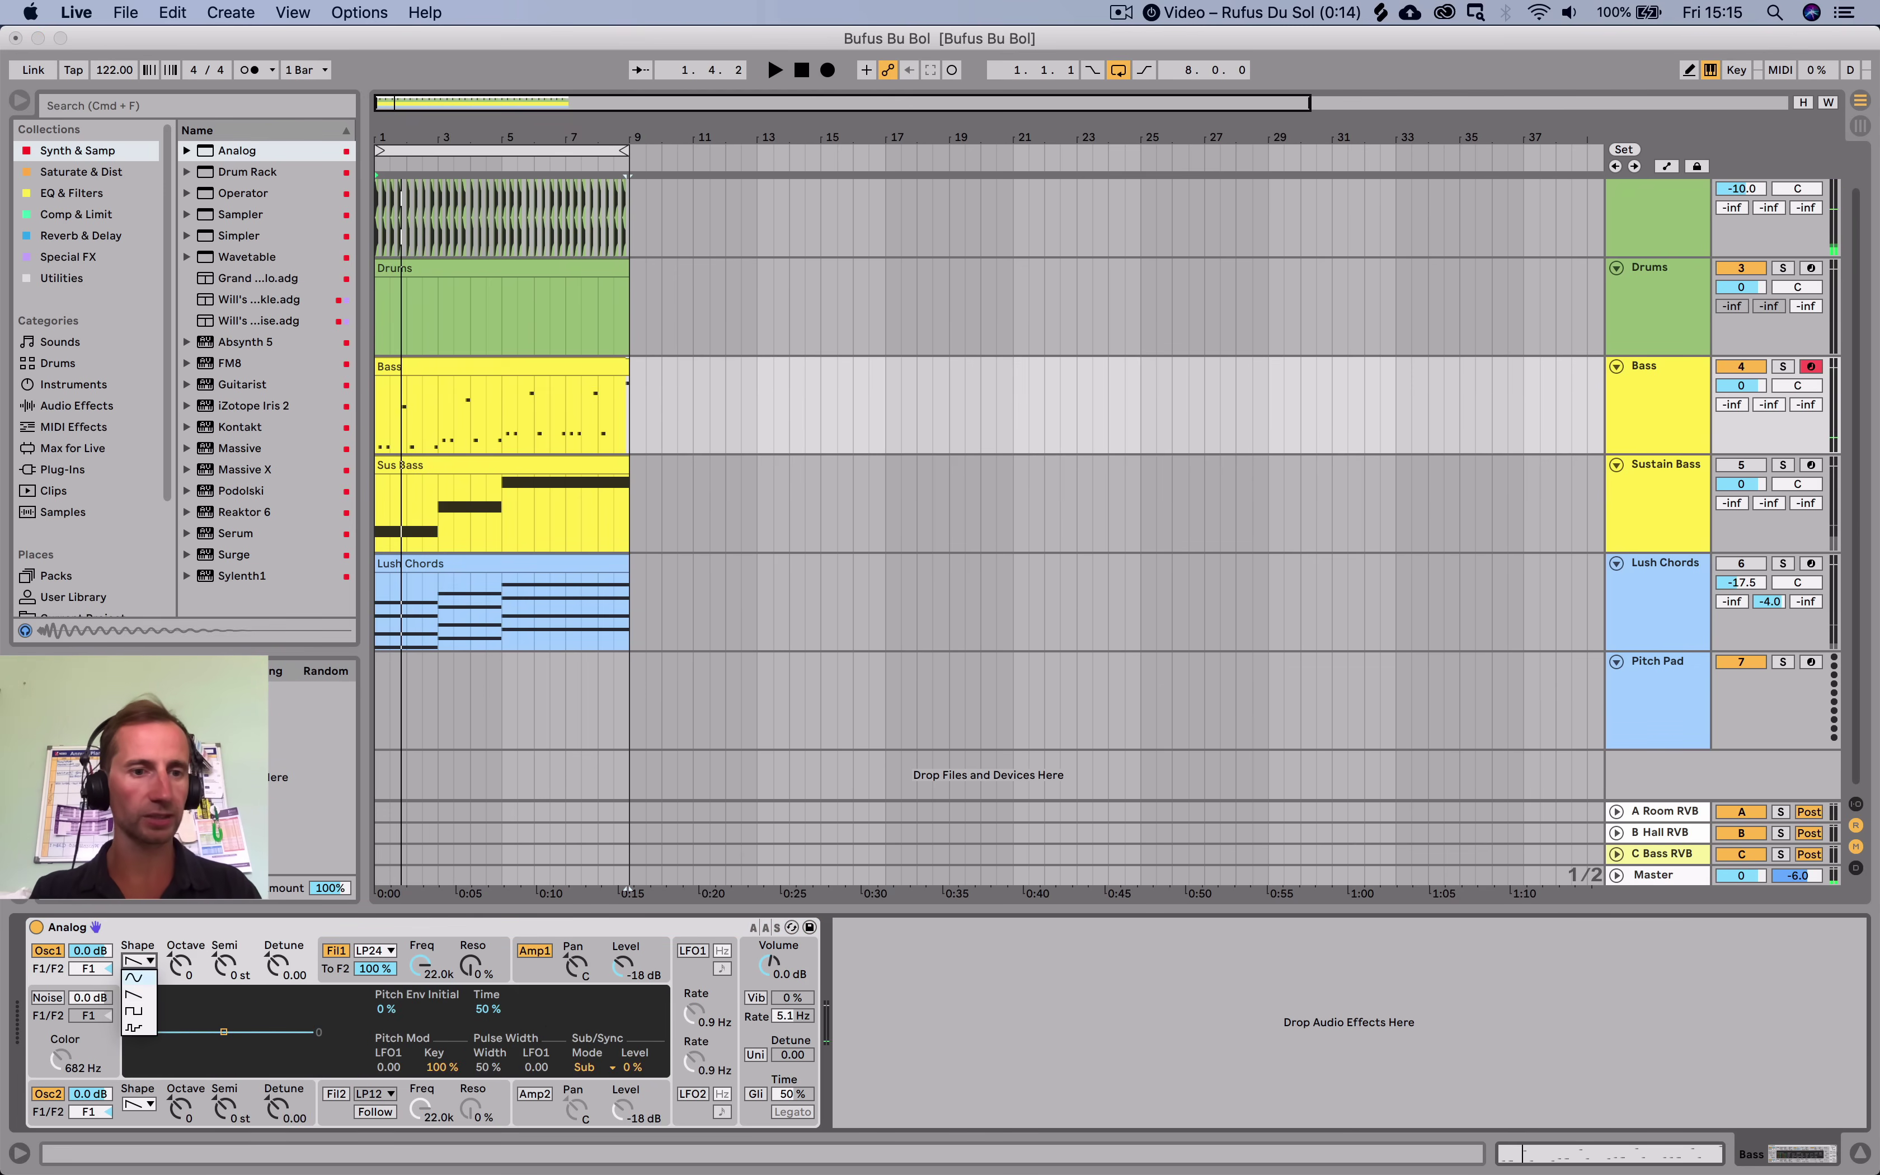
pyautogui.click(134, 1011)
pyautogui.click(138, 1103)
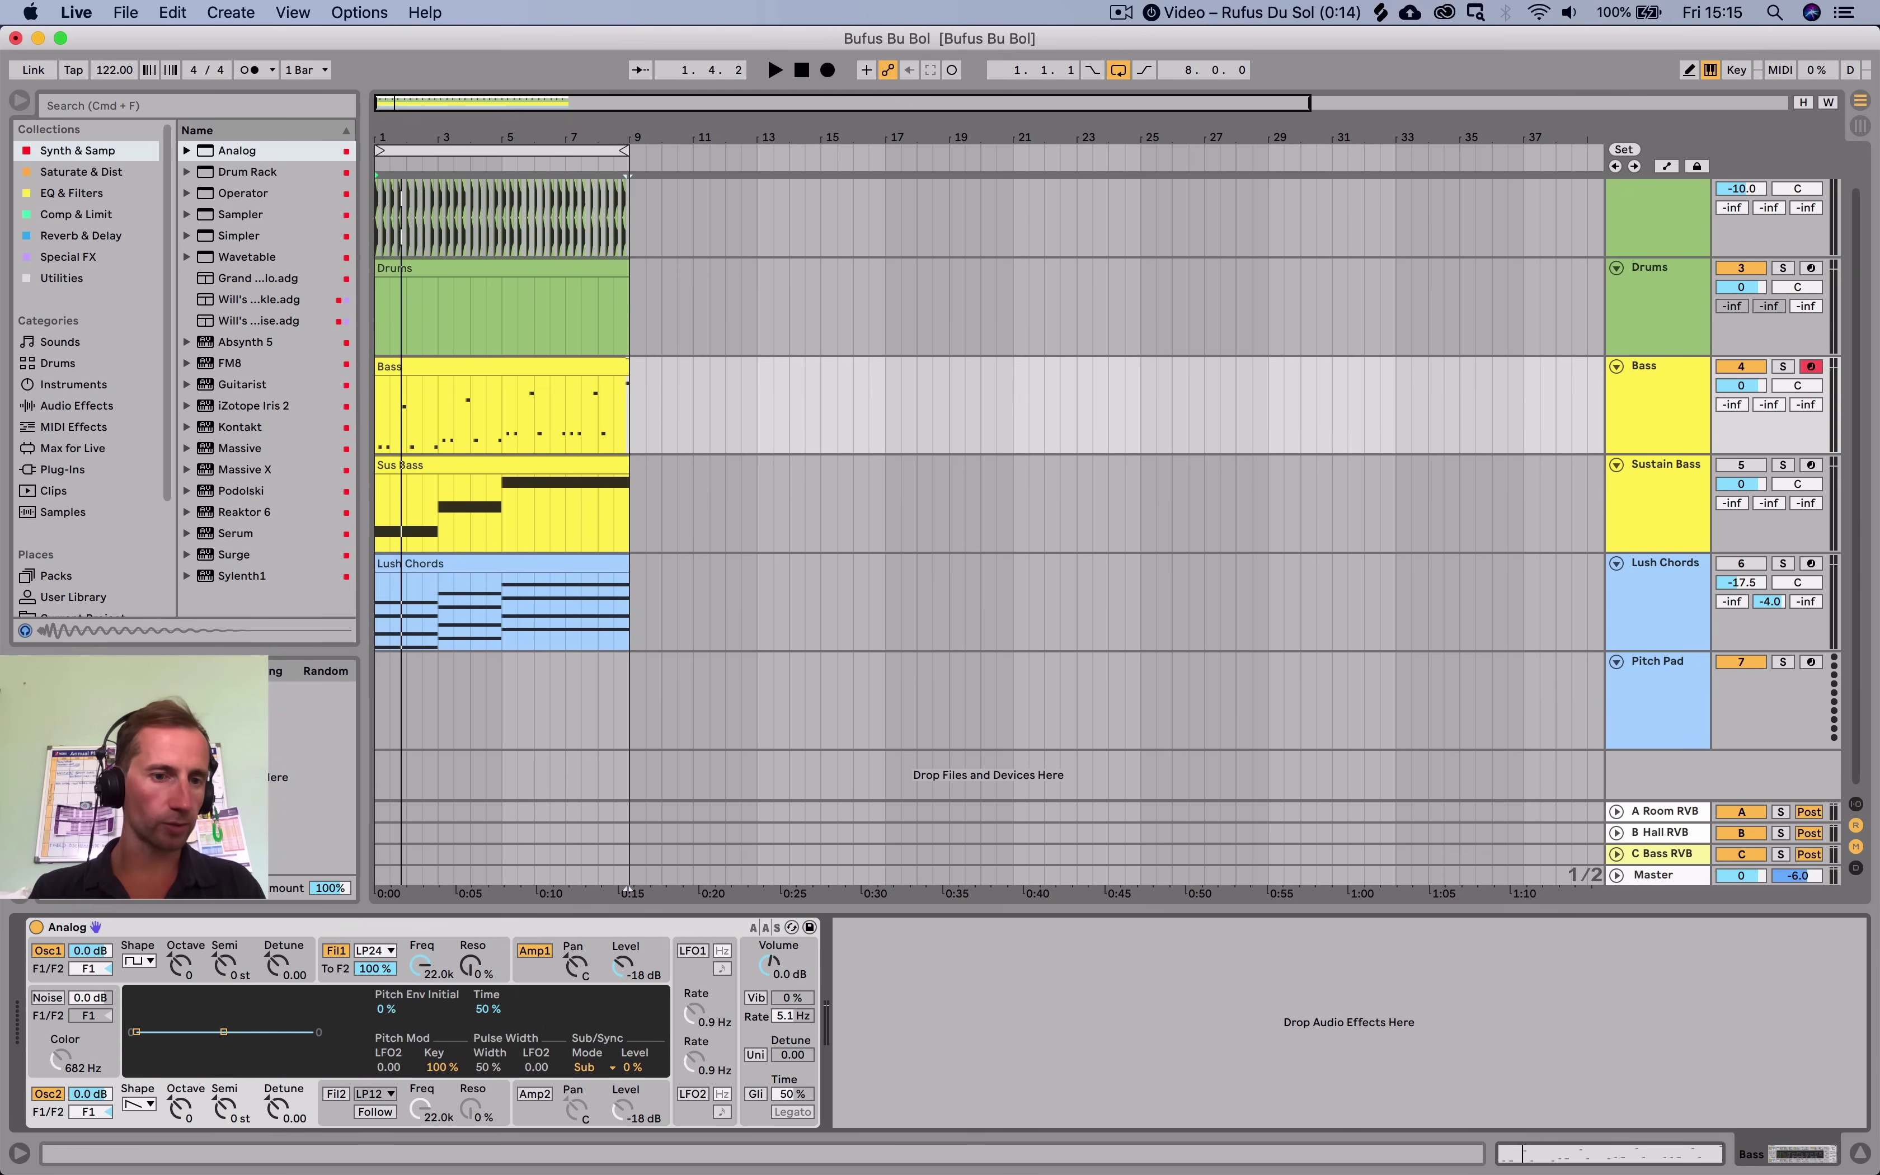
pyautogui.click(134, 1070)
pyautogui.press('space')
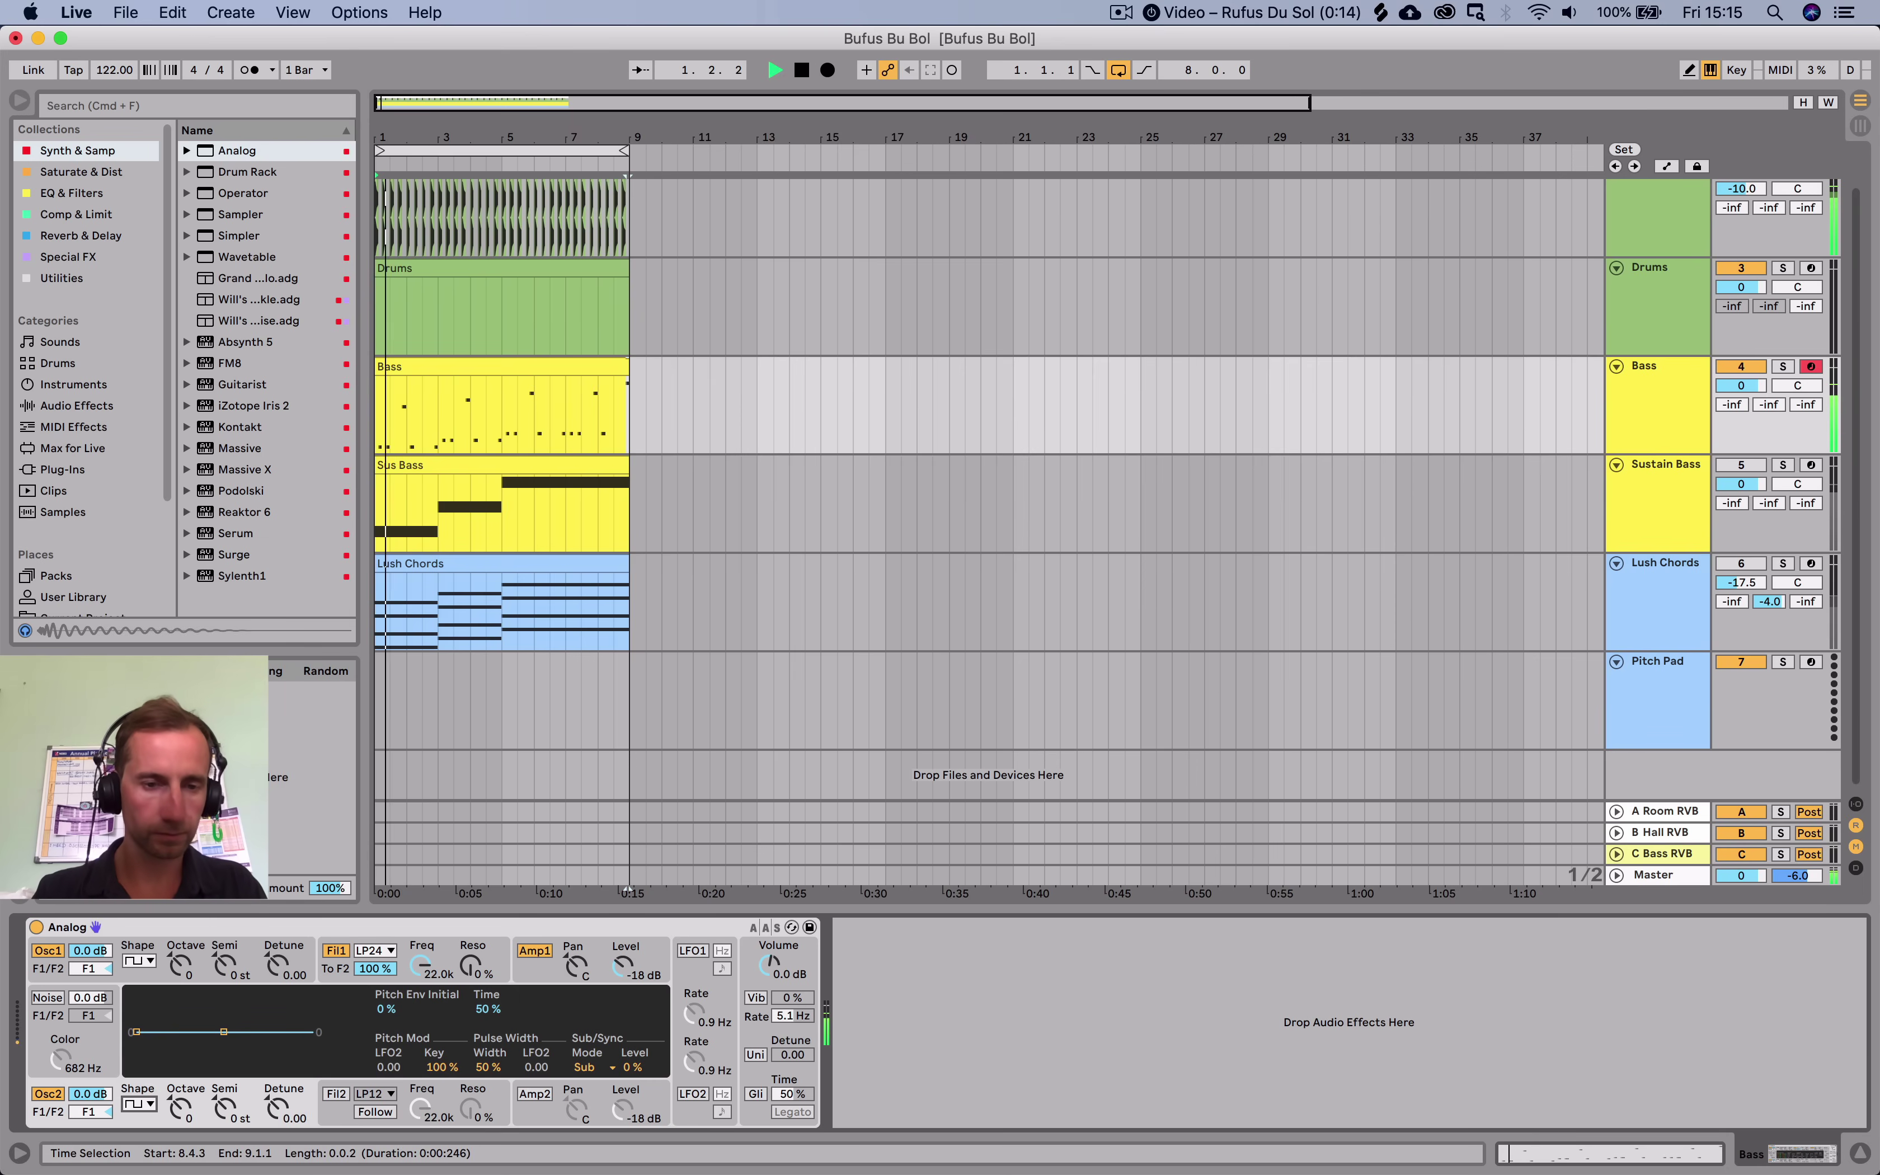
pyautogui.press('space')
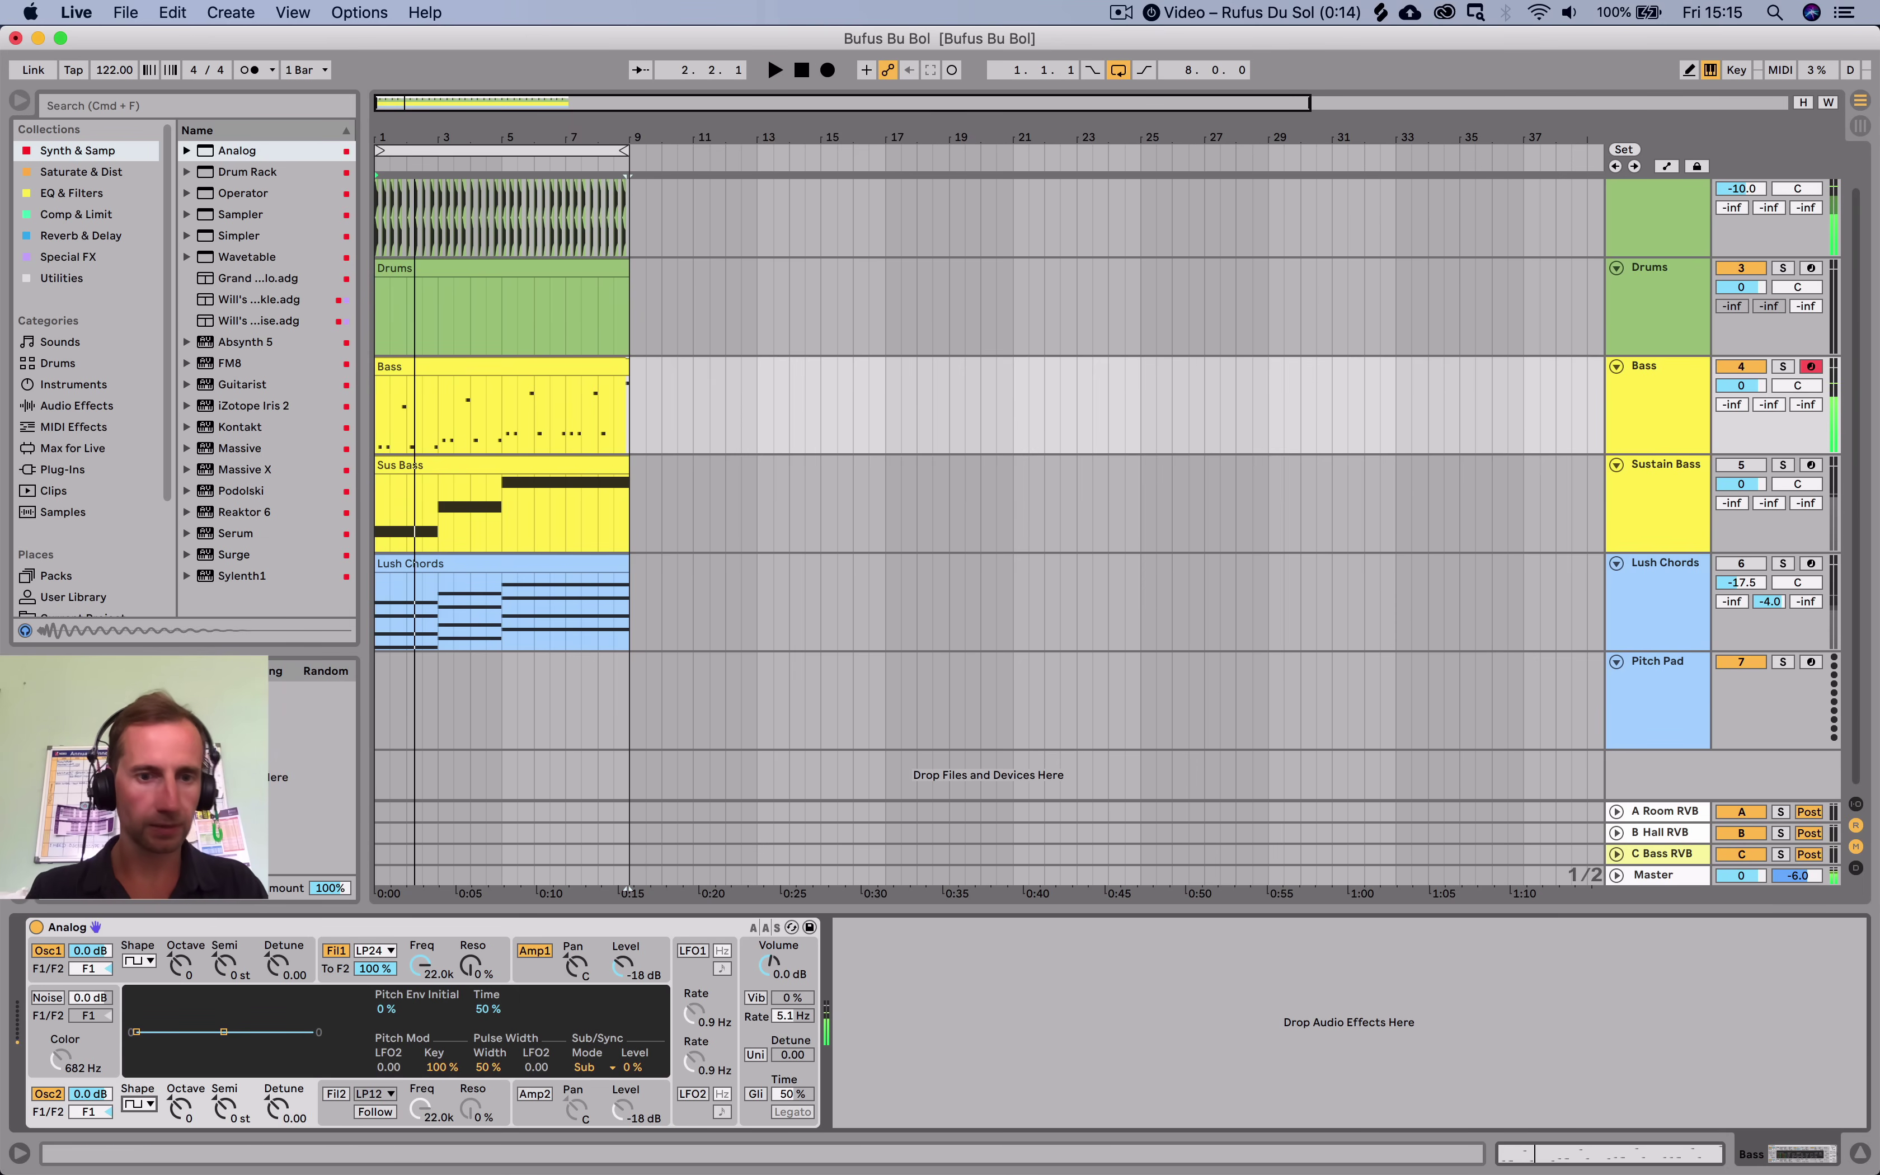
# Lower Analog's Filter 1 frequency to about 323 Hz and set its envelope attack to 62 ms, checking the sound in playback.
pyautogui.click(459, 943)
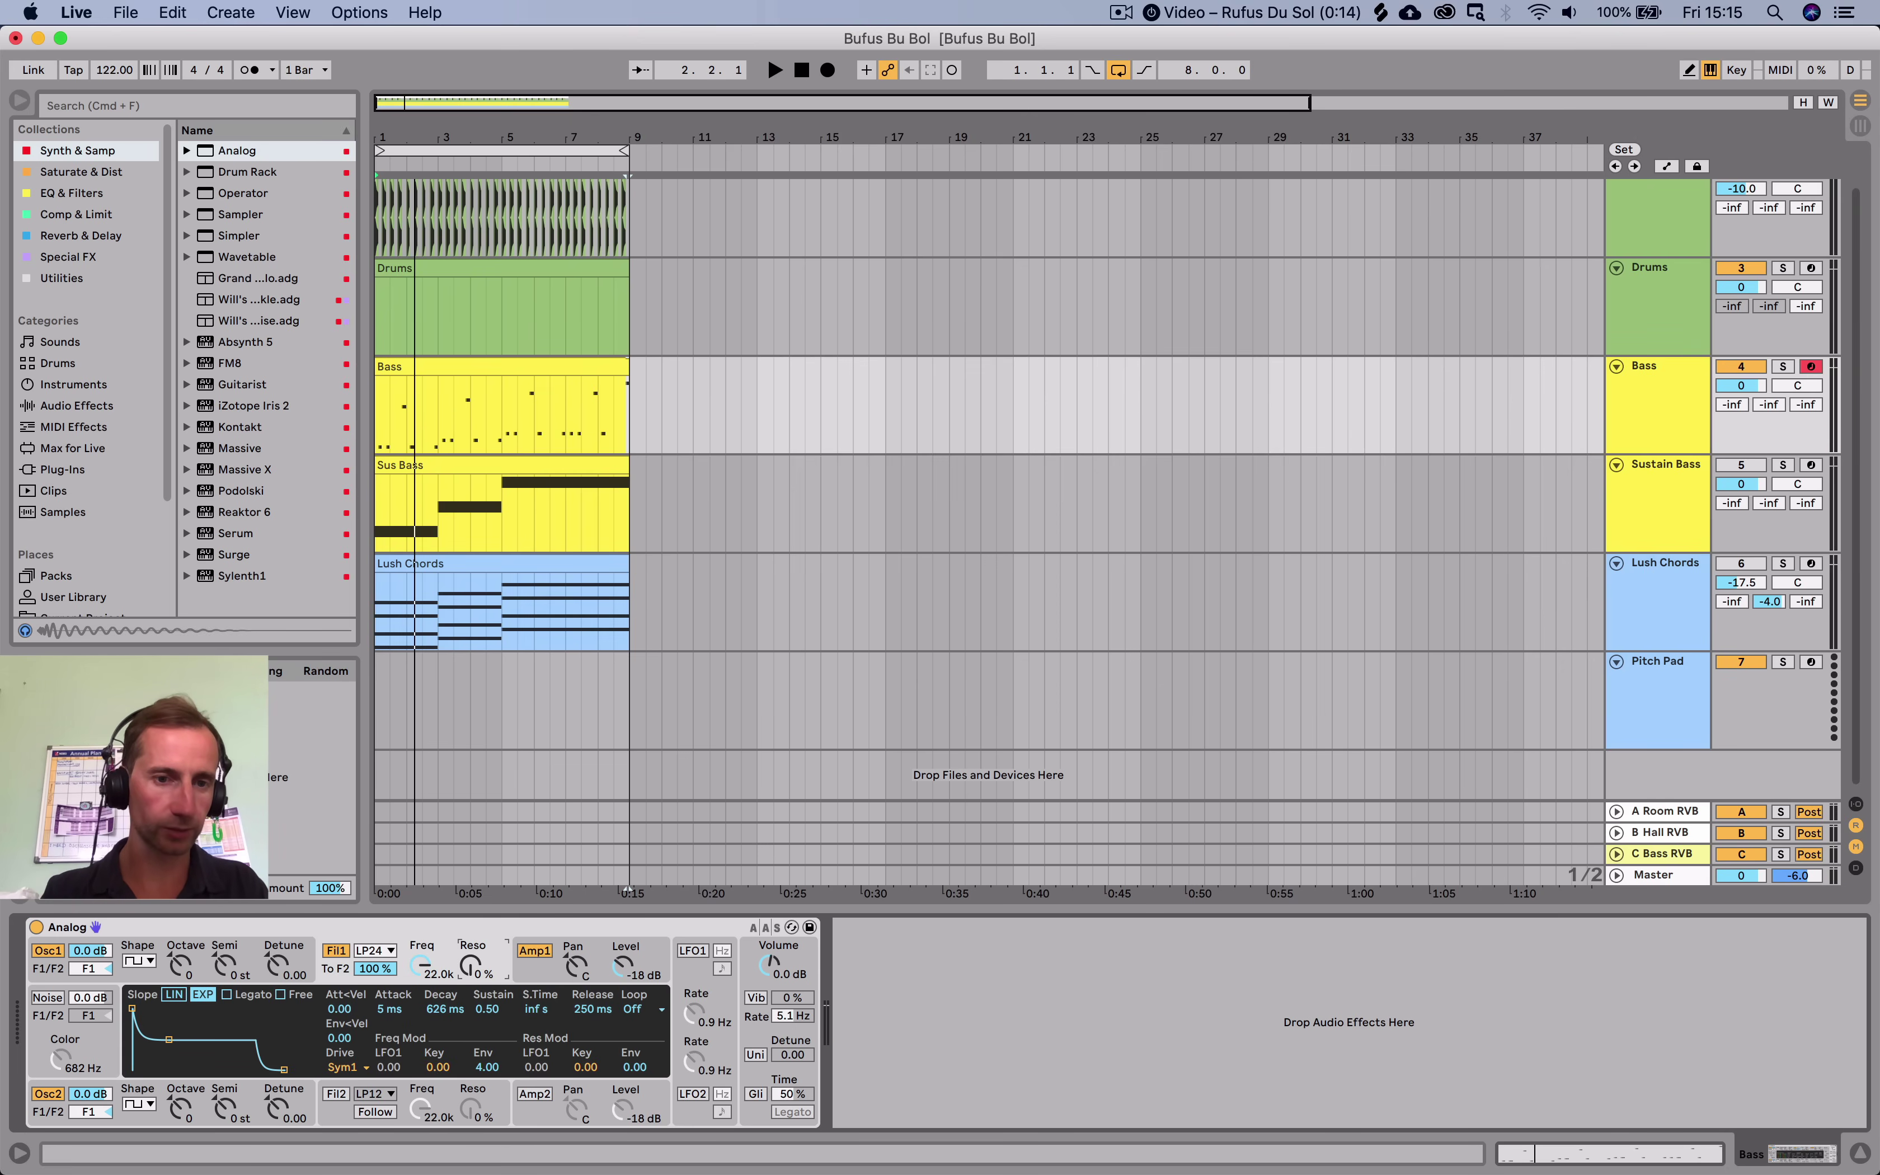
pyautogui.press('space')
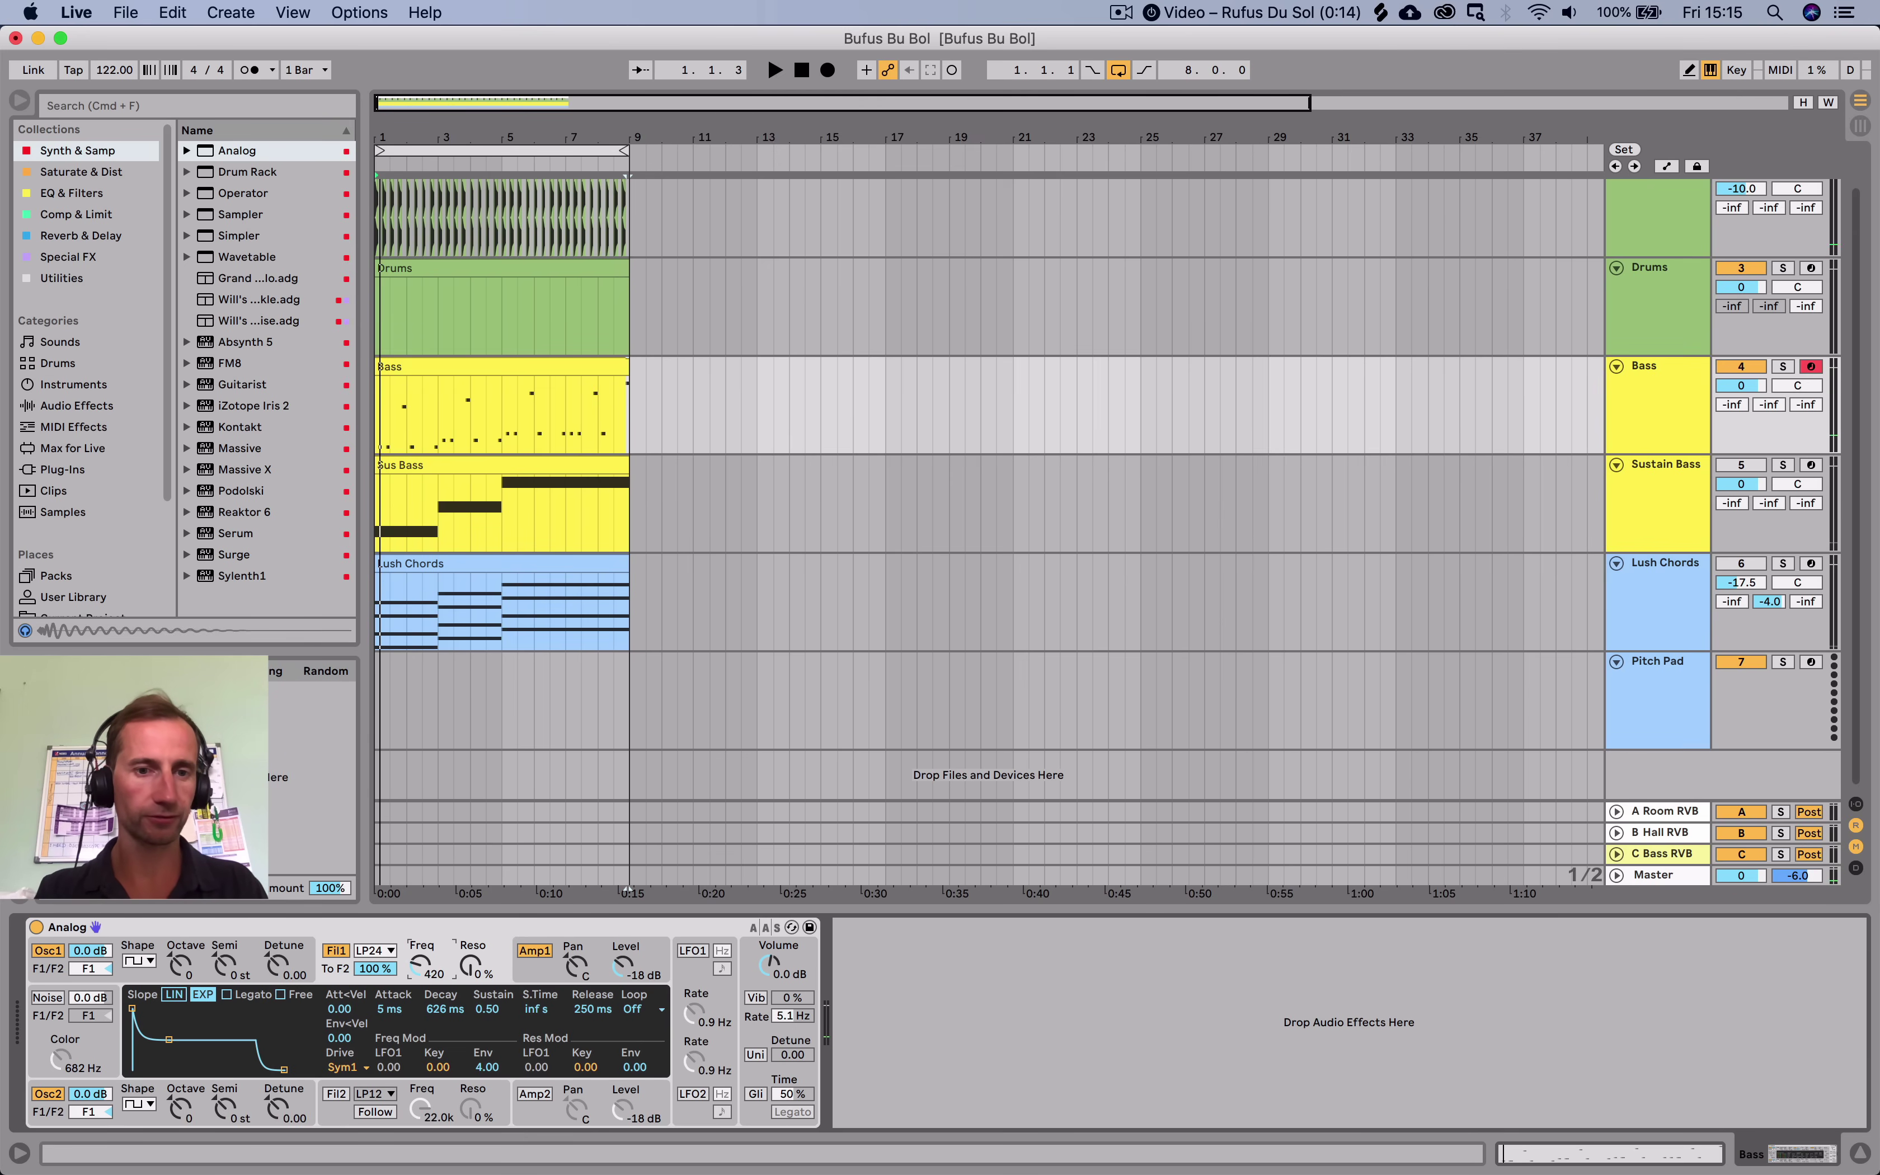
pyautogui.press('space')
pyautogui.press('space')
pyautogui.press('space')
pyautogui.moveTo(392, 1009); pyautogui.dragTo(420, 975)
pyautogui.press('space')
pyautogui.press('space')
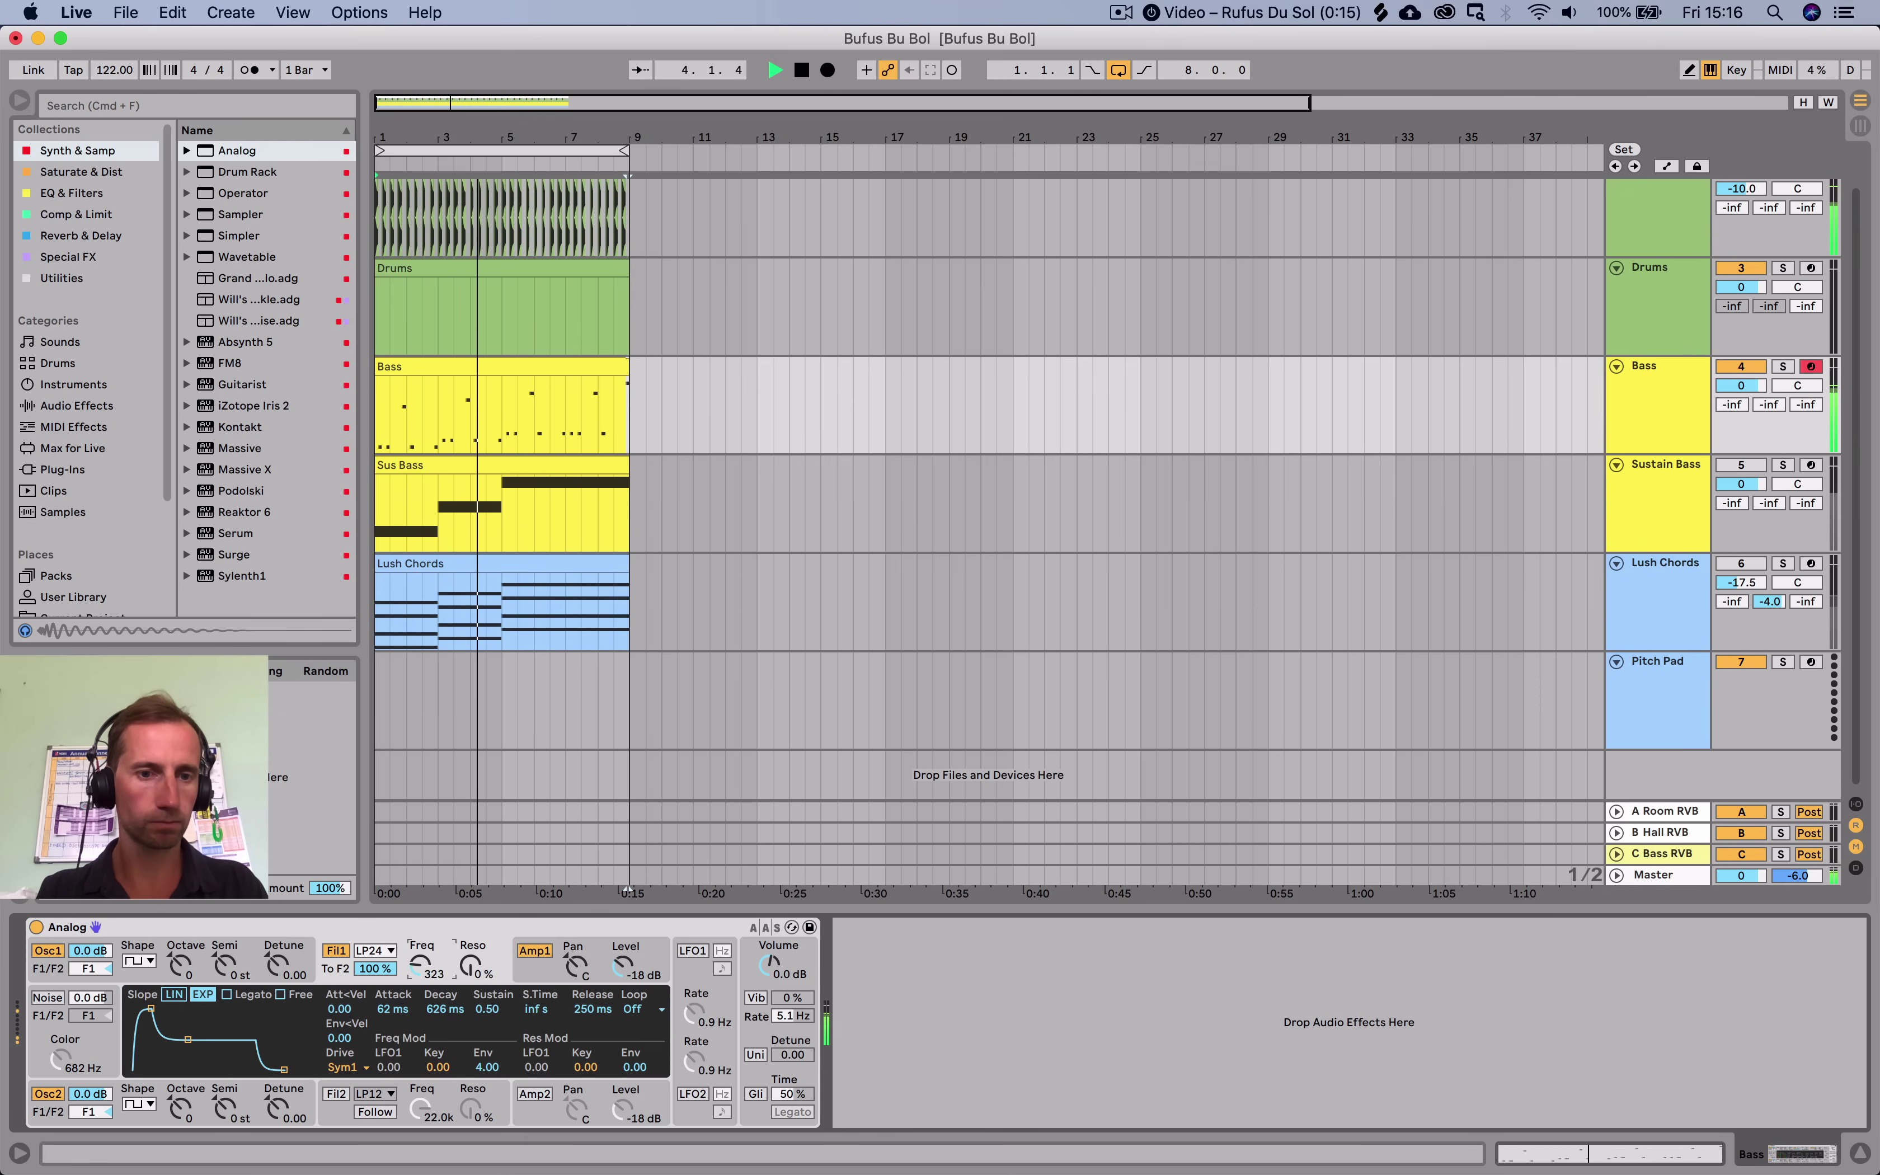
pyautogui.press('space')
# Select all notes in the Bass clip, transpose them down one octave and play the result.
pyautogui.doubleClick(516, 366)
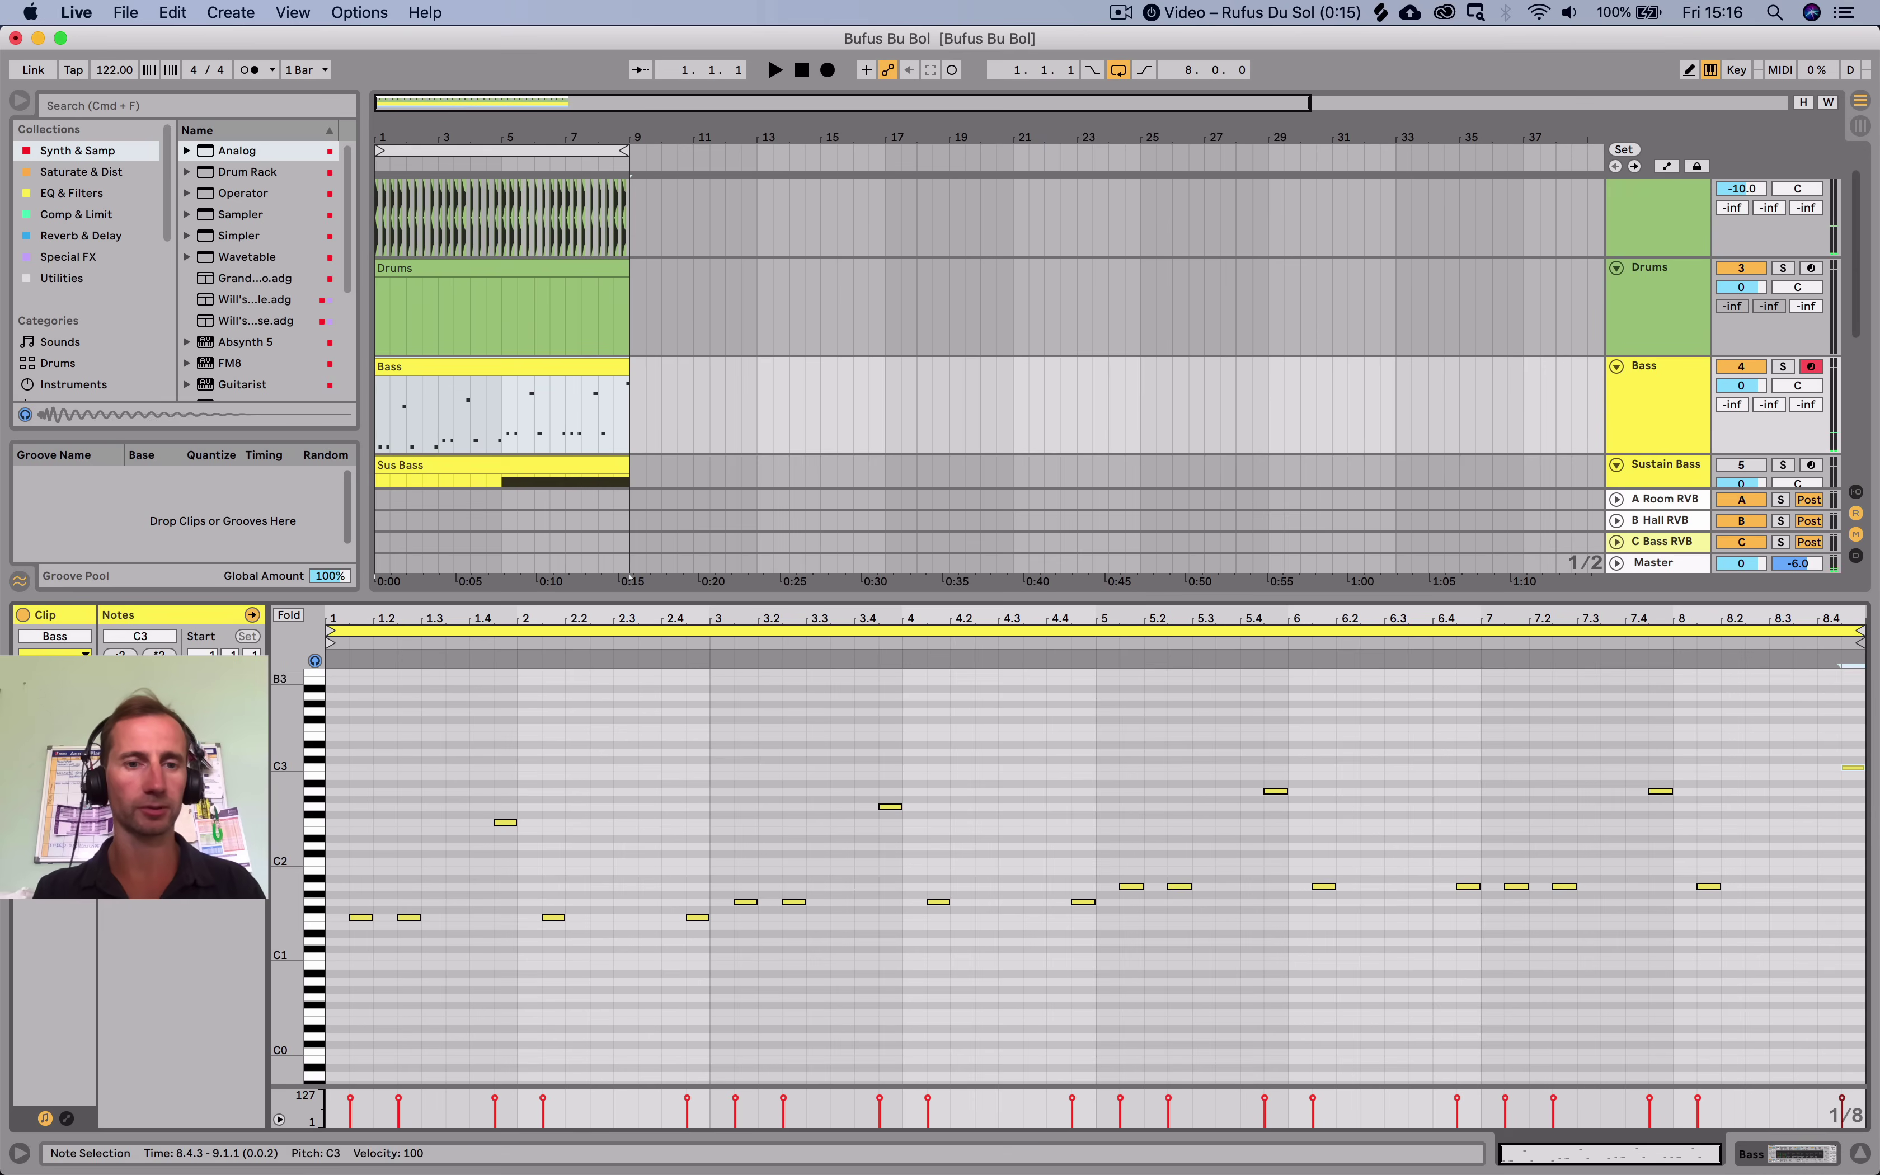
pyautogui.press('super+a')
pyautogui.press('space')
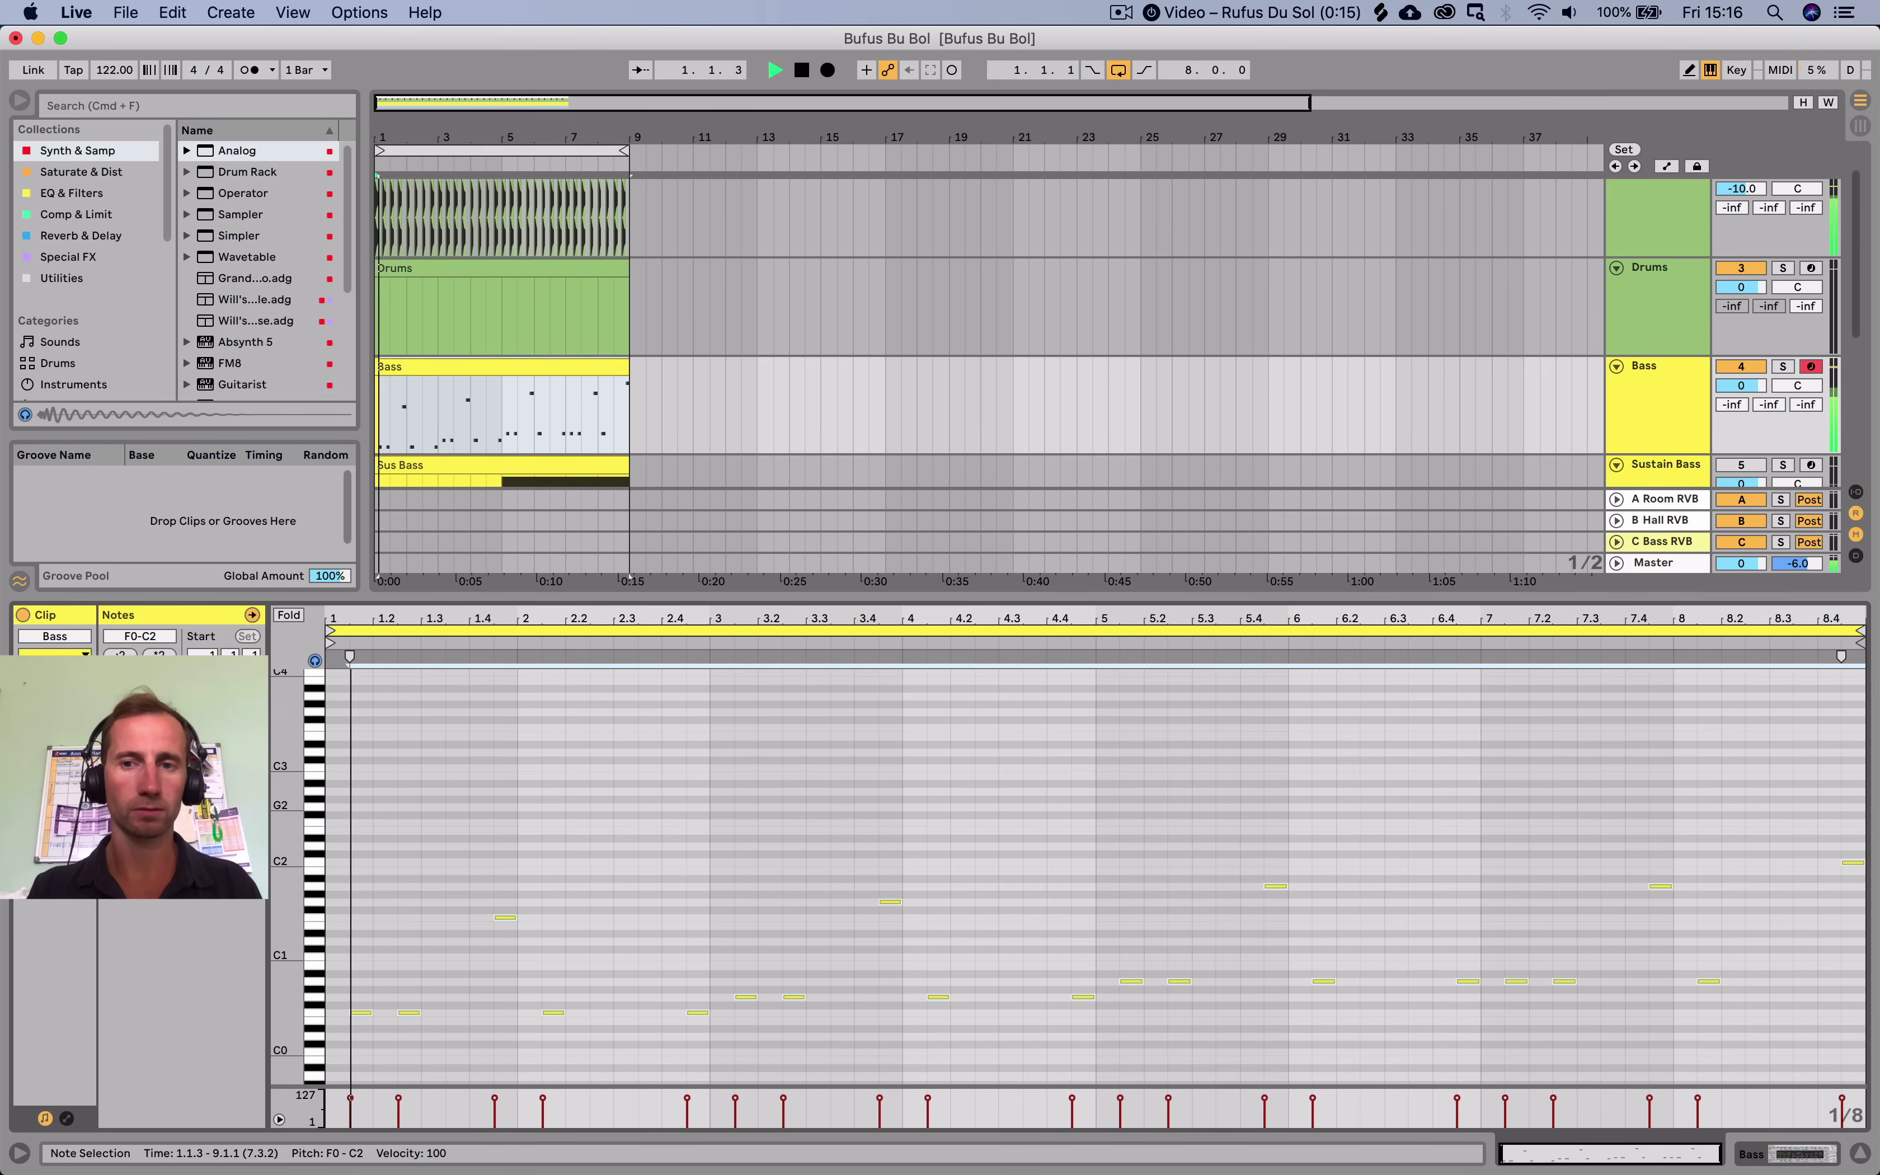
# Lower the bass Filter 1 frequency to 223 Hz and its envelope sustain to about 0.13 while listening.
pyautogui.hotkey('shift', 'Tab')
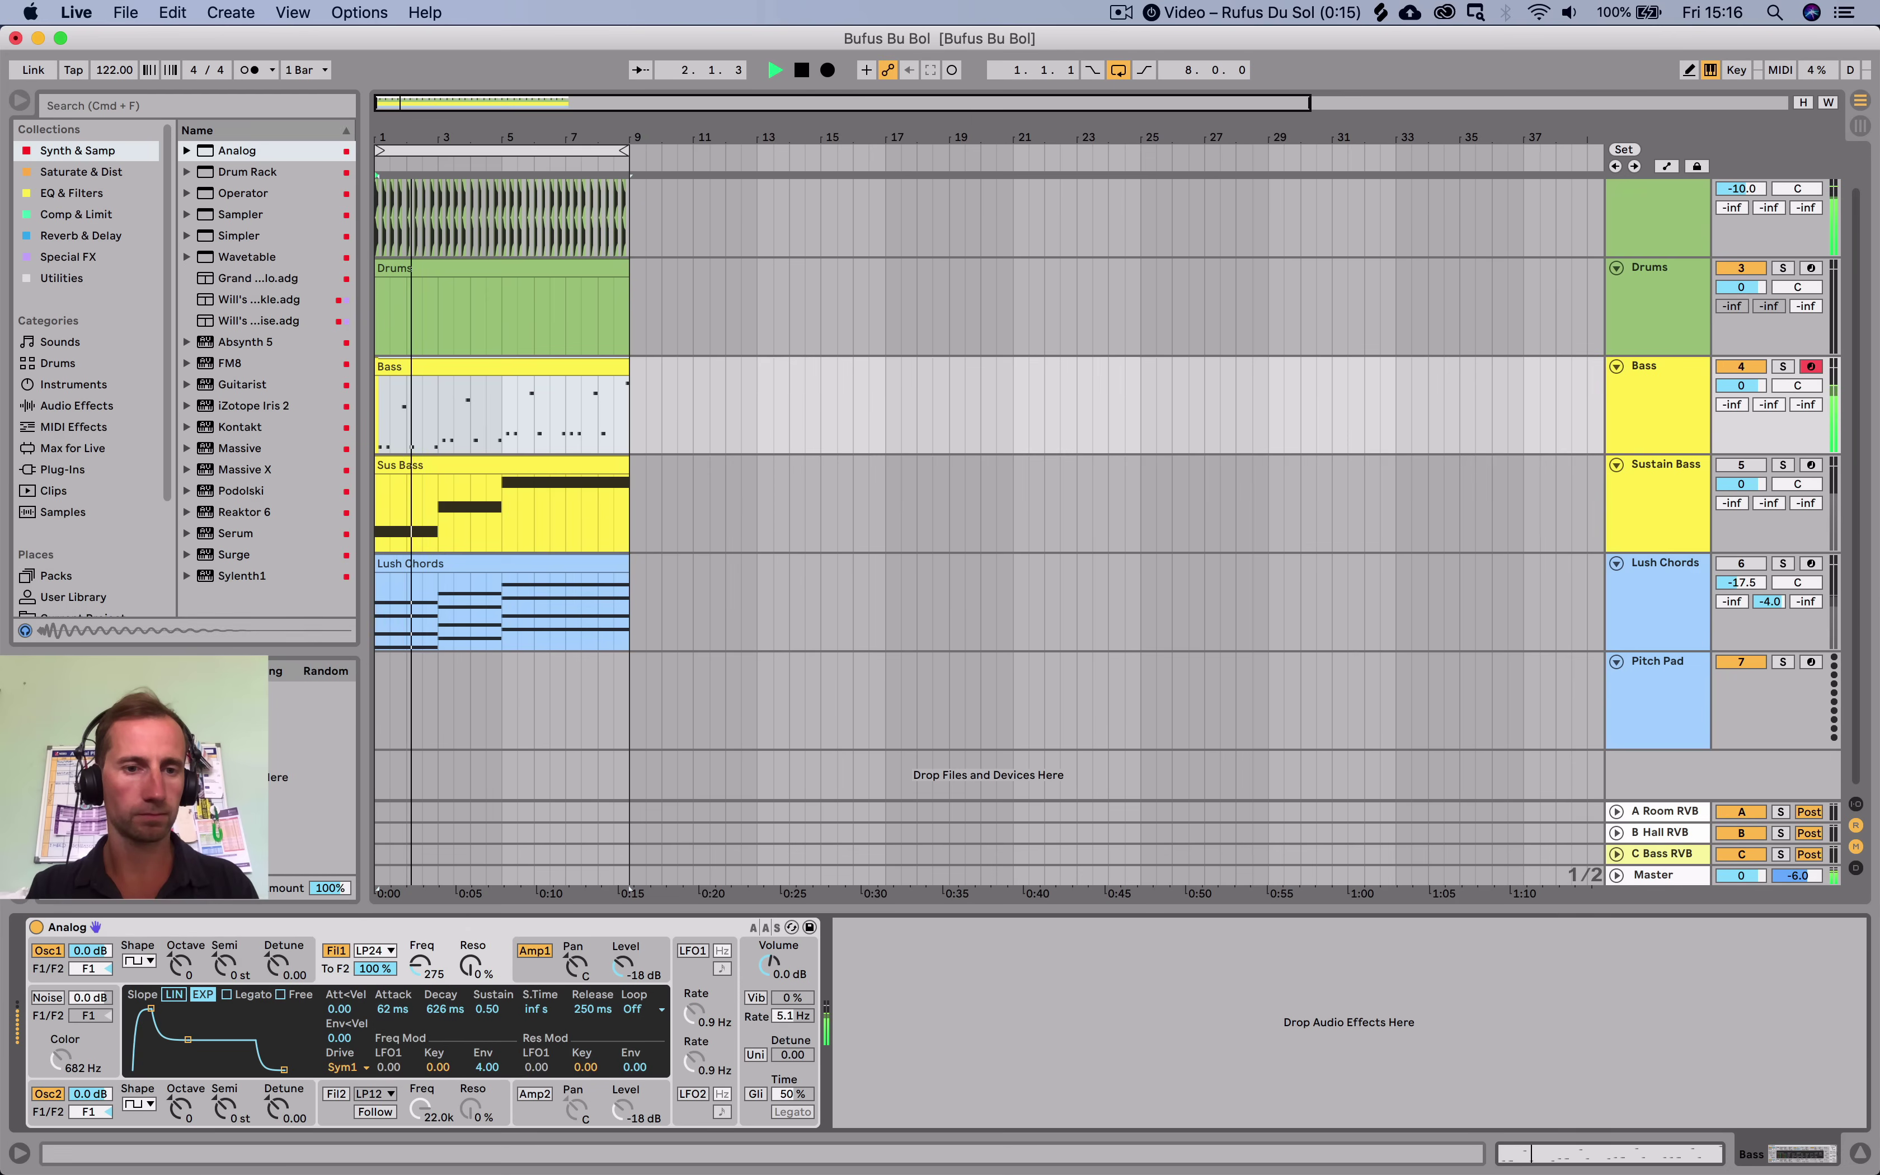
pyautogui.press('space')
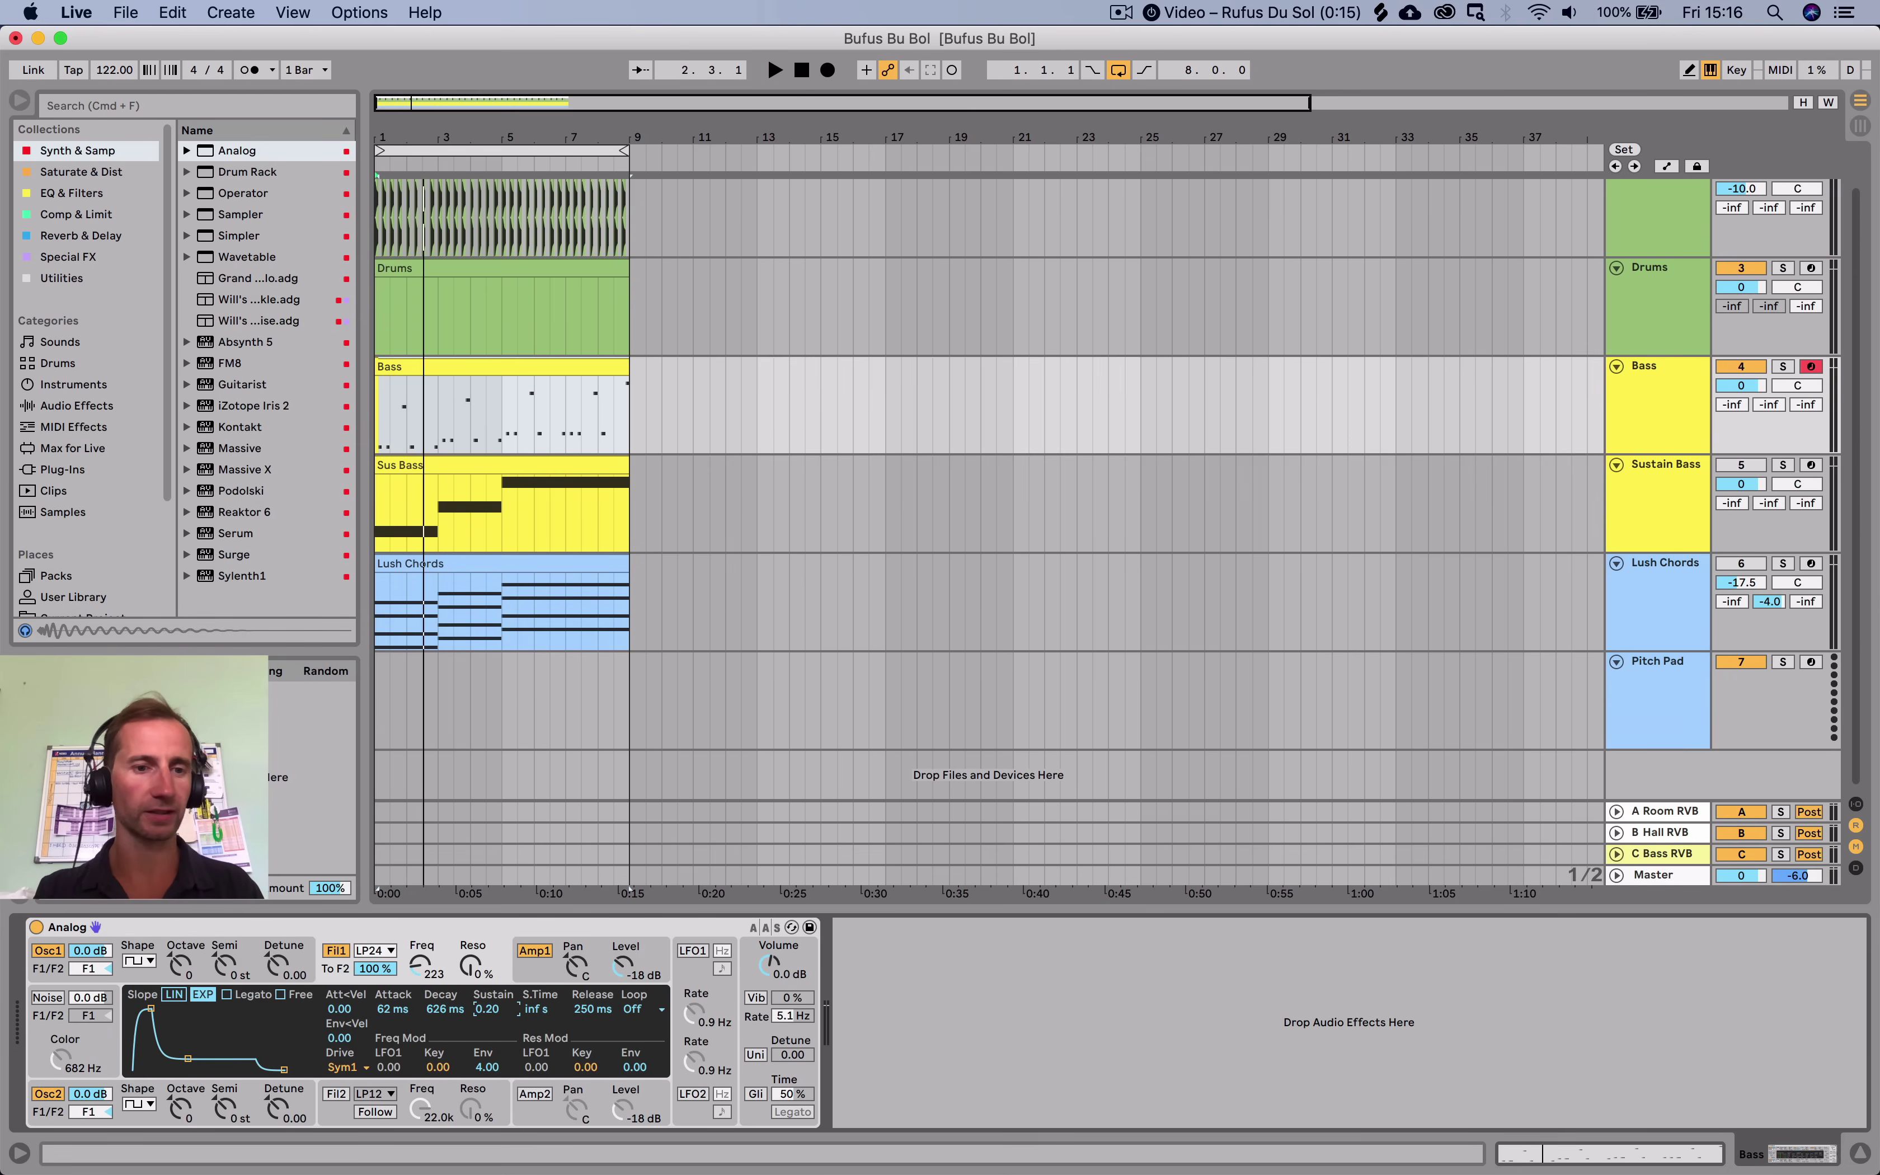
pyautogui.press('space')
pyautogui.moveTo(494, 1008); pyautogui.dragTo(494, 1019)
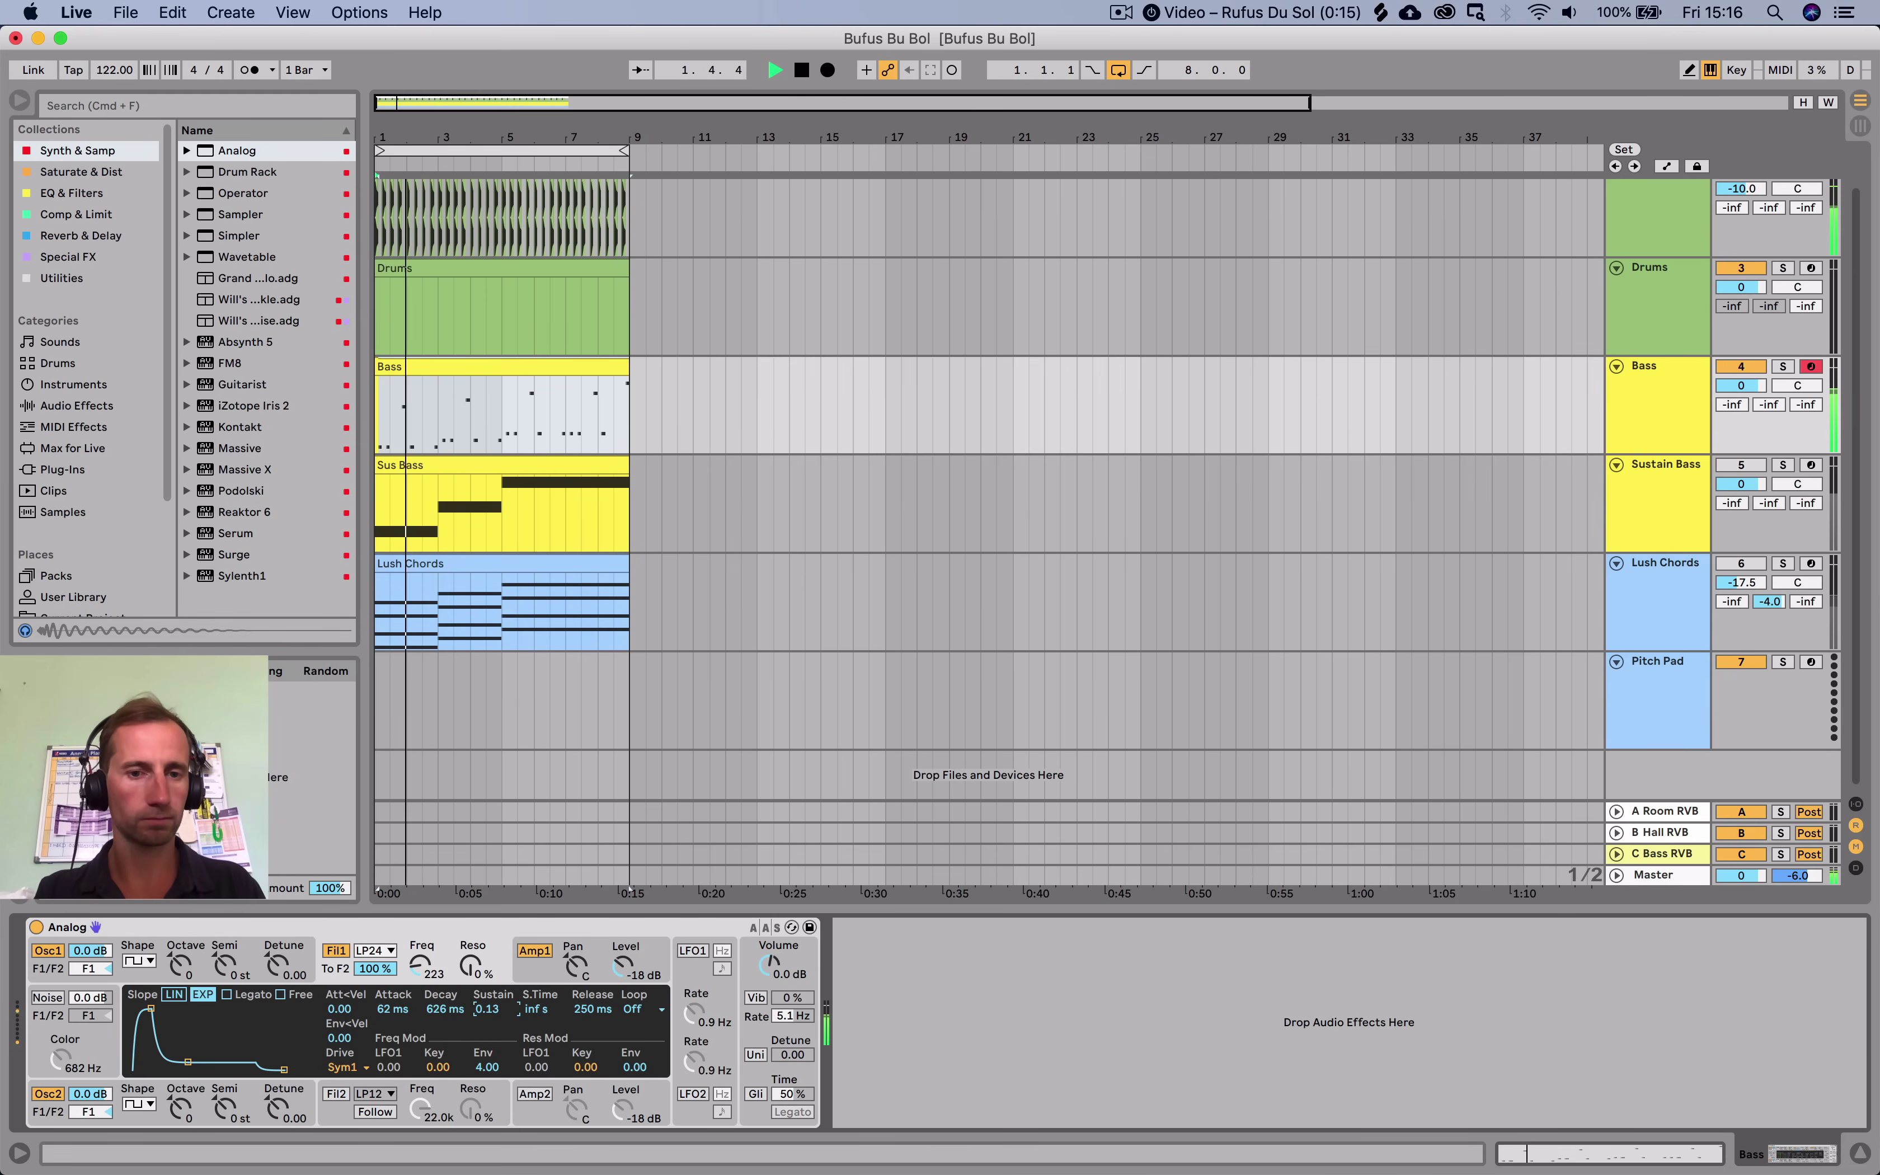
pyautogui.press('space')
# Enable unison on the bass Analog with a detune of 17.19 and lower the Bass track volume to -3.4 dB.
pyautogui.click(778, 949)
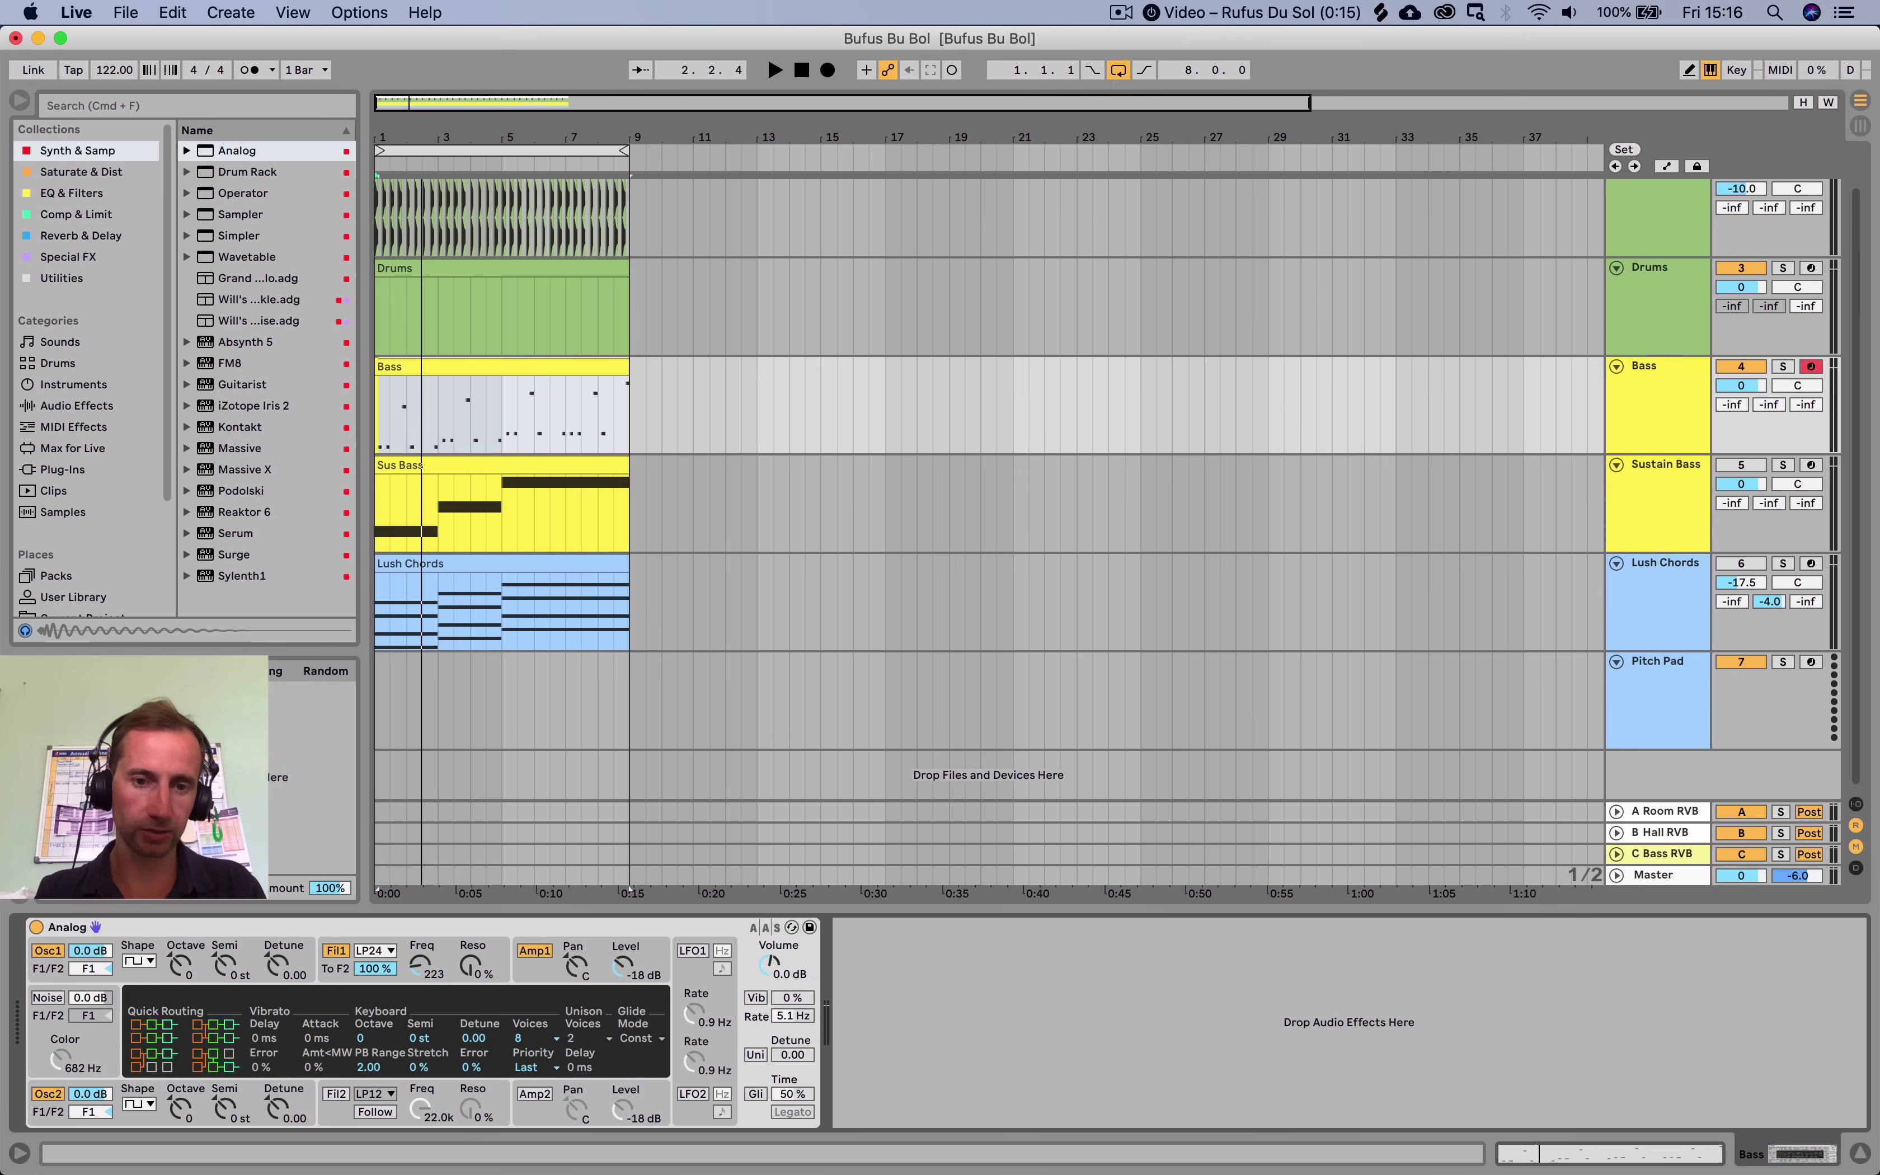
pyautogui.press('space')
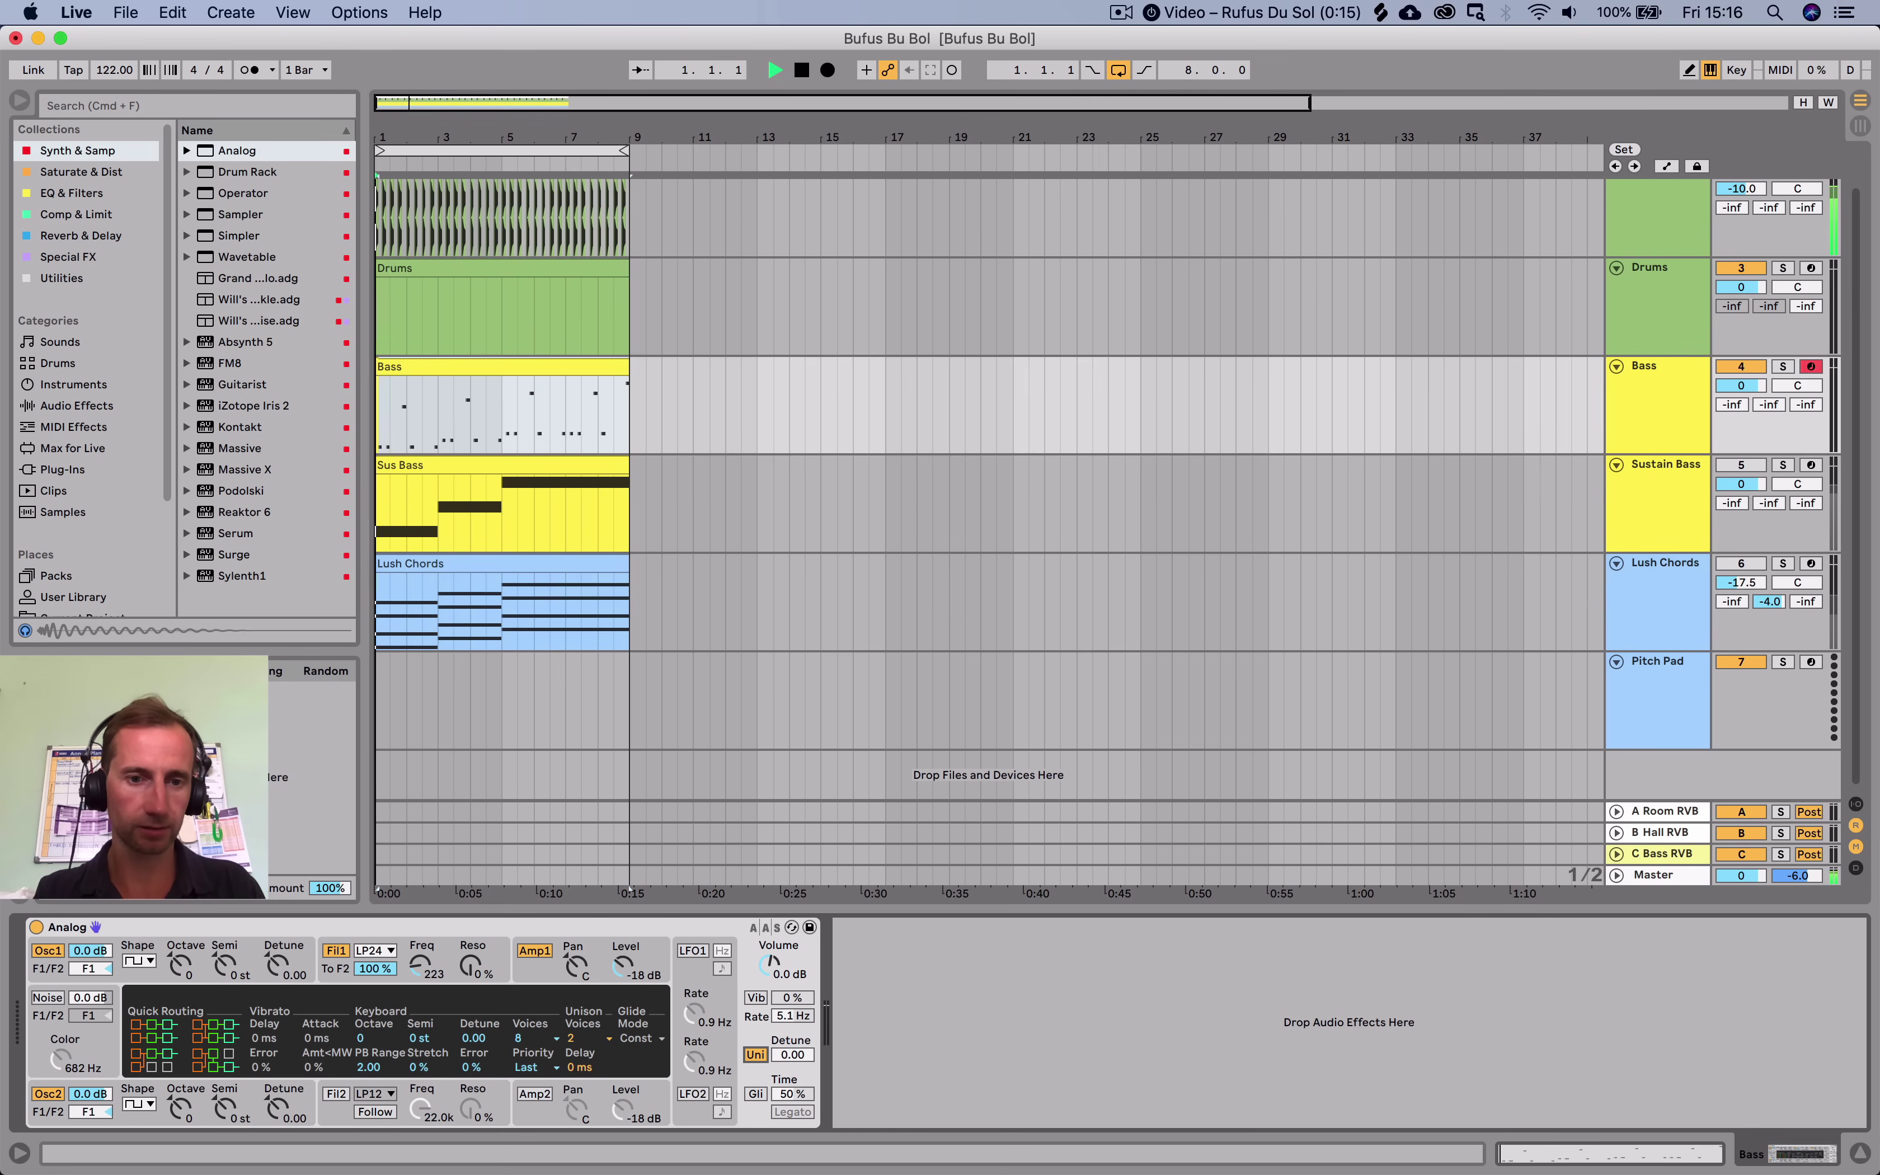
pyautogui.moveTo(792, 1054); pyautogui.dragTo(792, 1033)
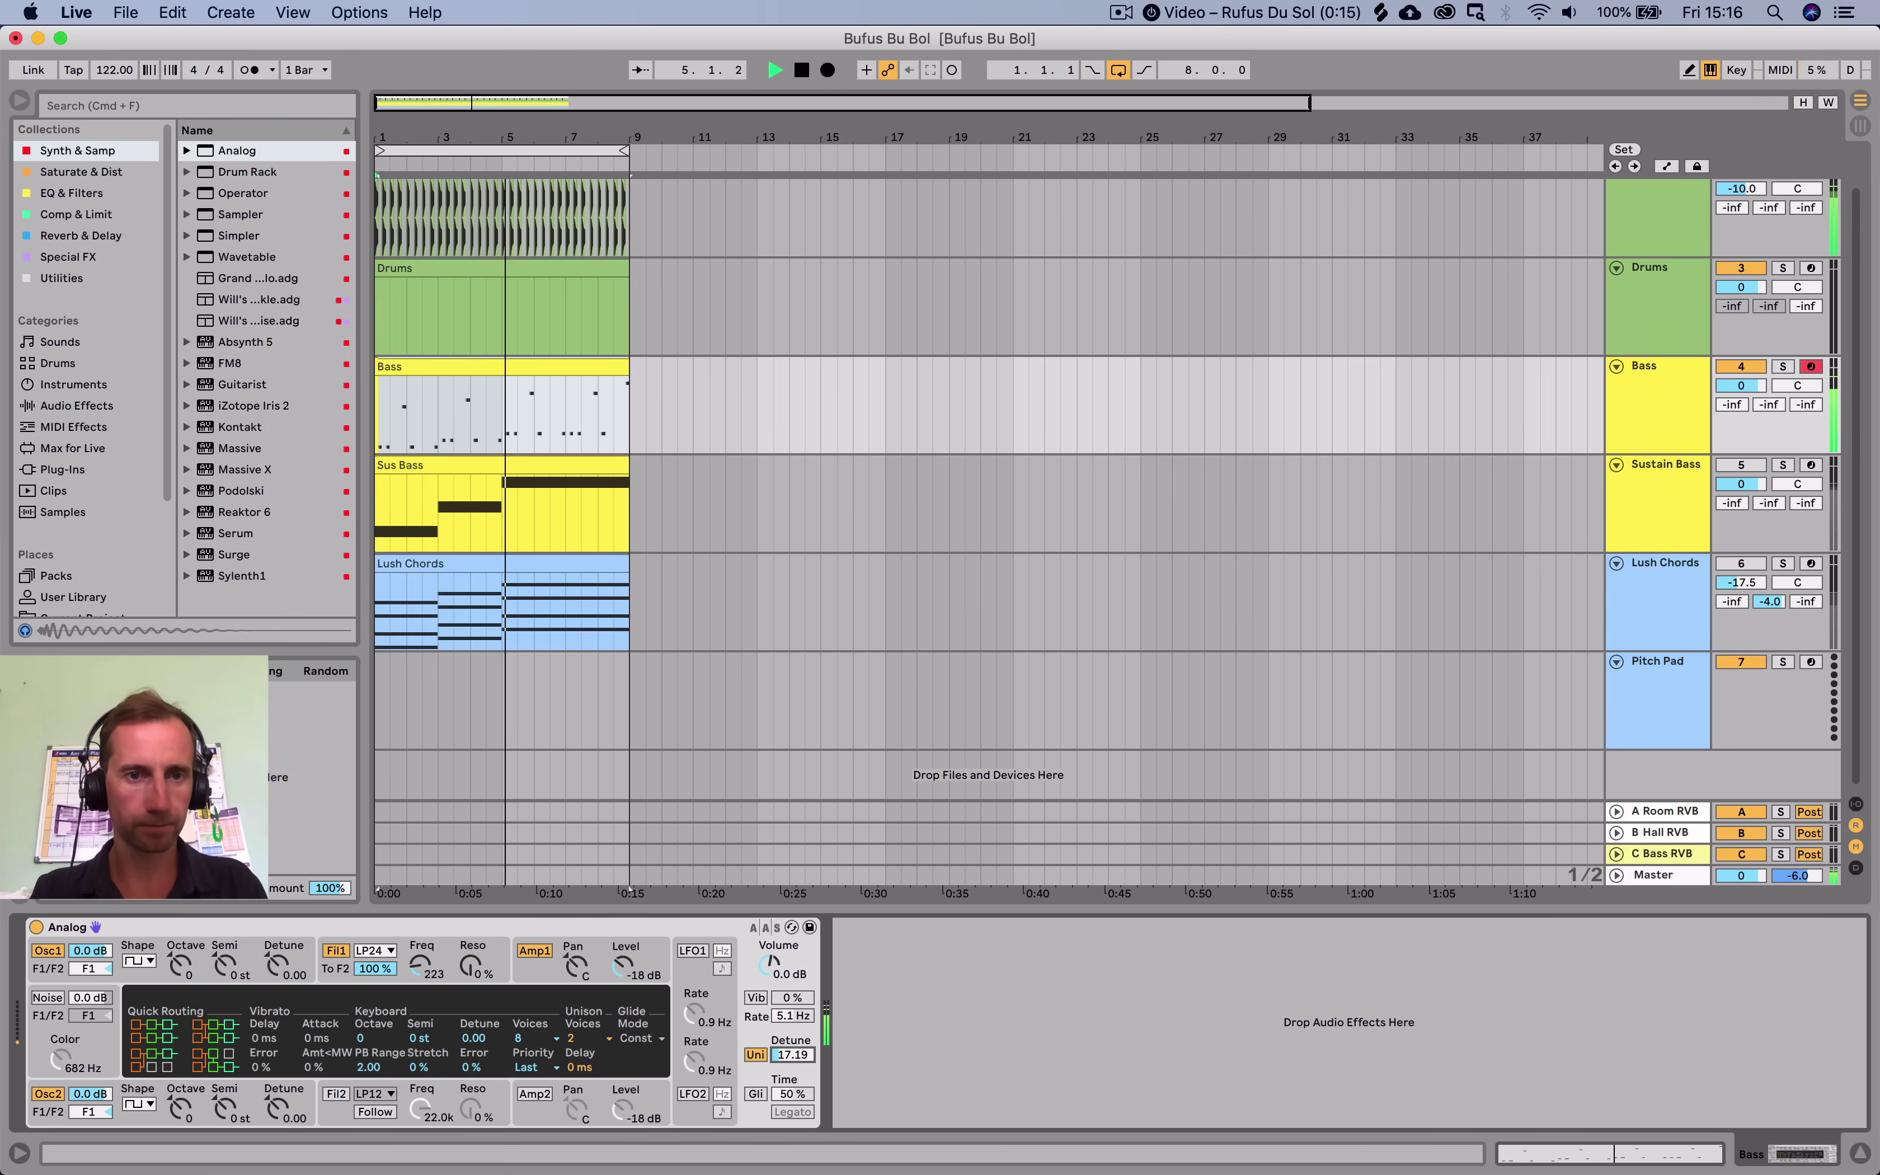
pyautogui.scroll(2, 987, 505)
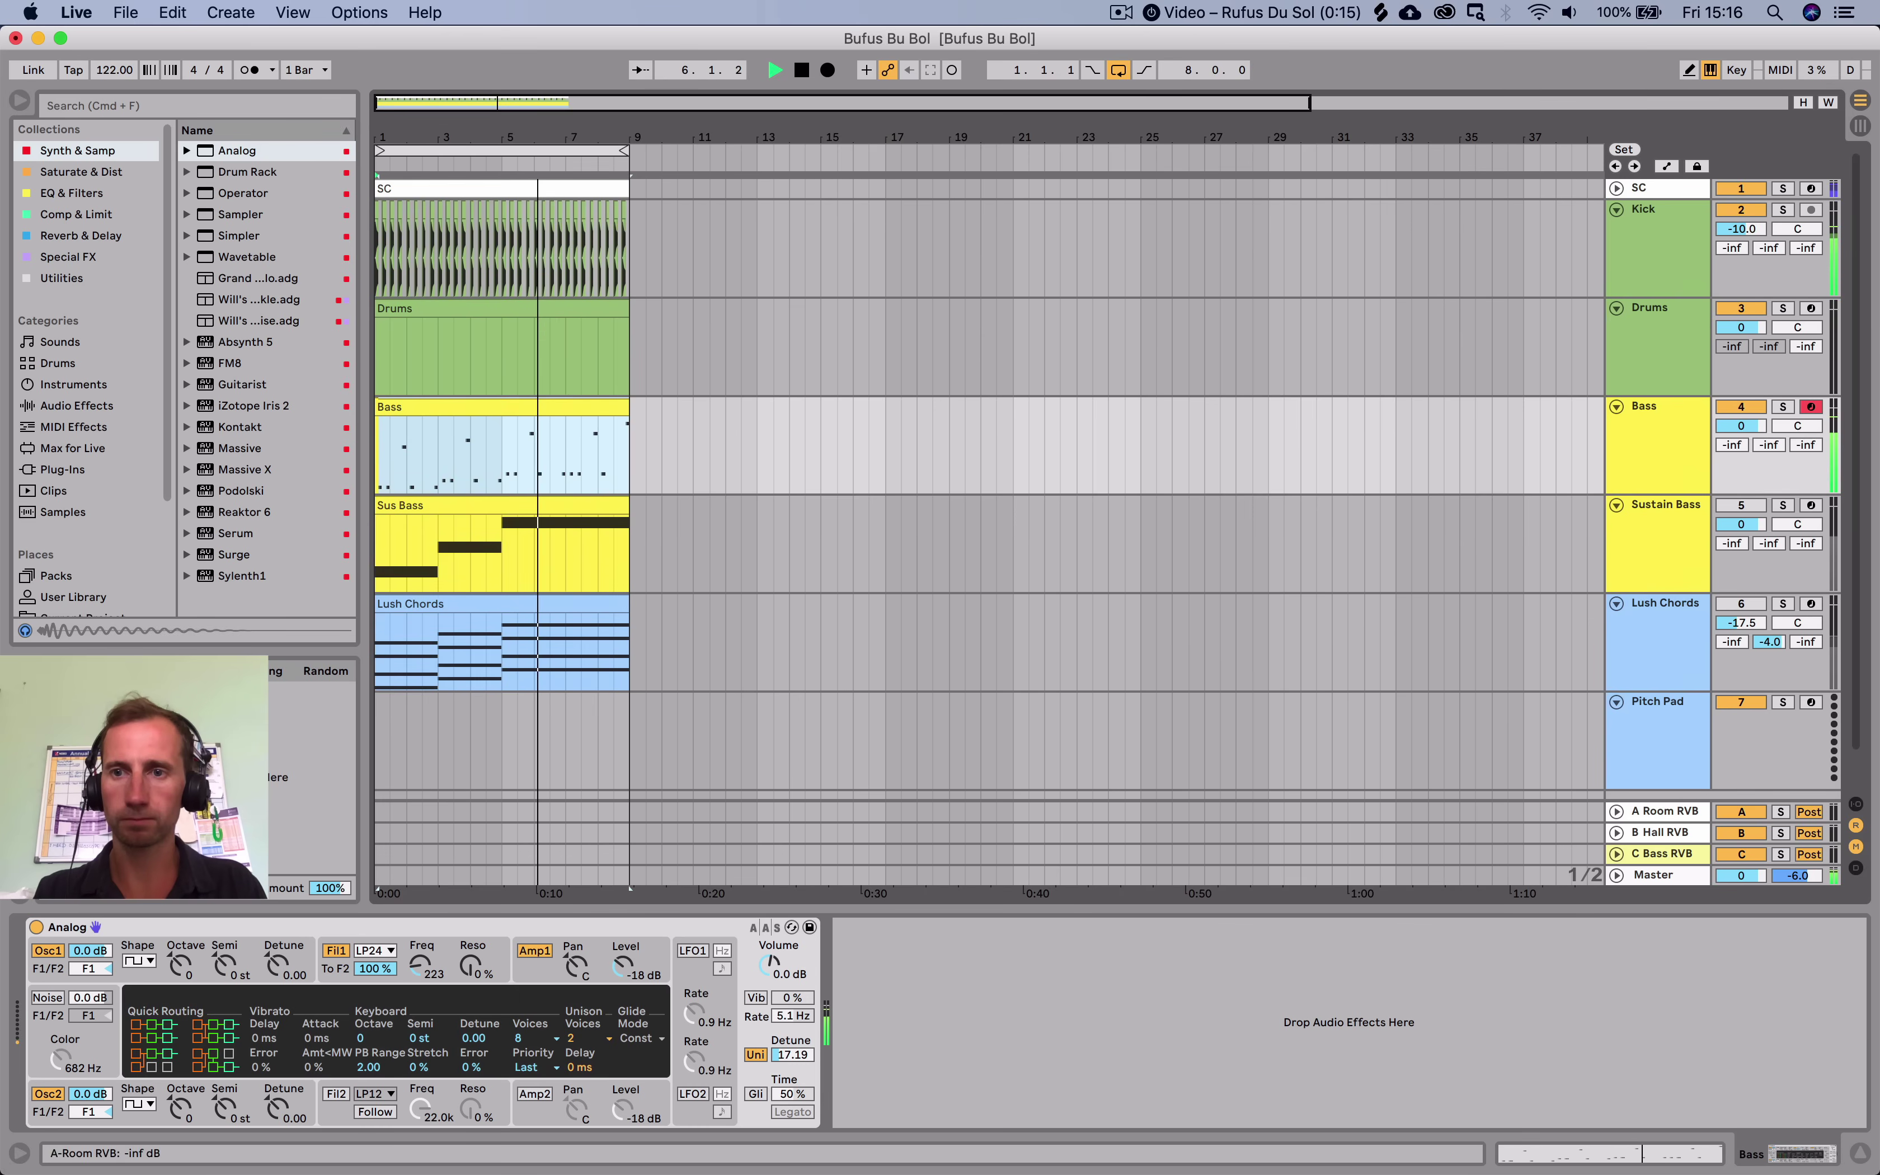
pyautogui.moveTo(1740, 426); pyautogui.dragTo(1738, 441)
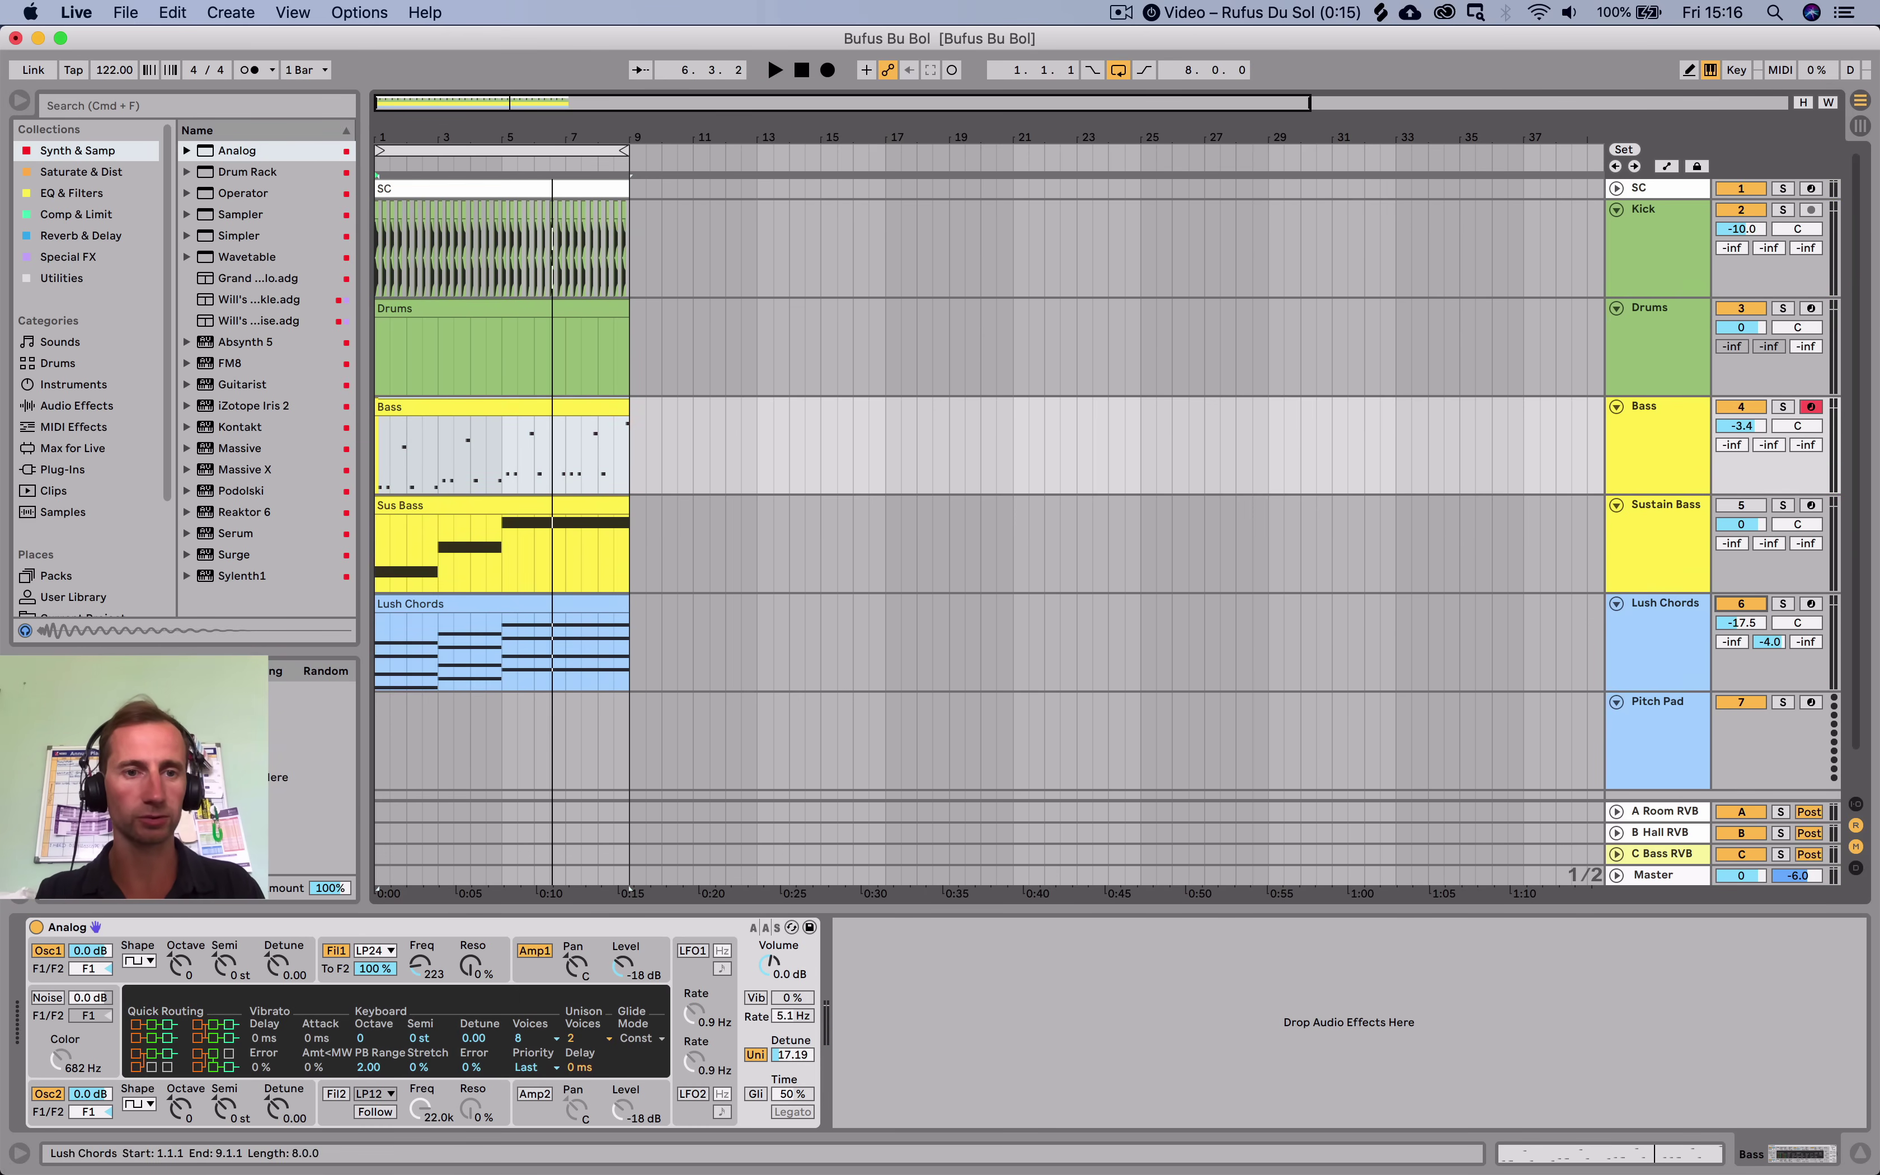
# Lower Filter 1 frequency on the Lush Chords Analog to 190 Hz while the loop plays.
pyautogui.doubleClick(466, 603)
pyautogui.press('space')
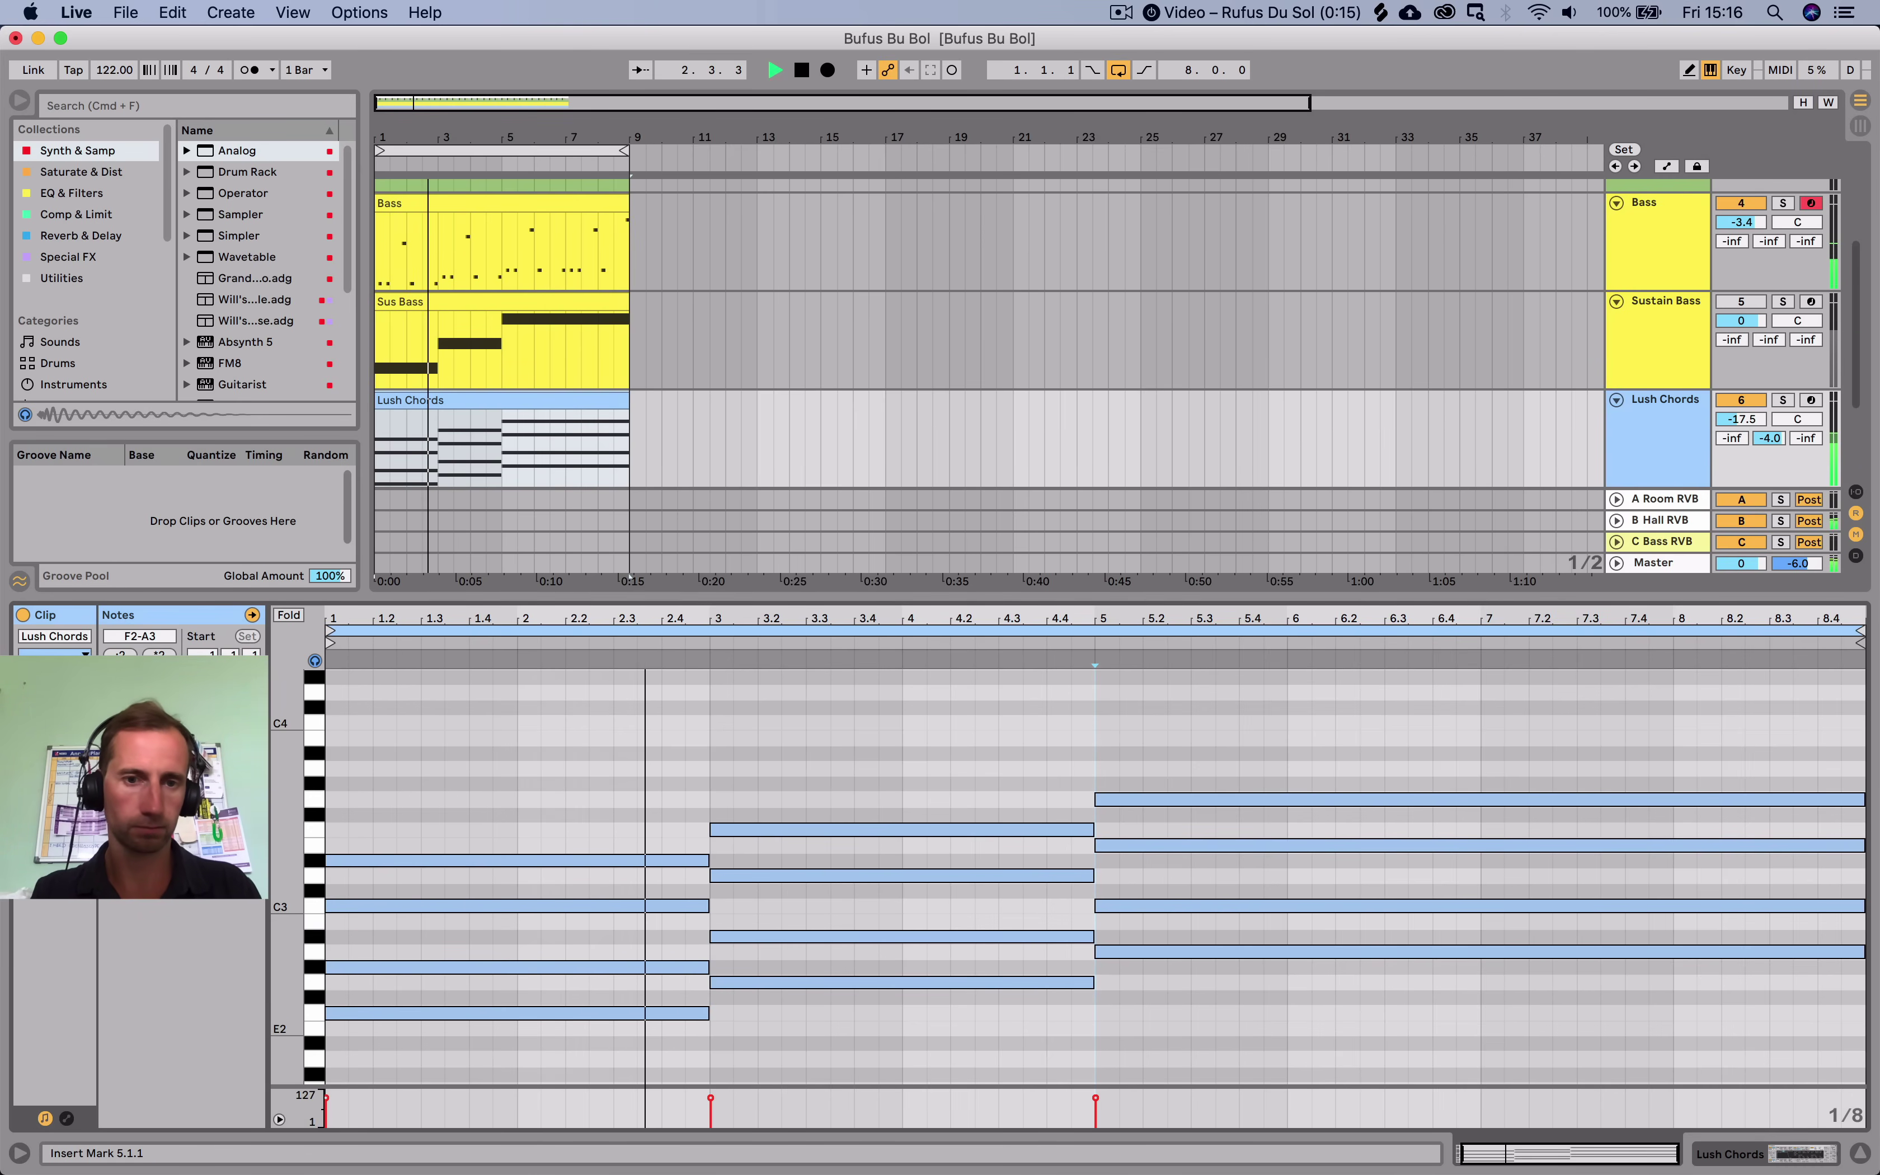
pyautogui.hotkey('shift', 'Tab')
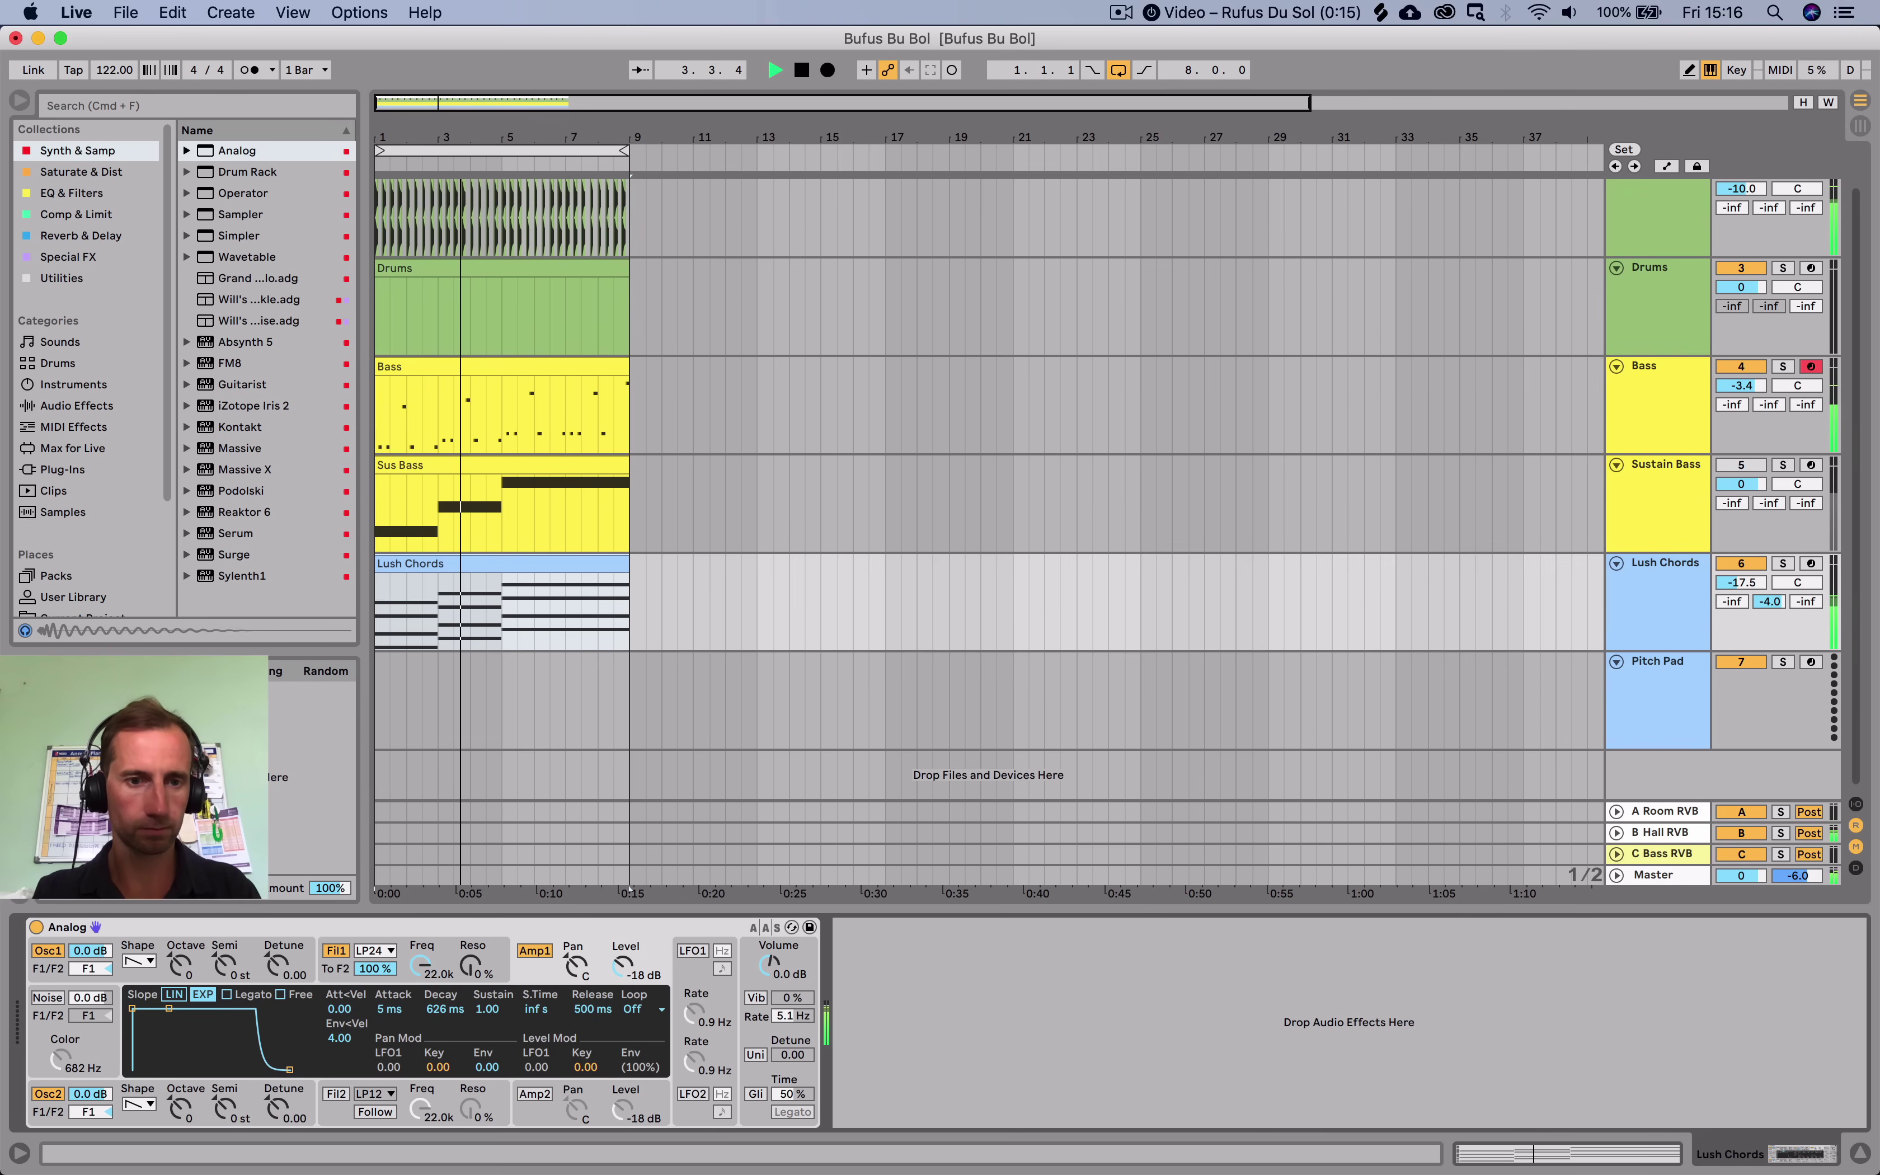
pyautogui.moveTo(420, 966); pyautogui.dragTo(420, 1065)
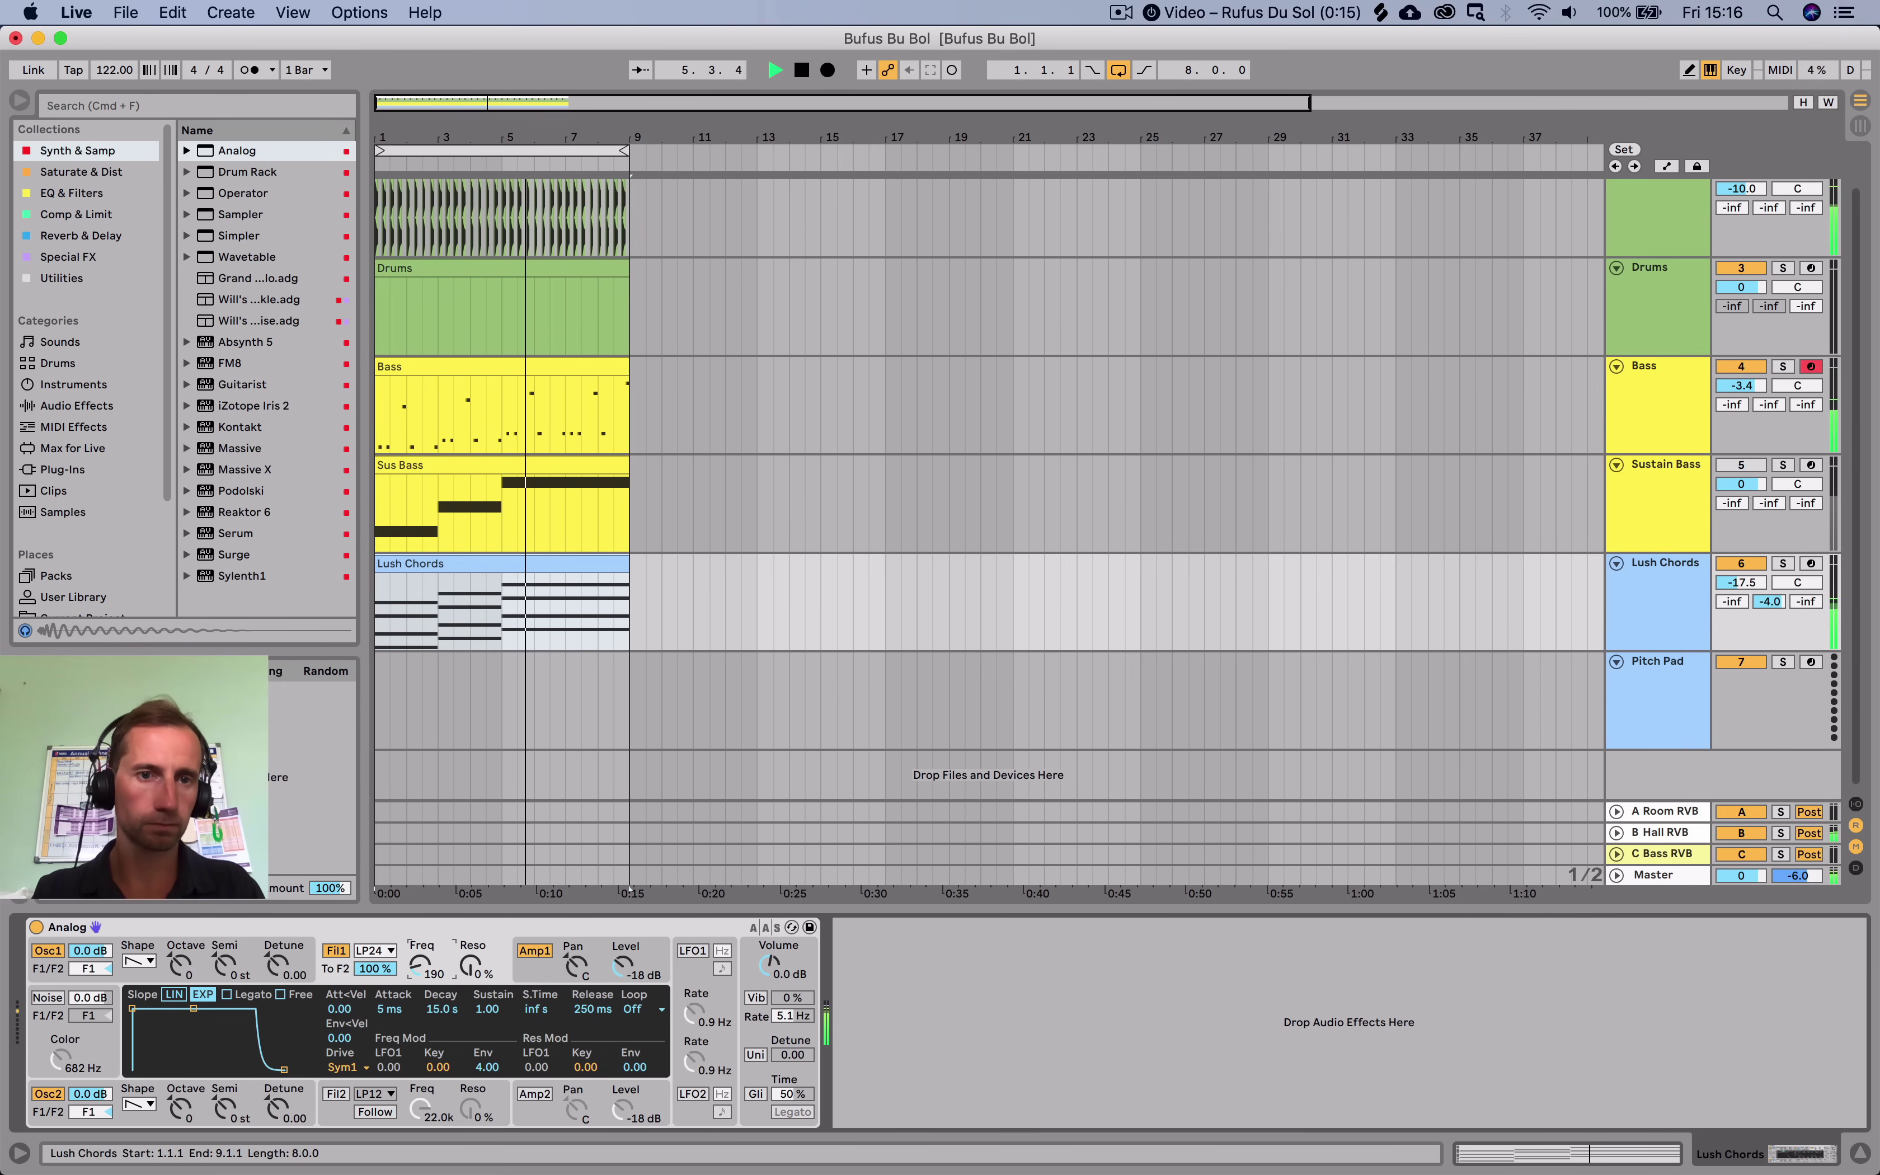
# Add a G0 note at 6.3.3 and an A0 note at 6.4.1 in the Bass clip, remove the note at 6.4.3 and play.
pyautogui.click(497, 367)
pyautogui.doubleClick(498, 367)
pyautogui.press('space')
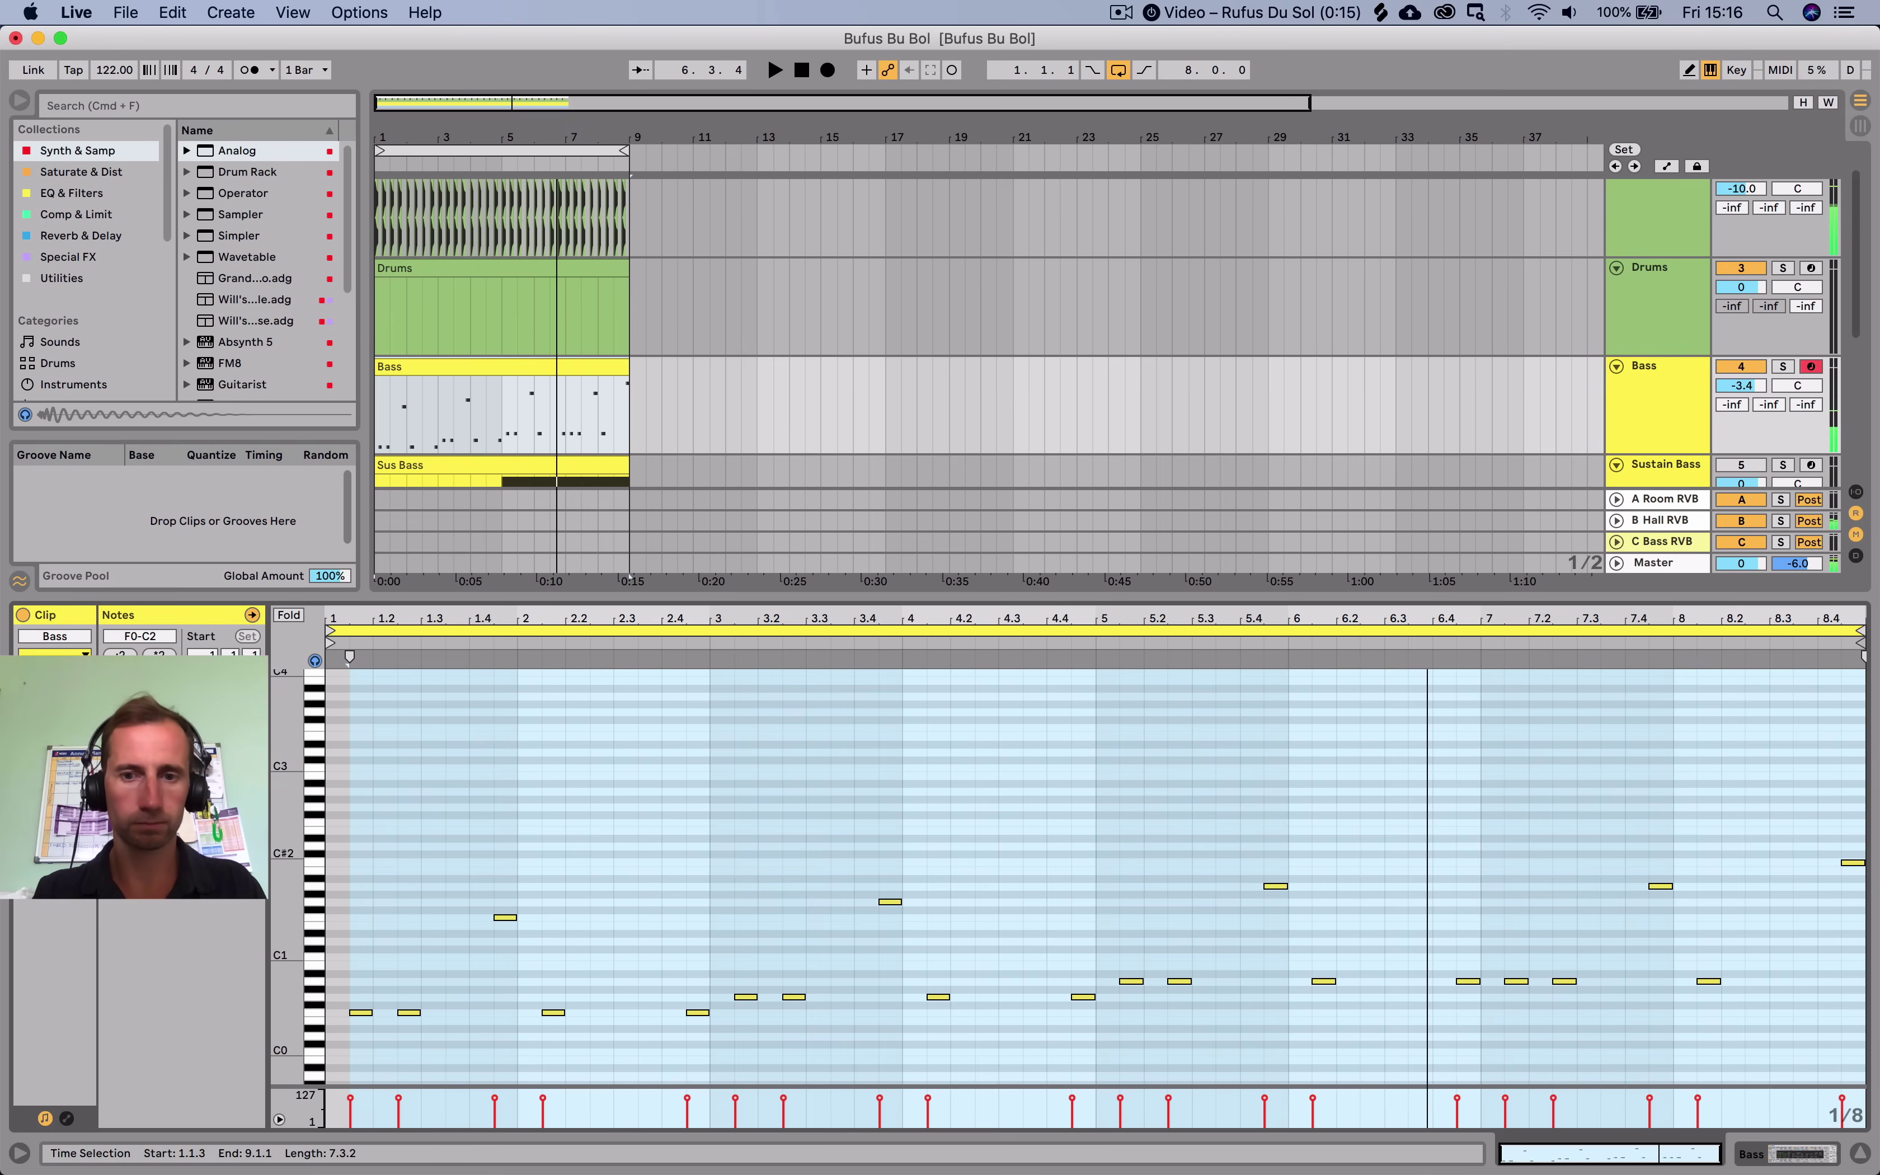
pyautogui.doubleClick(1419, 997)
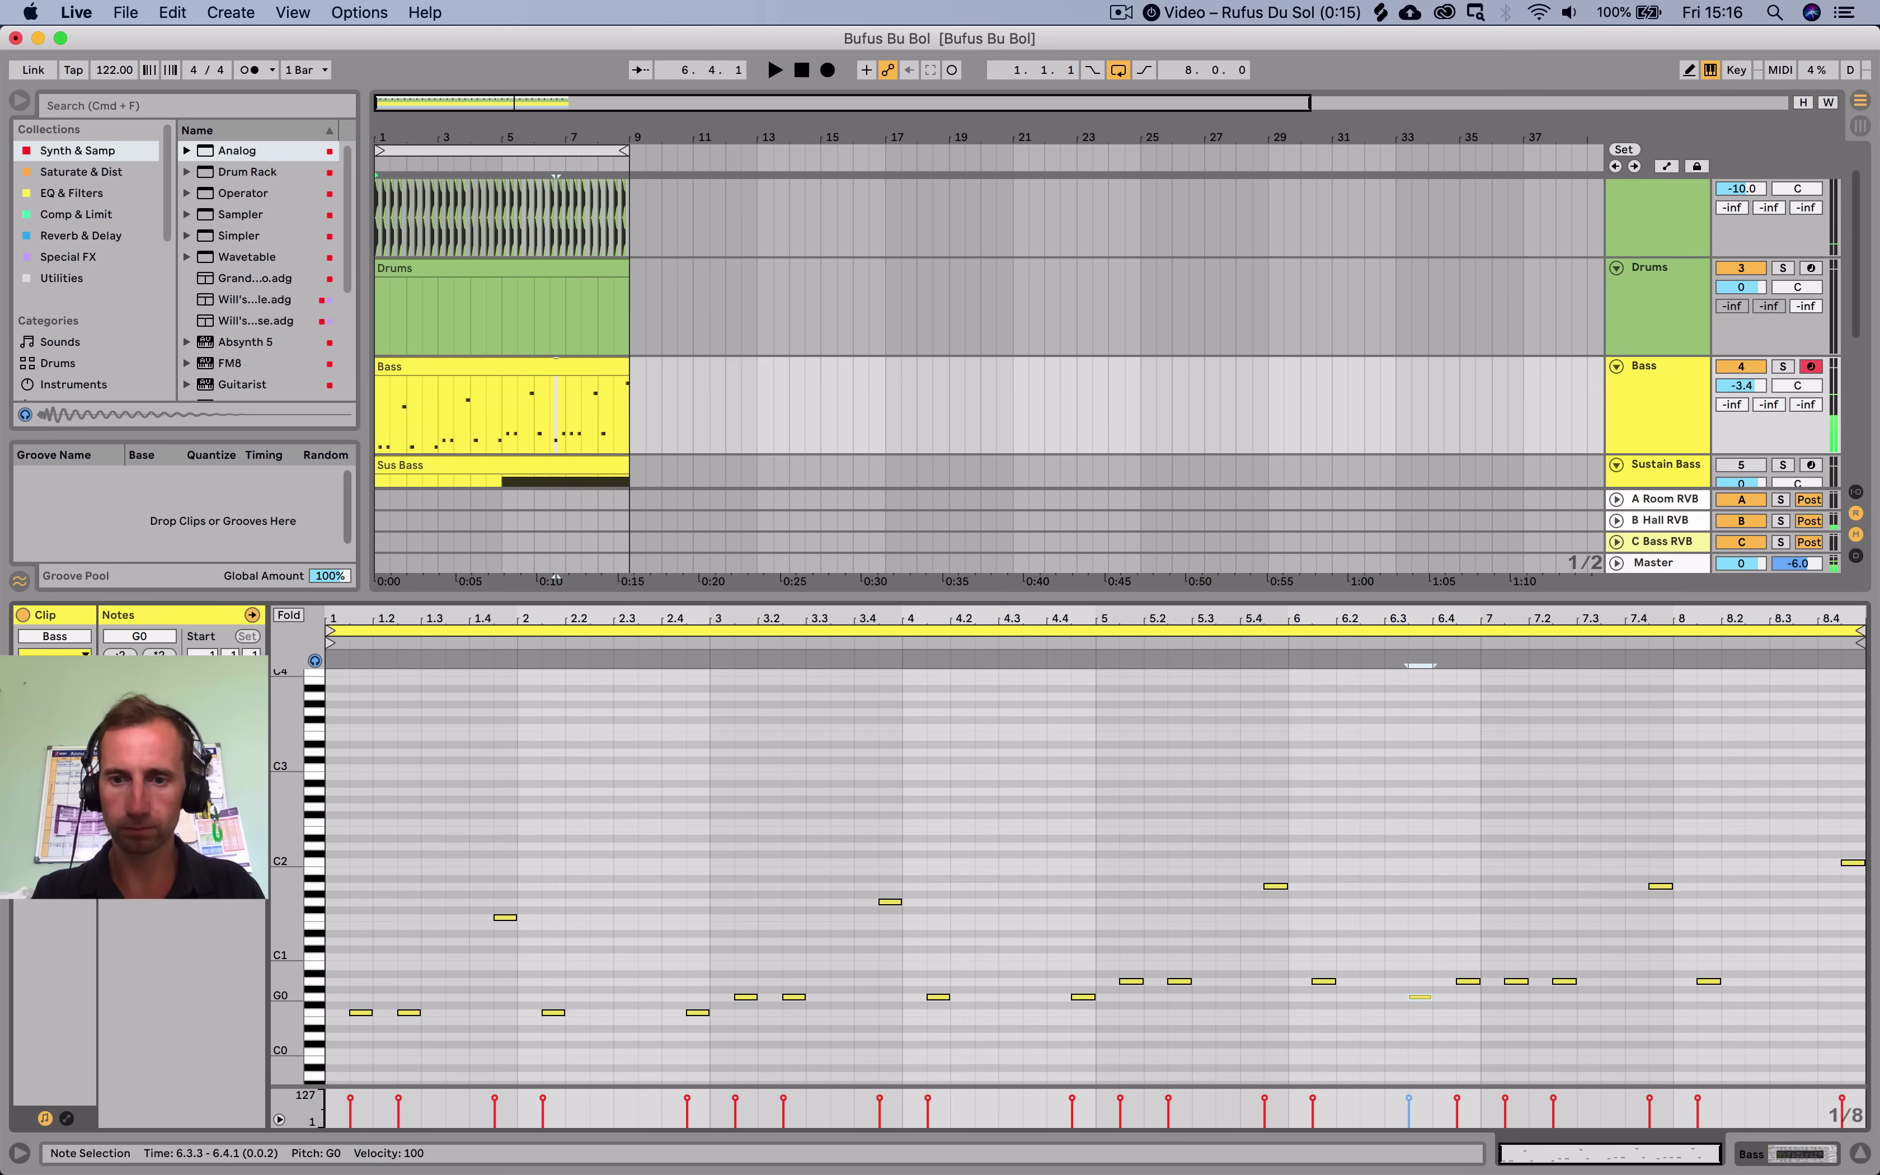
pyautogui.doubleClick(1444, 982)
pyautogui.press('Delete')
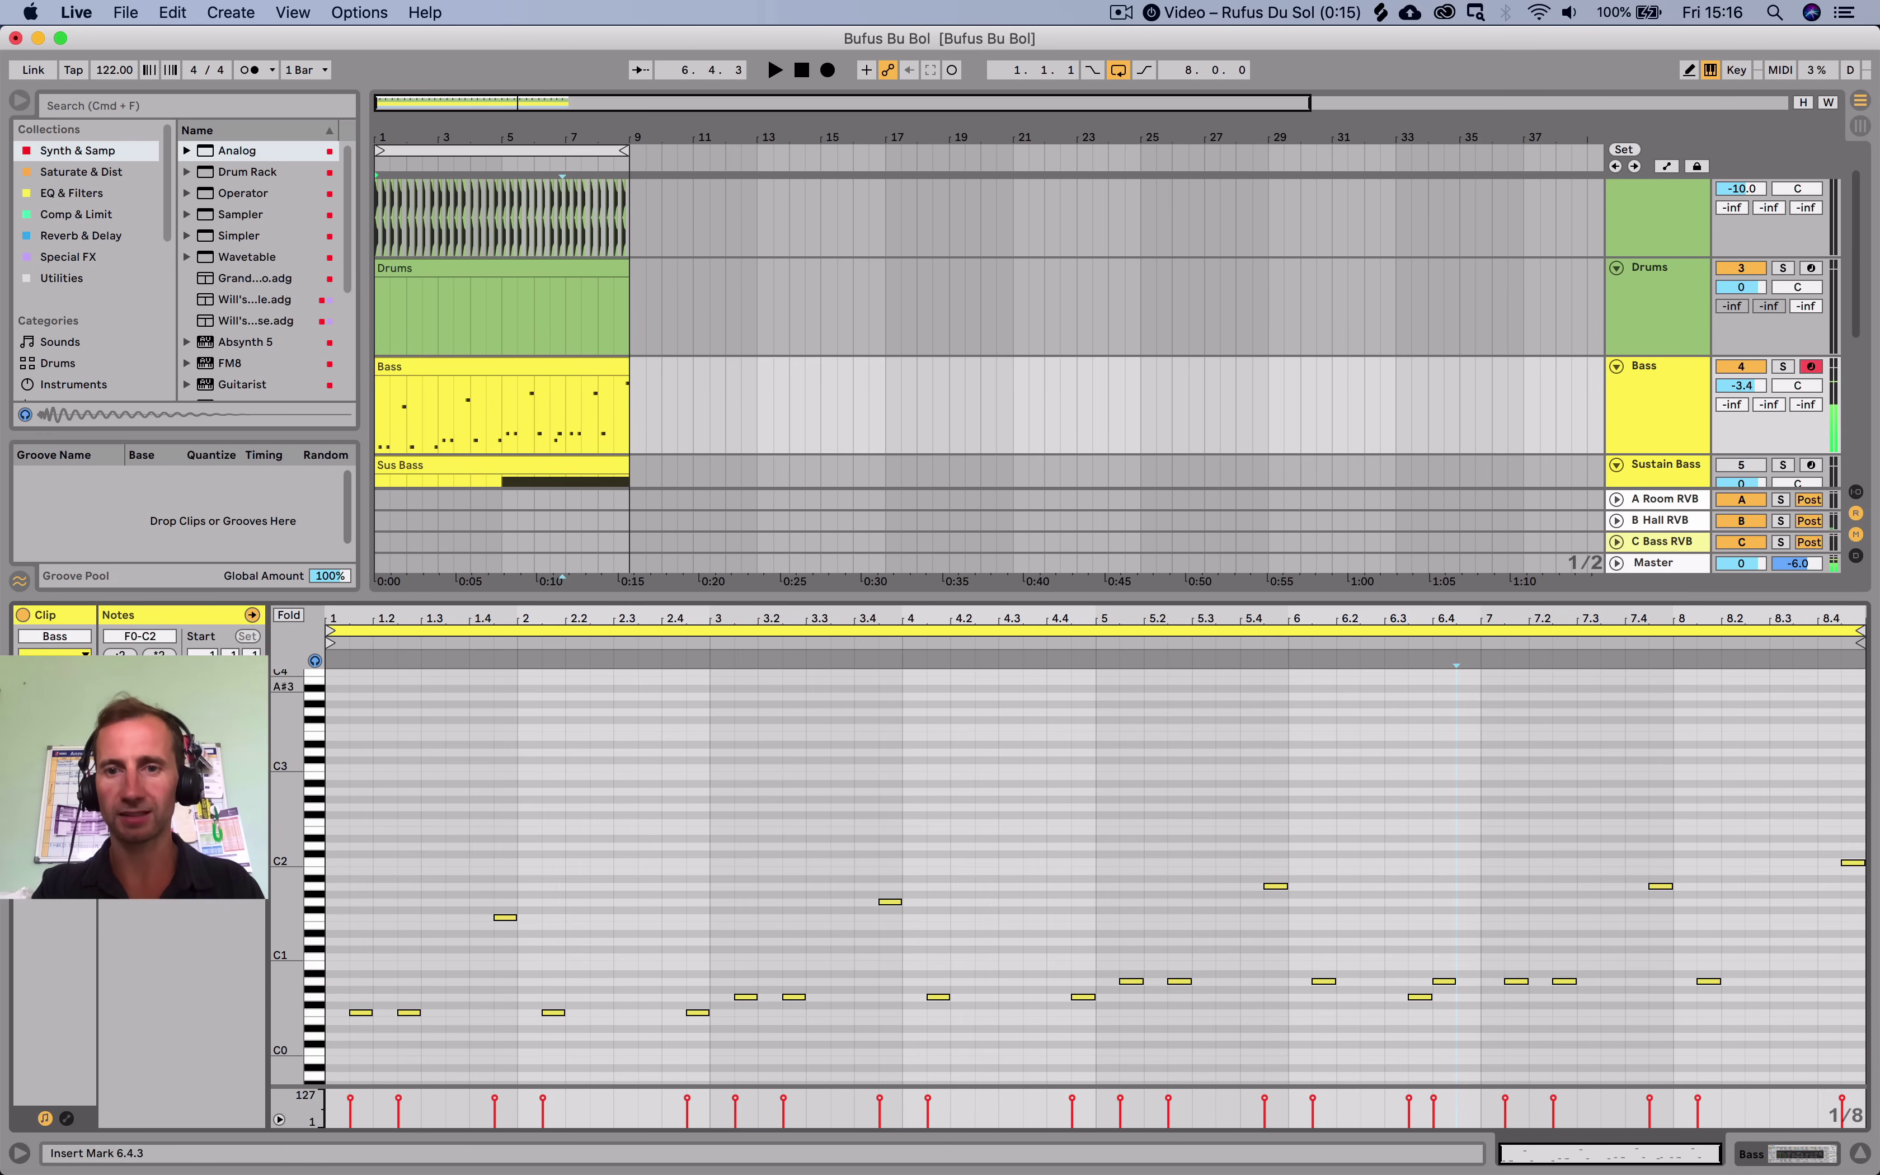
pyautogui.press('space')
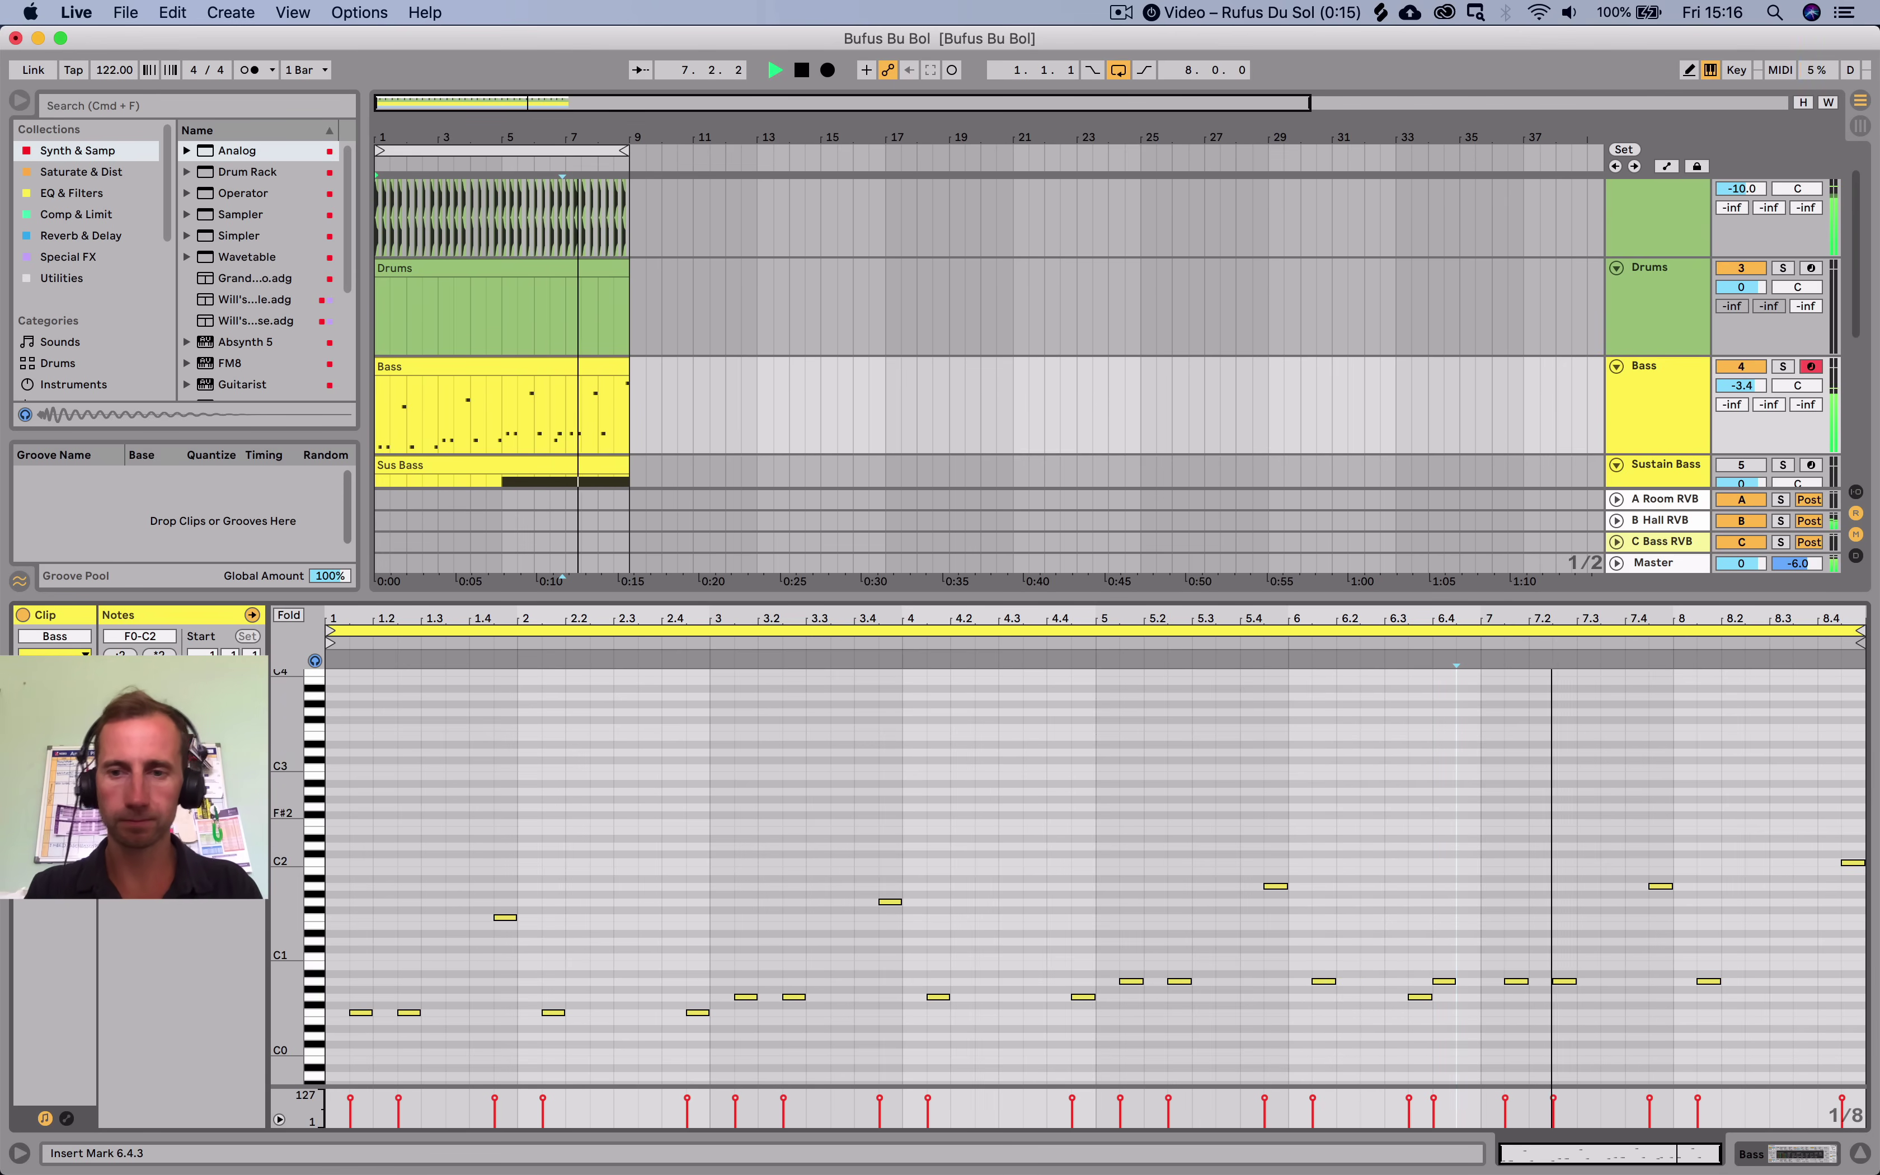
# Add a B0 note at 8.3.3 near the end of the Bass clip and play the loop.
pyautogui.hotkey('shift', 'Tab')
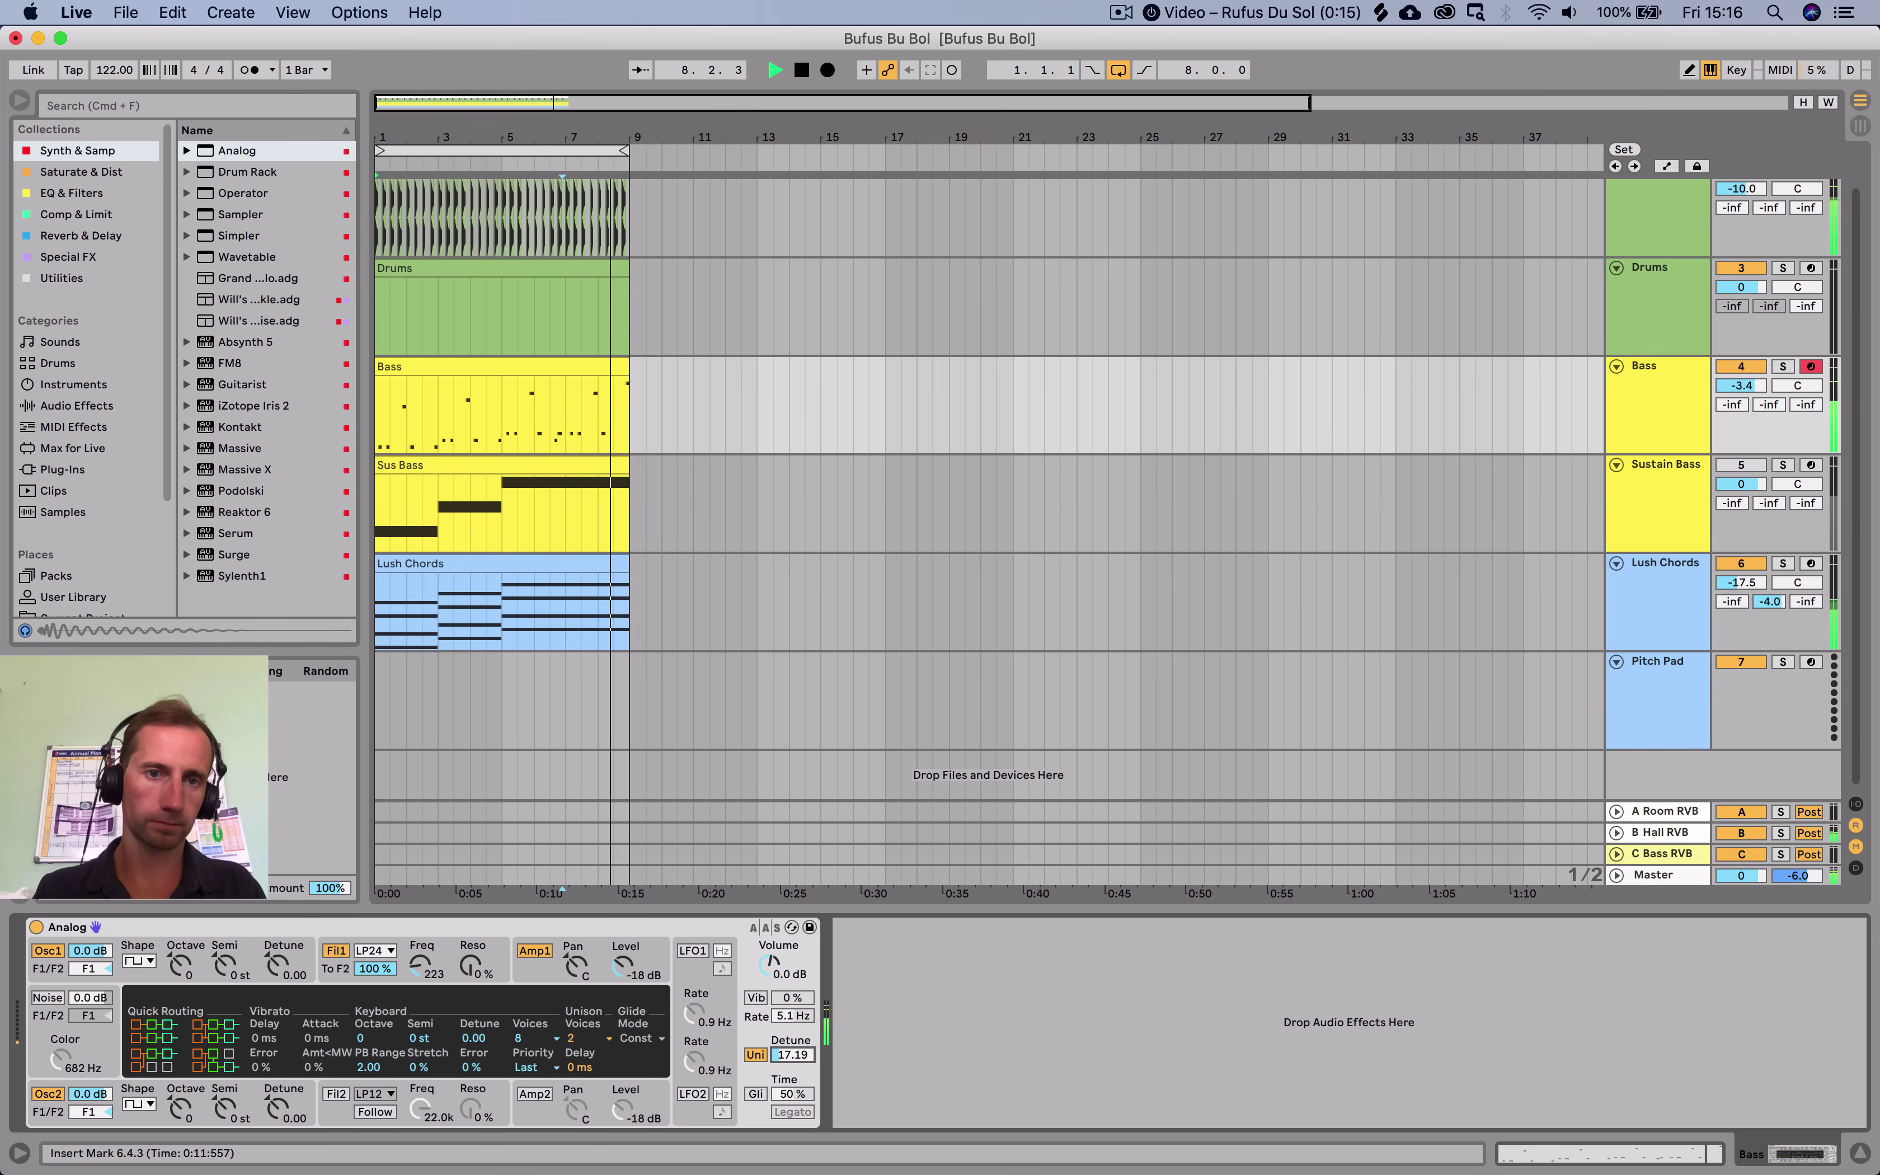
pyautogui.press('space')
pyautogui.hotkey('shift', 'Tab')
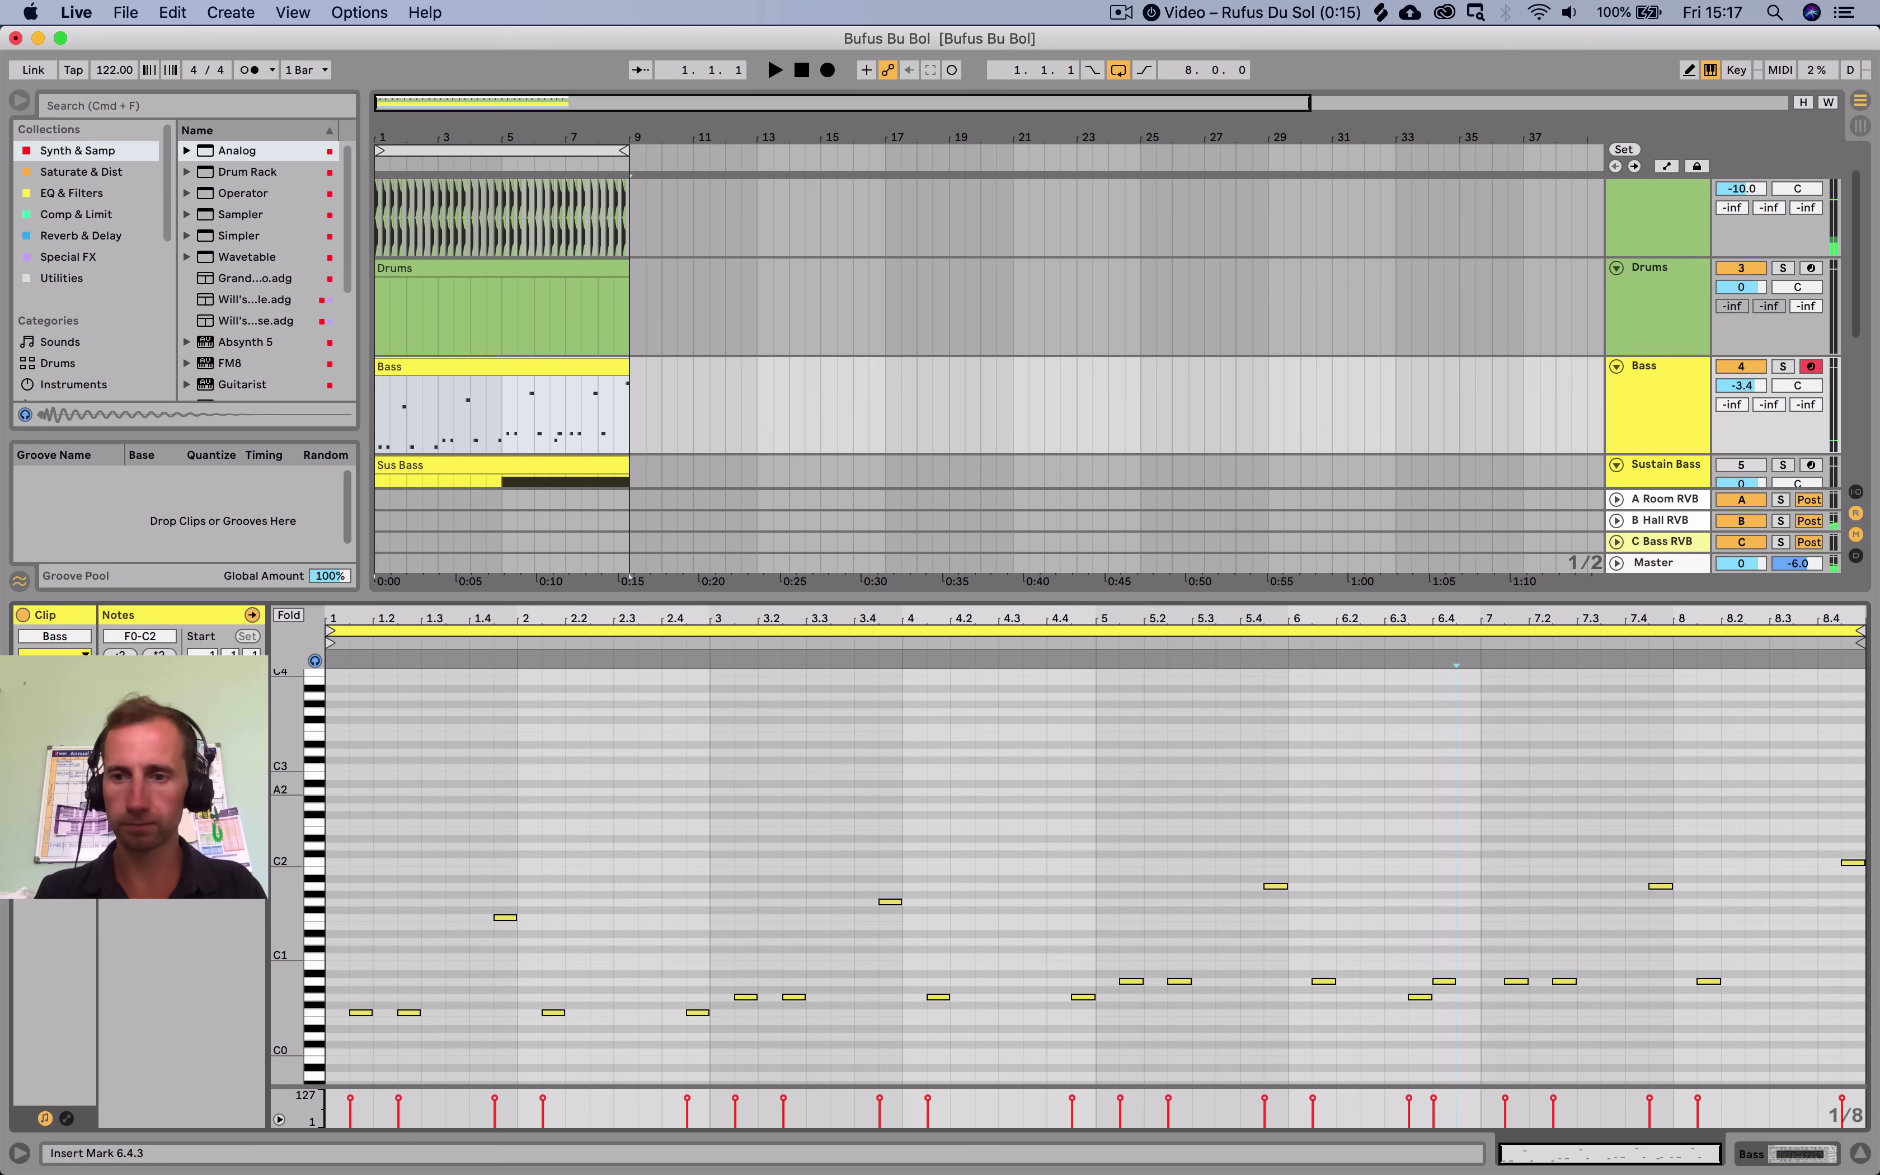
pyautogui.doubleClick(1779, 932)
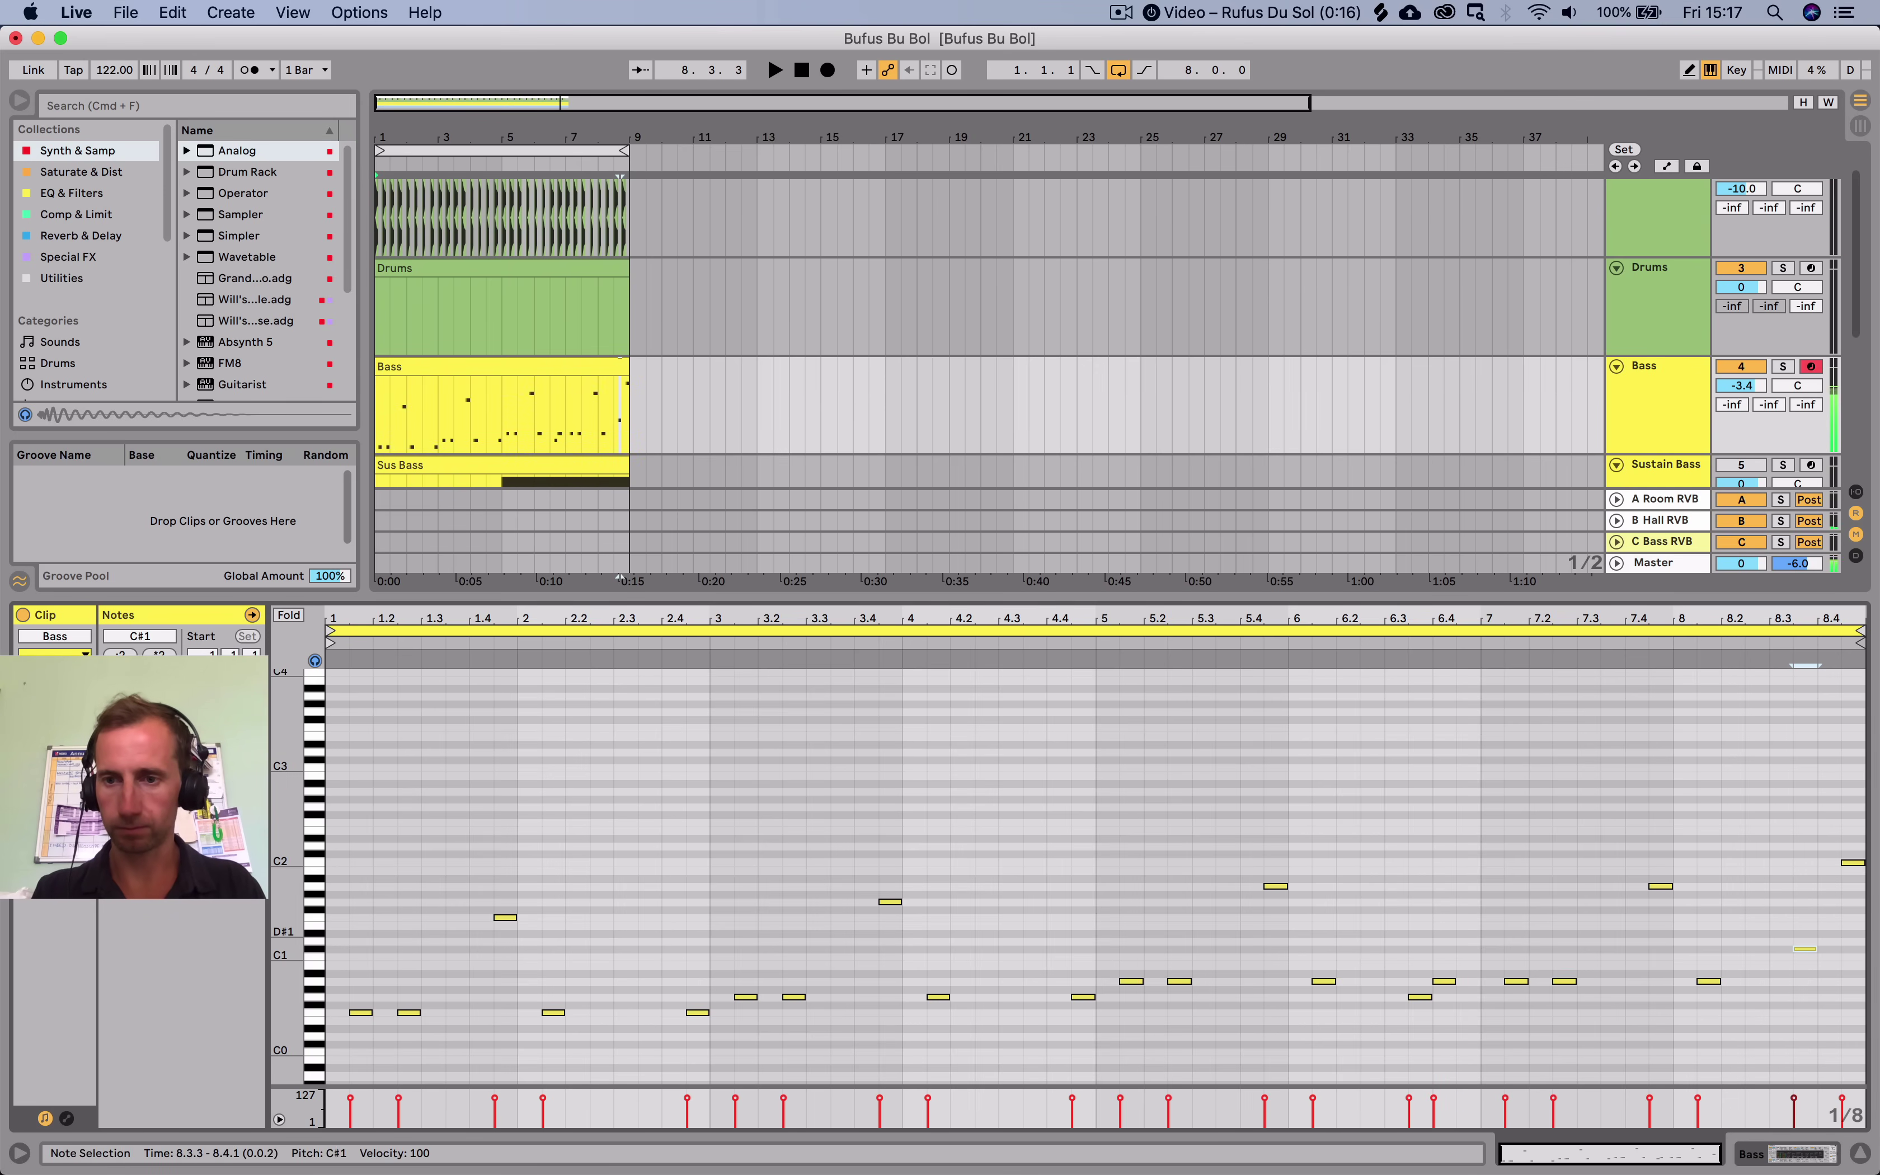
pyautogui.press('space')
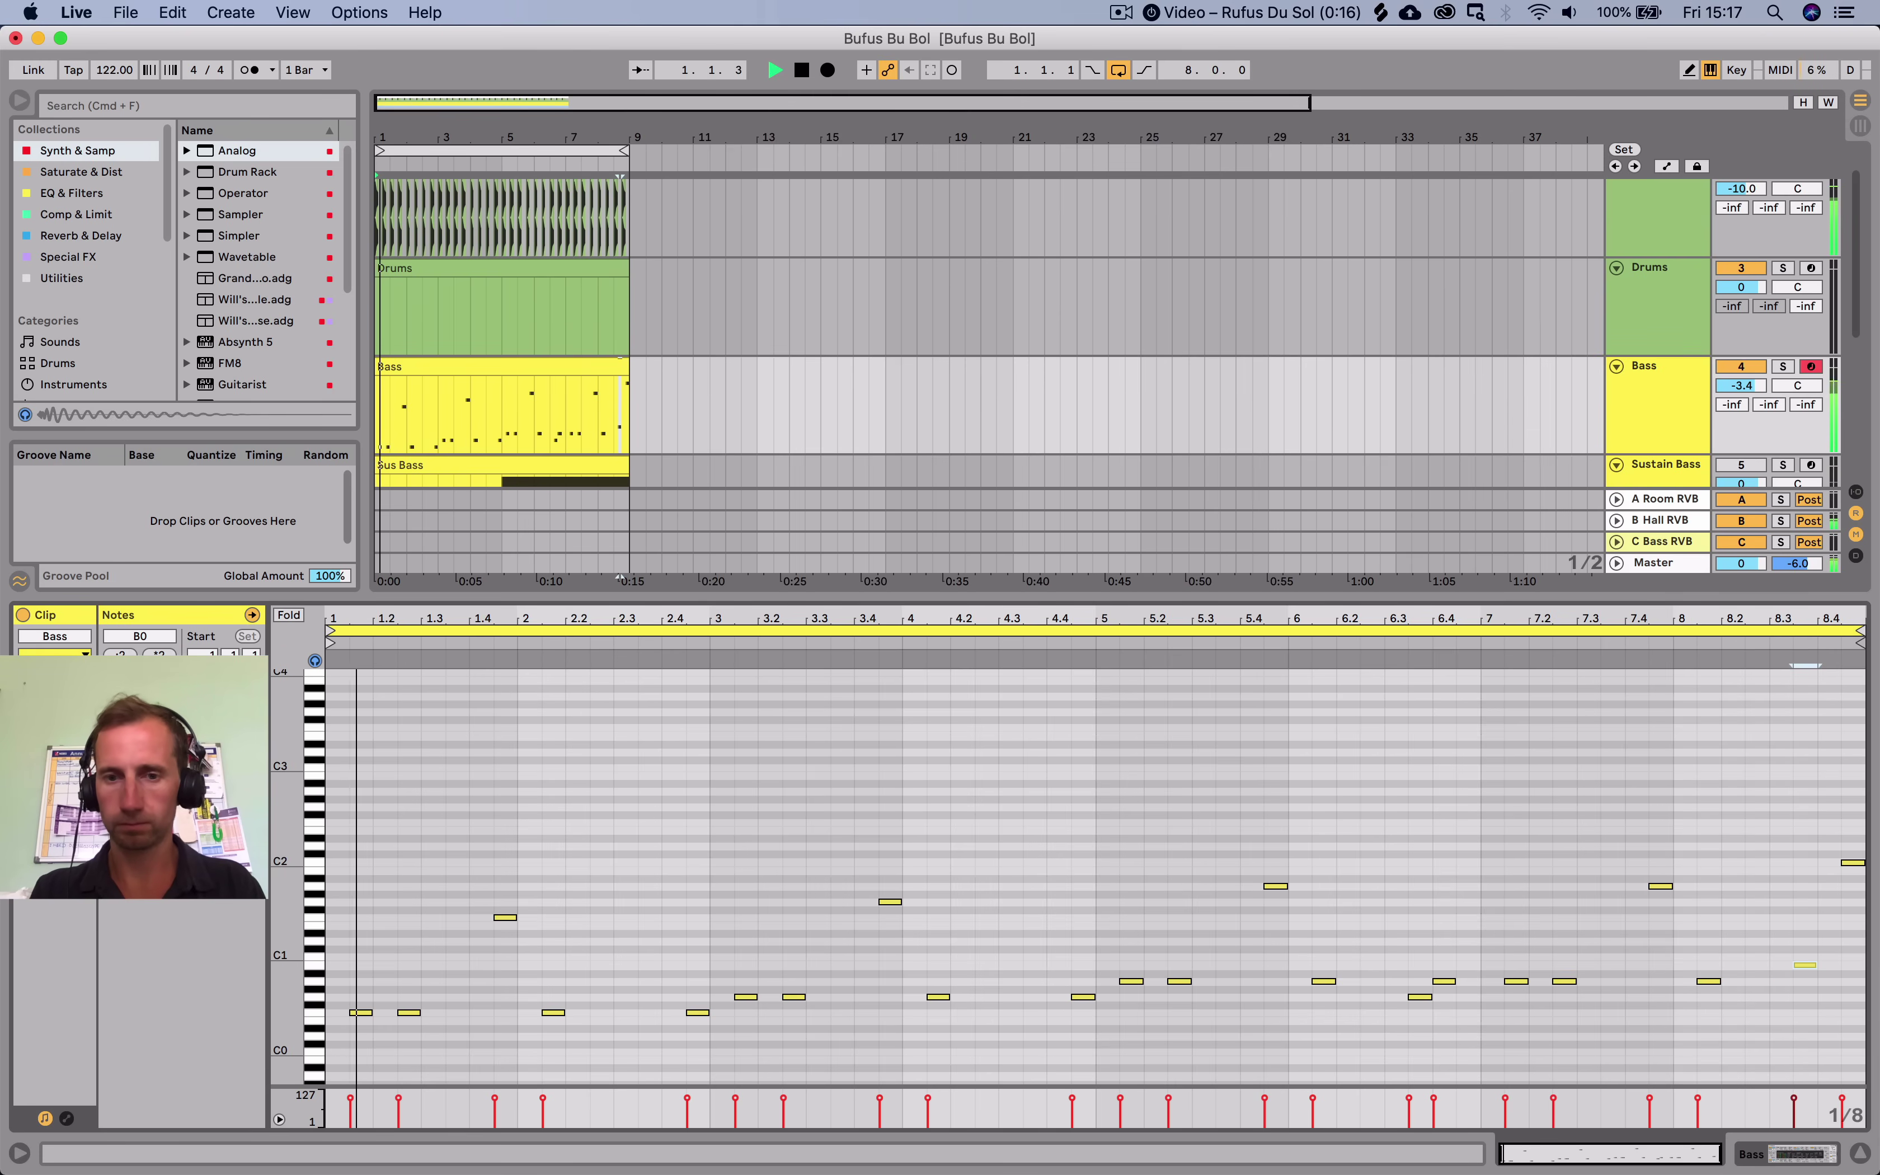
pyautogui.hotkey('shift', 'Tab')
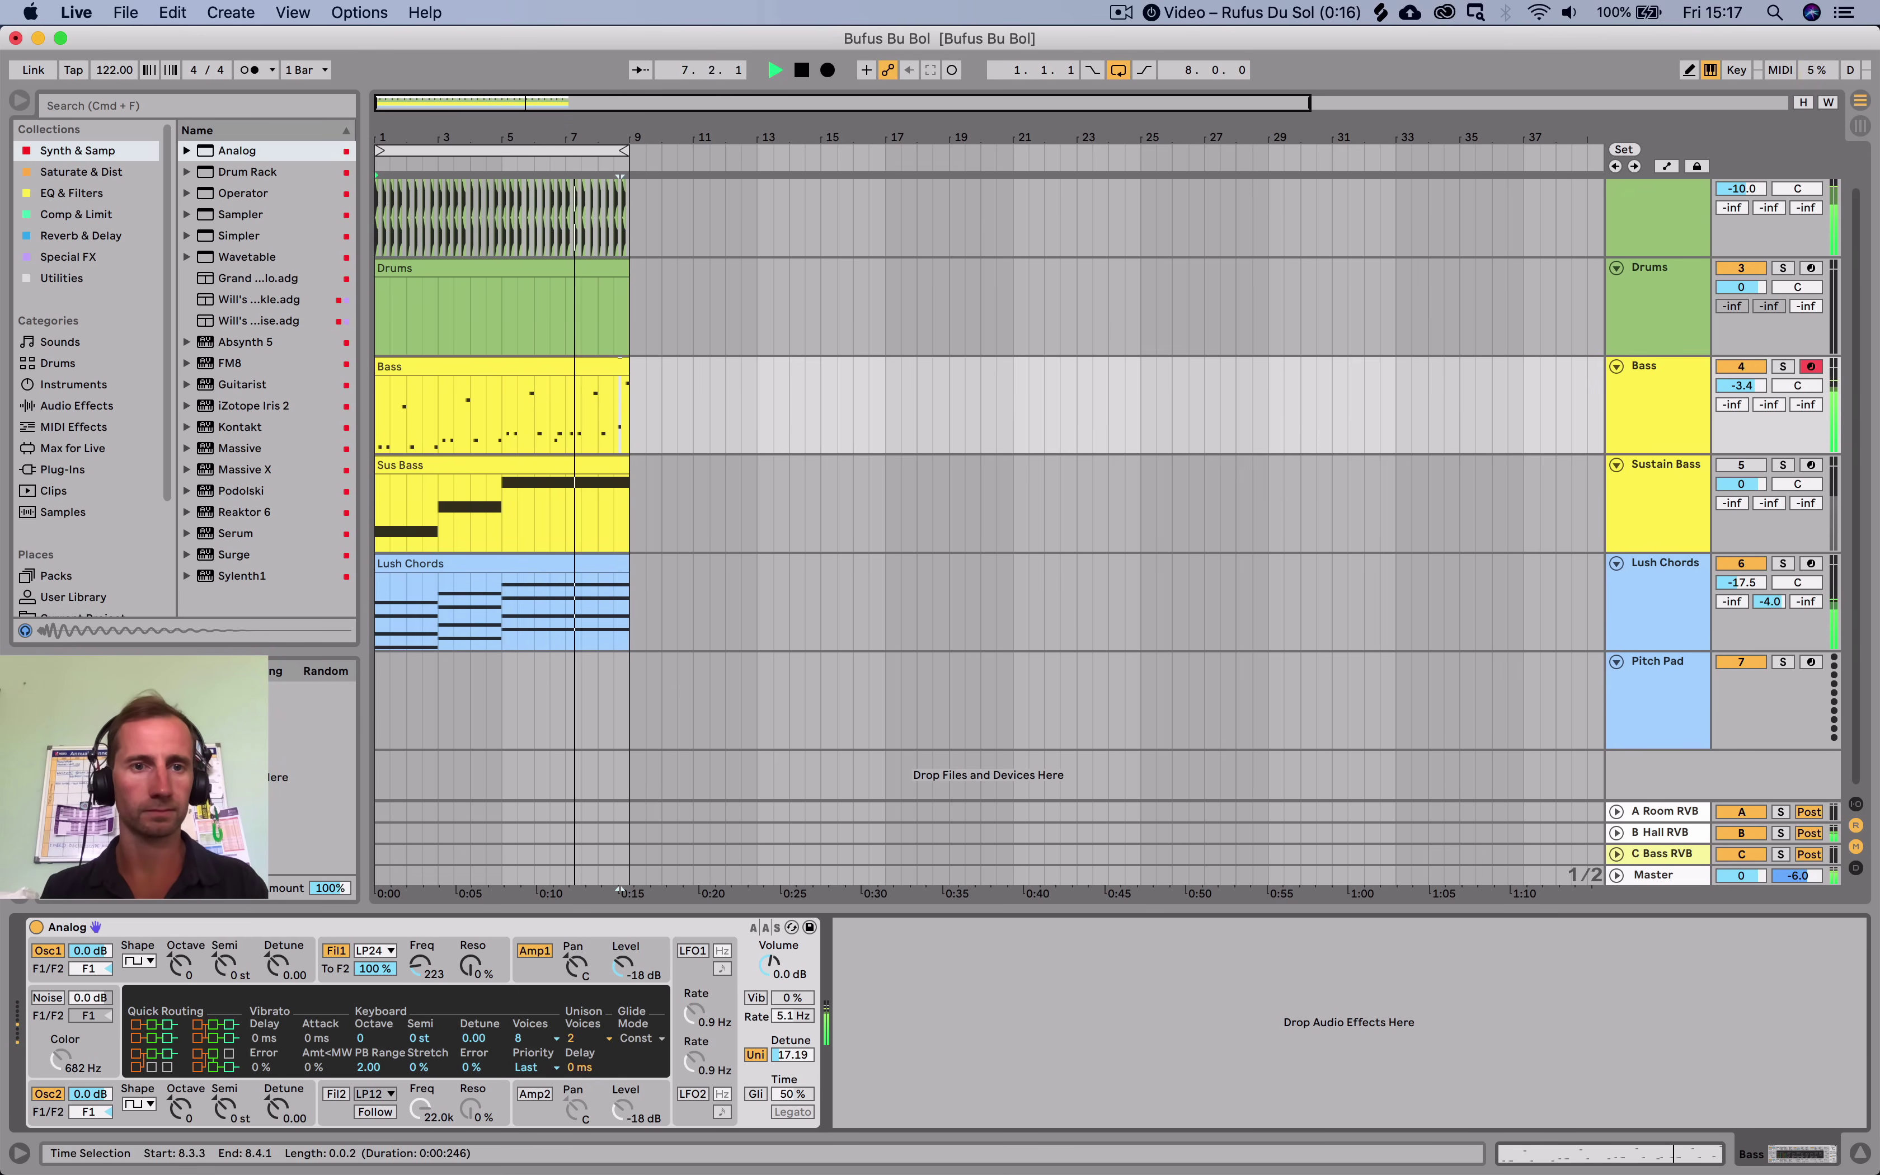
# Stop playback and move the Bass clip's A0 note from 6.4.1 to 6.4.3.
pyautogui.press('space')
pyautogui.doubleClick(502, 366)
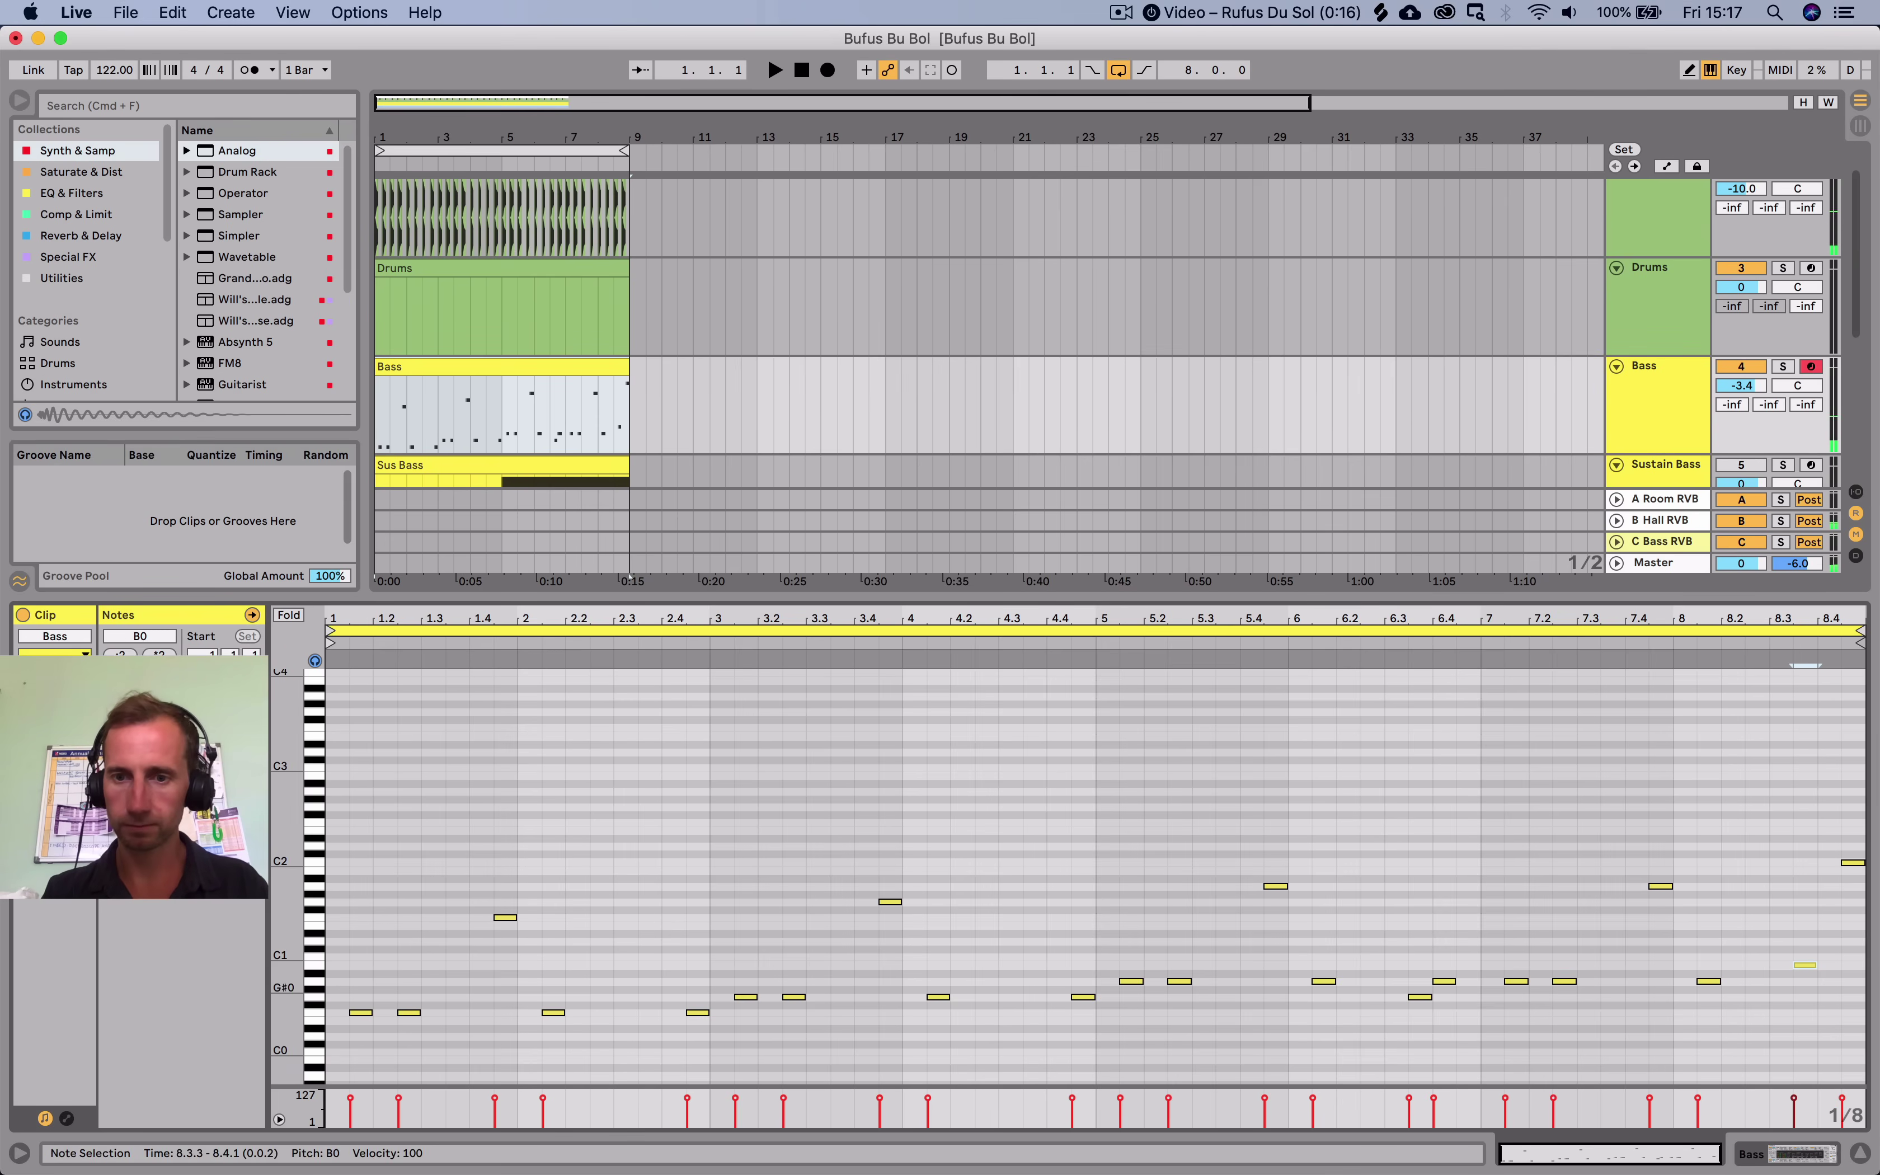
pyautogui.click(1443, 981)
pyautogui.hotkey('shift', 'Tab')
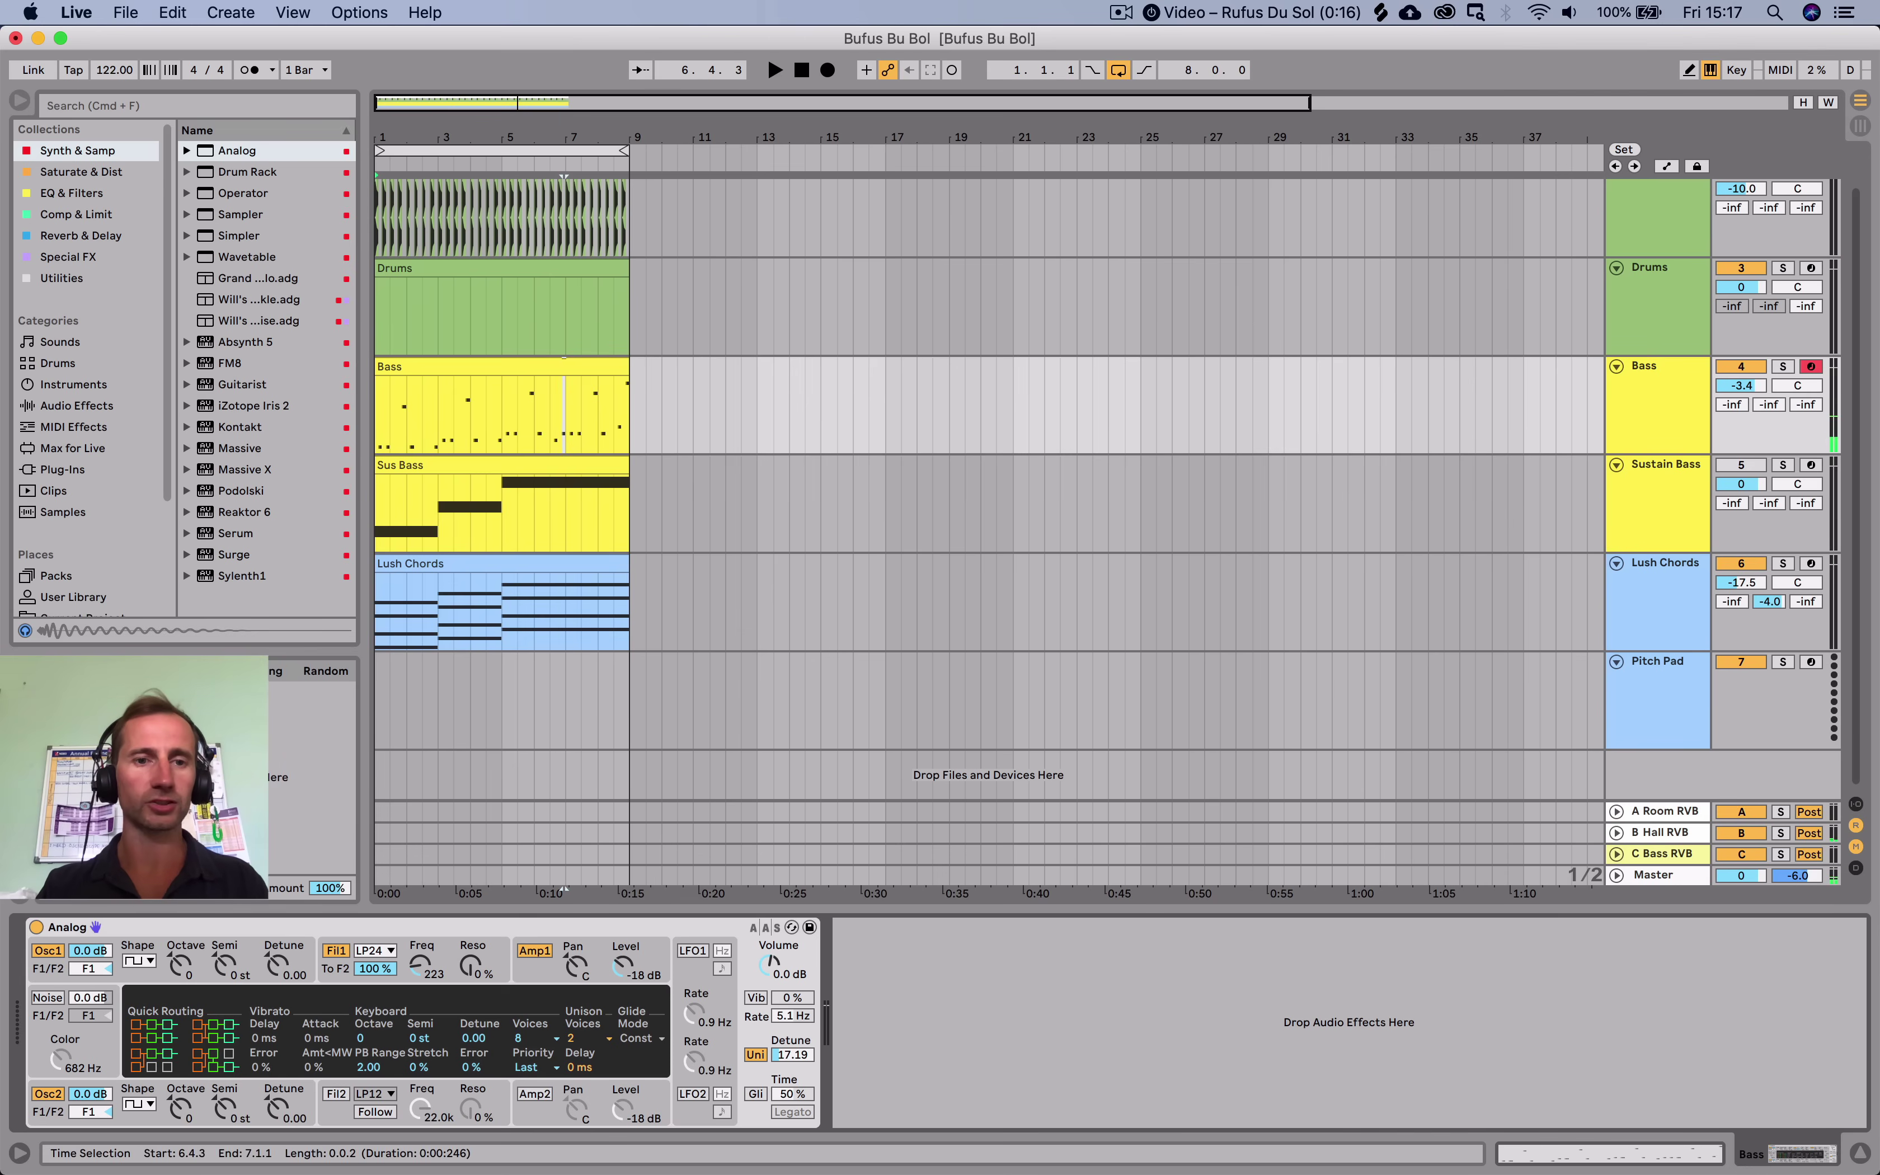
# Create an eight-bar MIDI clip named "Pitch Band" on the Pitch Pad track and load the Analog instrument there.
pyautogui.moveTo(628, 701); pyautogui.dragTo(376, 701)
pyautogui.press('super+shift+m')
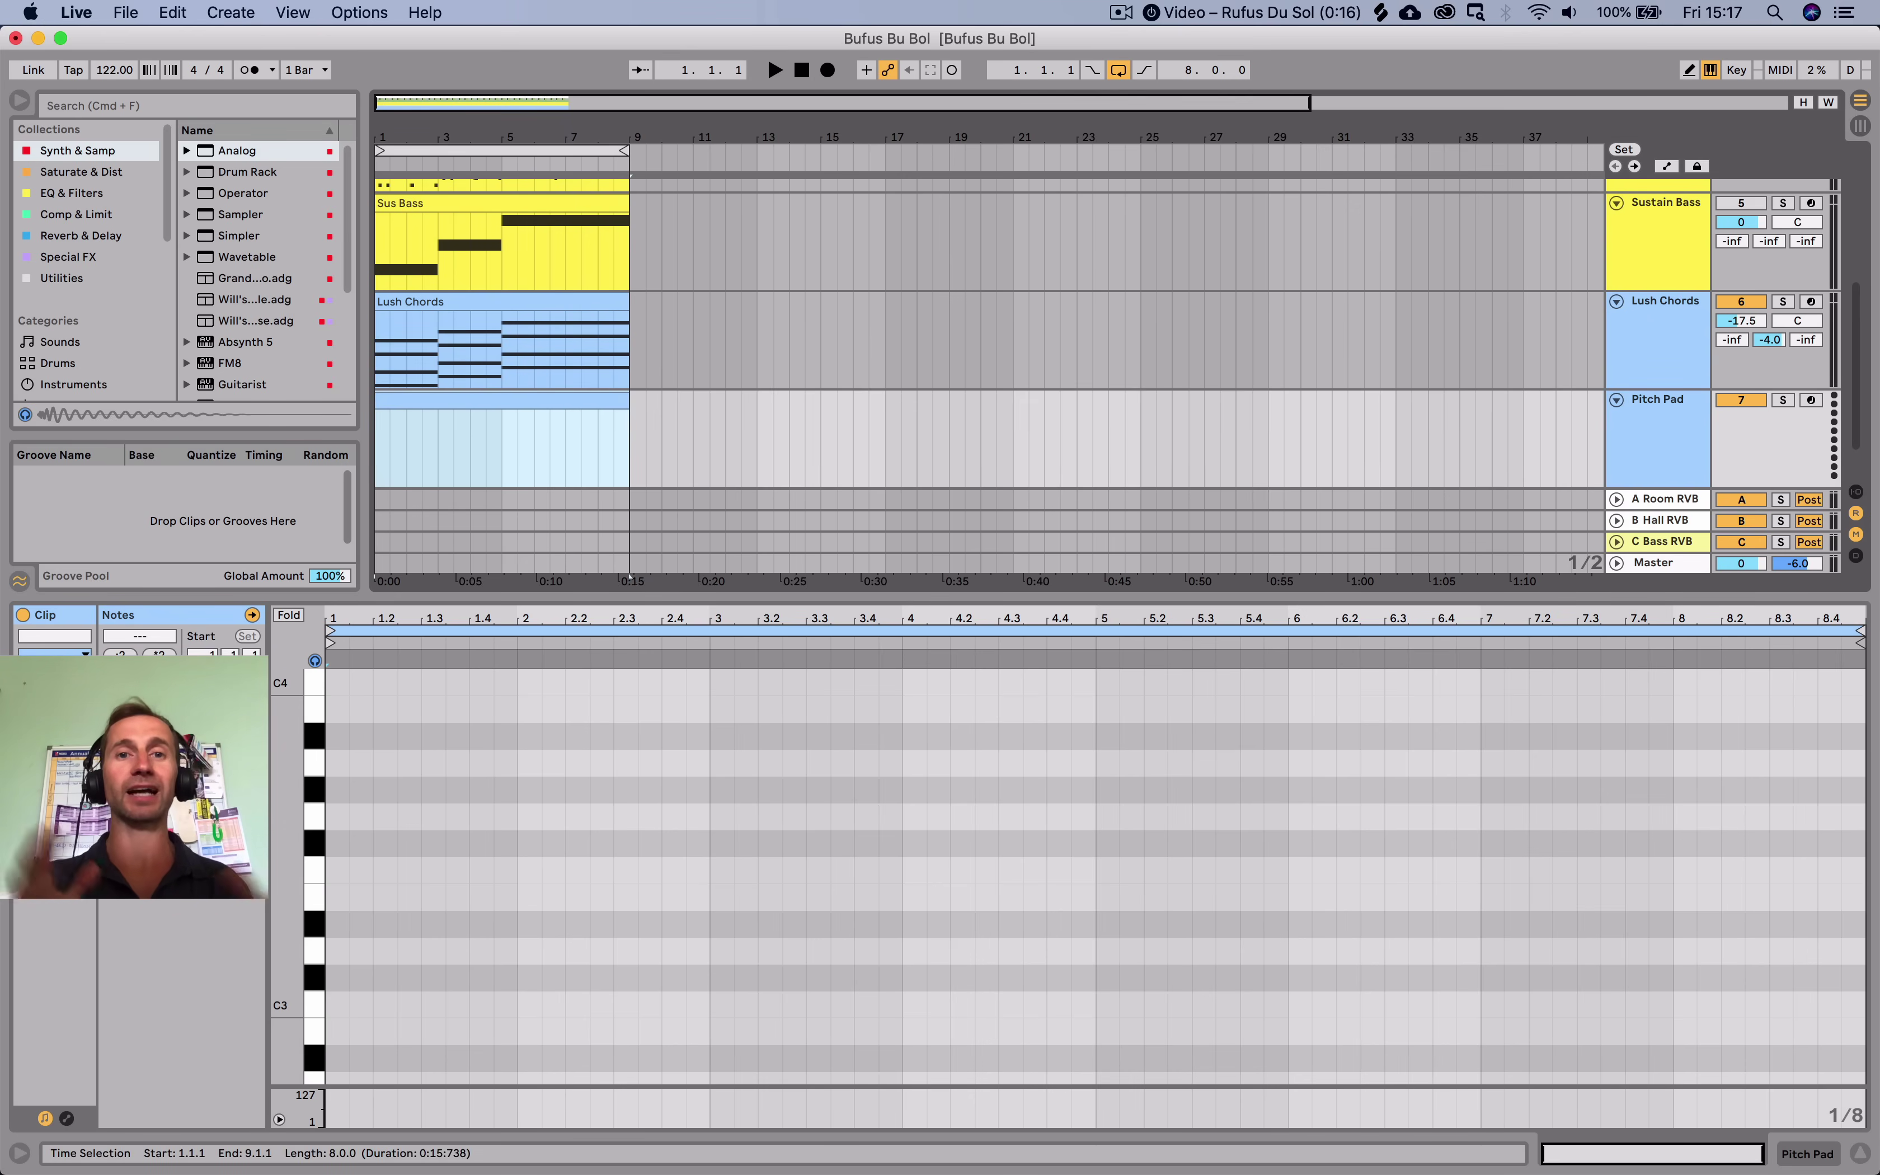
pyautogui.press('super+r')
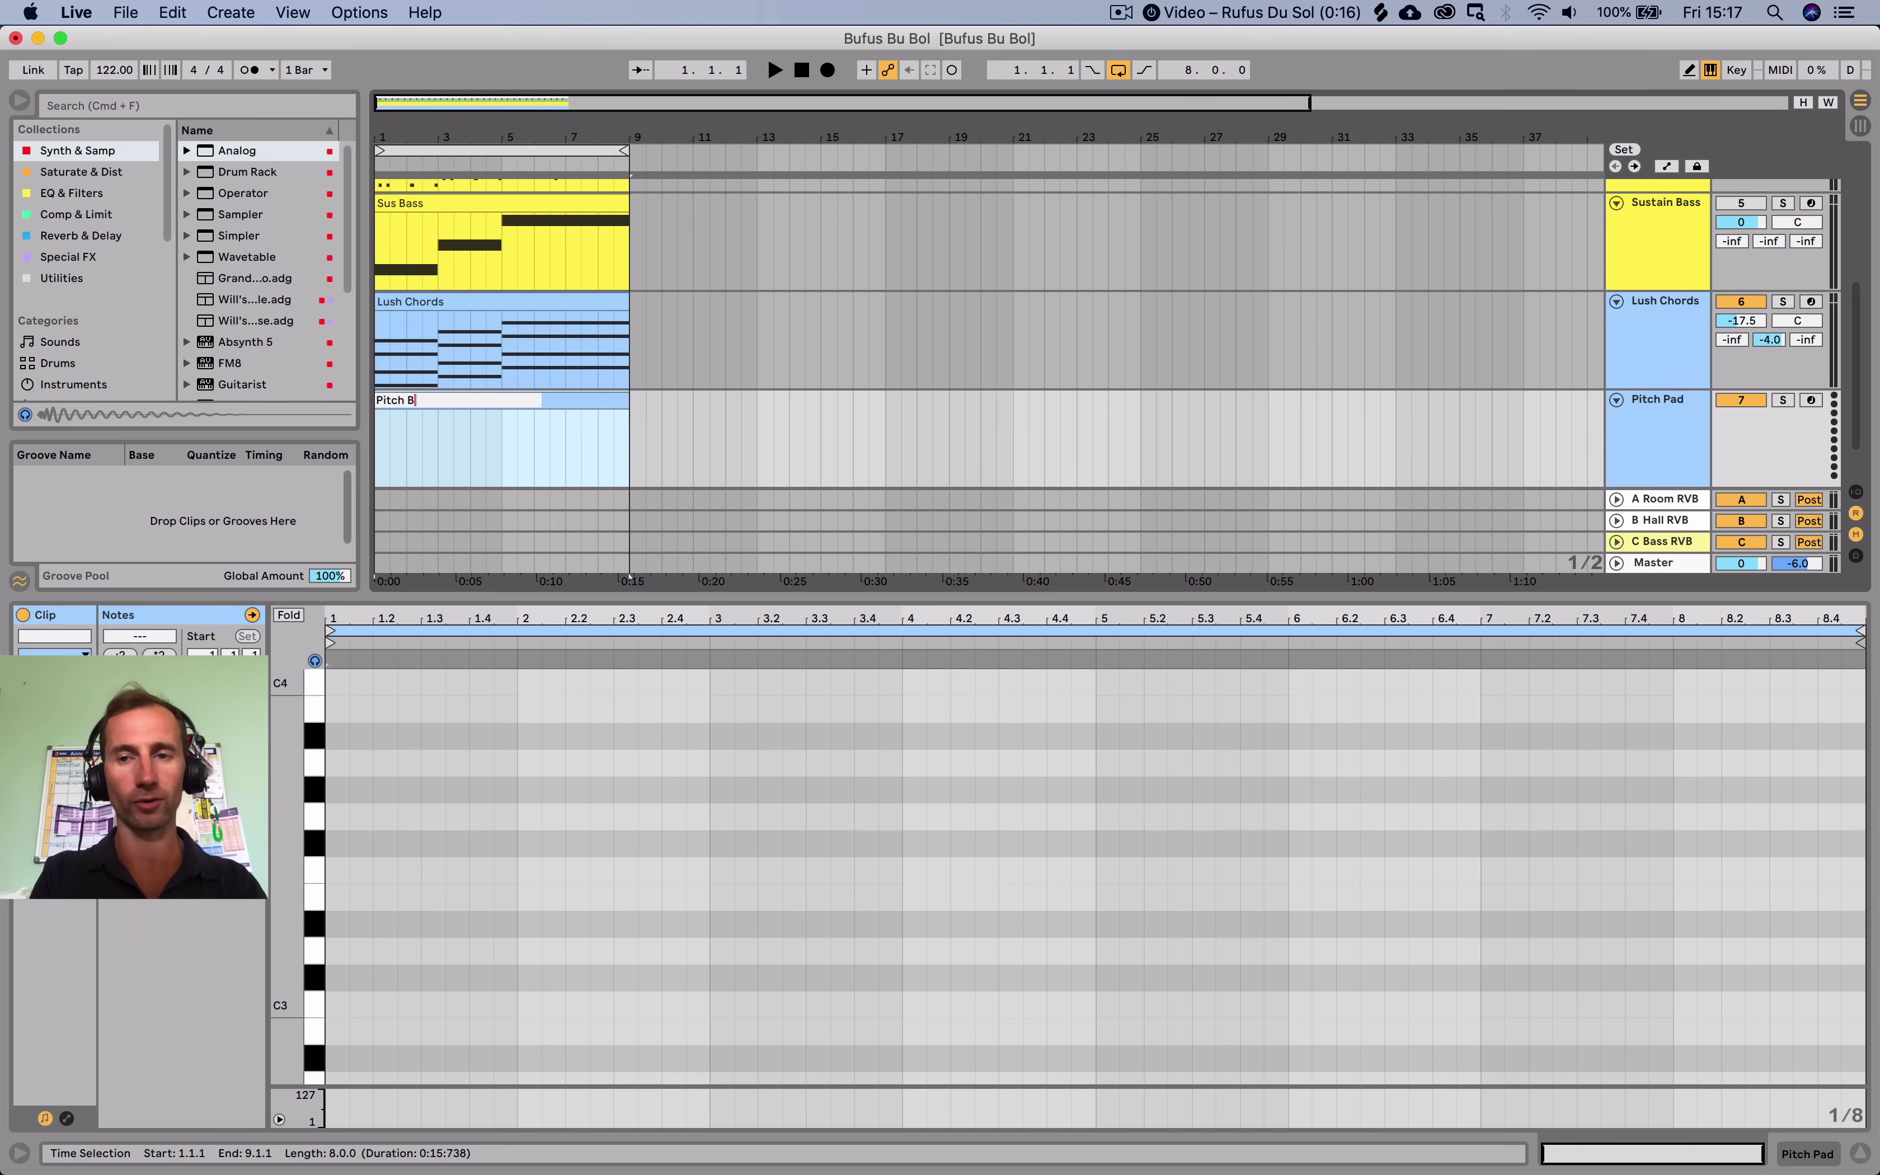
pyautogui.press('Return')
pyautogui.hotkey('shift', 'Tab')
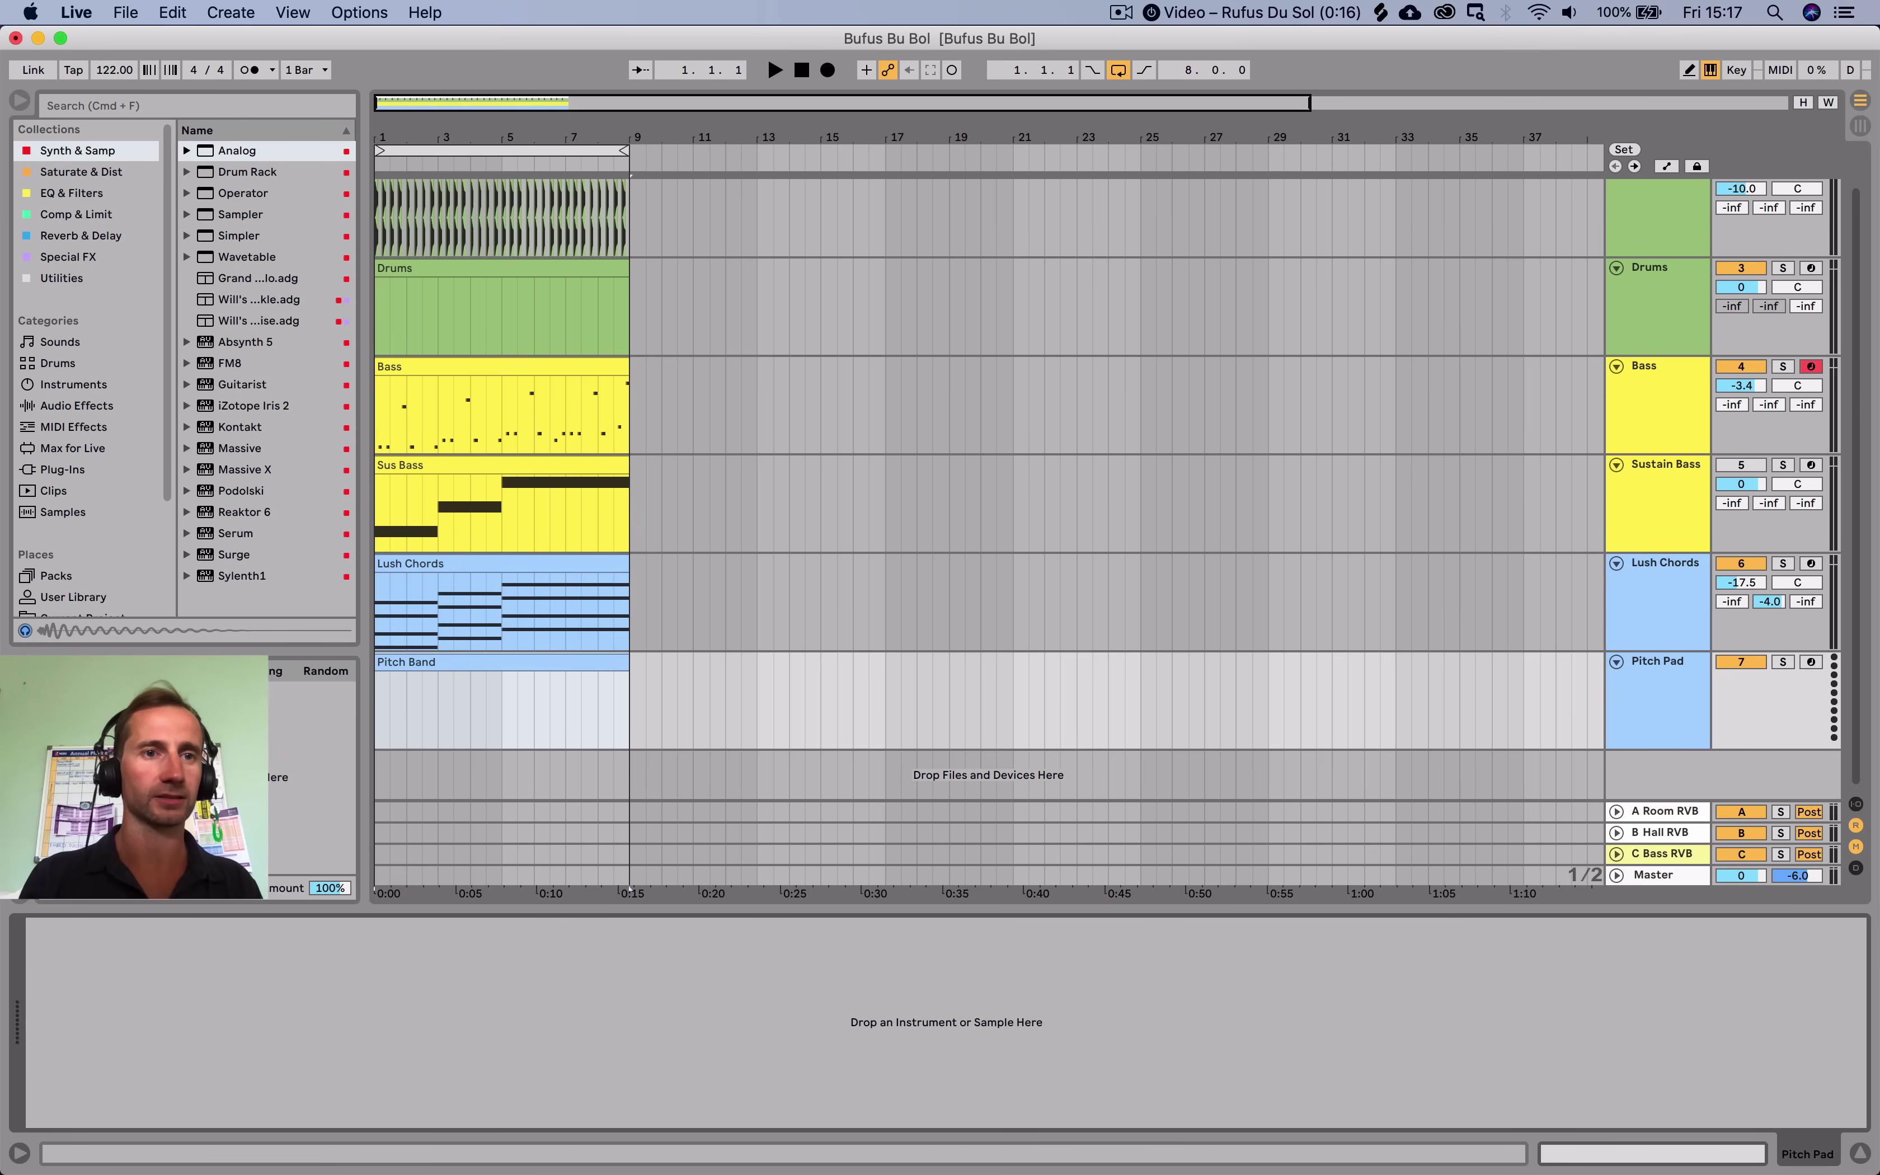
pyautogui.click(236, 151)
pyautogui.press('Return')
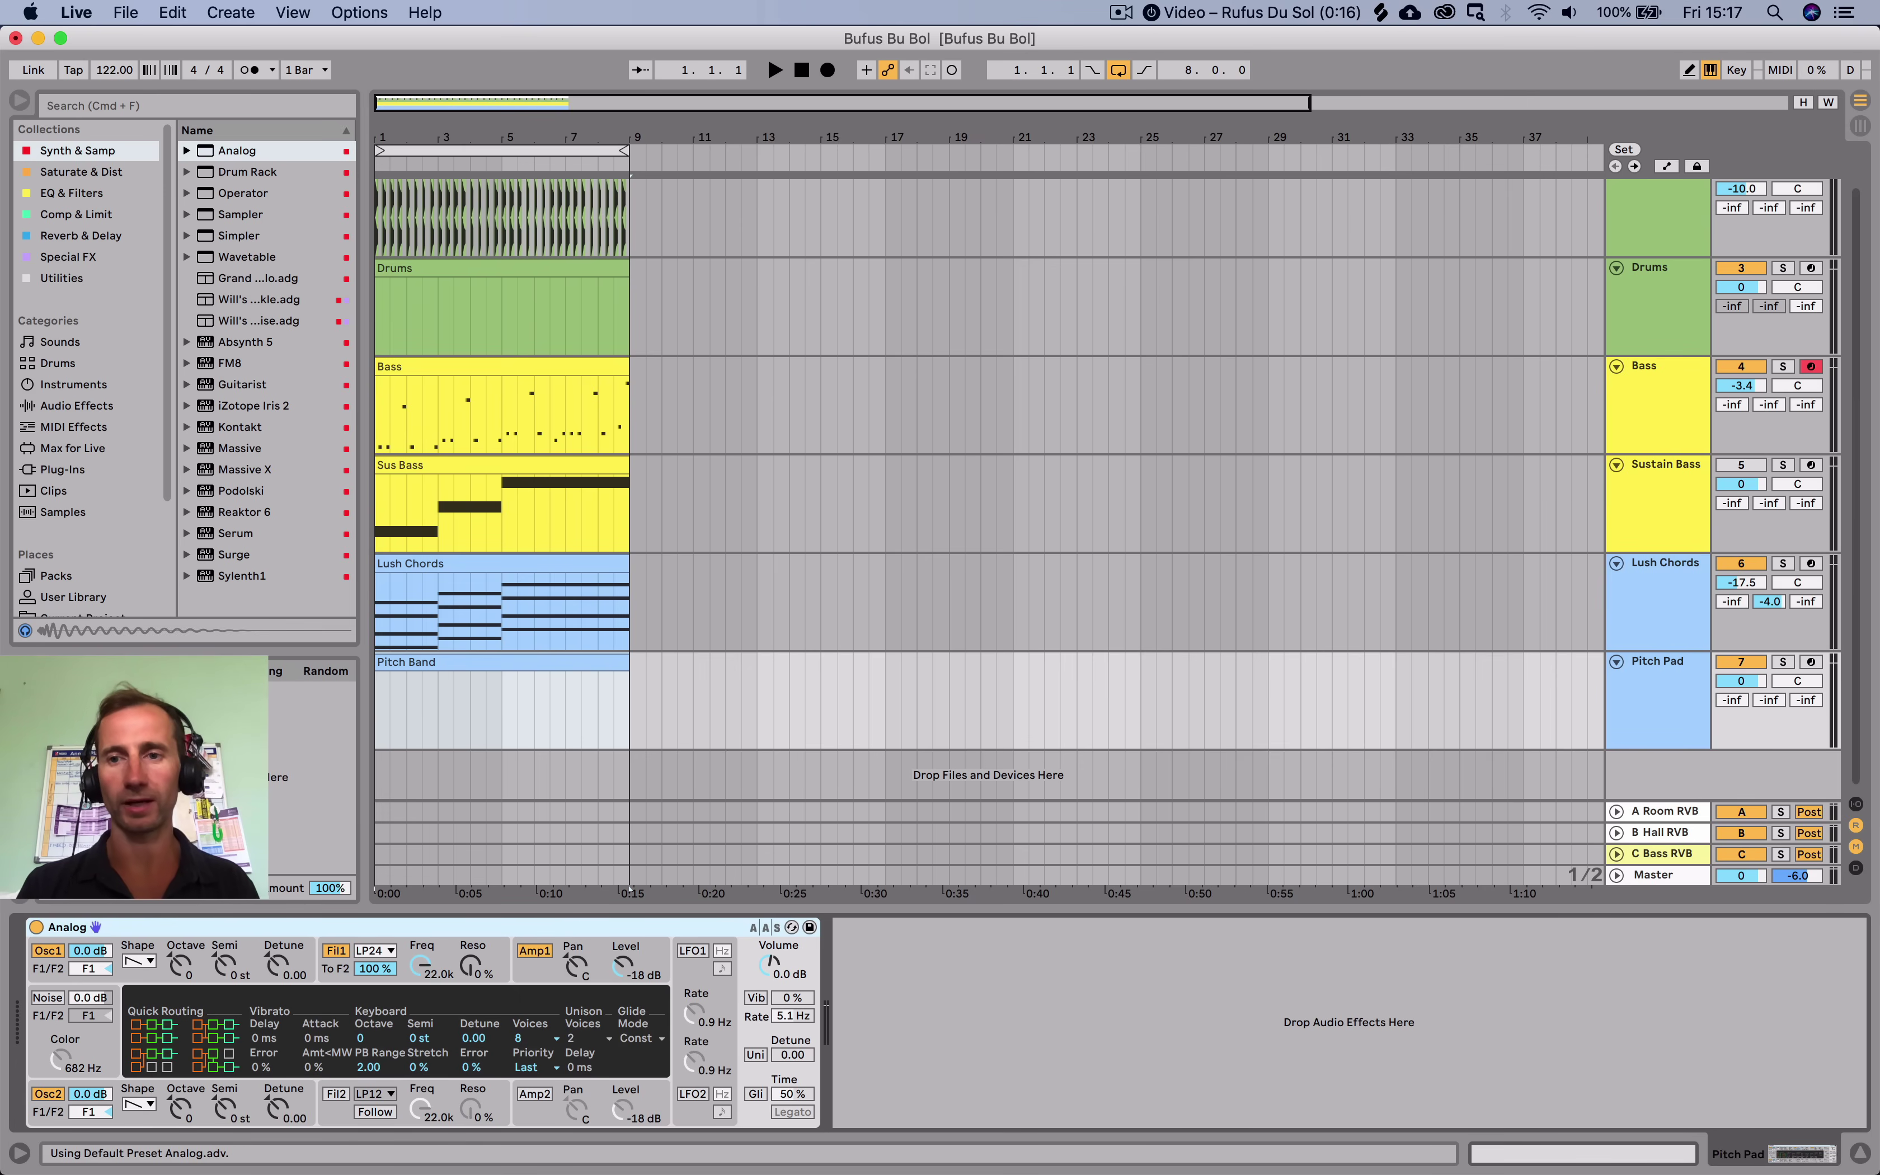
# Lower Filter 1 frequency on the Lush Chords Analog to 181 Hz and play the loop.
pyautogui.click(1664, 563)
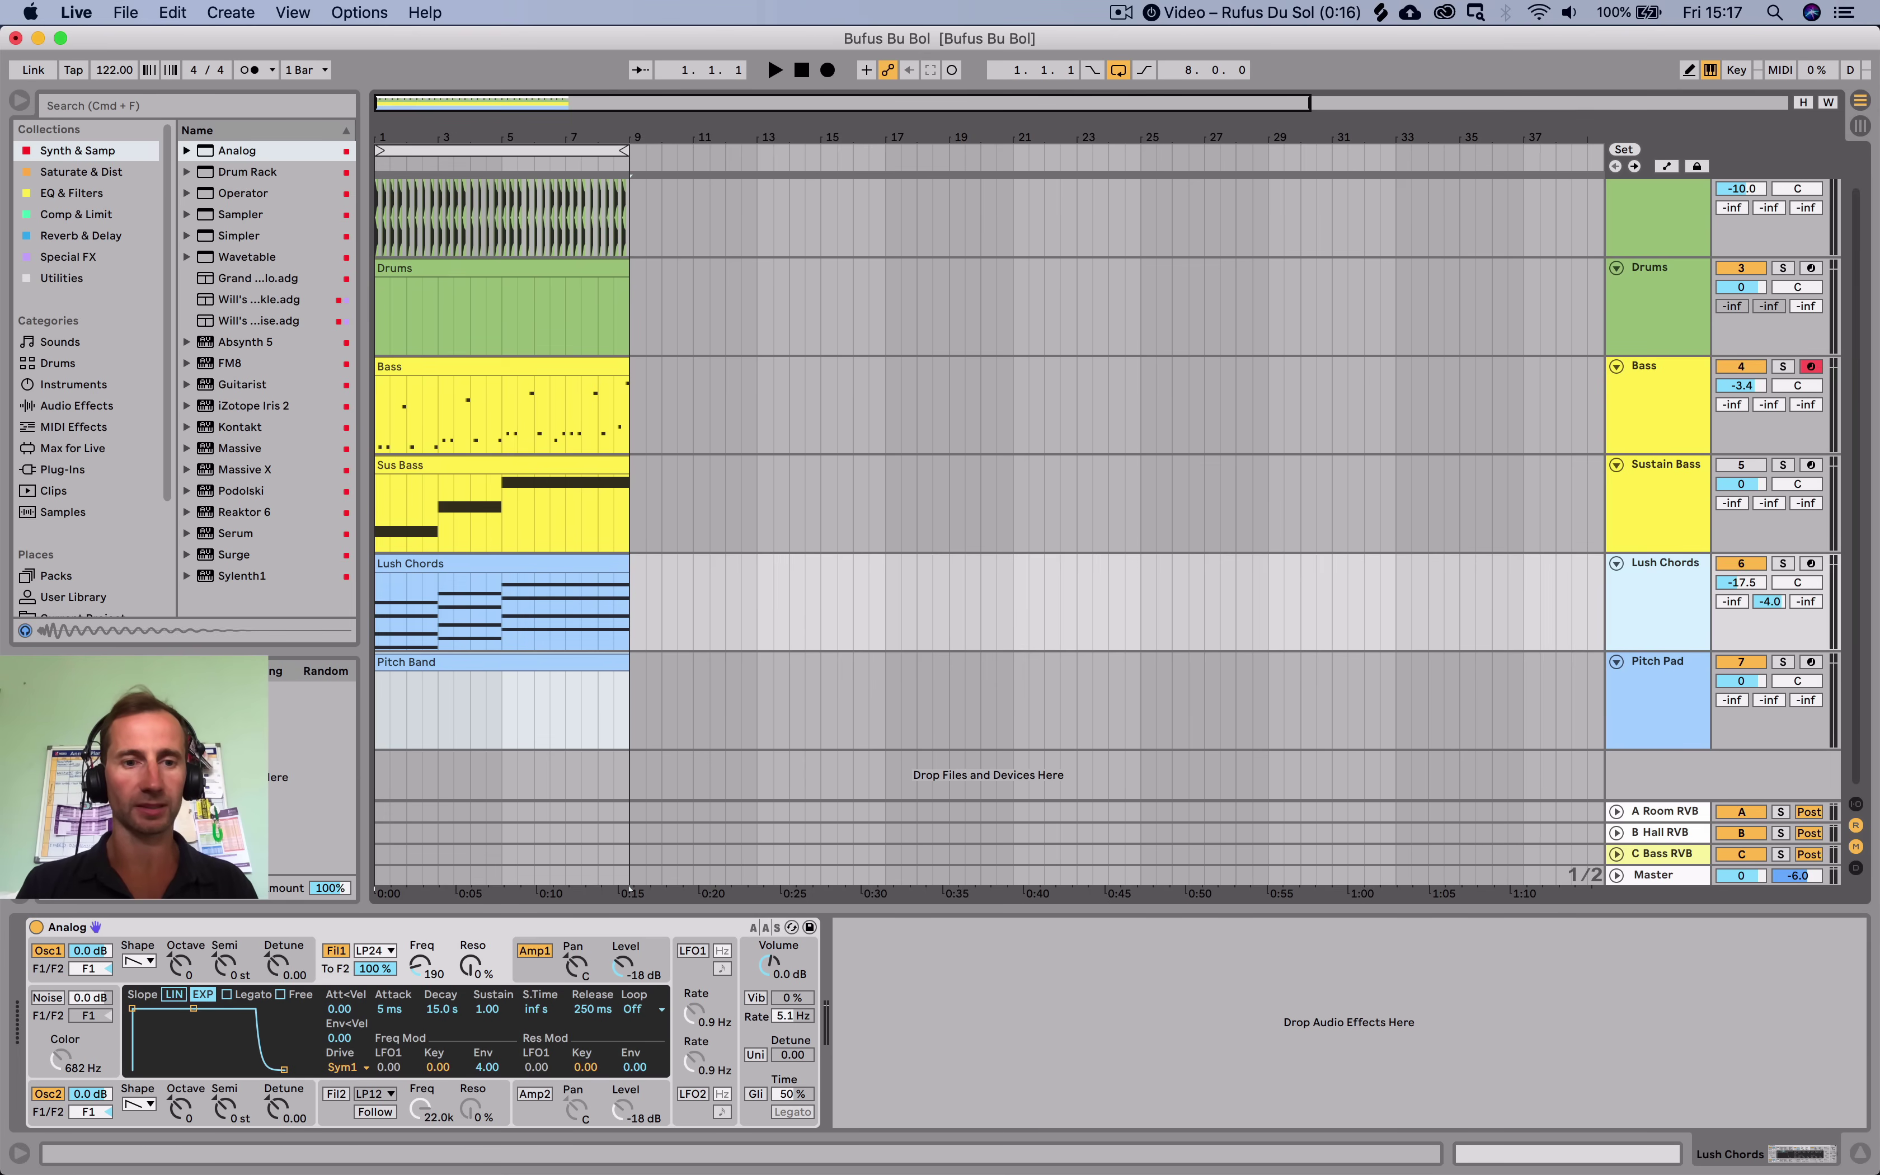
pyautogui.click(420, 965)
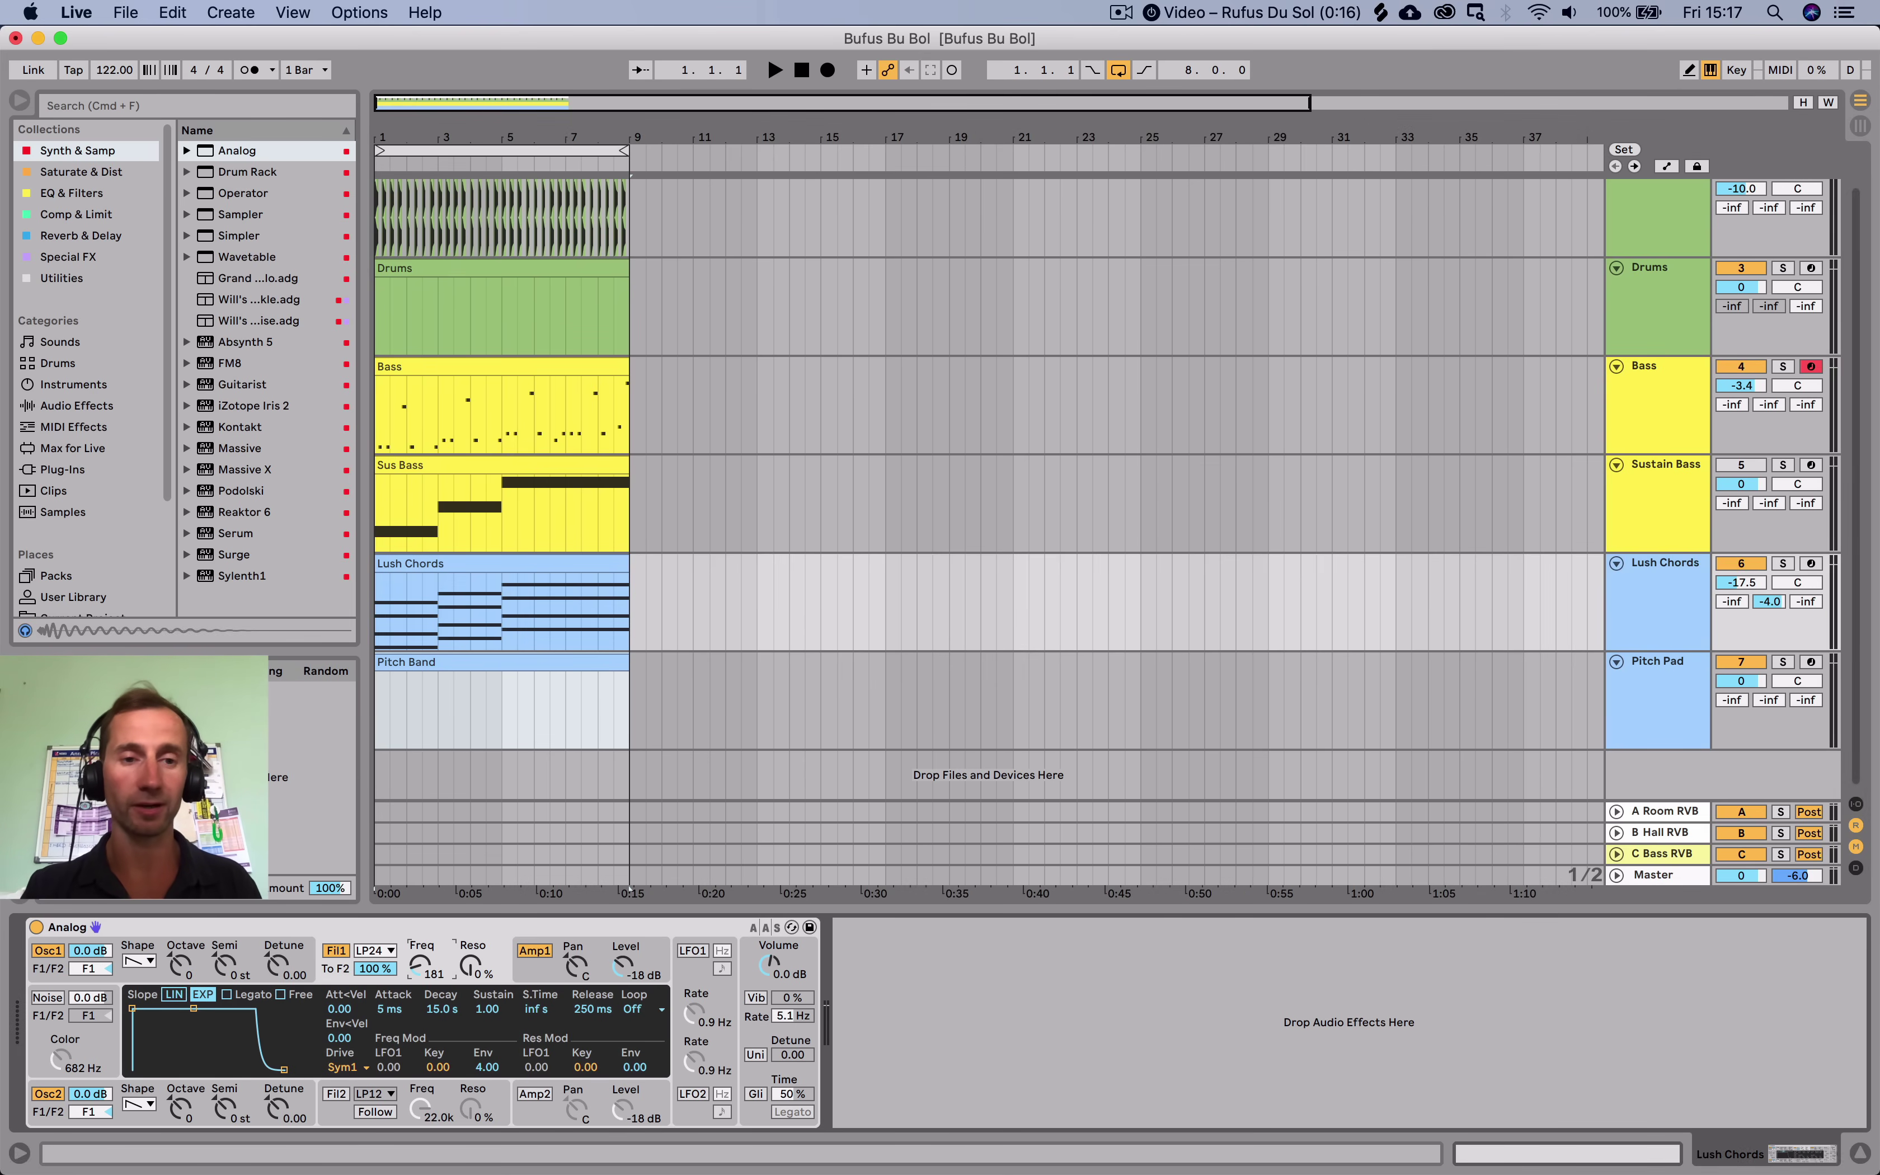
pyautogui.press('space')
# Draw a long G3 note in the Pitch Band clip from 1.1.1 to about 3.3.3.
pyautogui.doubleClick(466, 661)
pyautogui.press('space')
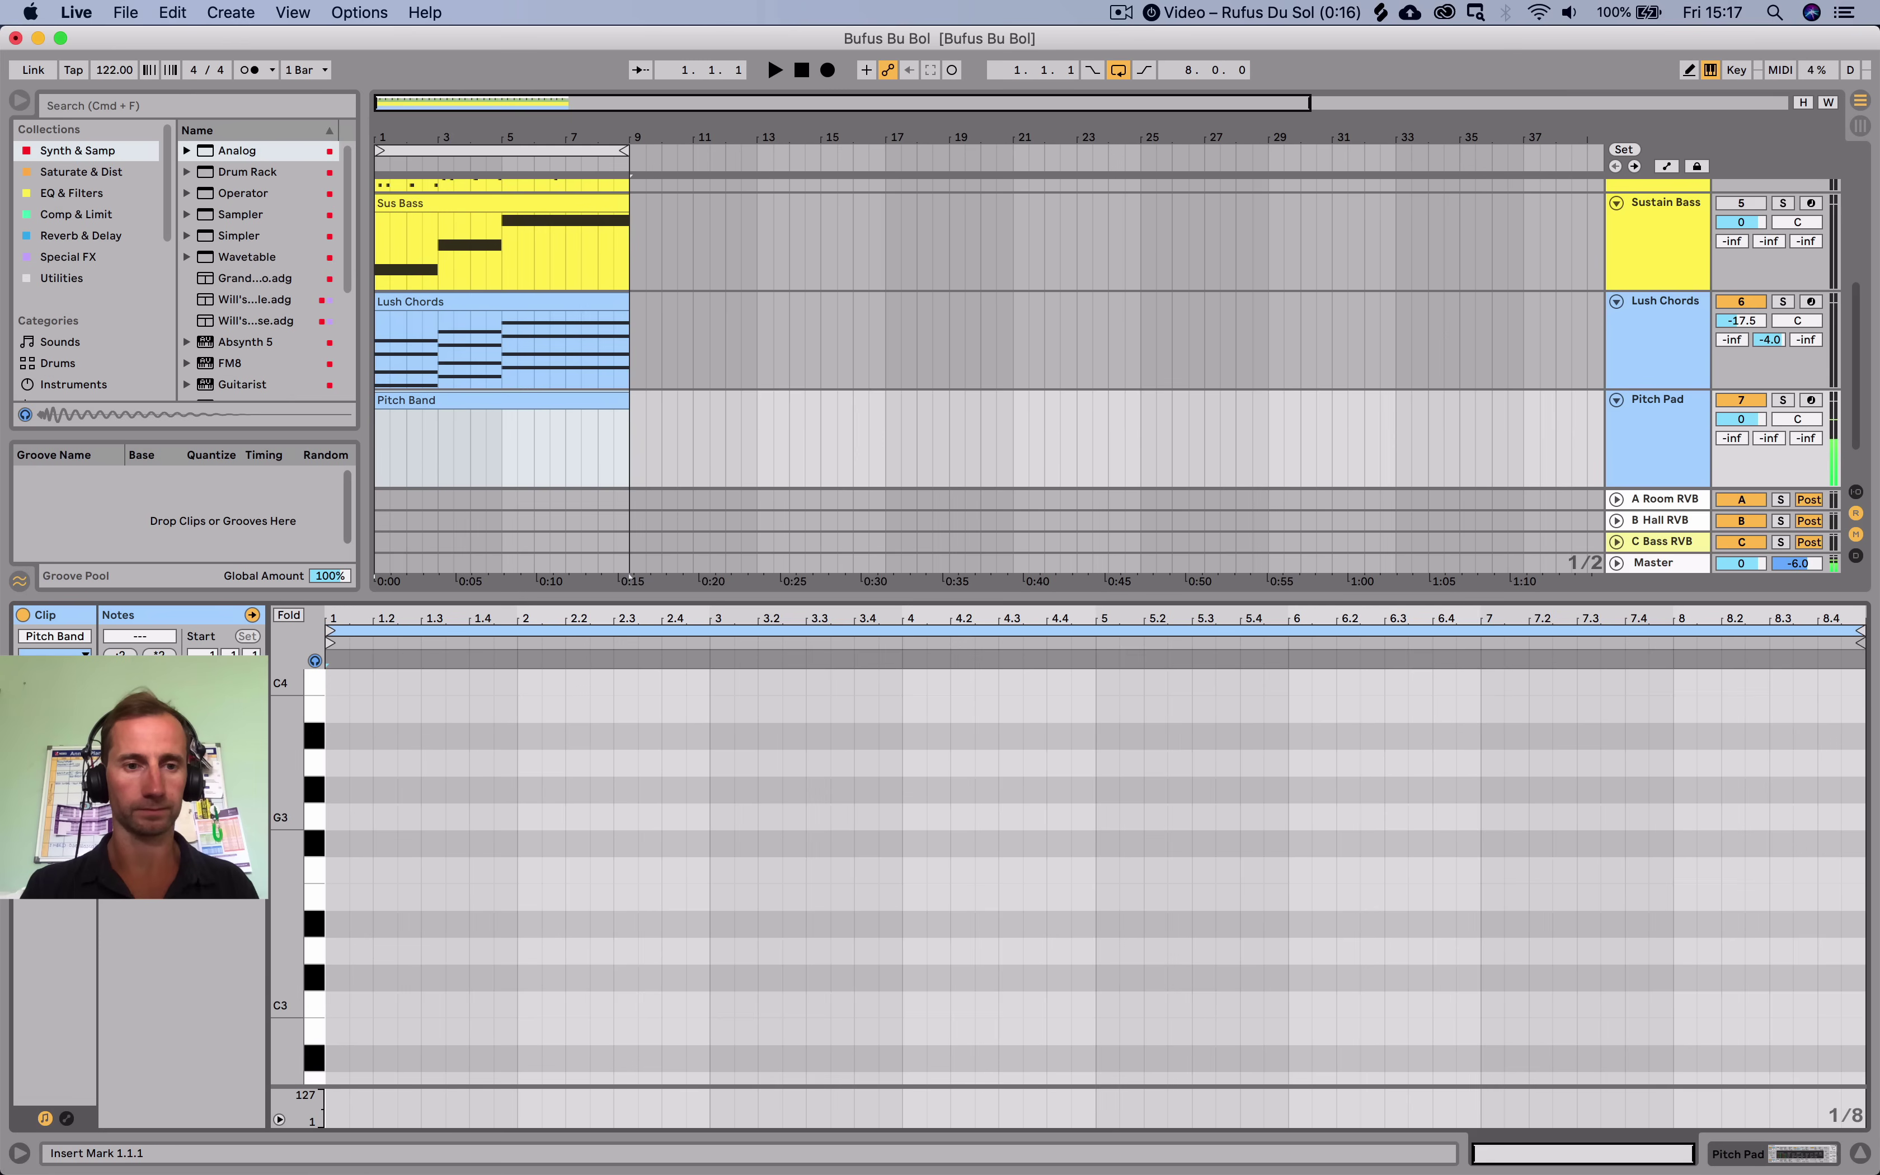
pyautogui.press('g')
pyautogui.moveTo(346, 828); pyautogui.dragTo(830, 811)
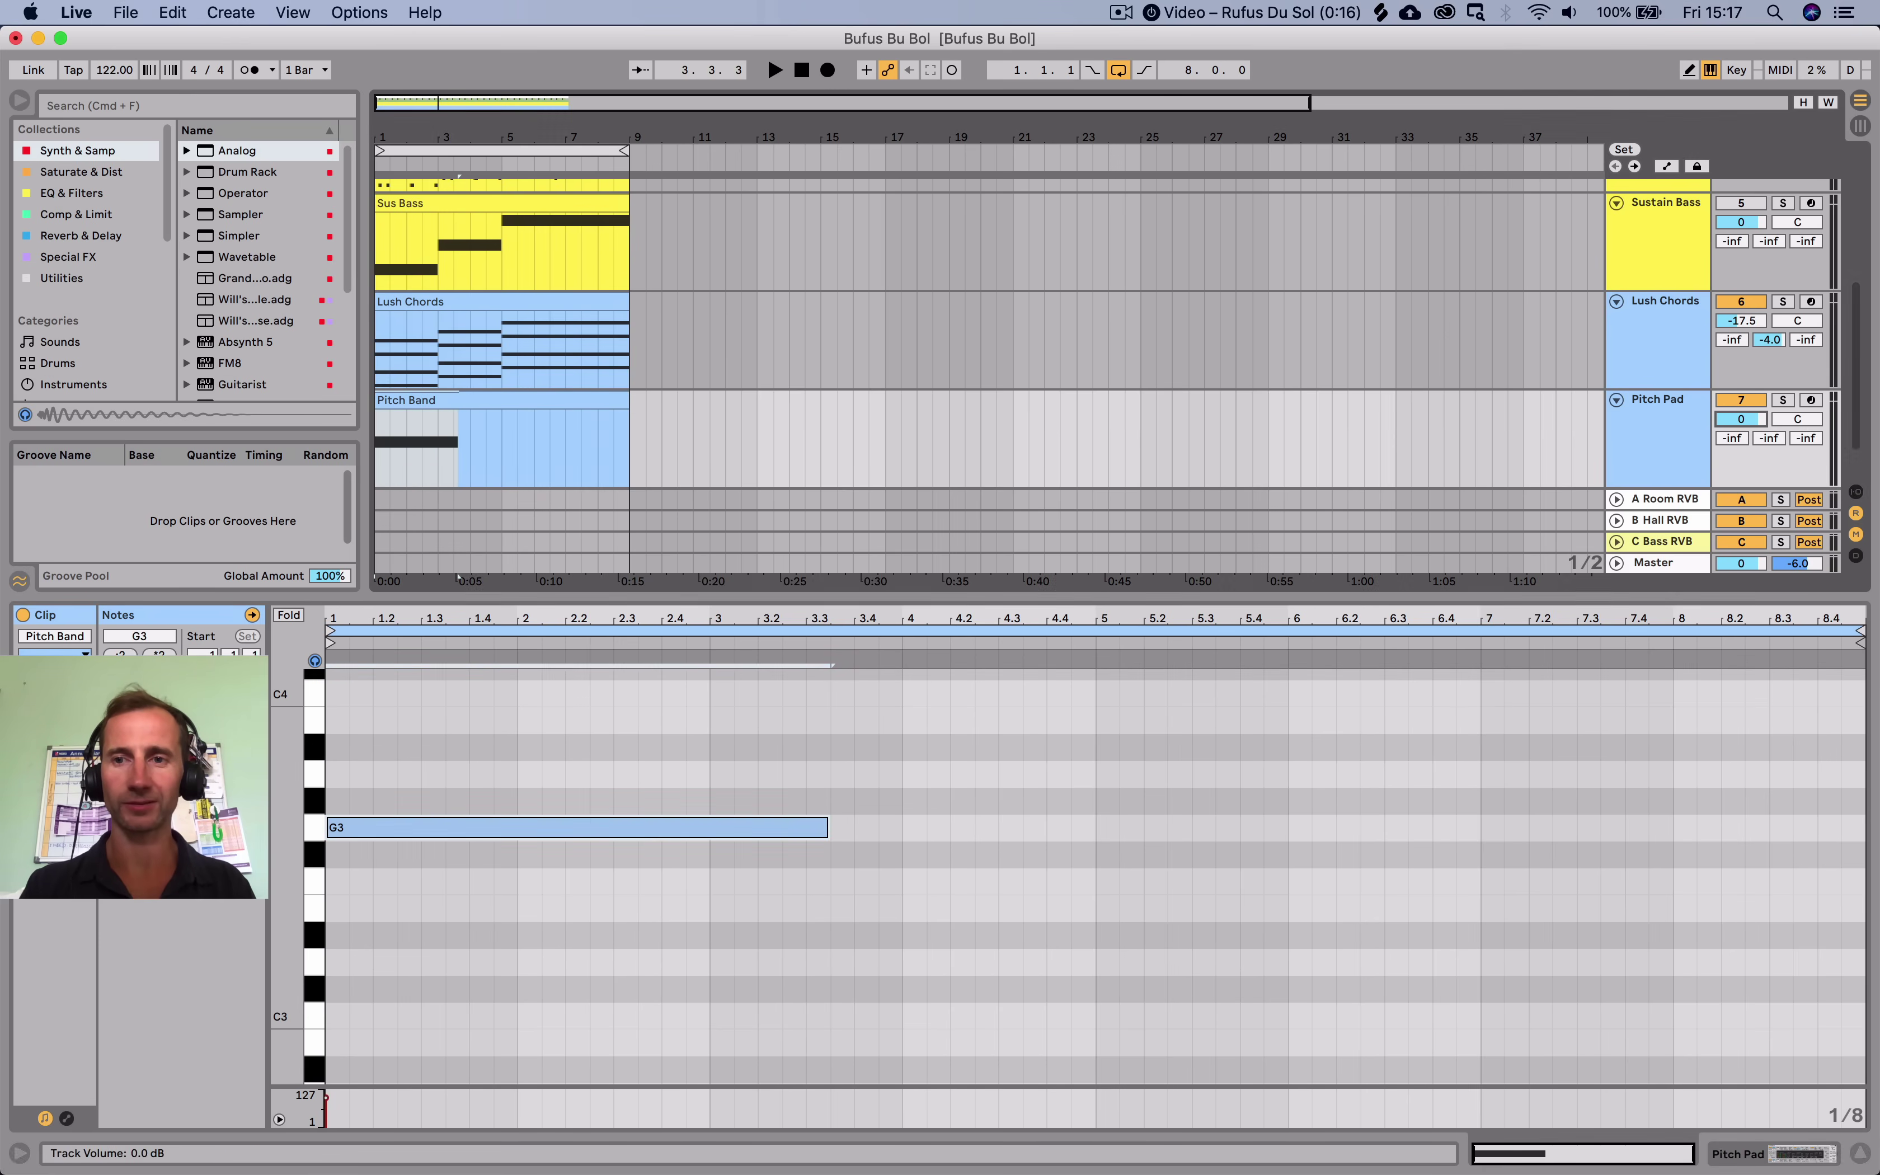
# Set the Pitch Pad volume to -12.1 dB and its Analog Filter 1 frequency to 1.5 kHz.
pyautogui.hotkey('shift', 'Tab')
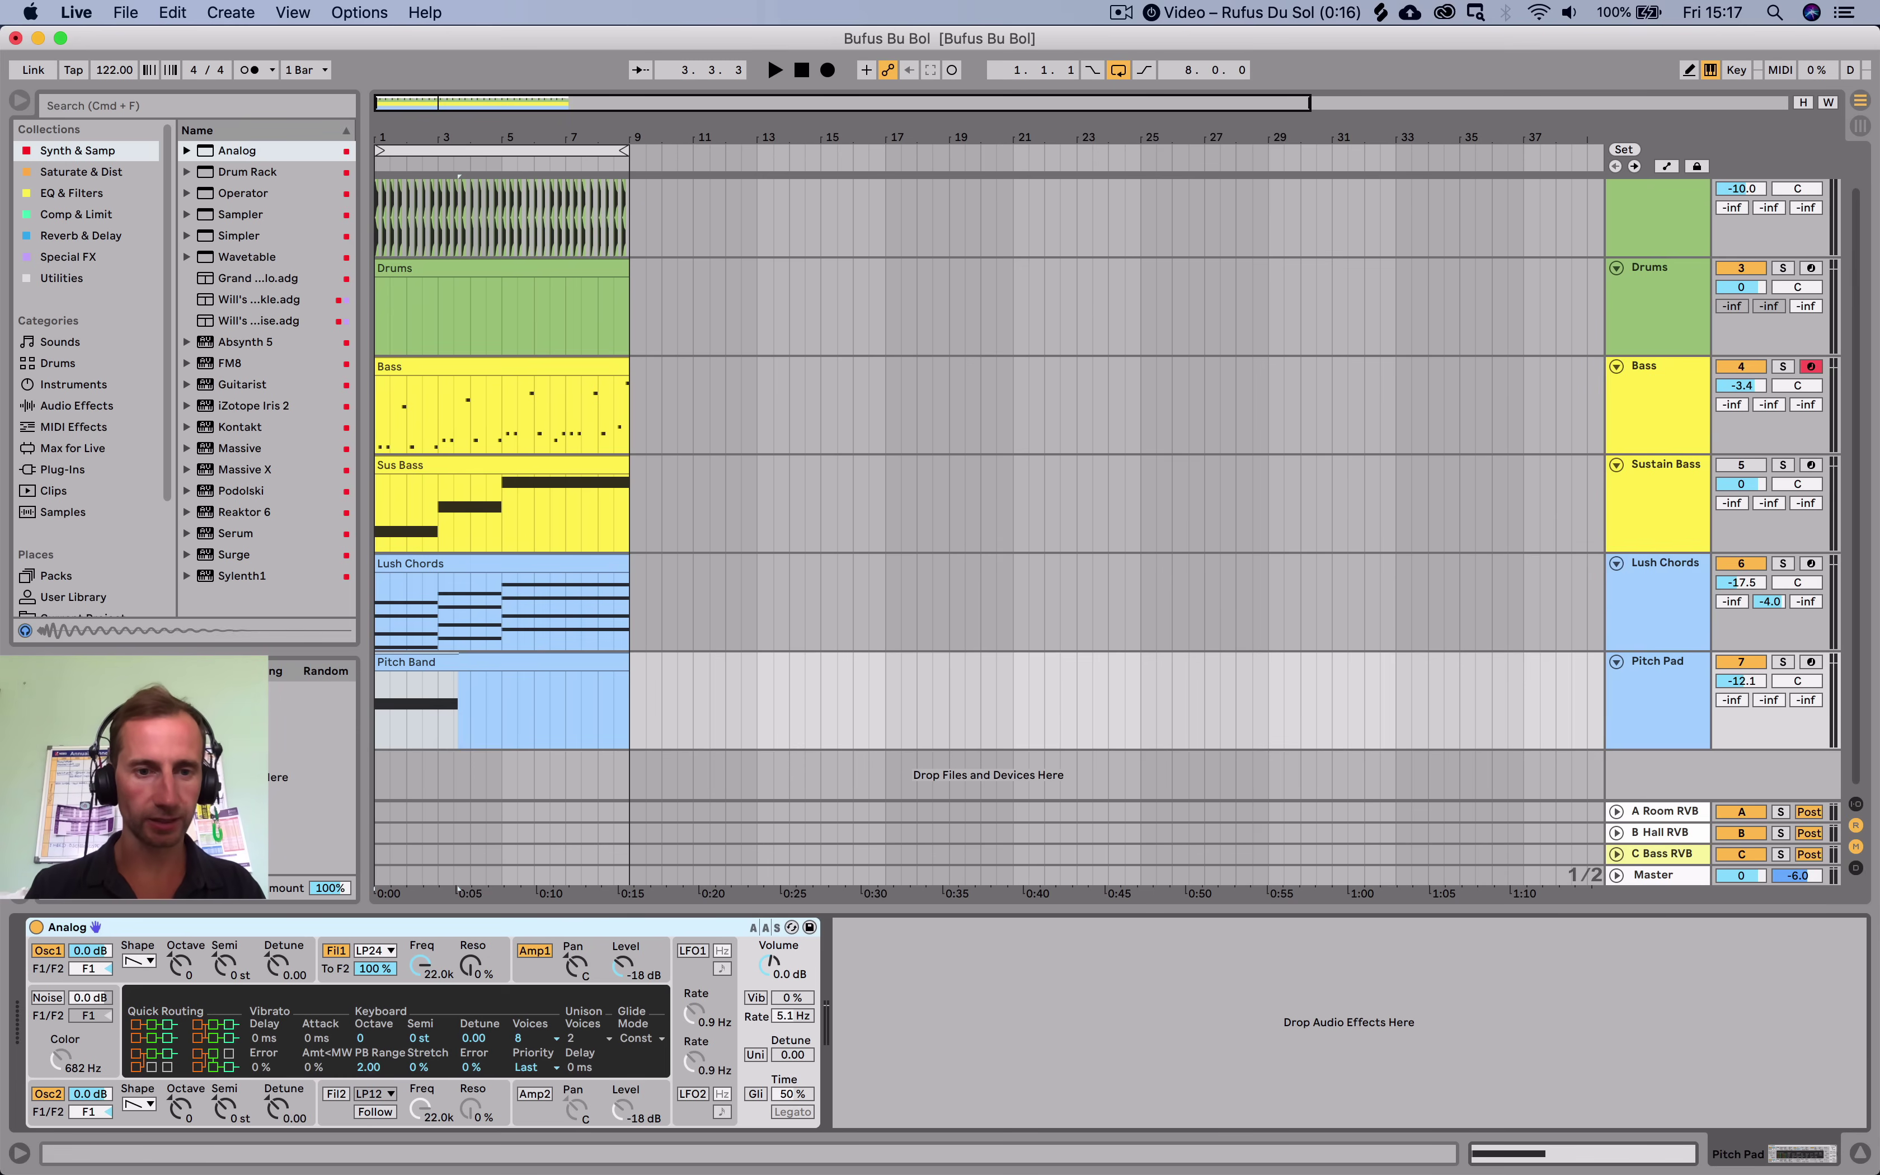
pyautogui.click(536, 968)
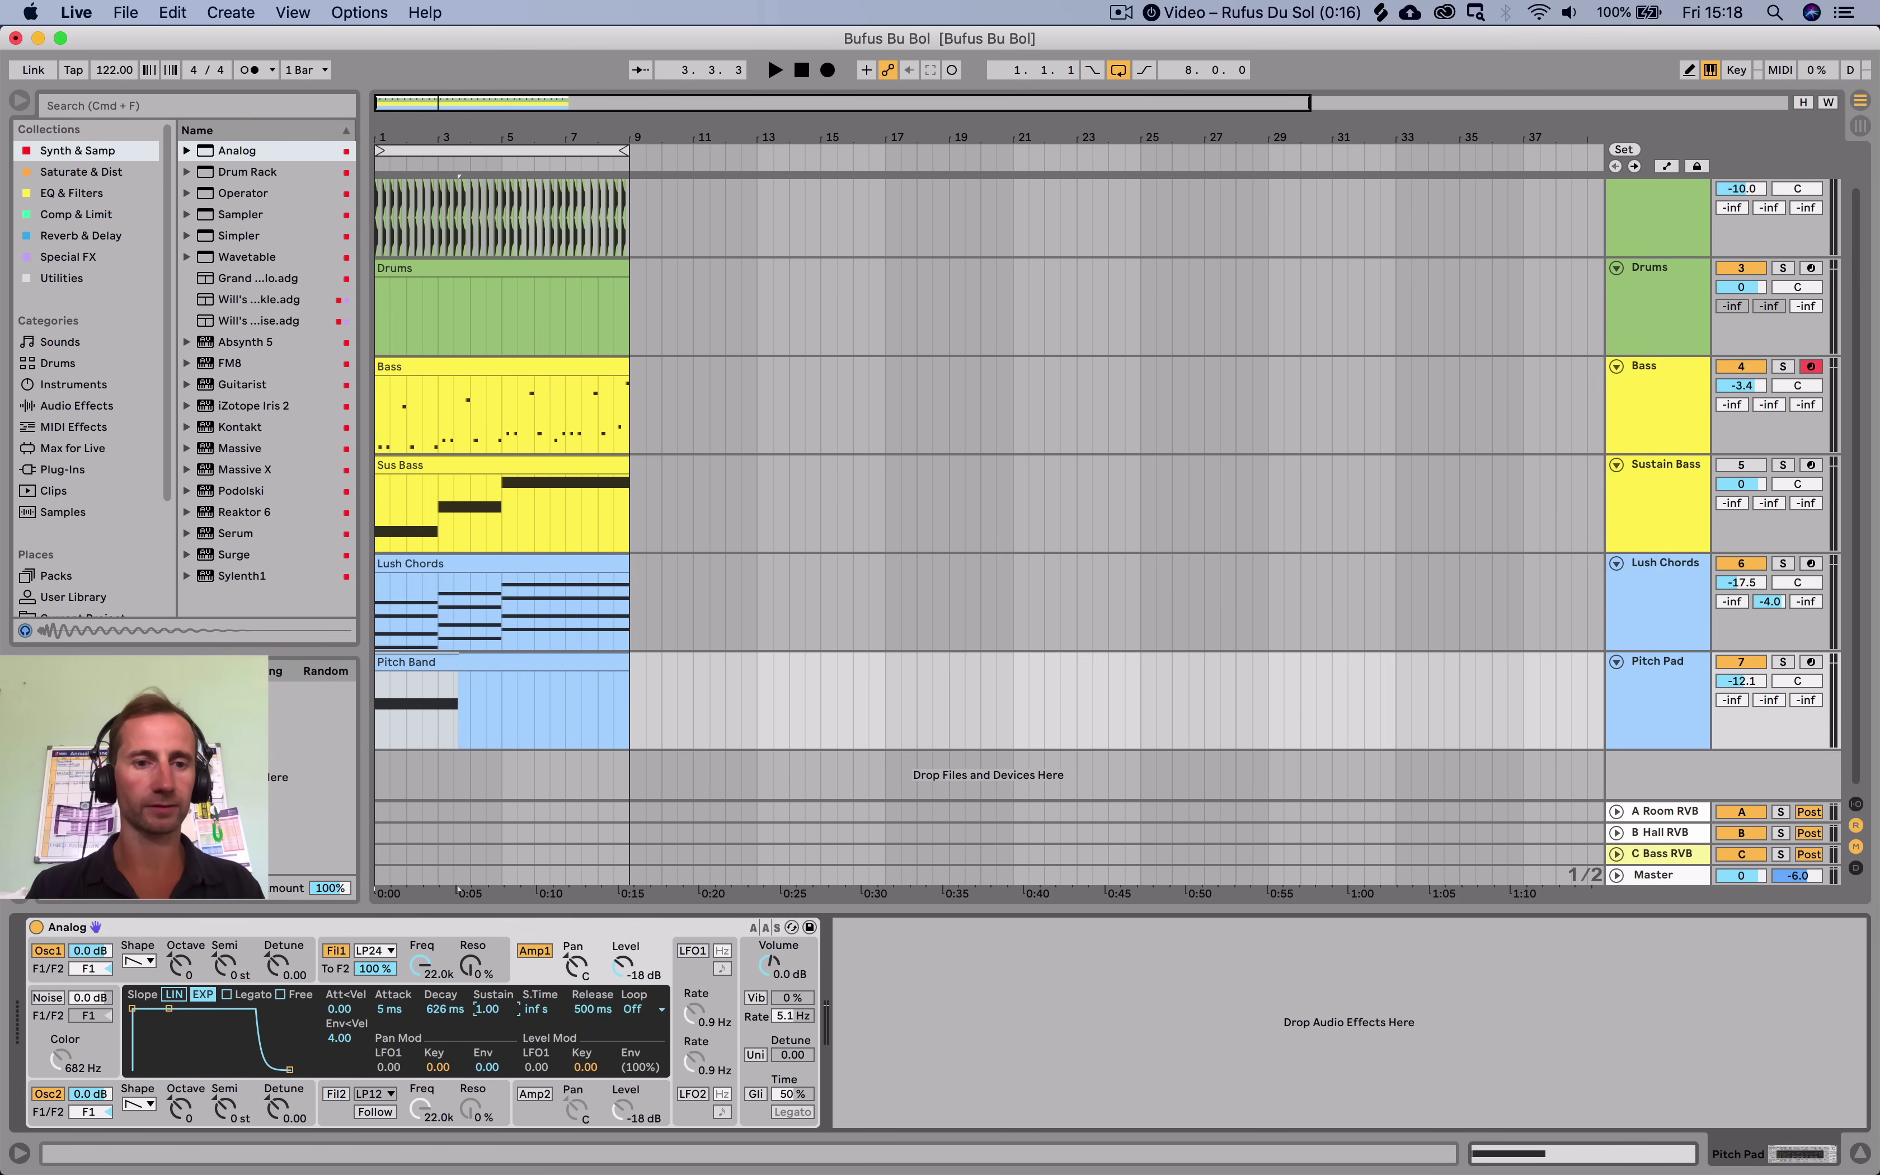
pyautogui.click(446, 950)
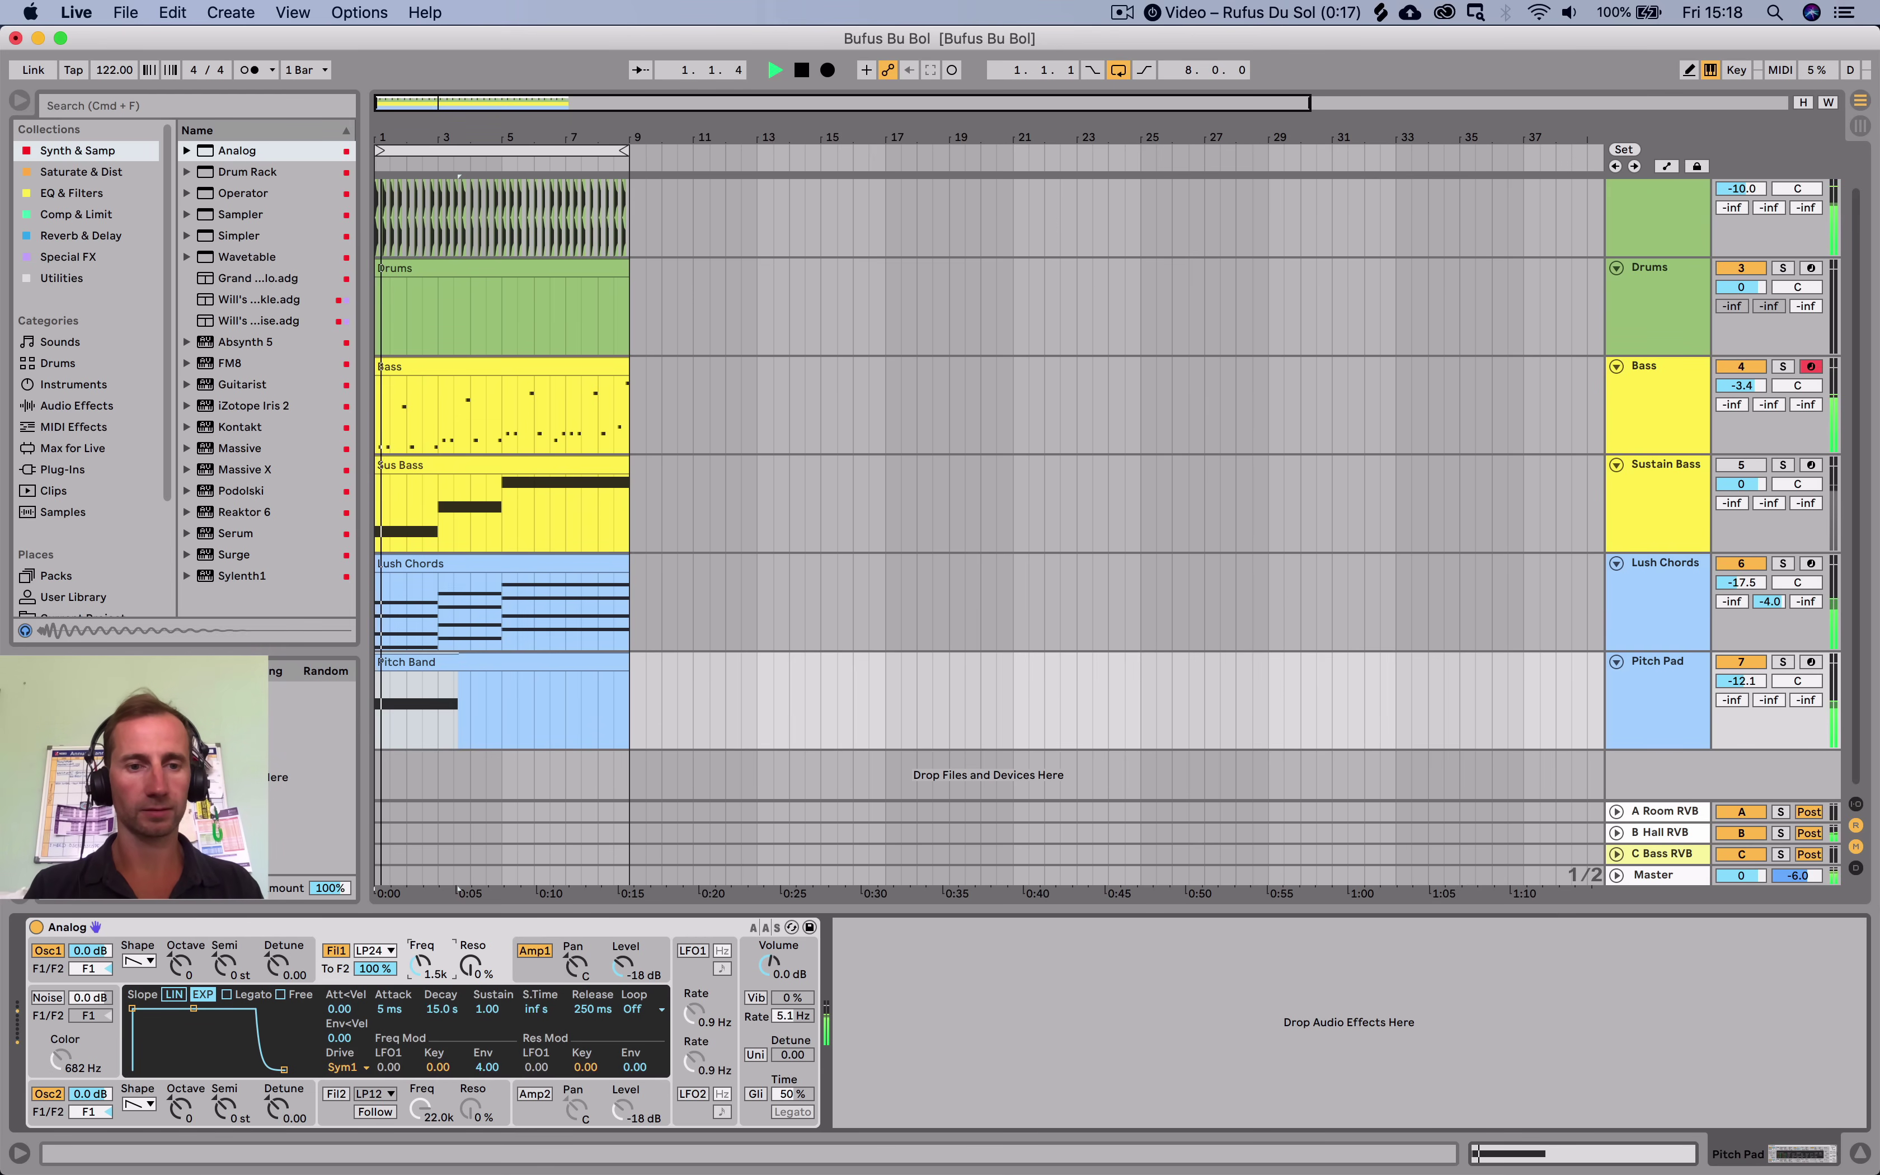
# Shorten the first Pitch Band note to two bars, add F3 across bars 3-4 and place a two-bar G3 at bar 5.
pyautogui.doubleClick(490, 663)
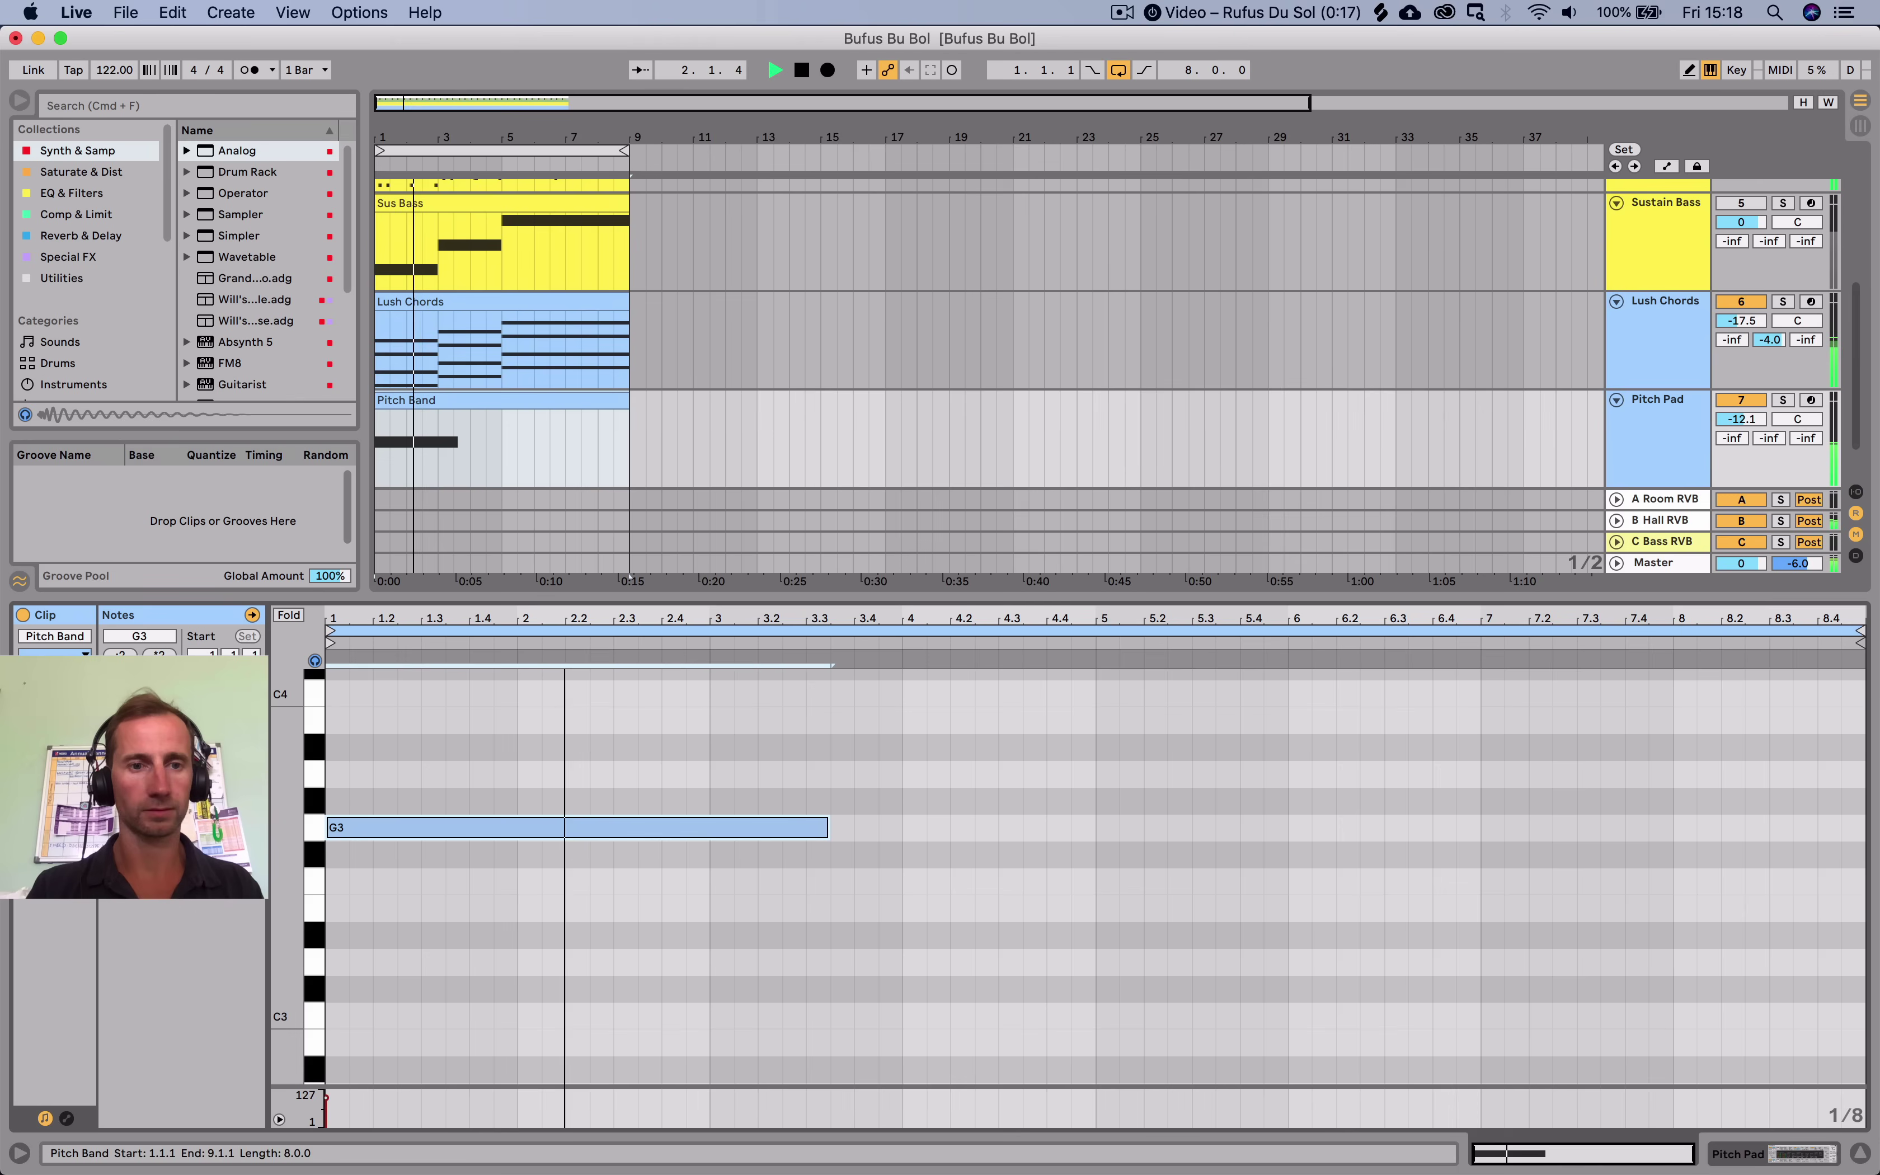
pyautogui.press('space')
pyautogui.moveTo(828, 827); pyautogui.dragTo(706, 827)
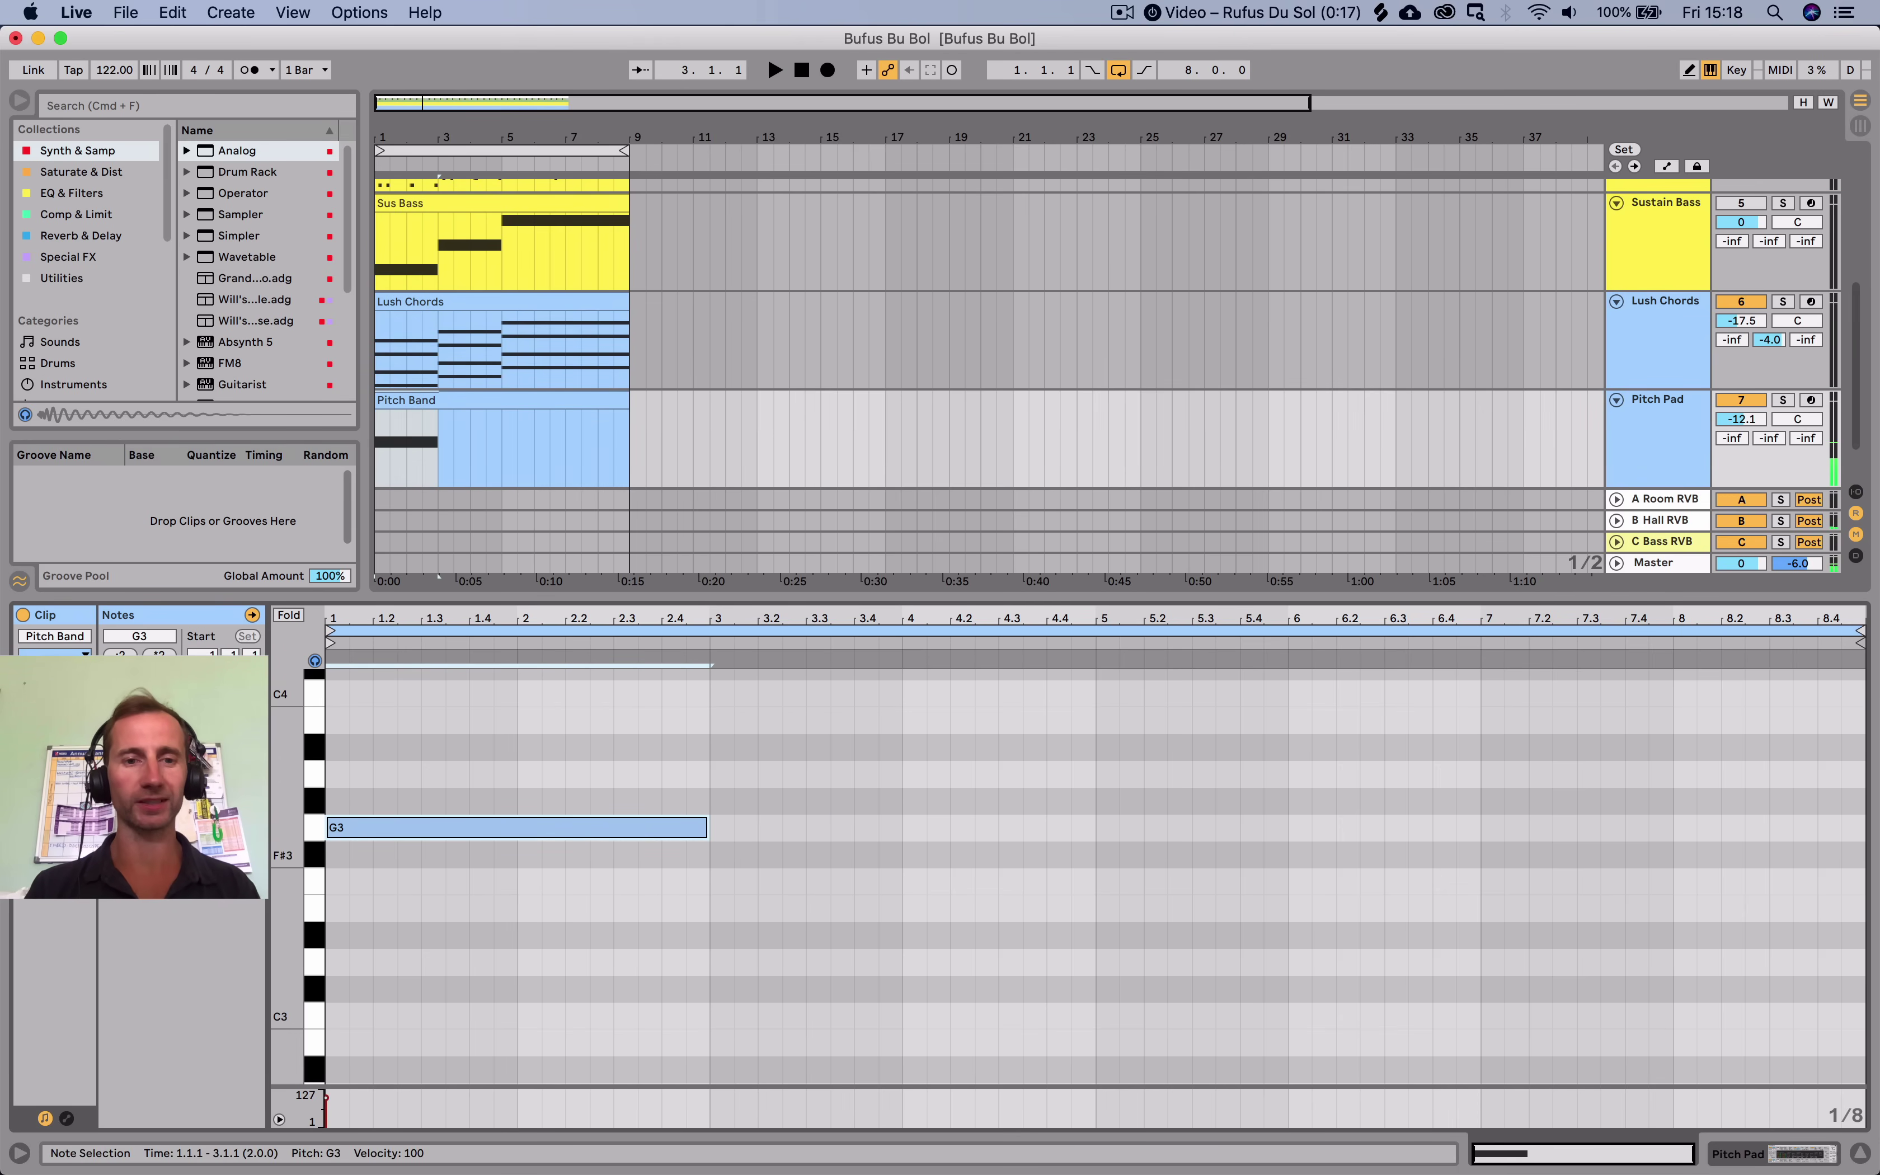
pyautogui.moveTo(590, 827); pyautogui.dragTo(1364, 827)
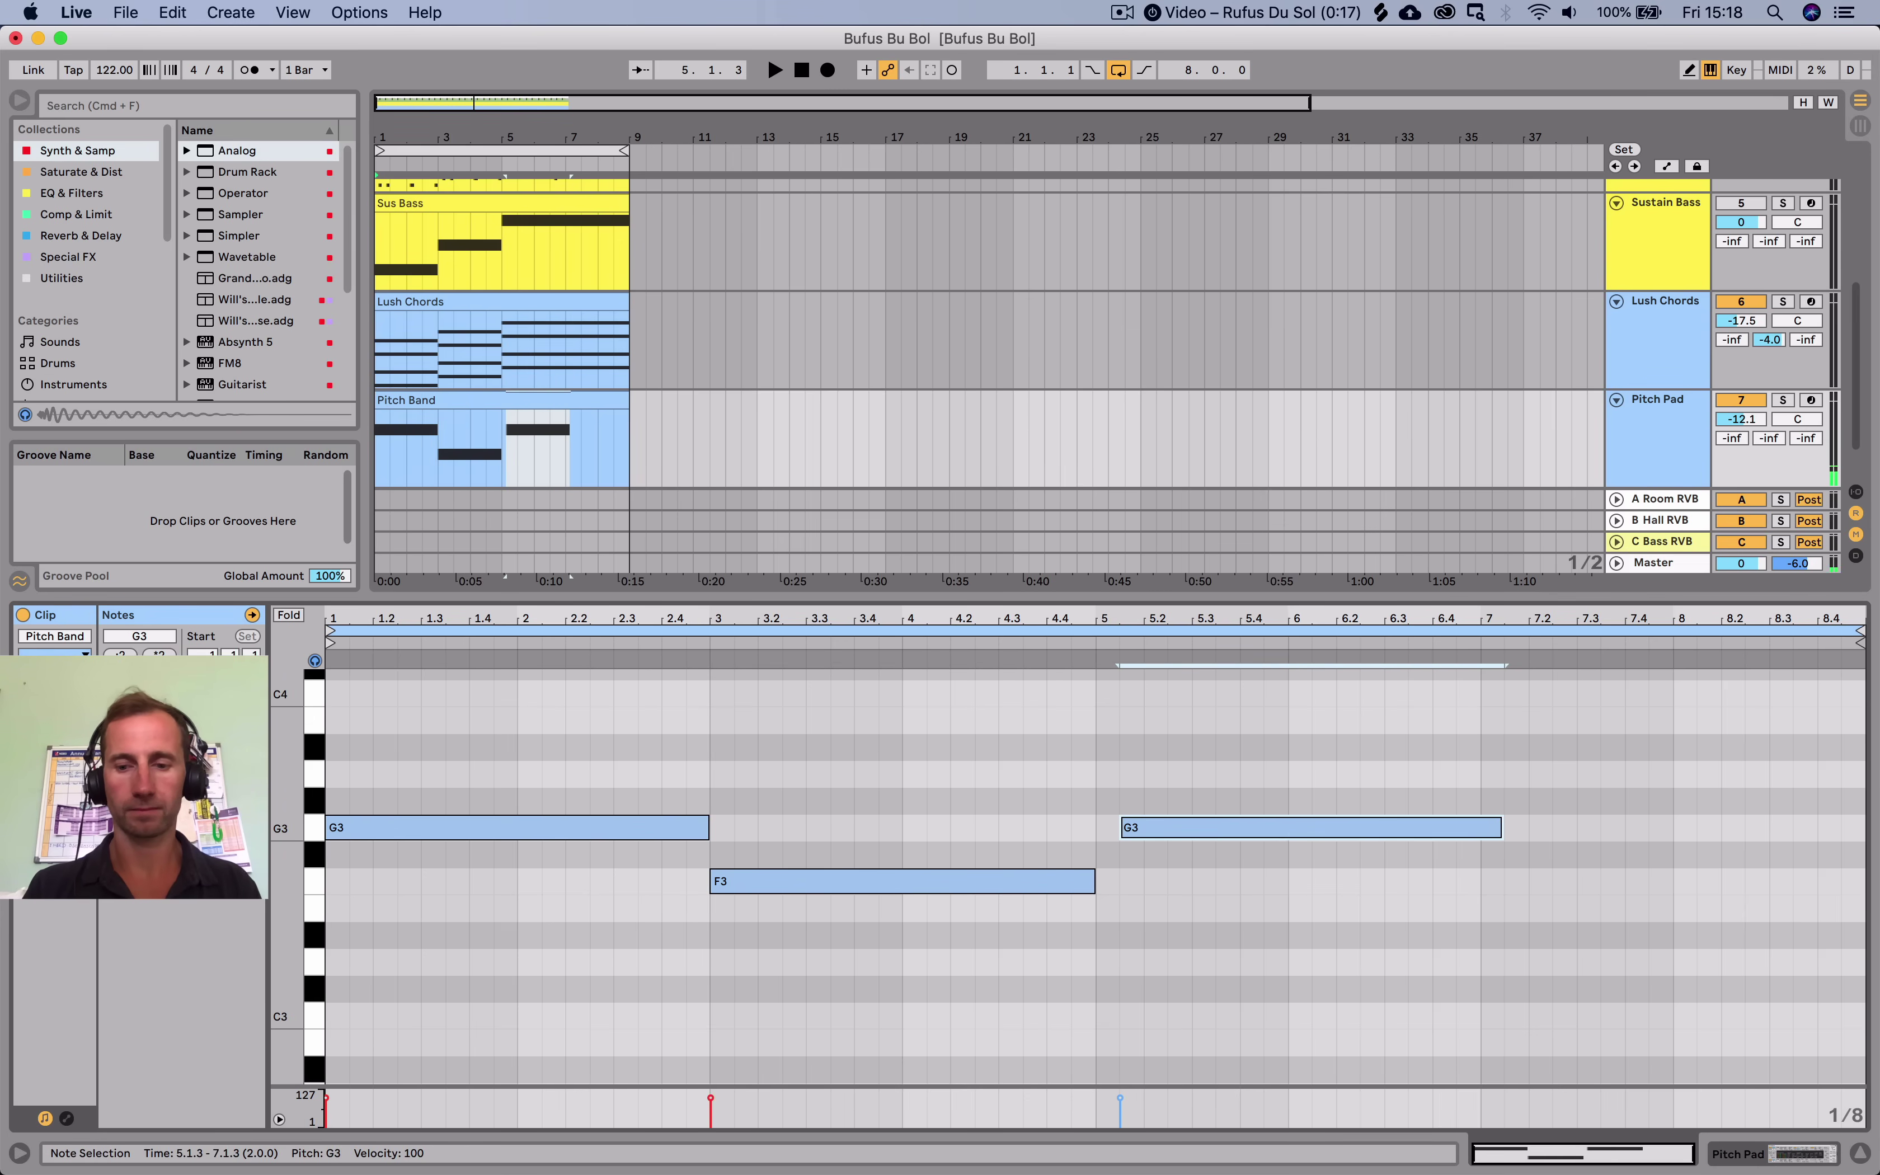
pyautogui.press('space')
pyautogui.press('Left')
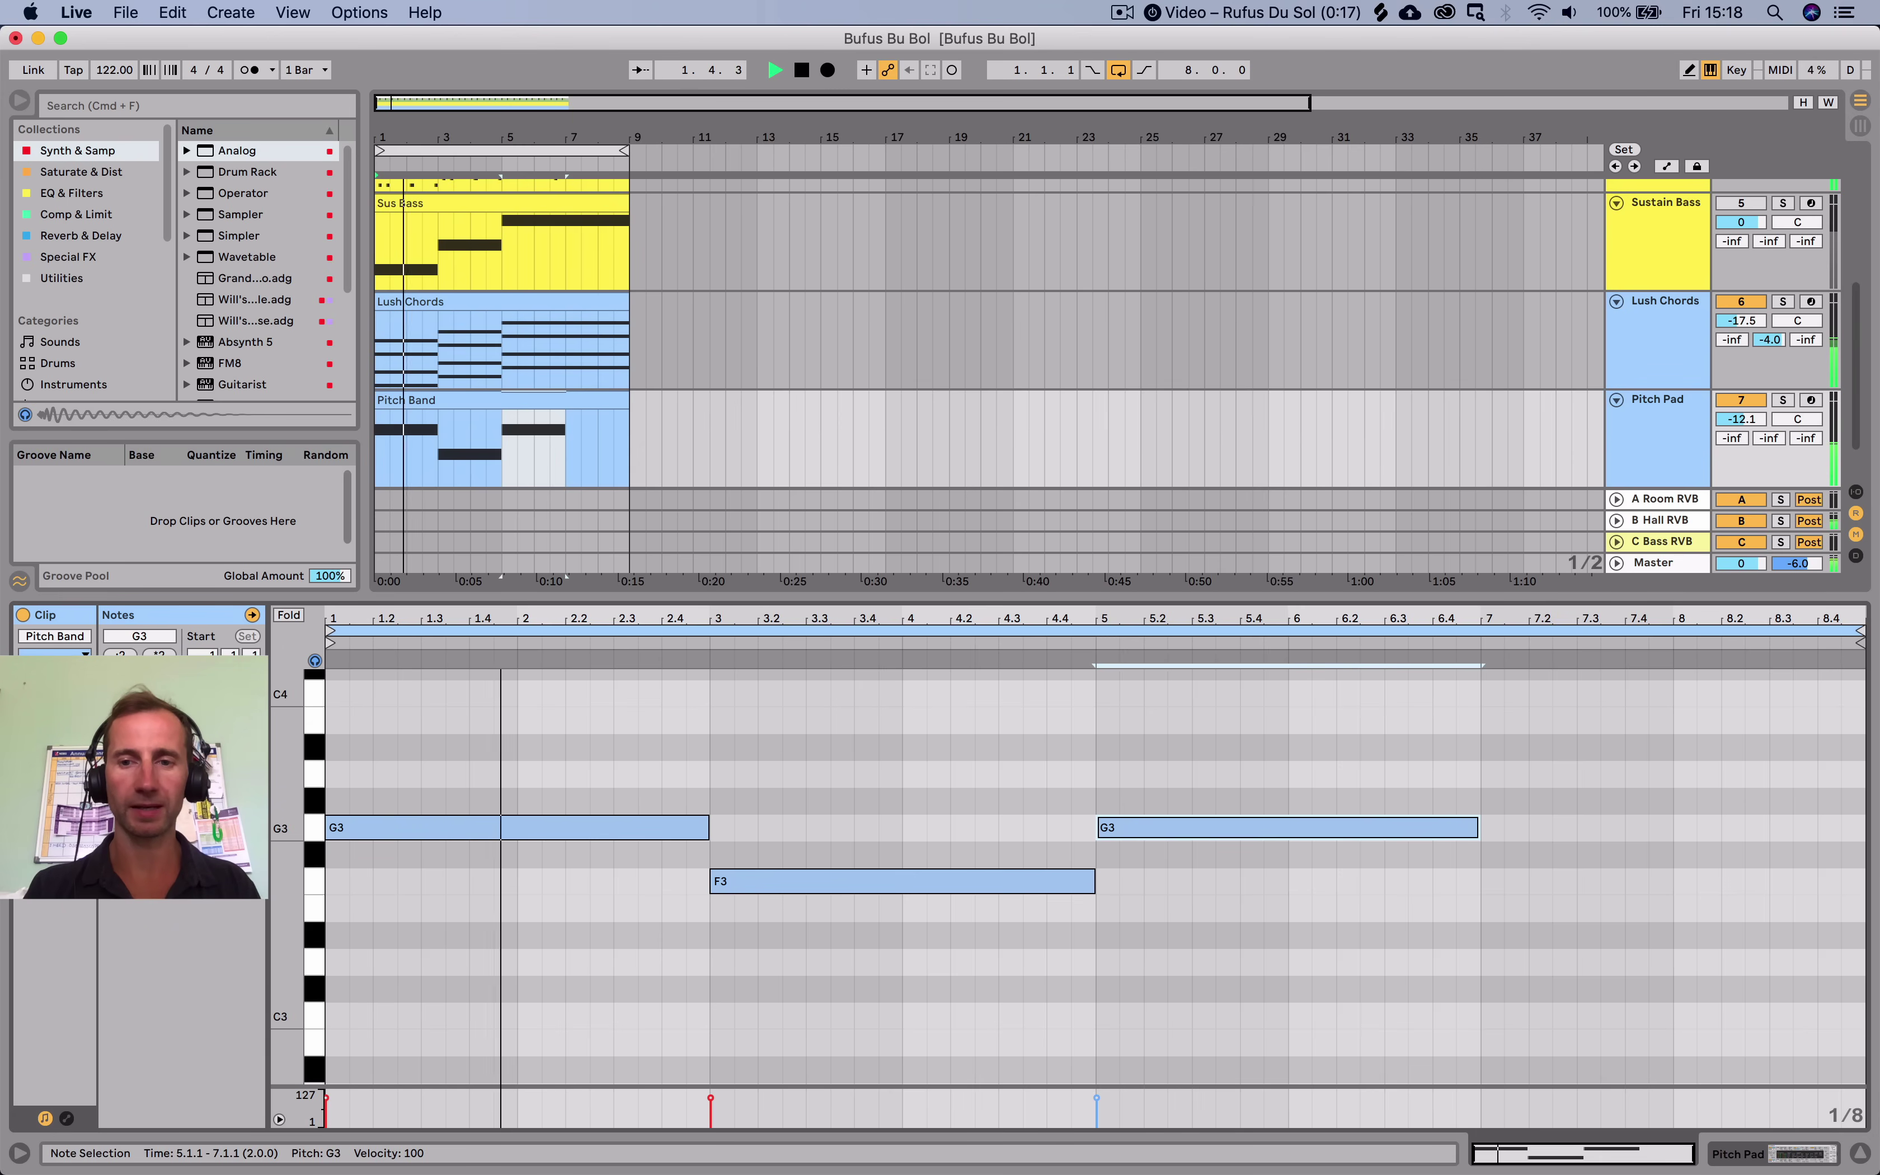
# Extend the last G3 note to the end of bar 8 and lower the Pitch Pad volume to -13.6 dB during playback.
pyautogui.hotkey('shift', 'Right')
pyautogui.hotkey('shift', 'Right')
pyautogui.hotkey('shift', 'Right')
pyautogui.hotkey('shift', 'Right')
pyautogui.hotkey('shift', 'Right')
pyautogui.hotkey('shift', 'Right')
pyautogui.hotkey('shift', 'Right')
pyautogui.hotkey('shift', 'Right')
pyautogui.hotkey('shift', 'Right')
pyautogui.hotkey('shift', 'Right')
pyautogui.hotkey('shift', 'Right')
pyautogui.hotkey('shift', 'Right')
pyautogui.hotkey('shift', 'Right')
pyautogui.hotkey('shift', 'Right')
pyautogui.hotkey('shift', 'Right')
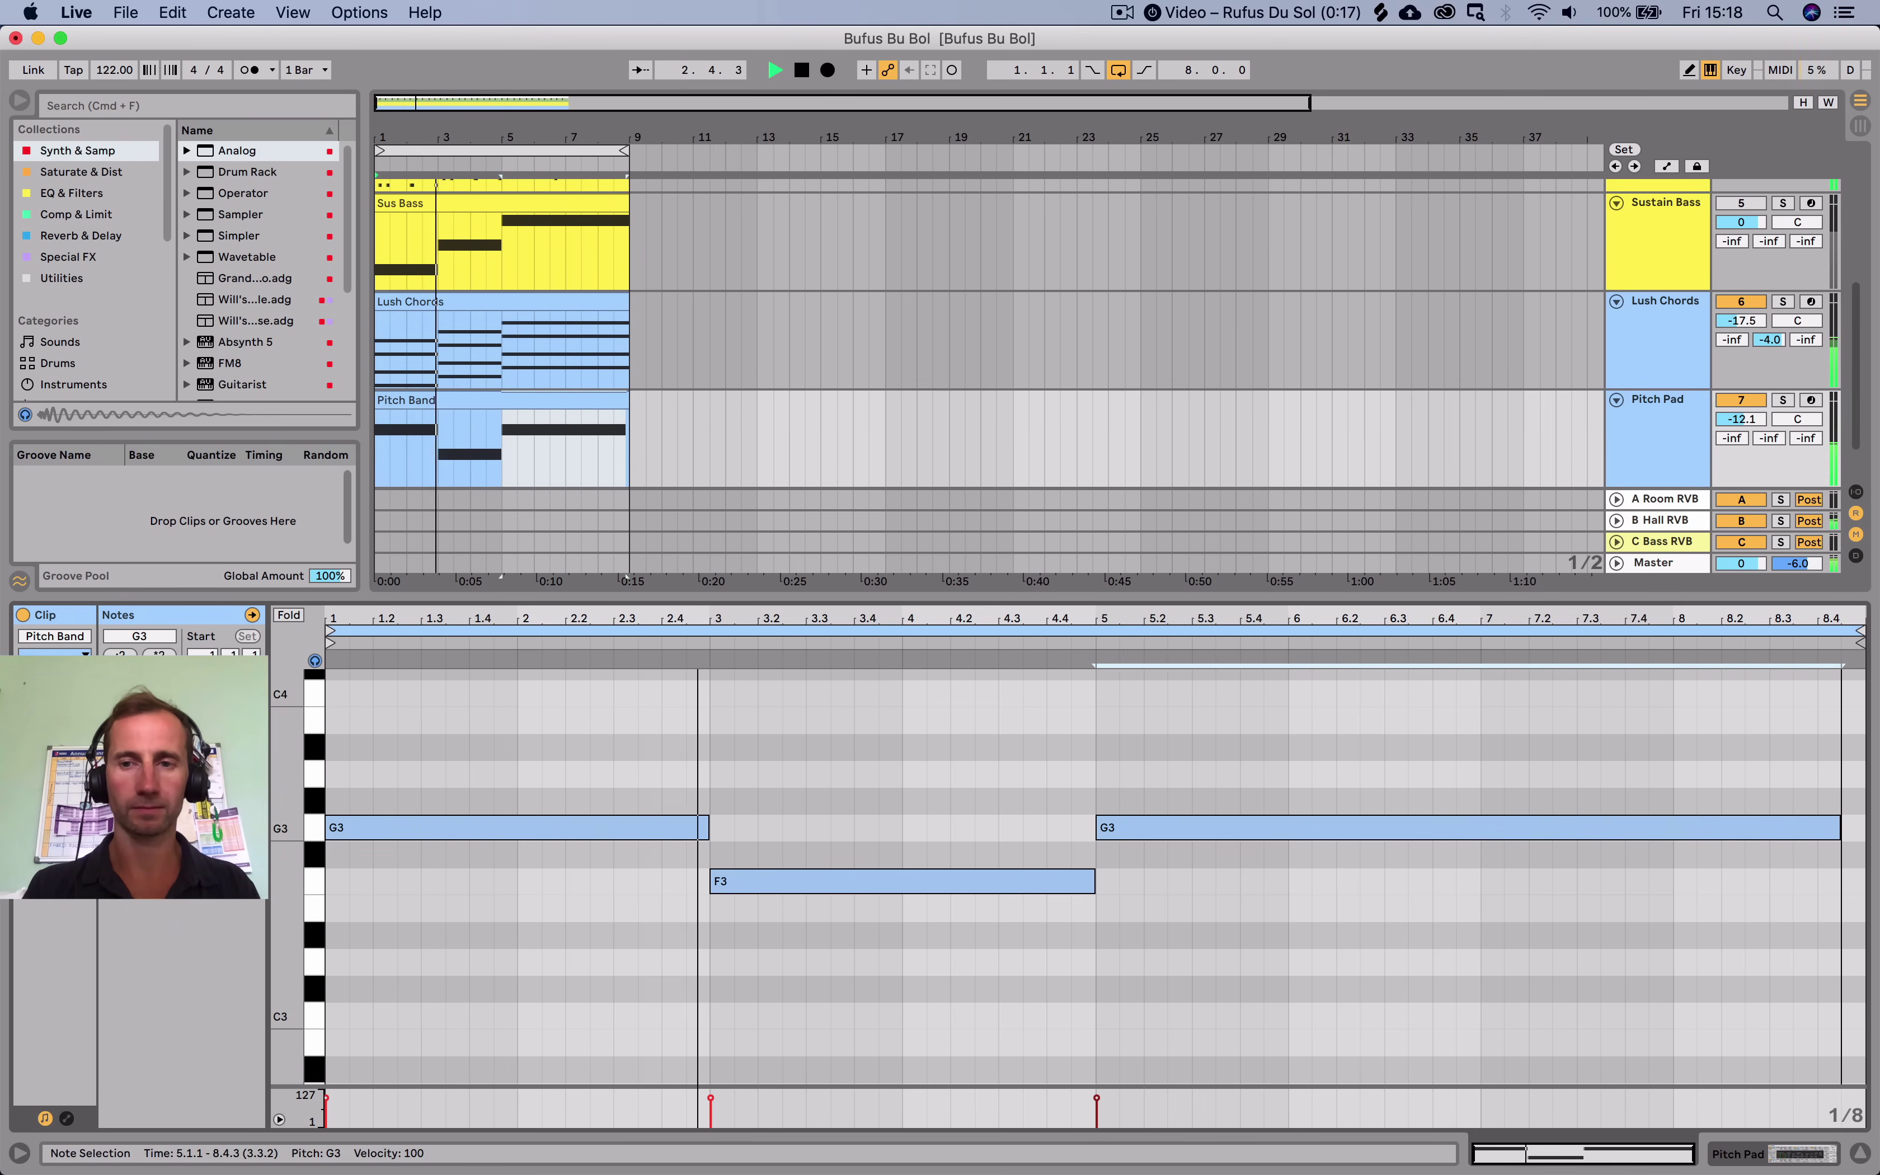
pyautogui.hotkey('shift', 'Right')
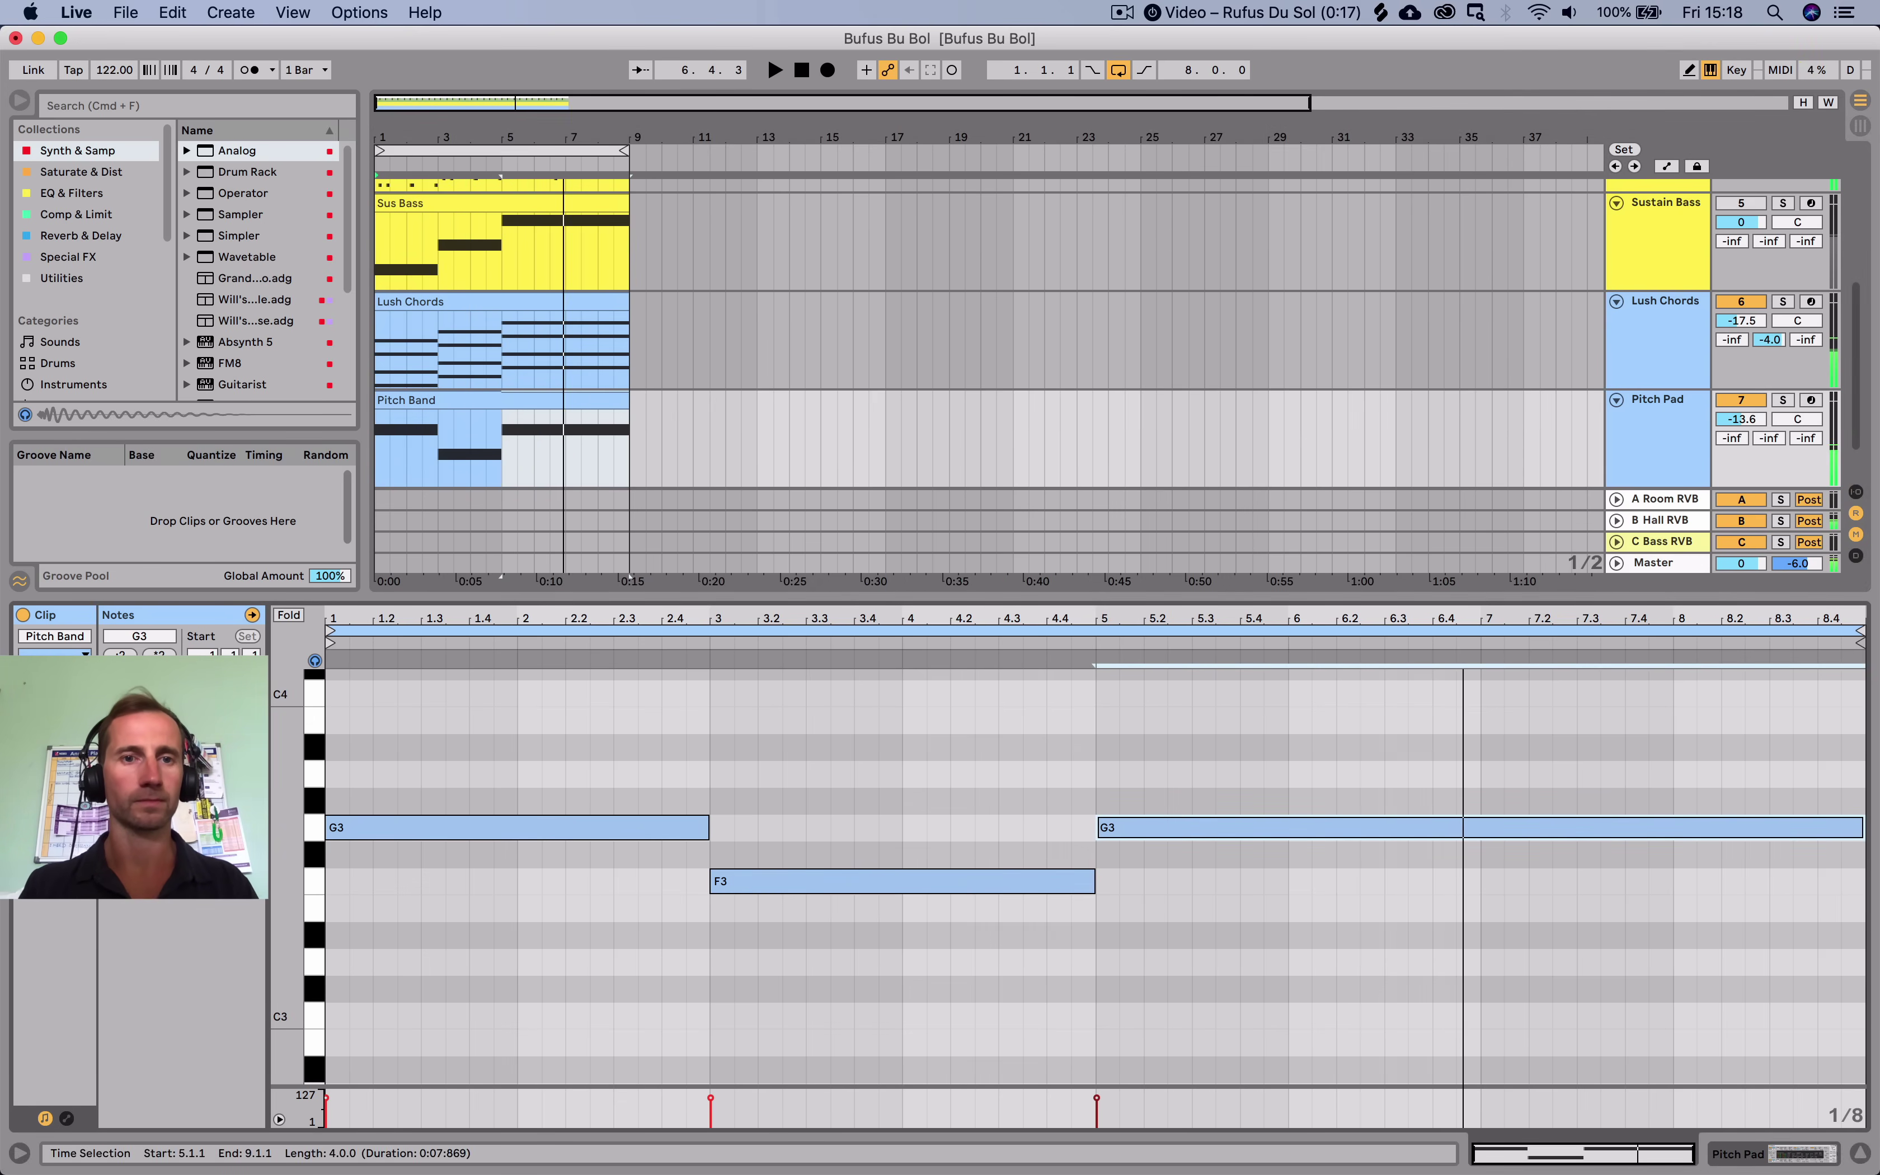
# Duplicate the Lush Chords, Pitch Band and Sus Bass clips into bars 9-16 and extend the loop to 16 bars.
pyautogui.click(502, 400)
pyautogui.keyDown('shift'); pyautogui.click(502, 301); pyautogui.keyUp('shift')
pyautogui.press('super+d')
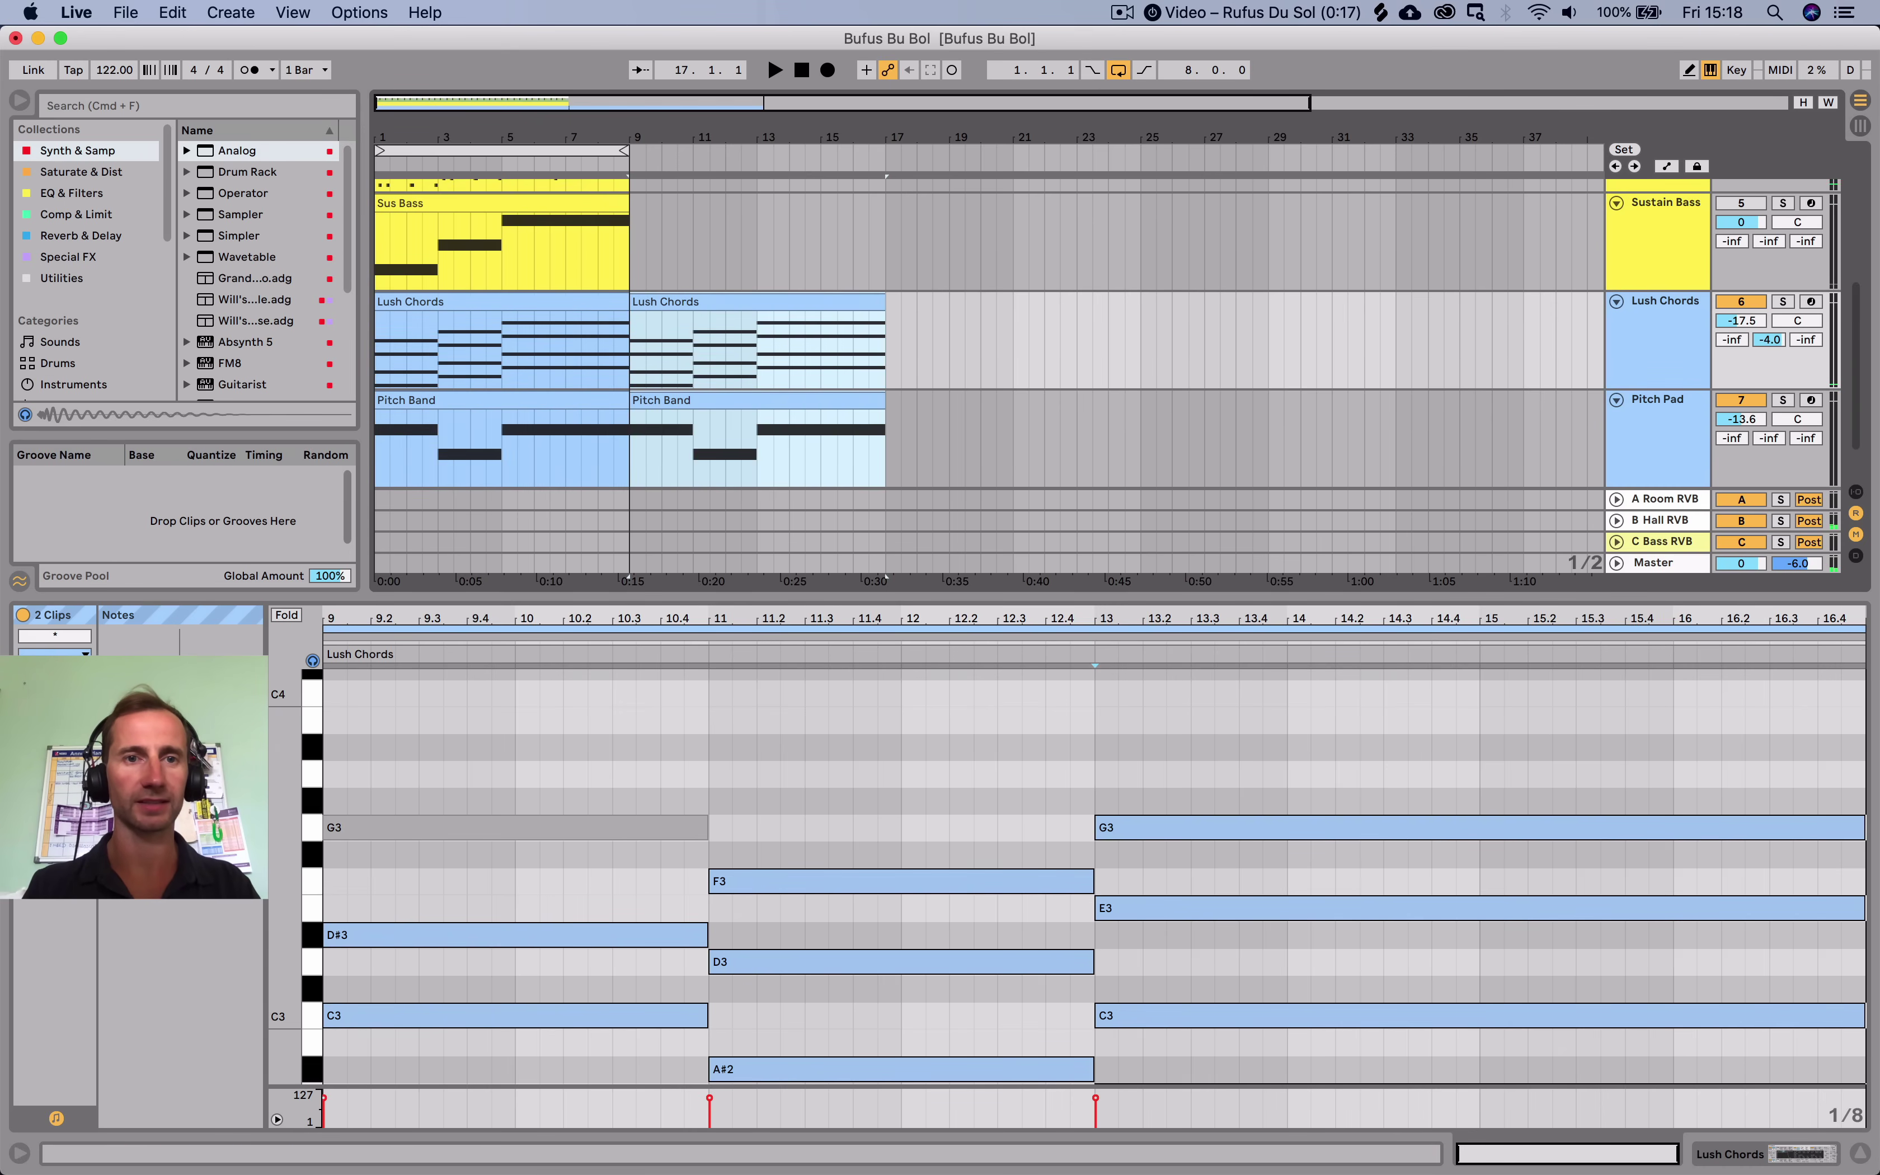
pyautogui.click(435, 202)
pyautogui.press('super+d')
pyautogui.scroll(5, 986, 349)
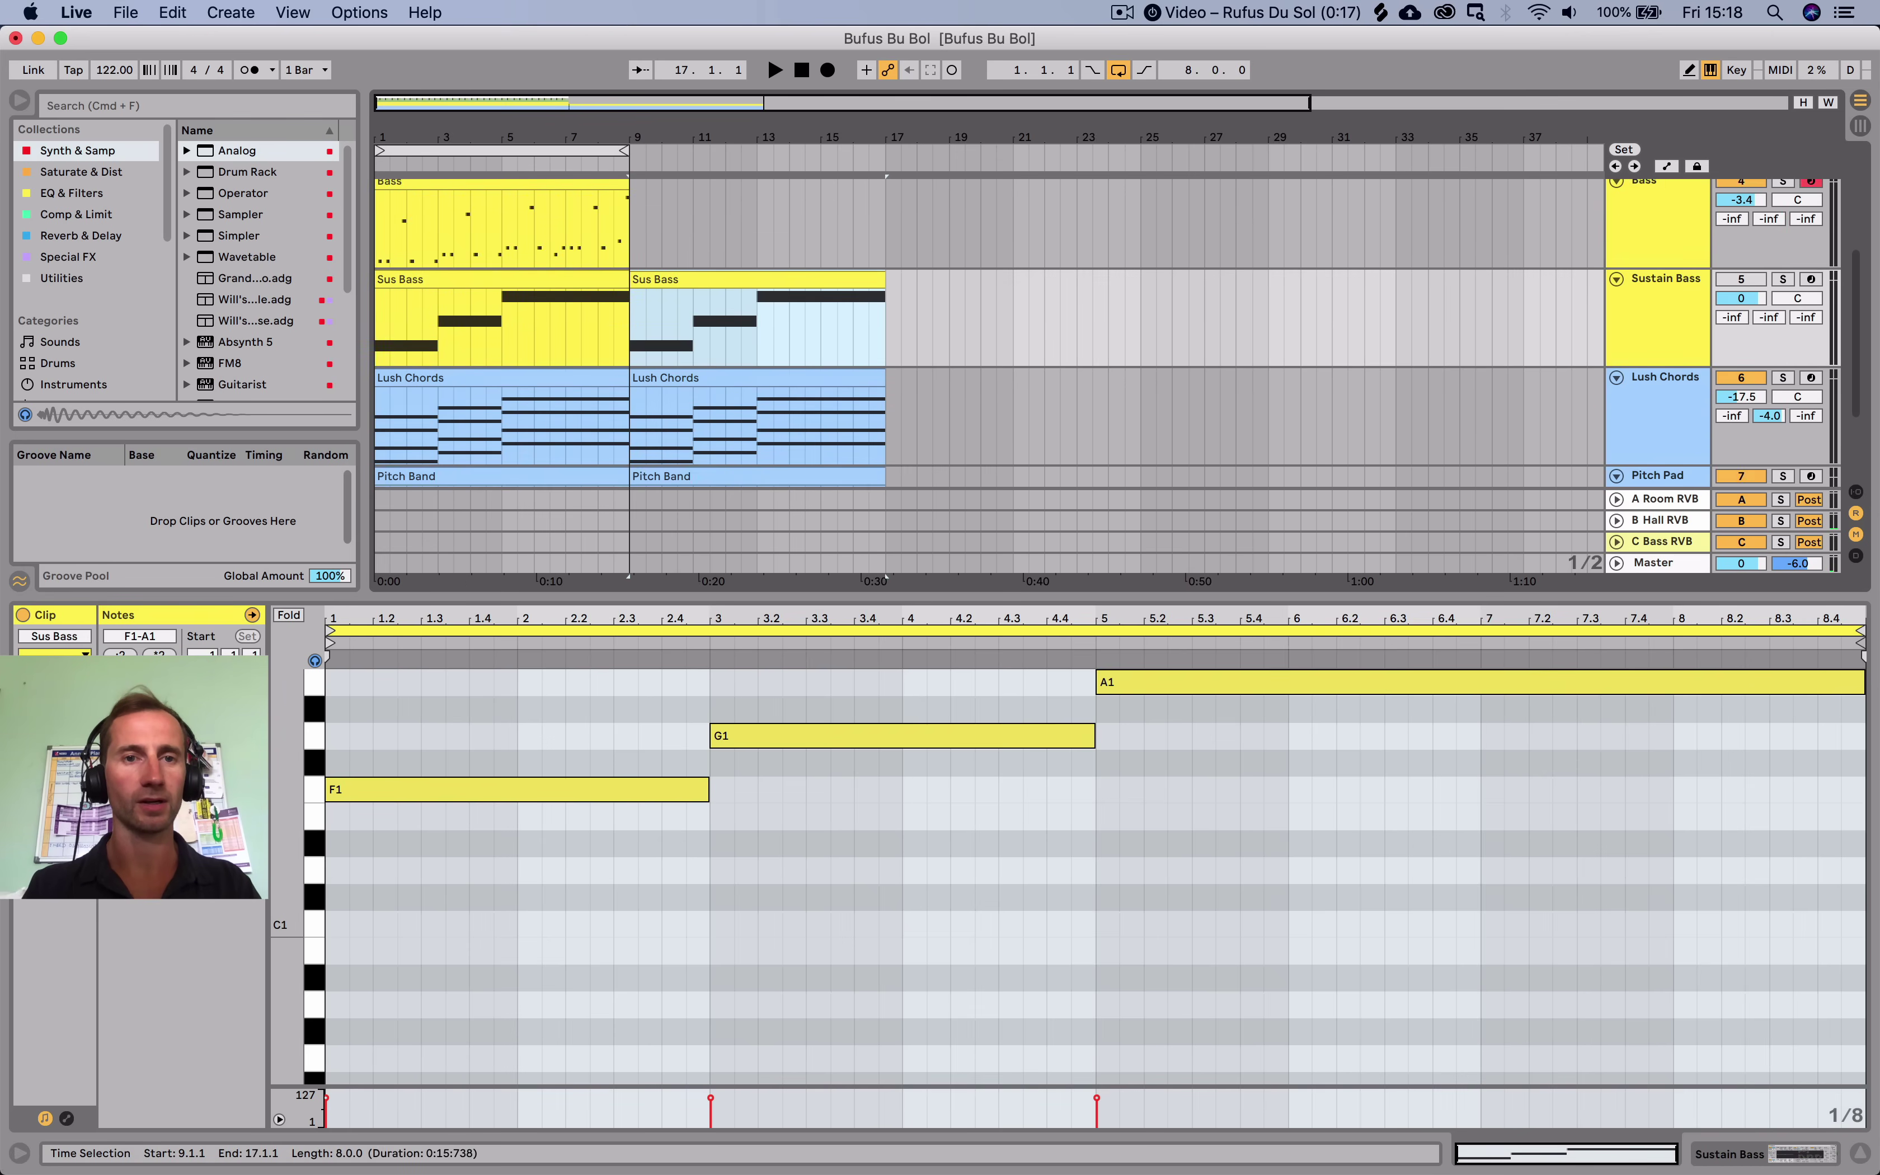
pyautogui.scroll(-5, 987, 330)
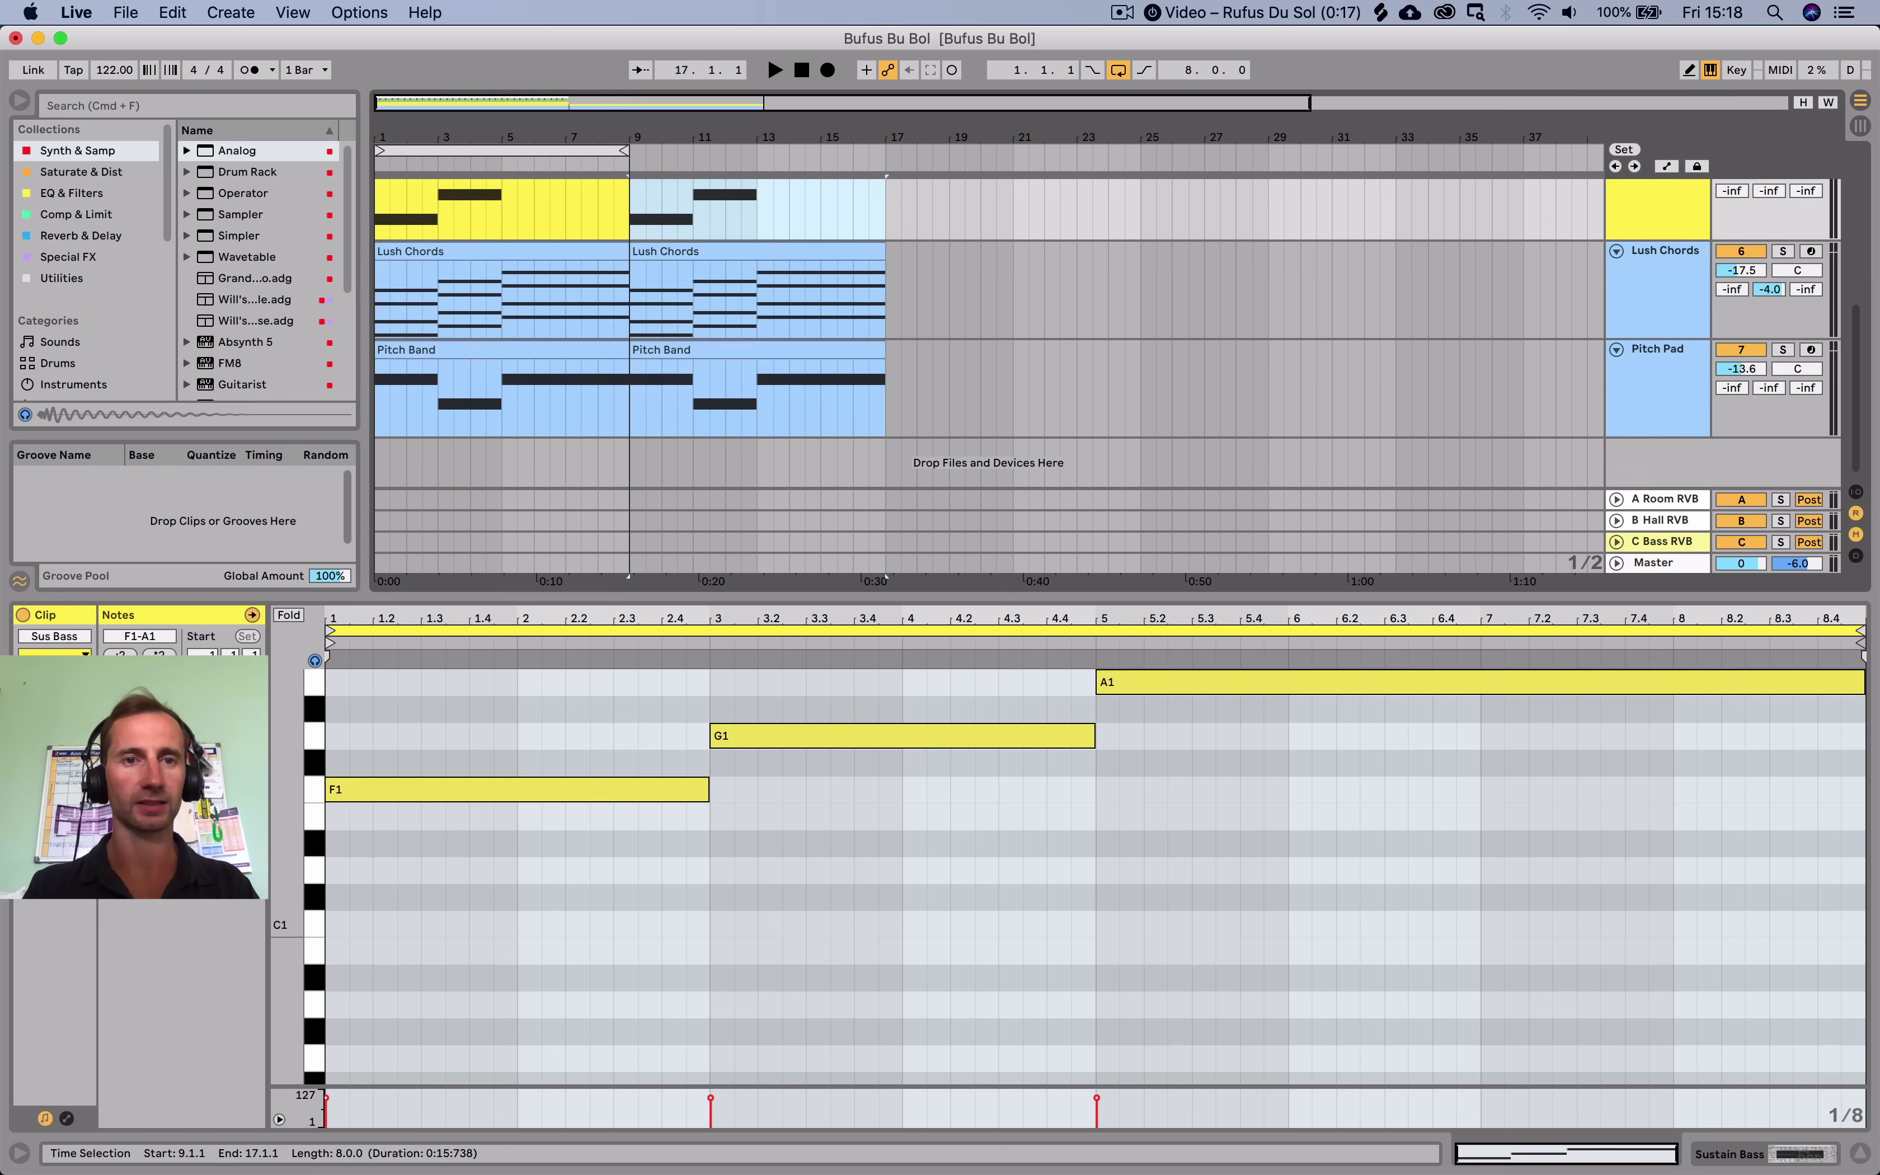
pyautogui.moveTo(624, 151); pyautogui.dragTo(768, 151)
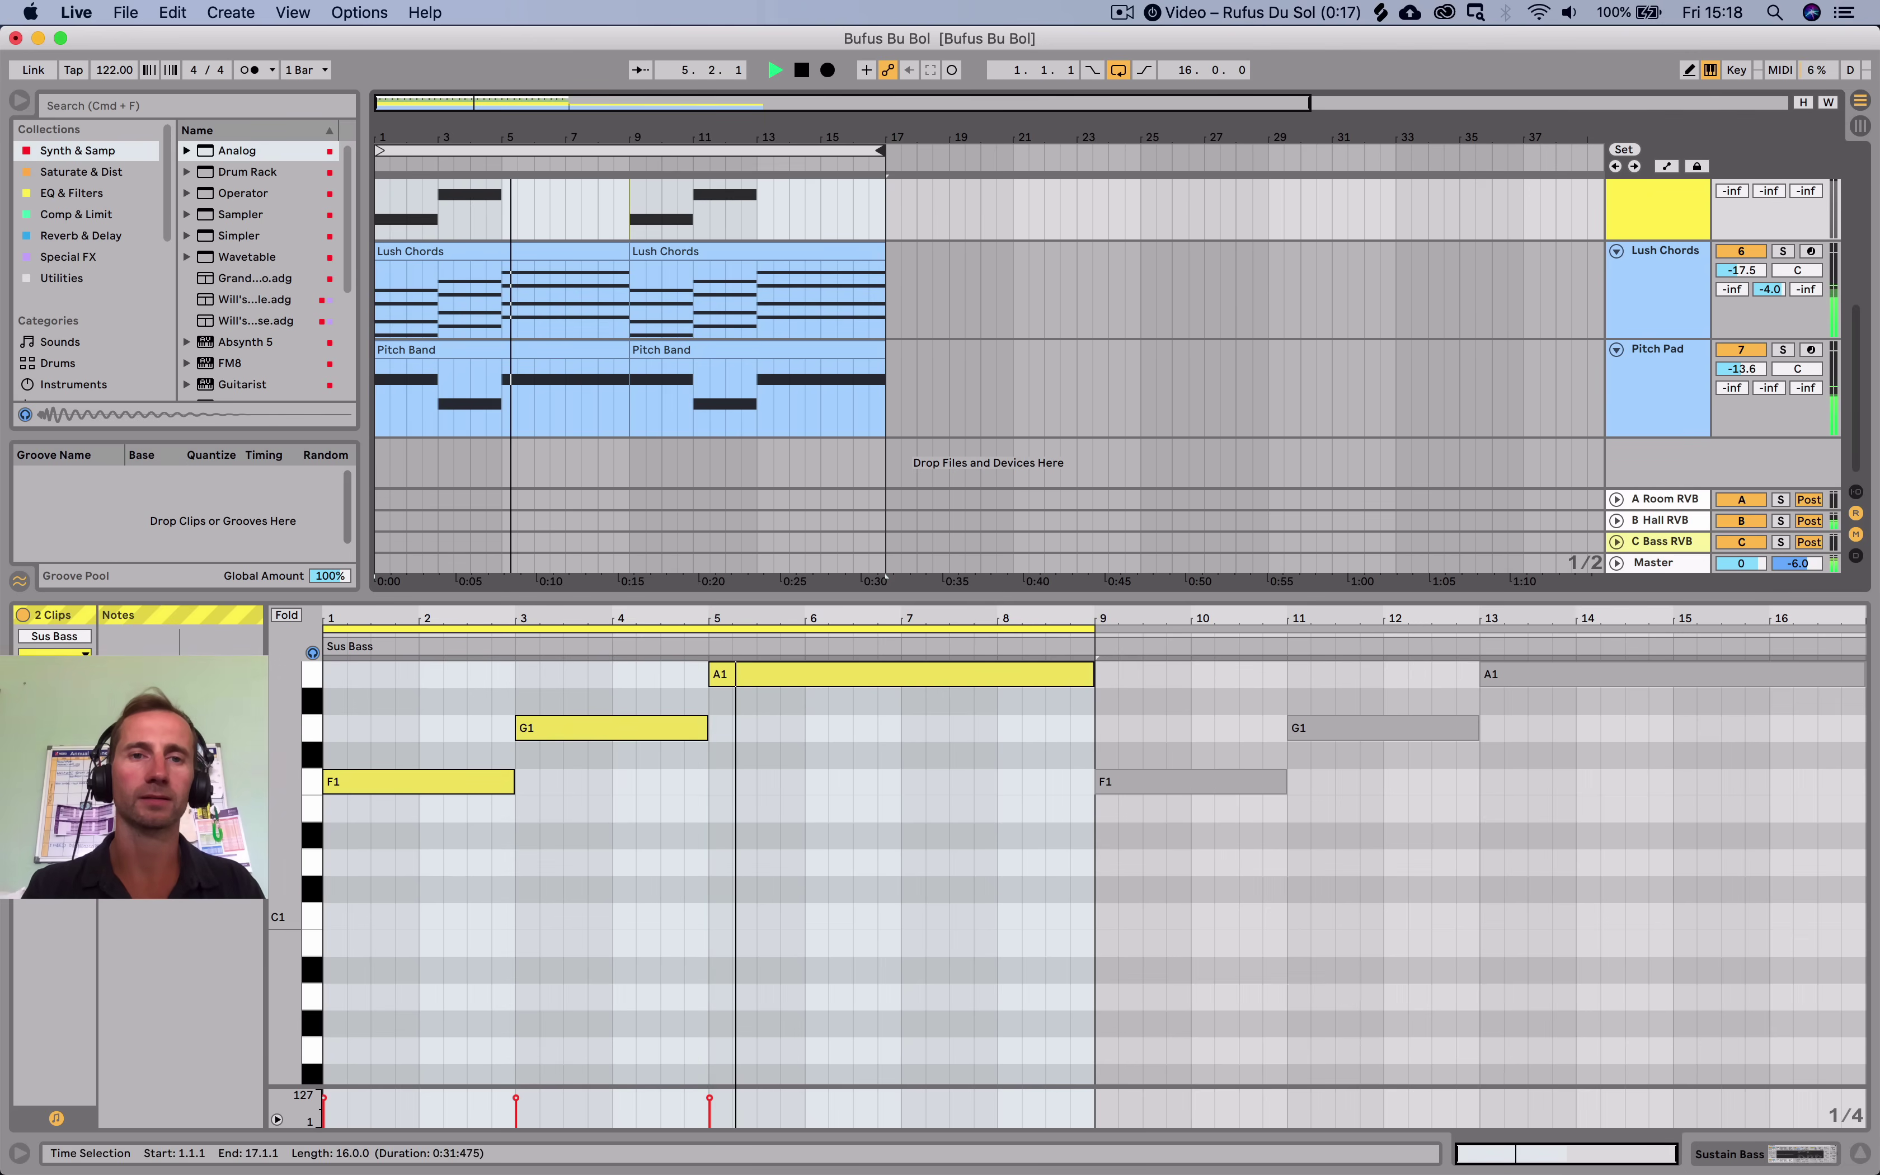
# Check the chord notes in the second Lush Chords clip around bar 13 during playback.
pyautogui.press('space')
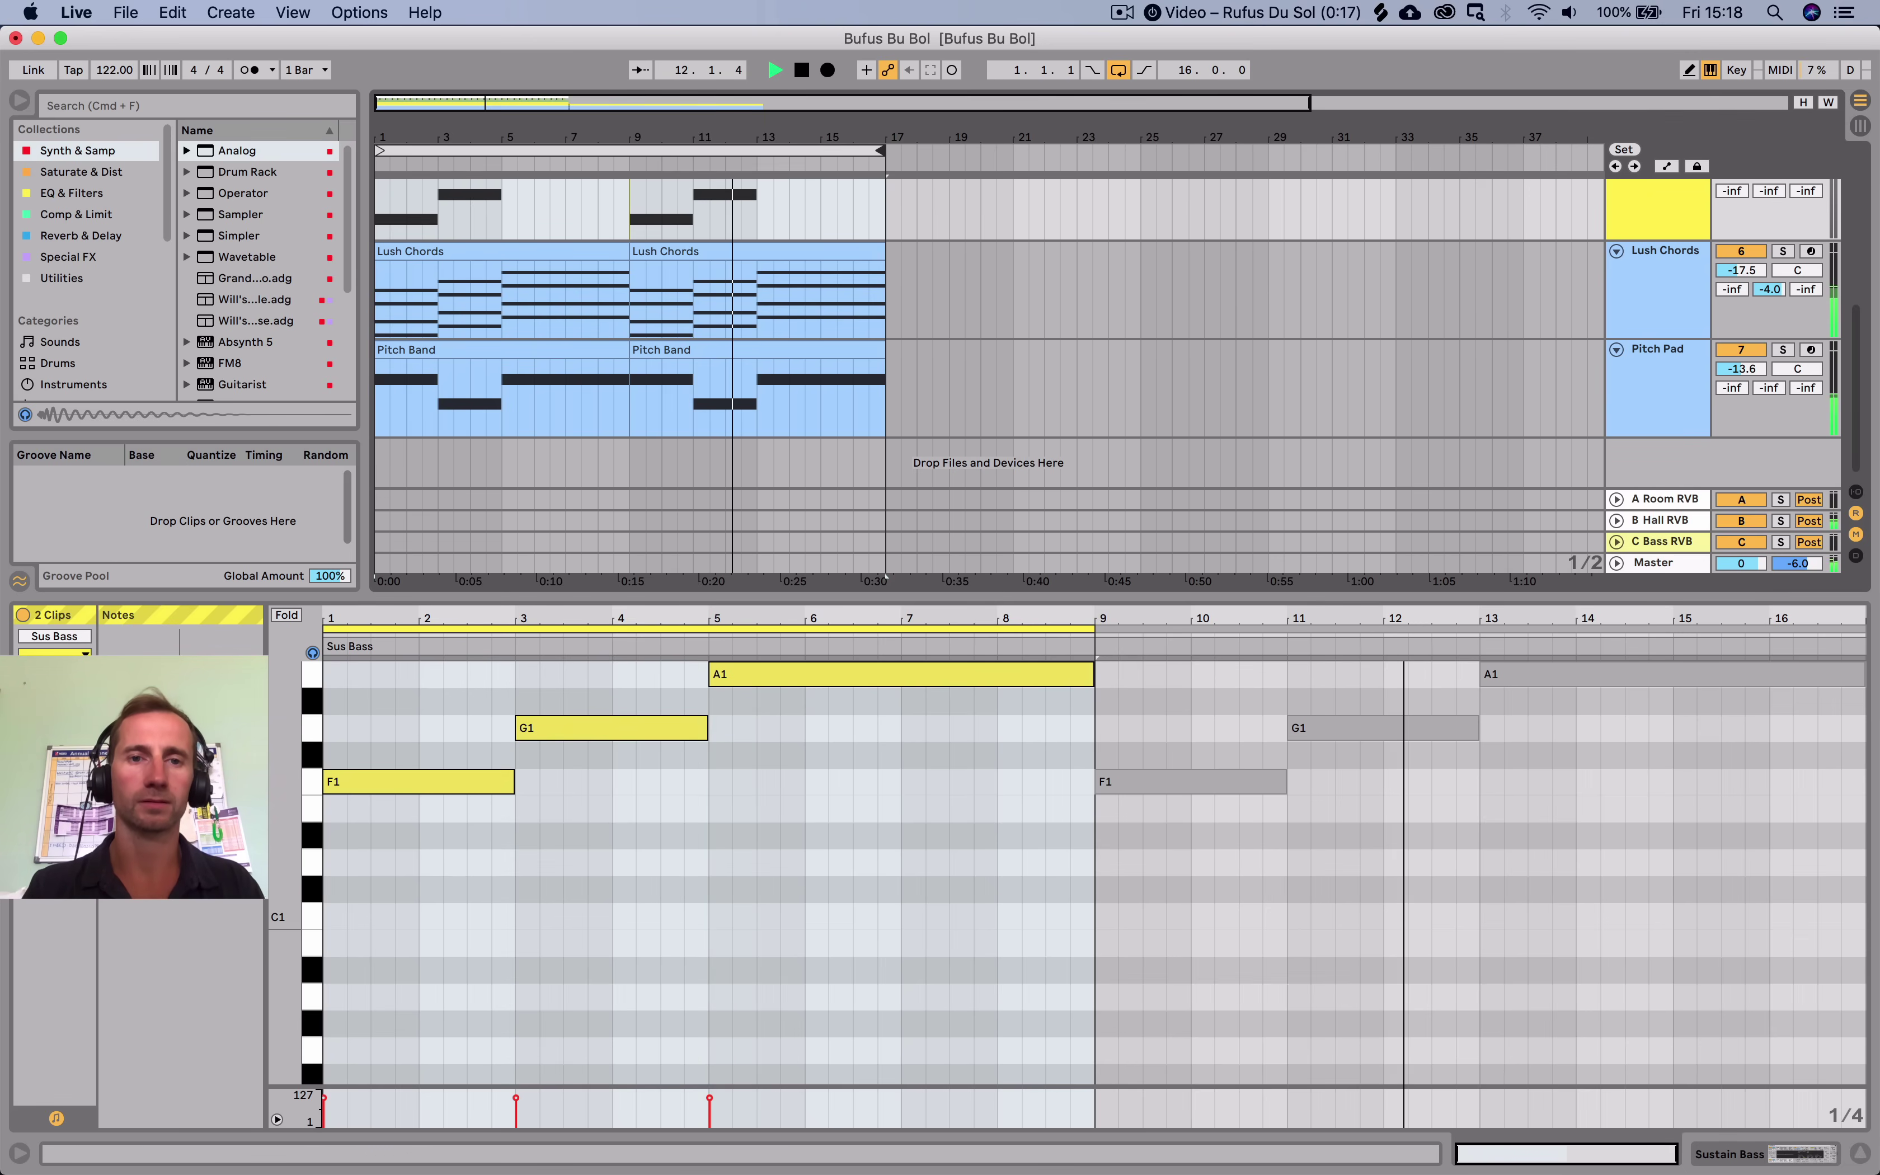
pyautogui.click(722, 252)
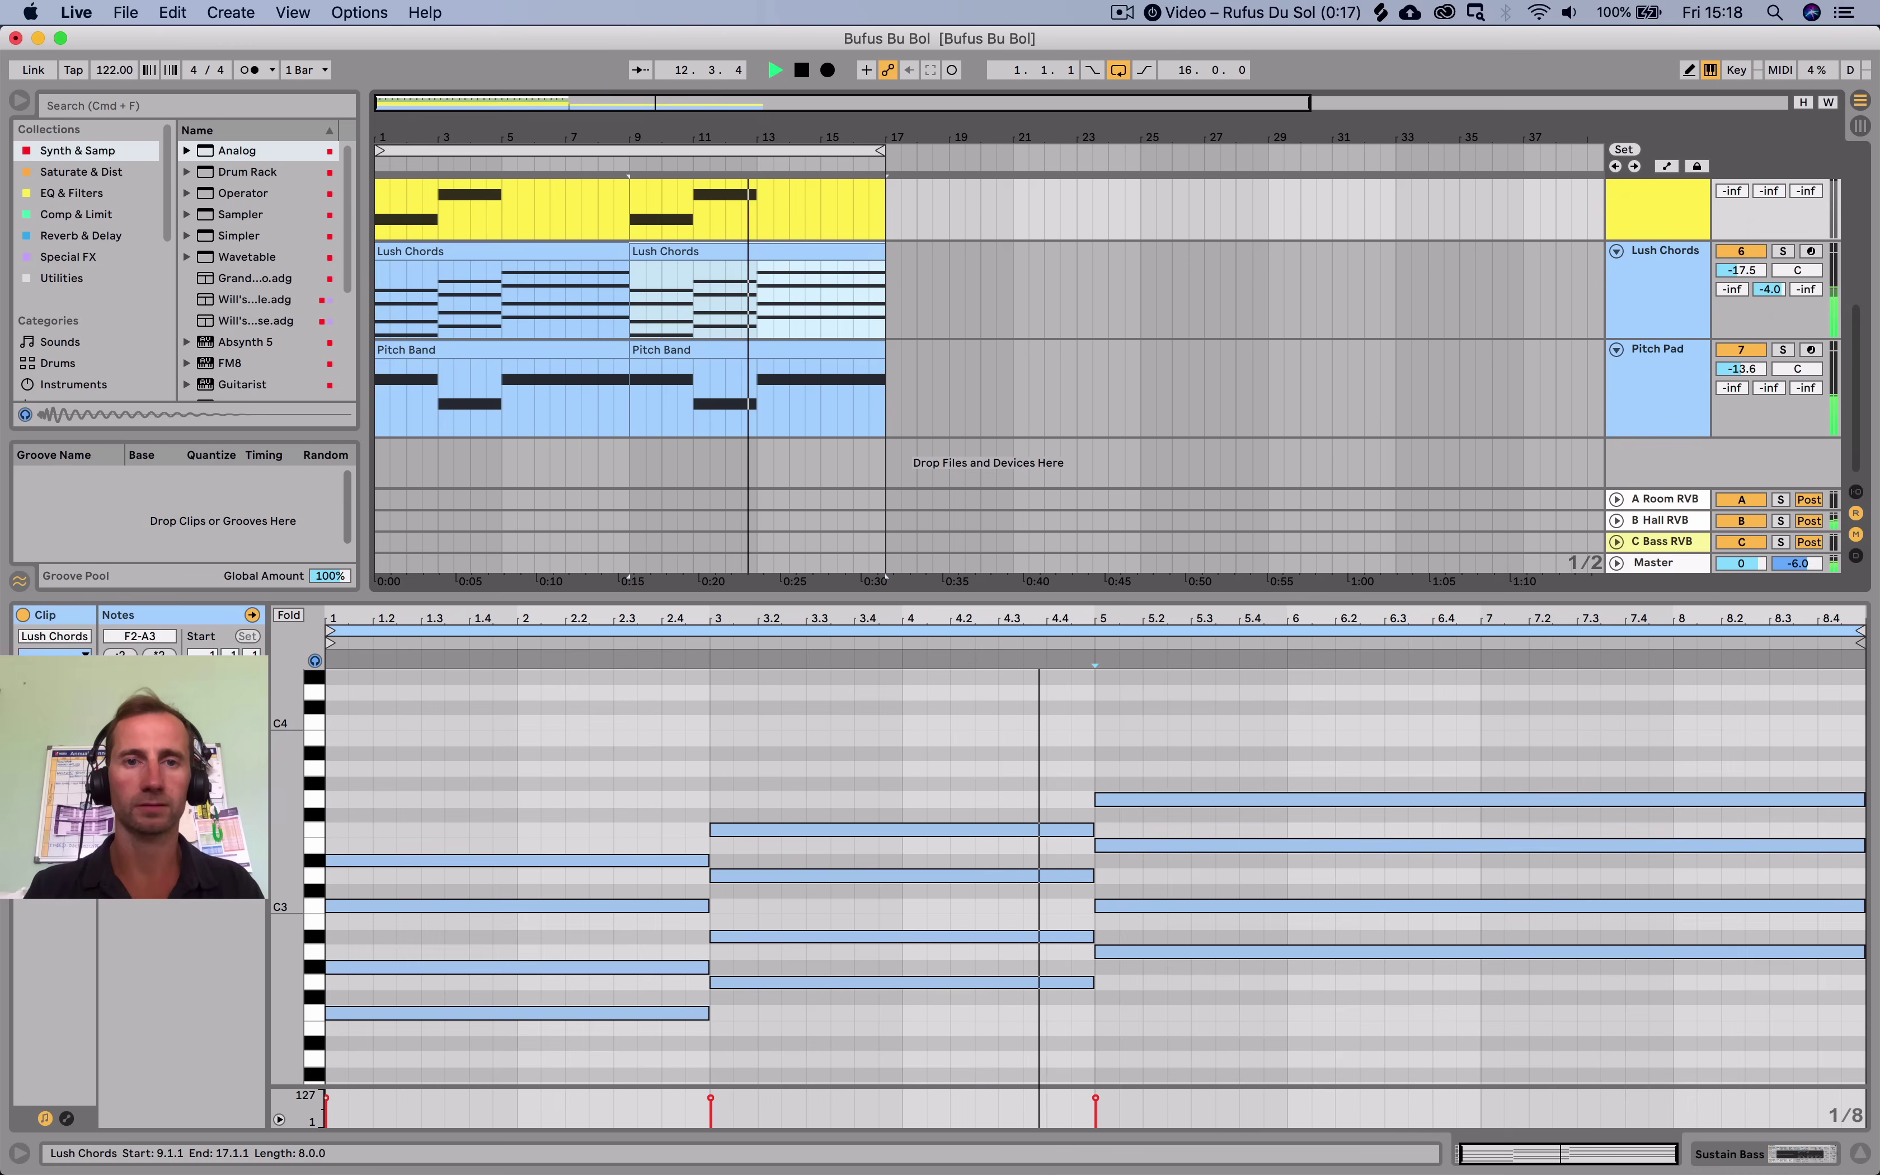
pyautogui.click(1094, 750)
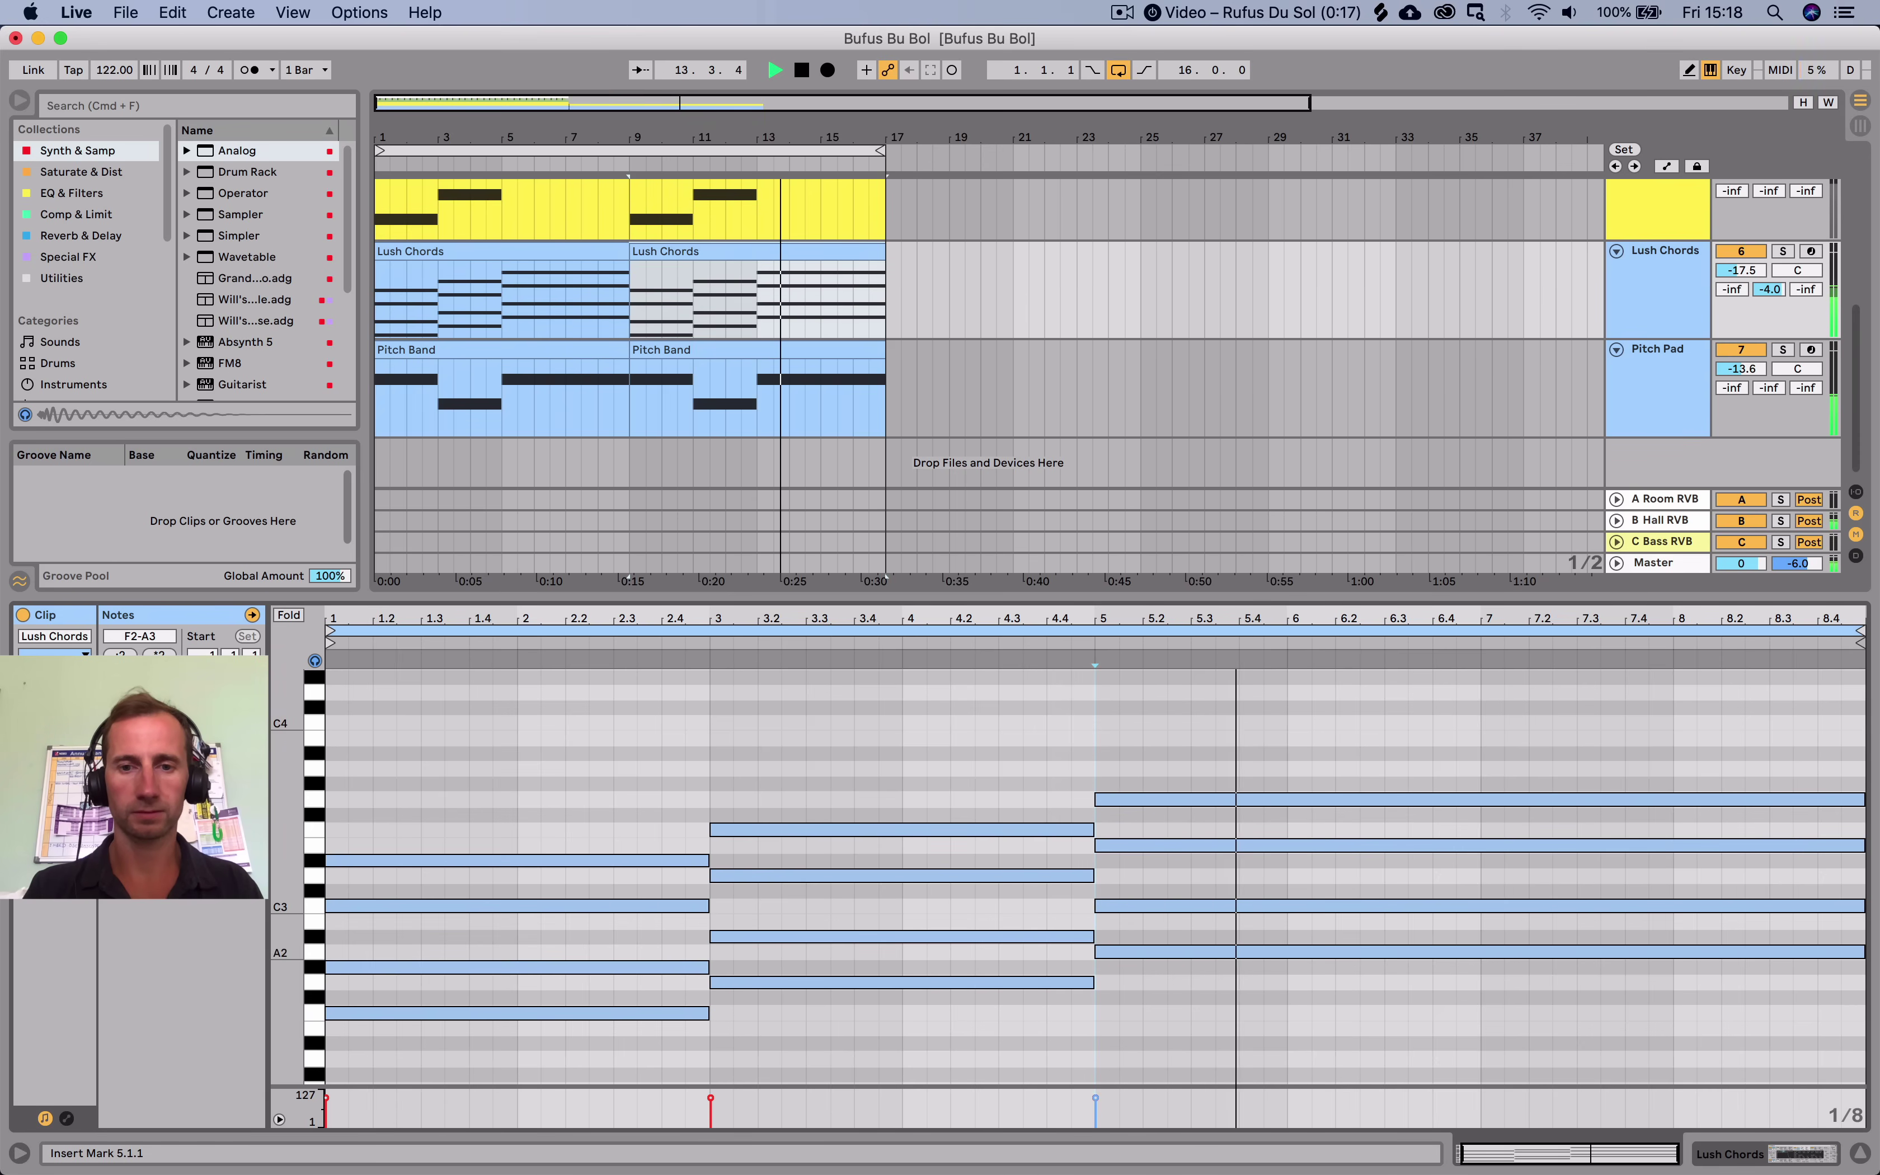
pyautogui.press('space')
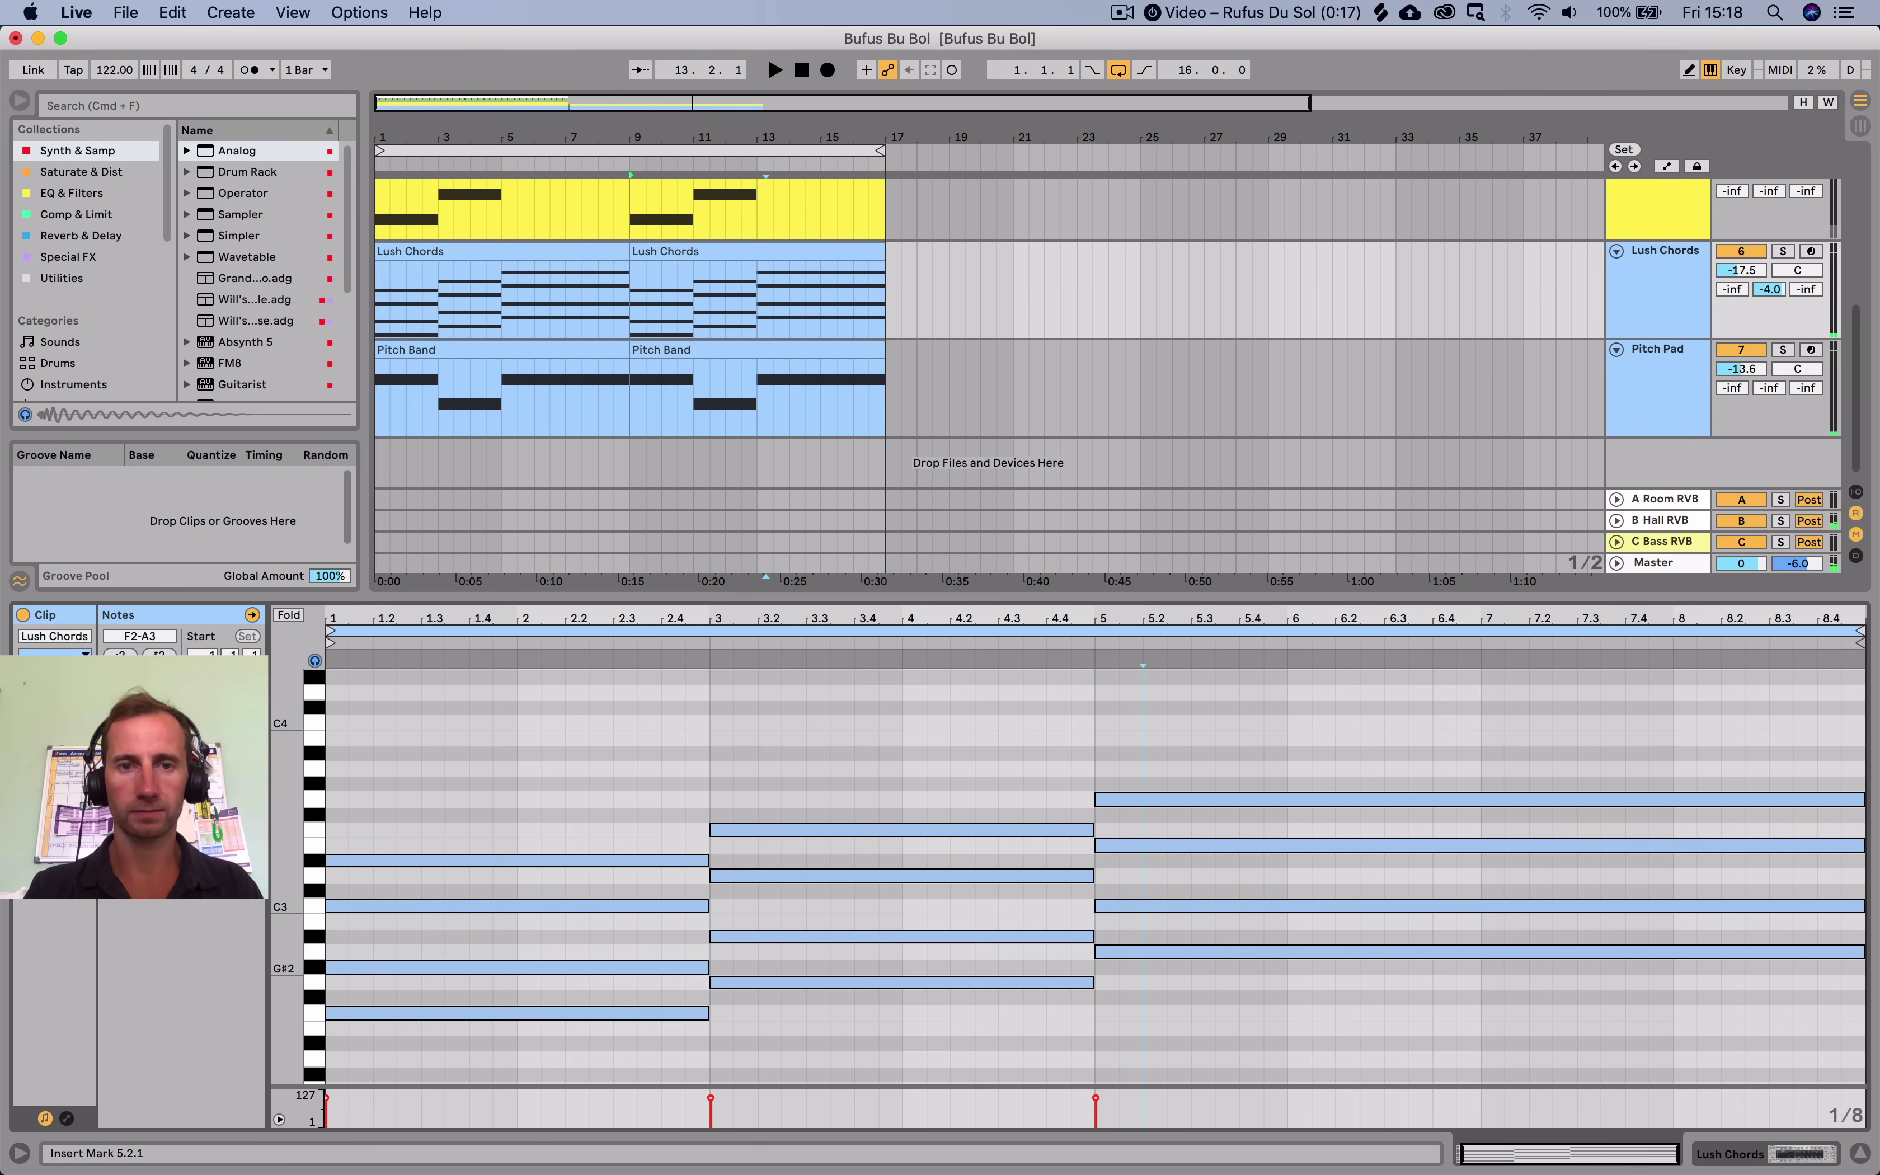
# Raise the final G3 note of the second Pitch Band clip to C4, auditioning A3 and B3 on the way.
pyautogui.click(723, 350)
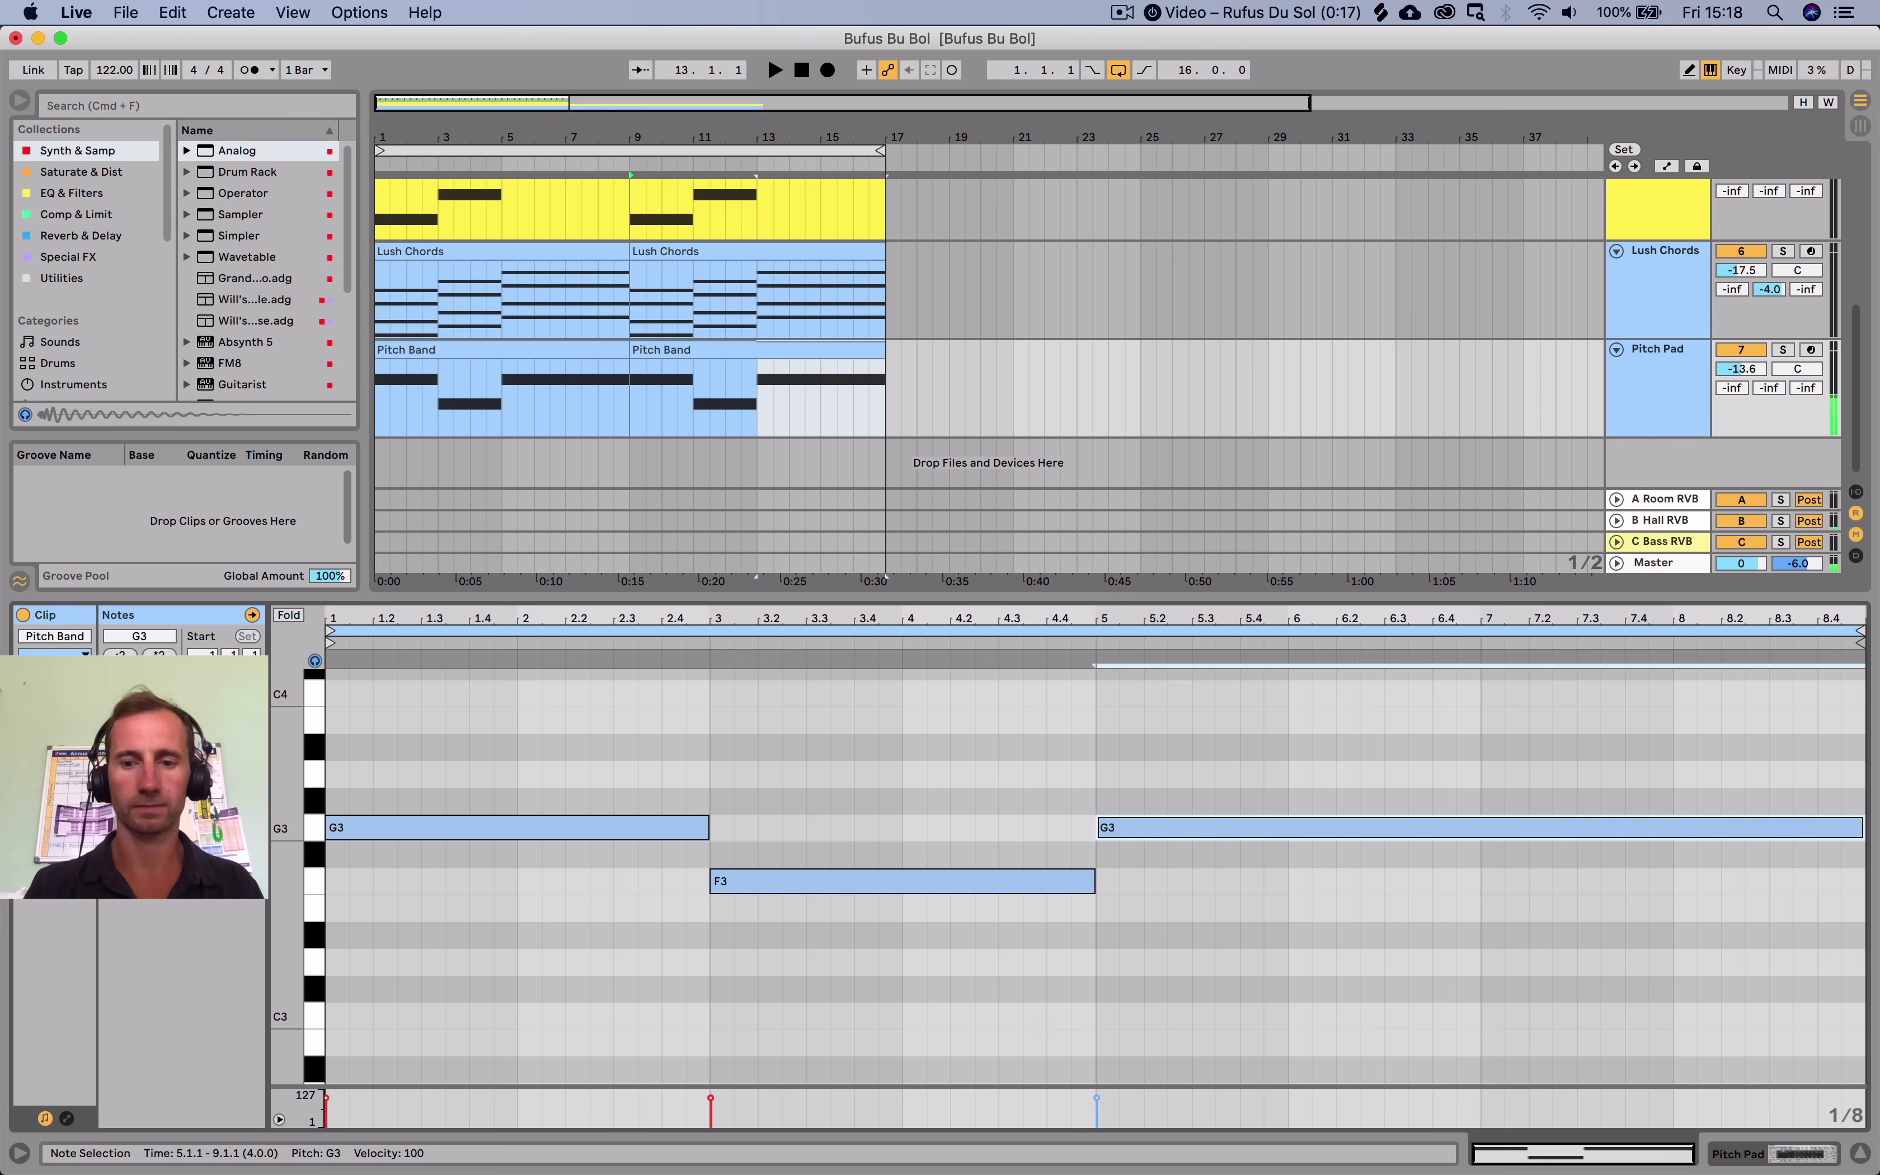
pyautogui.press('Up')
pyautogui.press('Up')
pyautogui.press('space')
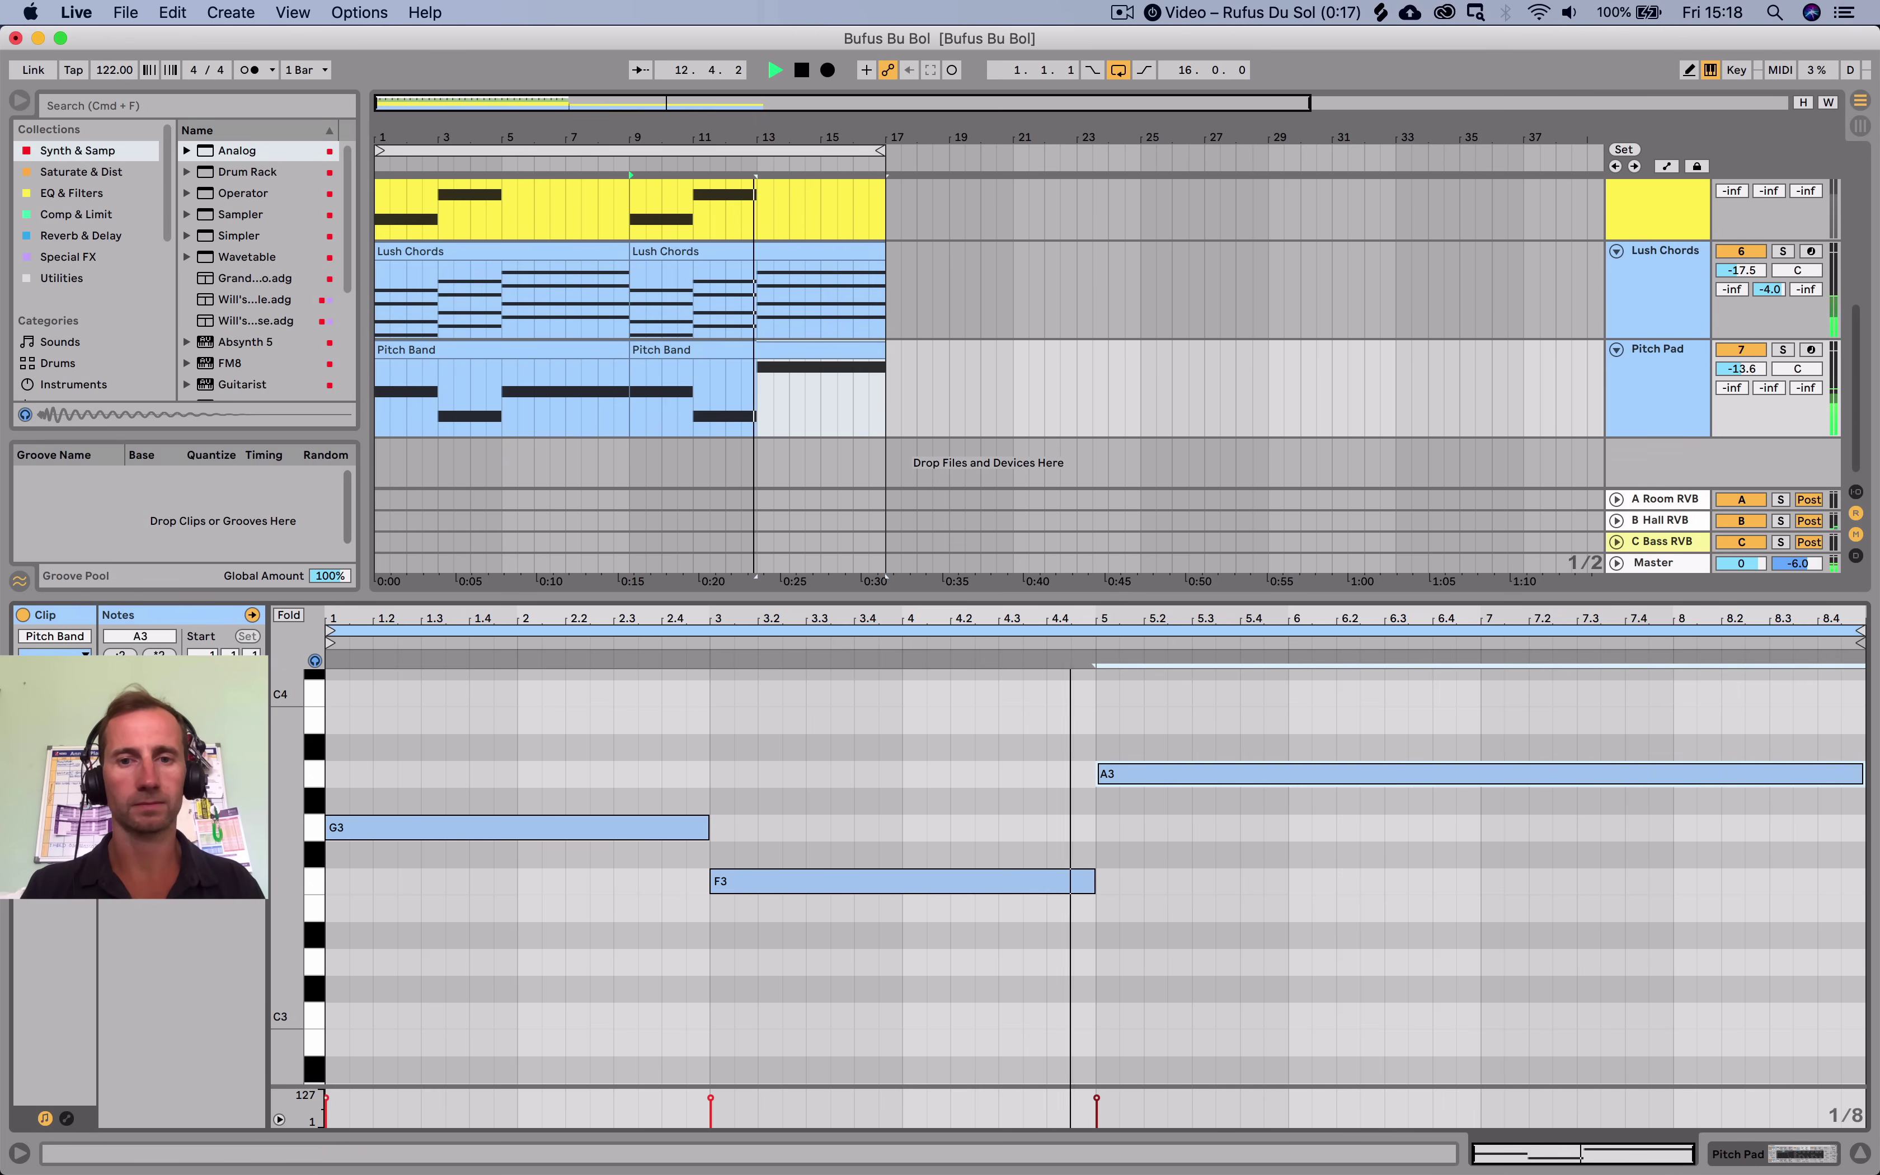
pyautogui.press('Up')
pyautogui.press('Up')
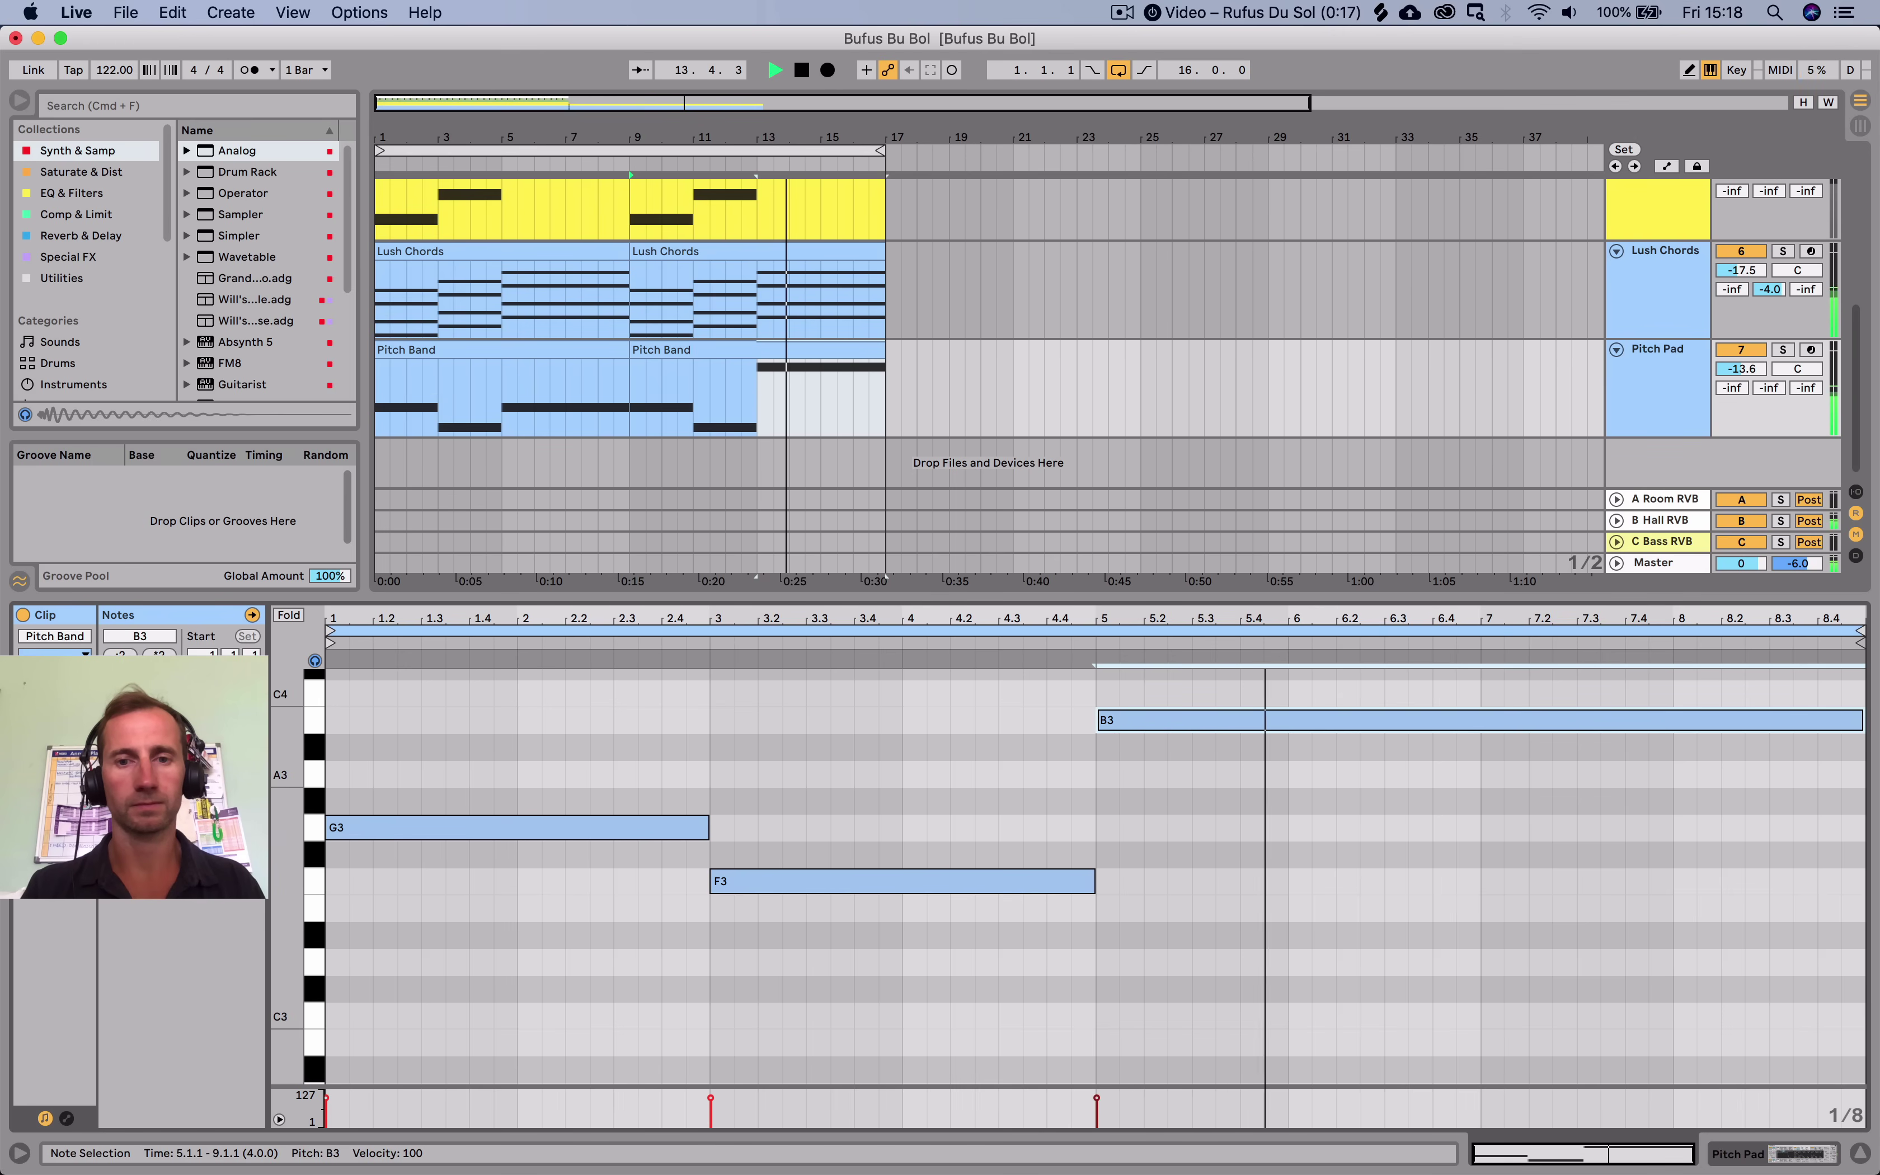
pyautogui.press('Up')
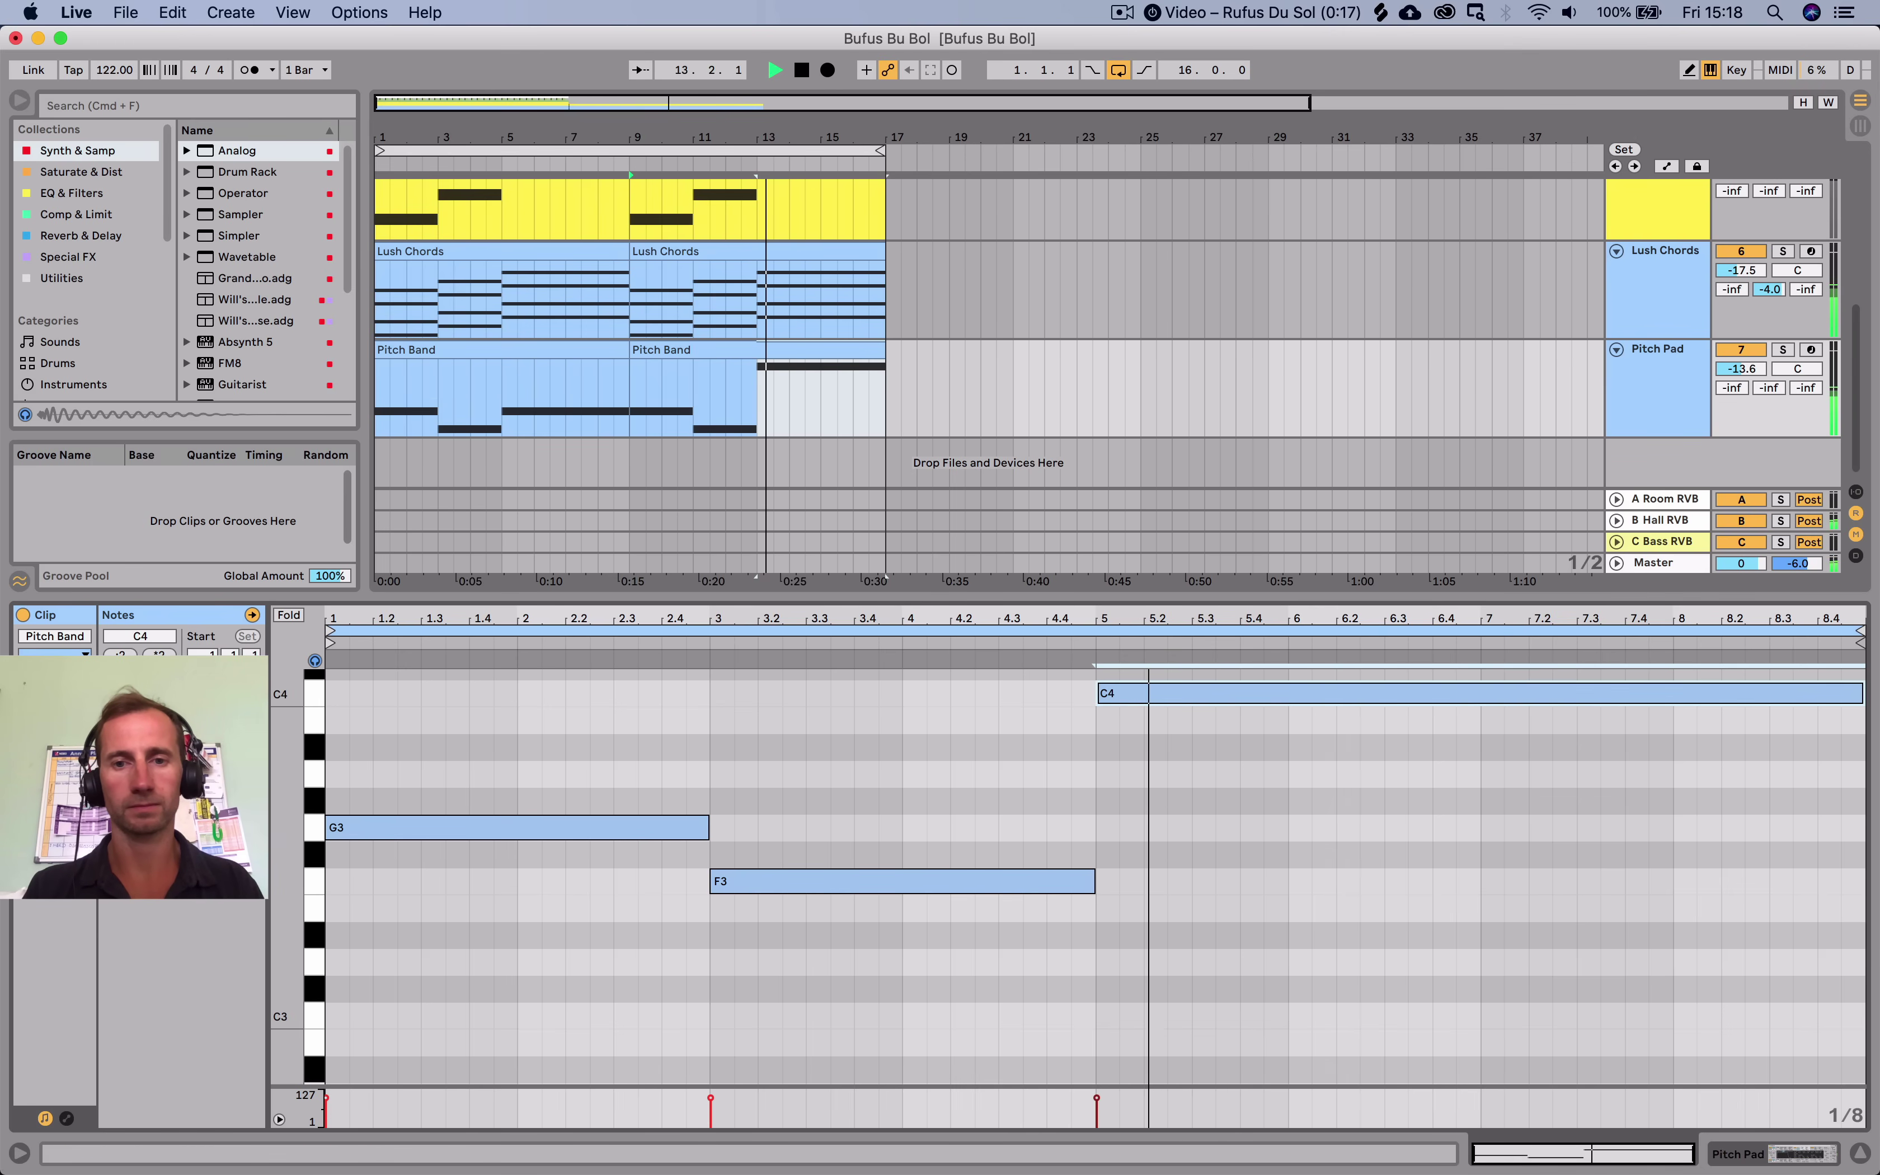
pyautogui.press('space')
pyautogui.press('space')
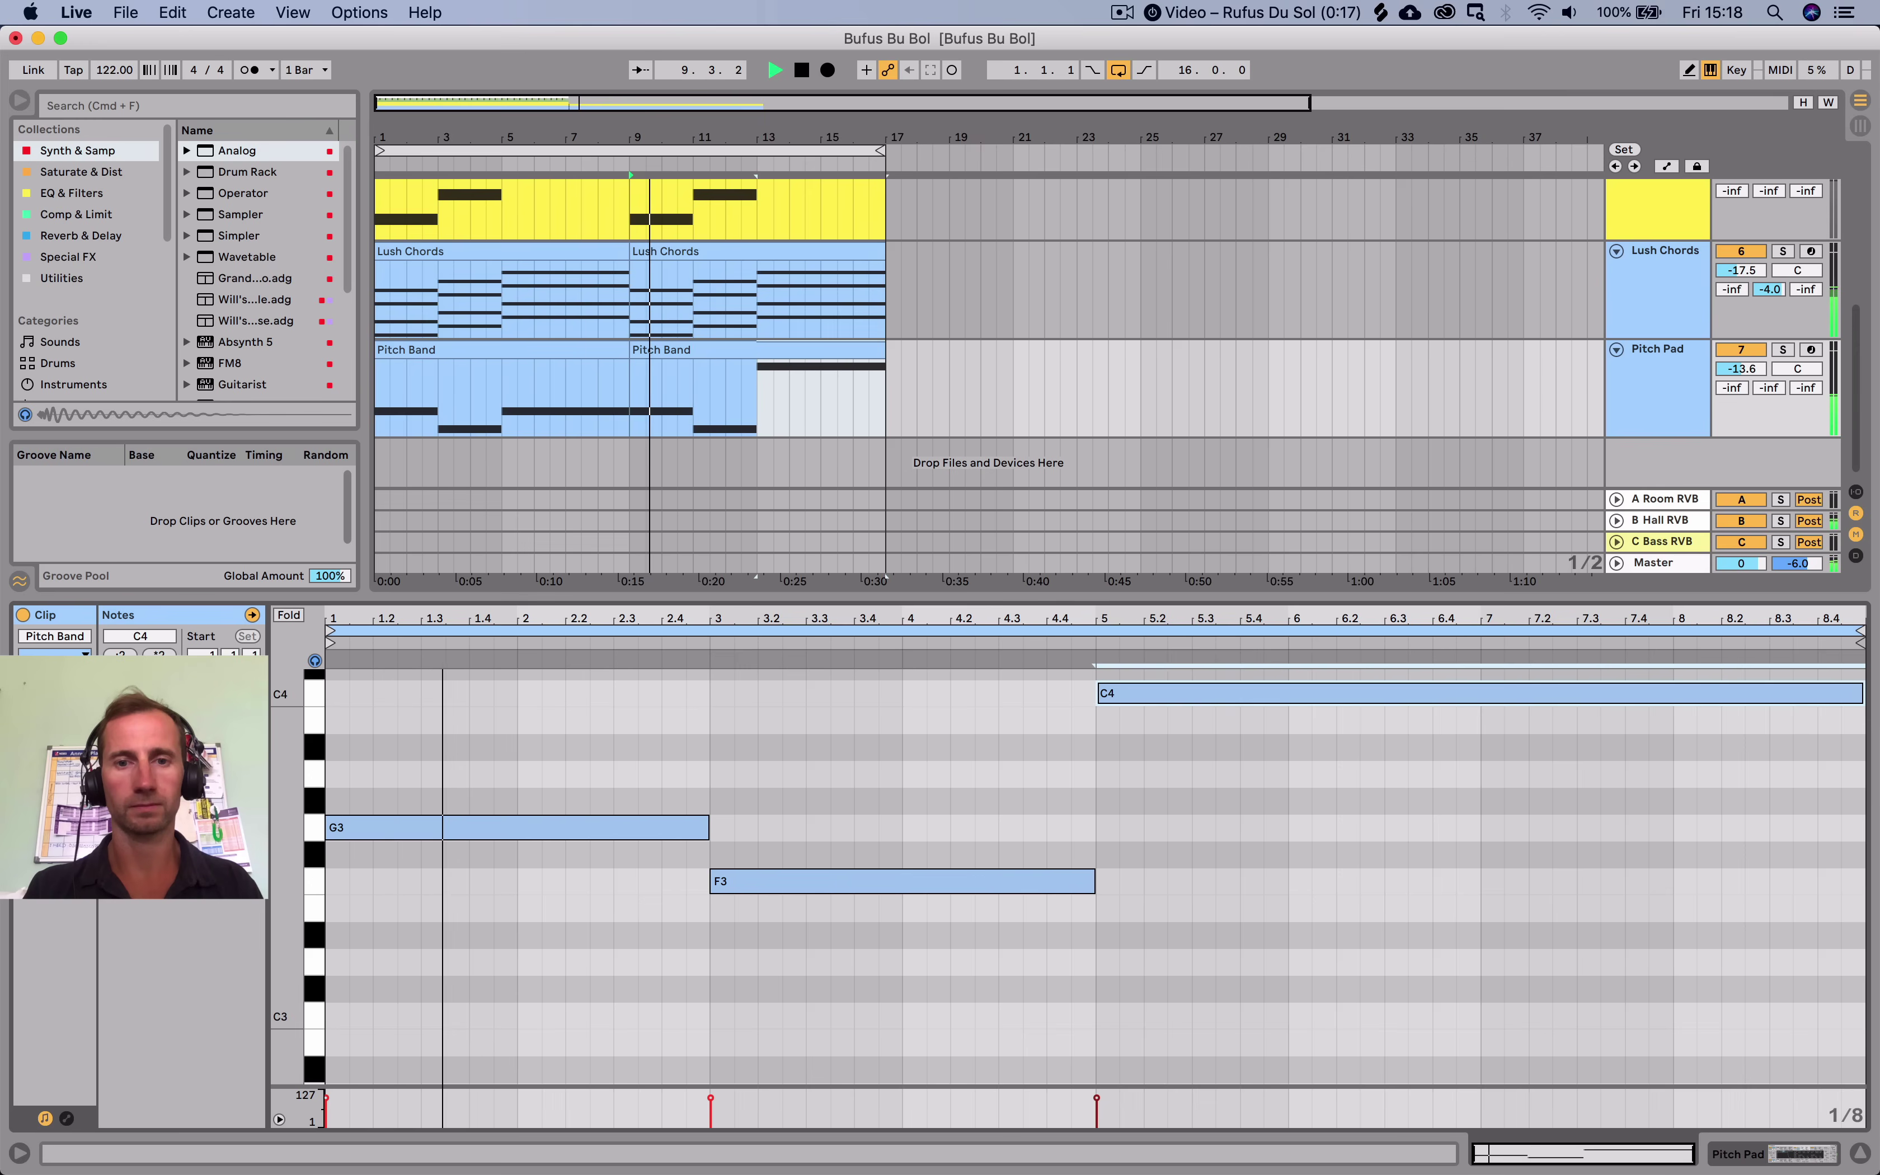
pyautogui.click(1072, 659)
pyautogui.scroll(2, 1087, 893)
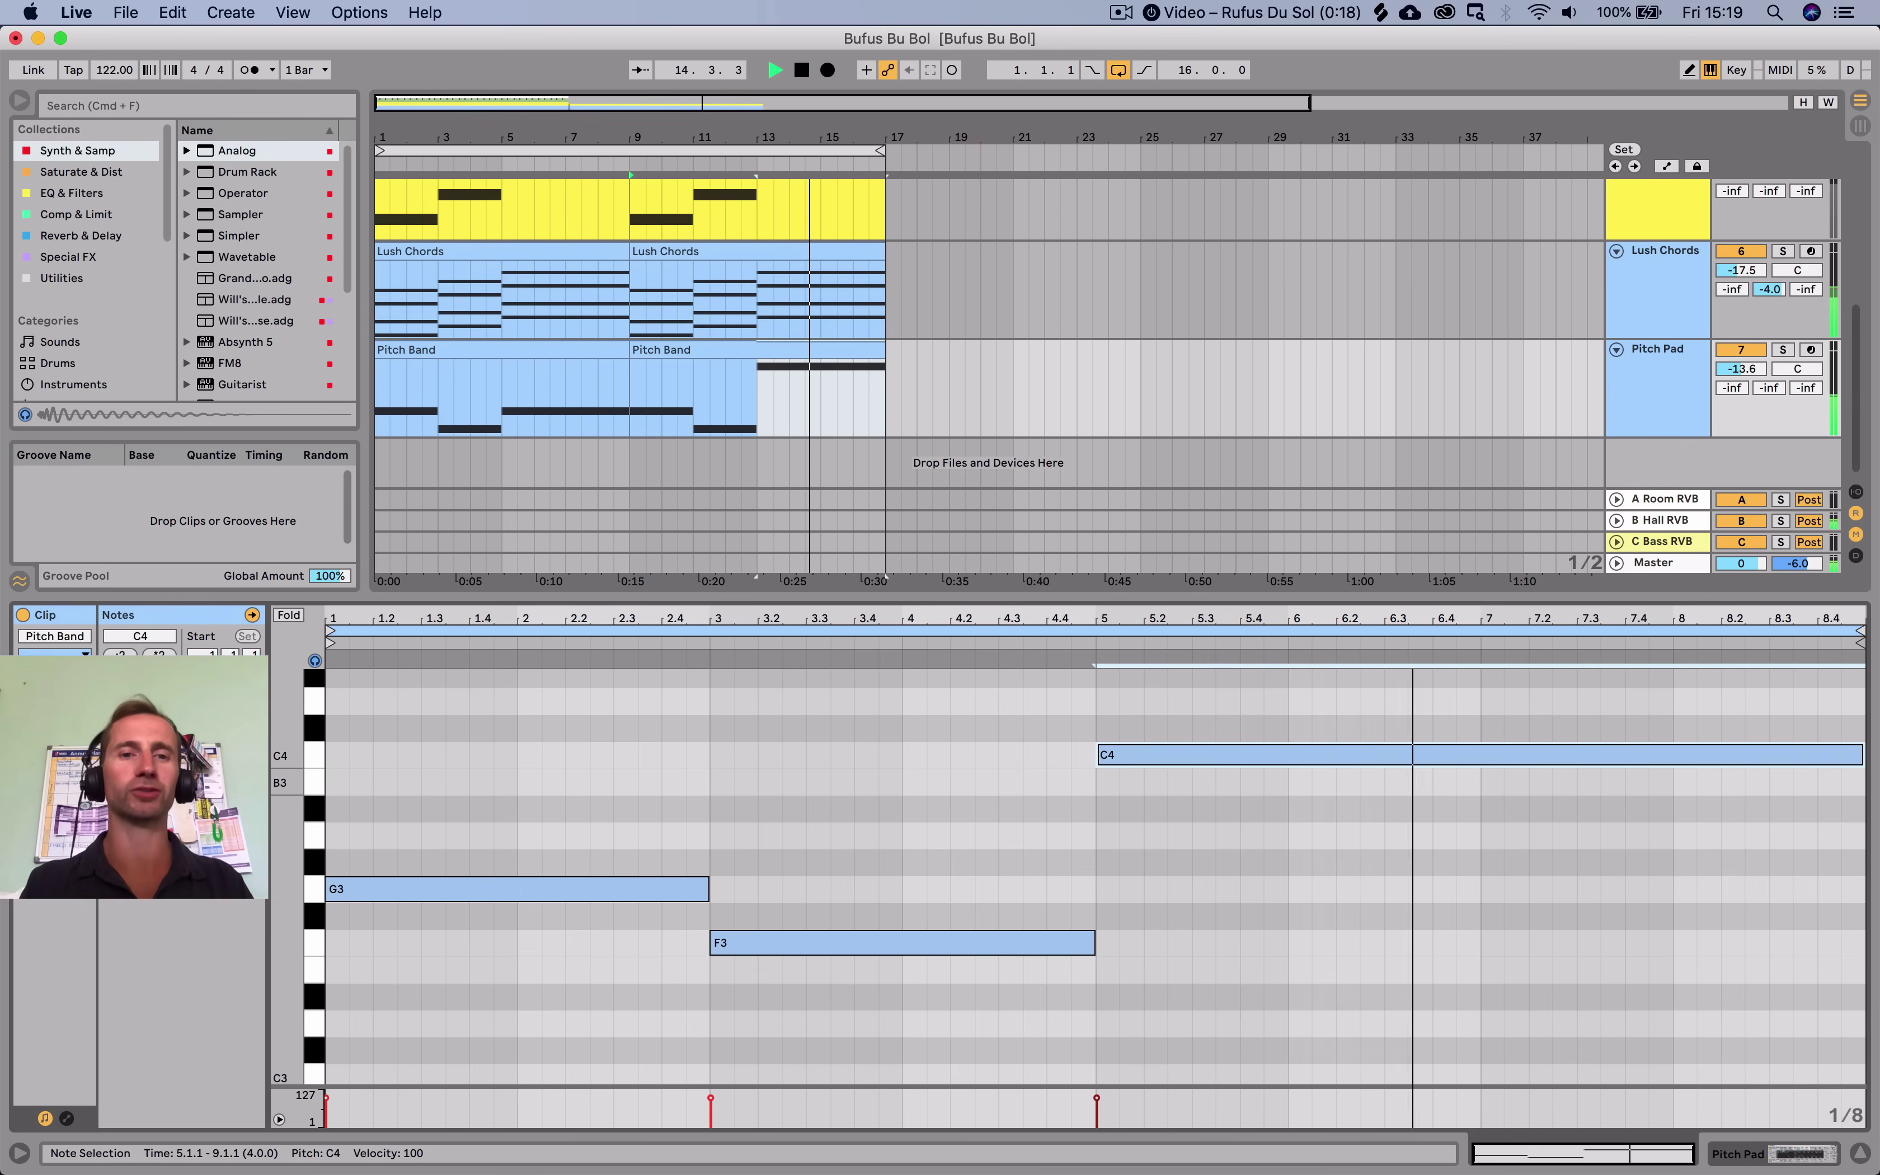
# Duplicate the Bass clip into bars 9-16.
pyautogui.hotkey('shift', 'Tab')
pyautogui.click(501, 367)
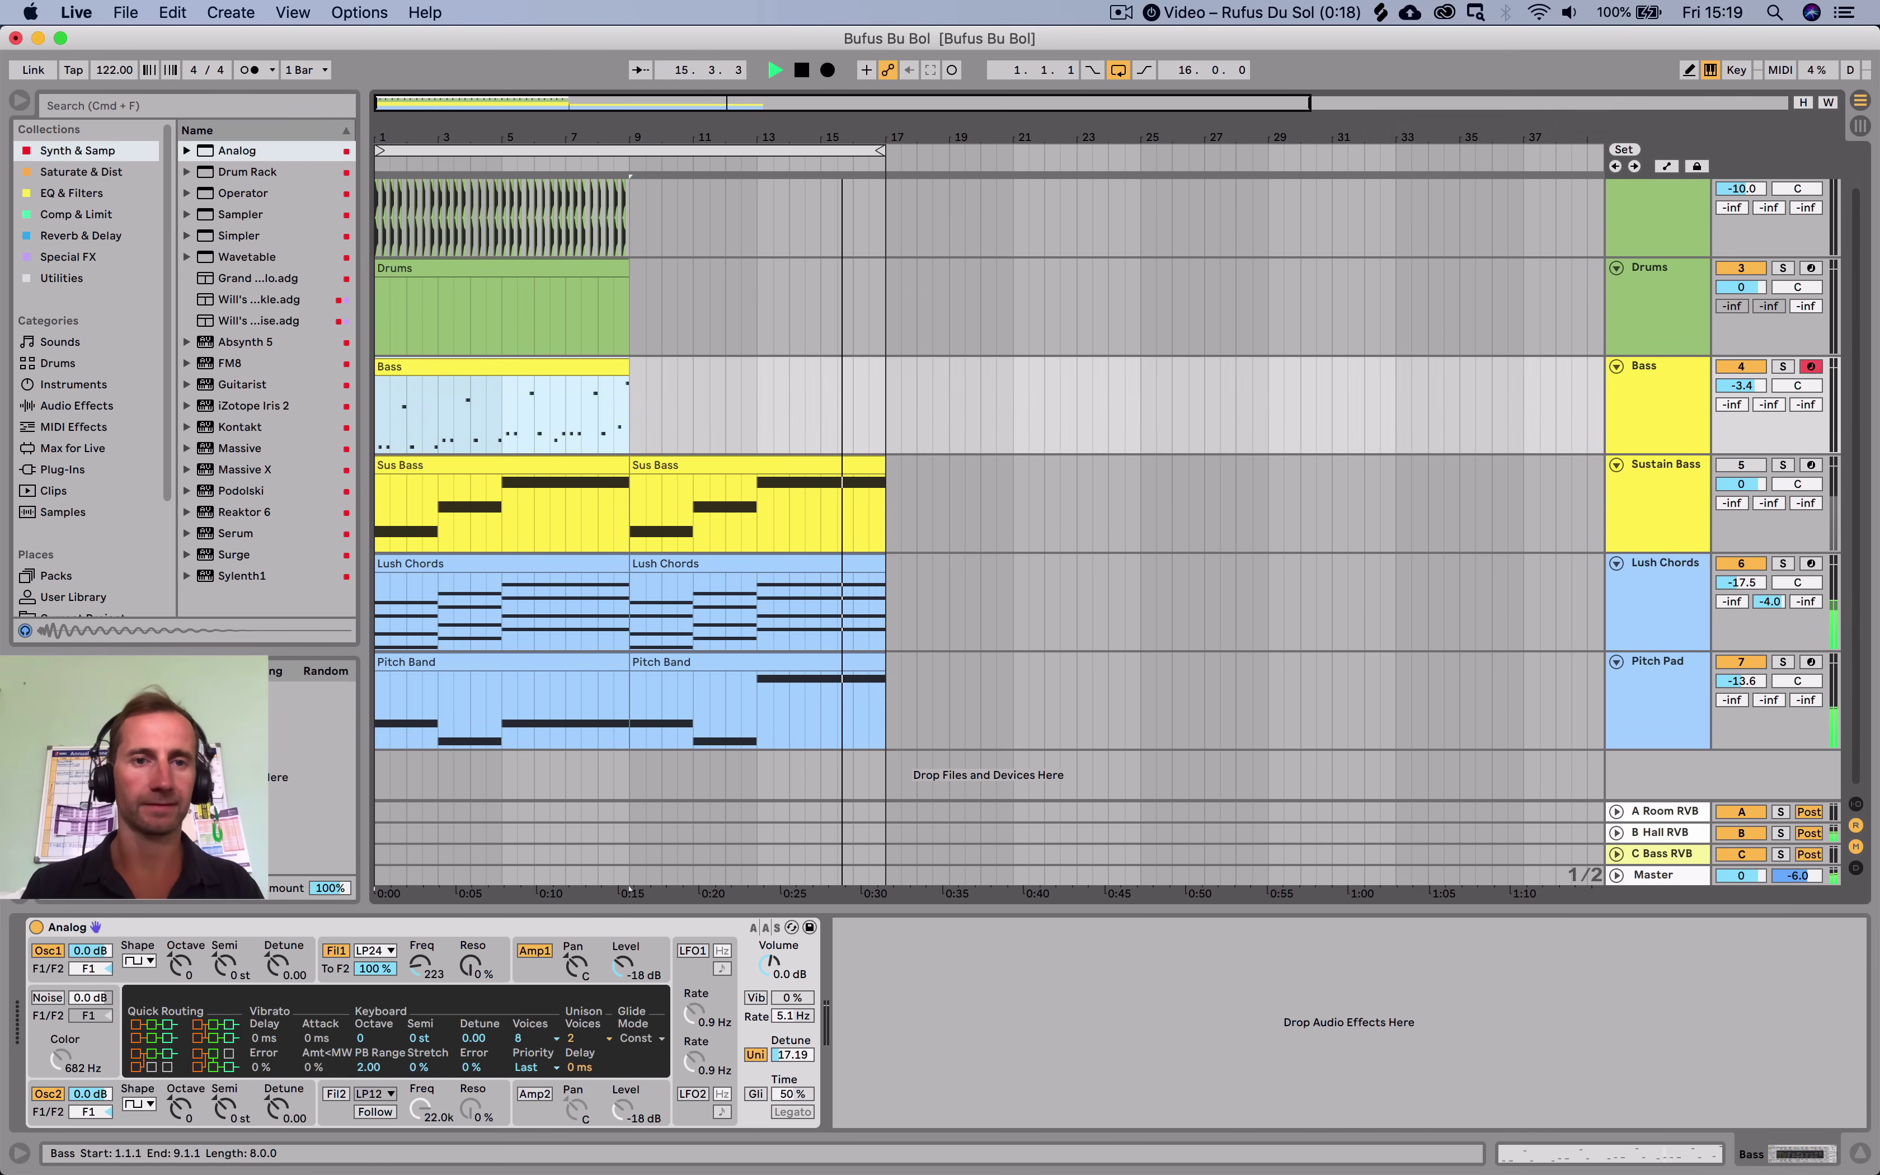
pyautogui.press('super+d')
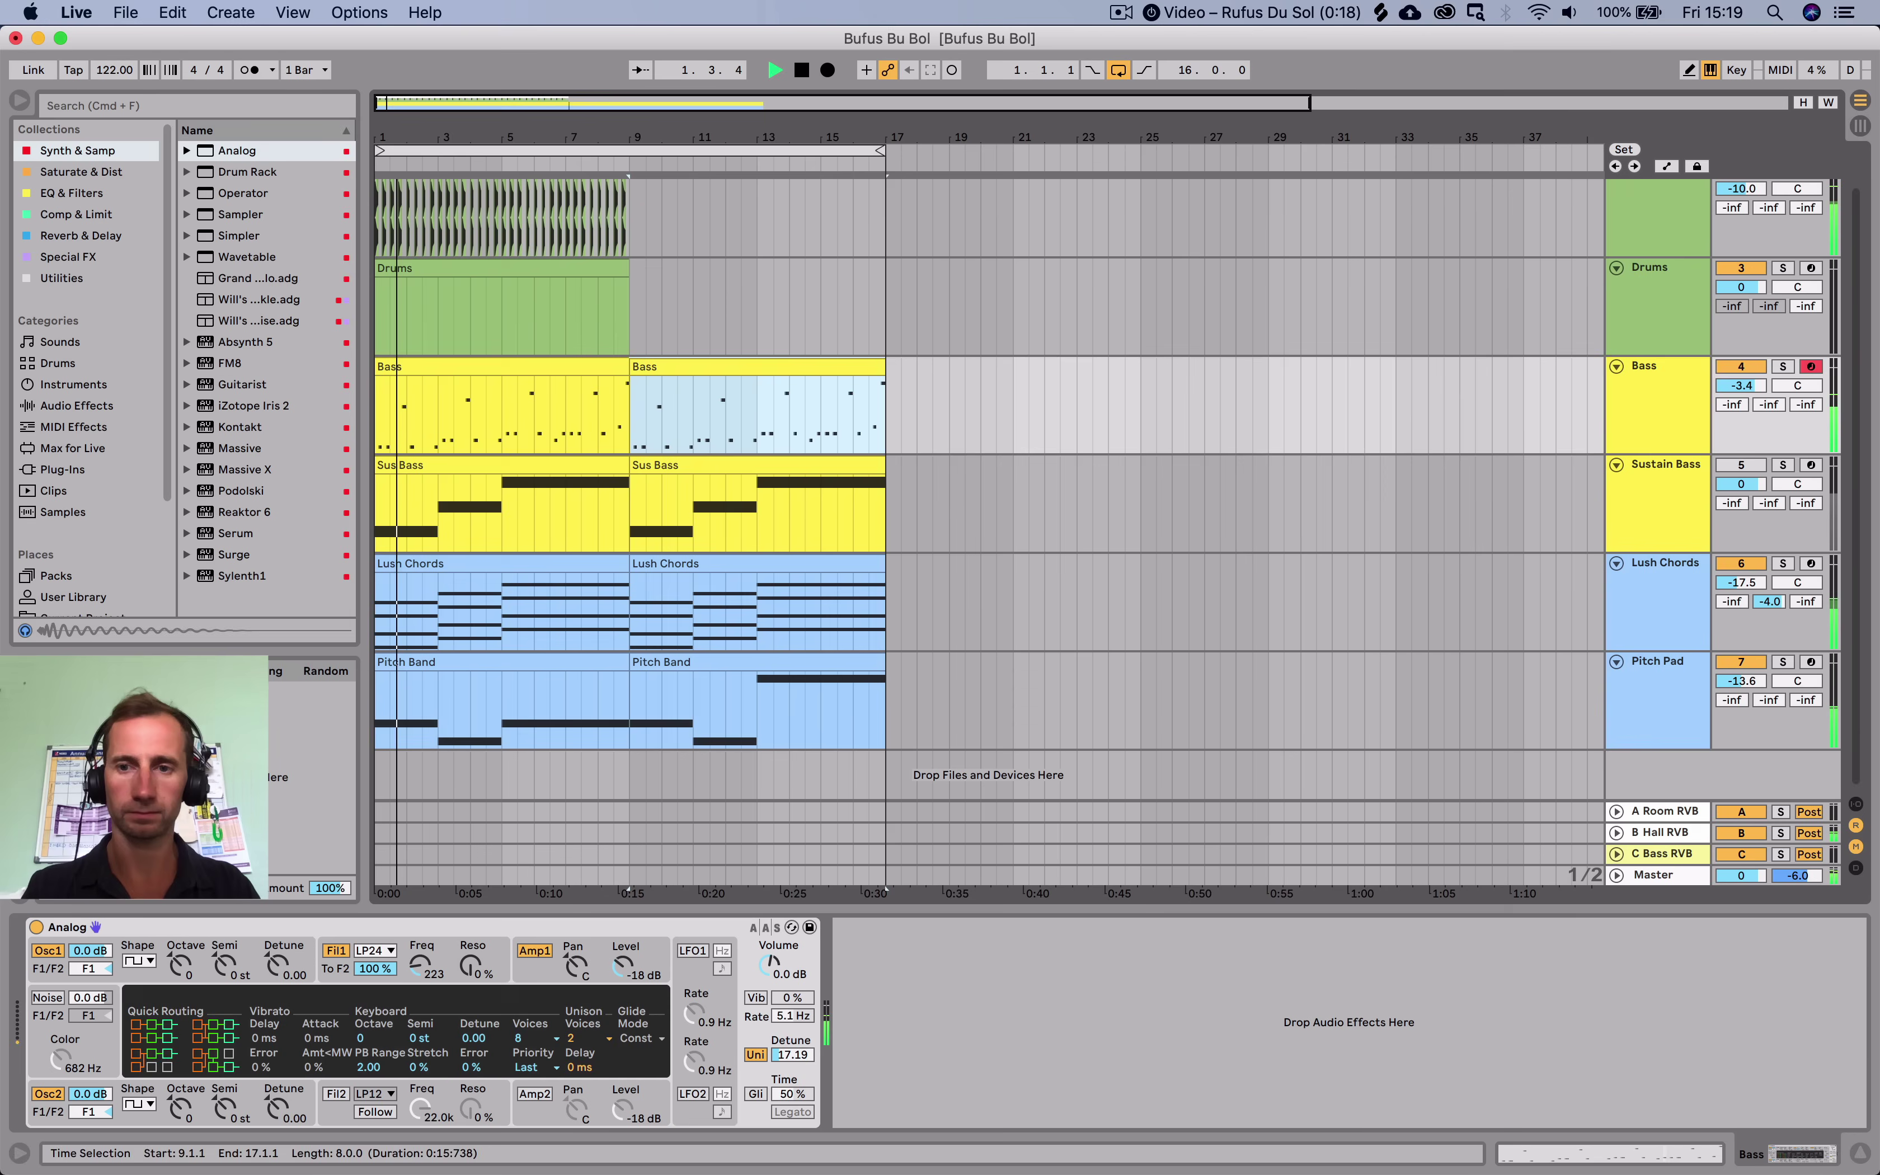
# Stop playback, solo the Pitch Pad track and select the opening G3 note in the first Pitch Band clip.
pyautogui.click(1657, 665)
pyautogui.press('space')
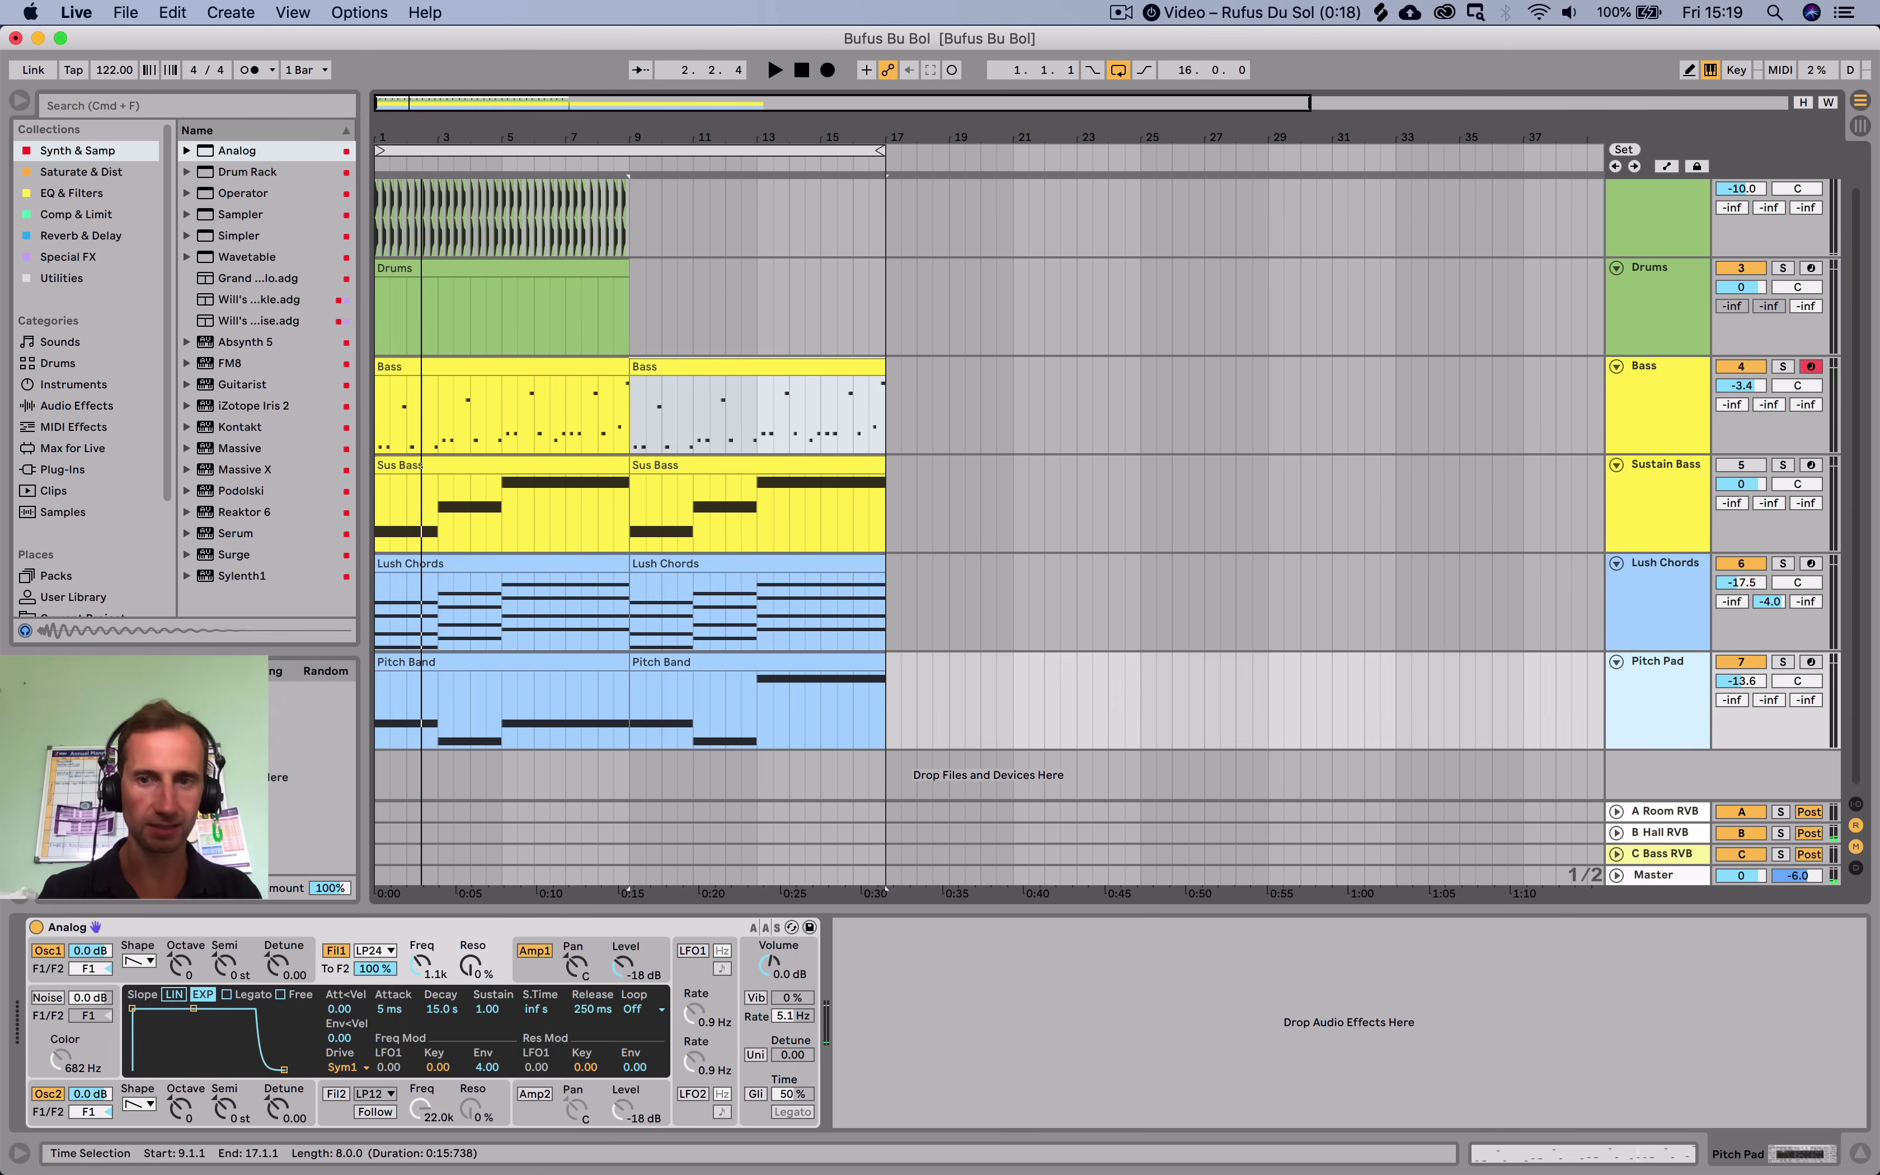
pyautogui.click(1782, 662)
pyautogui.doubleClick(504, 662)
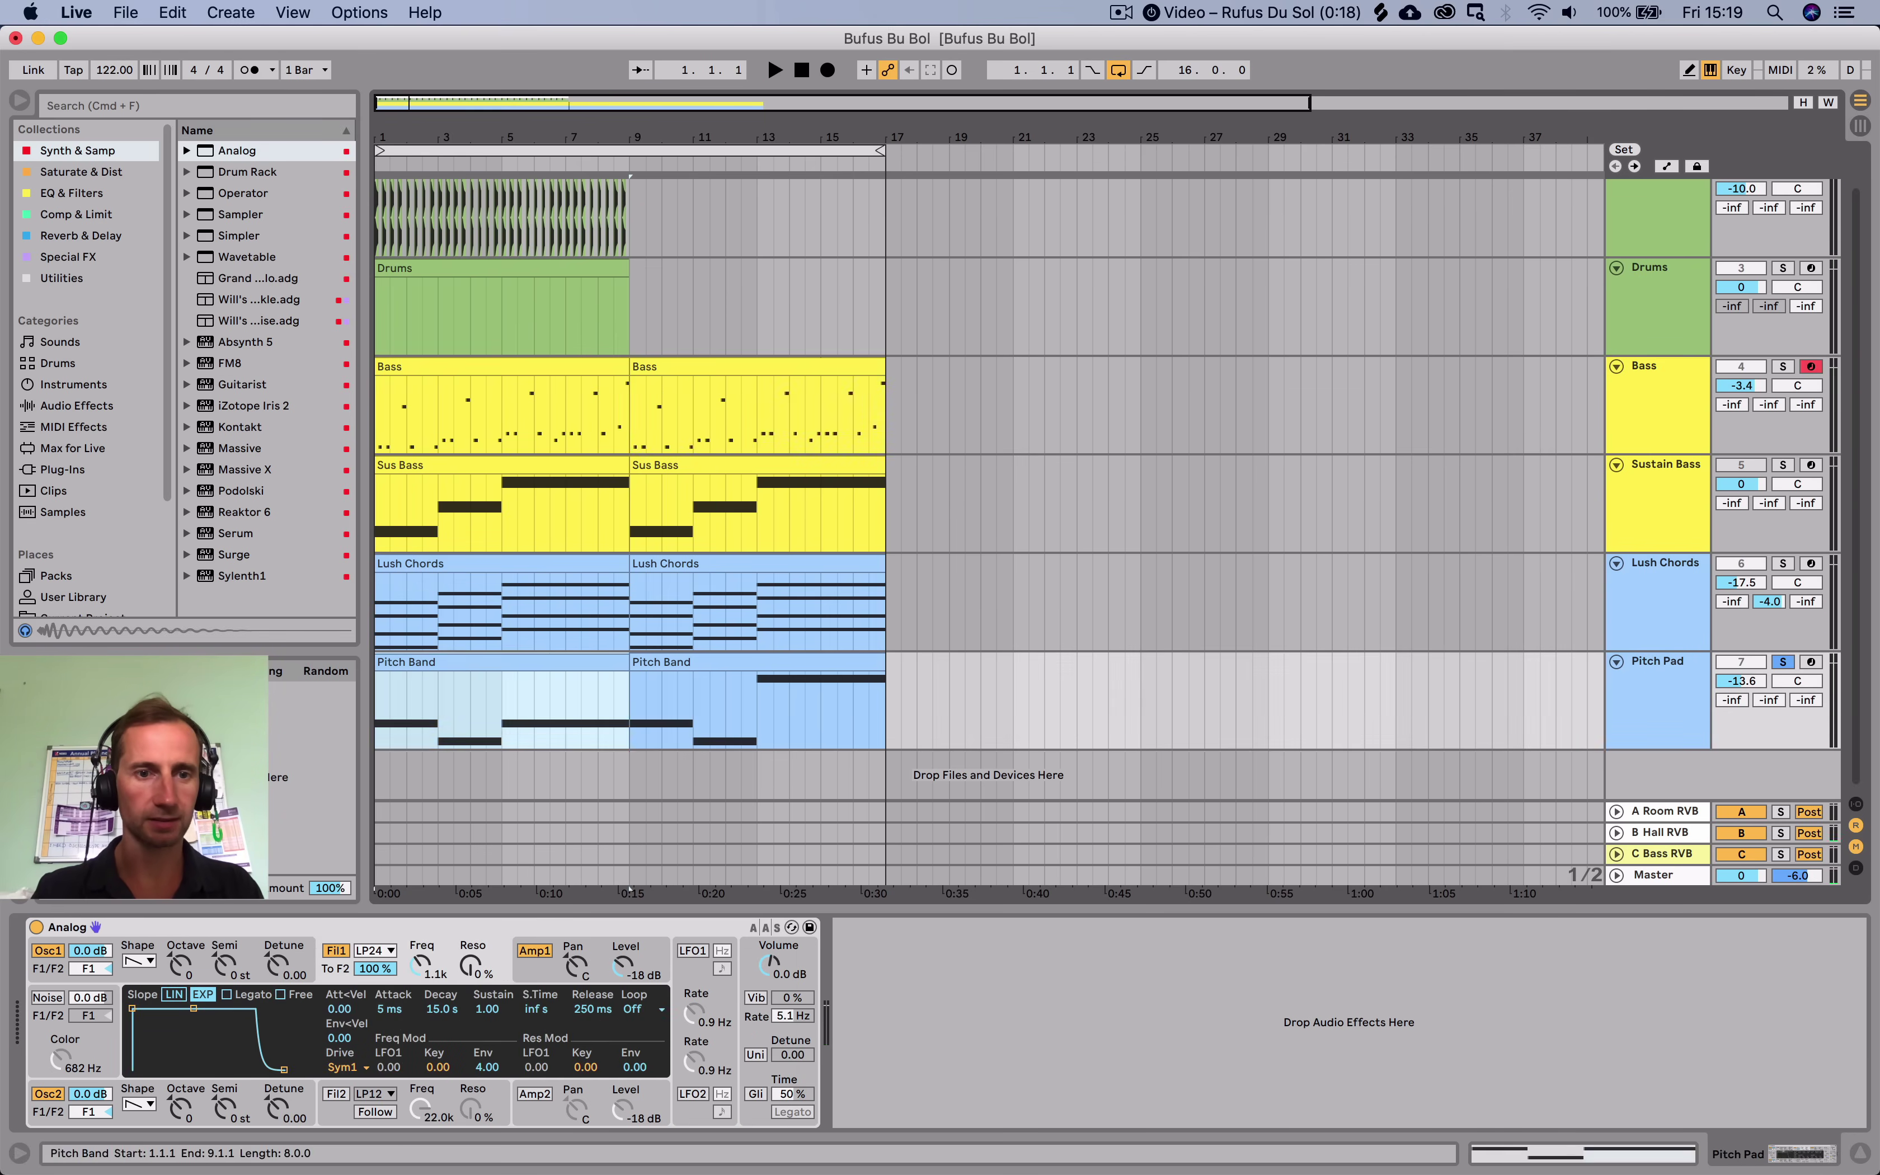
pyautogui.scroll(-3, 504, 723)
pyautogui.scroll(1, 505, 722)
pyautogui.click(516, 718)
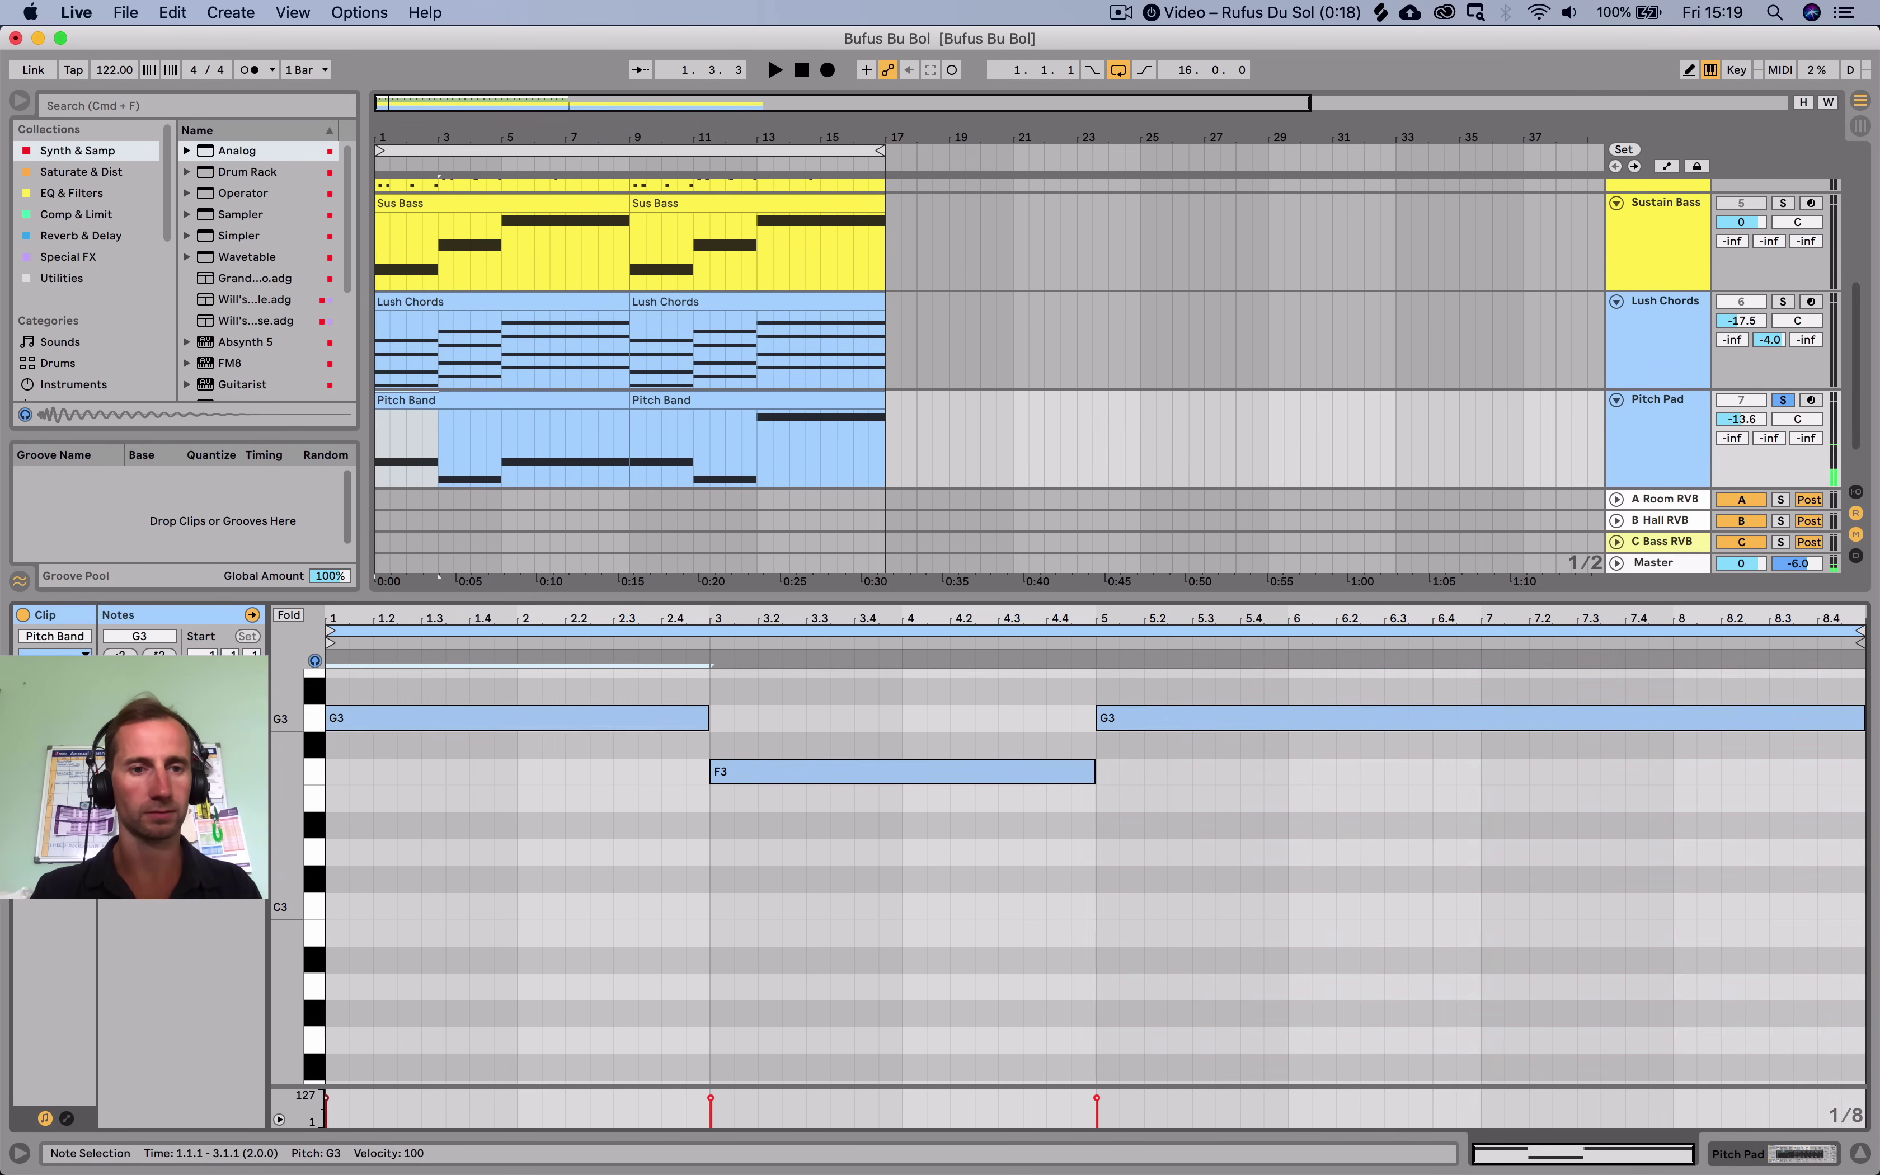
# Add a lower copy of the G3 note in bars 1-2 and audition it at pitches between D#2 and G#2.
pyautogui.hotkey('shift', 'Down')
pyautogui.press('Down')
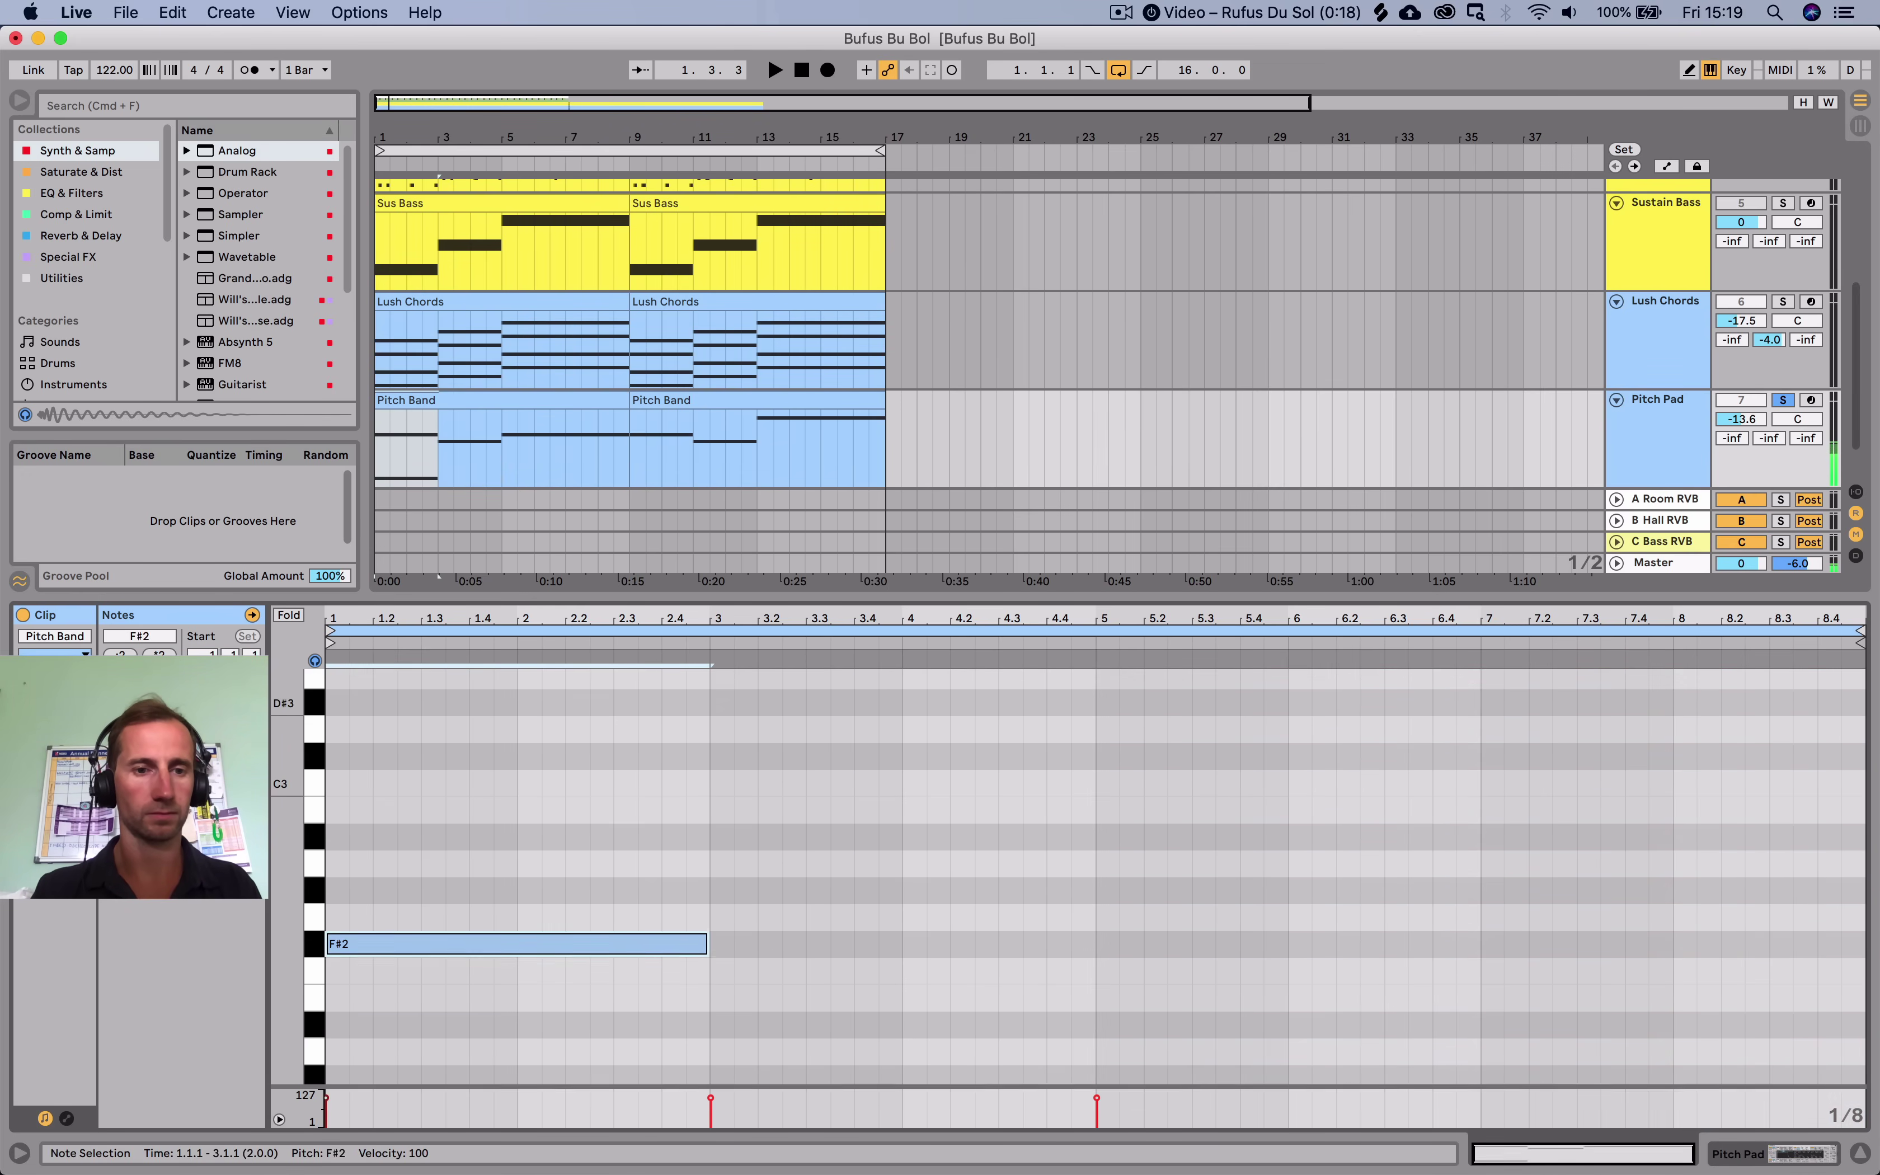
pyautogui.press('Down')
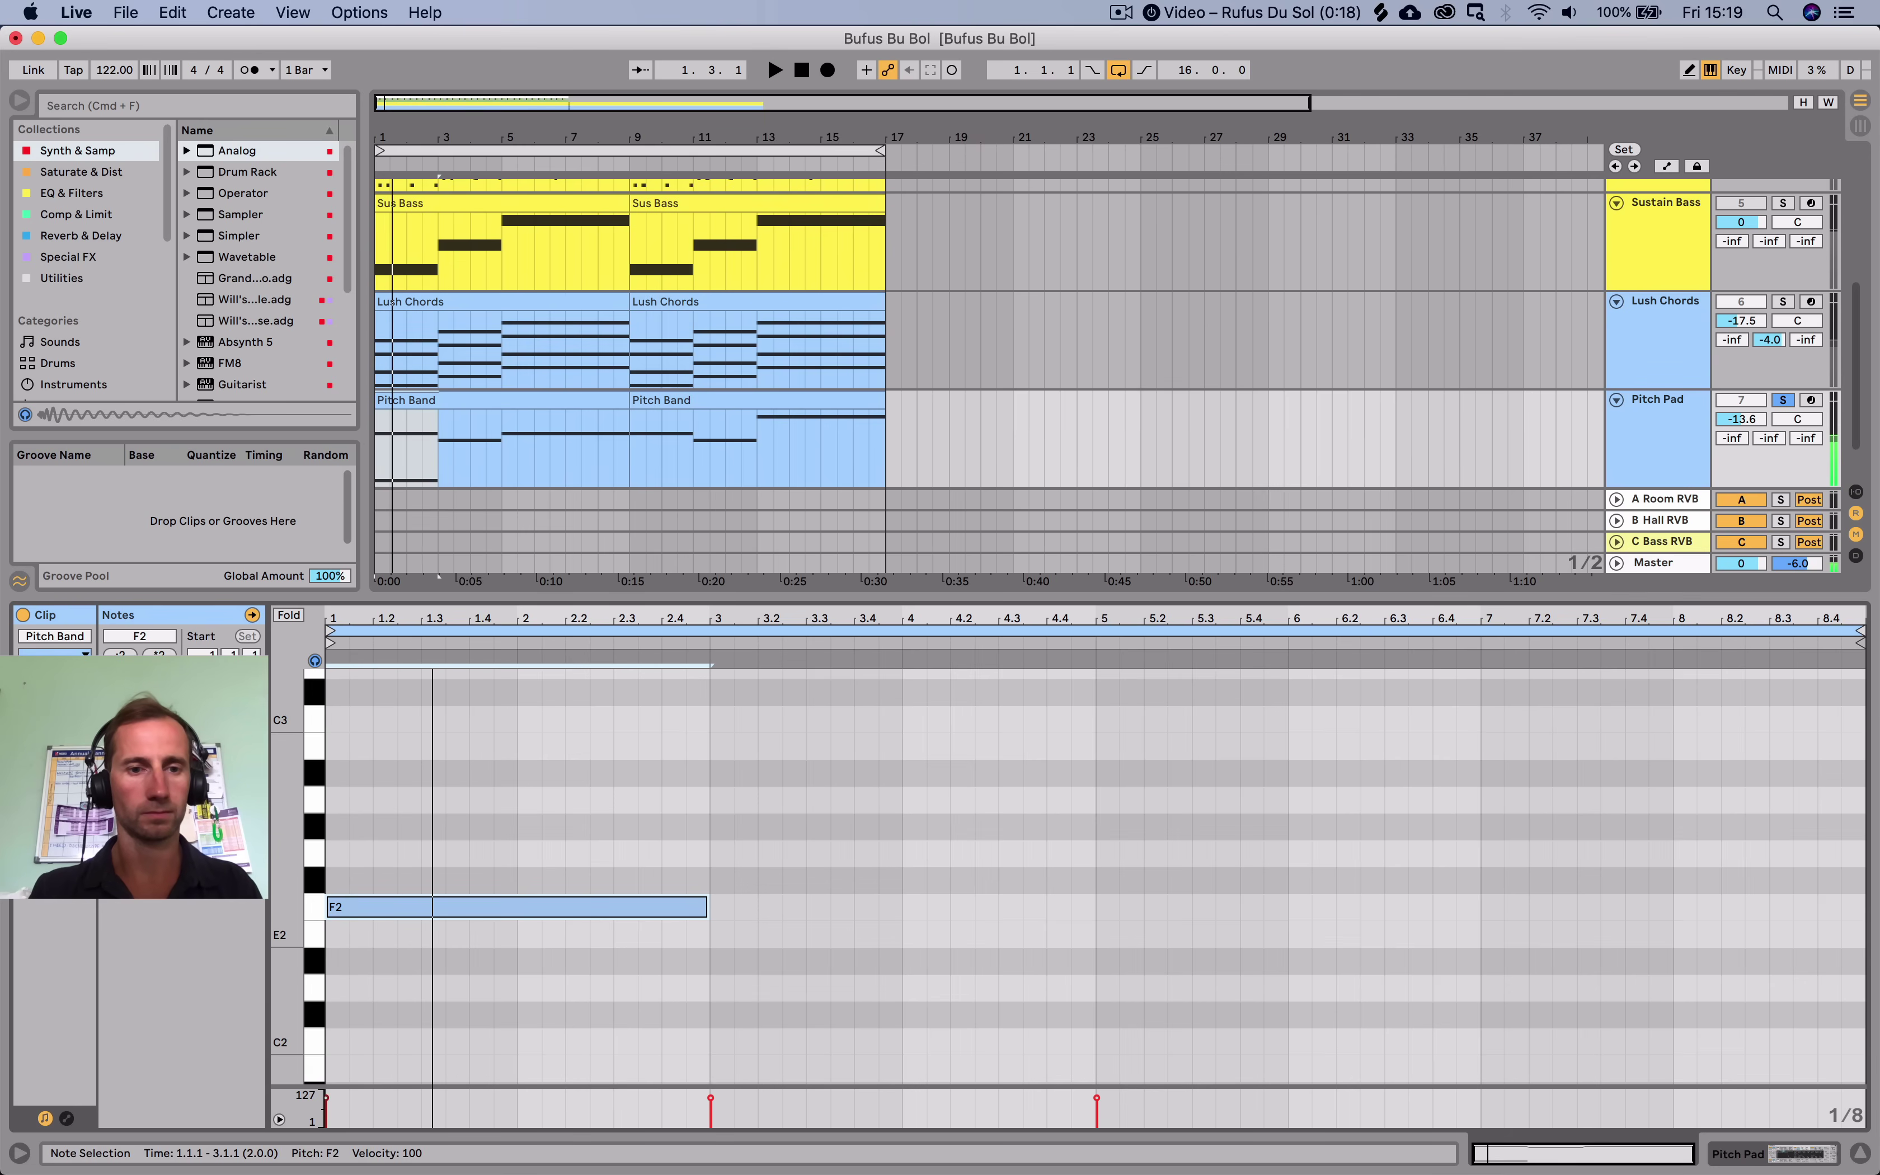
pyautogui.press('Down')
pyautogui.press('Down')
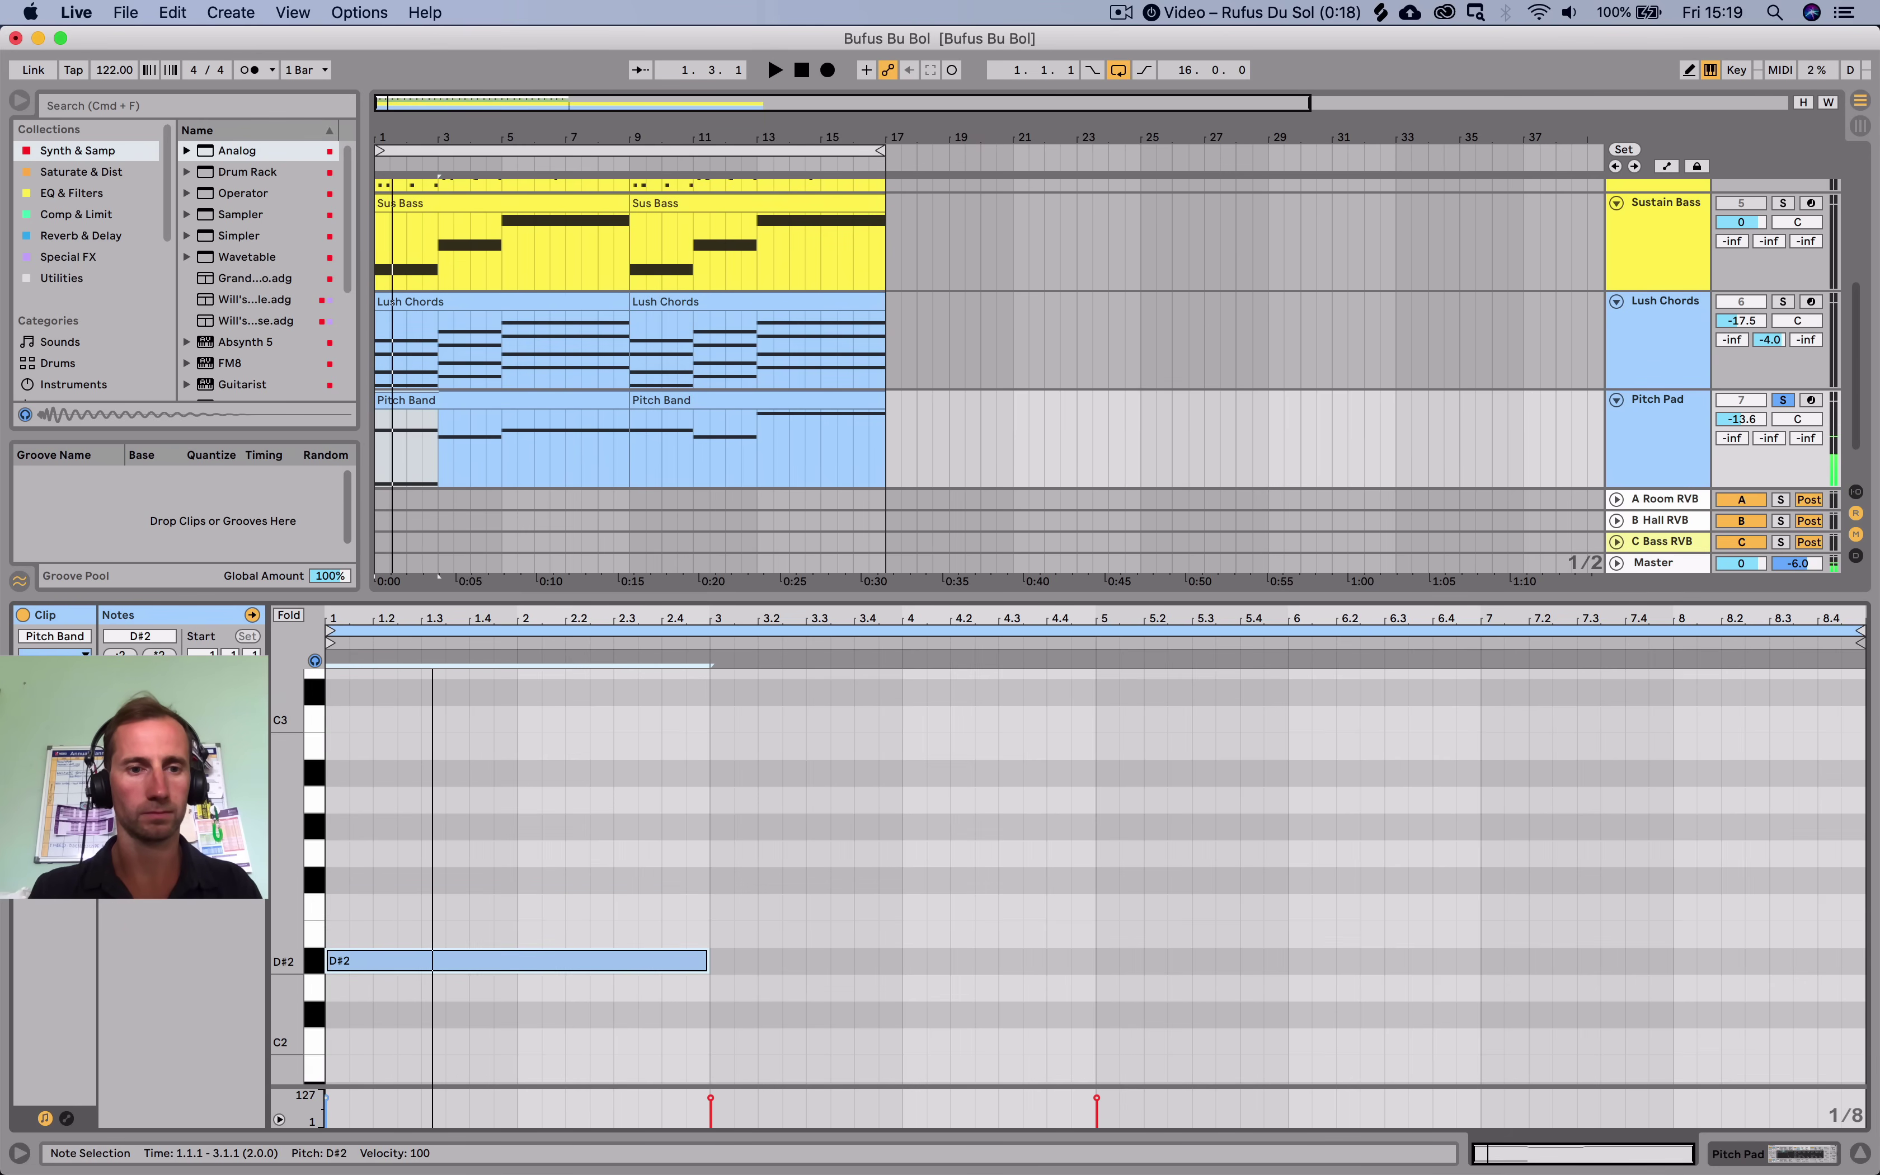
pyautogui.press('space')
pyautogui.press('Up')
pyautogui.press('Up')
pyautogui.press('Up')
pyautogui.press('Up')
pyautogui.press('Up')
pyautogui.press('Up')
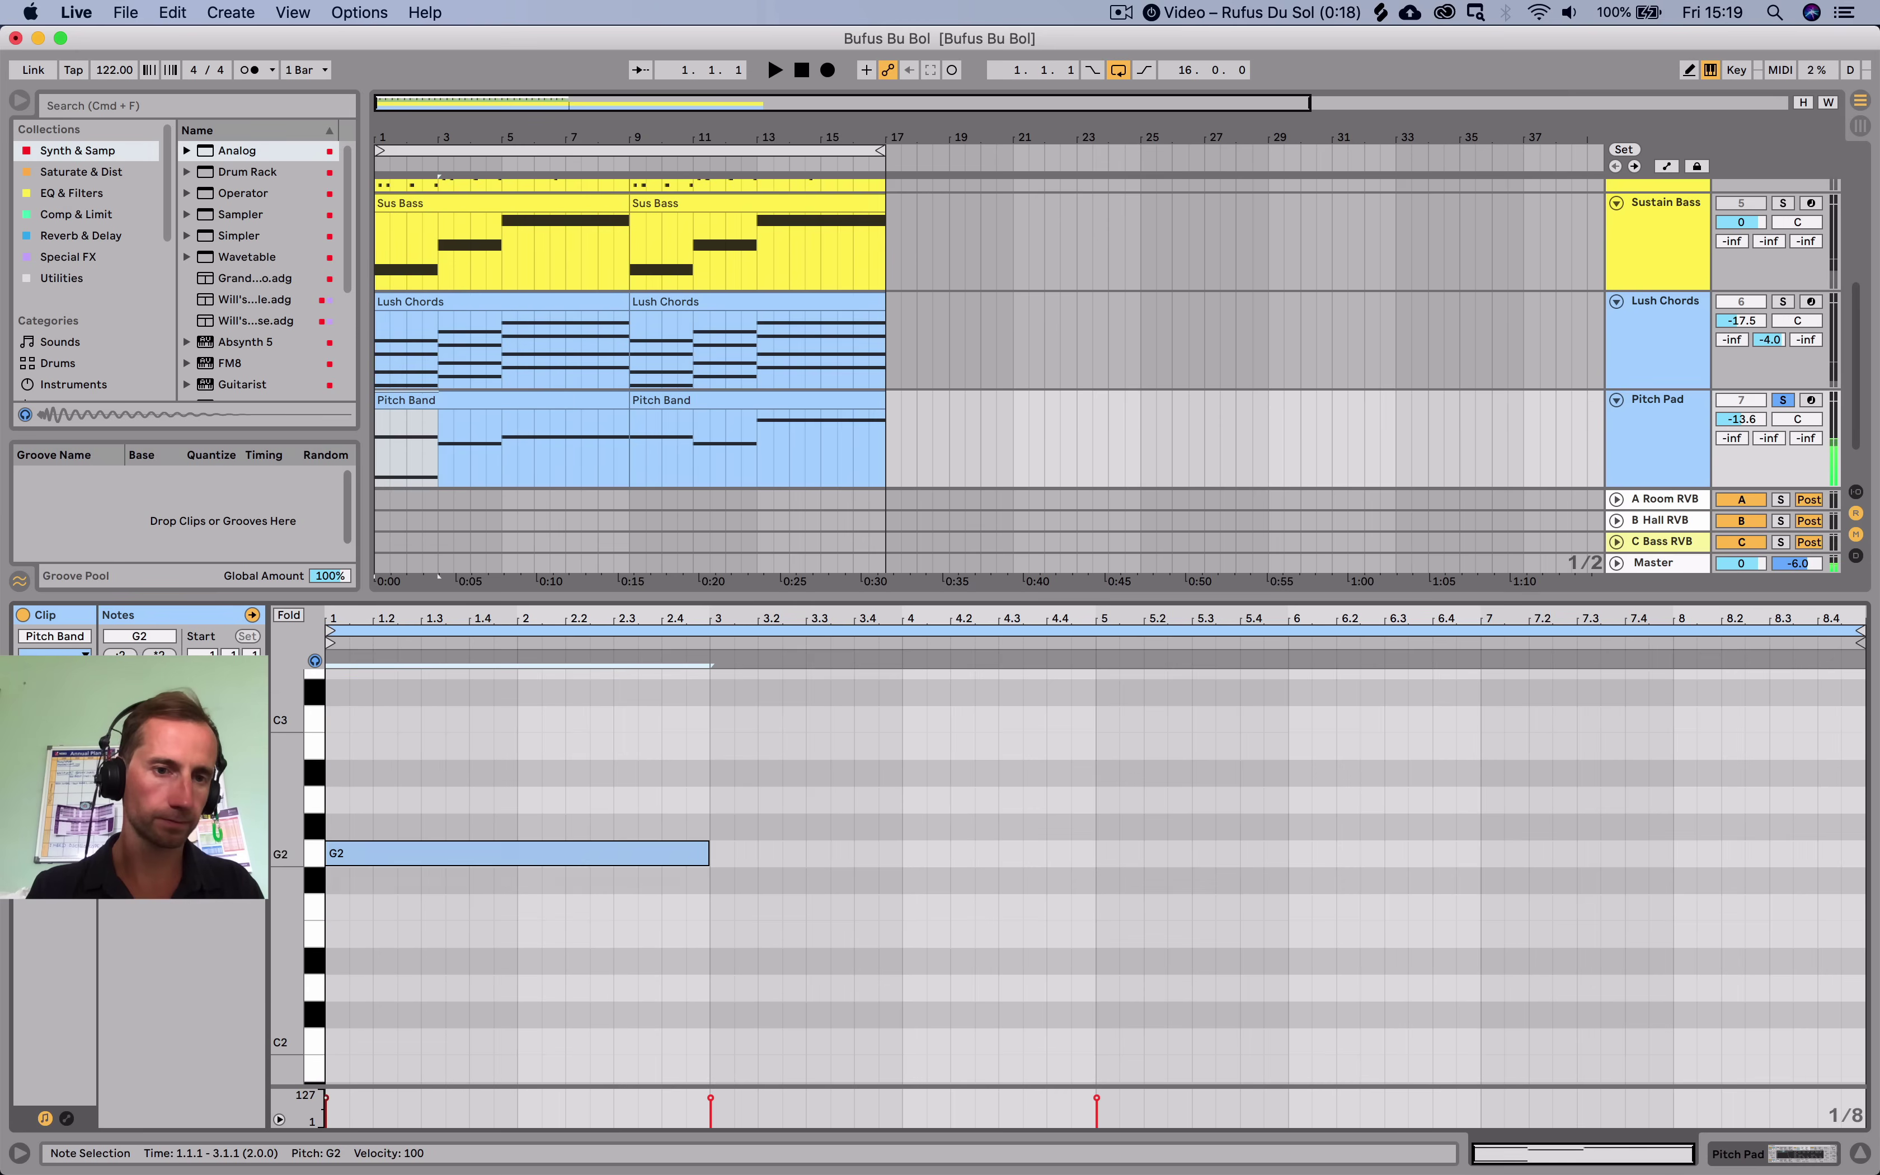
pyautogui.press('Down')
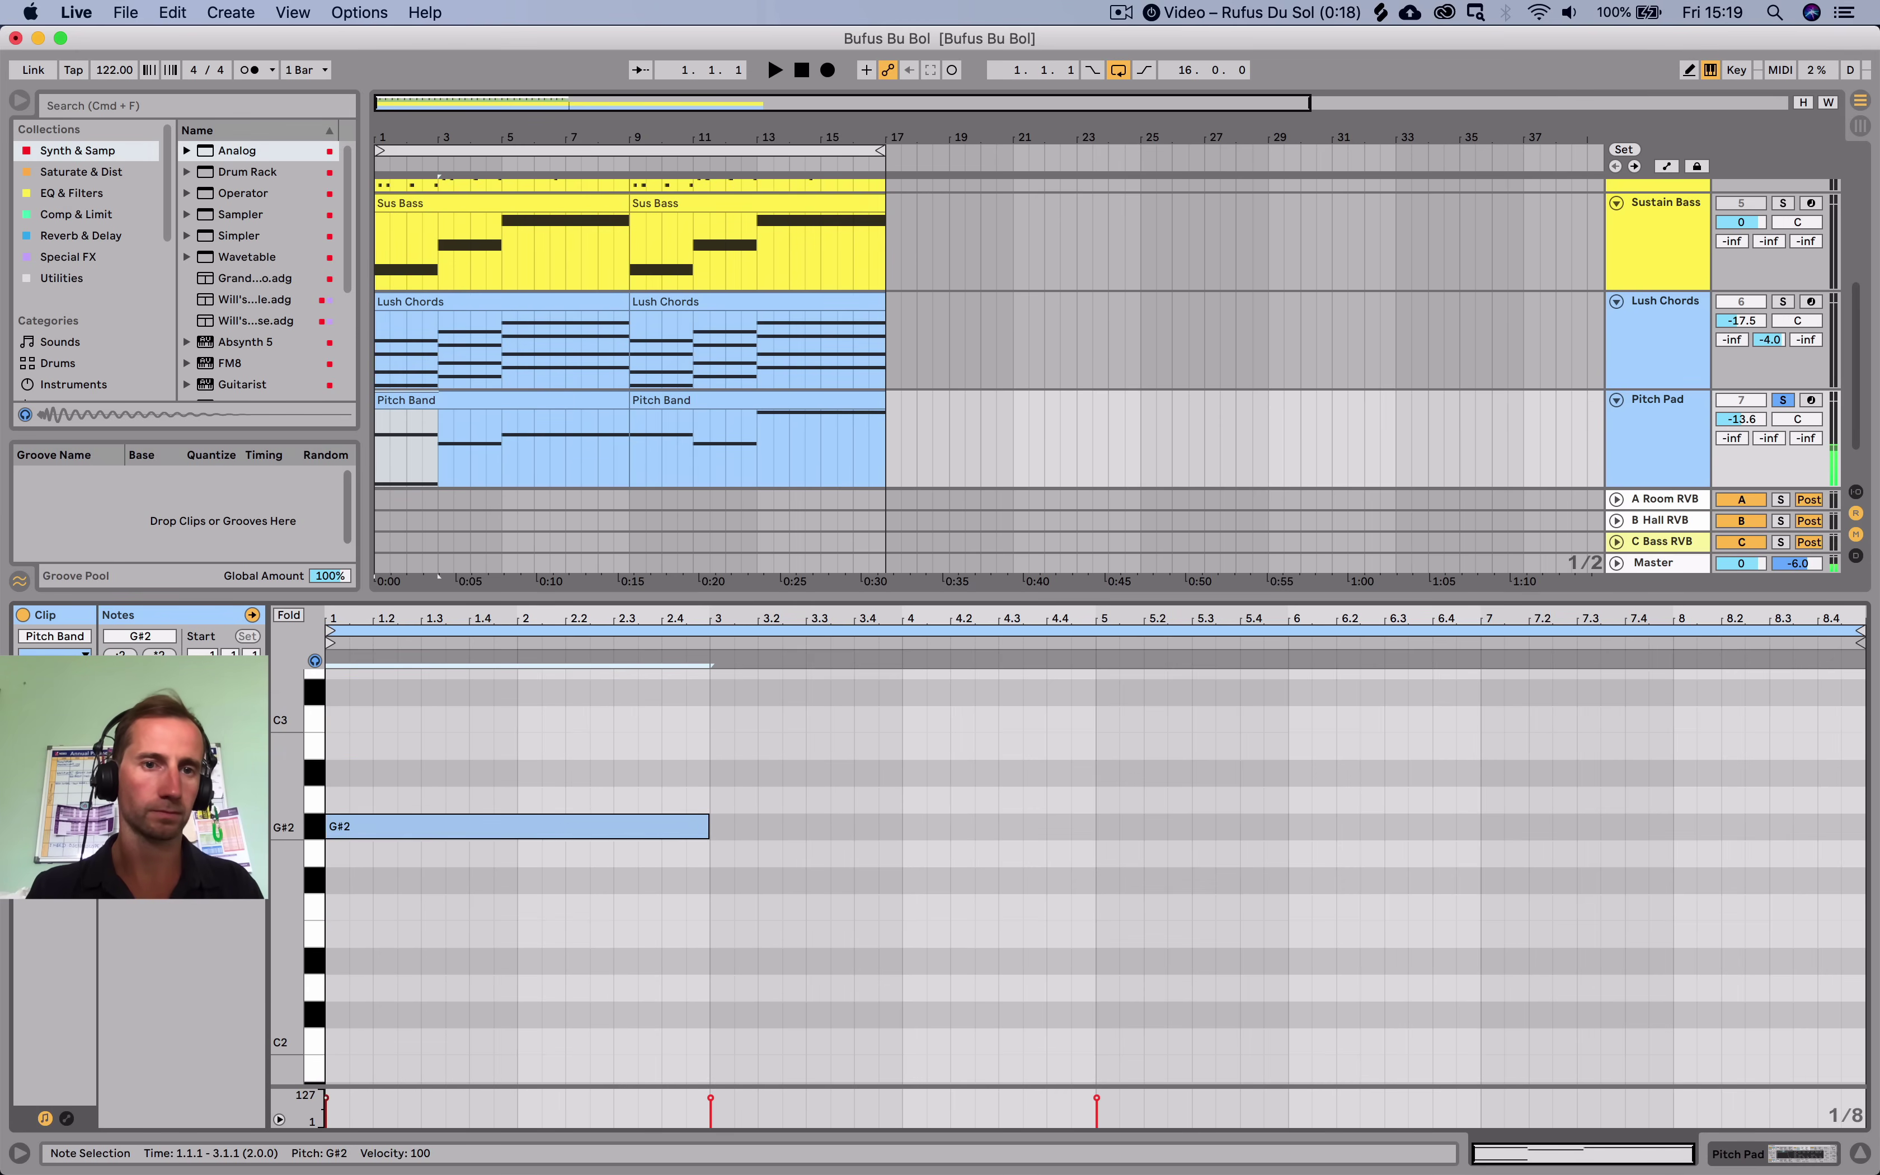
# Check the first note of the Sus Bass clip and lower the Pitch Band harmony note in bars 1-2 to F2.
pyautogui.click(437, 178)
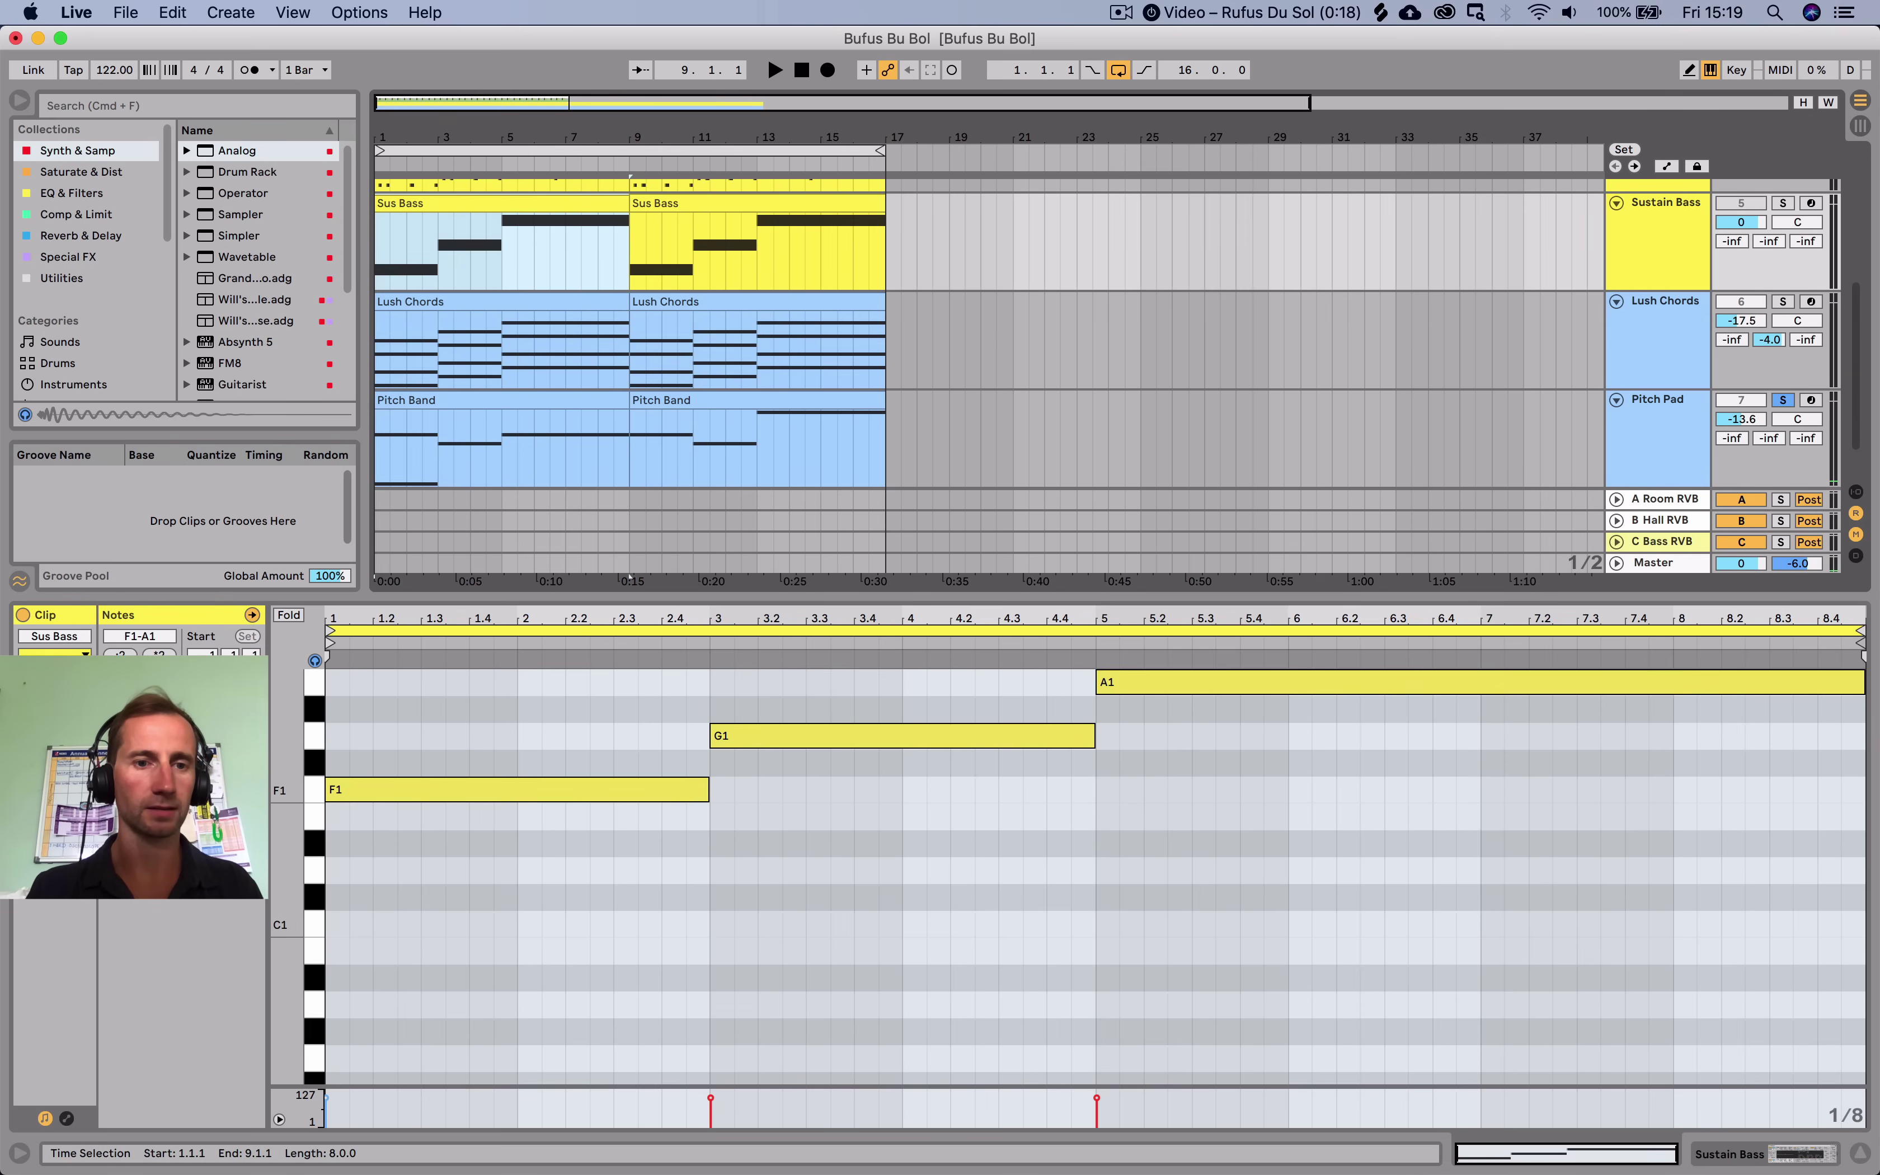
pyautogui.click(517, 789)
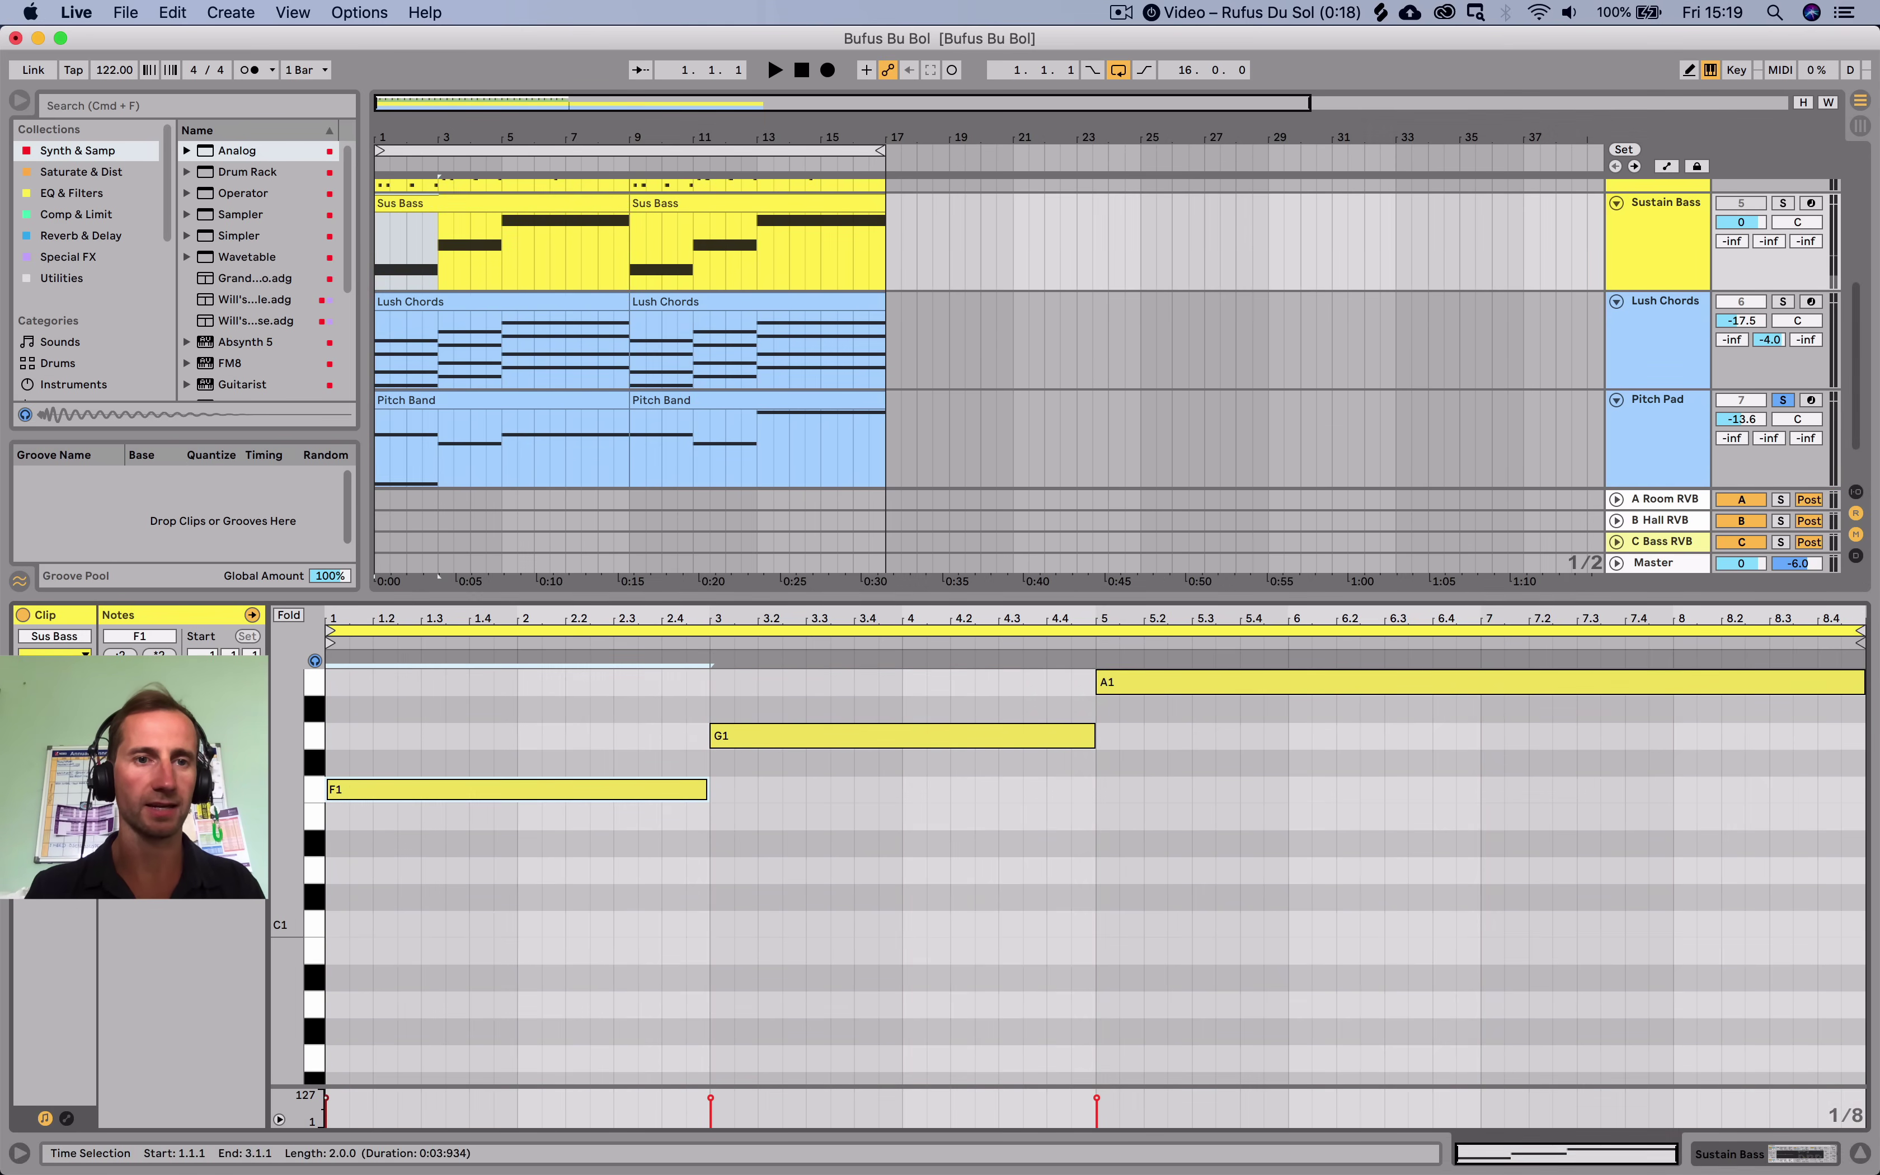
pyautogui.click(466, 451)
pyautogui.press('space')
pyautogui.press('Down')
pyautogui.press('Down')
pyautogui.press('Down')
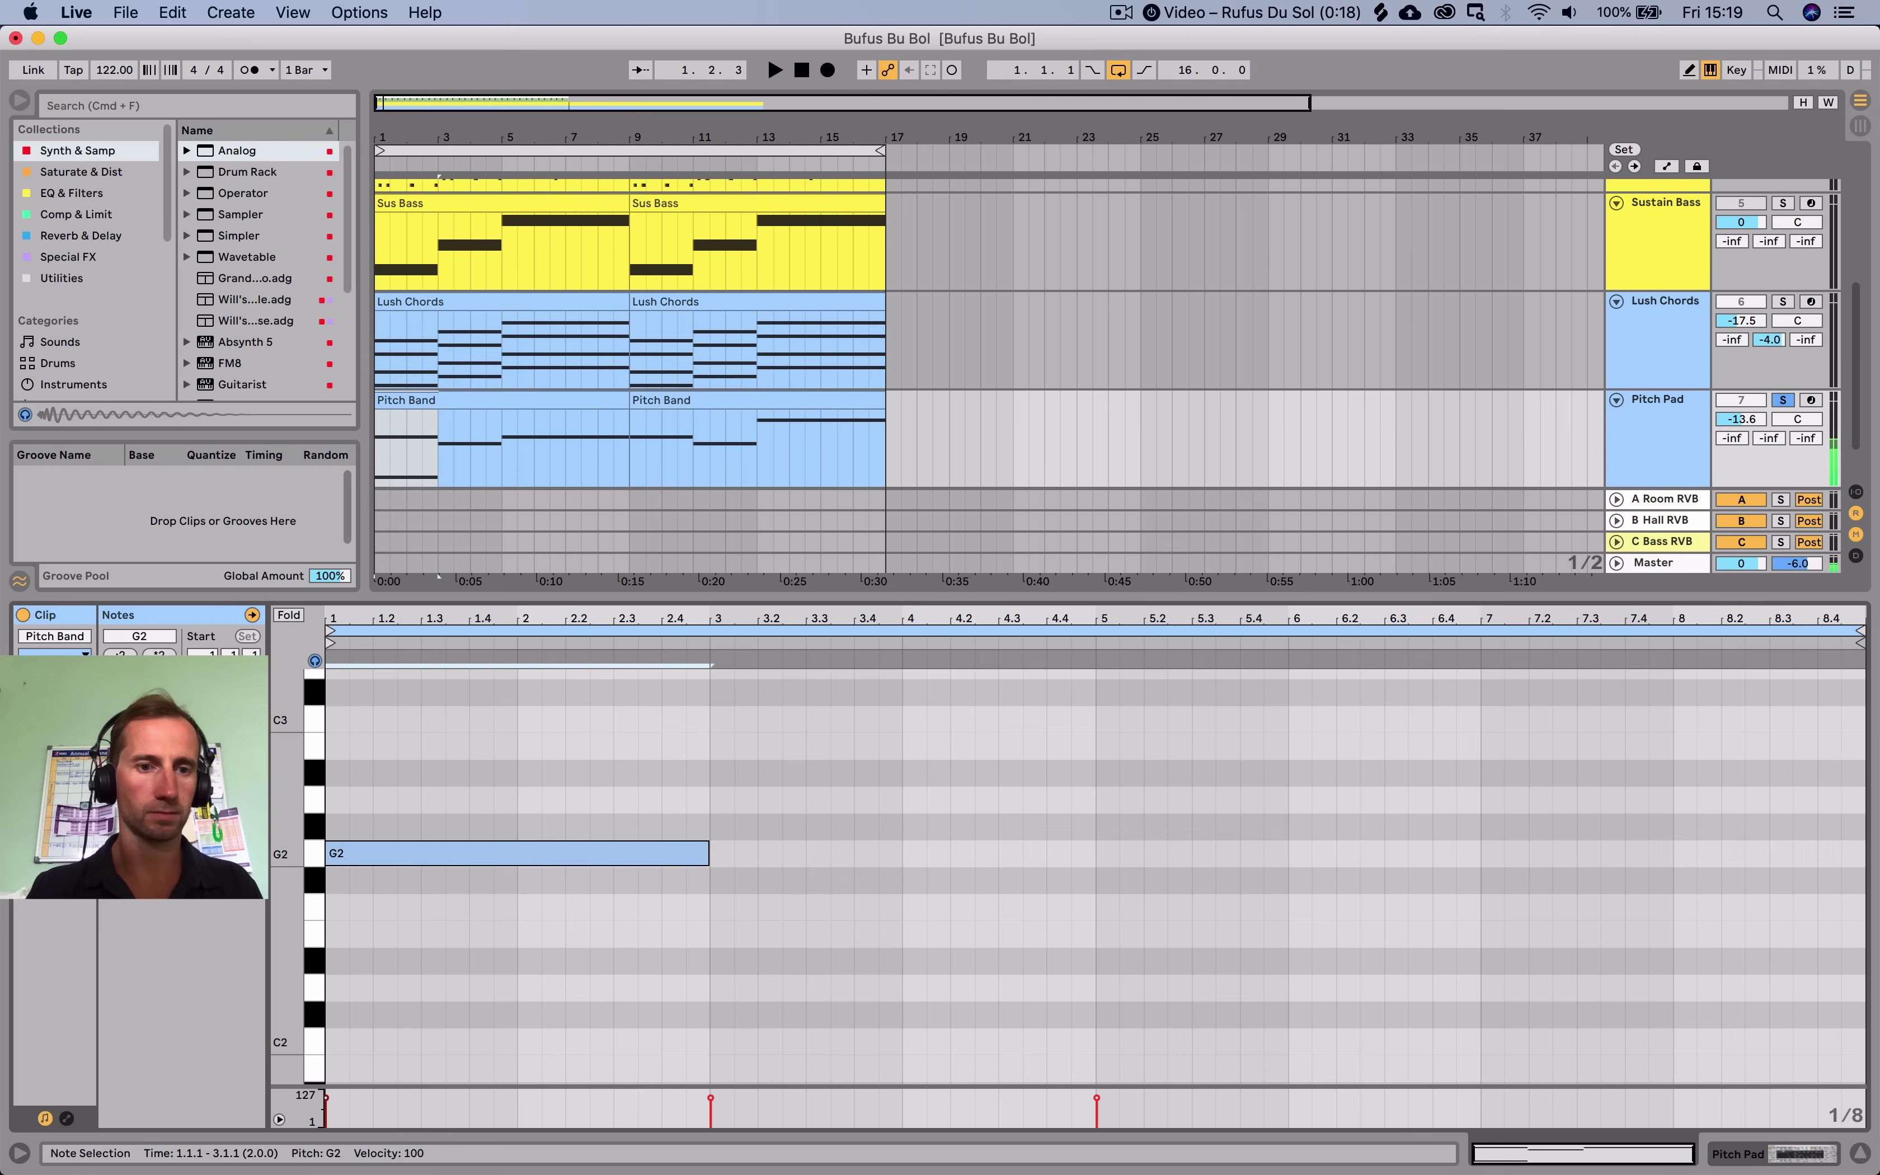
pyautogui.scroll(5, 336, 907)
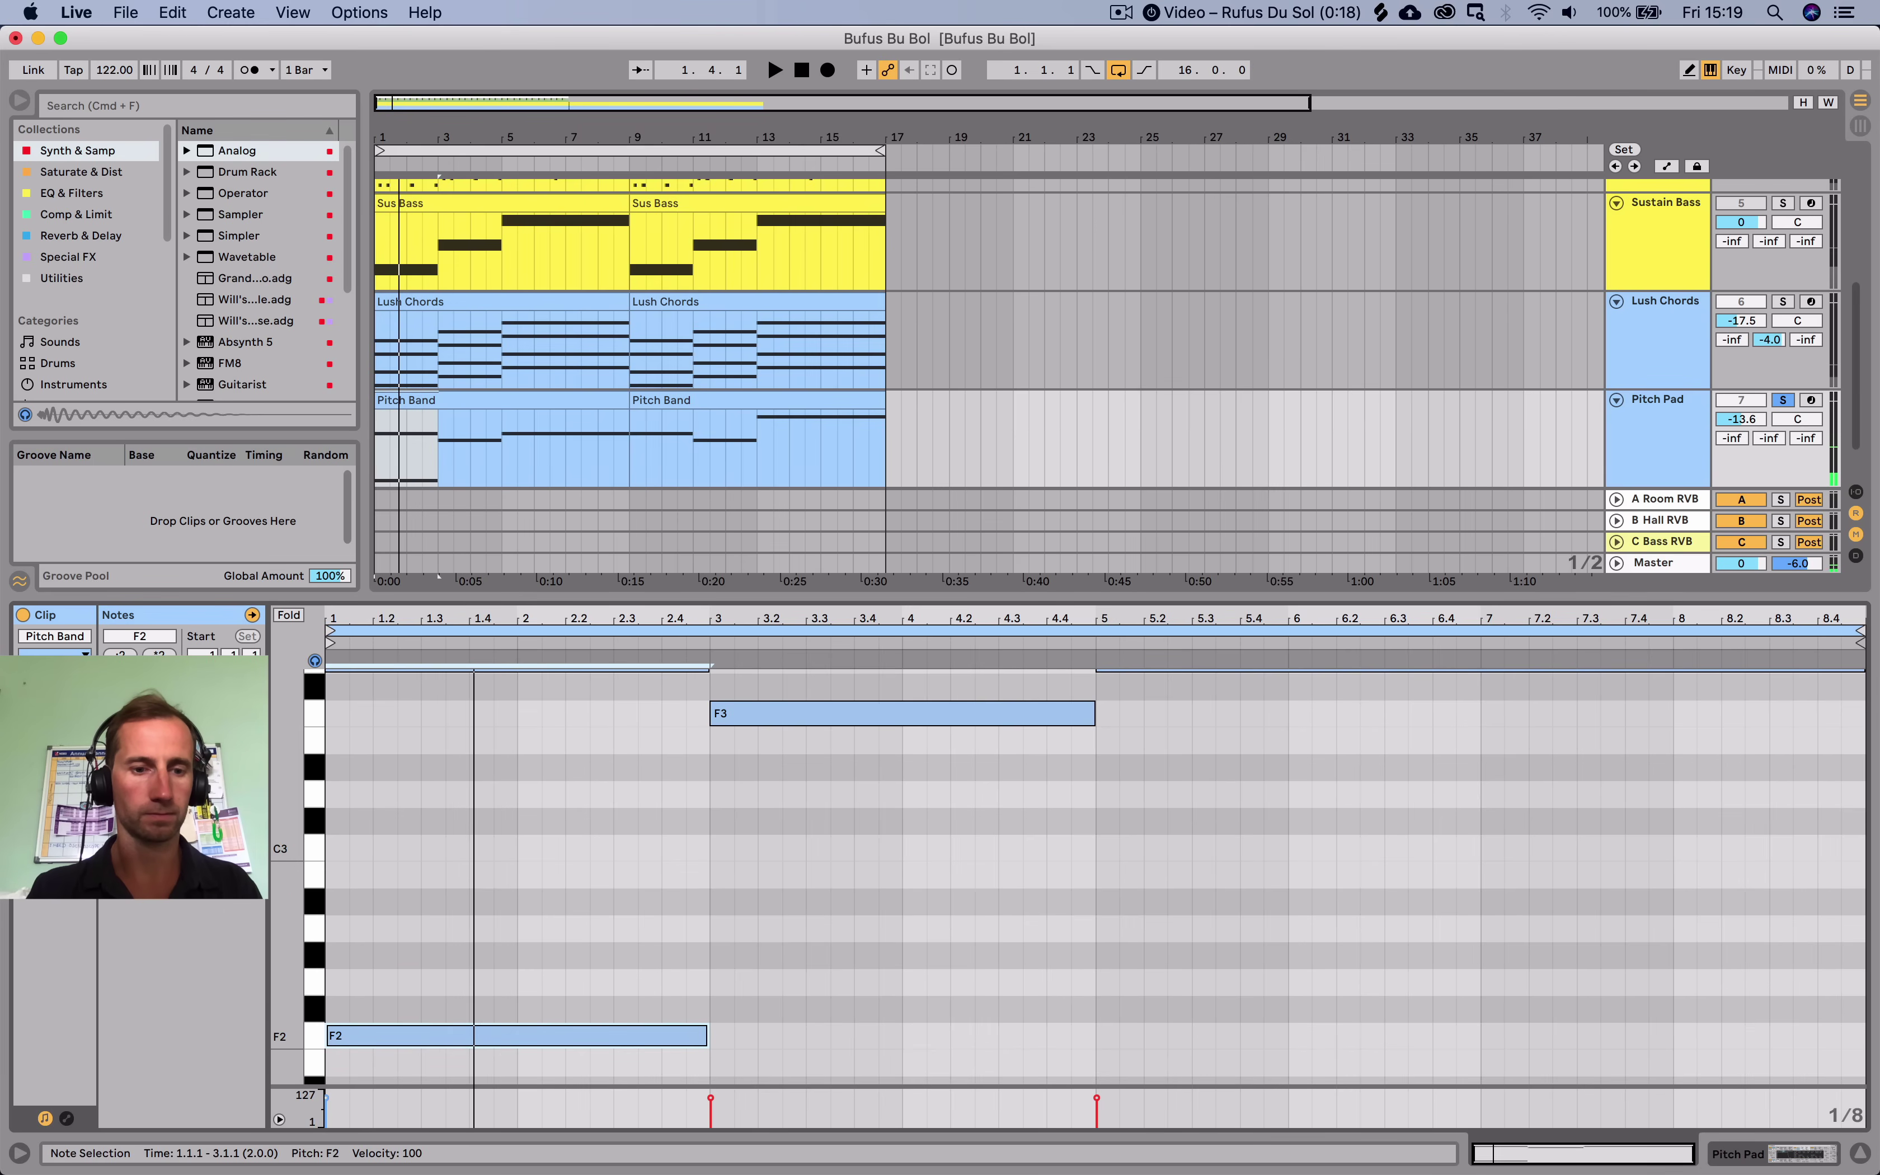
# Add a second harmony note at G#2 above the F2 in bars 1-2 and play it back.
pyautogui.press('super+v')
pyautogui.press('Up')
pyautogui.press('Up')
pyautogui.press('Up')
pyautogui.press('space')
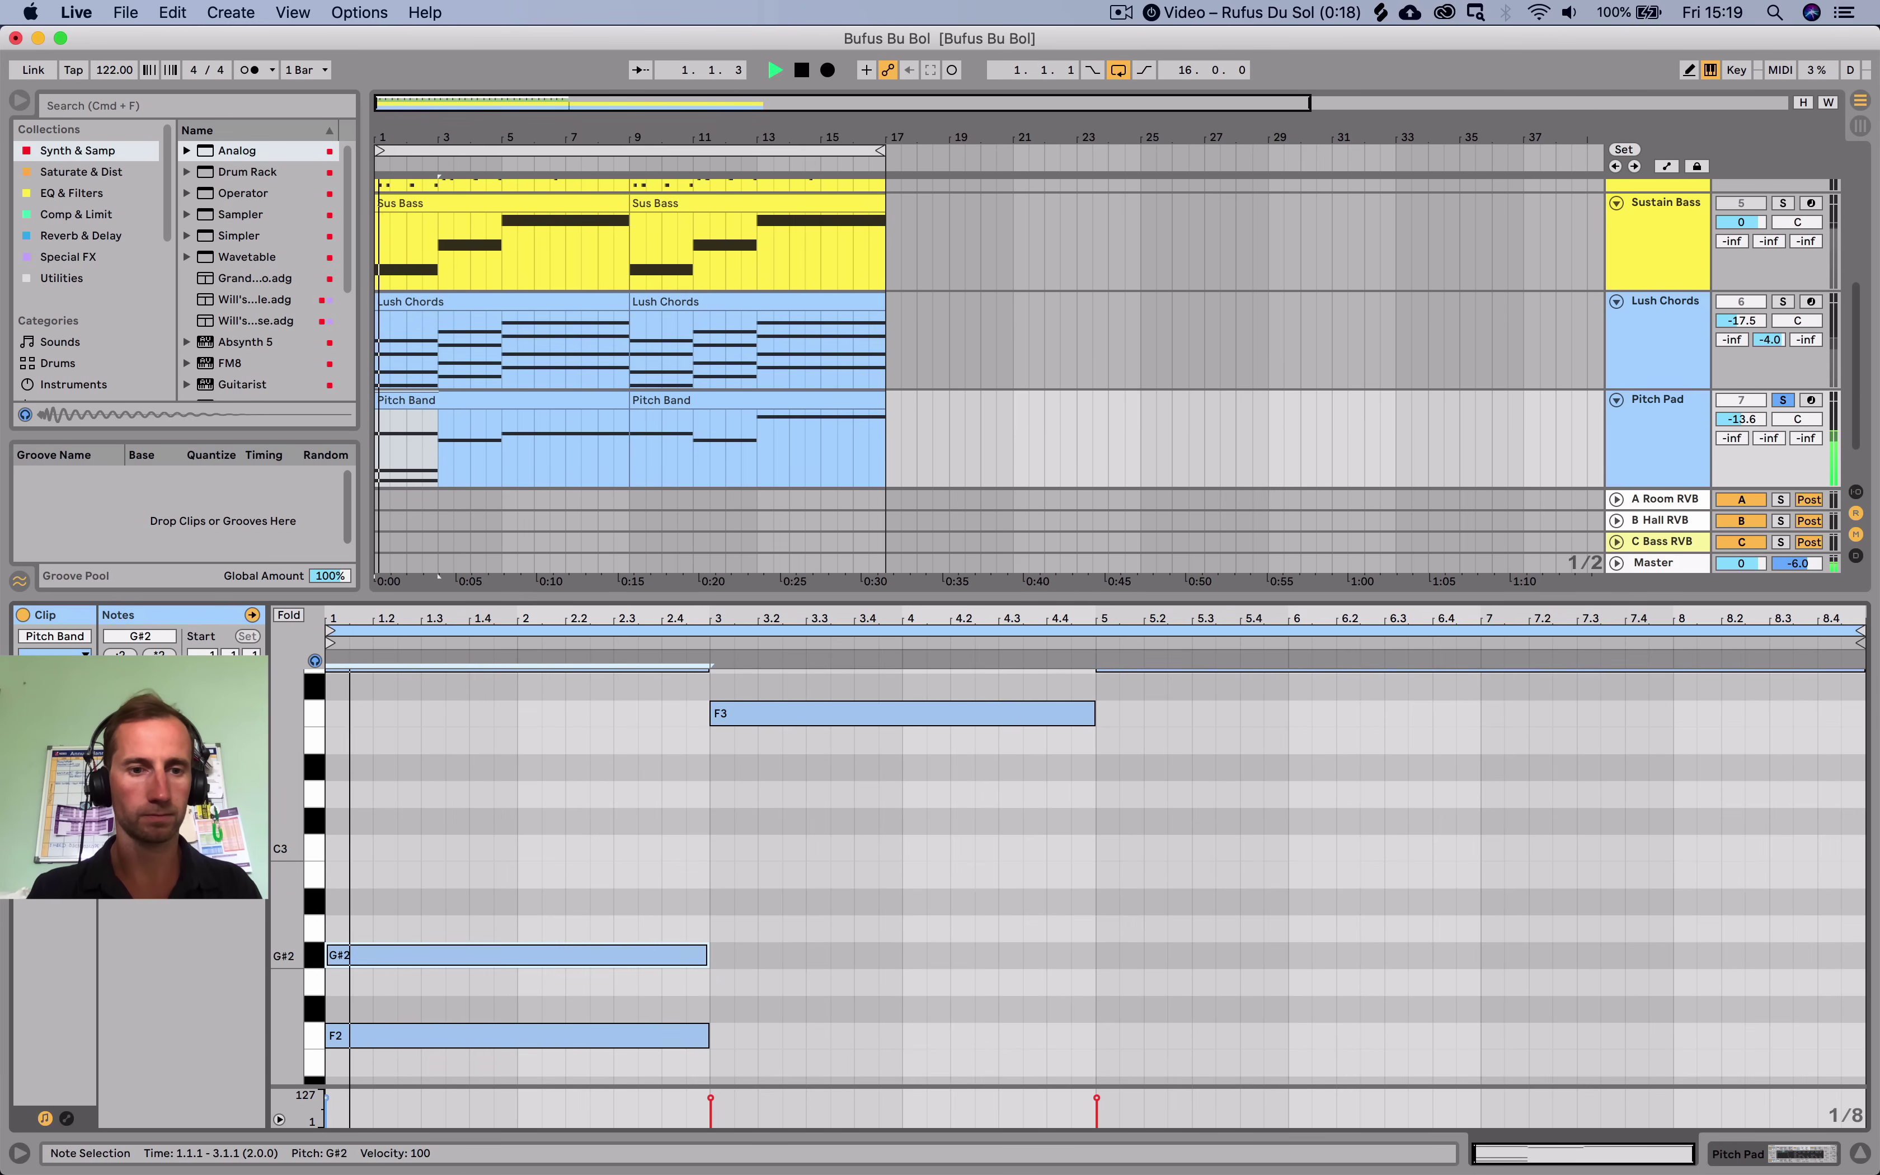
# Delete the F2 note to hear the harmony without it, undo the deletion and audition both lower notes.
pyautogui.press('space')
pyautogui.click(516, 1035)
pyautogui.press('Delete')
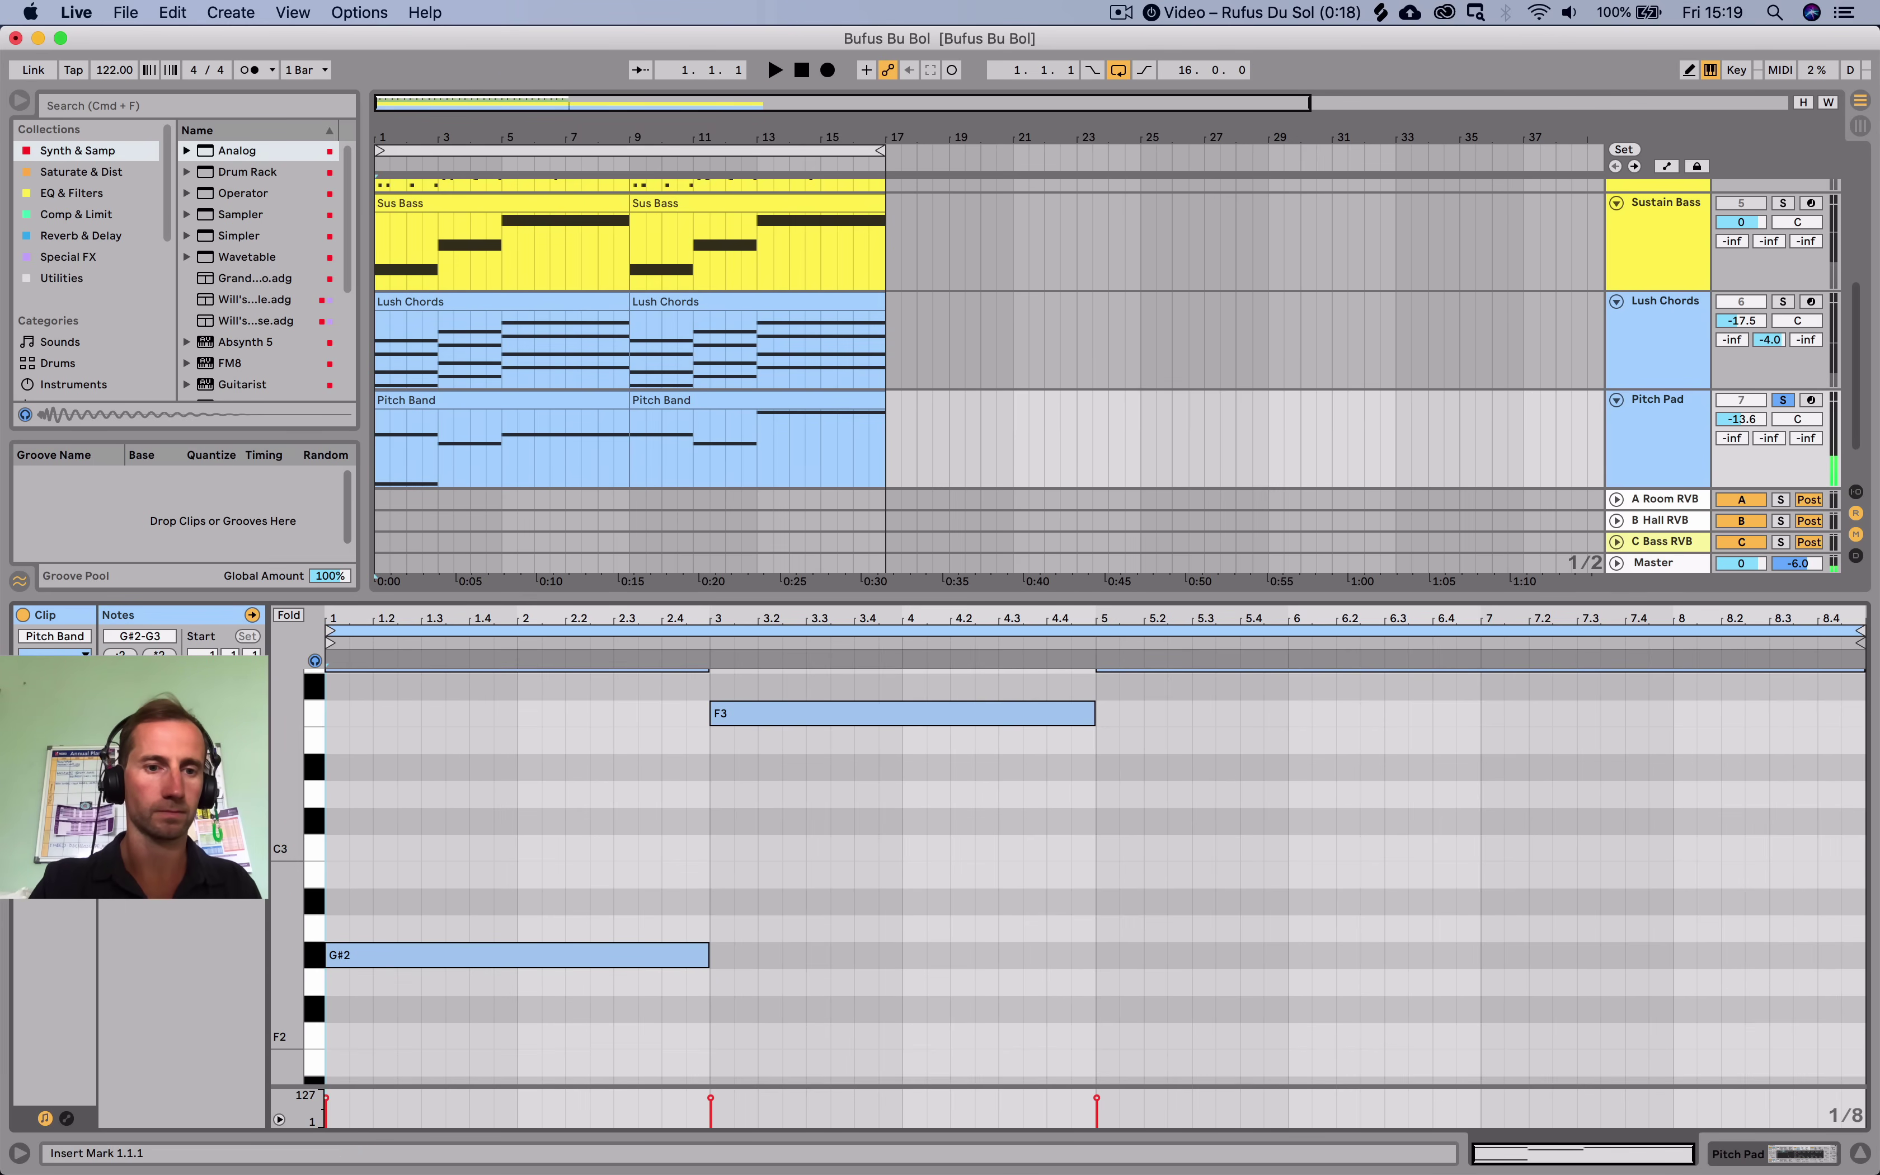
pyautogui.press('space')
pyautogui.press('super+z')
pyautogui.press('space')
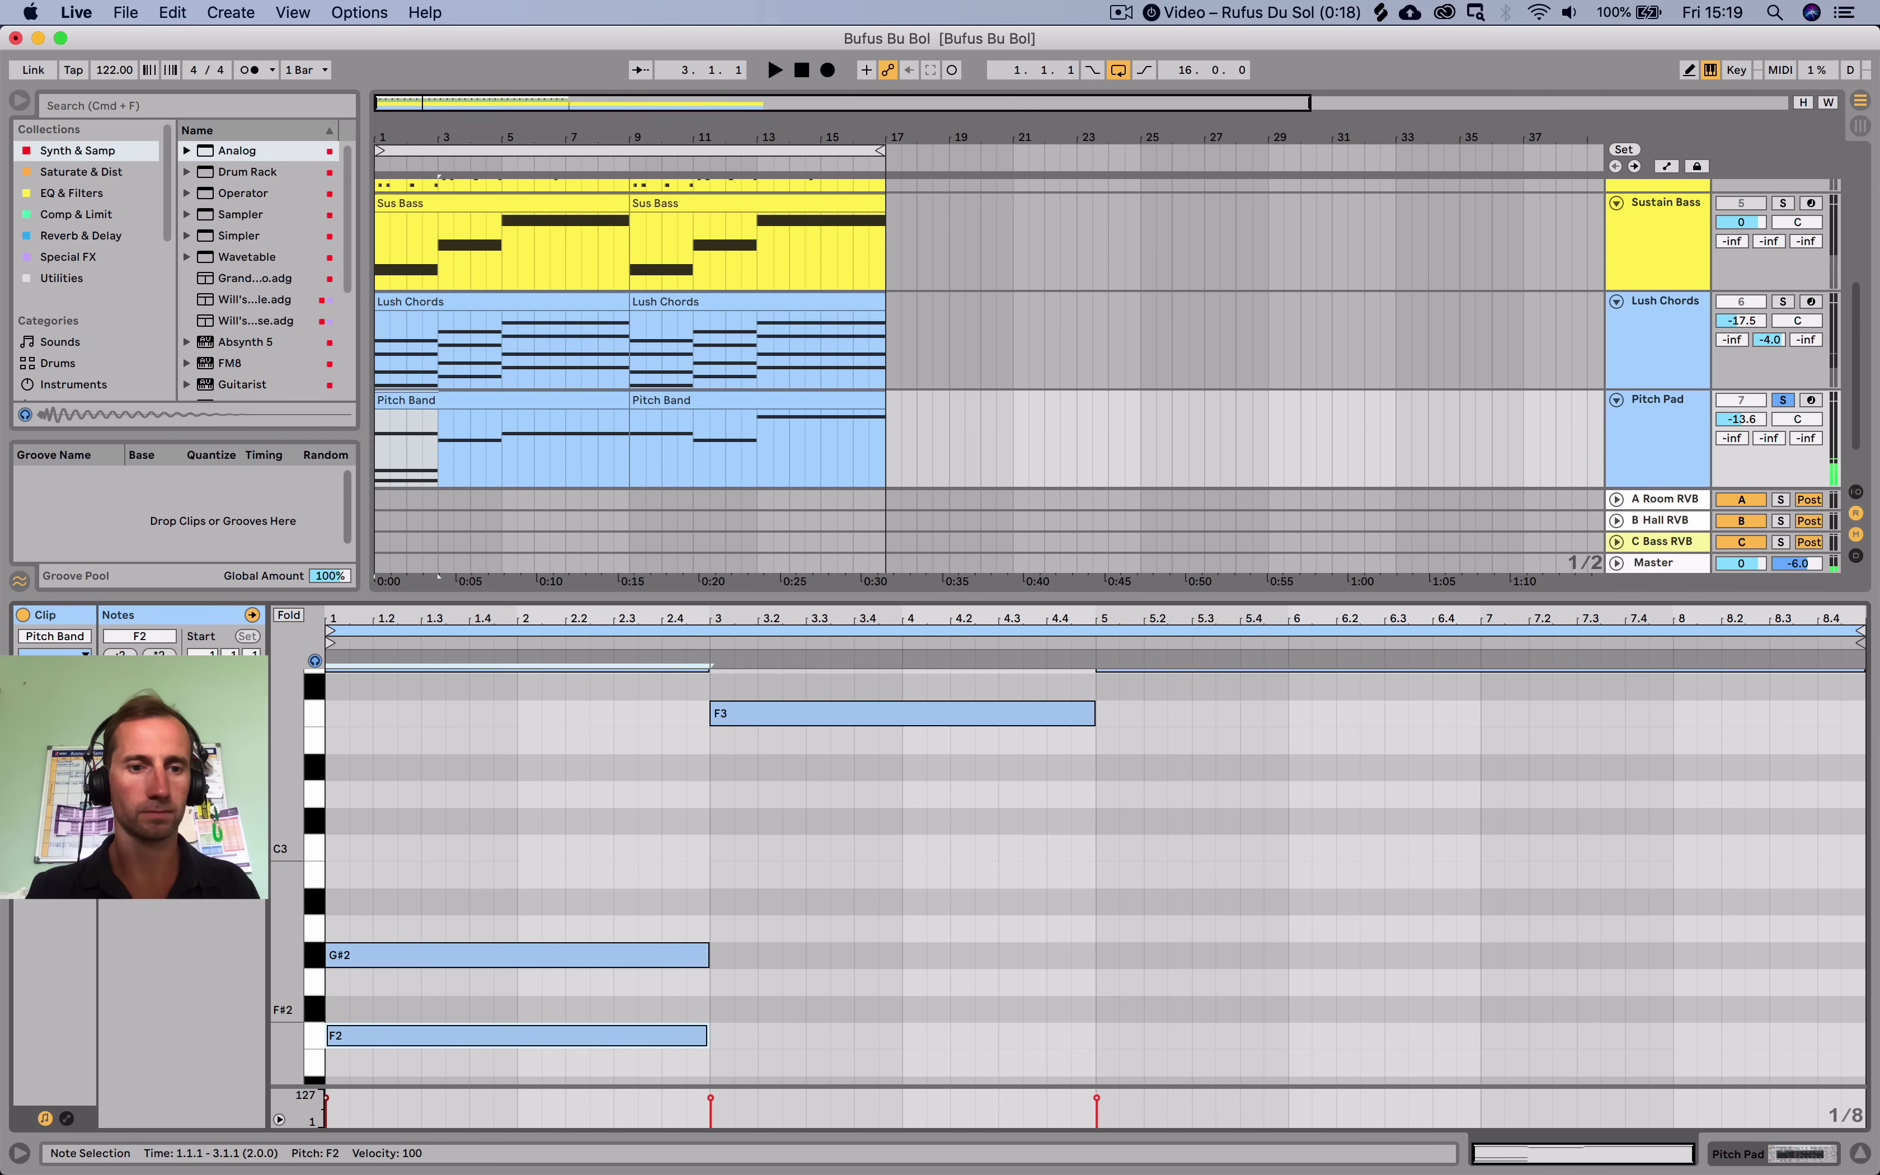
pyautogui.click(445, 985)
pyautogui.click(446, 955)
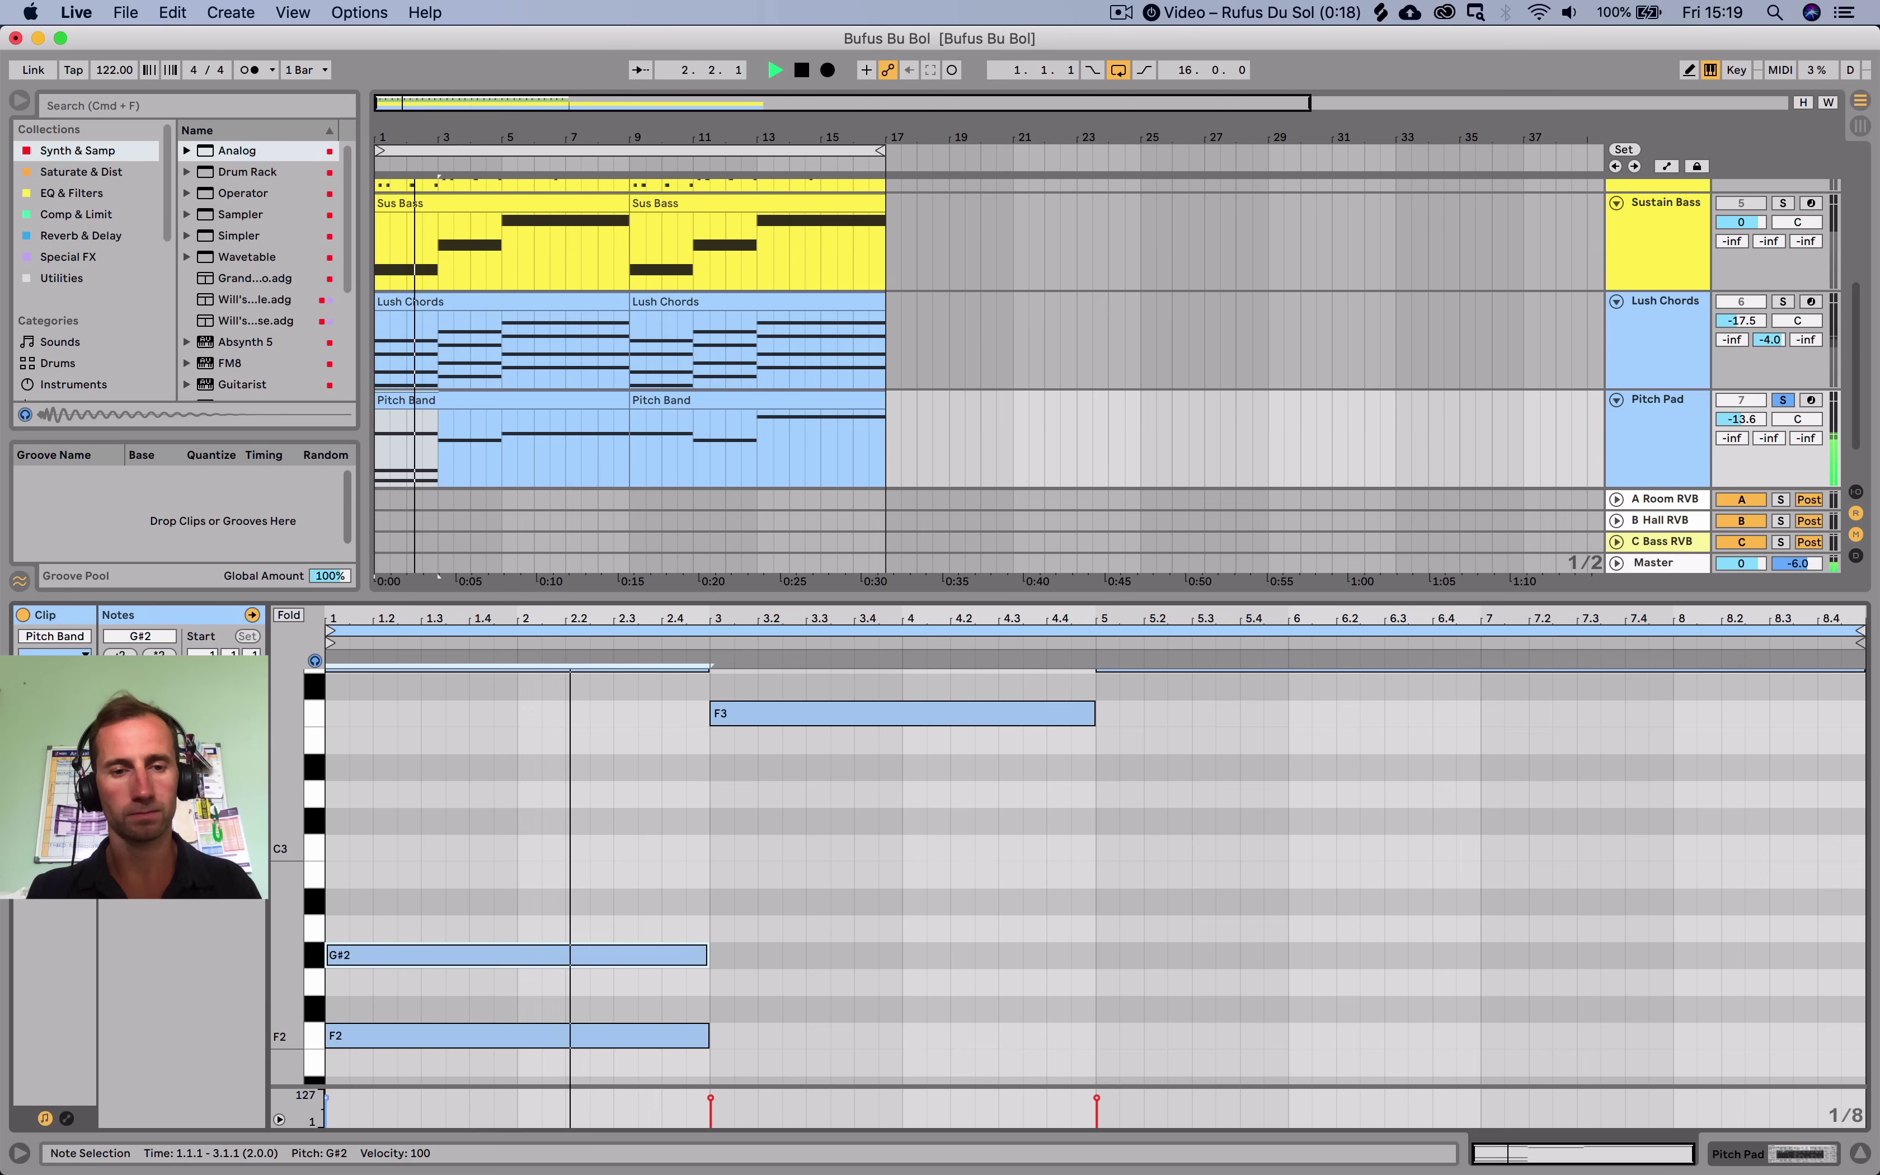
# Copy the F2 note to bars 3-4 as G2 and play back the Pitch Pad with Lush Chords also soloed.
pyautogui.press('space')
pyautogui.click(446, 1035)
pyautogui.moveTo(445, 1035); pyautogui.dragTo(830, 982)
pyautogui.click(497, 956)
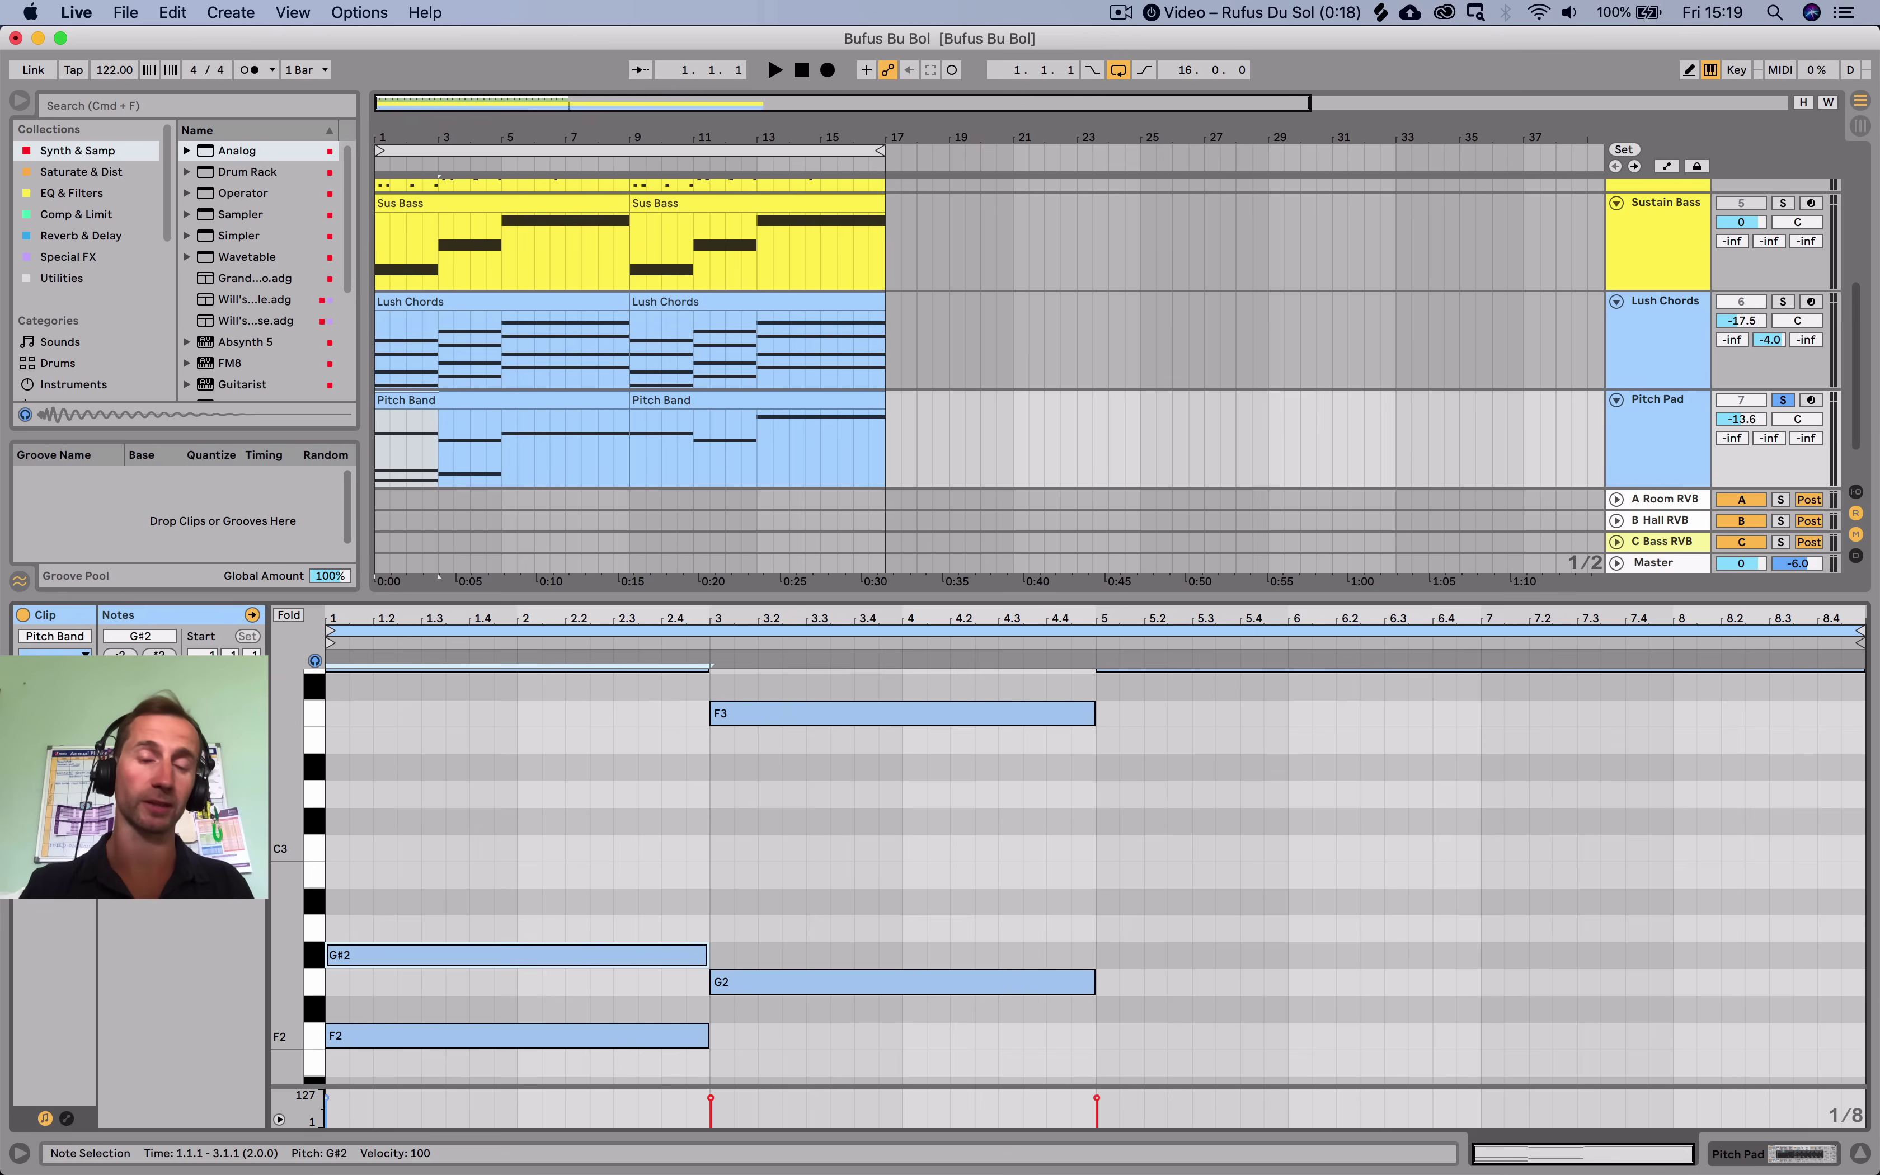
pyautogui.press('space')
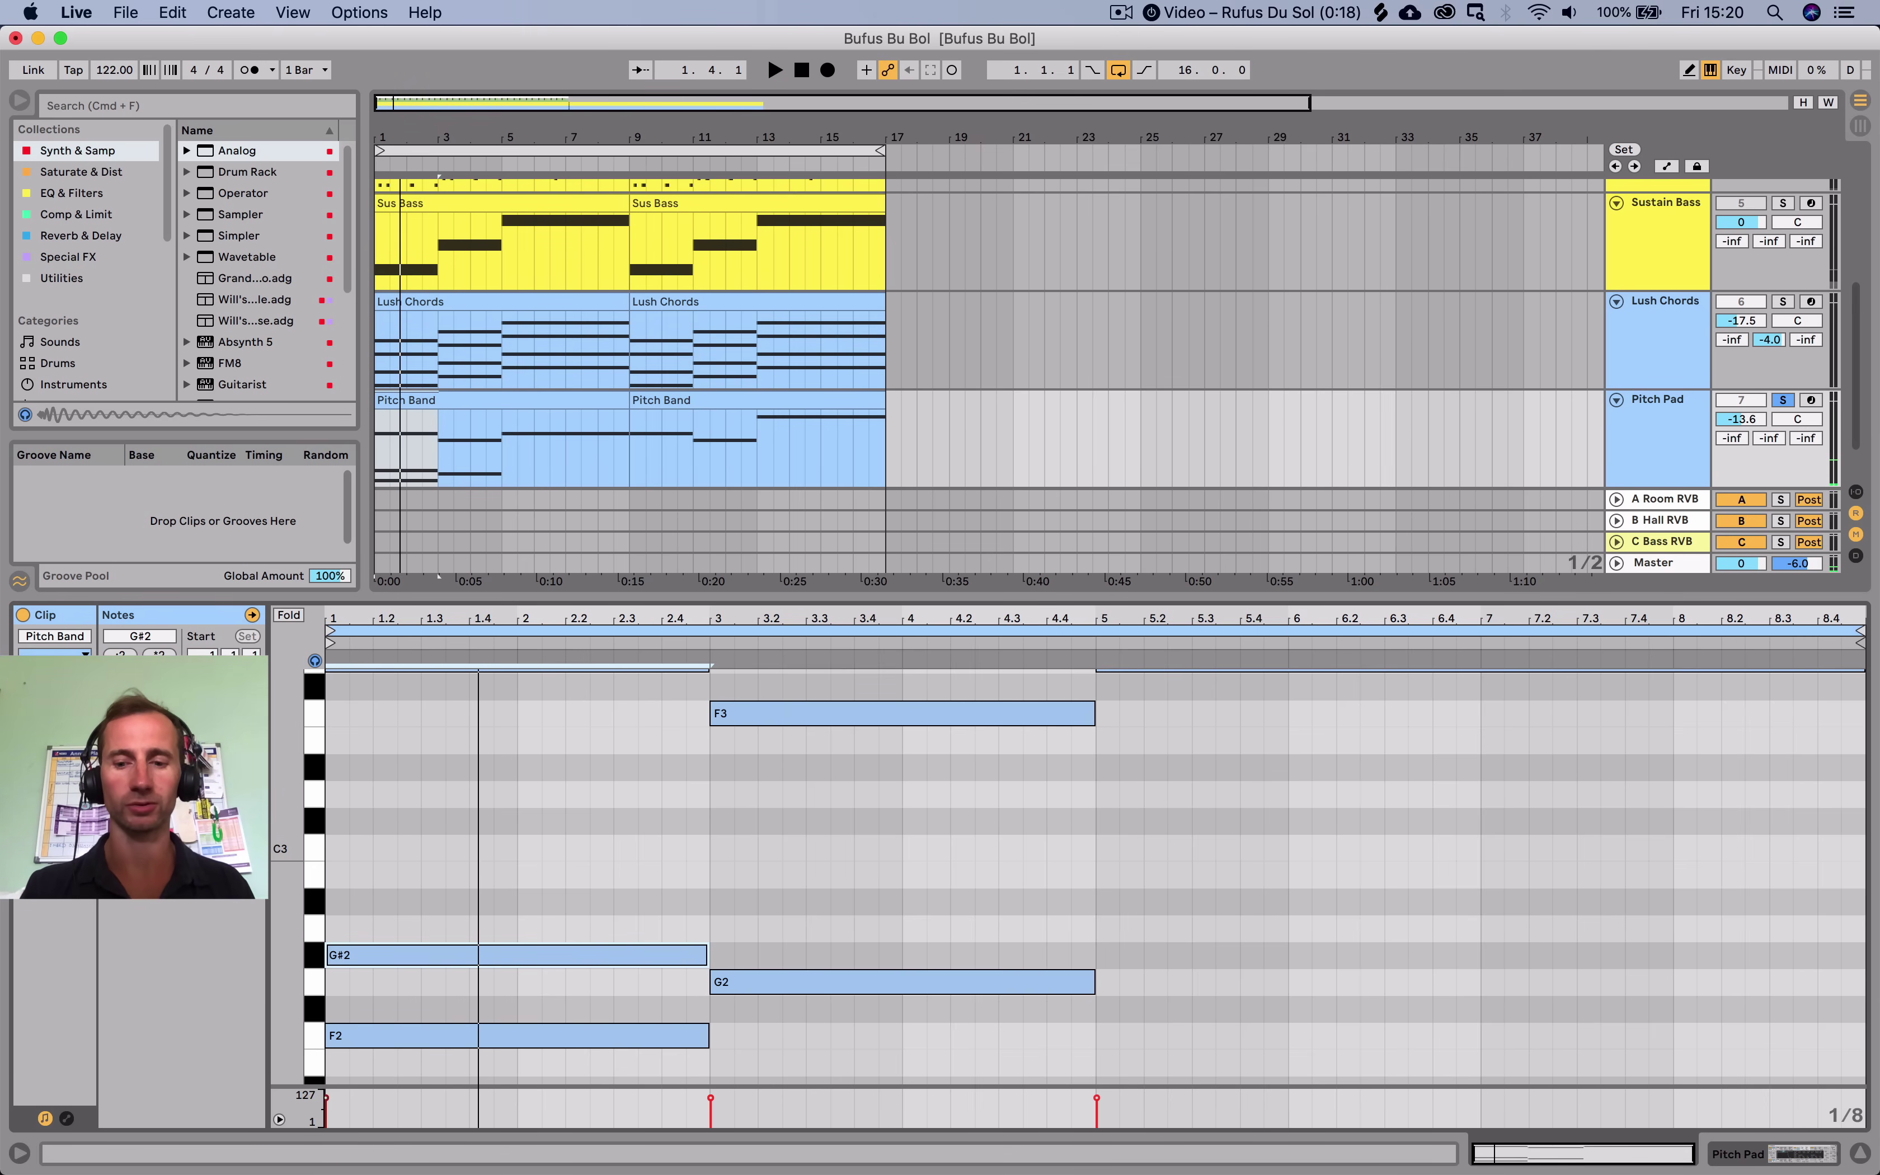
pyautogui.press('space')
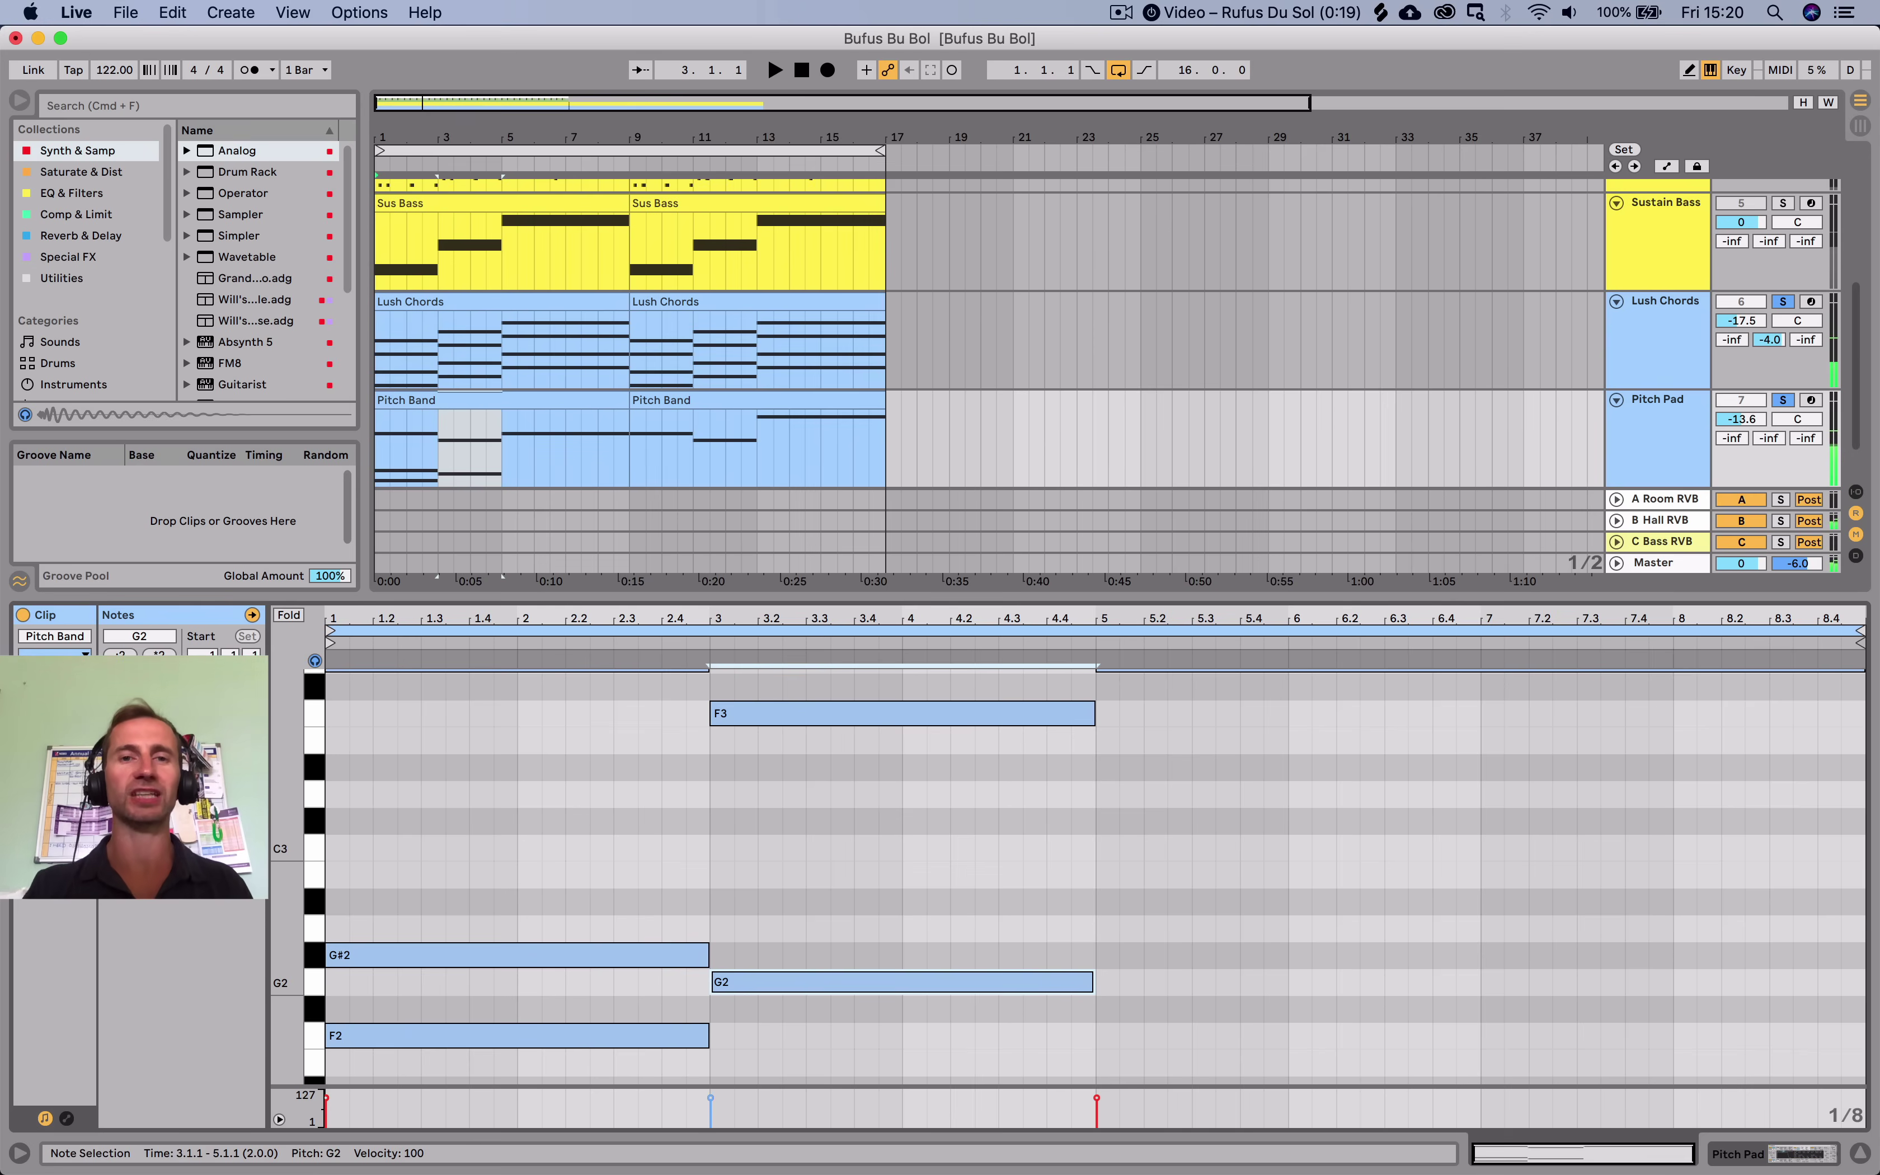
# Copy the G2 note in bars 3-4 up to A#2 and play back the harmony.
pyautogui.moveTo(902, 982); pyautogui.dragTo(902, 902)
pyautogui.press('space')
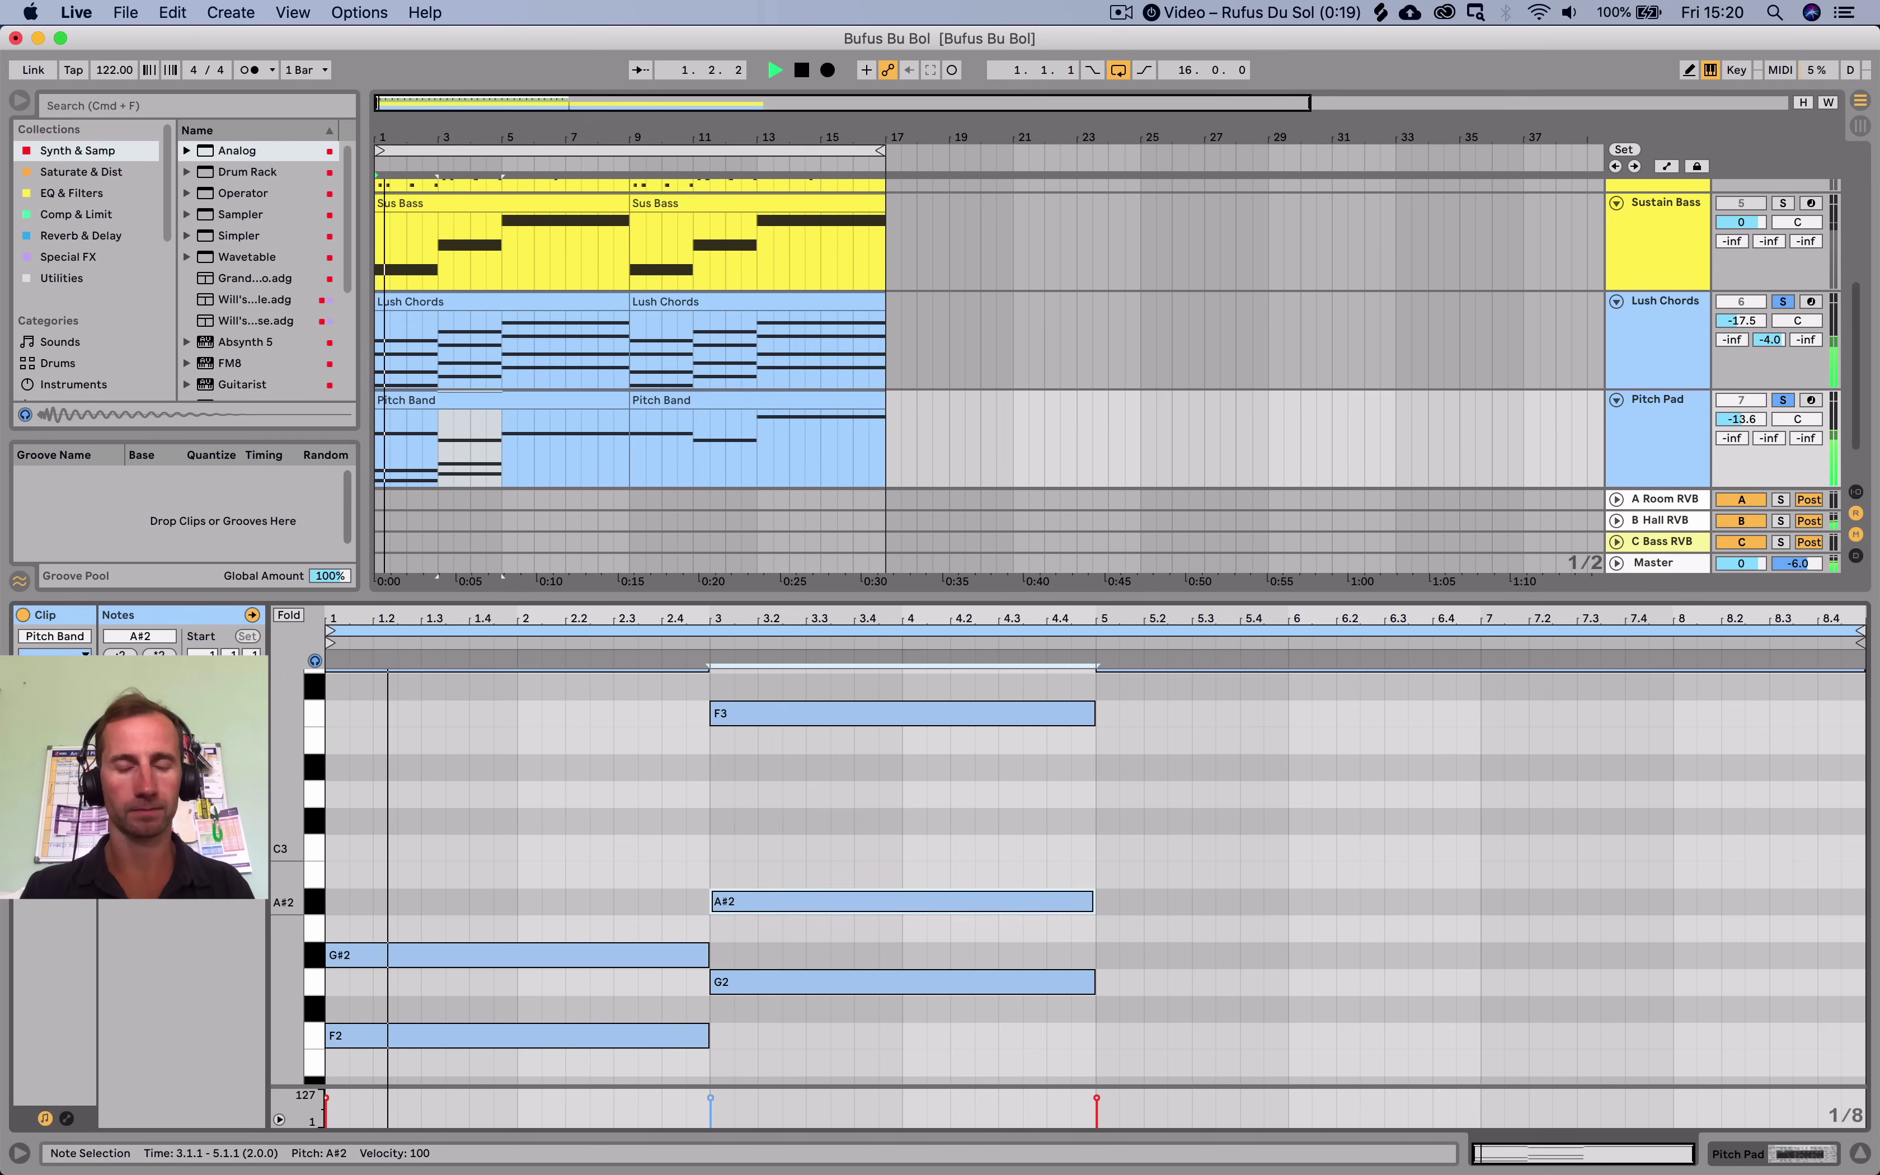
pyautogui.scroll(2, 1087, 878)
pyautogui.scroll(-1, 313, 655)
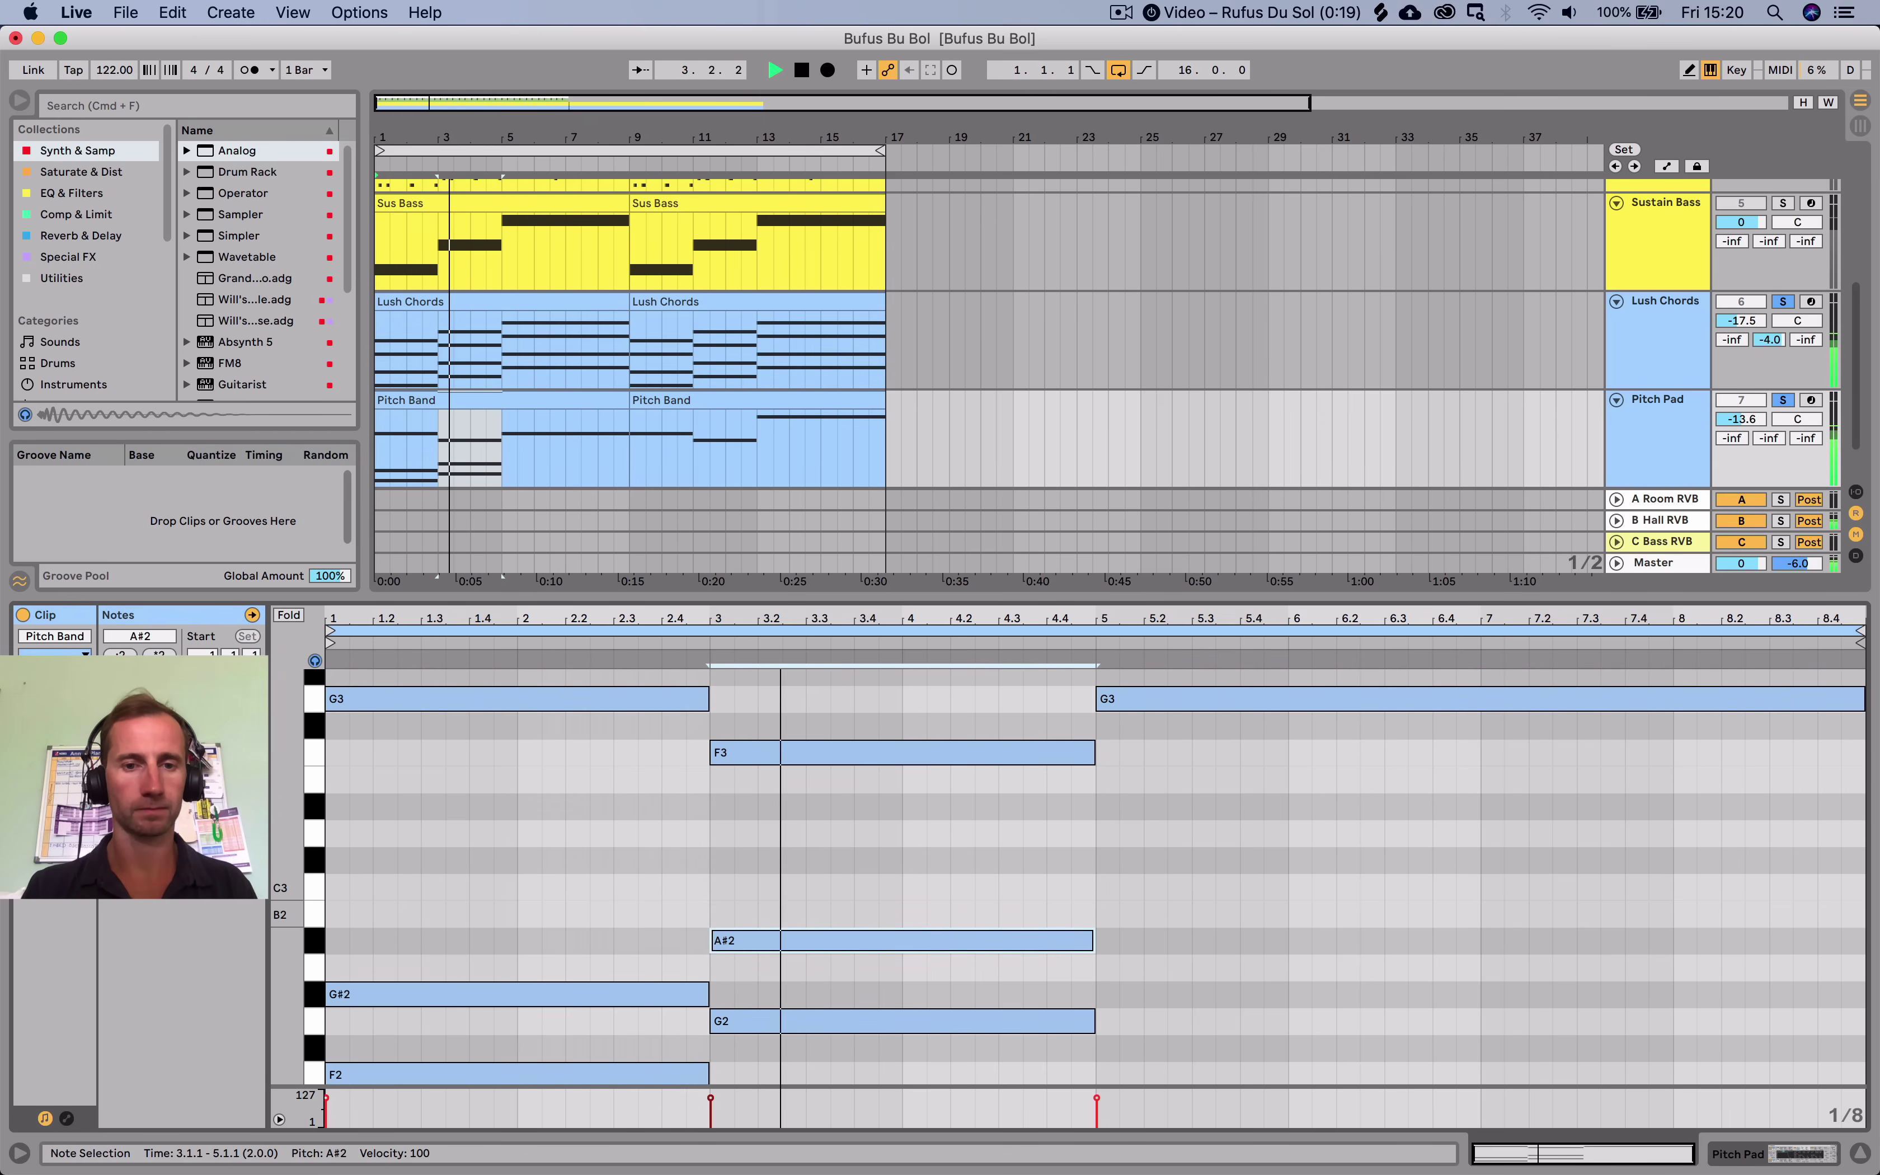
# Copy the A#2 note to bars 5-6 as D#2 and play back the new harmony note.
pyautogui.scroll(-2, 313, 655)
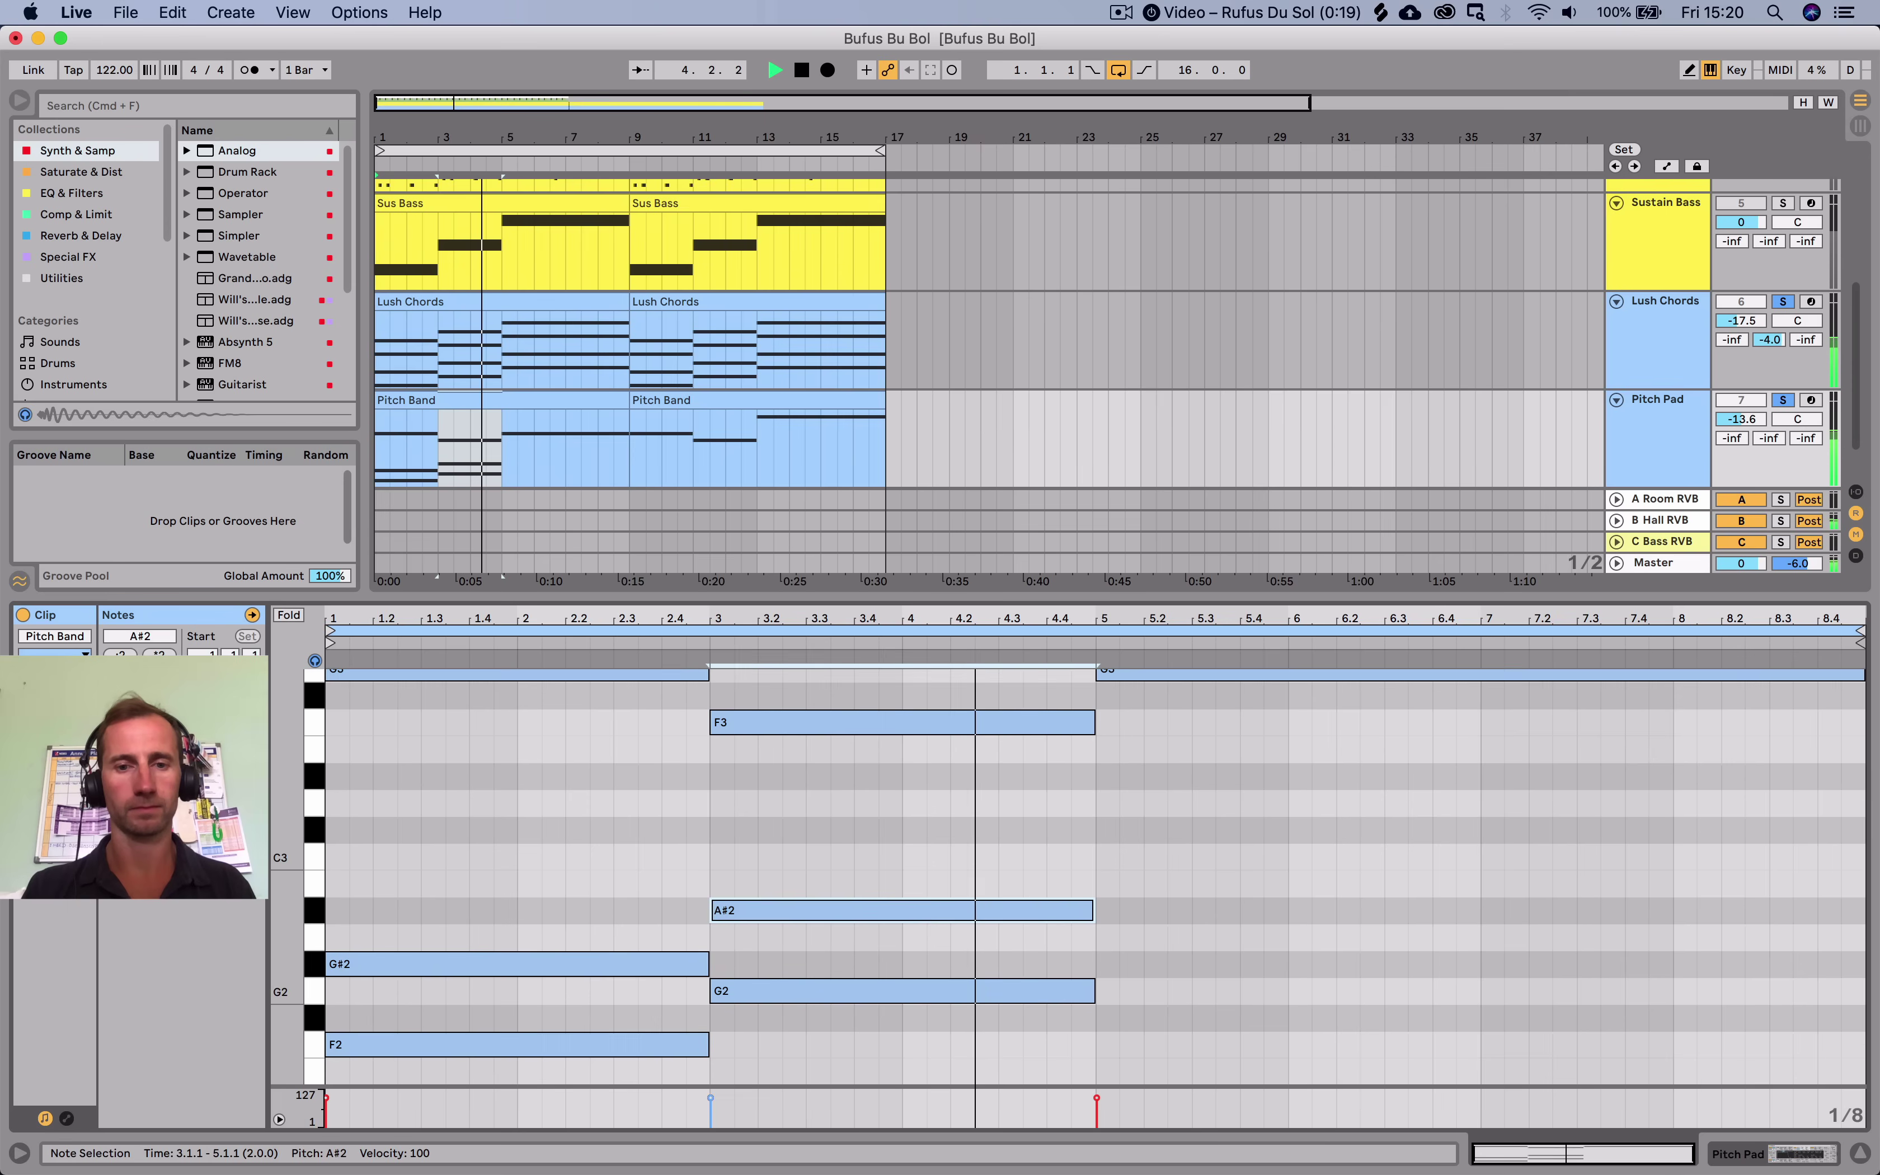
pyautogui.press('space')
pyautogui.moveTo(901, 910); pyautogui.dragTo(1288, 1033)
pyautogui.press('space')
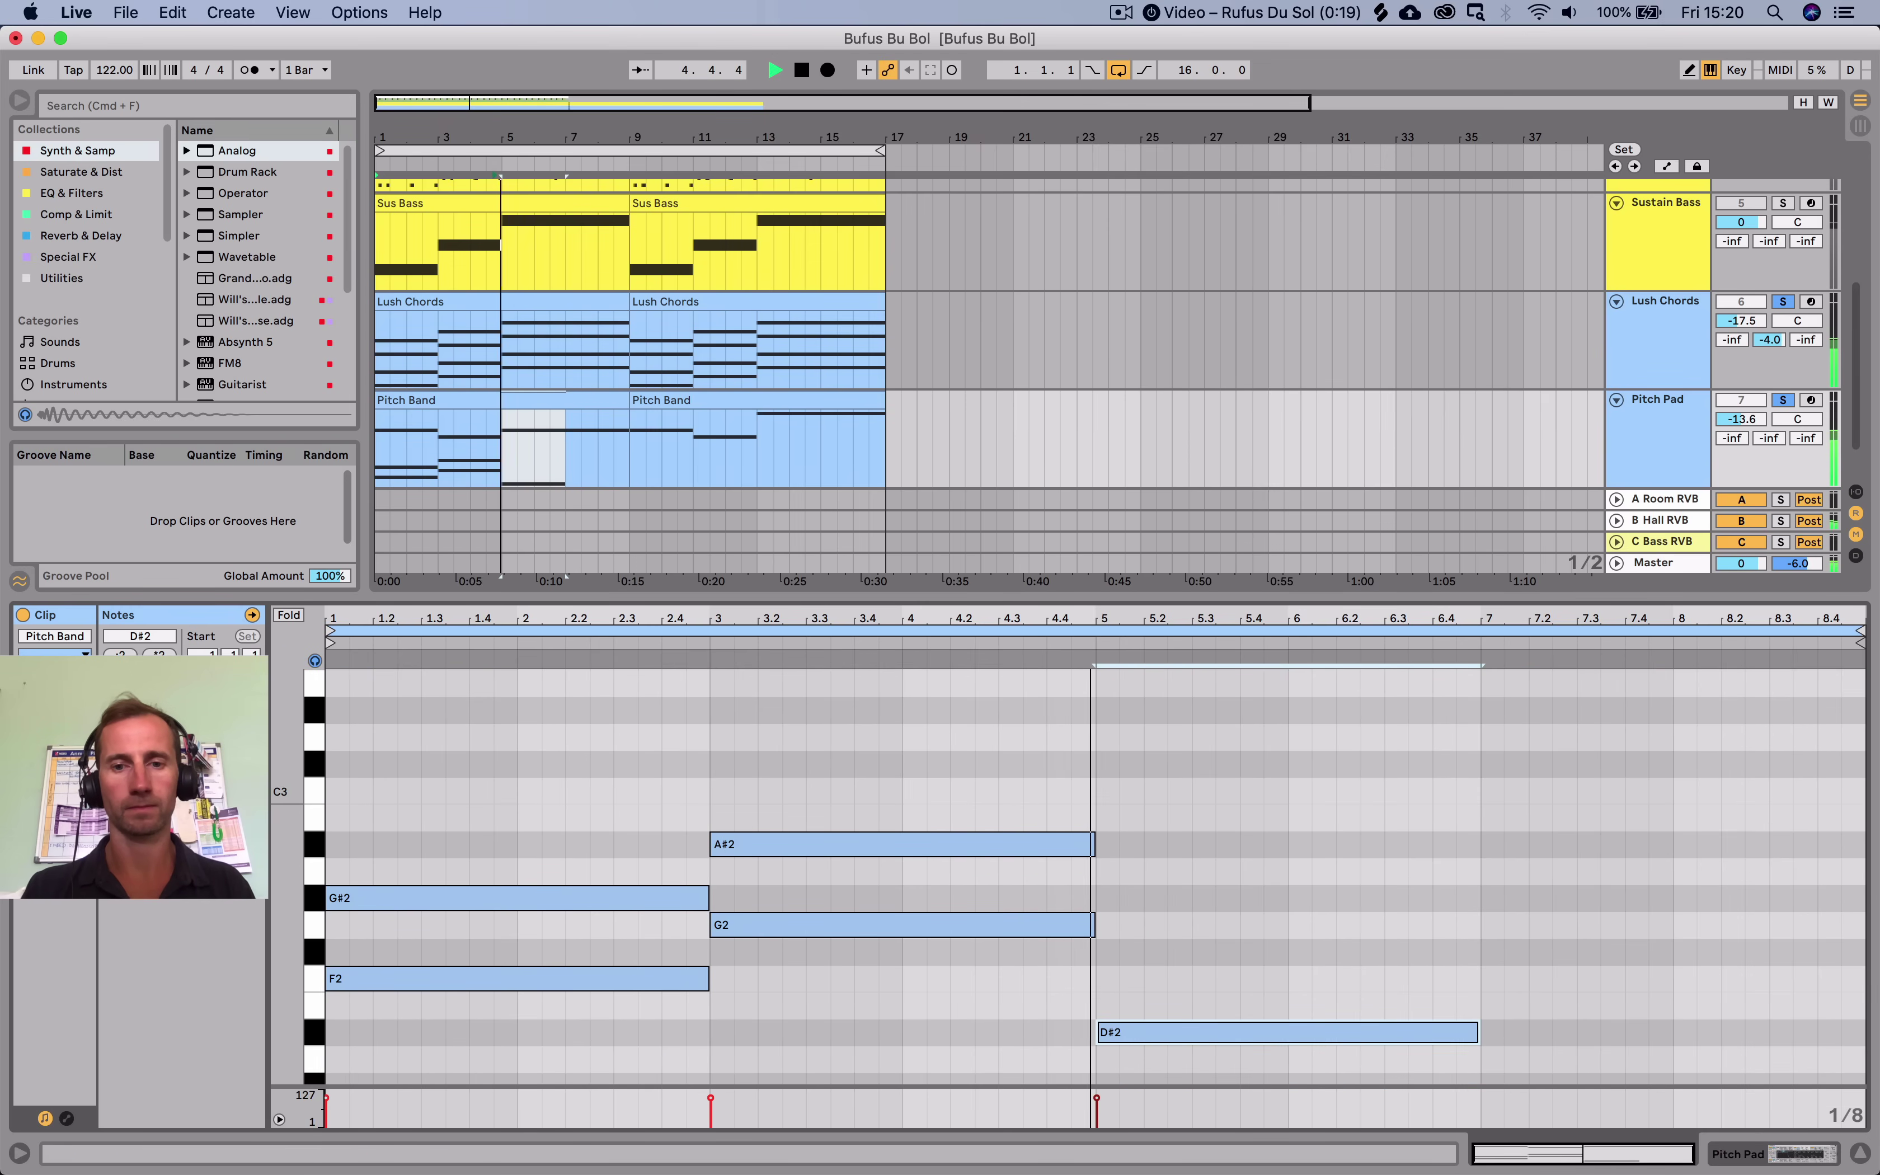
# Raise the lower harmony note in bars 5-6 of the Pitch Pad part to E2 and play it back.
pyautogui.press('Up')
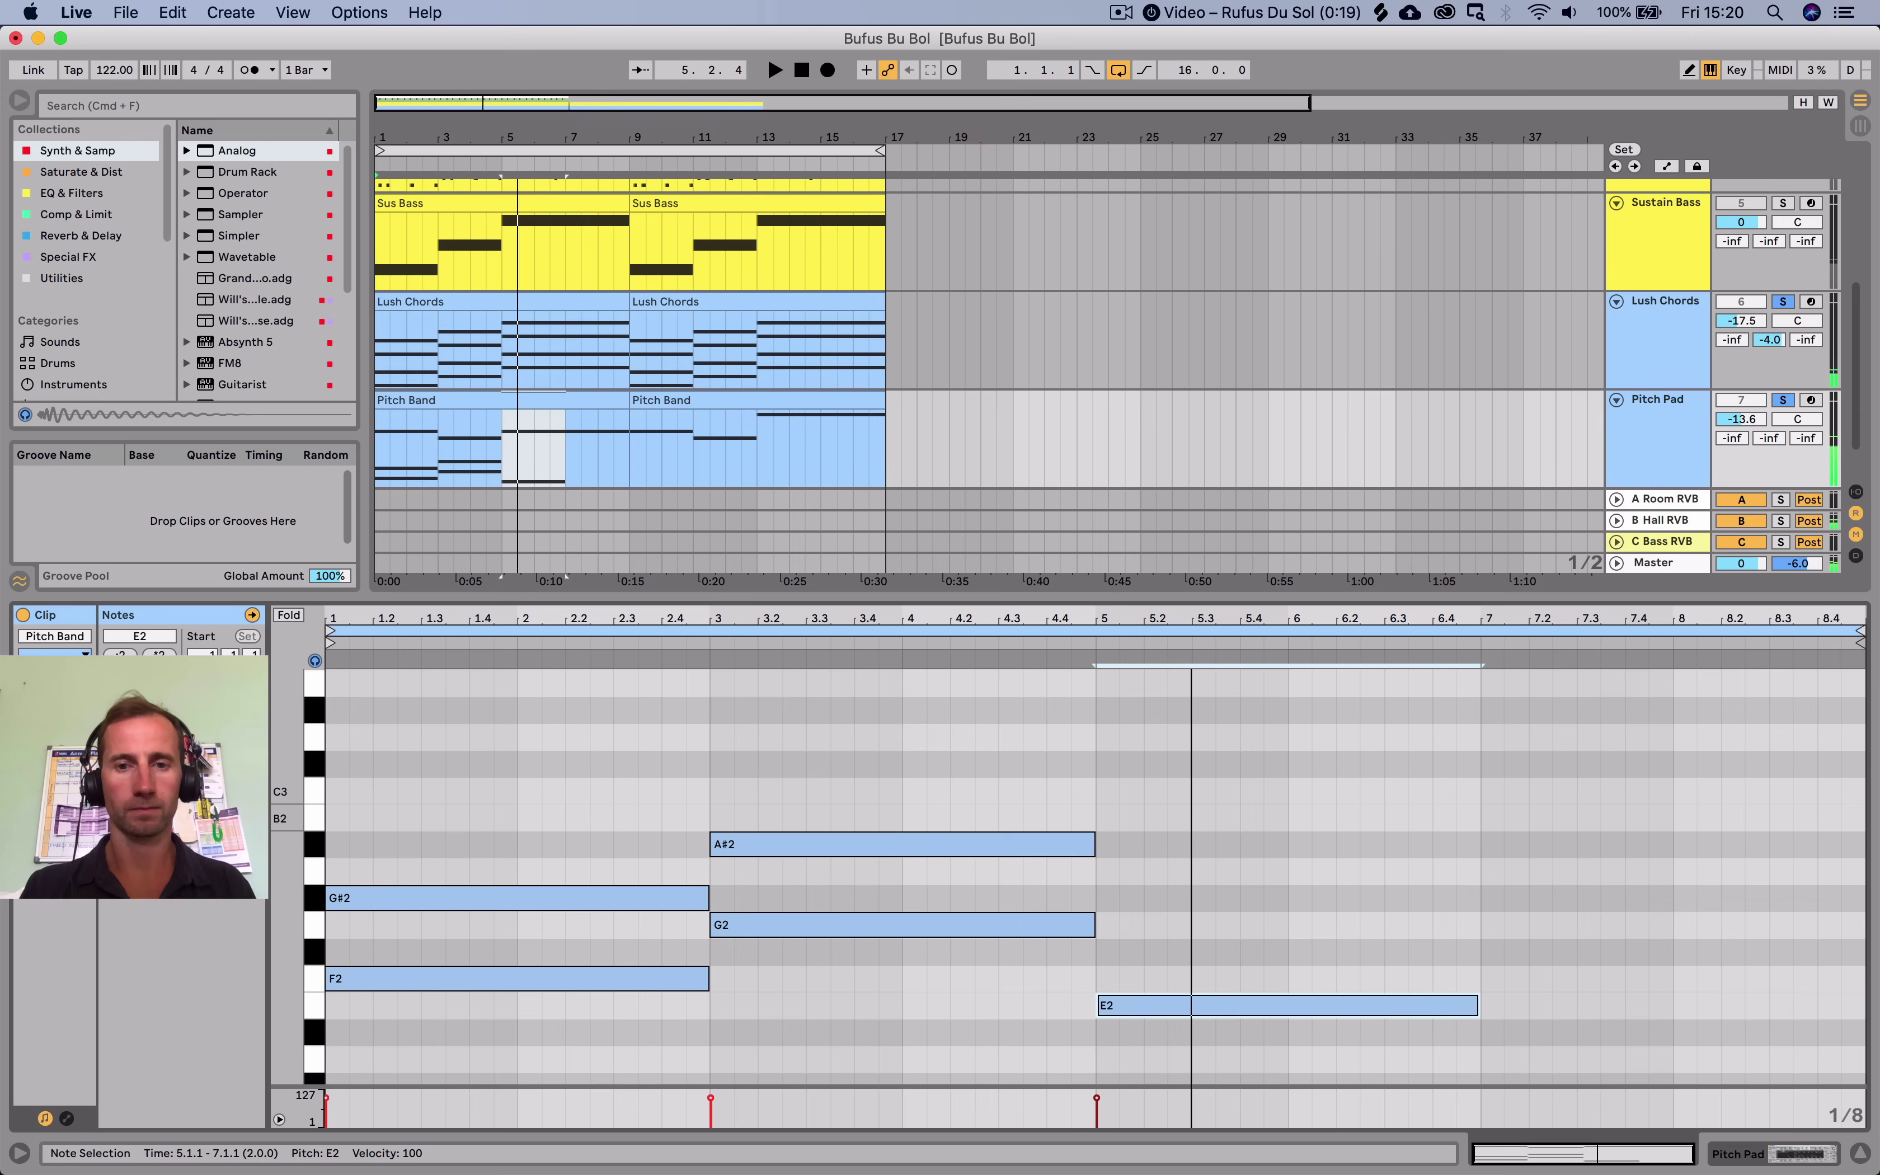
pyautogui.press('space')
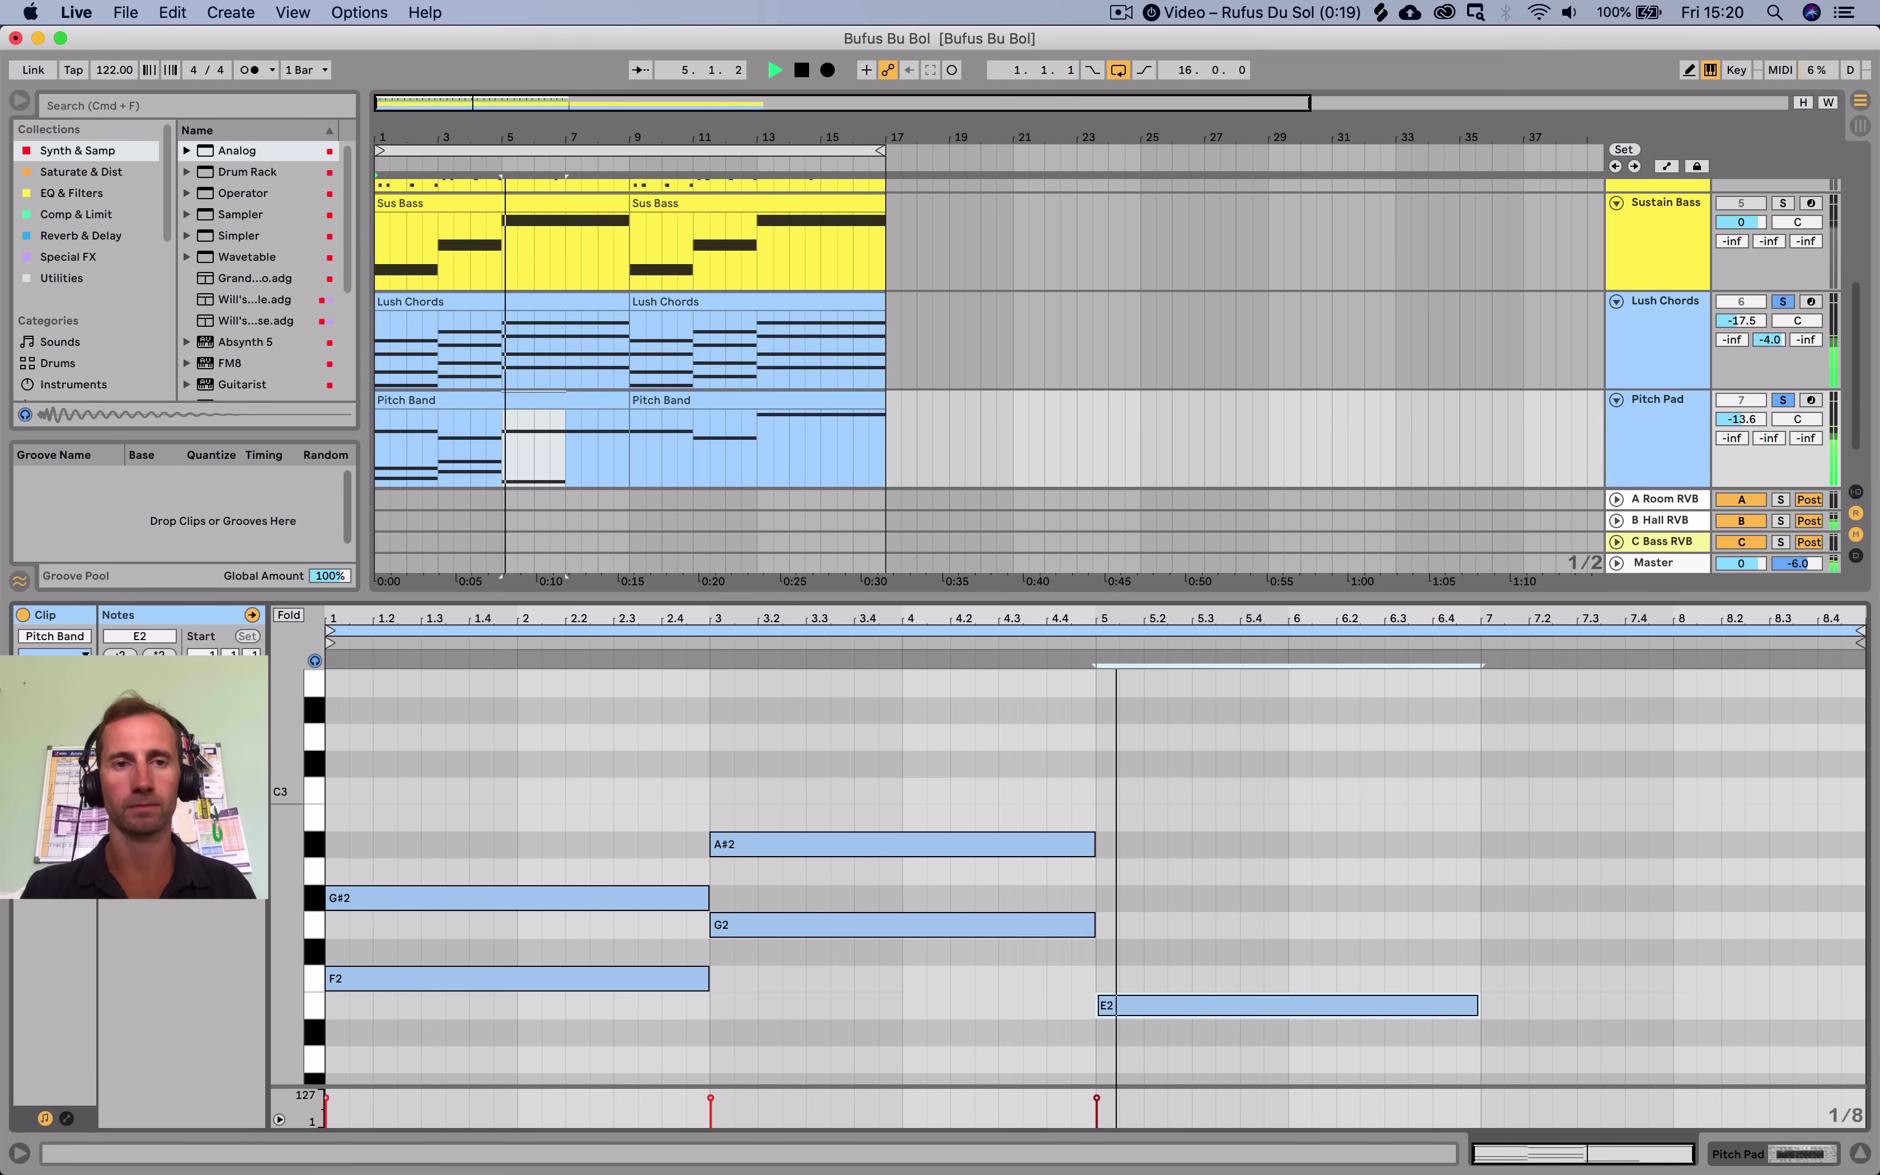
pyautogui.scroll(1, 1088, 893)
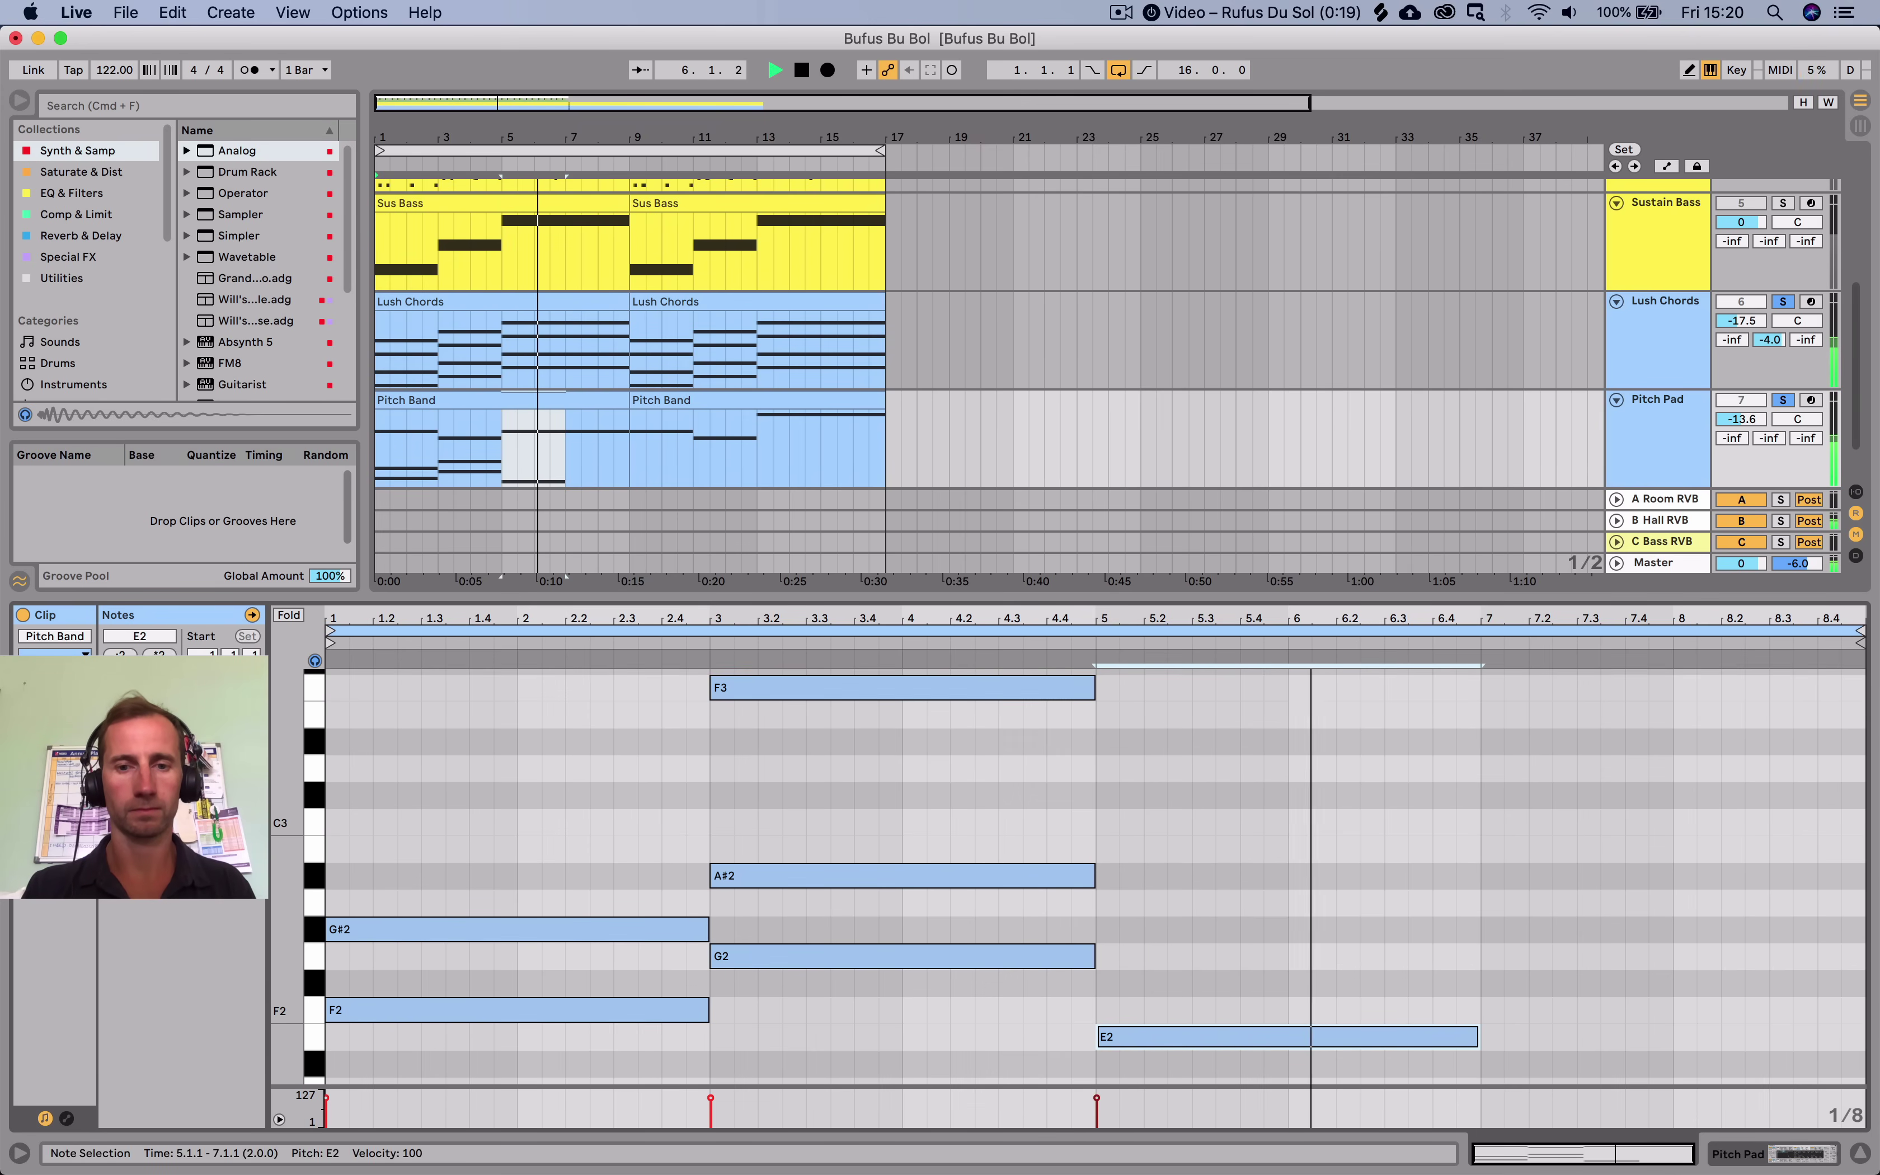
pyautogui.press('space')
# Extend the E2 note to the end of bar 8, copy it up to A2 and play back the harmony.
pyautogui.moveTo(1477, 1037); pyautogui.dragTo(1786, 902)
pyautogui.press('space')
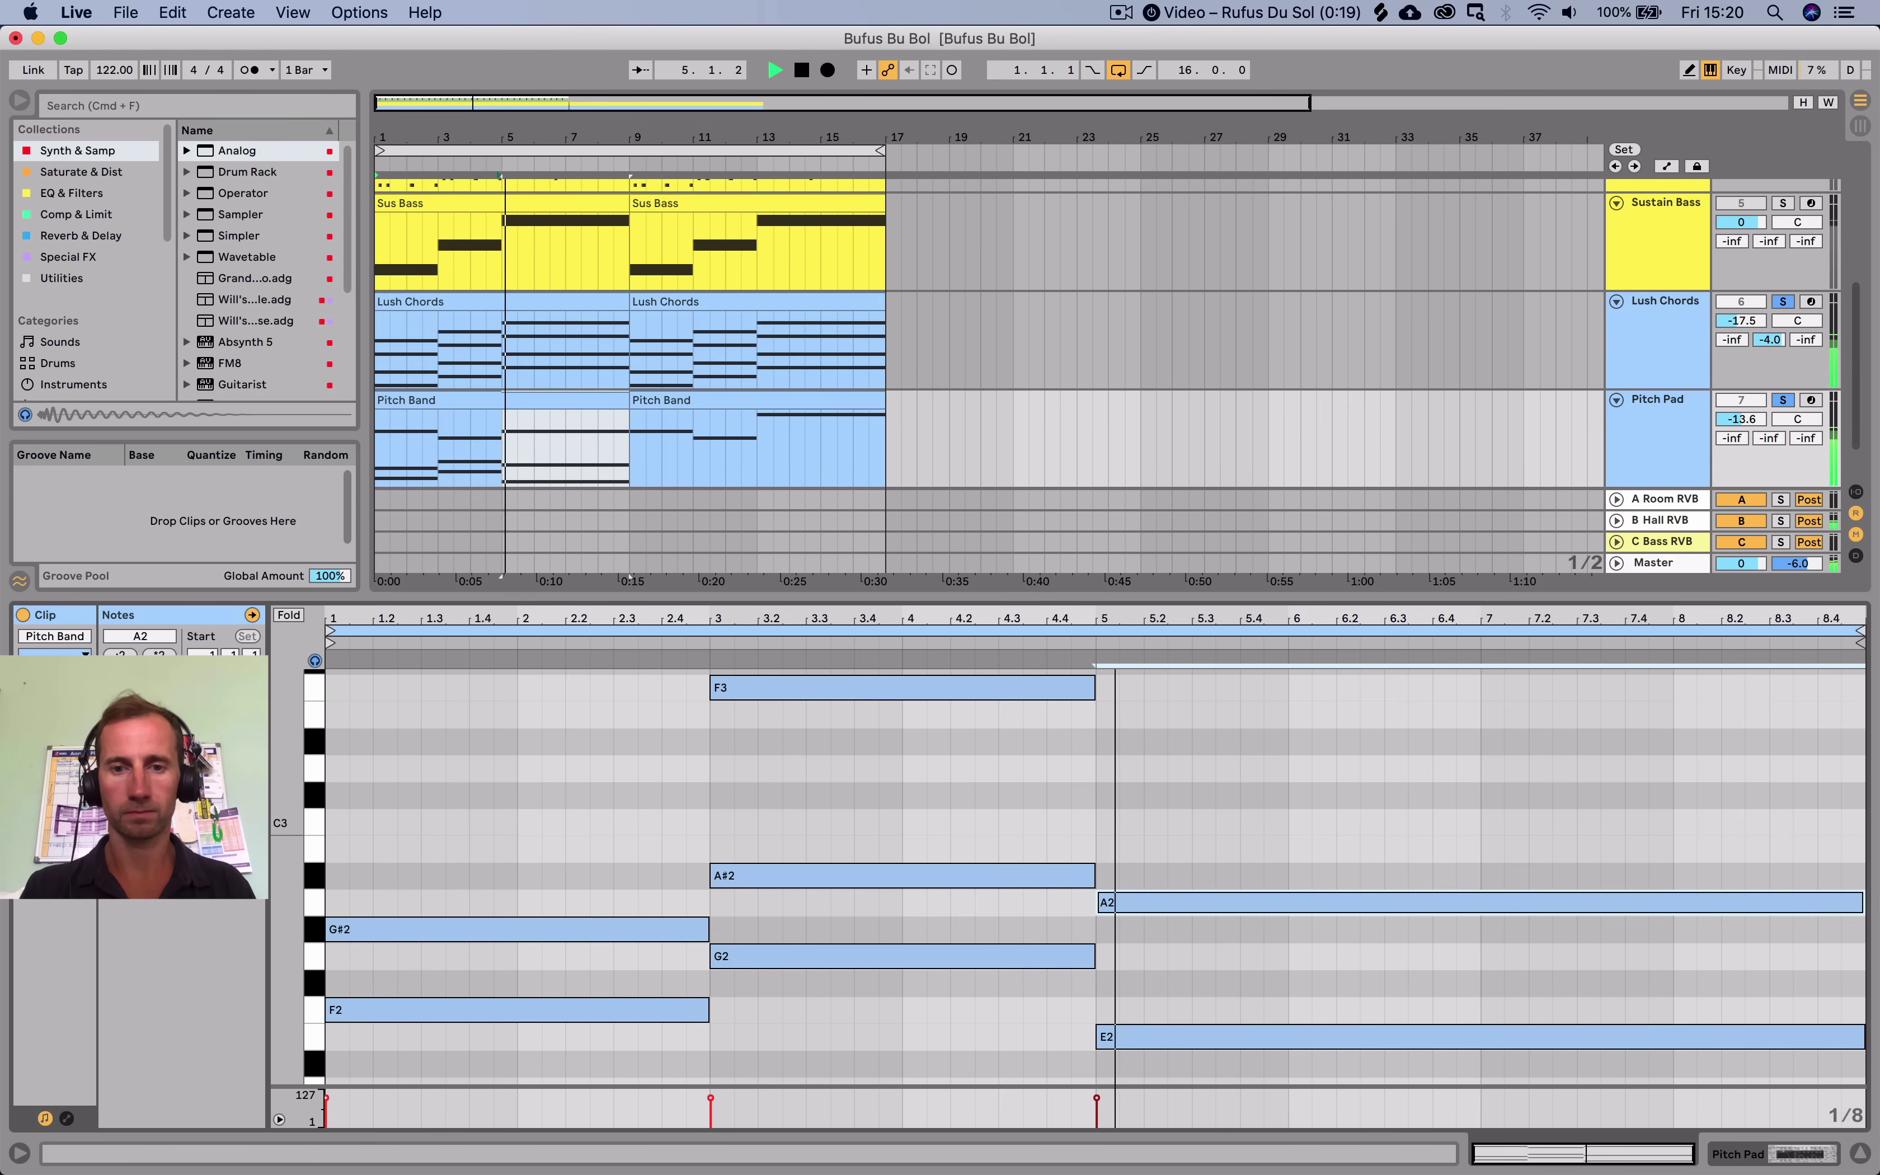
pyautogui.press('space')
pyautogui.press('space')
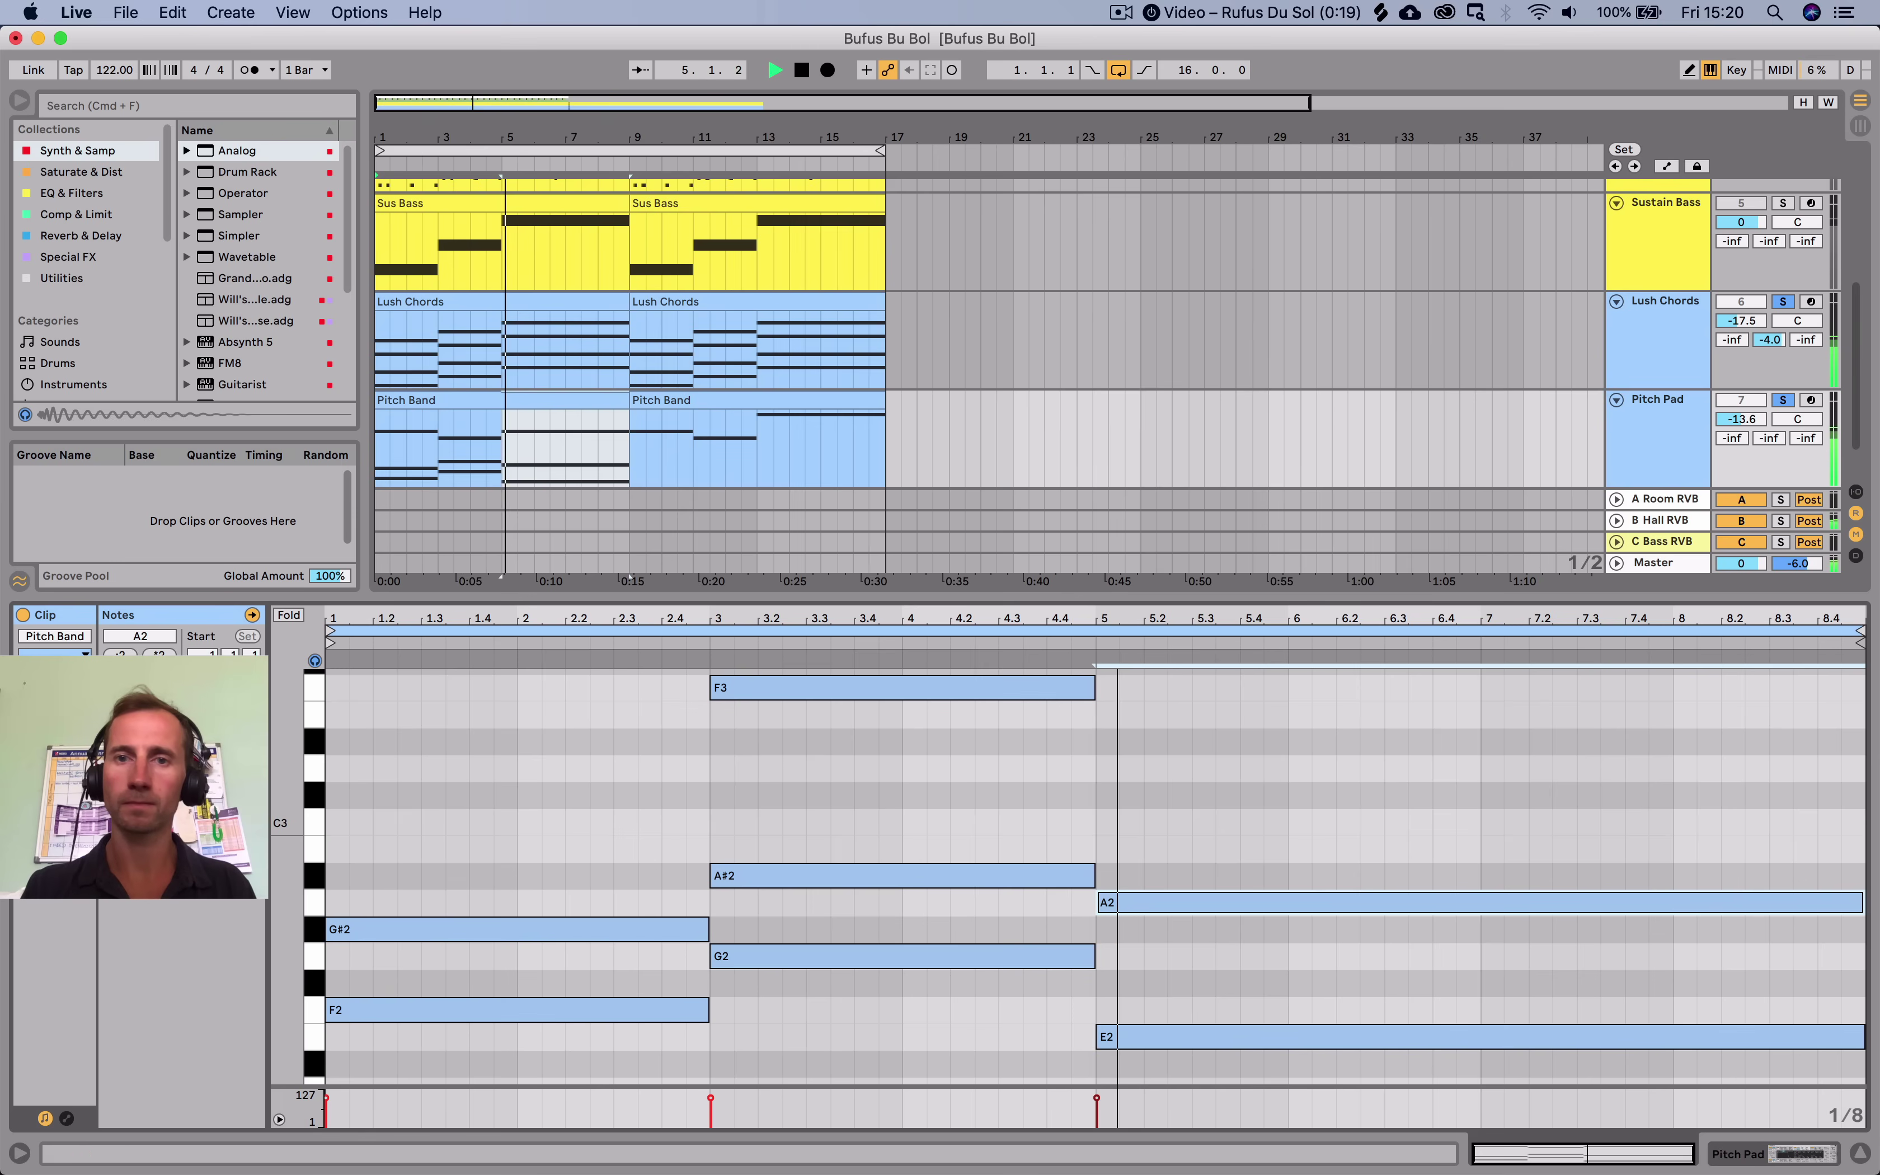
pyautogui.press('space')
pyautogui.press('space')
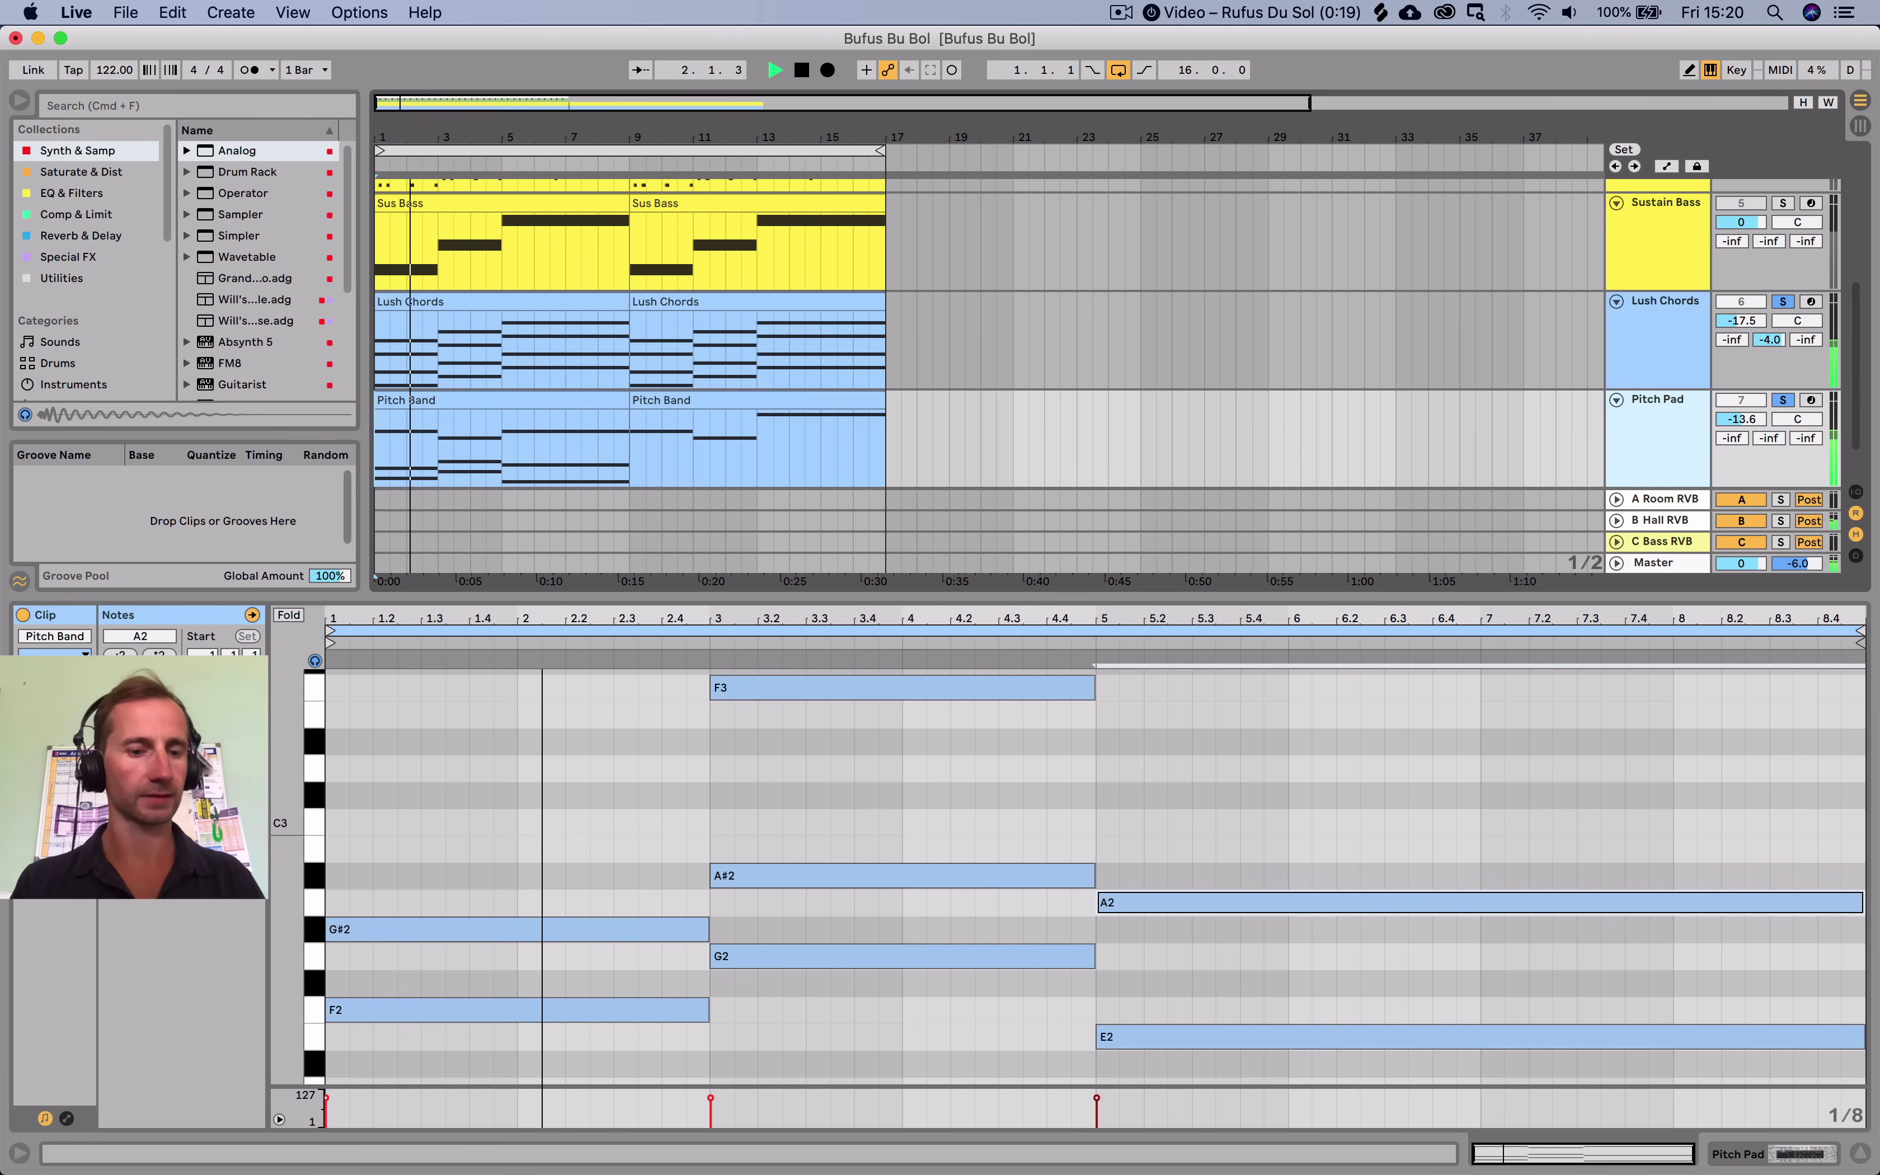
# Set the Pitch Pad Analog's Osc2 to a sine wave at octave -1 and -4.7 dB, and Osc1's level to 1.1 dB.
pyautogui.hotkey('shift', 'Tab')
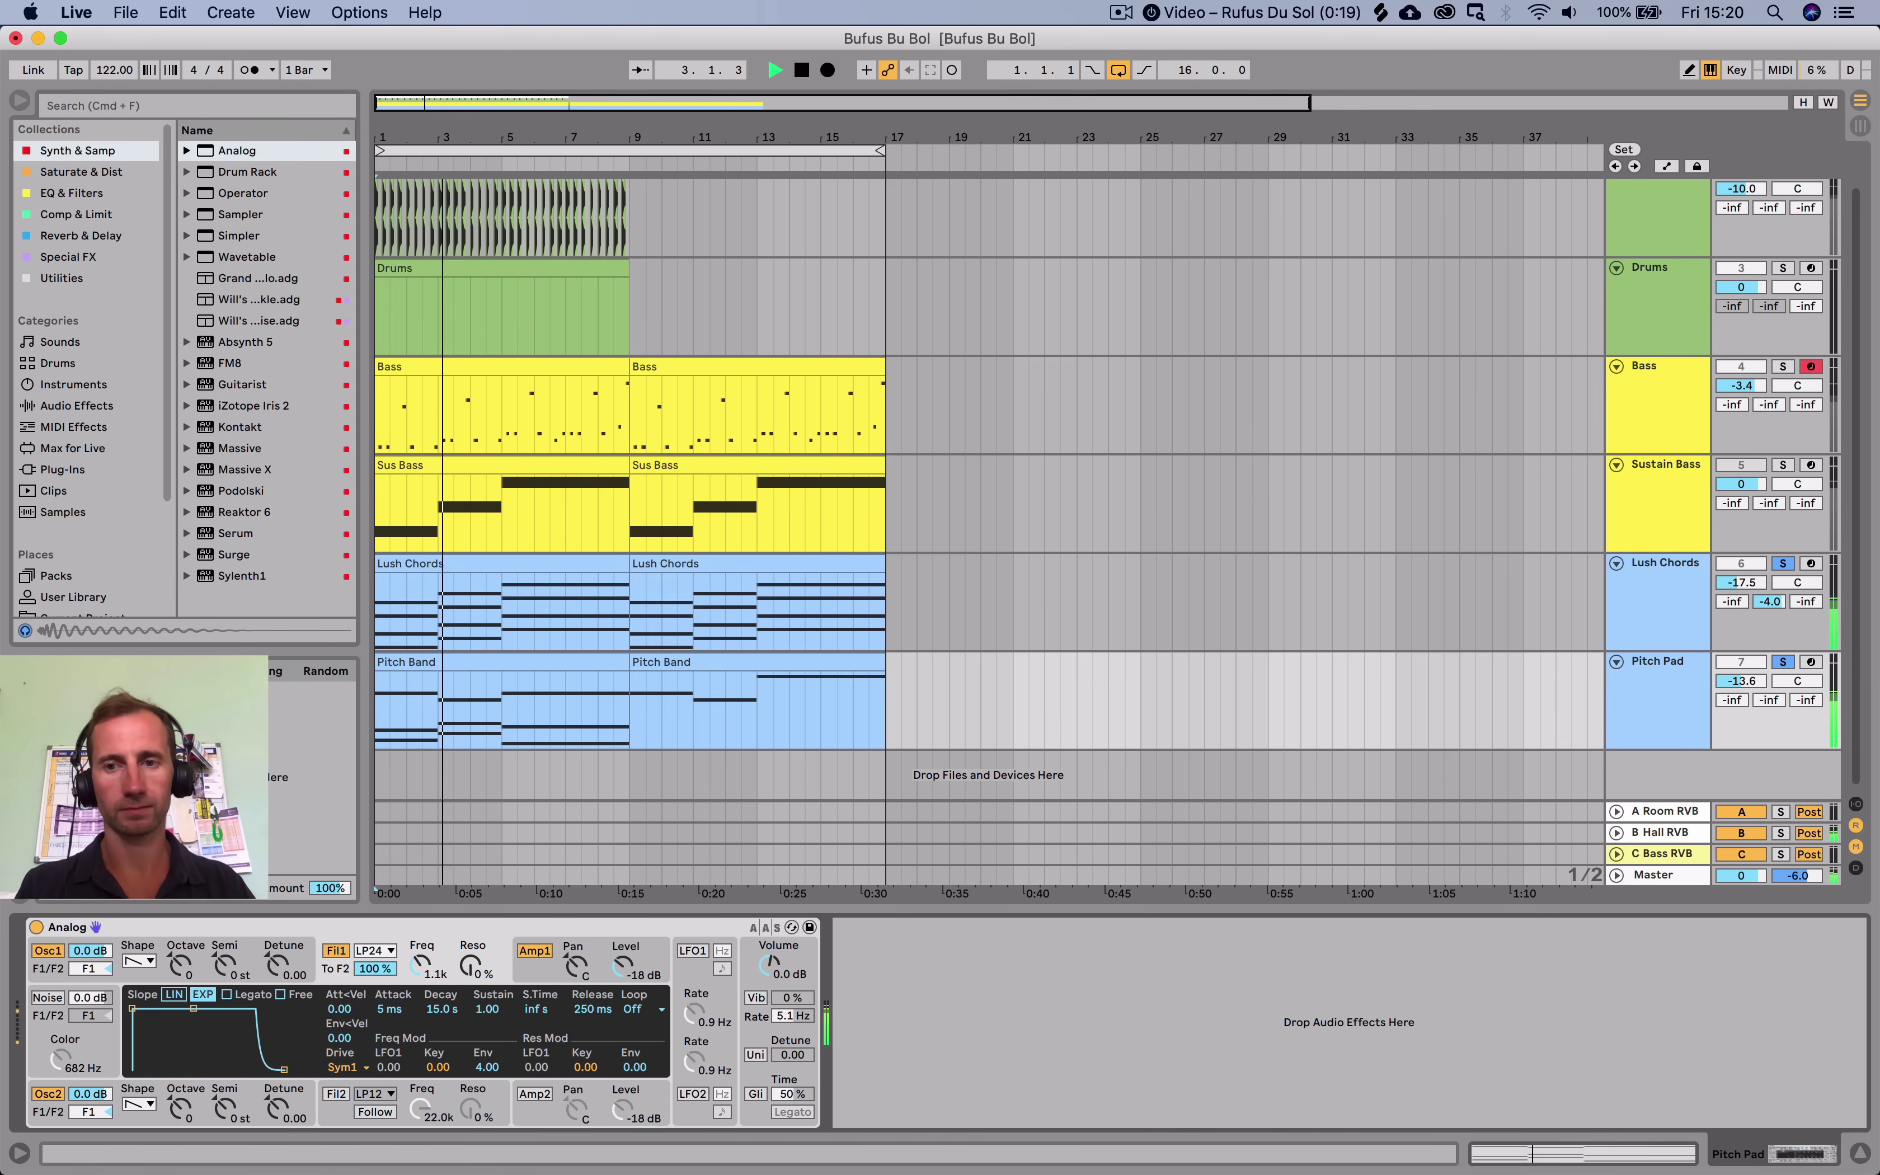
pyautogui.click(140, 1103)
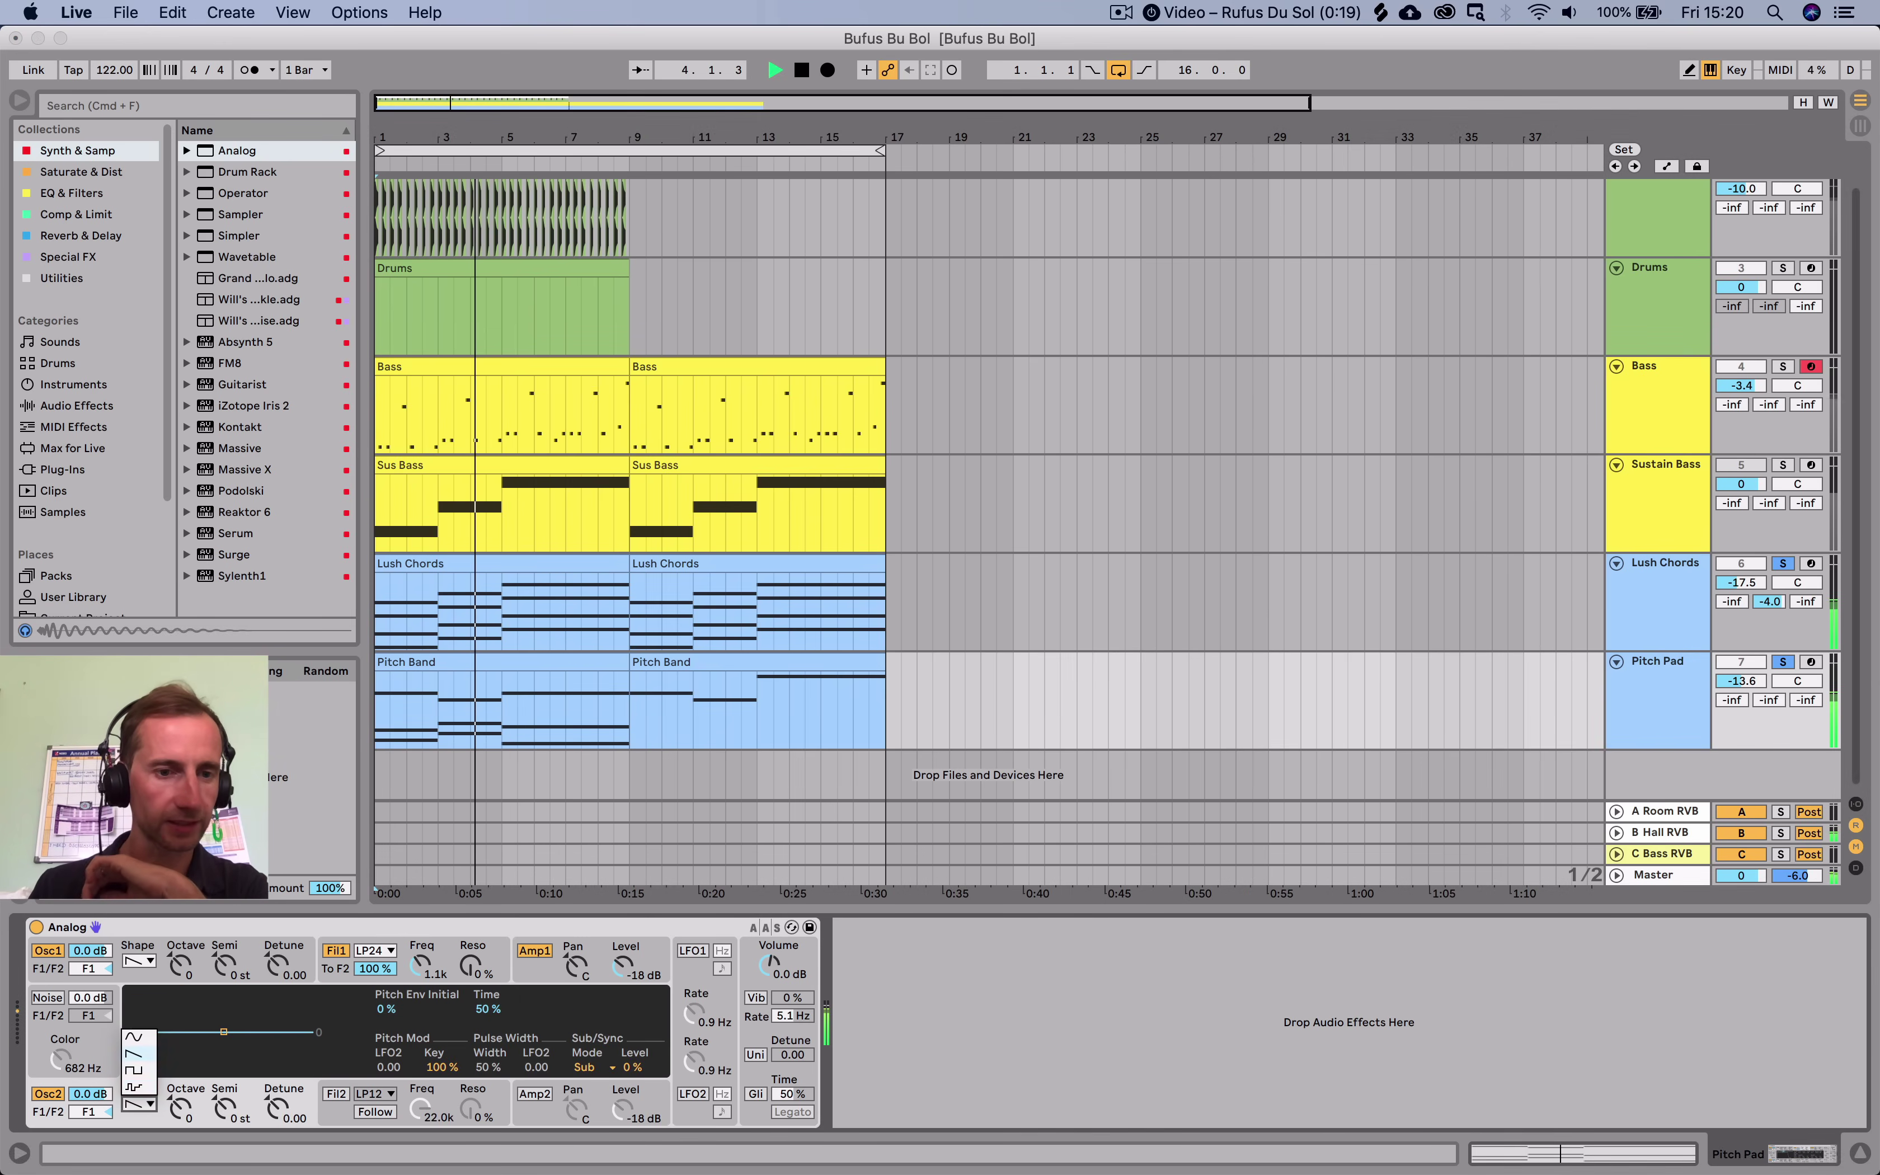
pyautogui.click(134, 1036)
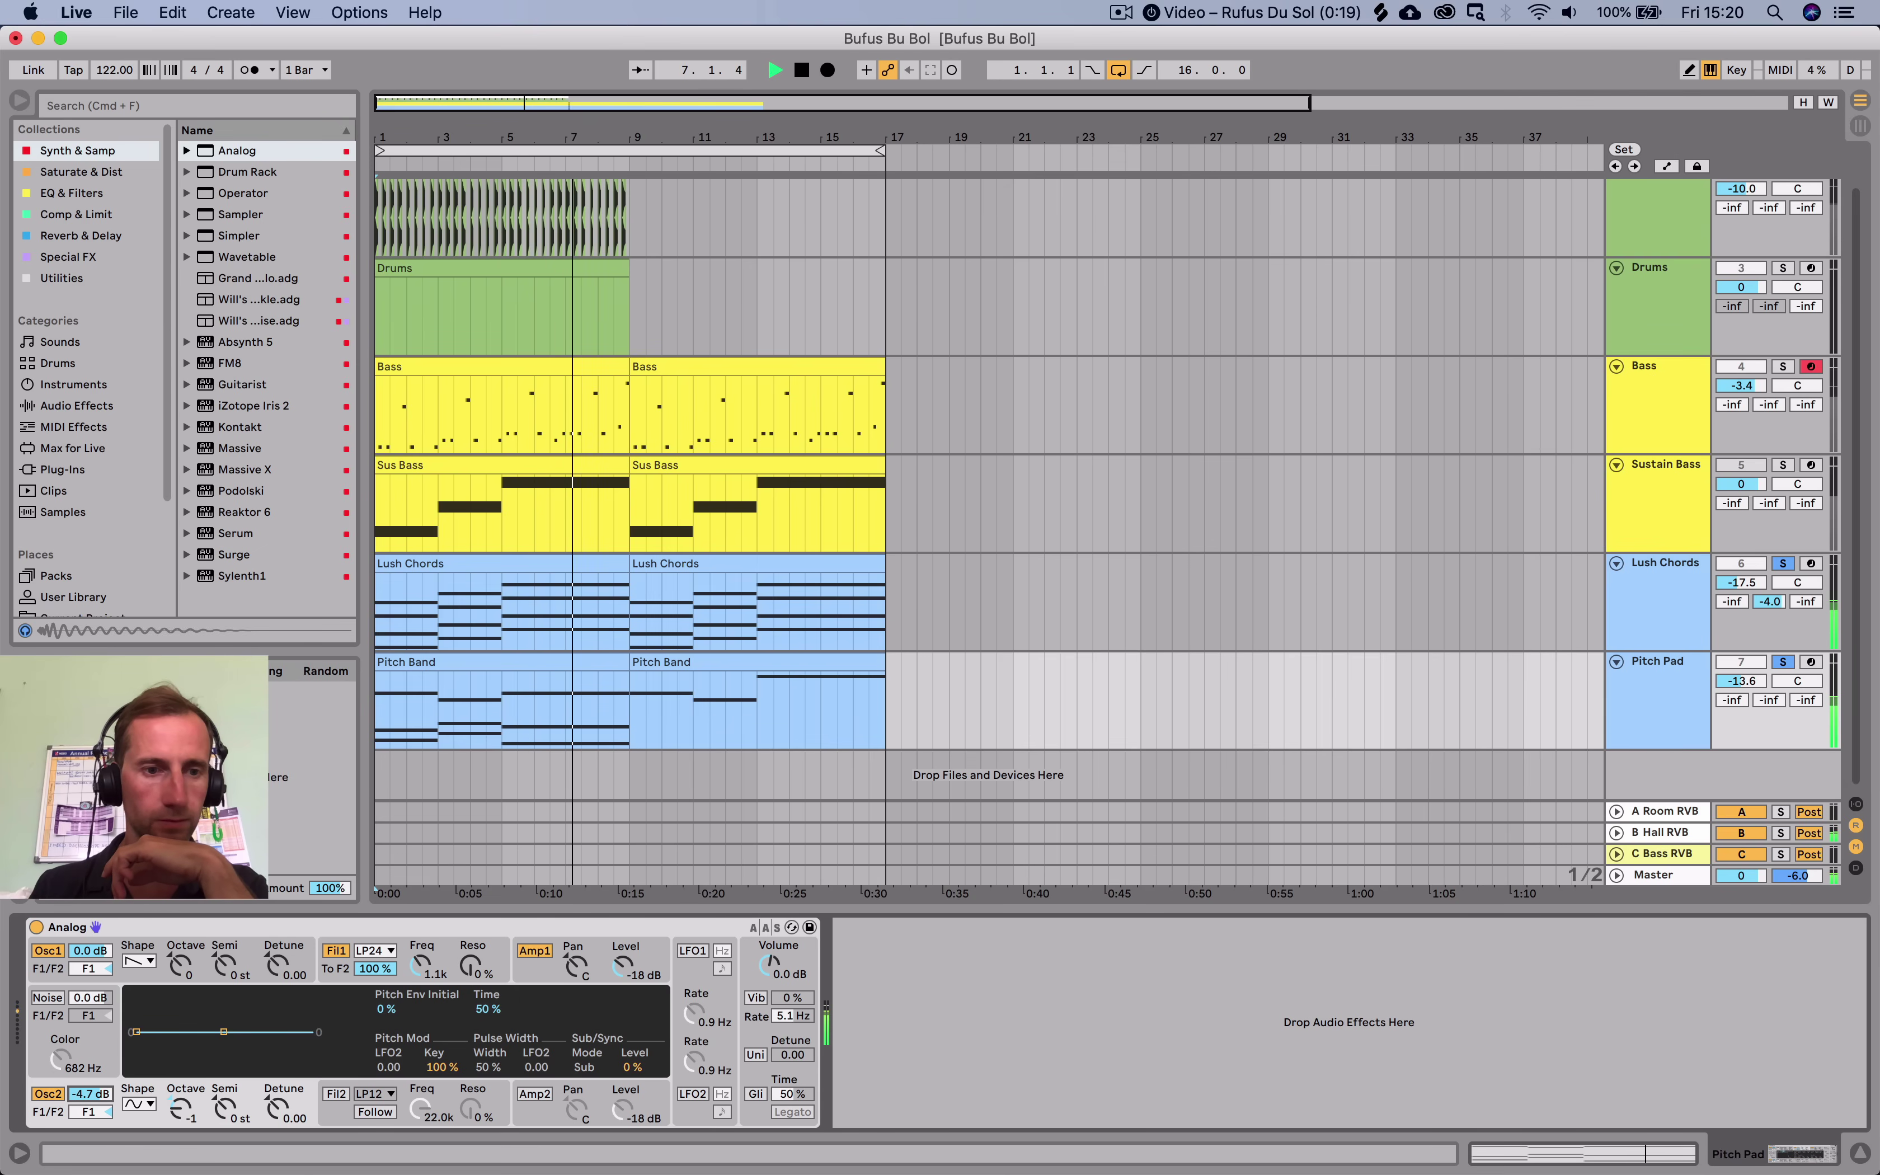
pyautogui.moveTo(90, 951)
pyautogui.mouseDown()
pyautogui.moveTo(90, 901)
pyautogui.moveTo(90, 941)
pyautogui.mouseUp()
# Replace the Pitch Band clip in bars 9-16 with a copy of the harmonised first clip and stop playback.
pyautogui.click(699, 661)
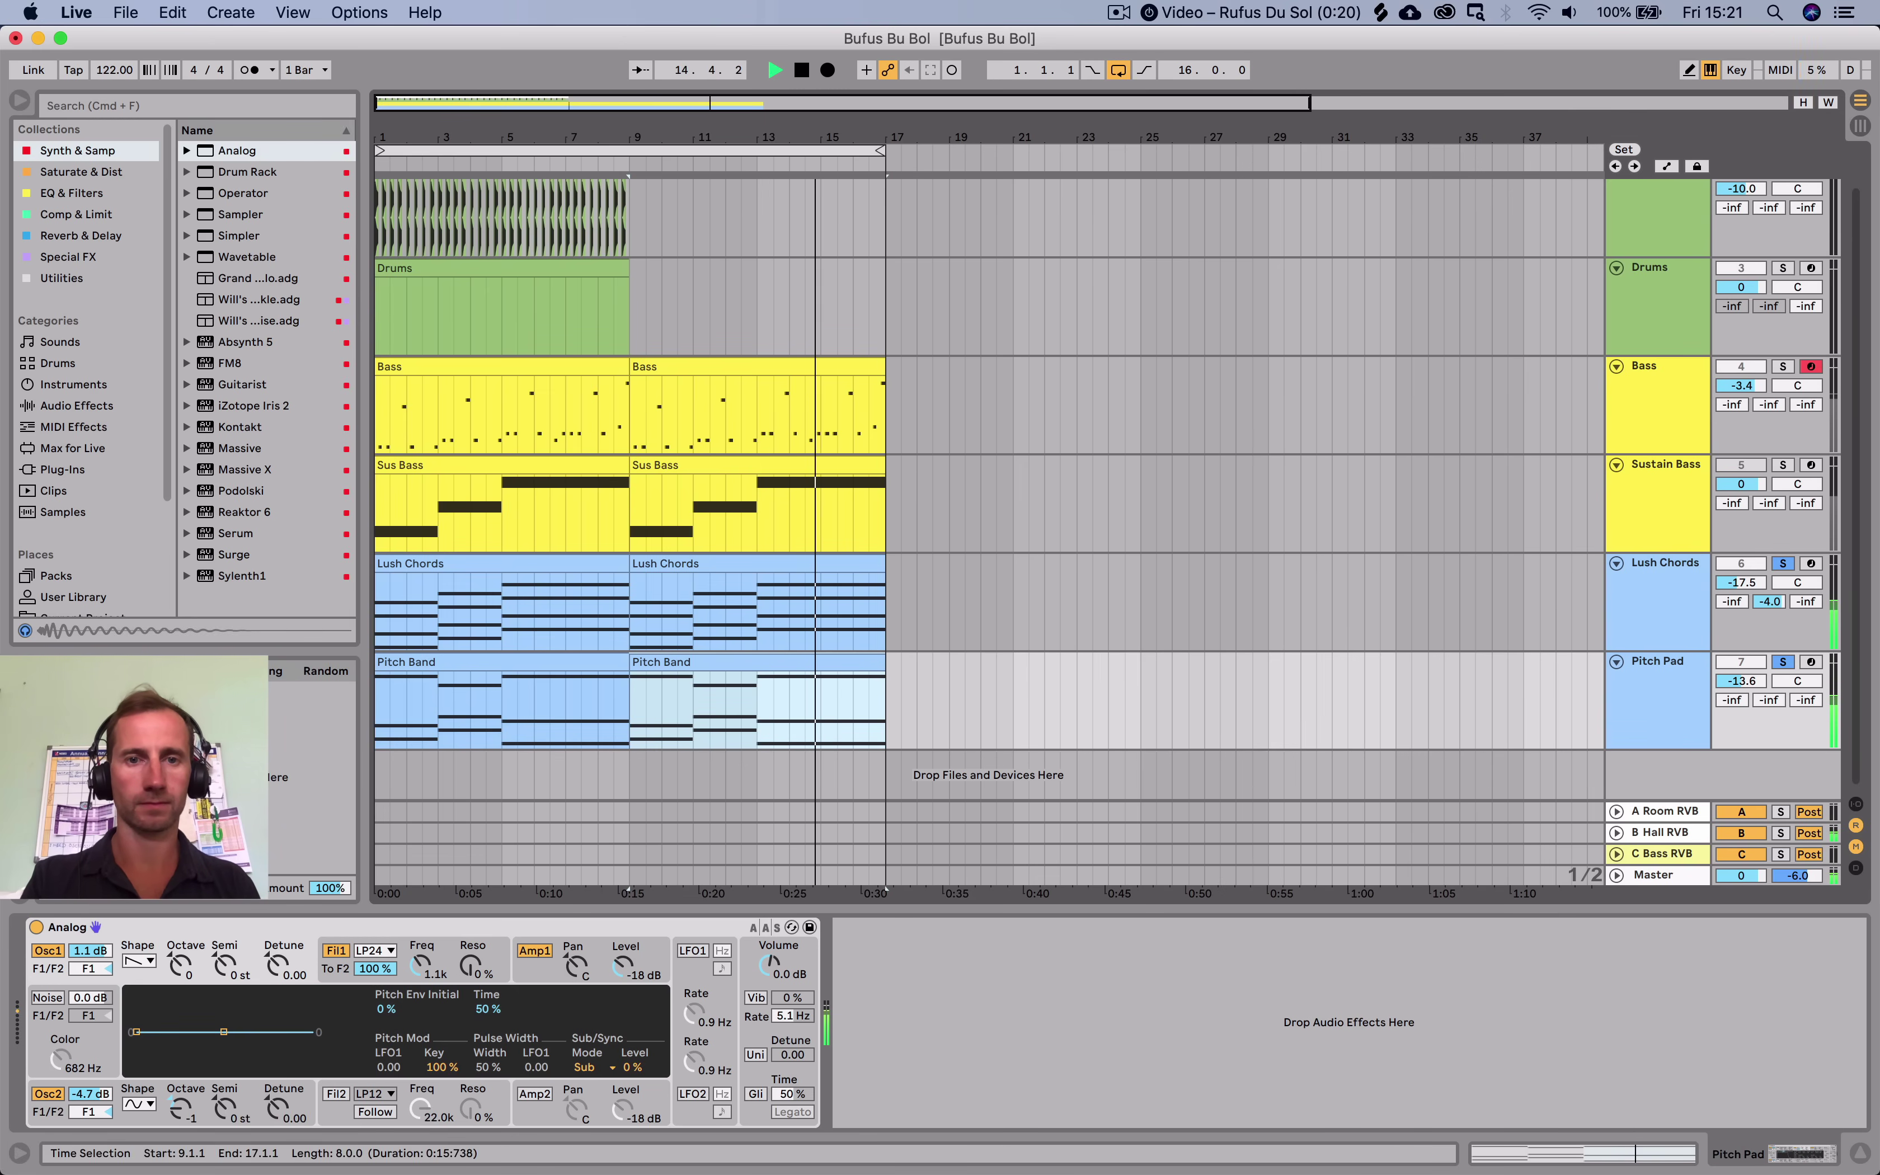
pyautogui.press('space')
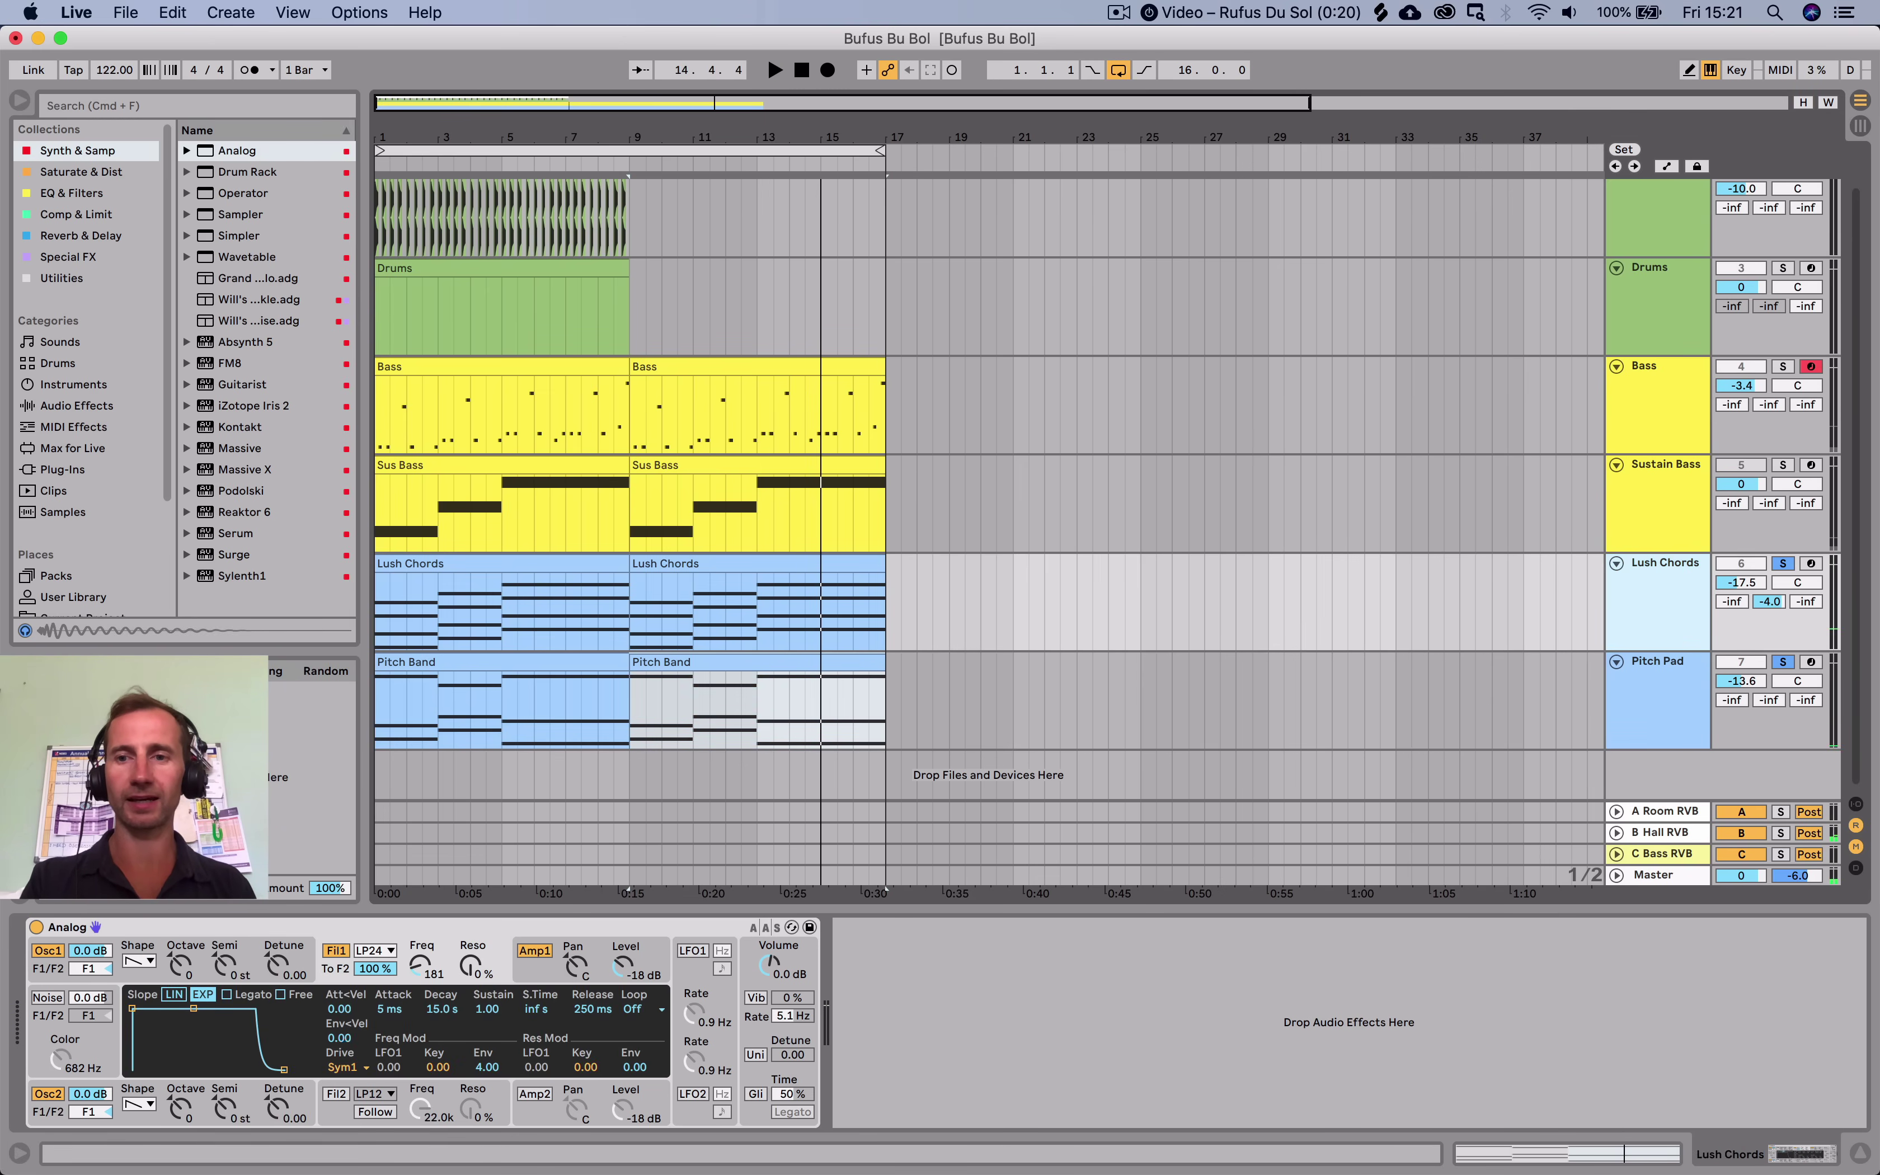
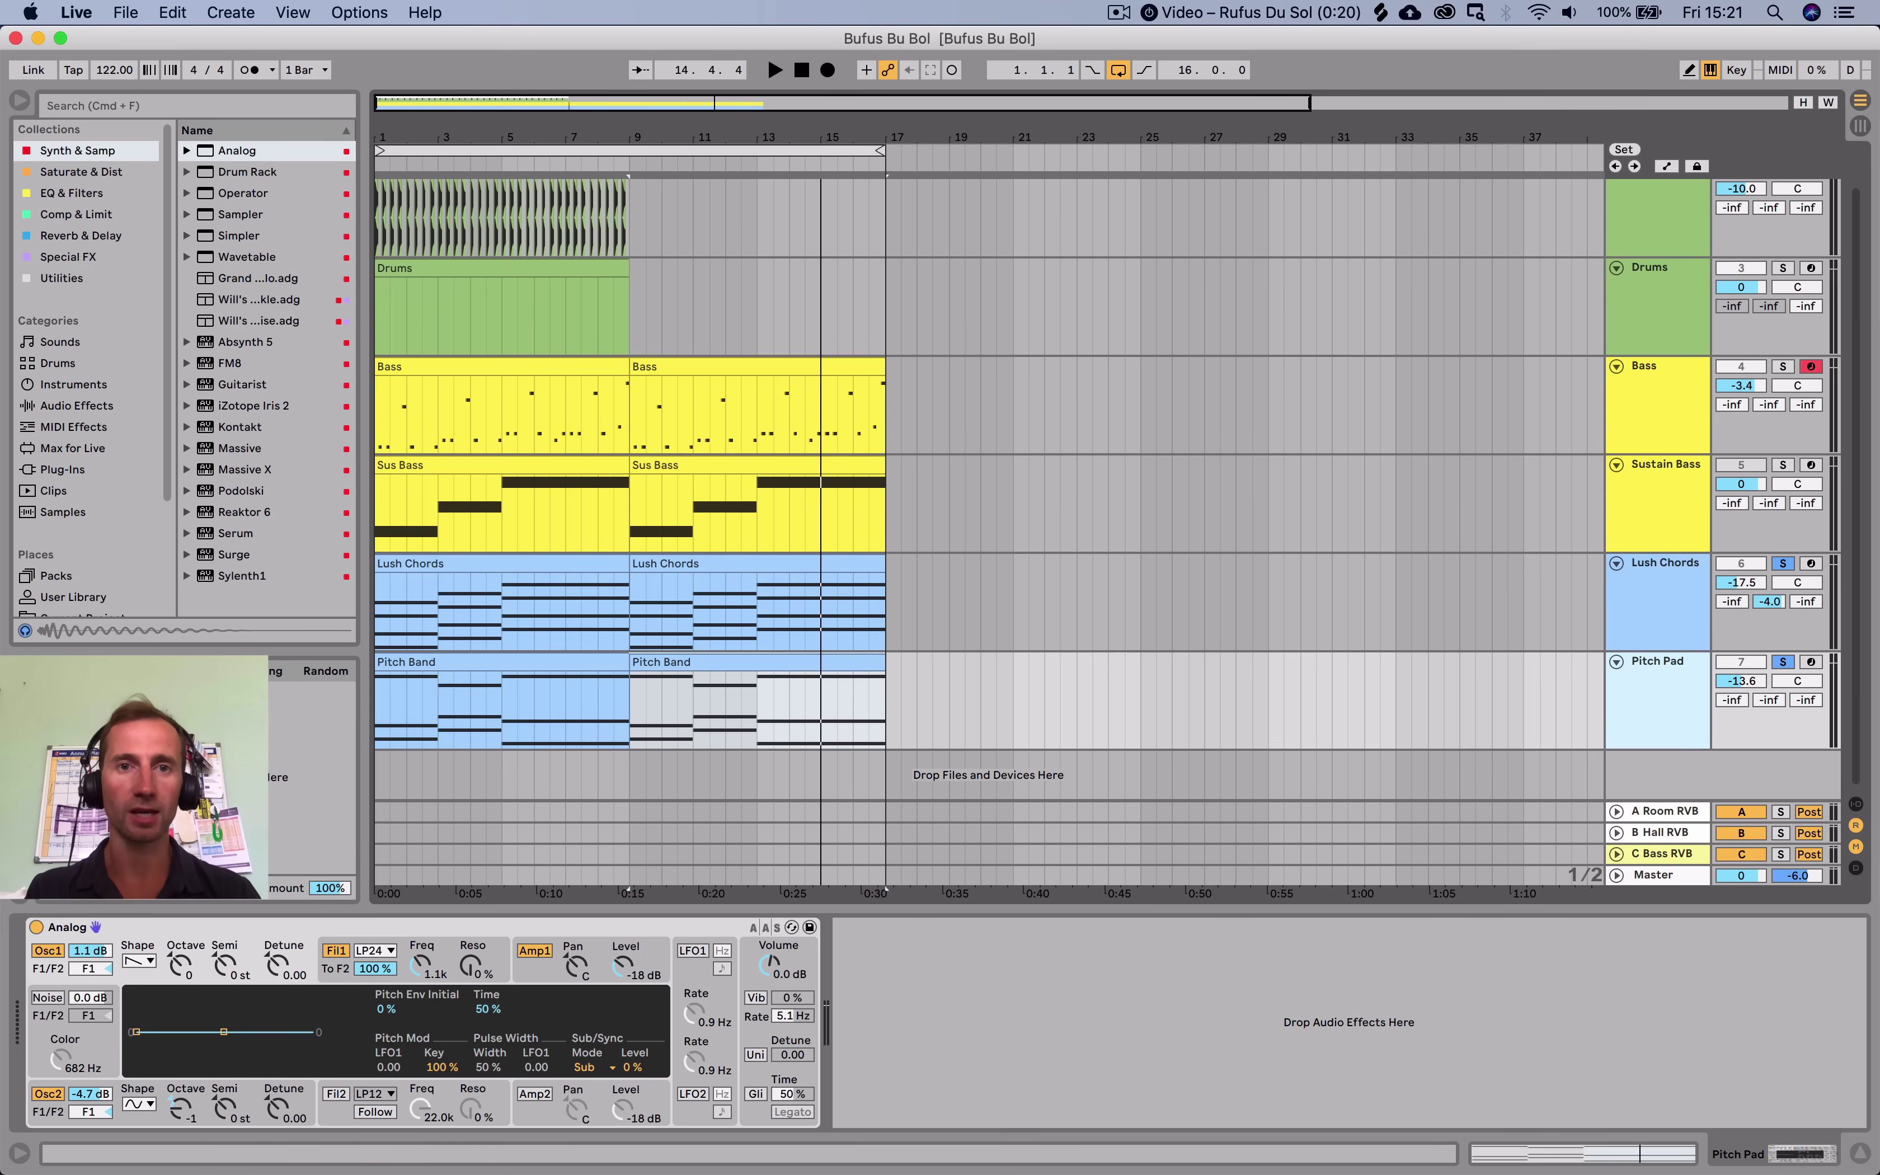
pyautogui.press('space')
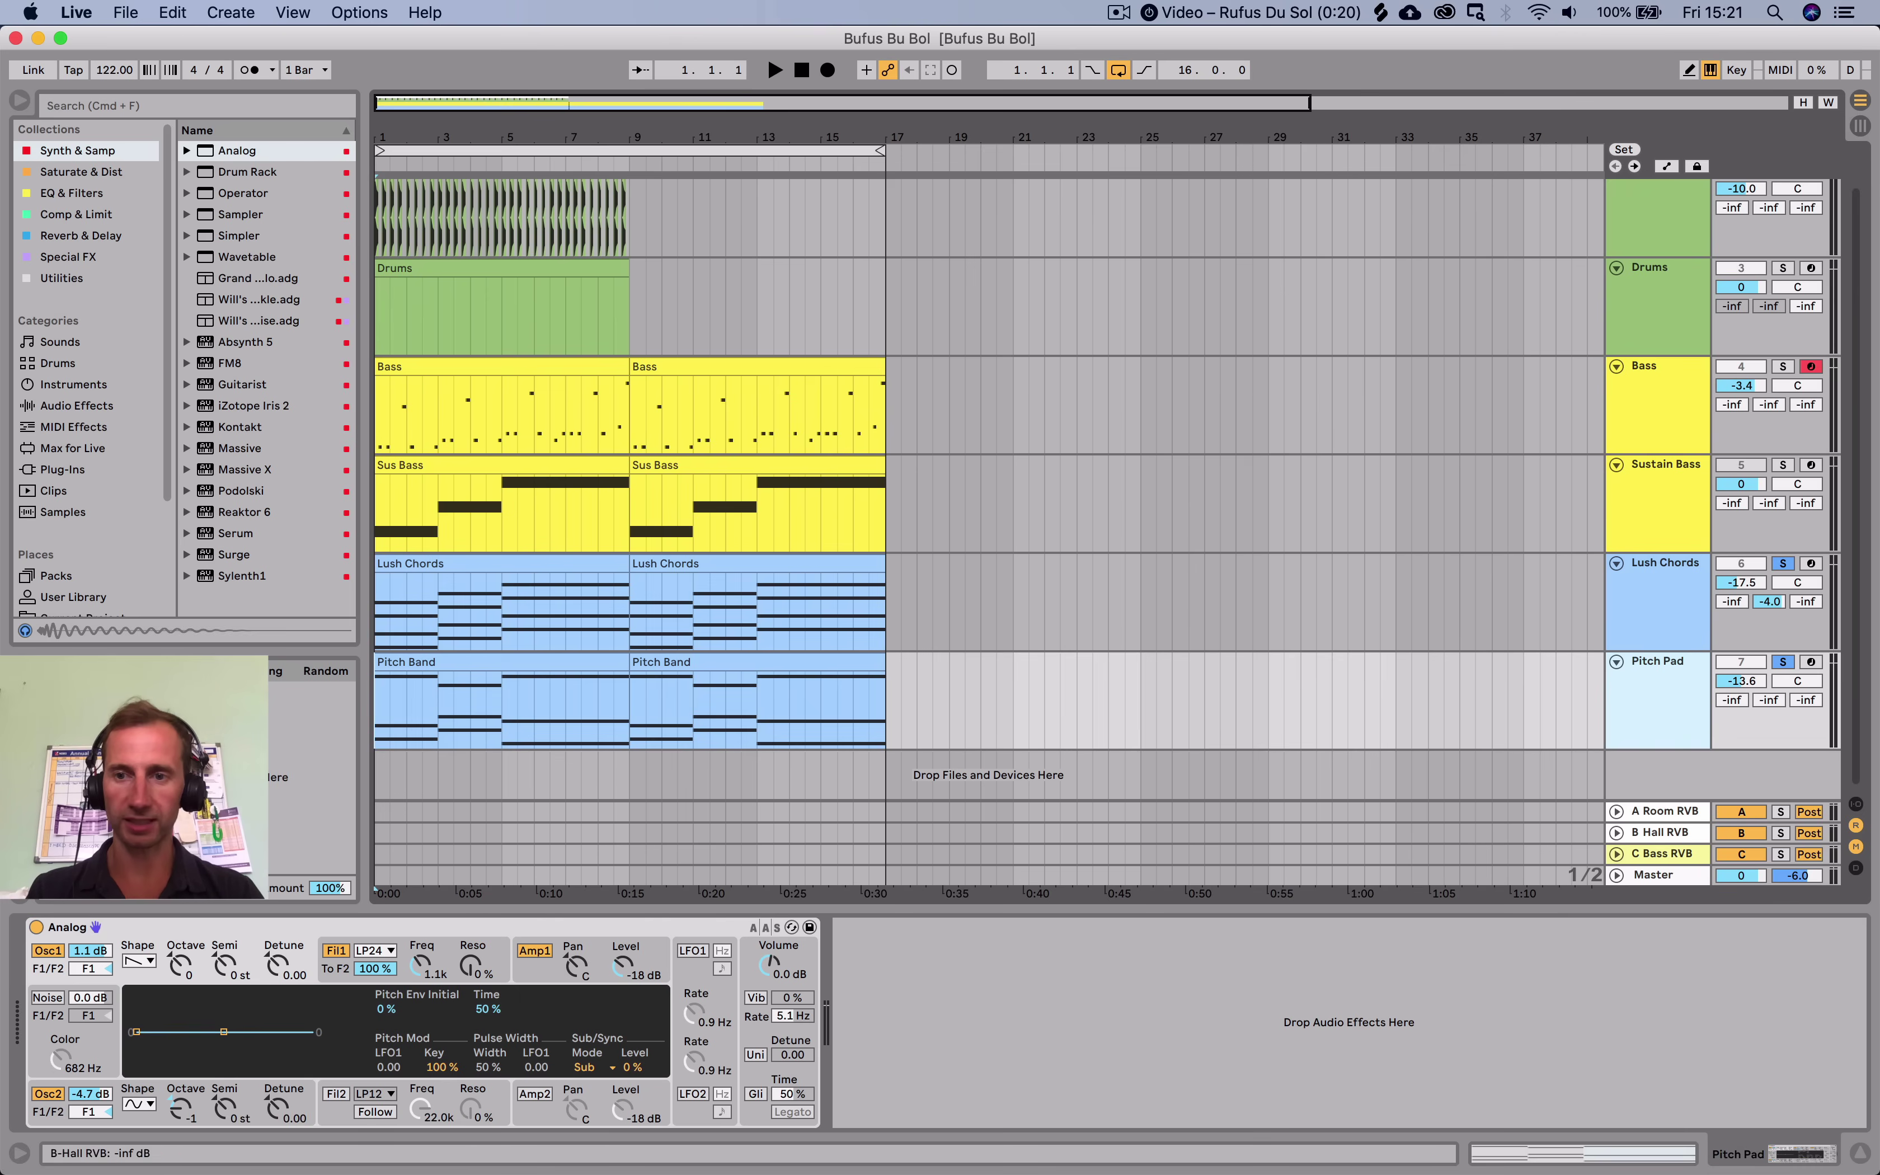
# Unsolo Lush Chords to audition the Pitch Pad alone, and enable LFO1 in its Analog at a rate of 0.6 Hz.
pyautogui.click(1740, 564)
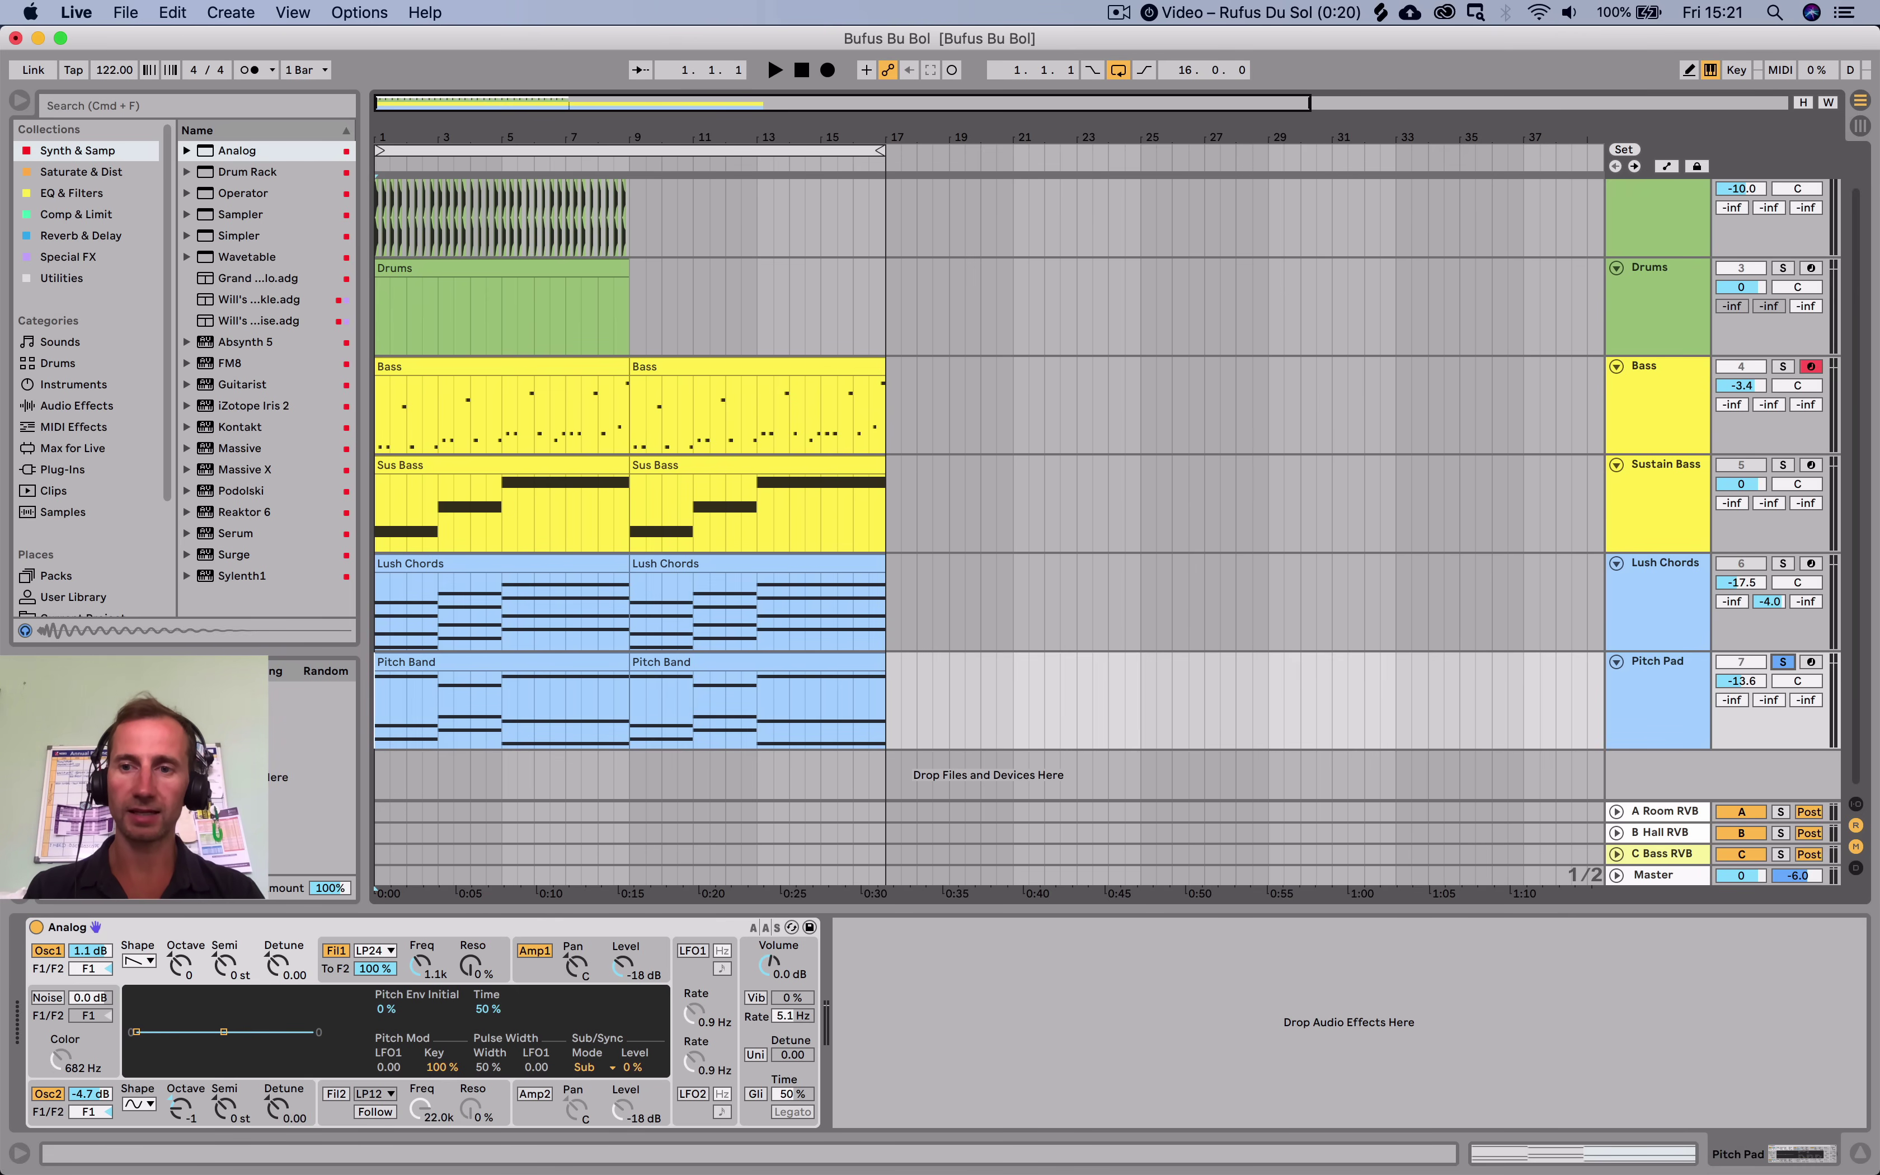
pyautogui.press('space')
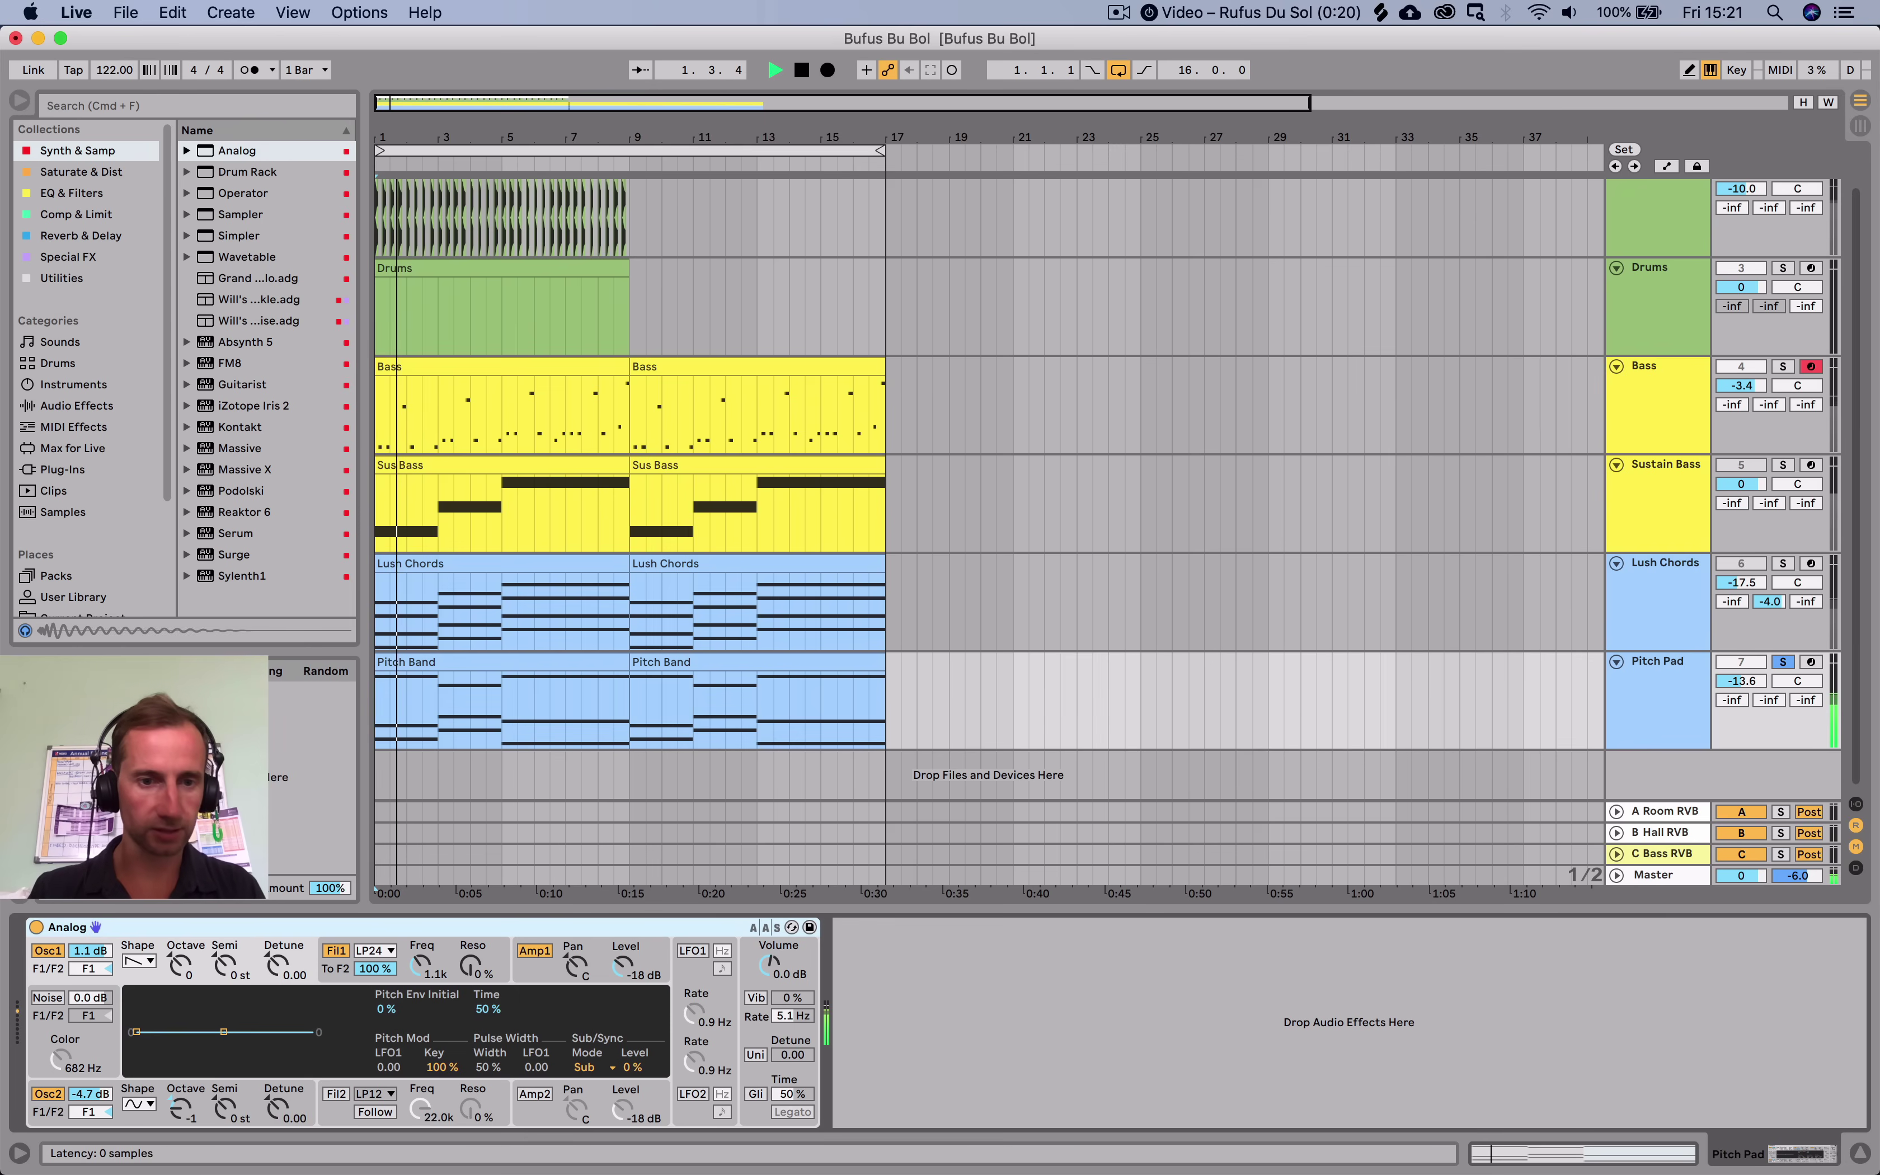
pyautogui.click(704, 1027)
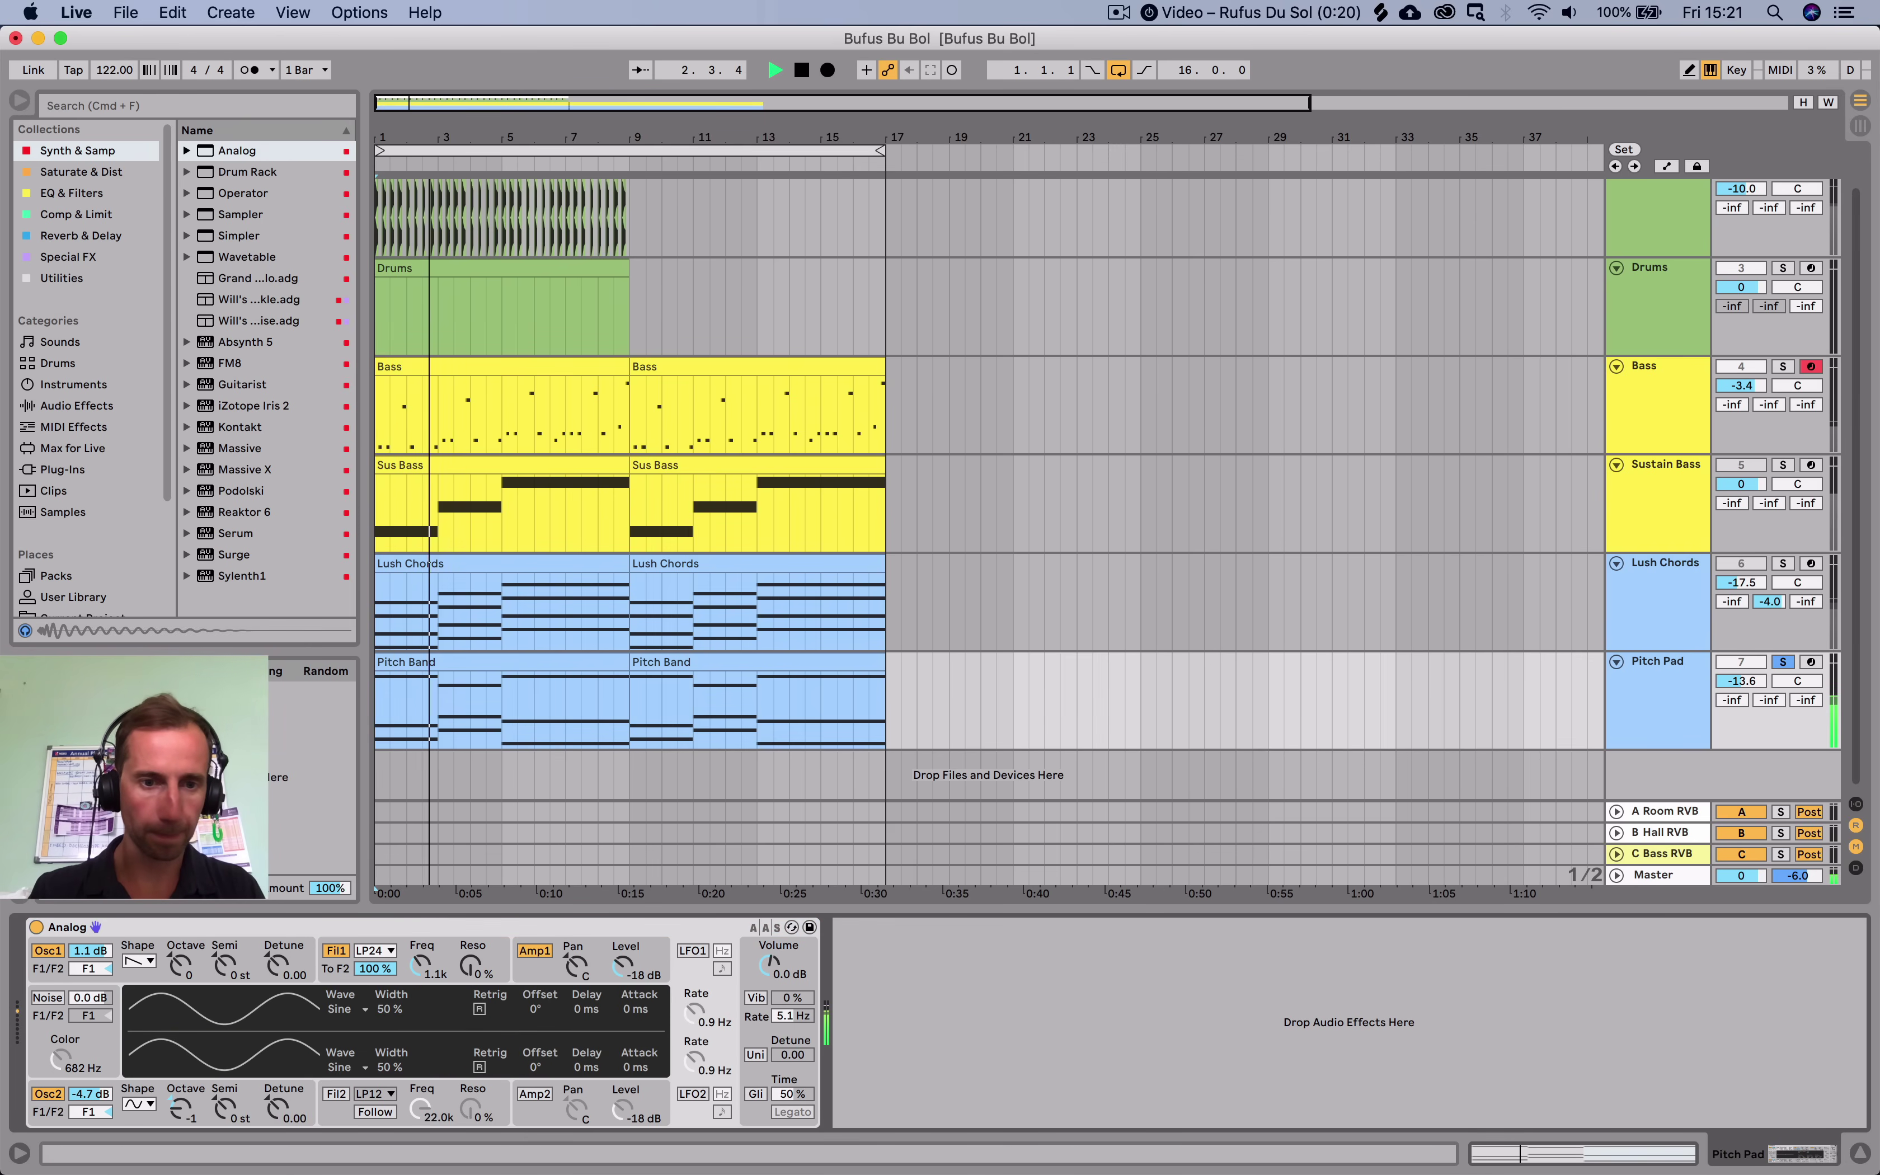
pyautogui.press('space')
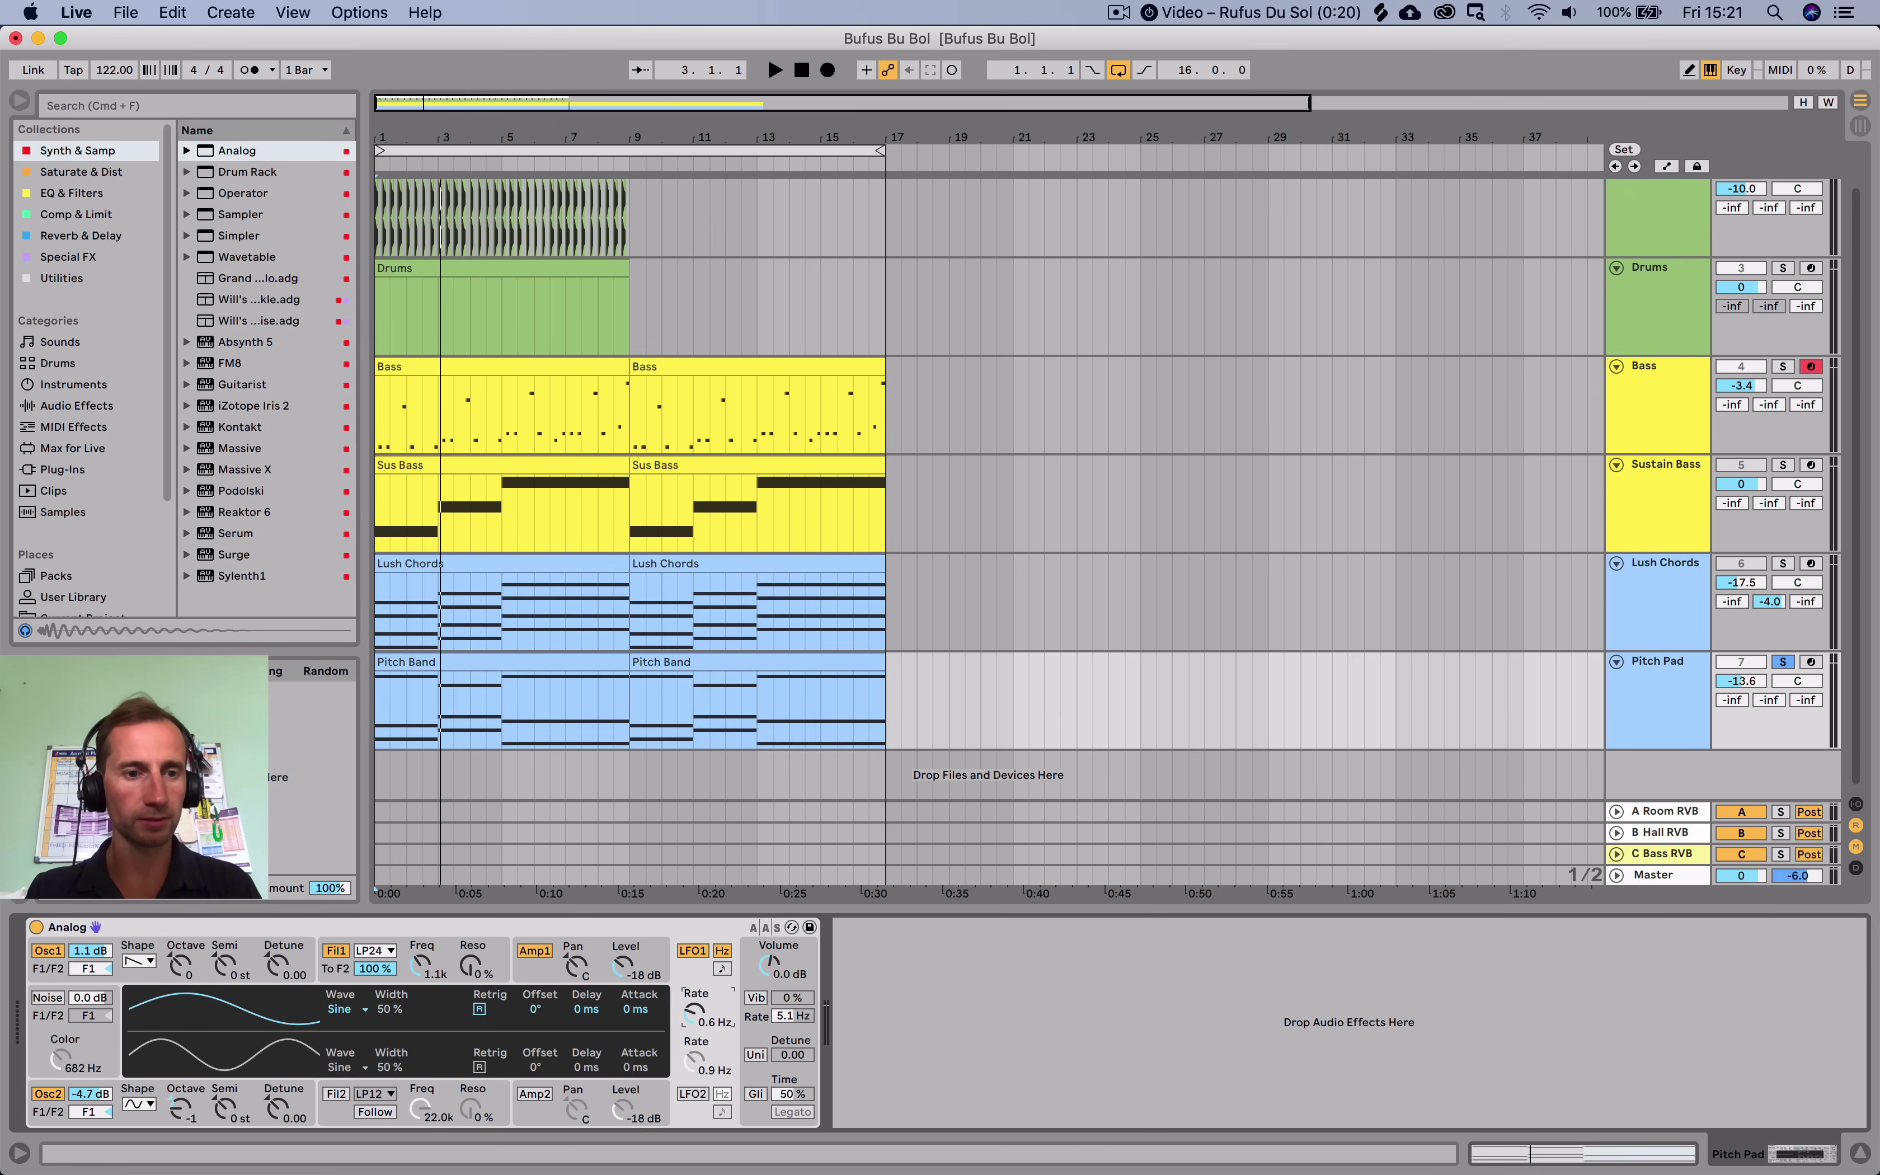
# Try an LFO1 pitch modulation of 0.20 on the Pitch Pad's Osc1 with LFO1 rates of 16 Hz and 0.5 Hz.
pyautogui.click(252, 958)
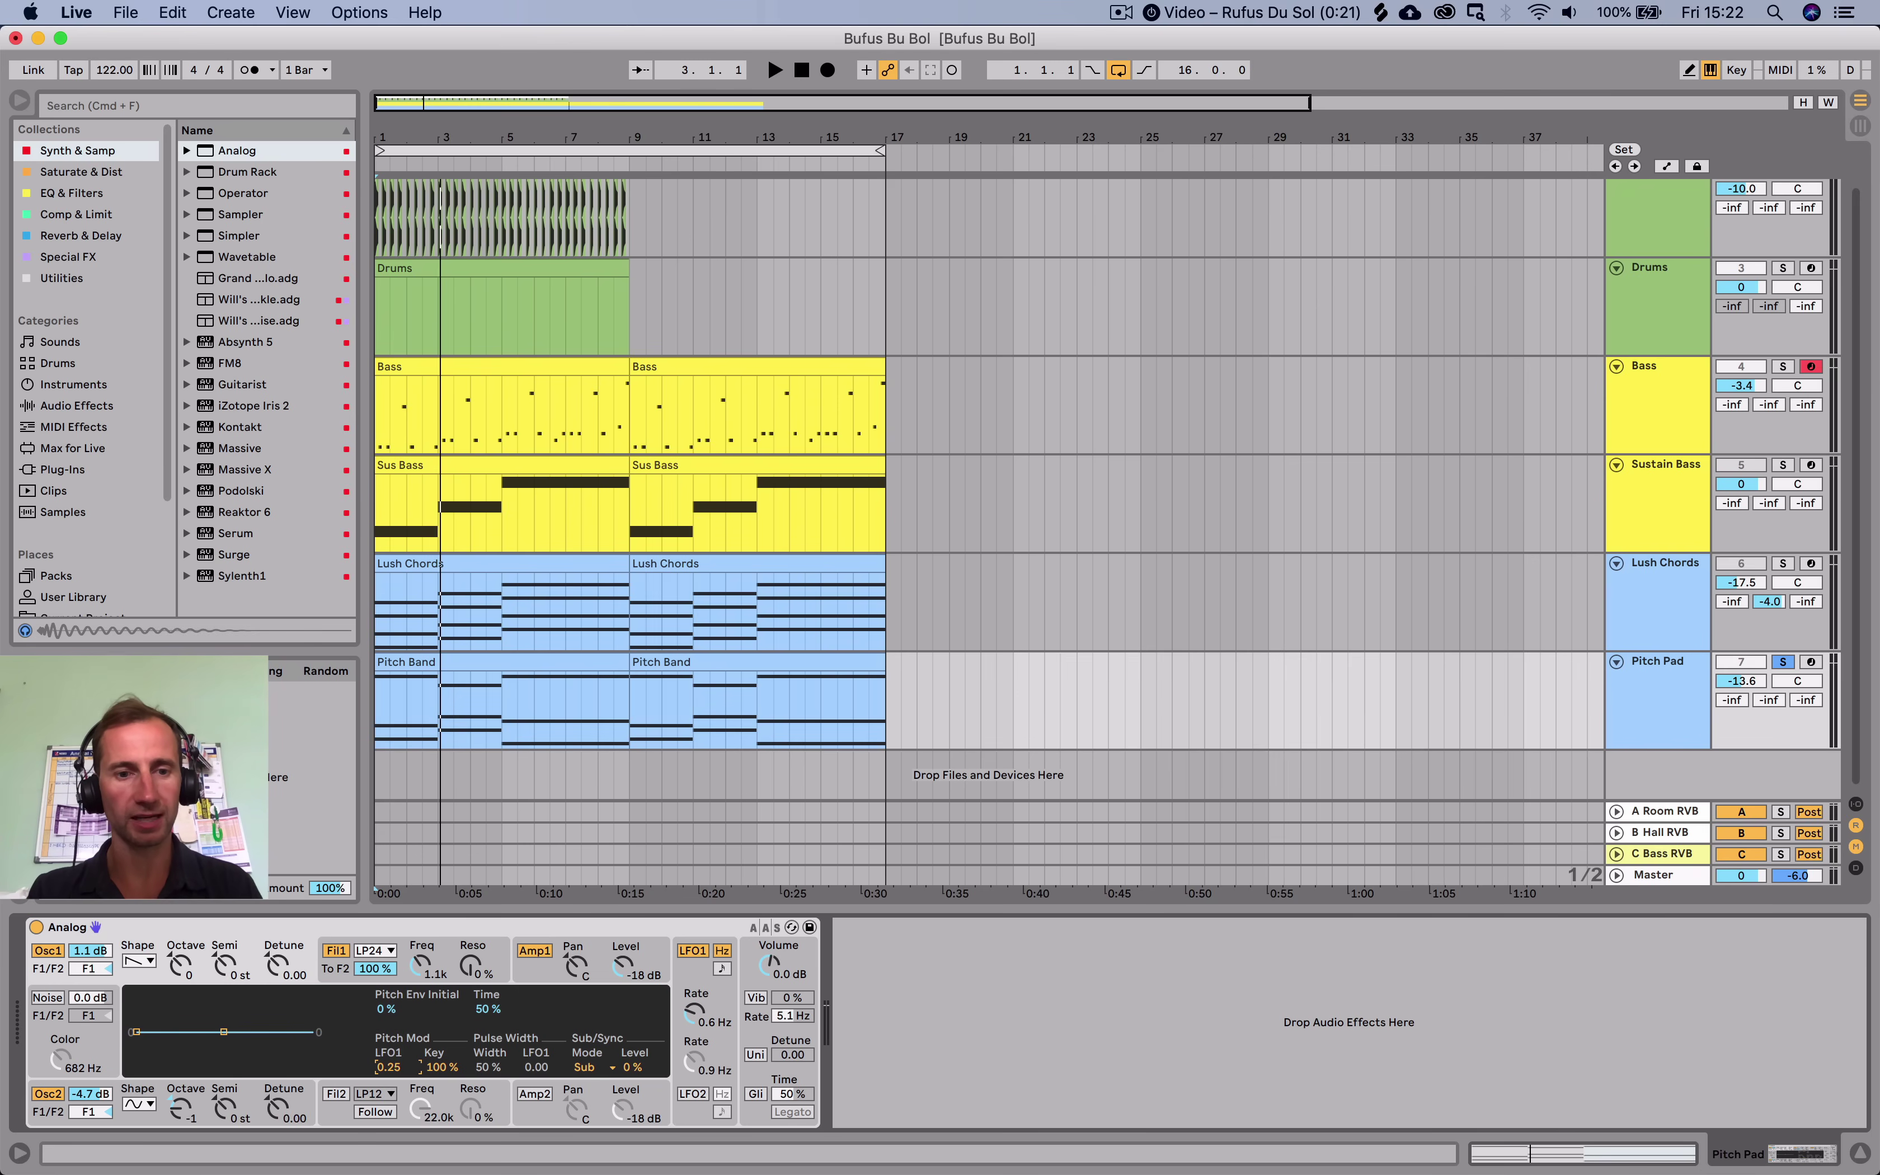
pyautogui.press('space')
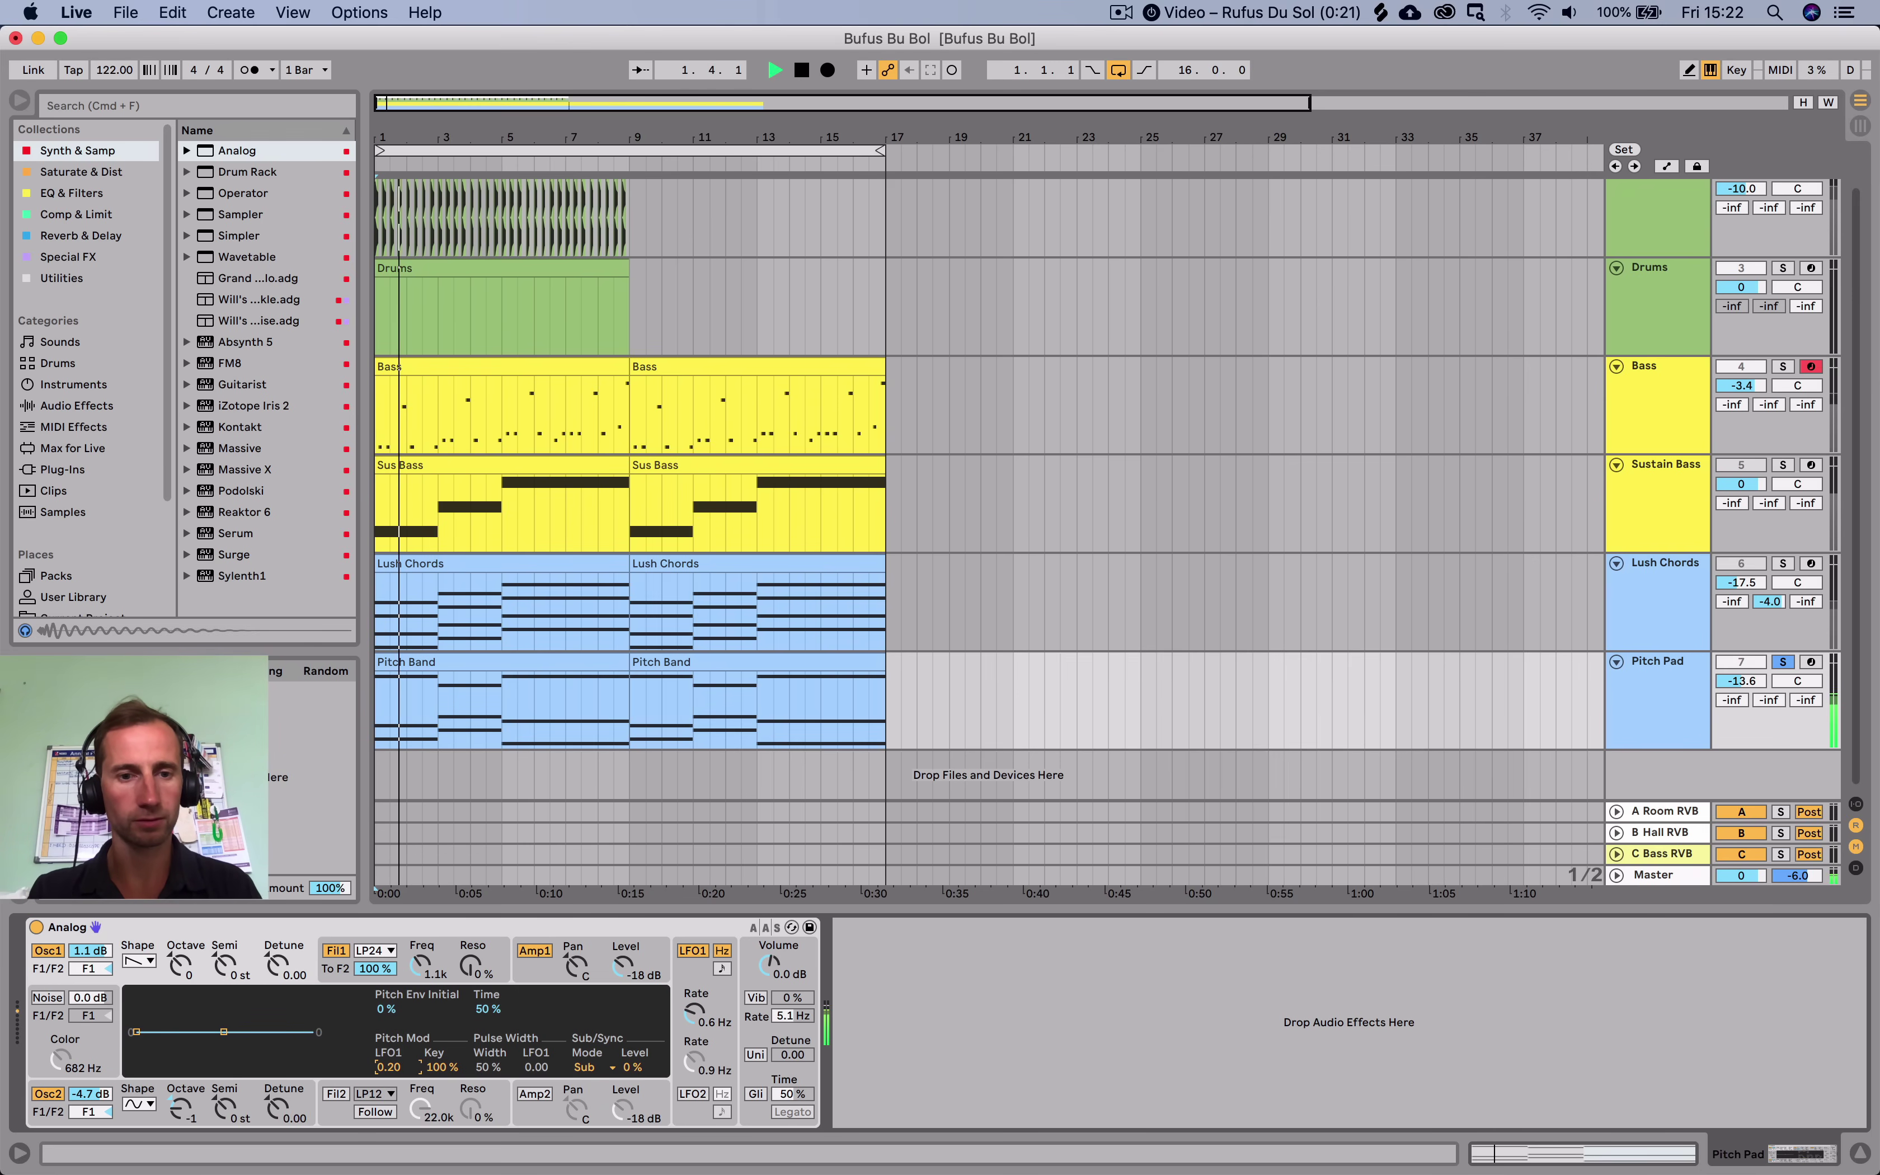
pyautogui.moveTo(693, 1013); pyautogui.dragTo(694, 971)
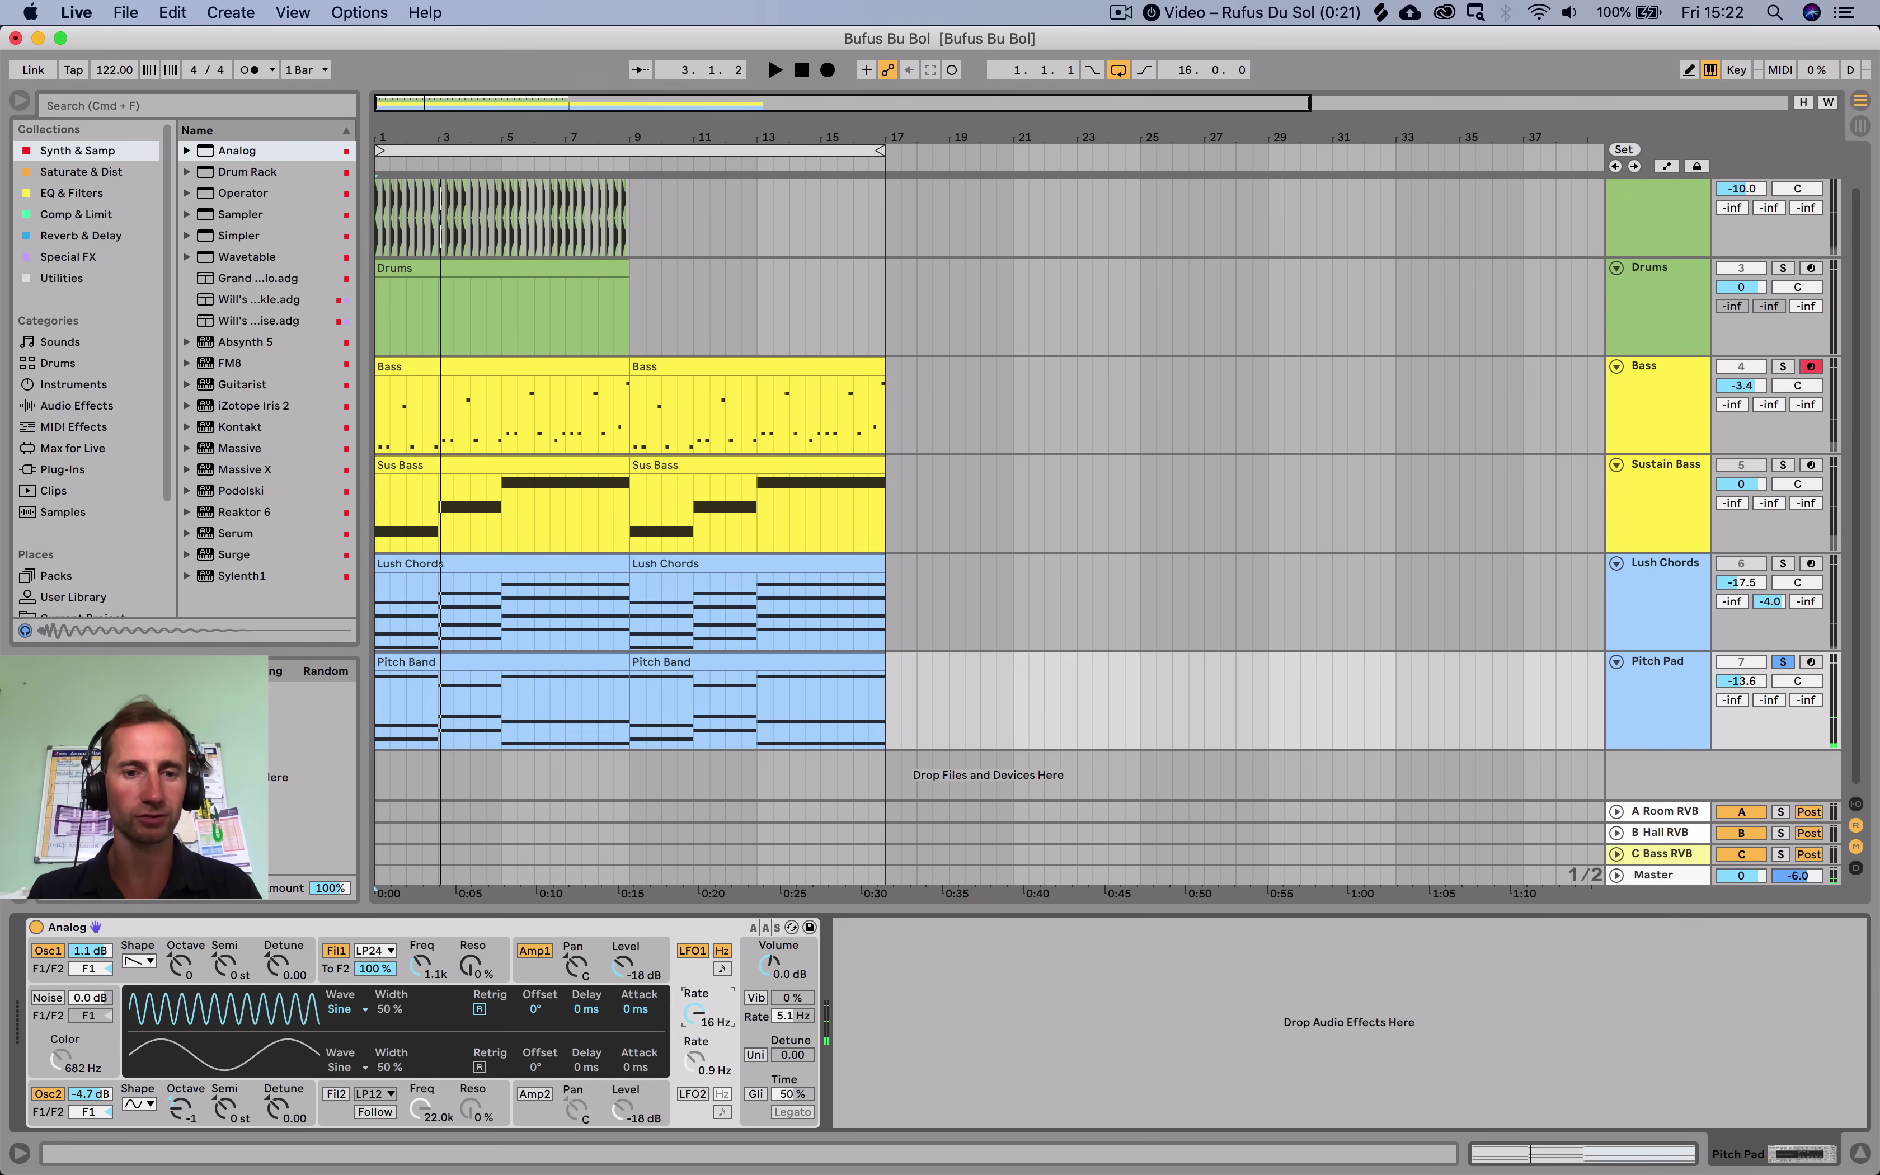
pyautogui.moveTo(694, 1013); pyautogui.dragTo(693, 1045)
pyautogui.press('space')
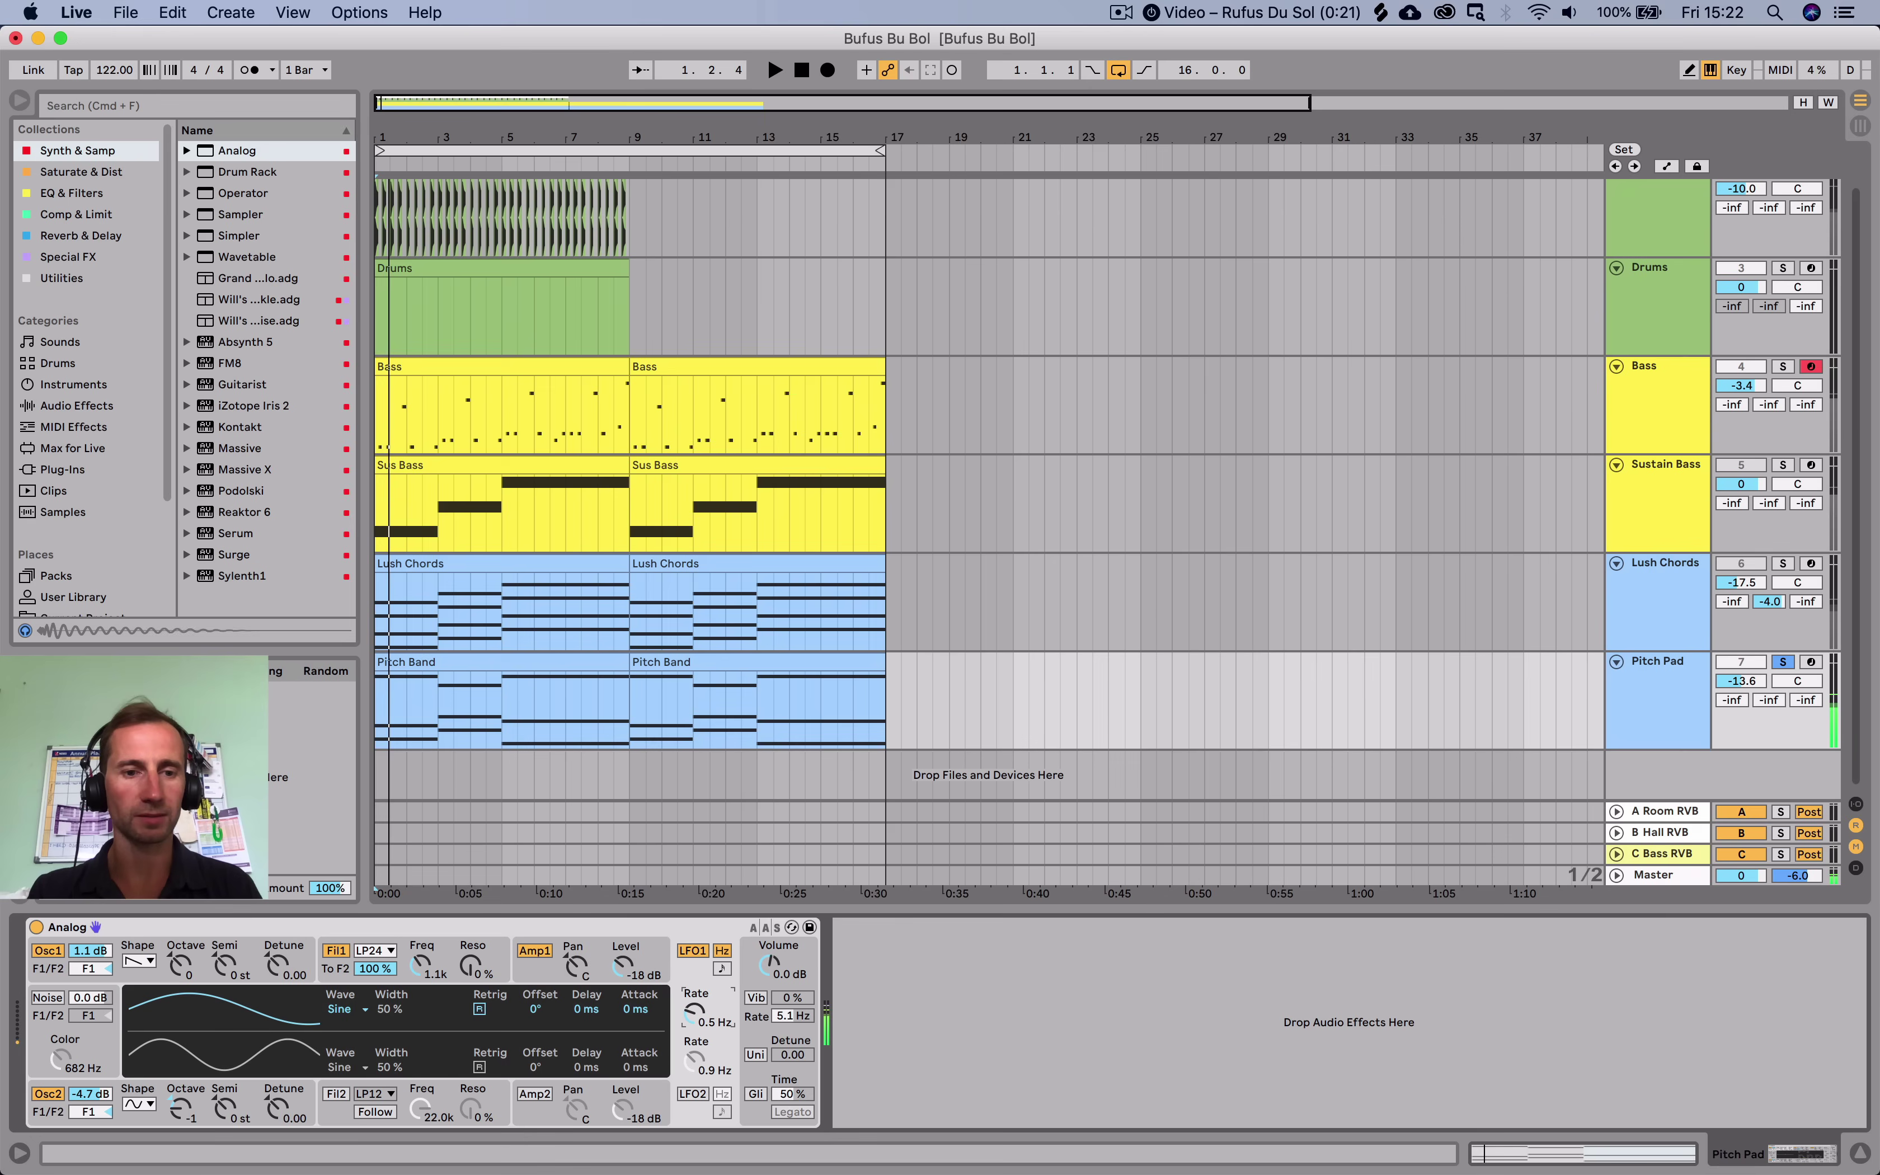
# Set LFO1 to the Noise2 waveform at 8.4 Hz and Osc1's LFO1 pitch modulation to 0.05, auditioning the Pitch Pad.
pyautogui.click(341, 1009)
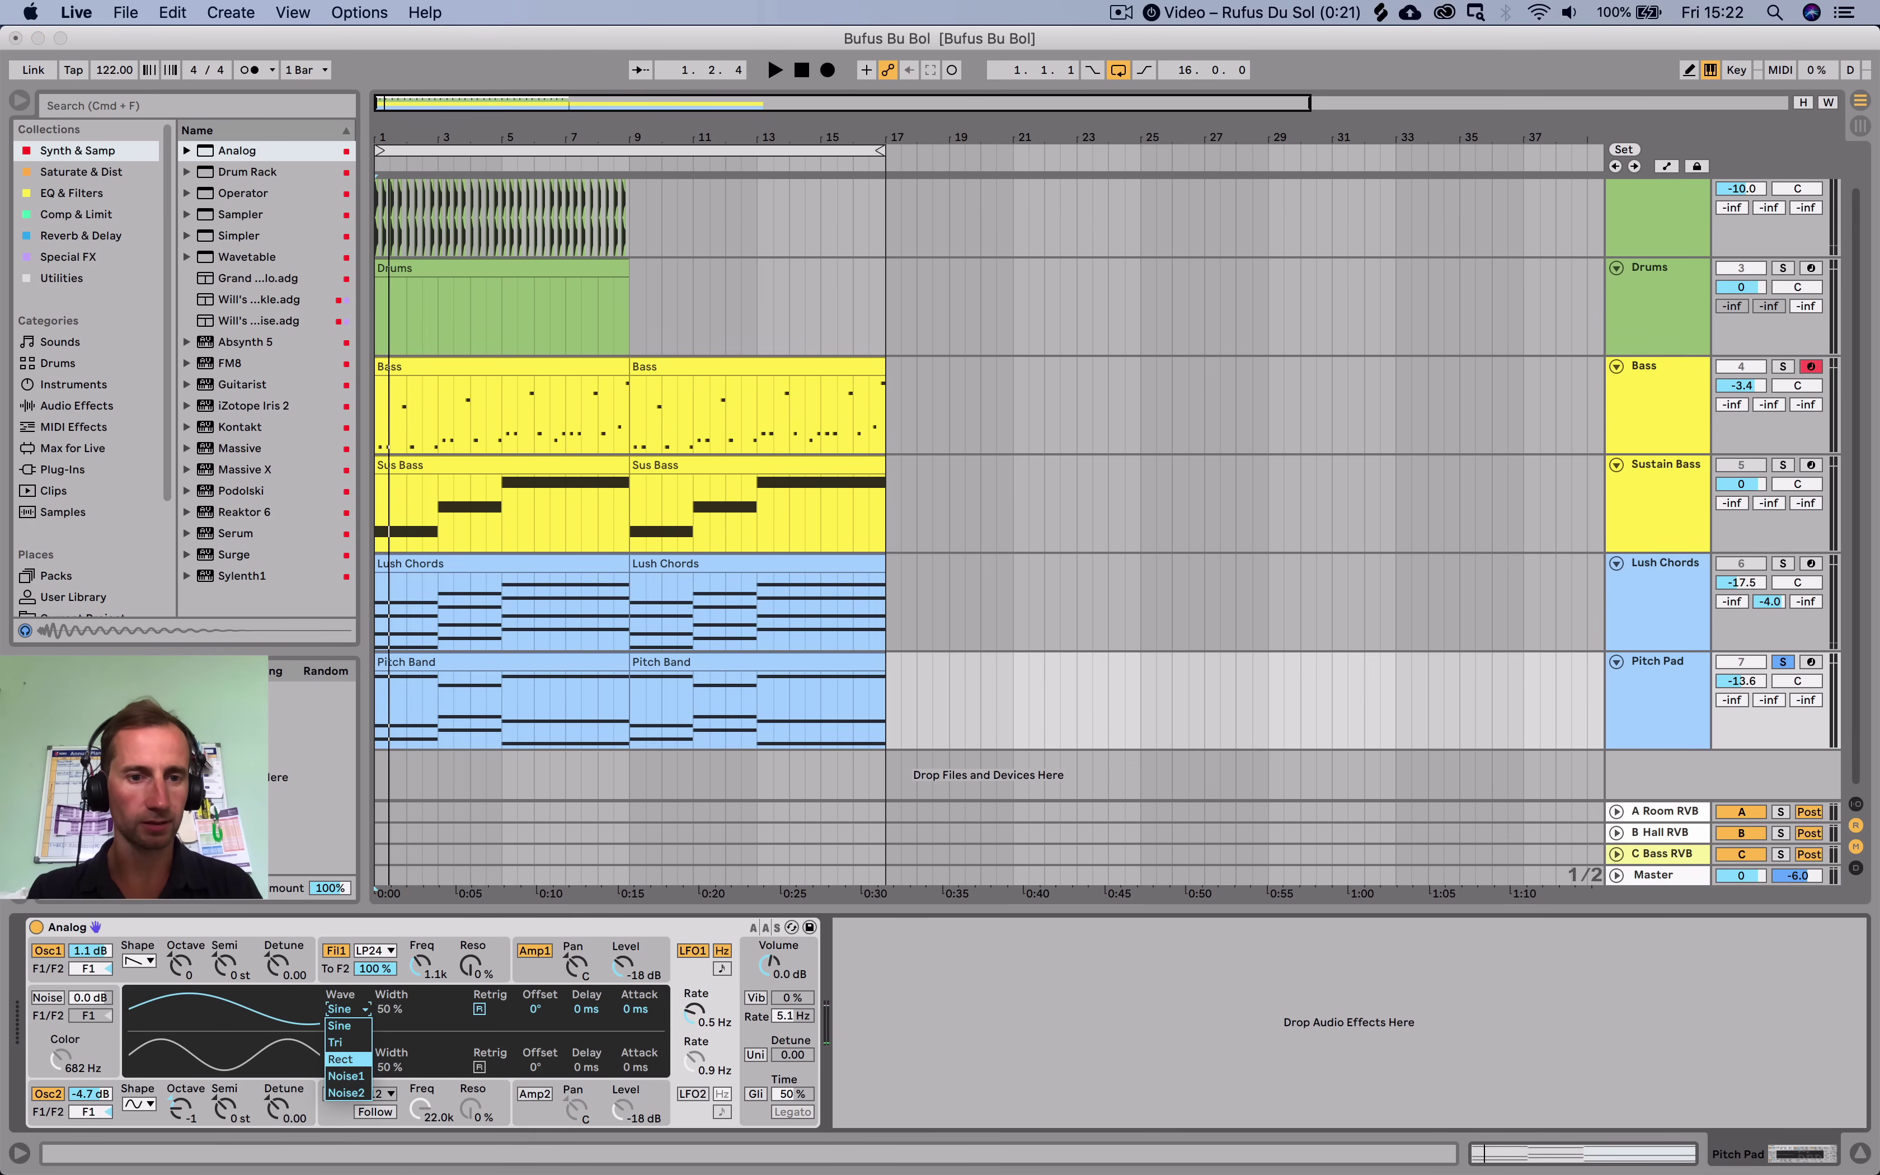
pyautogui.click(345, 1093)
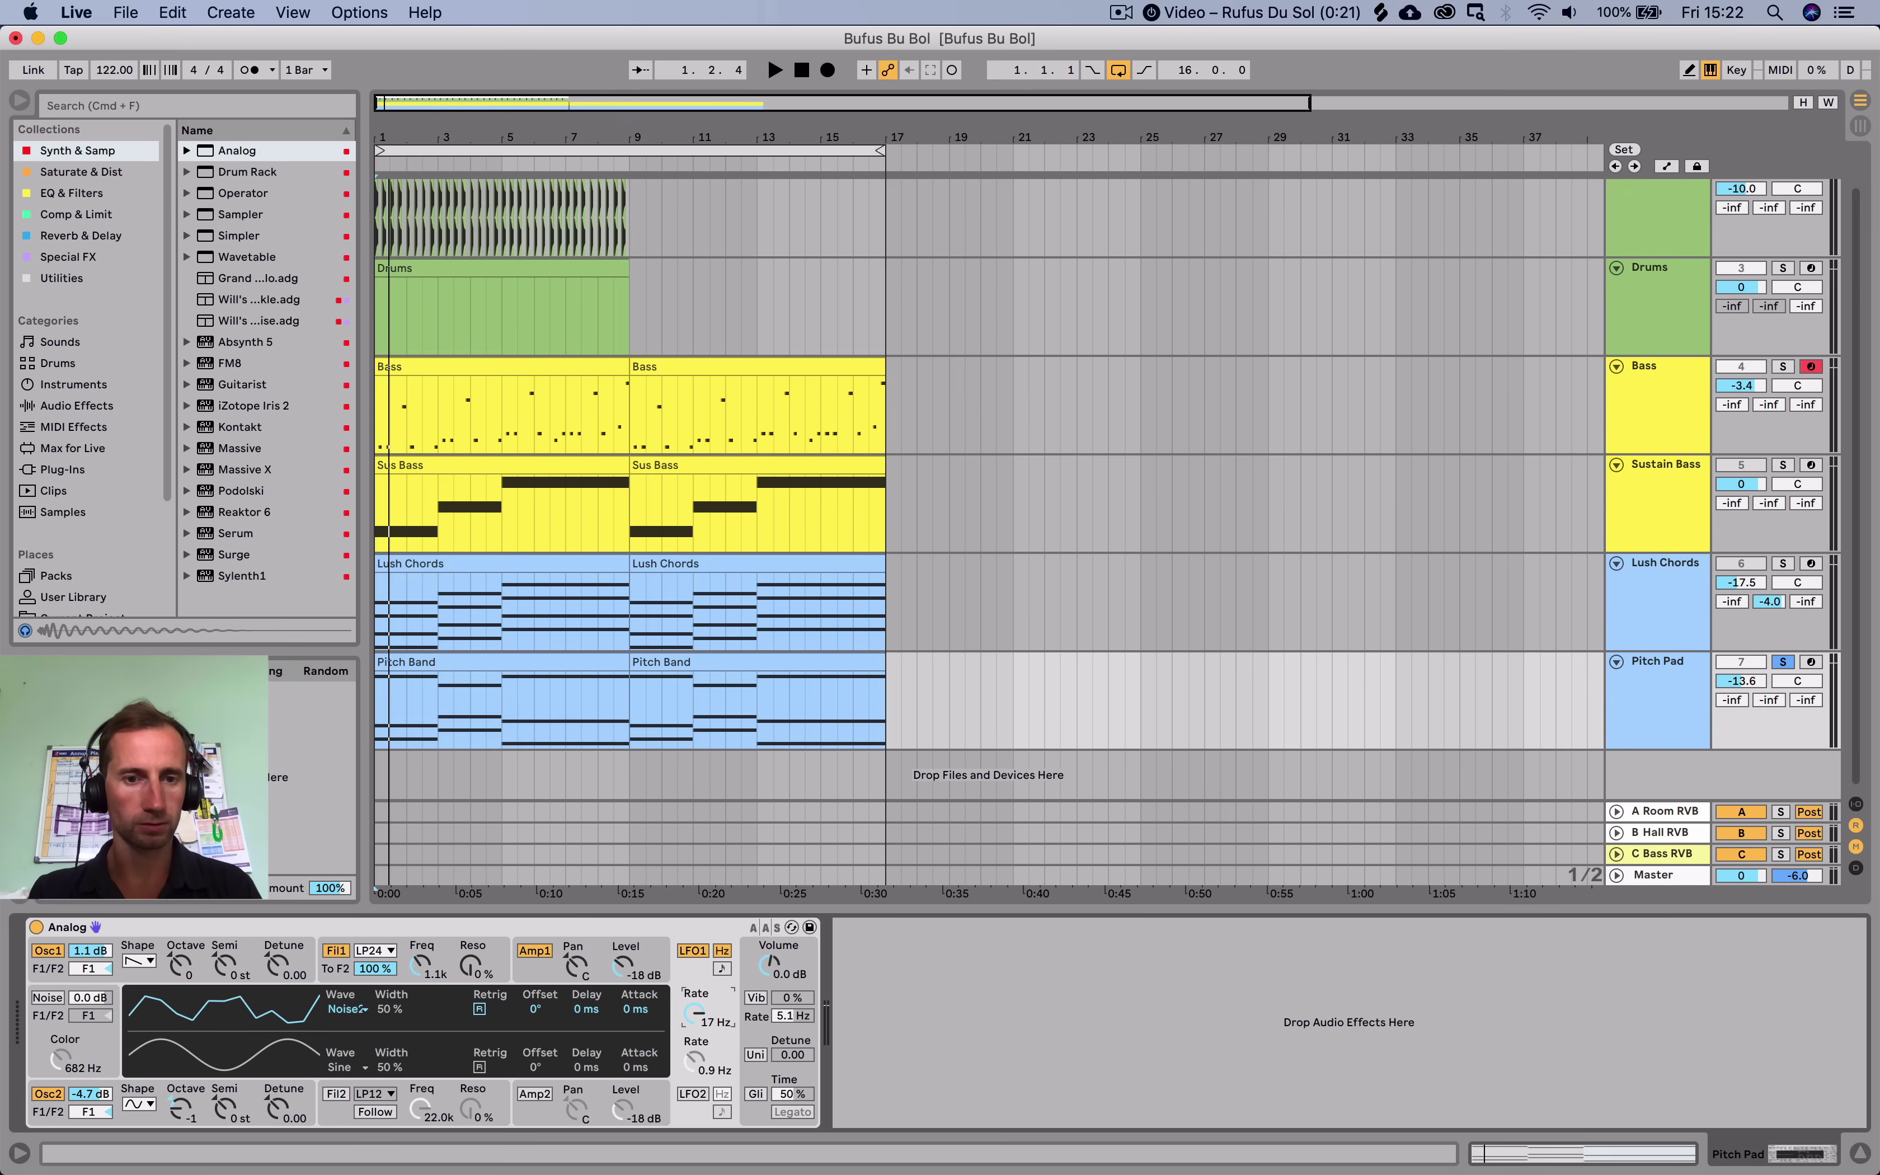
pyautogui.press('space')
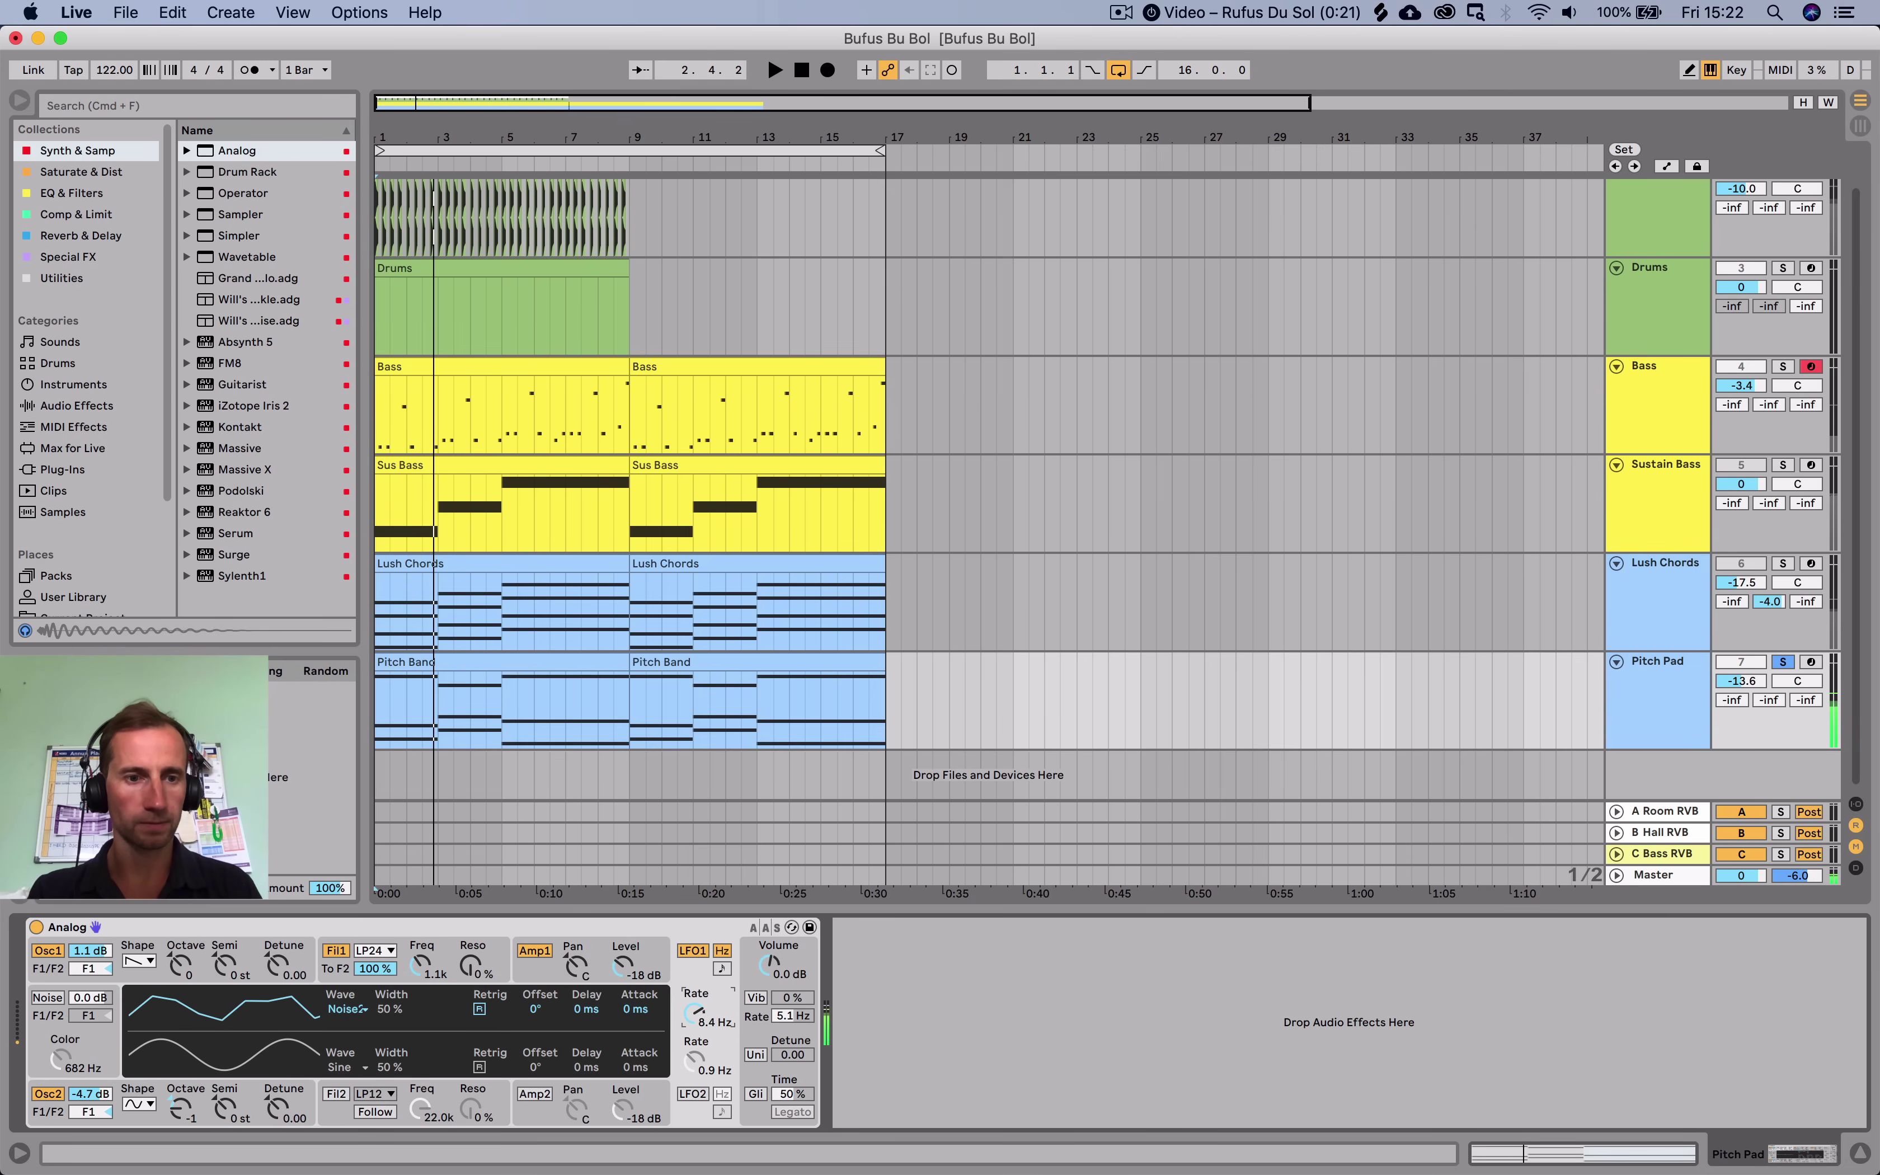
pyautogui.click(254, 961)
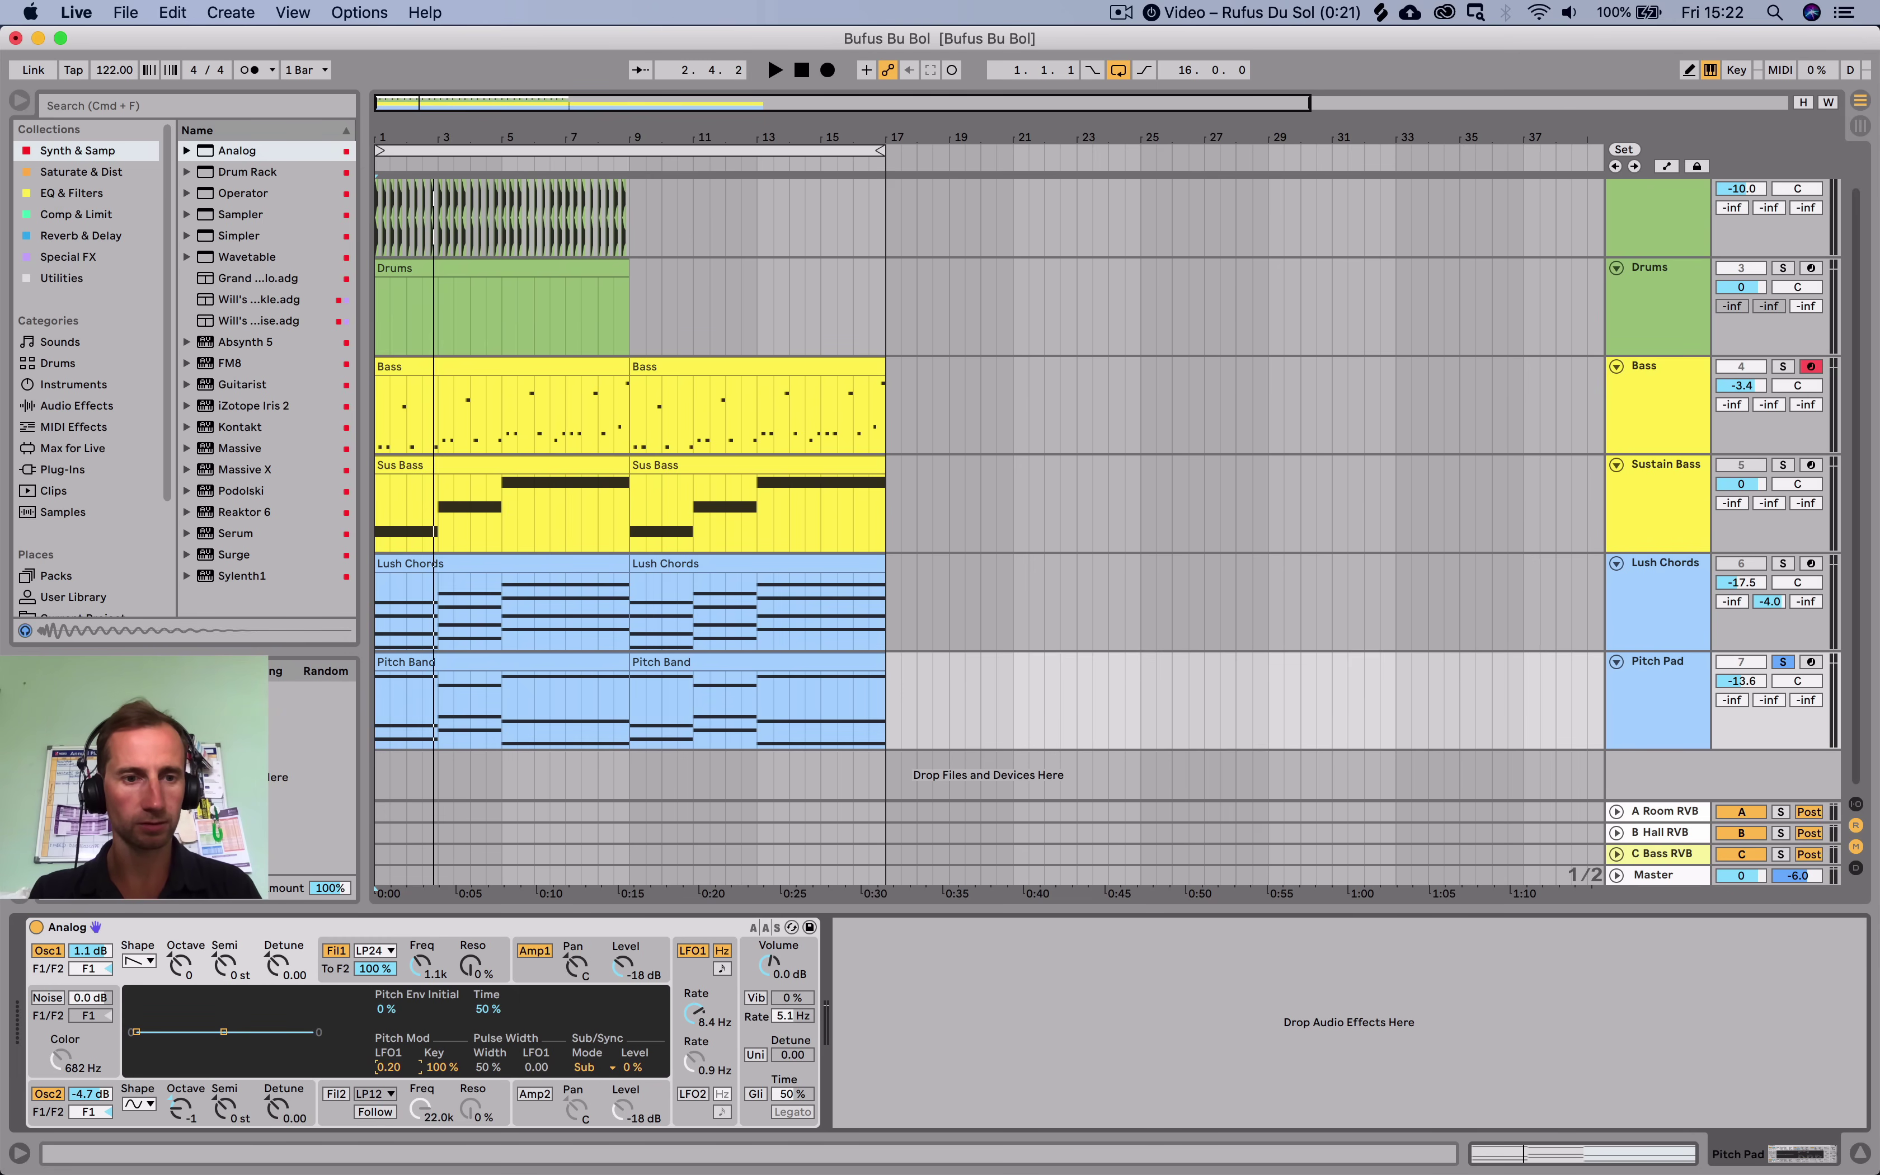
pyautogui.press('space')
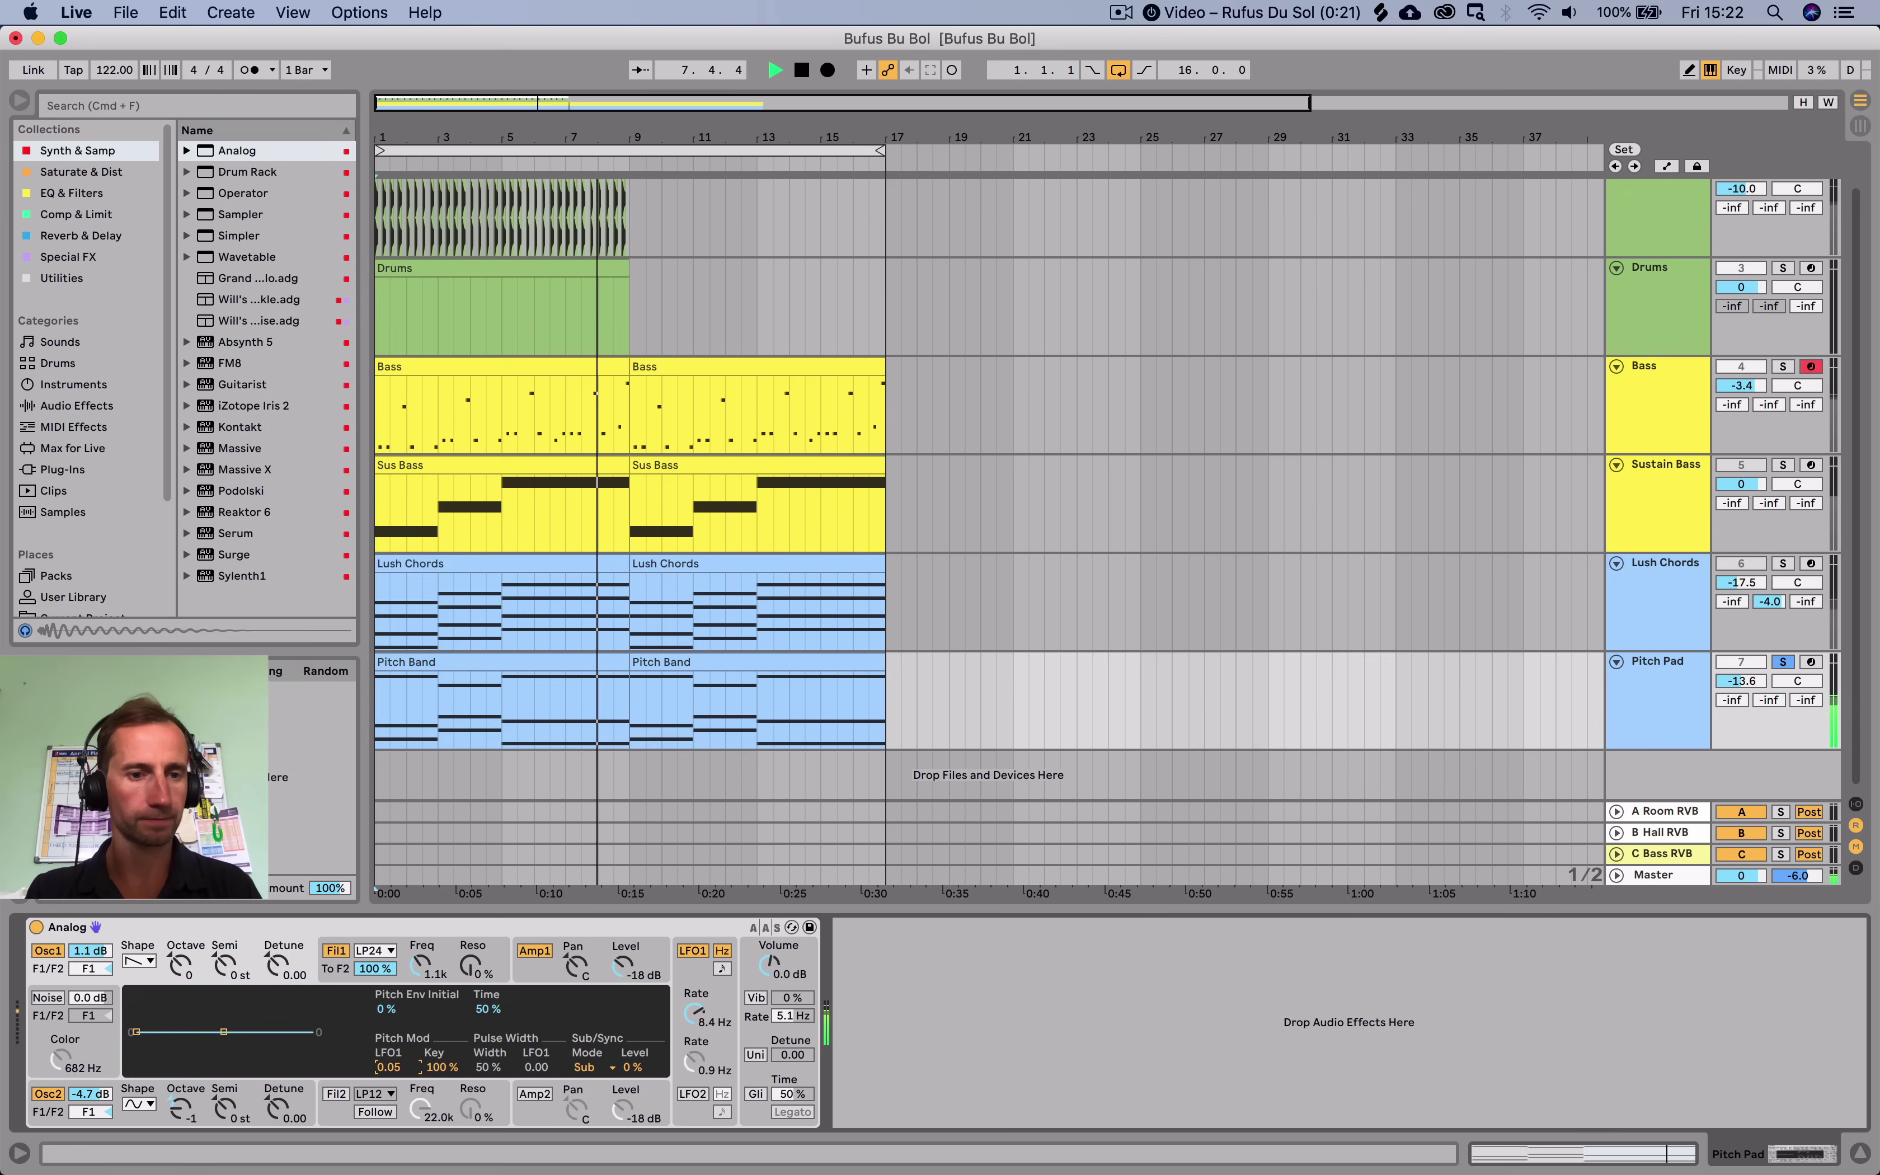
# Detune the Pitch Pad's Osc2 to -0.05 and Osc1 to 0.03, and solo Lush Chords alongside it.
pyautogui.moveTo(278, 1109); pyautogui.dragTo(277, 1113)
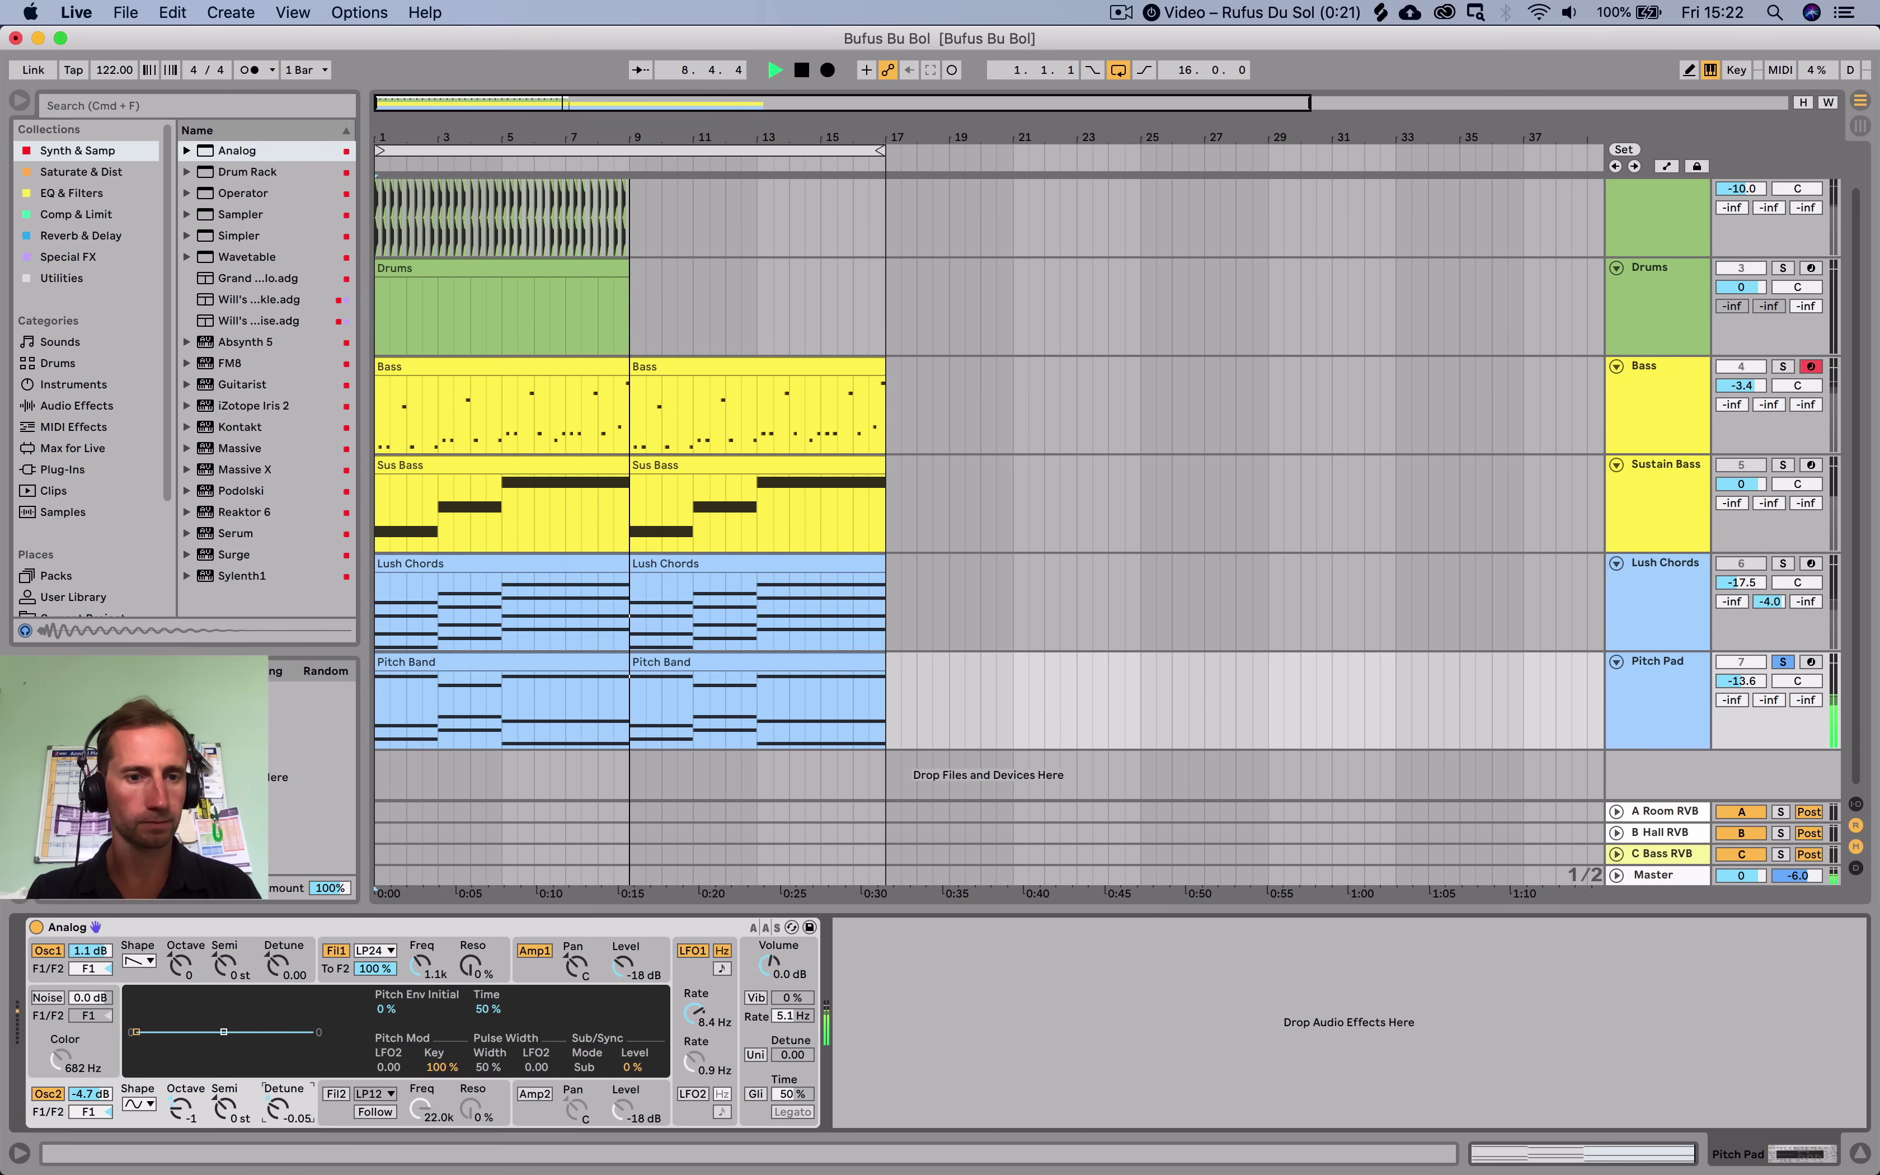
pyautogui.moveTo(277, 966); pyautogui.dragTo(277, 964)
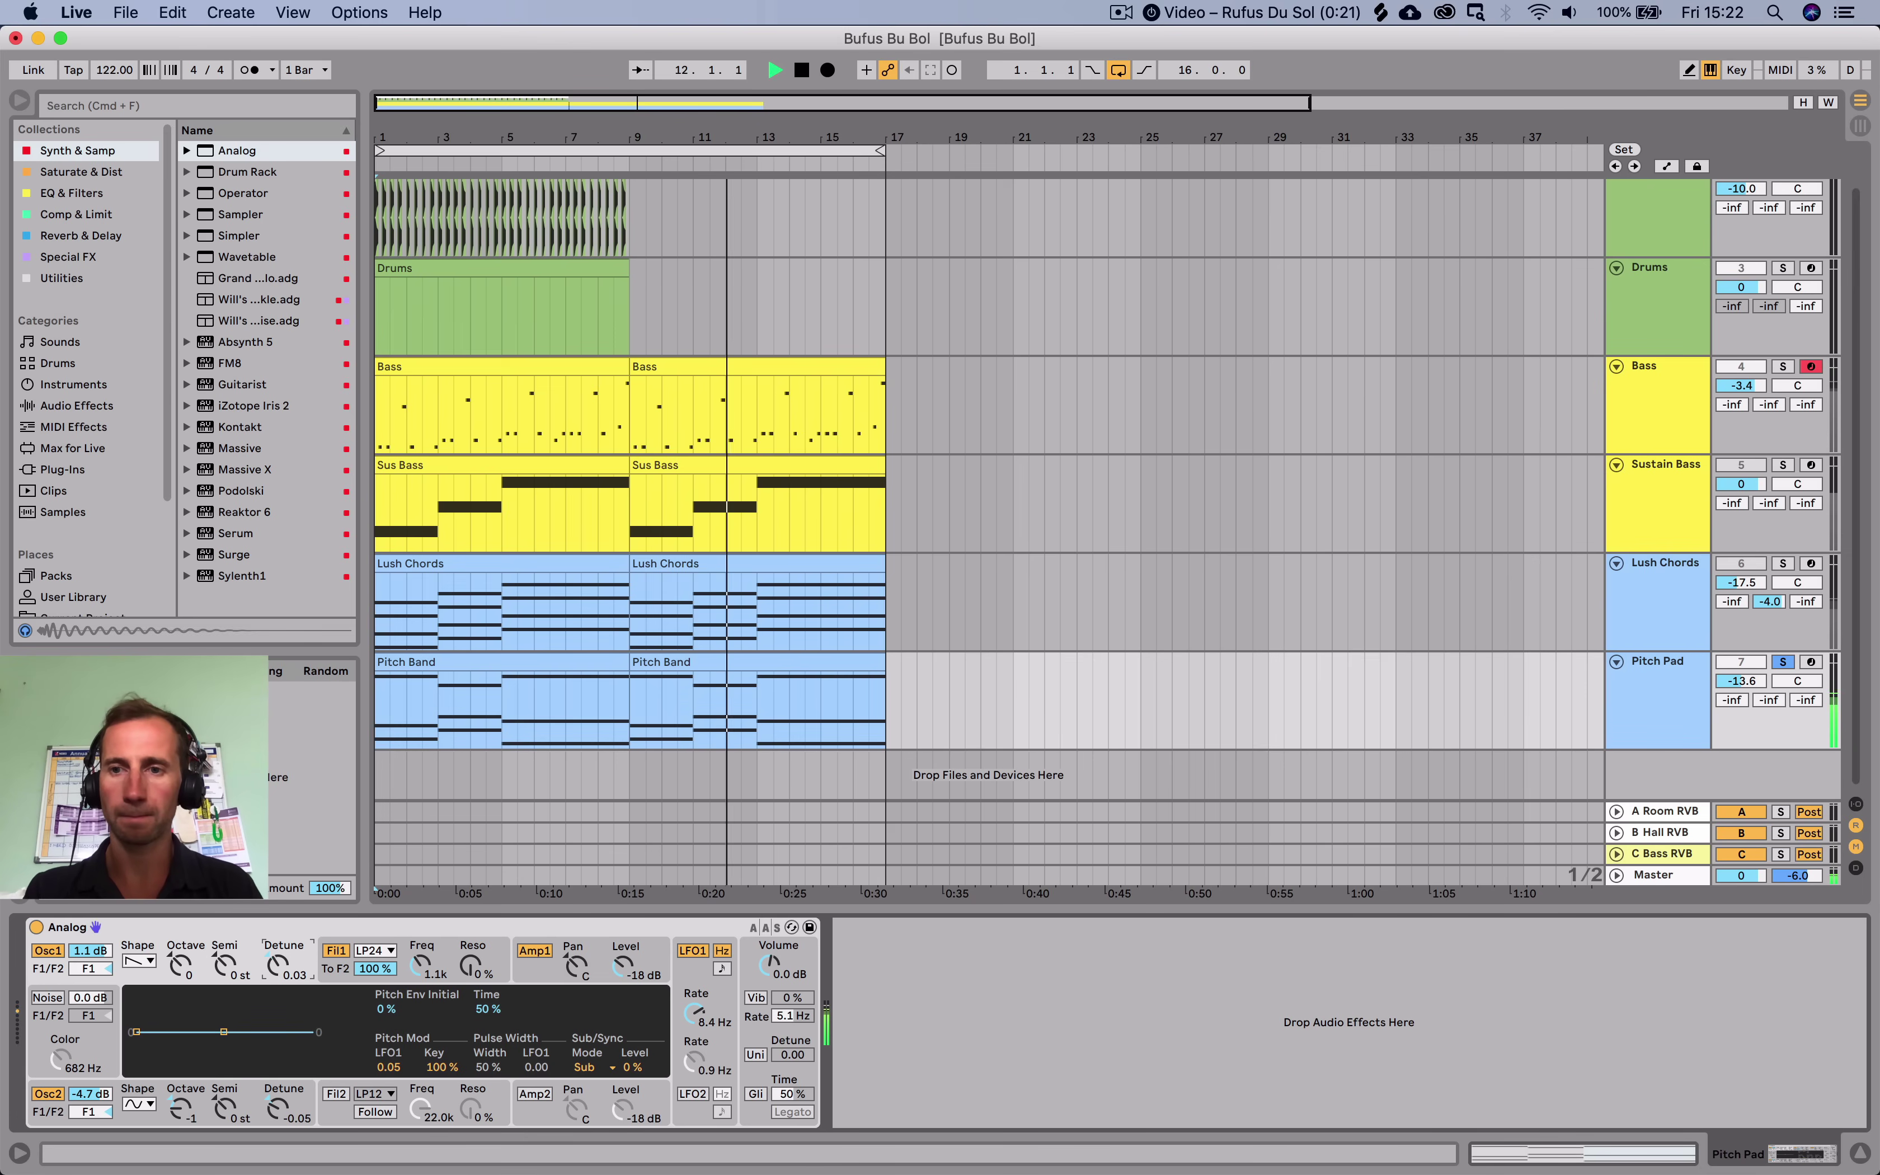
pyautogui.keyDown('super'); pyautogui.click(1783, 563); pyautogui.keyUp('super')
# Set the Lush Chords Analog's Osc1 pitch envelope initial level to 53% and audition the track soloed on its own.
pyautogui.click(1666, 563)
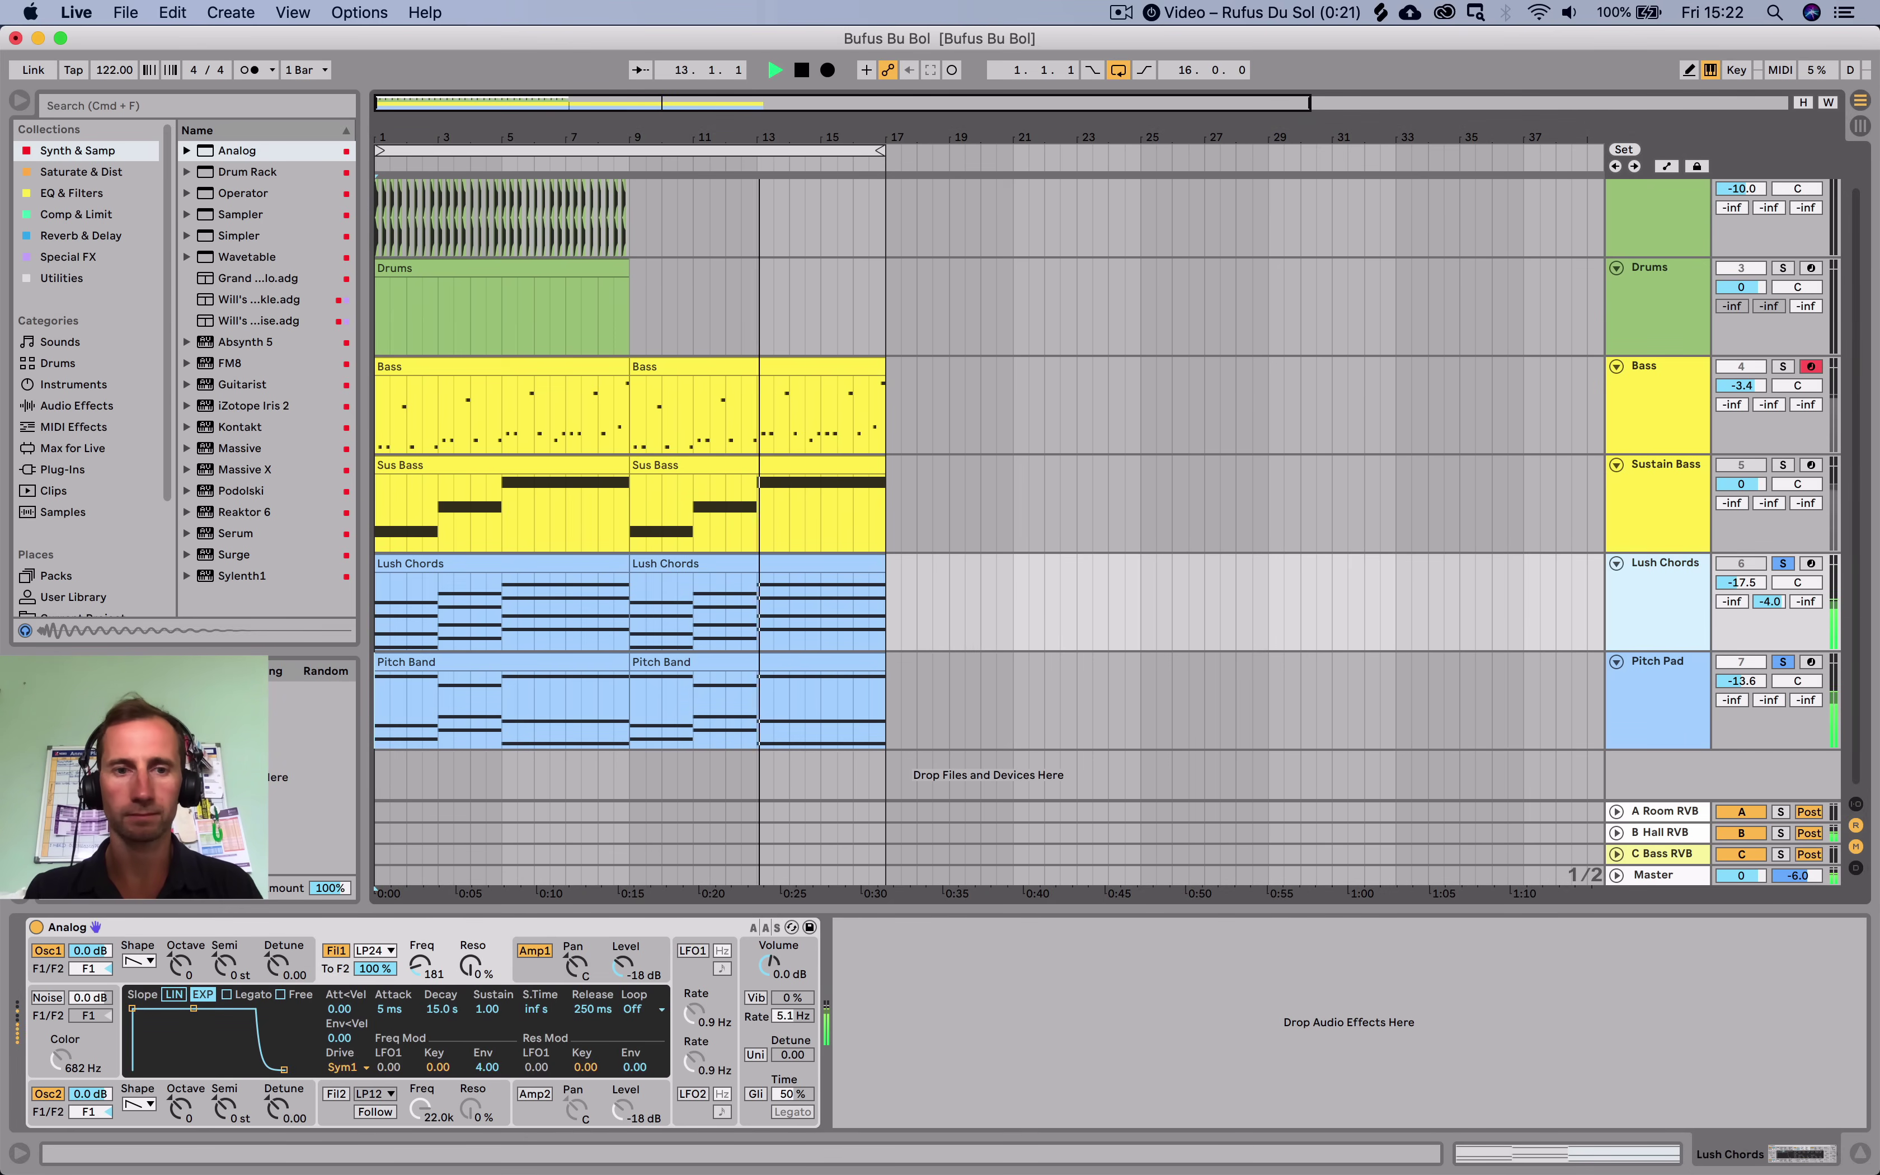
pyautogui.click(278, 965)
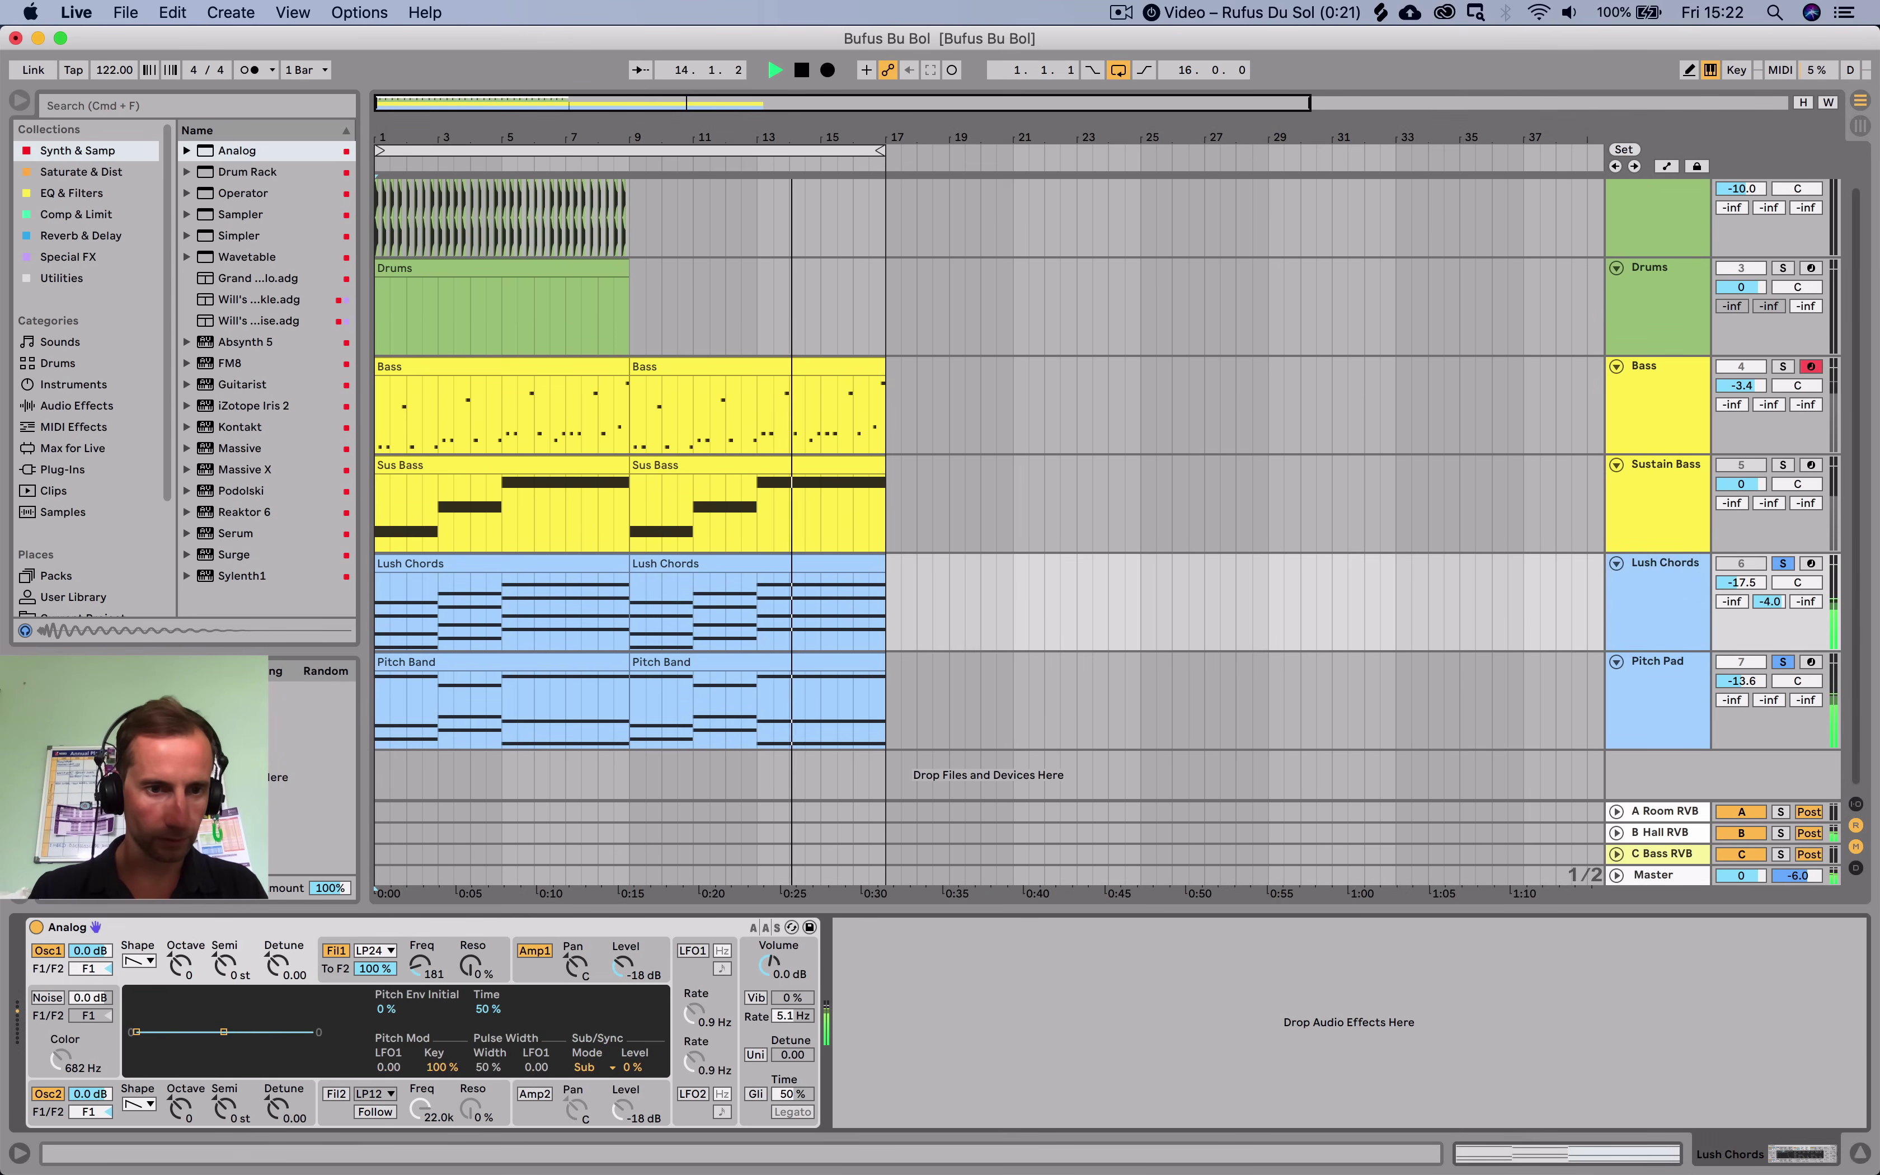
pyautogui.moveTo(386, 1009); pyautogui.dragTo(386, 972)
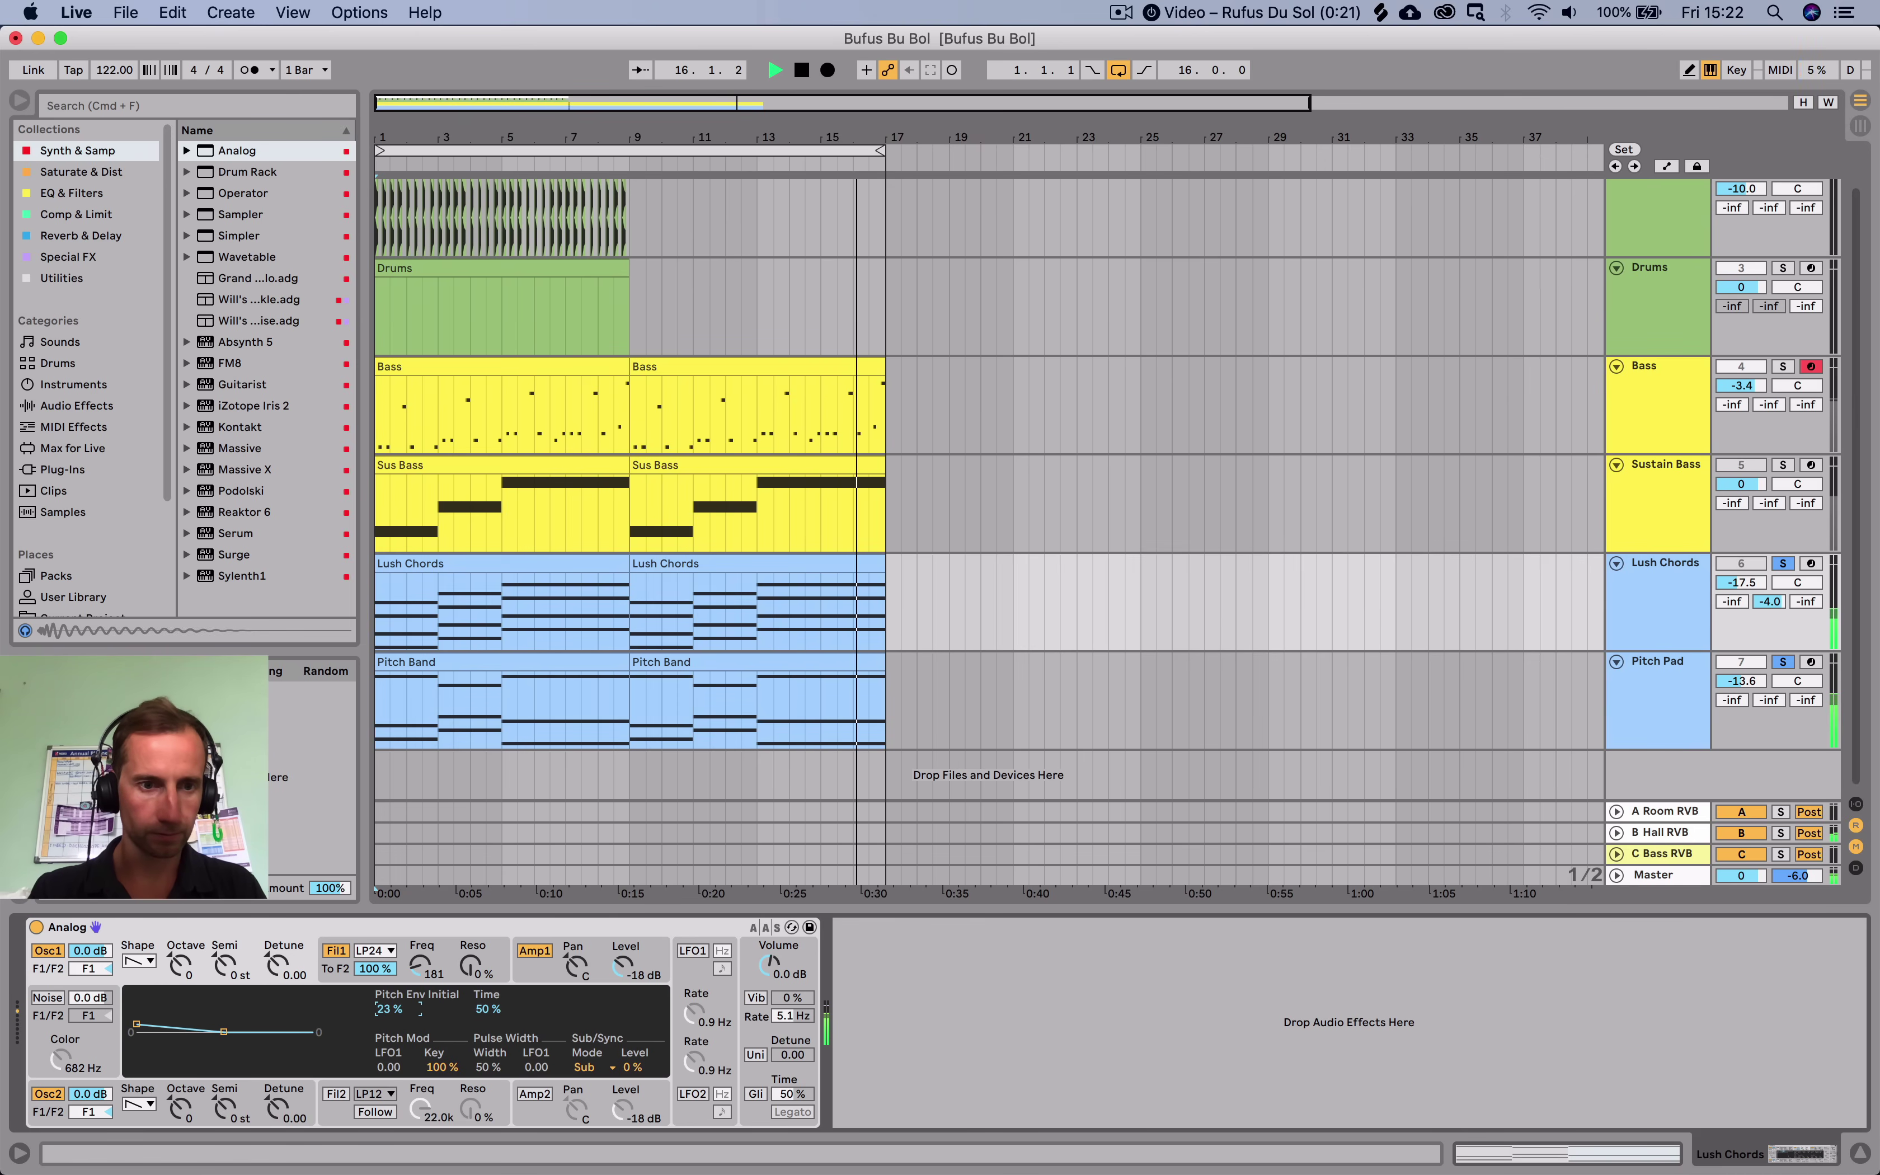
pyautogui.press('space')
pyautogui.click(1782, 564)
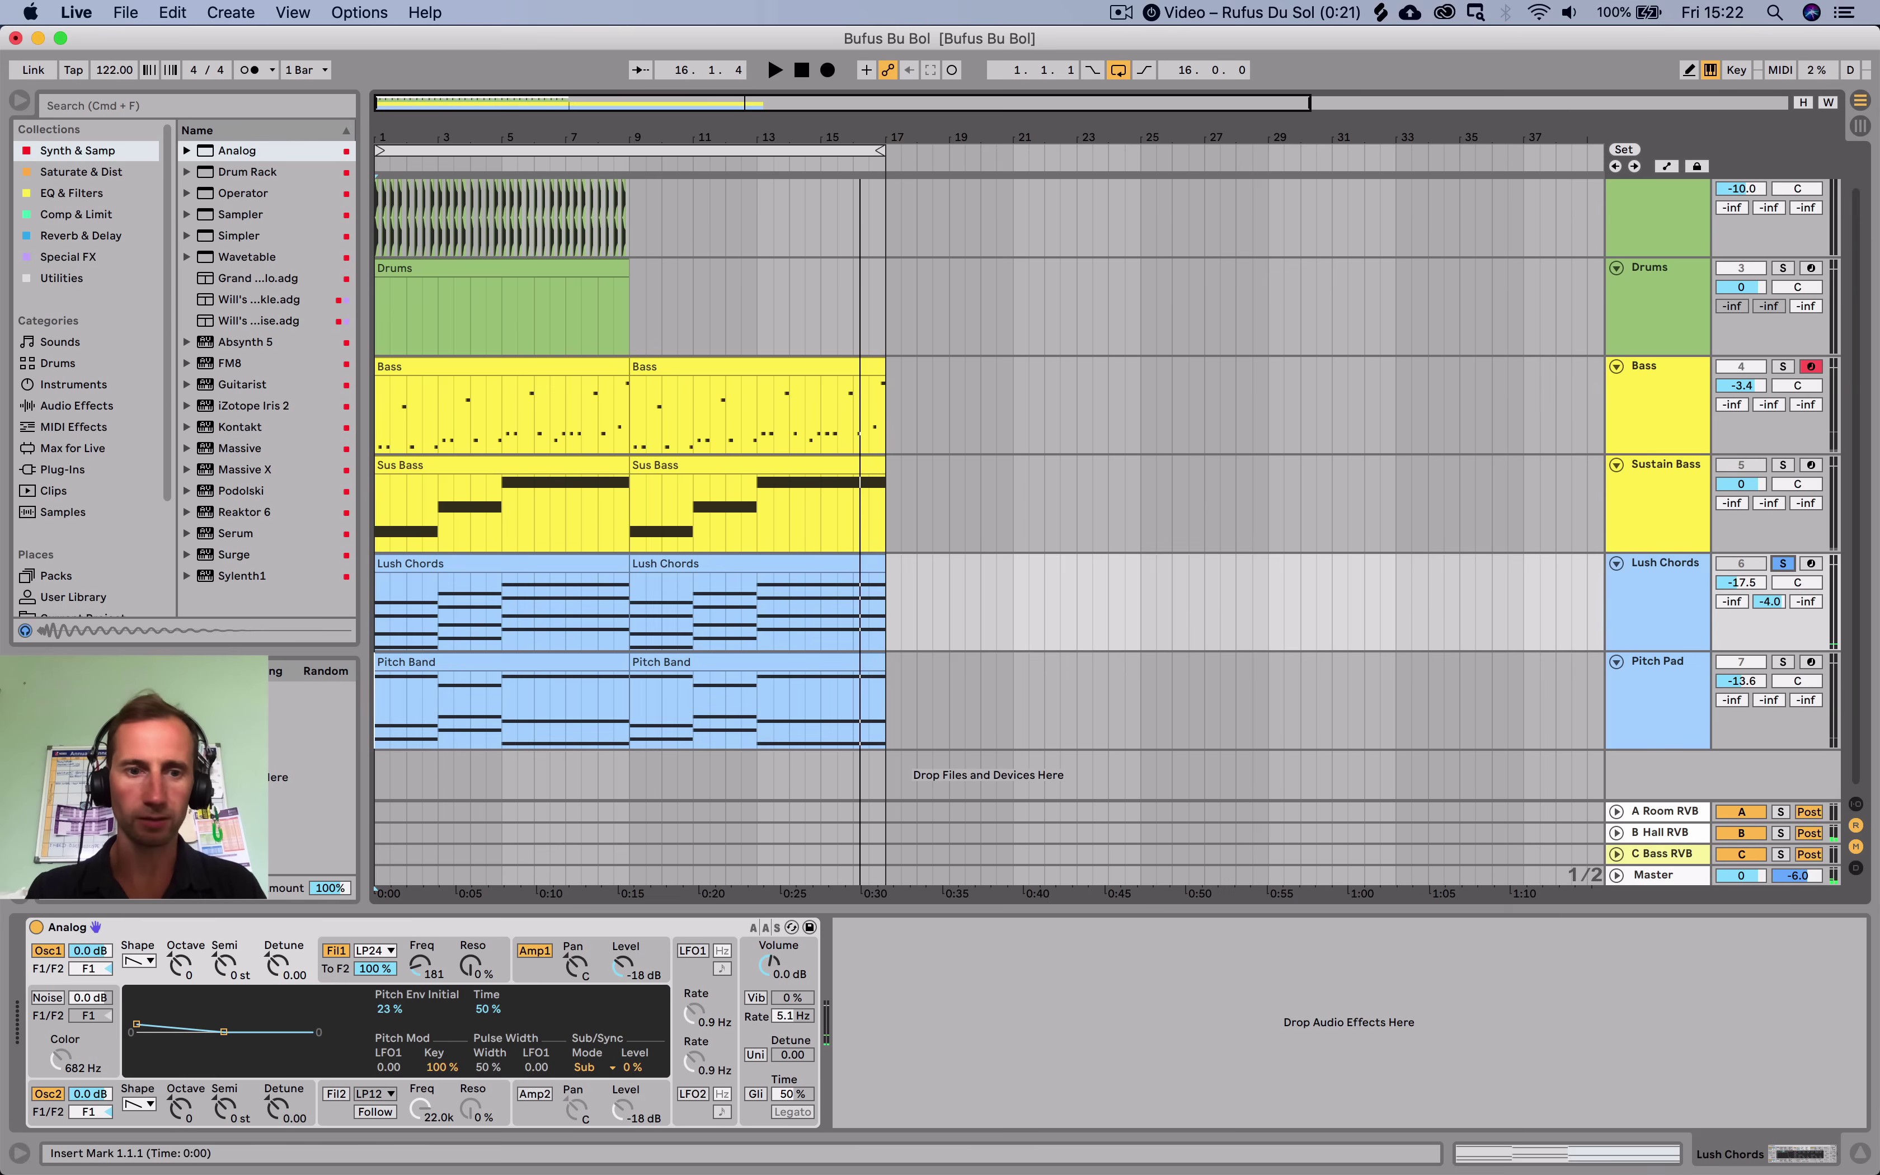
pyautogui.press('space')
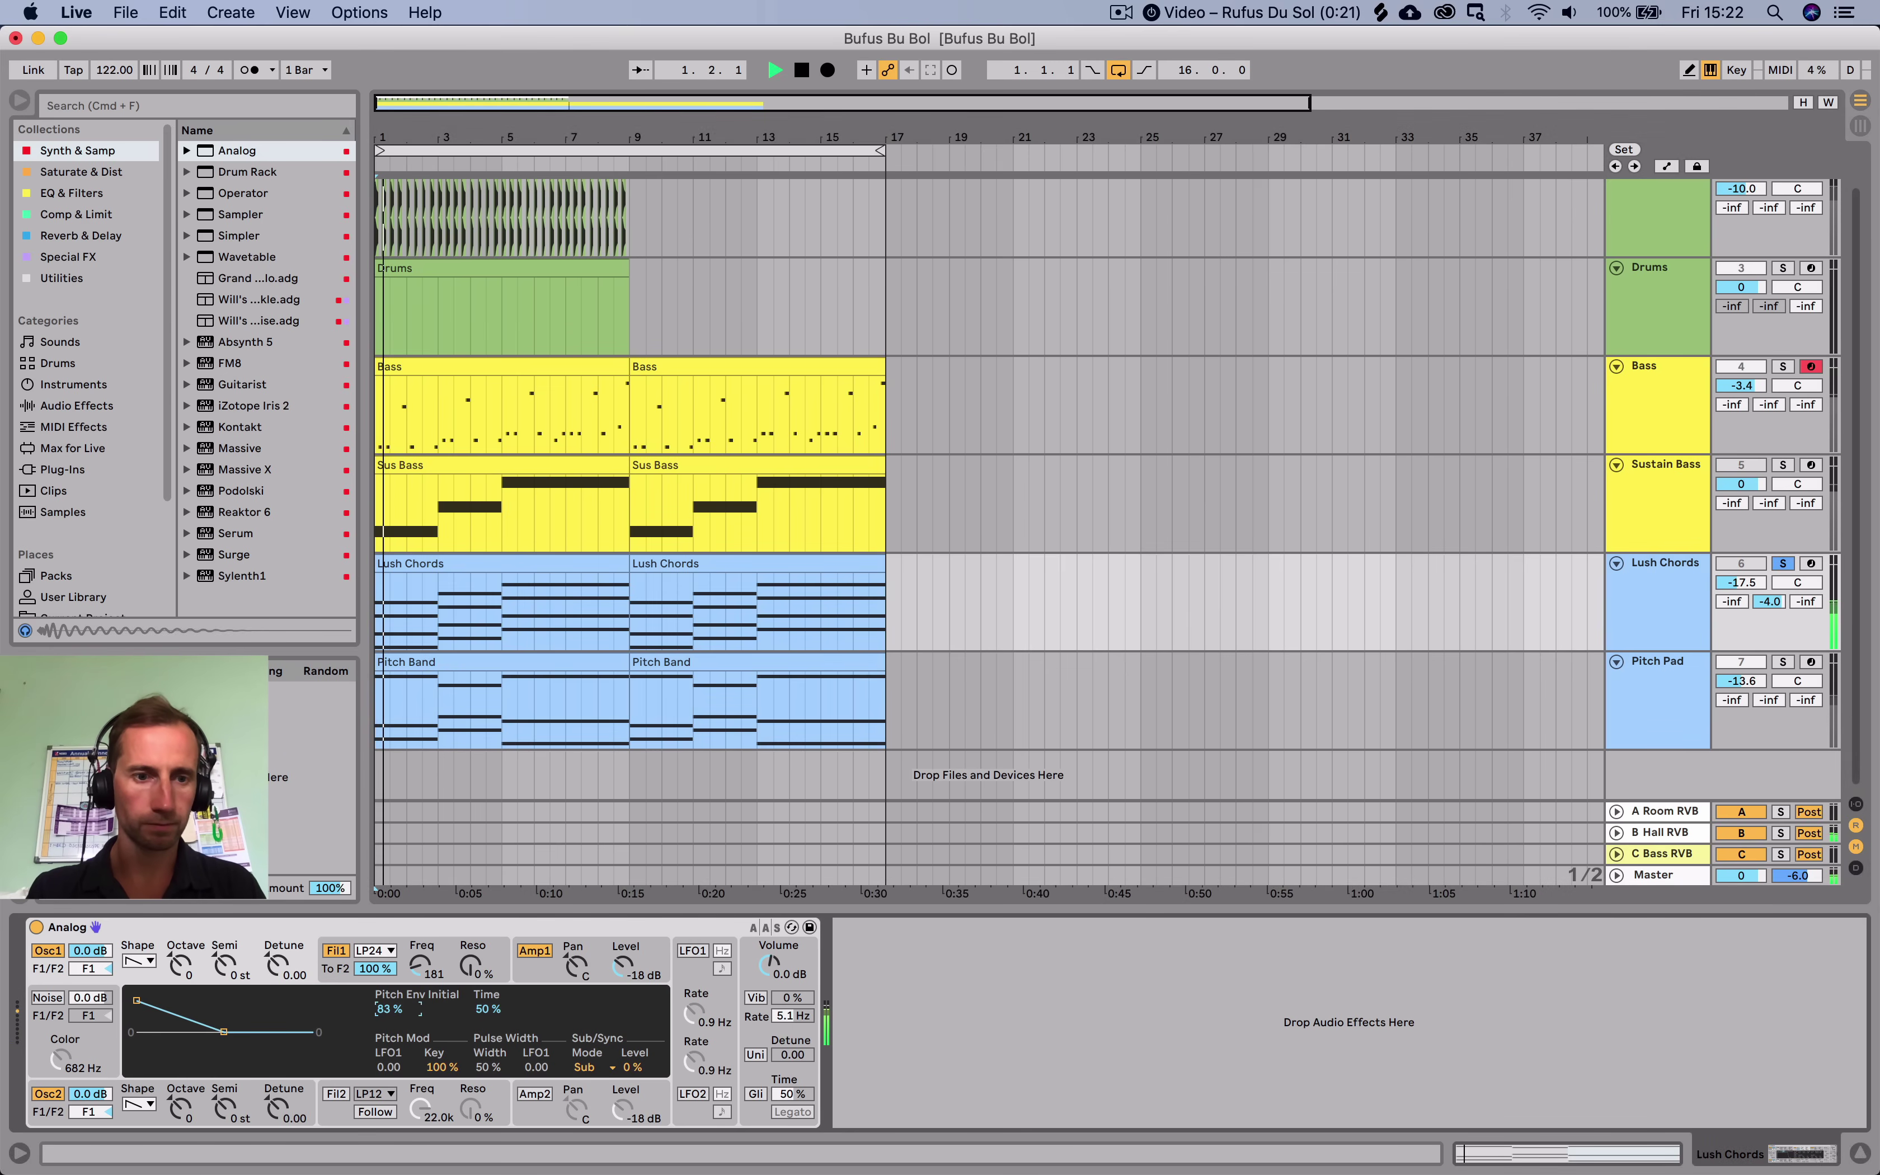
pyautogui.moveTo(389, 1008); pyautogui.dragTo(388, 985)
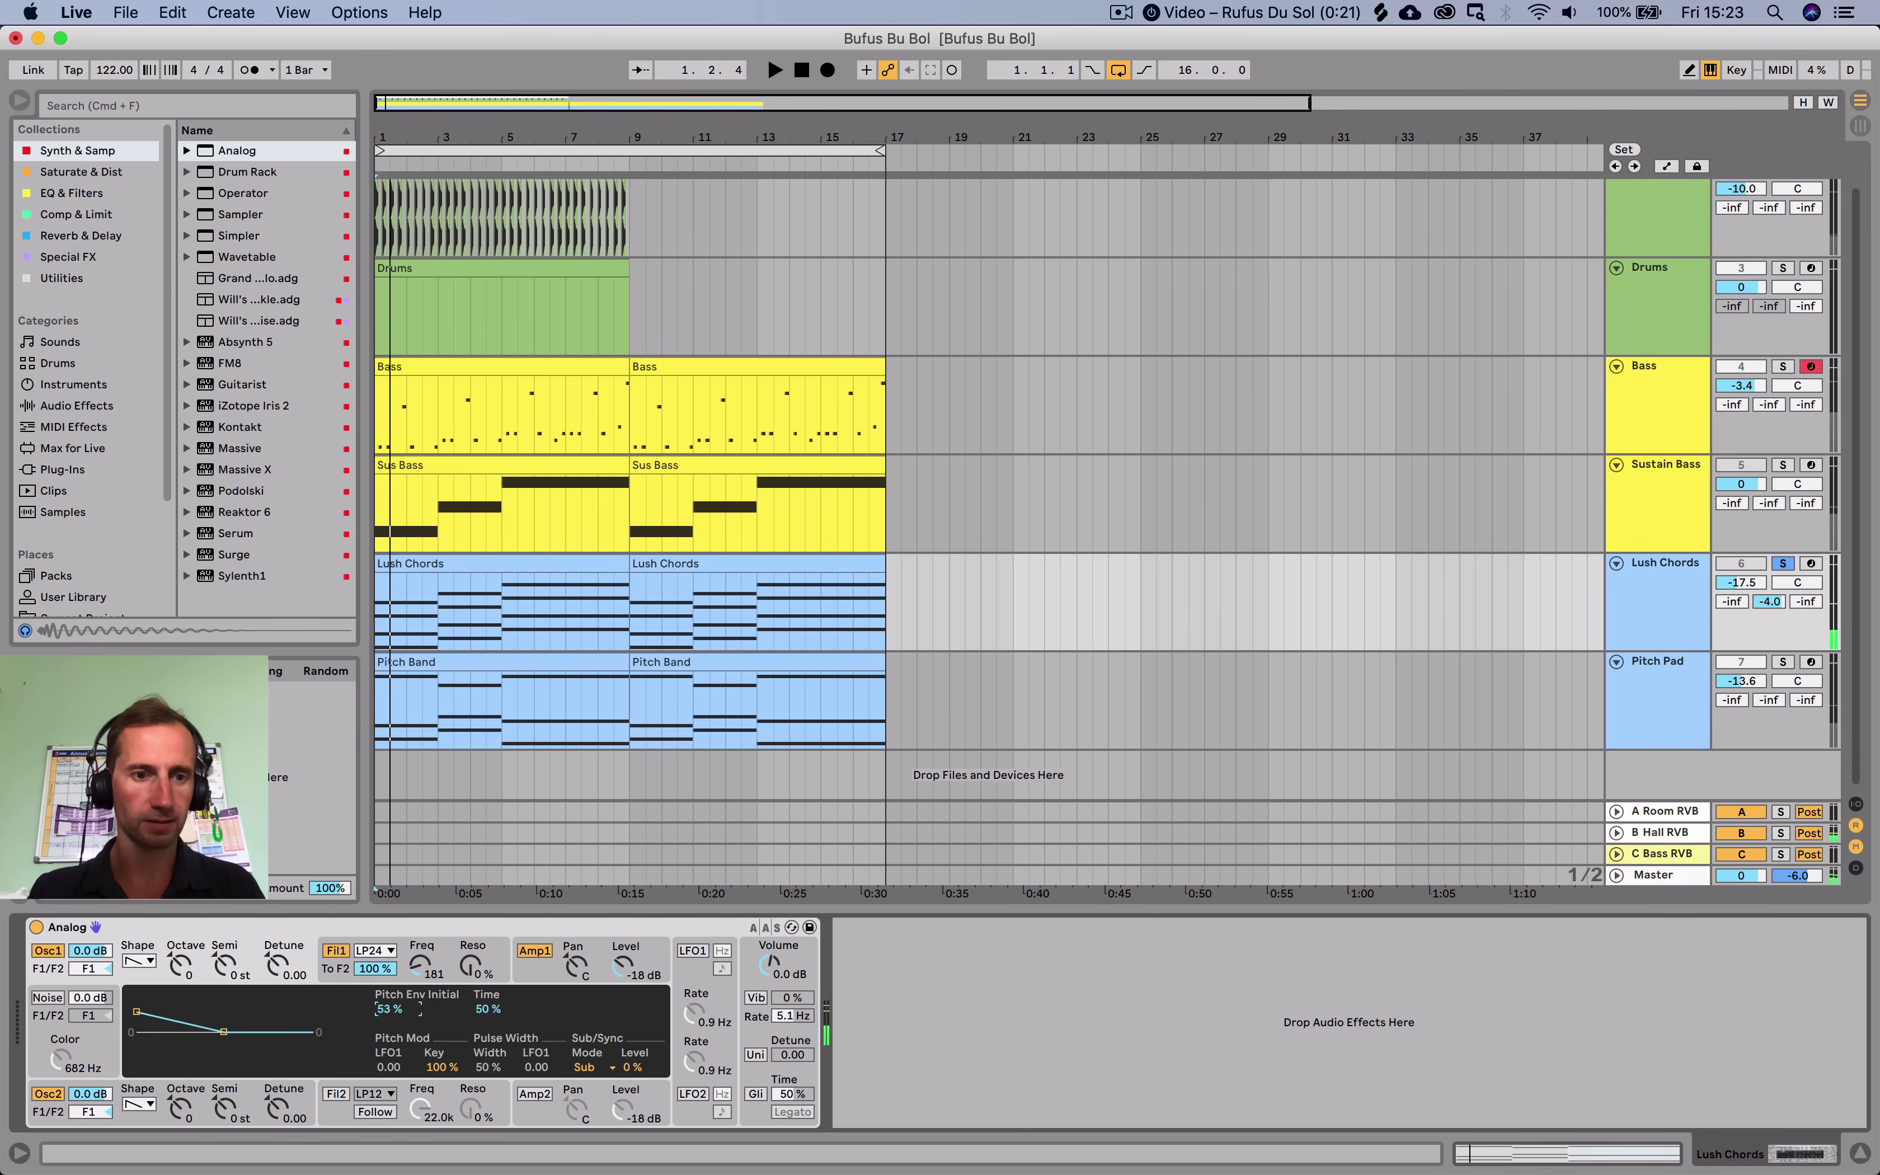
pyautogui.press('space')
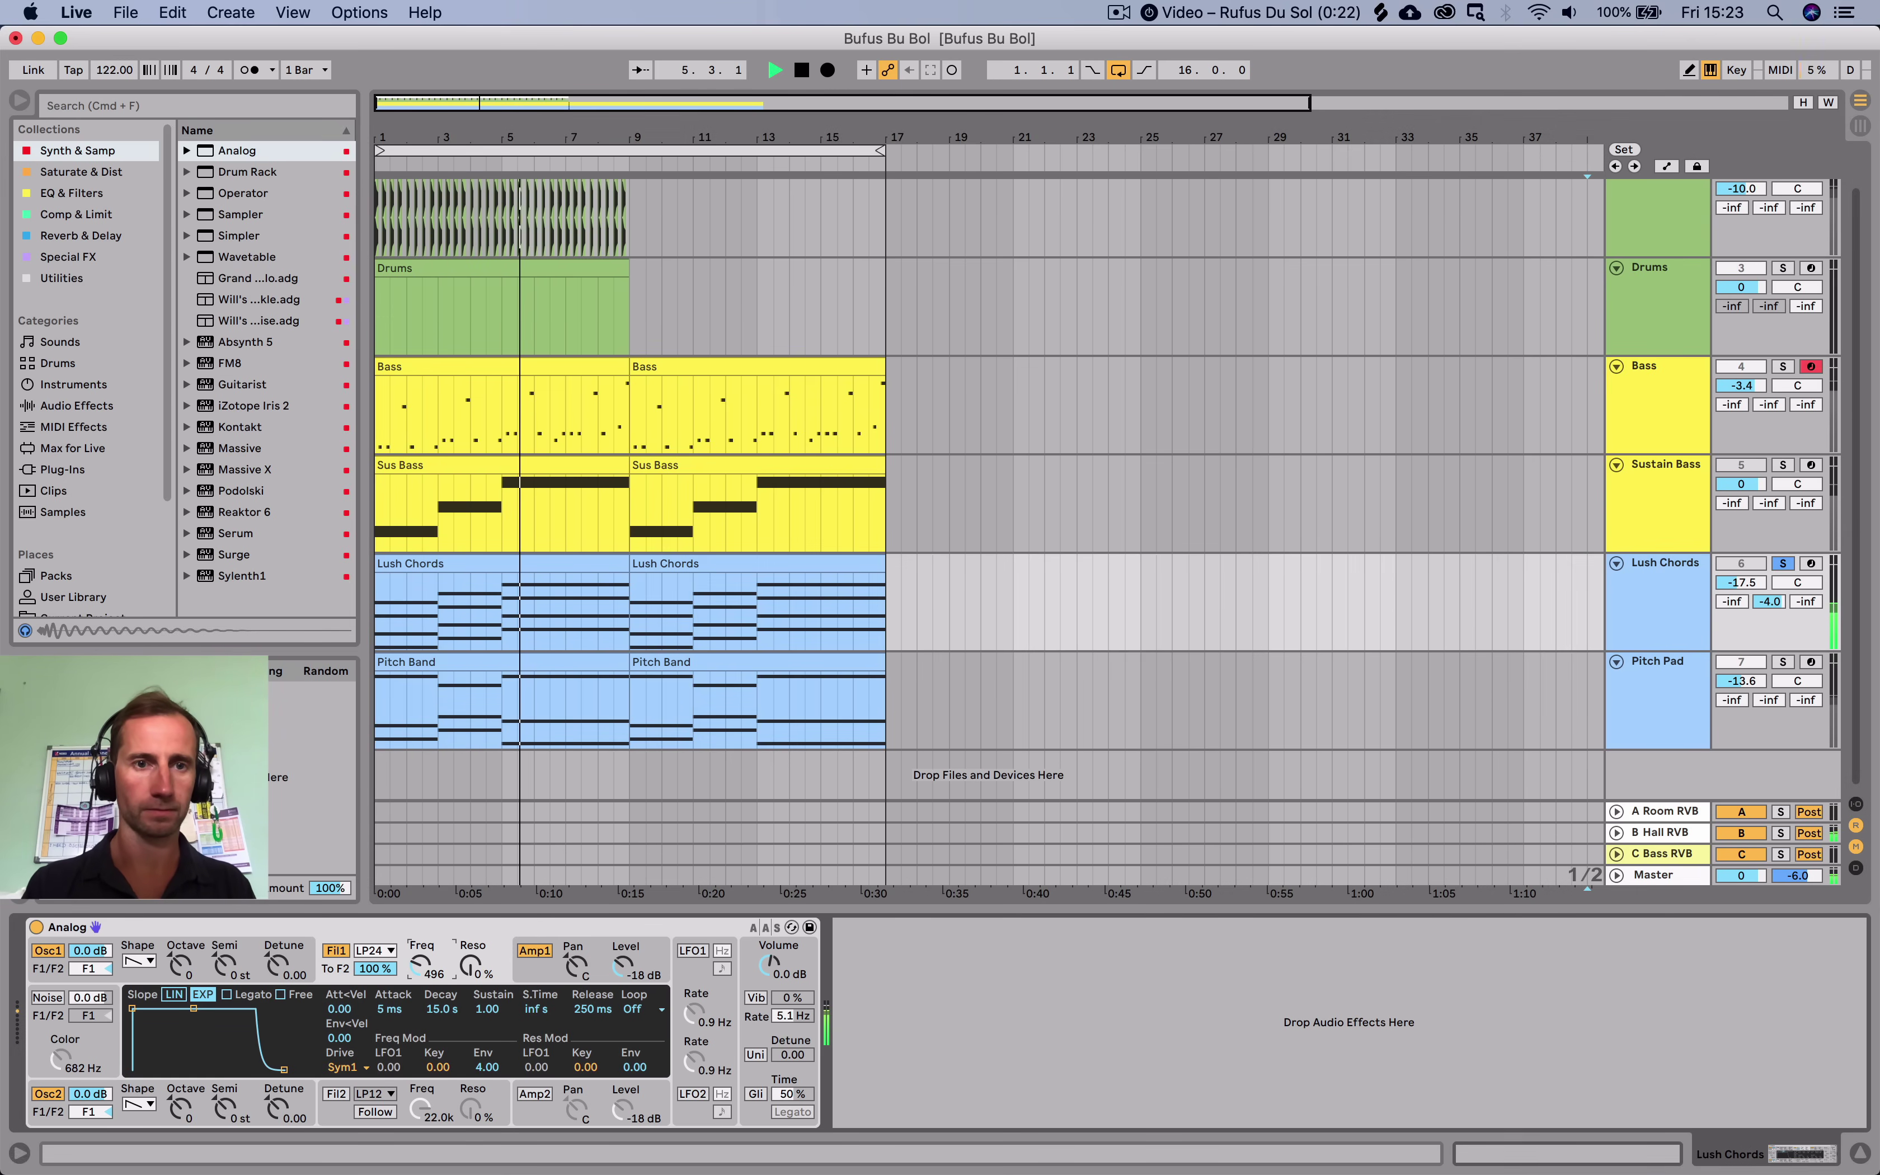
# Add a Compressor after the Analog on Lush Chords and set its sidechain input to the SC track.
pyautogui.scroll(2, 987, 505)
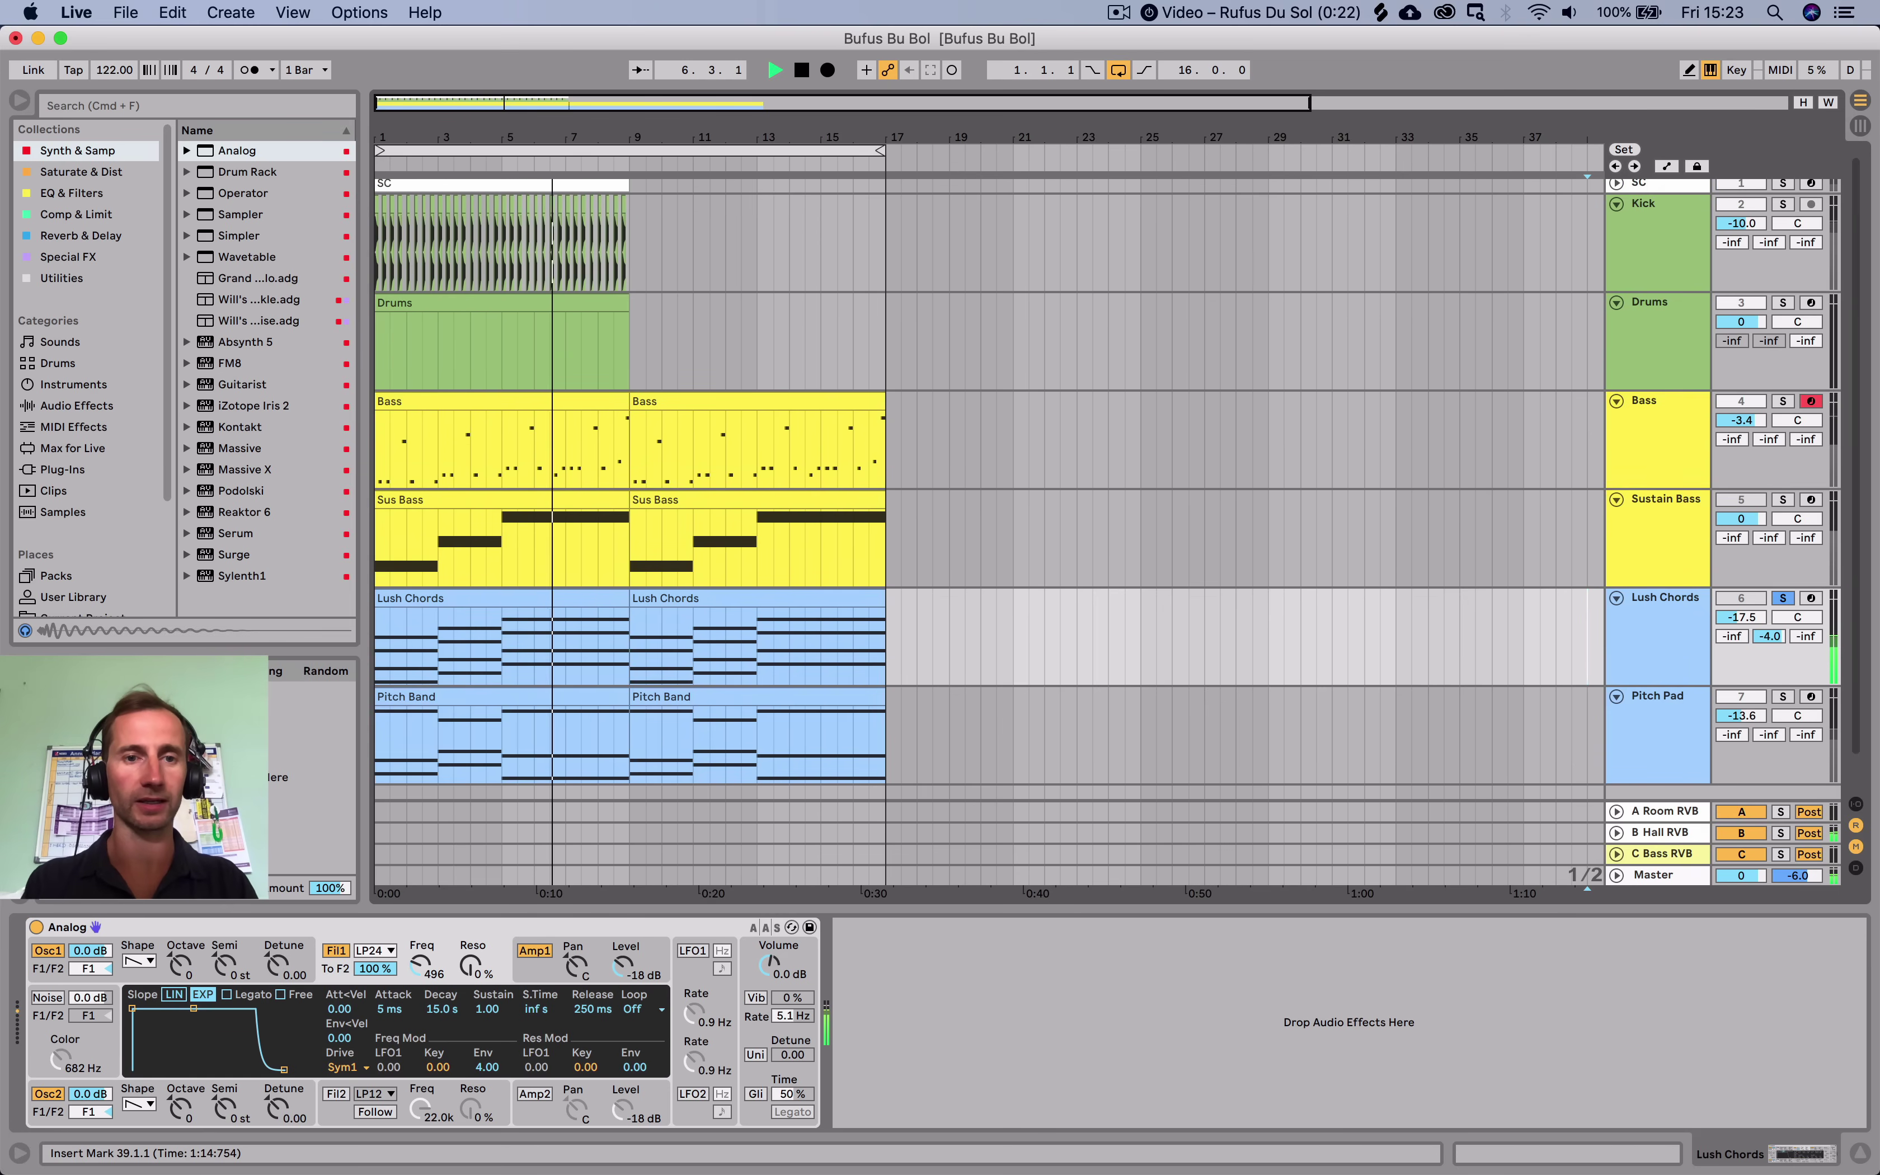
pyautogui.scroll(-1, 1107, 532)
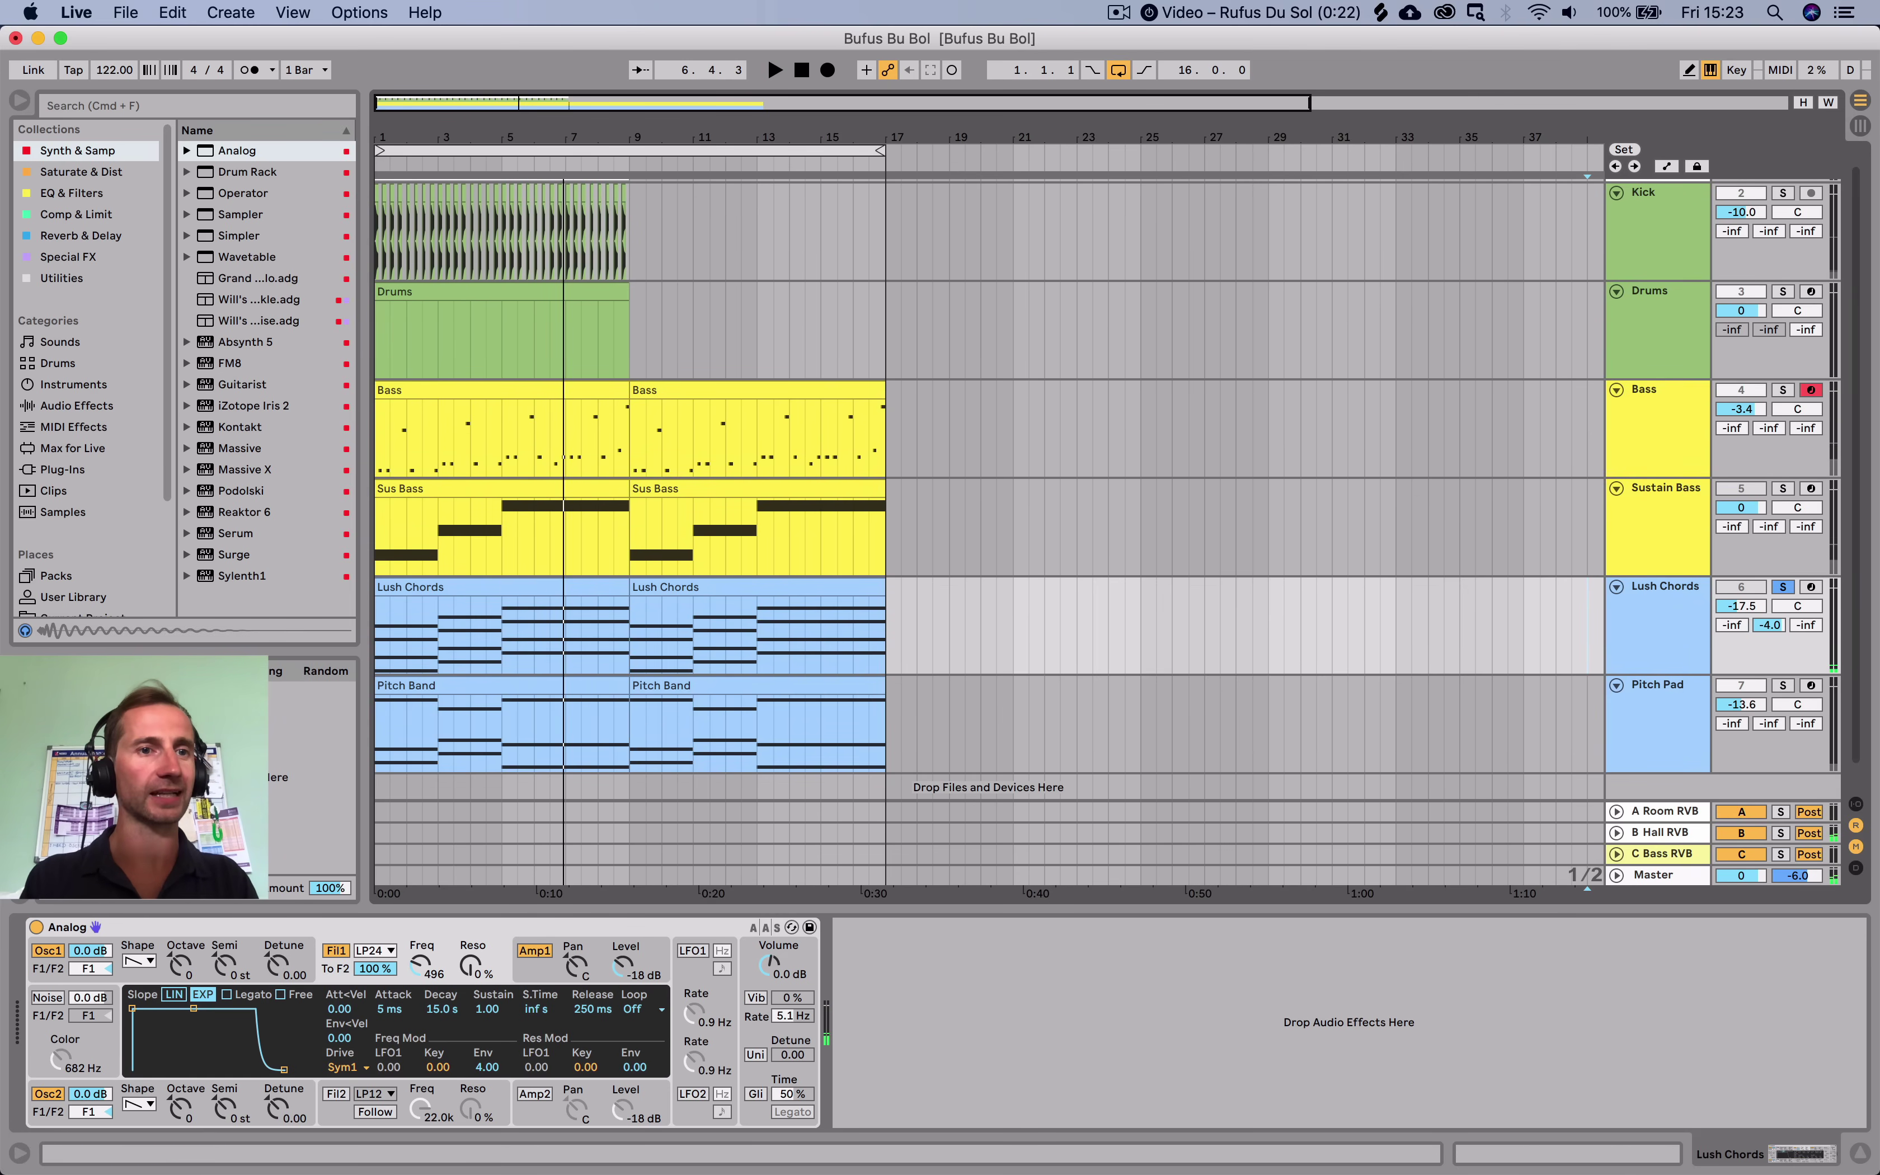
pyautogui.click(76, 213)
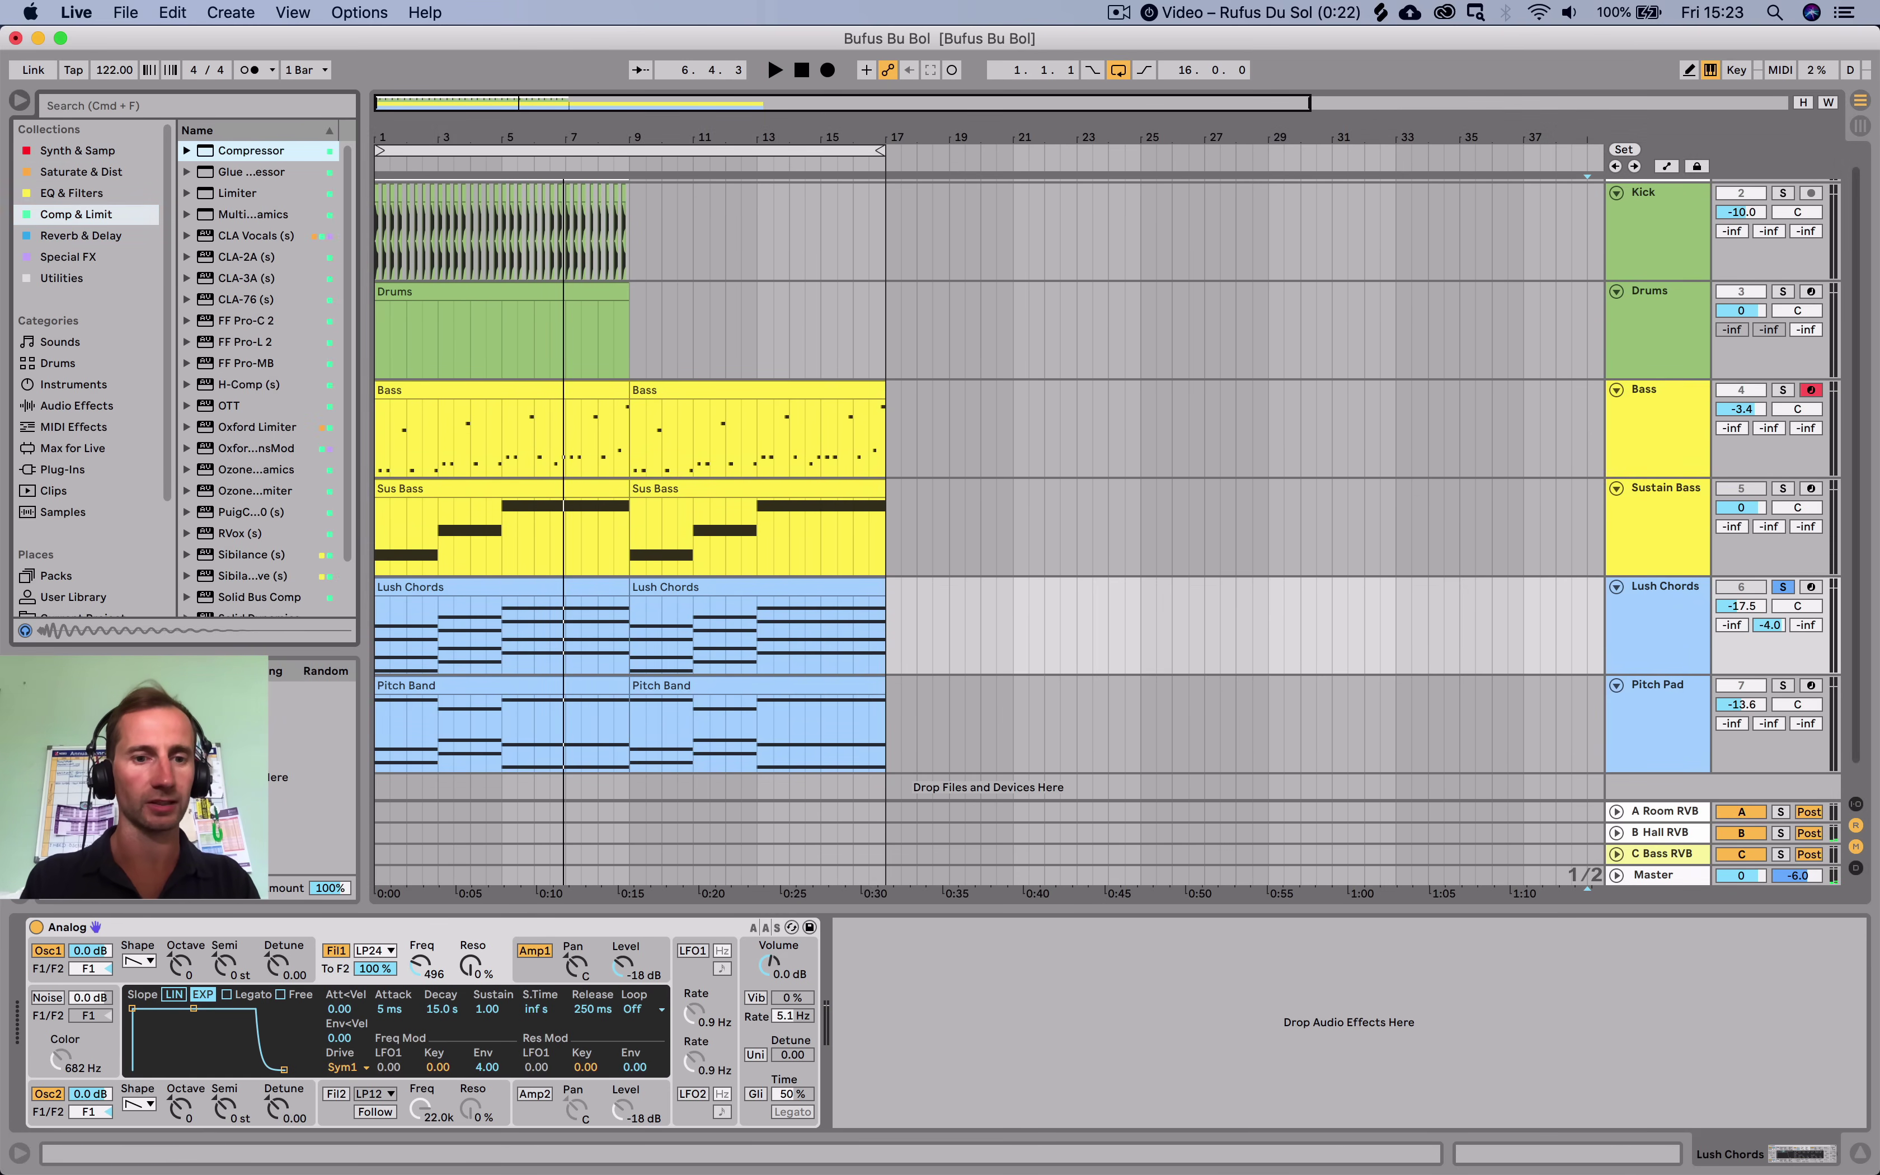
pyautogui.press('Return')
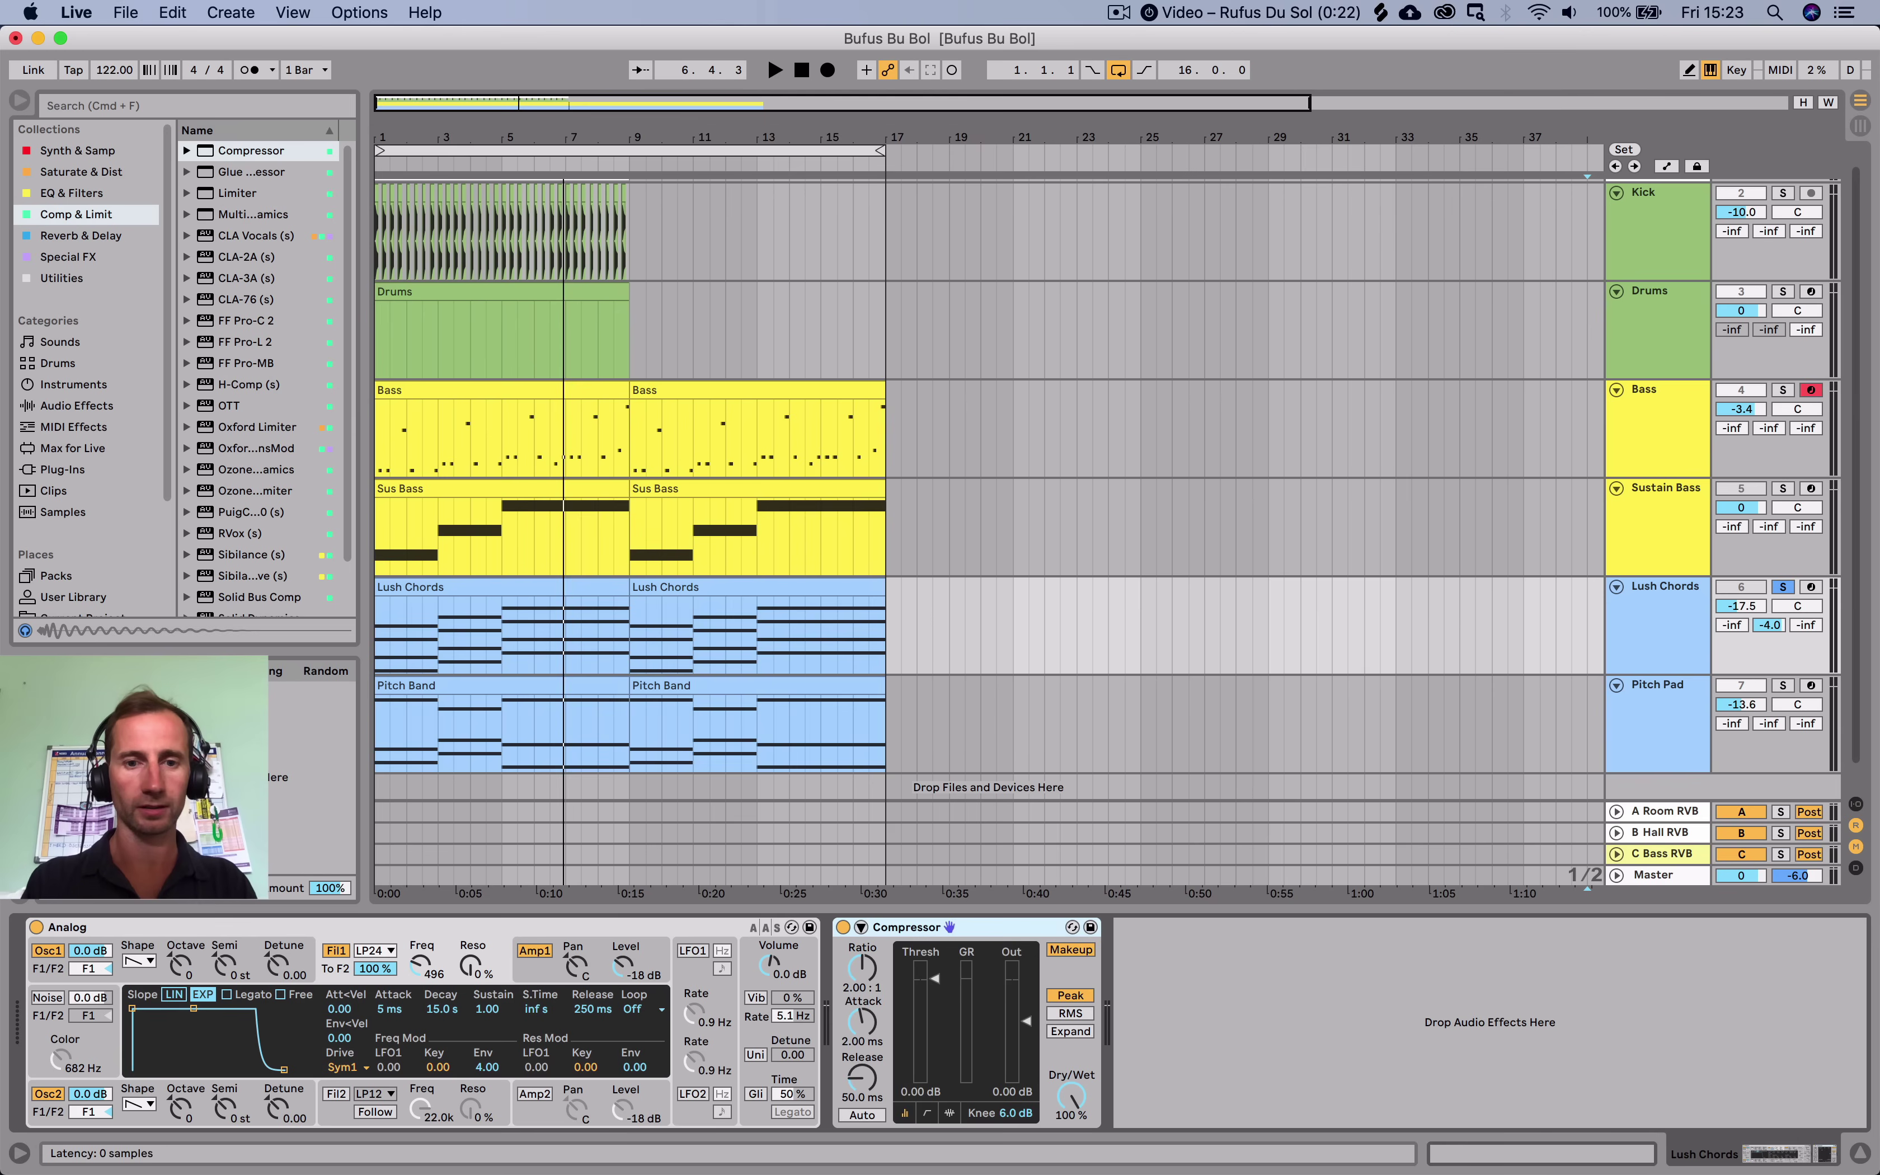
pyautogui.click(860, 927)
pyautogui.click(876, 981)
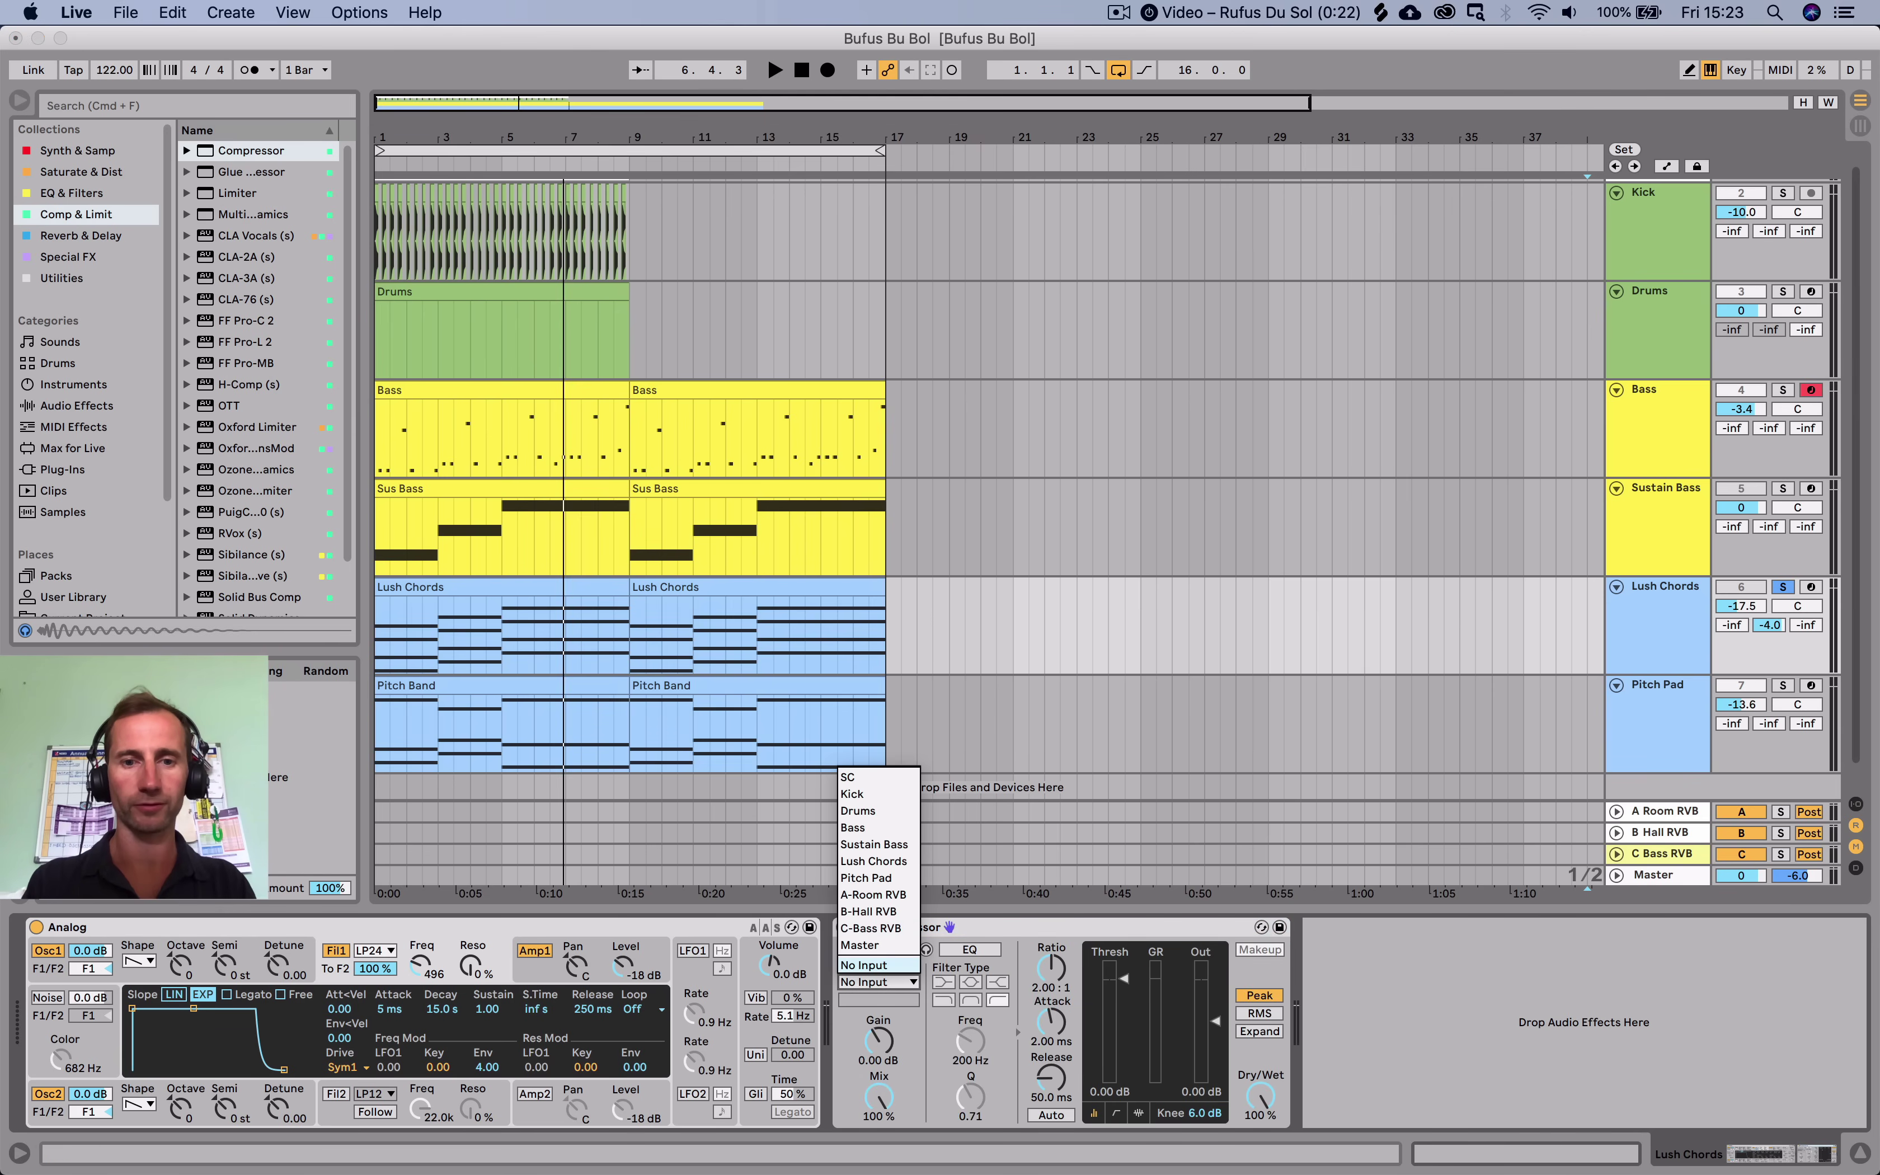
pyautogui.click(855, 776)
# Examine the SC track's Rim-808 sampler, its trigger note pattern and its output routing options.
pyautogui.scroll(1, 986, 481)
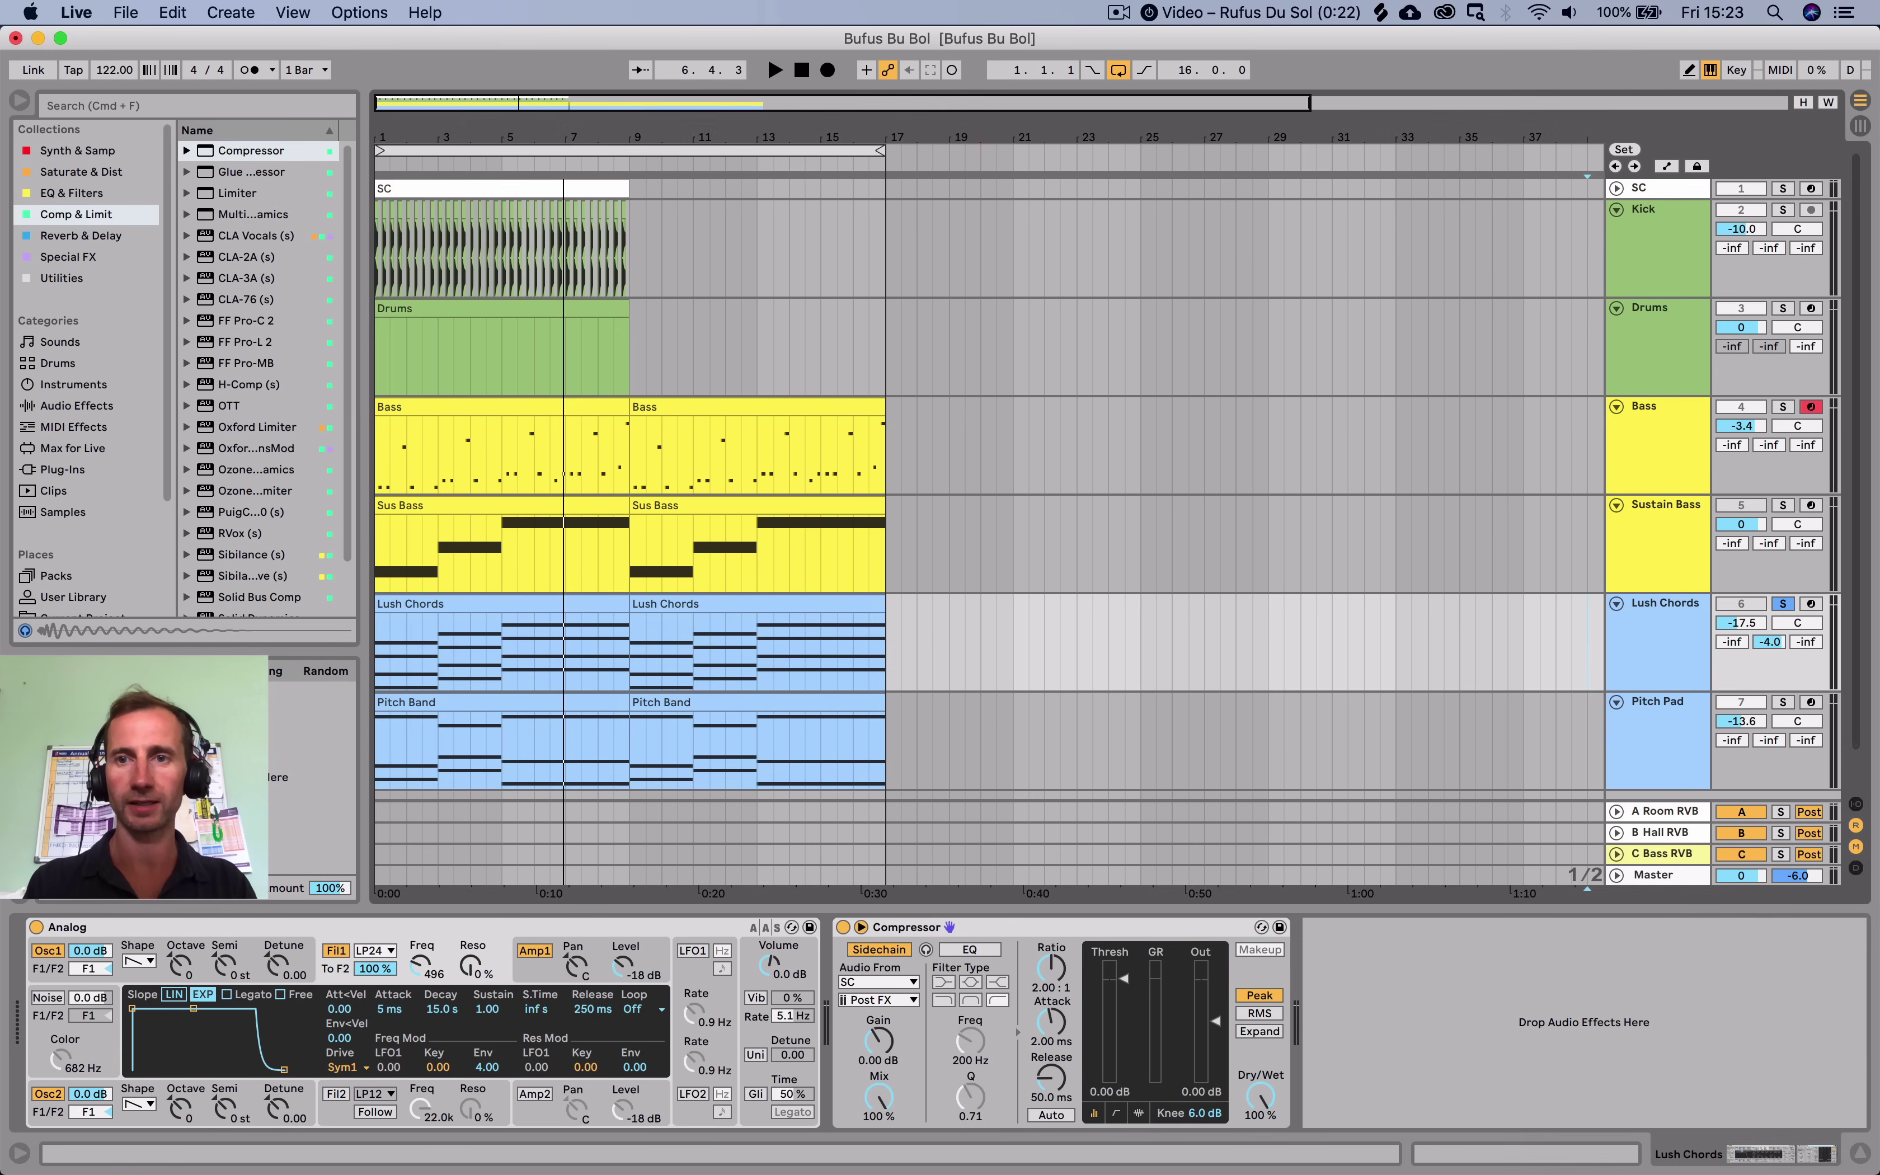
pyautogui.click(1654, 187)
pyautogui.click(1616, 188)
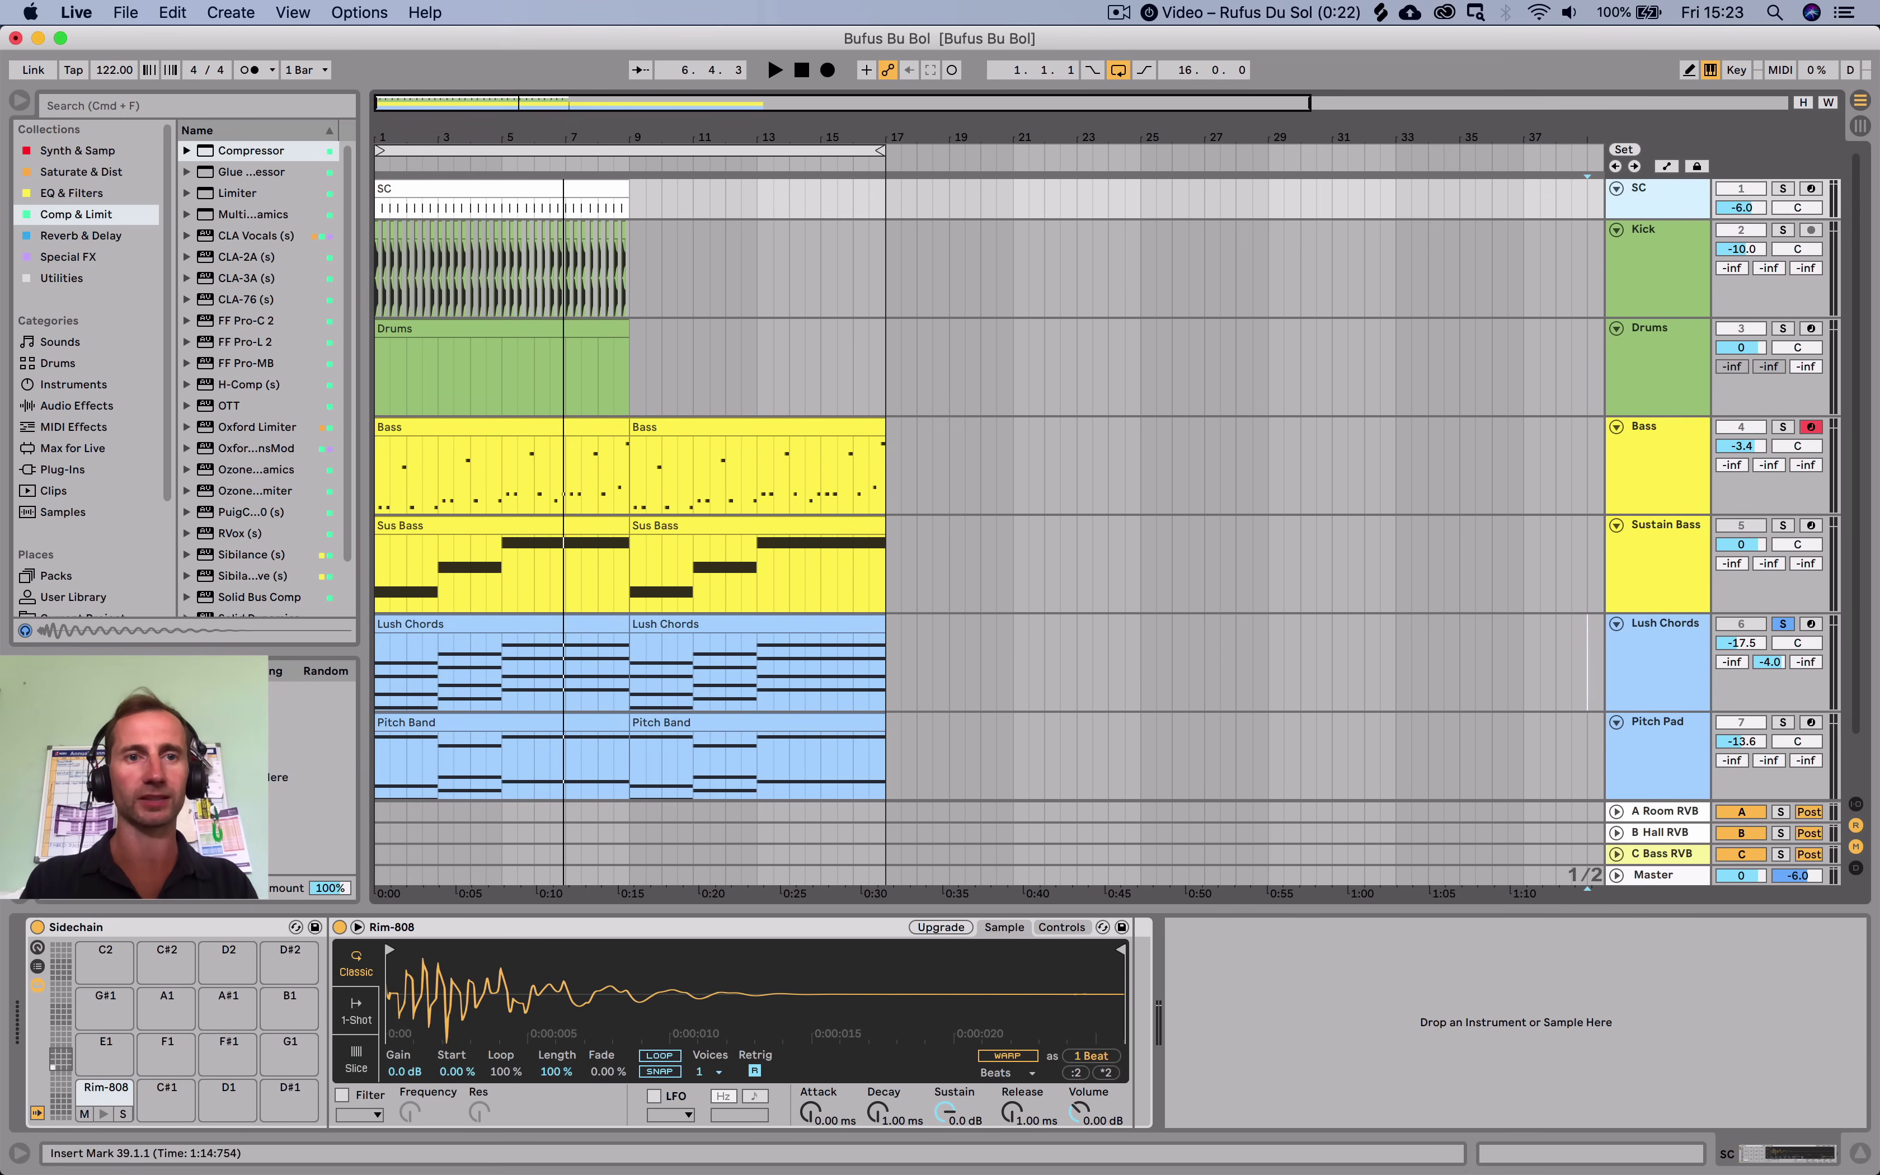
pyautogui.doubleClick(498, 188)
pyautogui.click(332, 682)
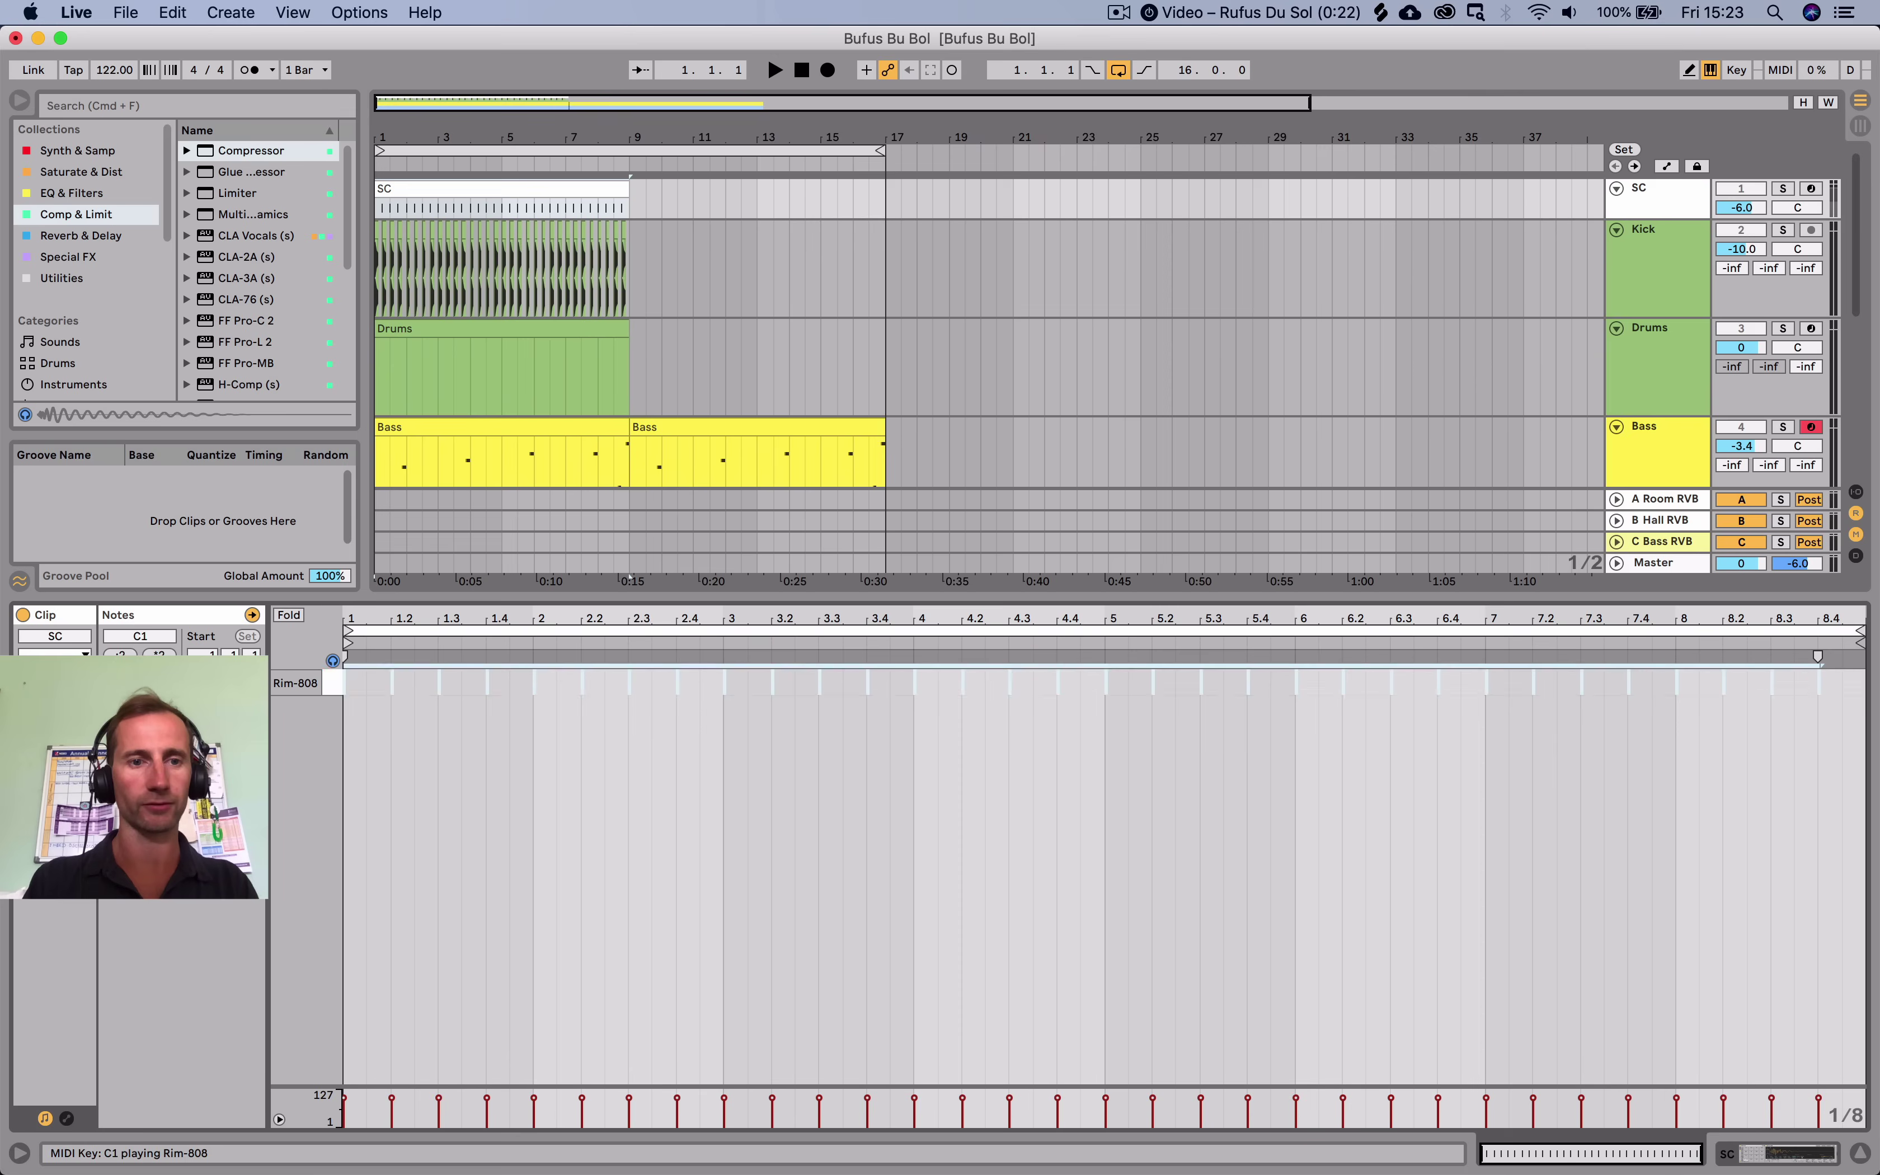
pyautogui.click(332, 682)
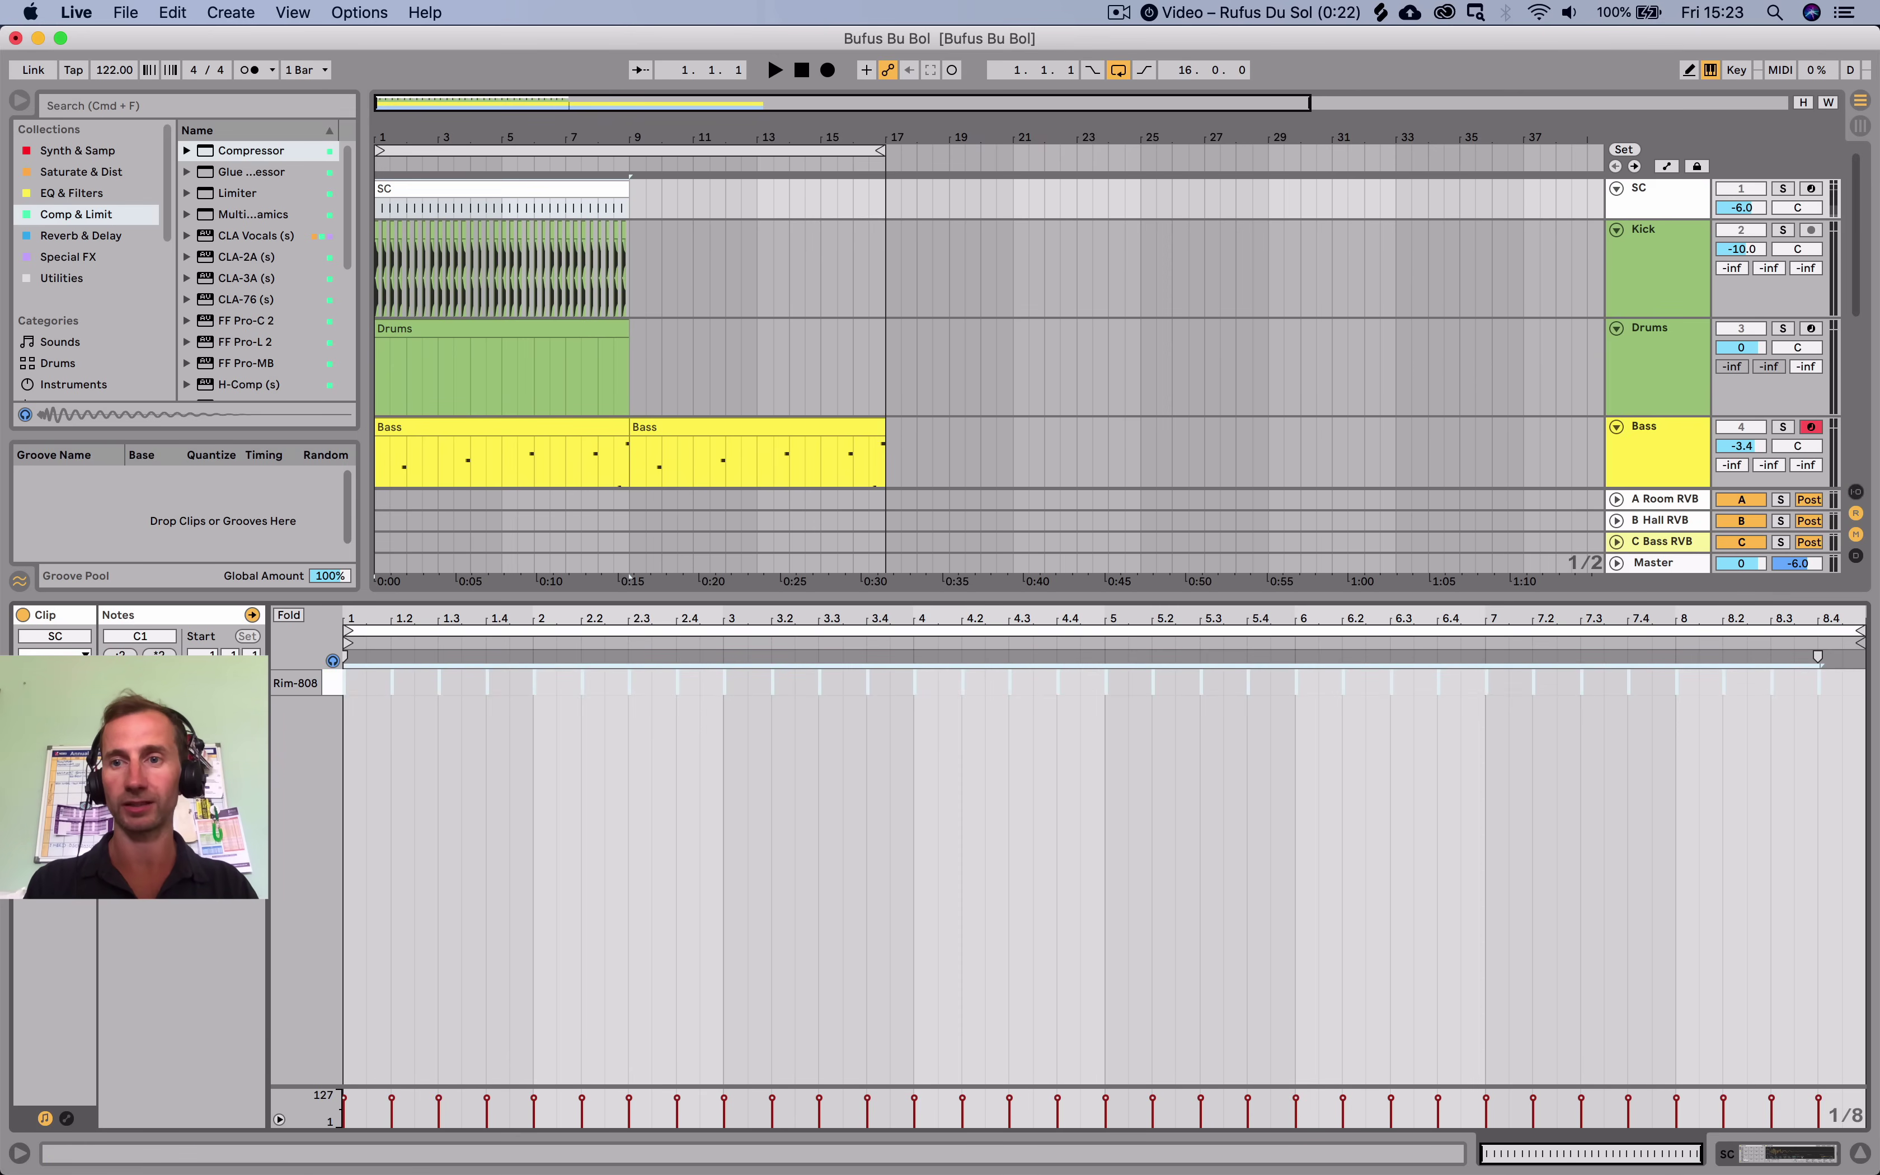
pyautogui.press('super+alt+i')
pyautogui.click(1667, 190)
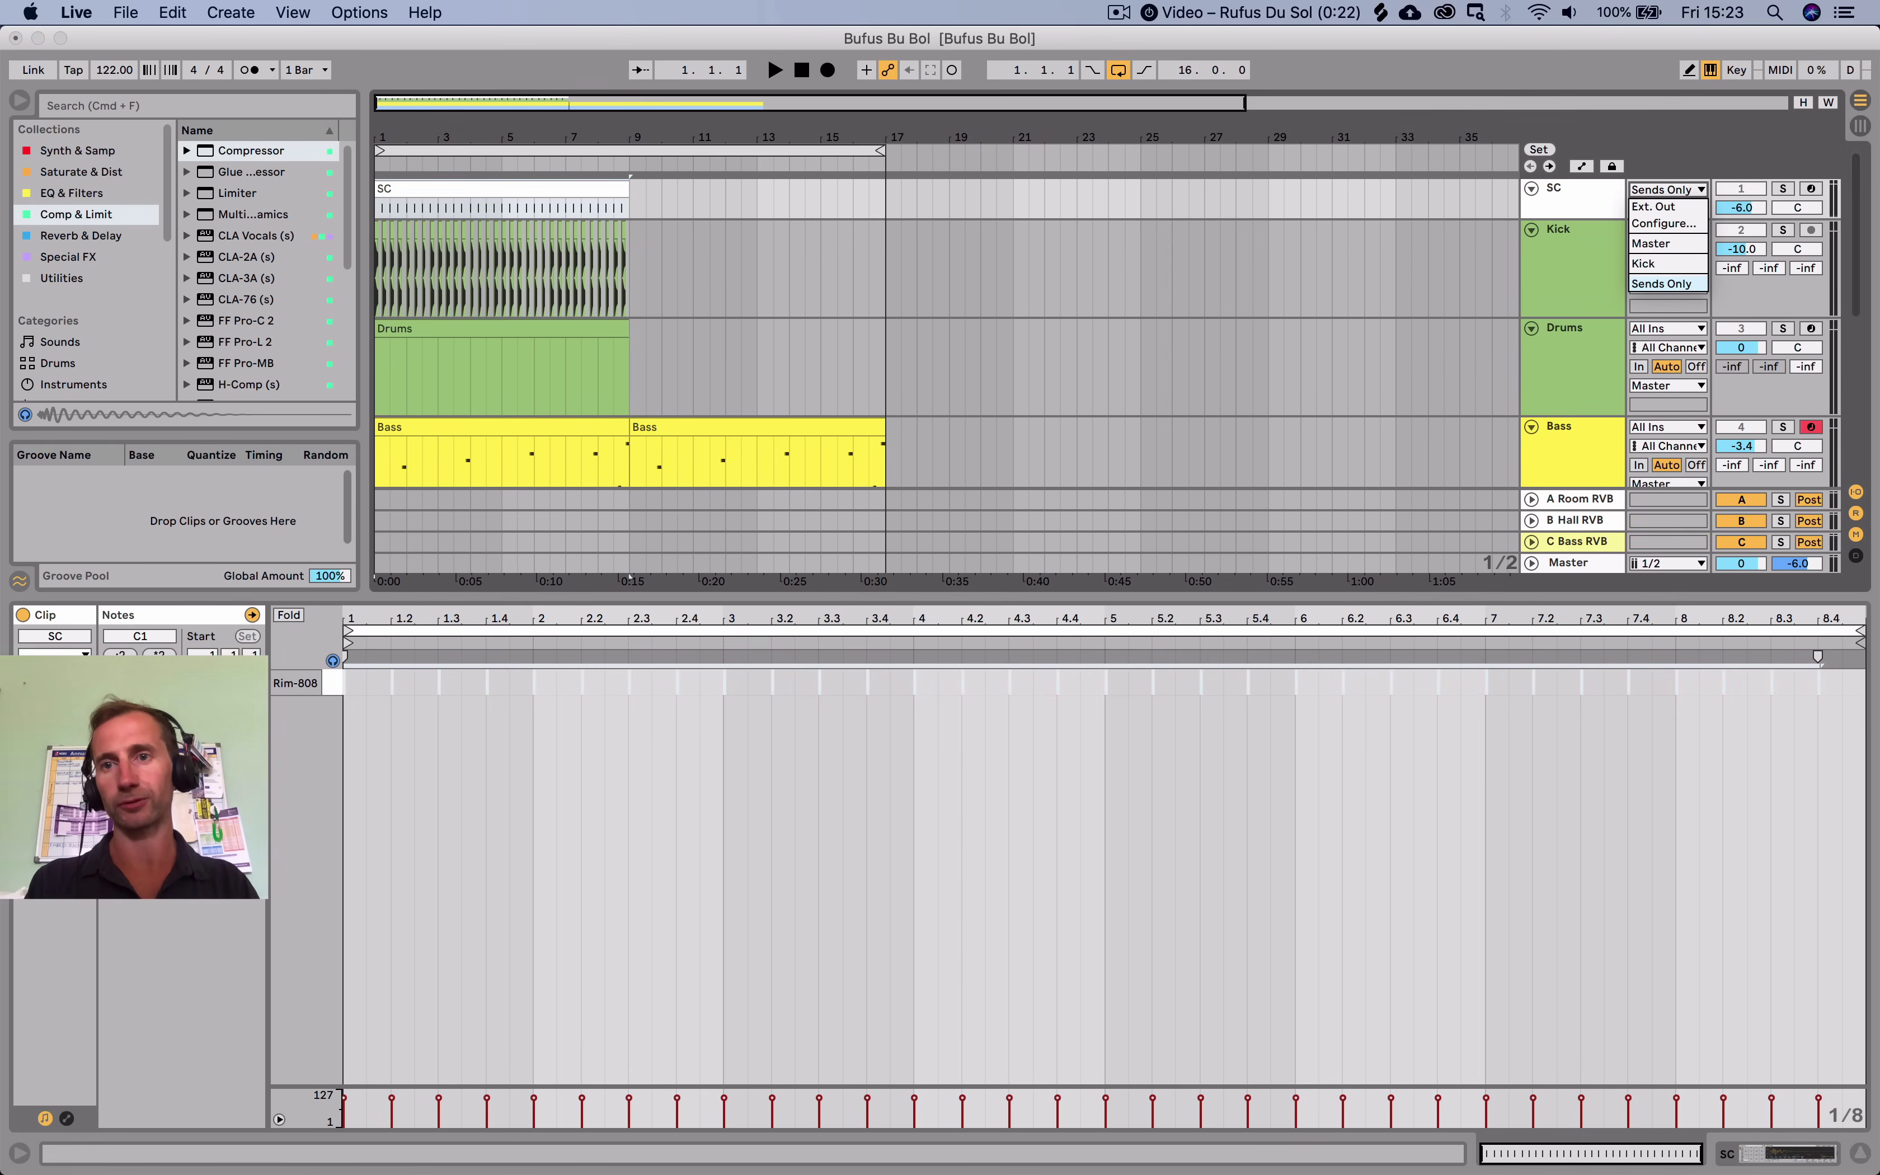
pyautogui.press('Escape')
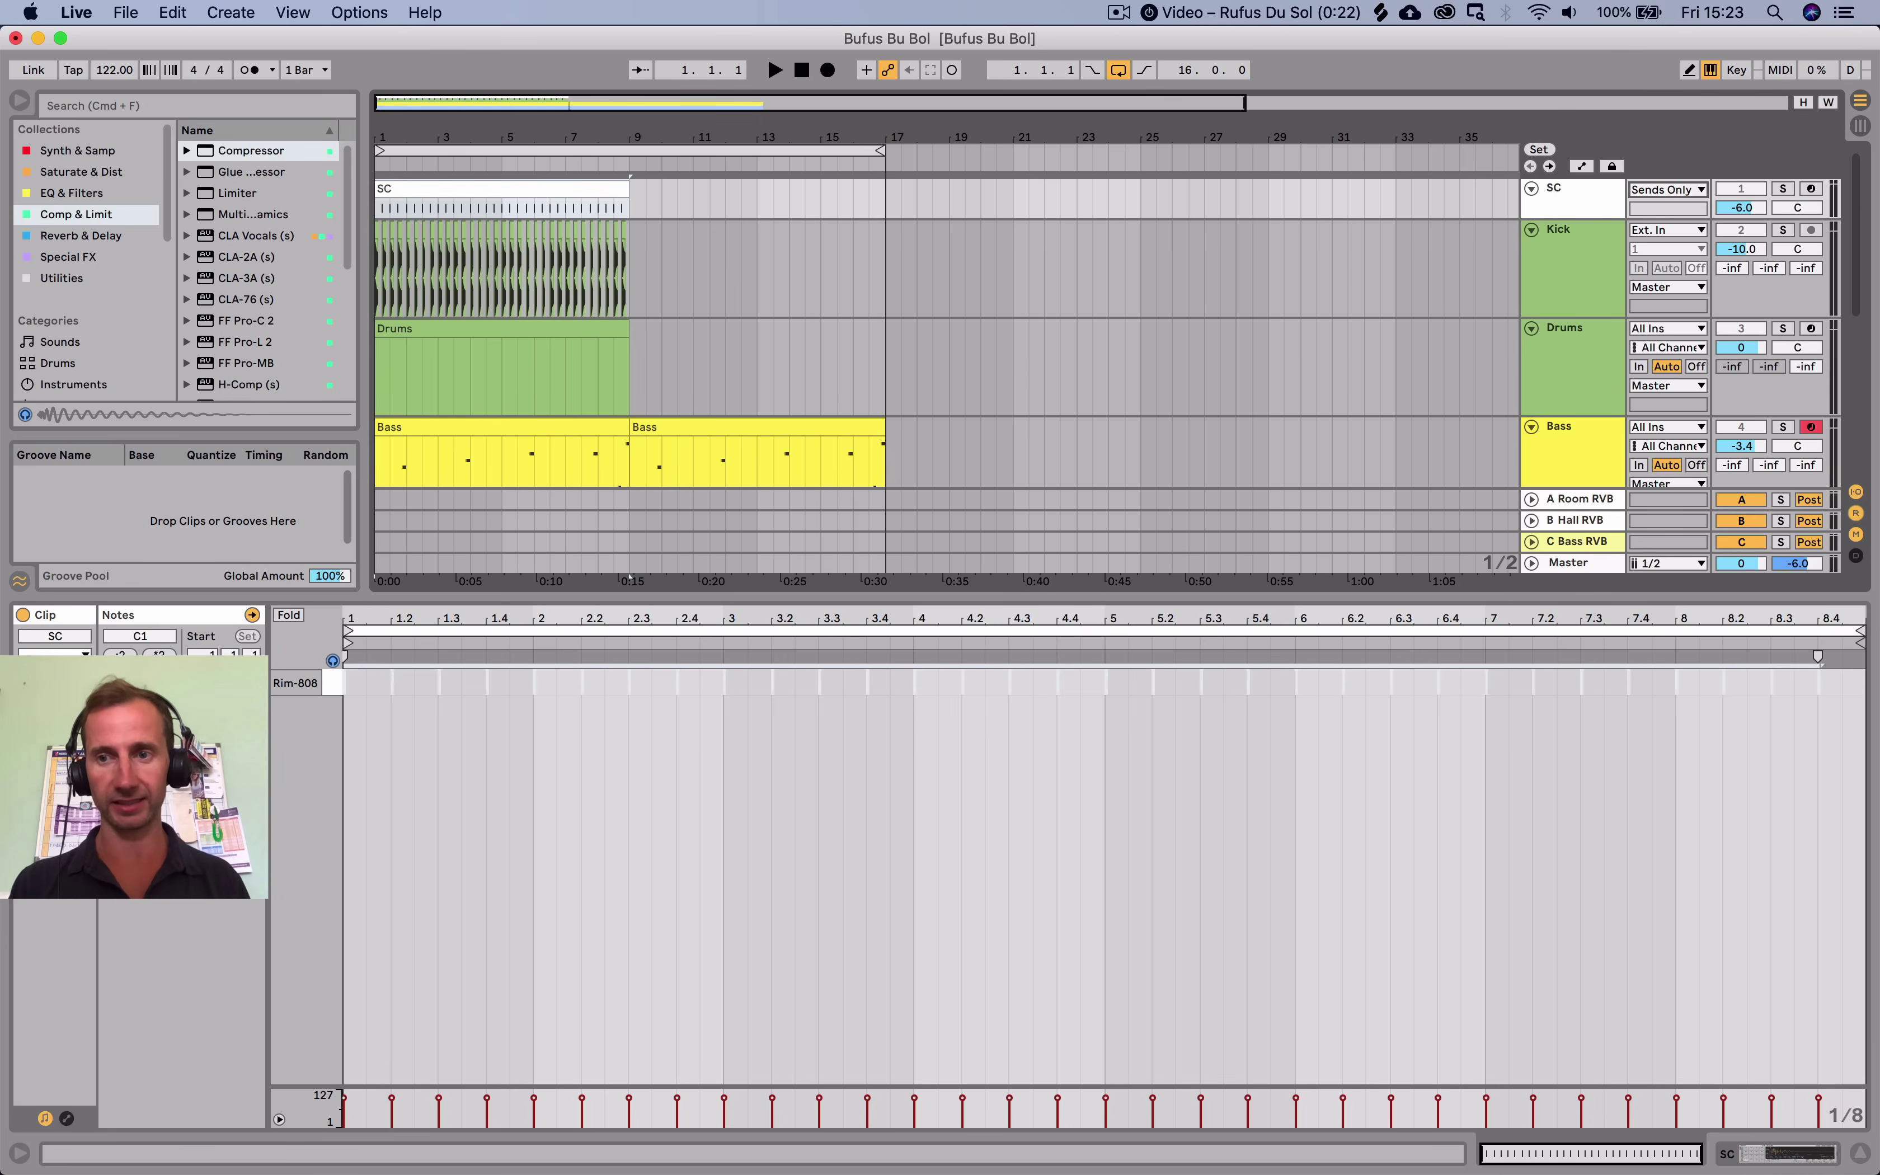
# Solo the Kick and Bass together with Lush Chords and audition the sidechained chords in the mix.
pyautogui.press('super+alt+r')
pyautogui.hotkey('shift', 'Tab')
pyautogui.press('space')
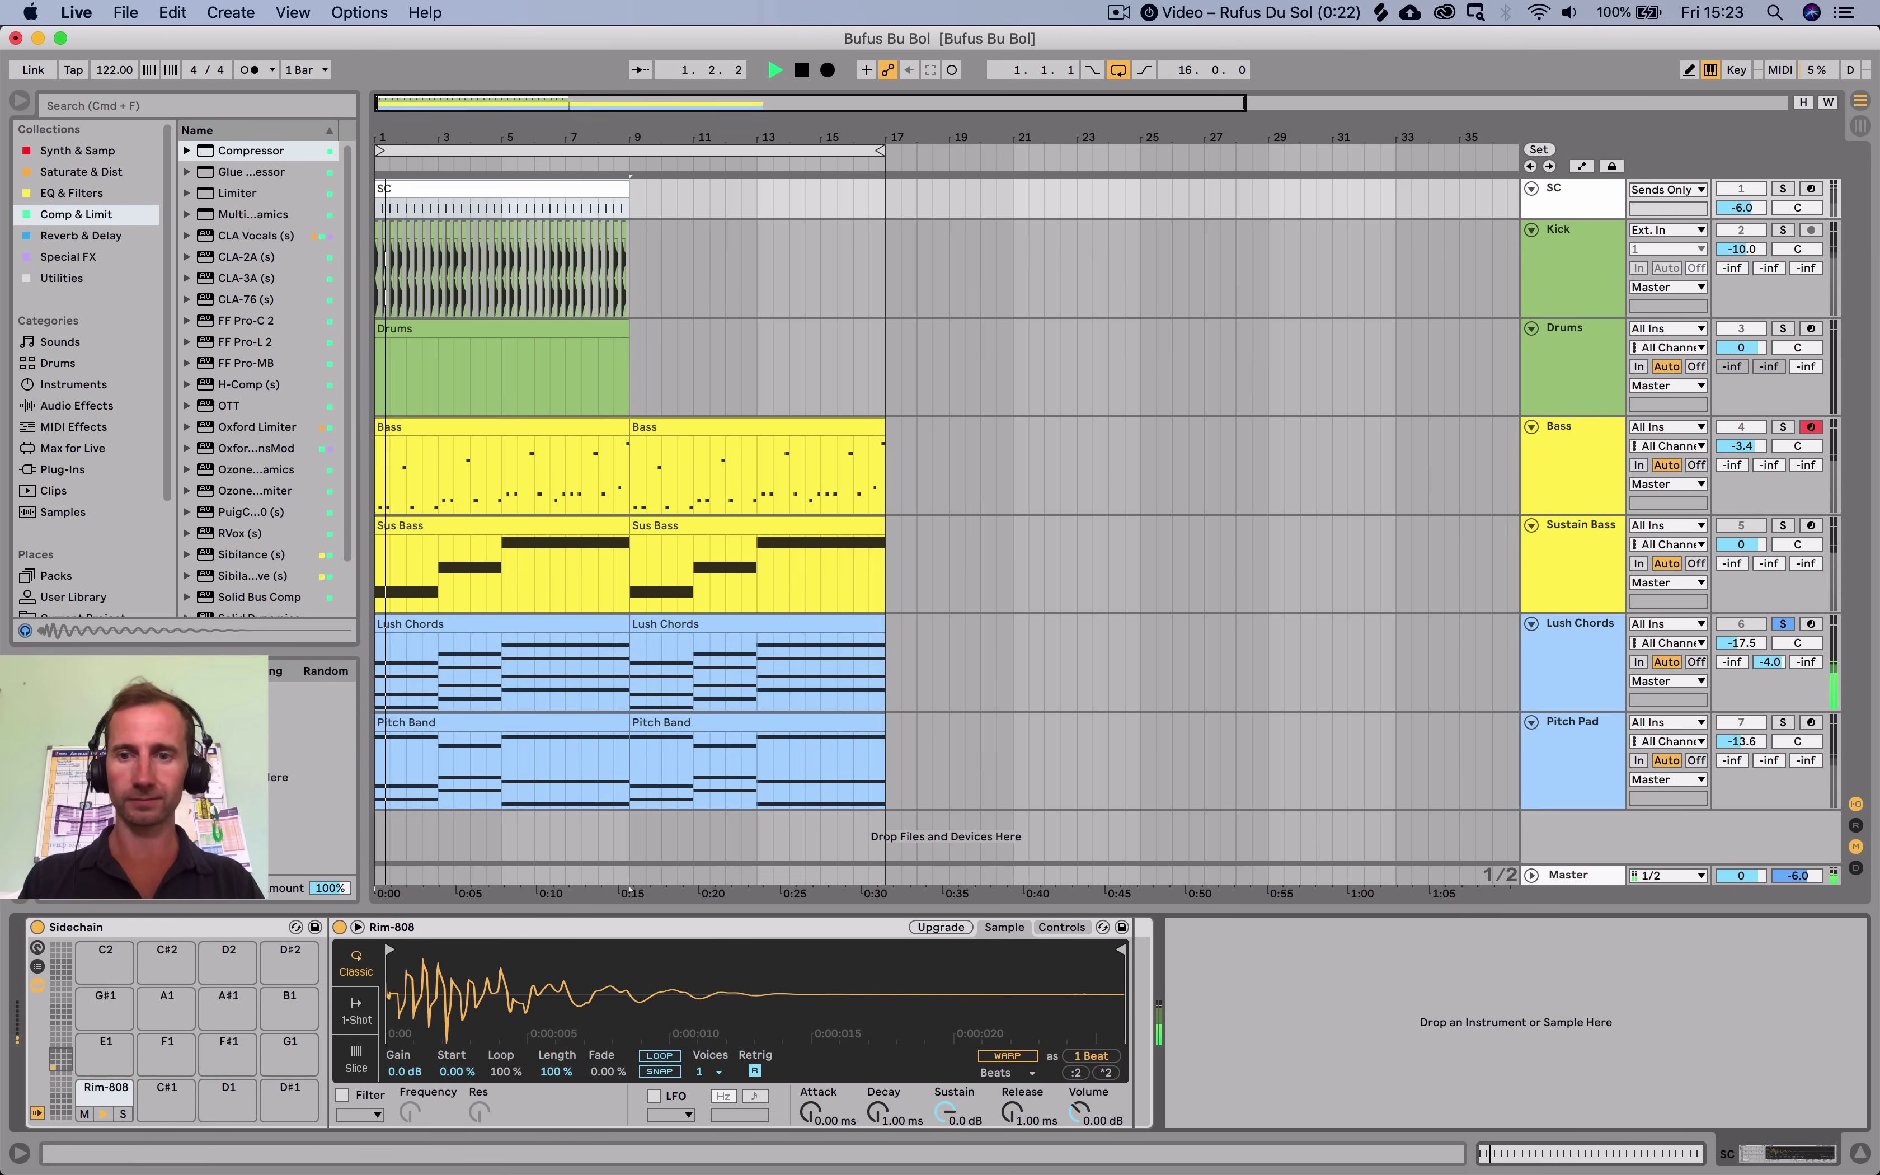
pyautogui.click(1572, 623)
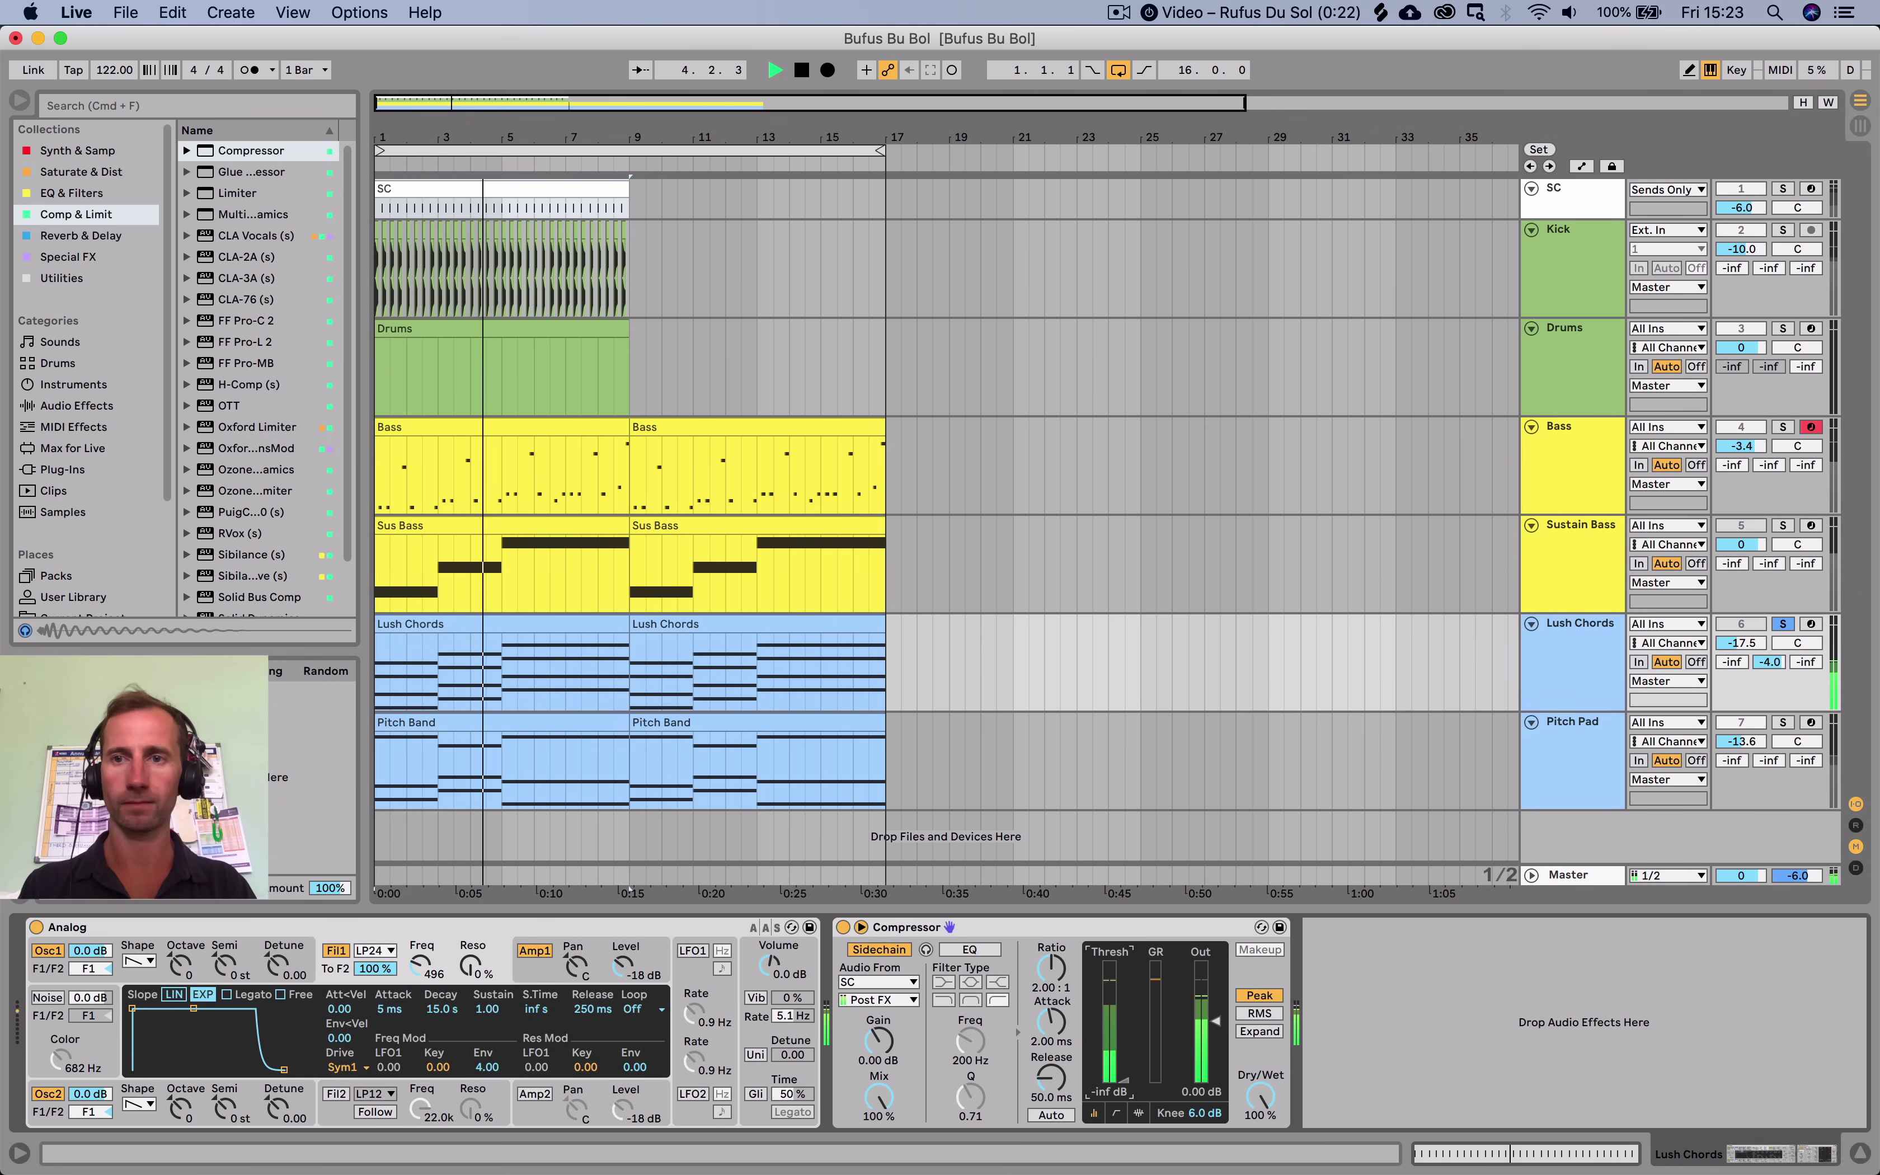
pyautogui.keyDown('super'); pyautogui.click(1782, 230); pyautogui.keyUp('super')
pyautogui.keyDown('super'); pyautogui.click(1782, 426); pyautogui.keyUp('super')
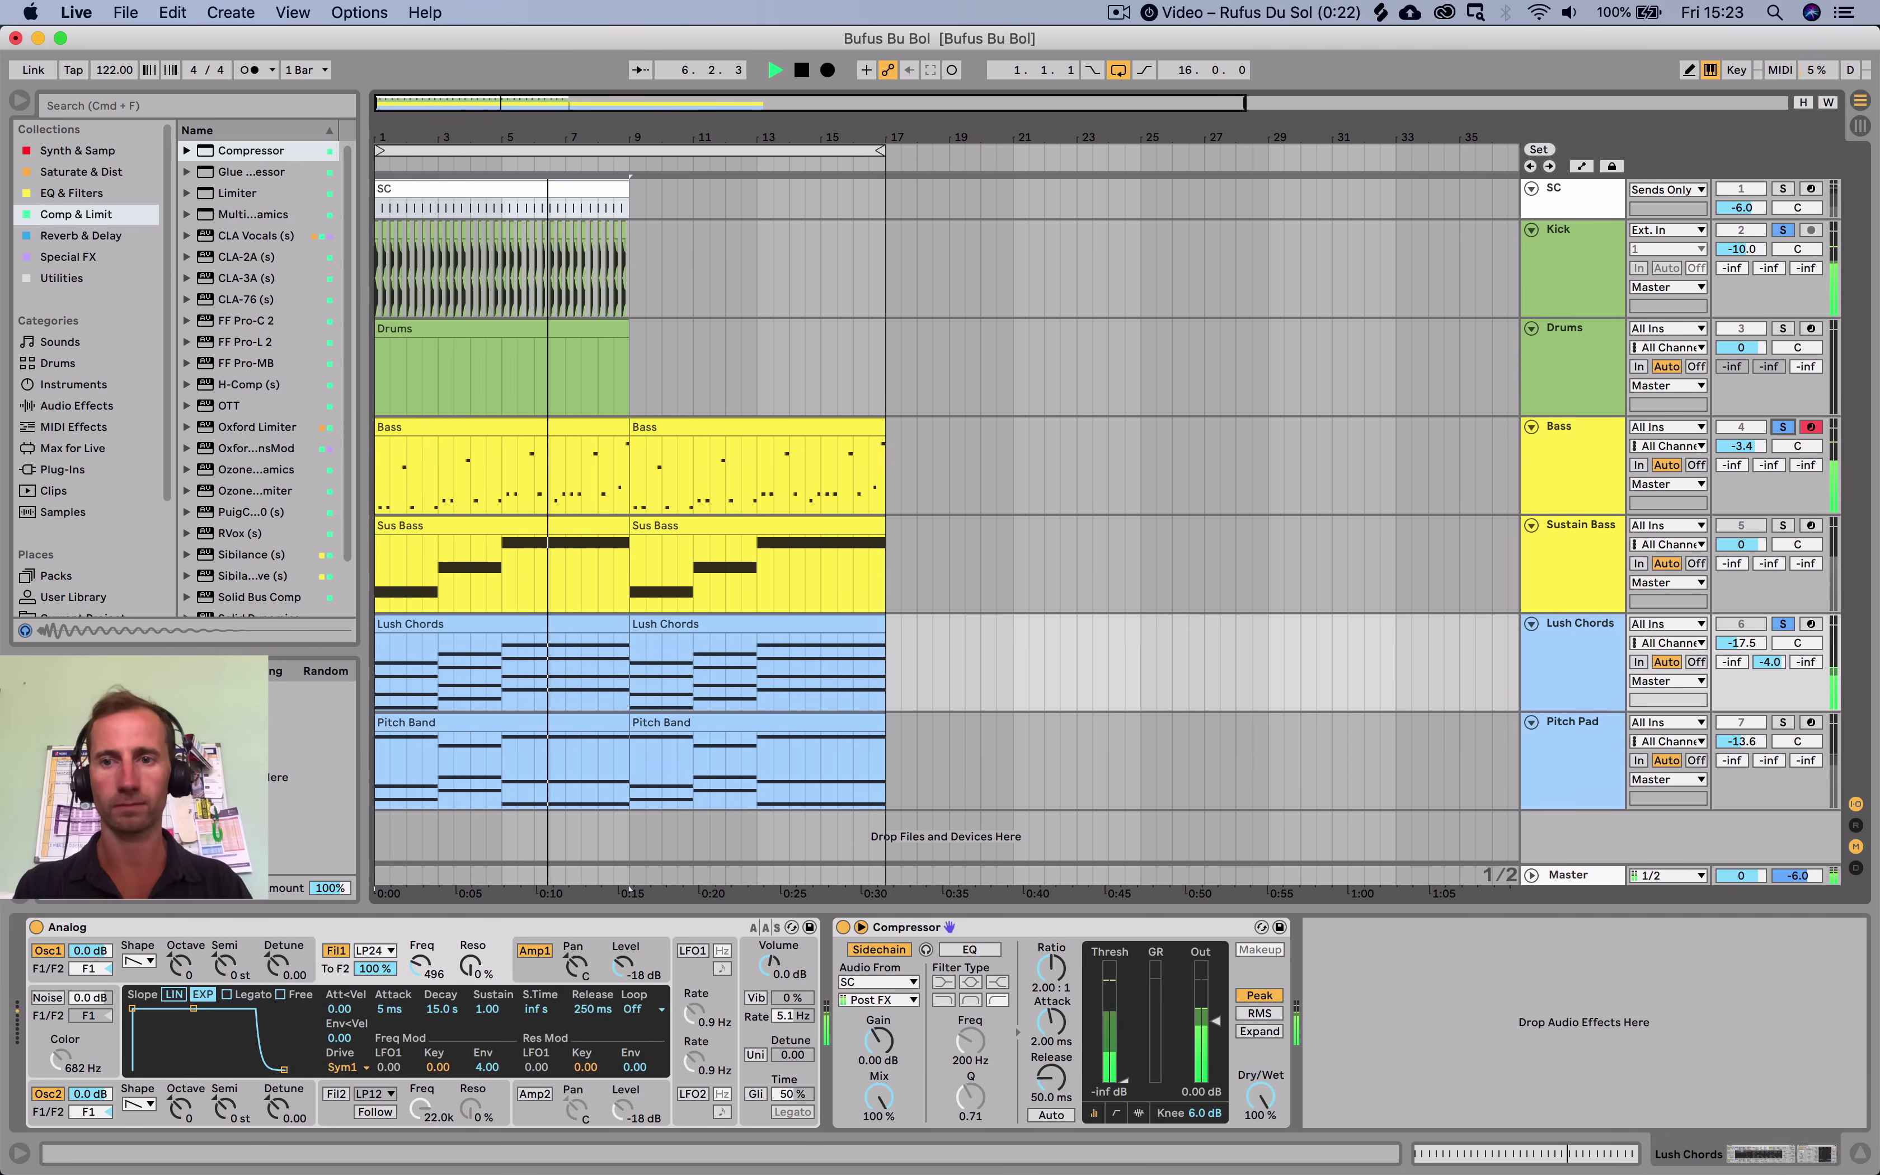
pyautogui.press('space')
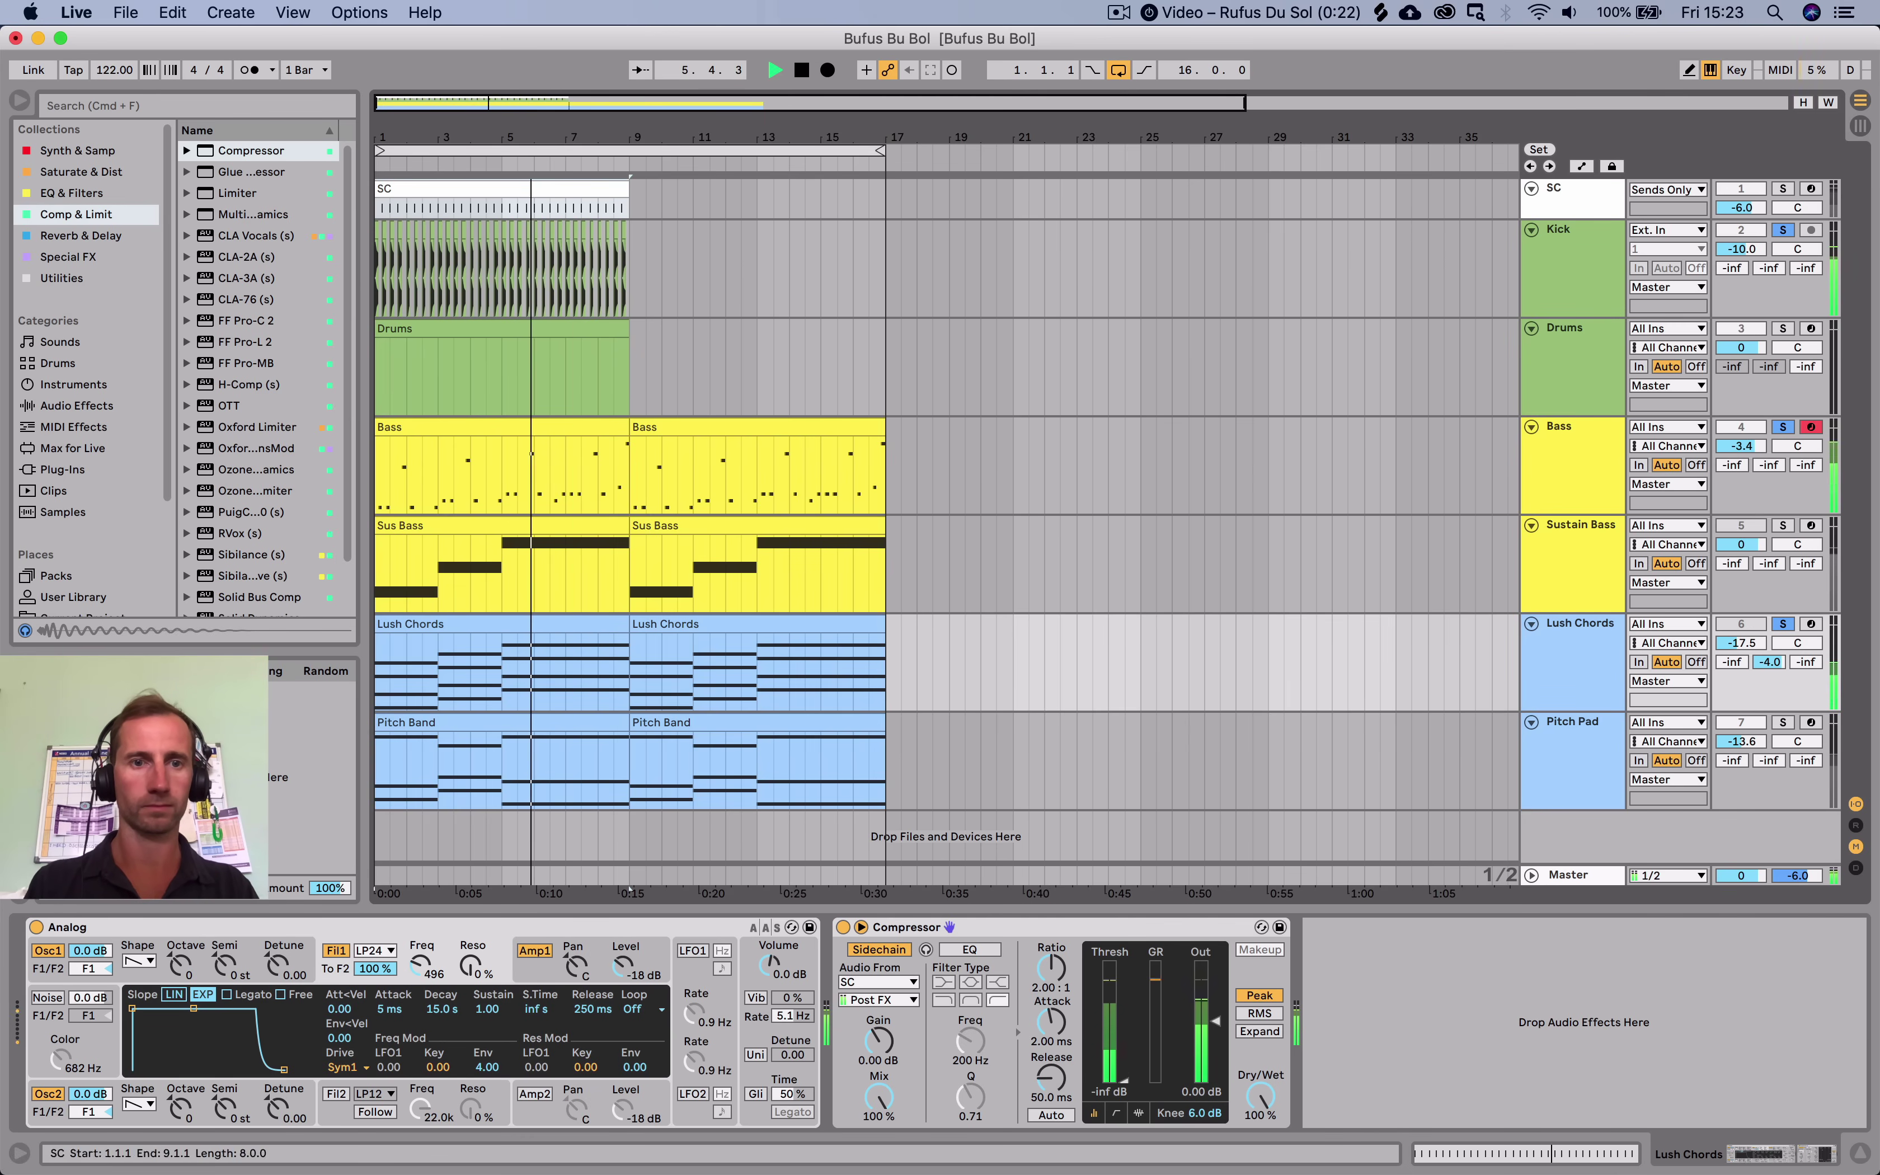
# Review the notes of the first Bass clip while replaying the soloed tracks from the start.
pyautogui.doubleClick(501, 427)
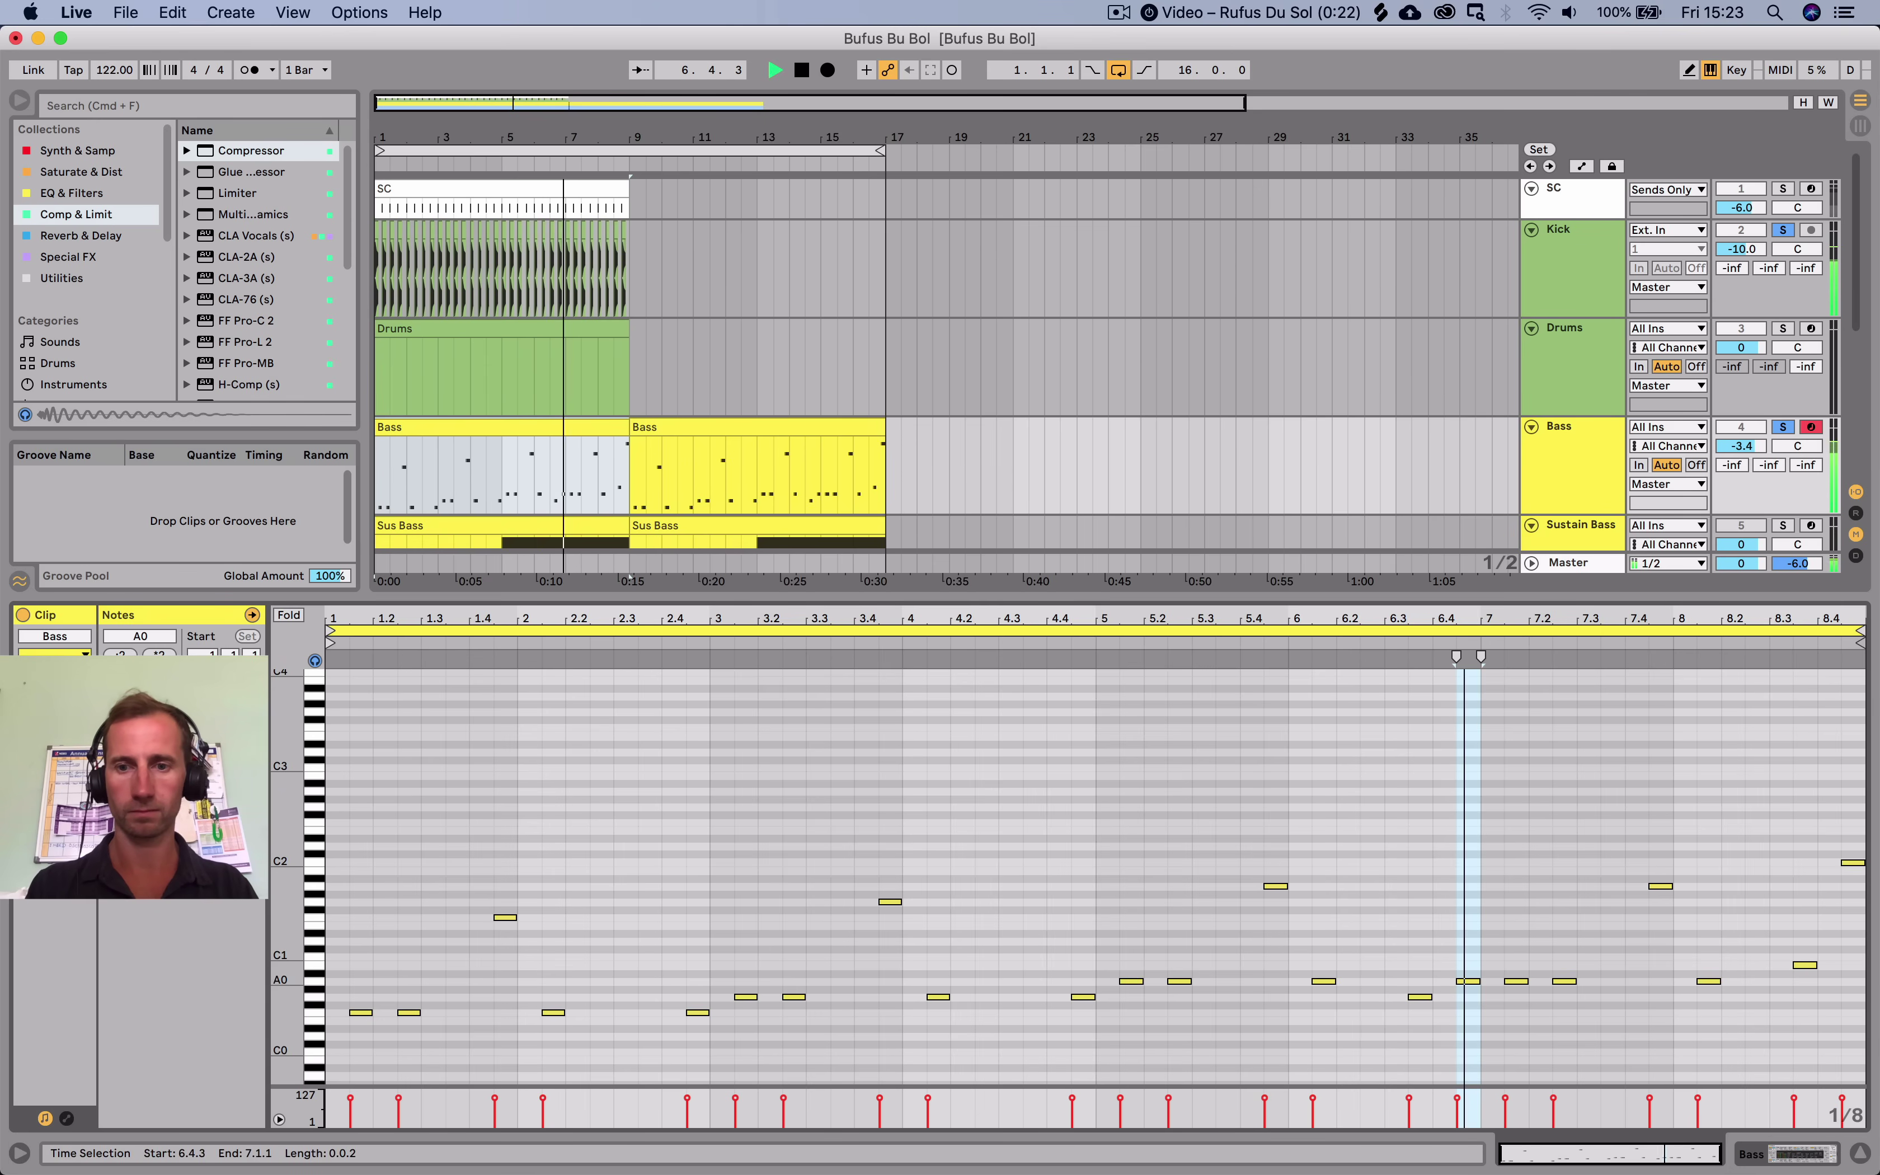
pyautogui.press('space')
pyautogui.press('space')
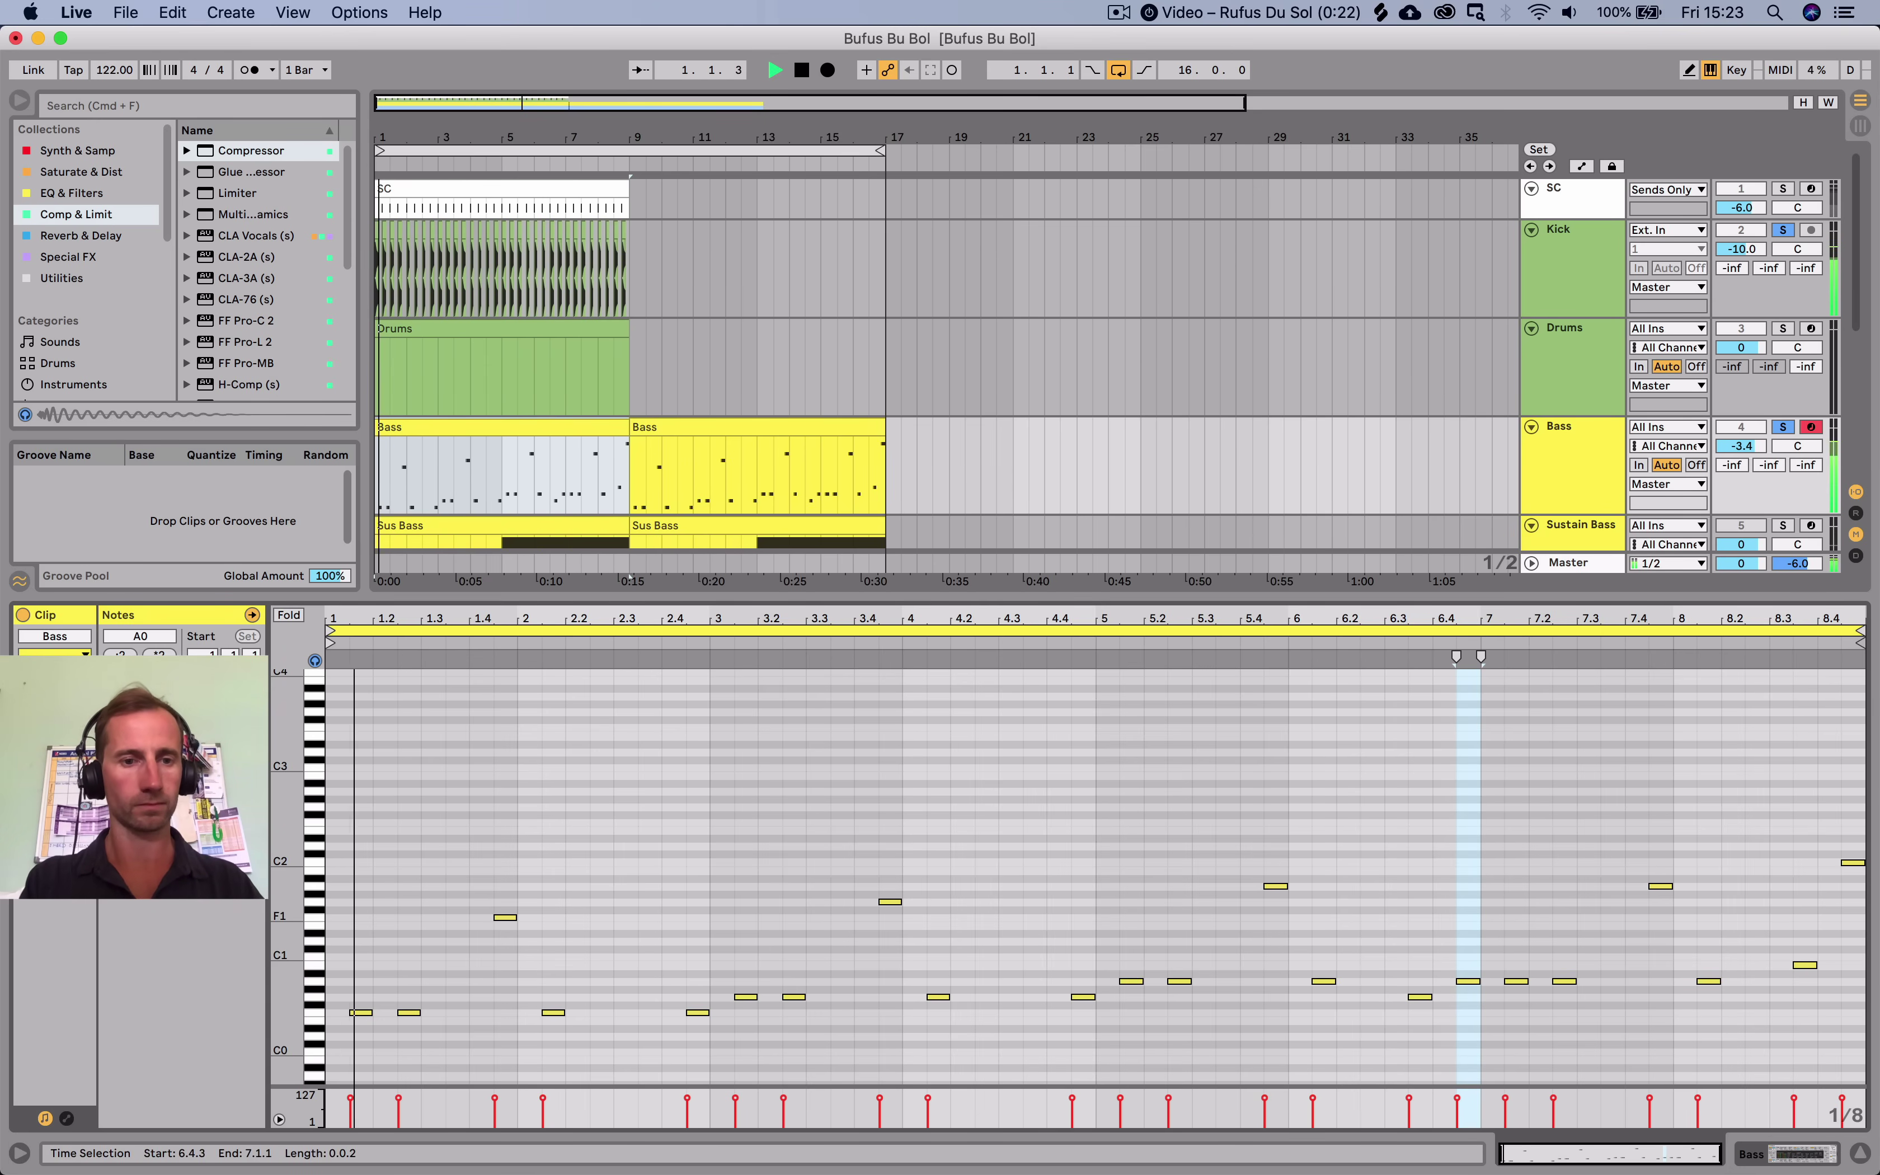
pyautogui.hotkey('shift', 'Tab')
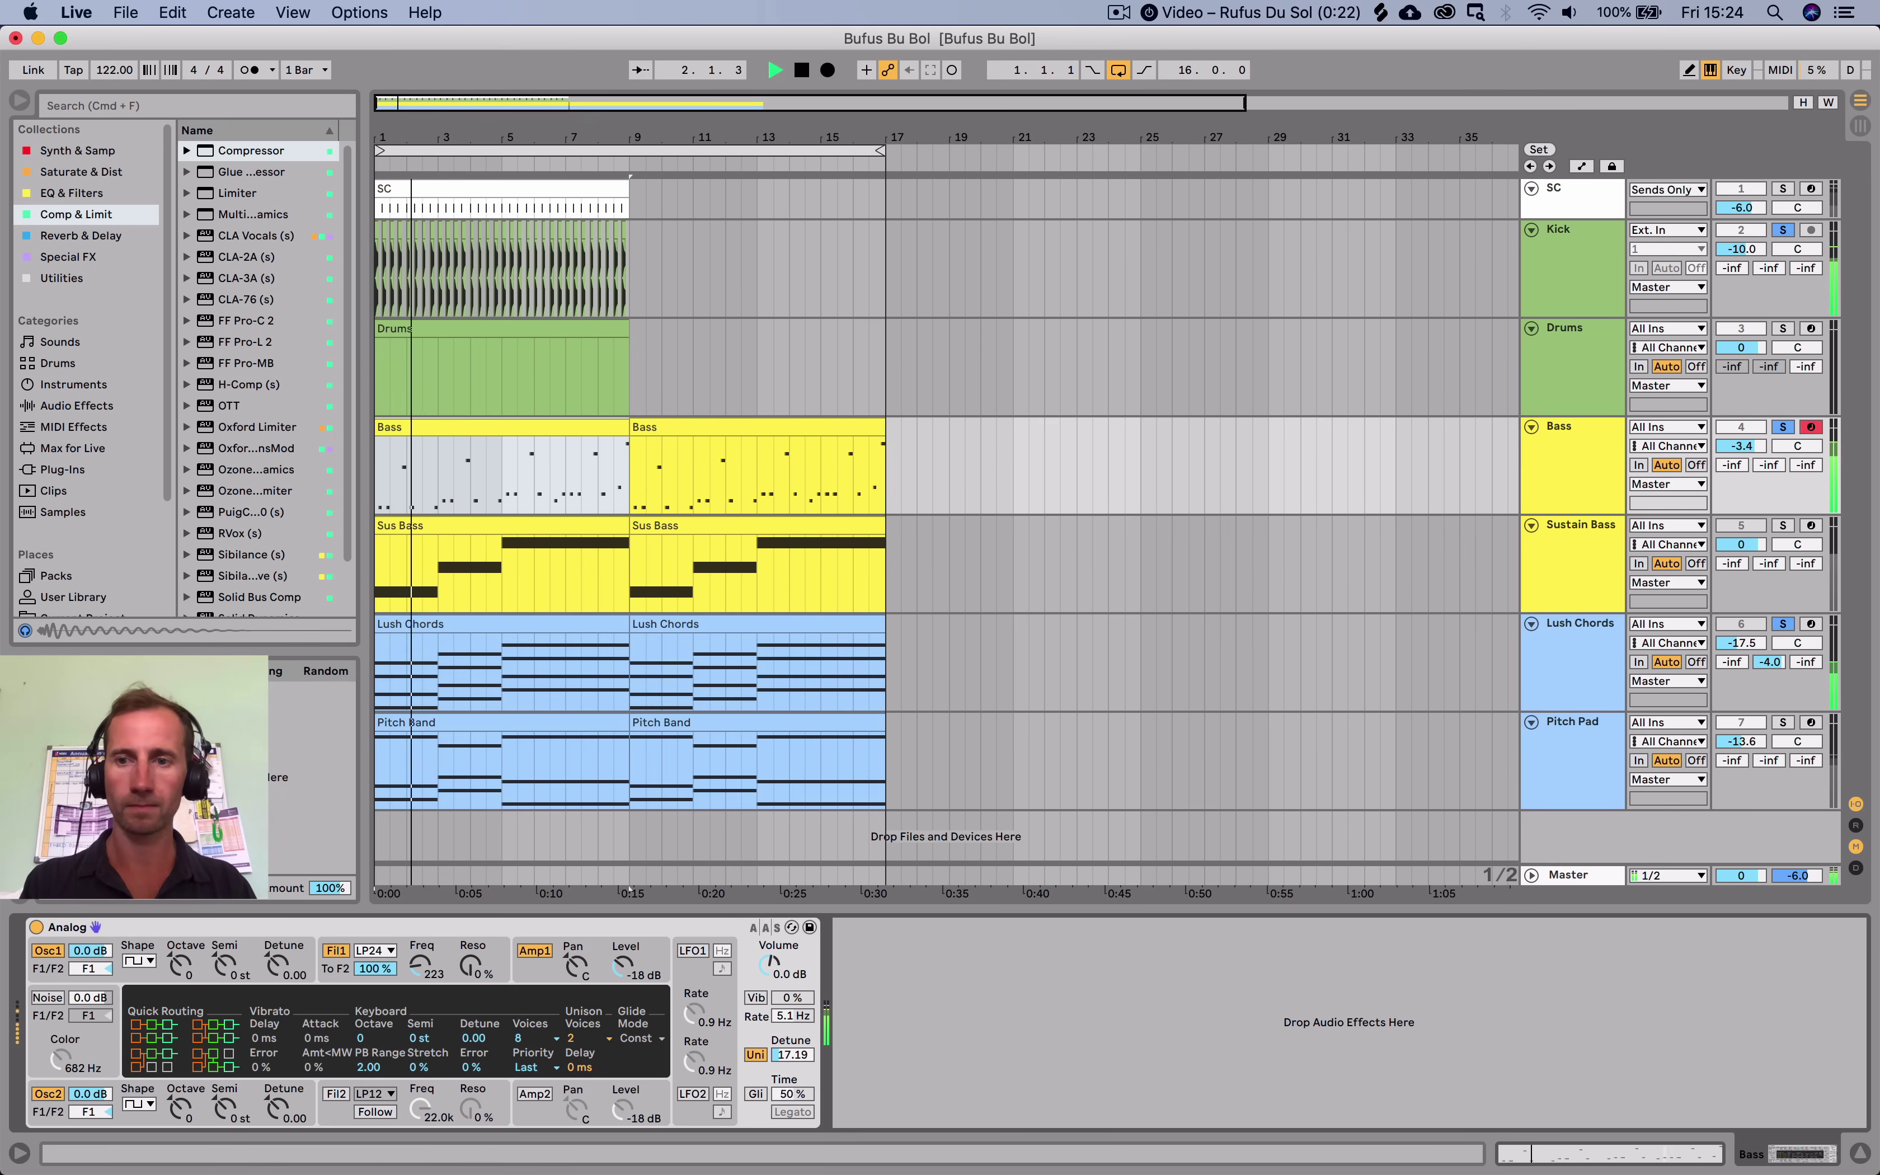
# Solo the Pitch Pad too and add an EQ Eight with band 2 cutting -7.31 dB at 245 Hz.
pyautogui.click(1572, 722)
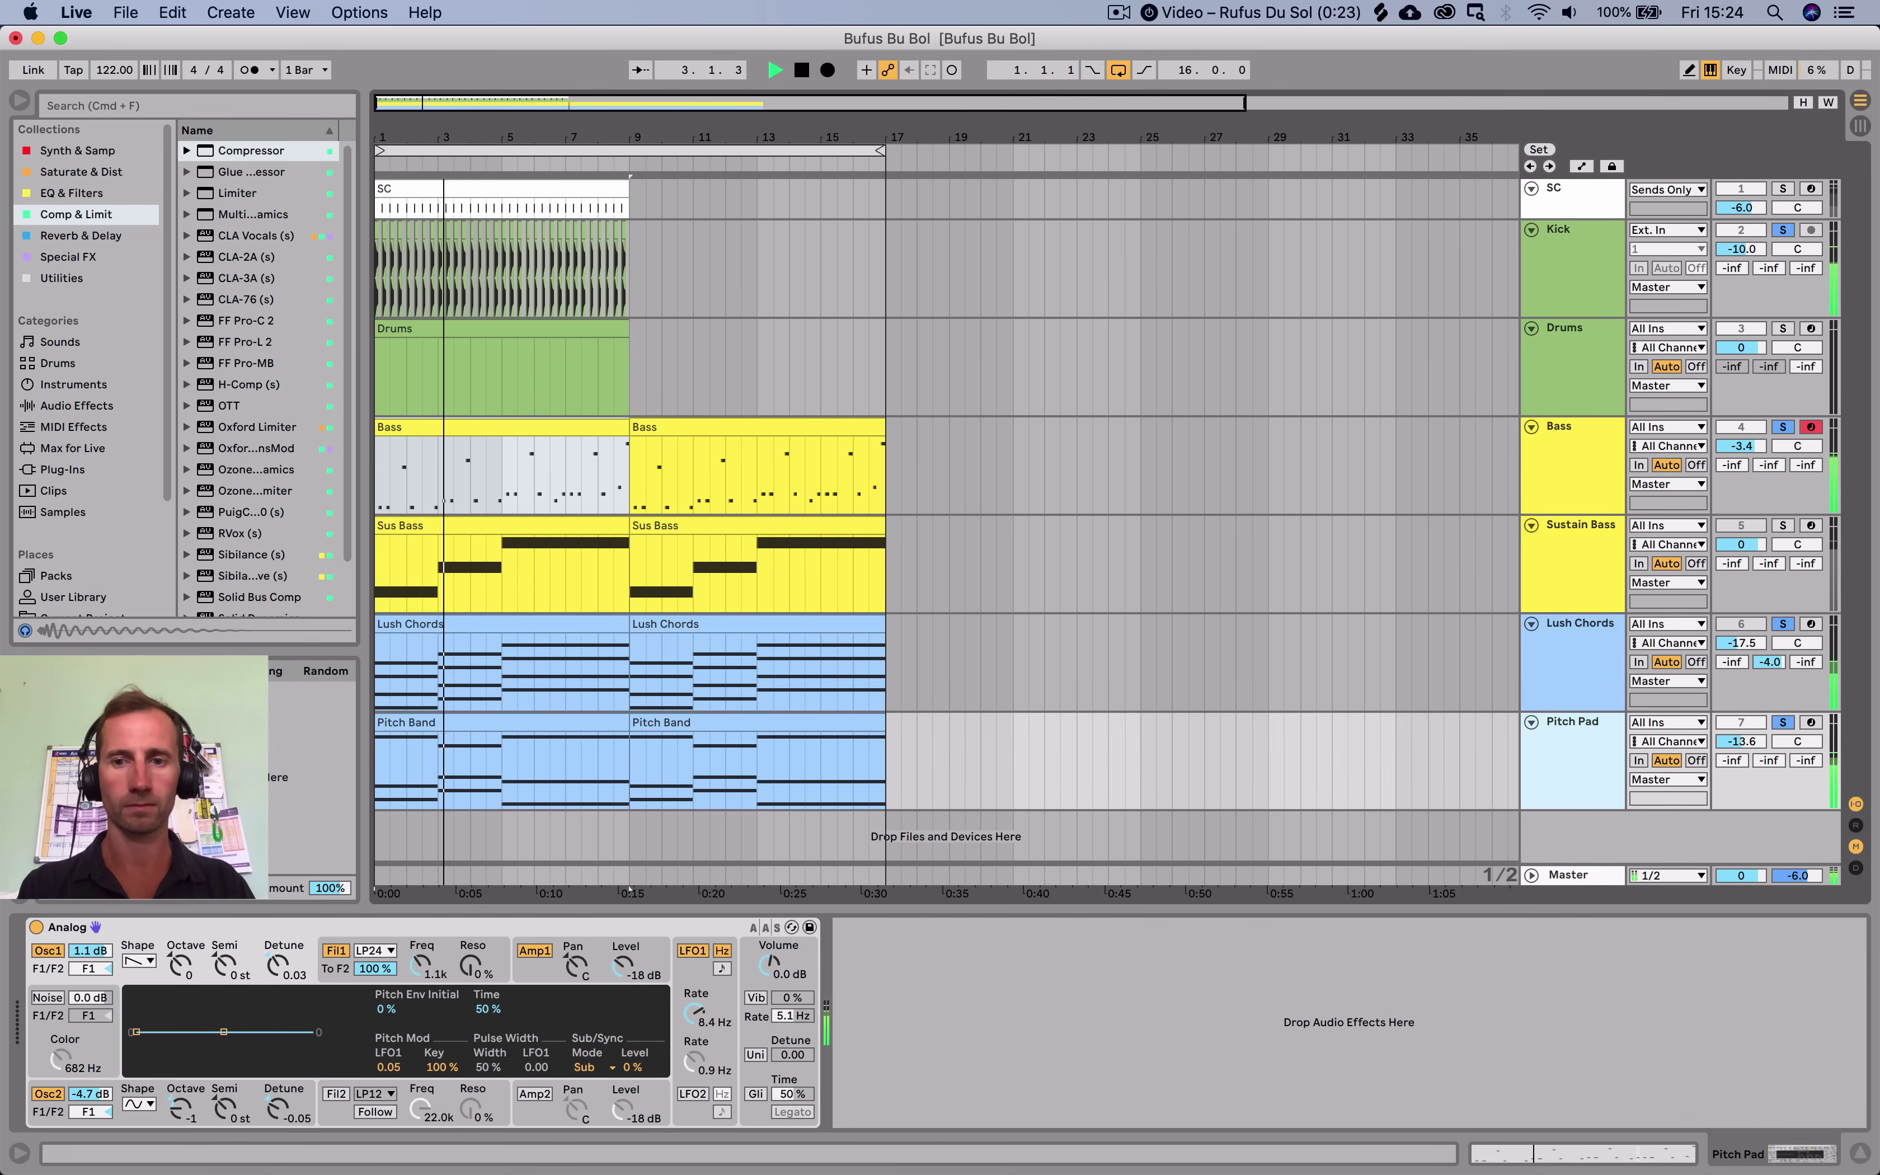
pyautogui.click(71, 193)
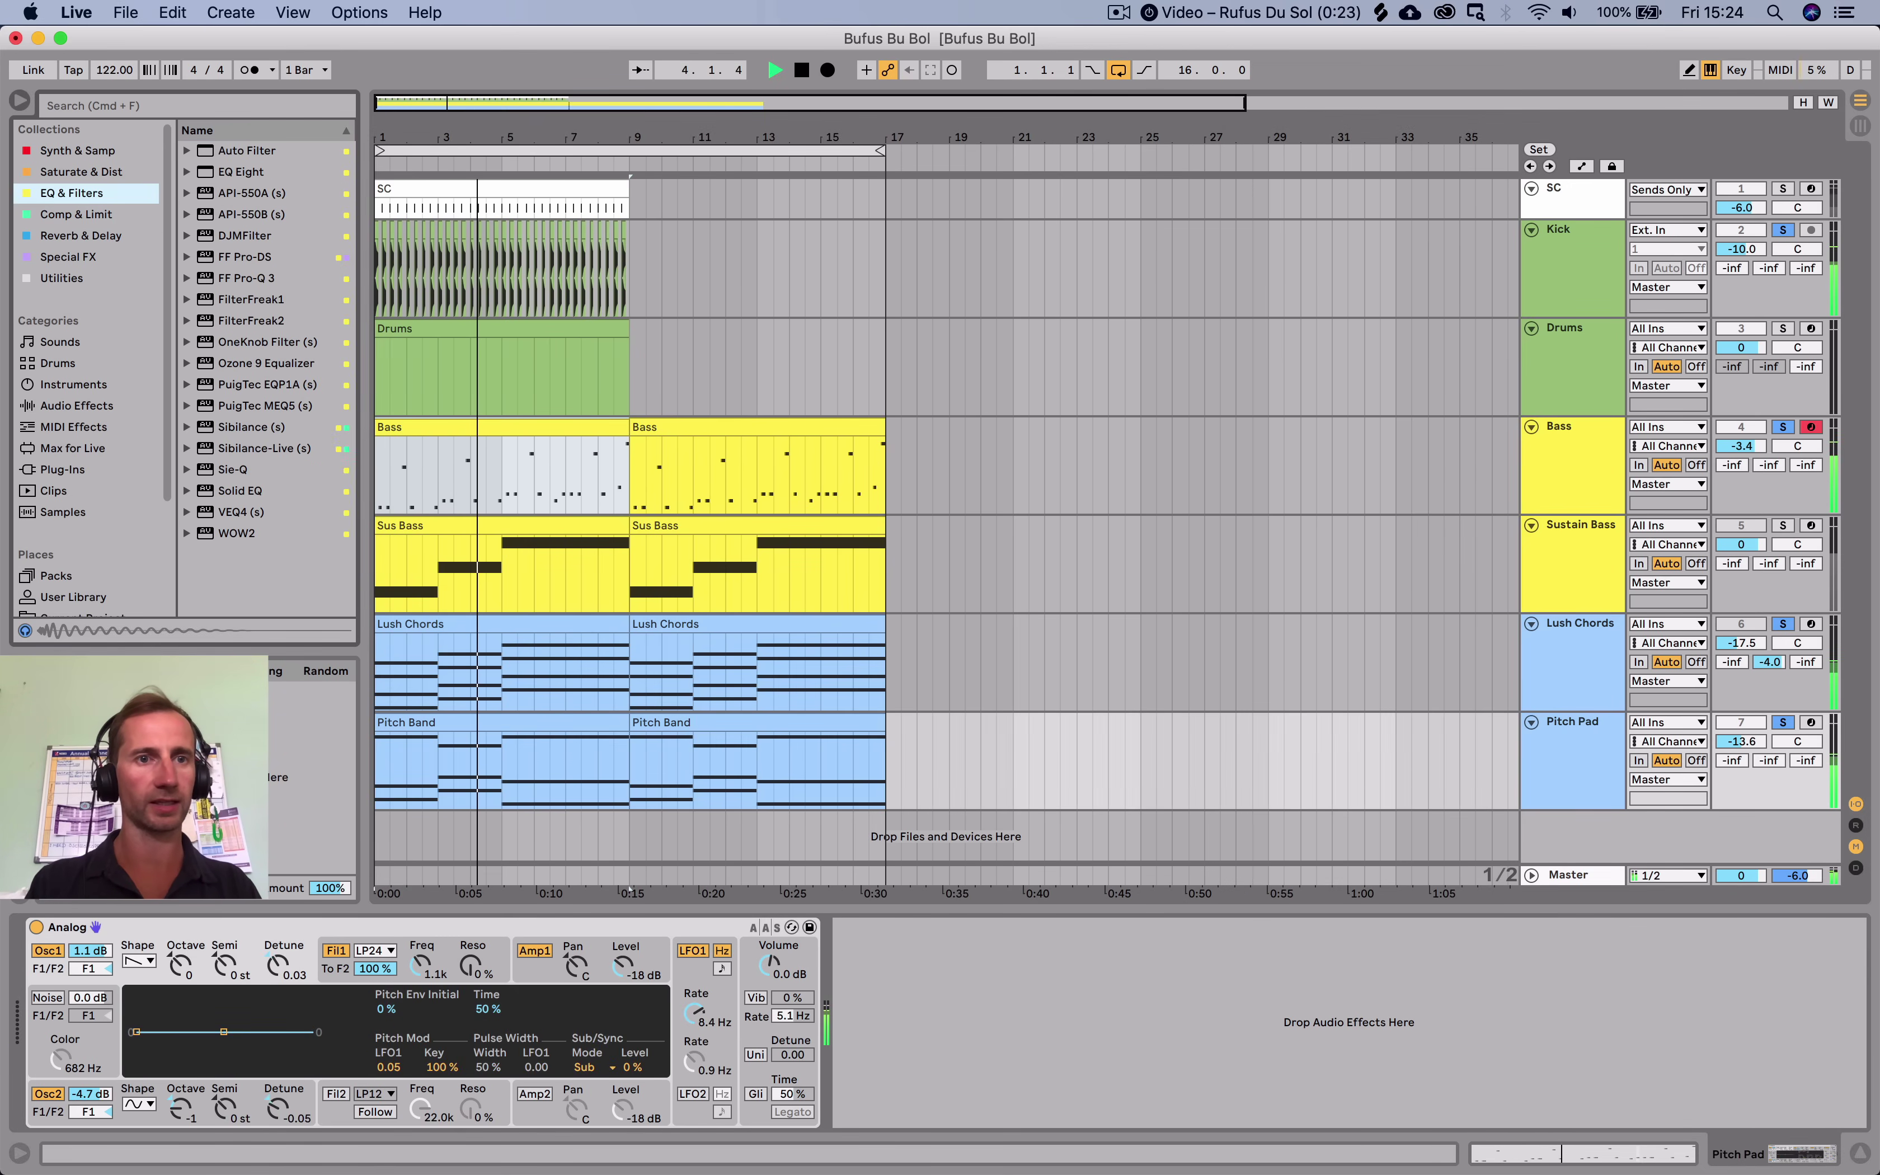
pyautogui.moveTo(241, 171)
pyautogui.mouseDown()
pyautogui.moveTo(963, 1011)
pyautogui.moveTo(1065, 1044)
pyautogui.mouseUp()
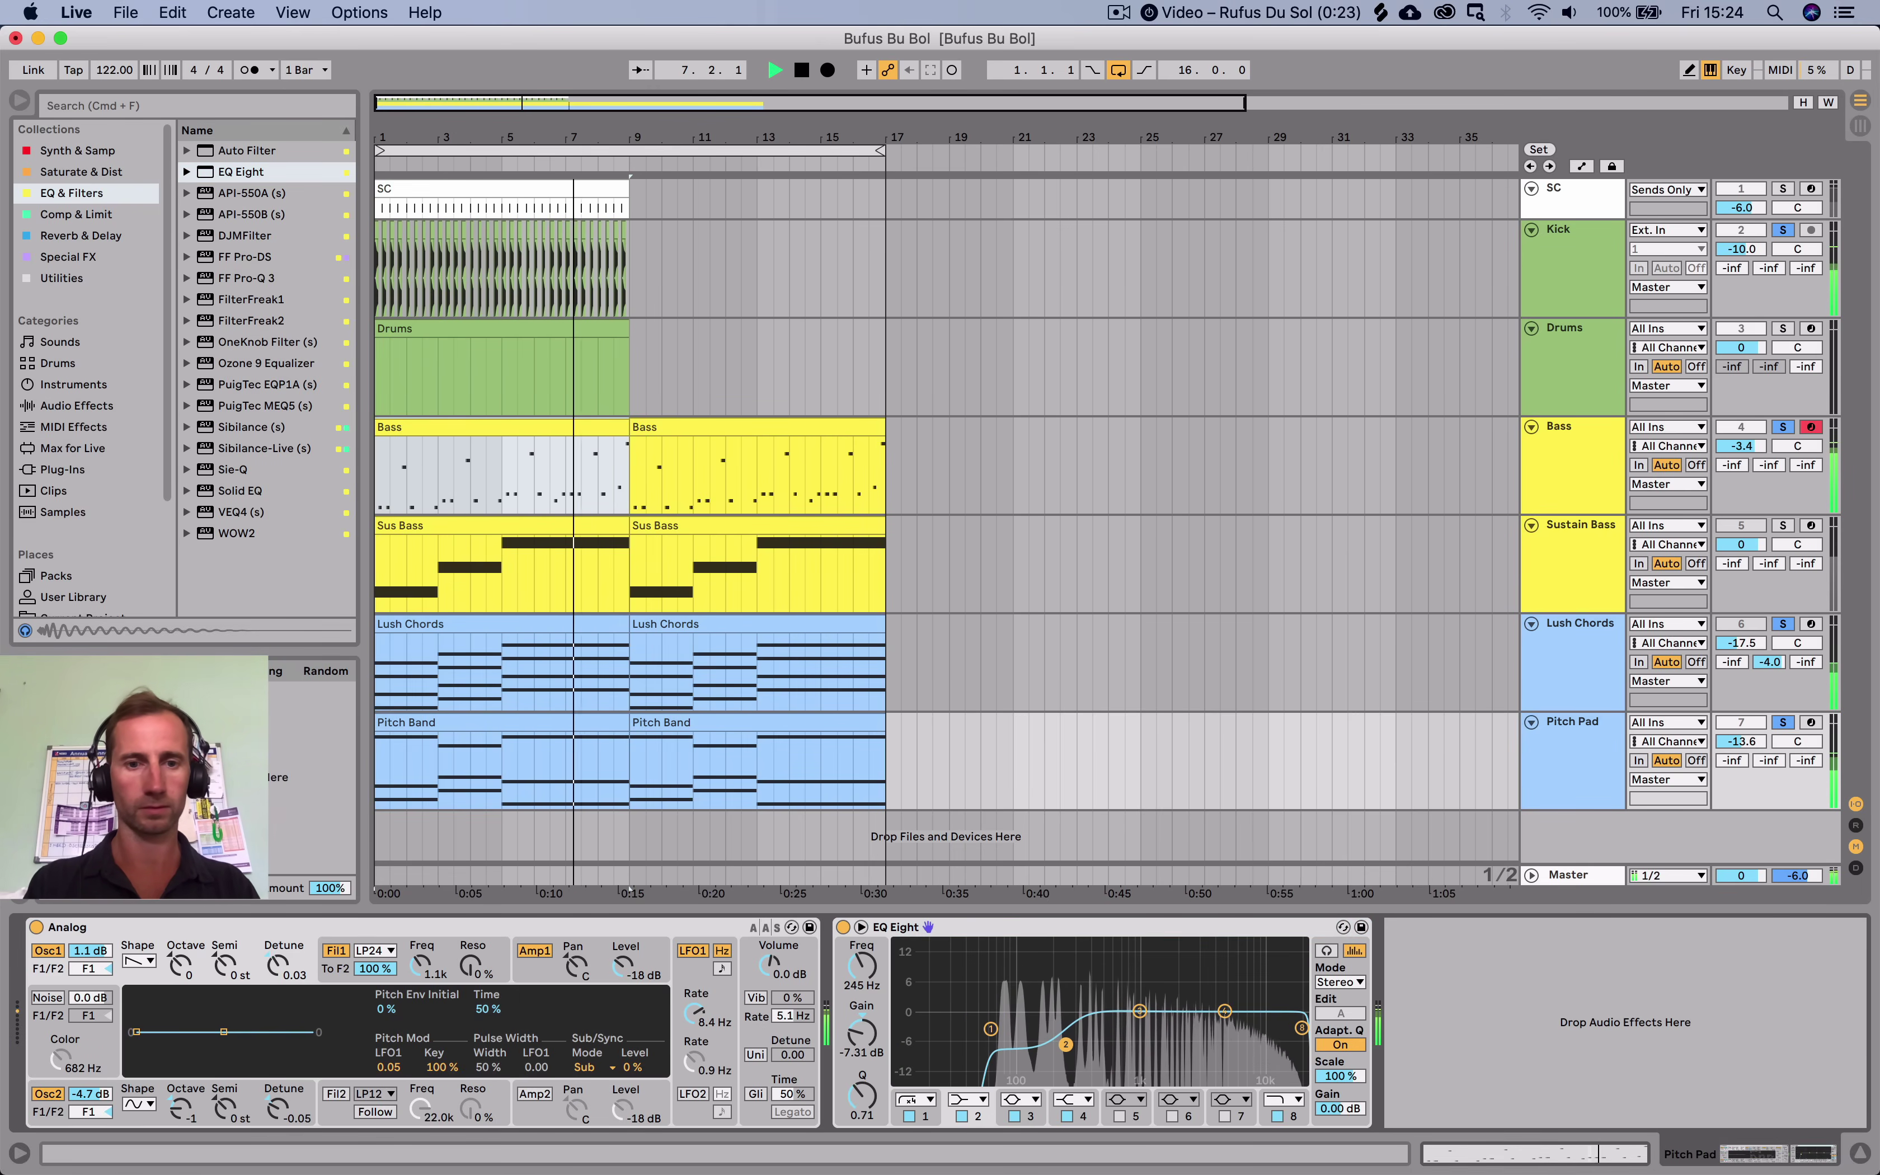
# Set the Pitch Pad's Analog volume to 2.7 dB and its track volume to -12.6, and replay the mix from the start.
pyautogui.click(769, 965)
pyautogui.moveTo(769, 965); pyautogui.dragTo(769, 950)
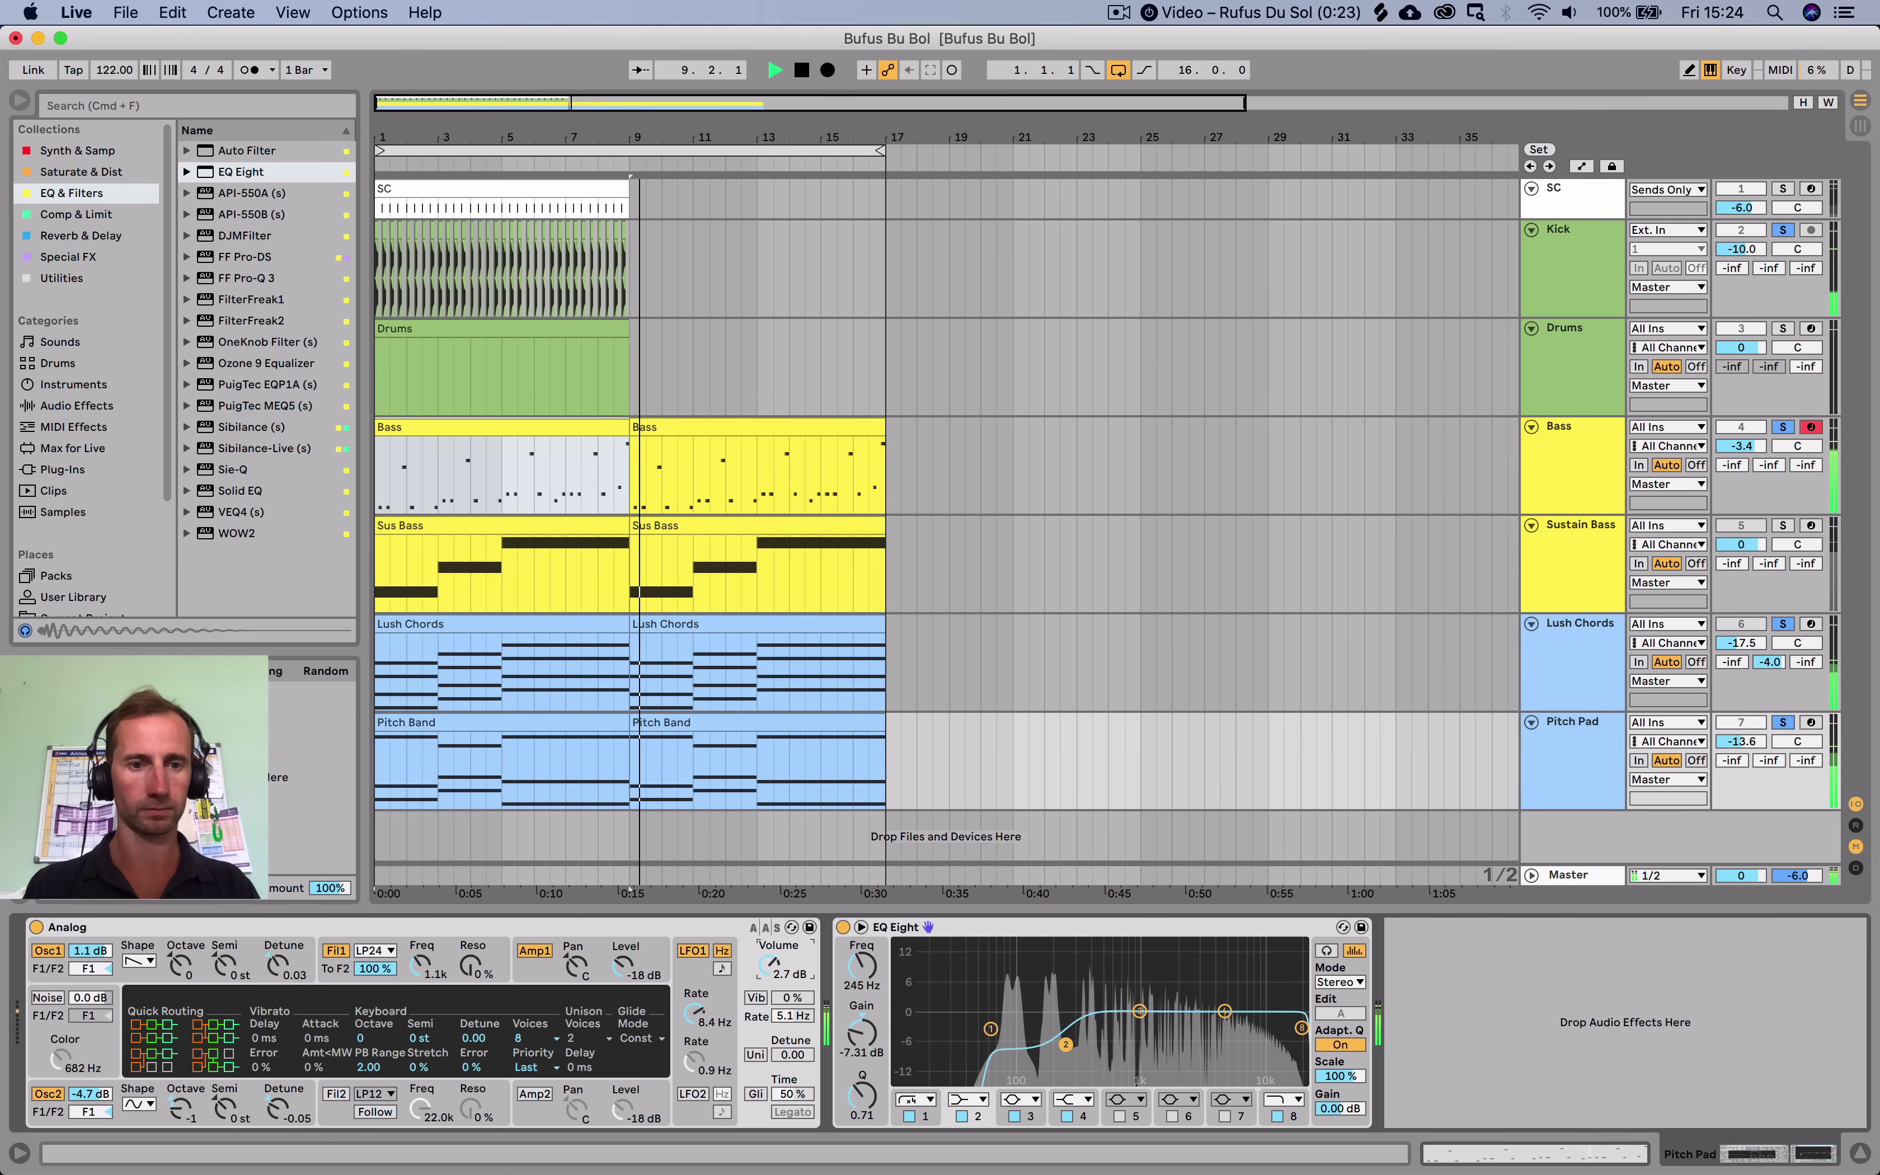
pyautogui.click(420, 965)
pyautogui.moveTo(1739, 742); pyautogui.dragTo(1740, 735)
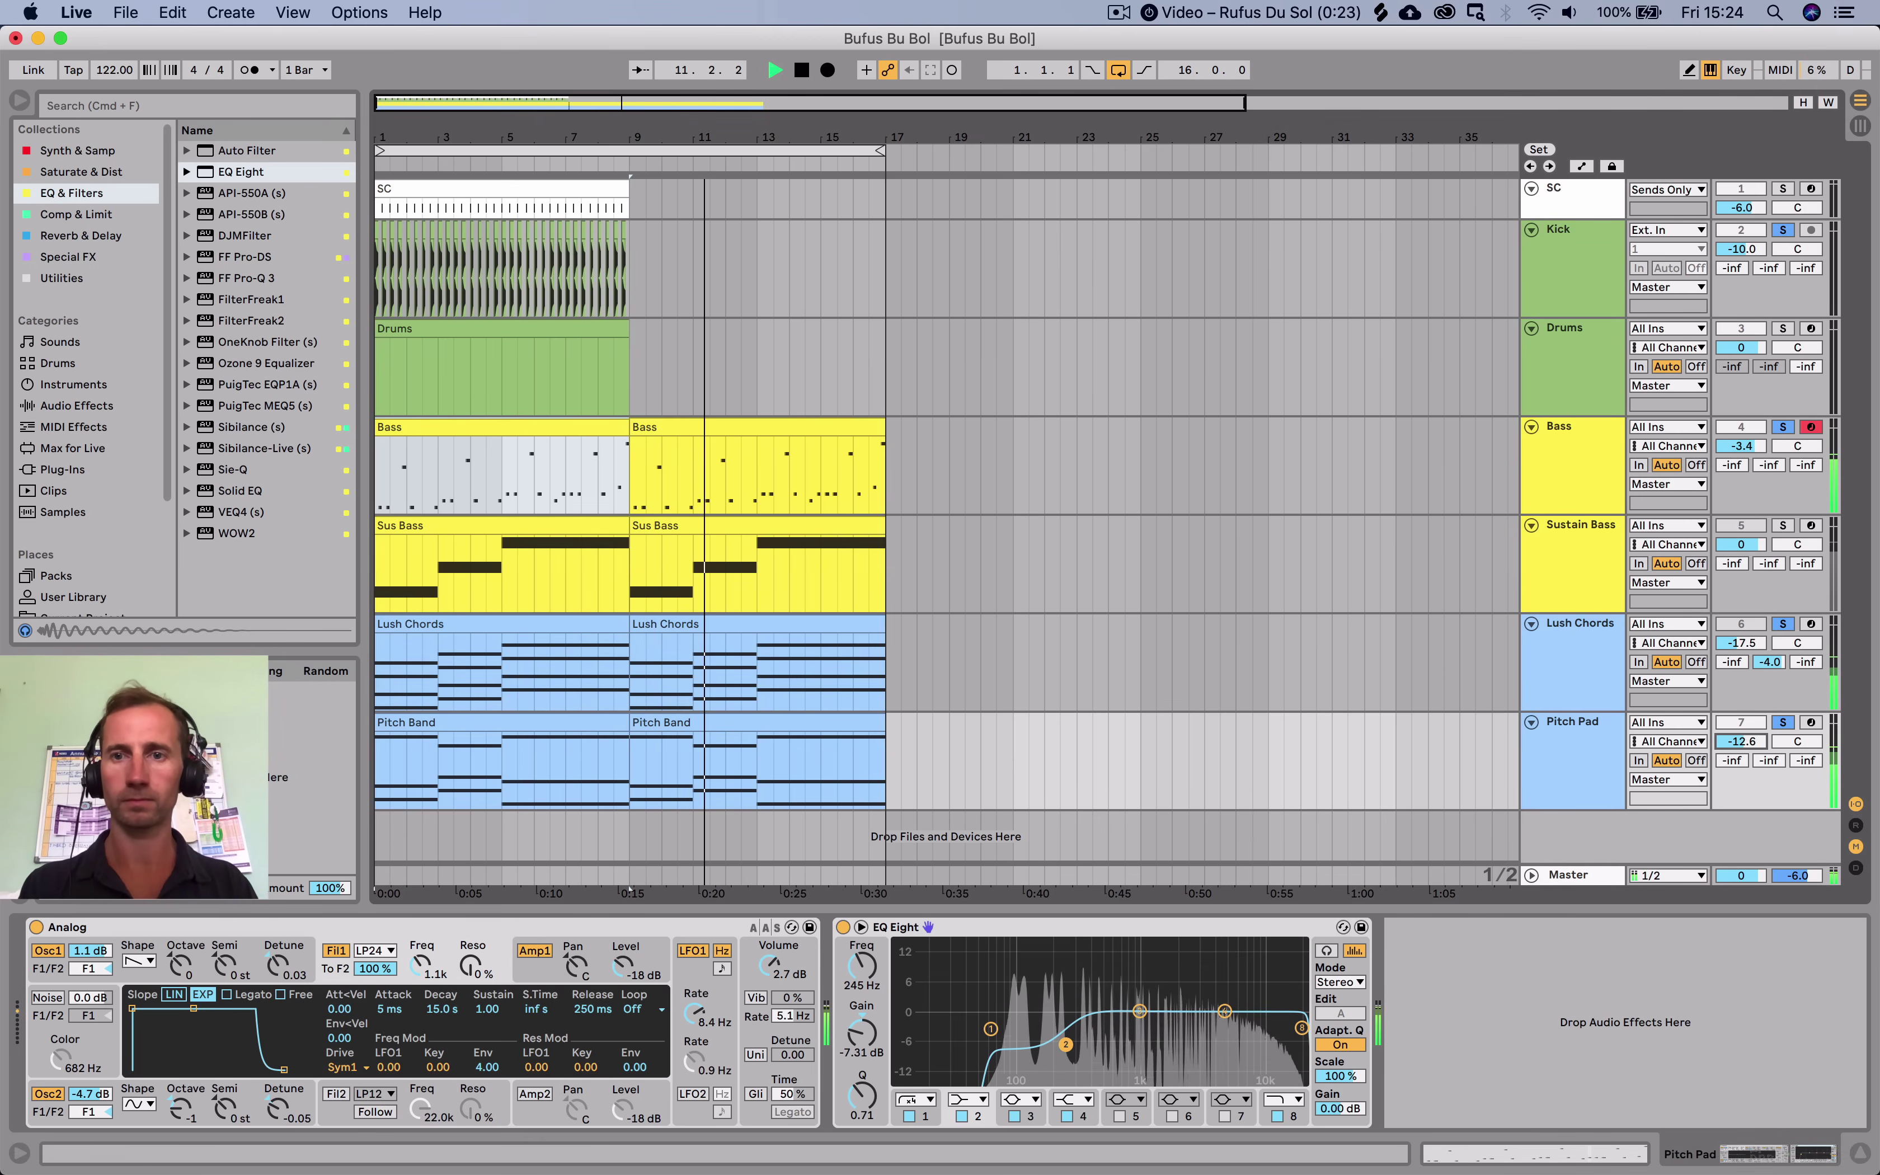
pyautogui.press('space')
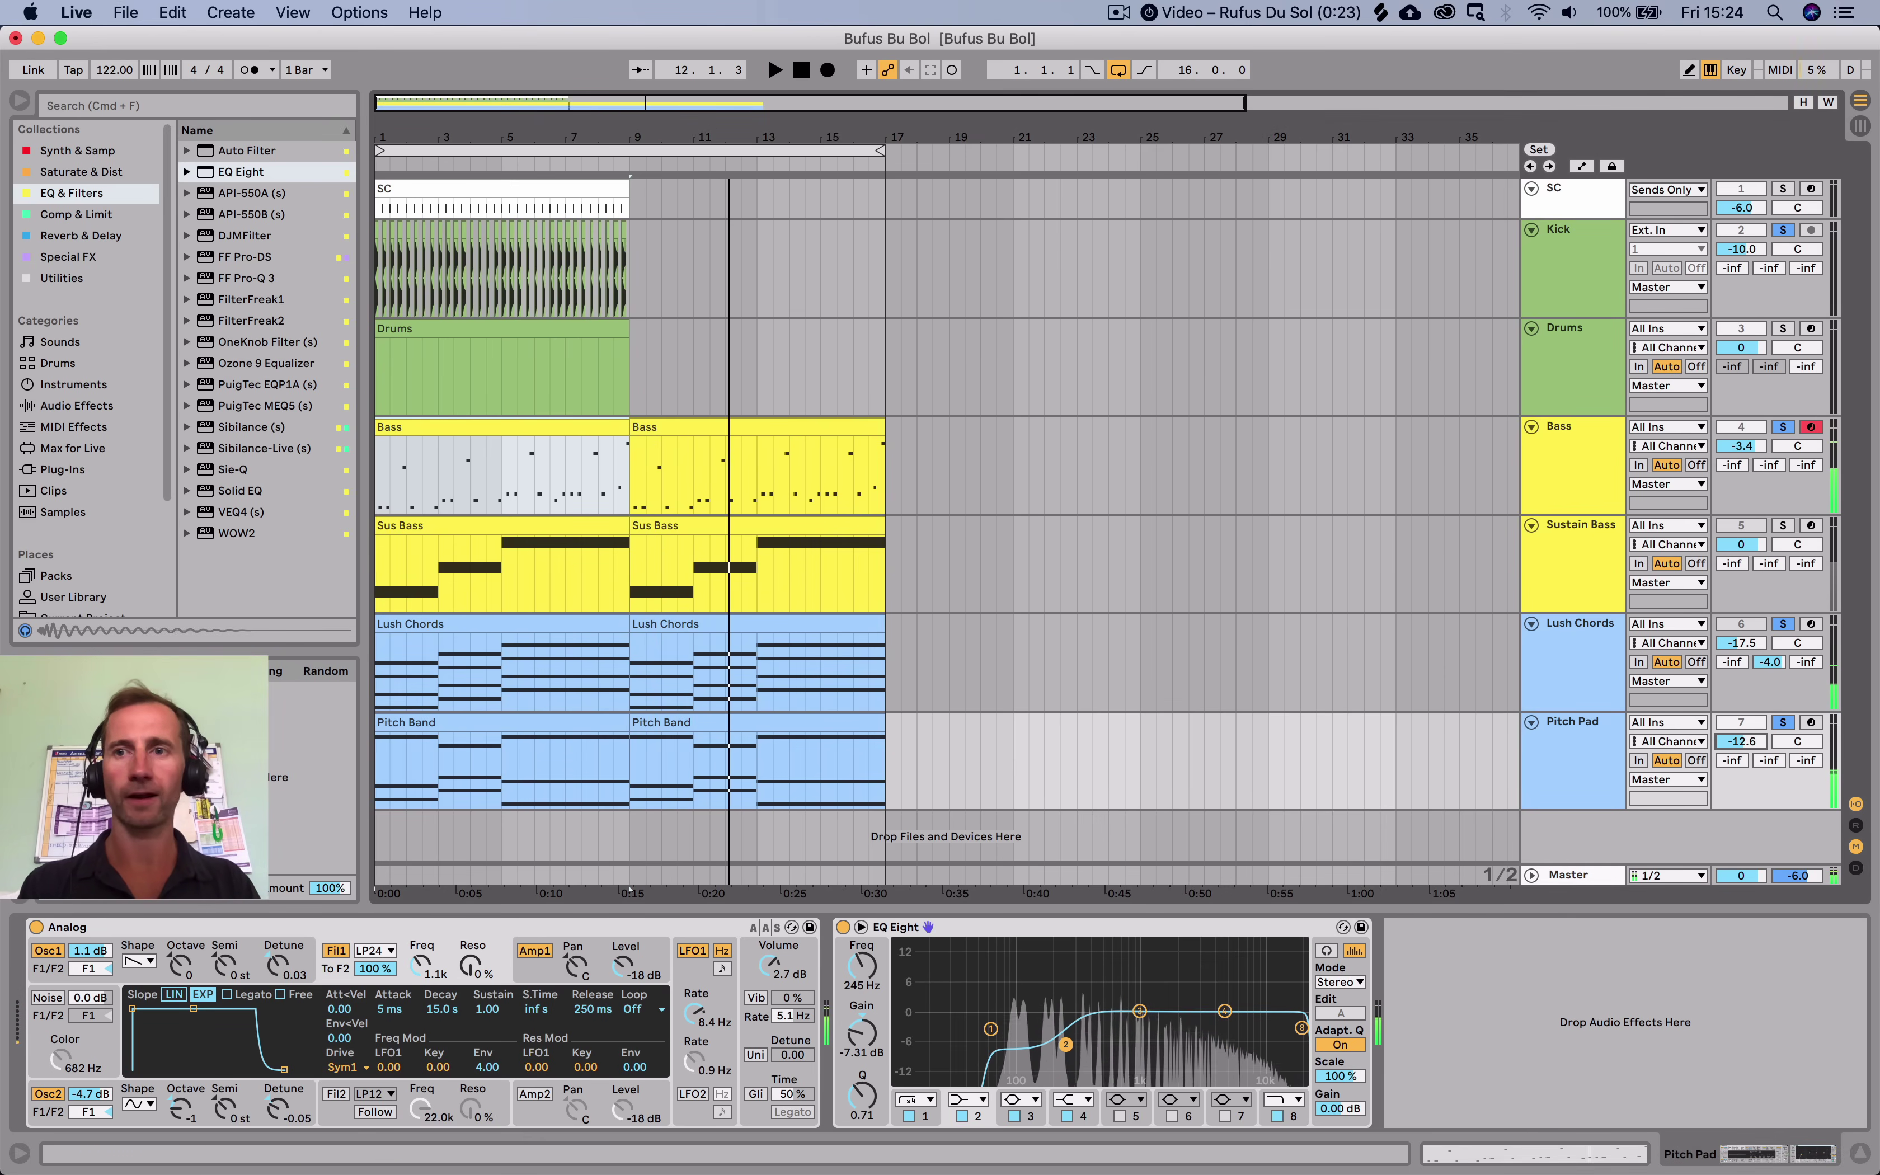
pyautogui.press('Home')
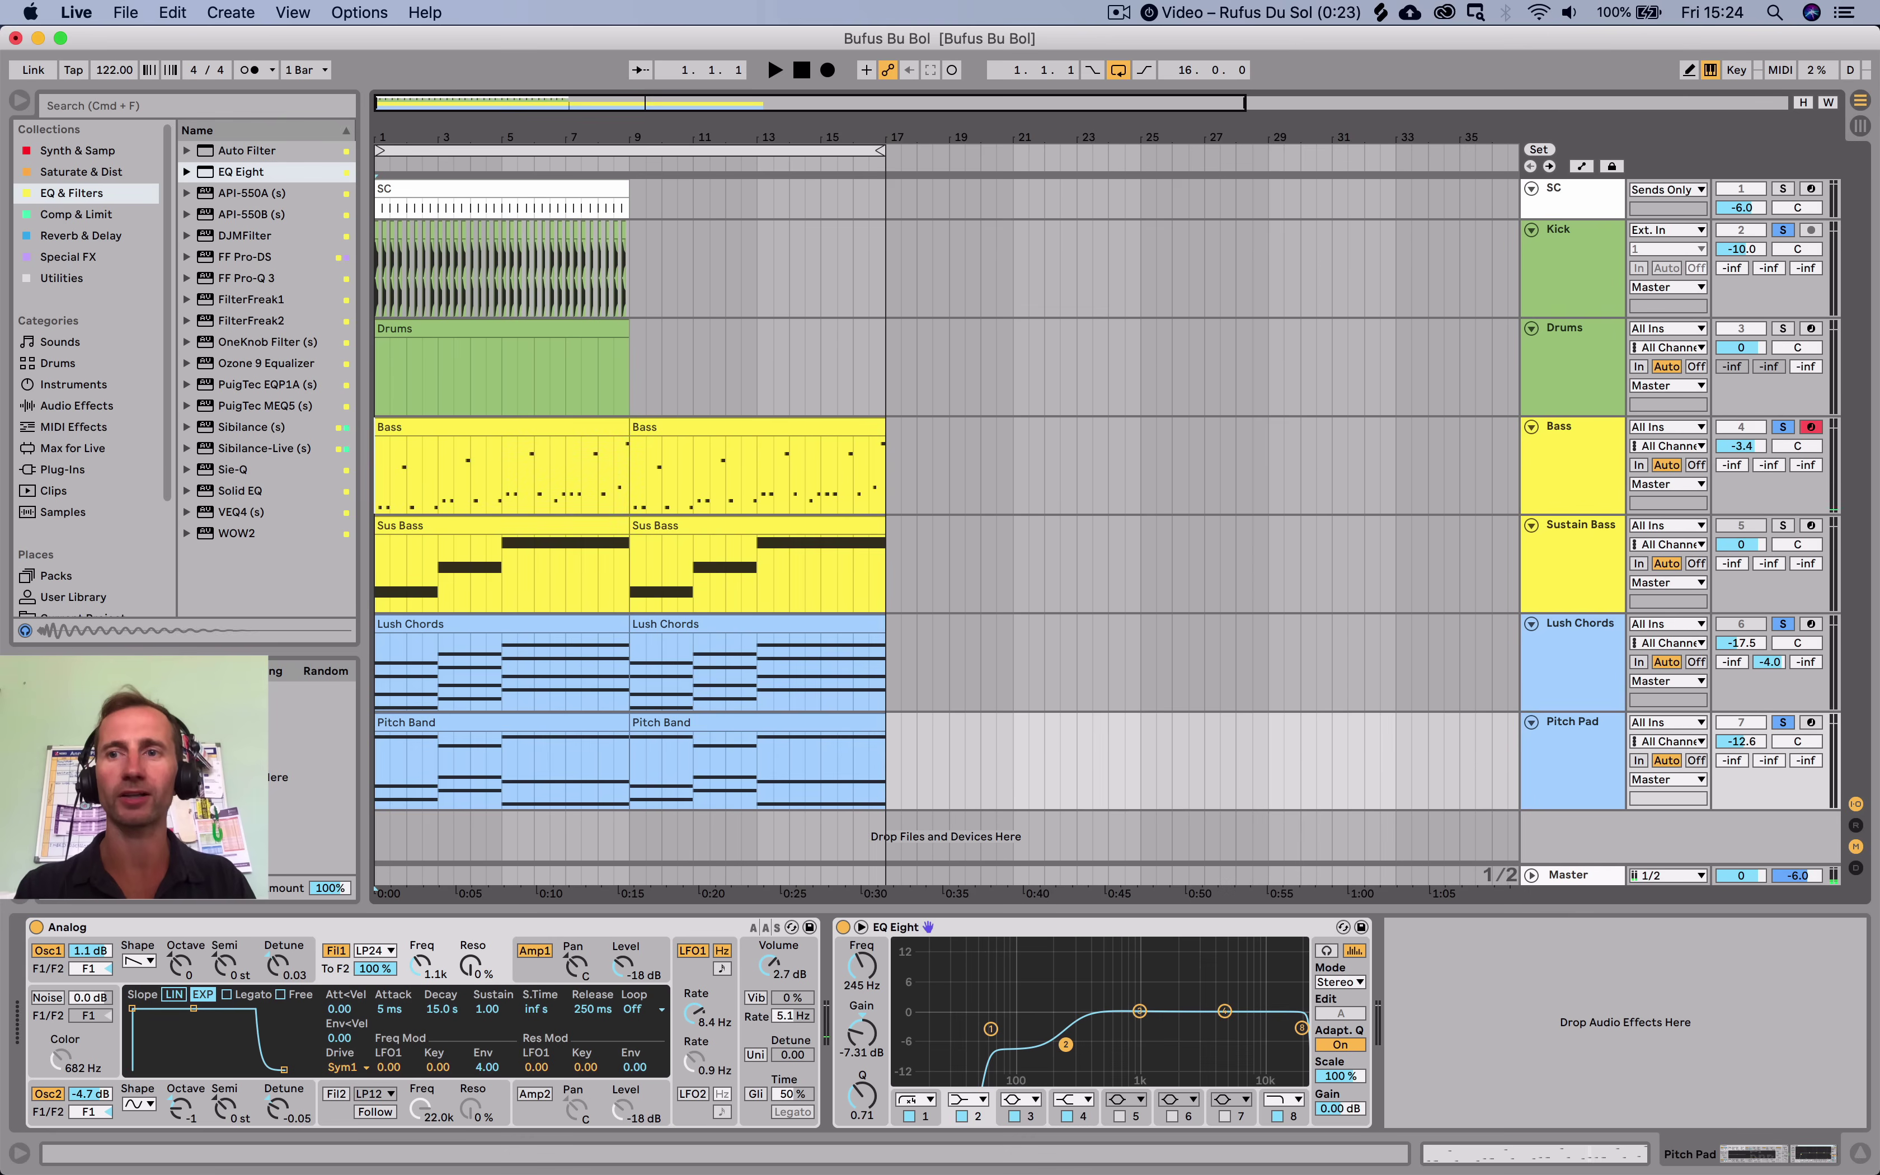
pyautogui.press('space')
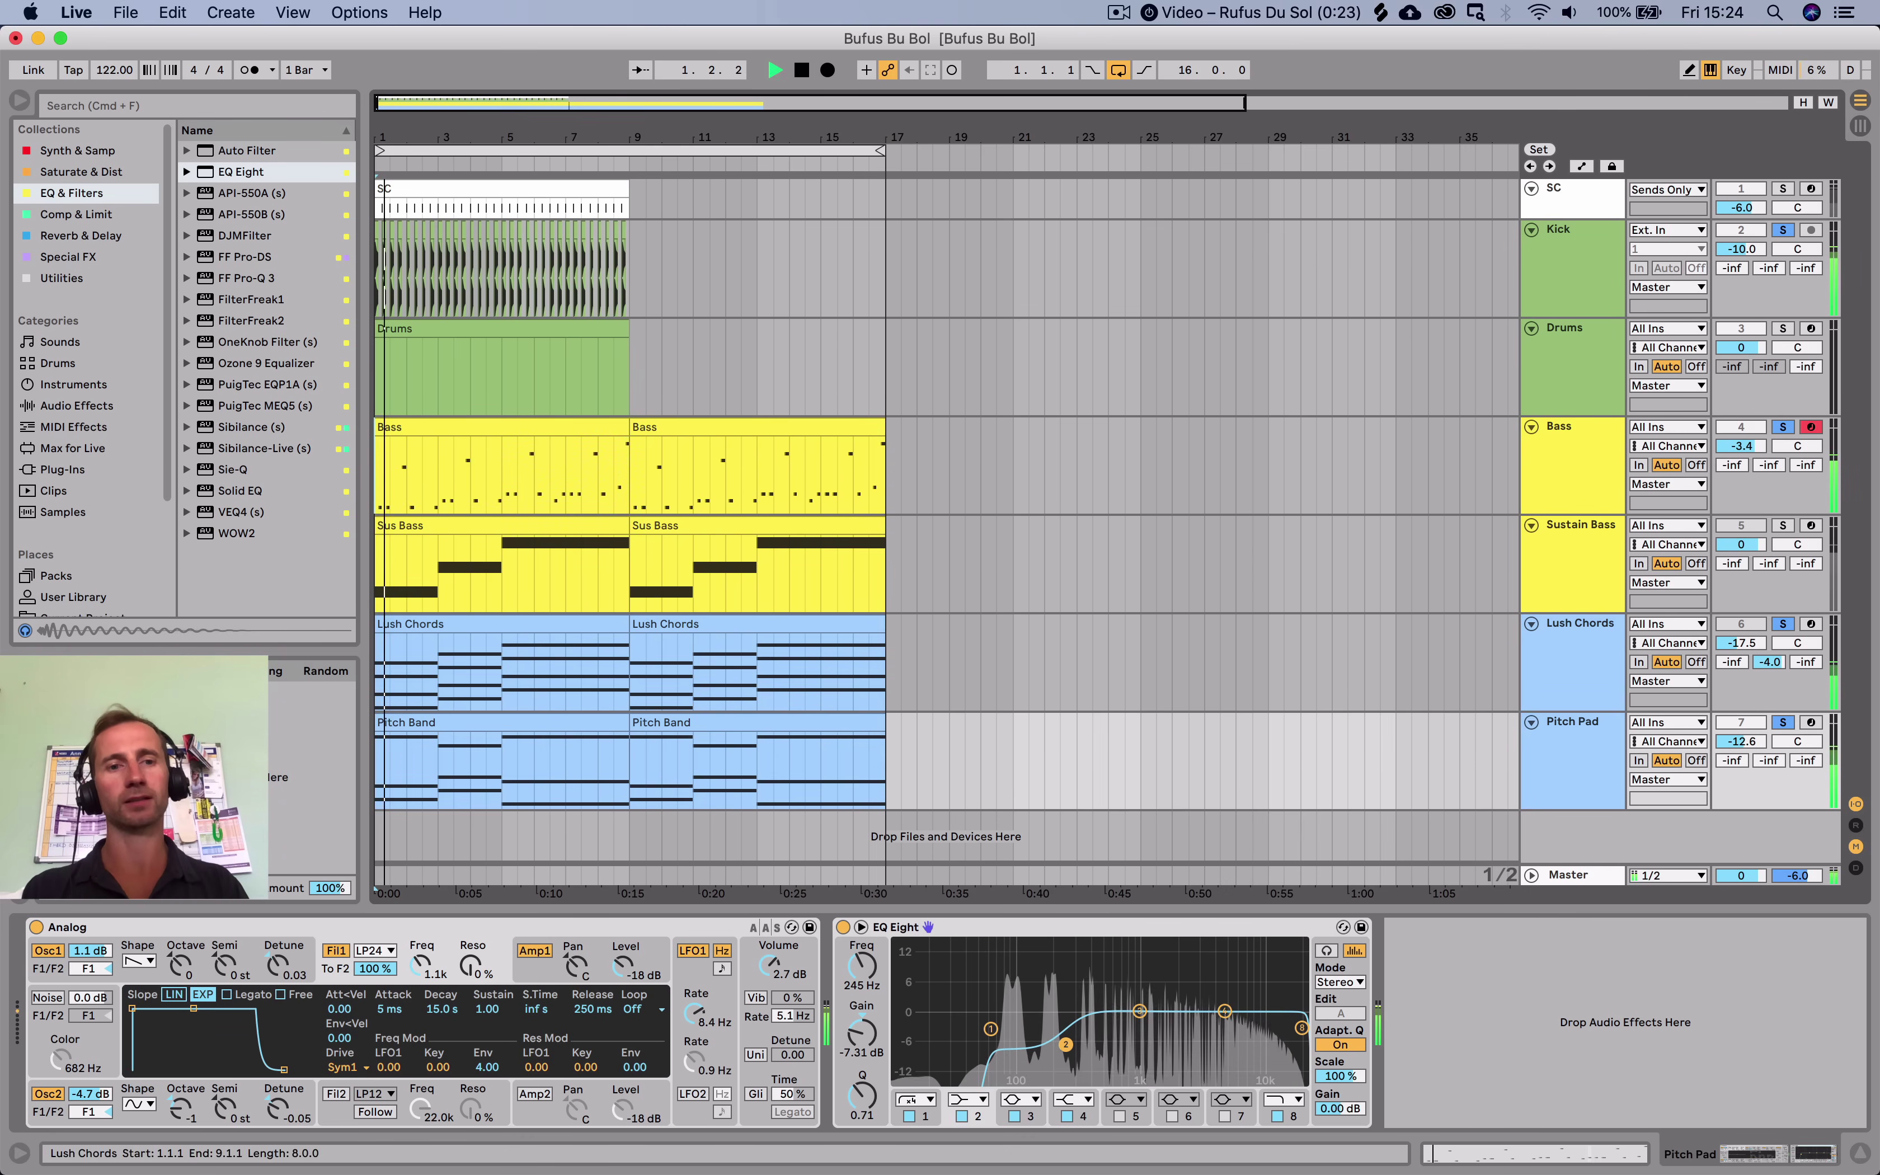
# Stop playback and show the MIDI Ctrl Pitch Bend envelope of the first Pitch Band clip.
pyautogui.press('space')
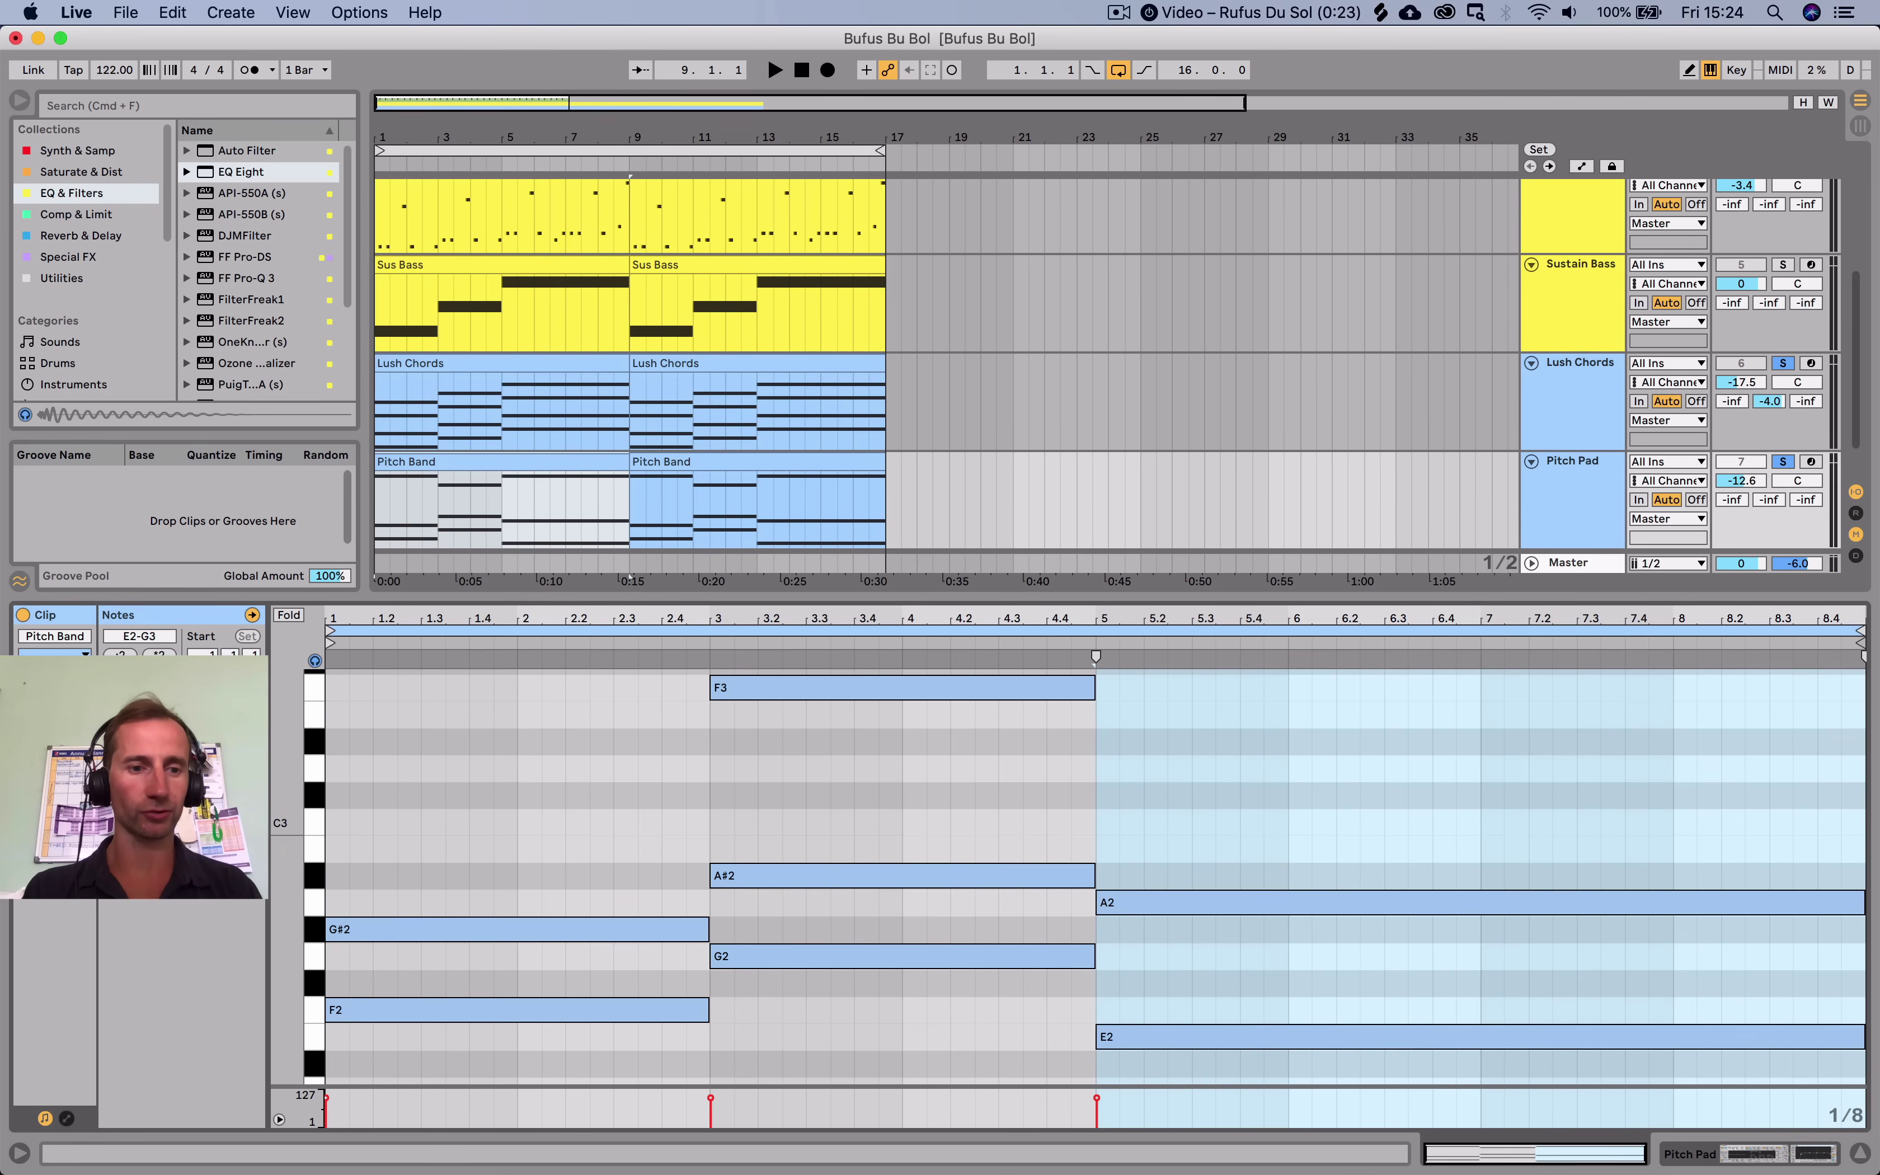
pyautogui.click(67, 1118)
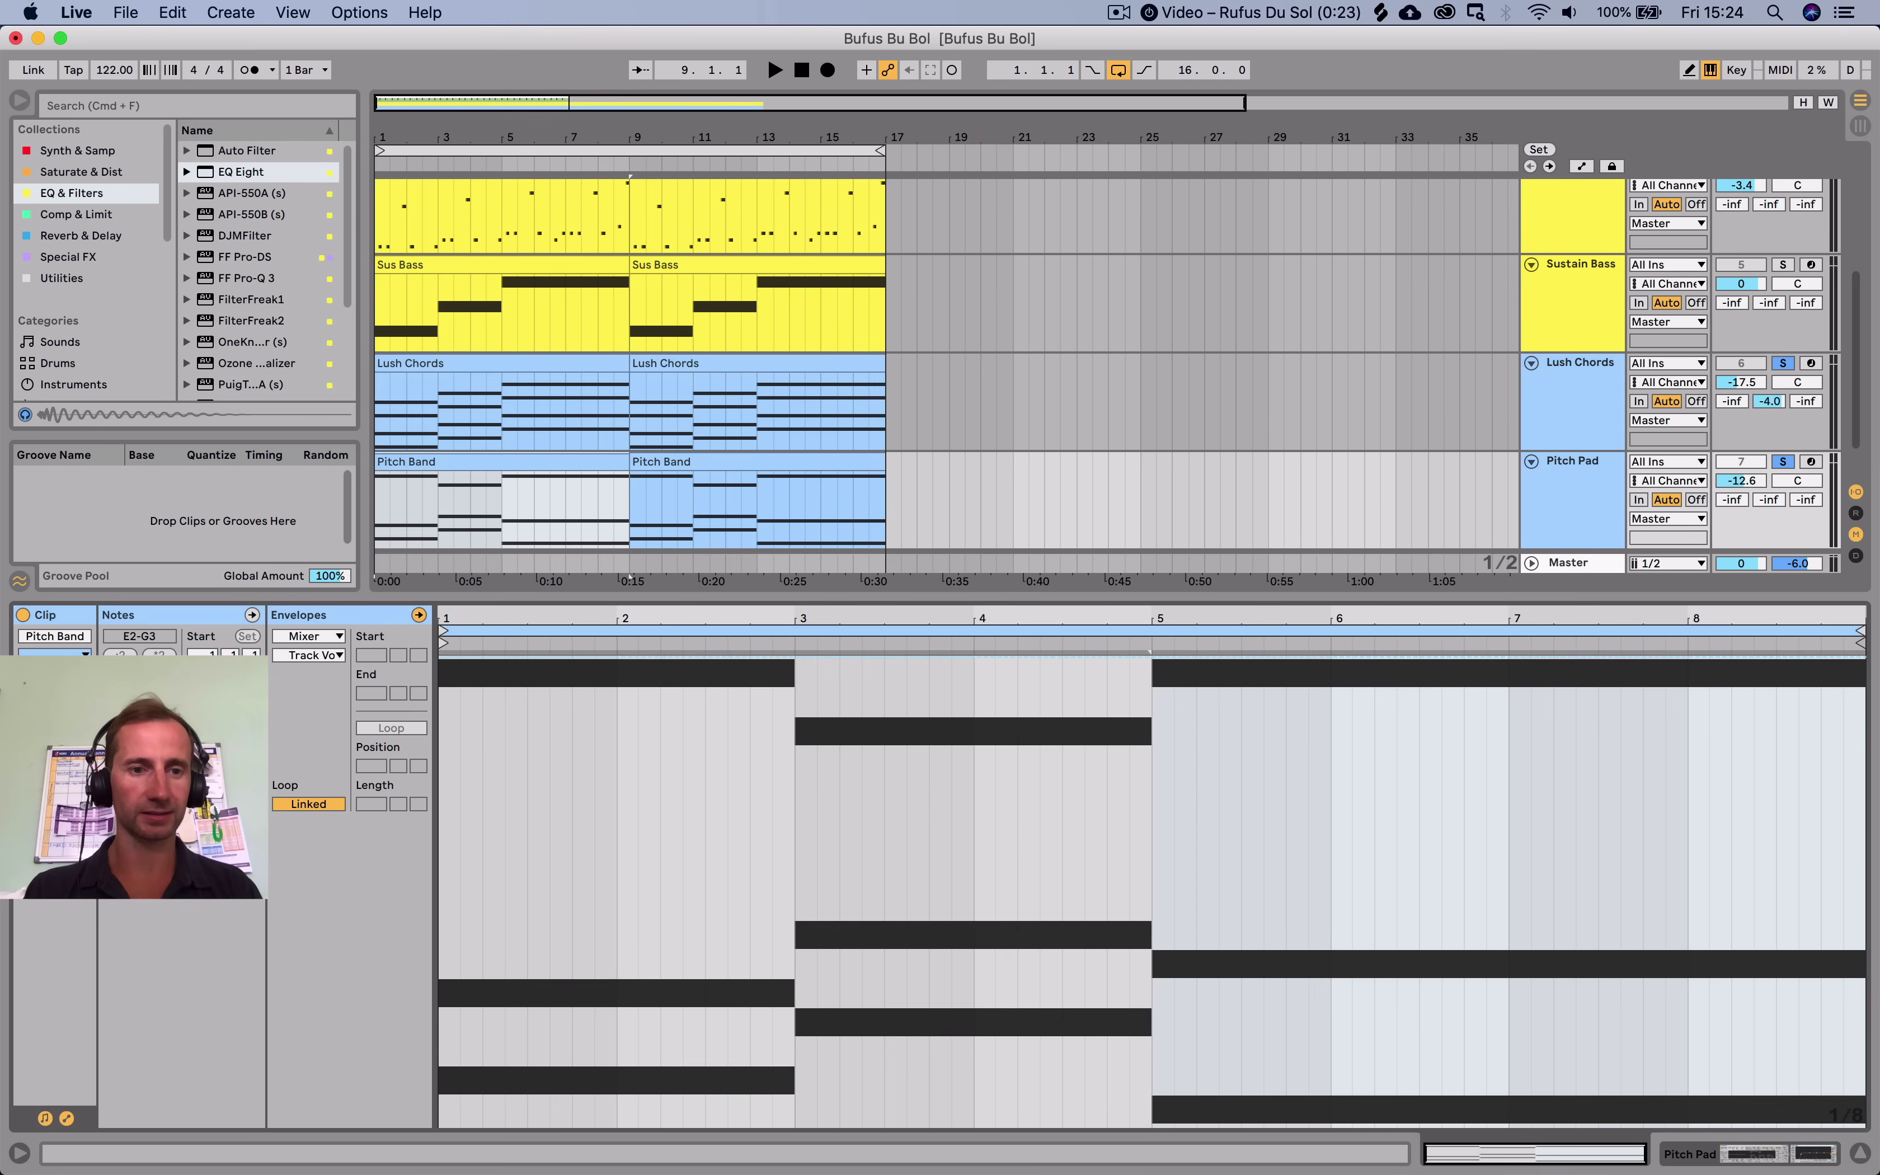
pyautogui.click(309, 635)
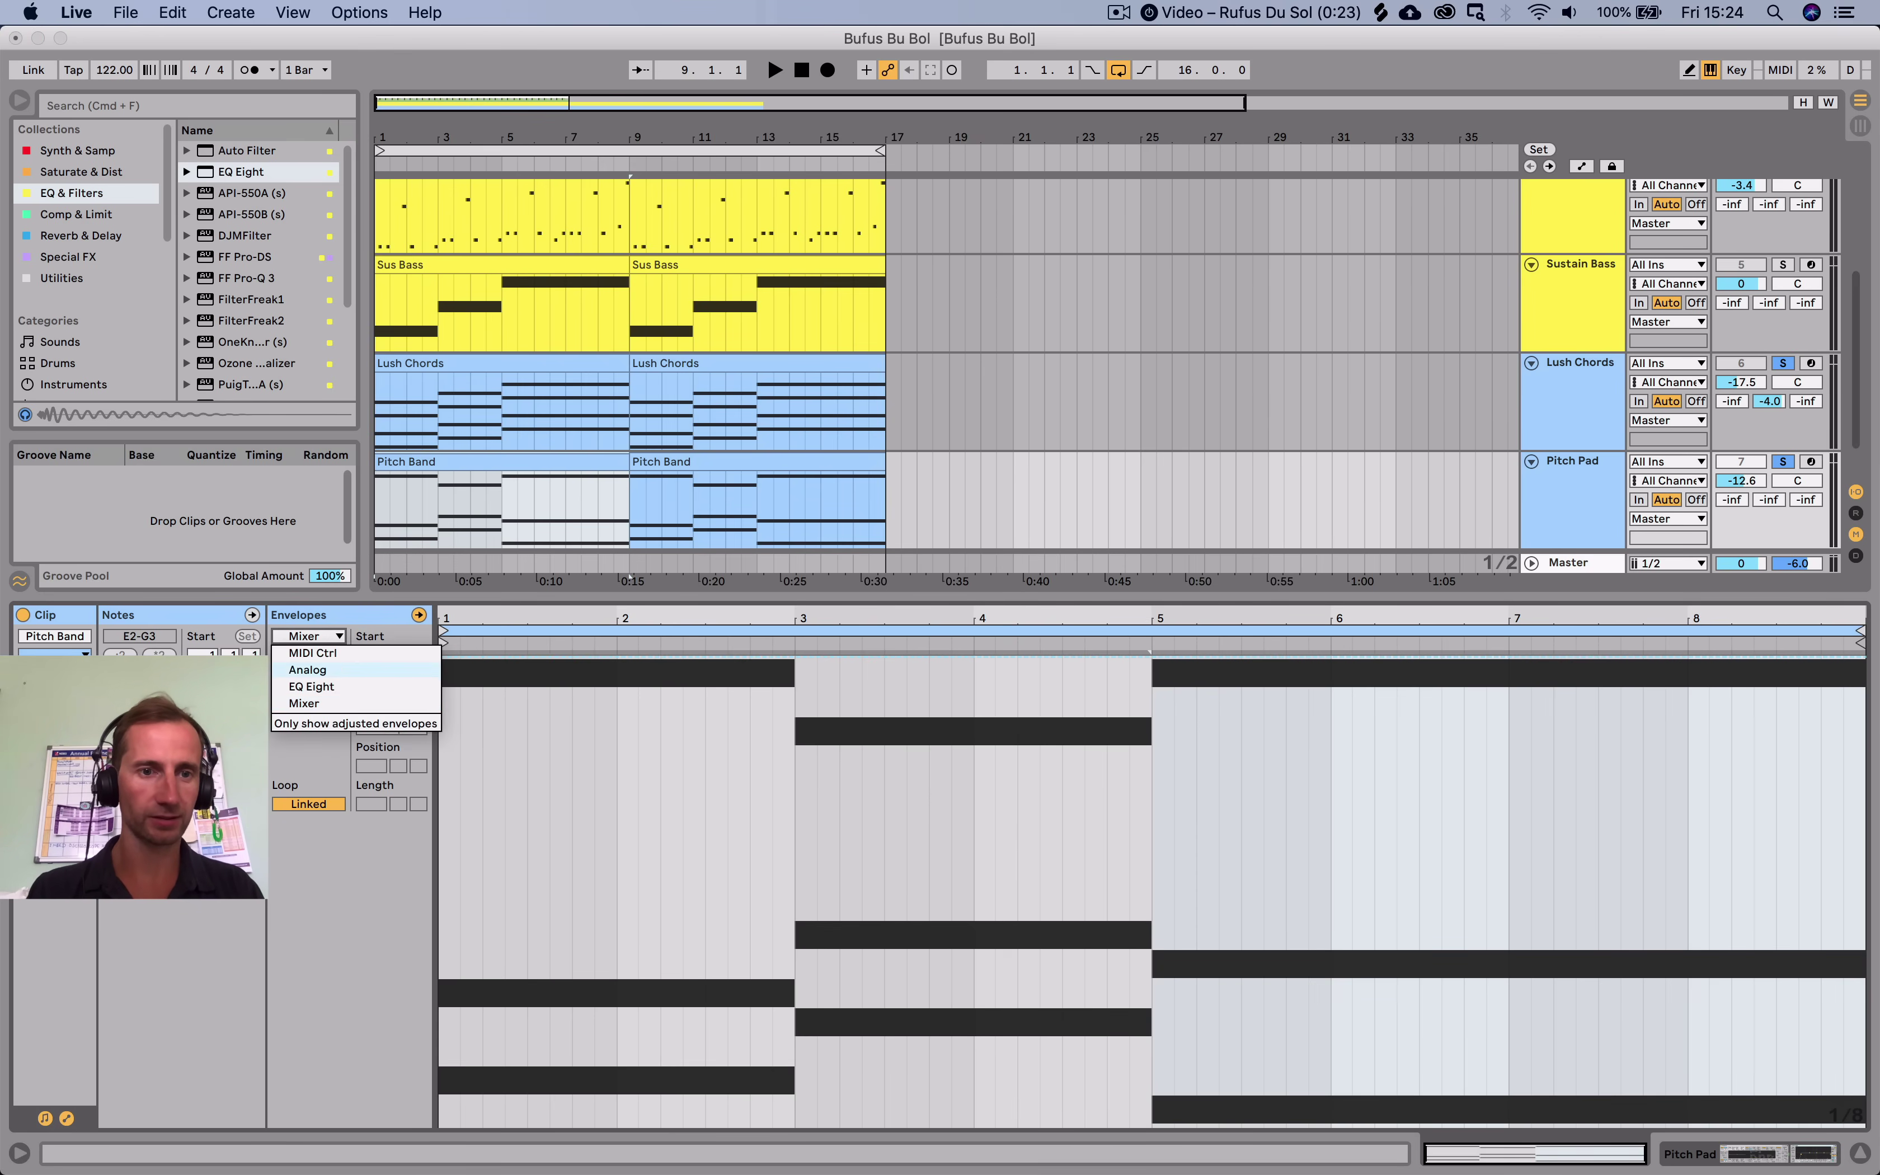
pyautogui.click(312, 653)
pyautogui.click(308, 655)
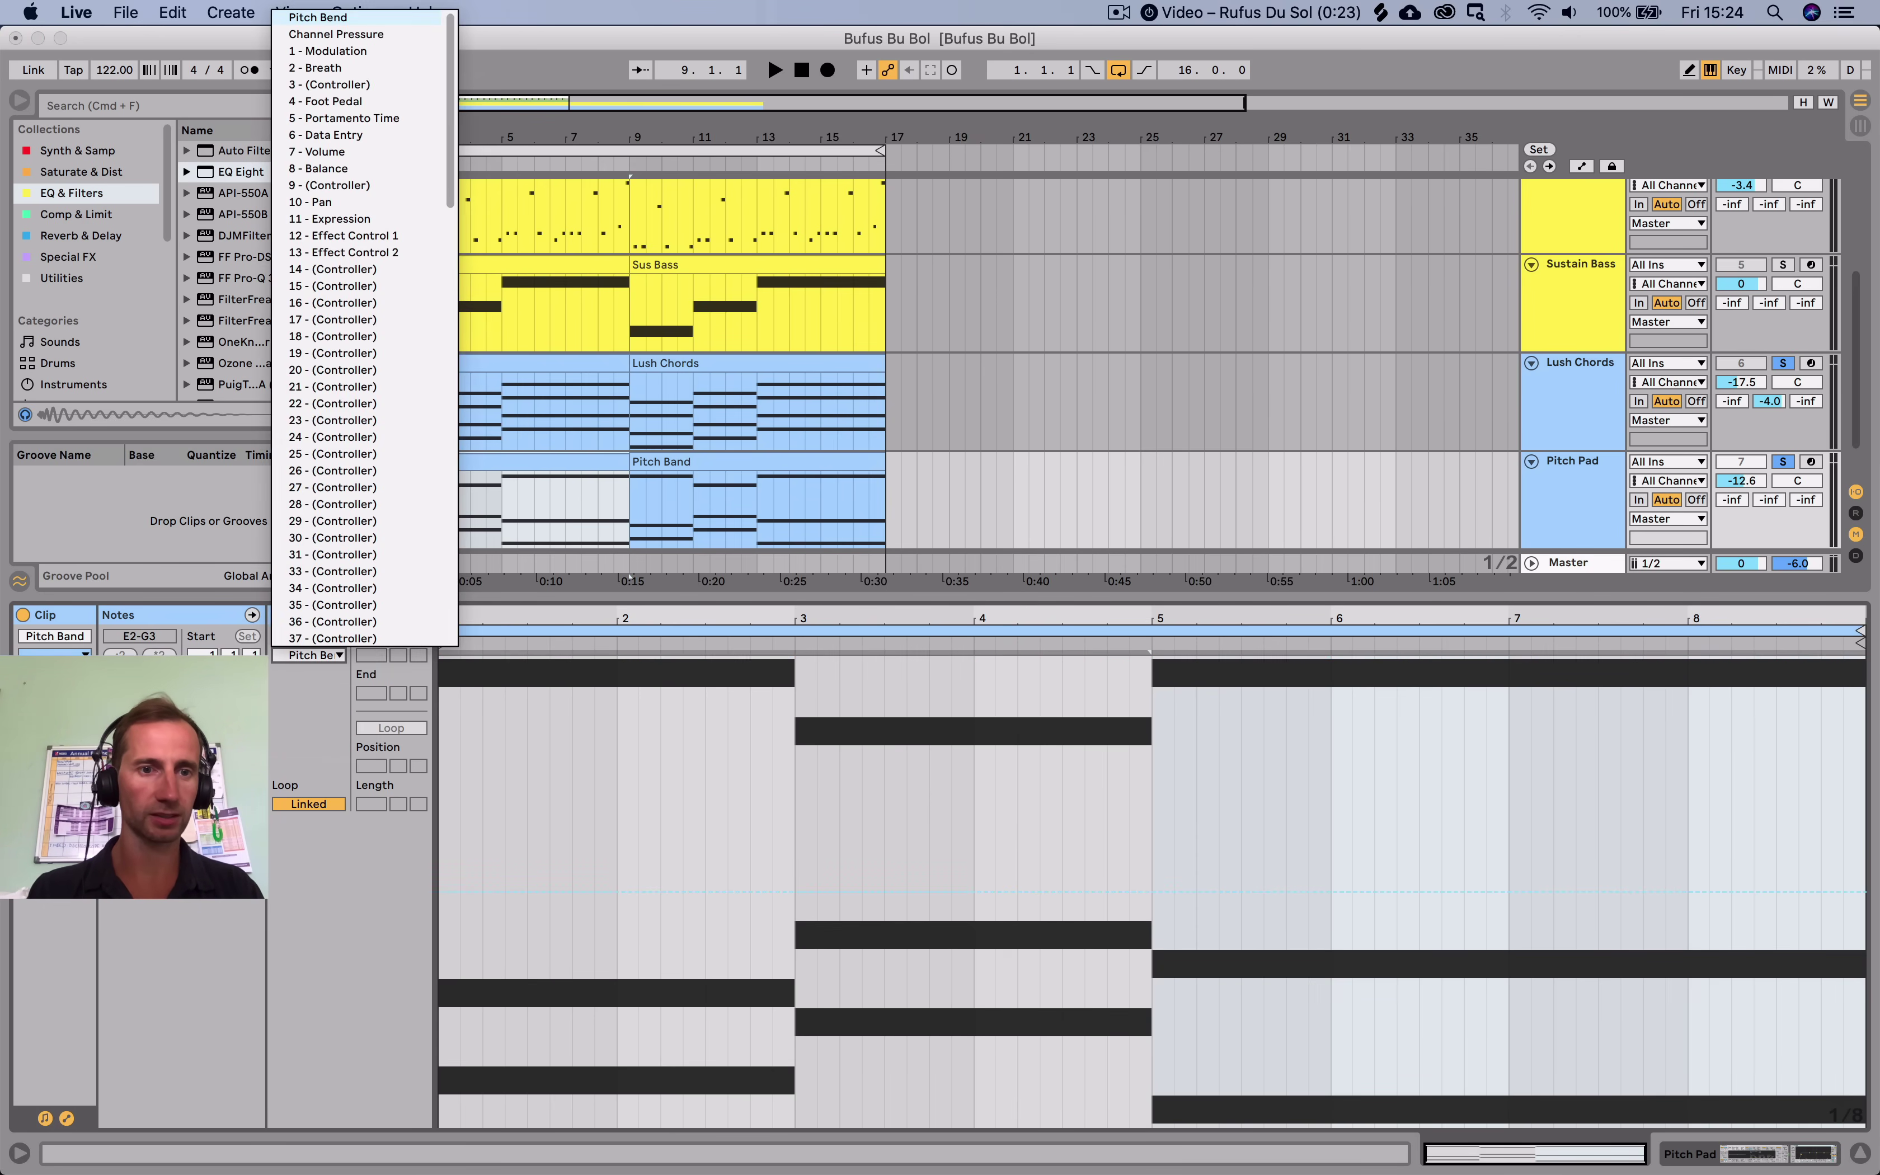
pyautogui.click(311, 12)
# Shape the pitch bend envelope with a 546 rise at bar 2 and a dip to -1131 returning to 0 at bar 3, auditioning it.
pyautogui.press('space')
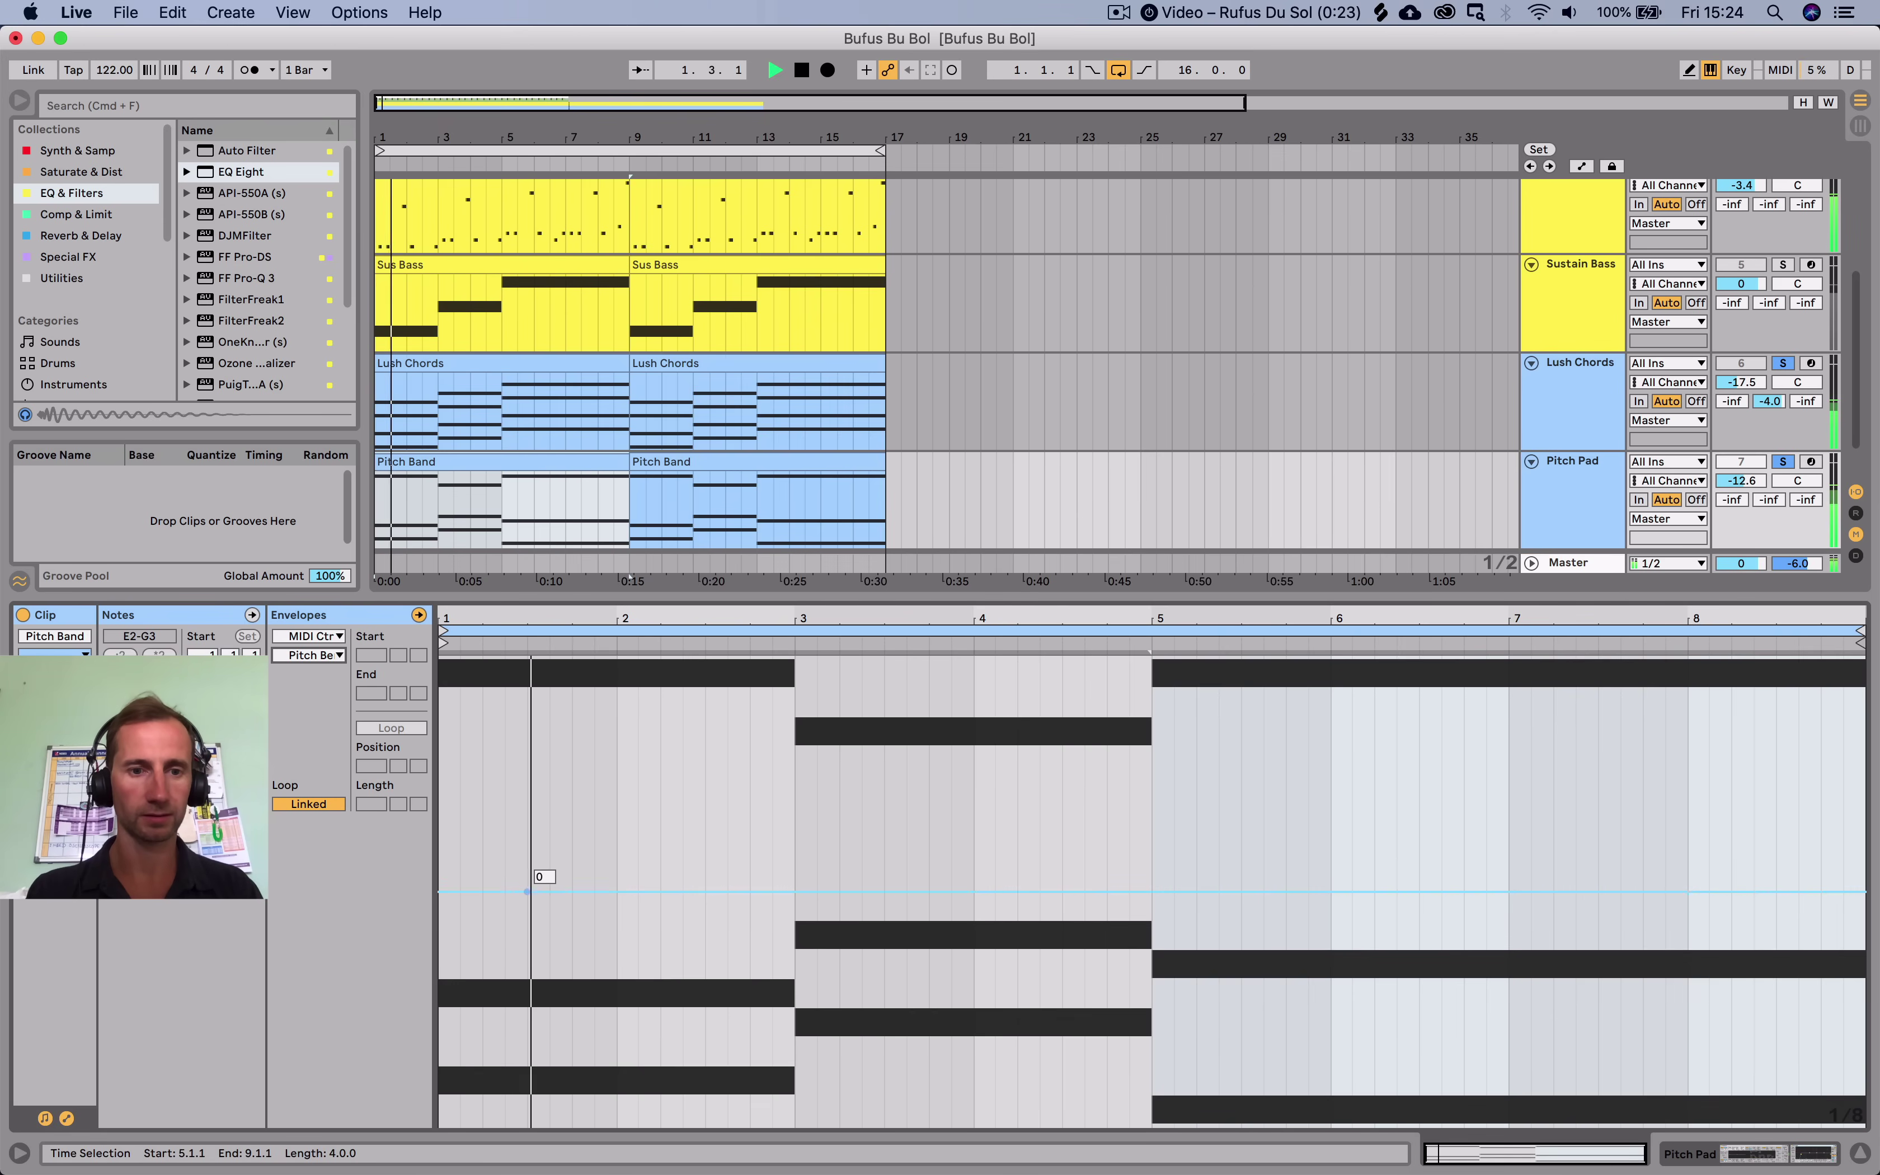
pyautogui.click(482, 891)
pyautogui.press('space')
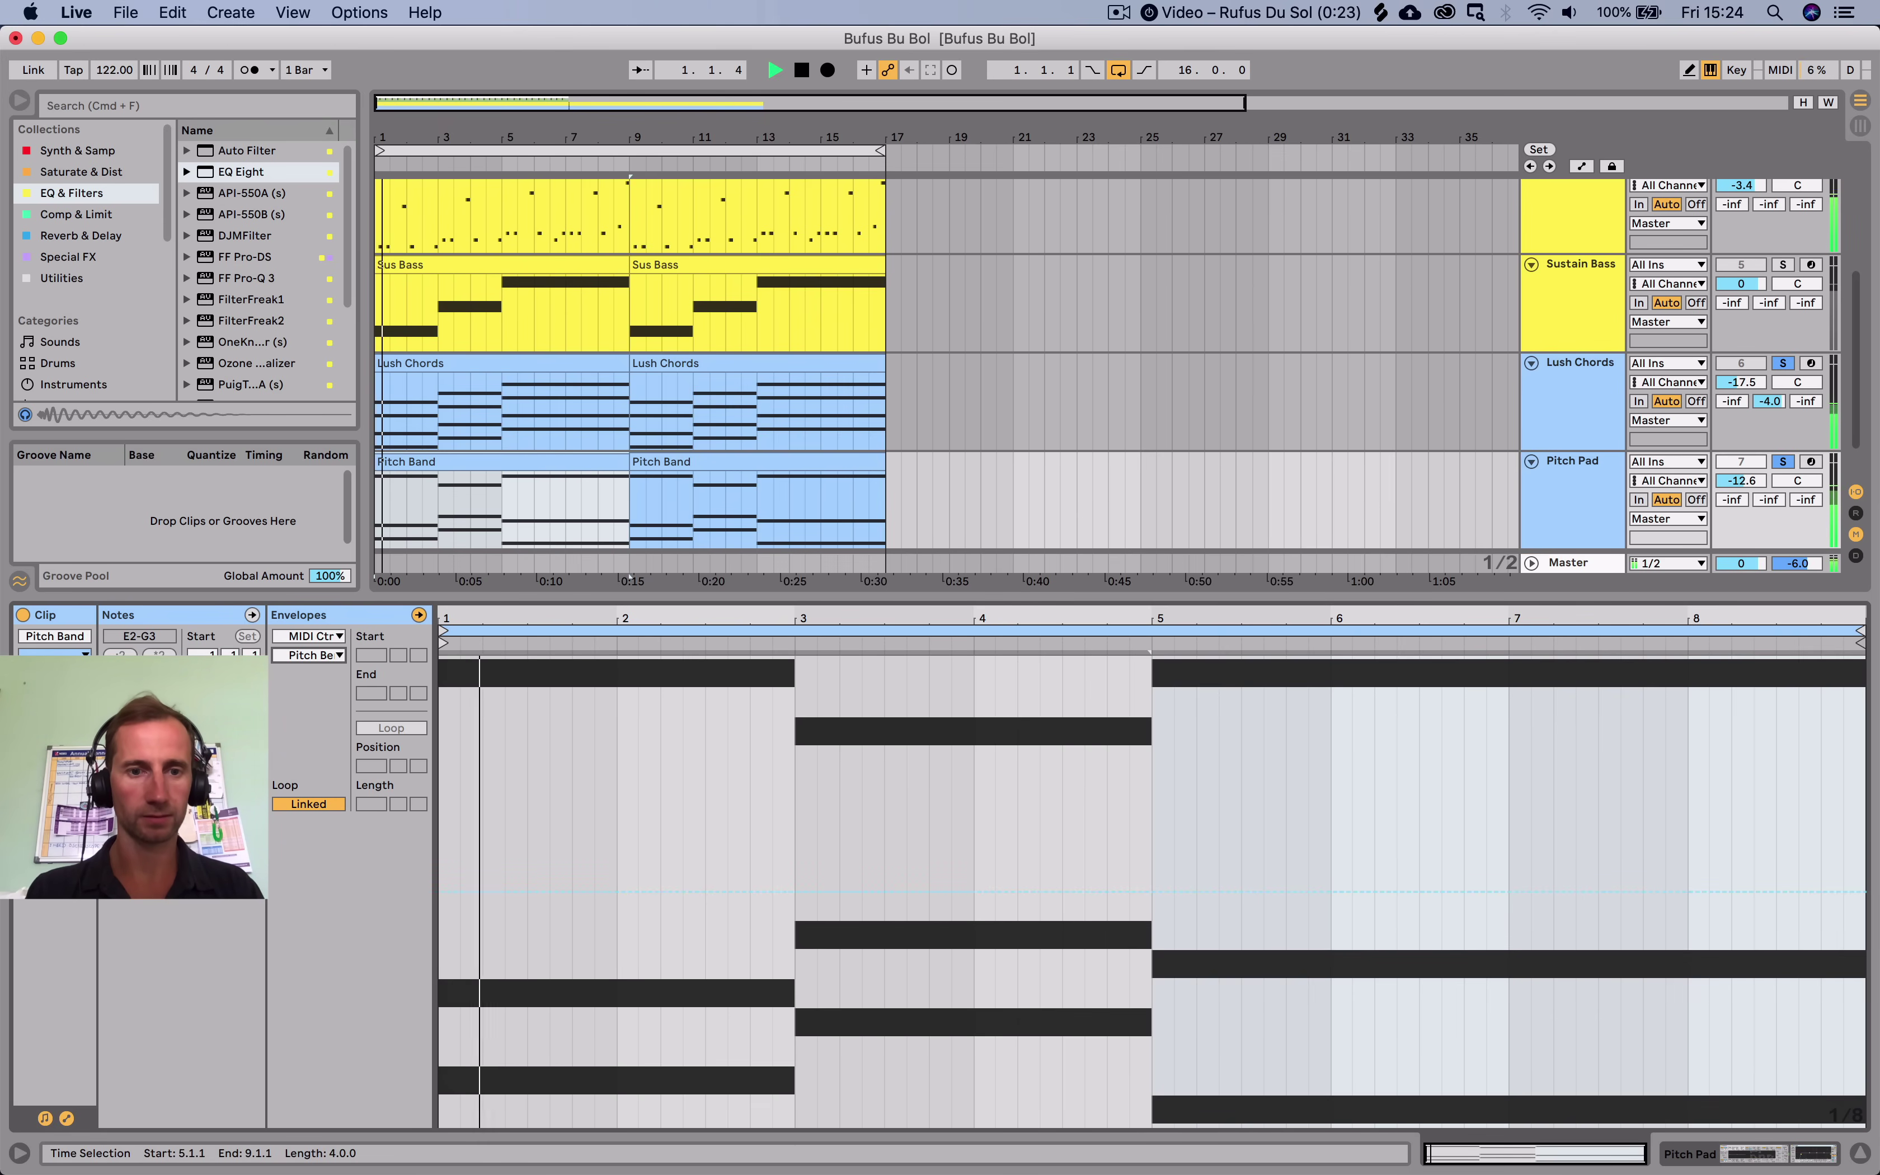
pyautogui.press('space')
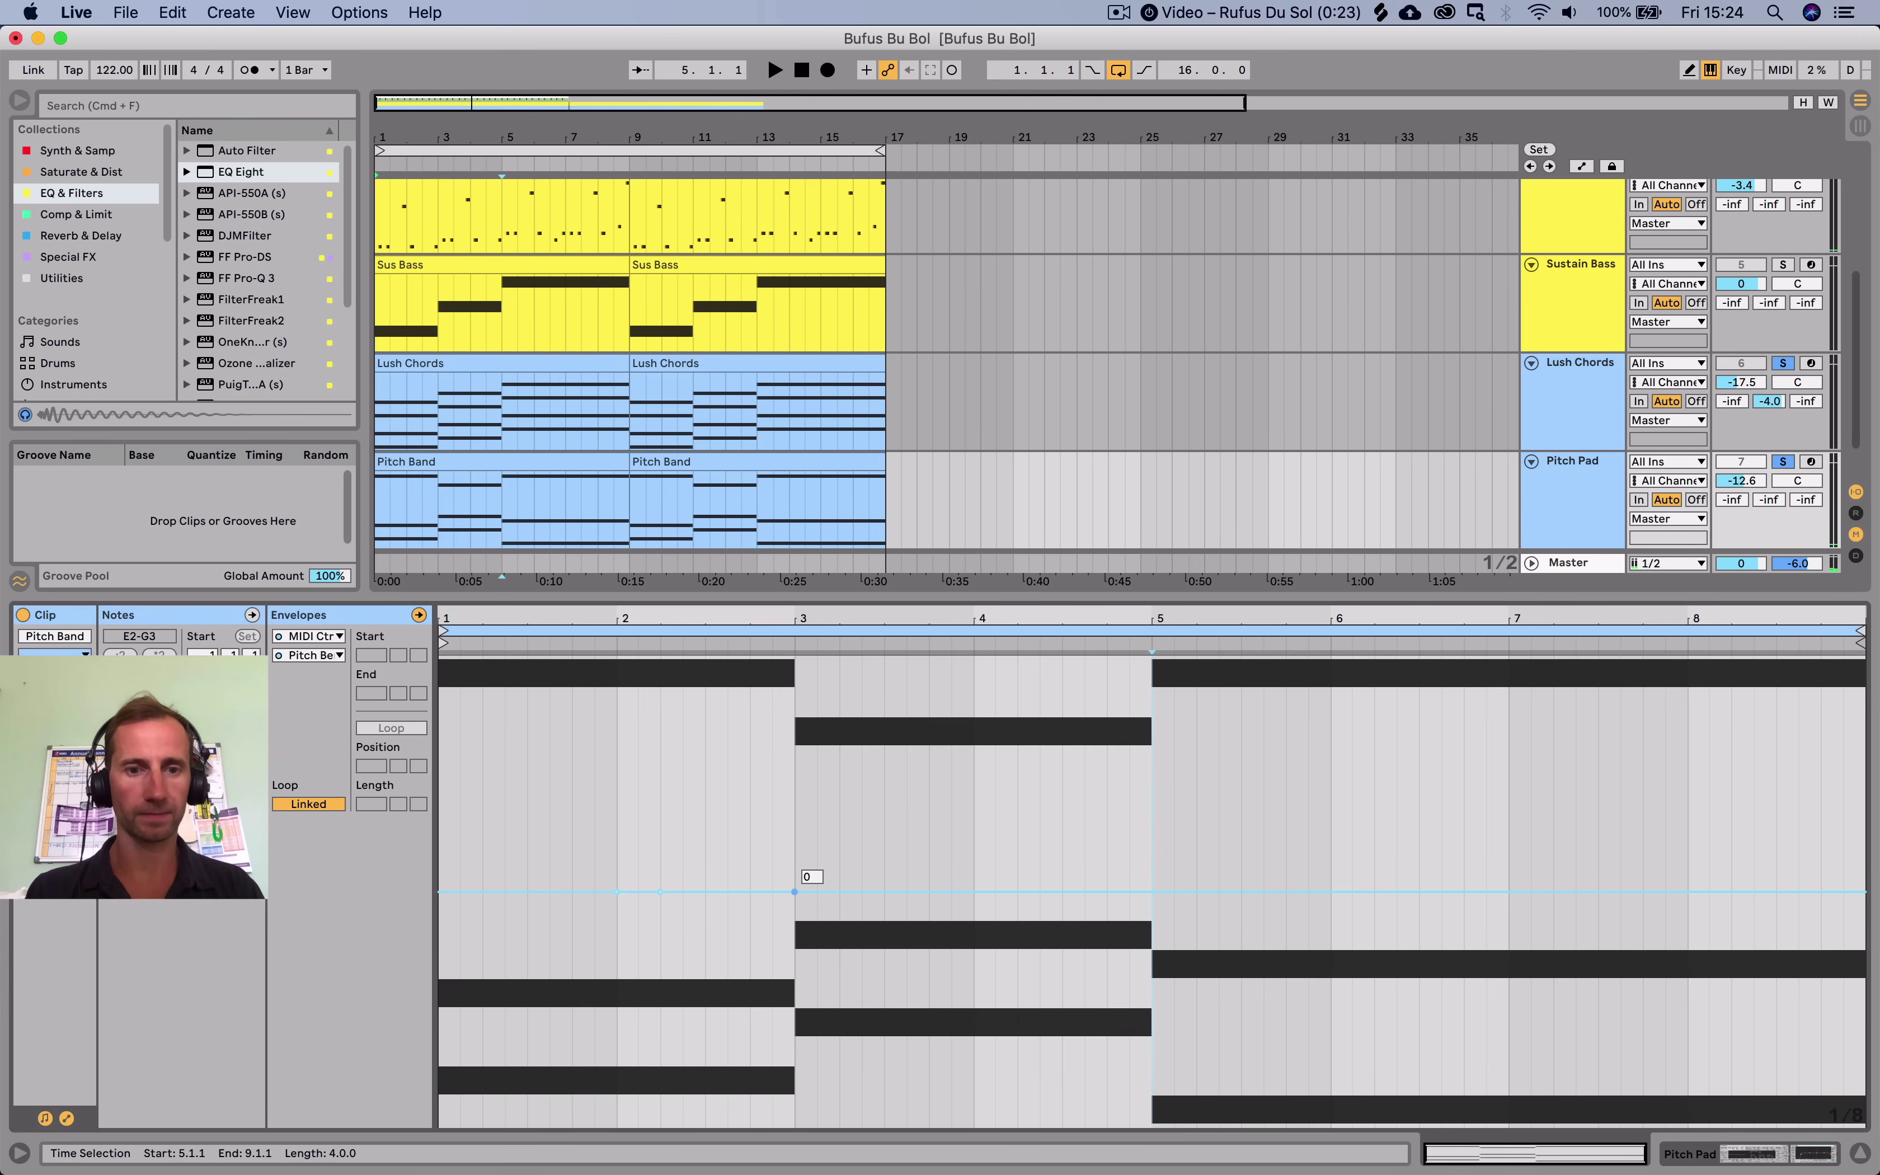
pyautogui.moveTo(638, 892)
pyautogui.mouseDown()
pyautogui.moveTo(617, 876)
pyautogui.moveTo(660, 873)
pyautogui.moveTo(660, 923)
pyautogui.mouseUp()
pyautogui.press('space')
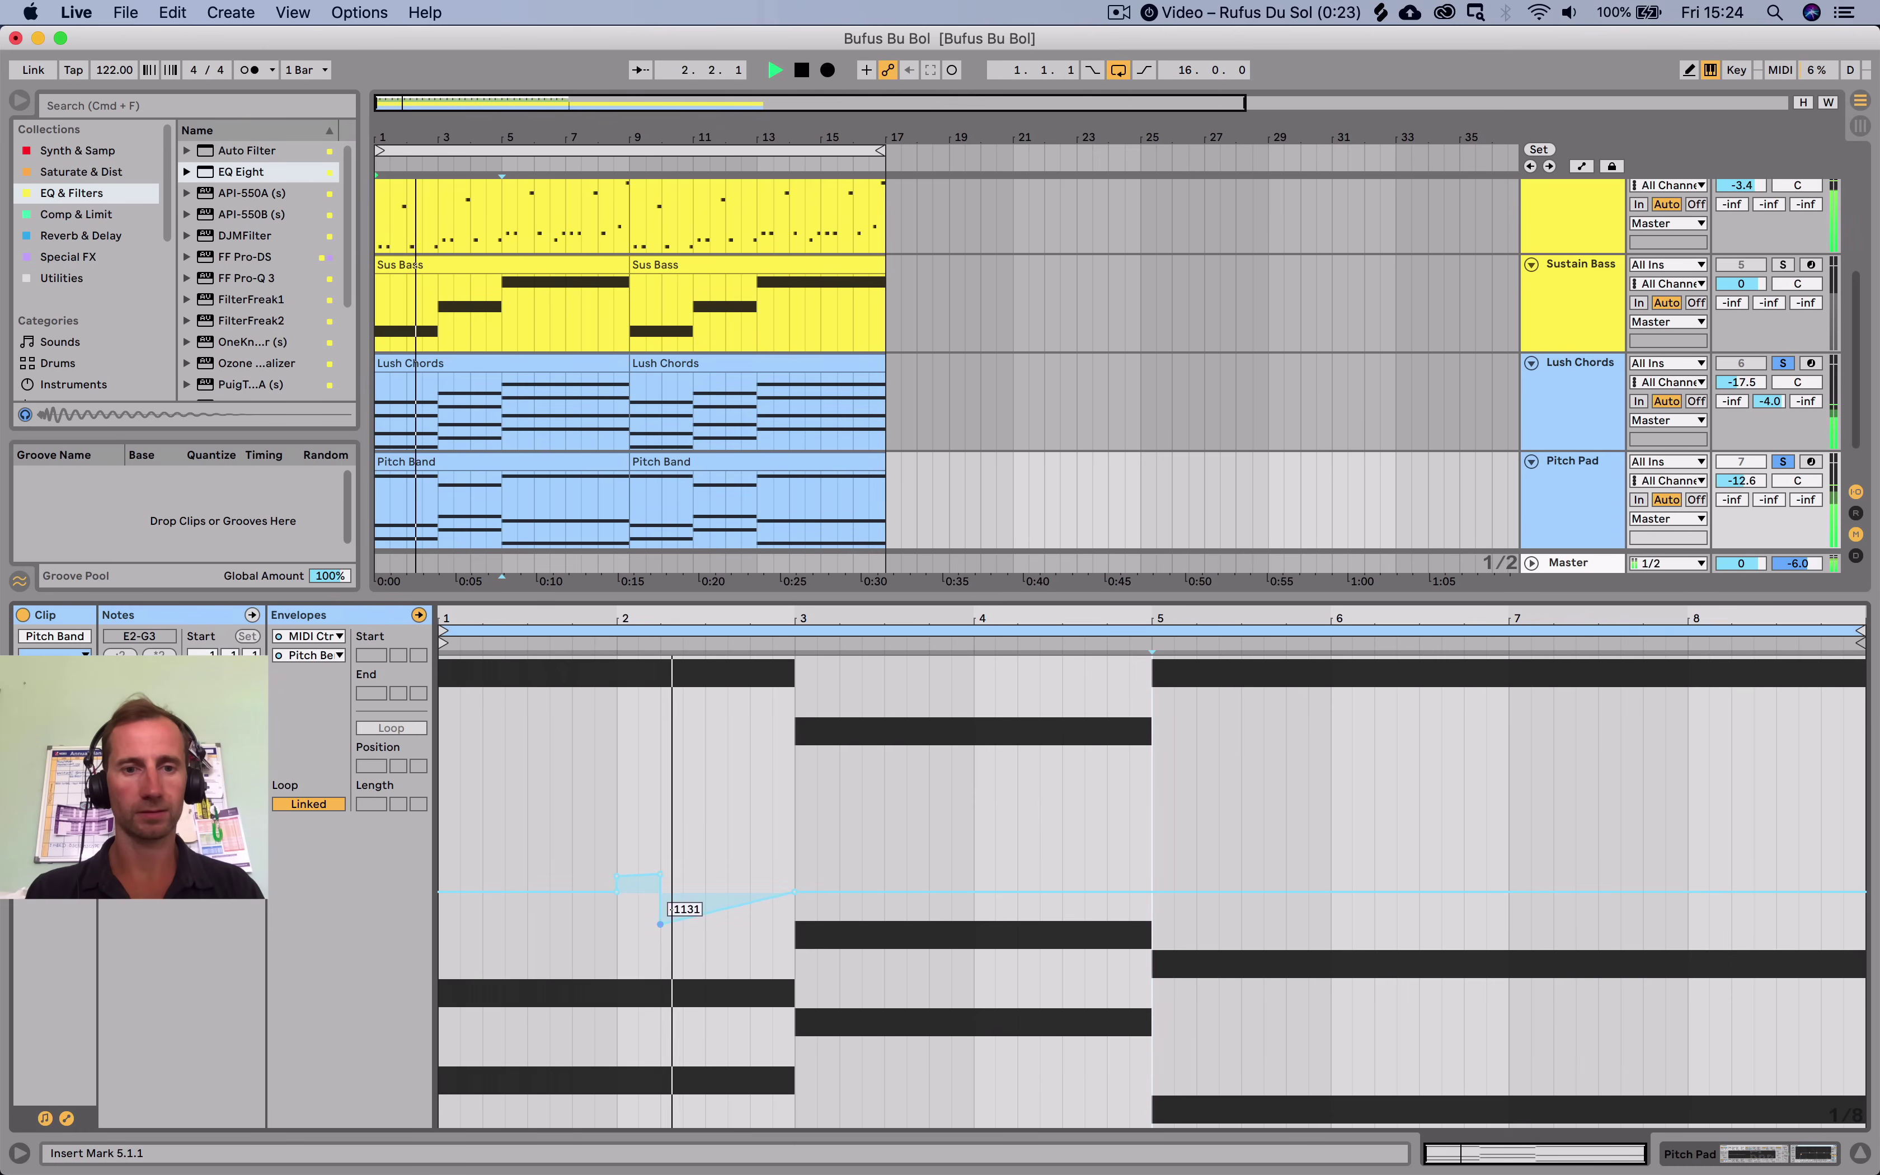
pyautogui.press('space')
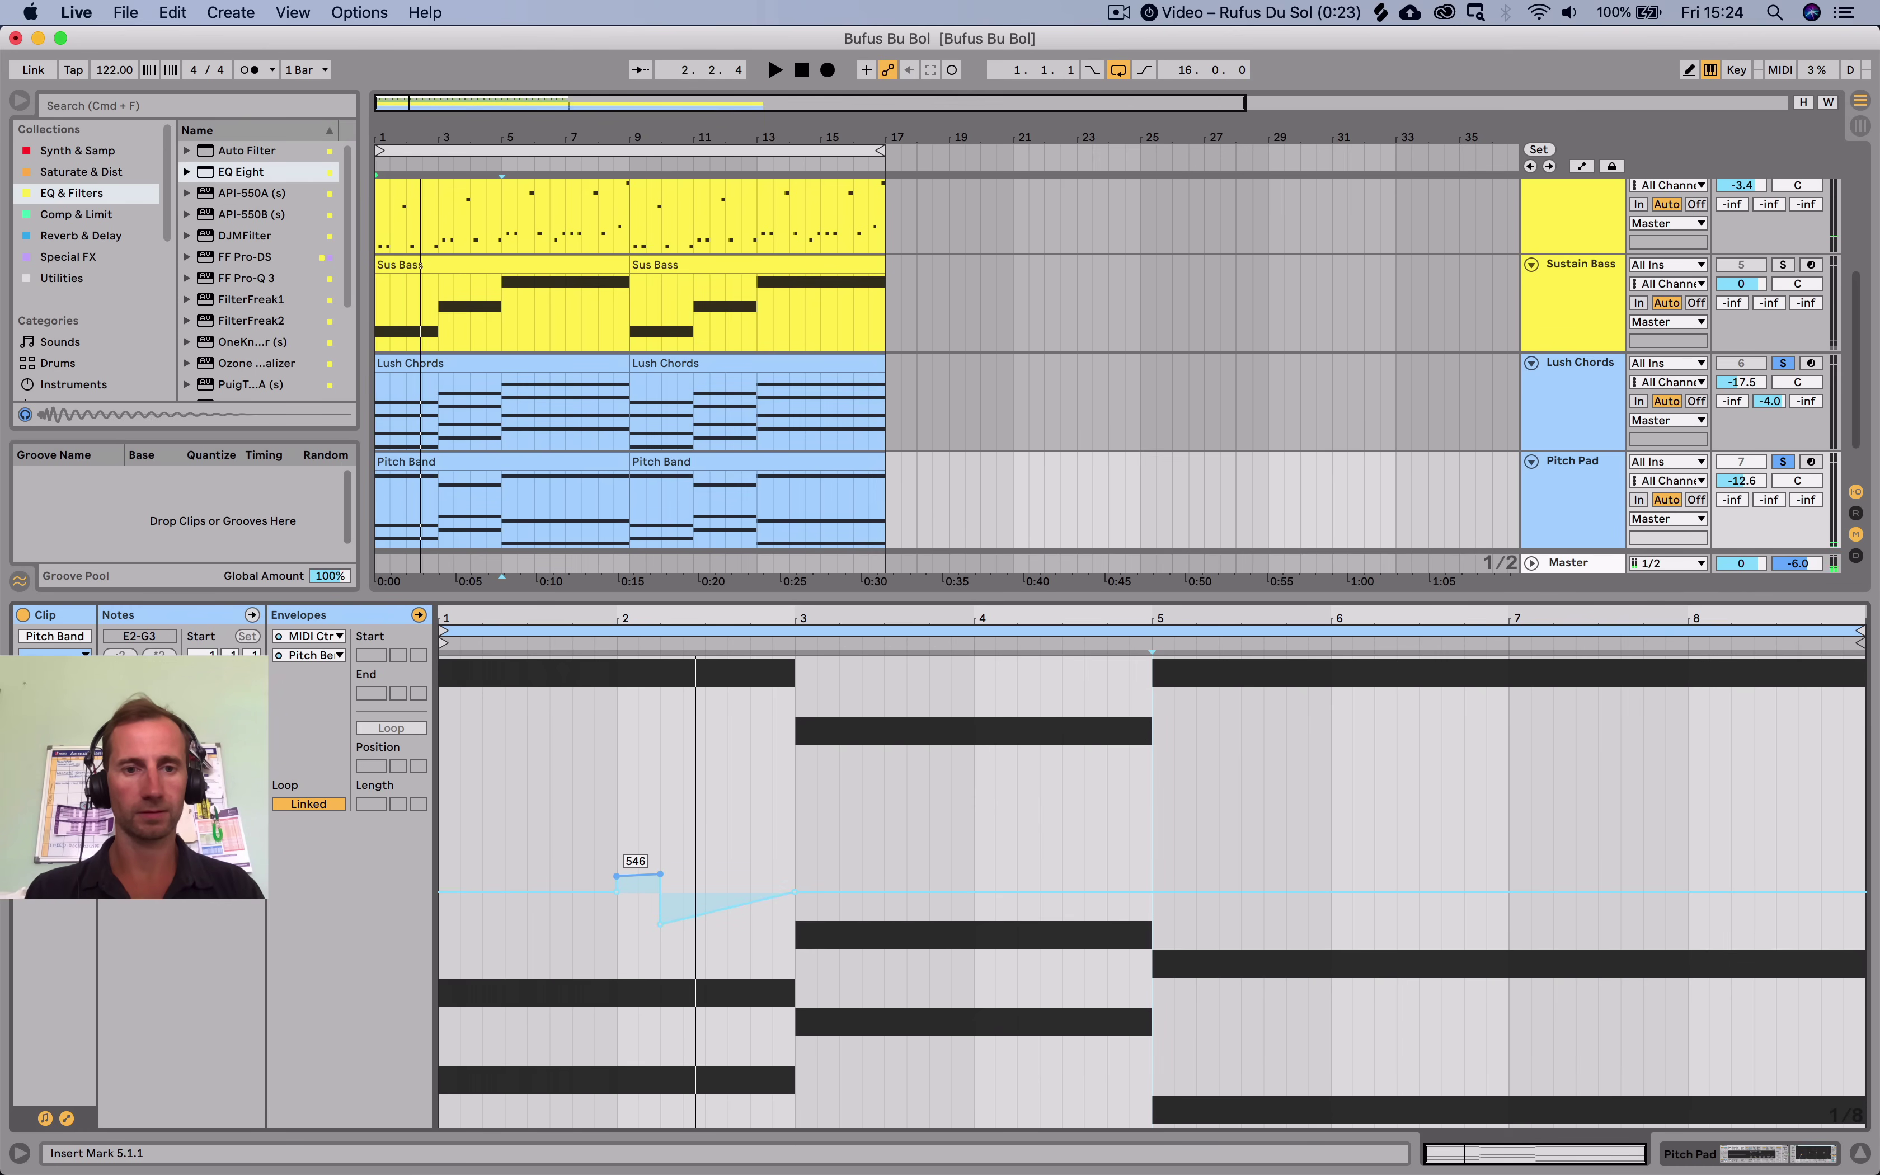
# Raise the pitch bend at bar 2, shorten it to about an eighth note and deepen the following dip, auditioning each change.
pyautogui.moveTo(638, 875); pyautogui.dragTo(638, 799)
pyautogui.press('space')
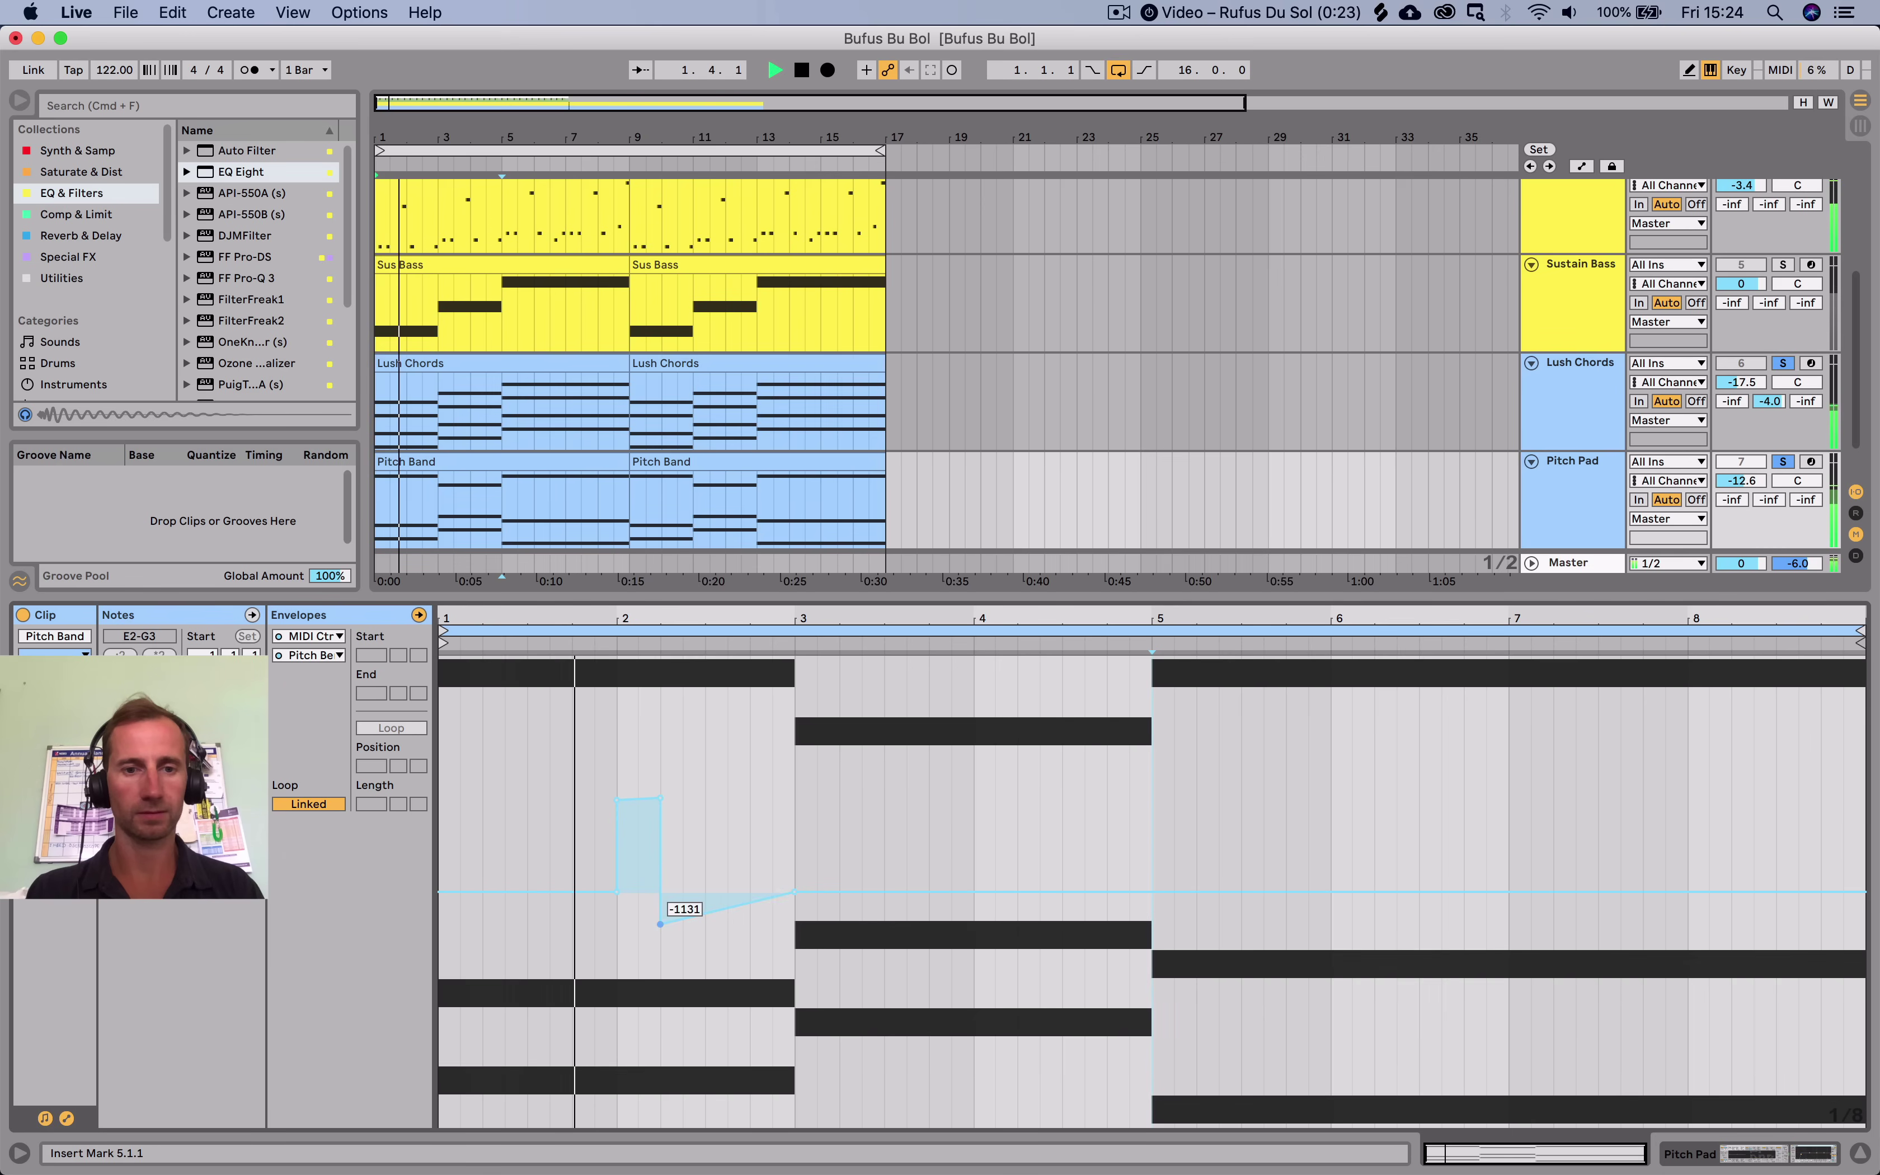
pyautogui.moveTo(660, 924)
pyautogui.mouseDown()
pyautogui.moveTo(660, 995)
pyautogui.moveTo(660, 926)
pyautogui.moveTo(638, 937)
pyautogui.mouseUp()
pyautogui.press('space')
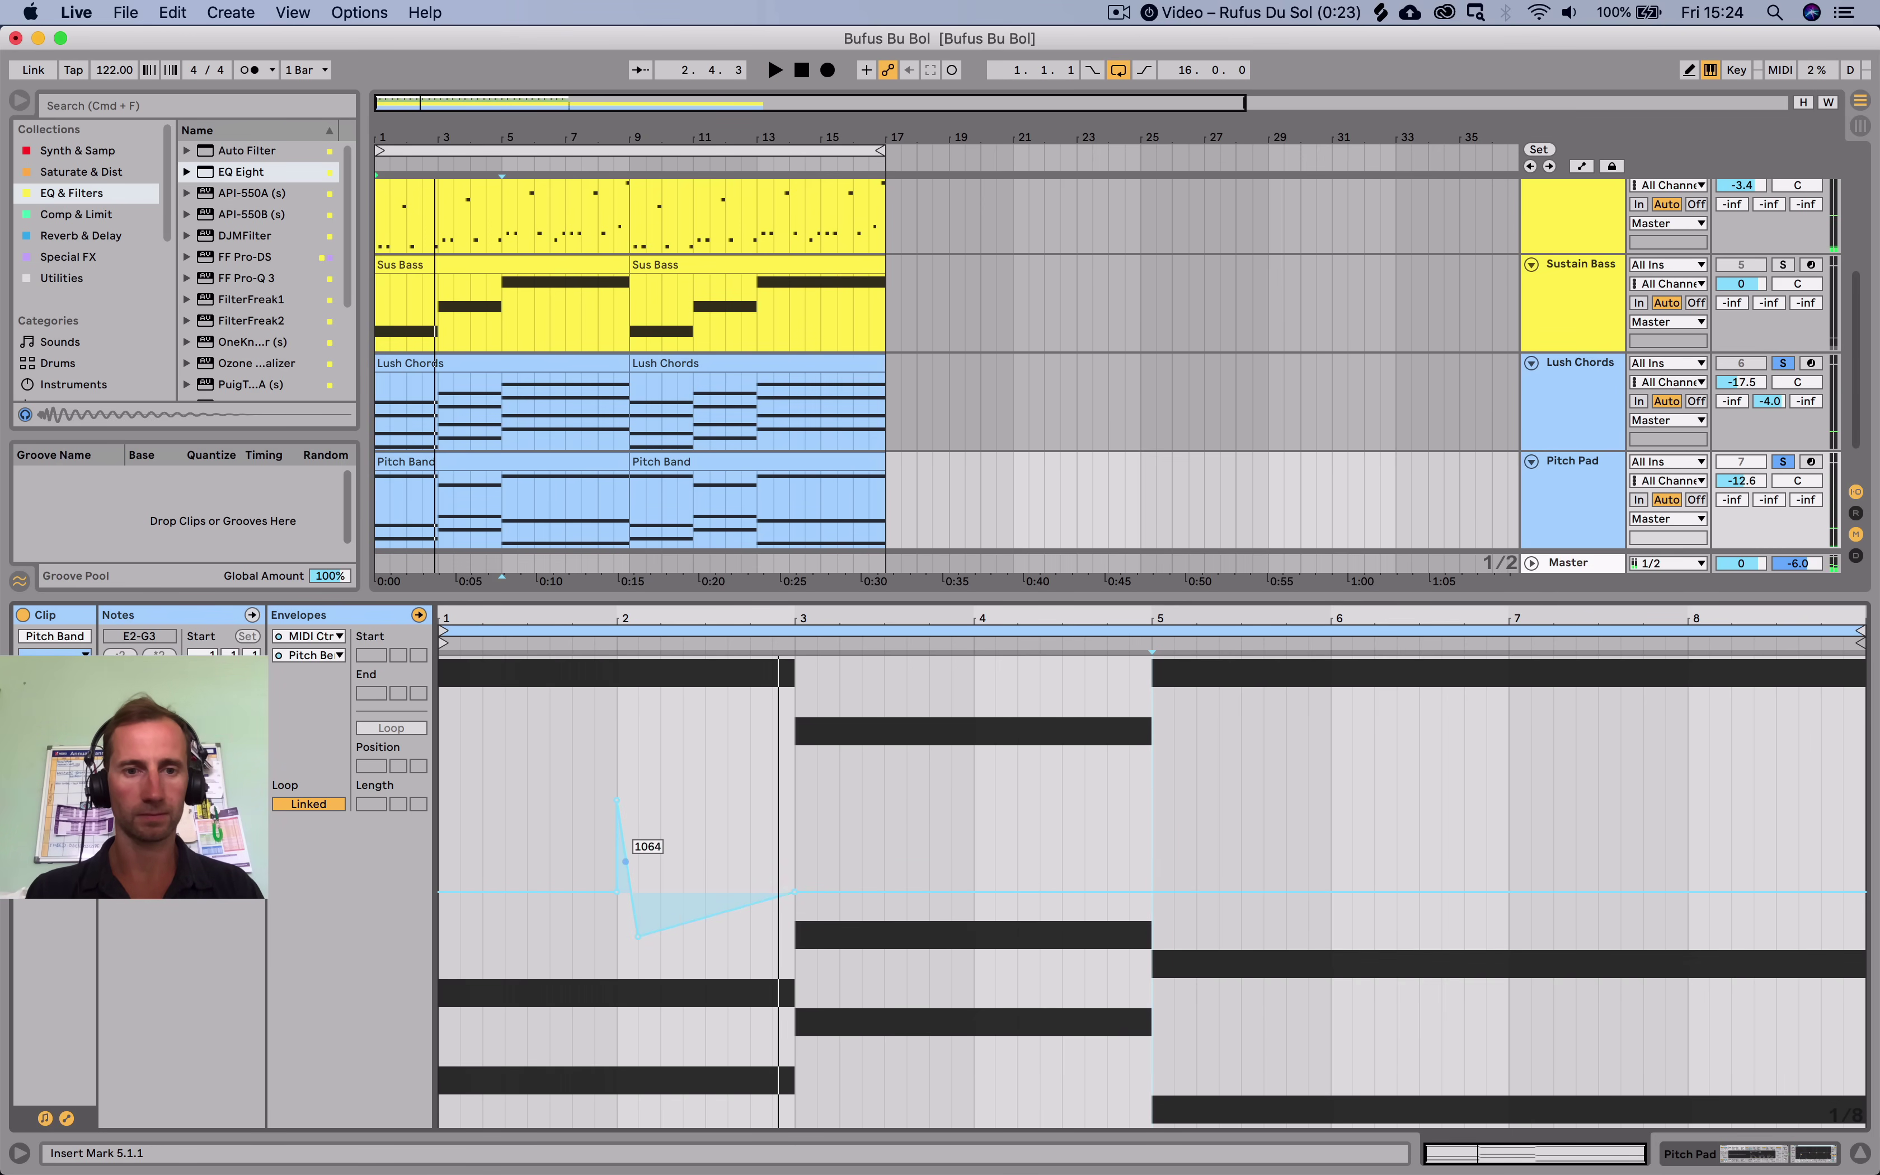
pyautogui.moveTo(625, 861)
pyautogui.mouseDown()
pyautogui.moveTo(637, 800)
pyautogui.moveTo(638, 833)
pyautogui.mouseUp()
pyautogui.press('space')
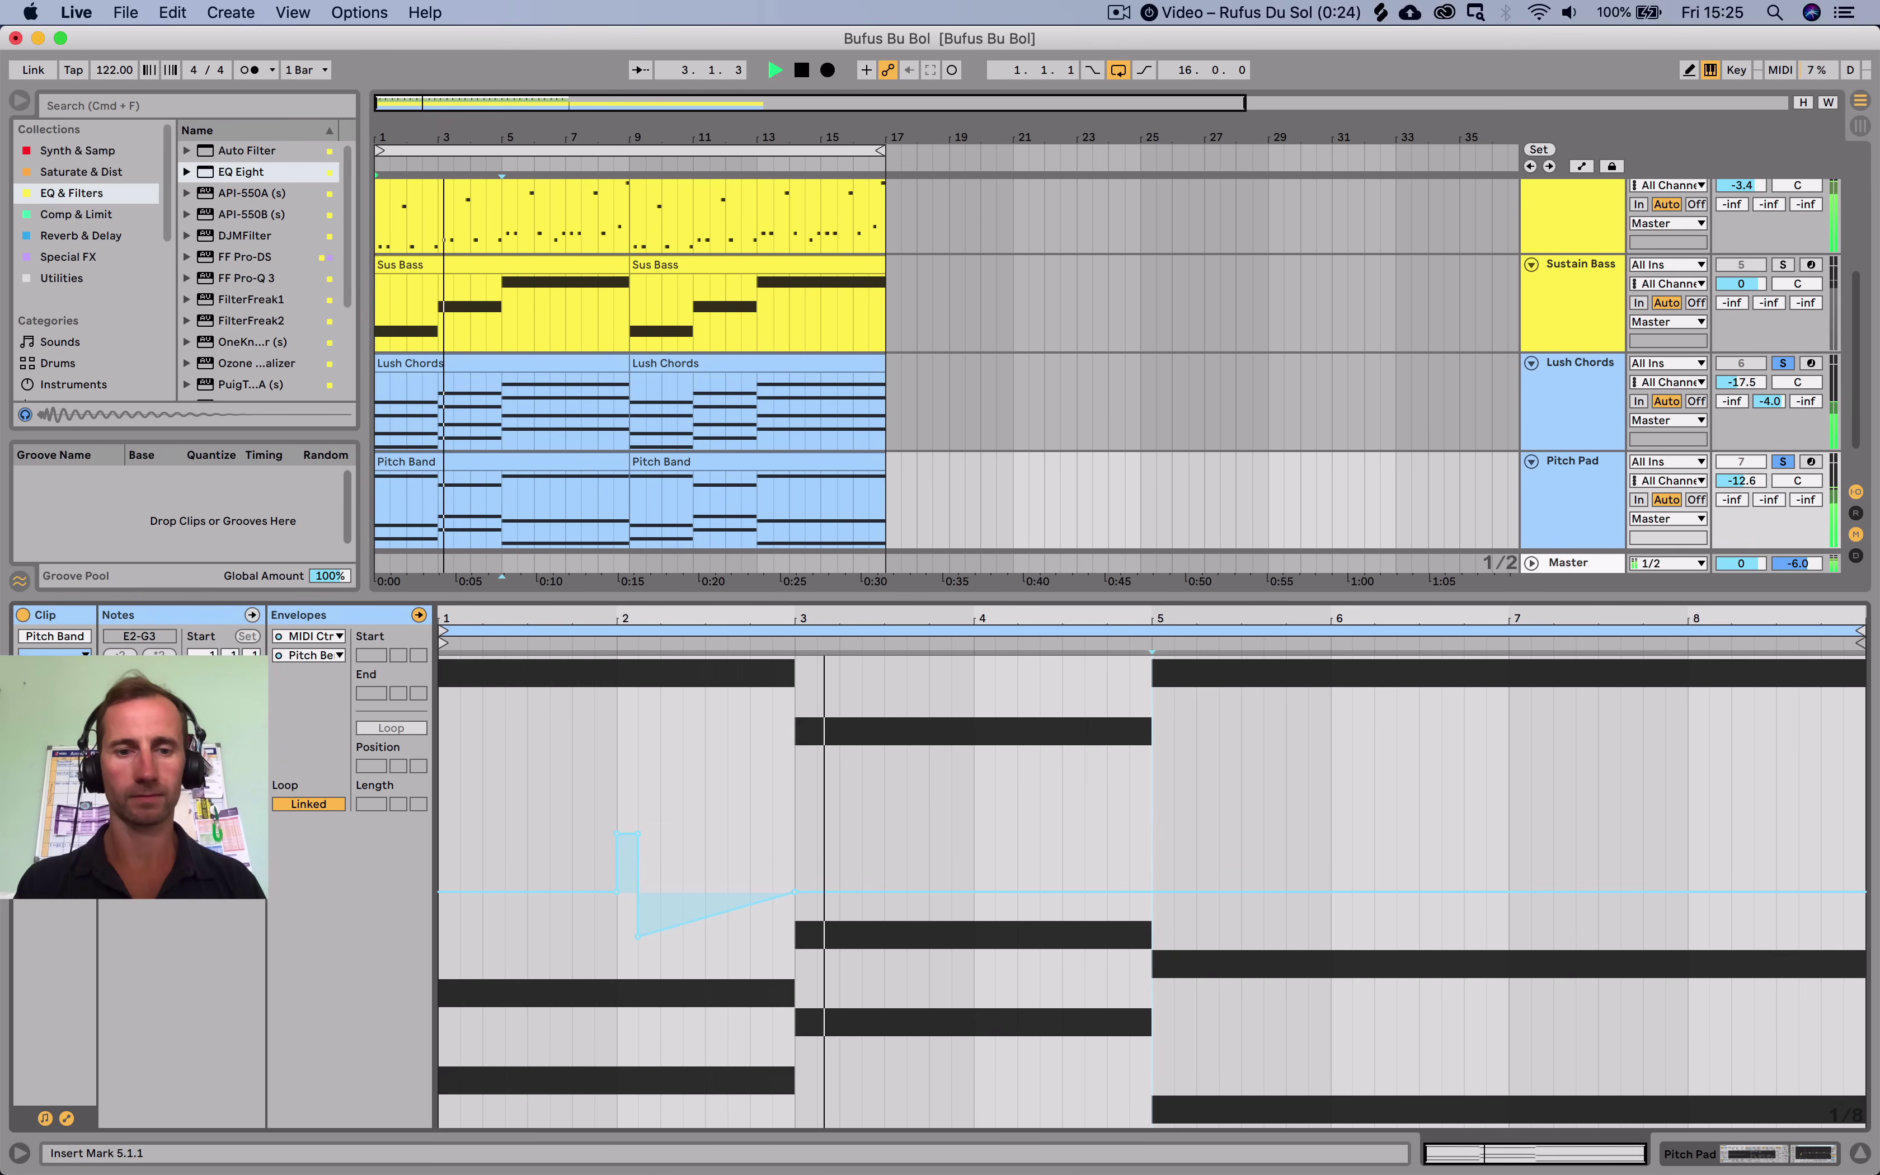
# Stop playback and open the first Lush Chords clip to show its notes.
pyautogui.hotkey('shift', 'Tab')
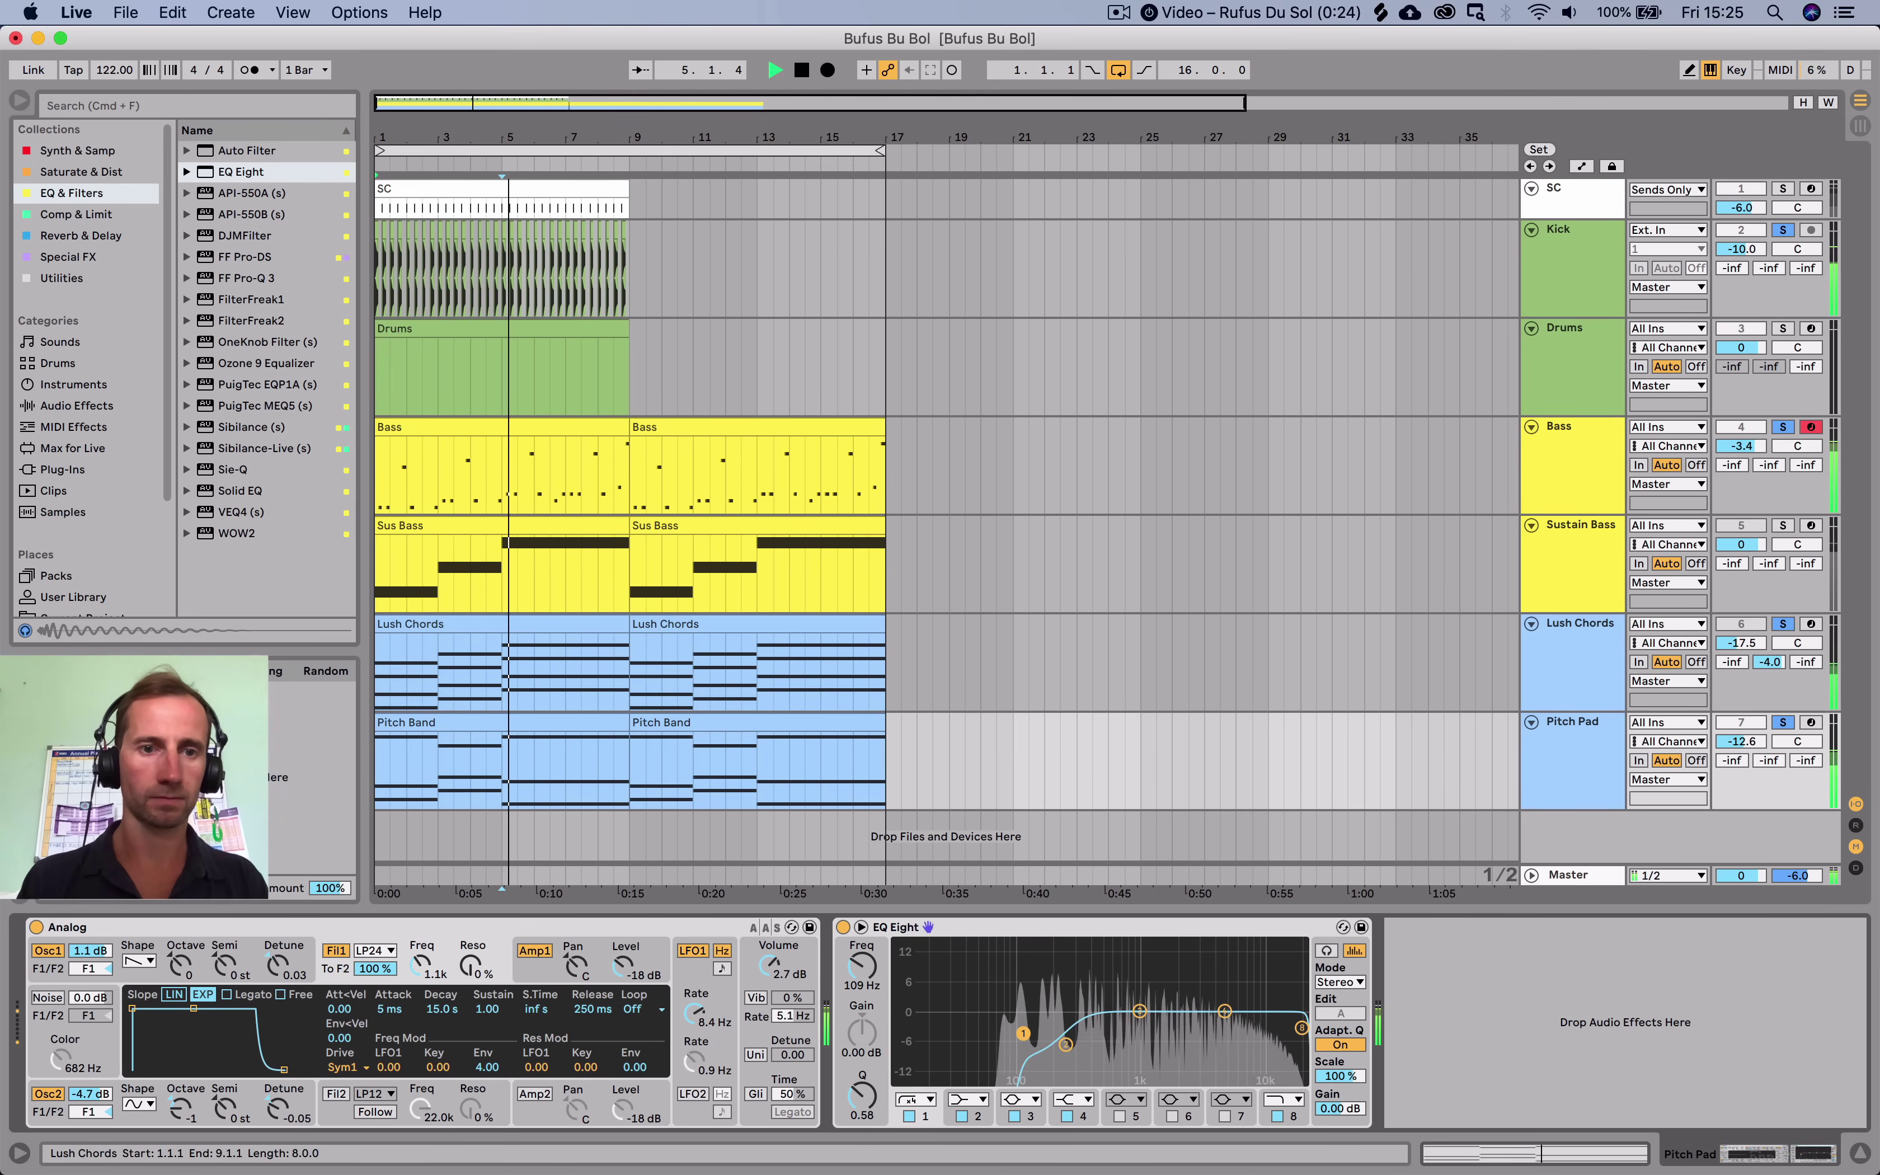
pyautogui.press('space')
pyautogui.doubleClick(482, 624)
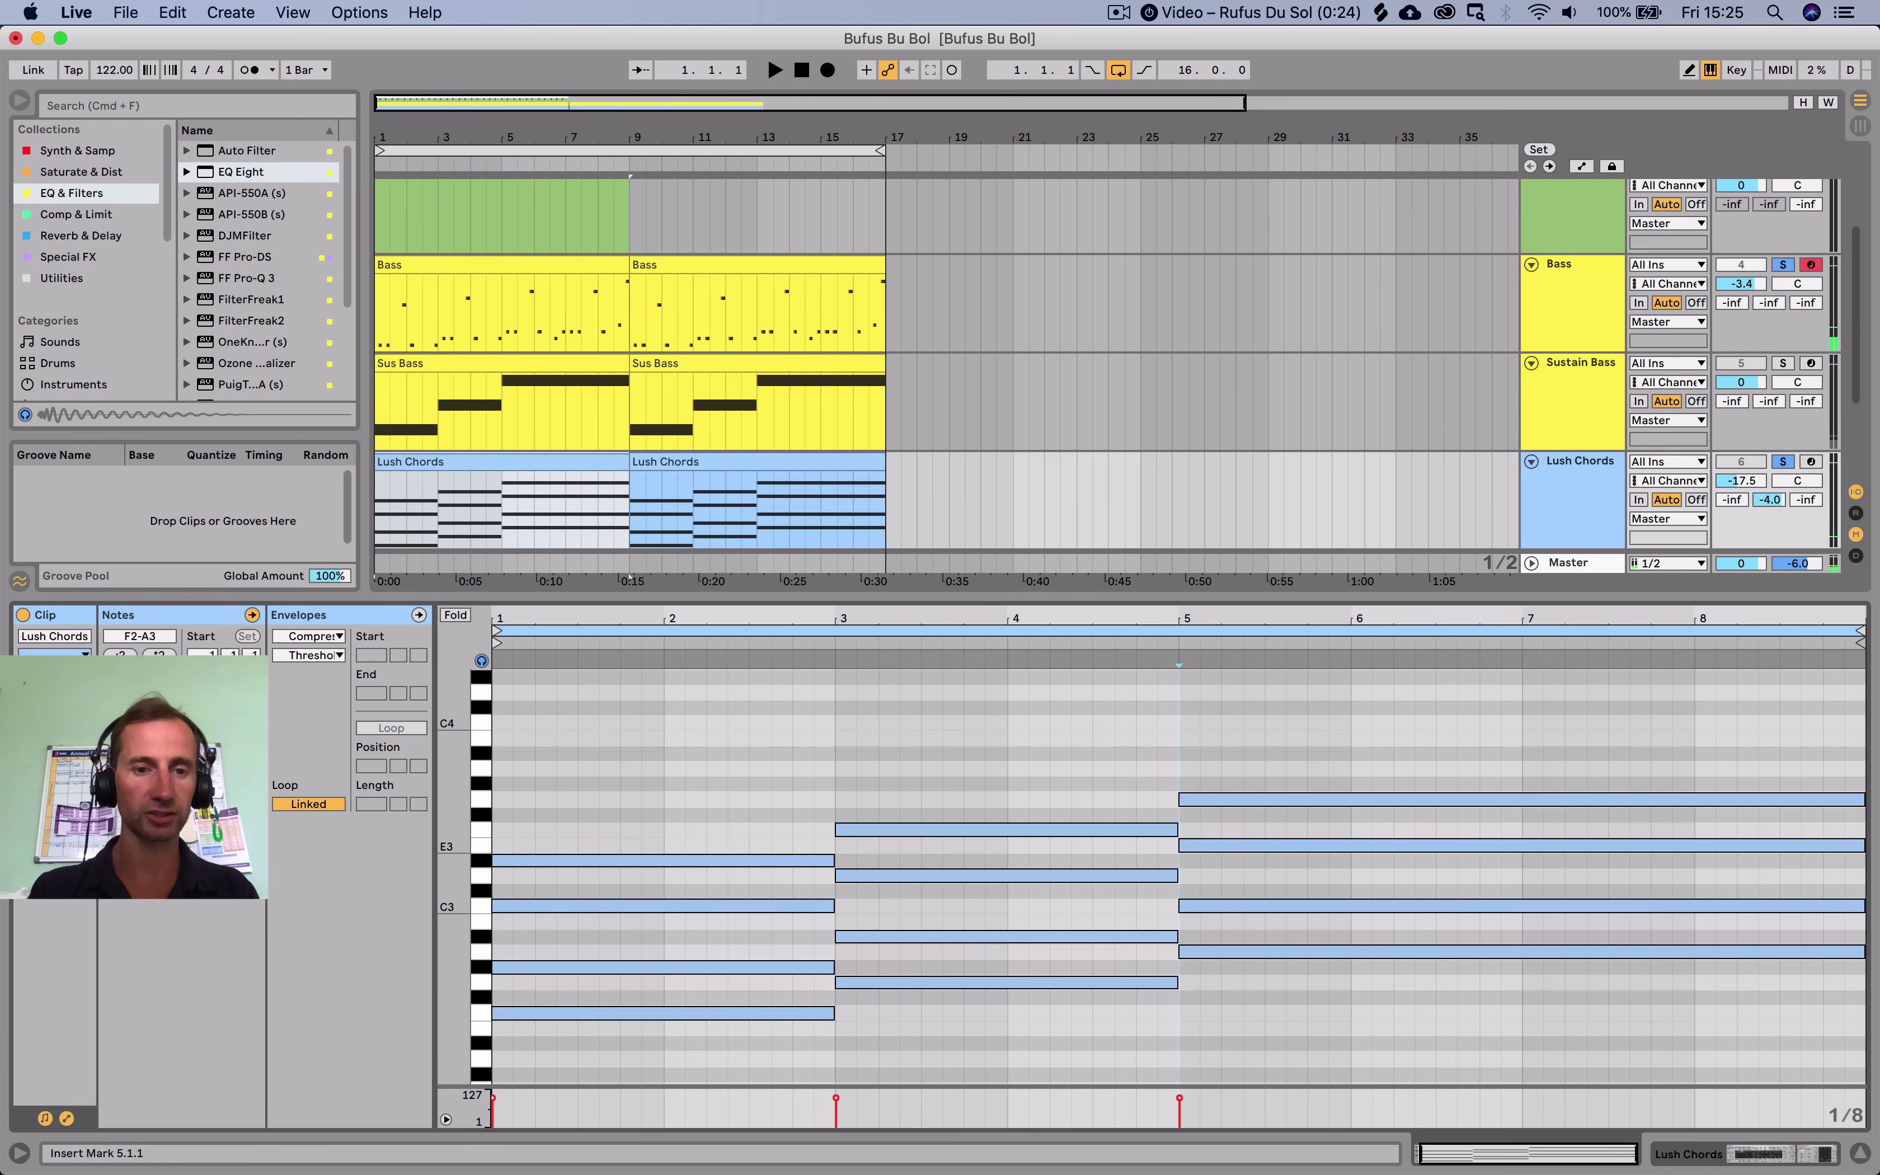
pyautogui.press('space')
# Audition the notes of the first Lush Chords chord one by one, from F2 up to D#3.
pyautogui.click(600, 1013)
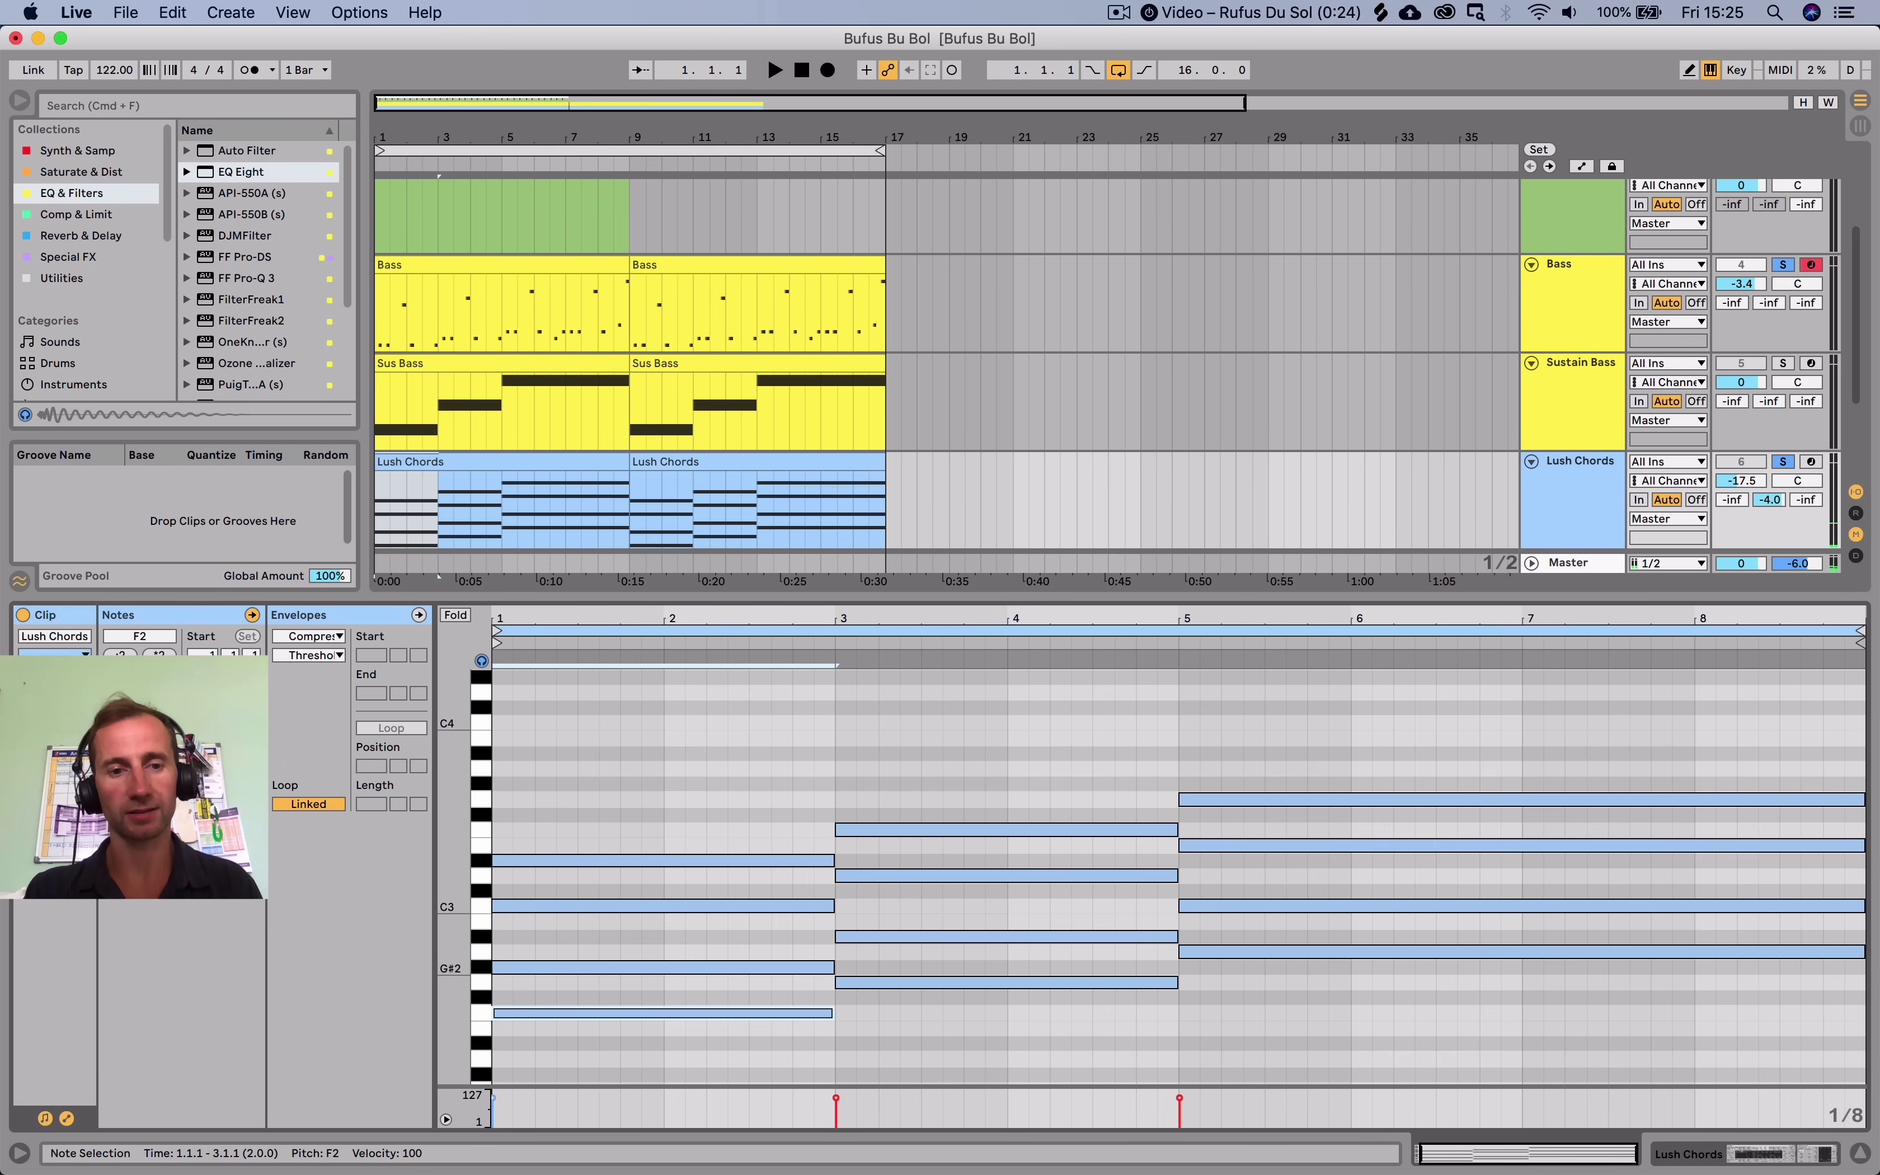
pyautogui.hotkey('alt', 'Up')
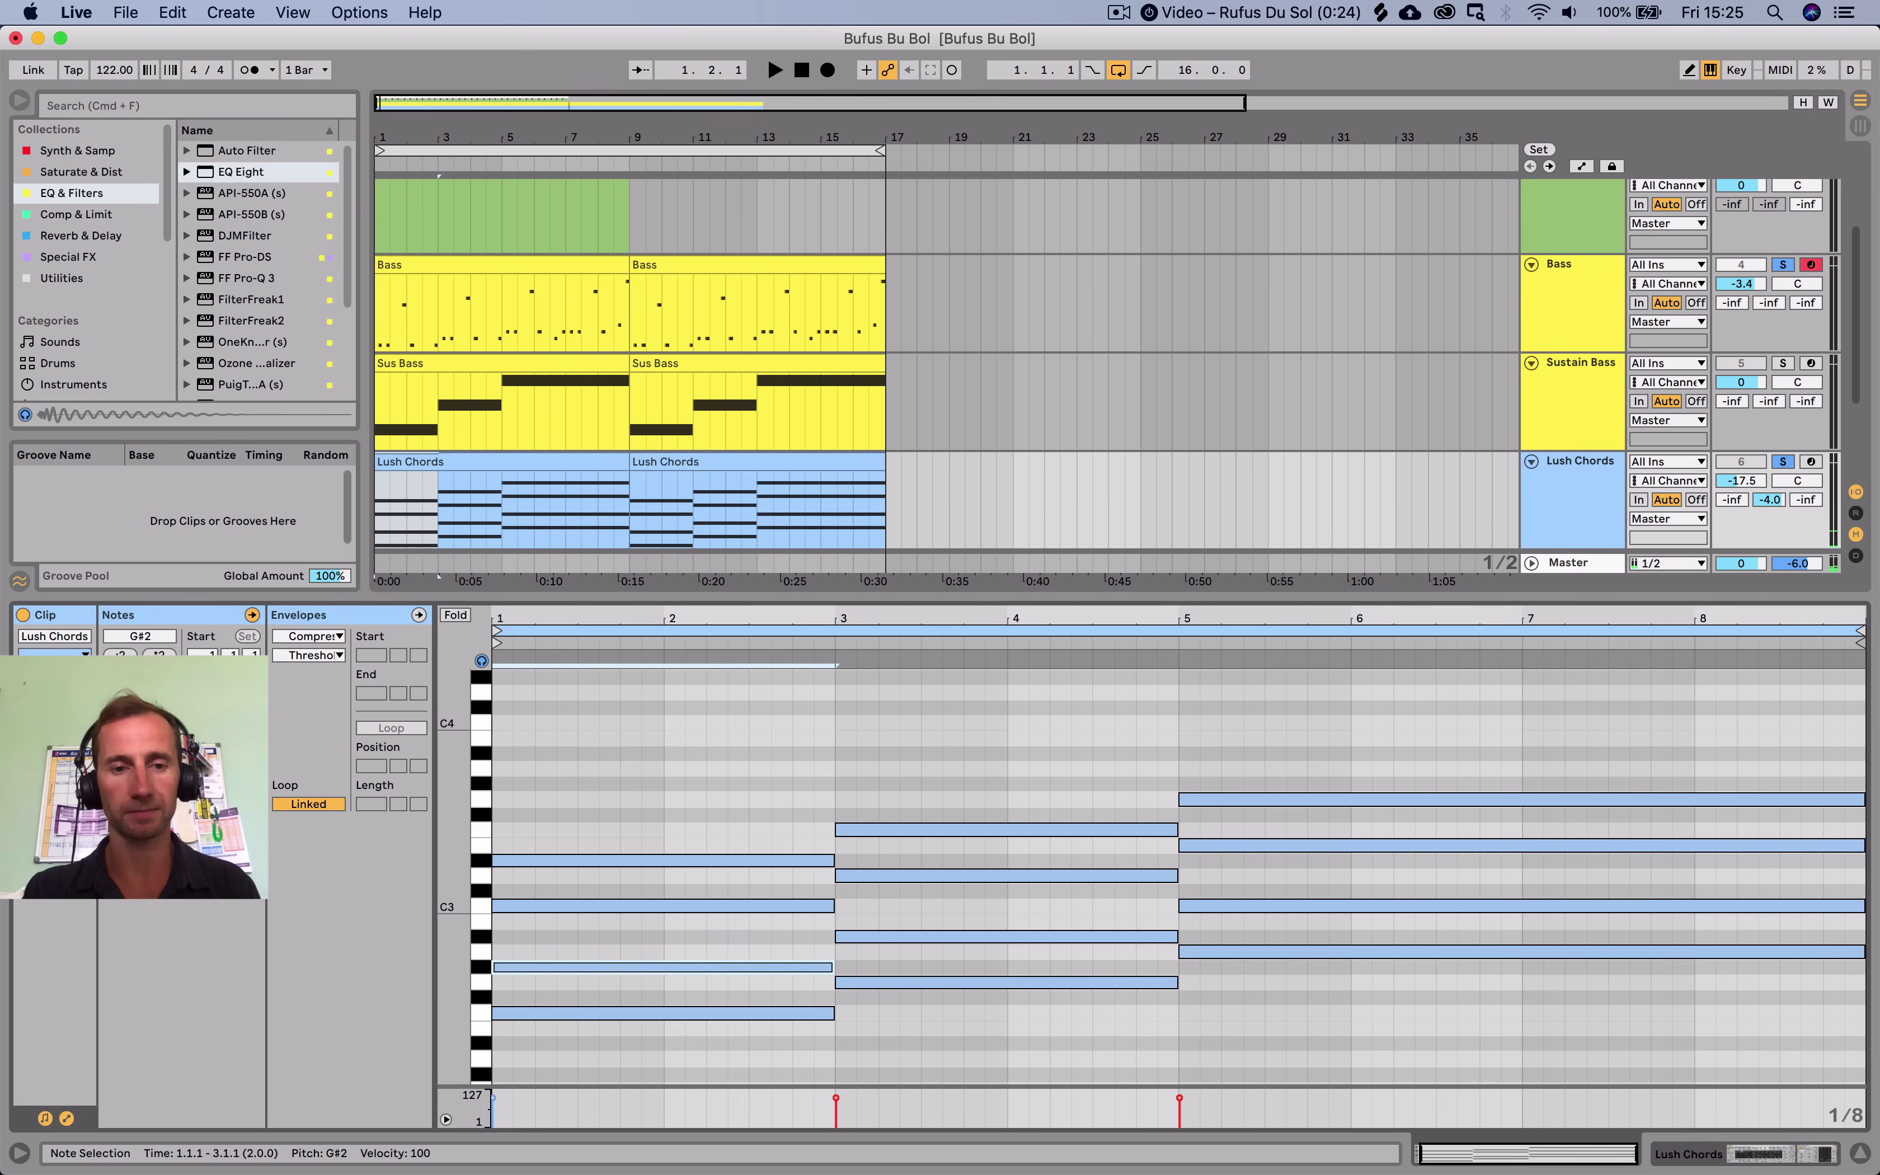
pyautogui.hotkey('alt', 'Up')
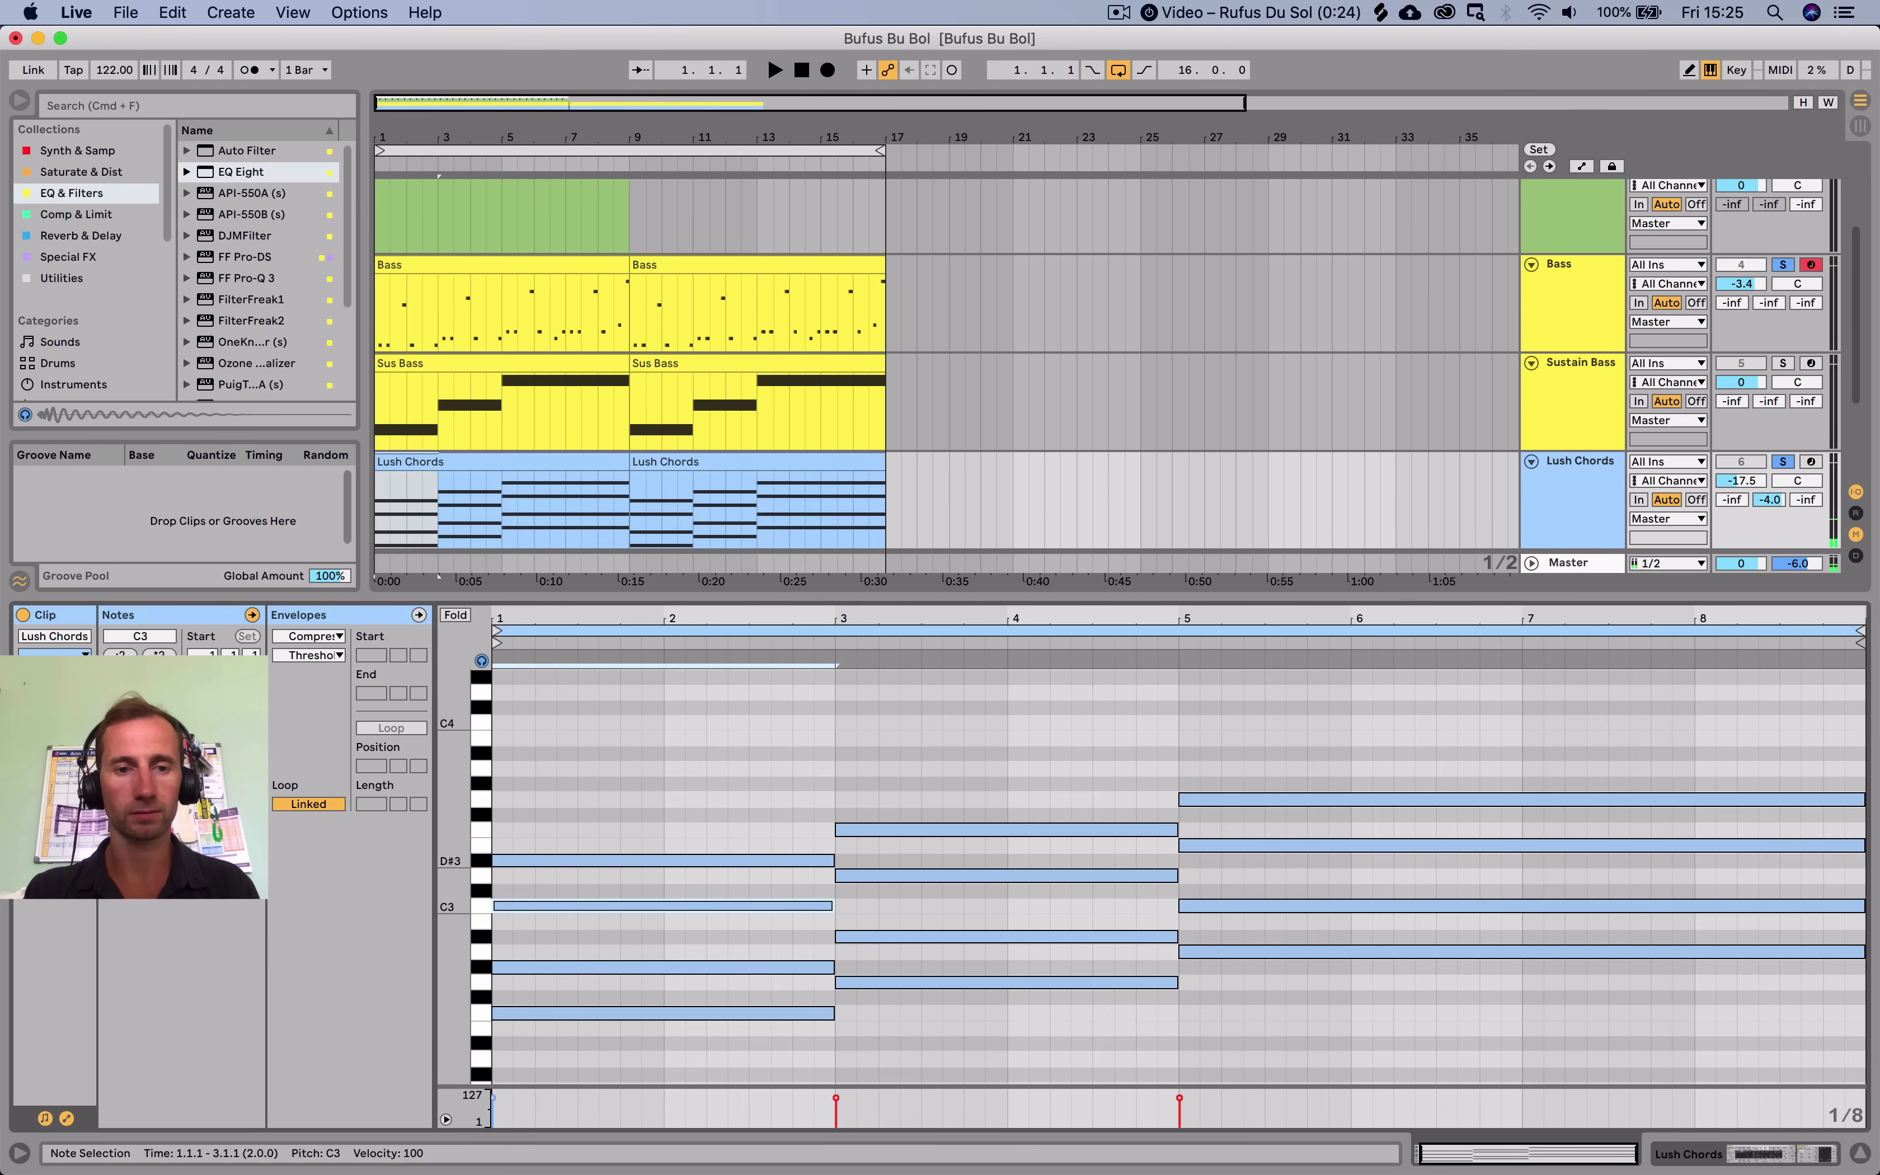
pyautogui.hotkey('alt', 'Up')
pyautogui.hotkey('shift', 'Tab')
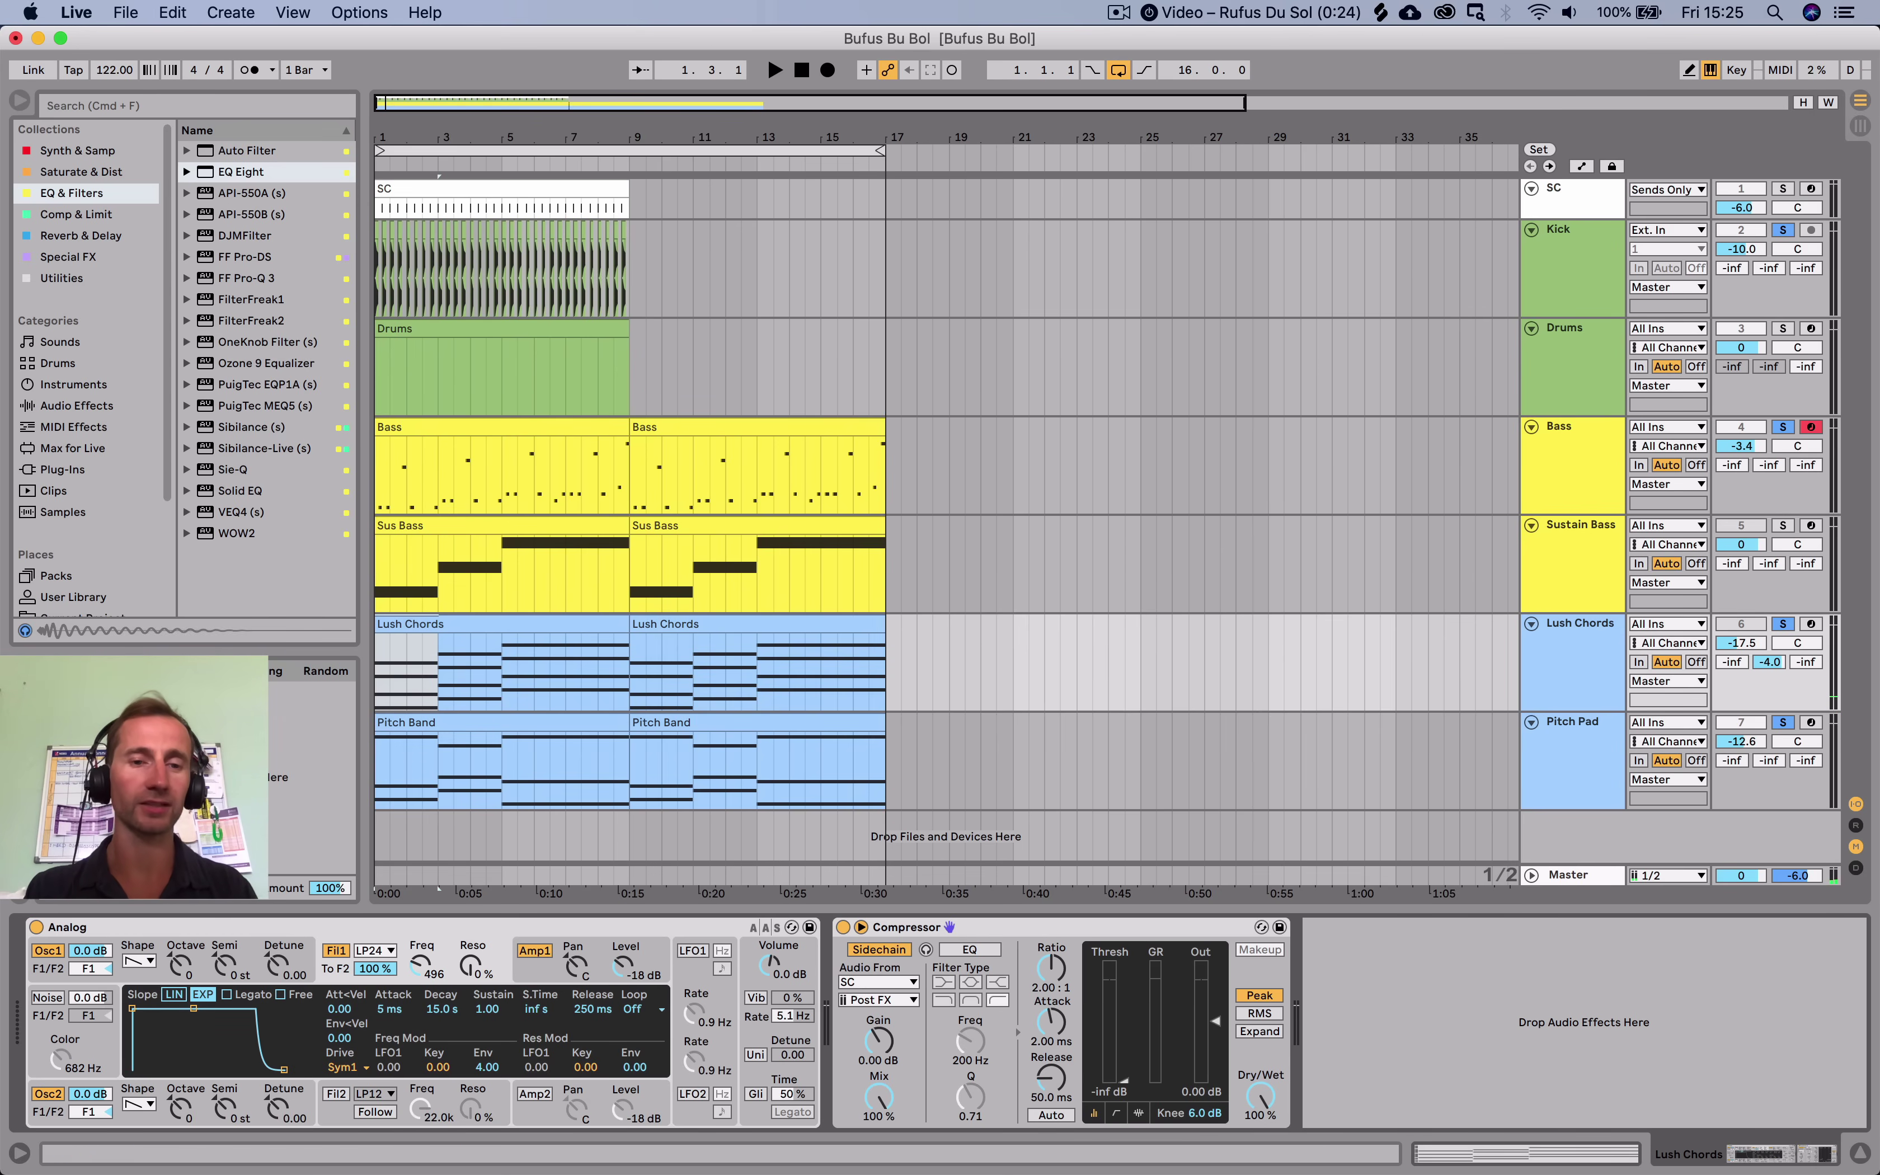
pyautogui.hotkey('shift', 'Tab')
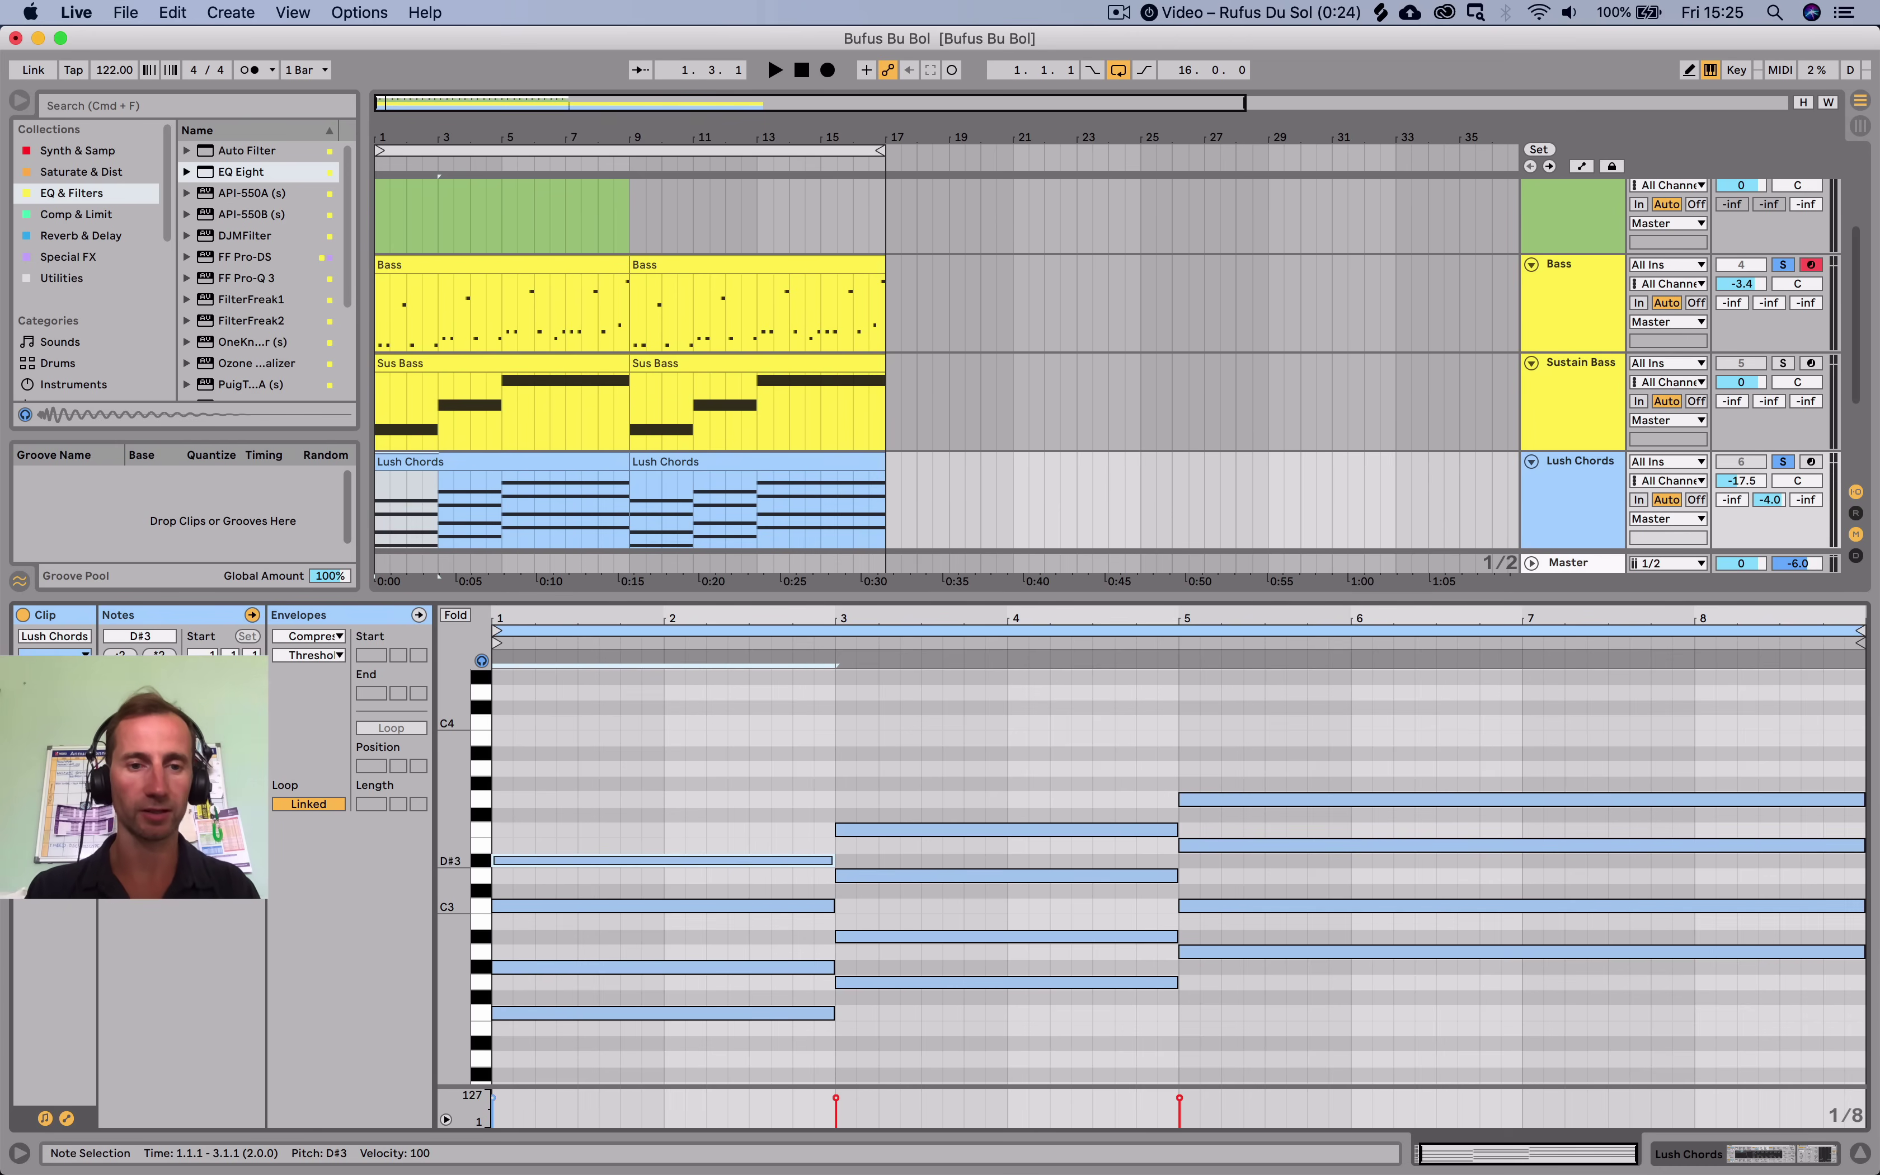
pyautogui.click(664, 1013)
pyautogui.click(664, 967)
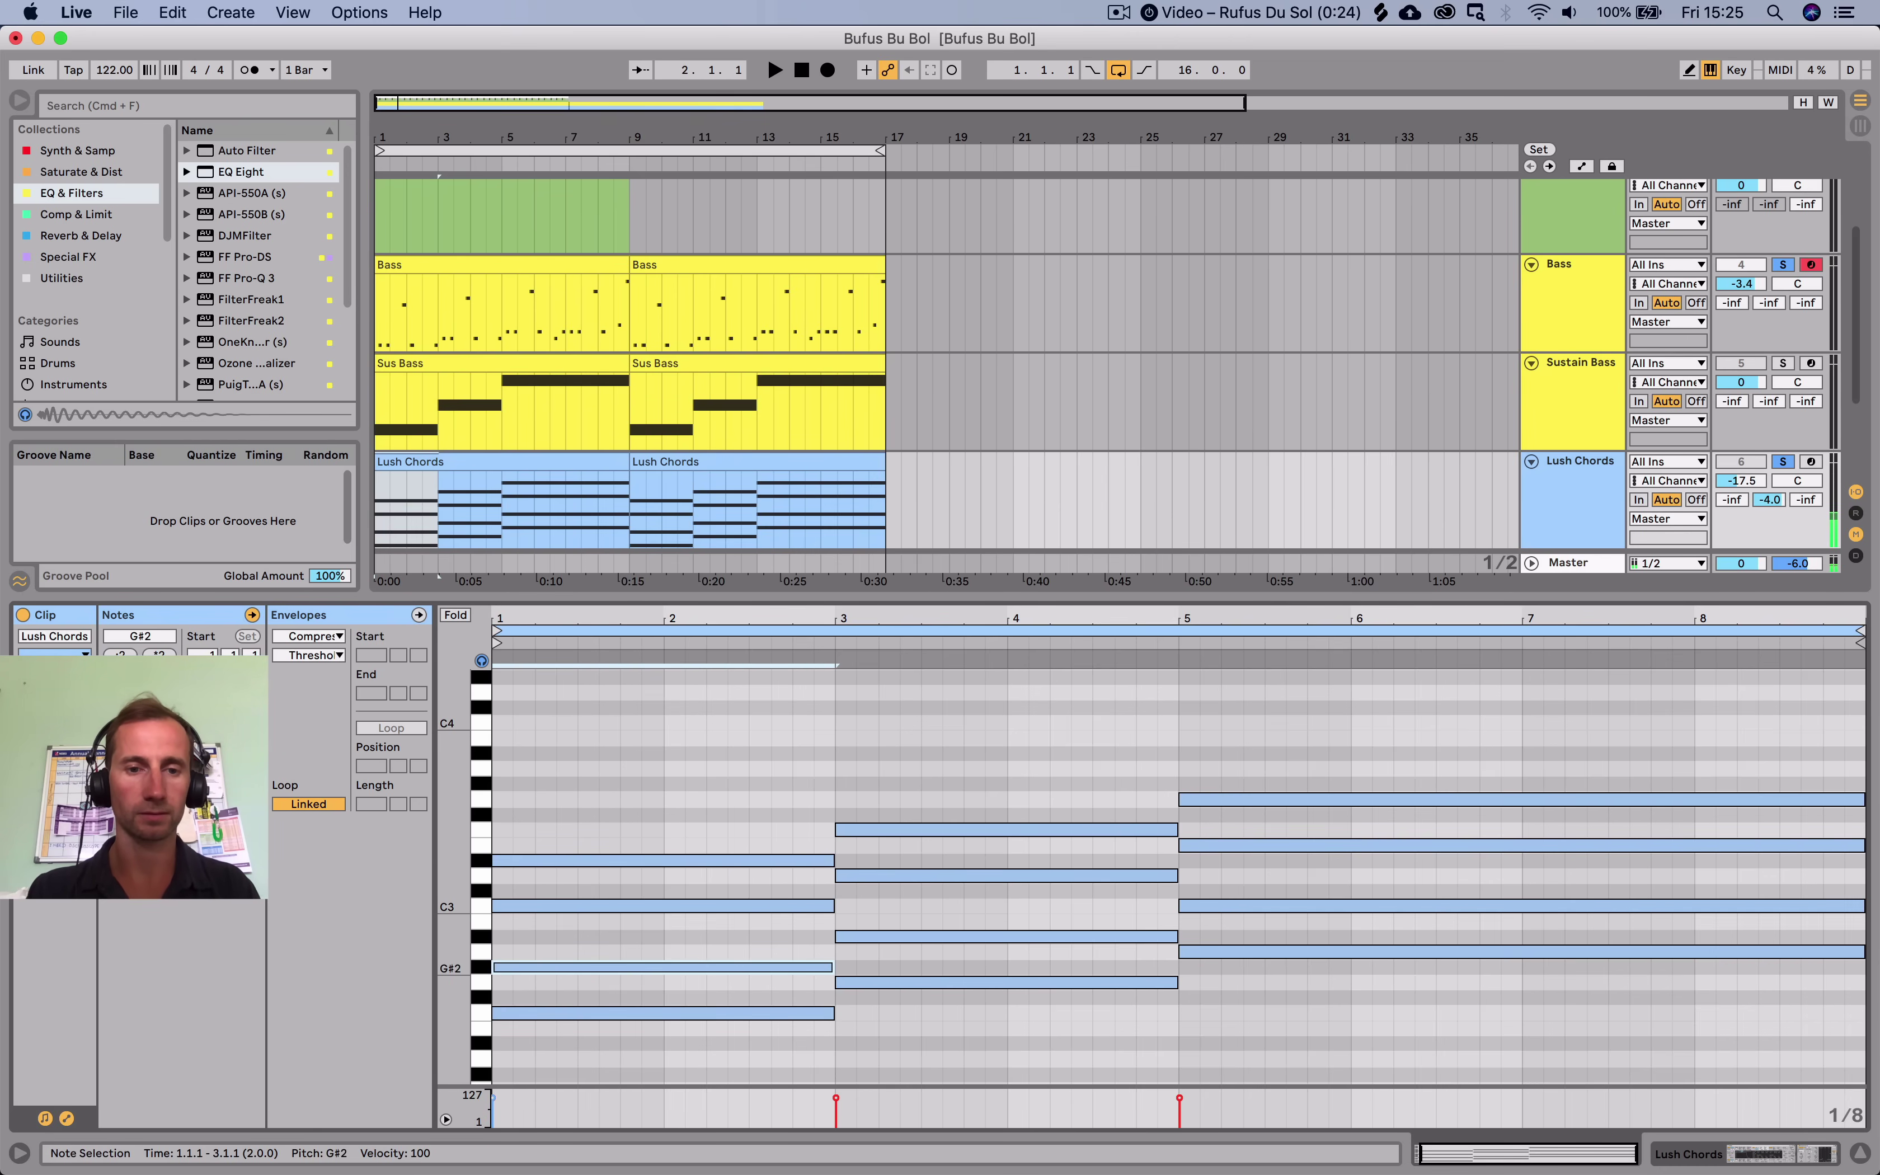
pyautogui.hotkey('alt', 'Up')
pyautogui.hotkey('alt', 'Up')
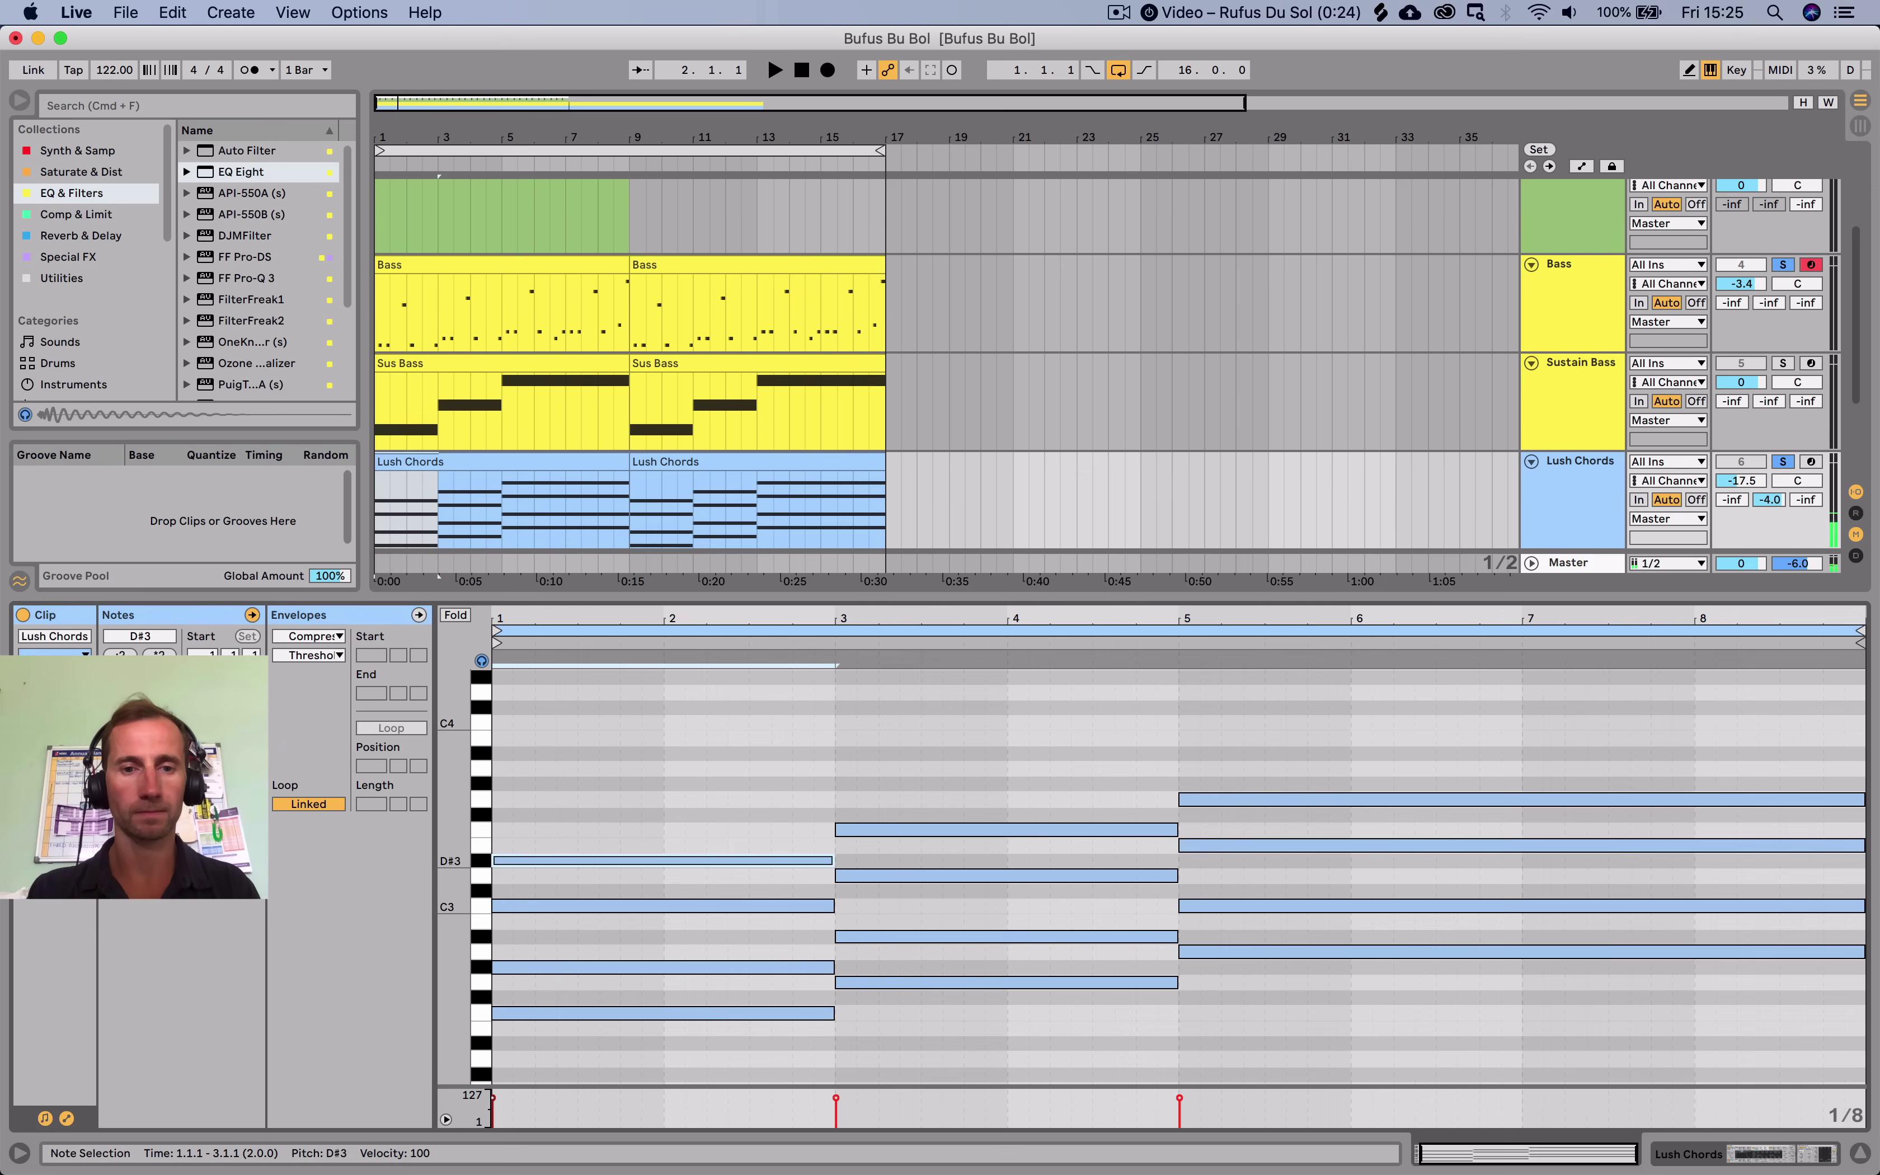
# Copy the first chord's D#3 note up to G3 and audition the chord with only the Lush Chords soloed.
pyautogui.press('Up')
pyautogui.press('Up')
pyautogui.press('Up')
pyautogui.press('Down')
pyautogui.press('Down')
pyautogui.press('Down')
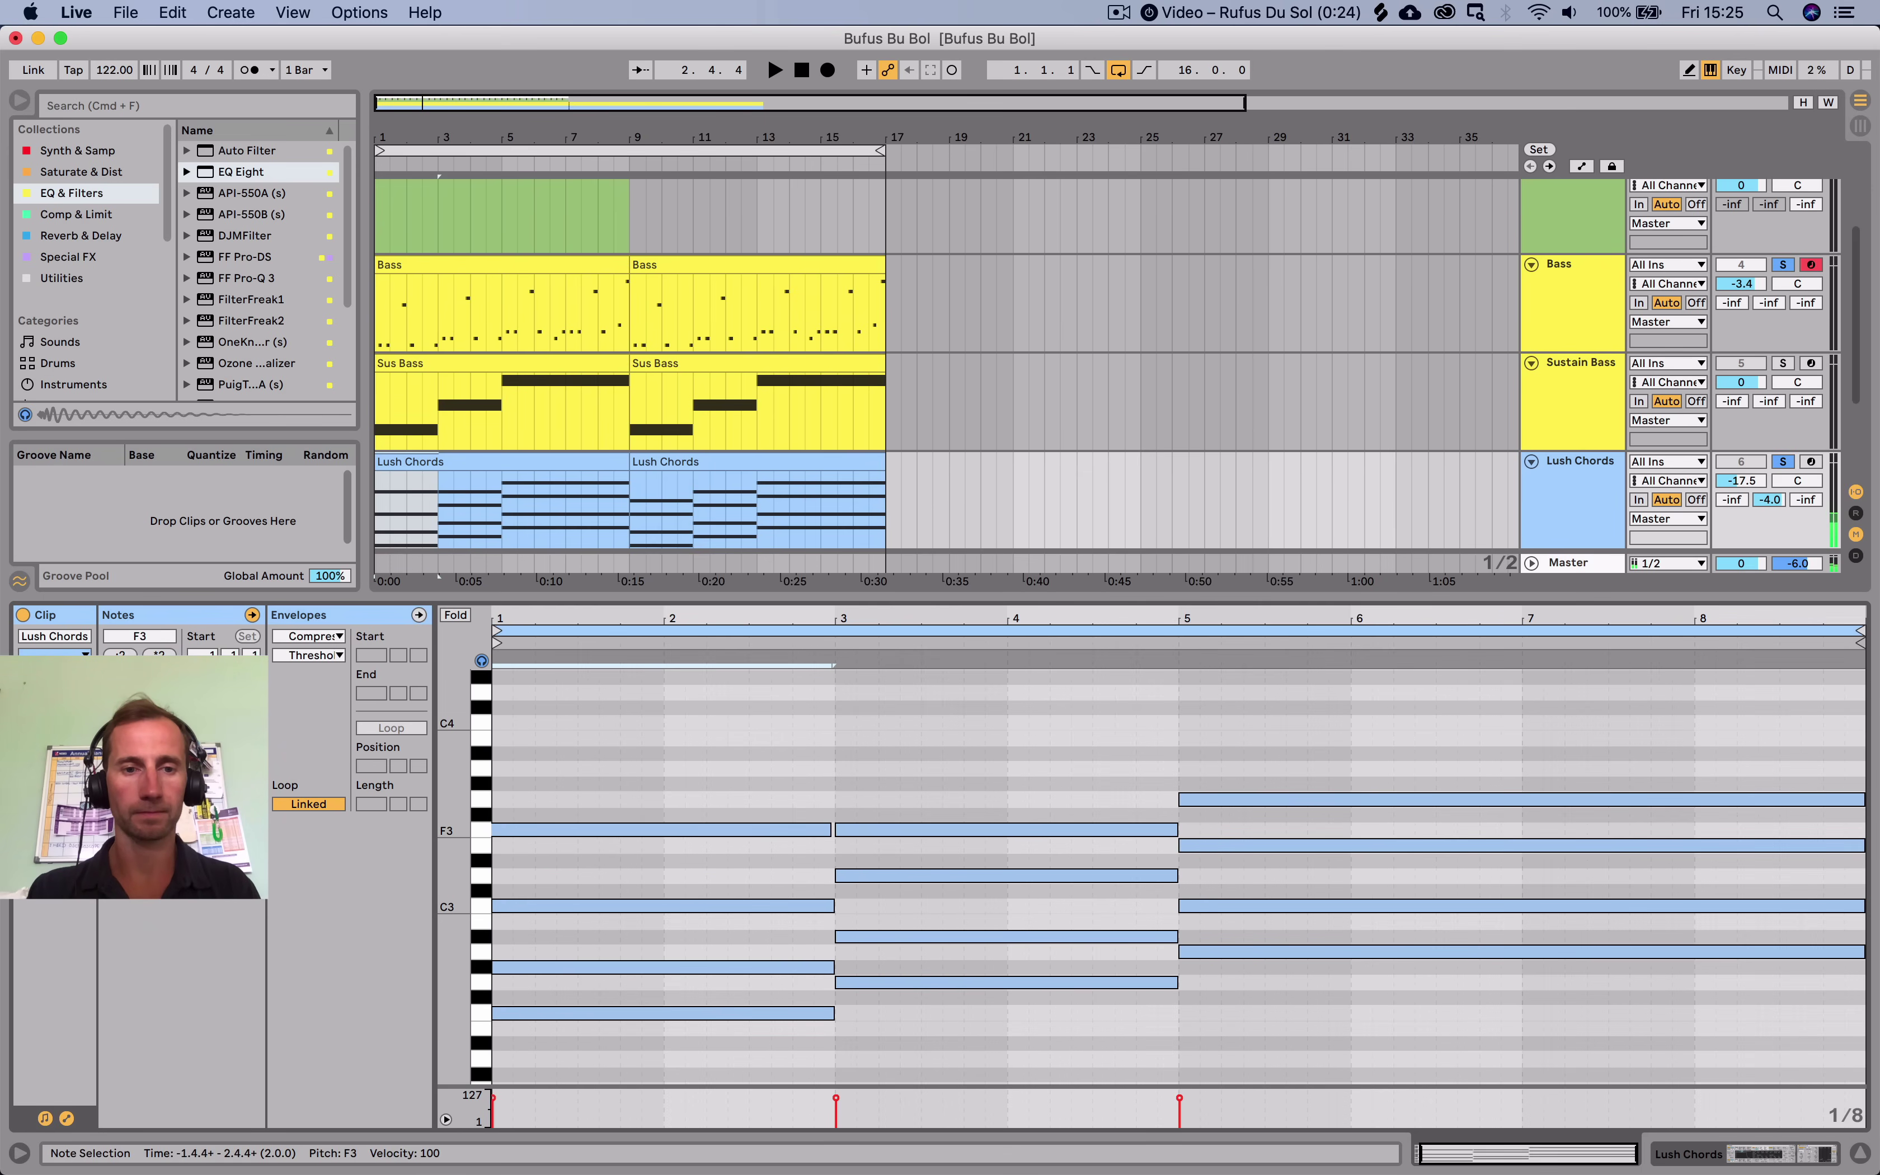
pyautogui.press('Up')
pyautogui.press('Up')
pyautogui.press('Up')
pyautogui.press('Up')
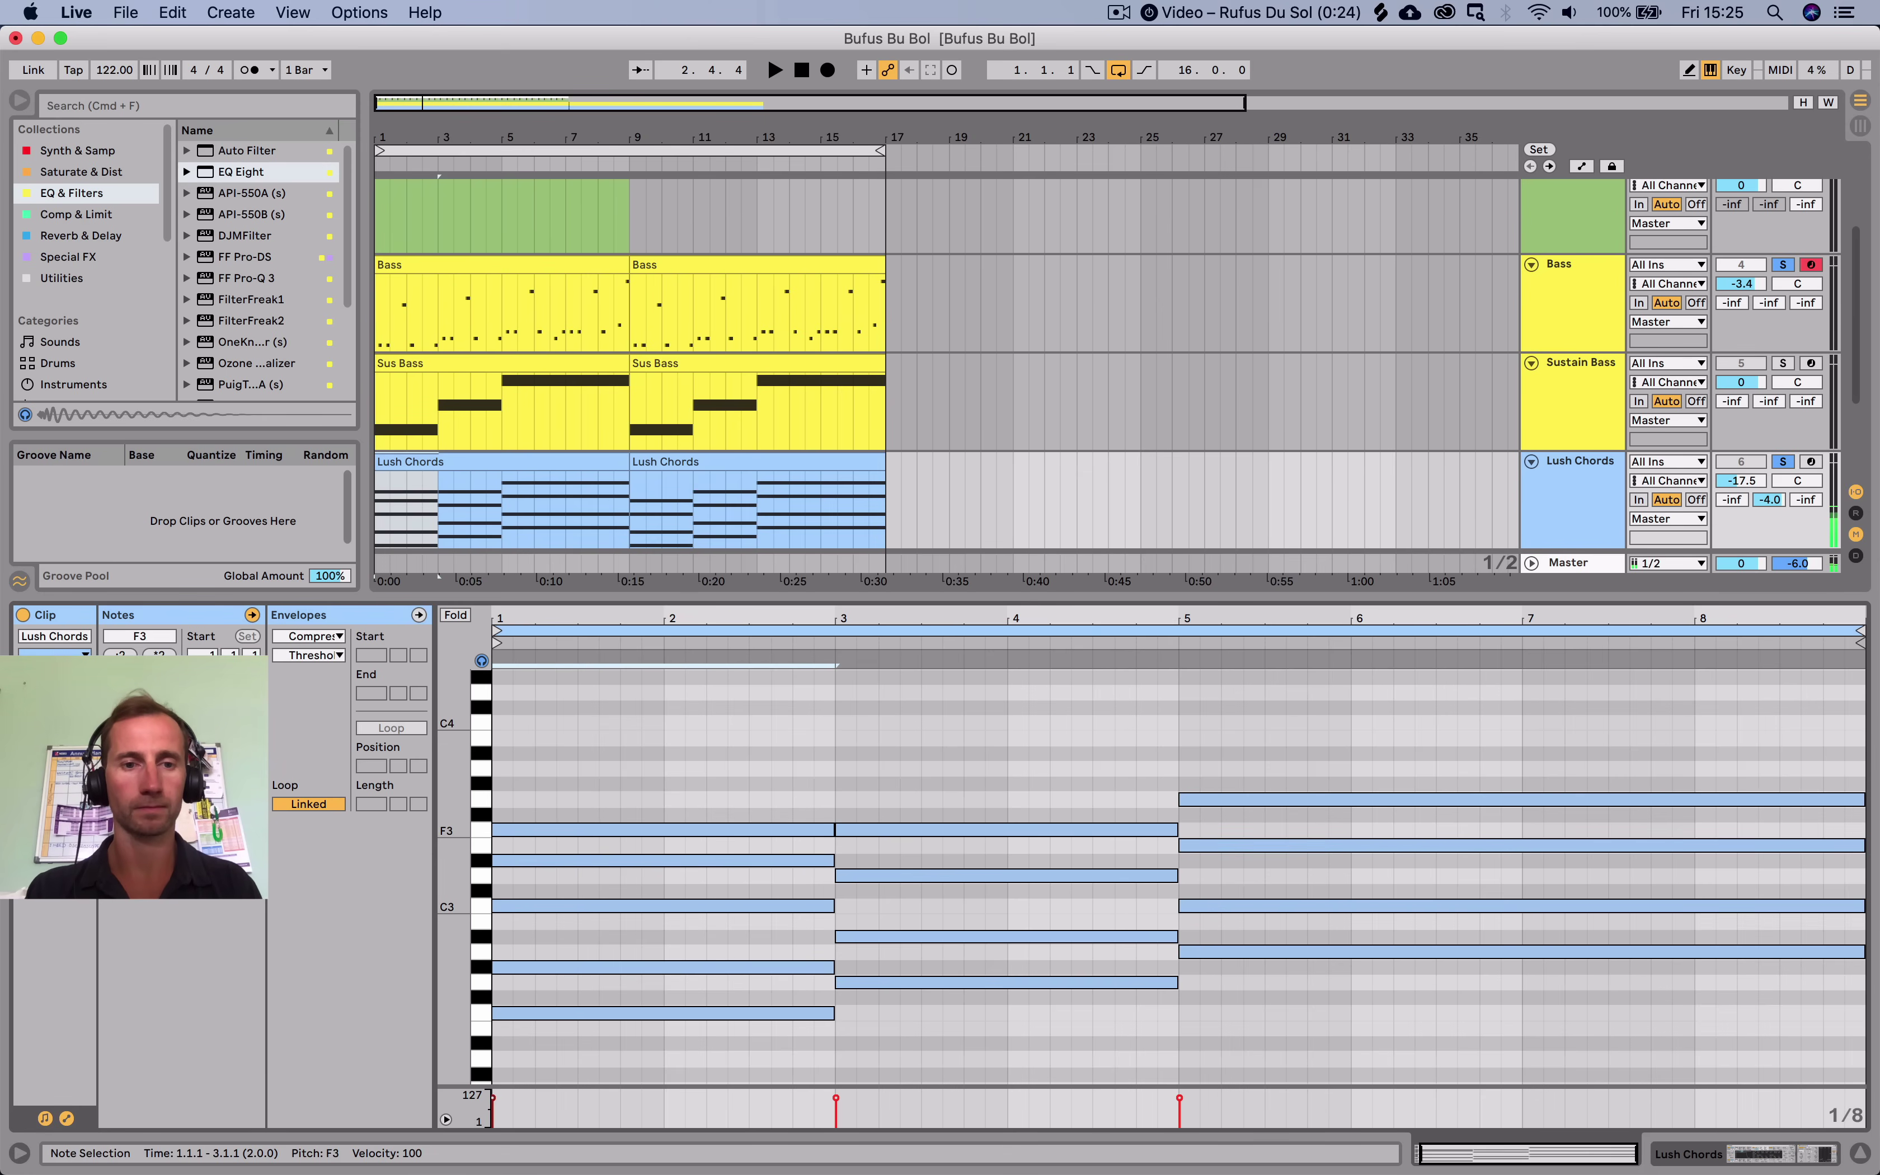
pyautogui.press('space')
pyautogui.press('space')
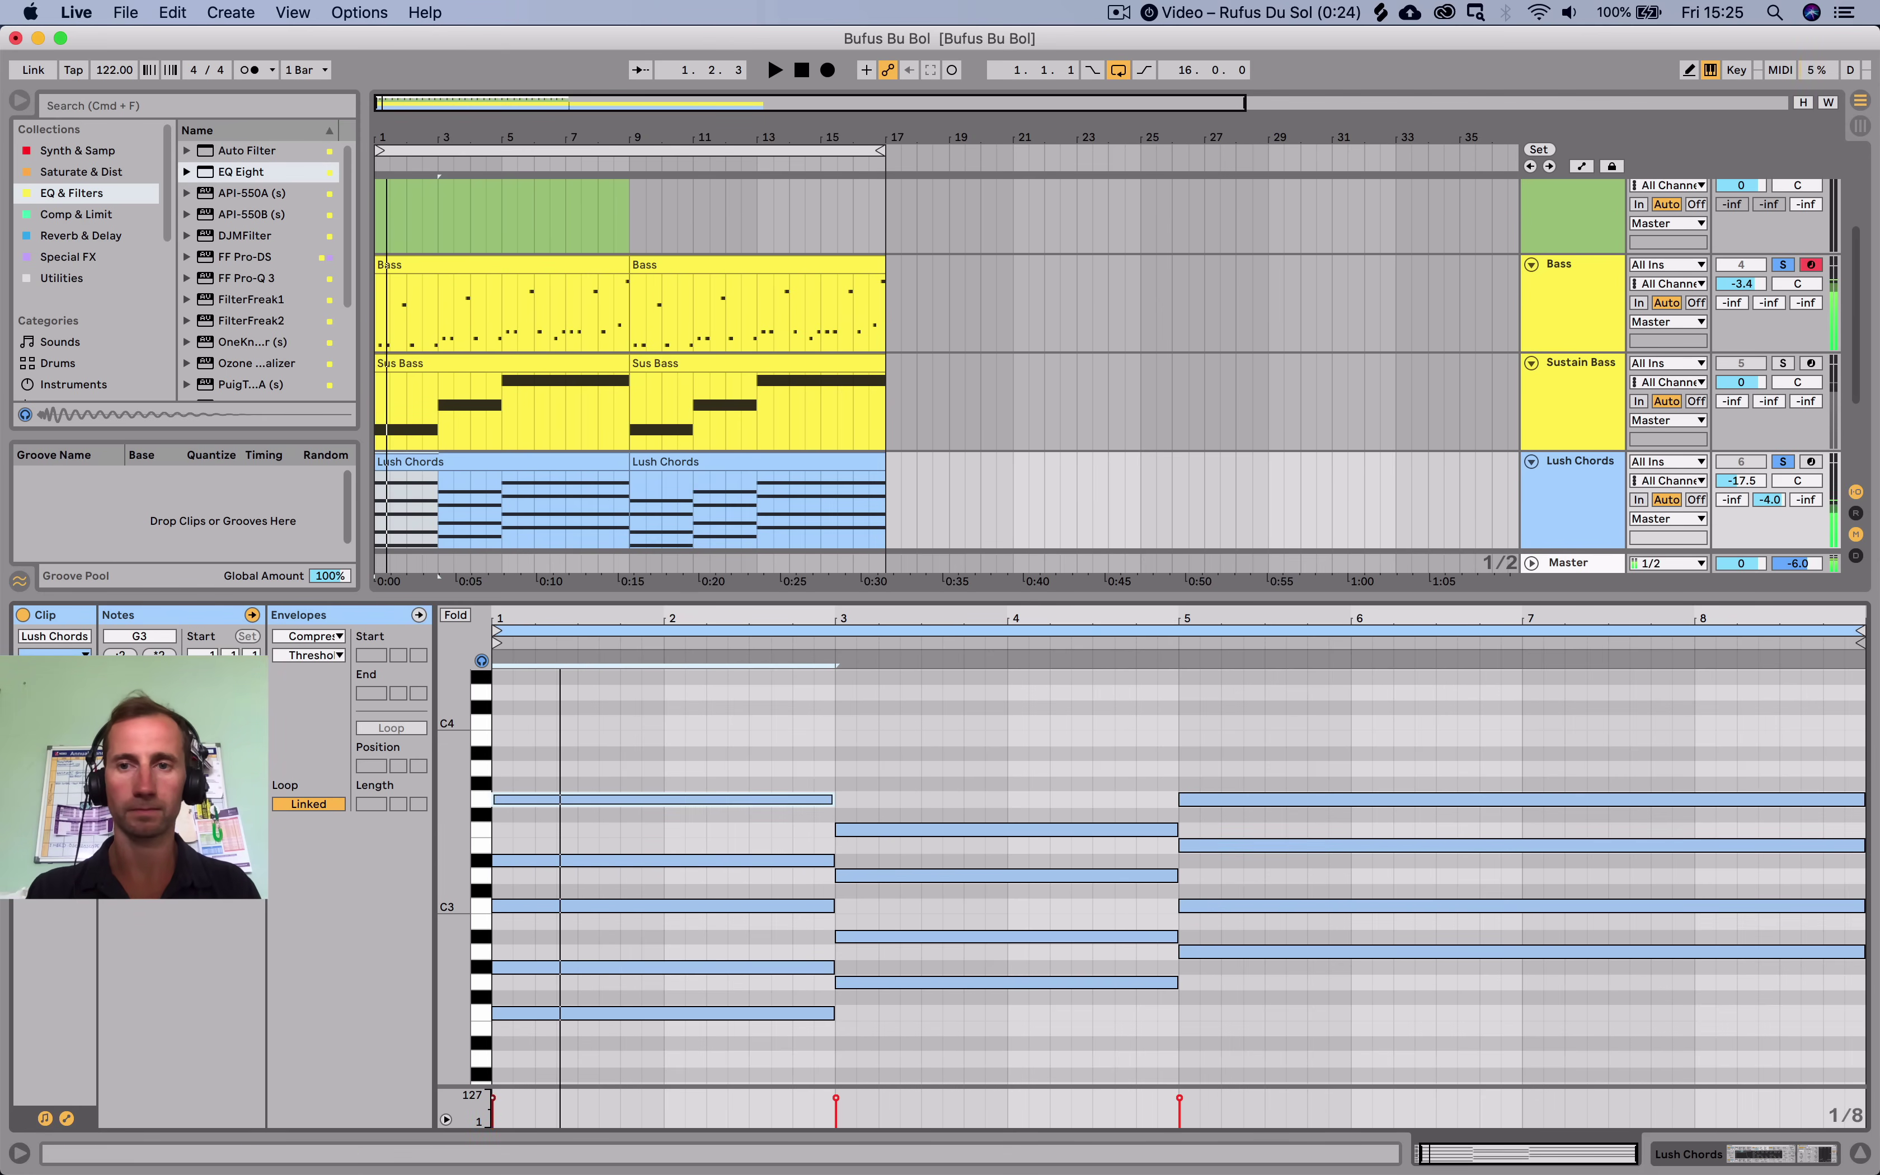
pyautogui.press('space')
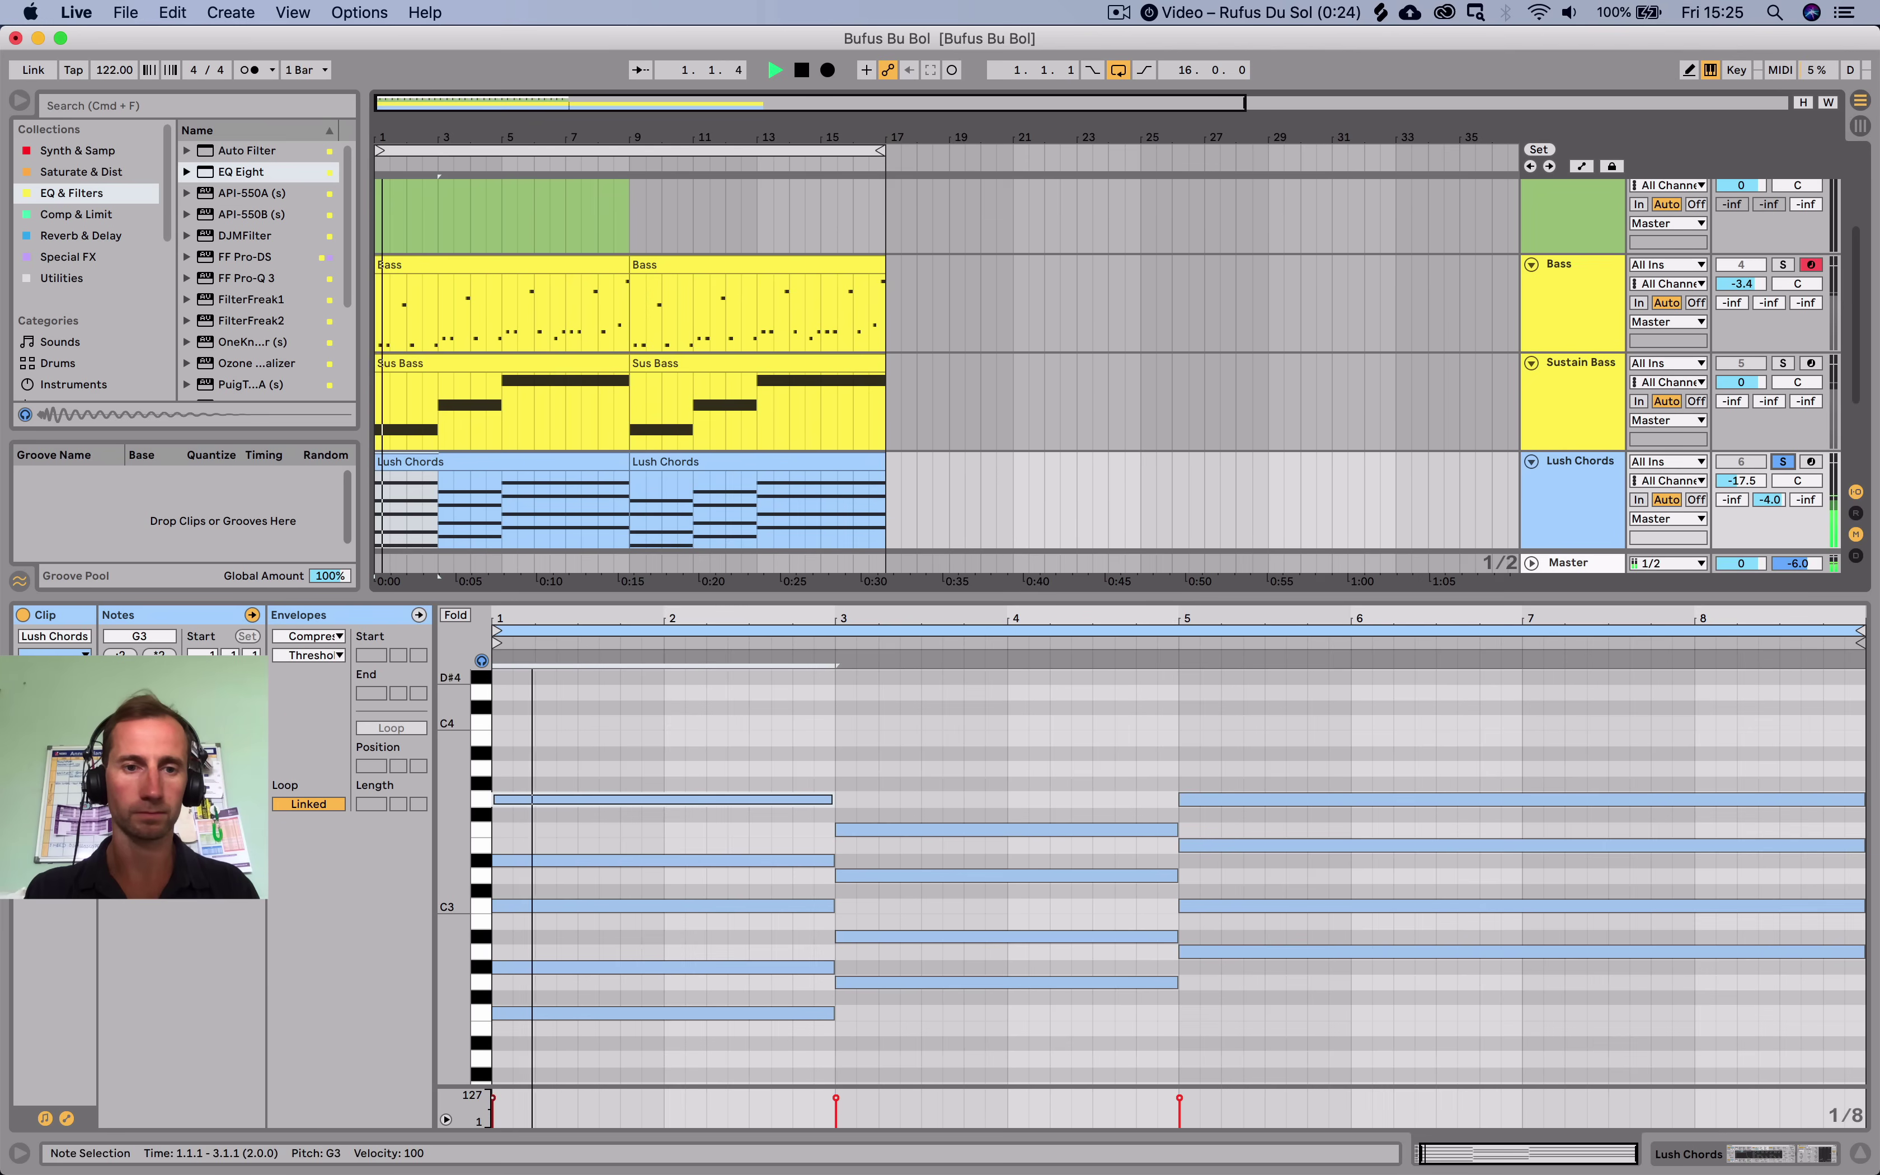
# Add an A#3 note above the G3 in the first chord and play the chord back.
pyautogui.press('Up')
pyautogui.press('space')
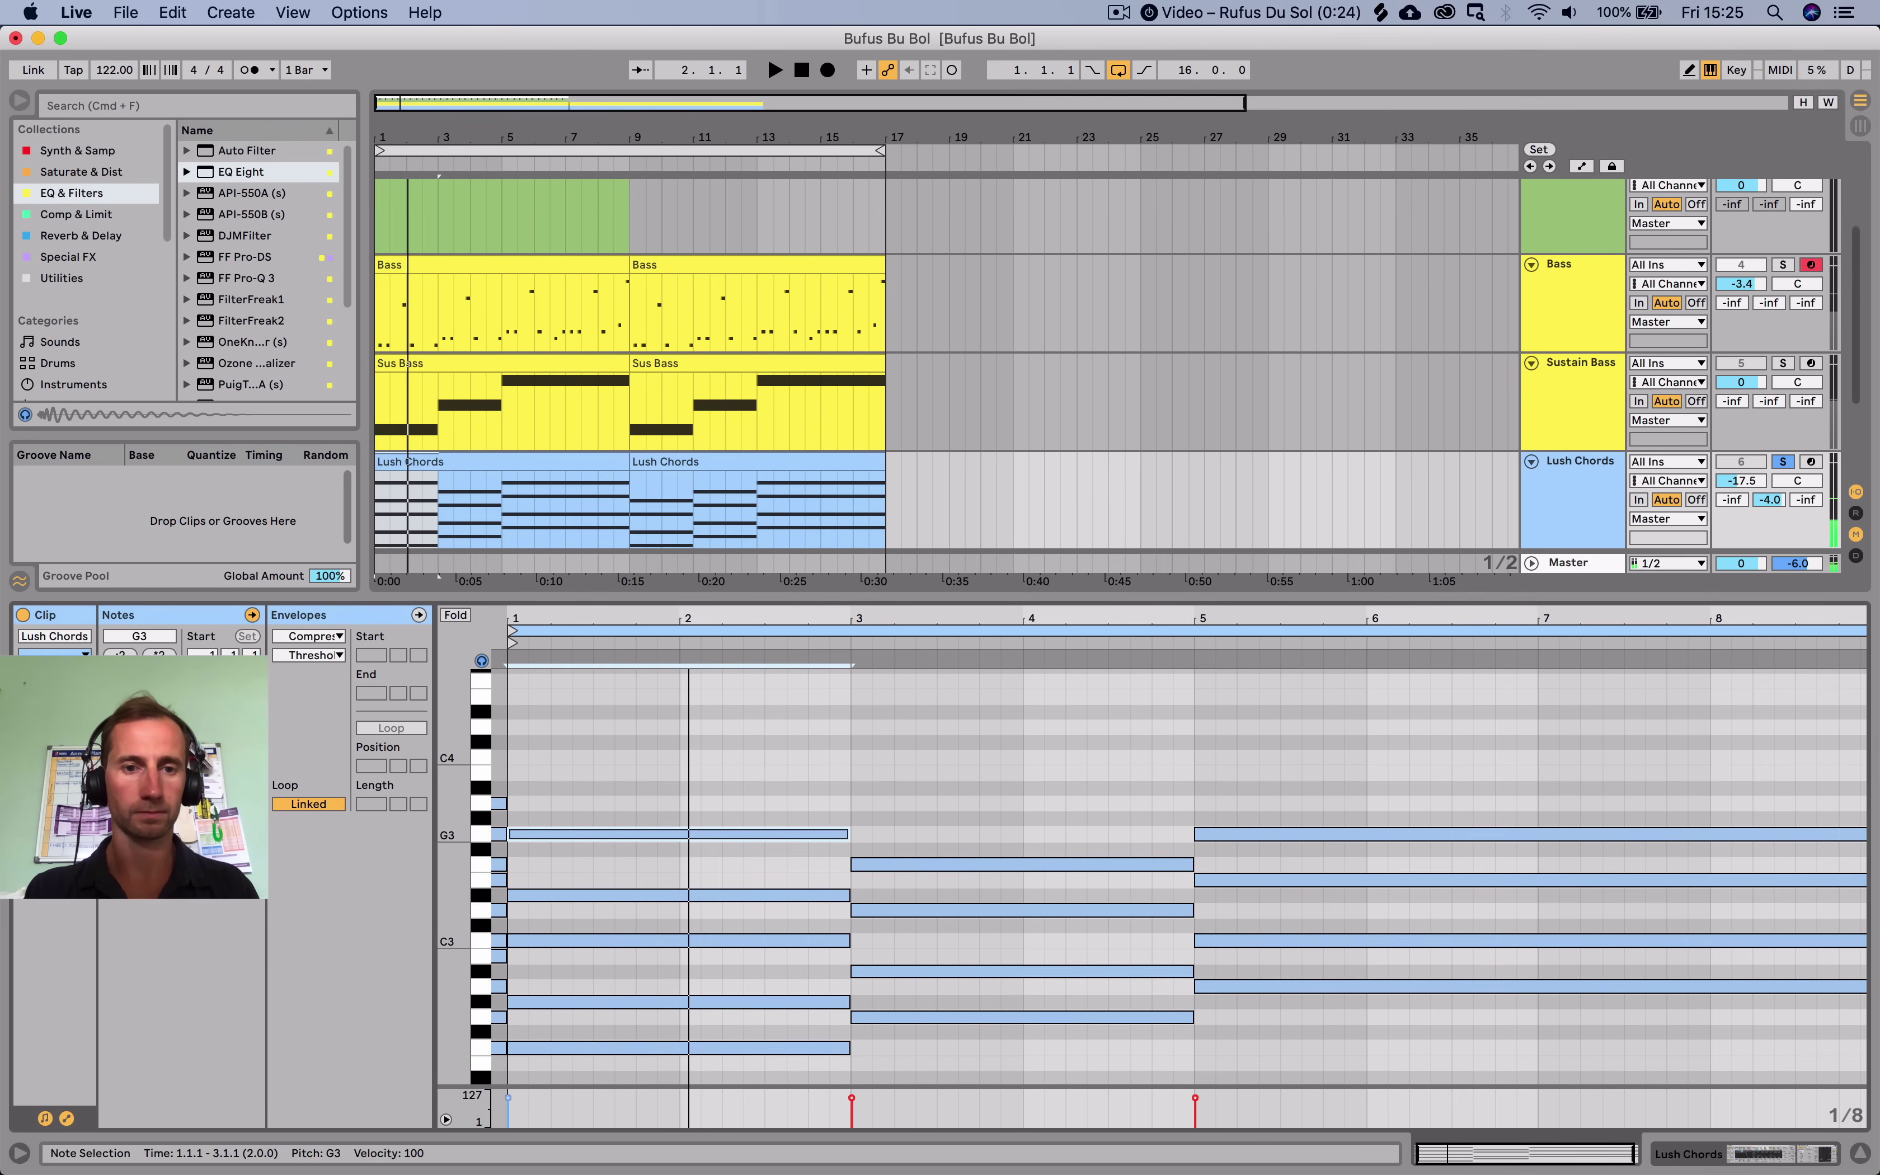
pyautogui.press('Up')
pyautogui.press('Up')
pyautogui.press('space')
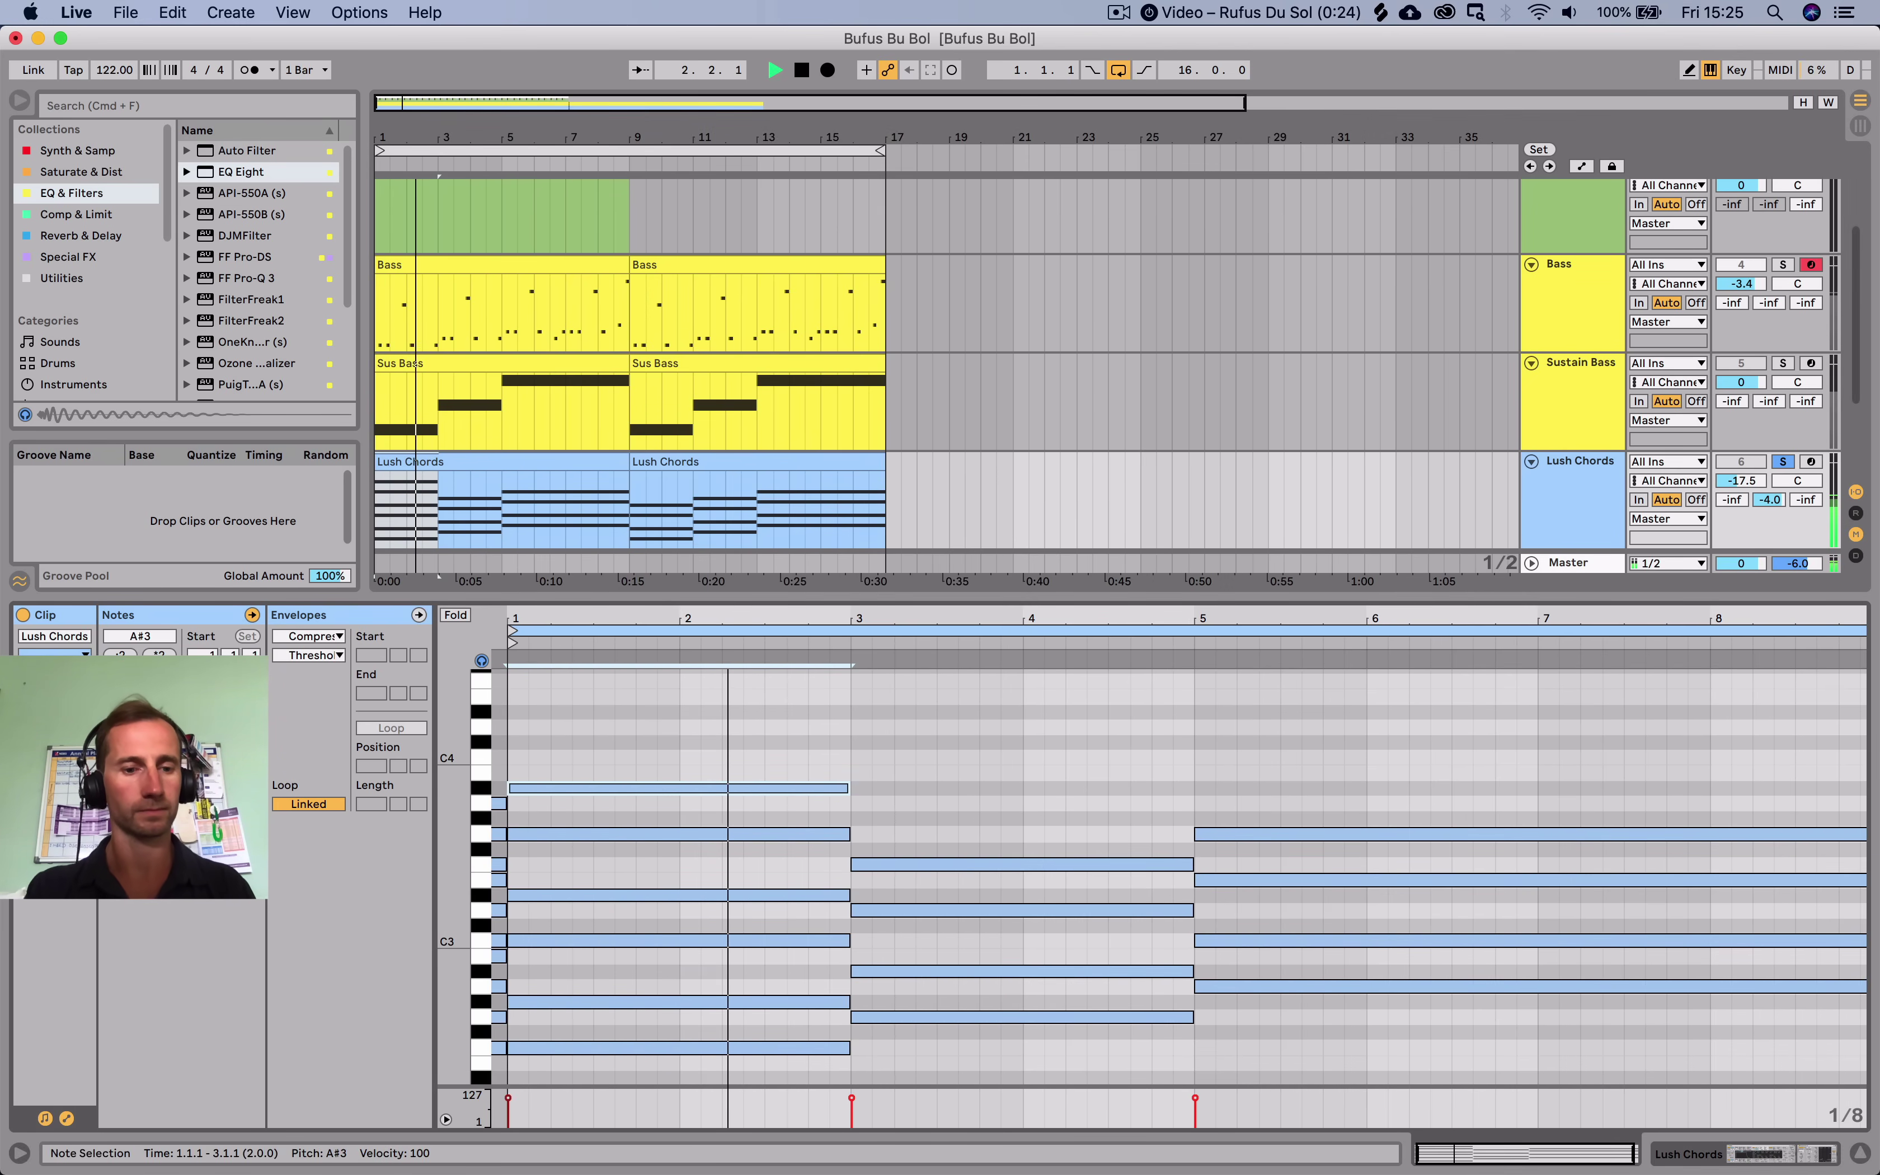
pyautogui.press('space')
# Set the Lush Chords' Analog to 16 voices and enable unison with a detune of 14.06.
pyautogui.hotkey('shift', 'Tab')
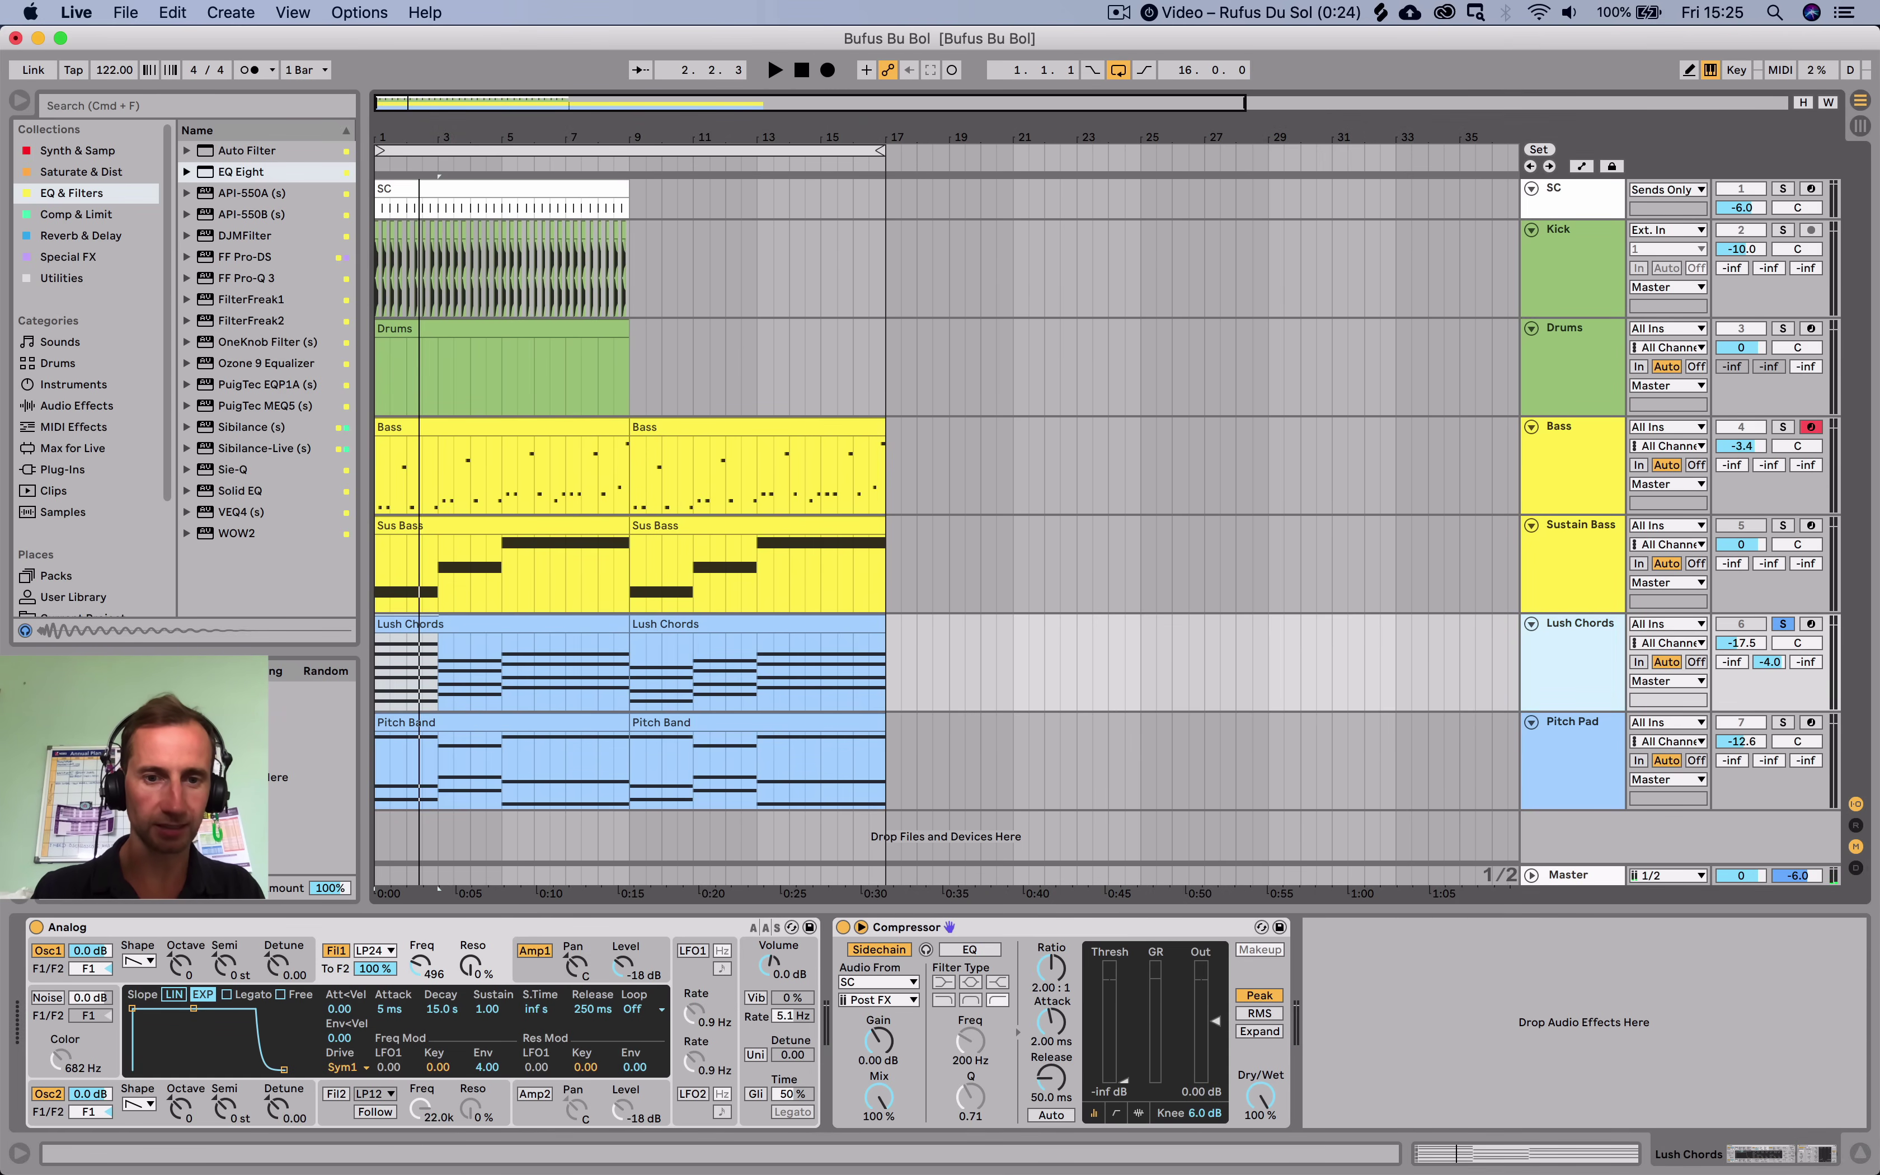
pyautogui.click(764, 1031)
pyautogui.click(537, 1038)
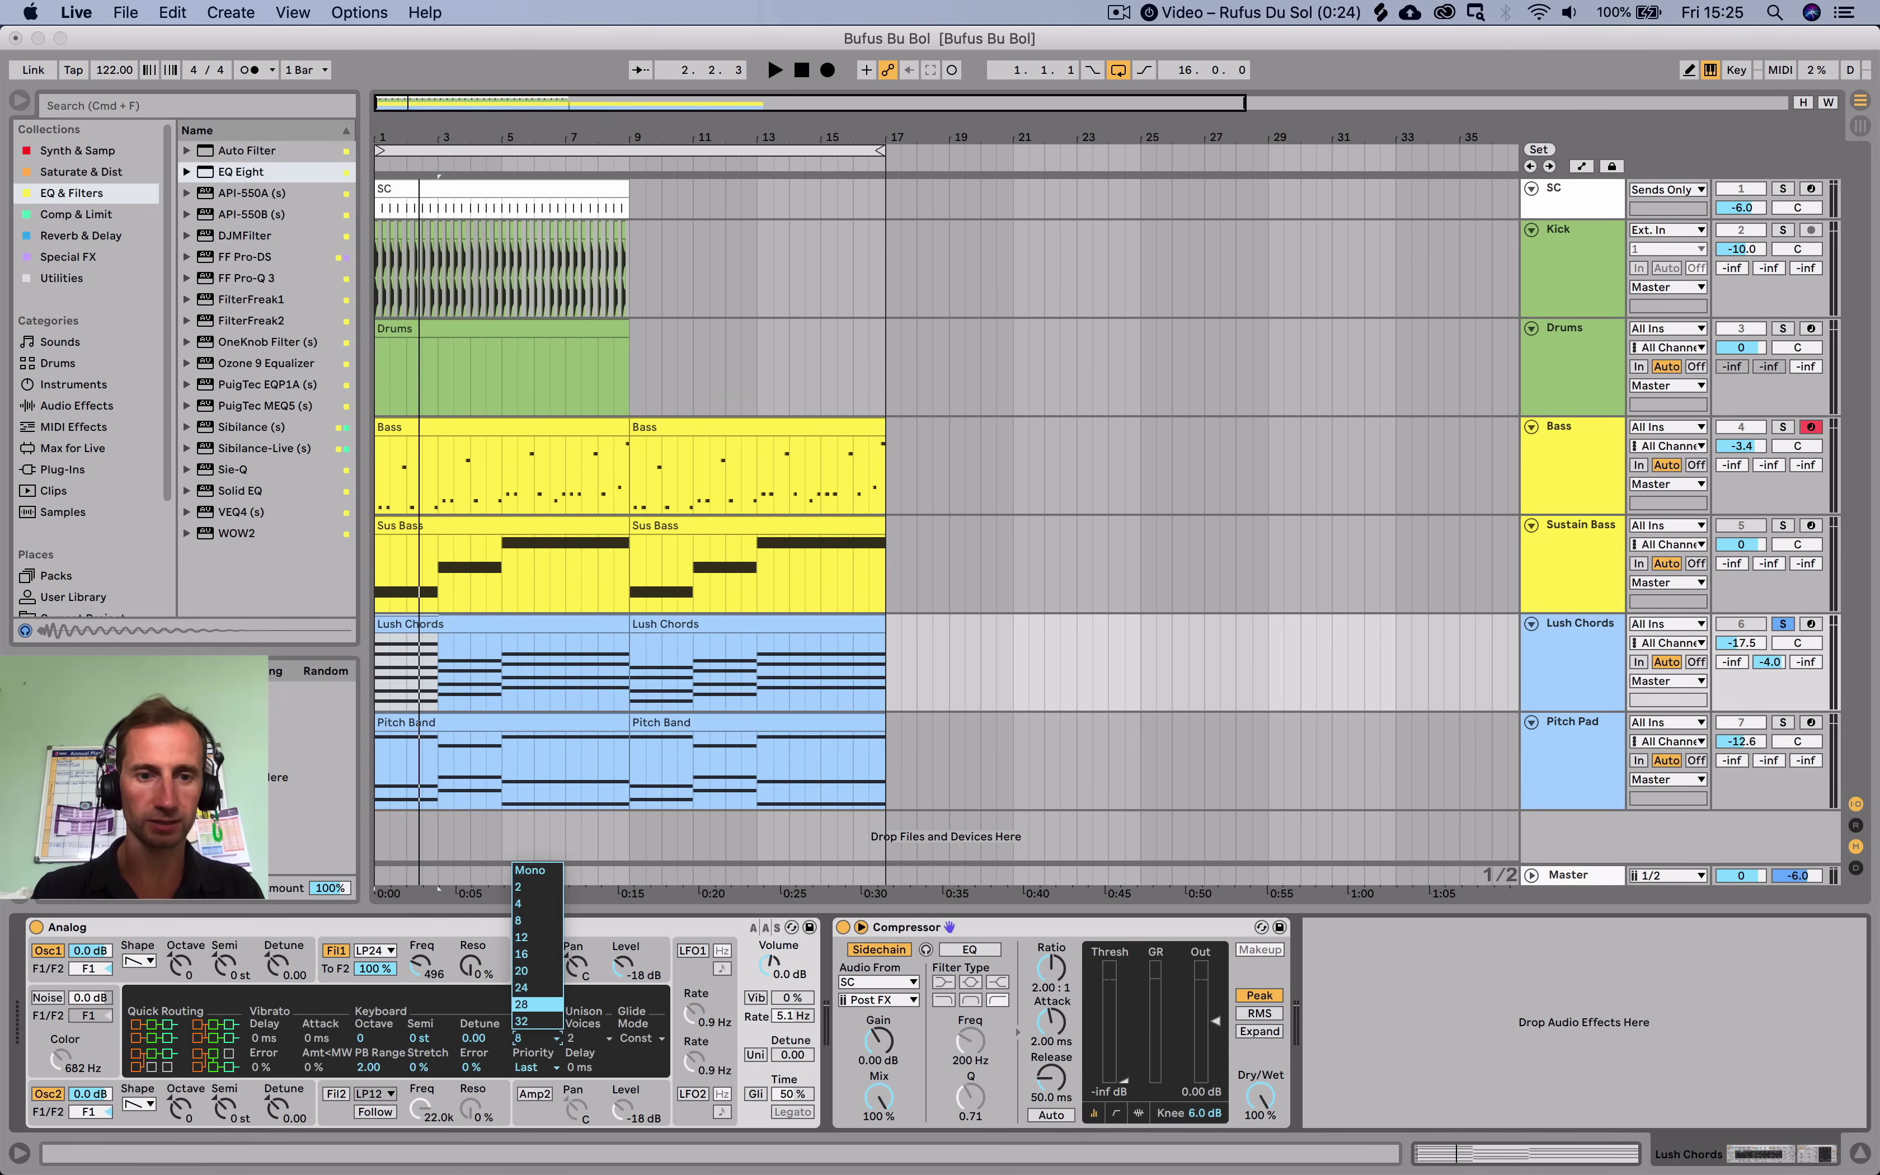
pyautogui.click(536, 955)
pyautogui.press('space')
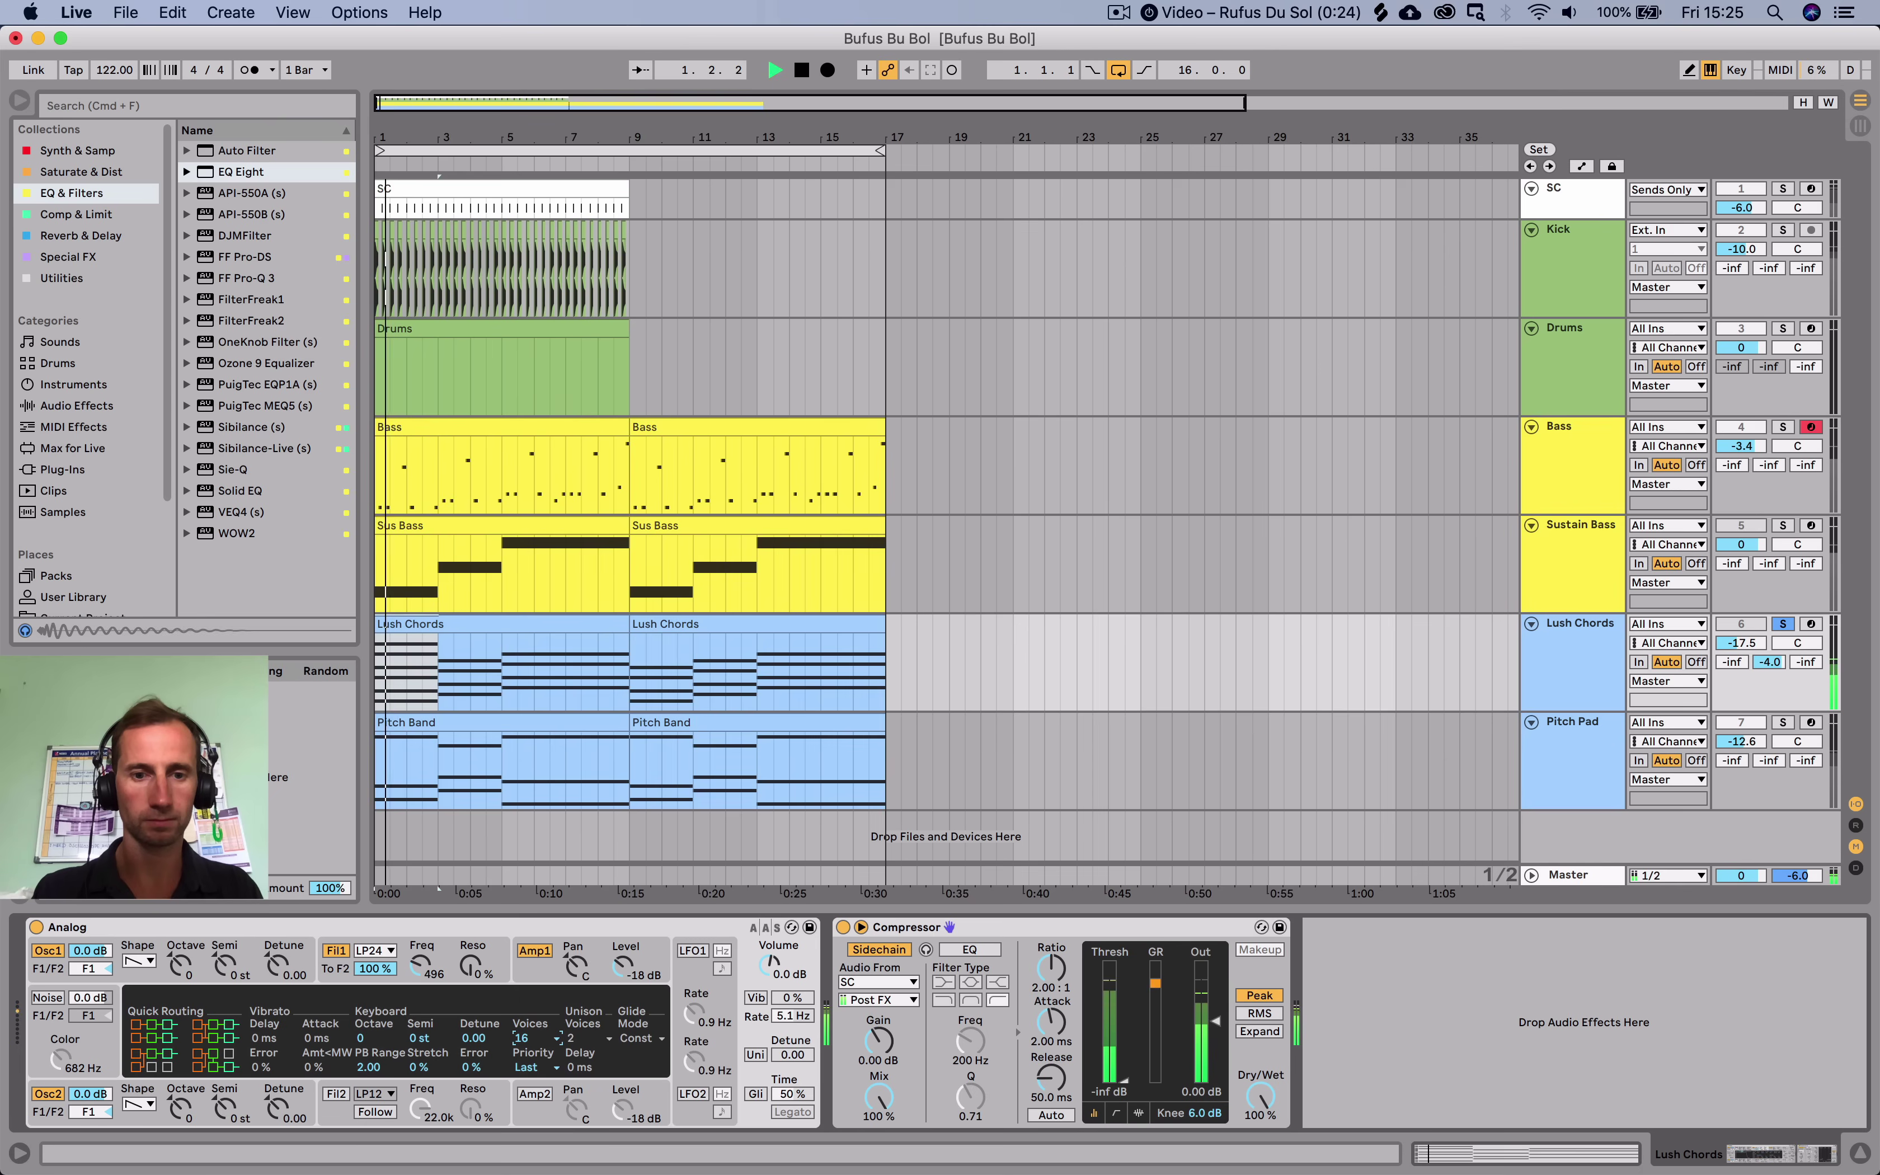
pyautogui.click(755, 1055)
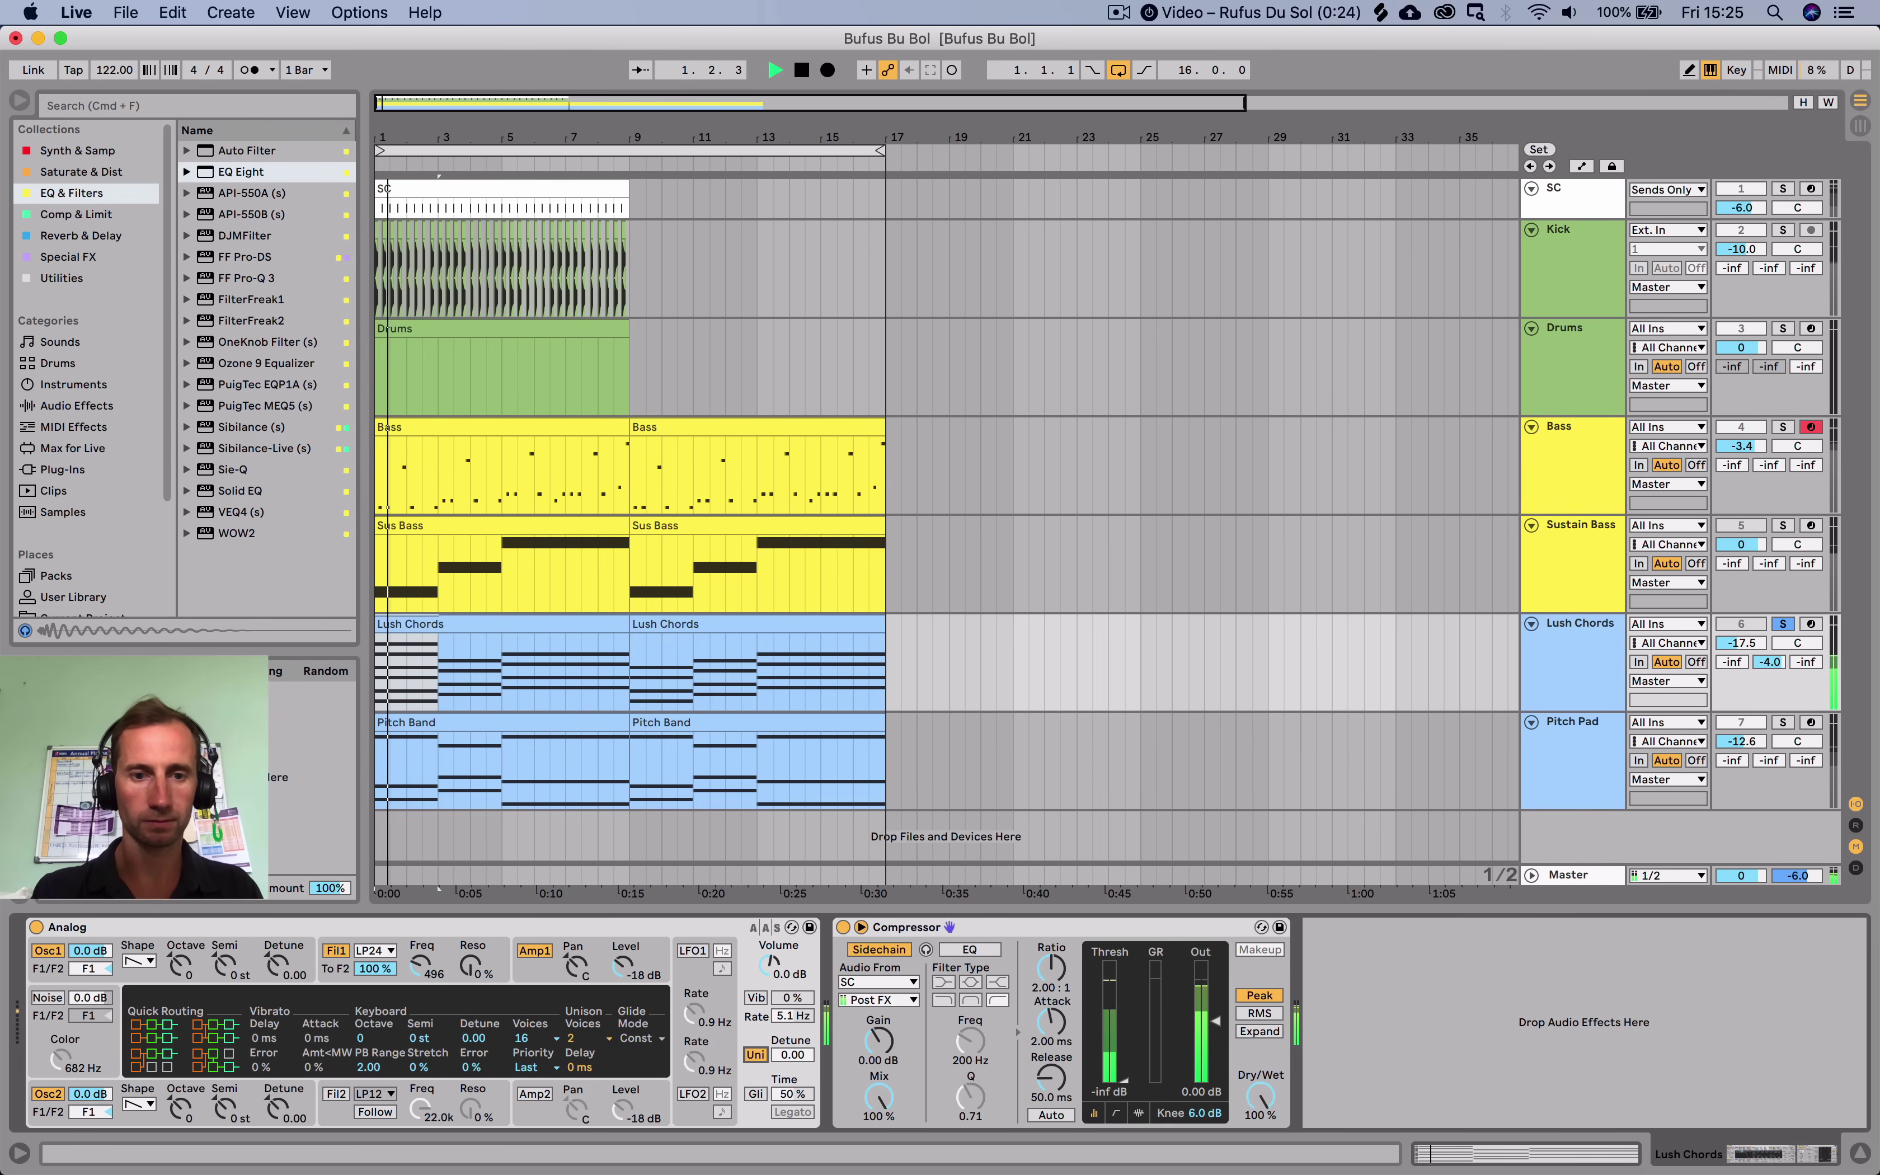
pyautogui.moveTo(792, 1055); pyautogui.dragTo(792, 1037)
# Increase Analog's polyphony to 24 voices and its unison to 4 voices, auditioning the chords.
pyautogui.click(536, 1038)
pyautogui.press('Down')
pyautogui.press('Down')
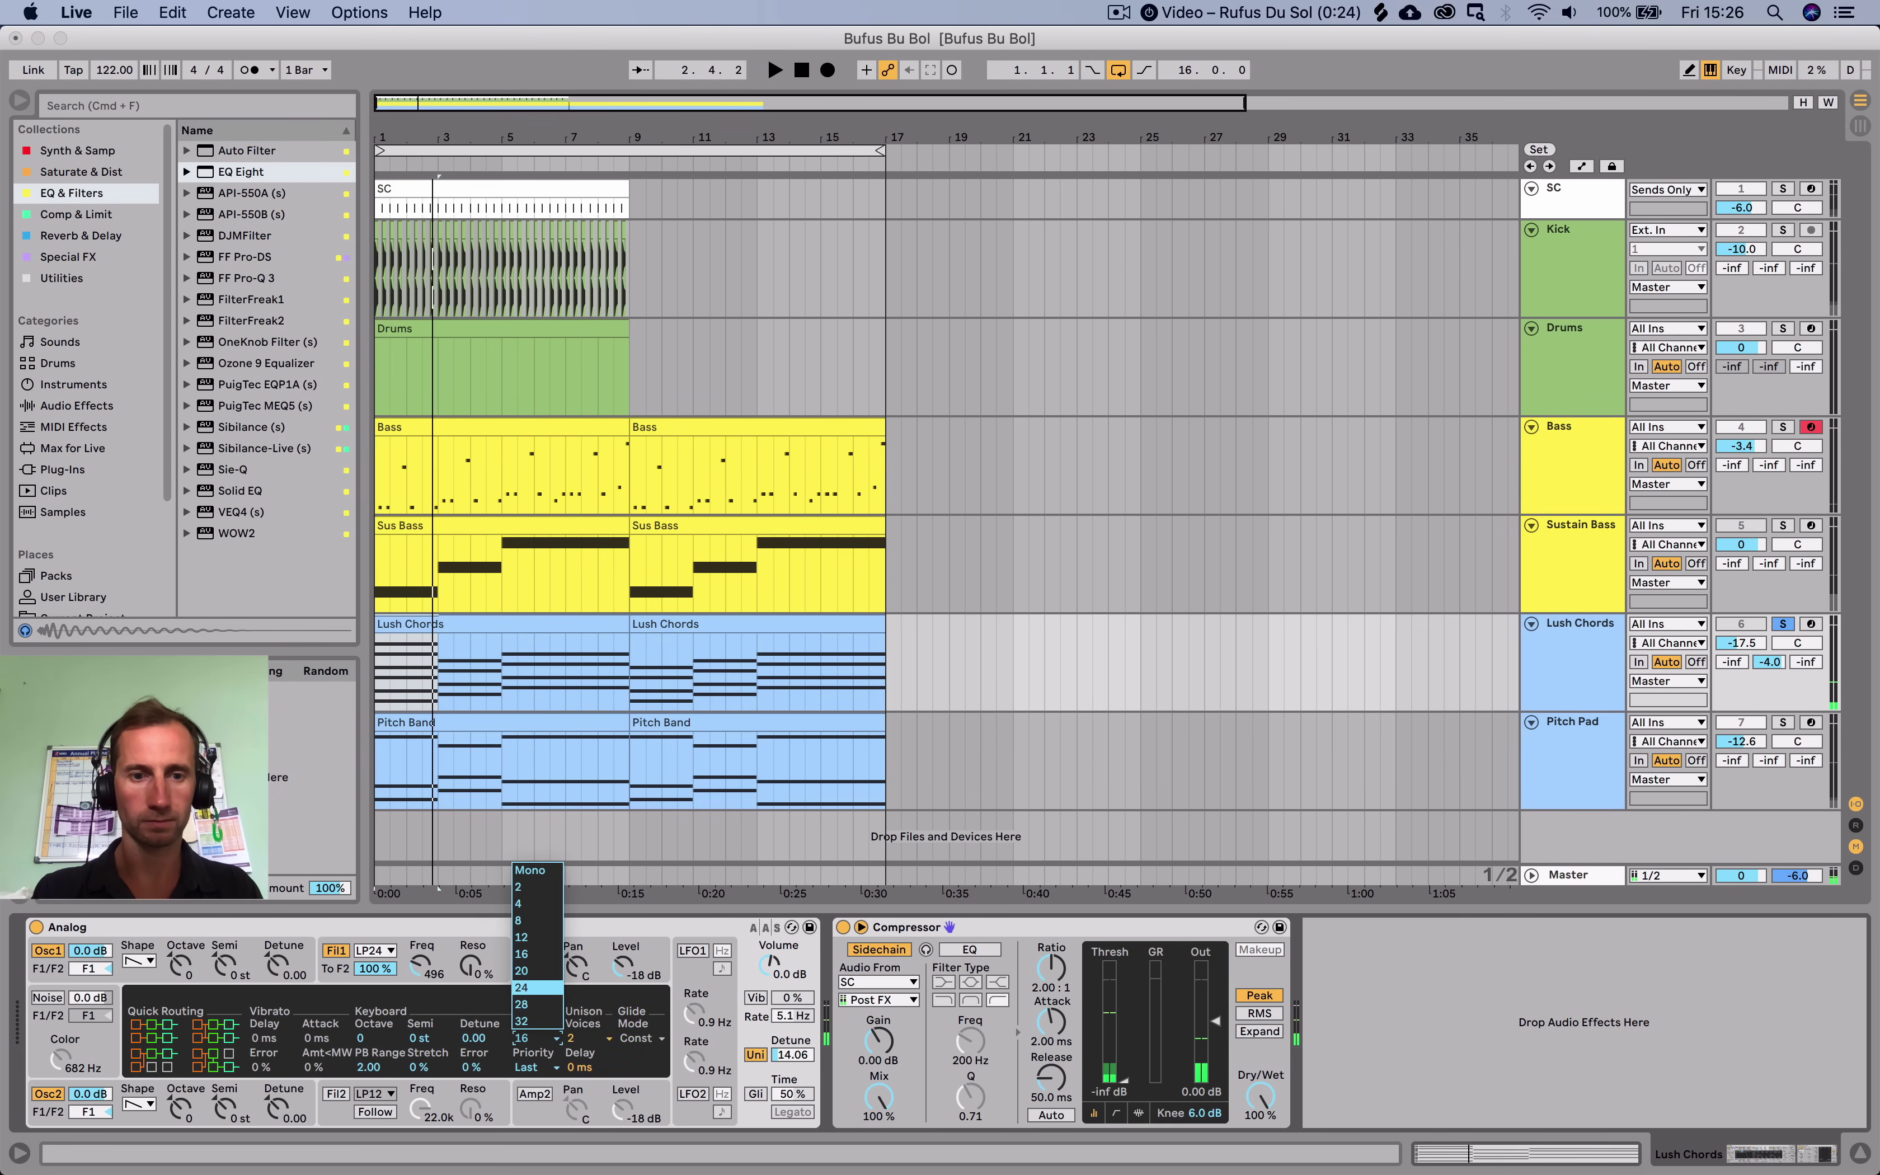
pyautogui.press('Return')
pyautogui.press('space')
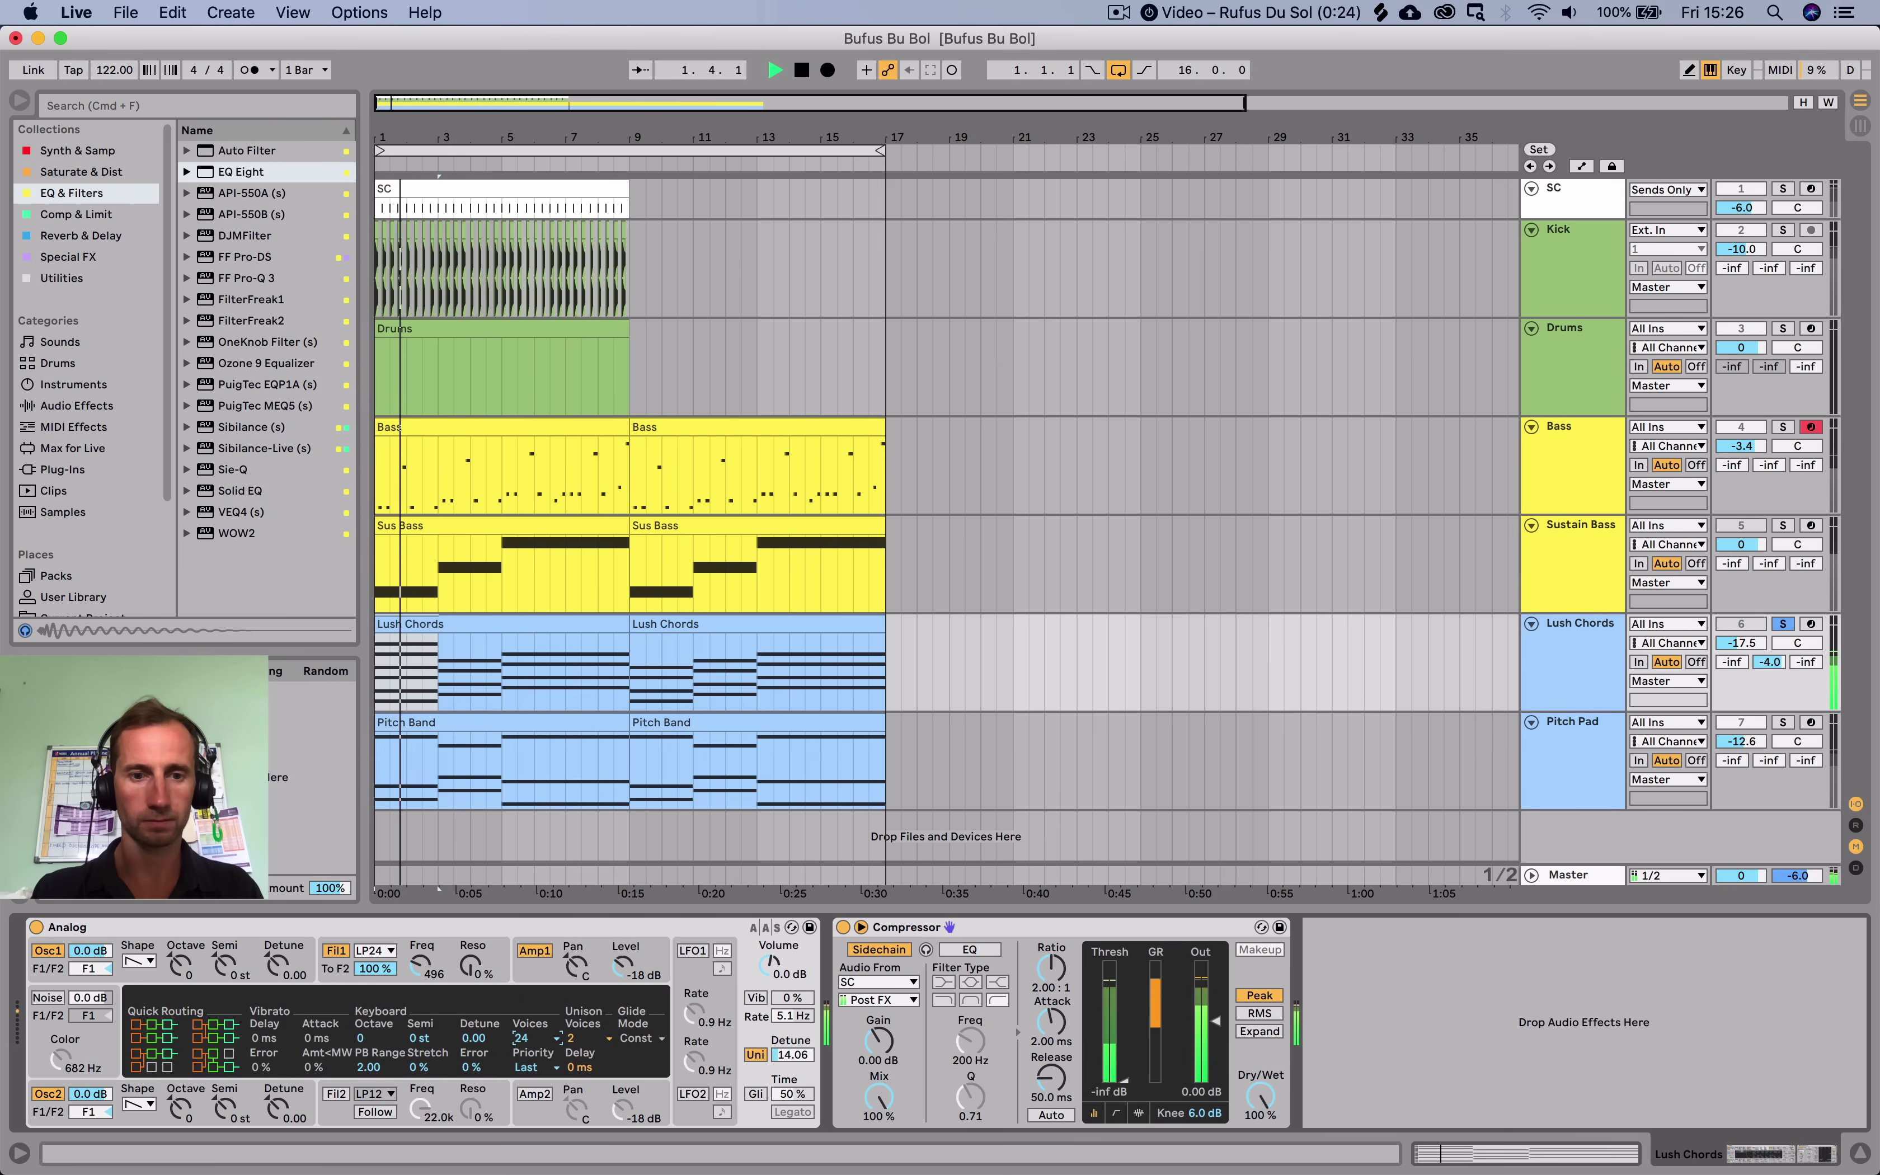
pyautogui.press('space')
pyautogui.click(590, 1039)
pyautogui.click(590, 1071)
pyautogui.press('space')
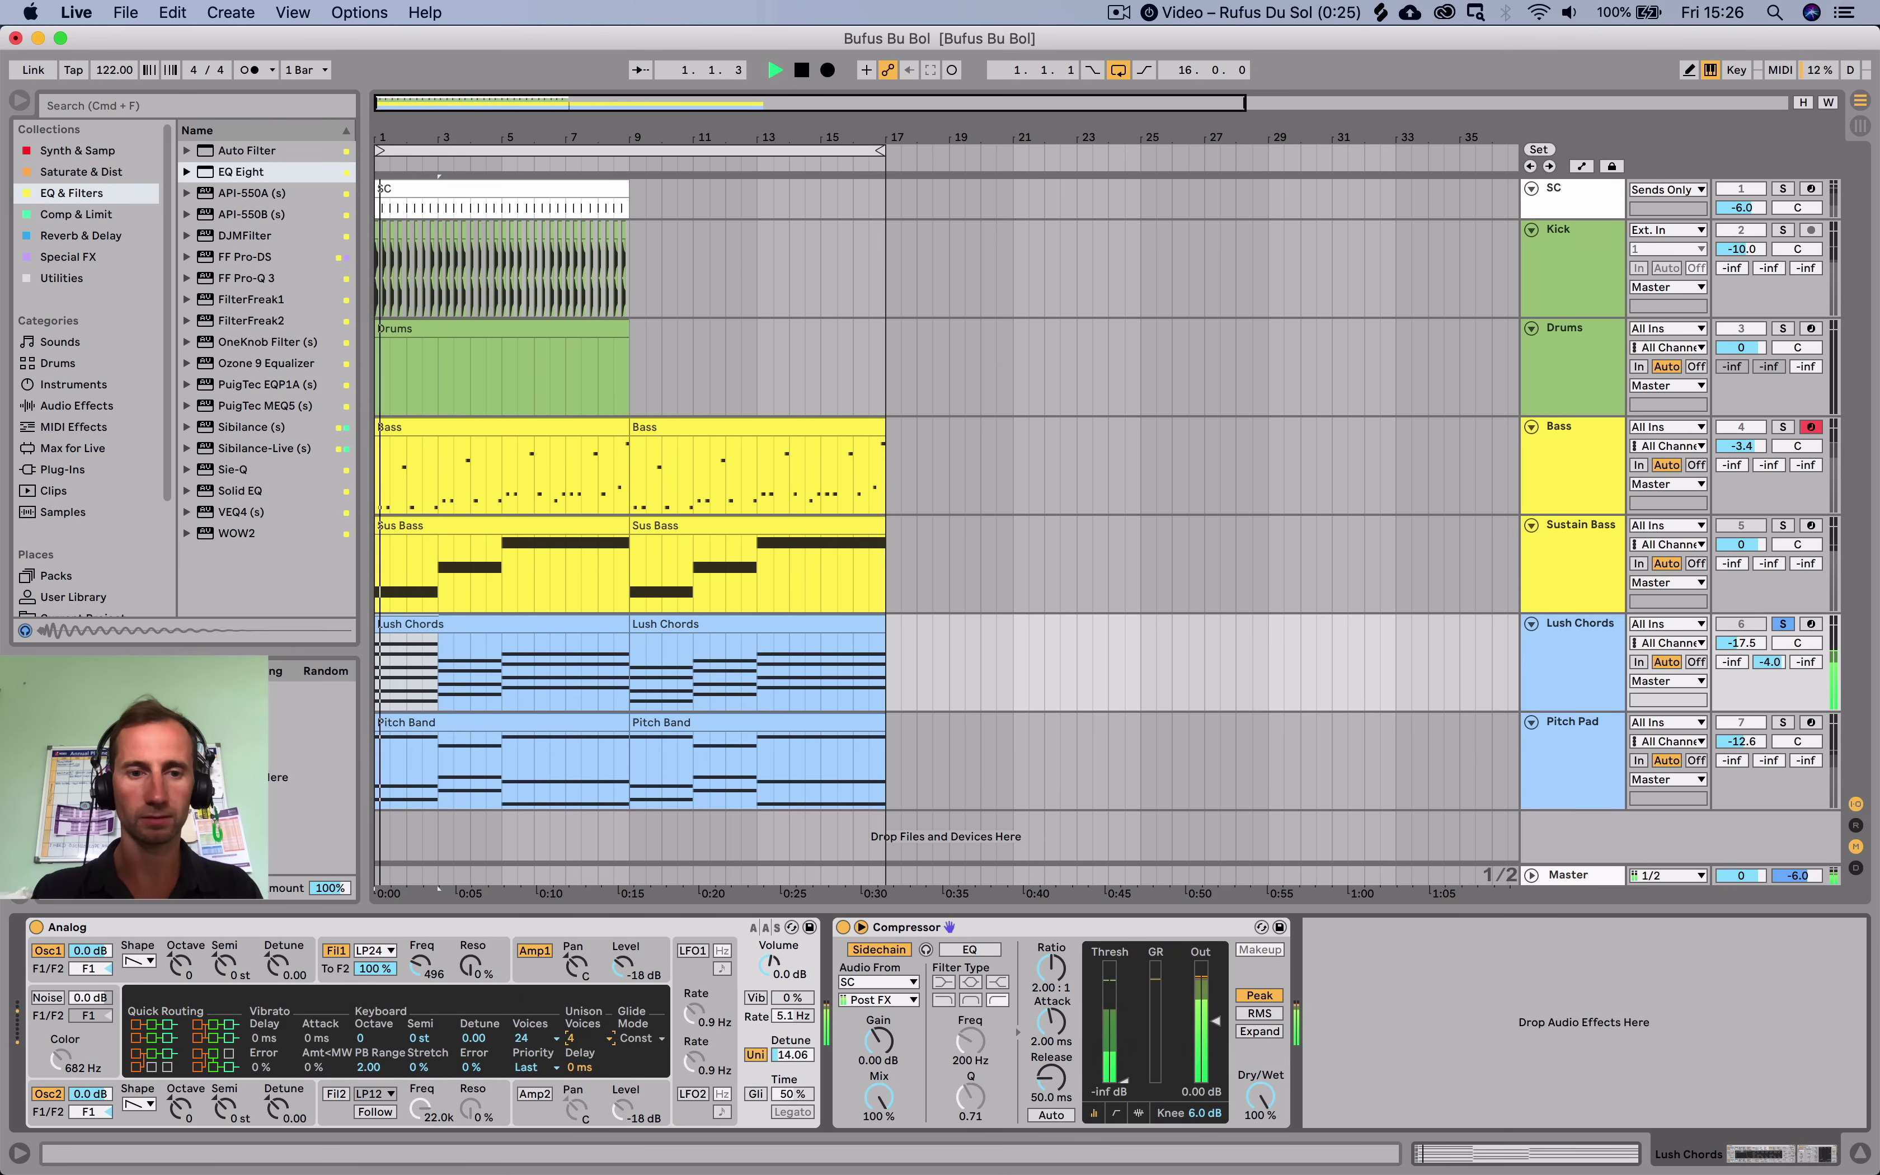
# Set Analog's polyphony to 28 voices and lower its volume to -2.9 dB while replaying the chords.
pyautogui.click(537, 1038)
pyautogui.press('Down')
pyautogui.press('Return')
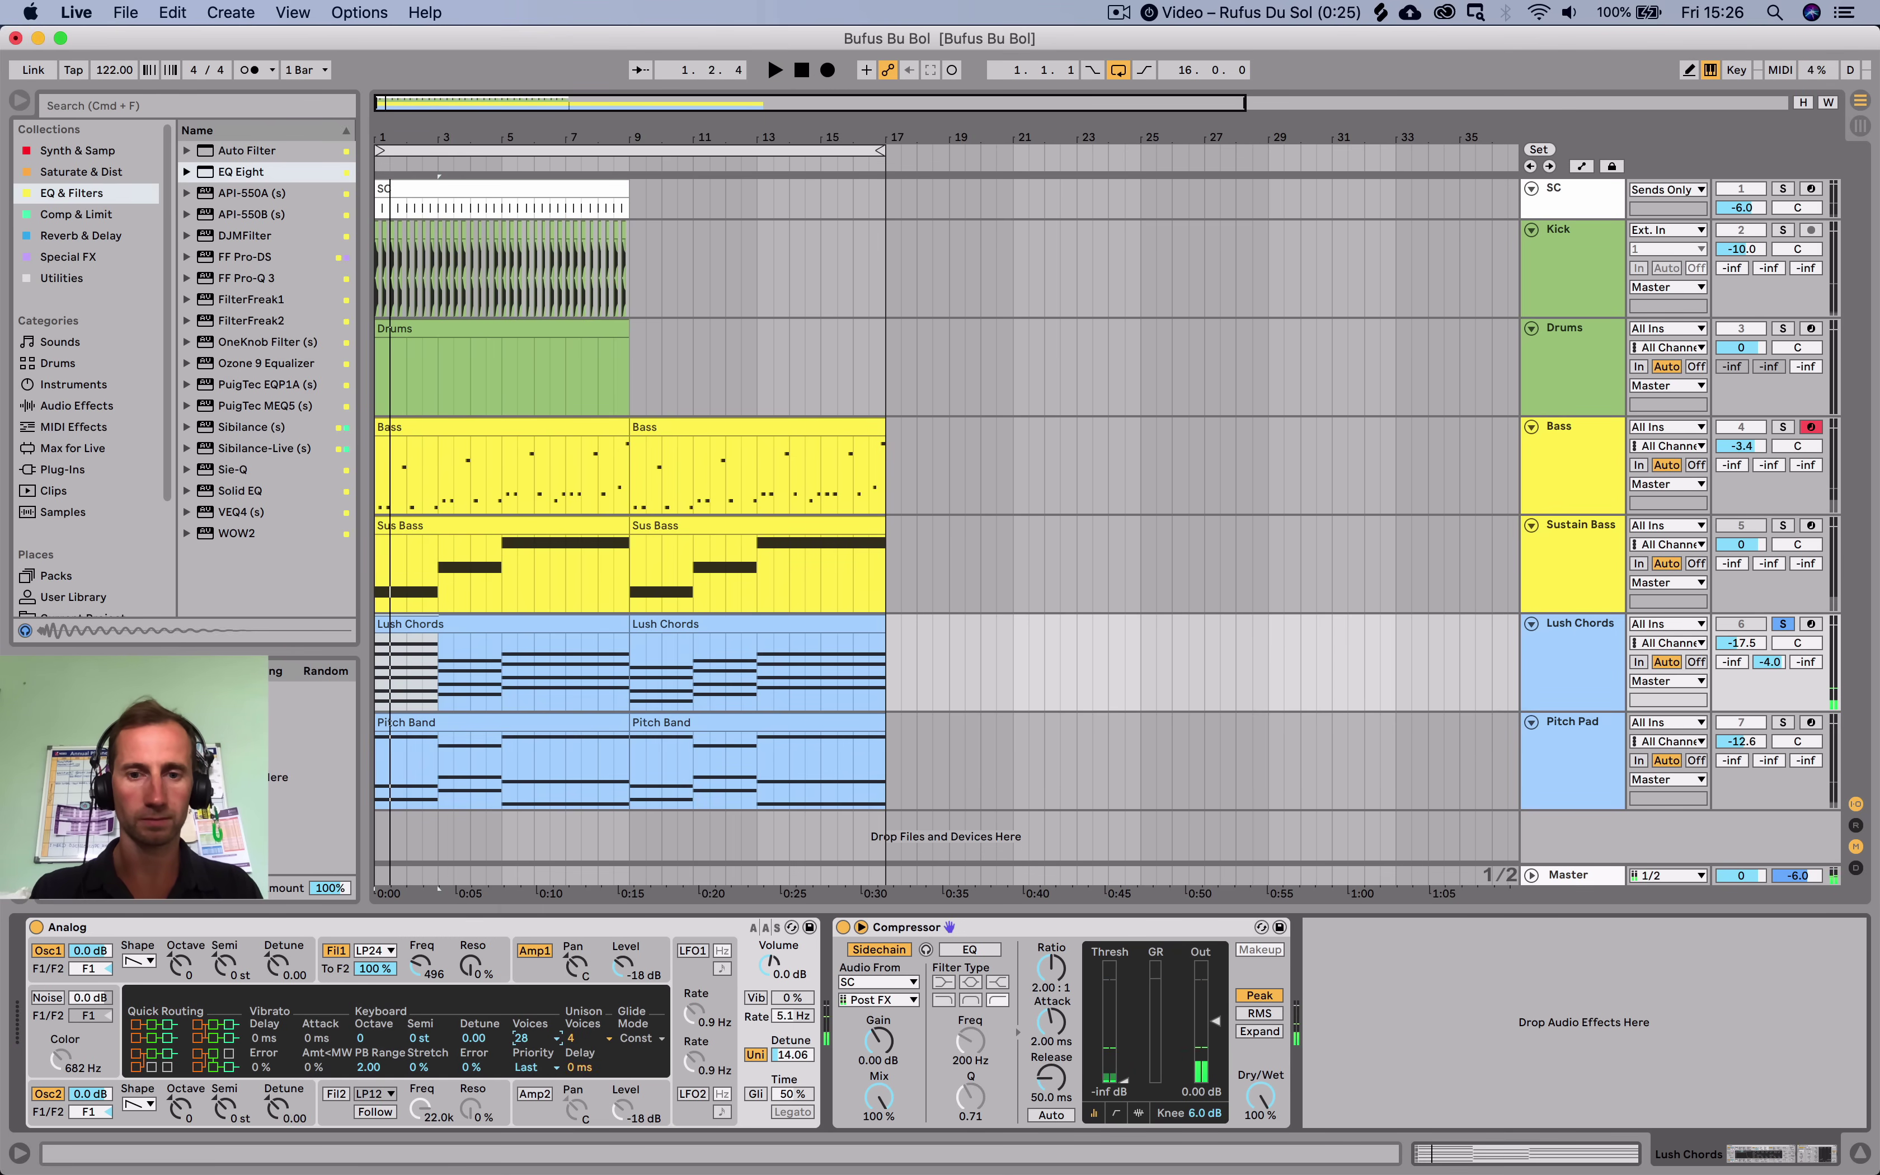
pyautogui.press('space')
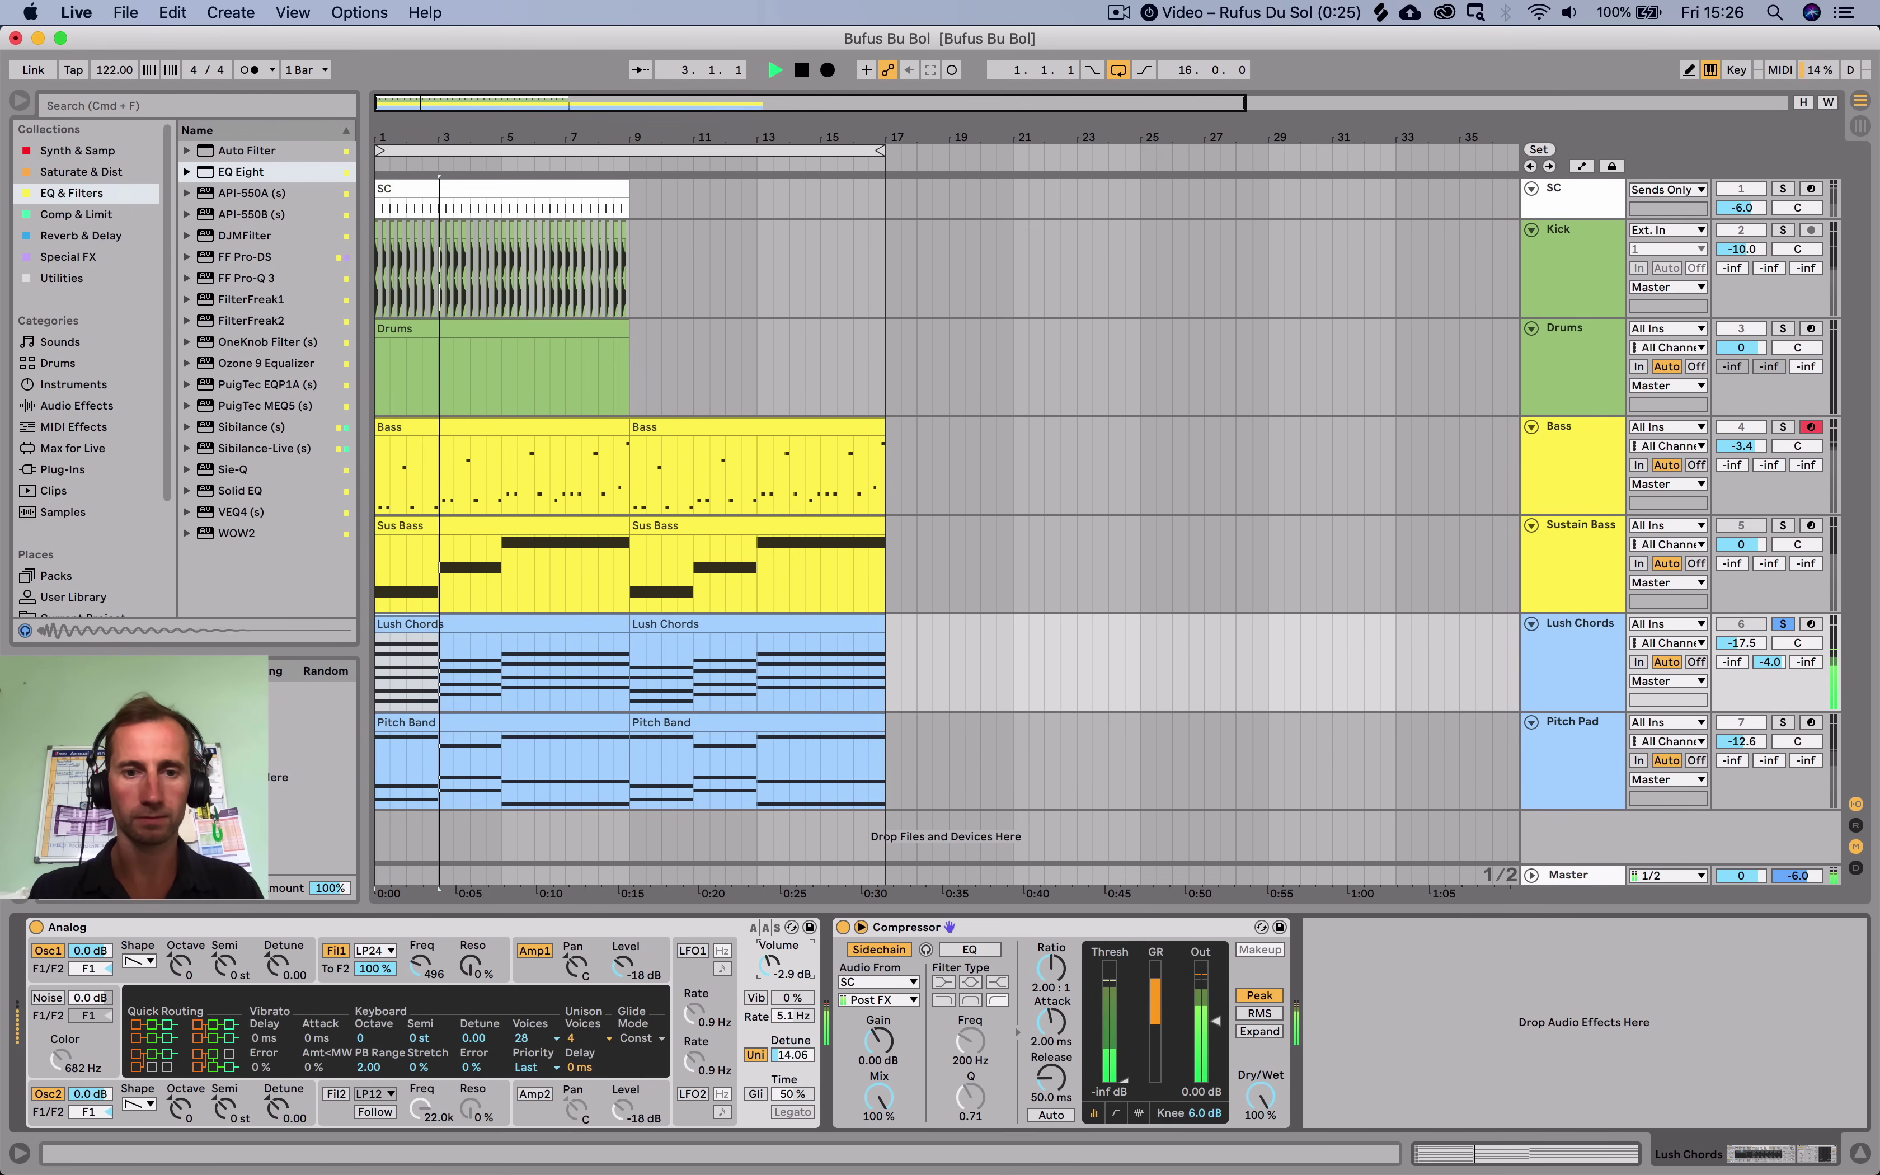
pyautogui.press('space')
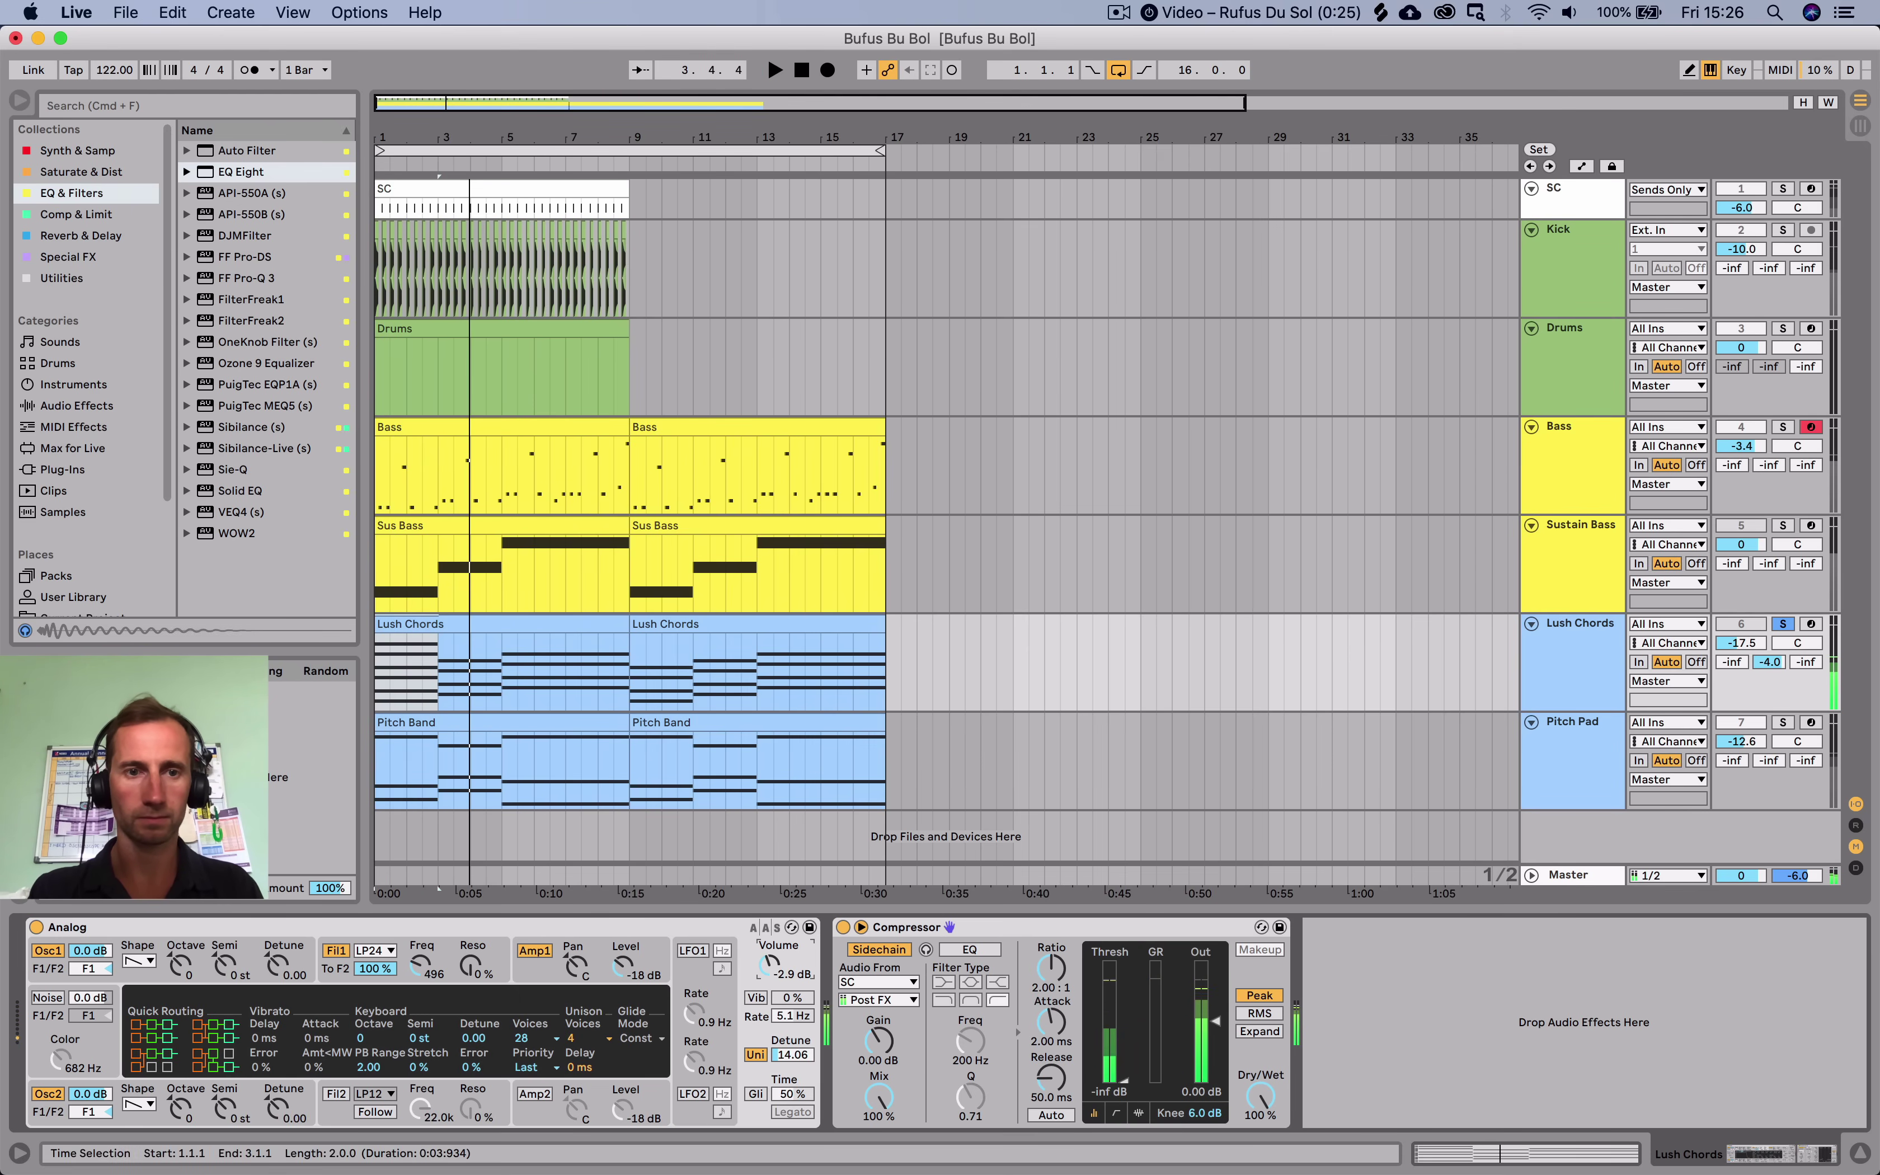
# Reopen the first Lush Chords clip and audition the first chord down to F2 and the second from G2 to F3.
pyautogui.doubleClick(502, 624)
pyautogui.hotkey('alt', 'Down')
pyautogui.hotkey('alt', 'Down')
pyautogui.hotkey('alt', 'Down')
pyautogui.hotkey('alt', 'Down')
pyautogui.hotkey('alt', 'Down')
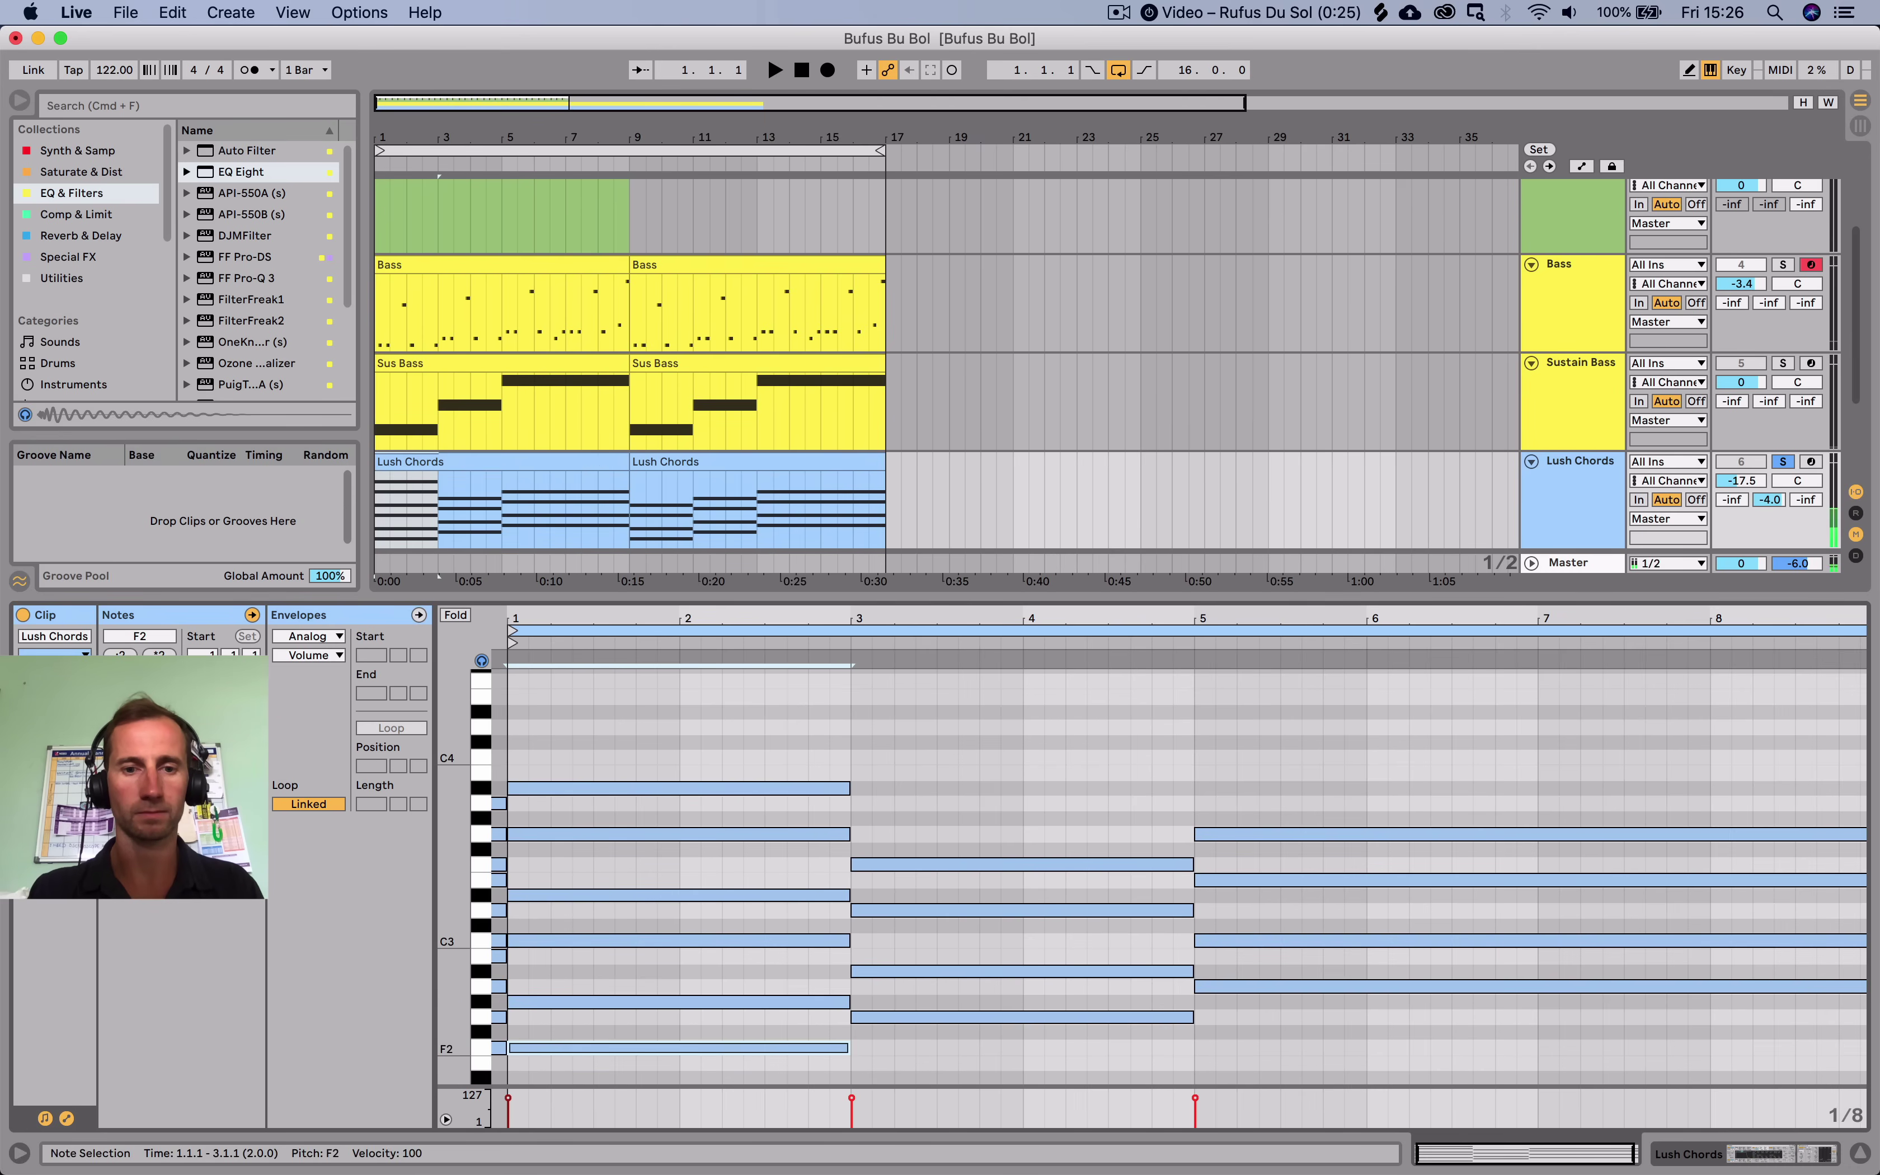
pyautogui.hotkey('alt', 'Up')
pyautogui.hotkey('alt', 'Right')
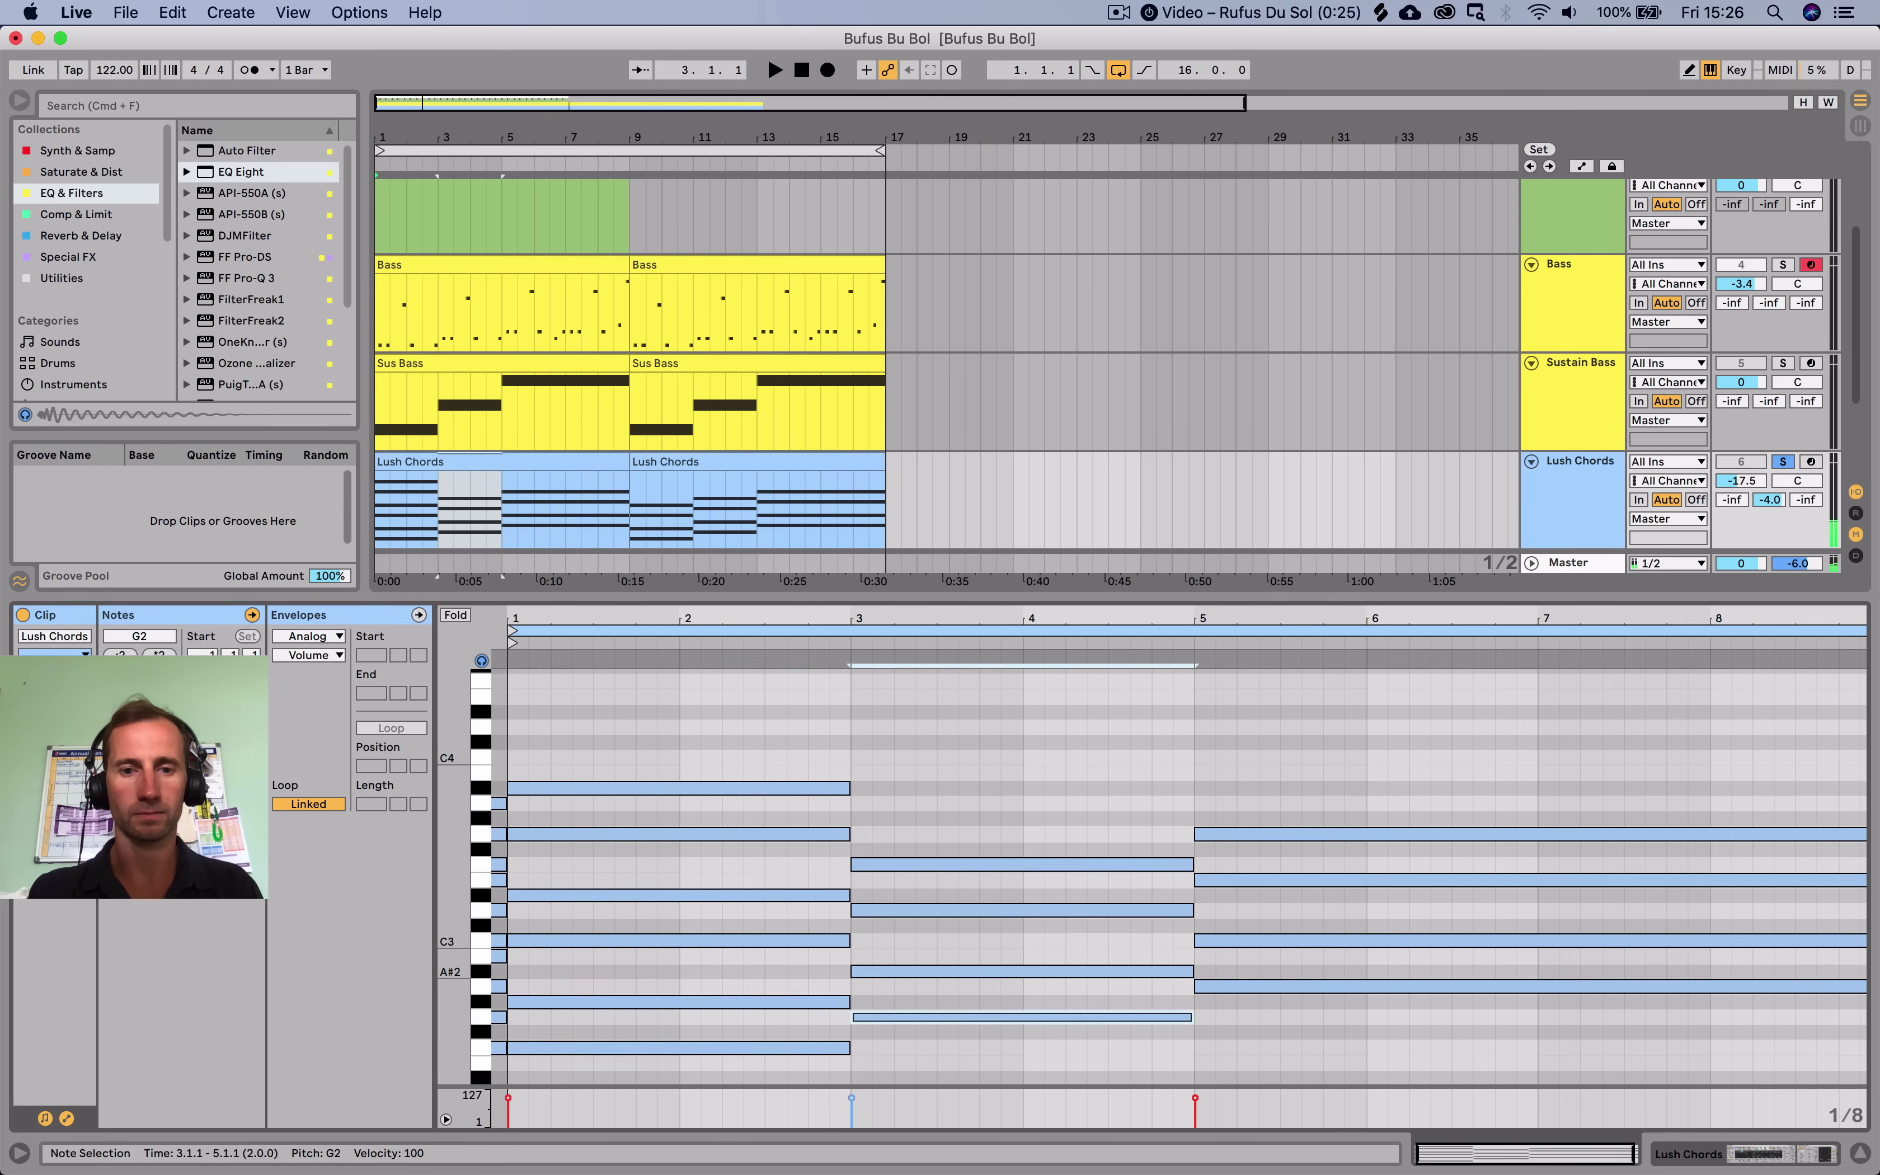
pyautogui.hotkey('alt', 'Up')
pyautogui.hotkey('alt', 'Up')
pyautogui.hotkey('alt', 'Up')
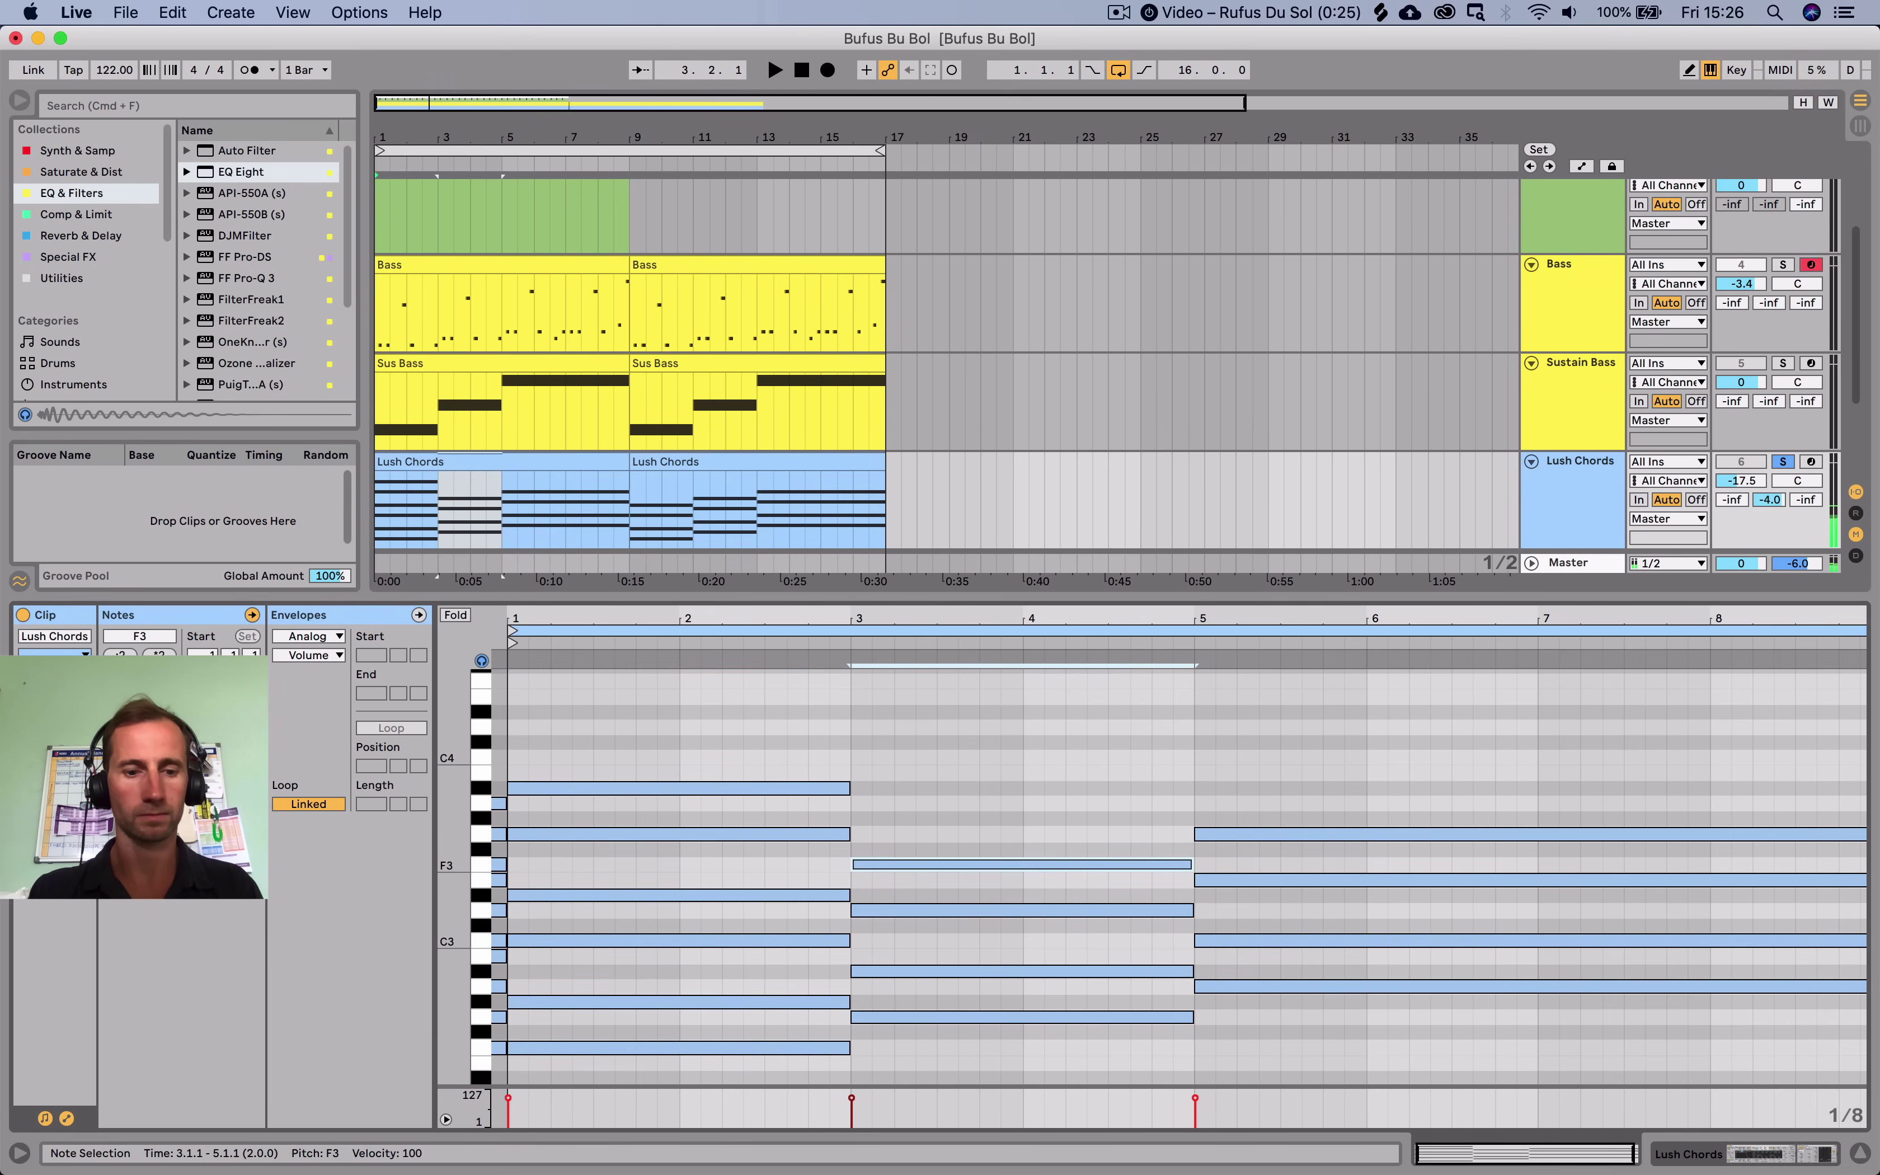
# Duplicate the second chord's F3 note, transpose the copy up to A#3 and play the progression back.
pyautogui.press('super+c')
pyautogui.press('super+v')
pyautogui.press('Up')
pyautogui.press('Up')
pyautogui.press('Up')
pyautogui.press('Up')
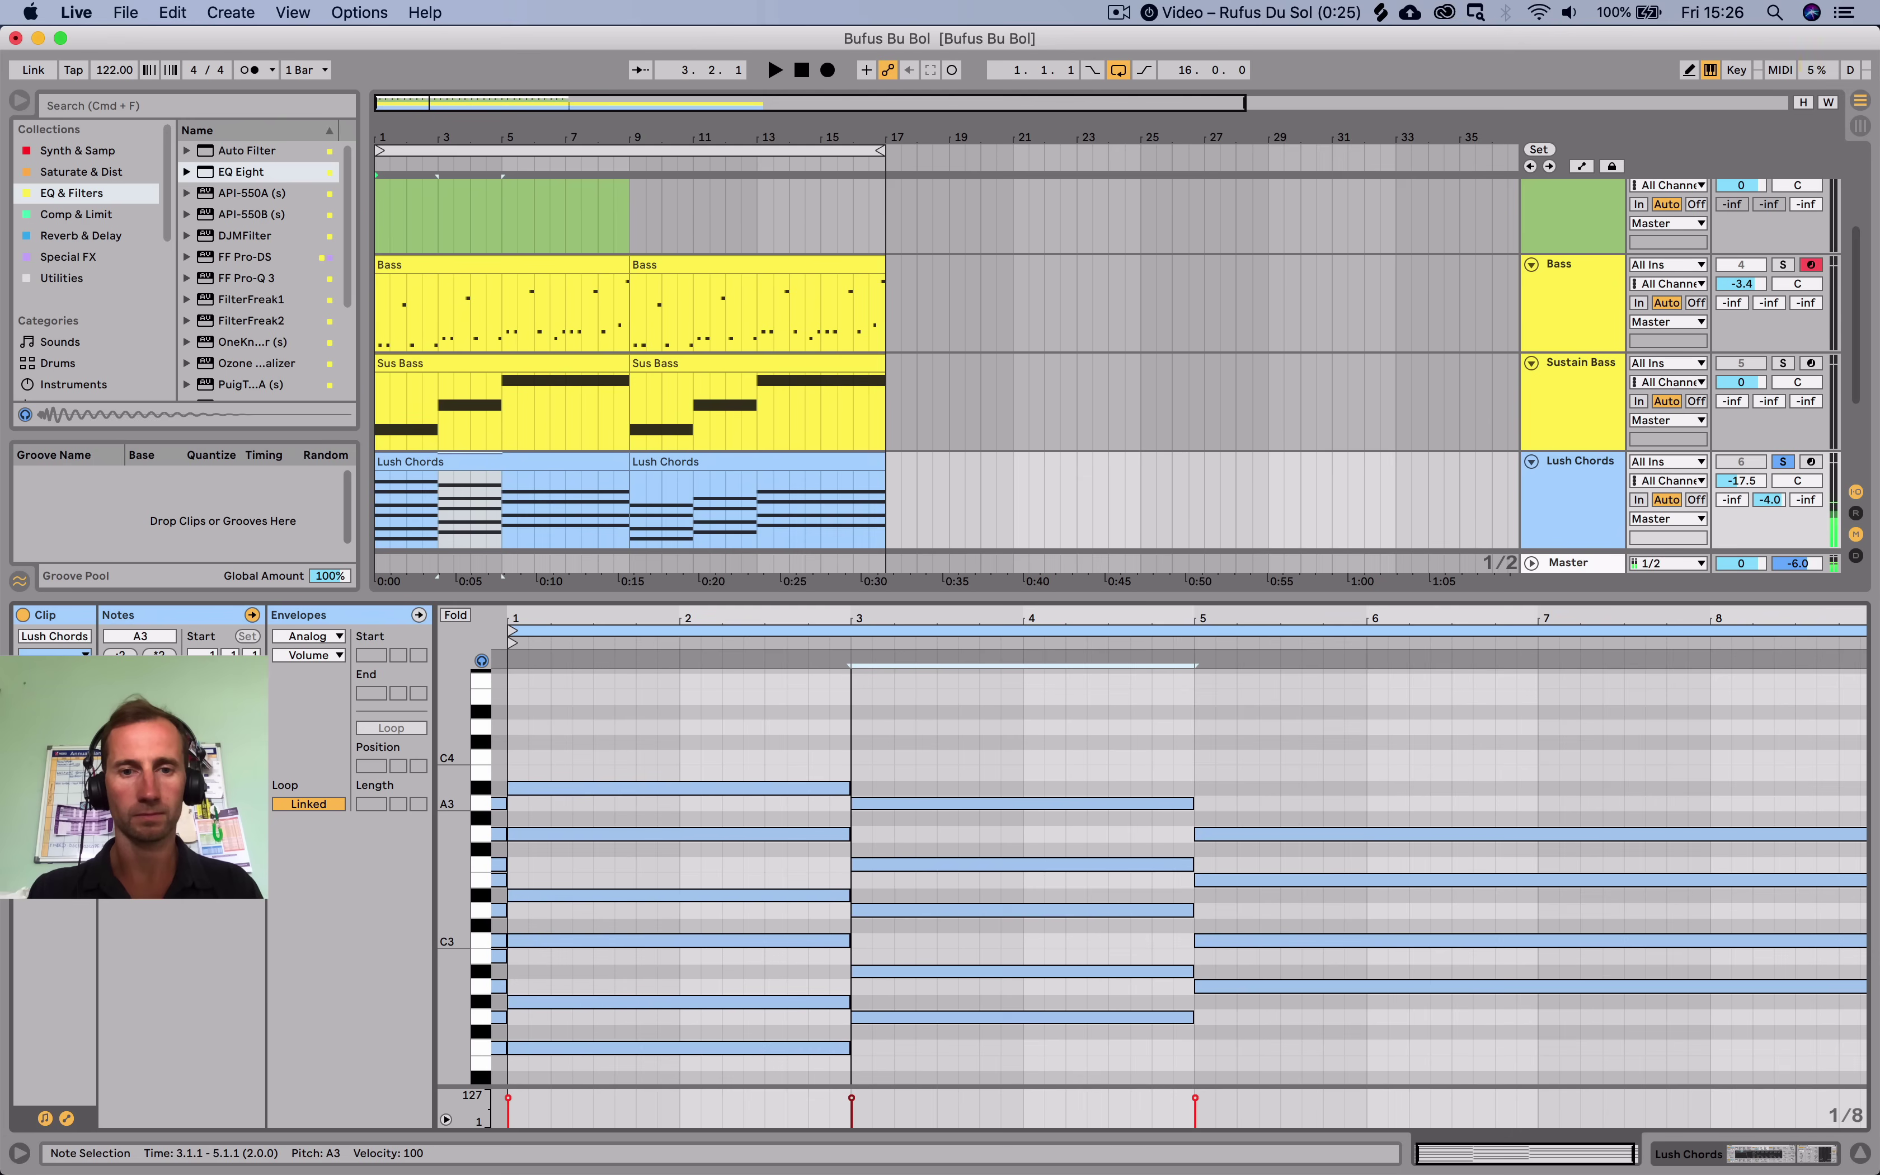
pyautogui.press('Up')
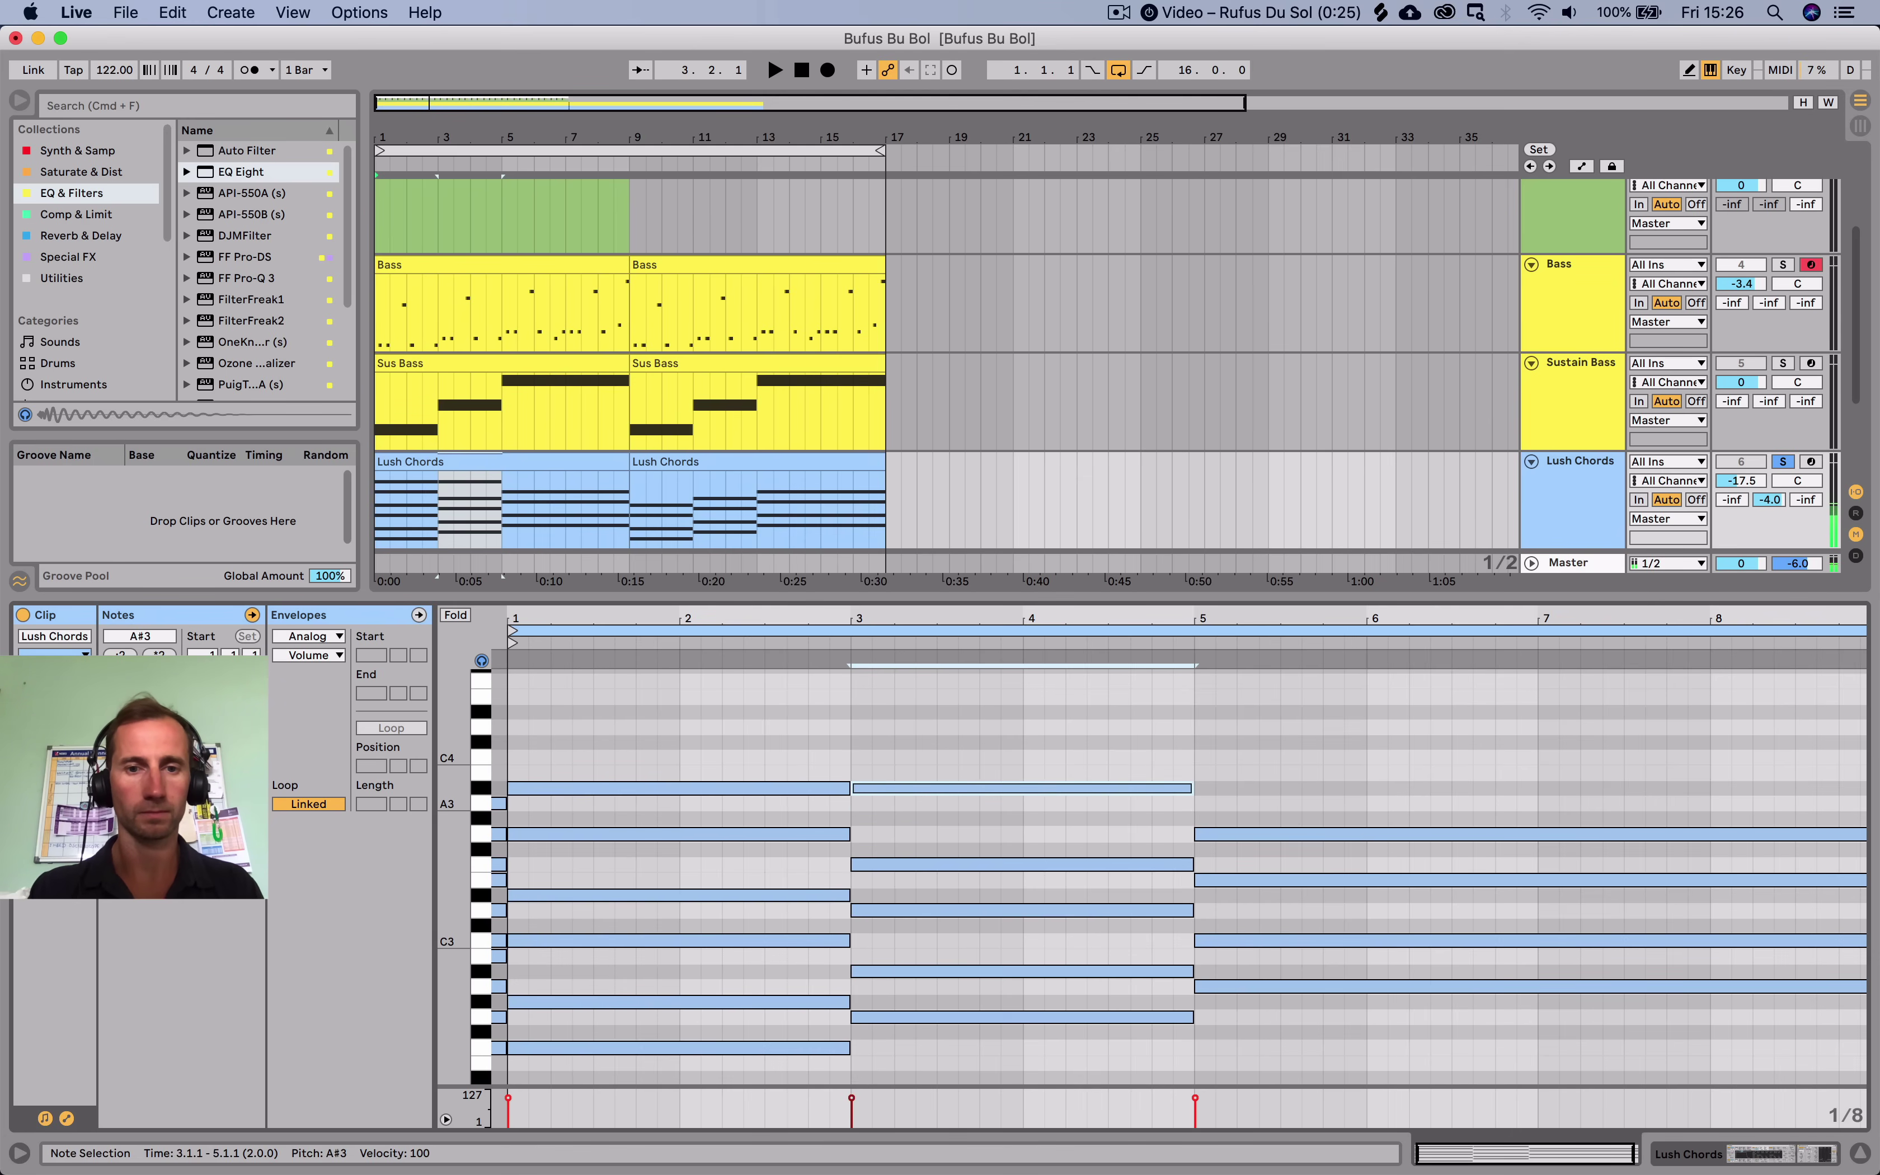
pyautogui.press('space')
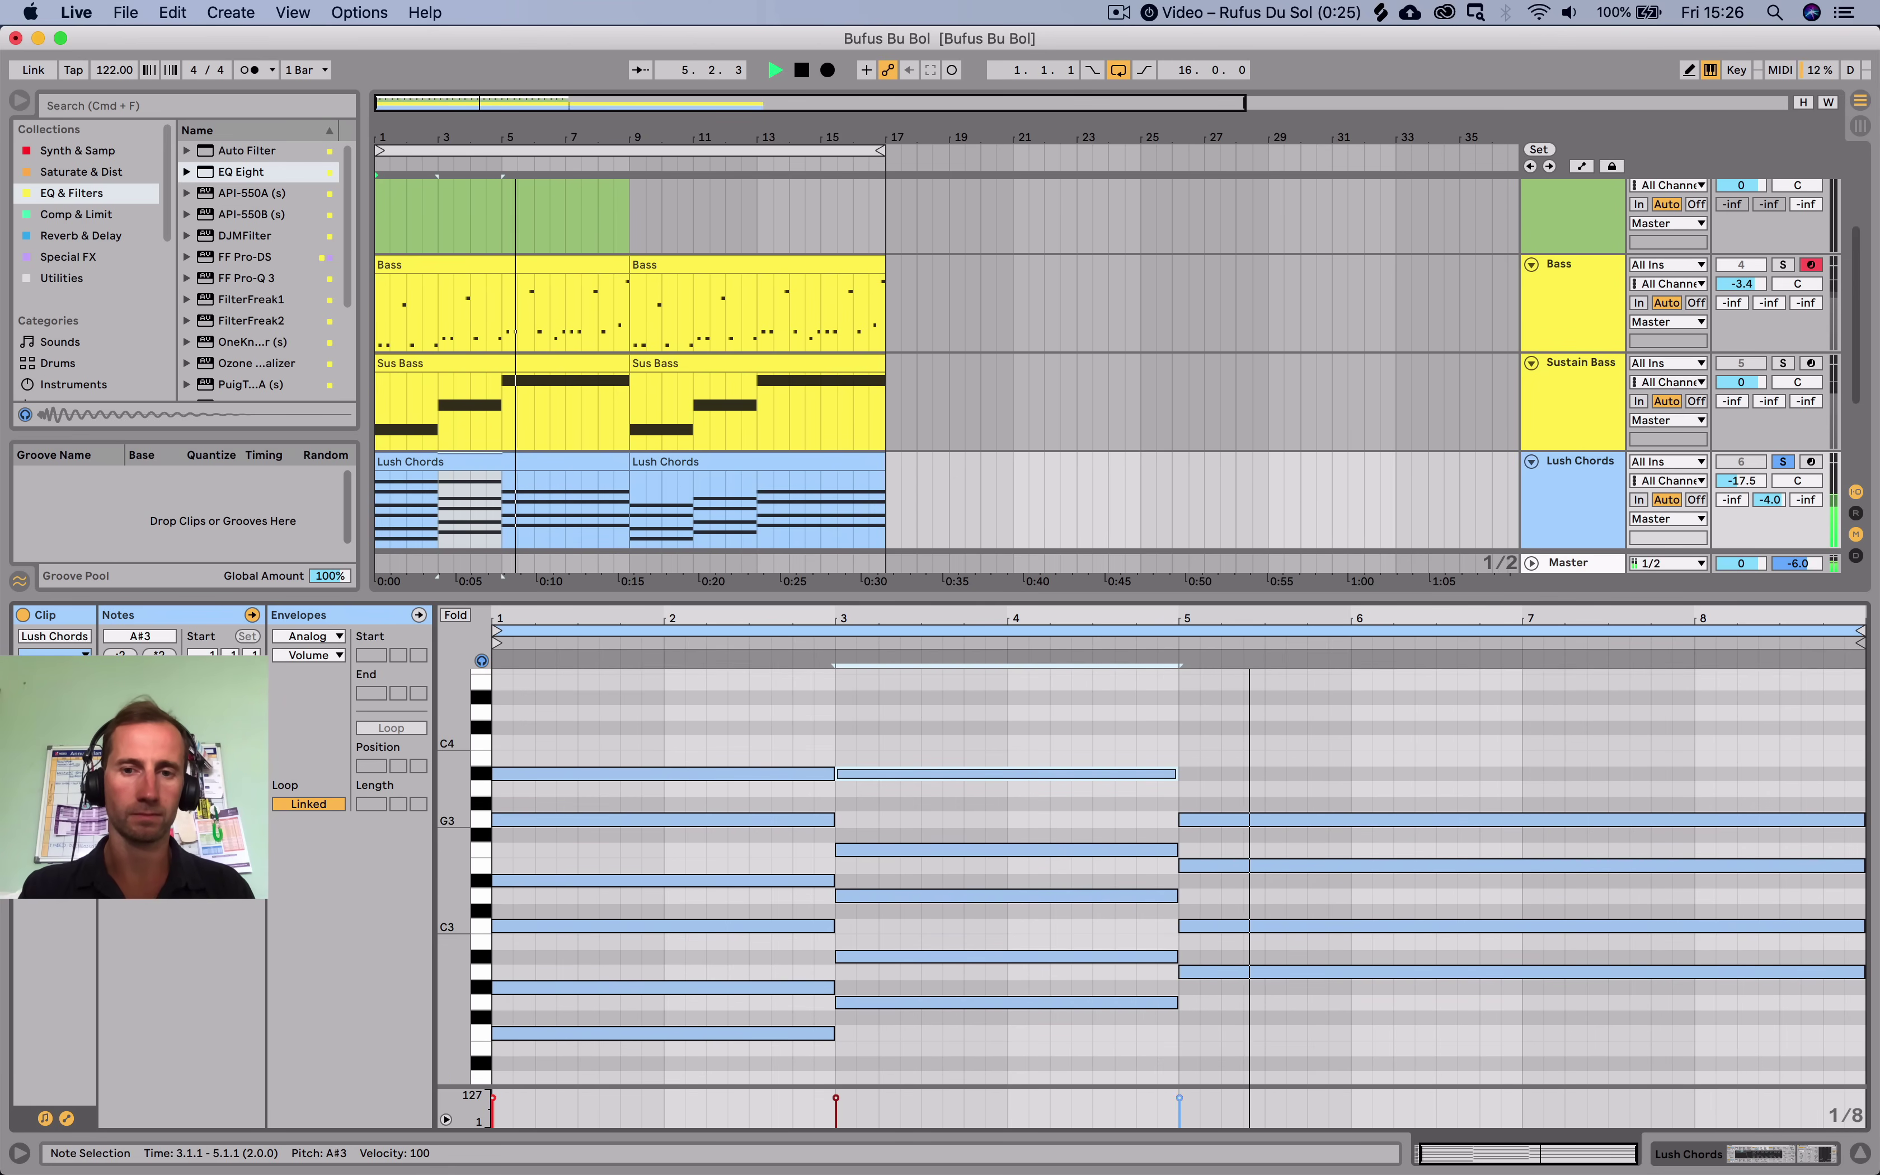
pyautogui.press('space')
# Audition the third Lush Chords chord and copy notes upward to extend it with B3 and D4.
pyautogui.click(1242, 972)
pyautogui.click(1244, 926)
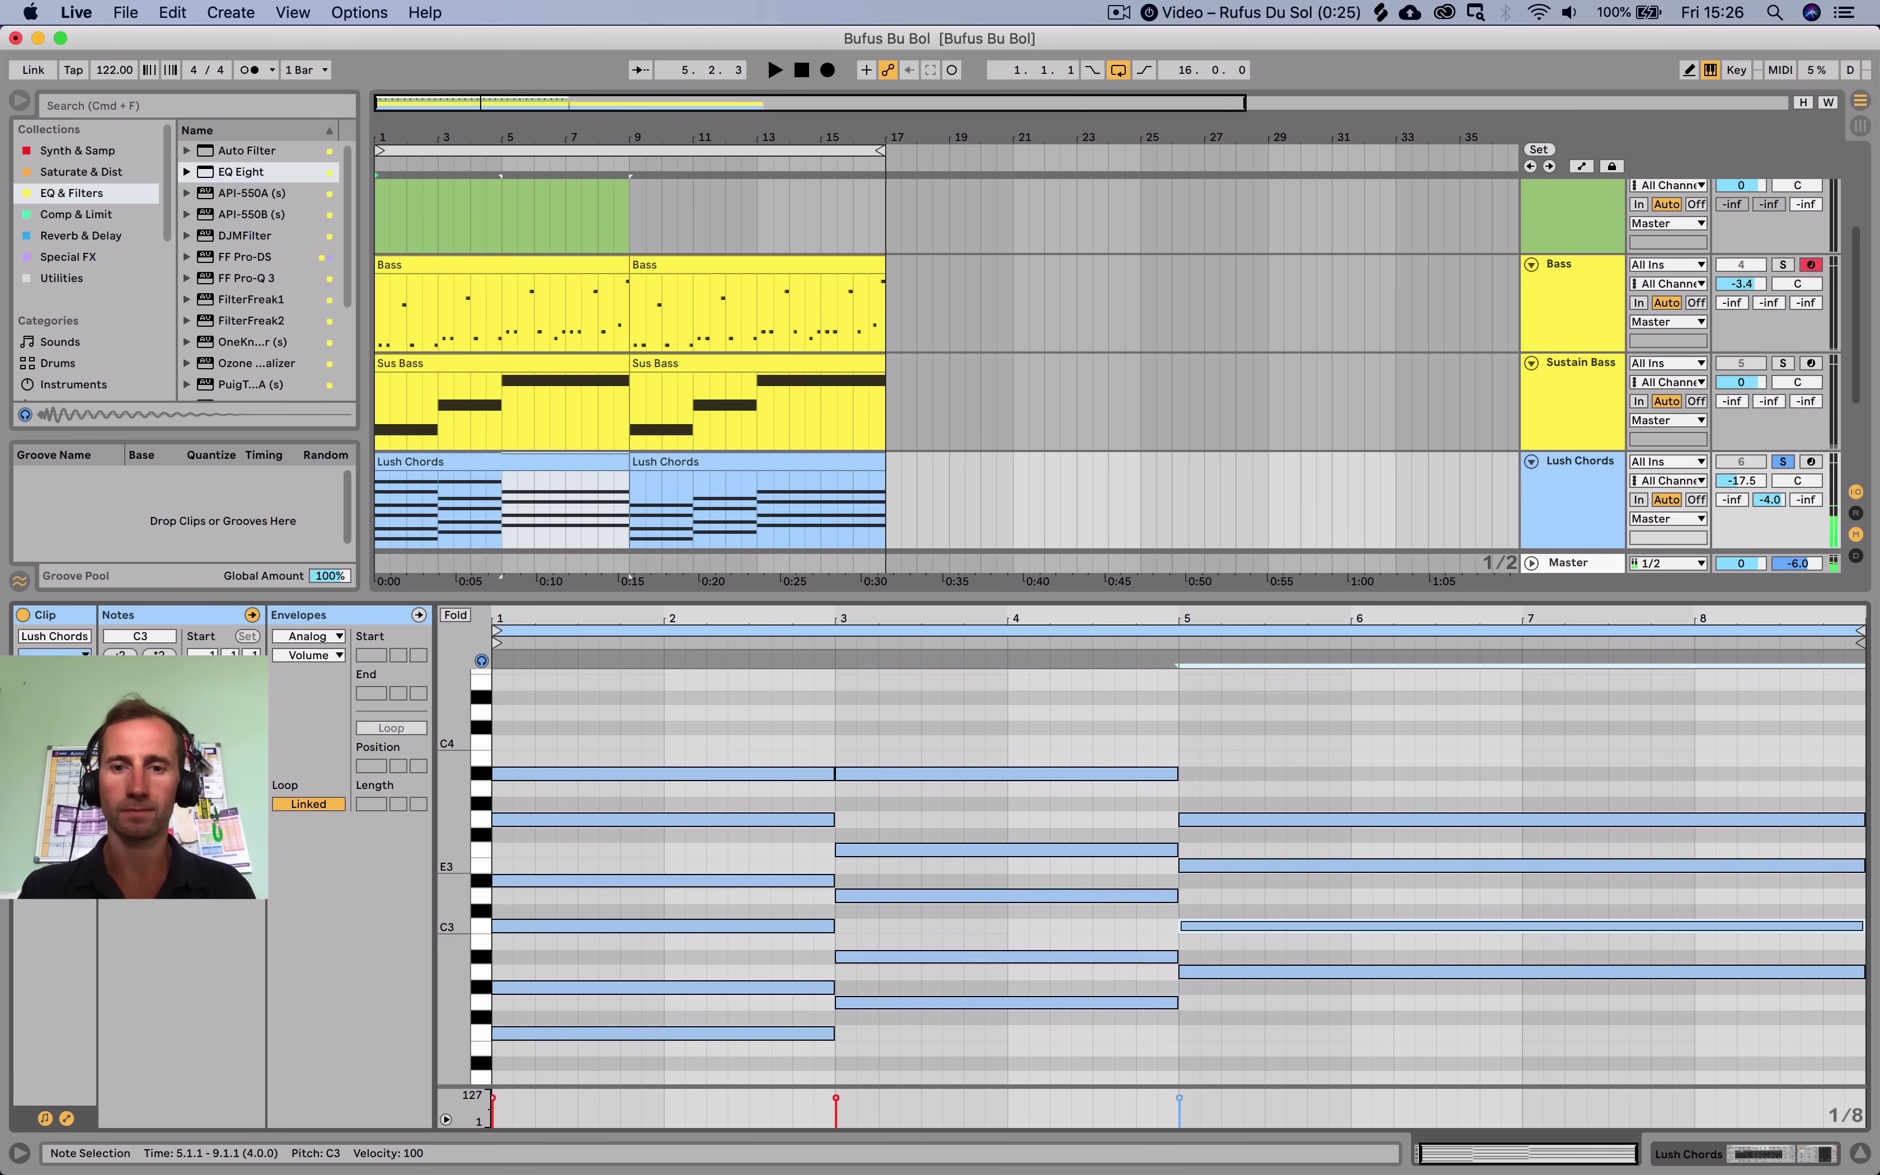
pyautogui.click(1242, 866)
pyautogui.click(1243, 819)
pyautogui.moveTo(1242, 820); pyautogui.dragTo(1242, 728)
pyautogui.press('Up')
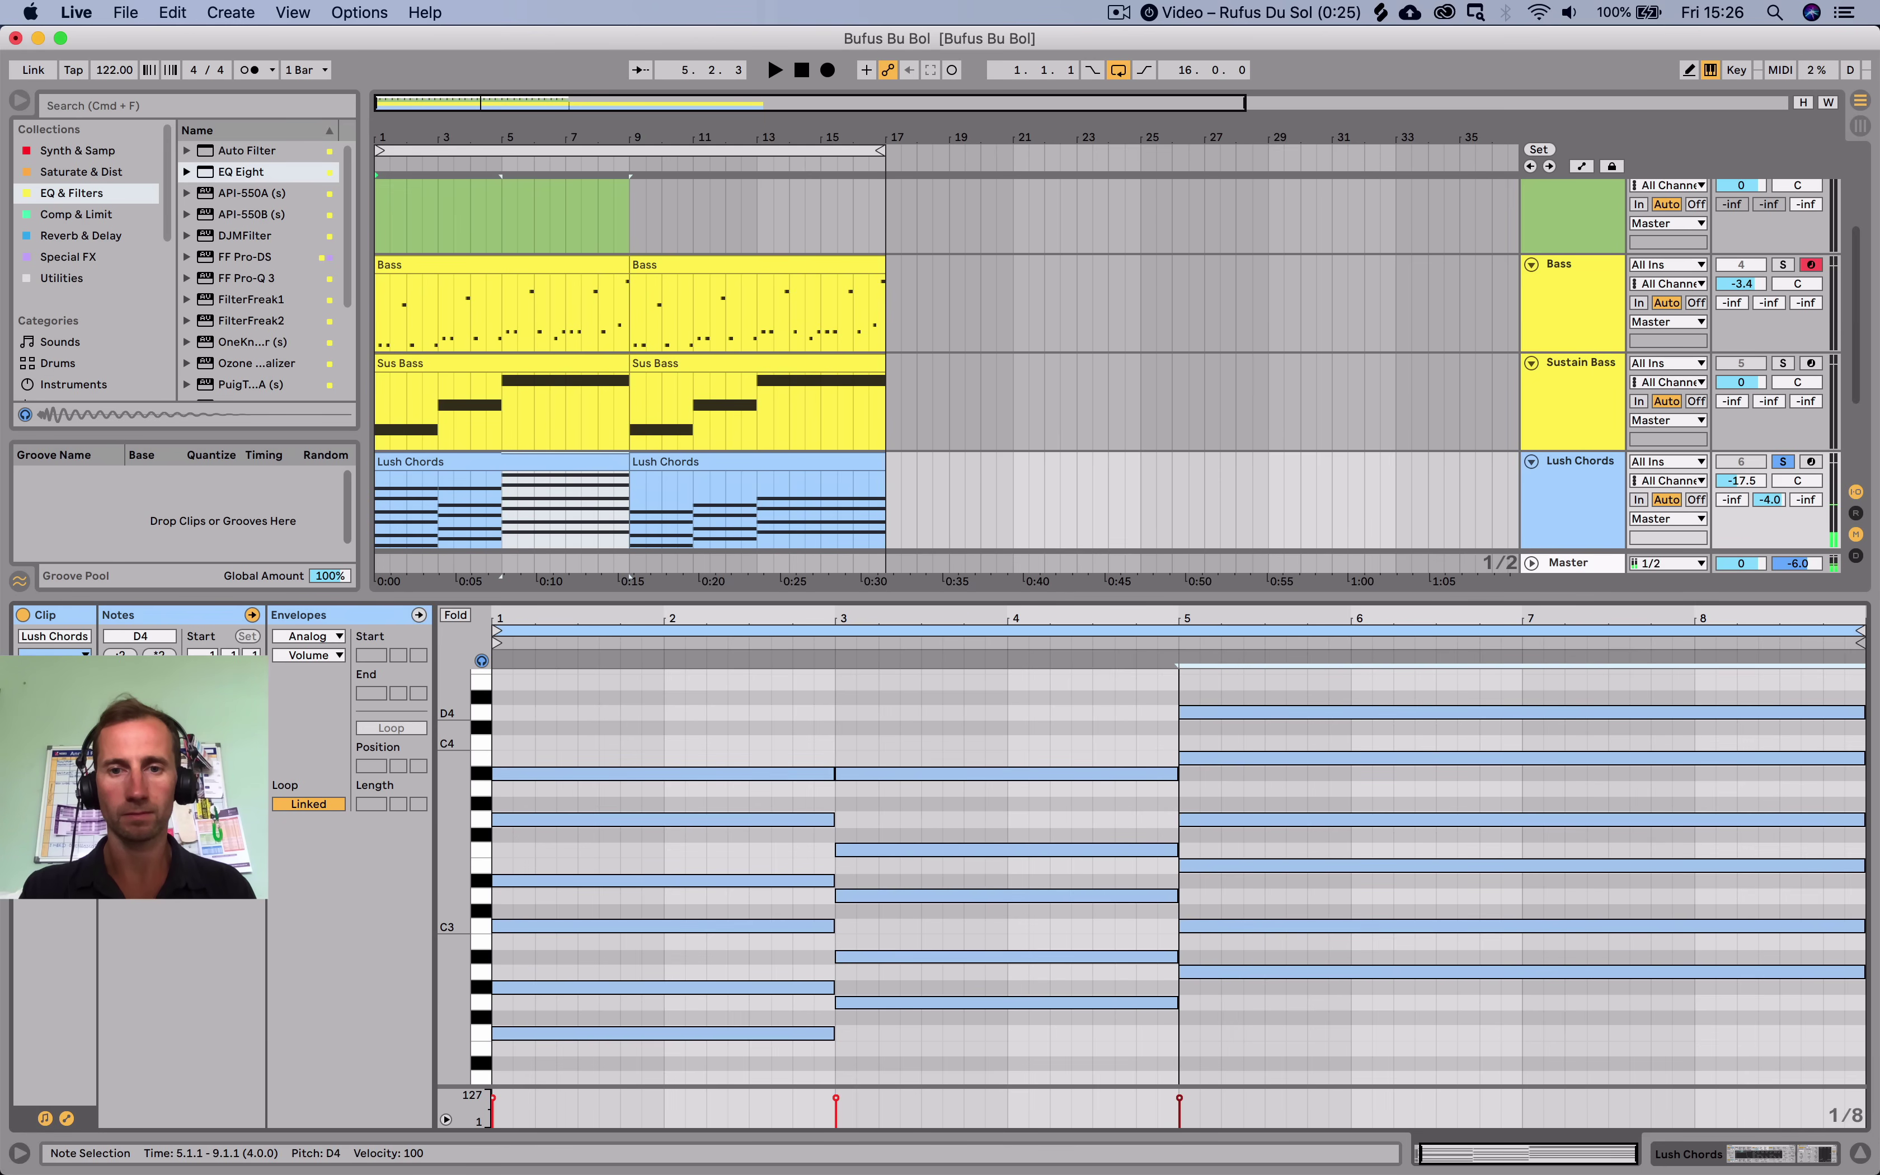
# Inspect Analog's first oscillator settings, and audition the third chord note by note from A2 up to D4.
pyautogui.hotkey('shift', 'Tab')
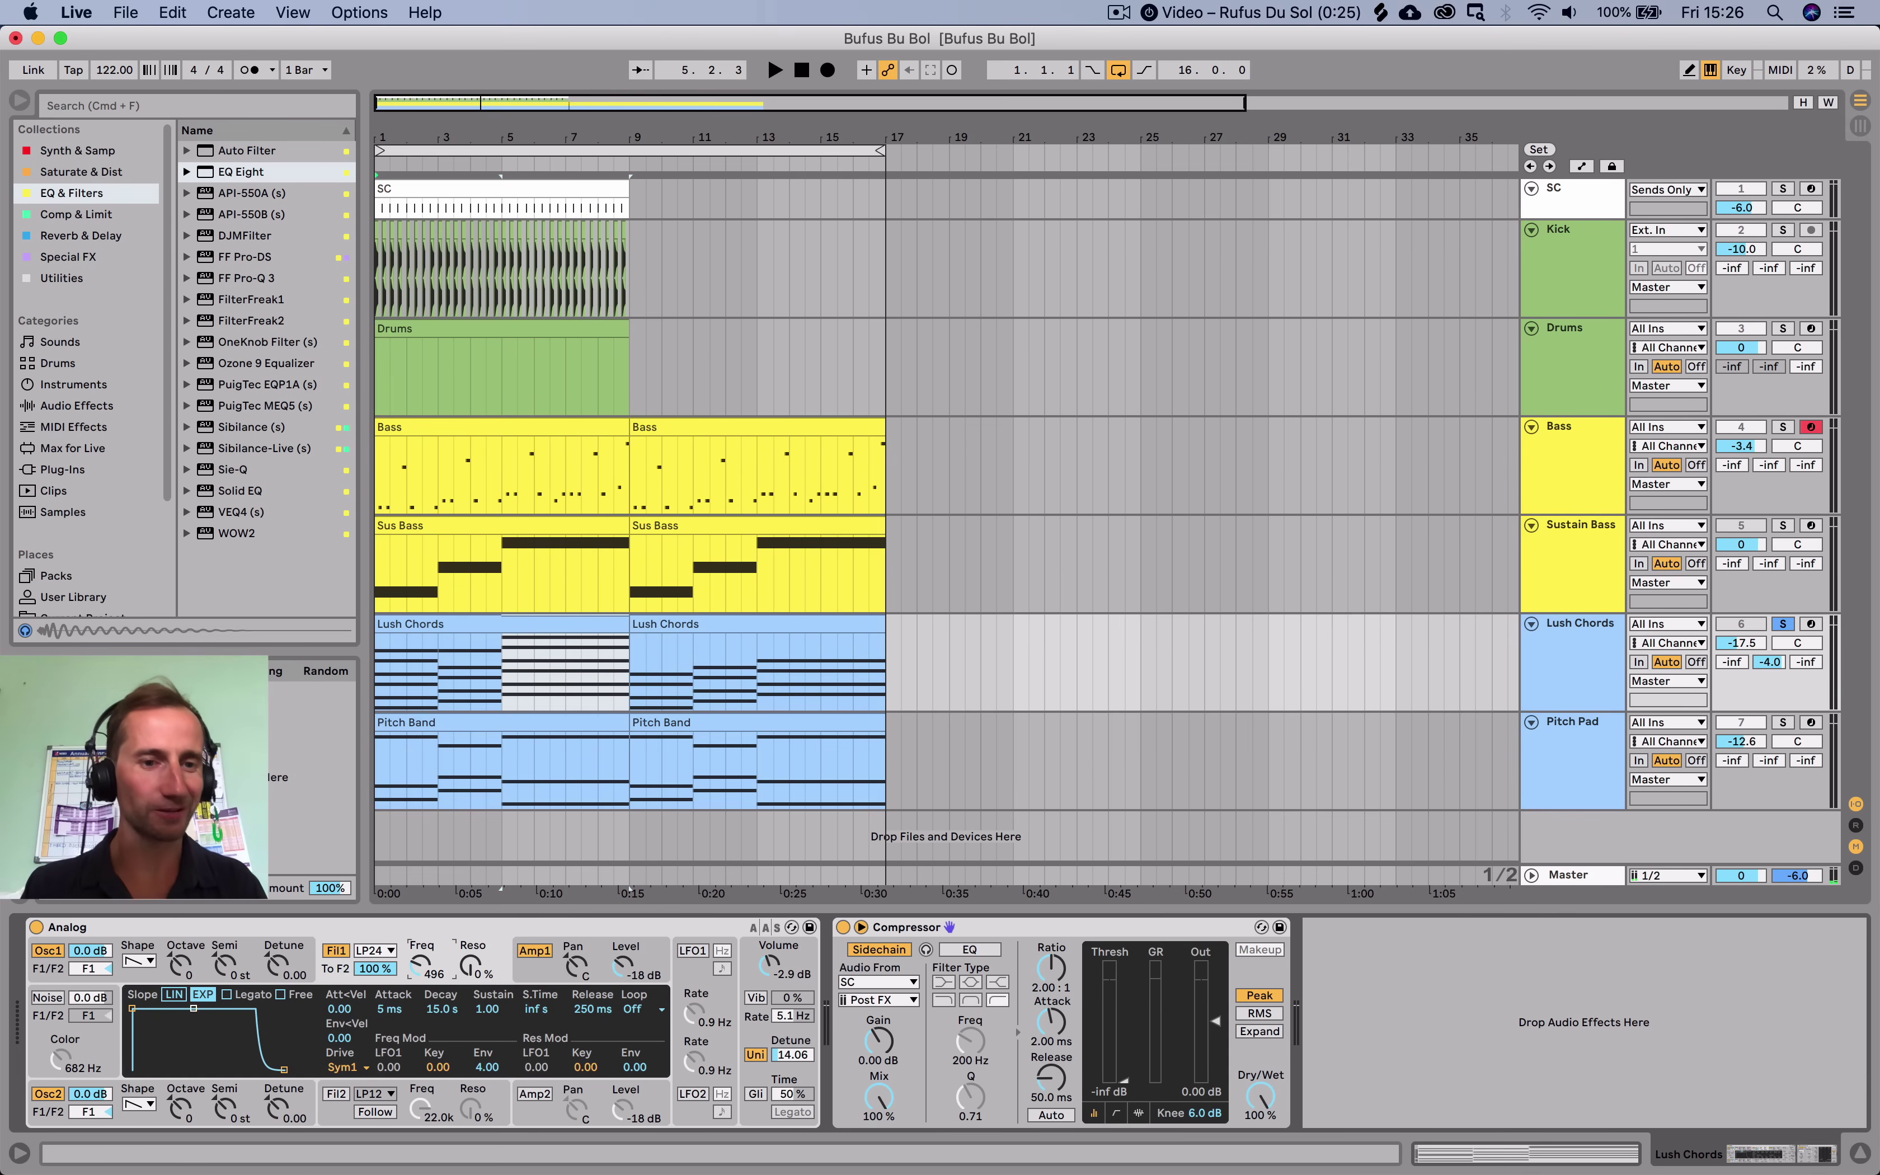
pyautogui.click(180, 963)
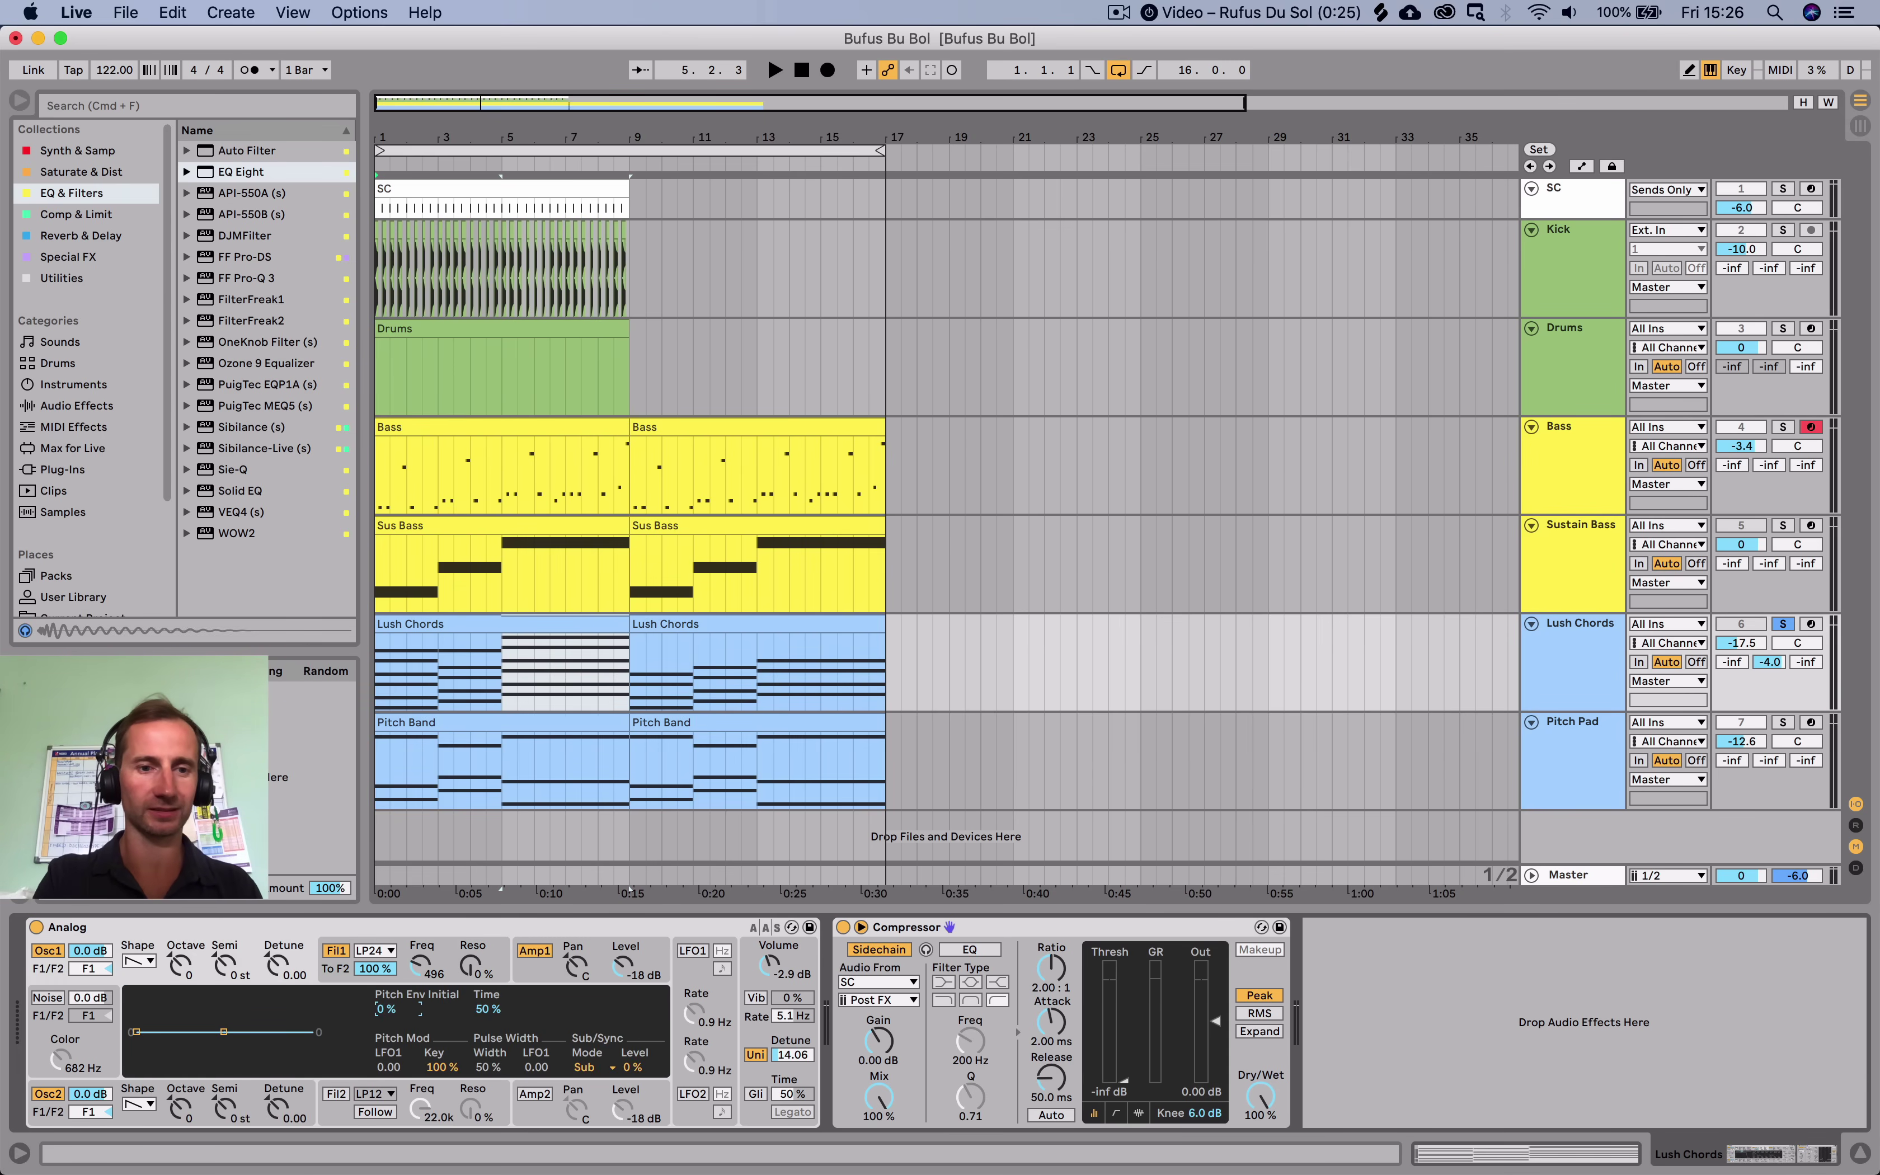
pyautogui.hotkey('shift', 'Tab')
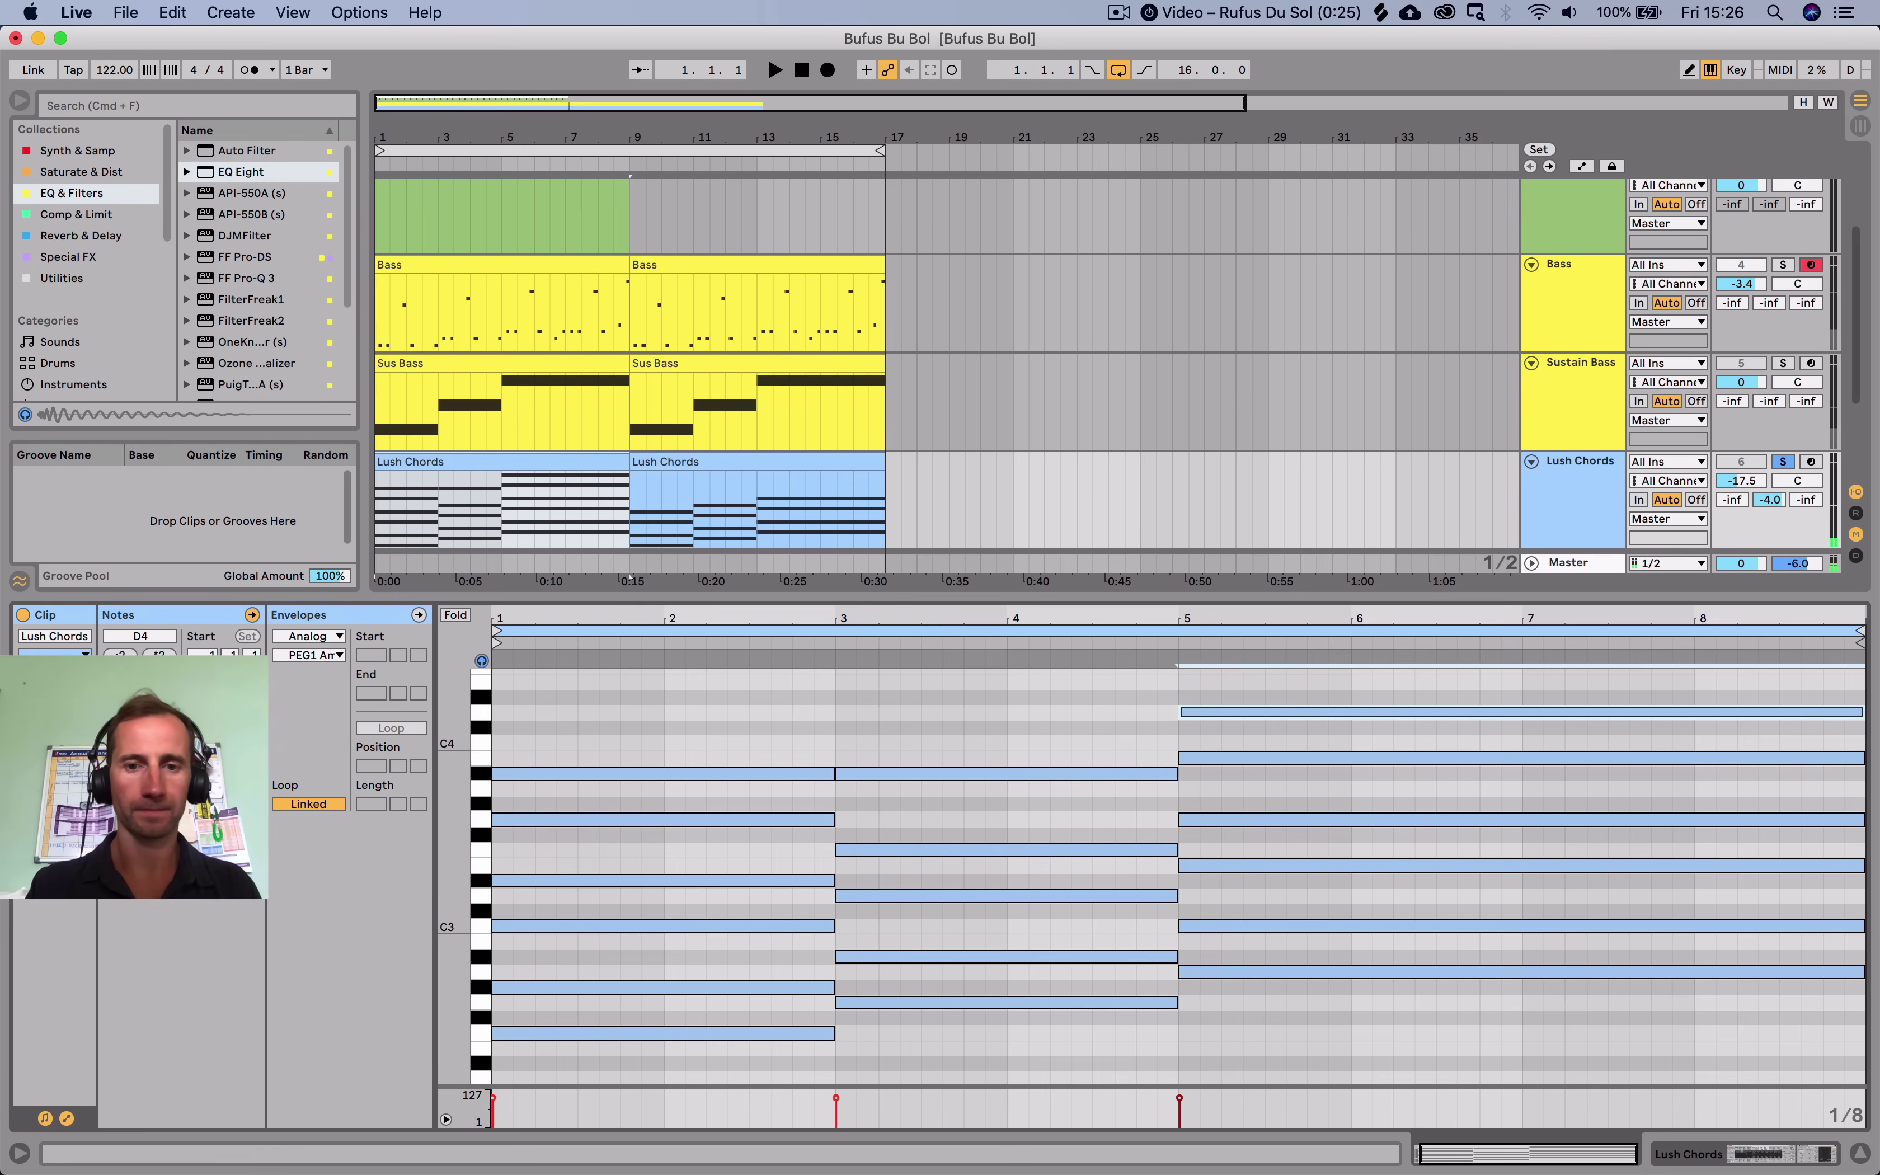
pyautogui.click(1270, 973)
pyautogui.click(1270, 927)
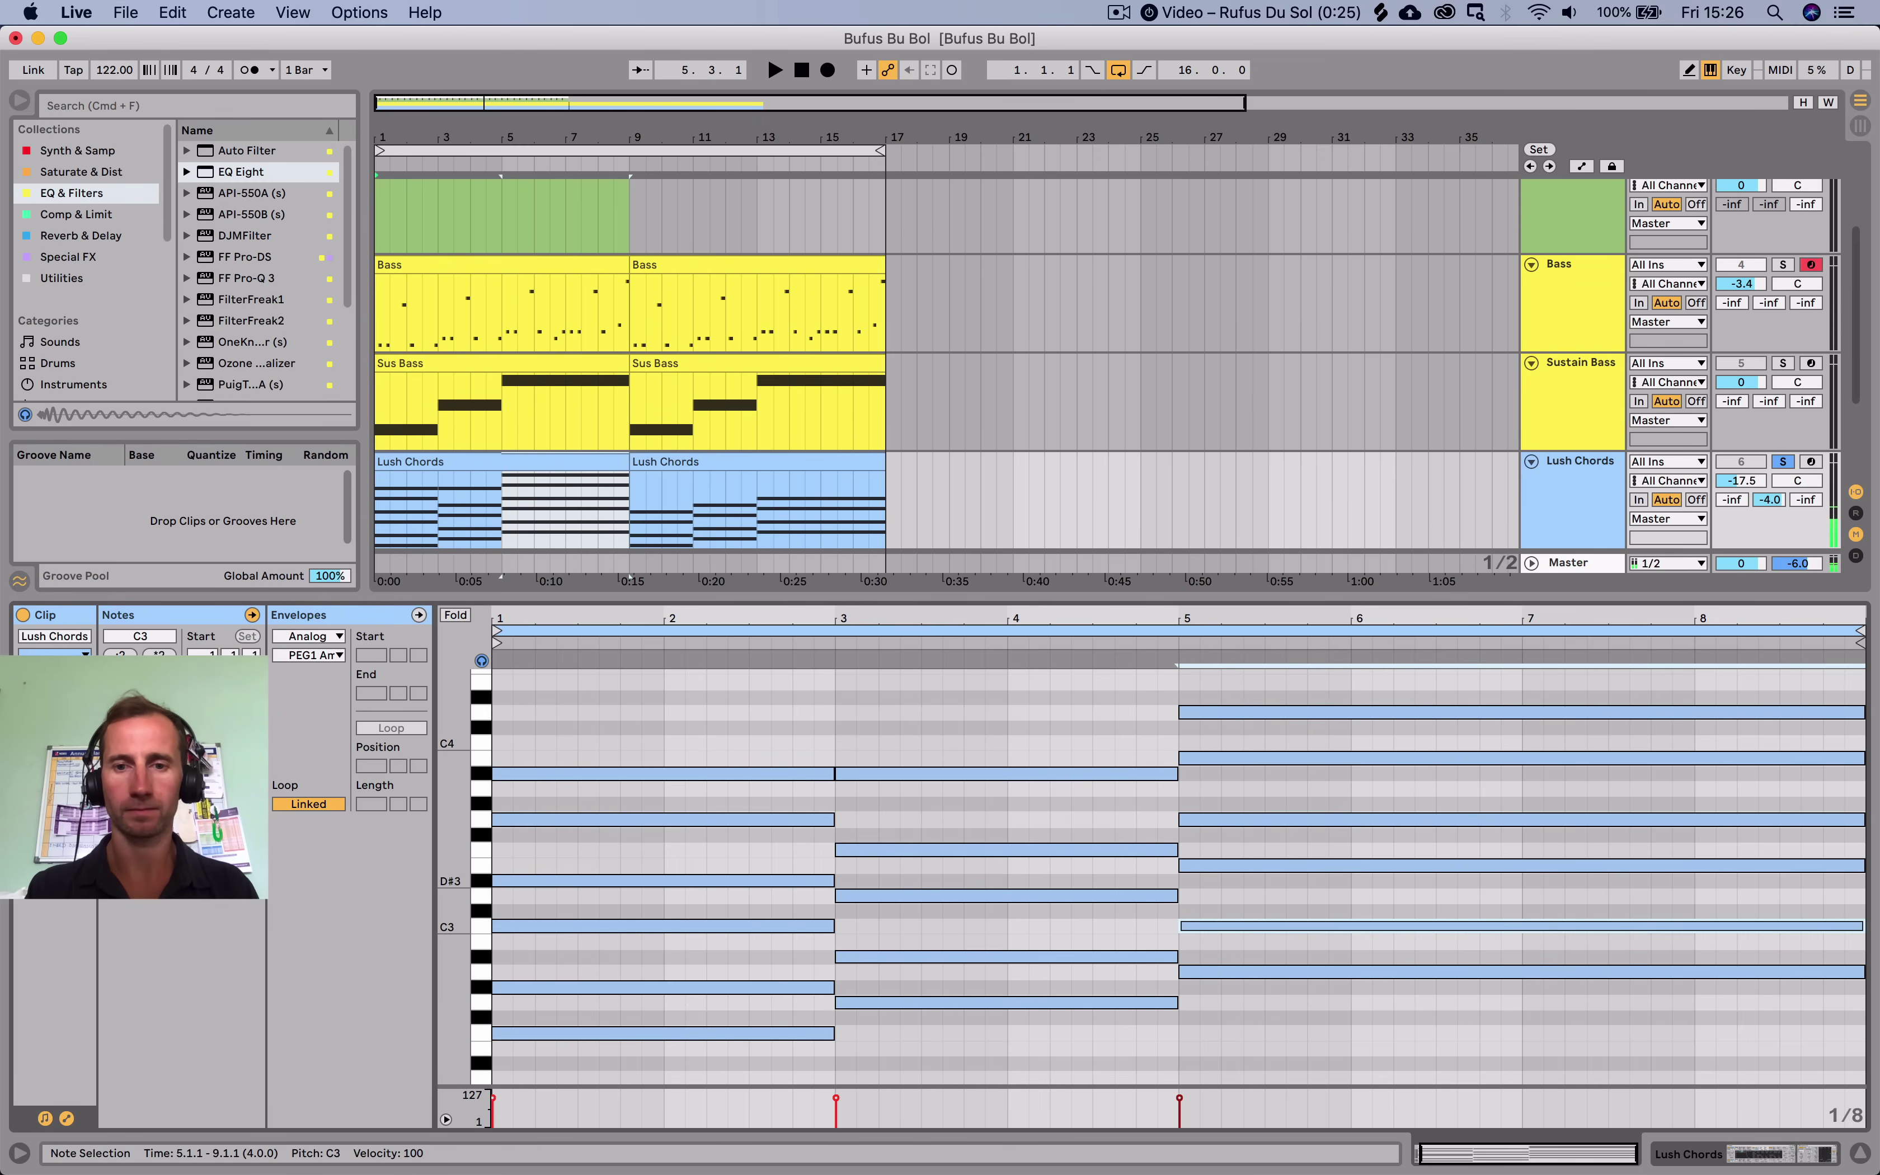
pyautogui.click(1270, 865)
pyautogui.click(1270, 820)
pyautogui.click(1270, 758)
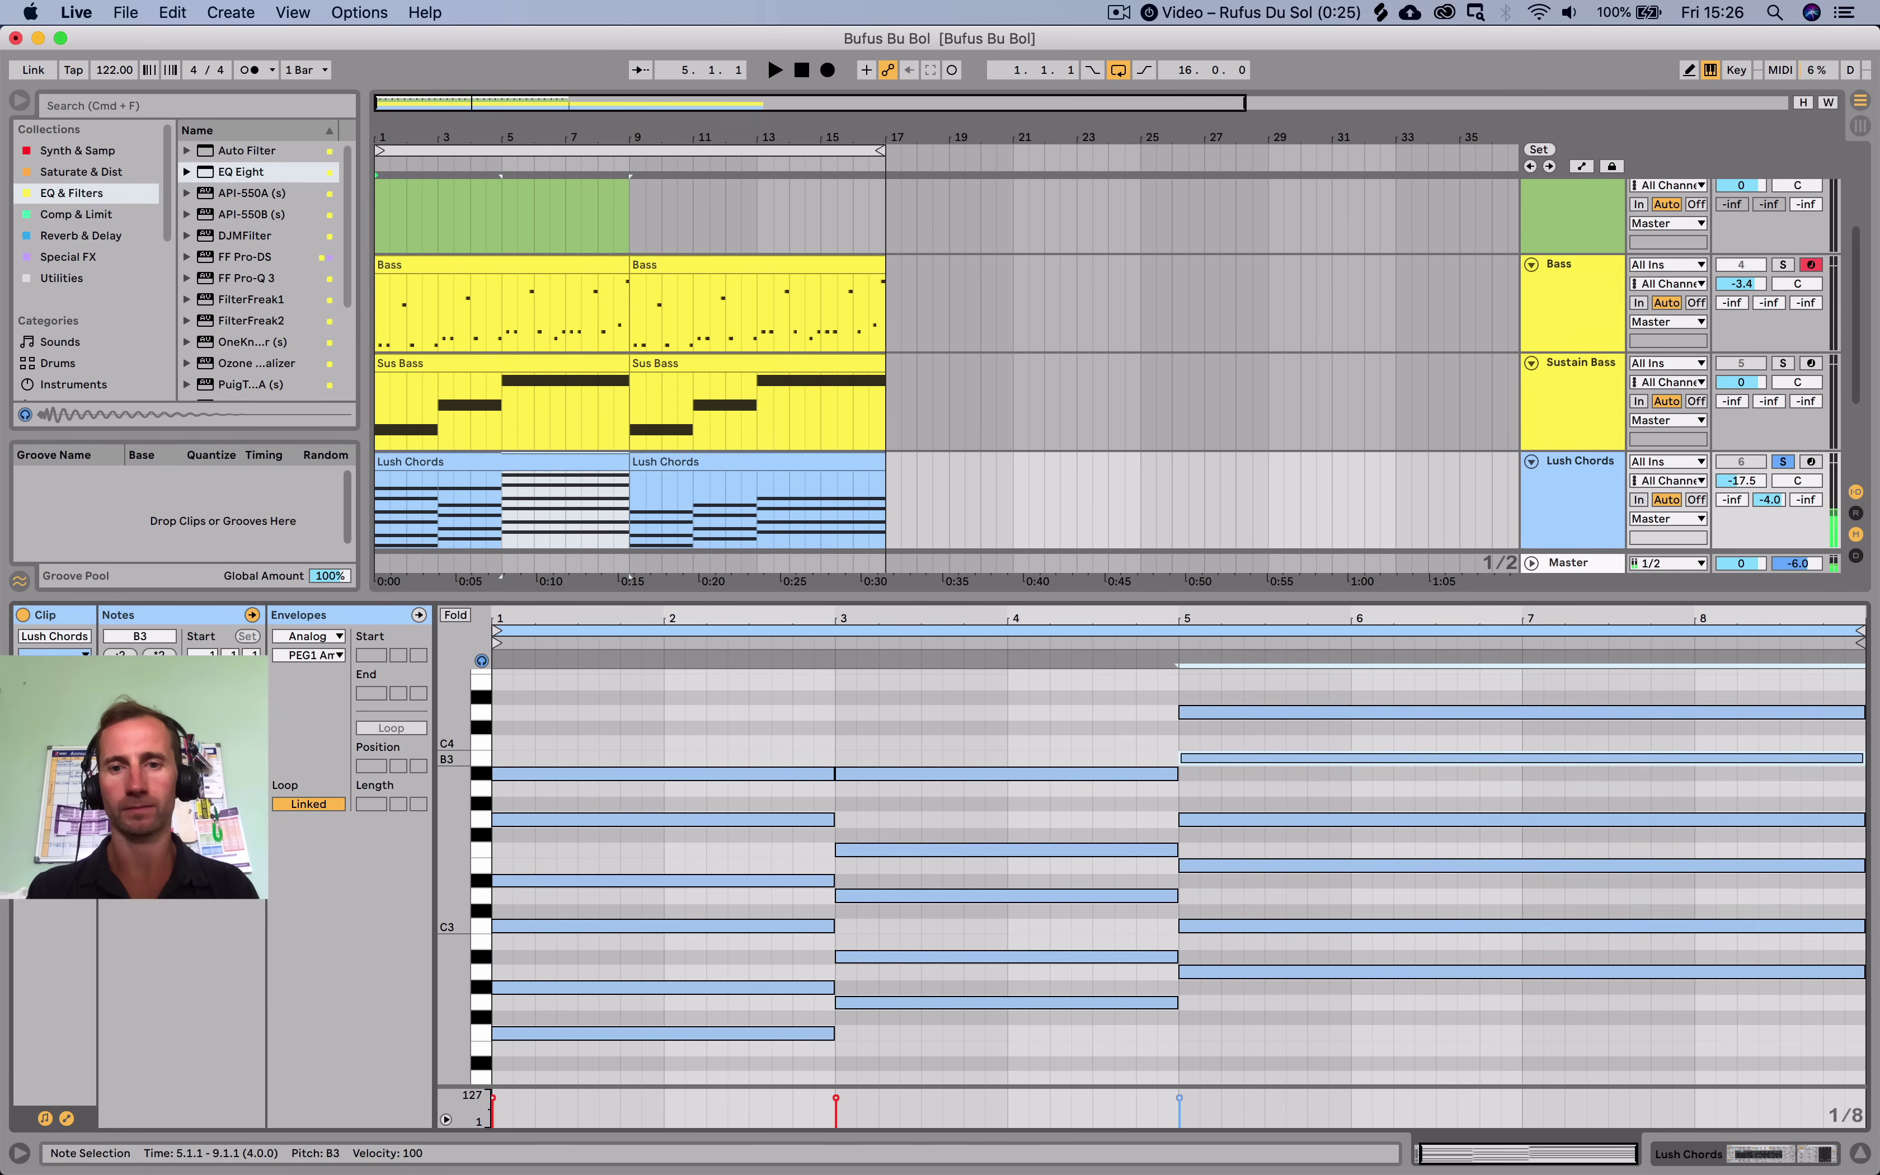
pyautogui.click(1270, 712)
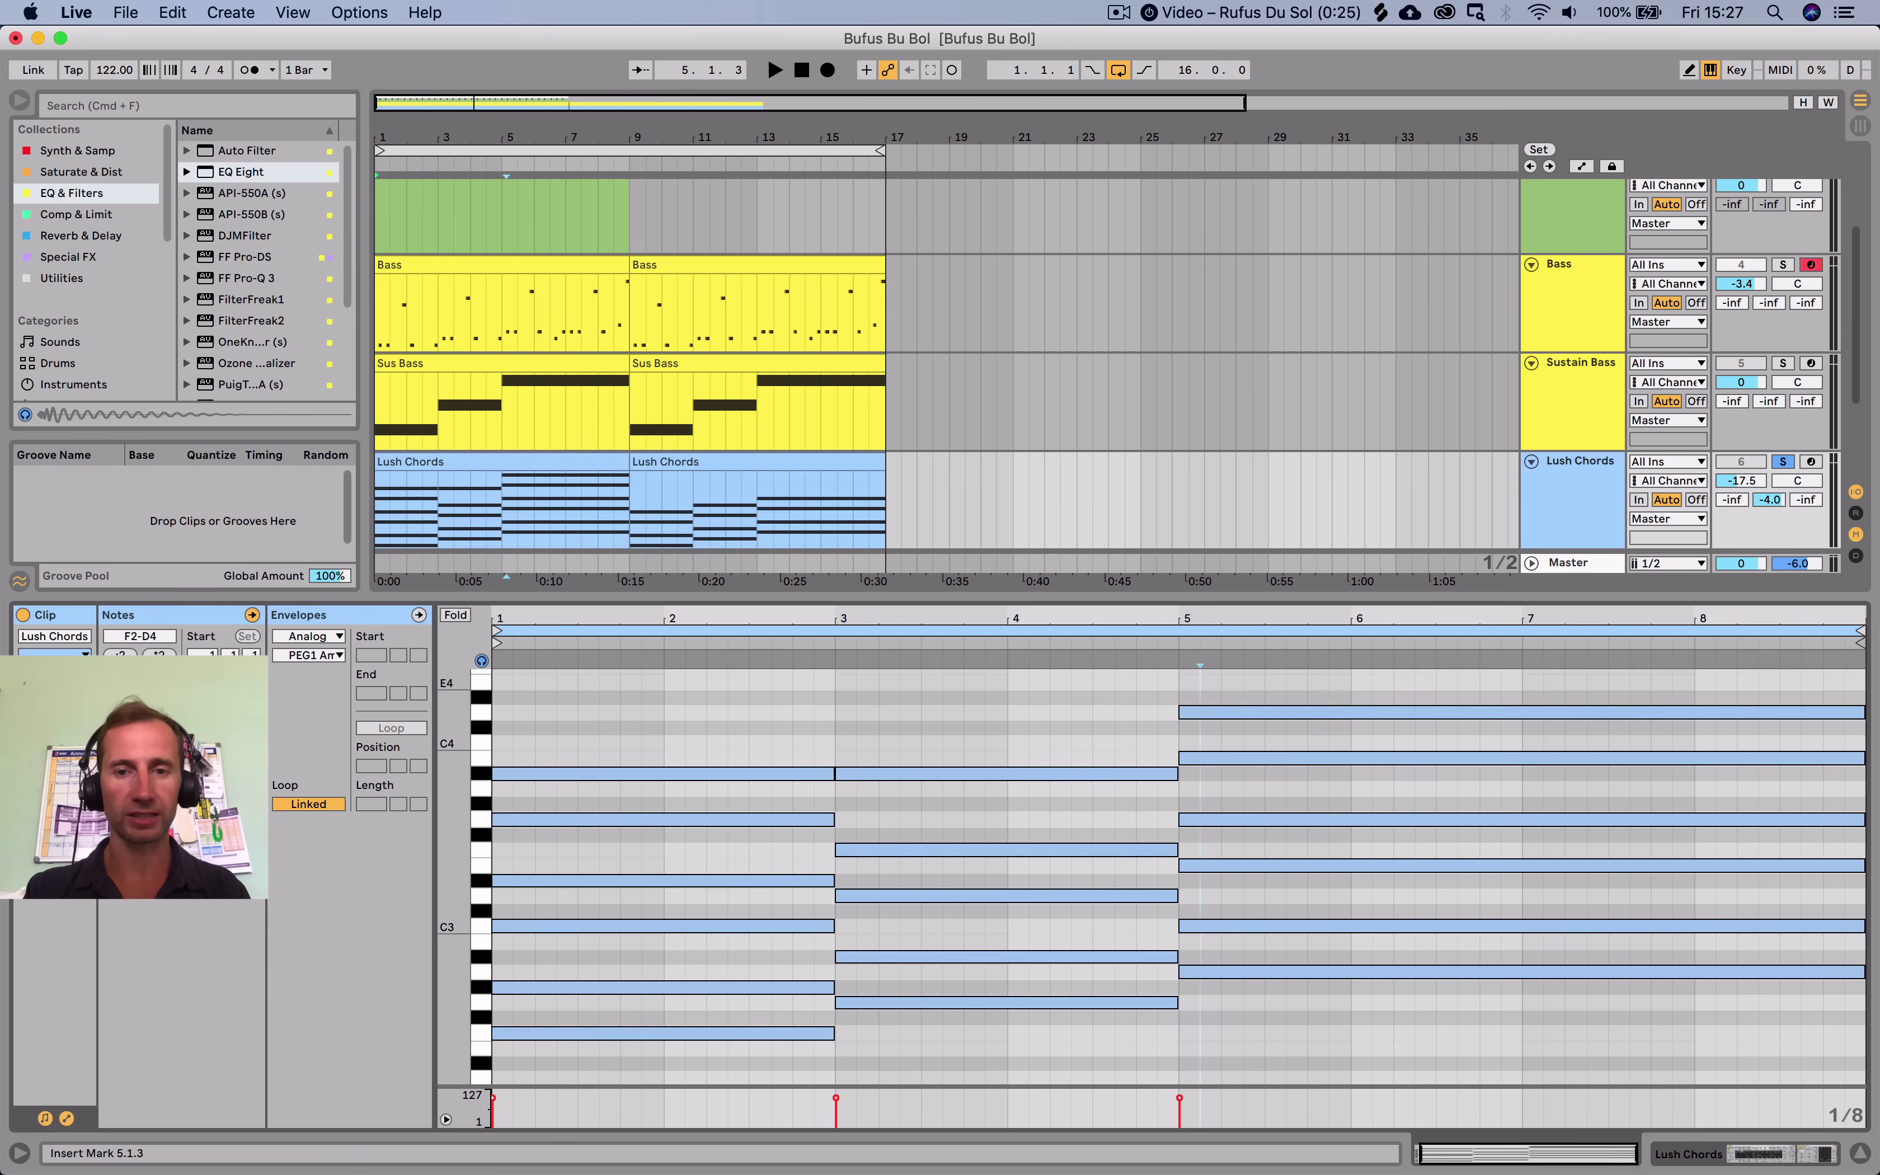
# Transpose the third chord's B3, D4 and G3 and the second chord's A#3 down one octave.
pyautogui.moveTo(1202, 687); pyautogui.dragTo(1243, 758)
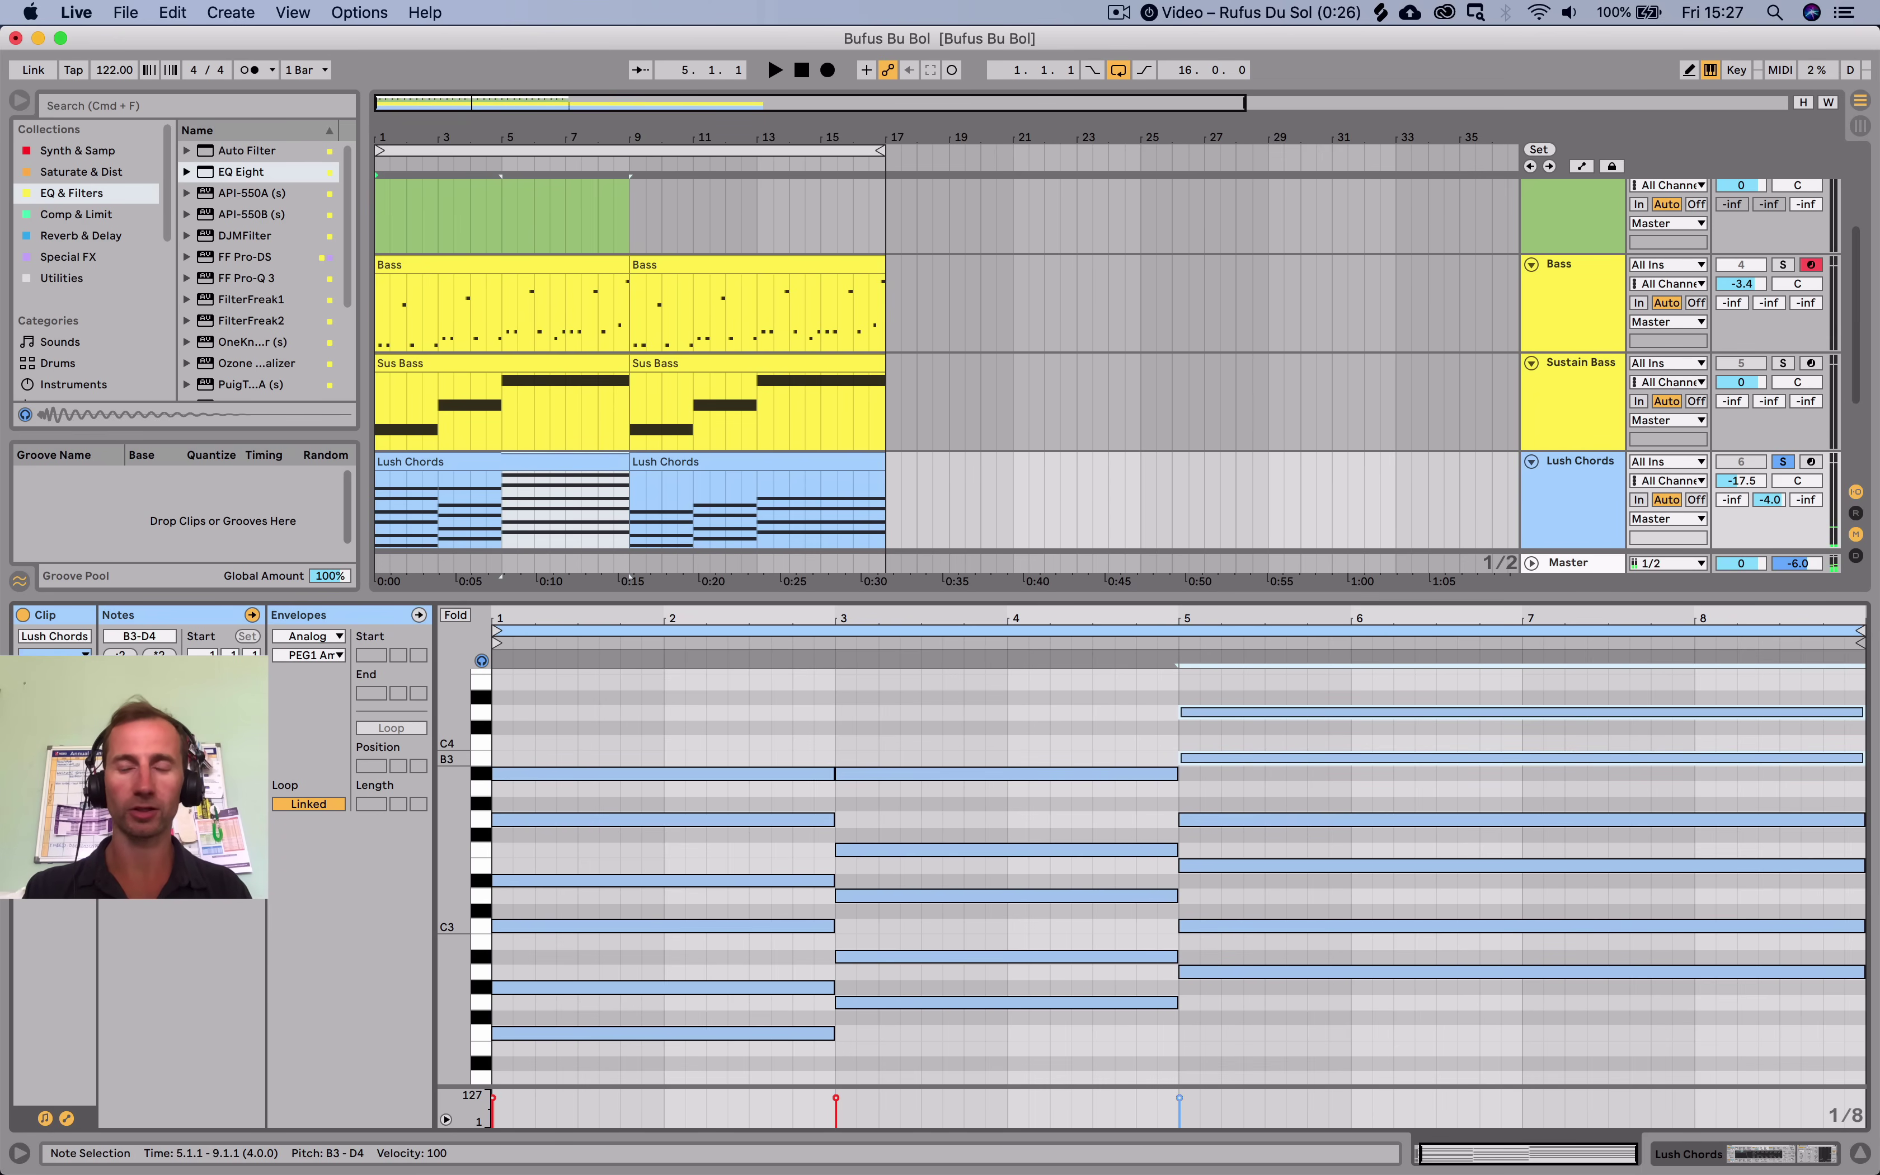
pyautogui.hotkey('shift', 'Down')
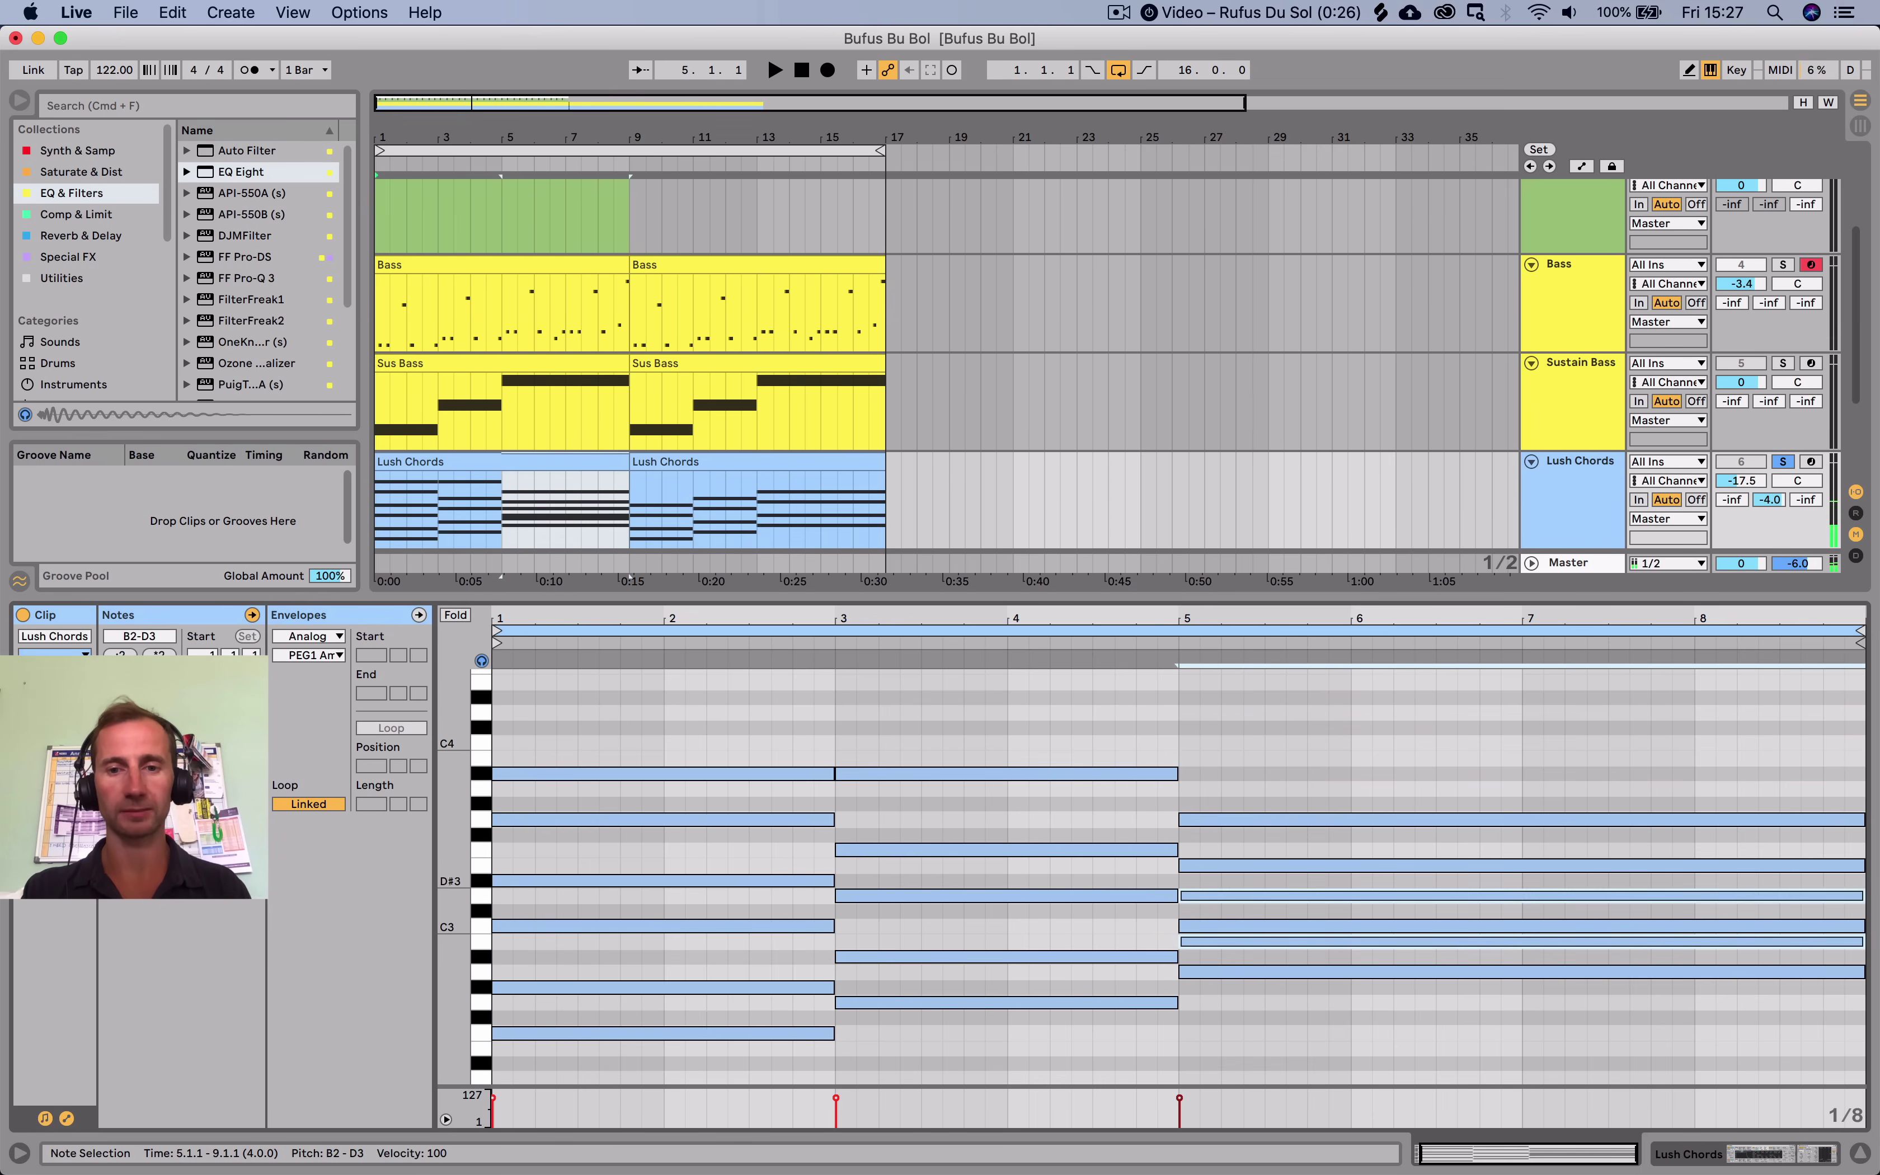
pyautogui.click(1221, 1041)
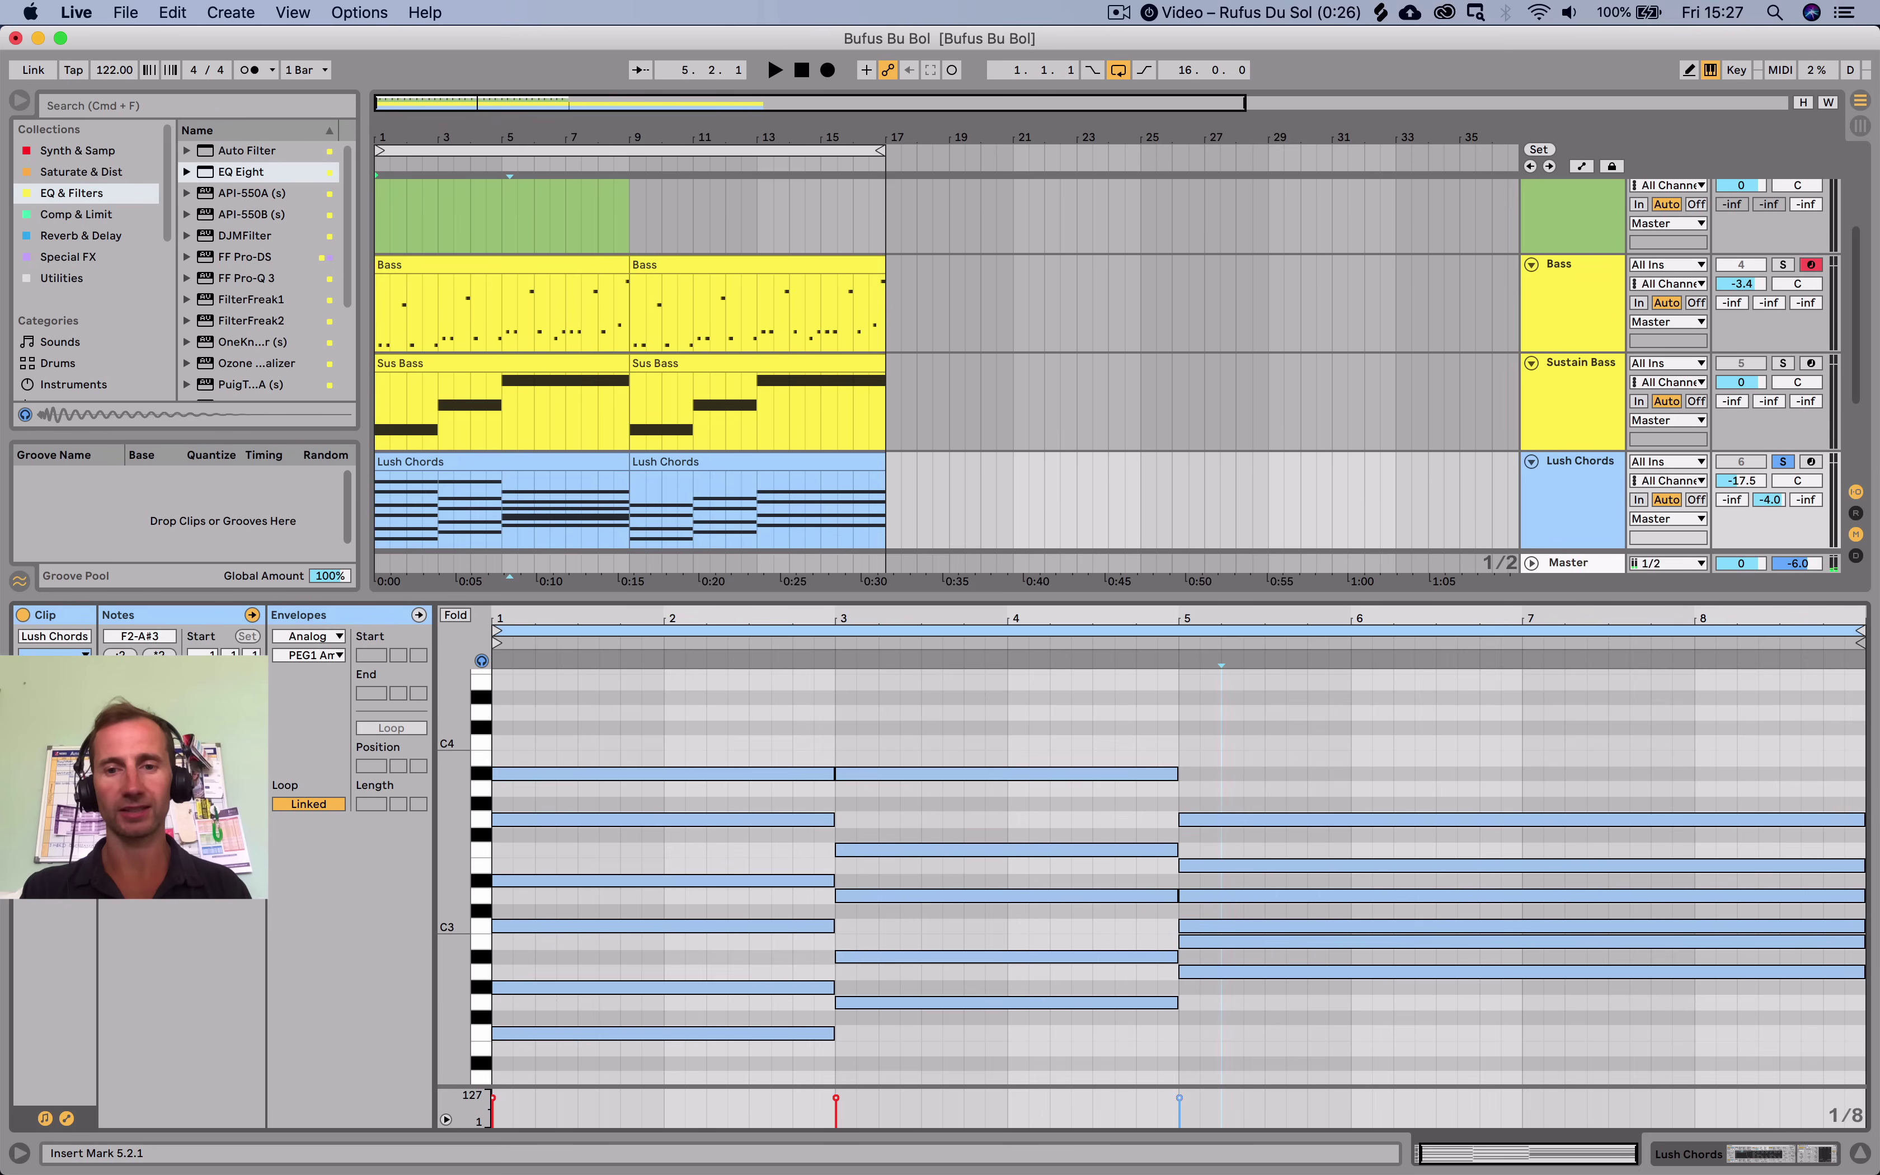
pyautogui.click(1018, 773)
pyautogui.hotkey('shift', 'Down')
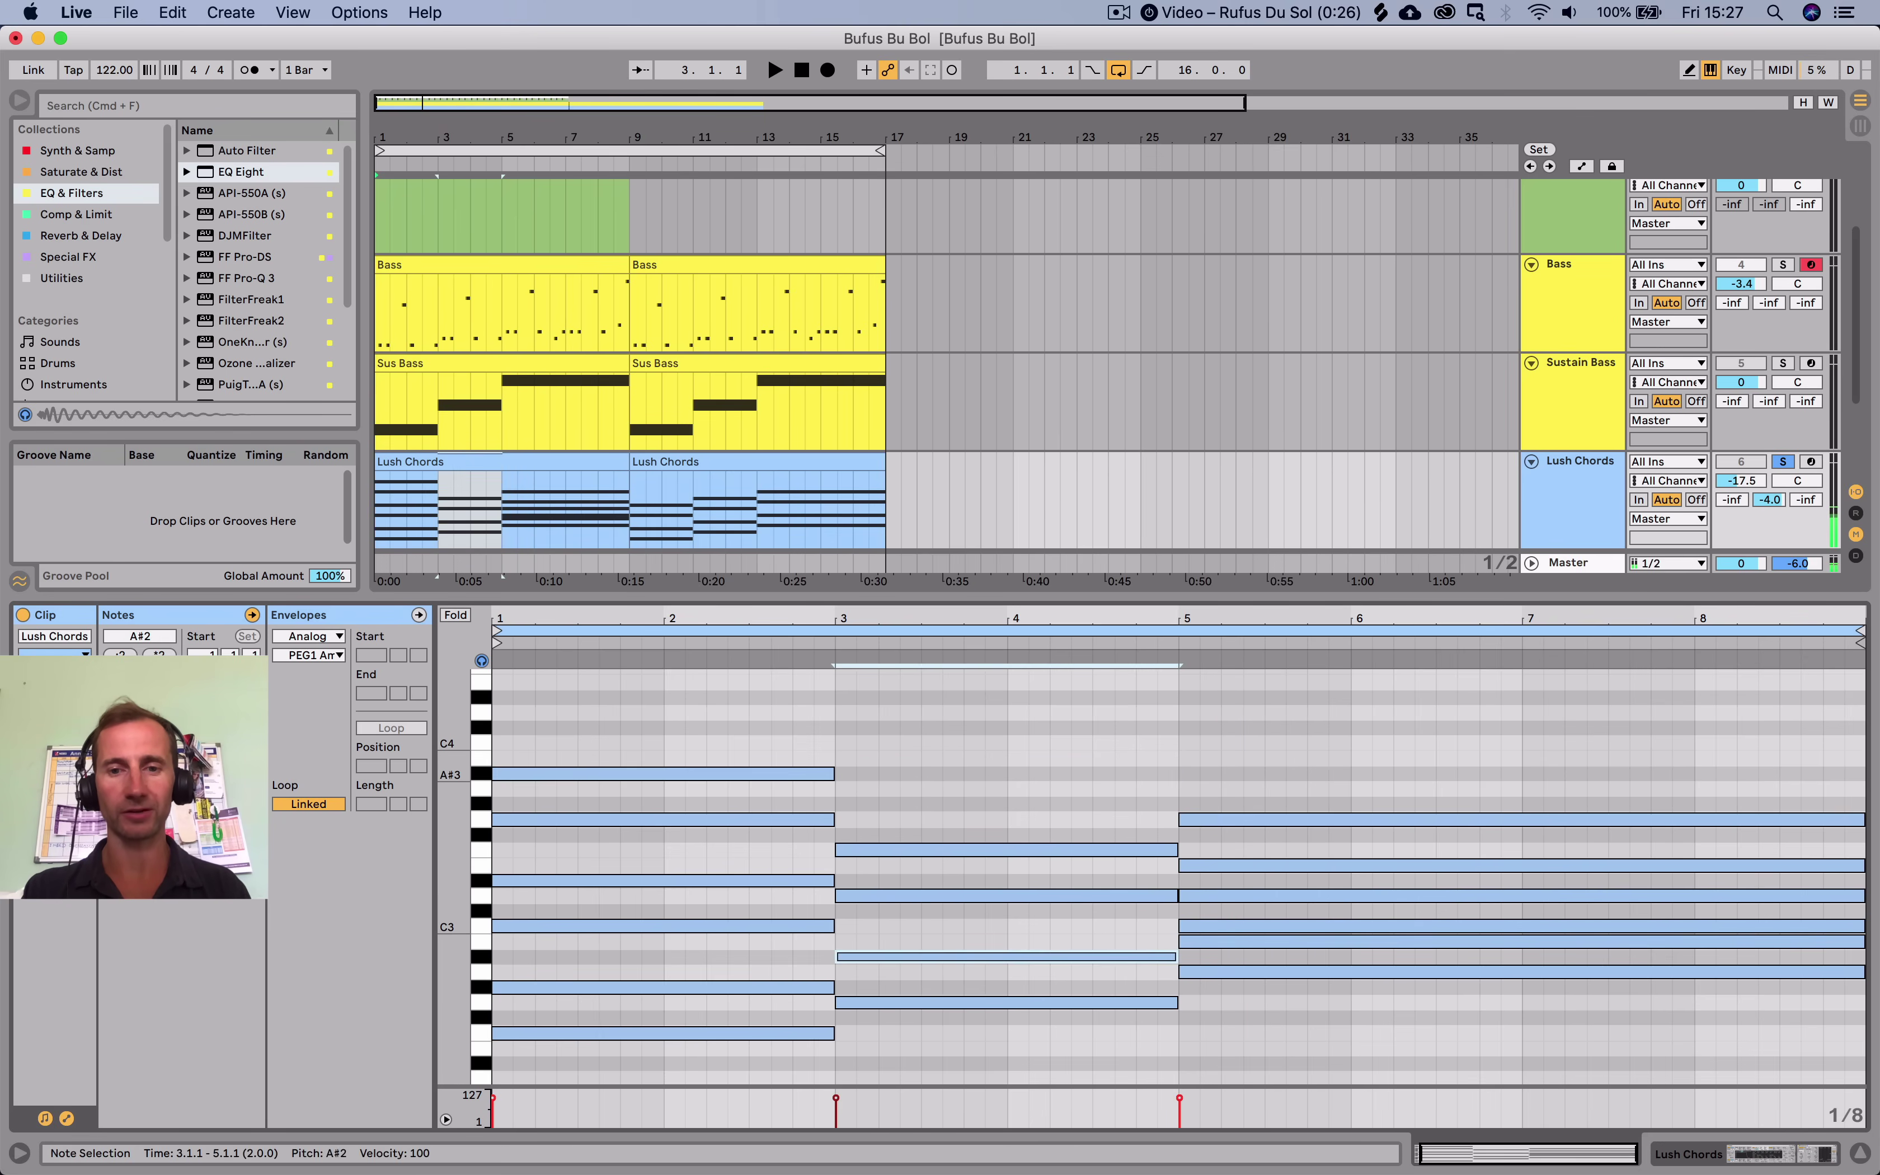
pyautogui.click(1274, 819)
pyautogui.hotkey('shift', 'Down')
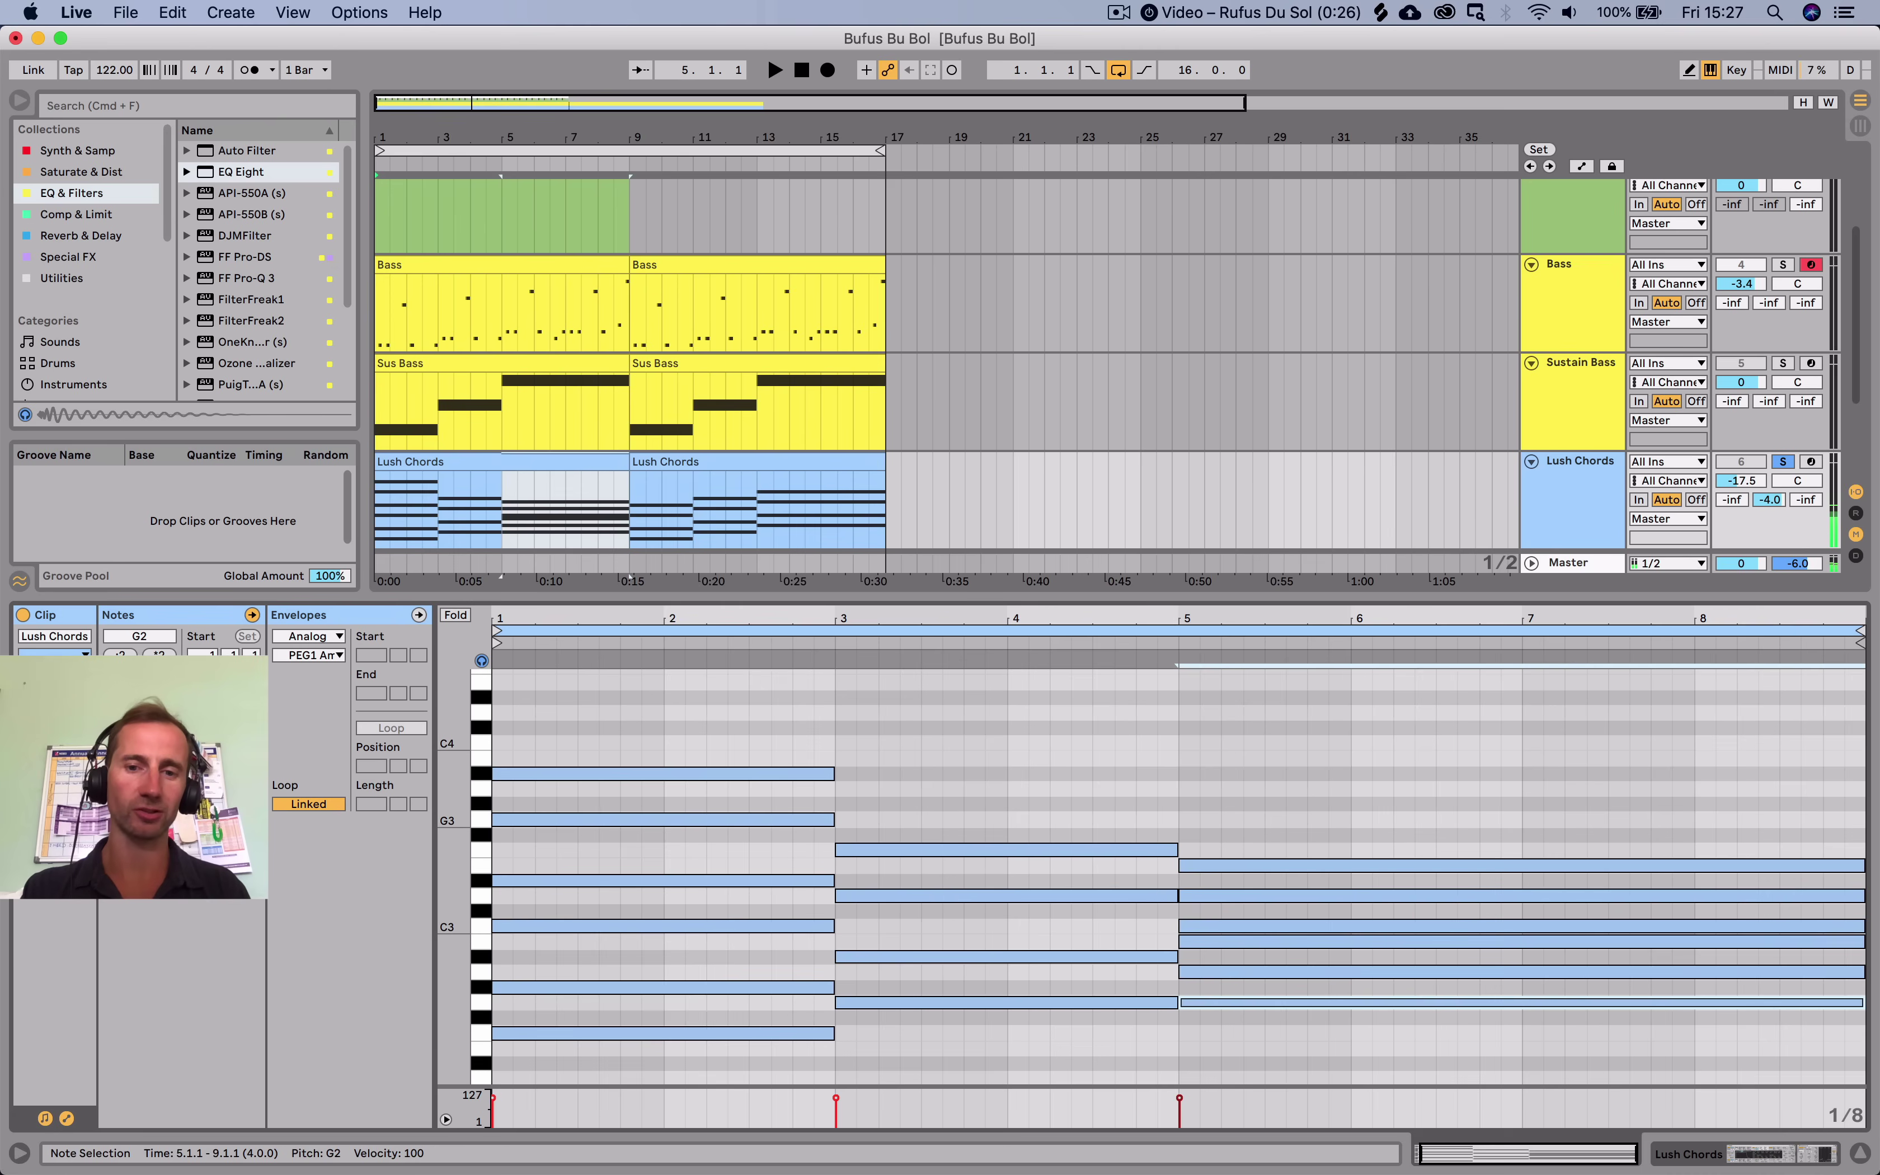
# Transpose the first chord's F2 up one octave and its A#3 and G3 down one octave.
pyautogui.click(660, 1033)
pyautogui.hotkey('shift', 'Up')
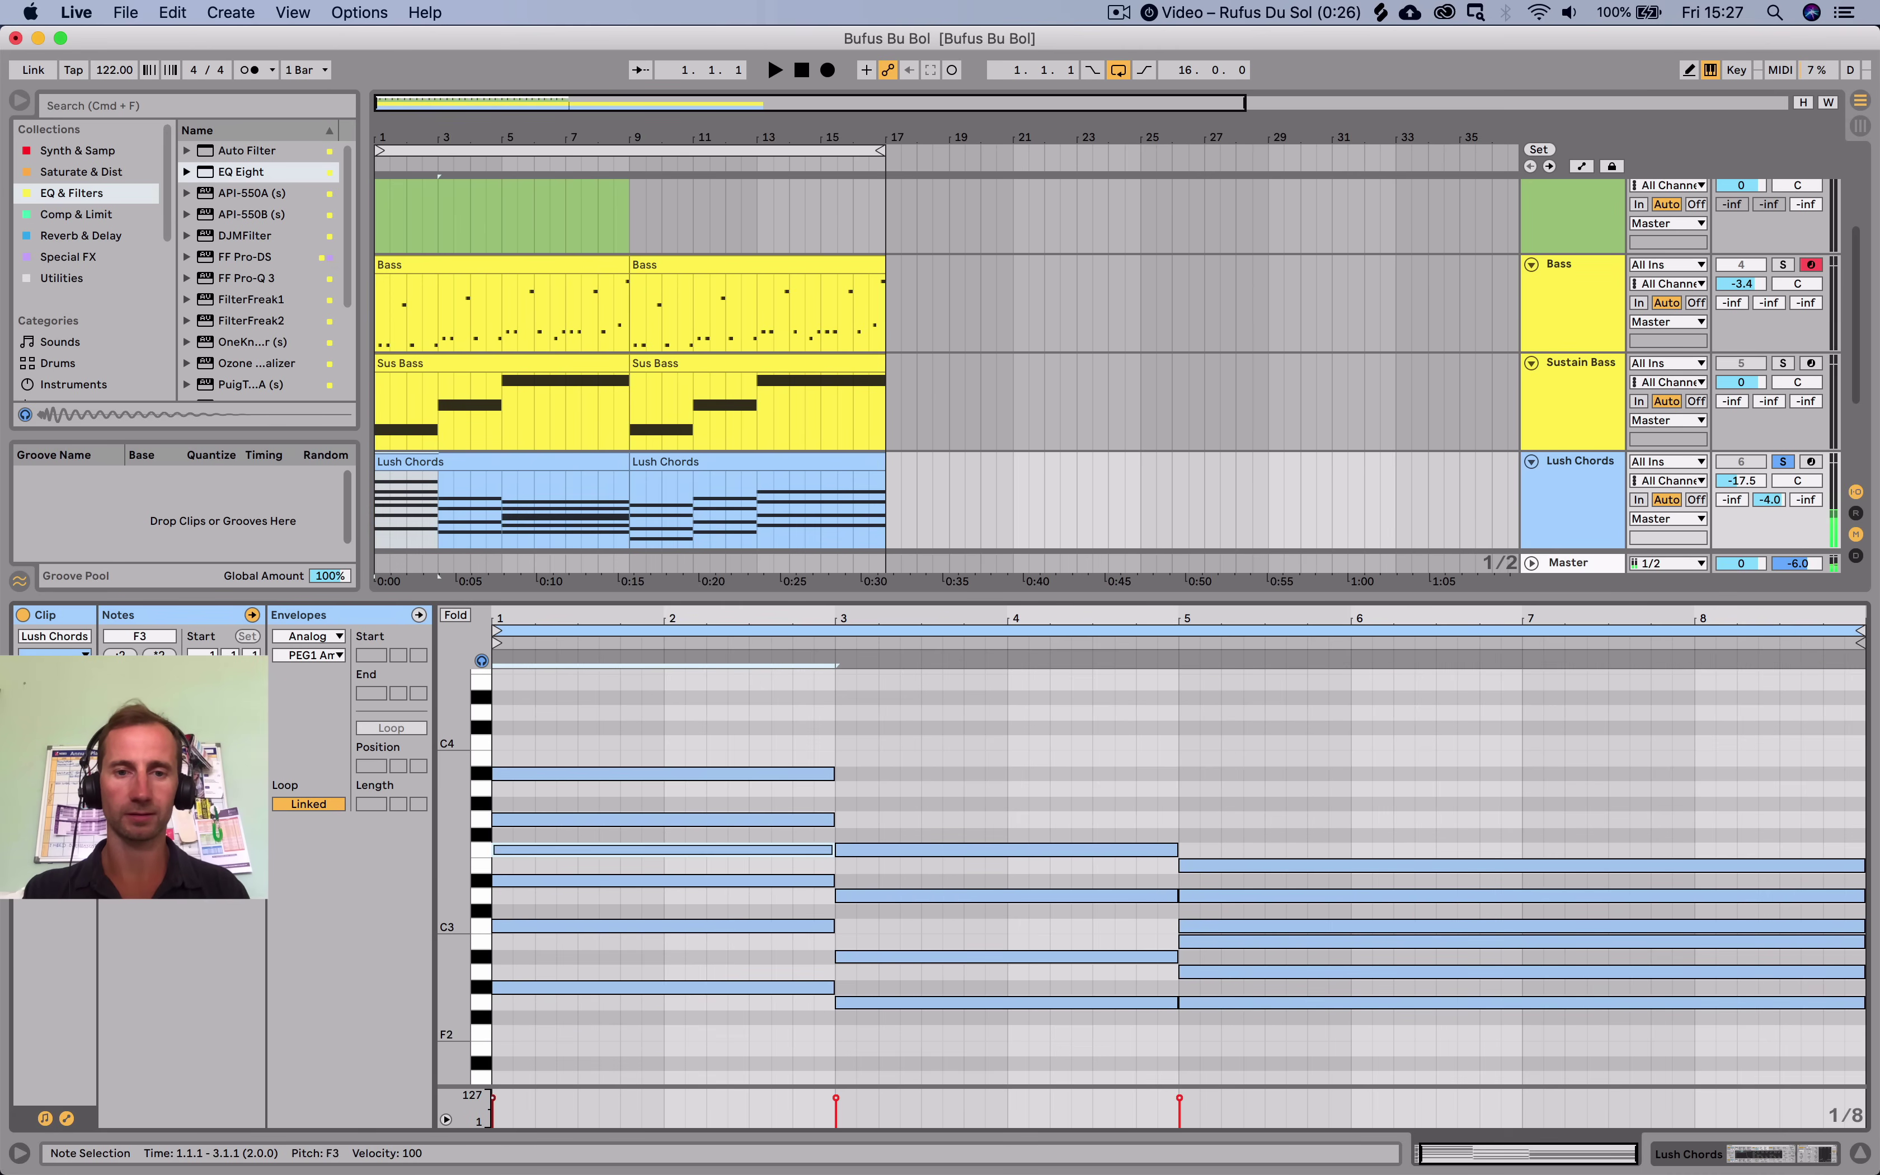
pyautogui.click(660, 773)
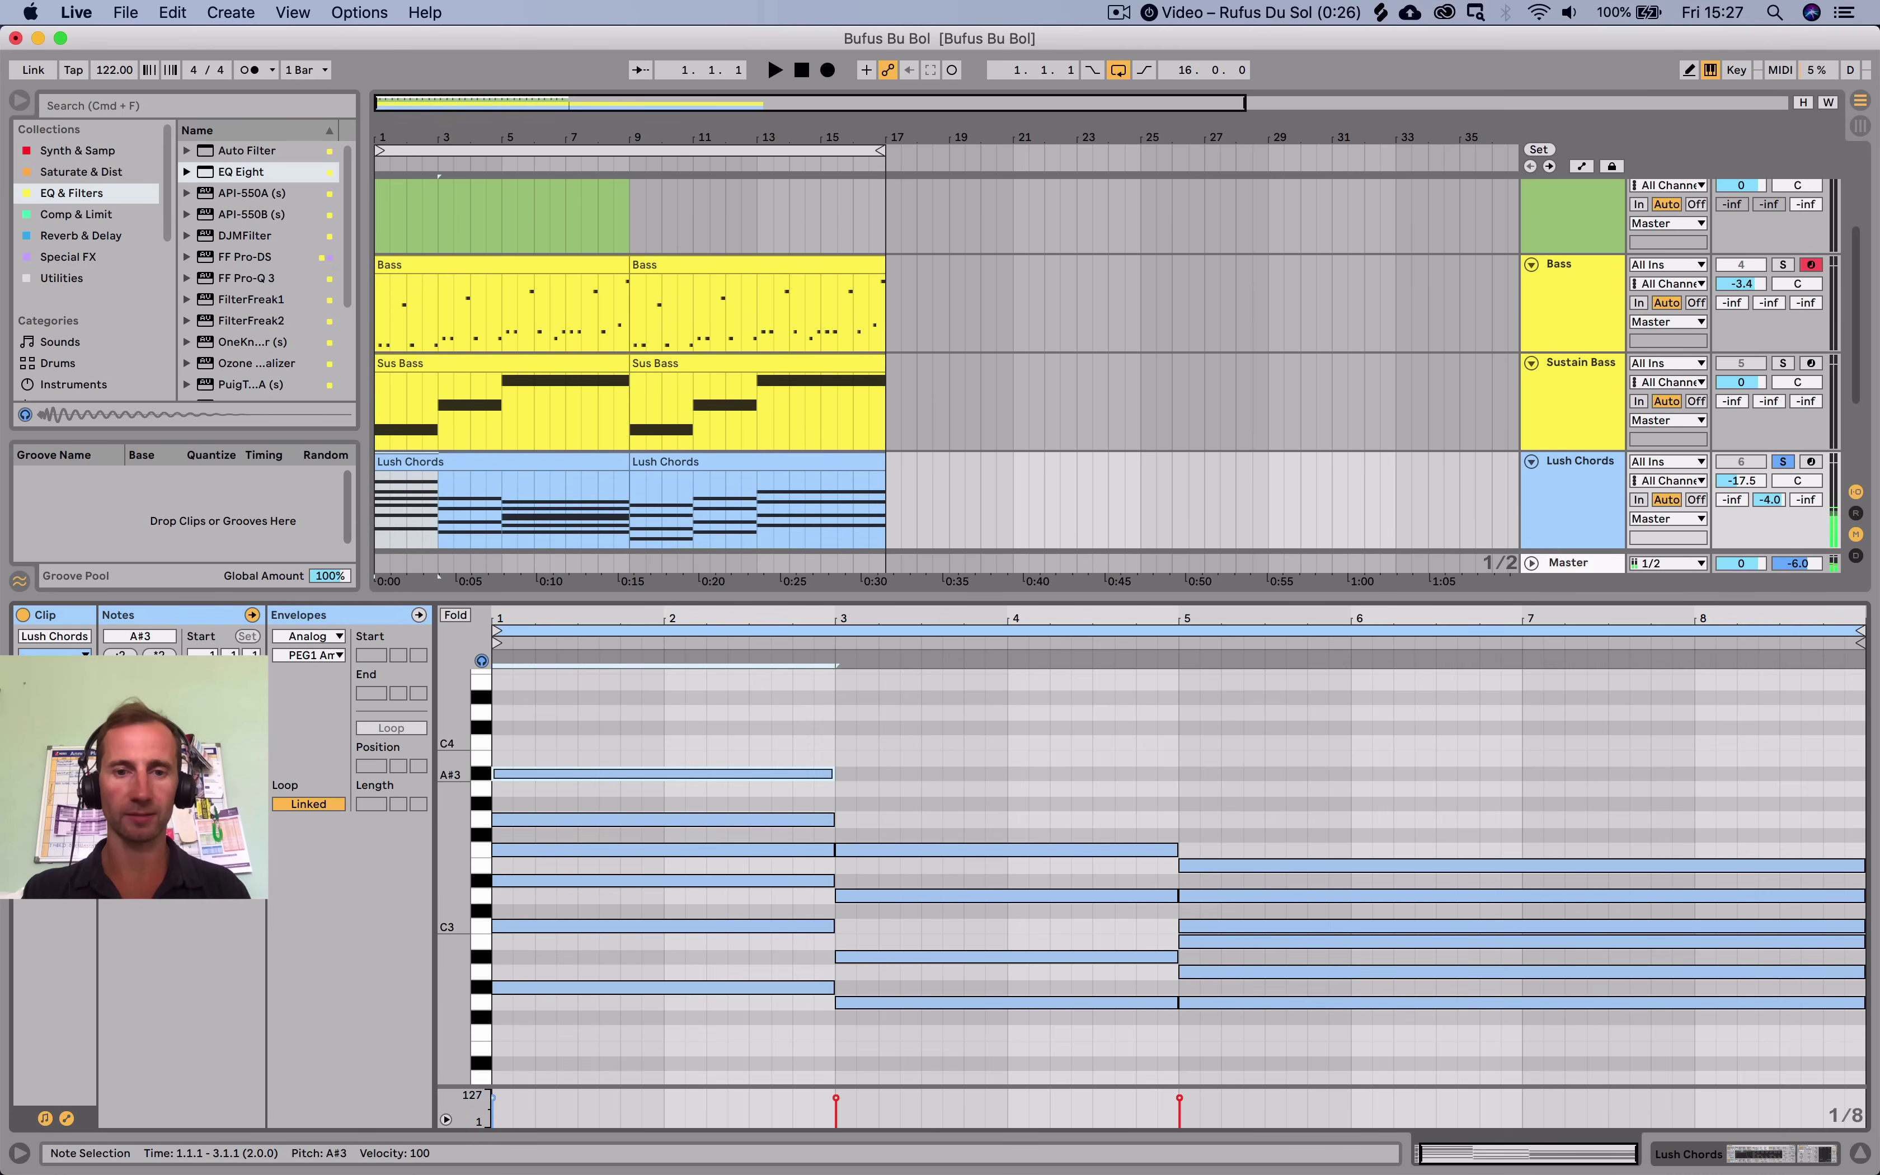
pyautogui.hotkey('shift', 'Down')
pyautogui.click(1136, 777)
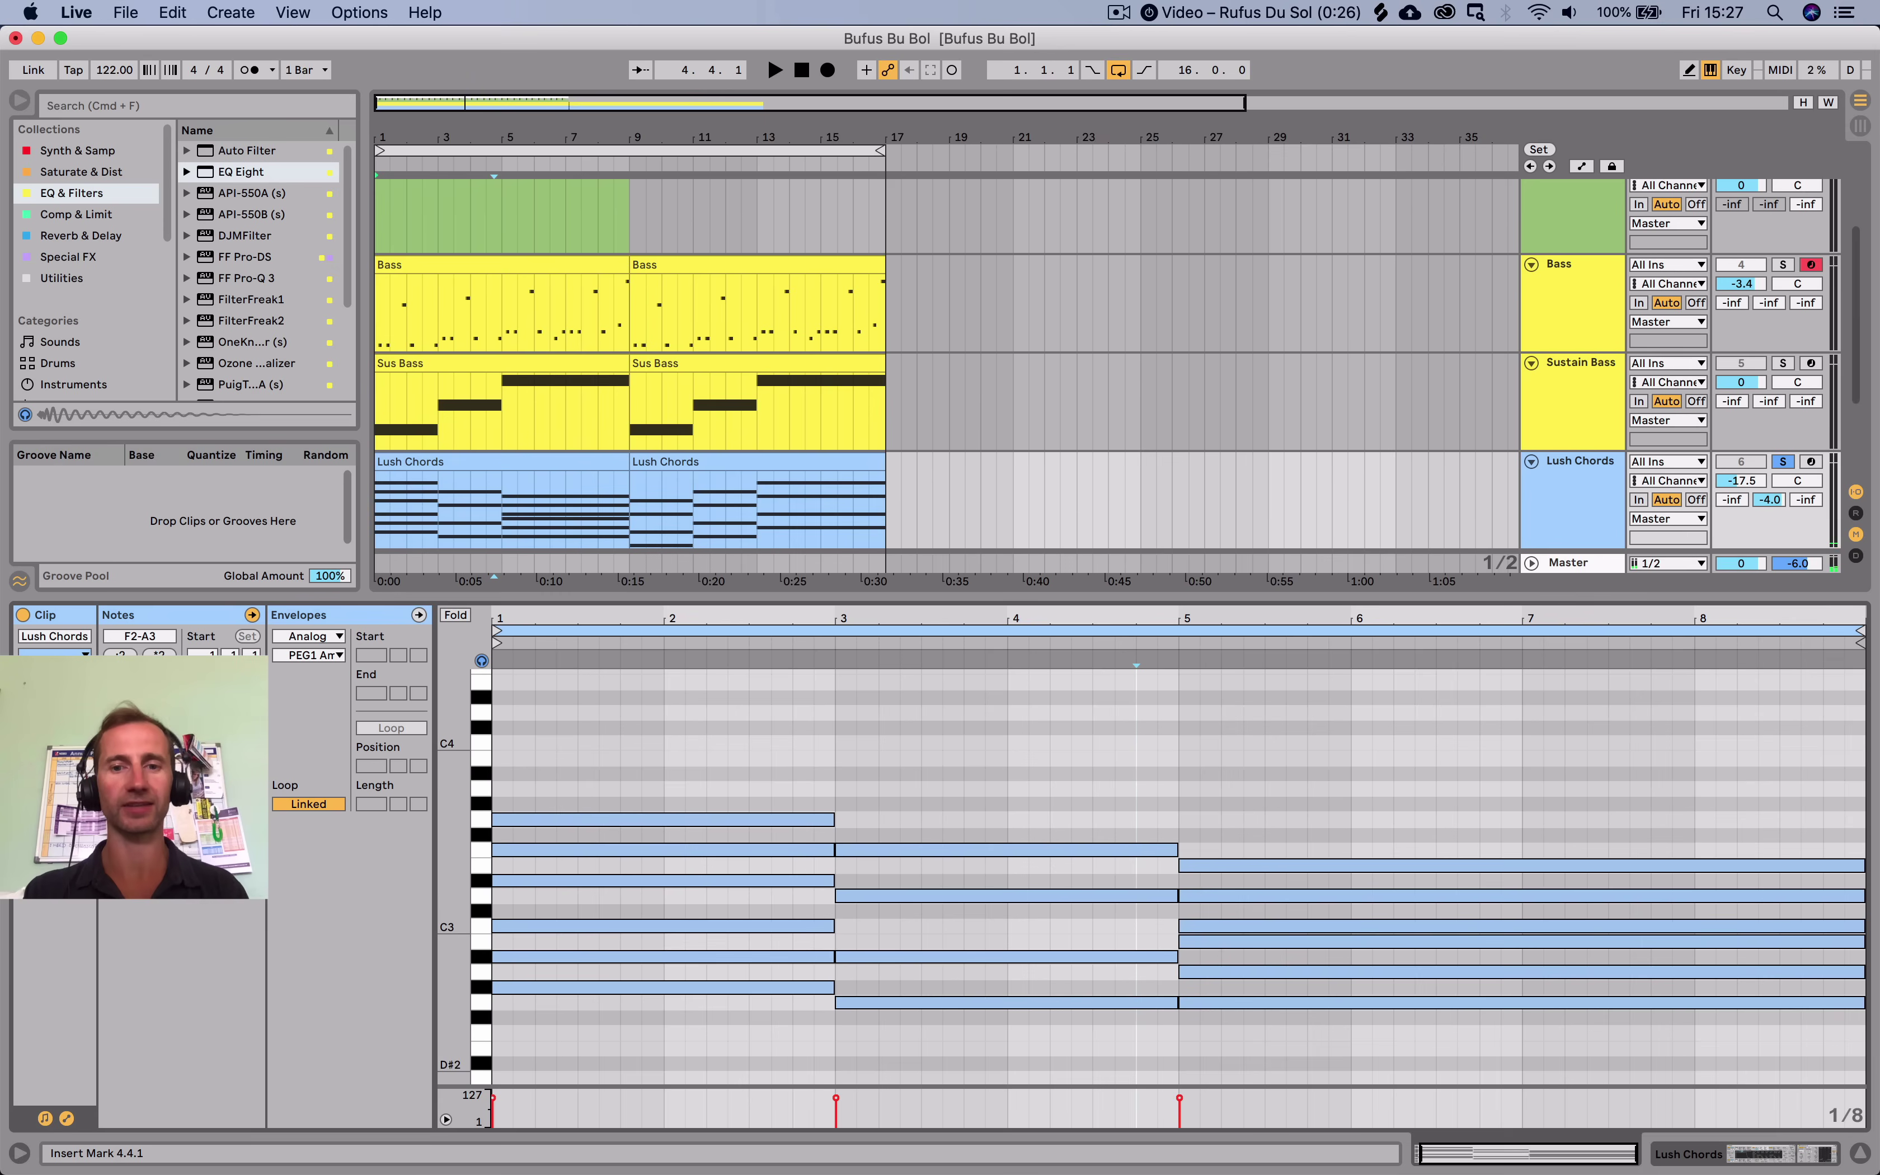
pyautogui.click(660, 819)
pyautogui.hotkey('shift', 'Down')
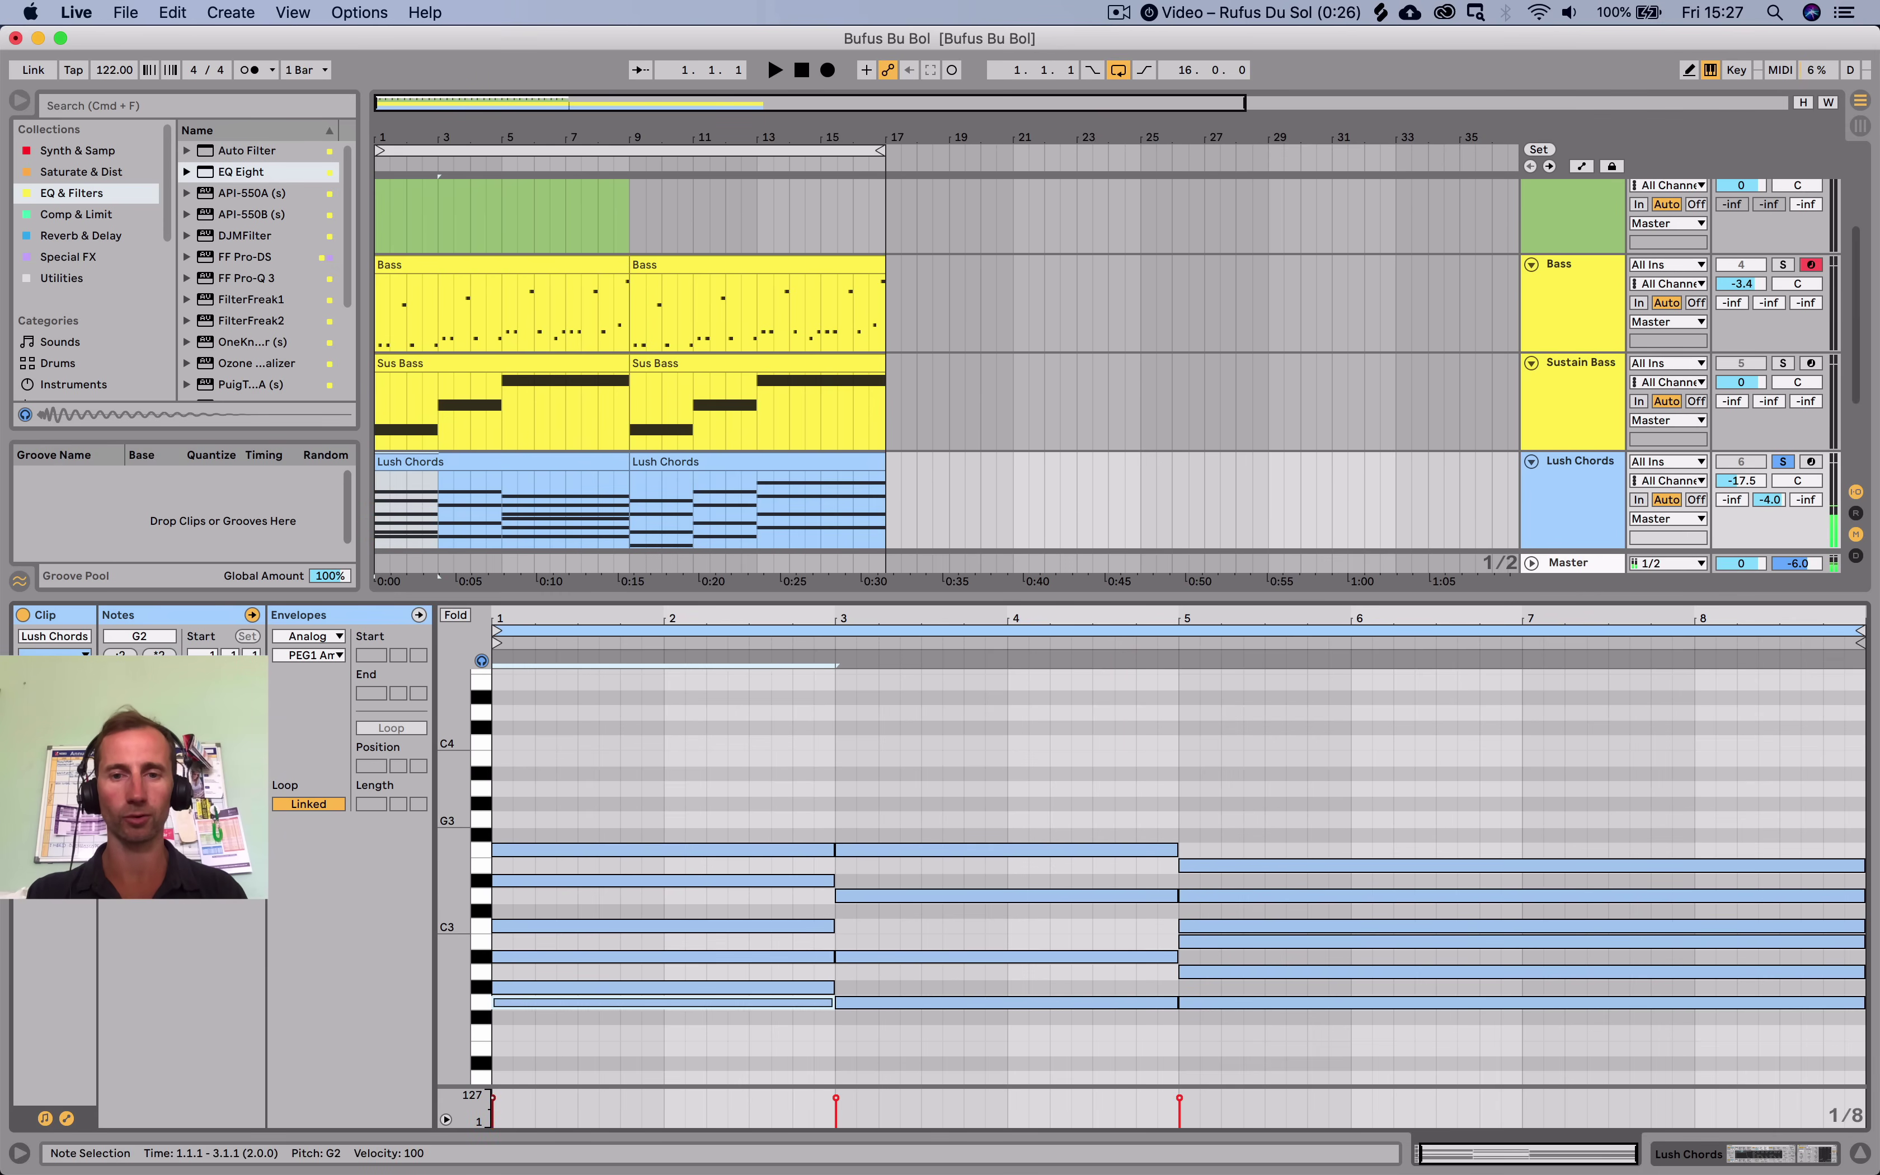
pyautogui.click(856, 759)
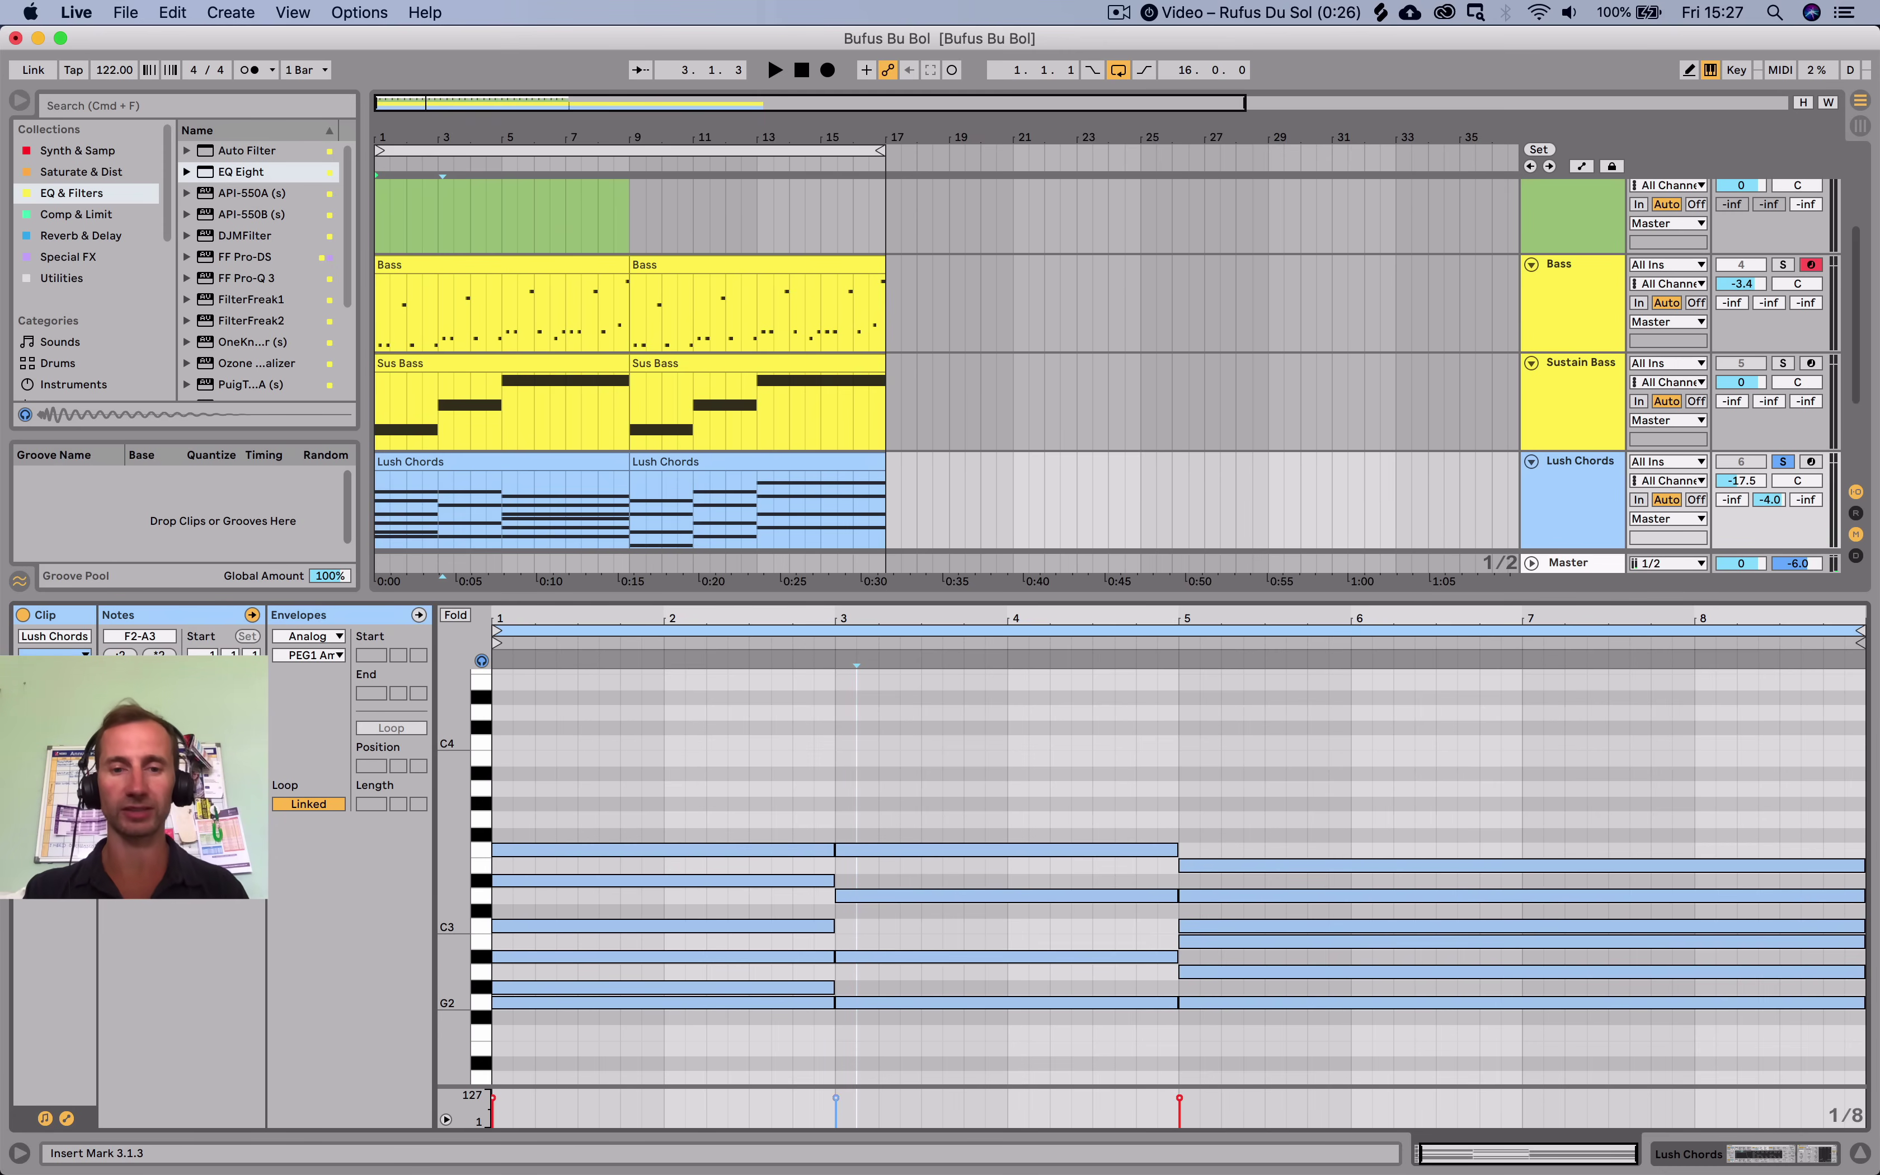
# Audition the first chord's notes from G2 up to D#3 and the second chord's from G2 up to D3.
pyautogui.click(660, 1003)
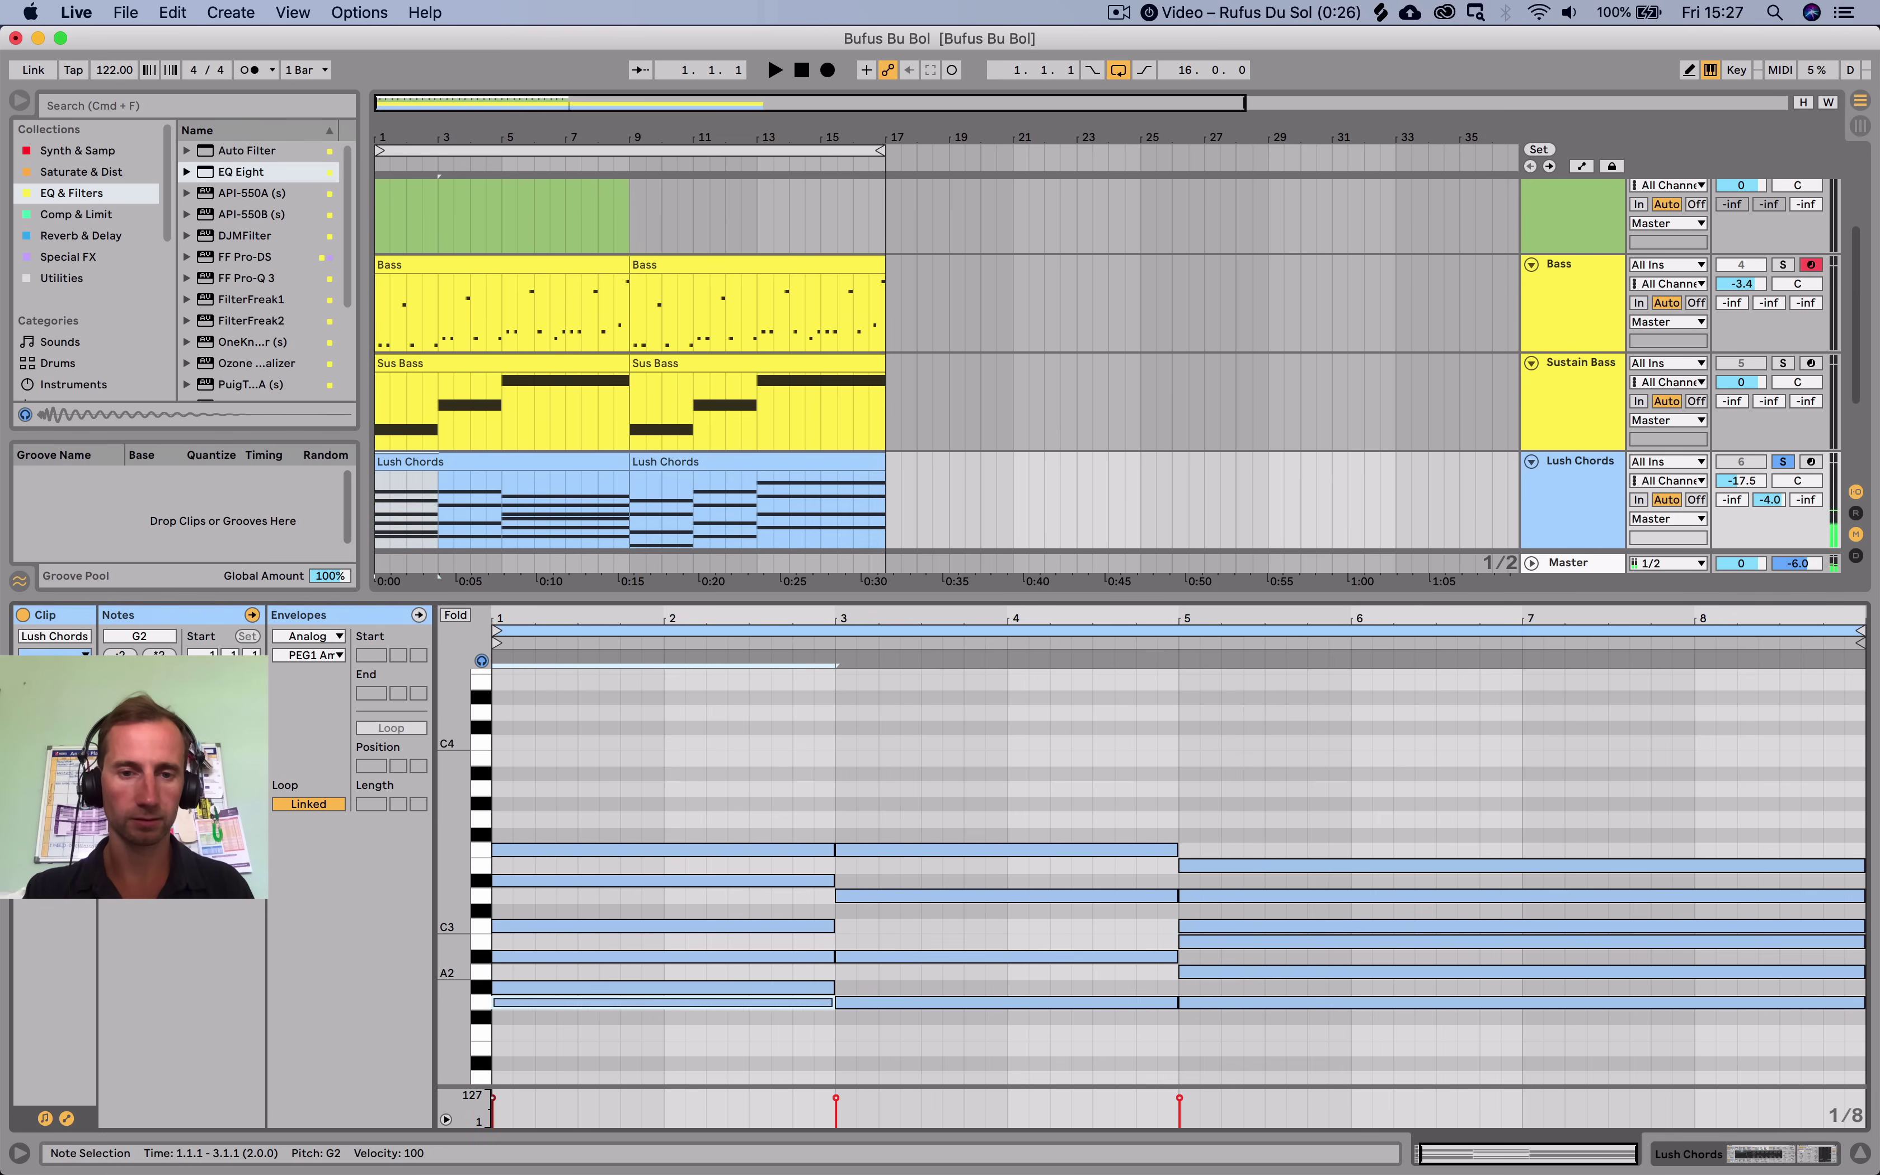
pyautogui.press('Up')
pyautogui.press('Up')
pyautogui.press('Up')
pyautogui.press('Up')
pyautogui.press('Up')
pyautogui.press('Up')
pyautogui.press('Up')
pyautogui.press('Up')
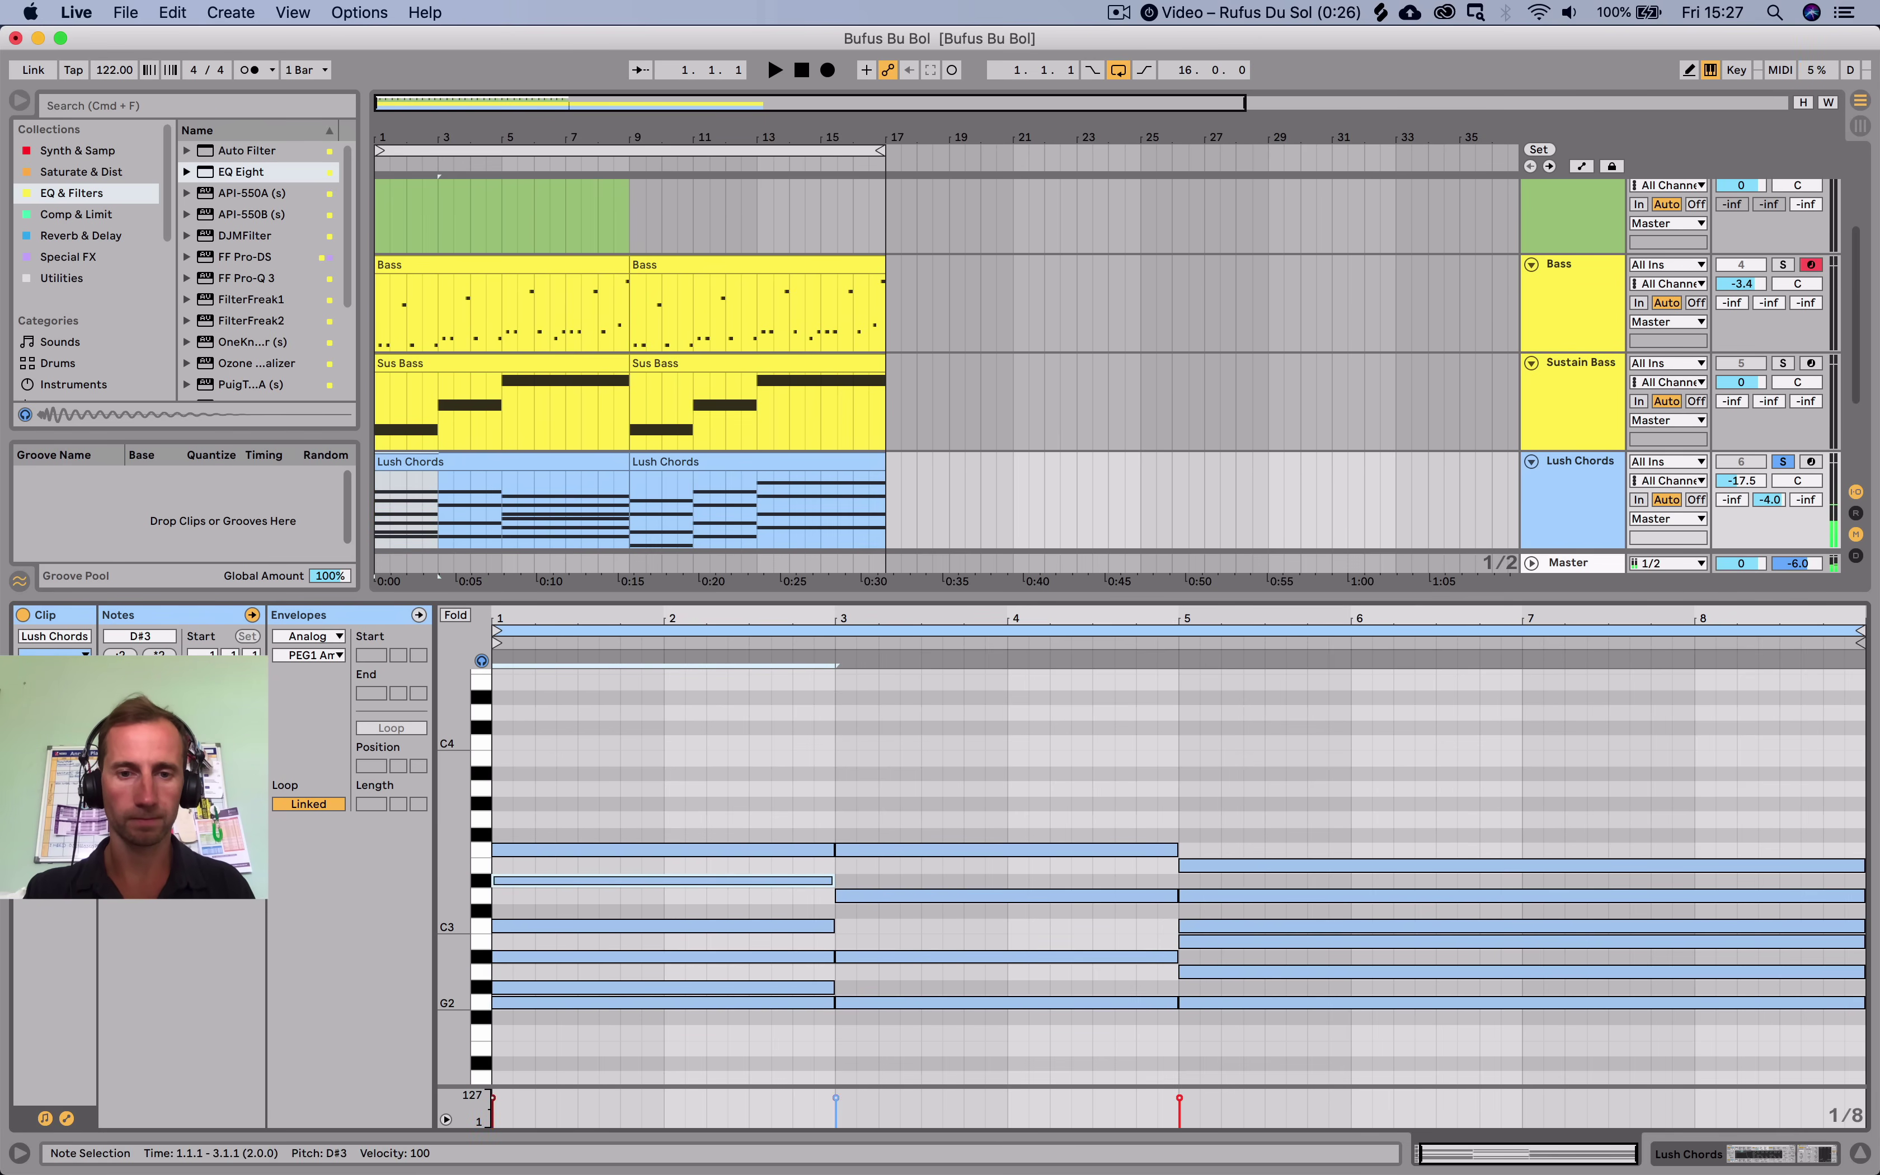
pyautogui.click(1007, 1003)
pyautogui.press('Up')
pyautogui.press('Up')
pyautogui.press('Up')
pyautogui.press('Up')
pyautogui.press('Up')
pyautogui.press('Up')
pyautogui.press('Up')
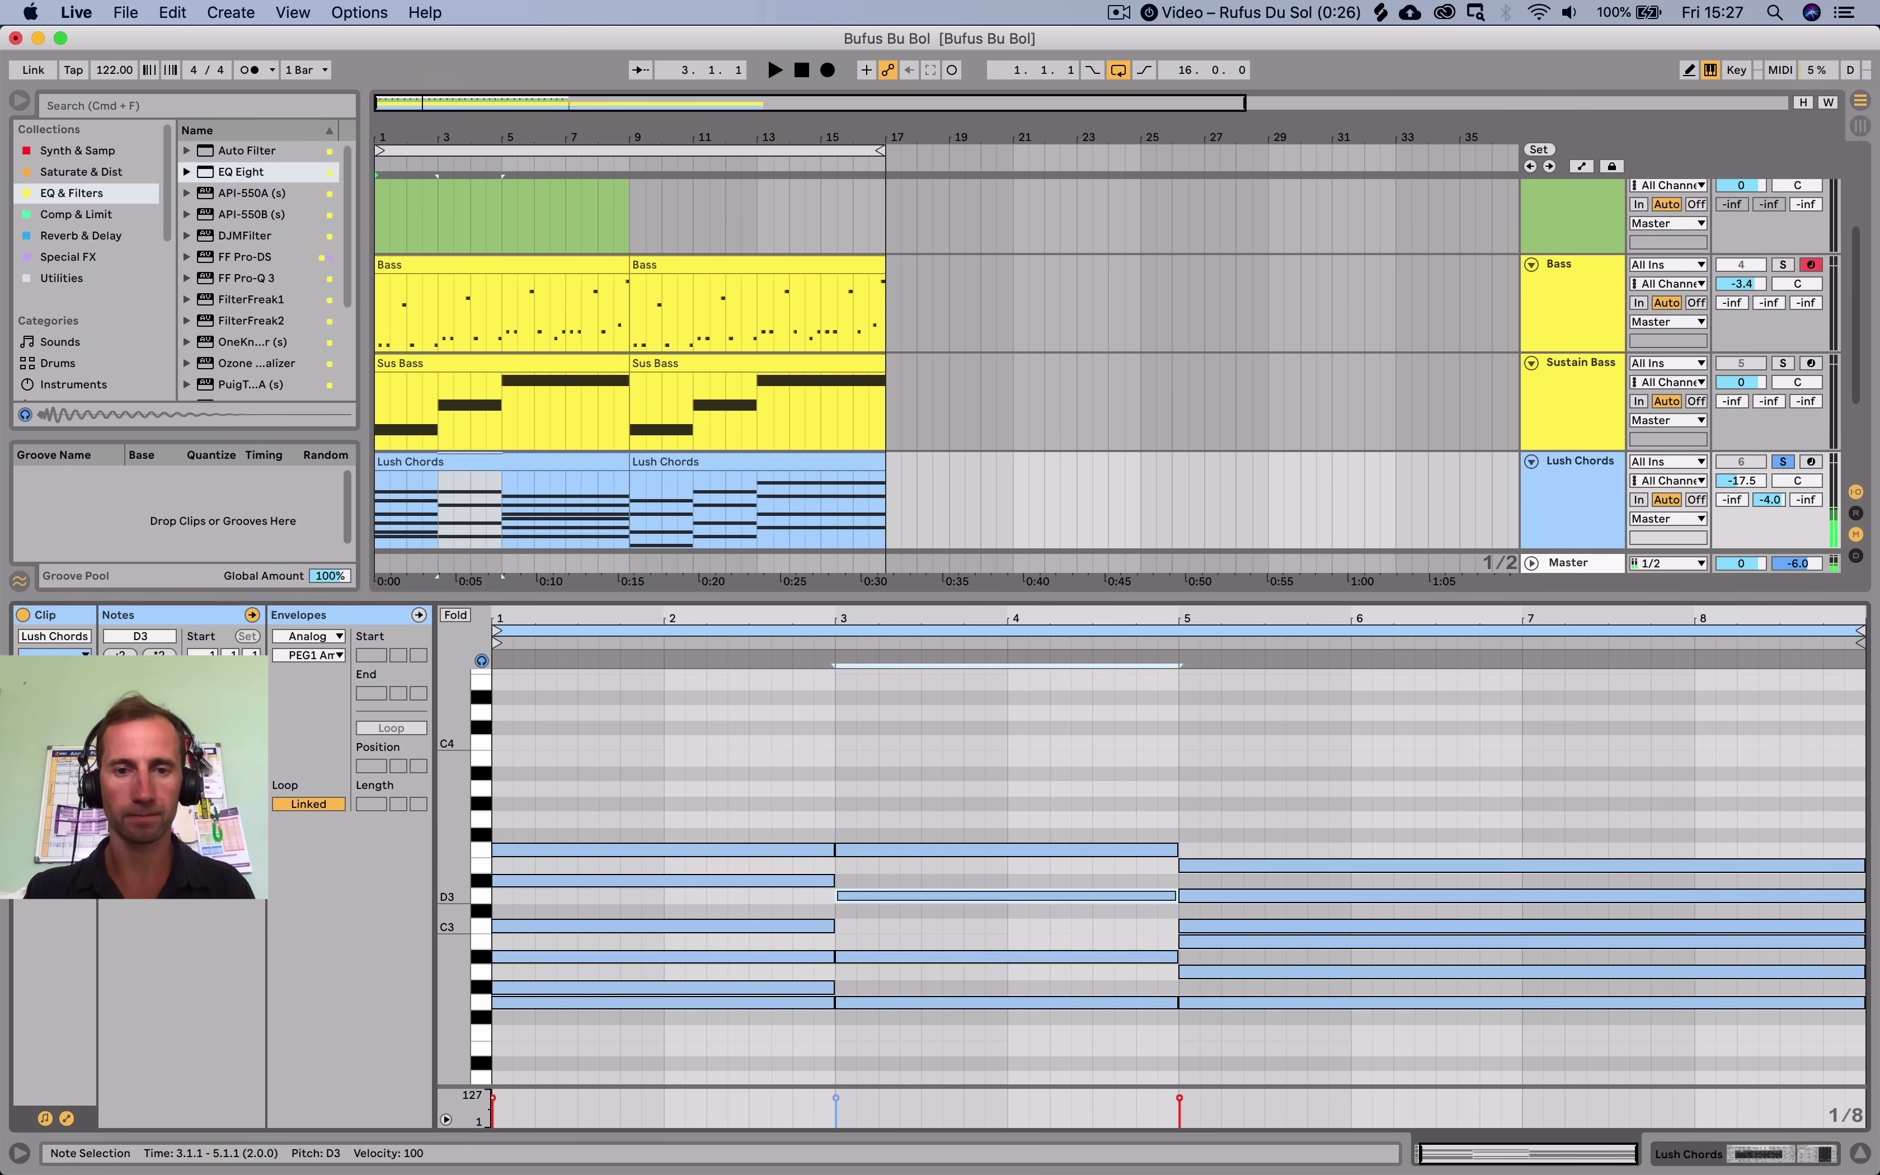
# Add another note to the second chord at A2 and play back the progression.
pyautogui.press('Up')
pyautogui.press('Up')
pyautogui.press('Up')
pyautogui.press('Up')
pyautogui.press('Up')
pyautogui.press('Up')
pyautogui.press('Up')
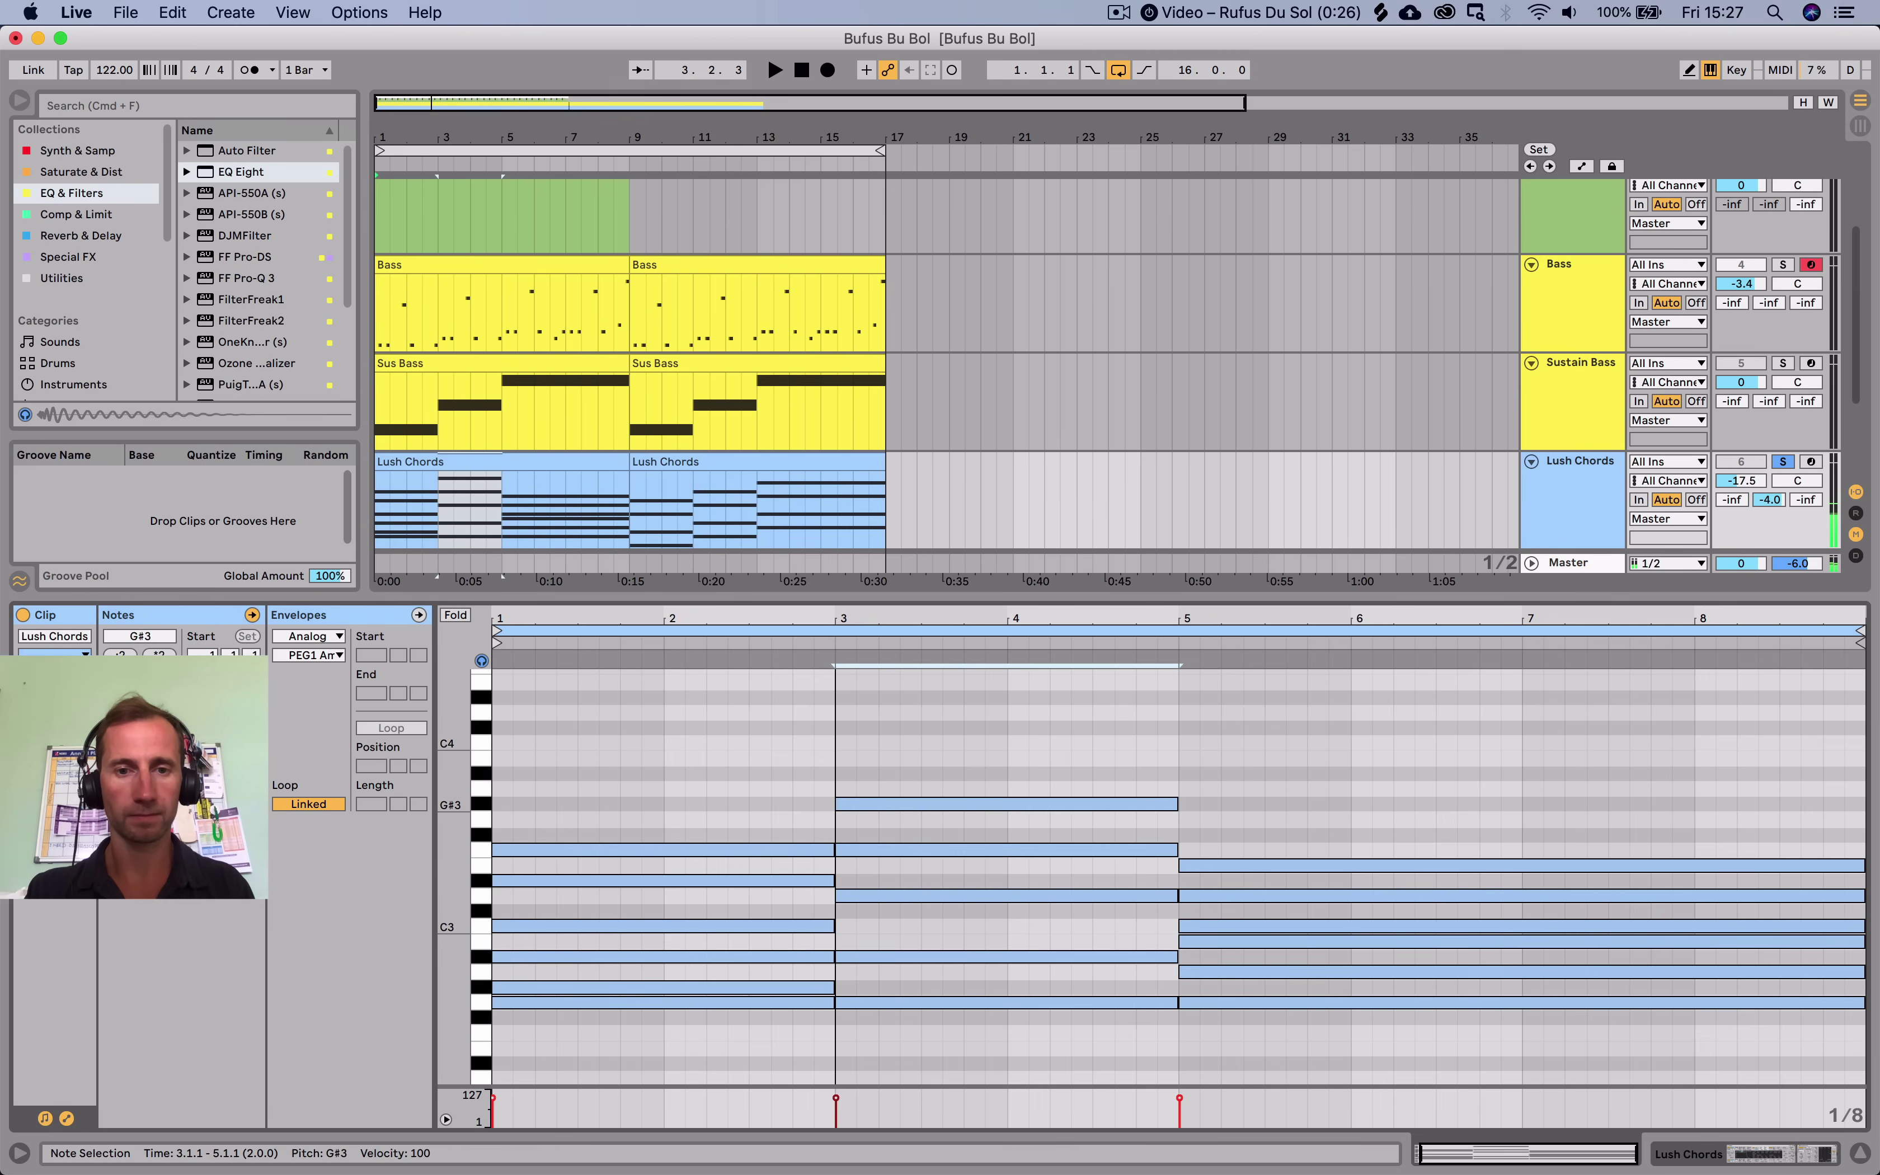
pyautogui.hotkey('shift', 'Down')
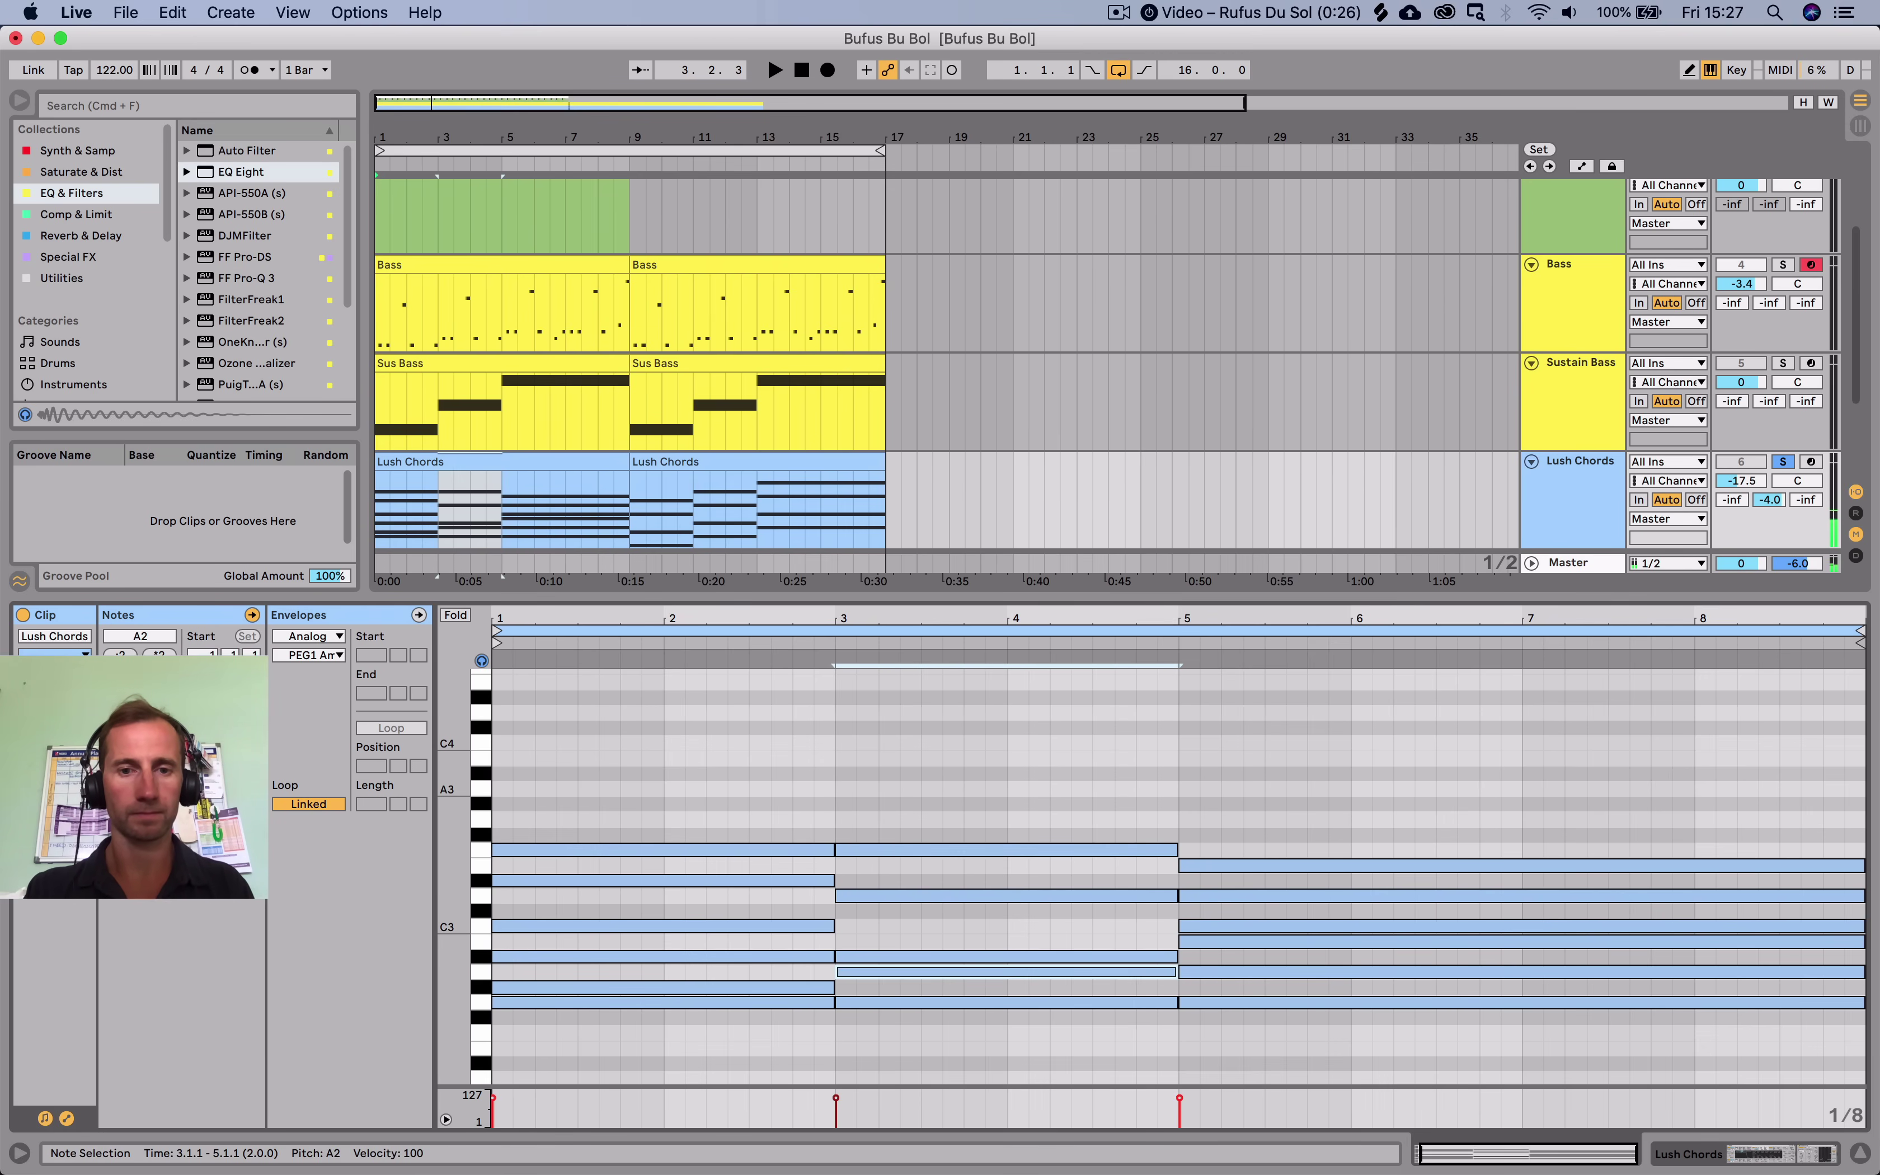
pyautogui.press('space')
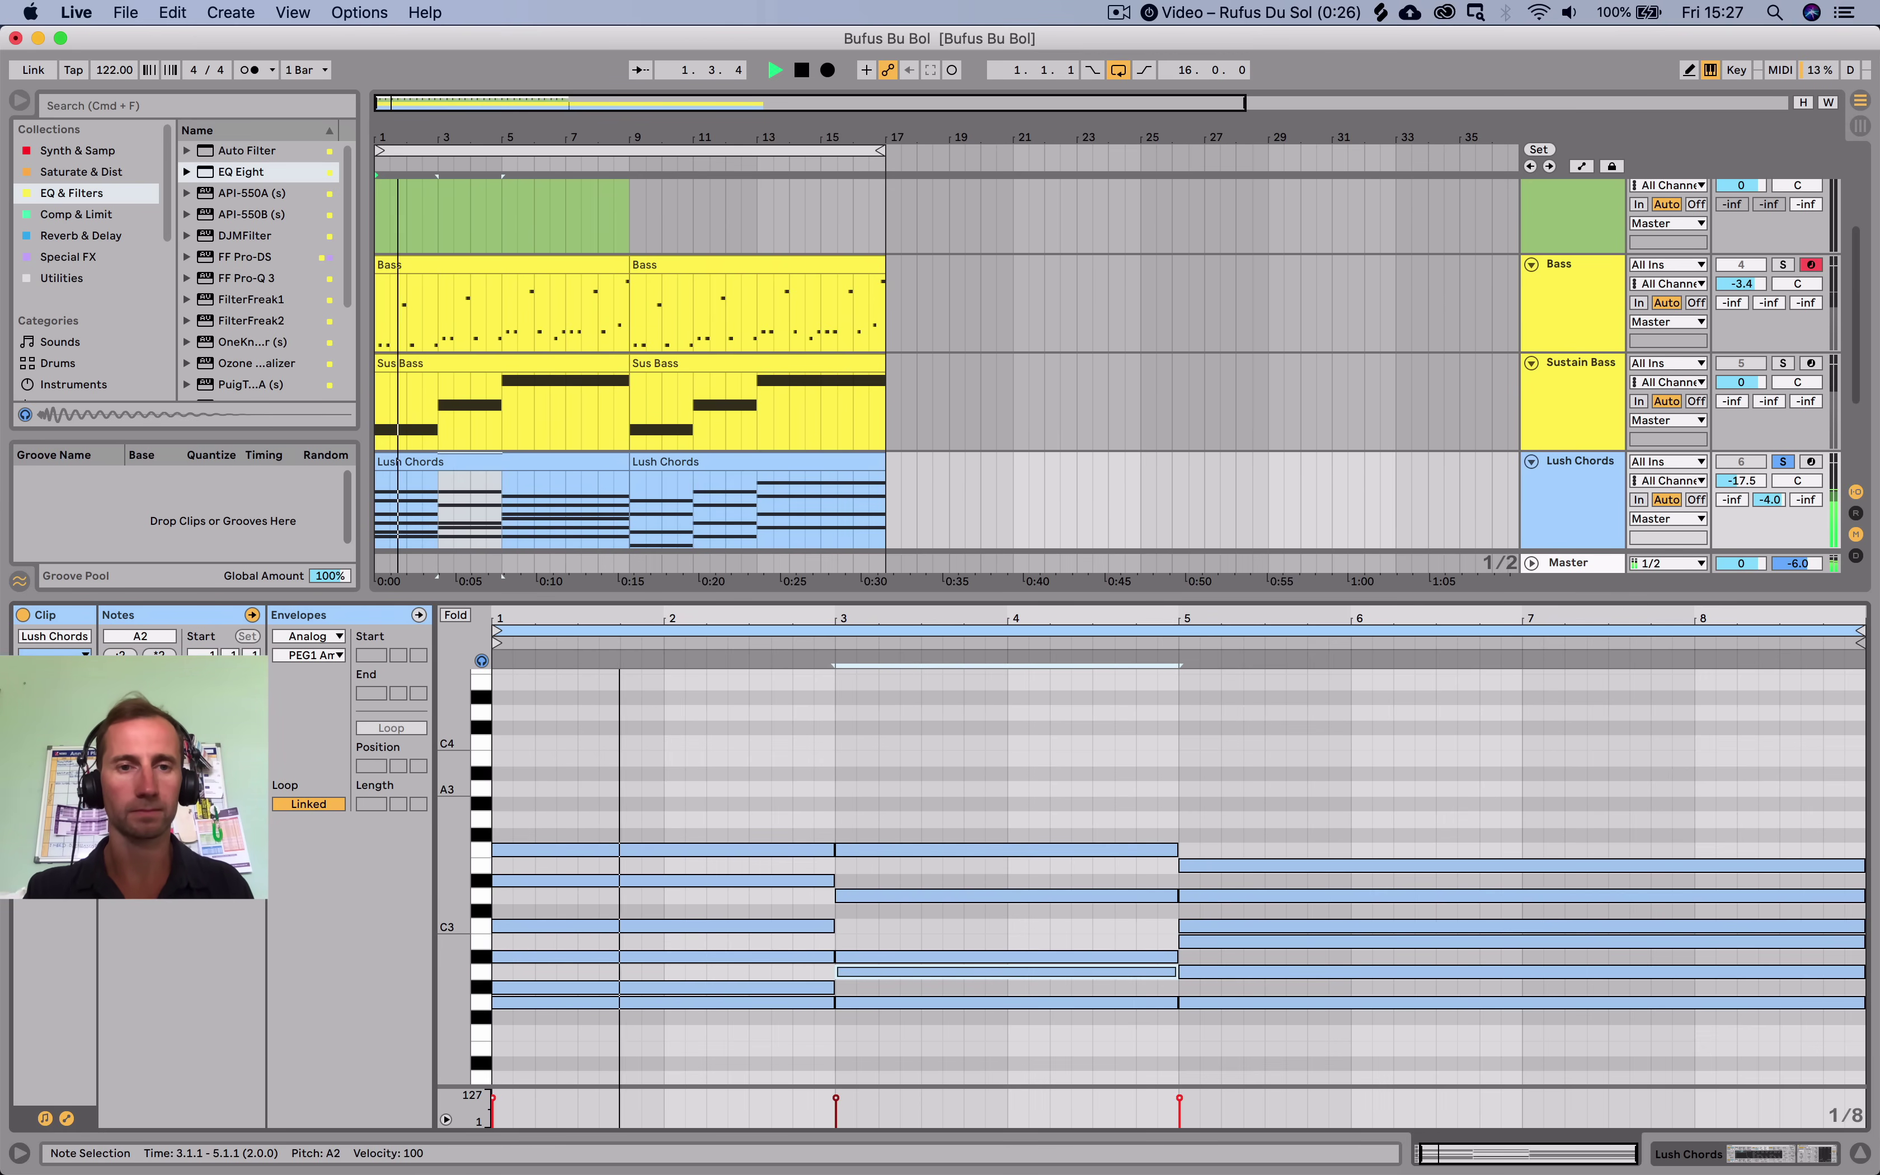
pyautogui.click(943, 777)
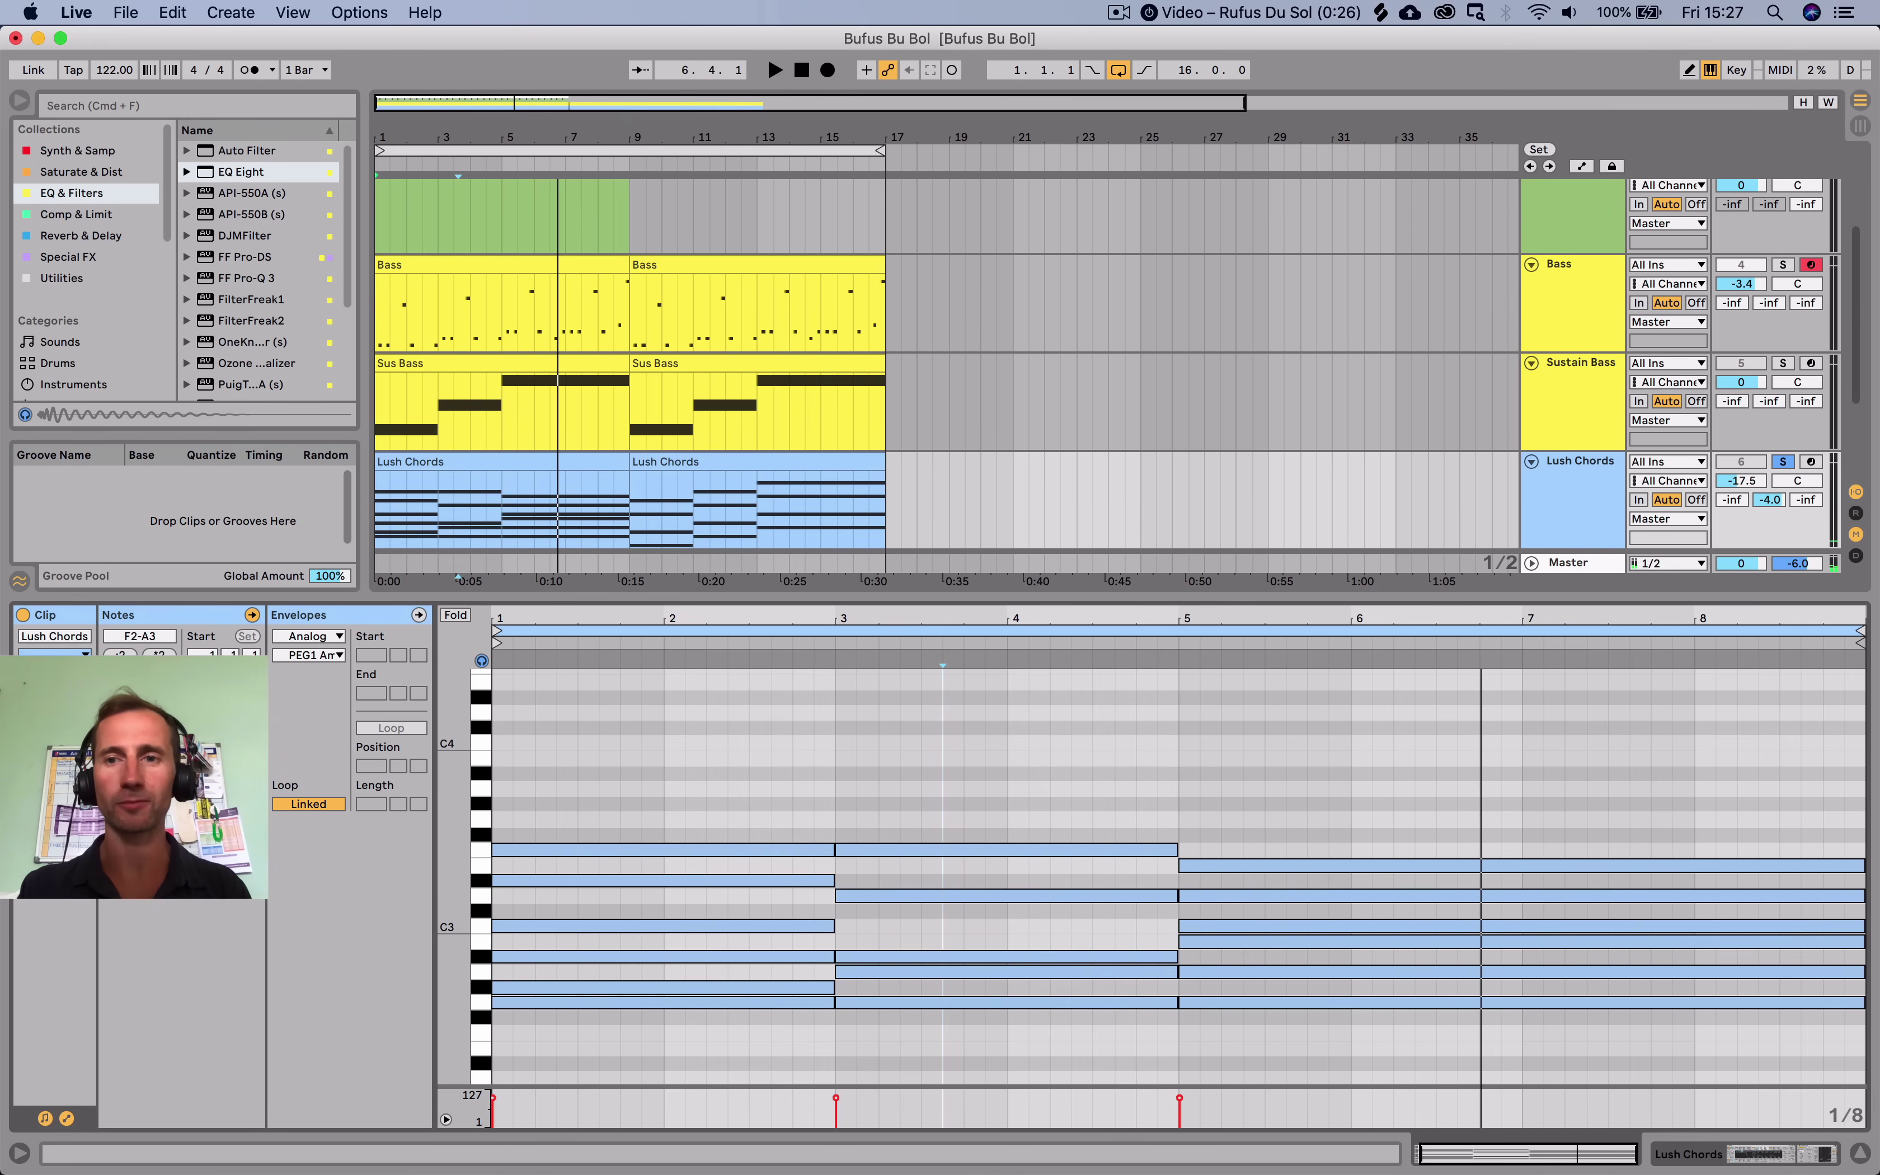
# Solo Sustain Bass together with Lush Chords, start playback and show the Lush Chords devices.
pyautogui.keyDown('super'); pyautogui.click(1782, 363); pyautogui.keyUp('super')
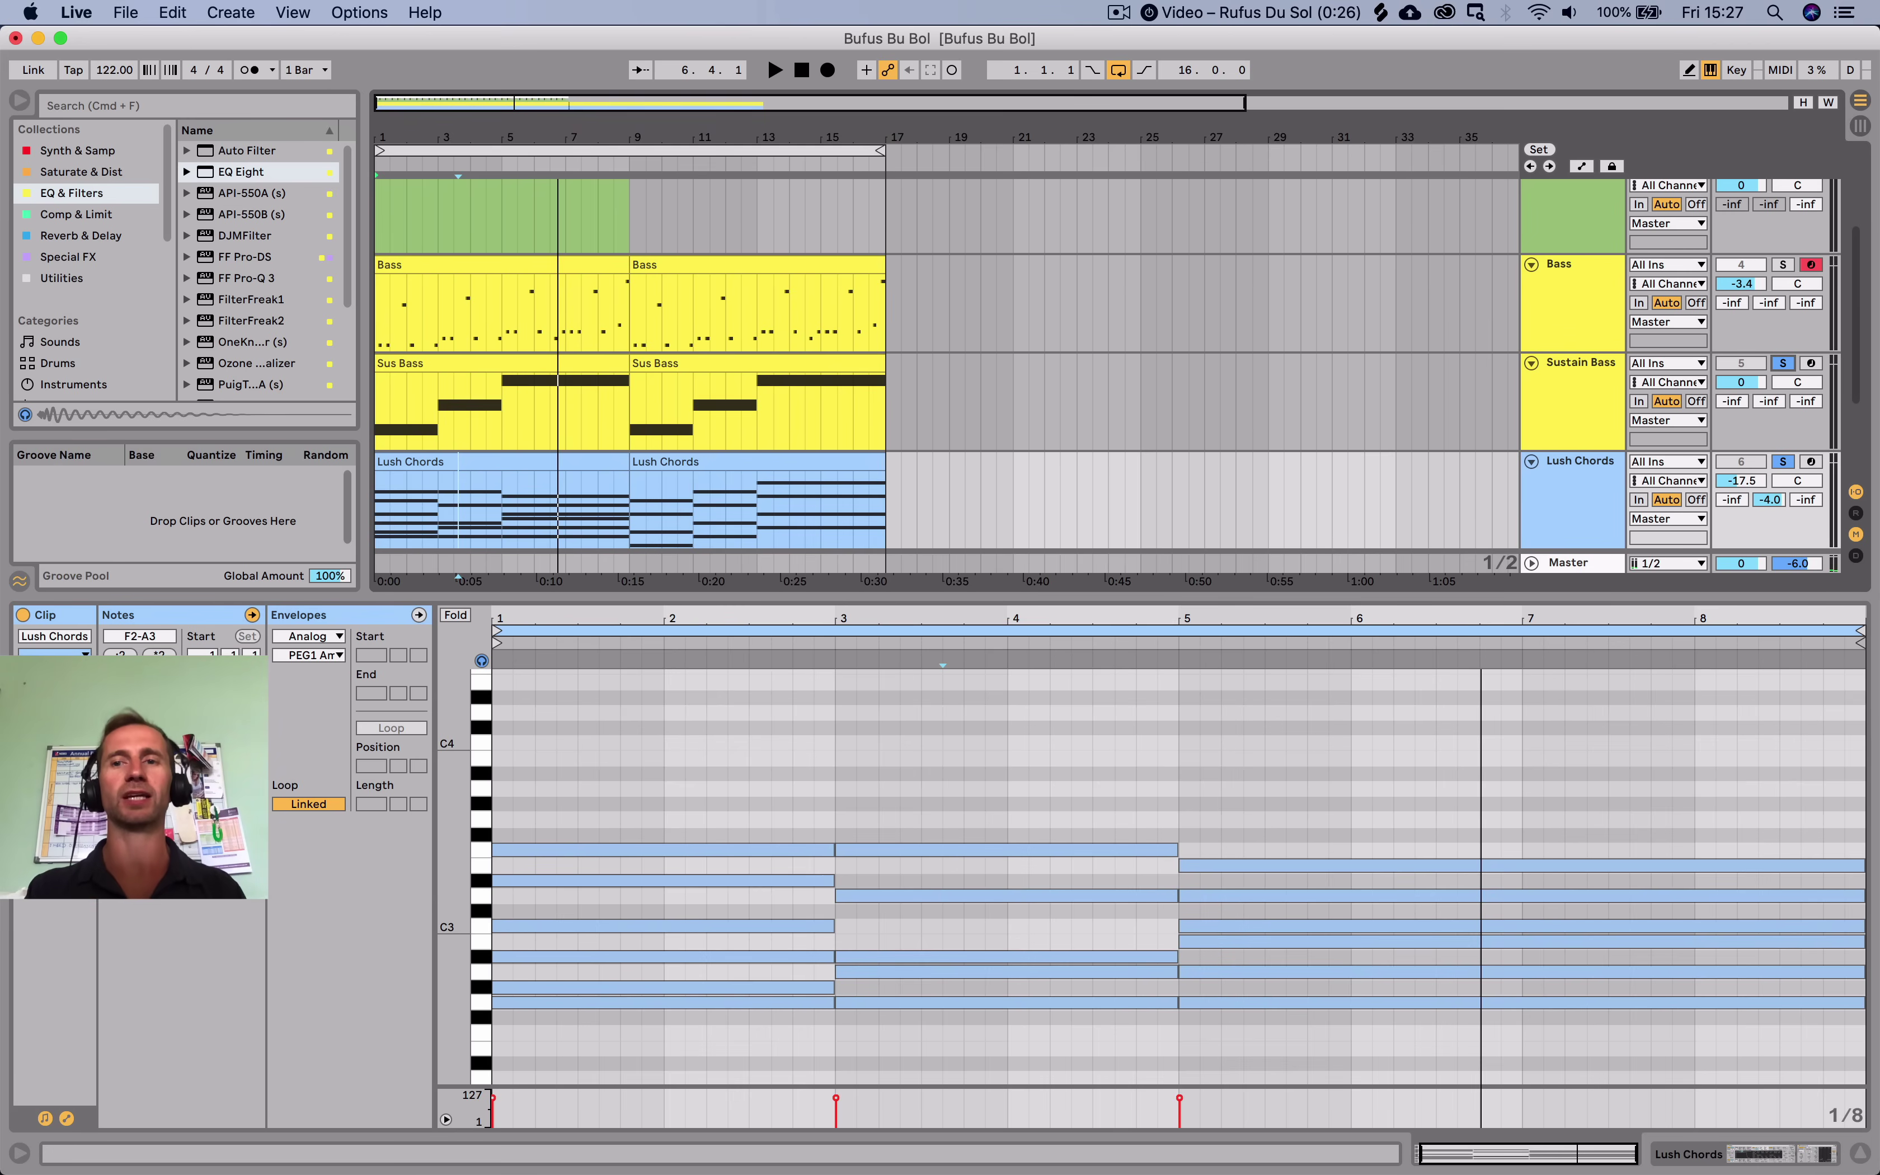
pyautogui.press('space')
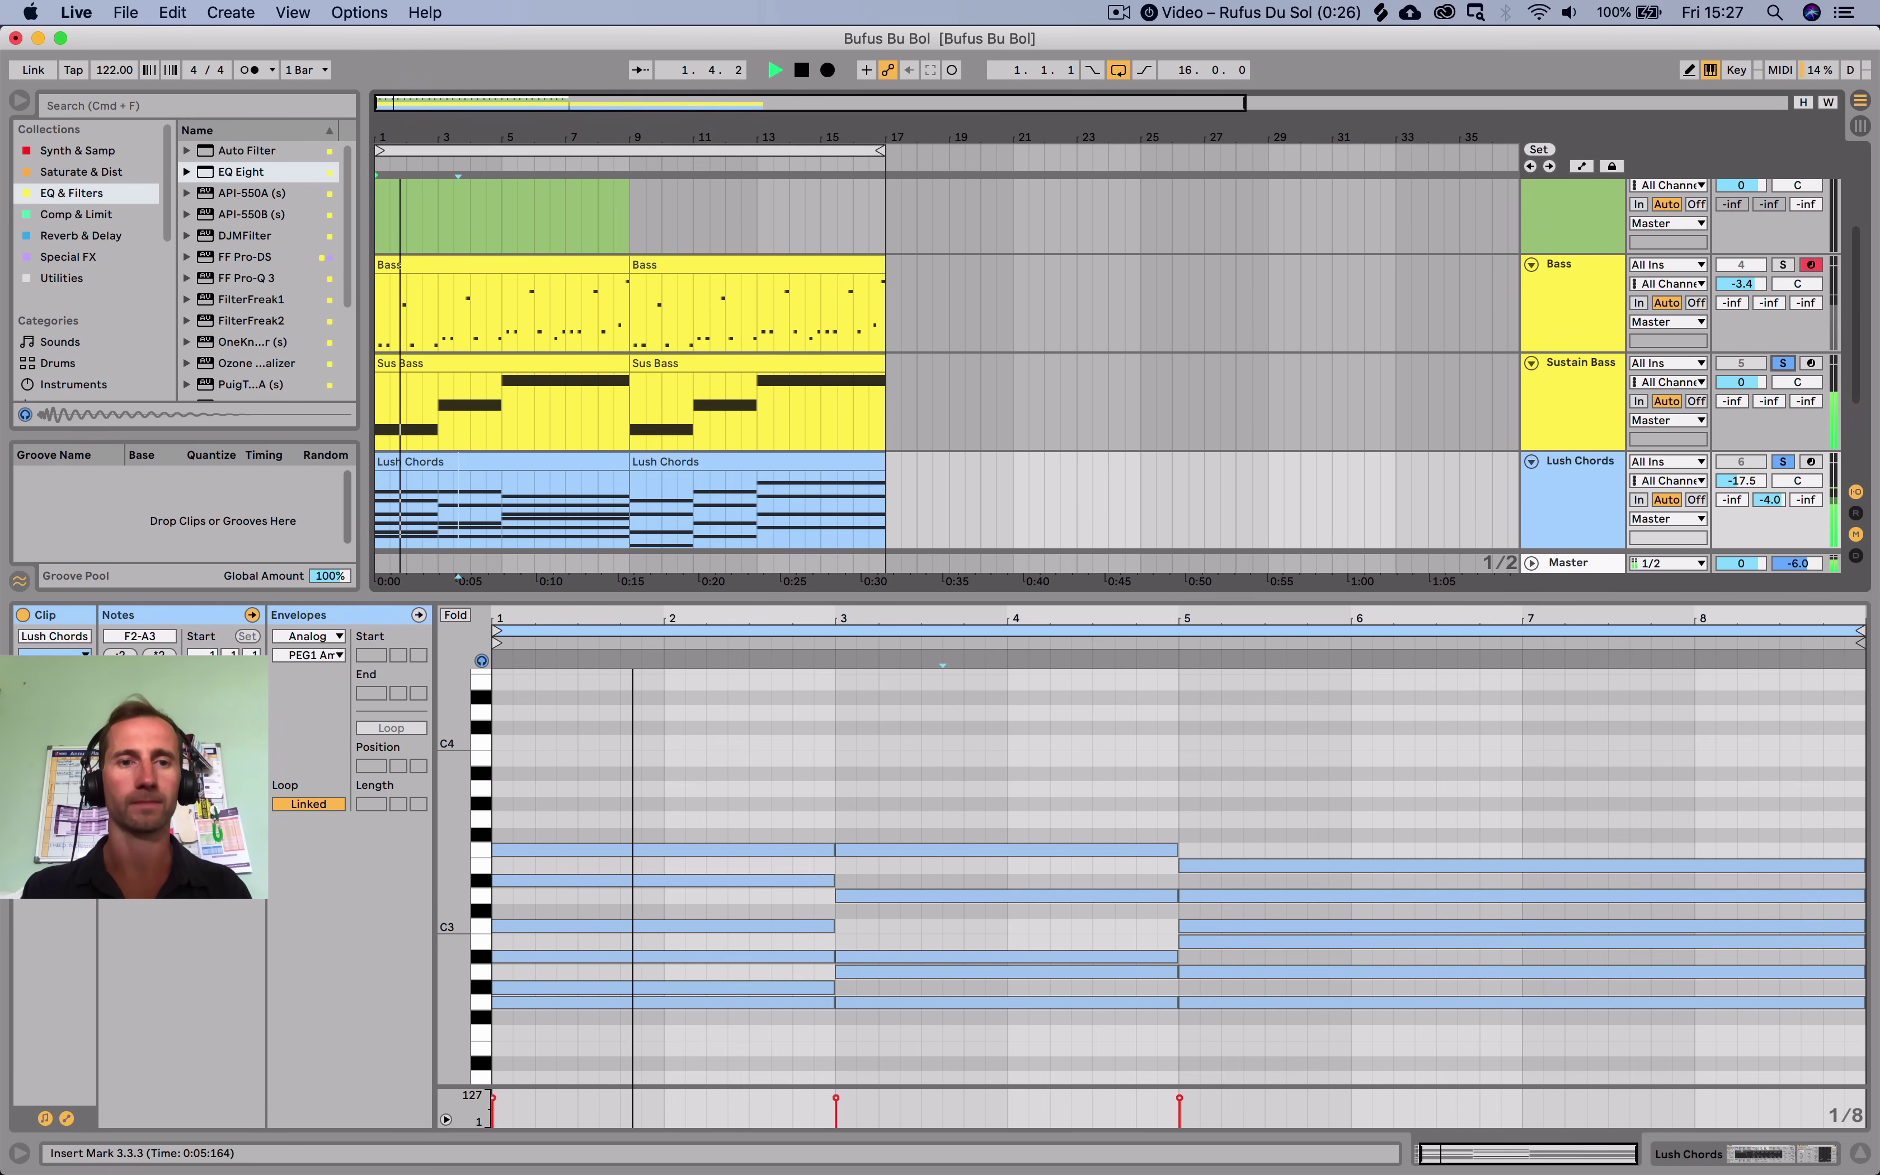
pyautogui.hotkey('shift', 'Tab')
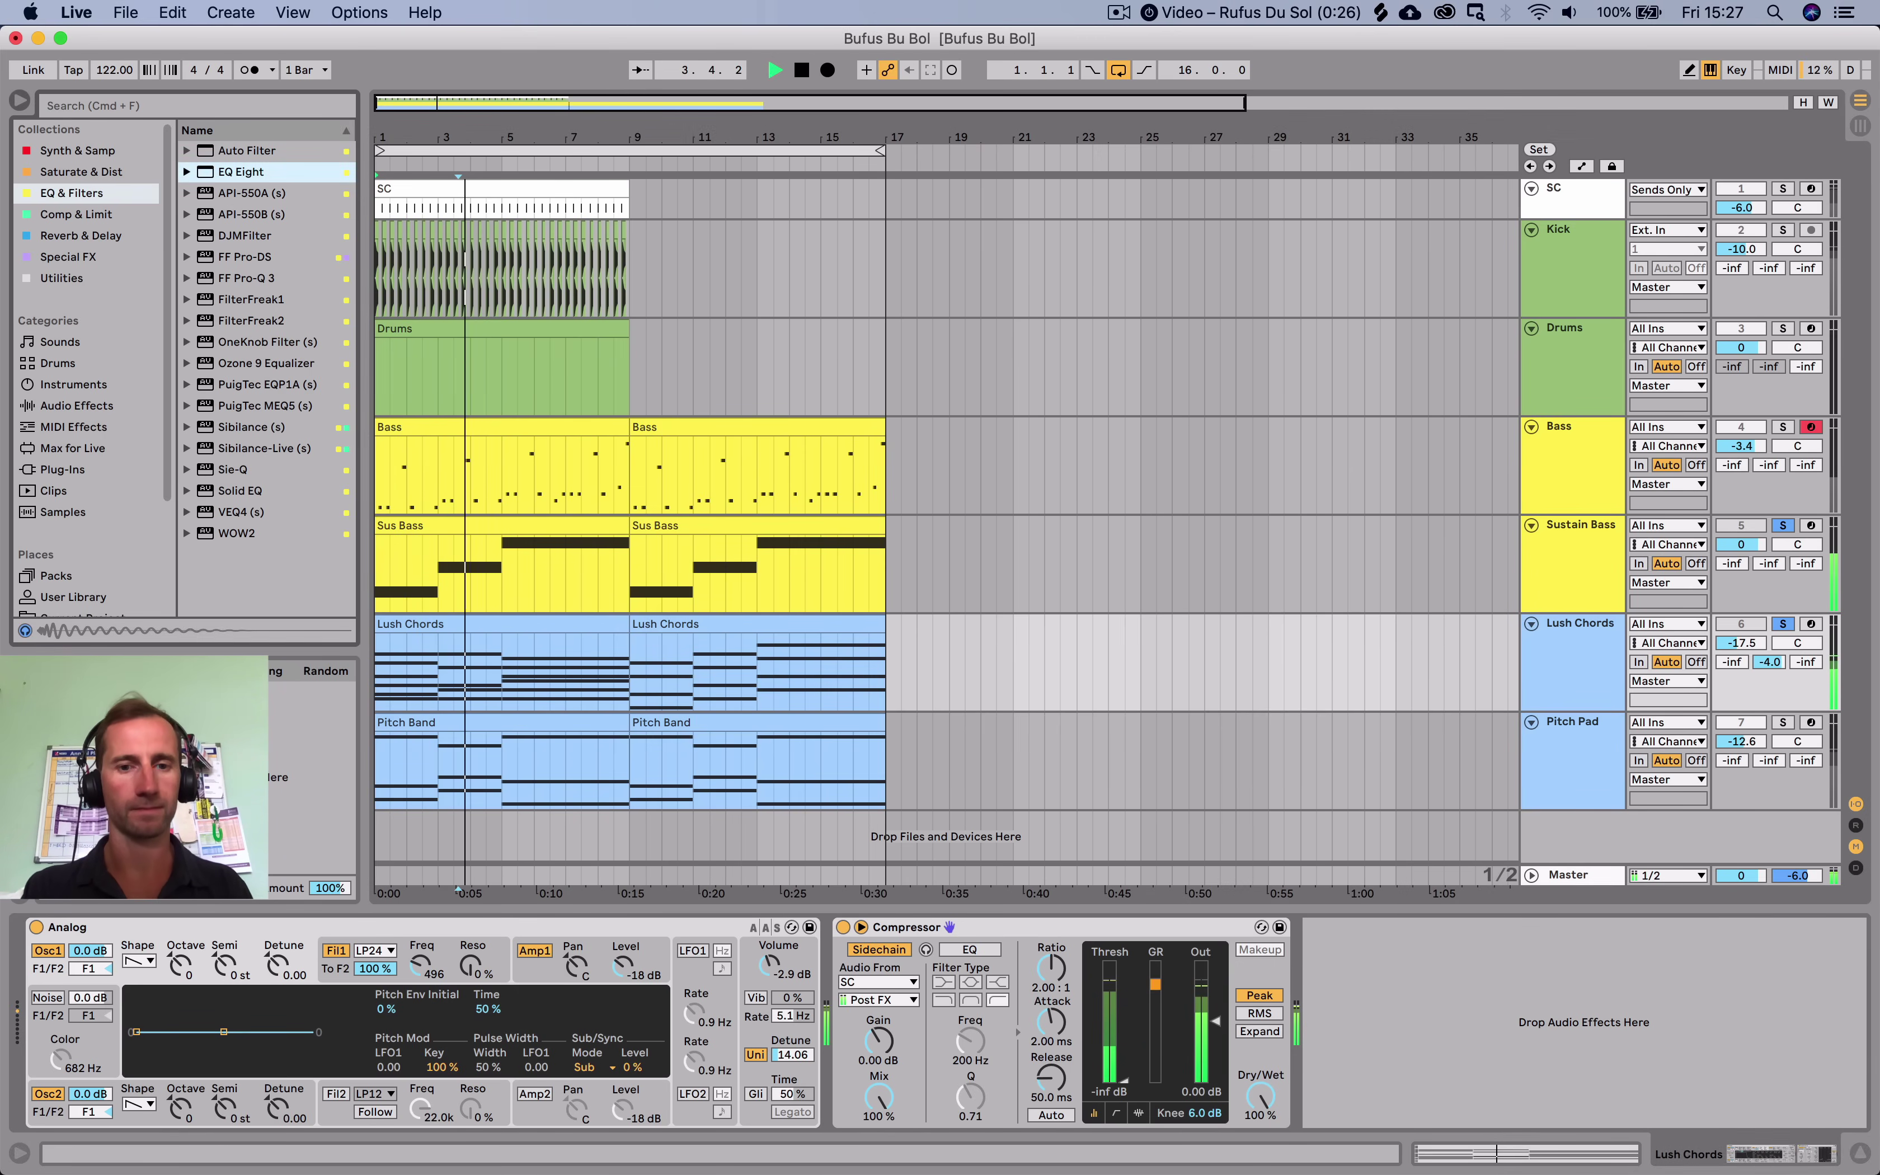
# Insert EQ Eight between Analog and Compressor on Lush Chords, raise its selected band's frequency and collapse the device.
pyautogui.press('Return')
pyautogui.moveTo(862, 967); pyautogui.dragTo(861, 884)
pyautogui.doubleClick(895, 927)
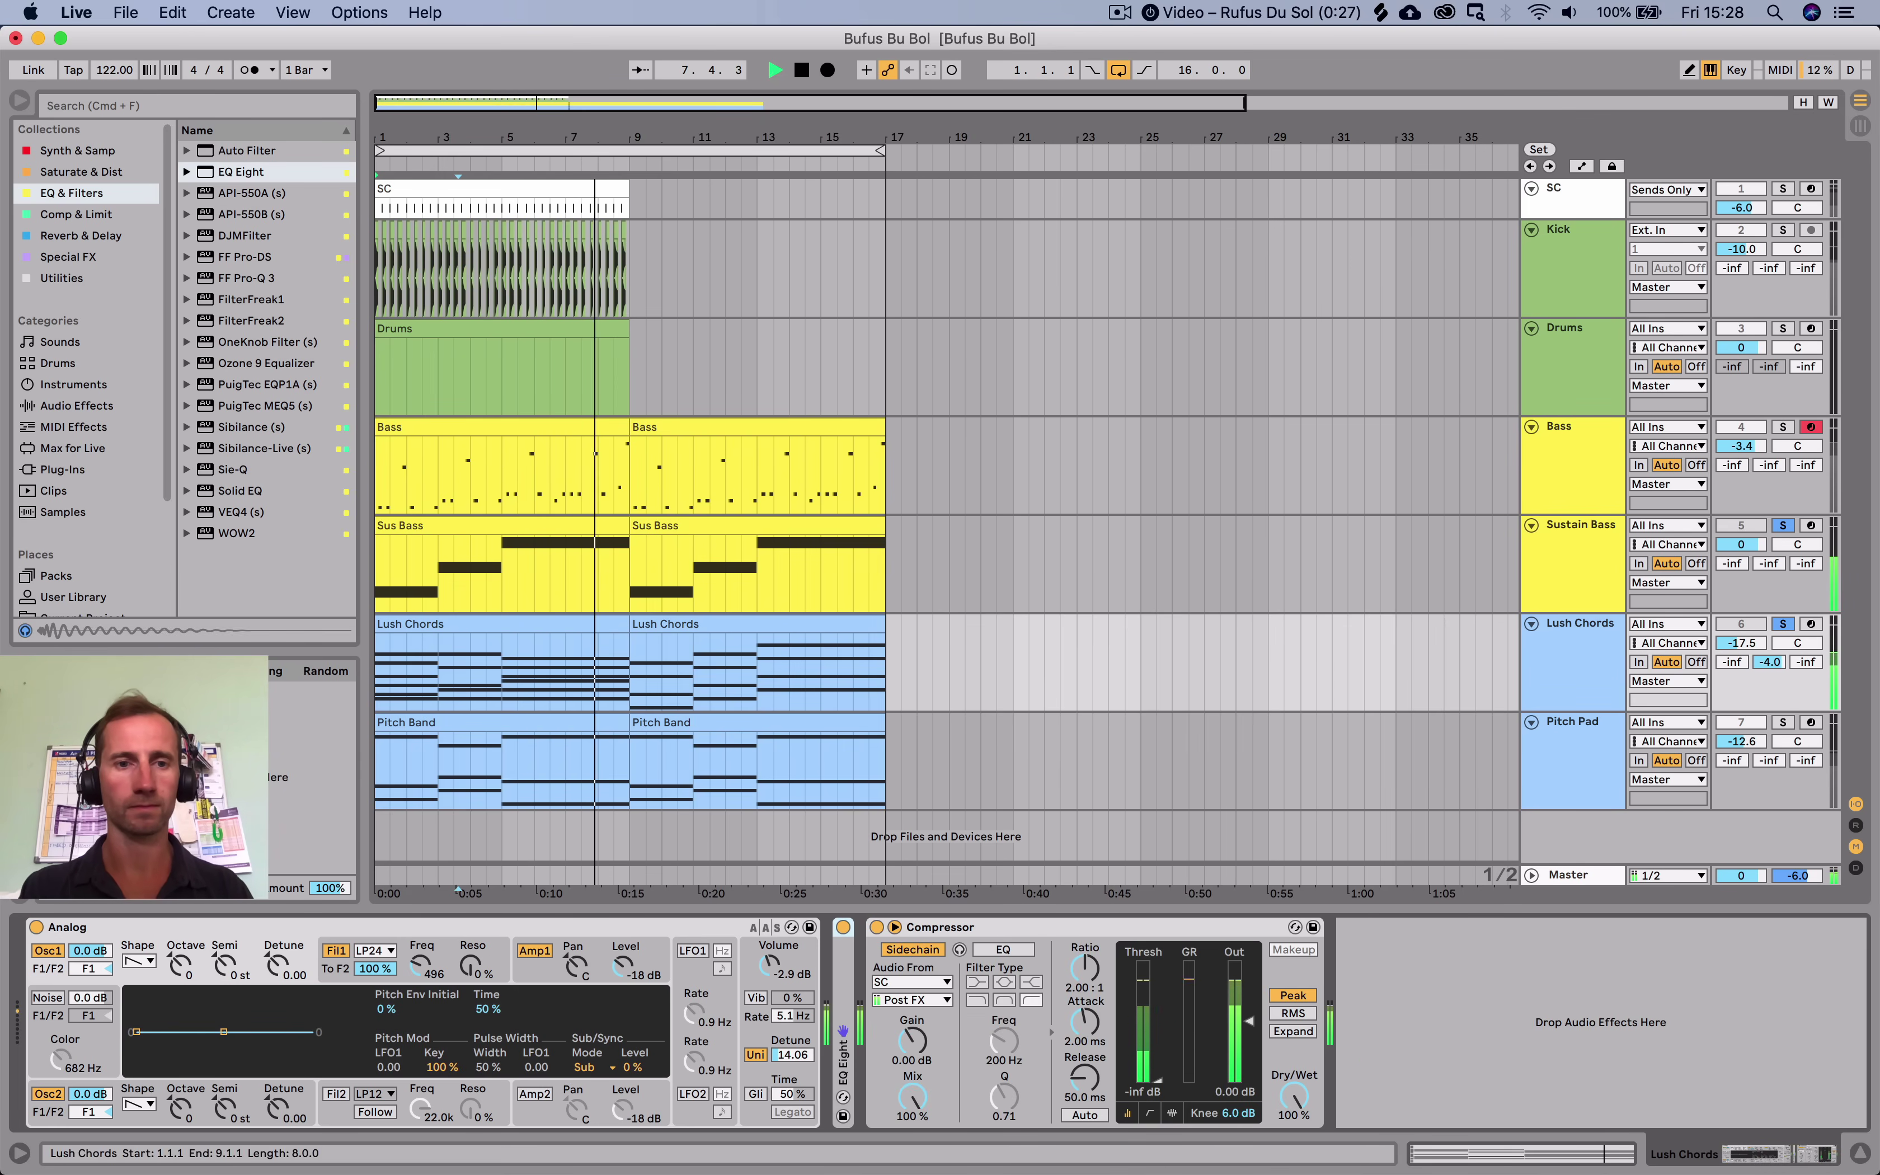
# Restart playback with Pitch Pad also soloed and set the Pitch Pad track volume to -9.7 dB.
pyautogui.click(501, 624)
pyautogui.press('space')
pyautogui.press('space')
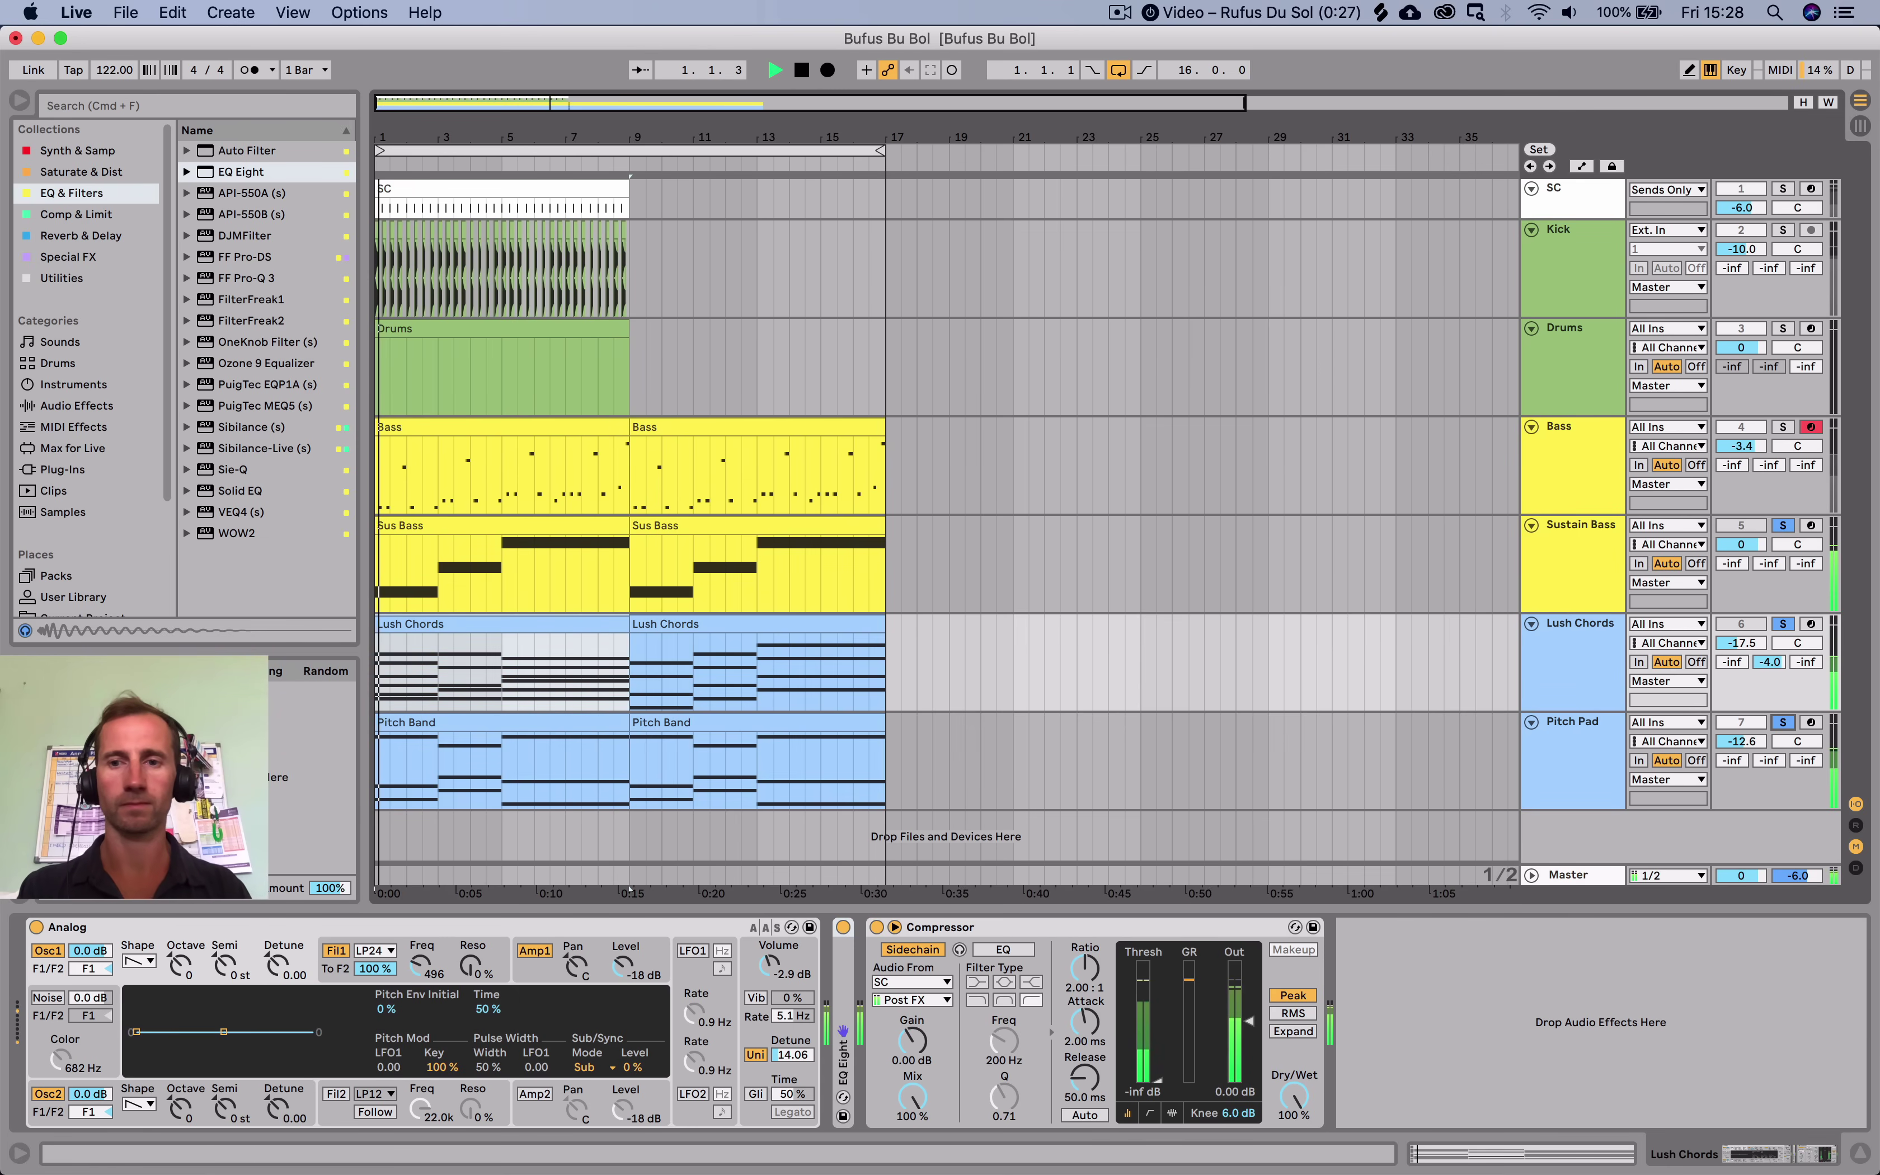
pyautogui.click(500, 722)
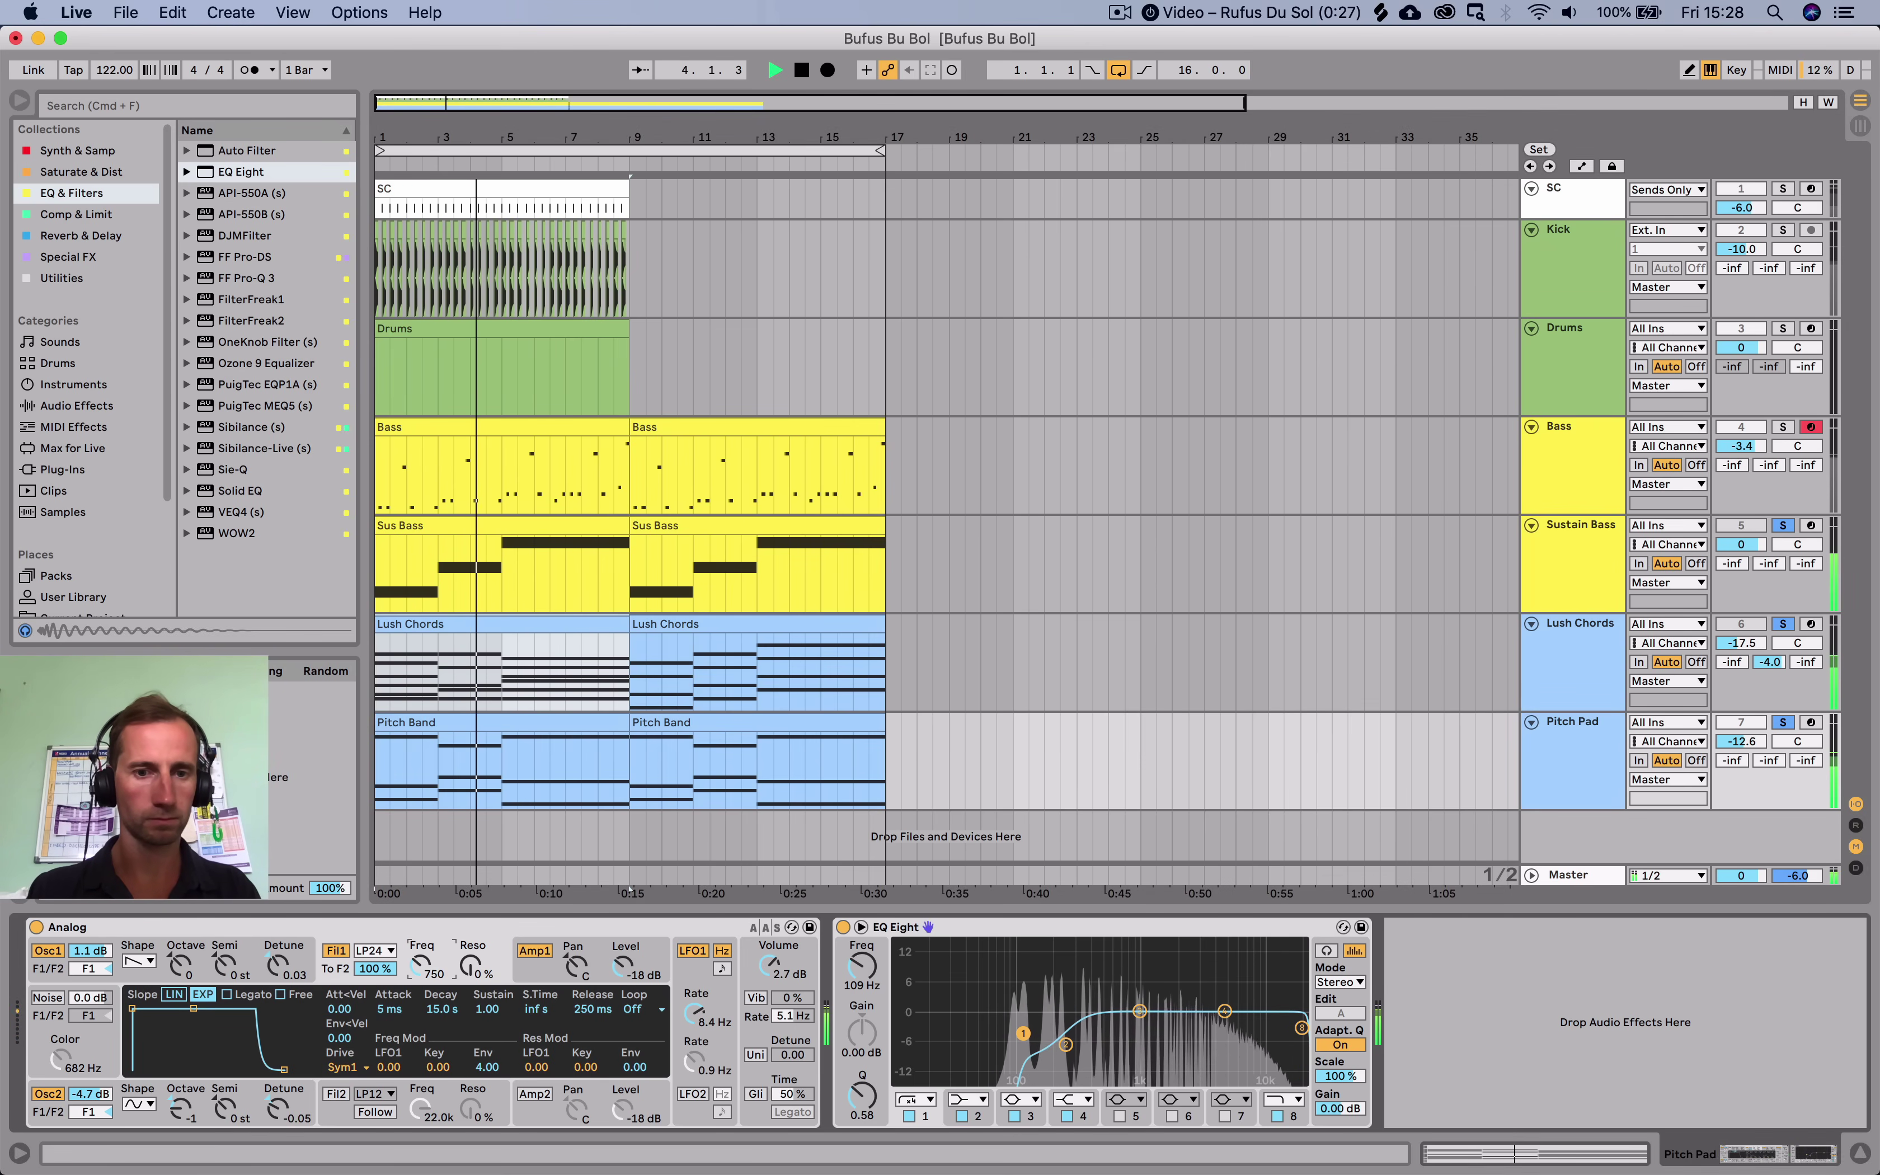
pyautogui.moveTo(1740, 741); pyautogui.dragTo(1740, 719)
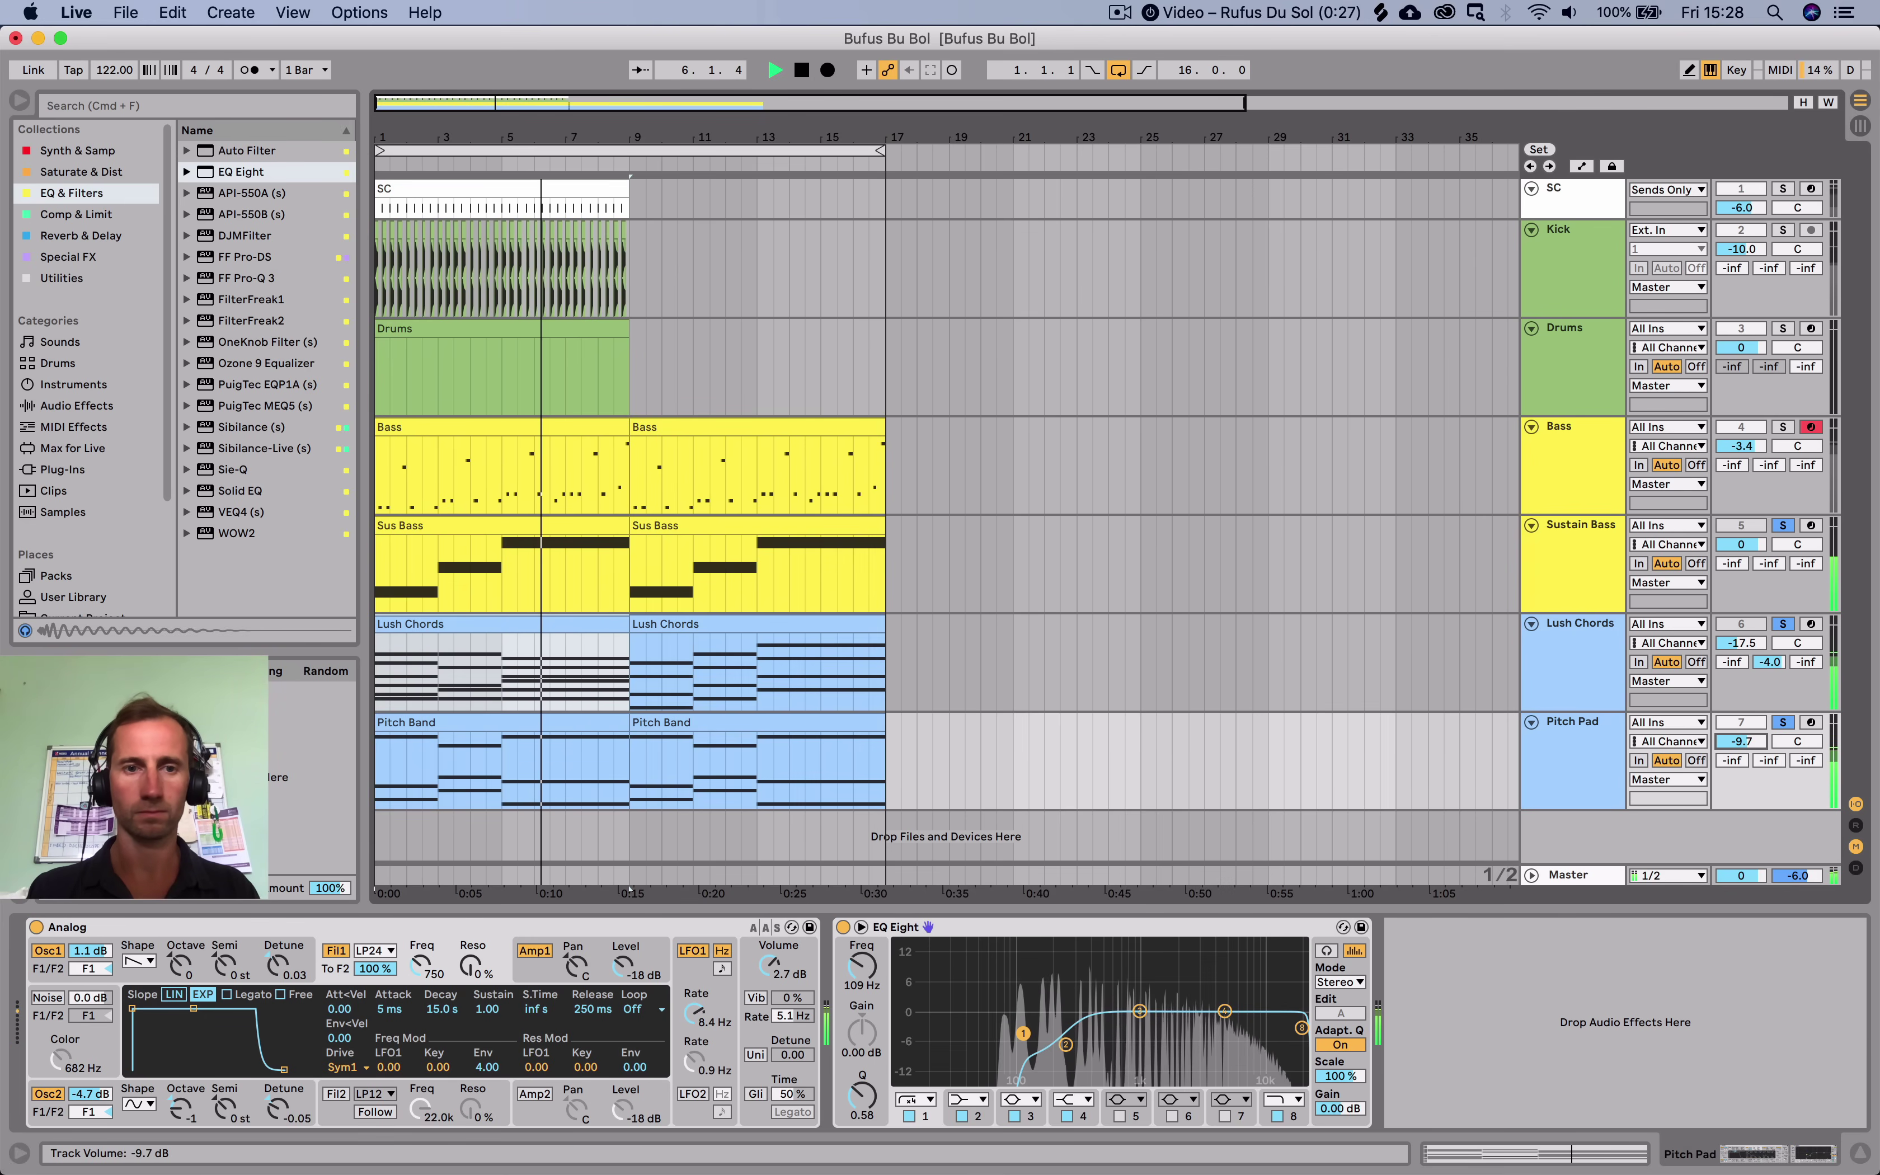
# Duplicate the first Lush Chords clip over the second one at bar 9.
pyautogui.click(497, 667)
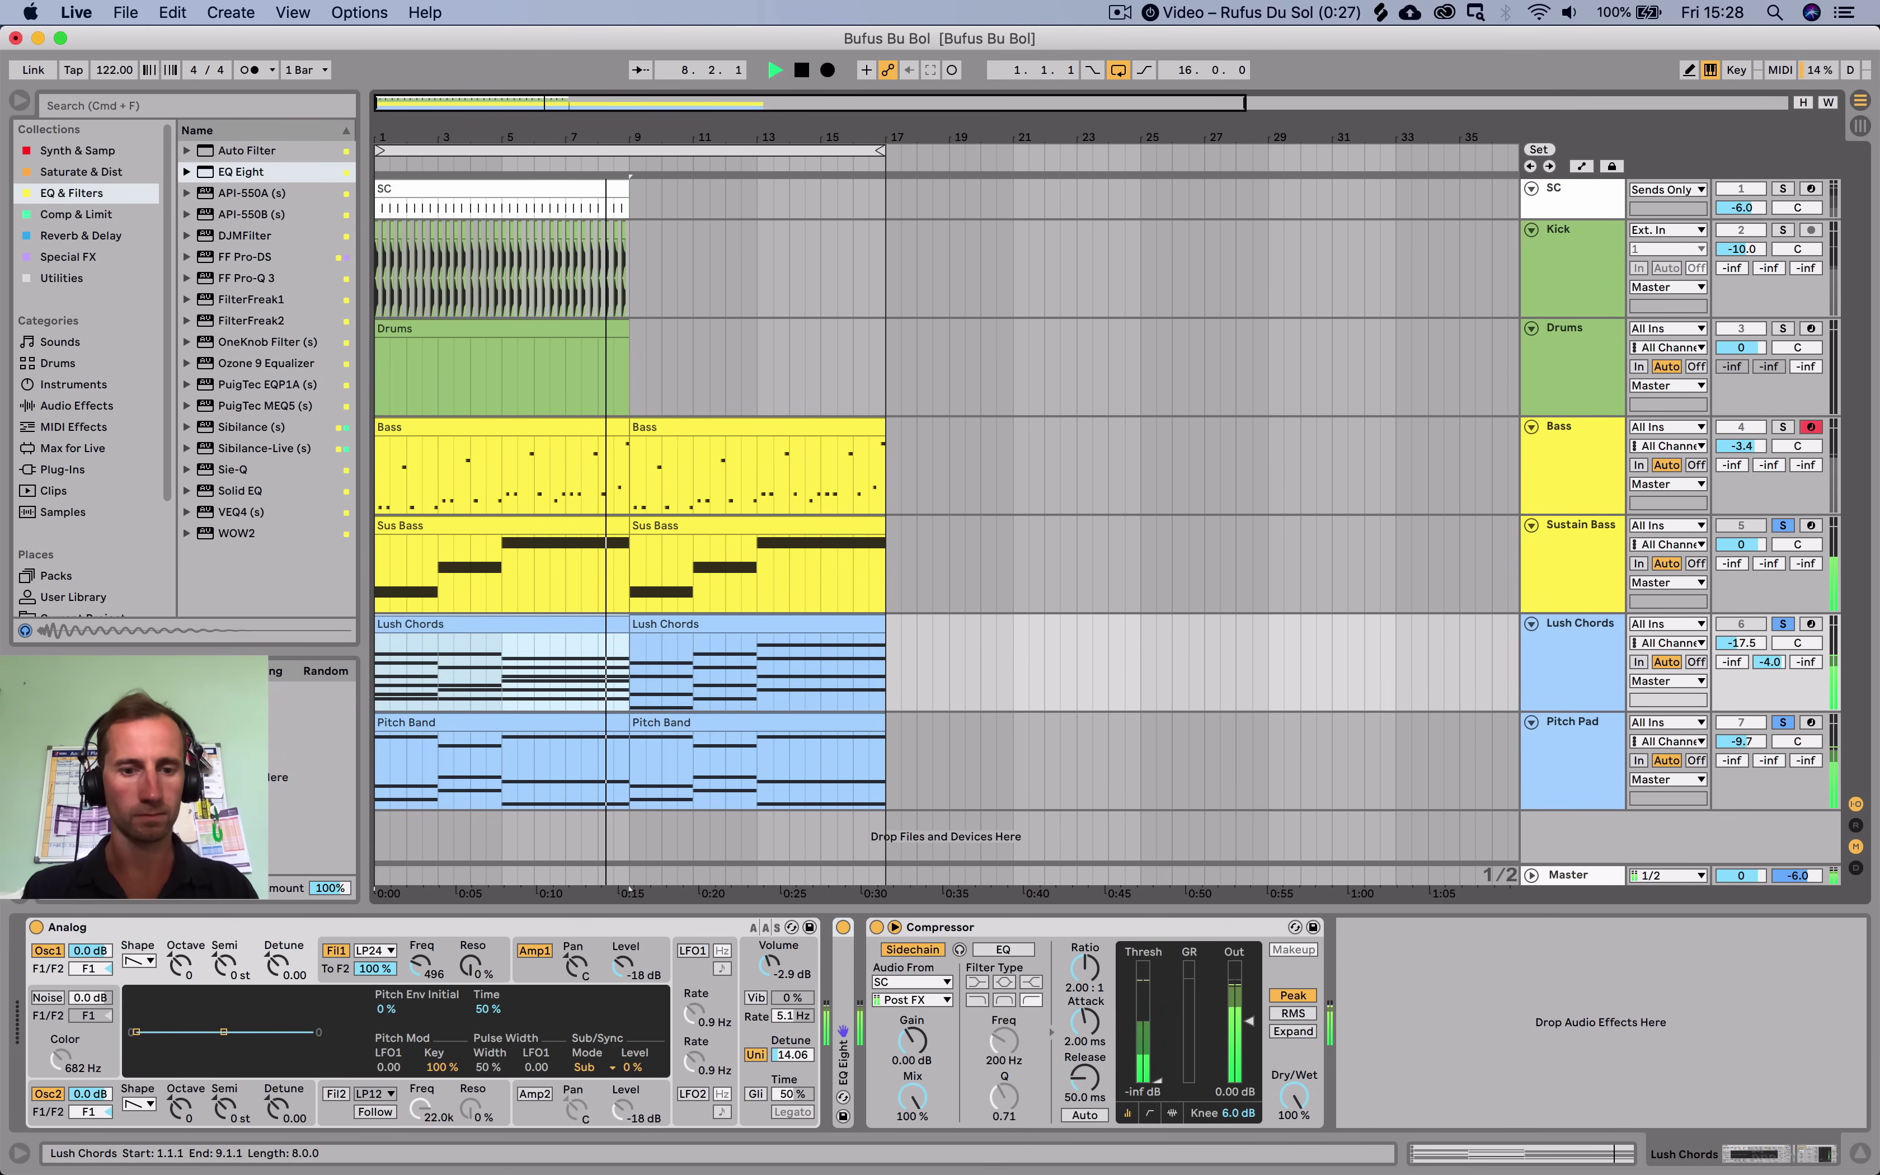
pyautogui.press('super+d')
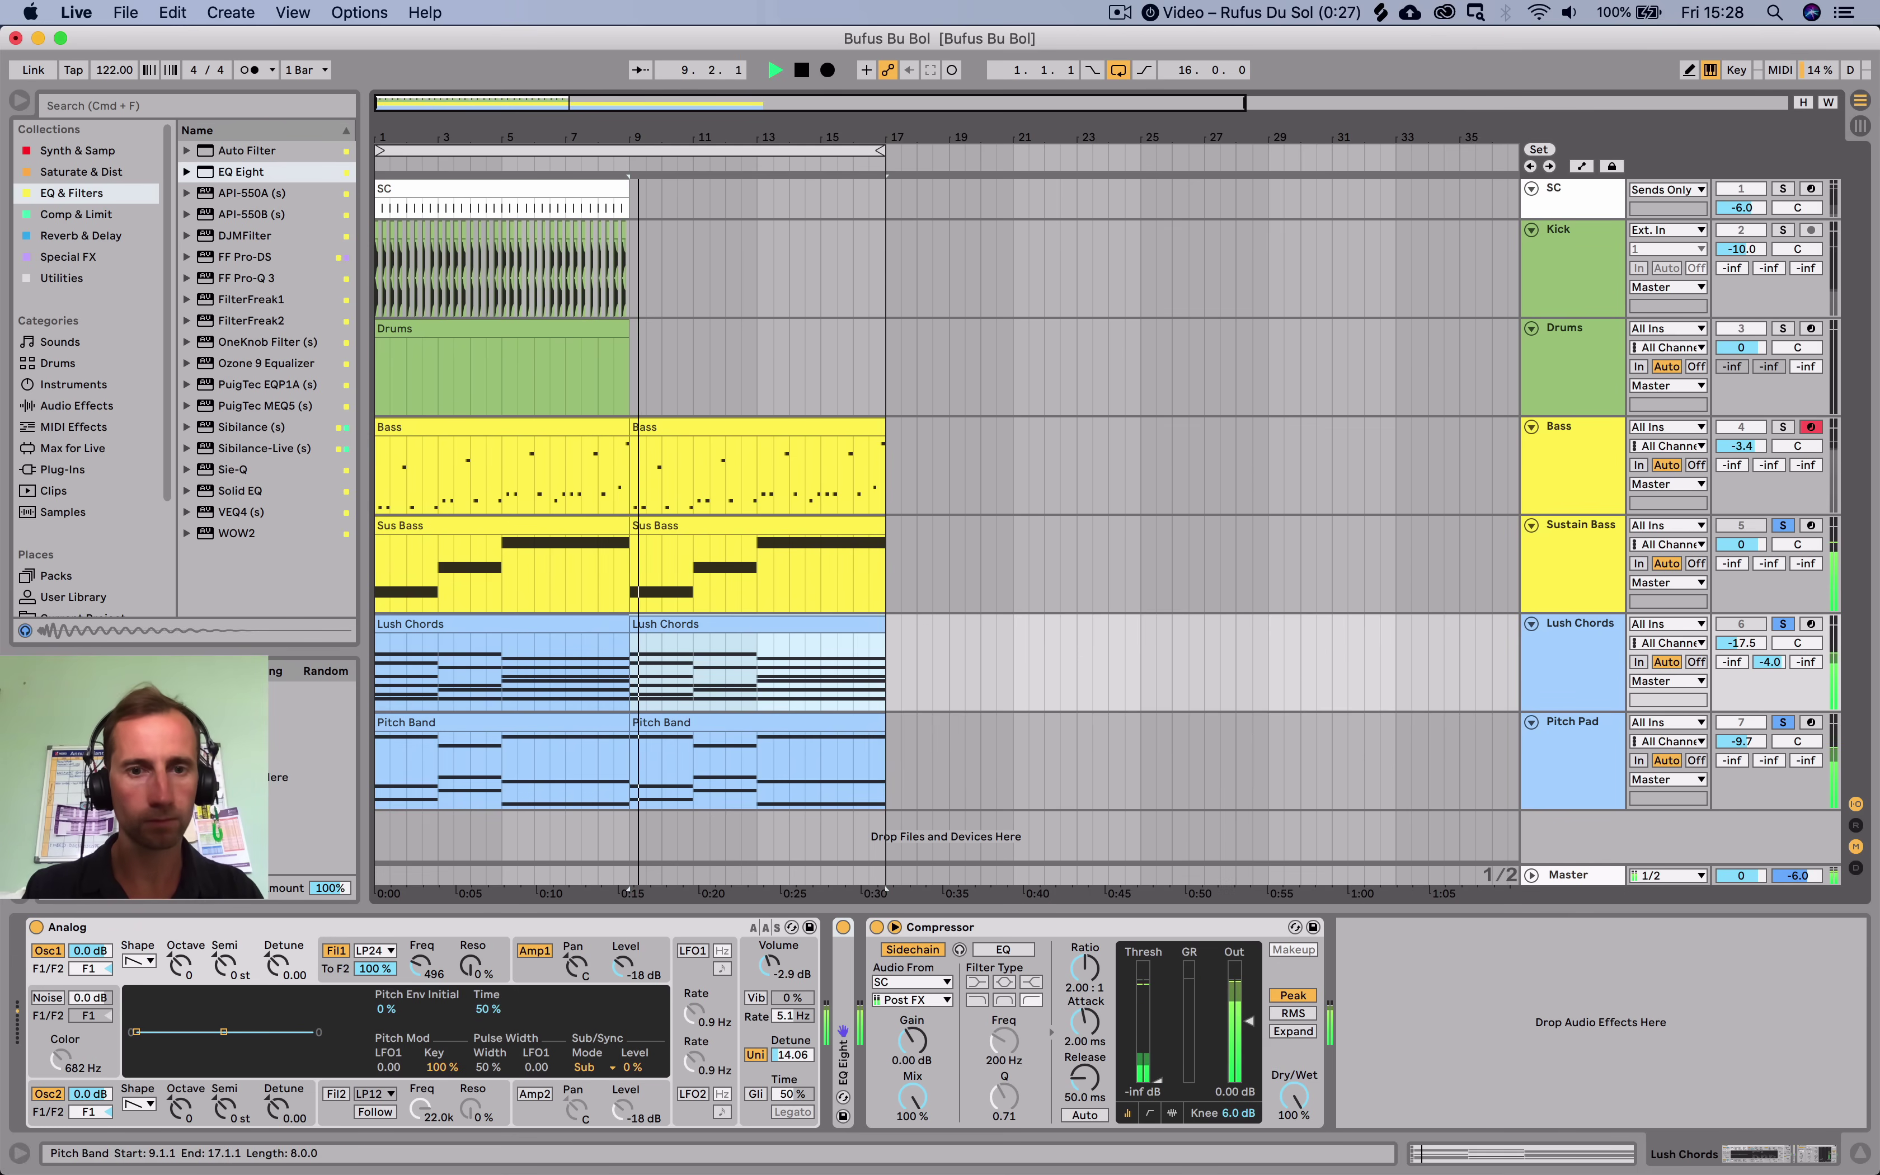
# Open the second Pitch Band clip and switch from its envelope view to its notes.
pyautogui.click(772, 762)
pyautogui.doubleClick(773, 761)
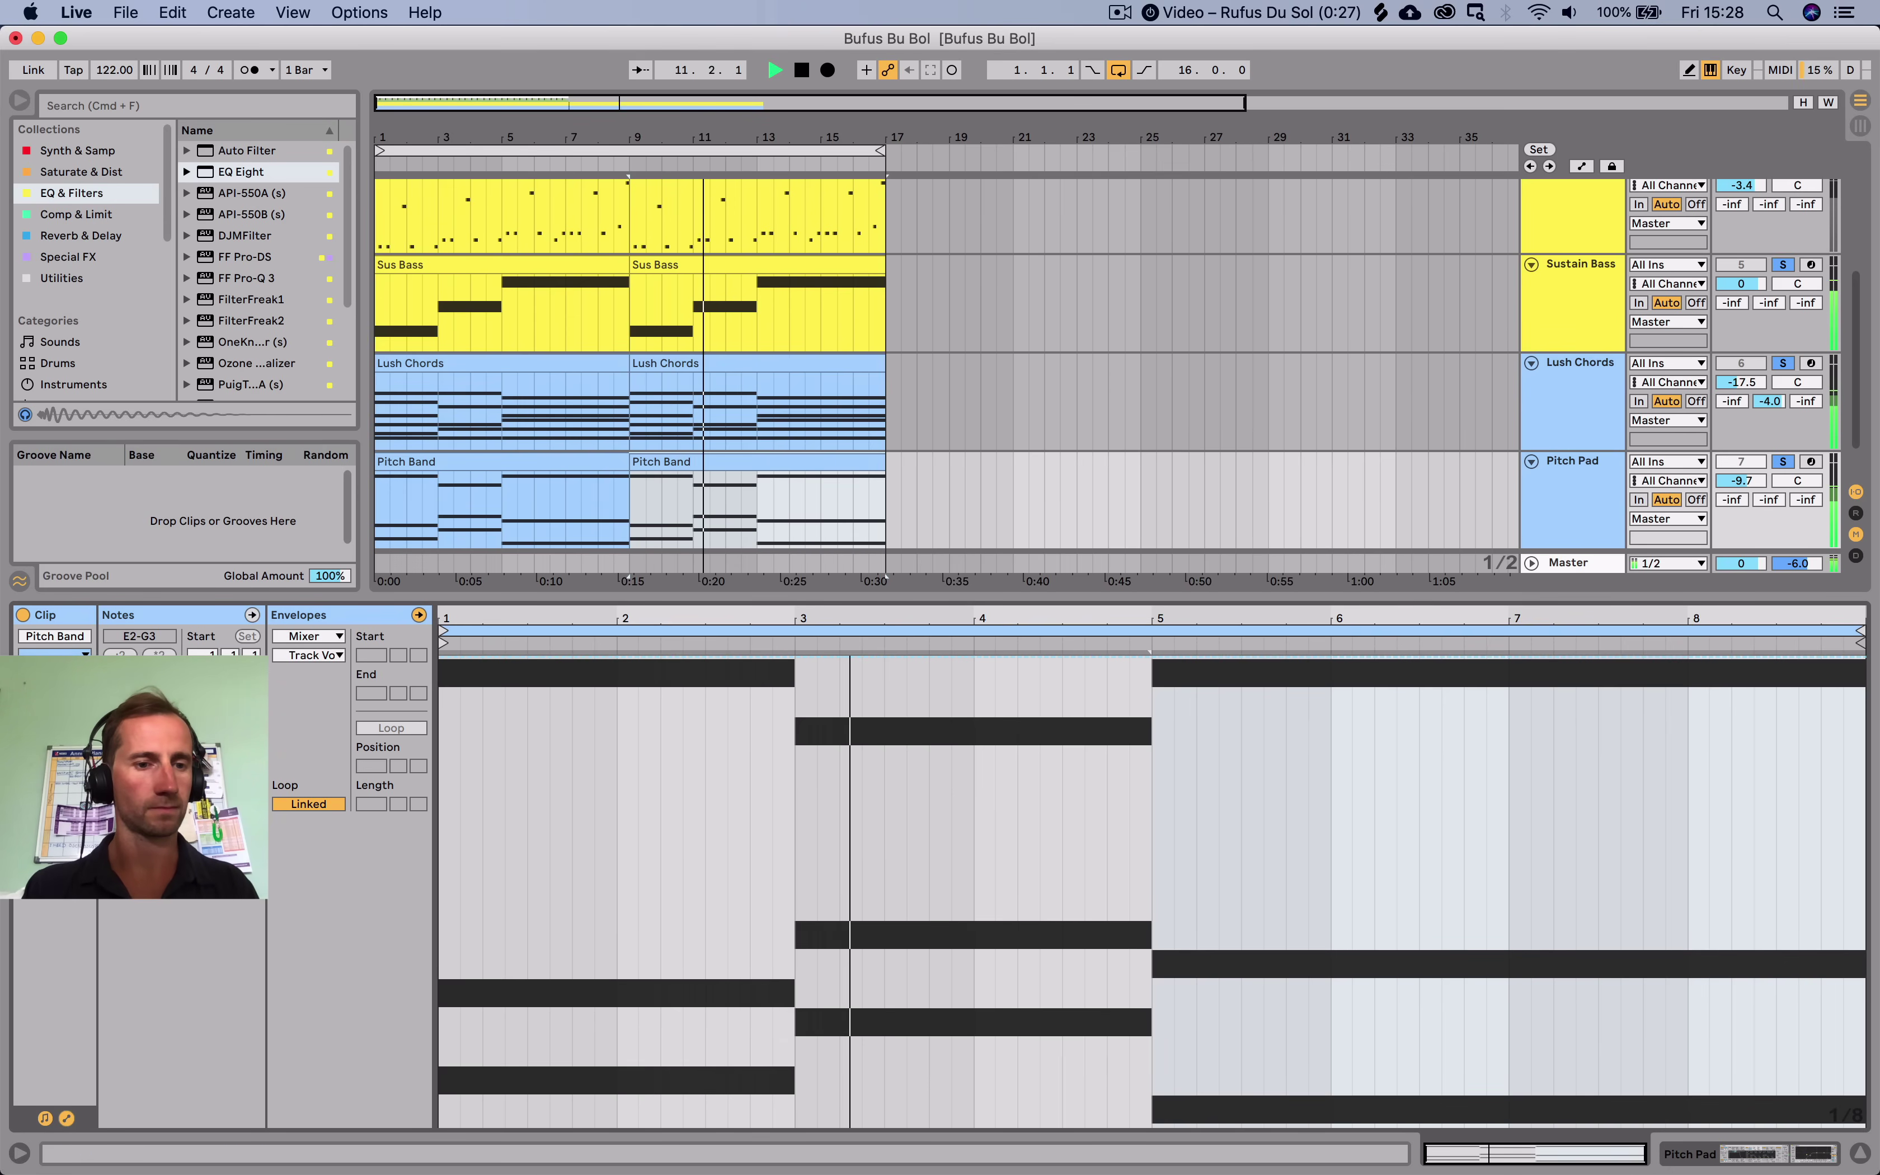
pyautogui.hotkey('alt', 'e')
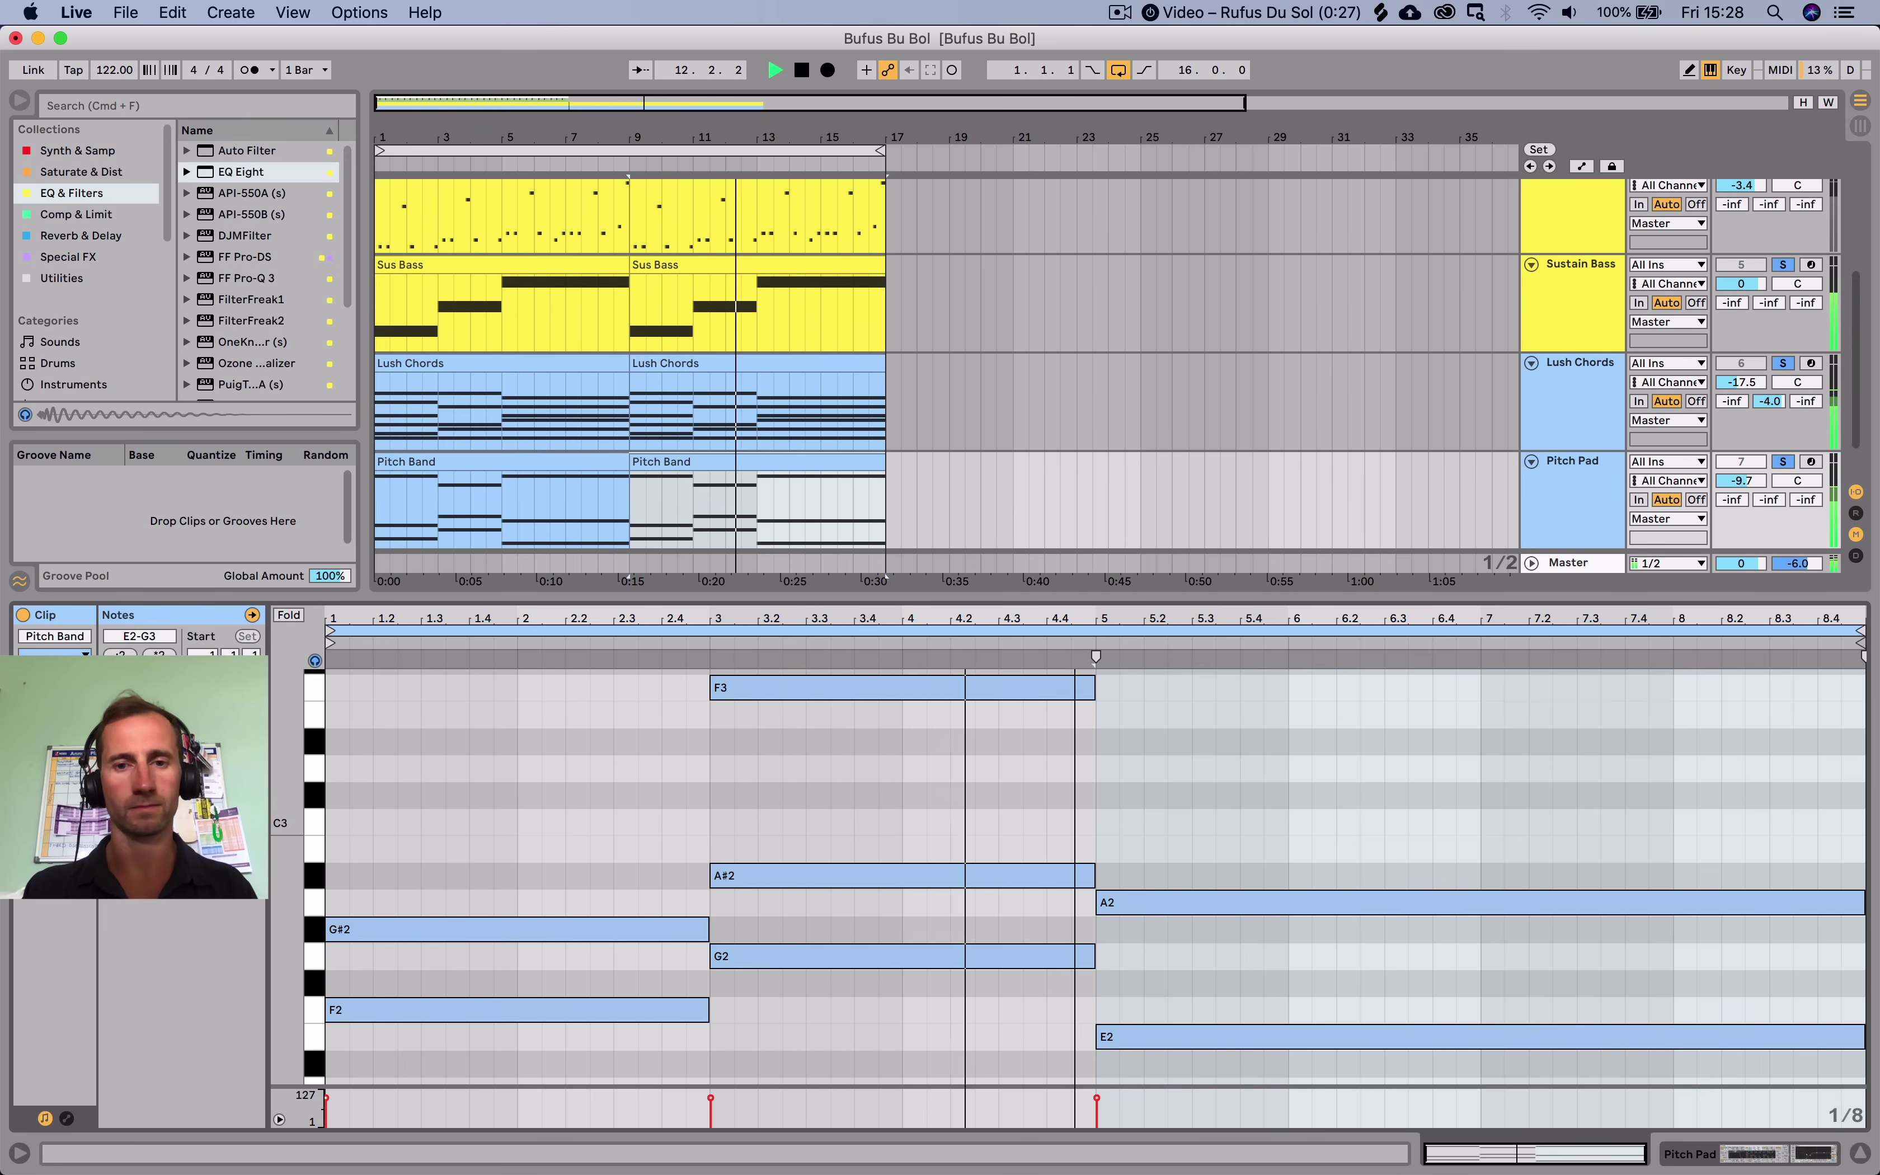
# Raise the G3 note in the final chord of the second Pitch Band clip to C4 and audition the change.
pyautogui.moveTo(287, 816); pyautogui.dragTo(287, 1021)
pyautogui.press('space')
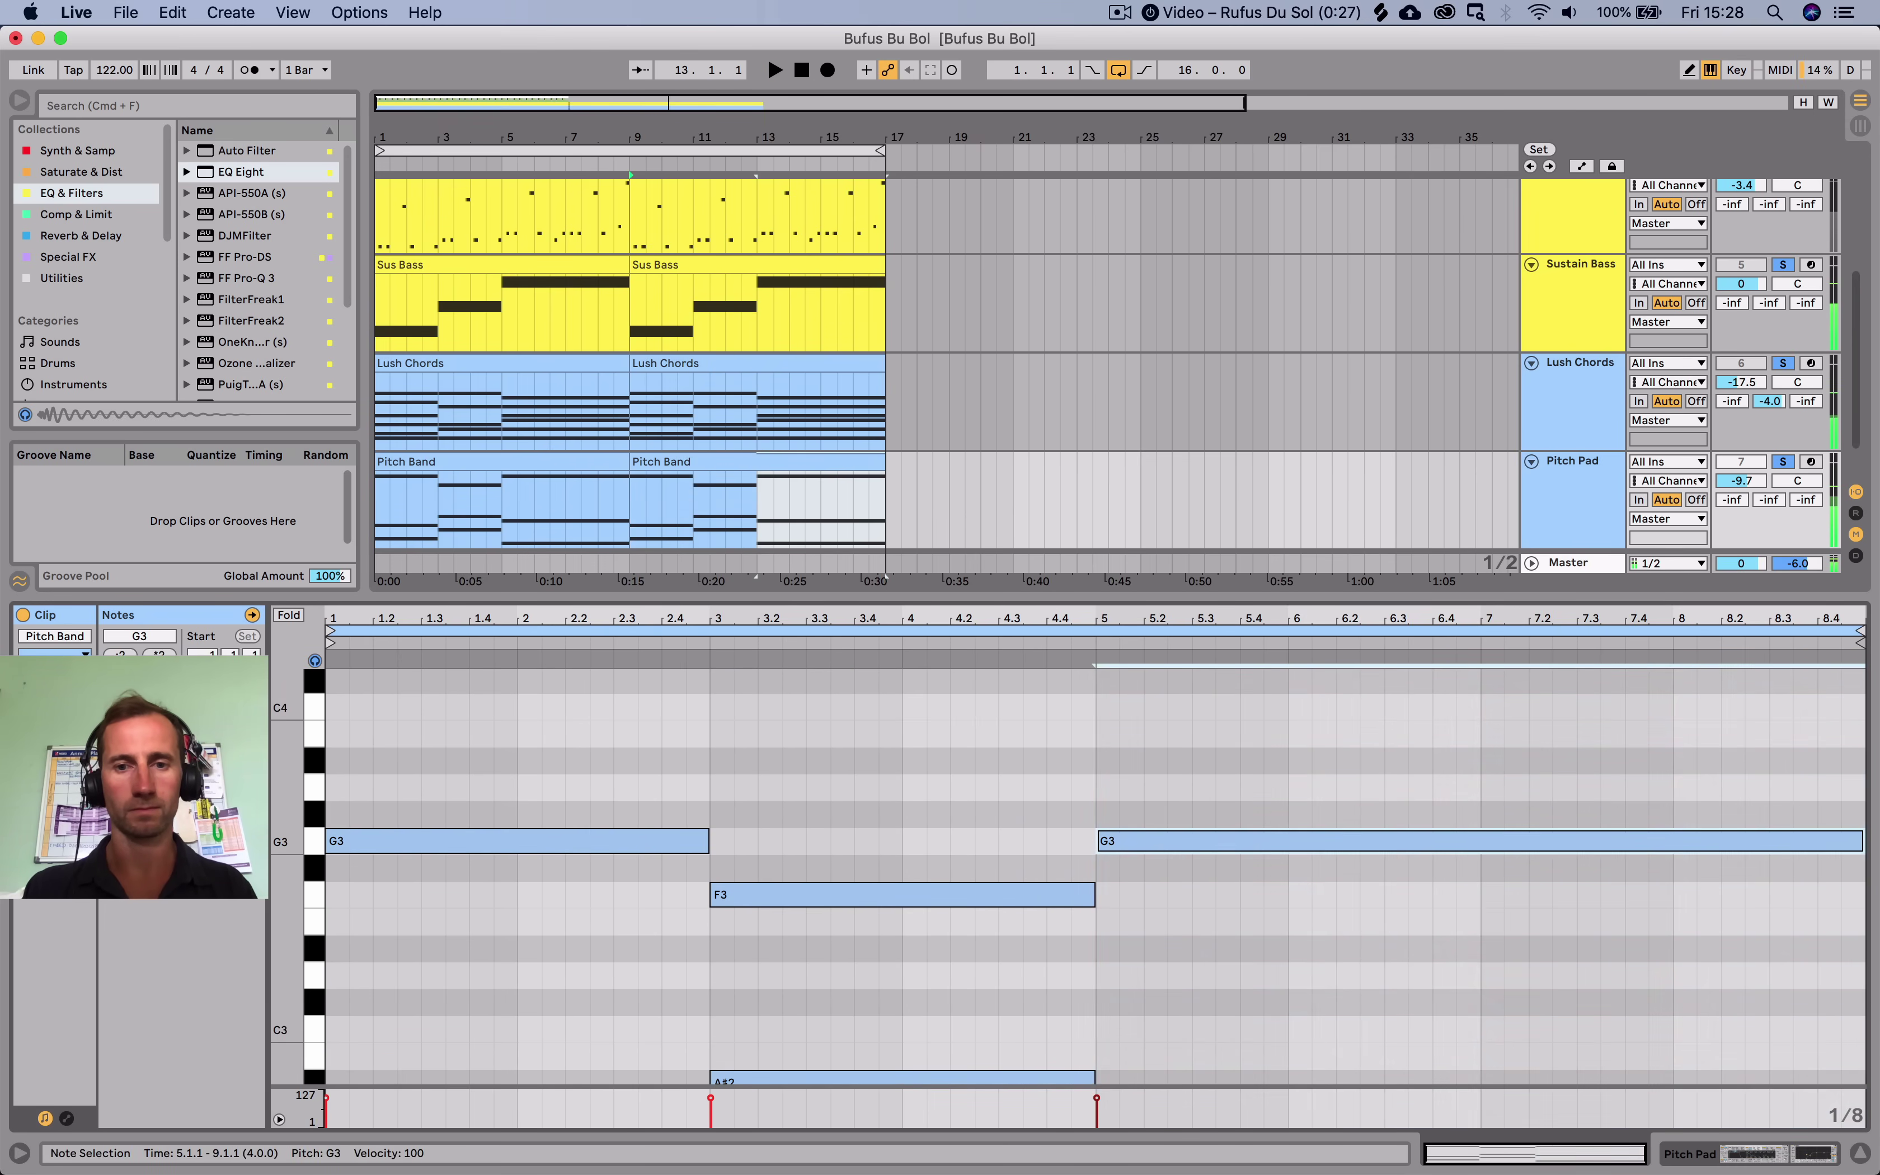
pyautogui.press('Up')
pyautogui.press('Up')
pyautogui.press('Up')
pyautogui.press('Up')
pyautogui.press('Up')
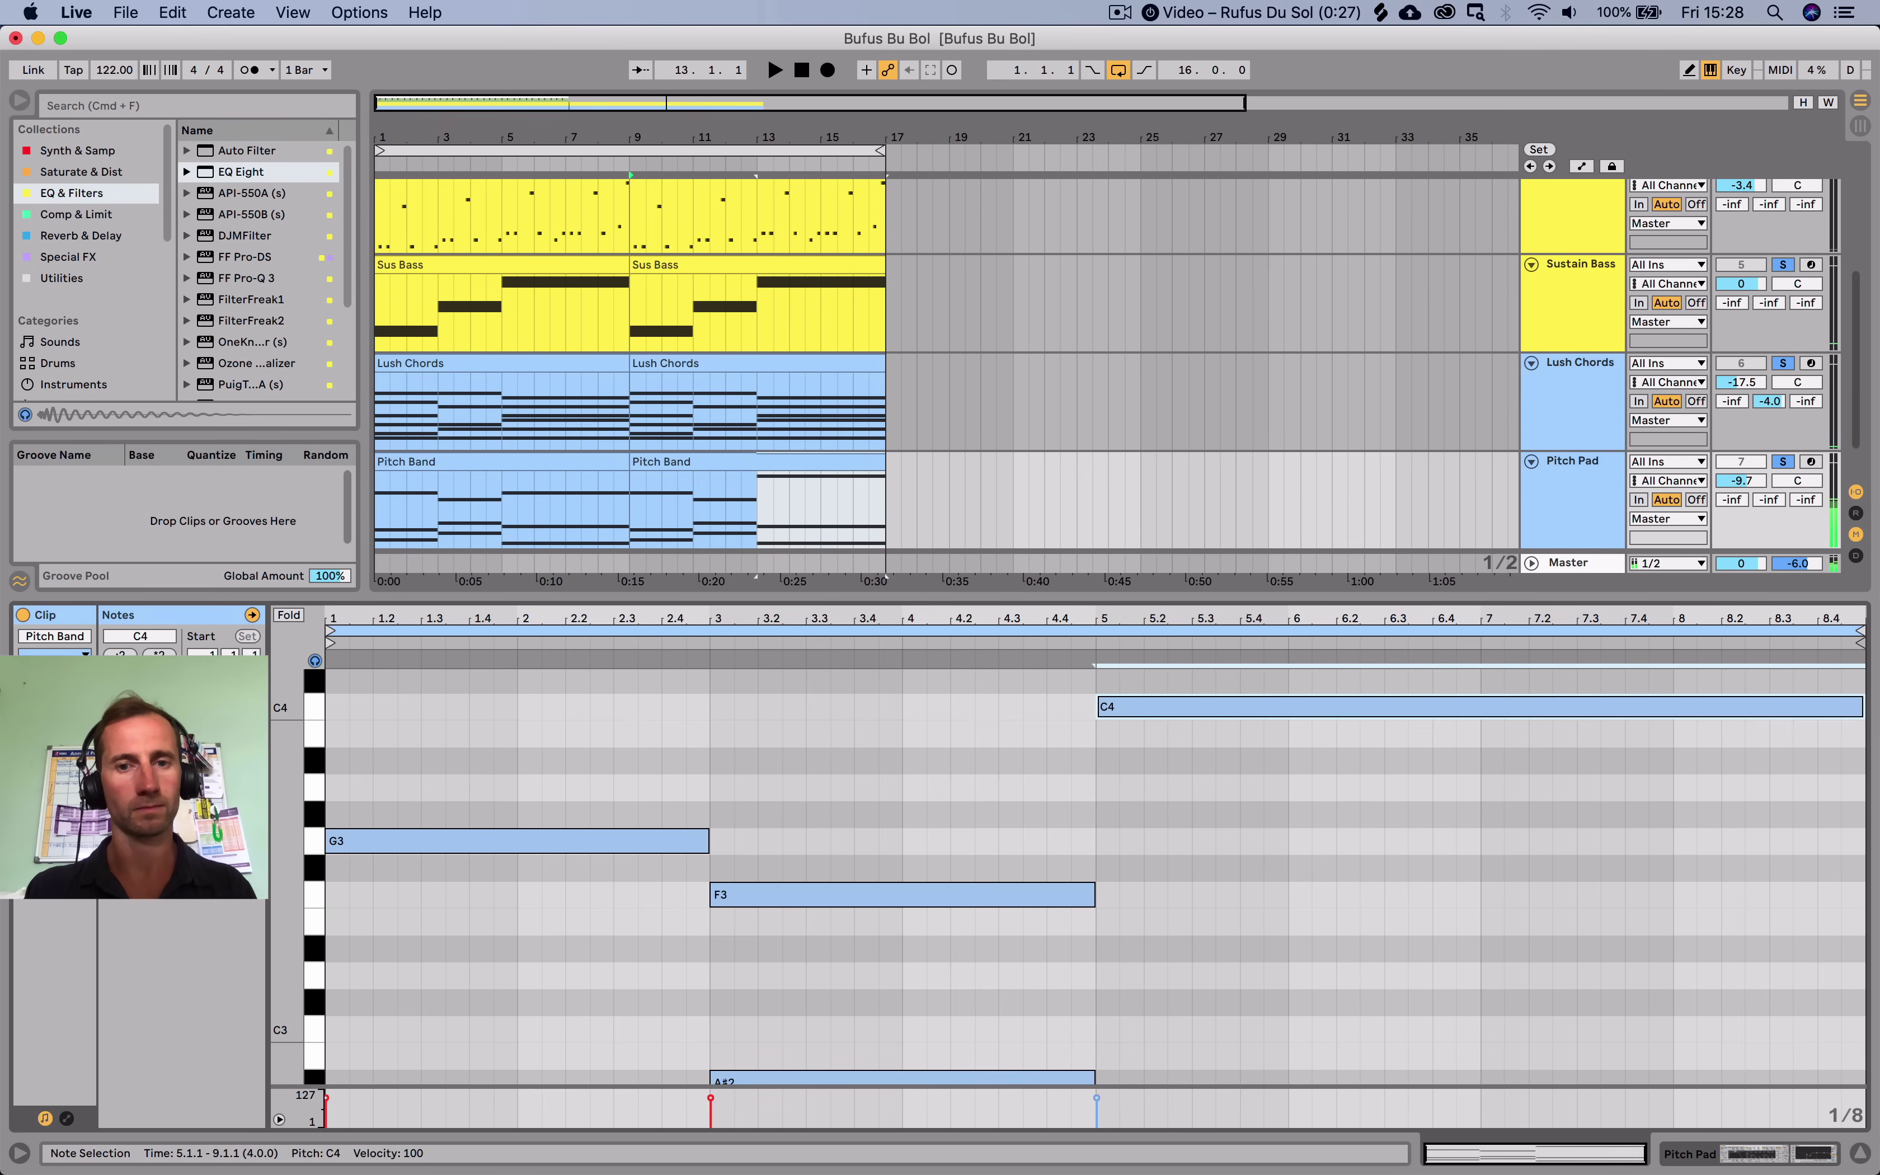
pyautogui.press('space')
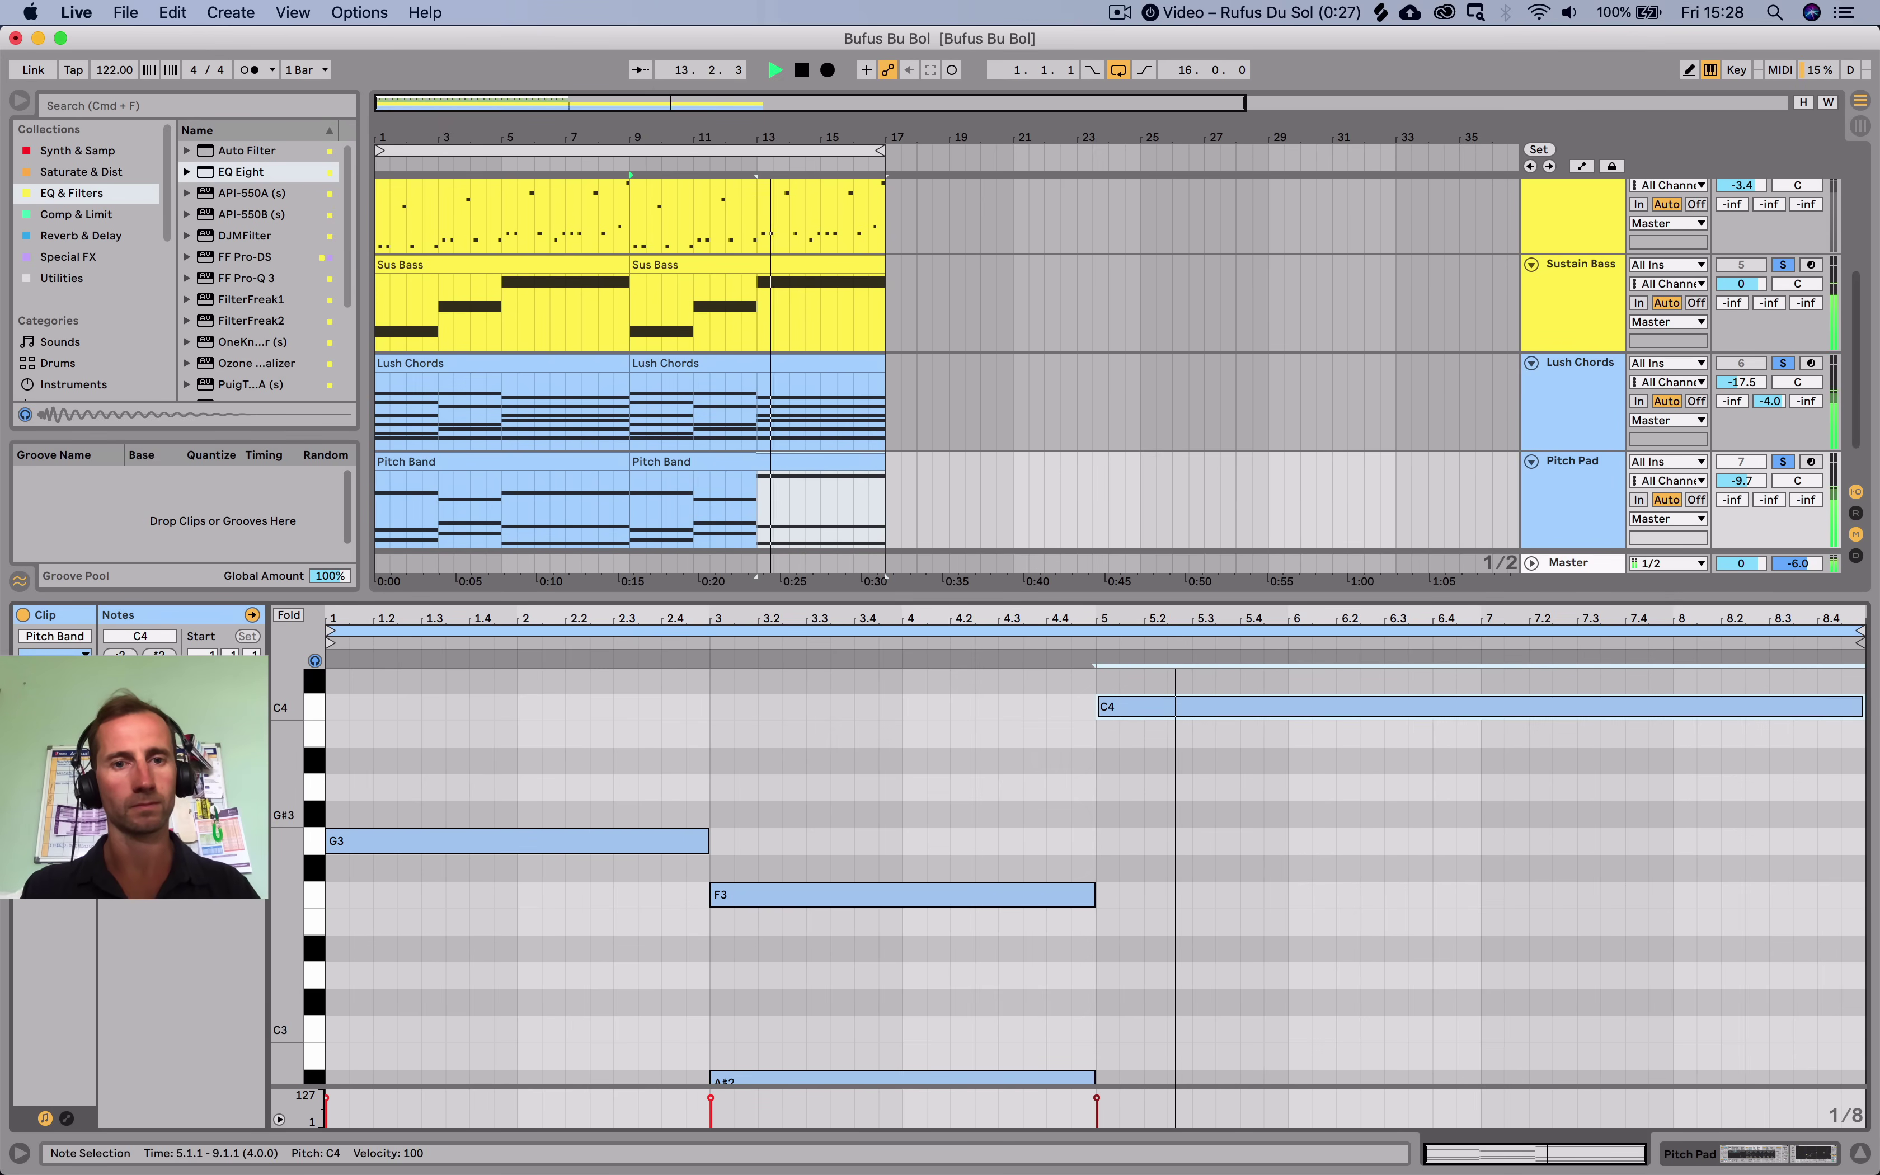
# Show the Pitch Pad's devices, stop playback and clear the solo on the Sustain Bass, Lush Chords and Pitch Pad tracks.
pyautogui.hotkey('shift', 'Tab')
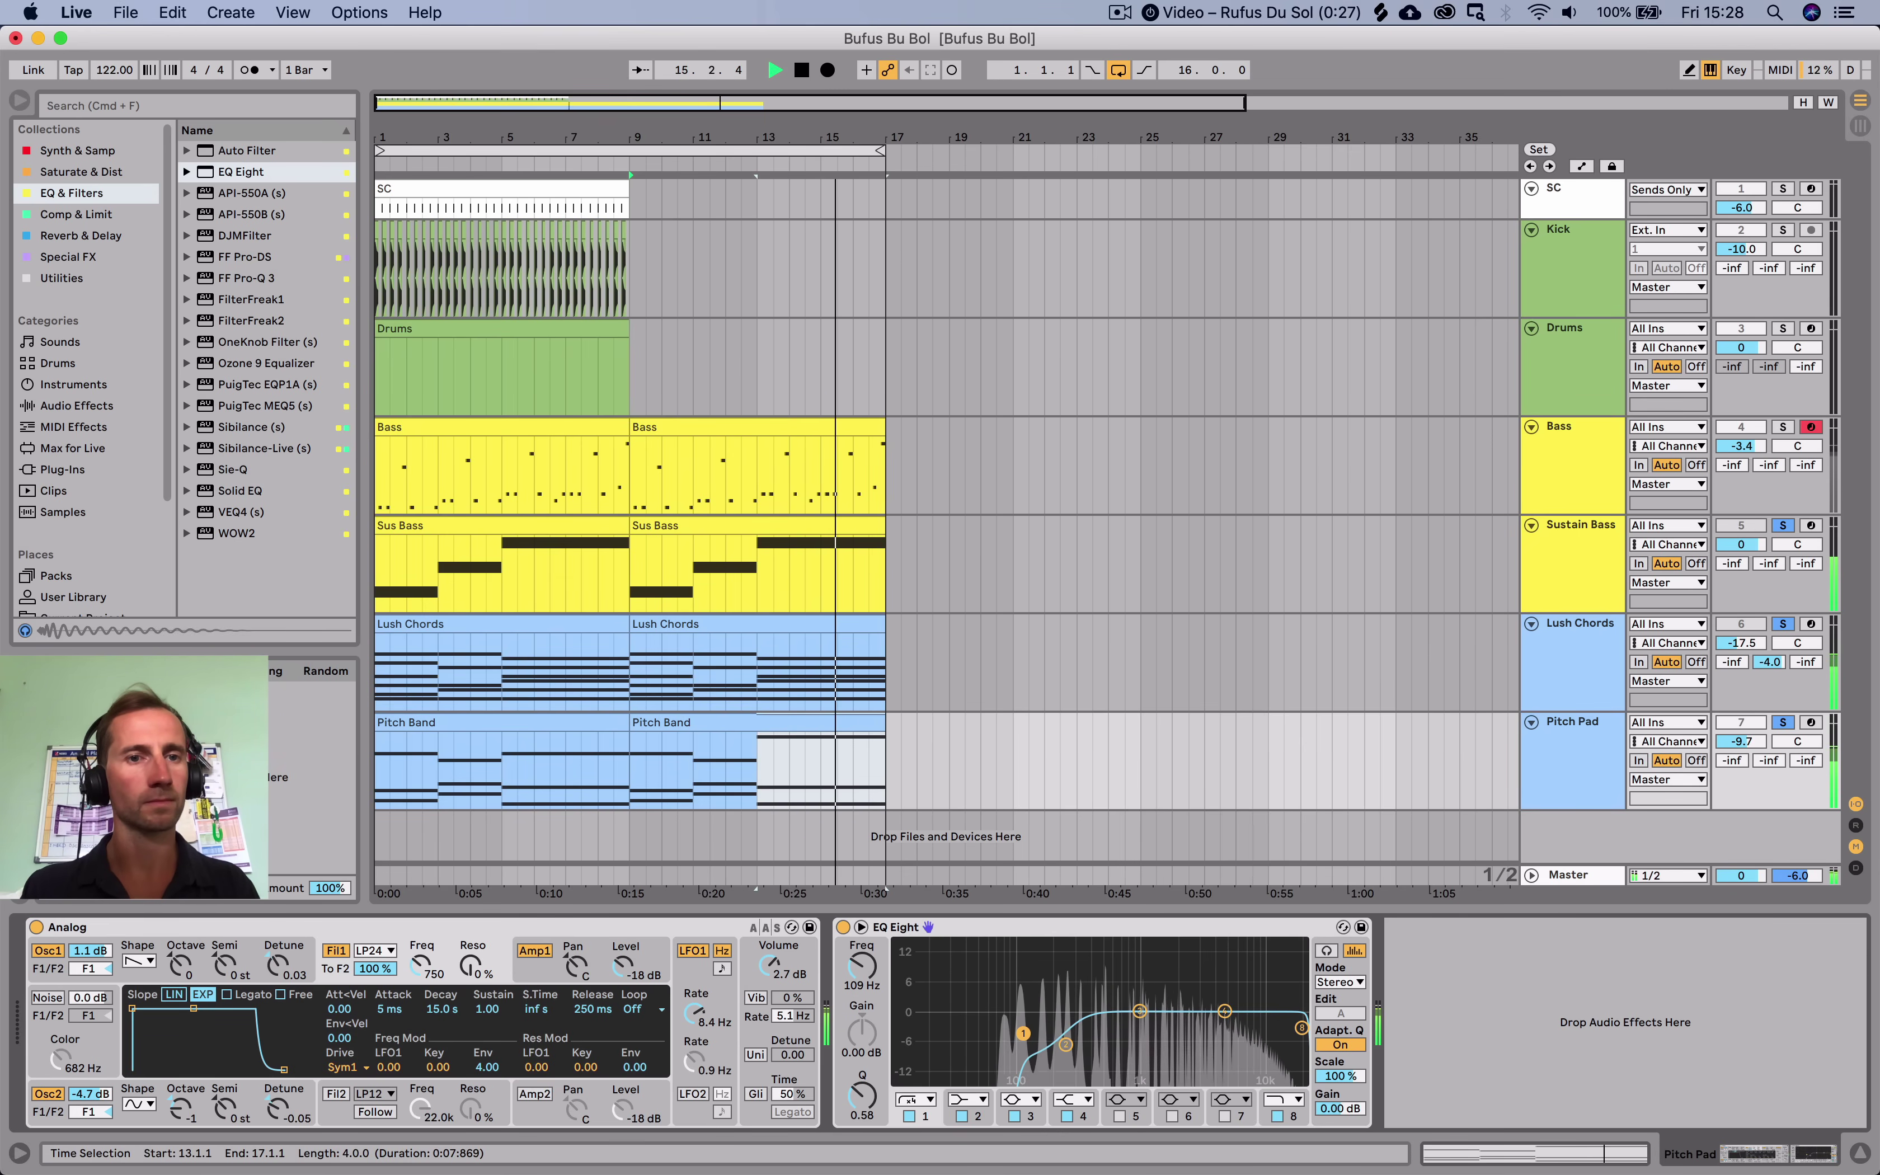
pyautogui.press('space')
pyautogui.click(1782, 526)
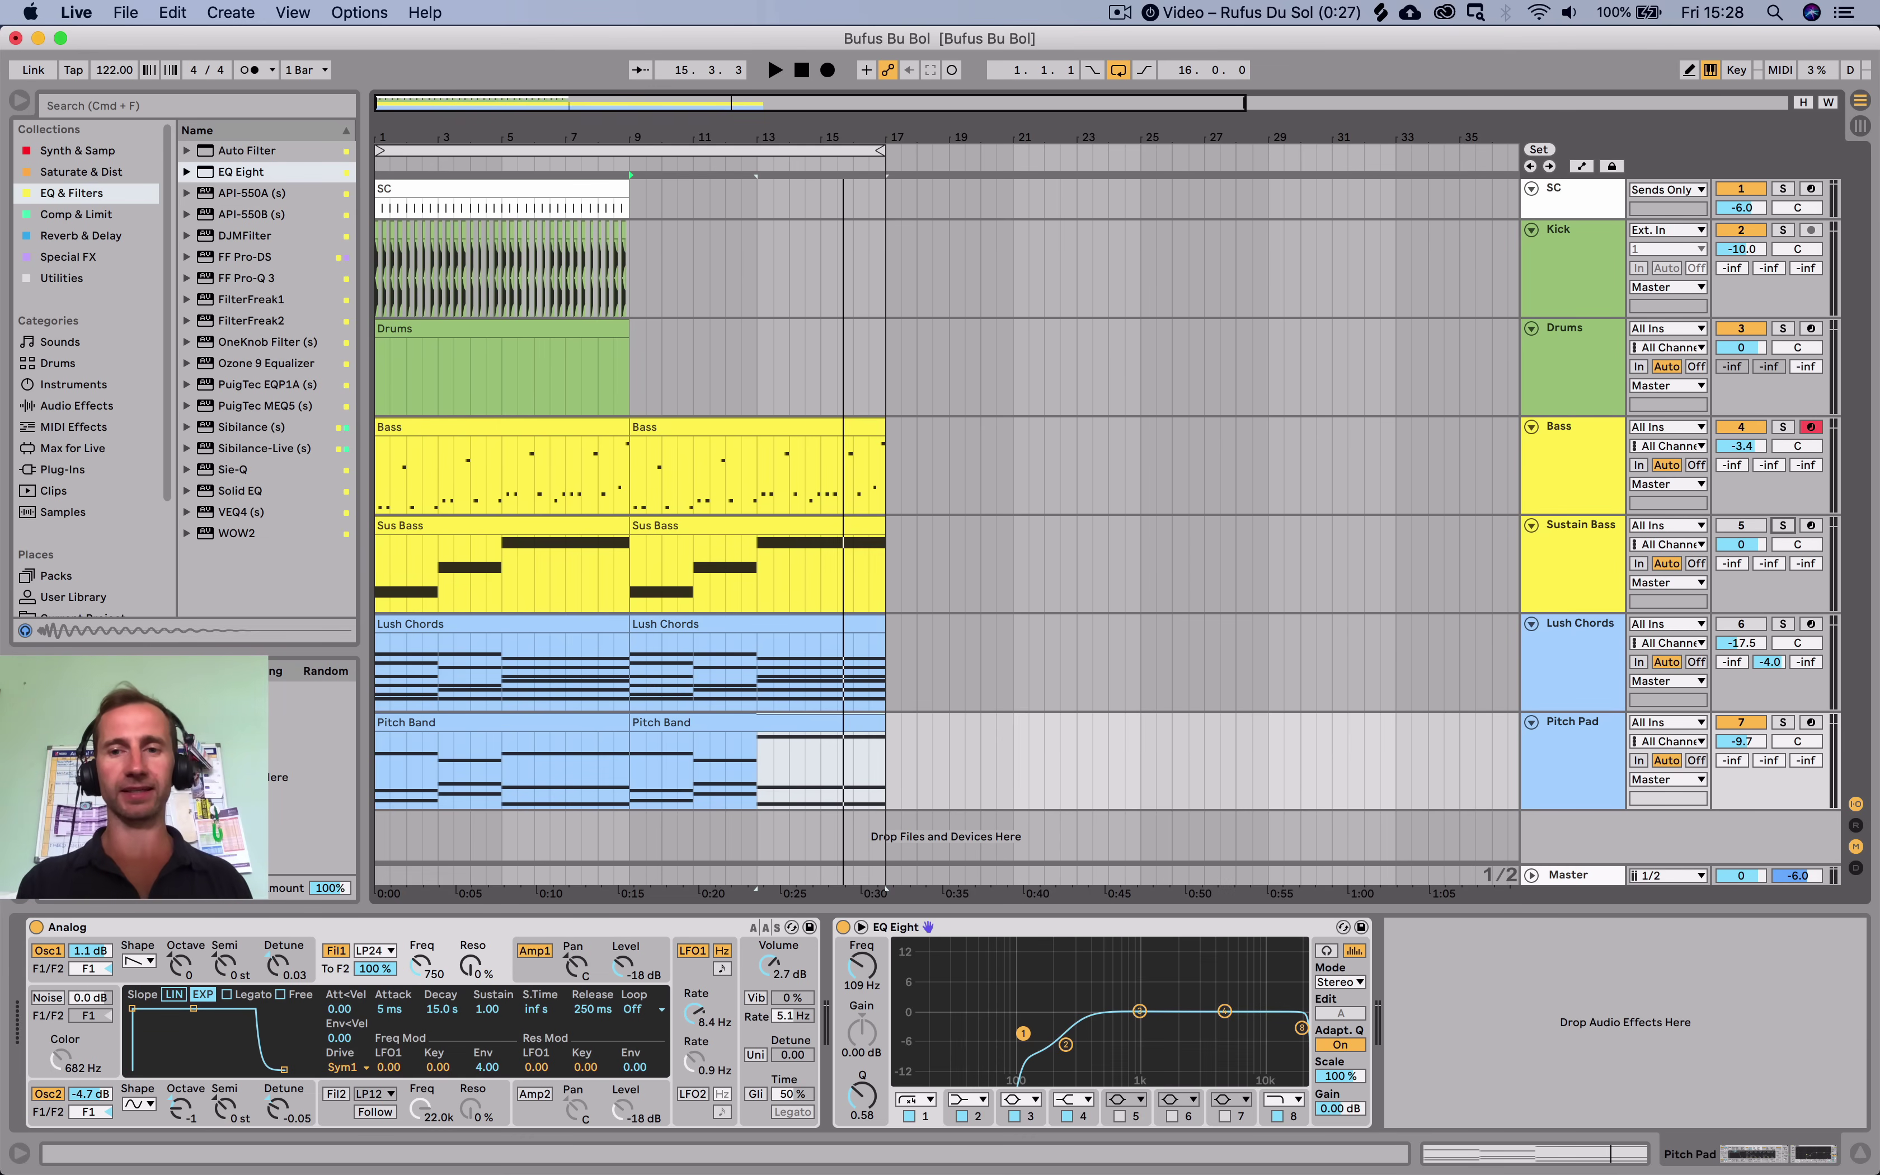
# Insert a new MIDI track below Pitch Pad and load the Analog synth onto it.
pyautogui.click(1572, 750)
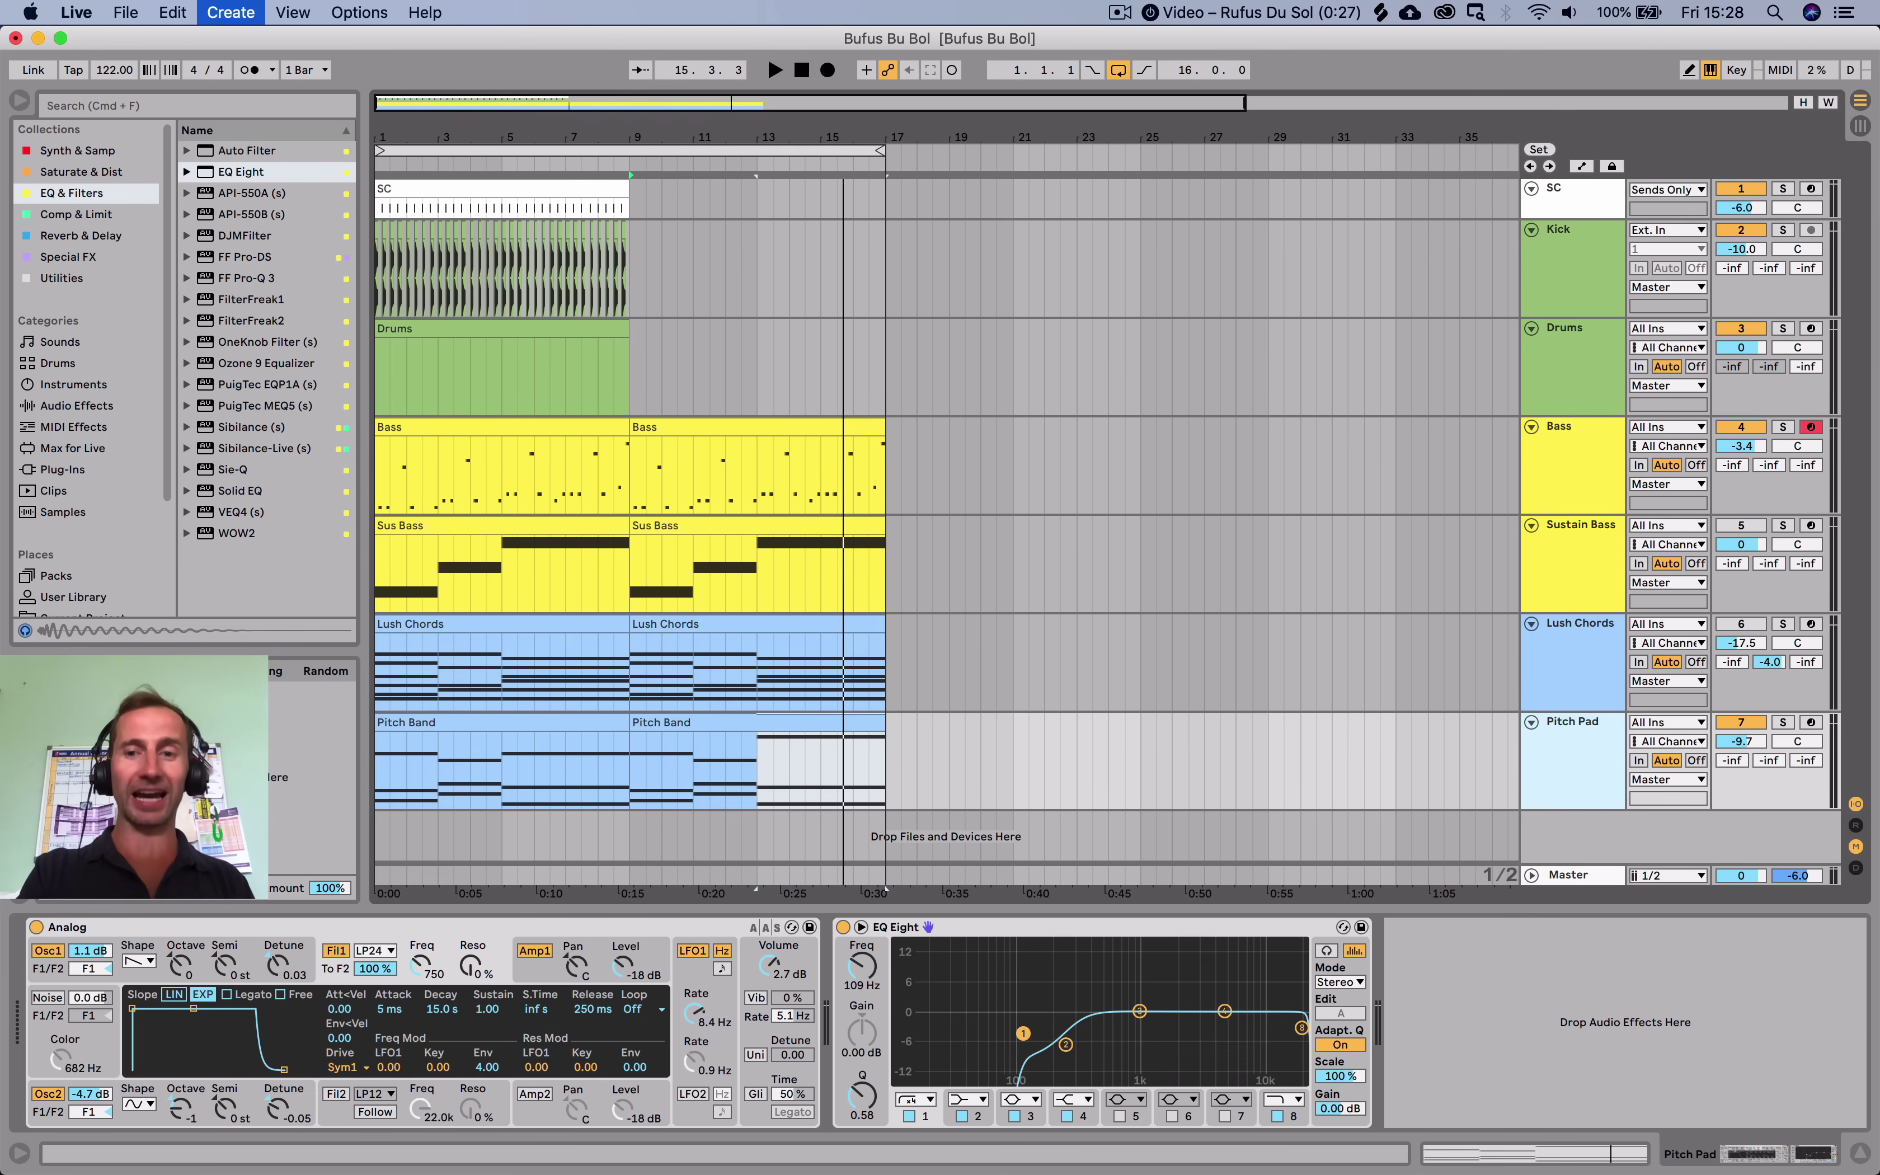
pyautogui.press('super+shift+t')
pyautogui.click(78, 150)
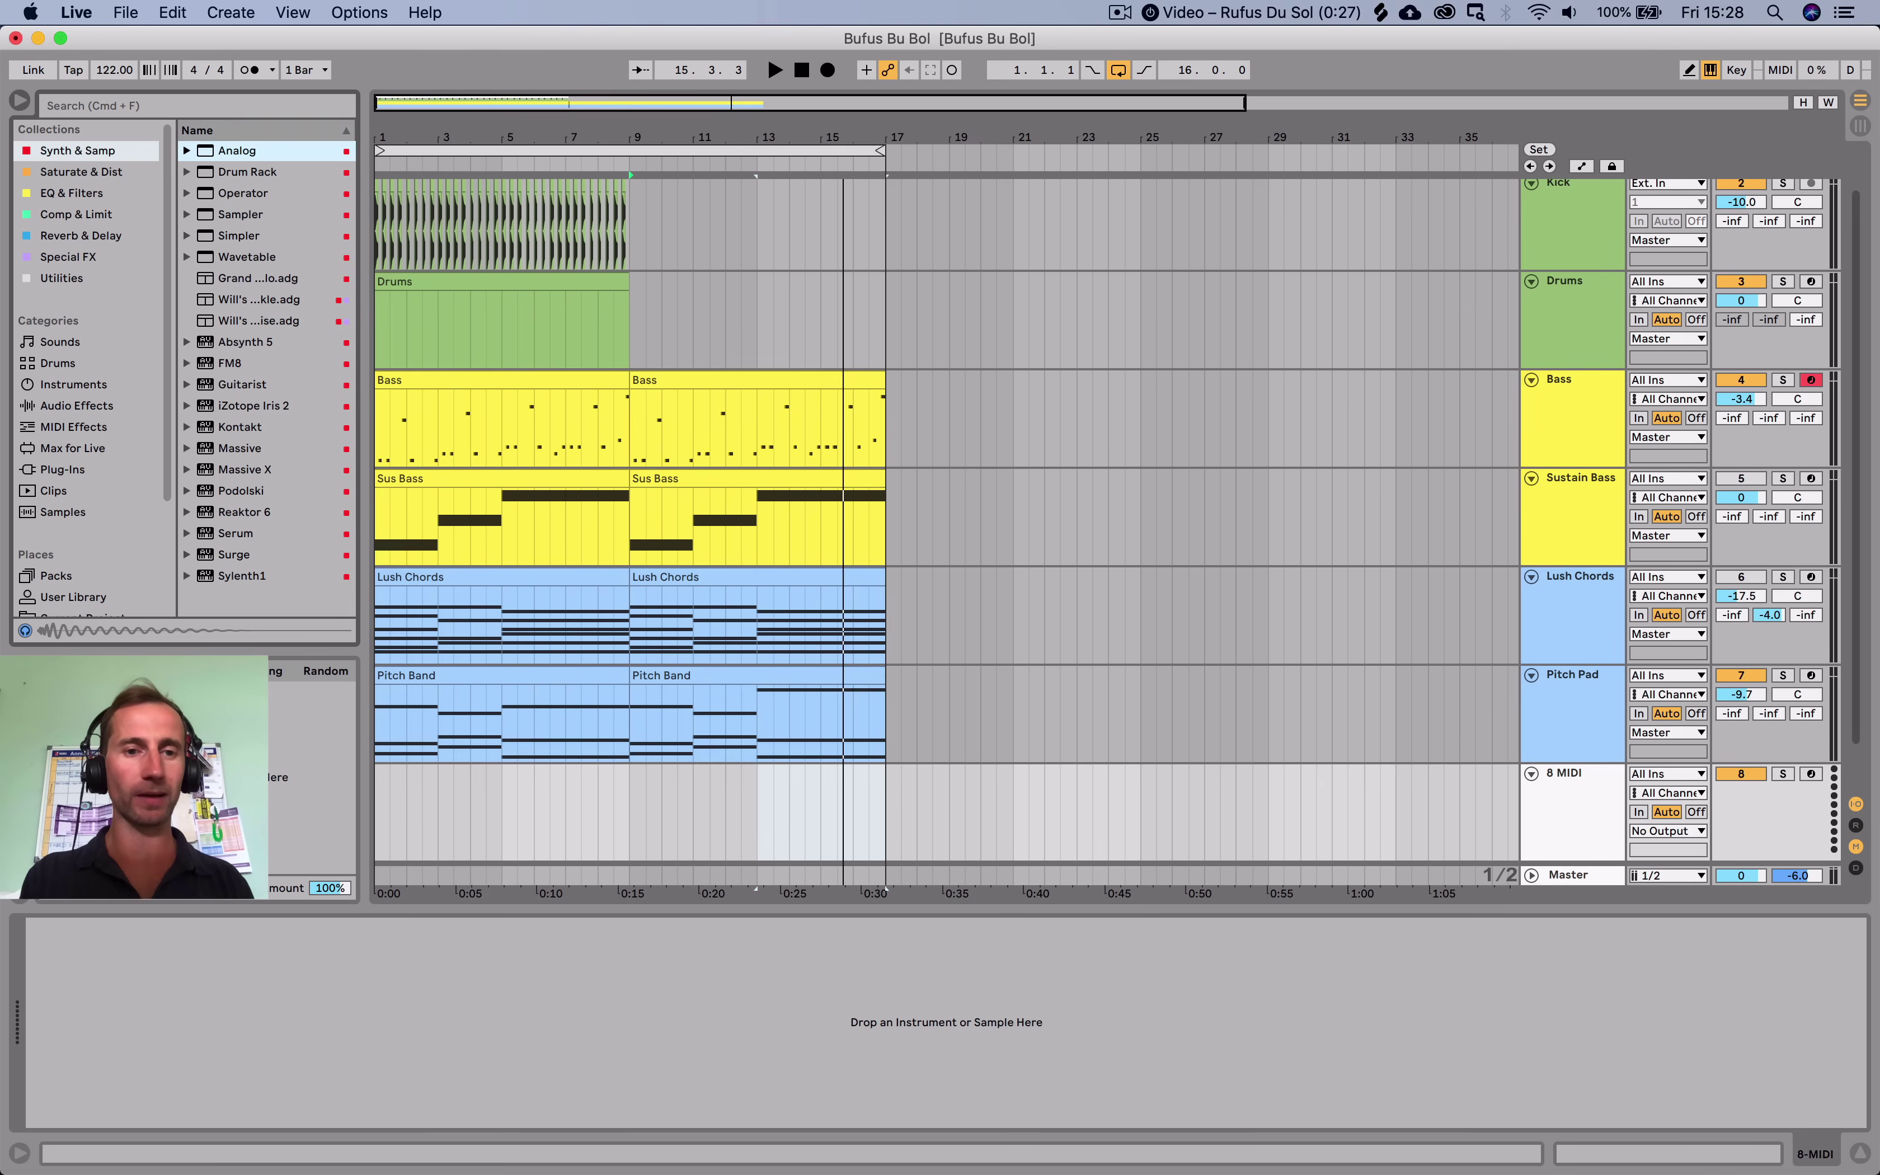
pyautogui.press('Return')
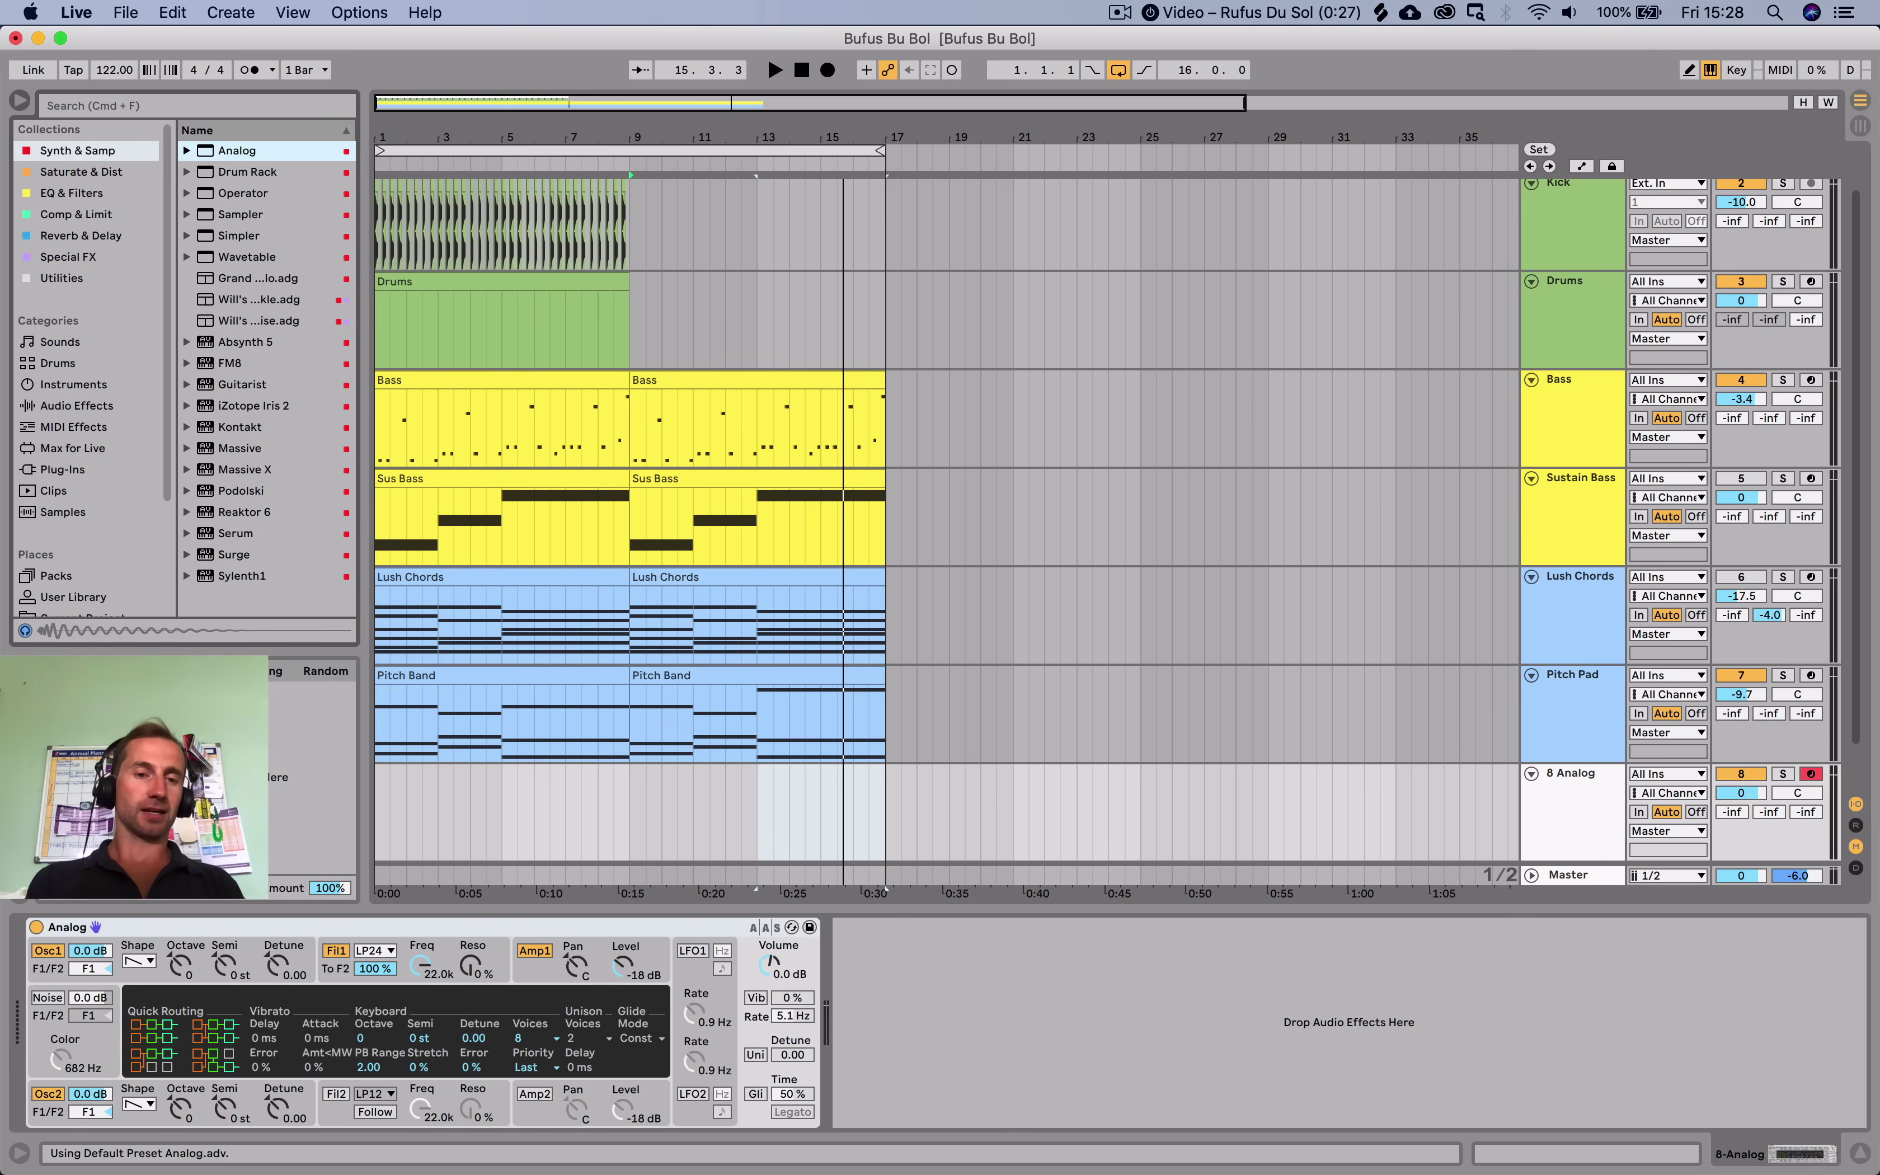
# Create an empty four-bar MIDI clip from 1.1.1 to 5.1.1 on the new Analog track.
pyautogui.scroll(-2, 884, 762)
pyautogui.moveTo(884, 762); pyautogui.dragTo(377, 761)
pyautogui.click(454, 761)
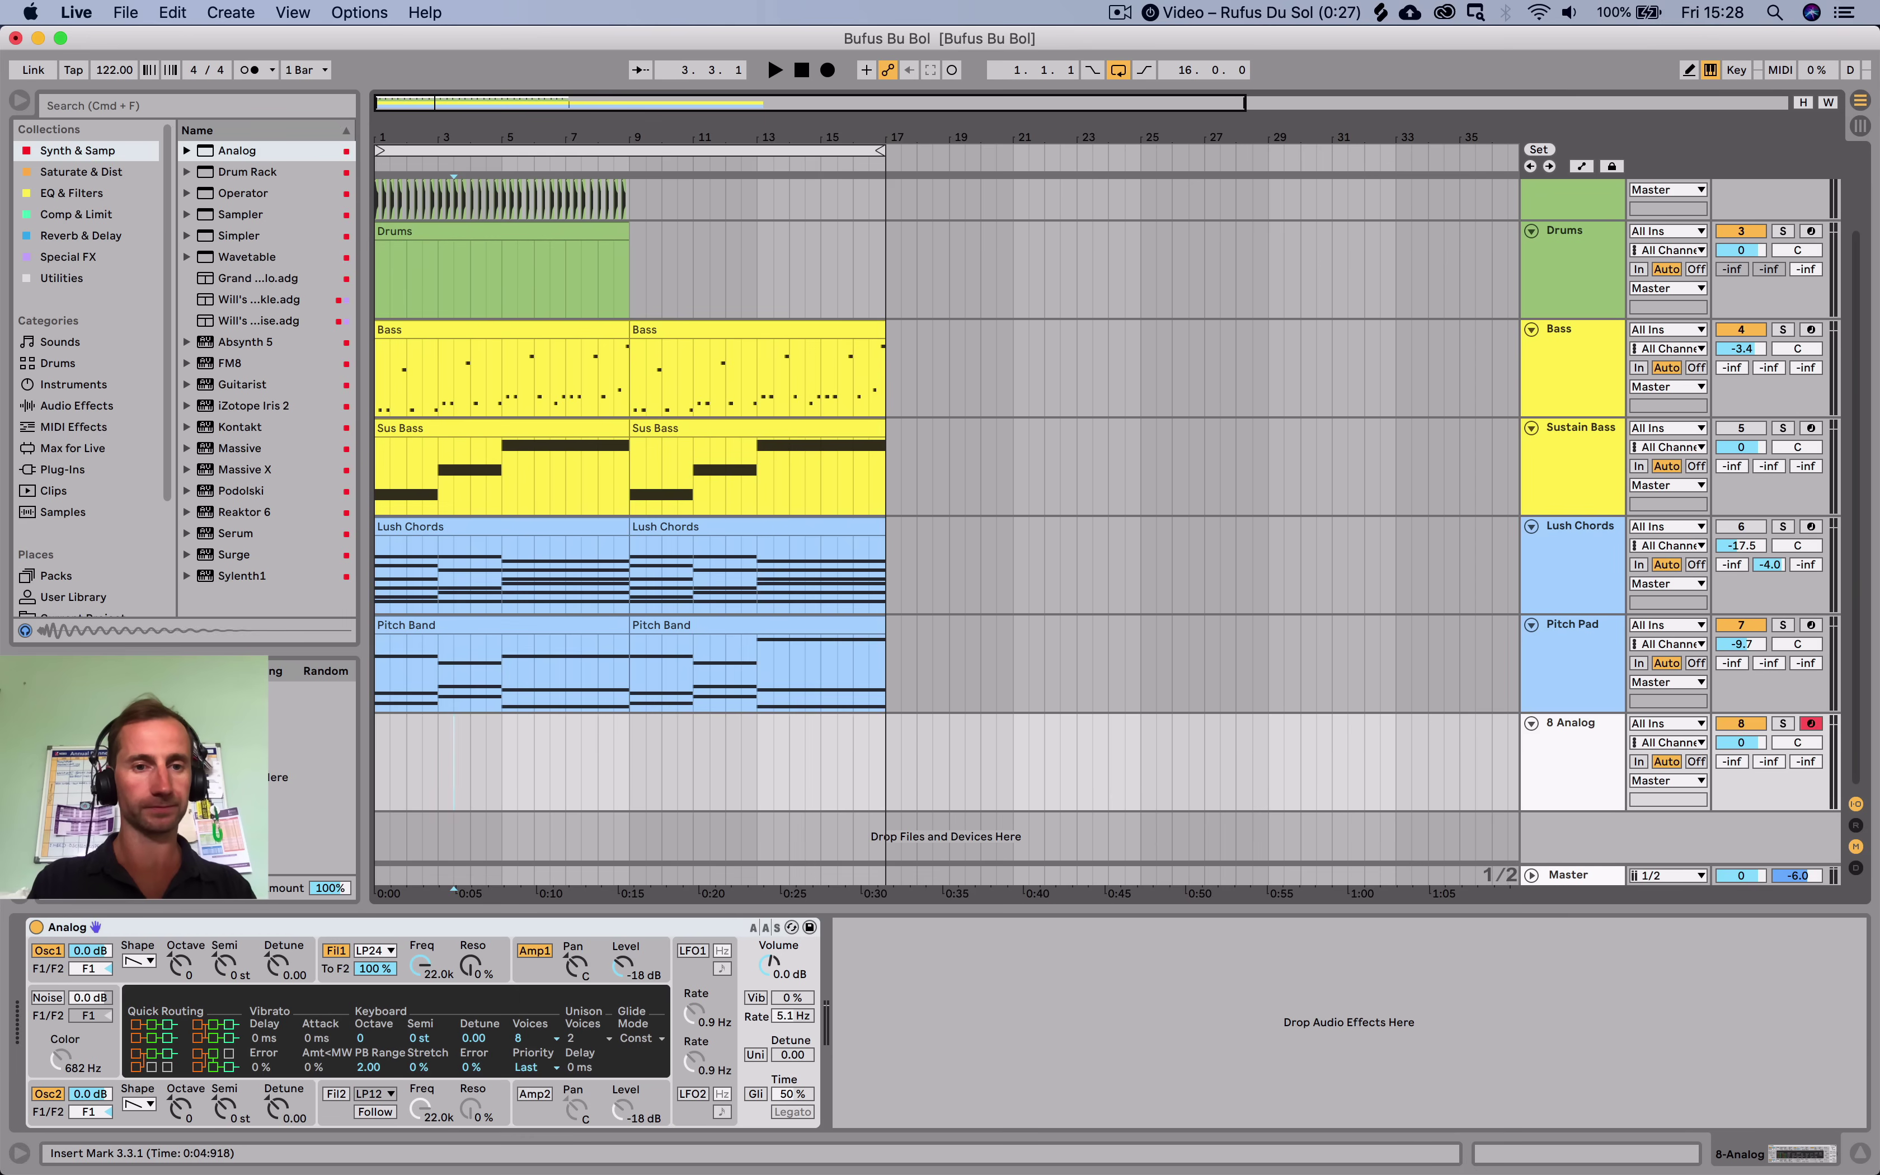
pyautogui.press('space')
pyautogui.press('Home')
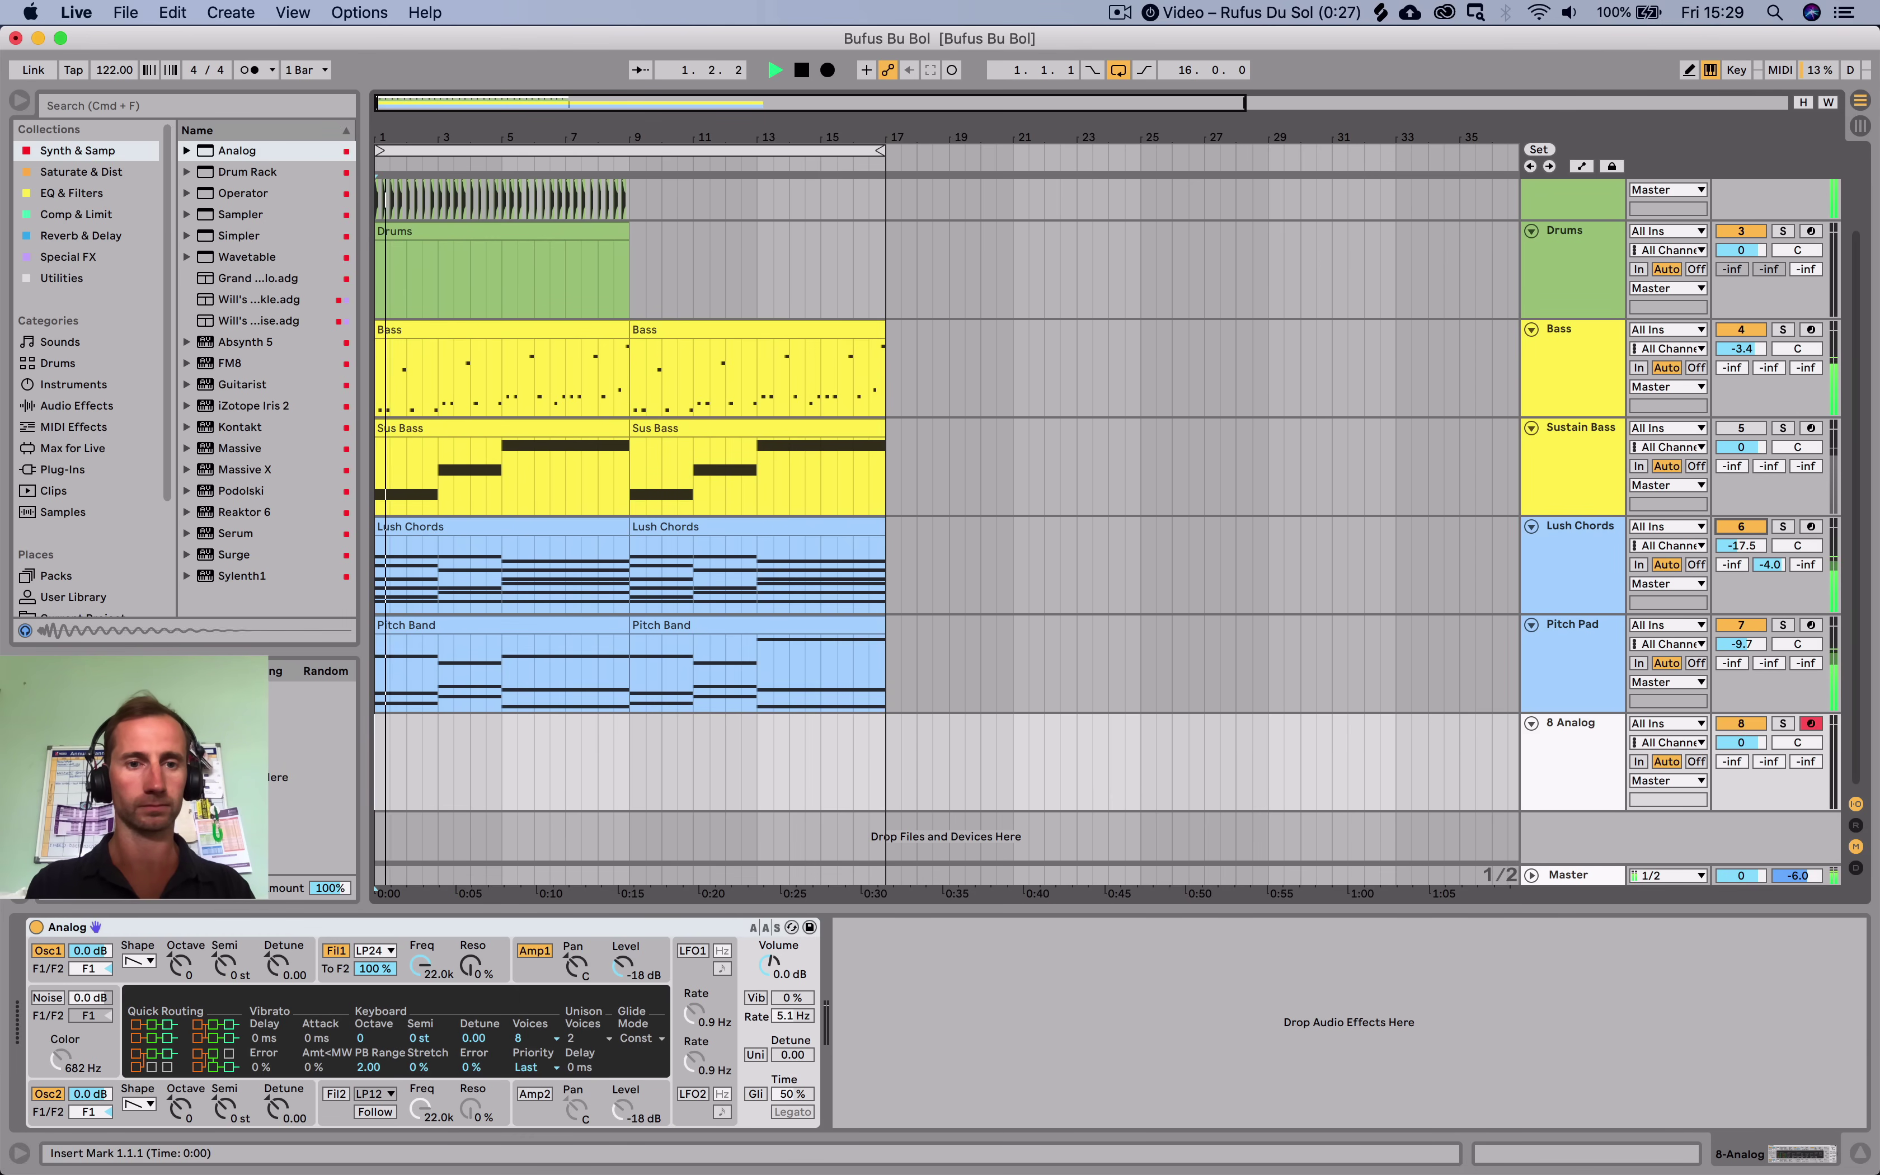
pyautogui.moveTo(408, 761); pyautogui.dragTo(499, 761)
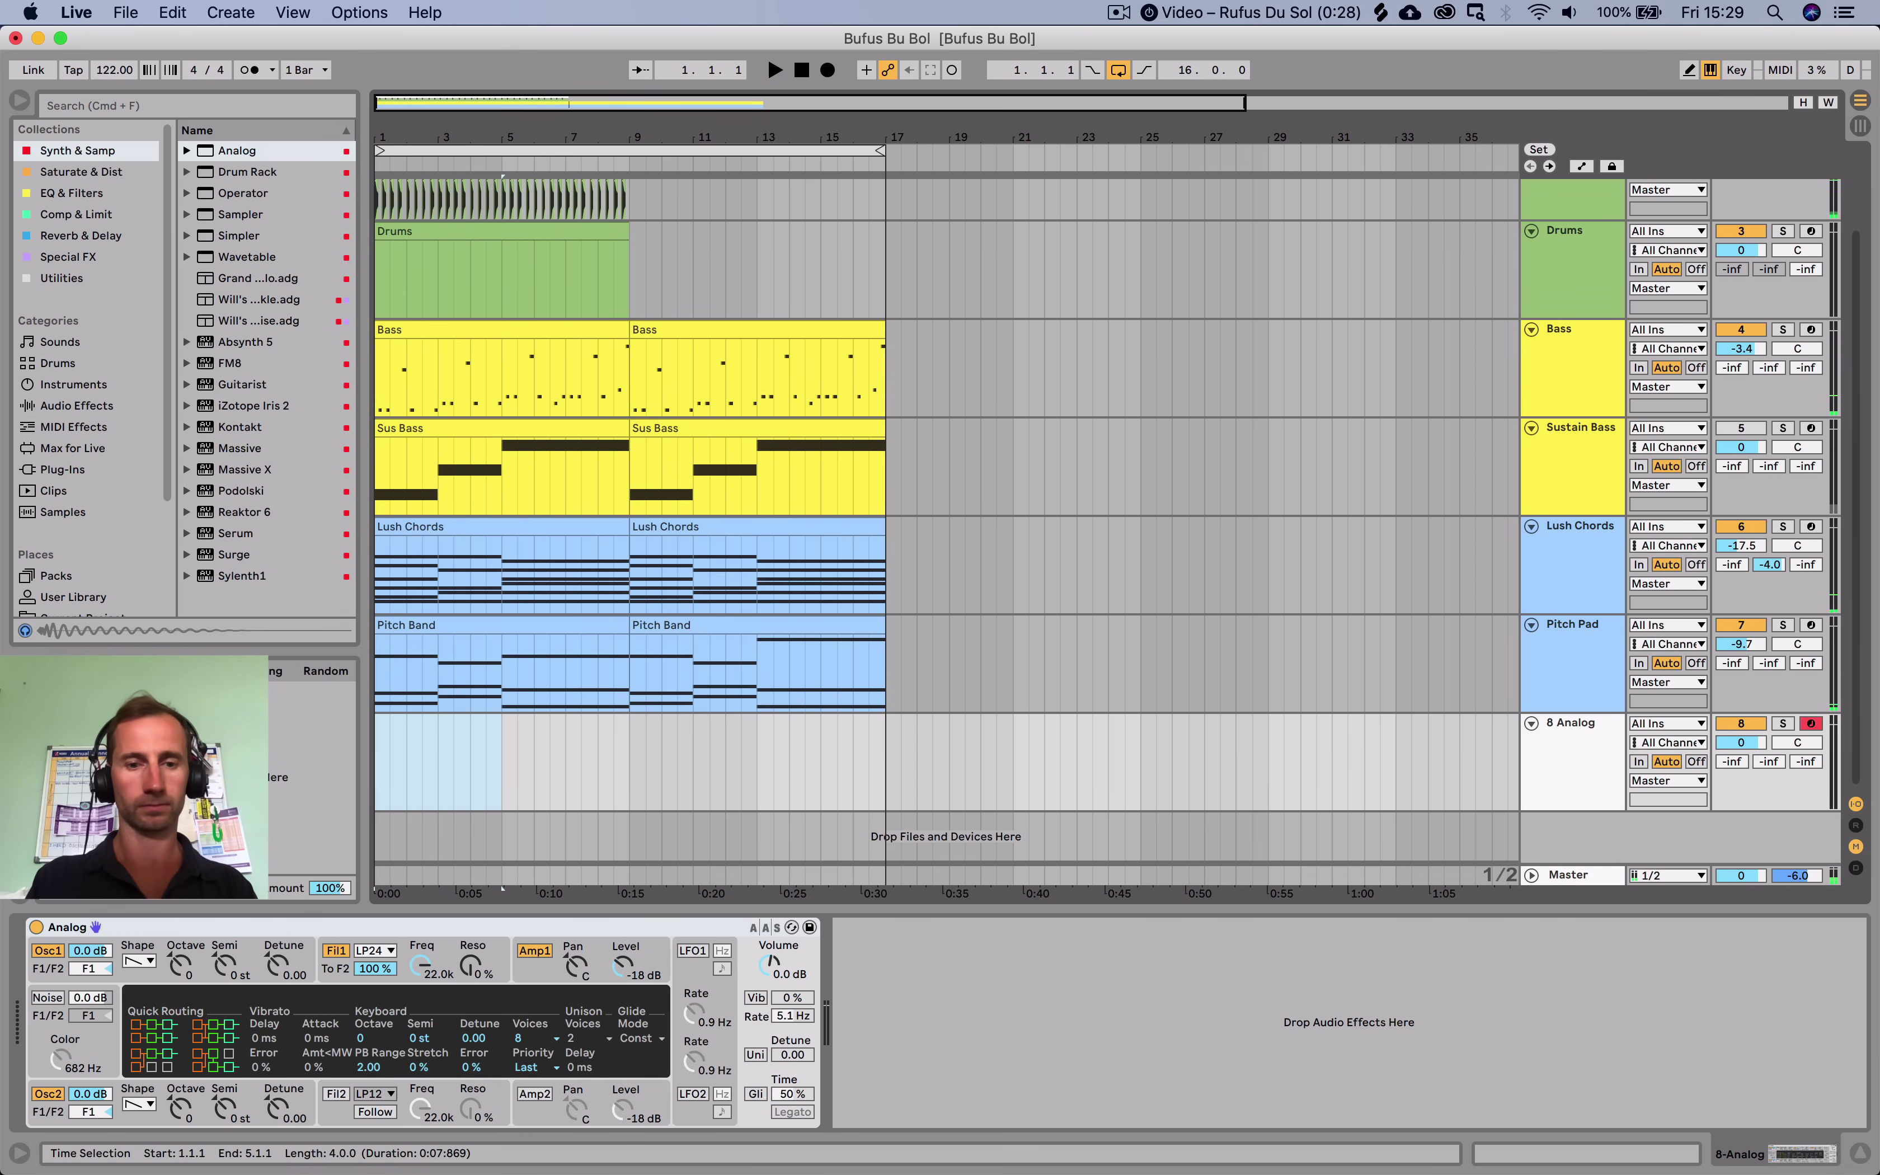
pyautogui.press('super+shift+m')
# Stack sixteenth notes on A3, B3, C4, D4, E4, F4, G4 and A4 at the very start of the clip.
pyautogui.click(313, 763)
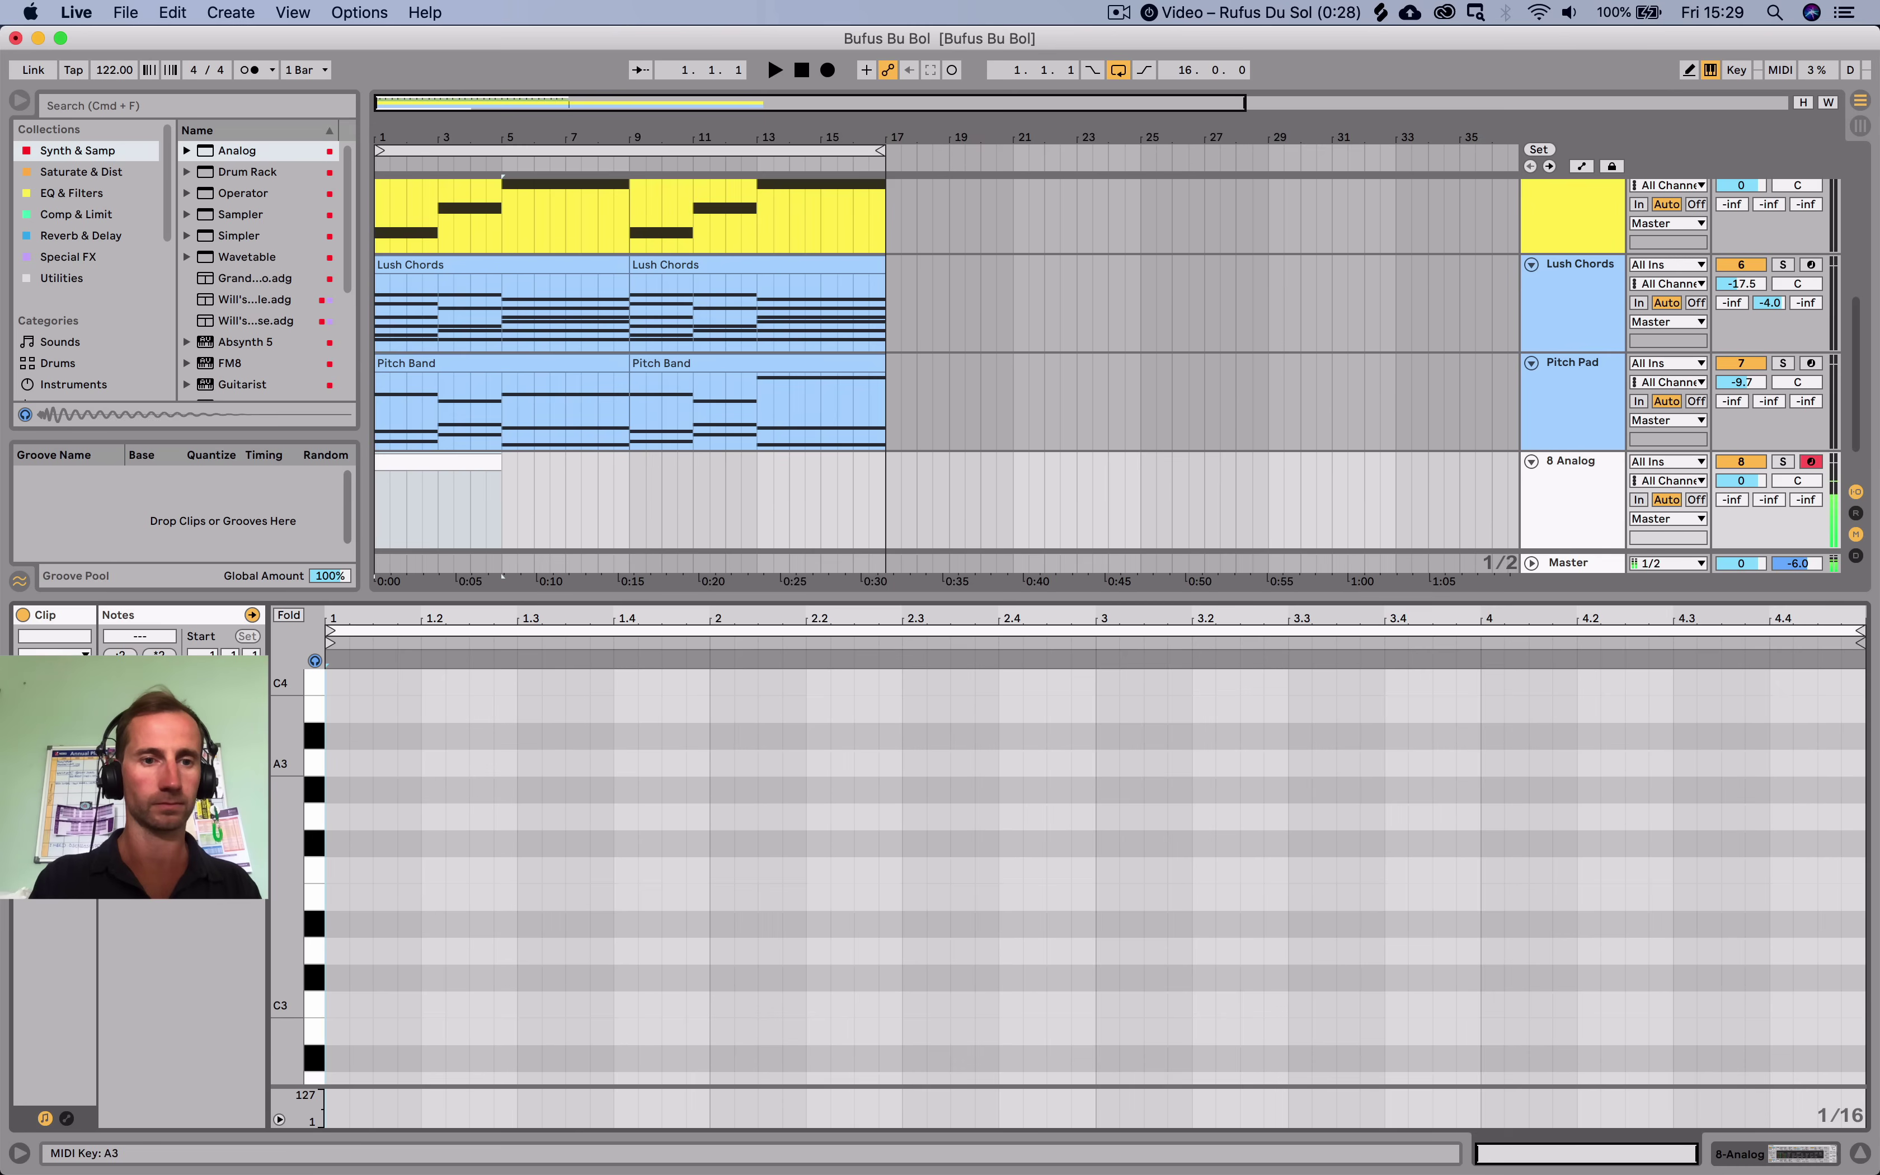
pyautogui.scroll(4, 1096, 870)
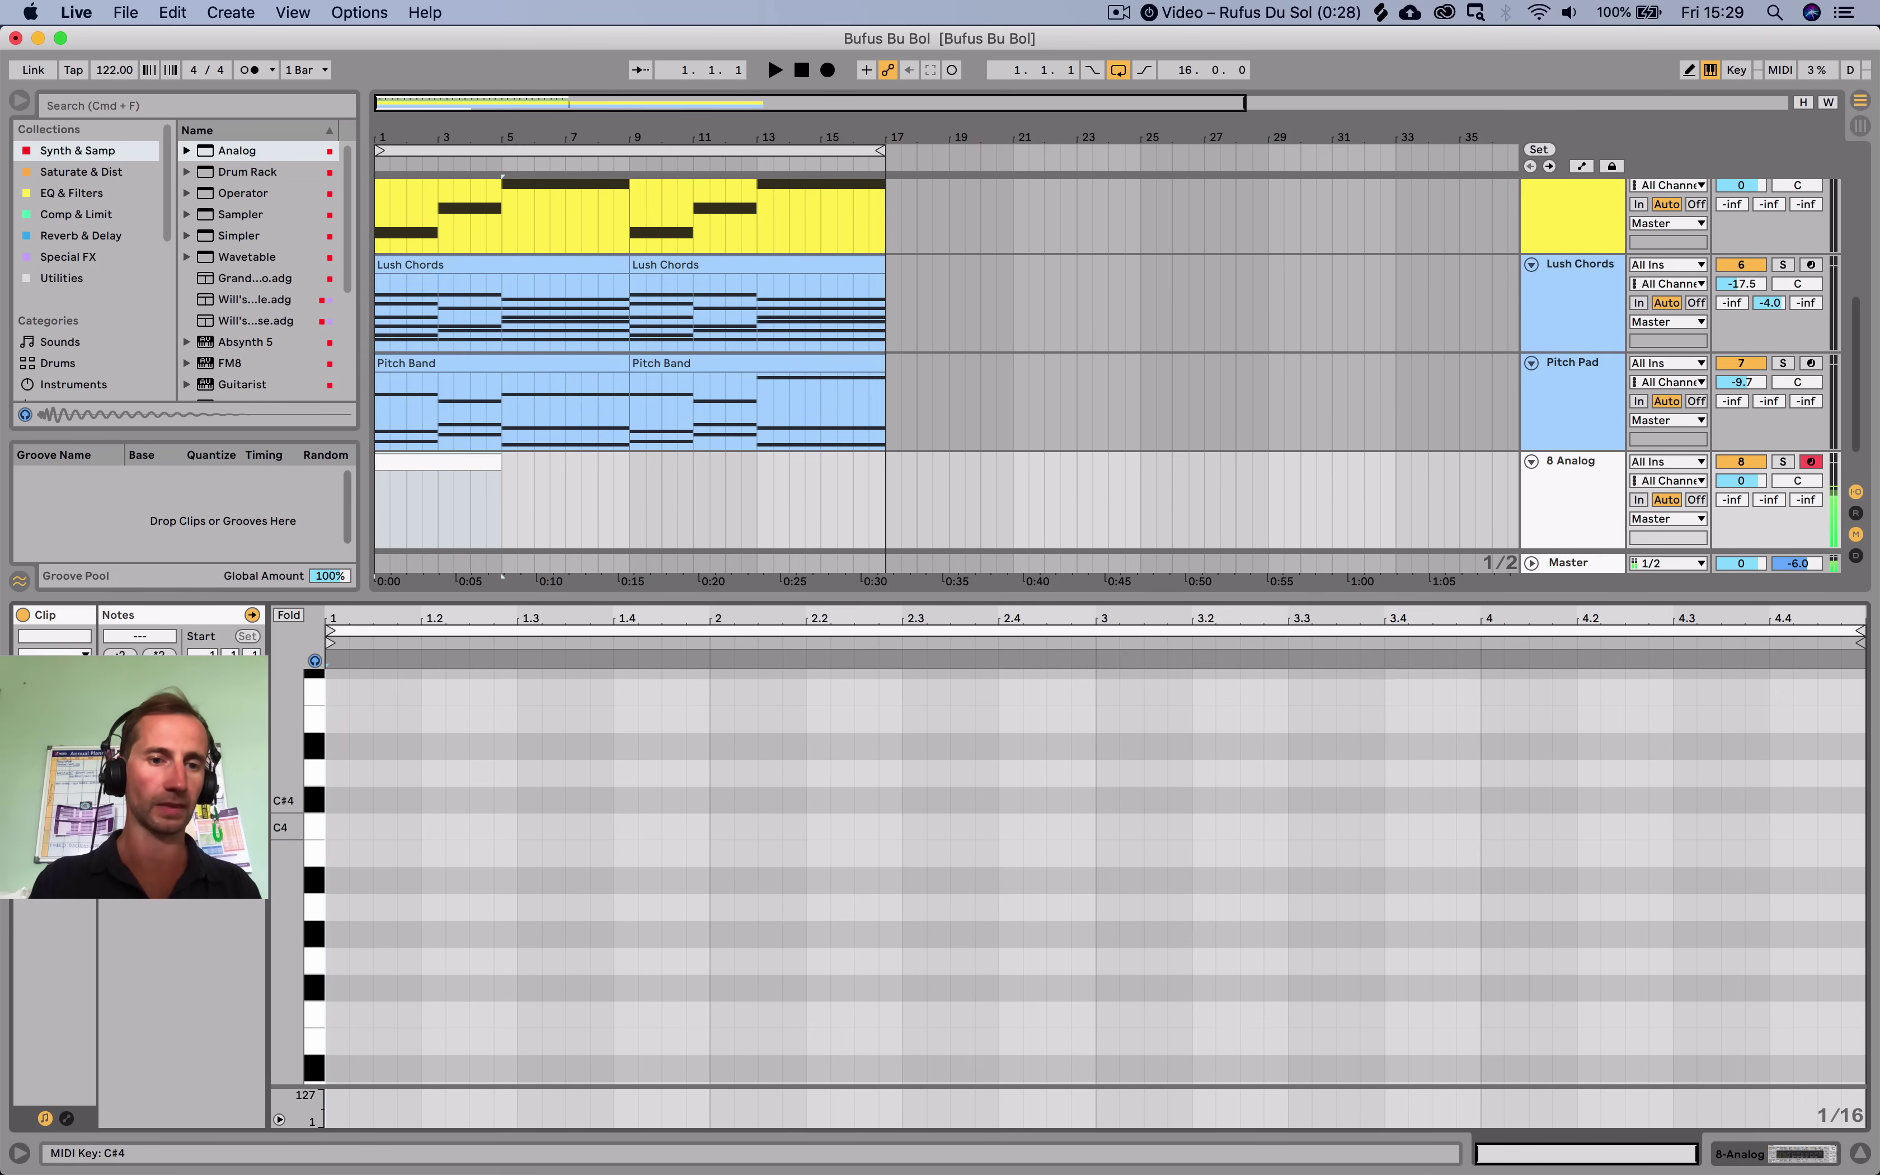
pyautogui.press('h')
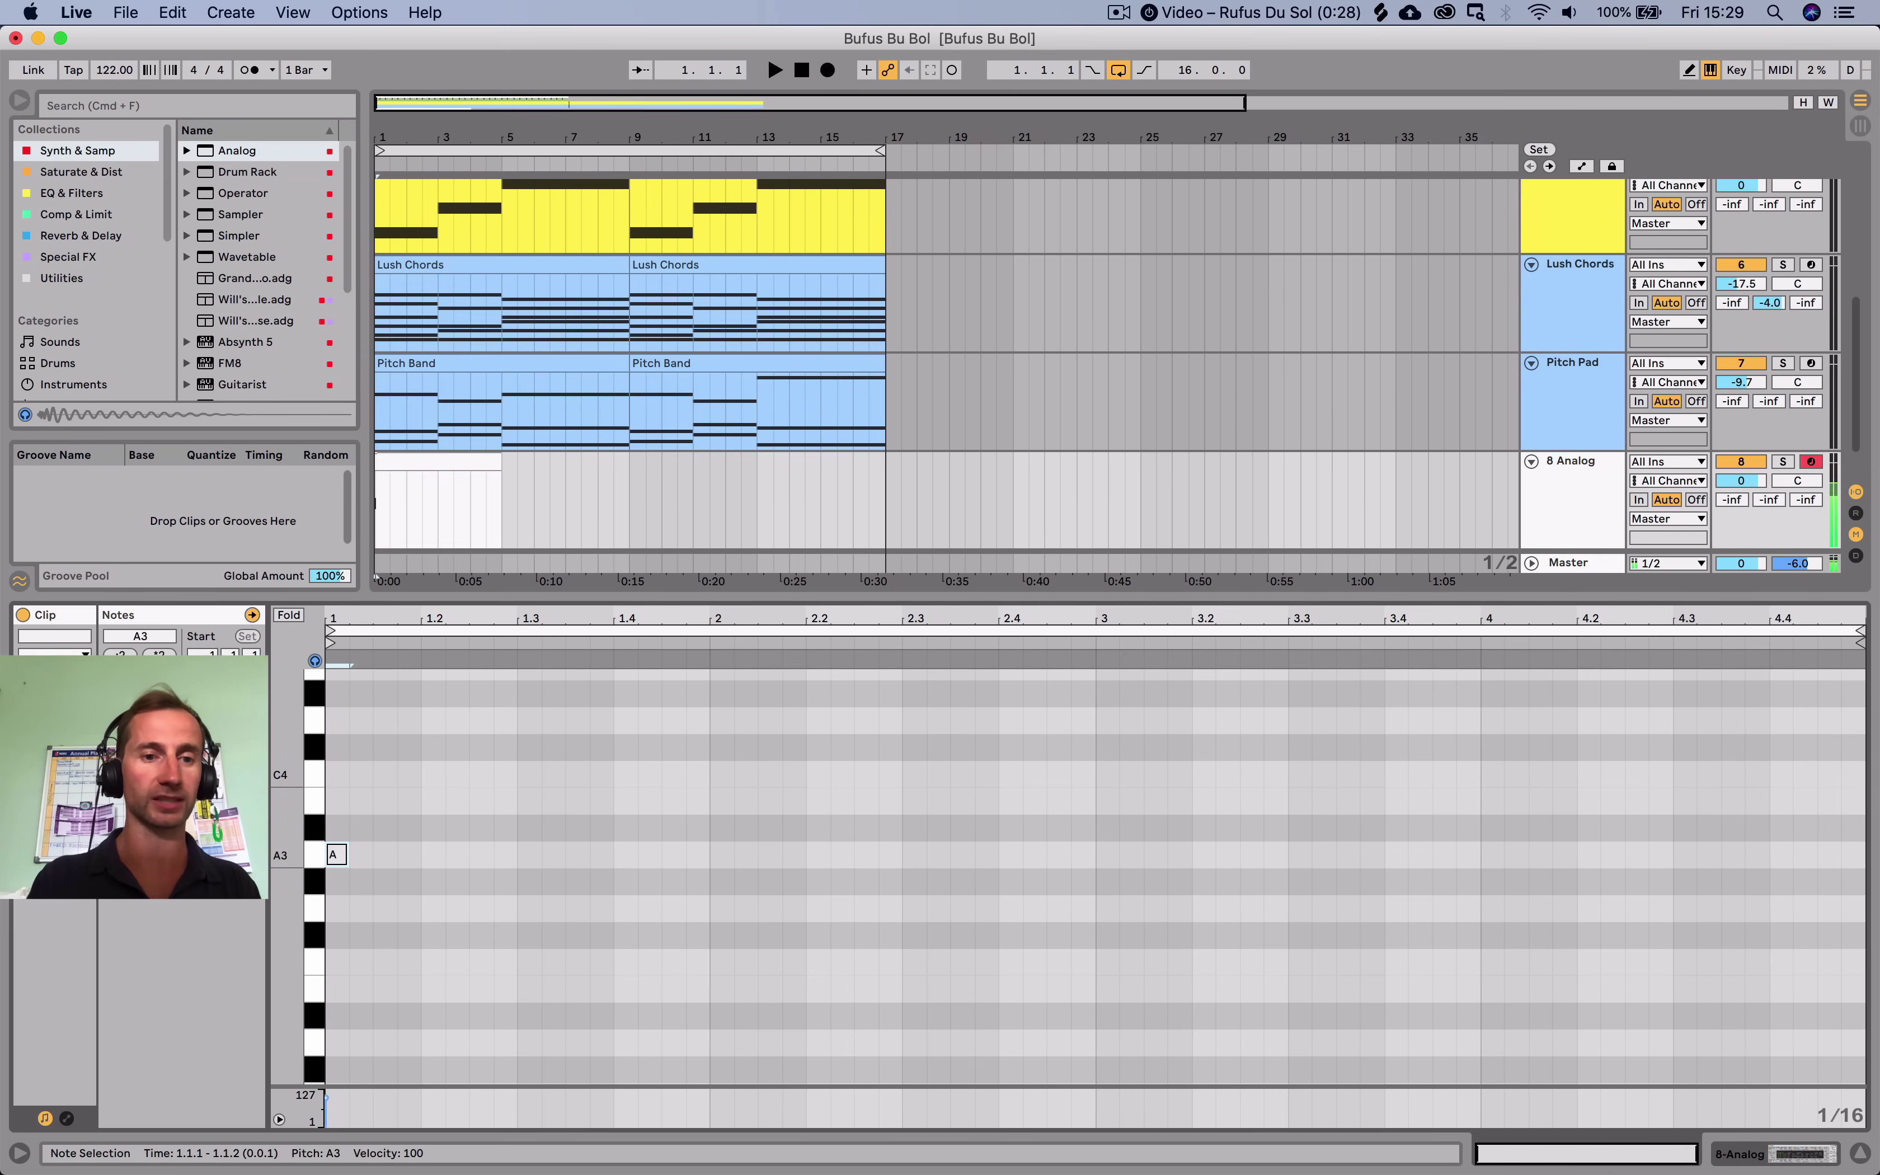
pyautogui.press('k')
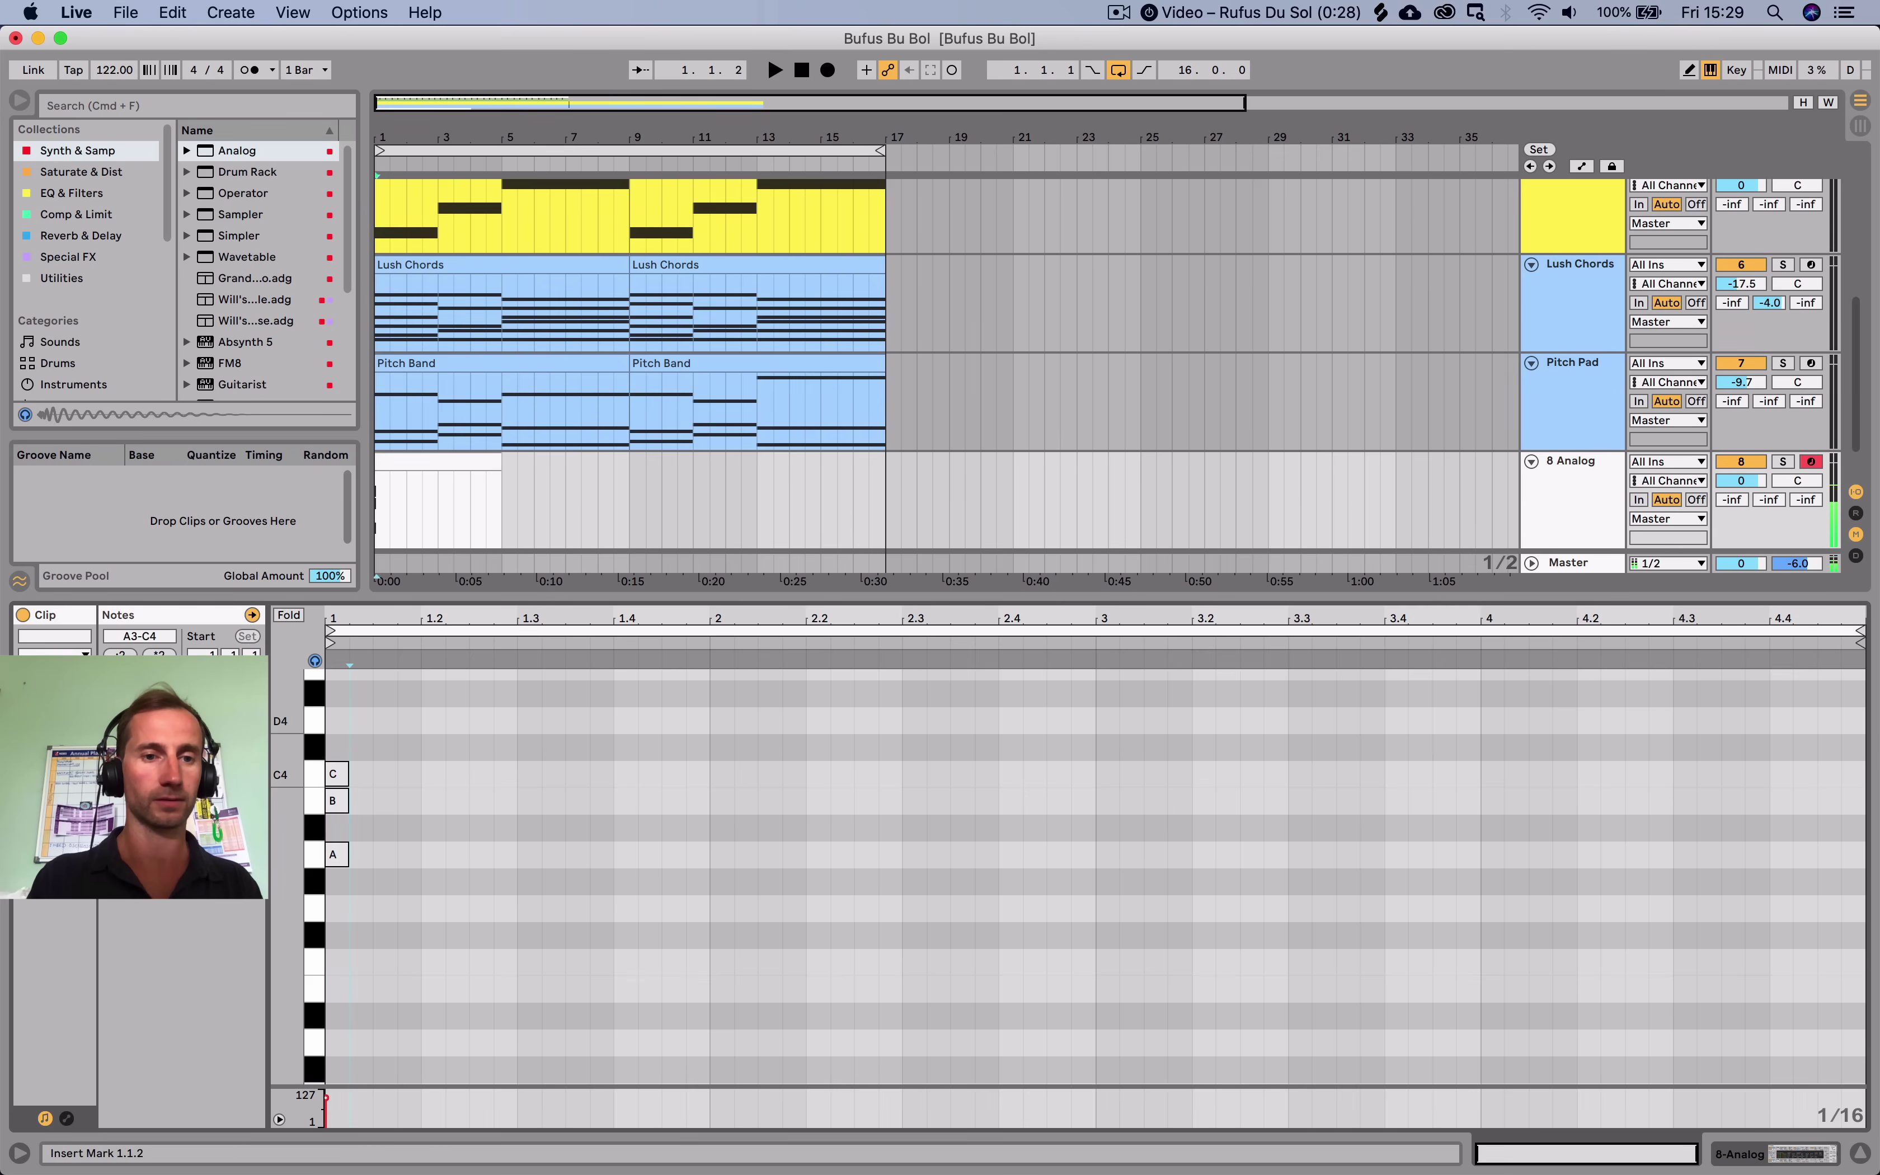
pyautogui.press('l')
pyautogui.press(';')
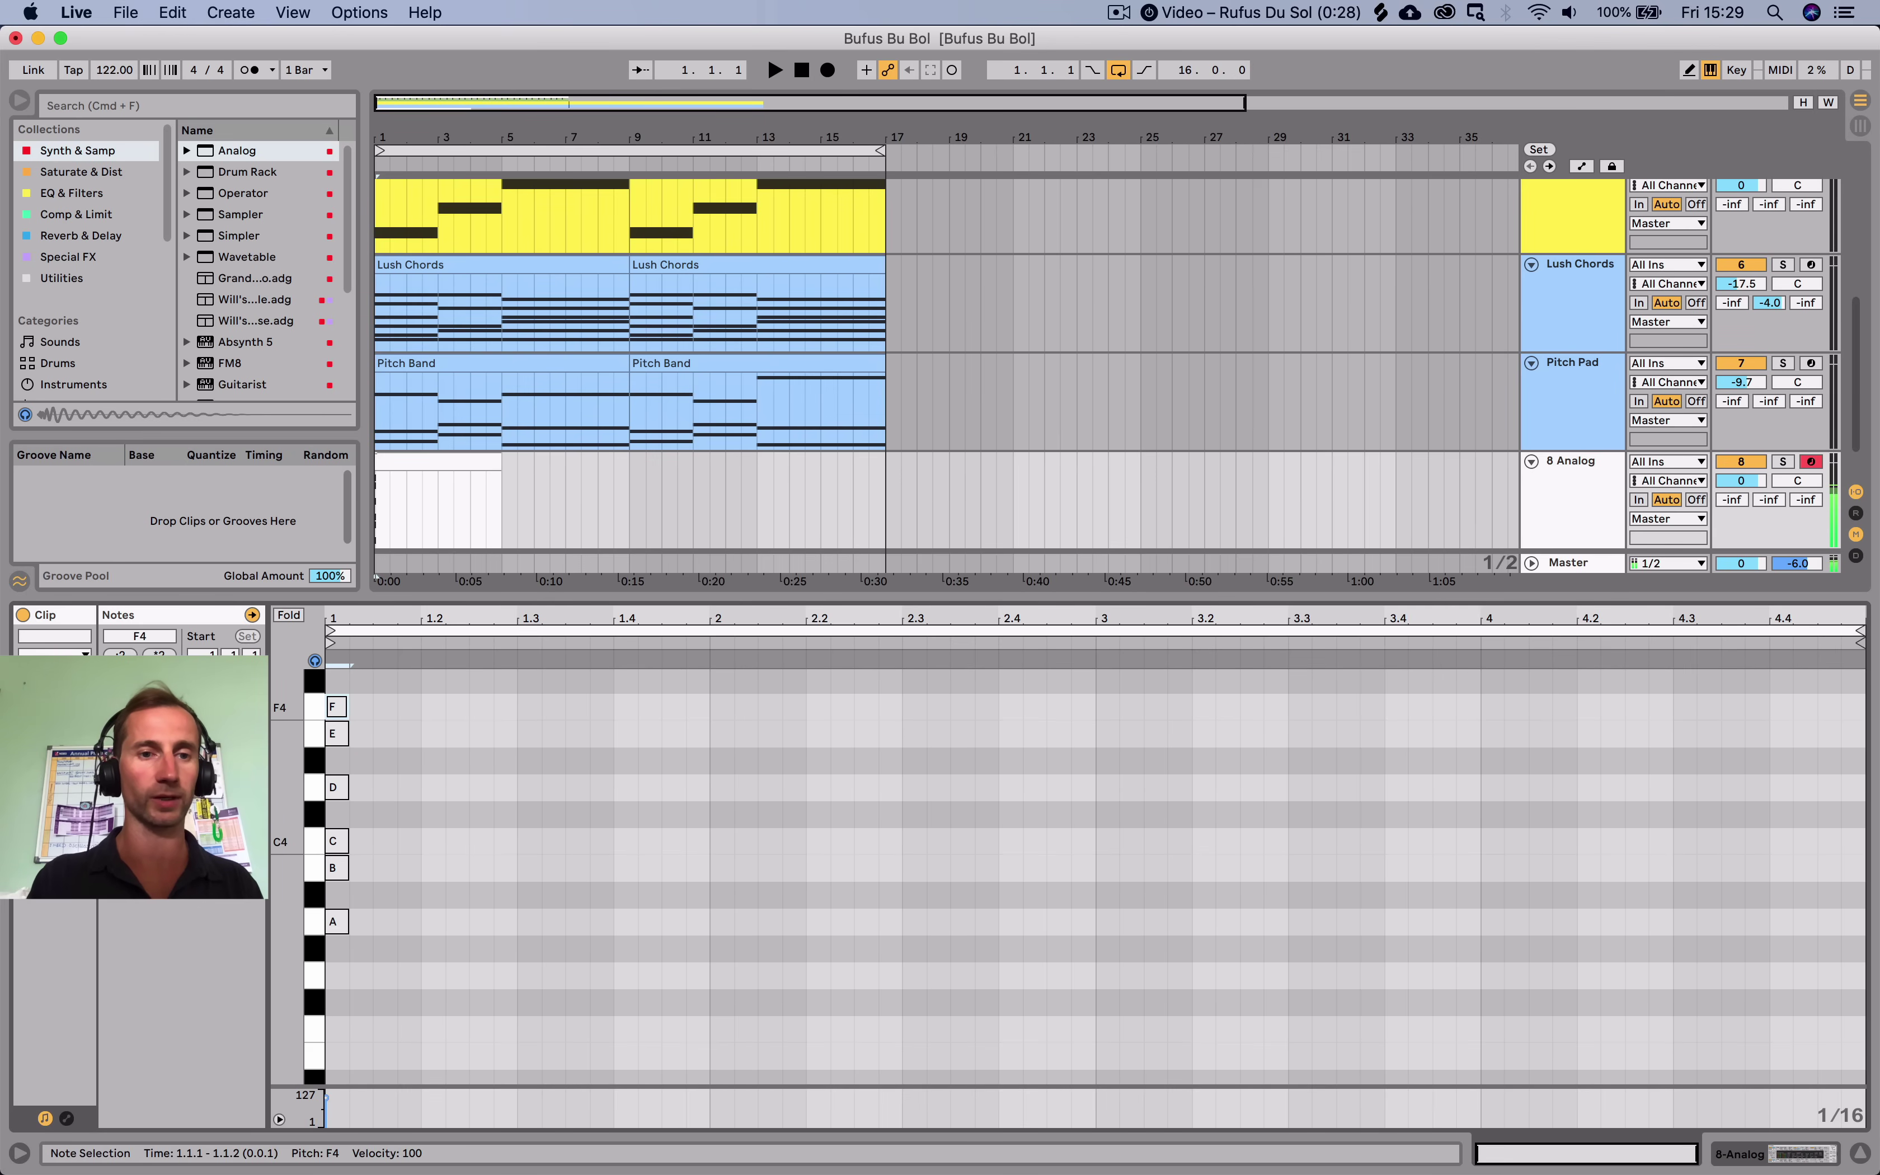
pyautogui.scroll(3, 337, 708)
pyautogui.doubleClick(337, 733)
pyautogui.scroll(2, 337, 733)
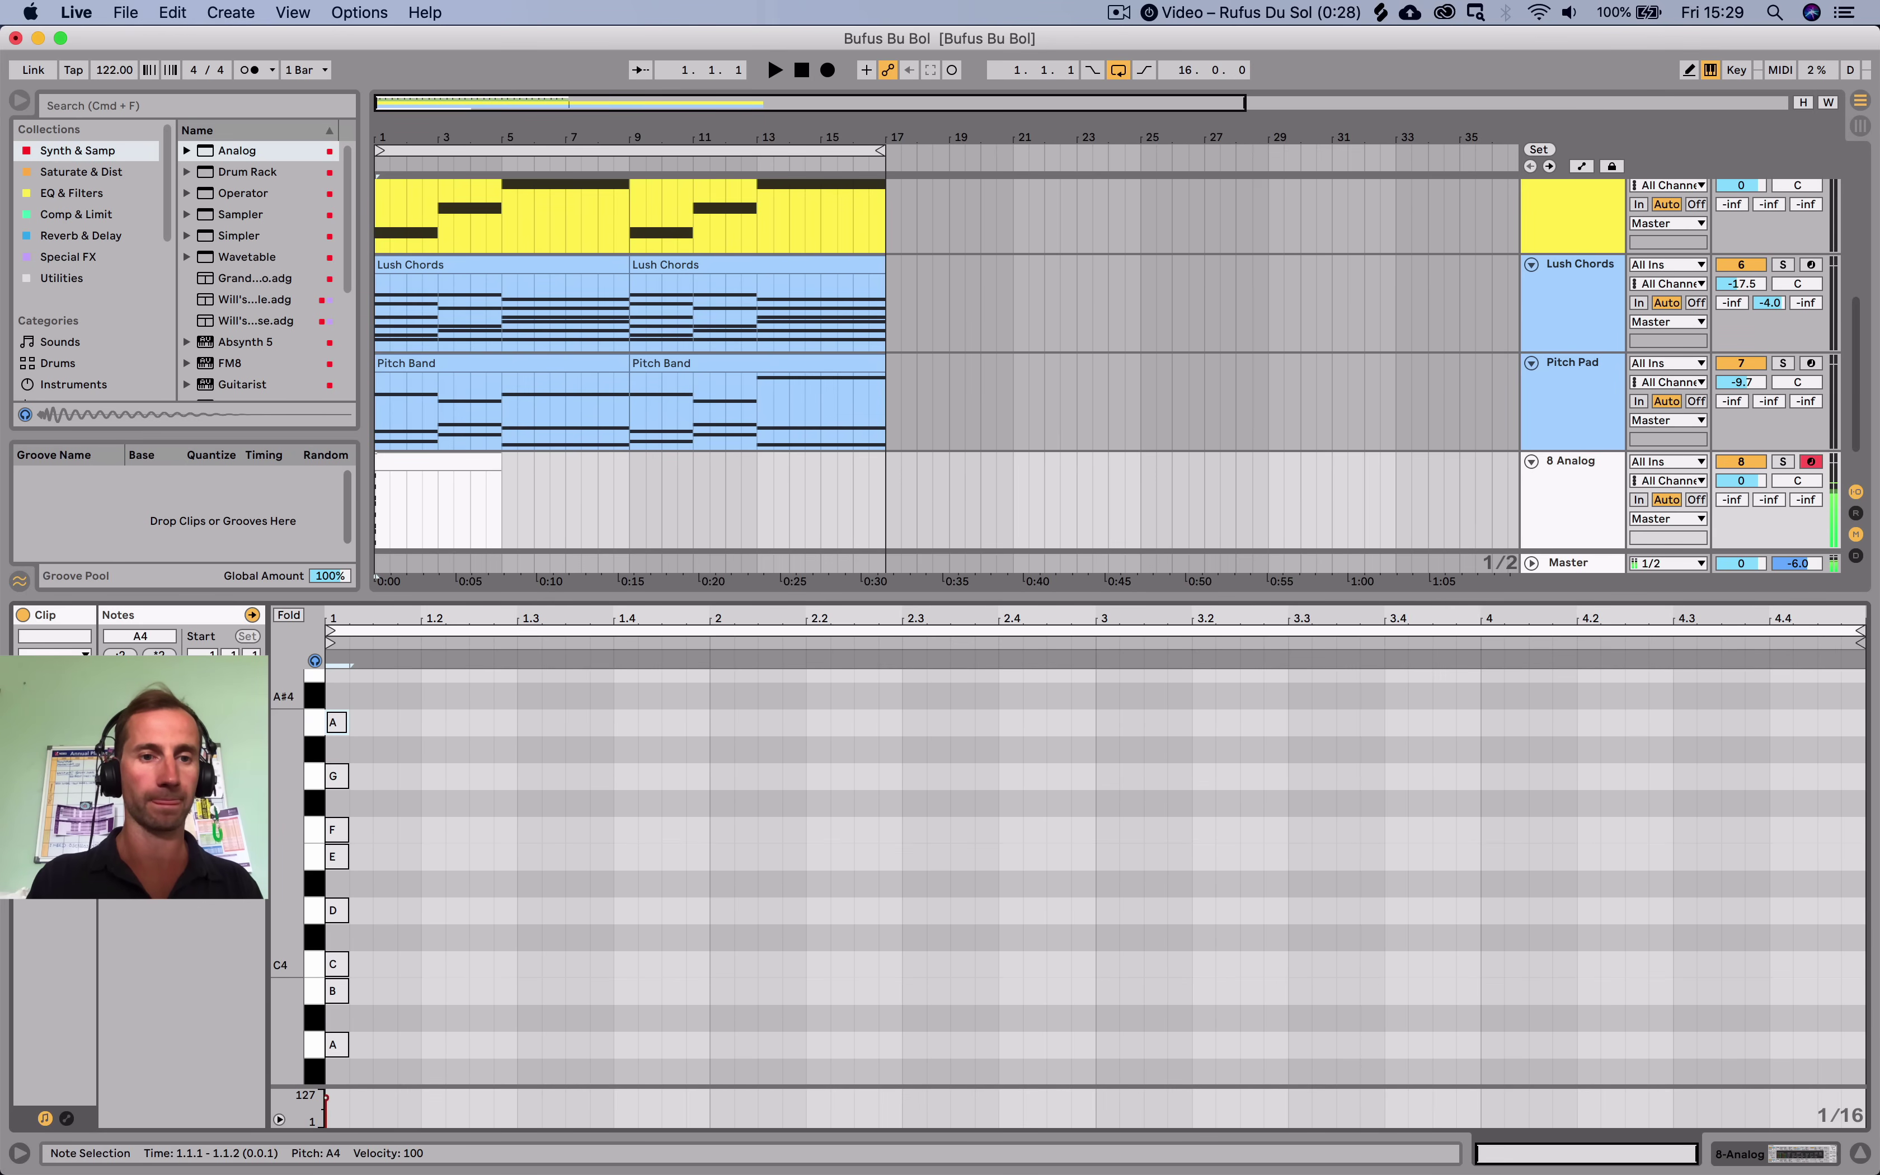
# Move all the A3 to A4 scale notes one sixteenth before the clip start and fold the piano roll to them.
pyautogui.moveTo(420, 691)
pyautogui.mouseDown()
pyautogui.moveTo(390, 1024)
pyautogui.moveTo(339, 1078)
pyautogui.mouseUp()
pyautogui.press('Left')
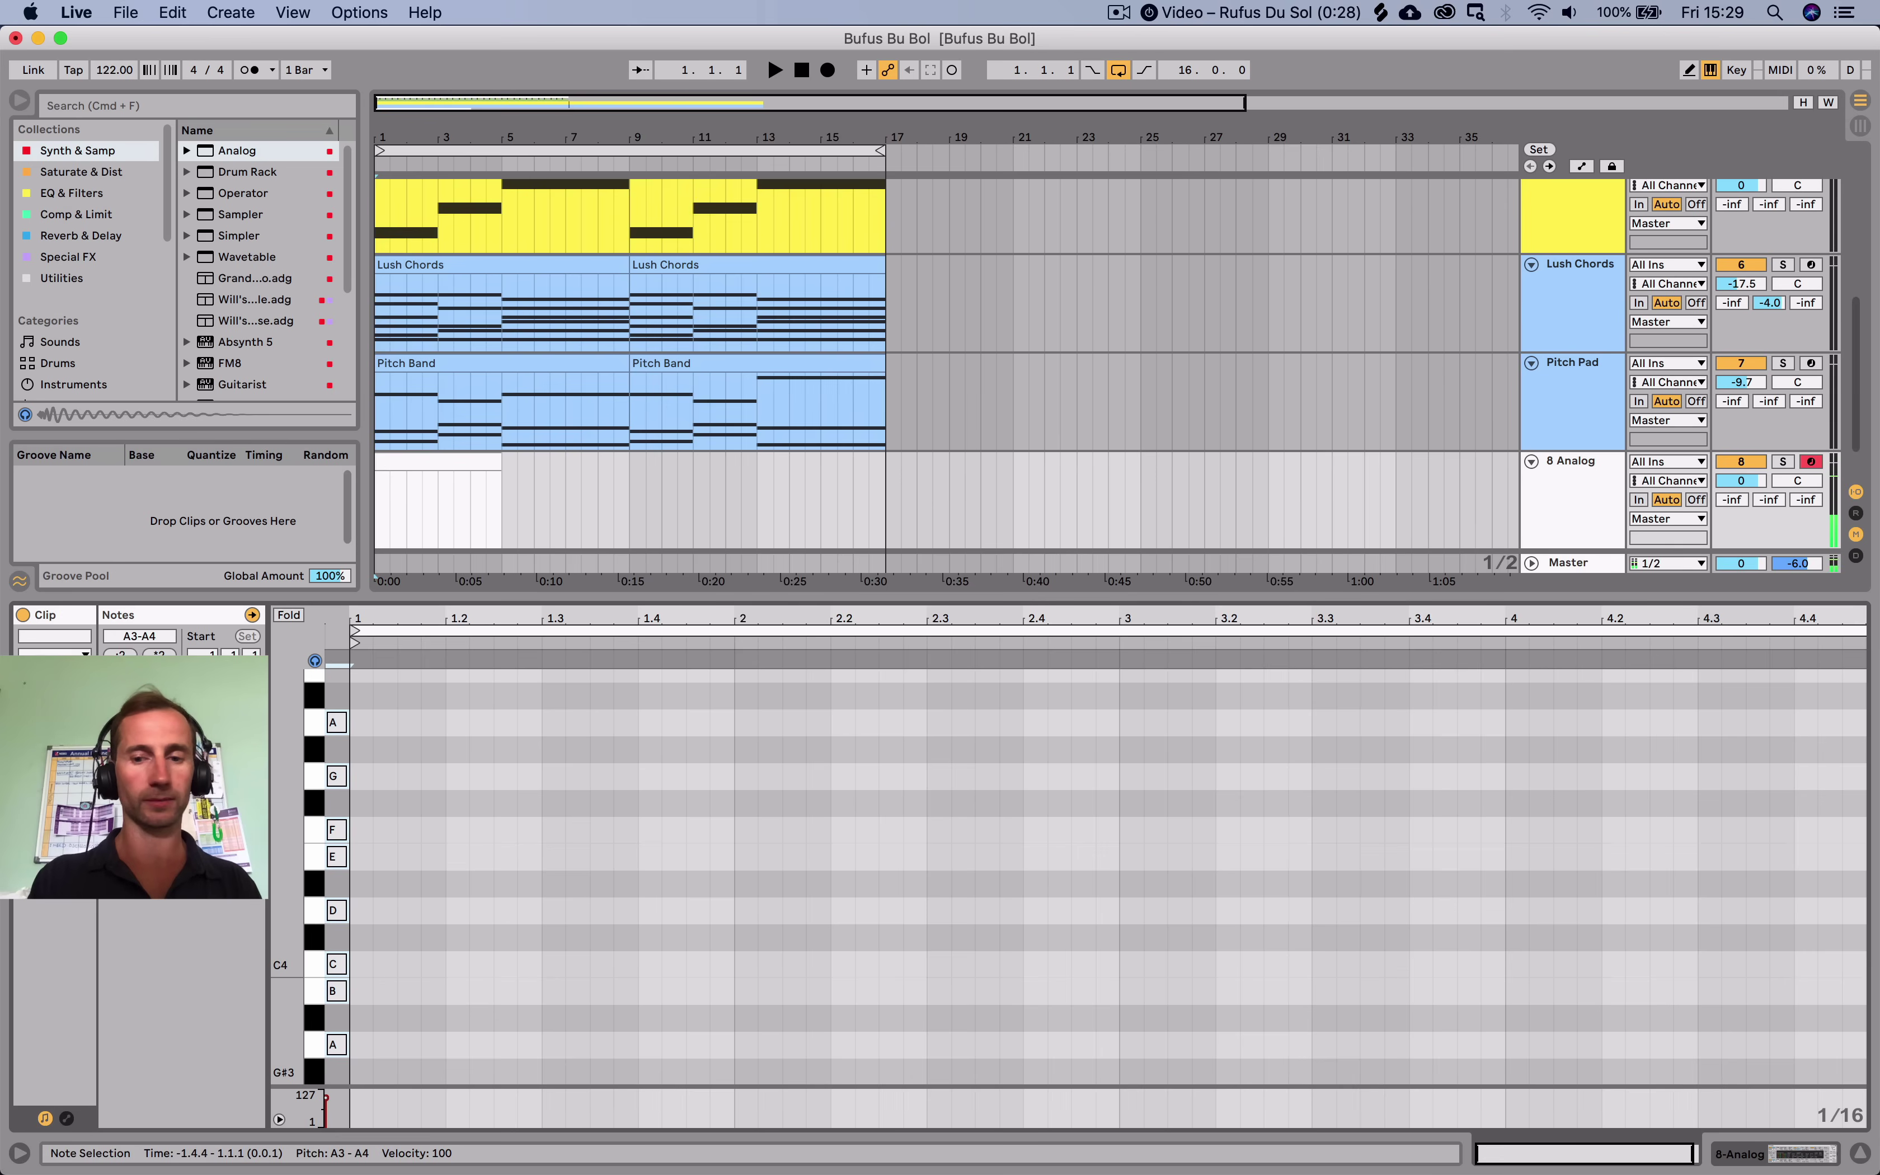
pyautogui.press('f')
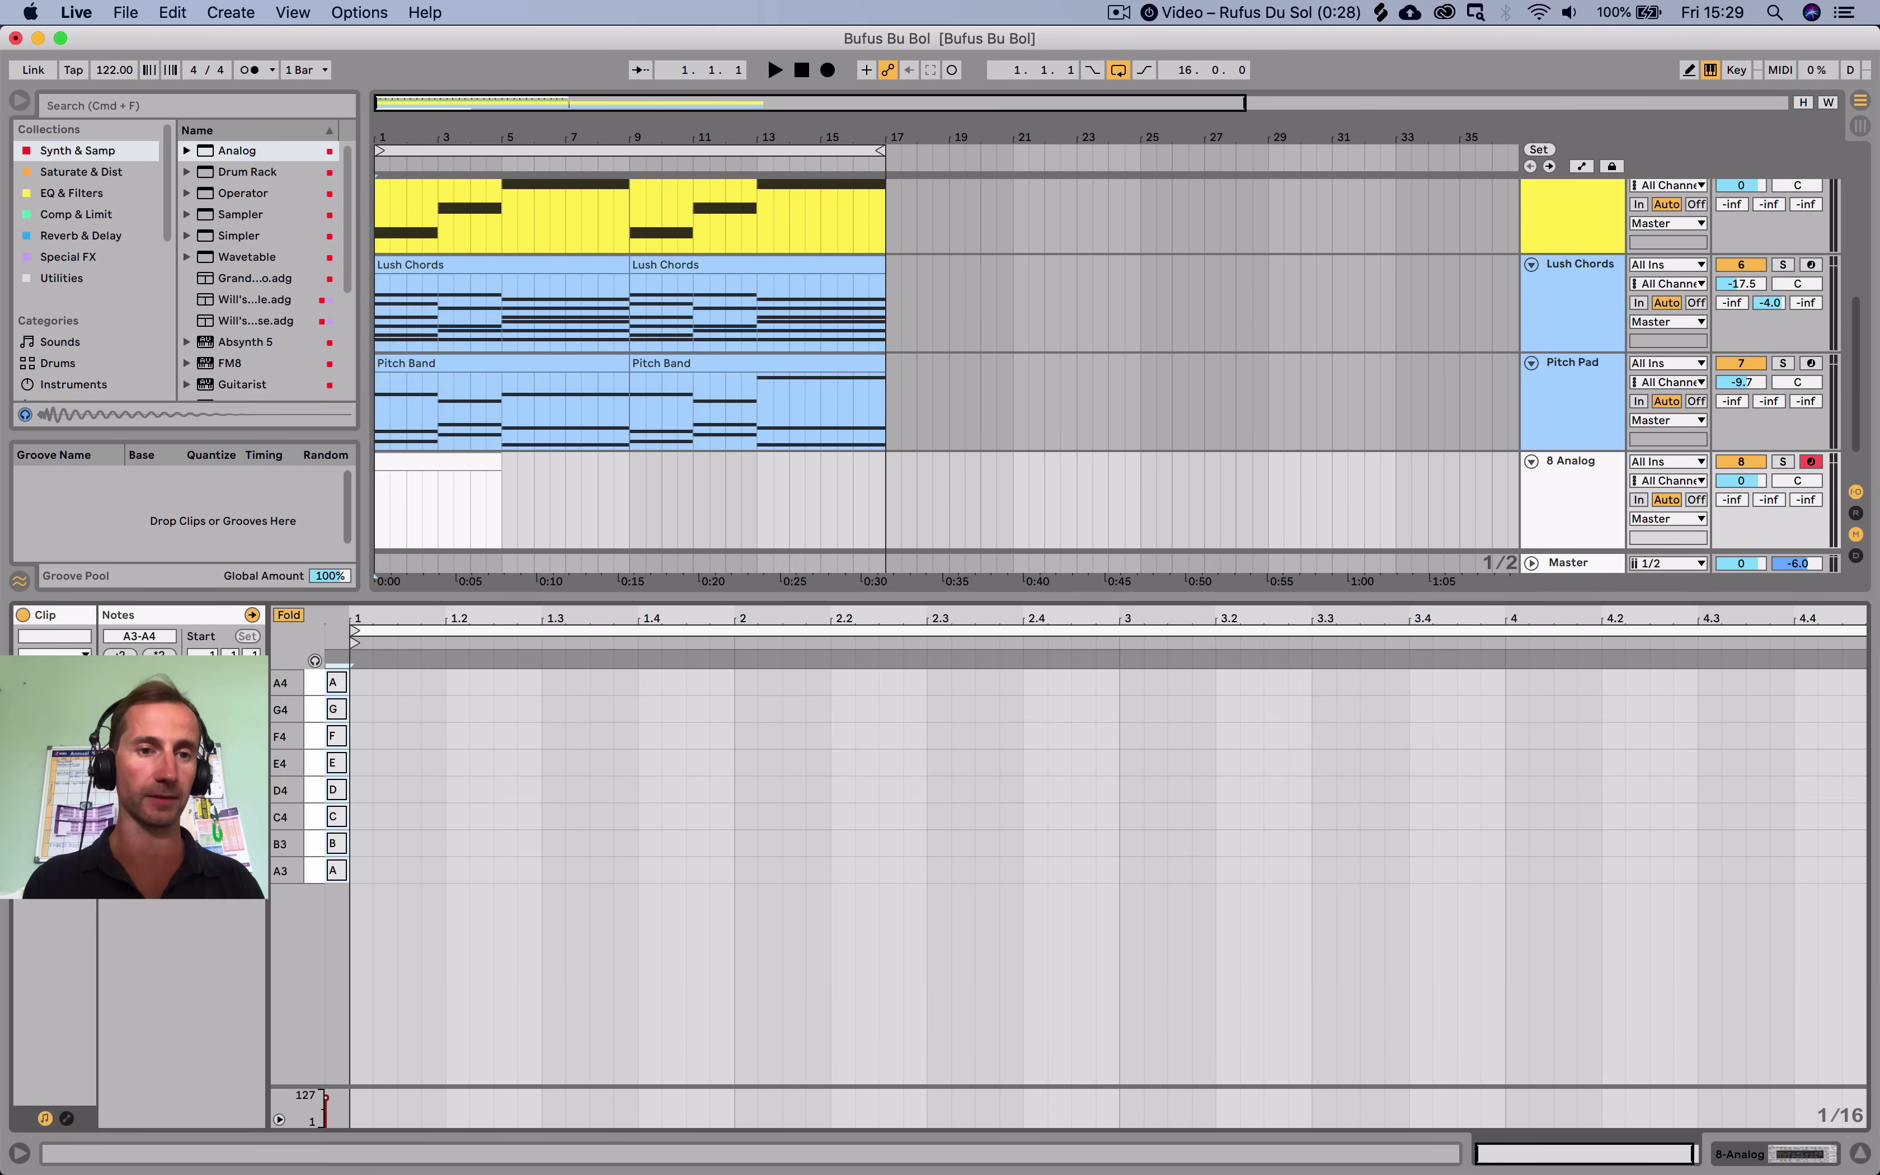
# Copy the scale notes into the octaves below and above to span A2 to A5, and fold the piano roll to those pitches.
pyautogui.press('f')
pyautogui.moveTo(288, 777); pyautogui.dragTo(339, 925)
pyautogui.click(328, 736)
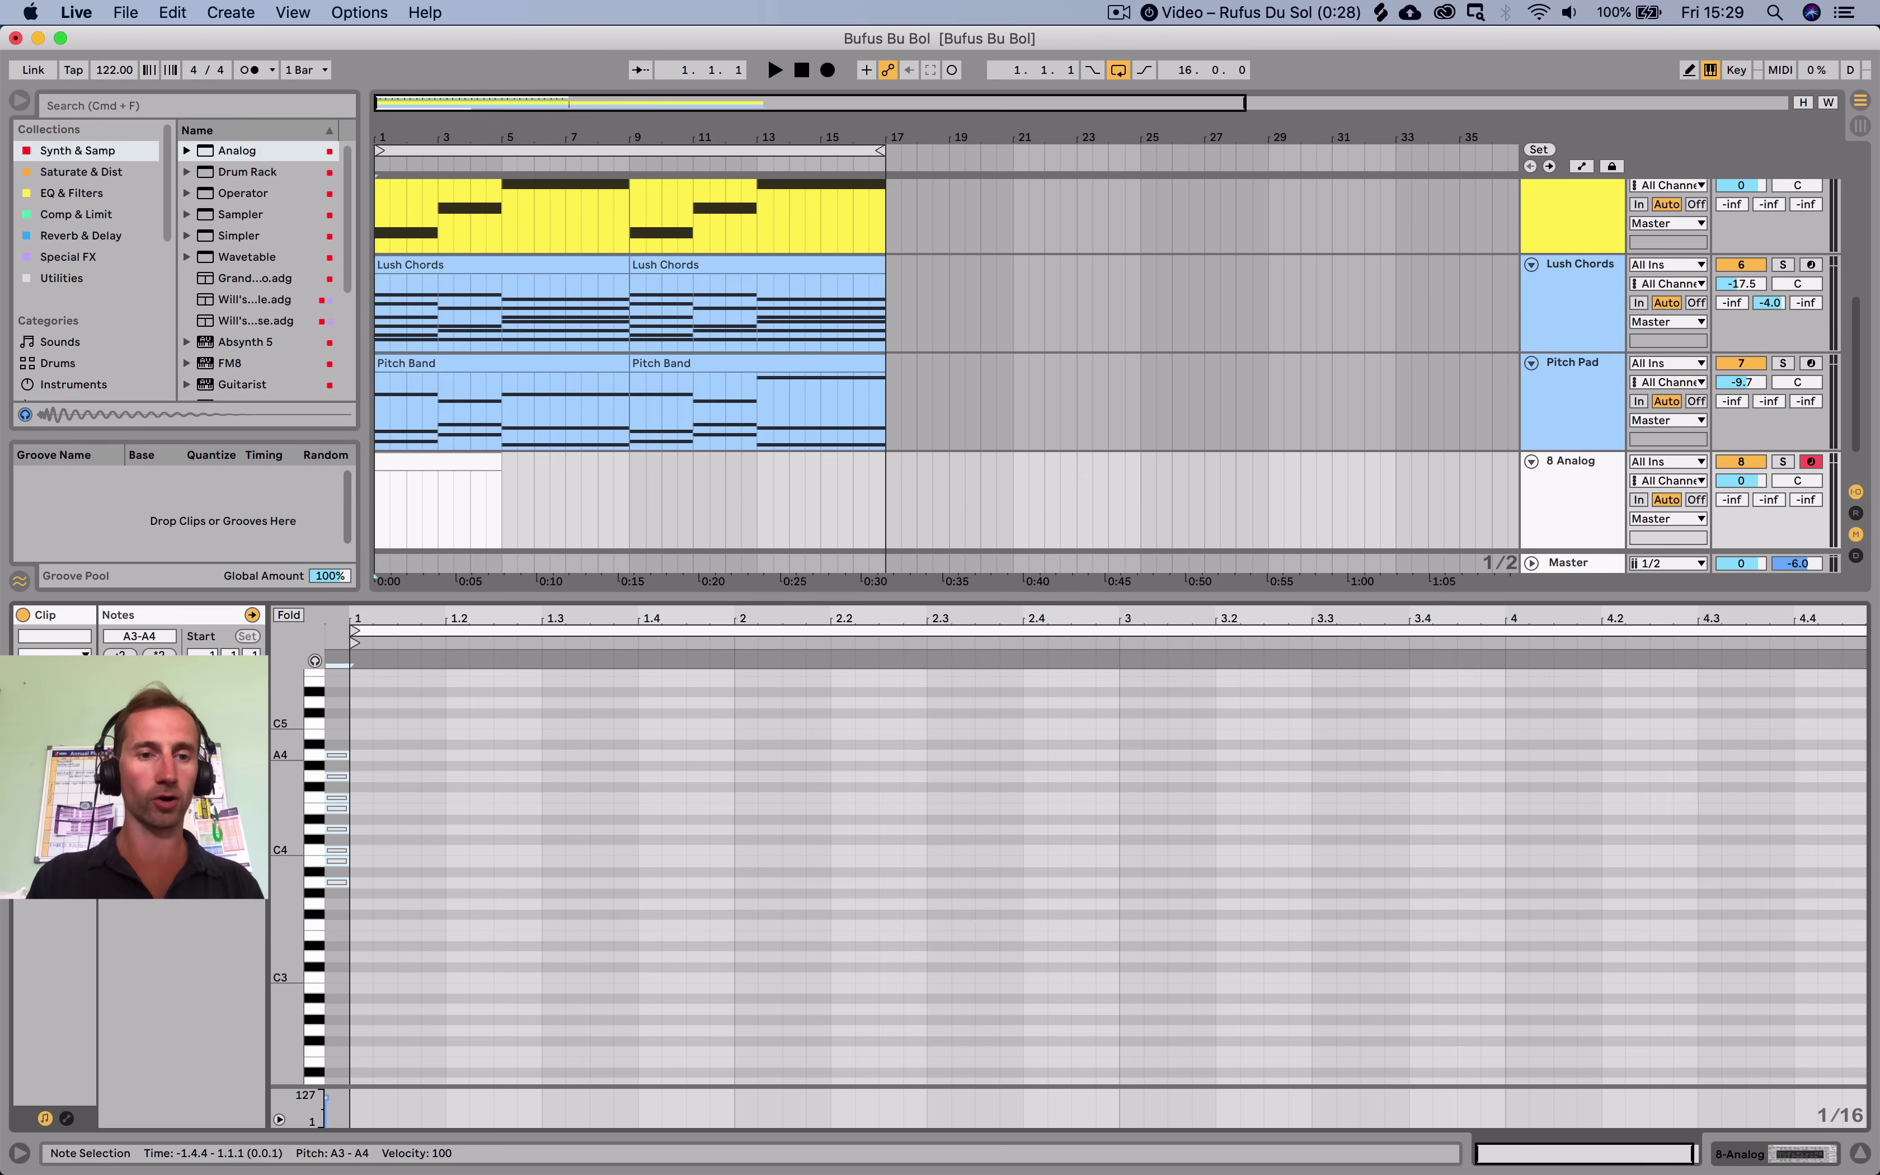
pyautogui.moveTo(337, 755); pyautogui.dragTo(338, 938)
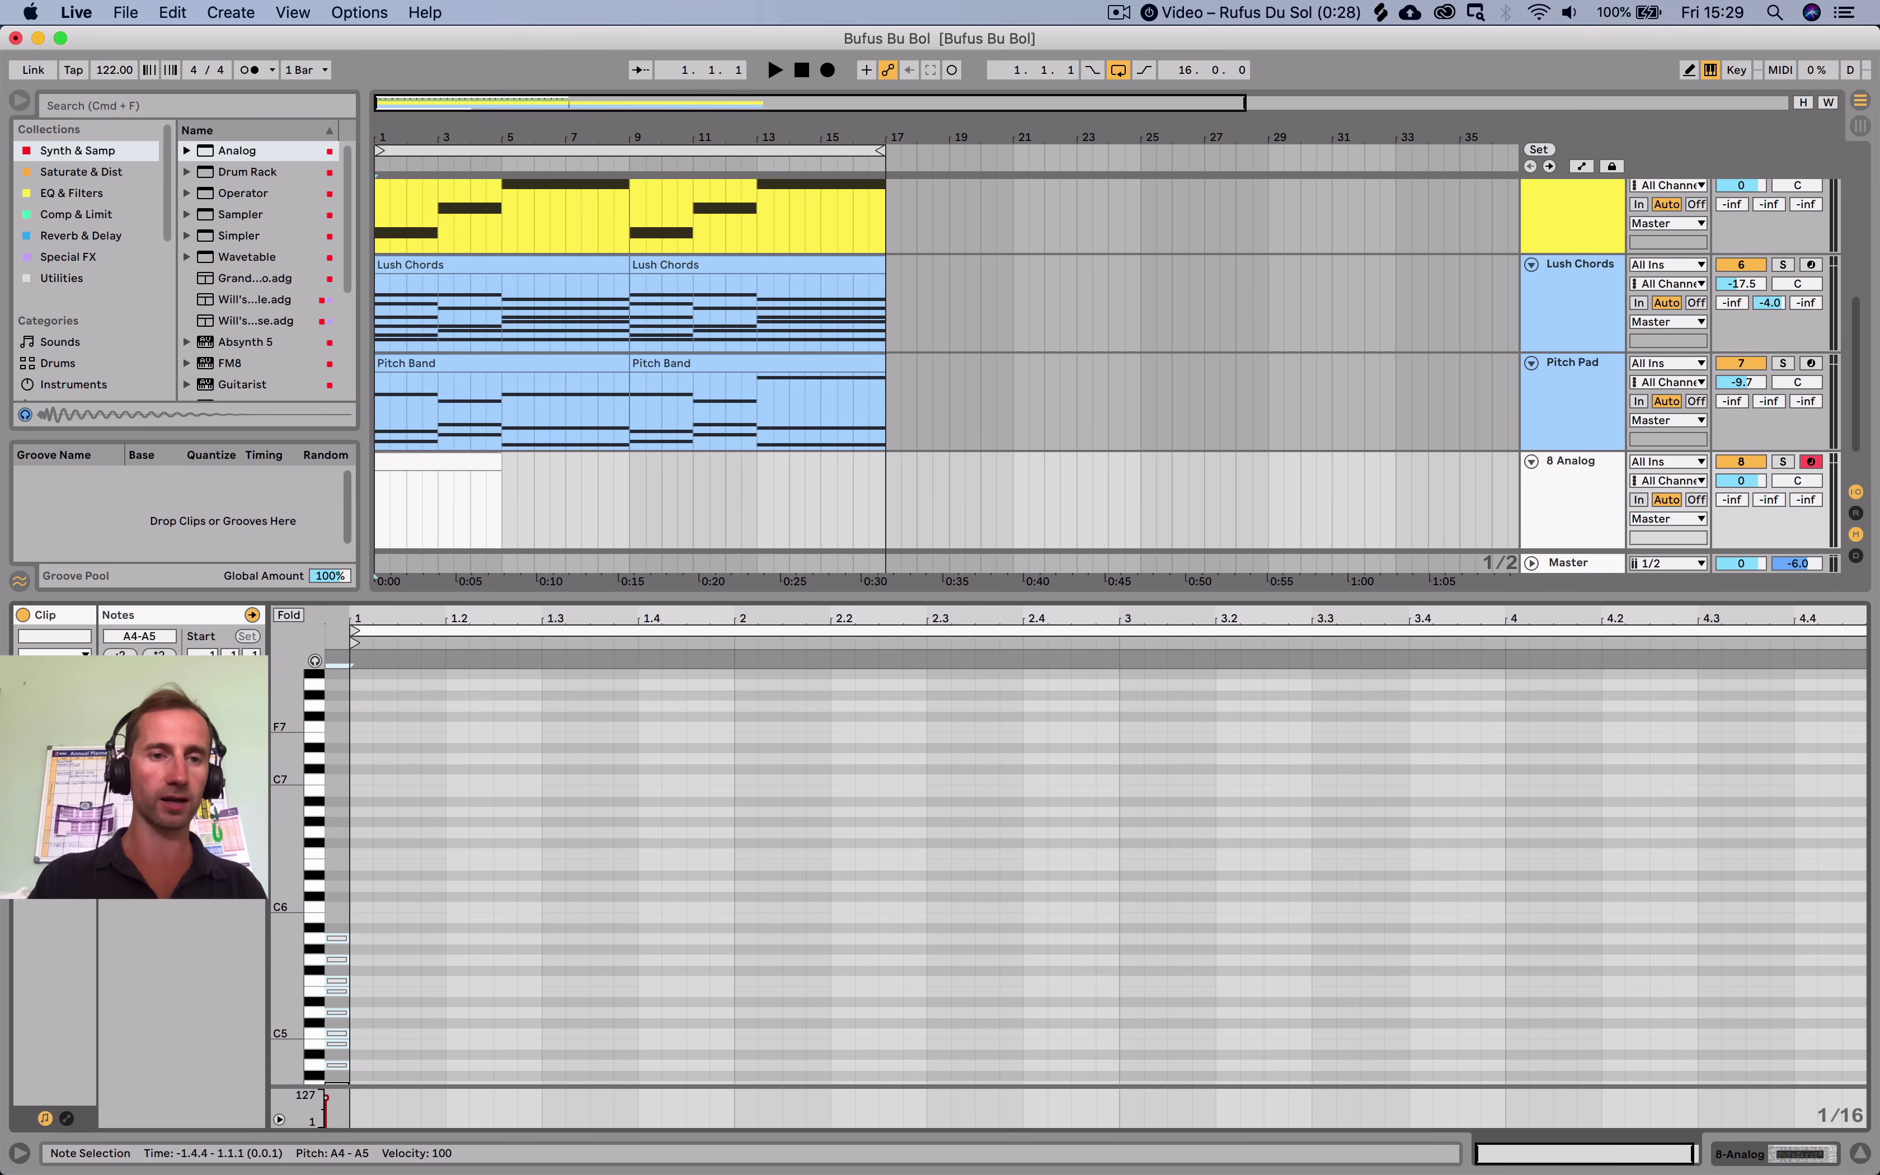
pyautogui.press('f')
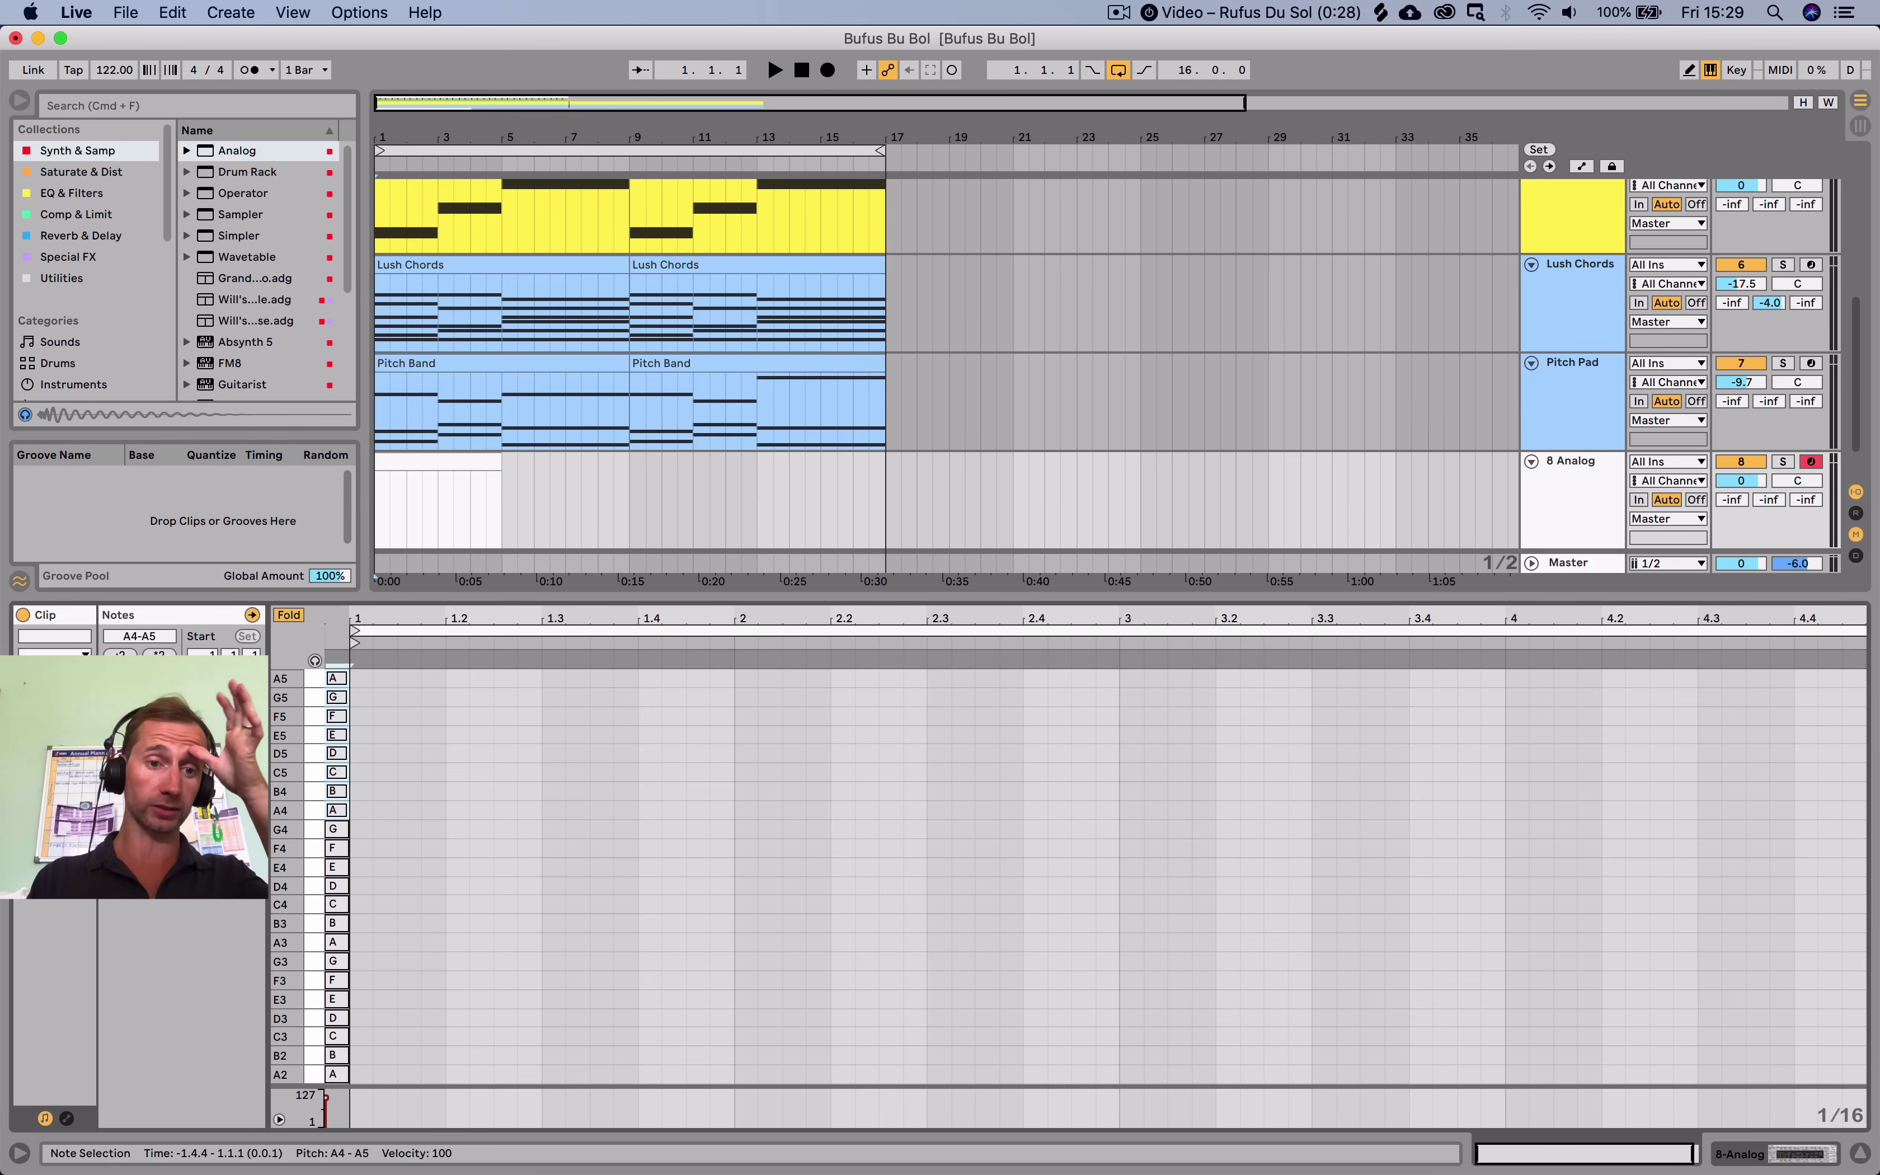
# Try a sixteenth note on E4 and D4 at 1.1.1, audition it against the track, and remove it.
pyautogui.click(446, 777)
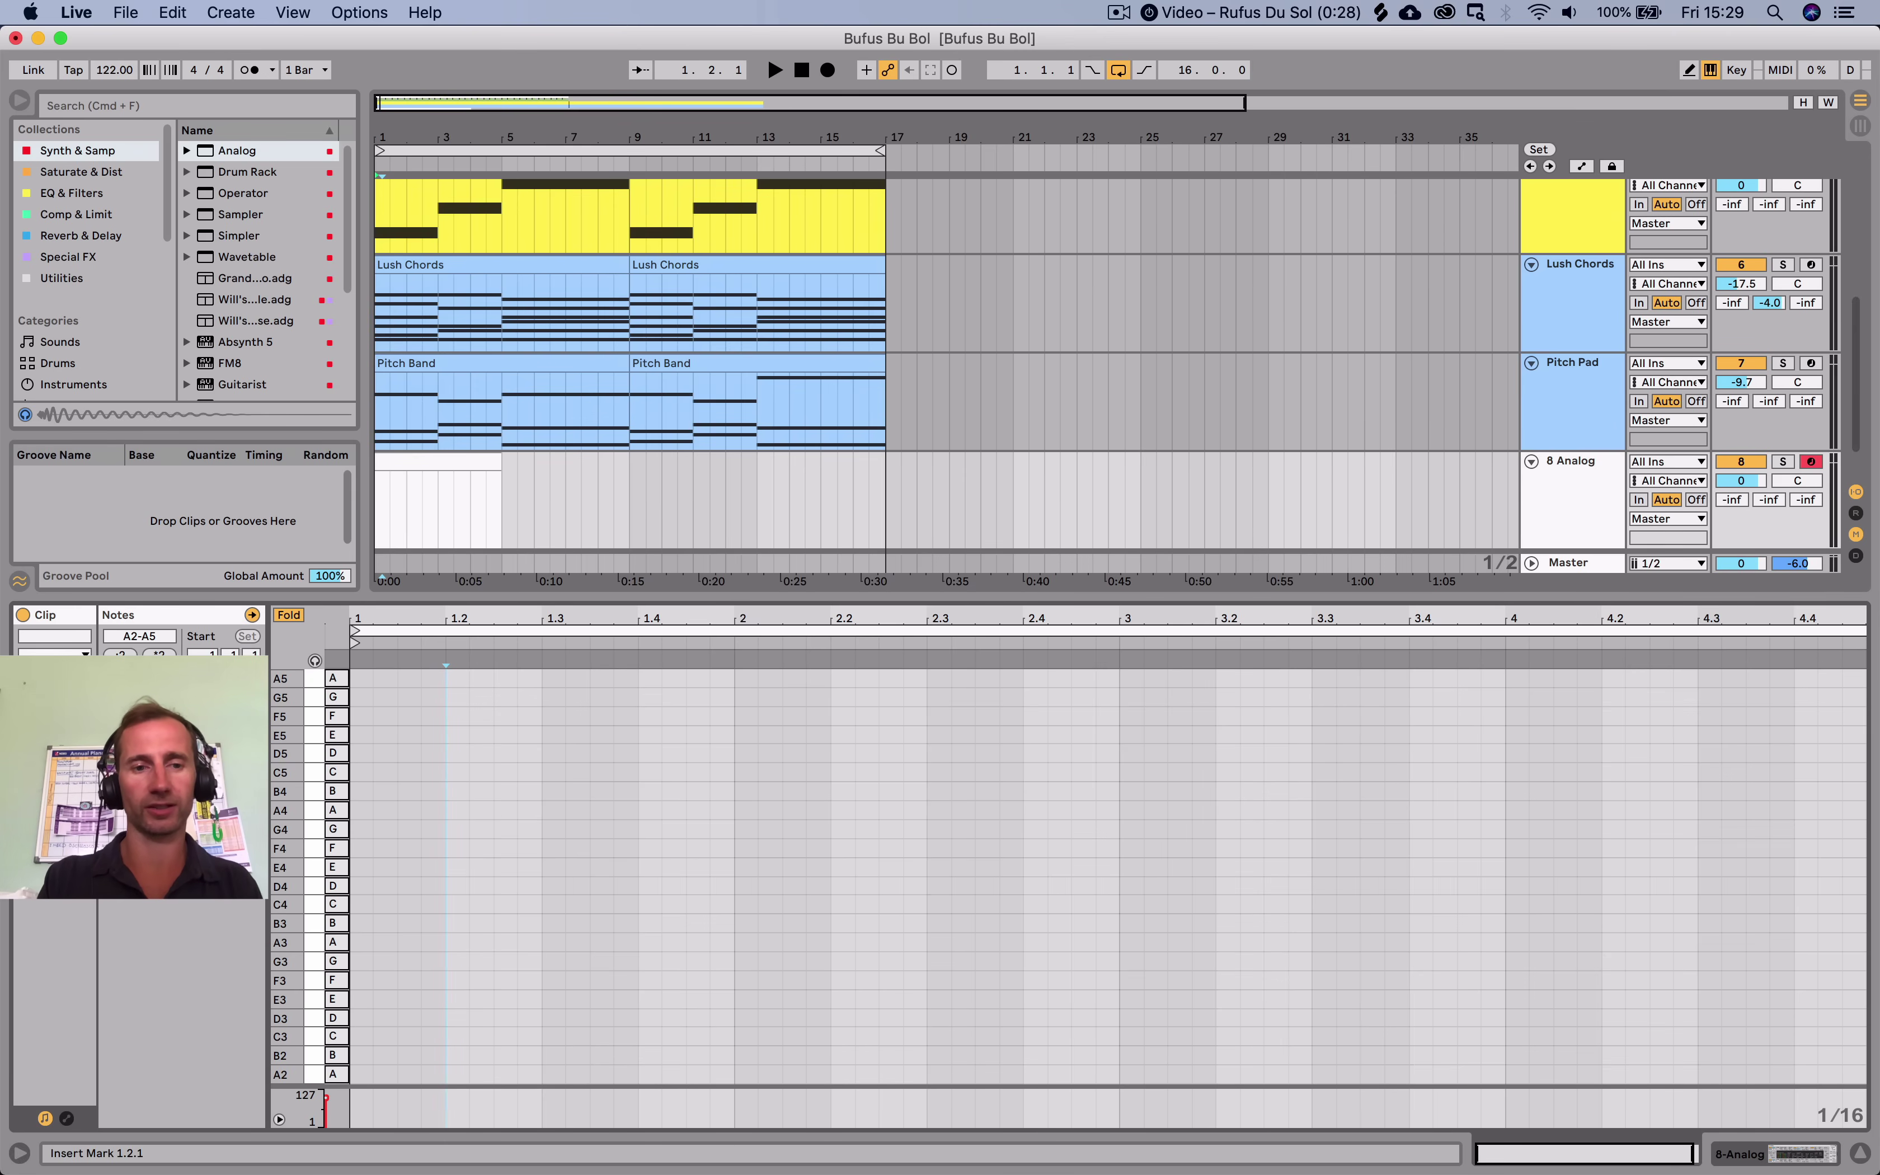
pyautogui.doubleClick(366, 867)
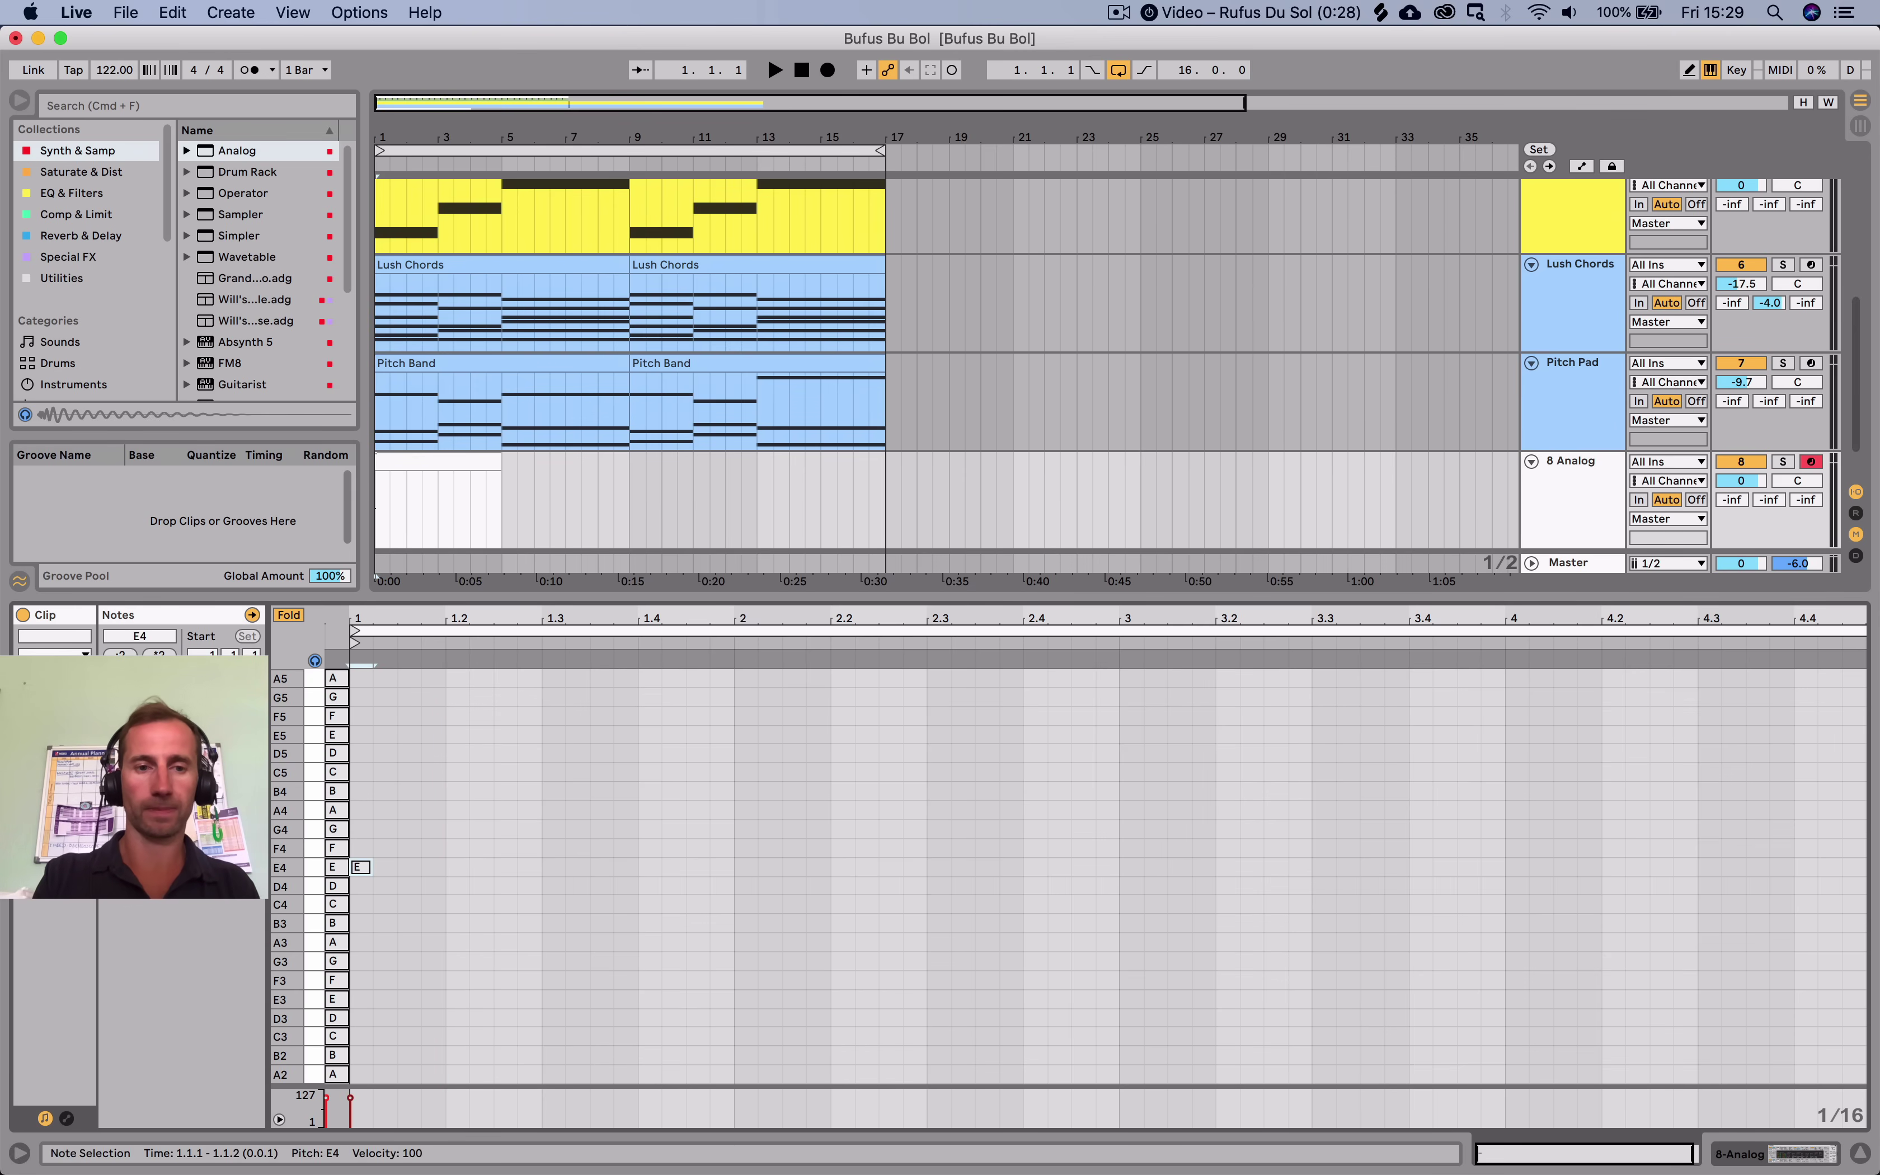
pyautogui.click(337, 867)
pyautogui.click(362, 867)
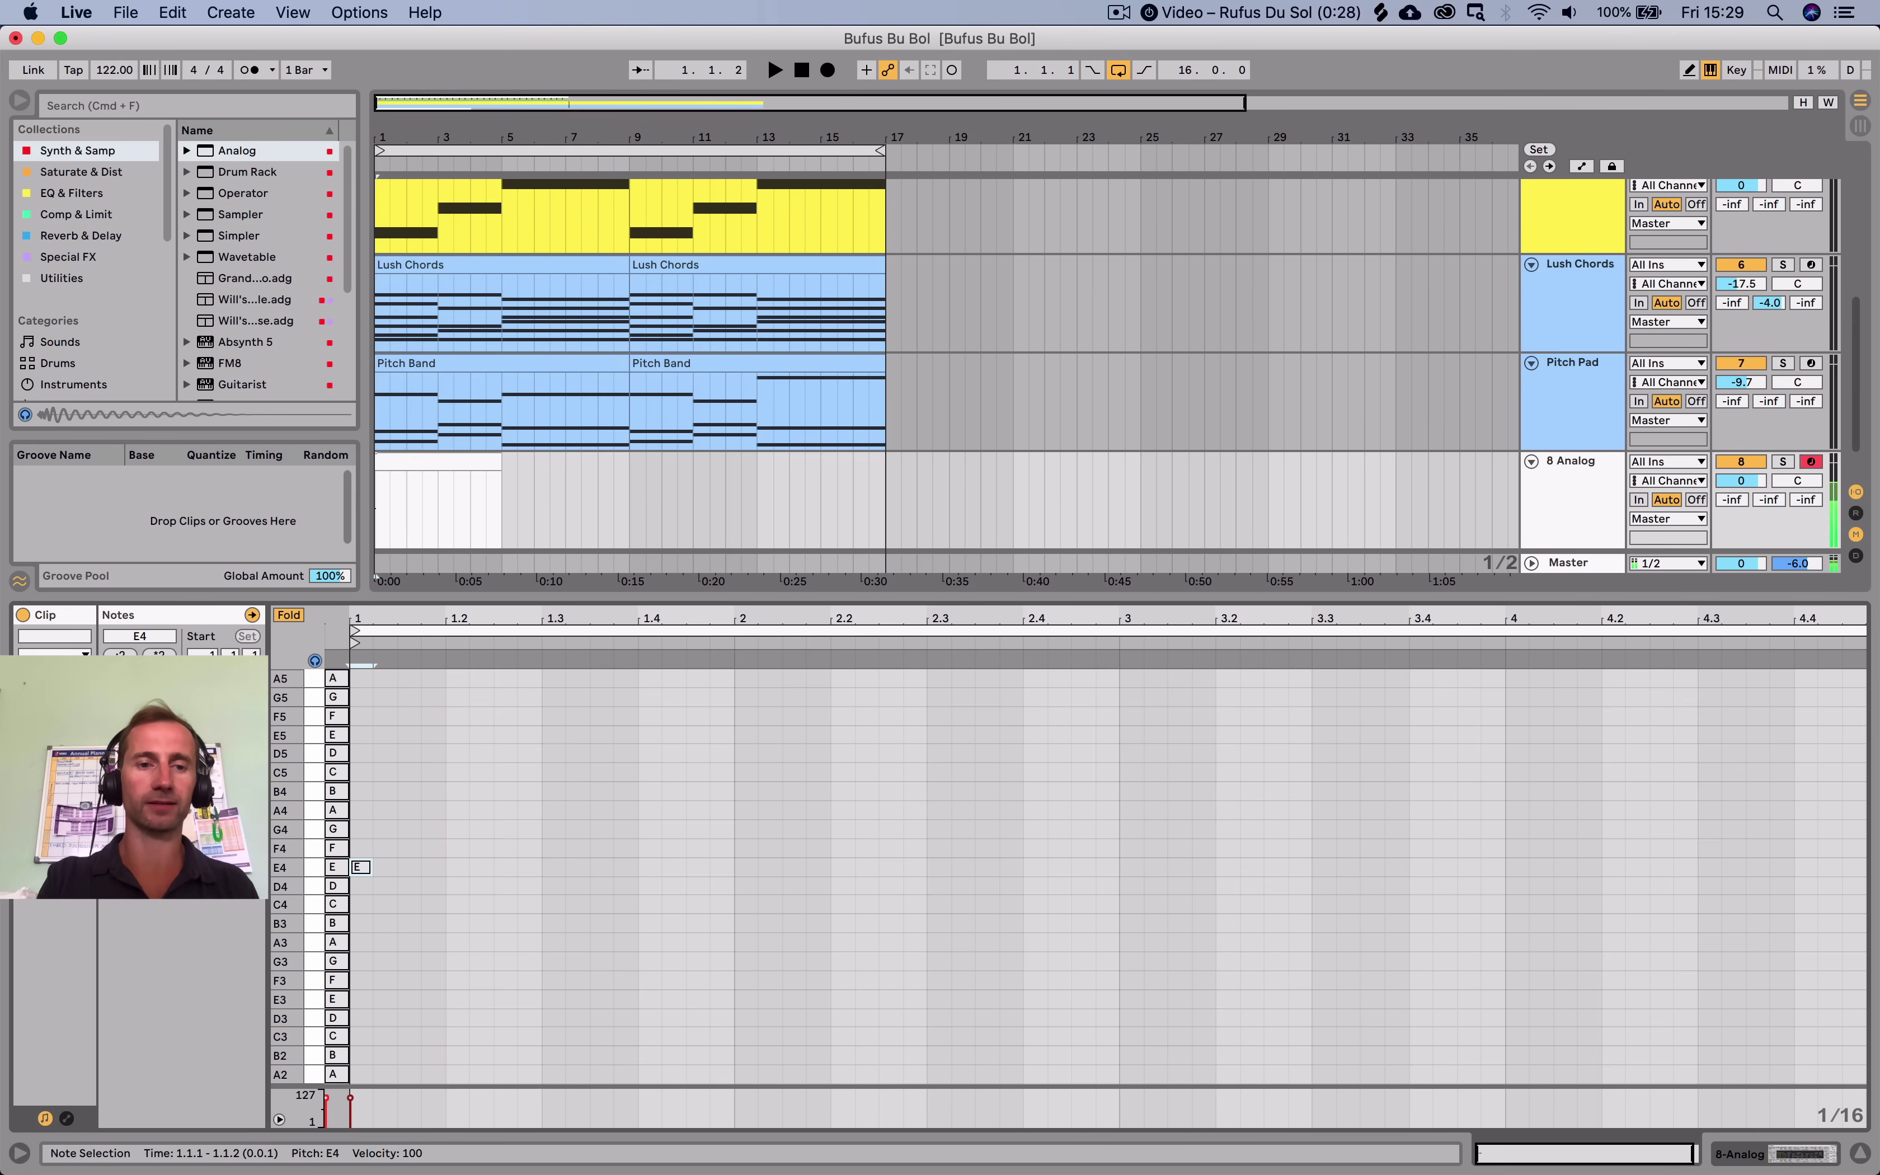
pyautogui.press('Delete')
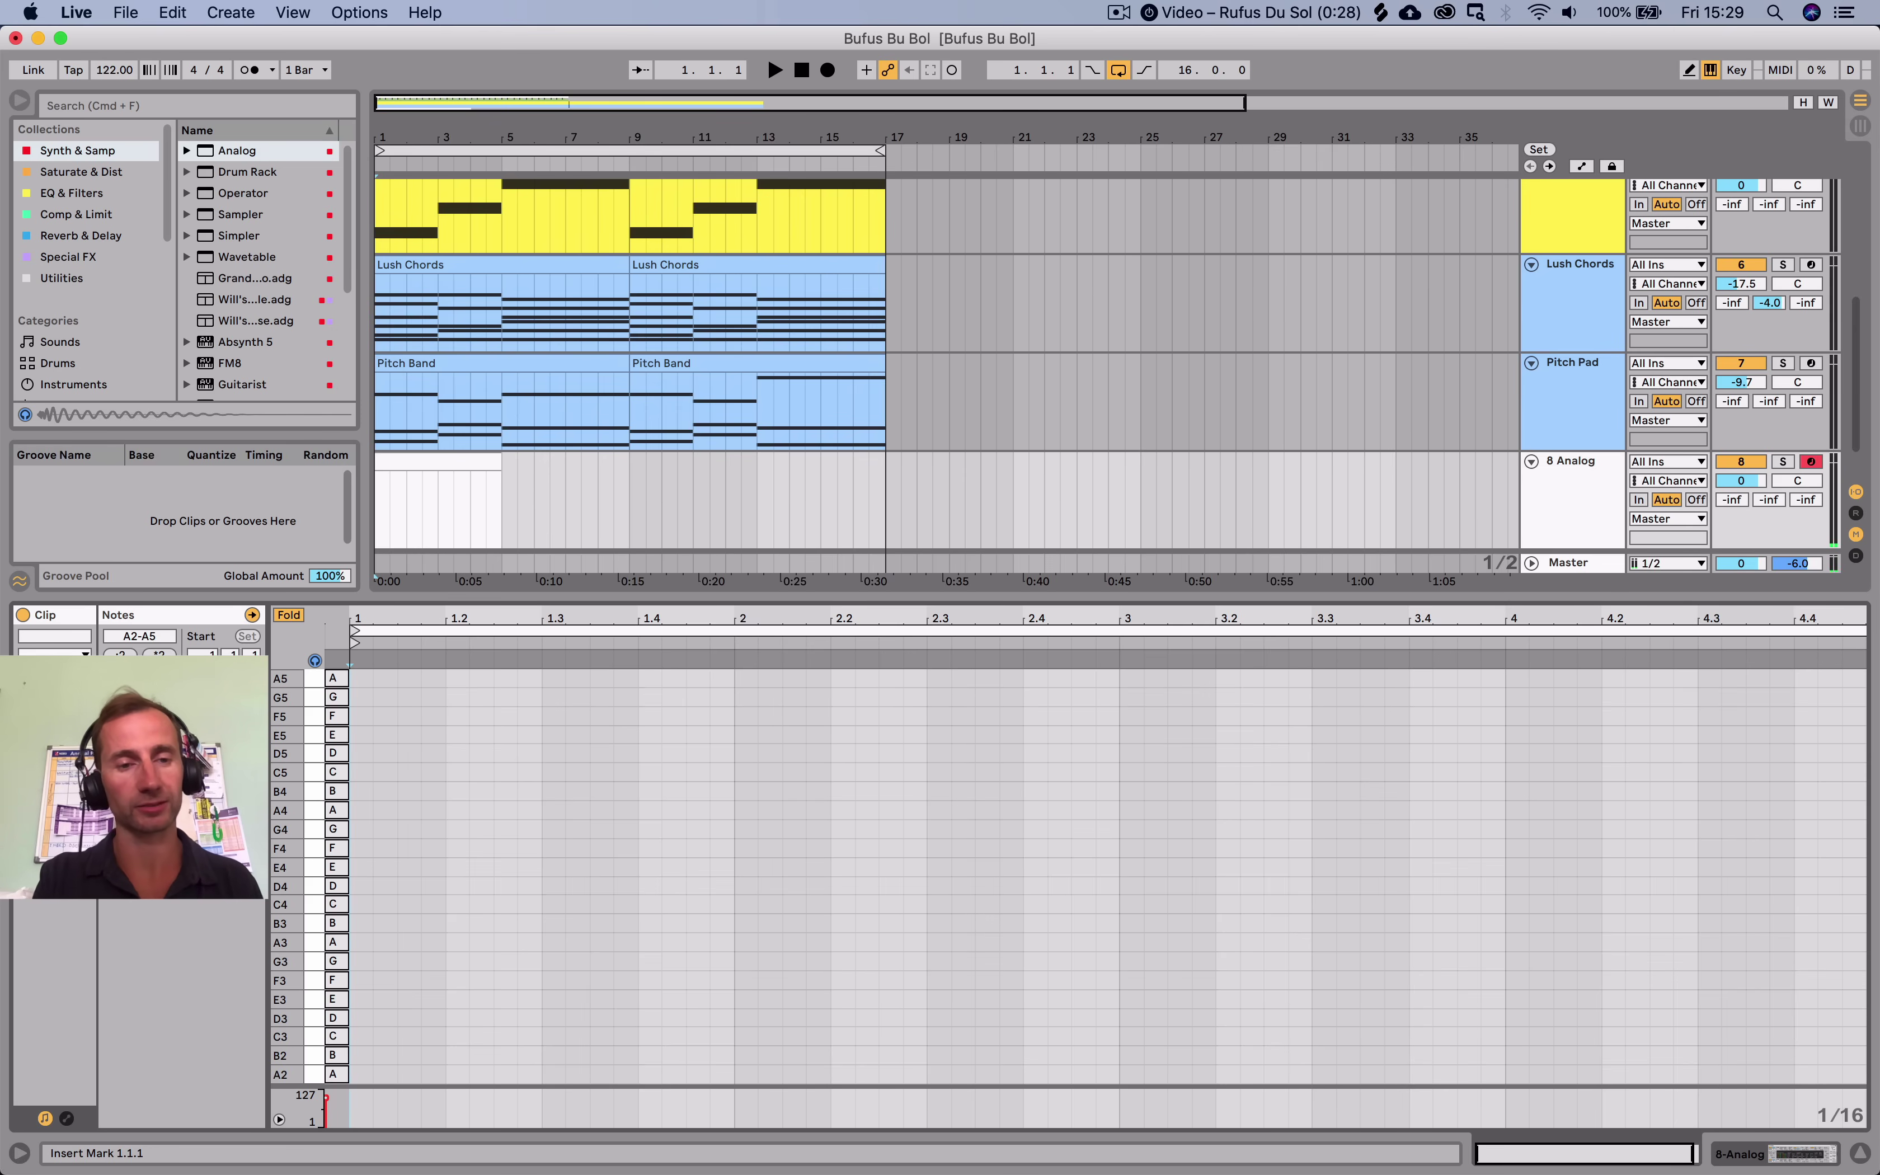
pyautogui.press('super+z')
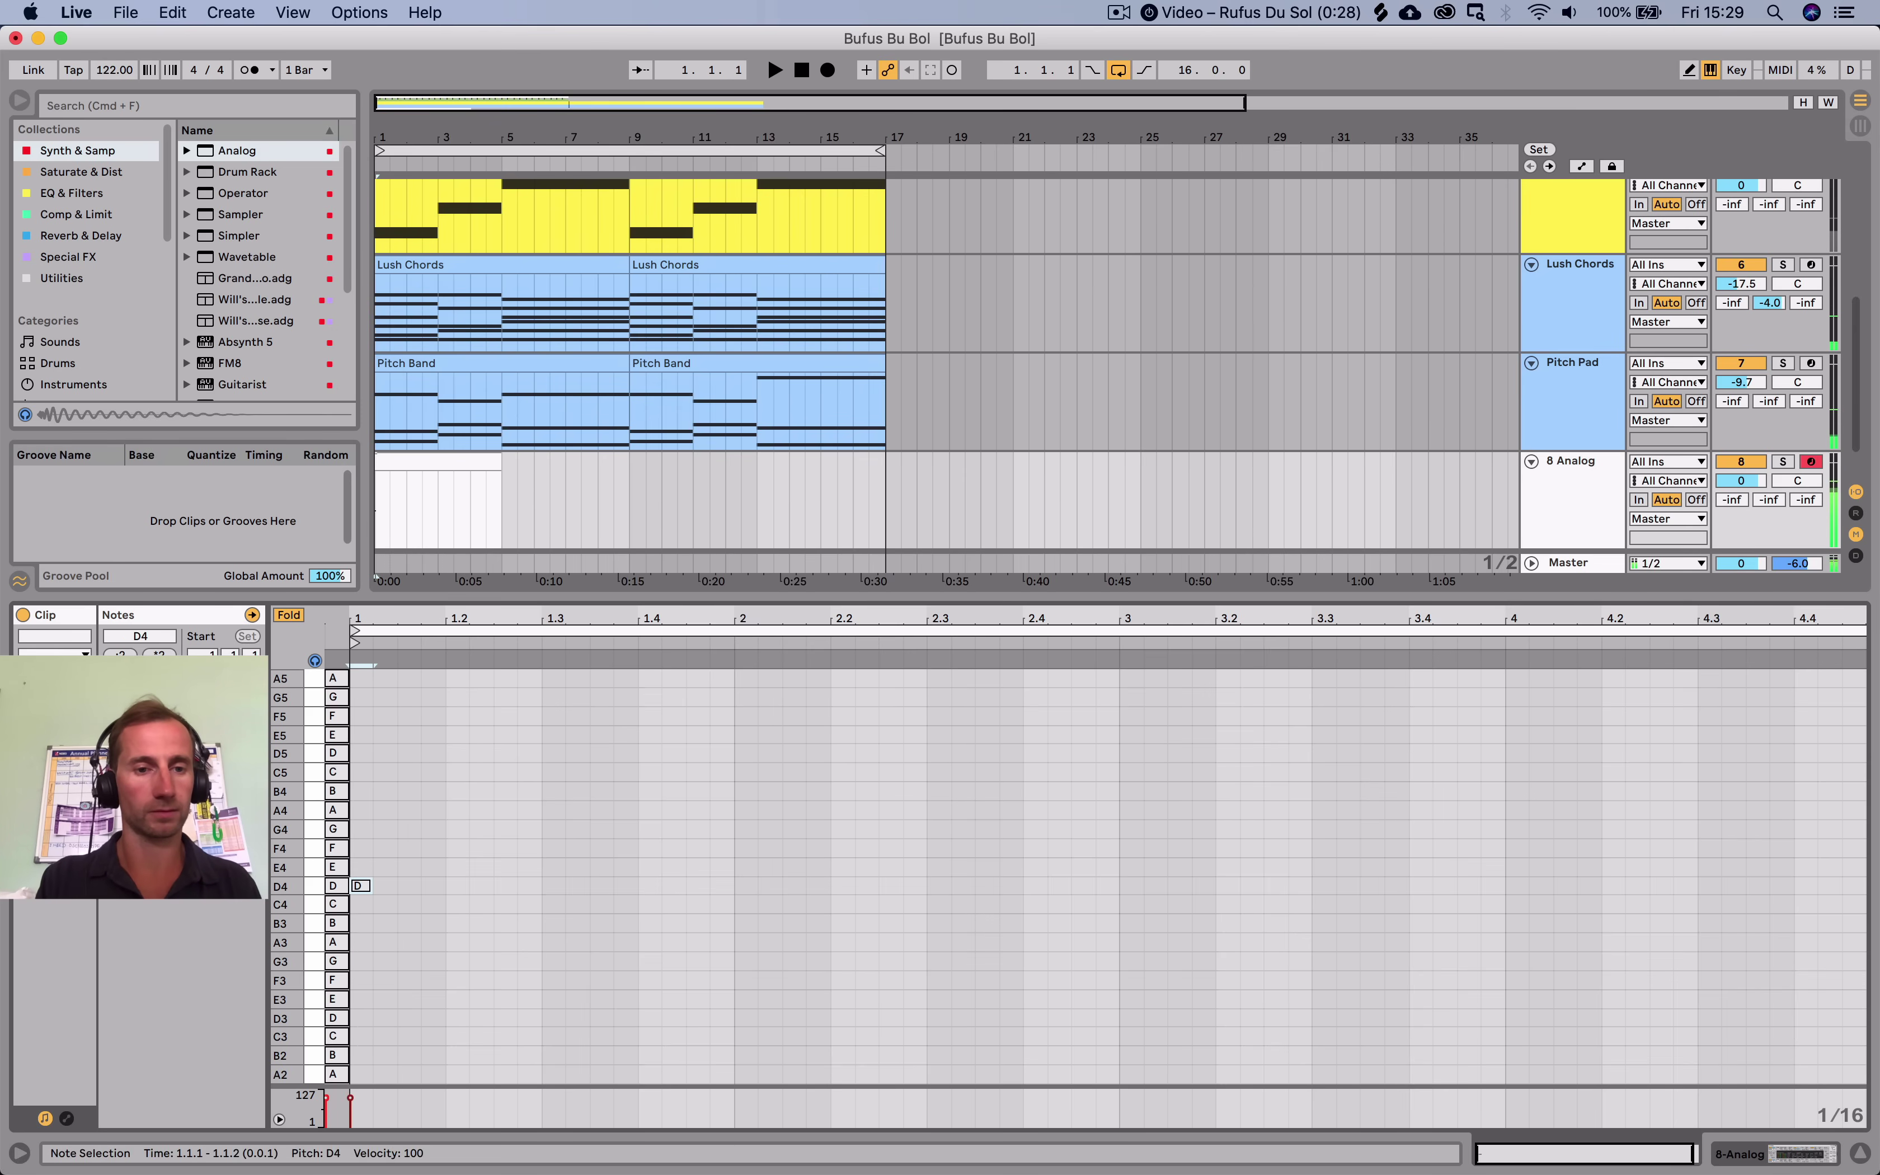
pyautogui.press('space')
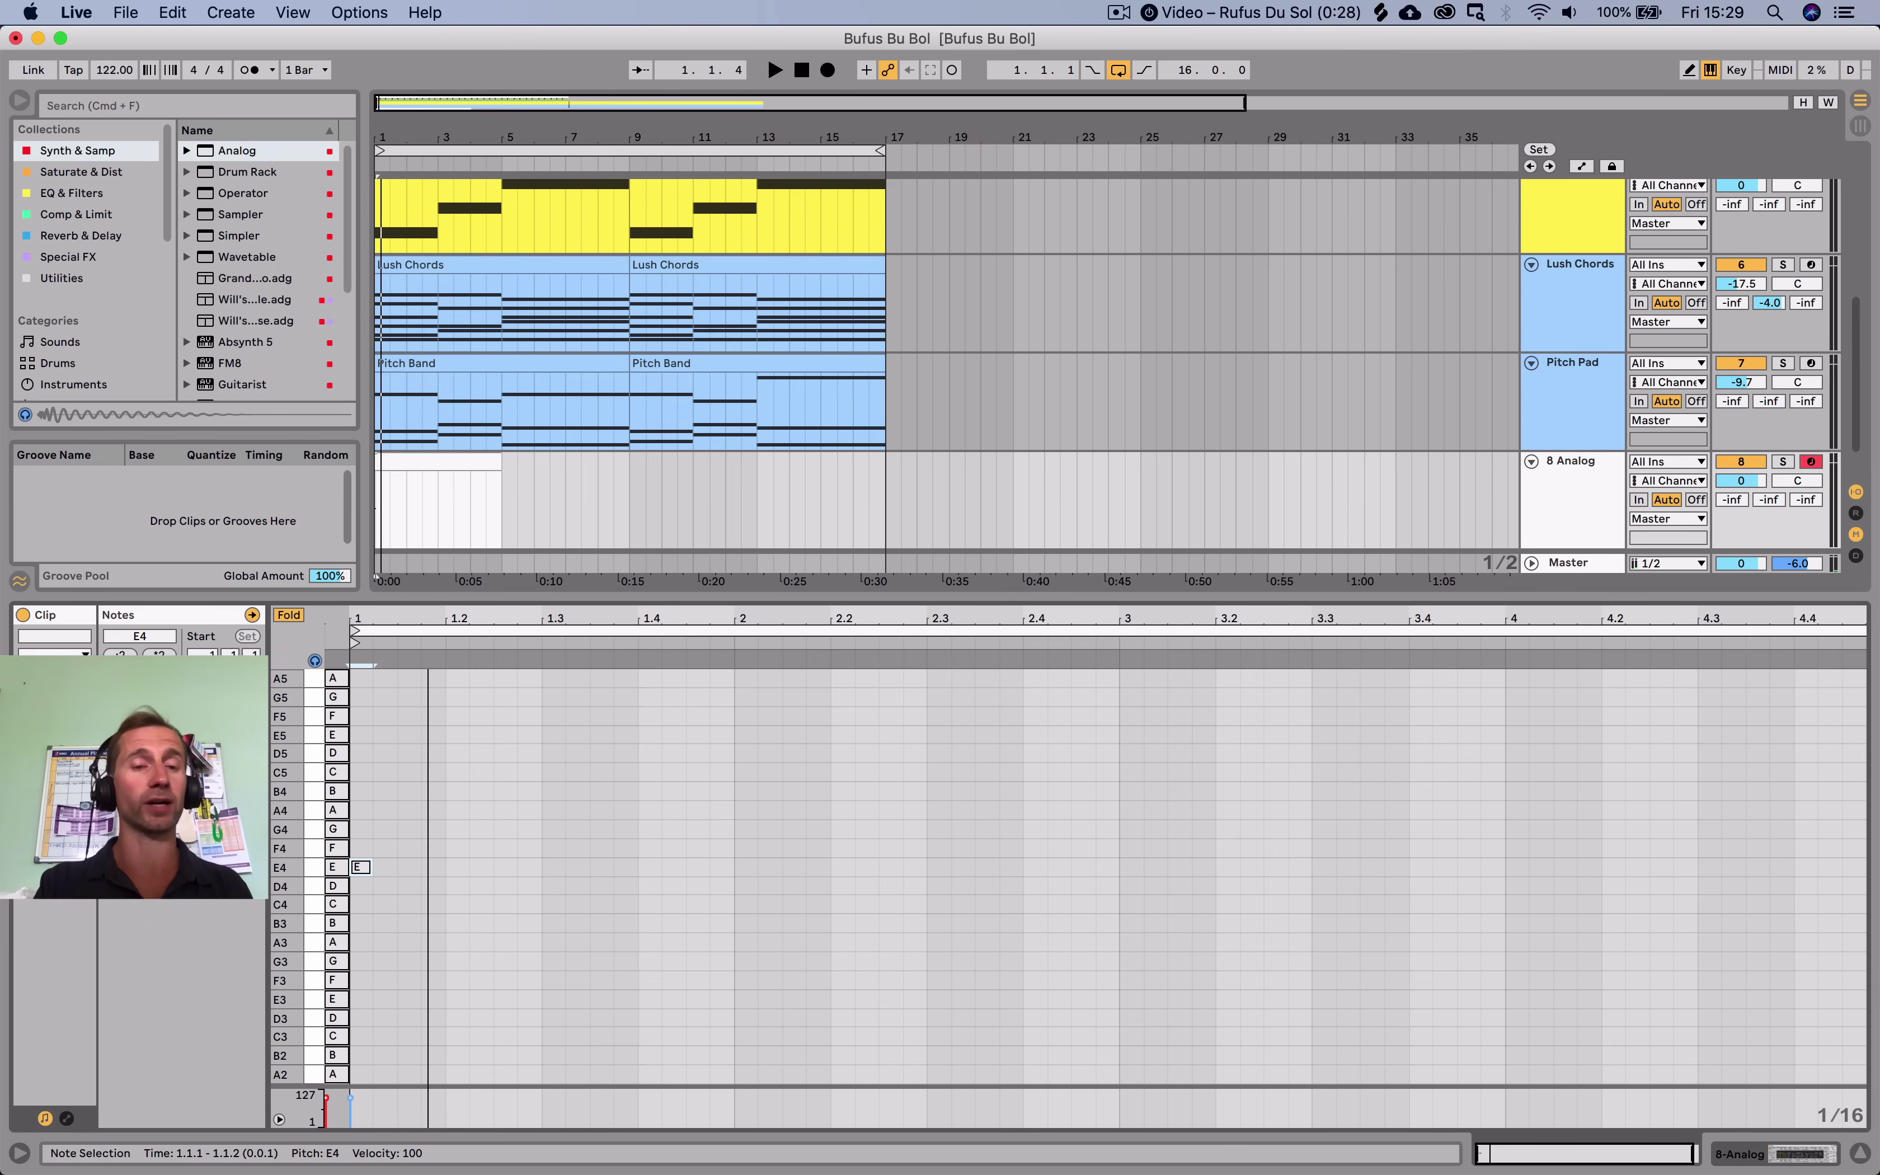
pyautogui.doubleClick(623, 311)
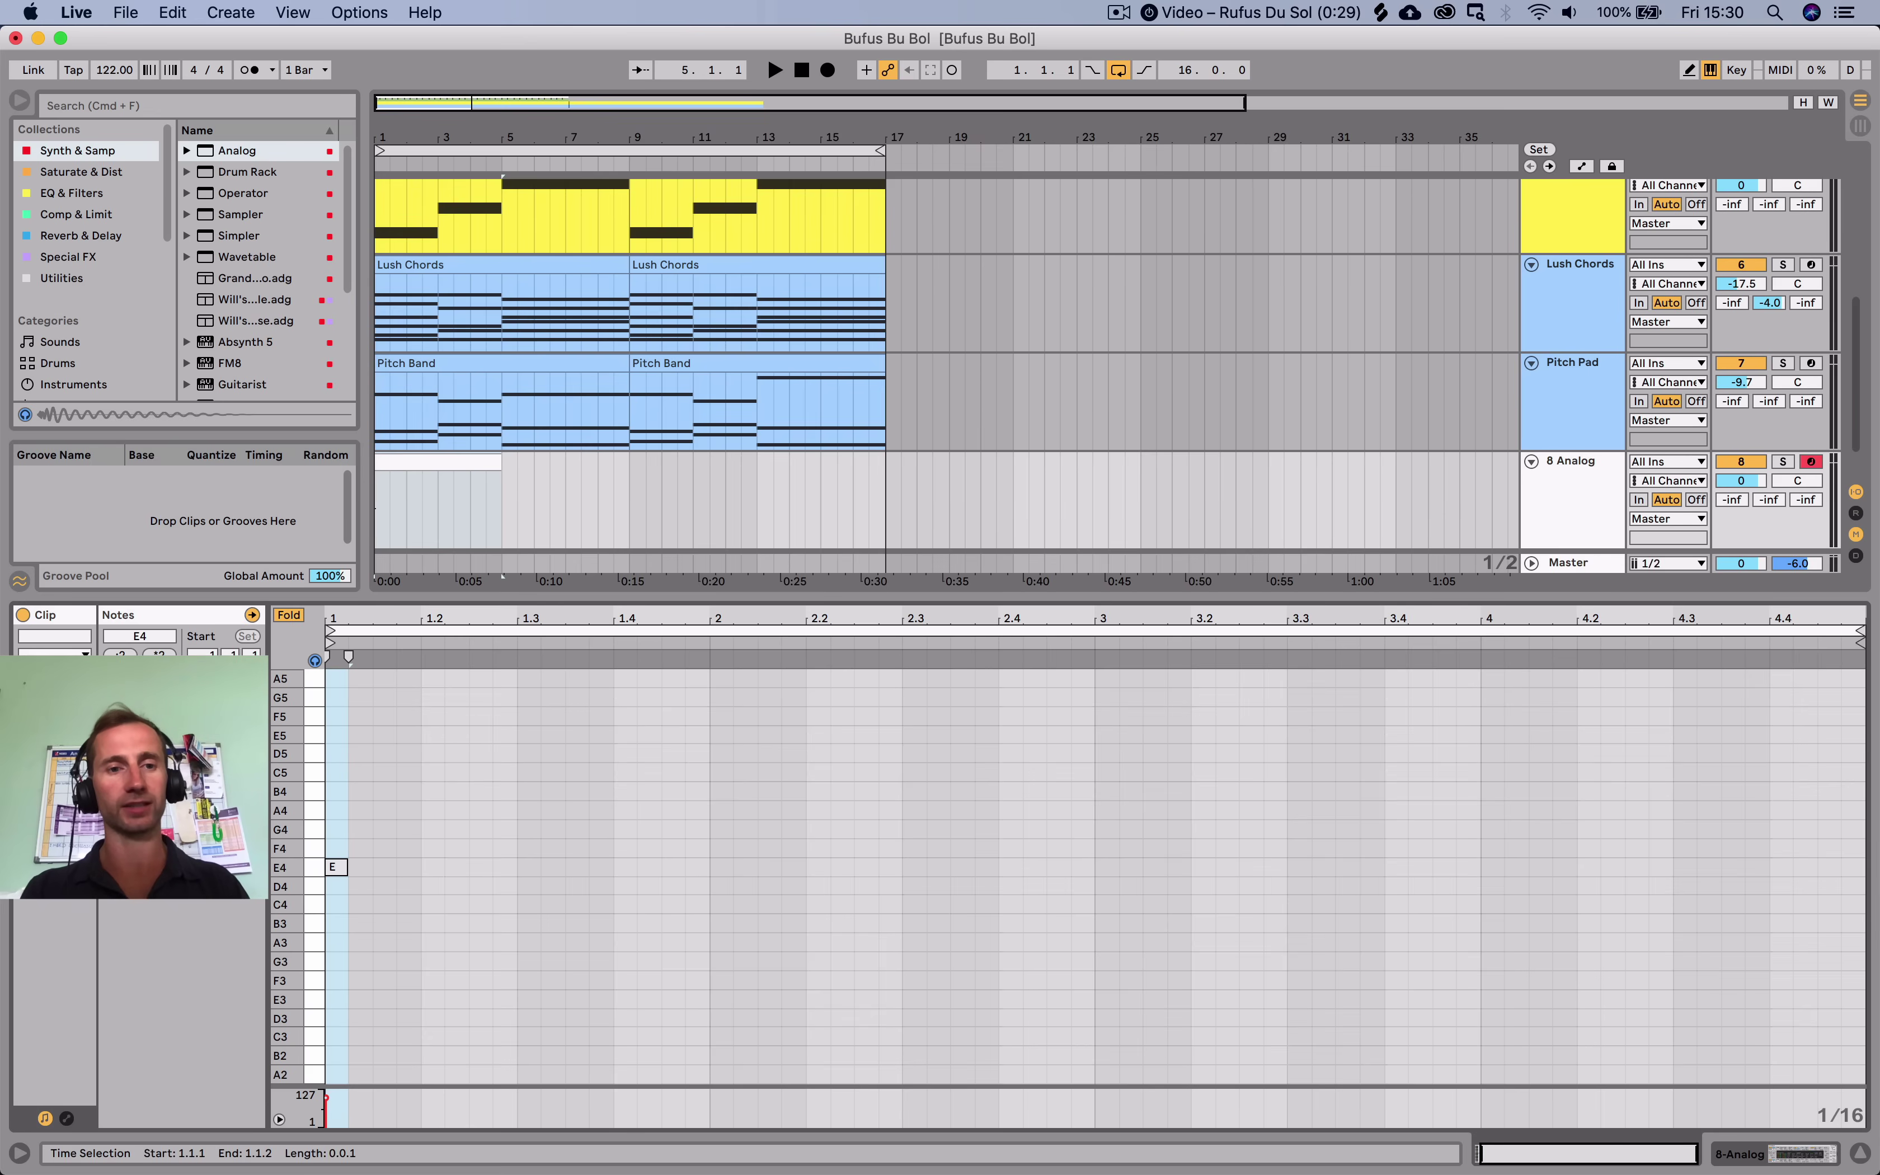
pyautogui.doubleClick(336, 867)
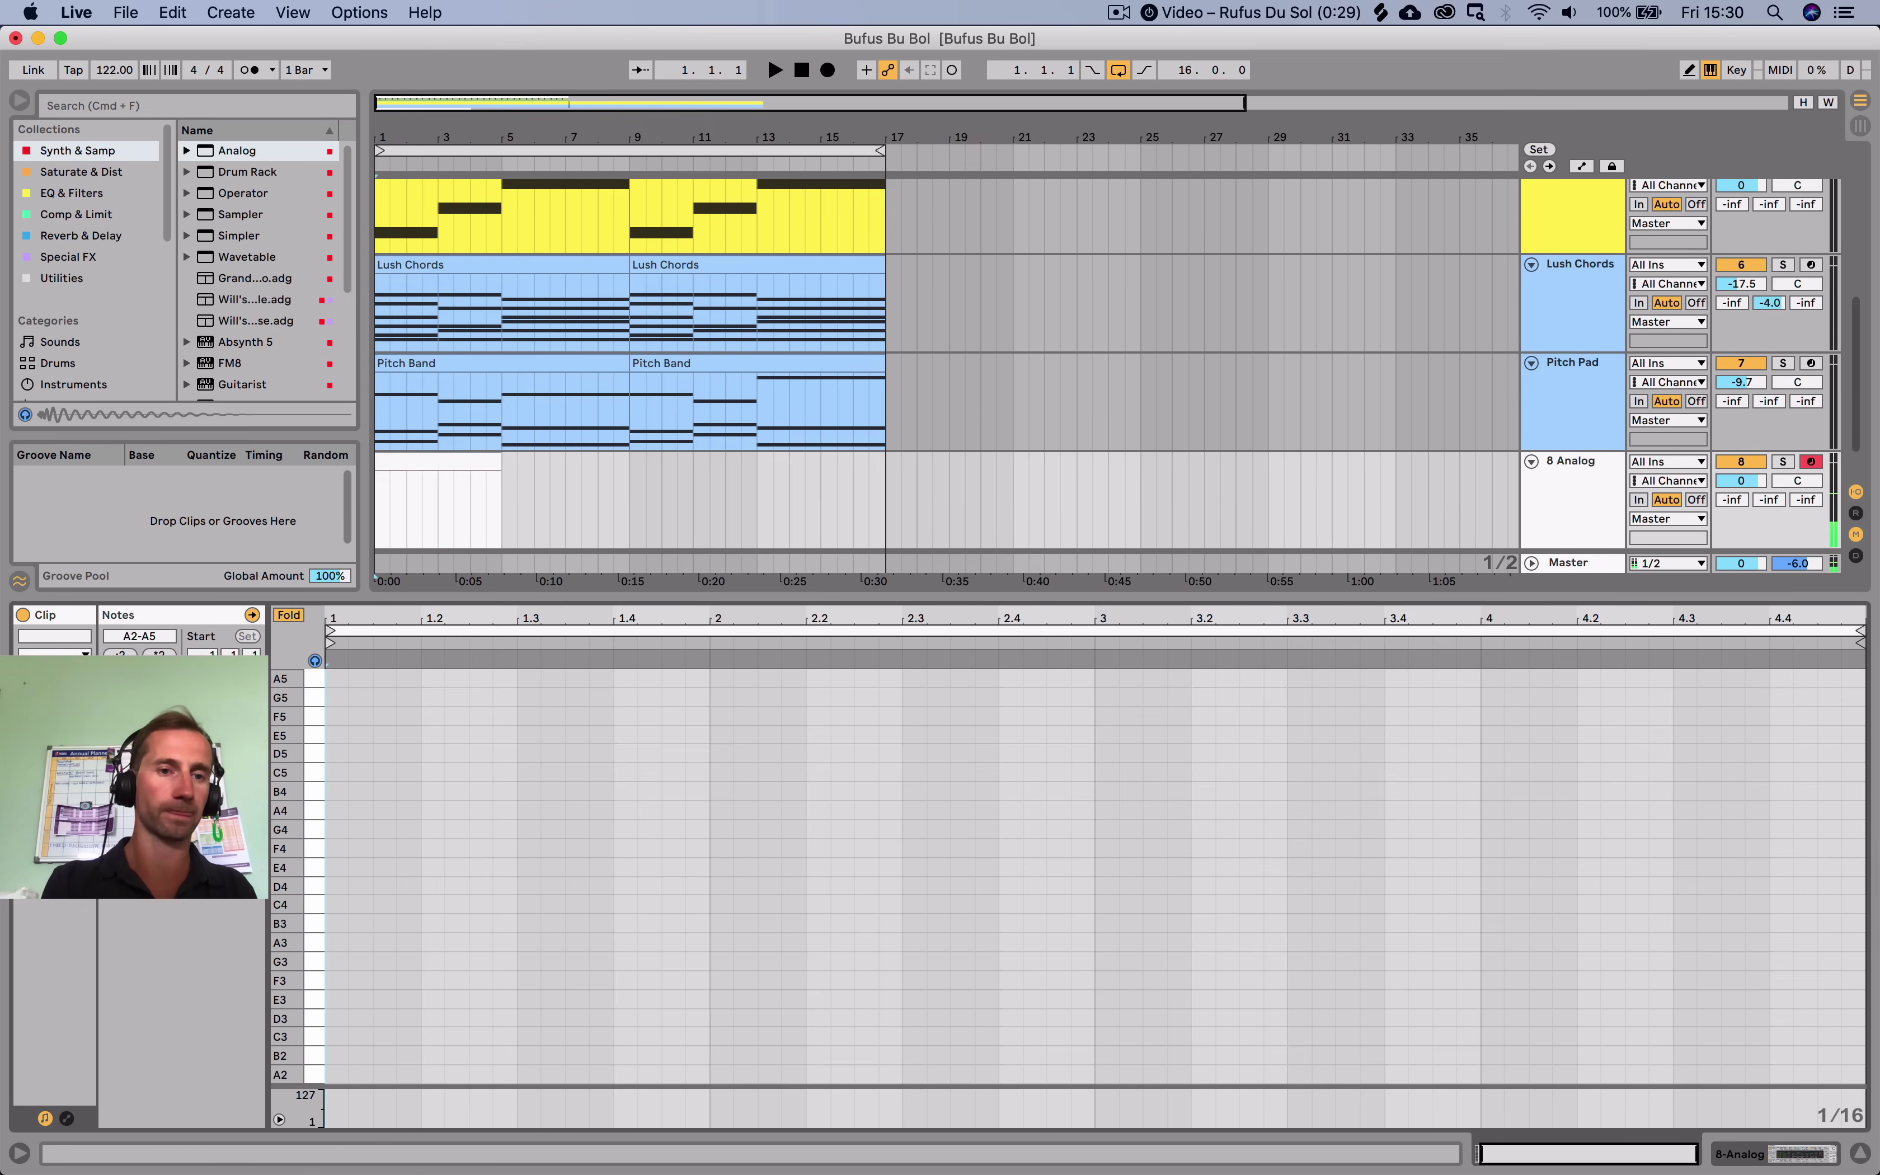
# Unfold the piano roll and enter a D#4 note from 1.1.1 to 1.1.3 and an F#4 sixteenth note at 1.2.3.
pyautogui.press('space')
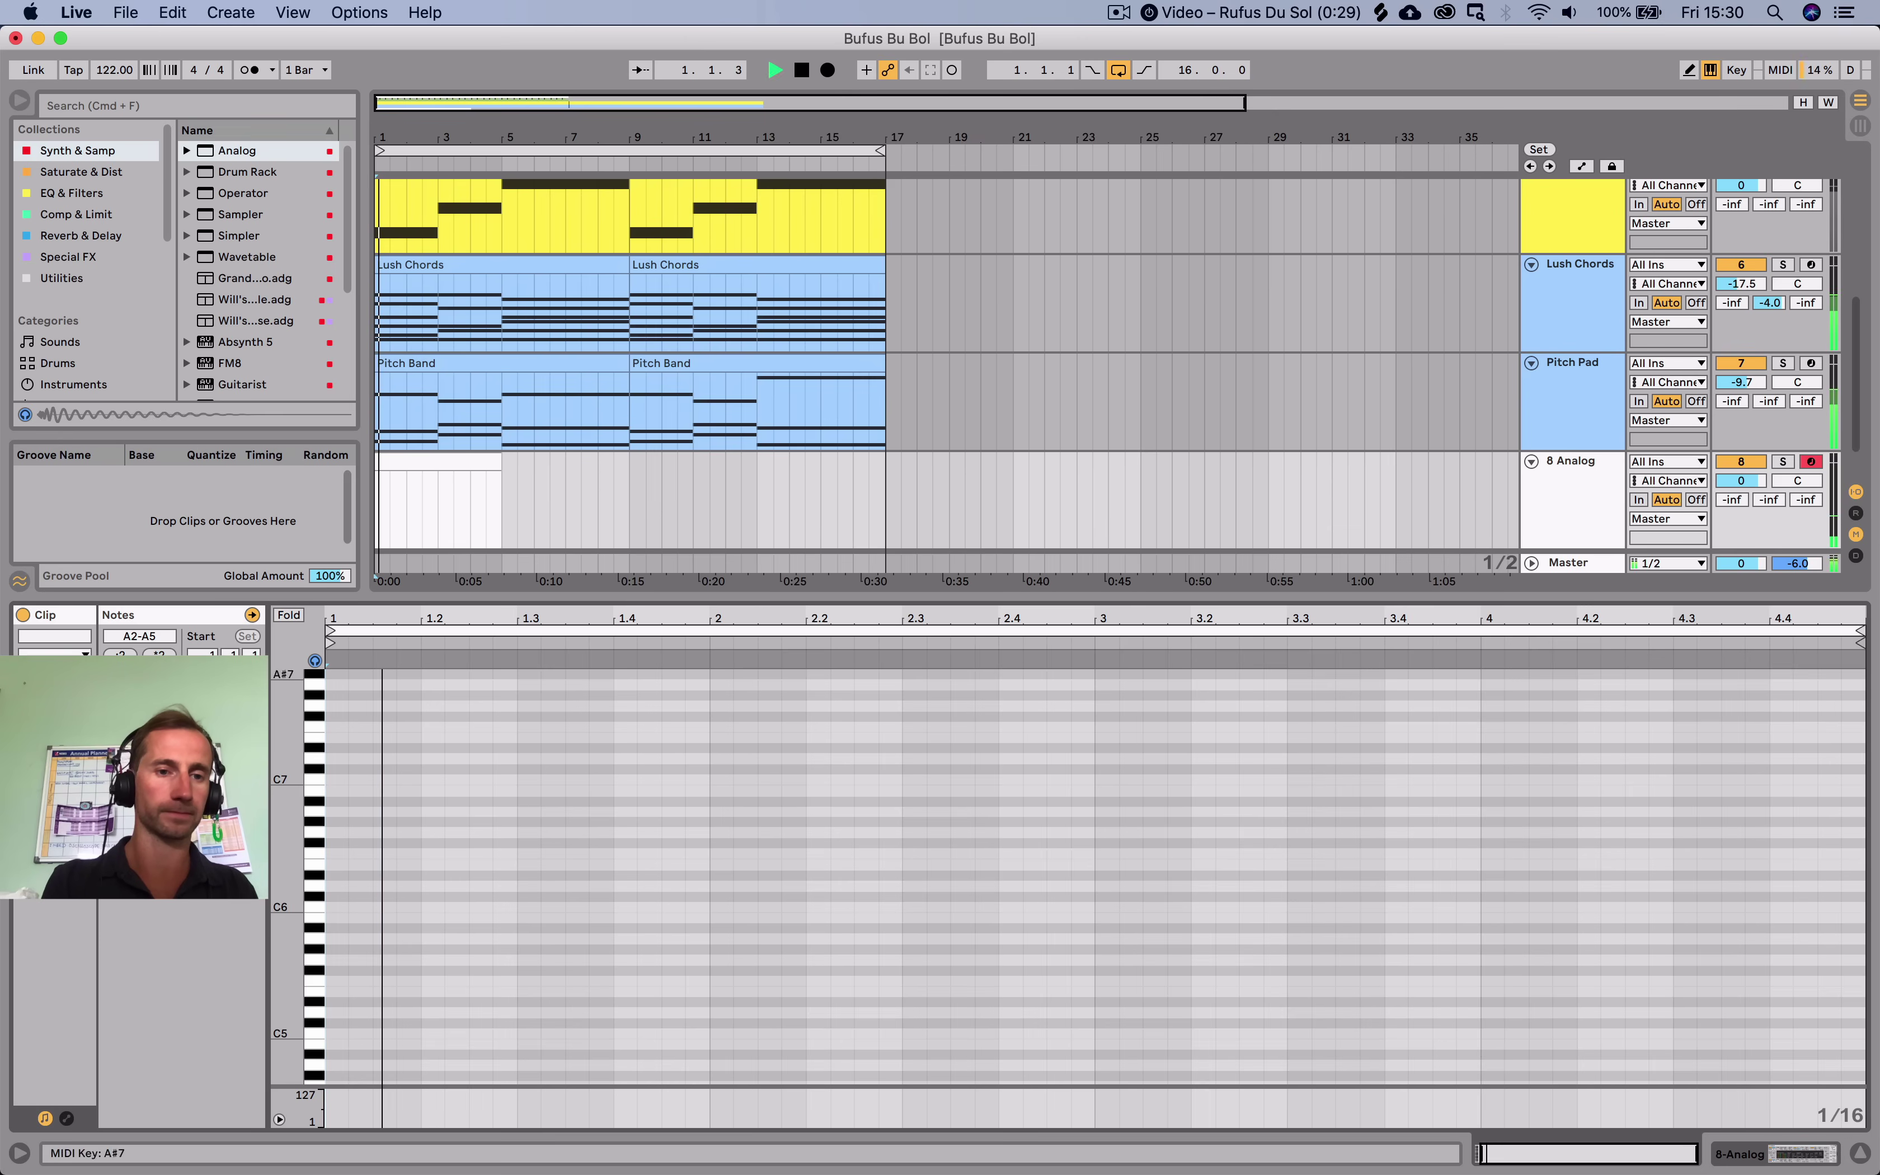
pyautogui.press('space')
pyautogui.doubleClick(336, 863)
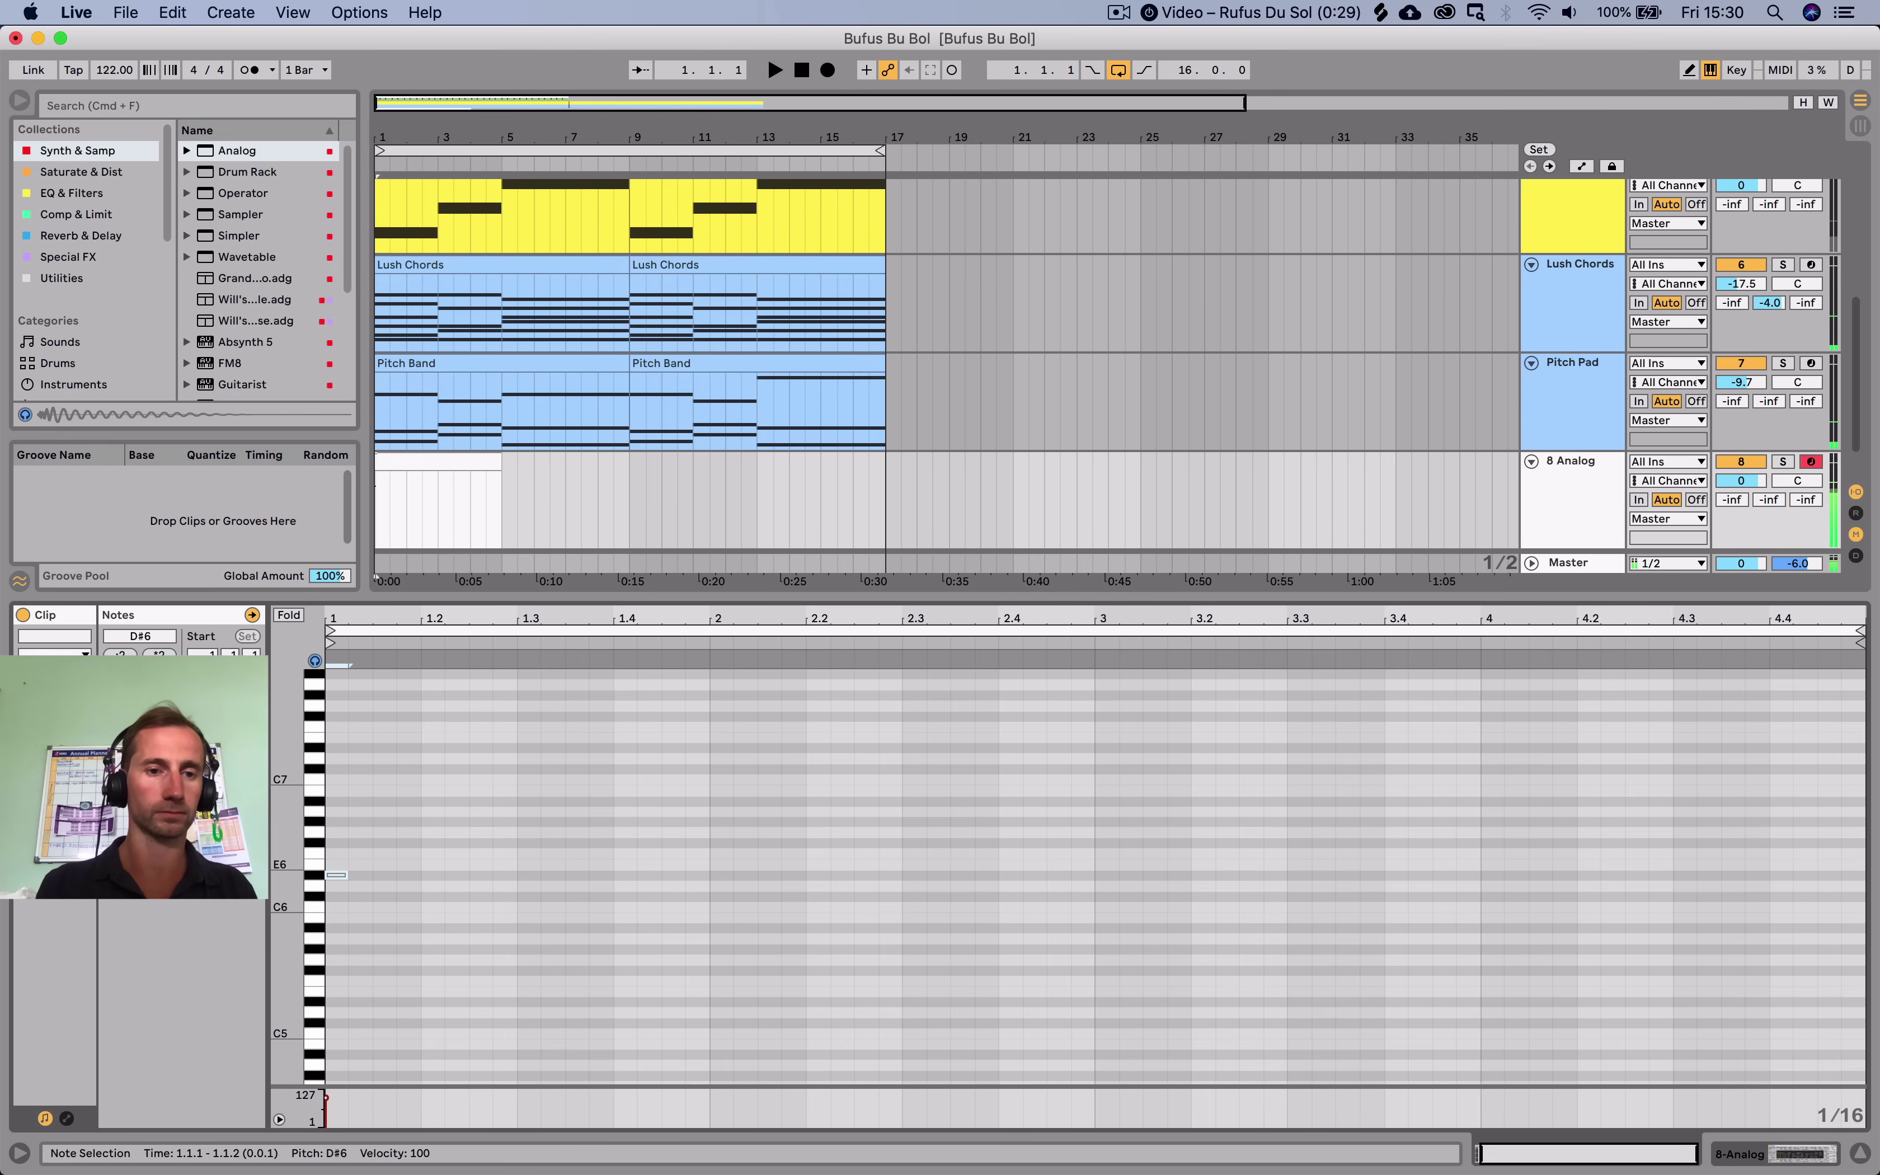
pyautogui.hotkey('shift', 'Down')
pyautogui.press('space')
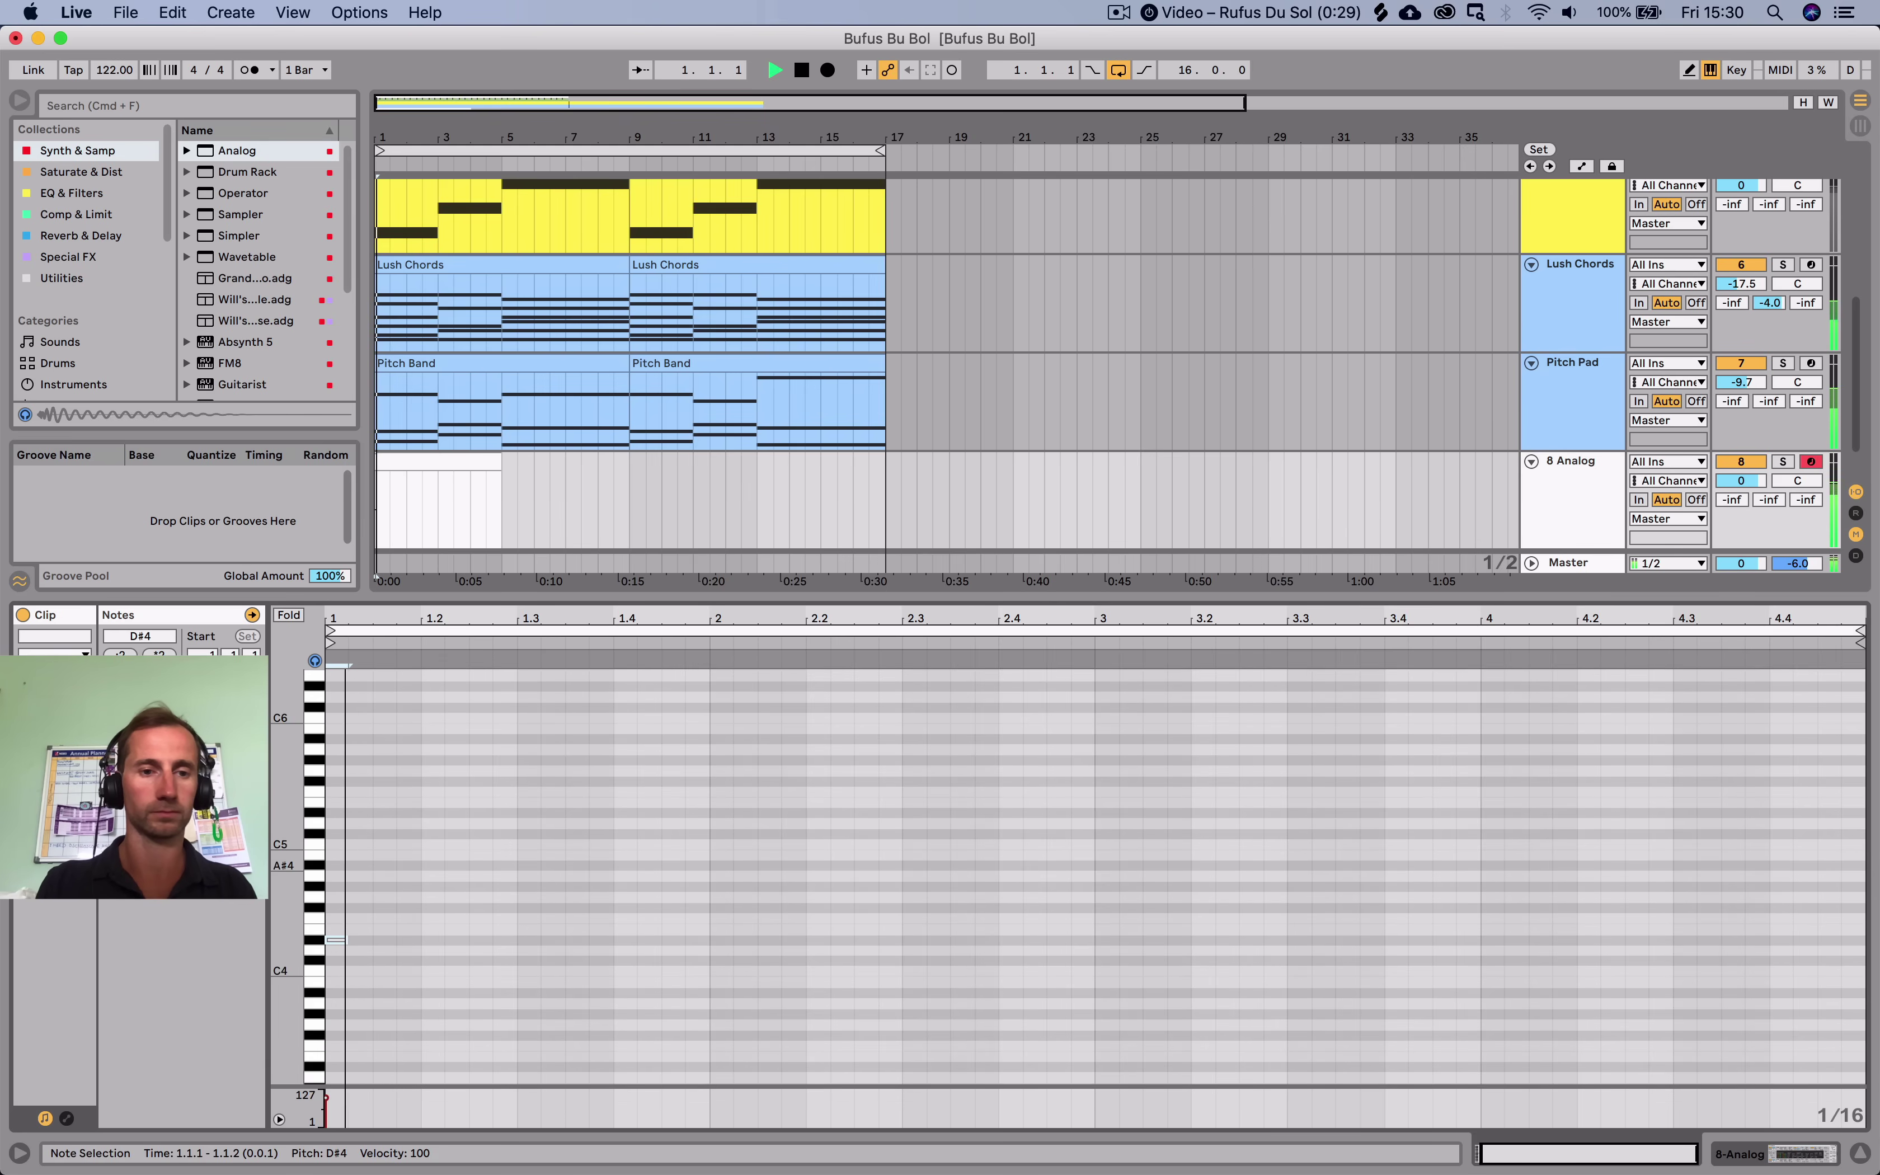
pyautogui.hotkey('shift', 'Right')
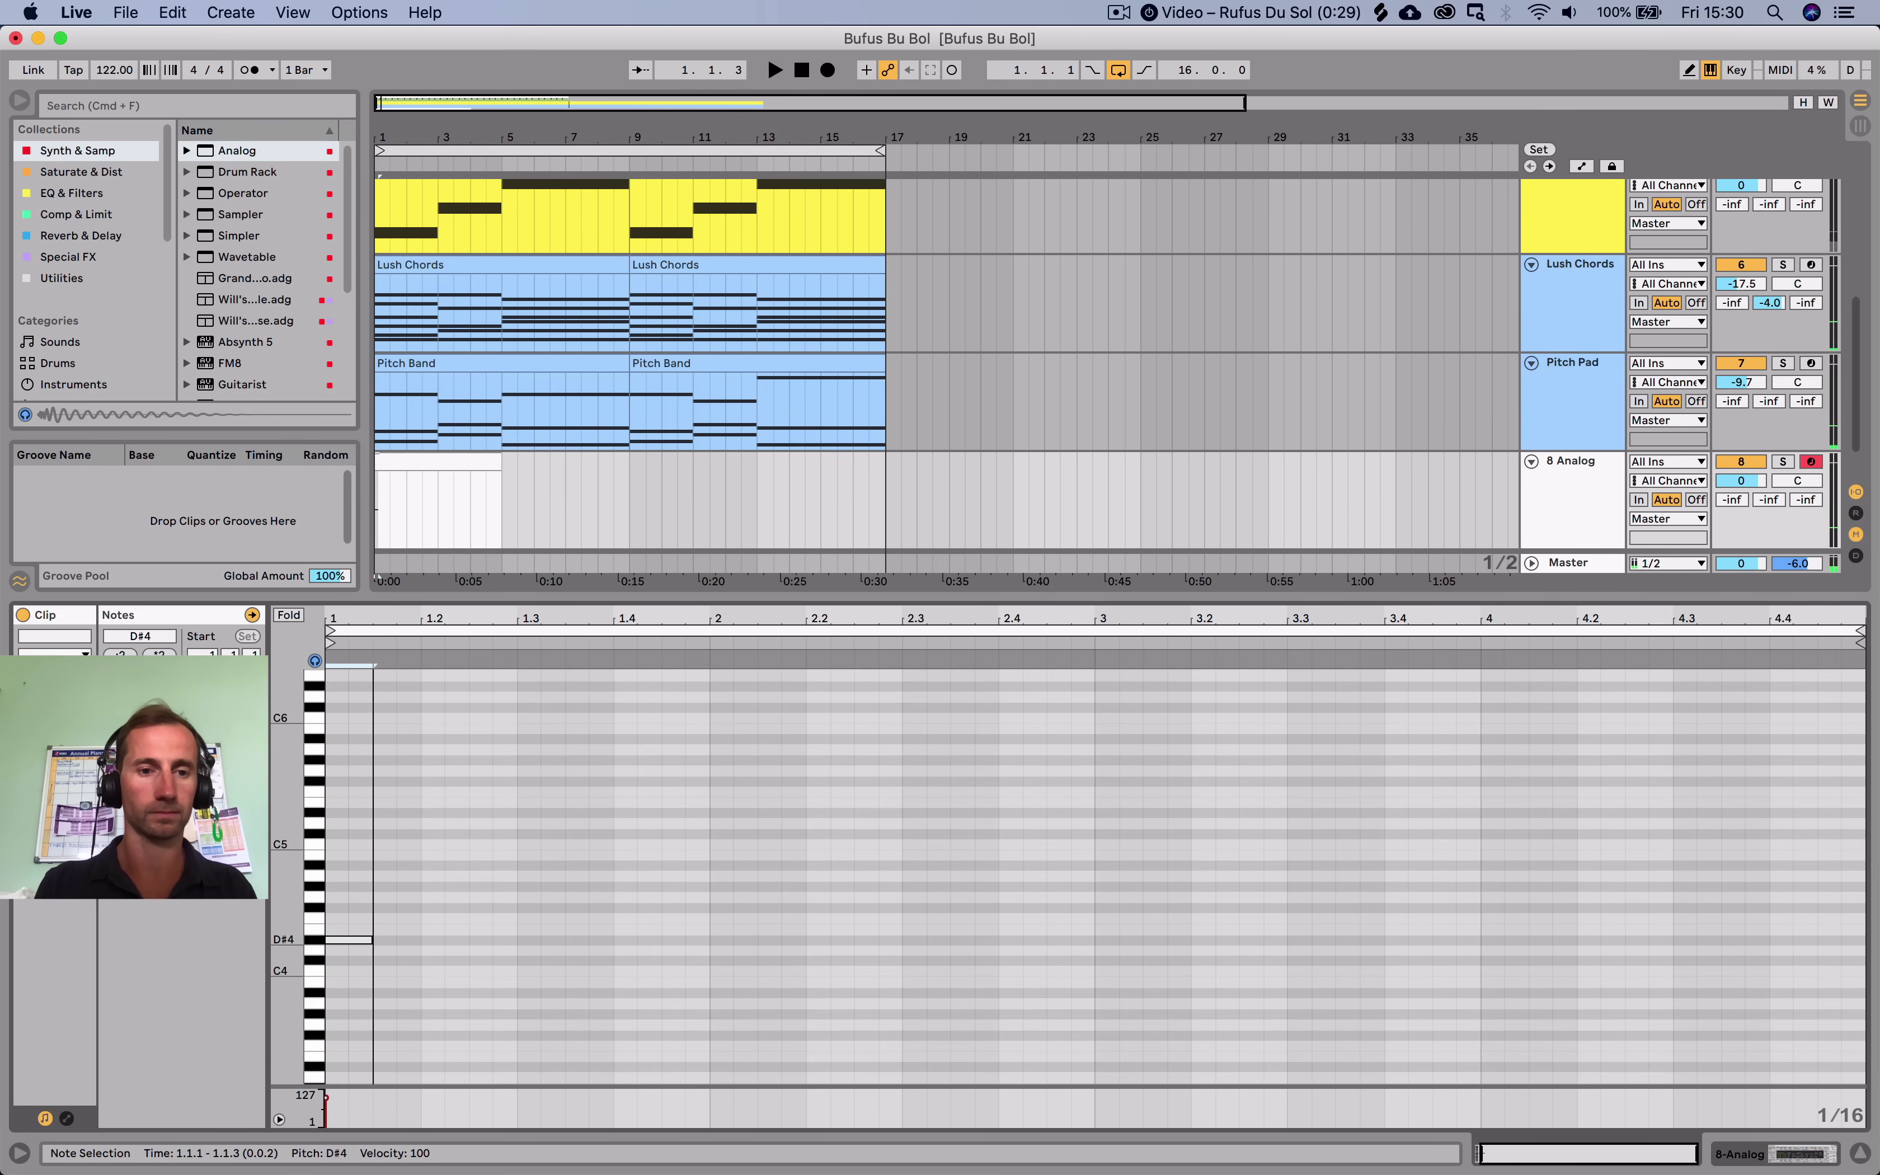
pyautogui.doubleClick(480, 919)
pyautogui.press('Up')
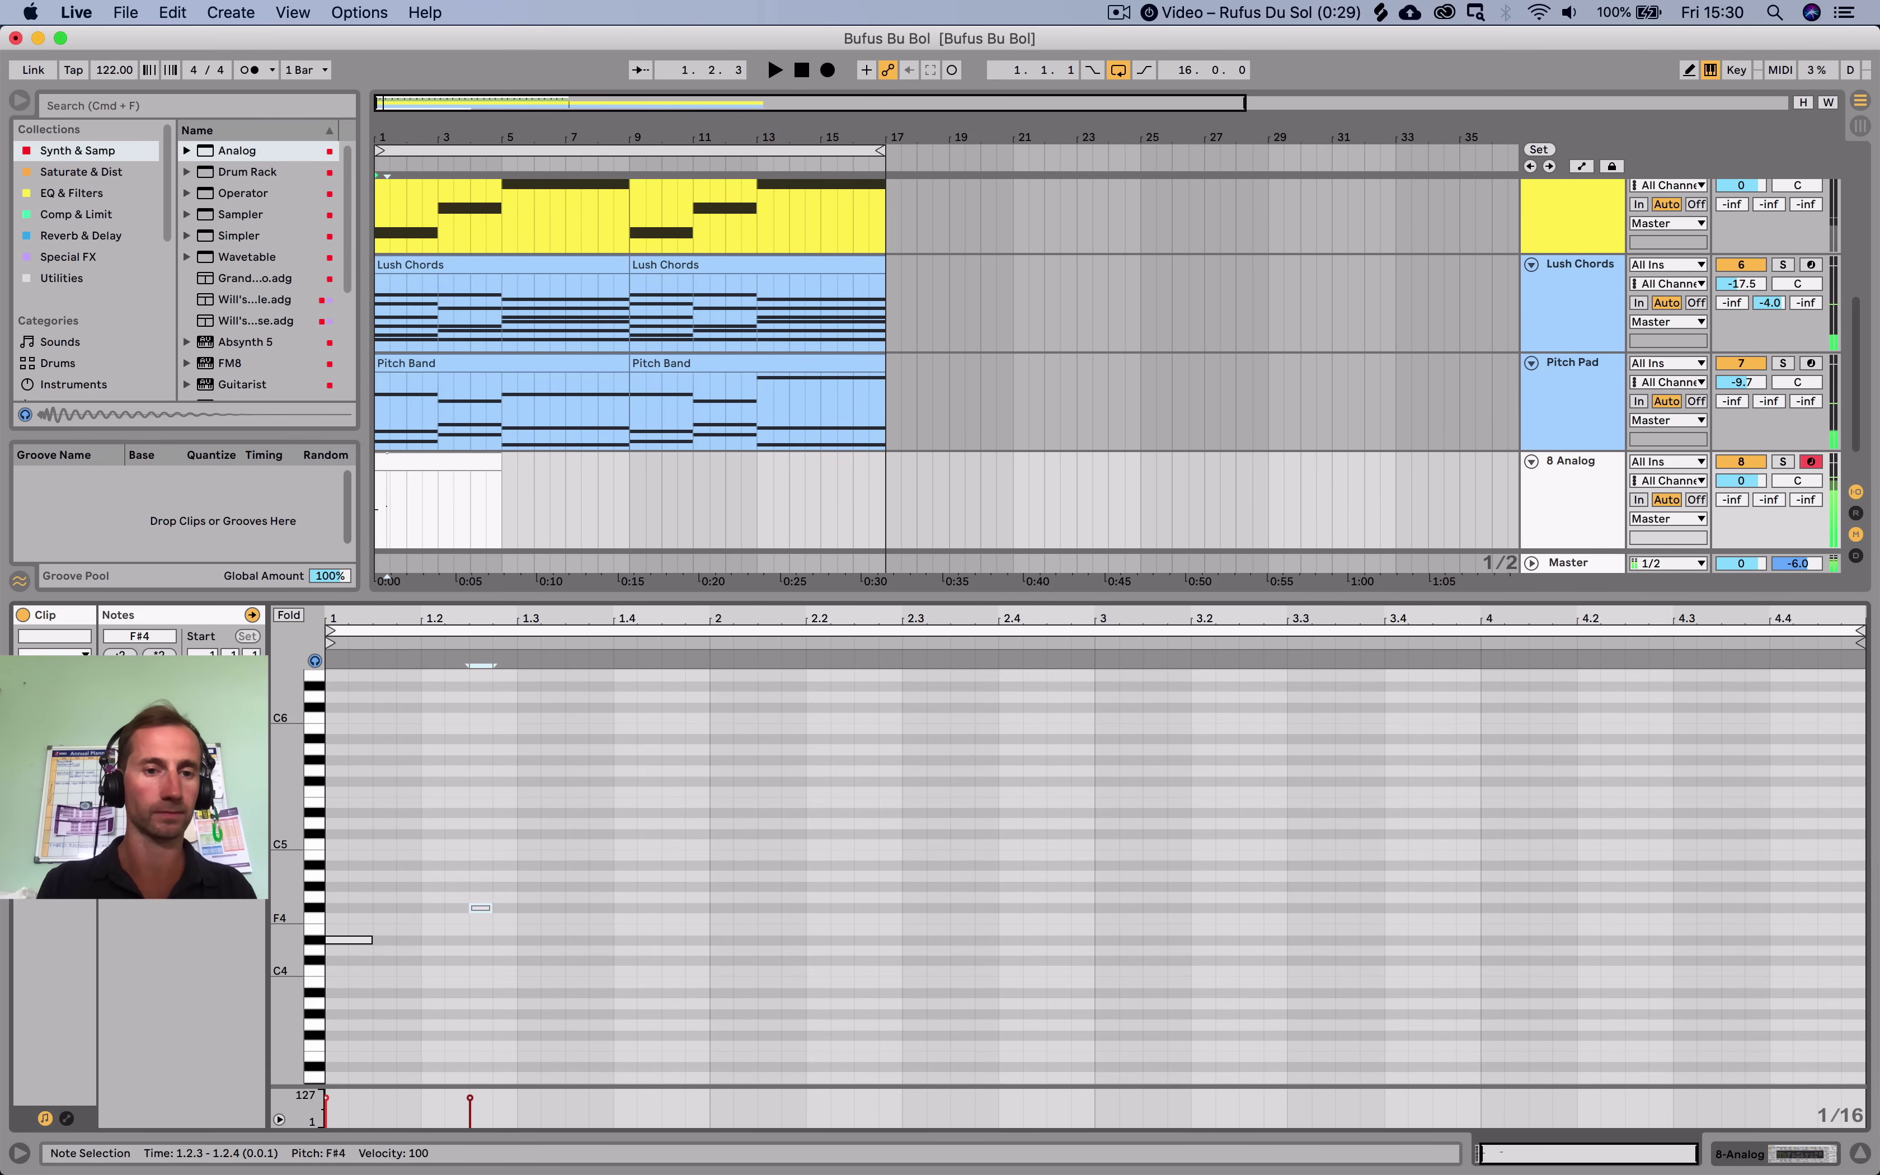
# Set the note at 1.2.3 to G4 ending at 1.3.1, and add a D4 note from 1.4.1 to 1.4.3, auditioning both.
pyautogui.hotkey('shift', 'Right')
pyautogui.press('space')
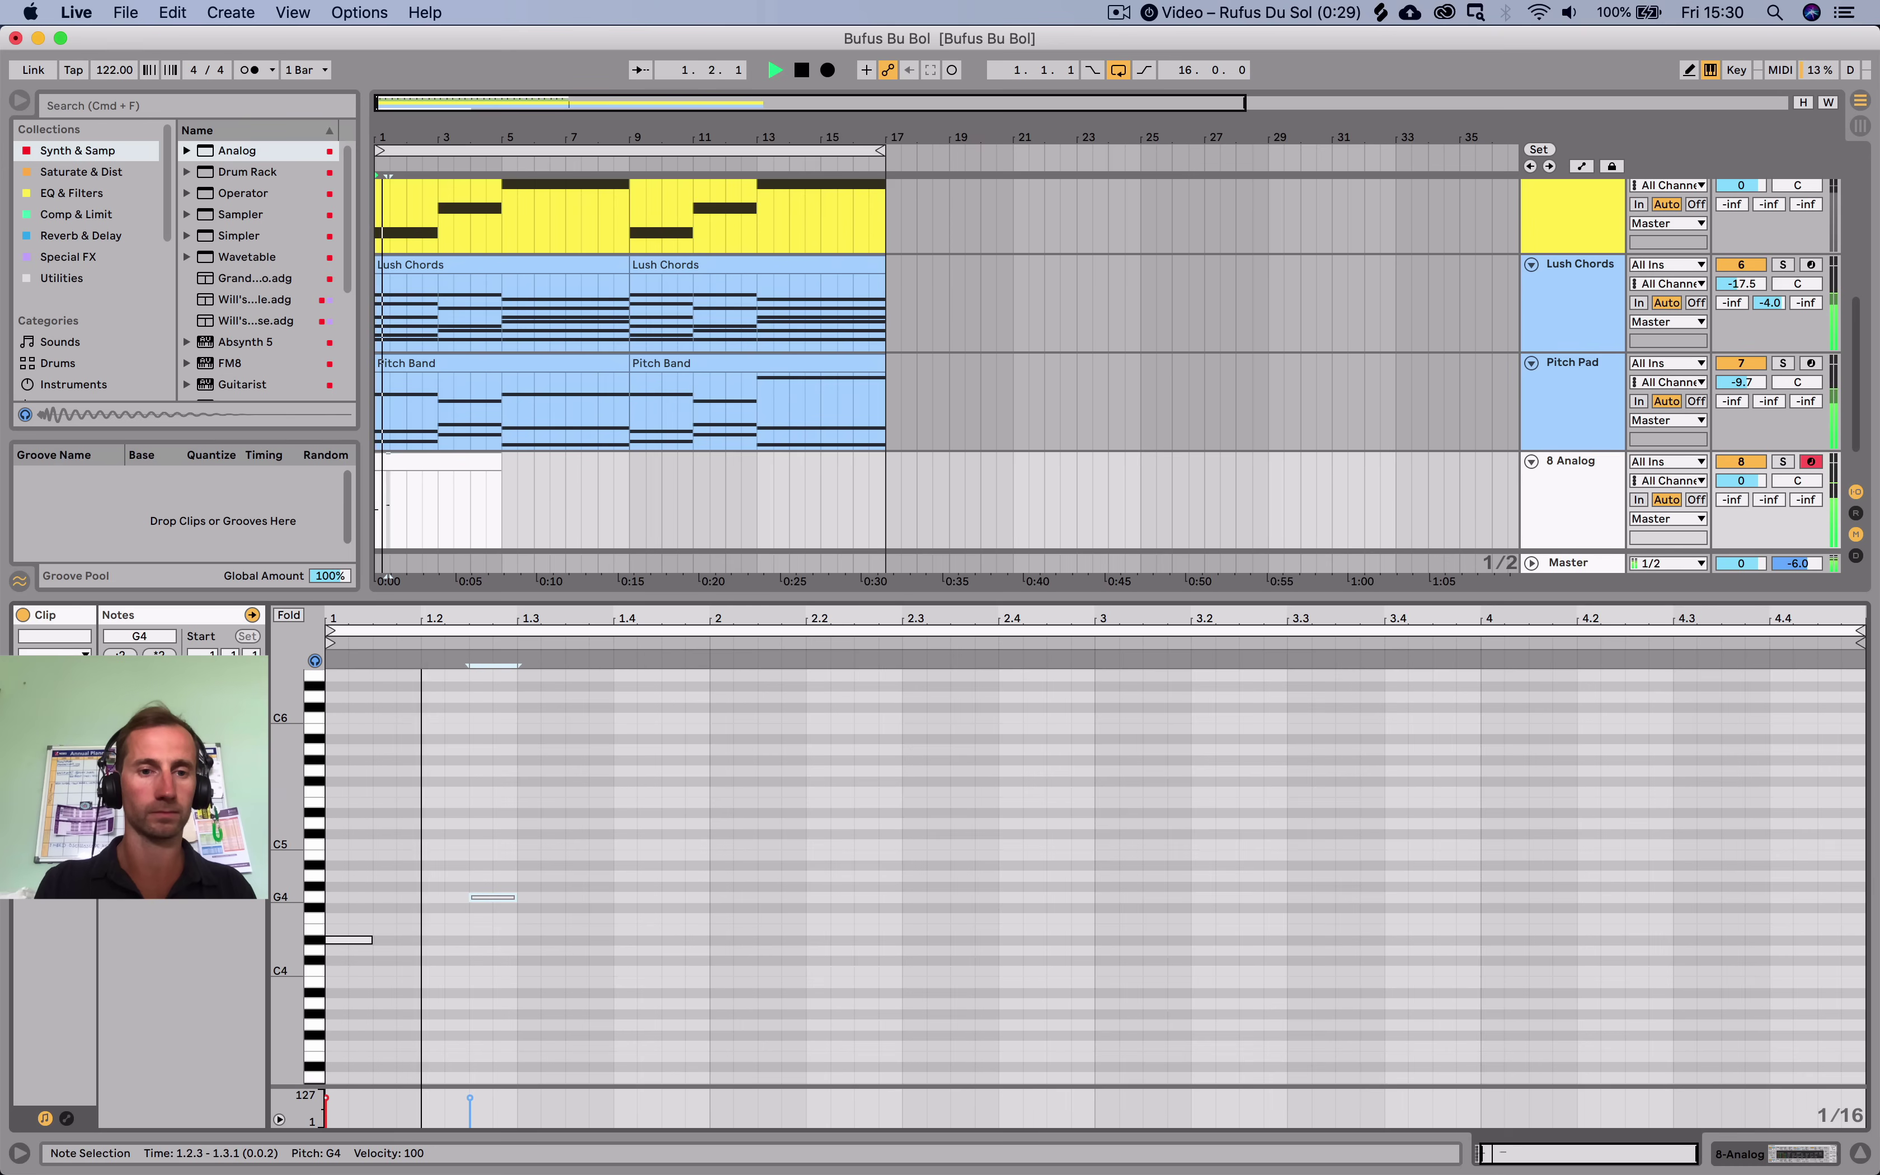
pyautogui.doubleClick(601, 919)
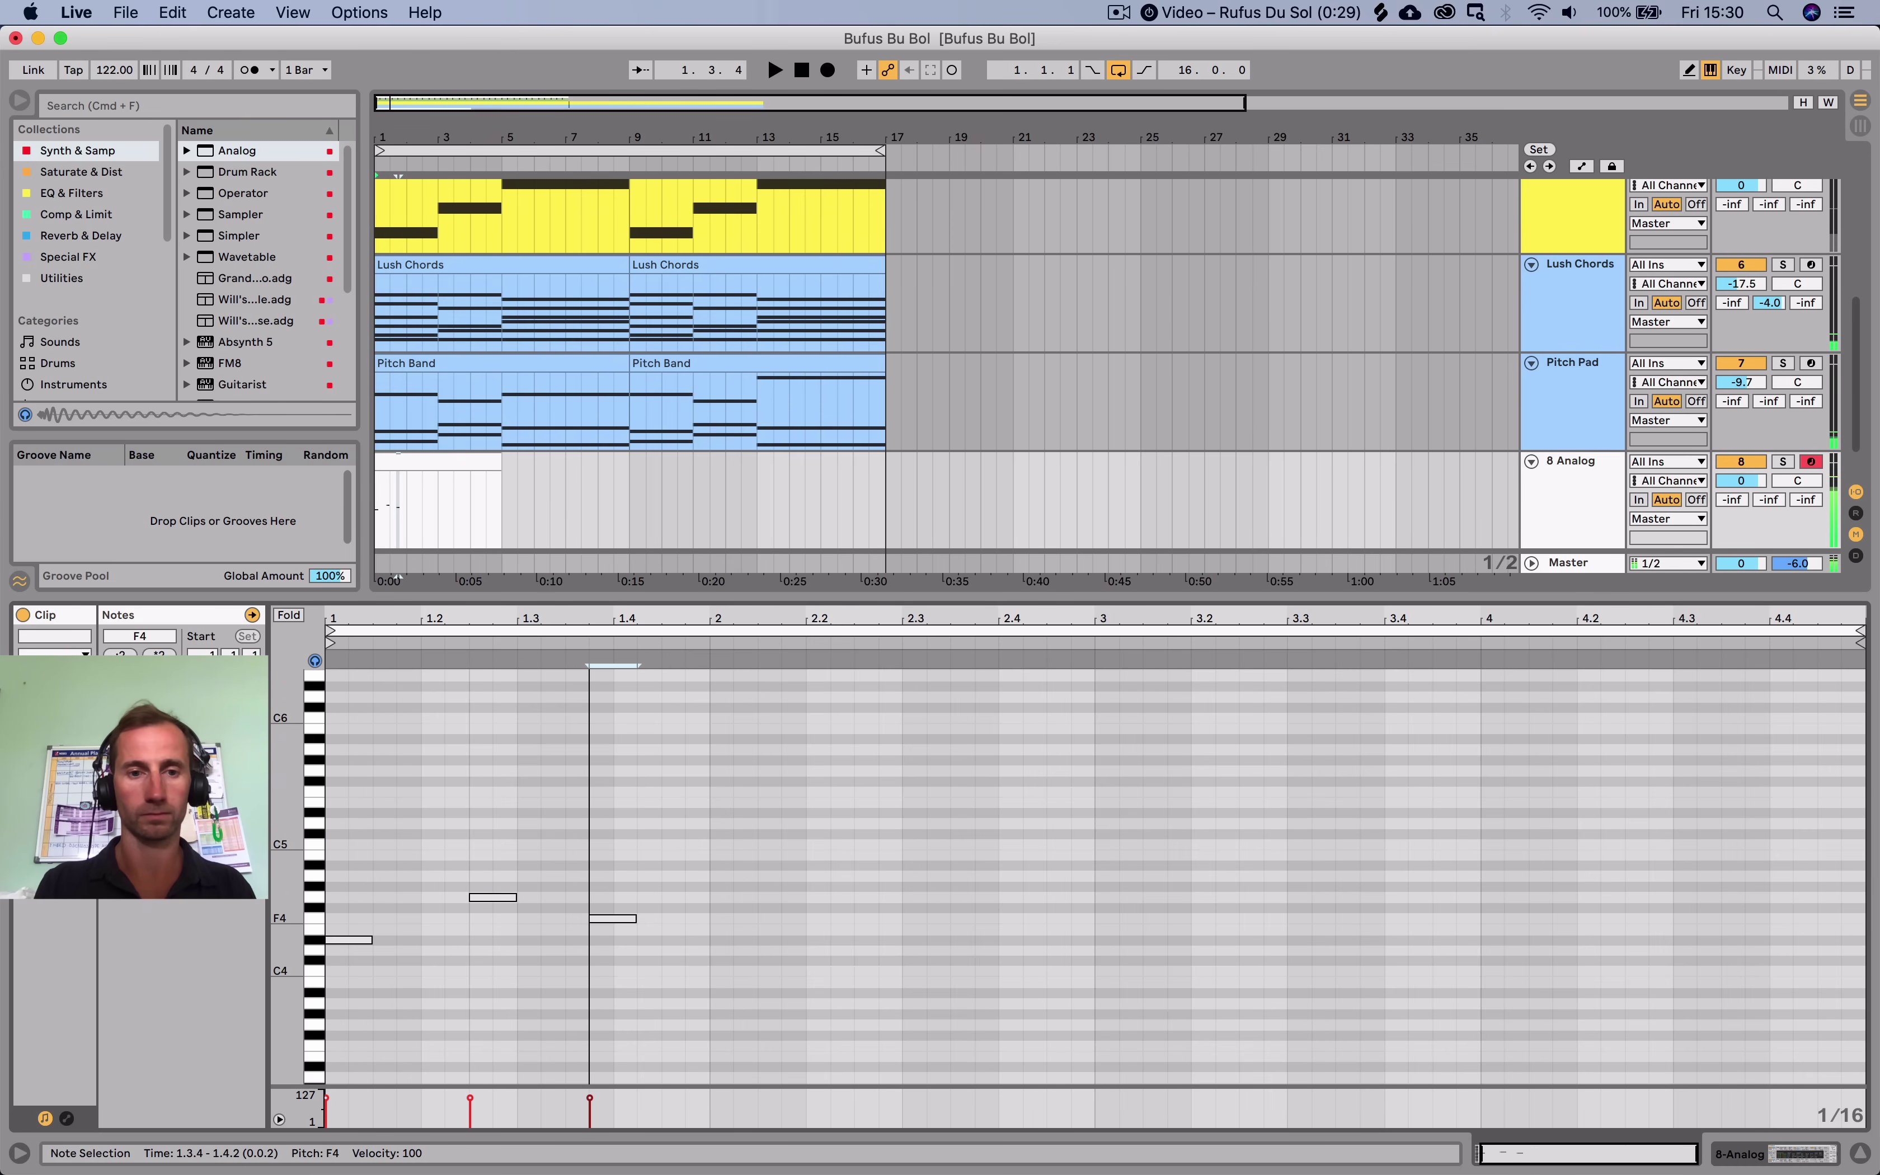
pyautogui.press('space')
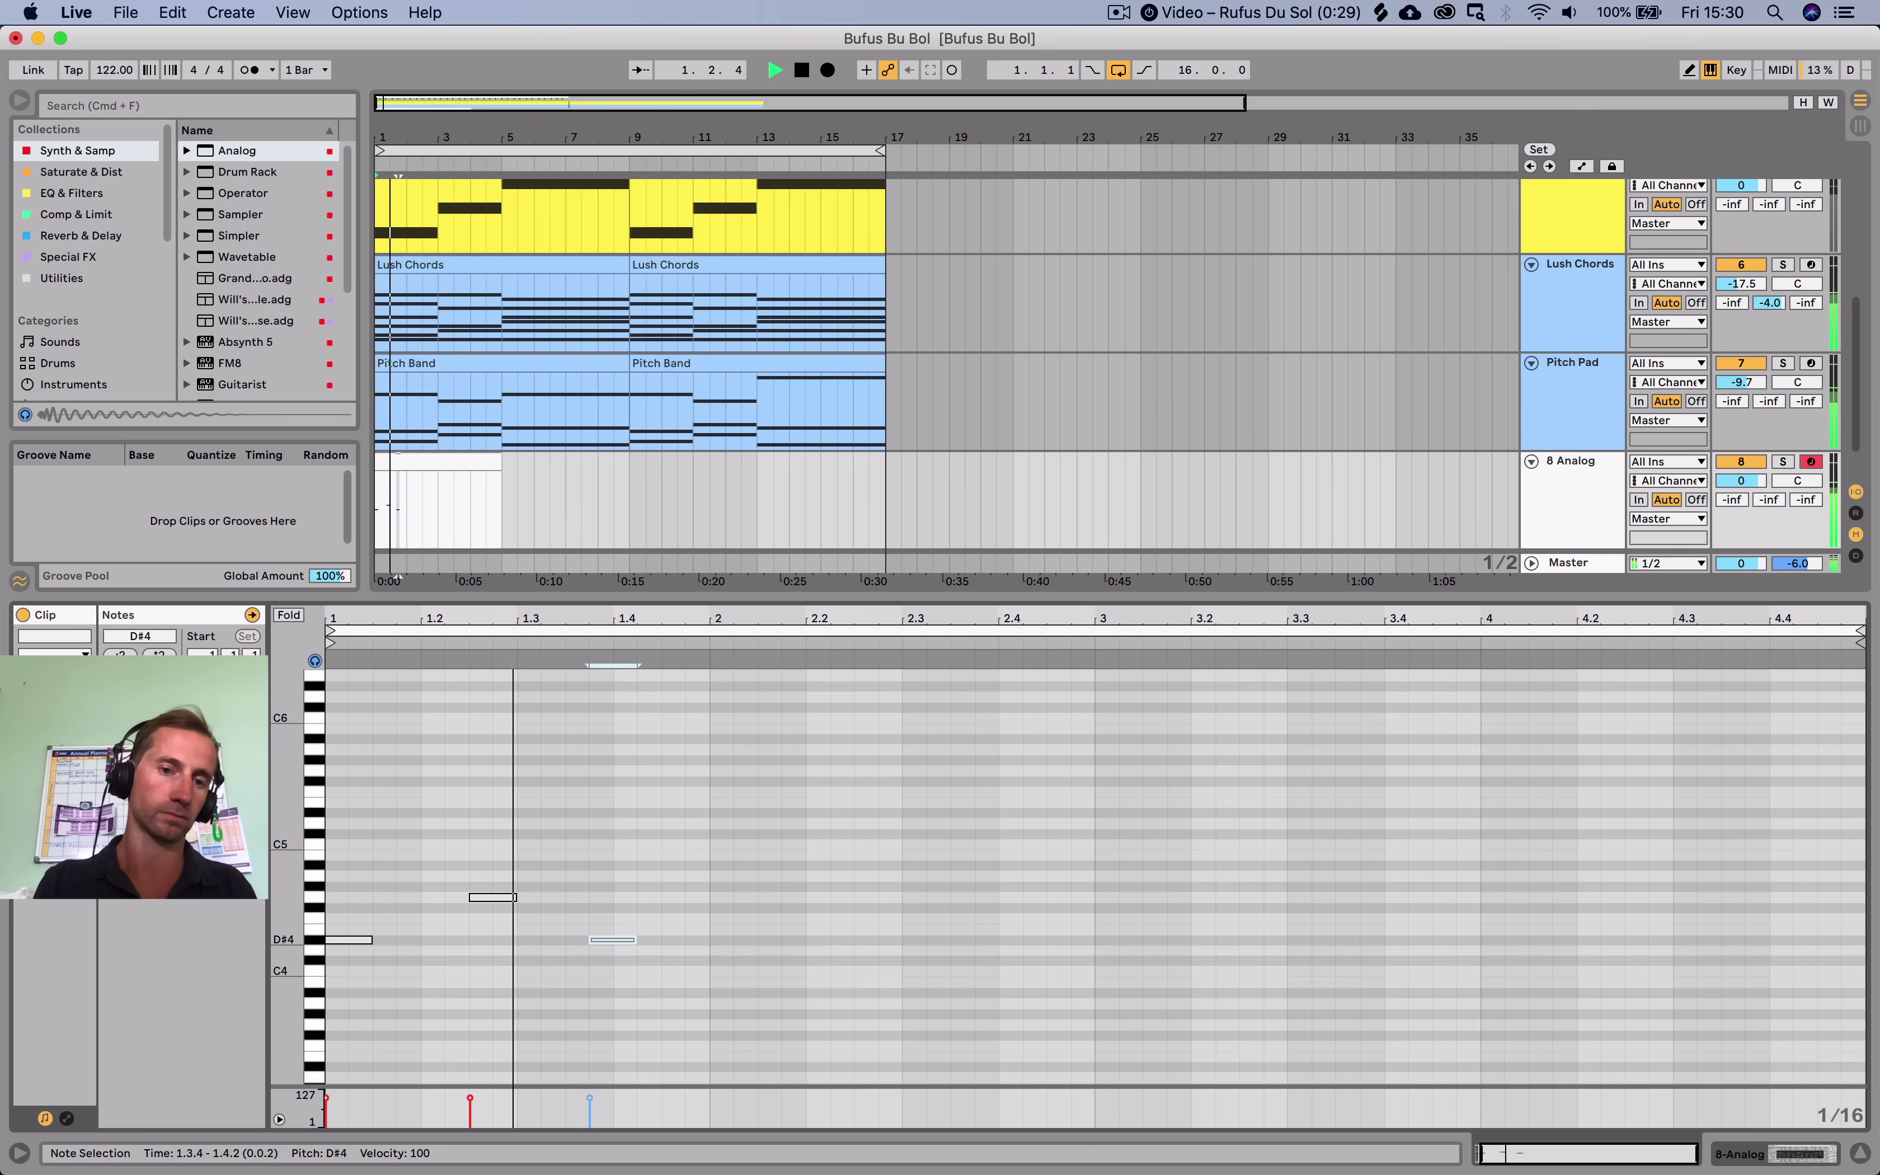
pyautogui.press('space')
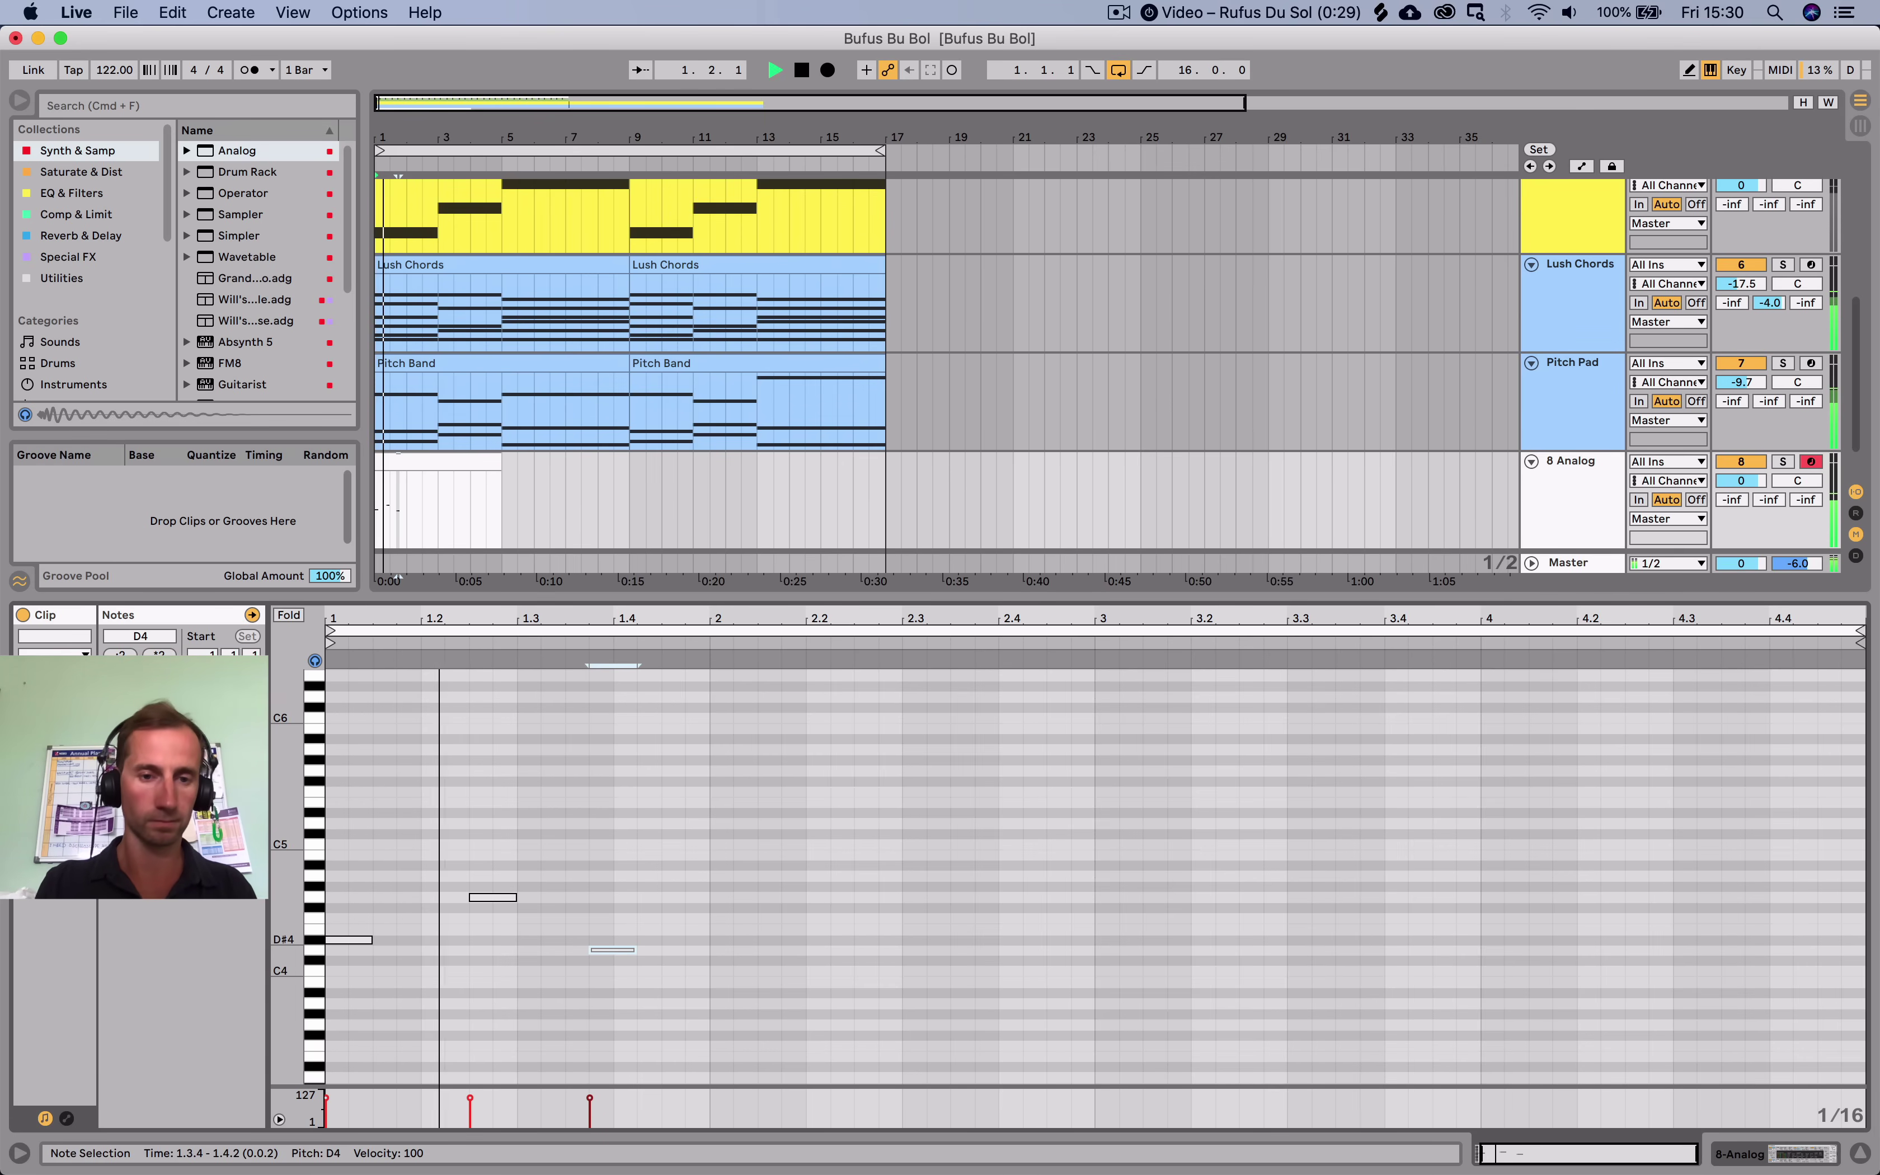
pyautogui.press('Right')
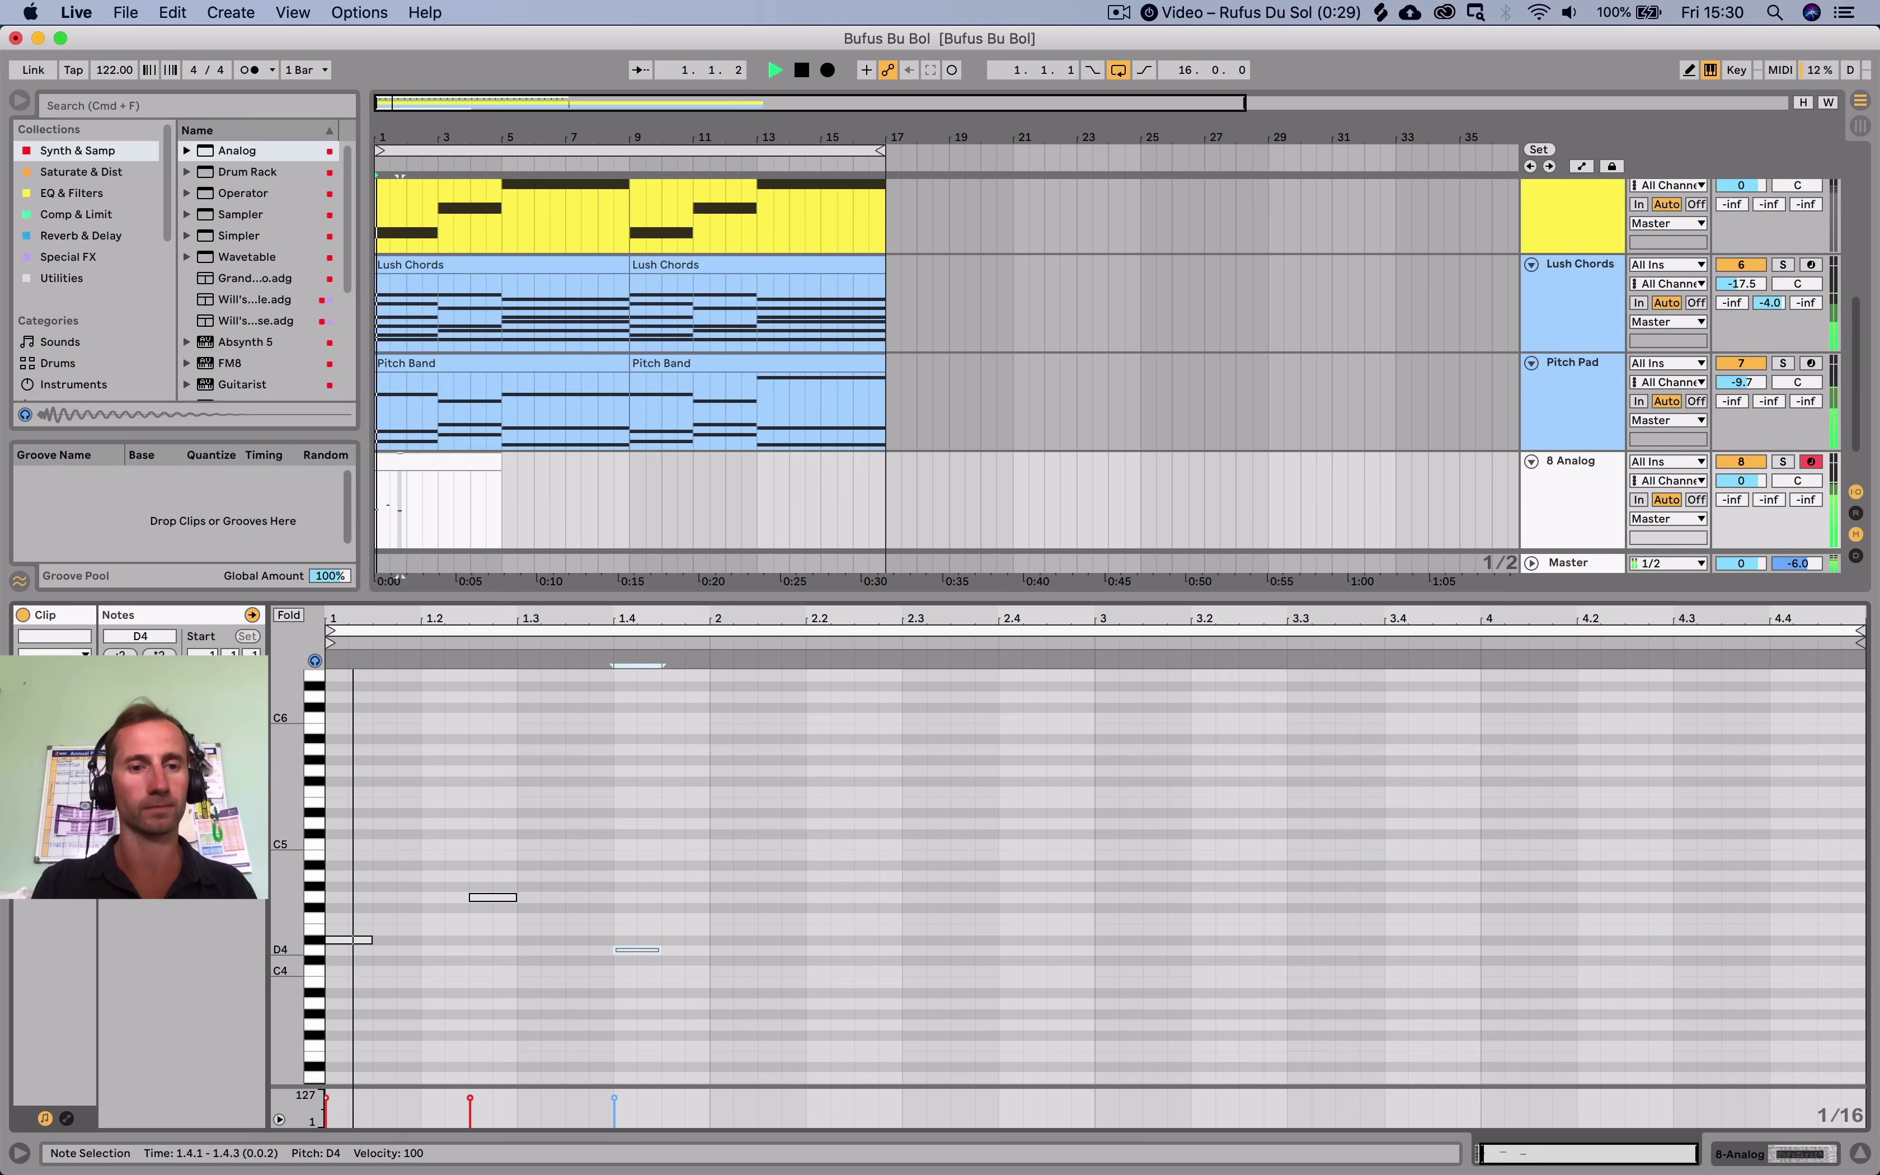
pyautogui.press('space')
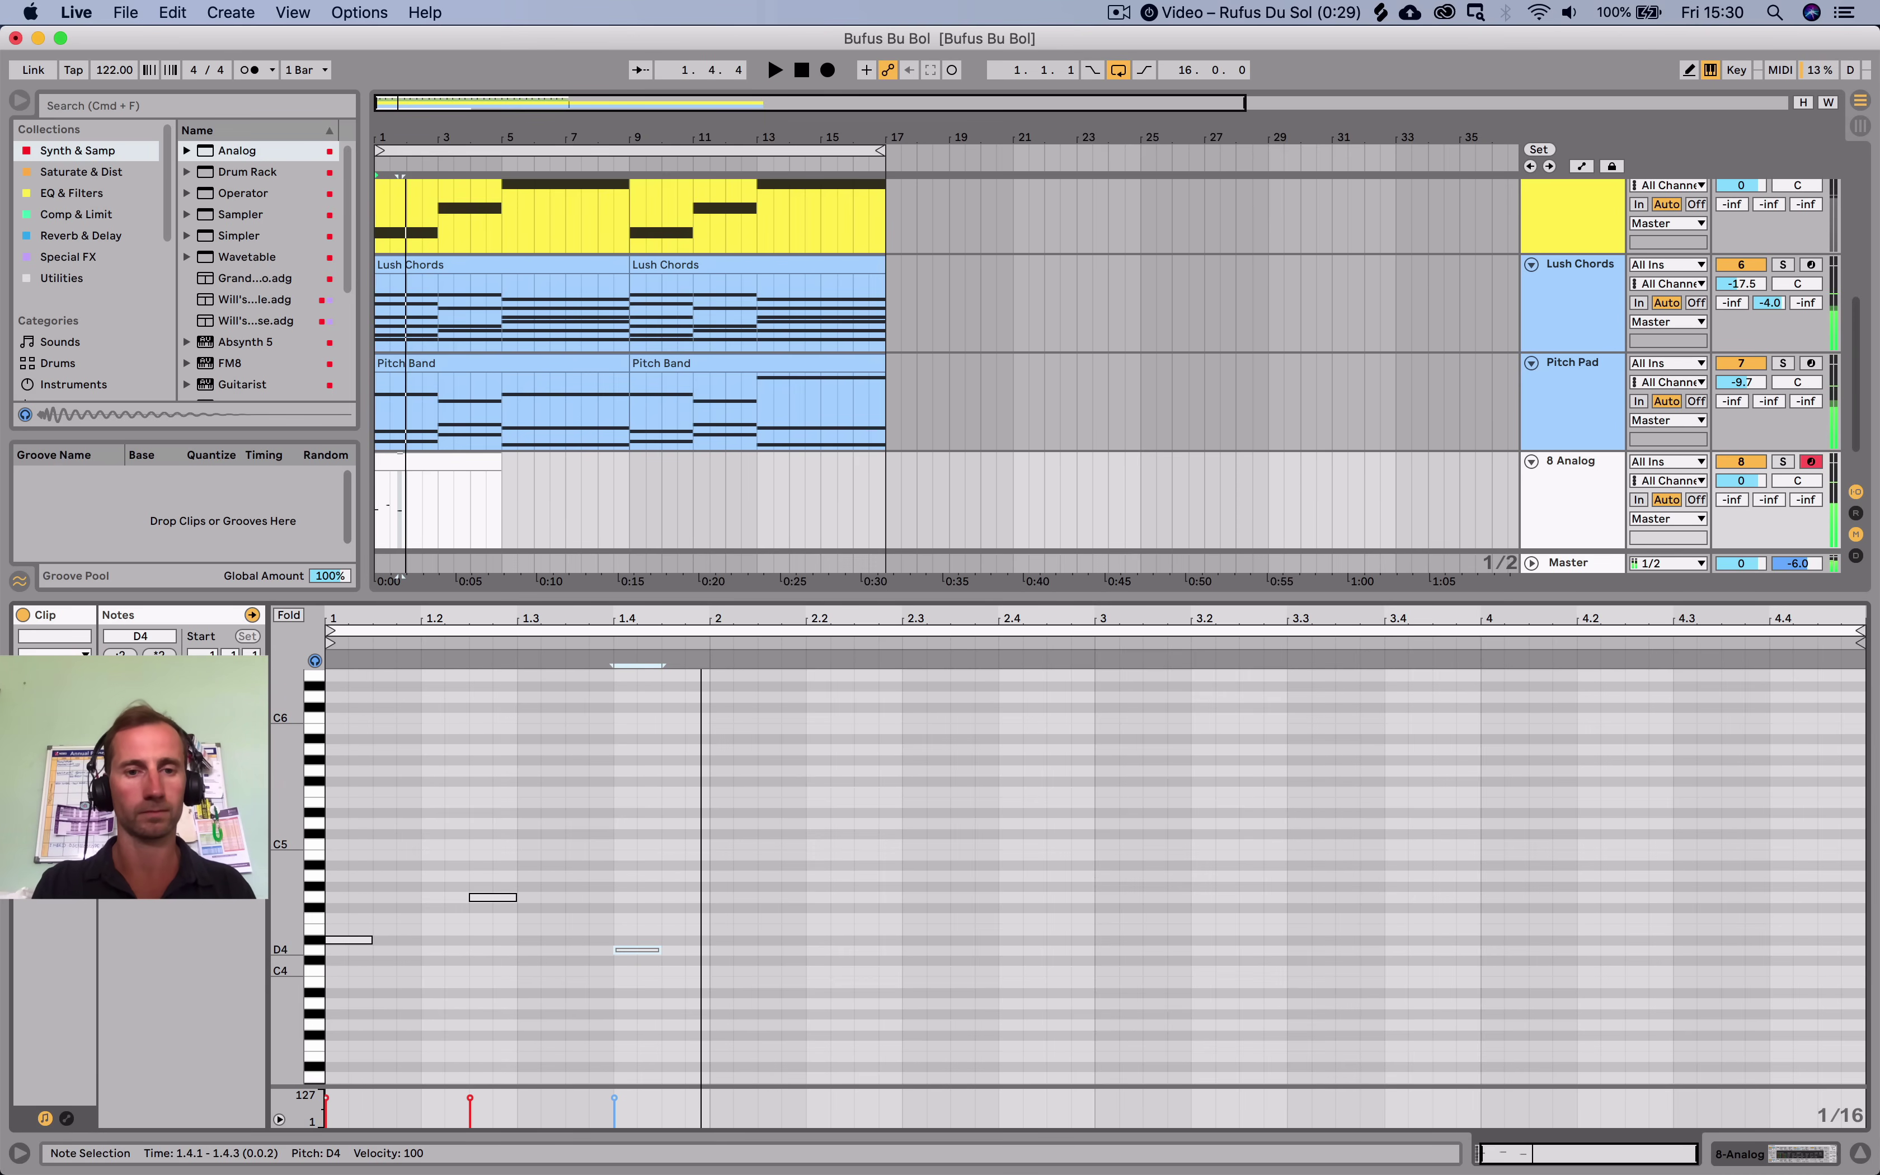
# Duplicate the D4 note, place the copy at D#4 from 2.1.1 to 2.1.3, and play the melody from the start.
pyautogui.press('super+d')
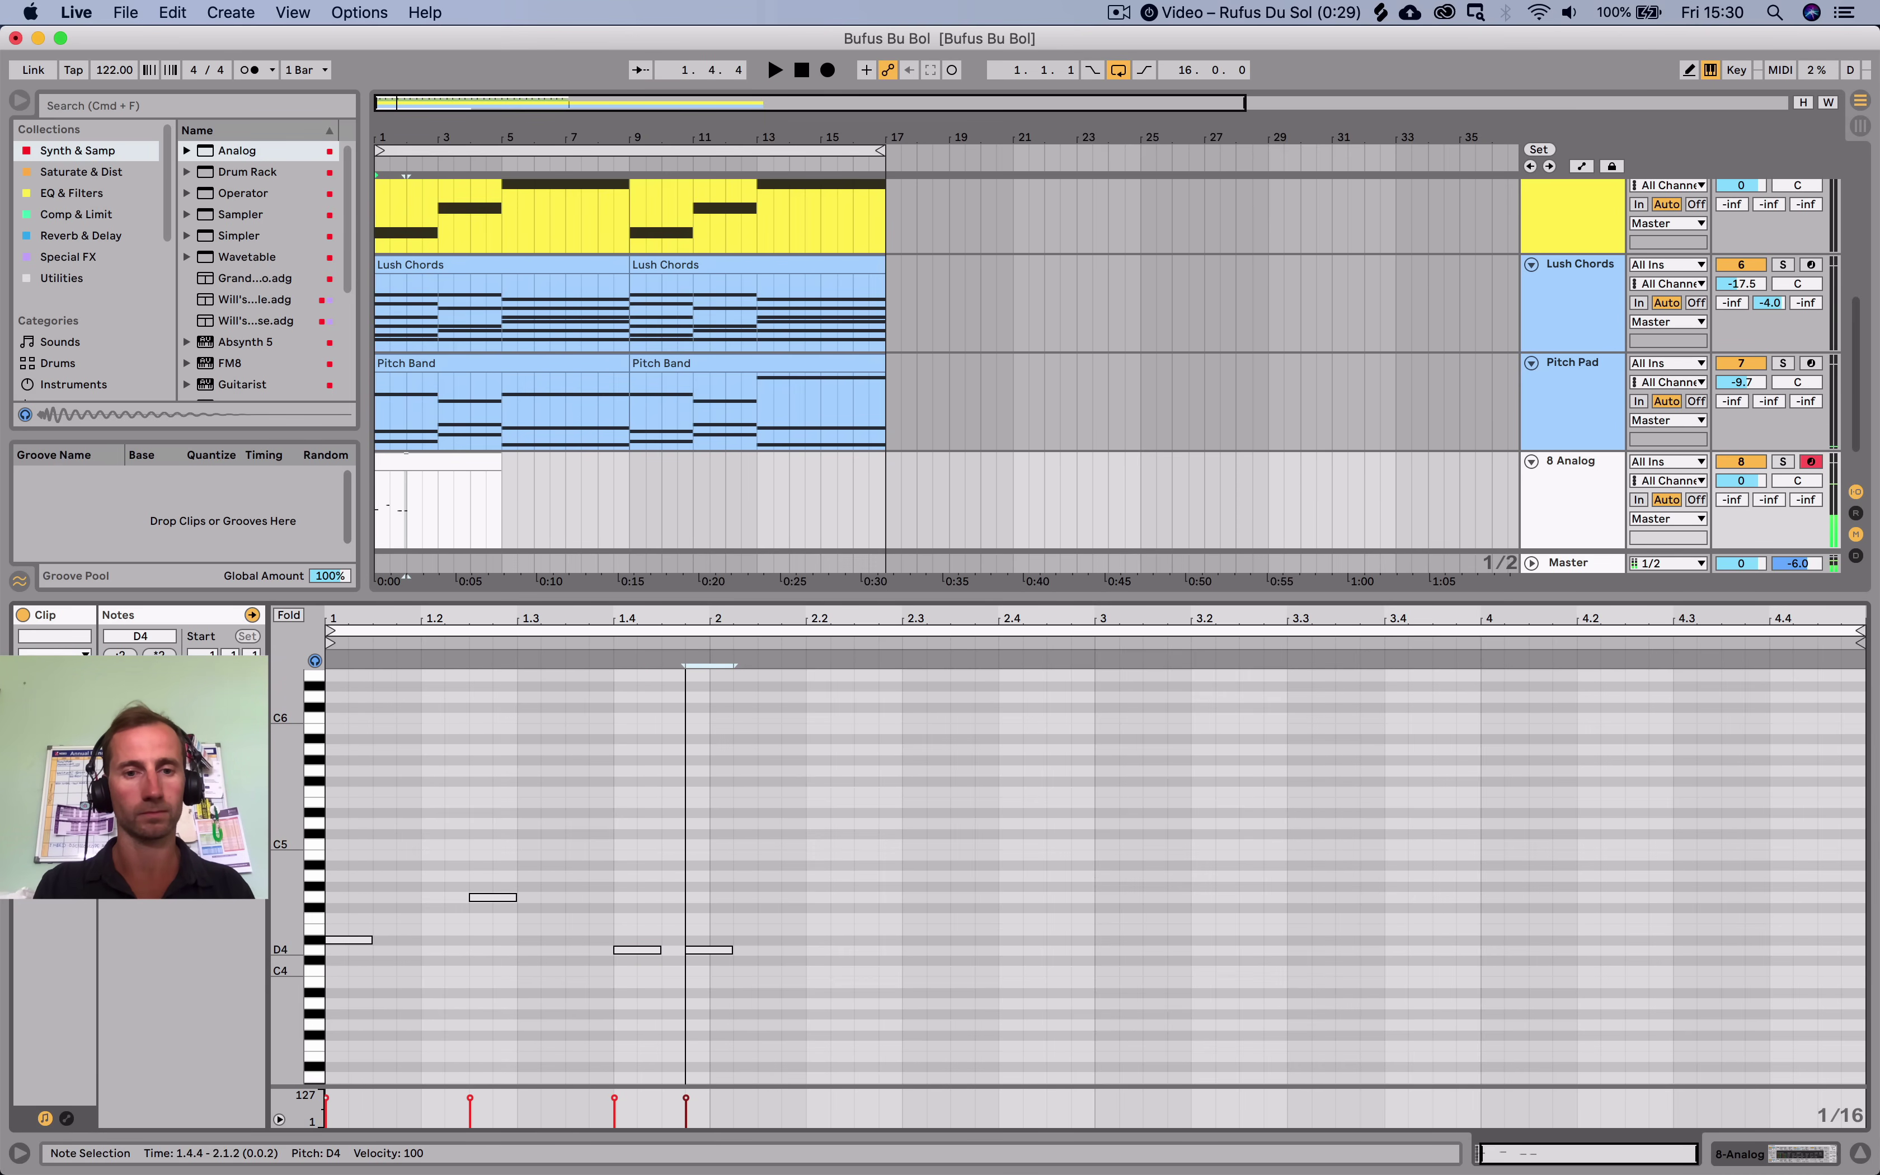
pyautogui.press('Right')
pyautogui.press('Up')
pyautogui.press('Up')
pyautogui.press('Up')
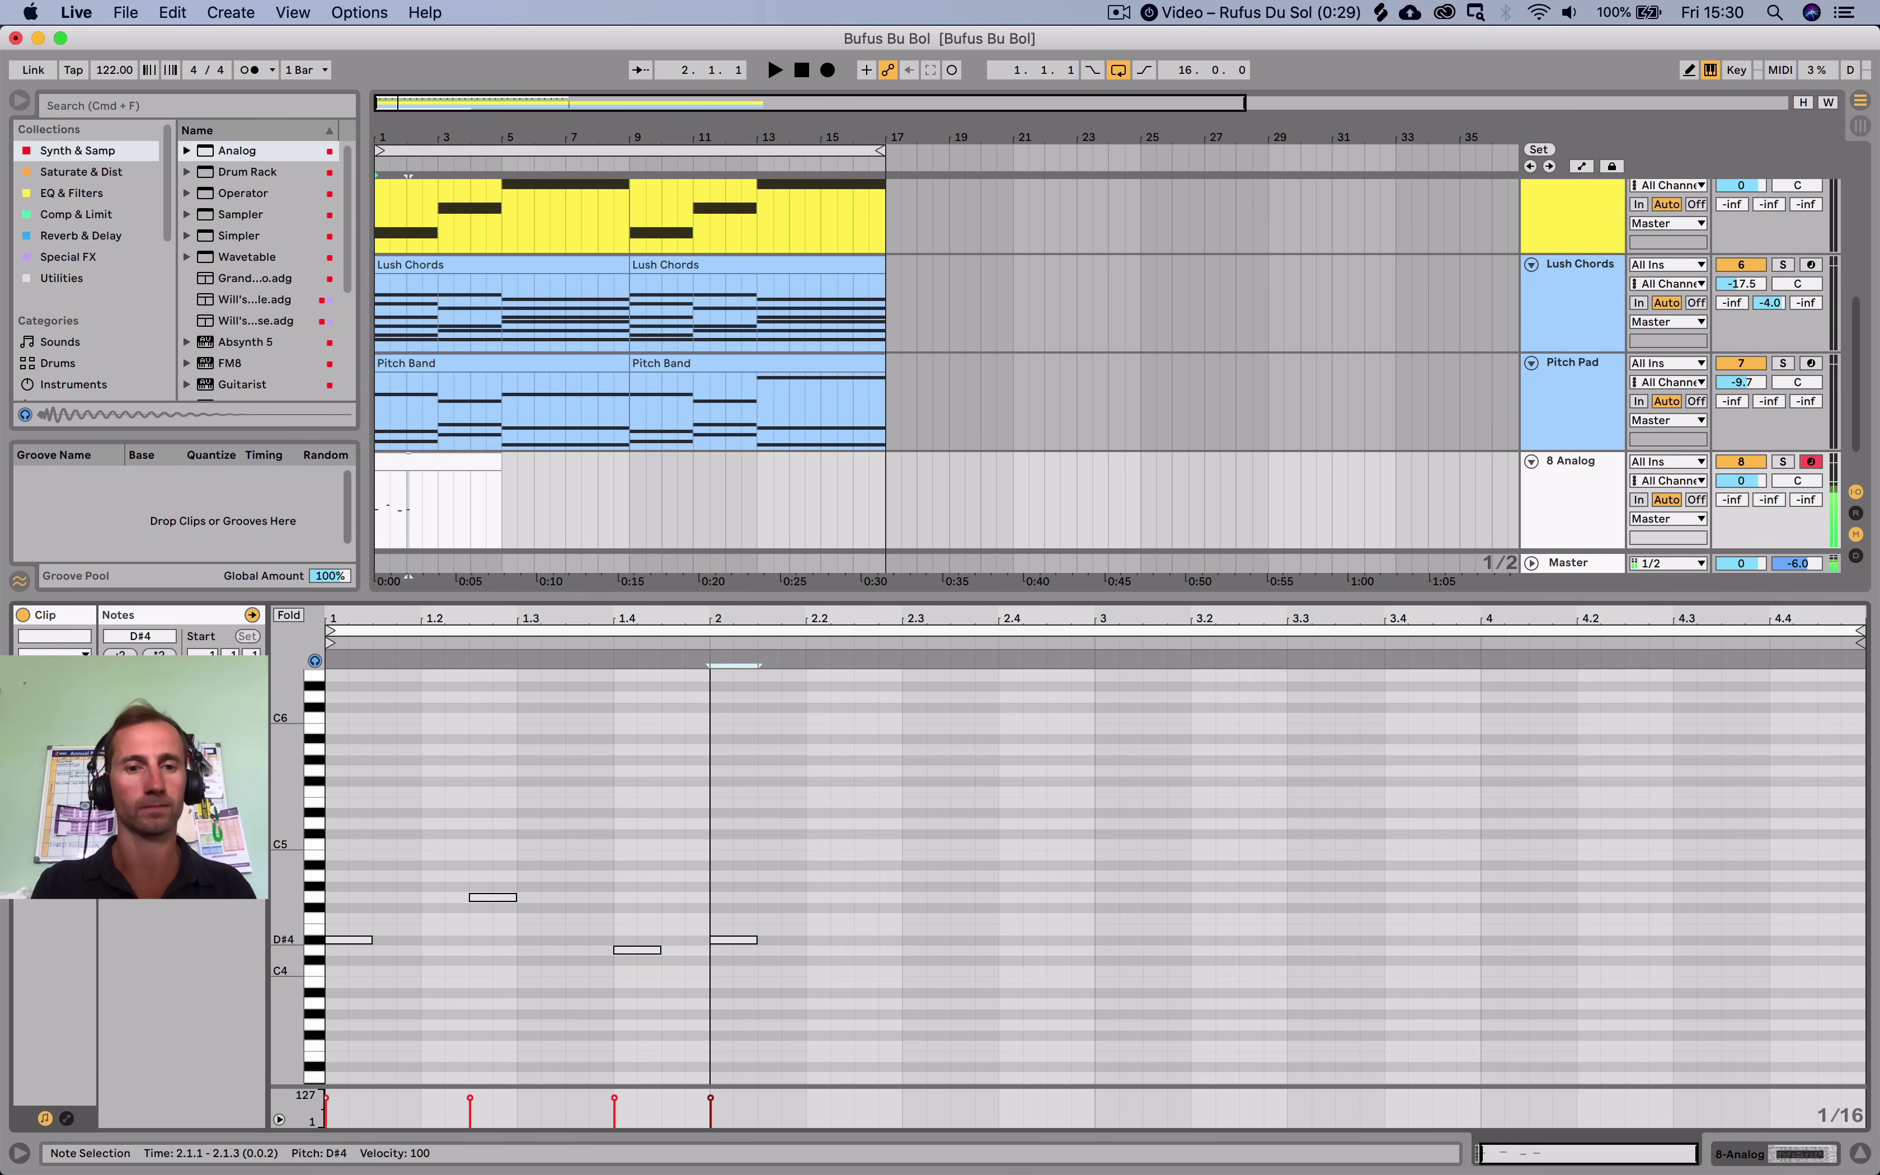
pyautogui.press('Home')
pyautogui.press('space')
# Shift the D#4 note at 2.1.1 two sixteenths to the right so it starts at 2.1.3, and audition it.
pyautogui.click(806, 887)
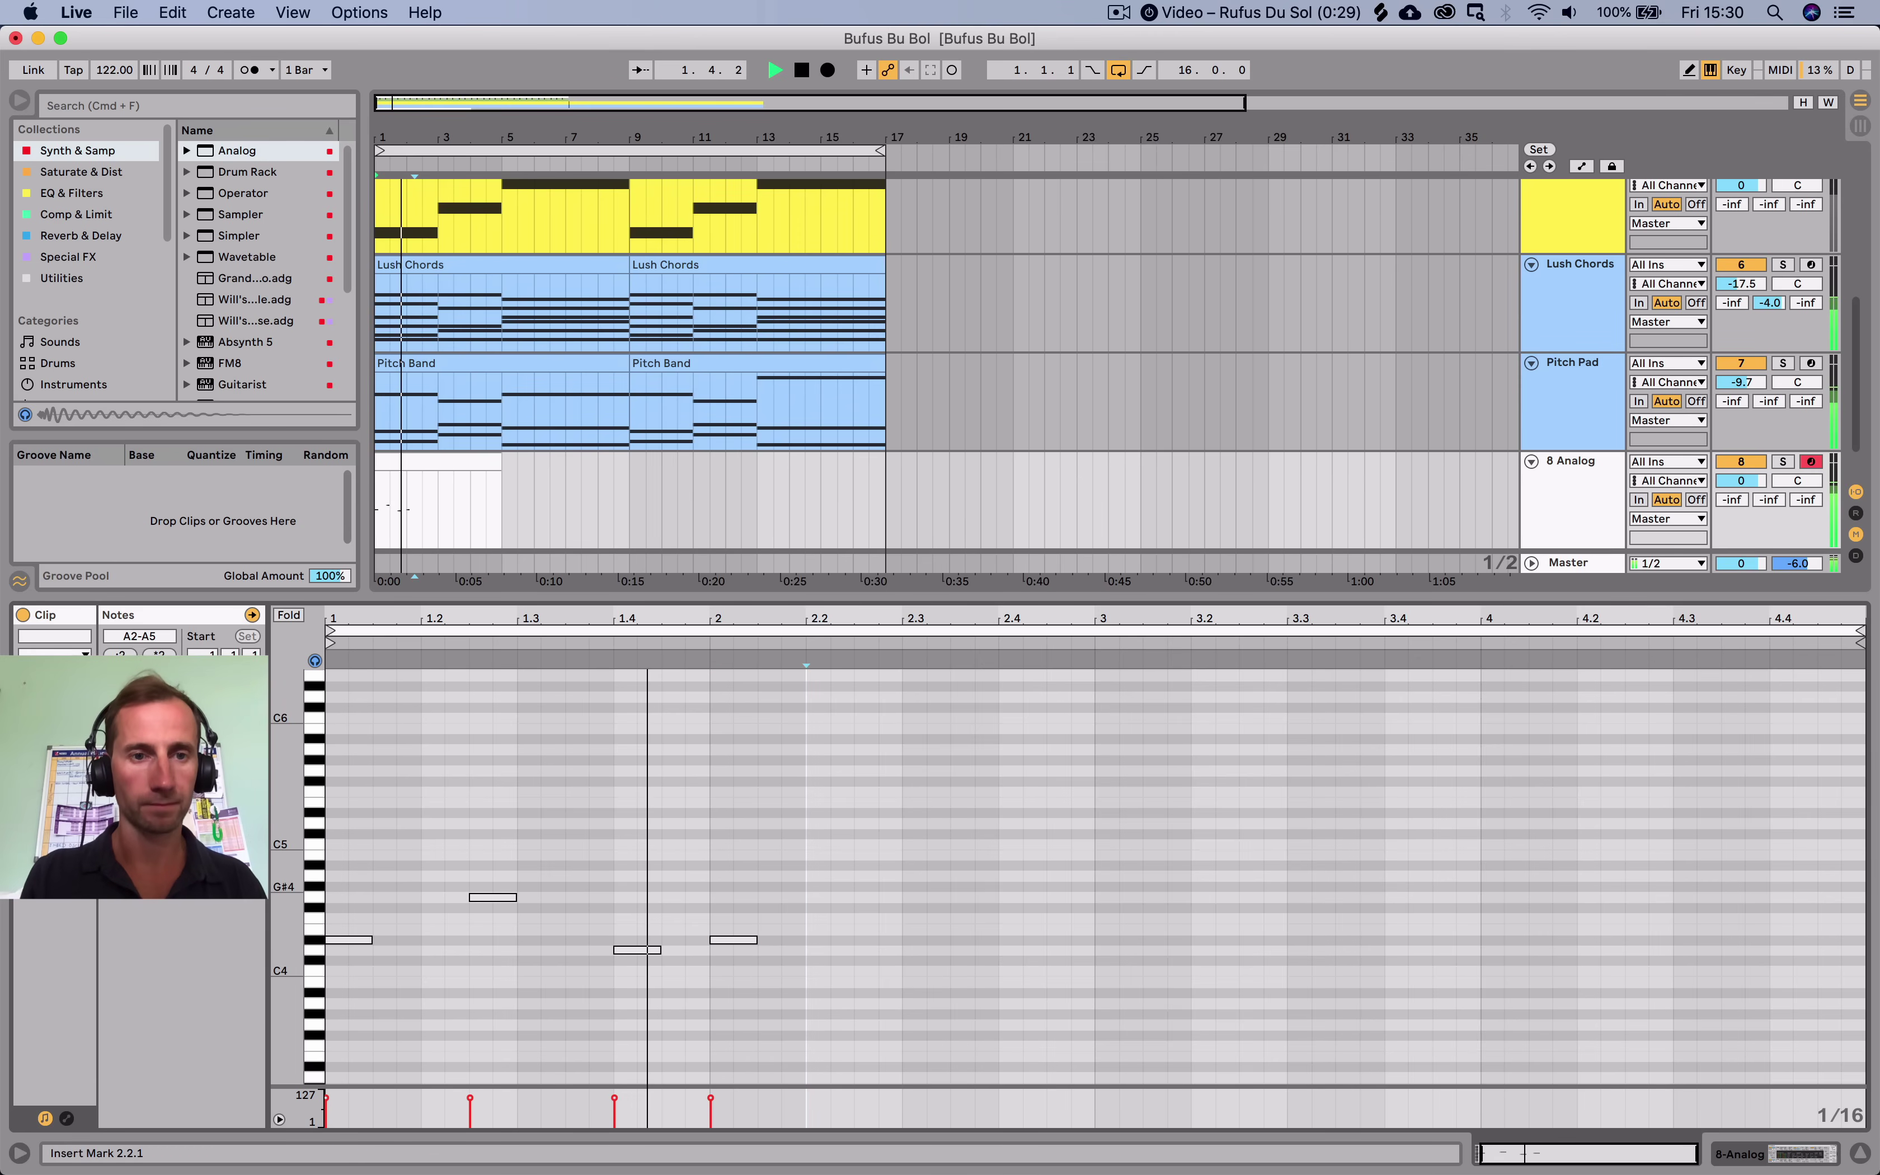
pyautogui.click(733, 940)
pyautogui.press('space')
pyautogui.press('Right')
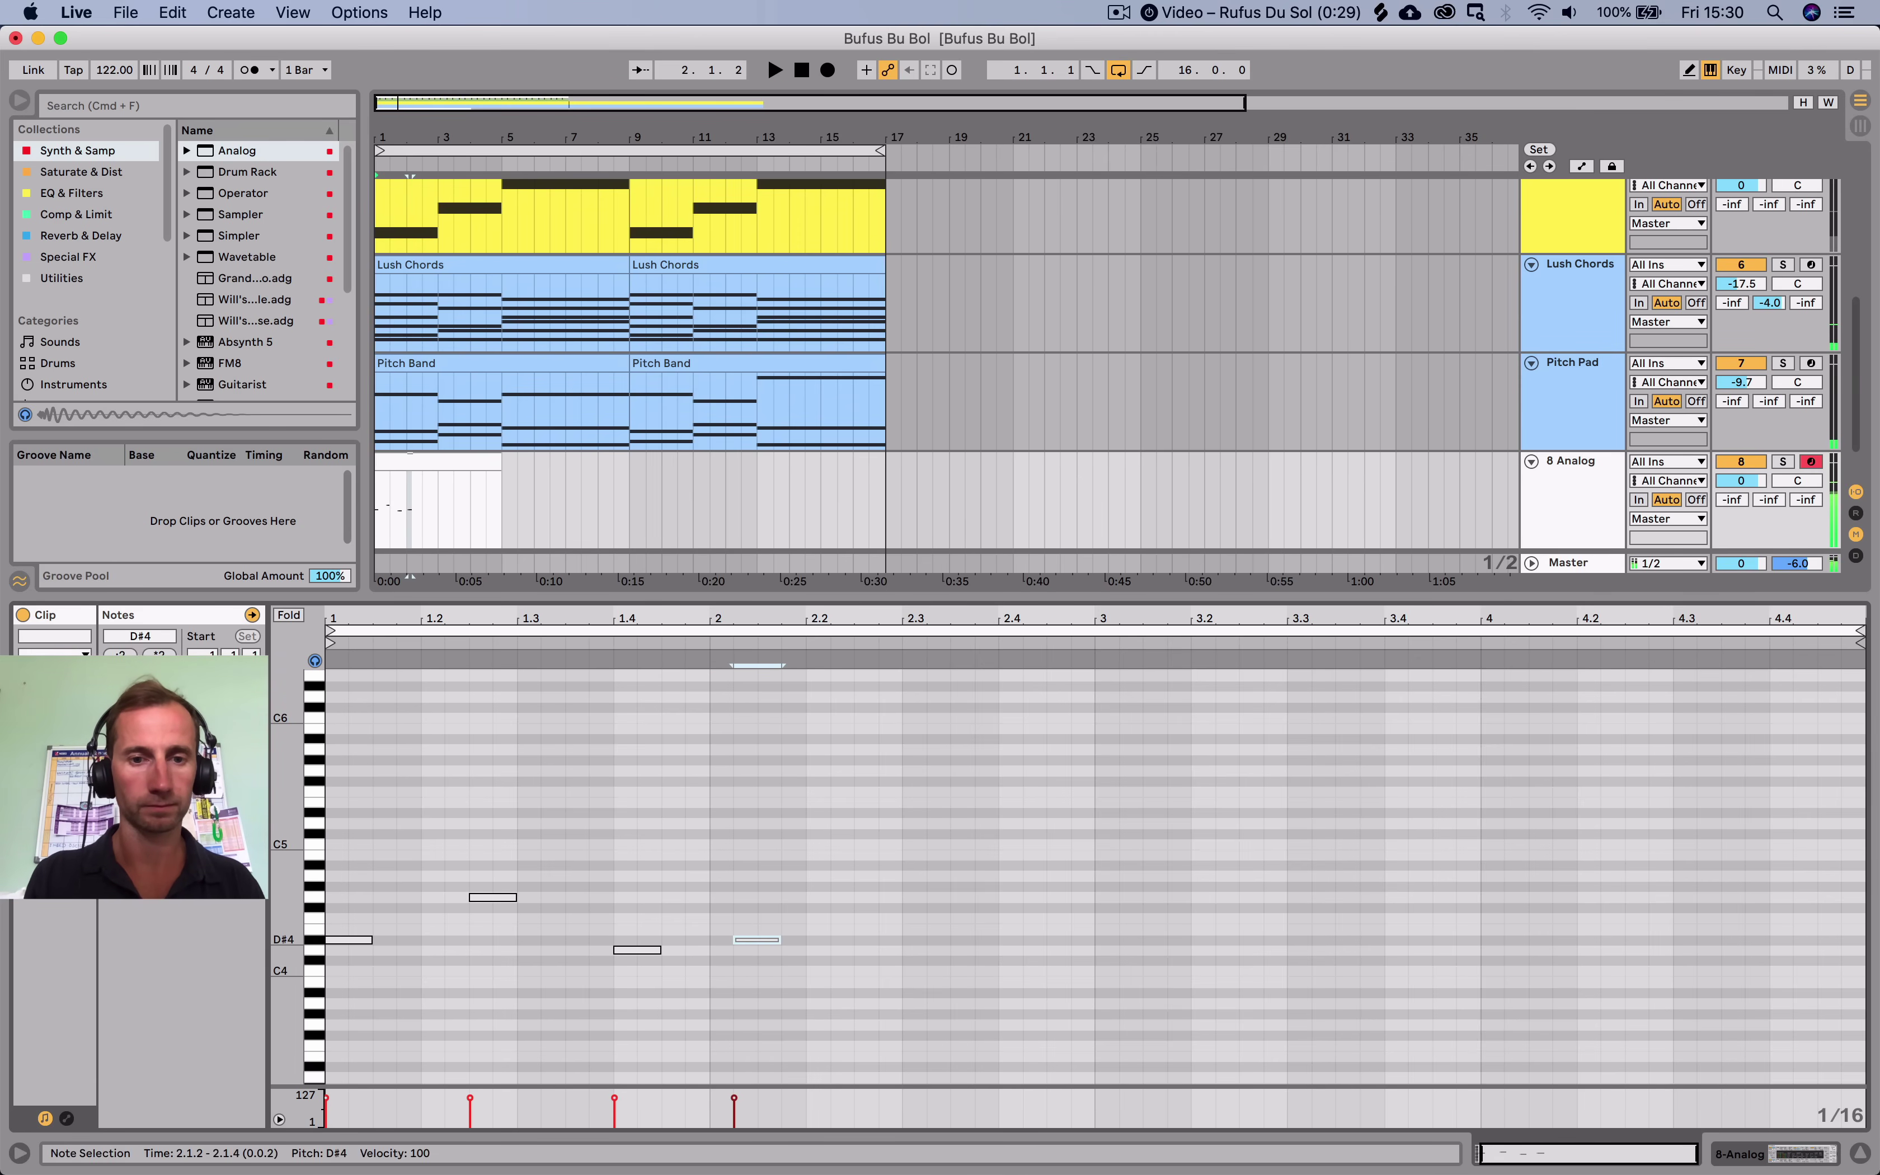
pyautogui.press('space')
pyautogui.scroll(-2, 1087, 894)
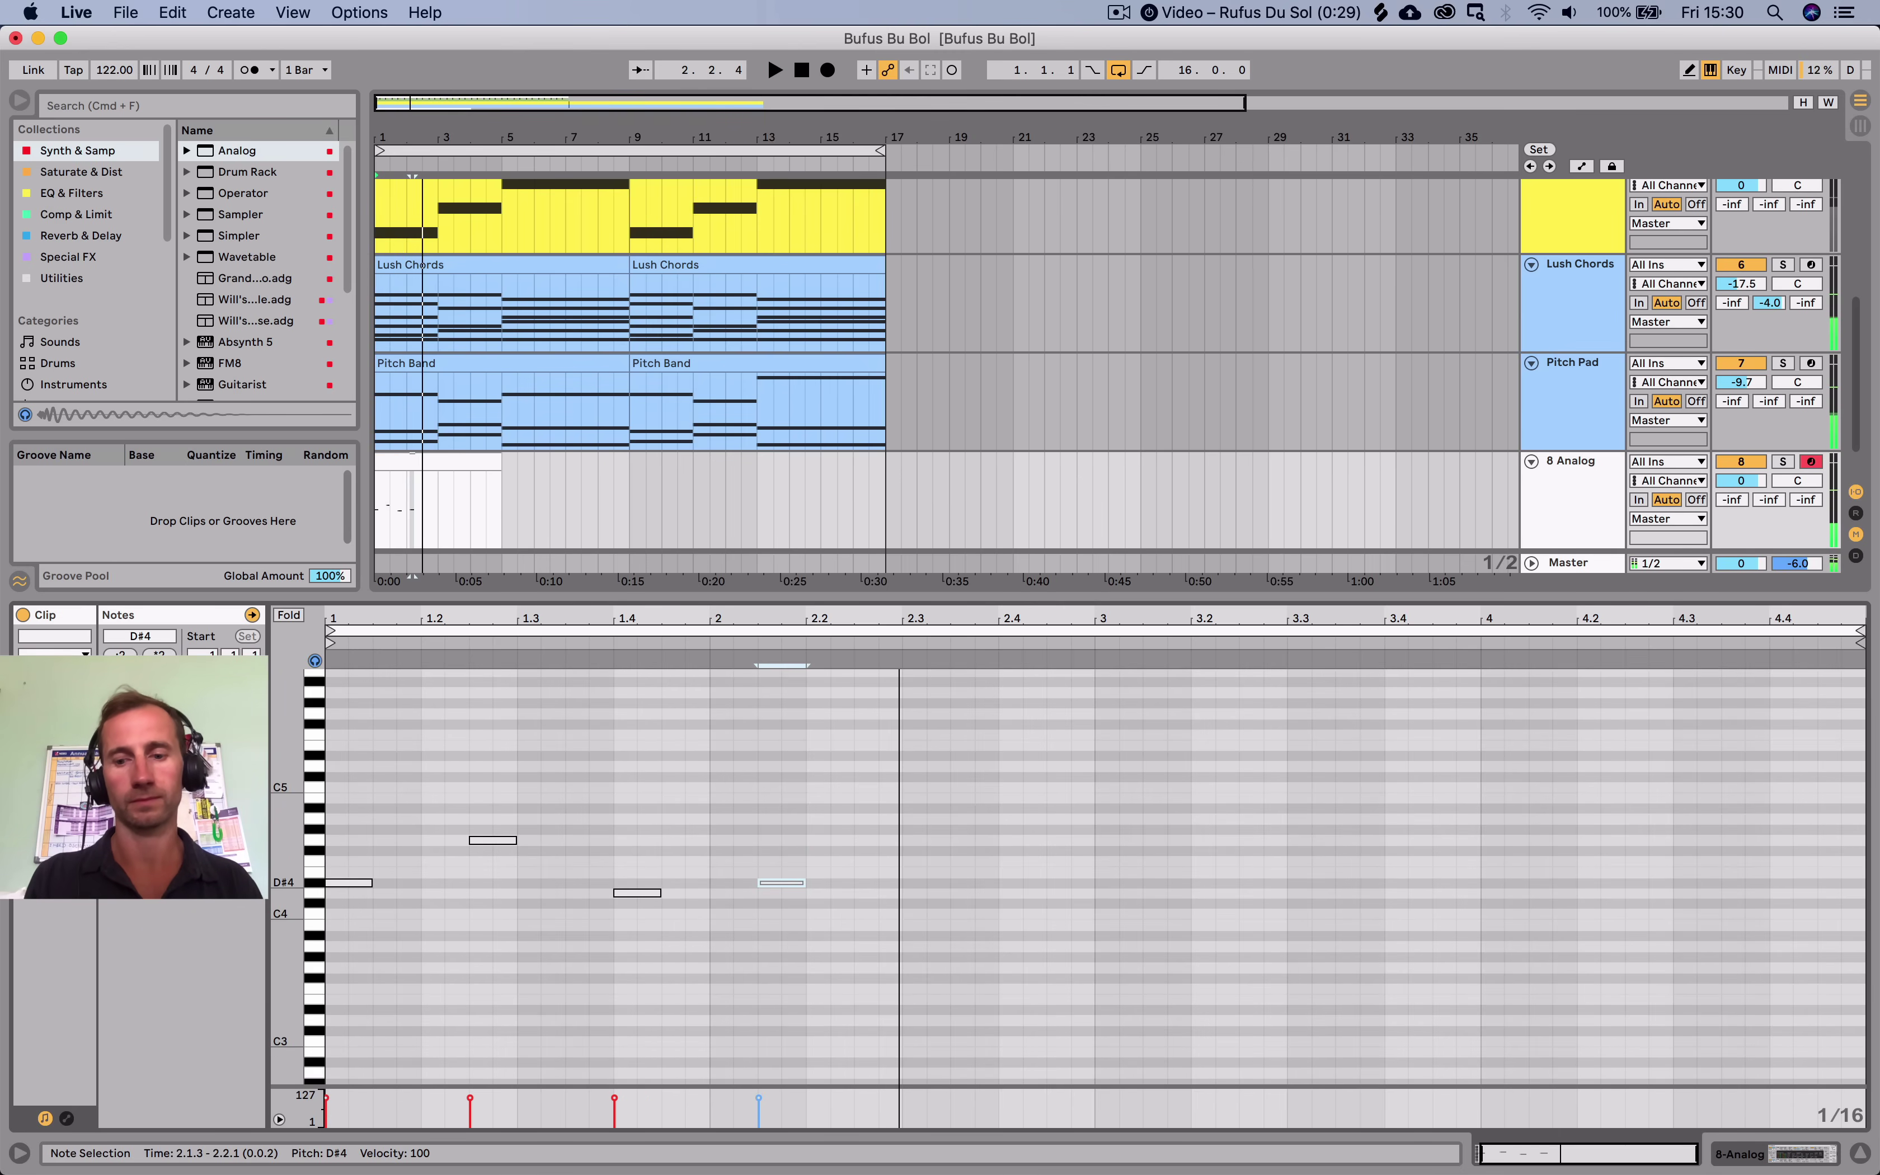
# Add eighth notes G4 at 2.3.1, G#4 at 2.4.1 and G4 at 2.4.3, and play the phrase with the track.
pyautogui.press('g')
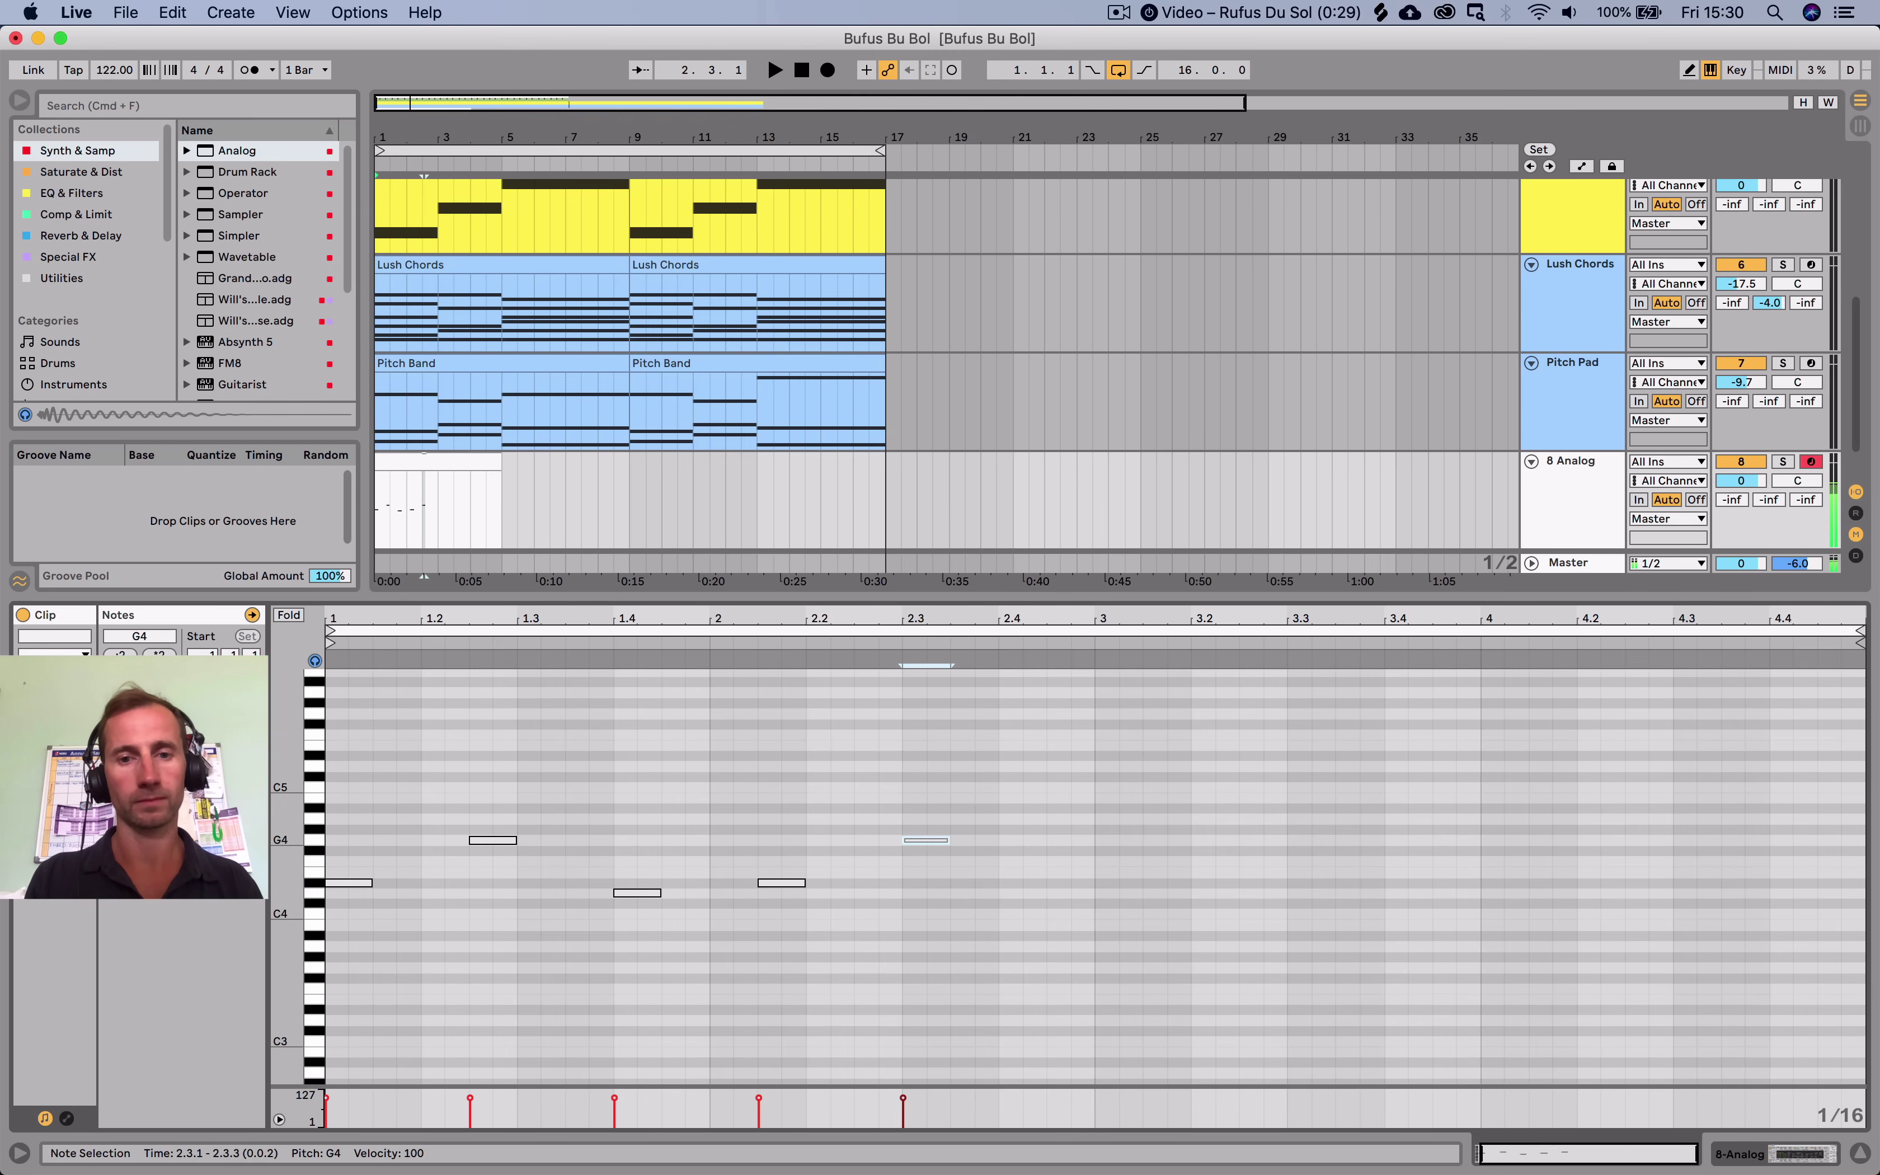
pyautogui.press('h')
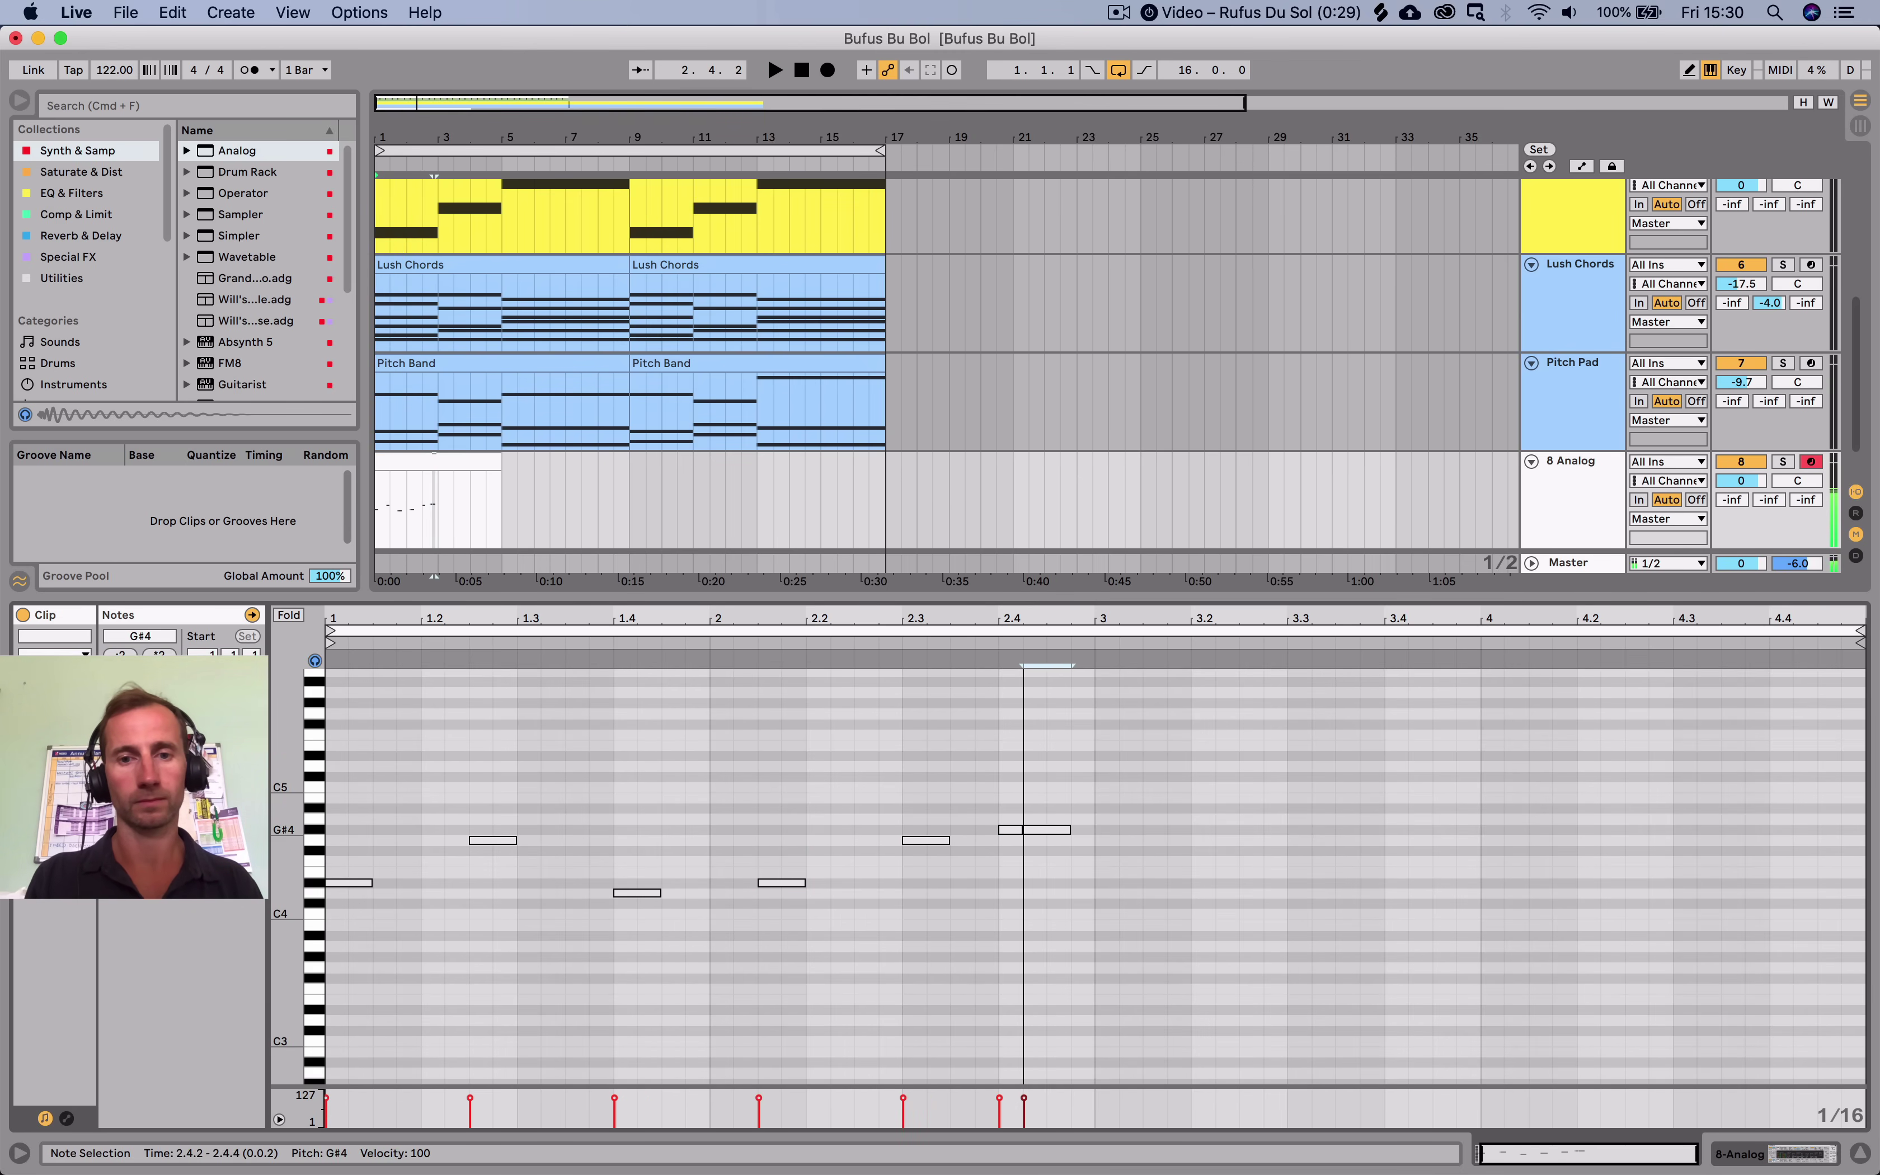
pyautogui.press('g')
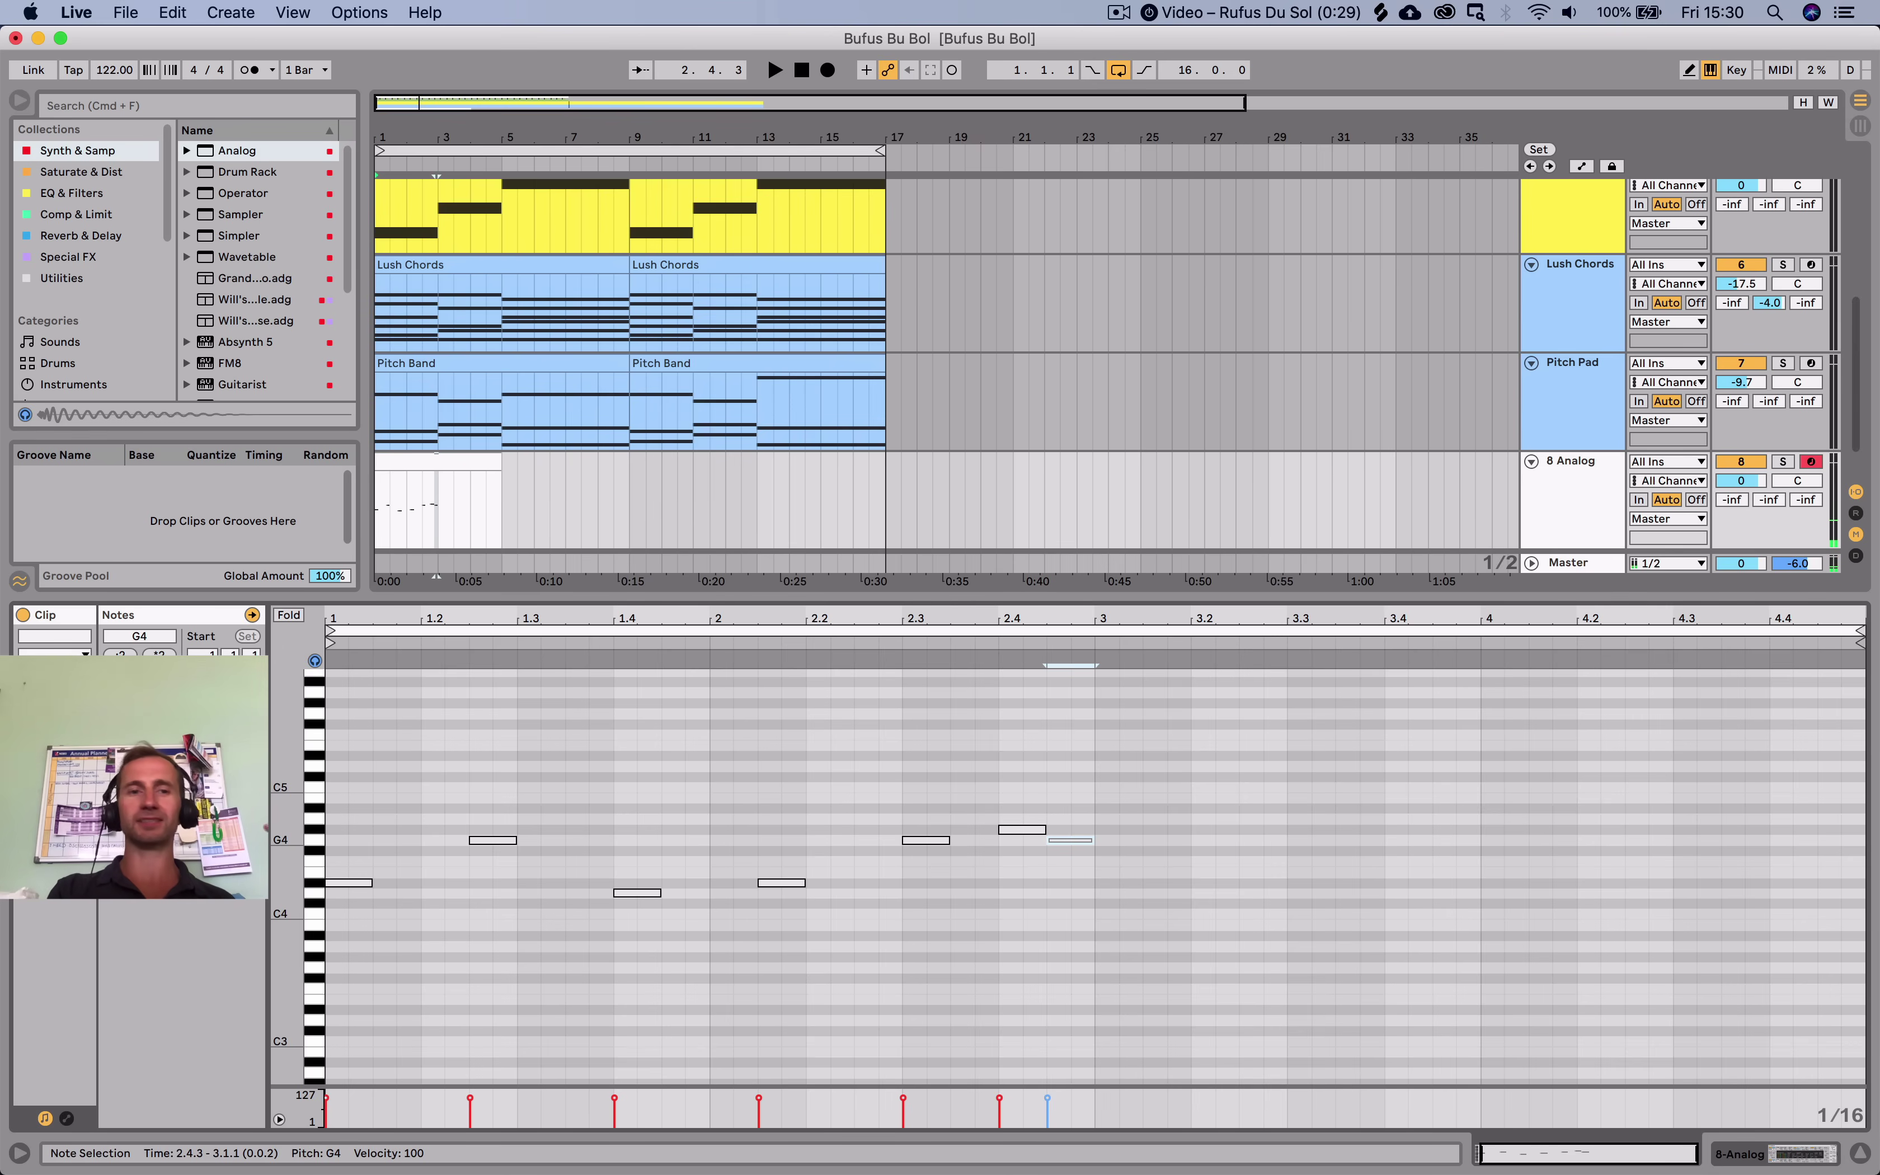
pyautogui.press('space')
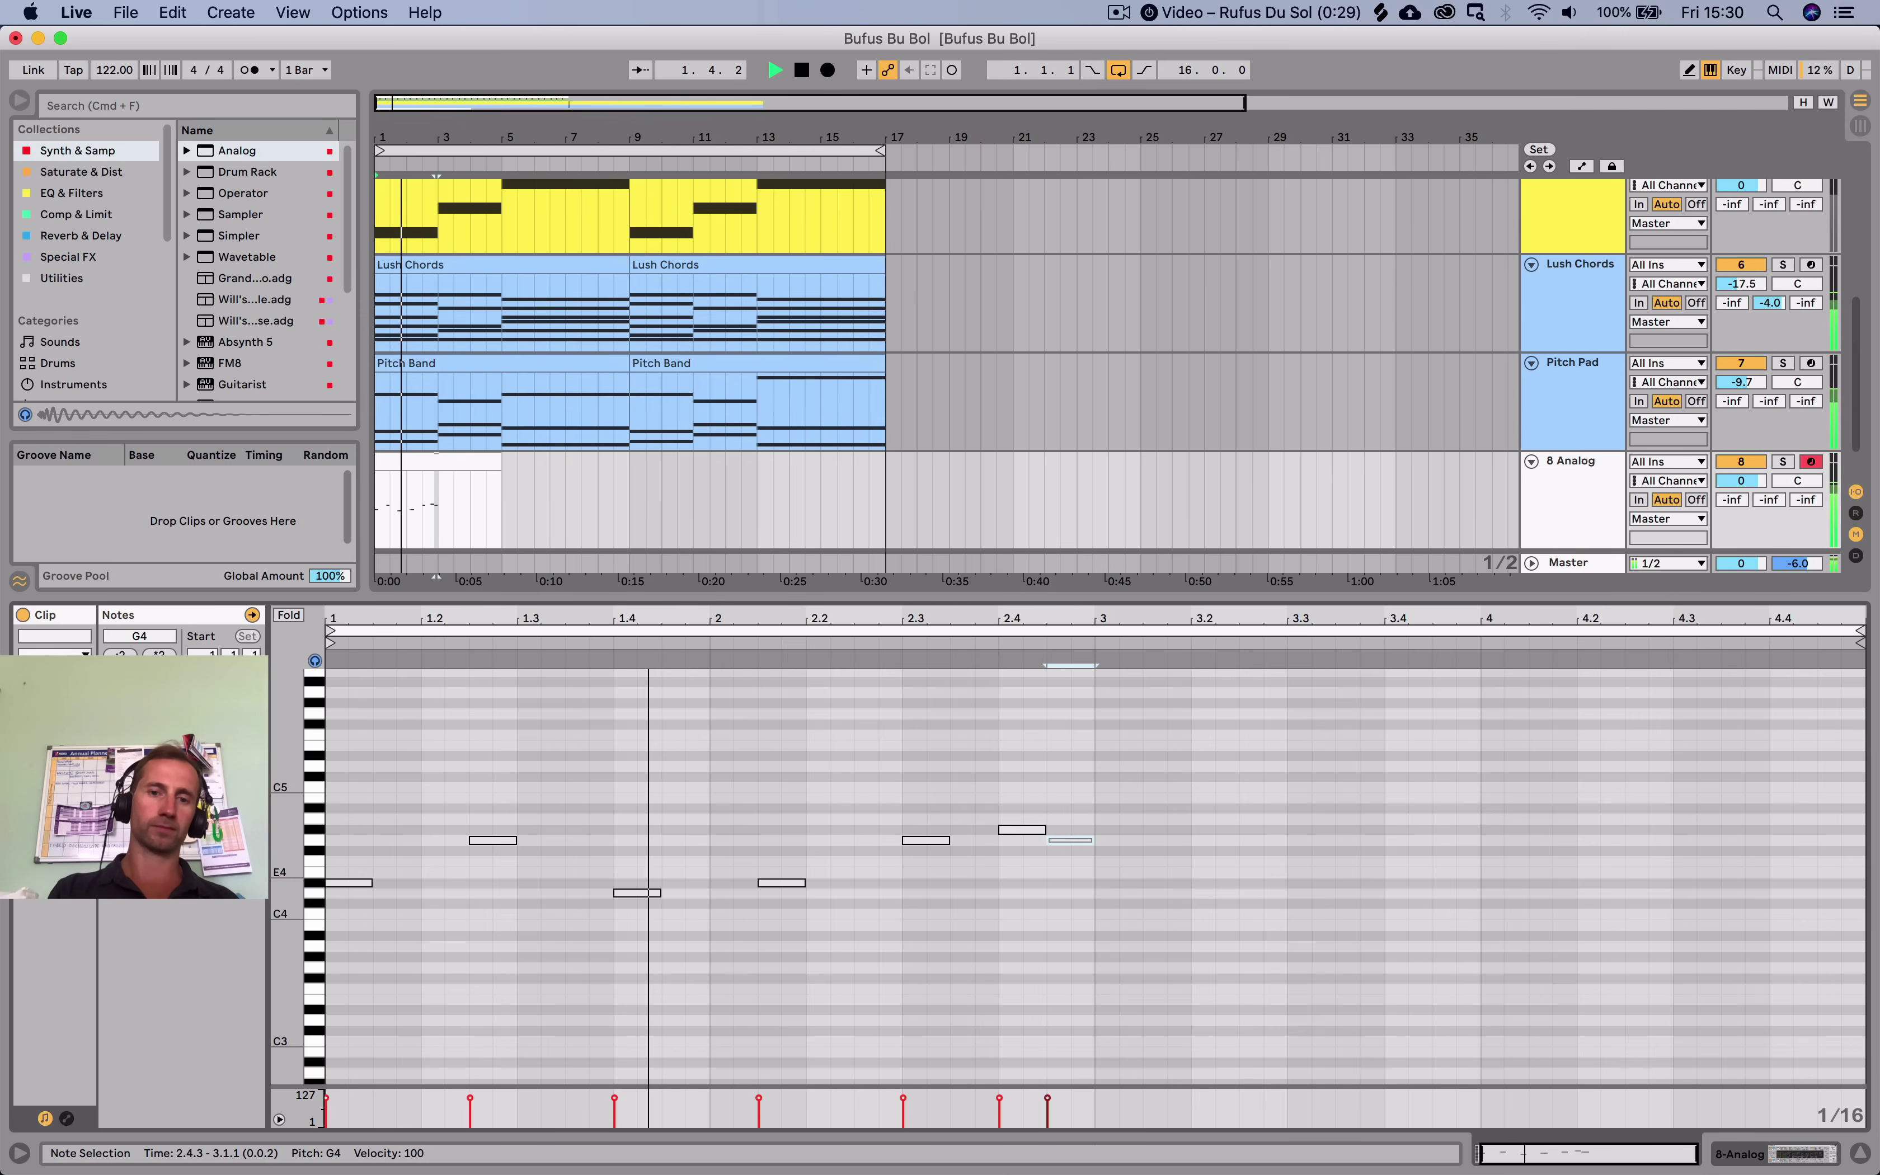
pyautogui.click(1095, 904)
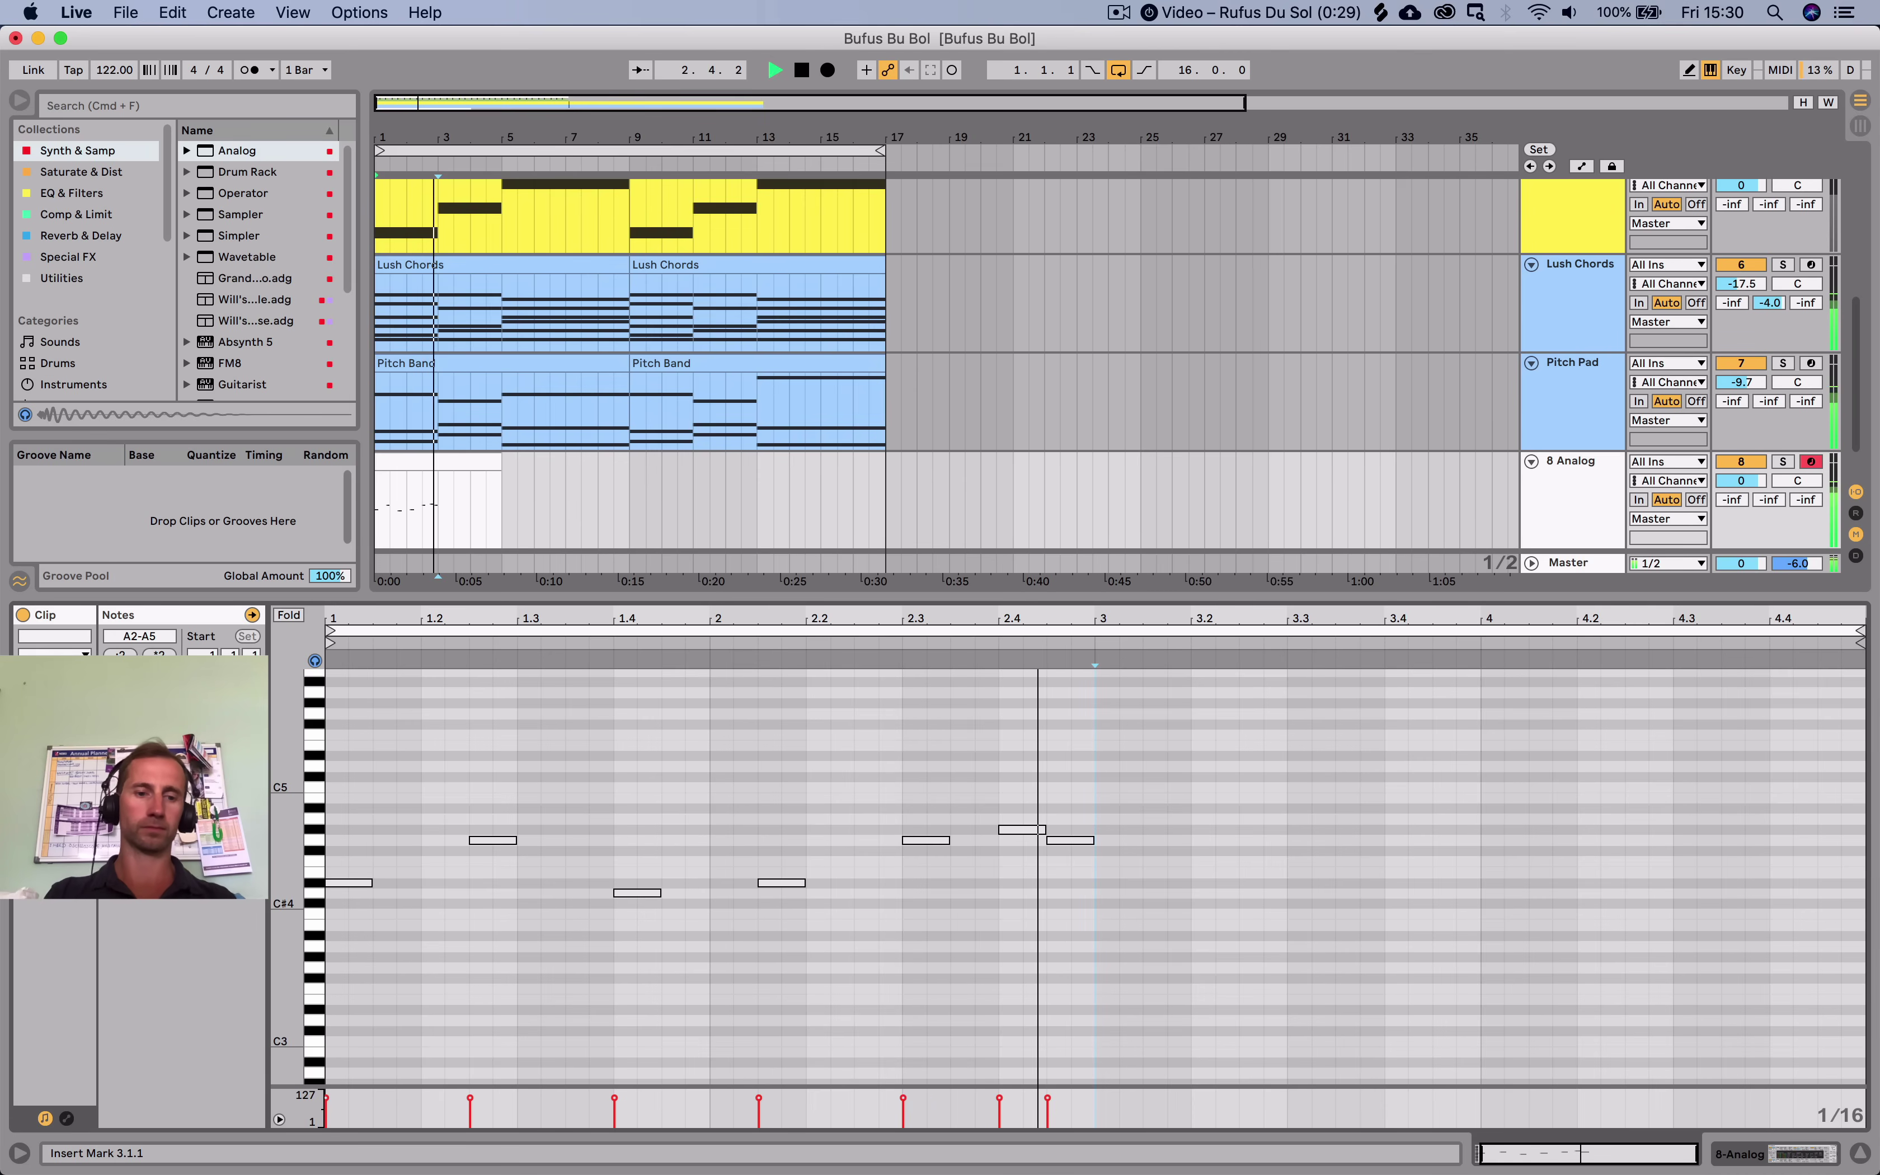
pyautogui.press('space')
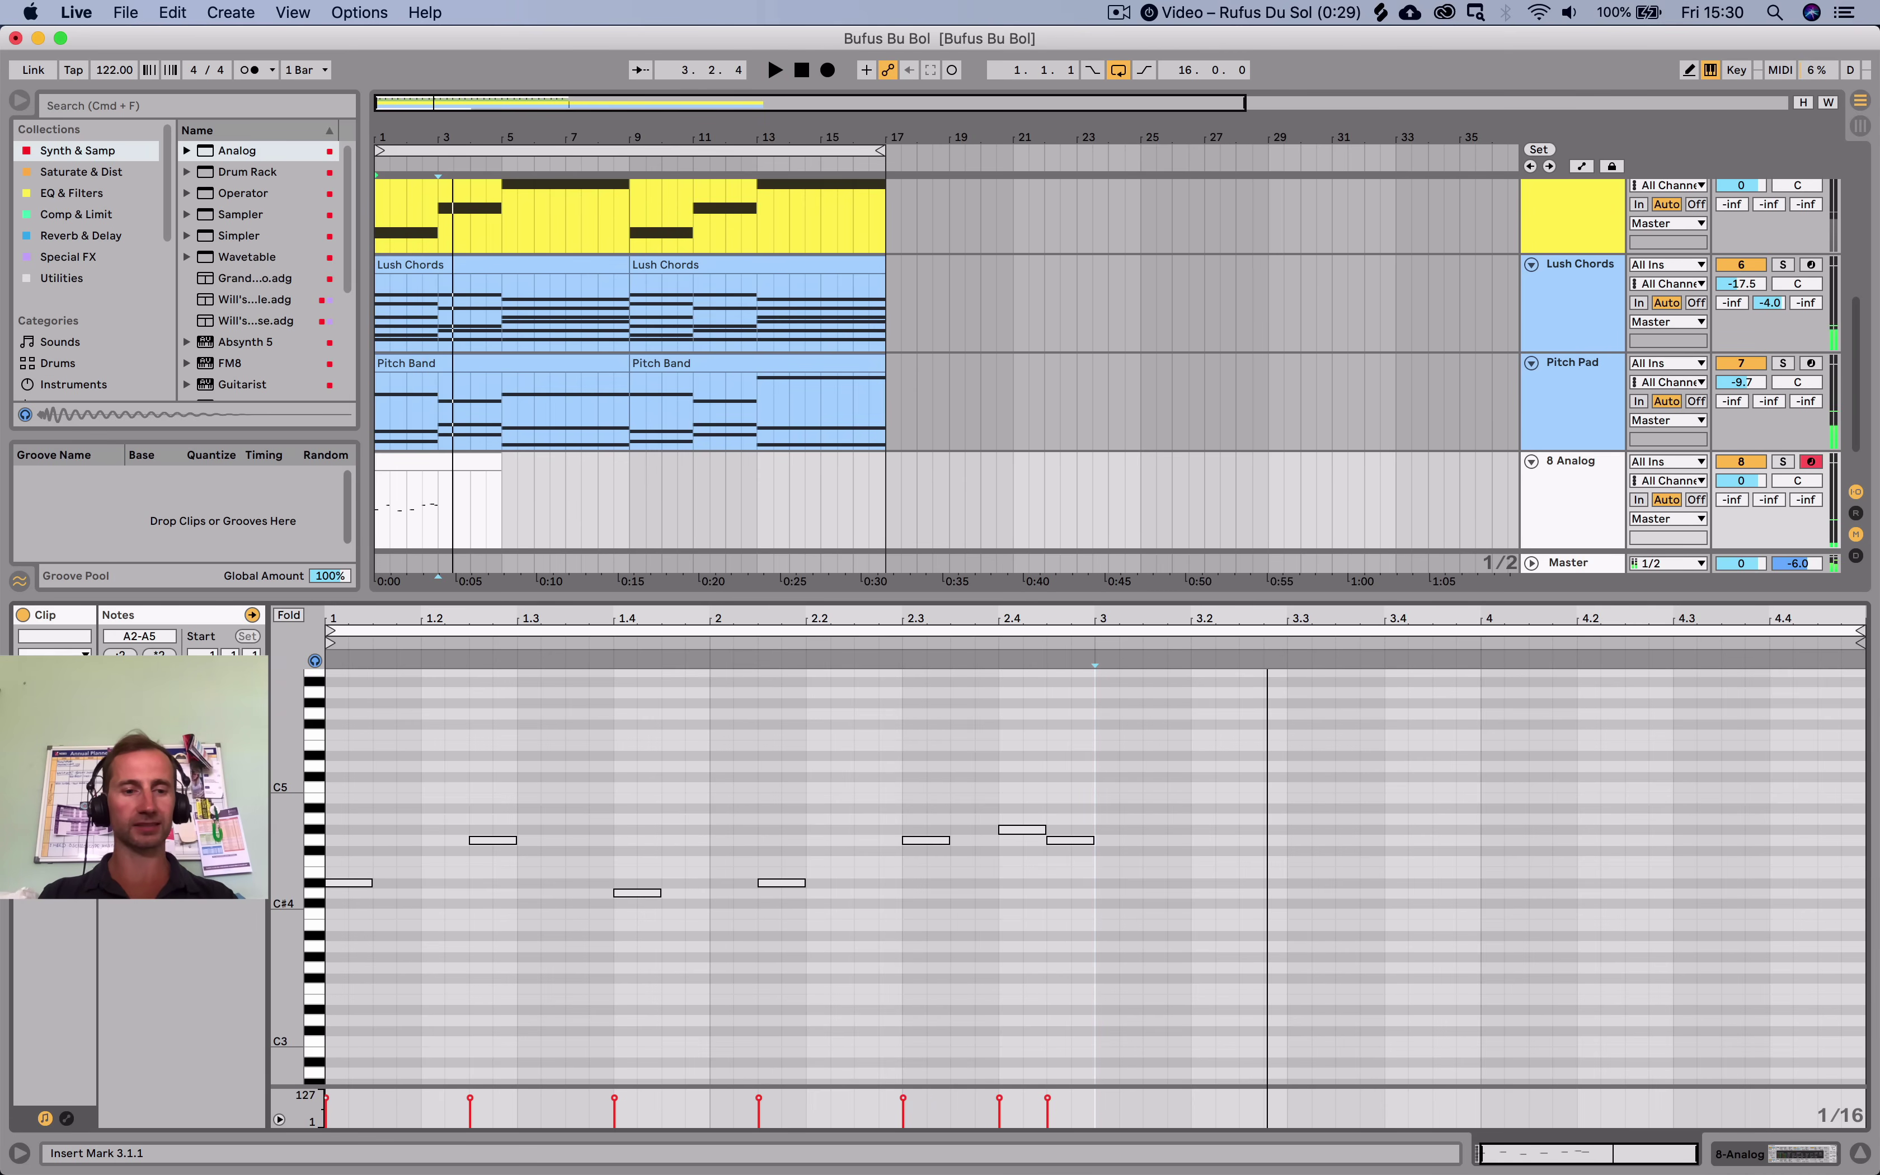
# Set the Analog synth's Amp1 envelope to a sustain of 0.47 and a release of 1.33 s during playback.
pyautogui.hotkey('shift', 'Tab')
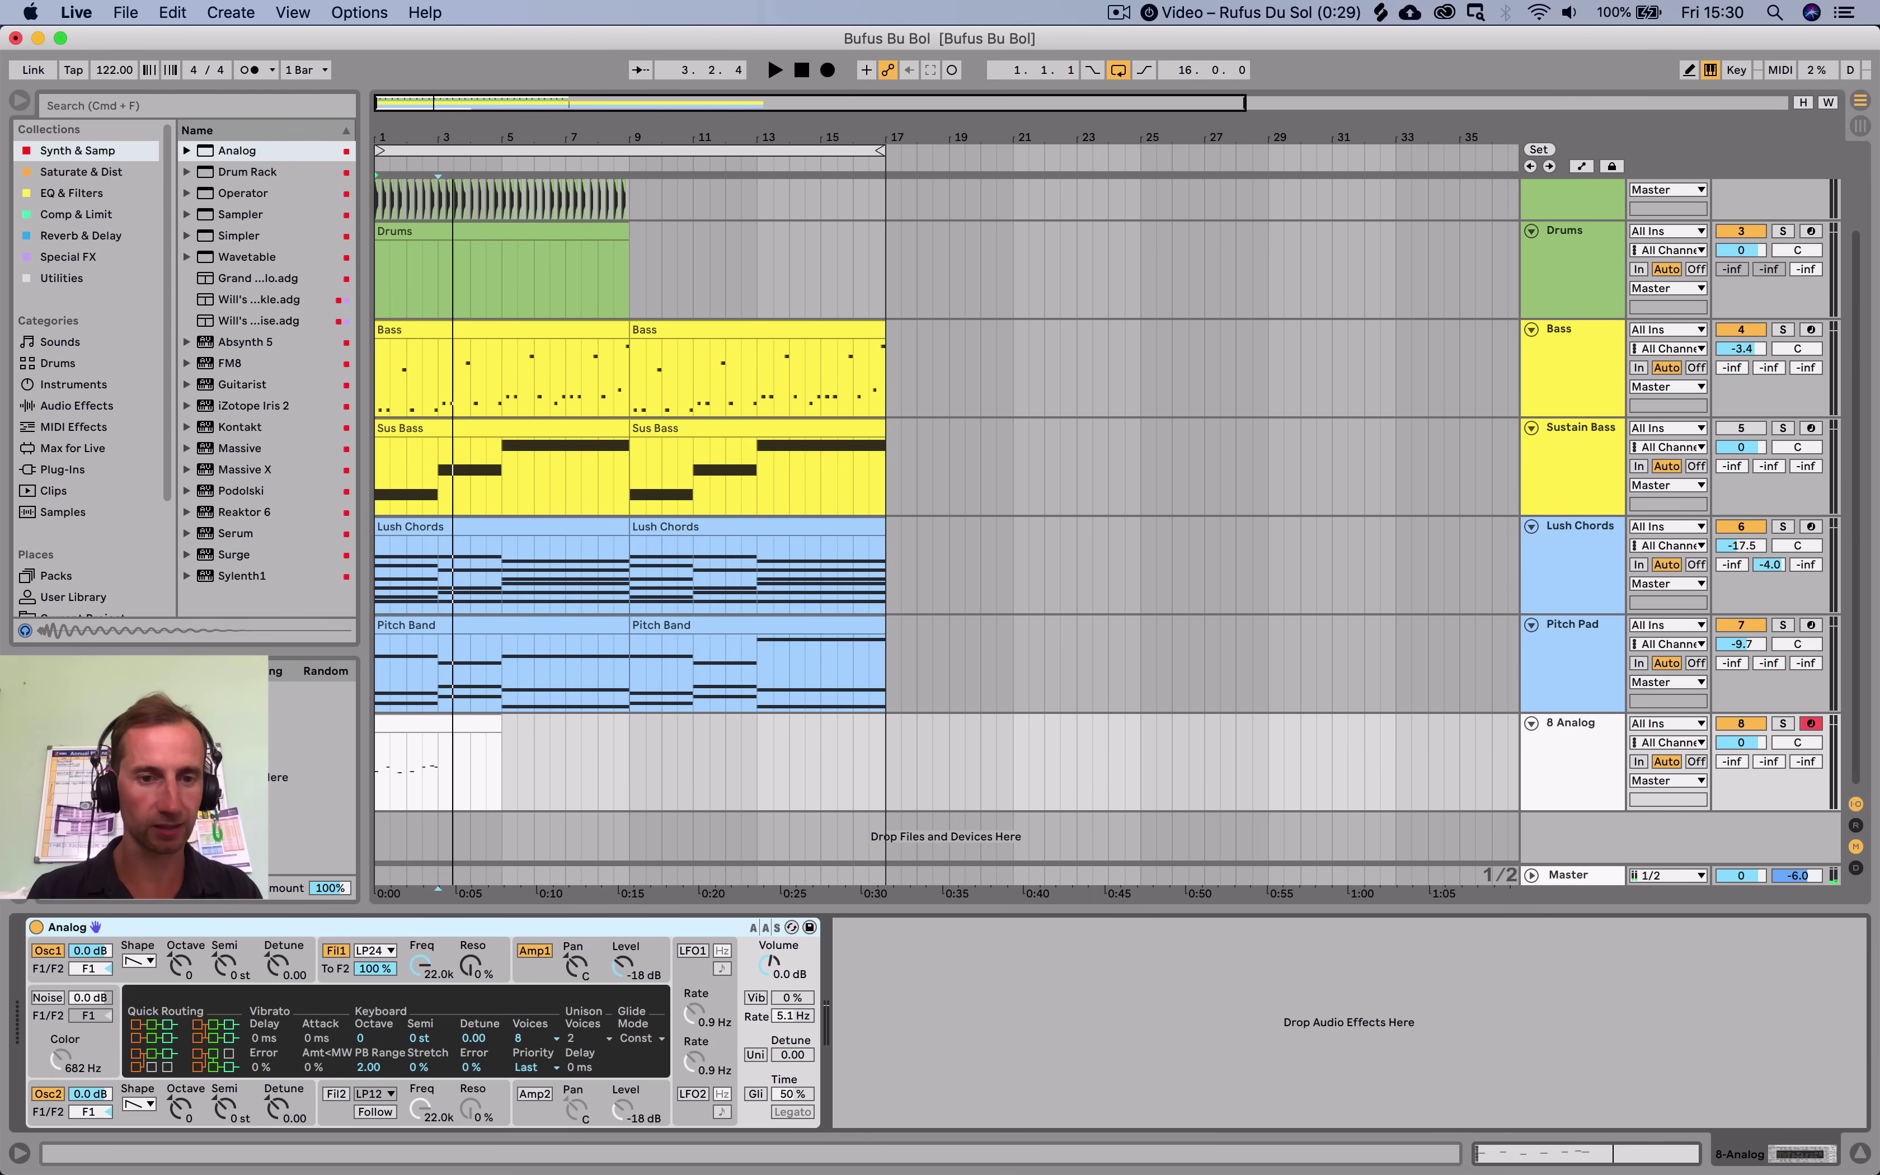
pyautogui.click(562, 951)
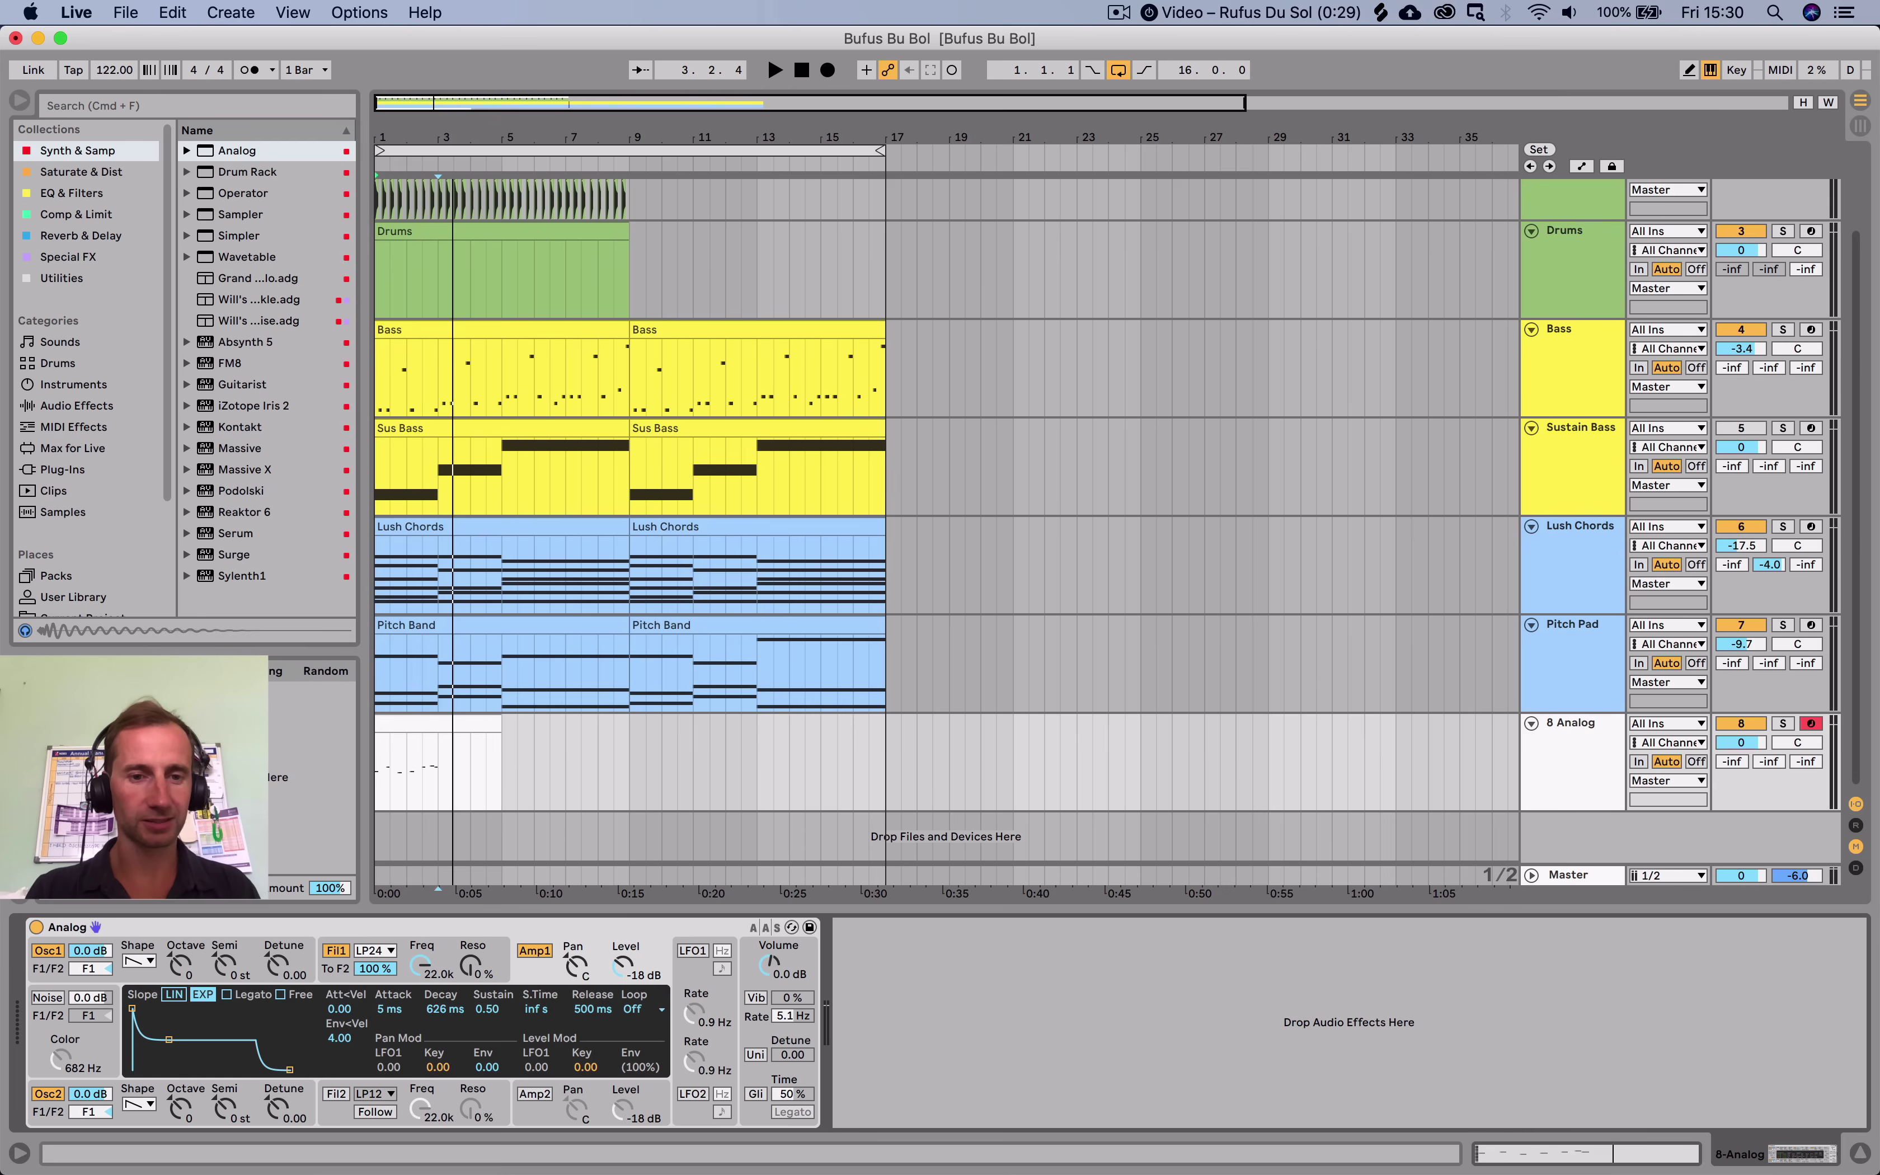
pyautogui.press('space')
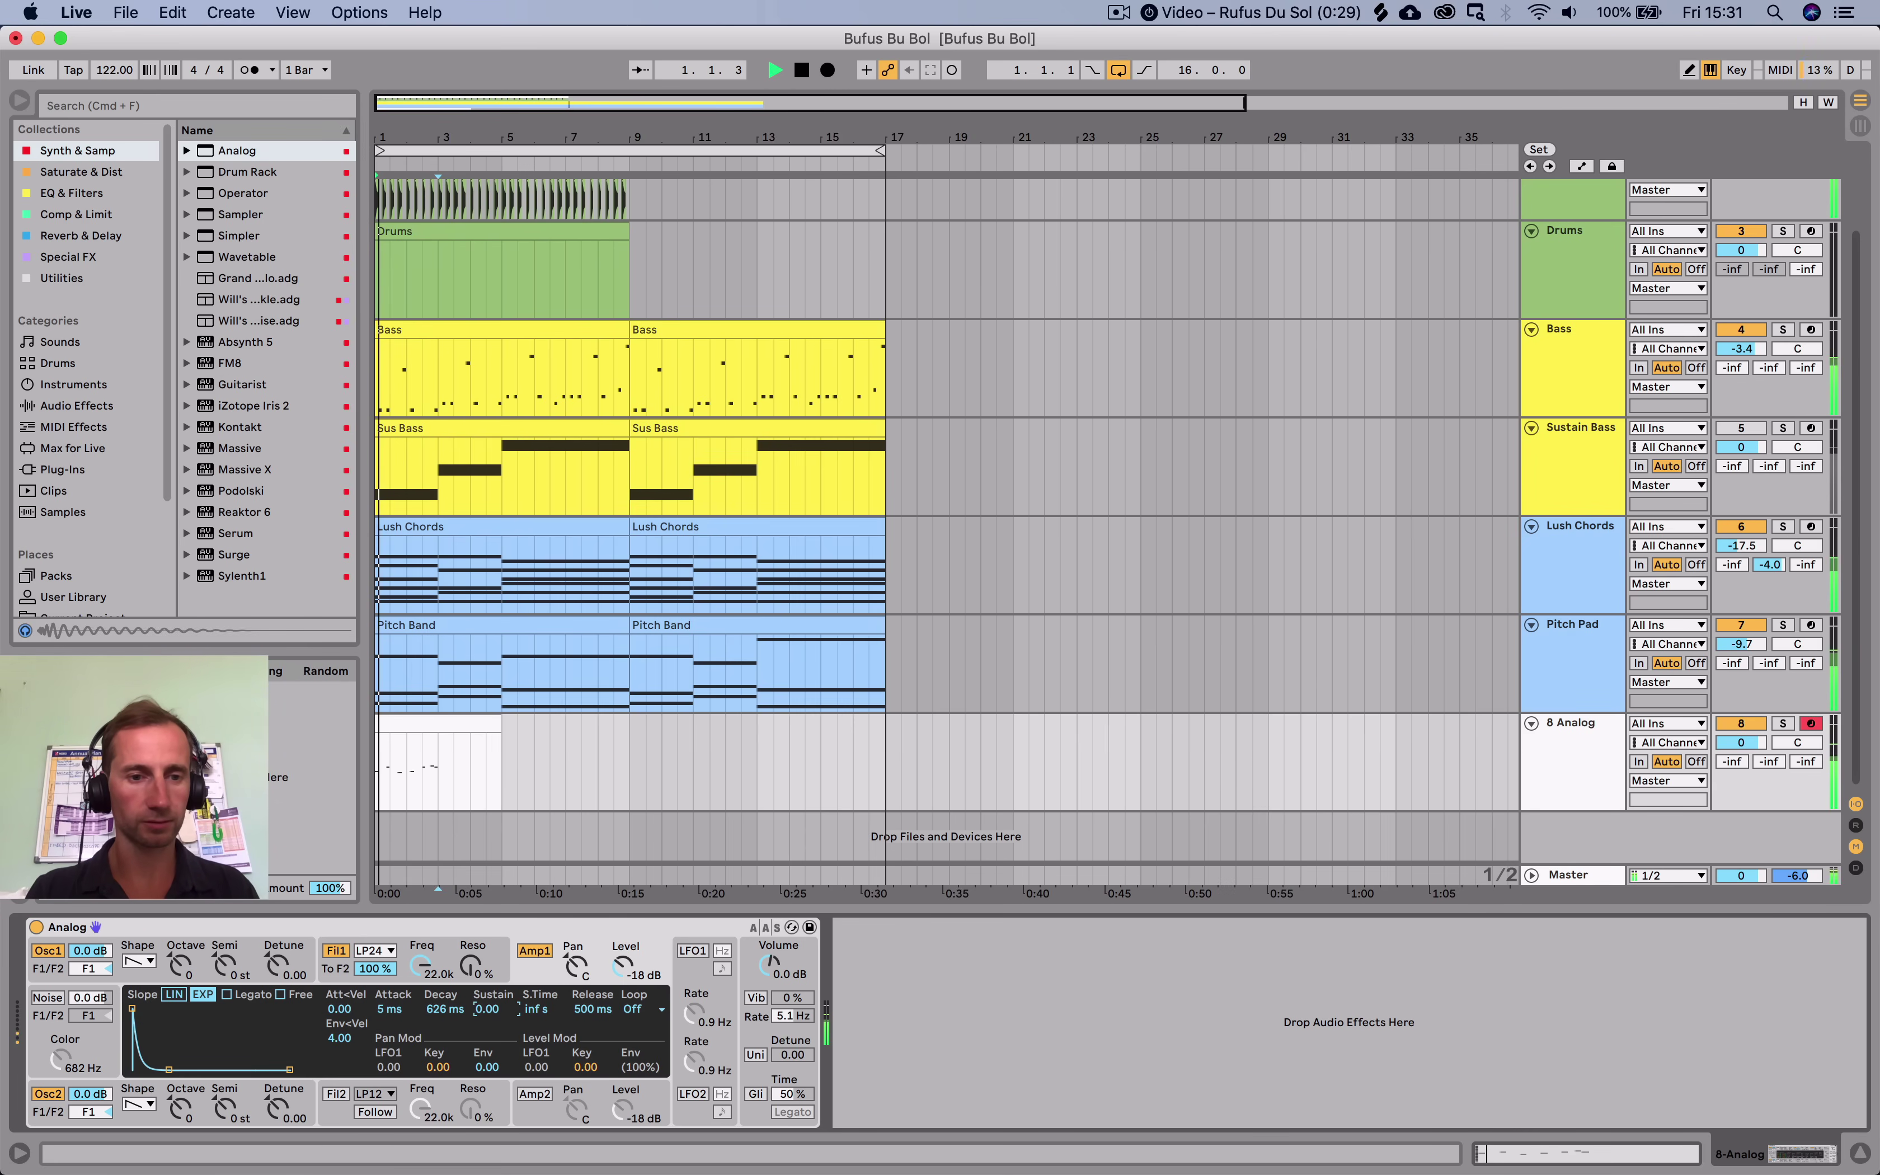
pyautogui.moveTo(488, 1010); pyautogui.dragTo(592, 988)
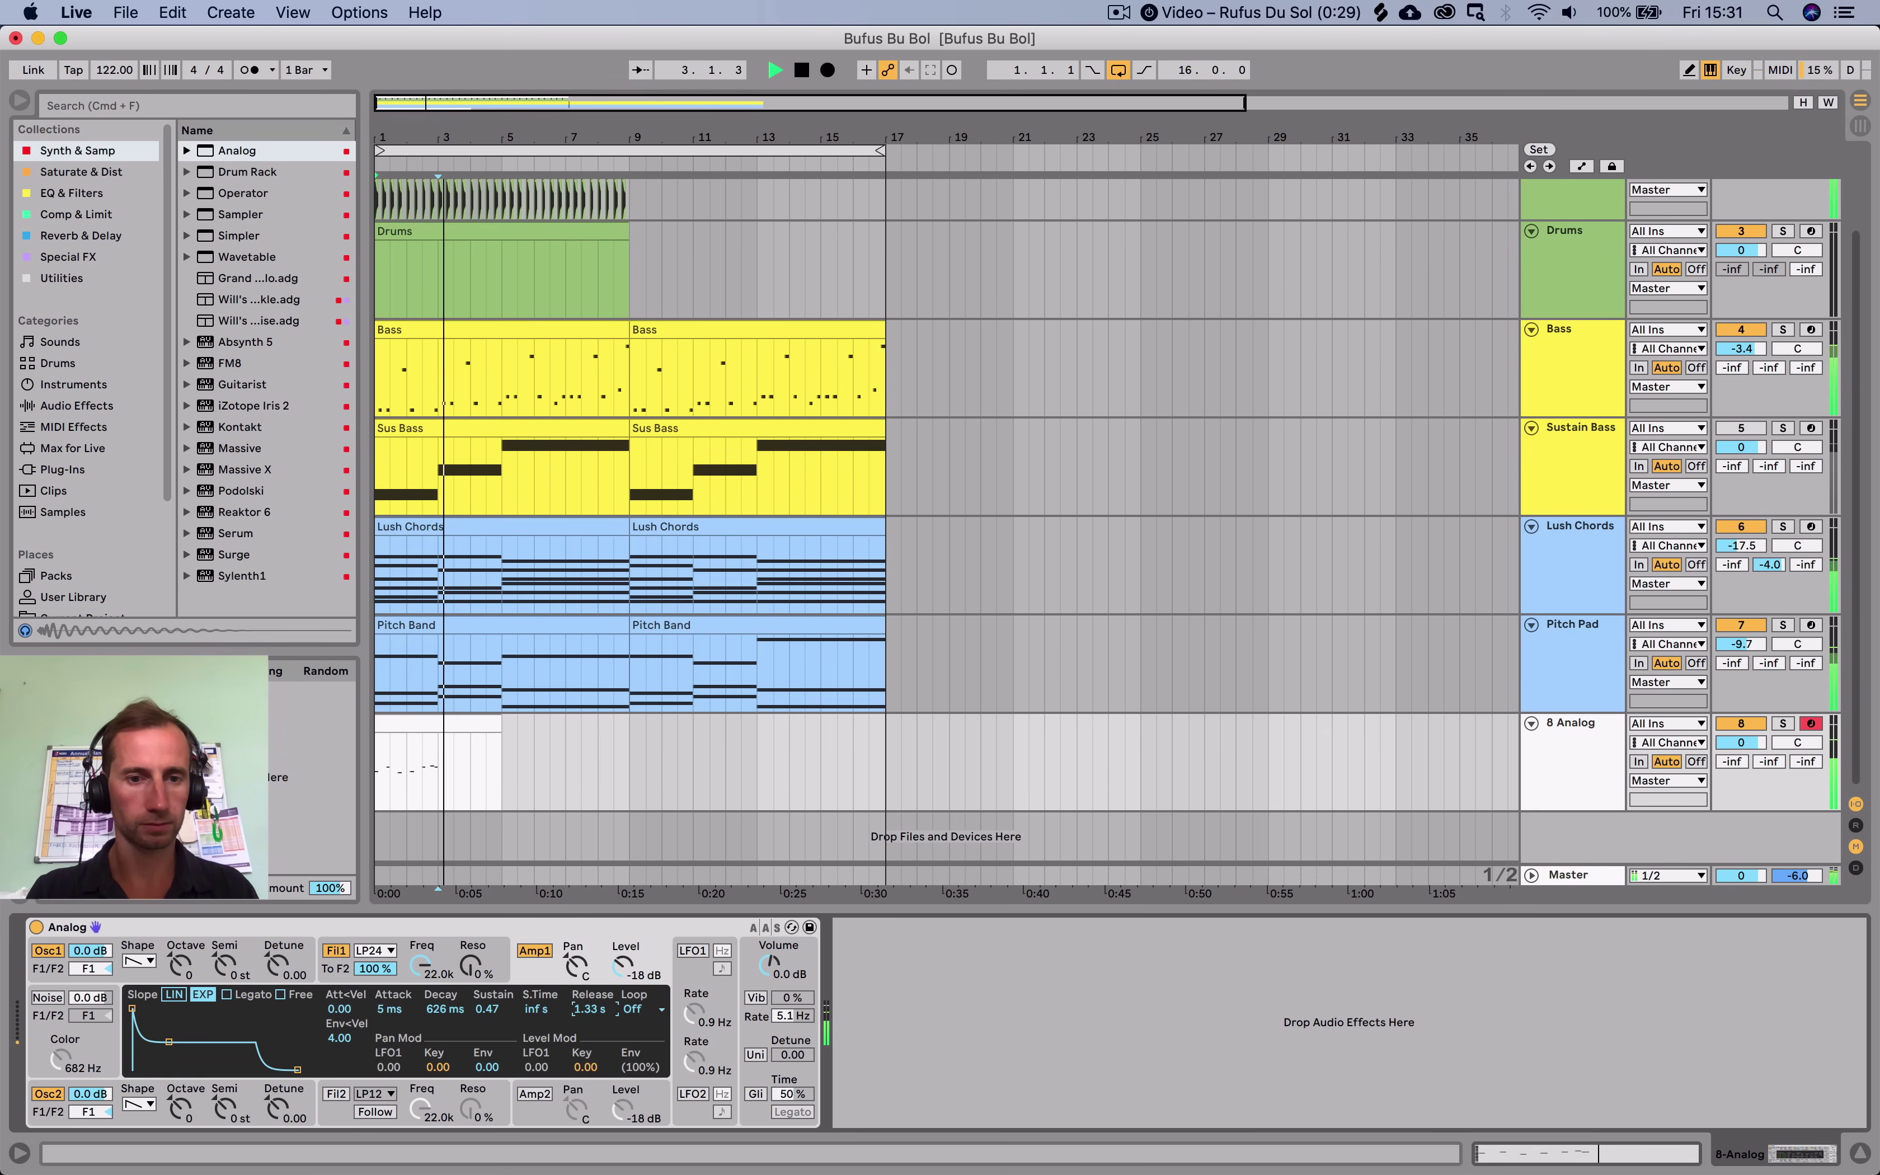
pyautogui.press('space')
pyautogui.press('space')
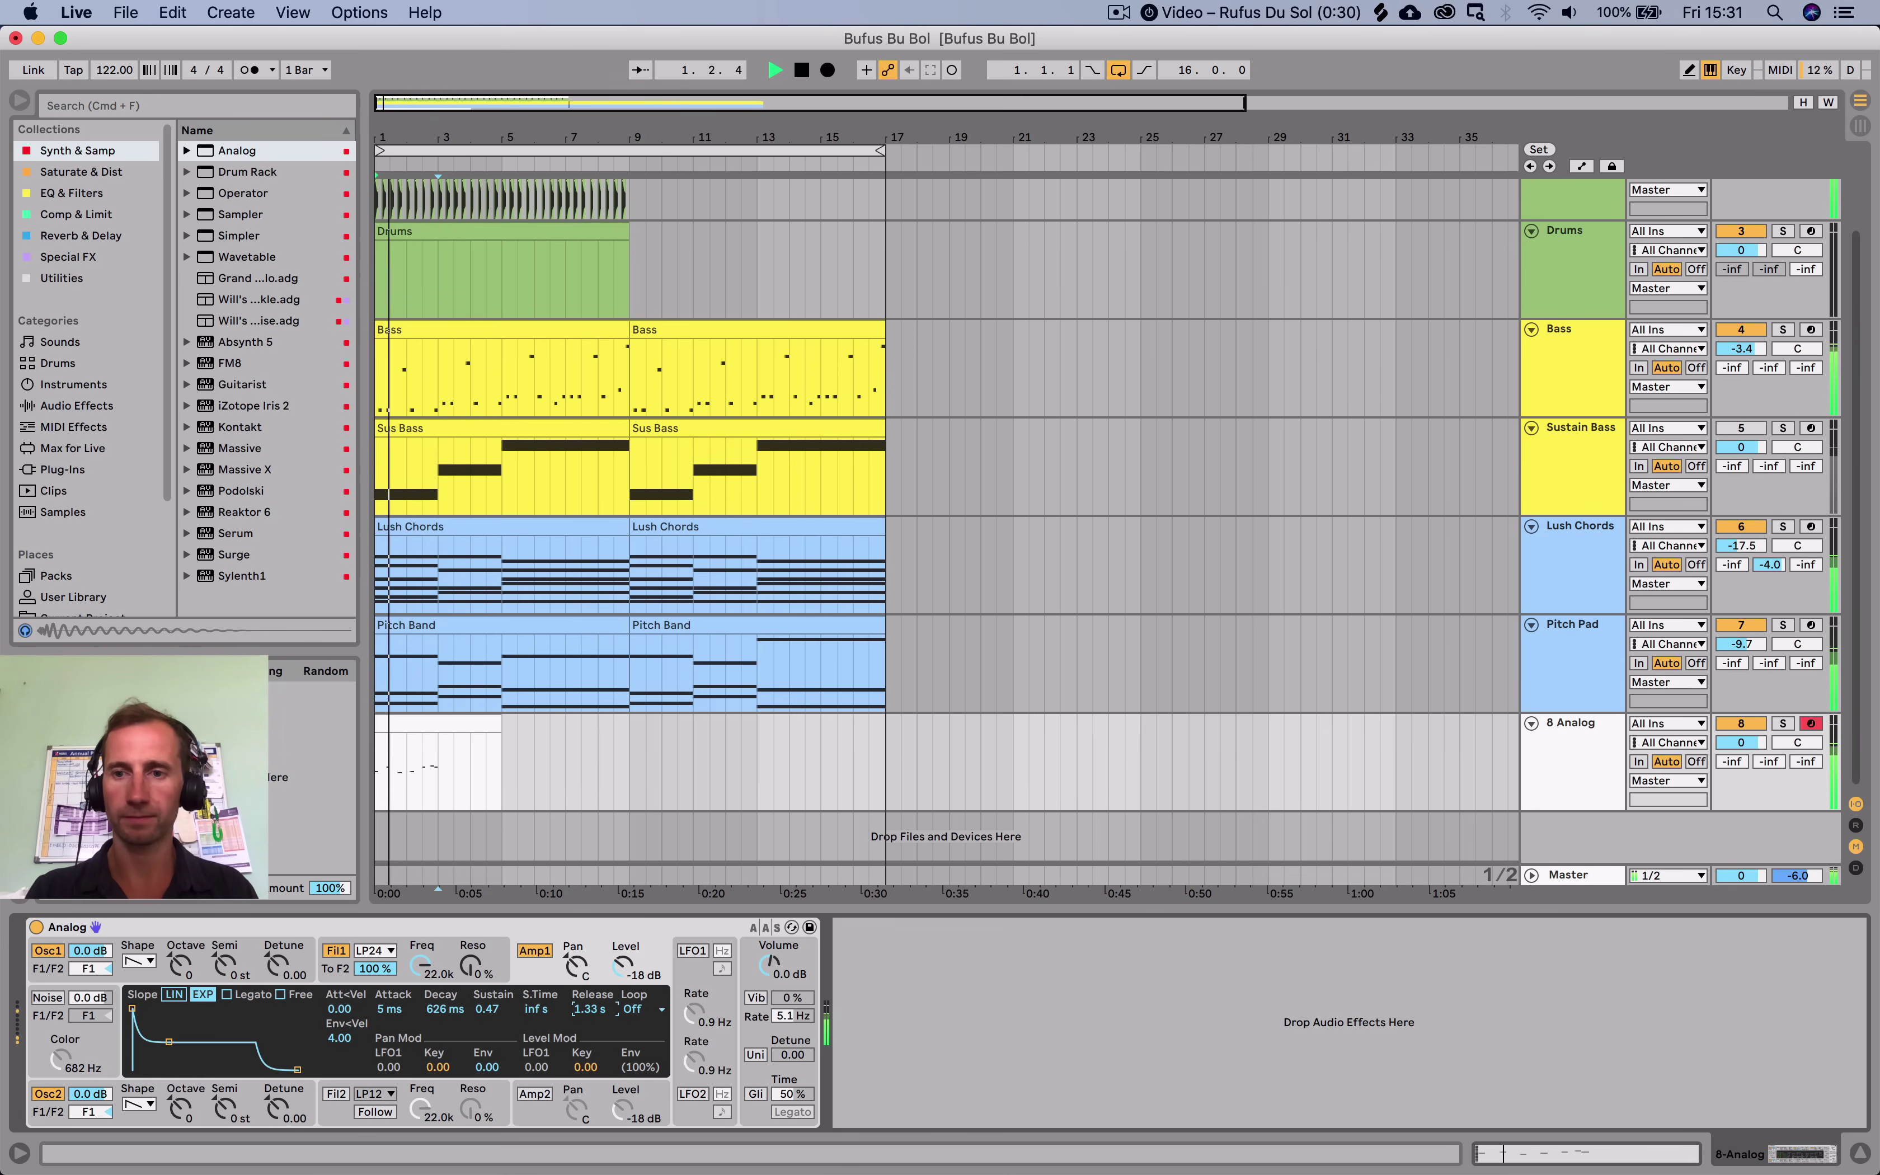
# Set the Analog track's B-Hall RVB send to -9.4 dB while listening to the melody.
pyautogui.press('space')
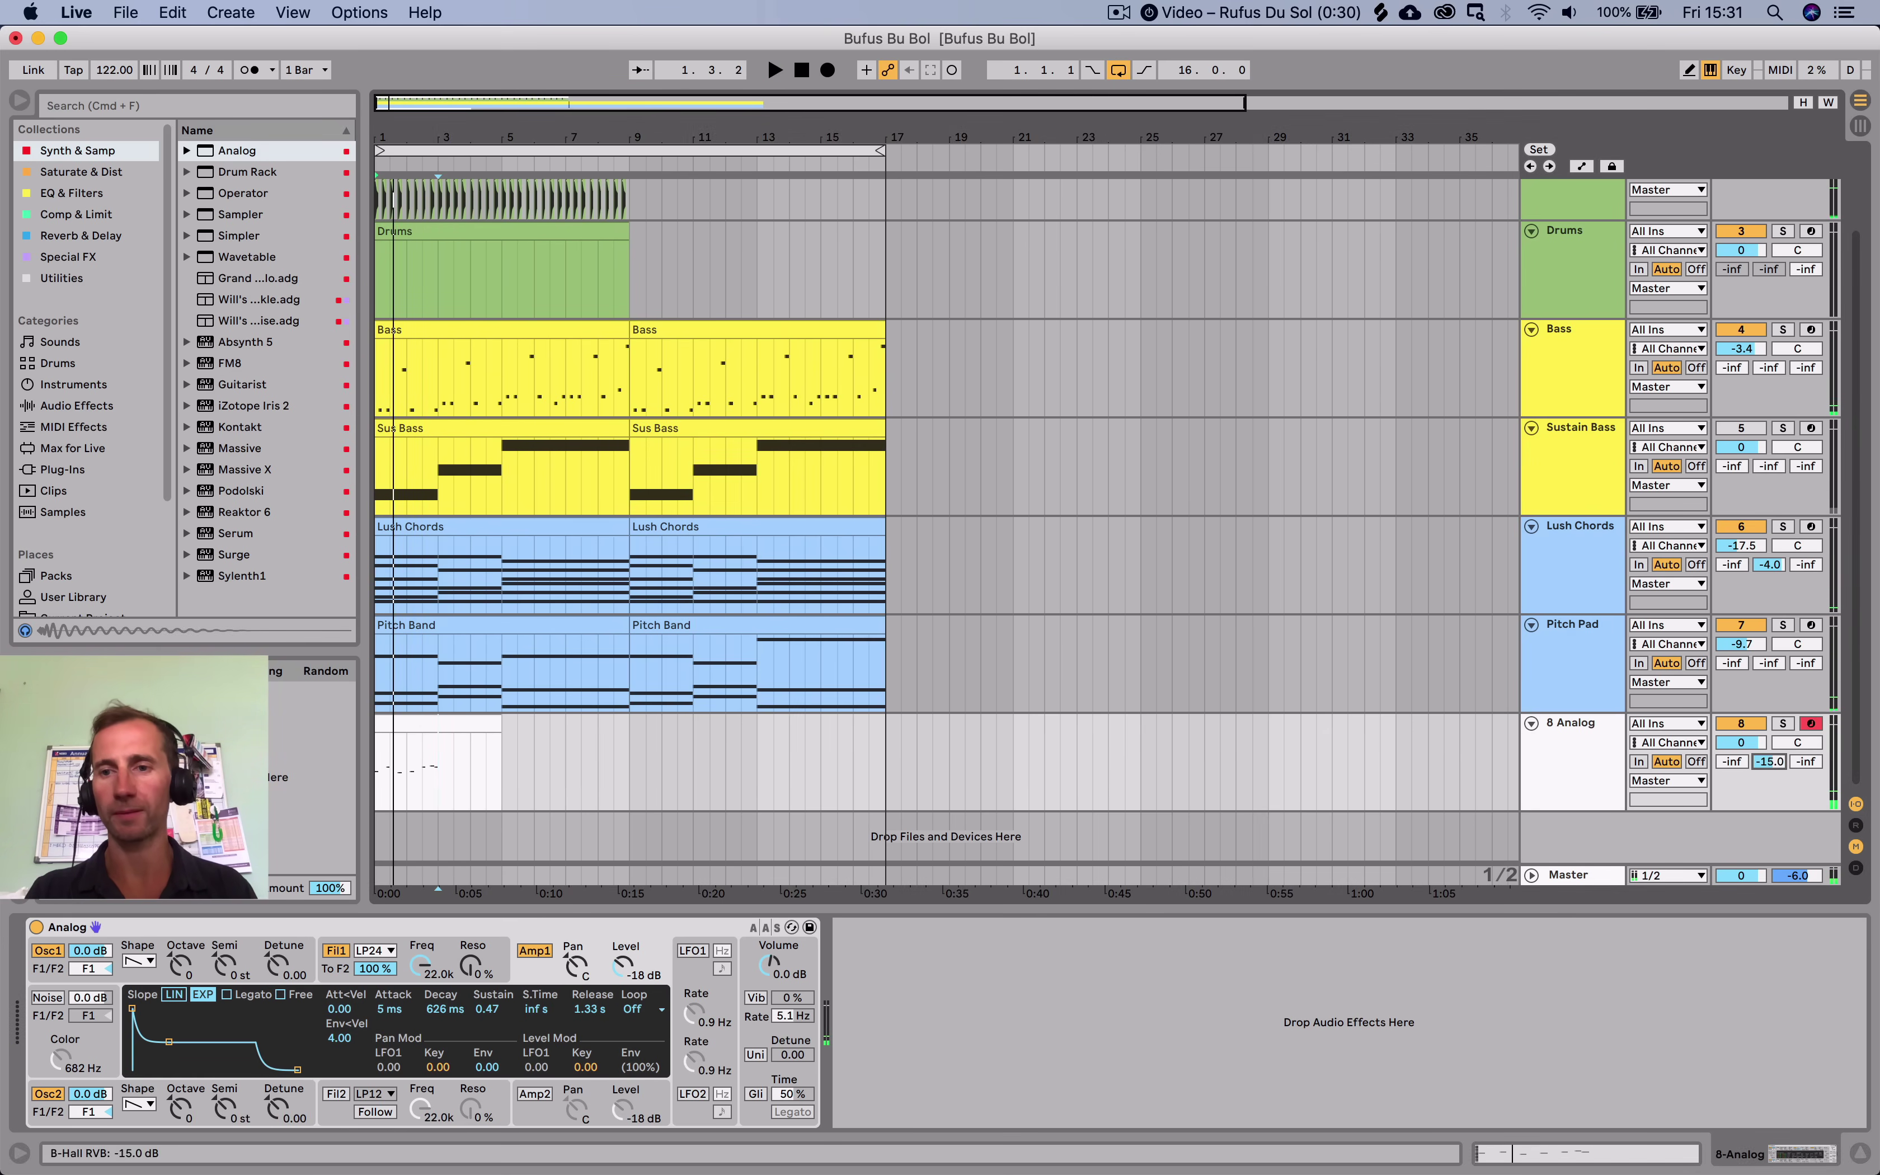
pyautogui.press('space')
pyautogui.moveTo(1768, 762); pyautogui.dragTo(1768, 754)
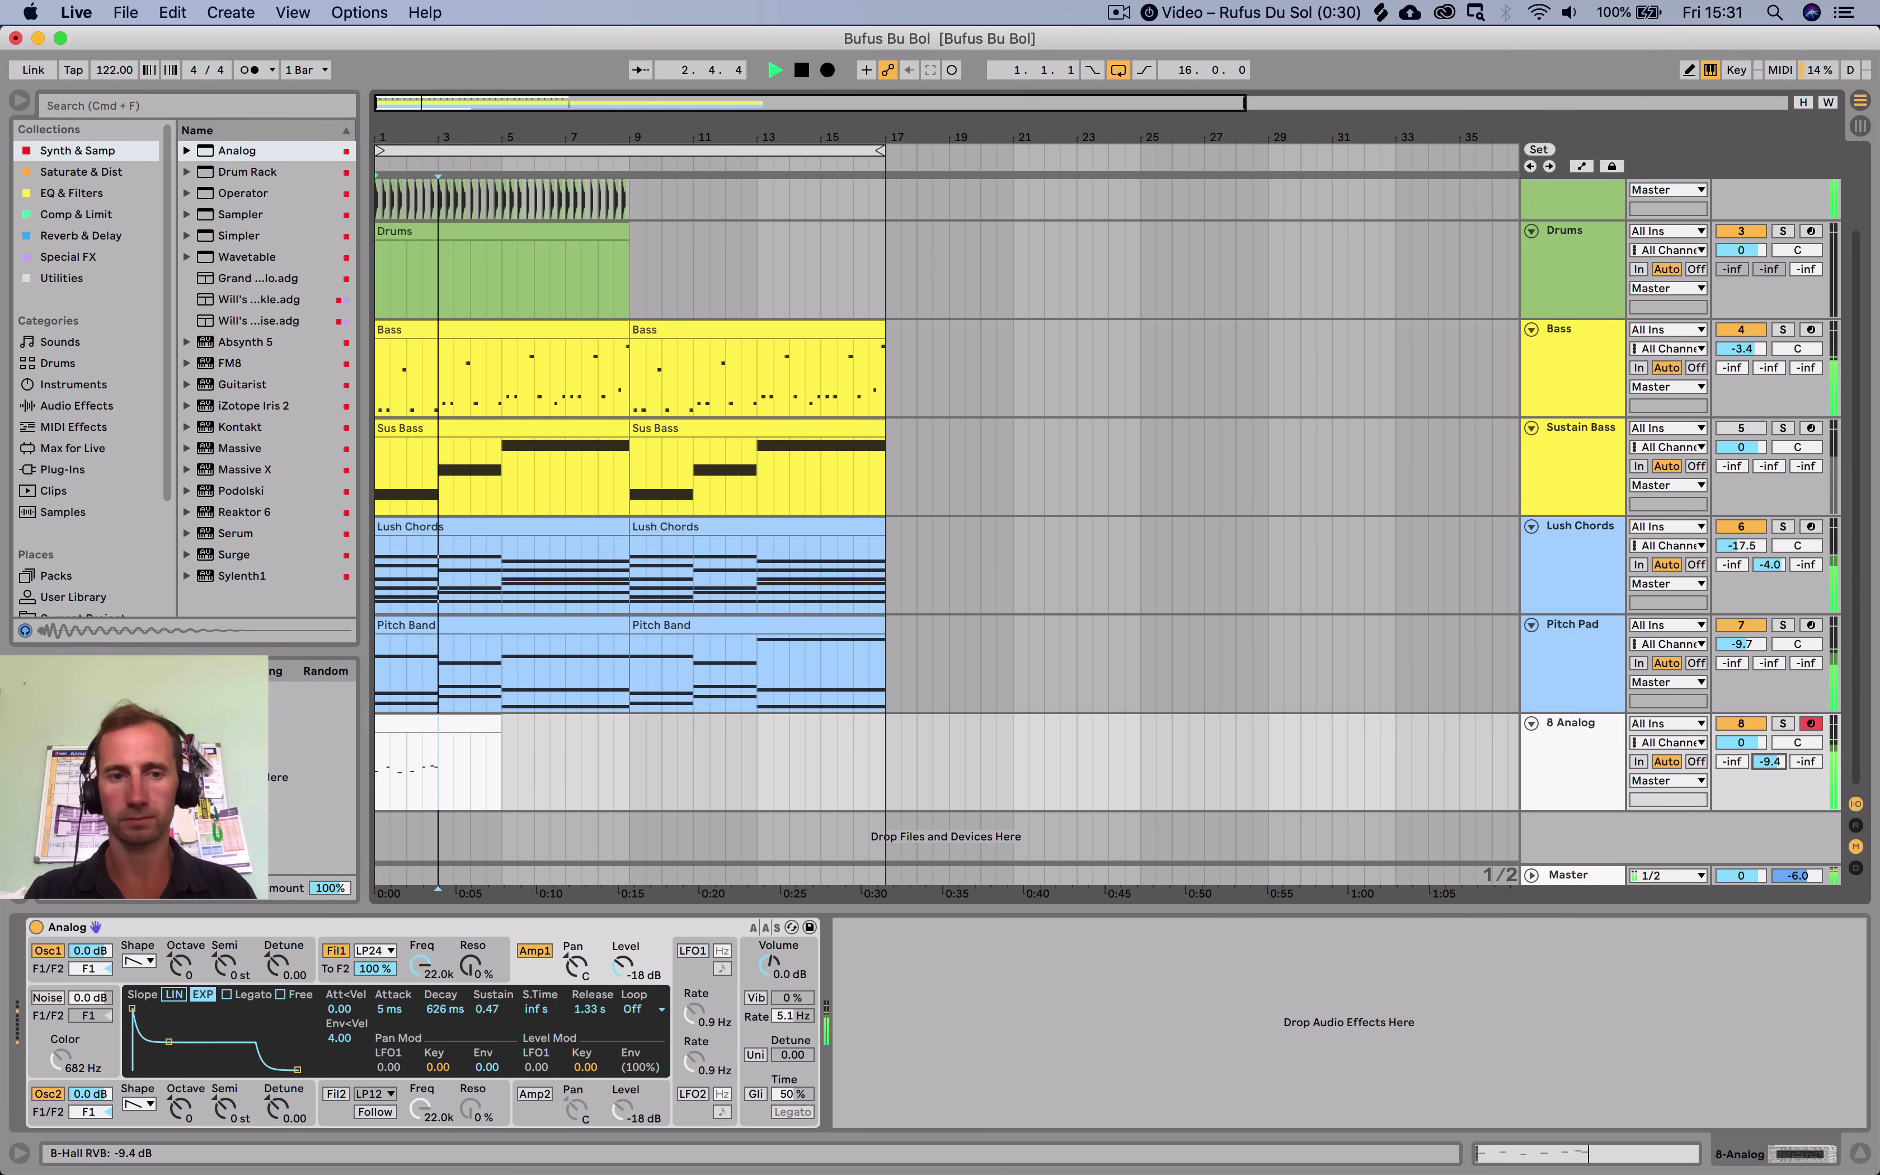
# Duplicate the four-bar melody clip on the Analog track to bar 5 and stop playback.
pyautogui.click(481, 723)
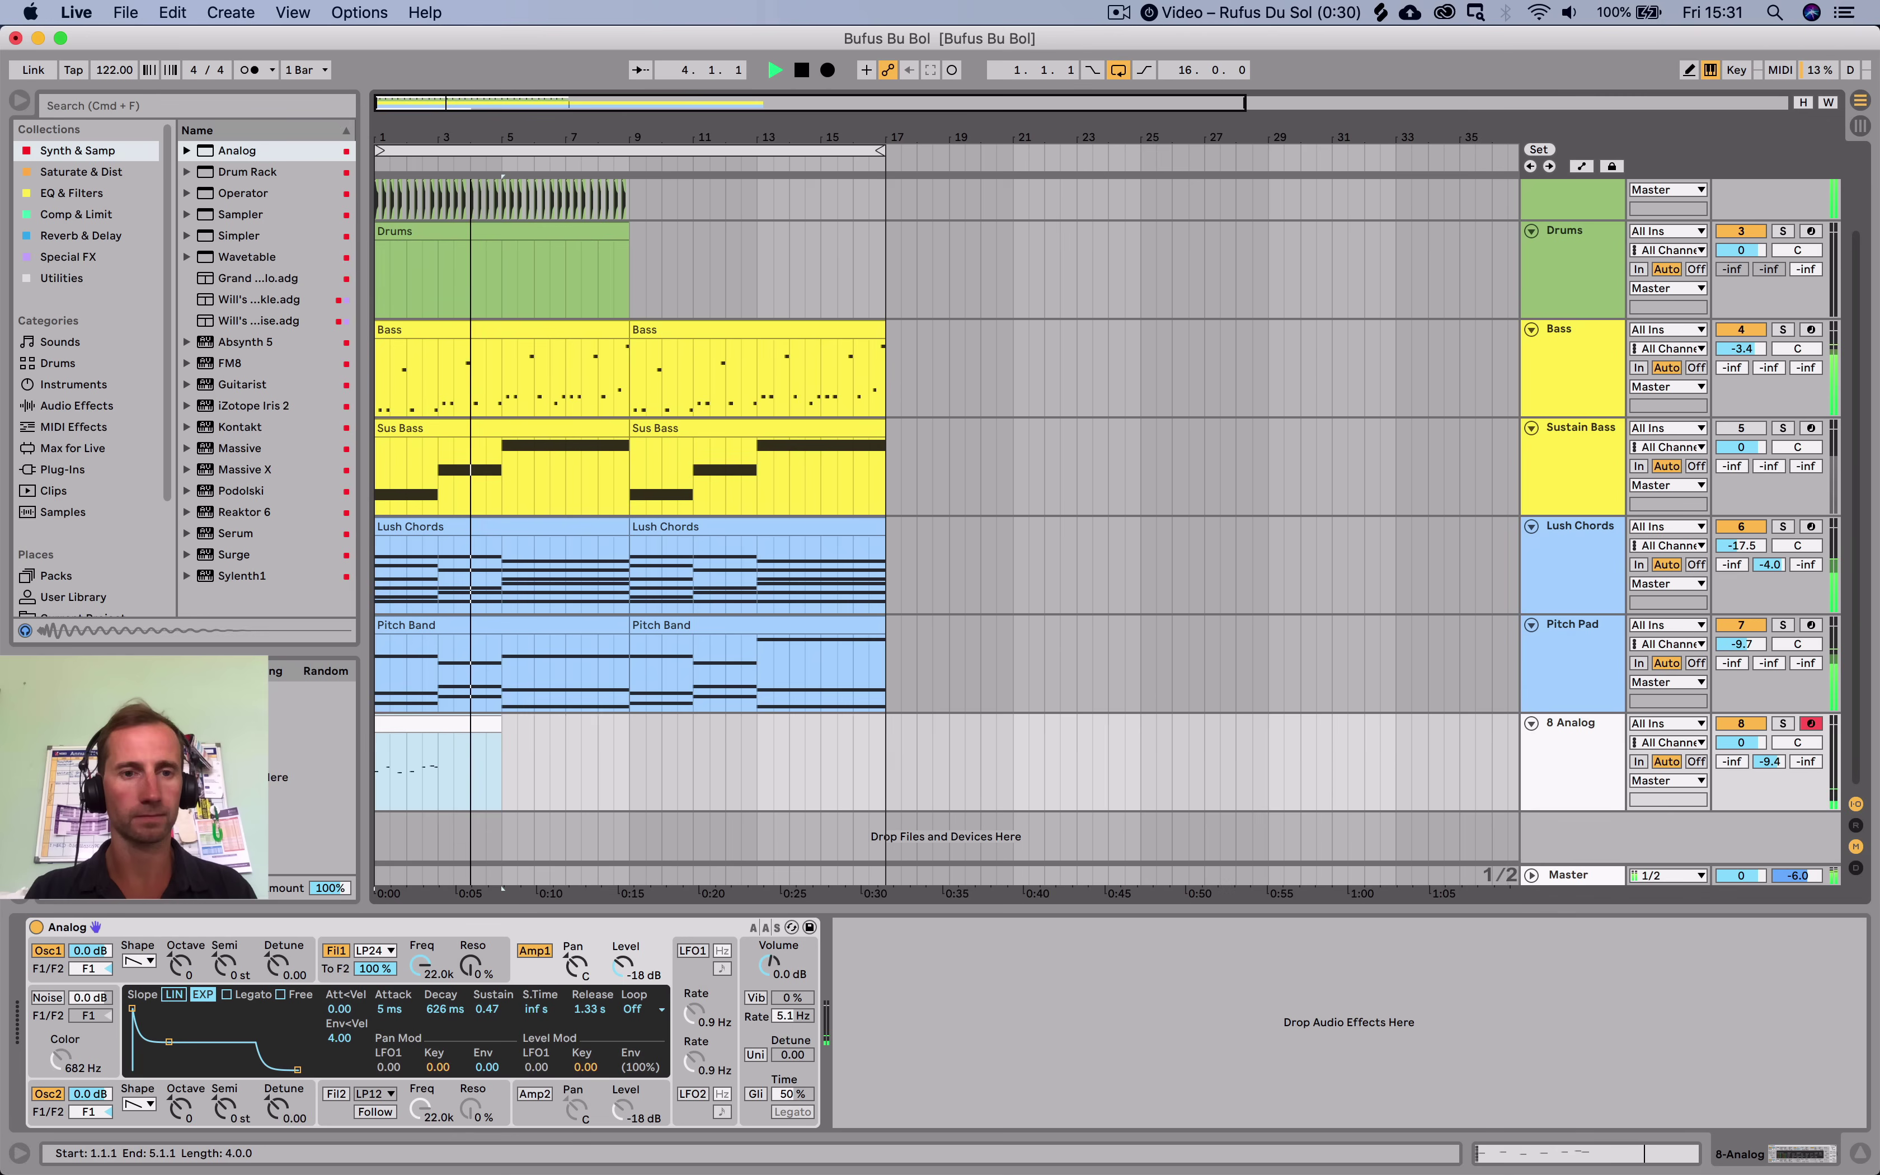
pyautogui.press('super+d')
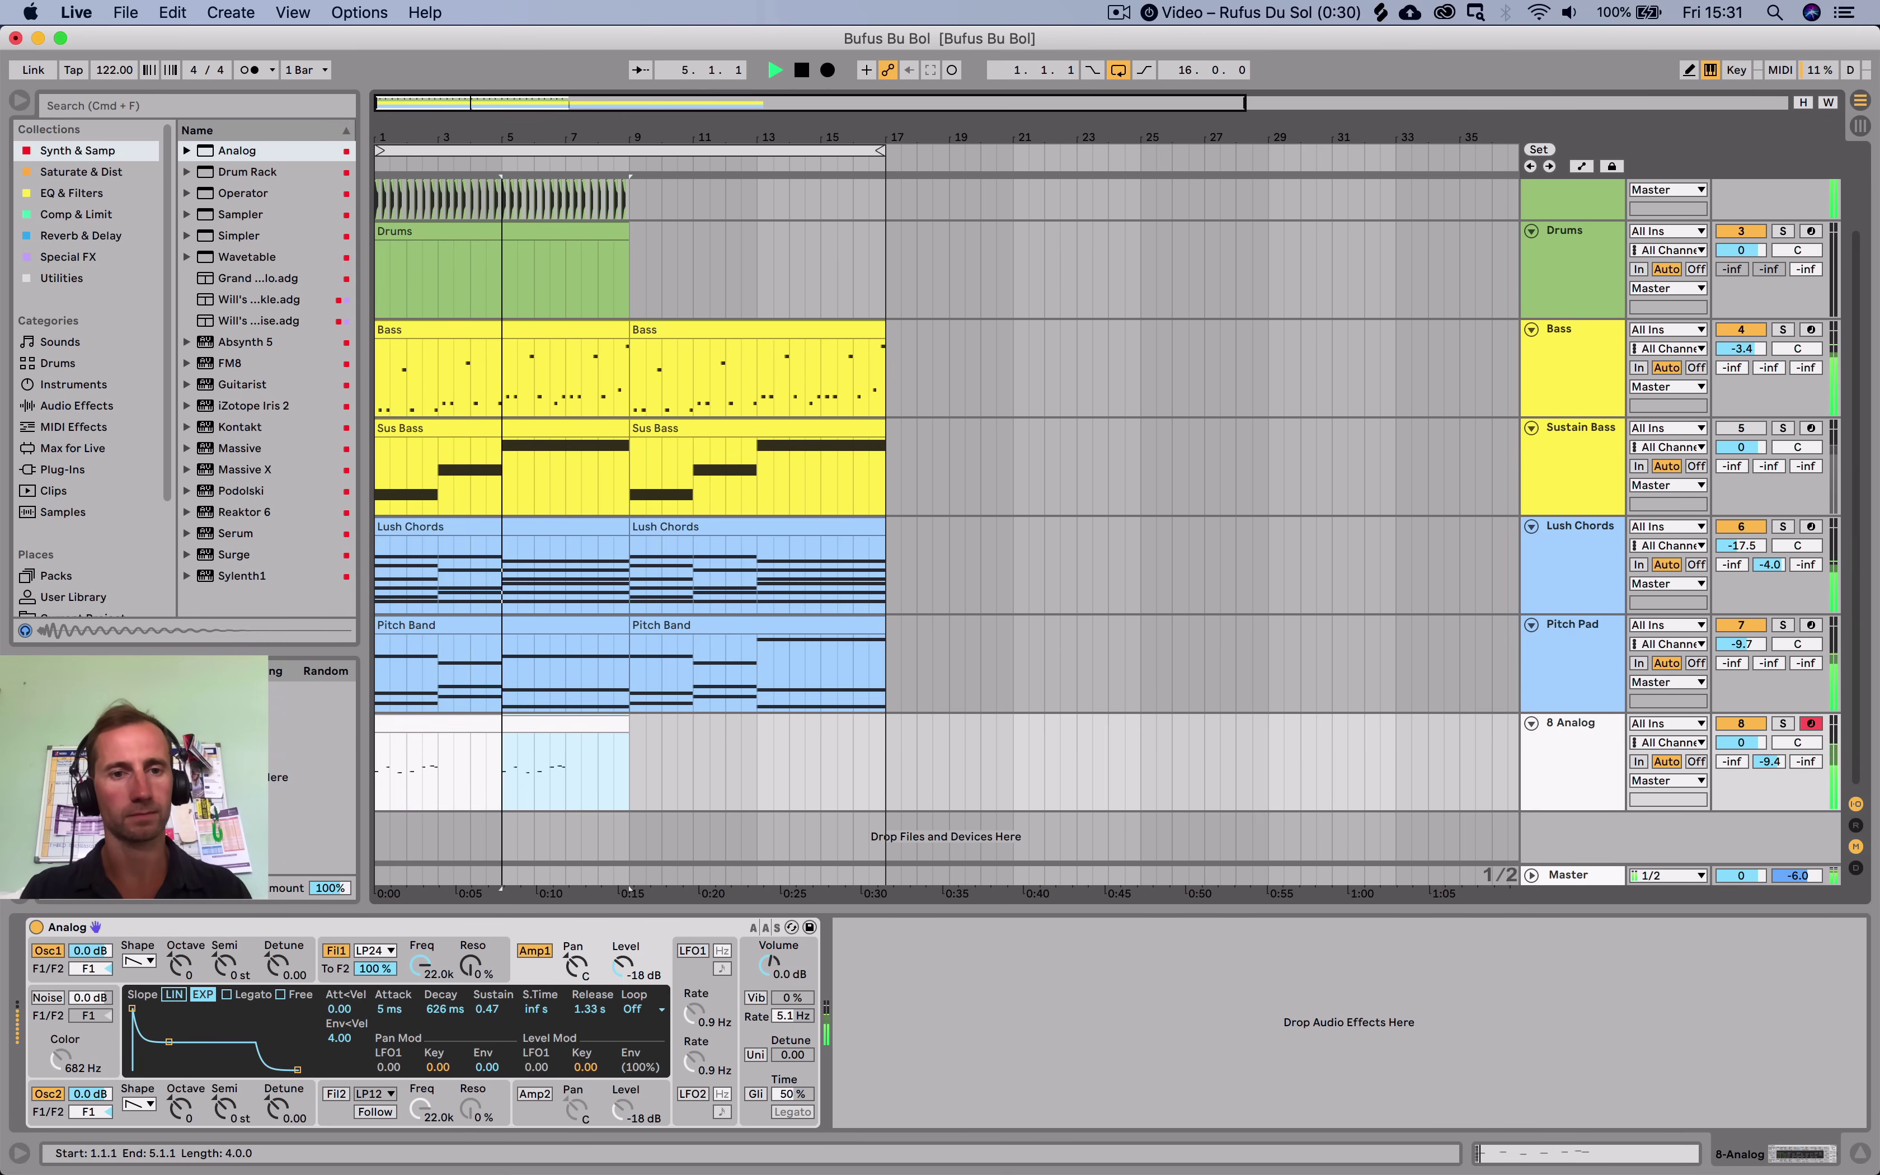
pyautogui.press('space')
# In the duplicated melody clip, raise the D#4 notes at 1.1.1 and 2.1.3 to E4, auditioning from bar 5.
pyautogui.hotkey('shift', 'Tab')
pyautogui.click(349, 883)
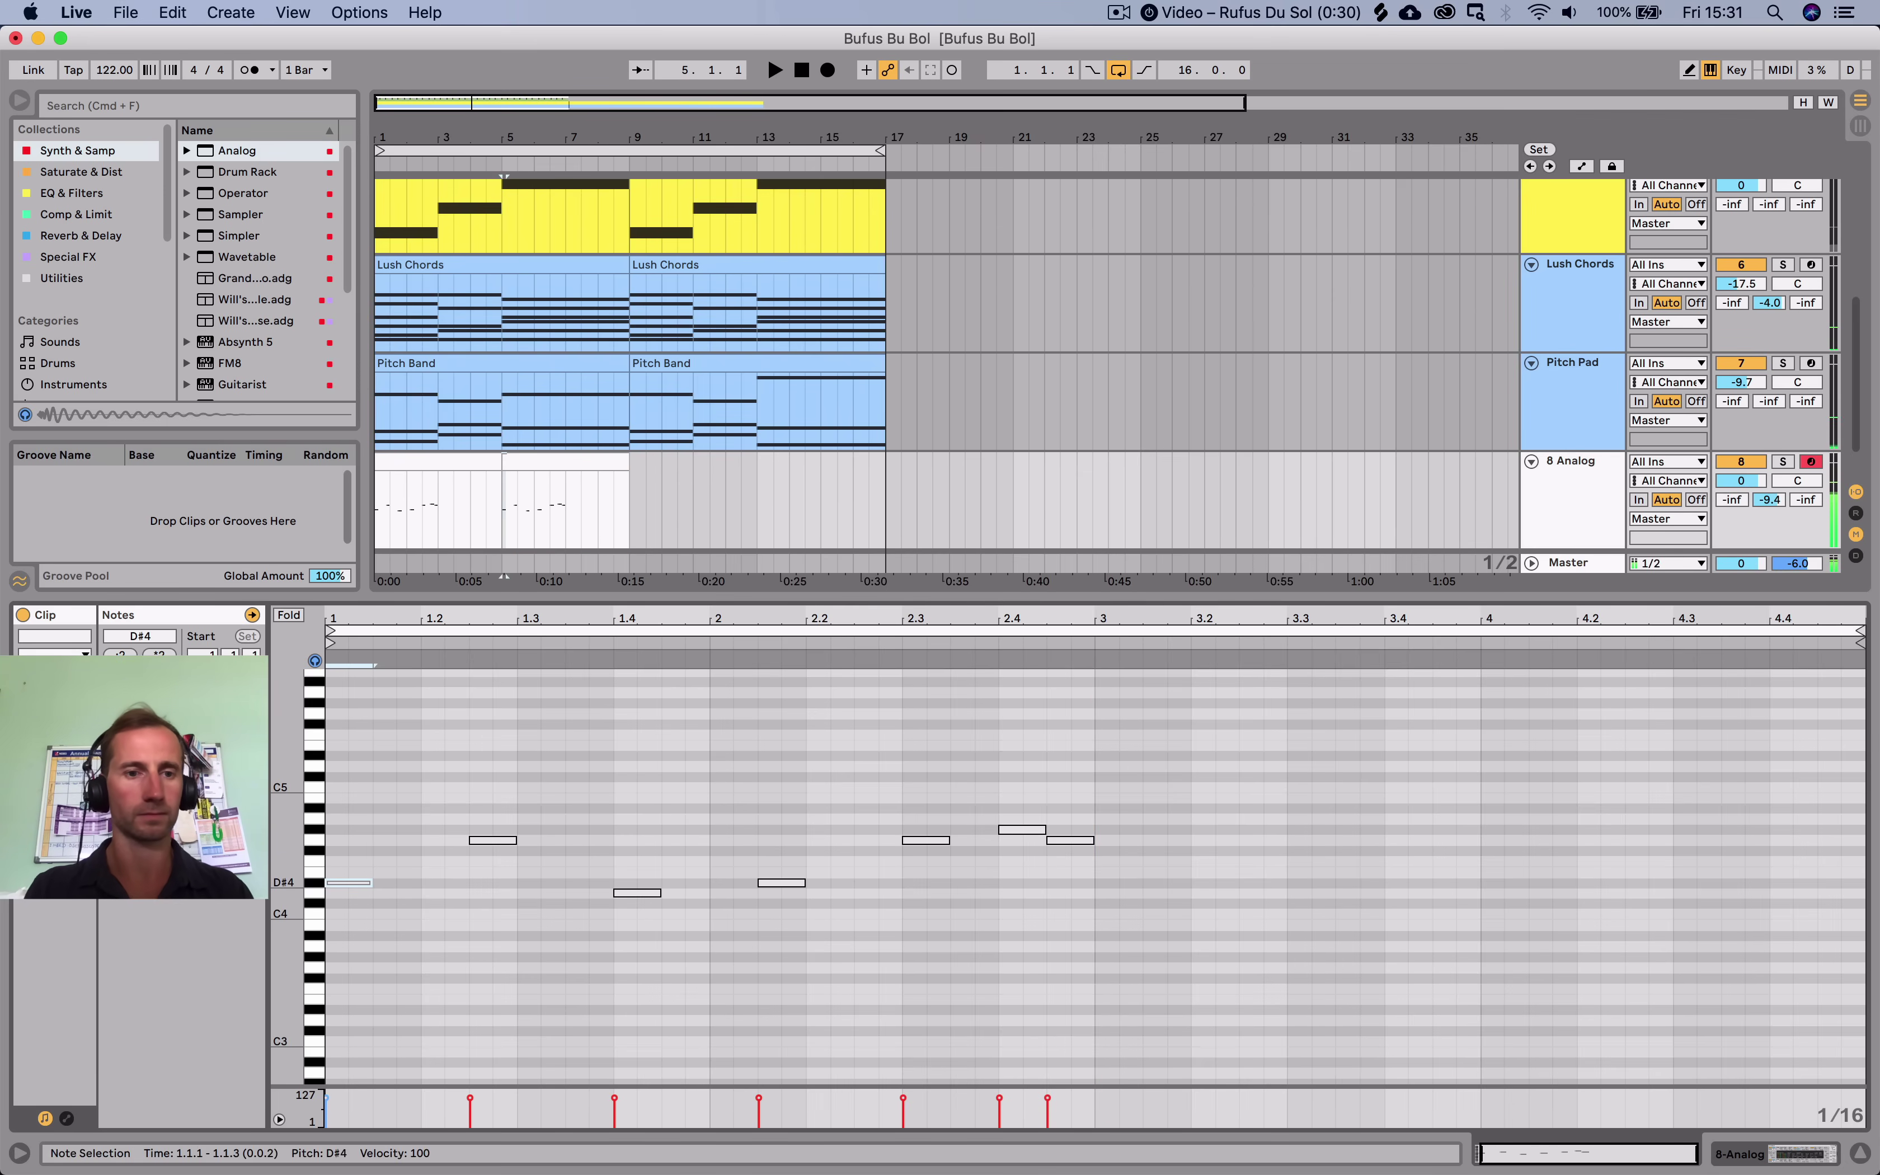
pyautogui.press('space')
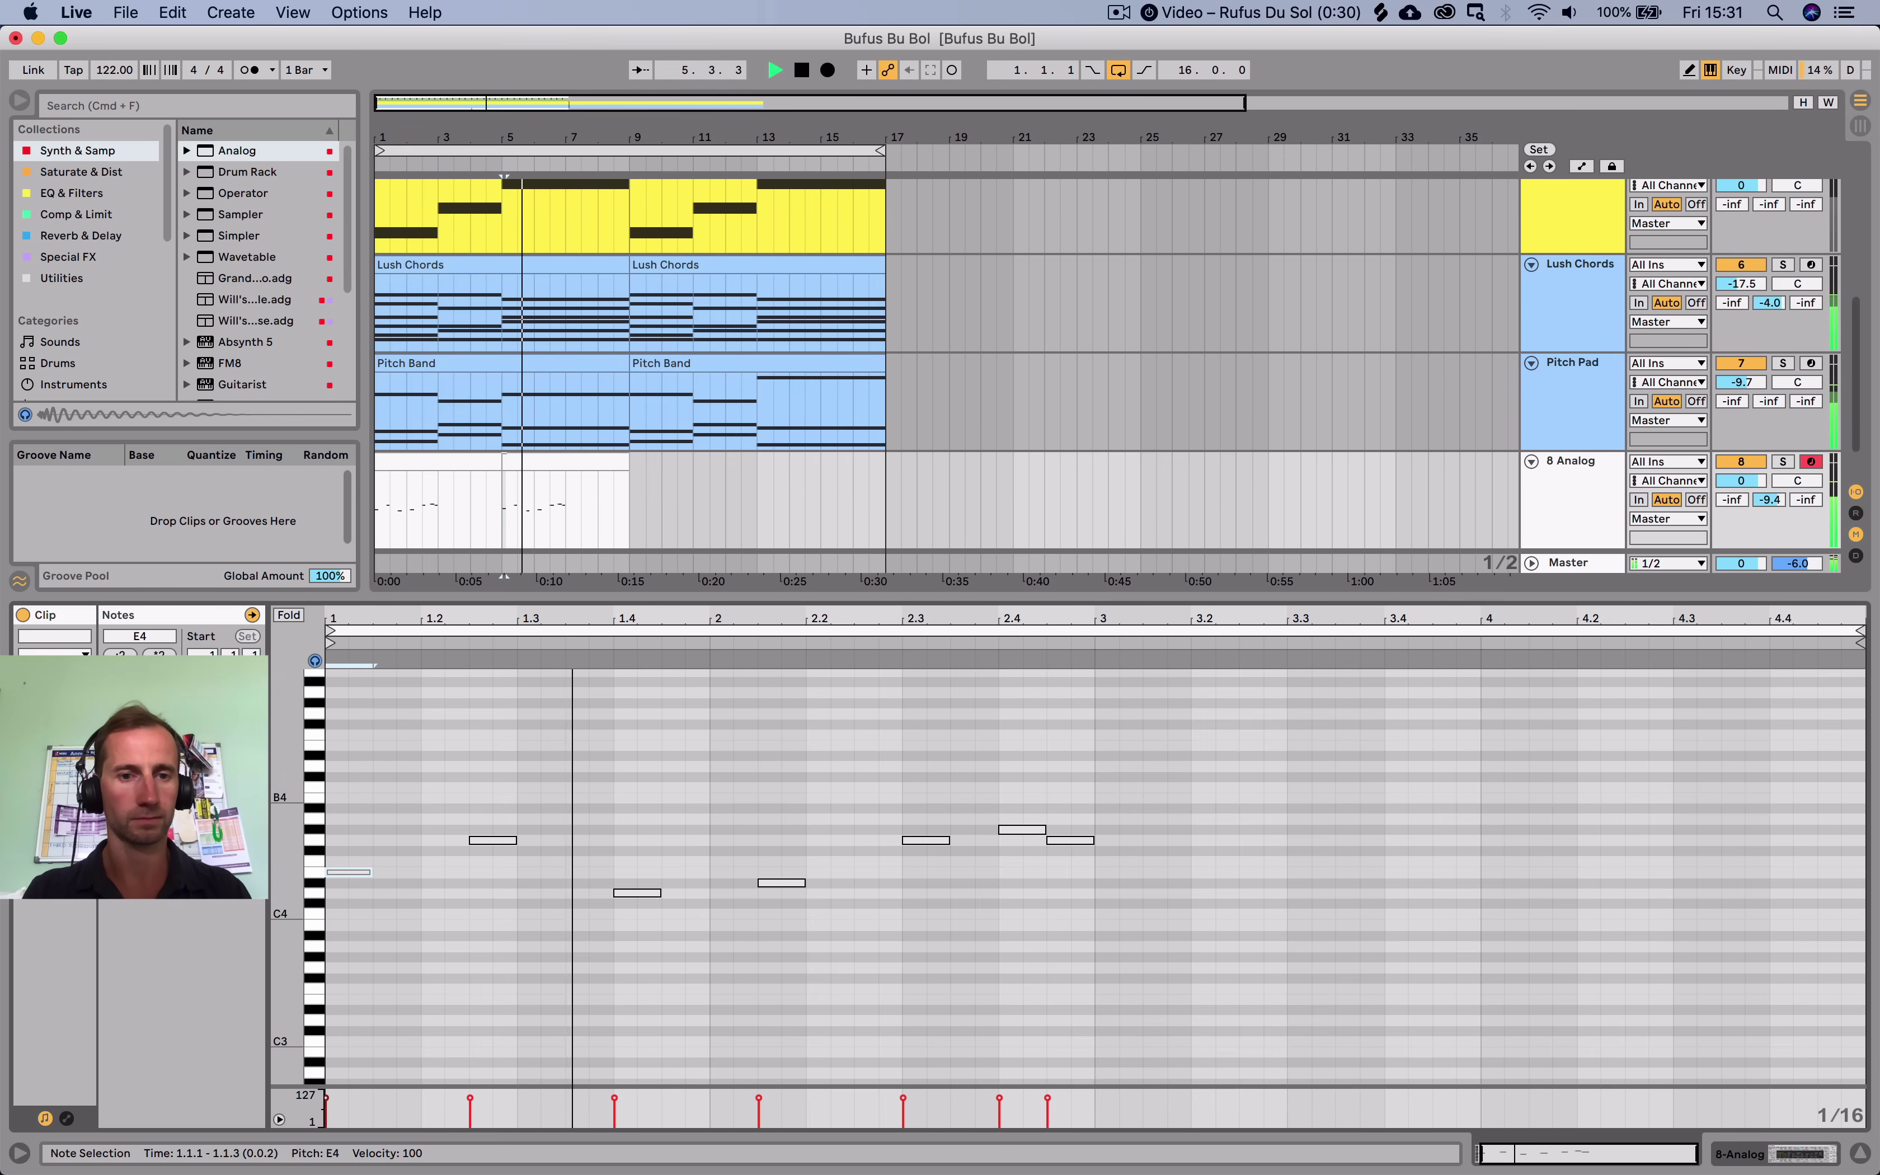
pyautogui.click(781, 883)
pyautogui.press('space')
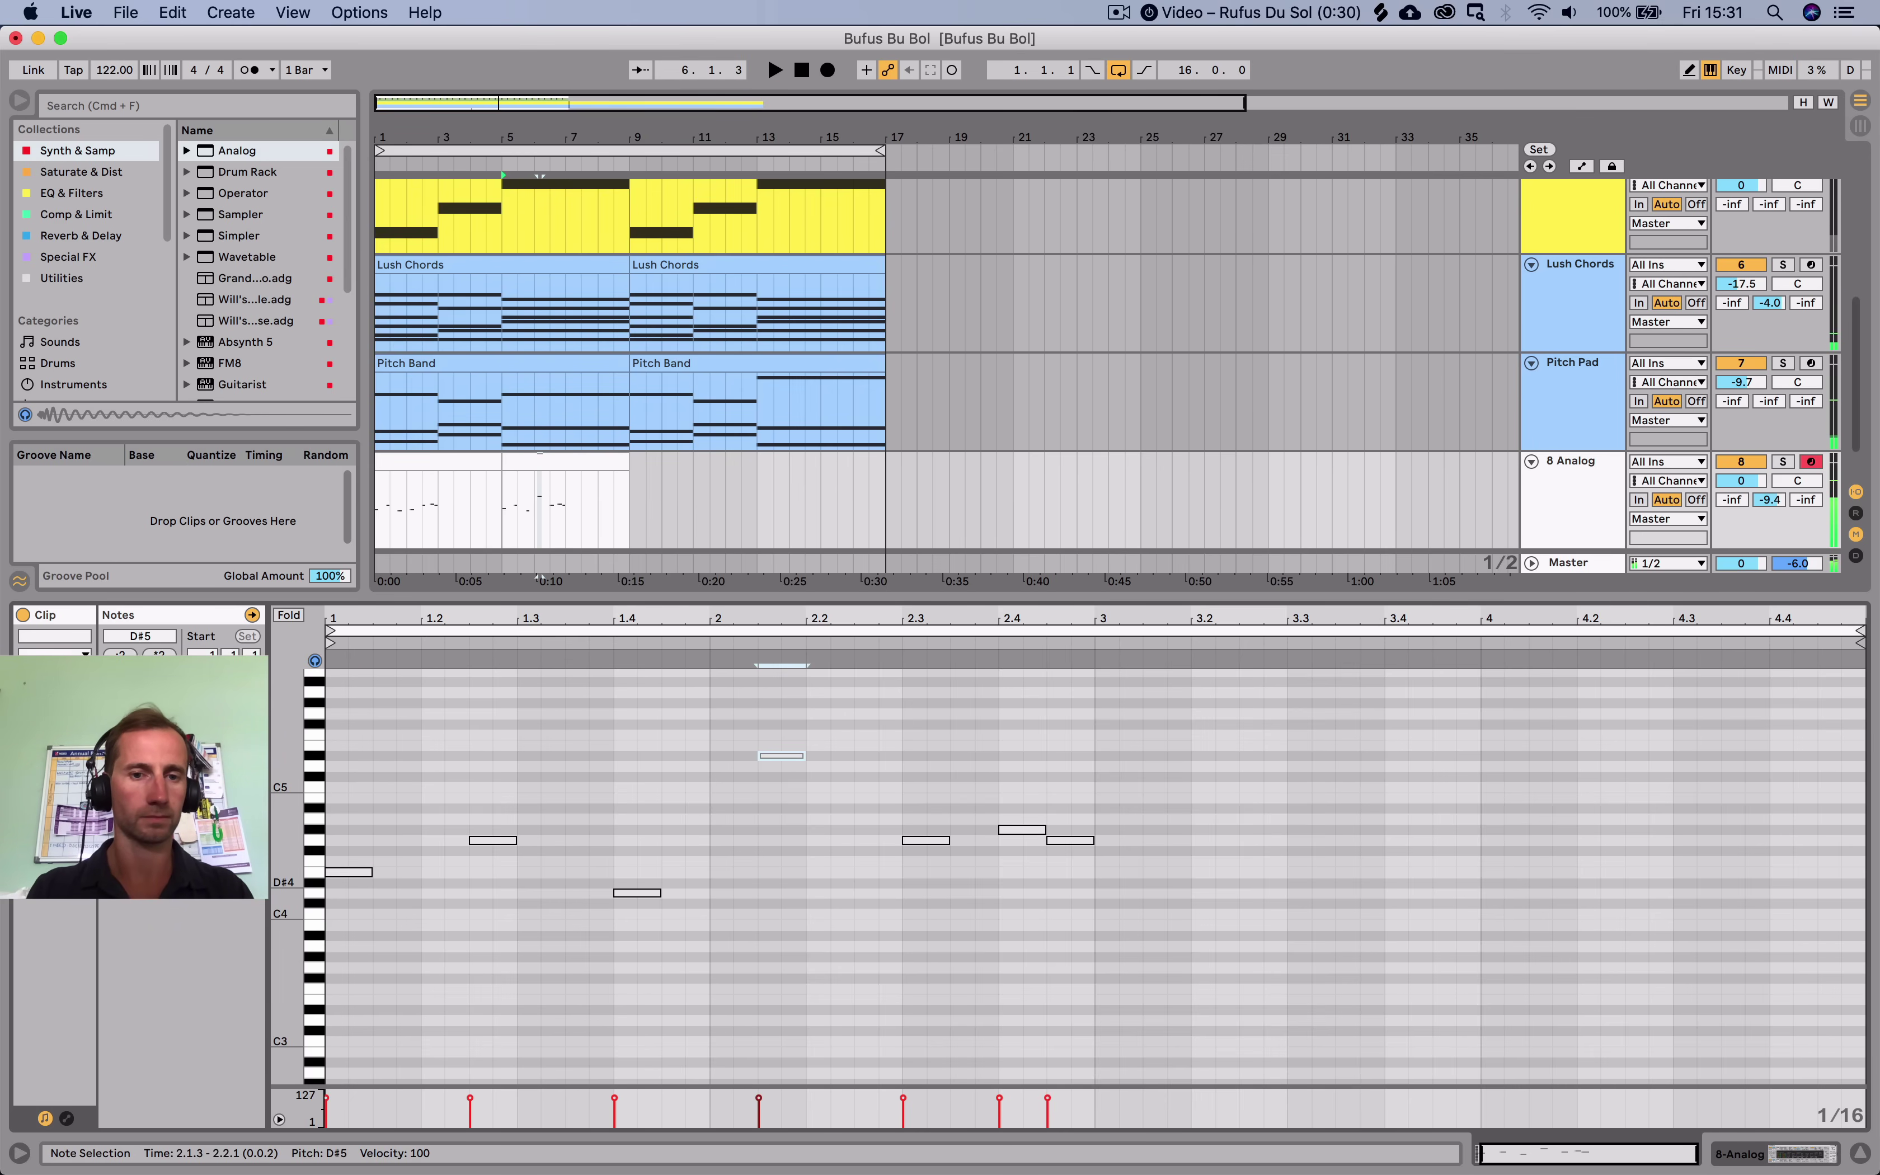
pyautogui.press('space')
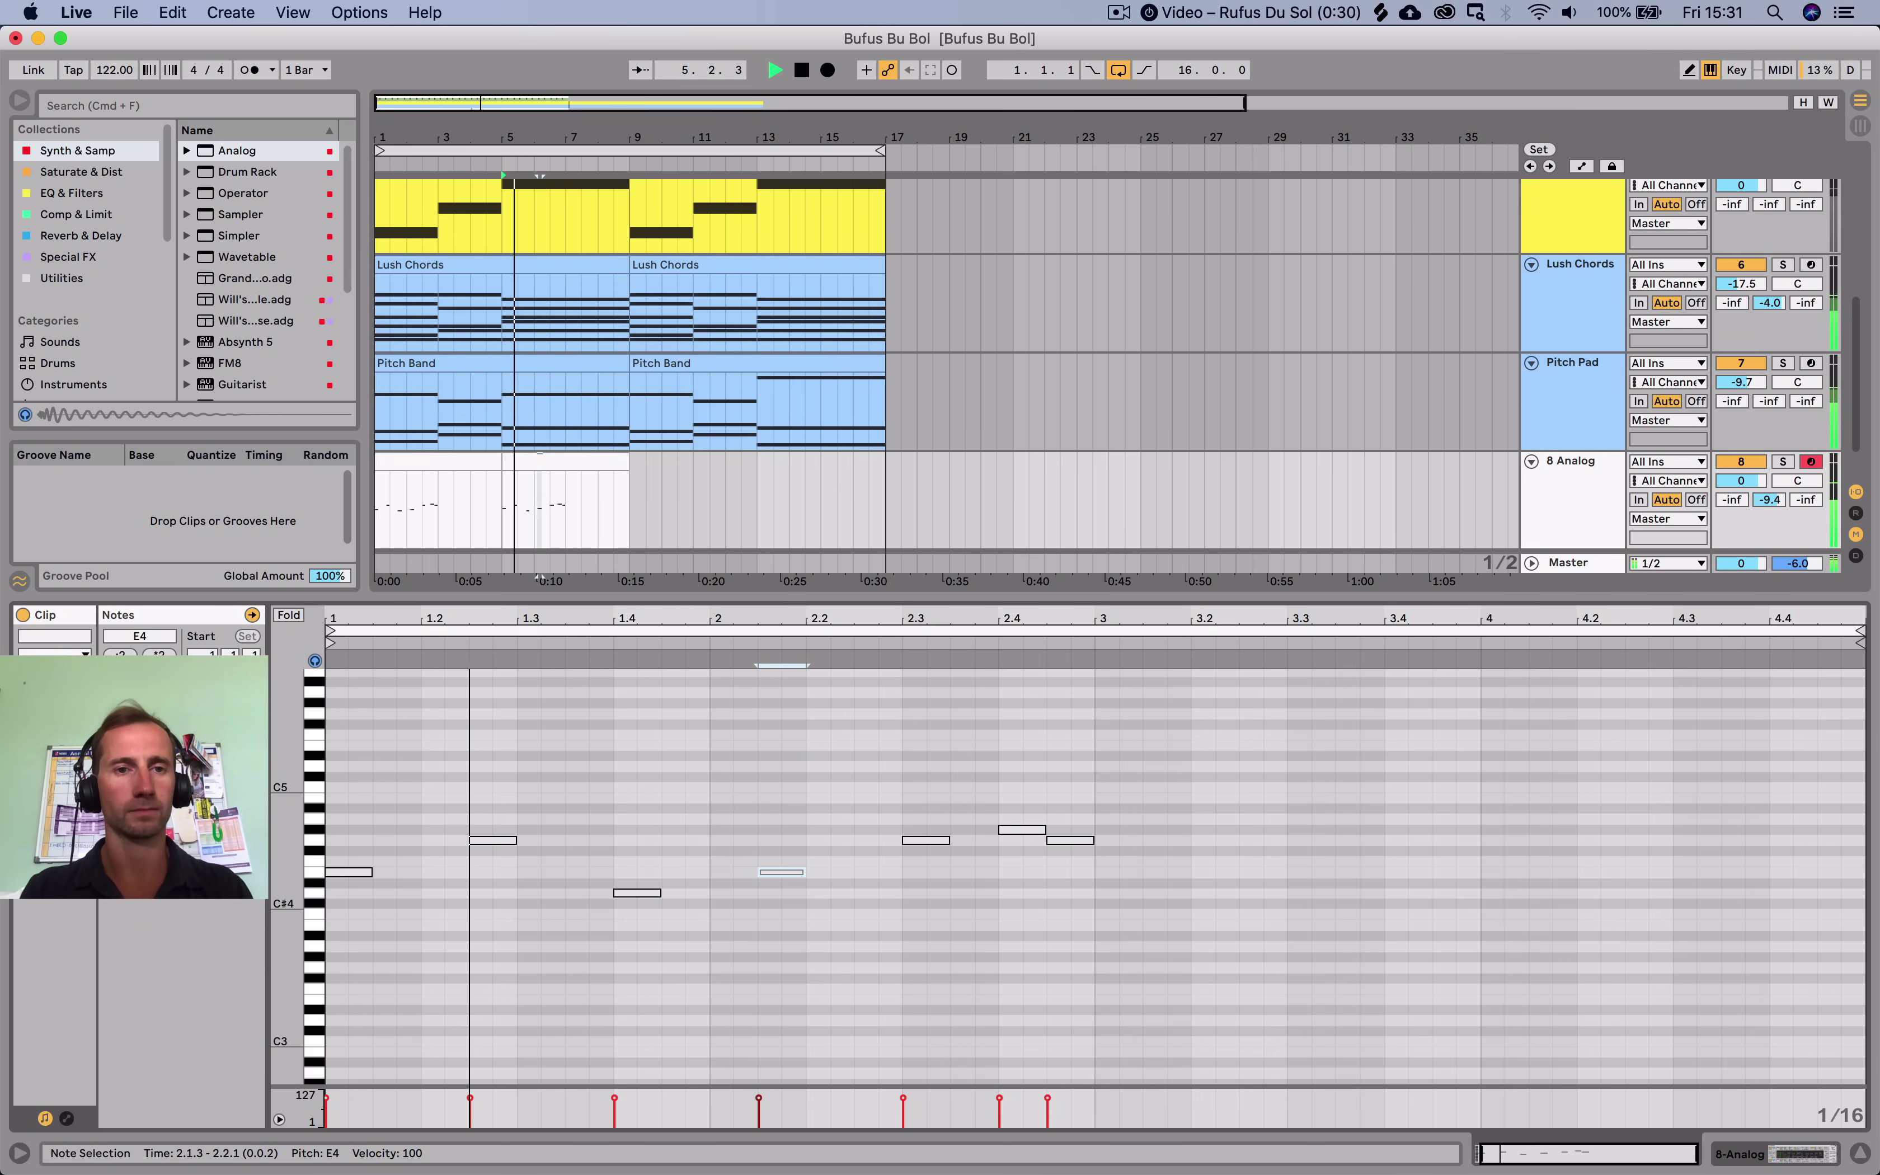
# Raise the duplicated clip's G#4 note at 2.4.1 to A4, audition the phrase, and return to the arrangement with the synth displayed.
pyautogui.click(1000, 903)
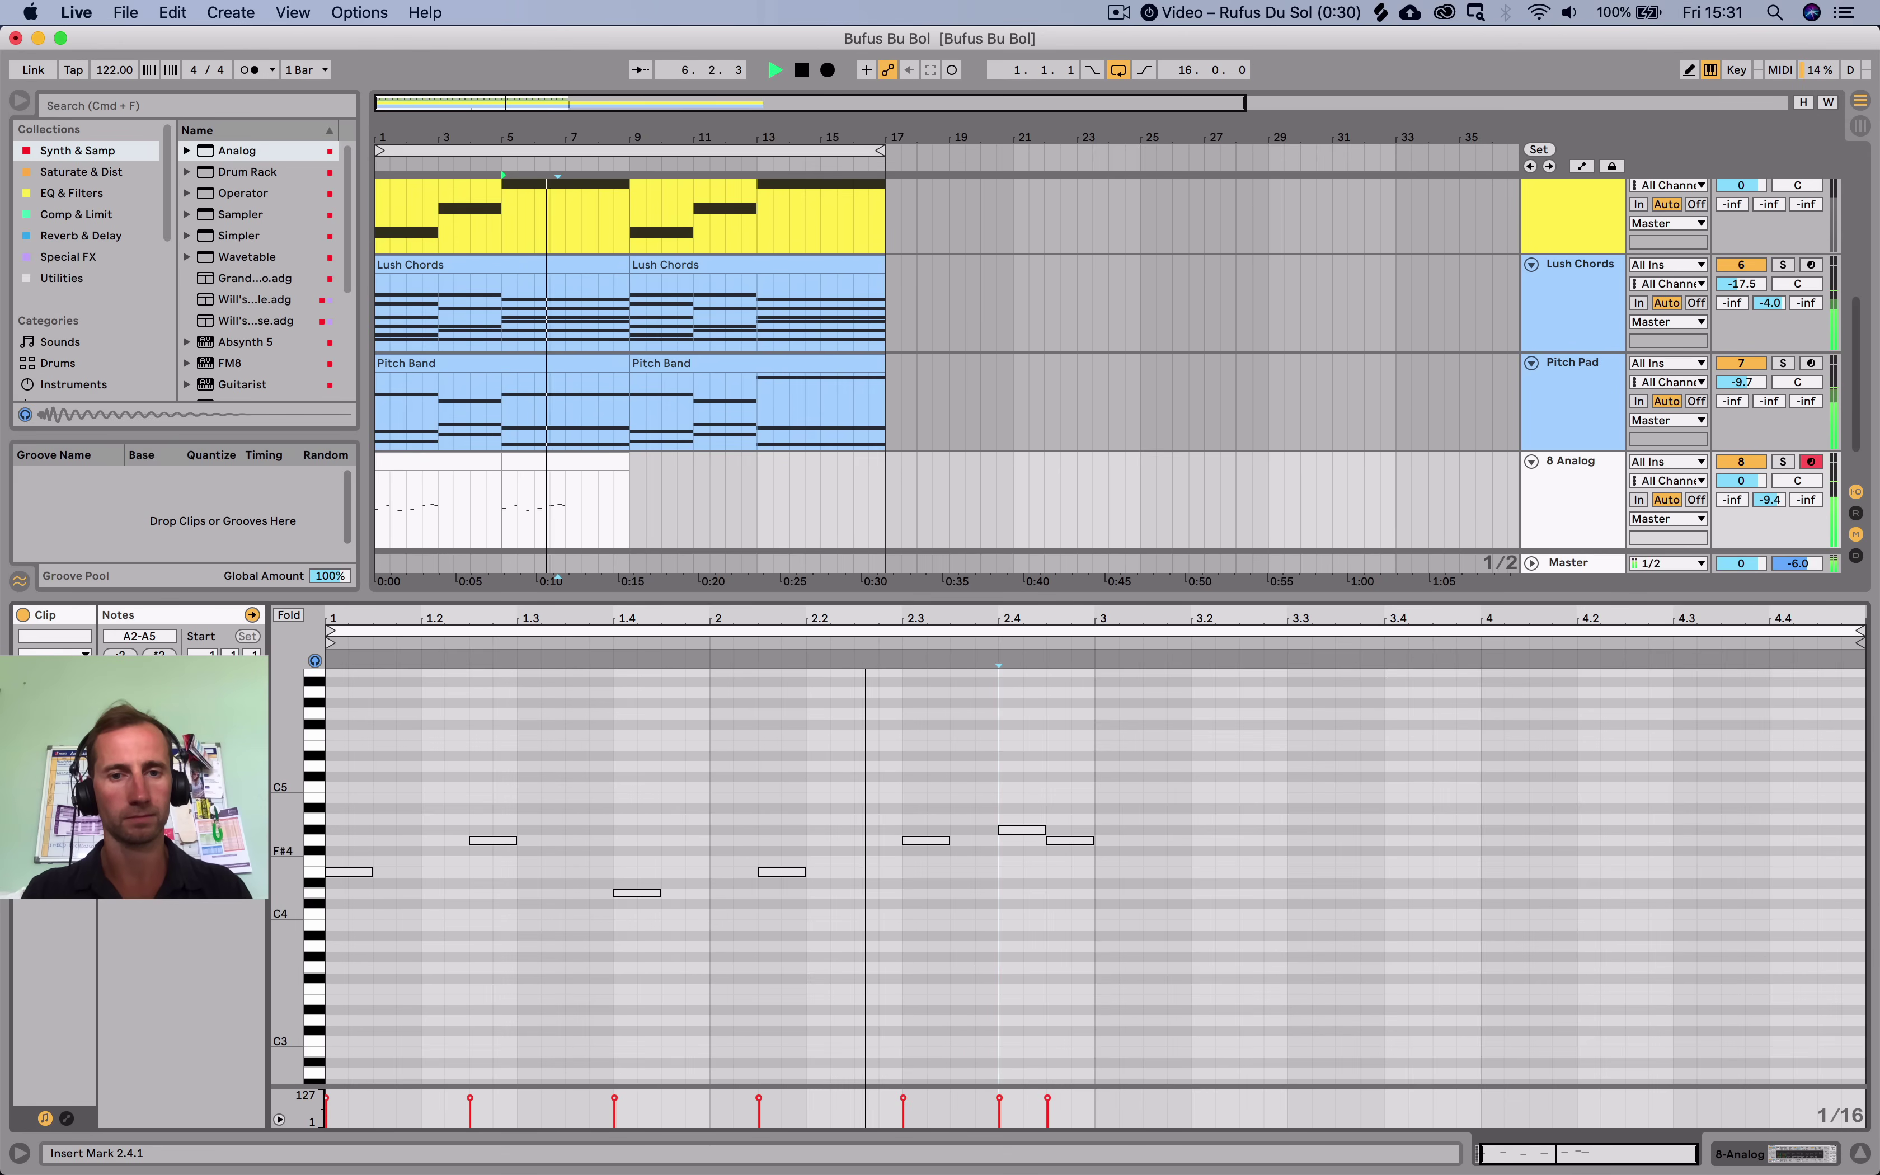
pyautogui.click(926, 840)
pyautogui.press('space')
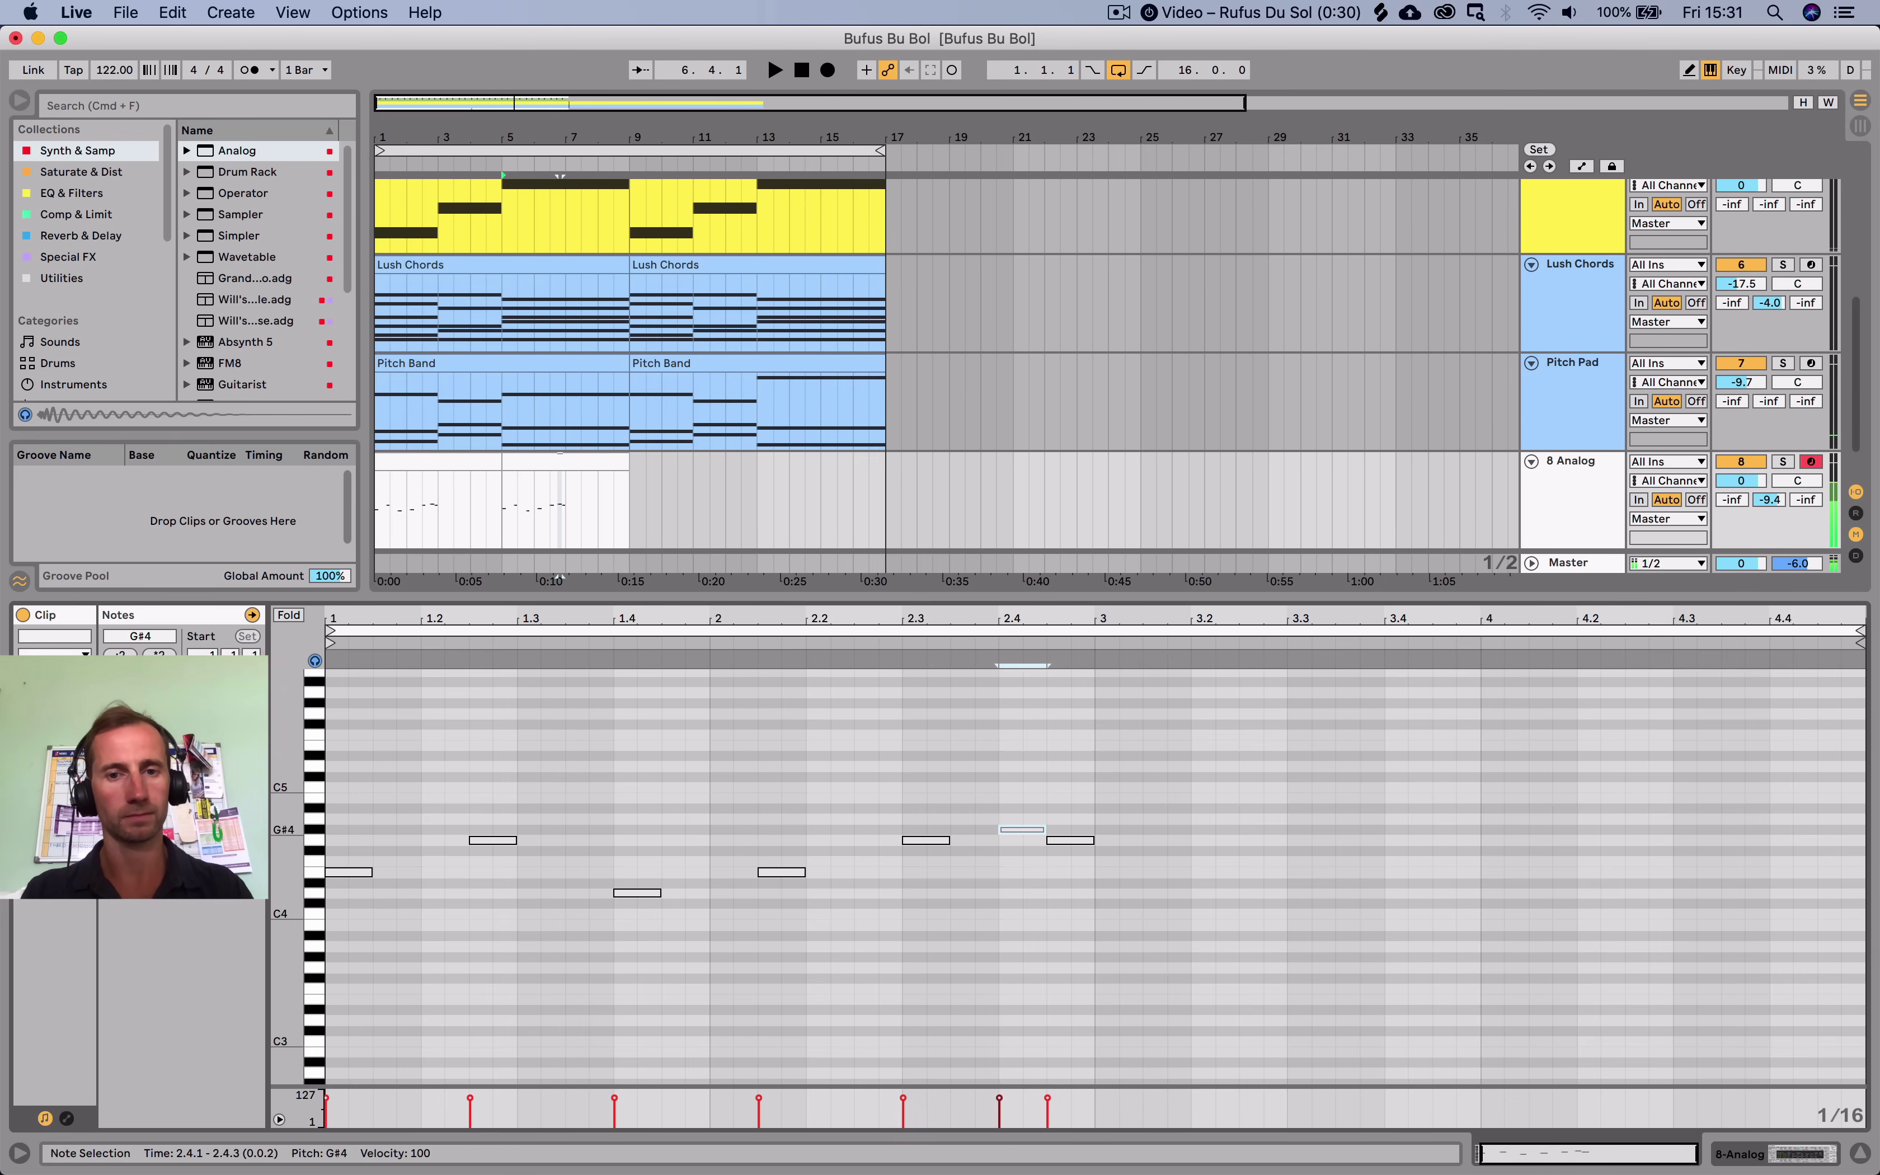
pyautogui.press('space')
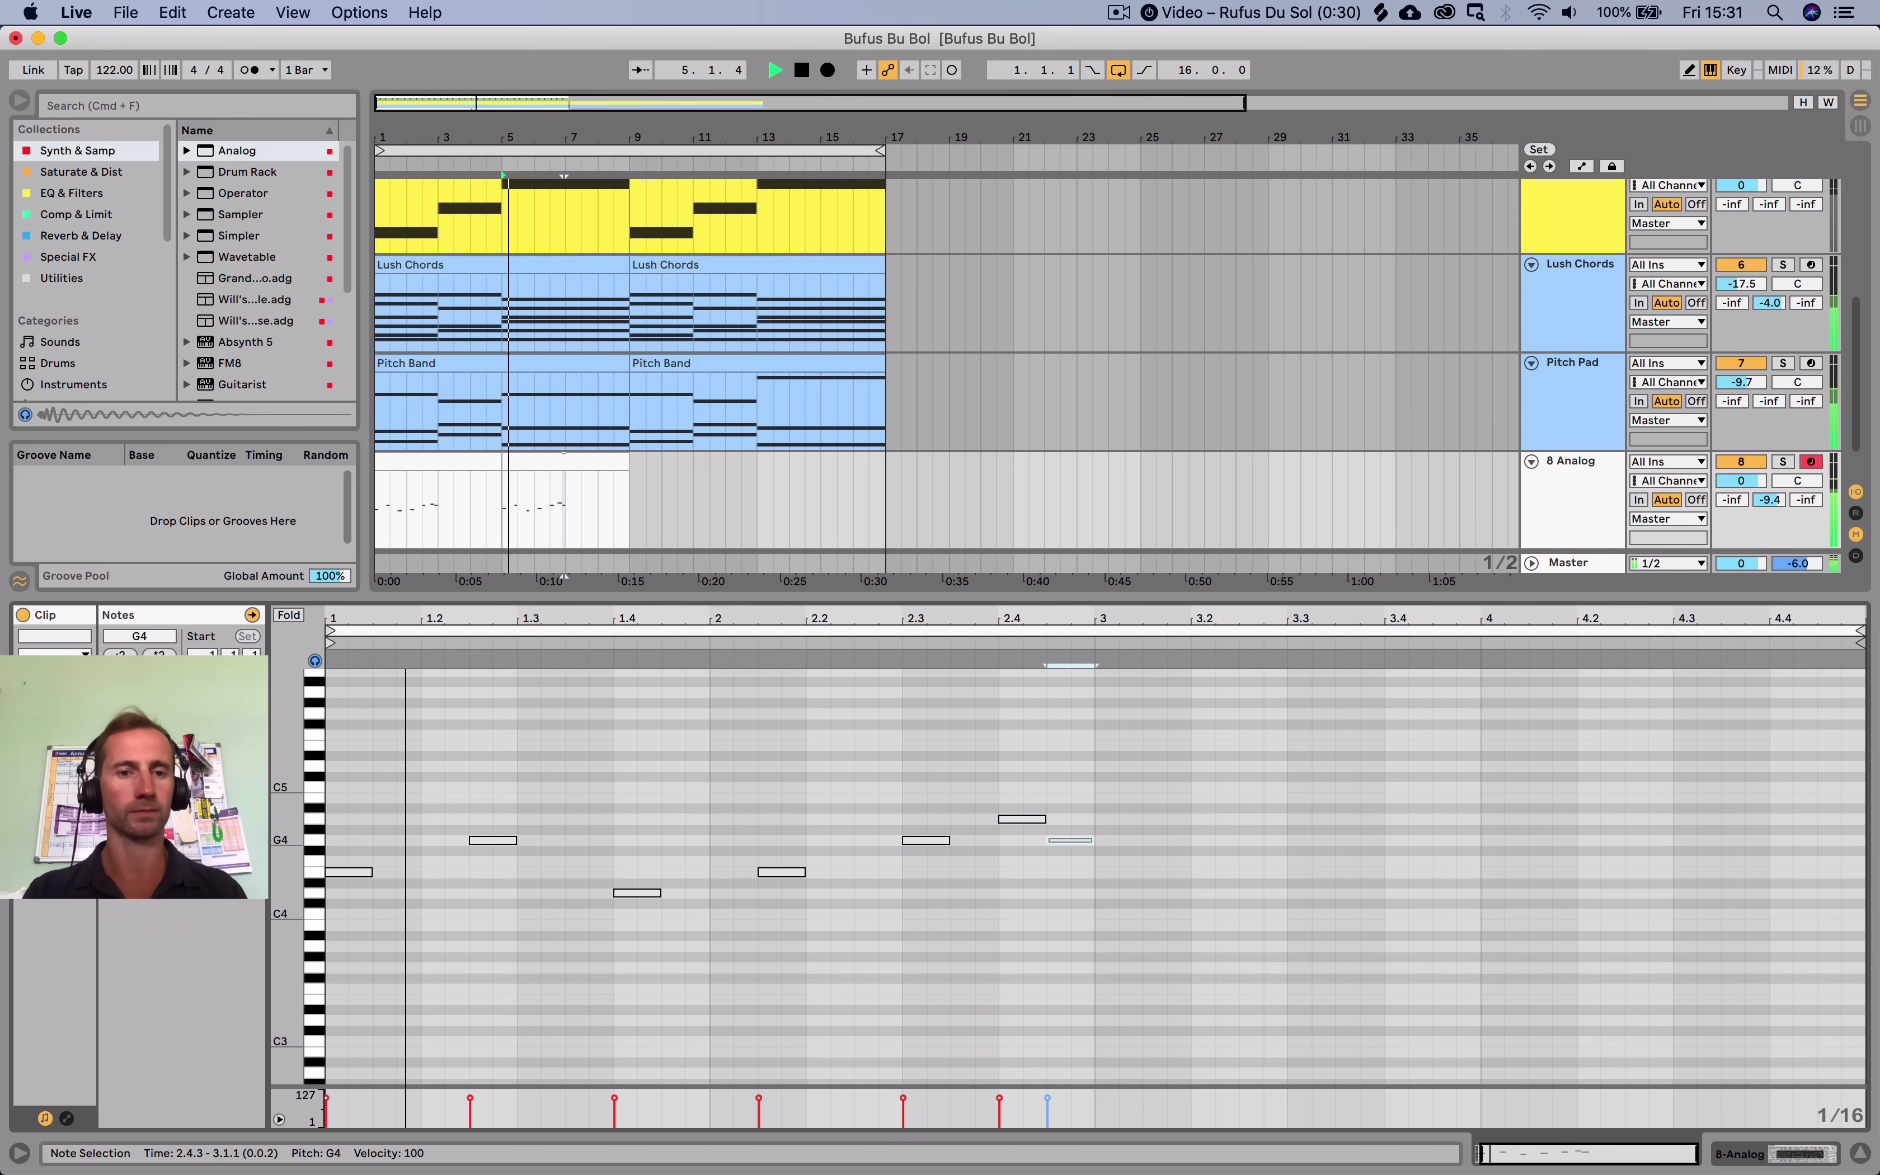
pyautogui.hotkey('shift', 'Tab')
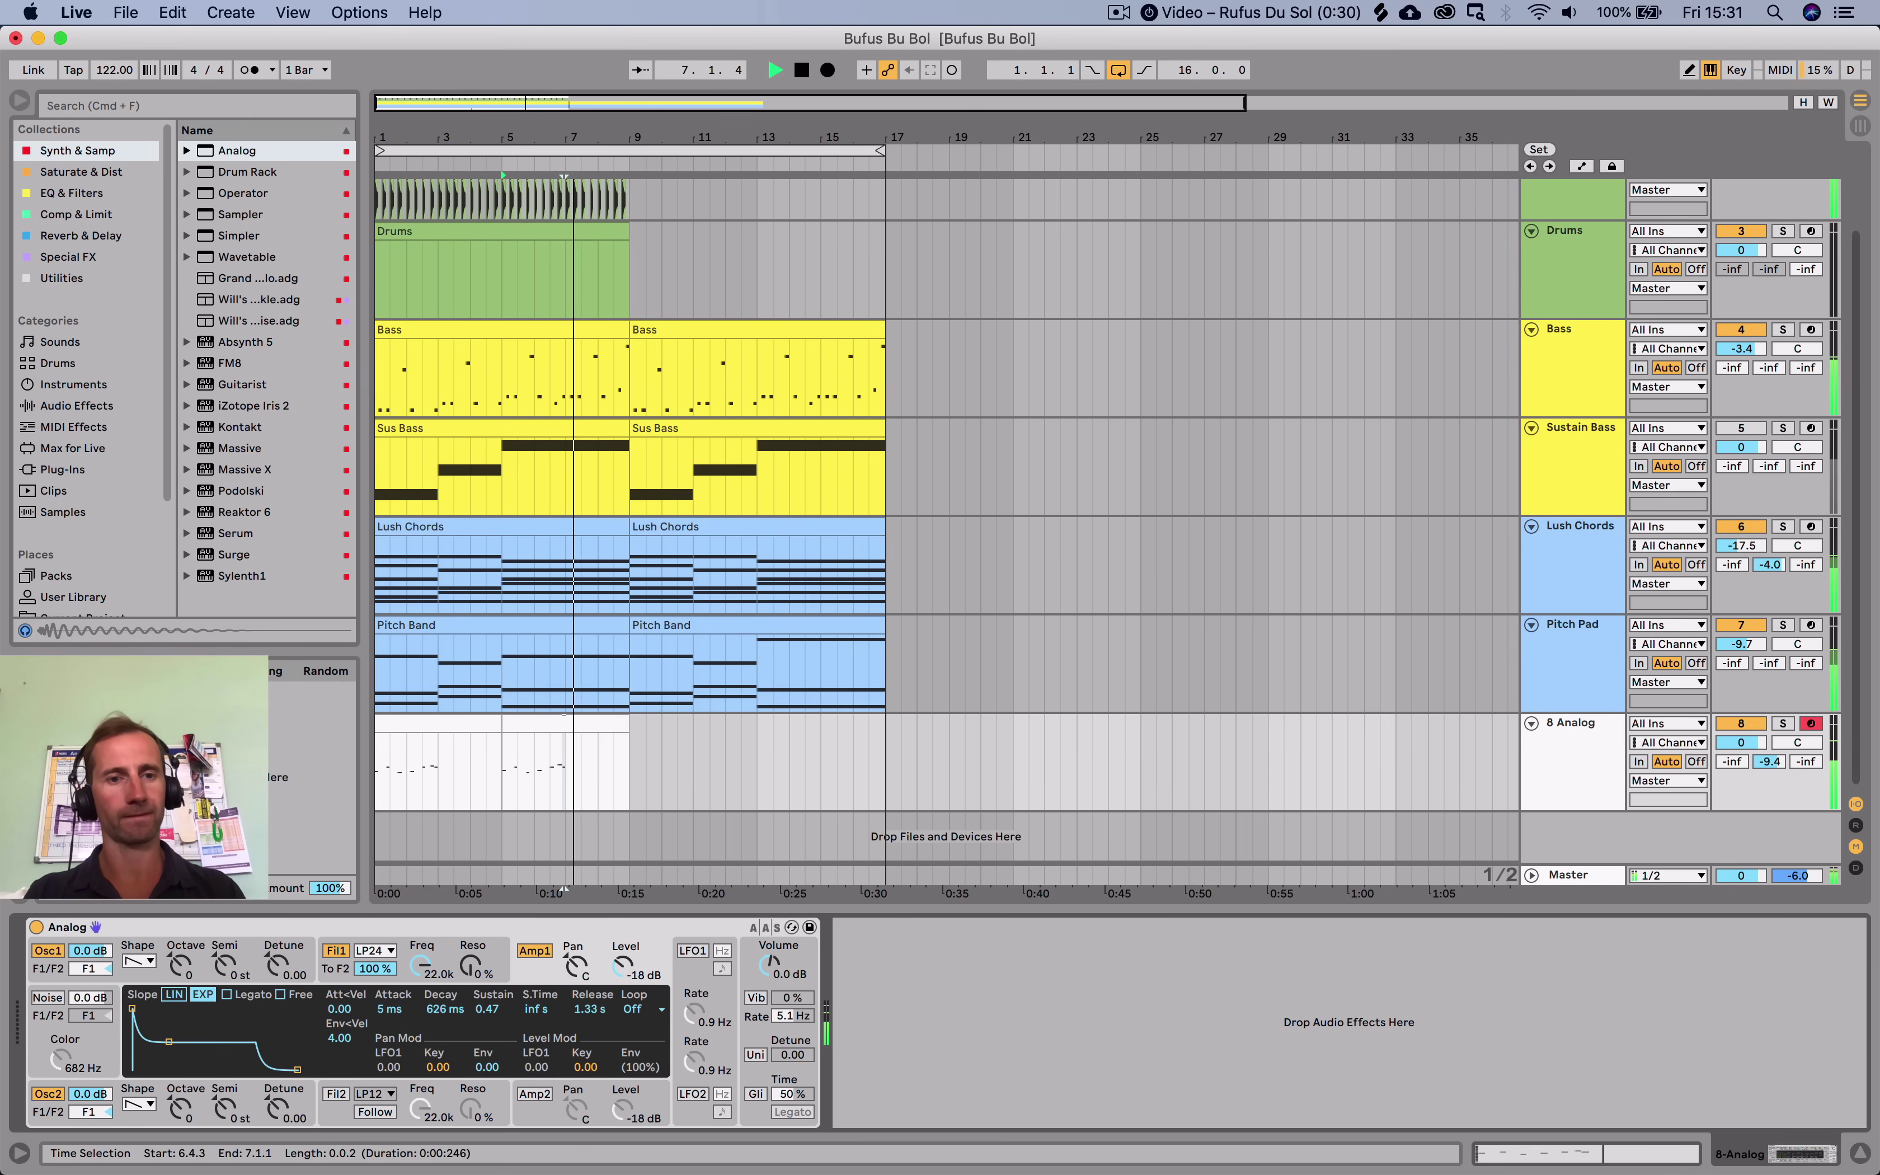
pyautogui.press('space')
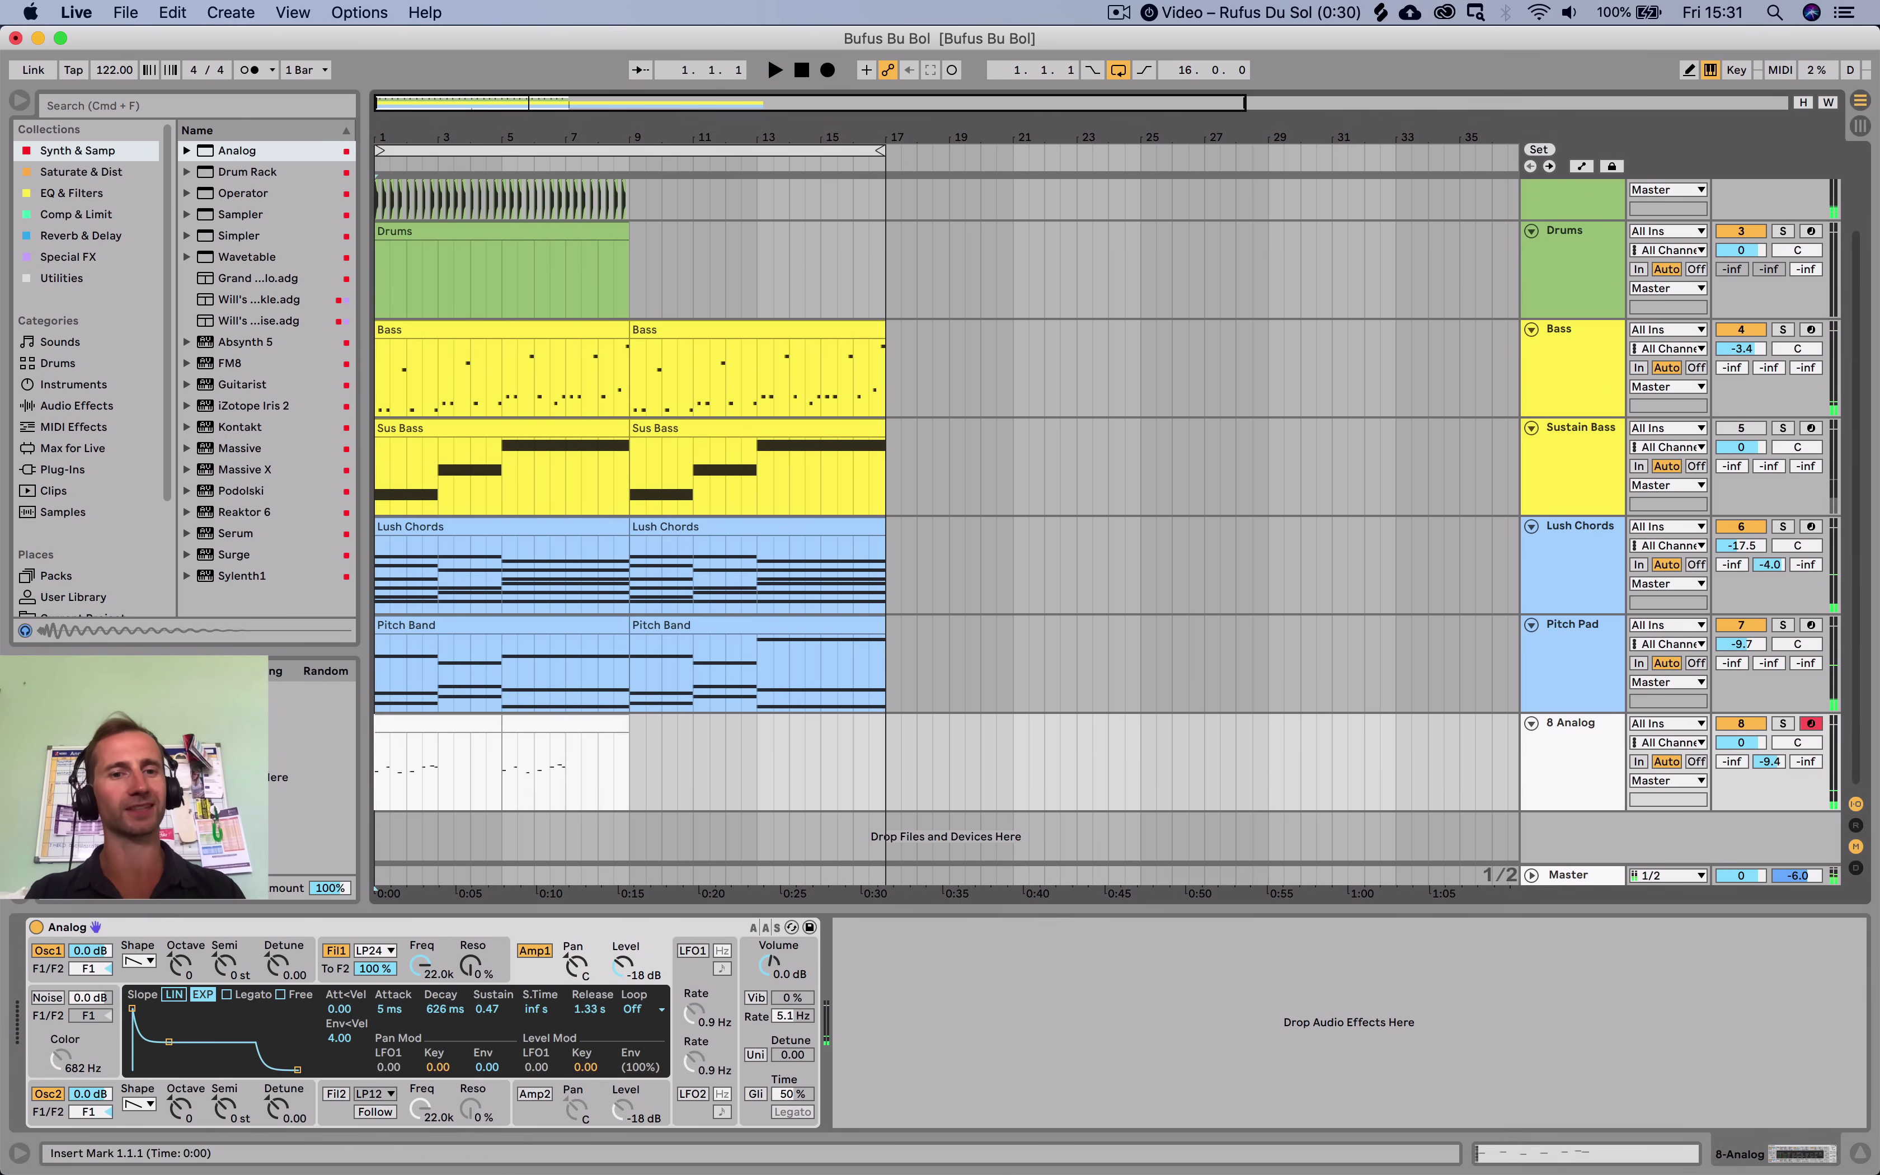
# Play the arrangement through the eight-bar melody section and set the Bass track's volume to -1.7 dB.
pyautogui.moveTo(376, 777); pyautogui.dragTo(627, 777)
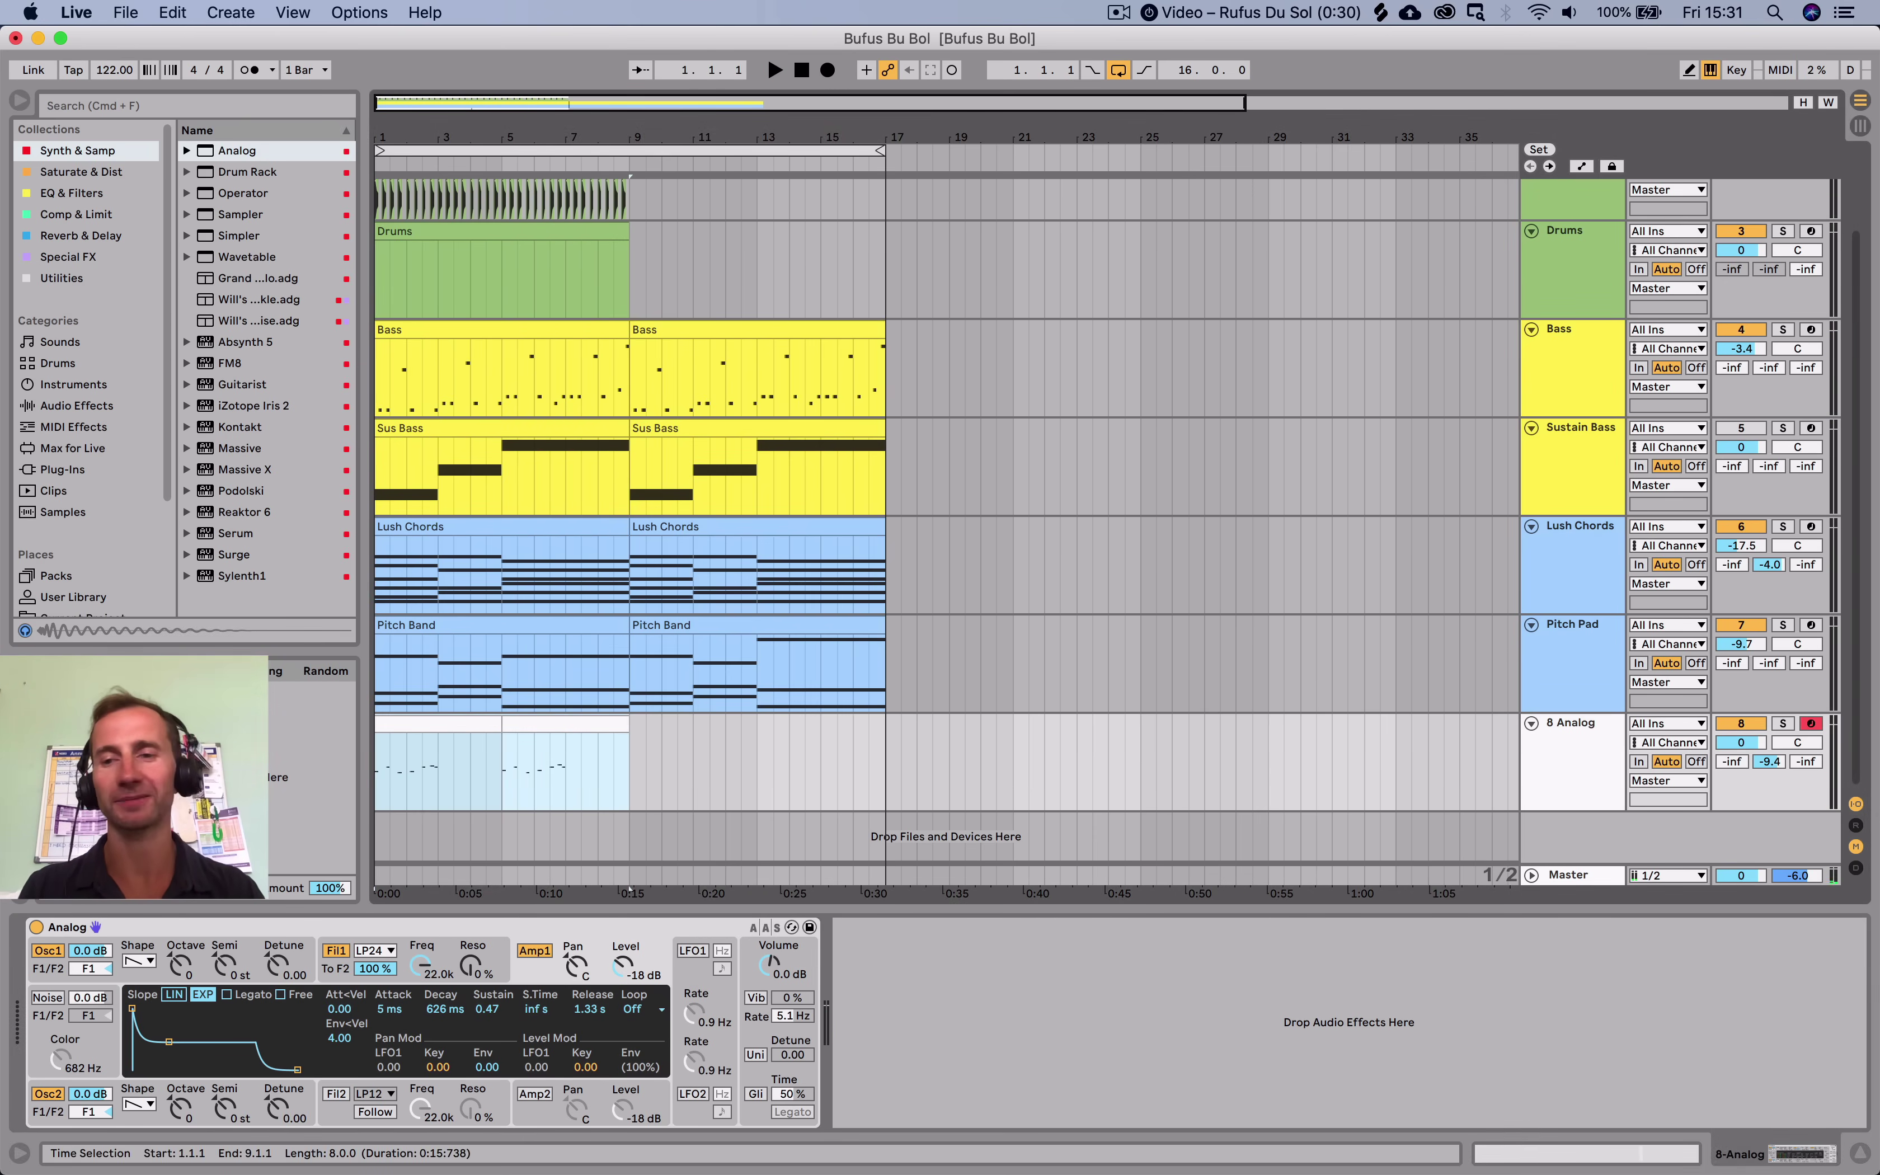
pyautogui.press('space')
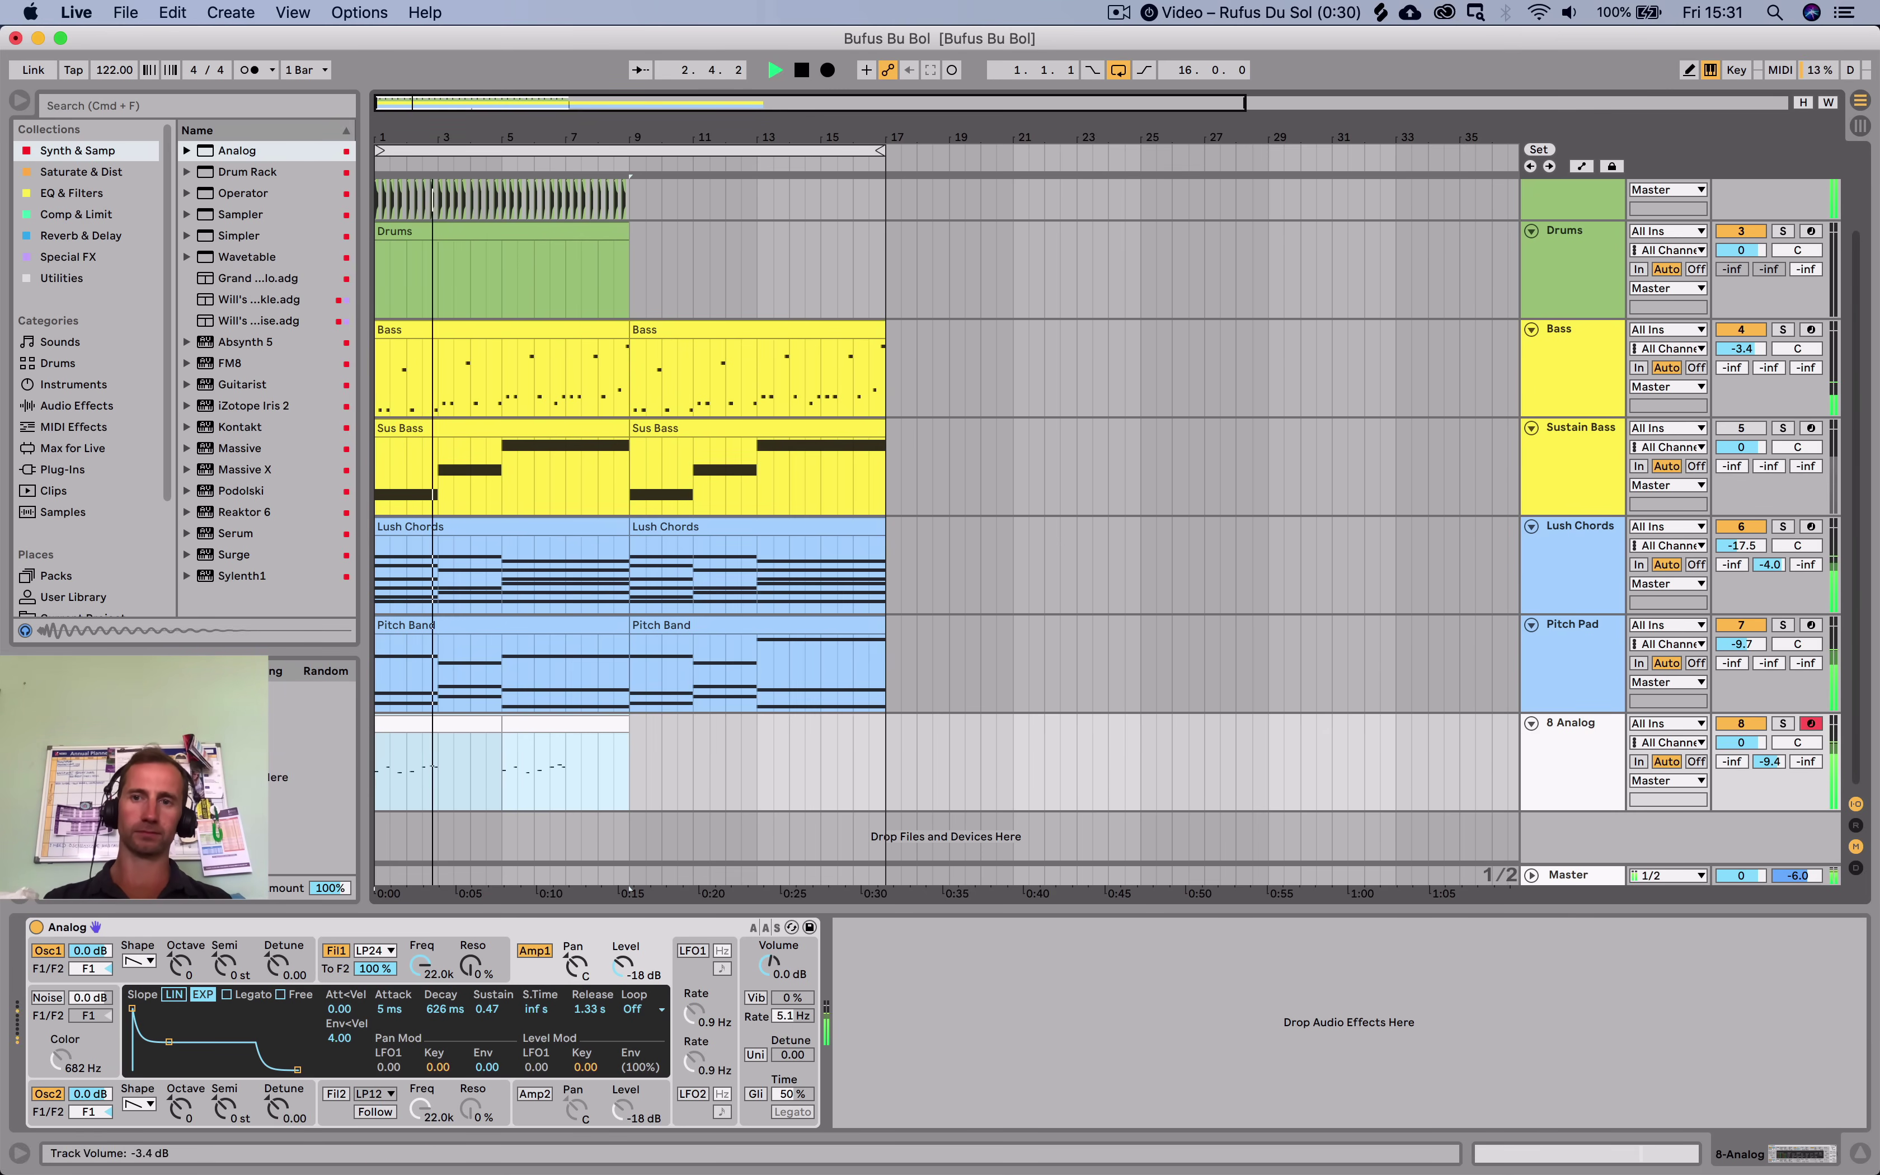
pyautogui.moveTo(1741, 349); pyautogui.dragTo(1740, 336)
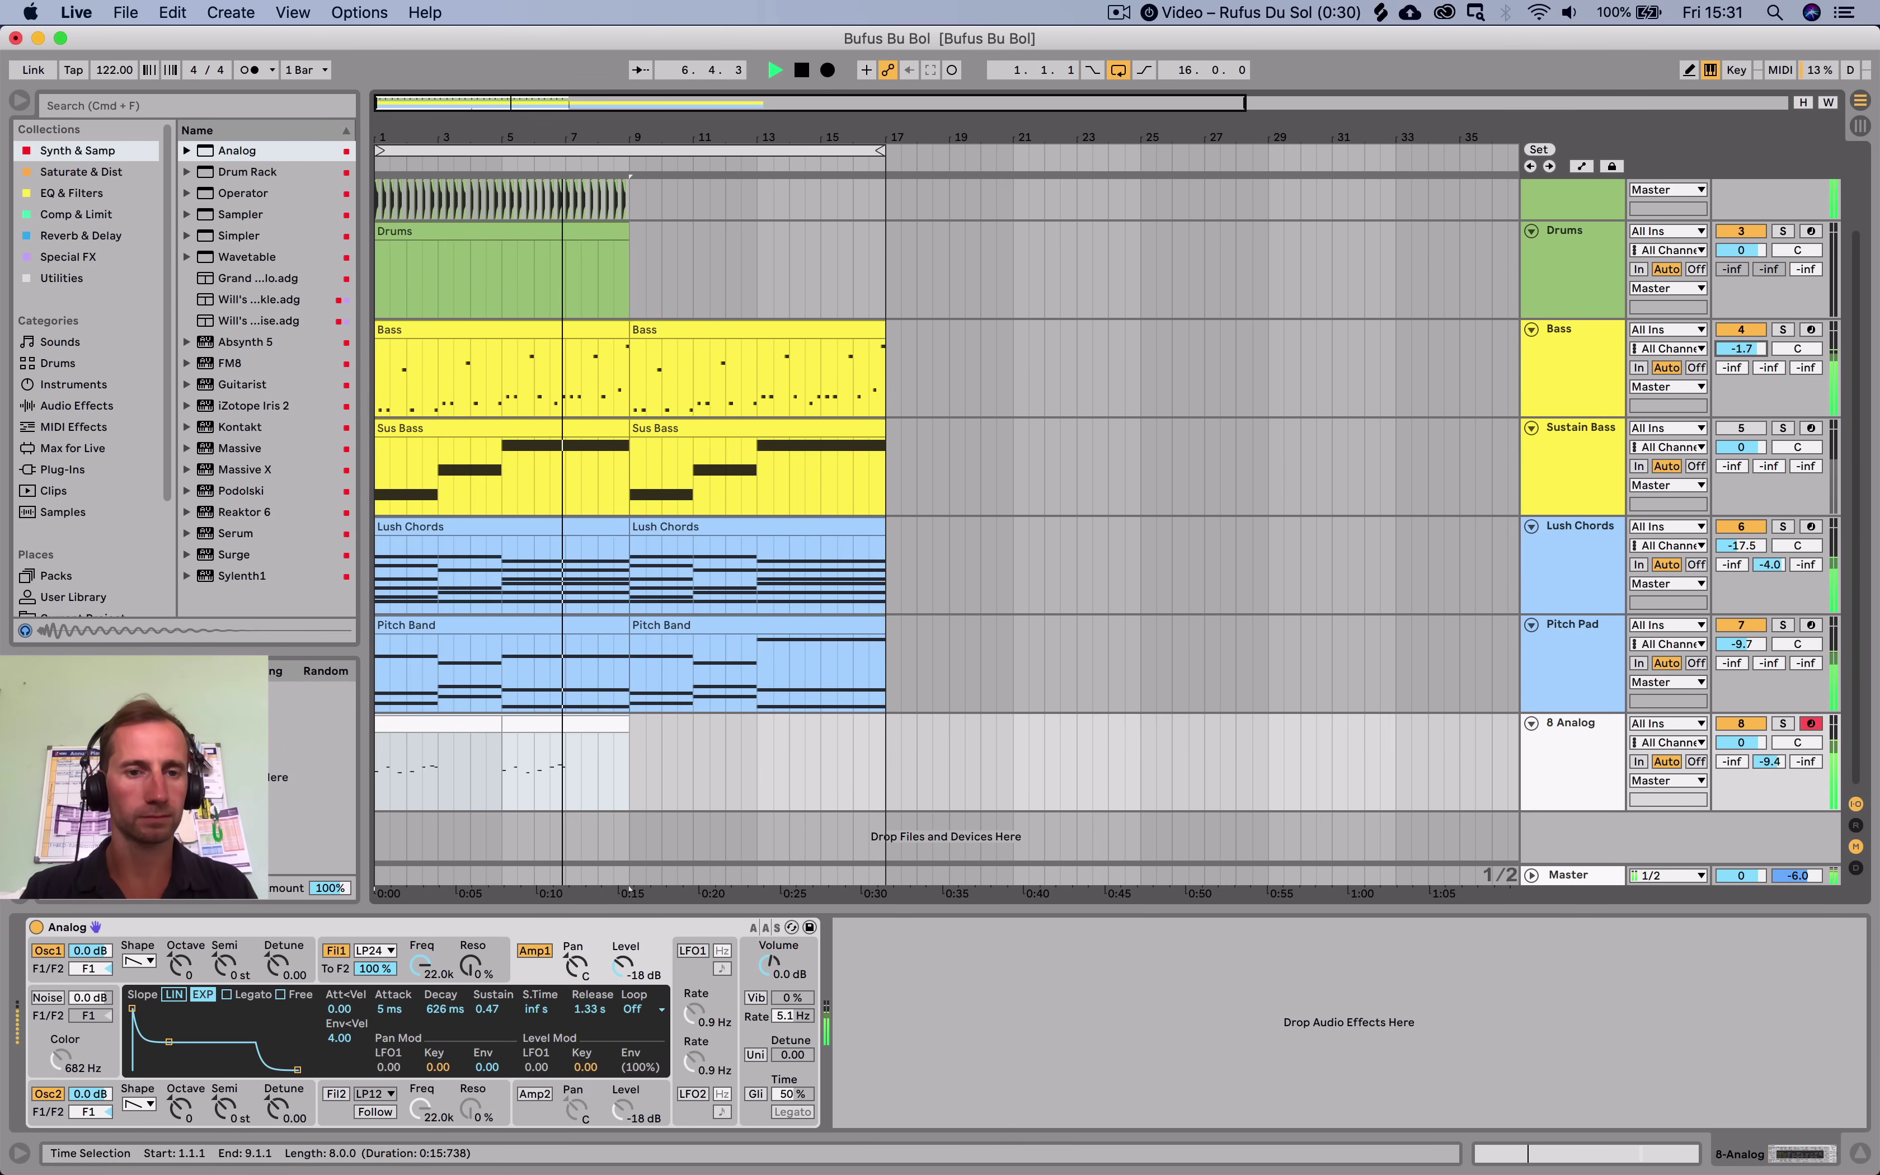
pyautogui.click(541, 724)
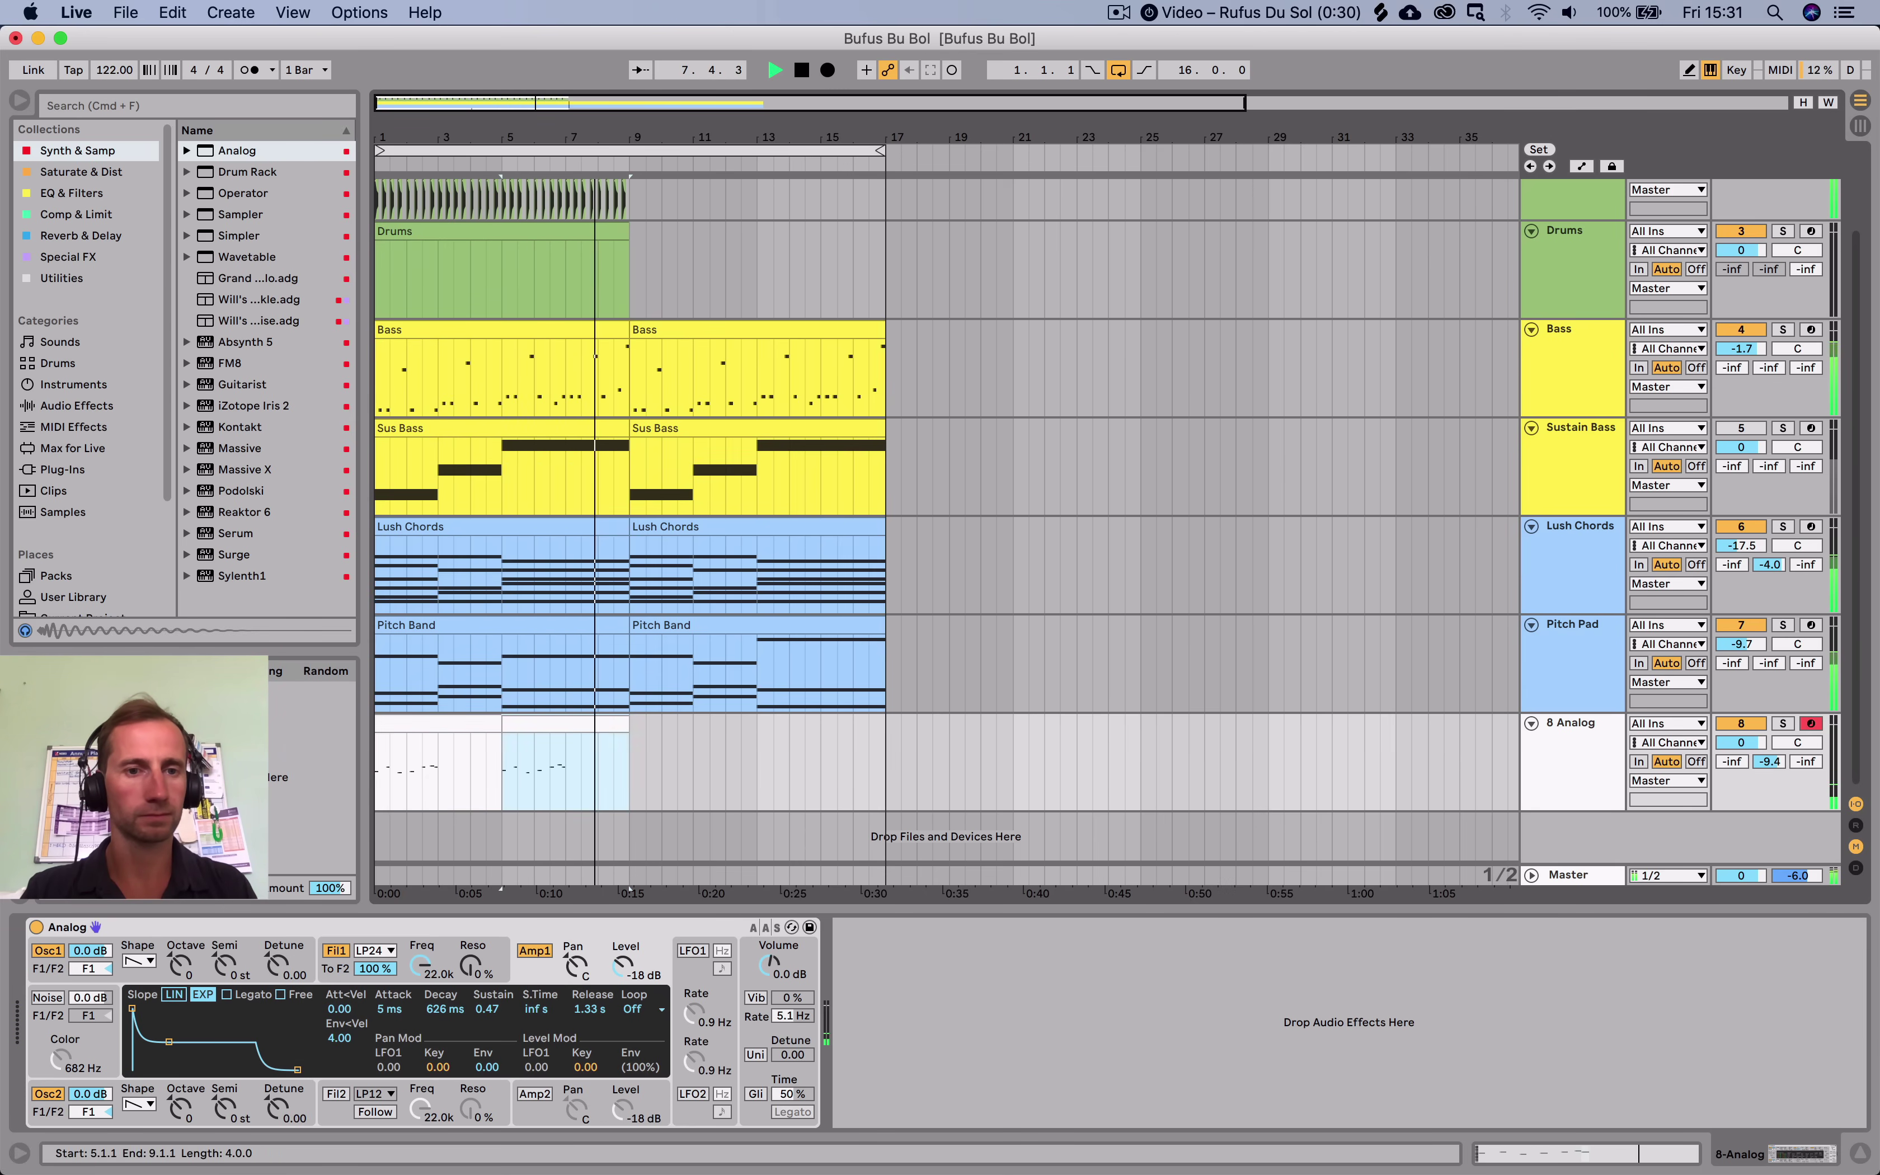
pyautogui.keyDown('shift'); pyautogui.click(458, 723); pyautogui.keyUp('shift')
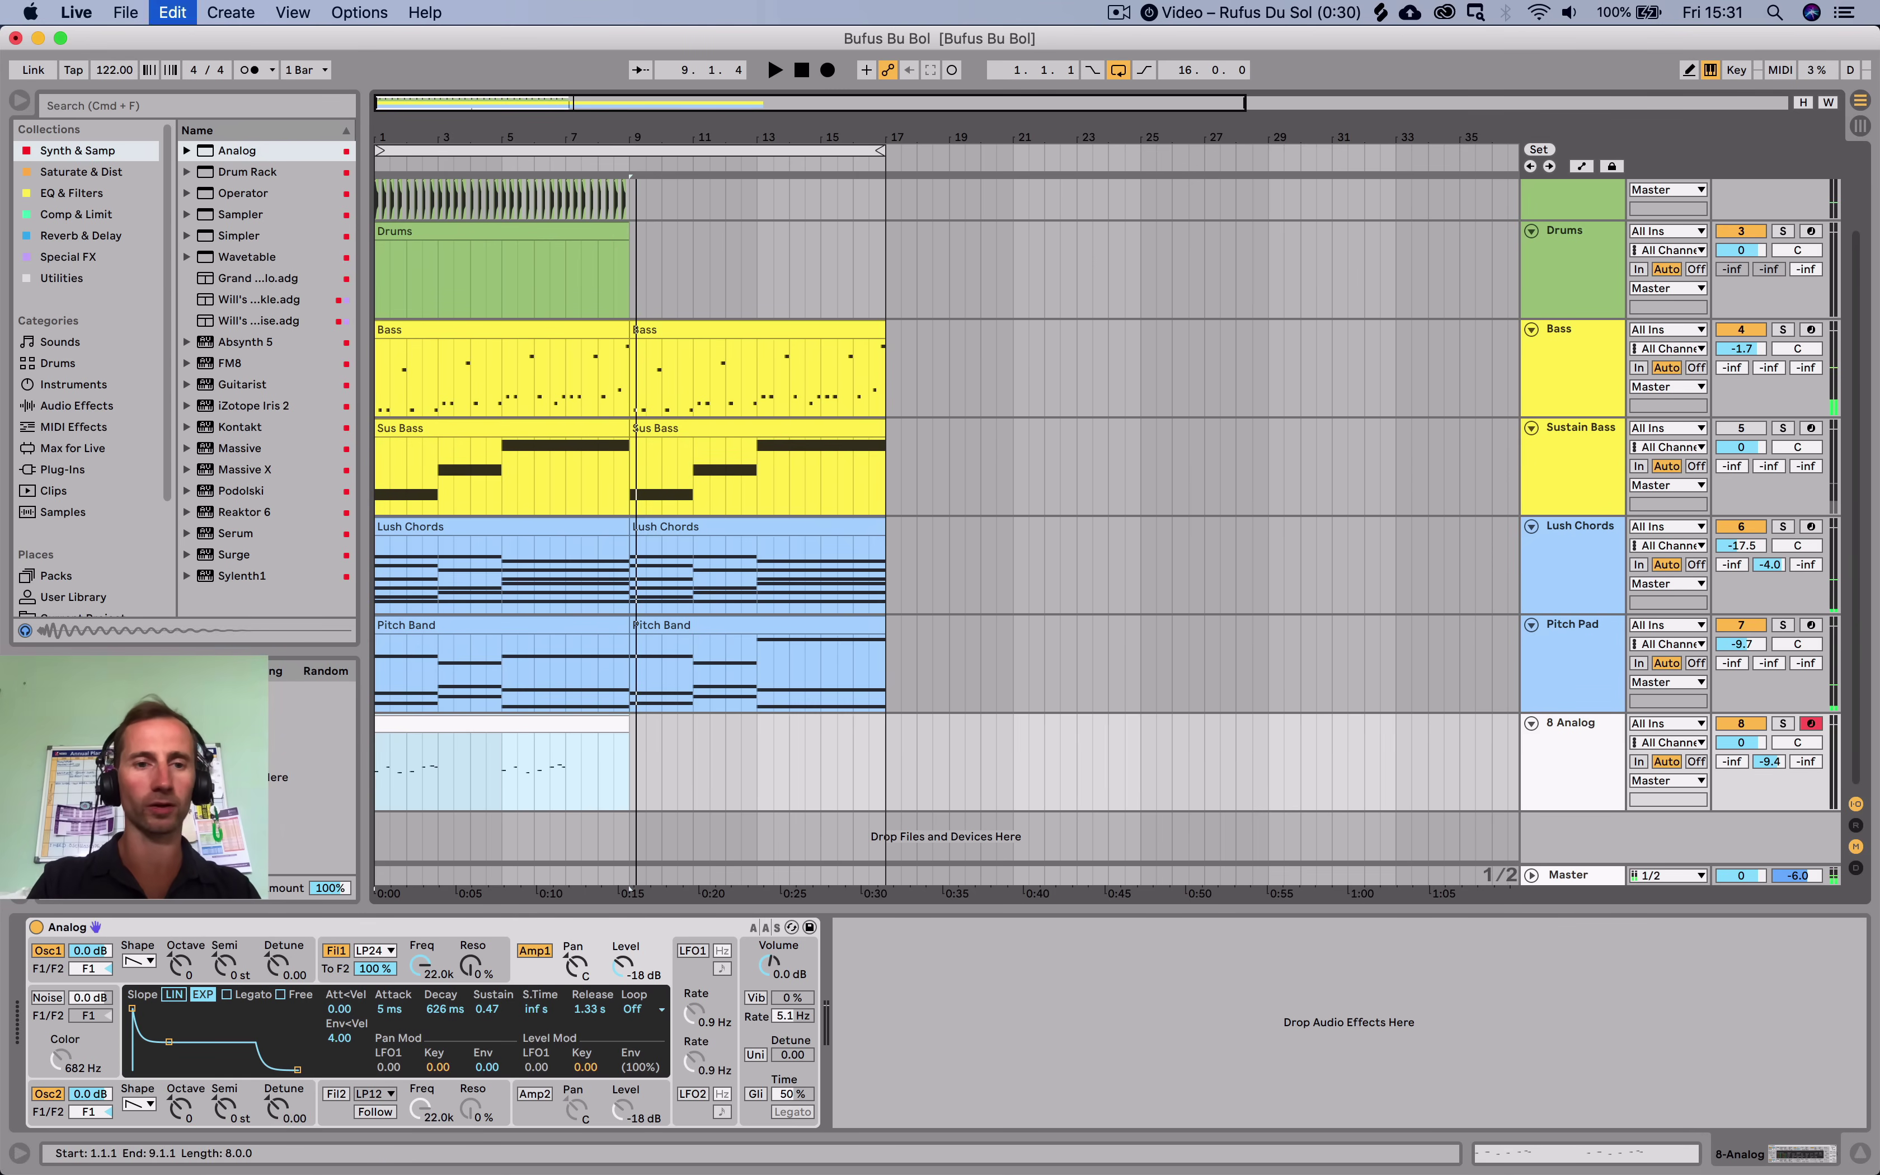
# Add a Saturator from the Saturate & Dist collection to the Bass track after its Analog synth.
pyautogui.click(1559, 328)
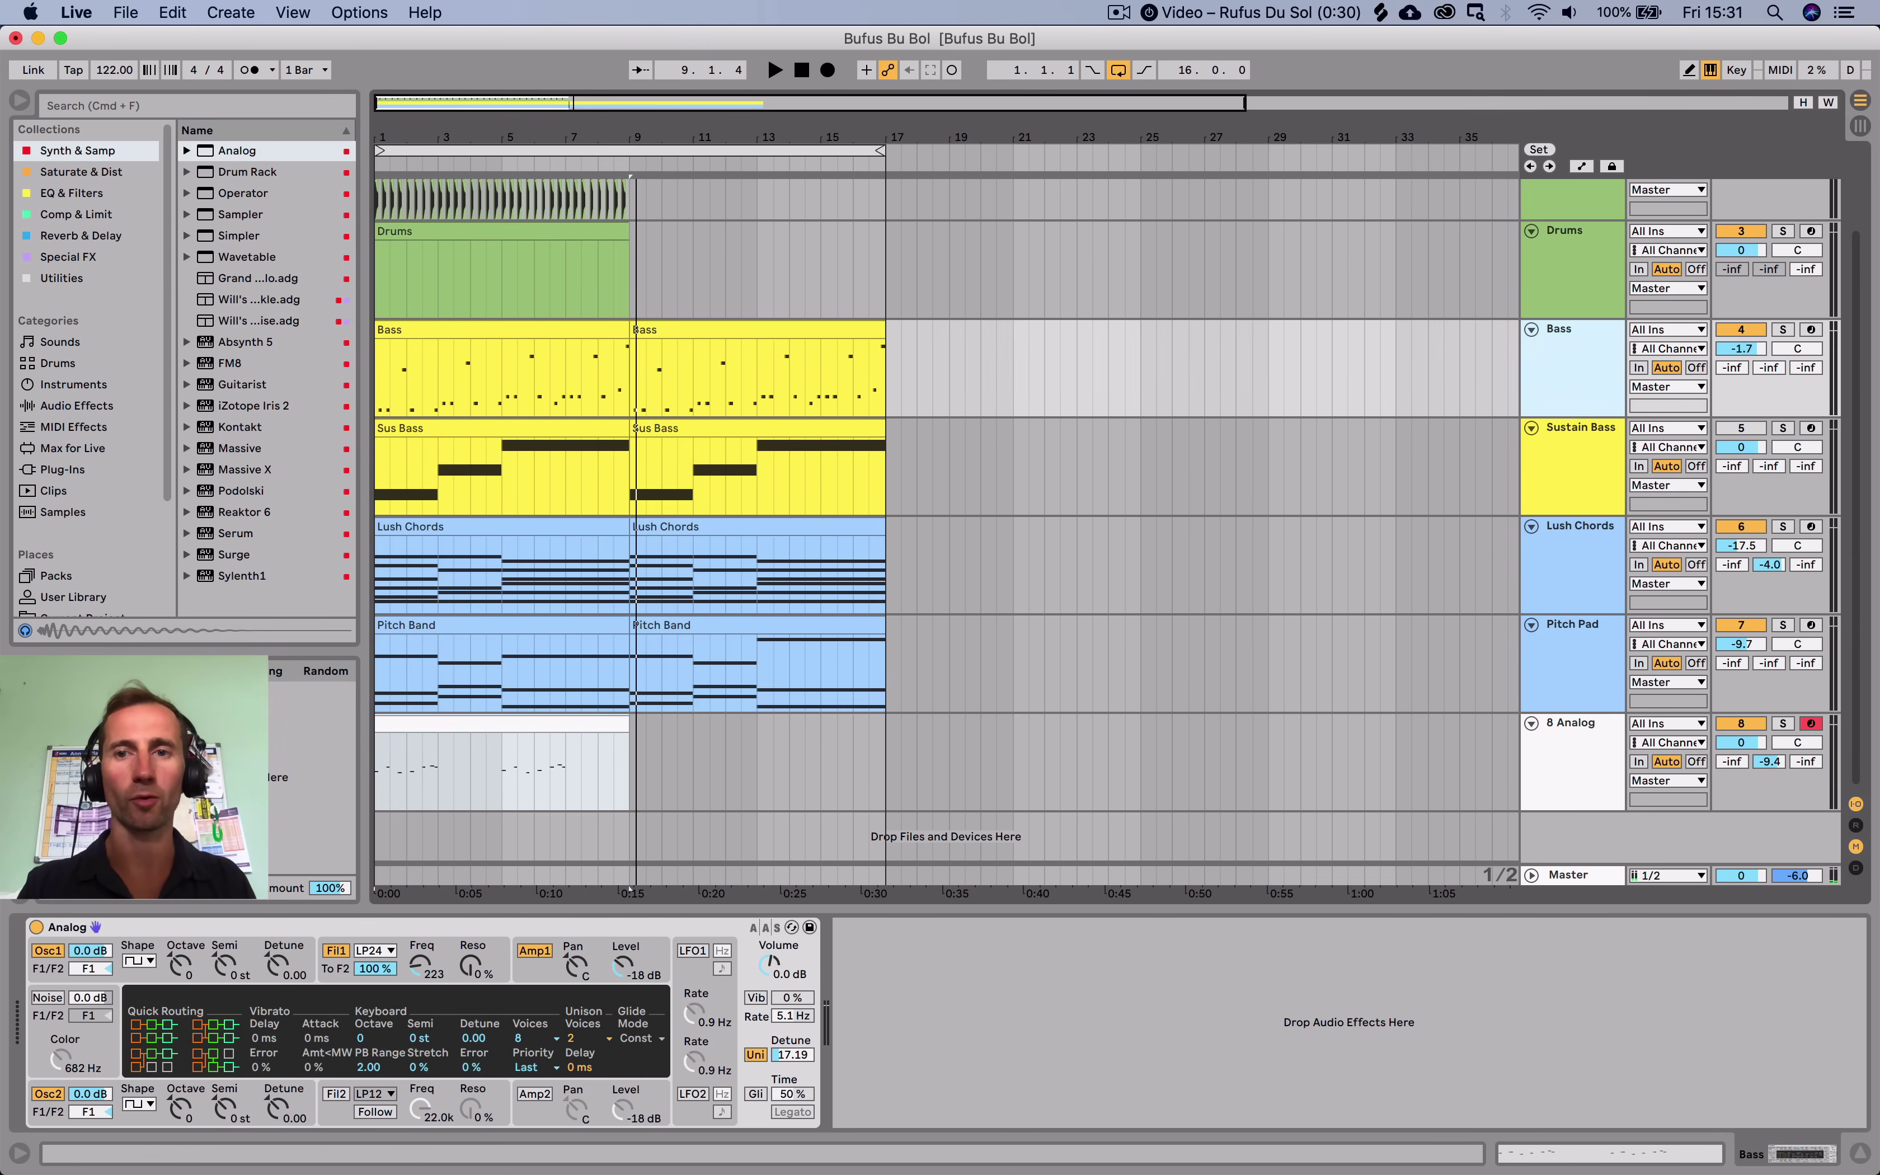
pyautogui.click(240, 214)
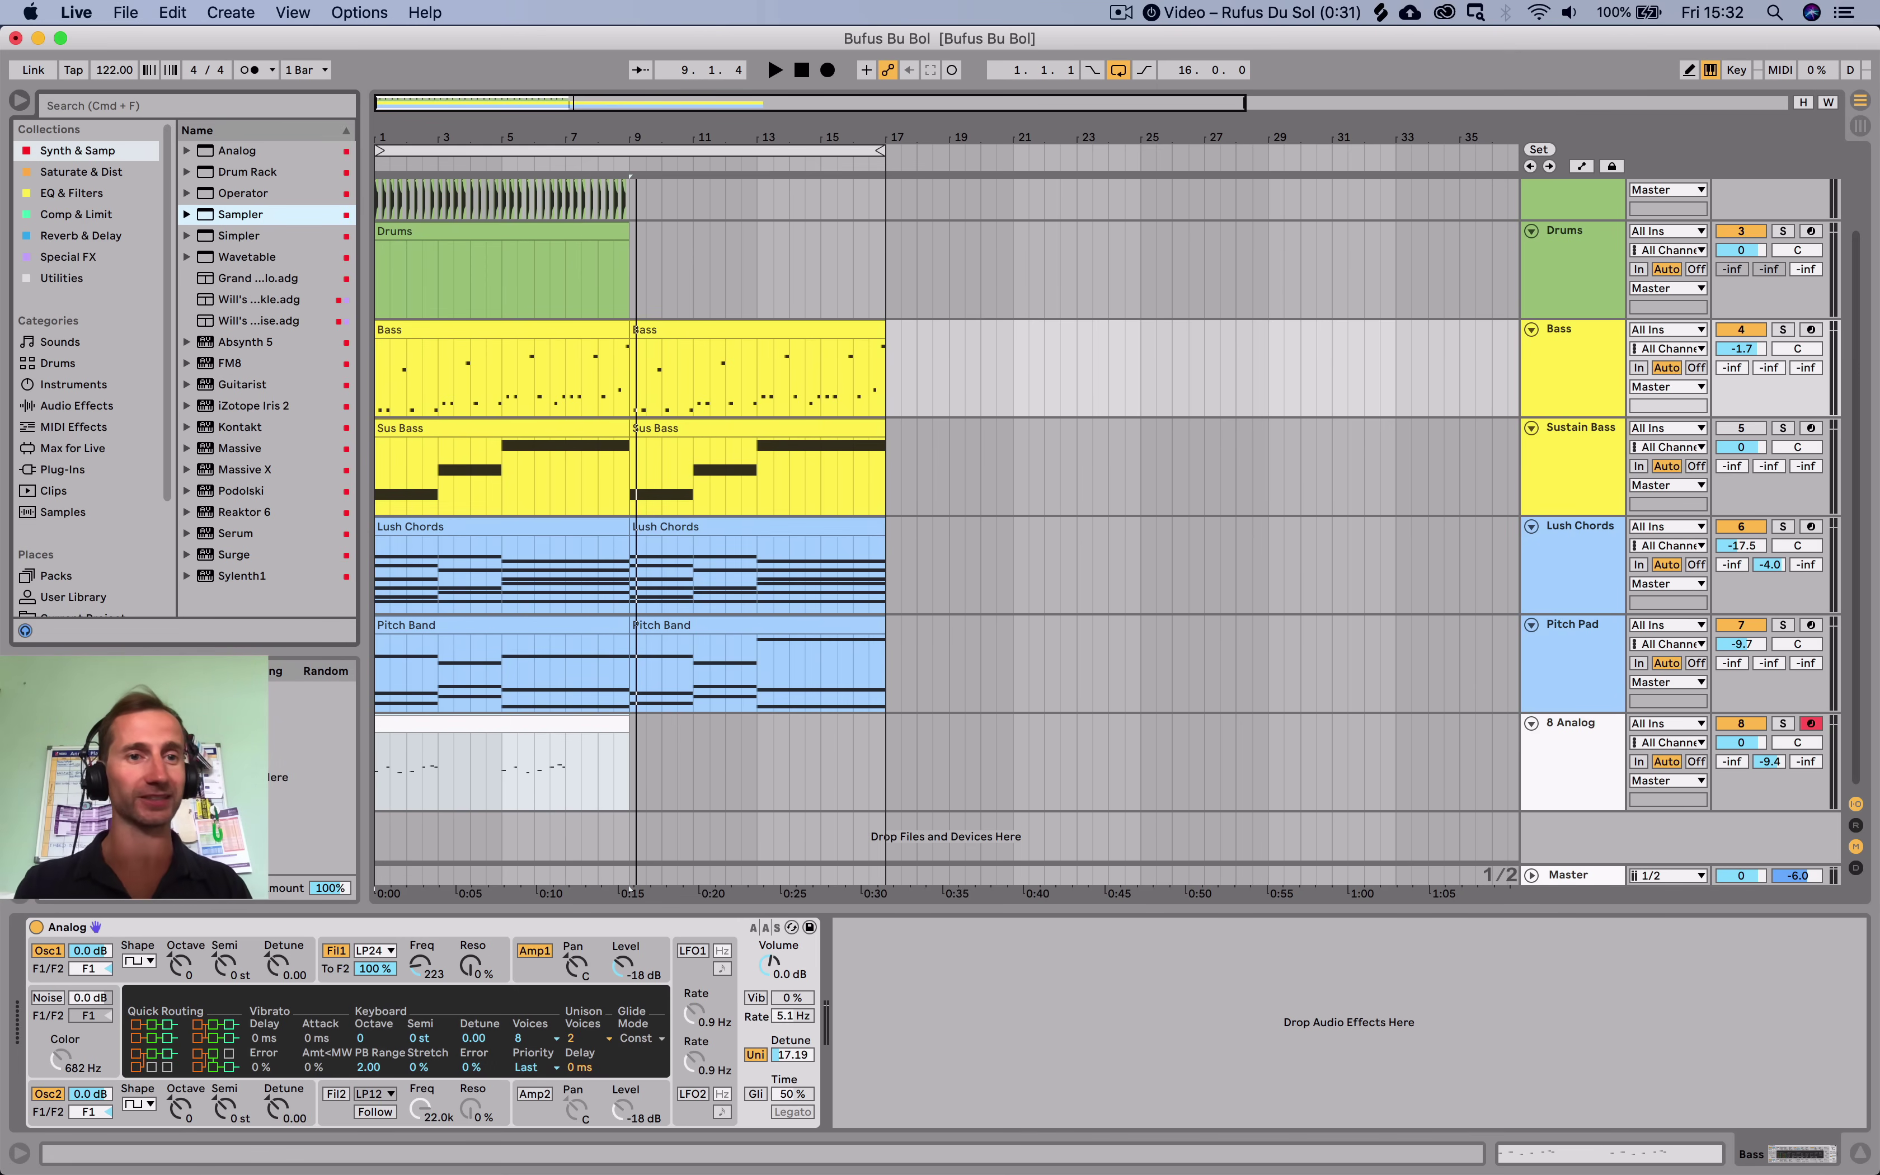
pyautogui.click(80, 171)
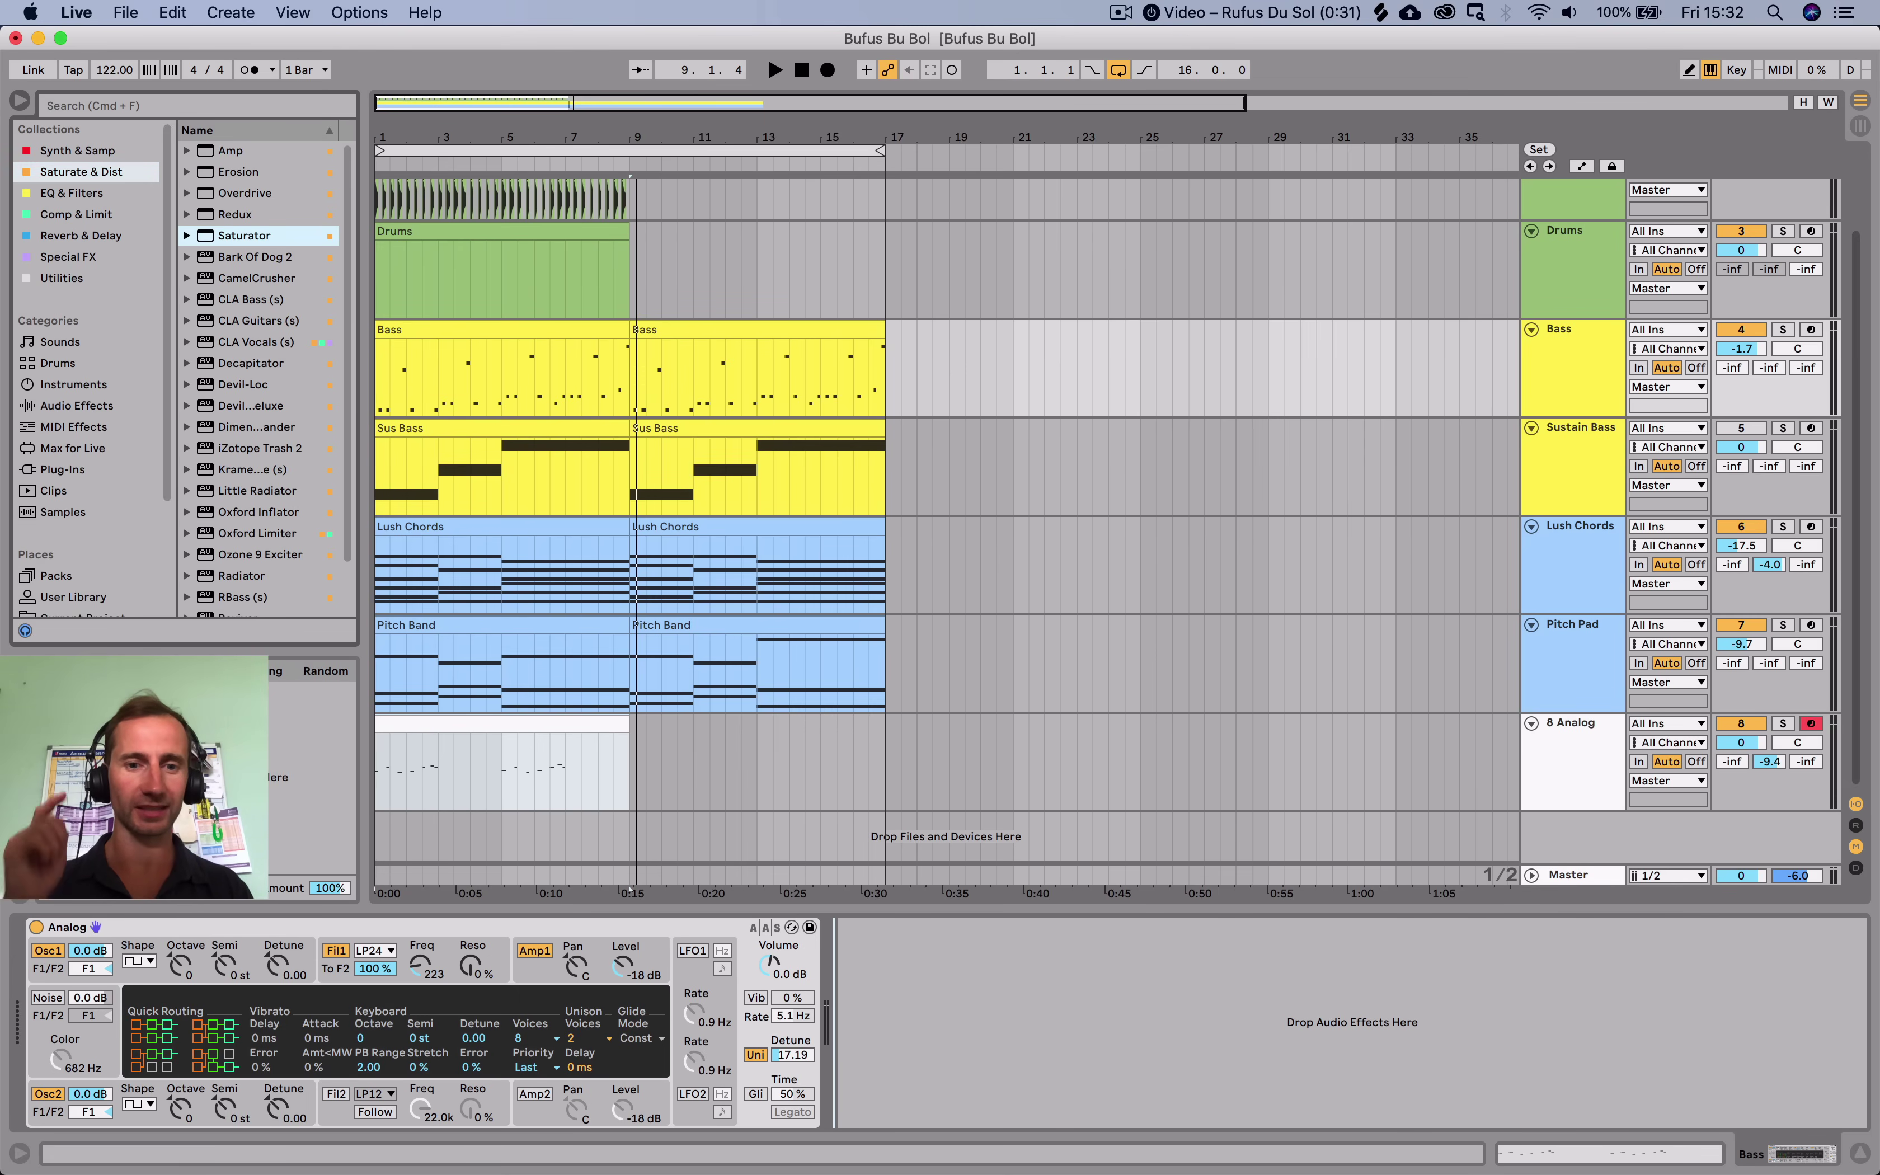
pyautogui.press('Return')
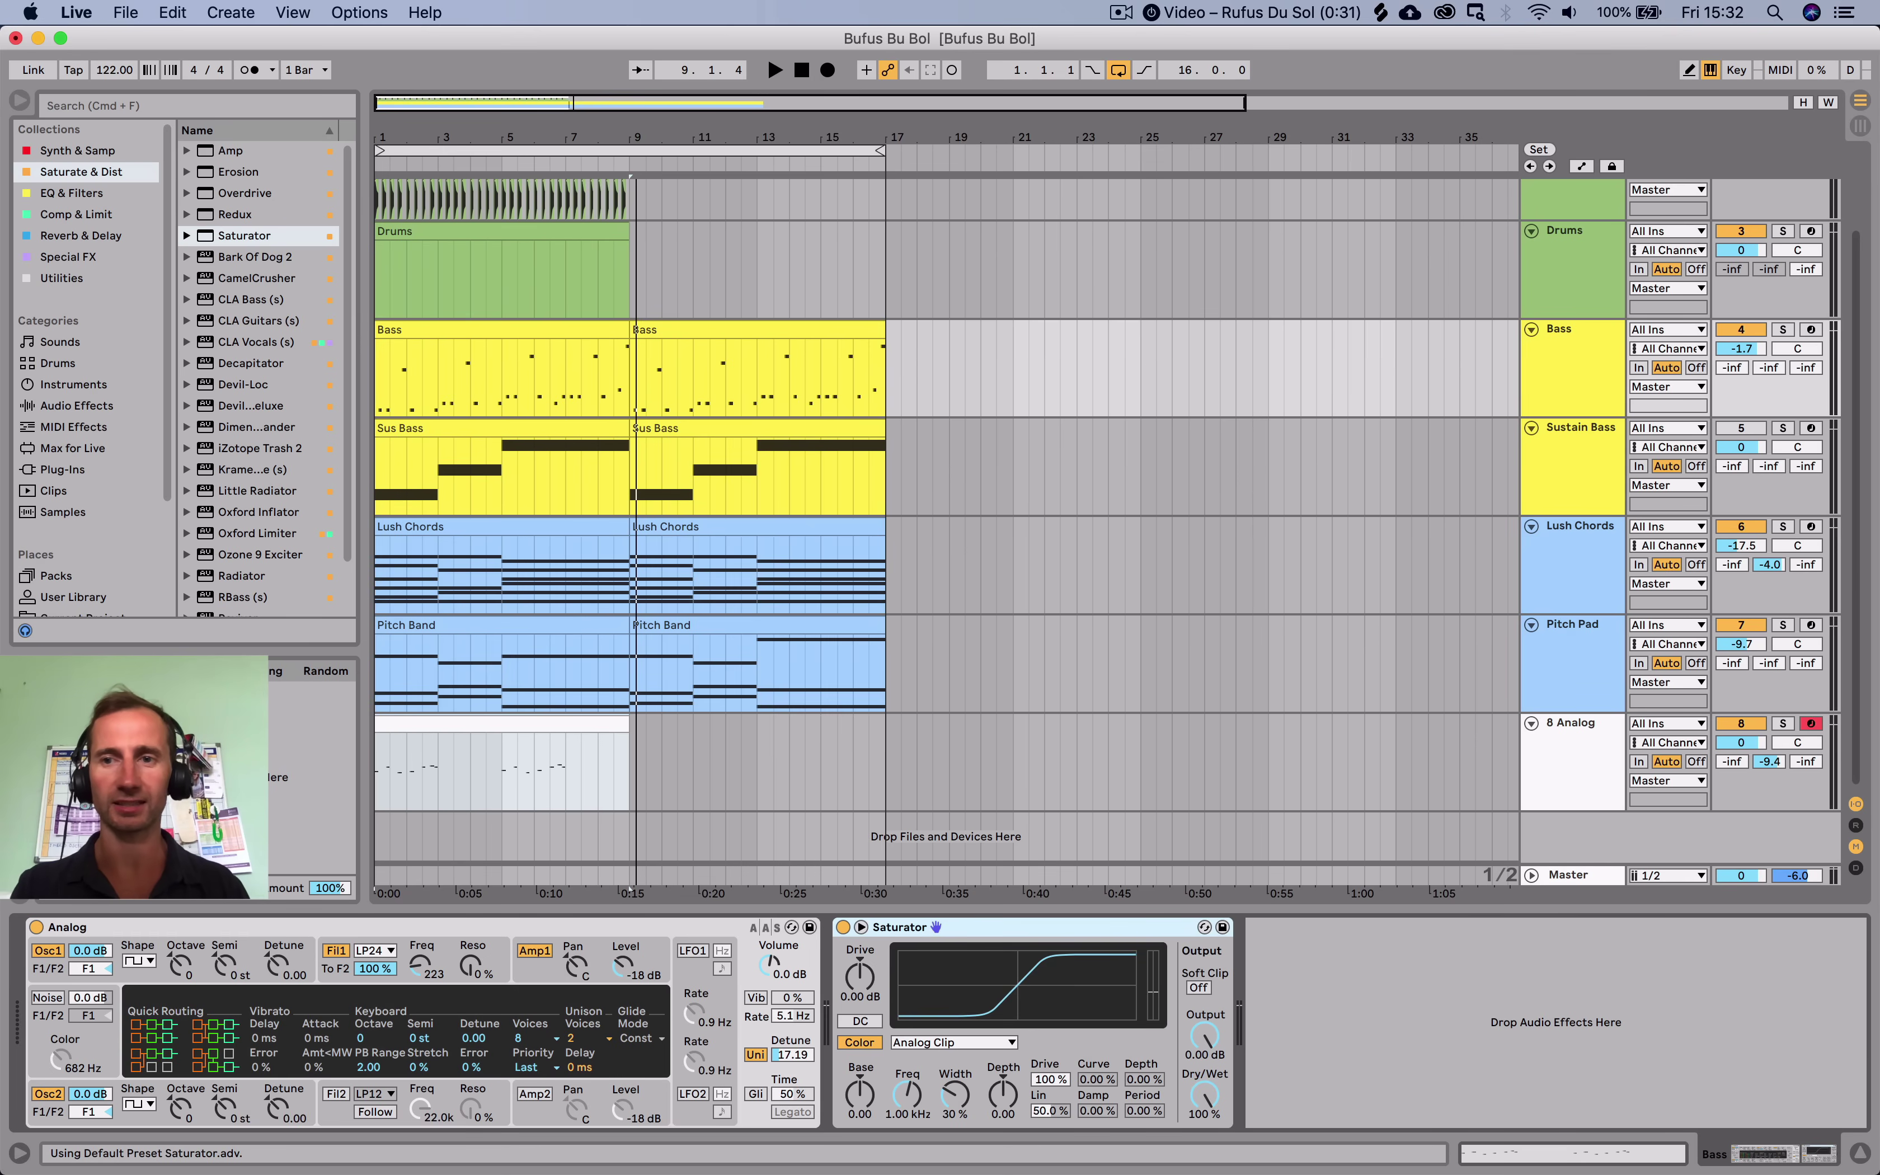
# Solo the Bass track and set its Saturator's Drive to 11.4 dB during playback.
pyautogui.press('s')
pyautogui.press('space')
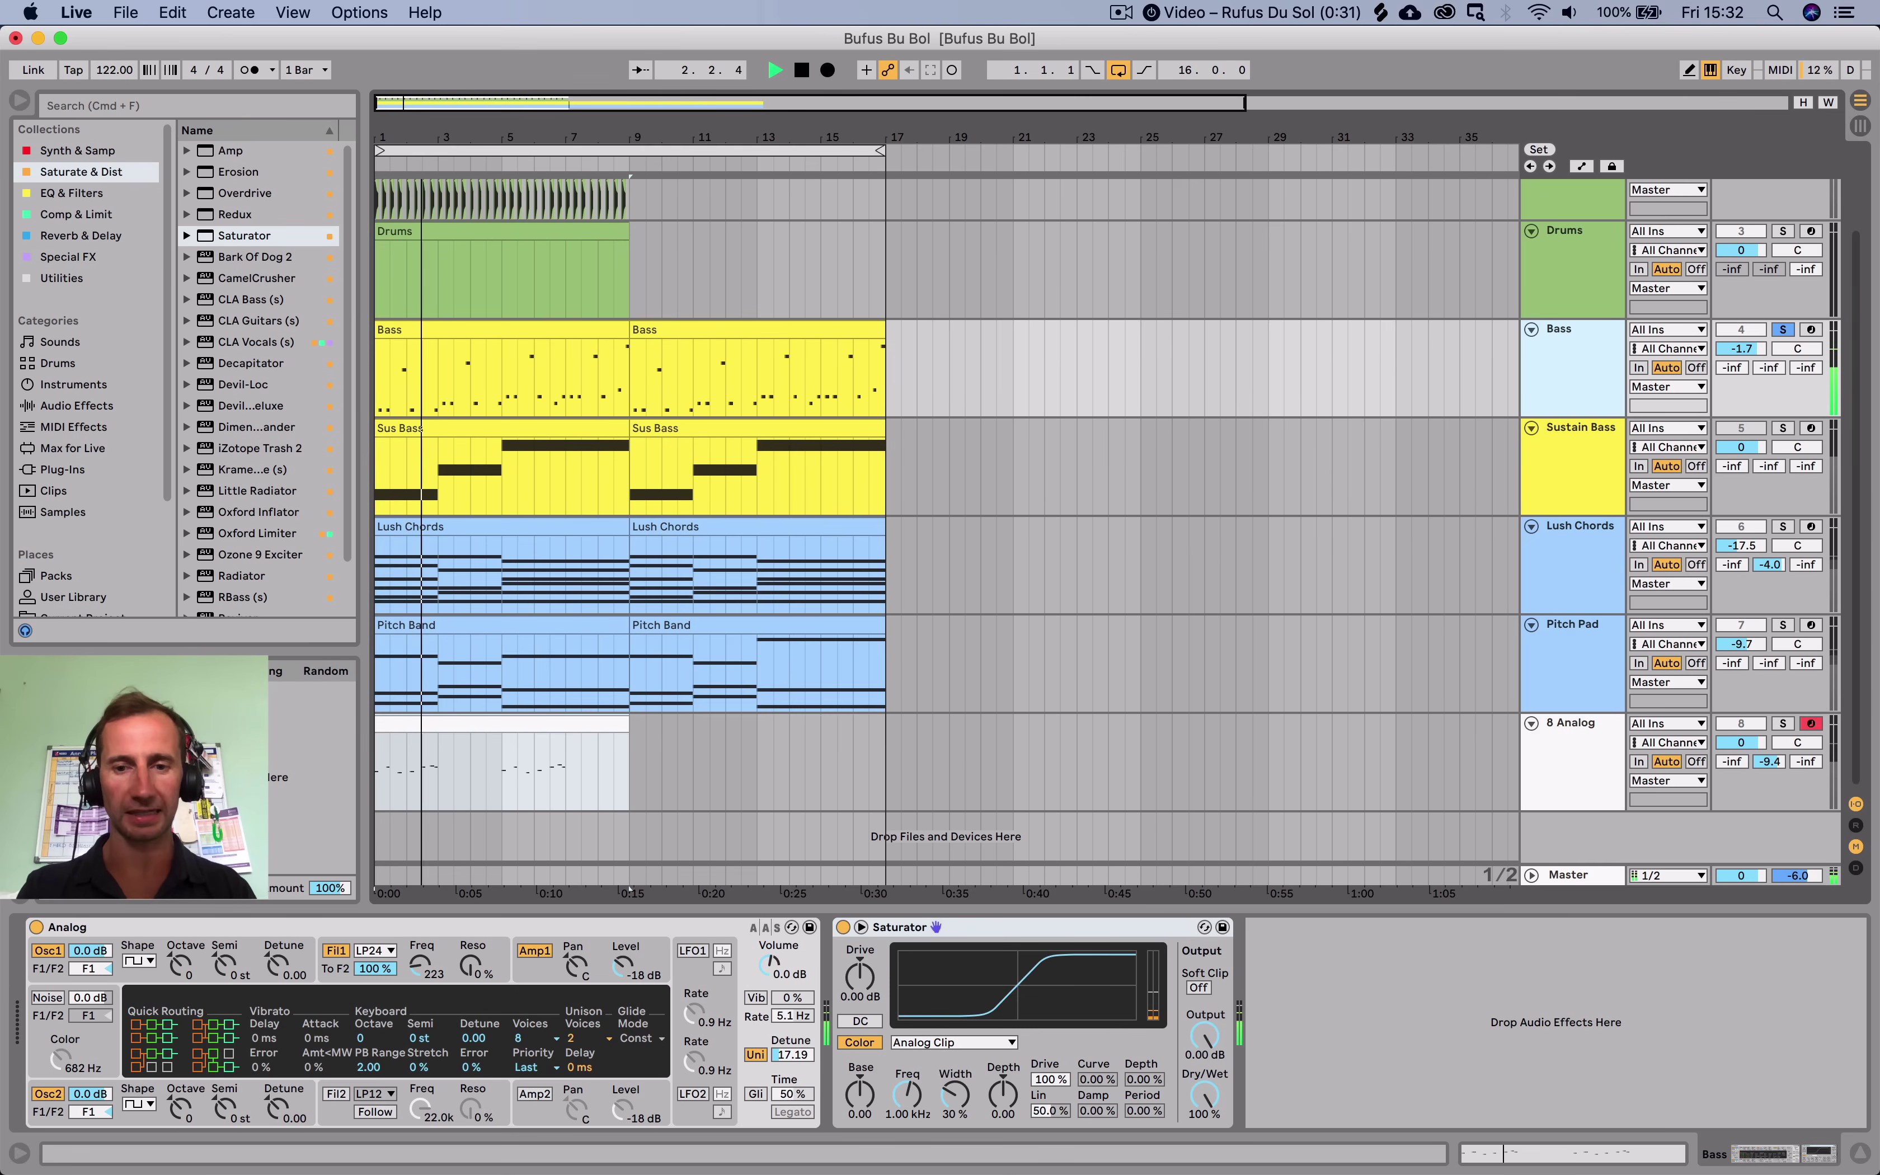
pyautogui.moveTo(860, 975); pyautogui.dragTo(859, 938)
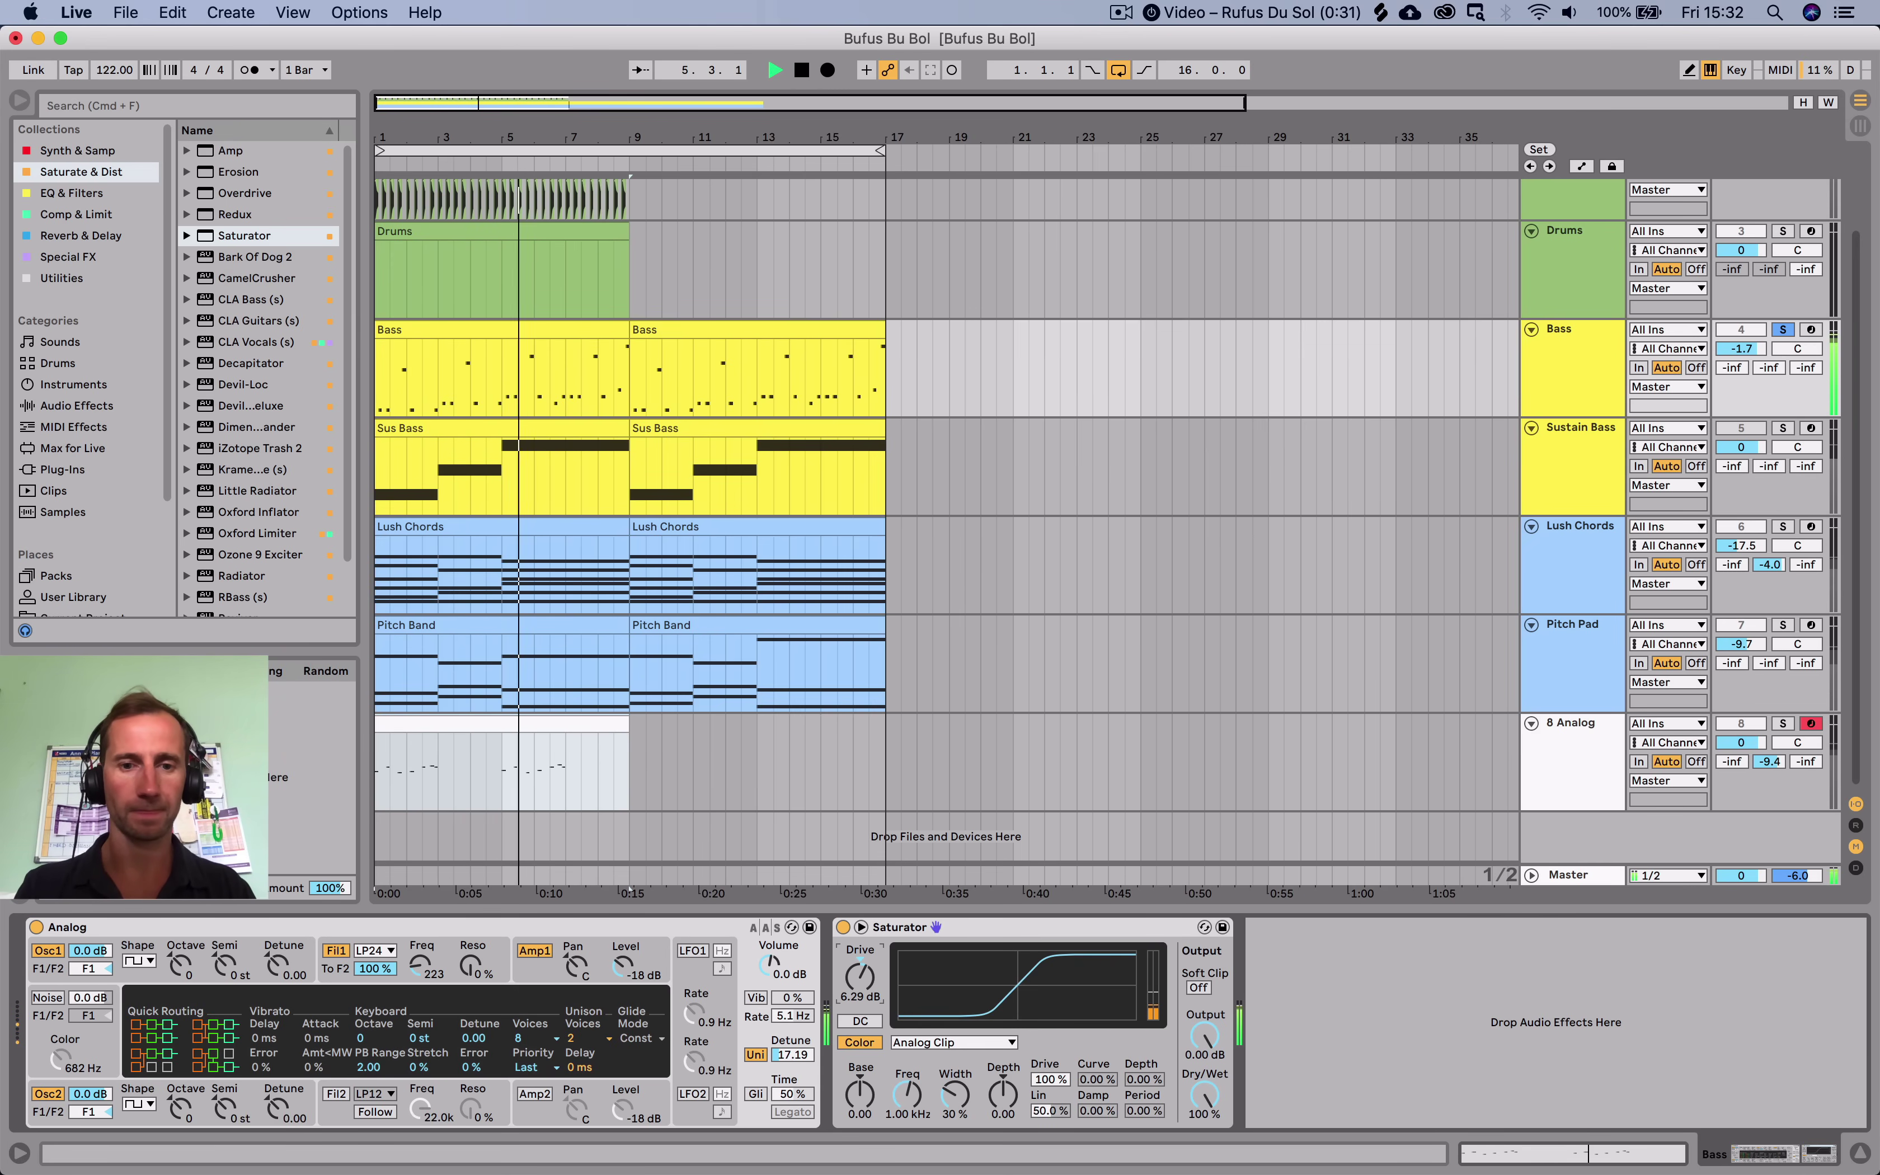
pyautogui.click(899, 927)
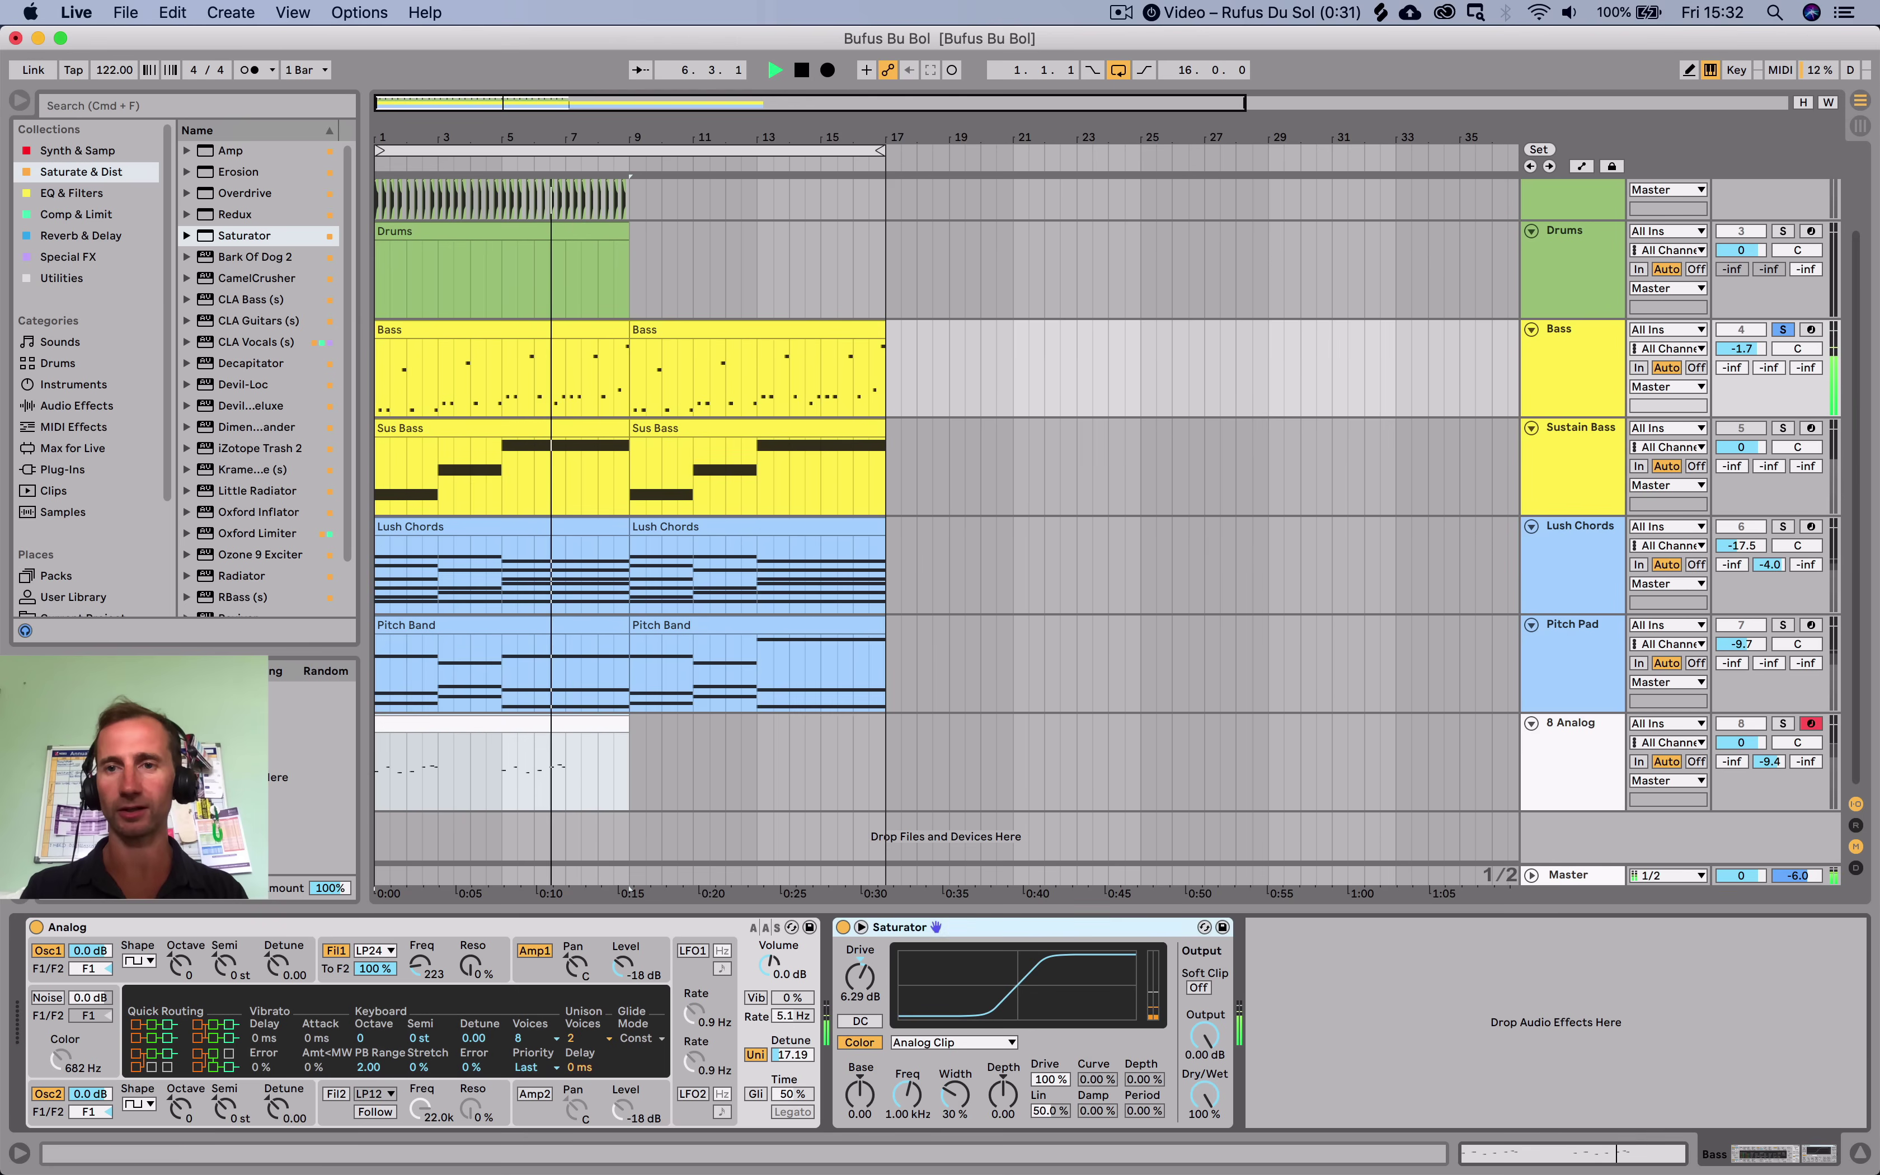
pyautogui.moveTo(859, 975)
pyautogui.mouseDown()
pyautogui.moveTo(860, 944)
pyautogui.moveTo(859, 979)
pyautogui.mouseUp()
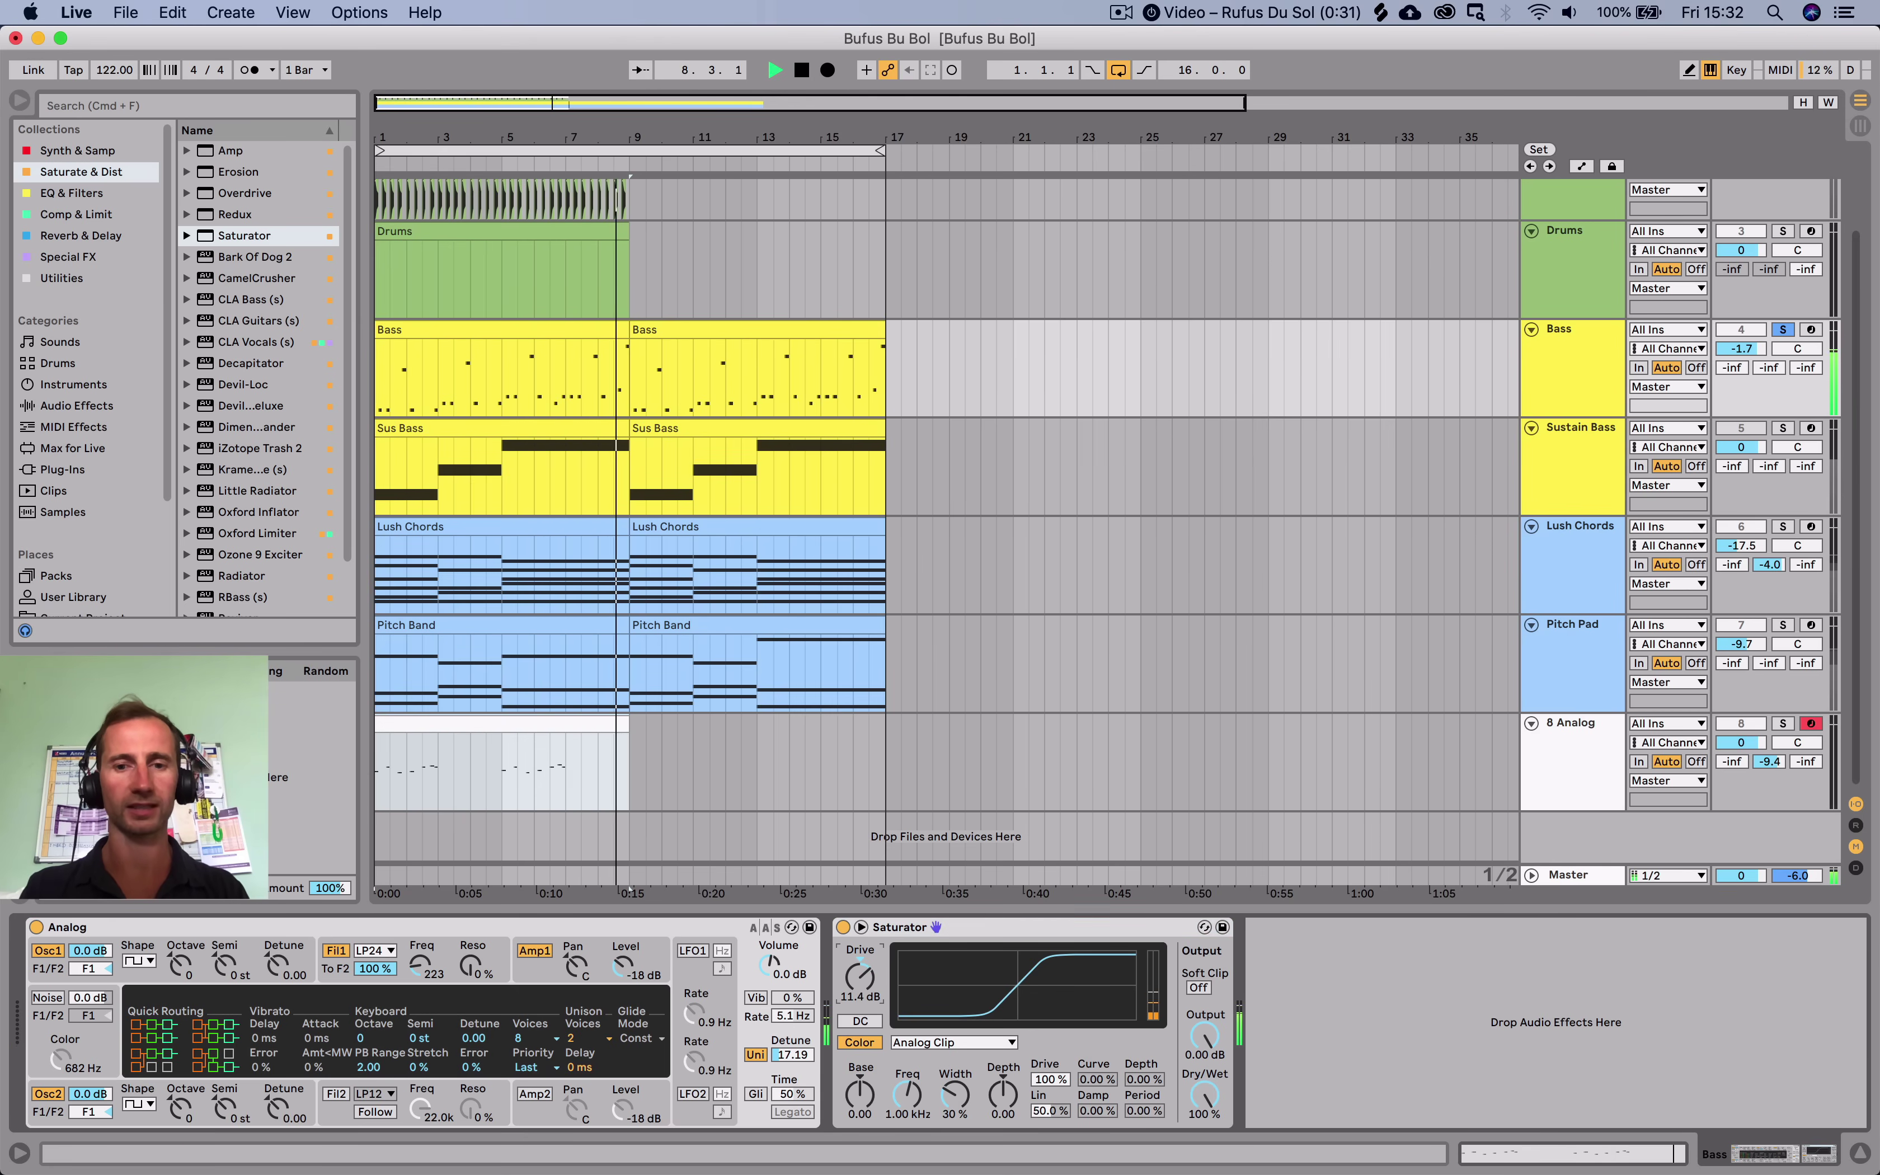
pyautogui.press('space')
pyautogui.press('space')
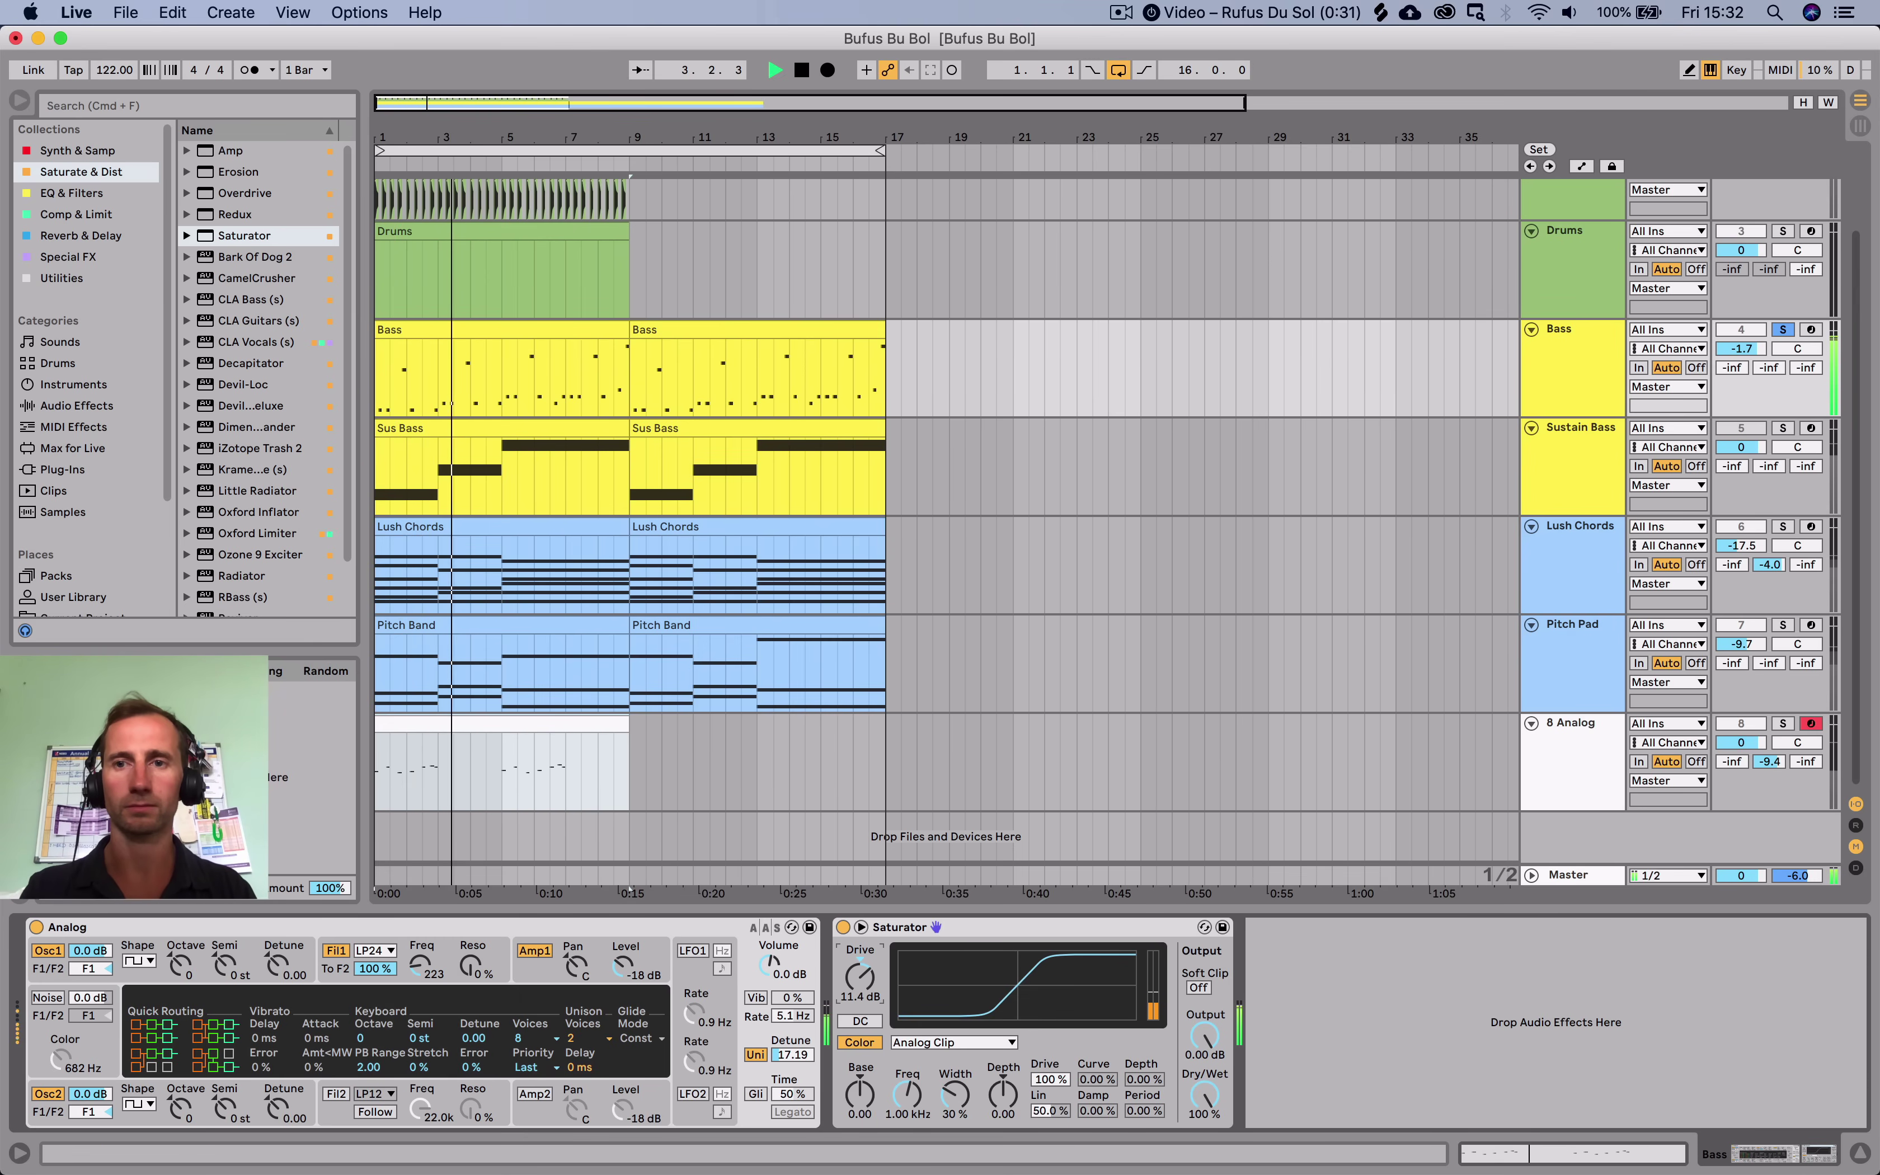
# Solo the Kick alongside the bass, and set the Bass track's volume to -7.9 dB and its Saturator's Output to -14.0 dB.
pyautogui.scroll(2, 932, 505)
pyautogui.scroll(1, 932, 505)
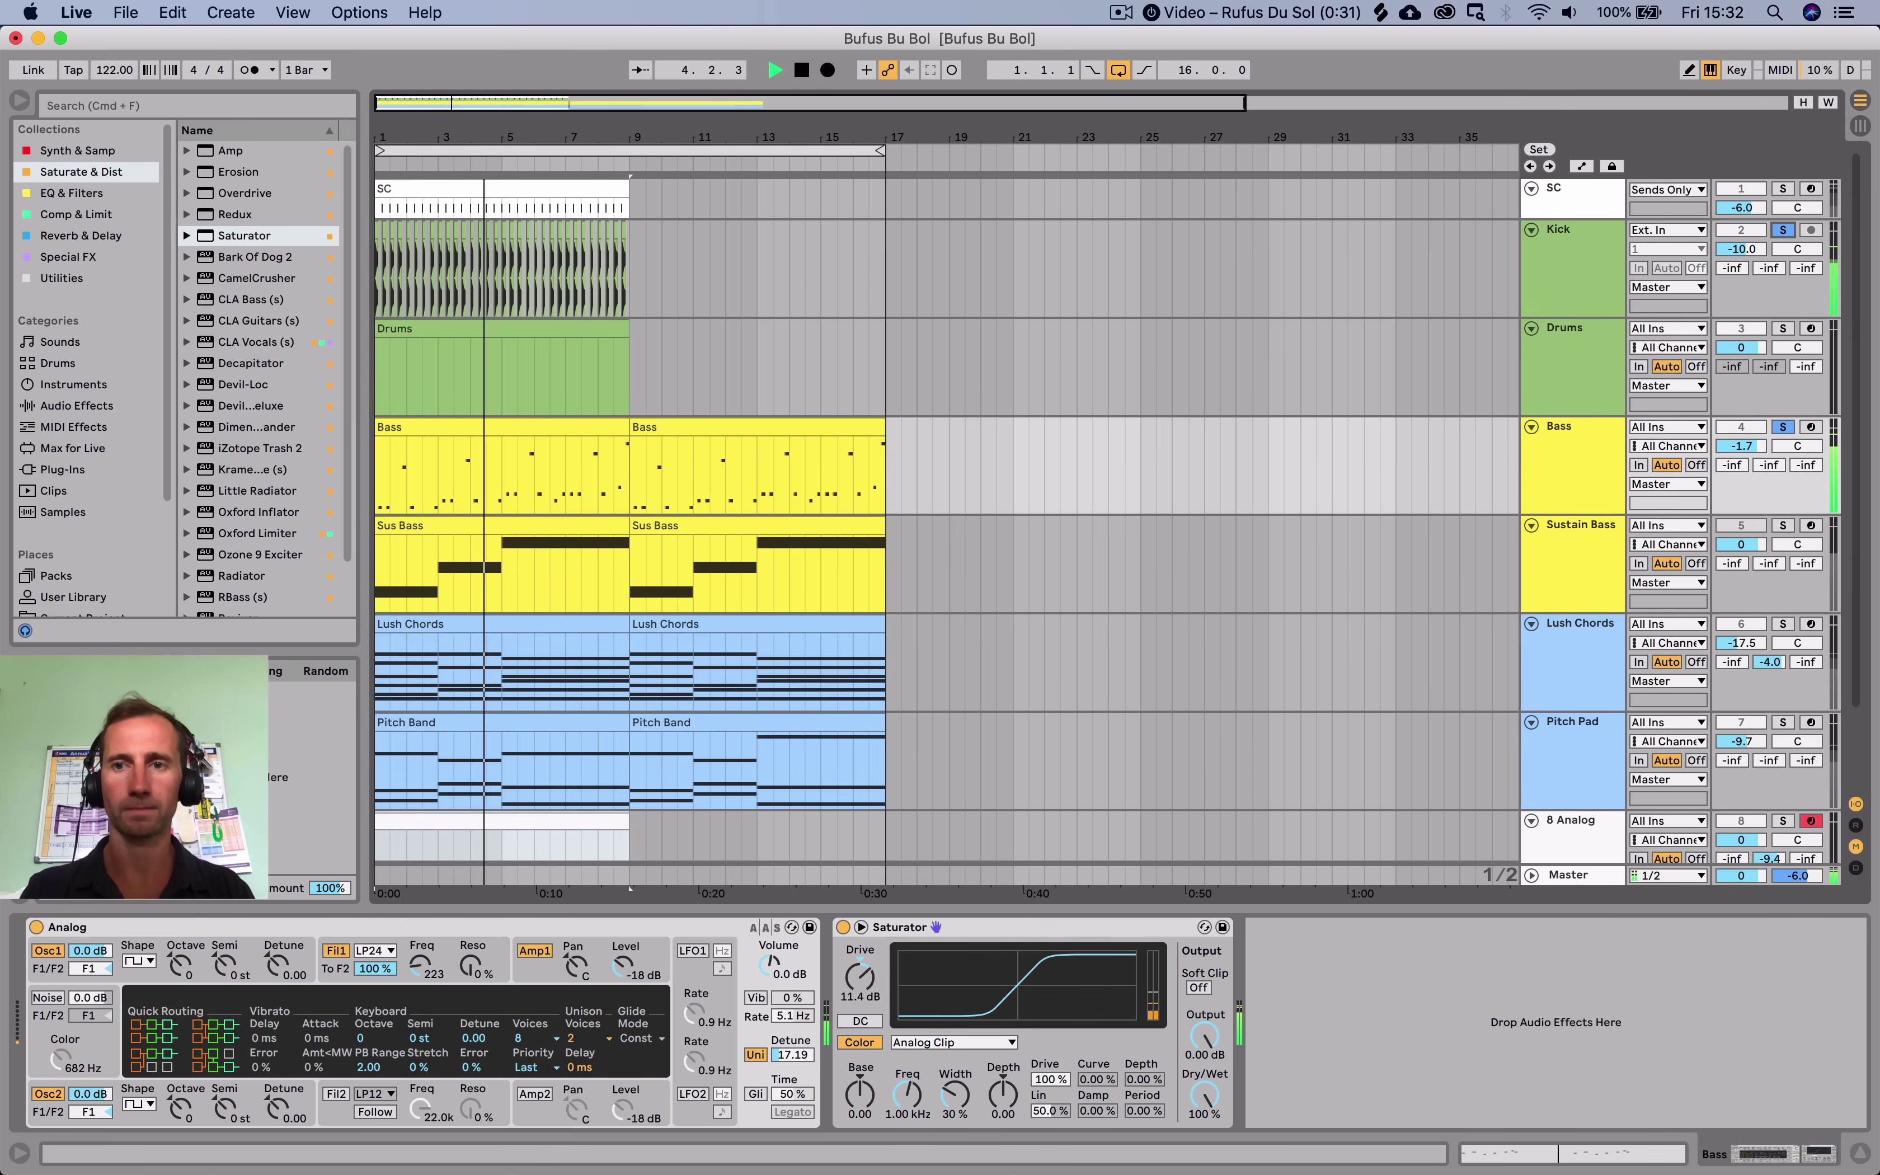
pyautogui.moveTo(1740, 446); pyautogui.dragTo(1739, 467)
pyautogui.press('space')
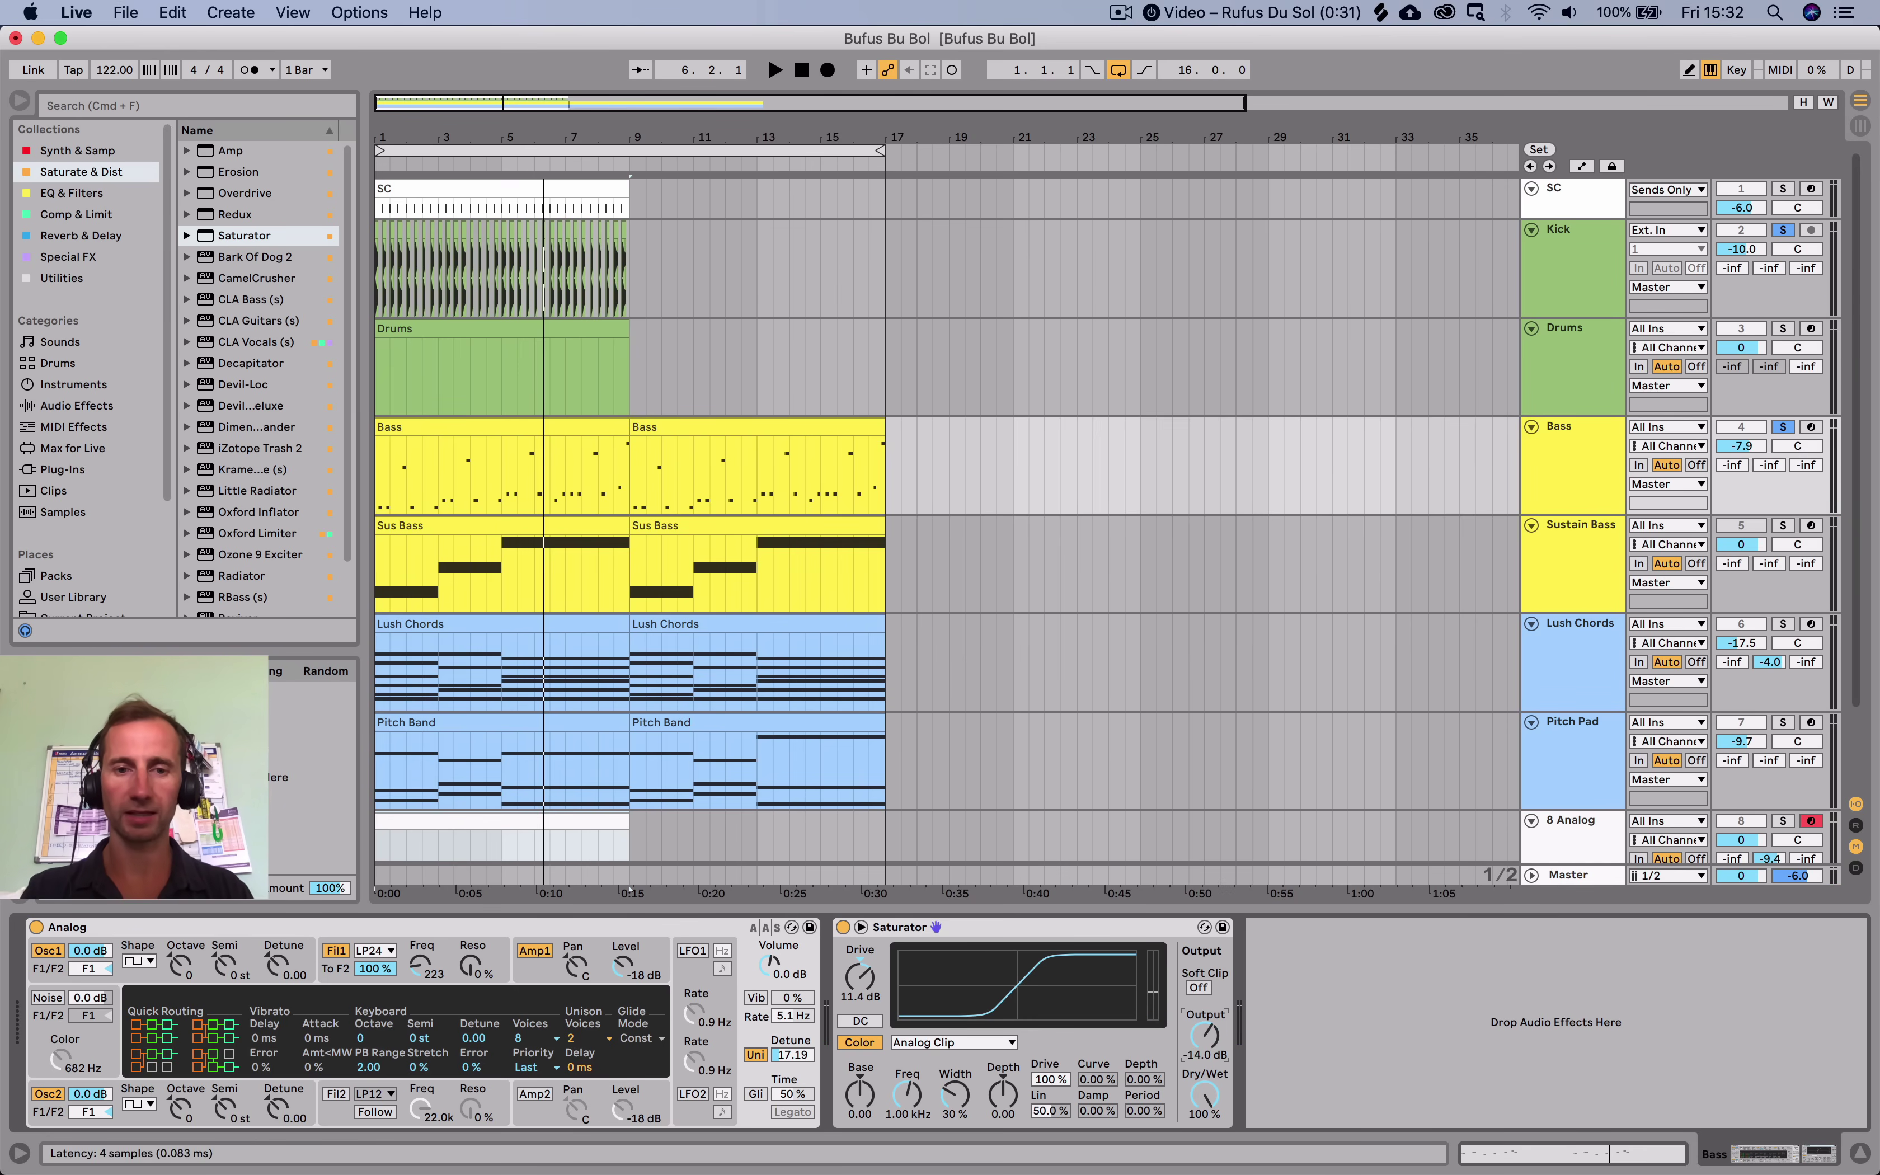
# Compare the bass with the Saturator off and on, setting the track's volume to -2.8 dB and the Drive to 13.7 dB.
pyautogui.click(842, 927)
pyautogui.press('space')
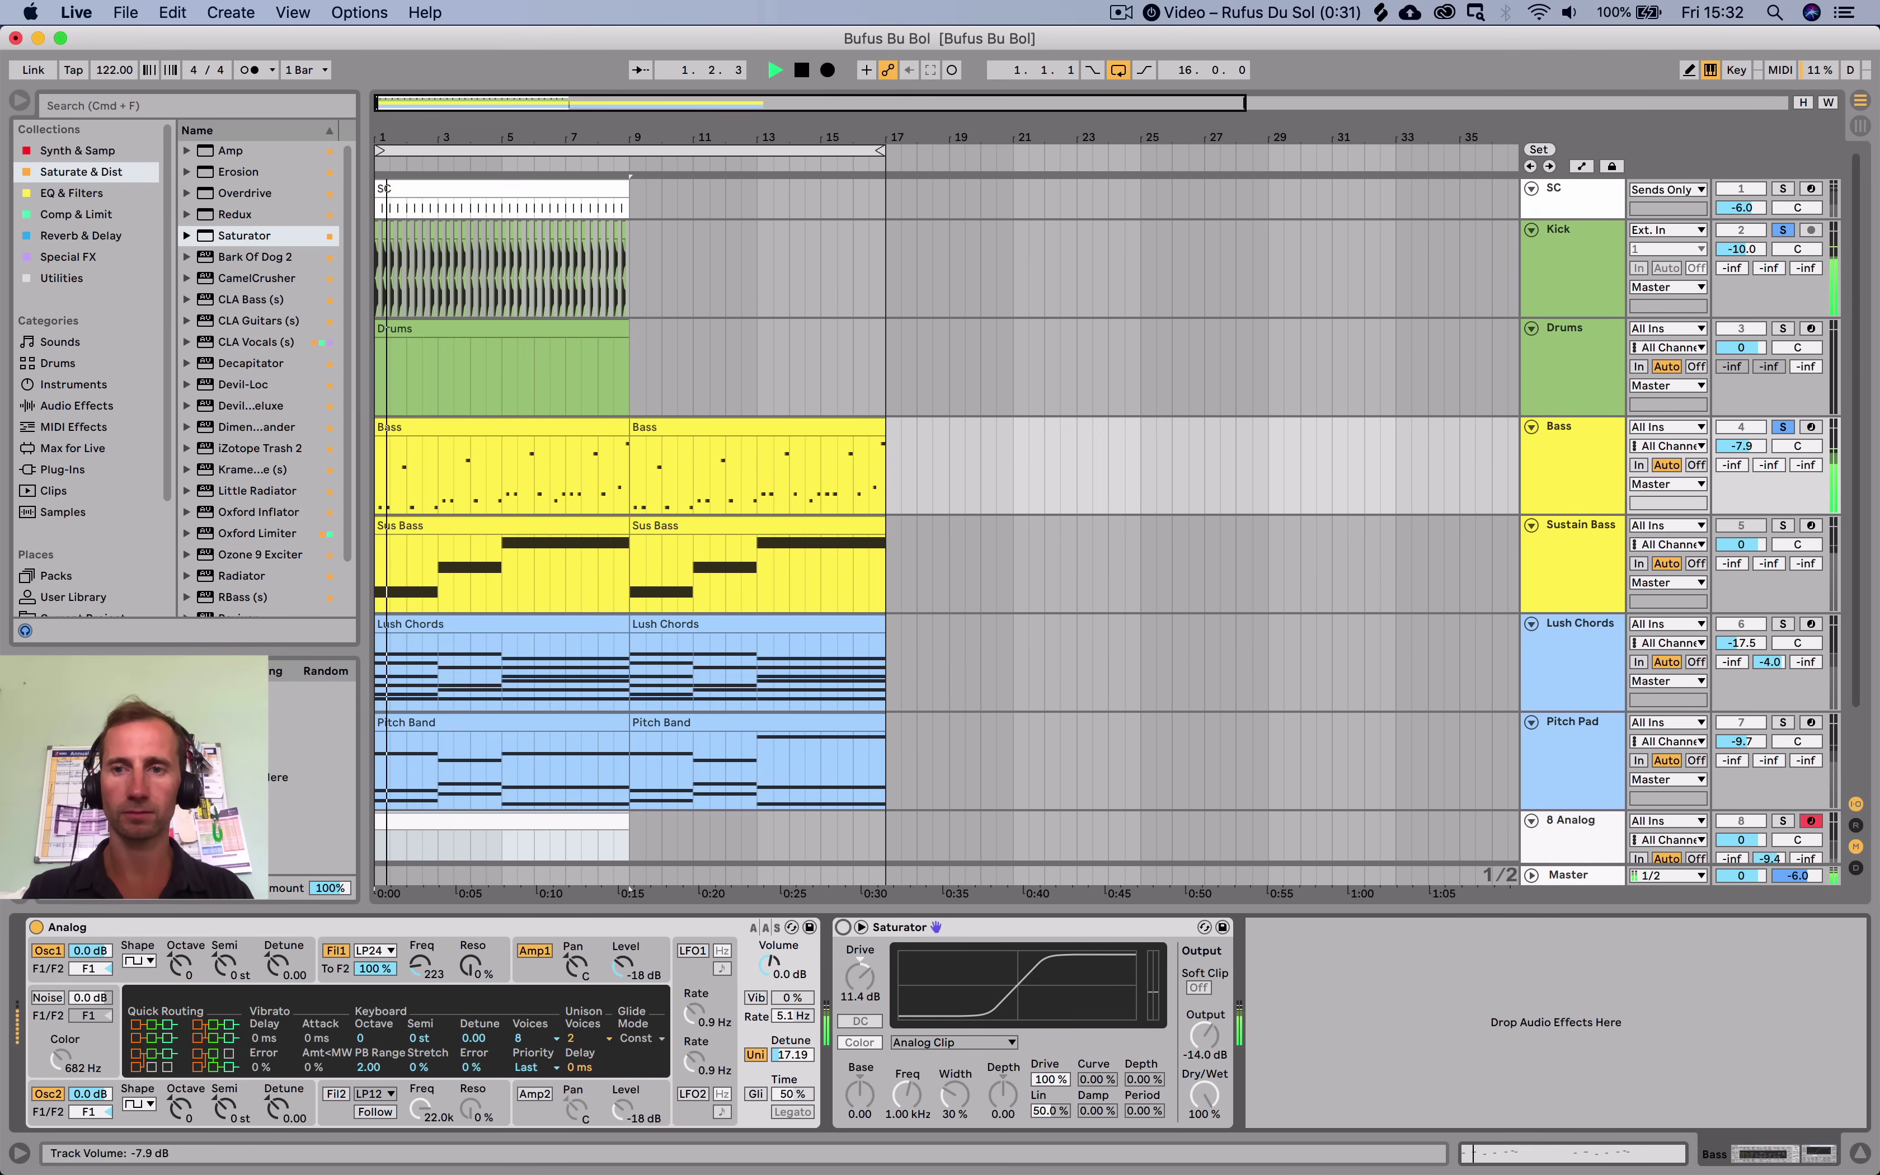
pyautogui.moveTo(1740, 446); pyautogui.dragTo(1740, 415)
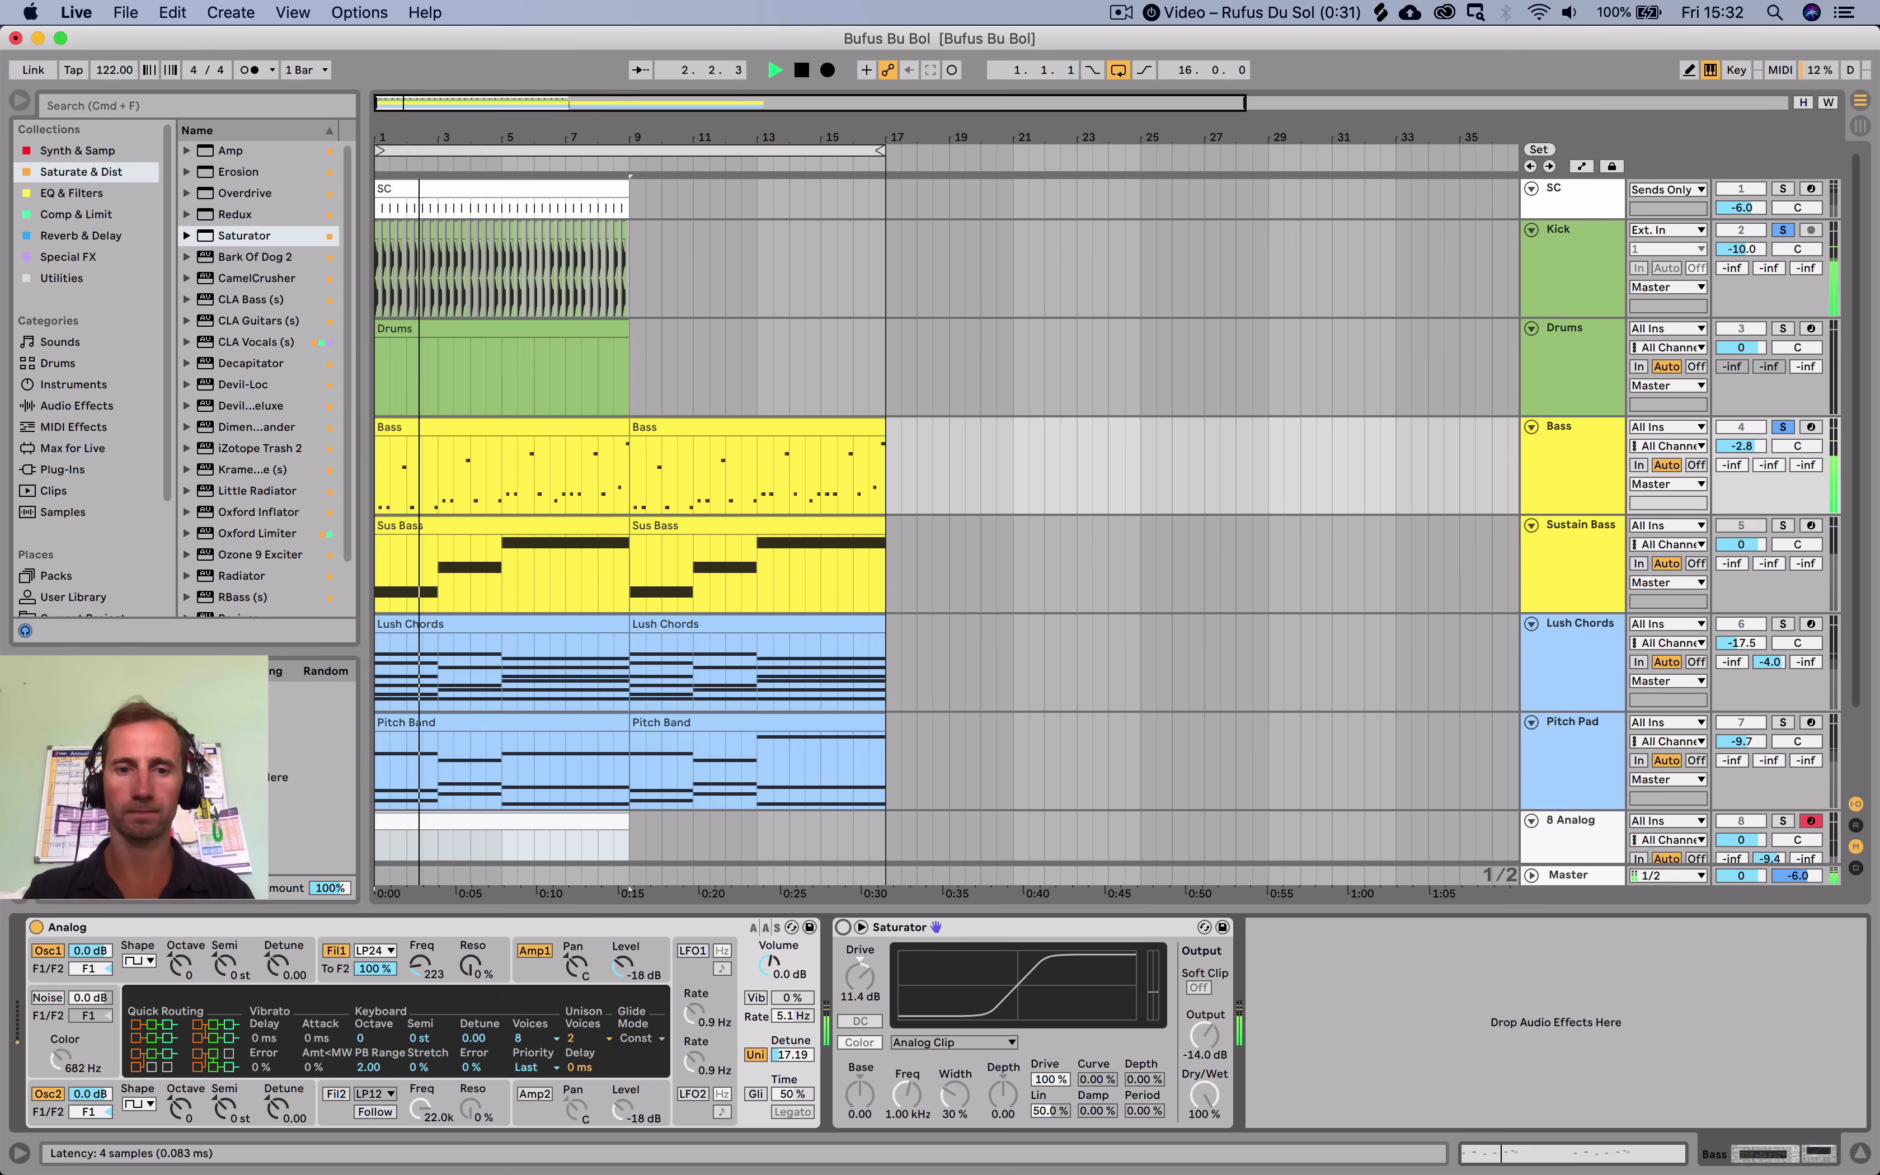
pyautogui.press('0')
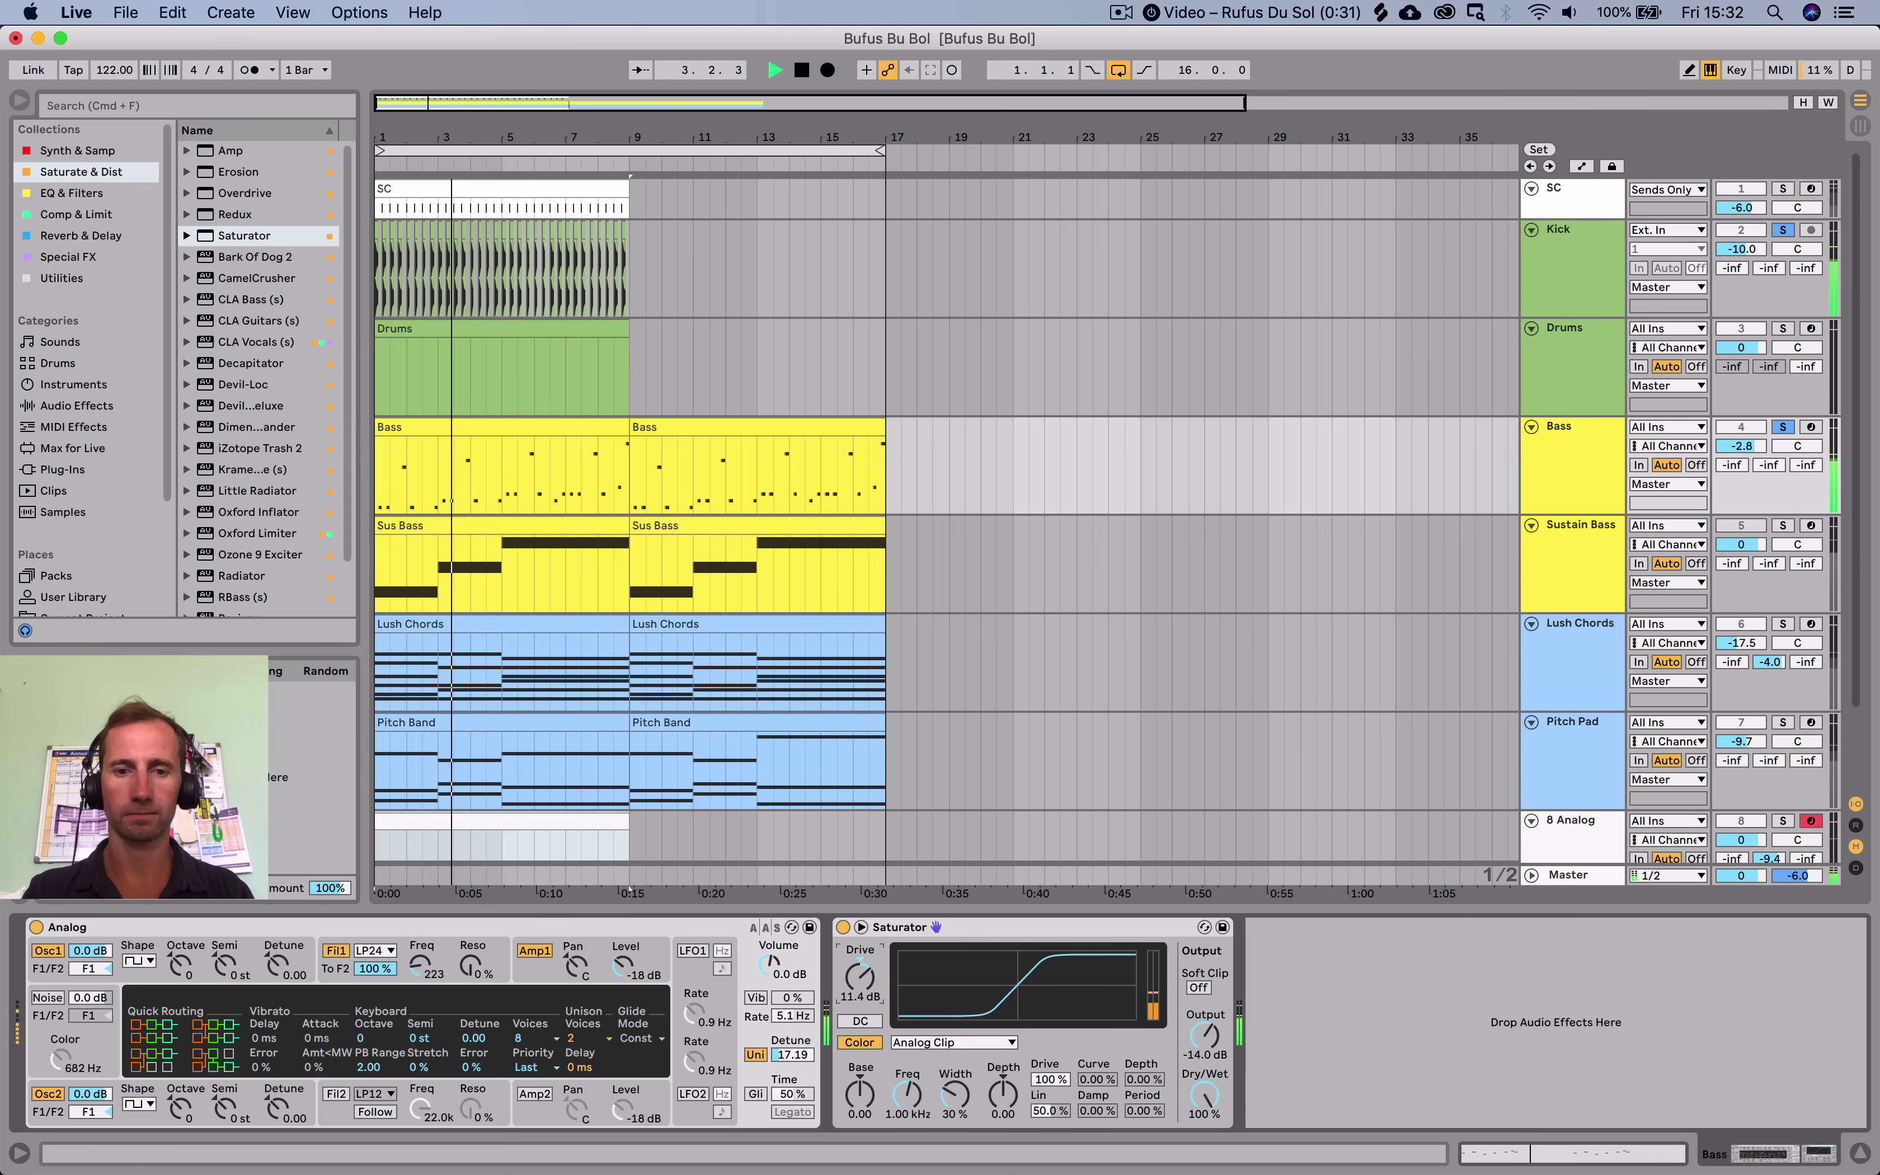
pyautogui.moveTo(860, 977); pyautogui.dragTo(859, 993)
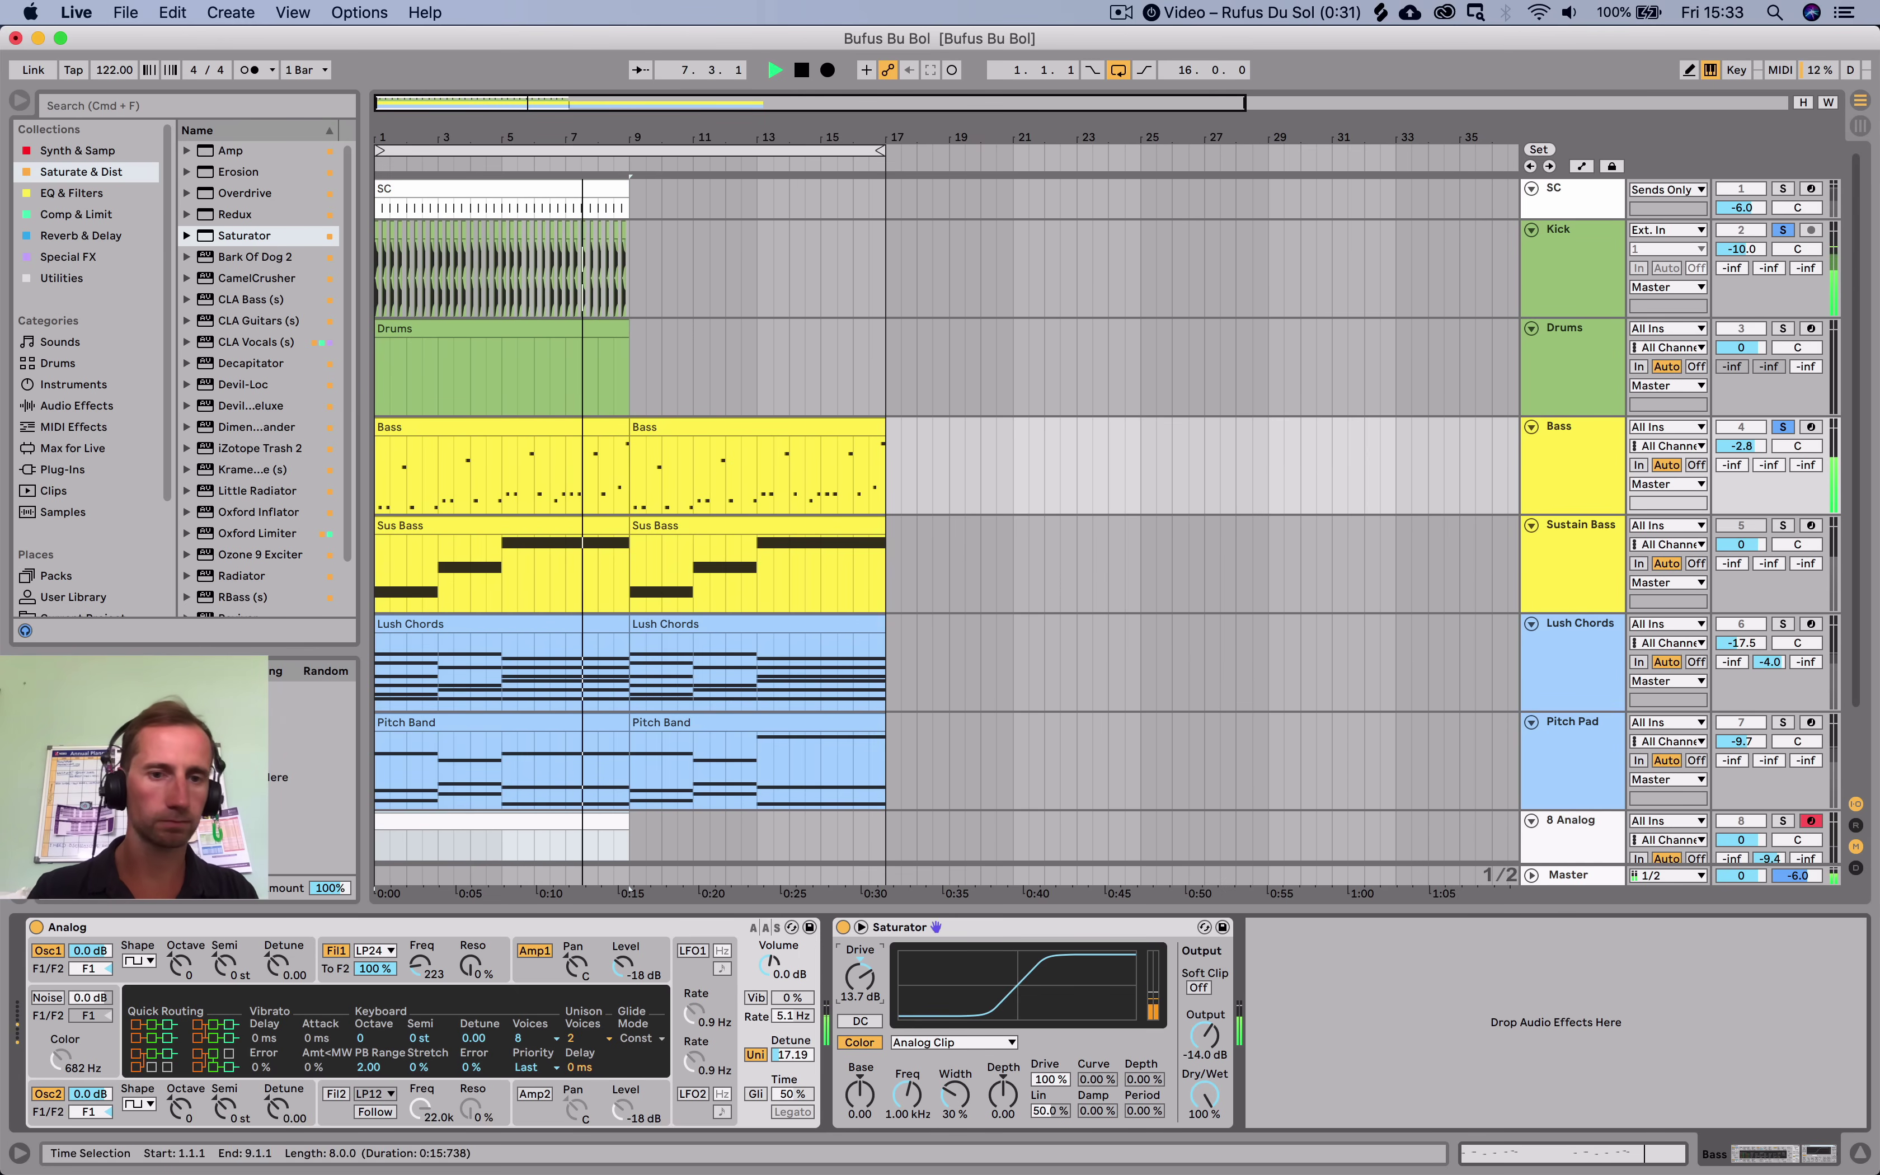
pyautogui.press('space')
# Group the bass Analog into an Instrument Rack, show its chain list and duplicate the Analog chain.
pyautogui.click(96, 926)
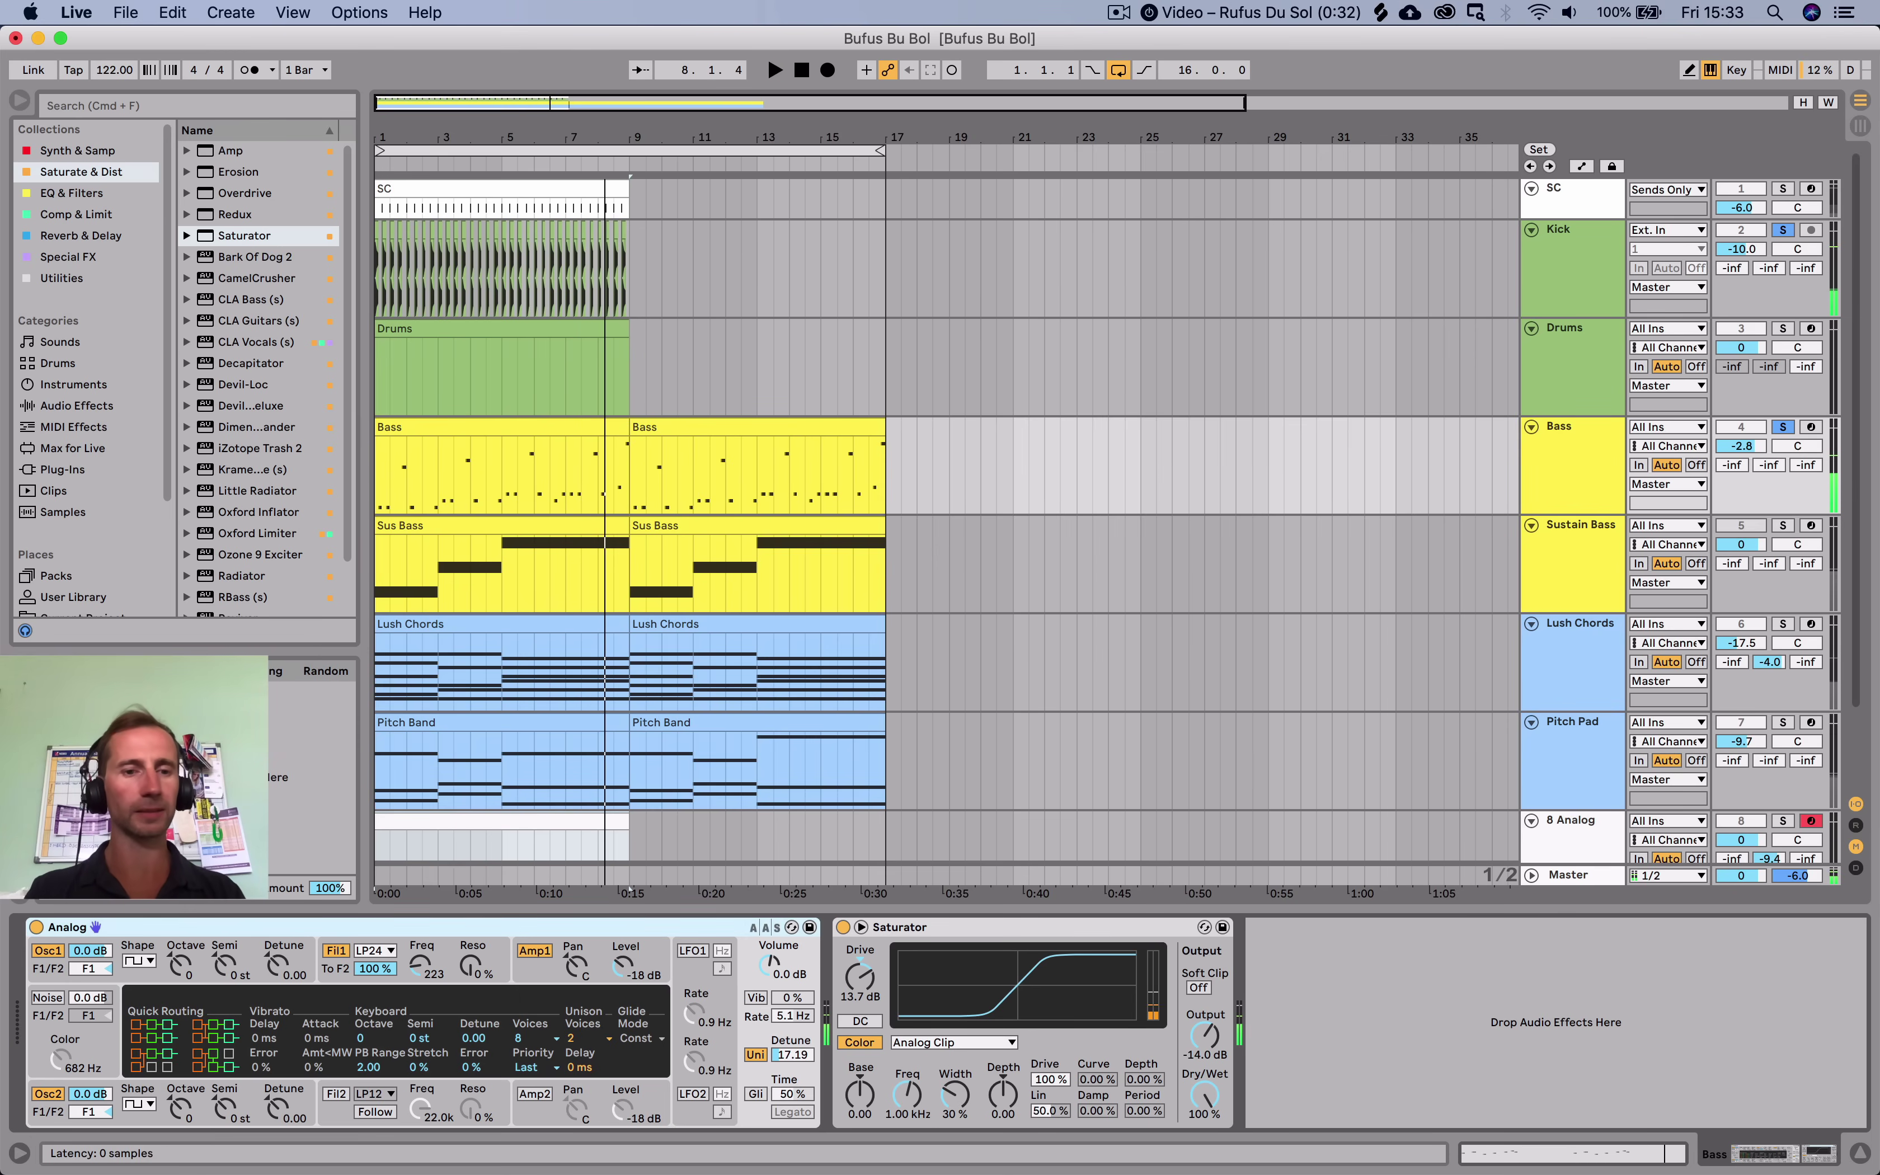
pyautogui.press('super+g')
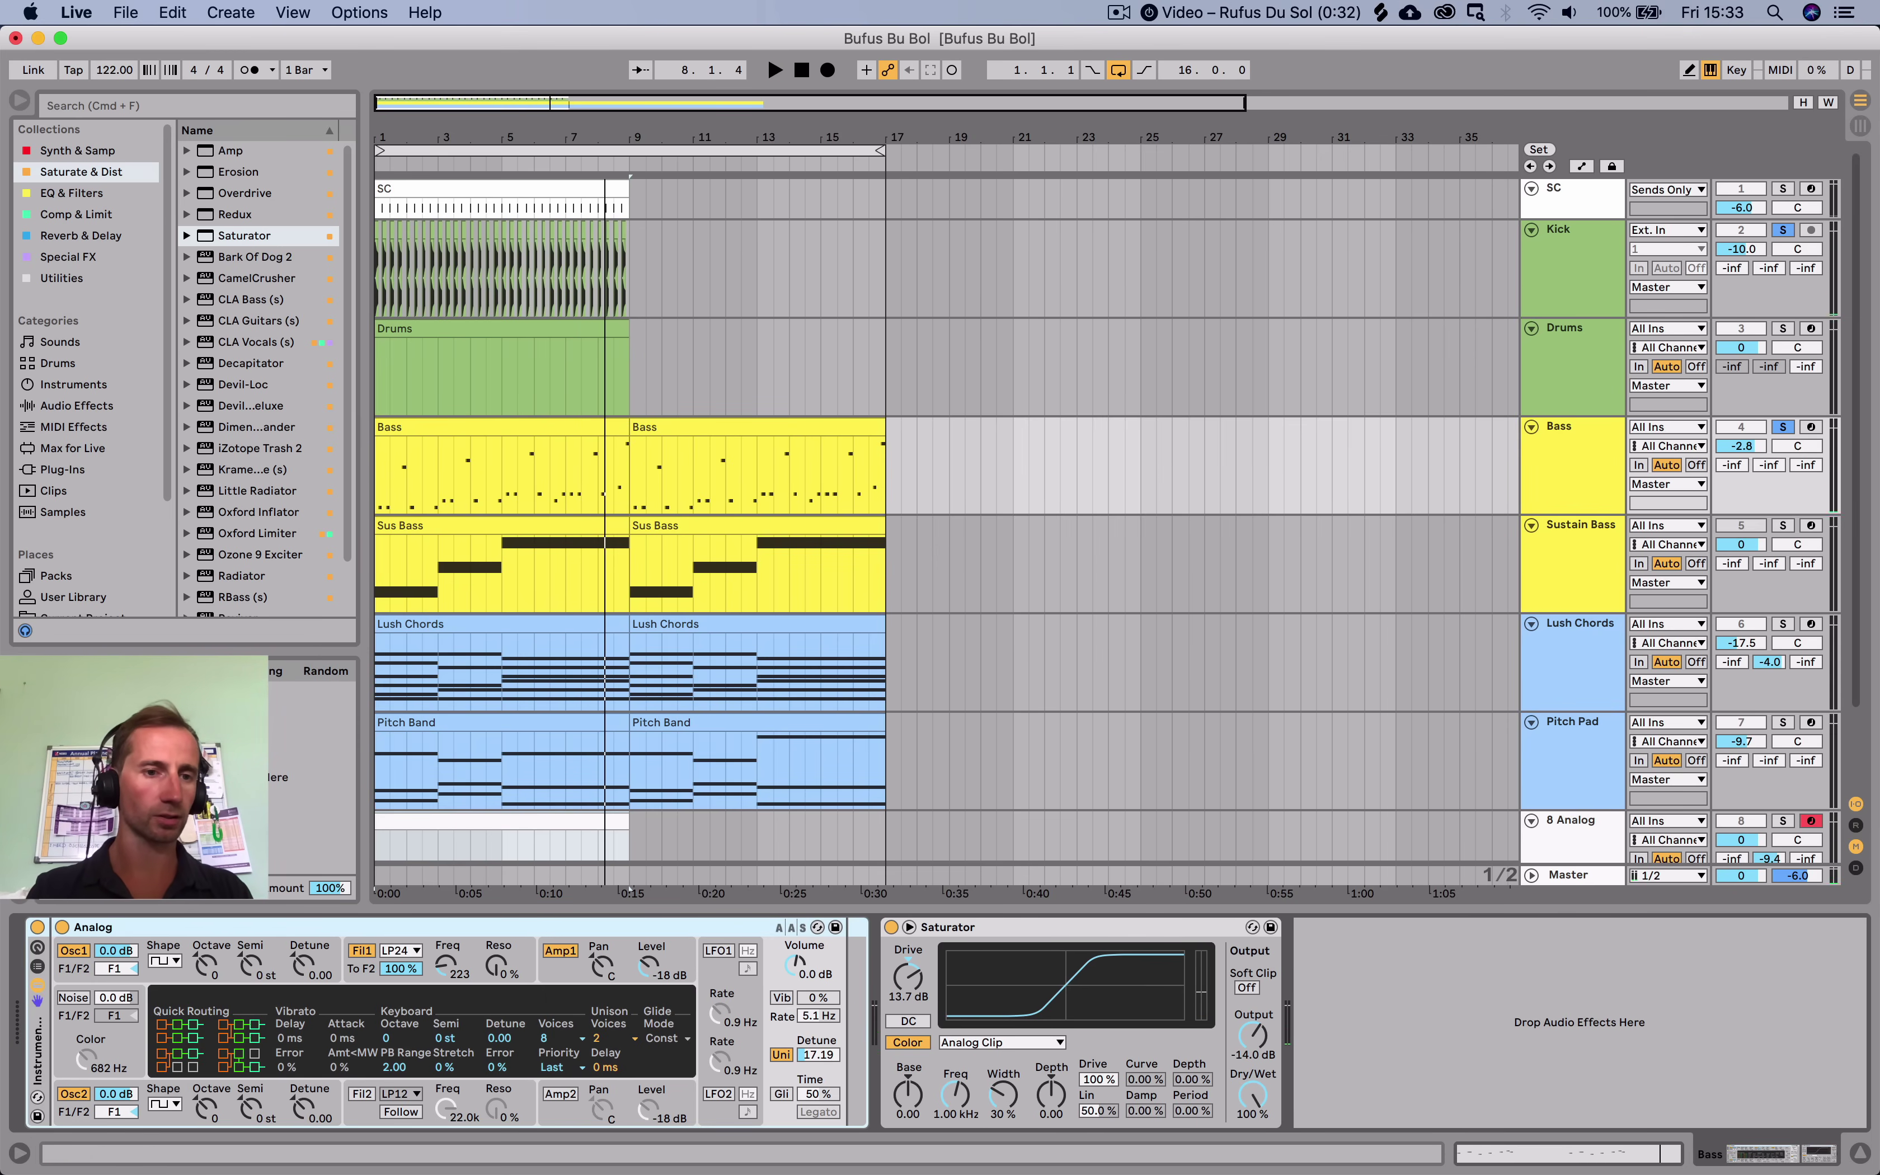
pyautogui.press('super+g')
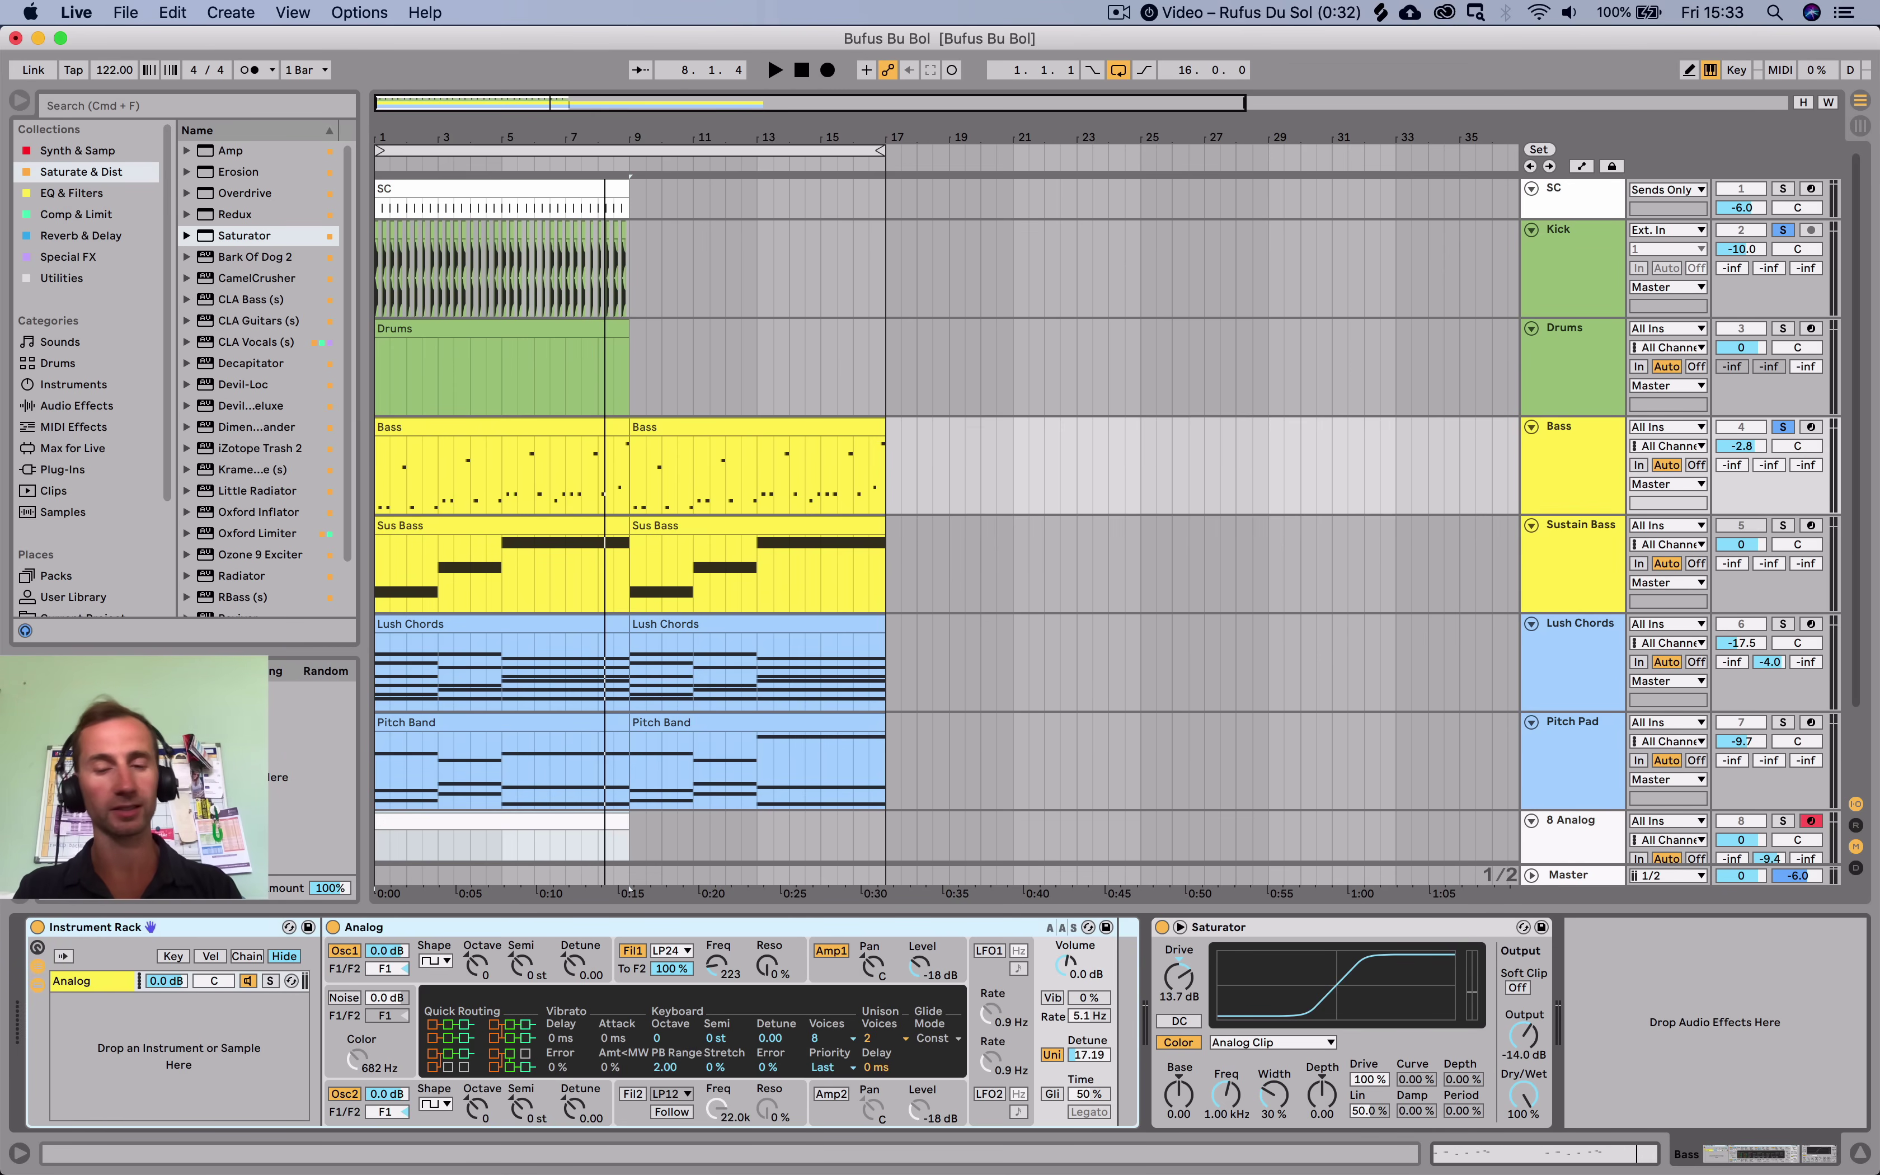
pyautogui.click(94, 981)
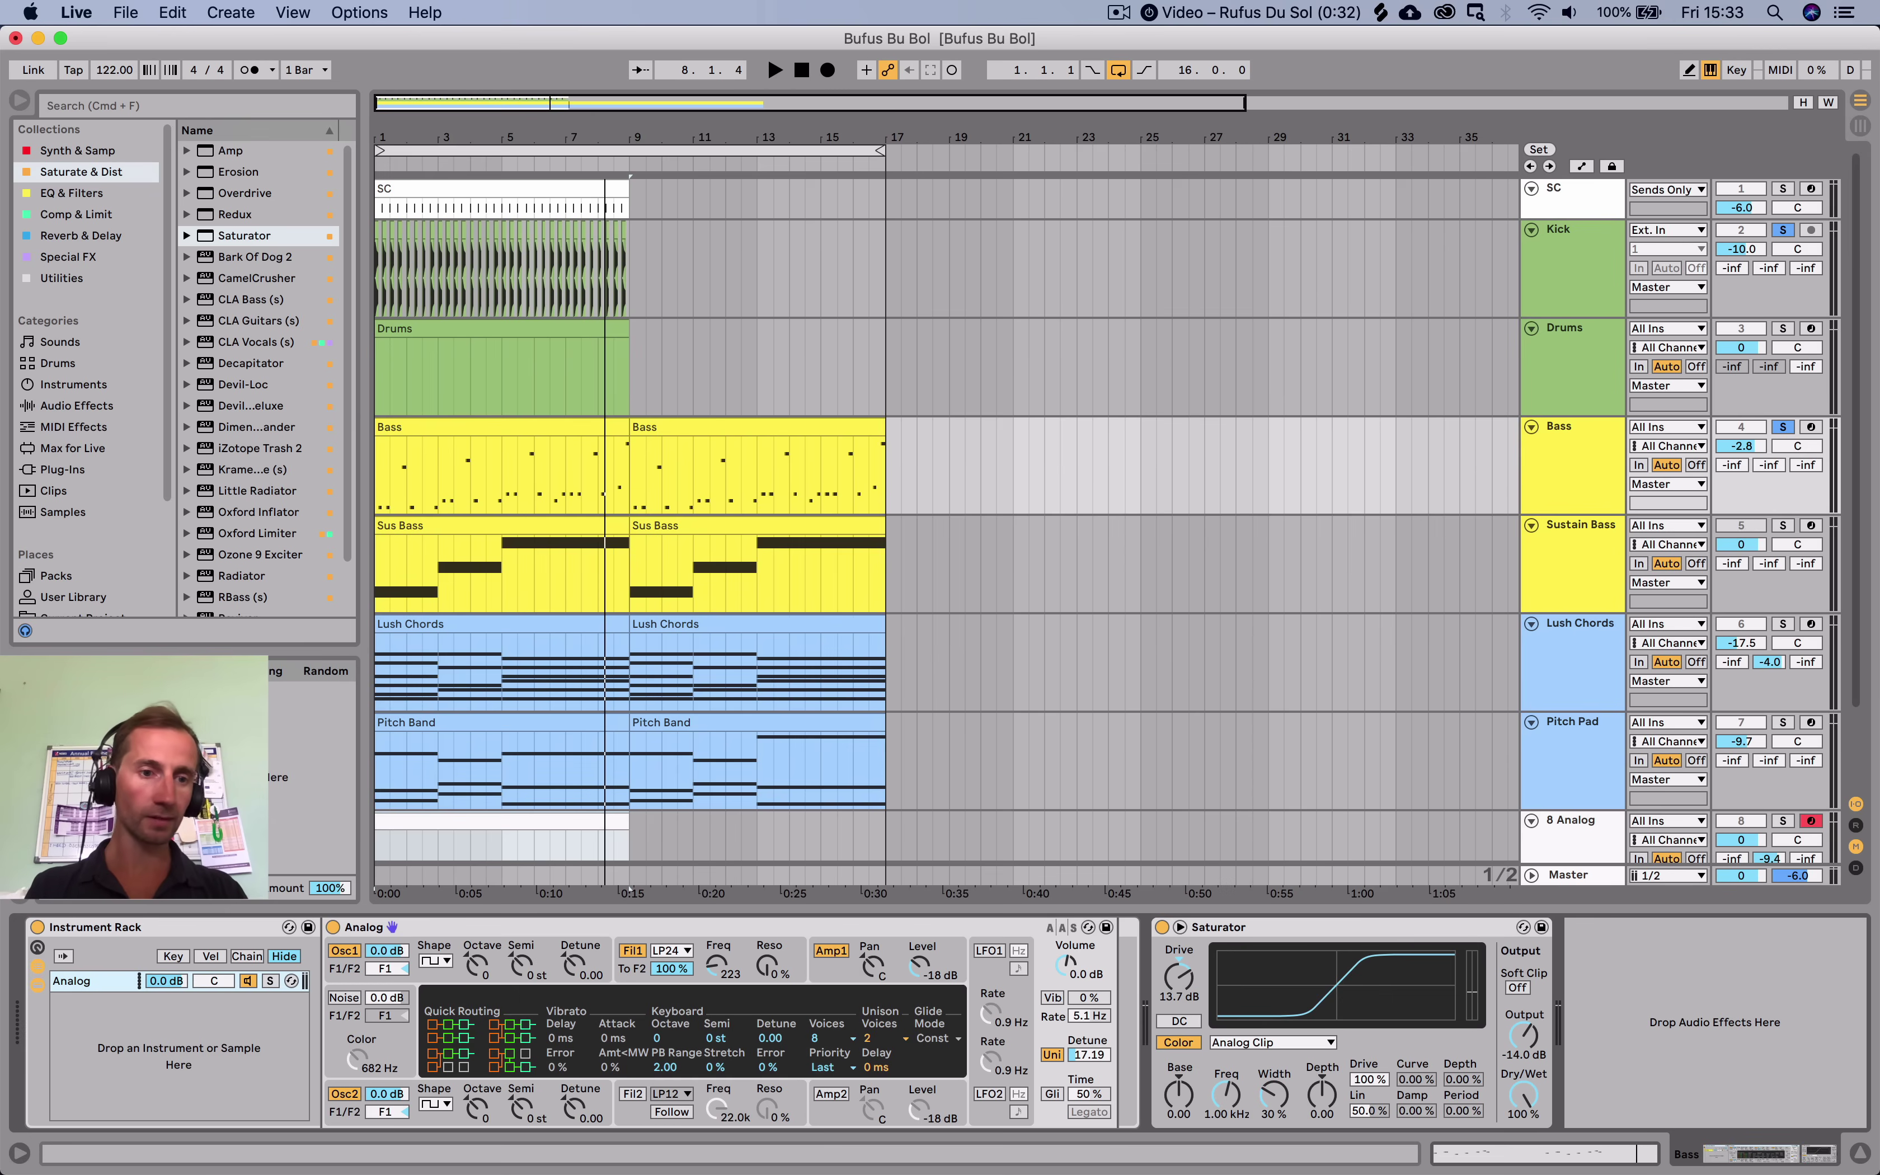
pyautogui.press('super+d')
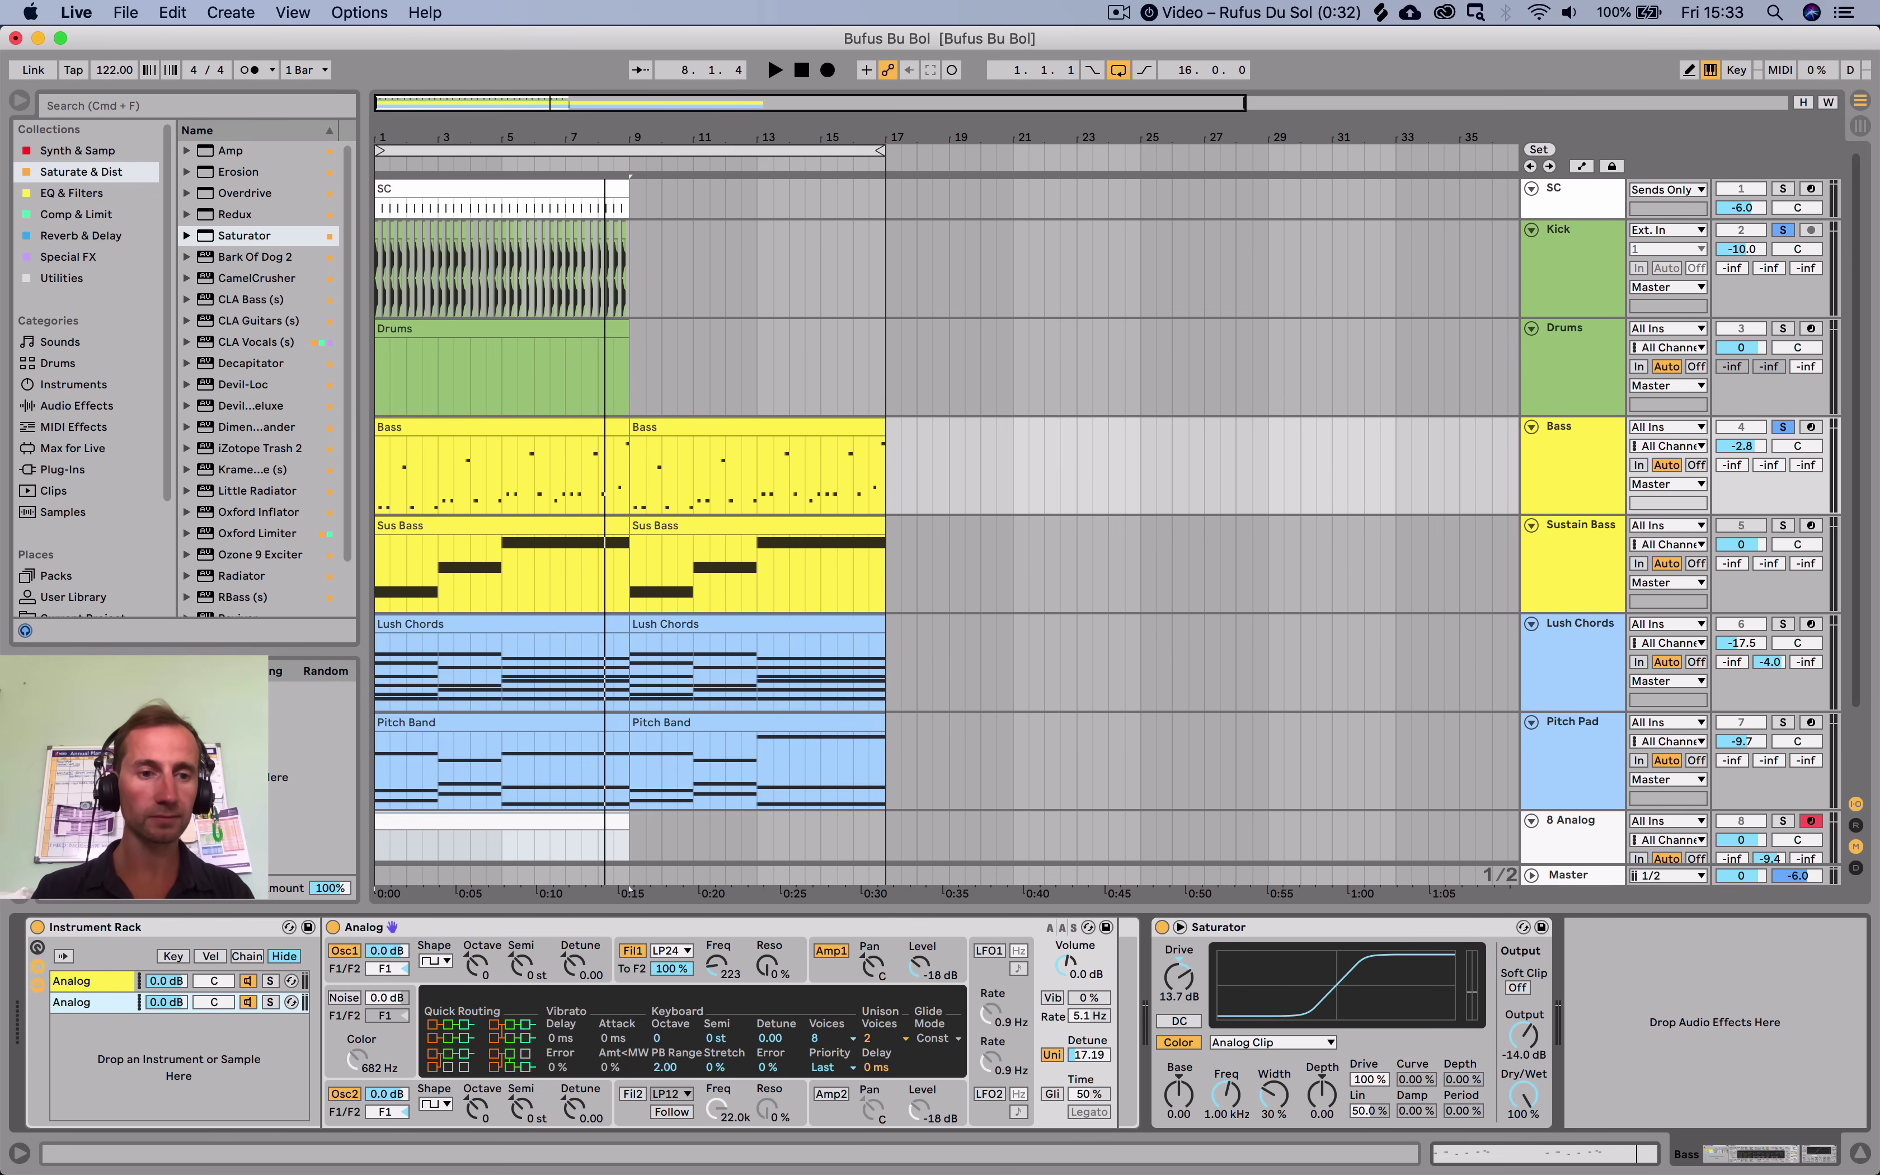
# Mute the rack's first chain, and in the second chain's Analog set Osc1 to a sine and turn Osc2 off.
pyautogui.click(248, 981)
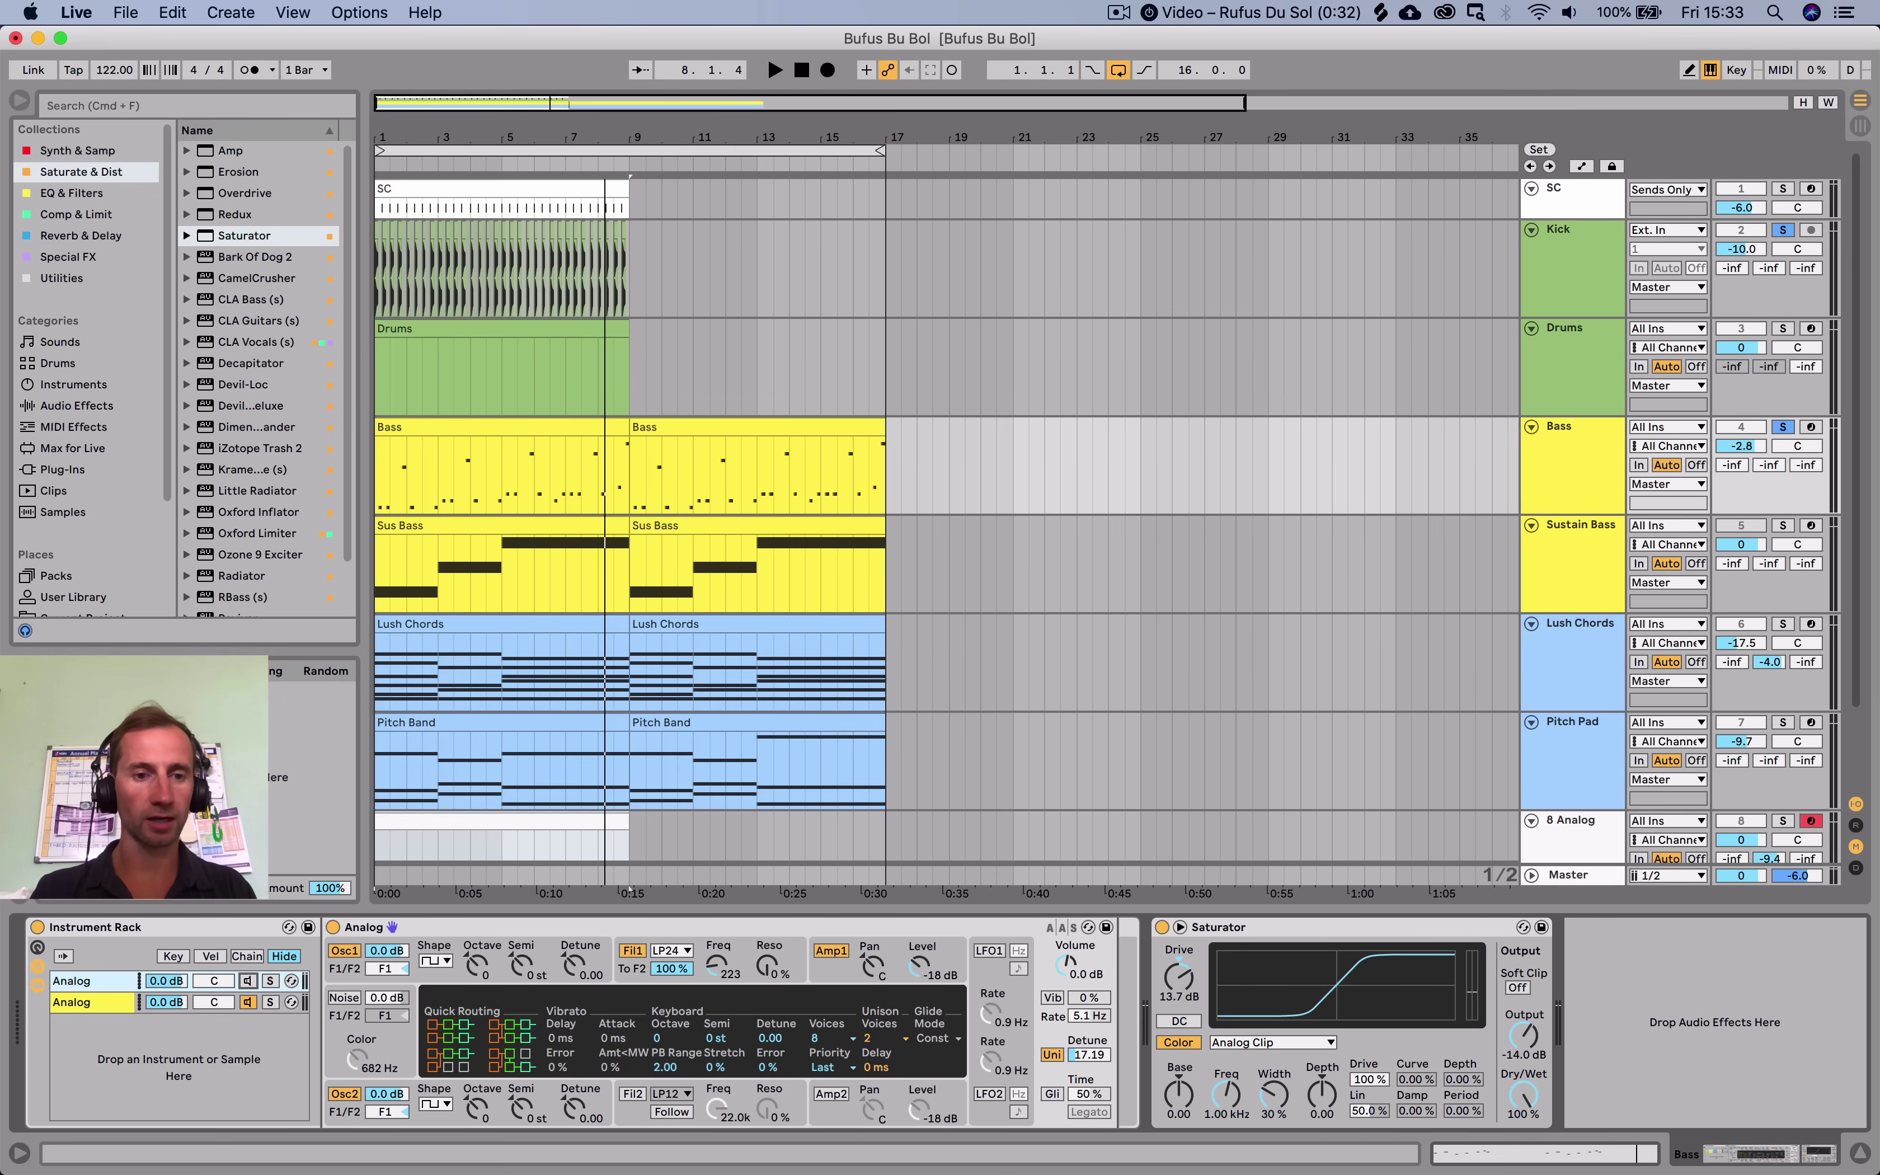
pyautogui.click(433, 960)
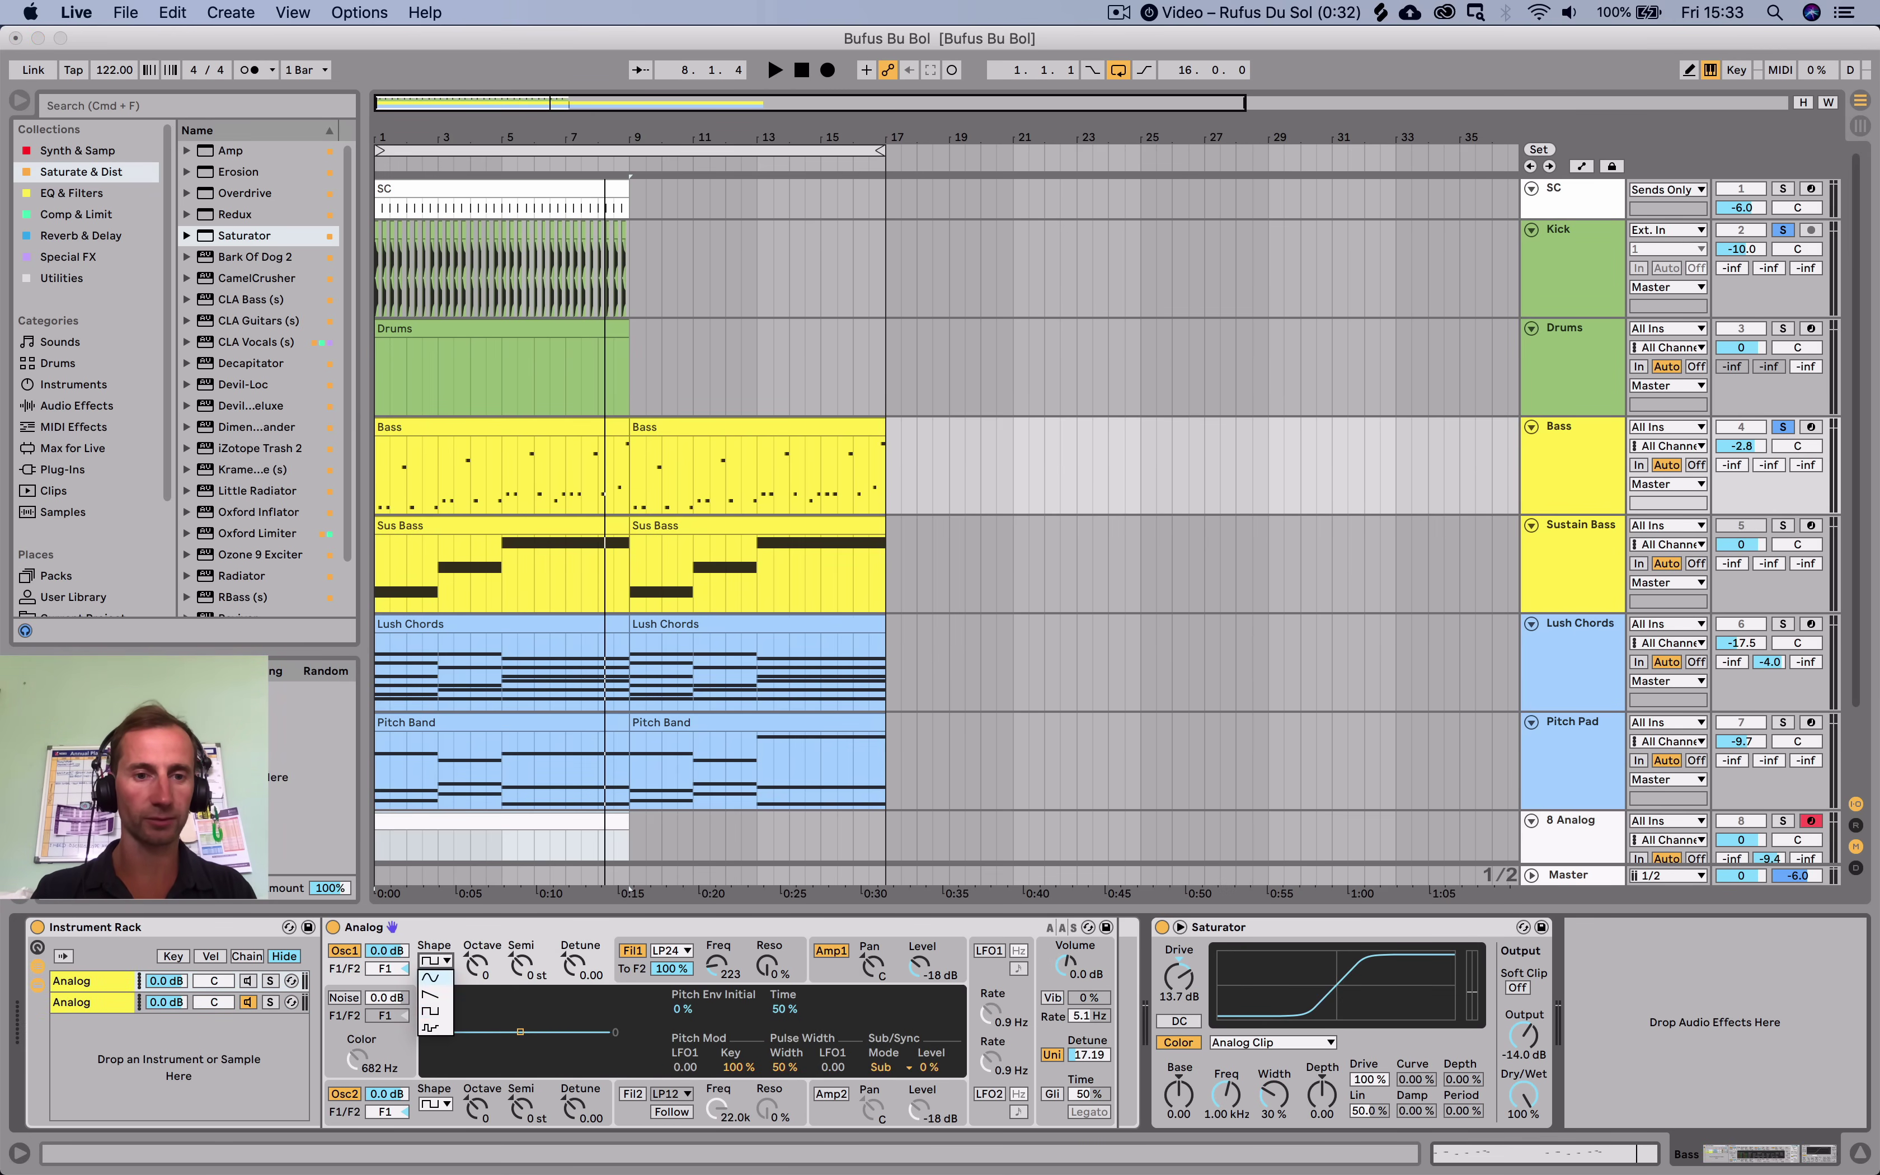
pyautogui.click(344, 1095)
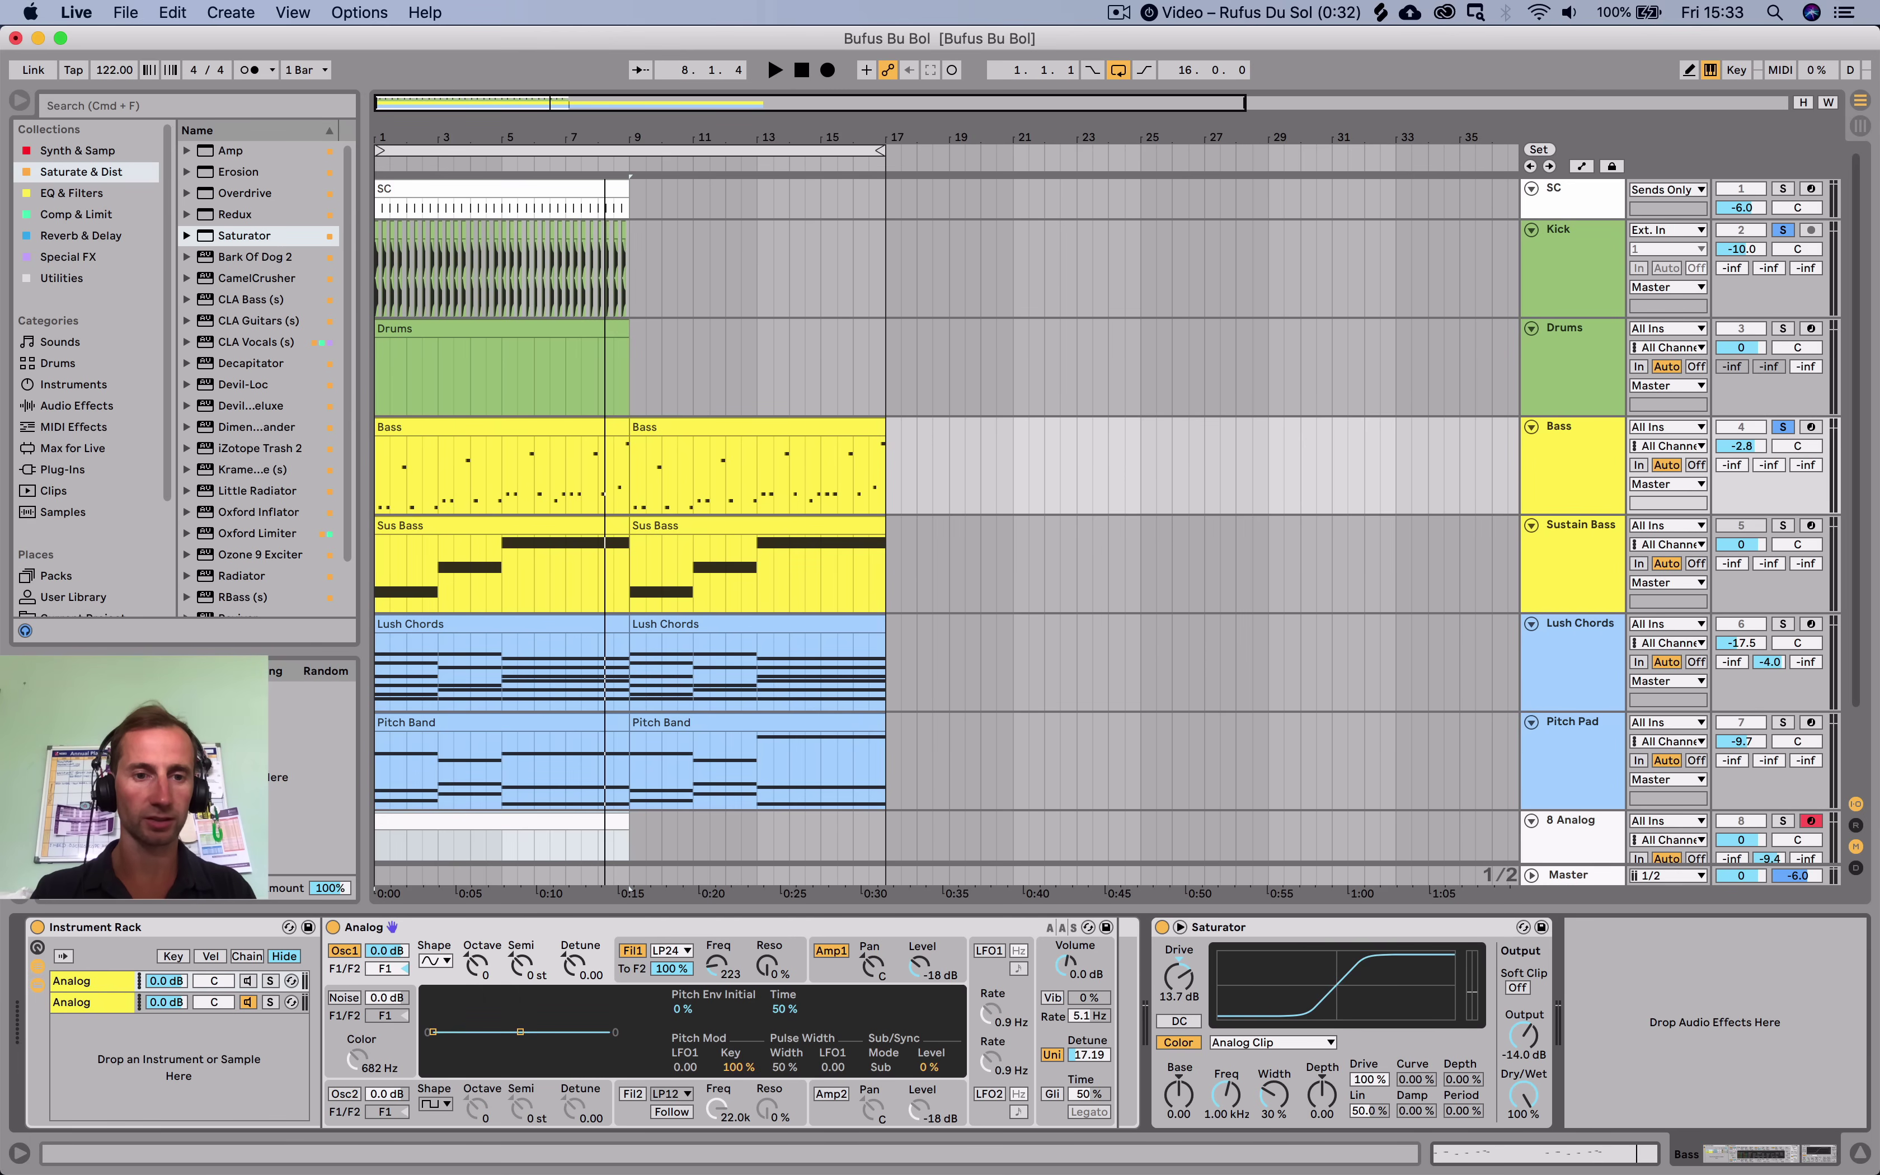
pyautogui.press('space')
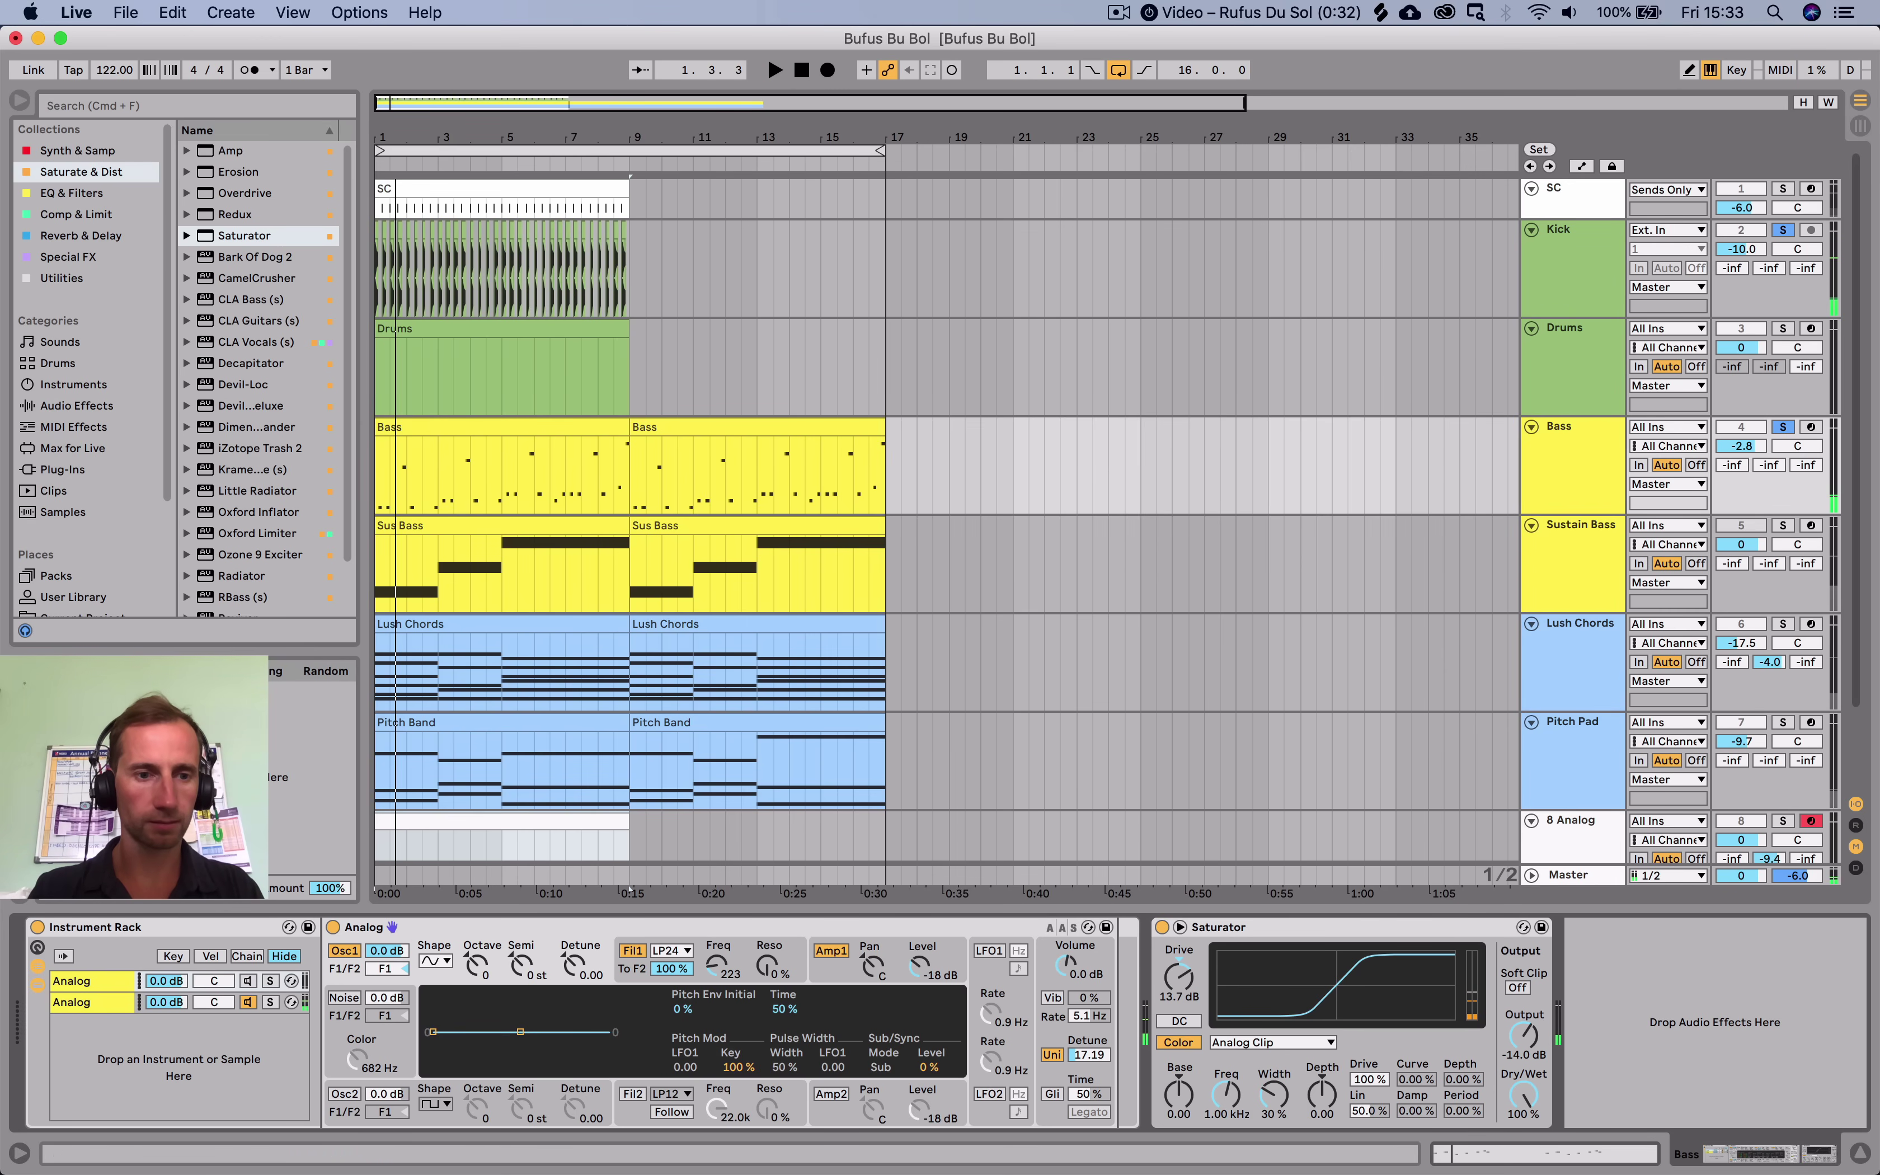
# Audition the second Analog chain alone with the kick and set its synth Volume to 4.3 dB.
pyautogui.click(72, 1002)
pyautogui.click(72, 1002)
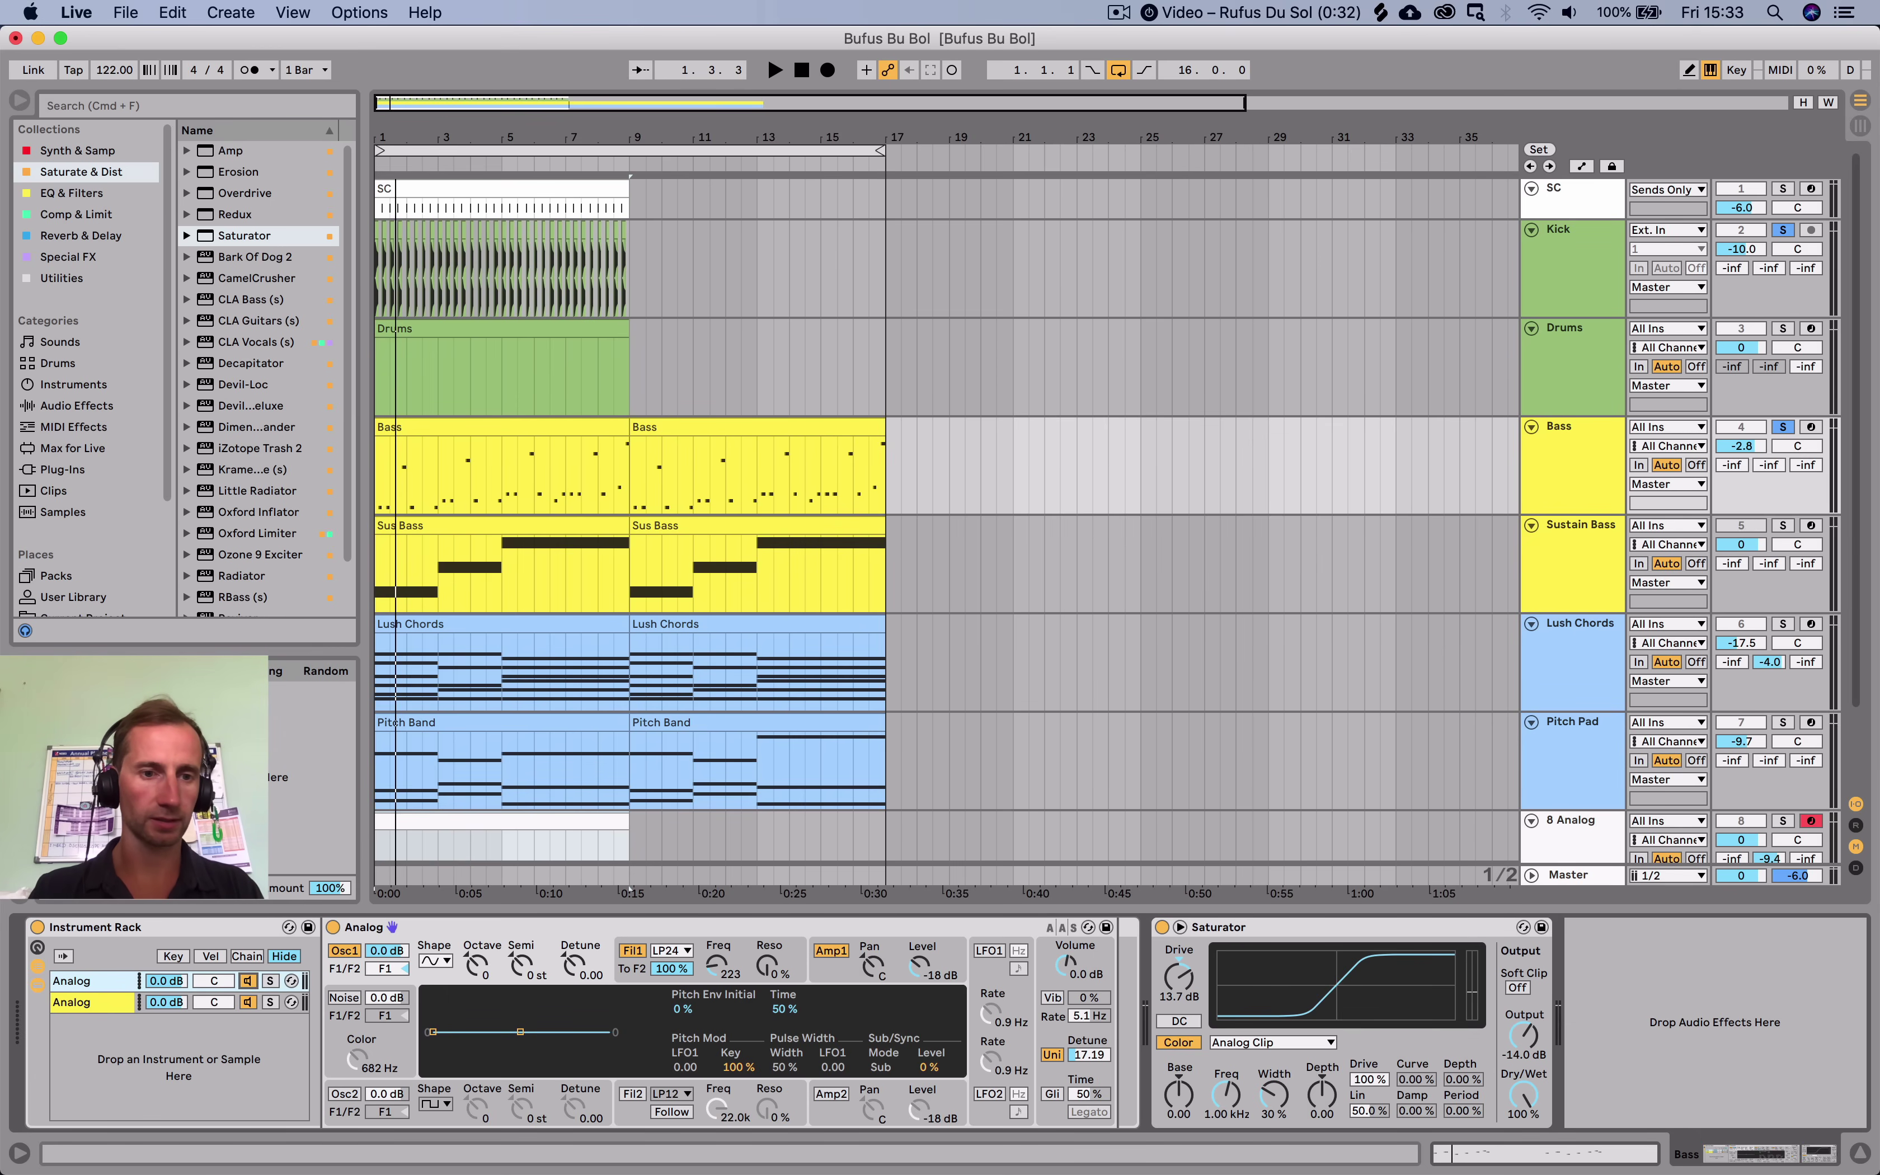
pyautogui.press('space')
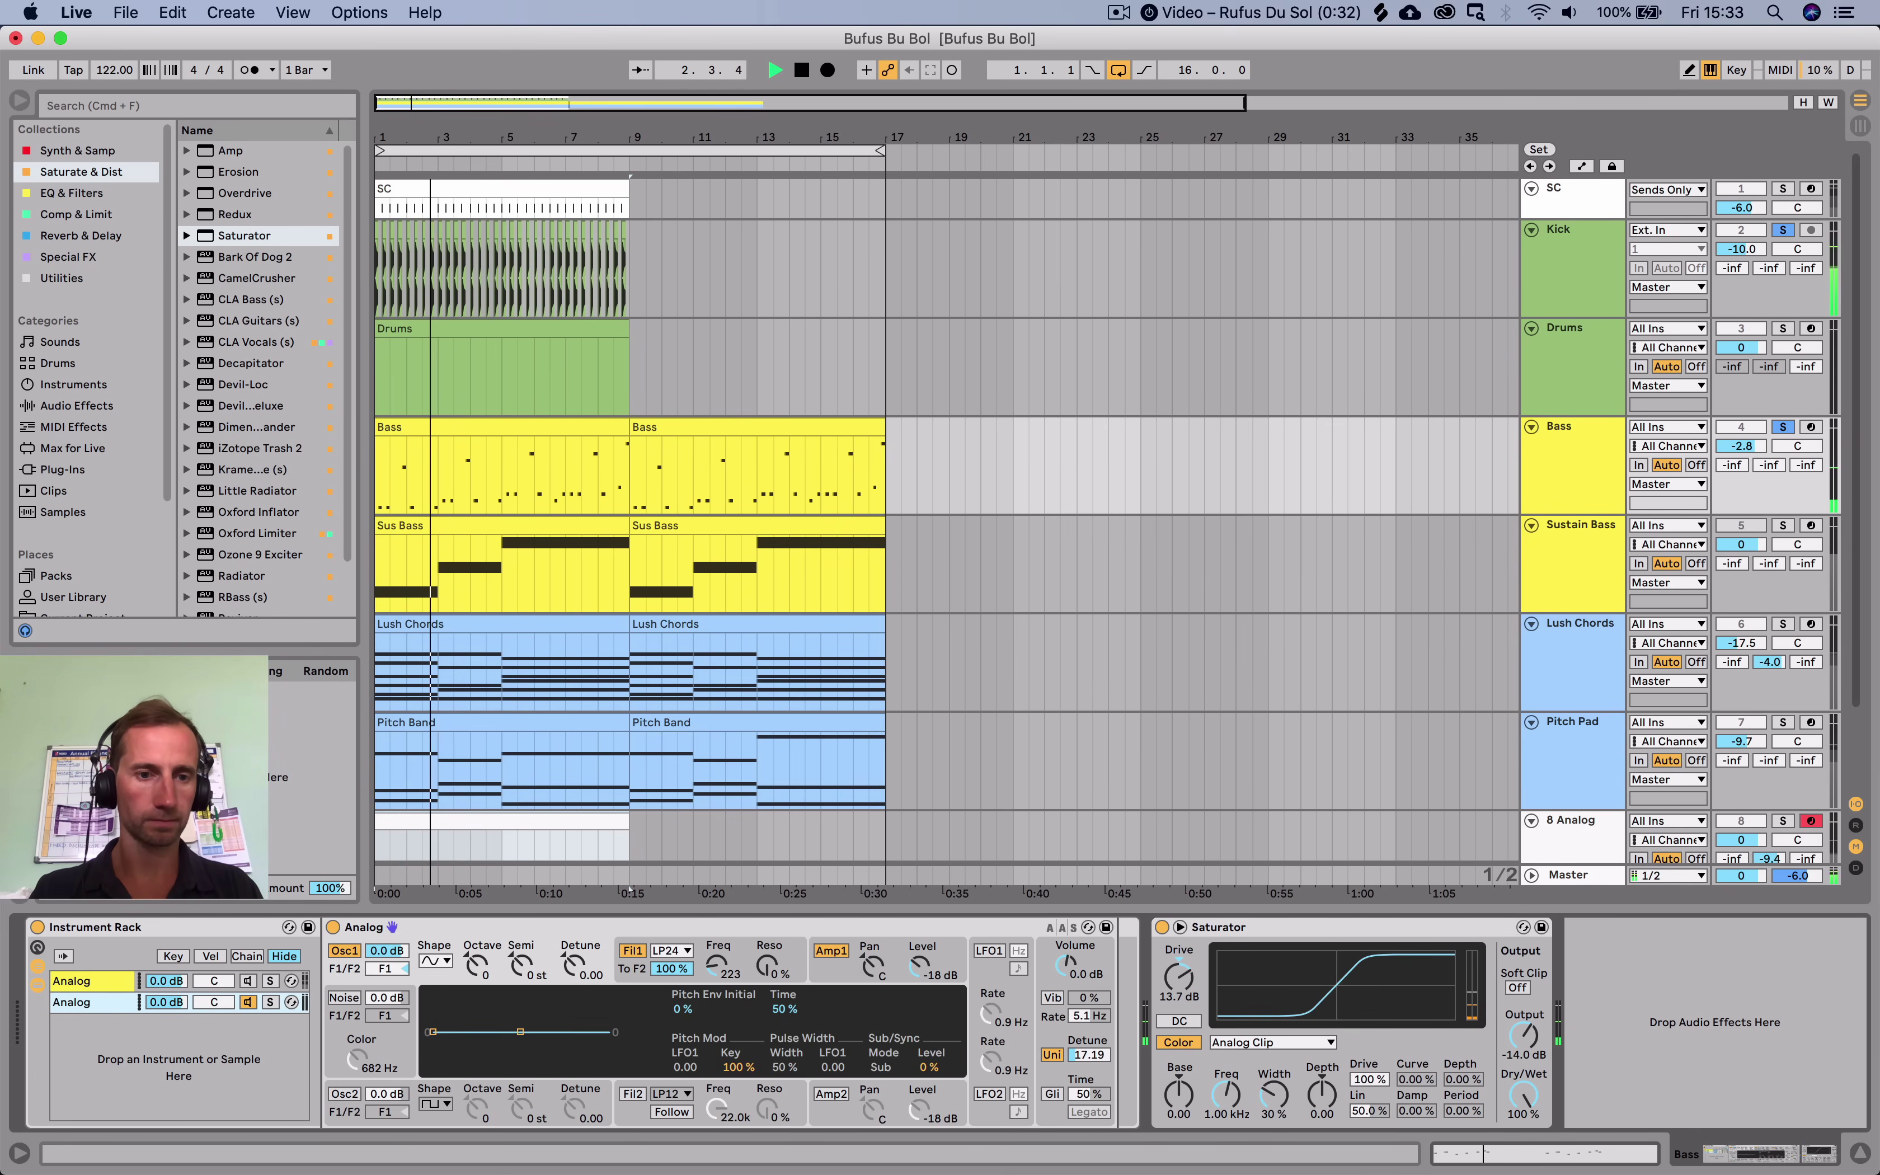
pyautogui.moveTo(1066, 965); pyautogui.dragTo(1065, 928)
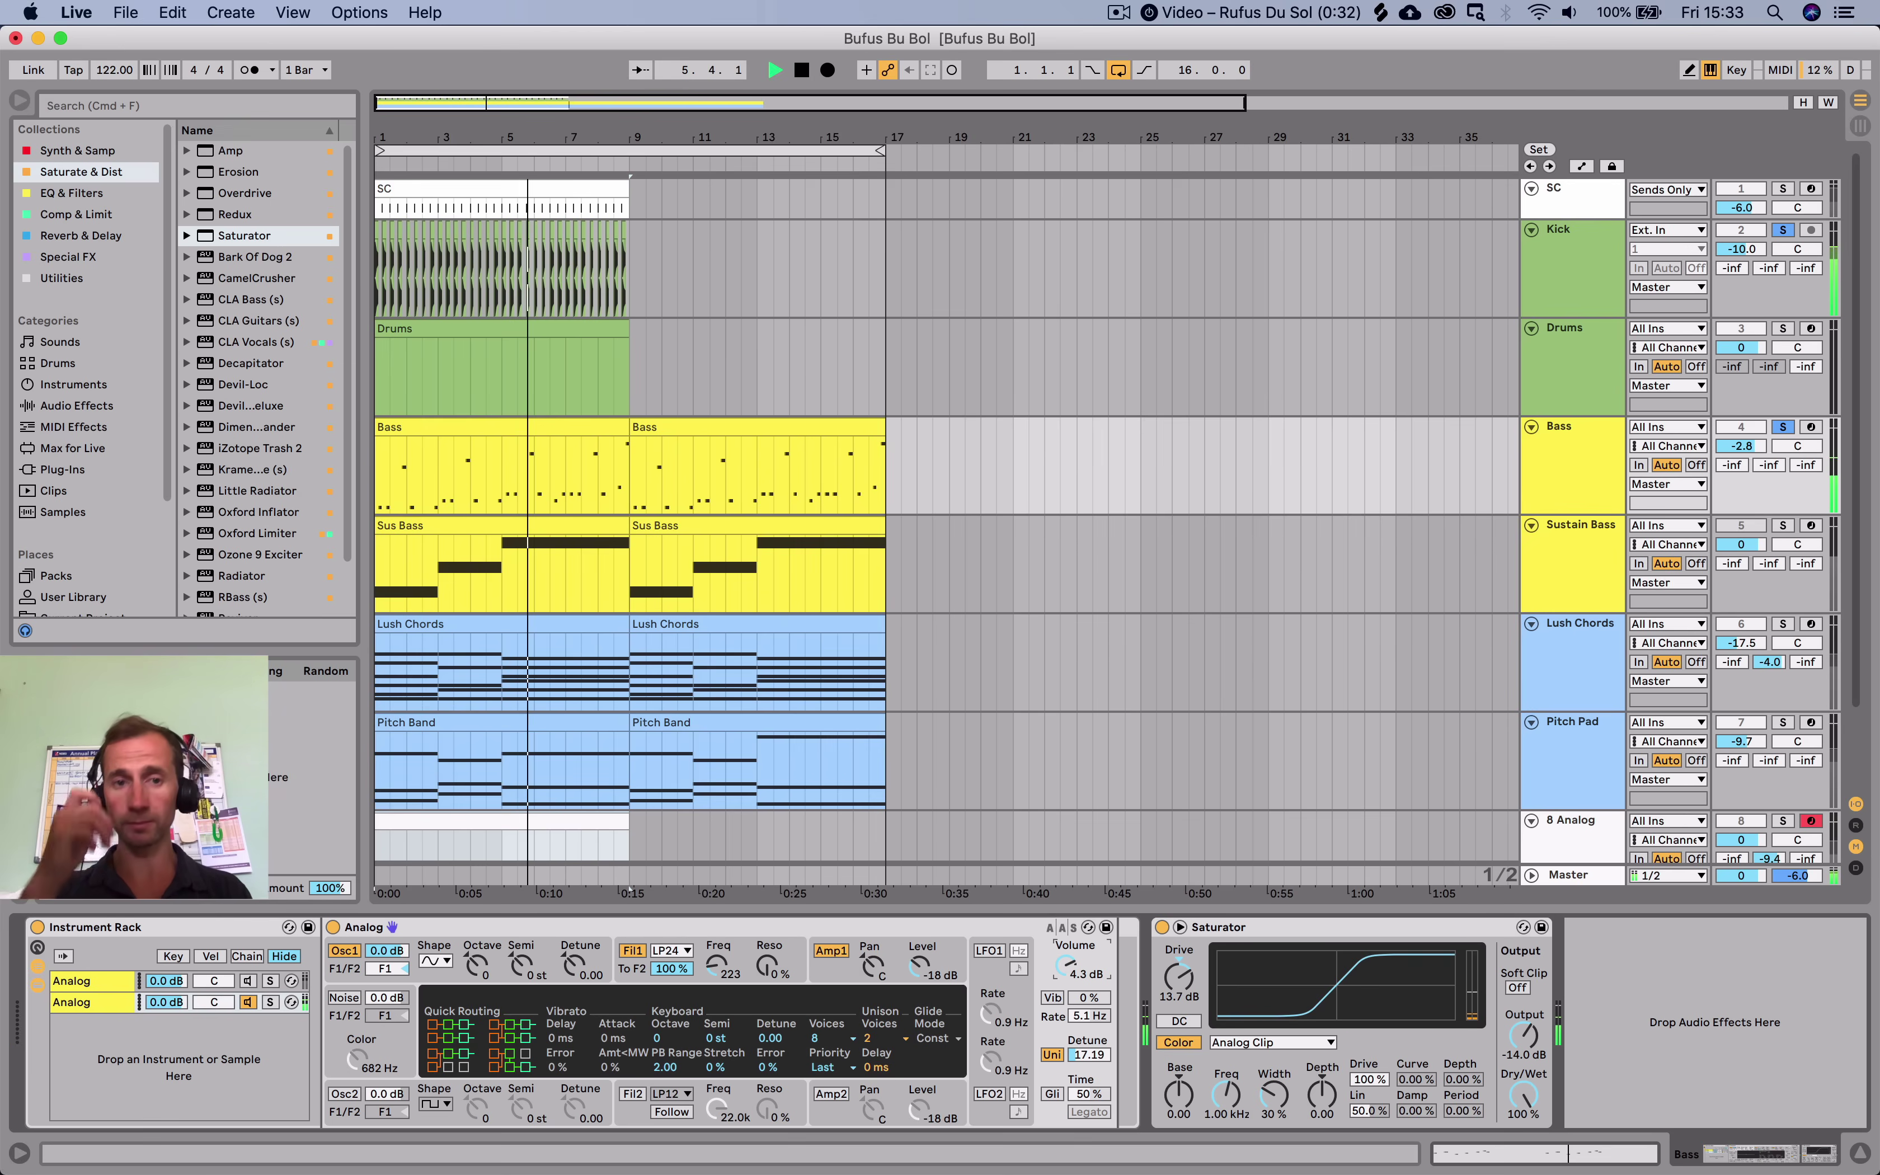
pyautogui.press('space')
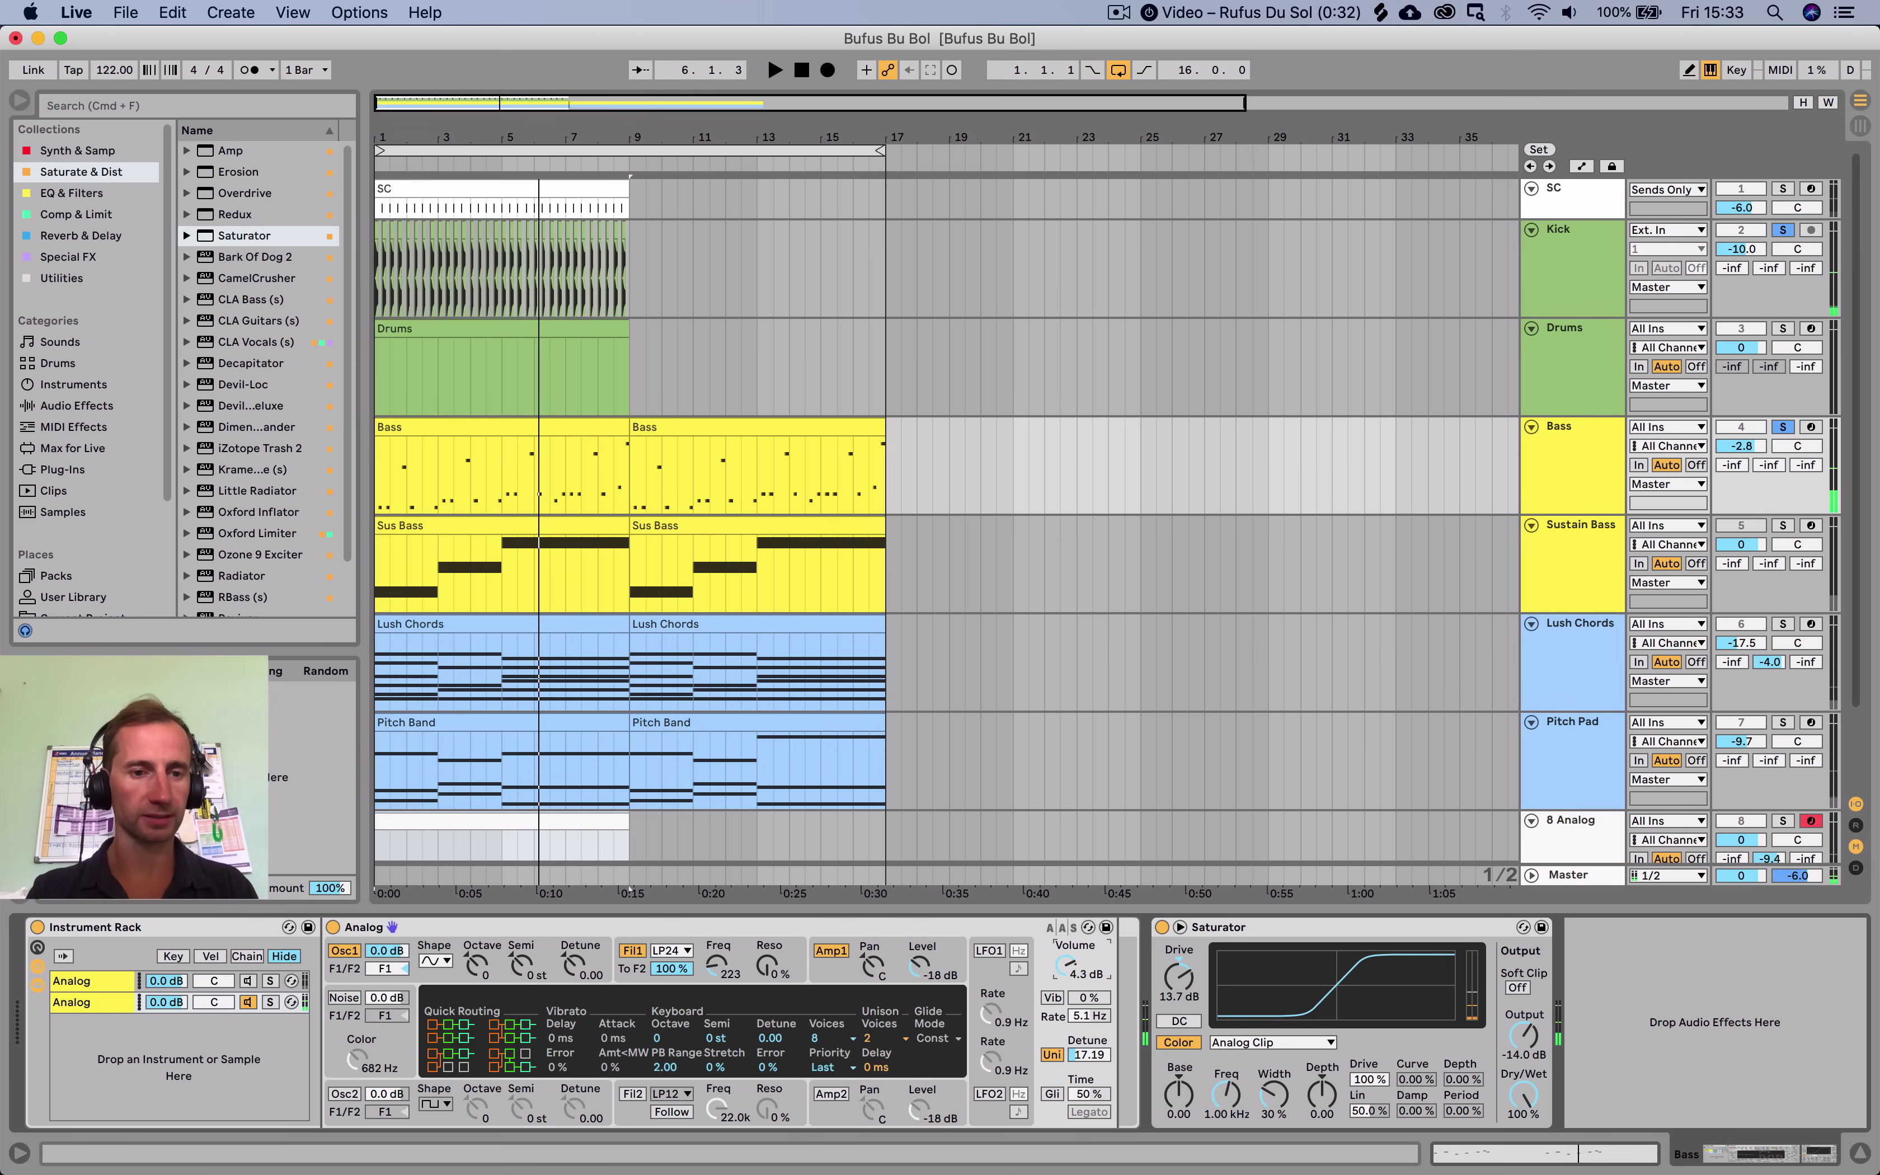
# Reactivate the first Analog chain, set the Bass track's volume to -3.8 dB during playback, and raise the system volume.
pyautogui.click(248, 981)
pyautogui.press('space')
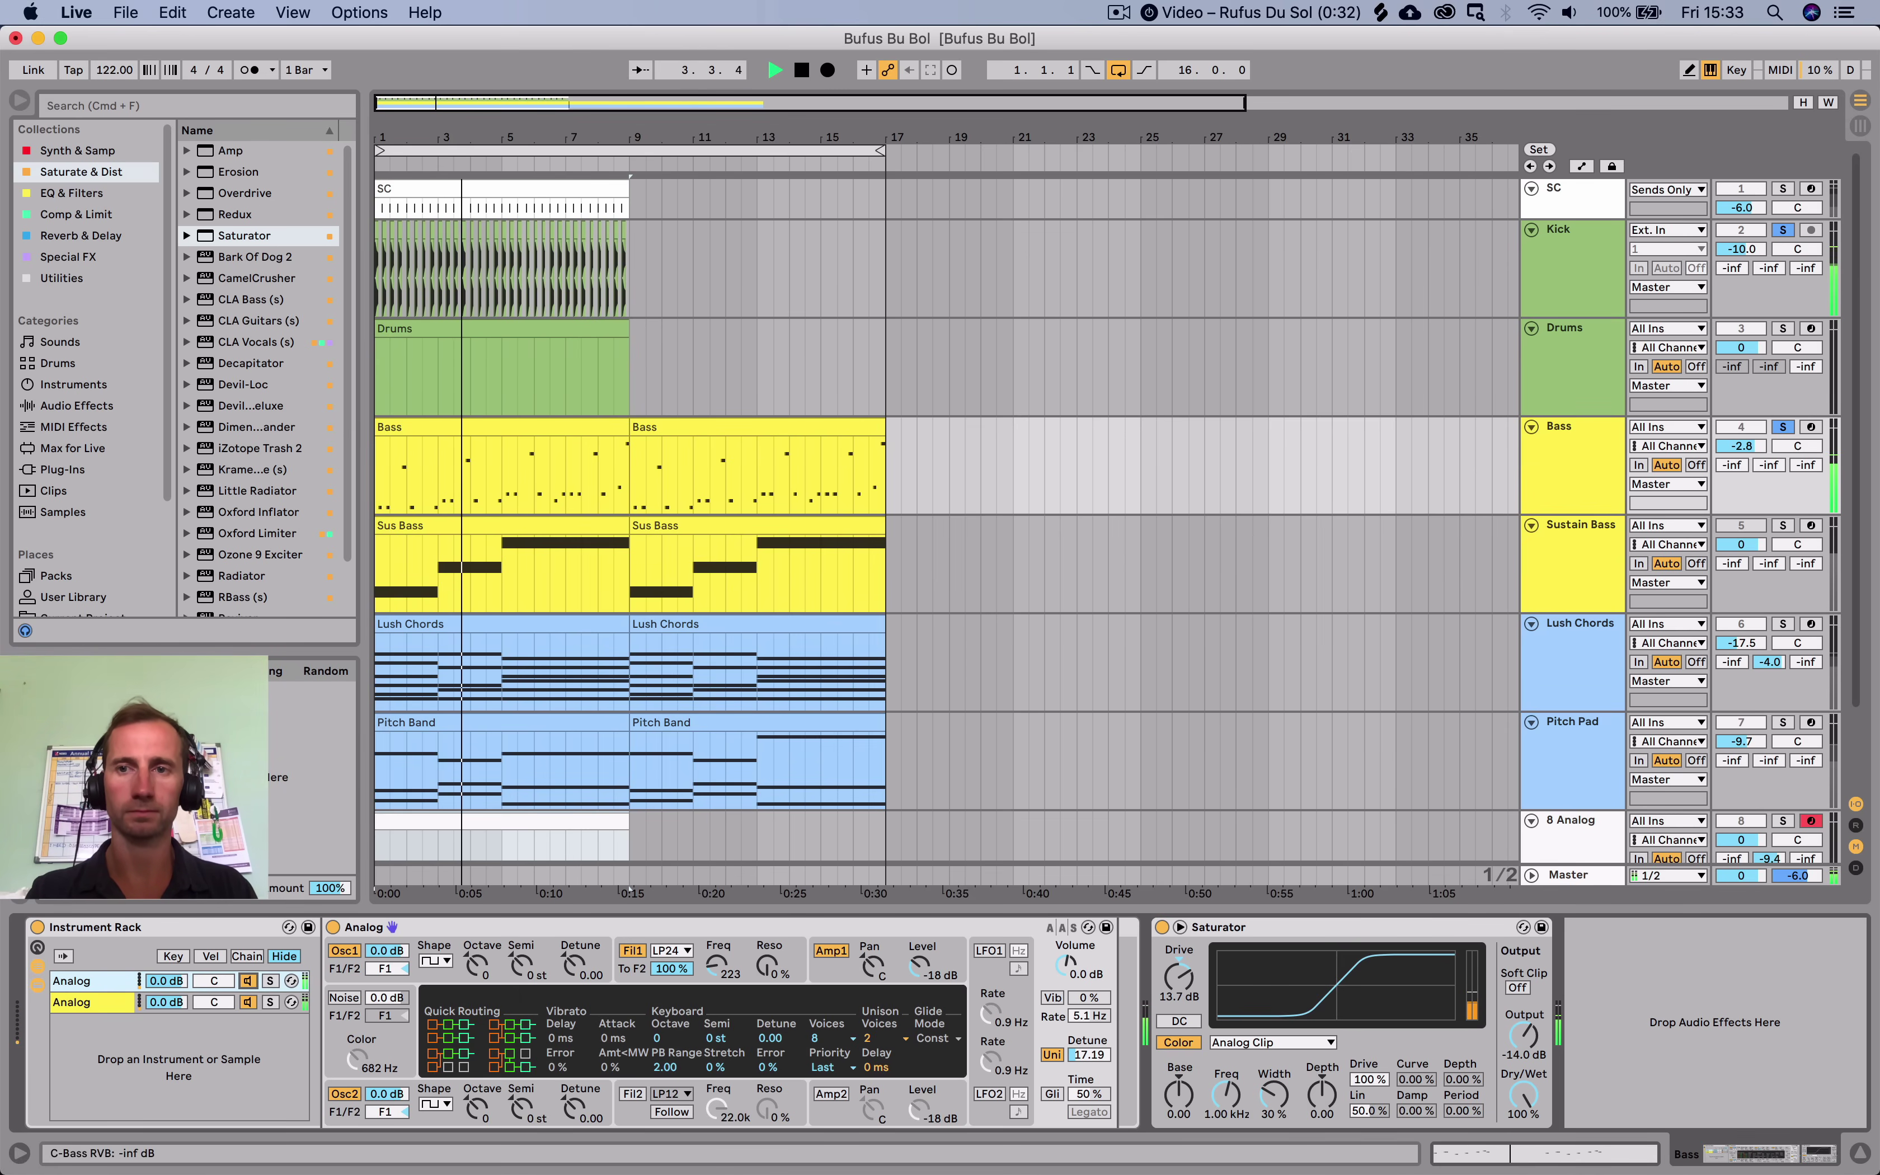
pyautogui.moveTo(1740, 446); pyautogui.dragTo(1740, 455)
pyautogui.press('XF86AudioRaiseVolume')
pyautogui.press('XF86AudioRaiseVolume')
pyautogui.press('XF86AudioRaiseVolume')
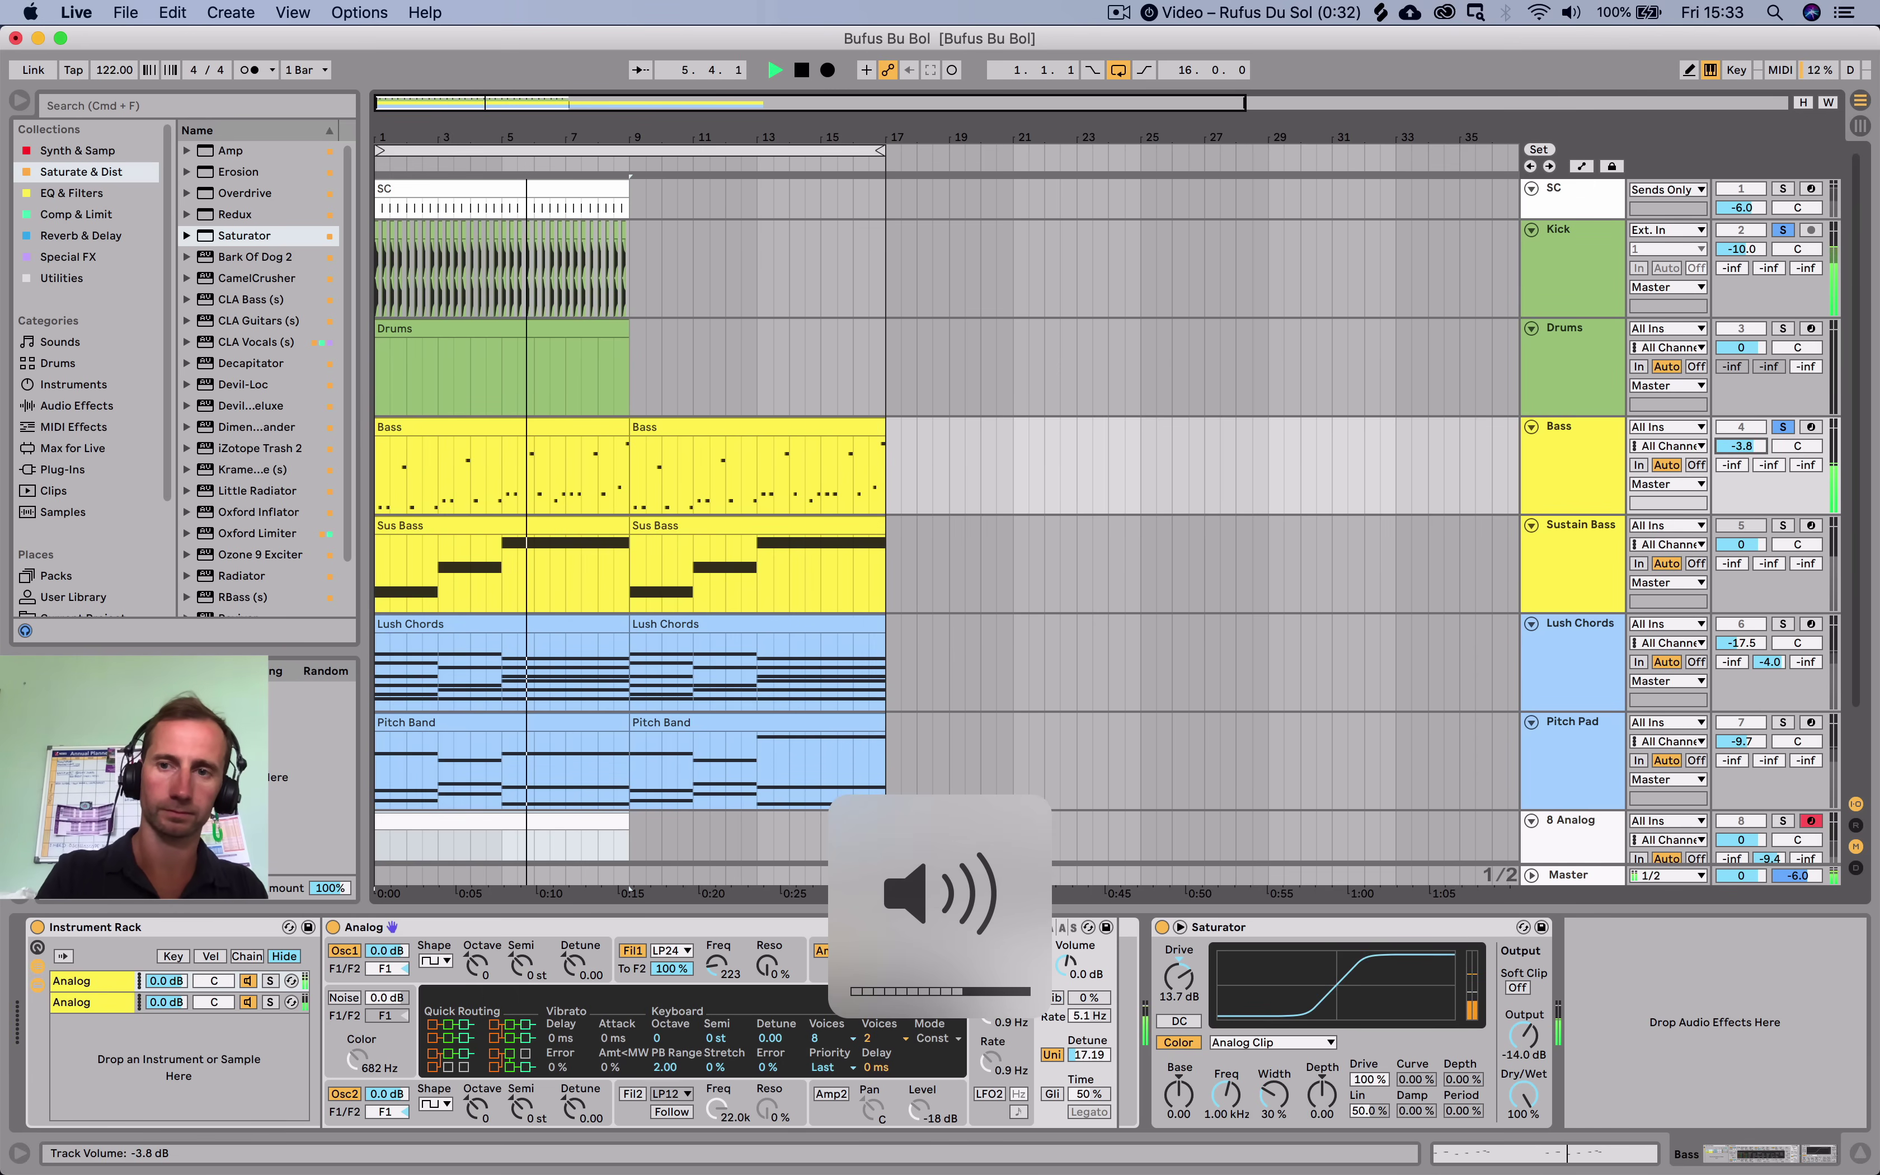
# Copy the sidechain Compressor from the Lush Chords track to the end of the Bass track's chain and audition it with the kick.
pyautogui.press('space')
pyautogui.scroll(-1, 948, 528)
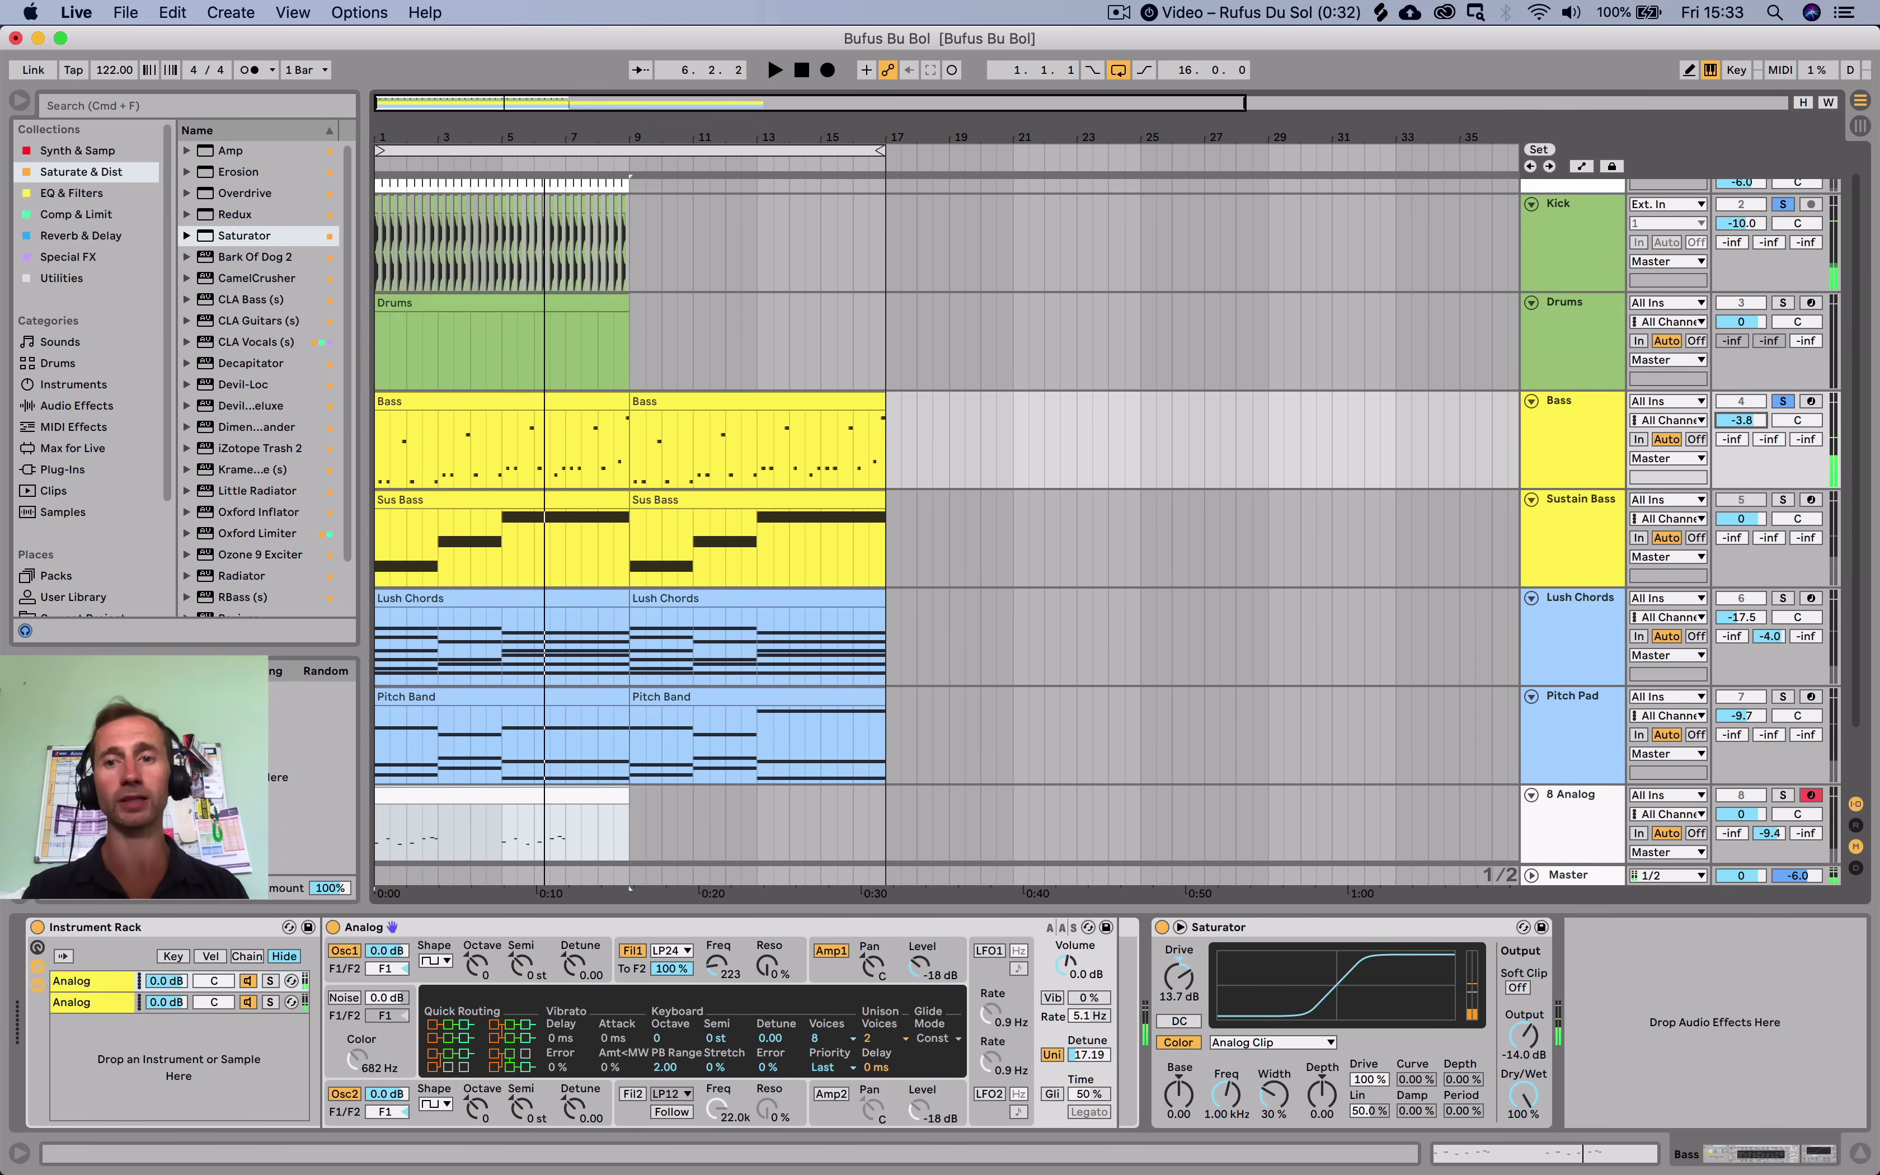
pyautogui.click(1578, 599)
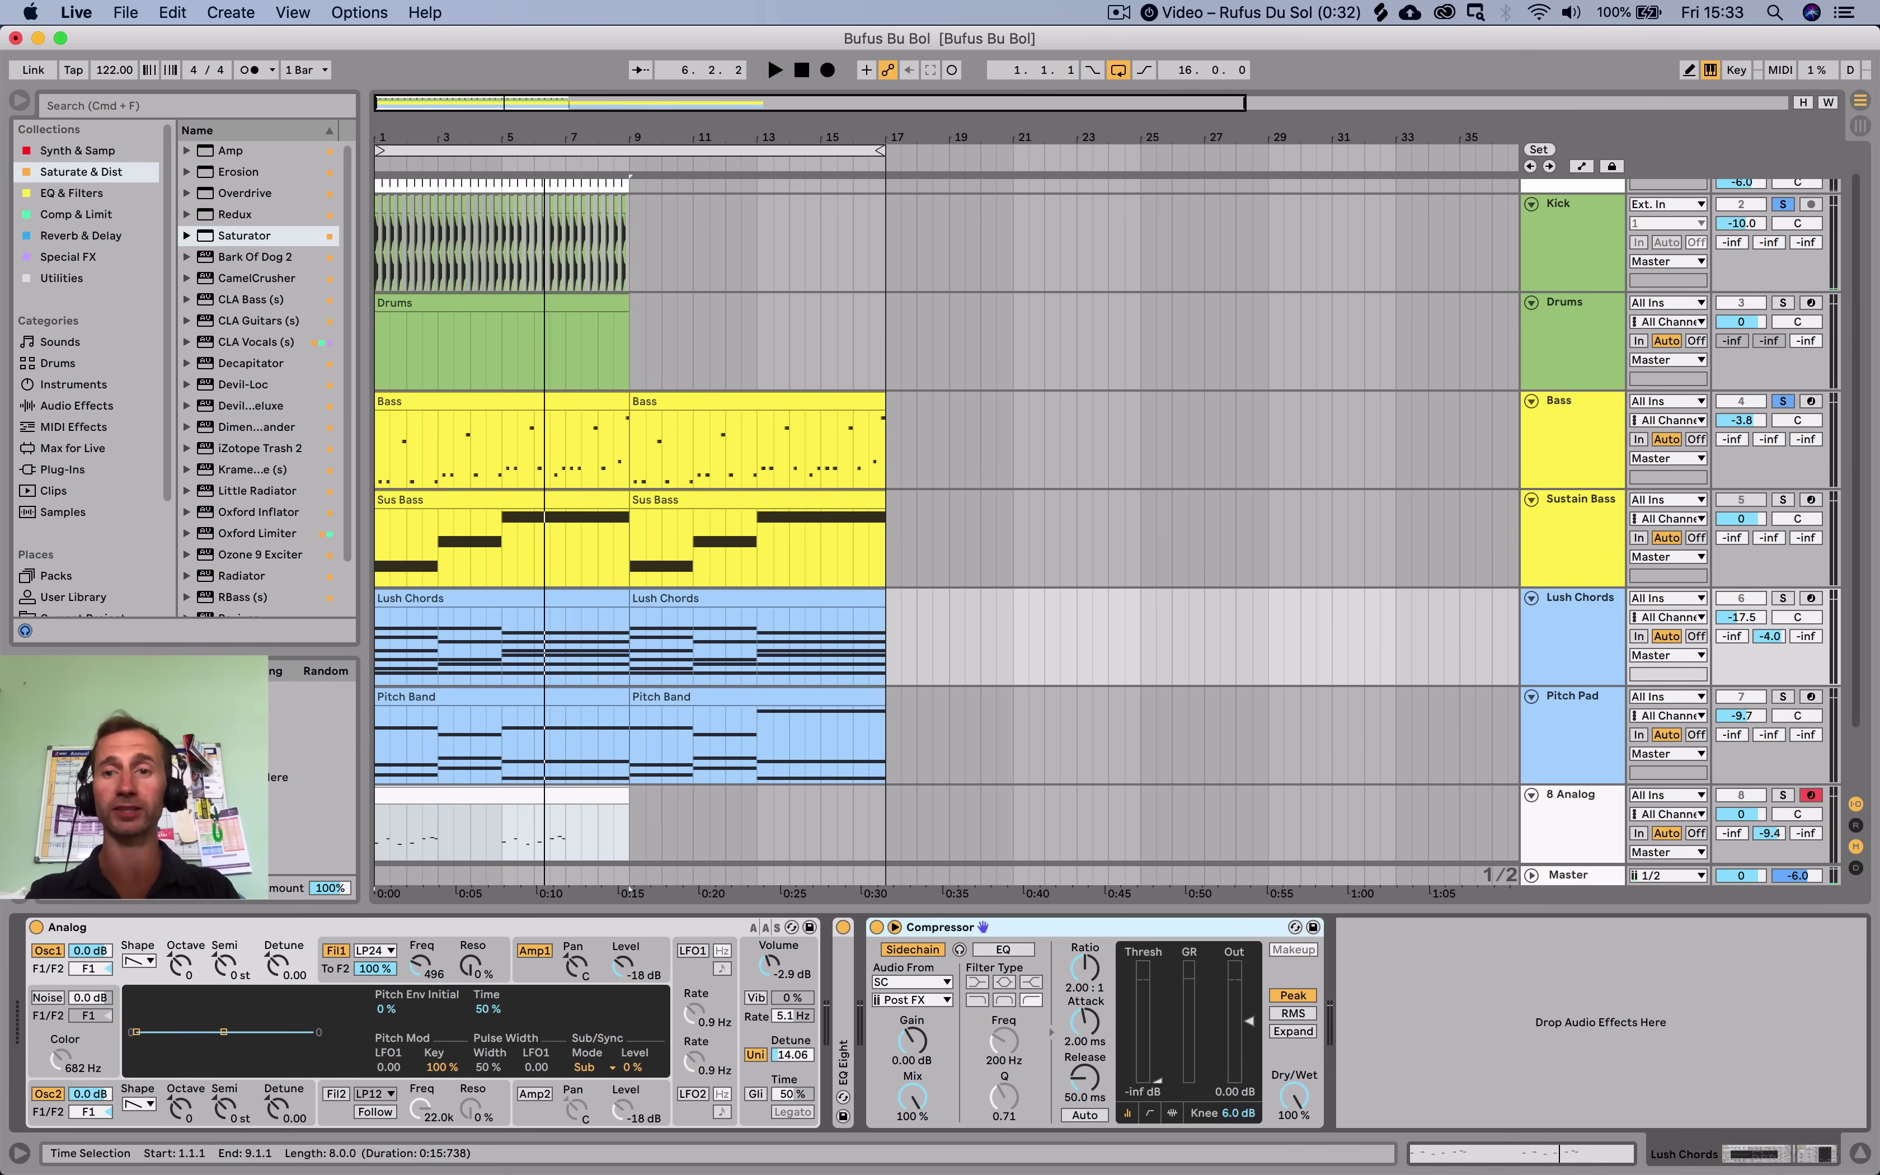
pyautogui.click(1562, 435)
pyautogui.press('super+v')
pyautogui.press('space')
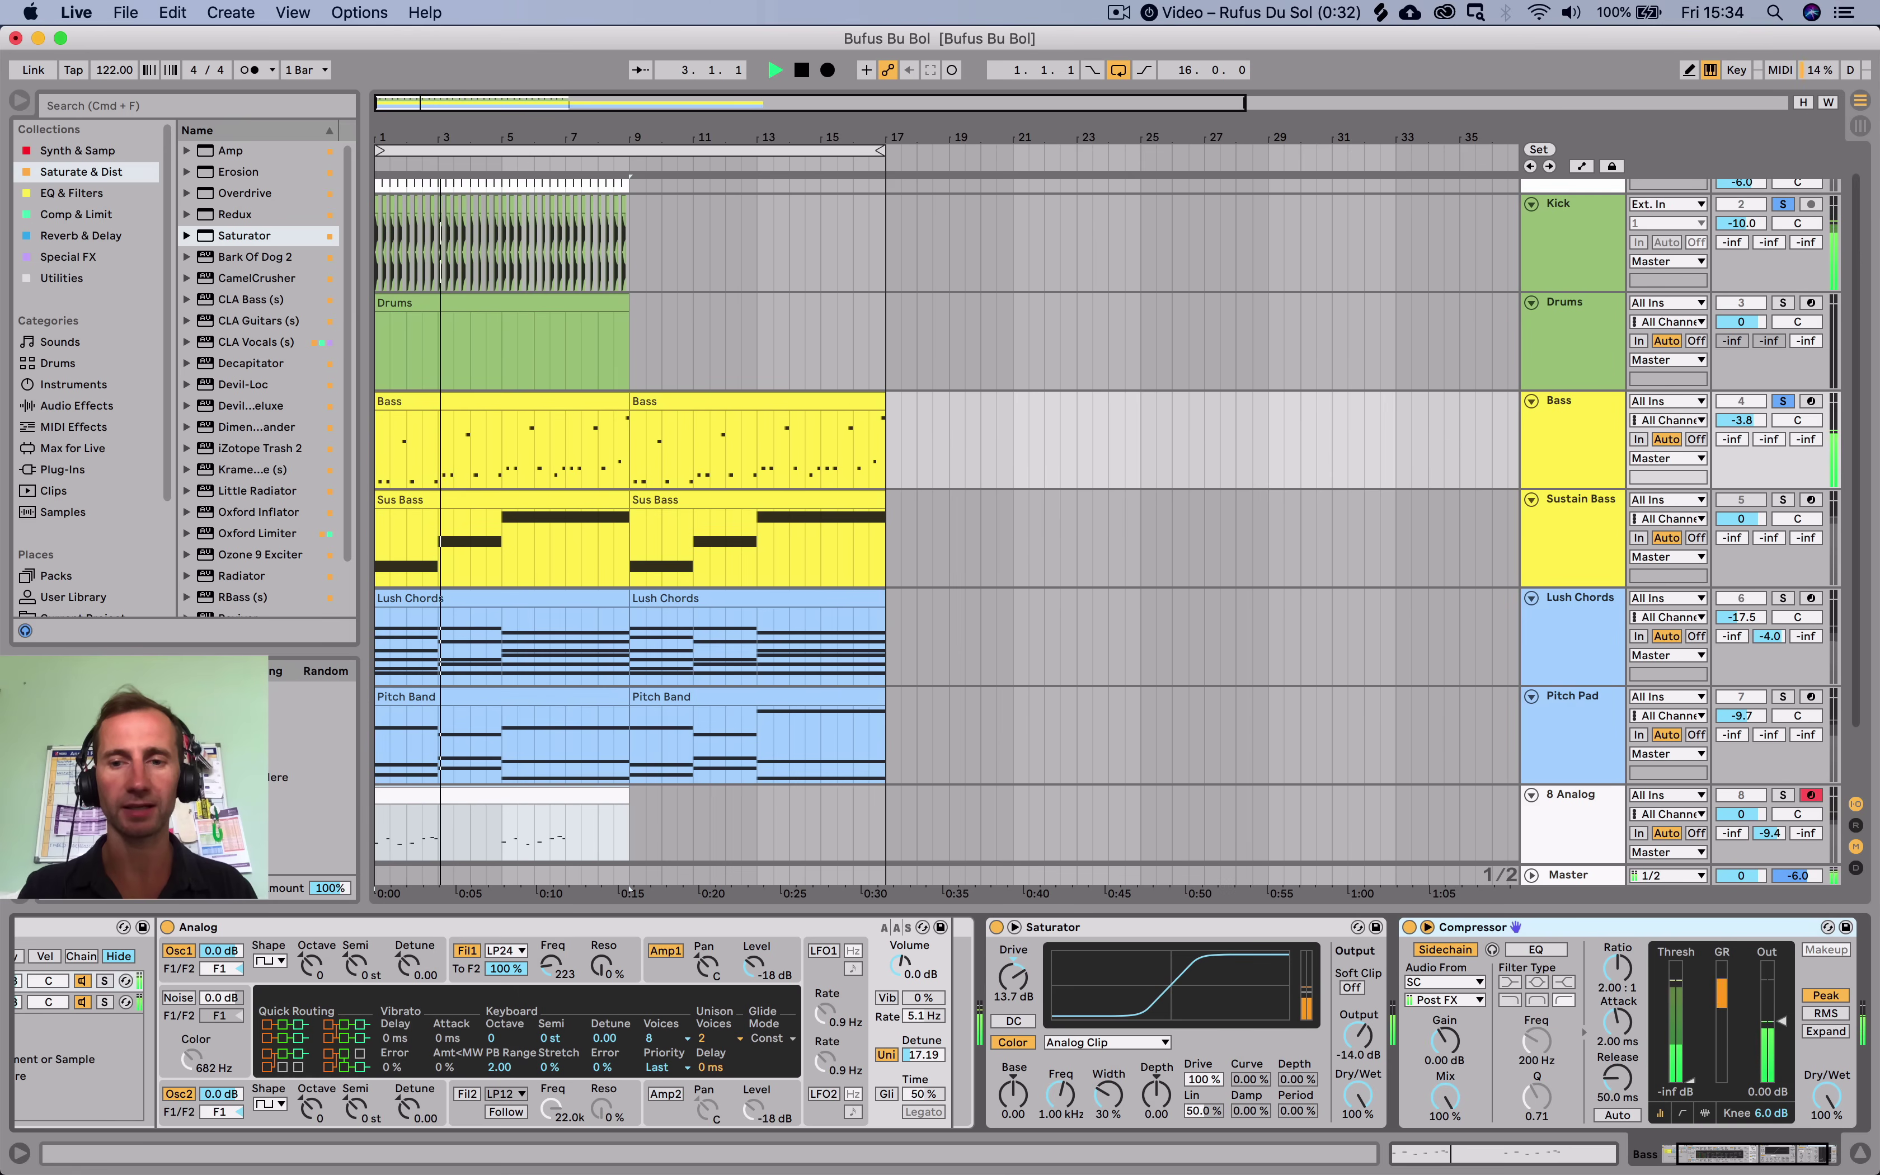
pyautogui.moveTo(1617, 1021); pyautogui.dragTo(1618, 1109)
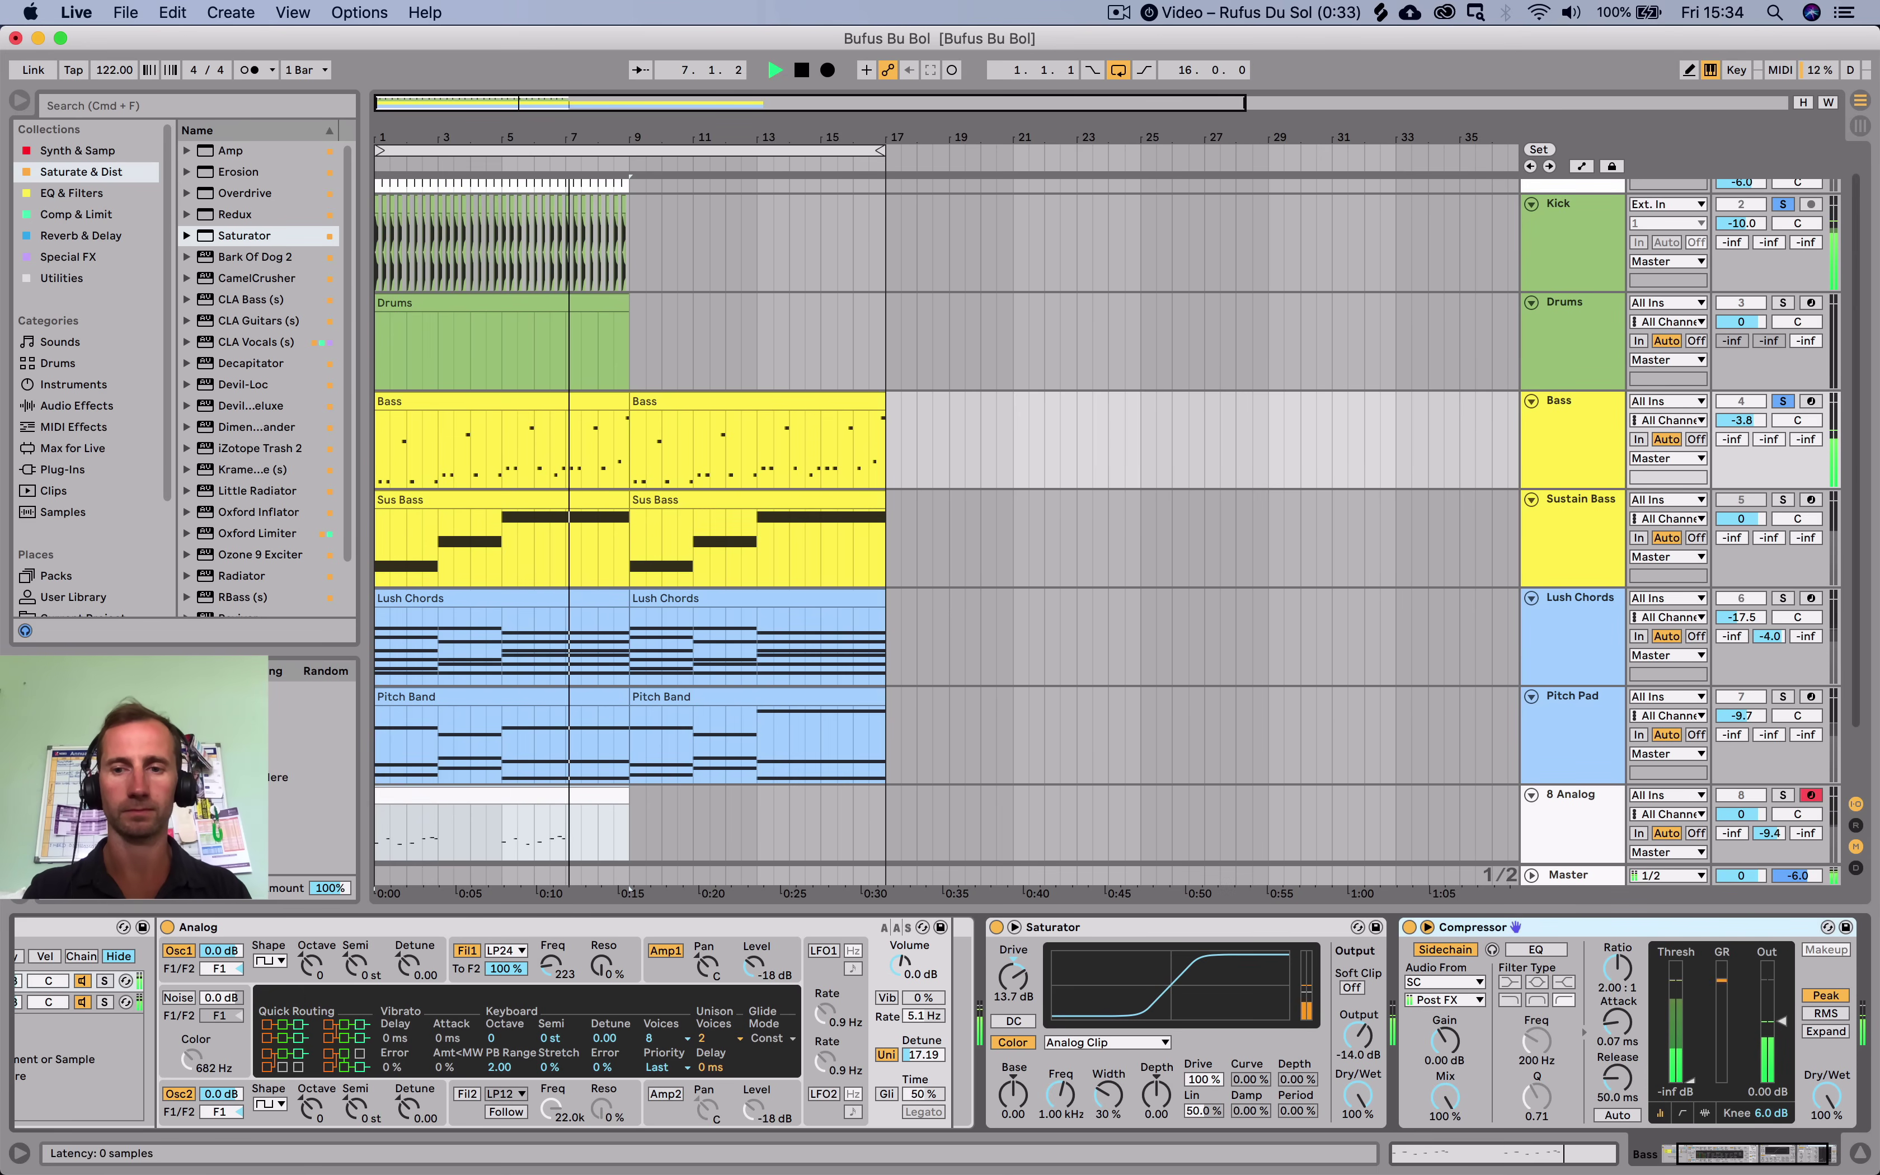
pyautogui.press('super+z')
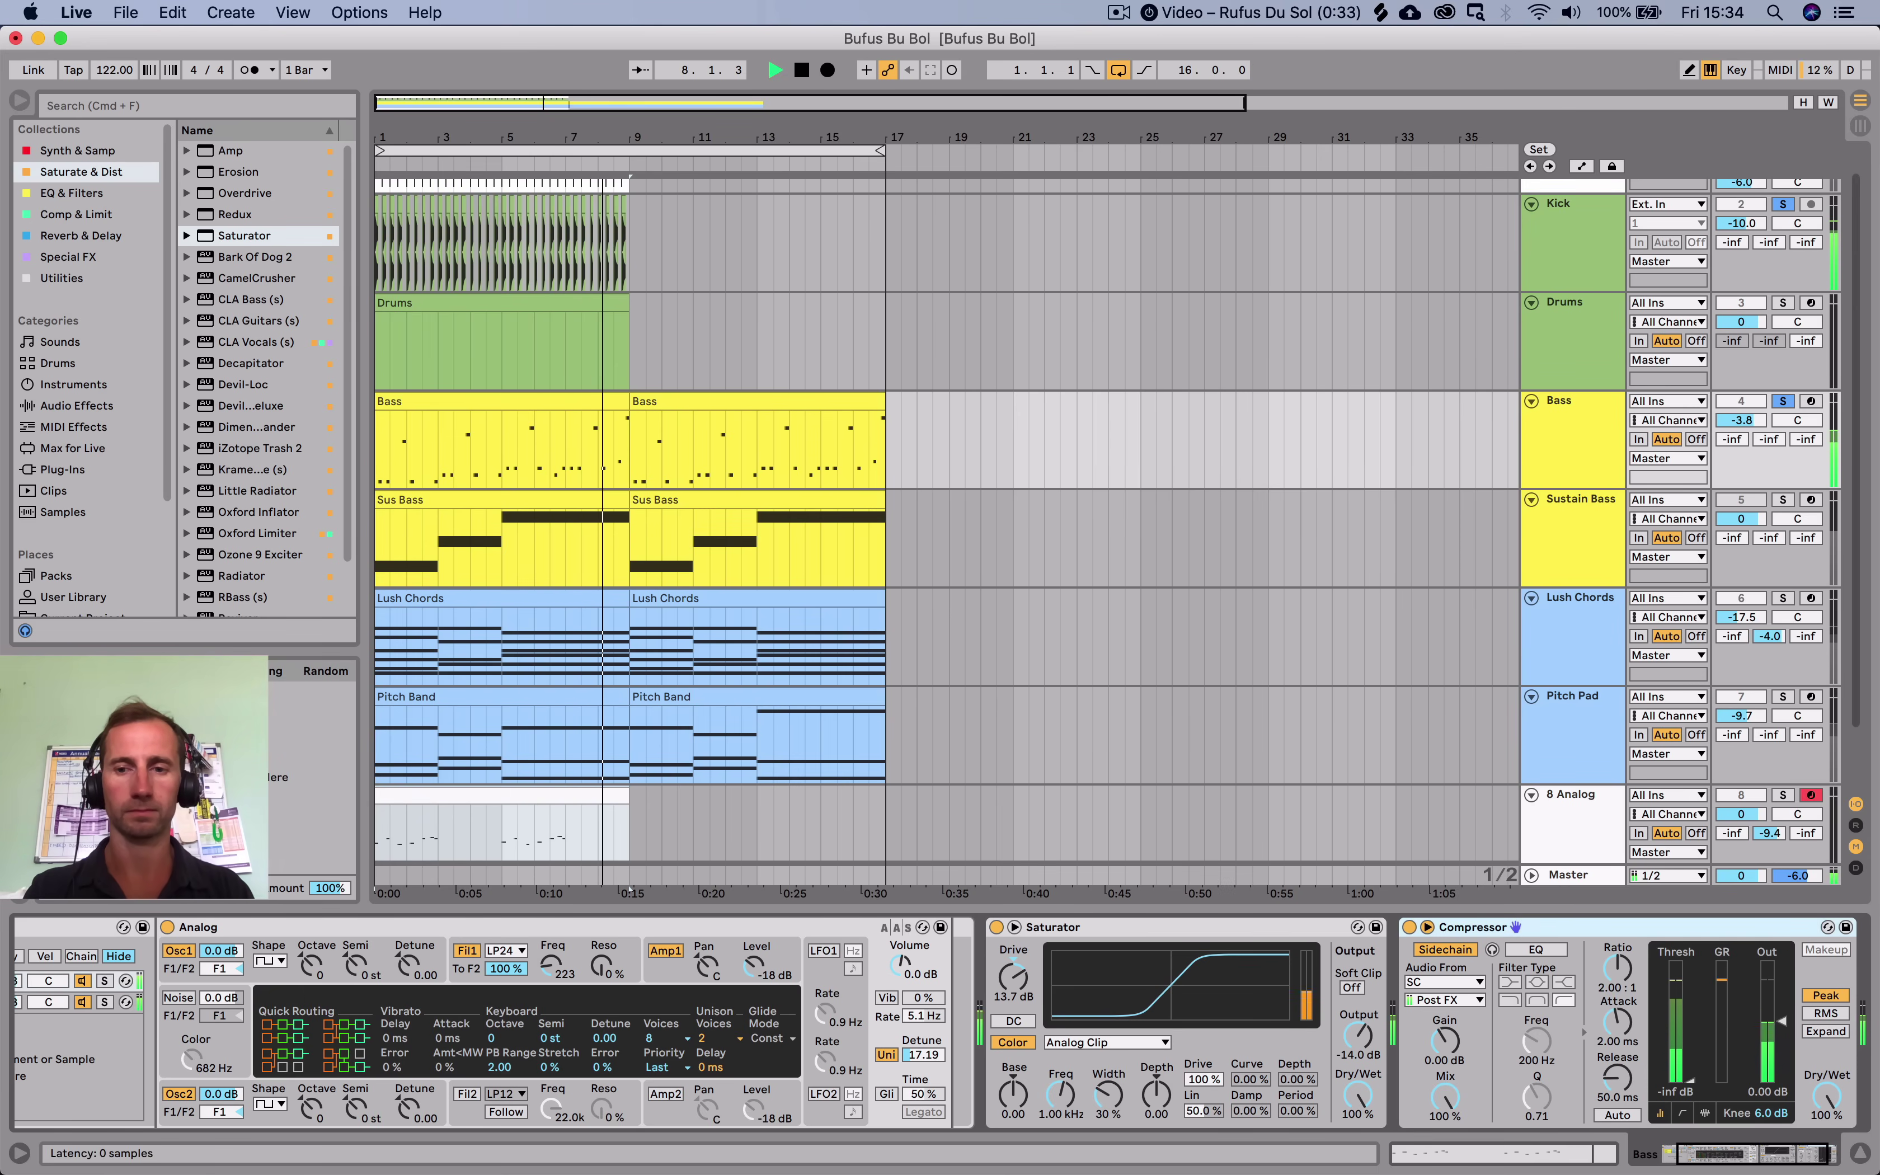
# Stop playback and collapse the Compressor and Saturator devices on the Bass track.
pyautogui.press('space')
pyautogui.doubleClick(1472, 927)
pyautogui.doubleClick(1166, 927)
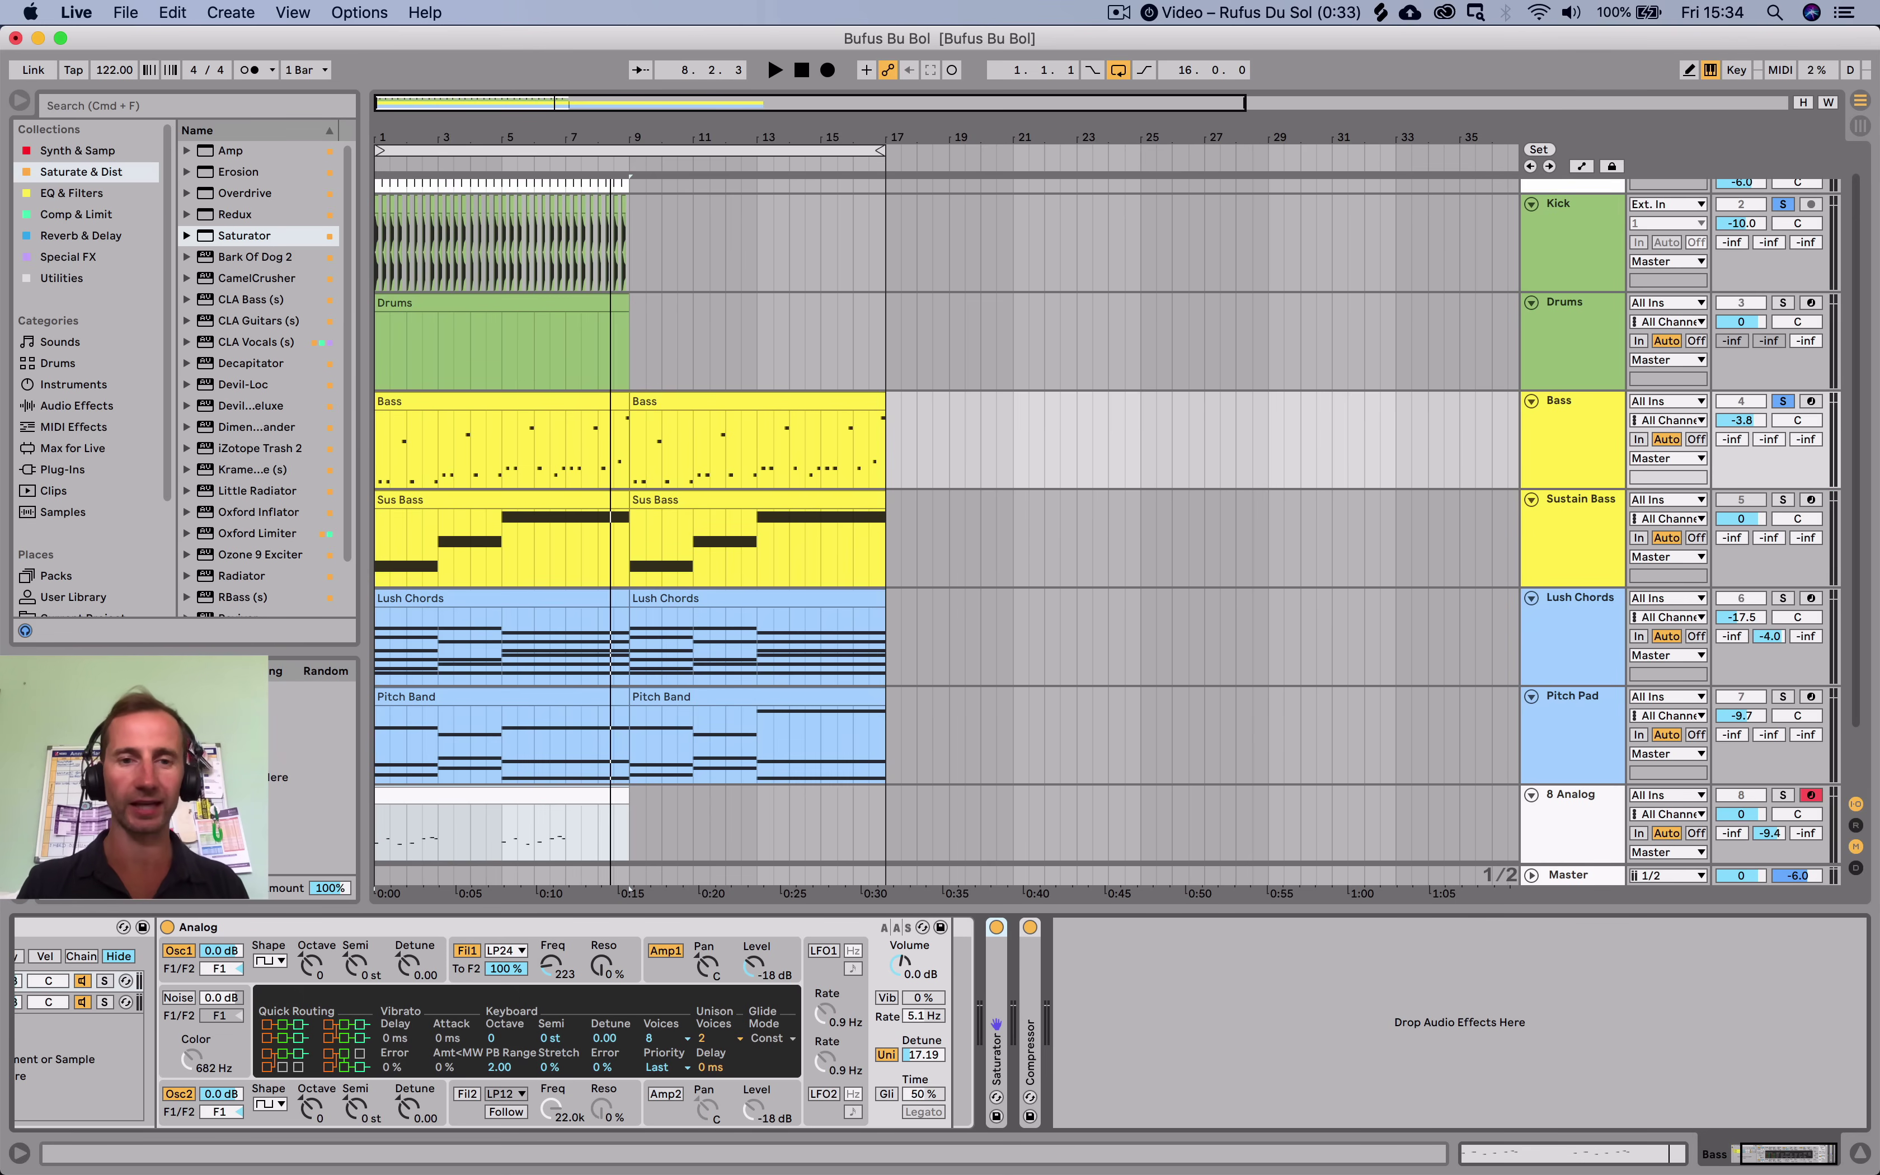
# Insert a new MIDI track named Arp below the 8 Analog track and load a Simpler onto it.
pyautogui.scroll(-2, 946, 520)
pyautogui.click(1570, 724)
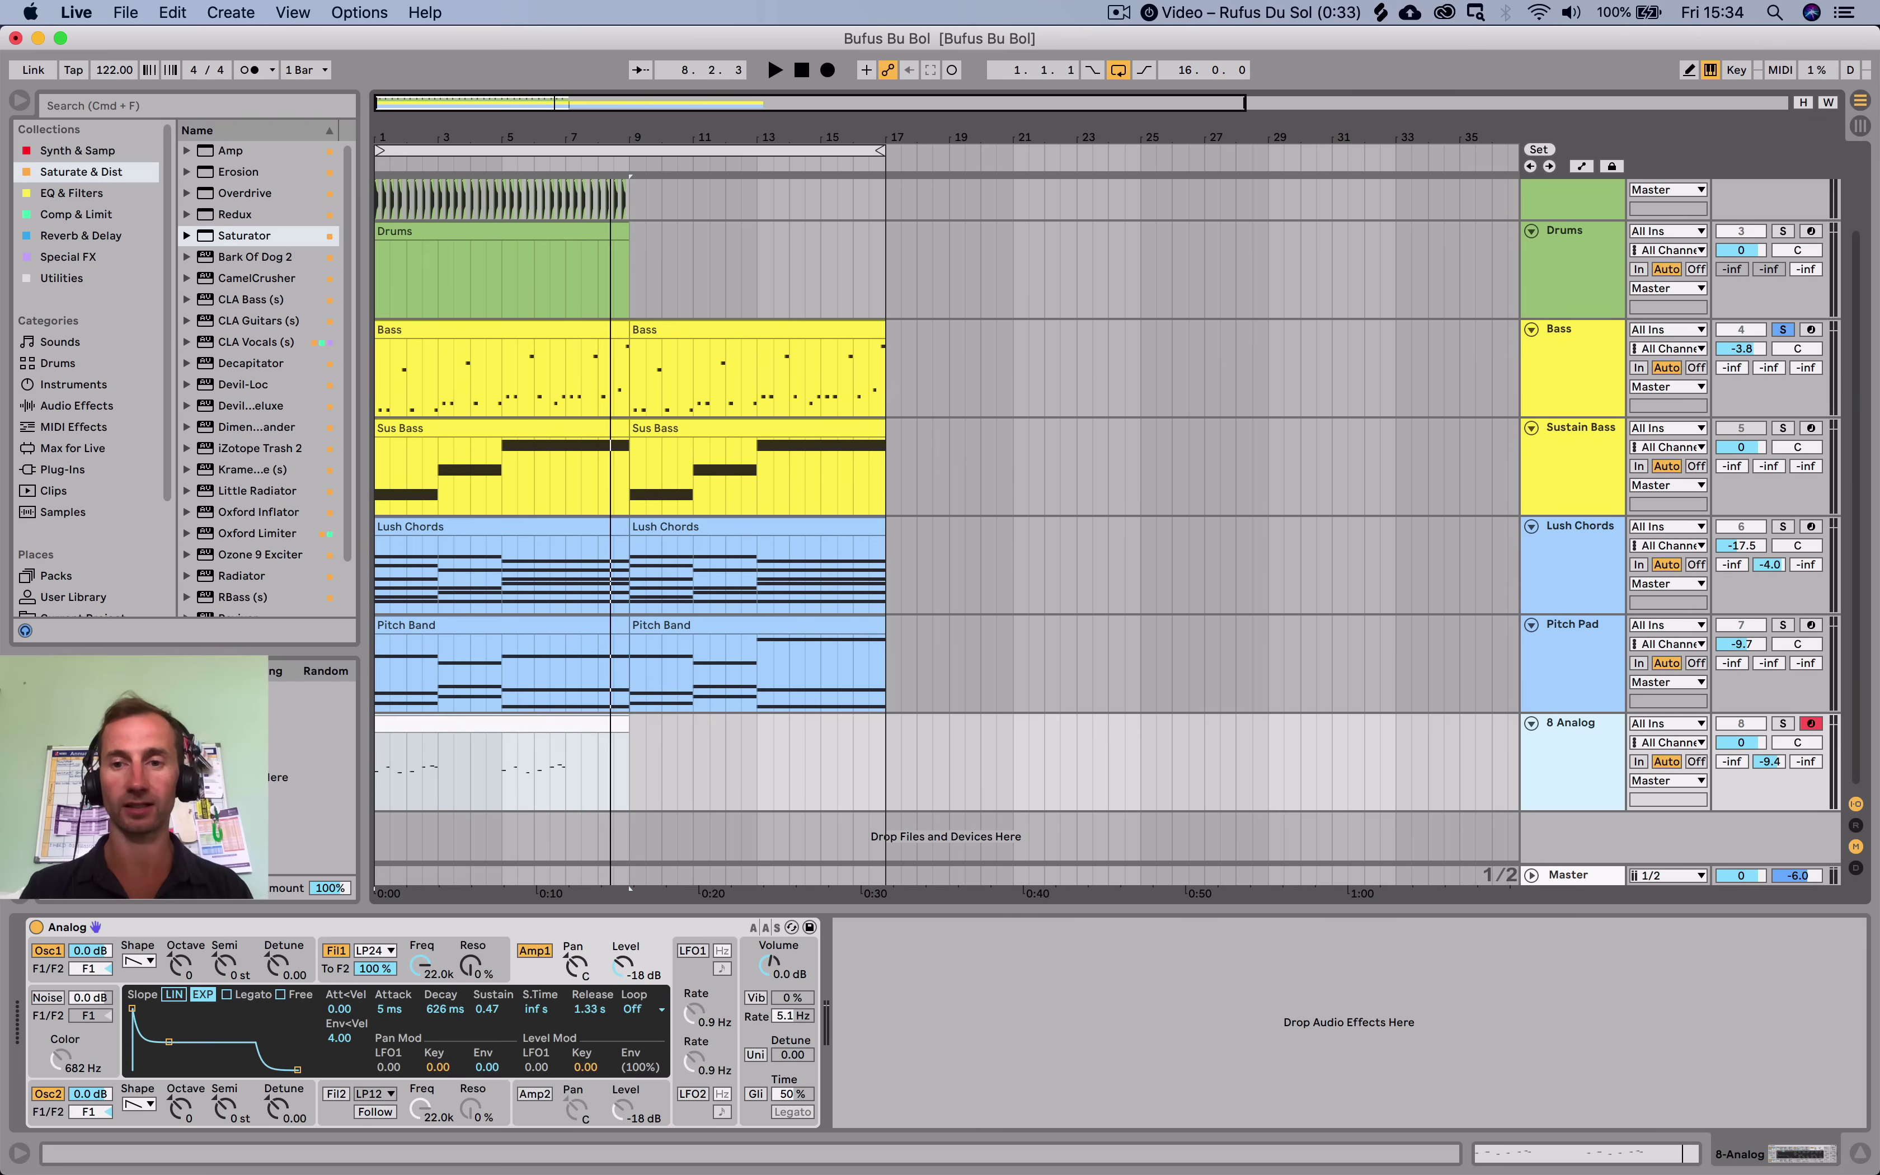
pyautogui.press('super+shift+t')
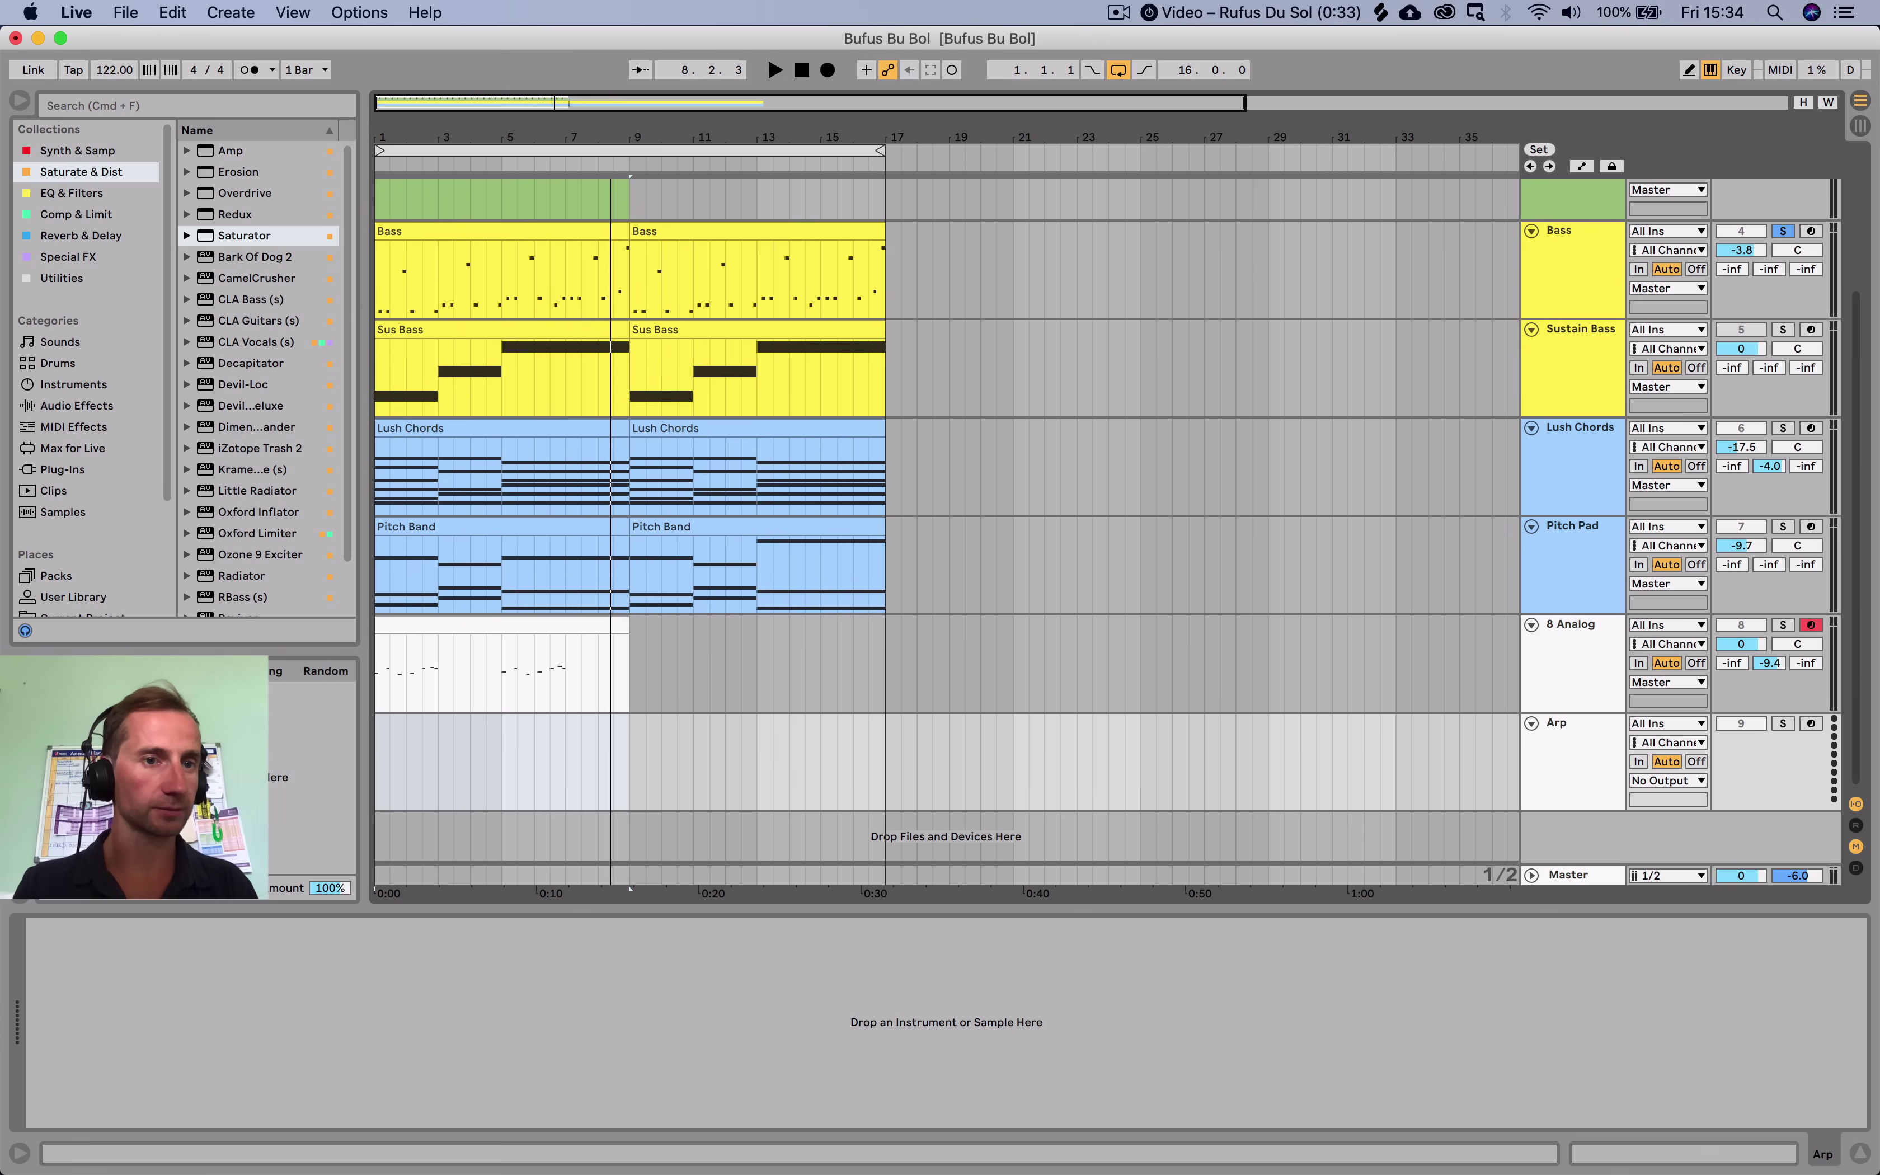
pyautogui.click(77, 150)
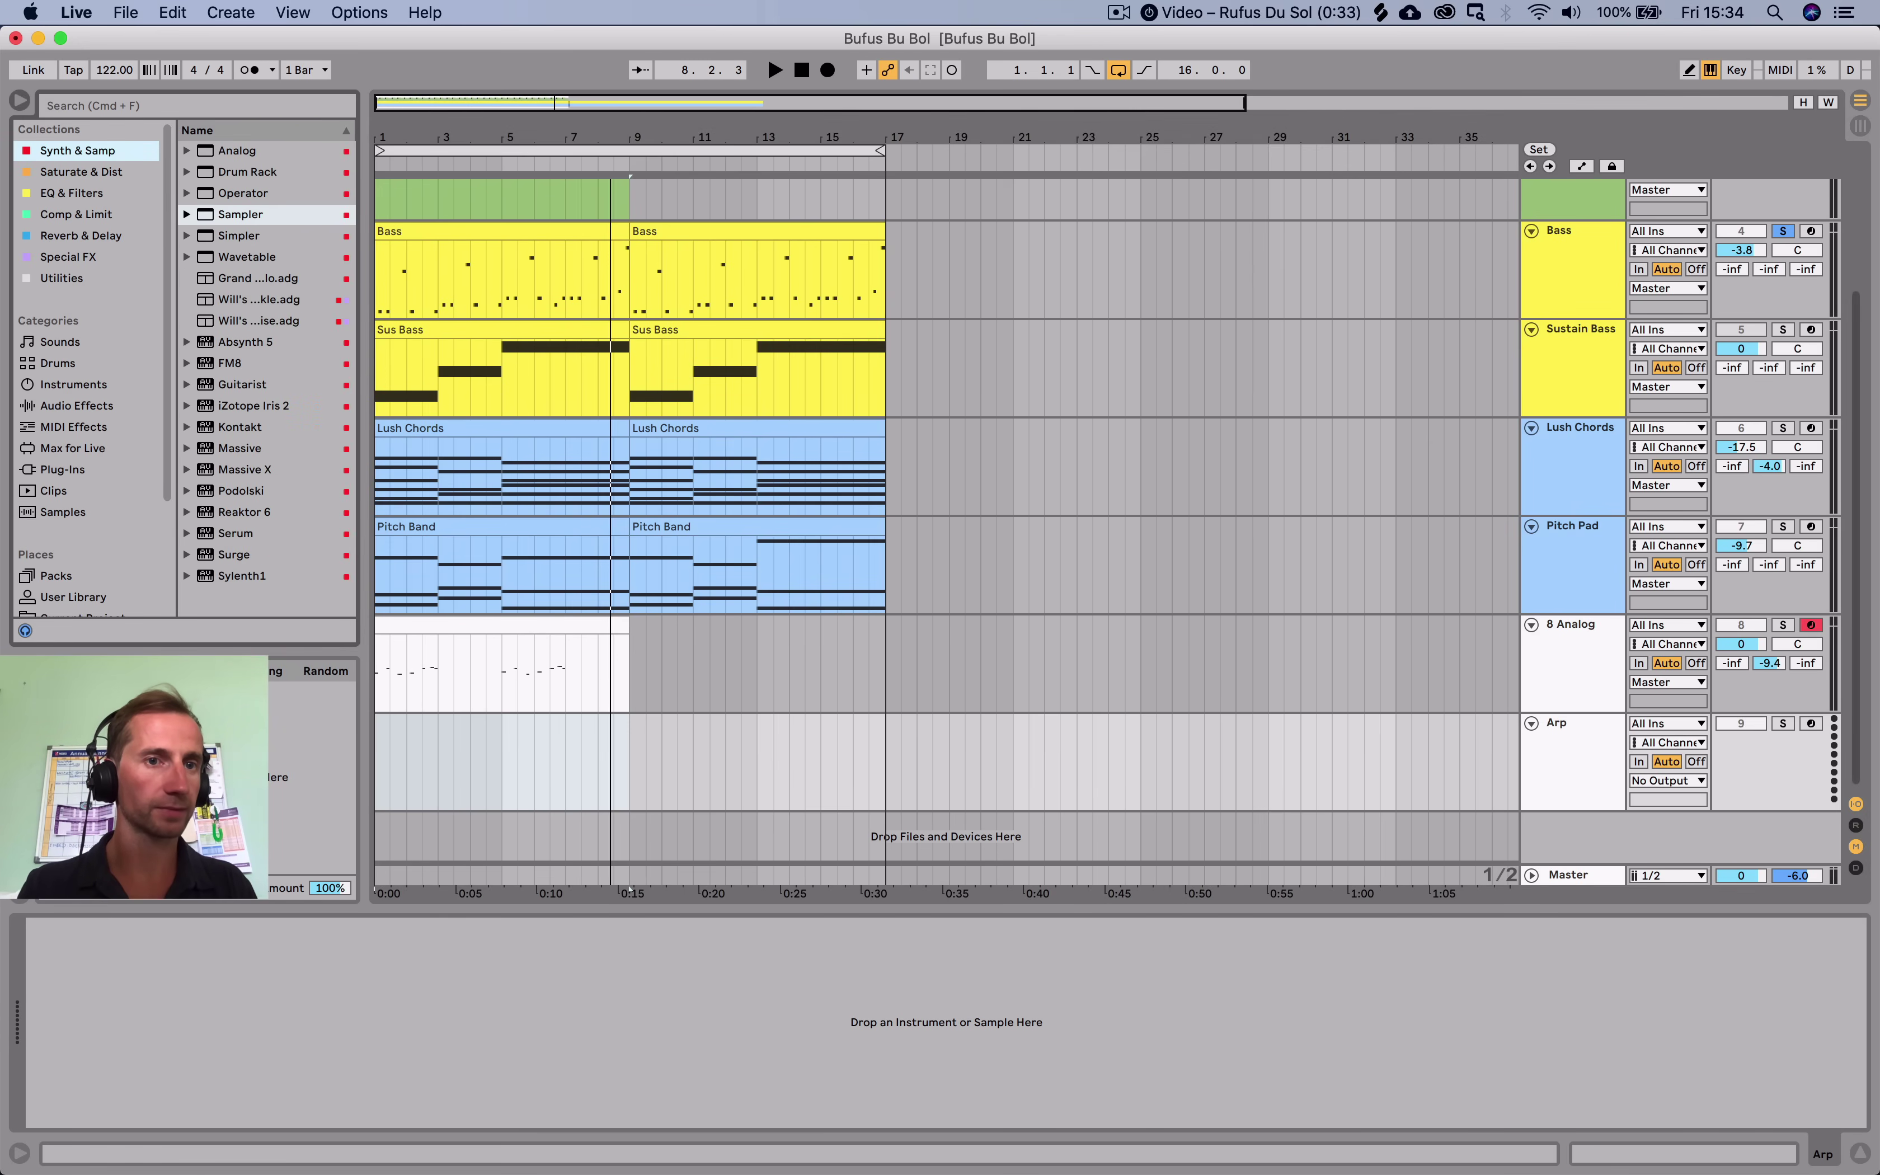
pyautogui.click(239, 235)
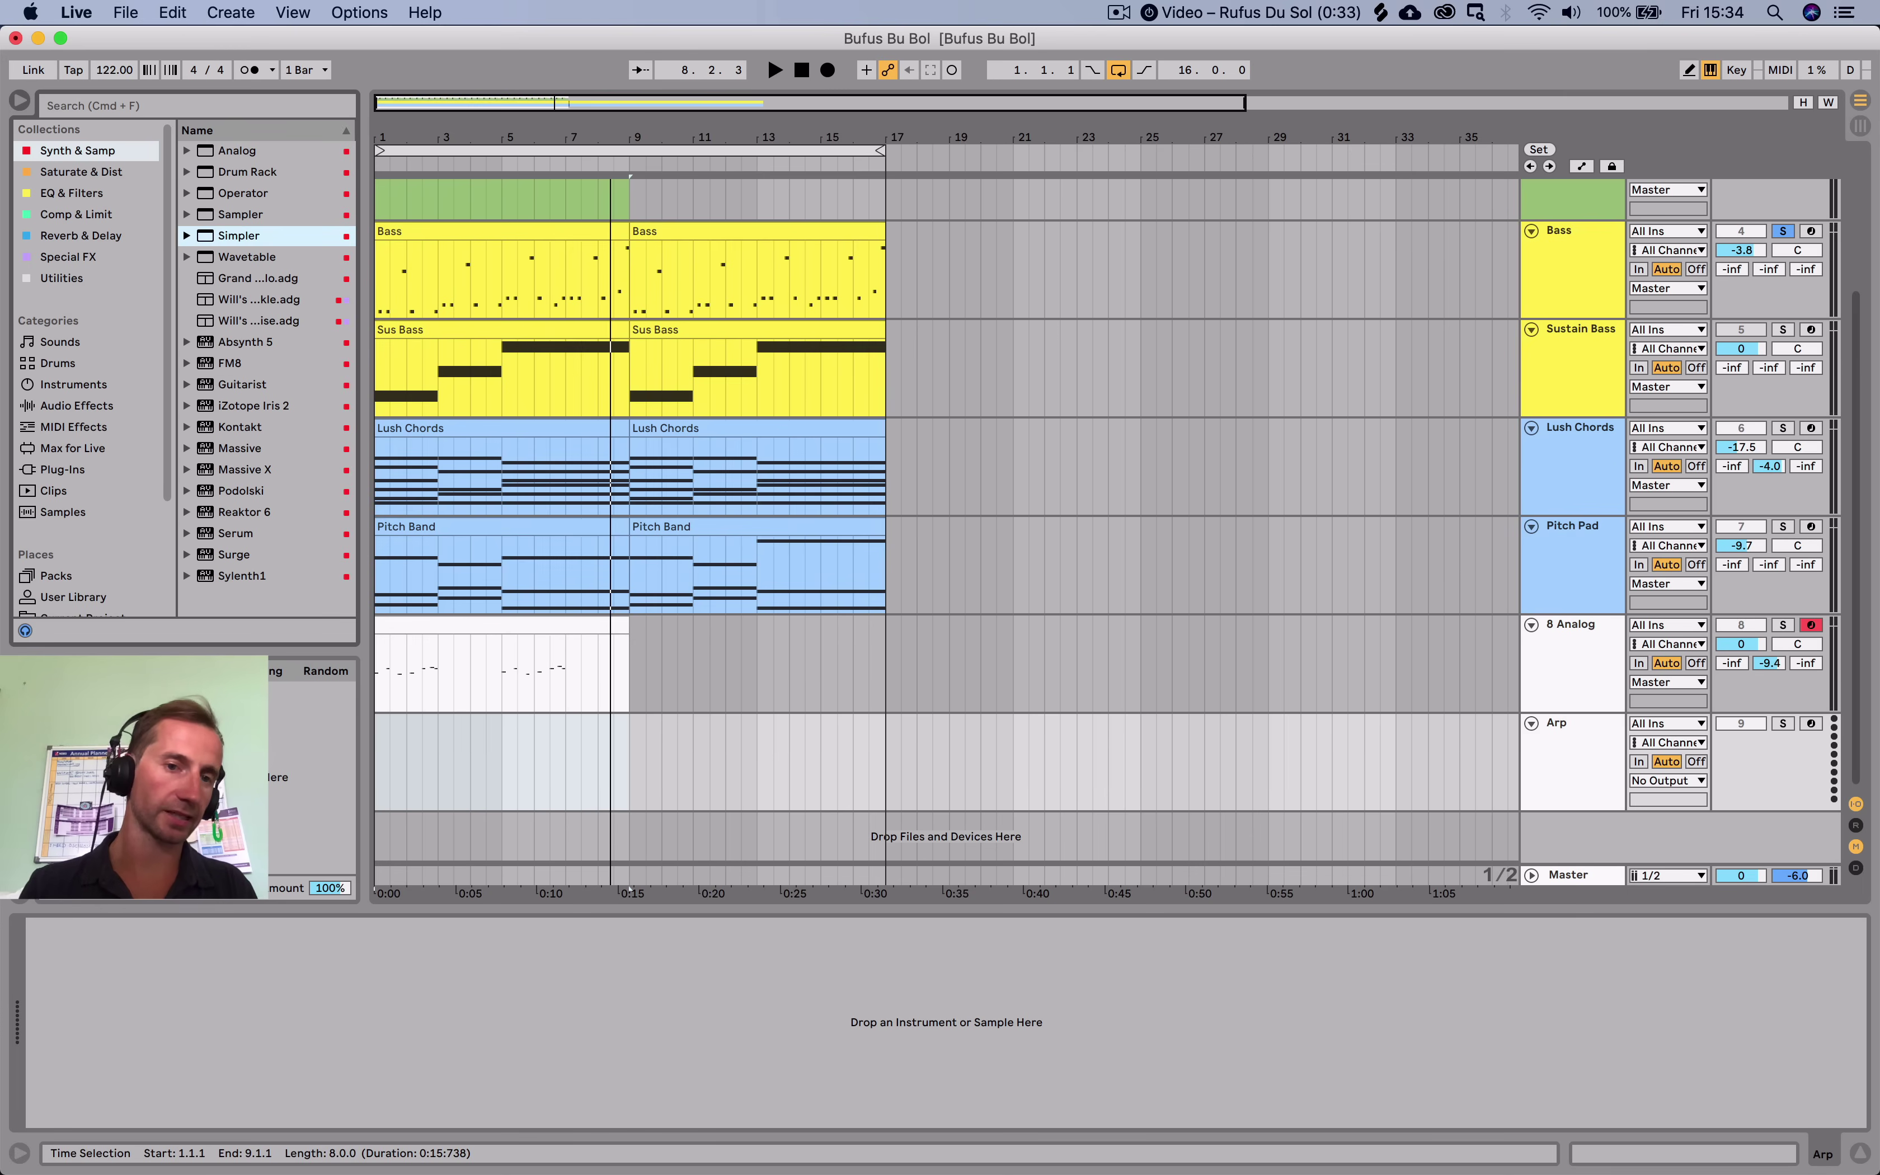
pyautogui.press('Return')
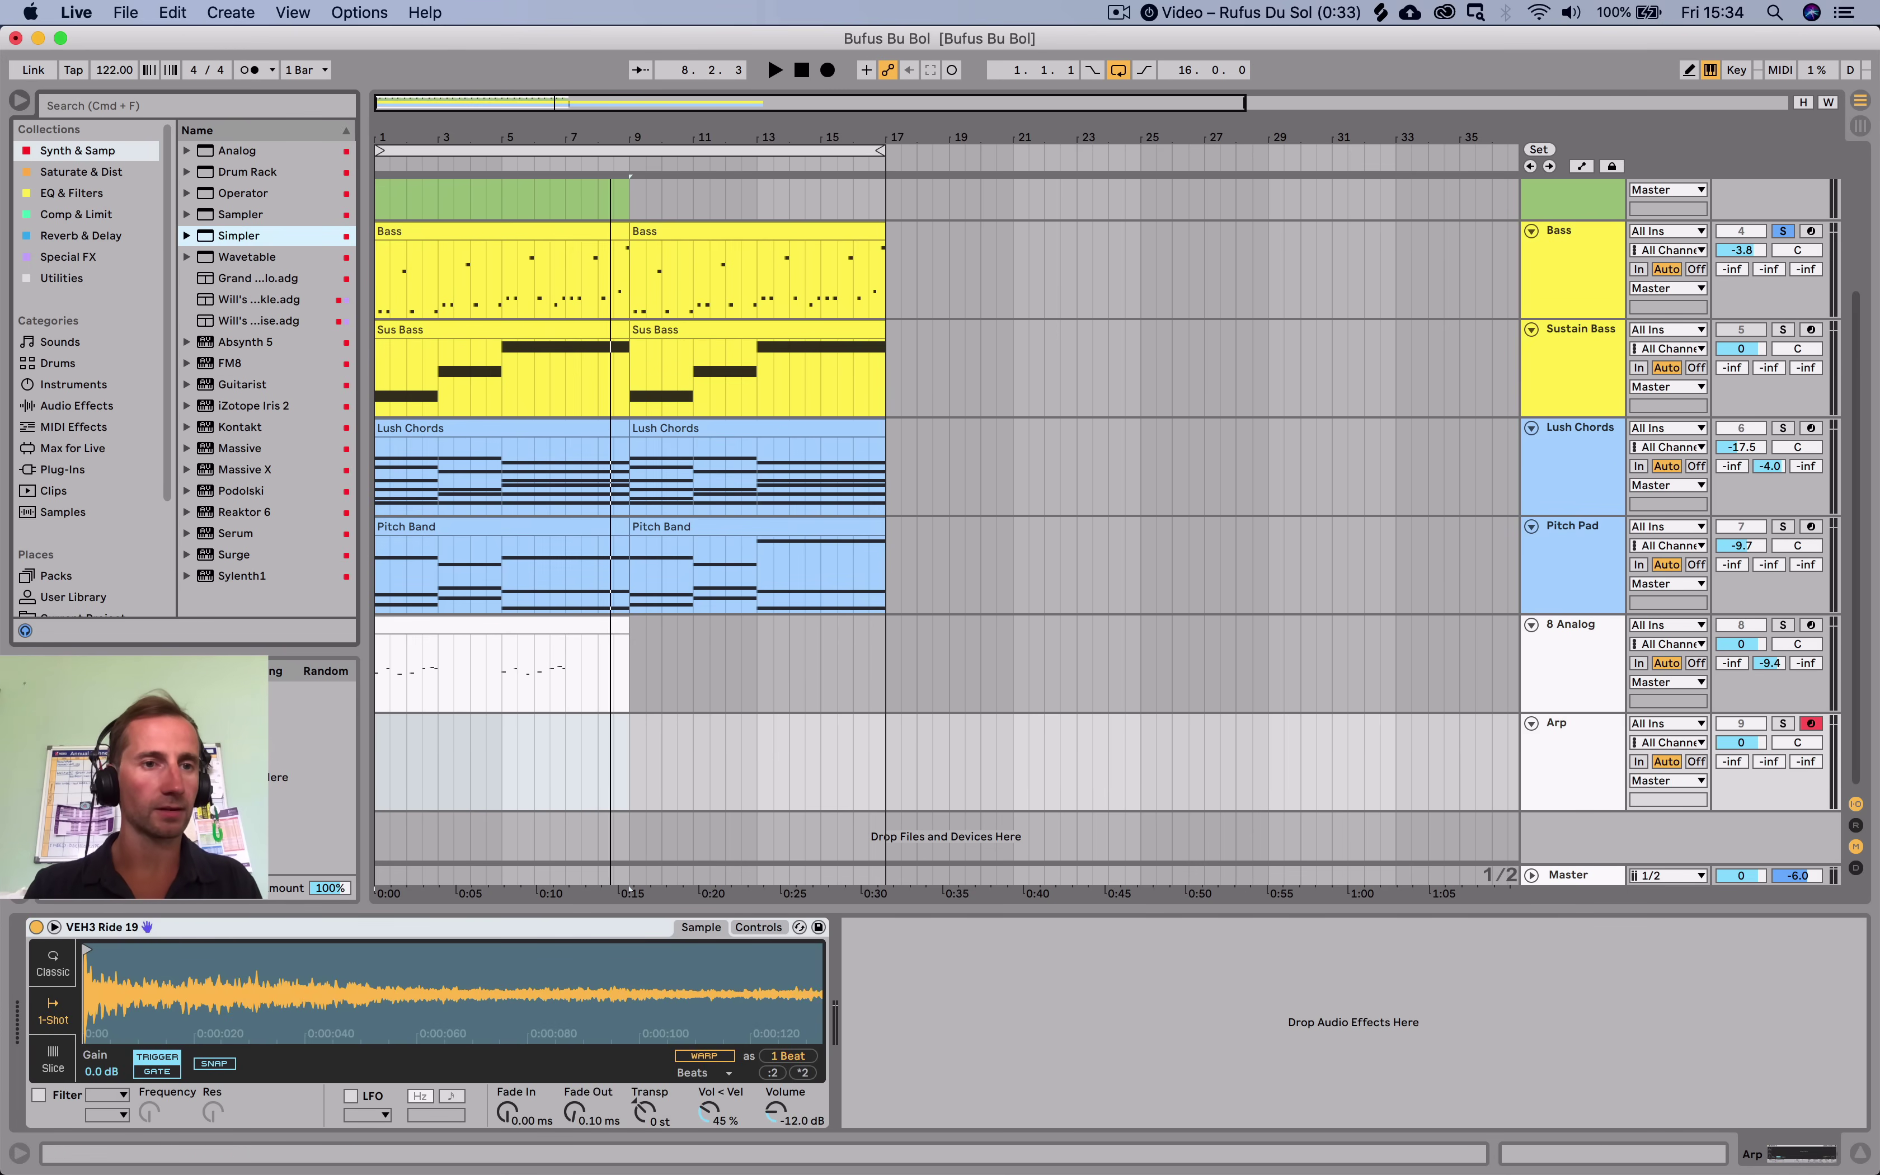
# Open the Drum Hits sample folder and preview the 808 conga samples in Congas / Bongos.
pyautogui.click(58, 363)
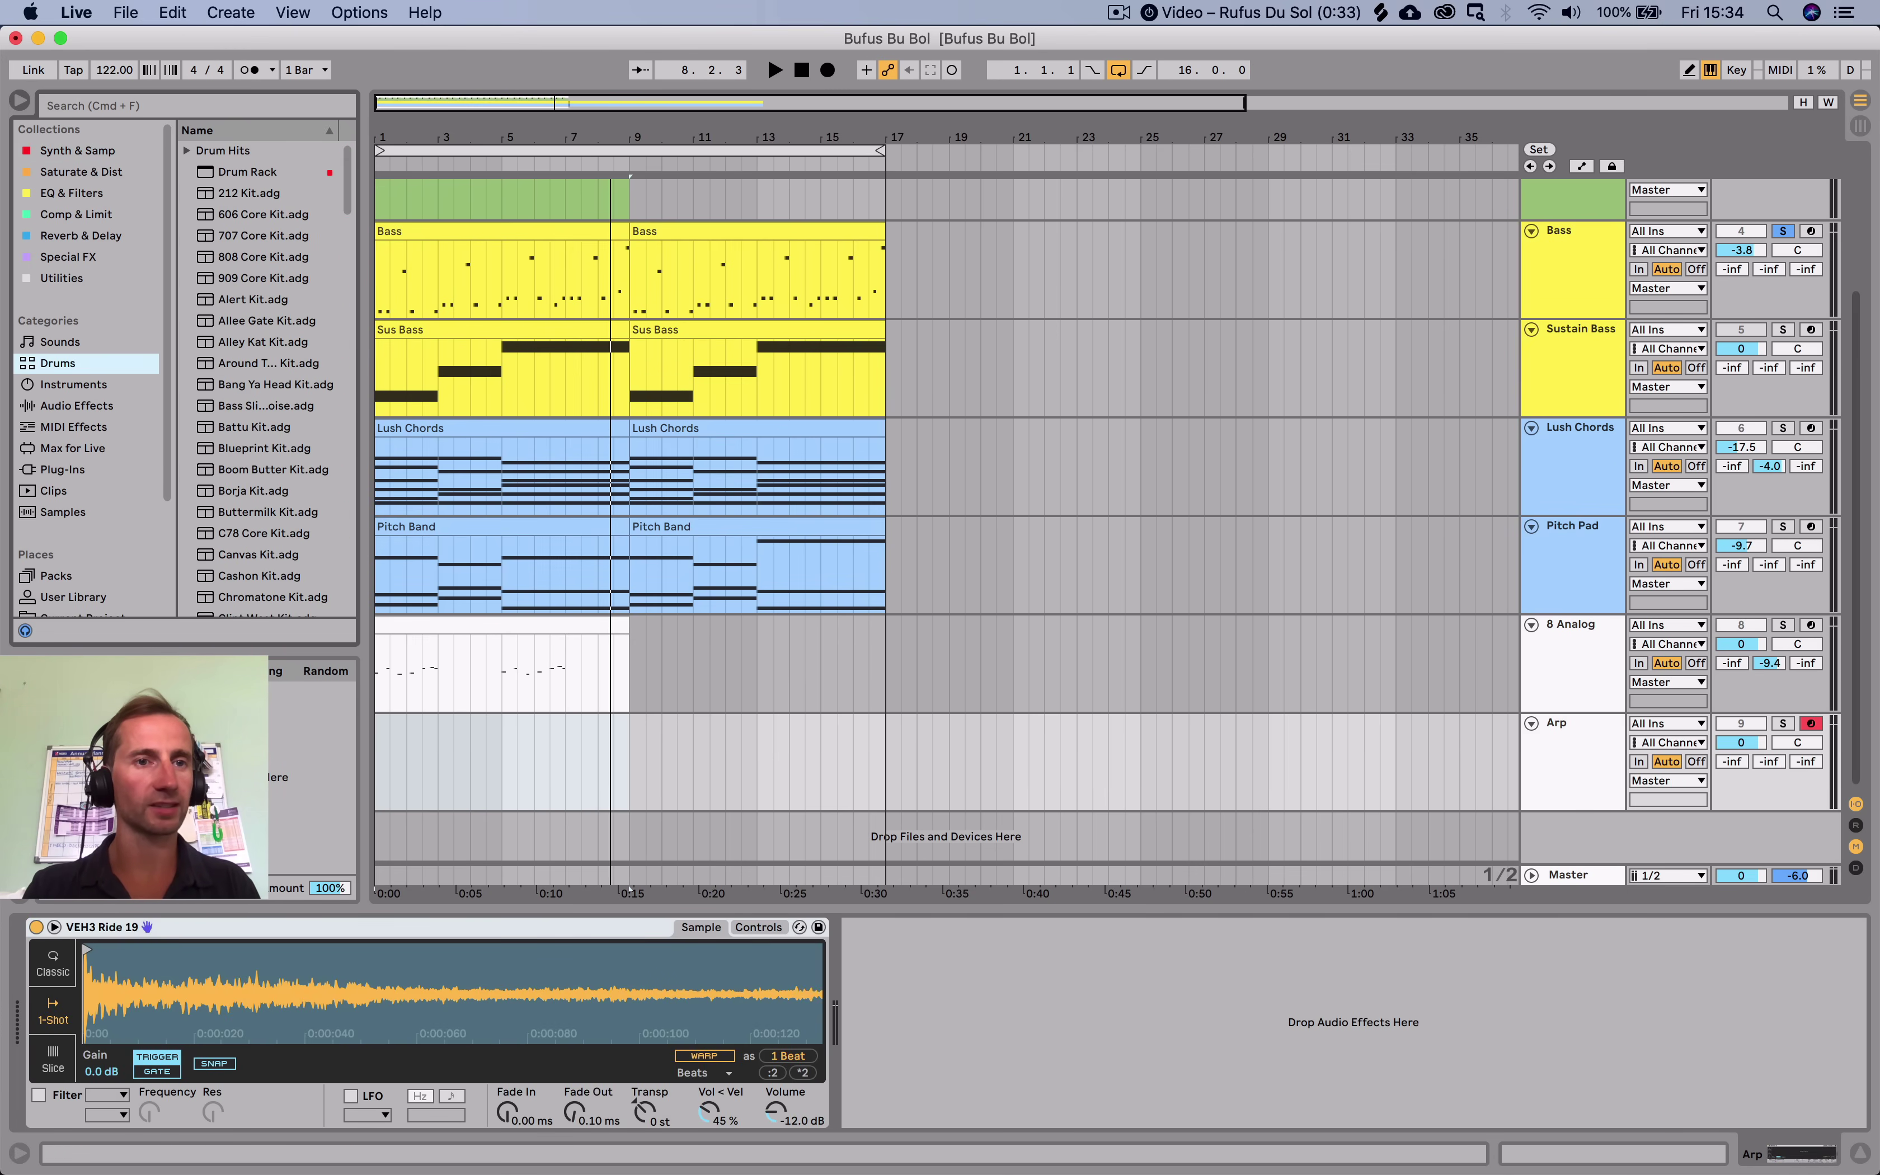
pyautogui.press('Down')
pyautogui.press('Down')
pyautogui.press('Down')
pyautogui.press('Down')
pyautogui.press('Down')
pyautogui.press('Down')
pyautogui.press('Down')
pyautogui.press('Down')
pyautogui.press('Down')
pyautogui.press('Down')
pyautogui.press('Down')
pyautogui.press('Down')
pyautogui.press('Down')
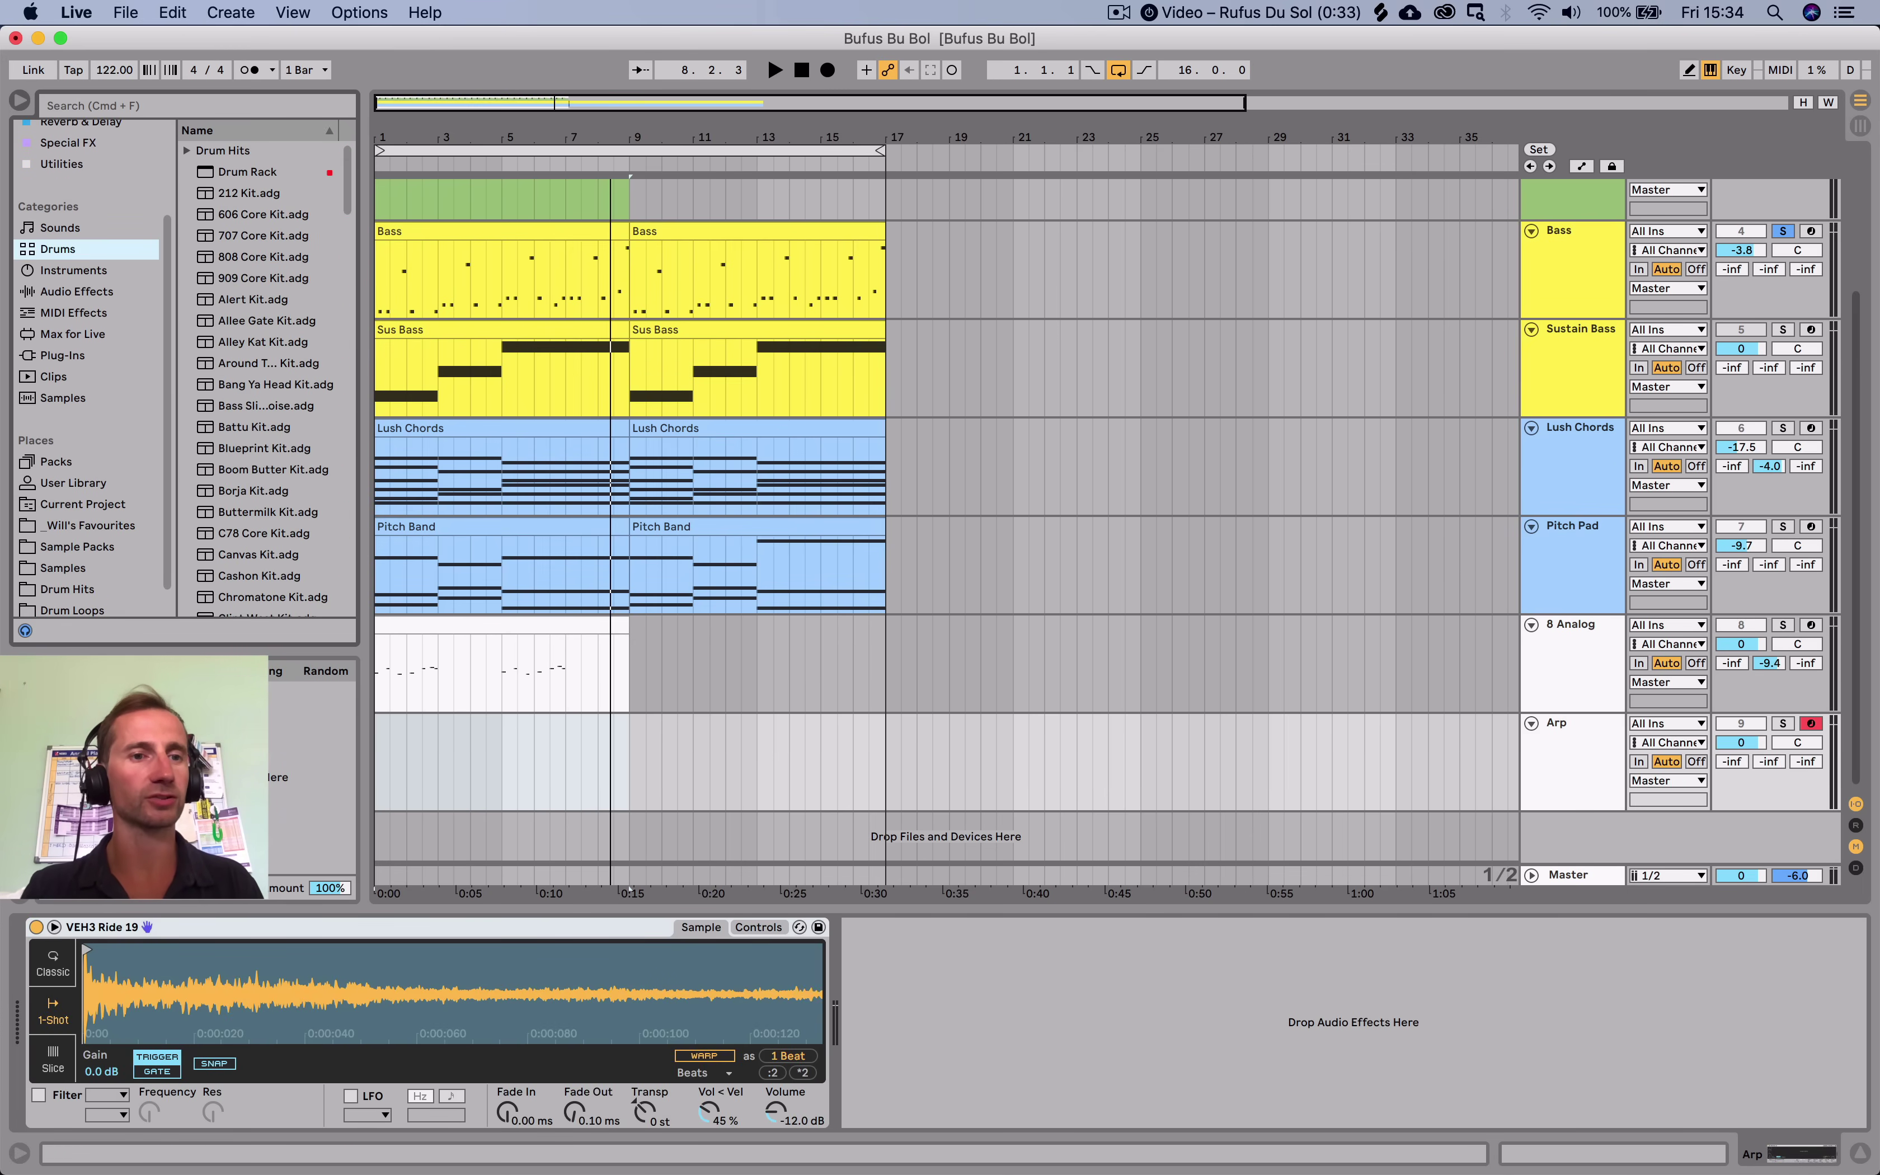
pyautogui.press('Down')
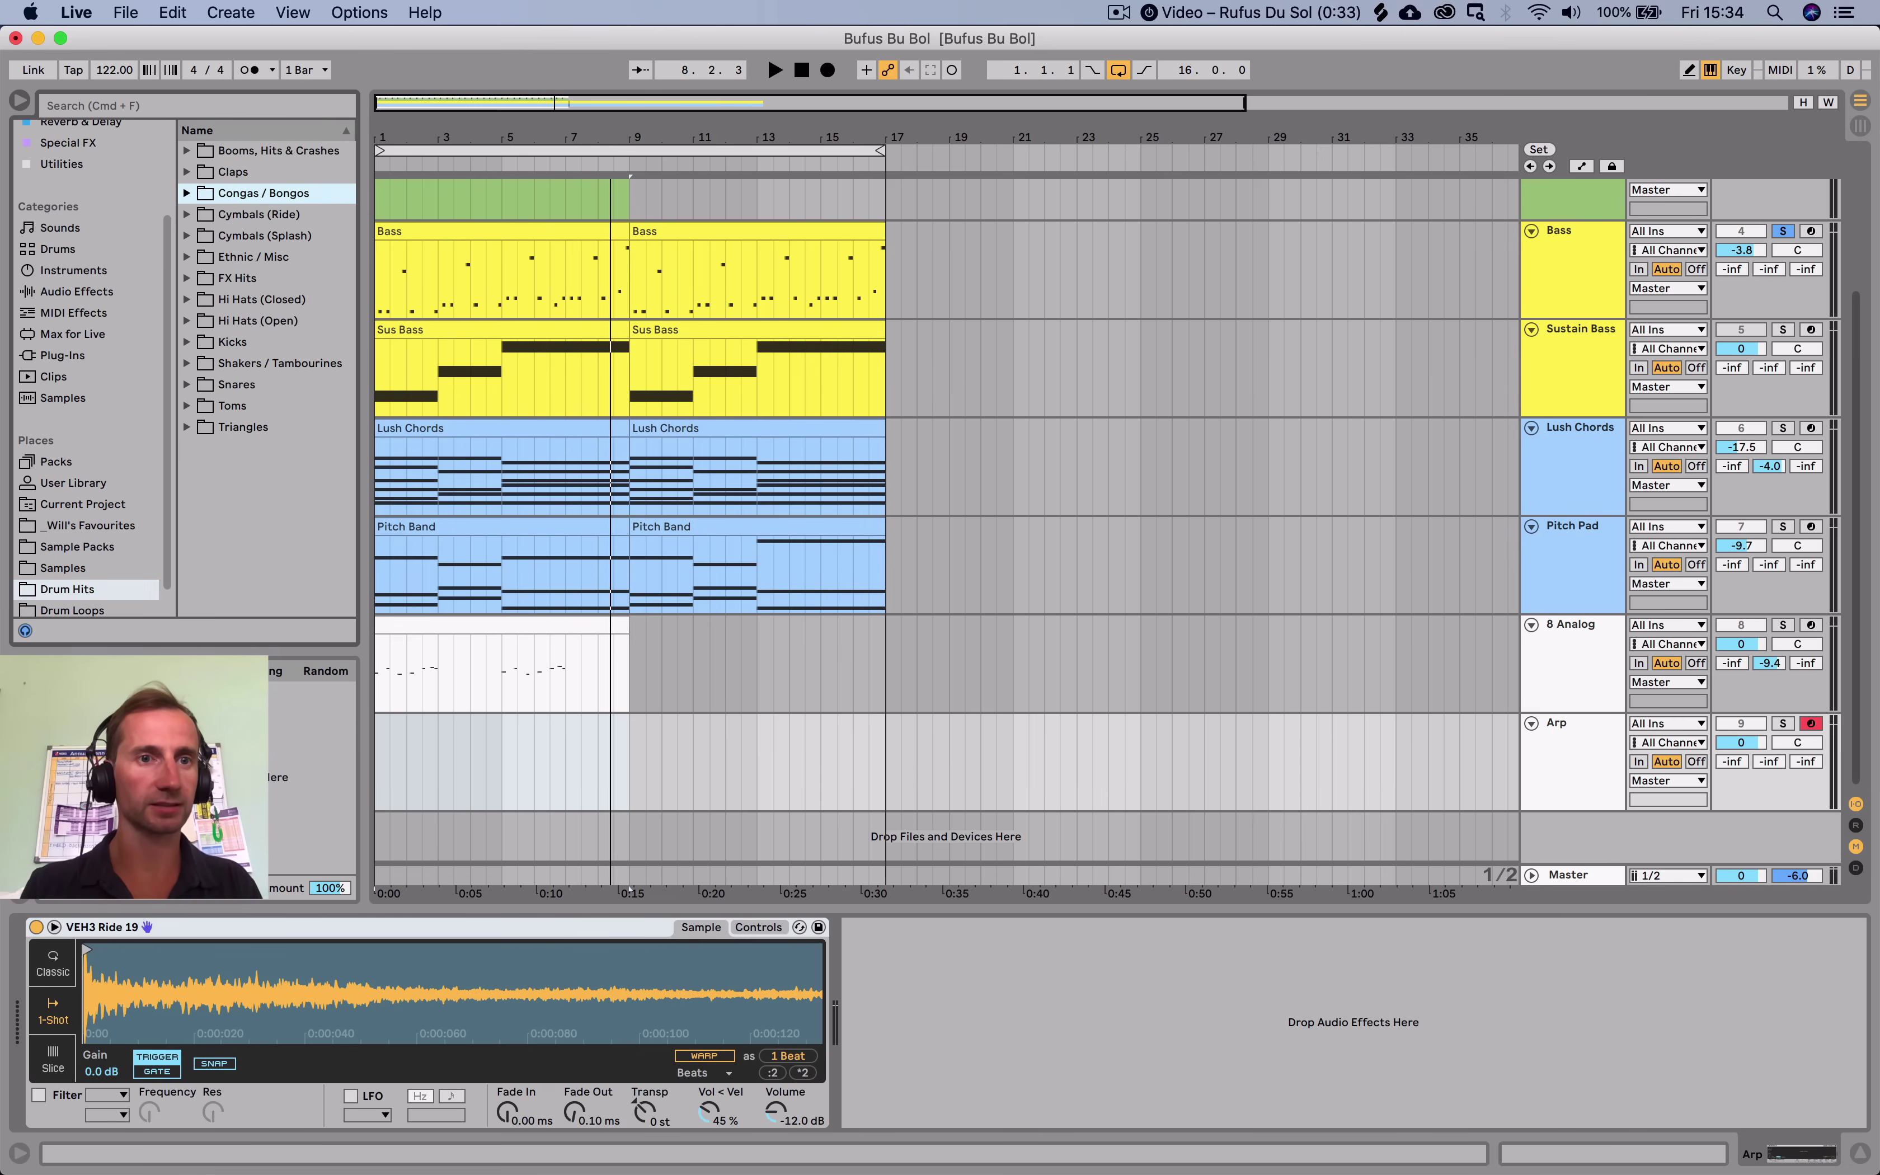
pyautogui.press('Right')
pyautogui.press('Down')
pyautogui.press('Down')
pyautogui.press('Down')
pyautogui.press('Down')
pyautogui.press('Down')
pyautogui.press('Down')
pyautogui.press('Down')
pyautogui.press('Down')
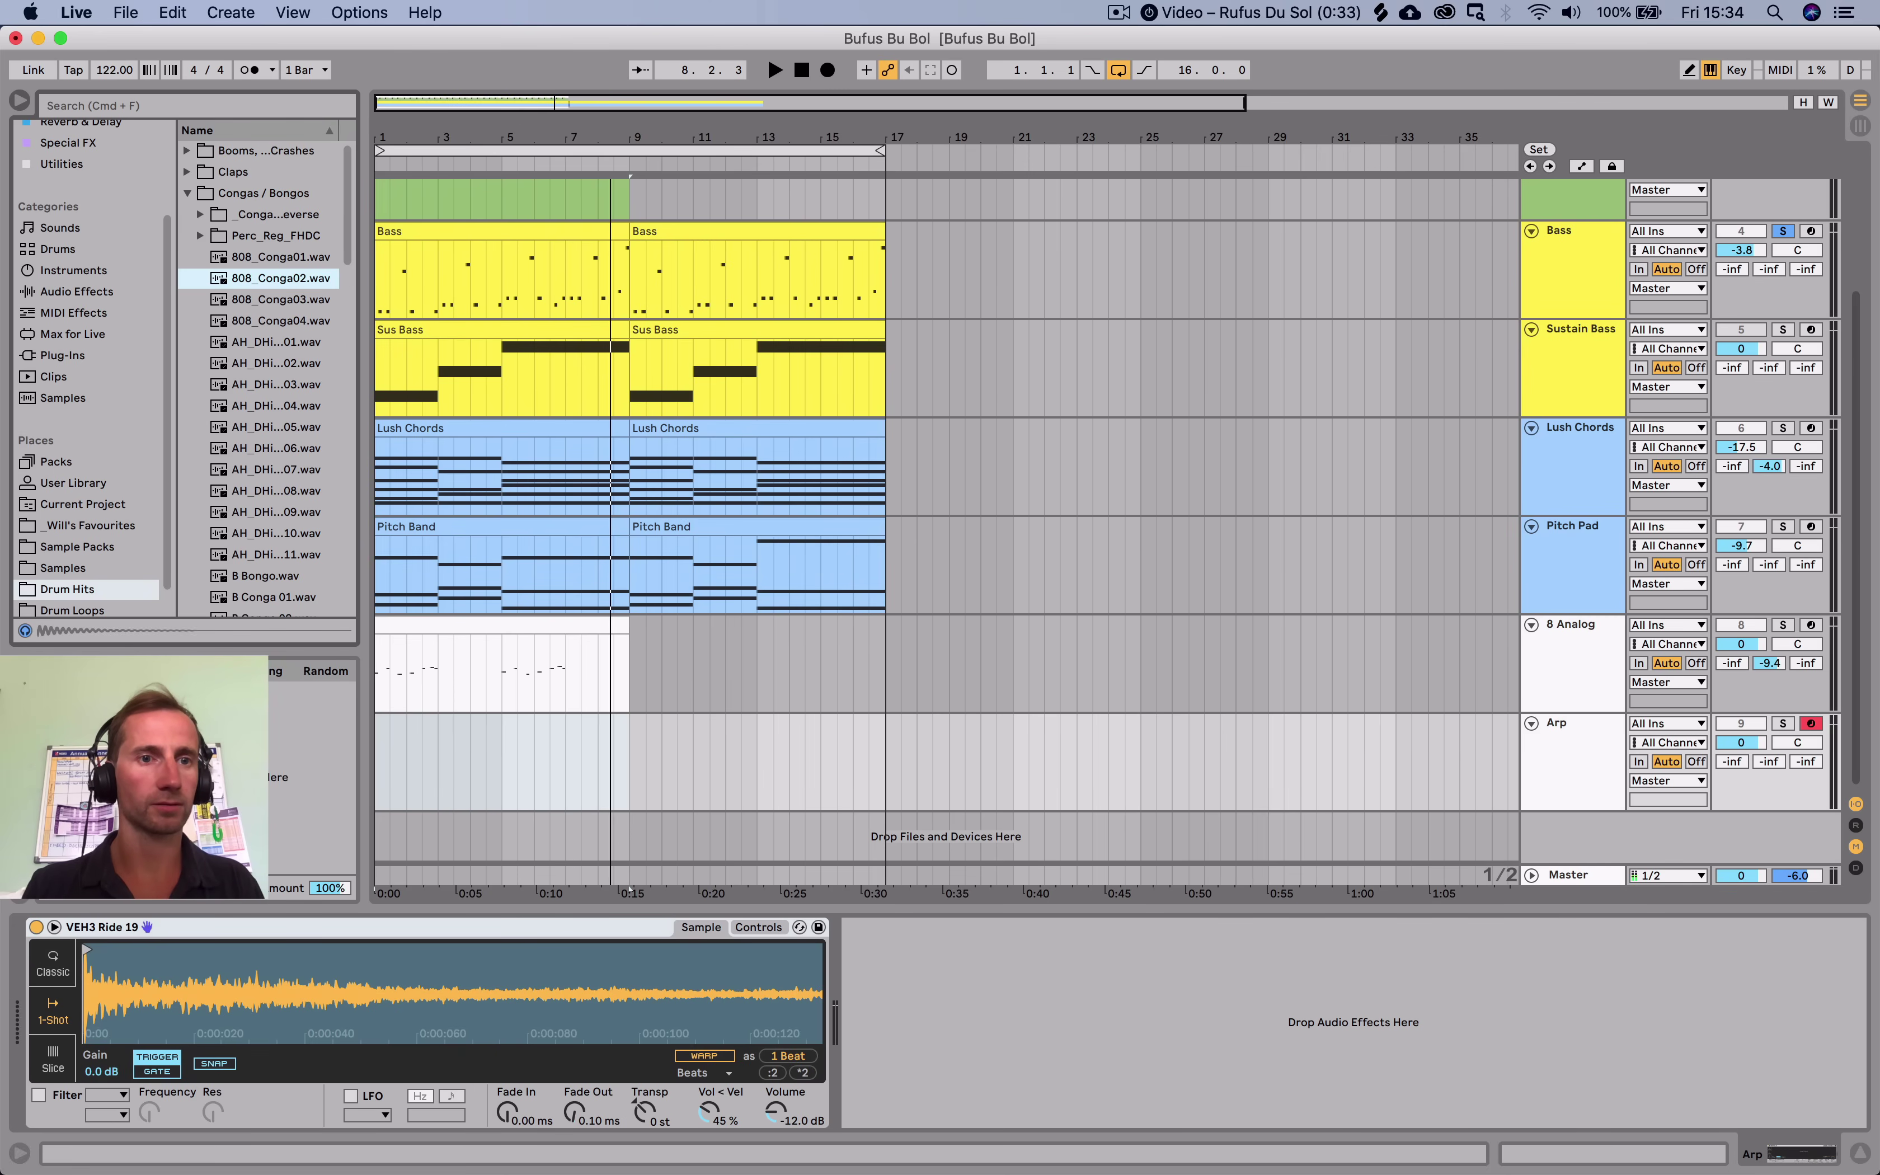
pyautogui.press('Up')
pyautogui.press('Up')
pyautogui.press('Up')
pyautogui.press('Up')
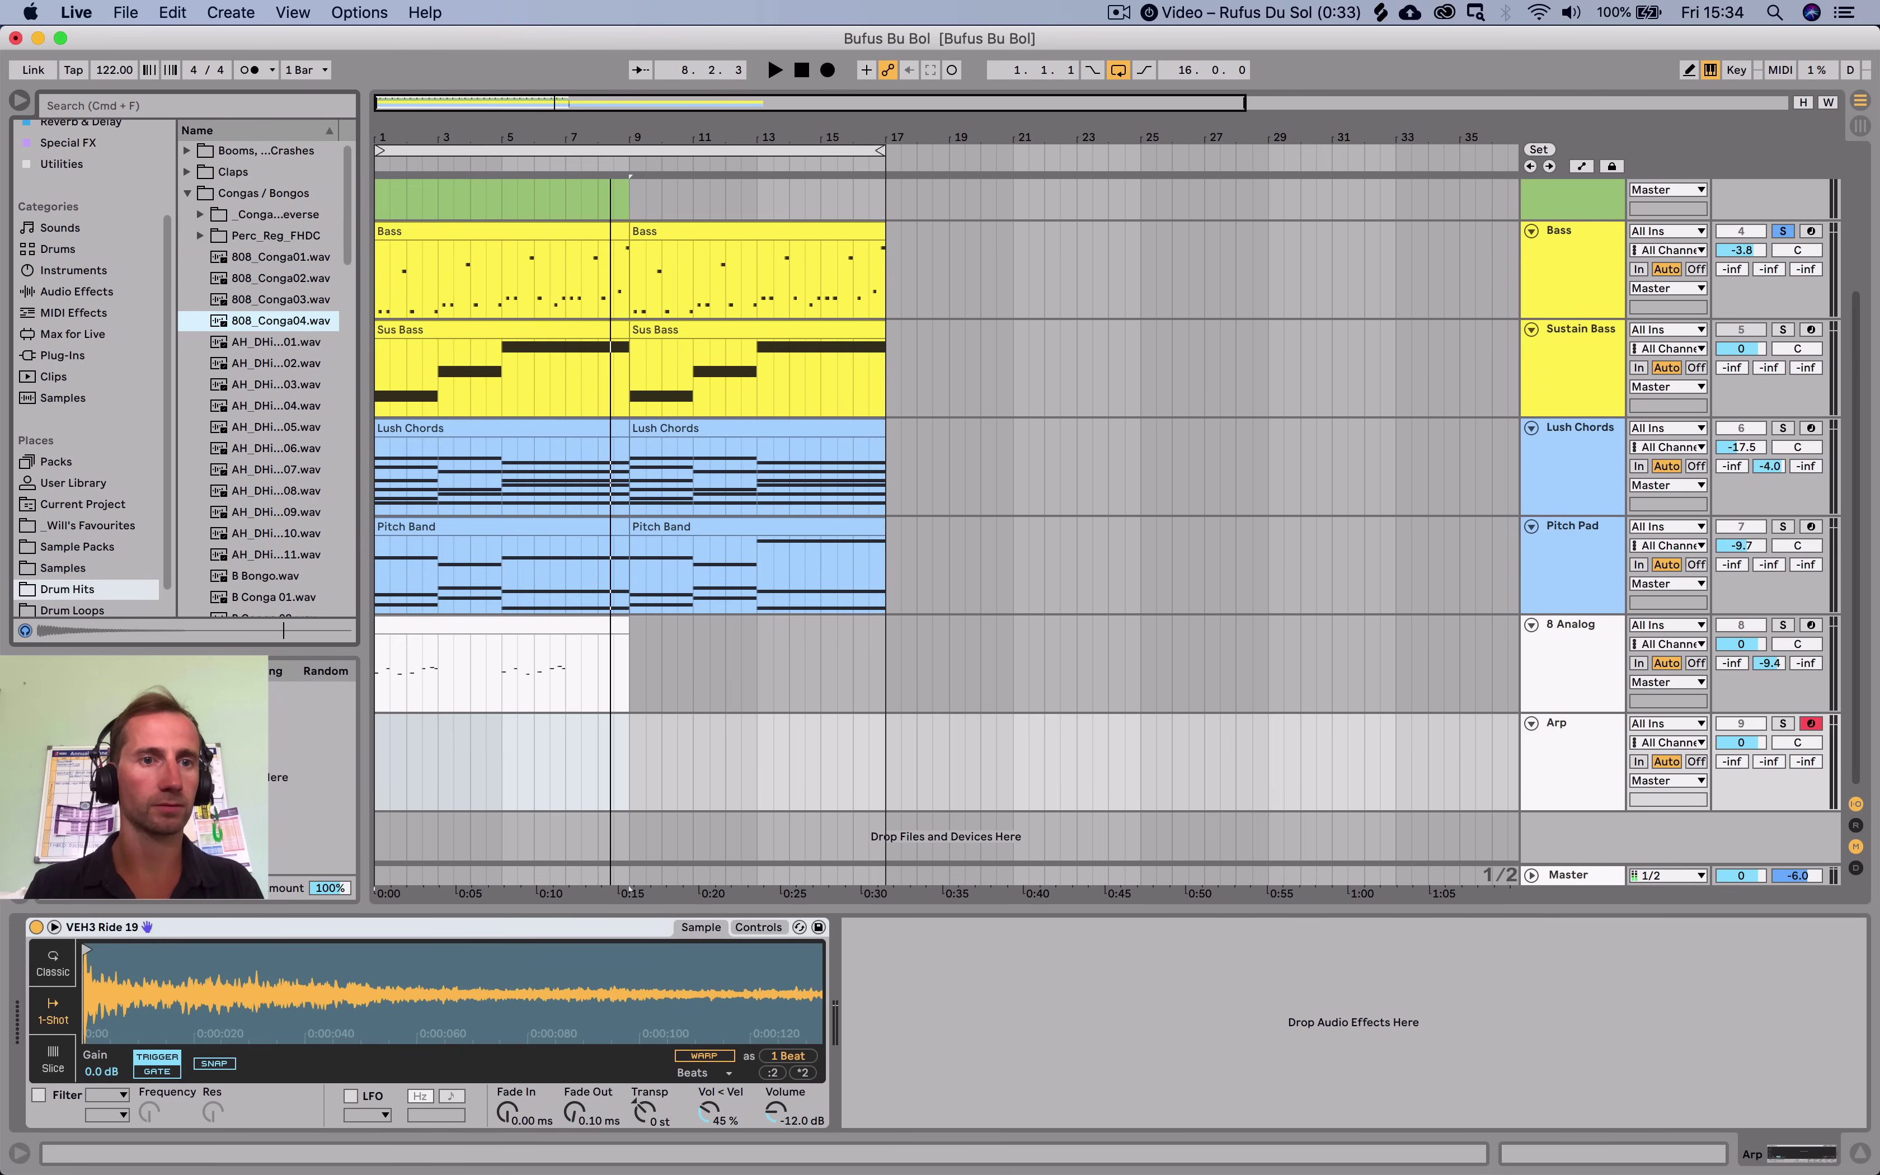
pyautogui.press('Down')
pyautogui.press('Down')
pyautogui.press('Down')
pyautogui.press('Down')
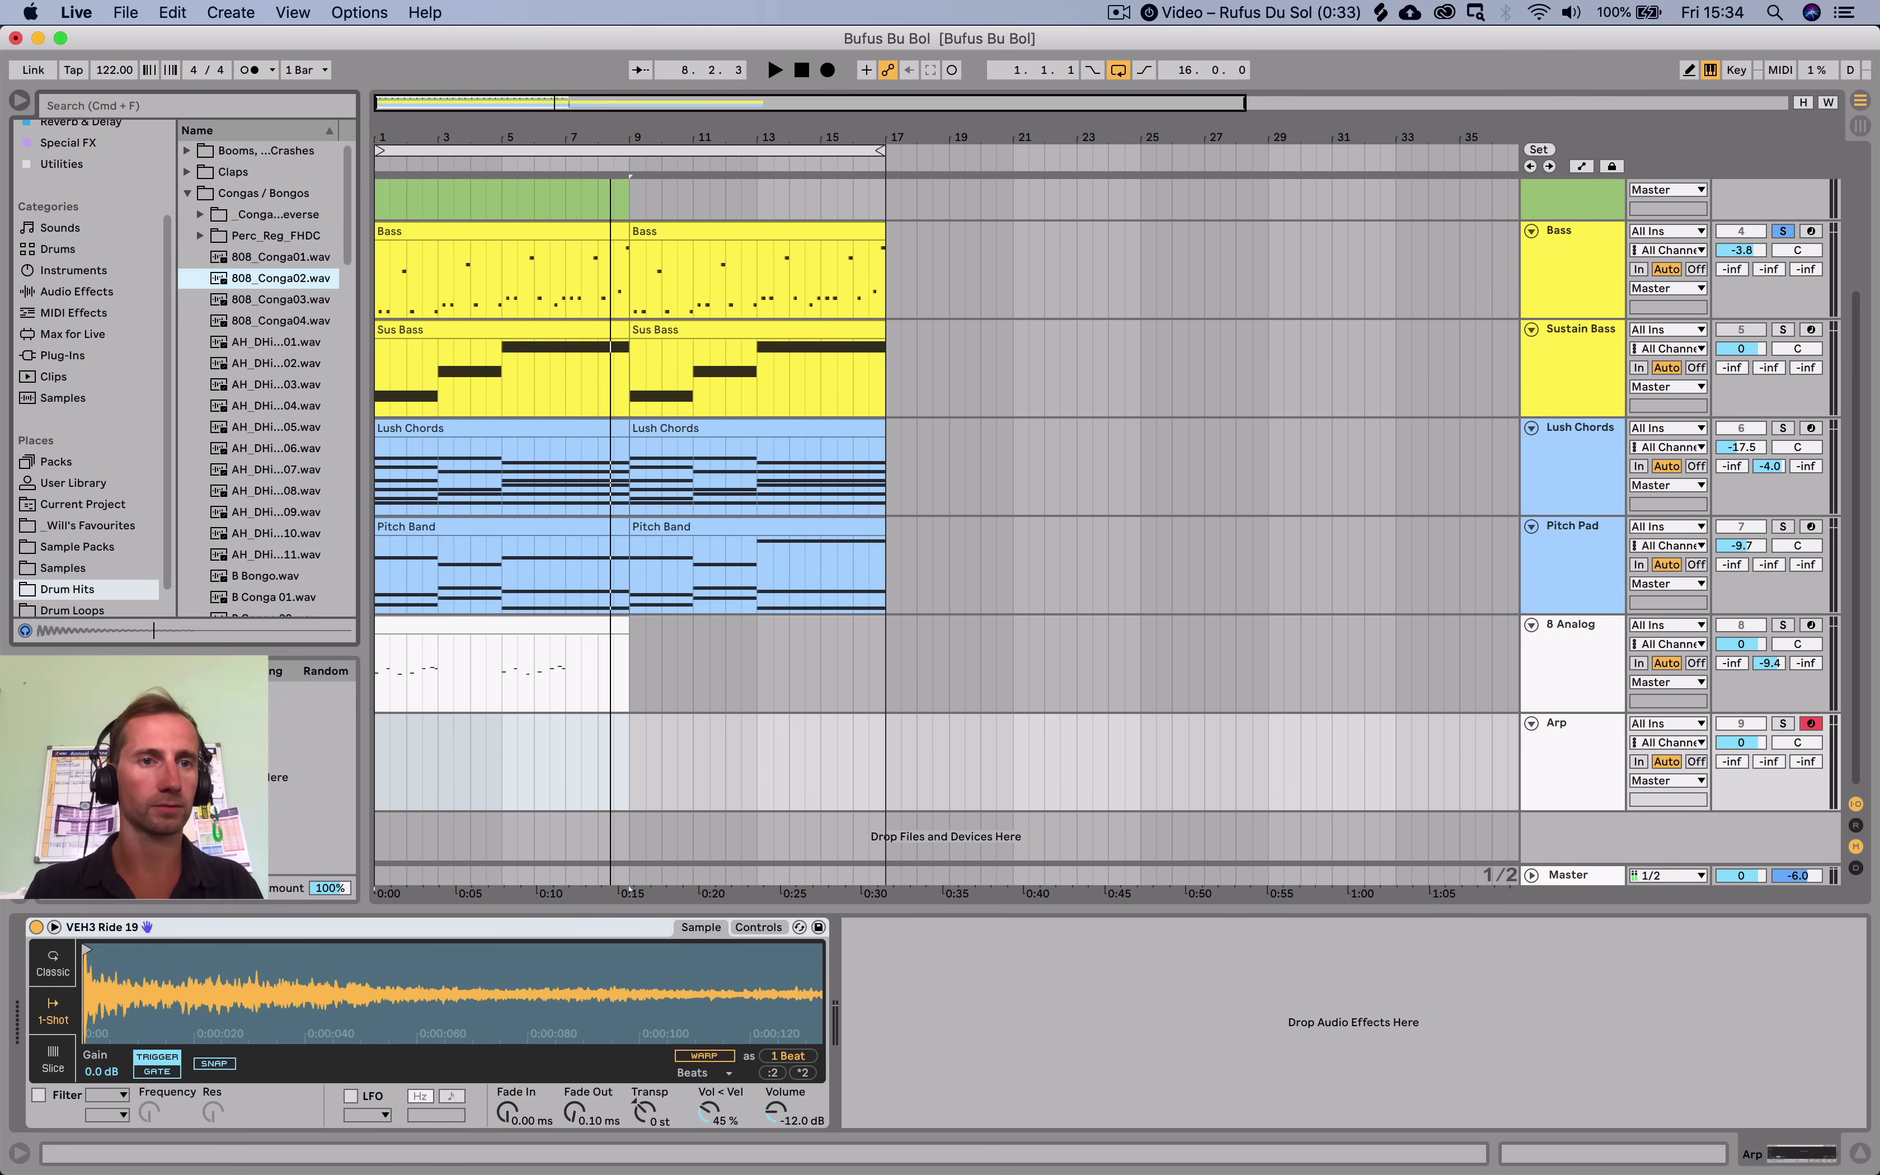
pyautogui.press('Left')
pyautogui.press('Left')
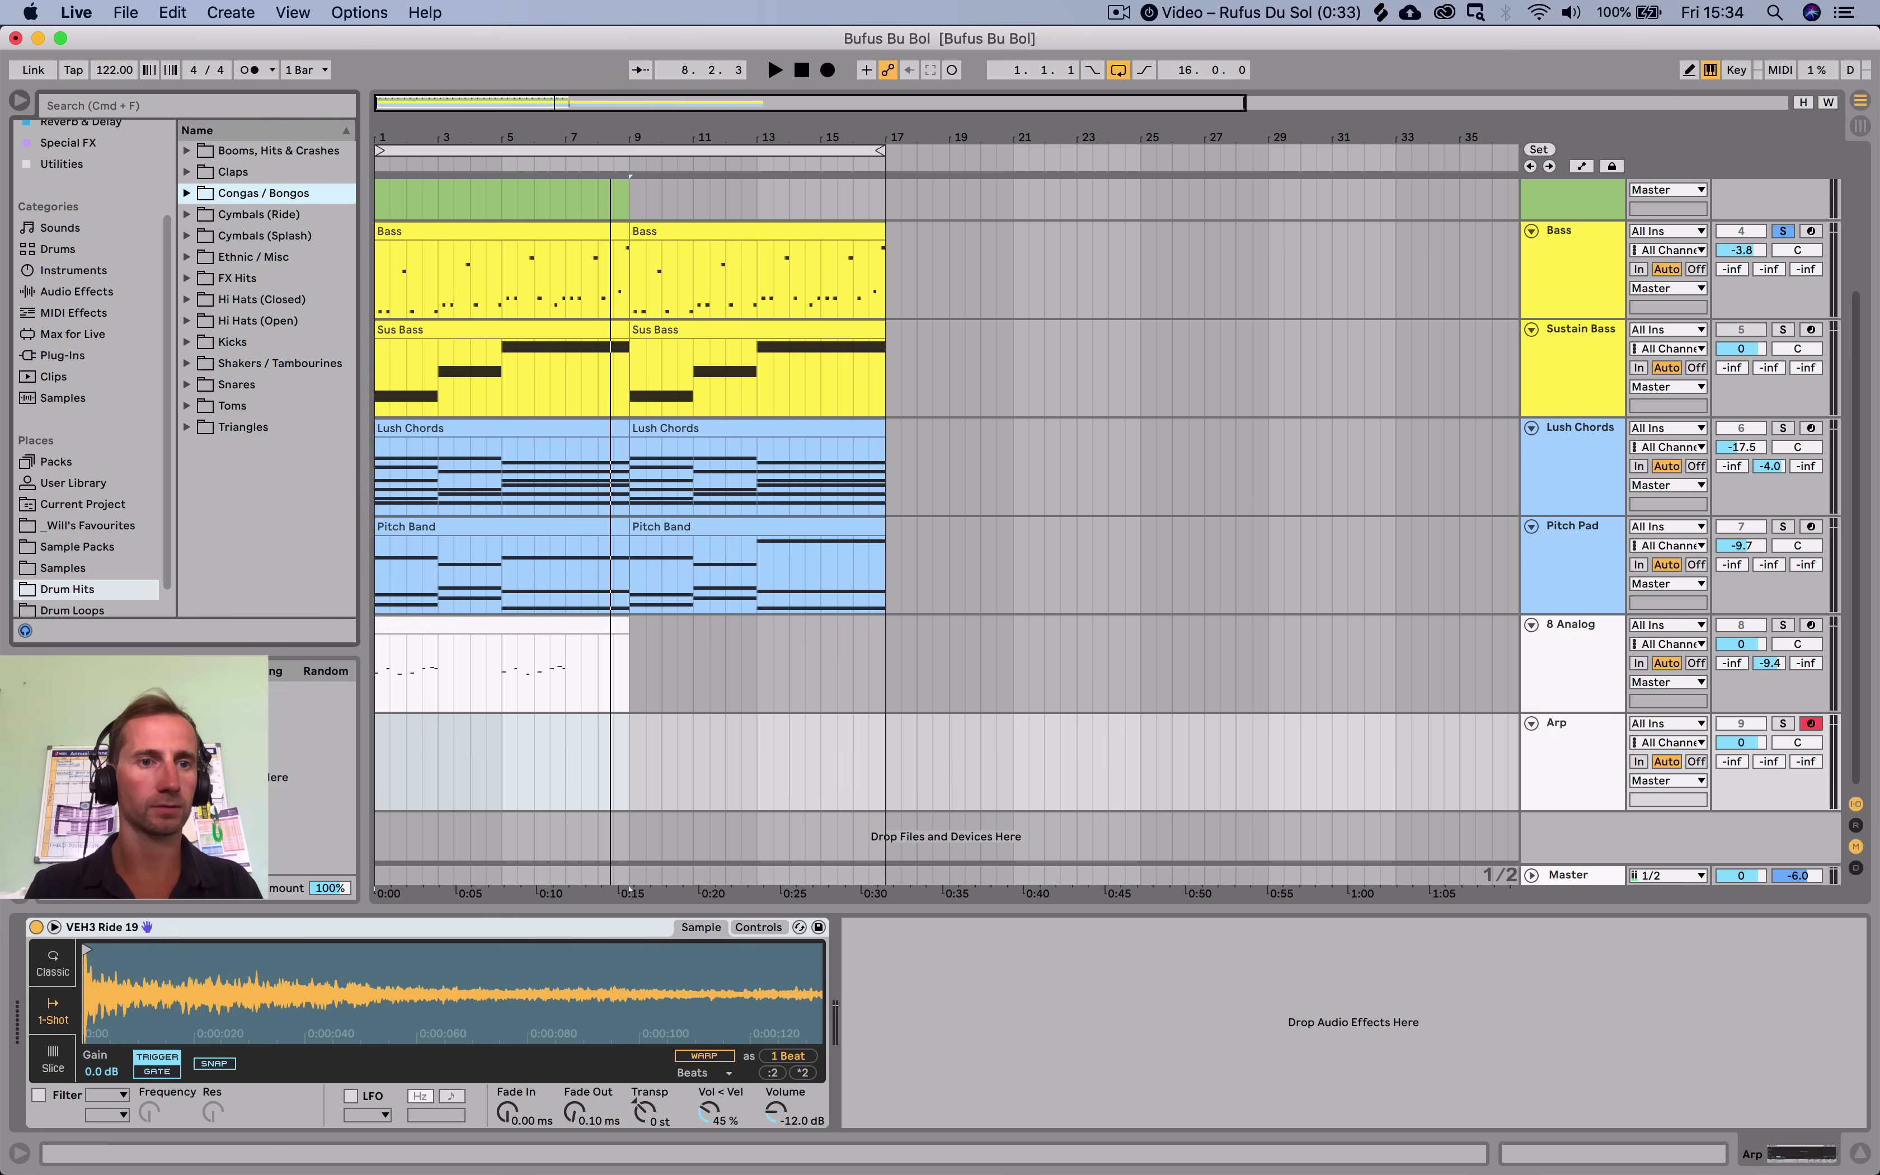
# Preview the samples in the Toms folder, from the AL drum hits through the c64 toms to the cong-tom sounds.
pyautogui.press('Down')
pyautogui.press('Down')
pyautogui.press('Down')
pyautogui.press('Down')
pyautogui.press('Down')
pyautogui.press('Down')
pyautogui.press('Down')
pyautogui.press('Down')
pyautogui.press('Down')
pyautogui.press('Down')
pyautogui.press('Right')
pyautogui.press('Down')
pyautogui.press('Down')
pyautogui.press('Down')
pyautogui.press('Down')
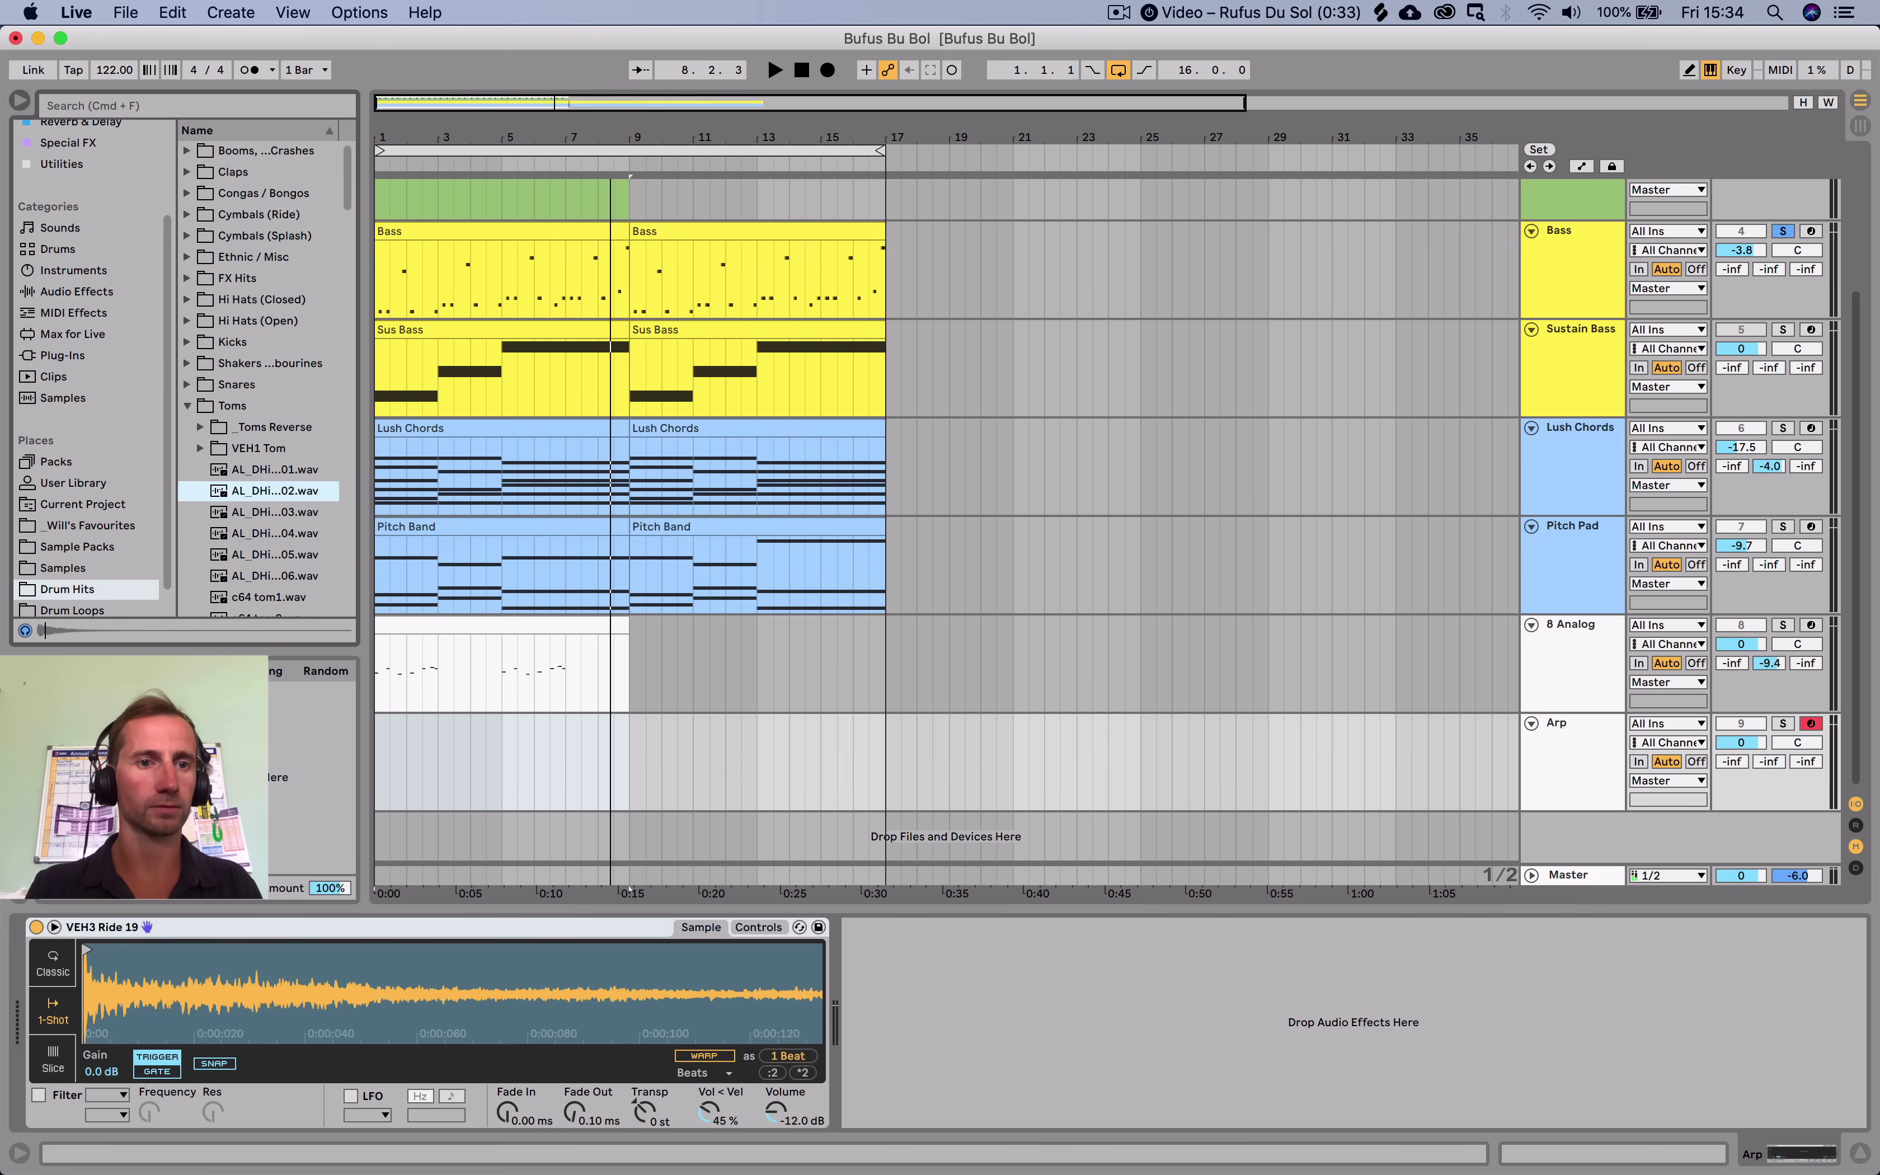
pyautogui.press('Down')
pyautogui.press('Down')
pyautogui.press('Down')
pyautogui.press('Down')
pyautogui.press('Down')
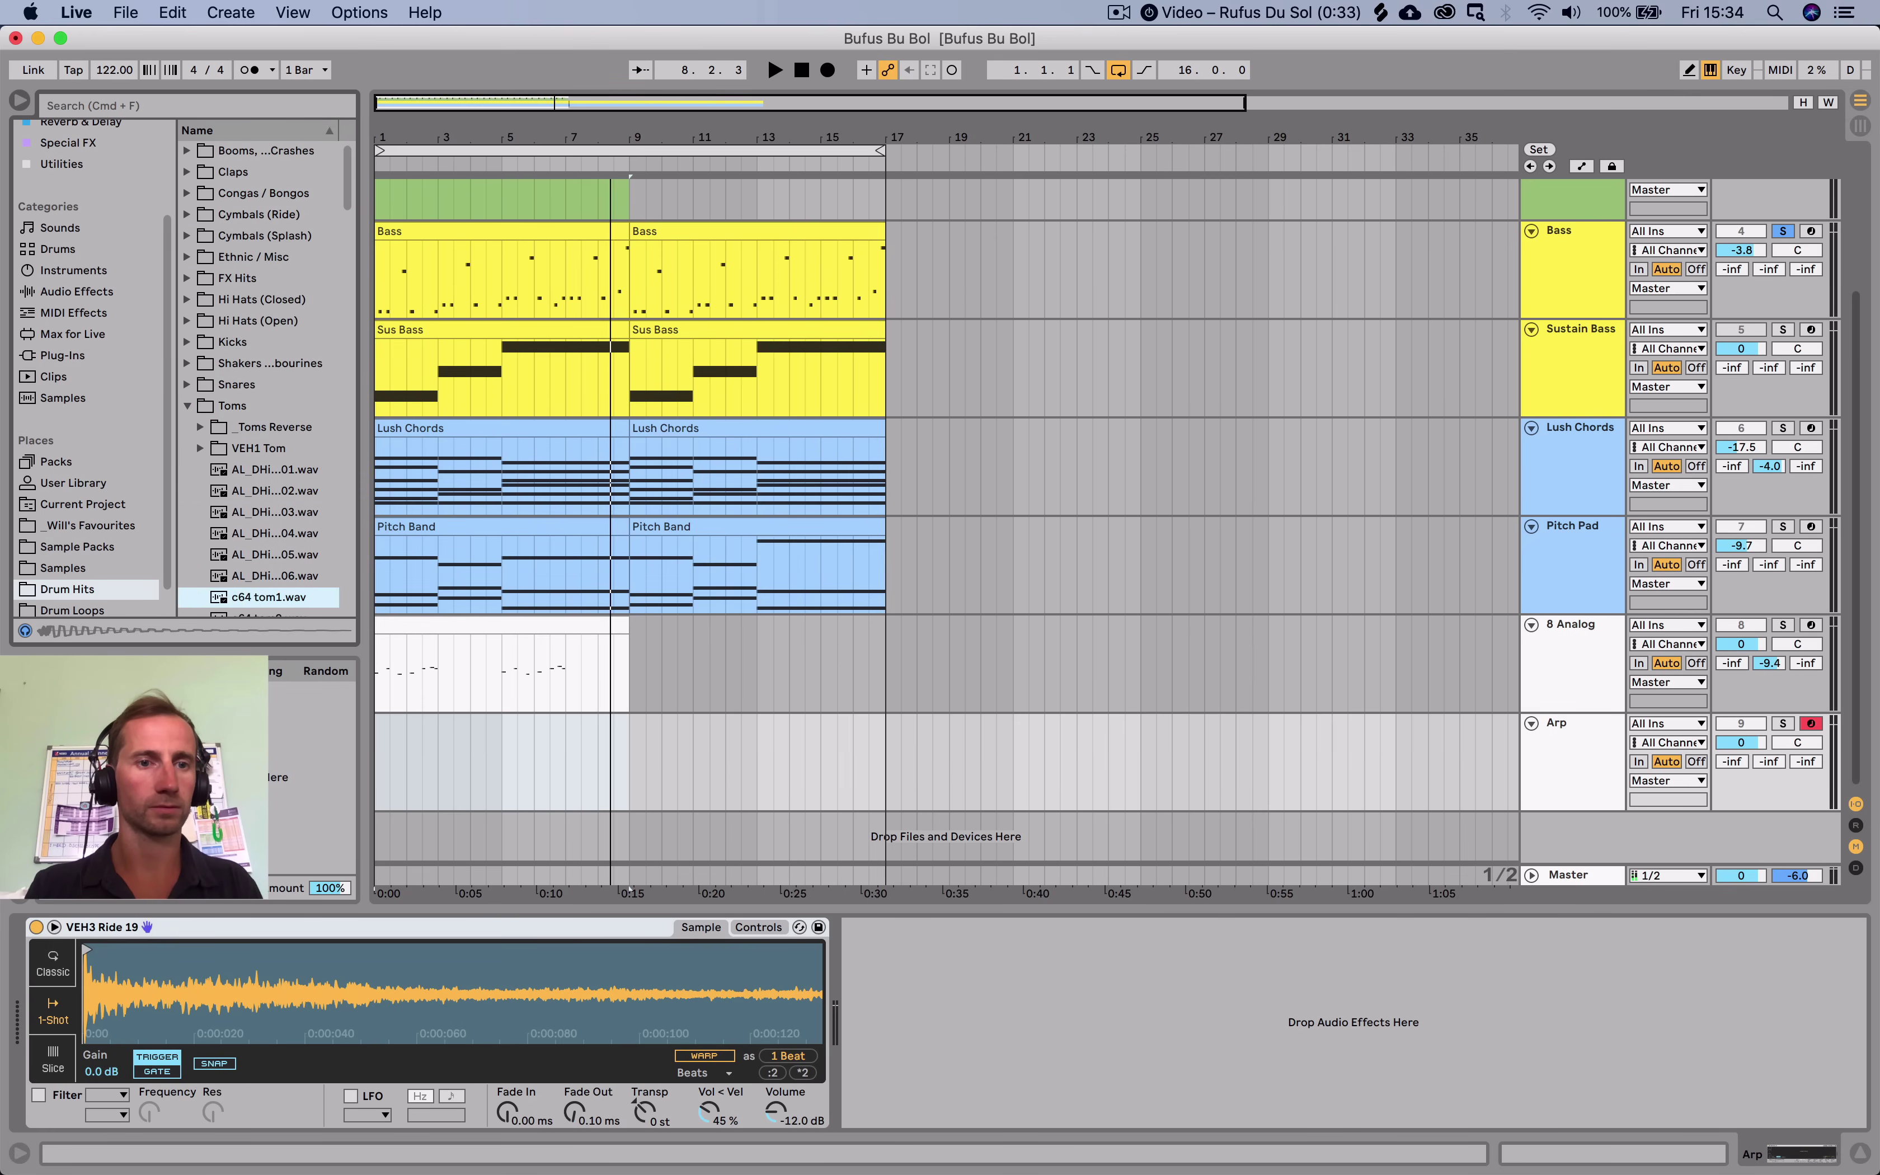
pyautogui.press('Up')
pyautogui.scroll(-5, 258, 380)
pyautogui.press('Up')
pyautogui.press('Down')
pyautogui.press('Down')
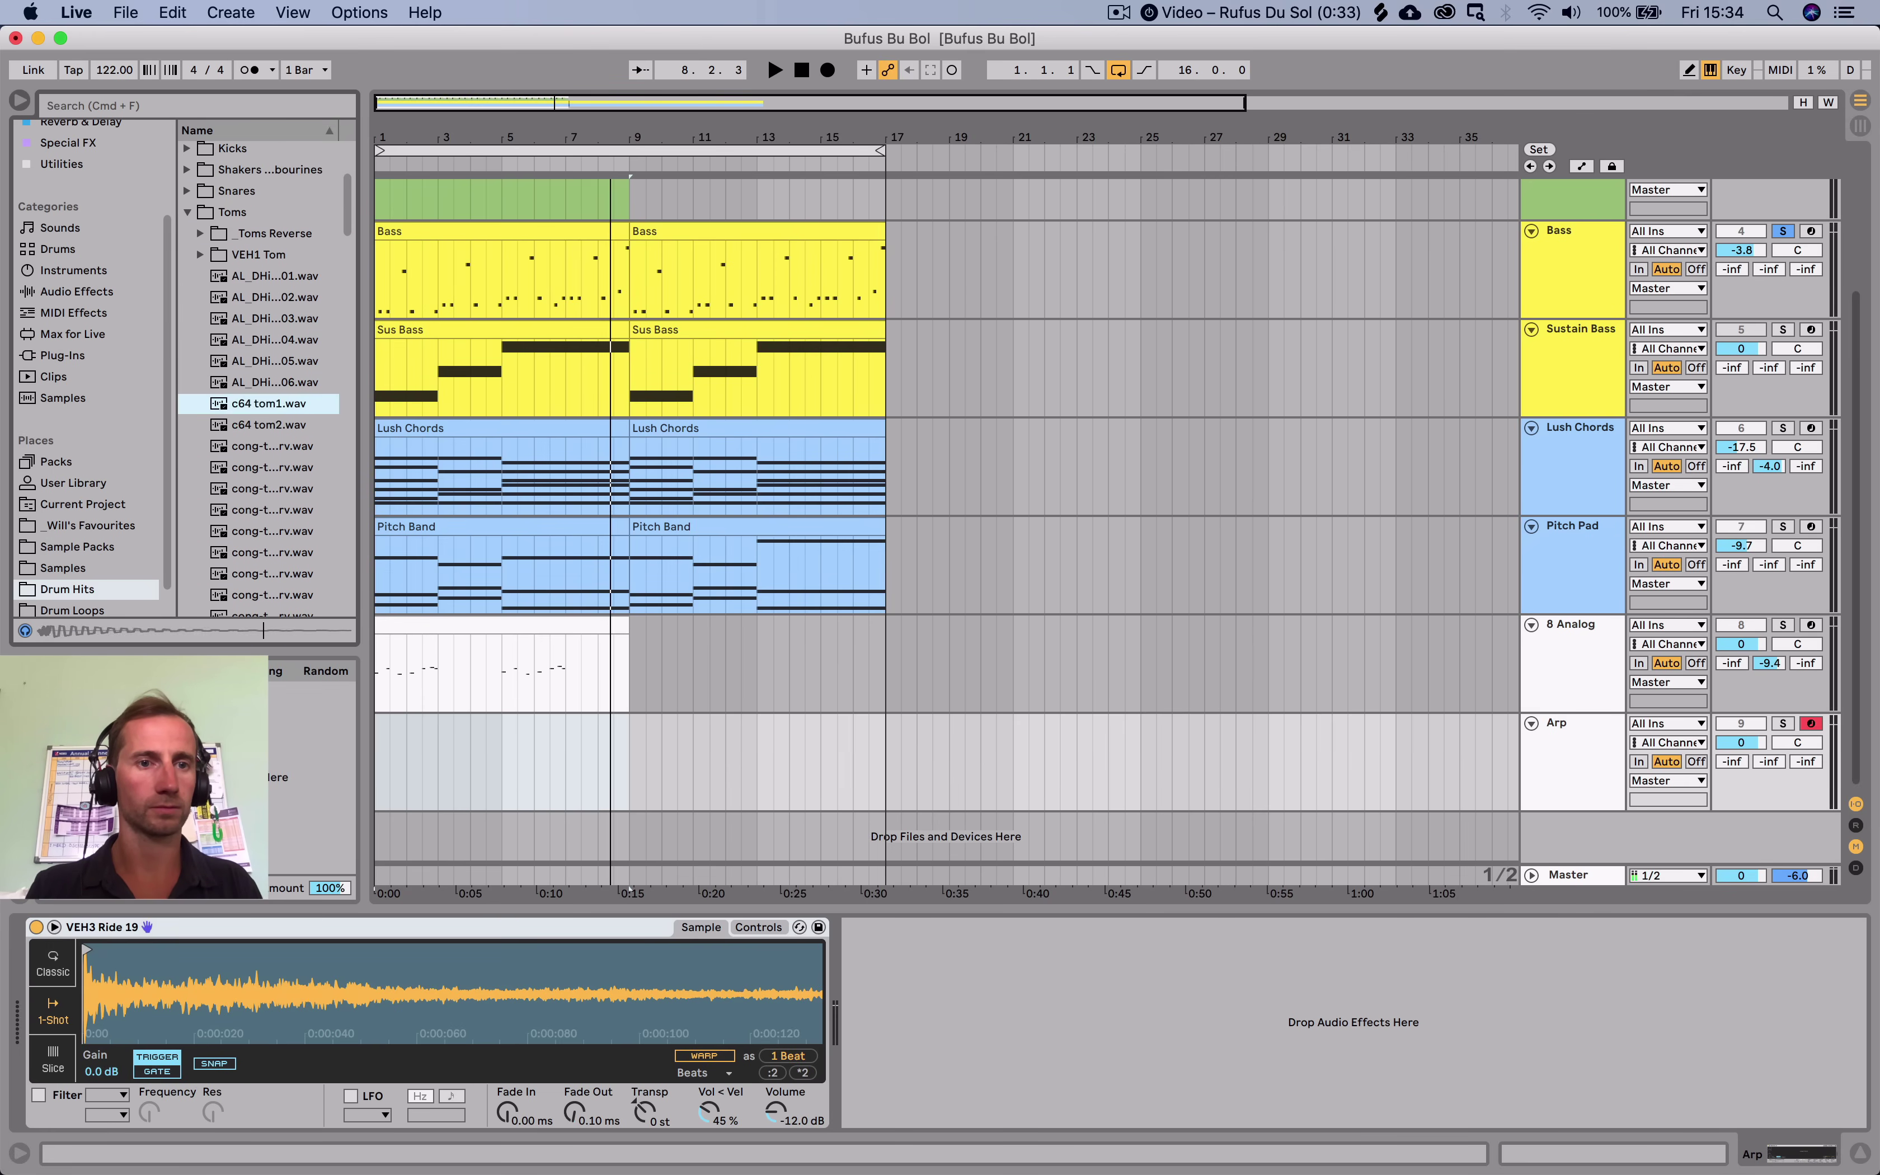
pyautogui.press('Down')
pyautogui.press('Down')
pyautogui.press('Down')
pyautogui.press('Up')
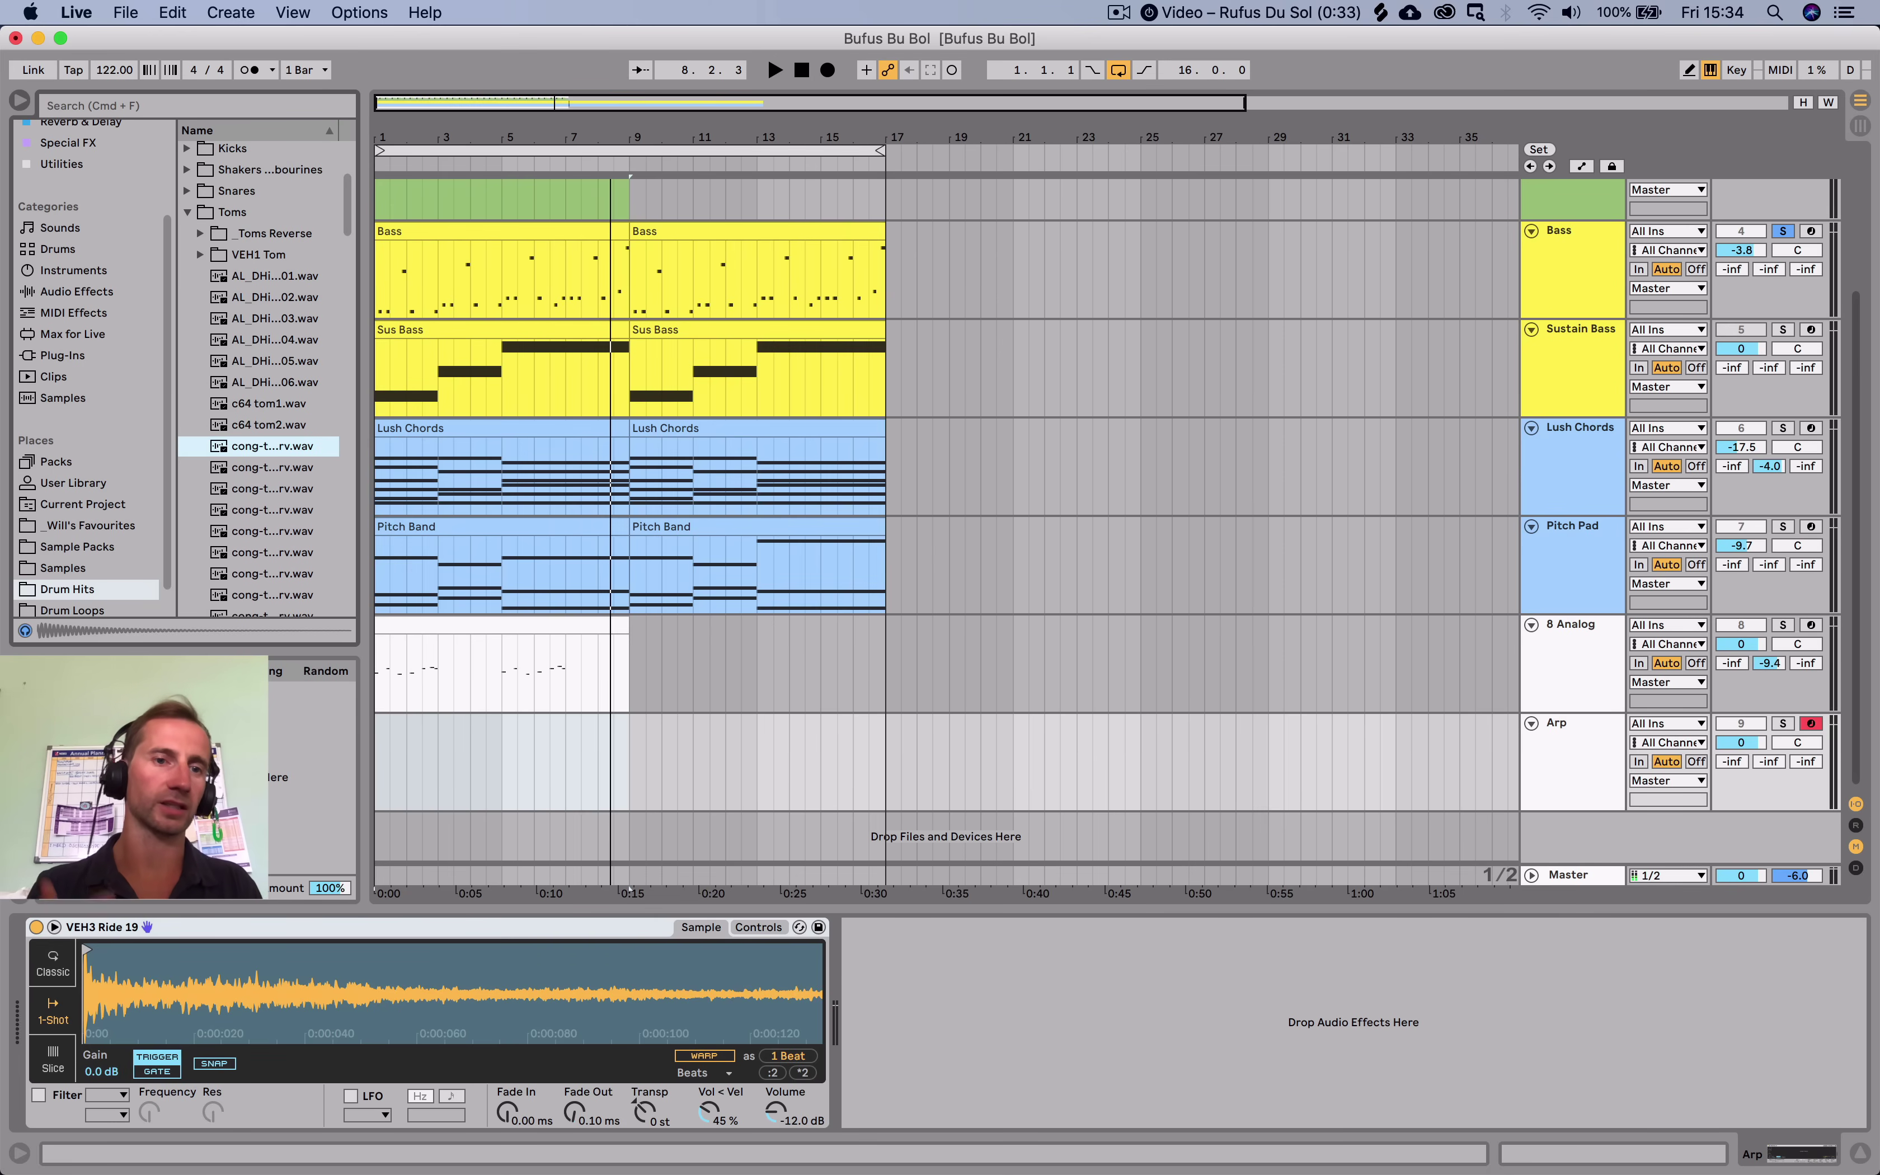
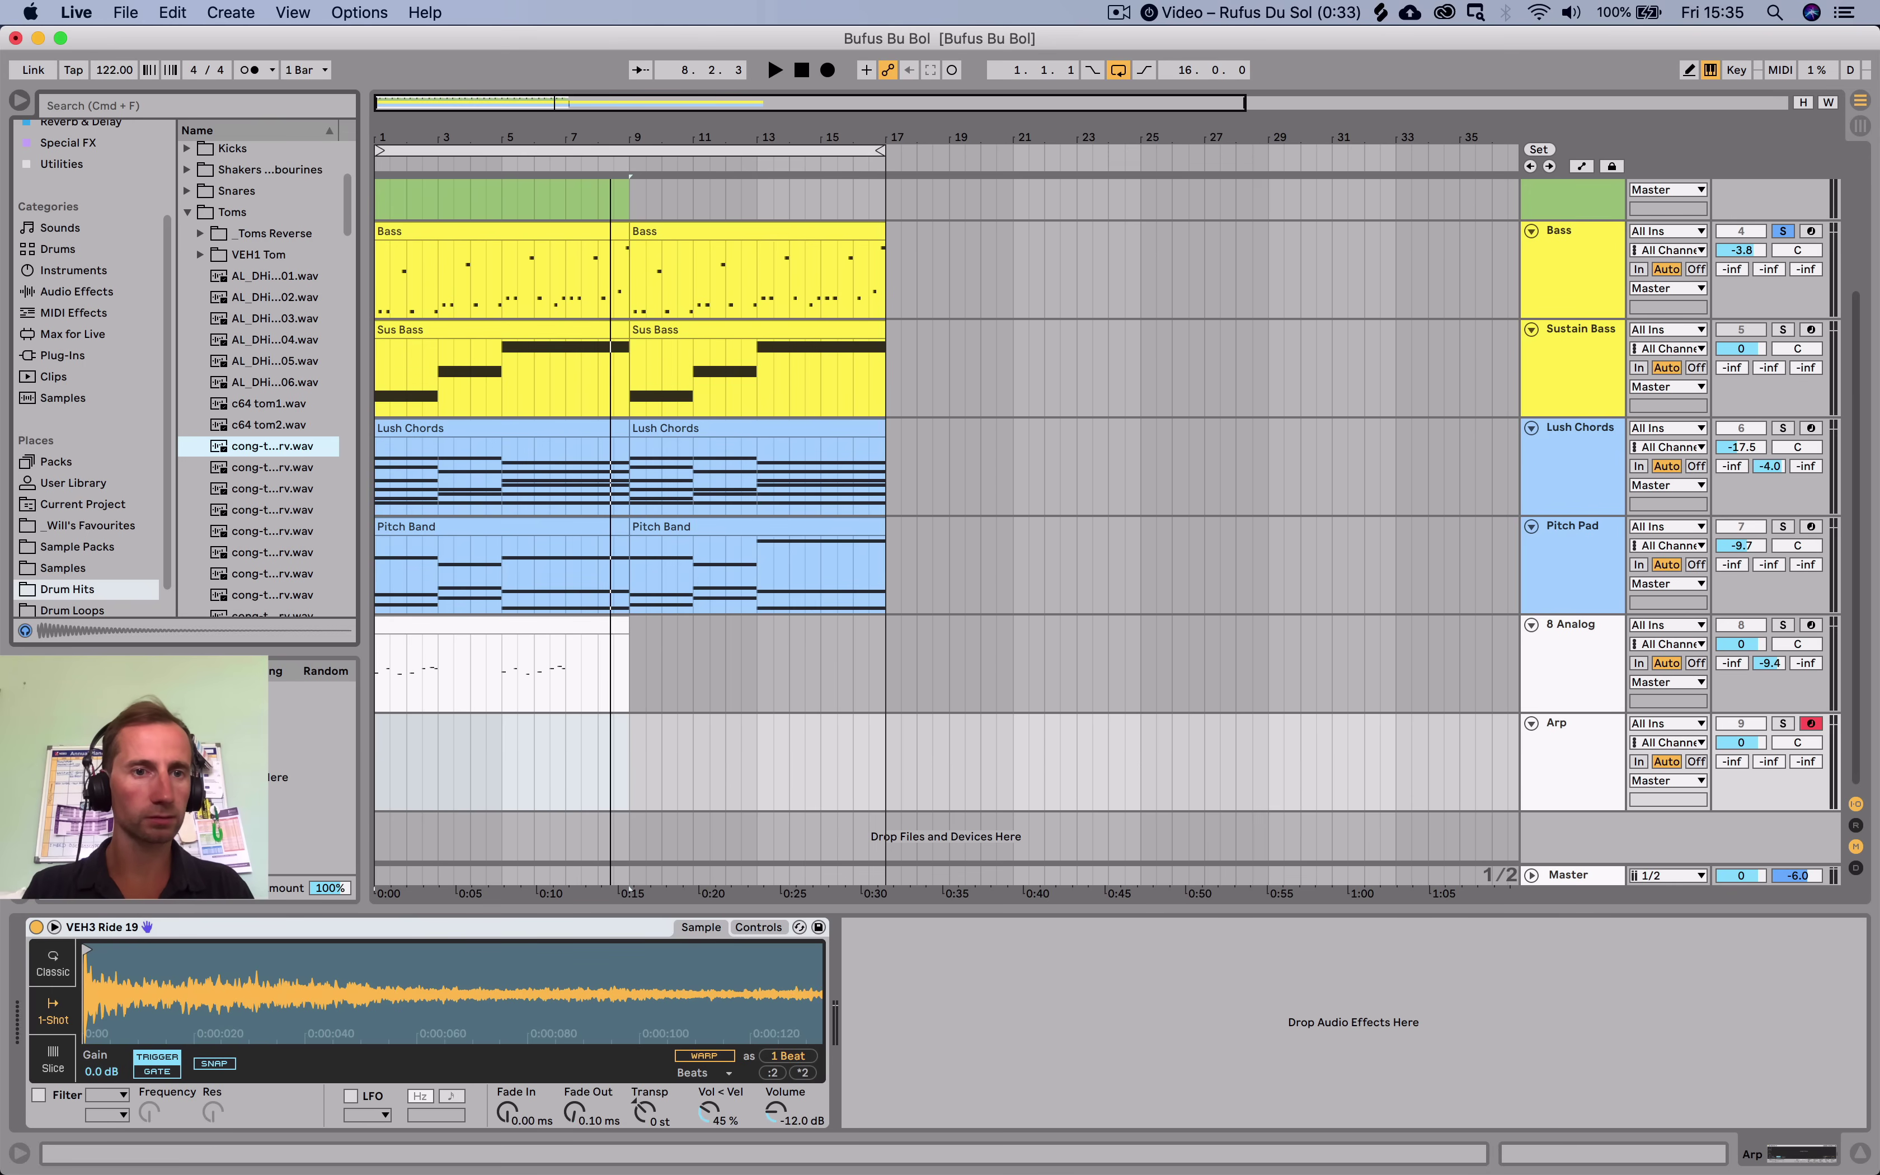
# Load the cong-tom 01 BS NuTecGrv sample into the Arp track's Simpler and insert an empty eight-bar MIDI clip from bar 1.
pyautogui.moveTo(362, 388)
pyautogui.mouseDown()
pyautogui.moveTo(424, 388)
pyautogui.moveTo(374, 388)
pyautogui.mouseUp()
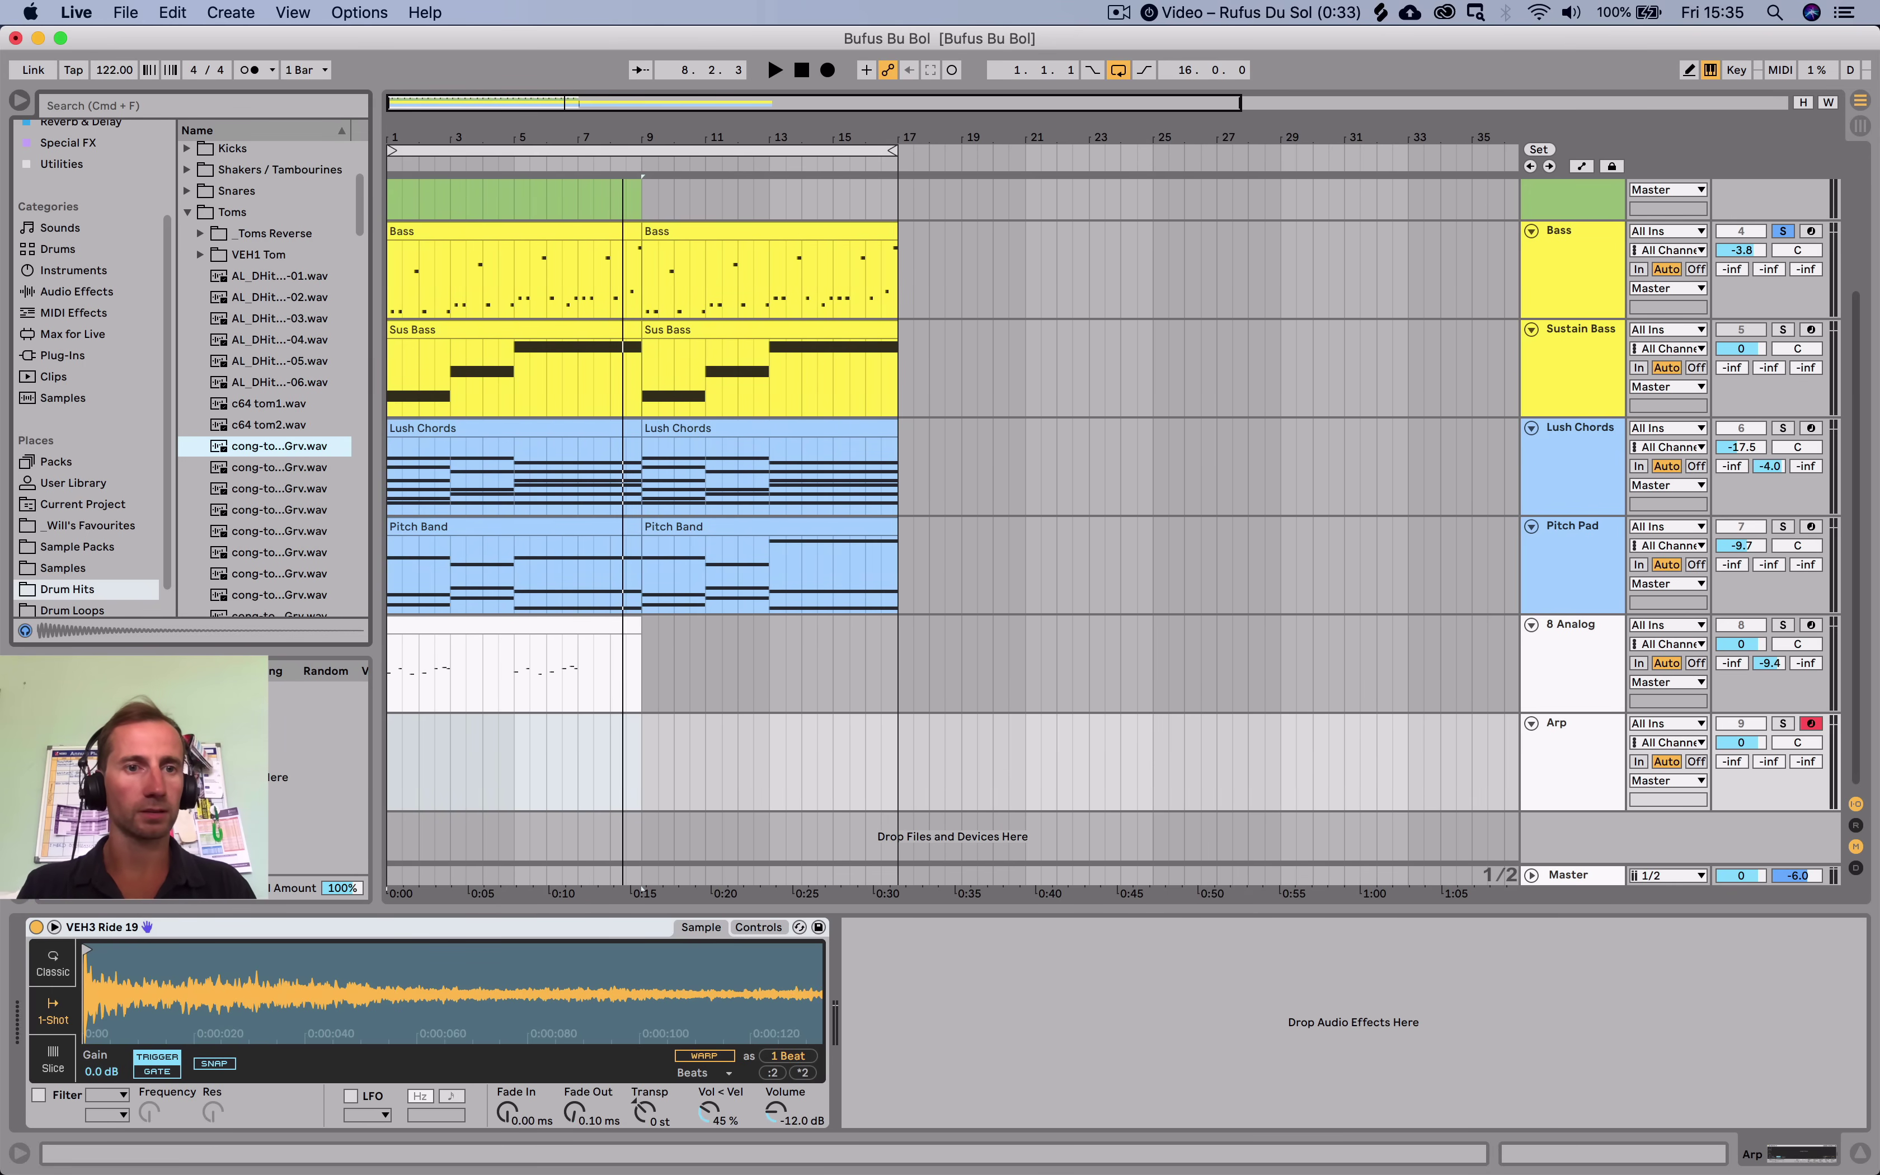
pyautogui.moveTo(280, 446); pyautogui.dragTo(481, 995)
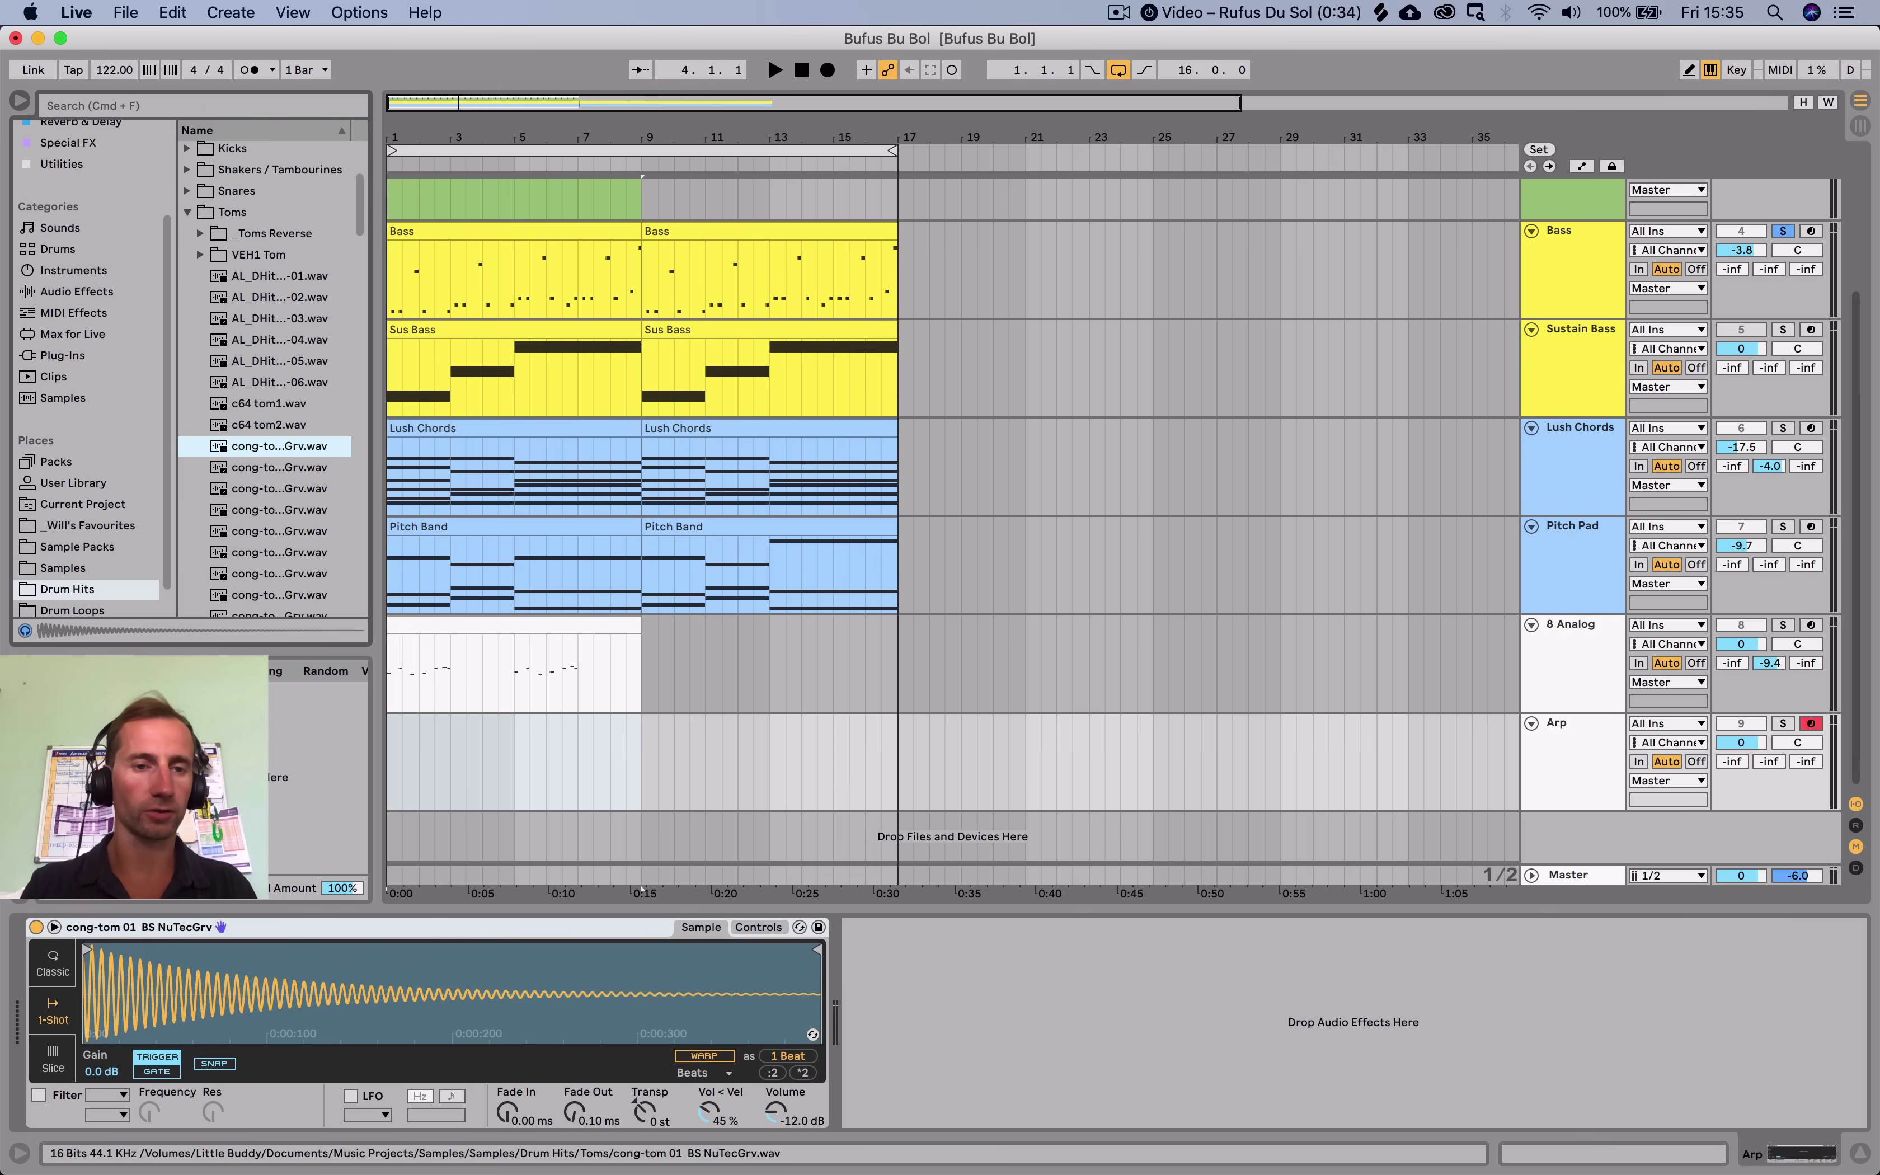
pyautogui.click(1574, 741)
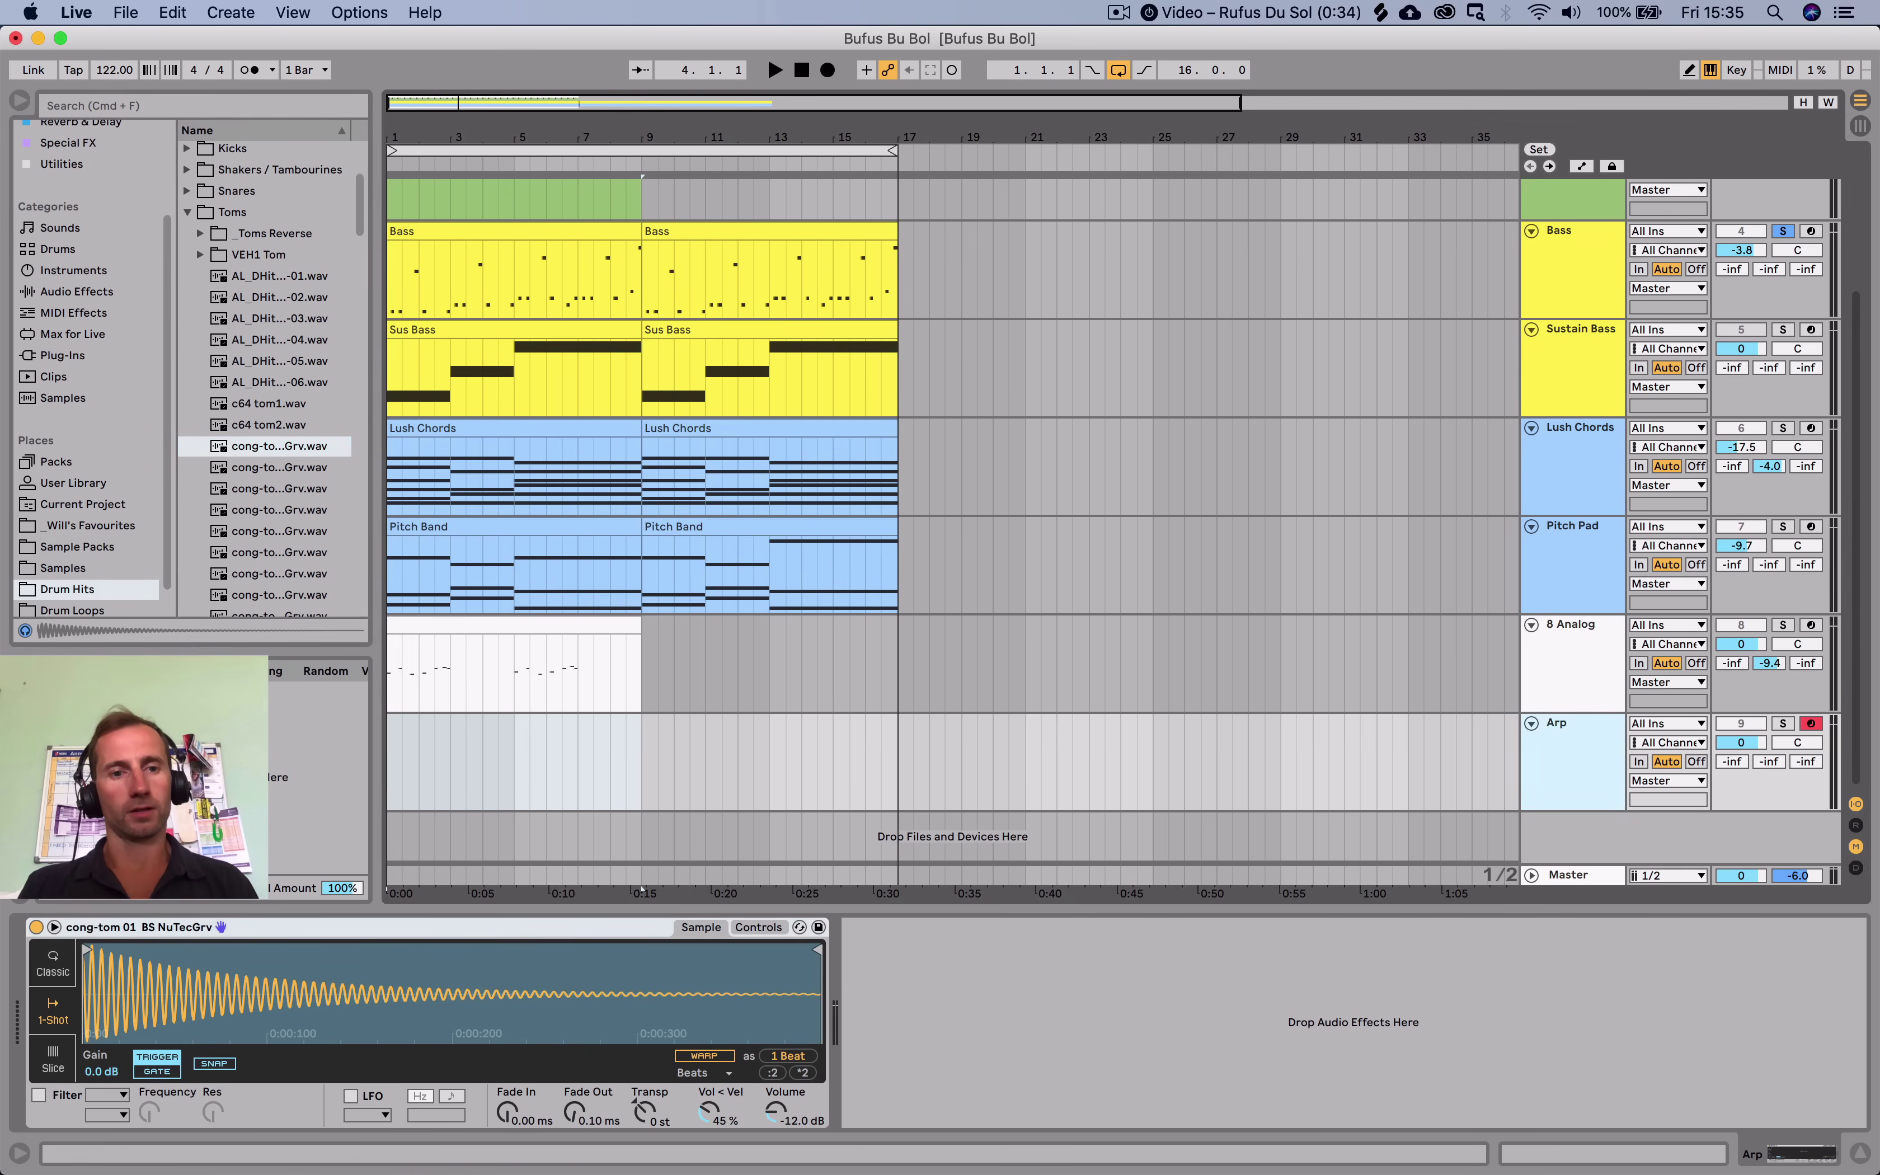
pyautogui.moveTo(388, 763); pyautogui.dragTo(643, 763)
pyautogui.press('super+shift+m')
pyautogui.press('space')
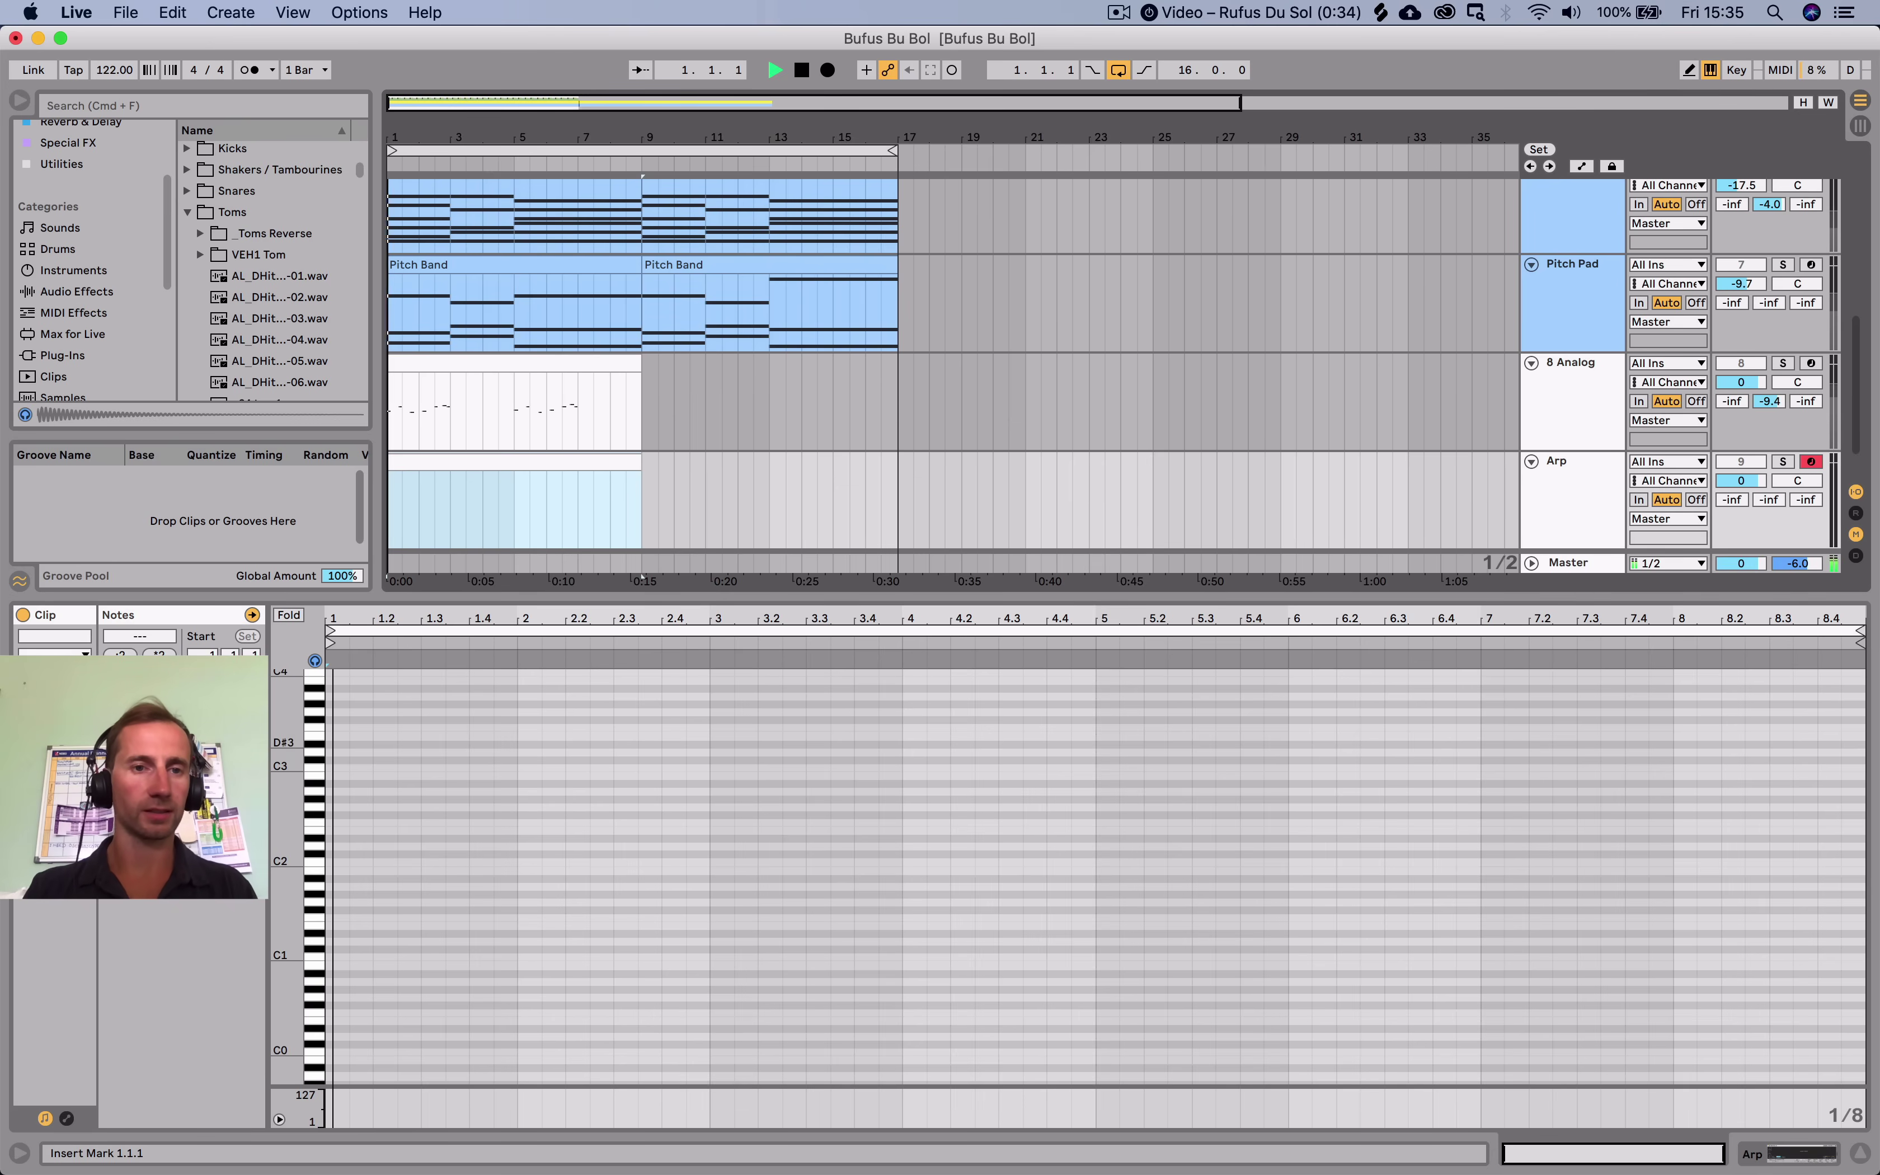
pyautogui.press('space')
pyautogui.scroll(2, 932, 366)
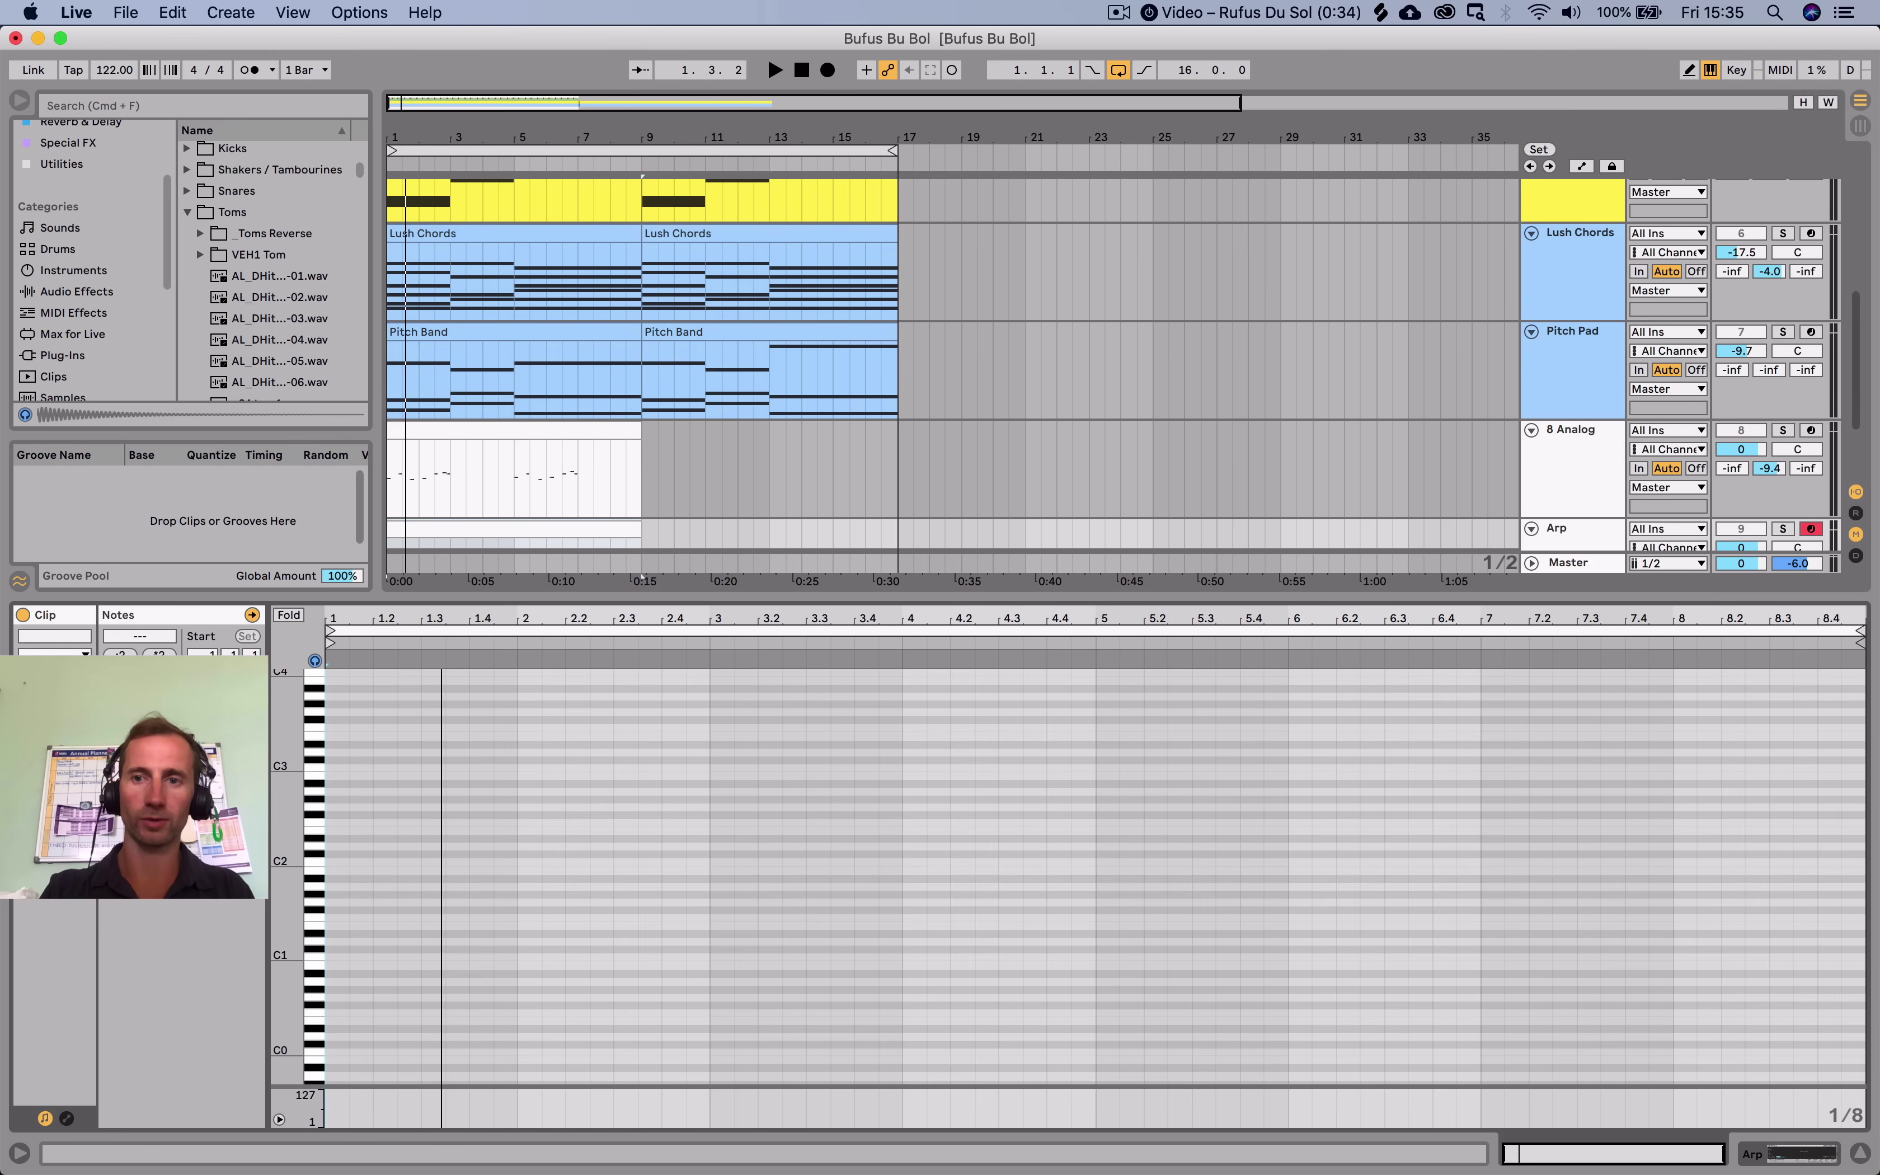
# Solo the 8 Analog track and switch the solo to the Arp track.
pyautogui.click(1783, 431)
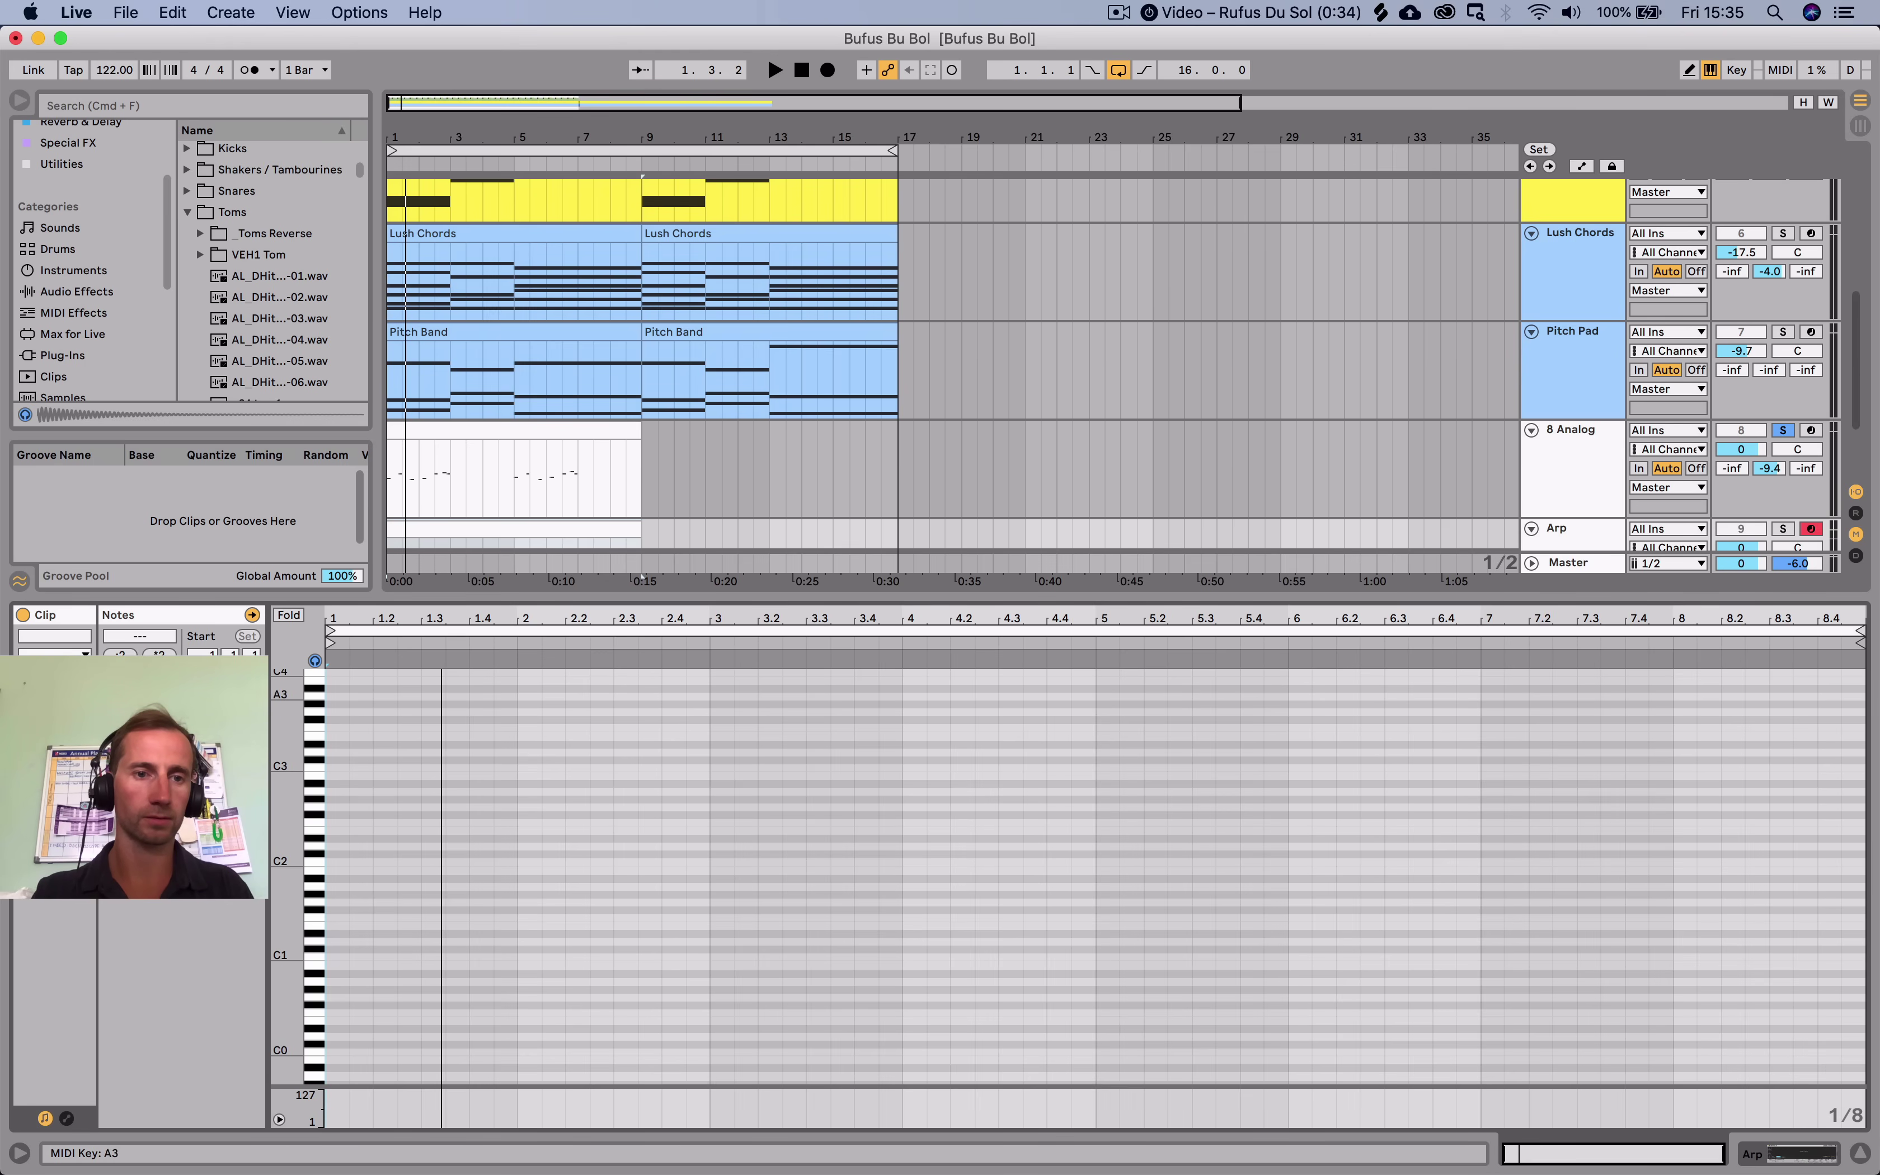
pyautogui.scroll(5, 1068, 875)
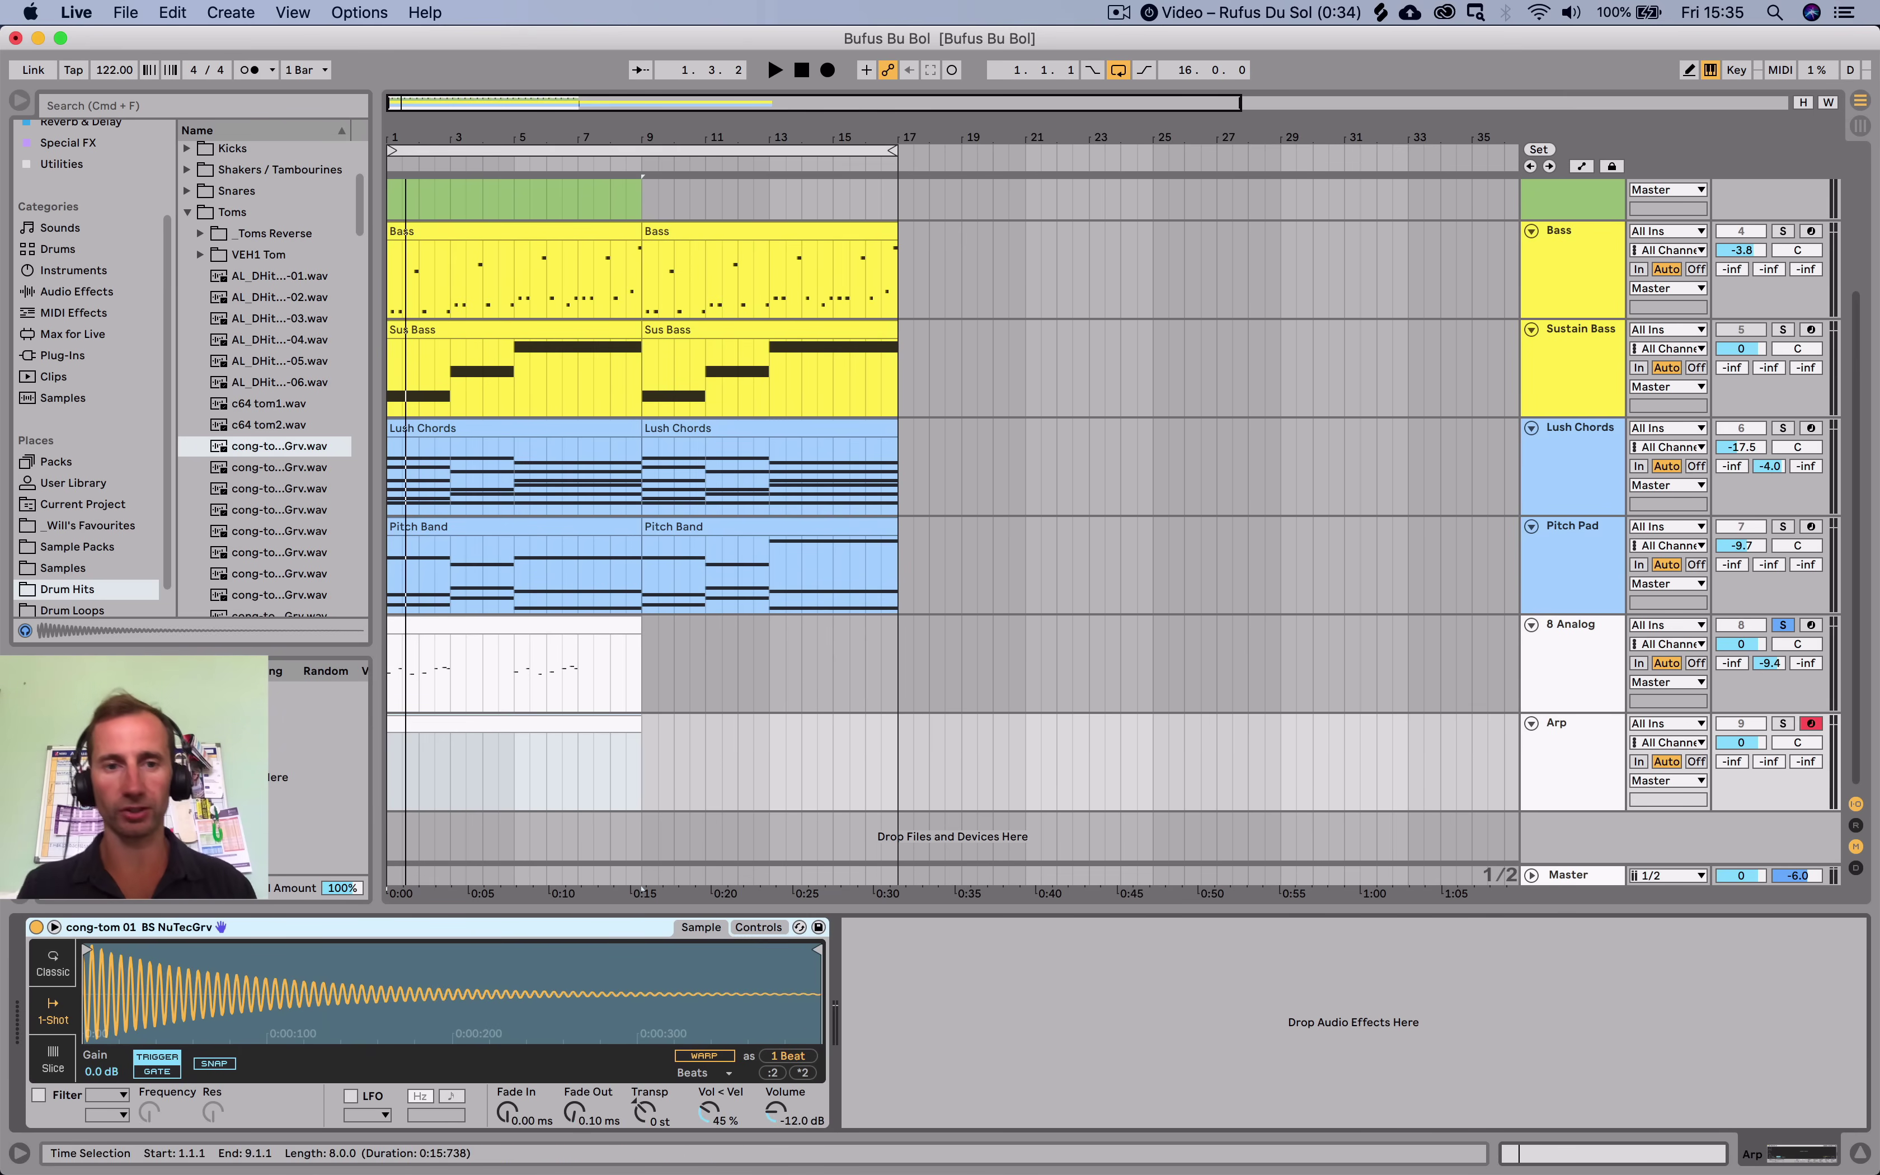
pyautogui.click(1783, 723)
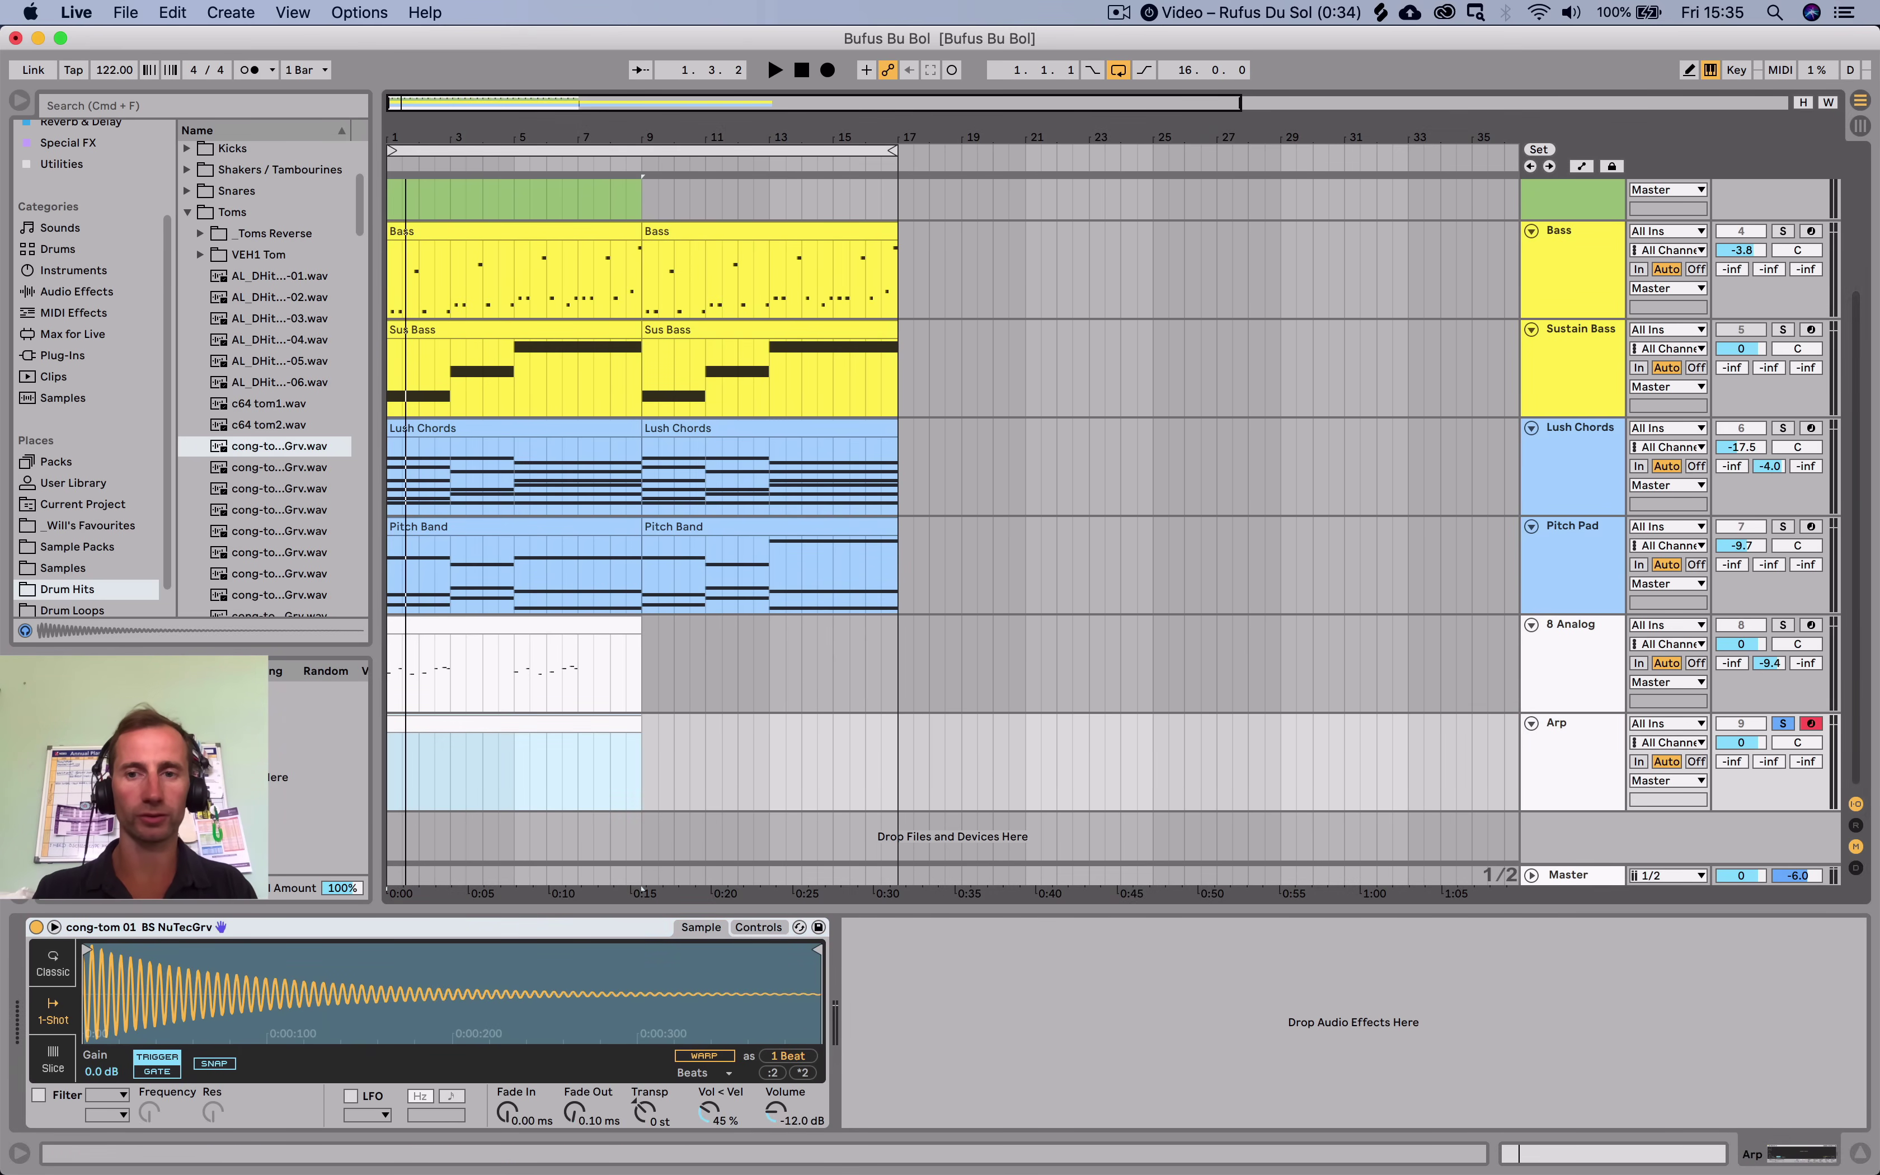
# Replace the Simpler-based Arp track with a duplicate of the 8 Analog track named Arp, solo it and select its clip.
pyautogui.click(1572, 626)
pyautogui.press('cmd+d')
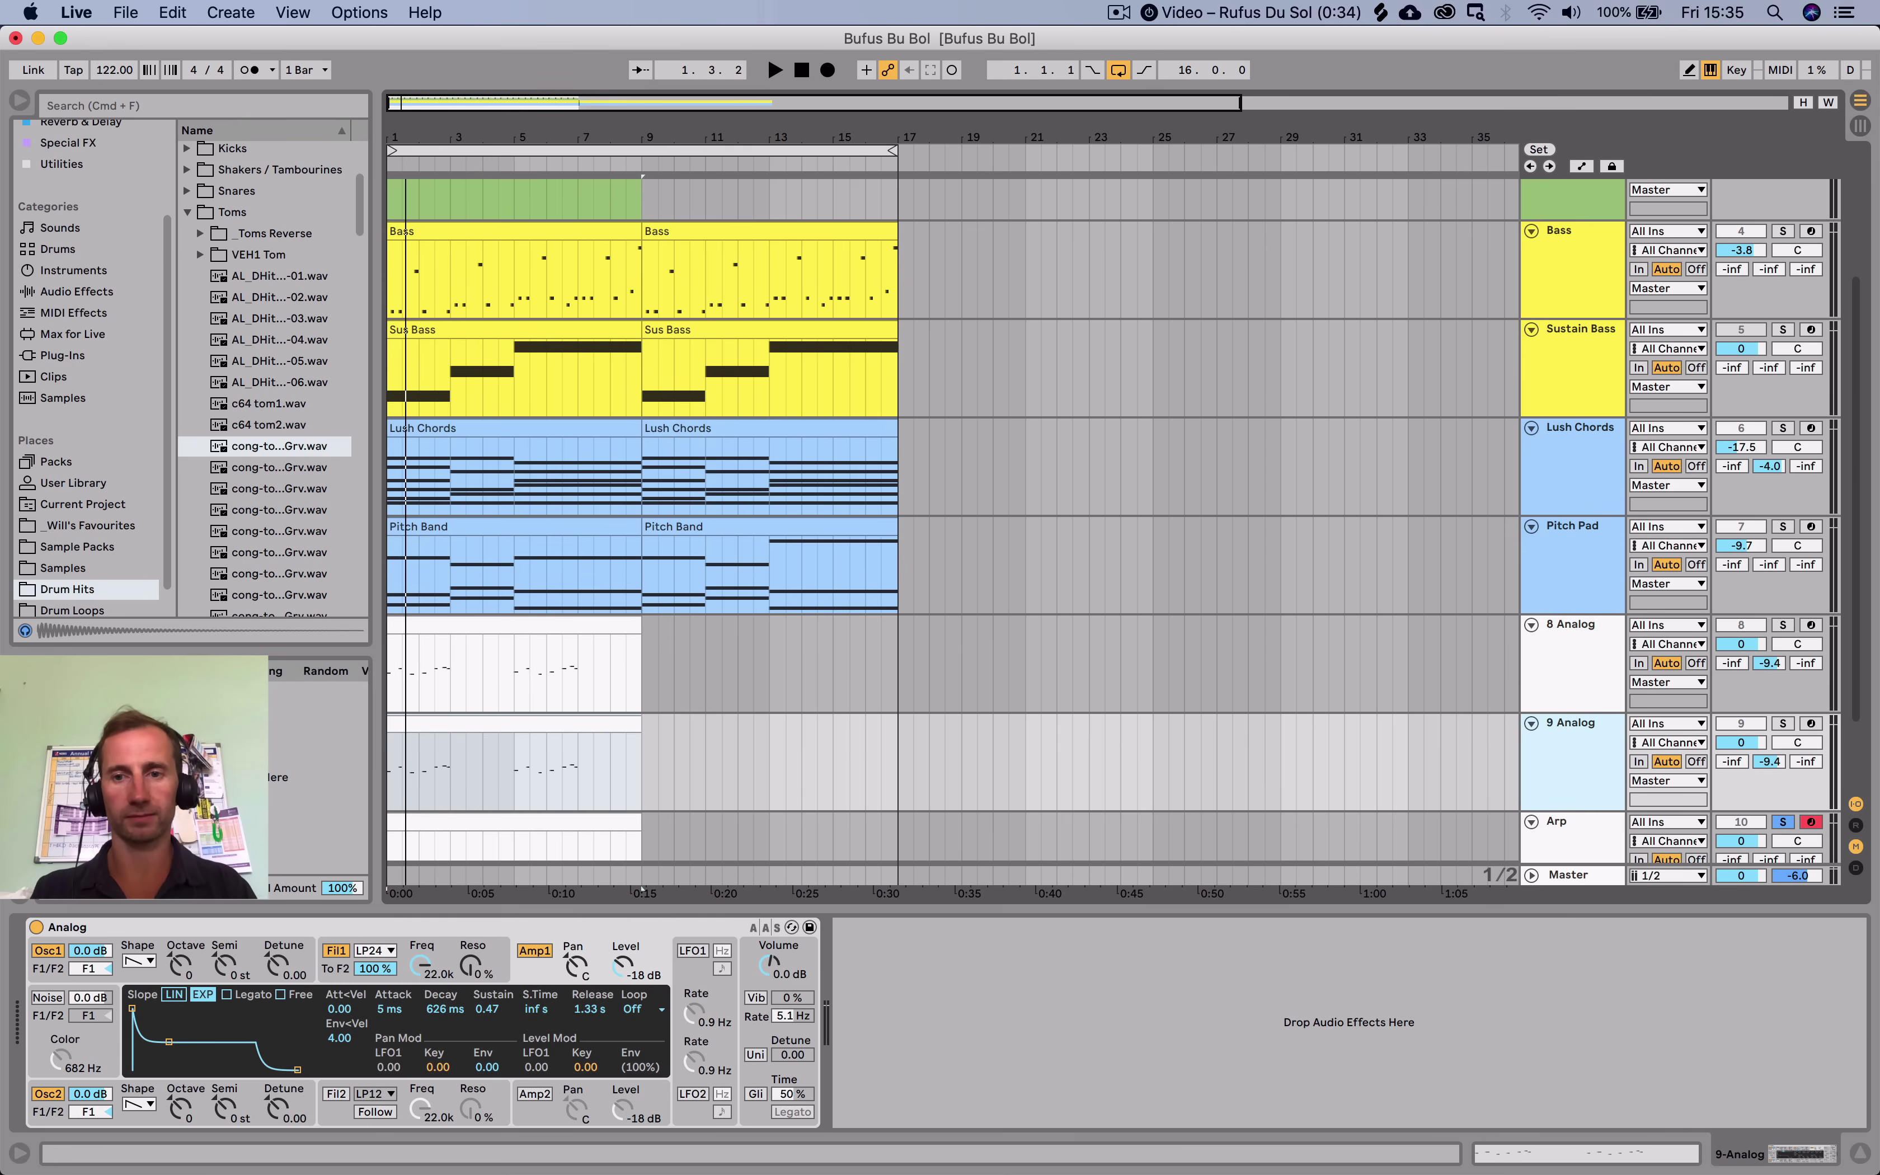
pyautogui.press('Delete')
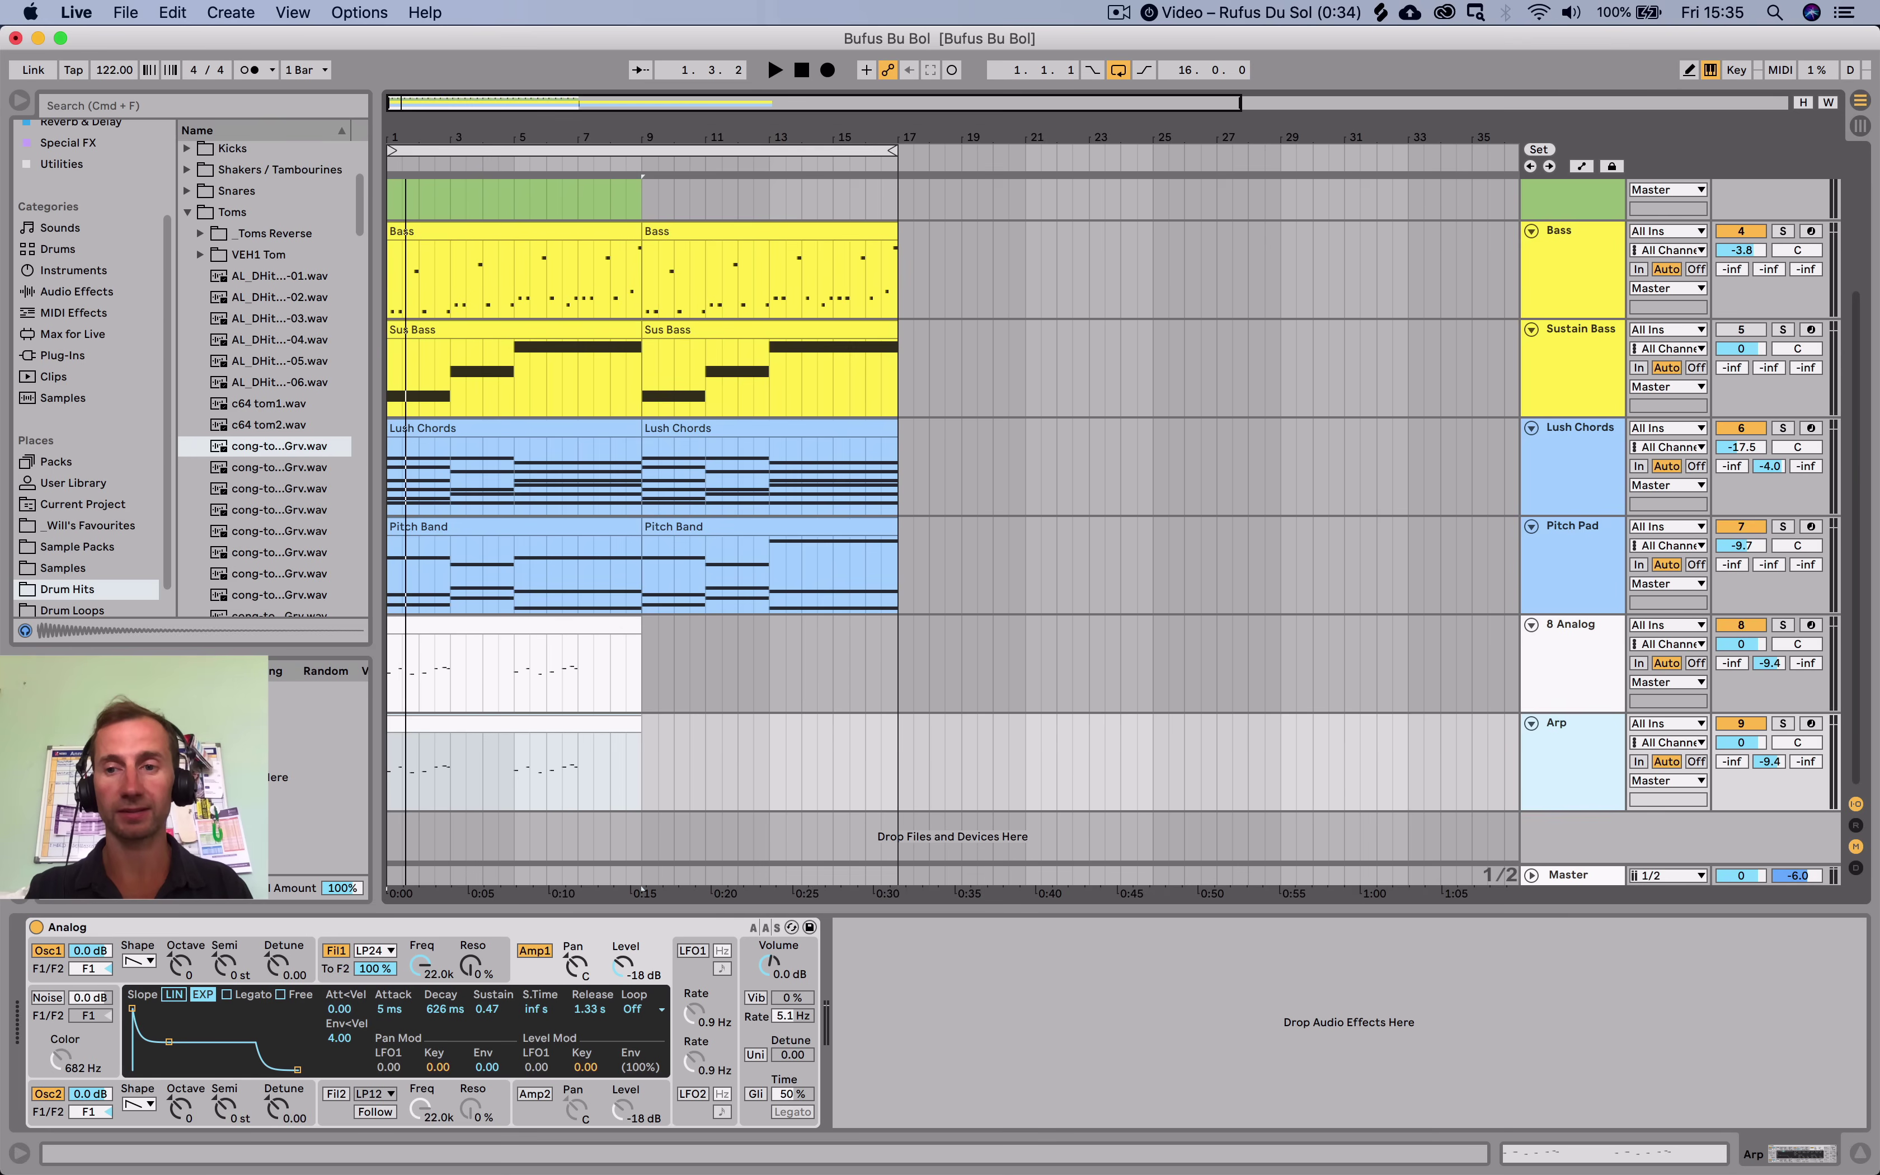
pyautogui.click(1782, 723)
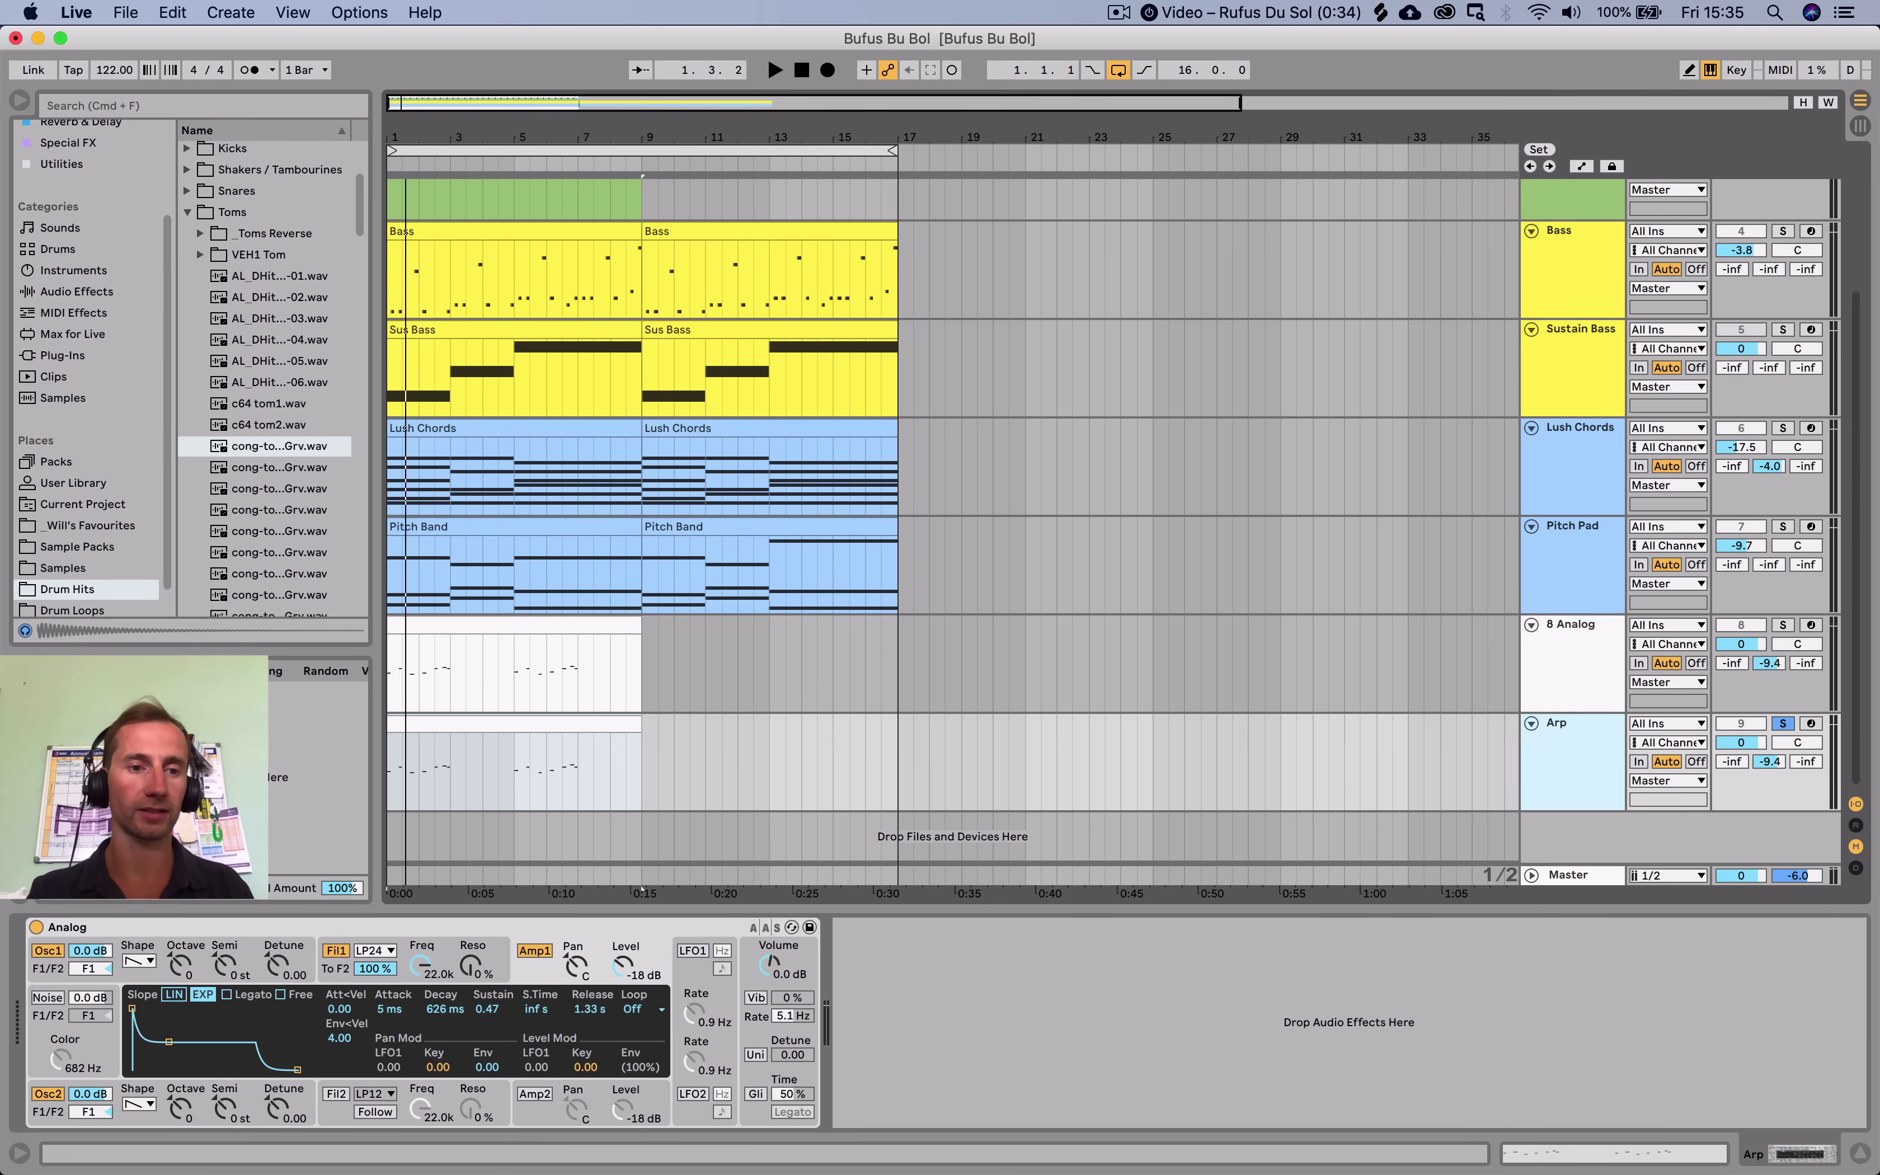
pyautogui.click(497, 724)
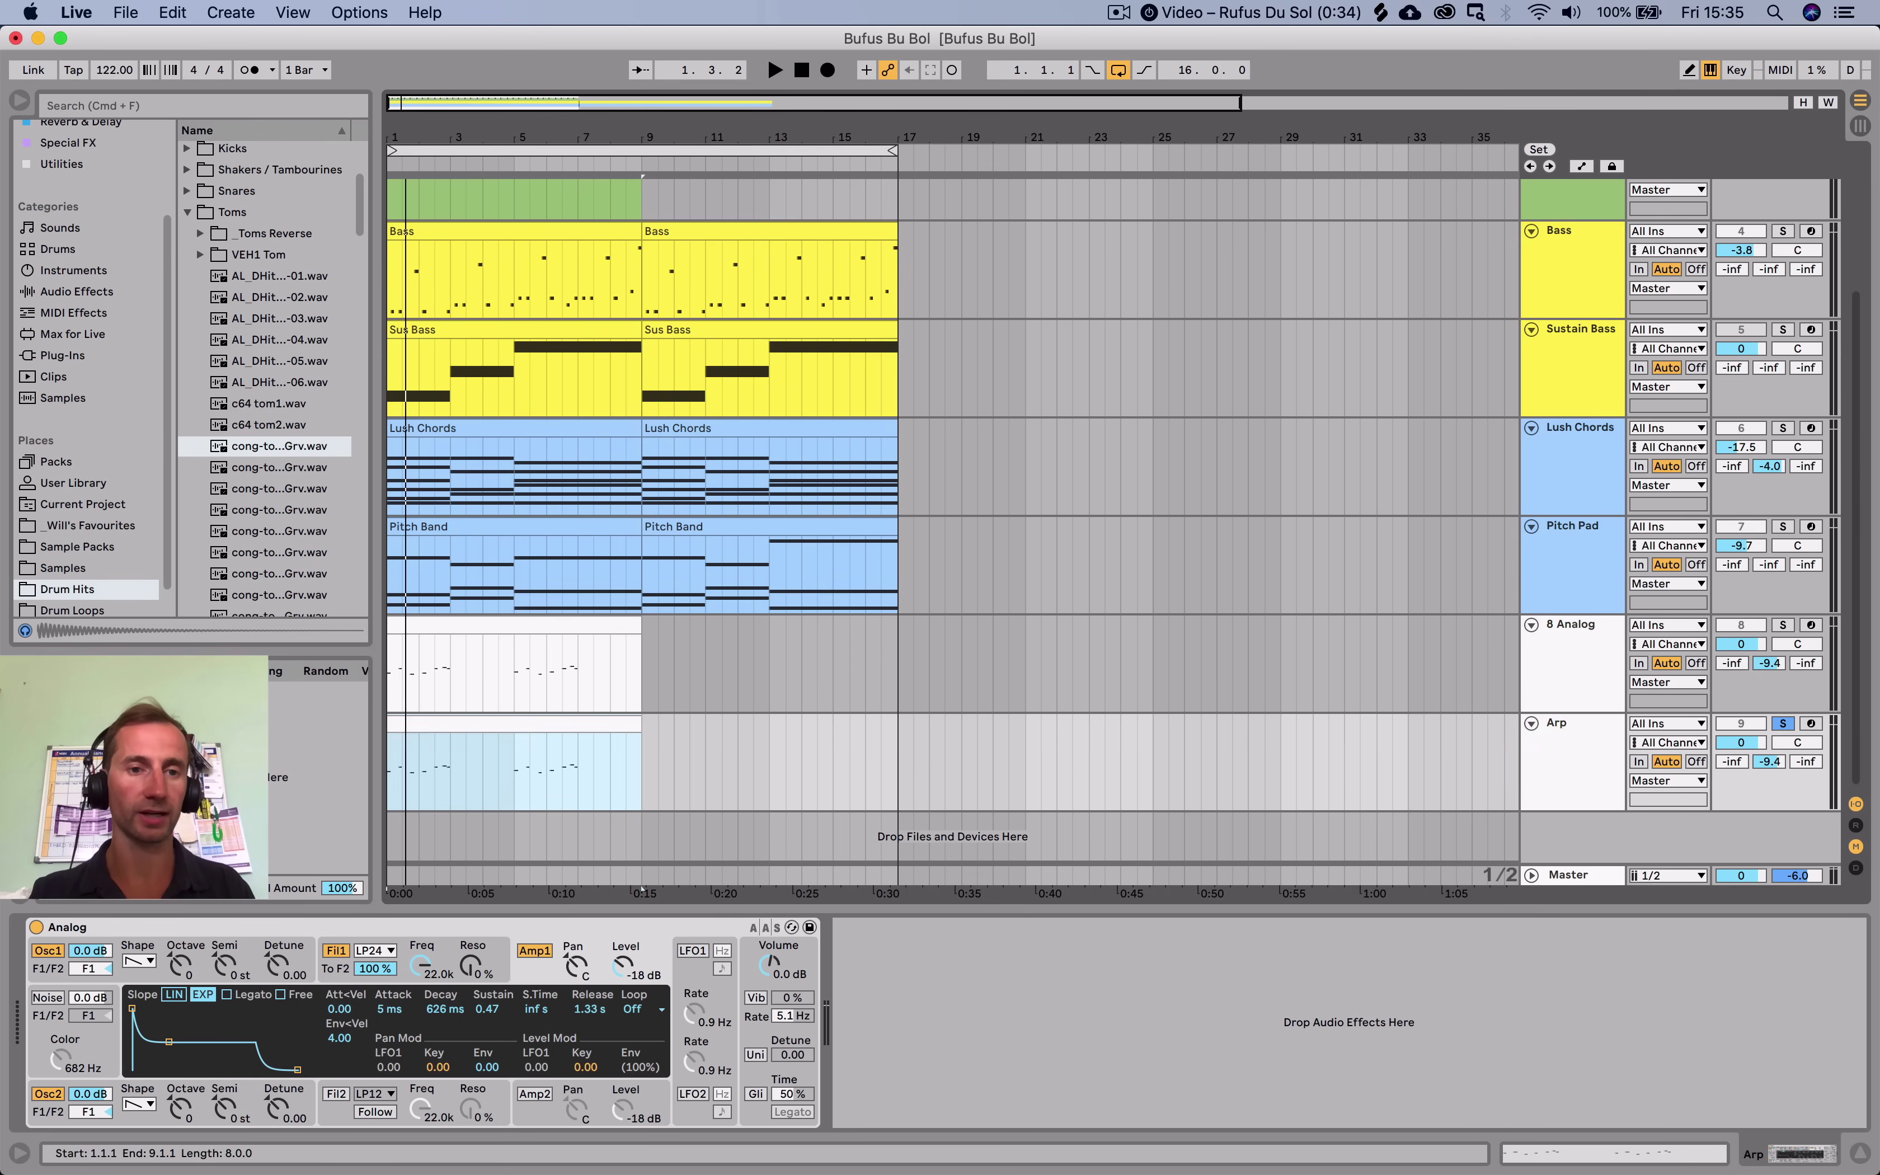
# Turn the Arp track's active send down to -inf and delete all the copied melody notes from its clip.
pyautogui.hotkey('shift', 'Tab')
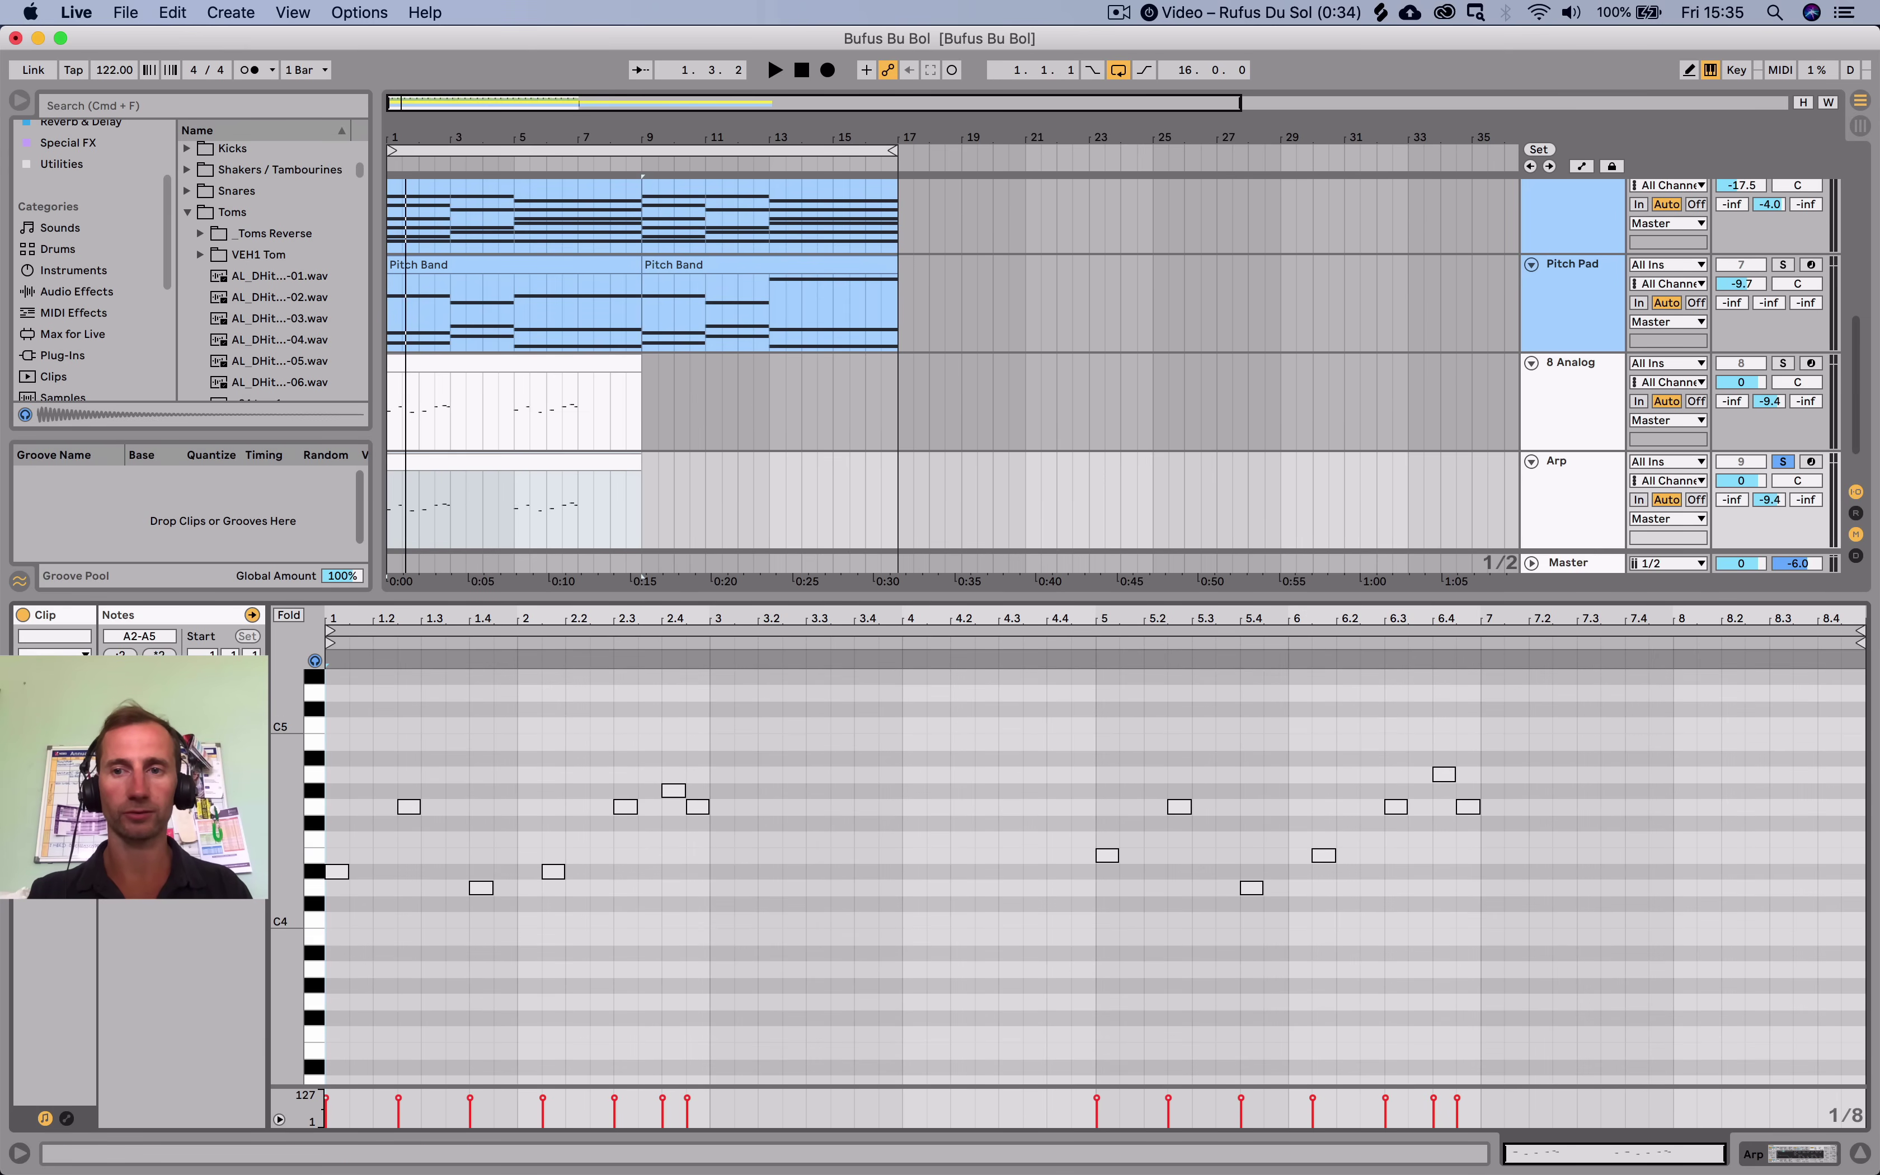
pyautogui.click(1768, 499)
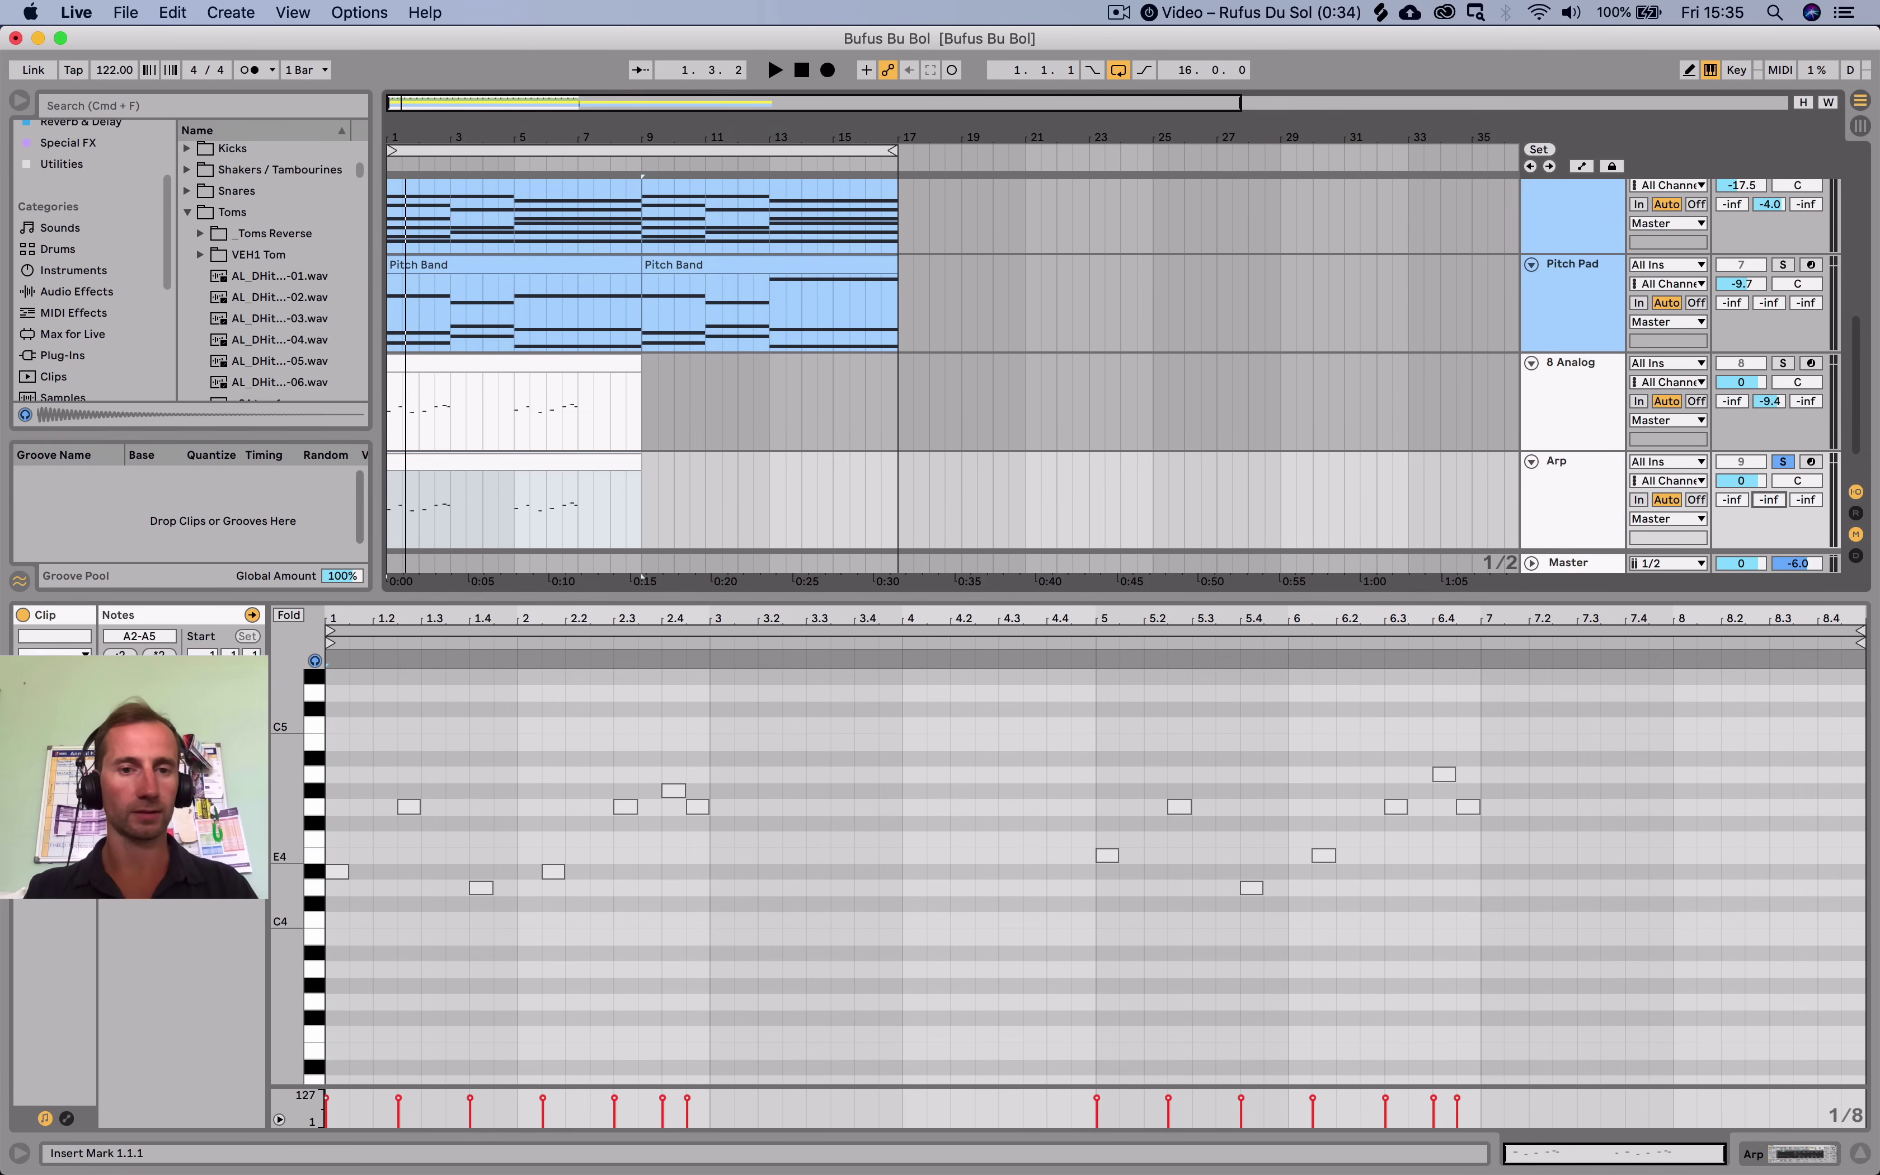
pyautogui.moveTo(1566, 975); pyautogui.dragTo(383, 717)
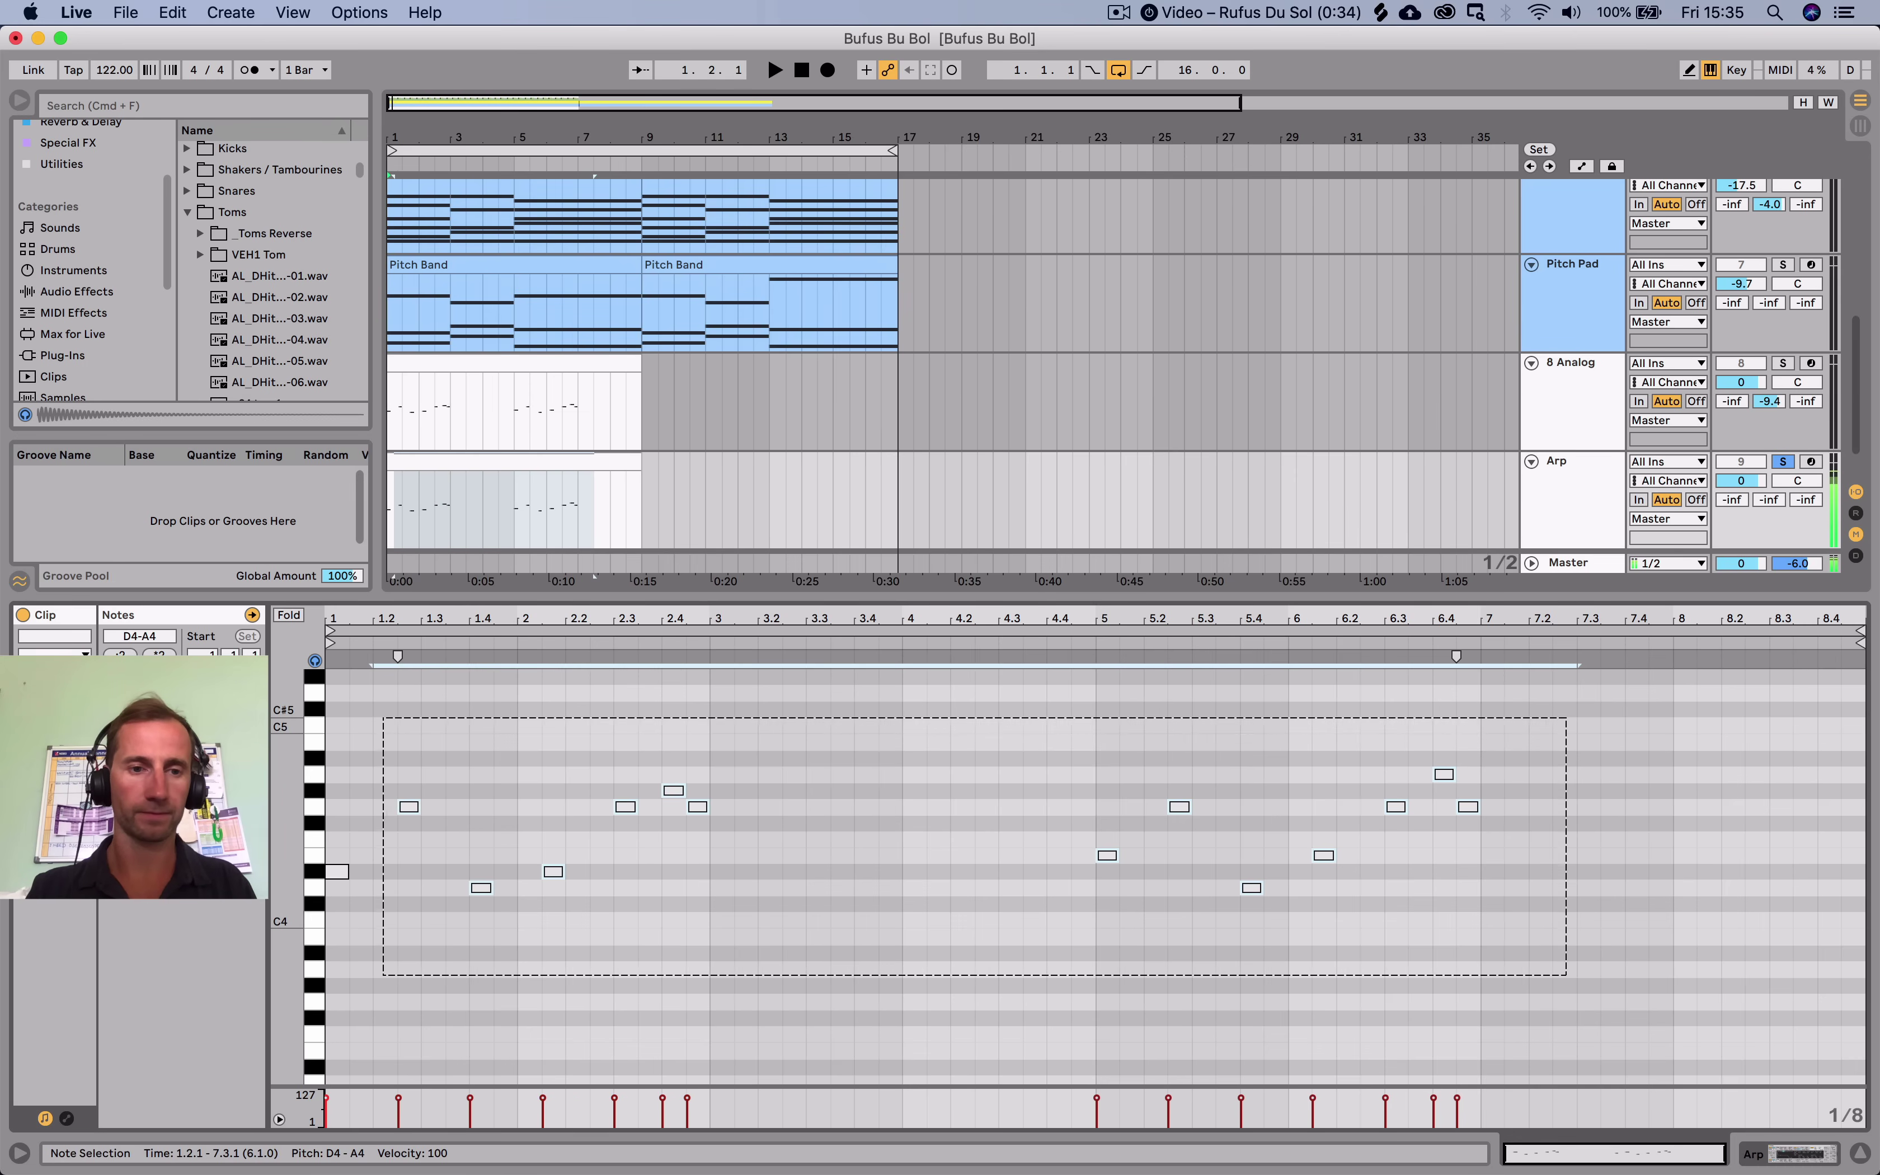
pyautogui.press('Delete')
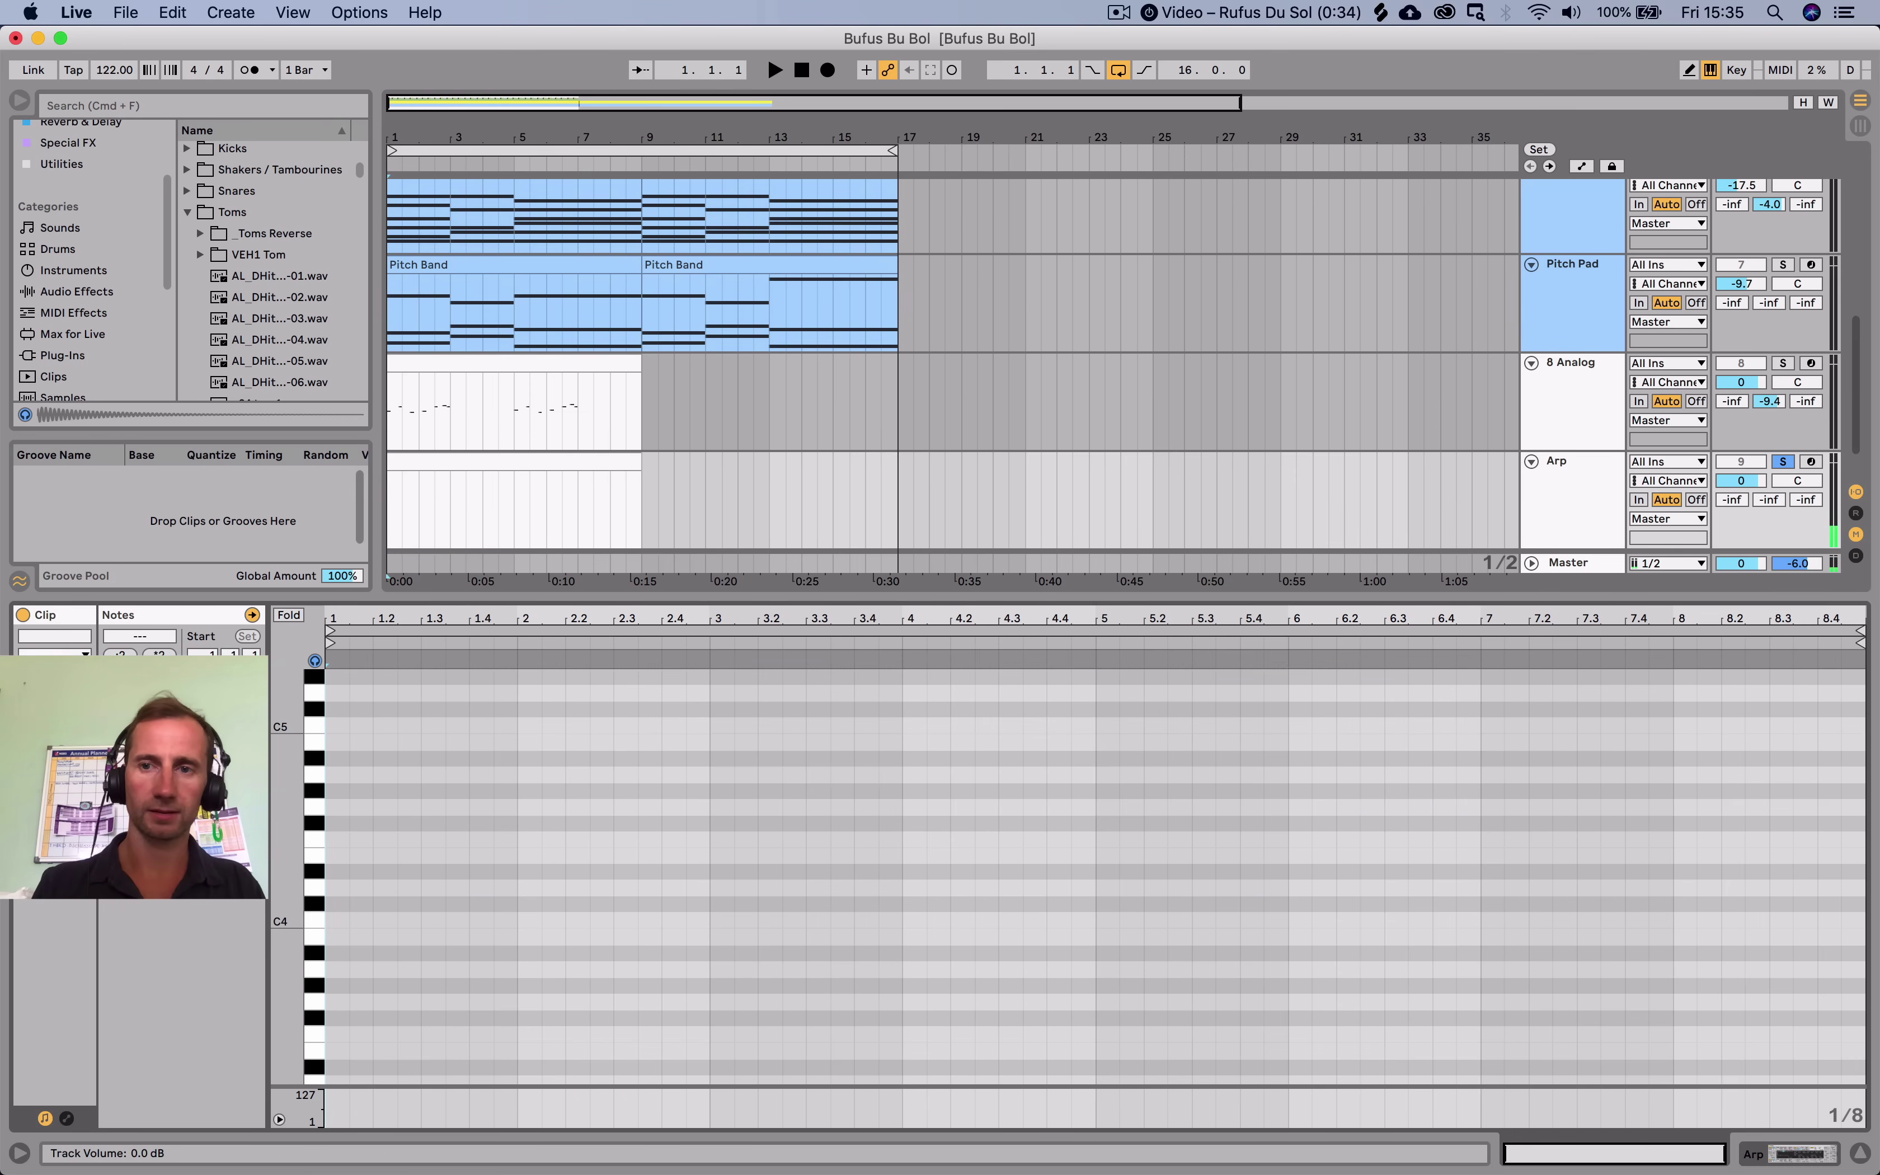
# Lower the Arp track's volume to -10.8 dB and place short notes A4 at 1.1.1 and D#5 at 1.2.1.
pyautogui.moveTo(1740, 481); pyautogui.dragTo(1740, 493)
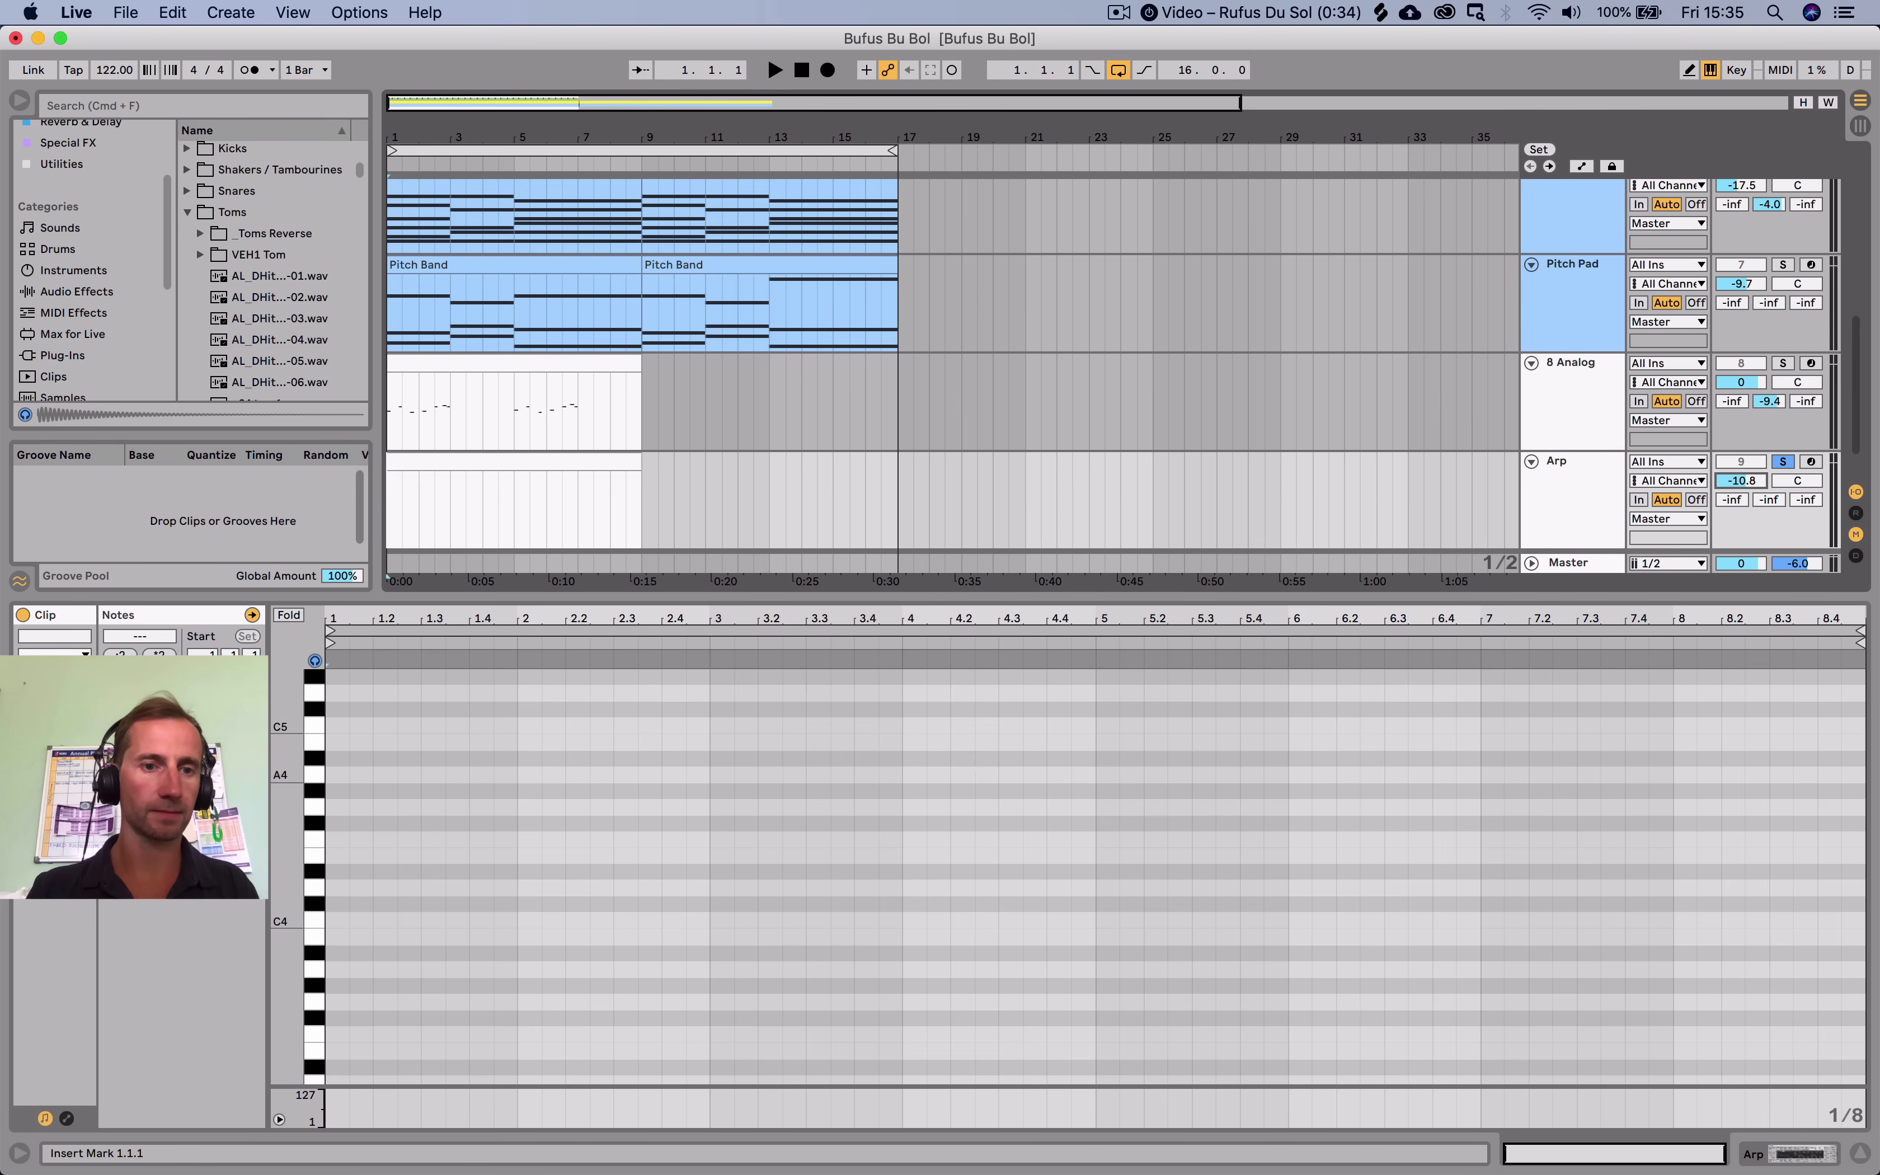
pyautogui.press('space')
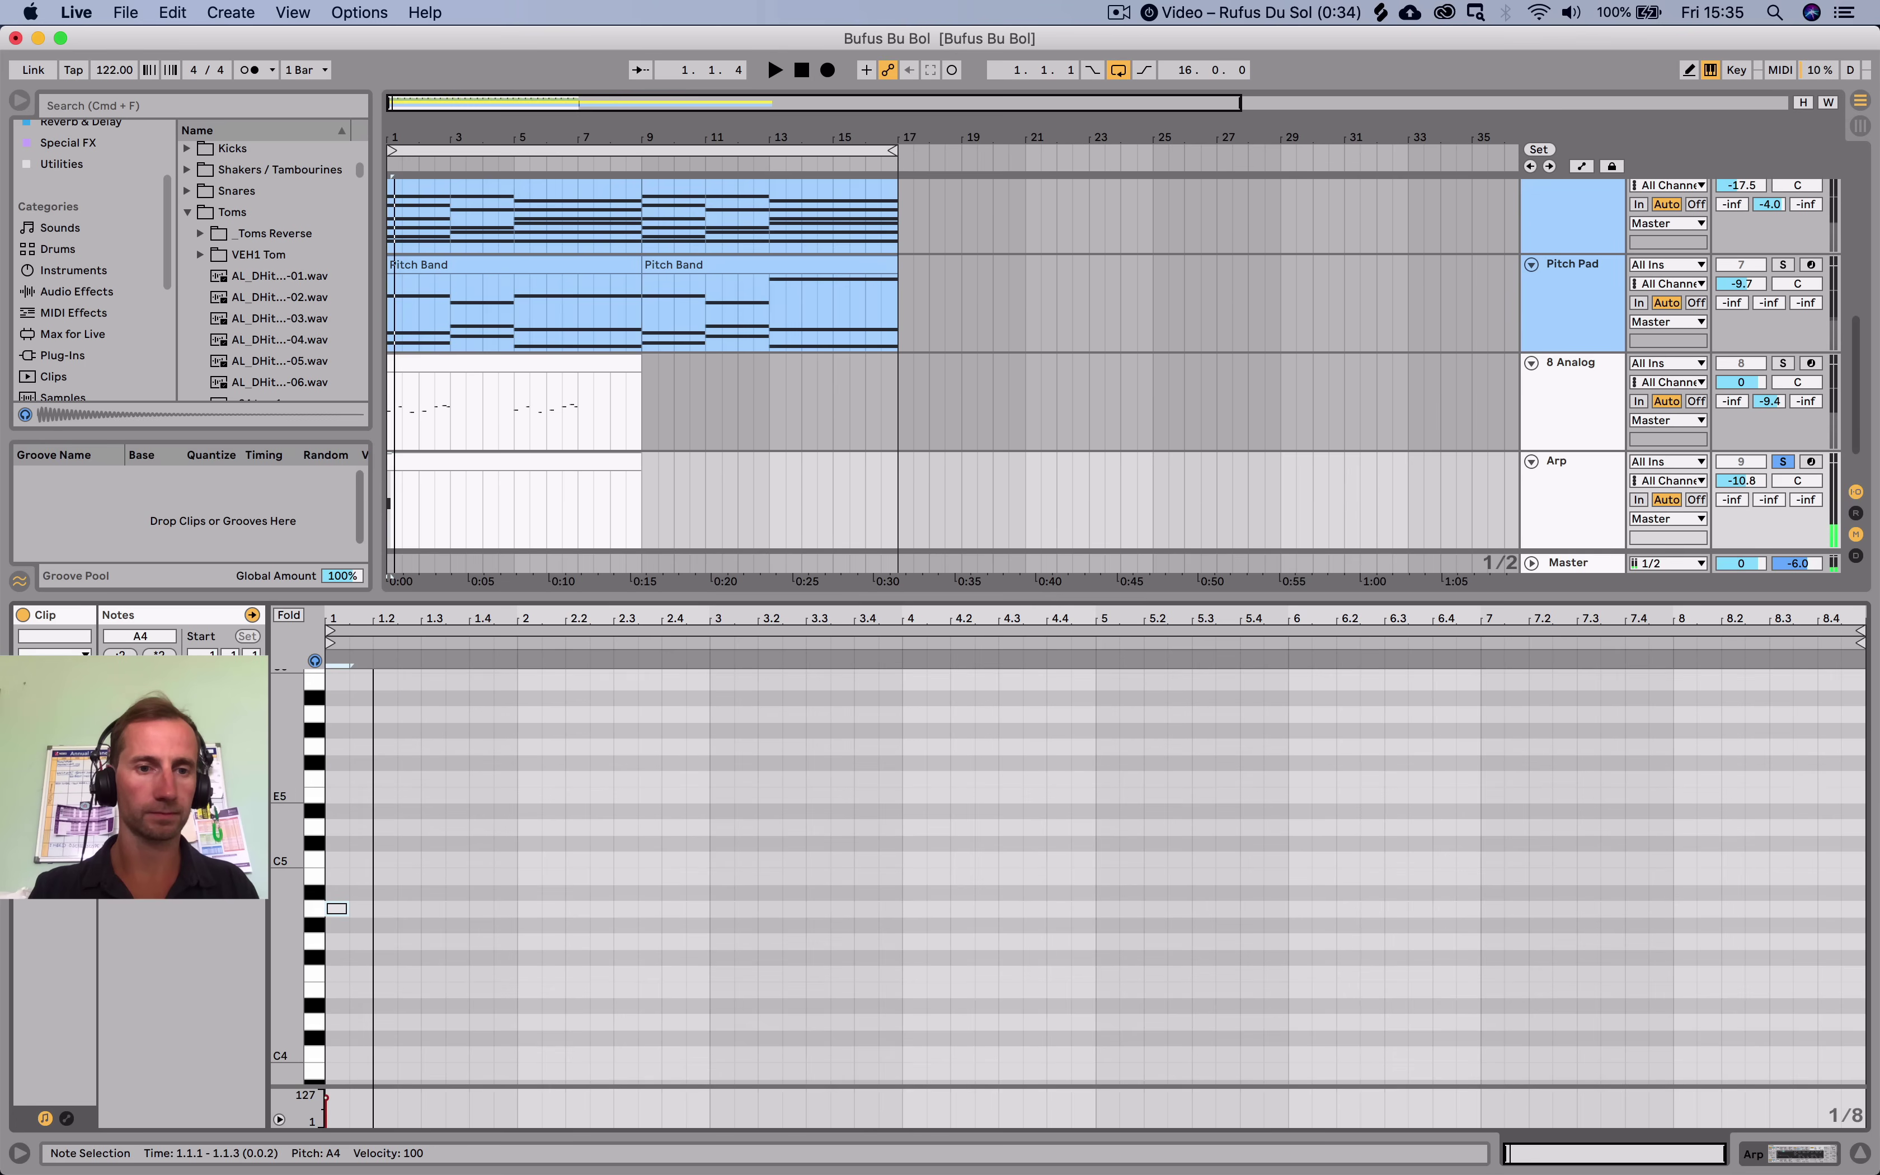
pyautogui.press('l')
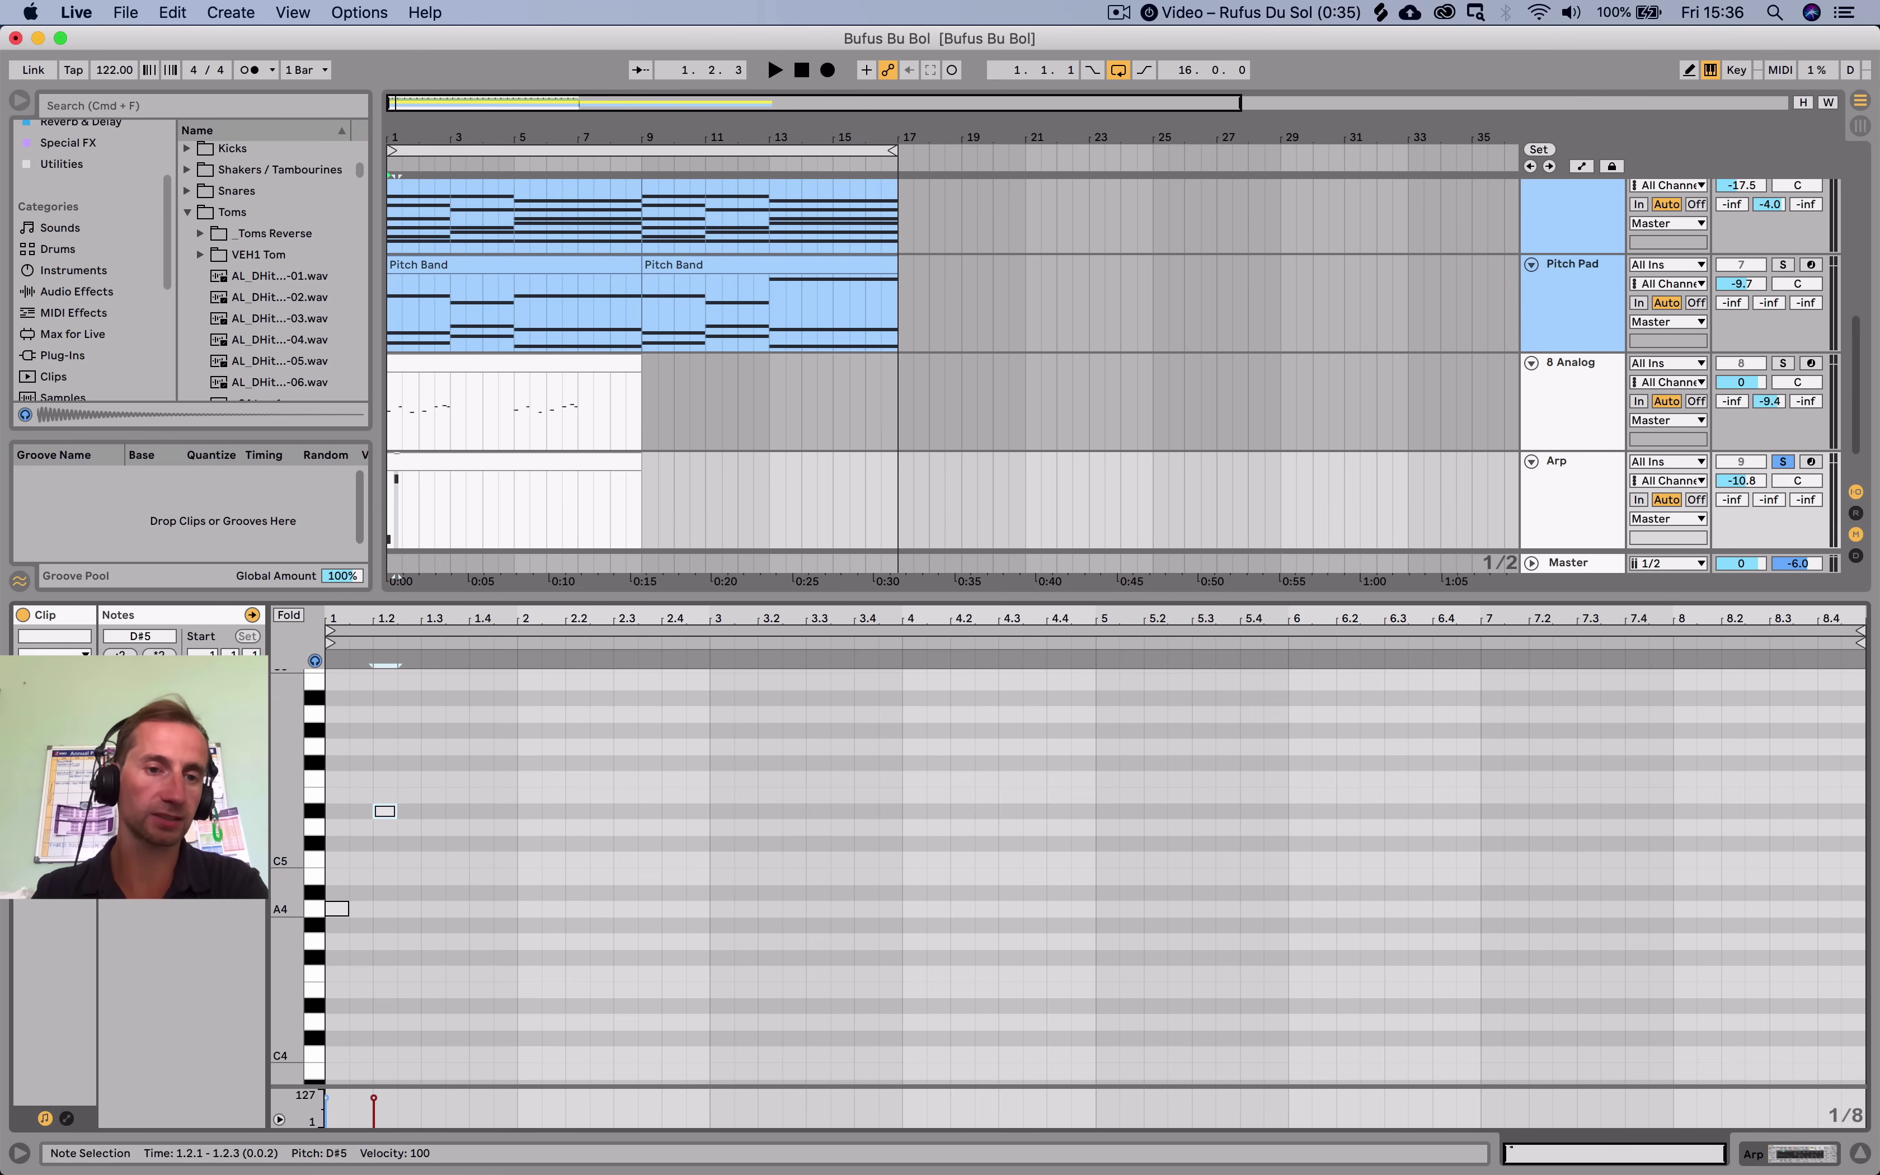
# Raise the second arp note to E5, move it to 1.1.3 directly after the A4, and play the pair.
pyautogui.click(337, 909)
pyautogui.click(314, 844)
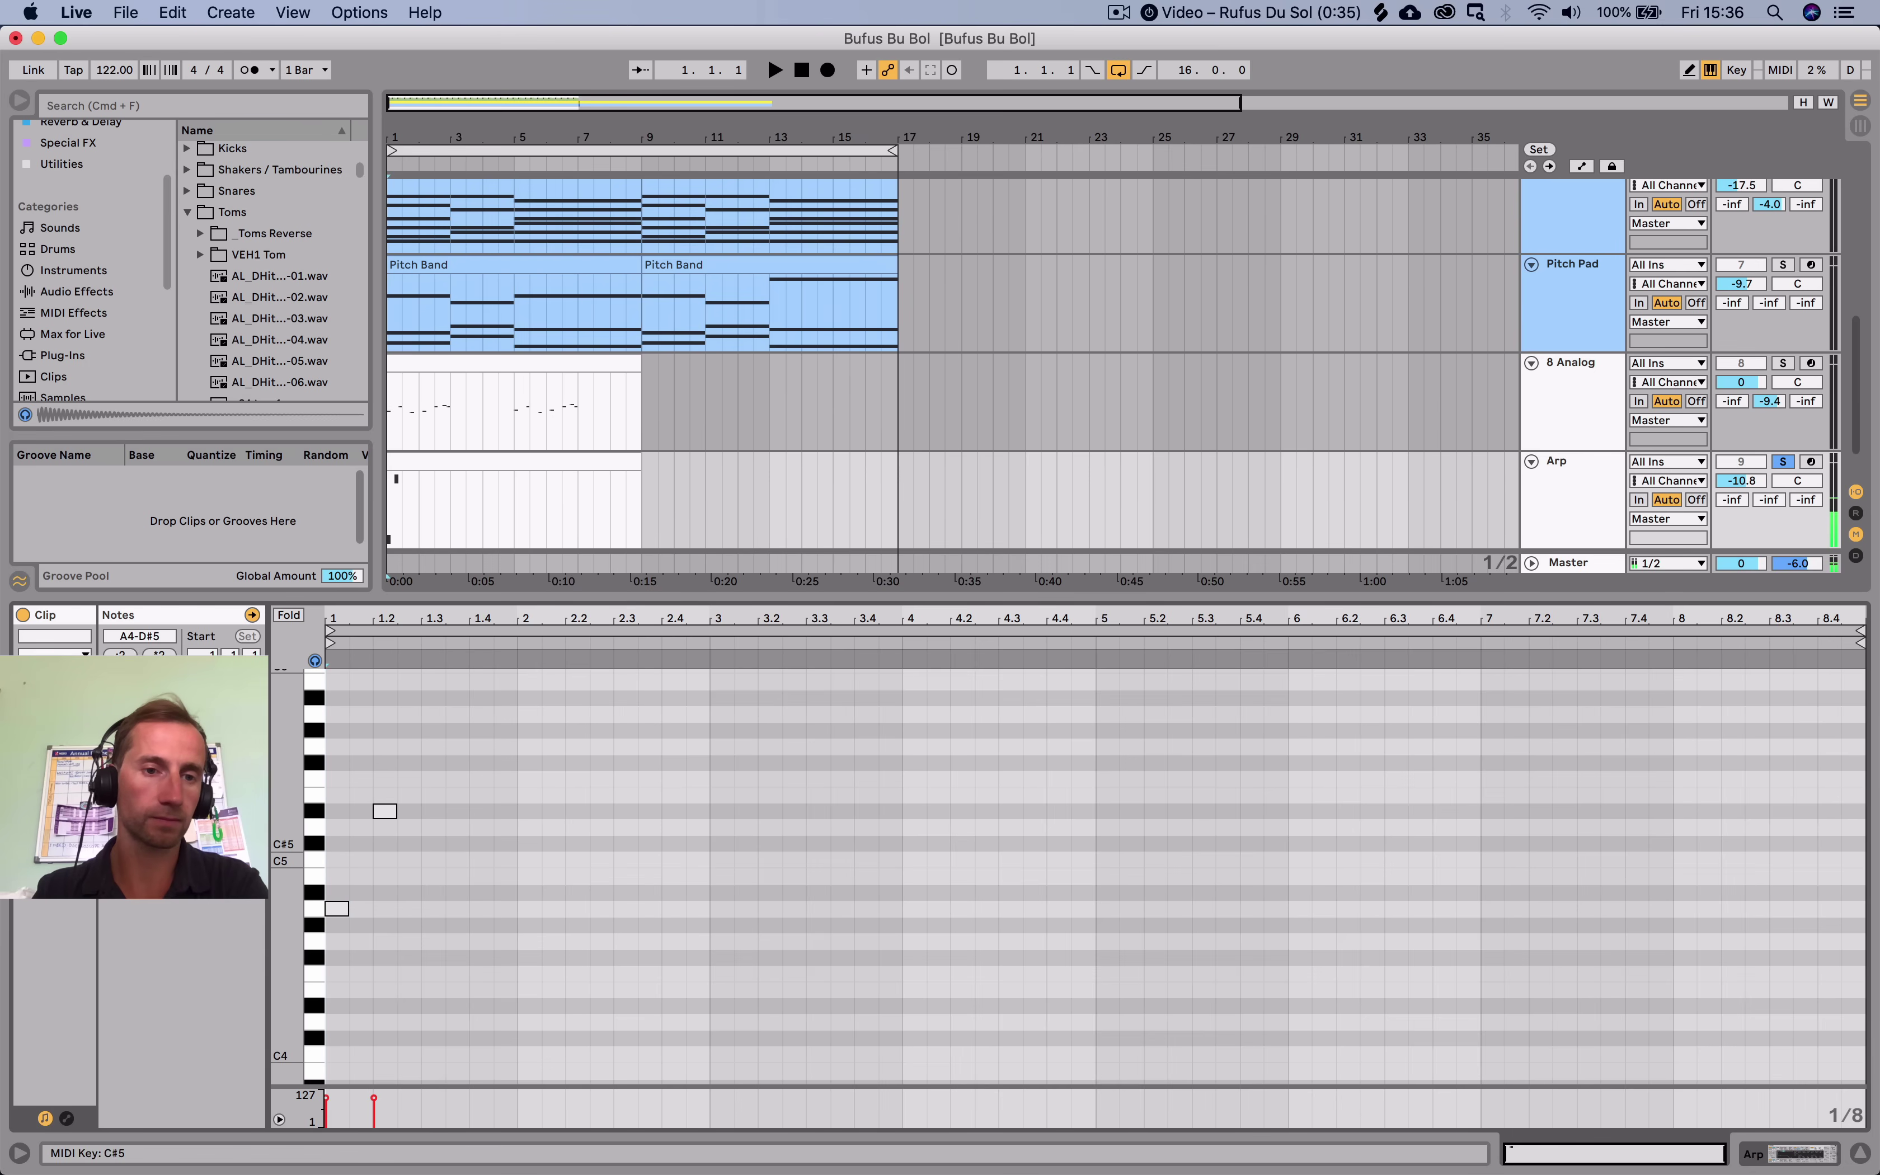
pyautogui.click(337, 908)
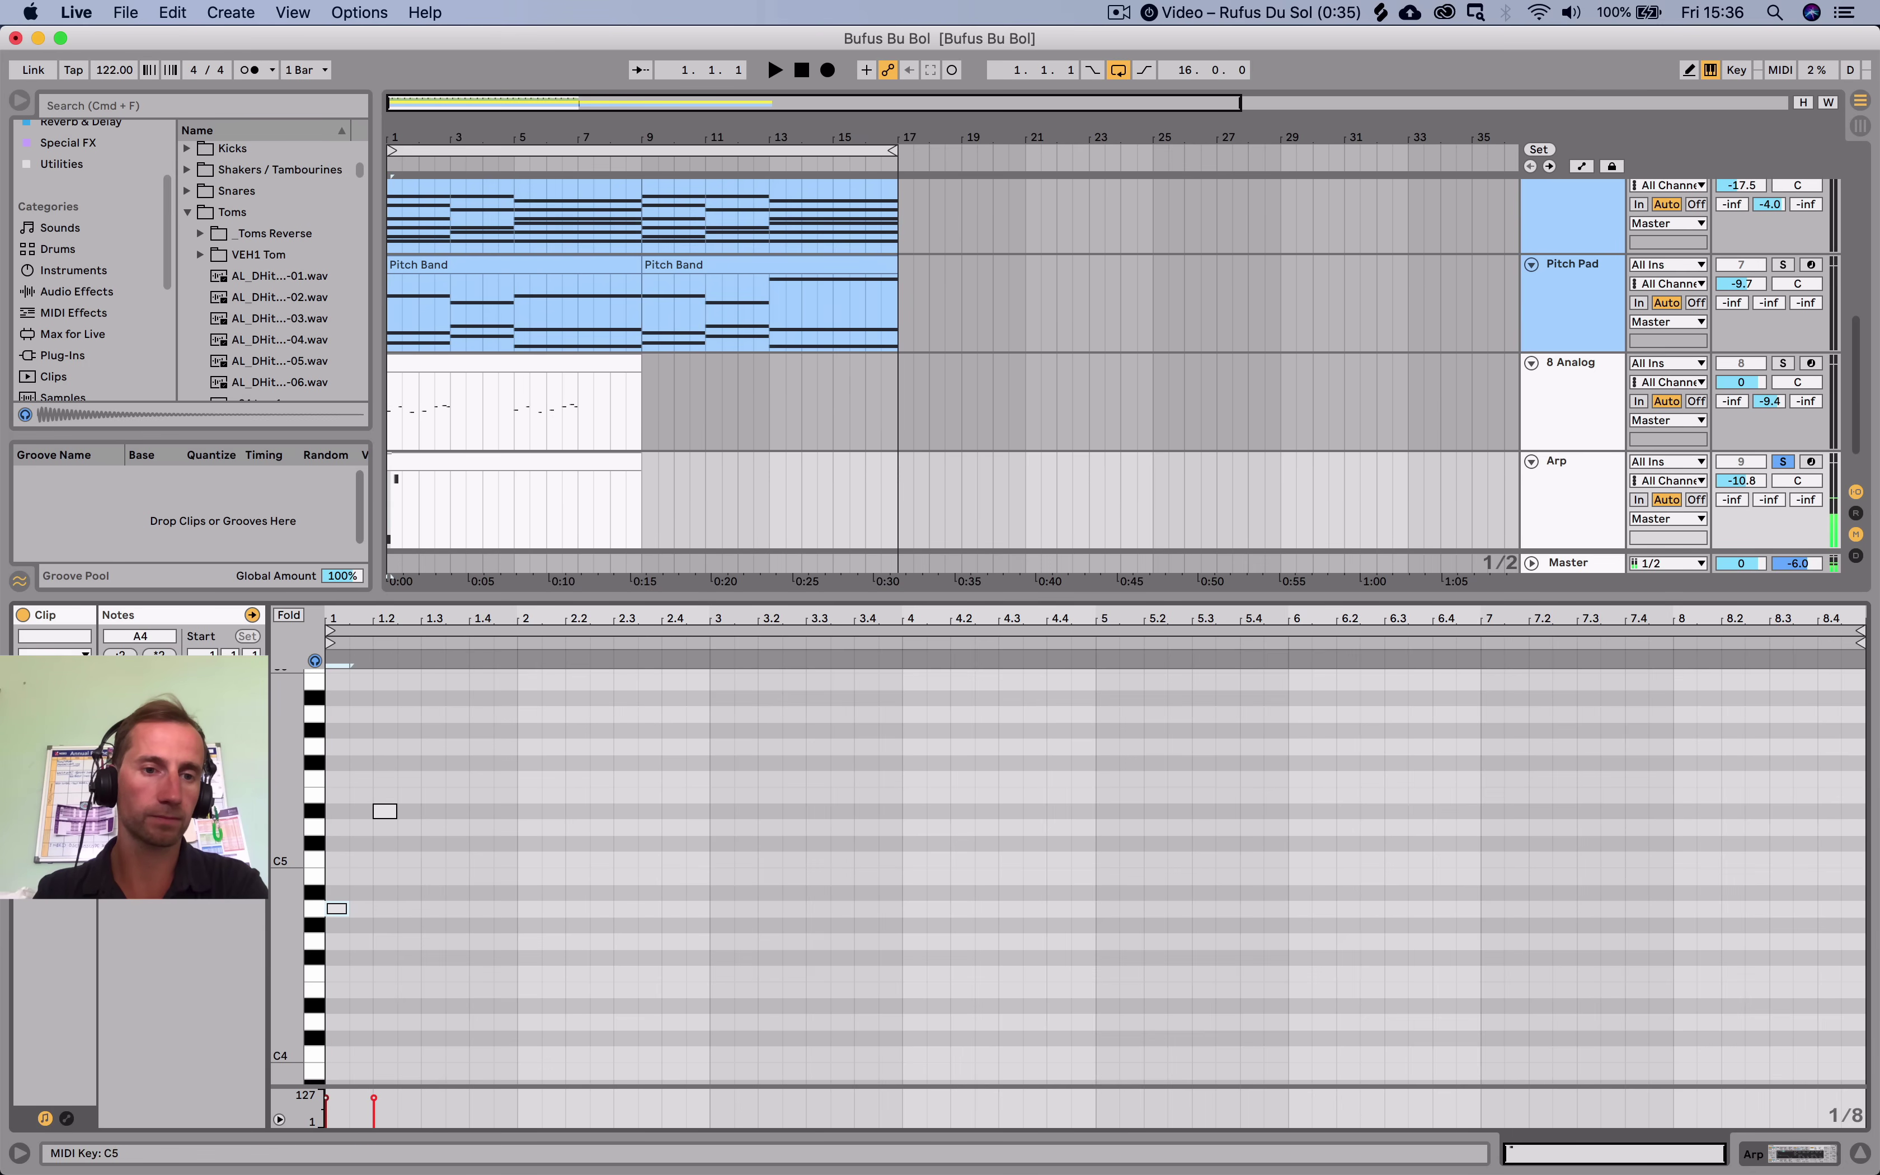
pyautogui.click(314, 811)
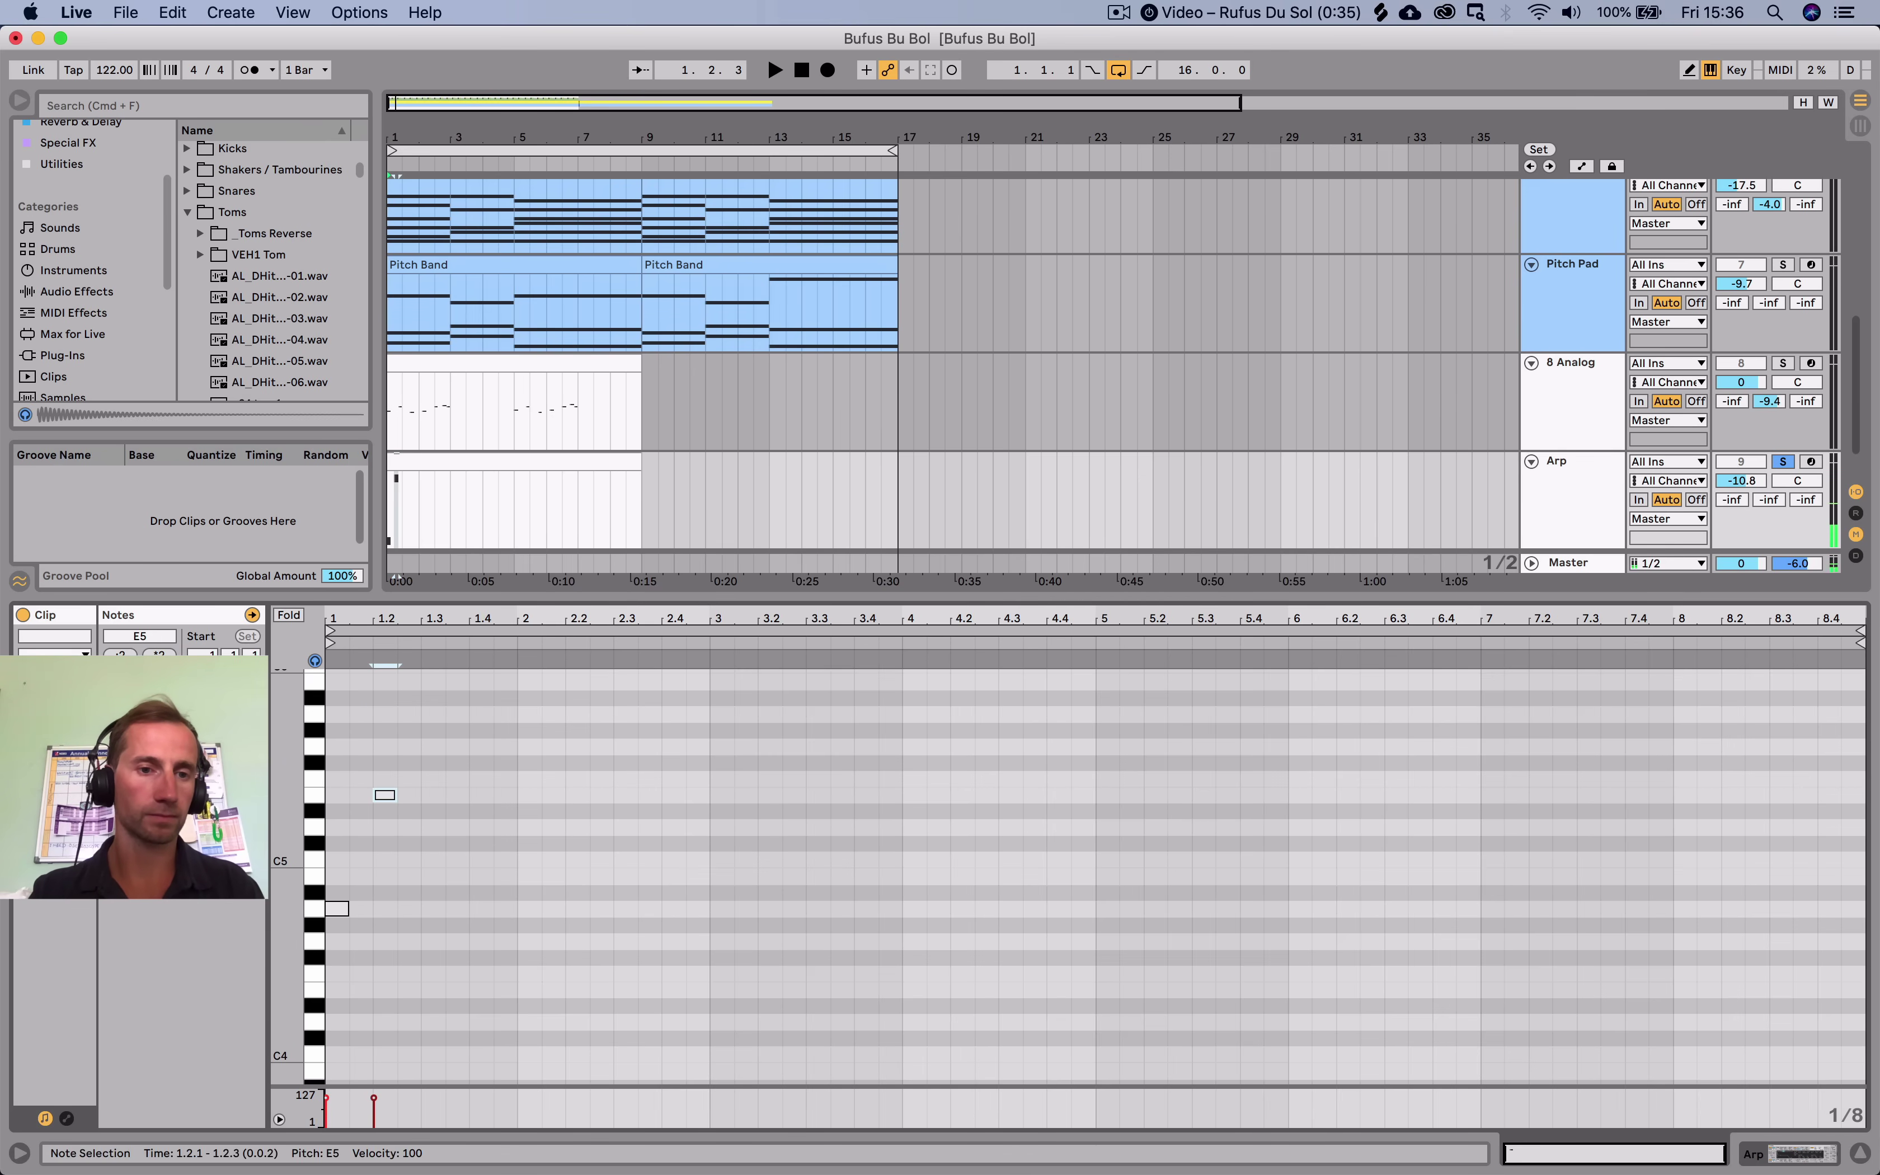
pyautogui.click(336, 908)
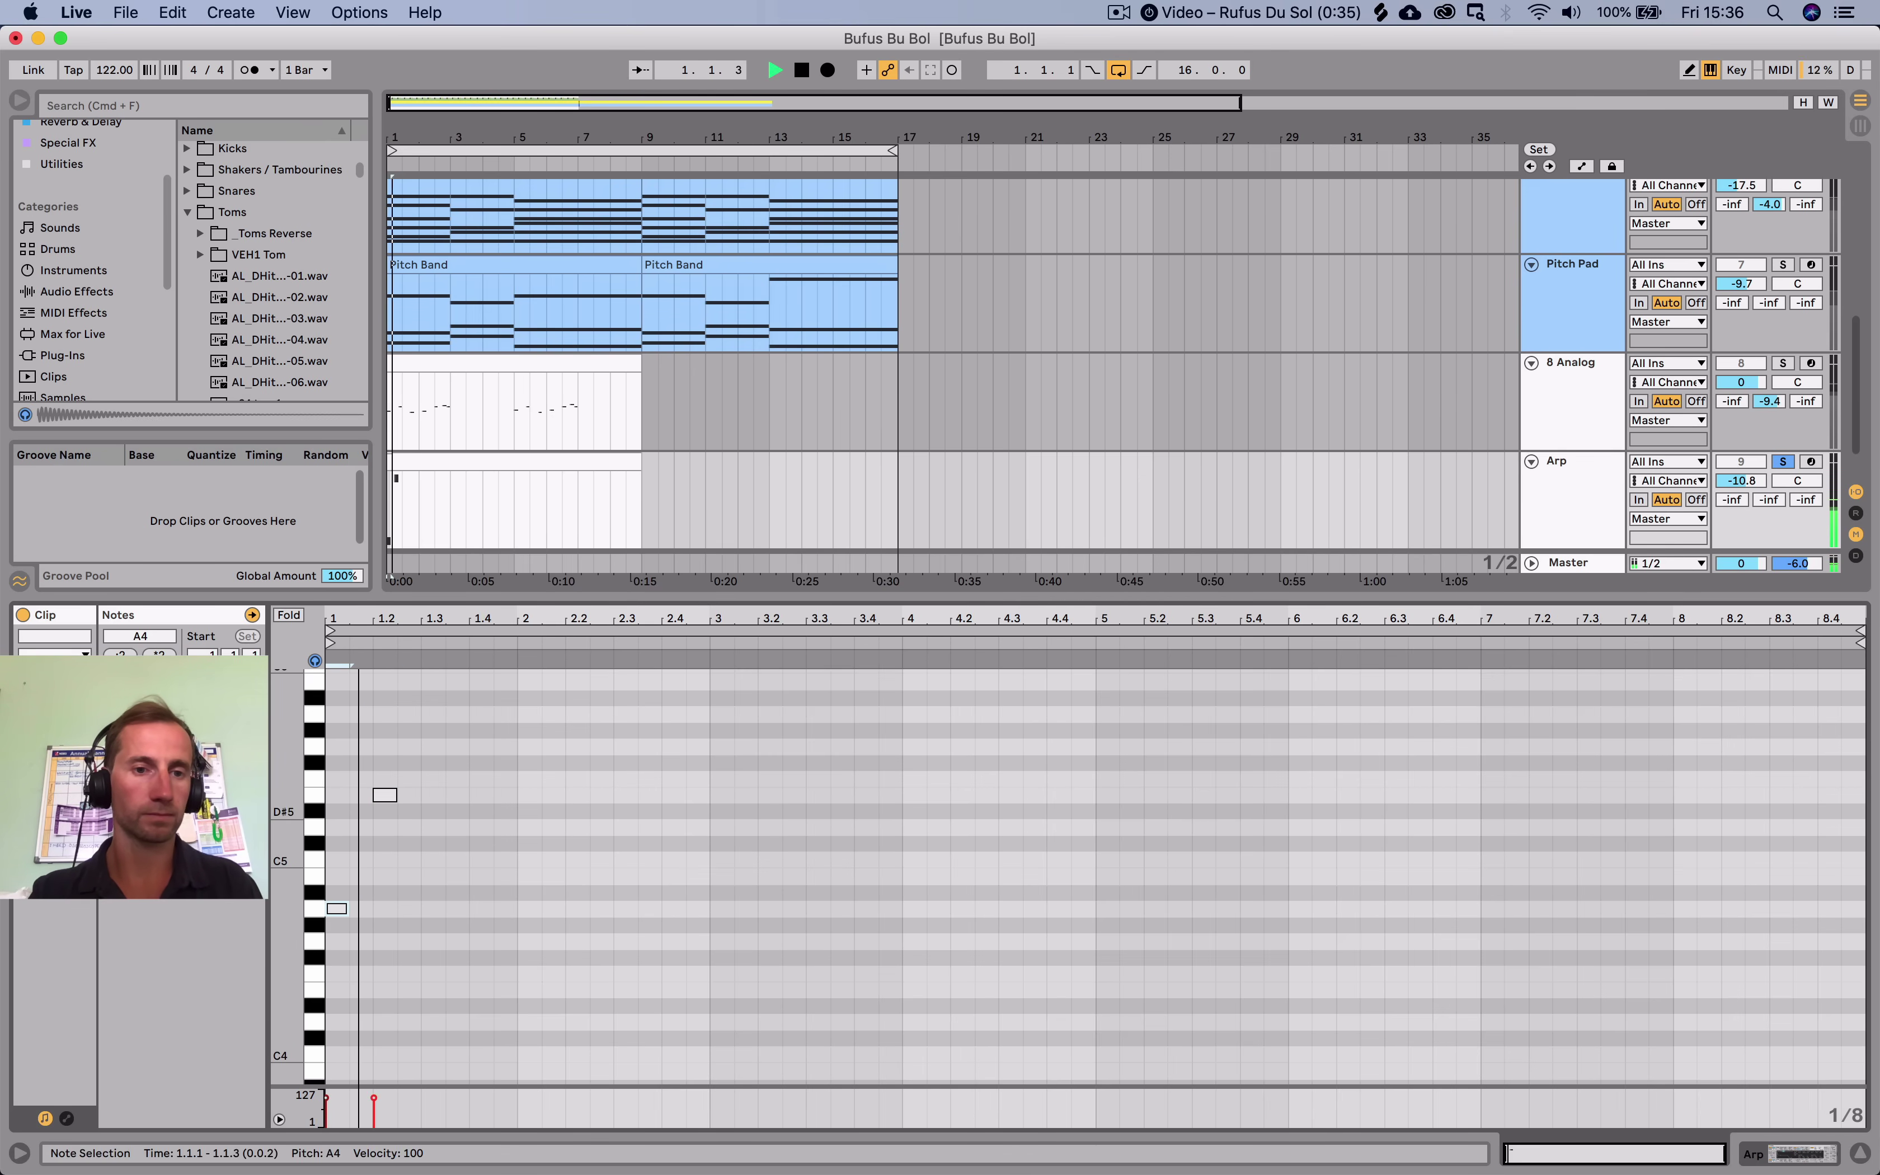
pyautogui.moveTo(385, 793); pyautogui.dragTo(362, 794)
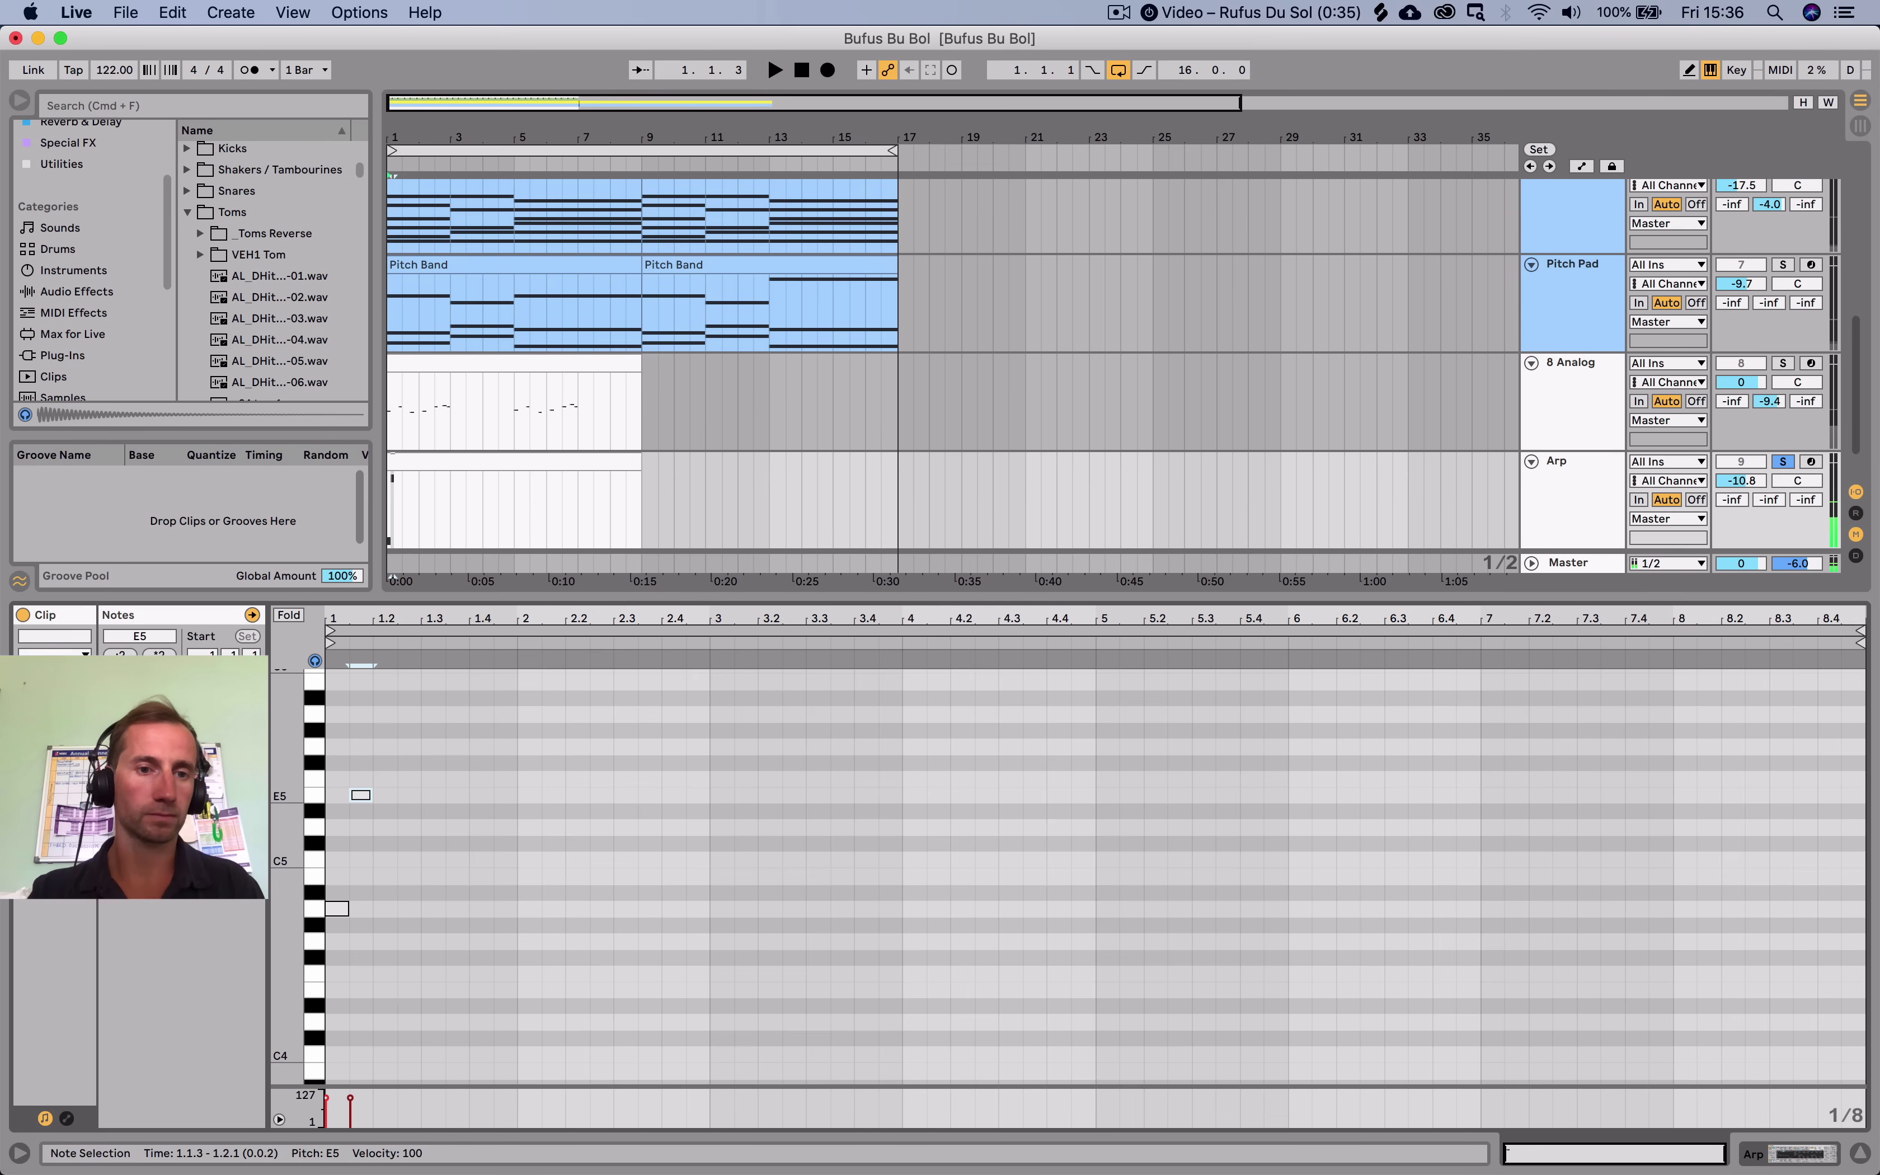
pyautogui.press('space')
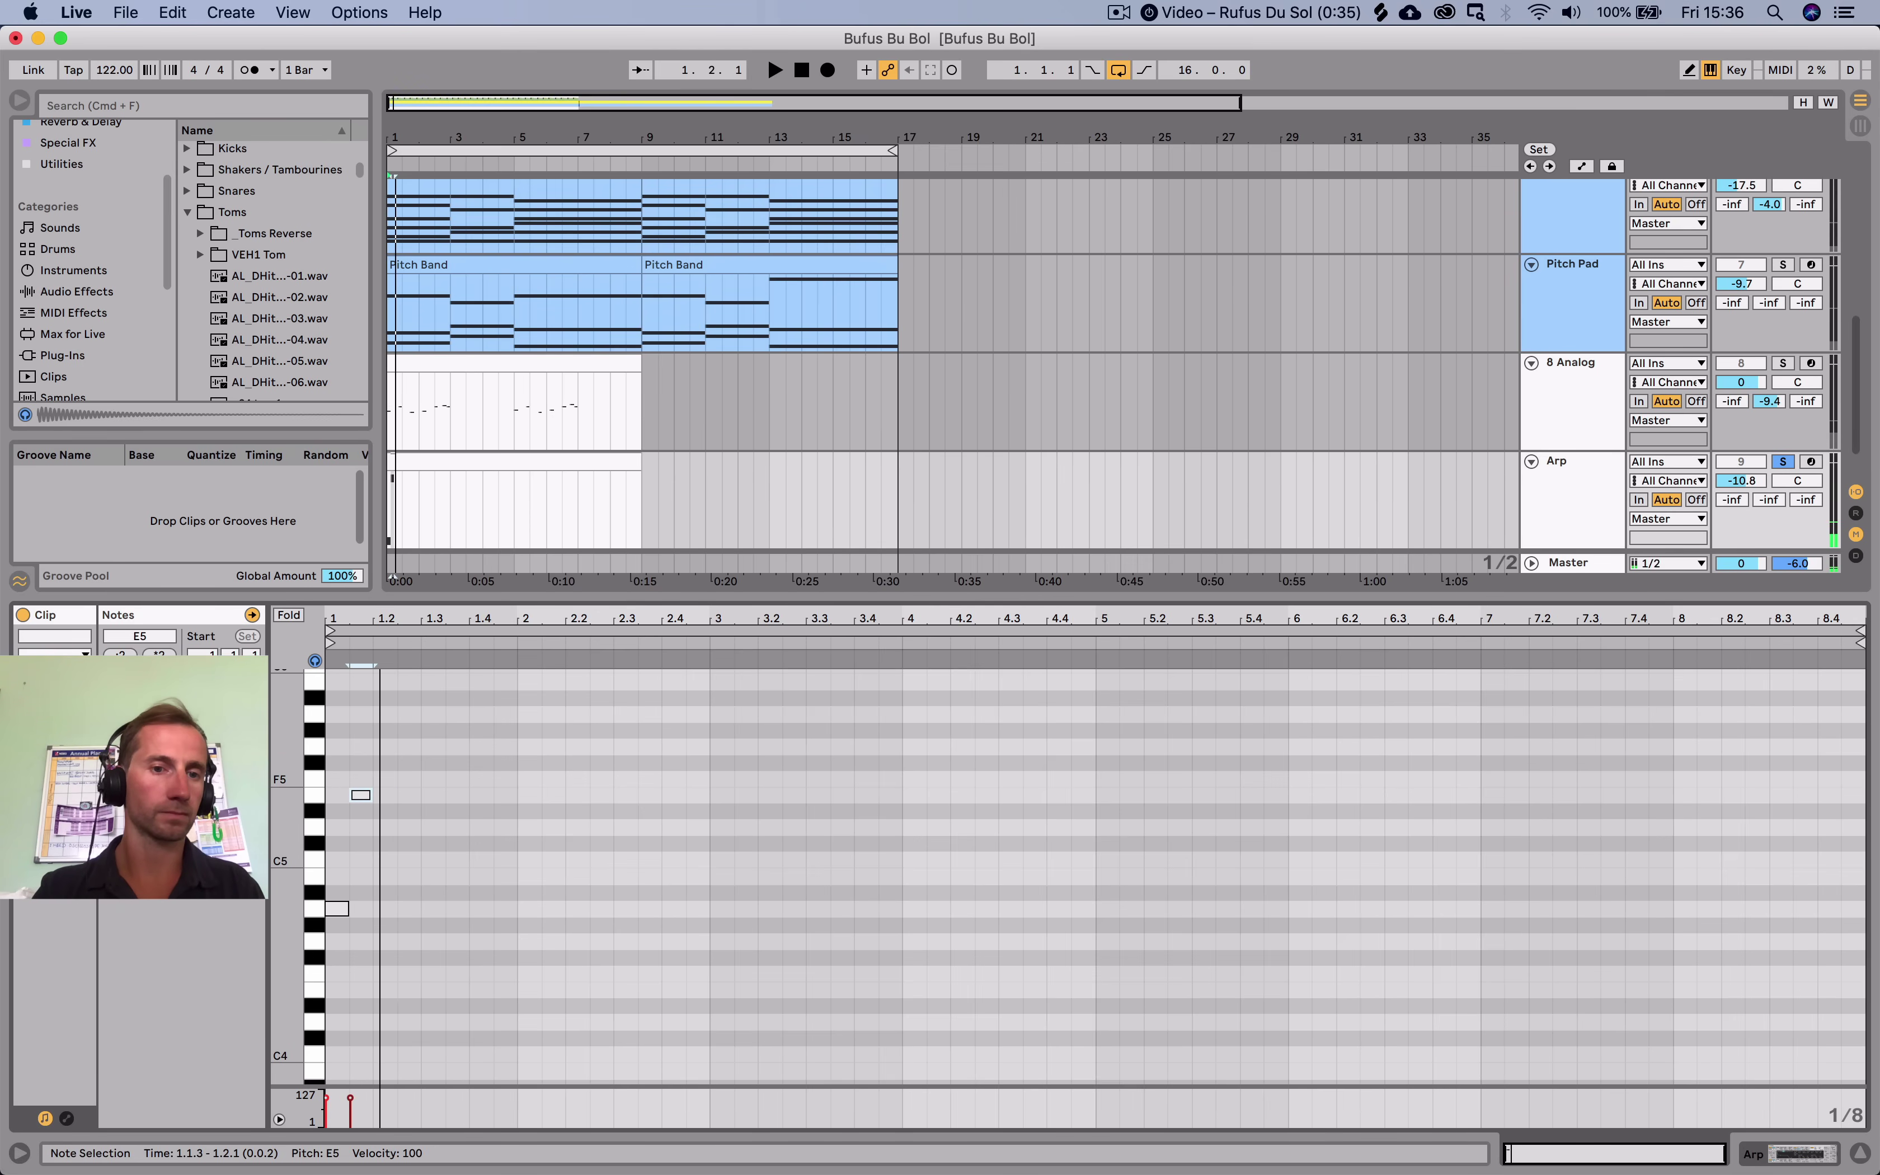
# Copy the E5 note to 1.2.1 lowered to C5, and copy that note to 1.2.3 raised to E5.
pyautogui.press('Right')
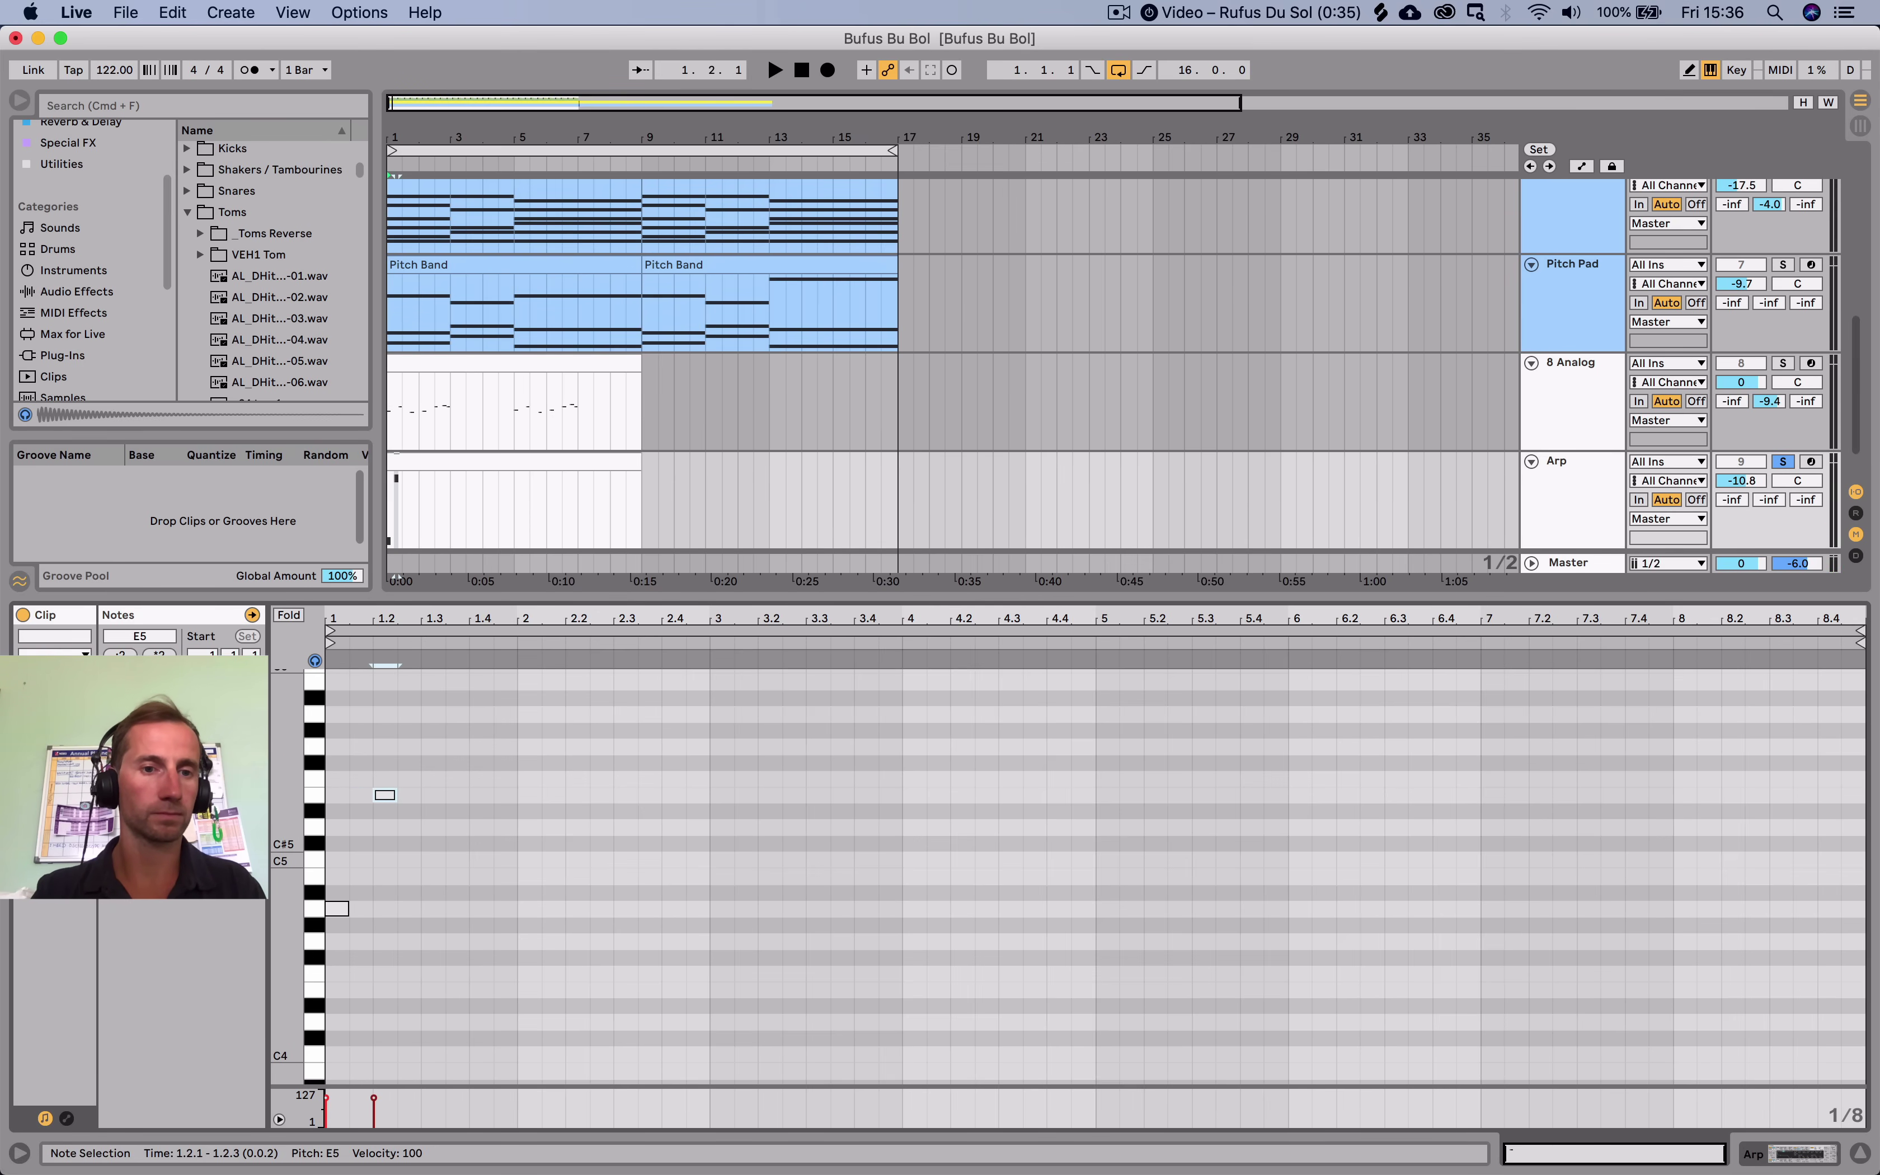
pyautogui.press('Down')
pyautogui.press('Down')
pyautogui.press('Down')
pyautogui.press('Down')
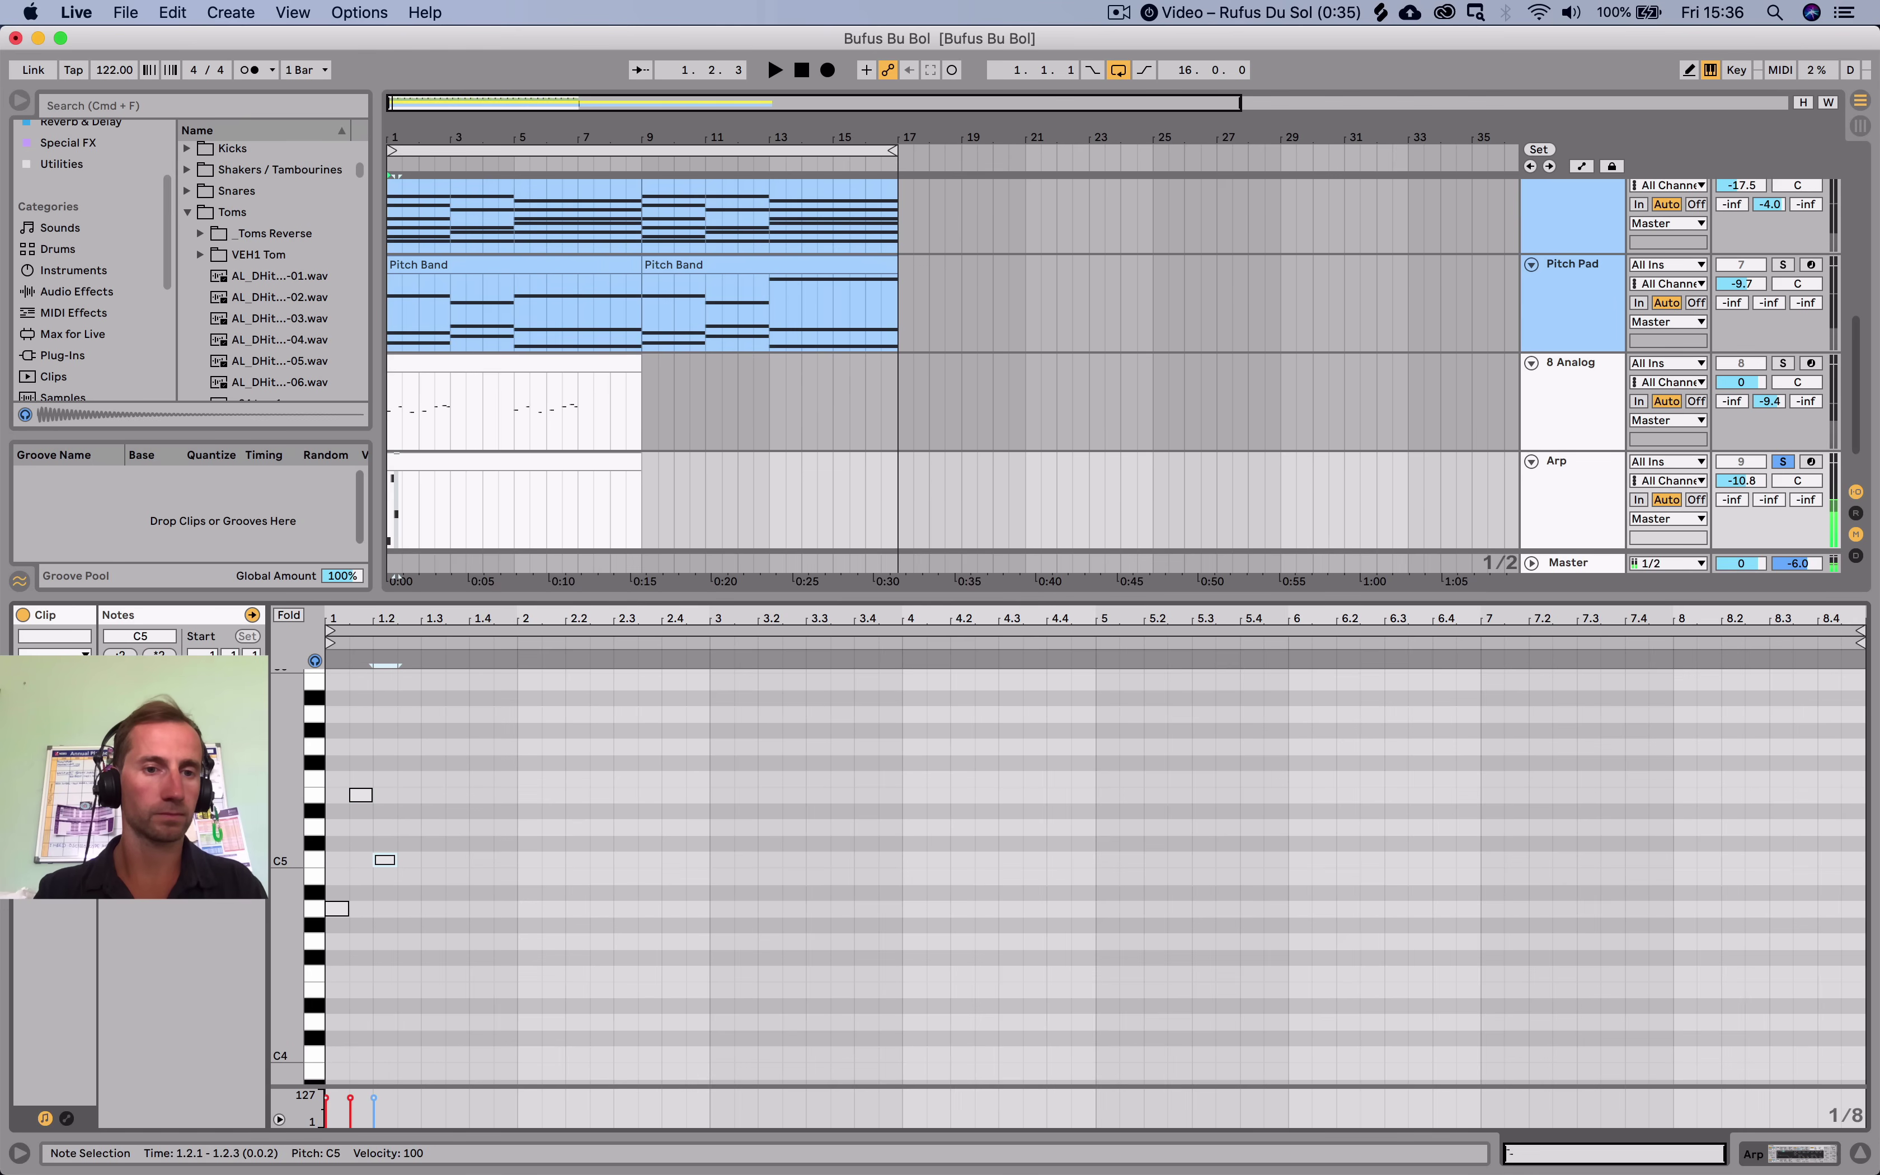
pyautogui.press('super+d')
pyautogui.press('Up')
pyautogui.press('Up')
pyautogui.press('Up')
pyautogui.press('Up')
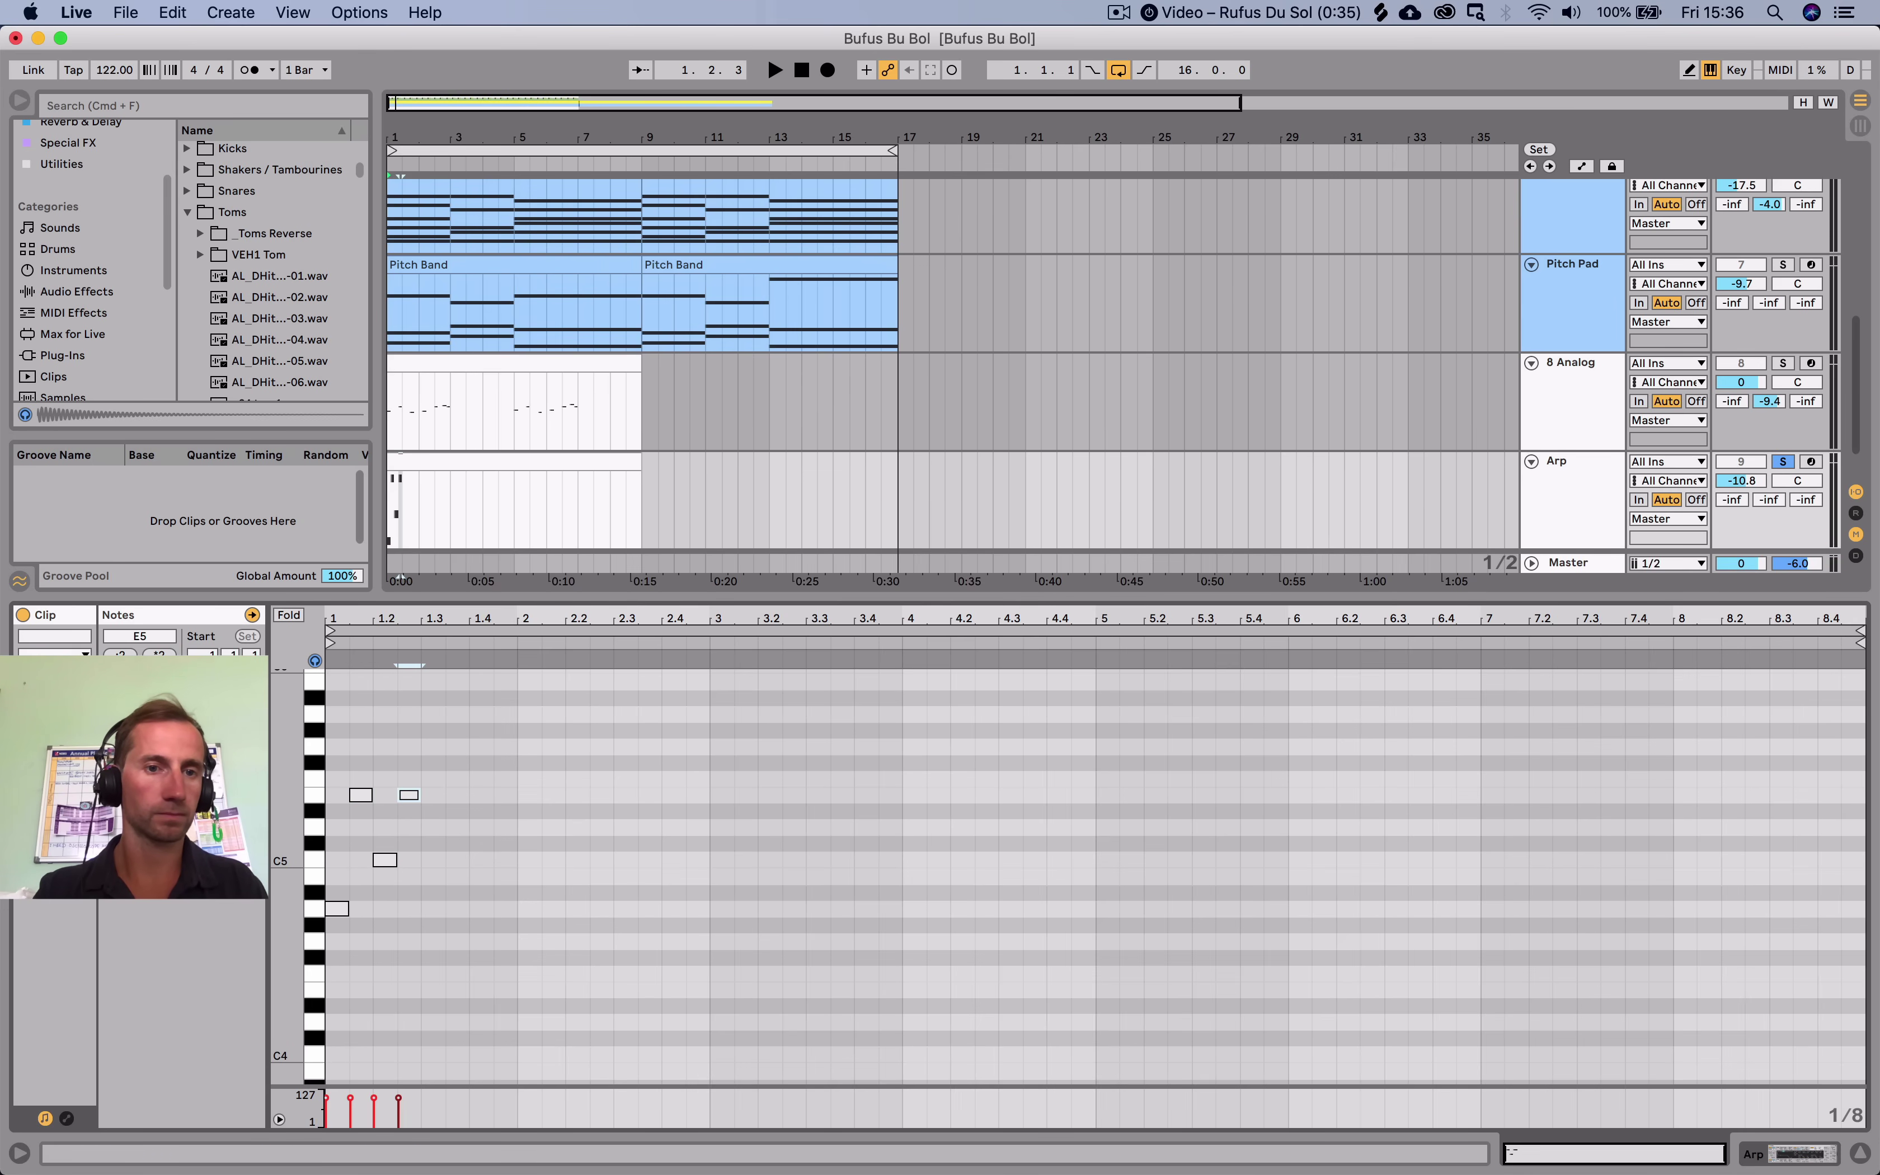
# Refine the note grid to 1/64, shorten all four arp notes to half their length and play them.
pyautogui.press('+')
pyautogui.press('+')
pyautogui.press('+')
pyautogui.moveTo(935, 994); pyautogui.dragTo(332, 726)
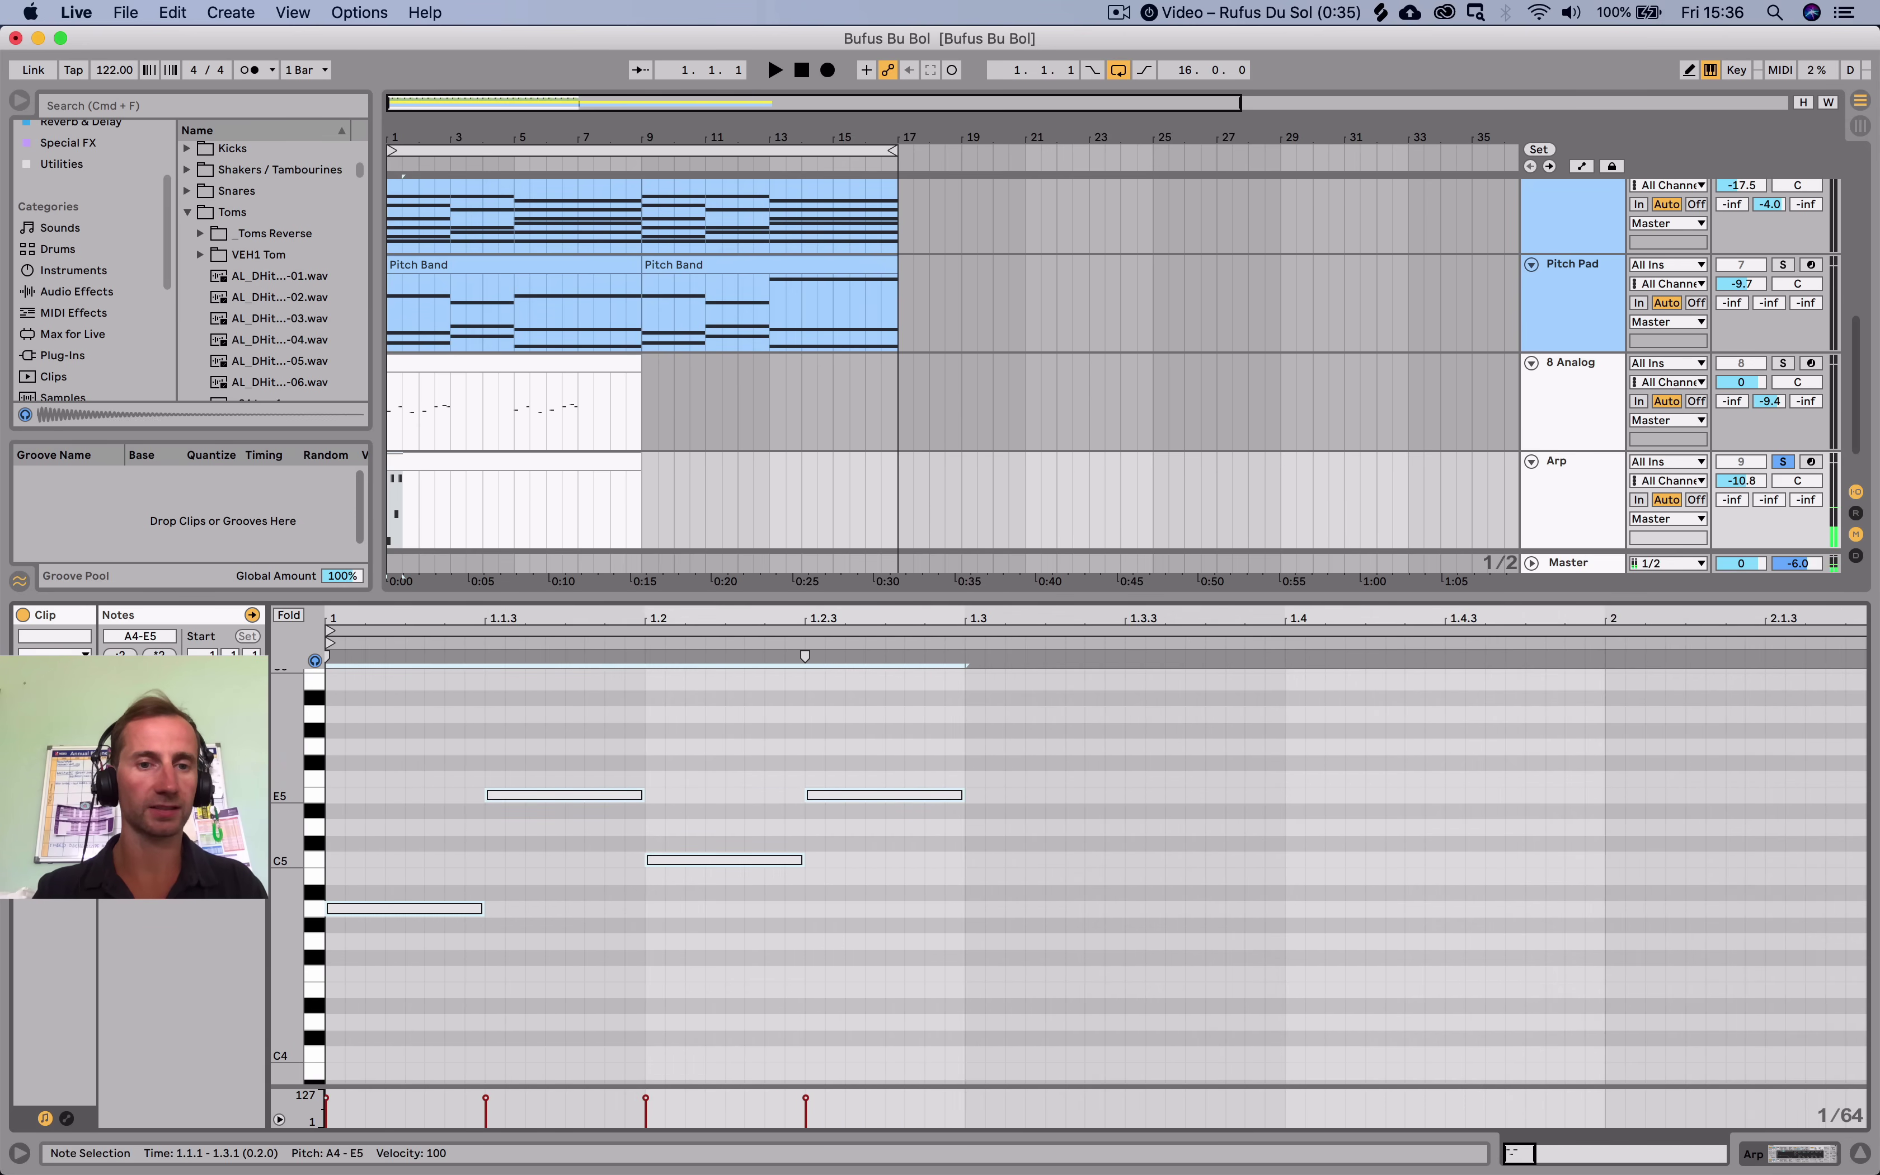
pyautogui.hotkey('shift', 'Left')
pyautogui.hotkey('shift', 'Left')
pyautogui.hotkey('shift', 'Left')
pyautogui.hotkey('shift', 'Left')
pyautogui.press('space')
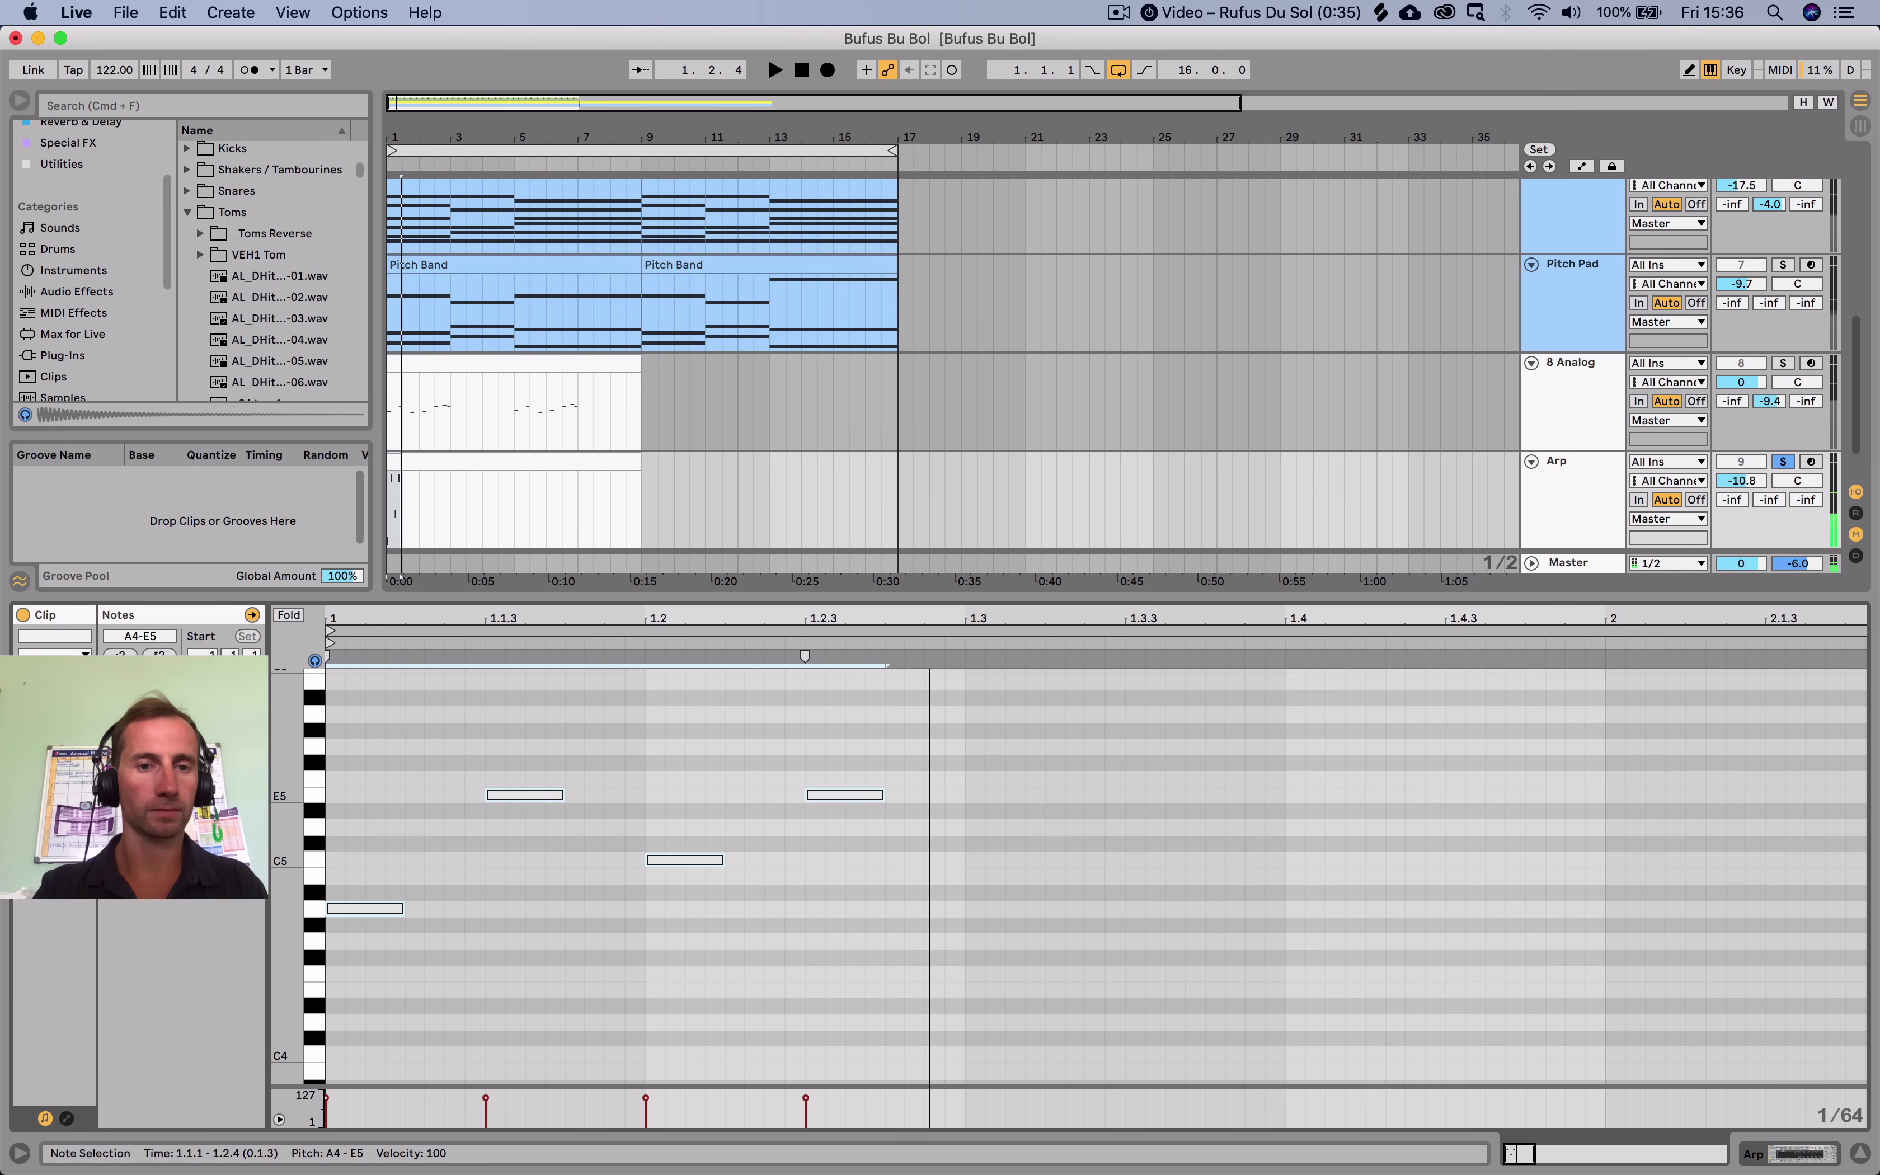
# Transpose the four arp notes down one octave to the A3–E4 range and play the result.
pyautogui.moveTo(946, 973); pyautogui.dragTo(328, 734)
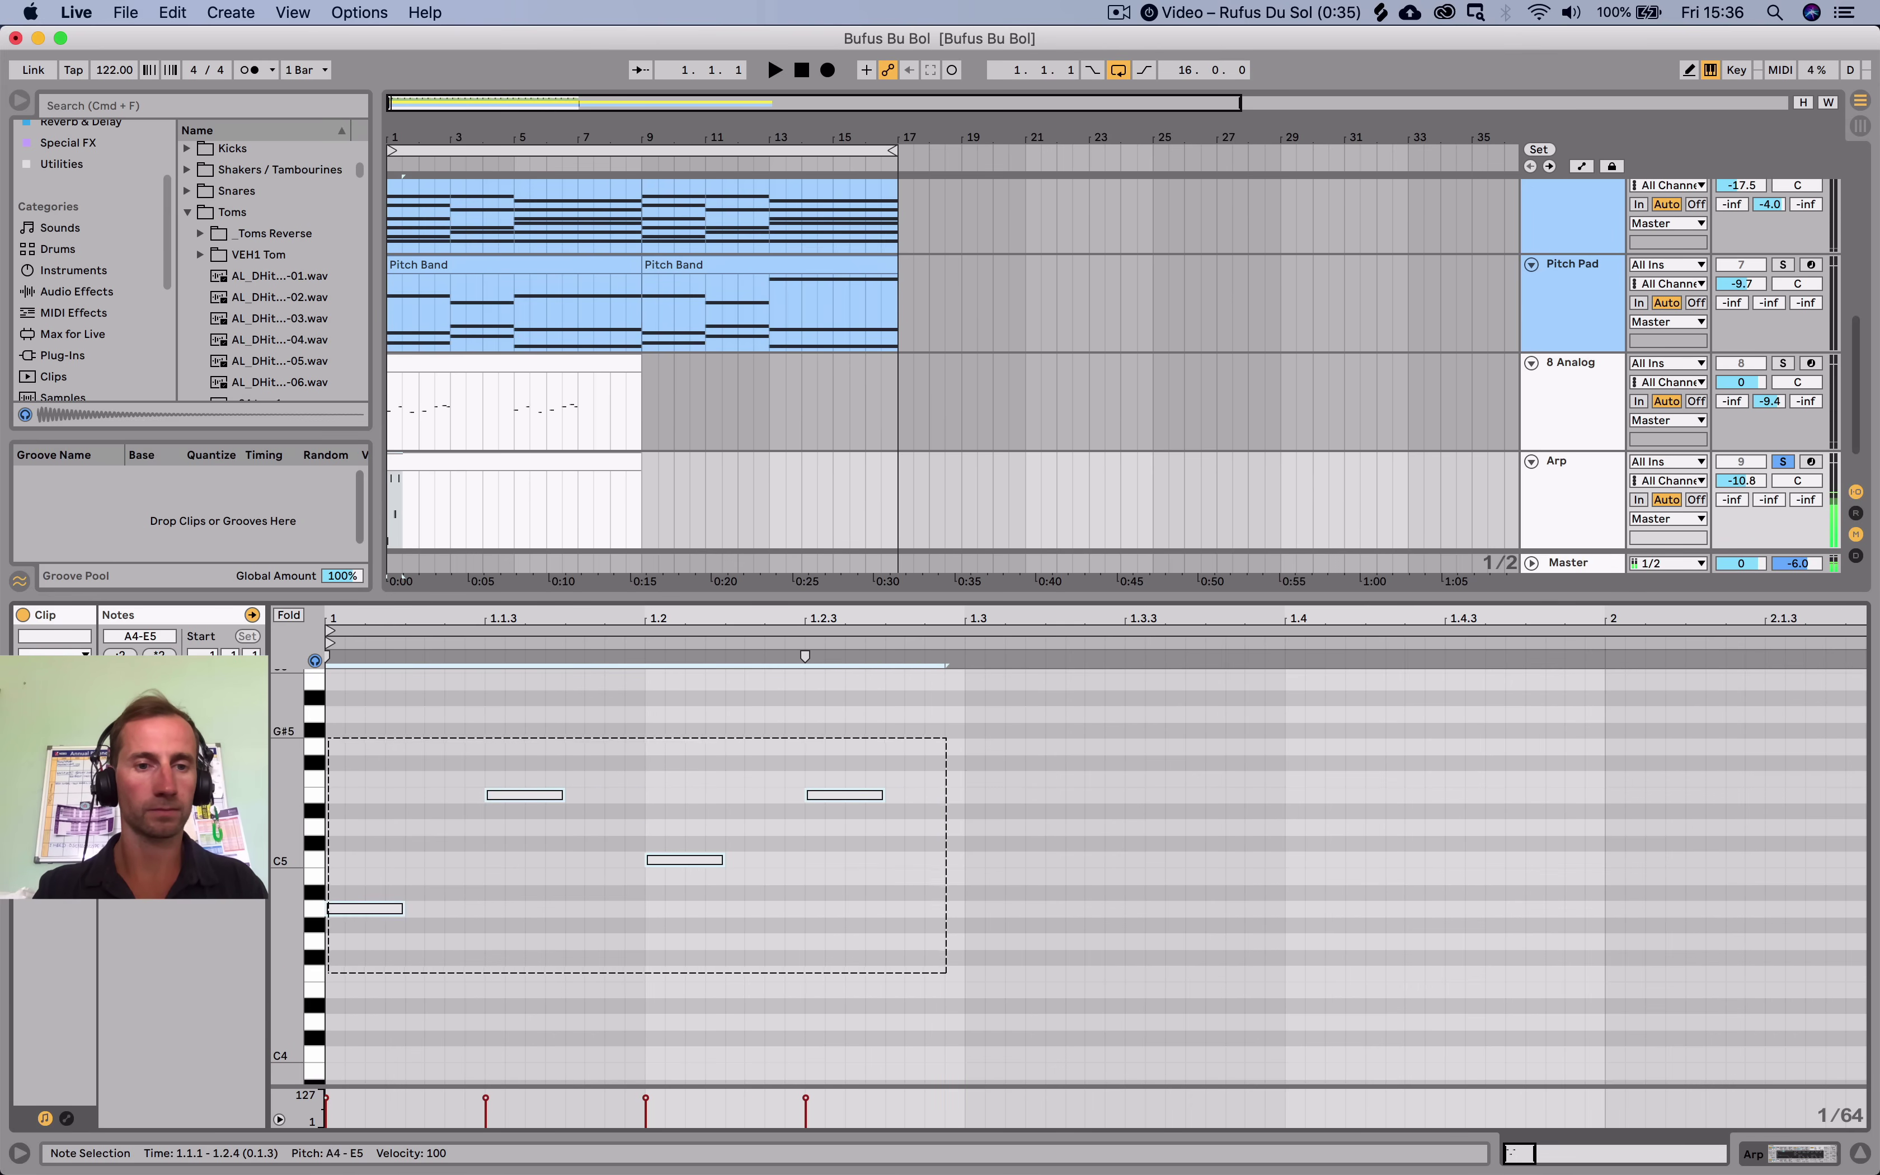
pyautogui.hotkey('shift', 'Down')
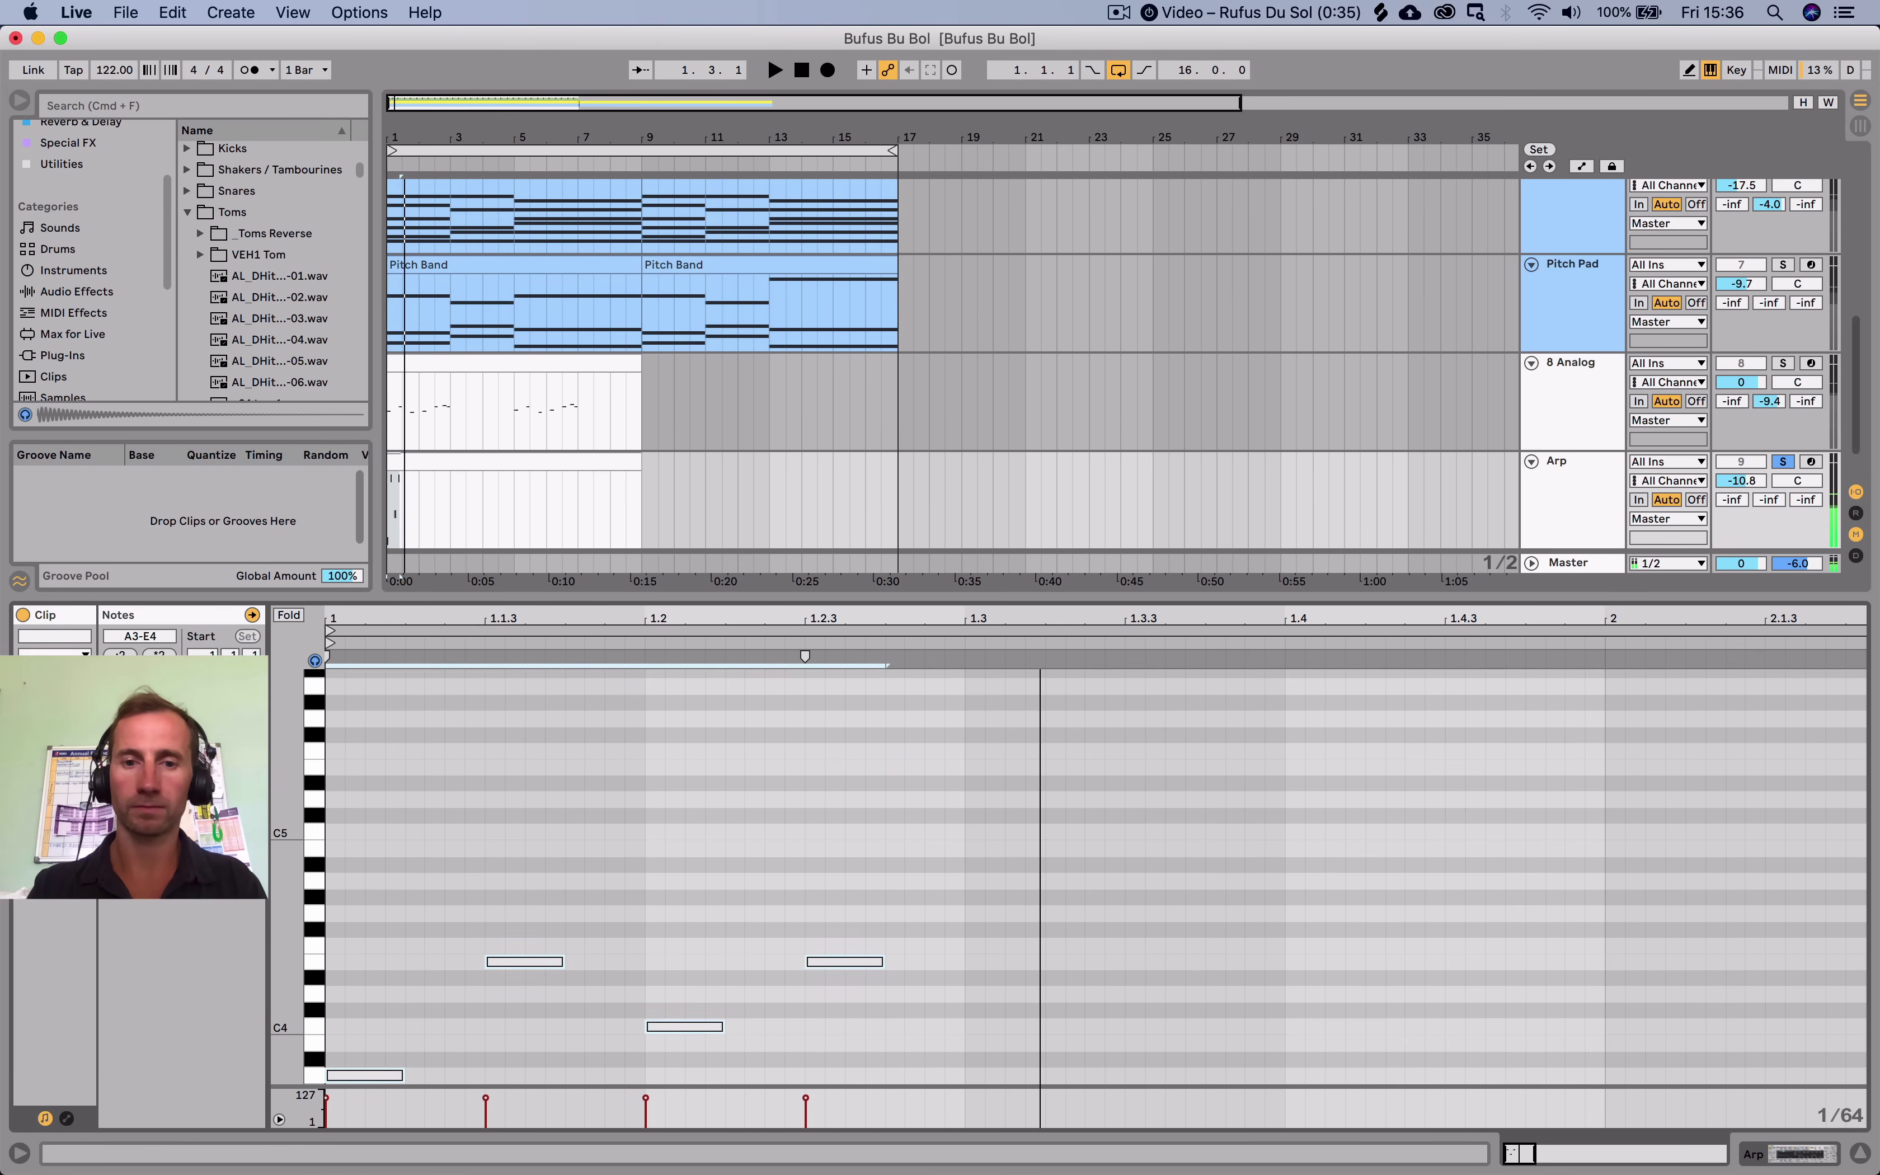
pyautogui.scroll(-3, 1087, 855)
pyautogui.press('space')
# Duplicate the four-note arp pattern repeatedly until it fills the clip through the end of bar 8.
pyautogui.moveTo(967, 1010); pyautogui.dragTo(324, 723)
pyautogui.press('super+d')
pyautogui.press('super+d')
pyautogui.press('super+d')
pyautogui.press('super+d')
pyautogui.press('super+d')
pyautogui.press('super+d')
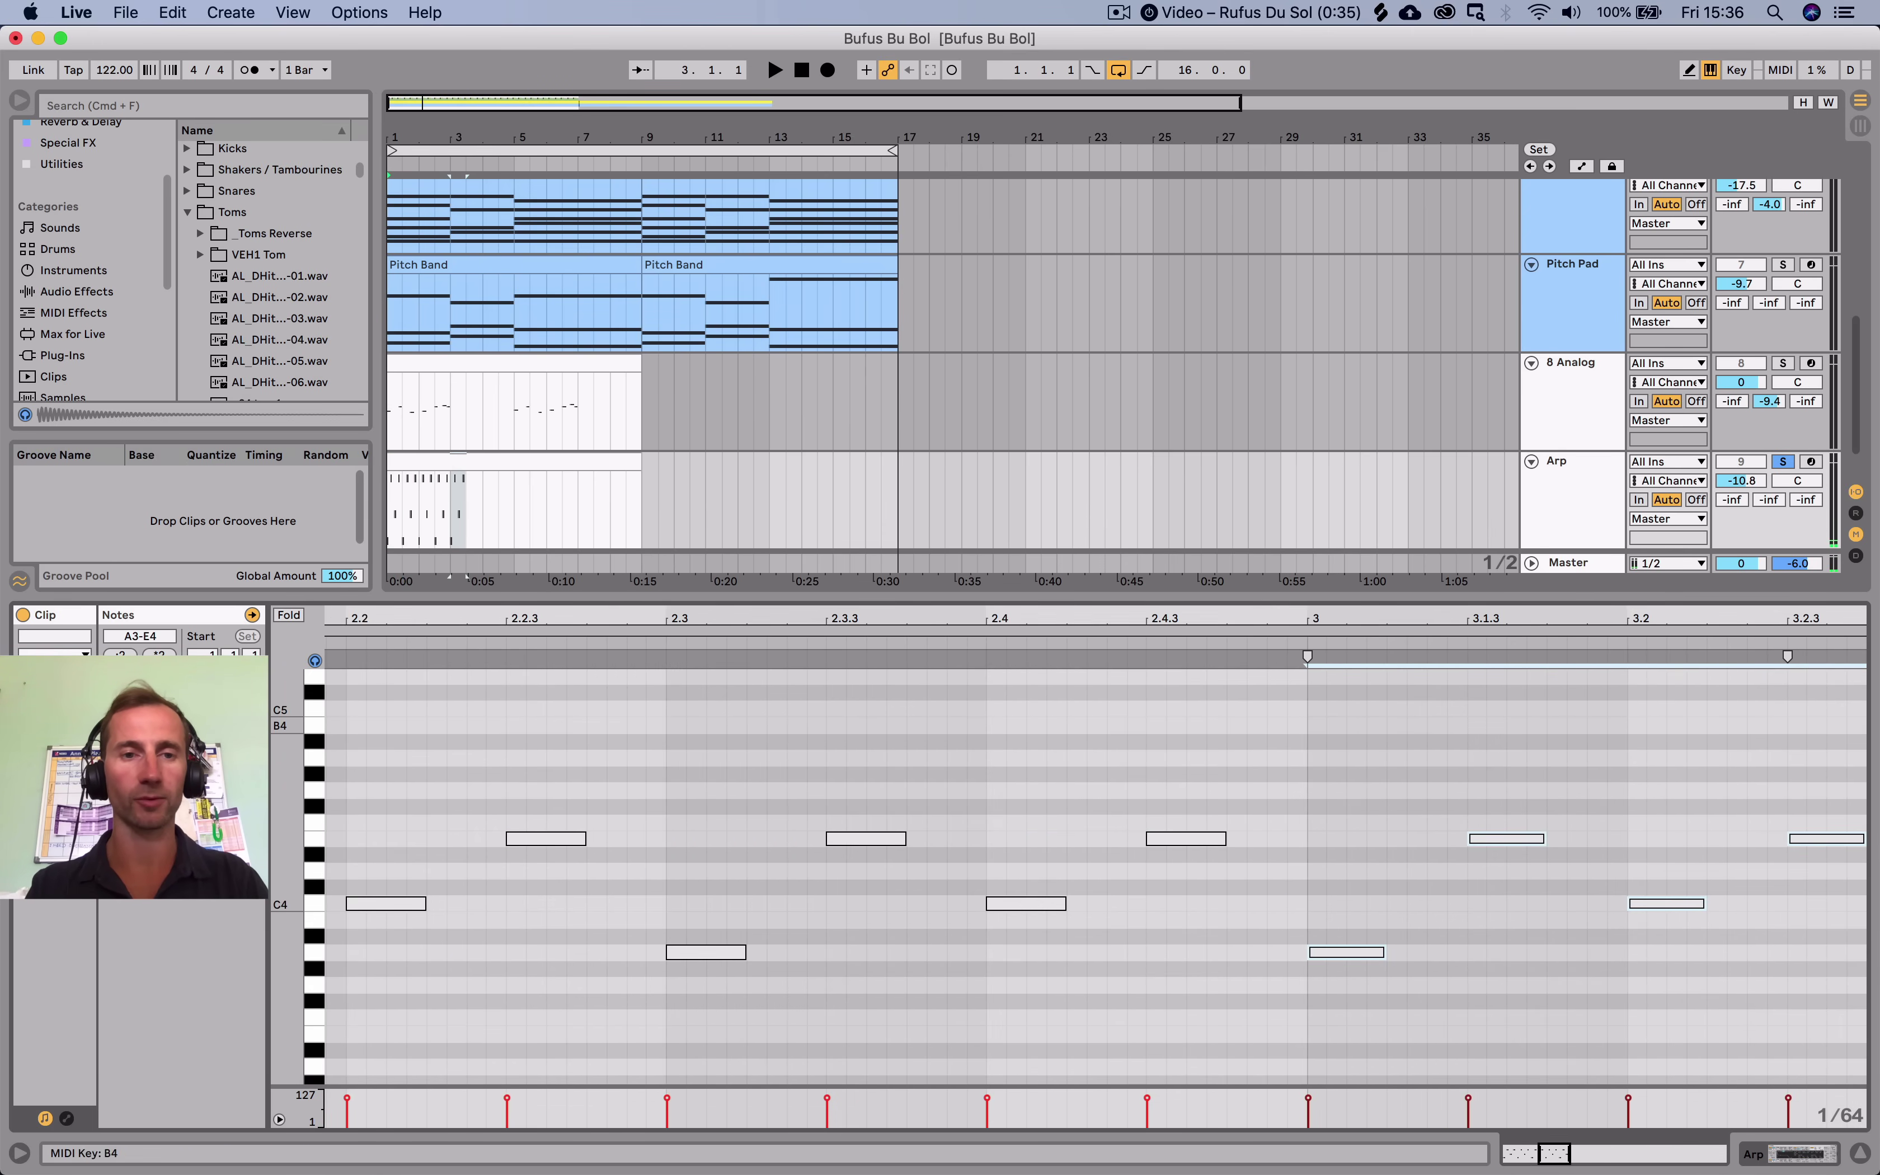
pyautogui.press('super+d')
pyautogui.press('super+d')
pyautogui.press('super+d')
pyautogui.press('super+d')
pyautogui.press('super+d')
pyautogui.press('super+d')
pyautogui.press('super+d')
pyautogui.press('super+d')
pyautogui.press('super+d')
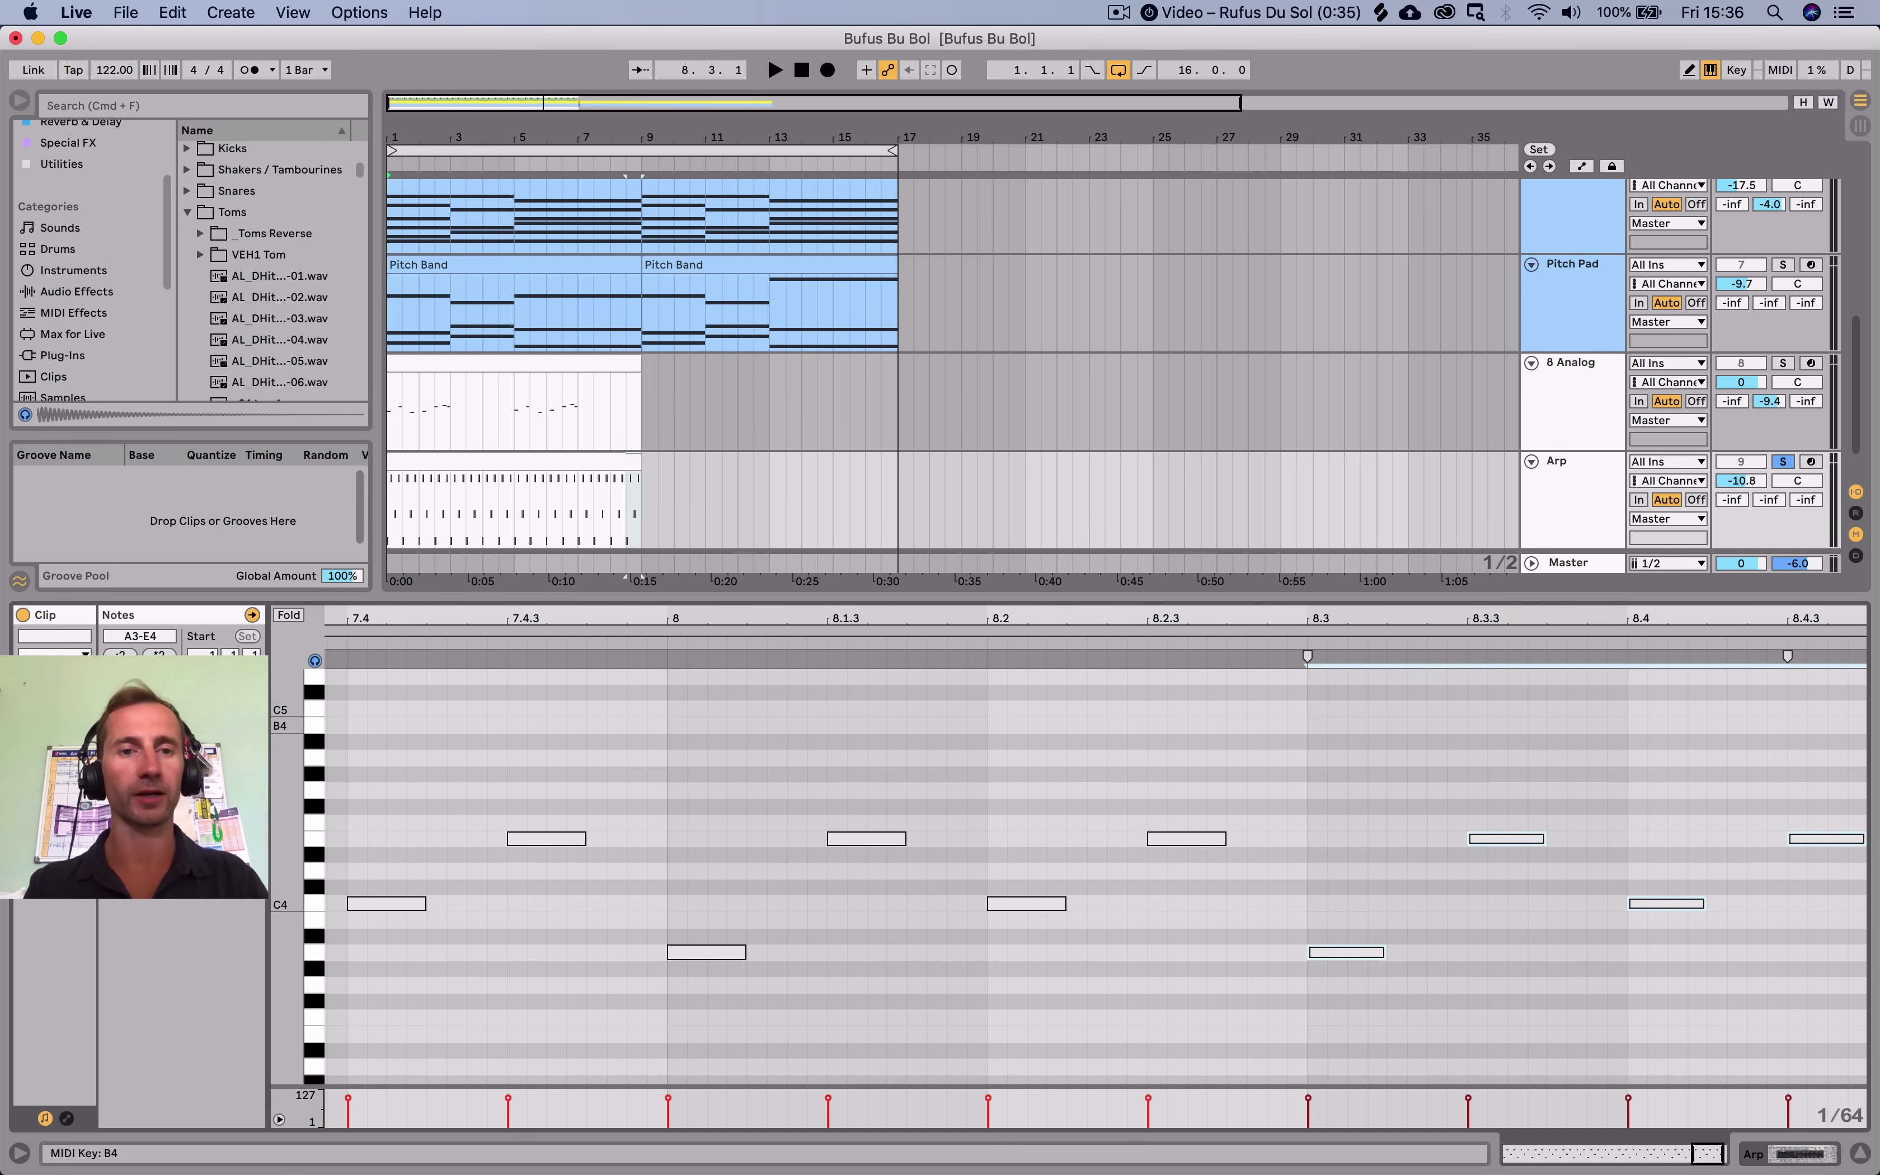
# Solo the Sustain Bass and Lush Chords tracks together with the Arp and play them from the start.
pyautogui.hotkey('shift', 'Tab')
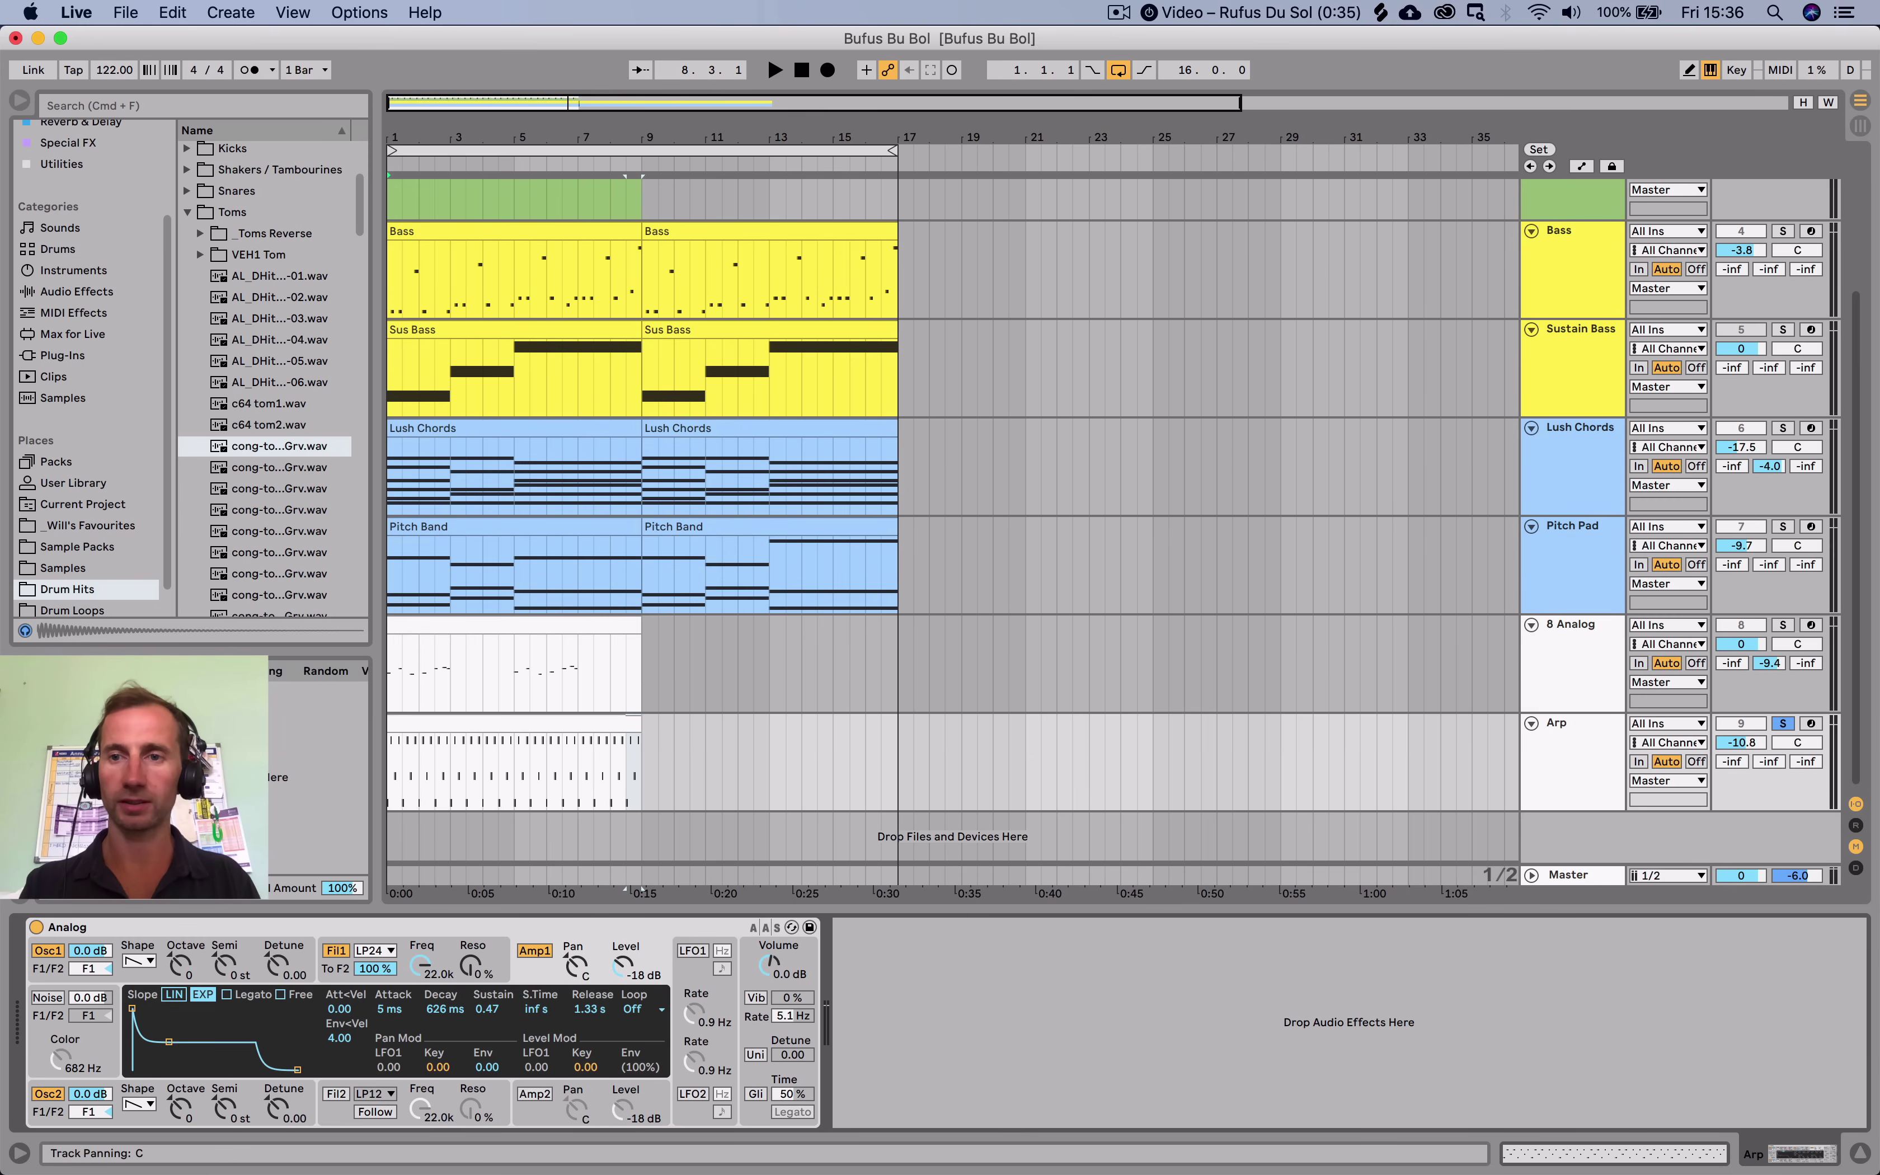
pyautogui.click(1783, 428)
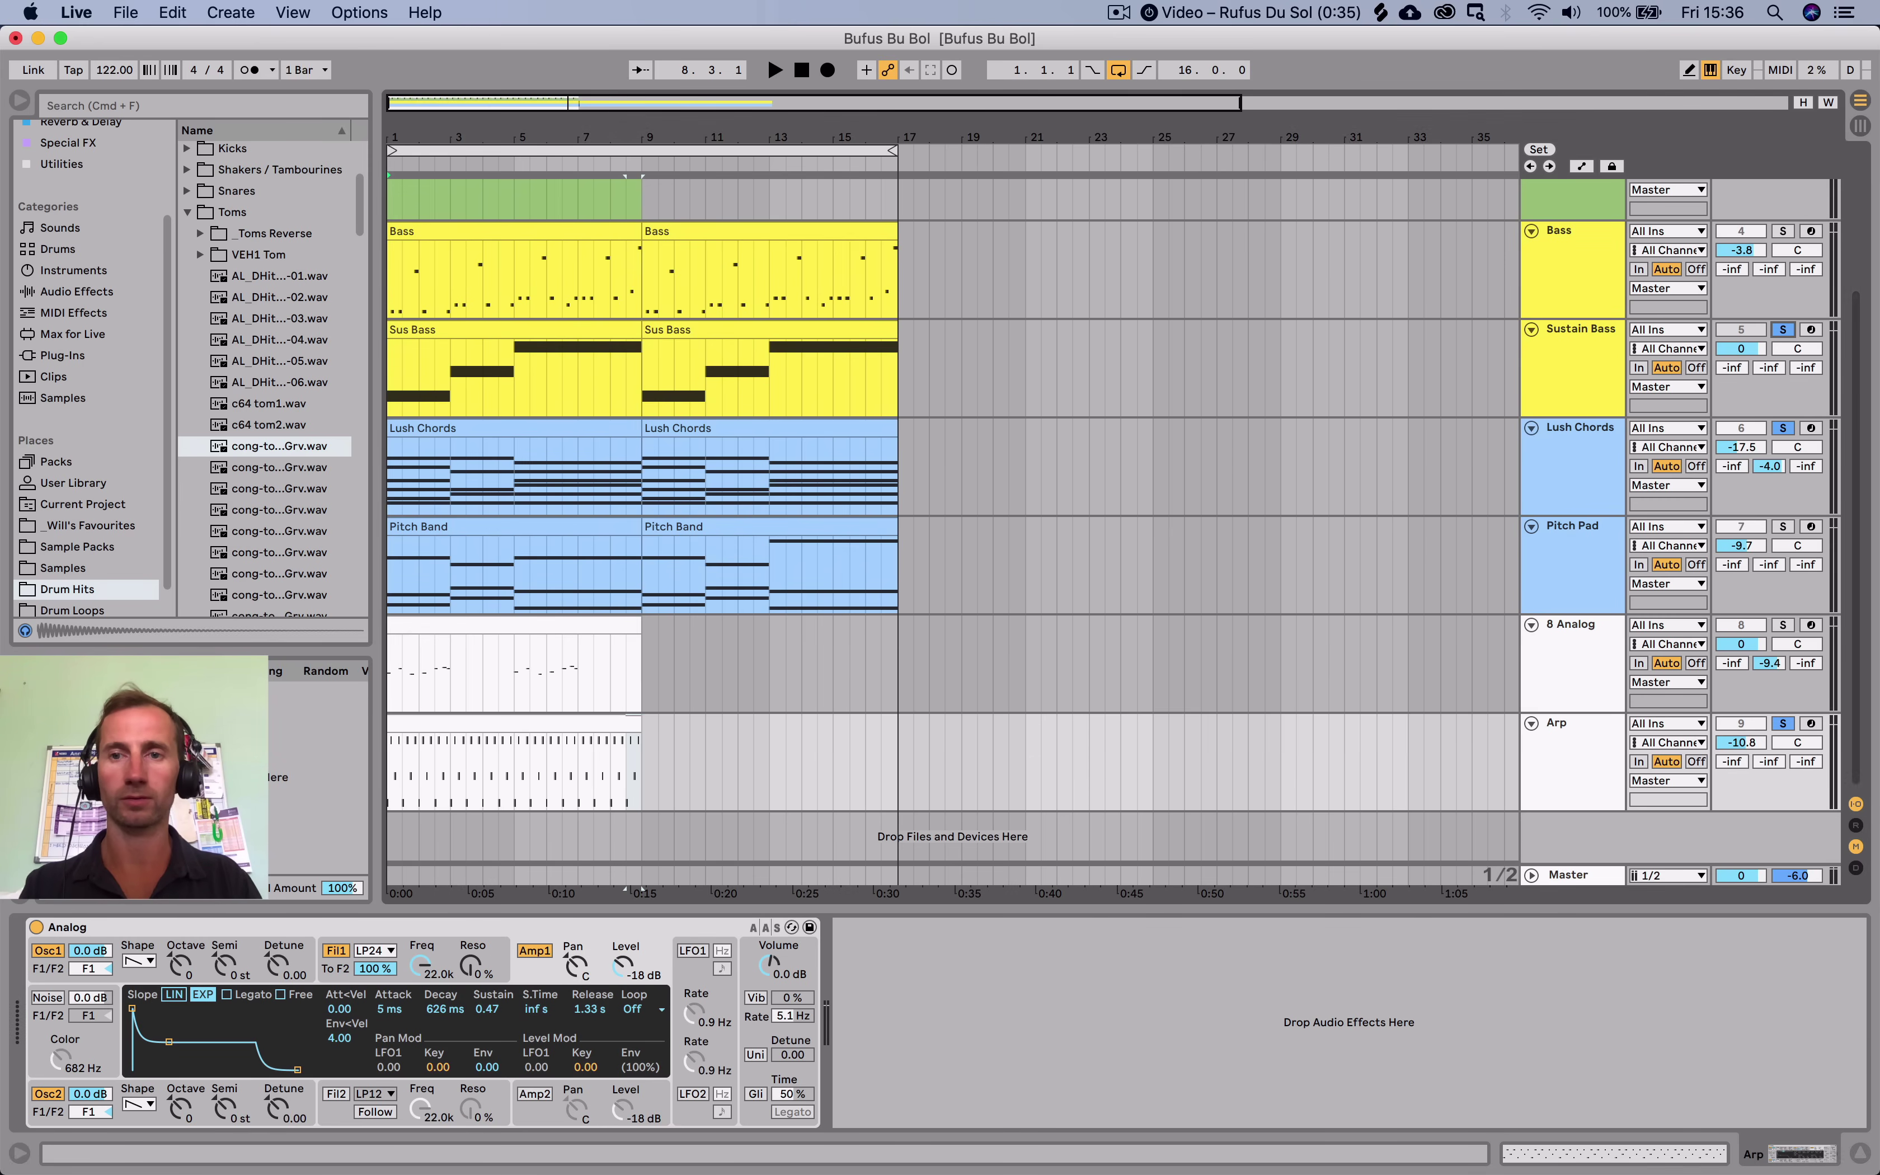
pyautogui.press('space')
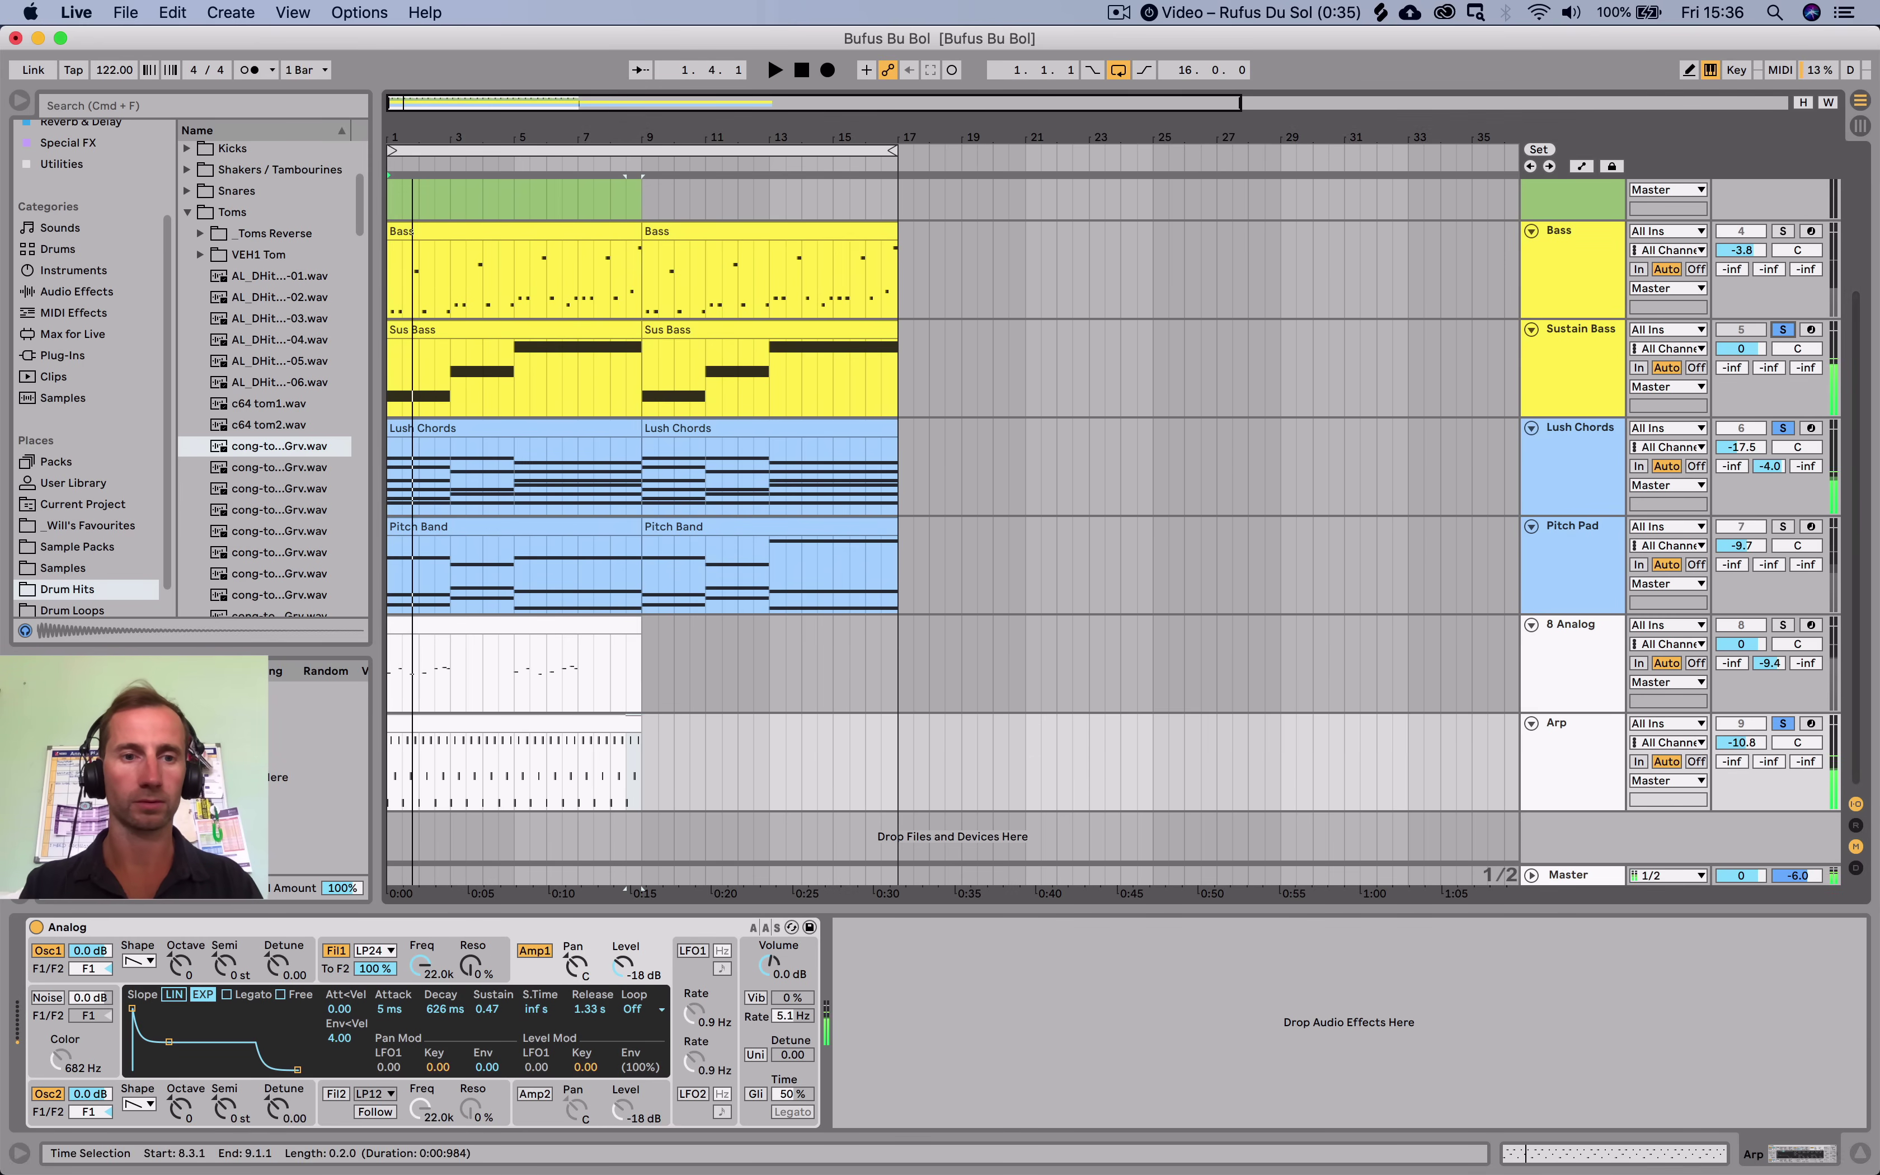
pyautogui.press('space')
pyautogui.press('space')
# Reopen the Arp clip at bar 1, audition its C4 and lower notes and play it with the soloed tracks.
pyautogui.doubleClick(513, 724)
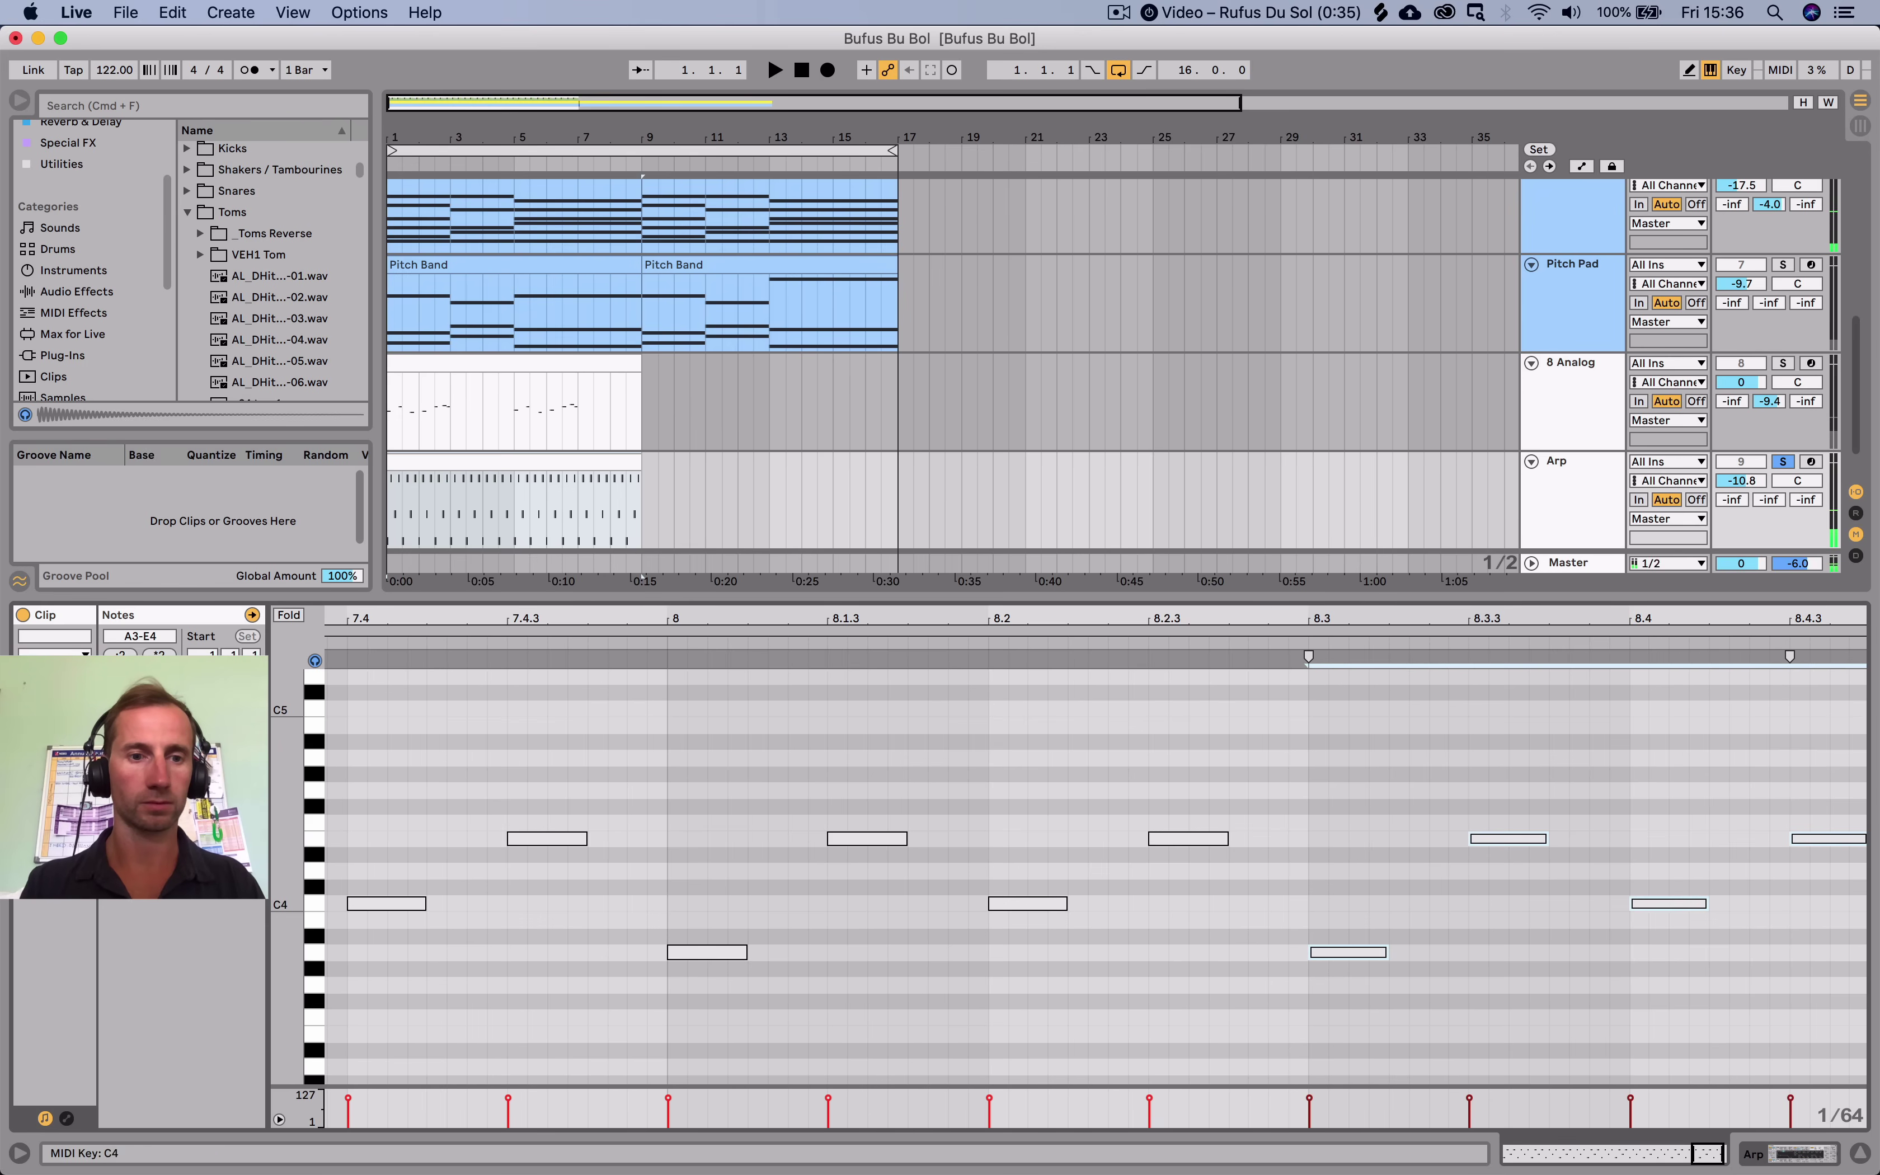
pyautogui.click(313, 903)
pyautogui.hscroll(-15, 1096, 877)
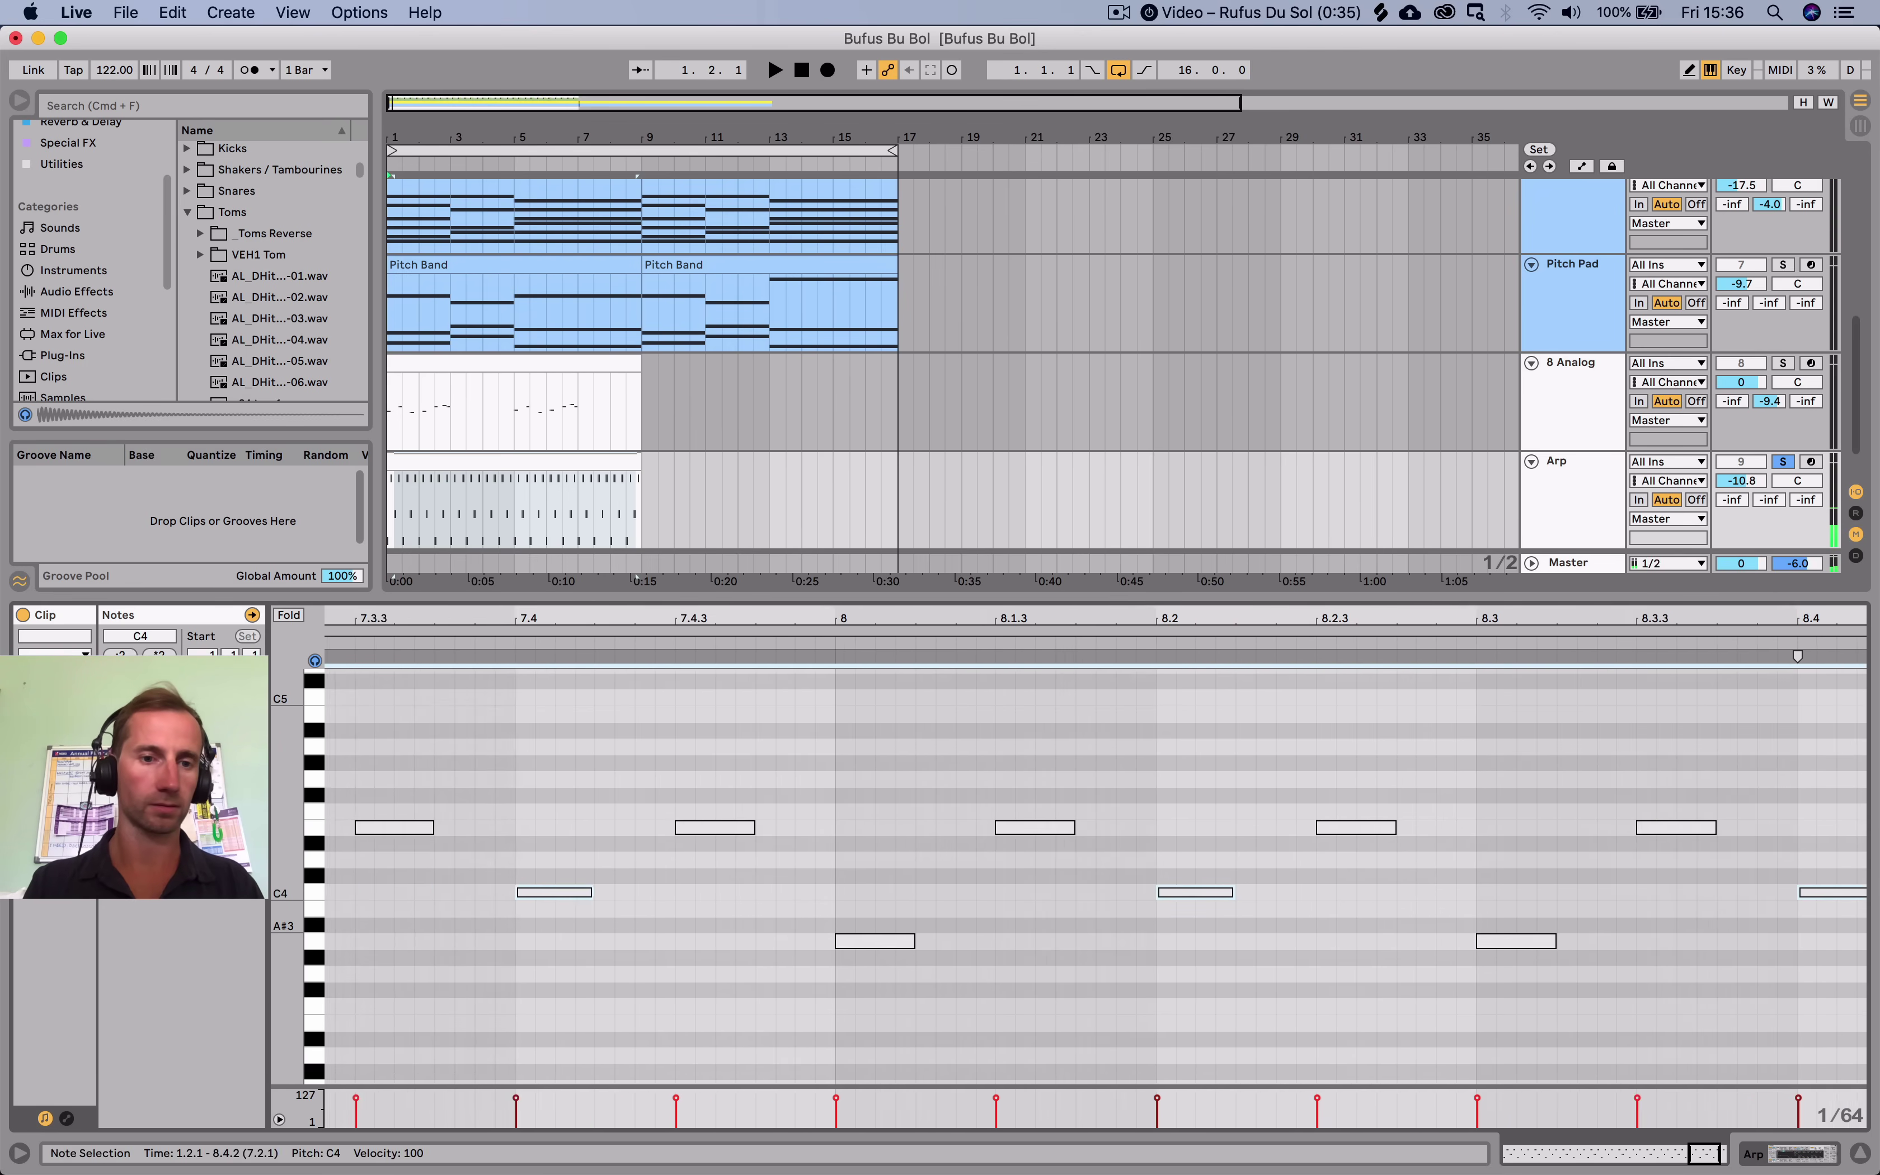
pyautogui.hscroll(-6, 1095, 877)
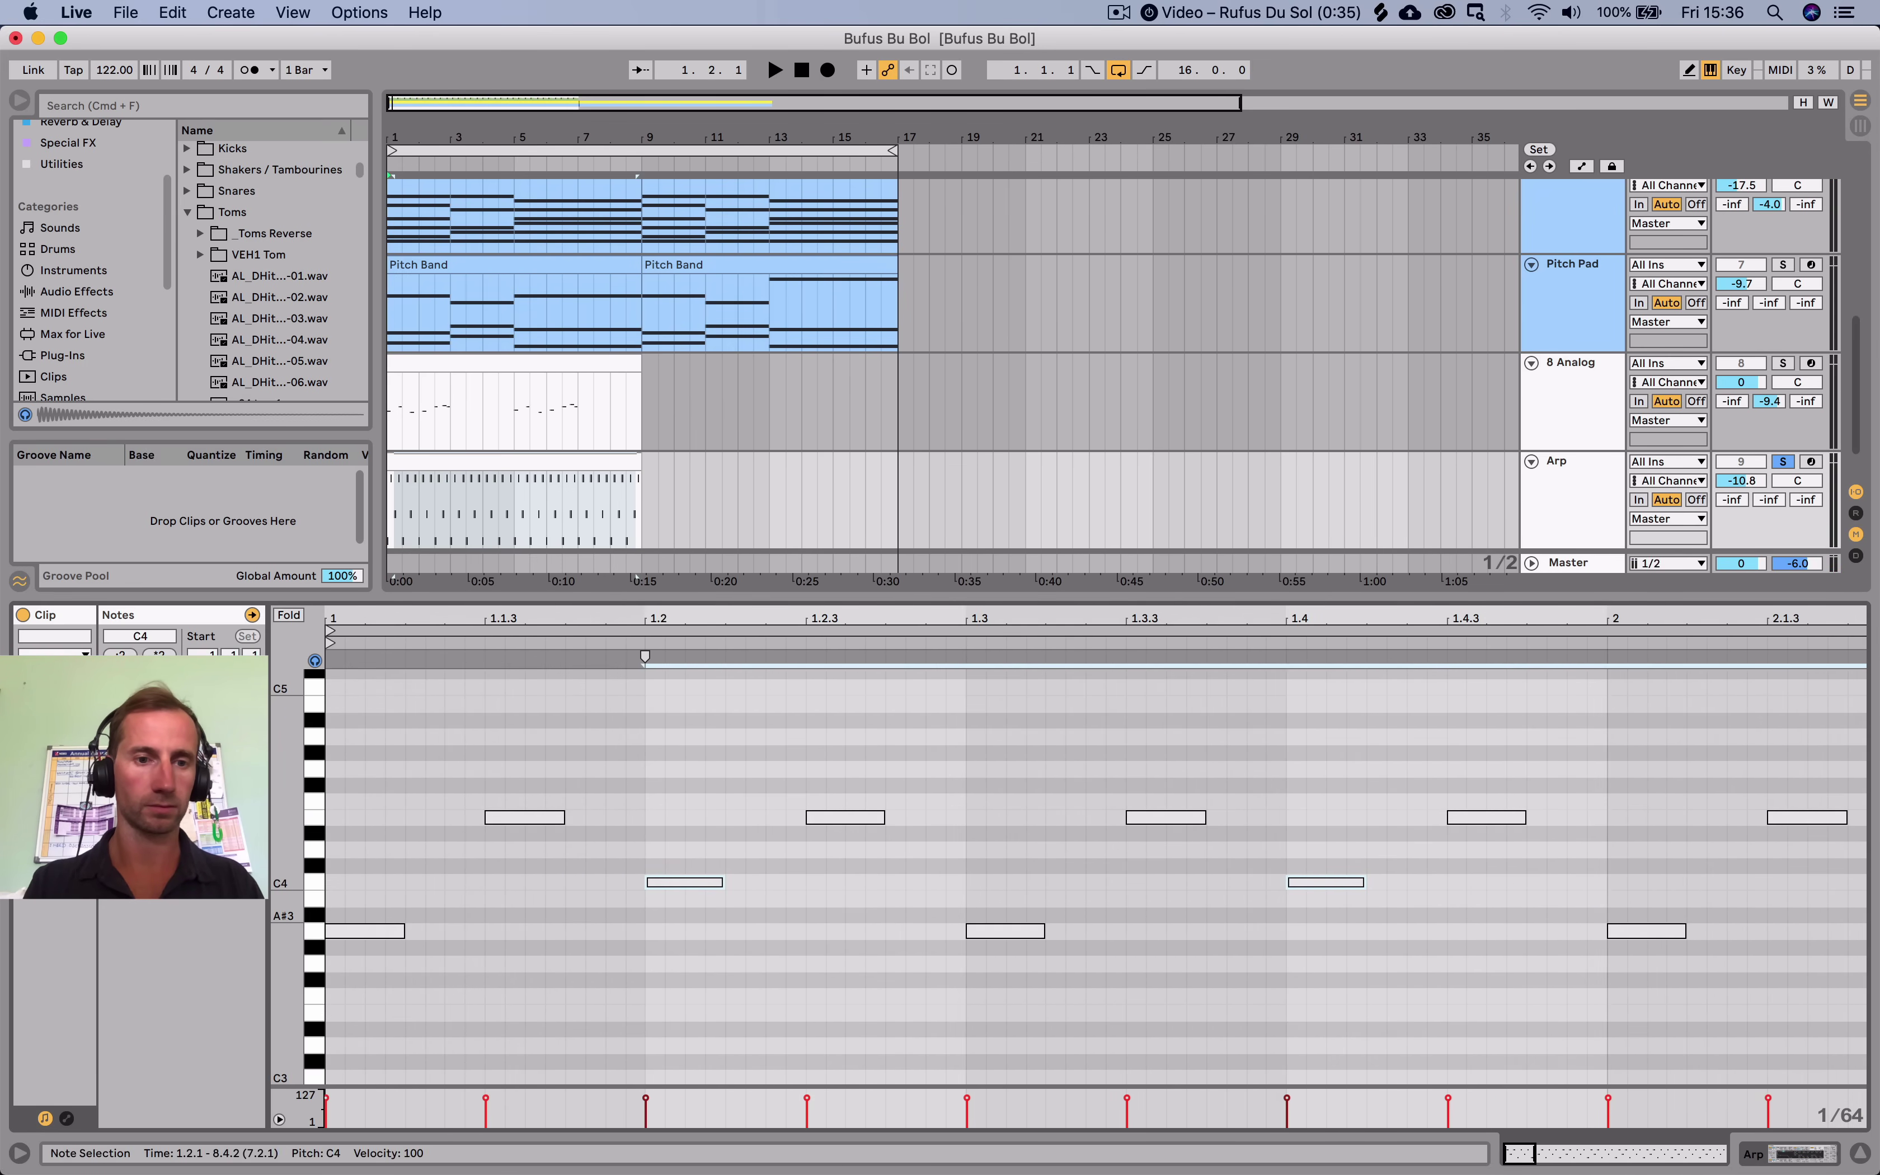
pyautogui.click(314, 931)
pyautogui.click(365, 851)
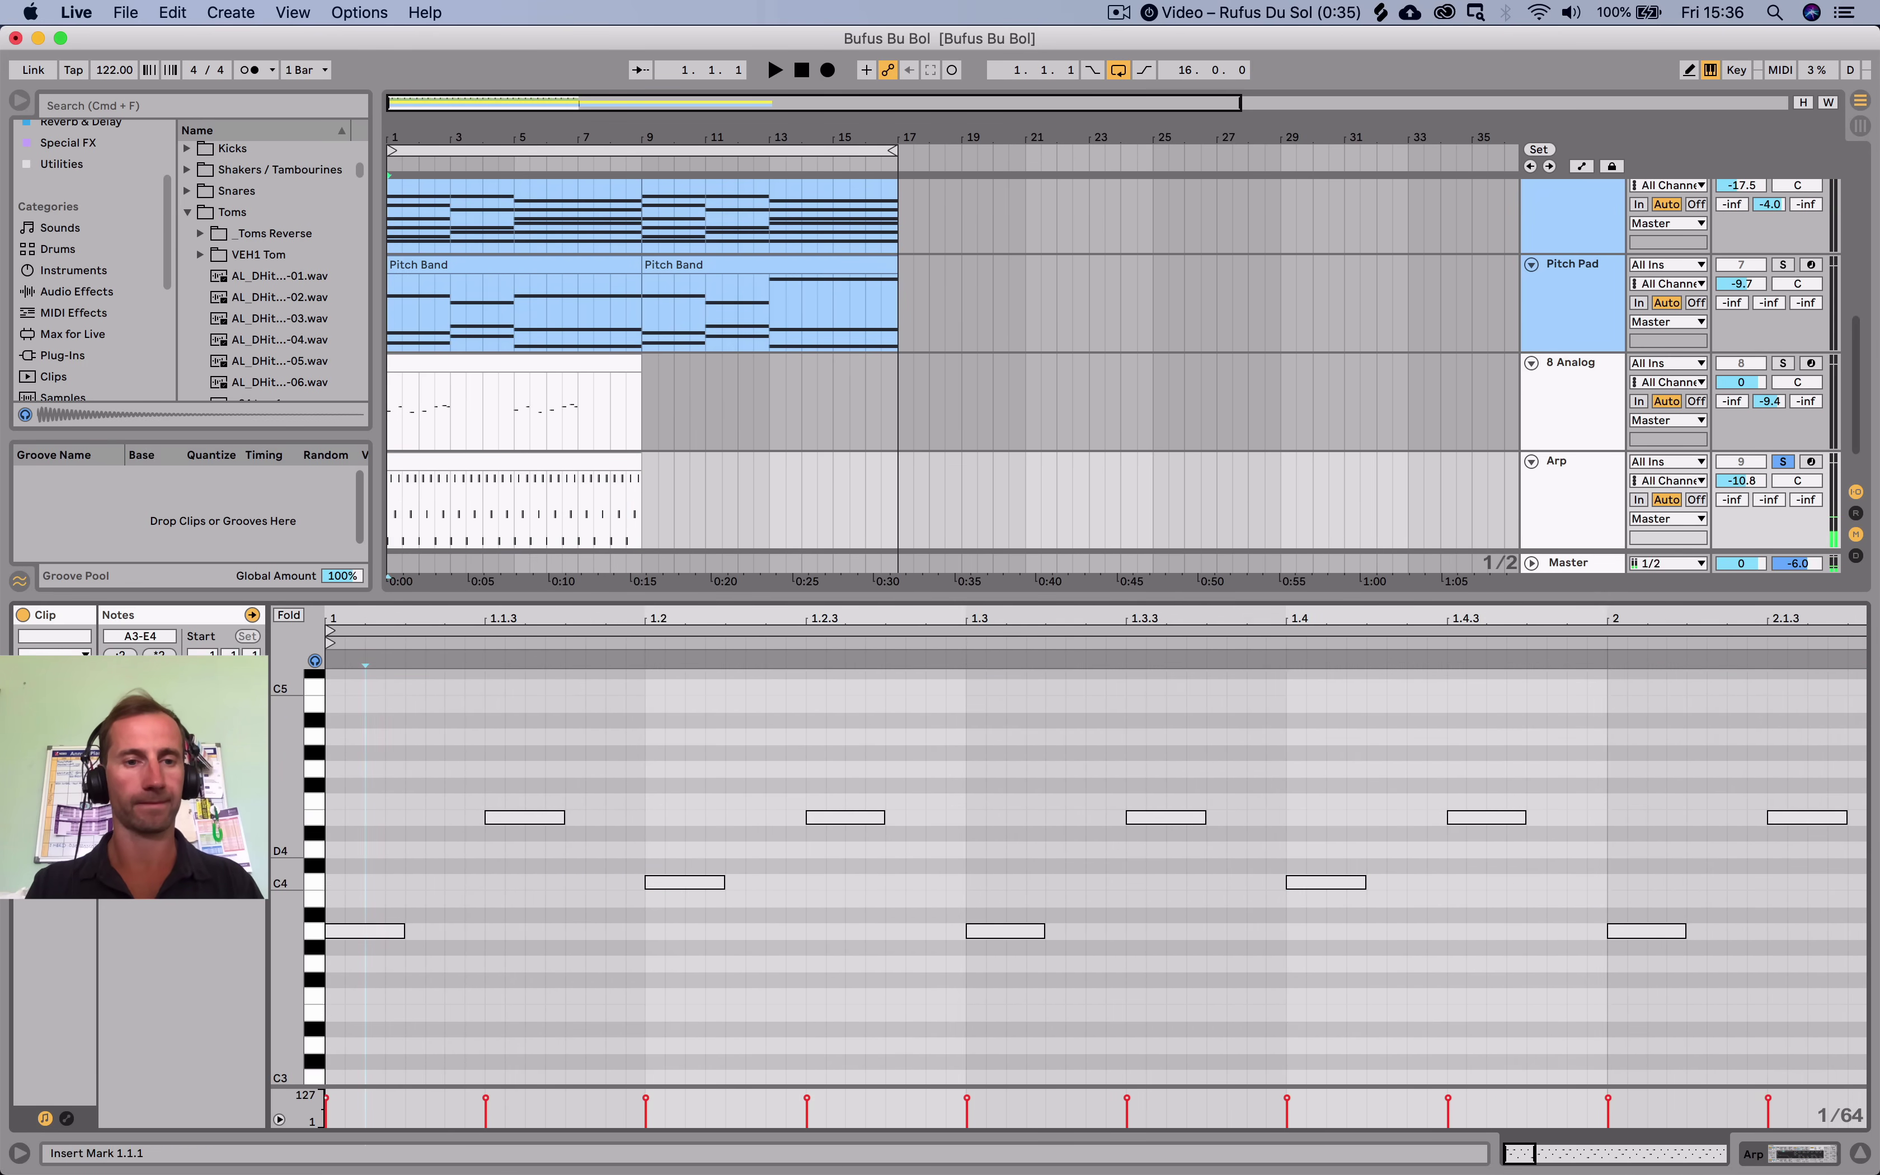
pyautogui.press('space')
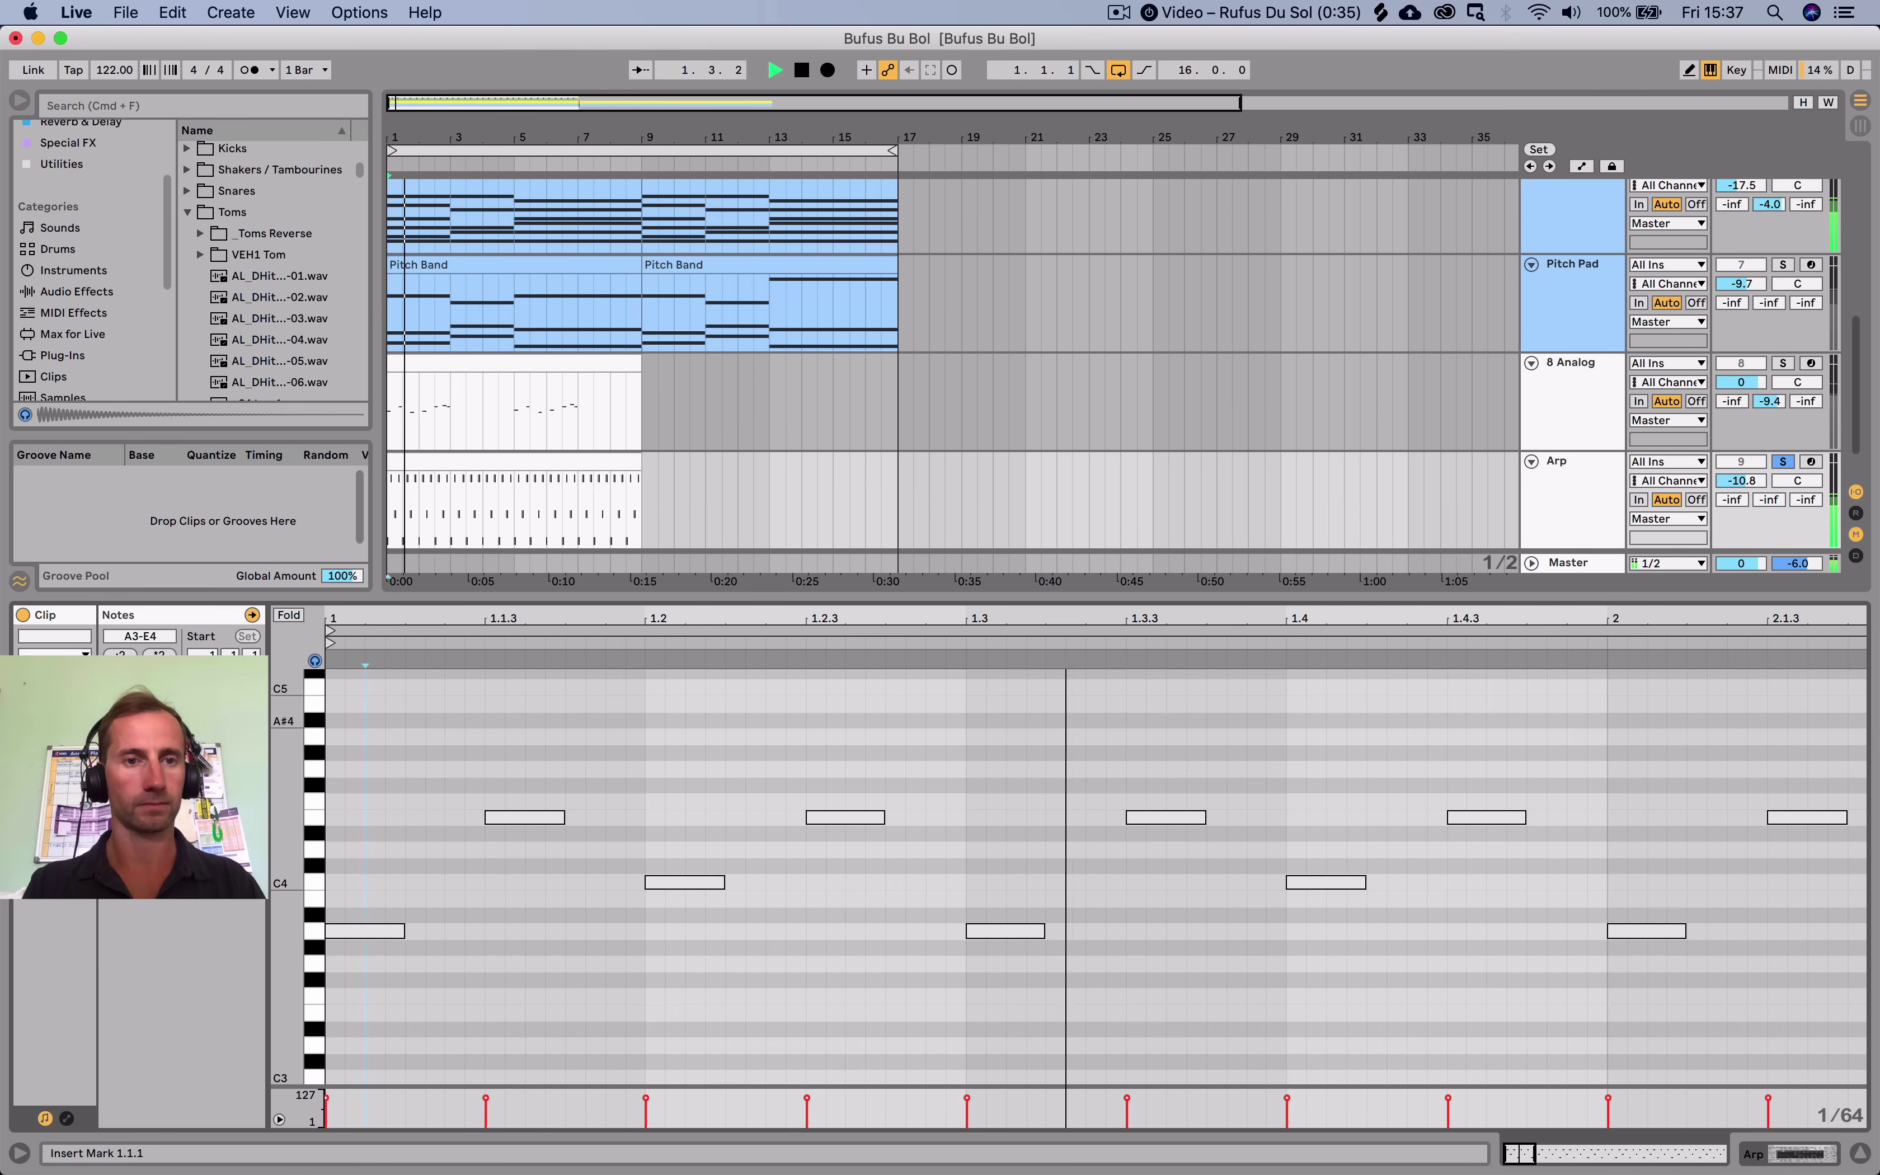
pyautogui.press('space')
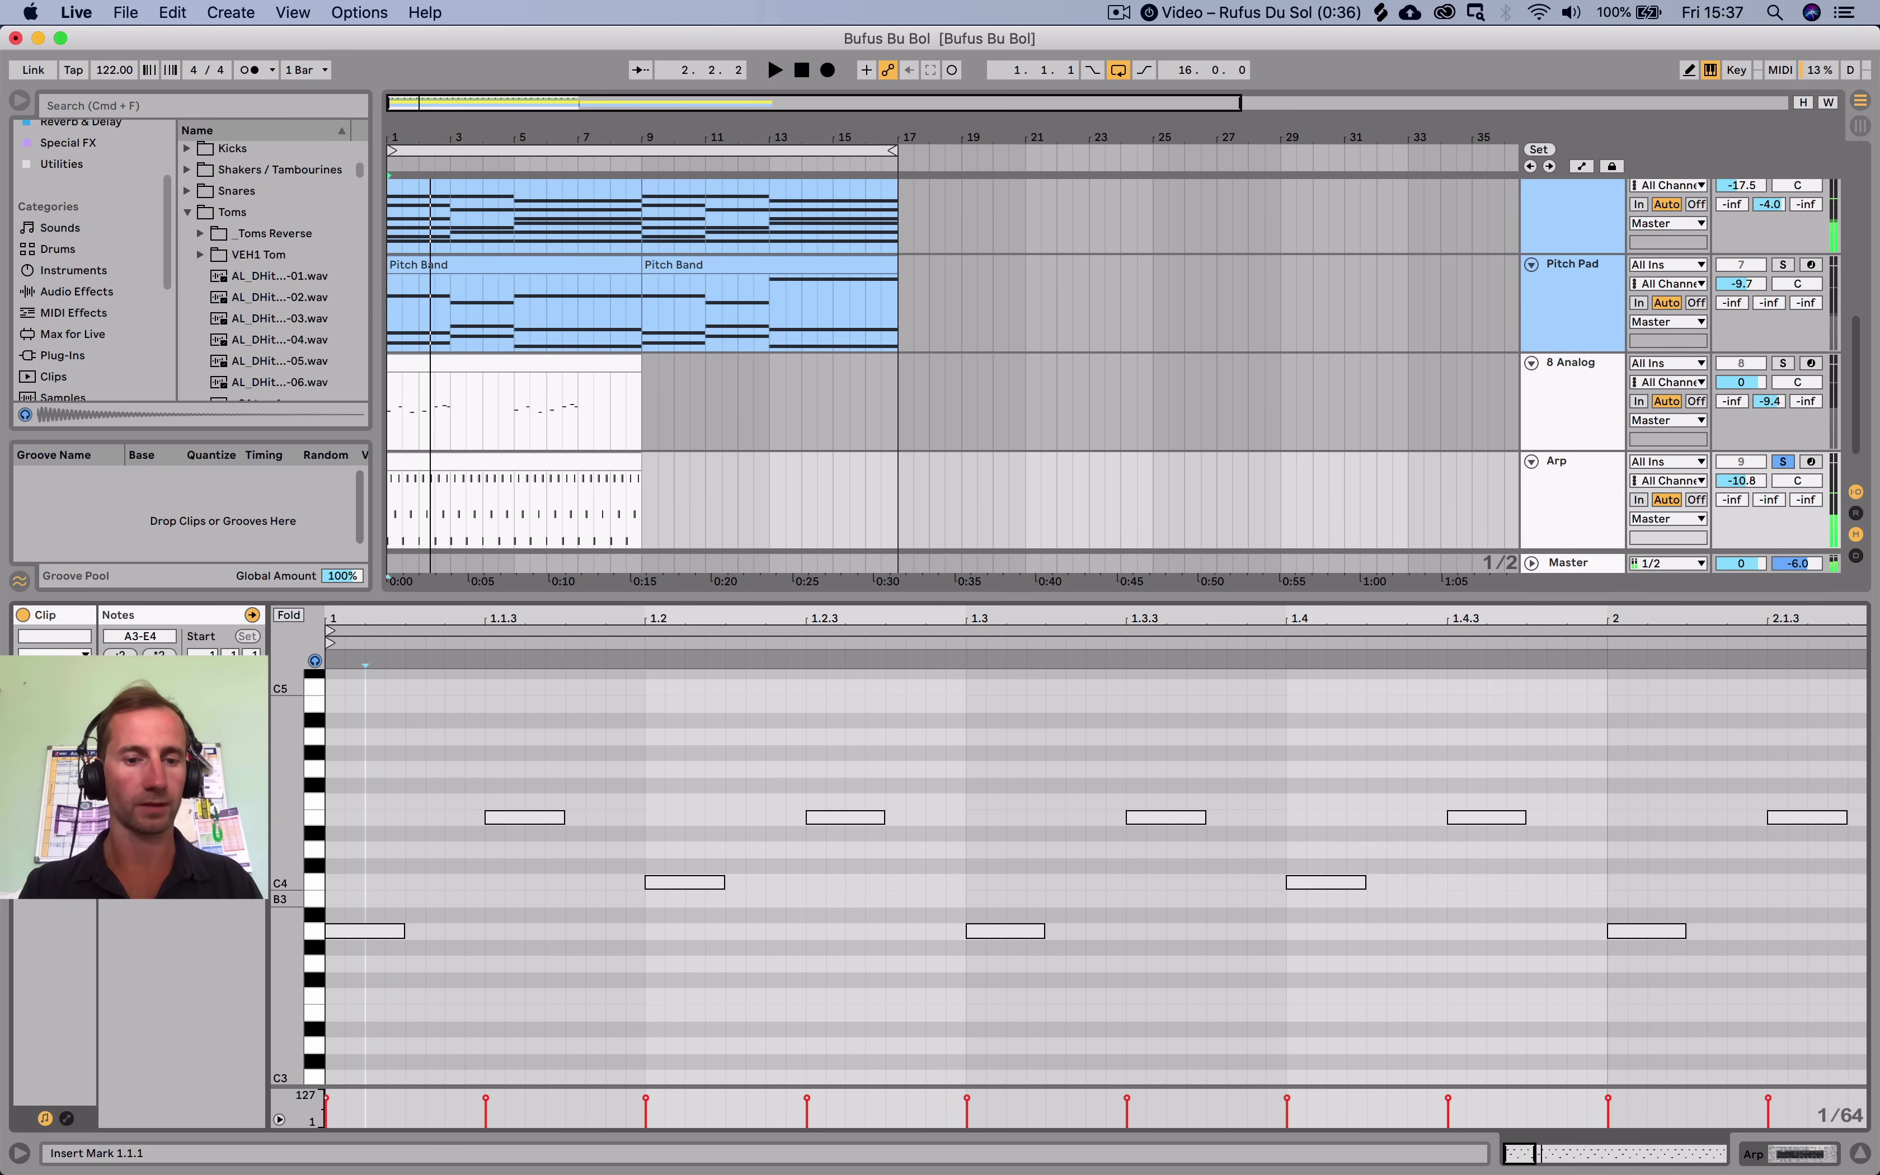
# Transpose all the Arp clip's notes down four semitones to the F3–C4 range and play from the start.
pyautogui.press('super+a')
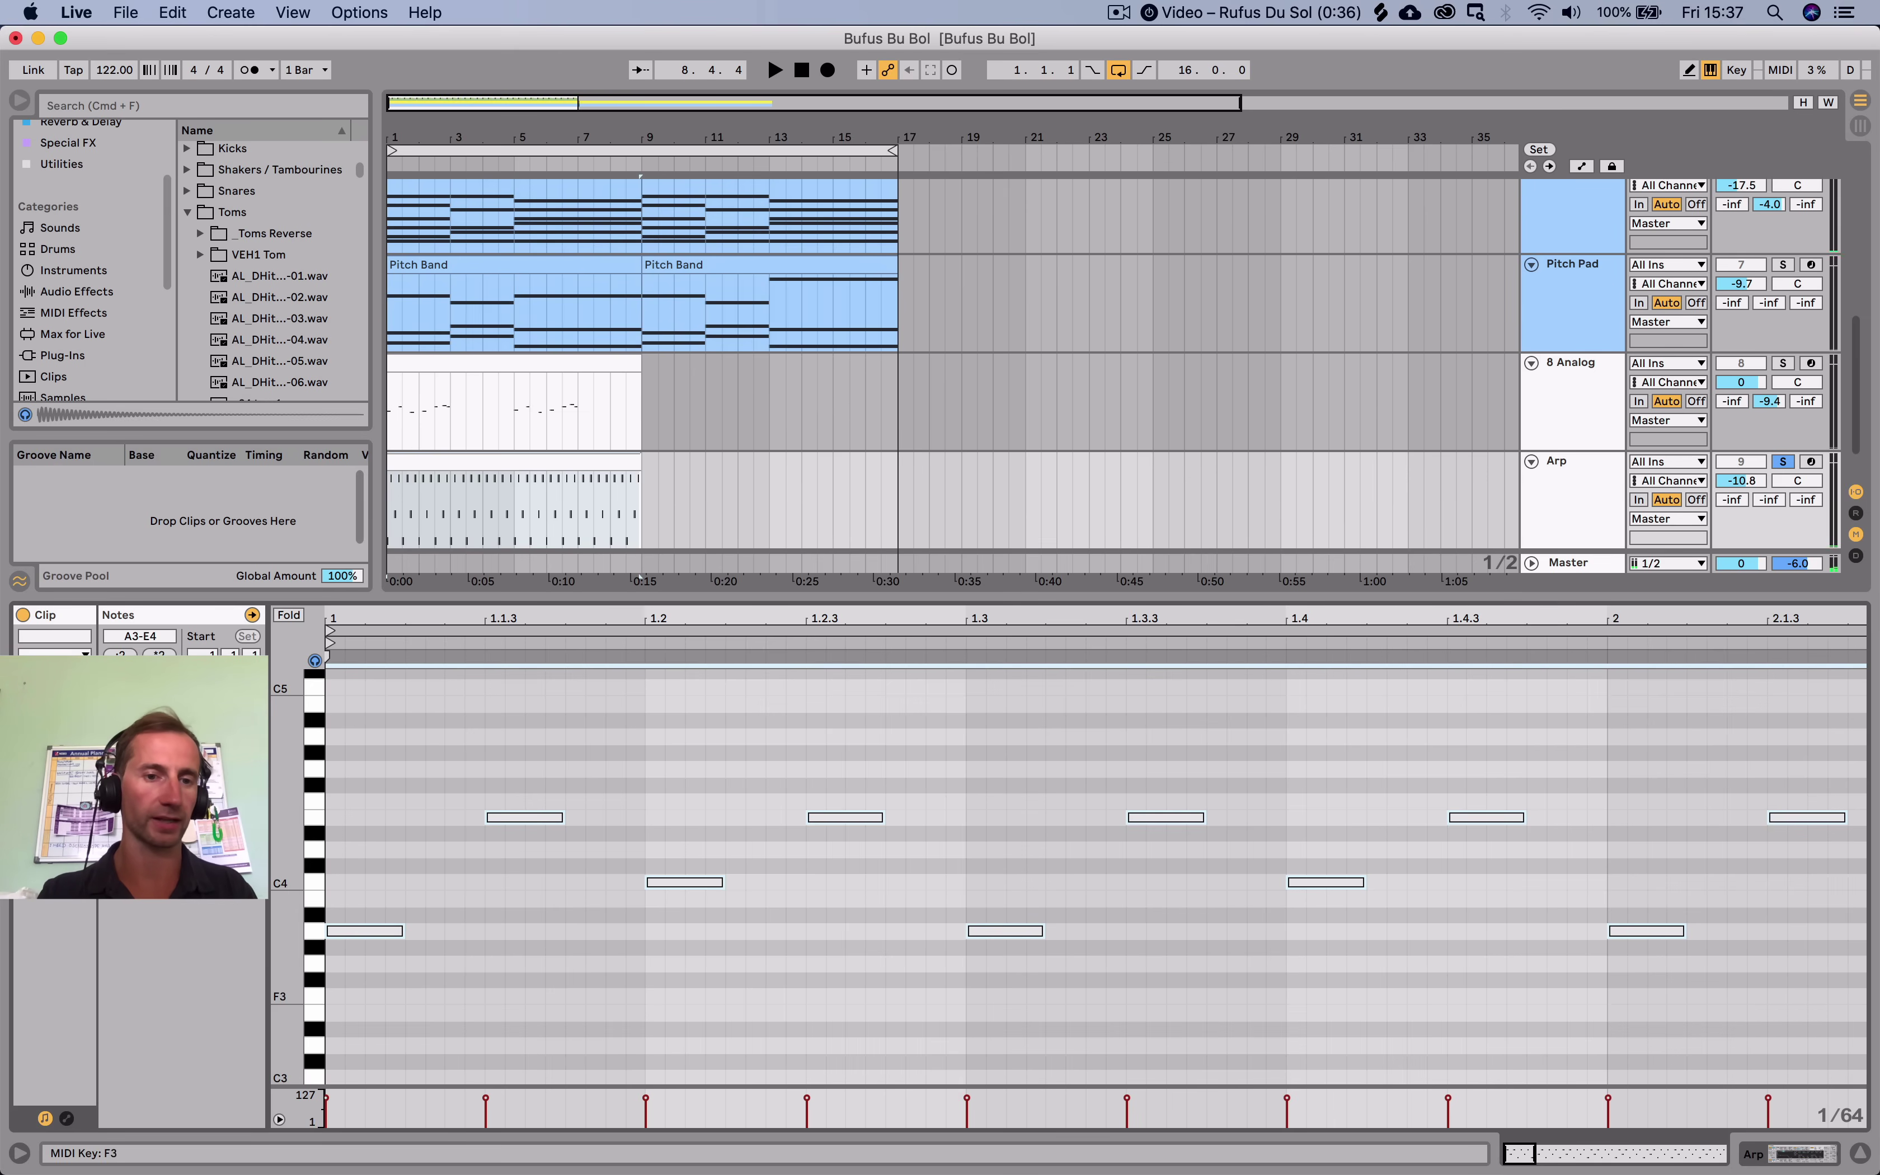
pyautogui.click(314, 997)
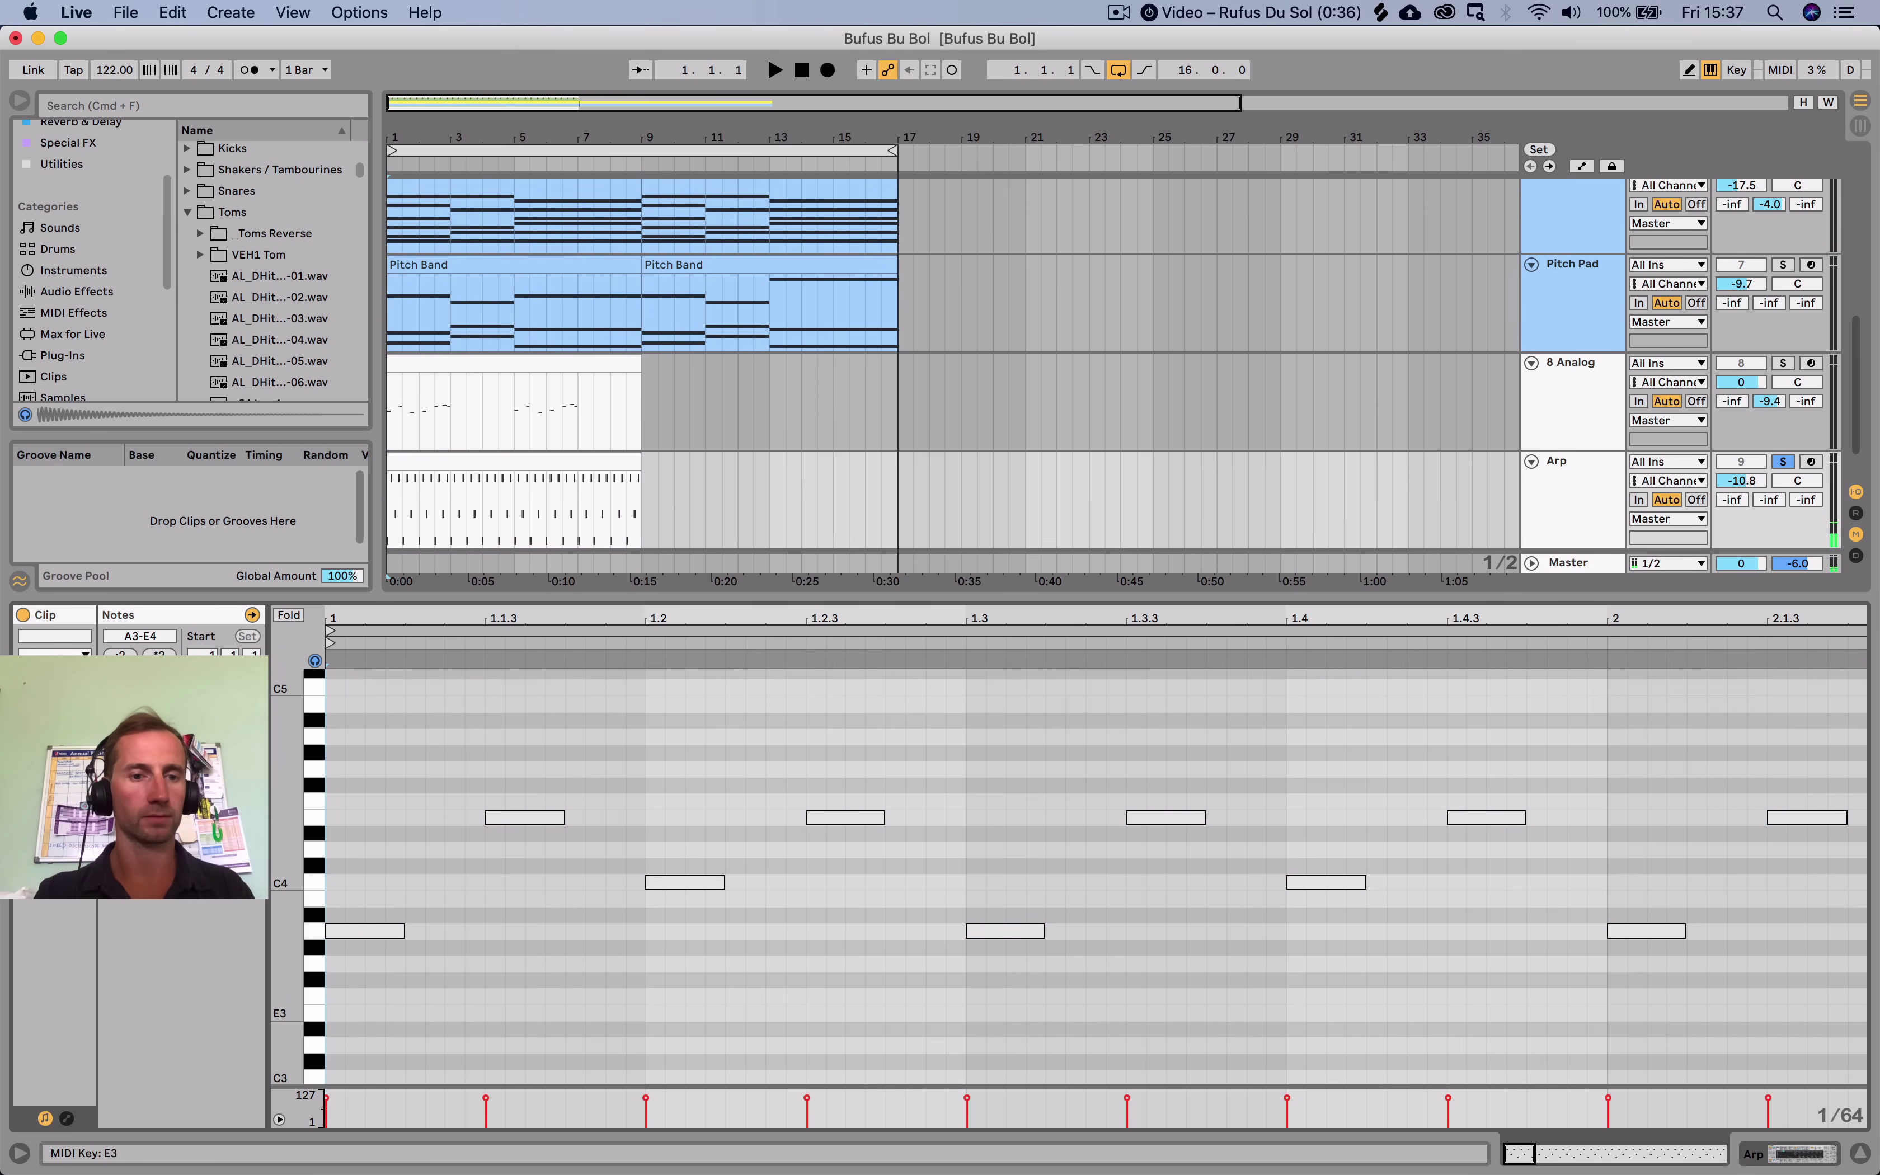
pyautogui.click(313, 1013)
pyautogui.press('super+a')
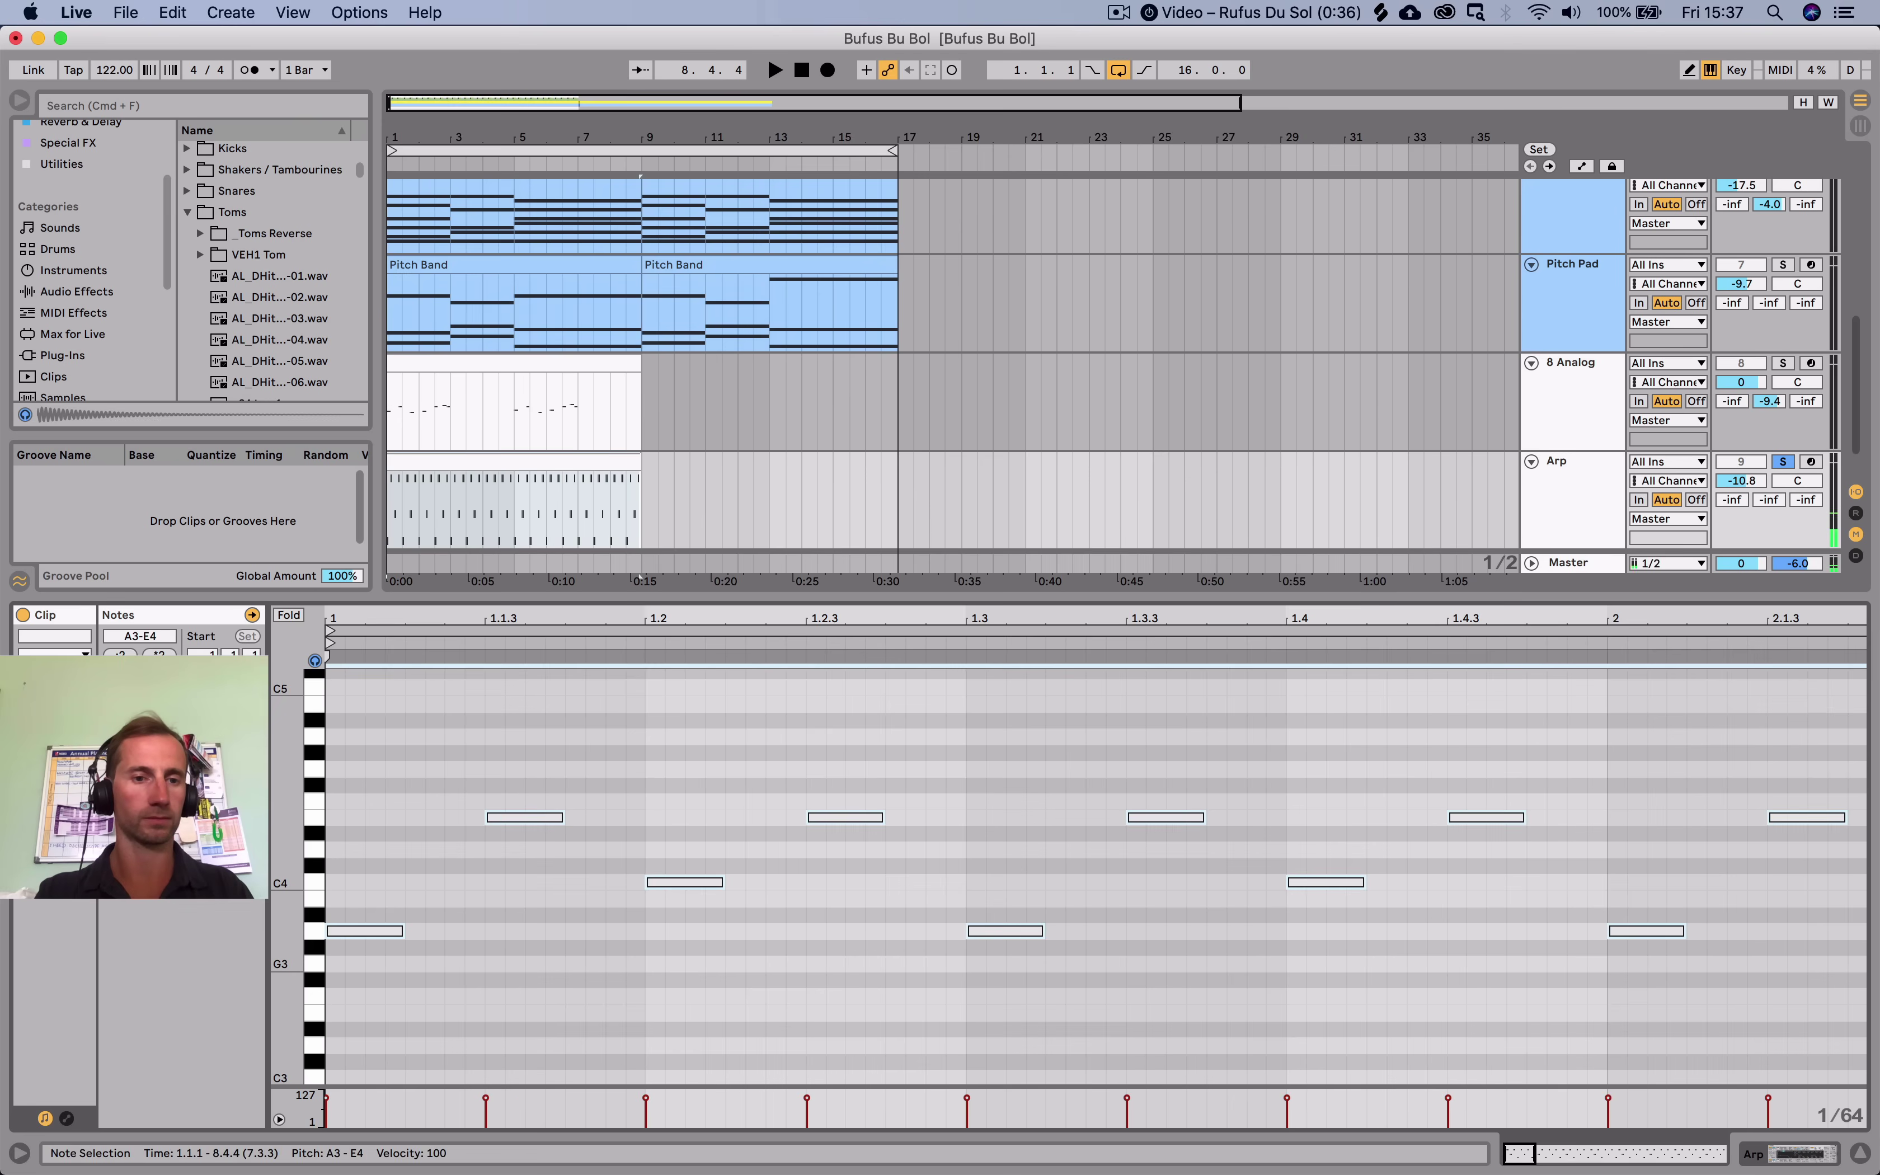
pyautogui.press('Down')
pyautogui.press('Down')
pyautogui.press('Down')
pyautogui.press('Down')
pyautogui.press('space')
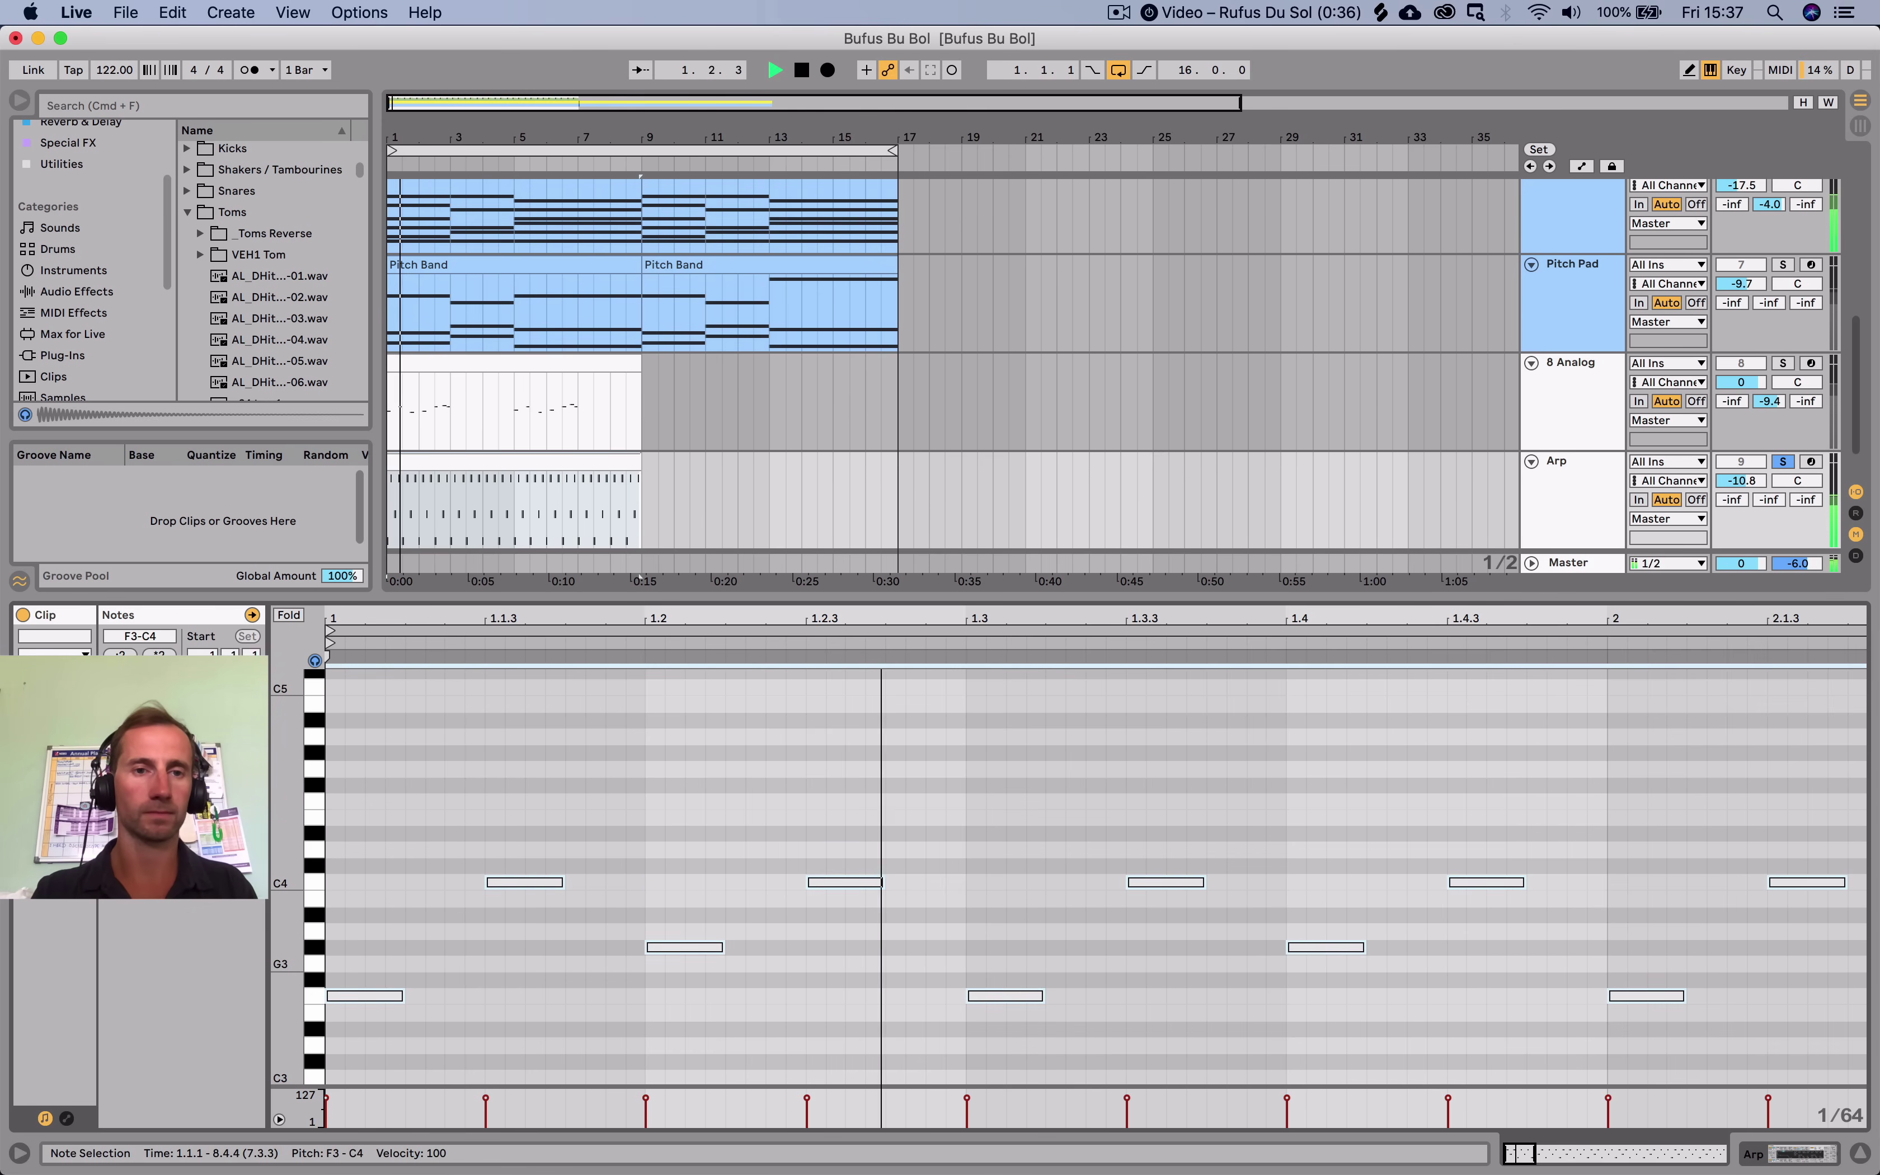
# Raise the Arp clip's C4 notes in bars 3 and 4 by two semitones to D4.
pyautogui.click(985, 777)
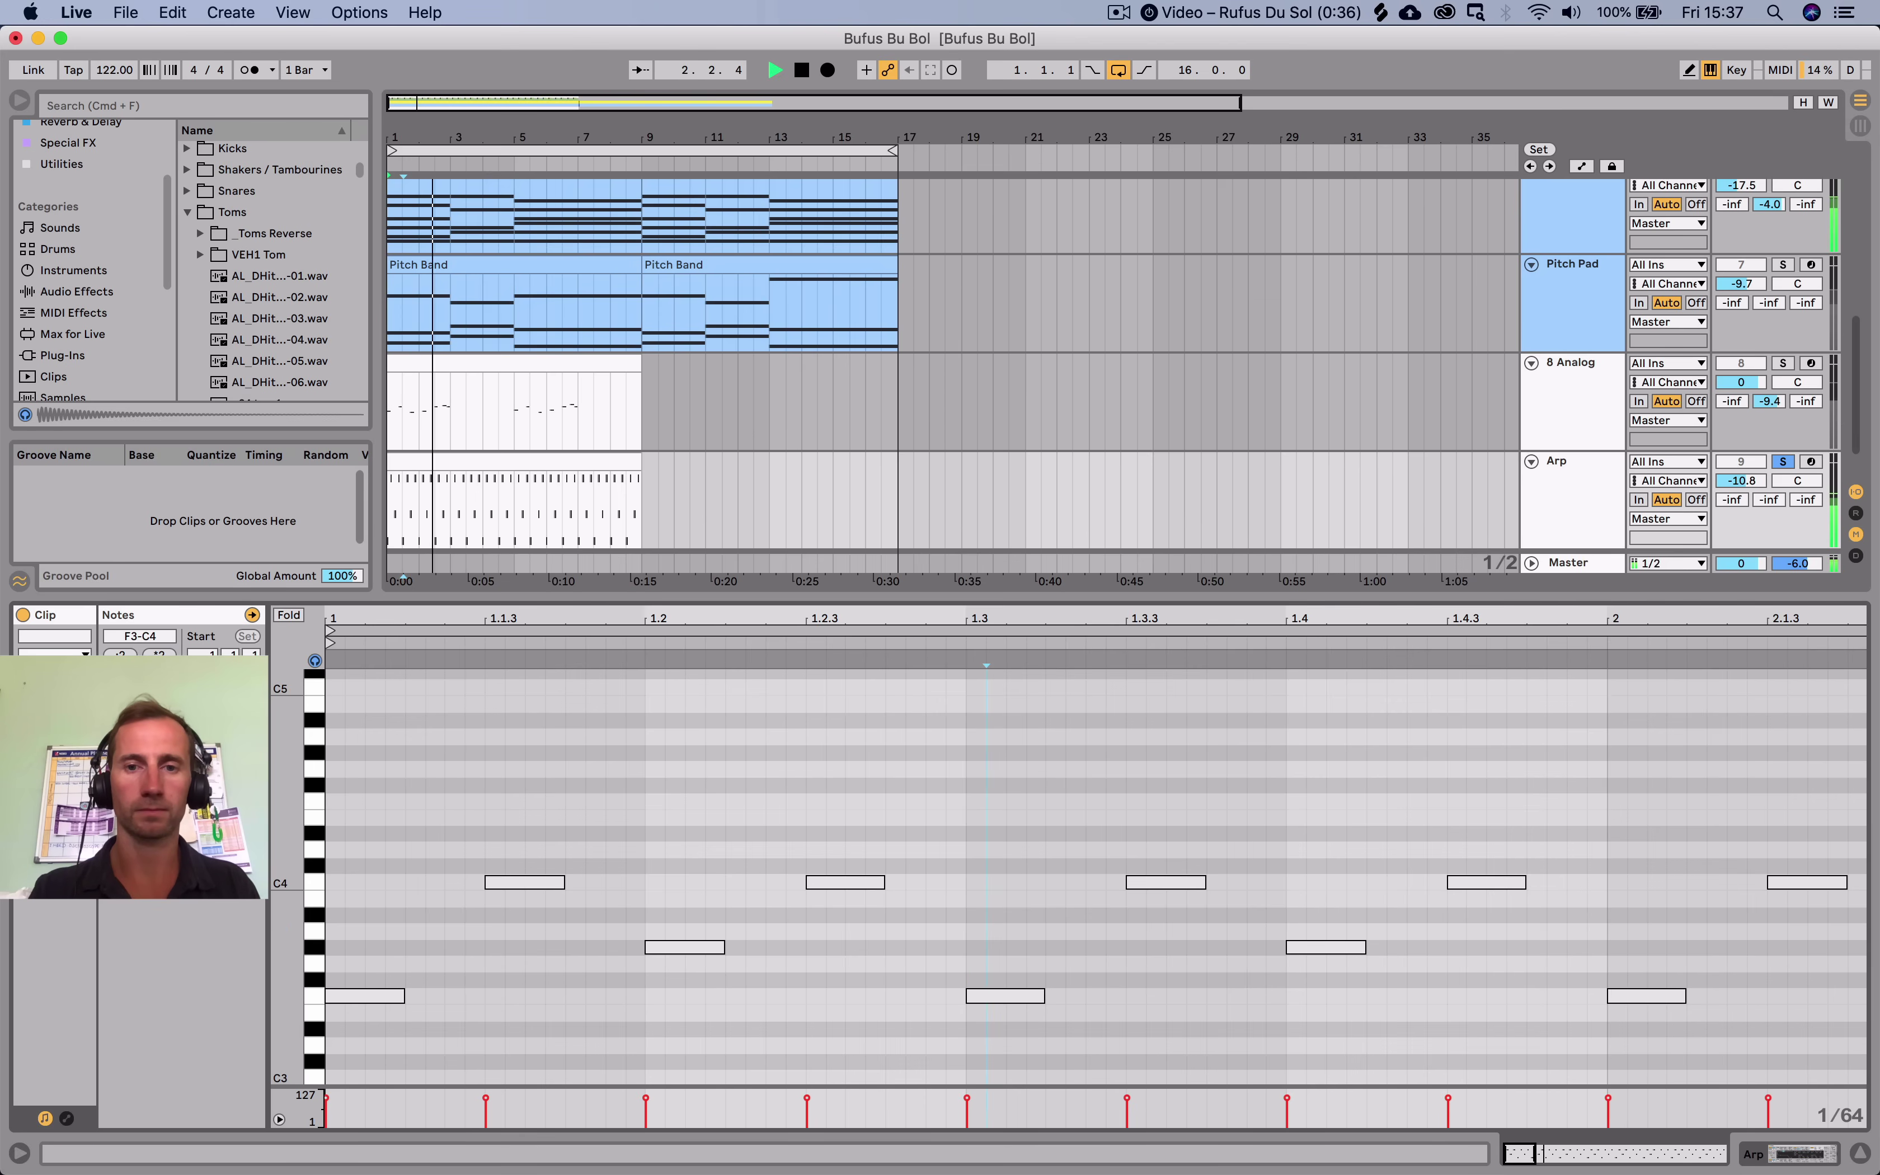
pyautogui.scroll(-10, 986, 777)
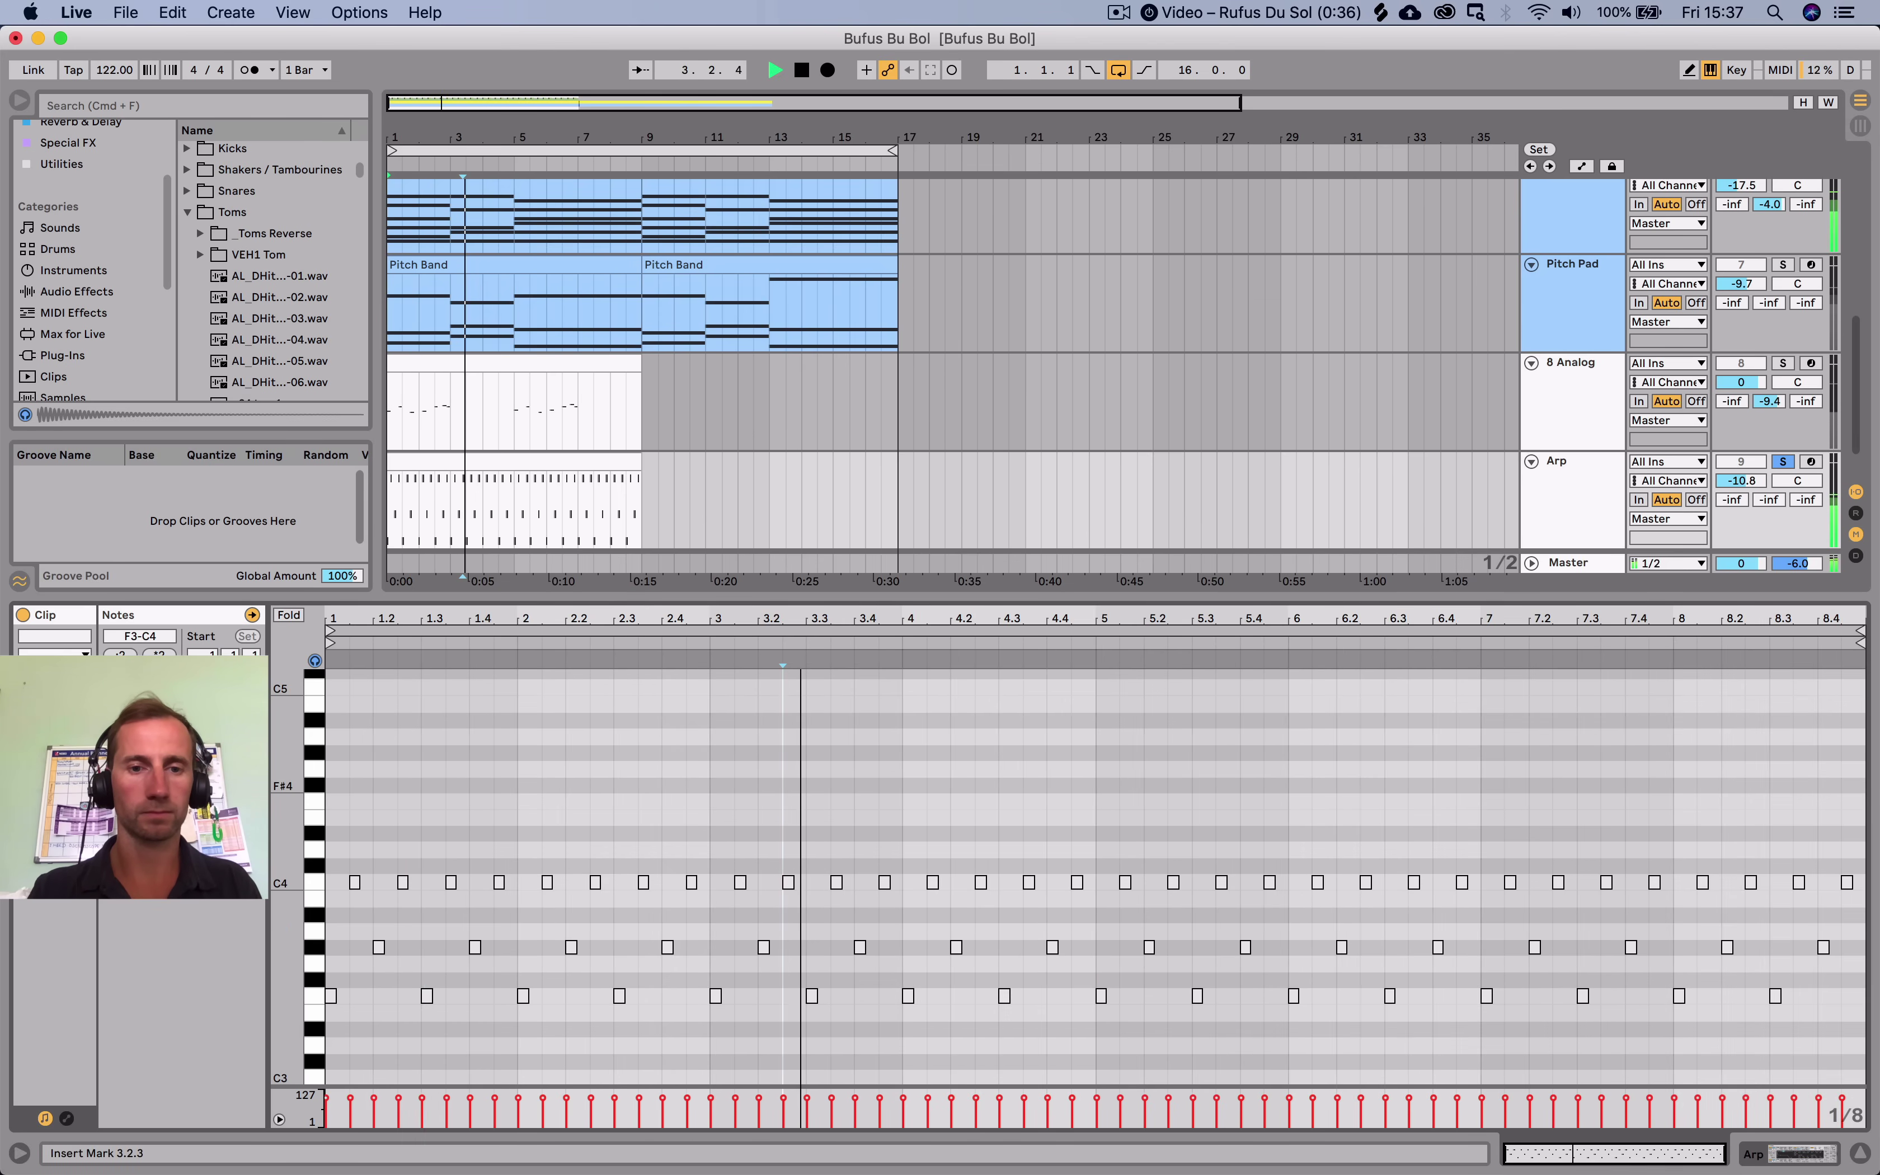
pyautogui.press('space')
pyautogui.moveTo(724, 858); pyautogui.dragTo(1080, 894)
pyautogui.press('Up')
pyautogui.press('Up')
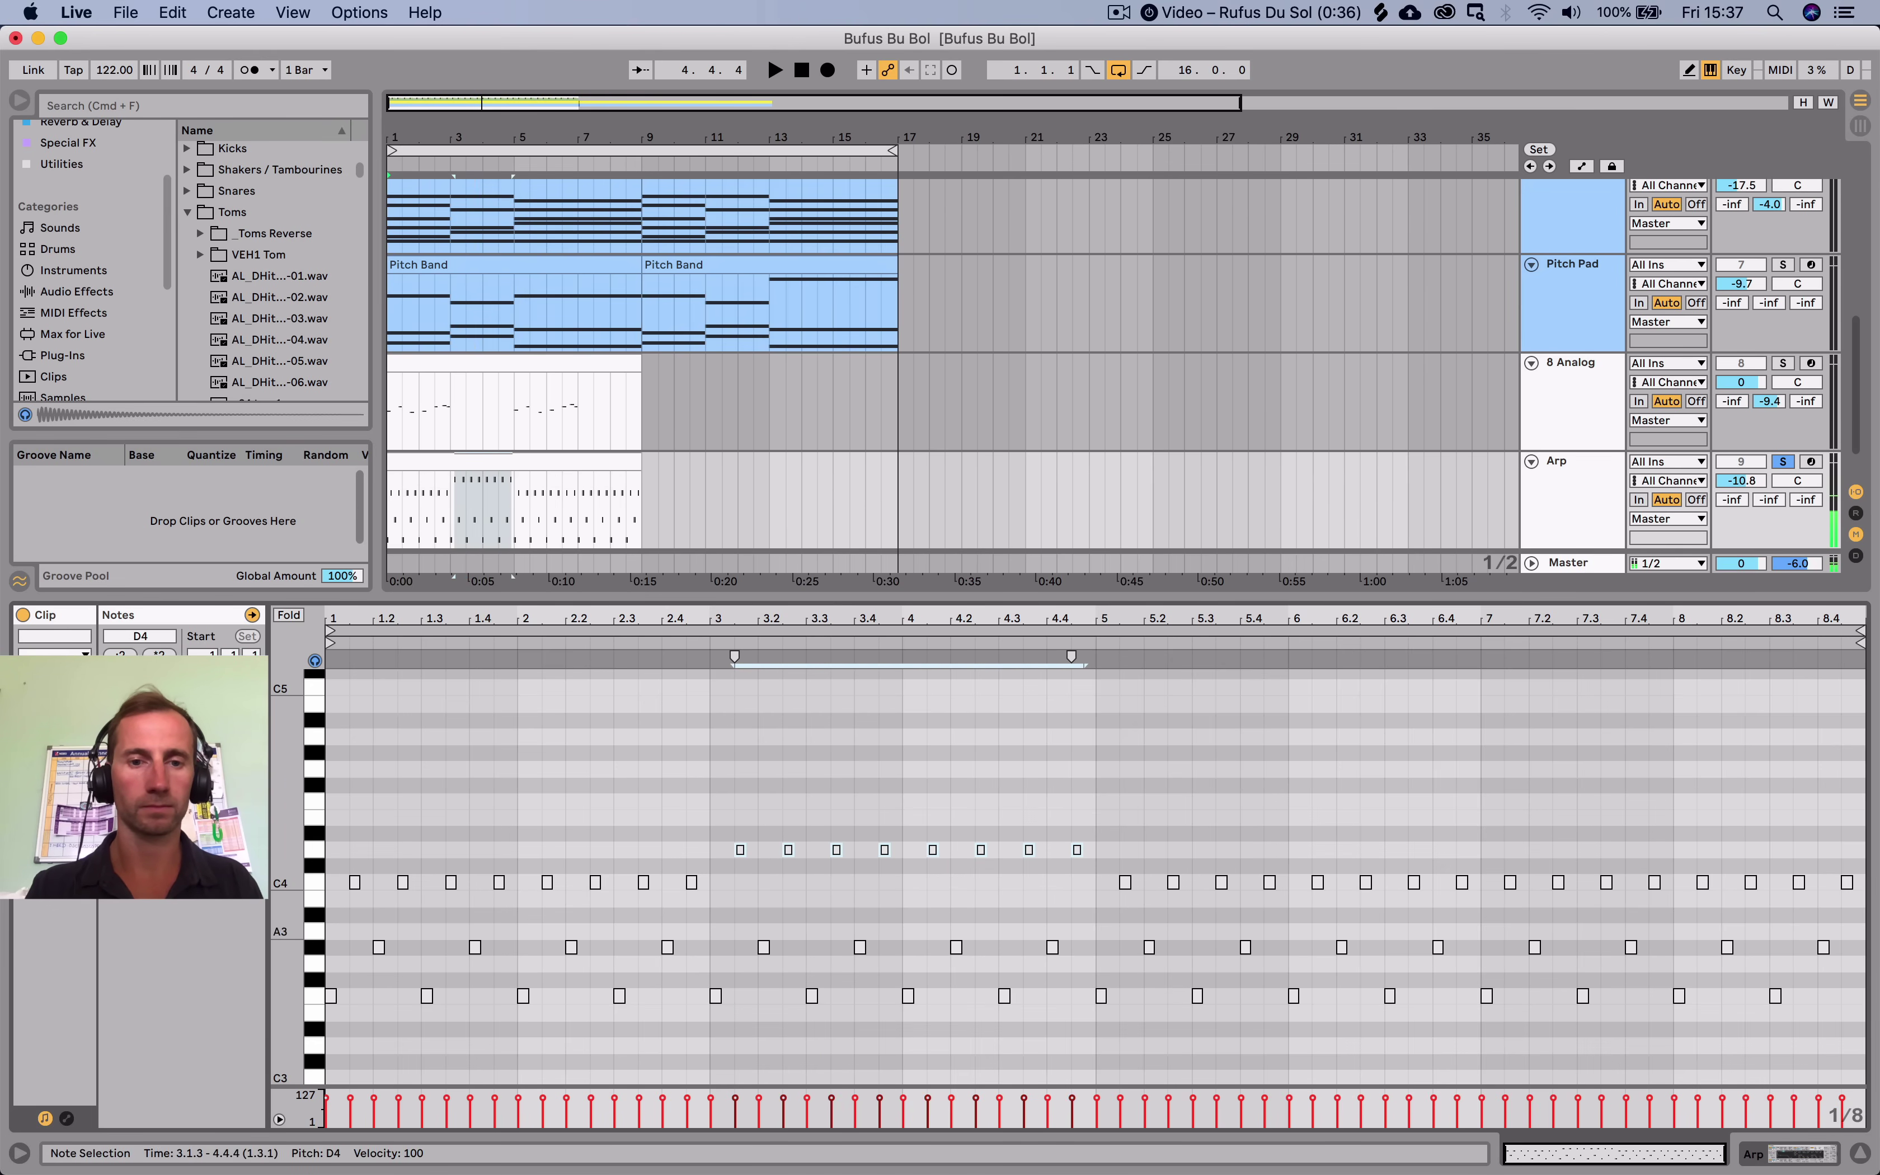
# Raise the Arp clip's G#3 notes in bars 3 and 4 to A#3, listening from the start.
pyautogui.moveTo(726, 929); pyautogui.dragTo(1080, 959)
pyautogui.press('Up')
pyautogui.press('space')
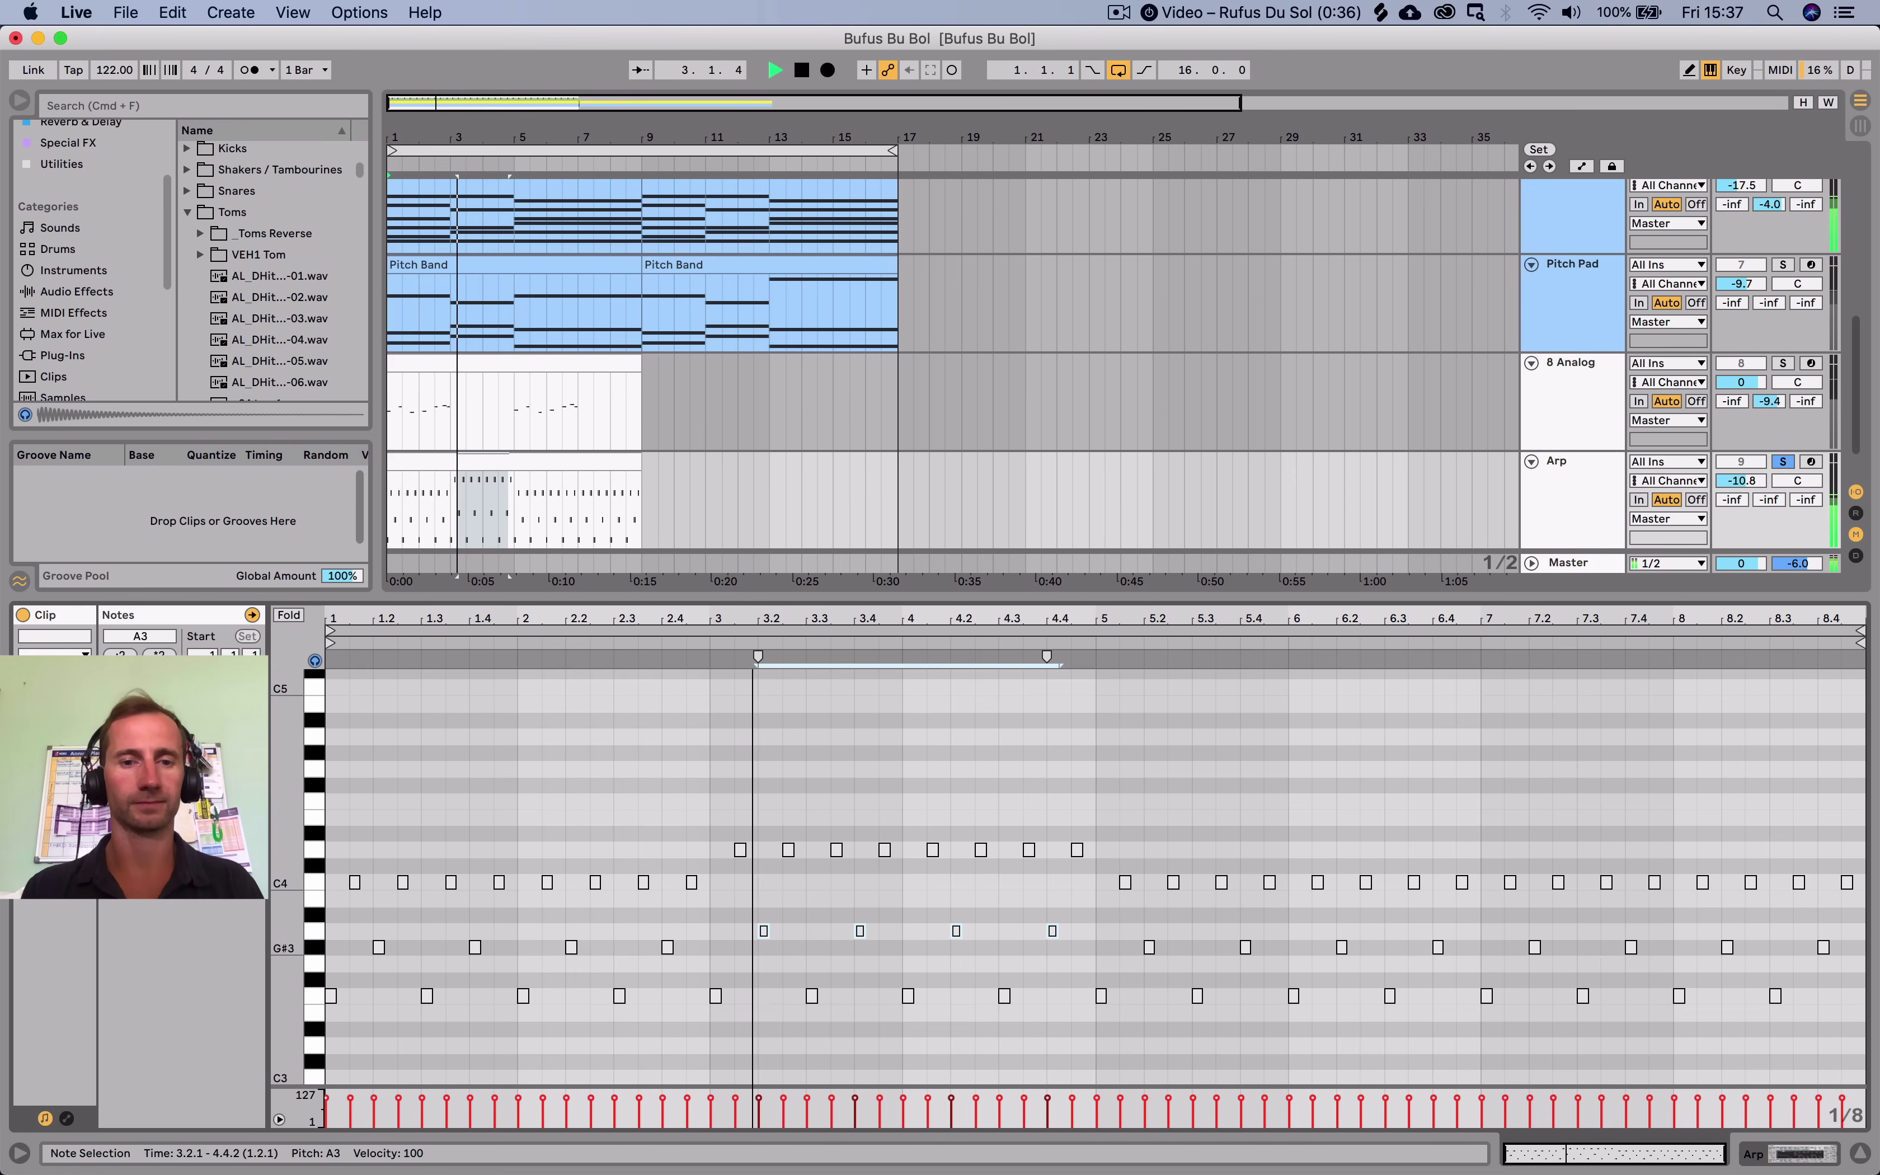
pyautogui.press('Up')
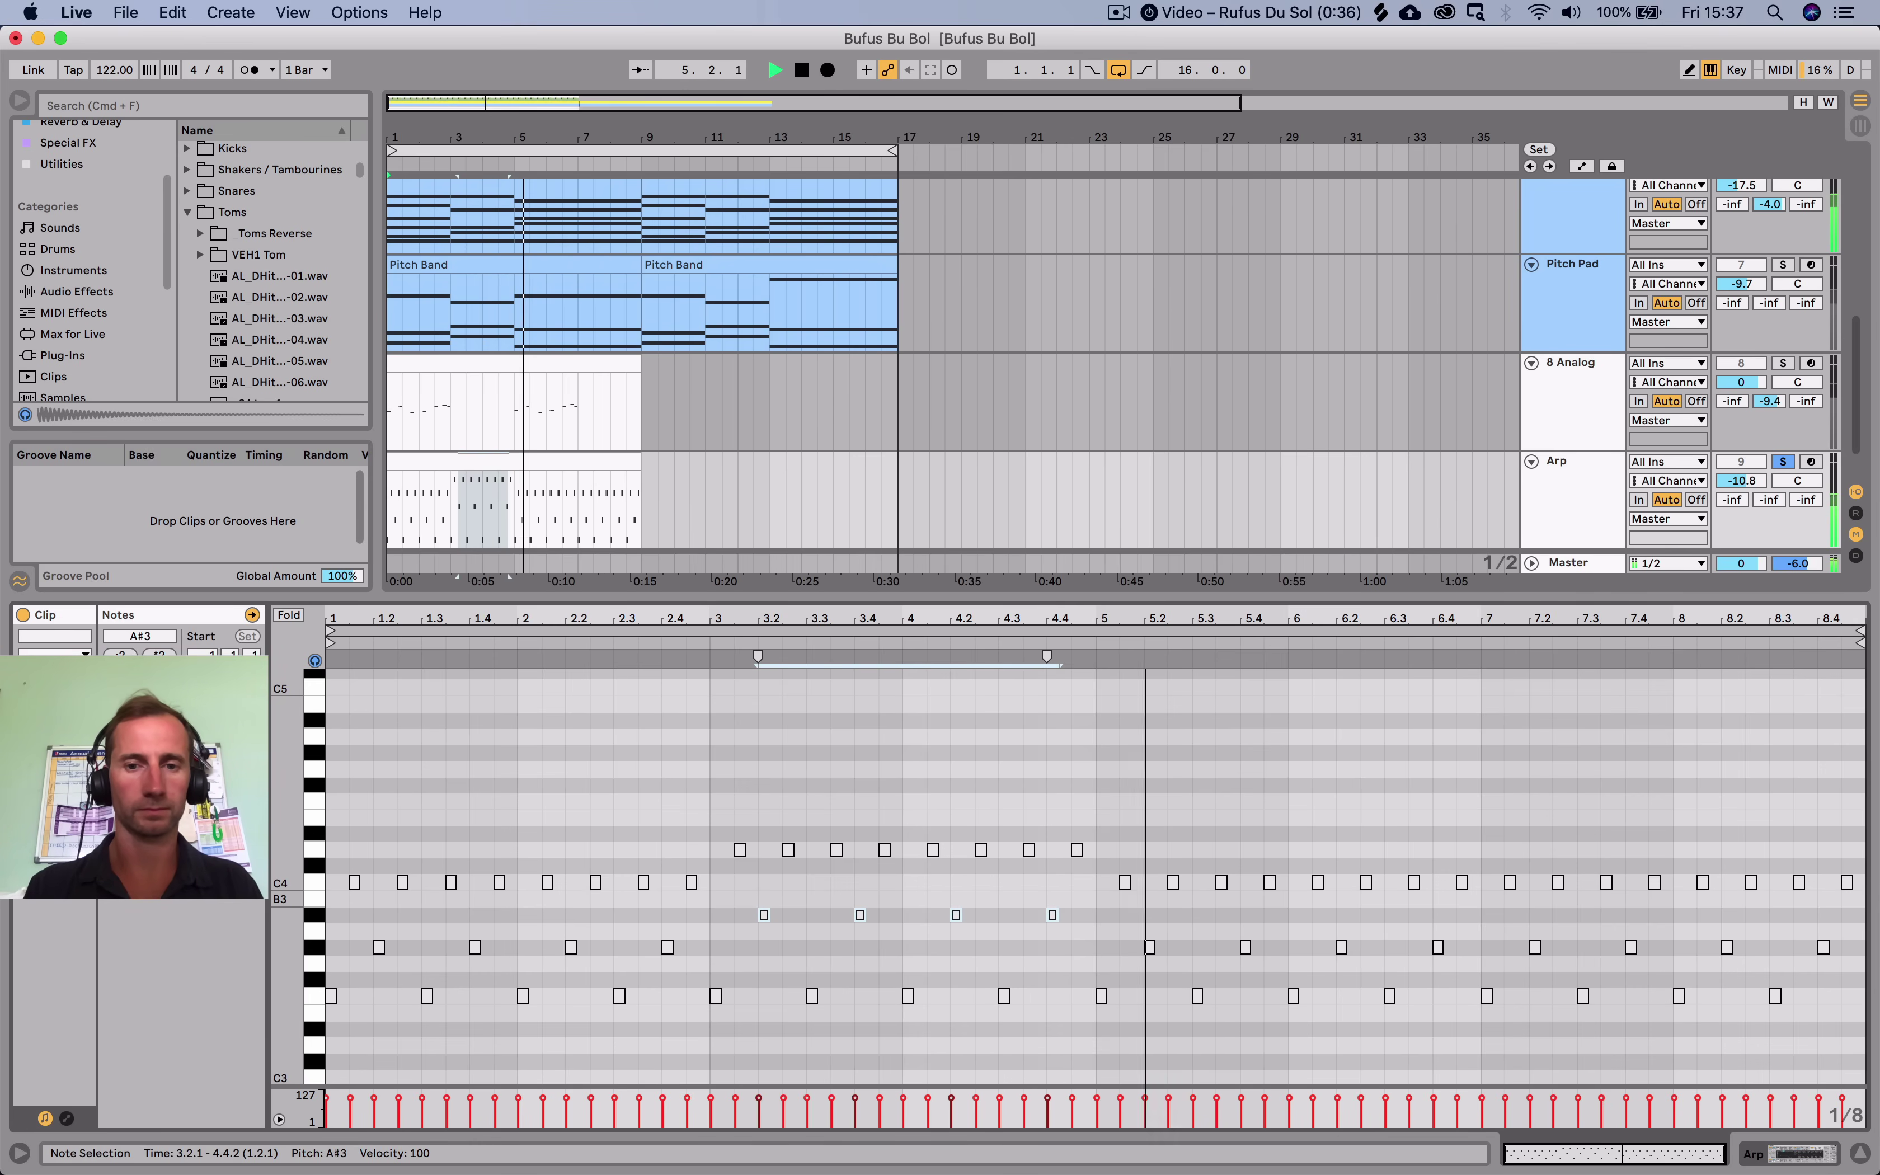
# In bars 5 to 8 of the Arp clip, raise the C4 notes to D4 and the G#3 notes to A3, and play the result.
pyautogui.press('space')
pyautogui.moveTo(1110, 876); pyautogui.dragTo(1852, 892)
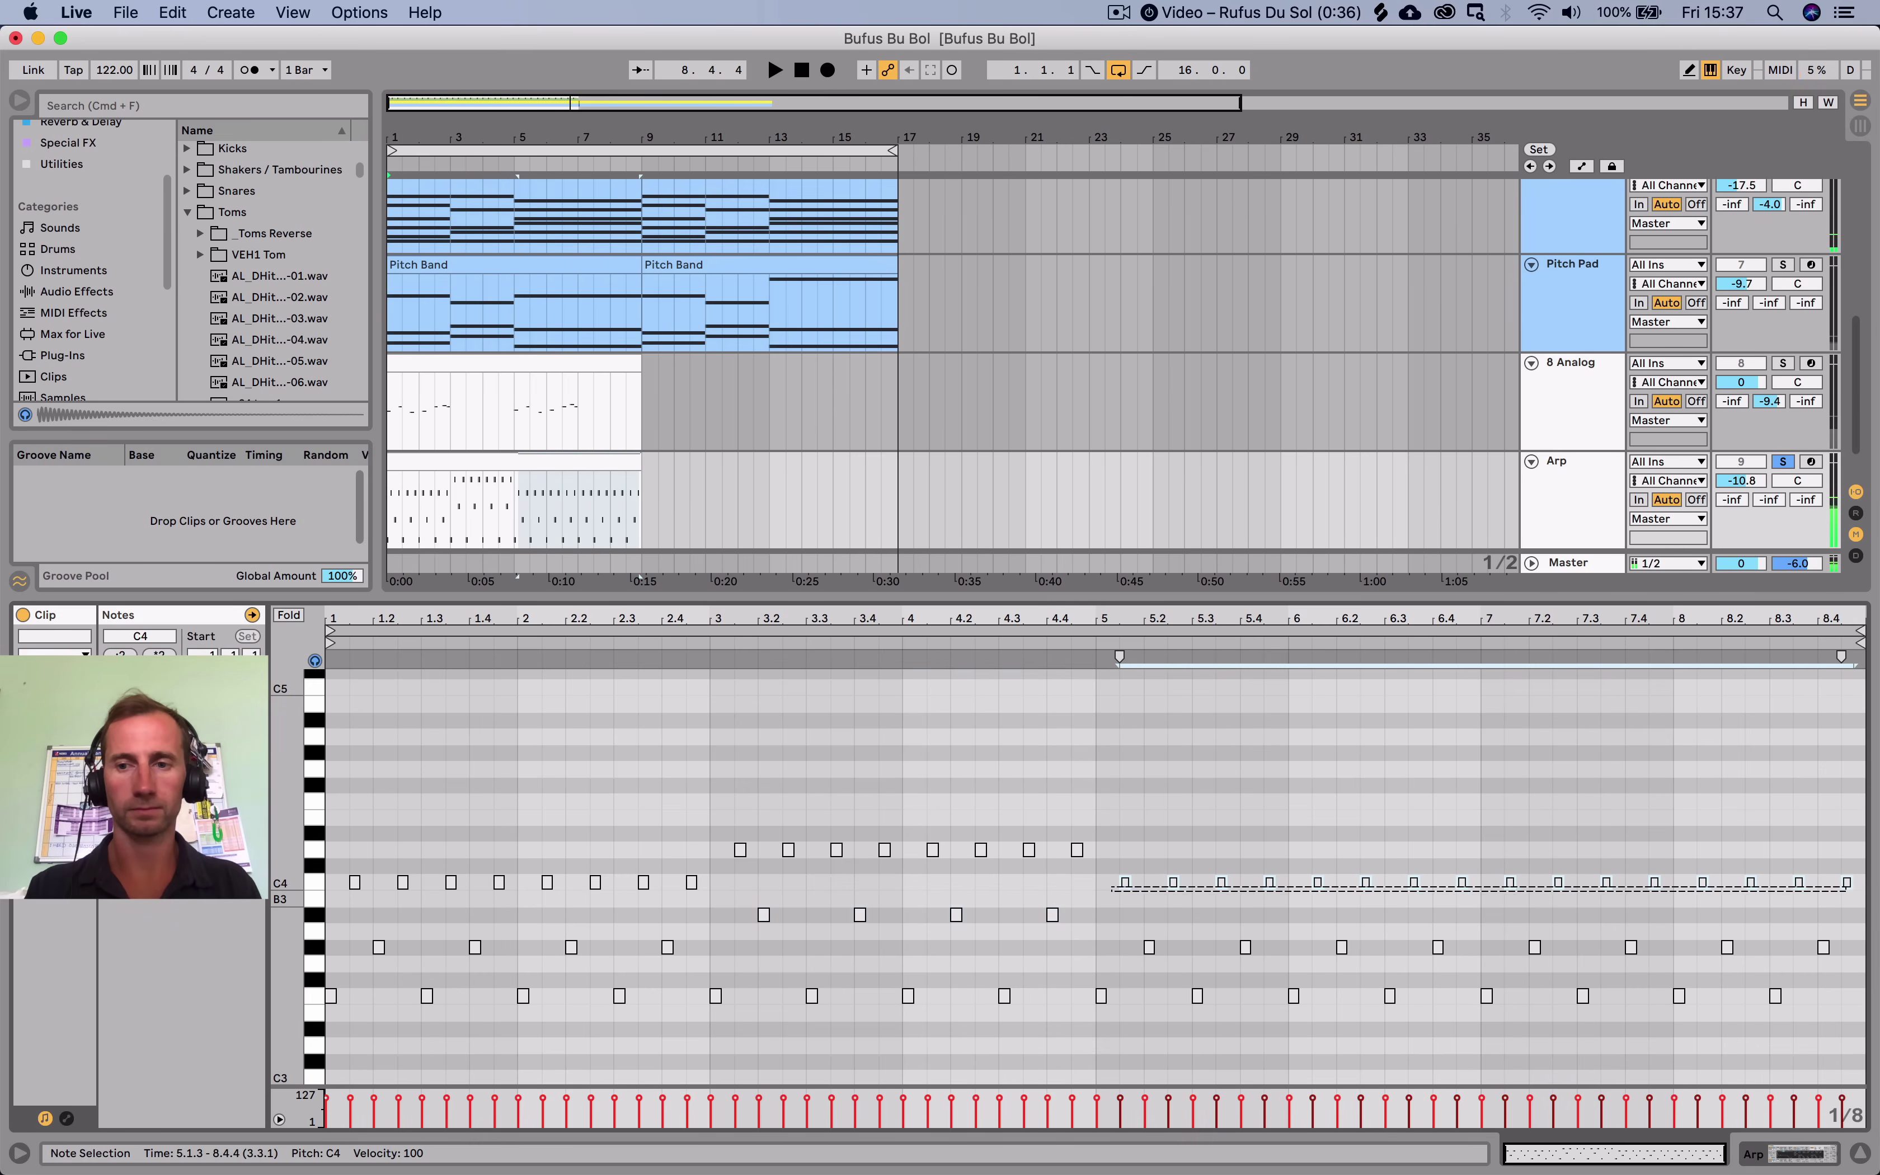
pyautogui.press('Up')
pyautogui.press('Up')
pyautogui.moveTo(1096, 940); pyautogui.dragTo(1846, 959)
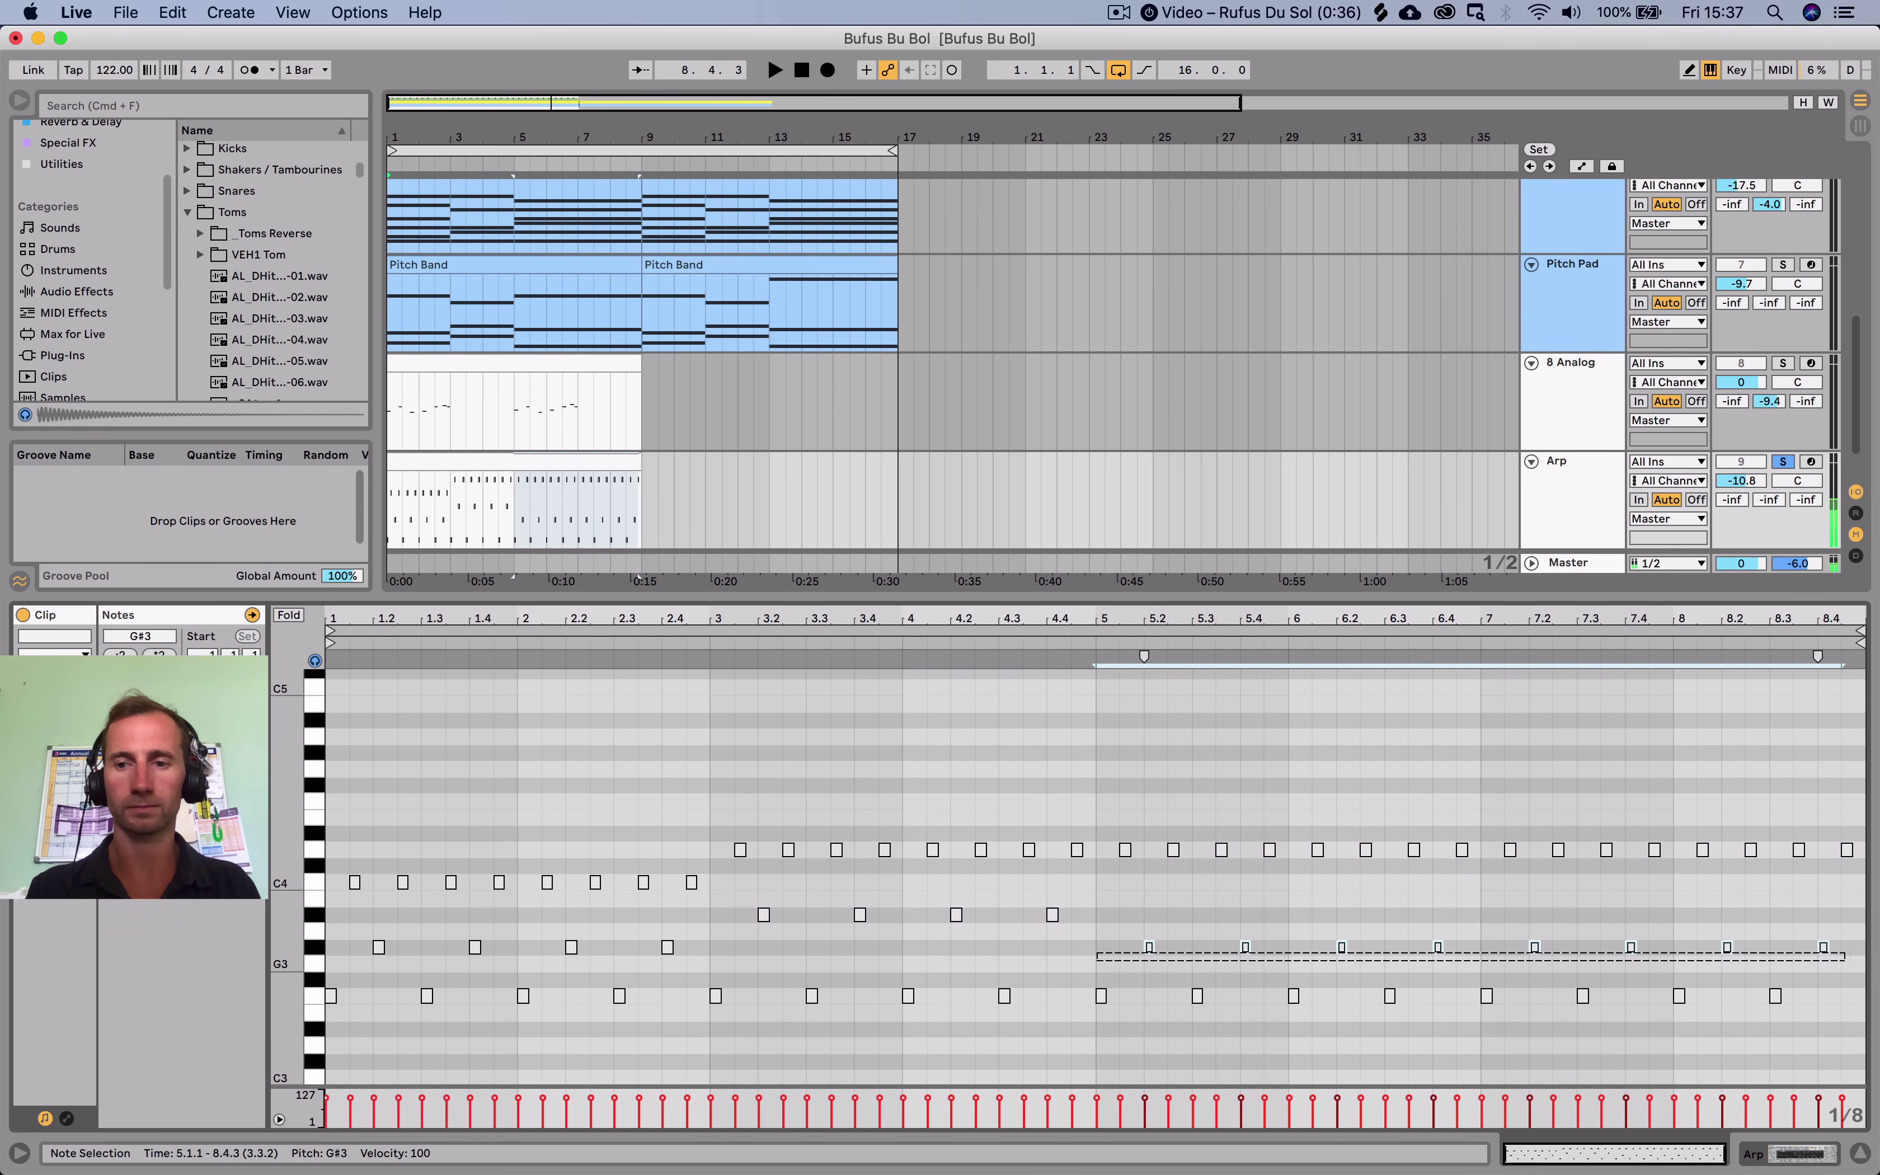
pyautogui.press('Up')
pyautogui.press('space')
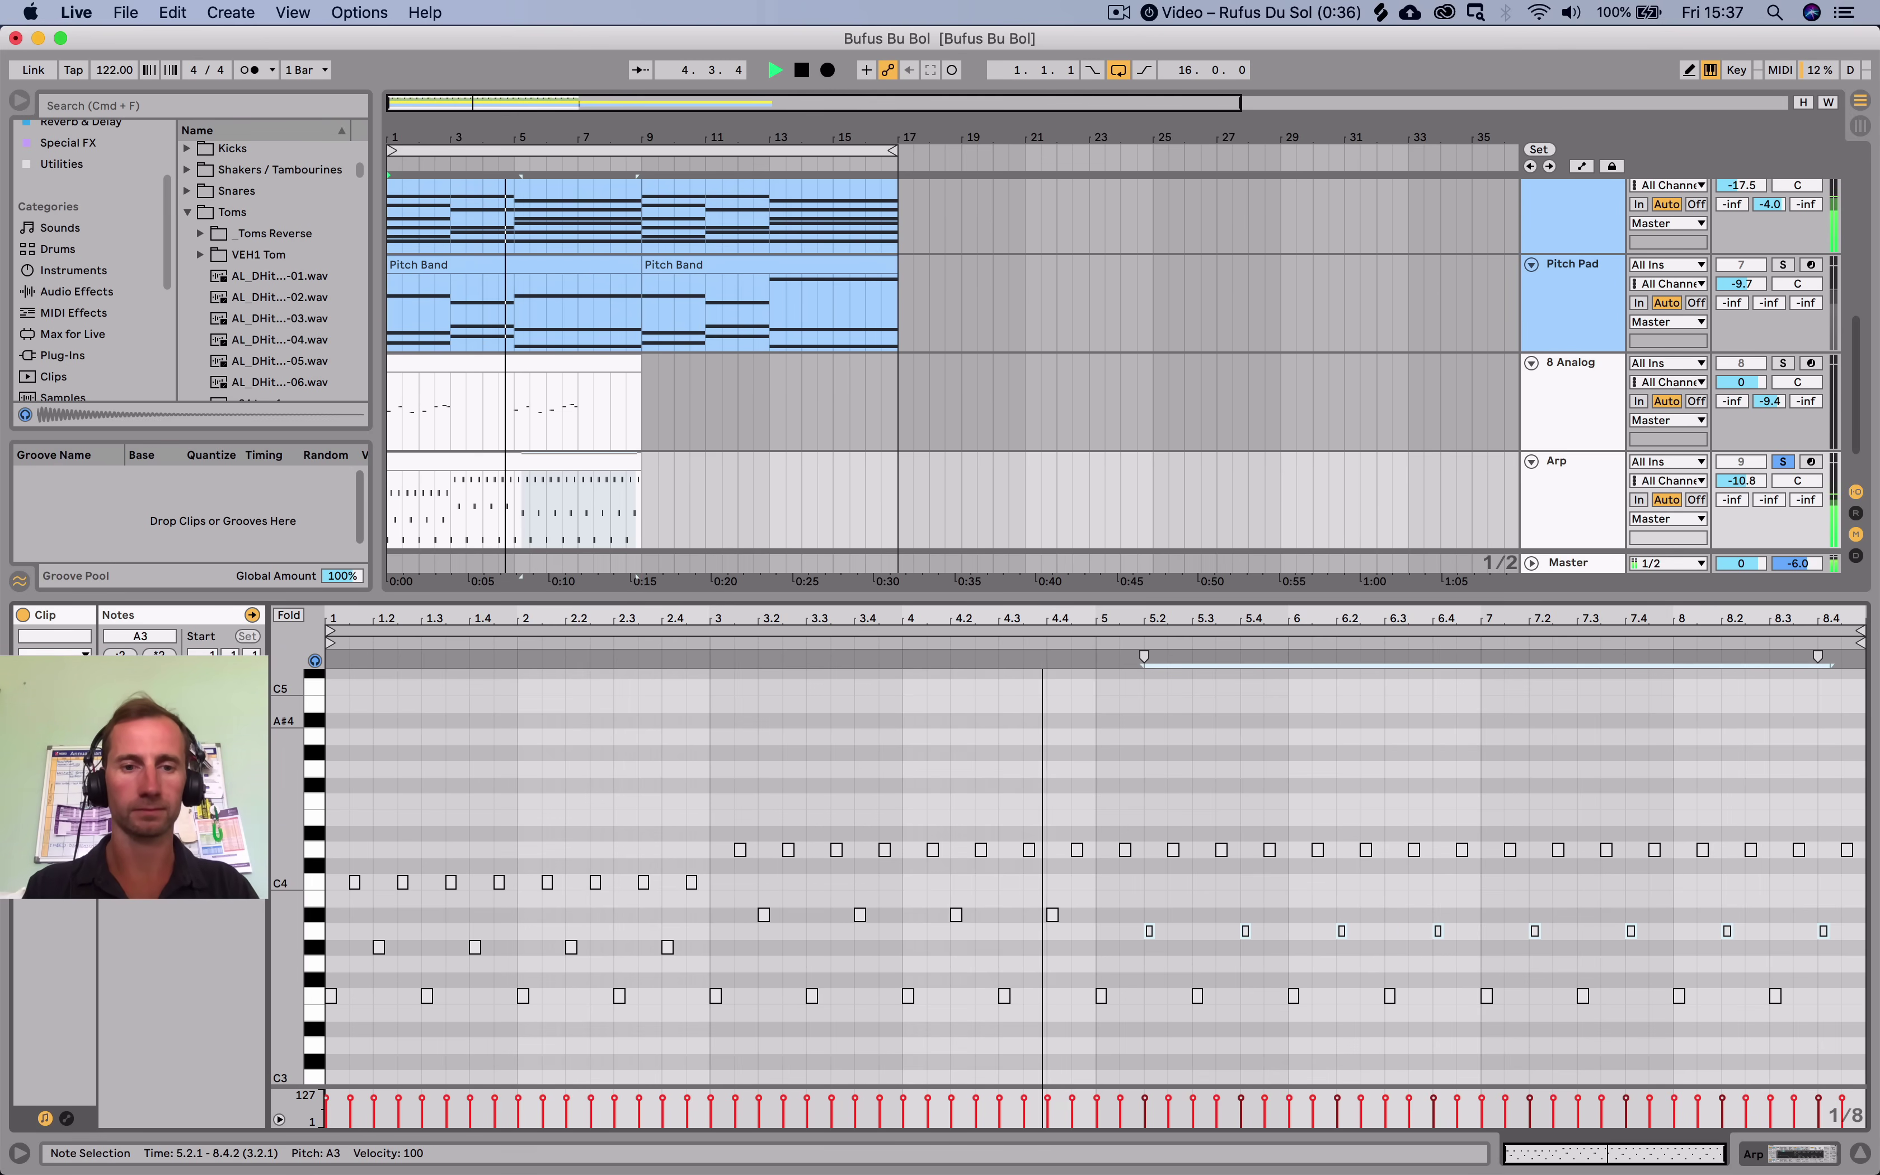
pyautogui.click(1119, 834)
pyautogui.press('space')
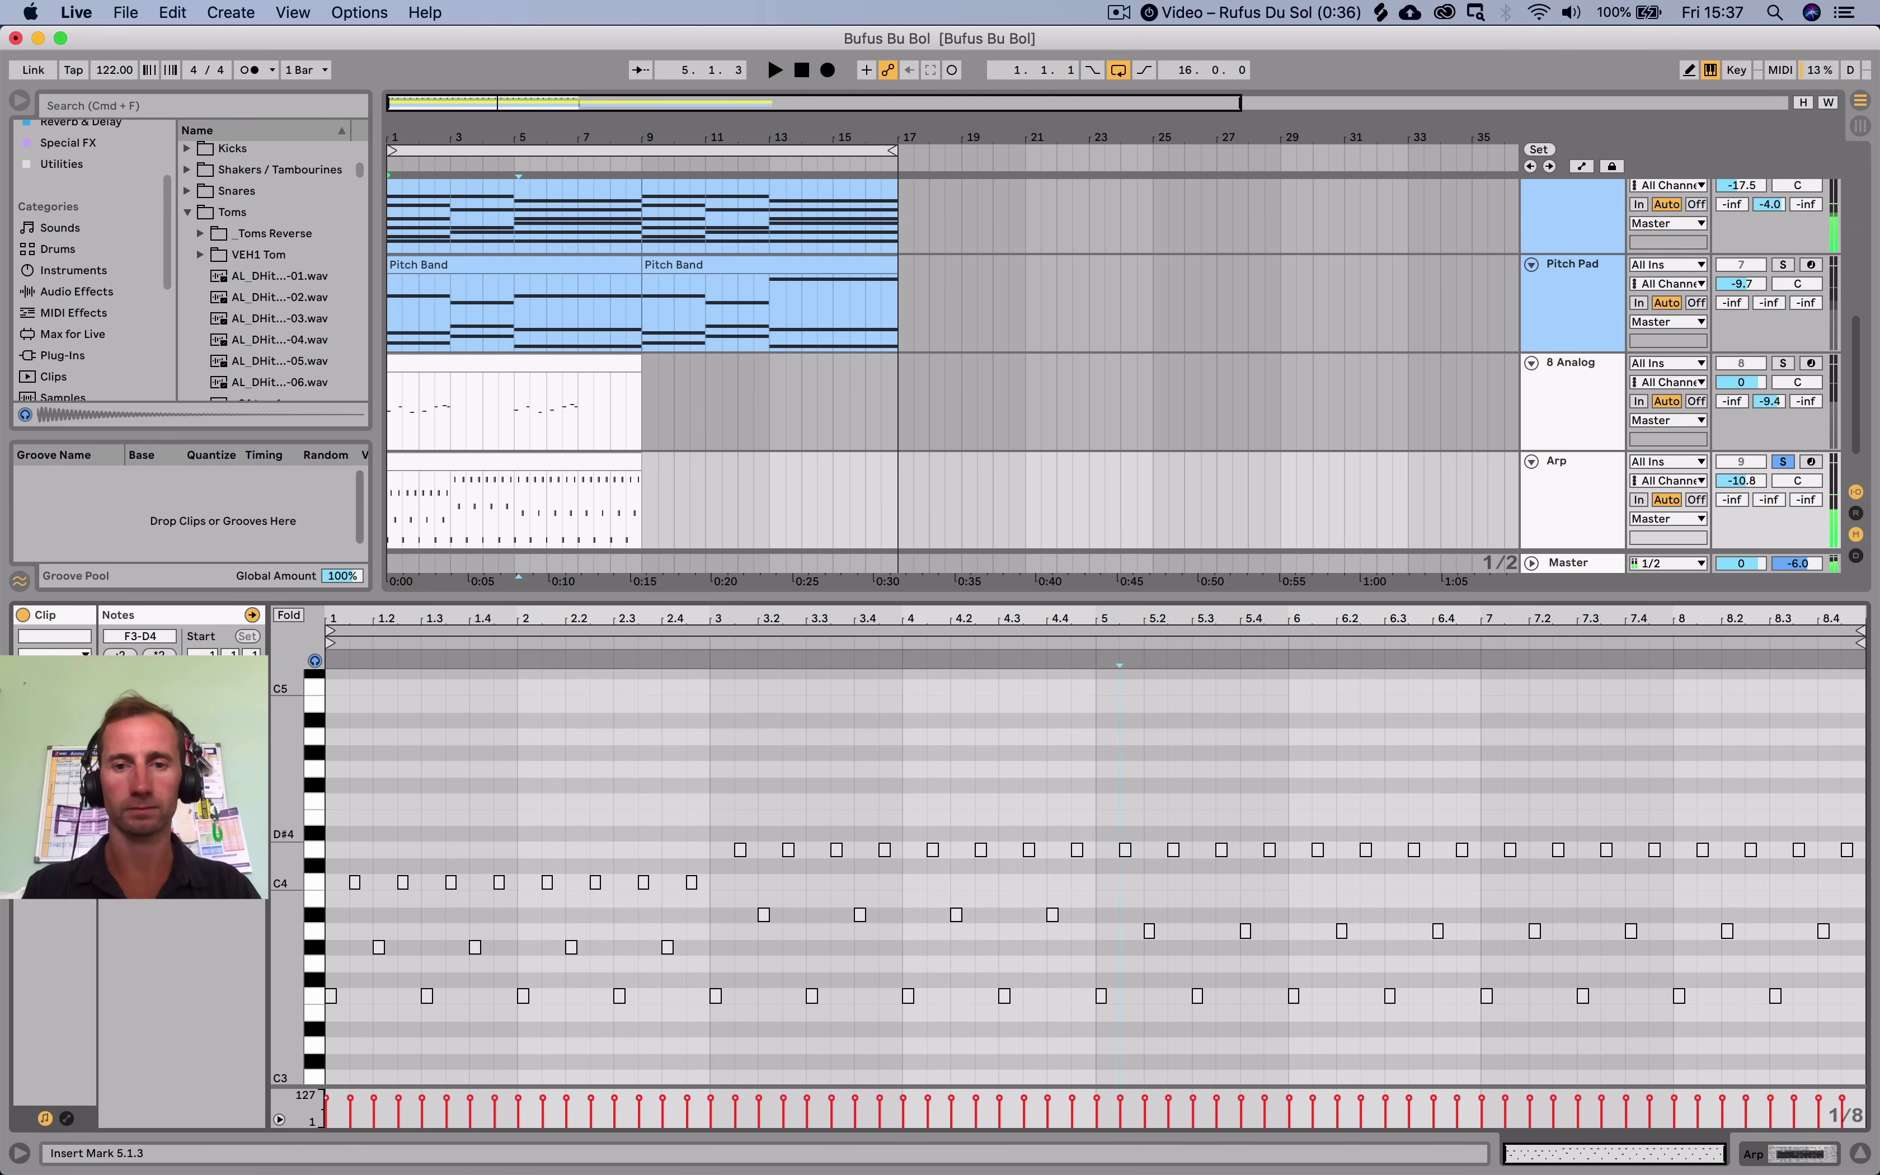
# Lower the Arp clip's D4 notes in bars 5 to 8 to C4, trying C#4 during playback before settling on C4.
pyautogui.moveTo(1120, 833); pyautogui.dragTo(1854, 865)
pyautogui.press('Down')
pyautogui.press('Down')
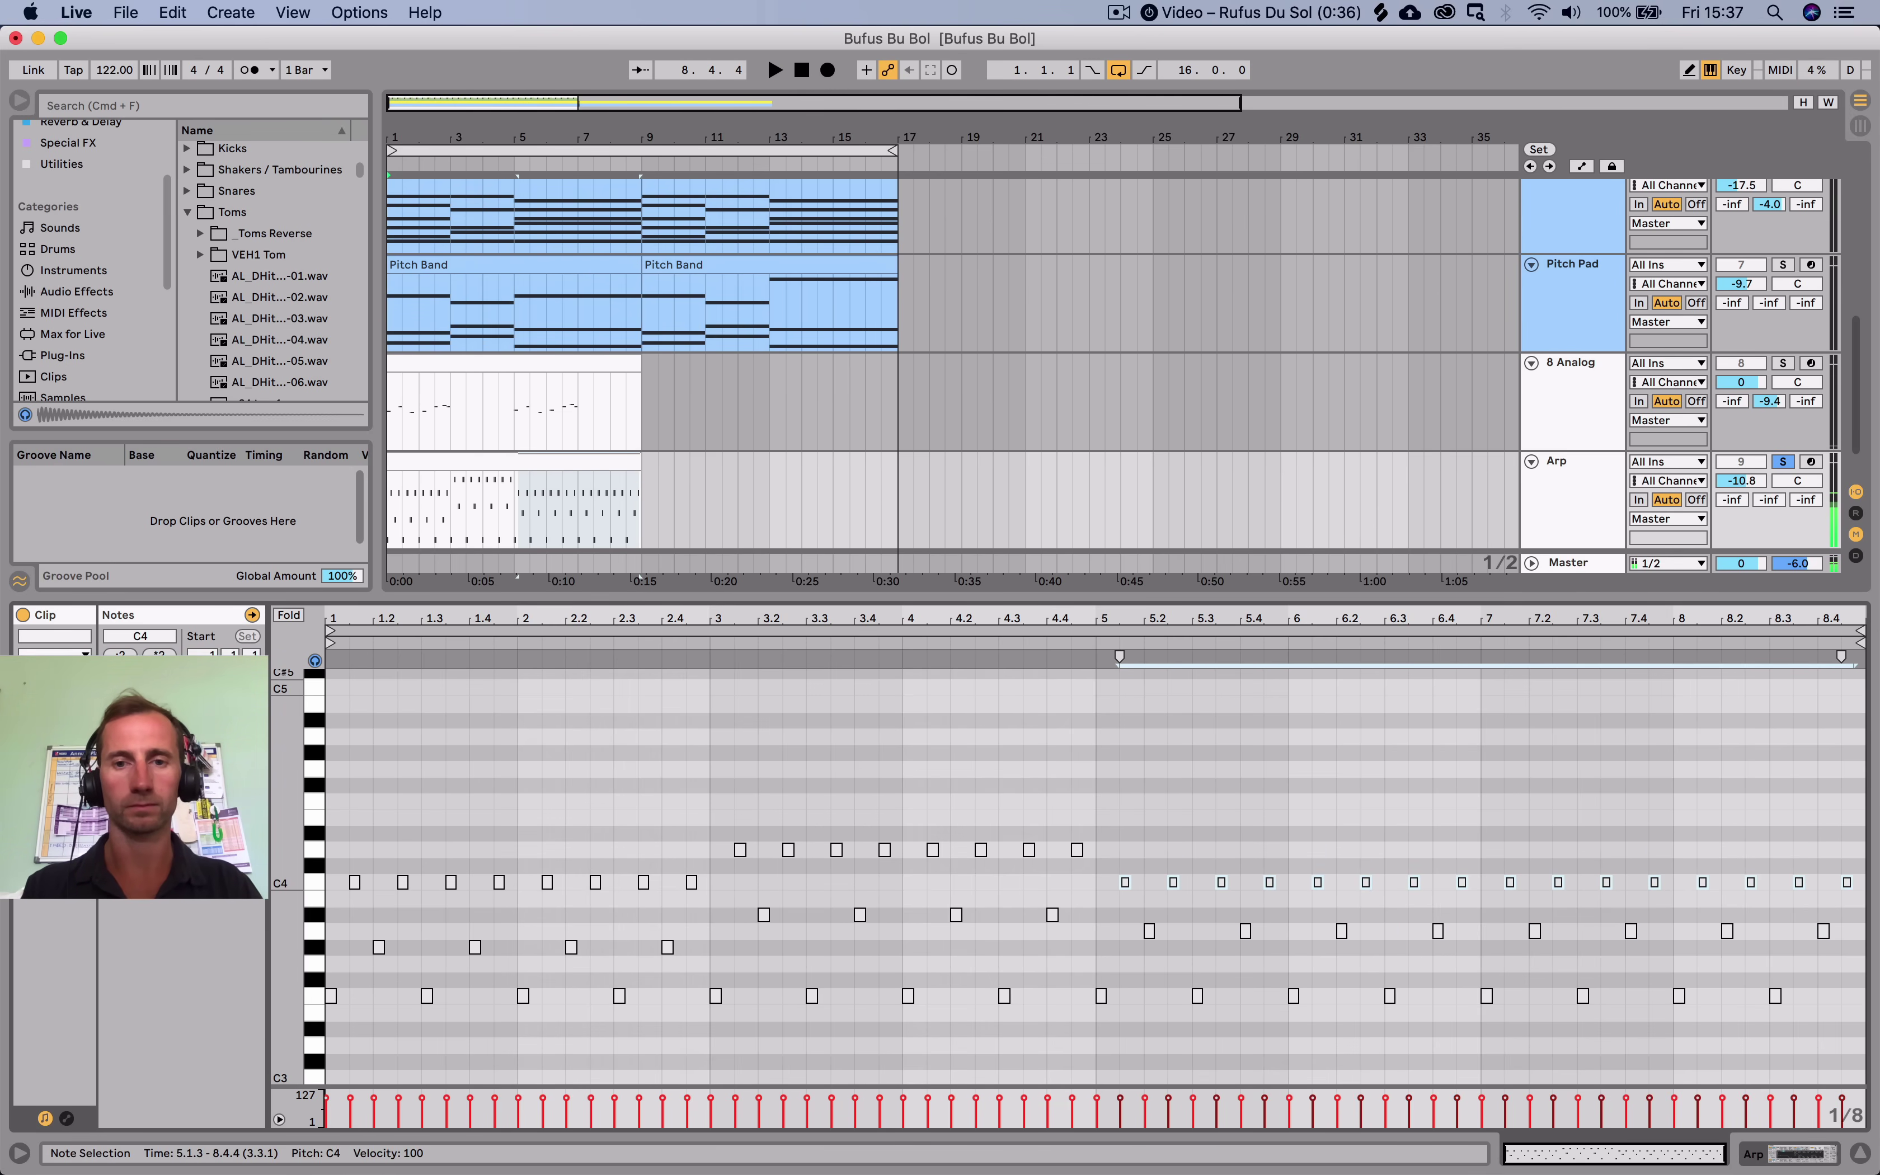
pyautogui.press('Up')
pyautogui.press('space')
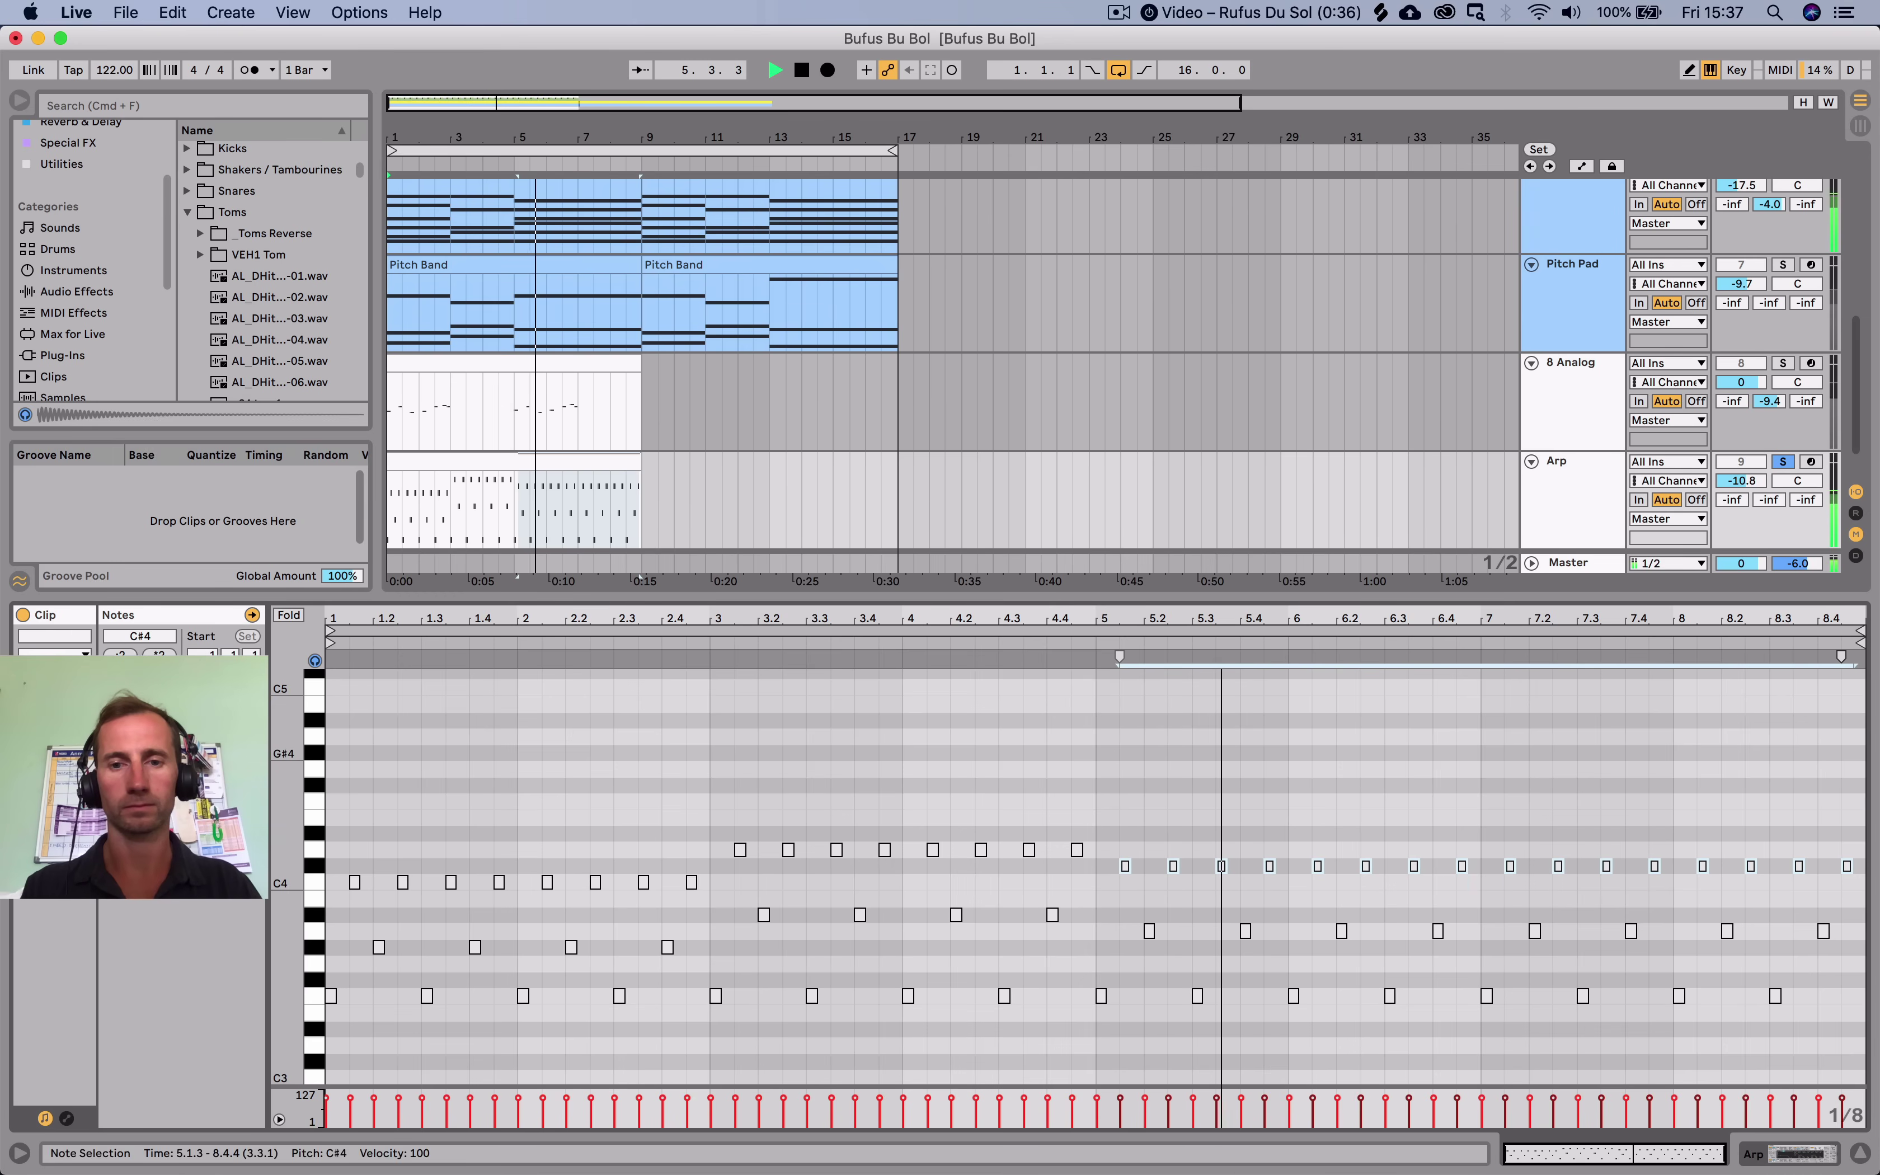
pyautogui.press('Down')
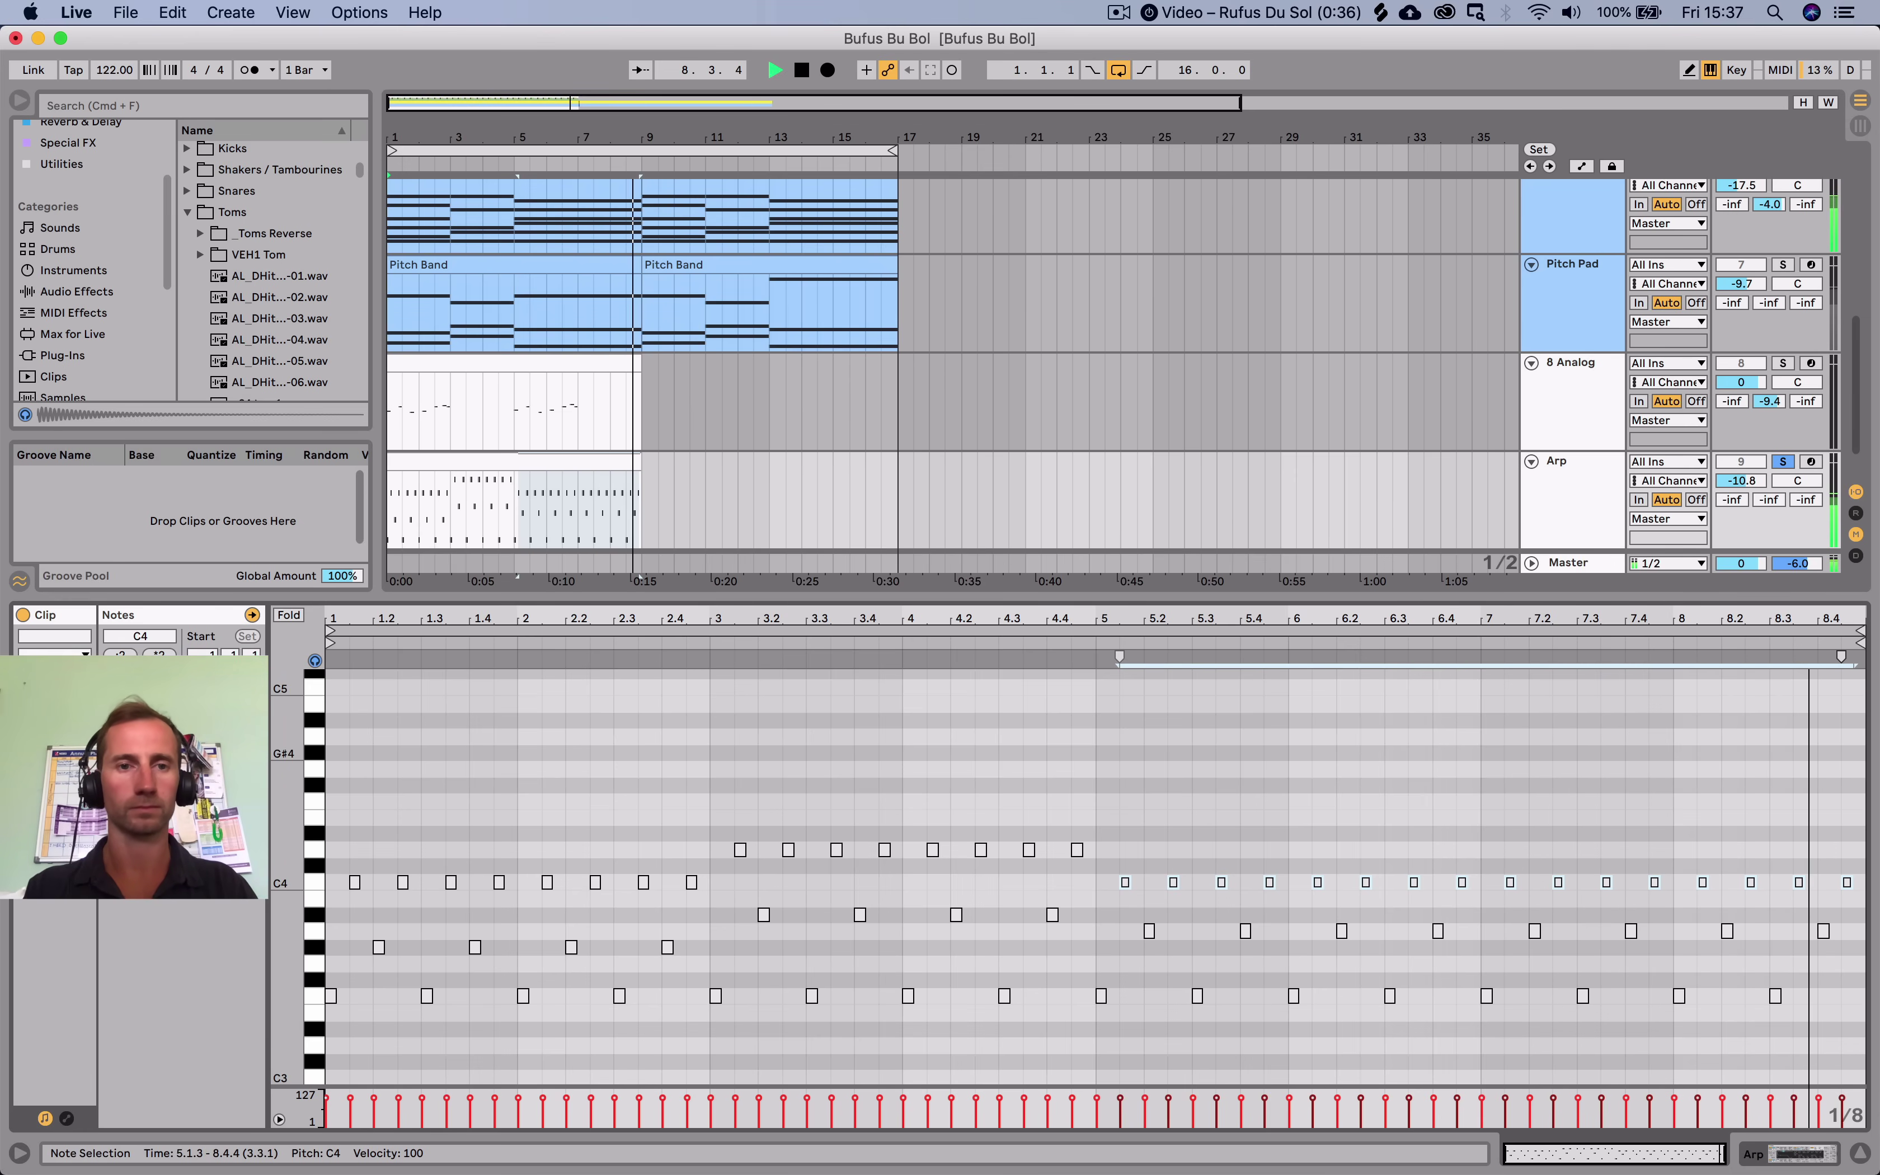
# Set the arrangement loop to the Arp clip's eight bars and play it from the start.
pyautogui.press('space')
pyautogui.moveTo(658, 510); pyautogui.dragTo(387, 509)
pyautogui.press('super+l')
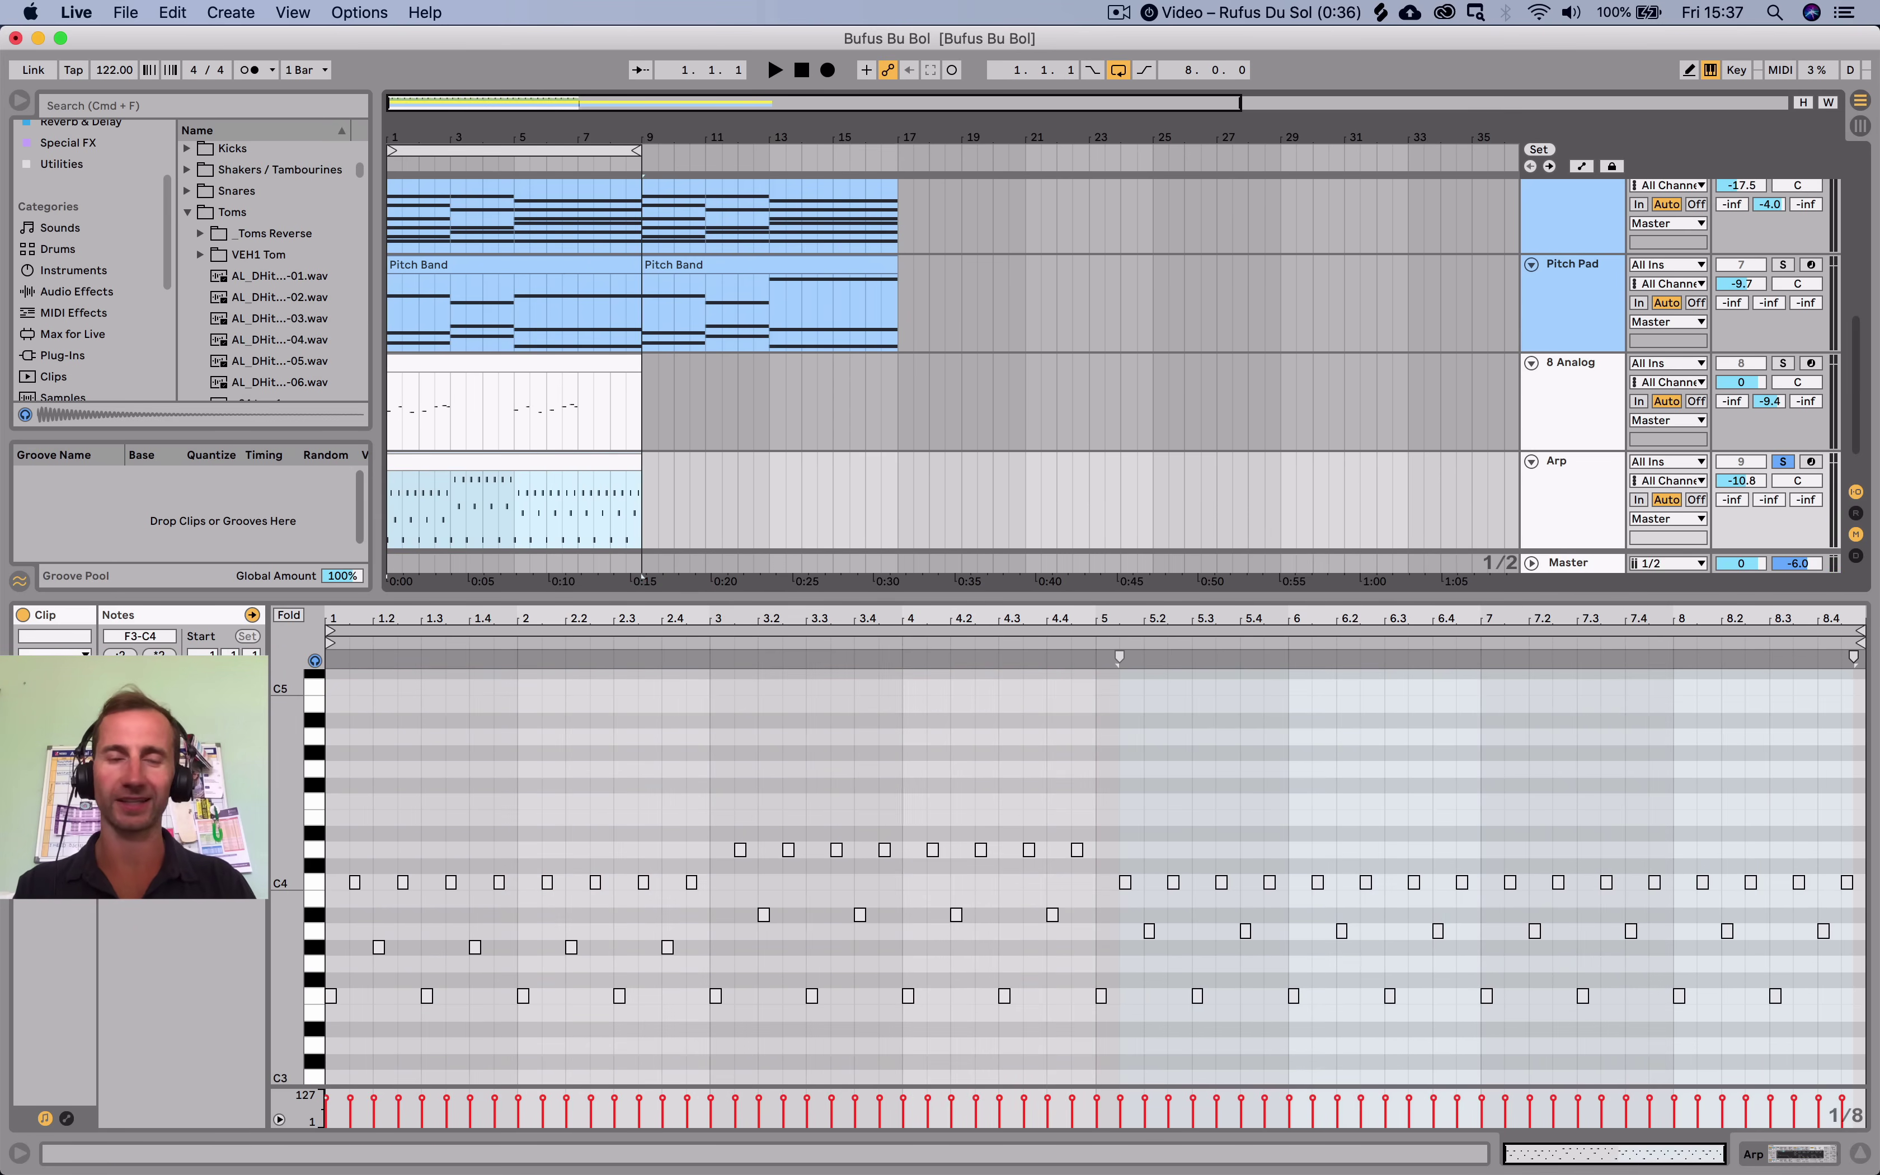
pyautogui.press('space')
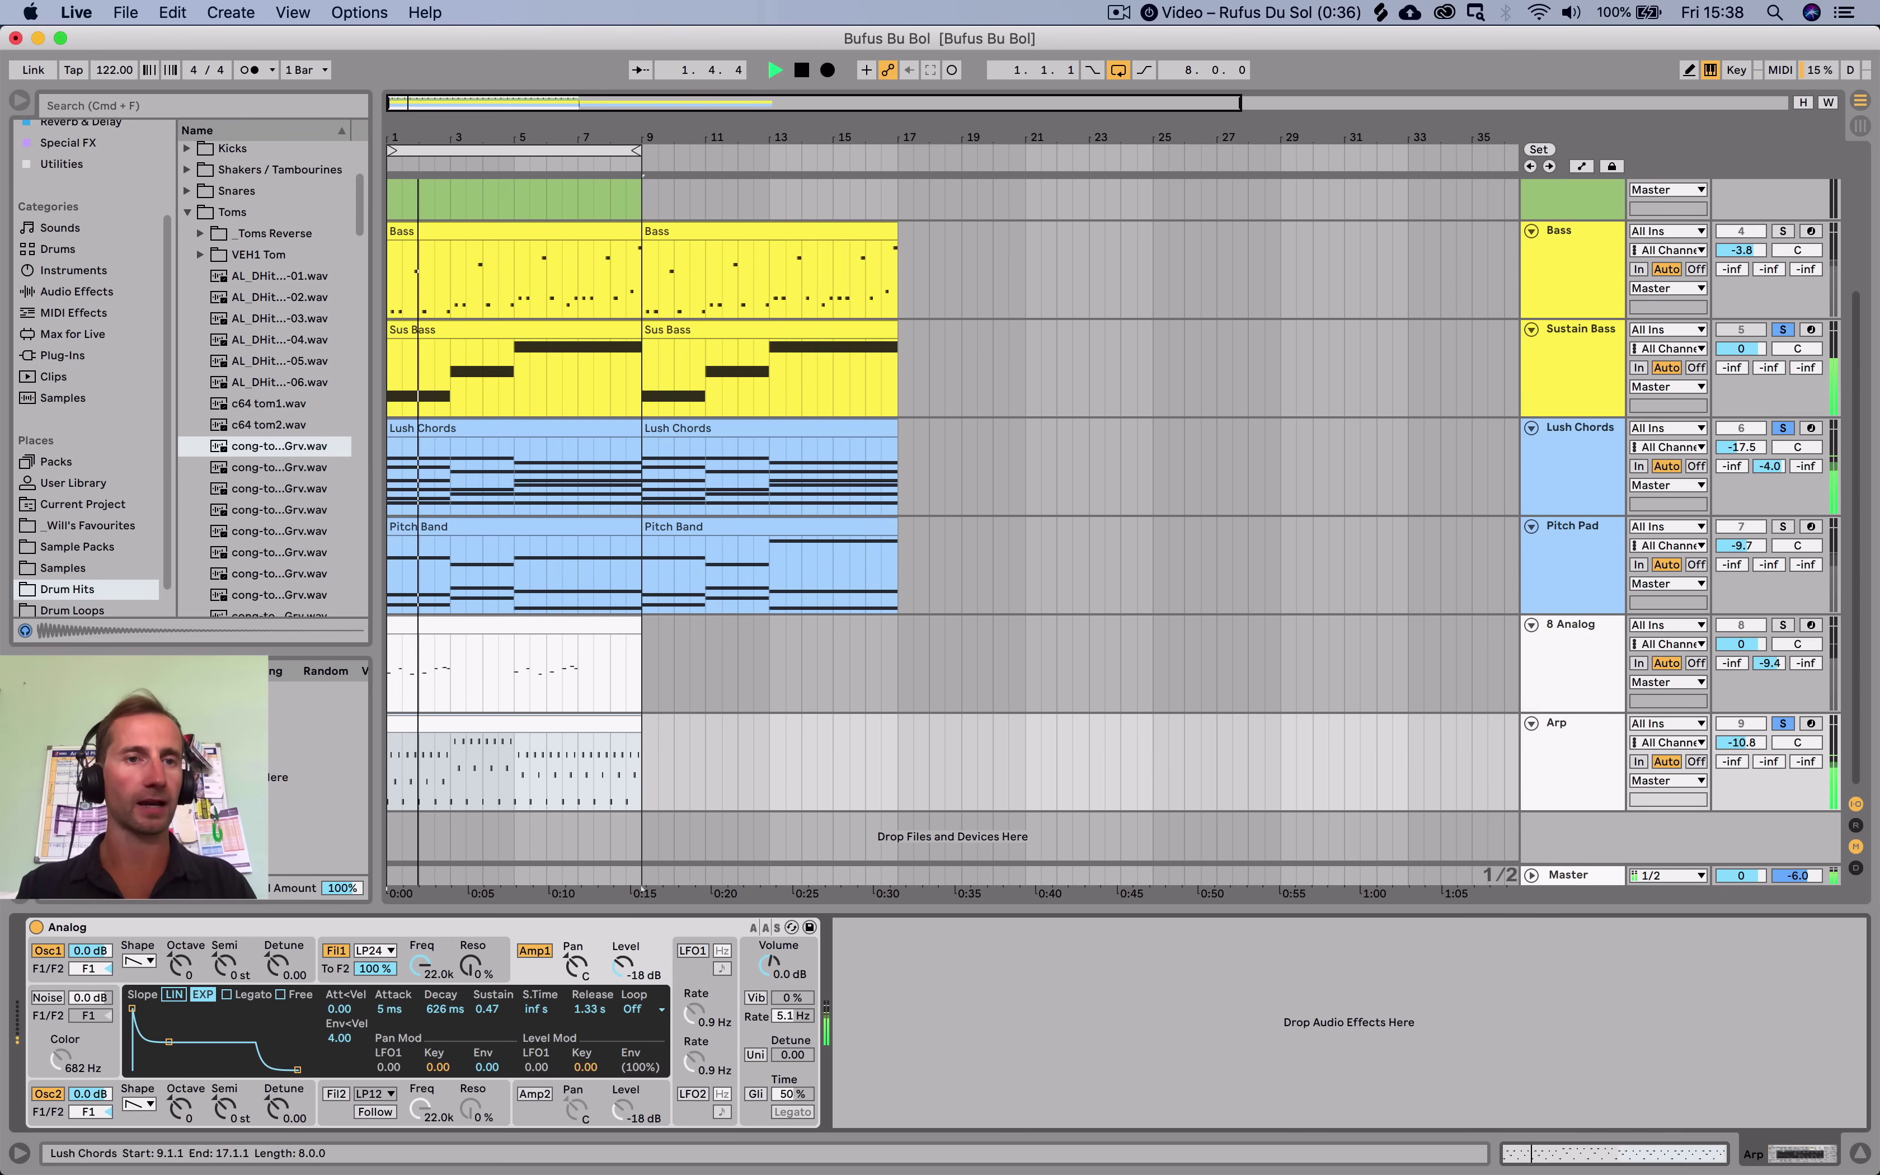
# Replace the Arp track's Analog instrument with a Simpler.
pyautogui.click(77, 150)
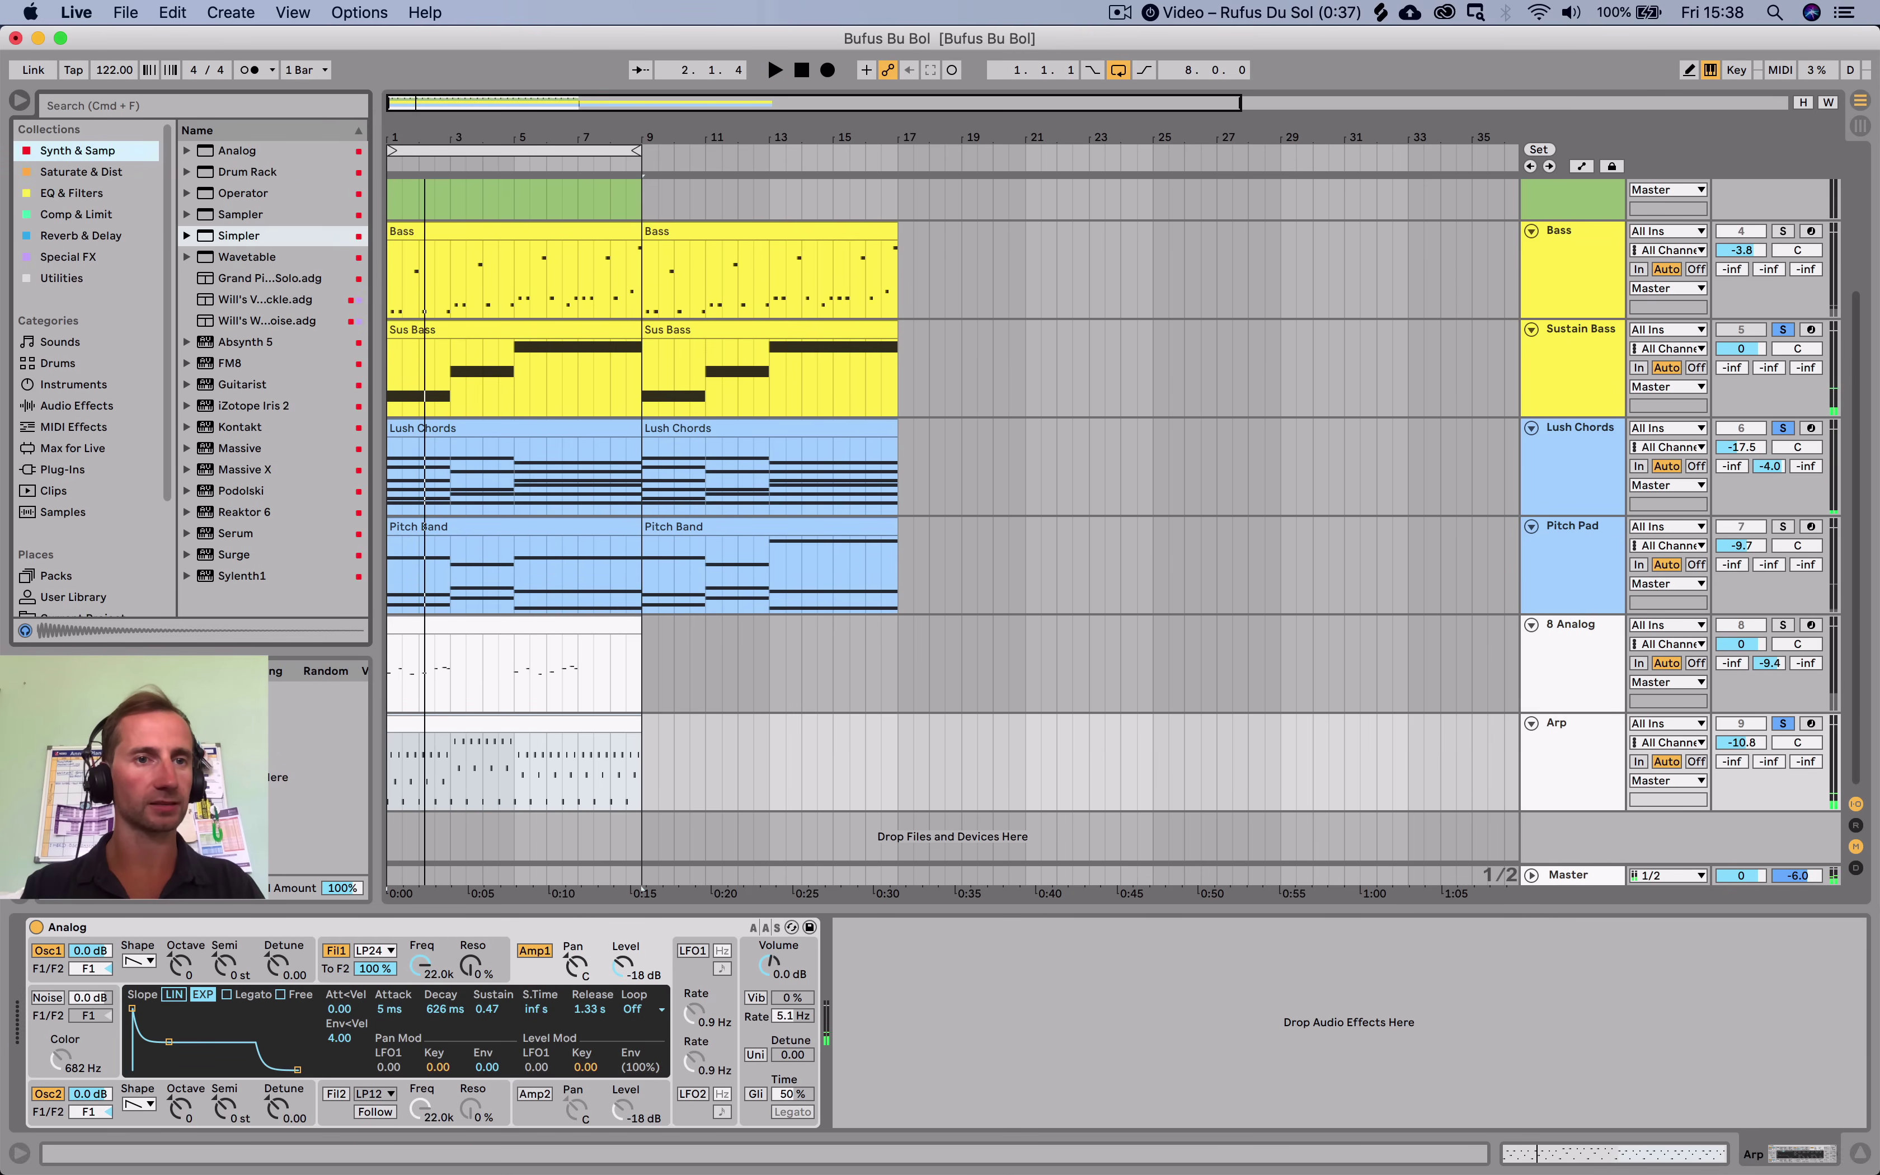
pyautogui.moveTo(239, 236); pyautogui.dragTo(423, 1021)
pyautogui.scroll(-3, 89, 373)
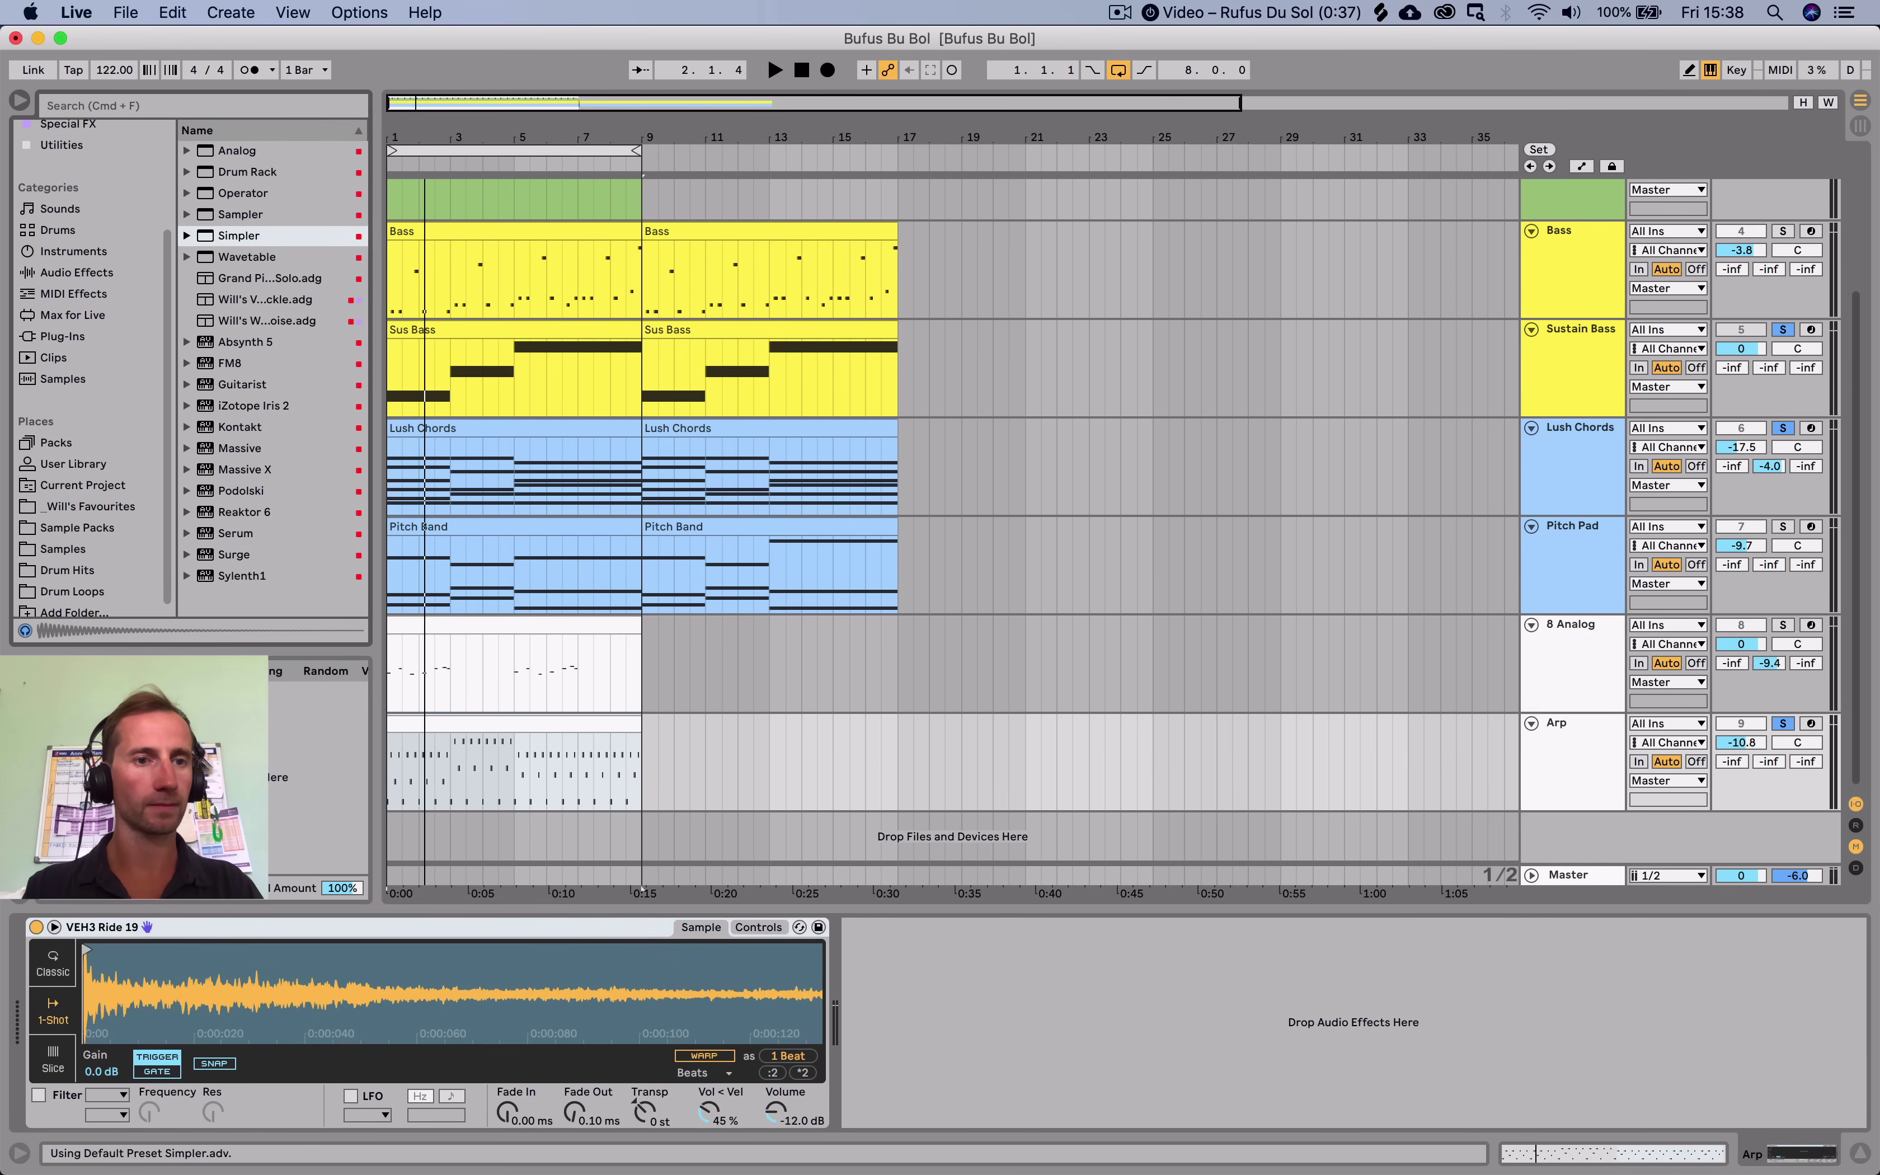
# Load the cong-tom 01 BS NuTecGrv sample from the Drum Hits Toms folder into the Arp track's Simpler.
pyautogui.click(63, 549)
pyautogui.click(67, 570)
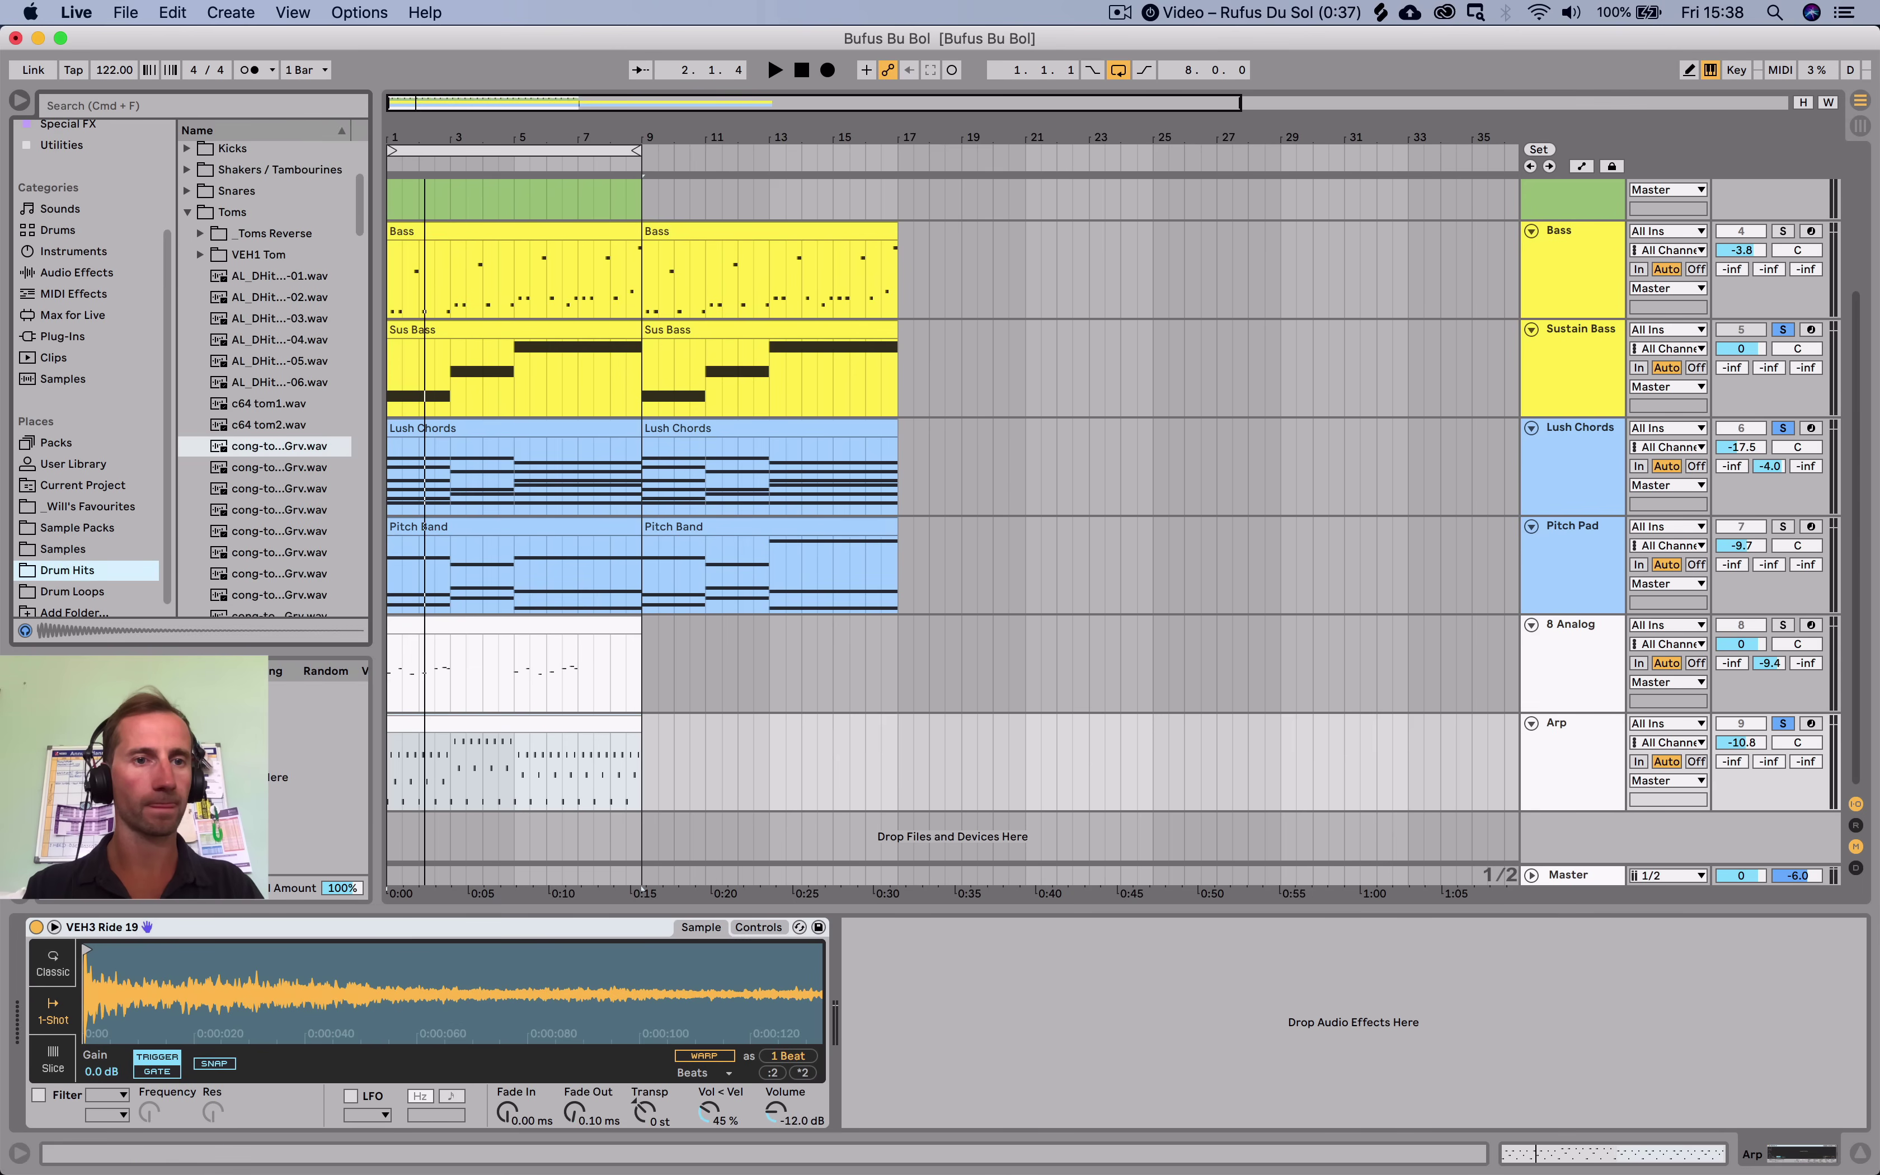
pyautogui.moveTo(278, 445); pyautogui.dragTo(388, 995)
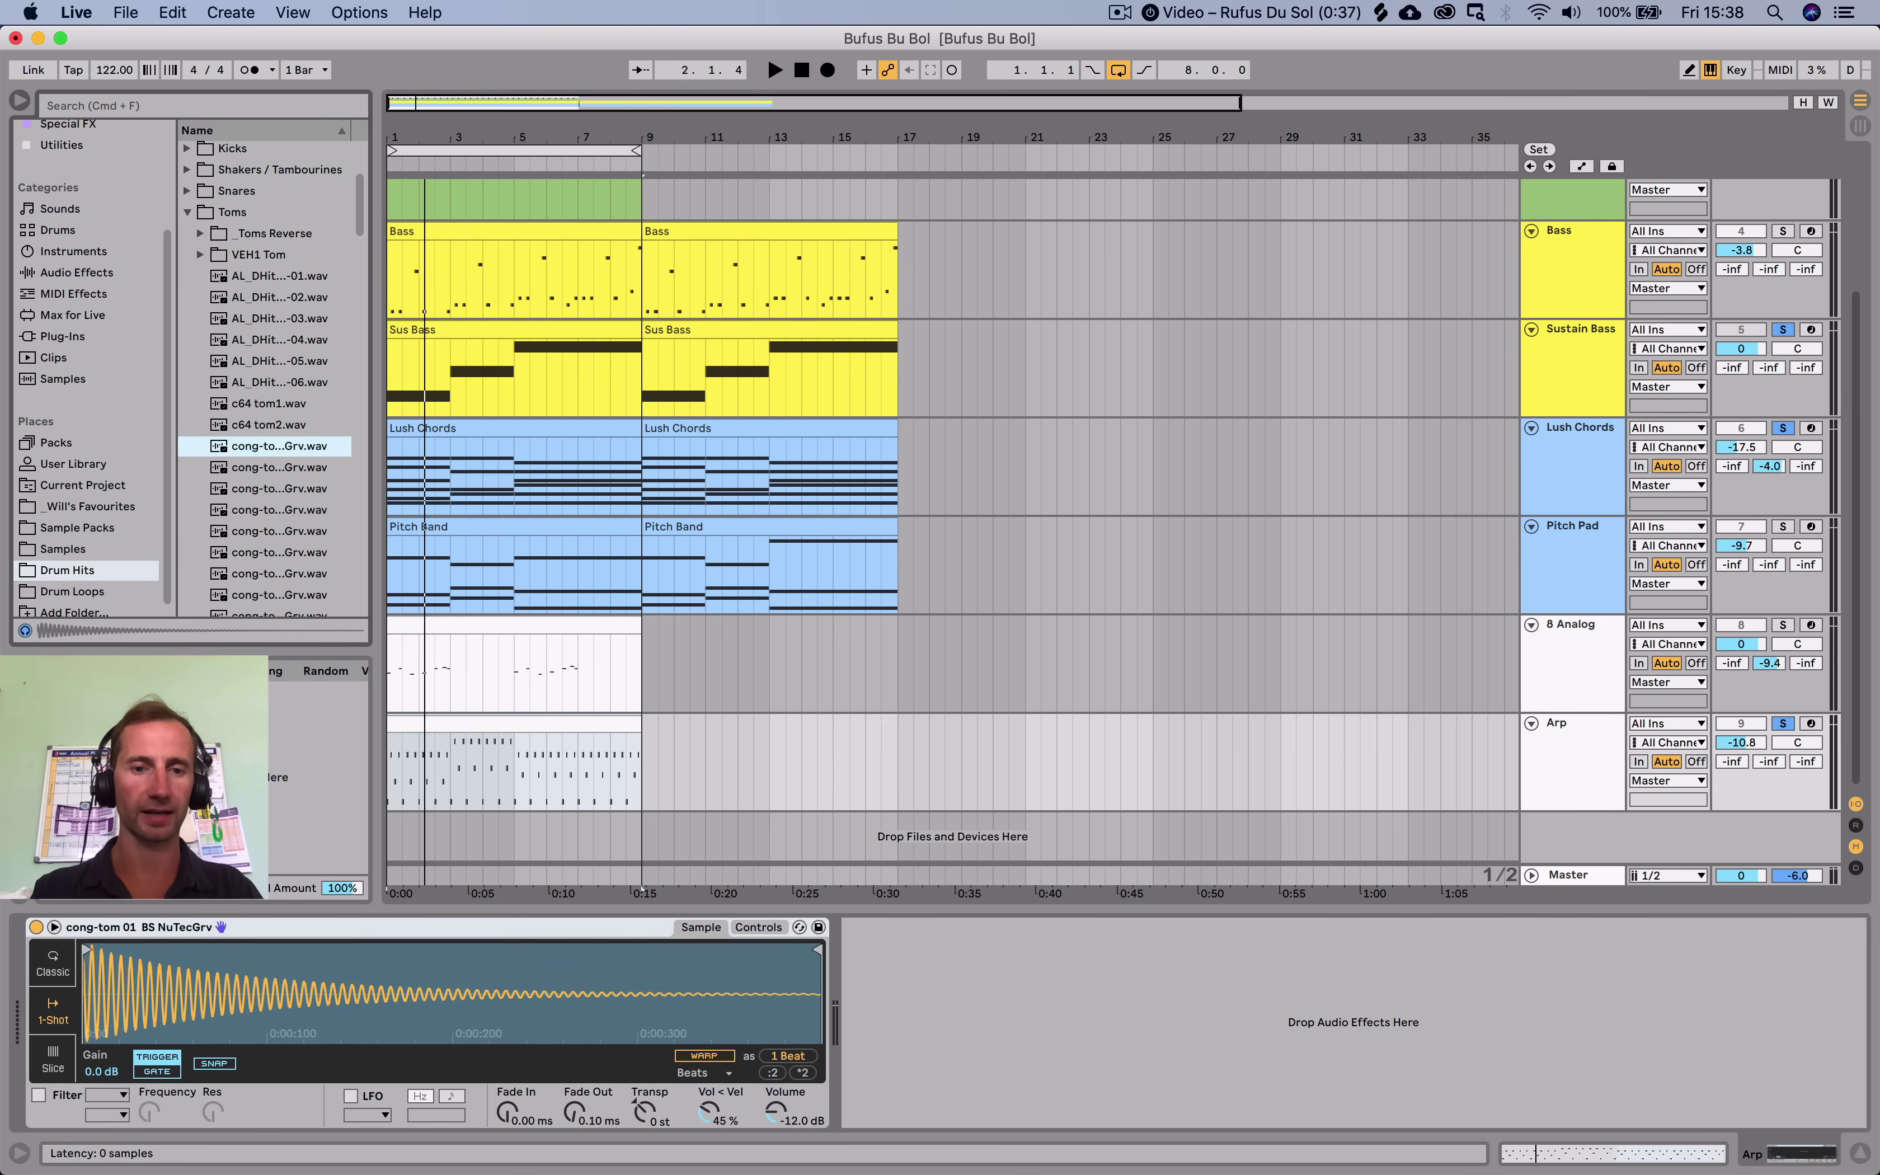
# Show Simpler's controls with its transposition selected, solo only the Arp track and play it from the start.
pyautogui.click(758, 927)
pyautogui.click(716, 1056)
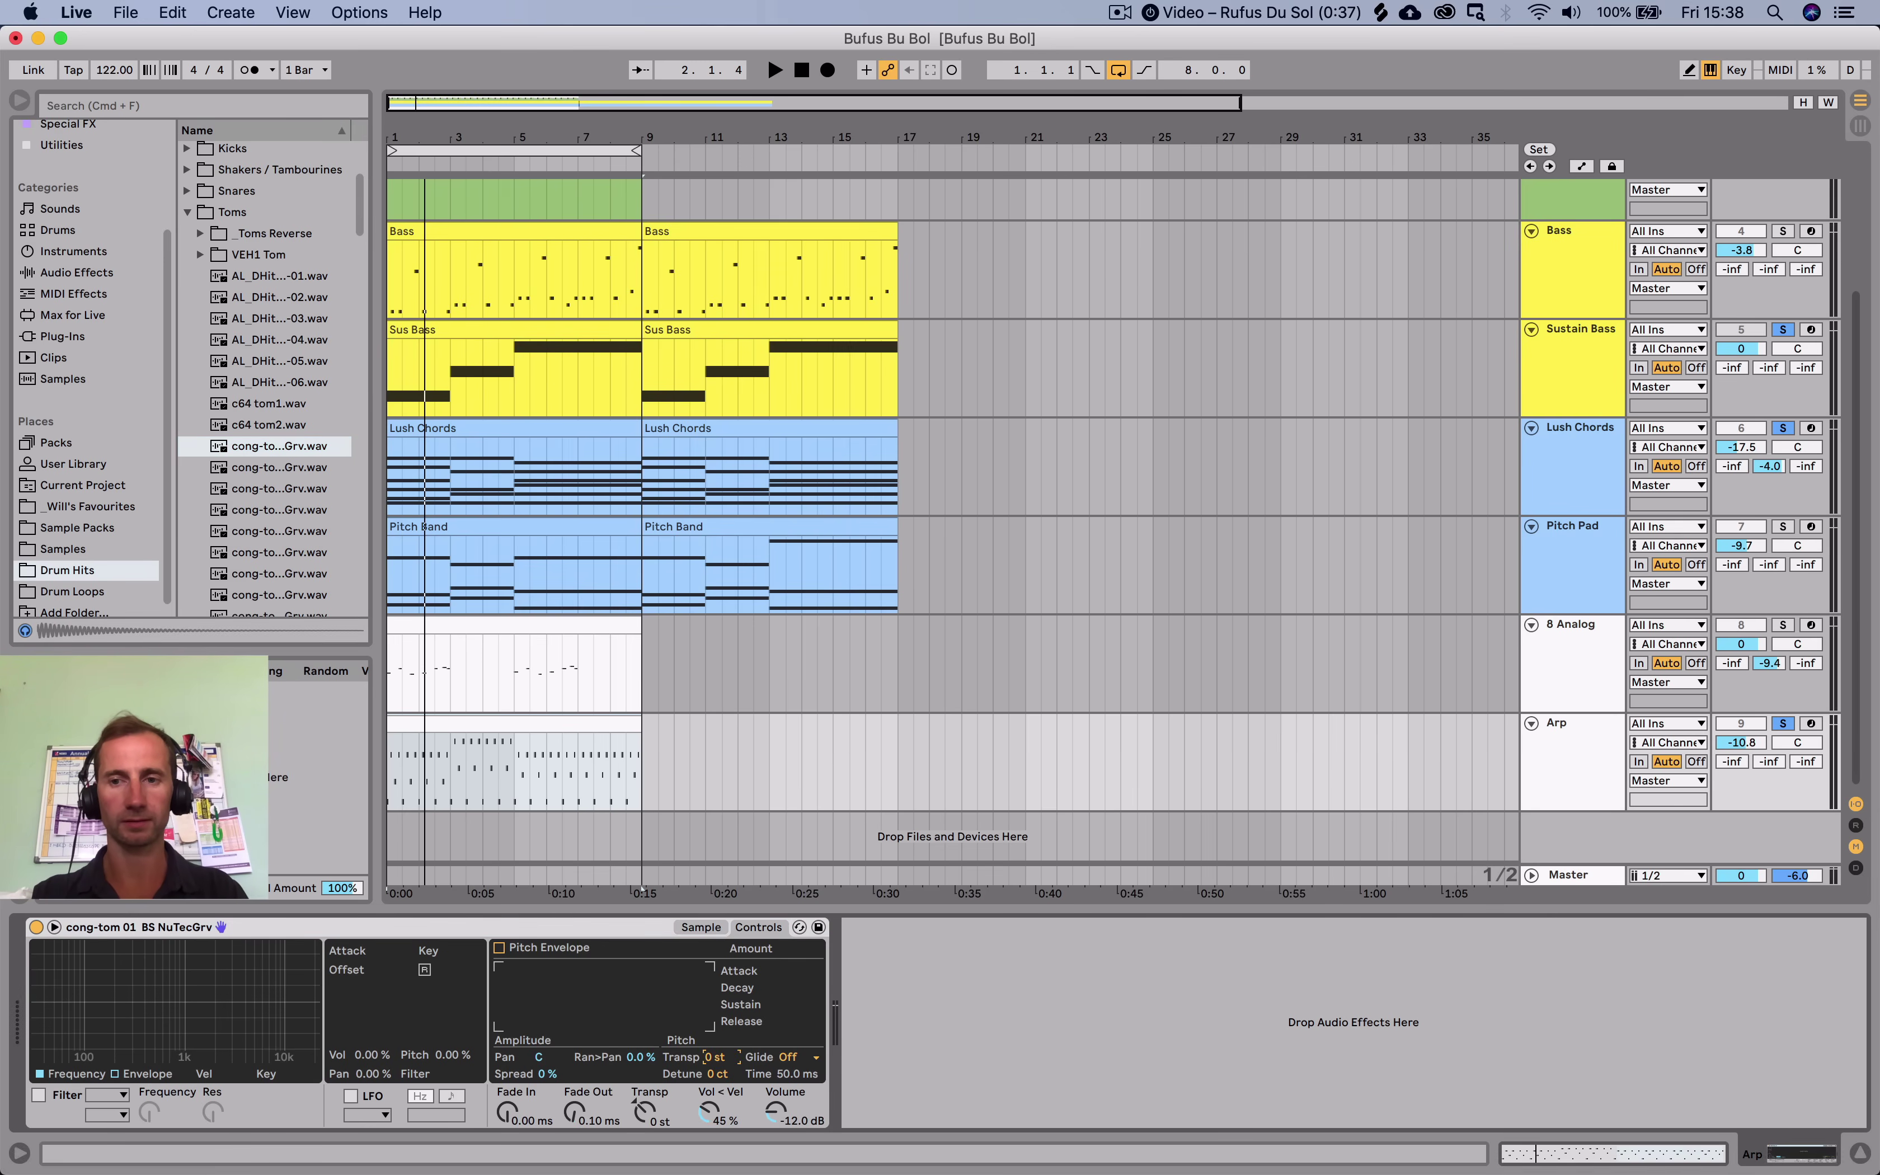
pyautogui.click(1782, 724)
pyautogui.press('space')
pyautogui.press('space')
pyautogui.click(716, 1057)
pyautogui.press('space')
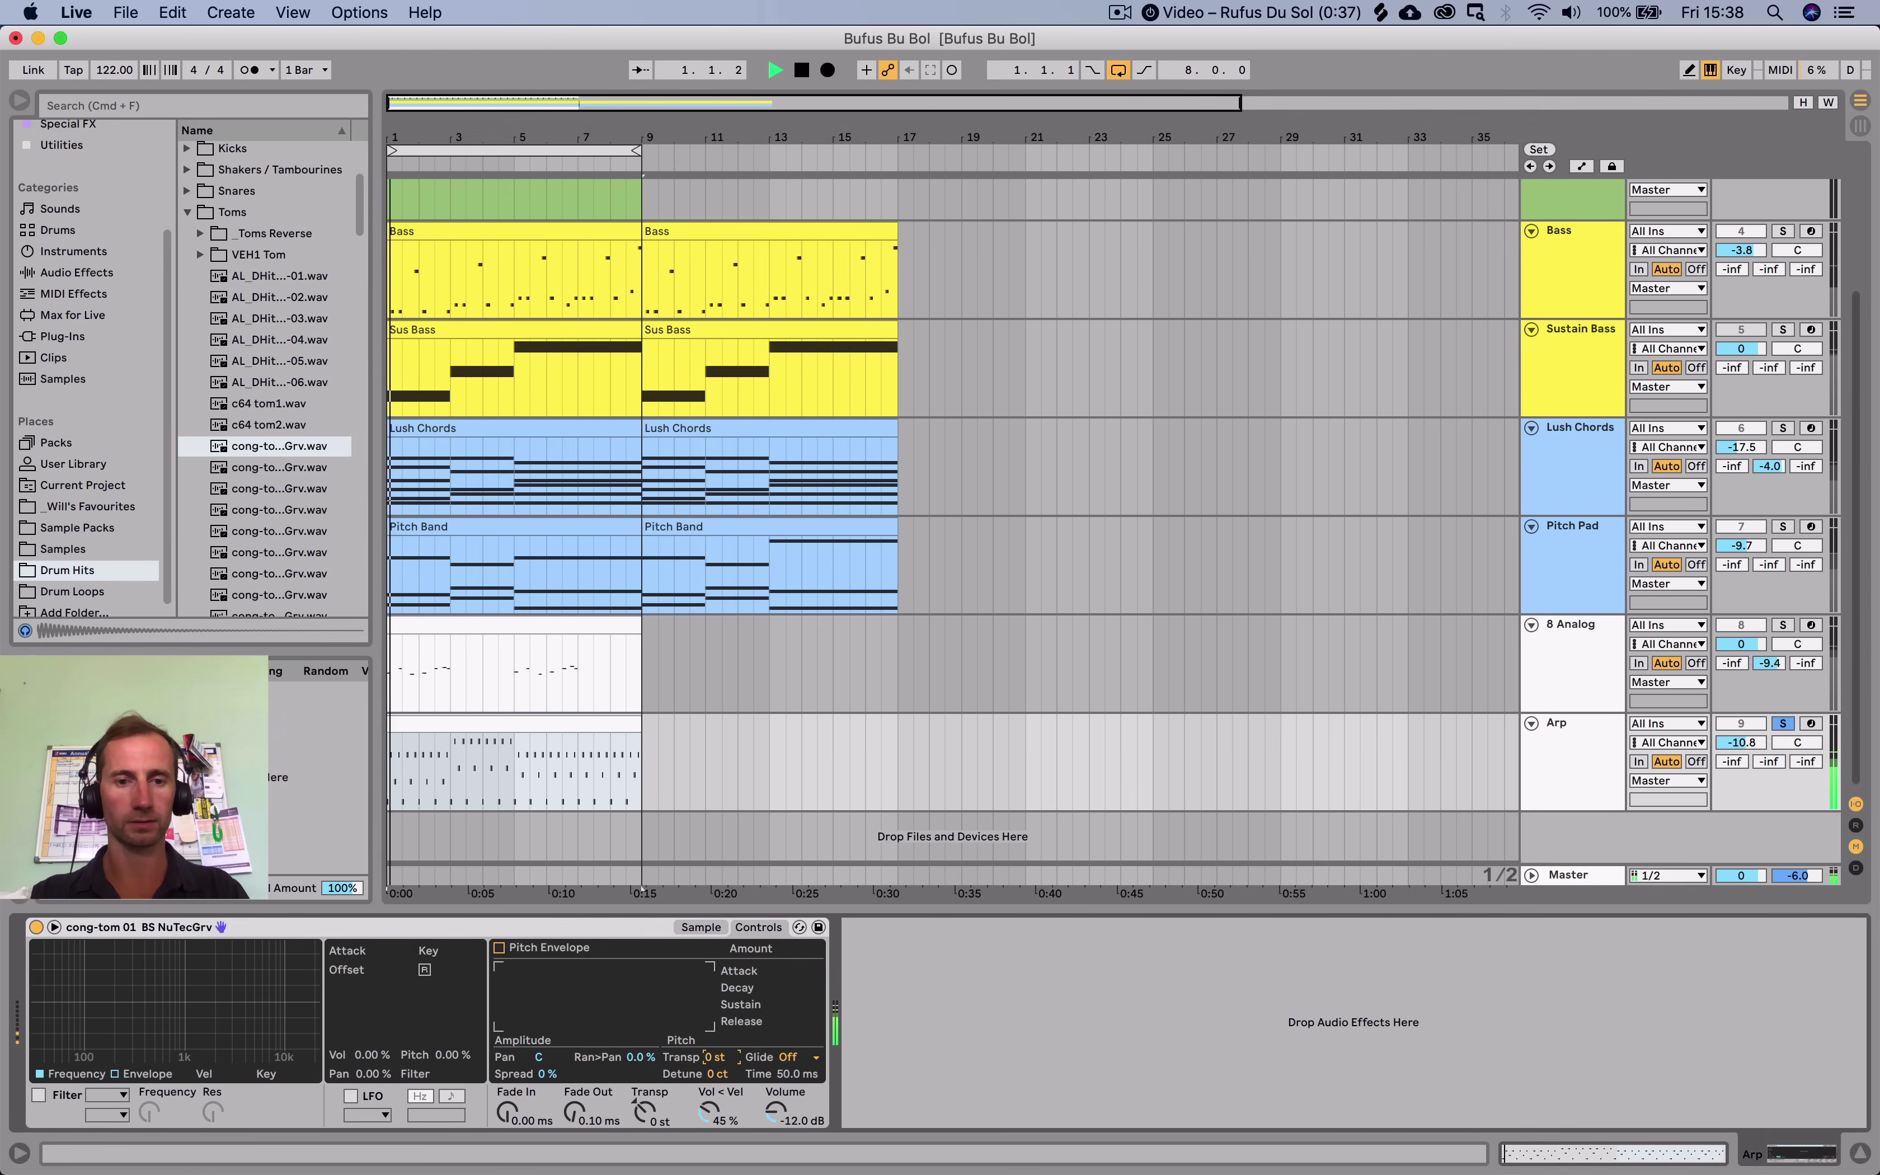
# Set the tom sample's transposition to +5 st, comparing it with +6 st both soloed and alongside the other tracks.
pyautogui.moveTo(715, 1057); pyautogui.dragTo(715, 1037)
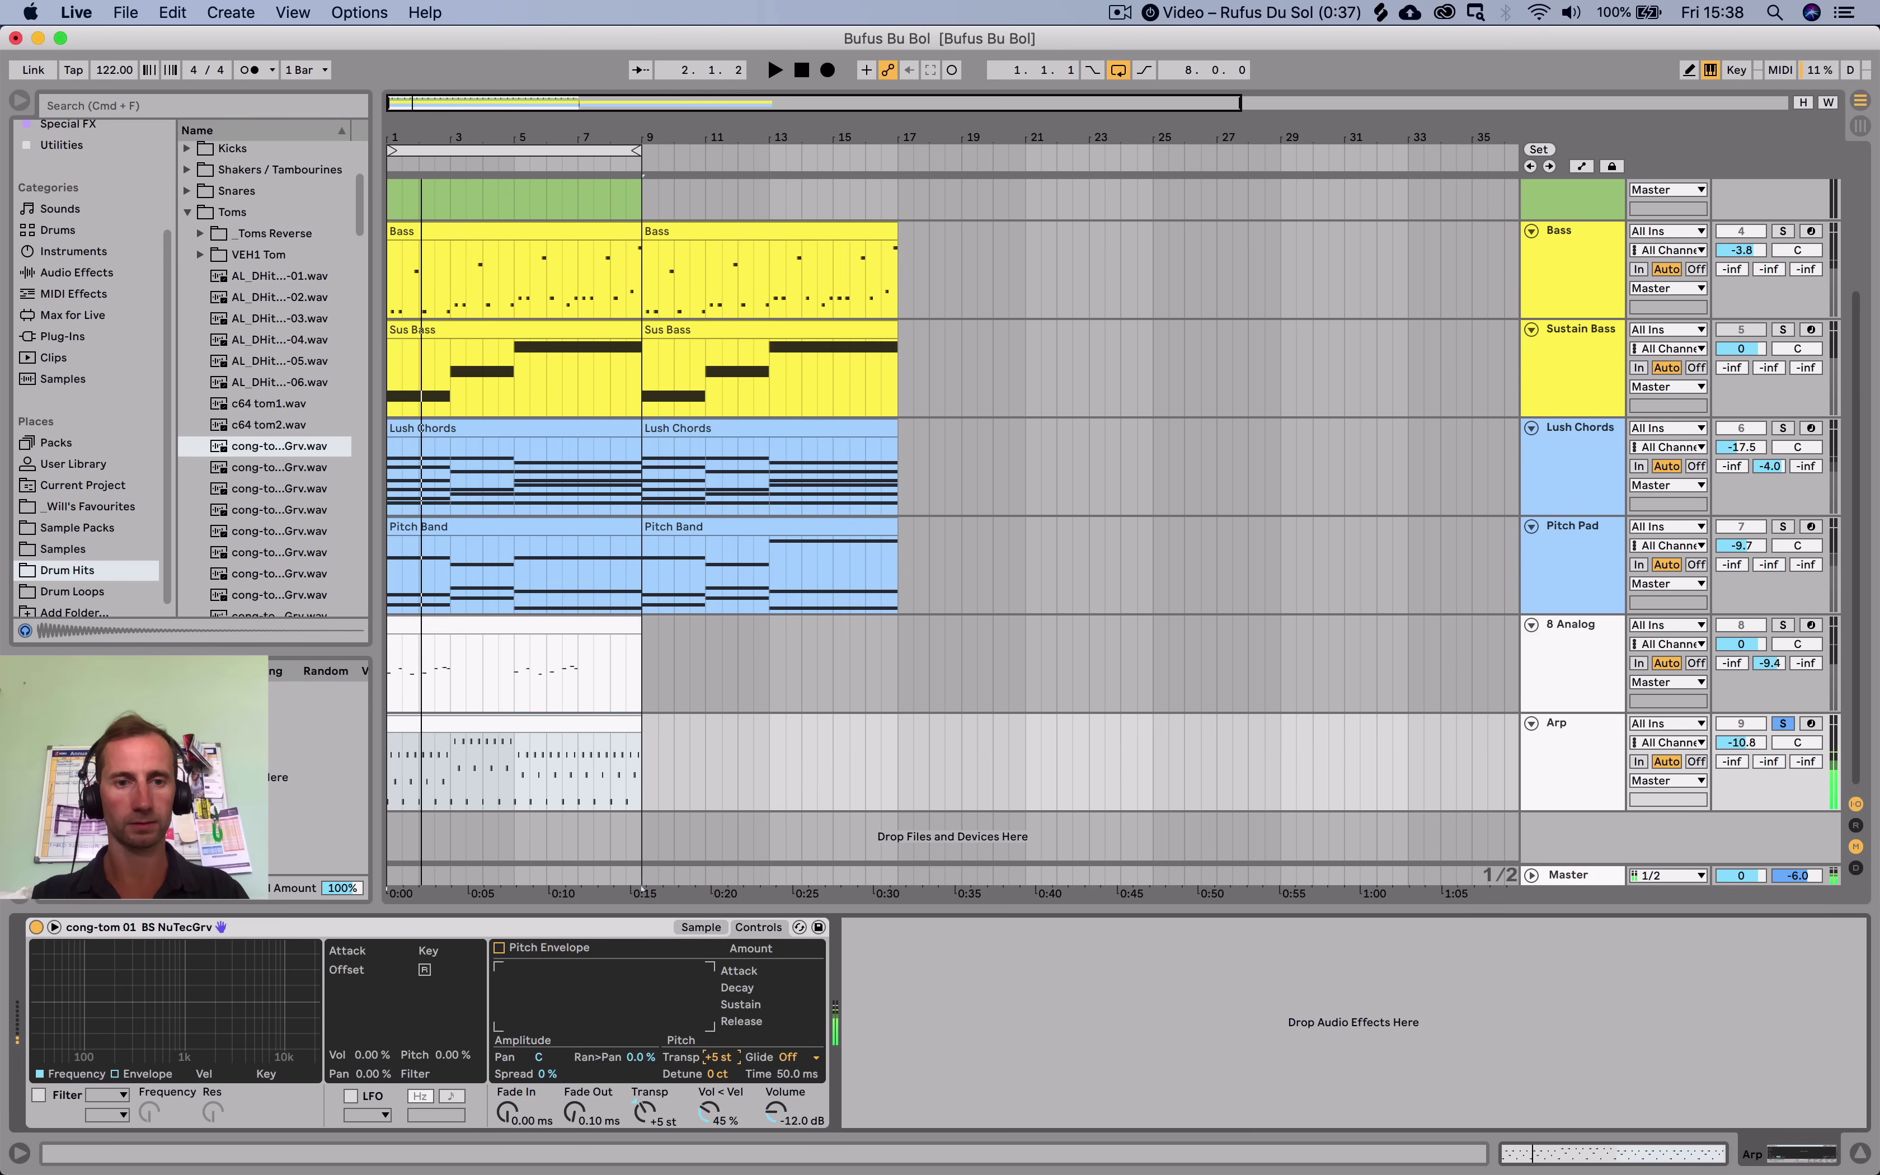
pyautogui.press('space')
pyautogui.press('Up')
pyautogui.press('space')
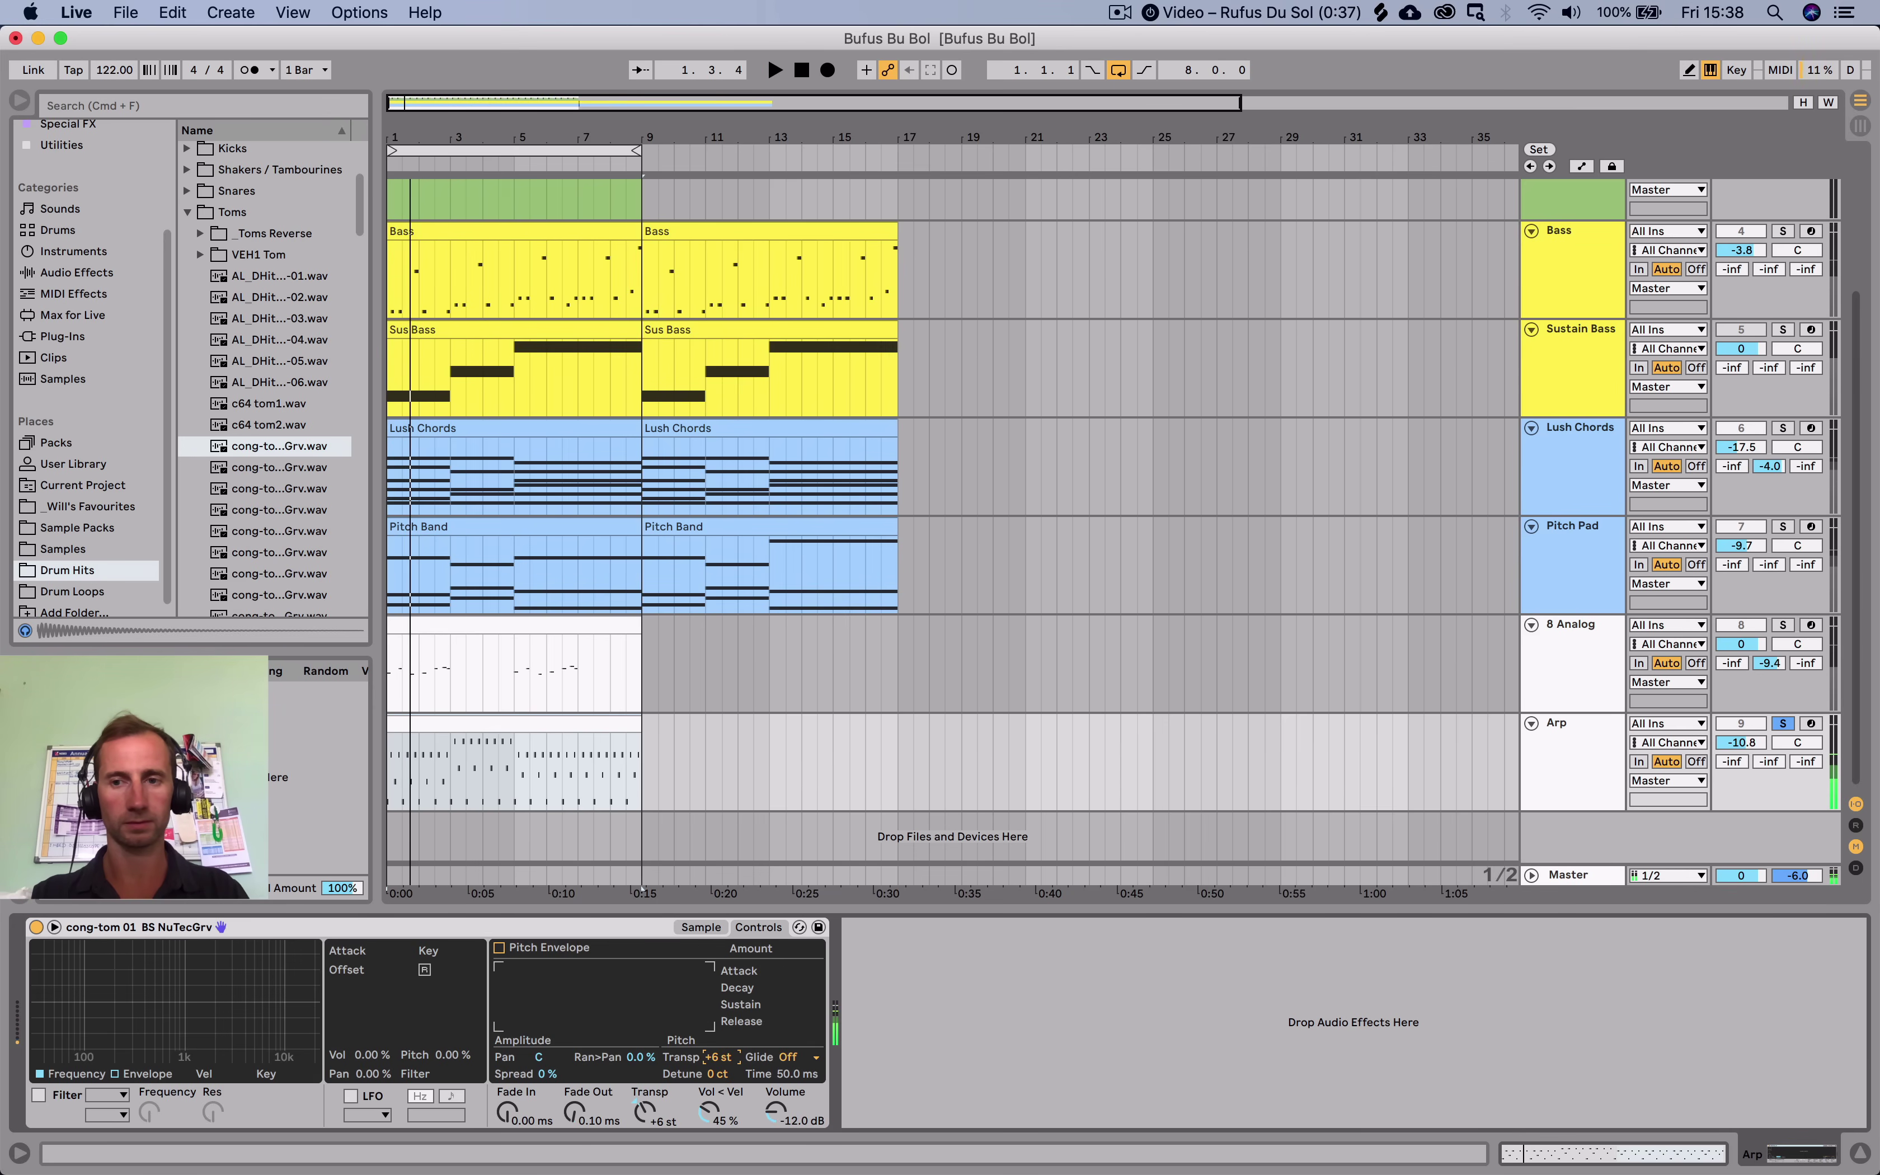
pyautogui.press('space')
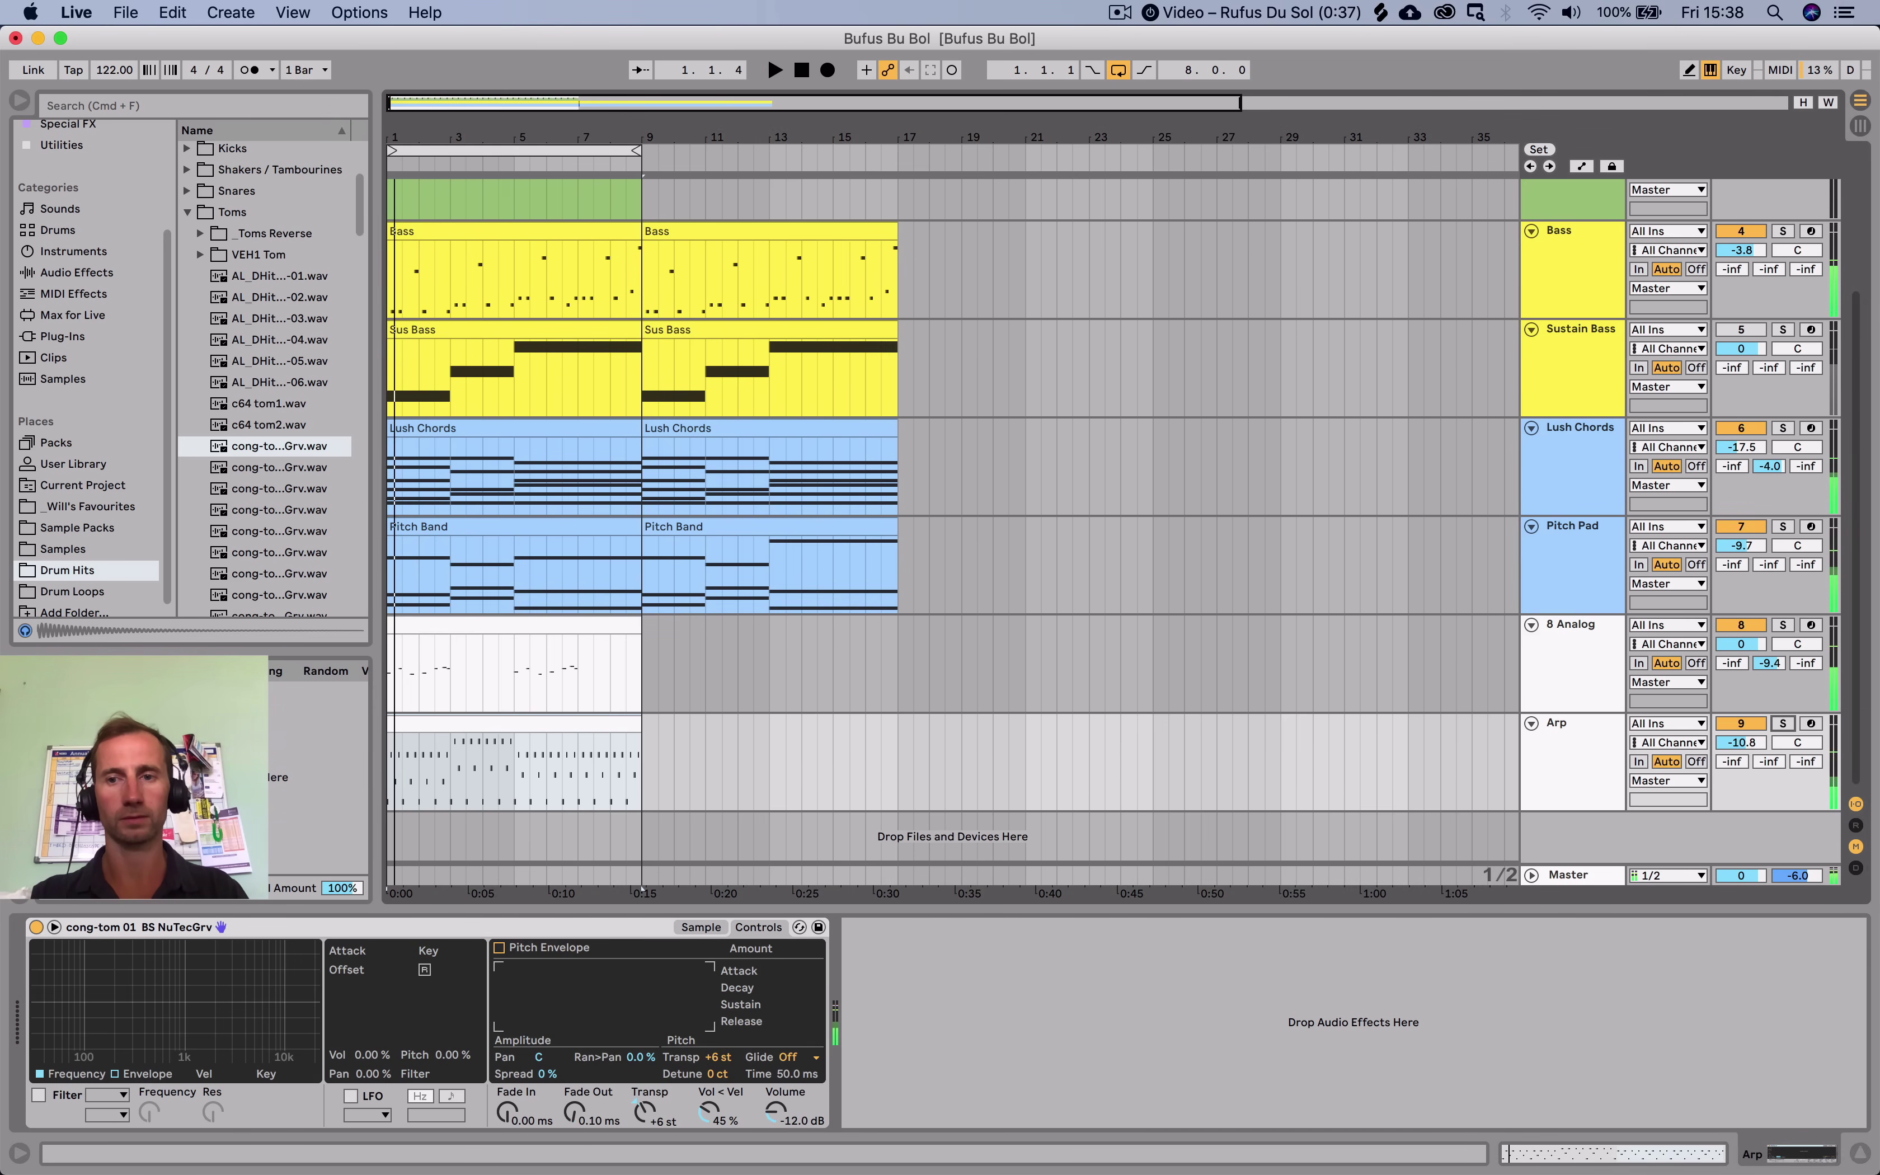
pyautogui.press('space')
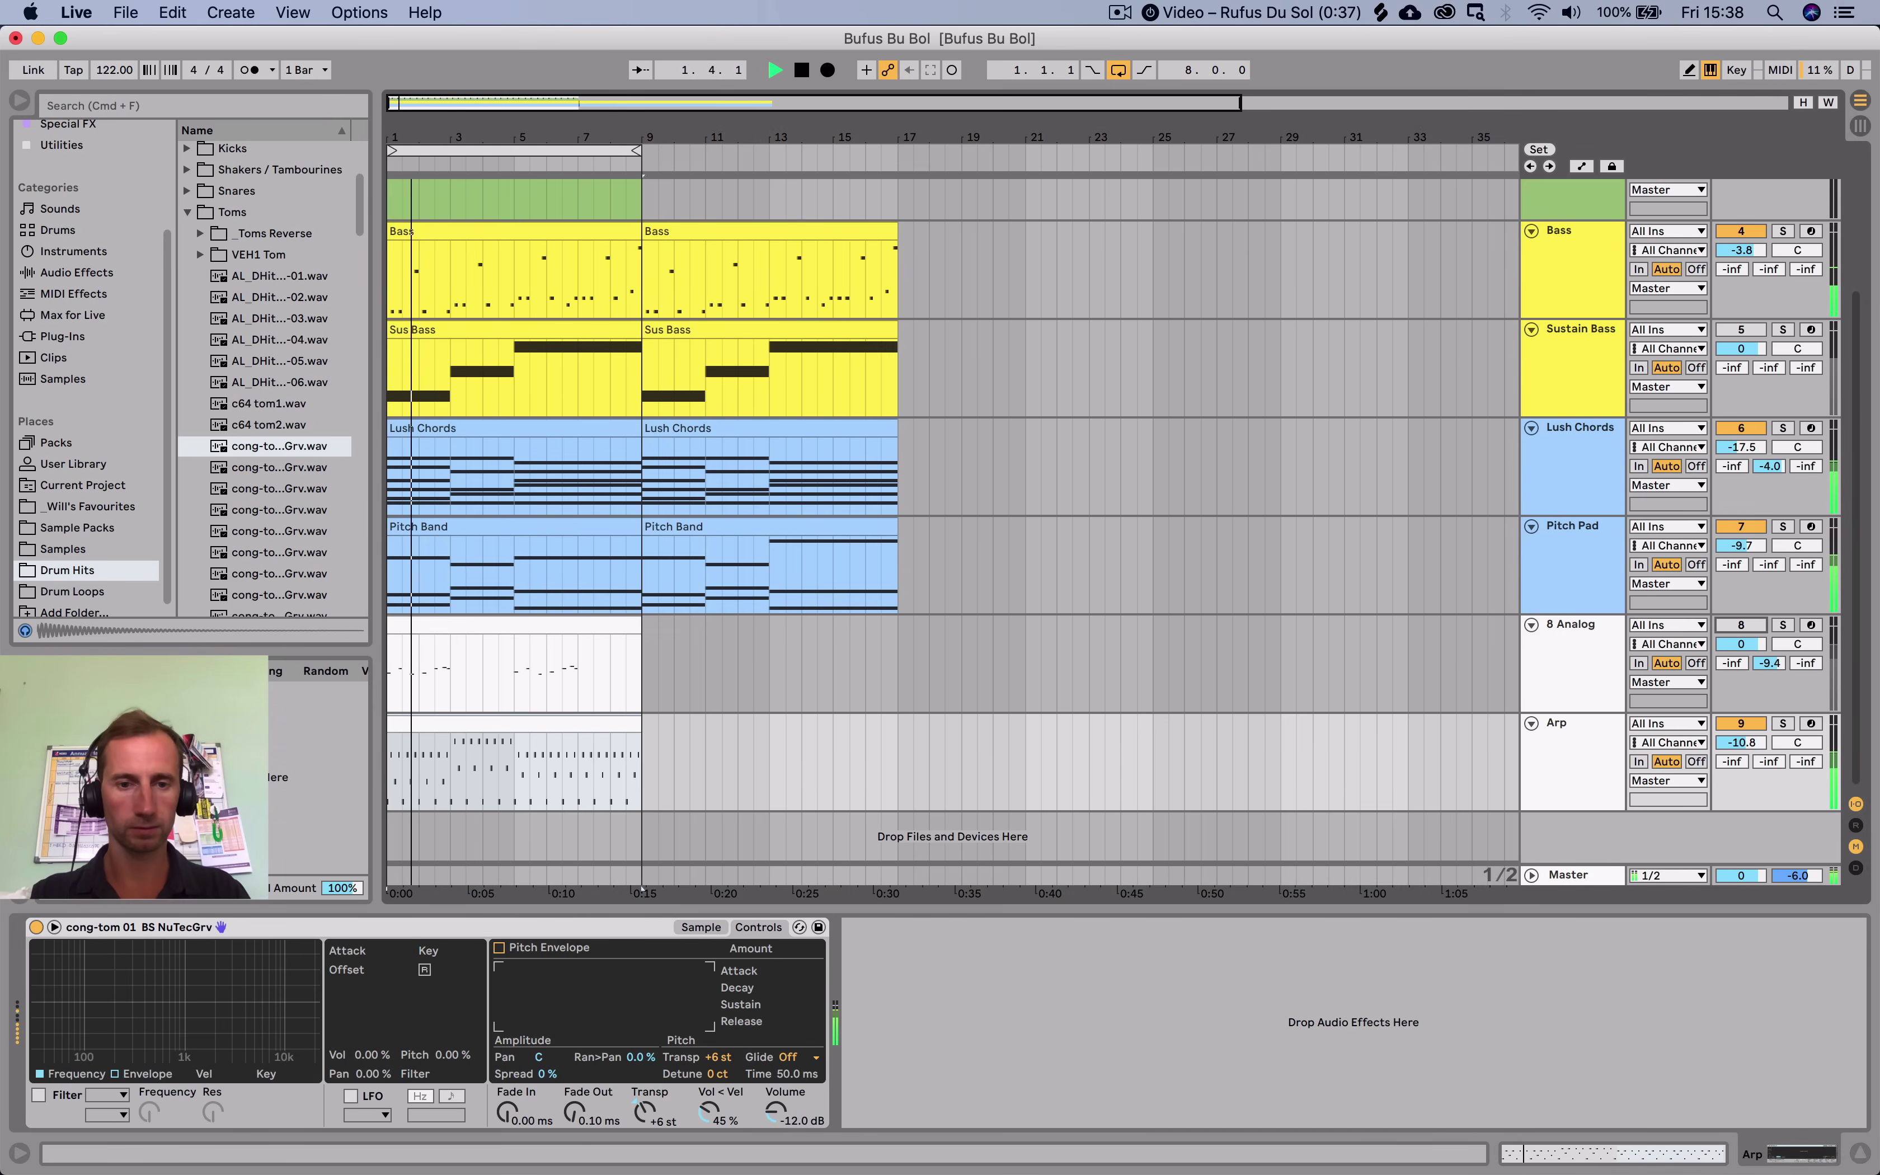
pyautogui.press('Down')
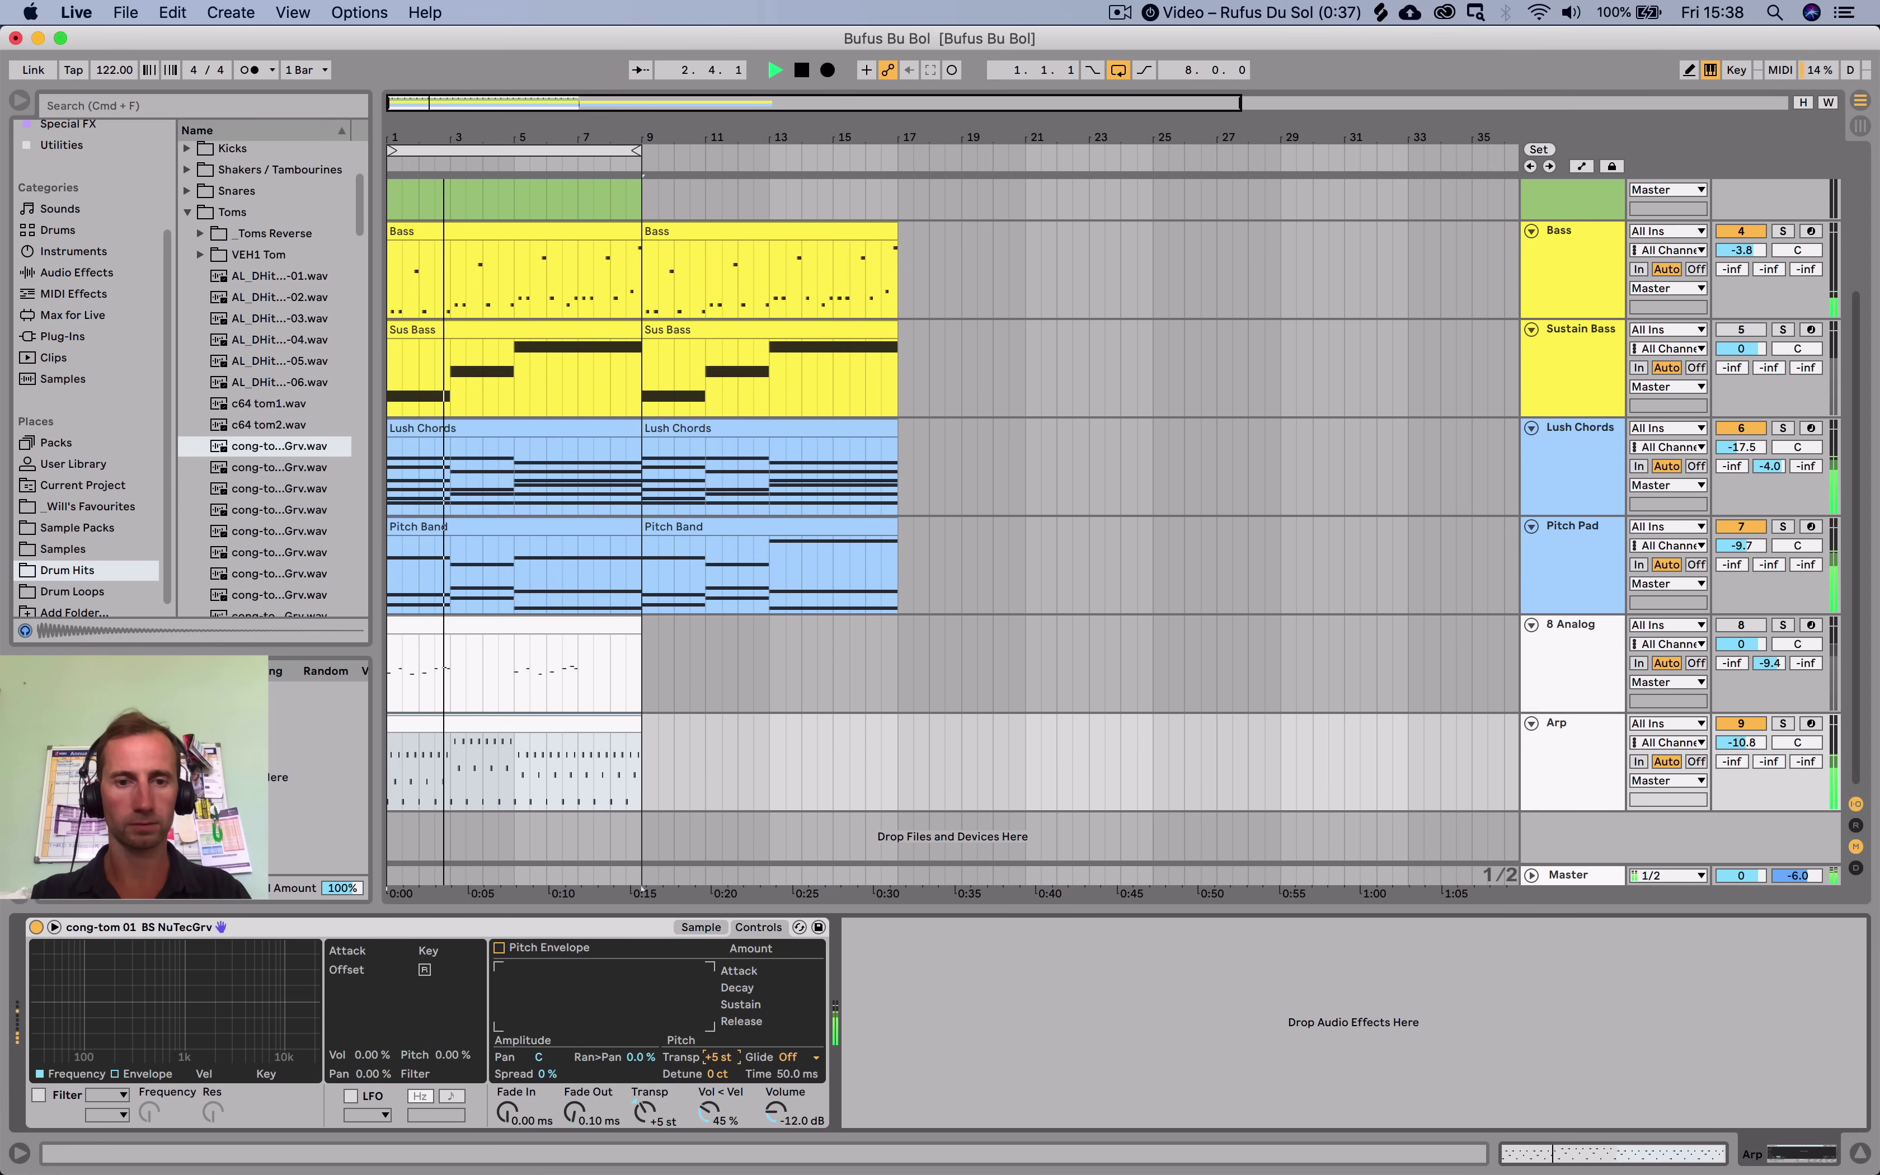
# Set the Arp track's volume to -9.2 dB and its send A to -3.7 dB, and check the clip's A3 and C4 notes in bar 5.
pyautogui.moveTo(1740, 743); pyautogui.dragTo(1731, 683)
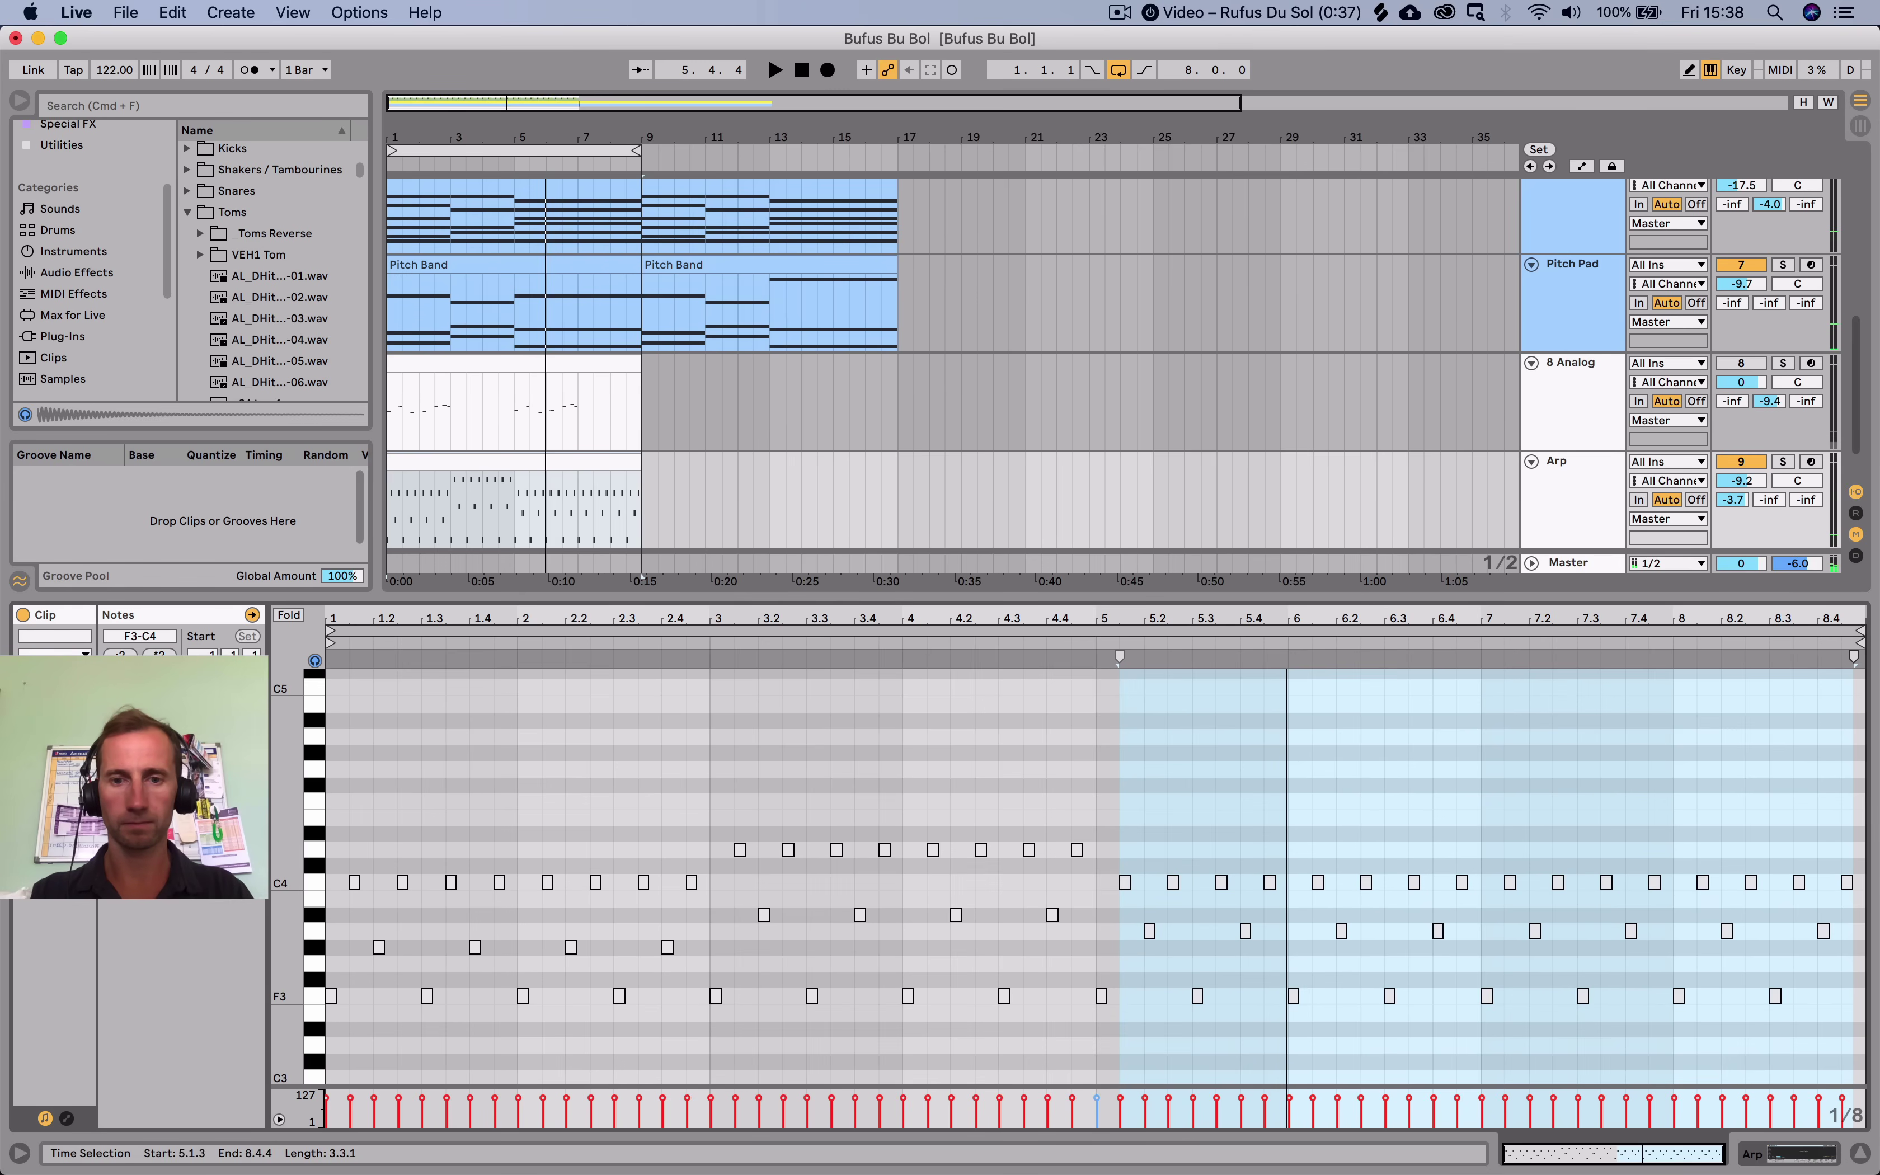
pyautogui.click(1149, 930)
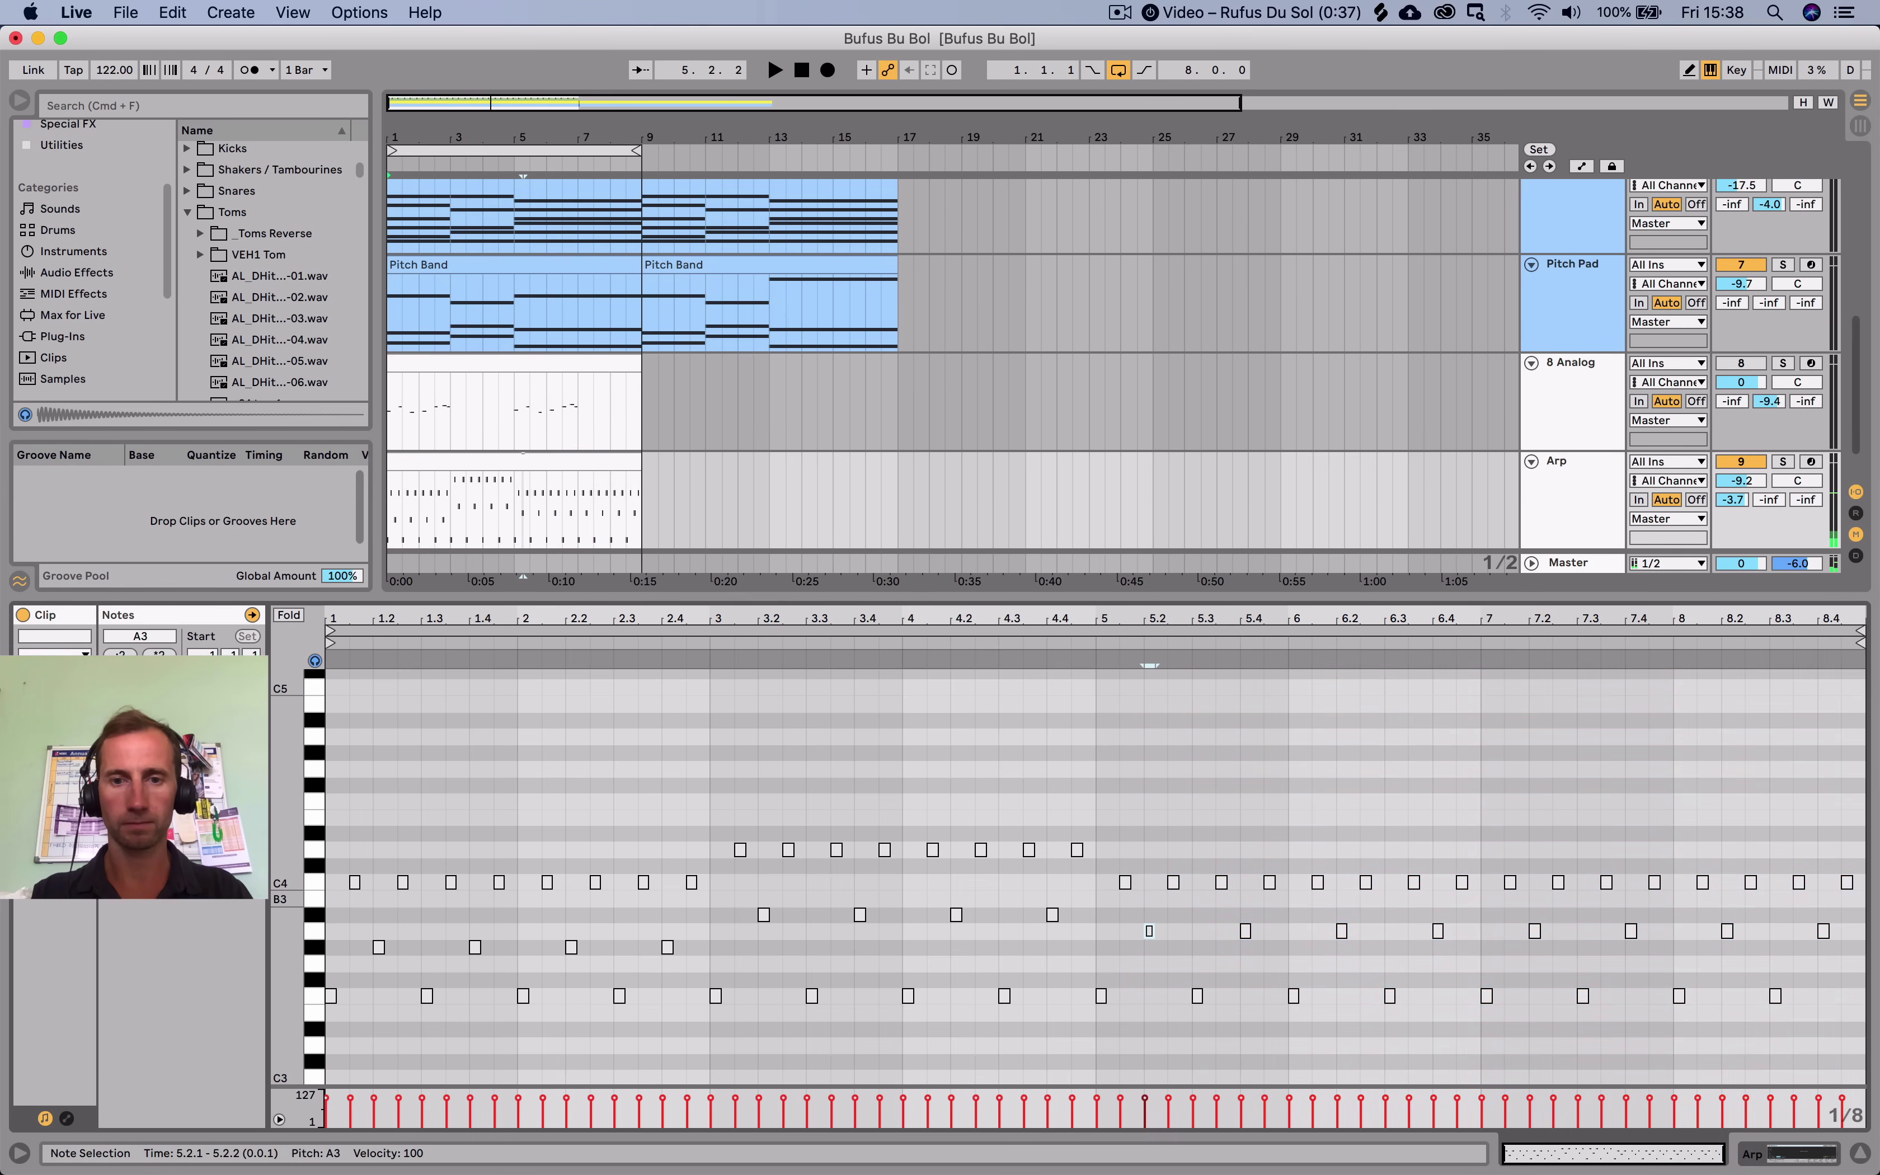
pyautogui.click(1125, 882)
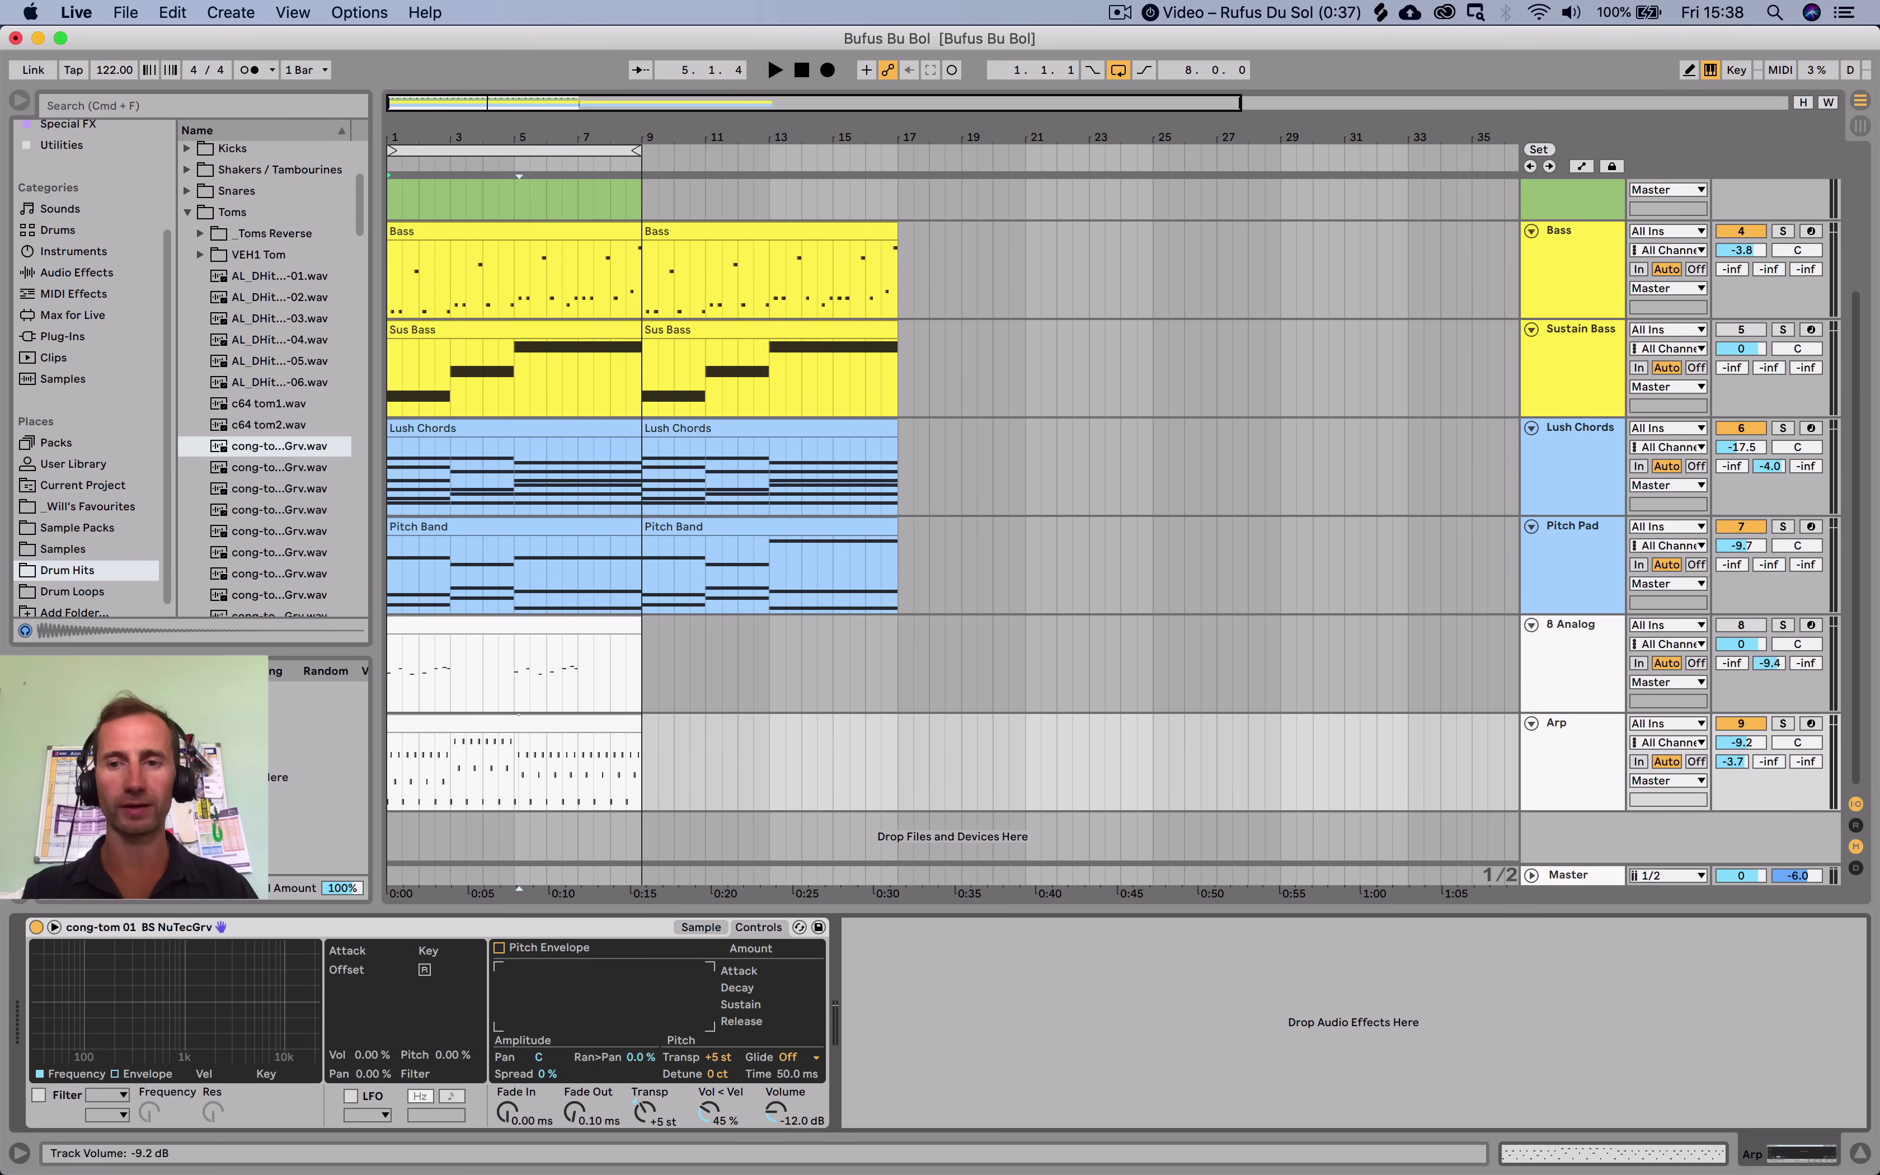
# Set the Room Reverb's decay time to 1.17 s on the A Room RVB return, and select the B Hall RVB return.
pyautogui.press('Tab')
pyautogui.click(1455, 105)
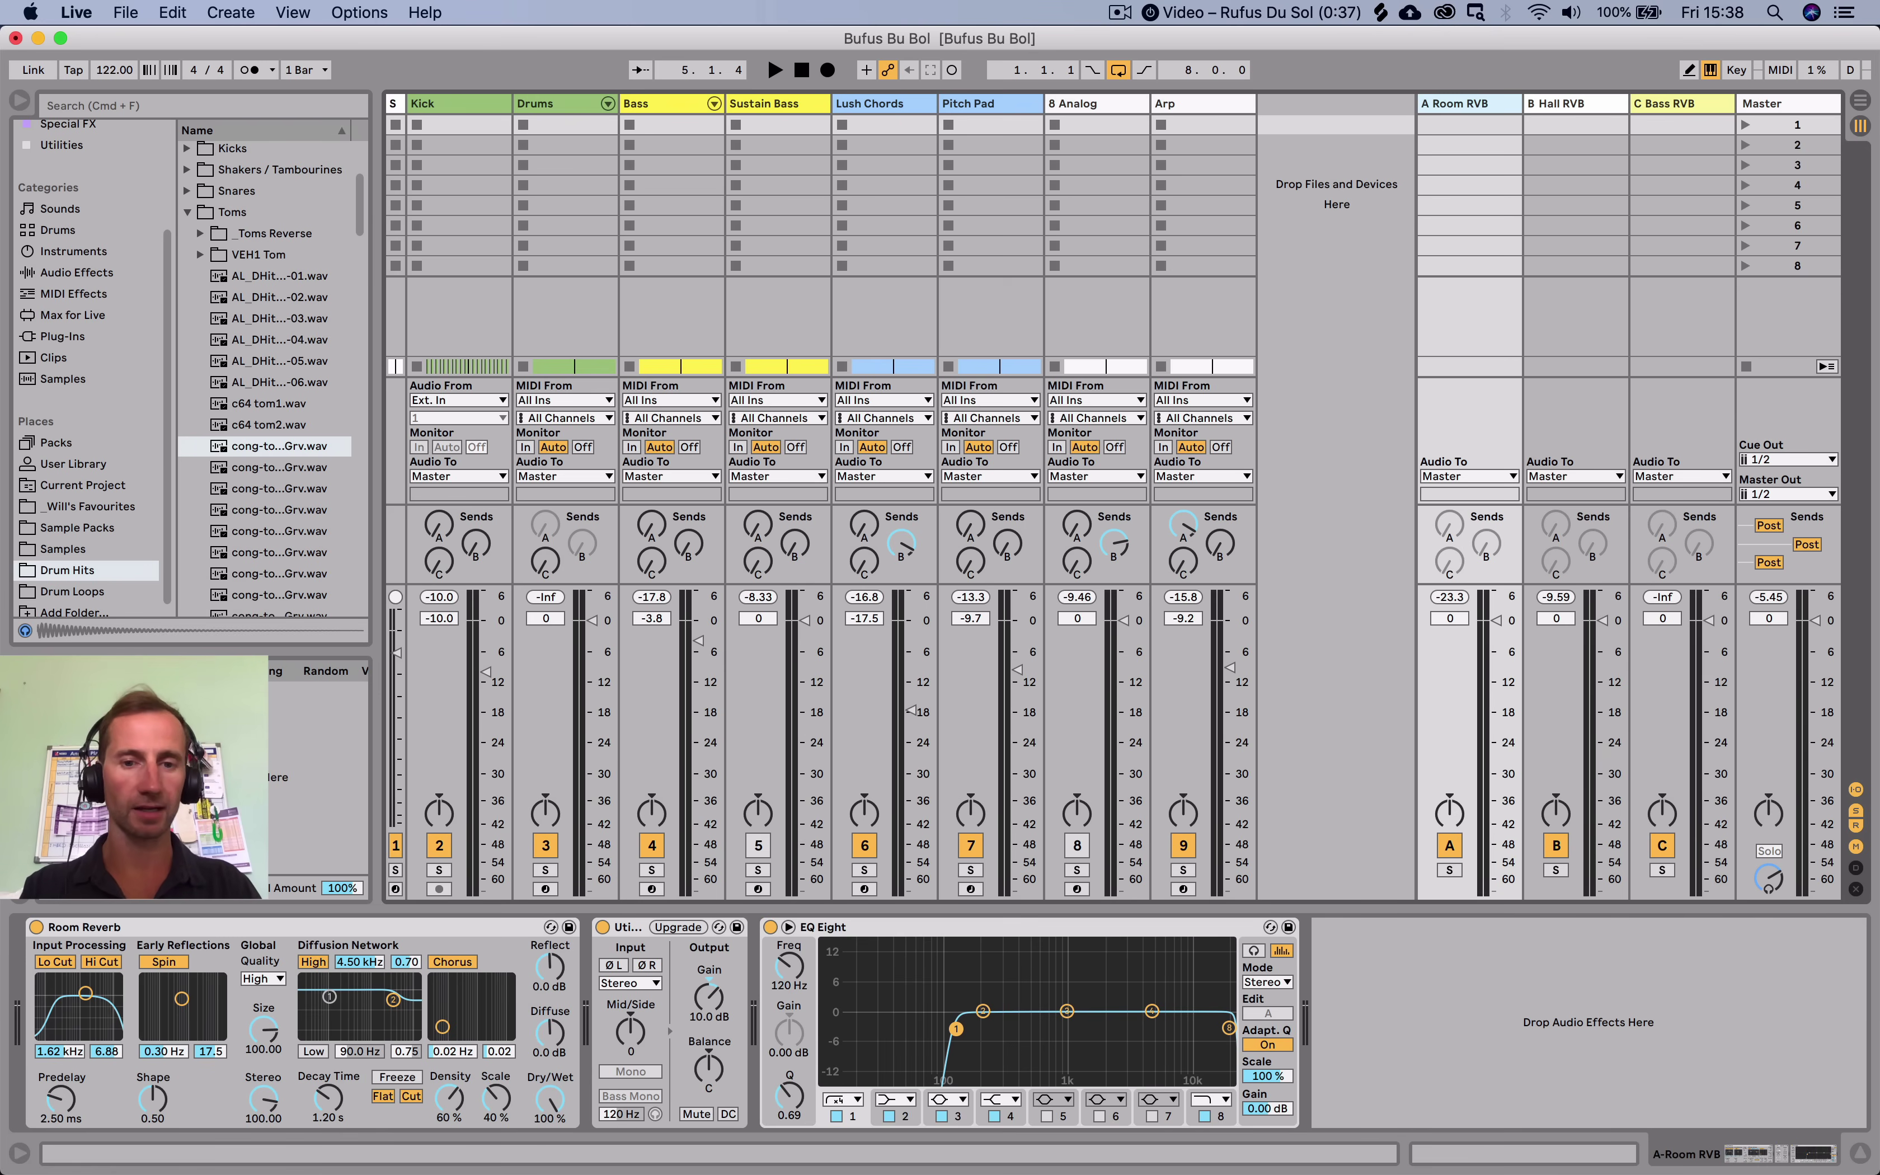
pyautogui.moveTo(327, 1098); pyautogui.dragTo(328, 1100)
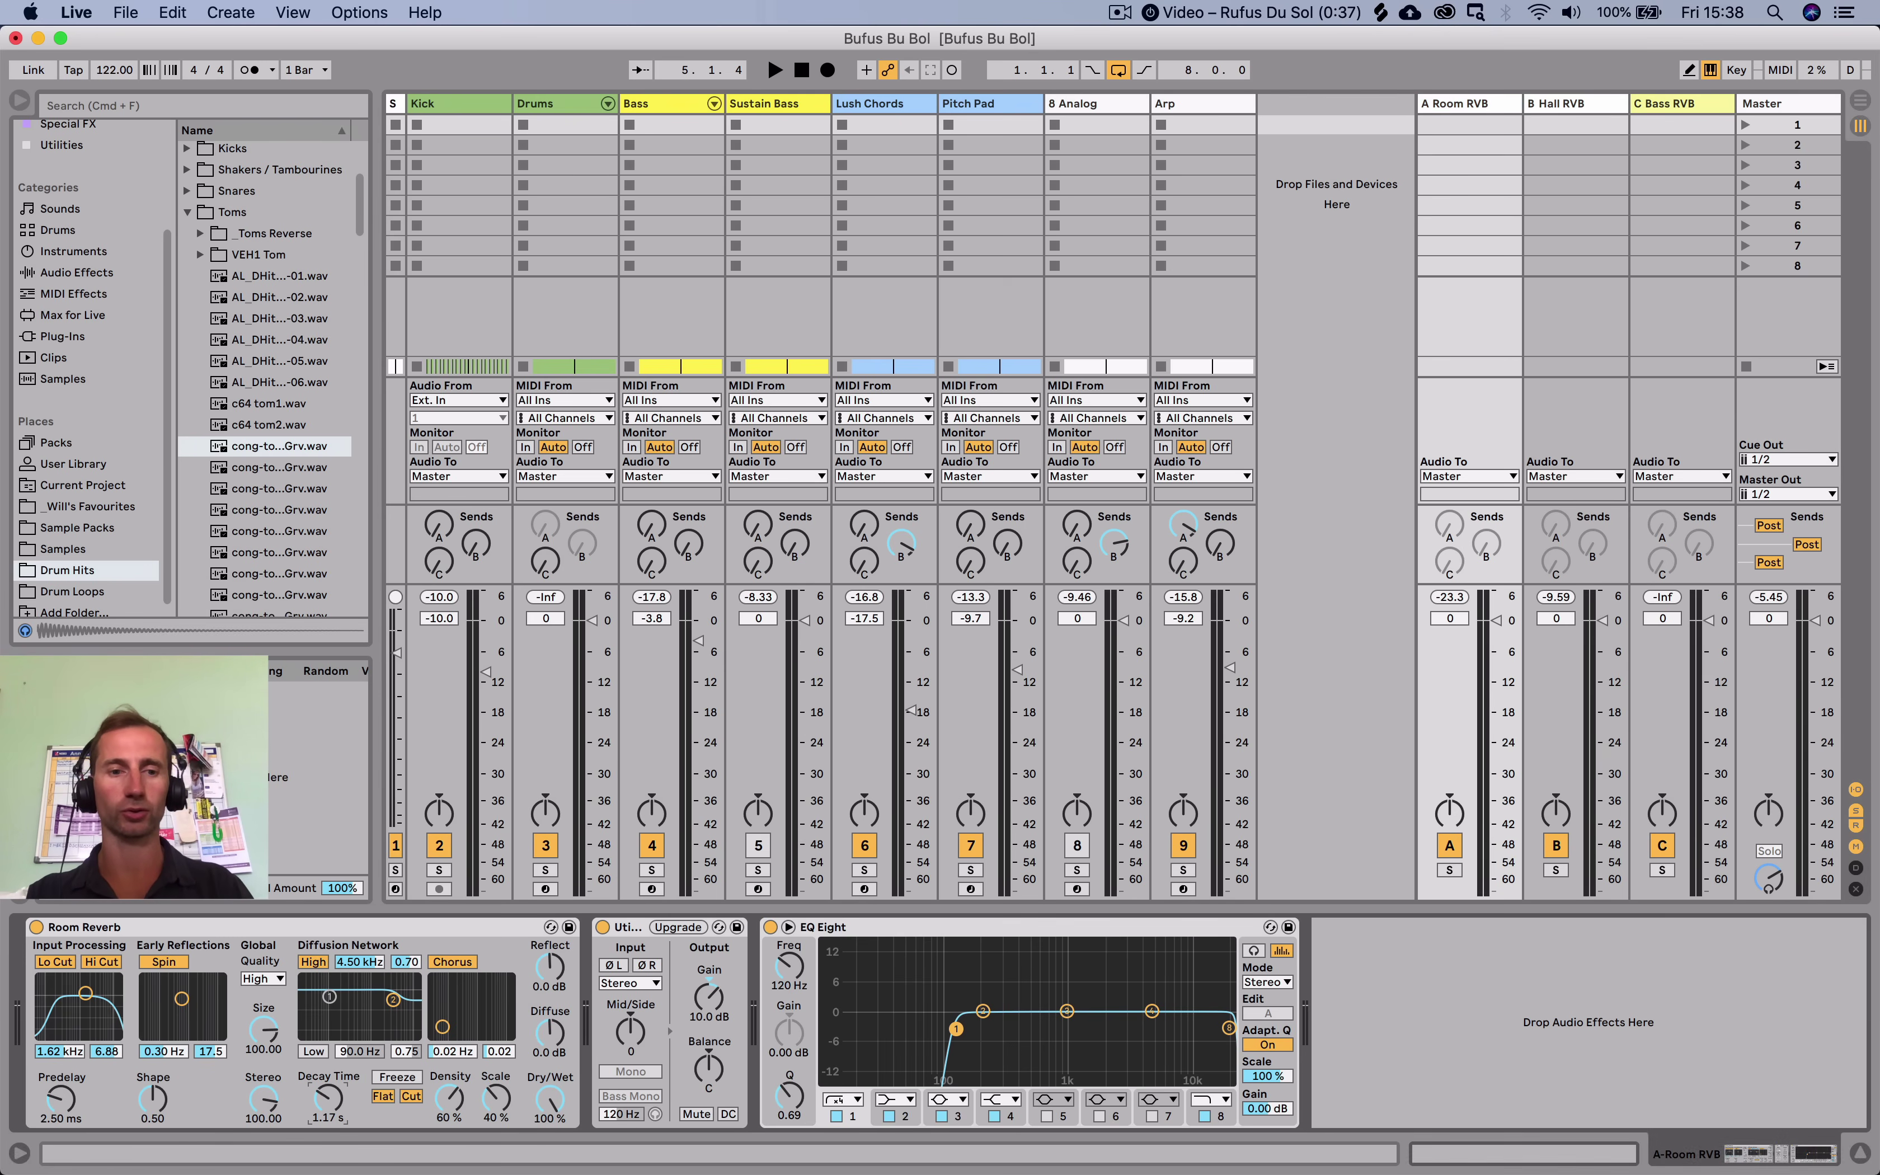
pyautogui.click(1555, 104)
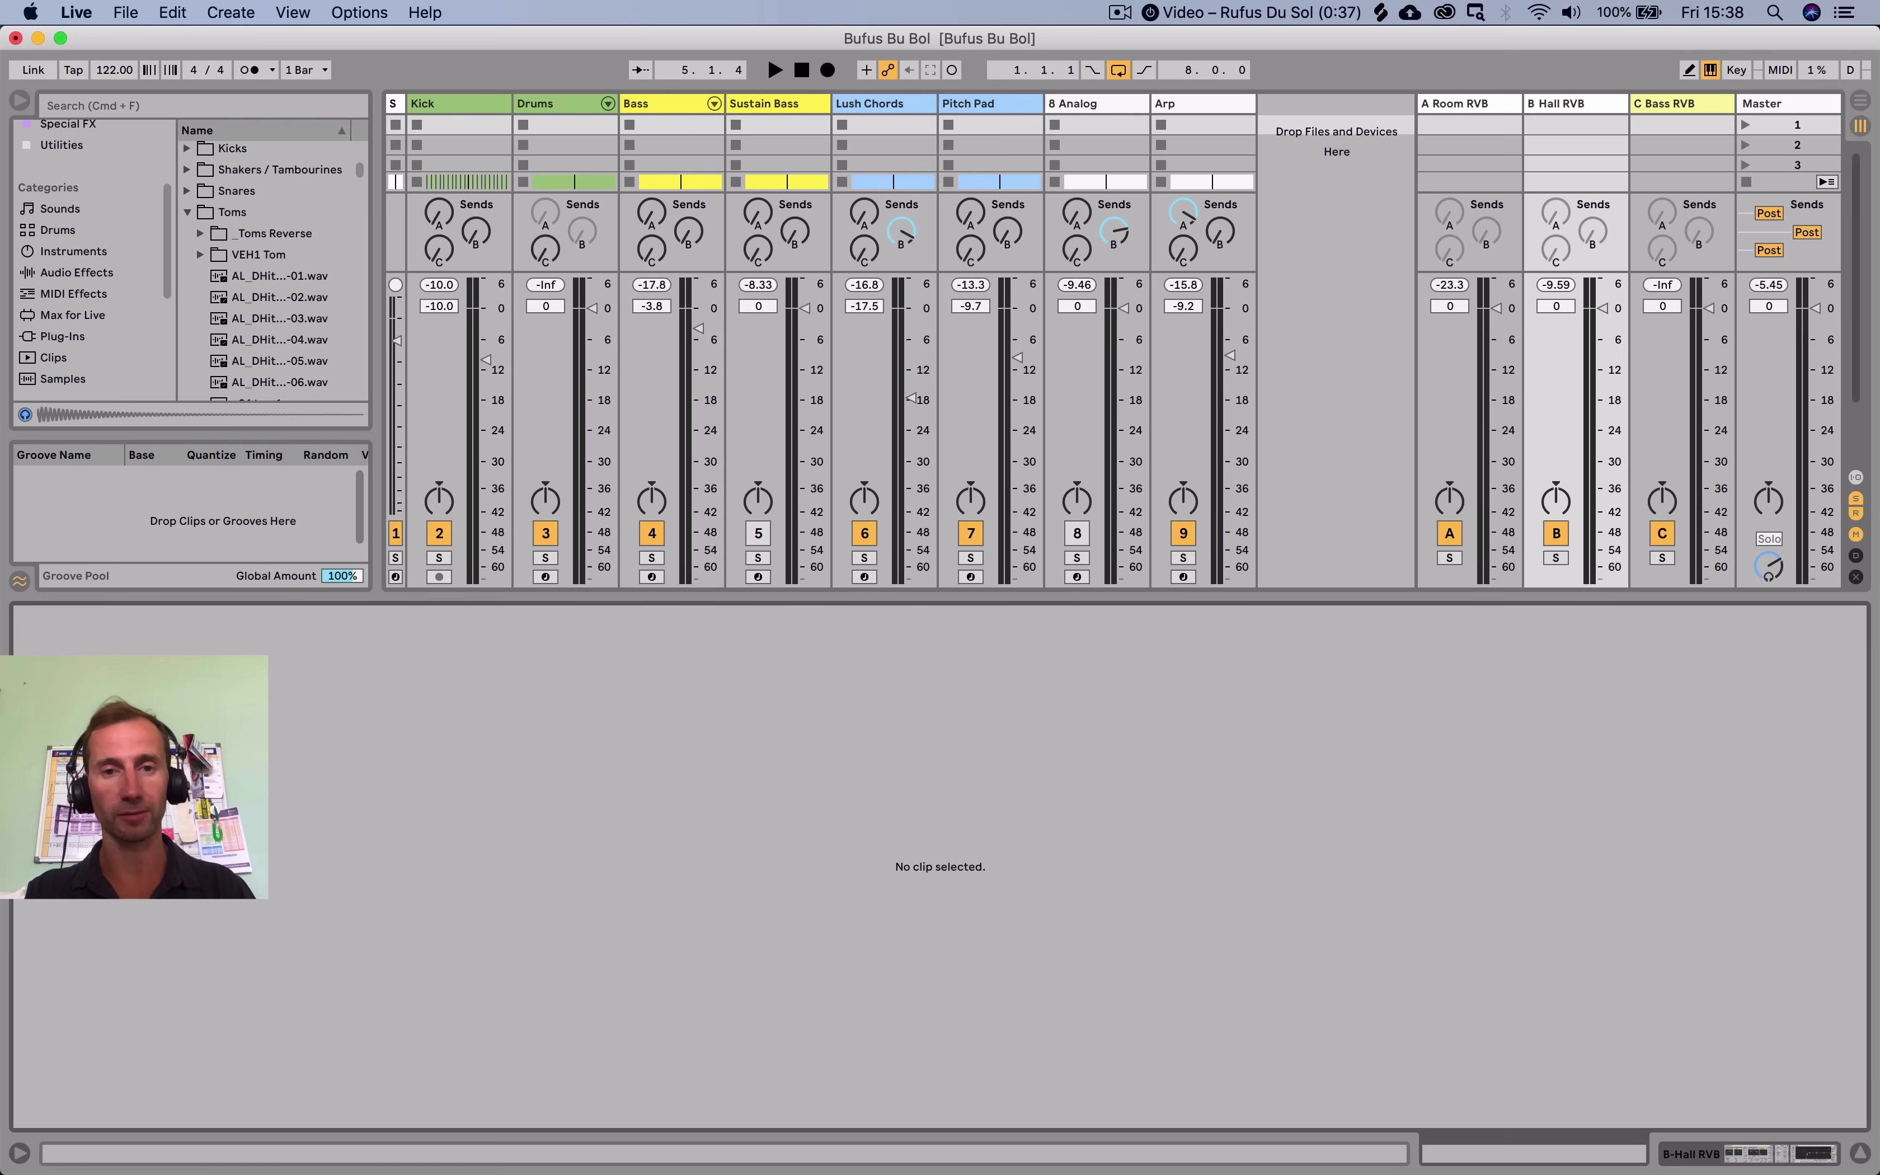
# Rebalance the mix during playback with Pitch Pad at -8.9 dB, Lush Chords at -23.0 dB and Bass at -0.4 dB.
pyautogui.press('space')
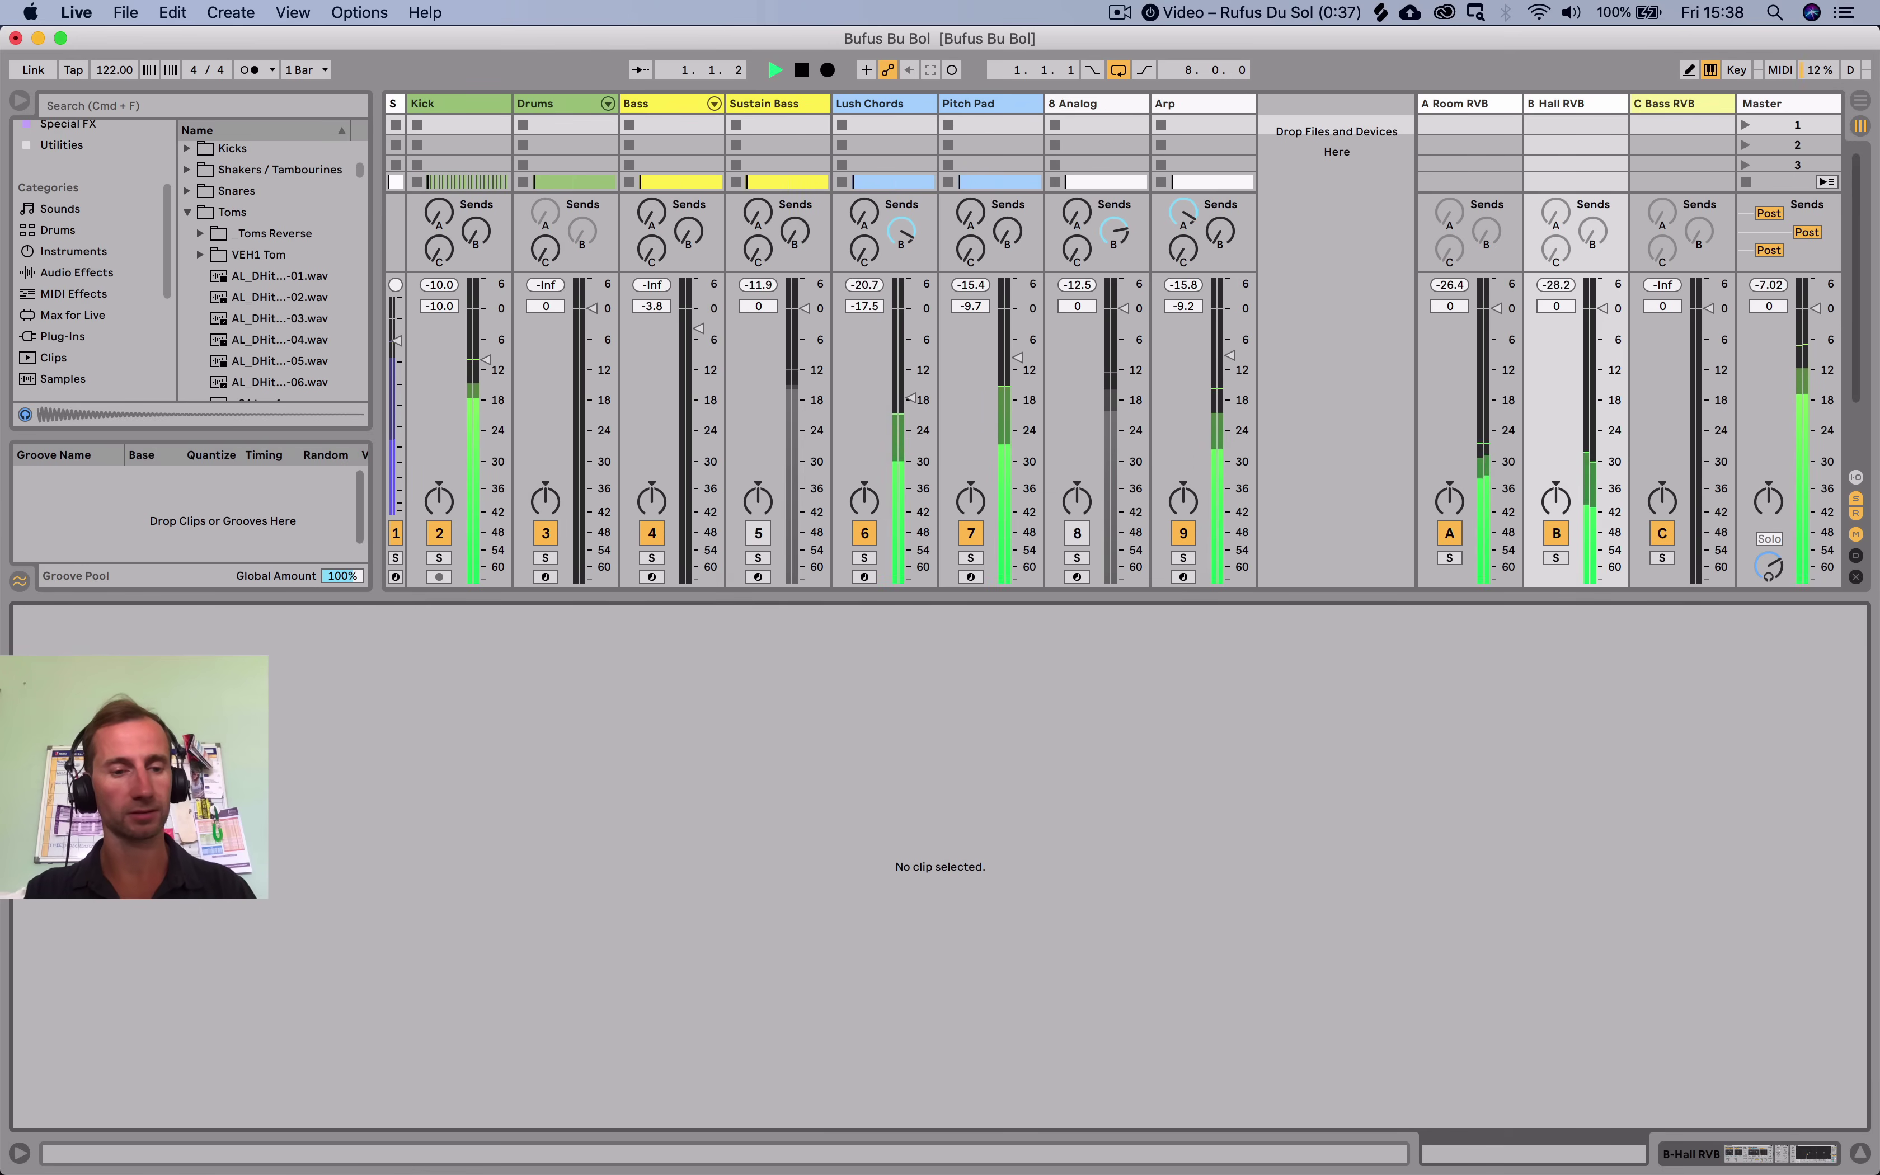
pyautogui.press('Tab')
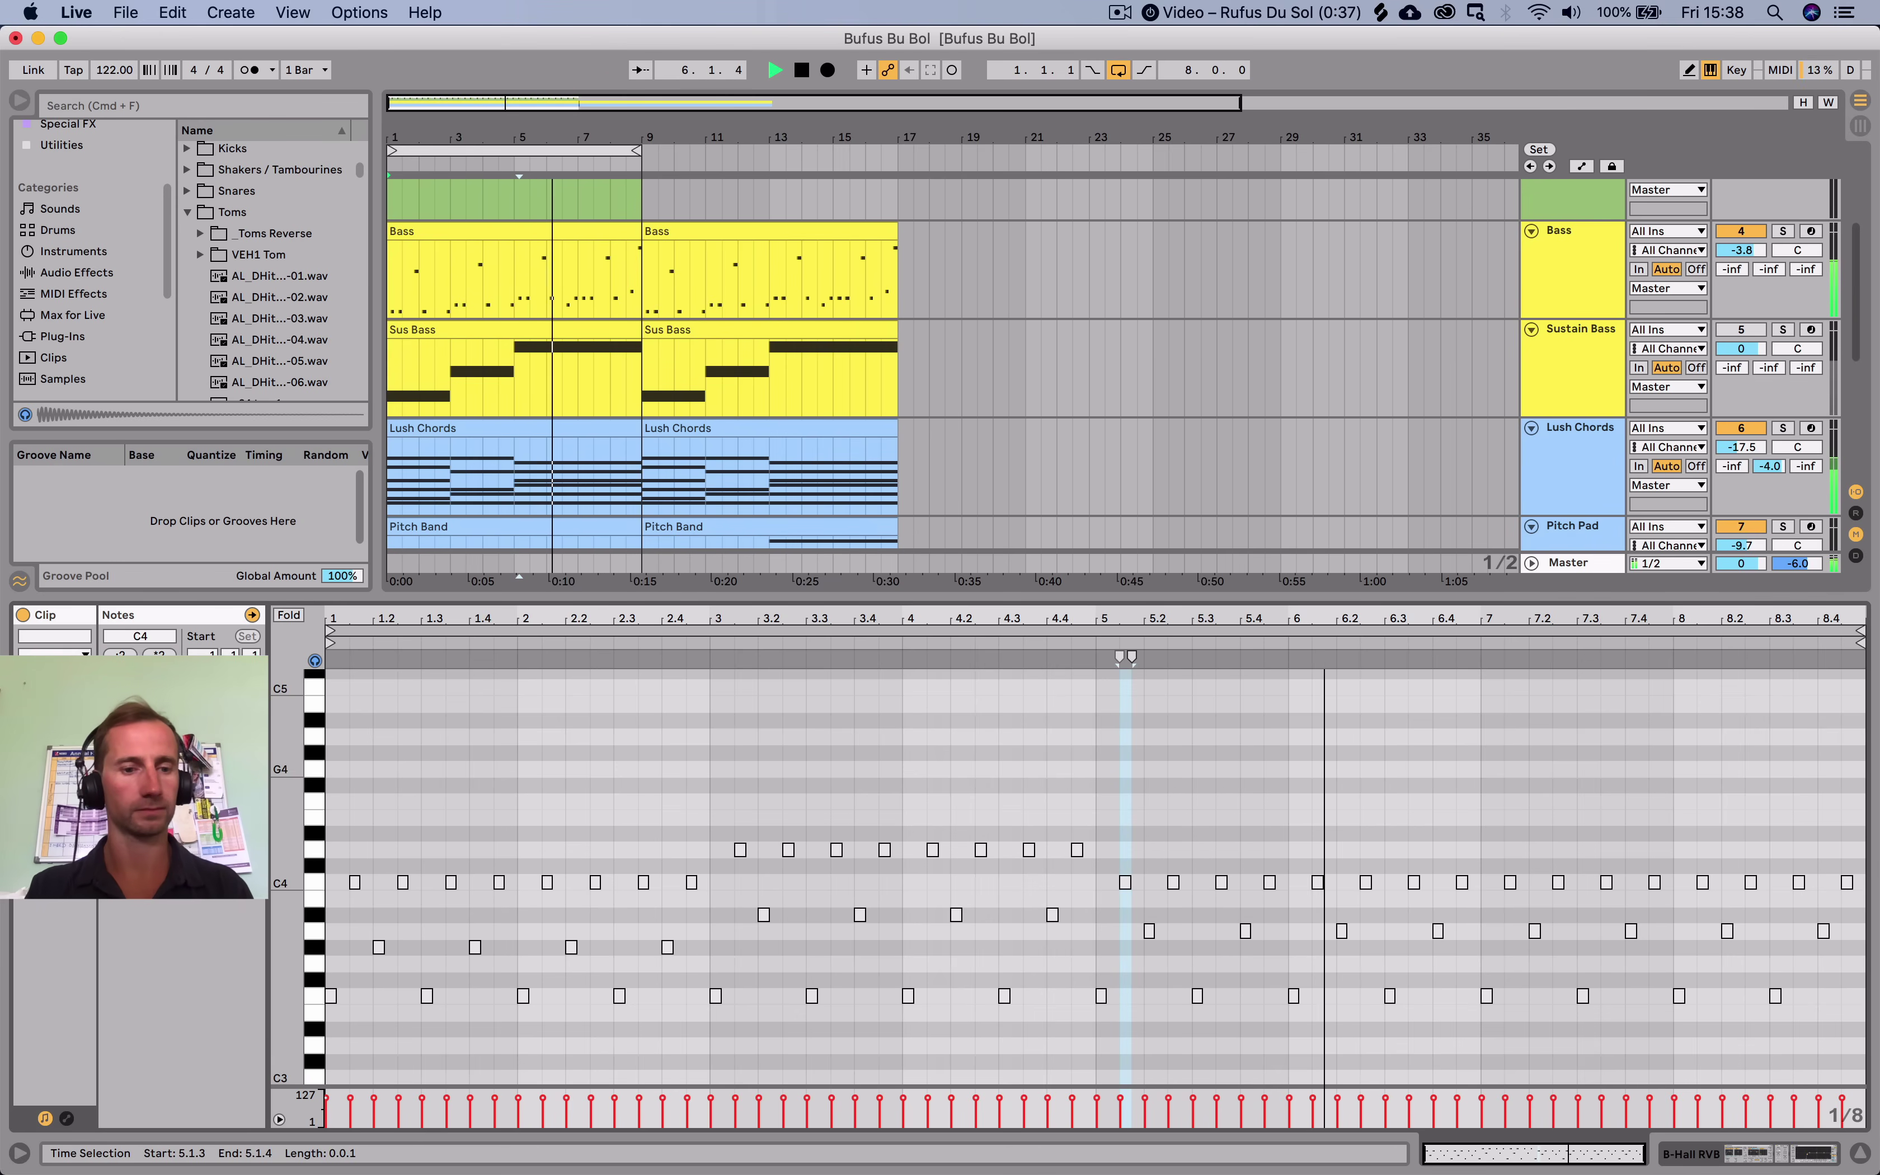
pyautogui.hotkey('shift', 'Tab')
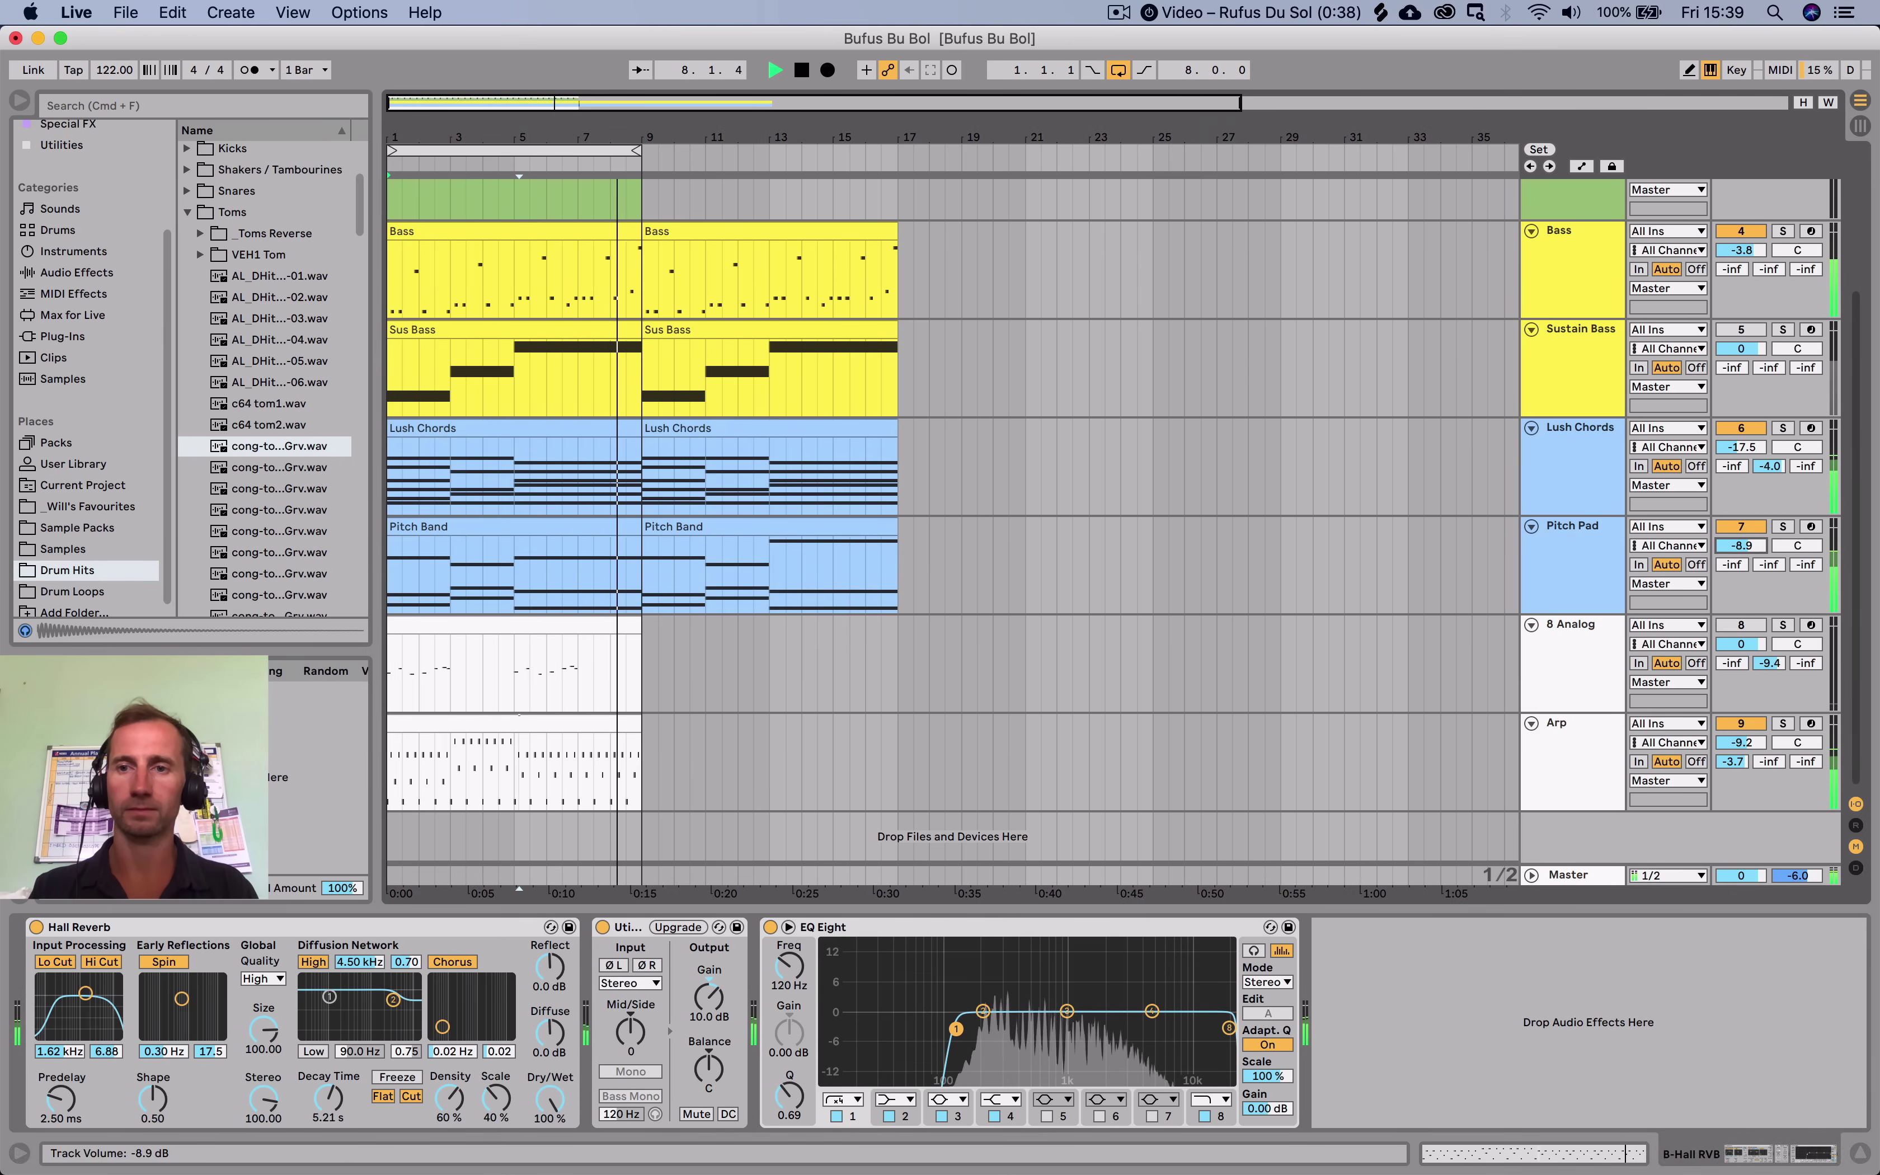
pyautogui.click(1579, 428)
pyautogui.moveTo(1740, 447); pyautogui.dragTo(1740, 466)
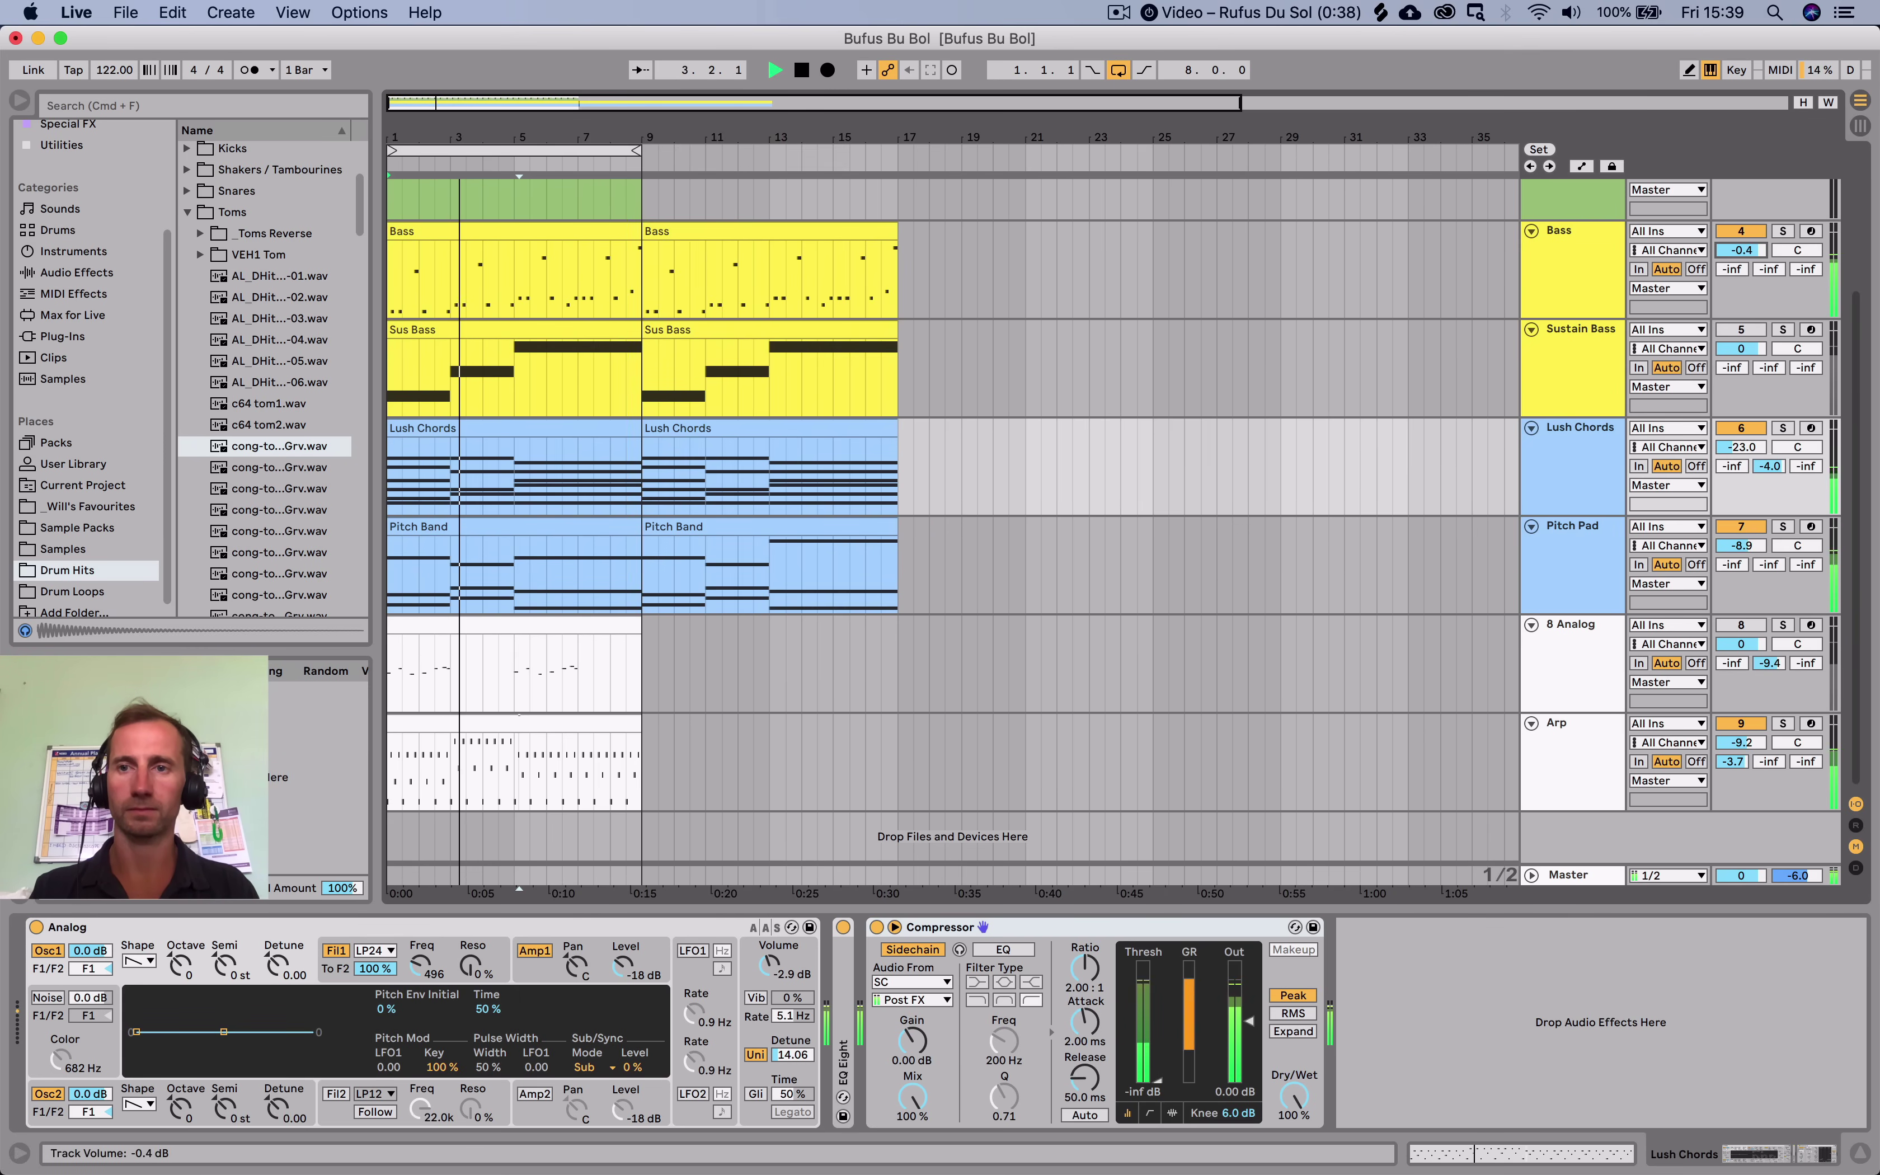
# Activate the 8 Analog track and set its volume to -2.0 dB while the arrangement plays.
pyautogui.click(1574, 528)
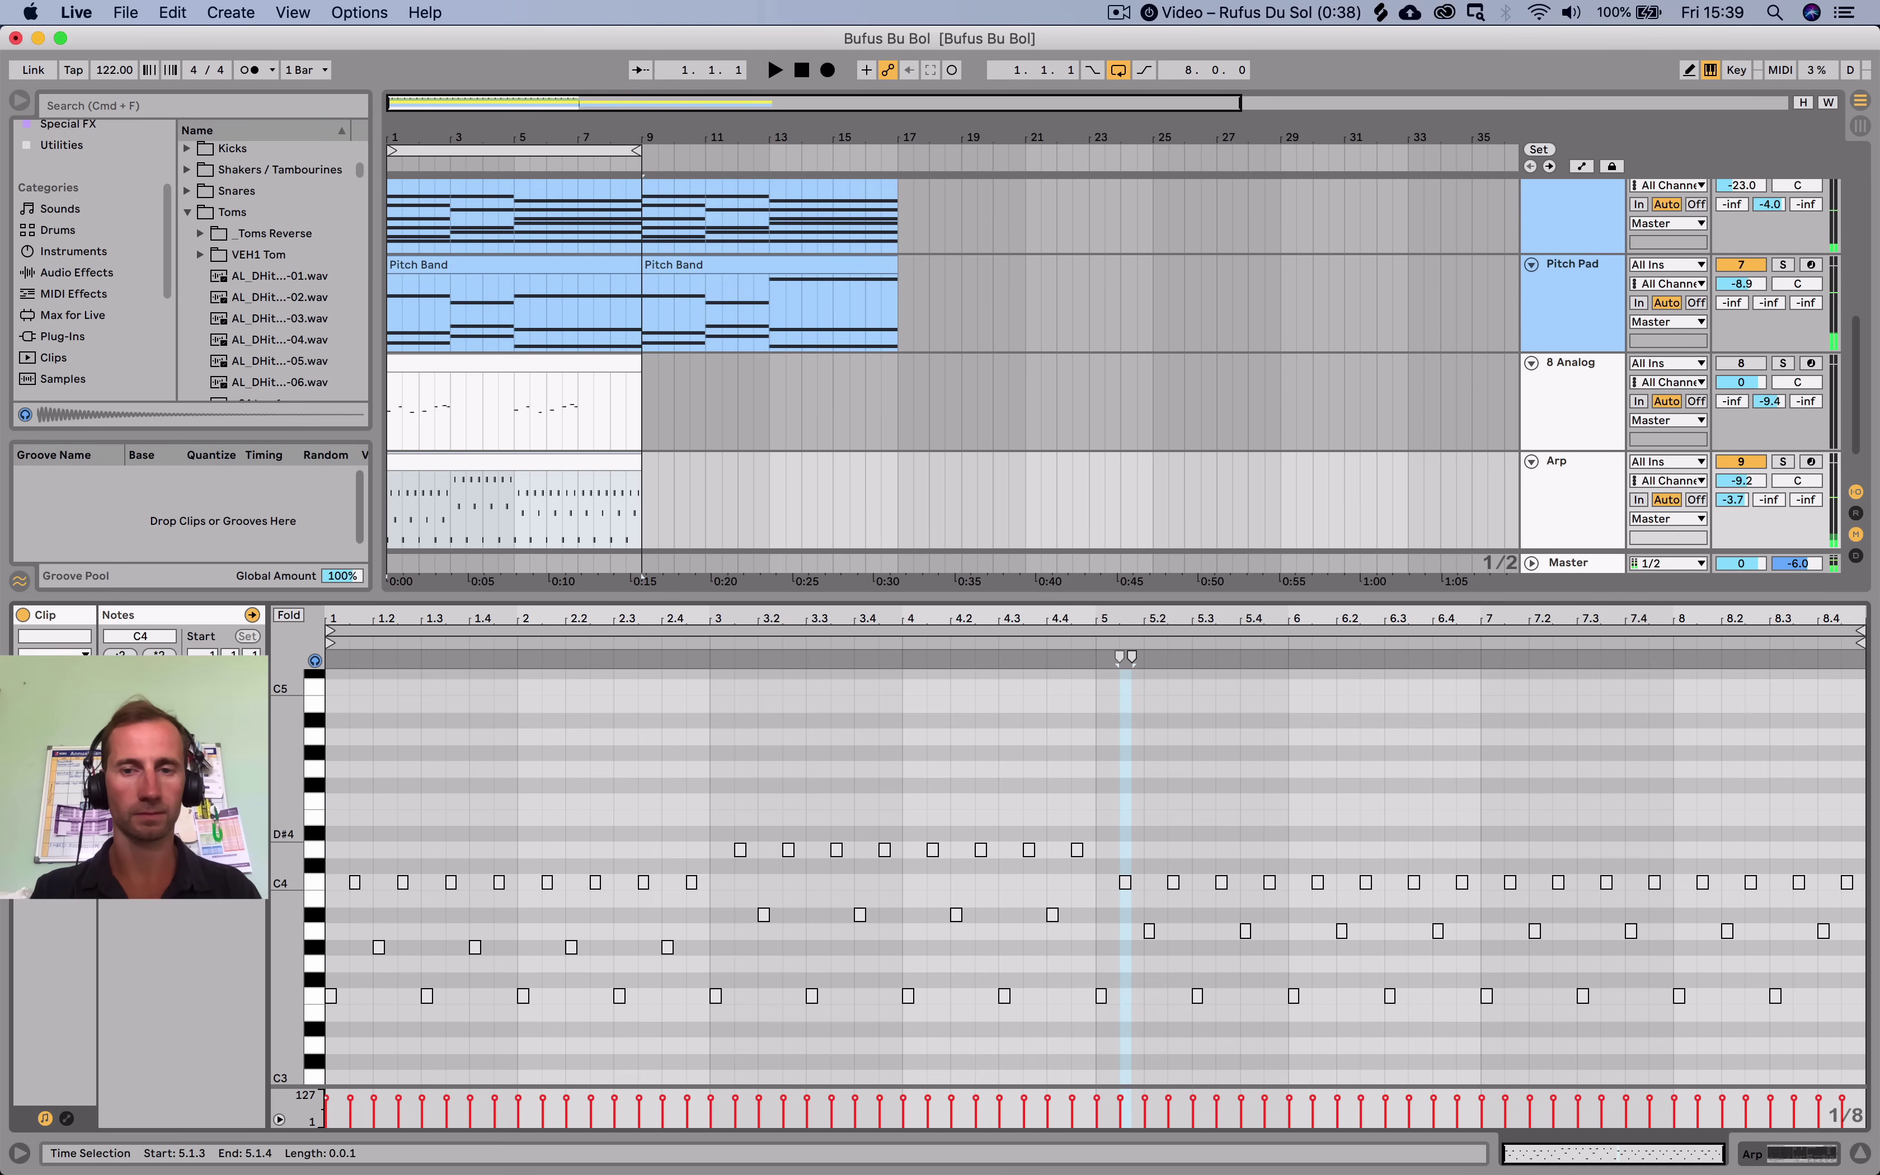
pyautogui.scroll(-3, 1087, 874)
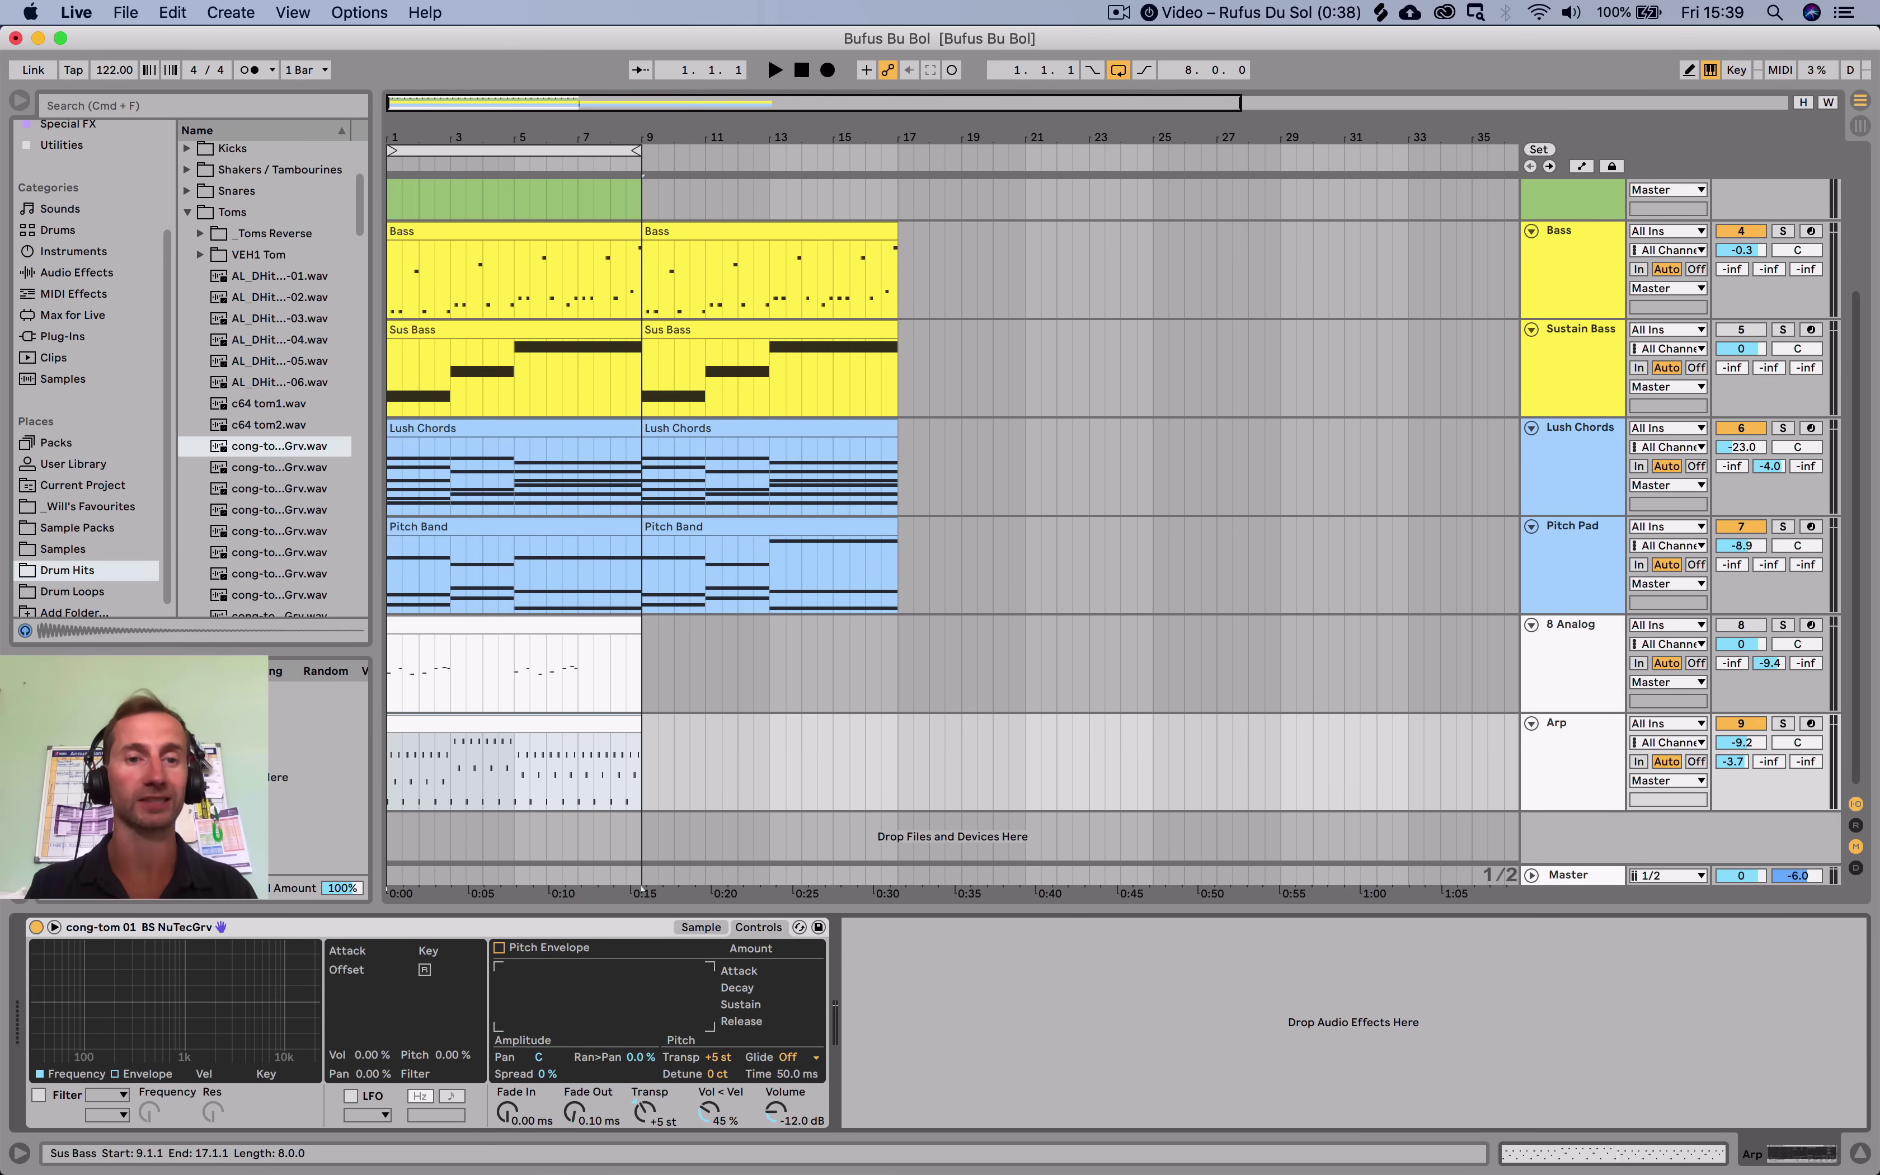
pyautogui.press('space')
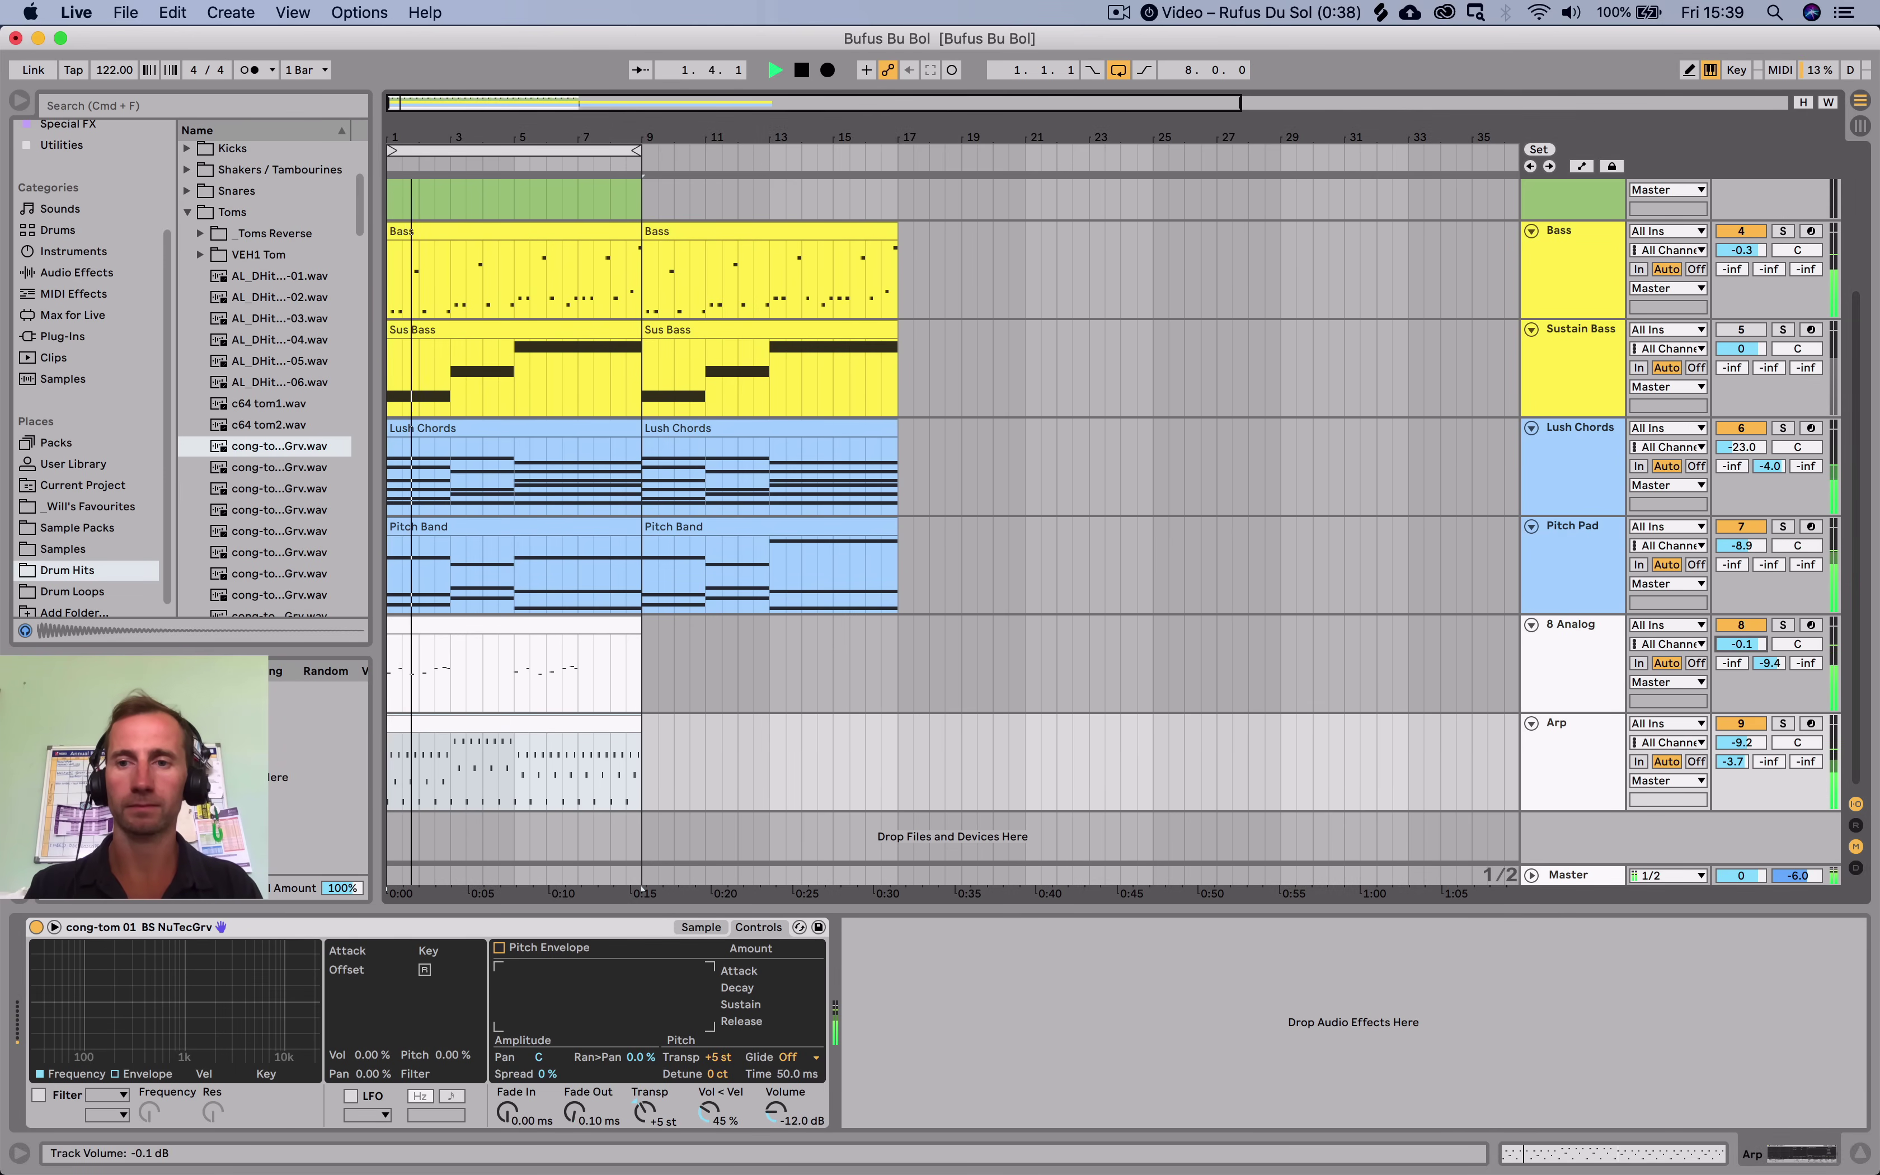
pyautogui.moveTo(1740, 644); pyautogui.dragTo(1740, 654)
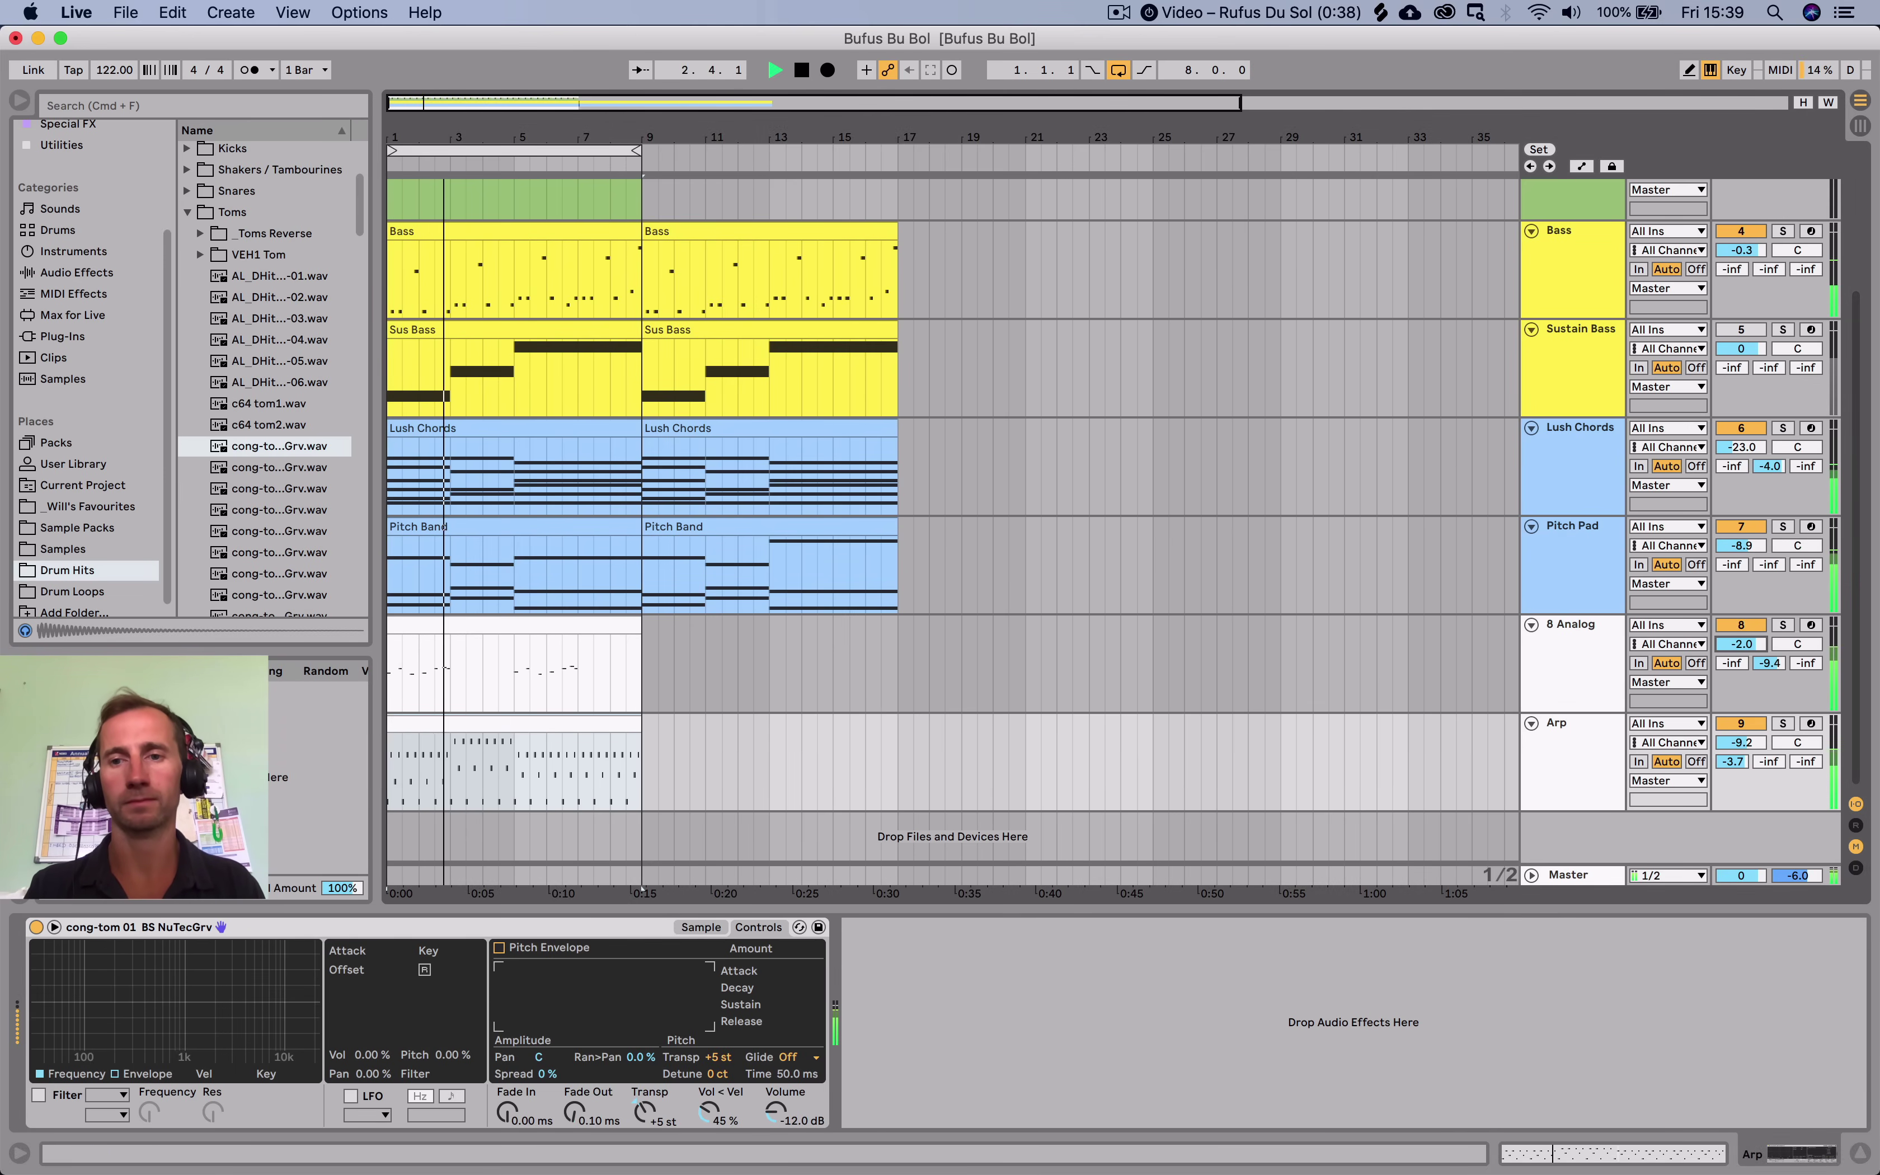
# Collapse the Bass, Sustain Bass, Lush Chords, Pitch Pad, 8 Analog and Arp tracks in the arrangement.
pyautogui.click(1531, 625)
pyautogui.click(1531, 645)
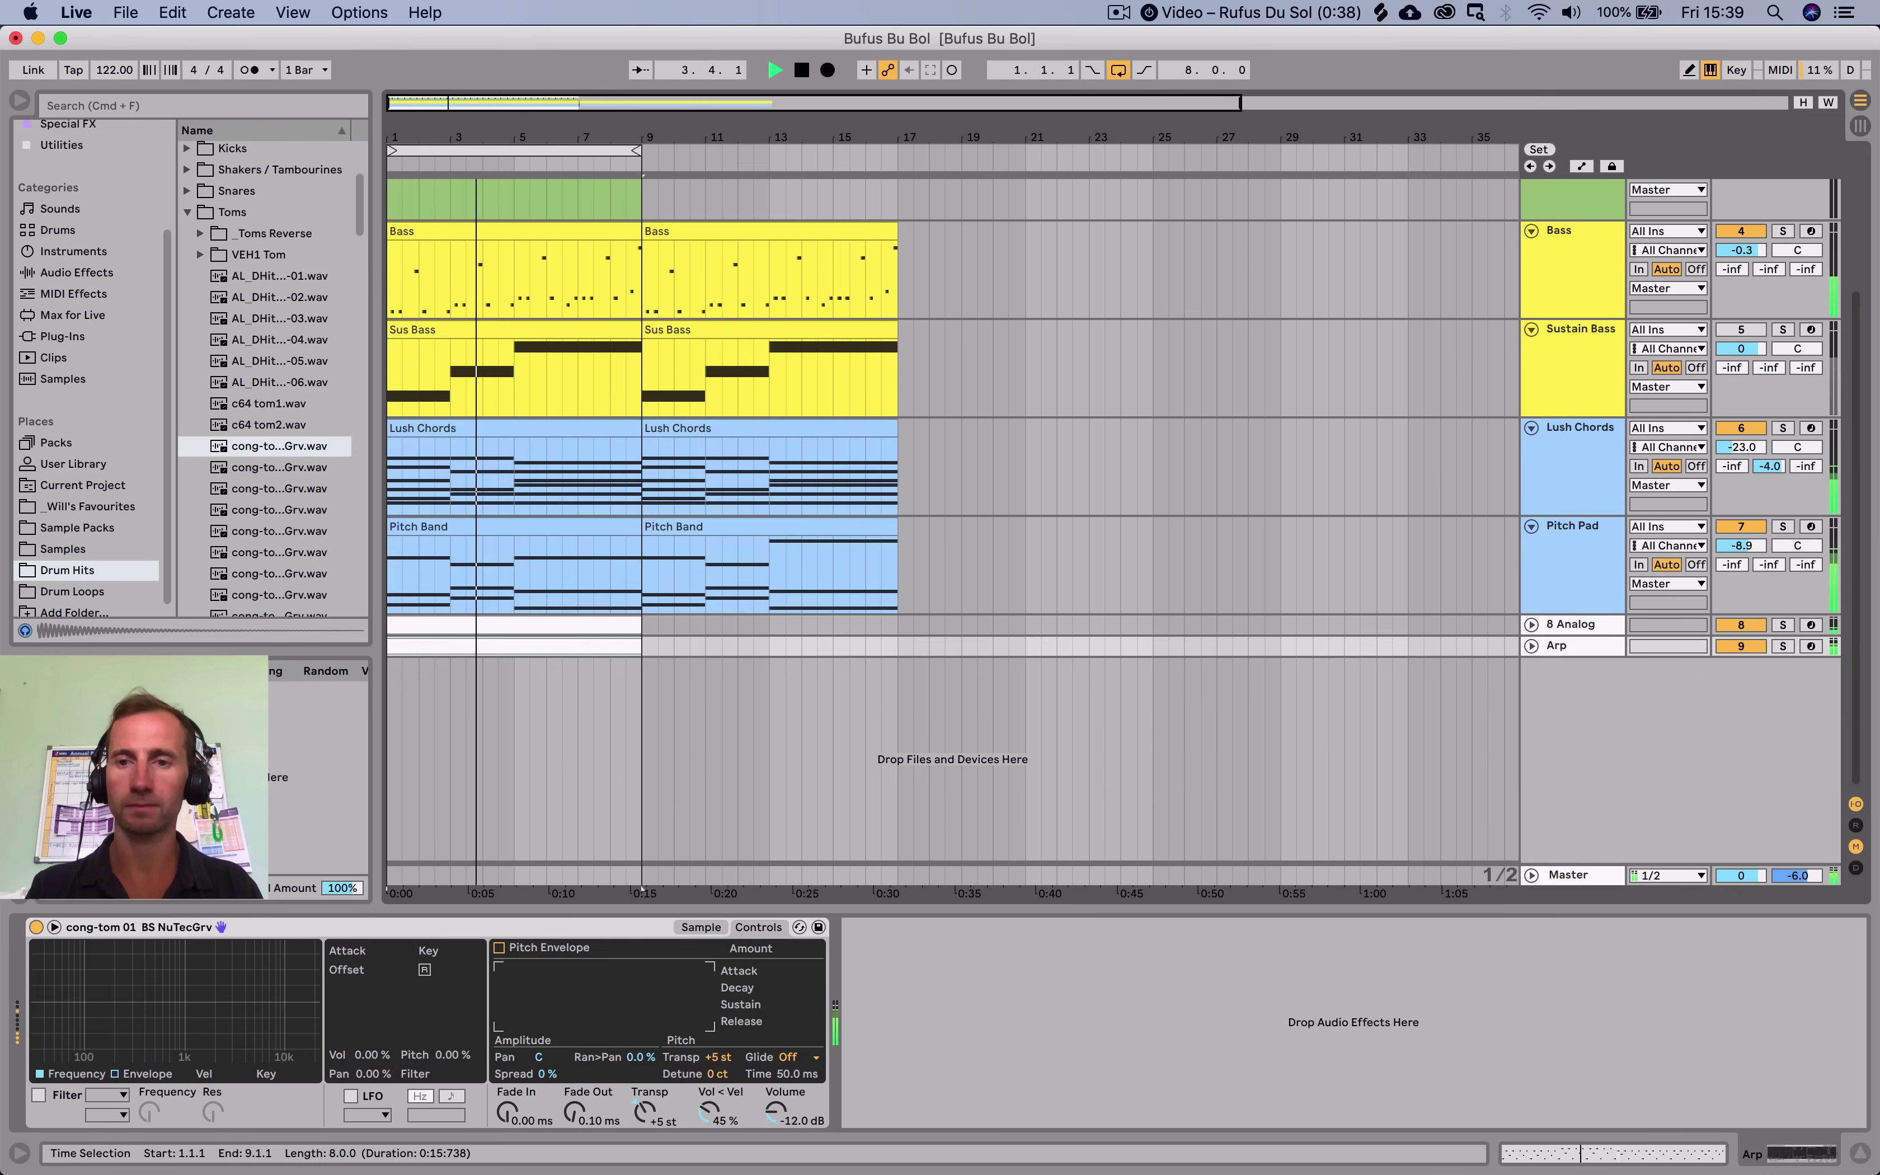
pyautogui.scroll(5, 953, 529)
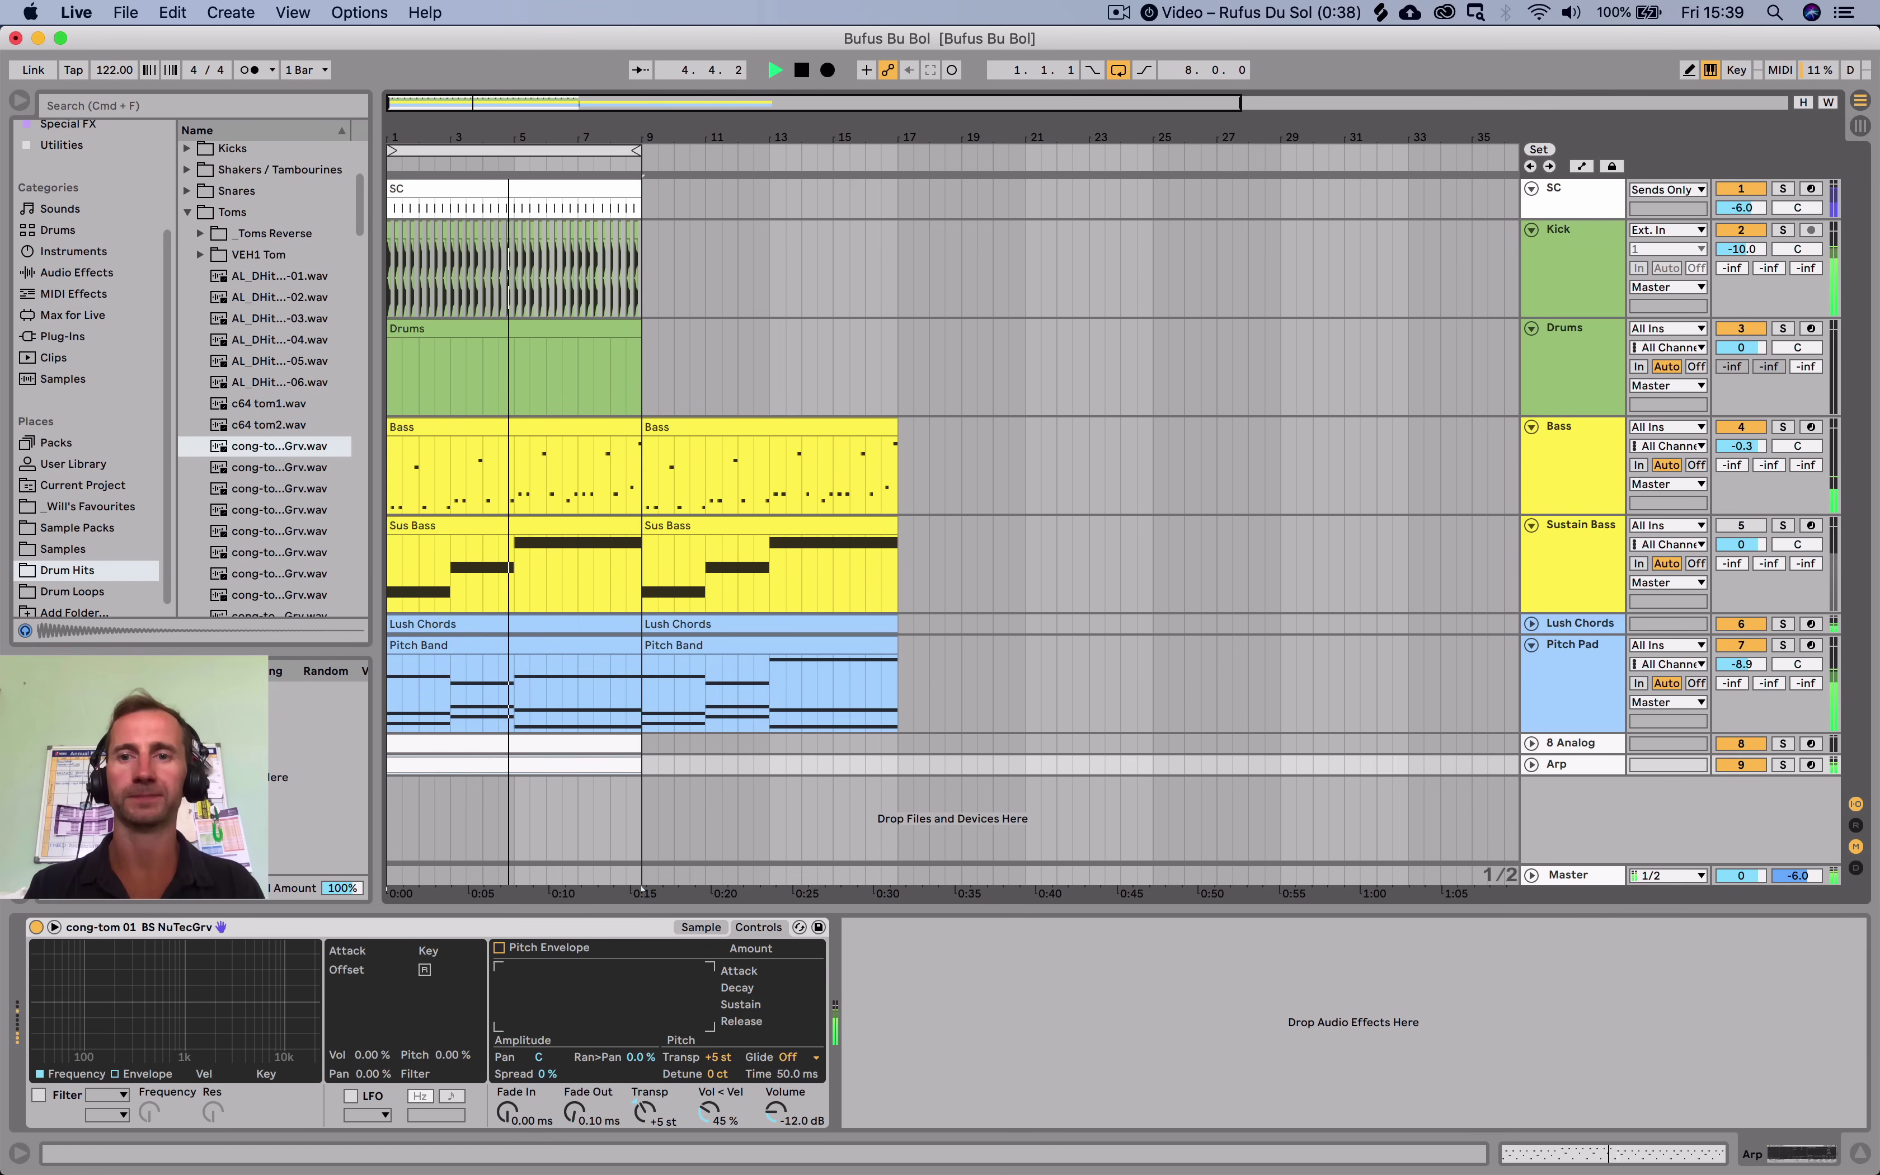
pyautogui.click(1532, 525)
pyautogui.click(1531, 546)
pyautogui.click(1532, 426)
pyautogui.click(1532, 490)
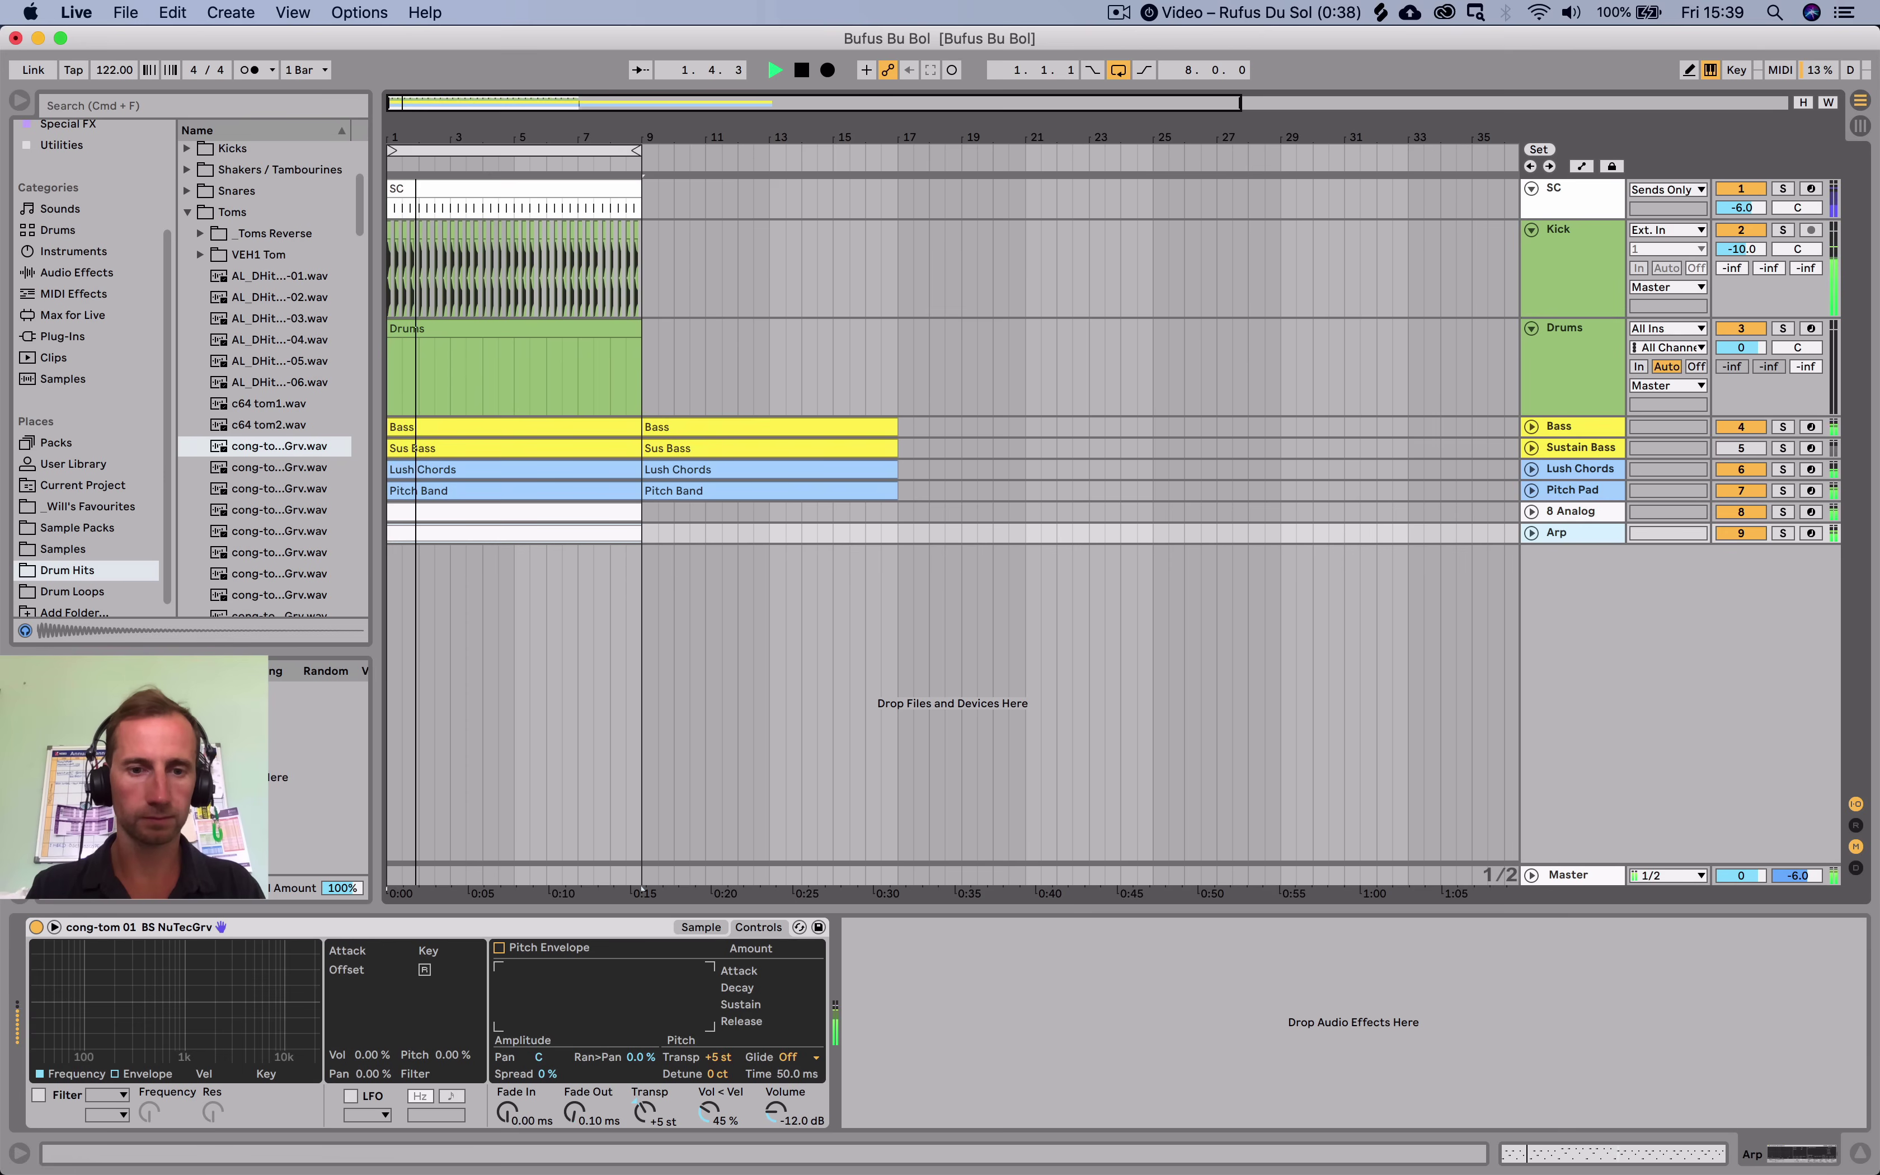
# Set the Arp track's tom sample detune to +38 ct while listening to it with the other tracks.
pyautogui.moveTo(718, 1074); pyautogui.dragTo(718, 1019)
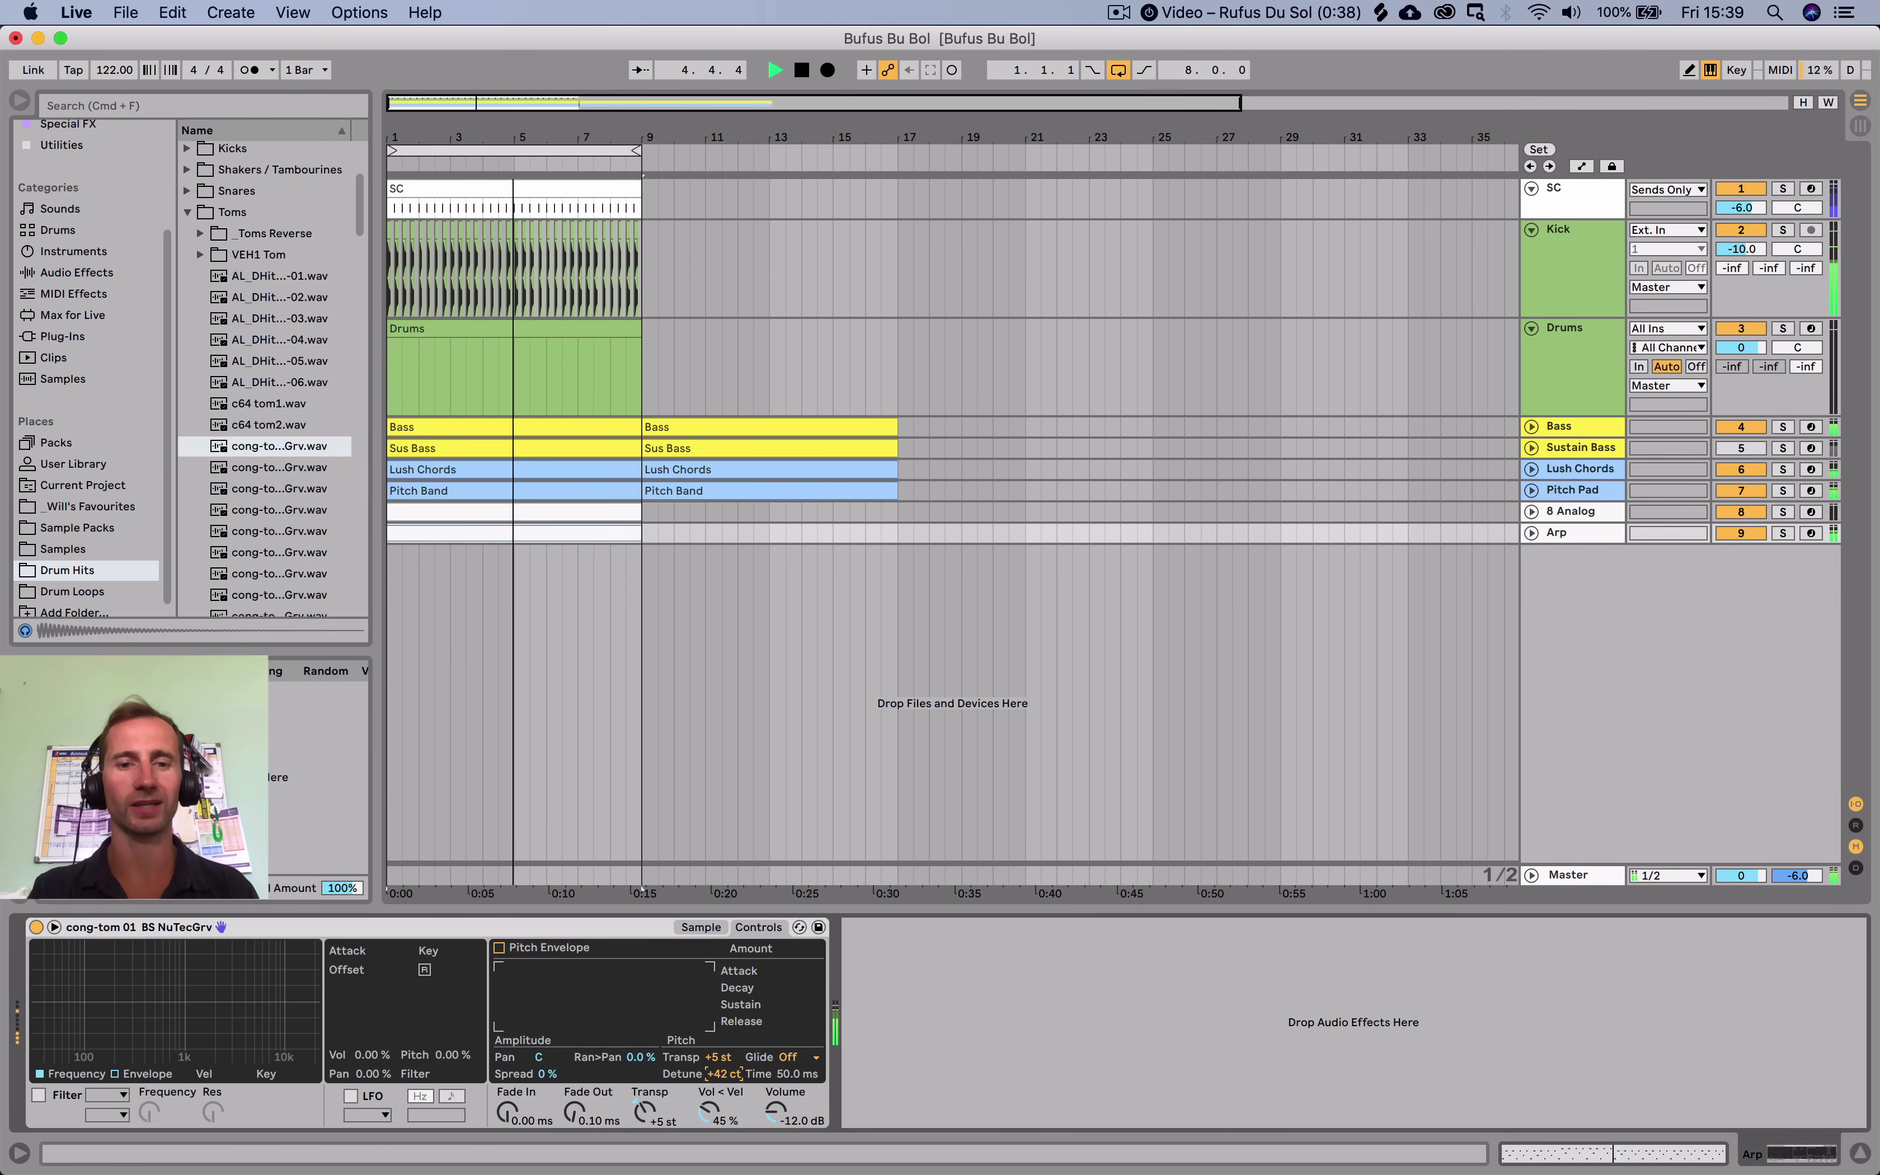
pyautogui.moveTo(718, 1018); pyautogui.dragTo(718, 1019)
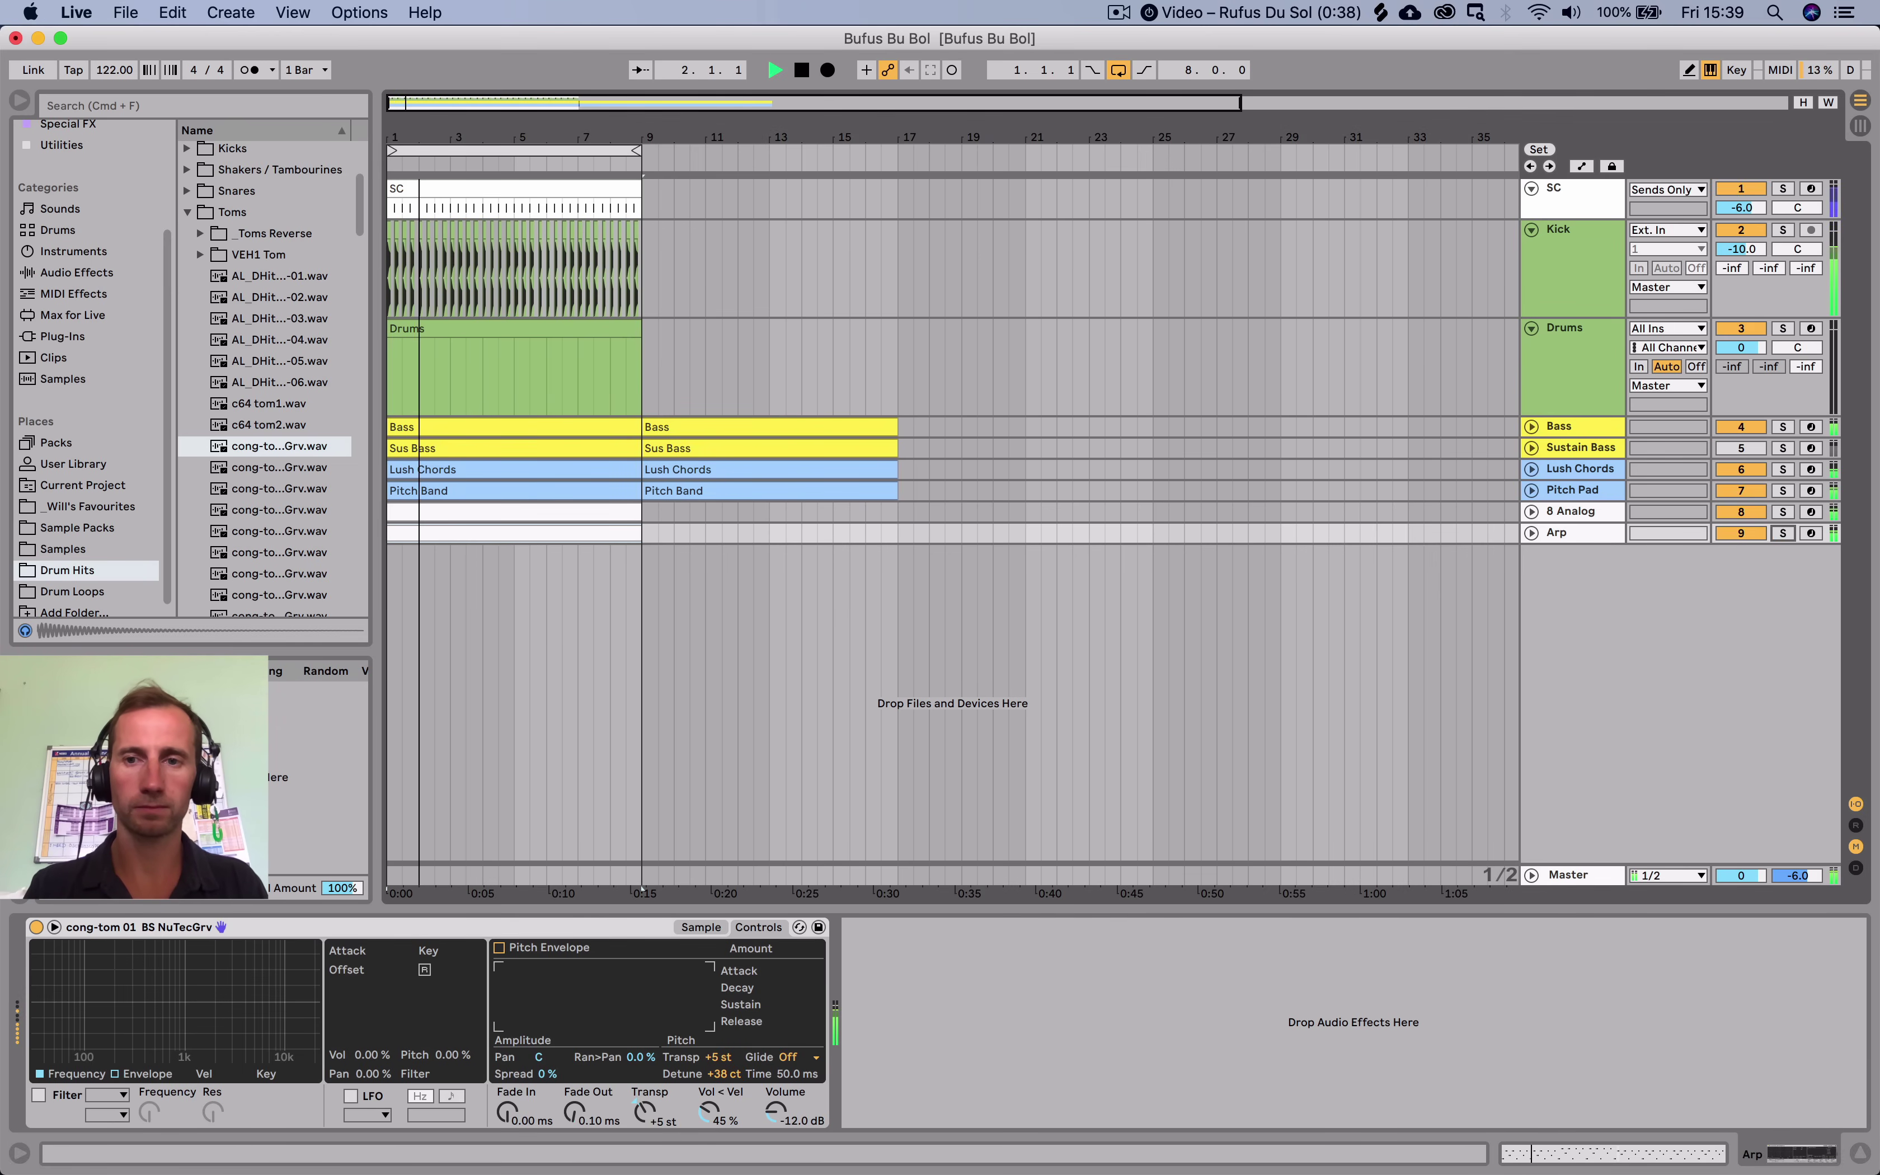
pyautogui.press('Right')
pyautogui.press('Left')
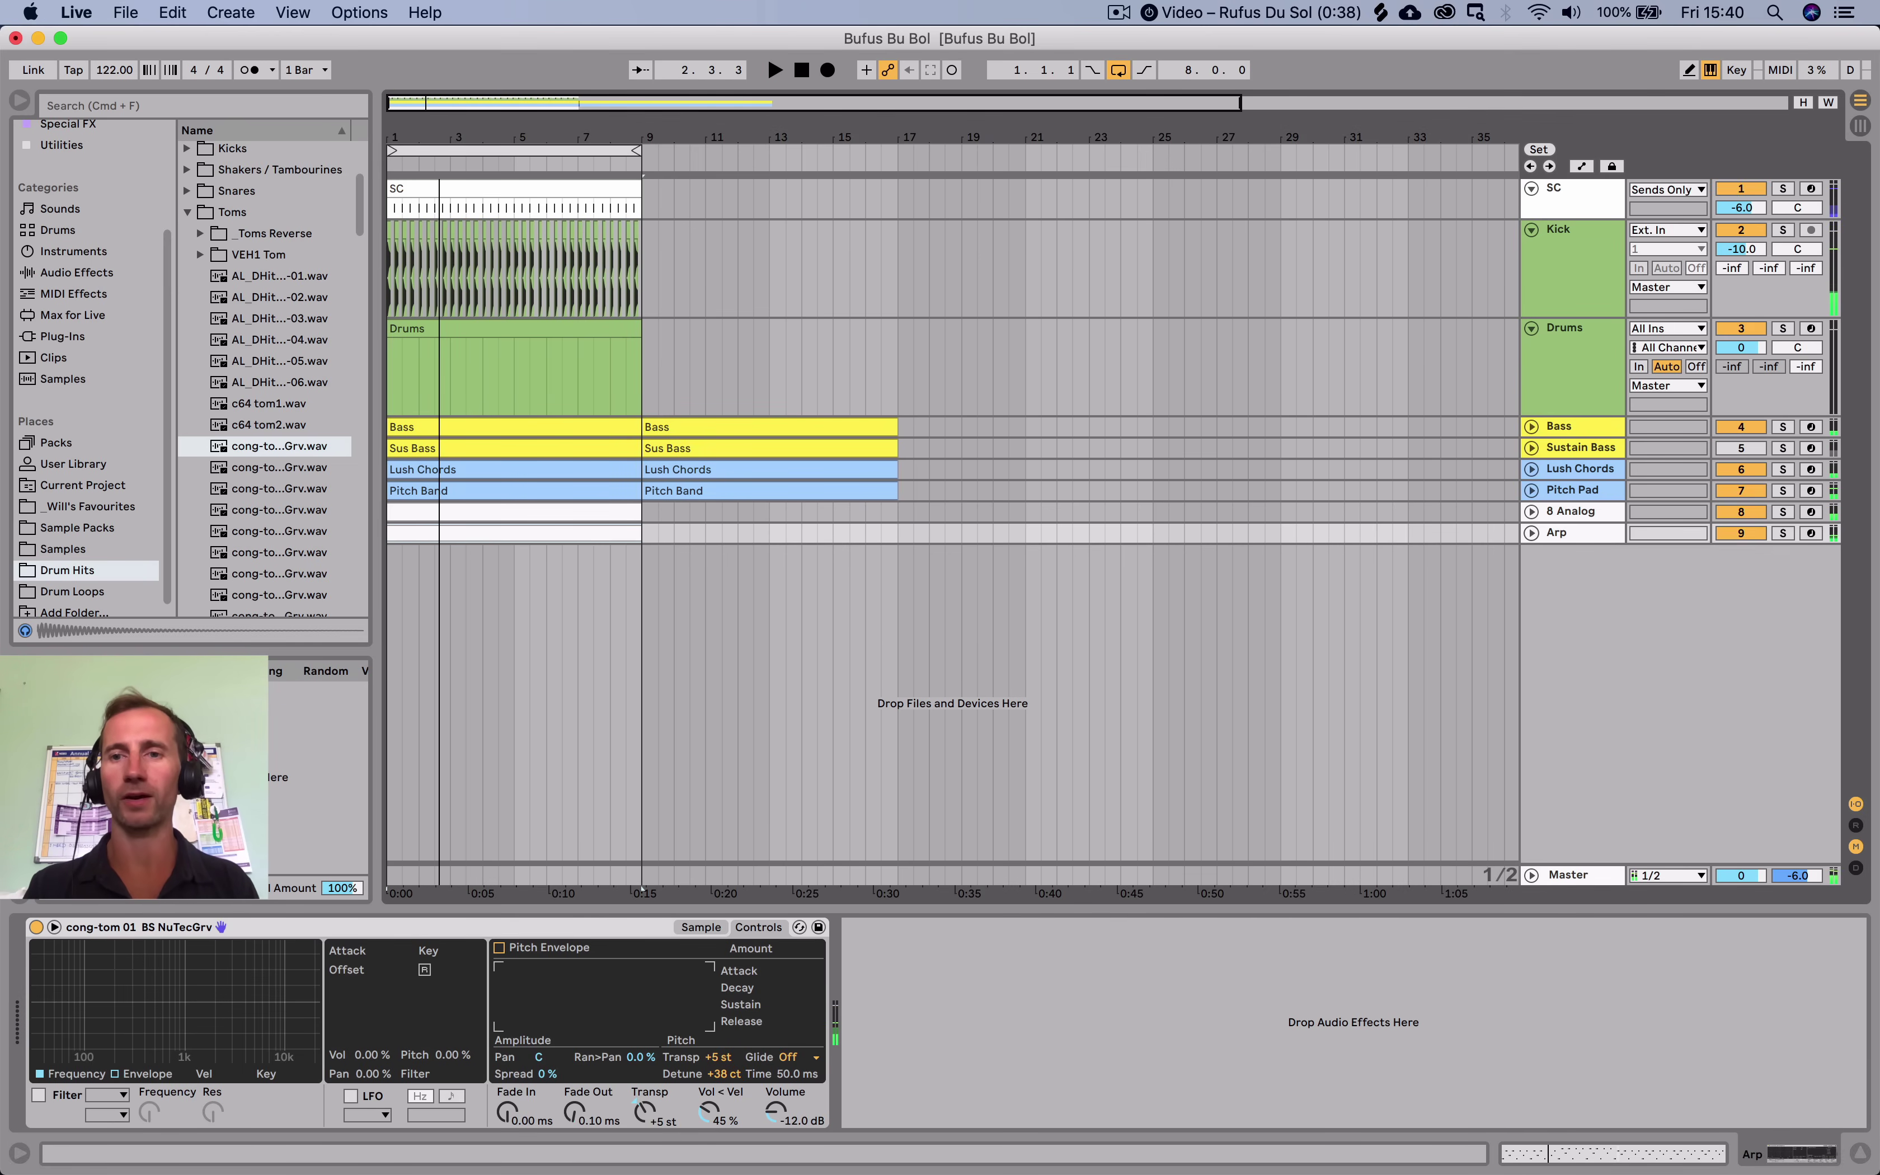
# Rename the 8 Analog track as "Meldoy" and briefly play the arrangement from the start.
pyautogui.press('Up')
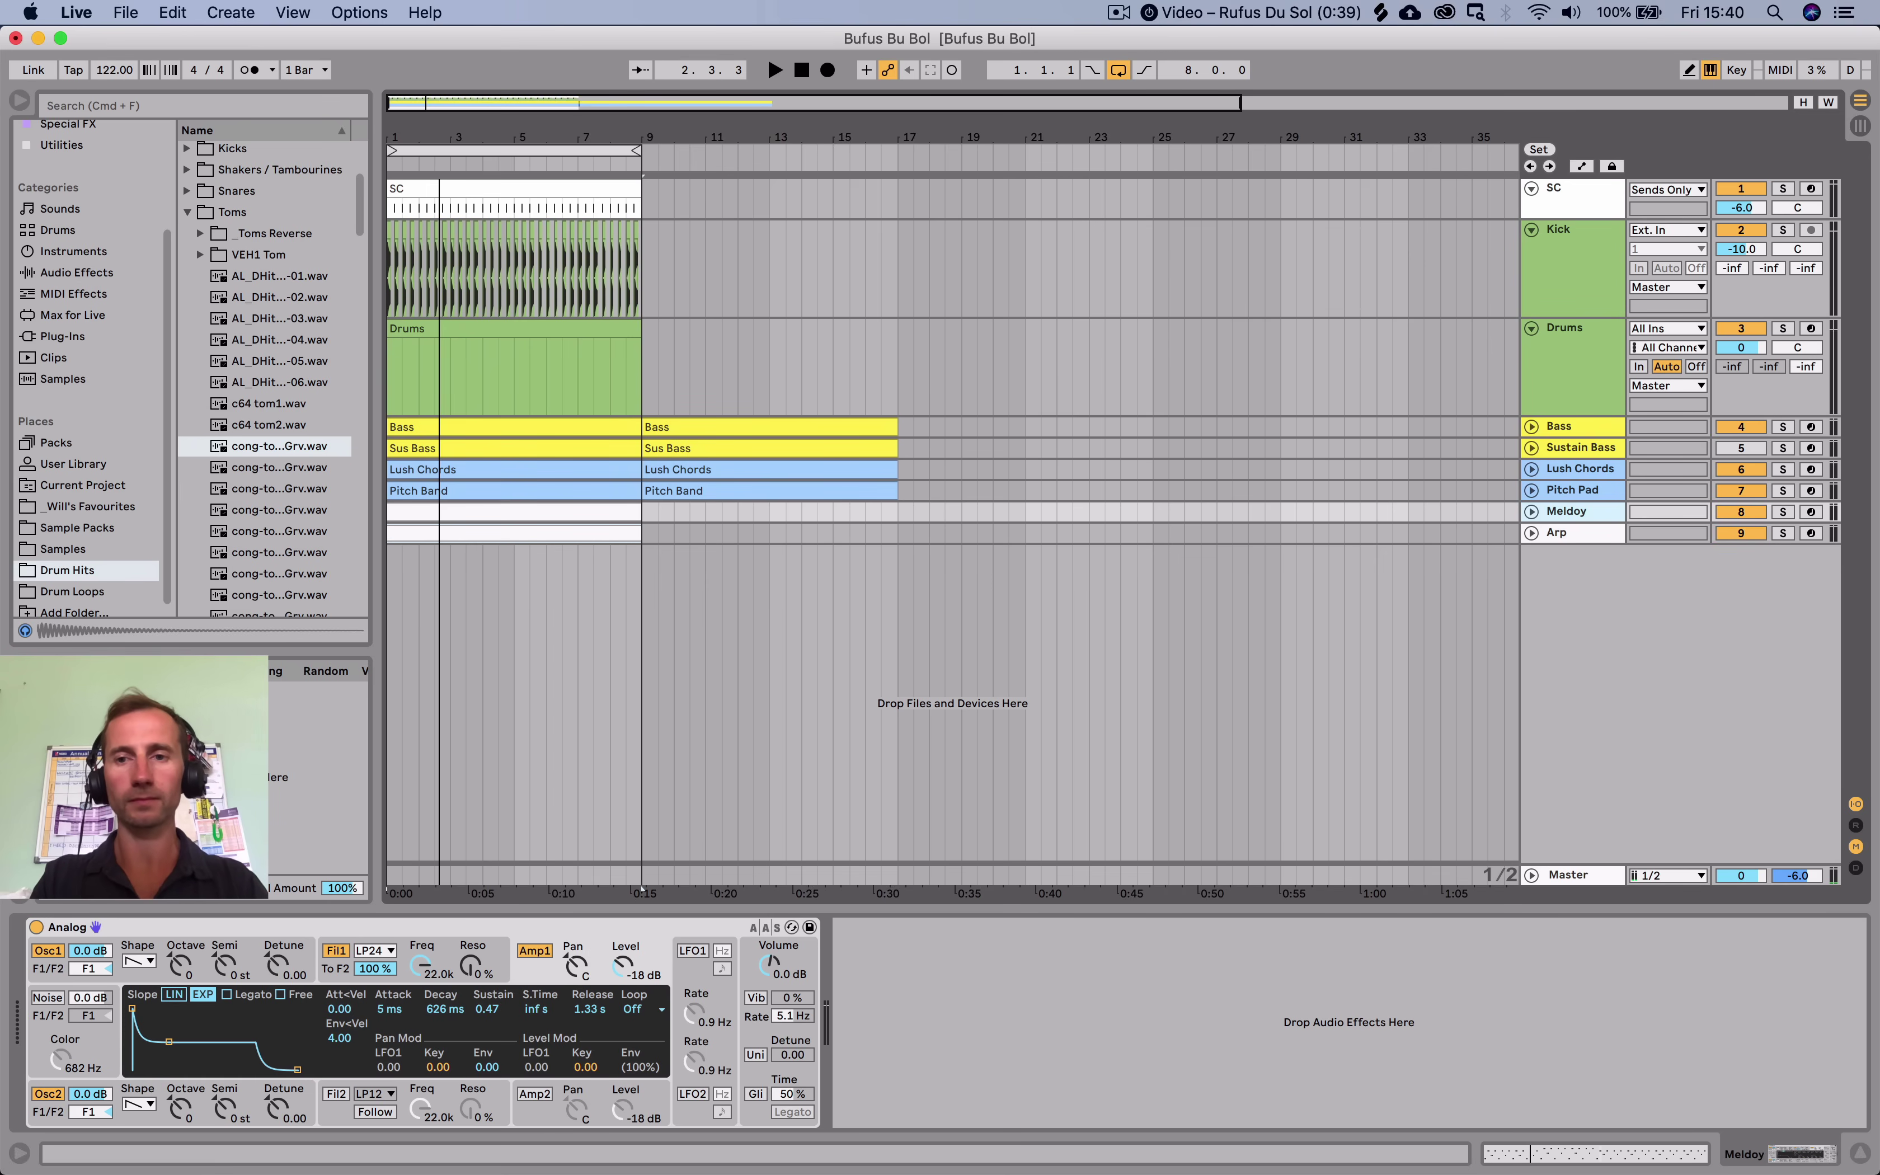
pyautogui.press('space')
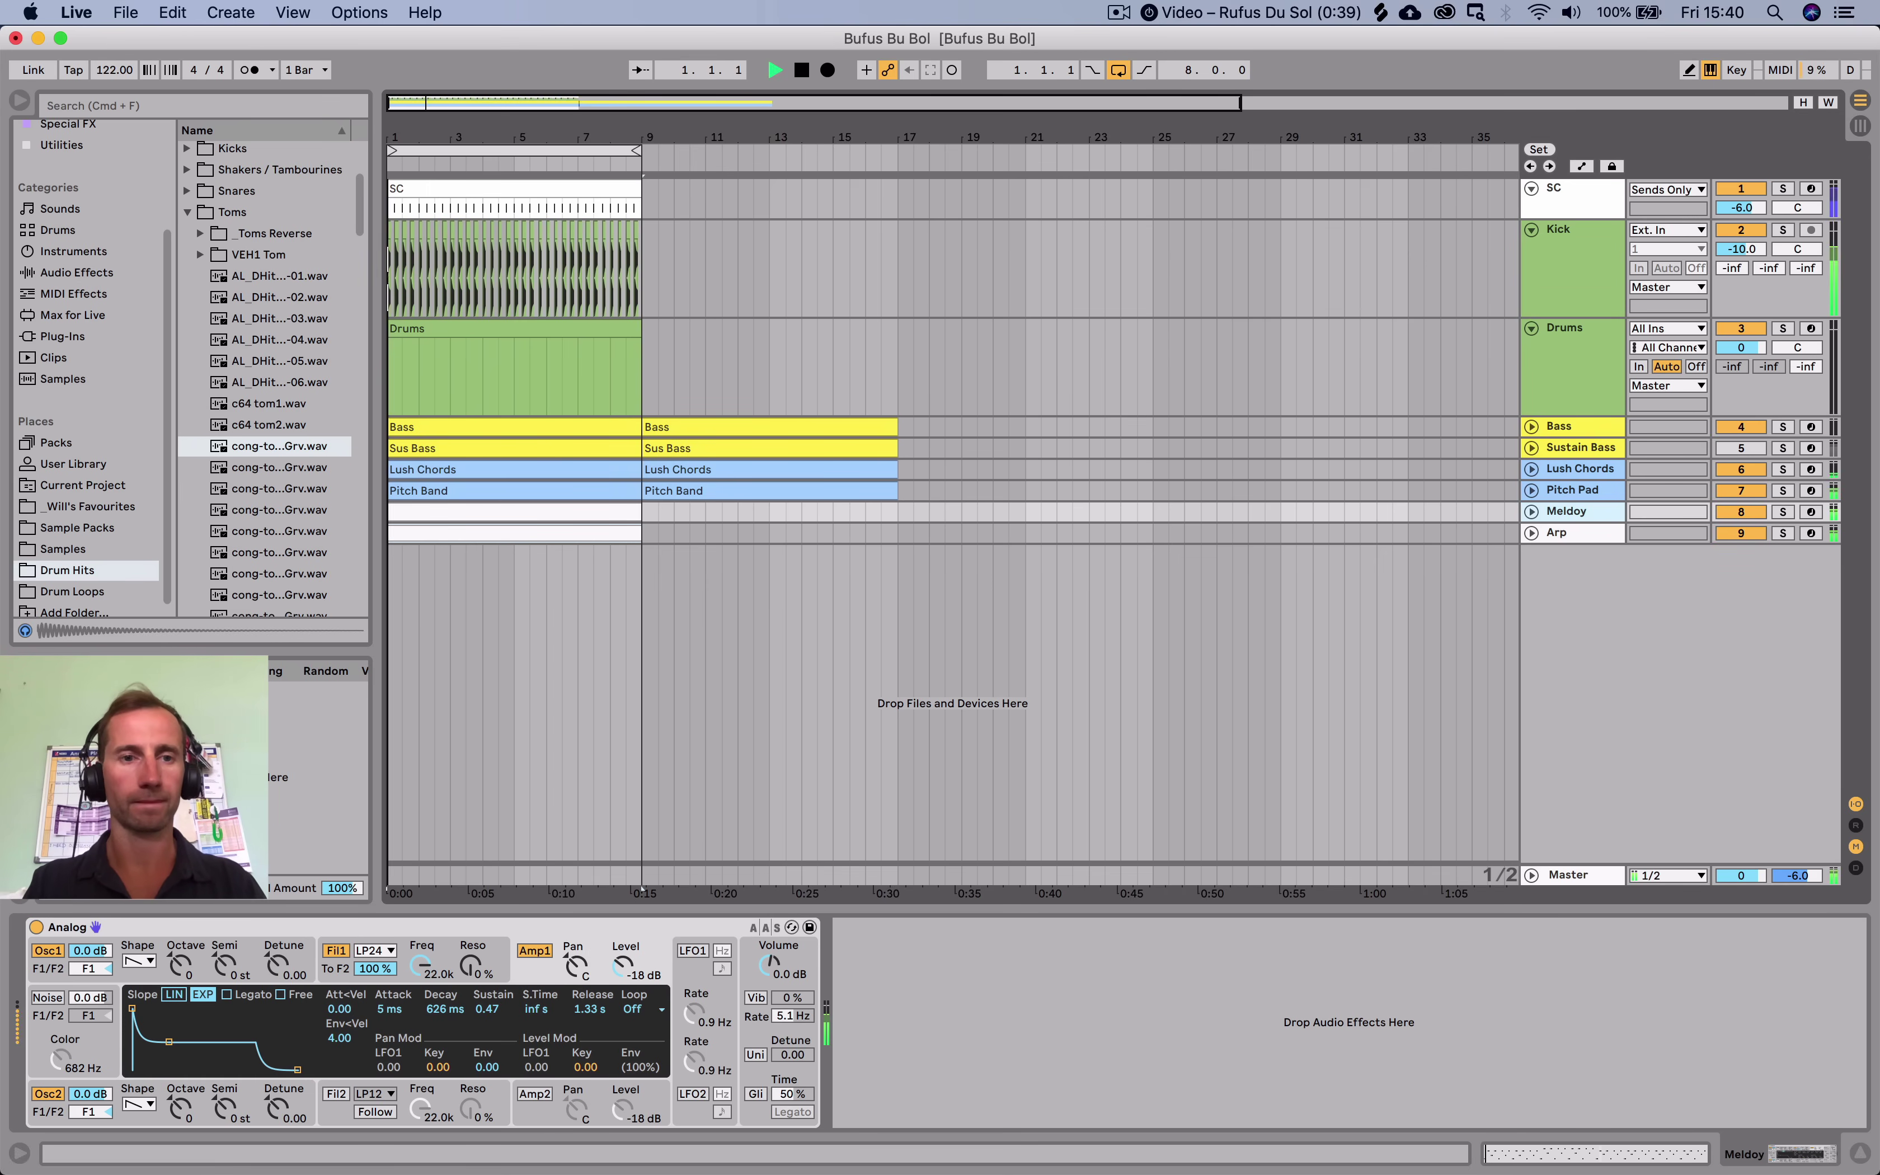
pyautogui.press('space')
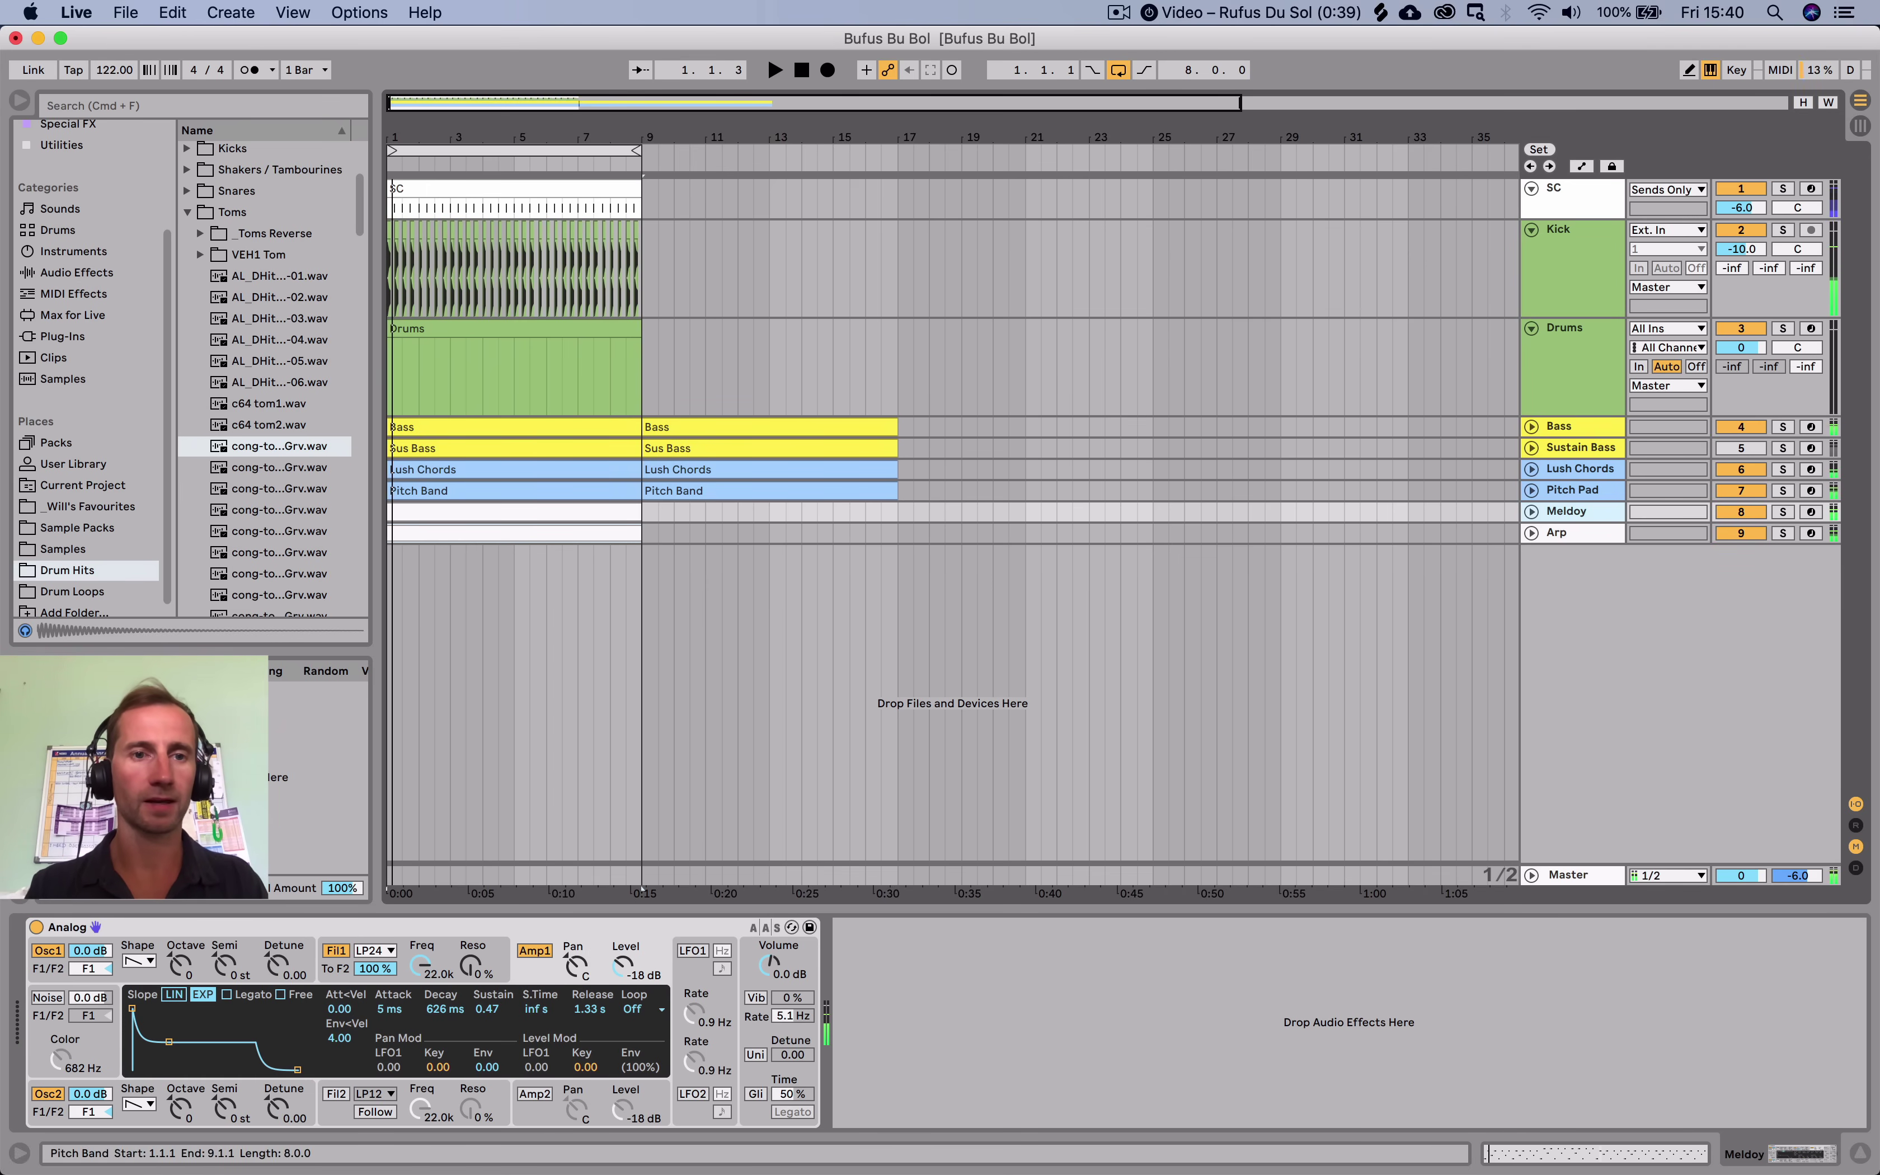
# Open the Meldoy clip's notes and raise the first note to G4 and the second to A#4.
pyautogui.hotkey('shift', 'Tab')
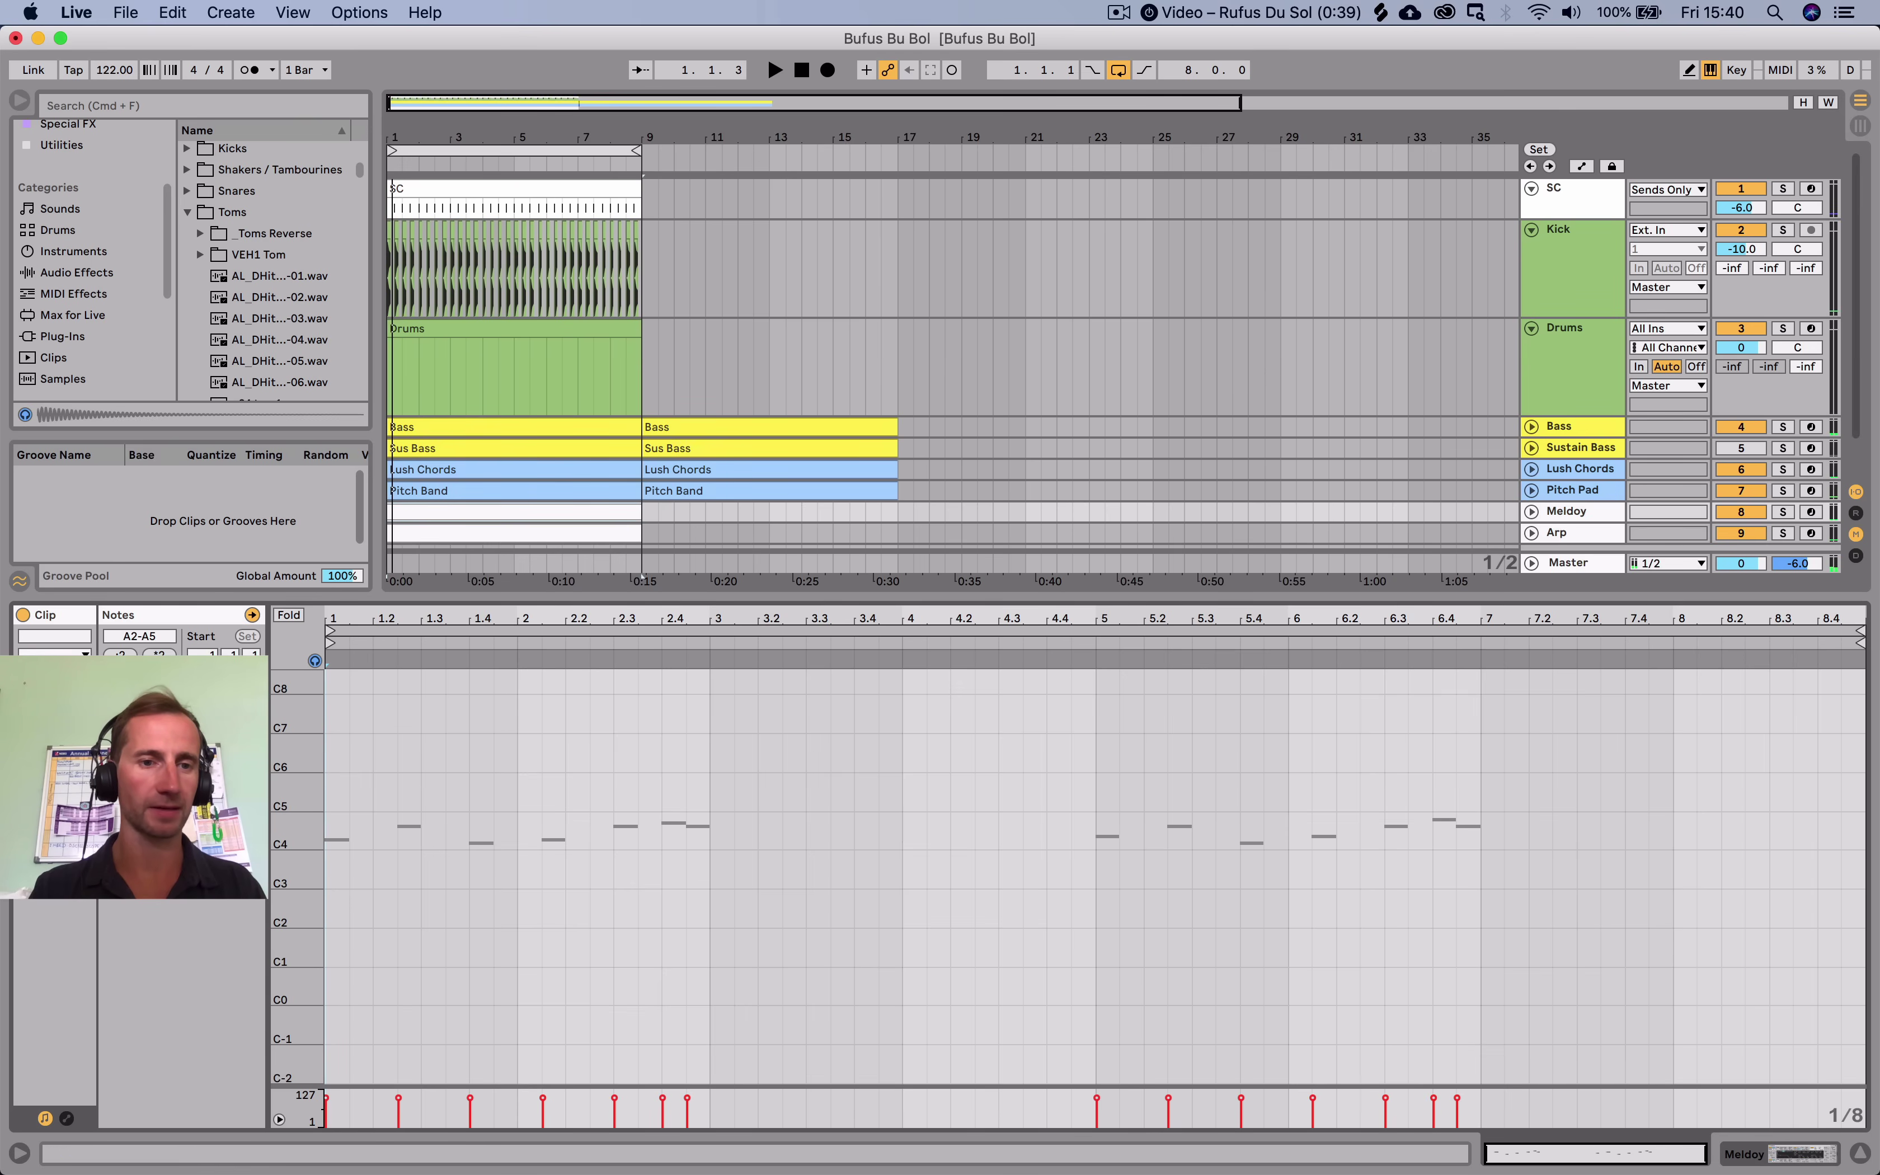
pyautogui.moveTo(288, 839); pyautogui.dragTo(334, 839)
pyautogui.click(336, 831)
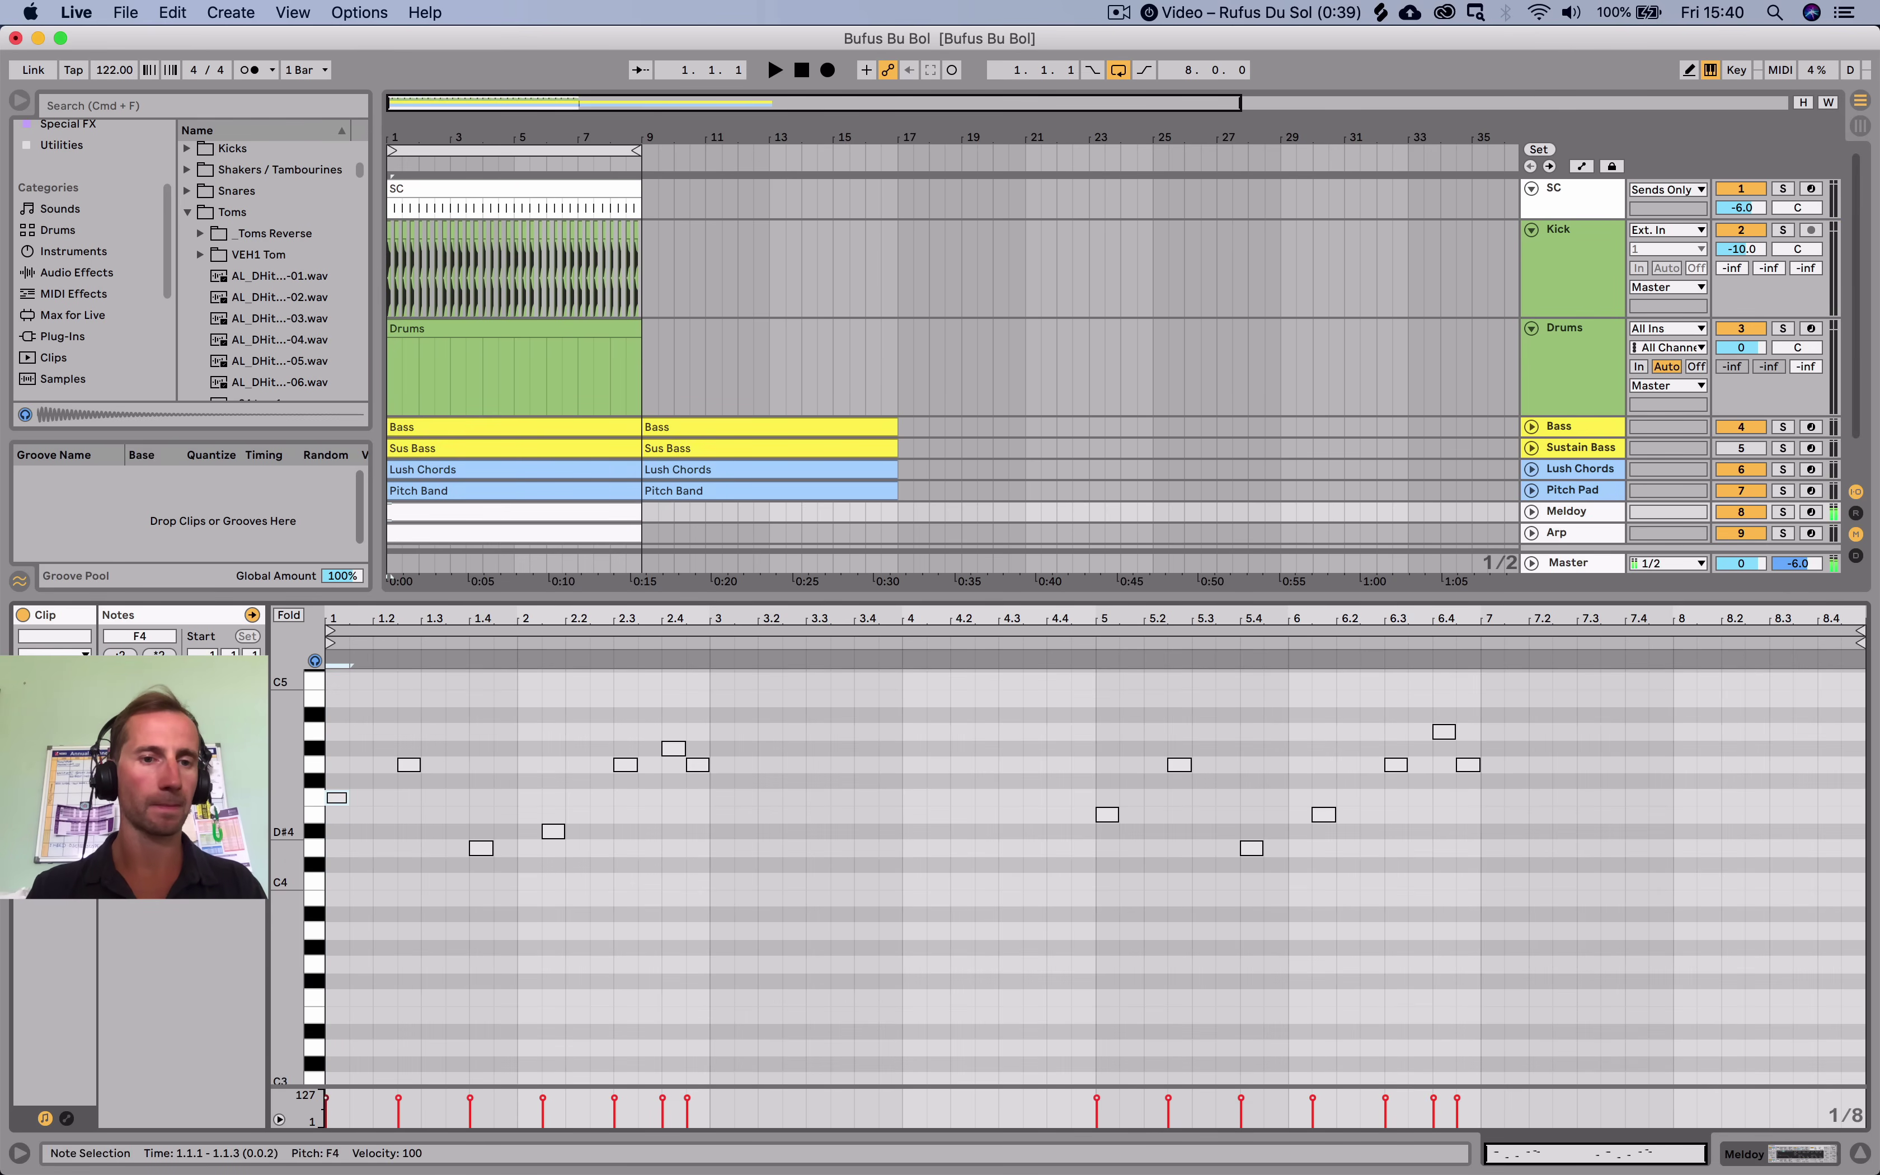
pyautogui.scroll(2, 1067, 897)
pyautogui.press('space')
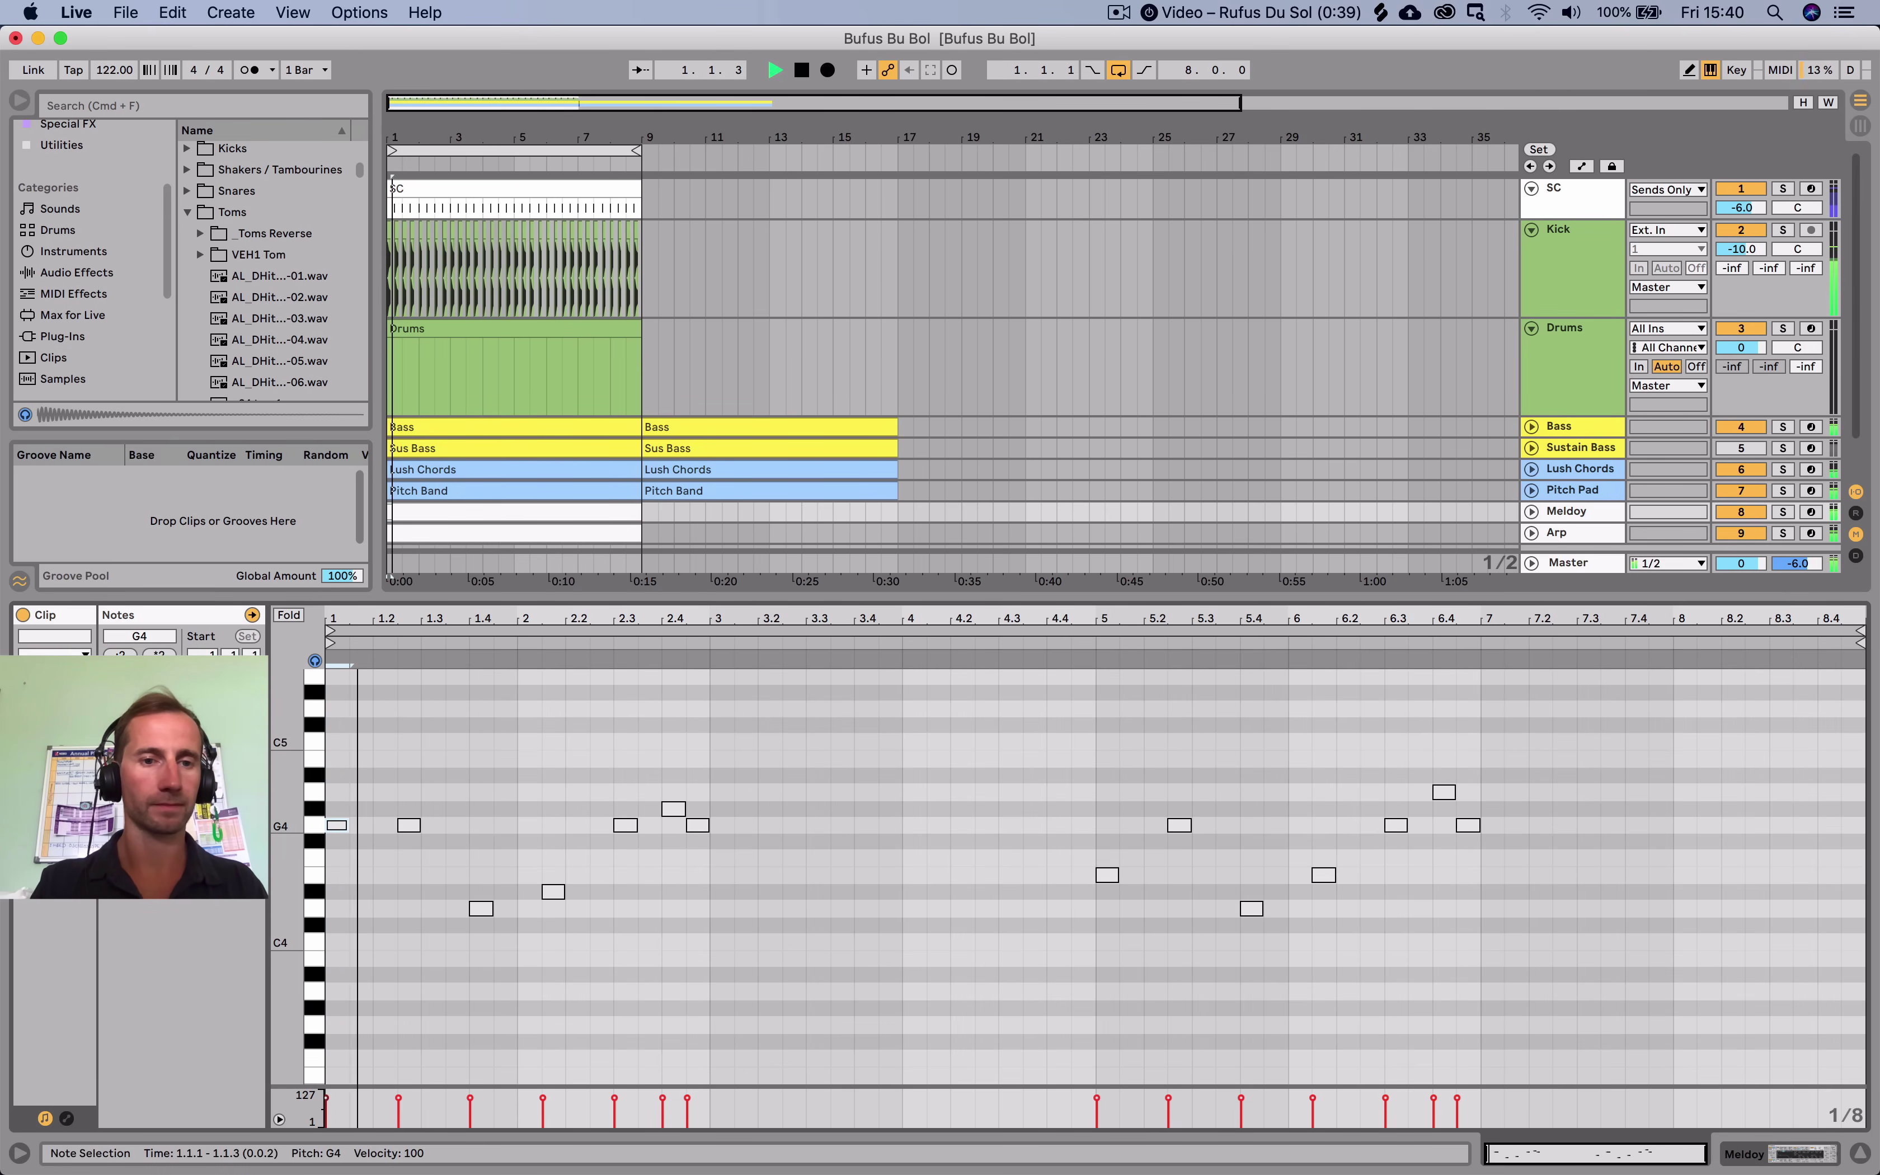
pyautogui.moveTo(408, 825); pyautogui.dragTo(408, 791)
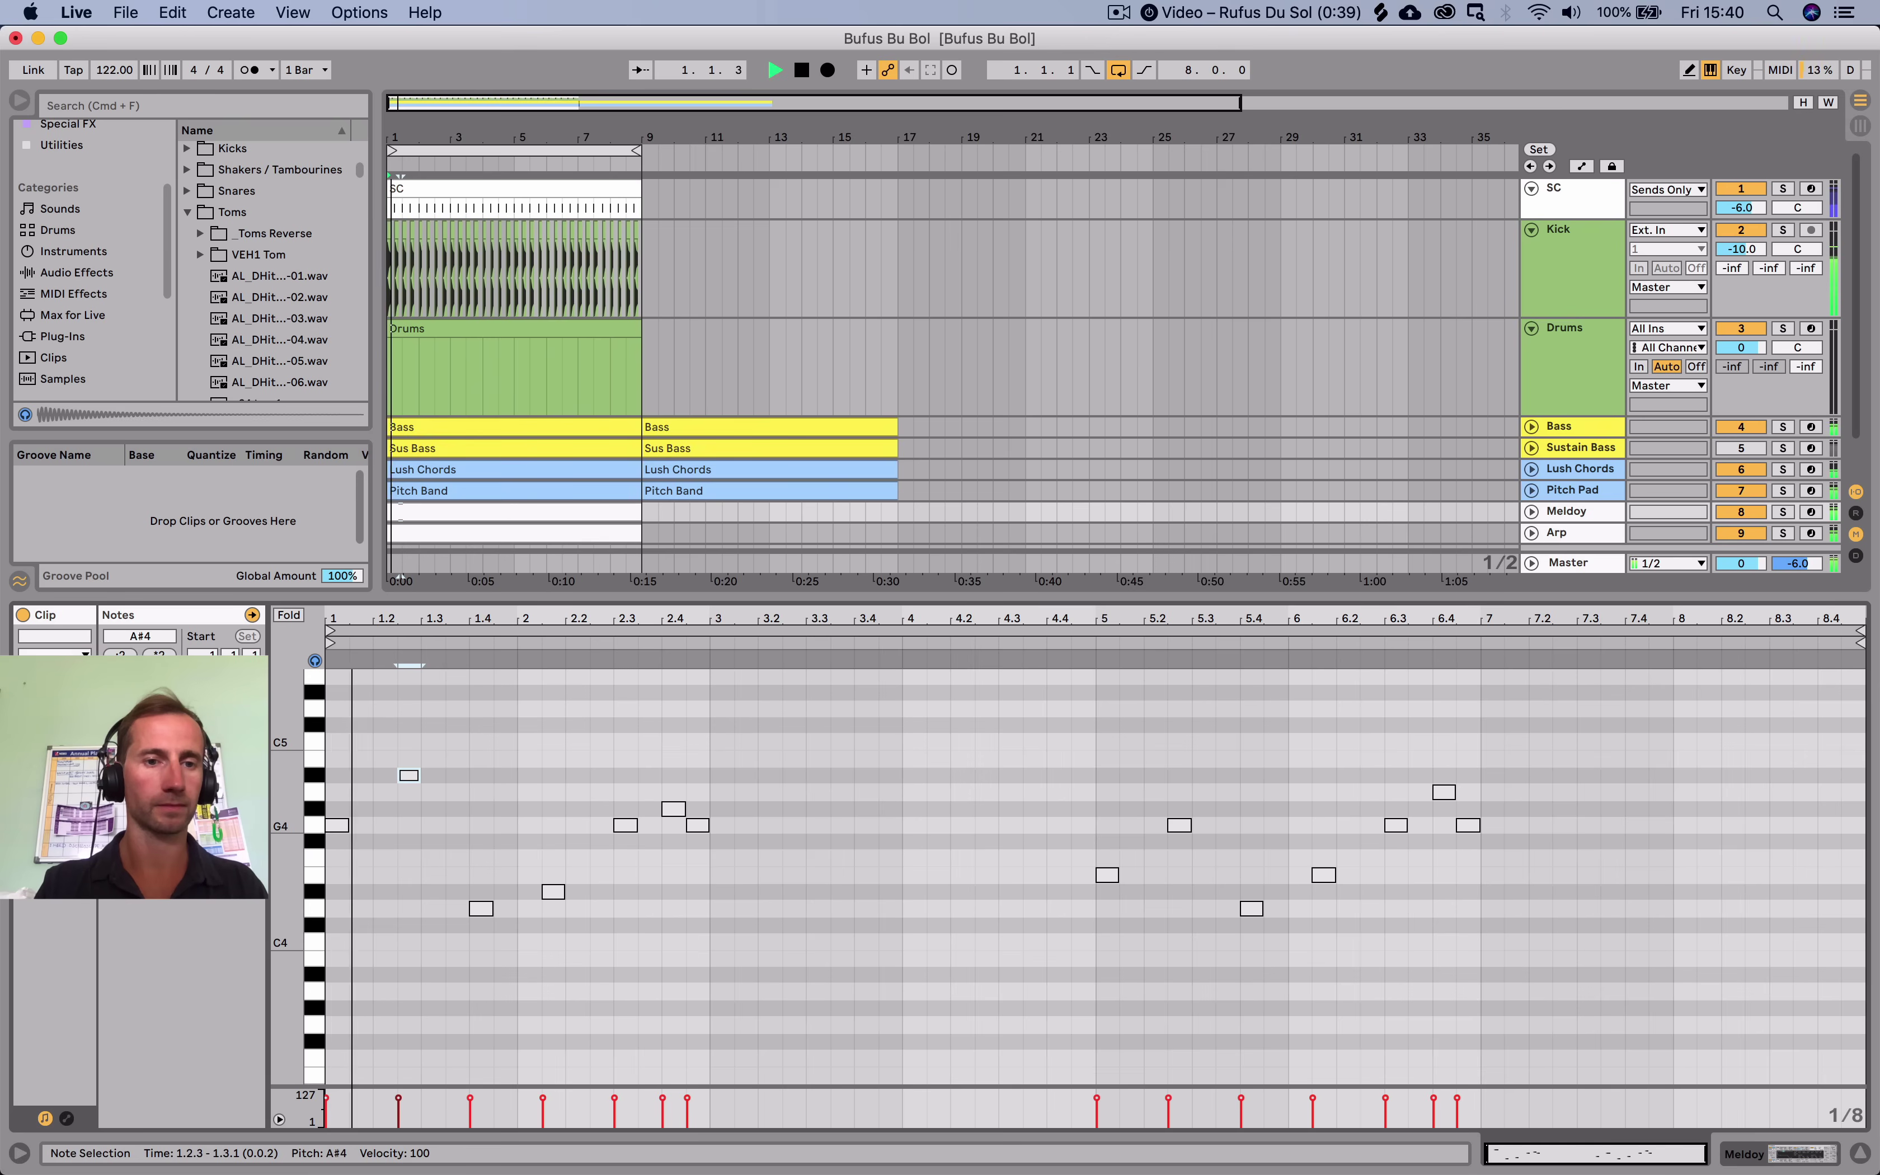
# Move the melody note at 1.4.1 to F4 after trying G4, checking it against the other tracks.
pyautogui.click(544, 843)
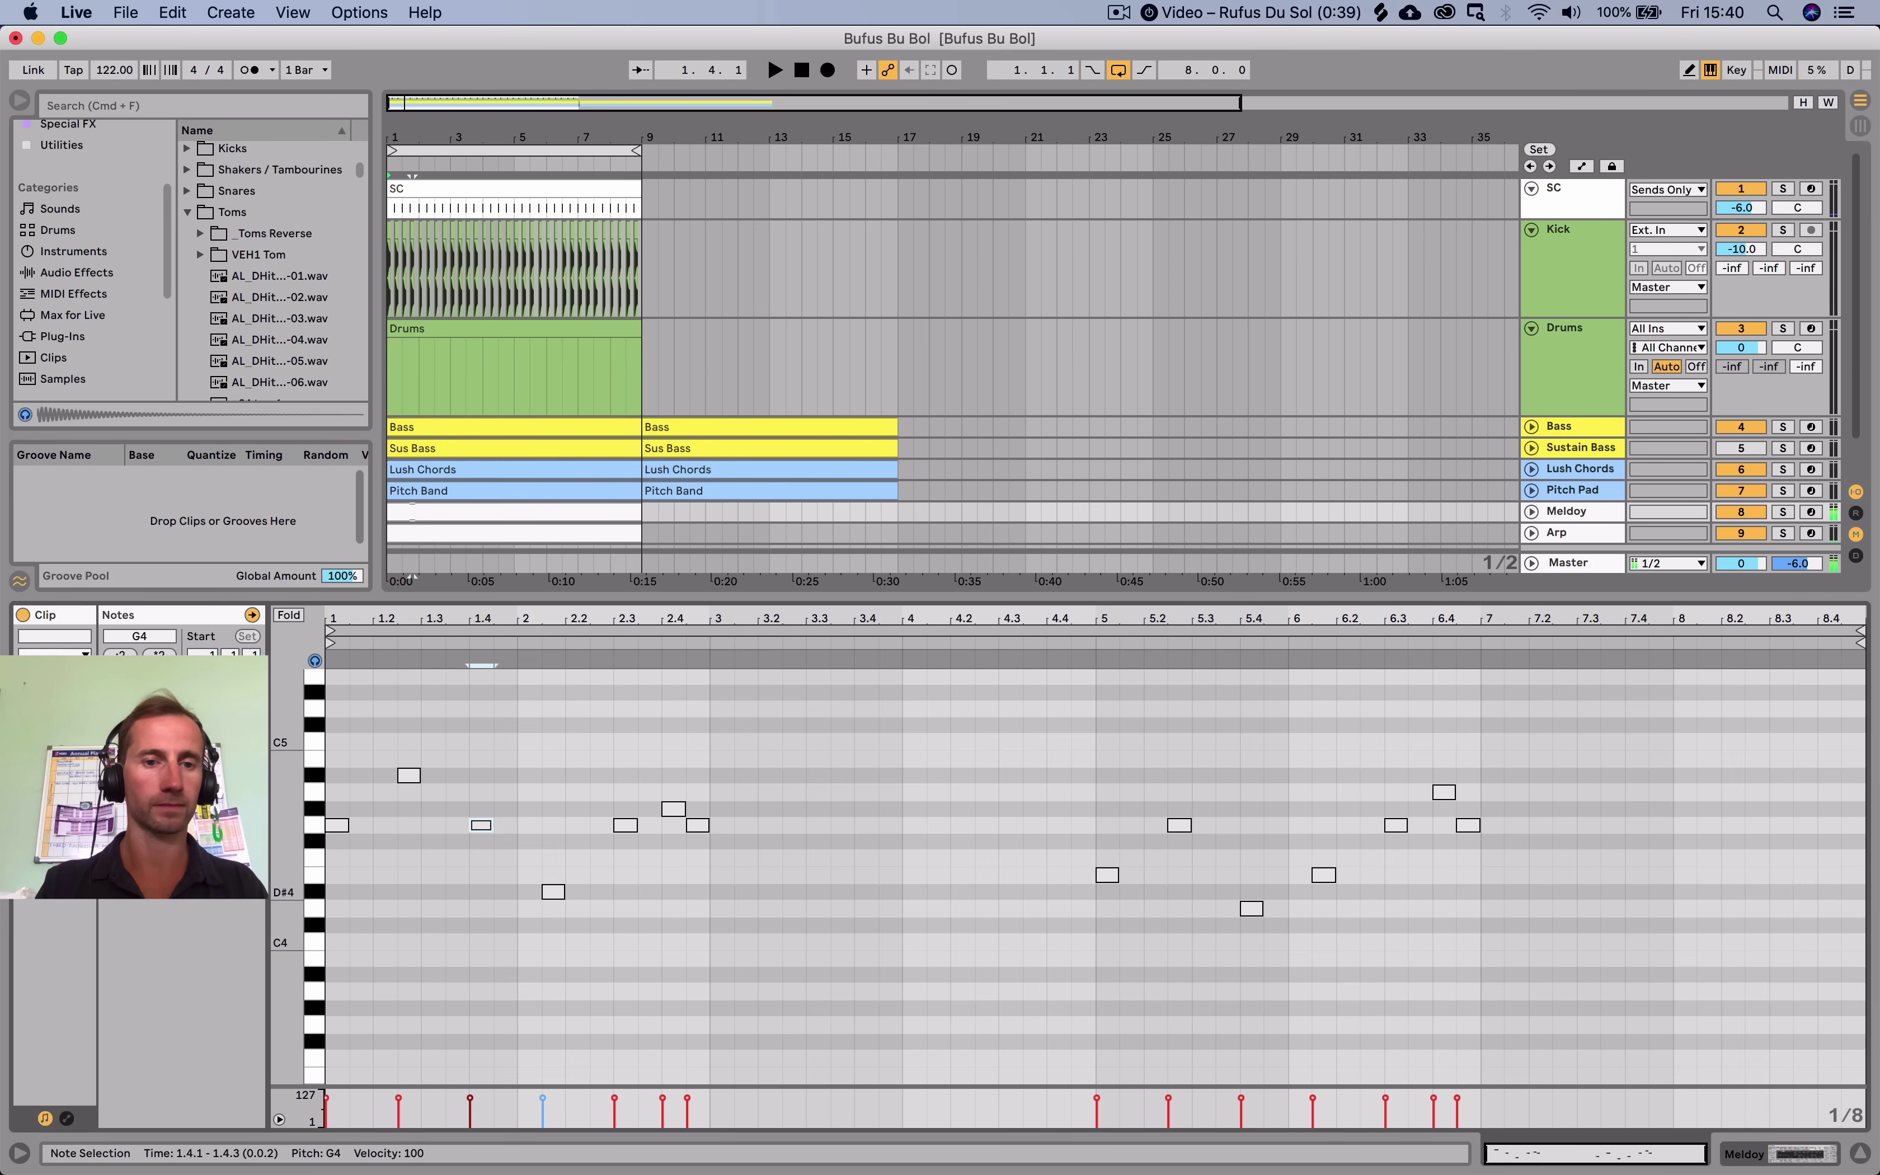
pyautogui.press('space')
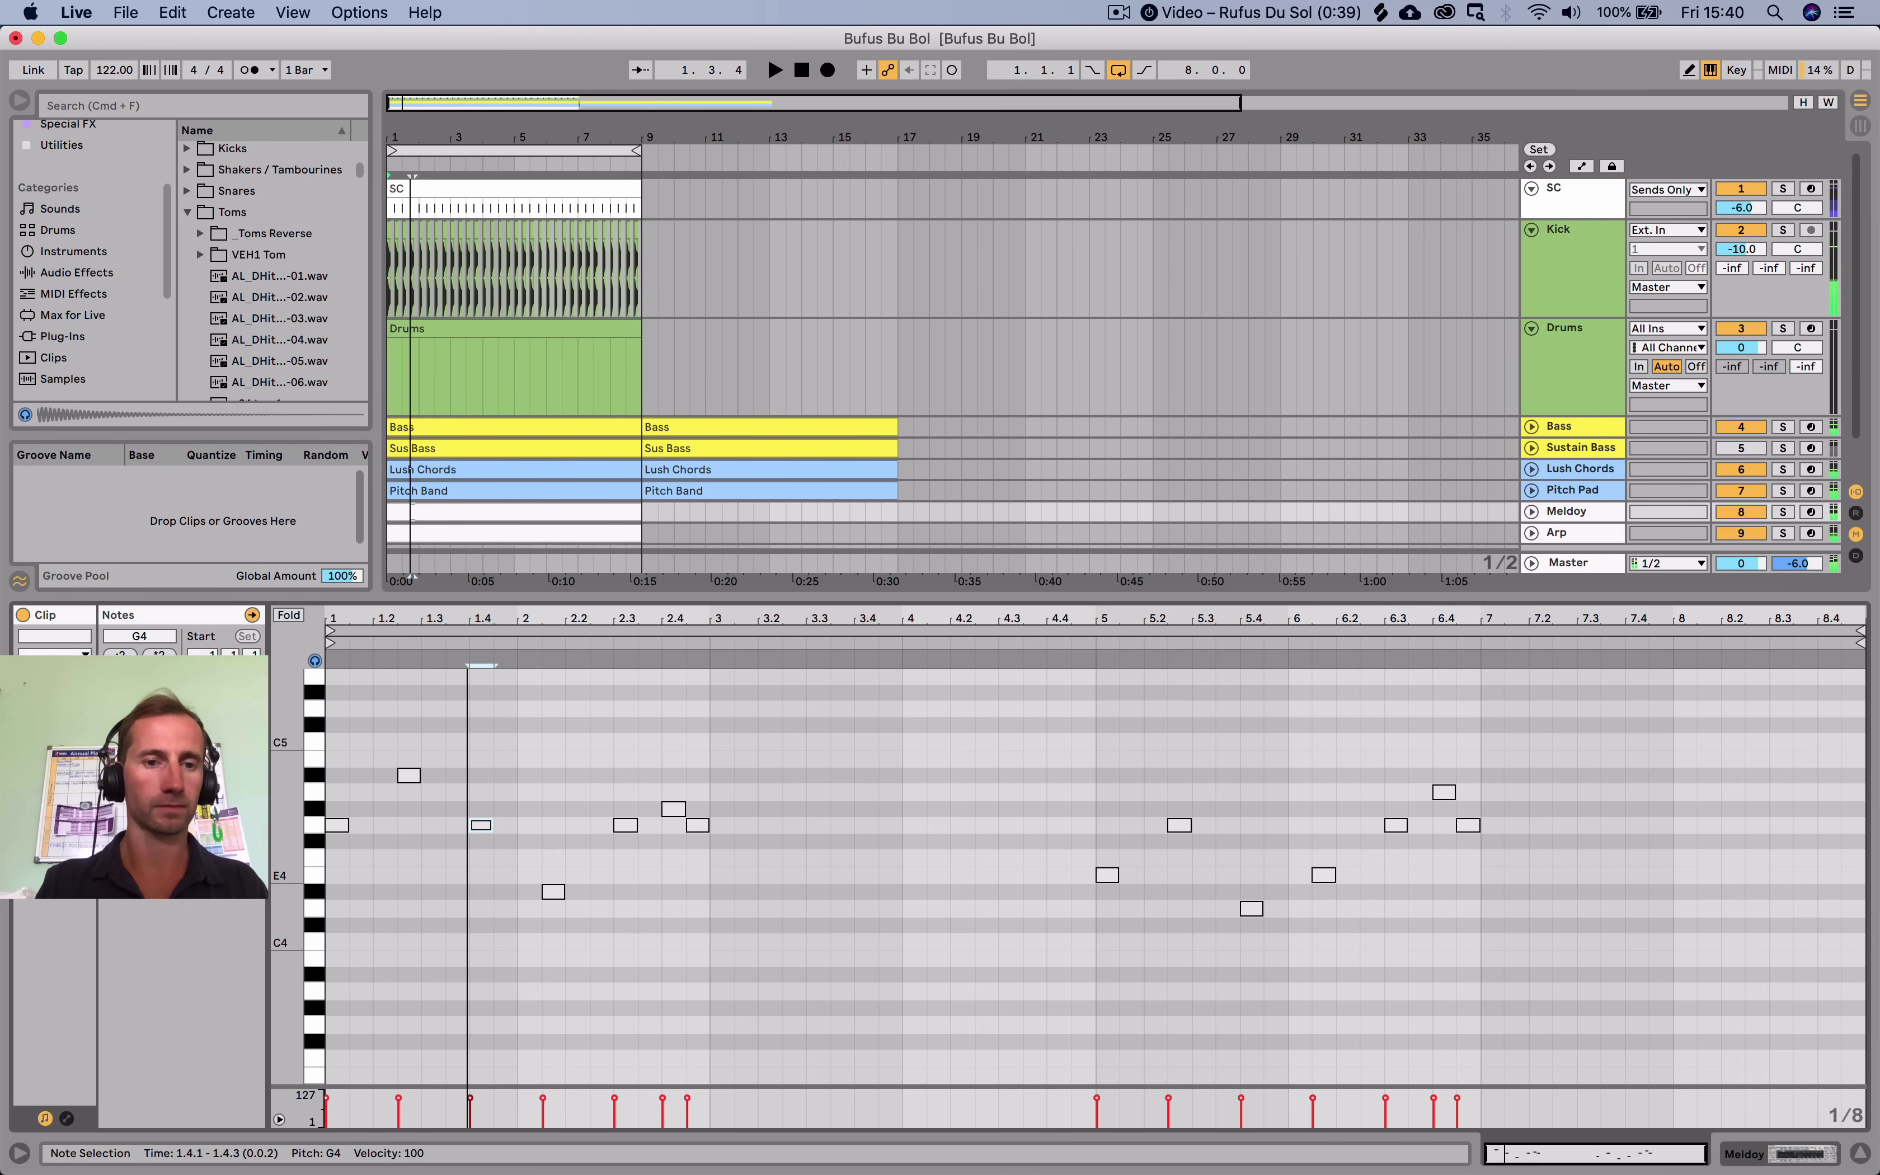
pyautogui.press('Down')
pyautogui.press('Down')
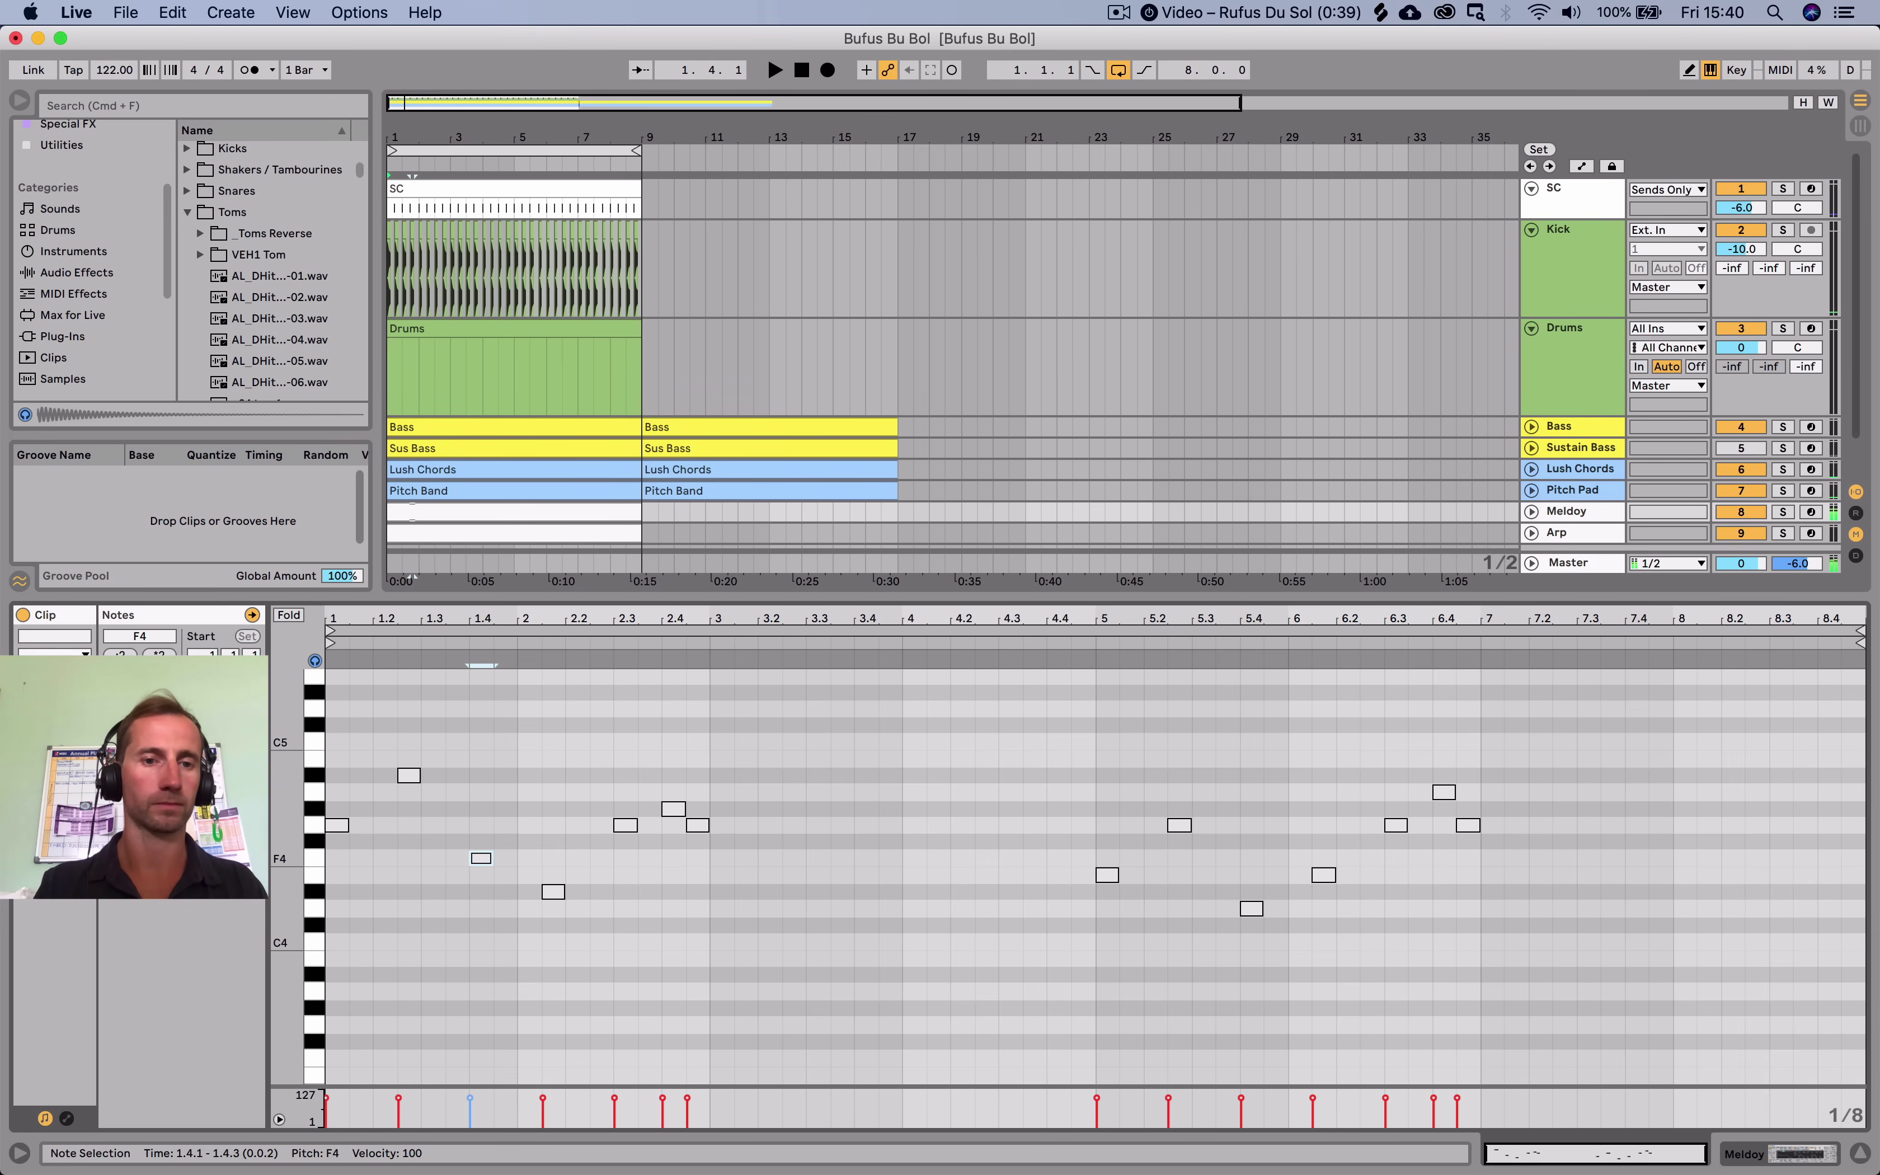
pyautogui.scroll(2, 1087, 893)
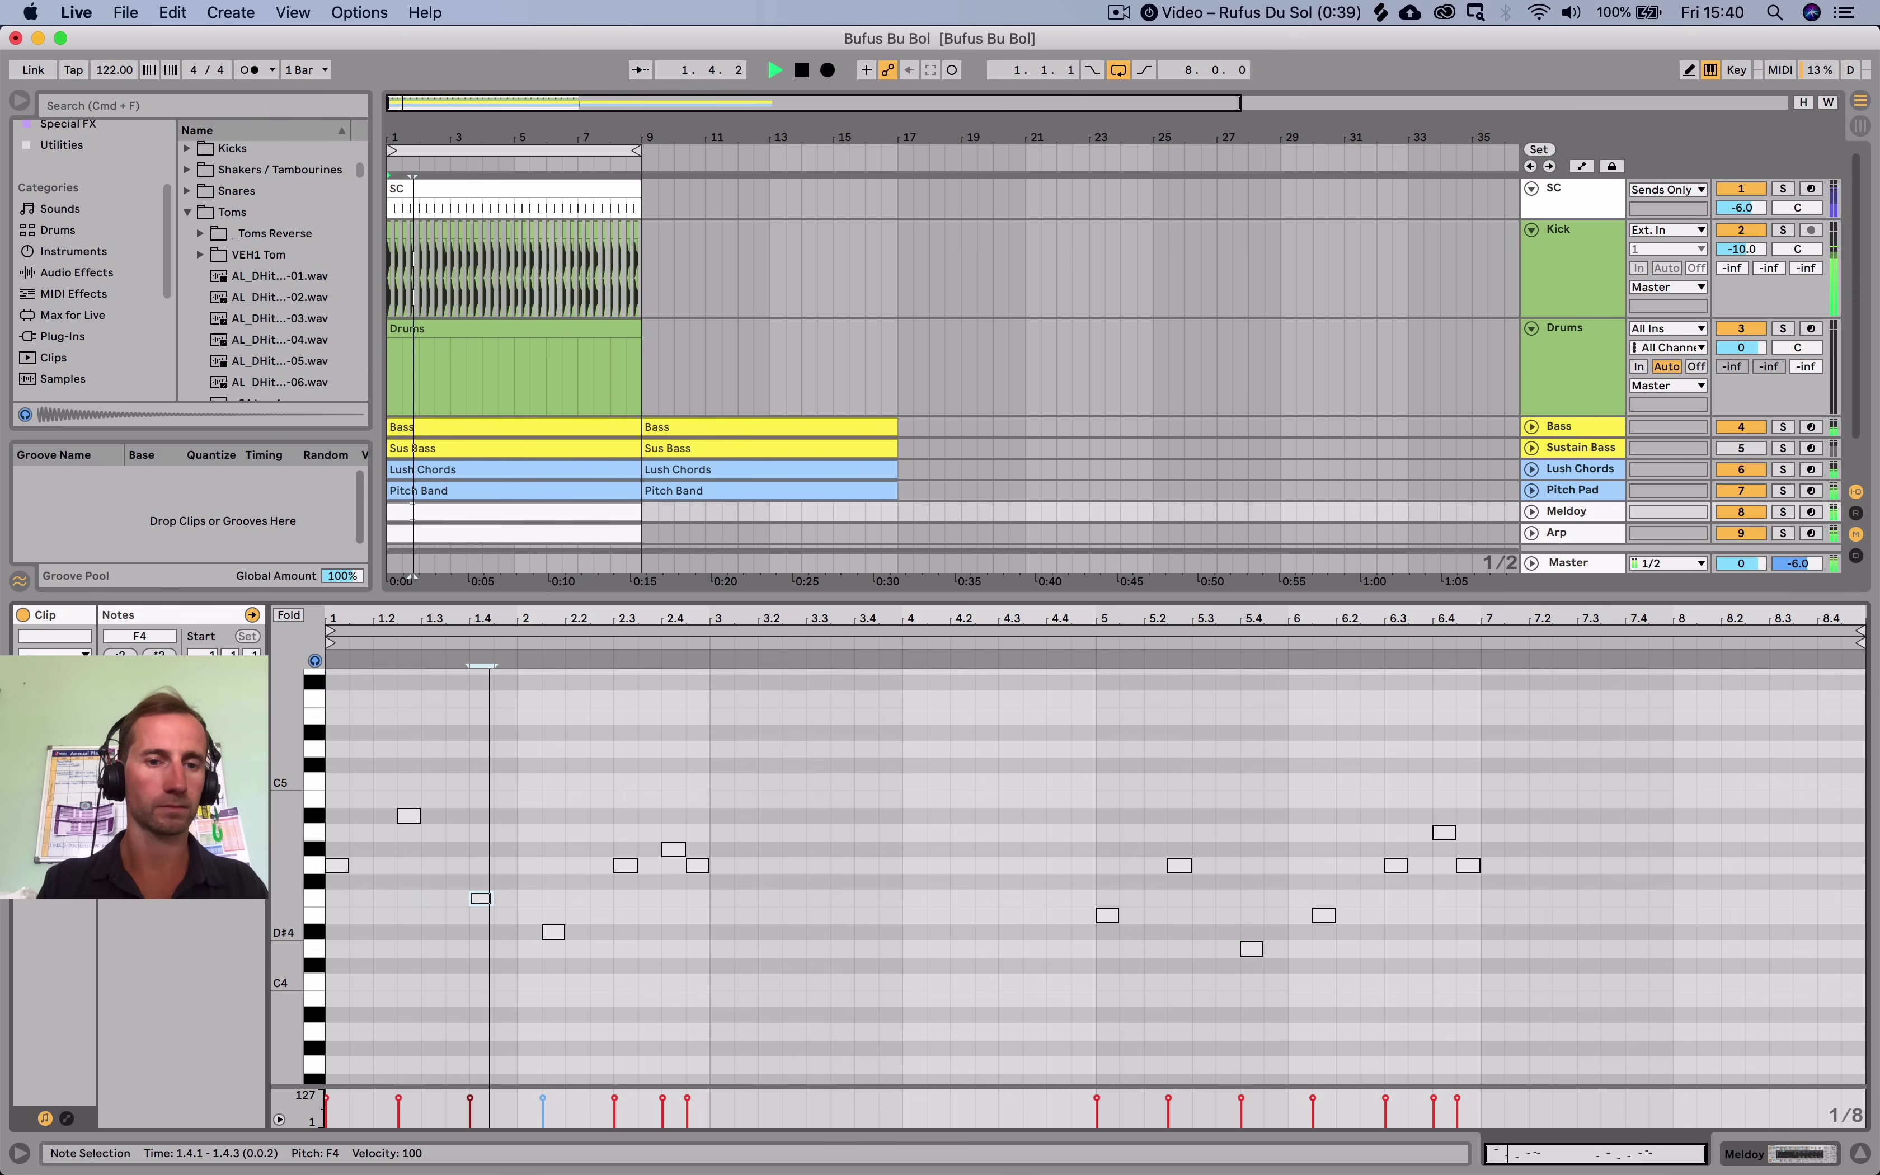
# Raise the melody note at 2.1.3 to G4 and play it with the backing tracks.
pyautogui.press('space')
pyautogui.press('super+Right')
pyautogui.press('Up')
pyautogui.press('Up')
pyautogui.press('Up')
pyautogui.press('Up')
pyautogui.press('space')
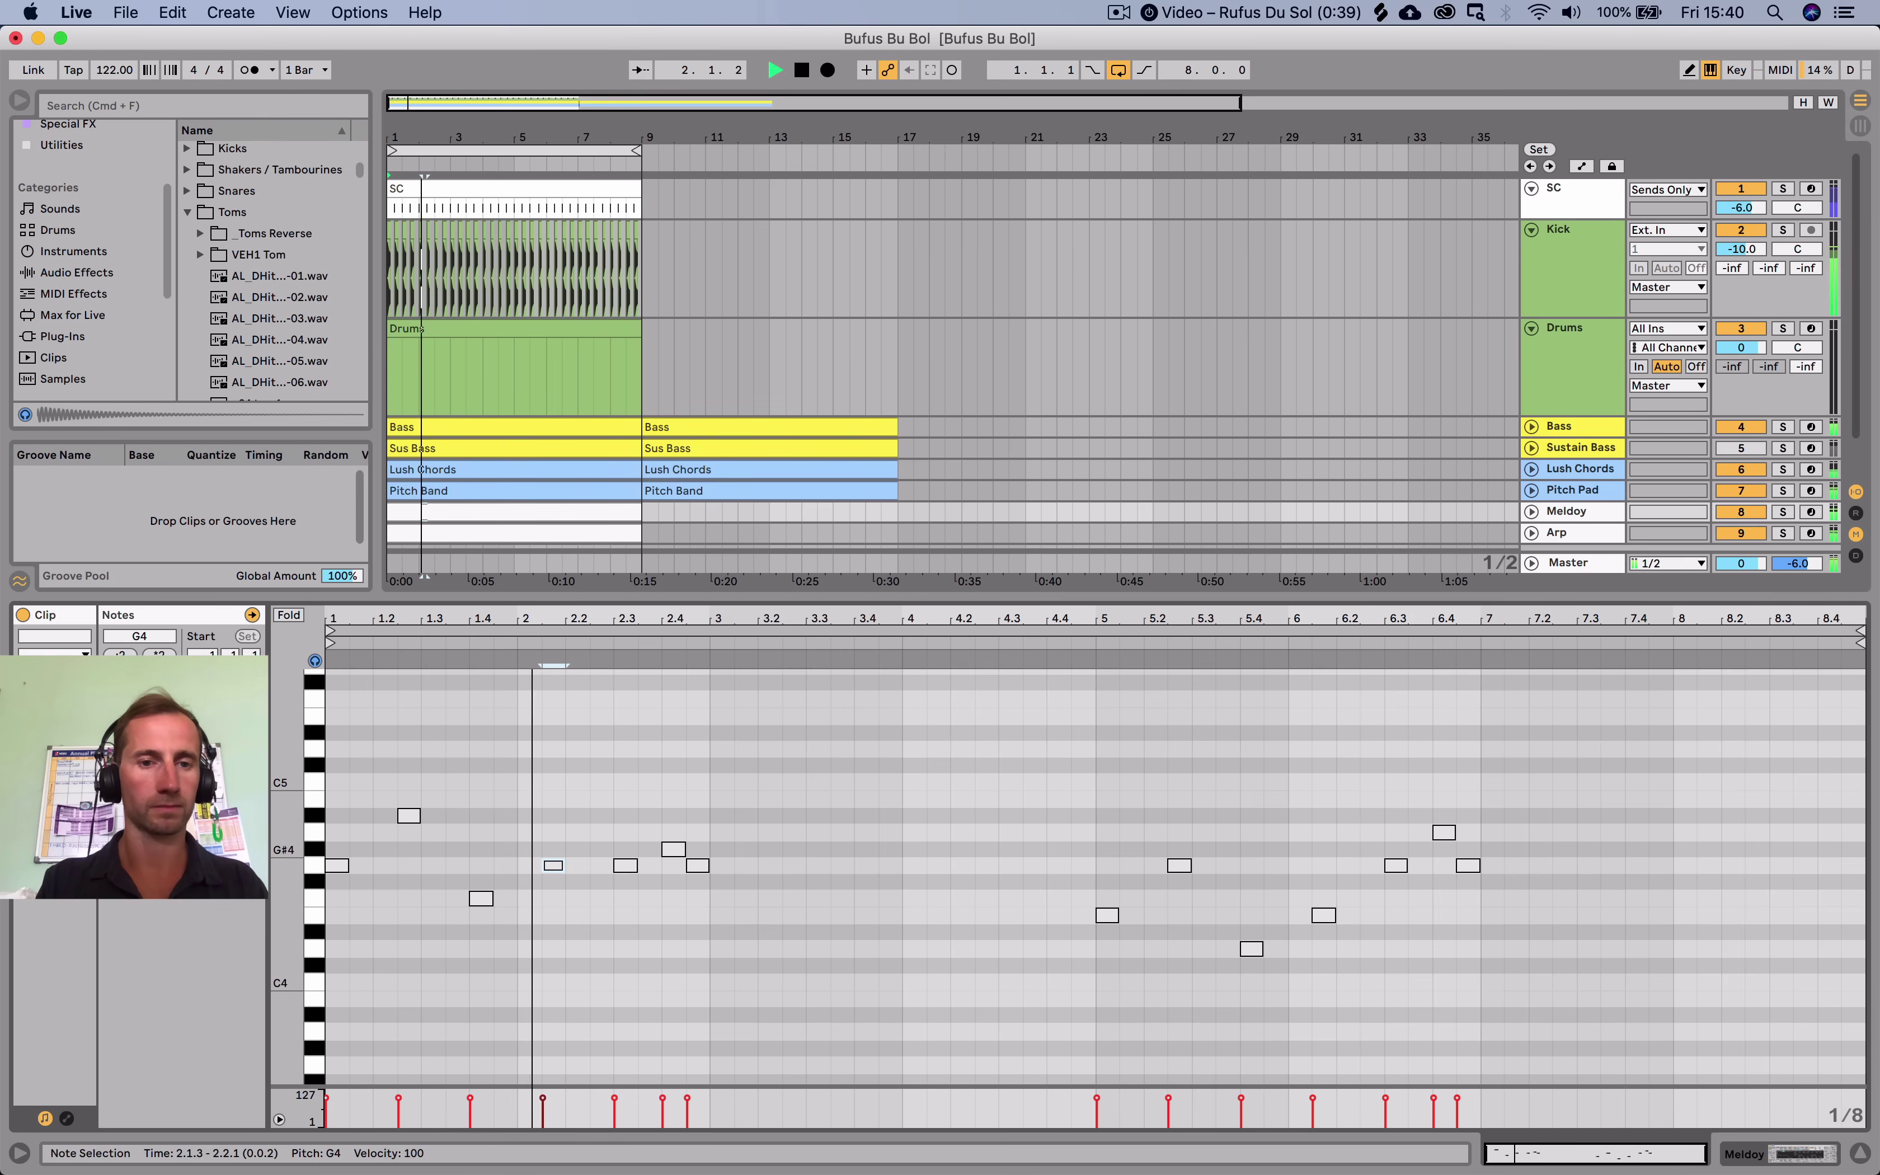
# Raise the melody note at 2.3.1 to A#4 and the one at 2.4.1 to C5.
pyautogui.press('space')
pyautogui.press('super+Right')
pyautogui.press('Up')
pyautogui.press('Up')
pyautogui.press('Up')
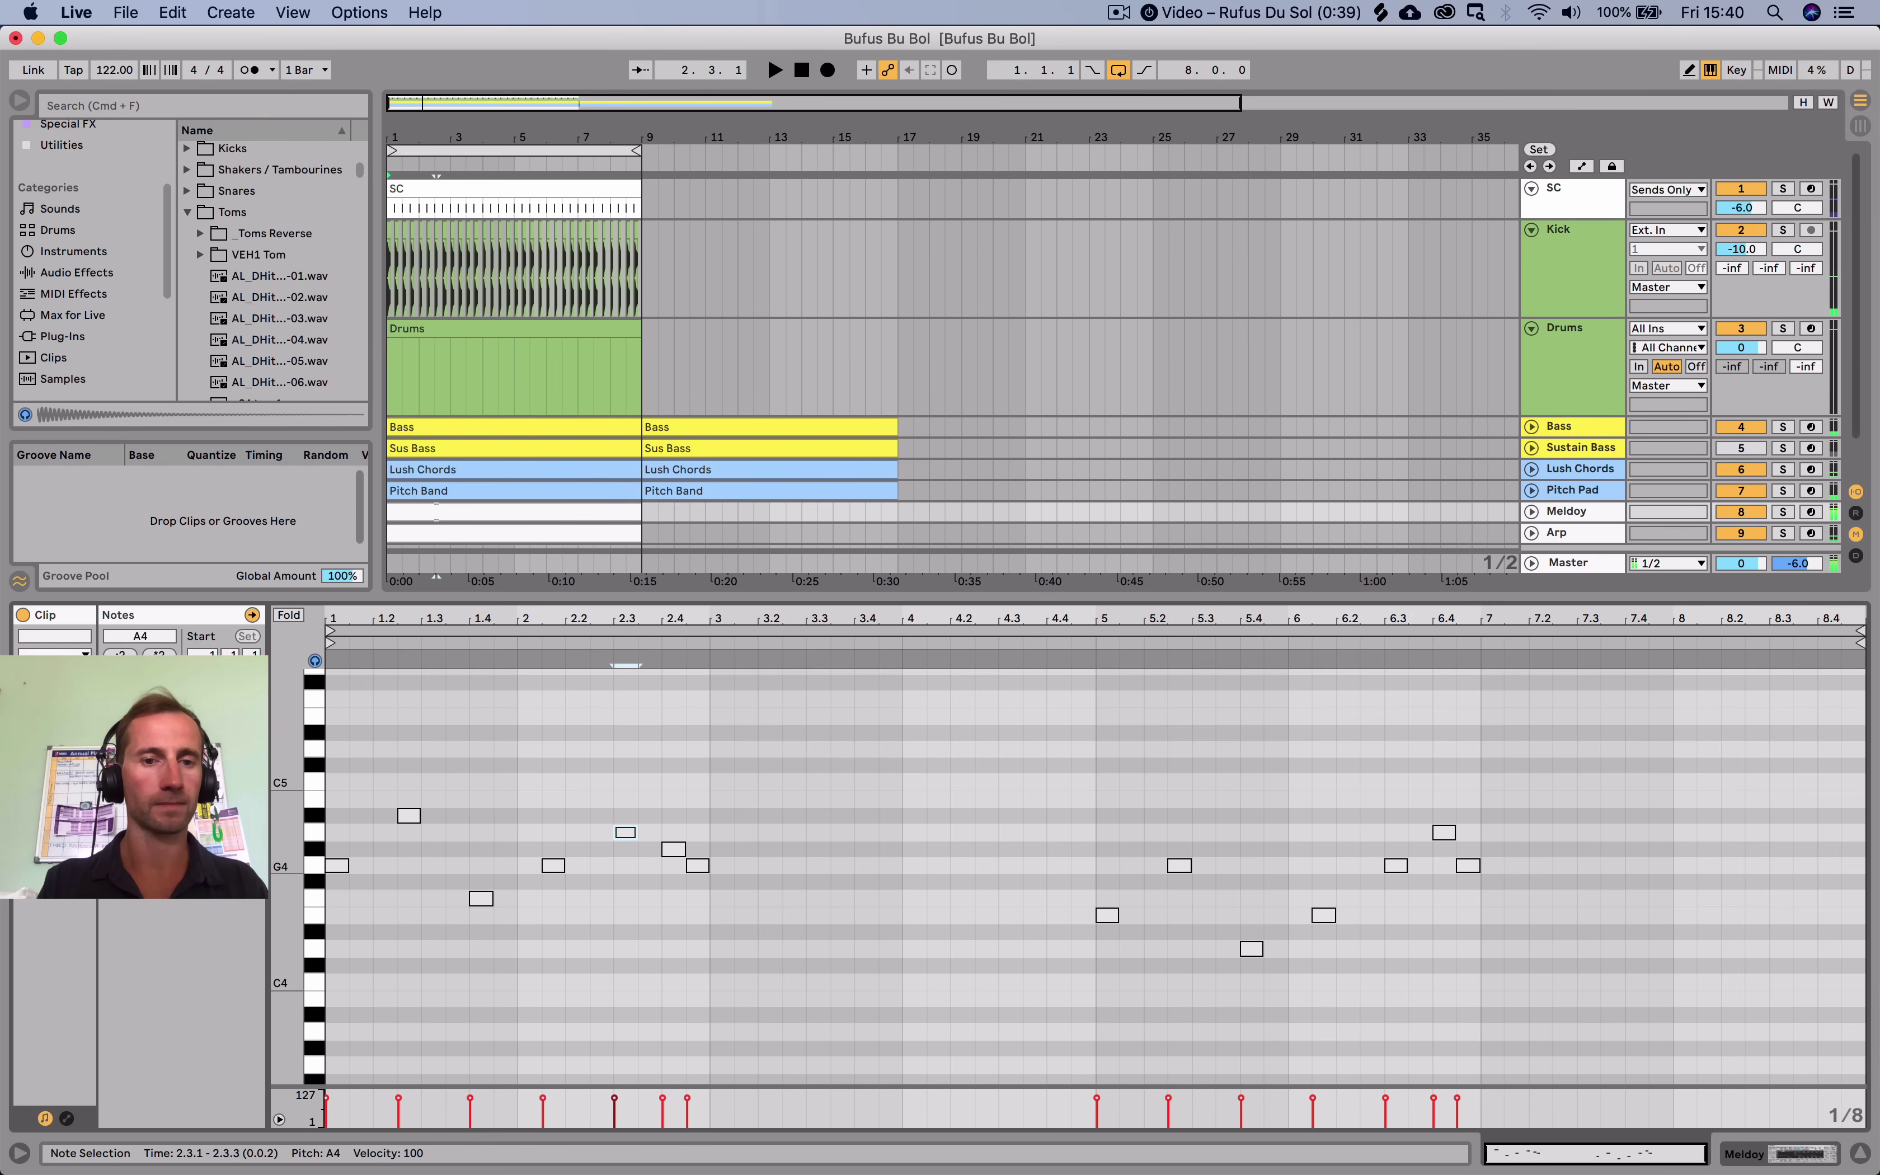
pyautogui.press('super+Right')
pyautogui.press('Up')
pyautogui.press('Up')
pyautogui.press('Up')
pyautogui.press('Up')
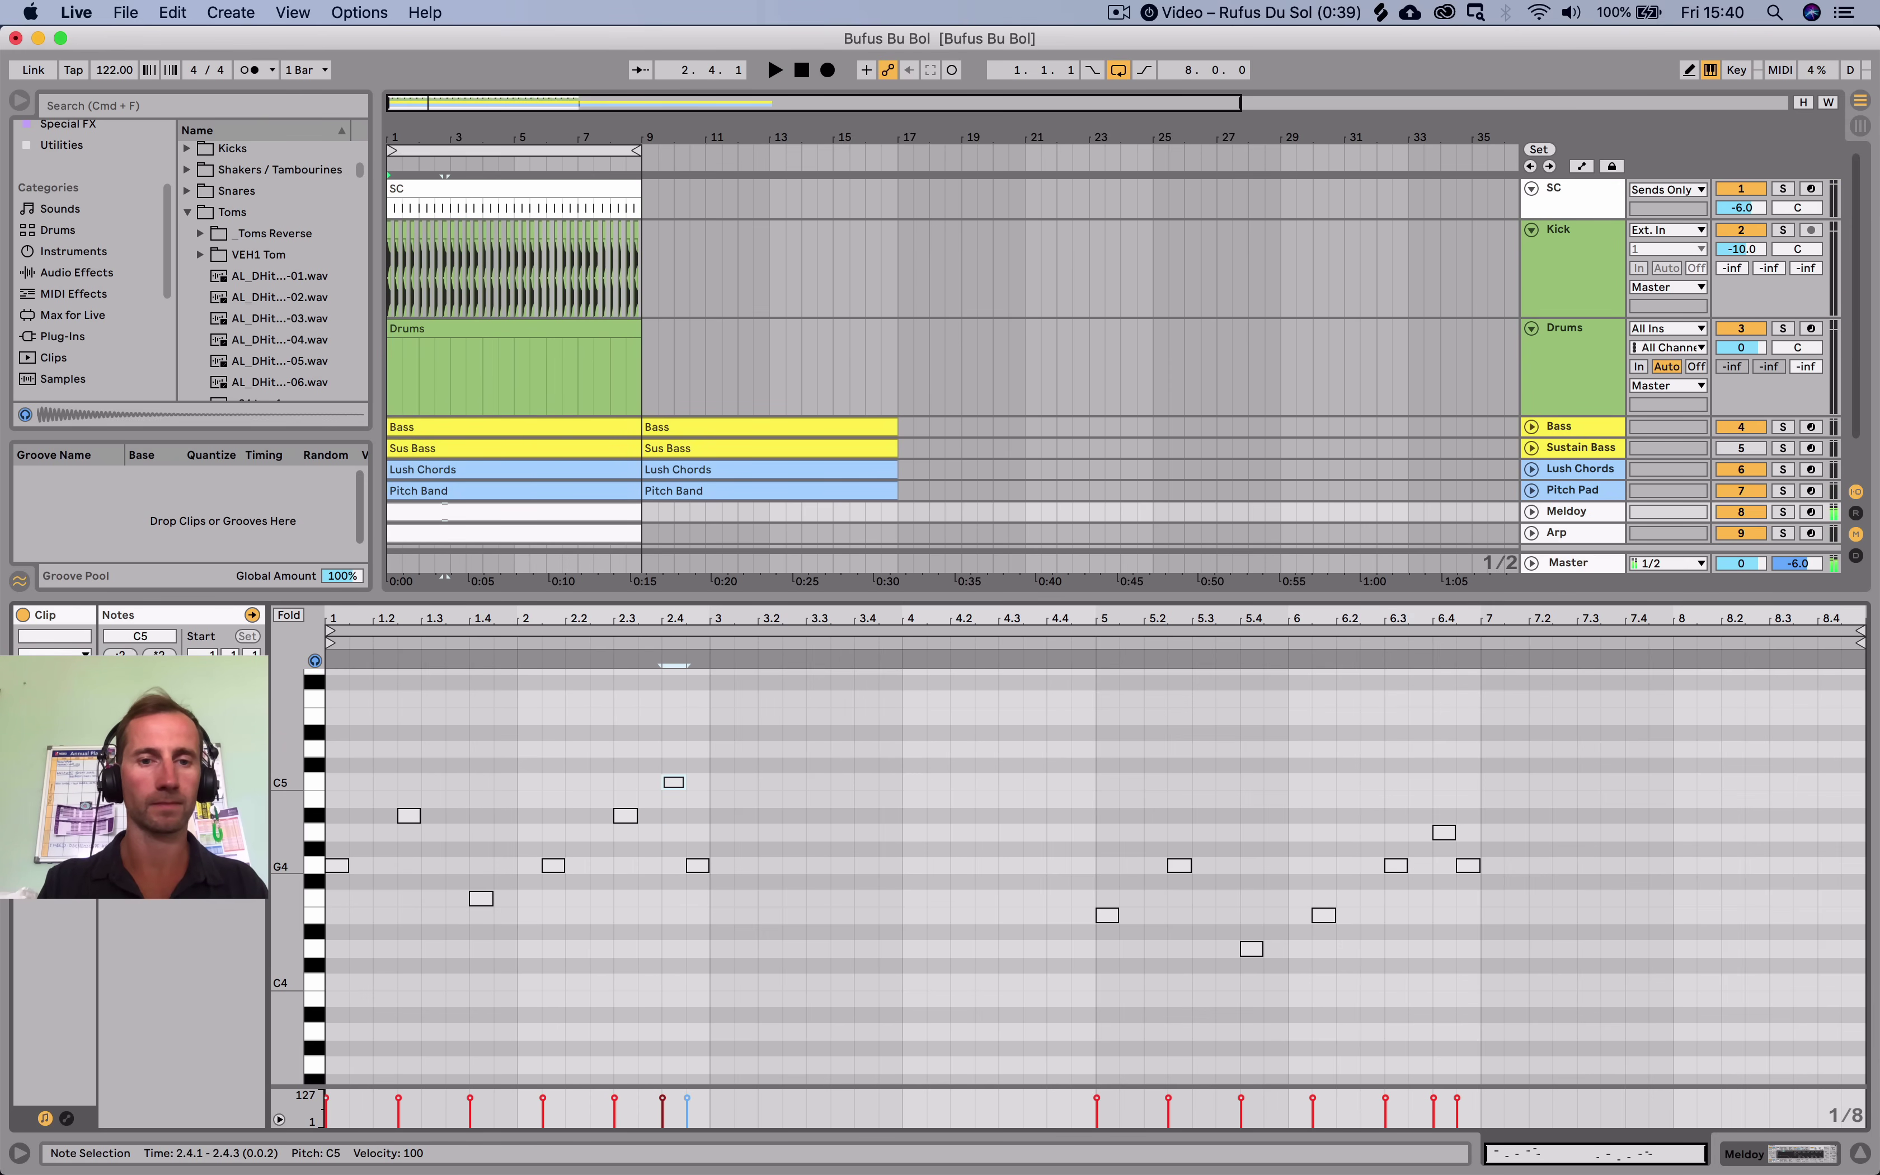
# Set the melody note at 2.4.3 to A#4 after trying B4, and play the melody back from bars 2 and 4.
pyautogui.press('super+Right')
pyautogui.press('Up')
pyautogui.press('Up')
pyautogui.press('Up')
pyautogui.press('Up')
pyautogui.press('space')
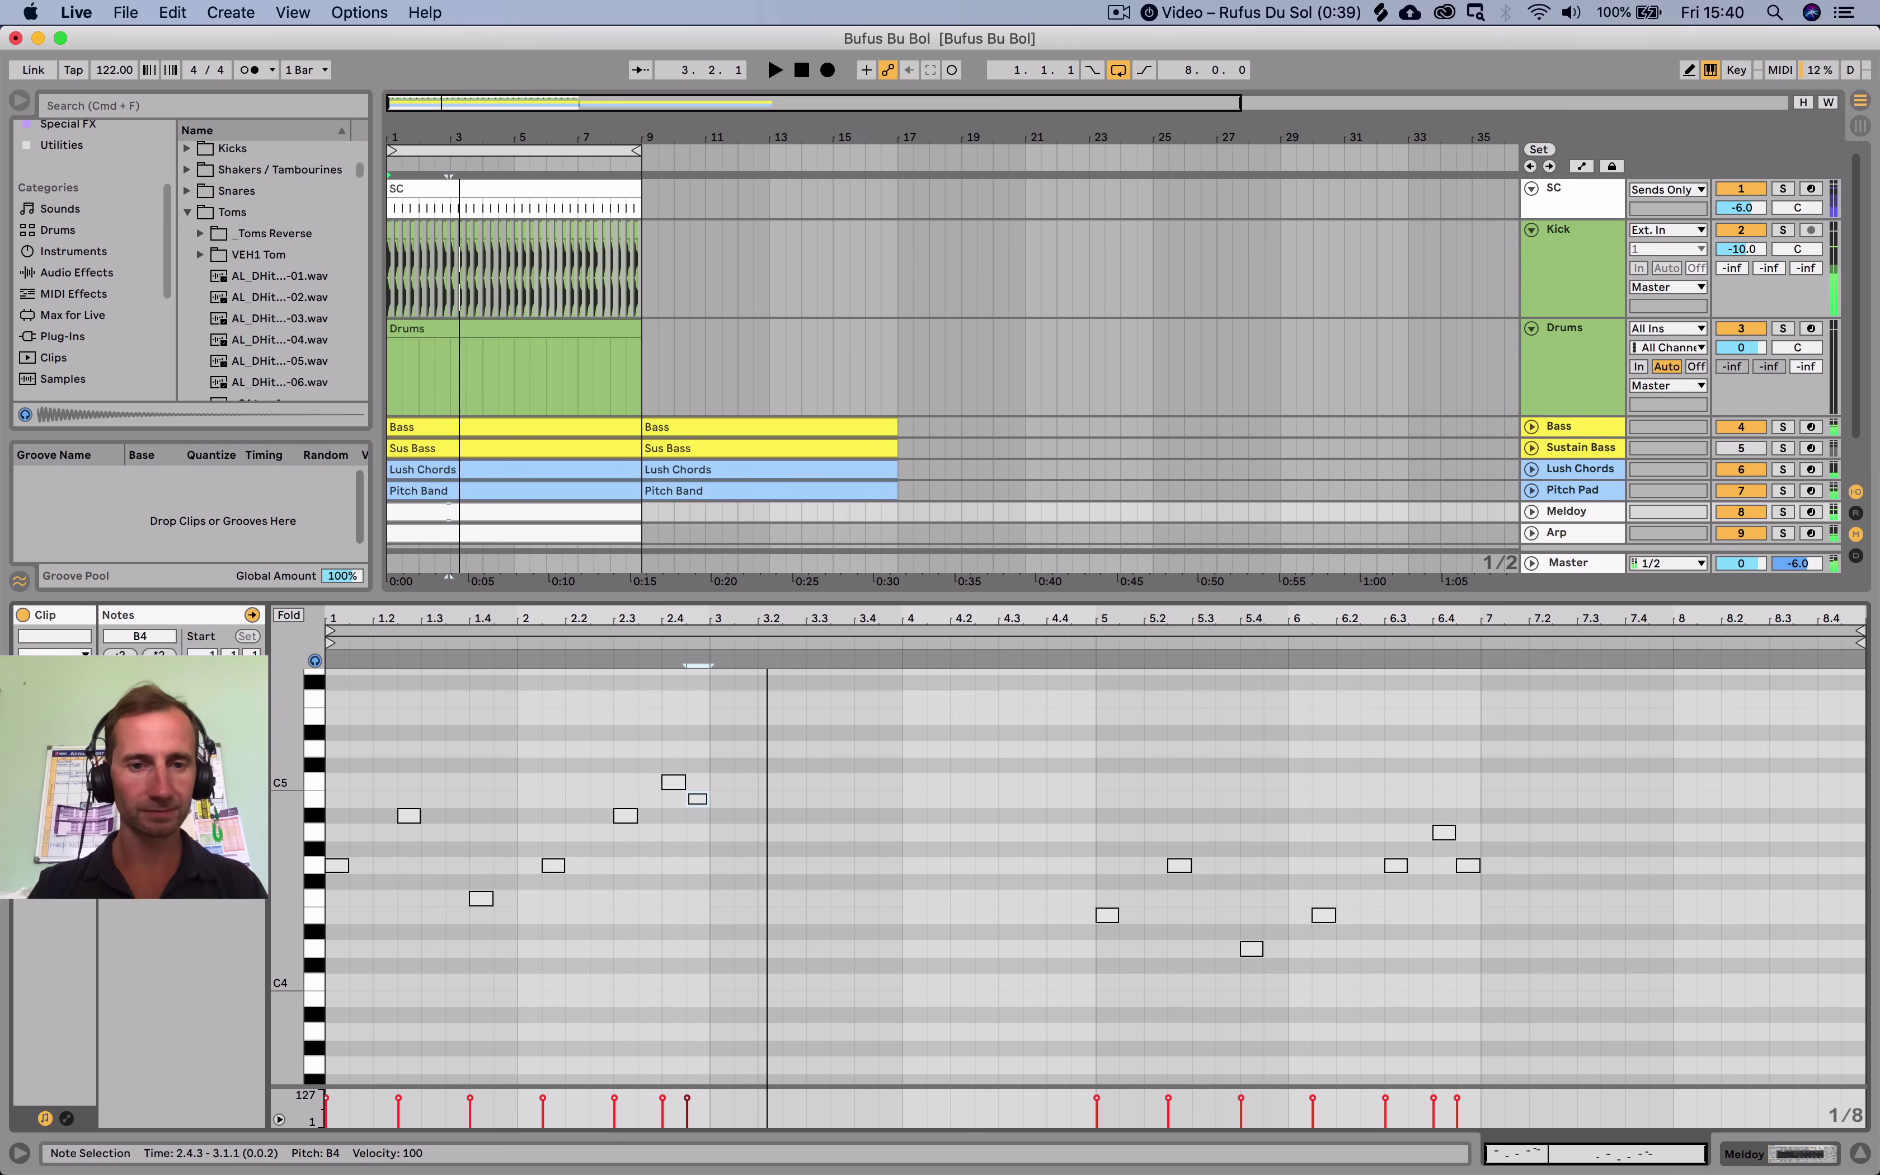
pyautogui.press('super+Left')
pyautogui.press('space')
pyautogui.press('super+Right')
pyautogui.press('Down')
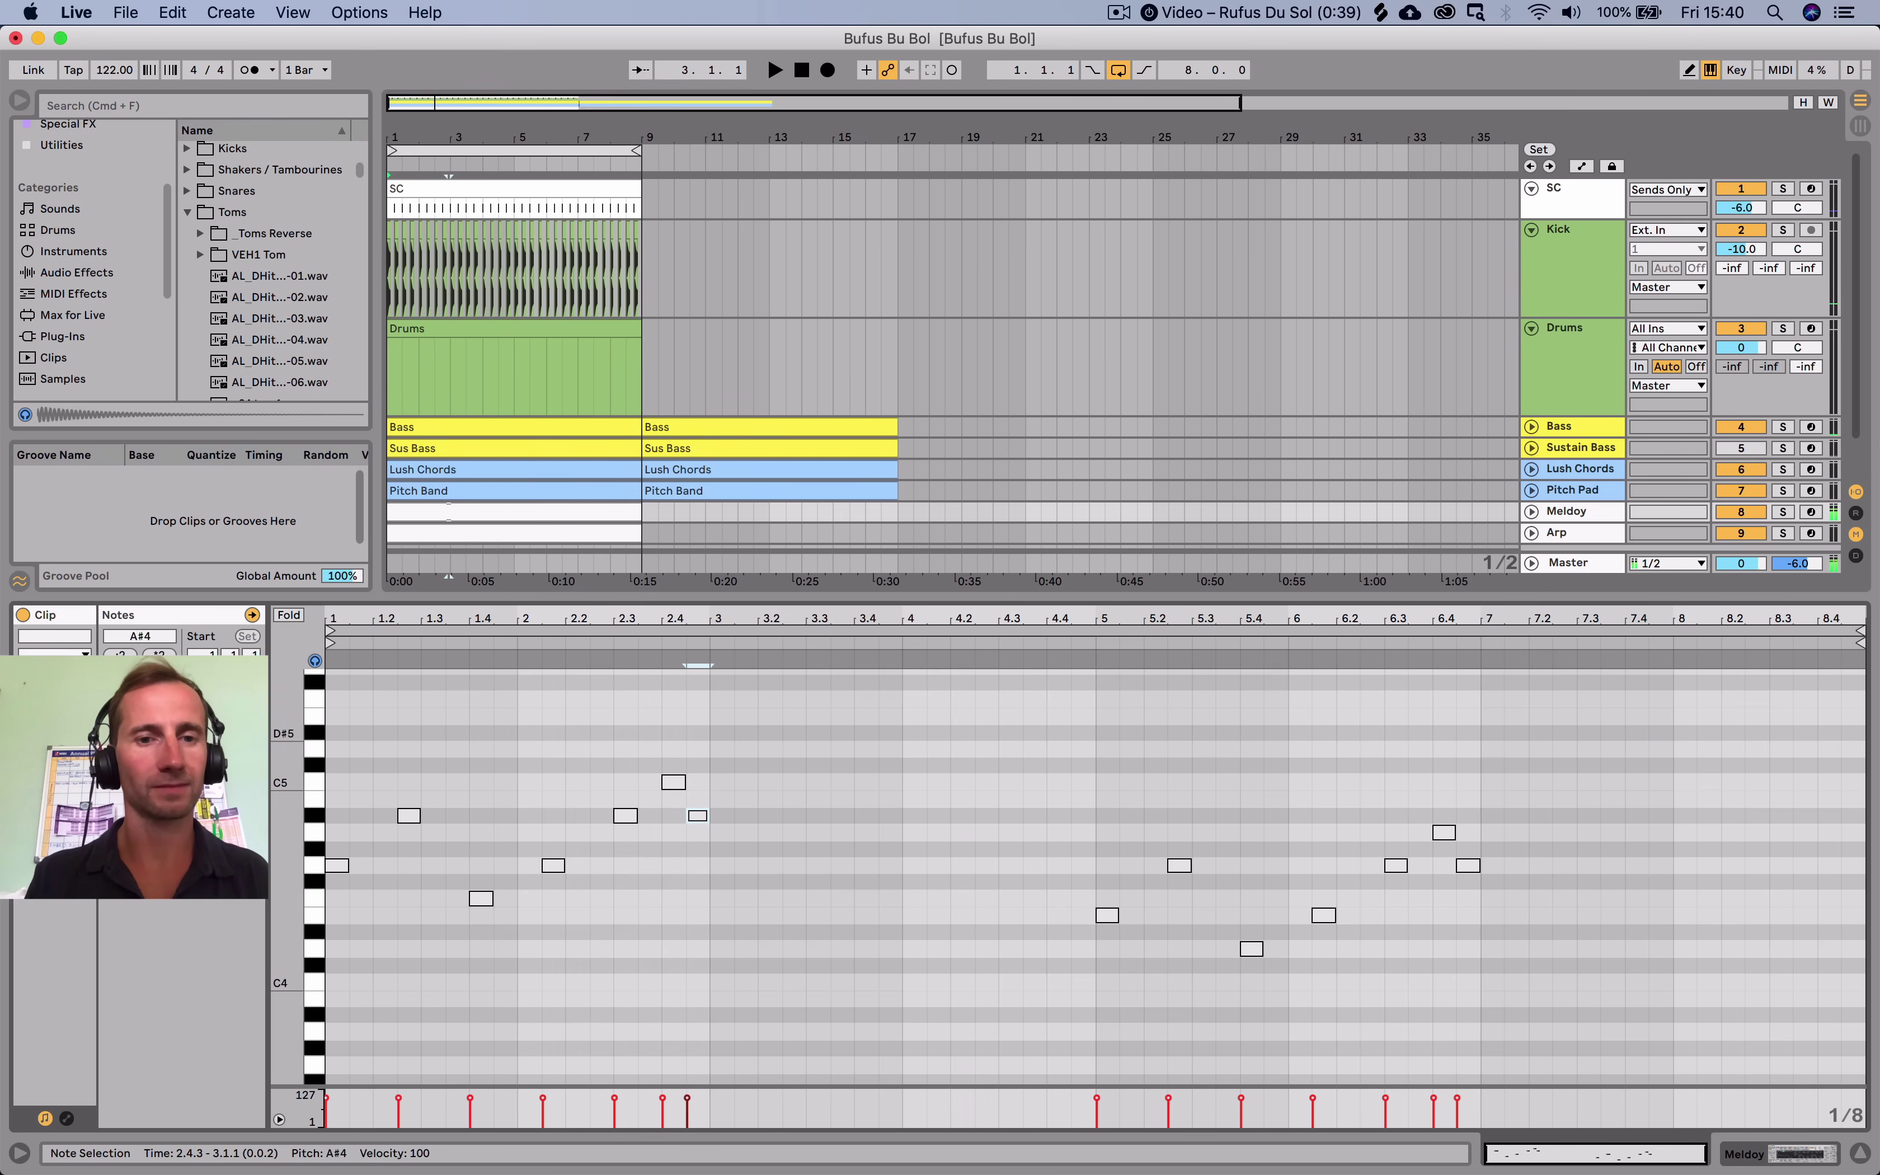
pyautogui.click(590, 870)
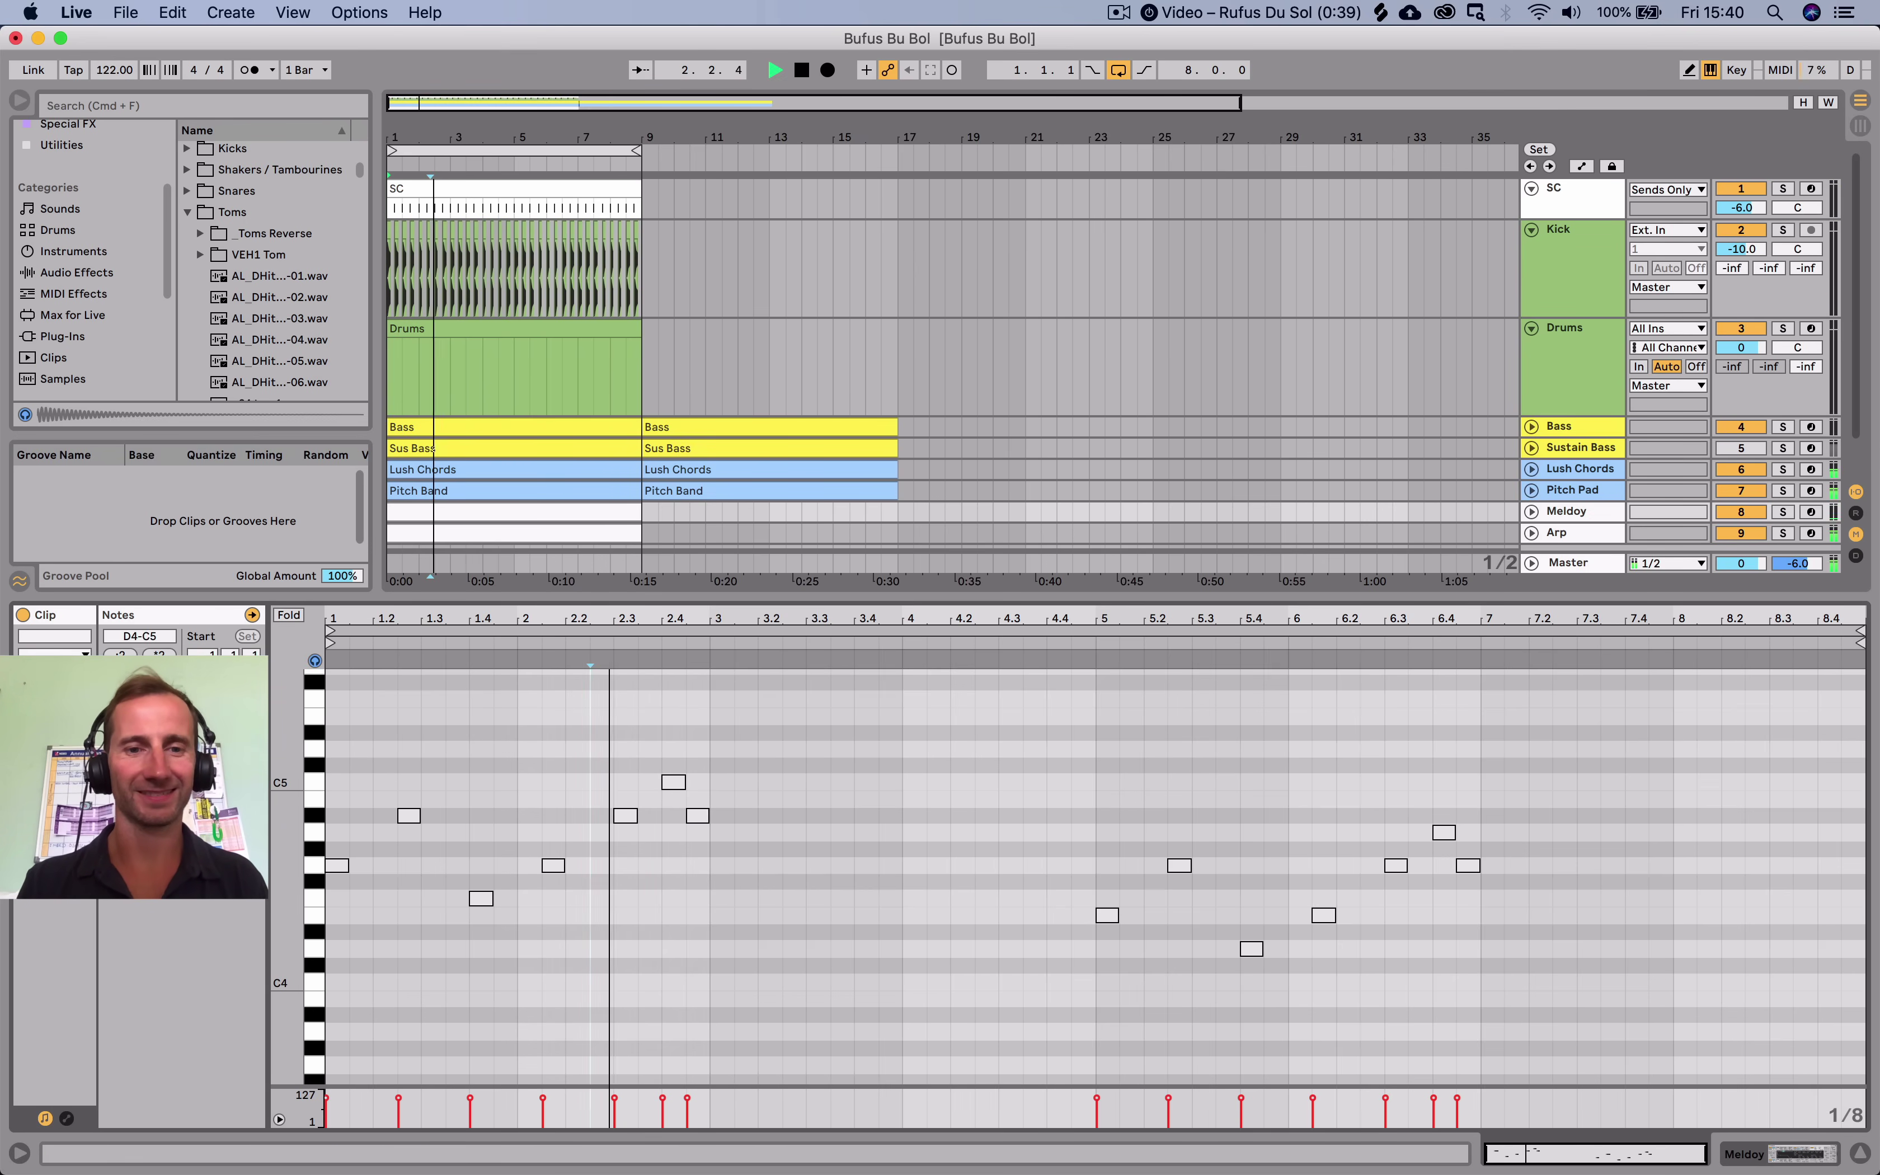
pyautogui.click(1047, 870)
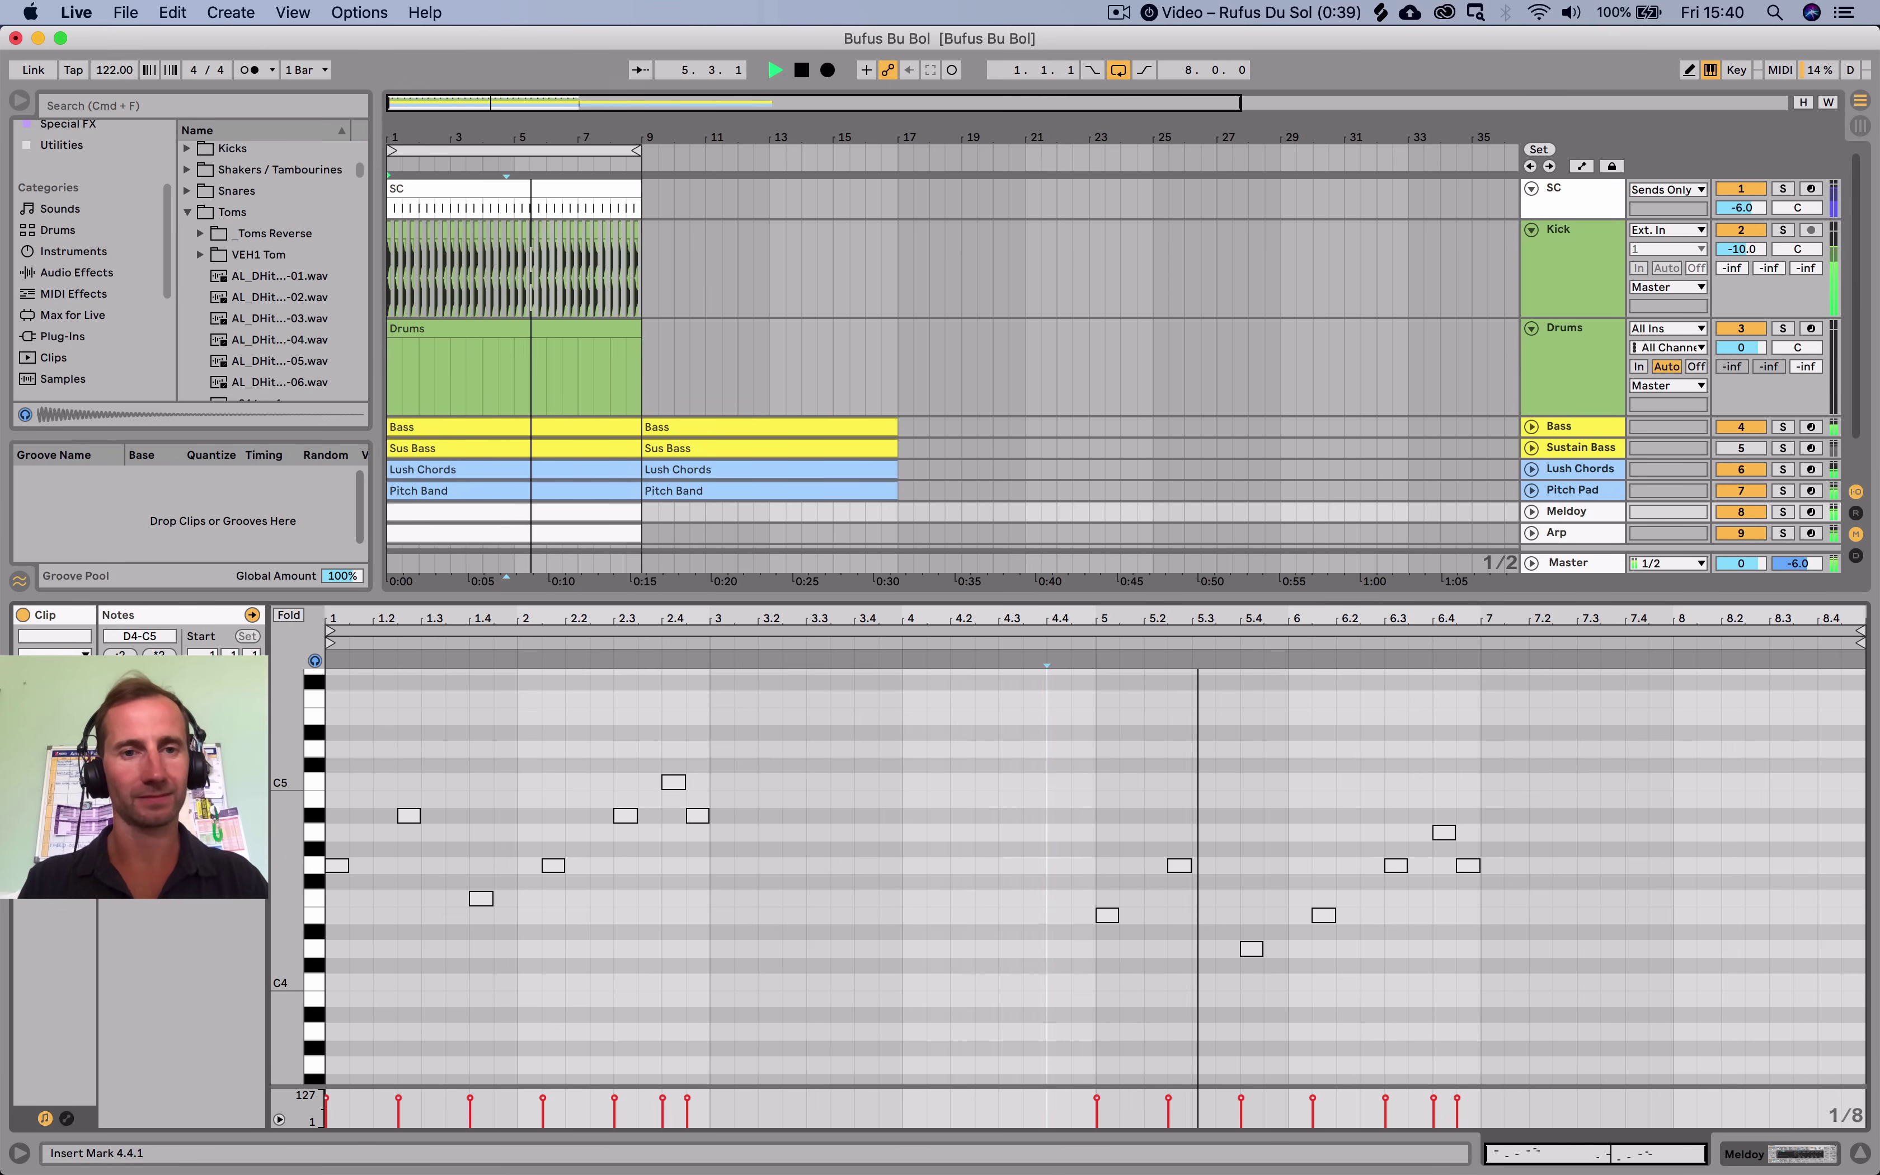
# Set the Hall Reverb's decay time to 8.57 s on the B Hall RVB return.
pyautogui.hotkey('shift', 'Tab')
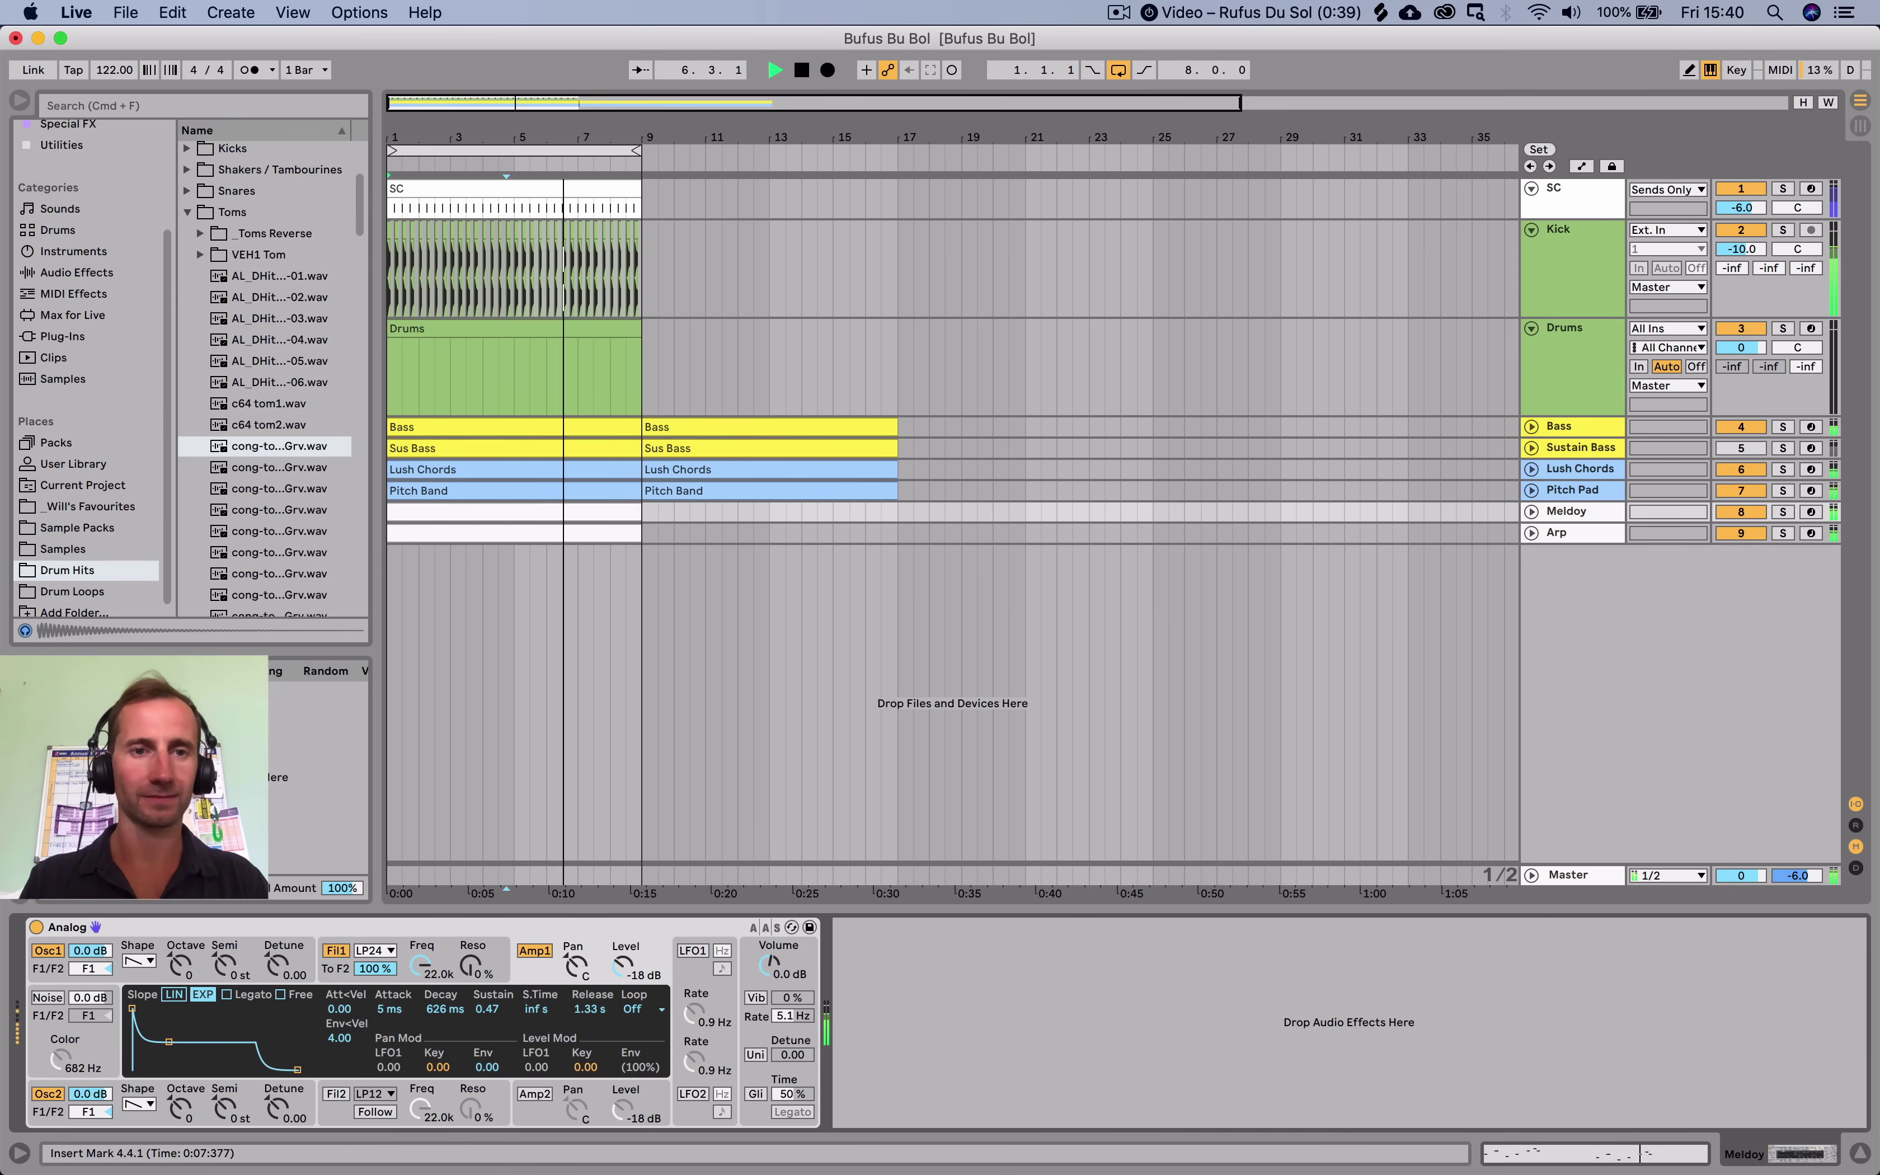
pyautogui.press('Tab')
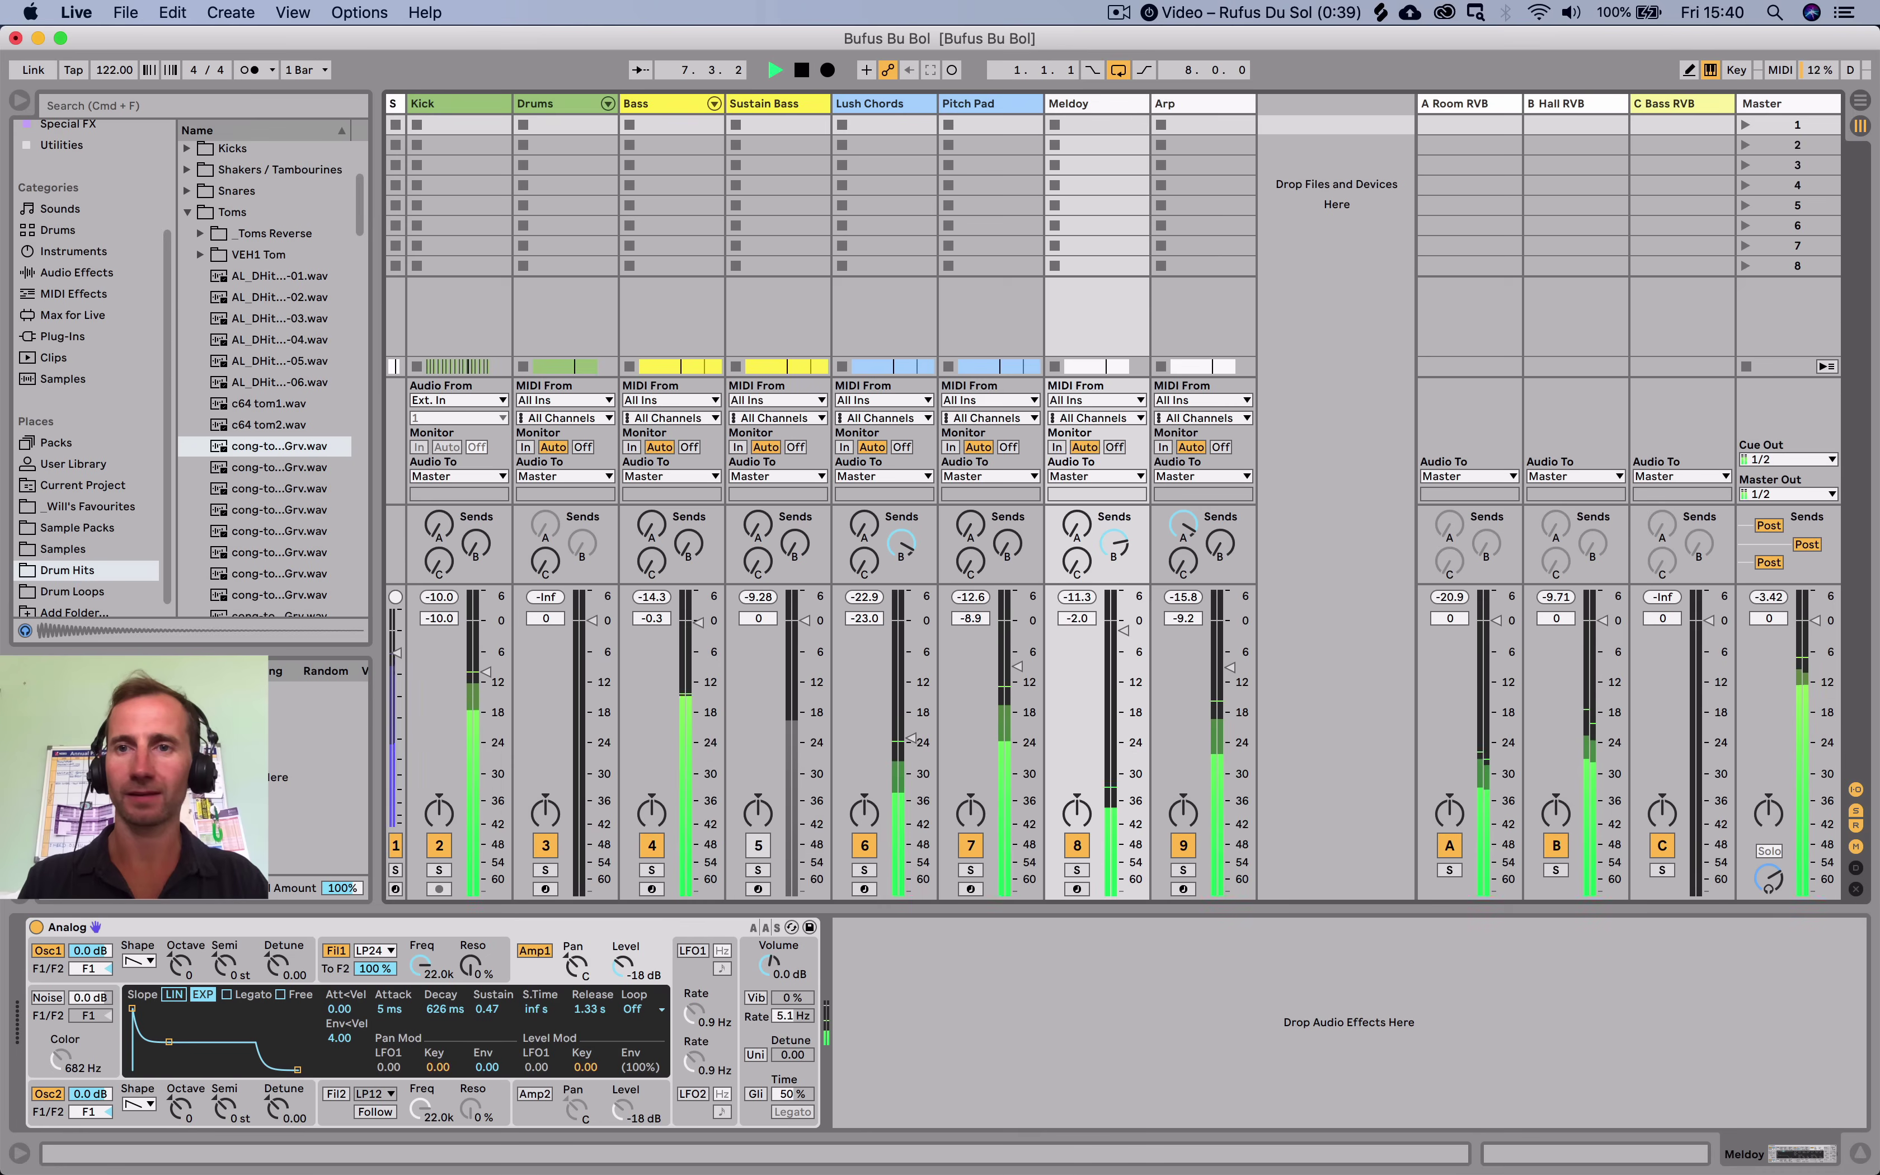
pyautogui.click(1556, 104)
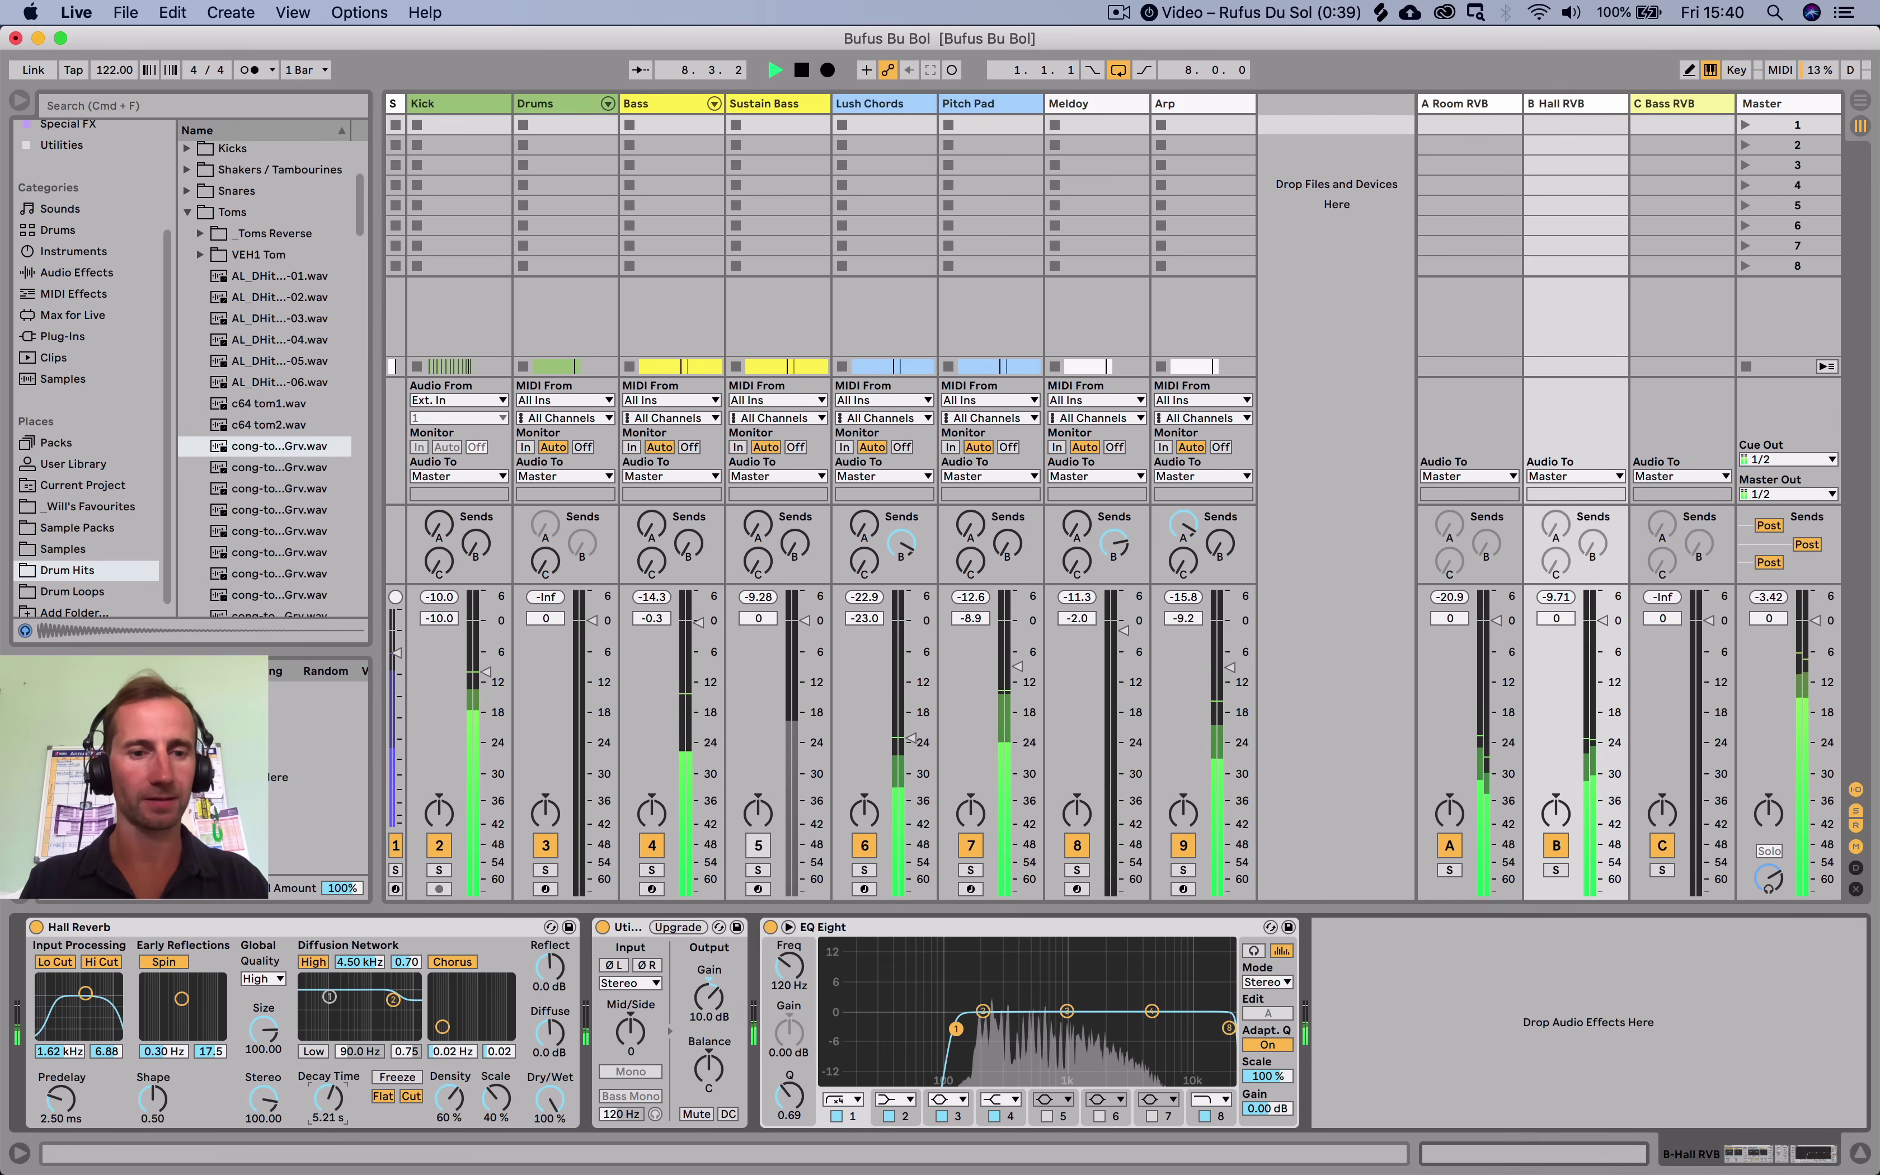
pyautogui.moveTo(328, 1098); pyautogui.dragTo(328, 1077)
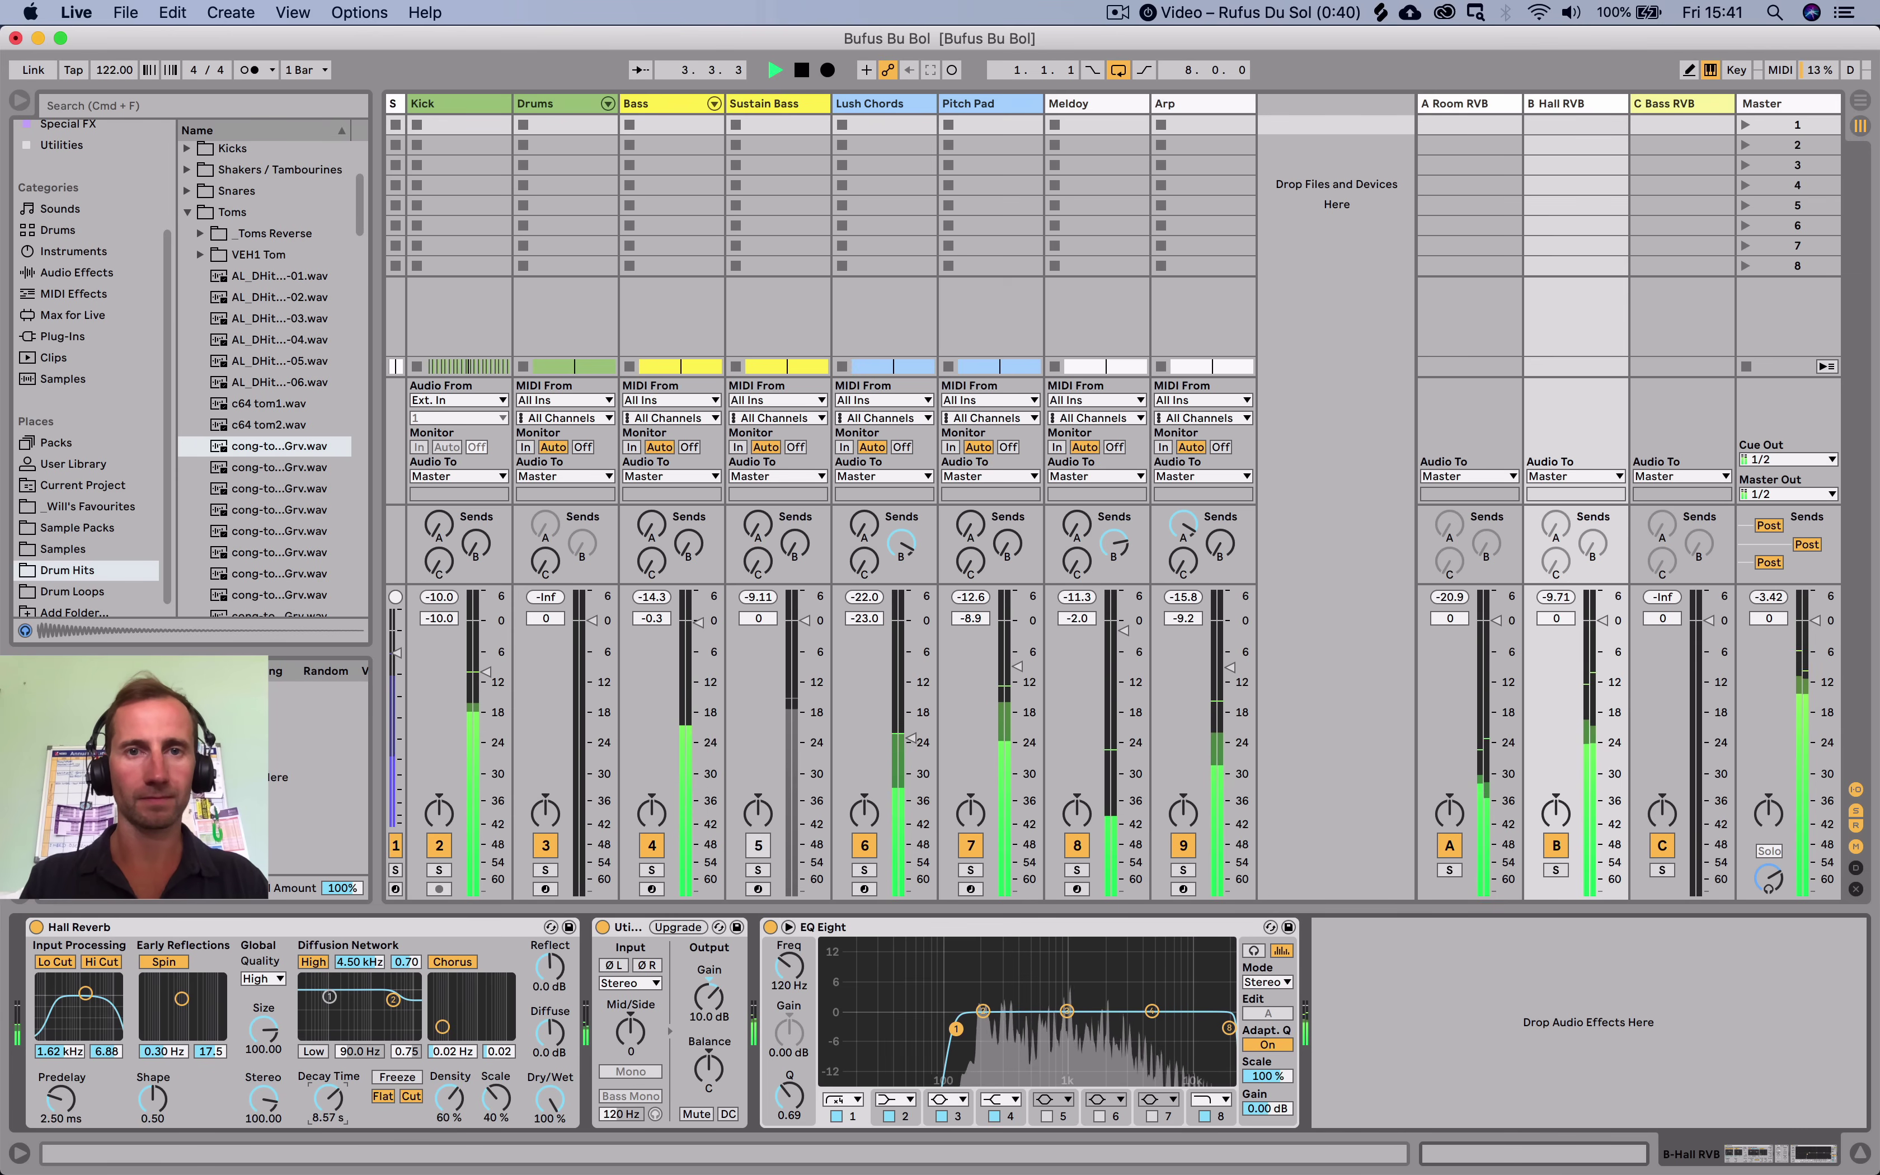
# Unfold the EQ Eight on Lush Chords and cut its second band, shifting it to a slightly higher frequency.
pyautogui.click(890, 125)
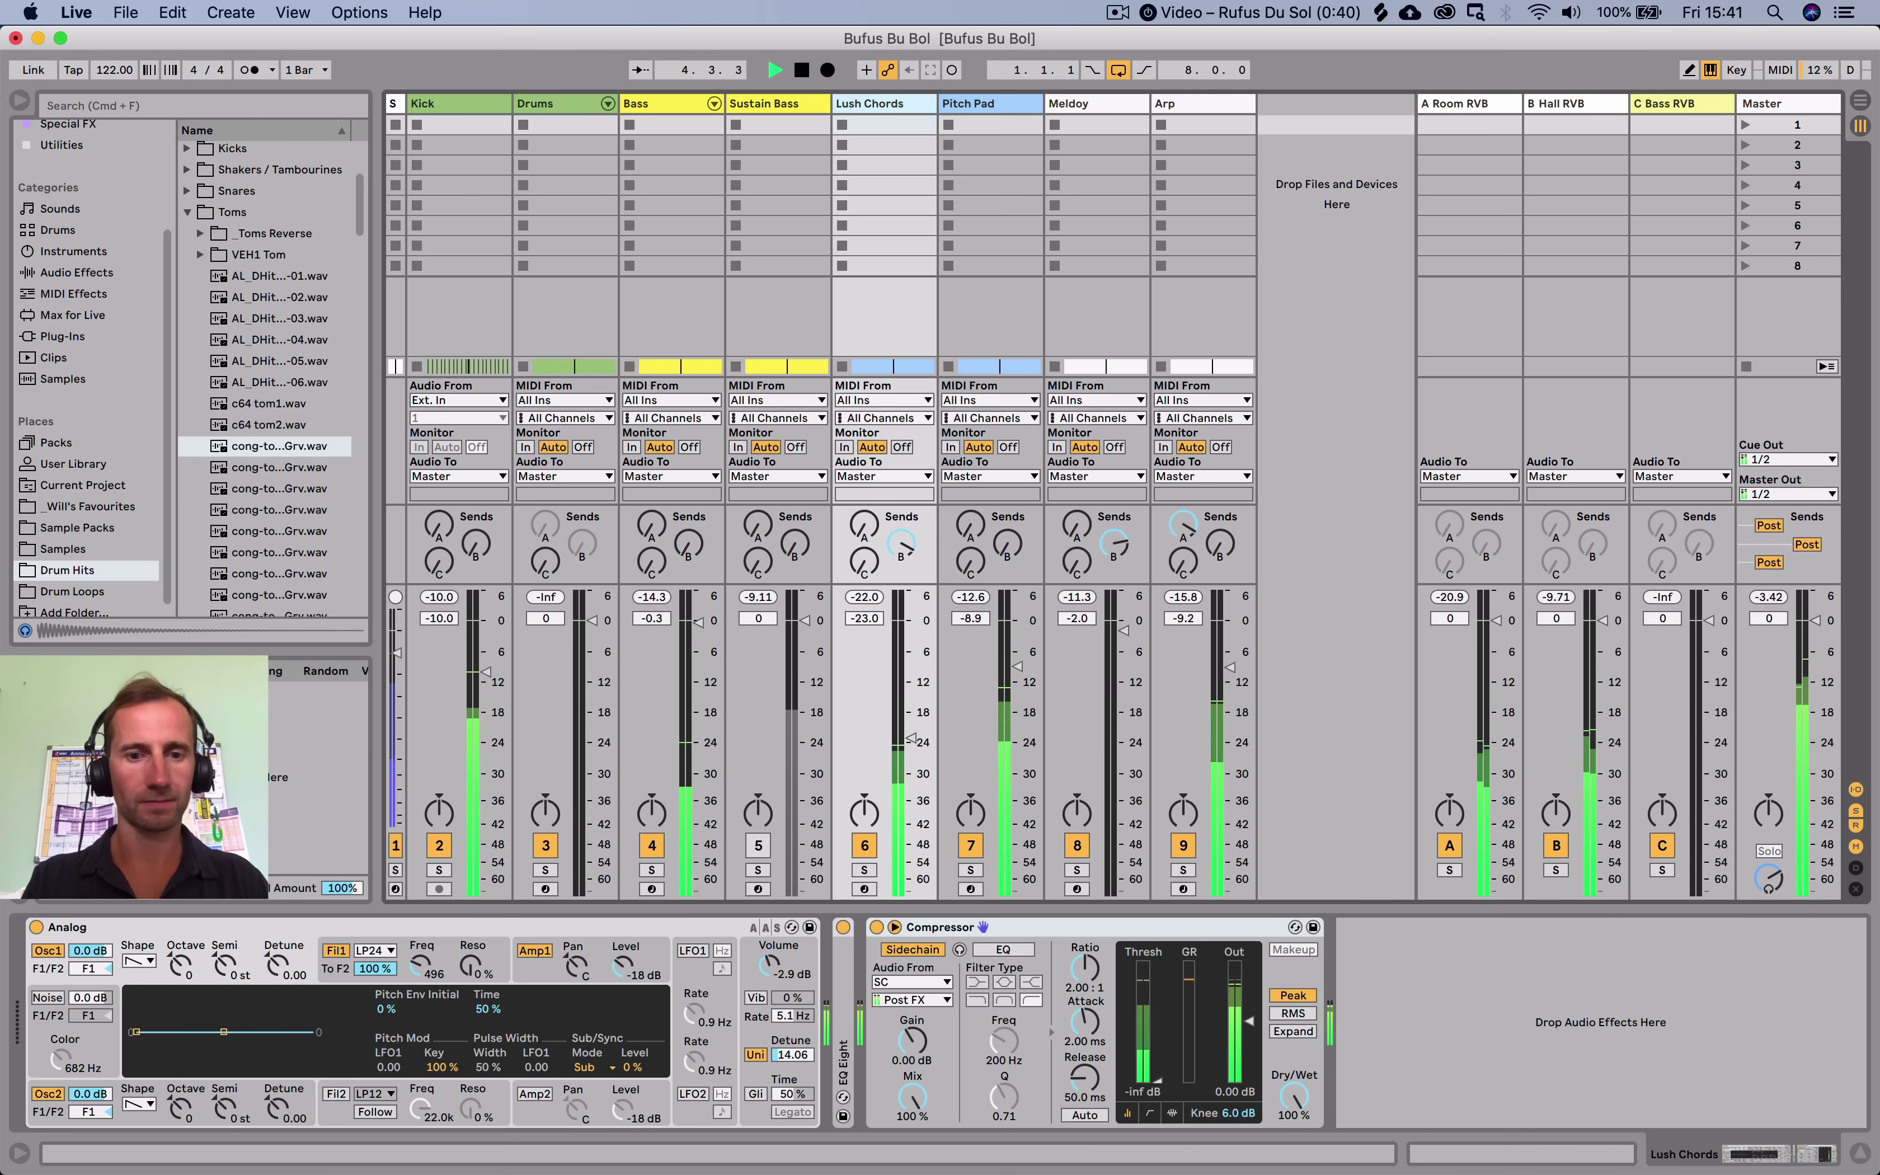
pyautogui.doubleClick(844, 1061)
pyautogui.click(1055, 1011)
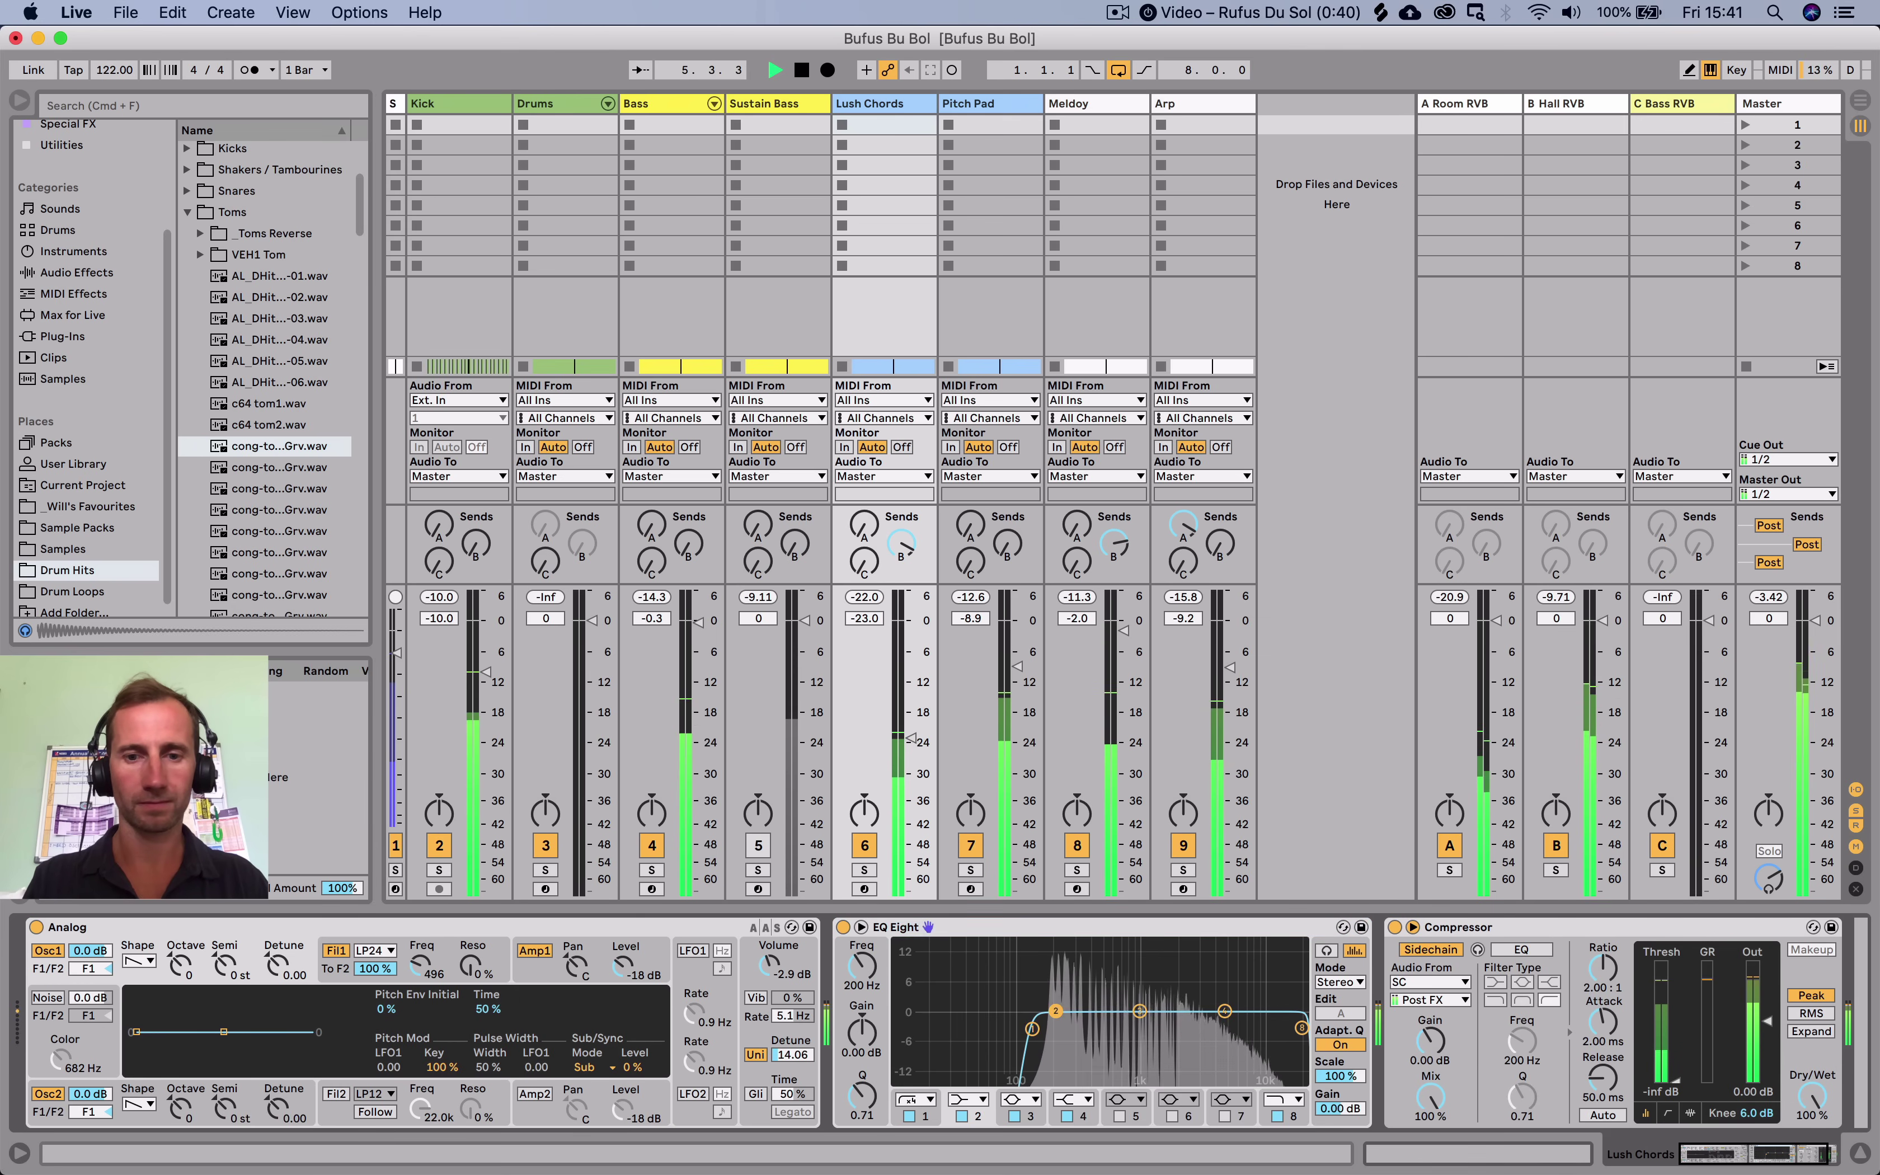
pyautogui.moveTo(1054, 1011); pyautogui.dragTo(1071, 1041)
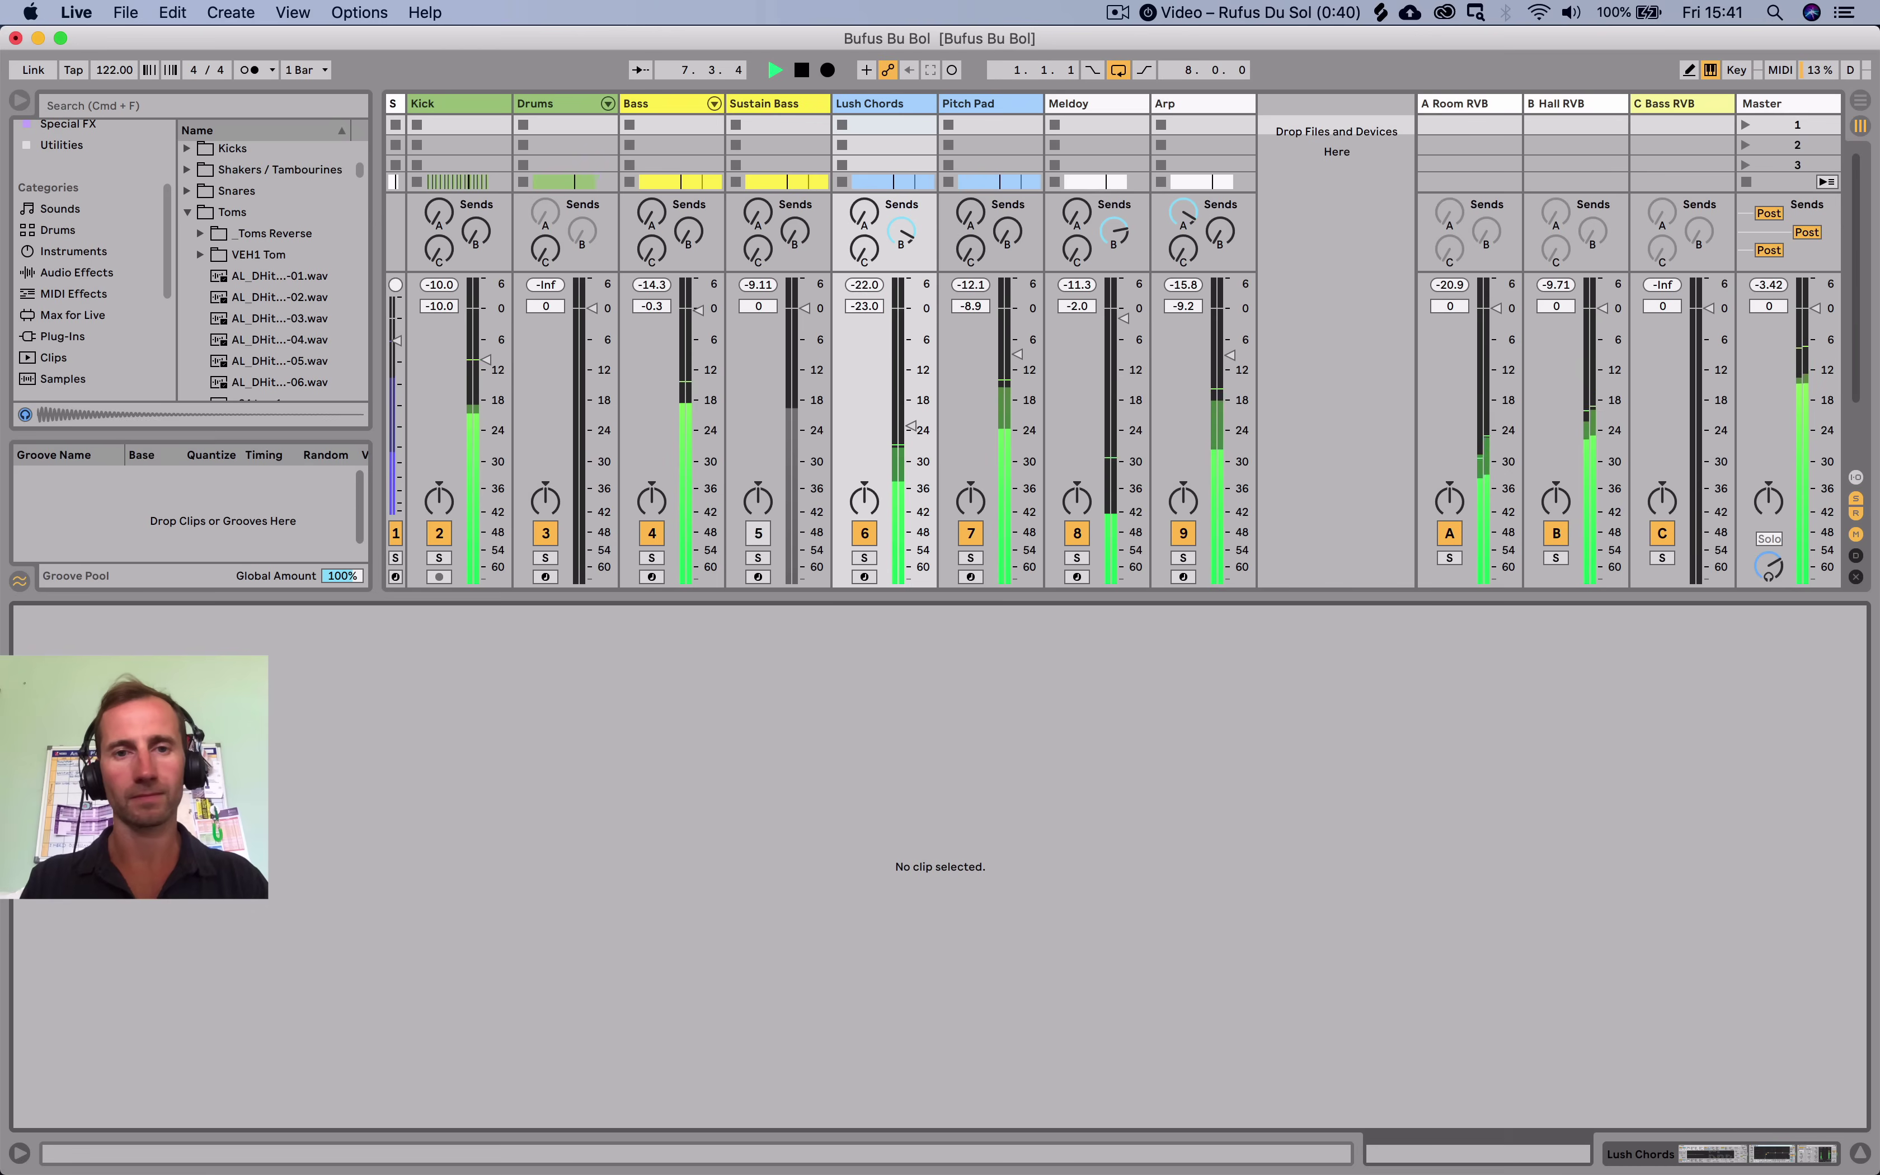
# Return to the arrangement, stop playback and show the Drums track's drum rack.
pyautogui.press('Tab')
pyautogui.hotkey('shift', 'Tab')
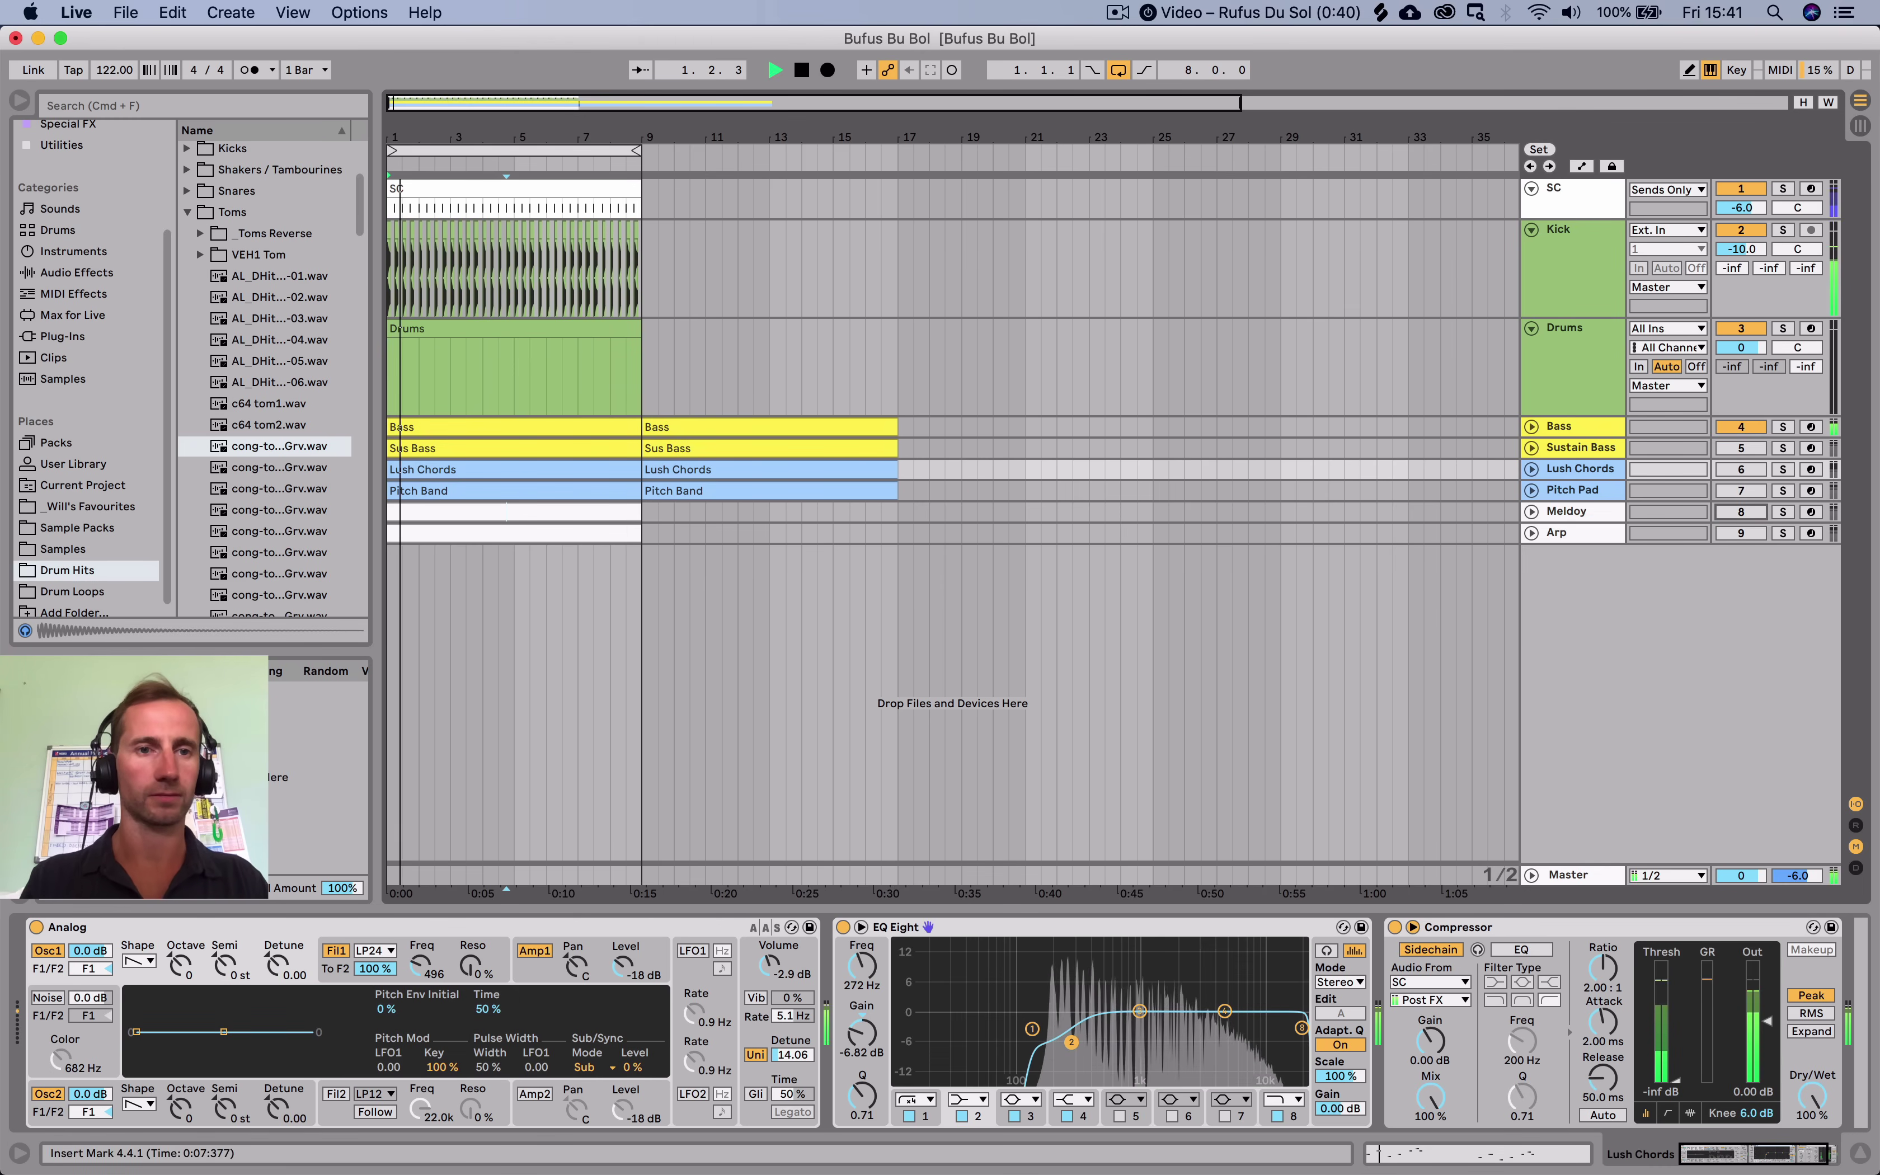
pyautogui.press('space')
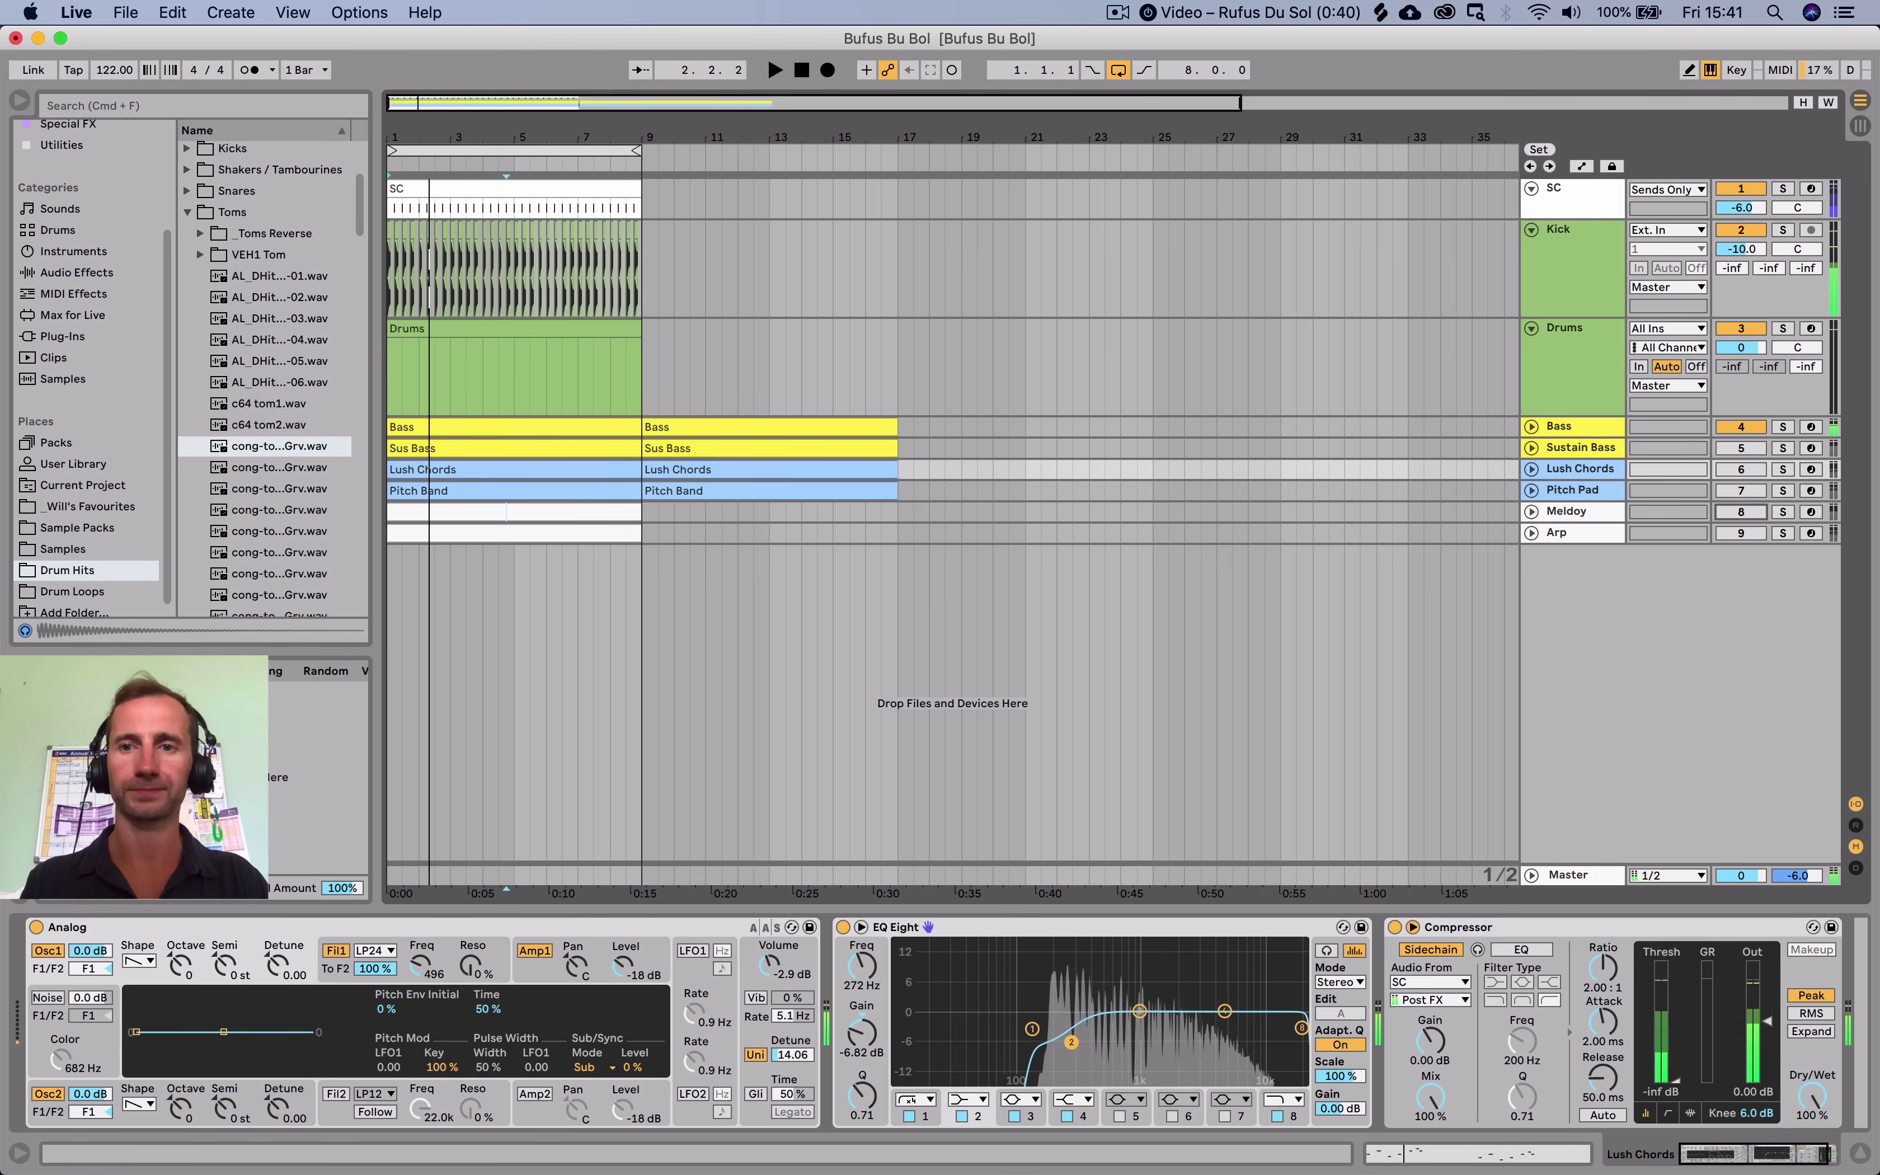
pyautogui.click(1572, 365)
pyautogui.scroll(1, 89, 497)
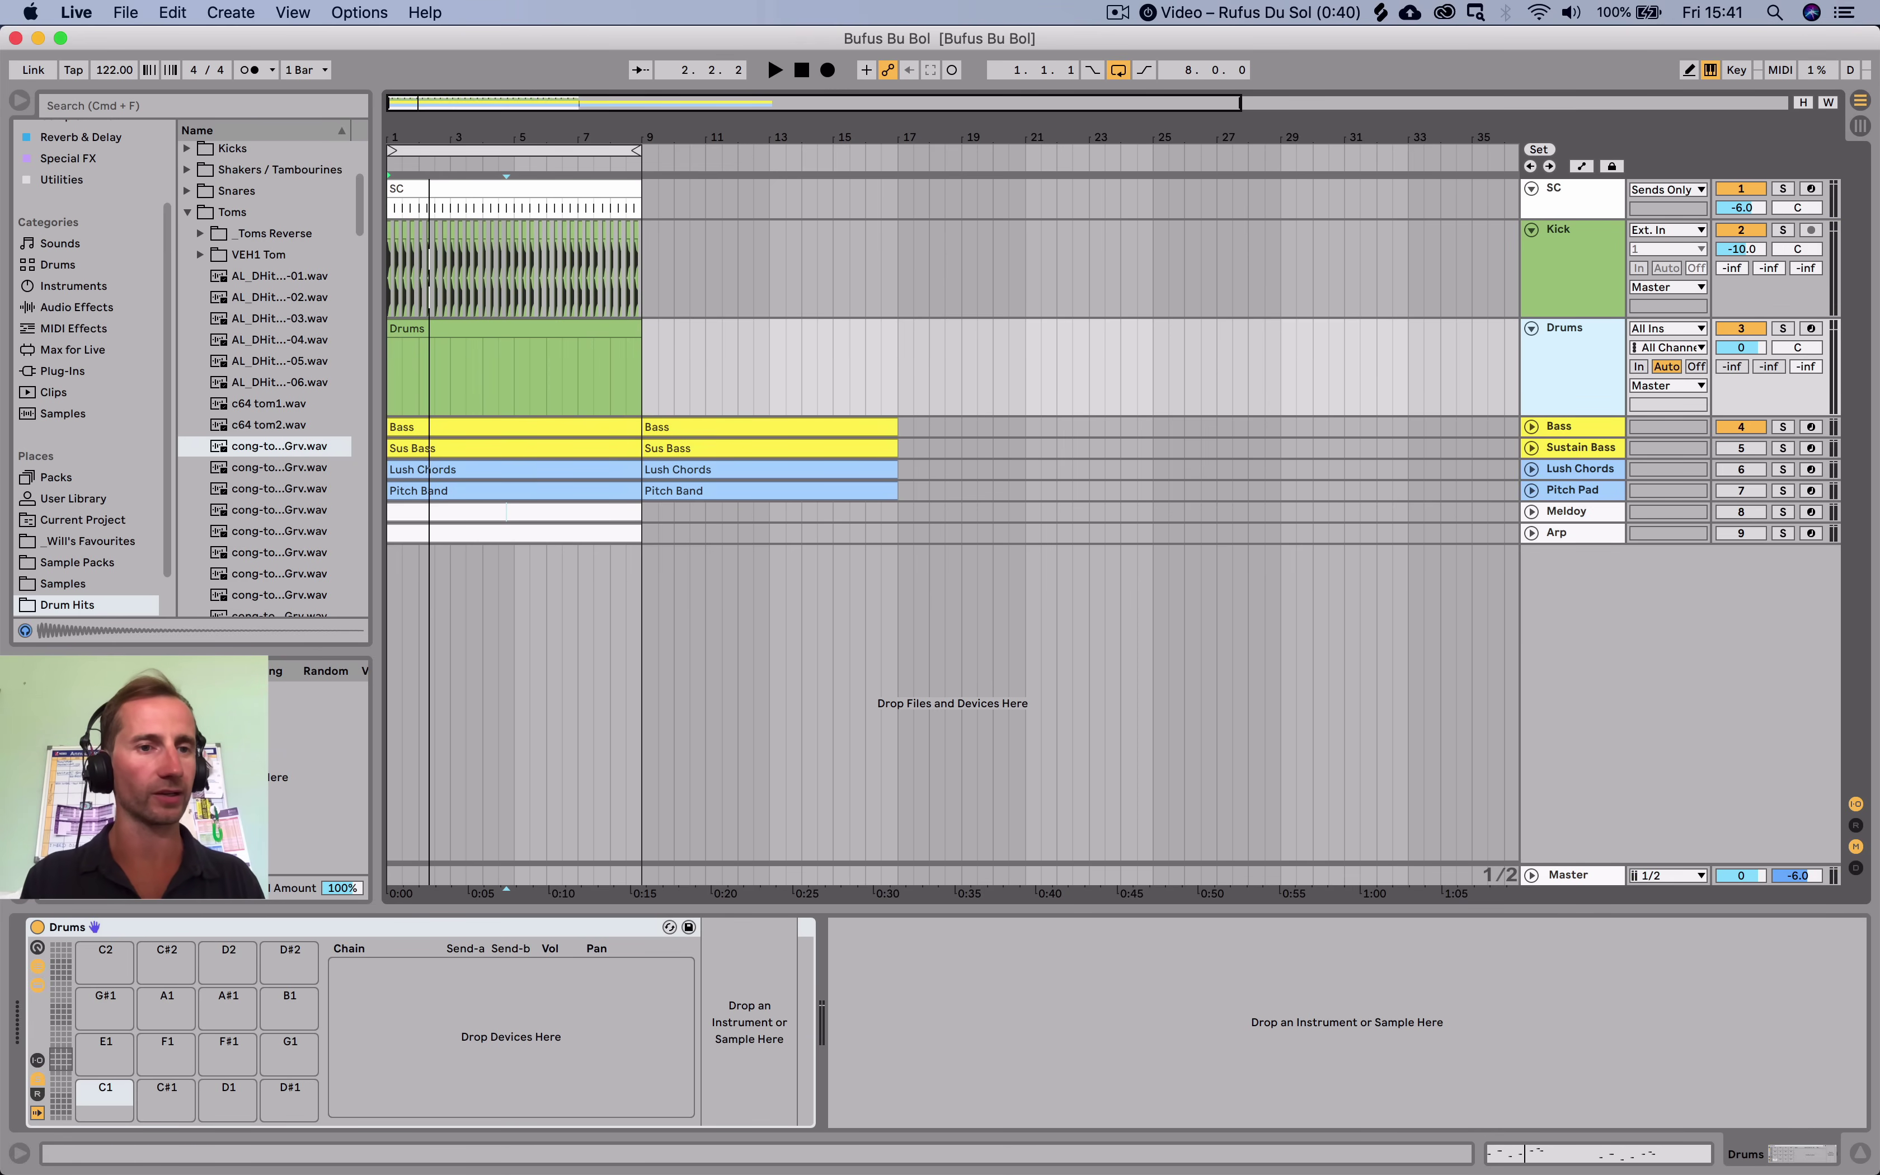
# Expand the Drum Hits folder in the Samples library.
pyautogui.click(63, 584)
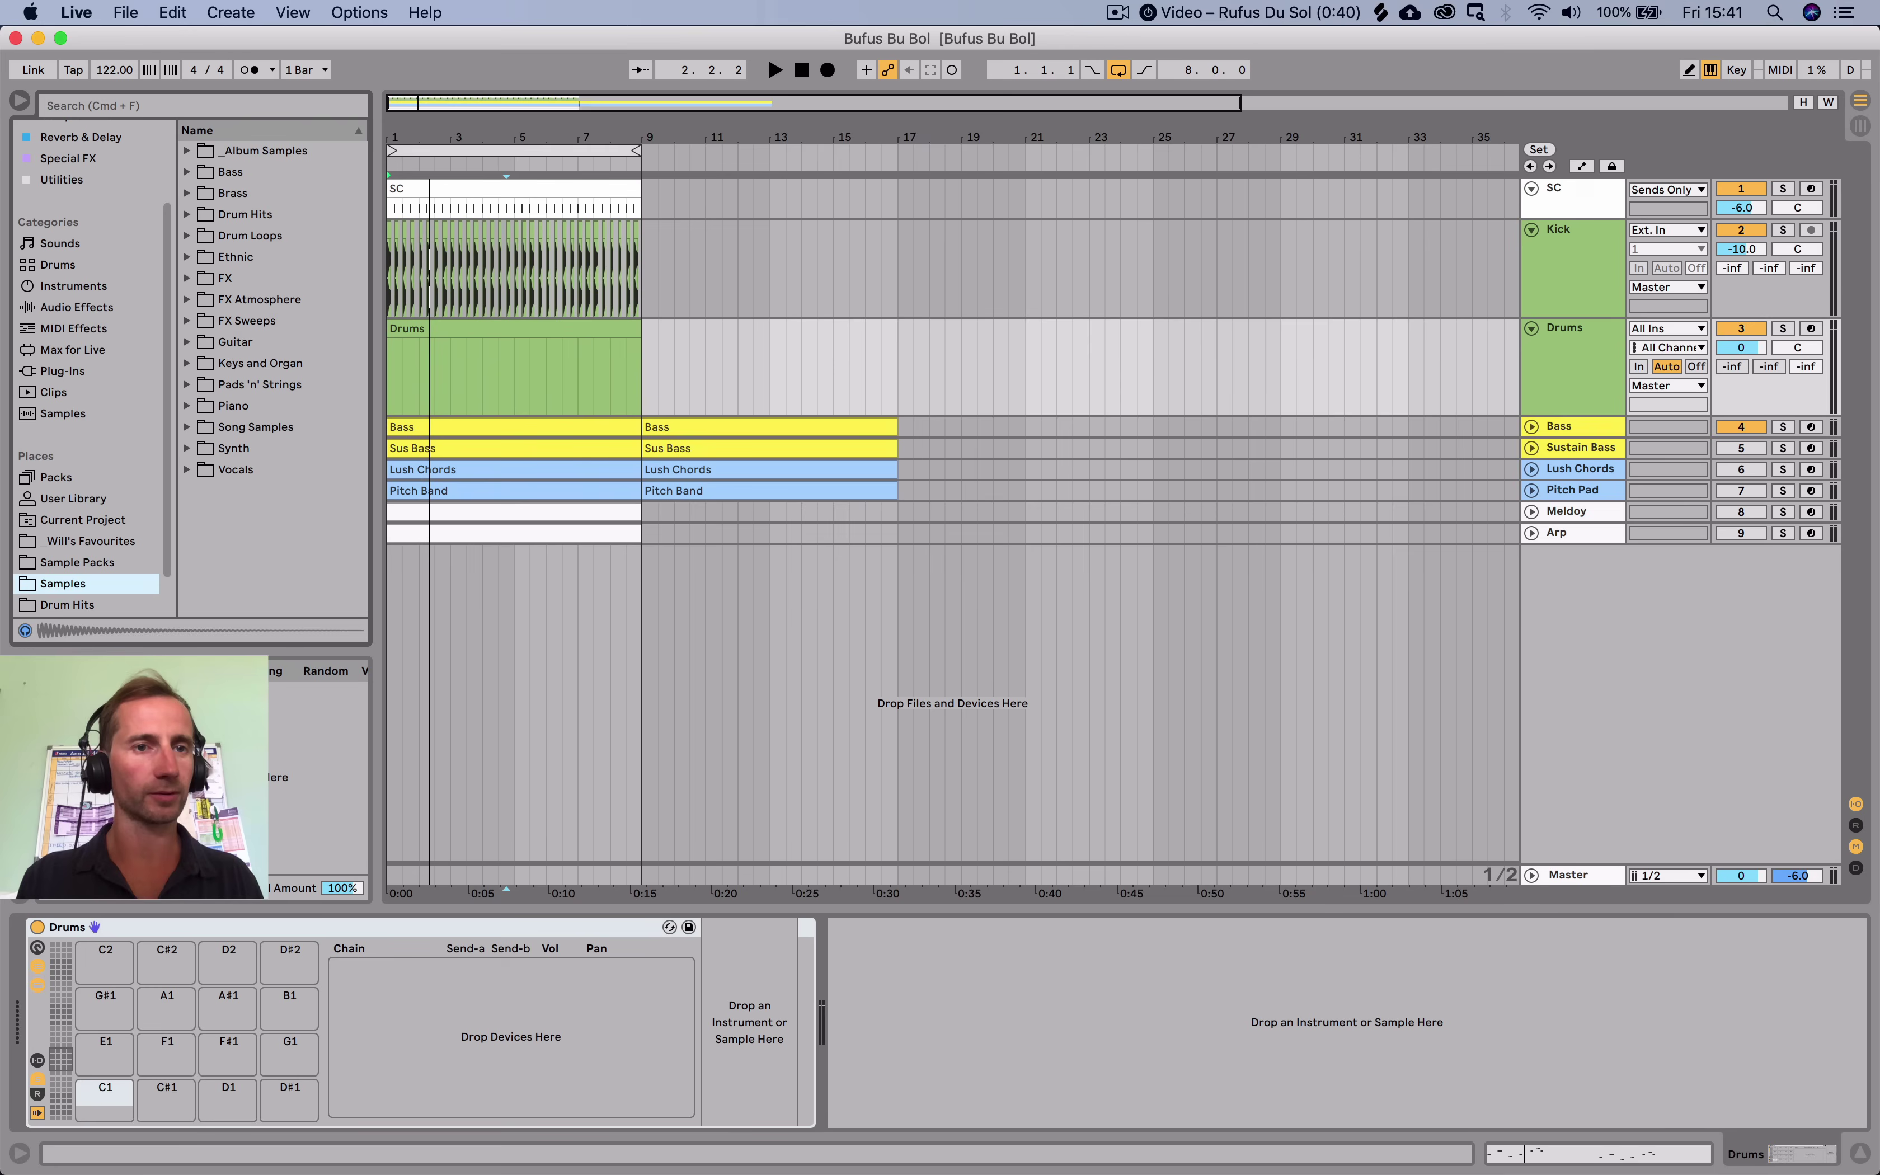
pyautogui.click(245, 214)
pyautogui.doubleClick(249, 236)
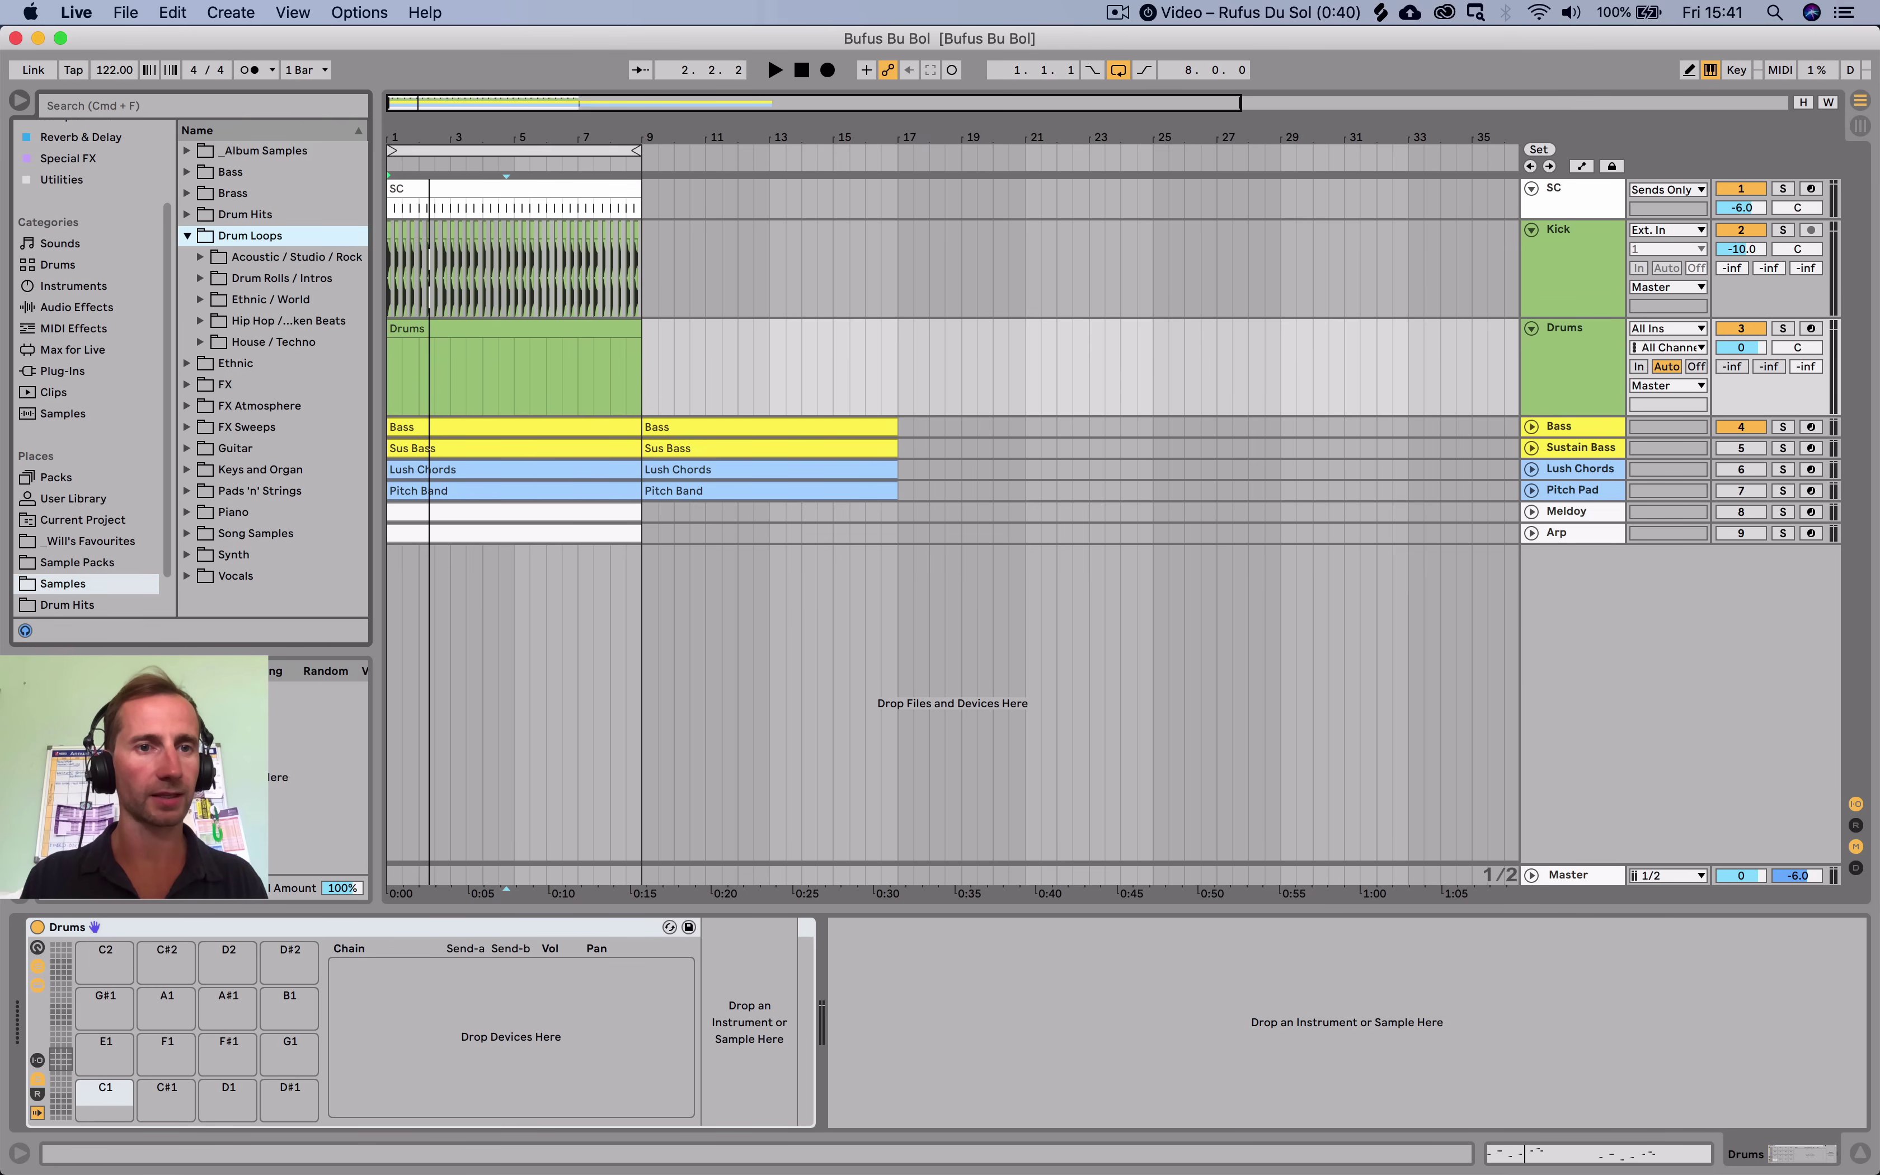
pyautogui.press('Down')
pyautogui.press('Down')
pyautogui.press('Down')
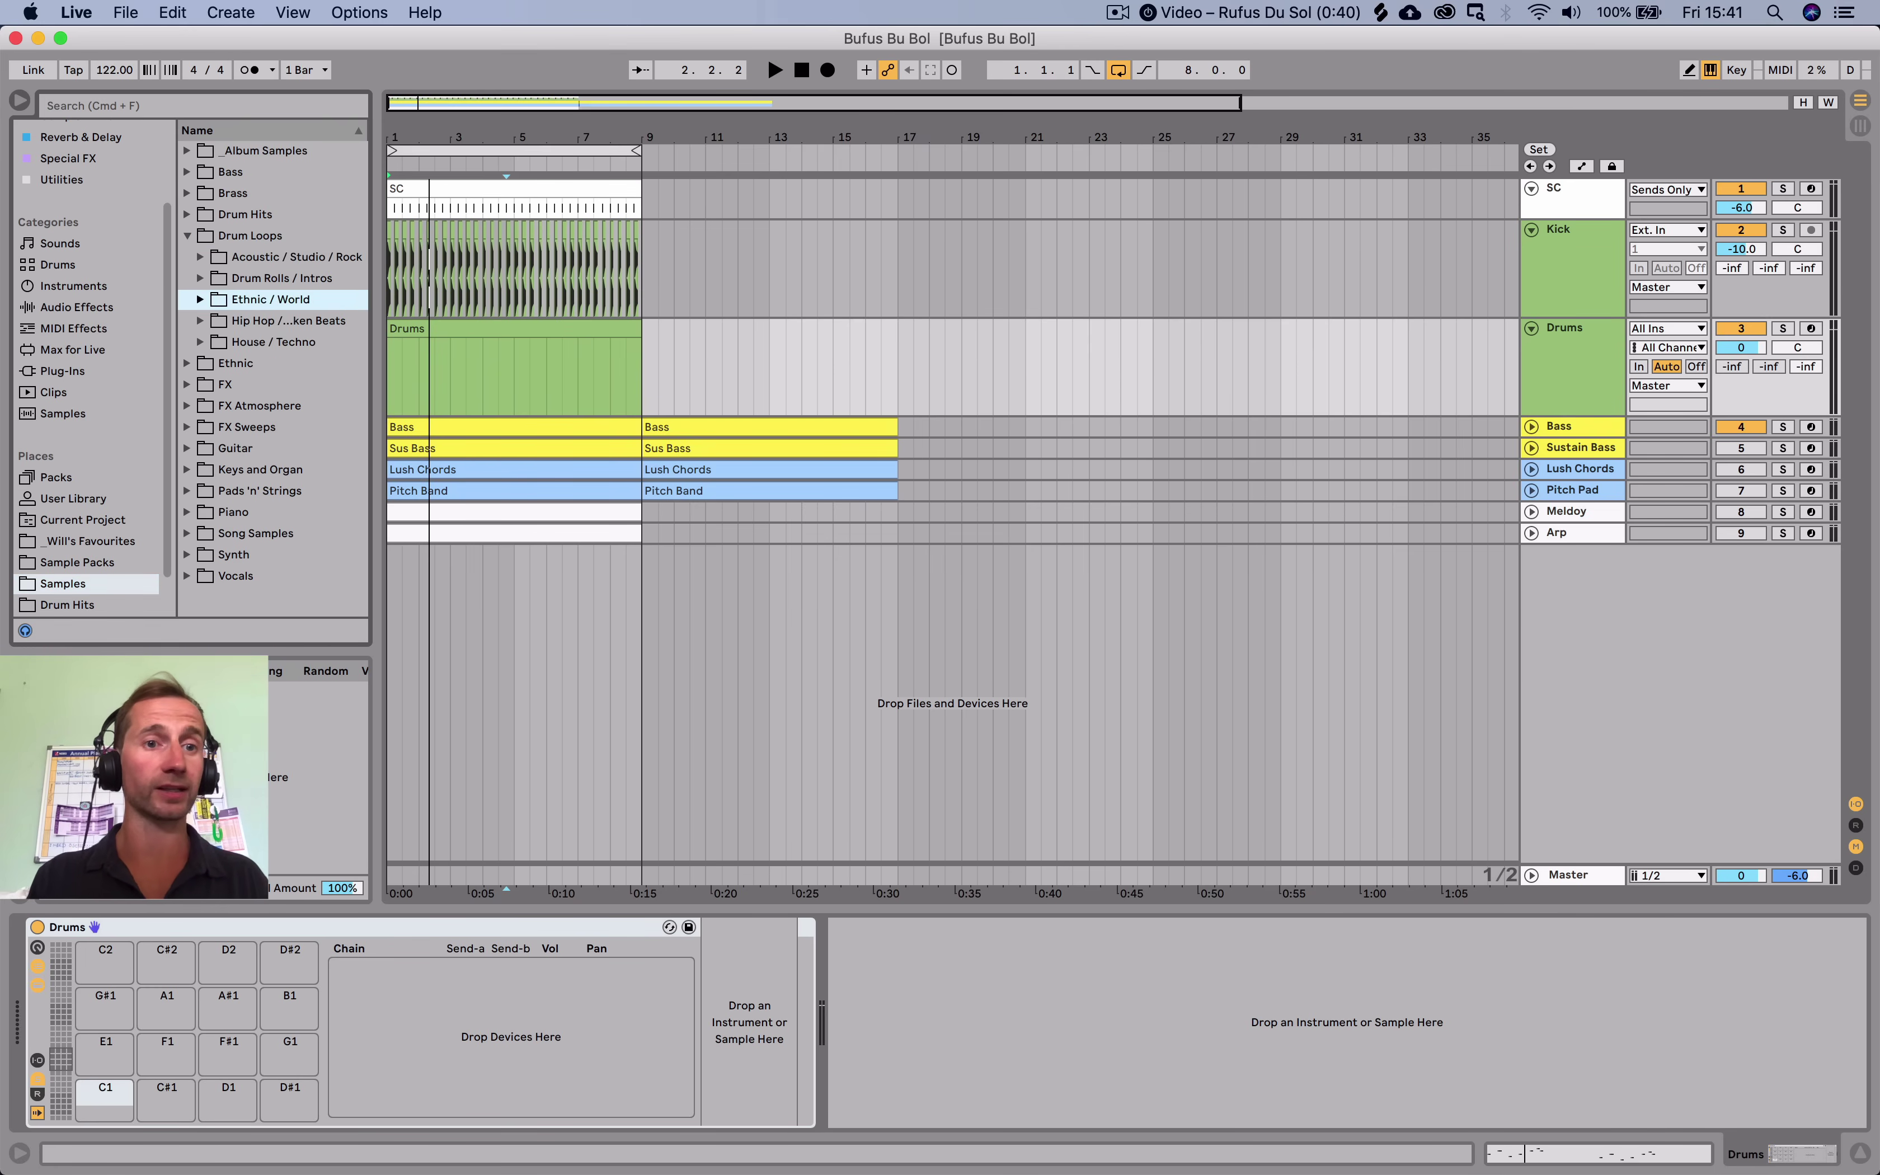
pyautogui.press('Up')
pyautogui.press('Left')
pyautogui.press('Left')
pyautogui.press('Up')
pyautogui.press('Right')
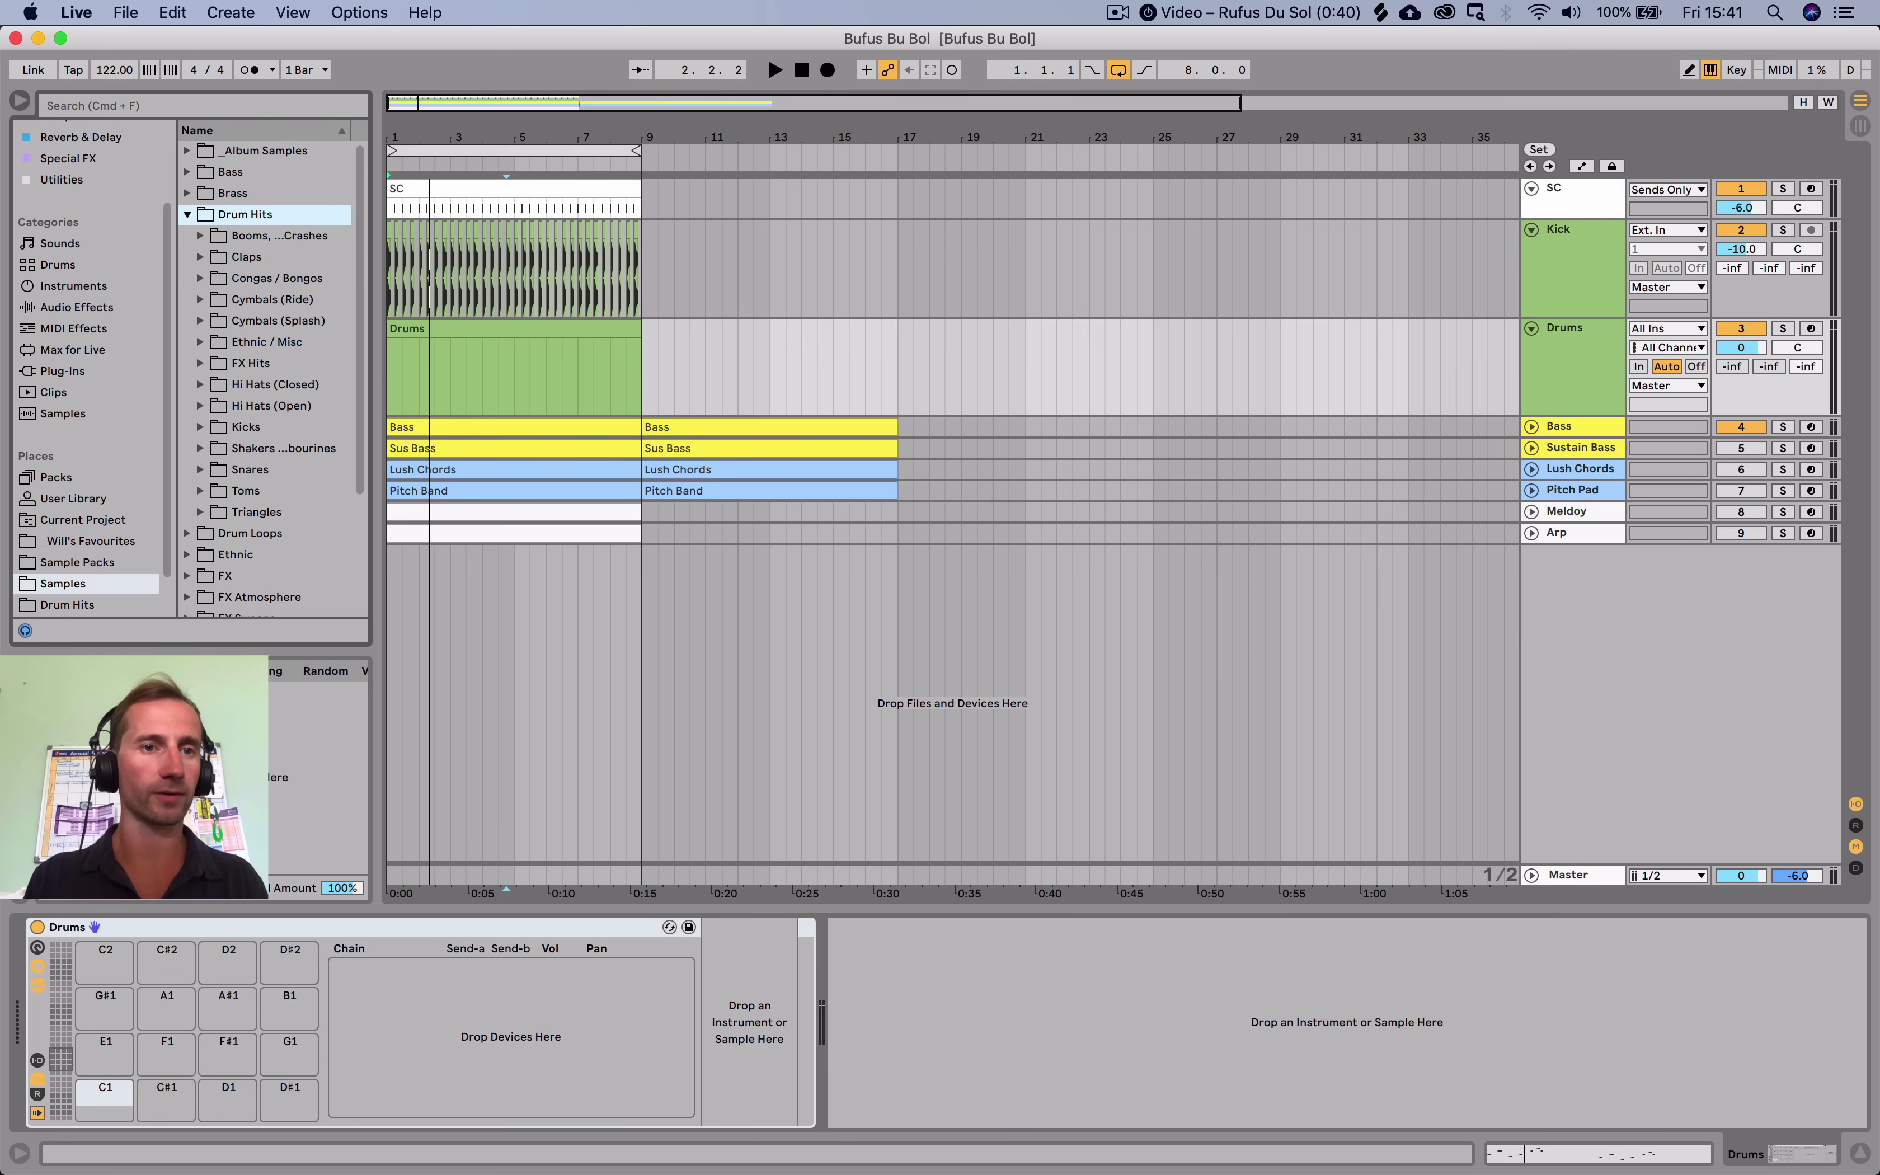
# Expand the Hi Hats (Open) folder within Drum Hits.
pyautogui.press('Down')
pyautogui.press('Down')
pyautogui.press('Down')
pyautogui.press('Down')
pyautogui.press('Down')
pyautogui.press('Down')
pyautogui.press('Down')
pyautogui.press('Down')
pyautogui.press('Down')
pyautogui.press('Right')
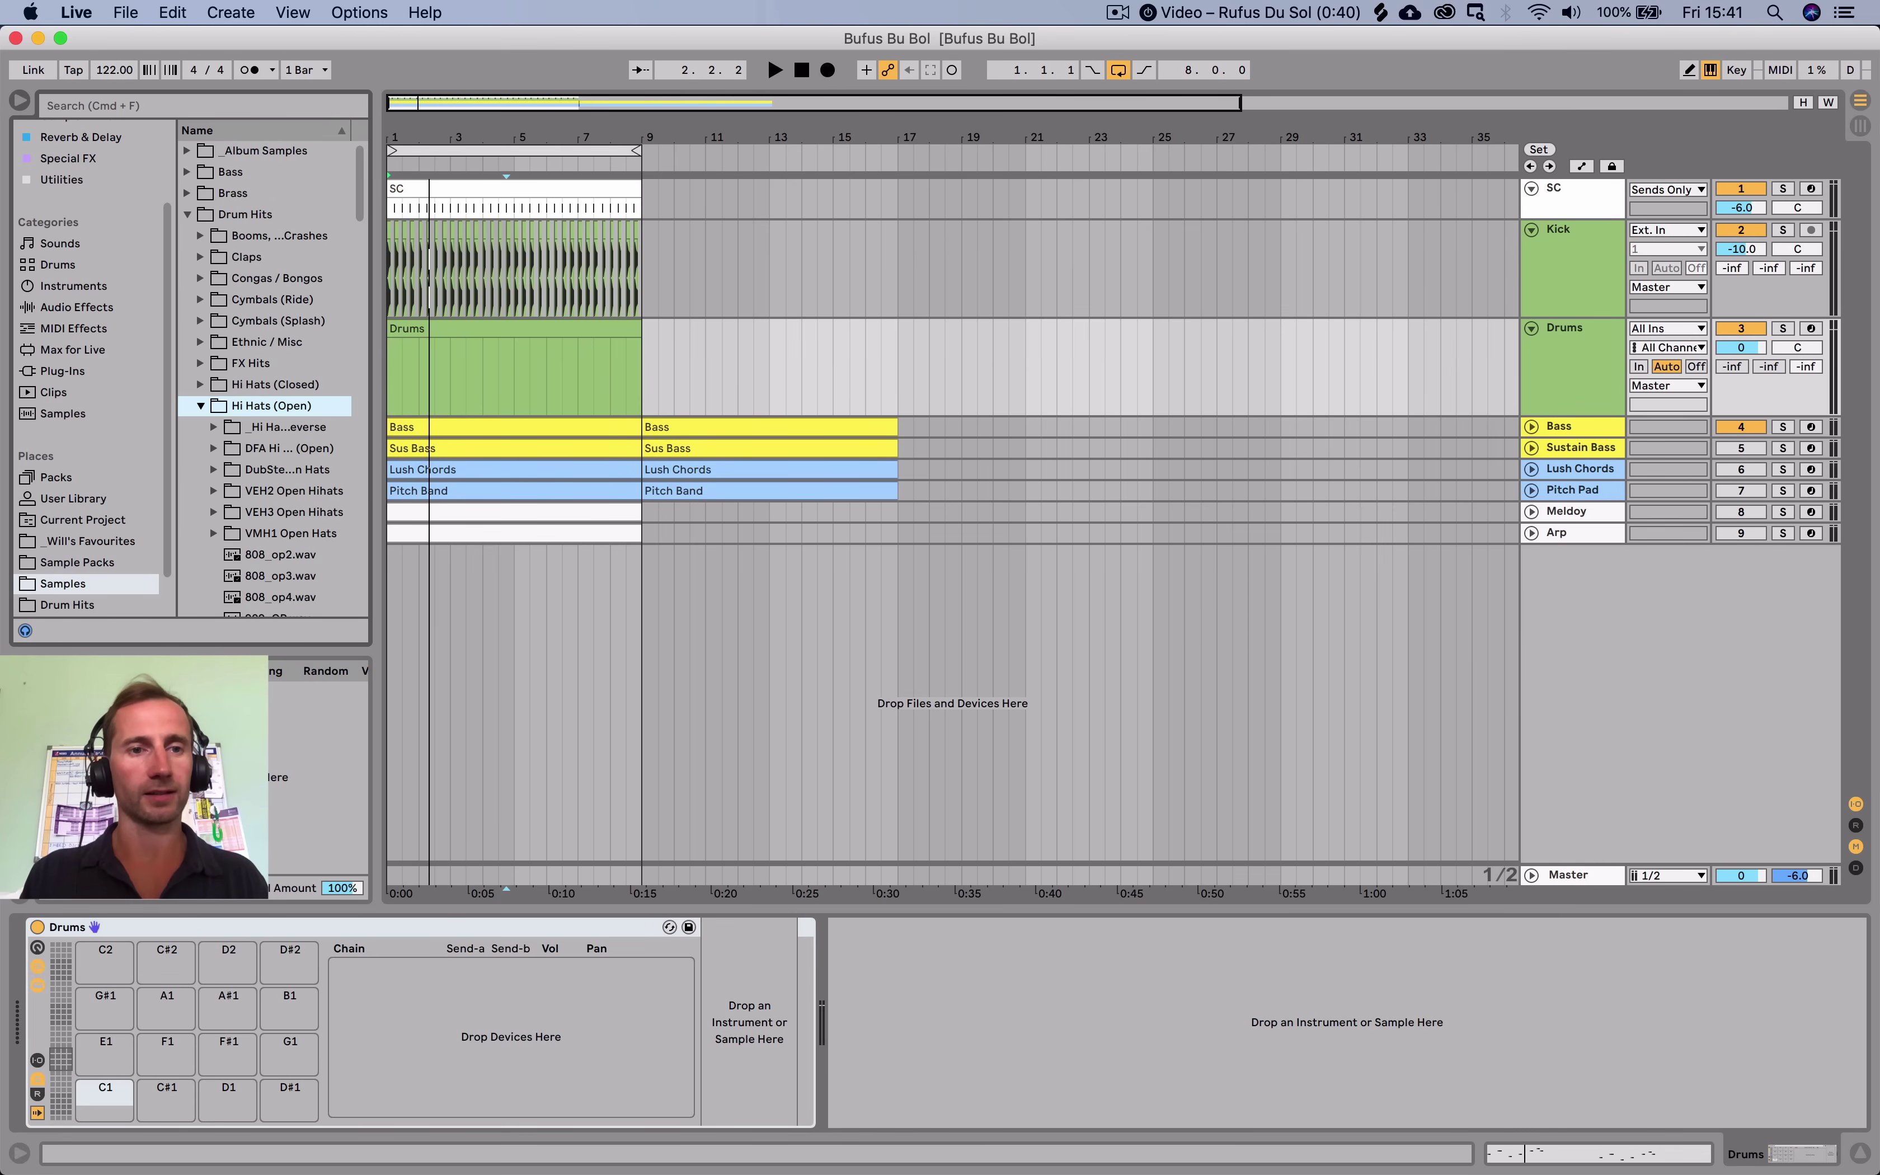
# Load the AL_DHitA_HfHat-01 sample onto the C1 pad of the Drums rack.
pyautogui.press('Down')
pyautogui.press('Down')
pyautogui.press('Down')
pyautogui.press('Down')
pyautogui.press('Down')
pyautogui.press('Down')
pyautogui.press('Down')
pyautogui.press('Down')
pyautogui.press('Down')
pyautogui.press('Down')
pyautogui.press('Down')
pyautogui.press('Down')
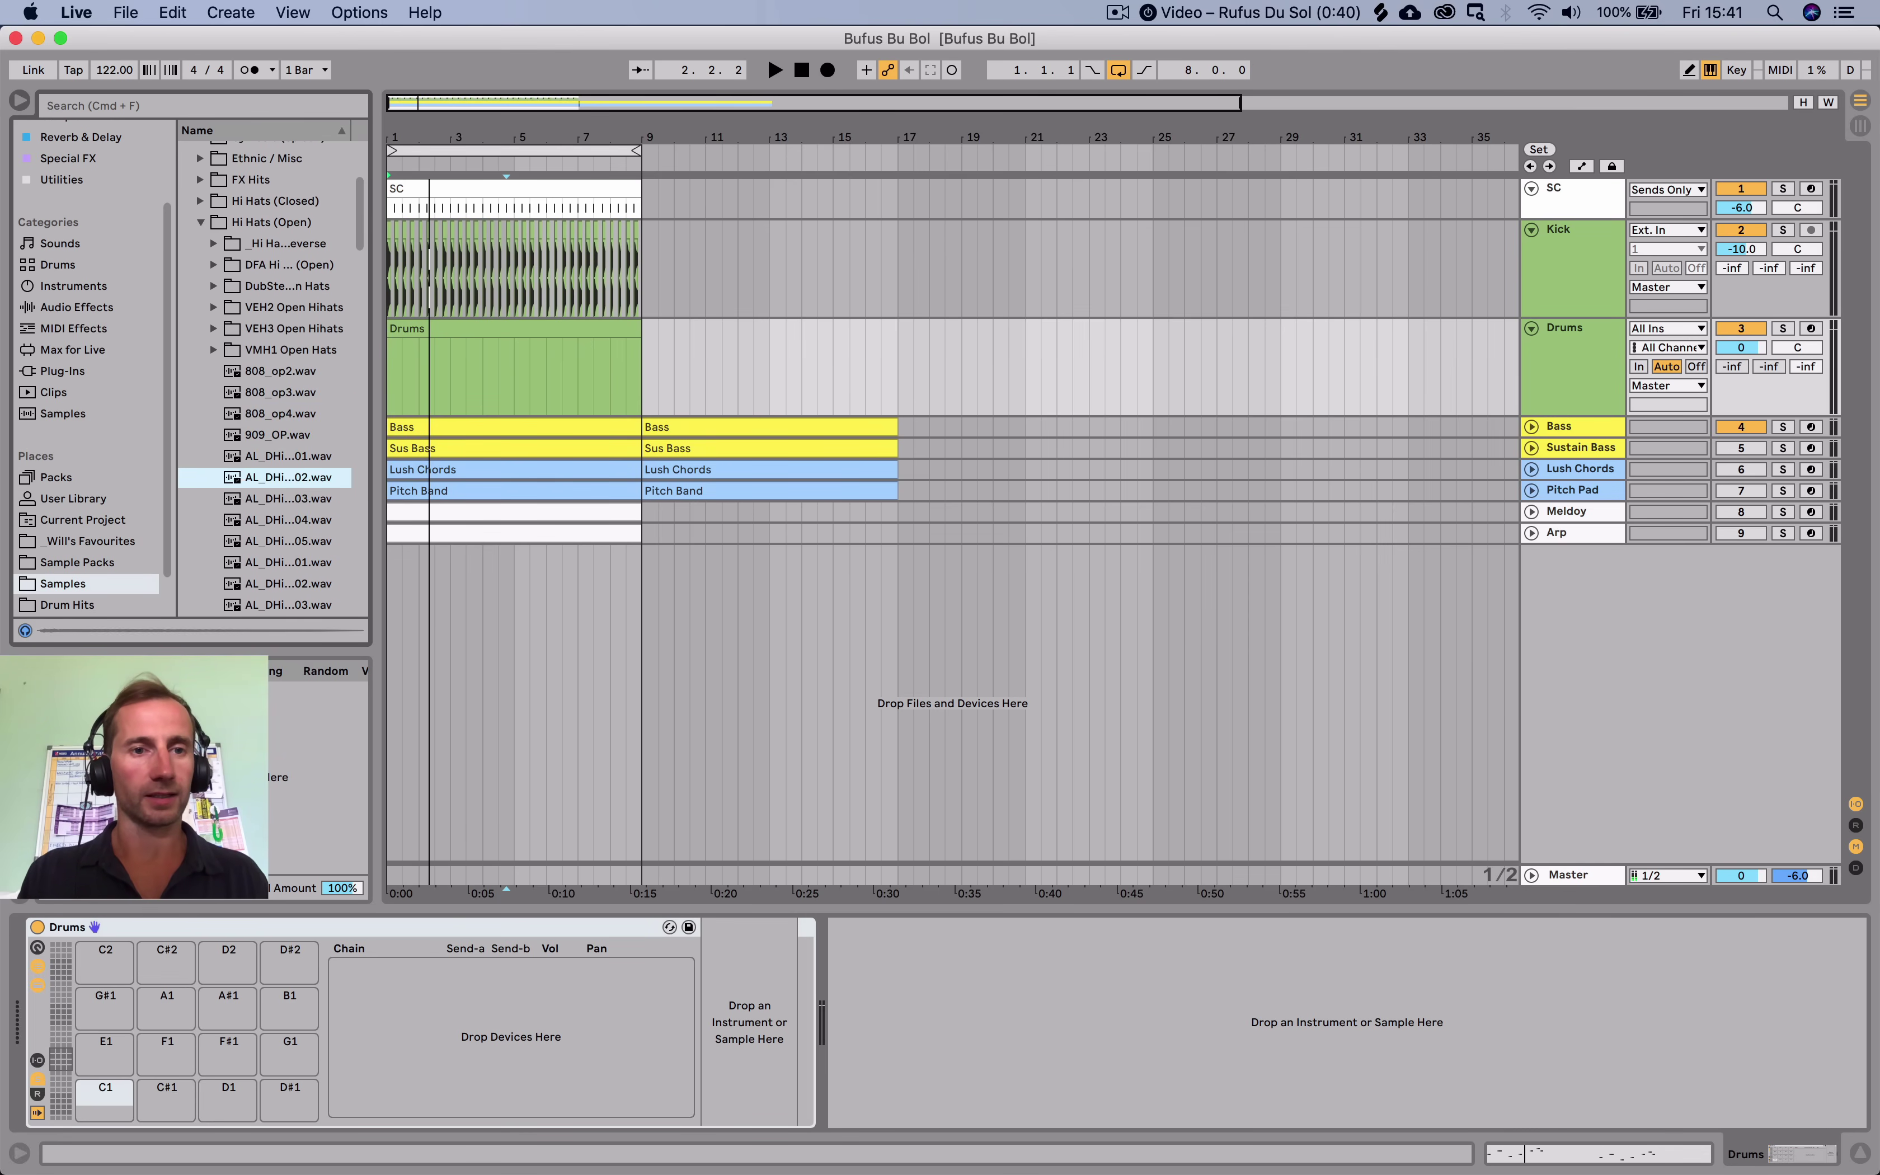
pyautogui.press('Up')
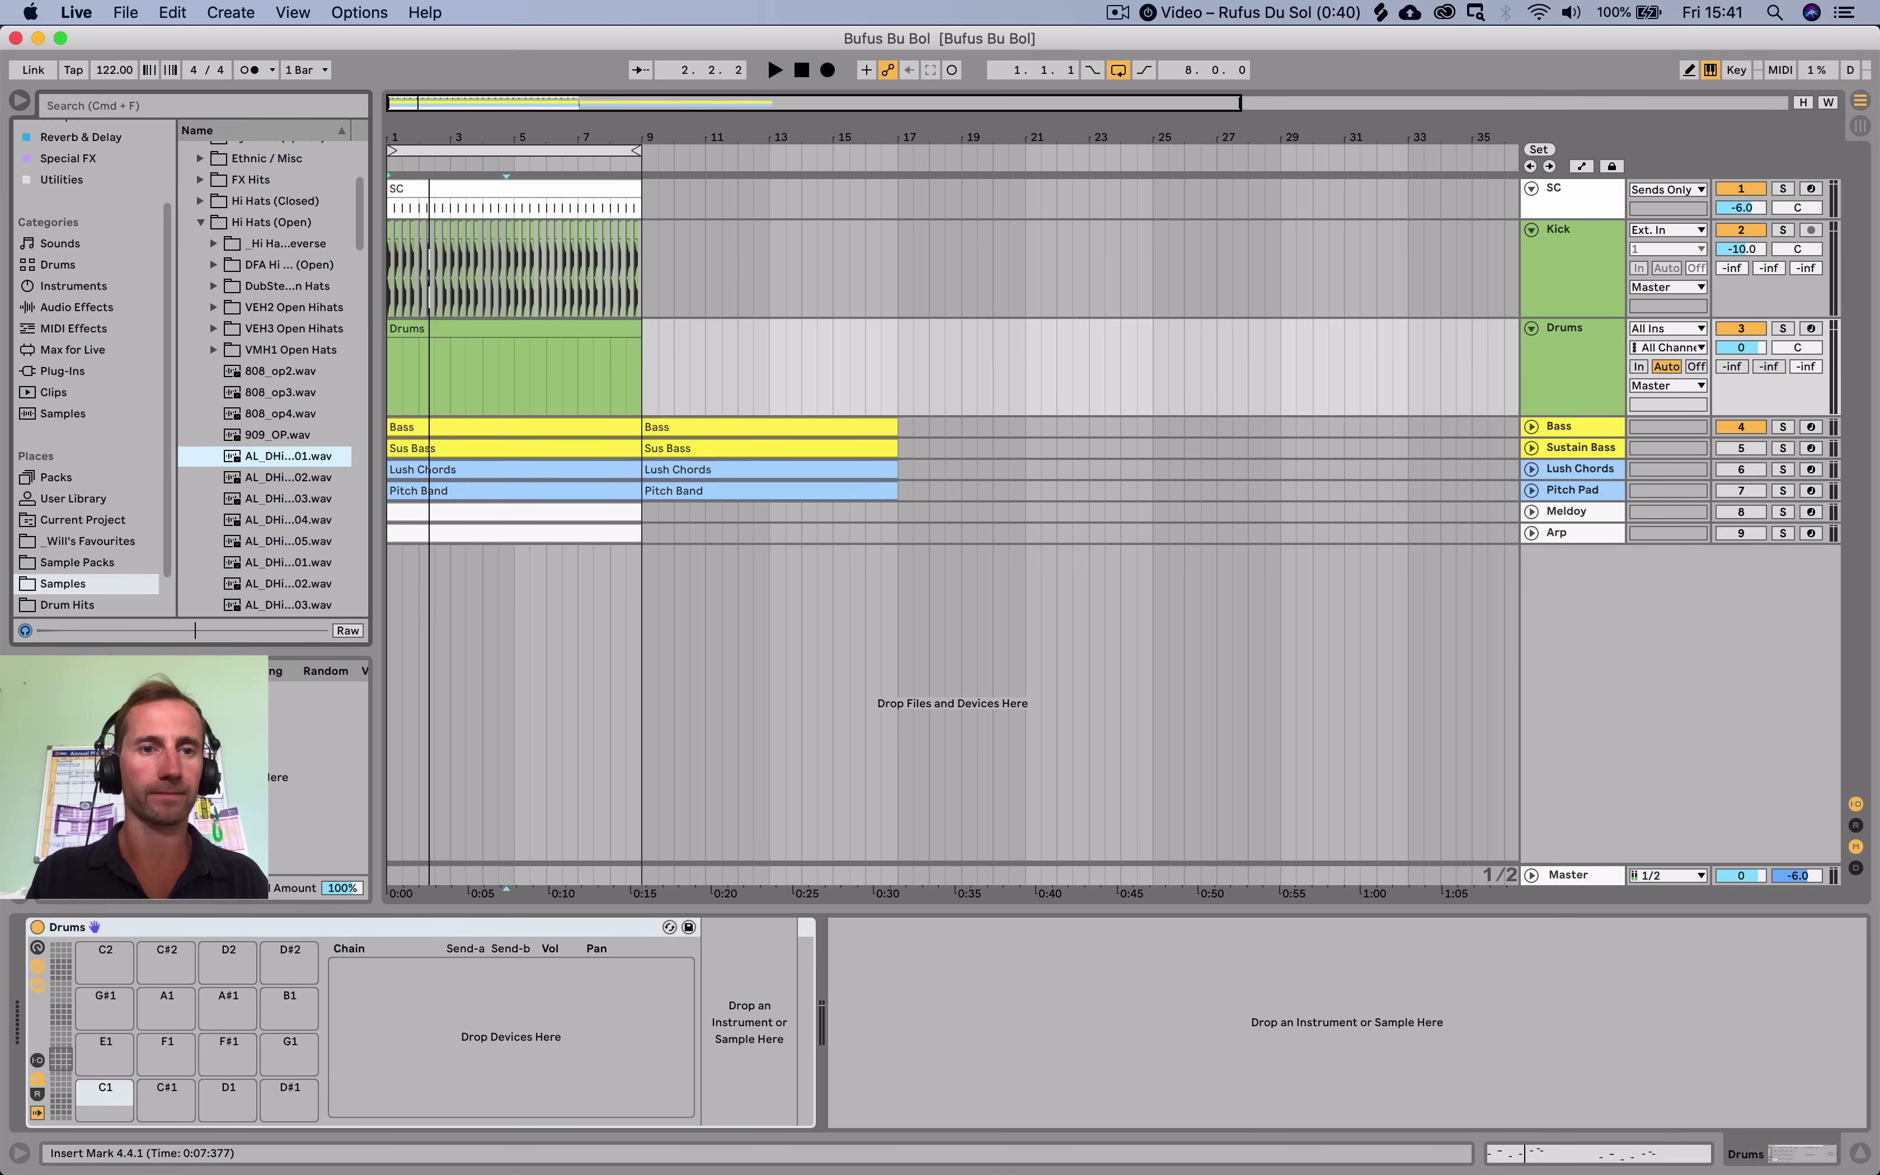
pyautogui.press('Return')
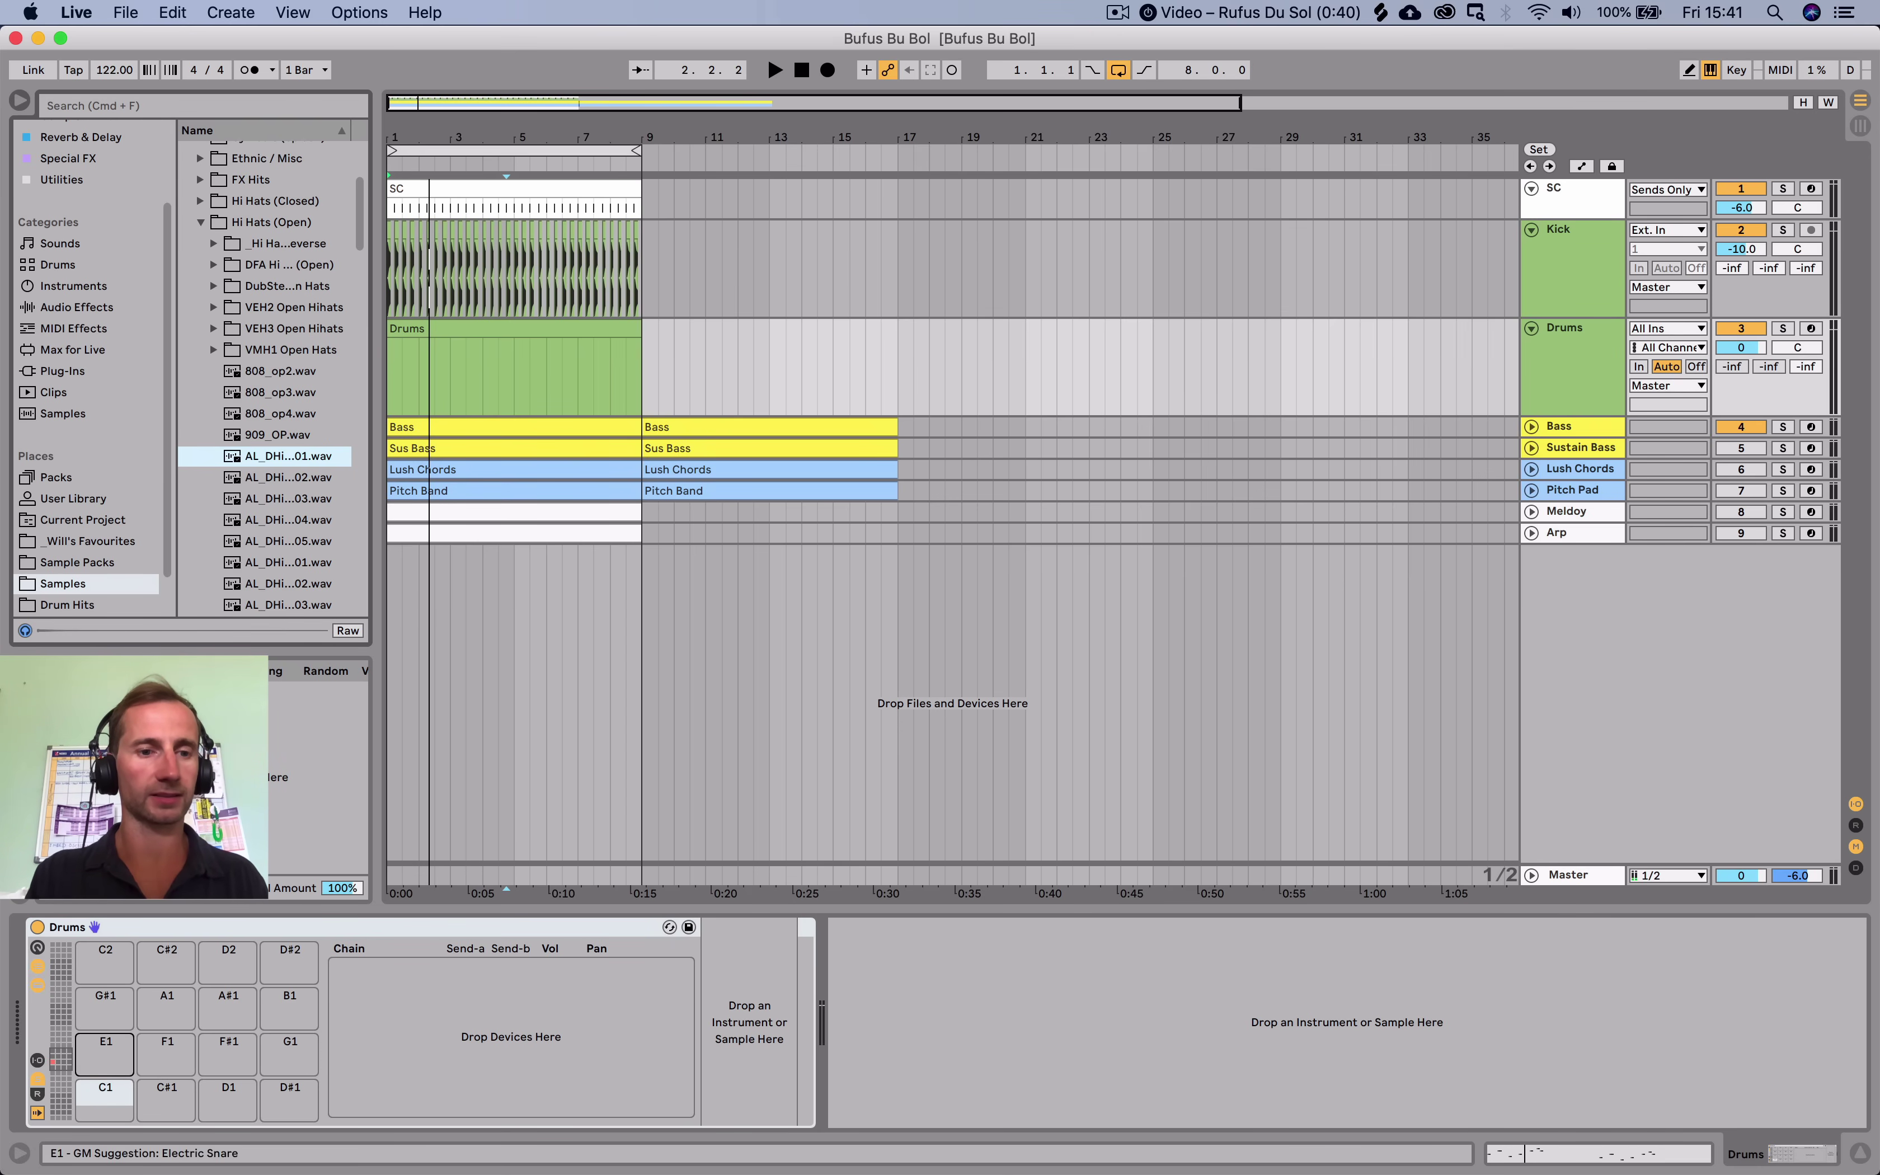
# Add an offbeat HfHat-01 note at 1.1.3 in the Drums clip and repeat it every beat through bar 8.
pyautogui.doubleClick(505, 329)
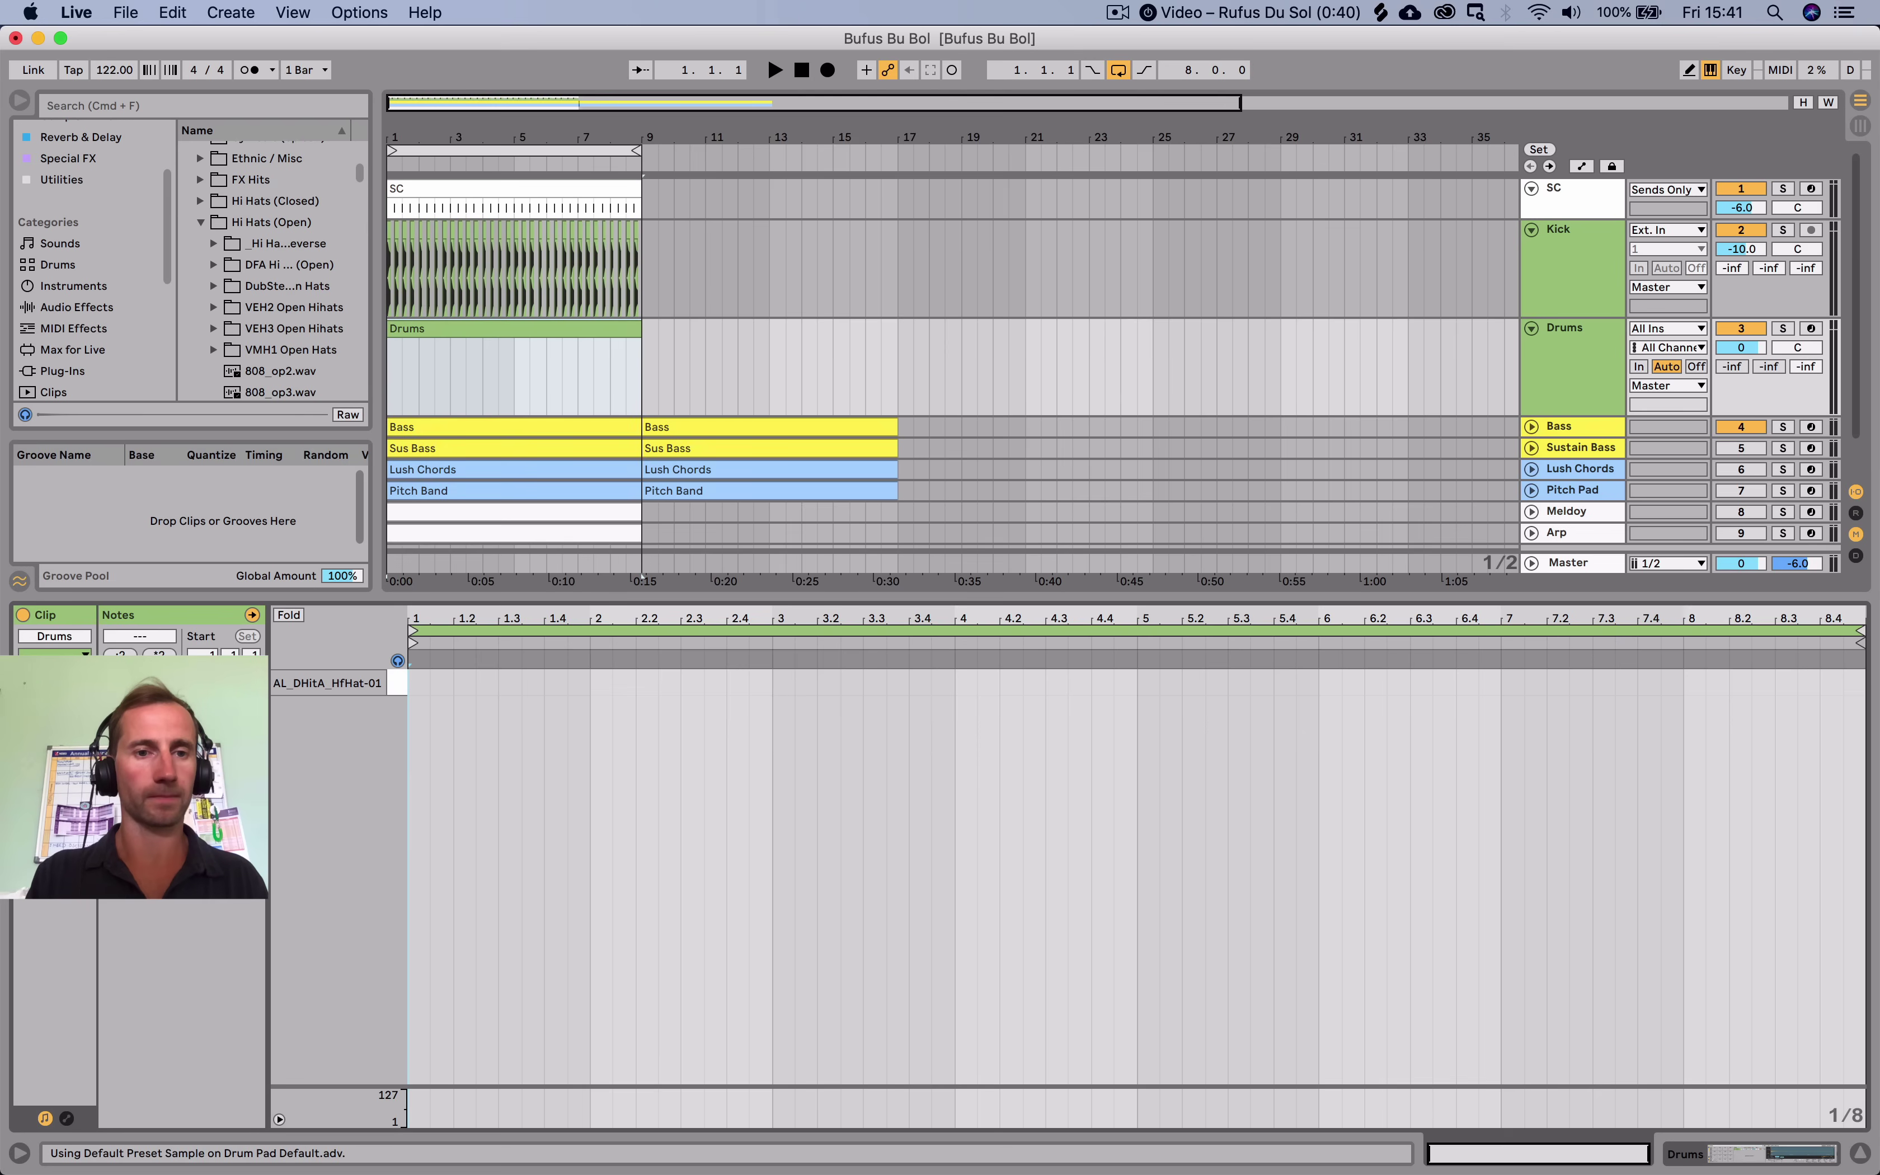
pyautogui.doubleClick(438, 682)
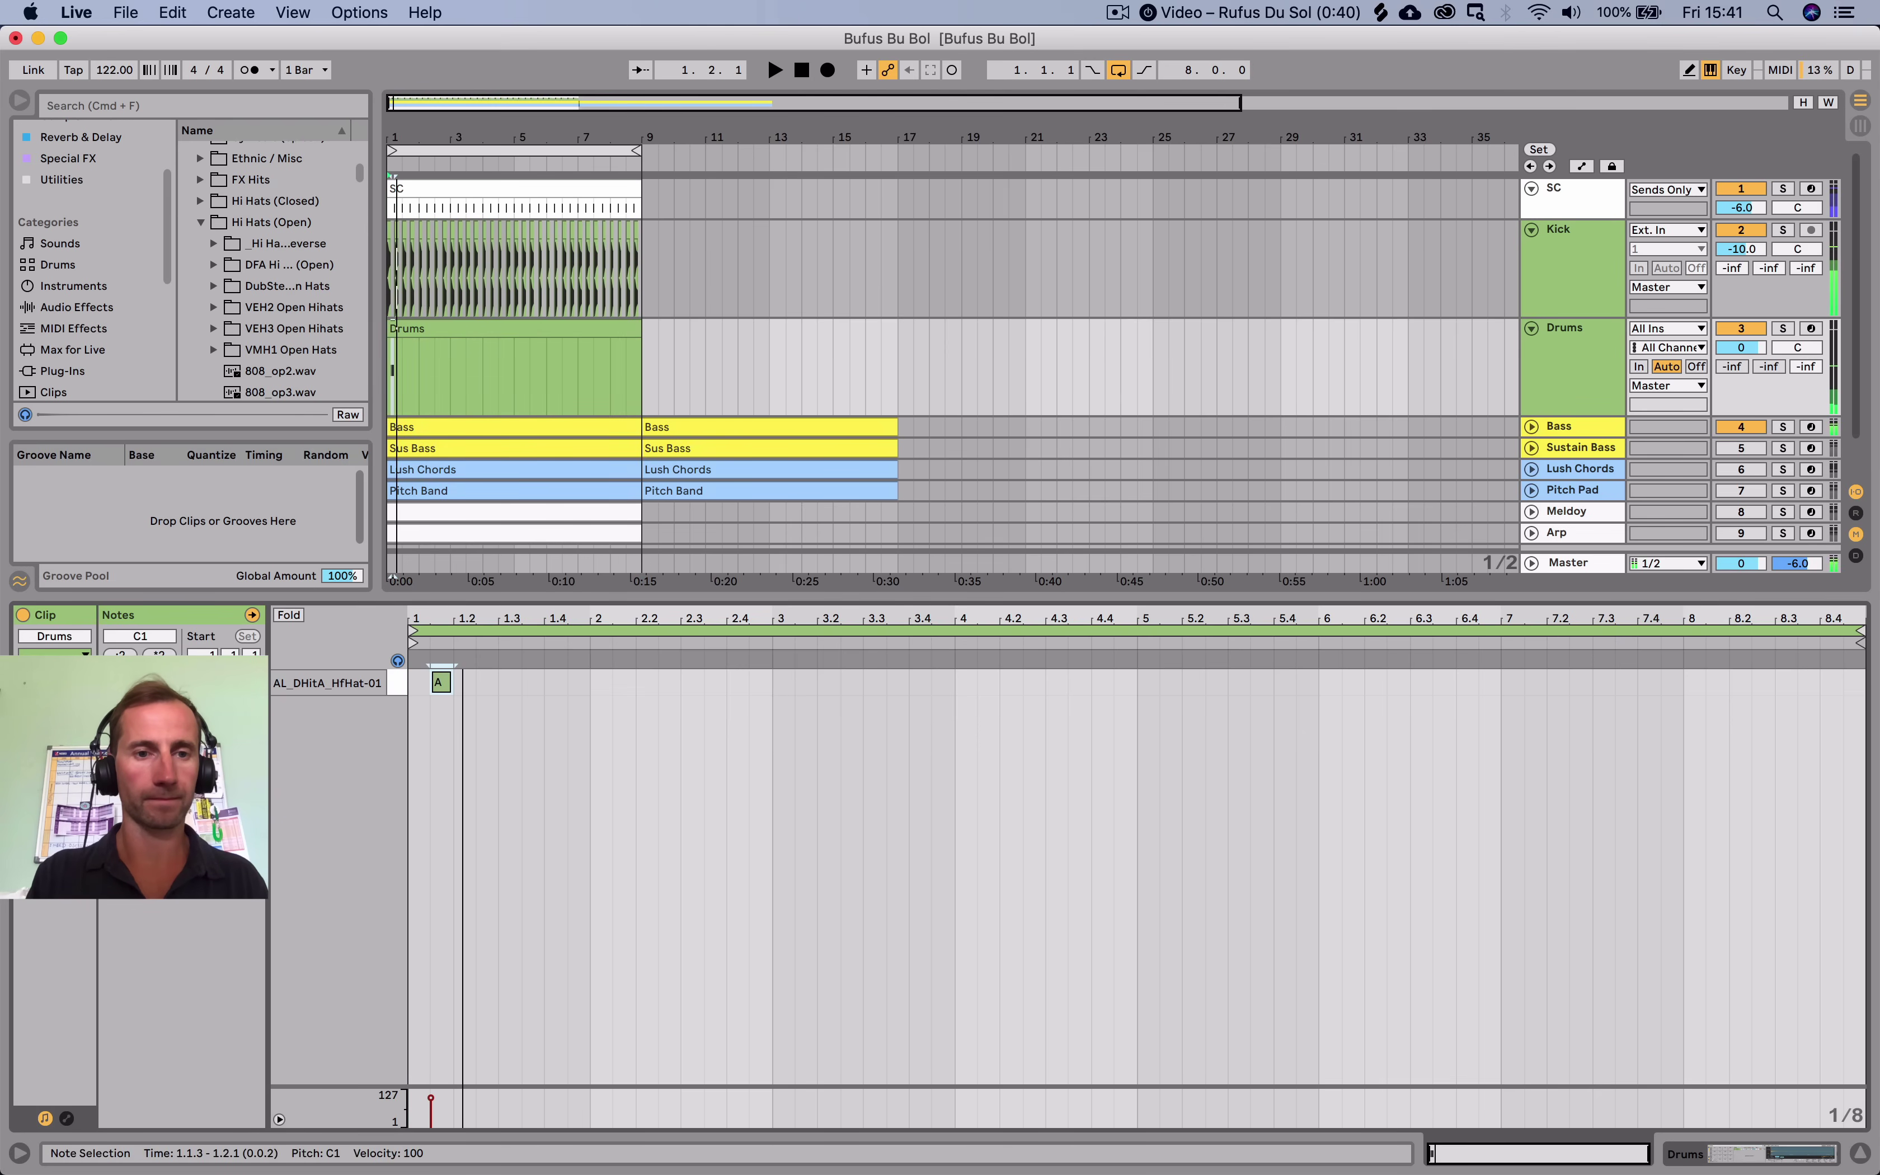
pyautogui.press('super+d')
pyautogui.press('super+d')
pyautogui.press('super+d')
pyautogui.press('super+d')
pyautogui.press('super+d')
pyautogui.press('super+d')
pyautogui.press('super+d')
pyautogui.press('super+d')
pyautogui.press('super+d')
pyautogui.press('super+d')
pyautogui.press('super+d')
pyautogui.press('super+d')
pyautogui.press('super+d')
pyautogui.press('super+d')
pyautogui.press('super+d')
pyautogui.press('super+d')
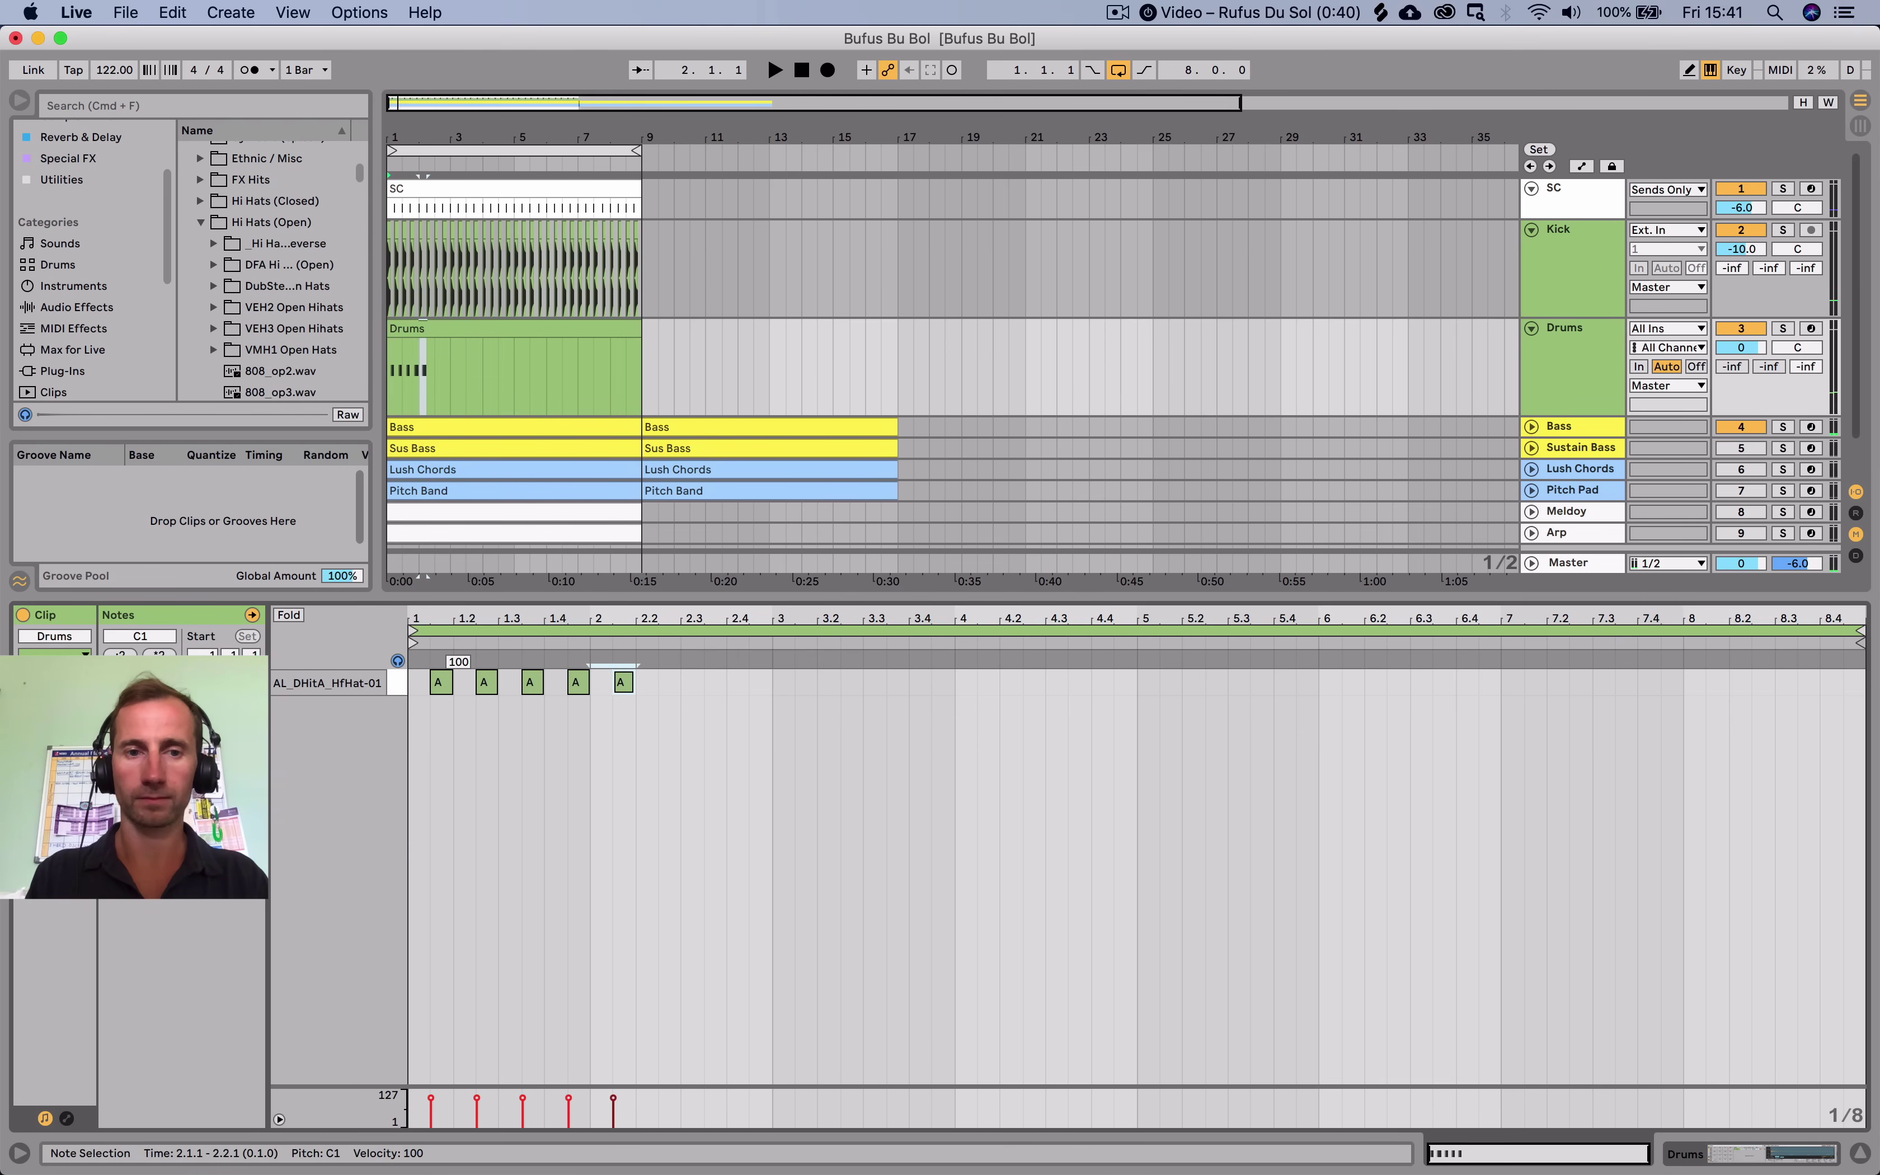
pyautogui.press('super+d')
pyautogui.press('super+d')
pyautogui.press('super+d')
pyautogui.press('super+d')
pyautogui.press('super+d')
pyautogui.press('super+d')
pyautogui.press('super+d')
pyautogui.press('super+d')
pyautogui.press('super+d')
pyautogui.press('super+d')
pyautogui.press('super+d')
pyautogui.press('super+d')
pyautogui.press('super+d')
pyautogui.press('super+d')
pyautogui.press('super+d')
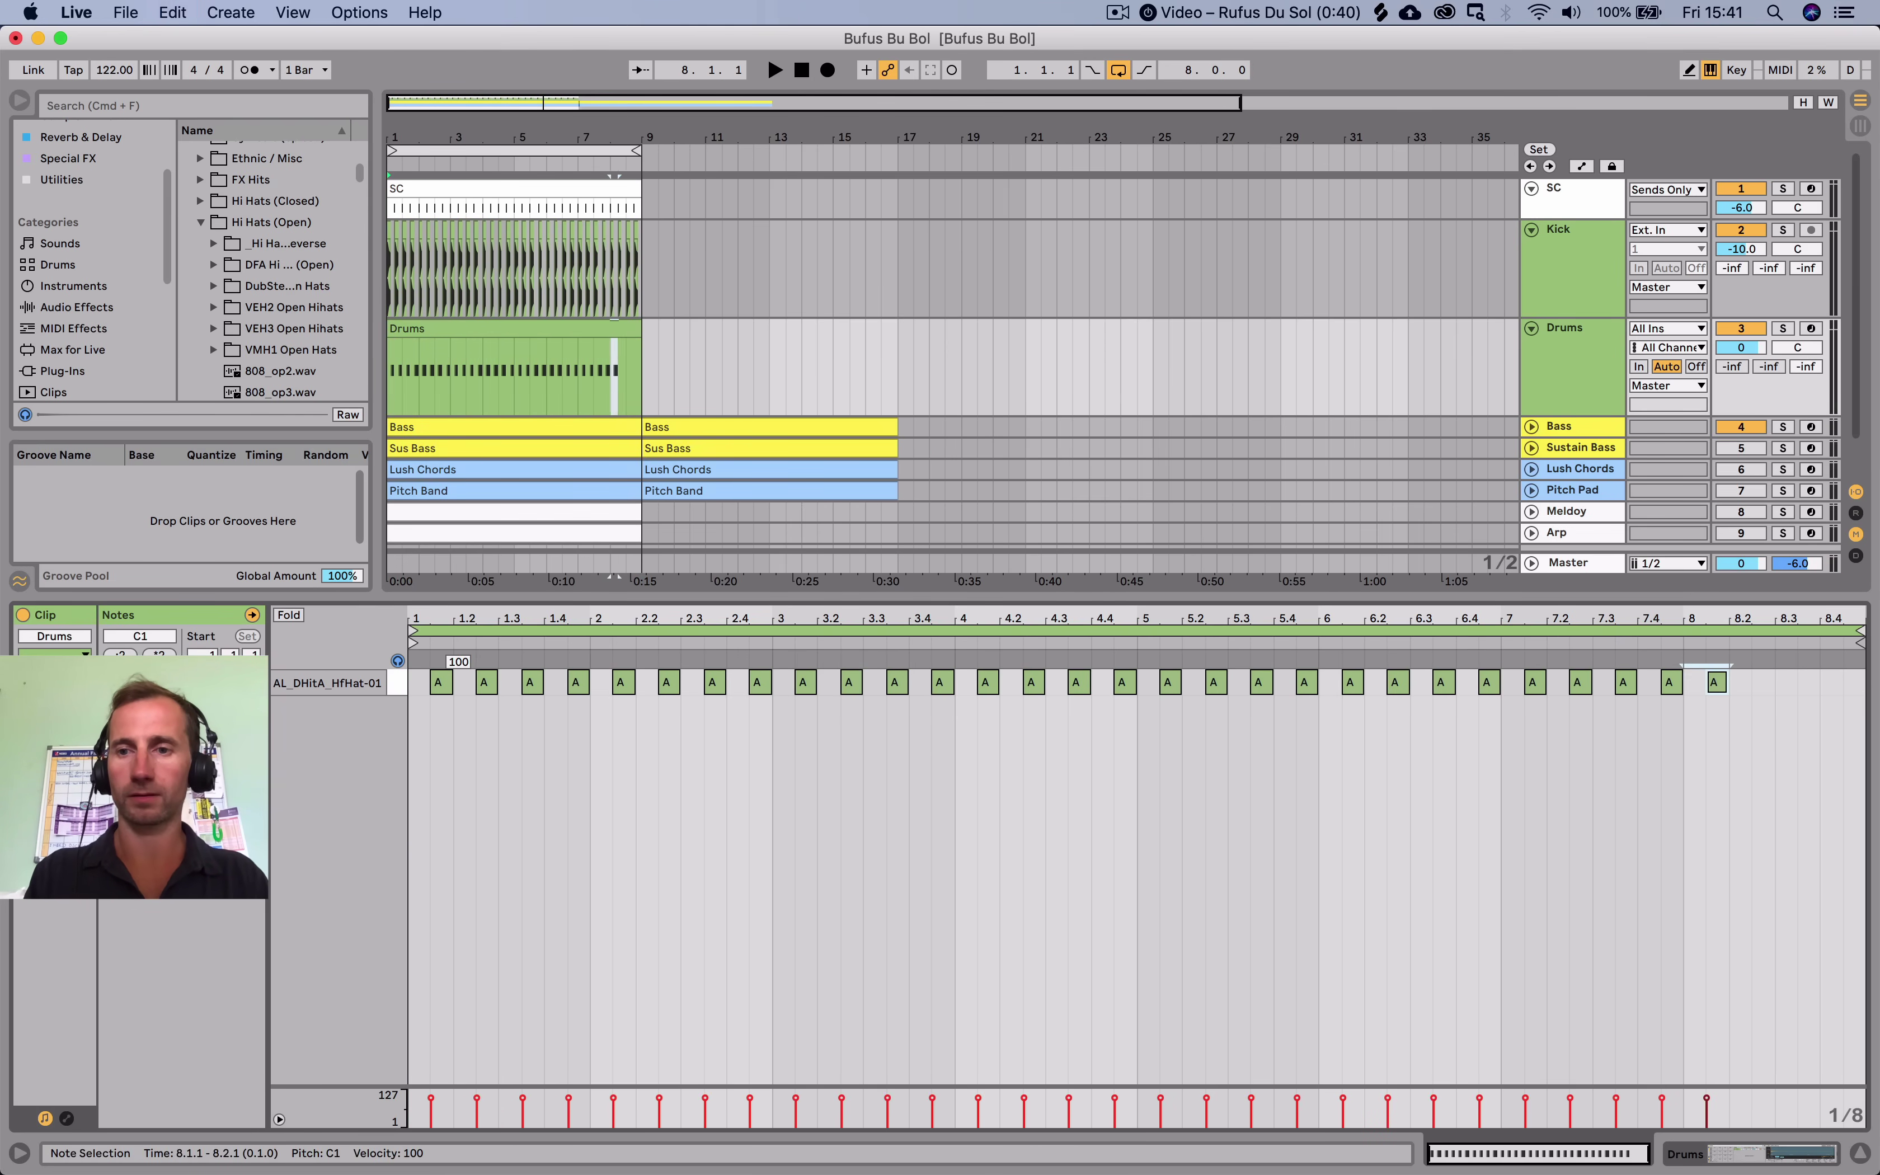
# With the loop playing, set HfHat-01 to Classic mode with 347 ms decay, -inf dB sustain and 1.00 ms release, and pan it 30R.
pyautogui.press('space')
pyautogui.hotkey('shift', 'Tab')
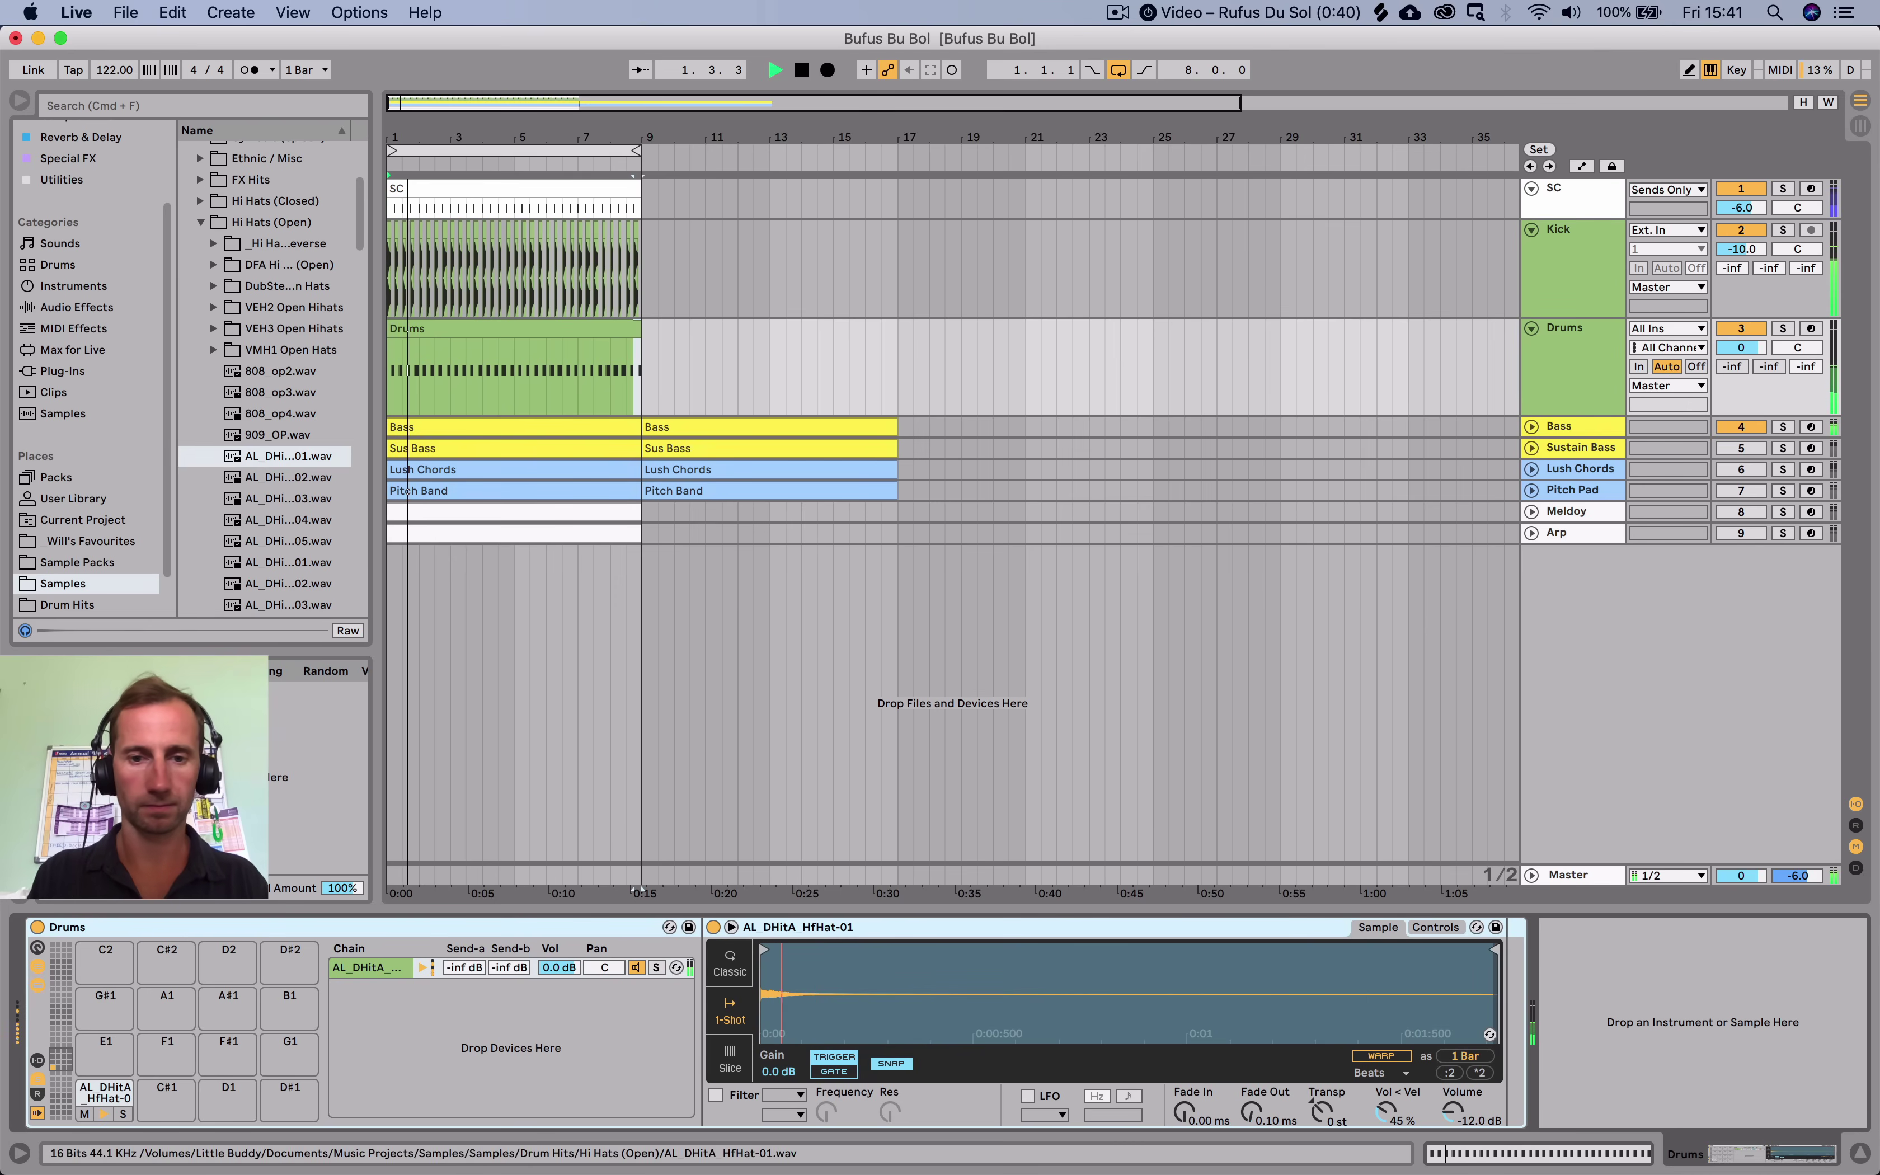
pyautogui.click(729, 963)
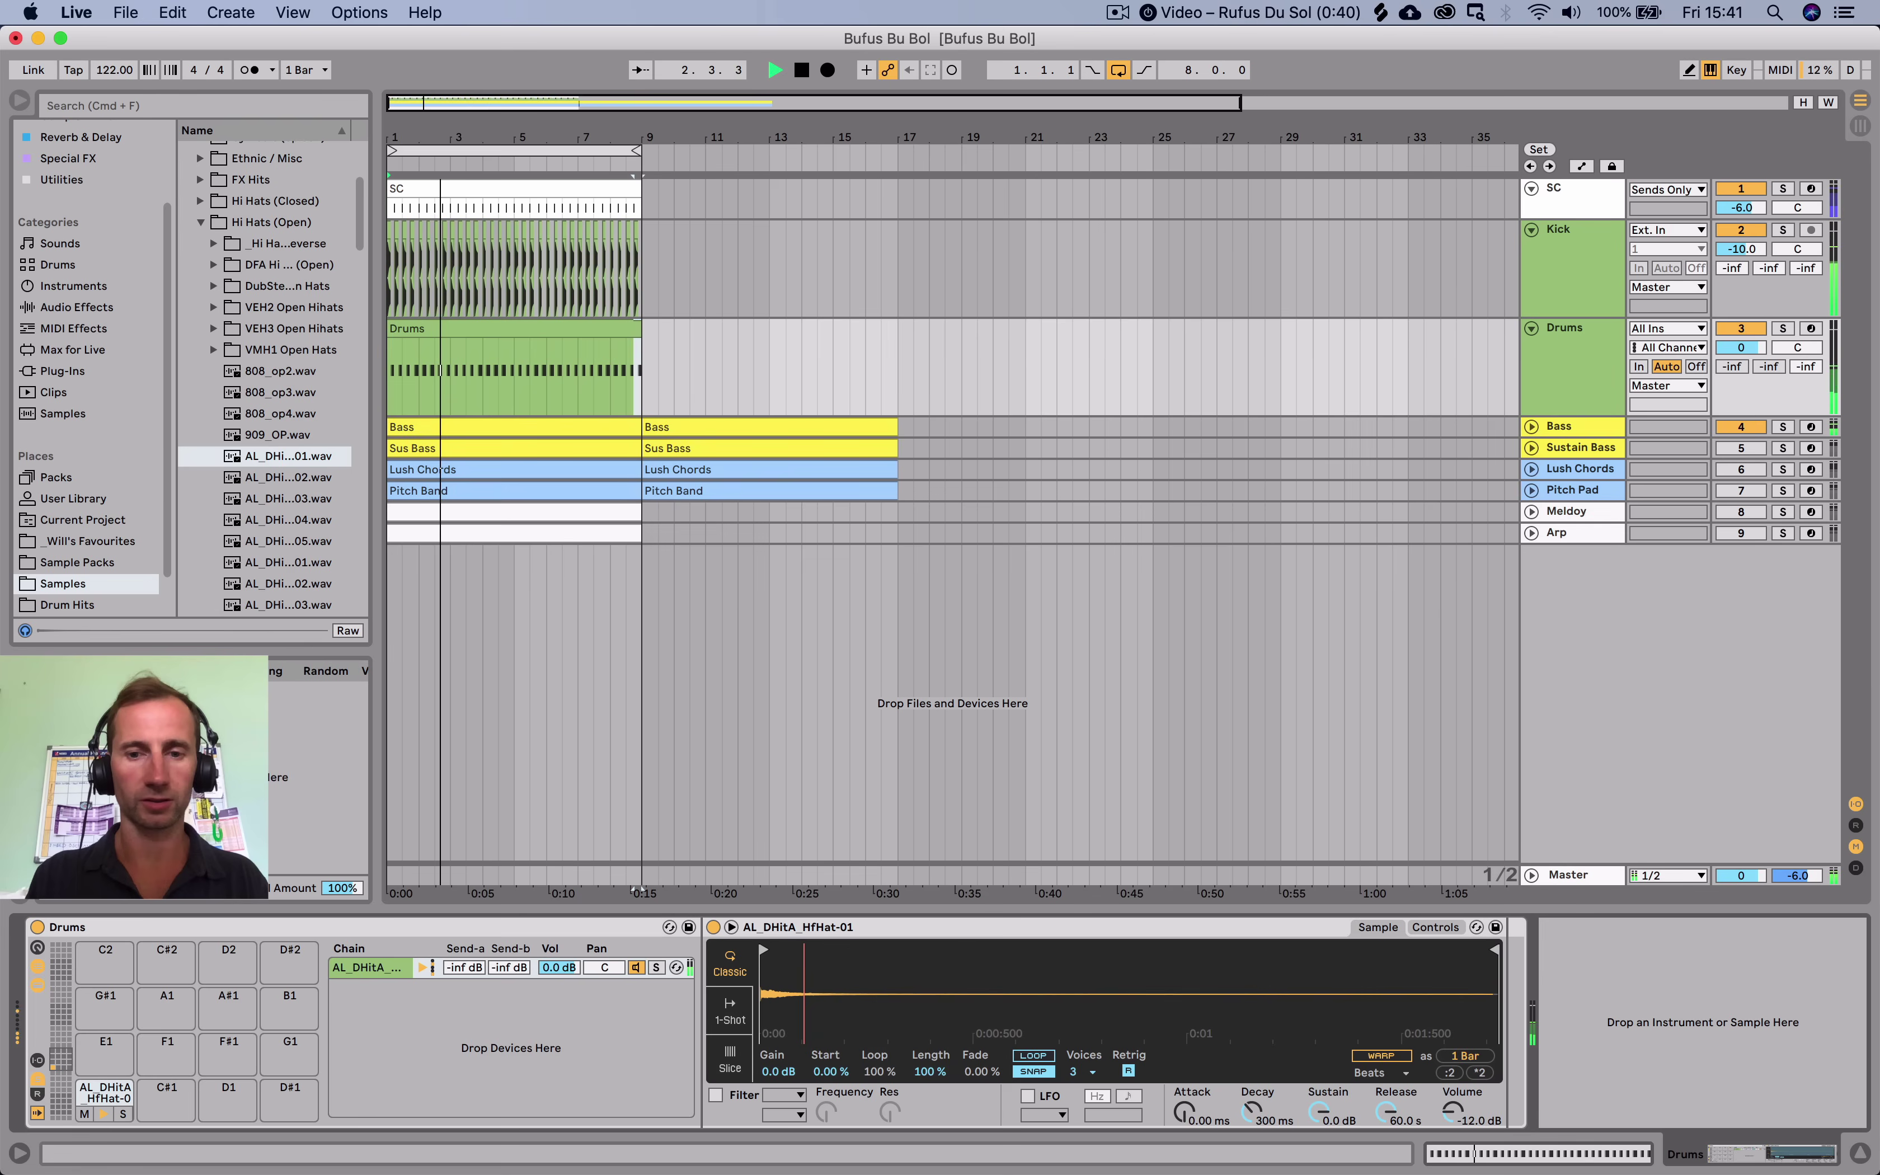
pyautogui.moveTo(1386, 1111); pyautogui.dragTo(1386, 1172)
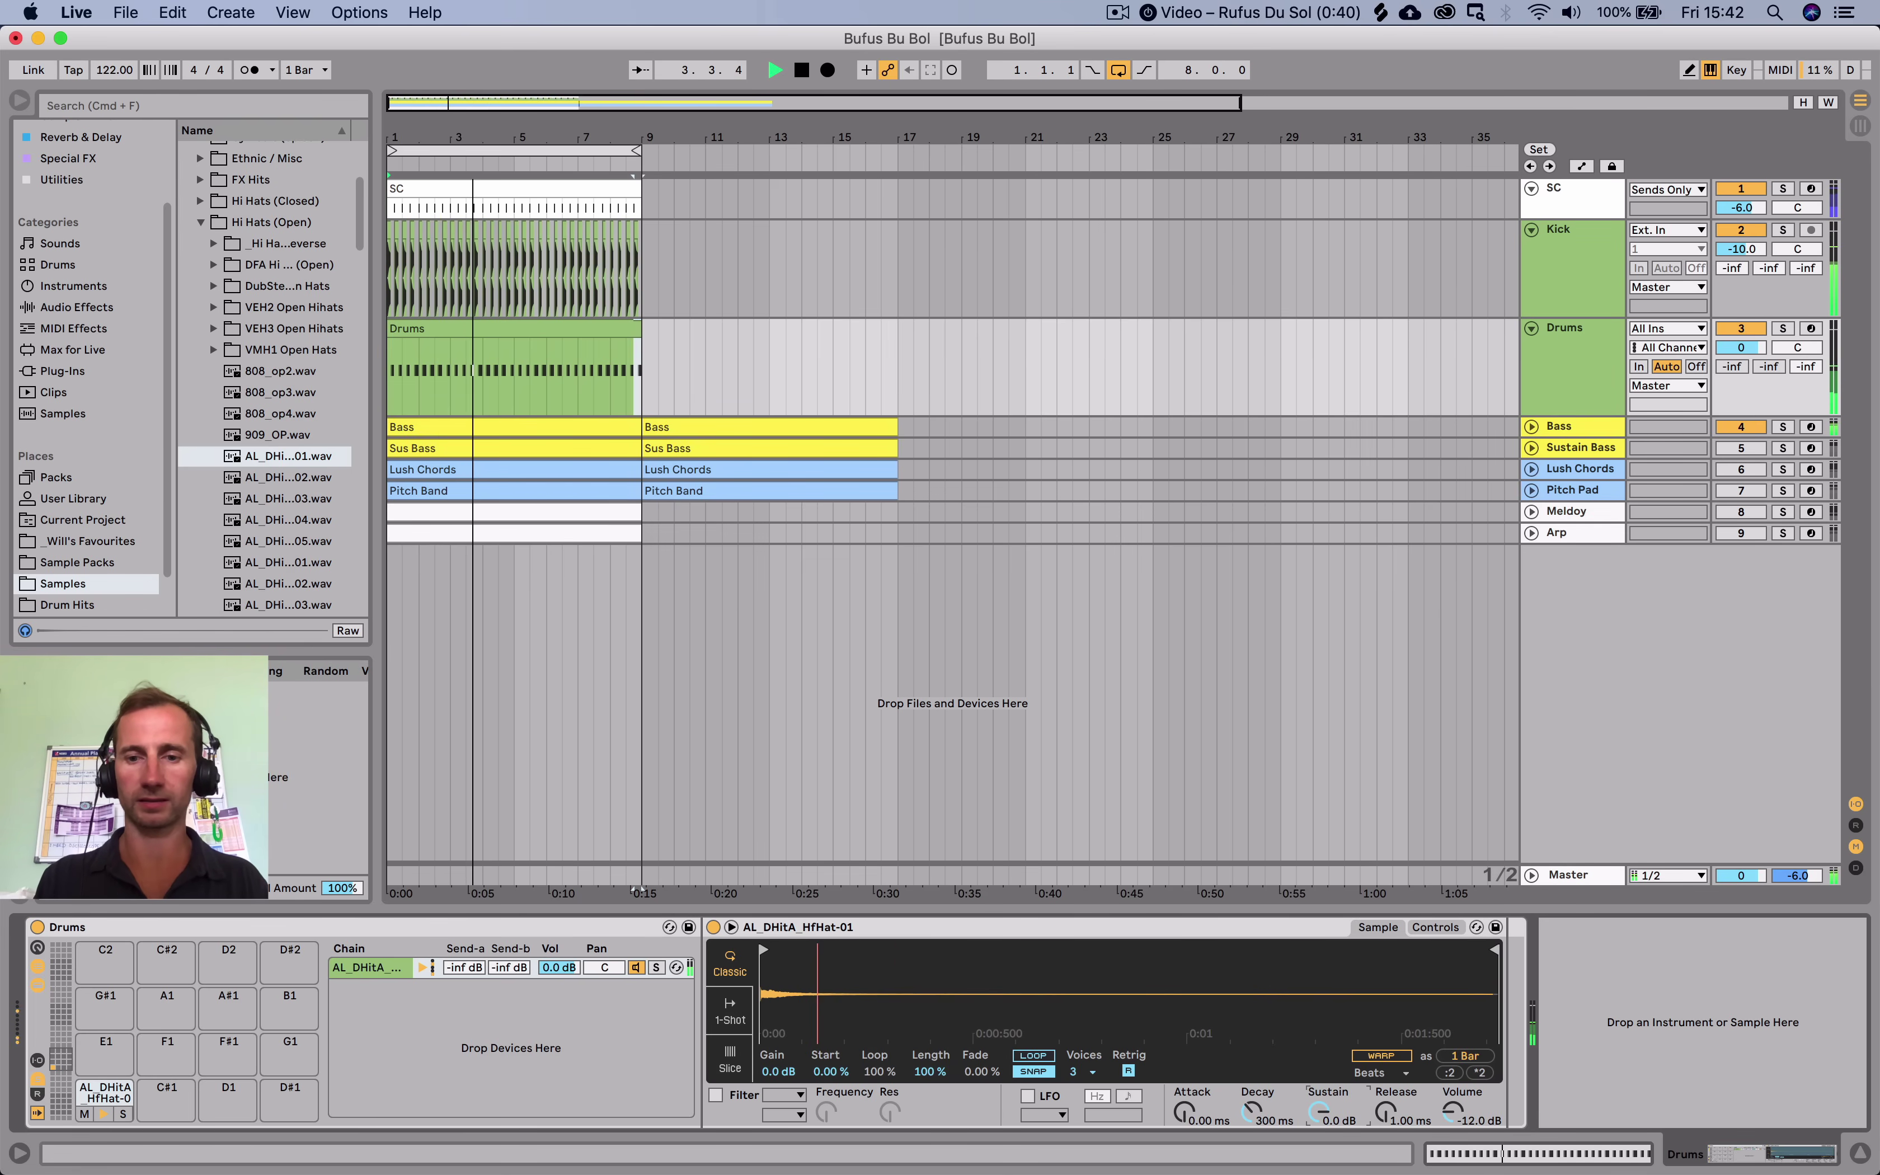
pyautogui.moveTo(1314, 1109); pyautogui.dragTo(1314, 1171)
pyautogui.moveTo(1251, 1111); pyautogui.dragTo(1252, 1110)
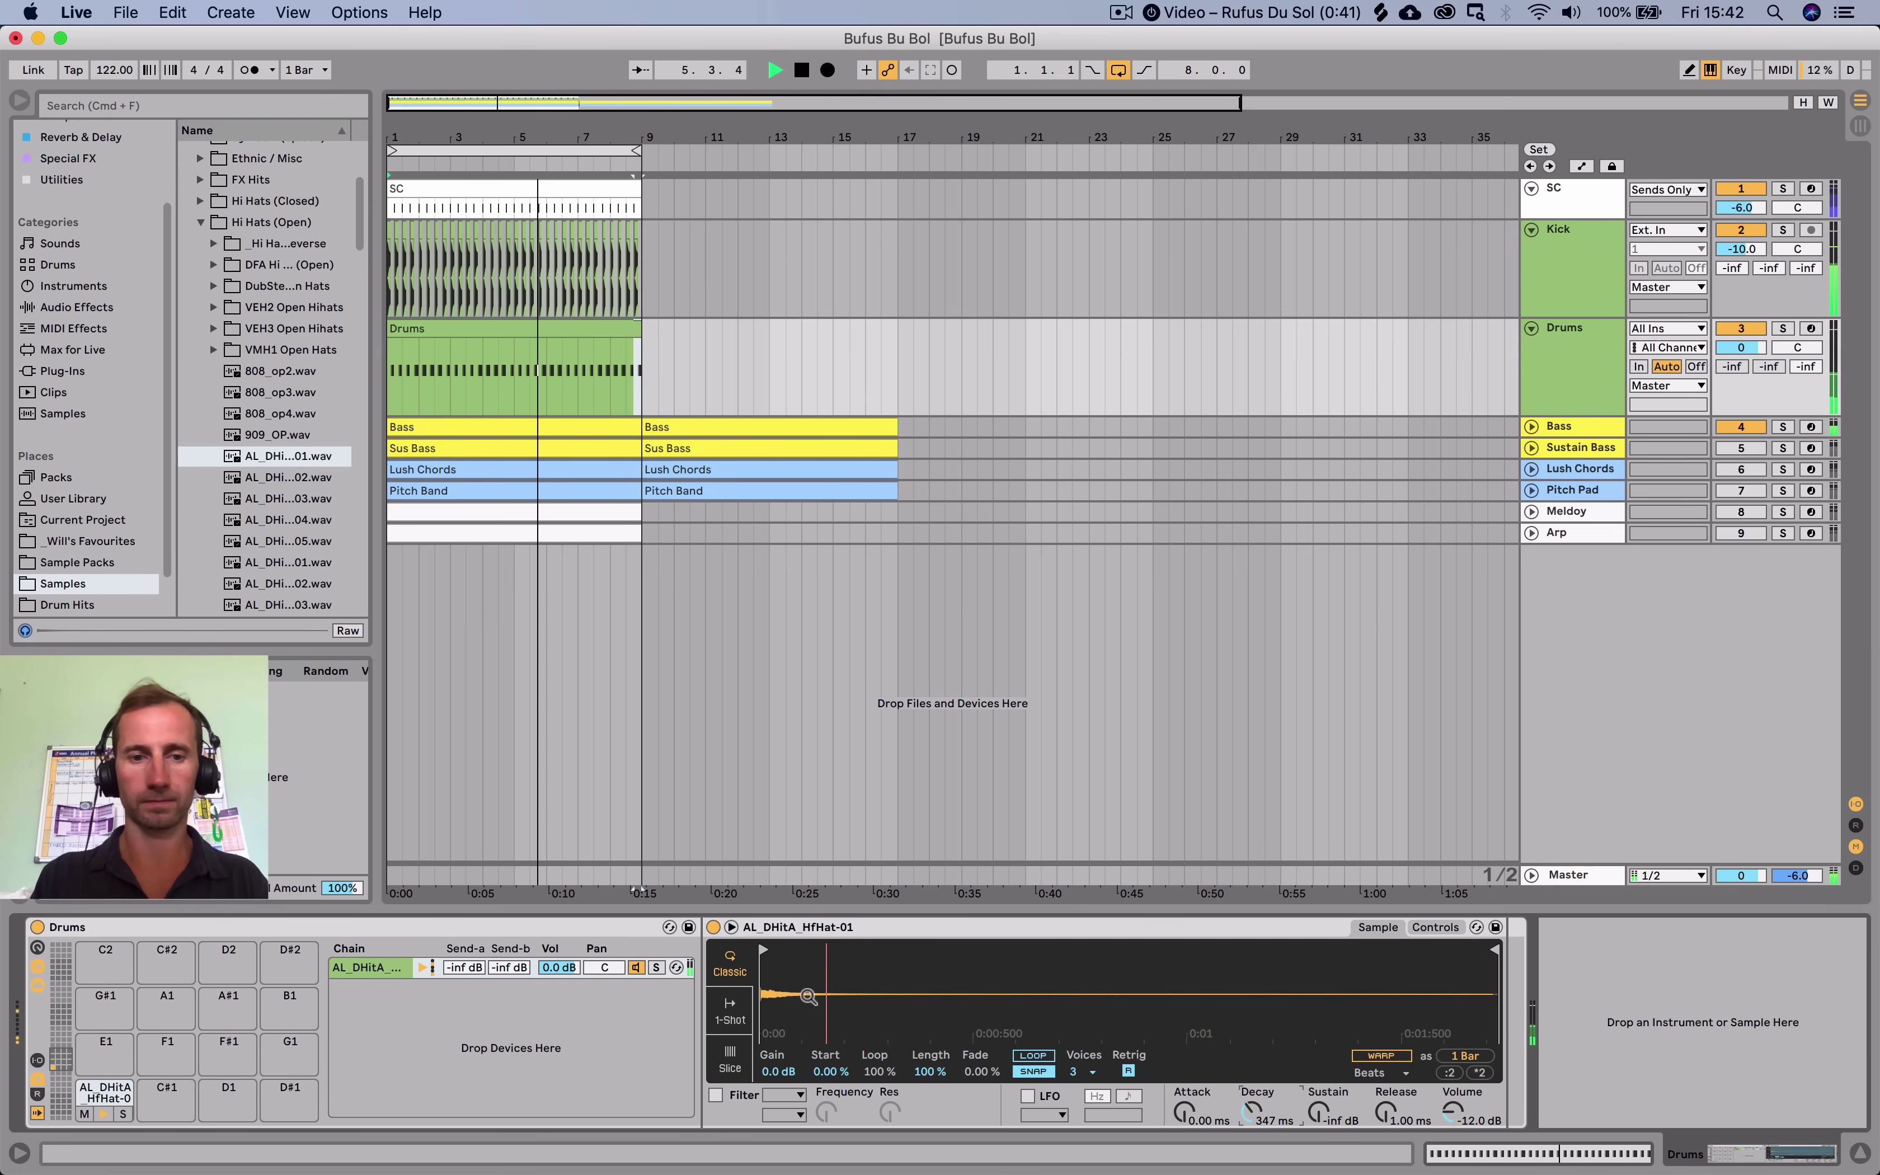
pyautogui.moveTo(601, 966); pyautogui.dragTo(602, 943)
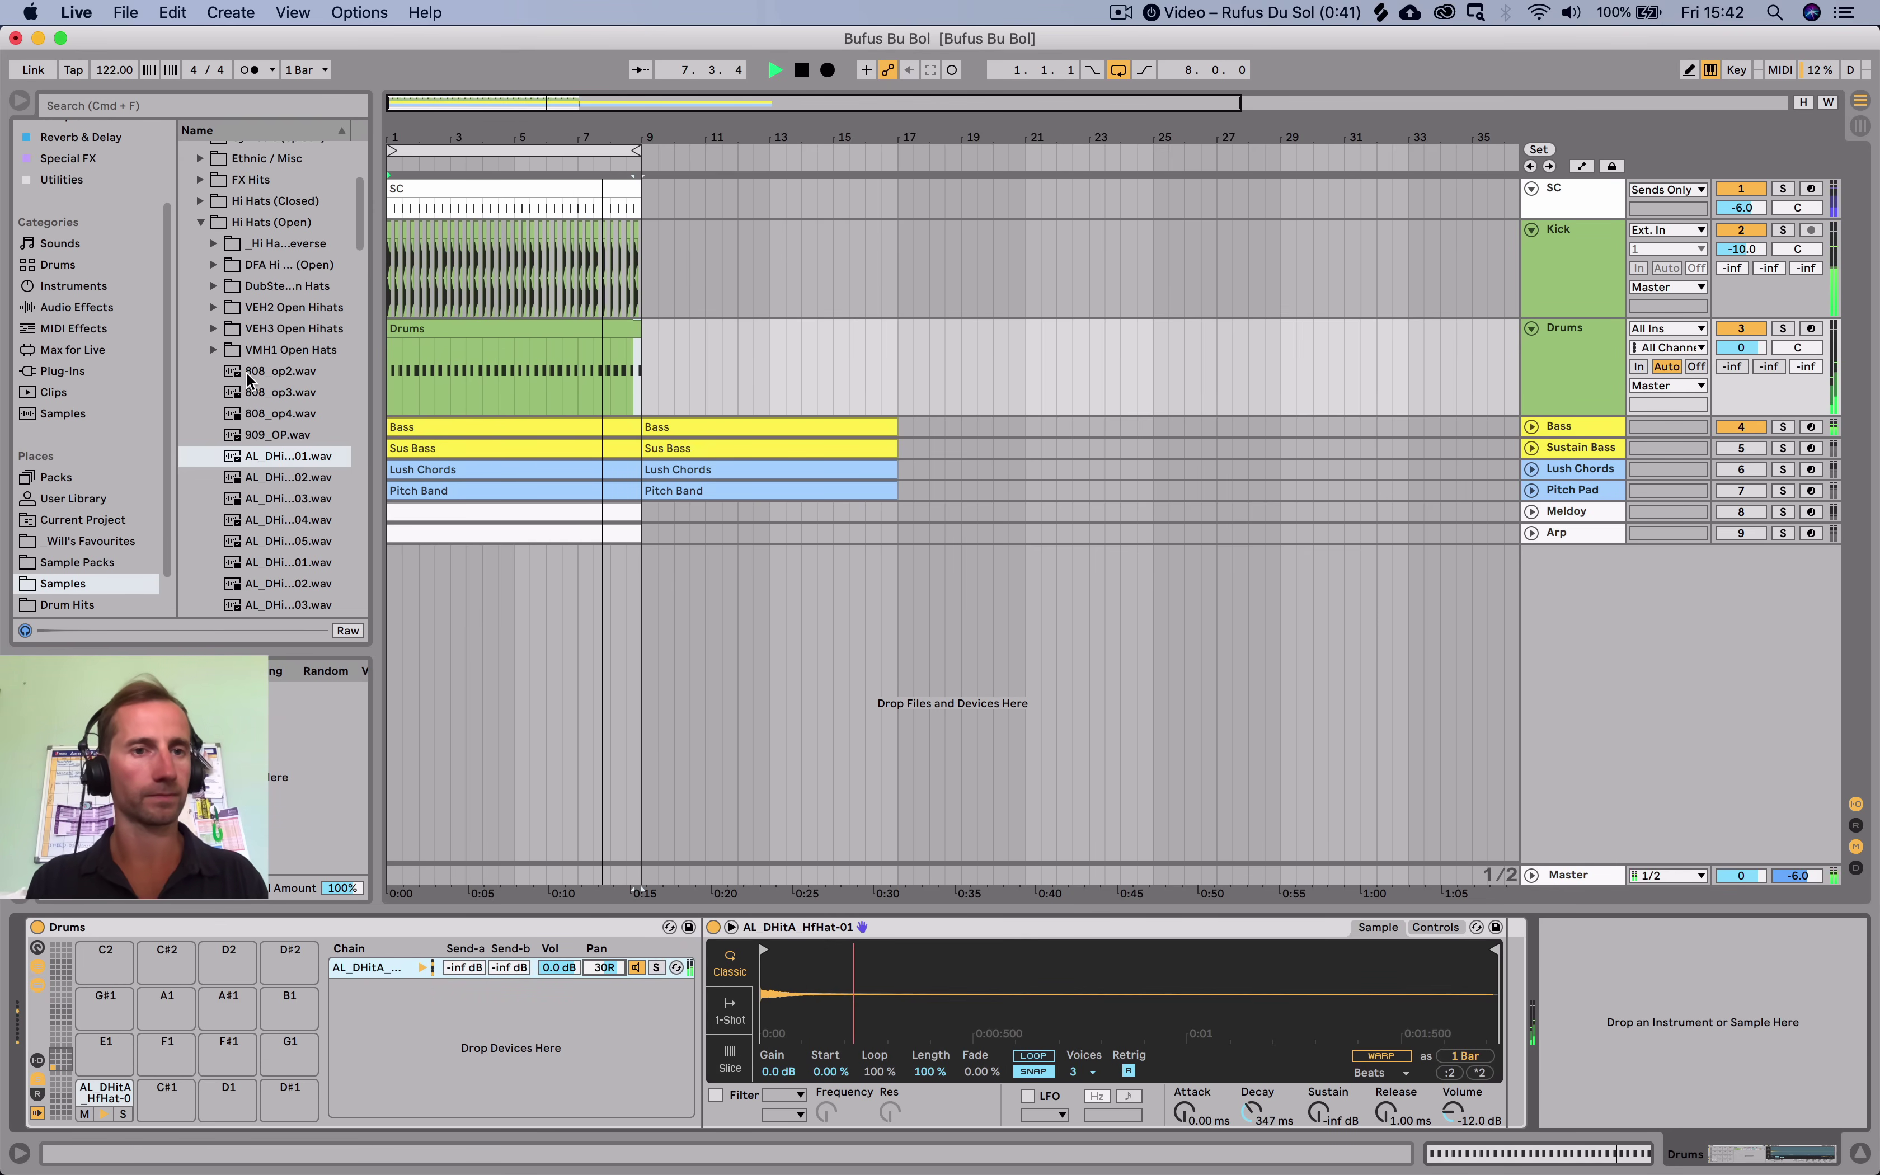
pyautogui.press('space')
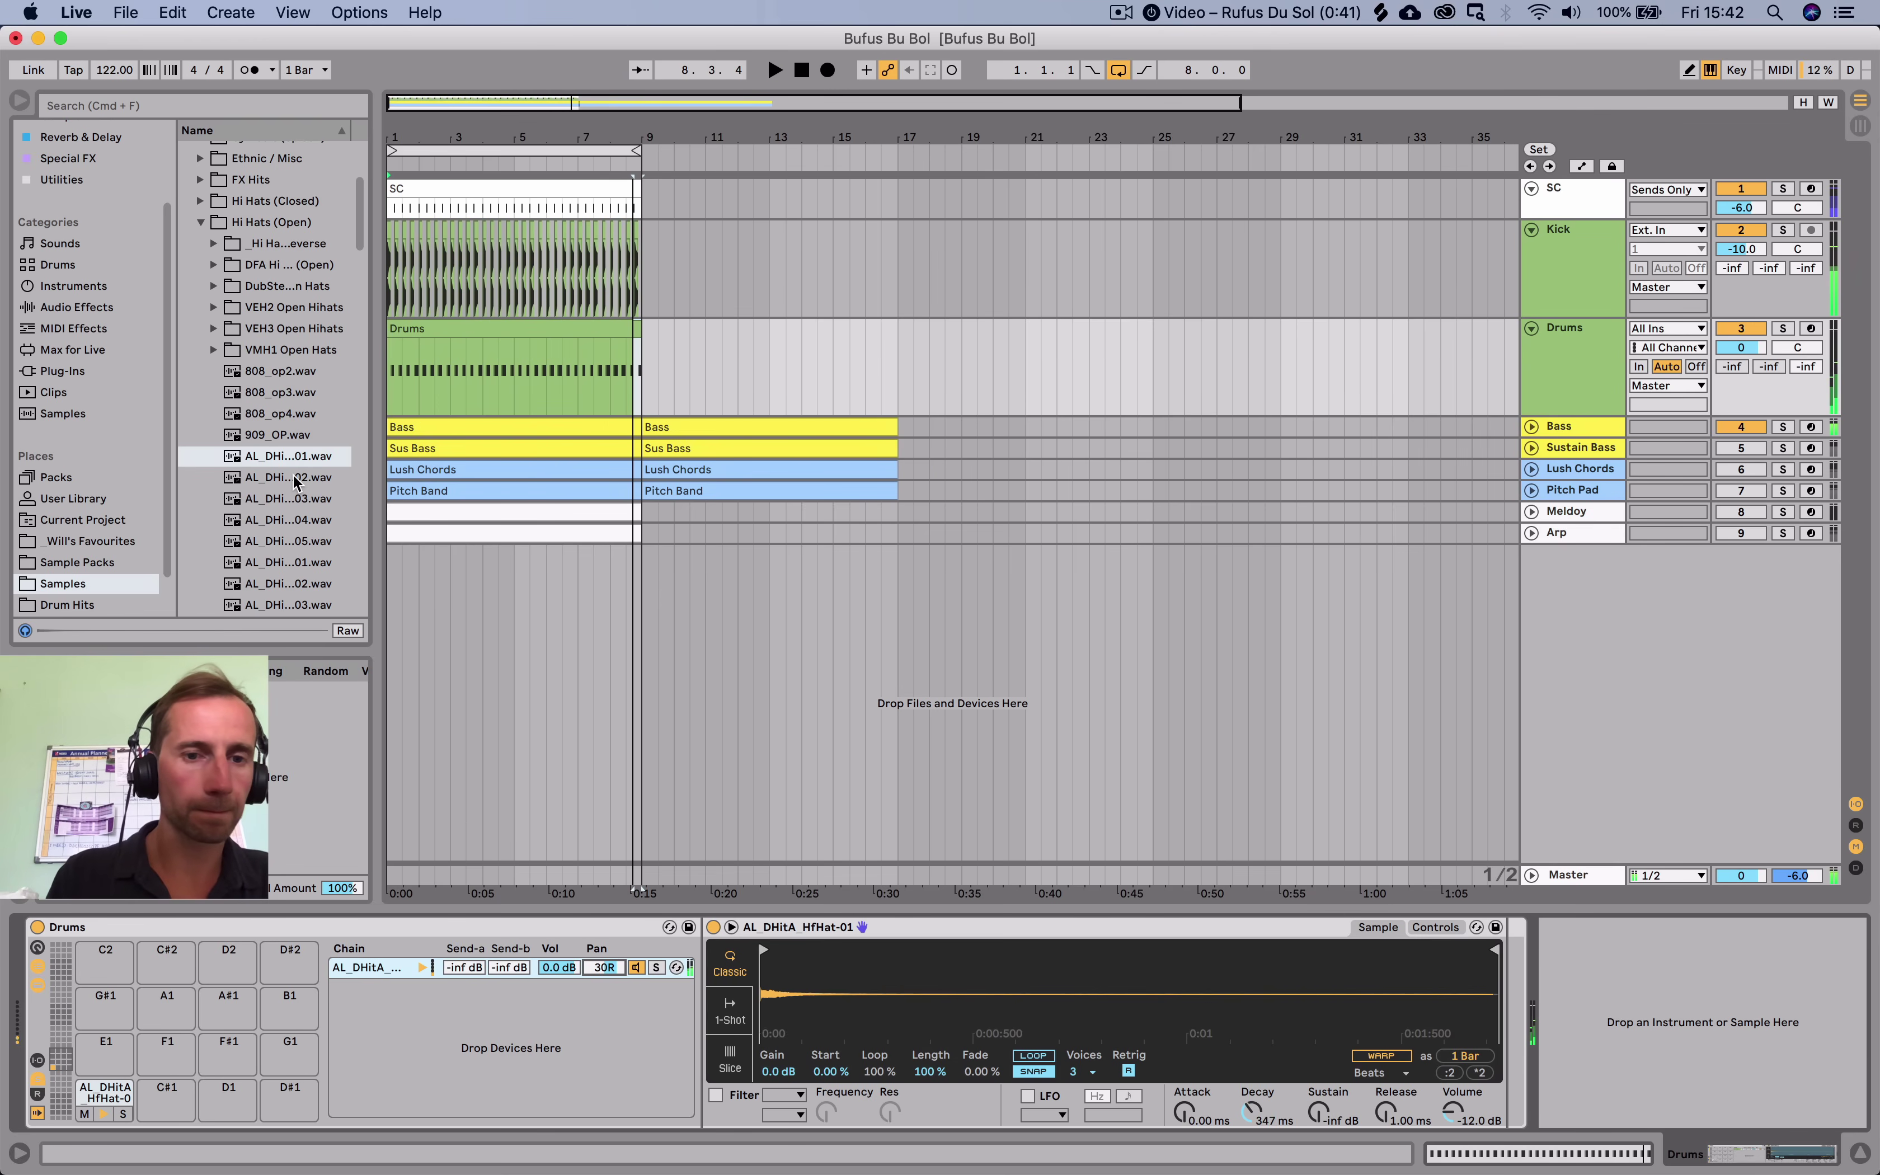
# Audition samples in Hi Hats (Closed) and load AL_DHitA_BellHat-02 onto the C#1 pad of the Drums rack.
pyautogui.click(294, 499)
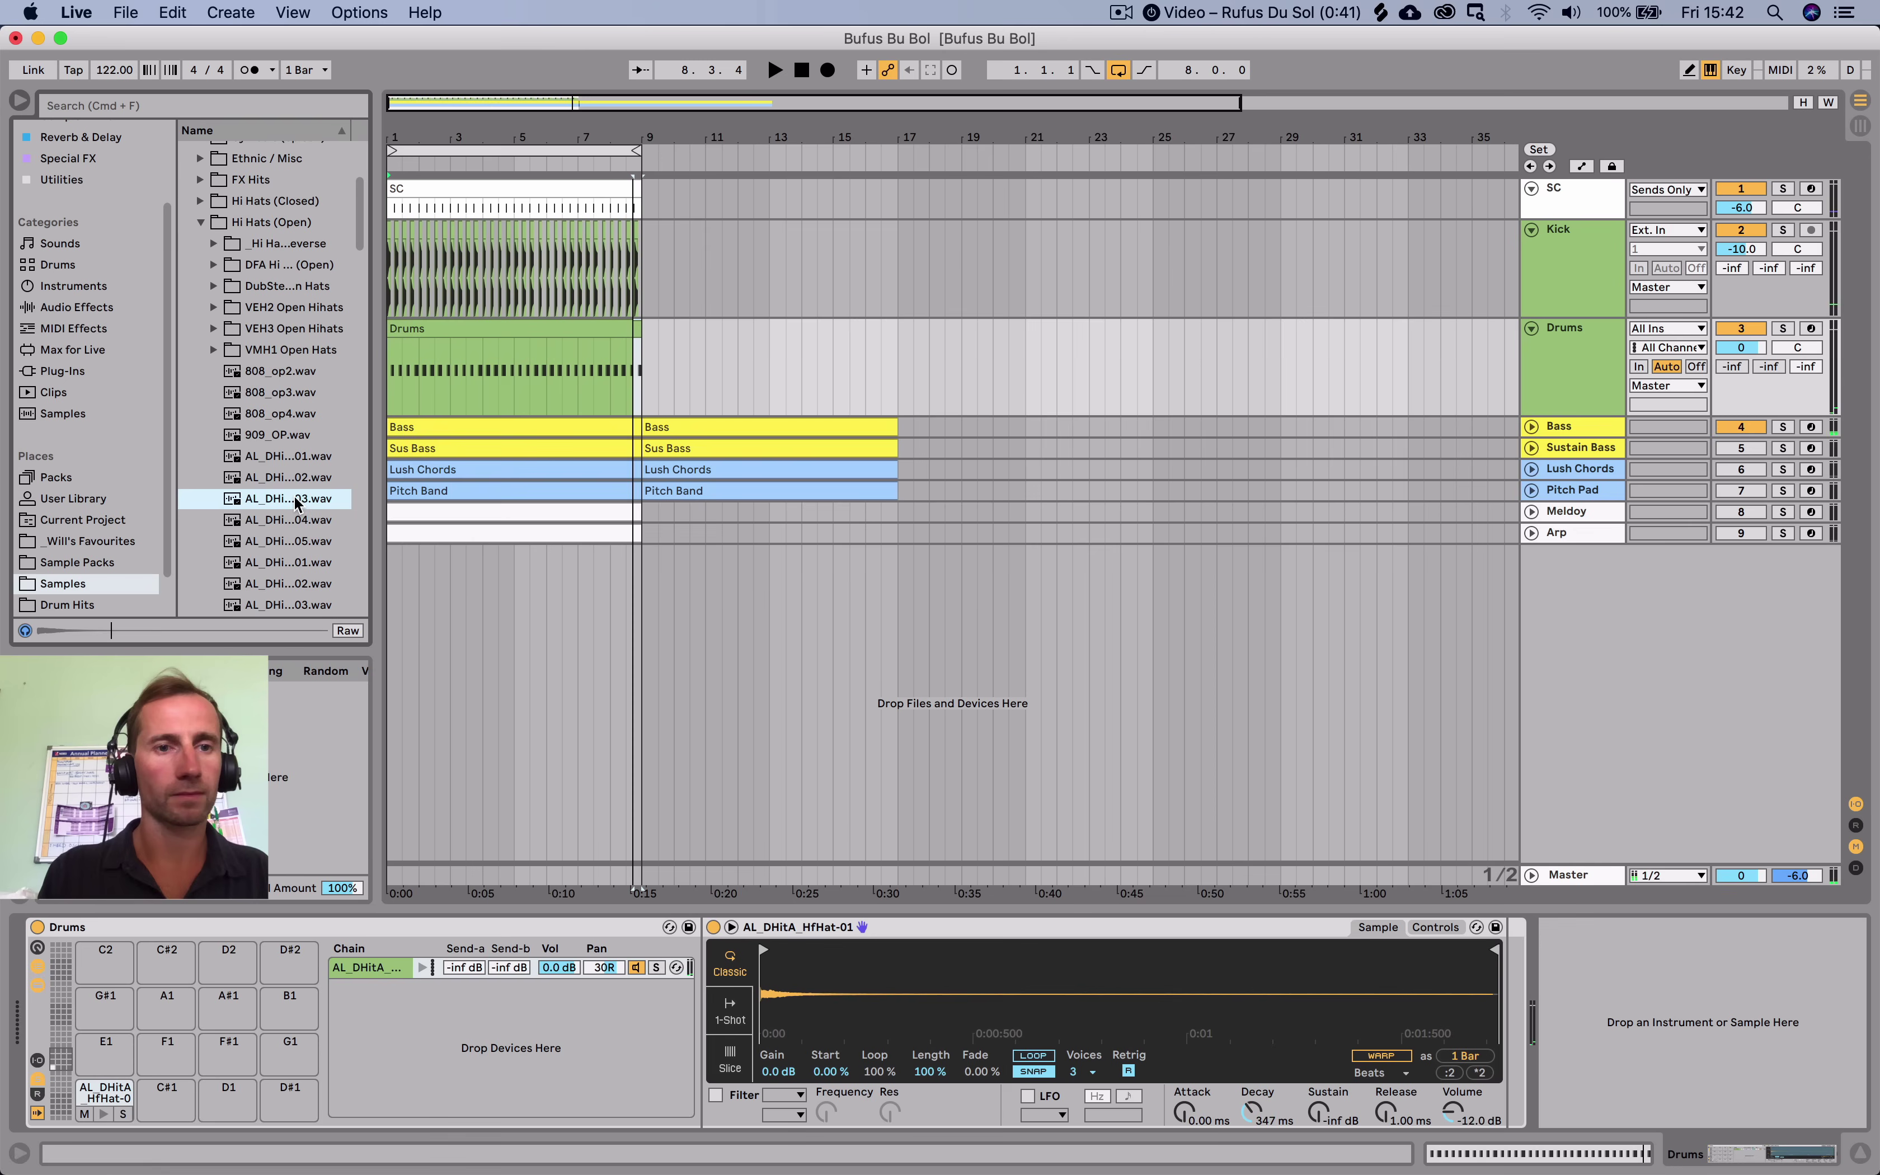
pyautogui.click(275, 312)
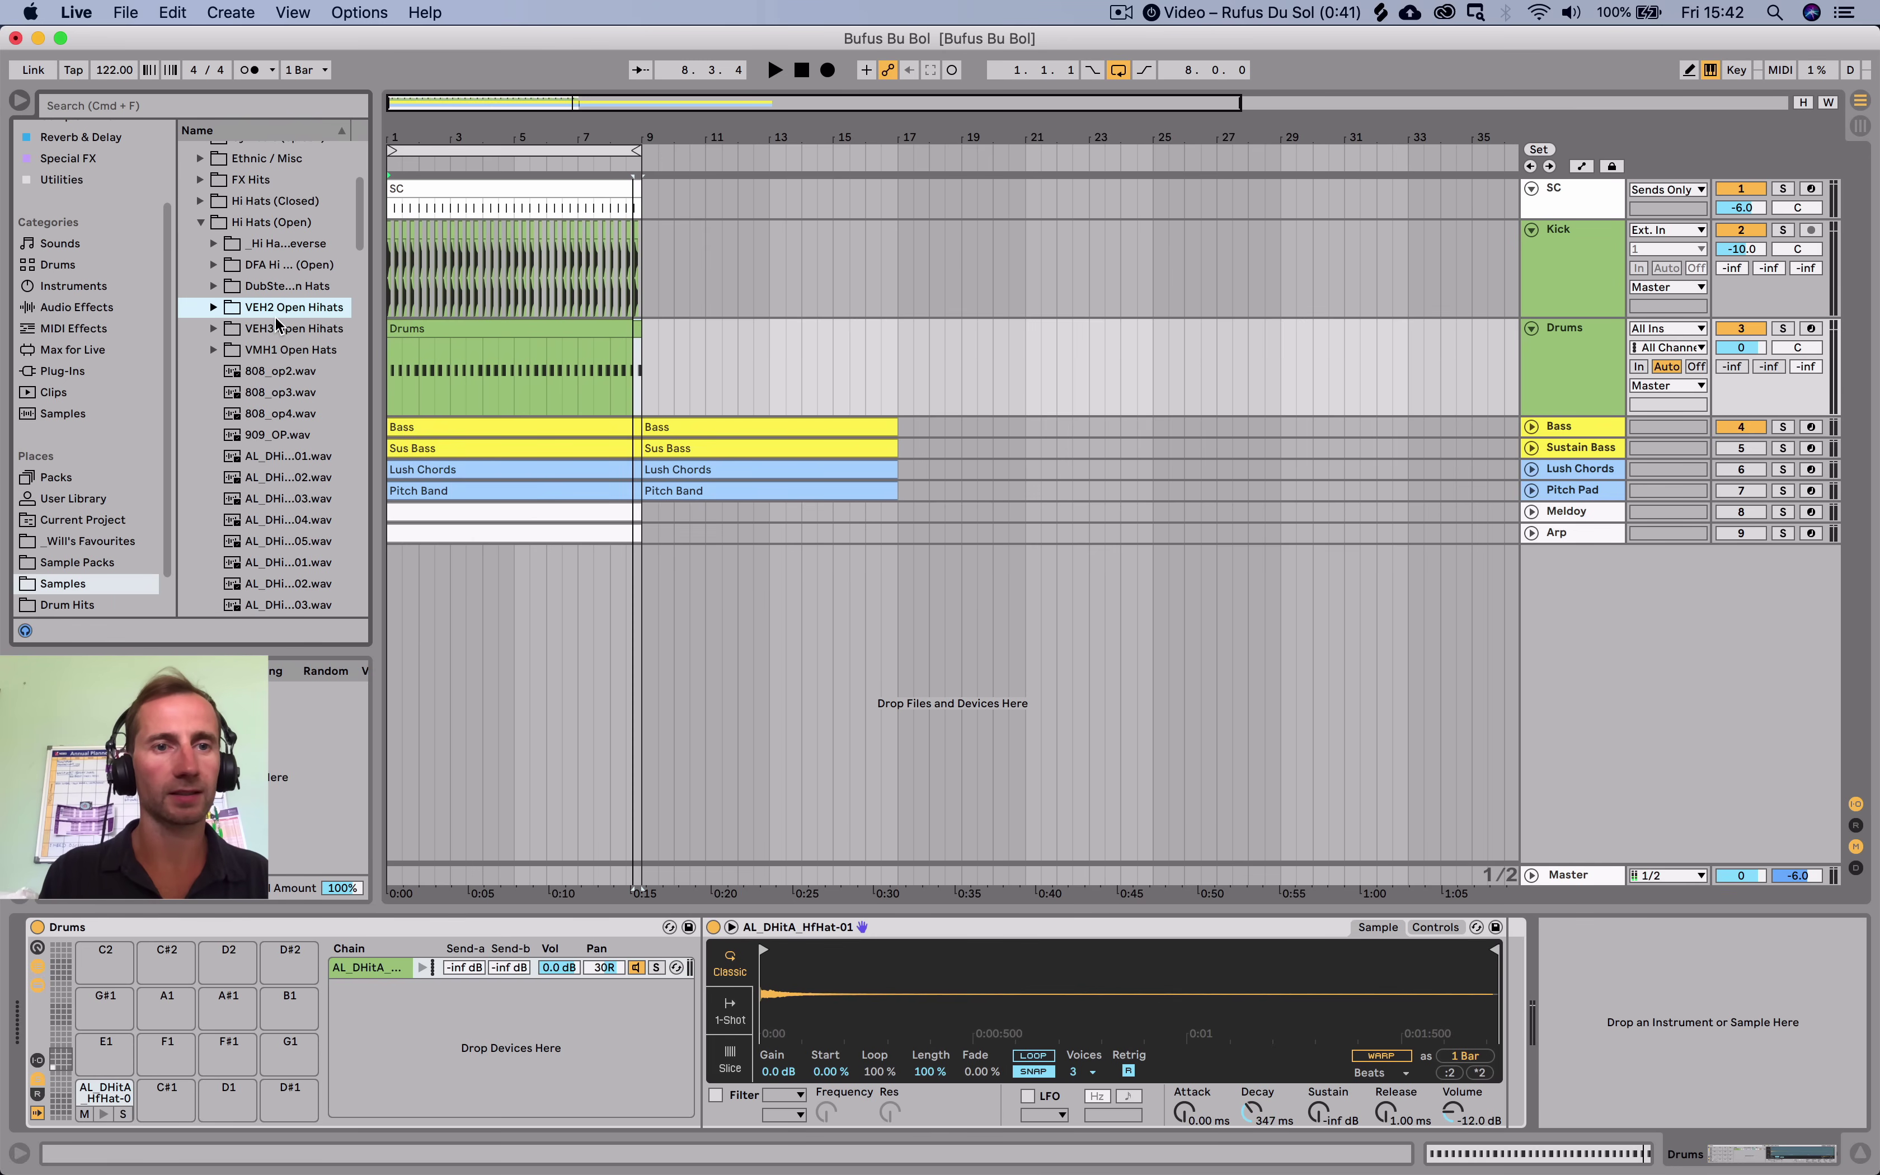
pyautogui.click(250, 204)
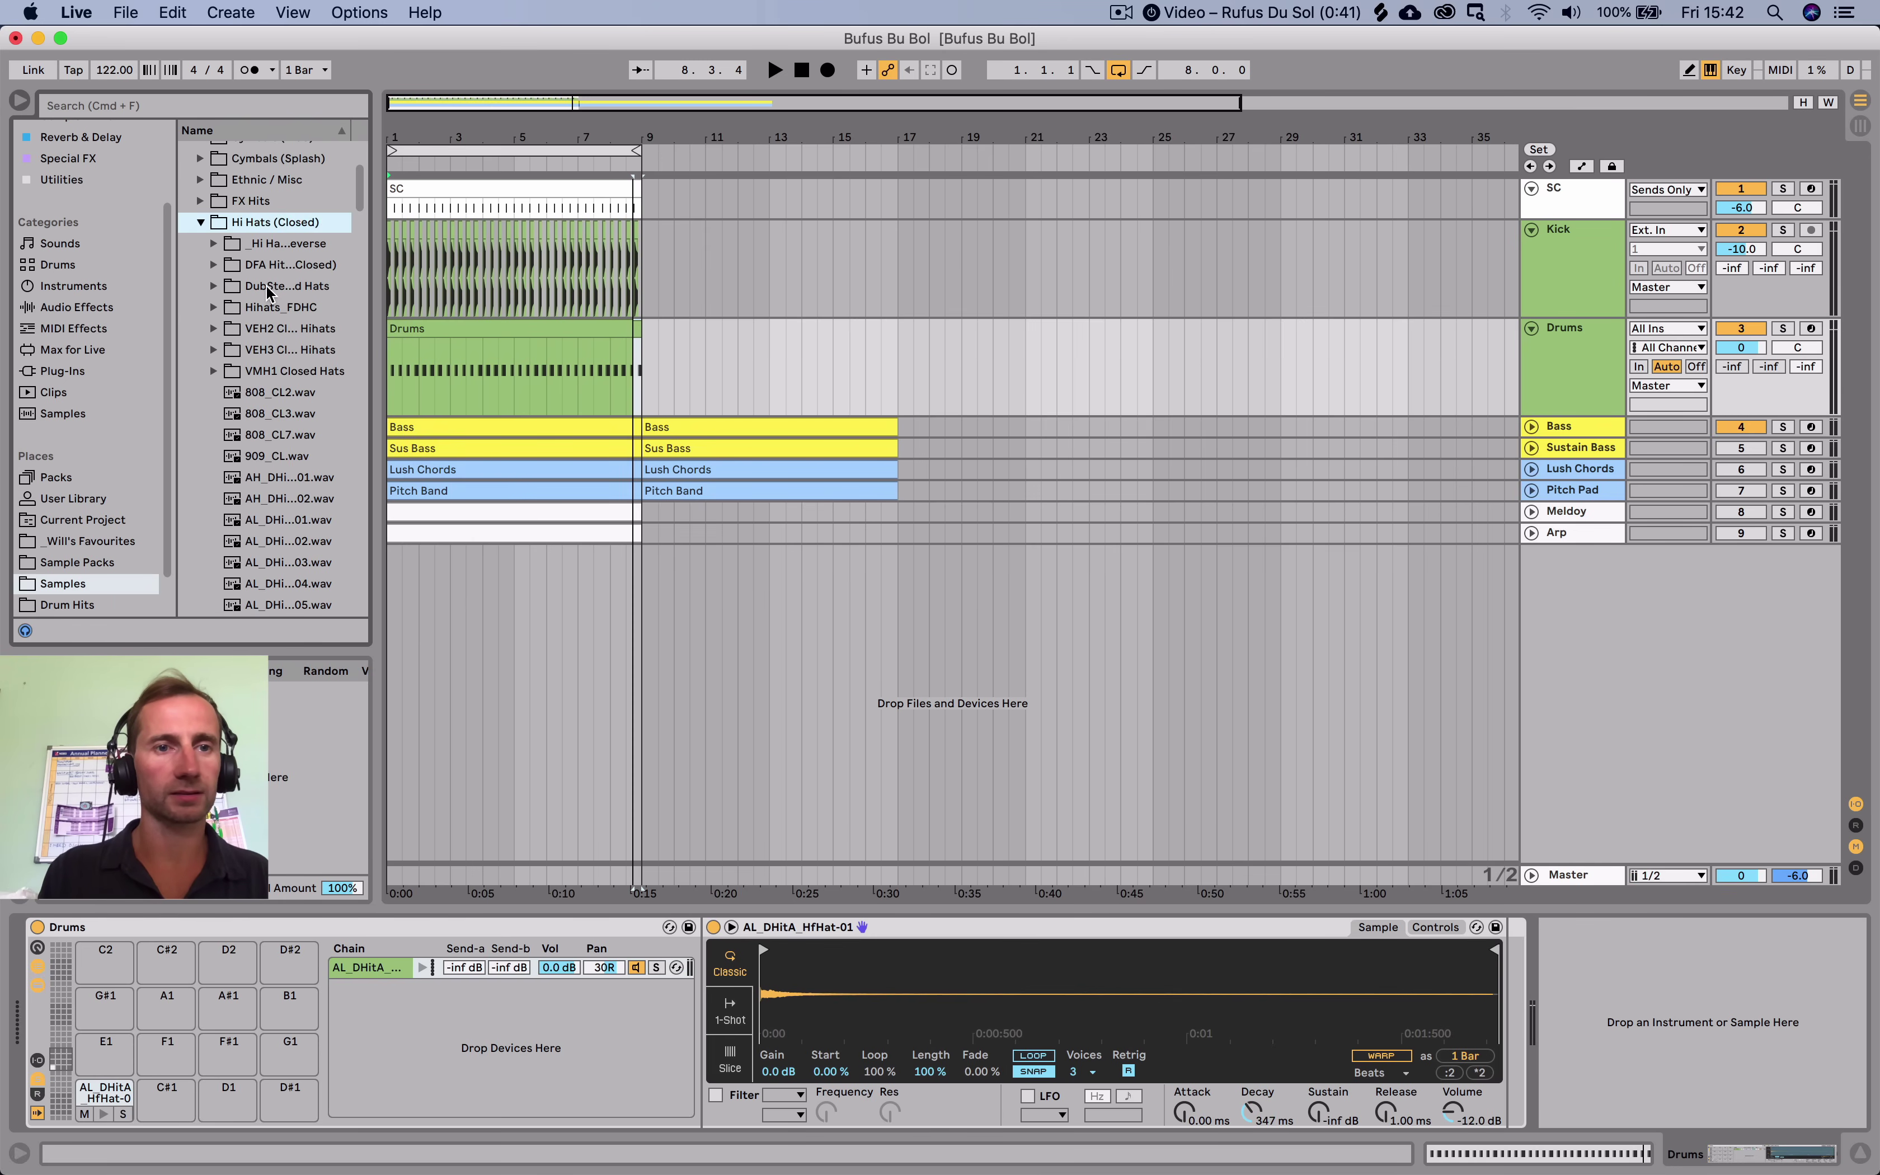
pyautogui.click(281, 393)
pyautogui.click(288, 497)
pyautogui.click(286, 477)
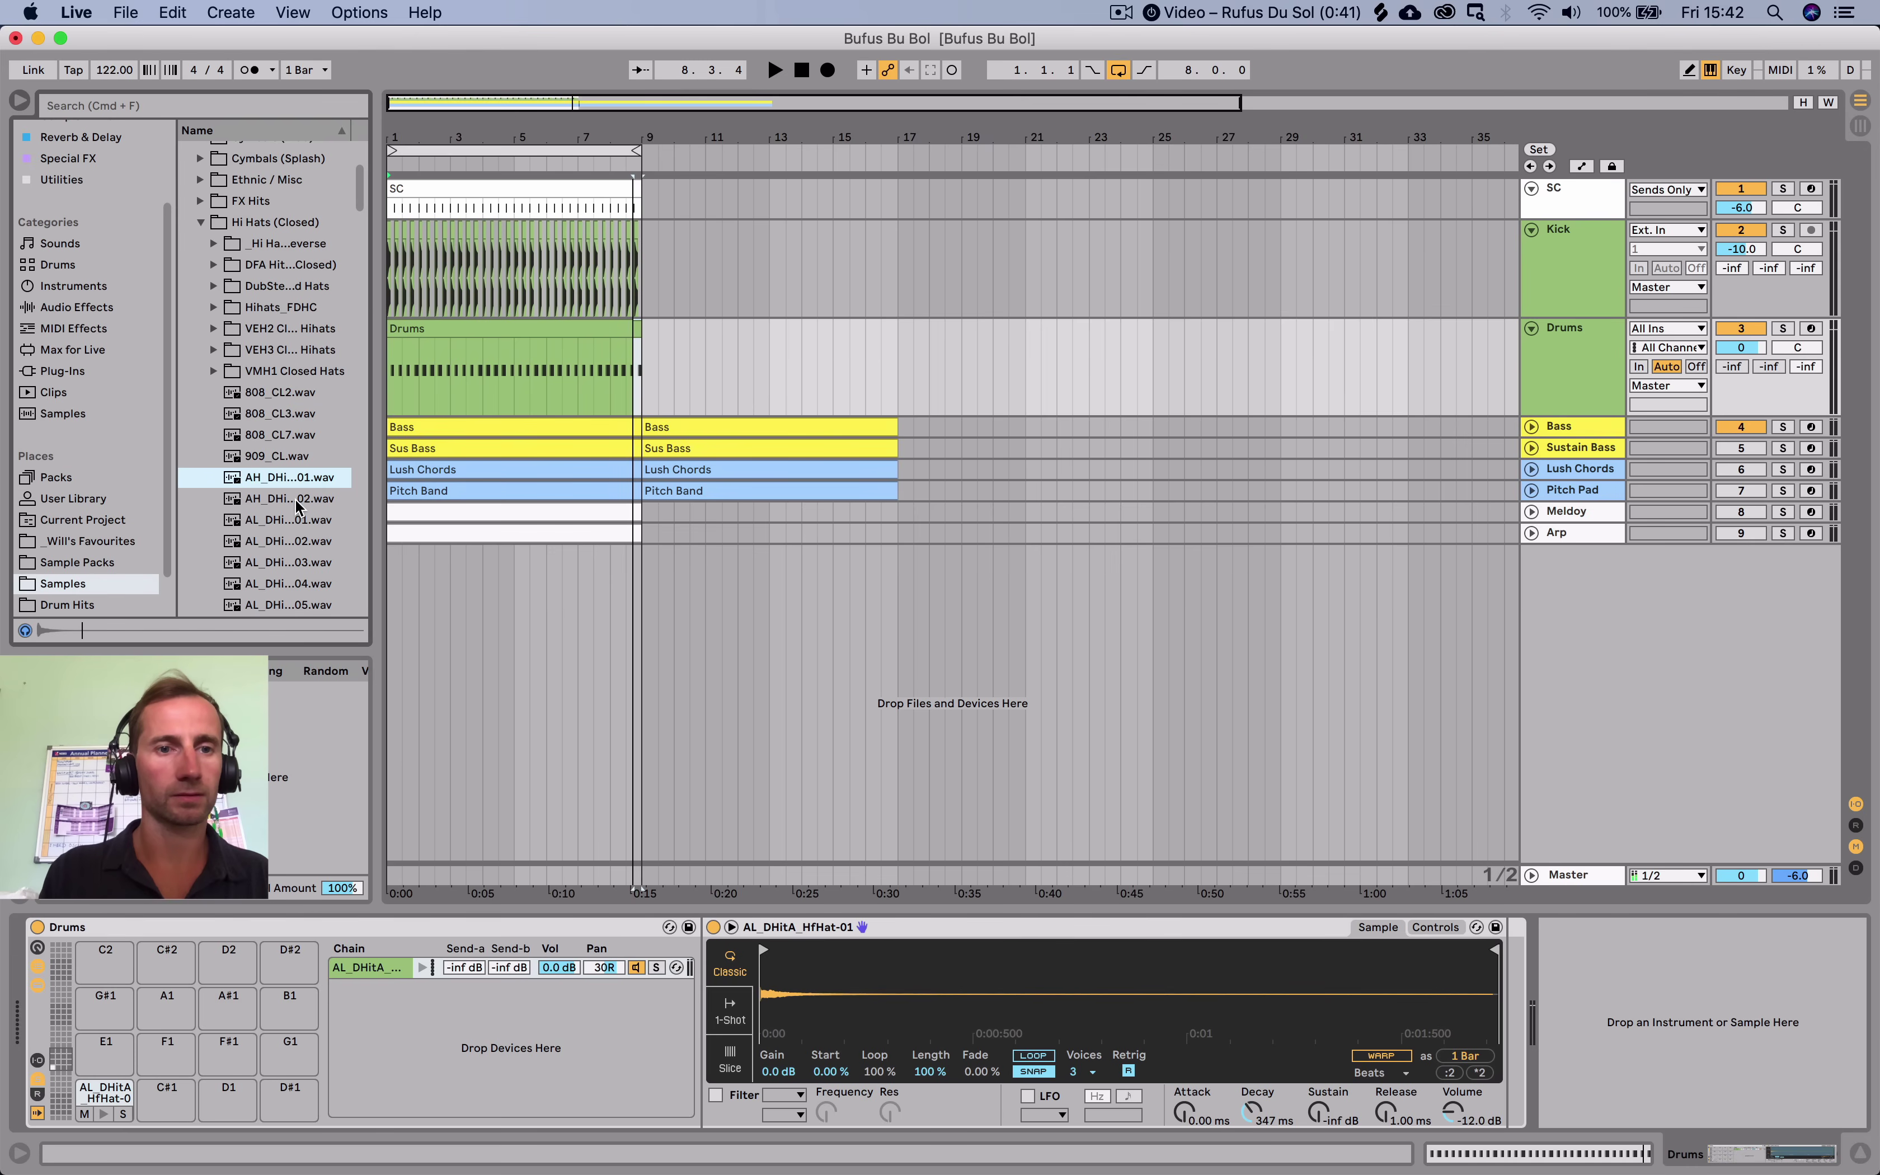
pyautogui.click(284, 522)
pyautogui.click(284, 541)
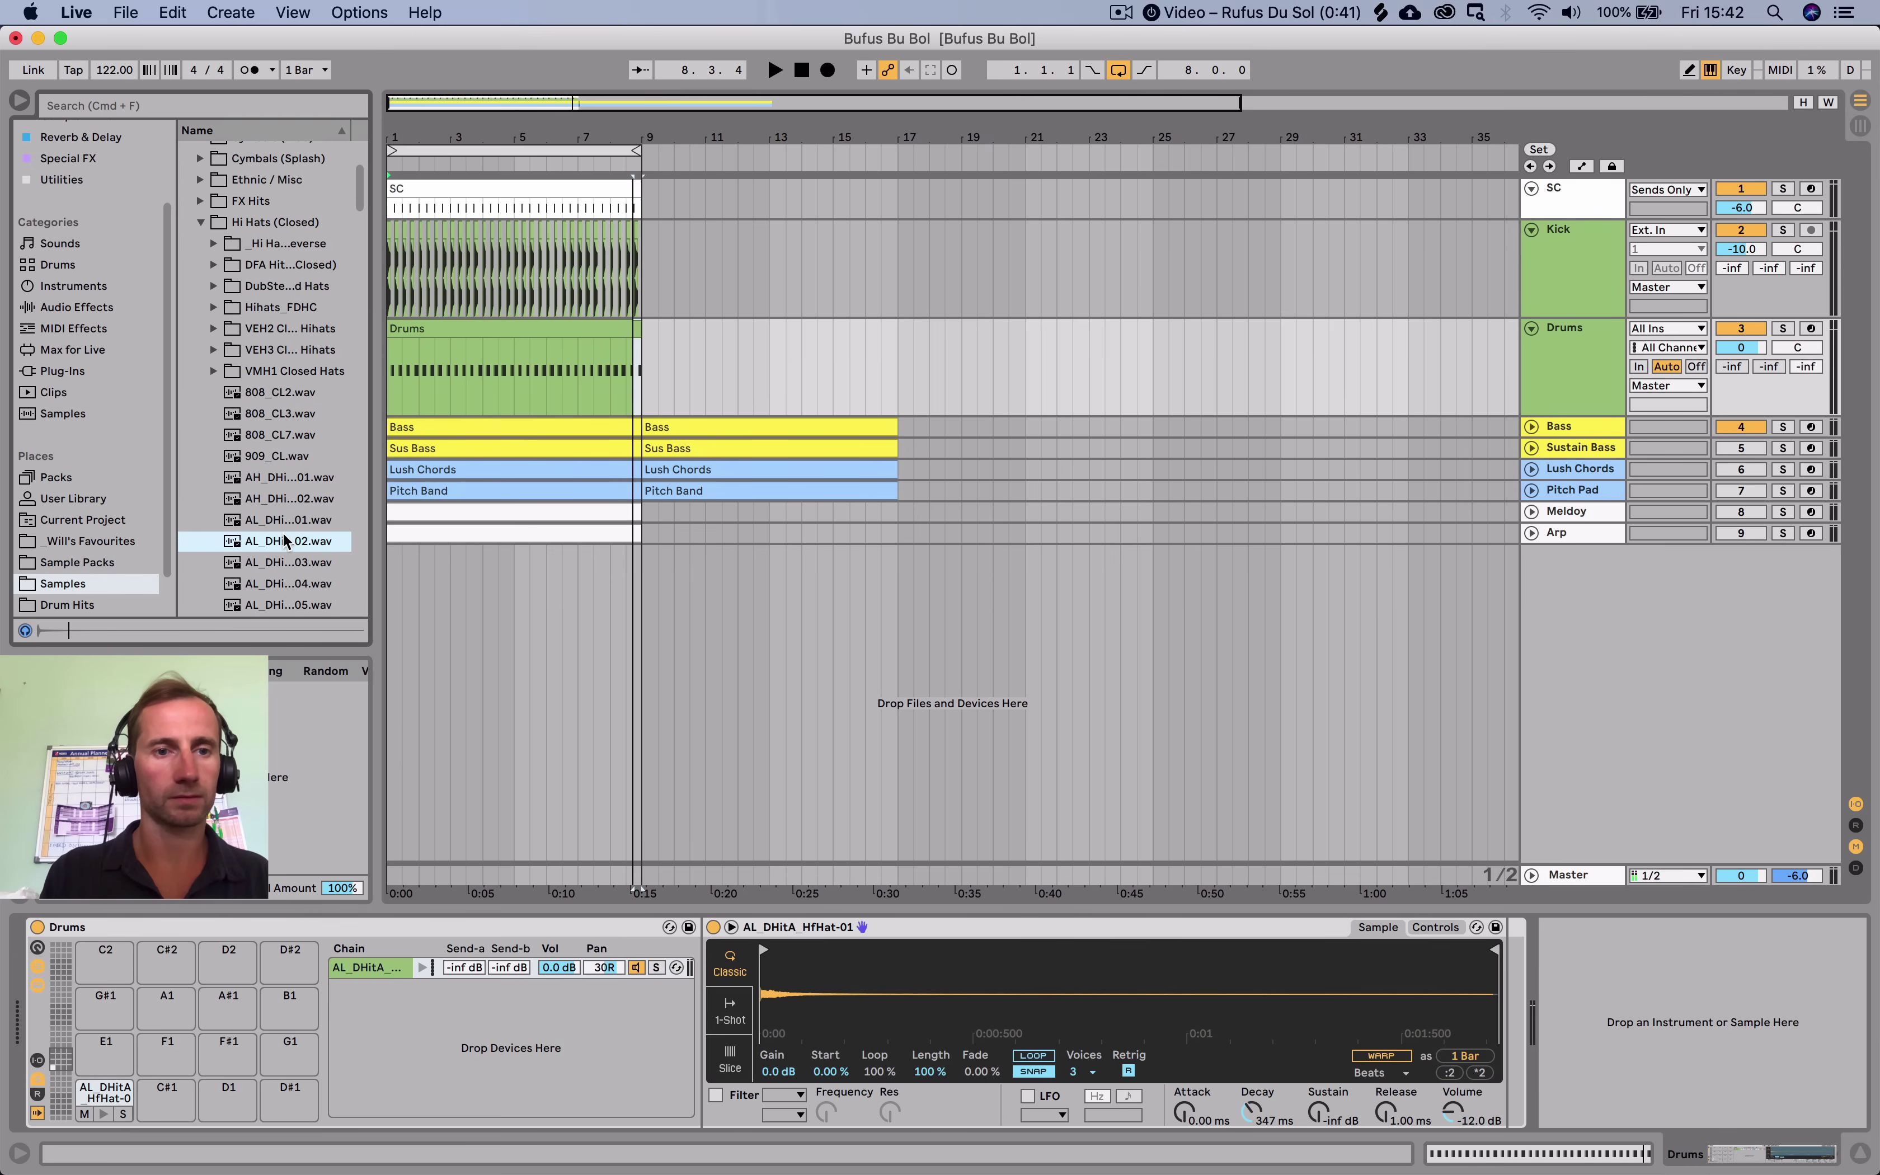
pyautogui.moveTo(303, 824); pyautogui.dragTo(166, 1097)
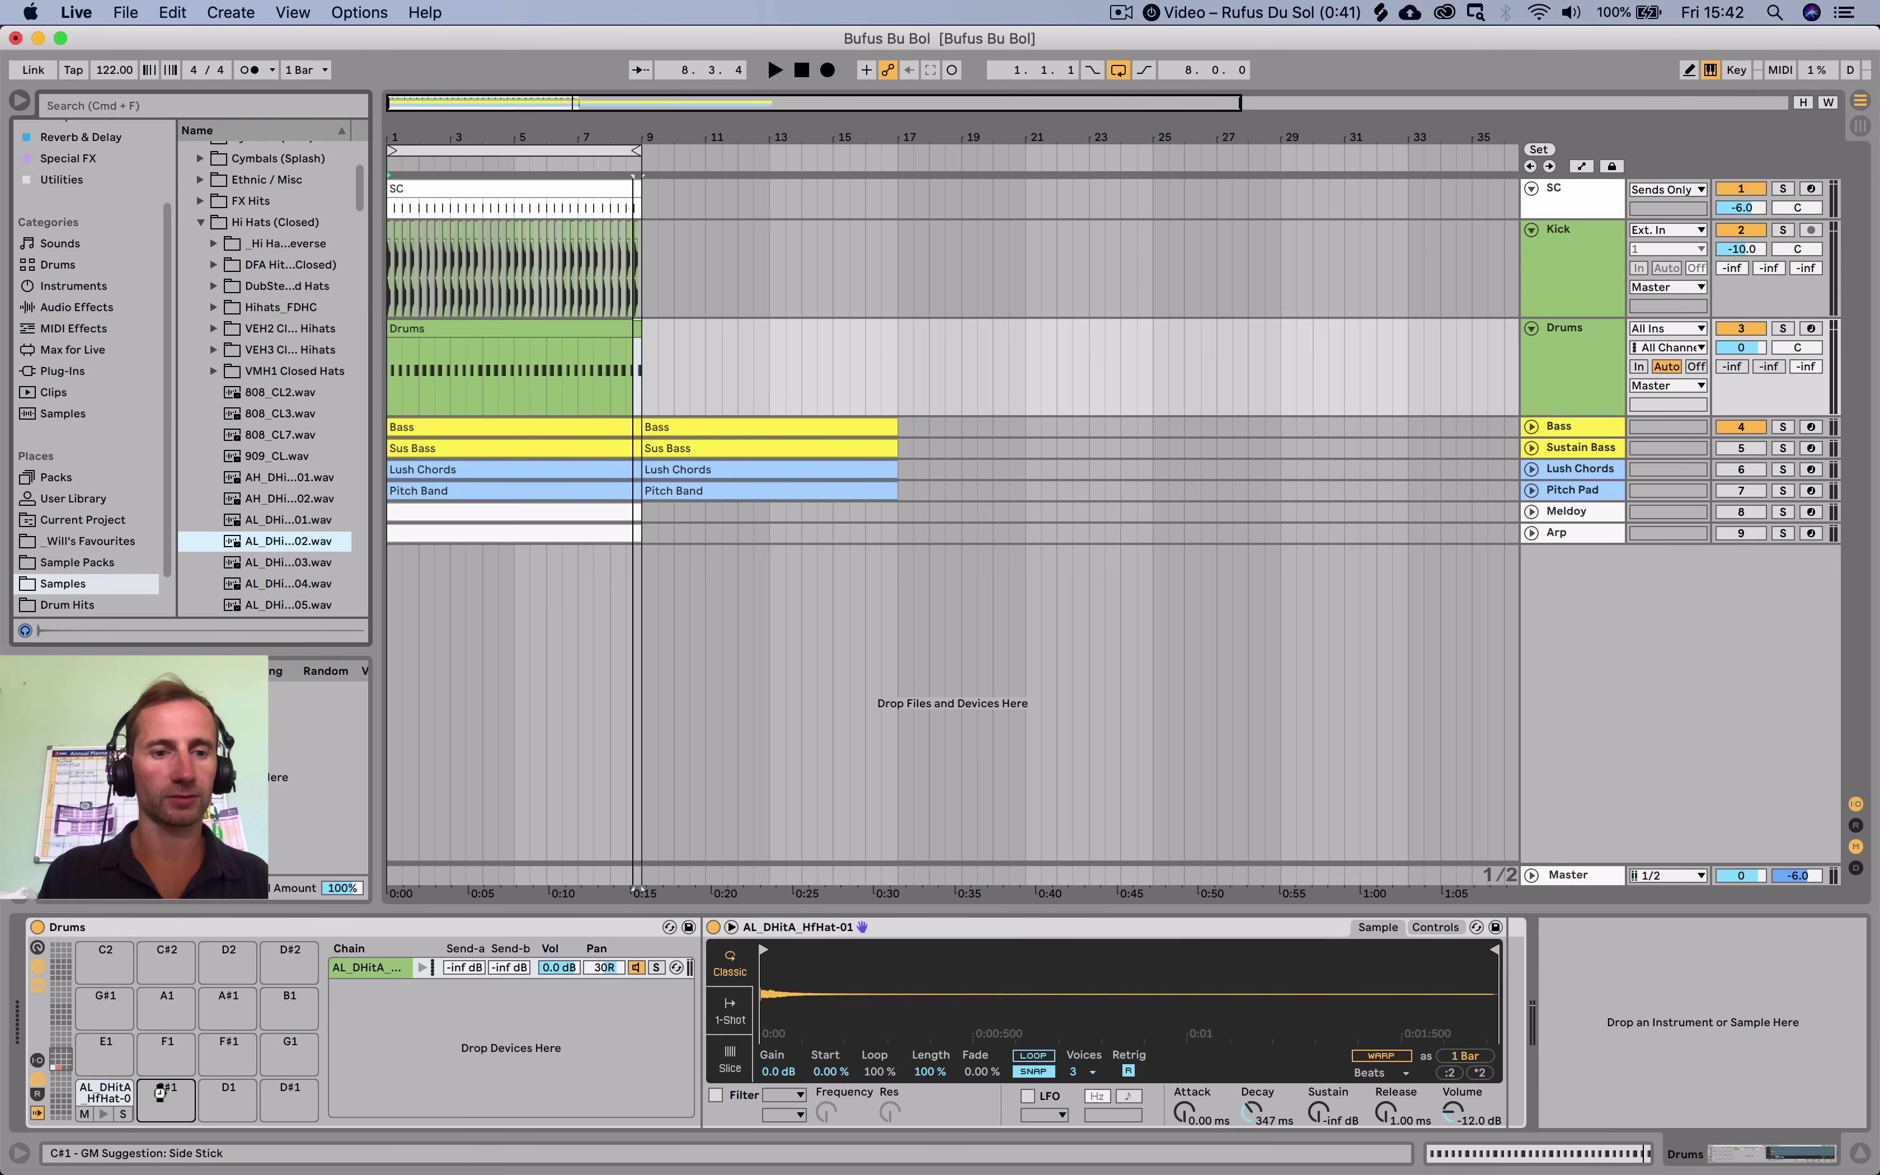
# Add a BellHat-02 note at 1.1.1 in the Drums clip and repeat it on every beat through bar 8.
pyautogui.doubleClick(413, 325)
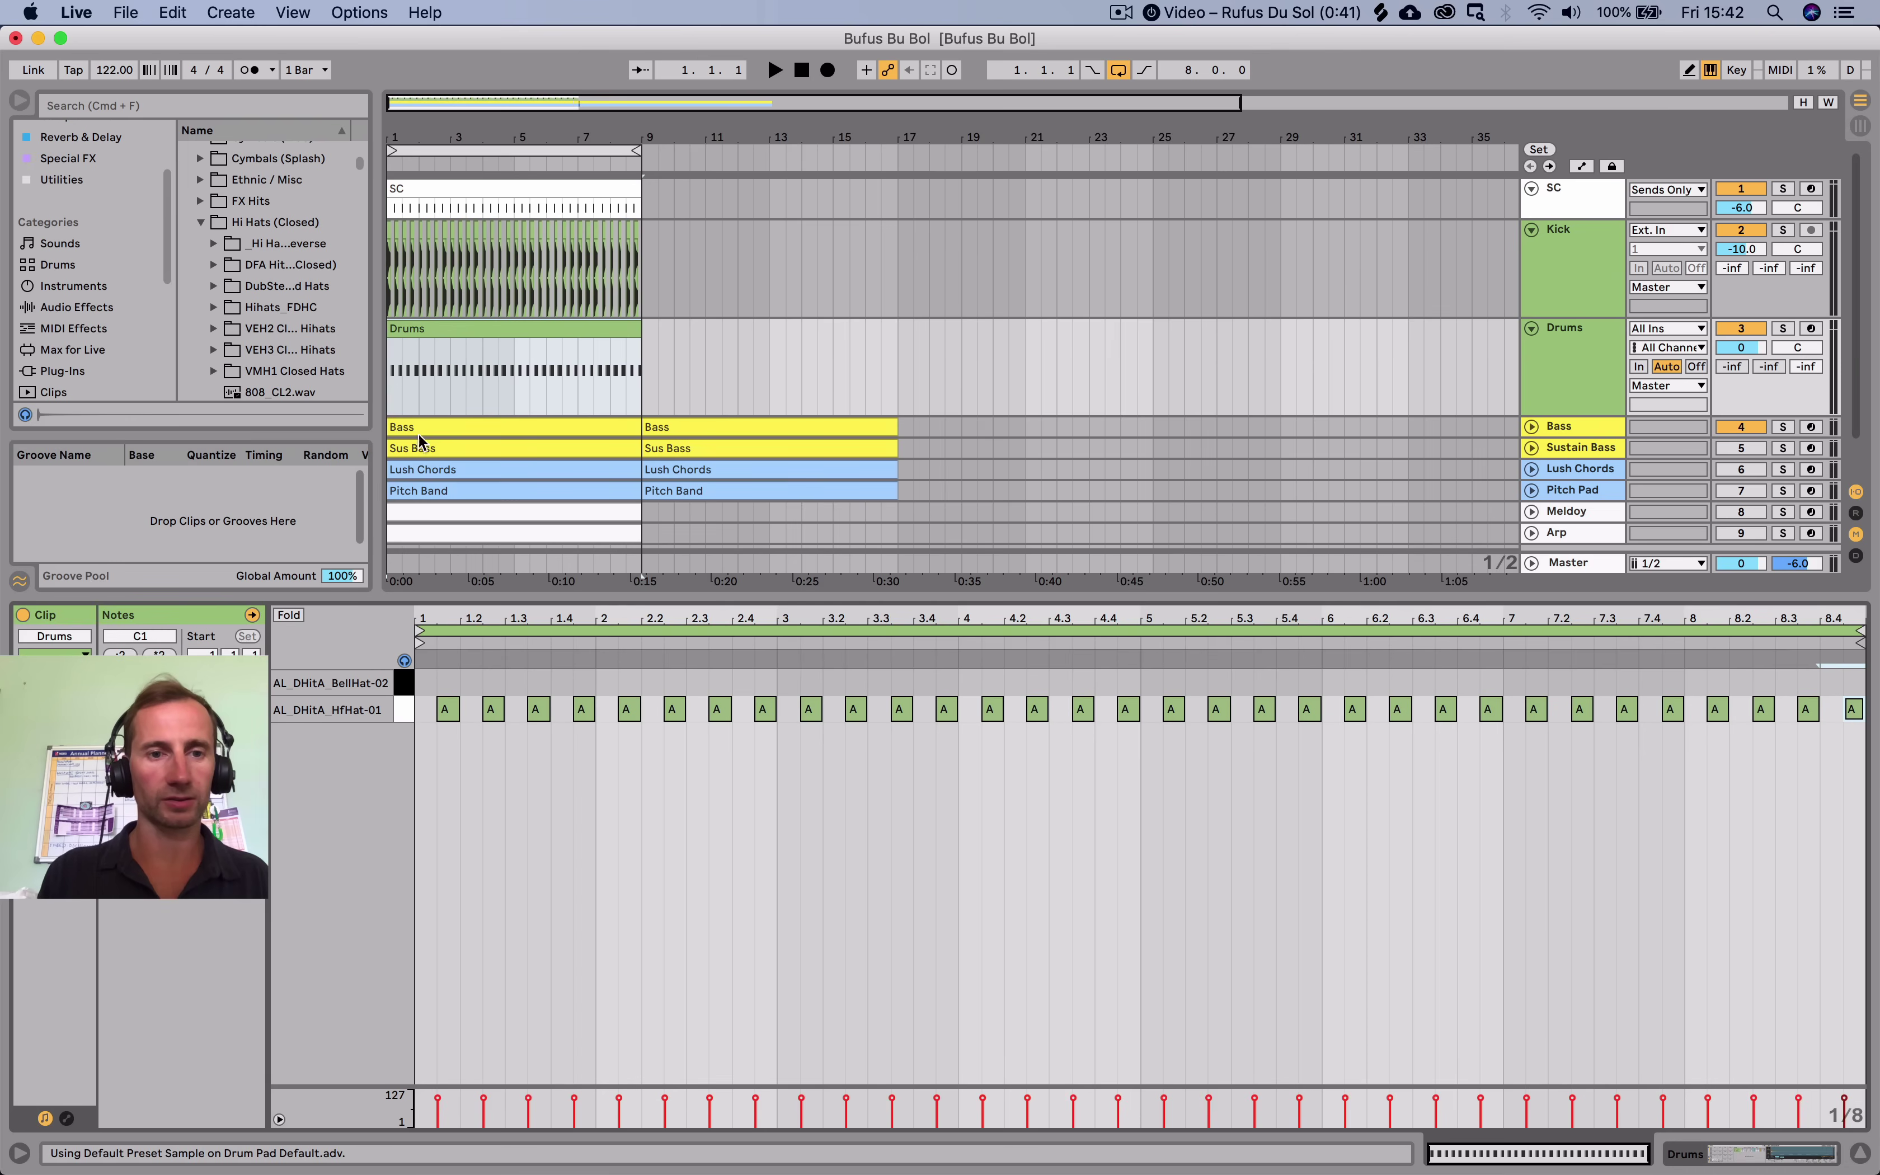
pyautogui.doubleClick(422, 684)
pyautogui.hotkey('shift', 'Right')
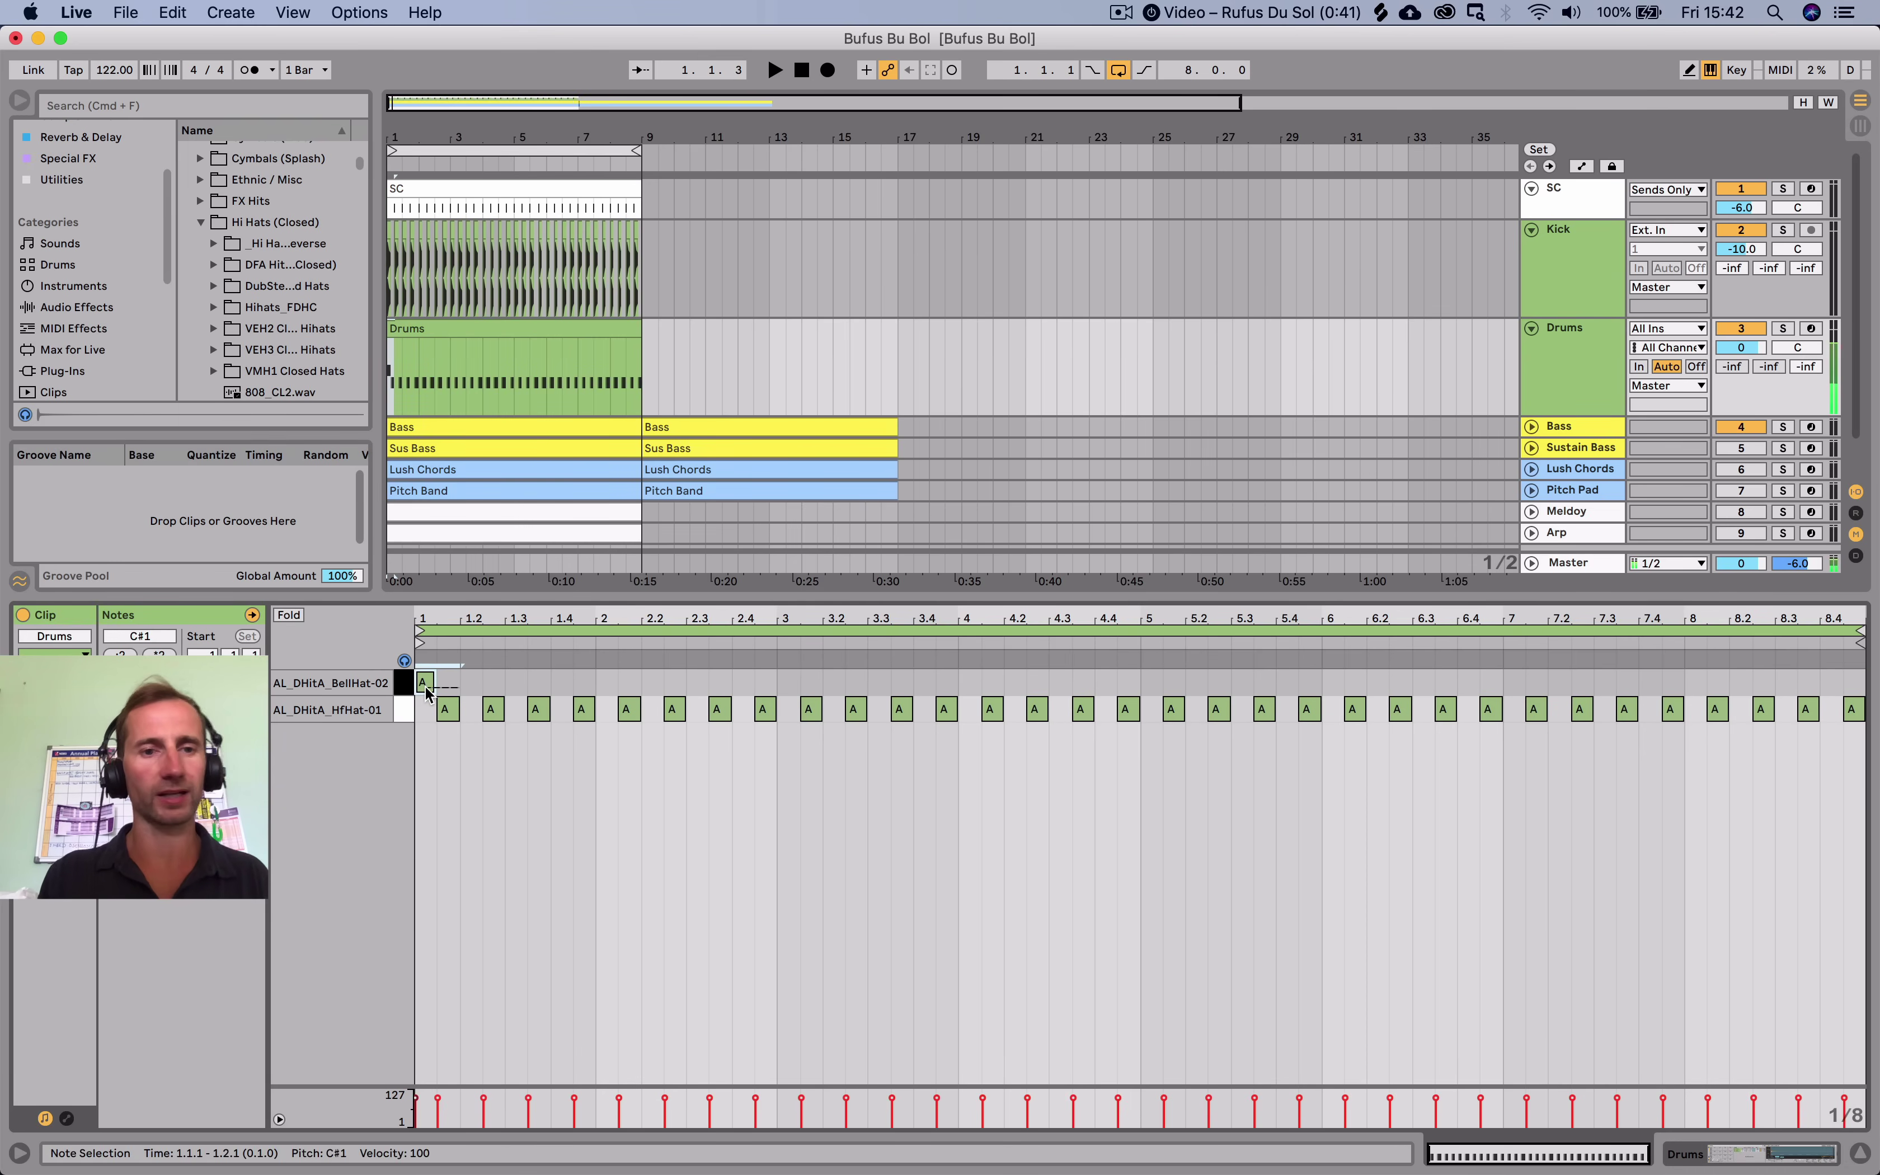
pyautogui.press('super+d')
pyautogui.press('super+d')
pyautogui.press('super+d')
pyautogui.press('super+d')
pyautogui.press('super+d')
pyautogui.press('super+d')
pyautogui.press('super+d')
pyautogui.press('super+d')
pyautogui.press('super+d')
pyautogui.press('super+d')
pyautogui.press('super+d')
pyautogui.press('super+d')
pyautogui.press('super+d')
pyautogui.press('super+d')
pyautogui.press('super+d')
pyautogui.press('super+d')
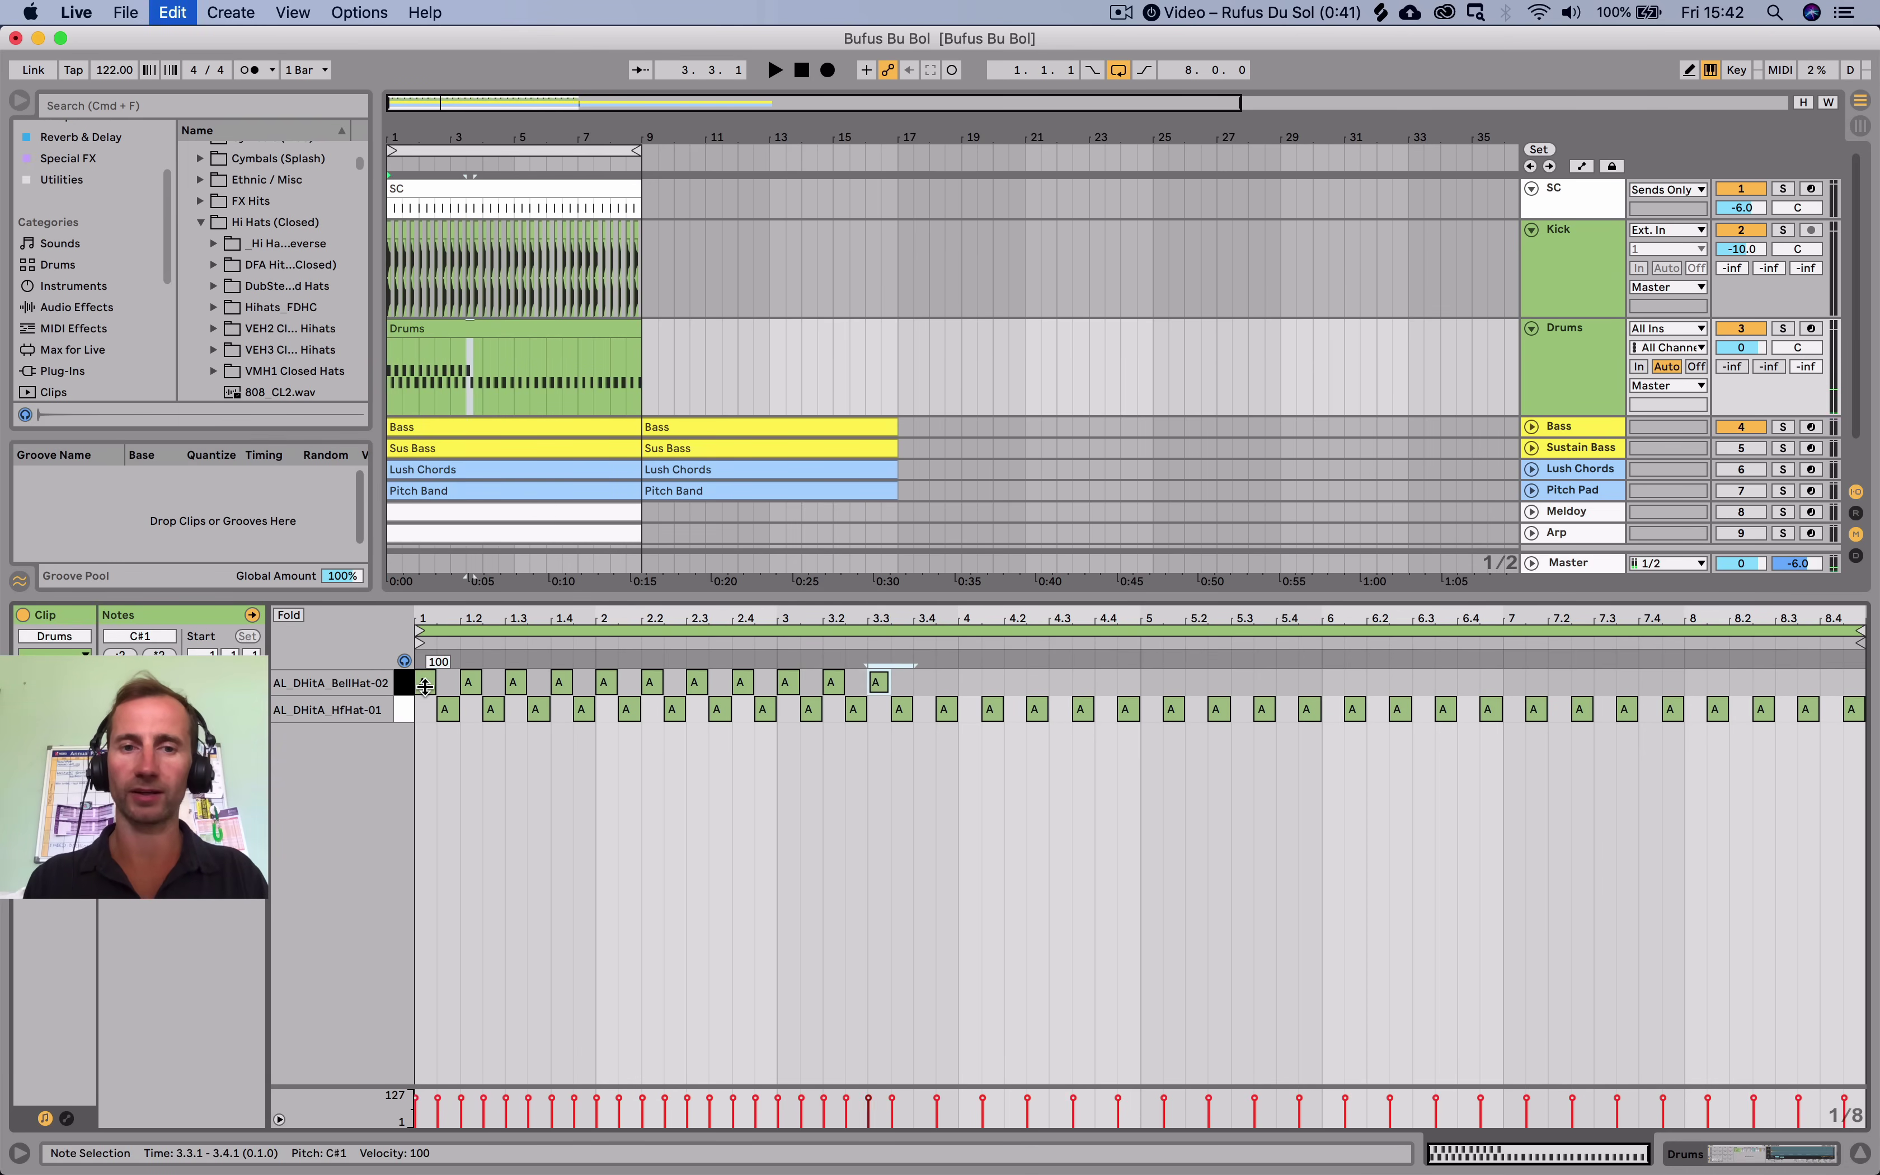
pyautogui.press('super+d')
pyautogui.press('super+d')
pyautogui.press('super+d')
pyautogui.press('super+d')
pyautogui.press('super+d')
pyautogui.press('super+d')
pyautogui.press('super+d')
pyautogui.press('super+d')
pyautogui.press('super+d')
pyautogui.press('super+d')
pyautogui.press('super+d')
pyautogui.press('super+d')
pyautogui.press('super+d')
pyautogui.press('super+d')
pyautogui.press('super+d')
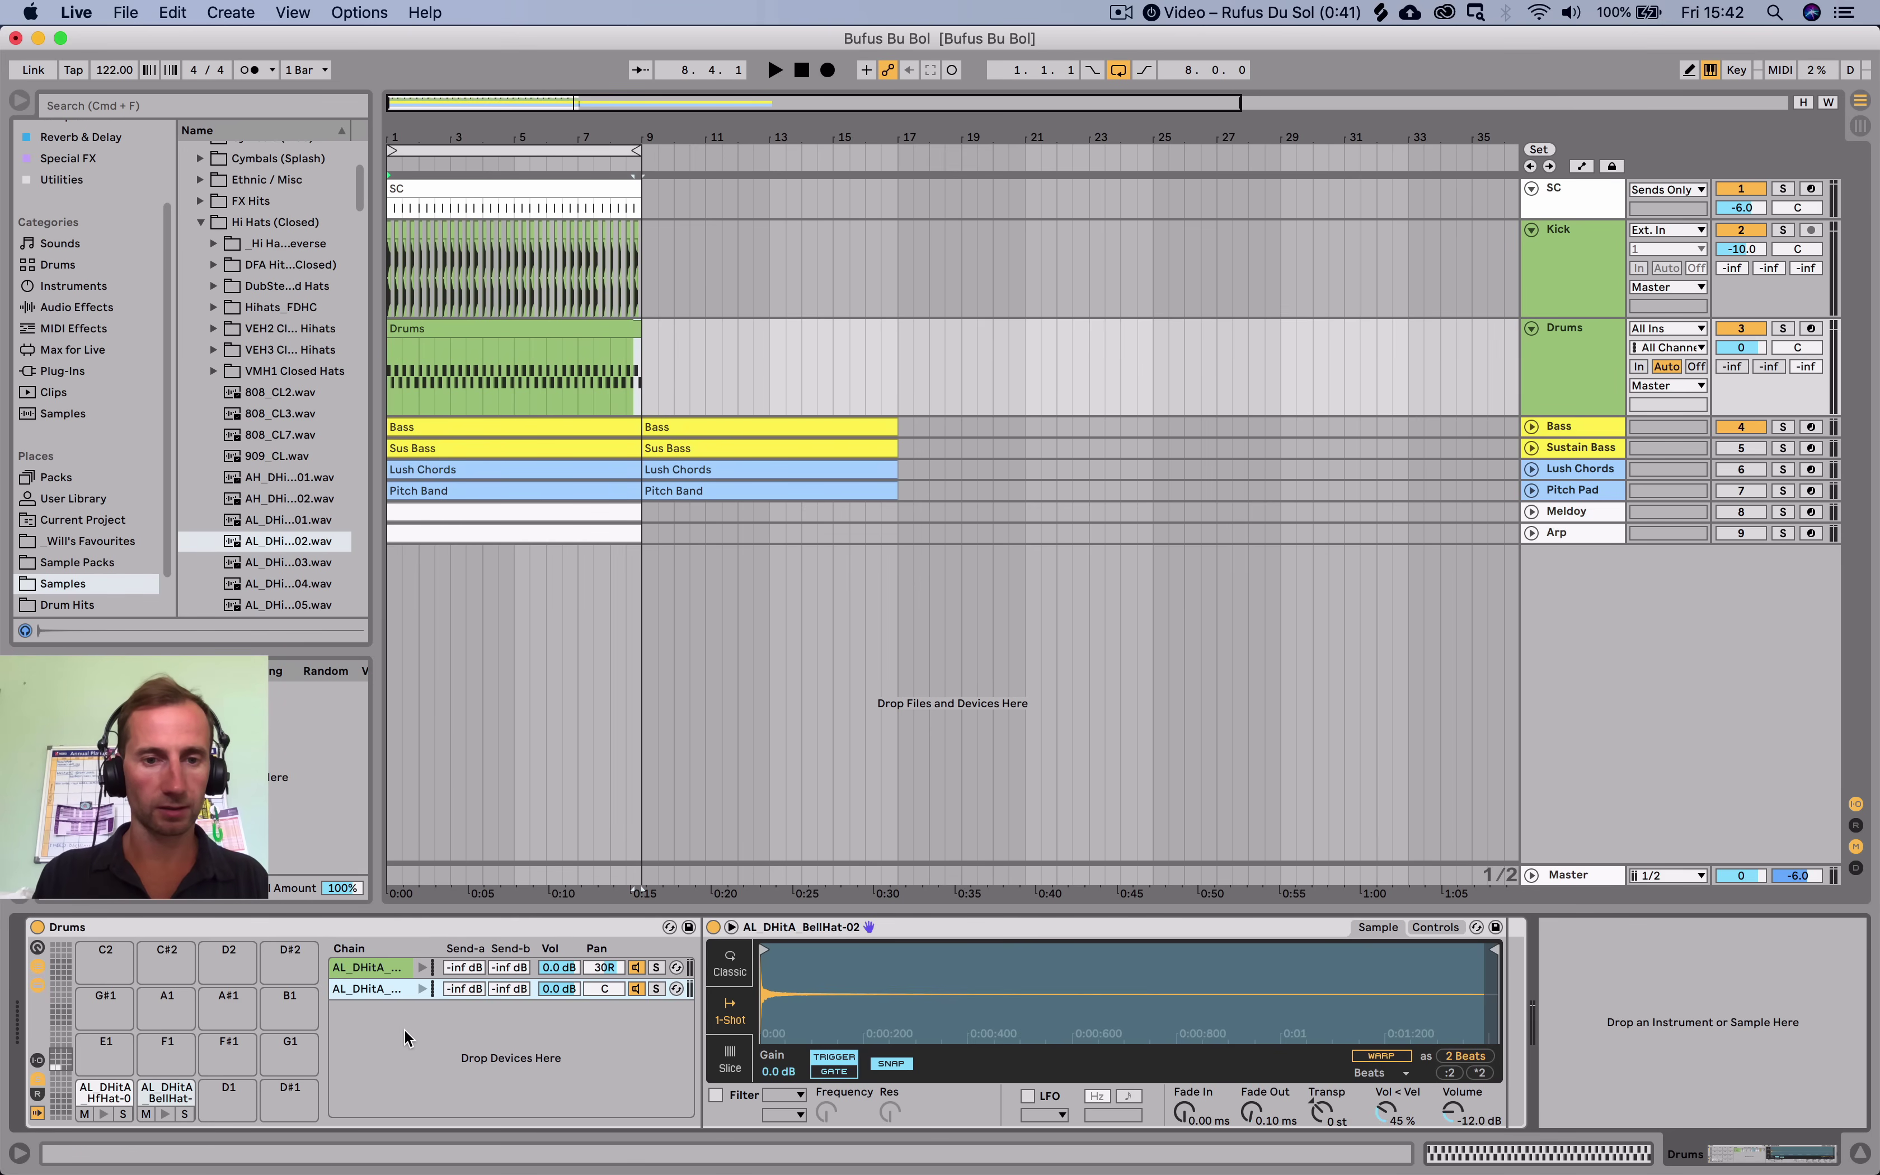
# Lower the BellHat-02 chain's volume in the Drums rack and play the loop.
pyautogui.moveTo(559, 988)
pyautogui.mouseDown()
pyautogui.moveTo(558, 1119)
pyautogui.moveTo(559, 1020)
pyautogui.mouseUp()
pyautogui.press('space')
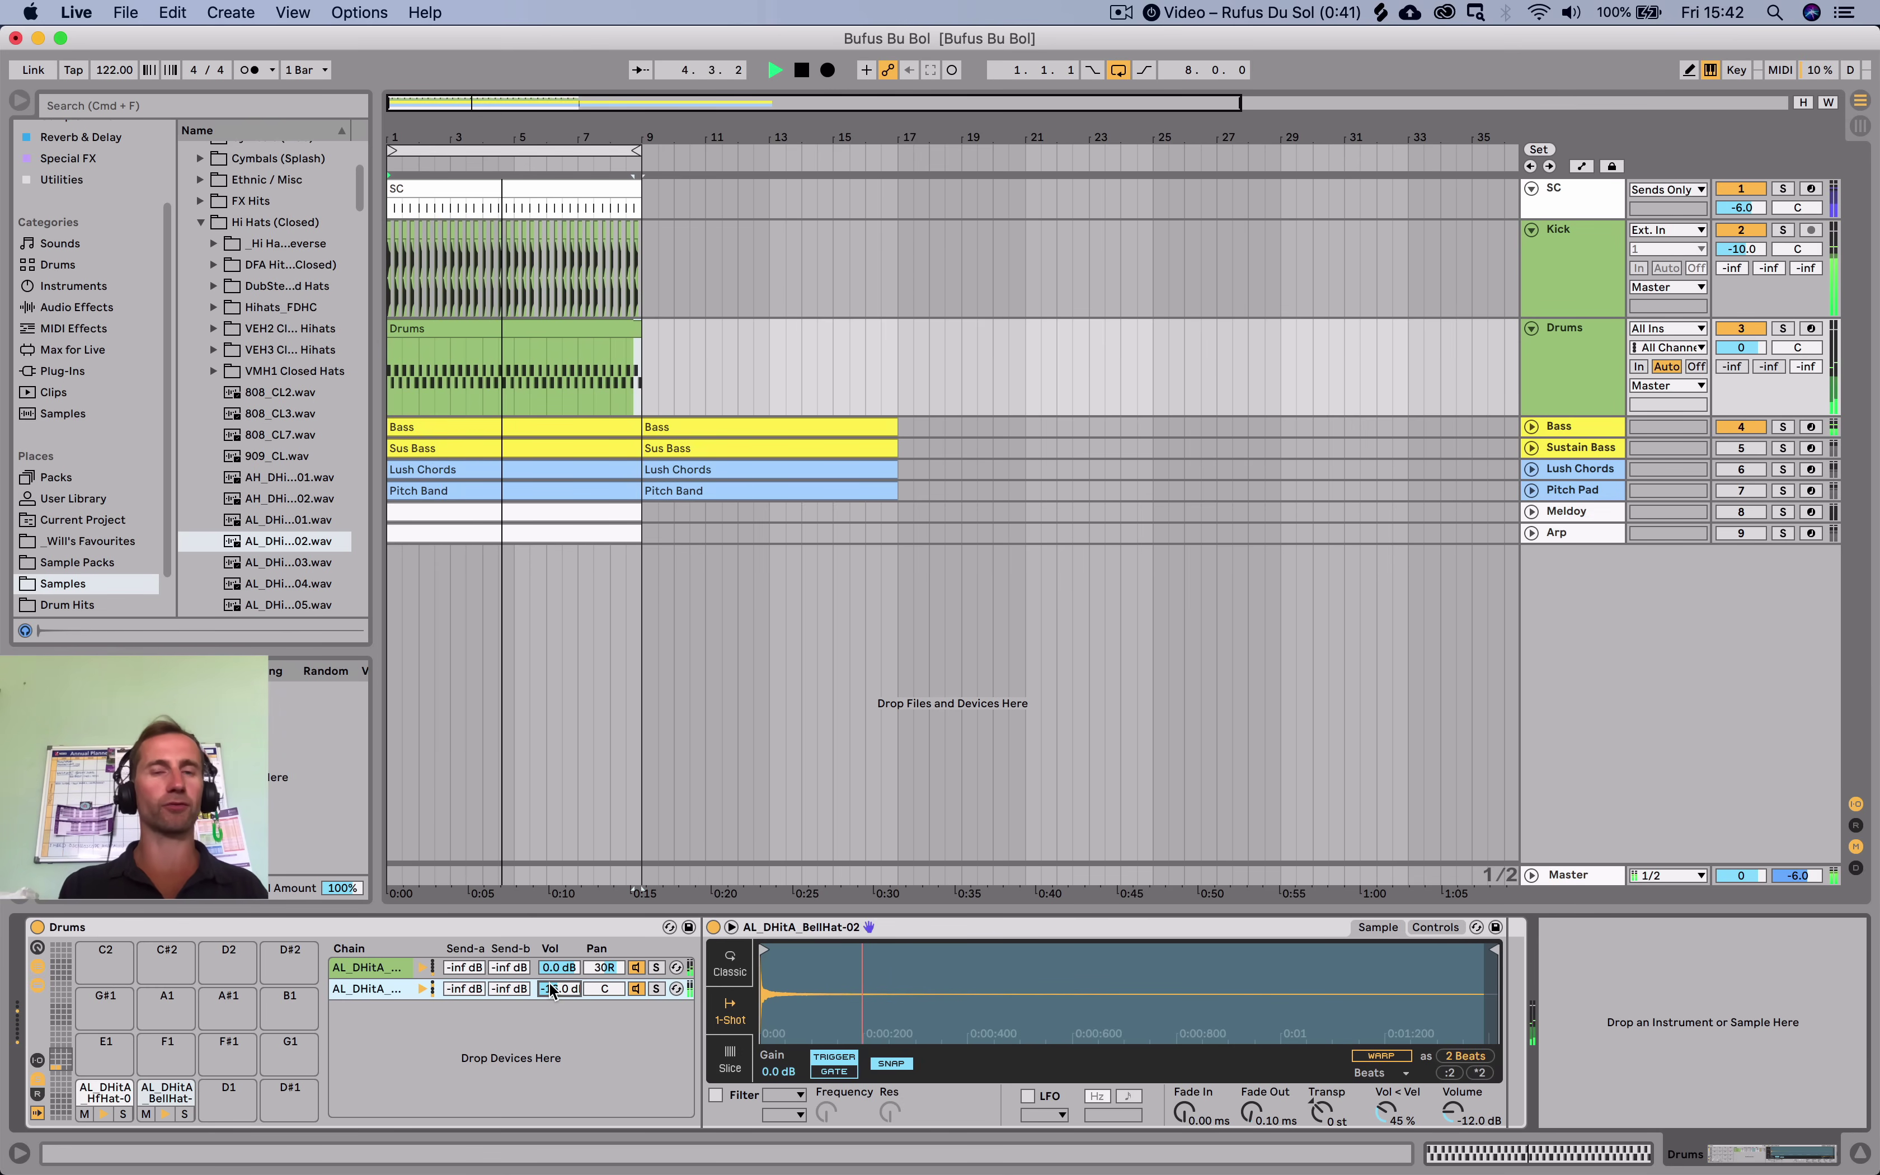
# In the Drums clip, set the velocity of the HfHat-01 note at 1.2.3 to 87 and lower the one at 1.4.3.
pyautogui.doubleClick(474, 326)
pyautogui.press('space')
pyautogui.click(447, 709)
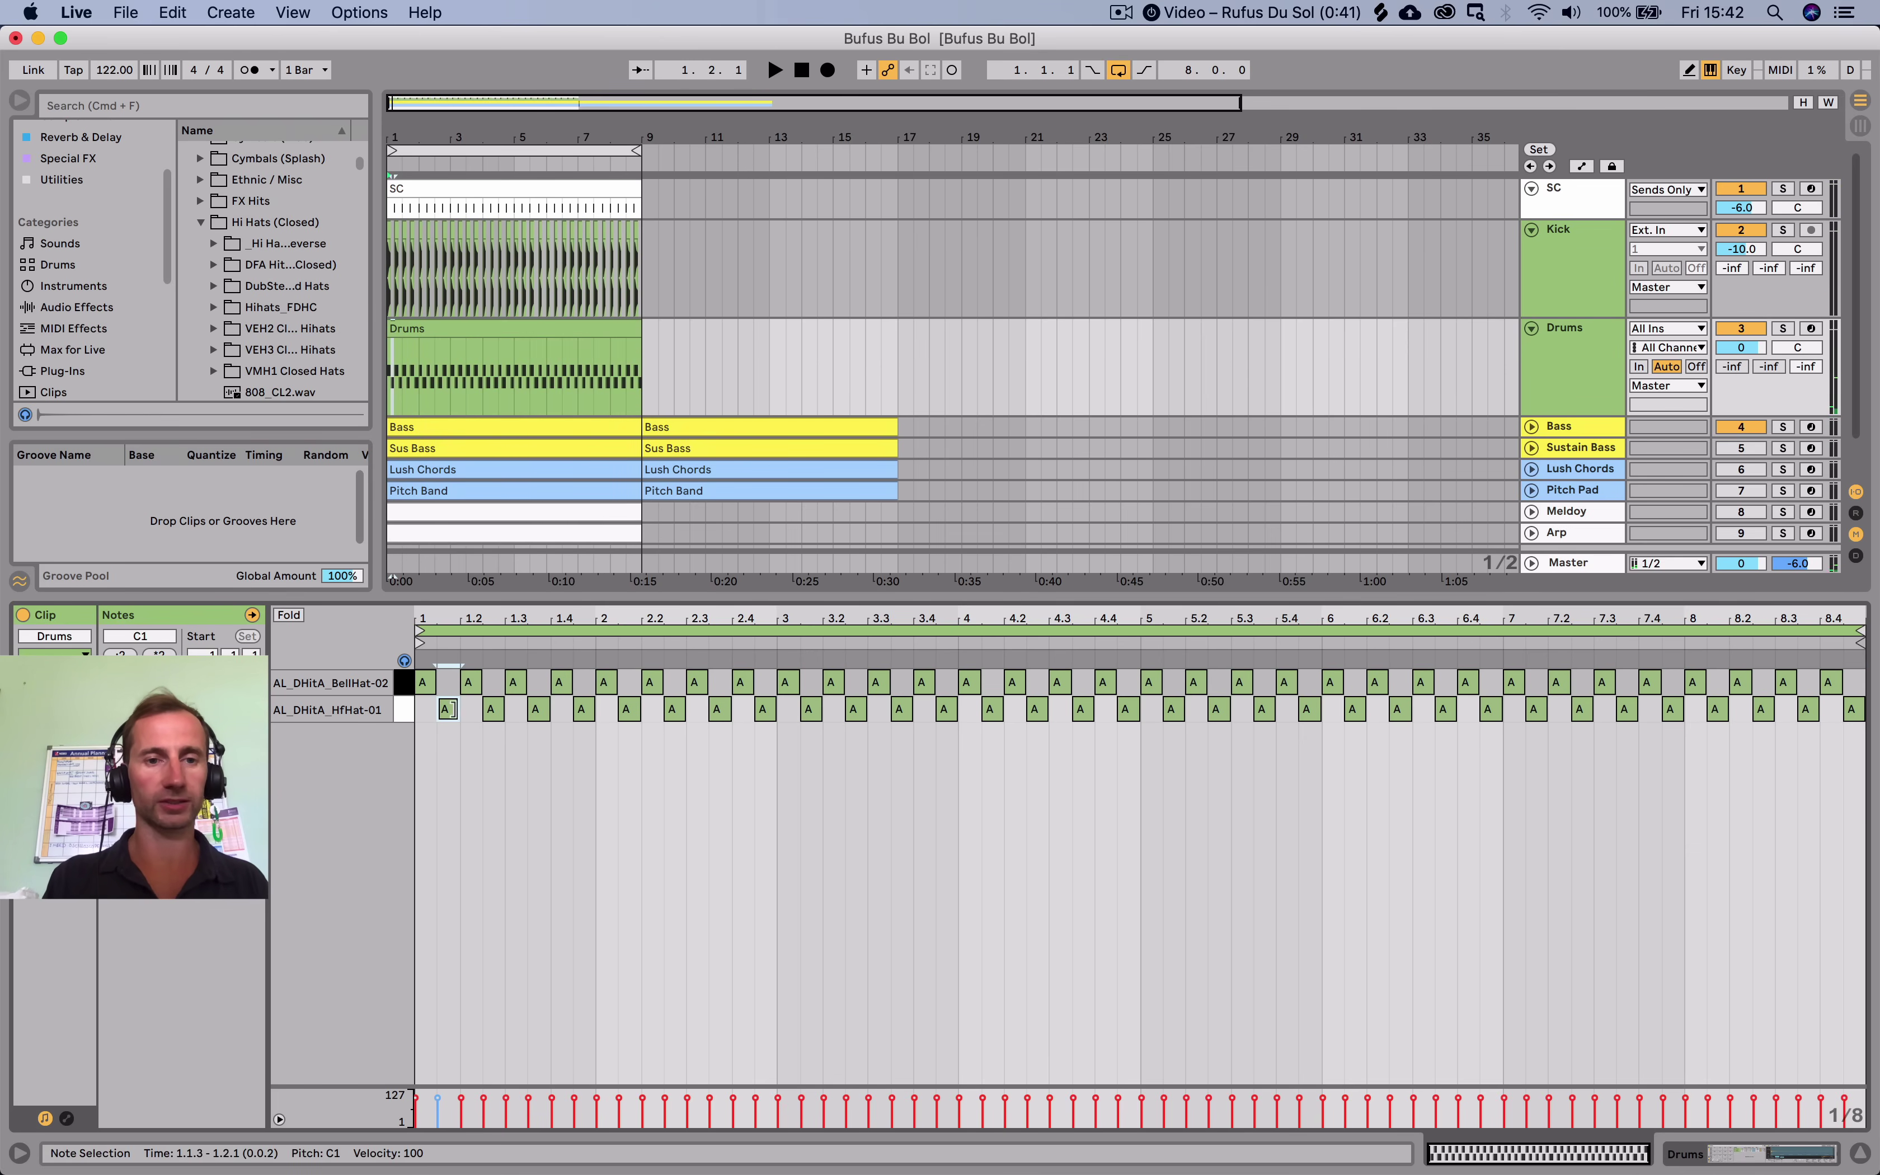
pyautogui.click(494, 709)
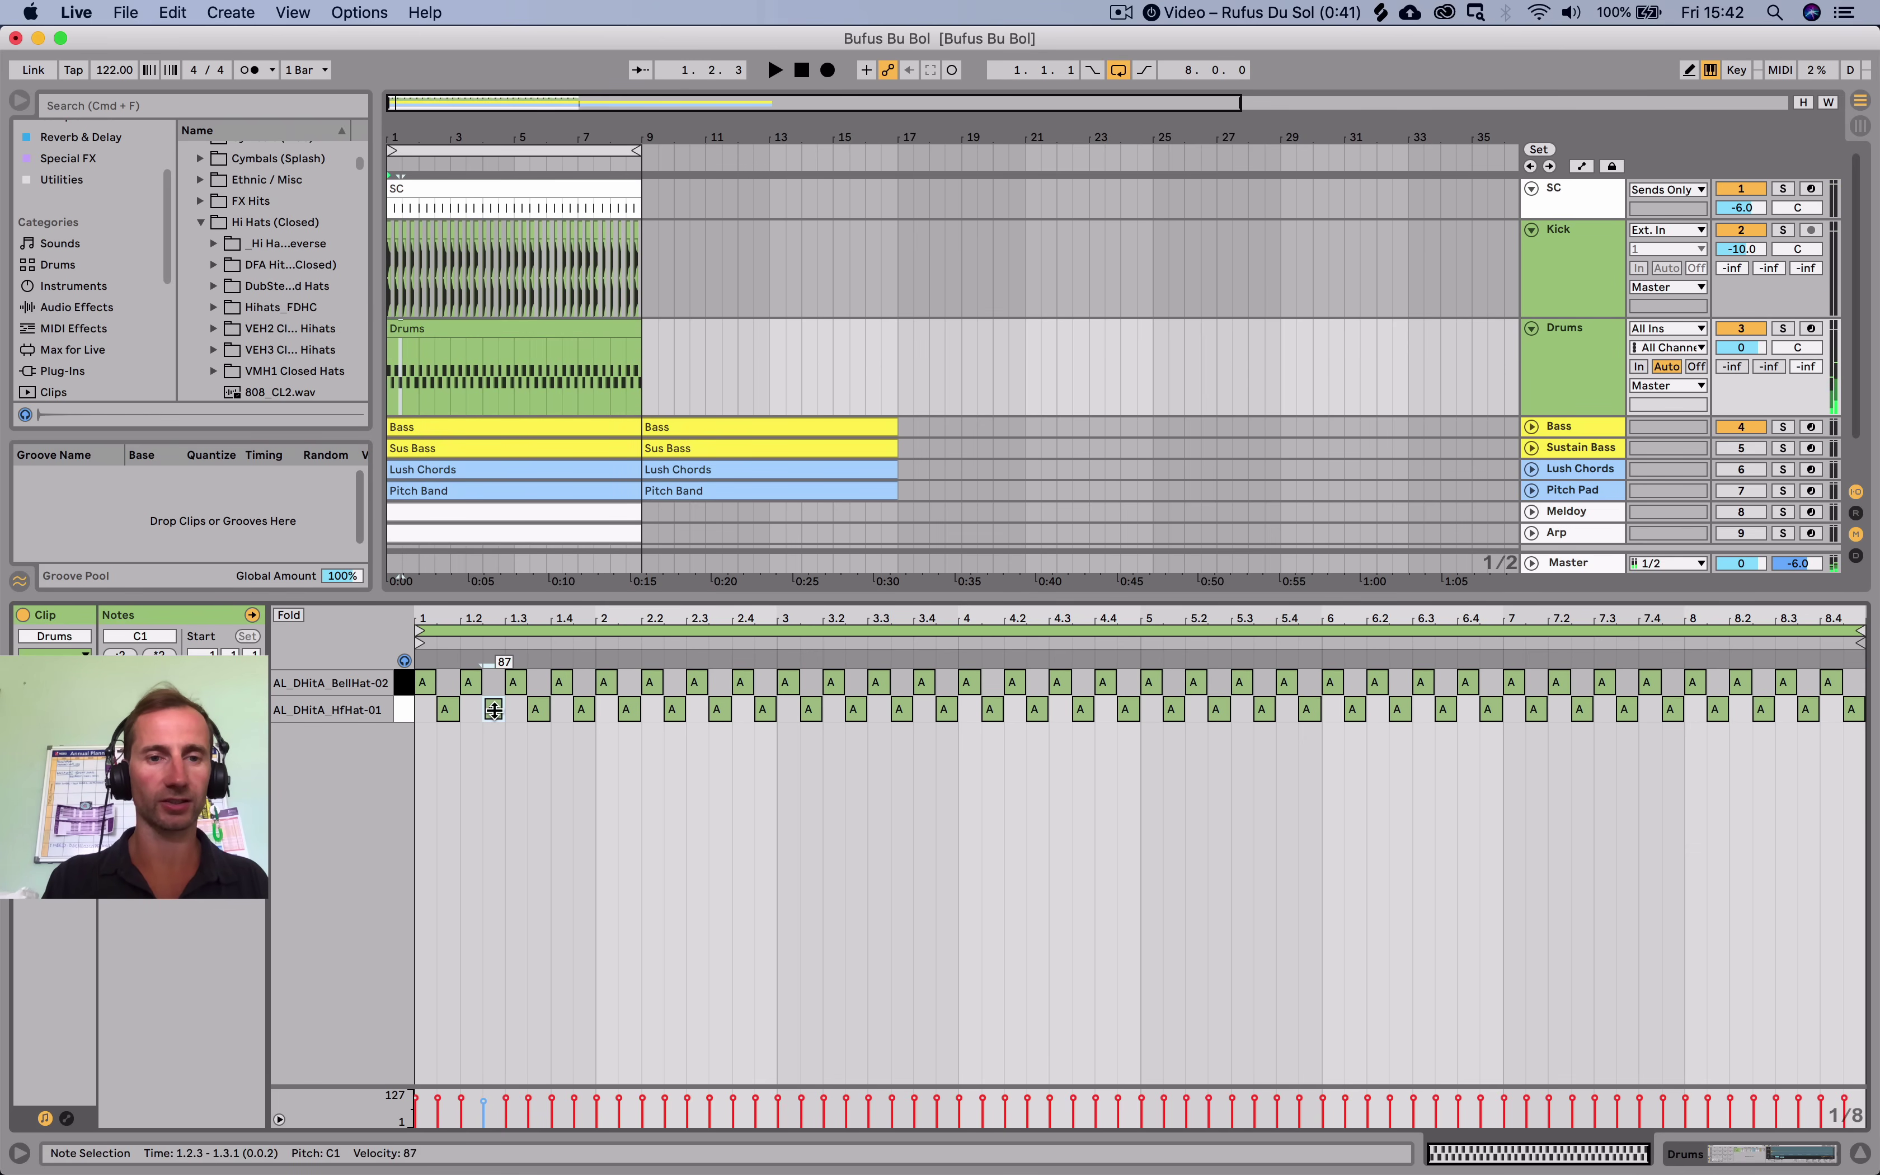
# Delete the HfHat-01 notes from bar 2 onward, repeat the bar 1 HfHat-01 pattern through bar 8 and play the loop.
pyautogui.moveTo(580, 705); pyautogui.dragTo(1872, 704)
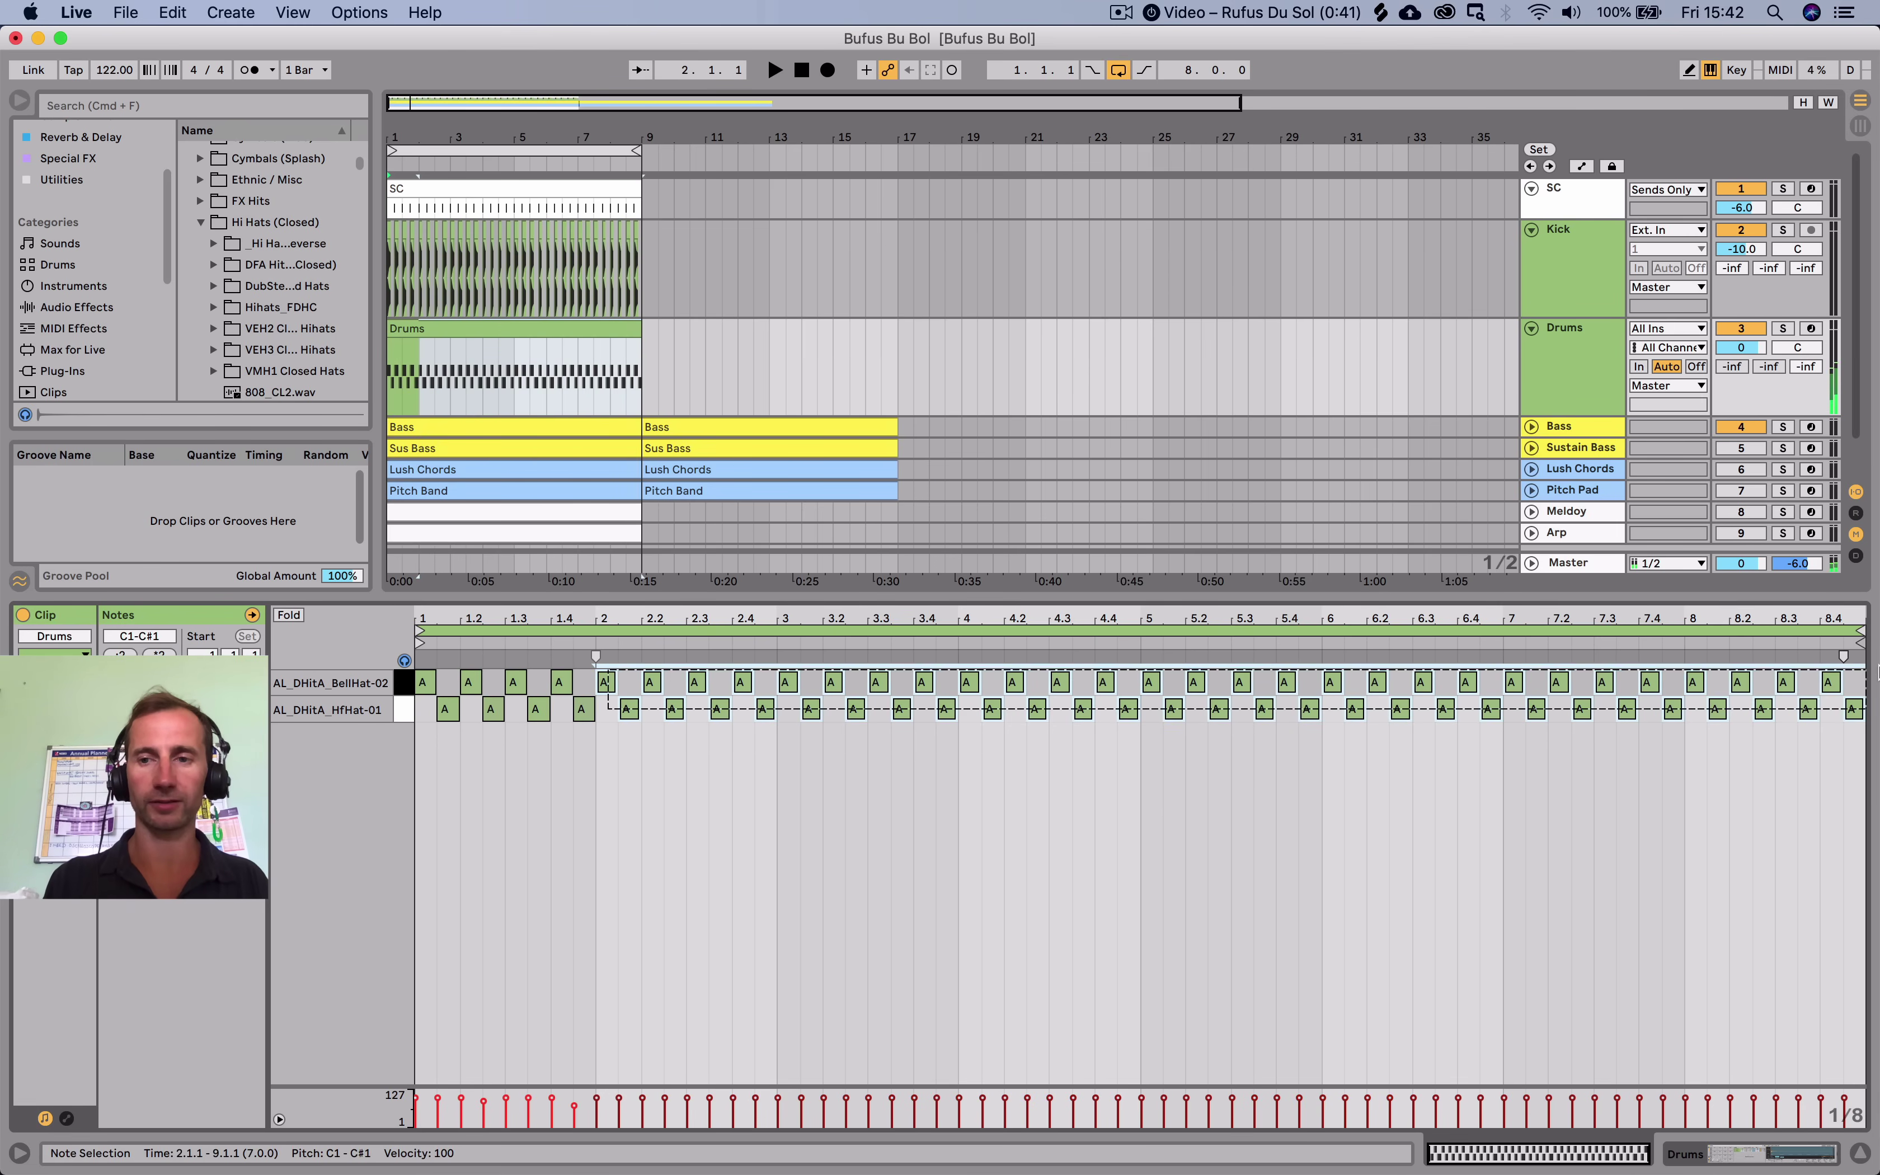
pyautogui.press('Delete')
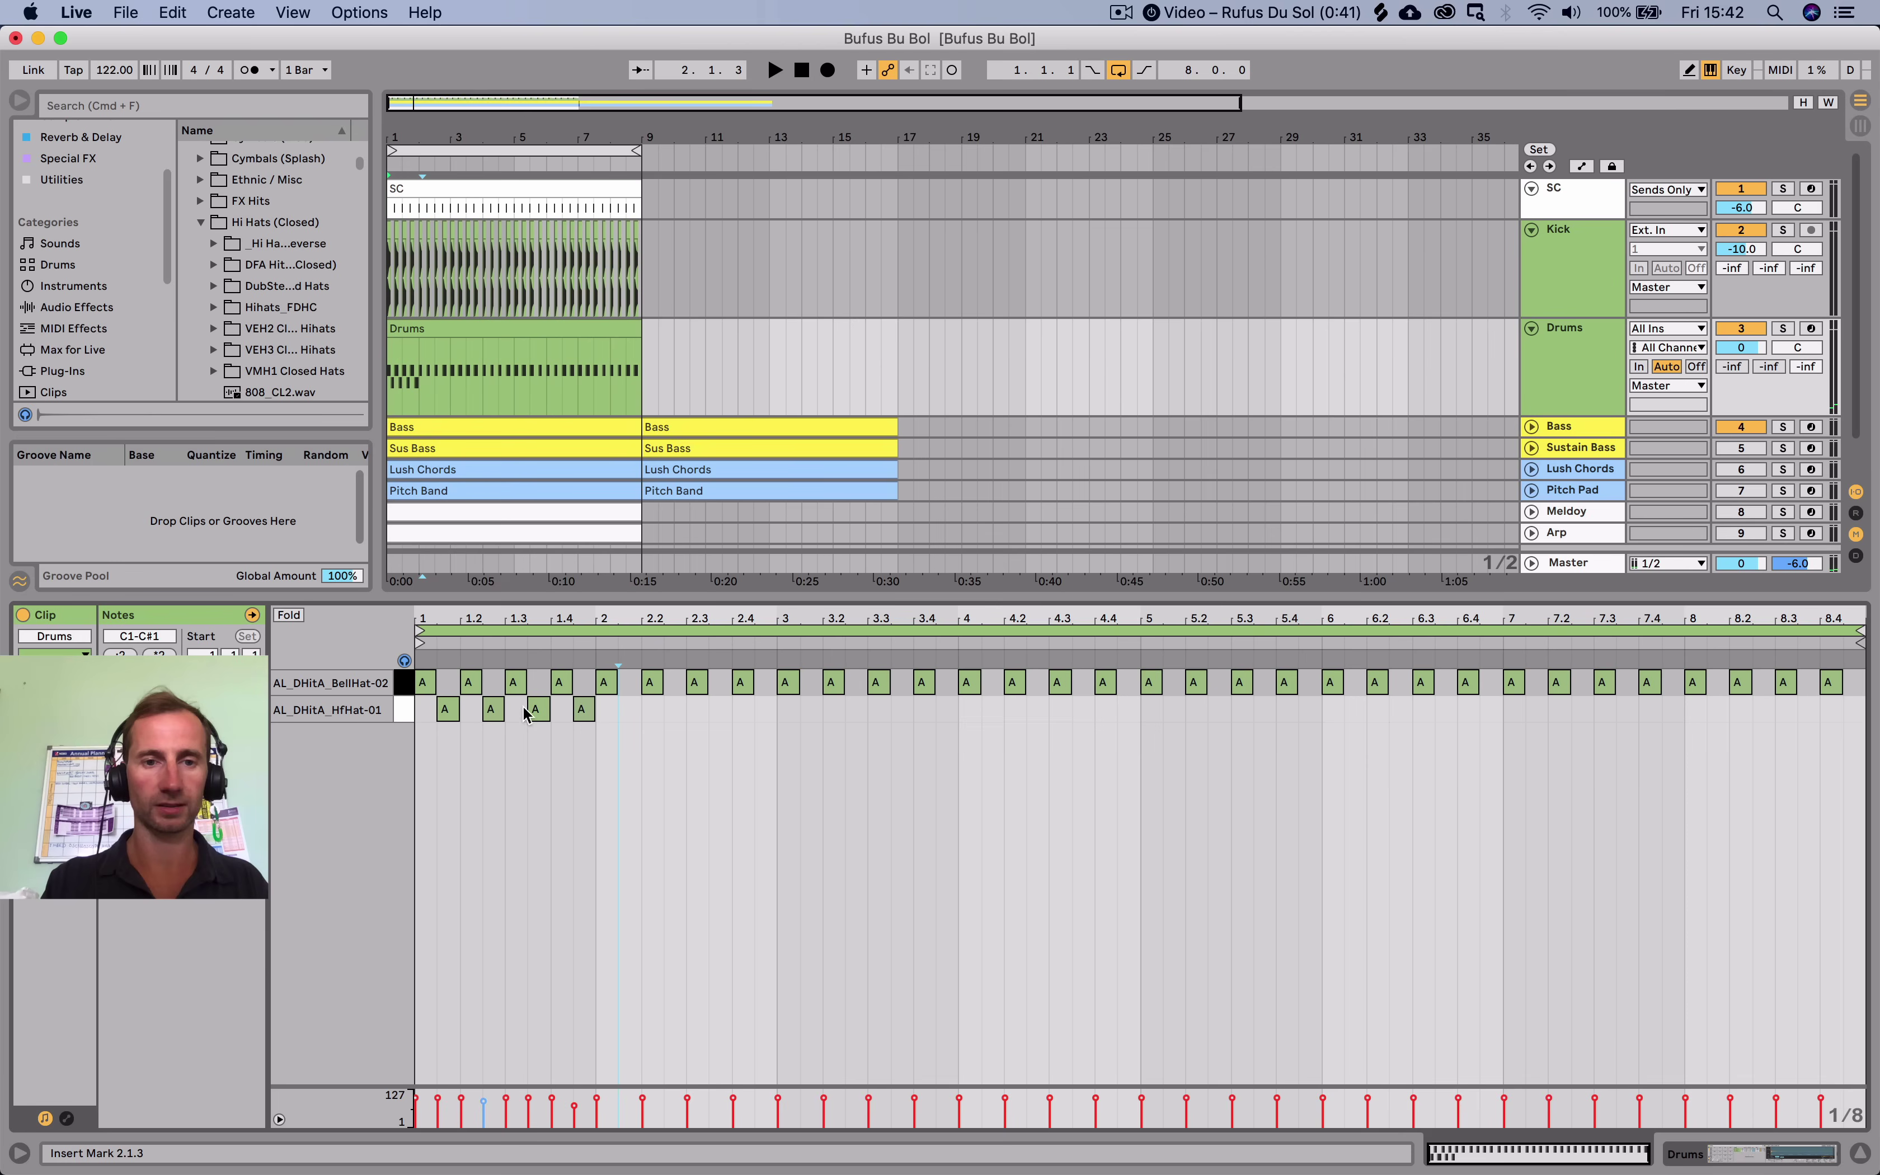
pyautogui.click(405, 710)
pyautogui.press('super+d')
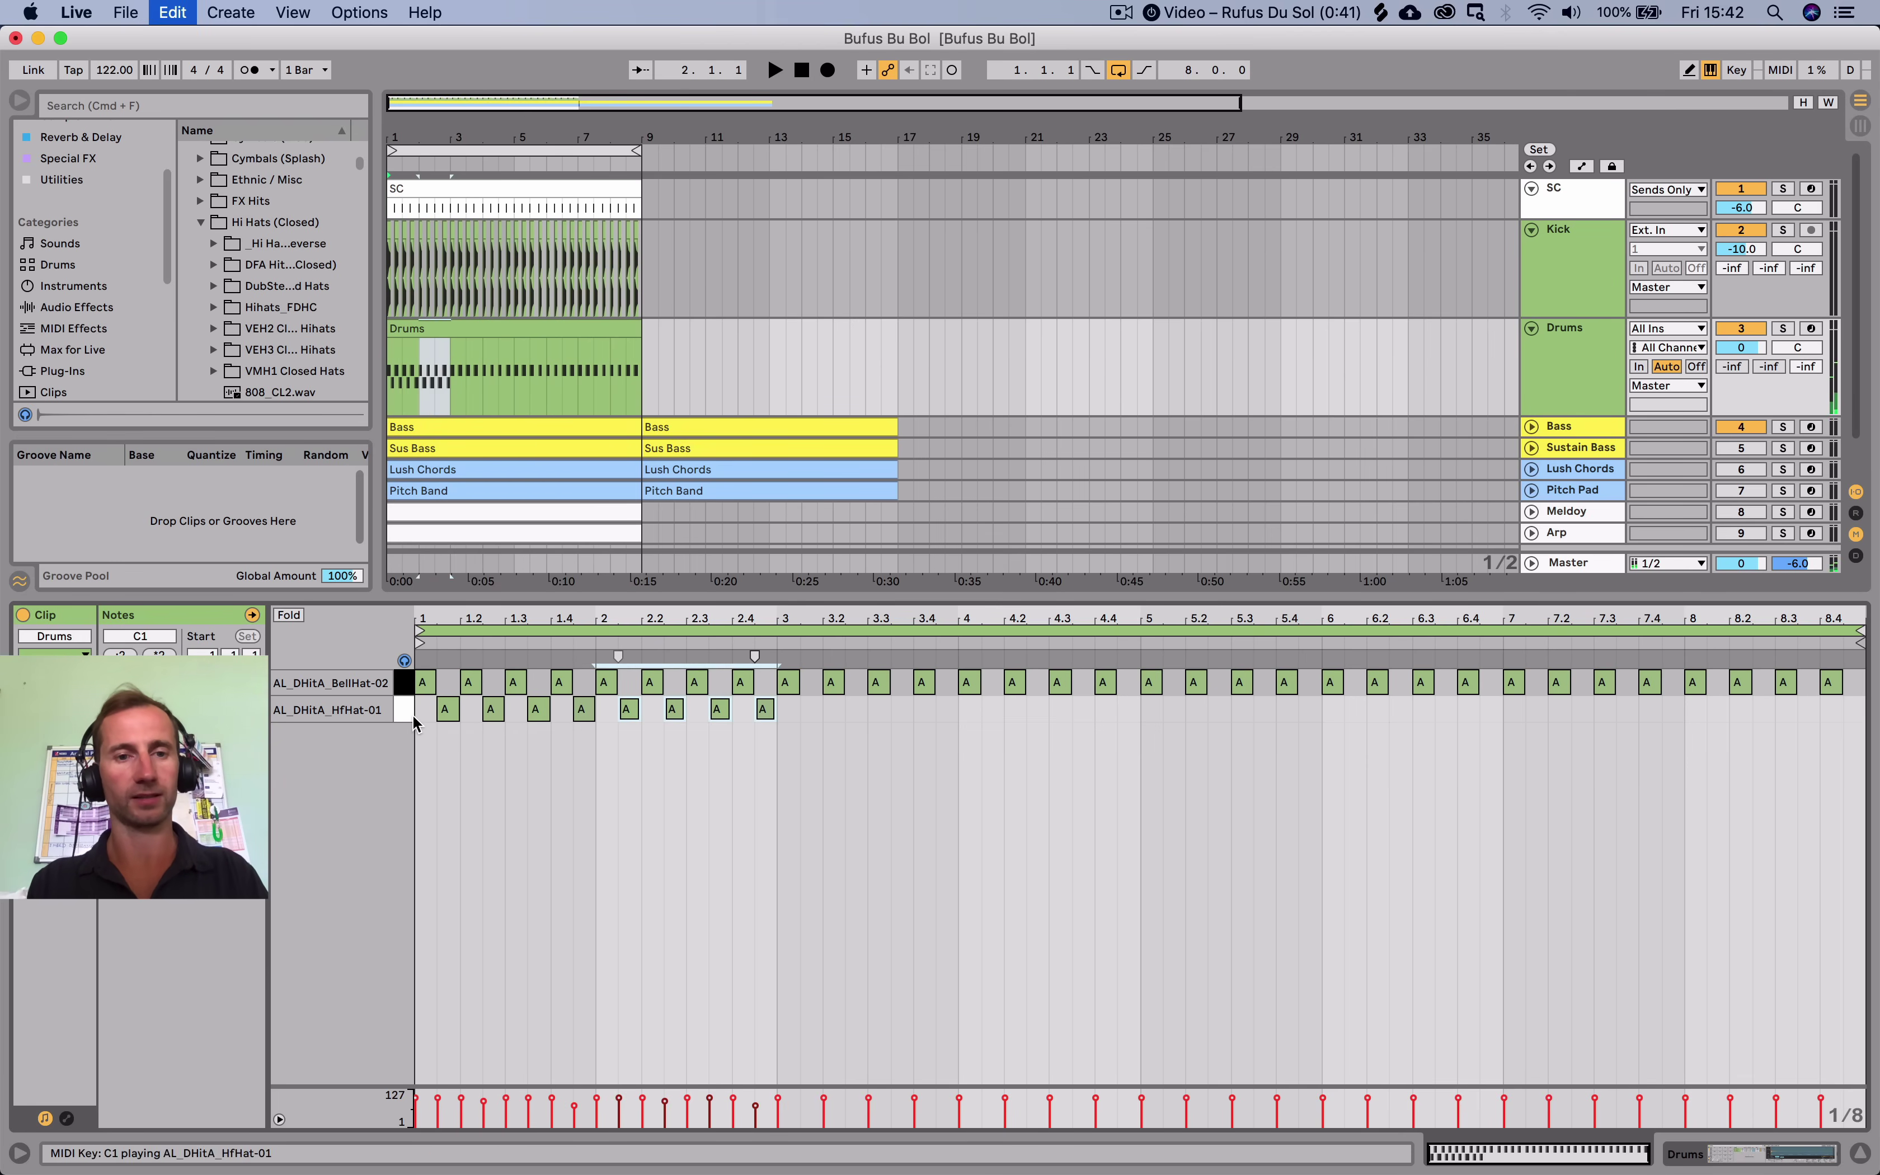
pyautogui.press('super+d')
pyautogui.press('super+d')
pyautogui.press('super+d')
pyautogui.press('super+d')
pyautogui.press('super+d')
pyautogui.press('space')
pyautogui.press('super+d')
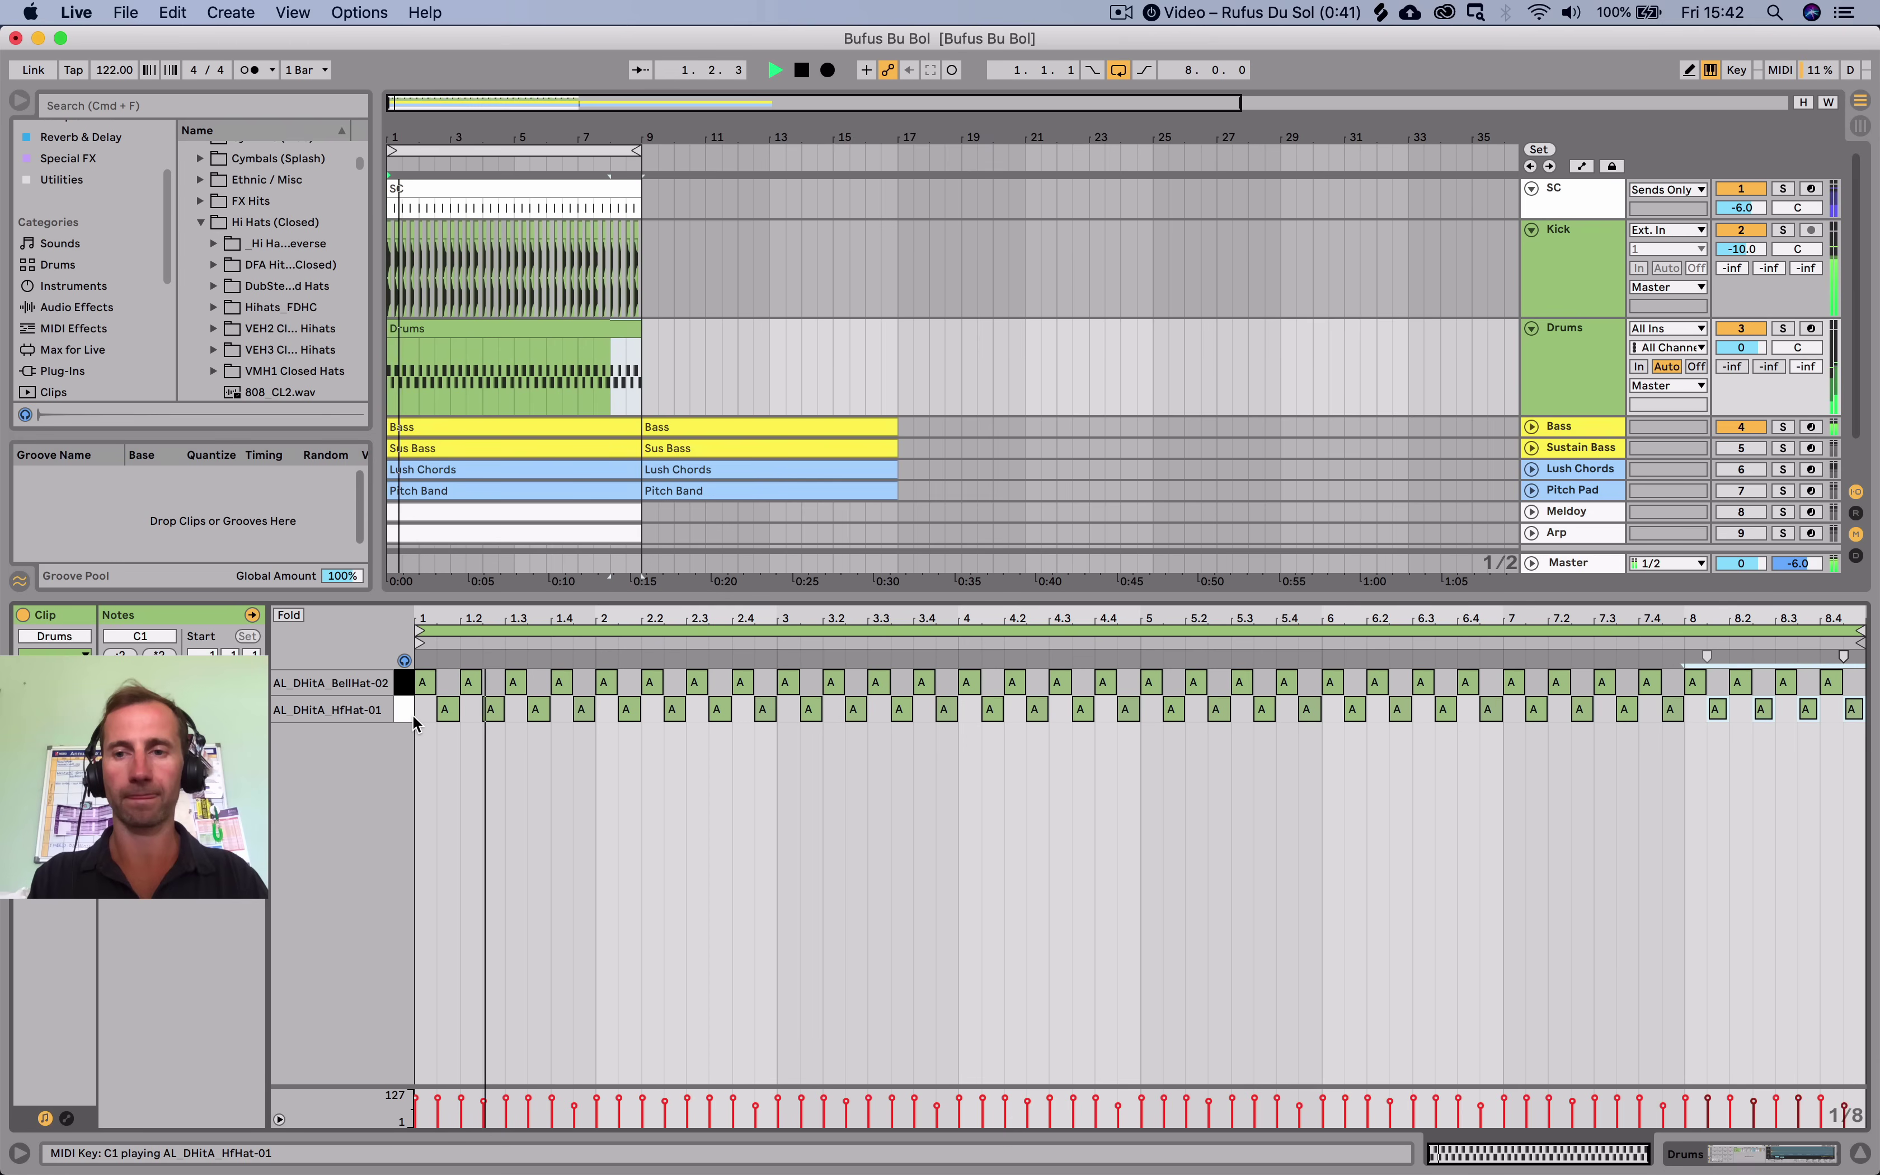
# In the Drums rack, set Send-a to -9.7 dB for the HfHat-01 chain and -18.0 dB for the BellHat-02 chain.
pyautogui.hotkey('shift', 'Tab')
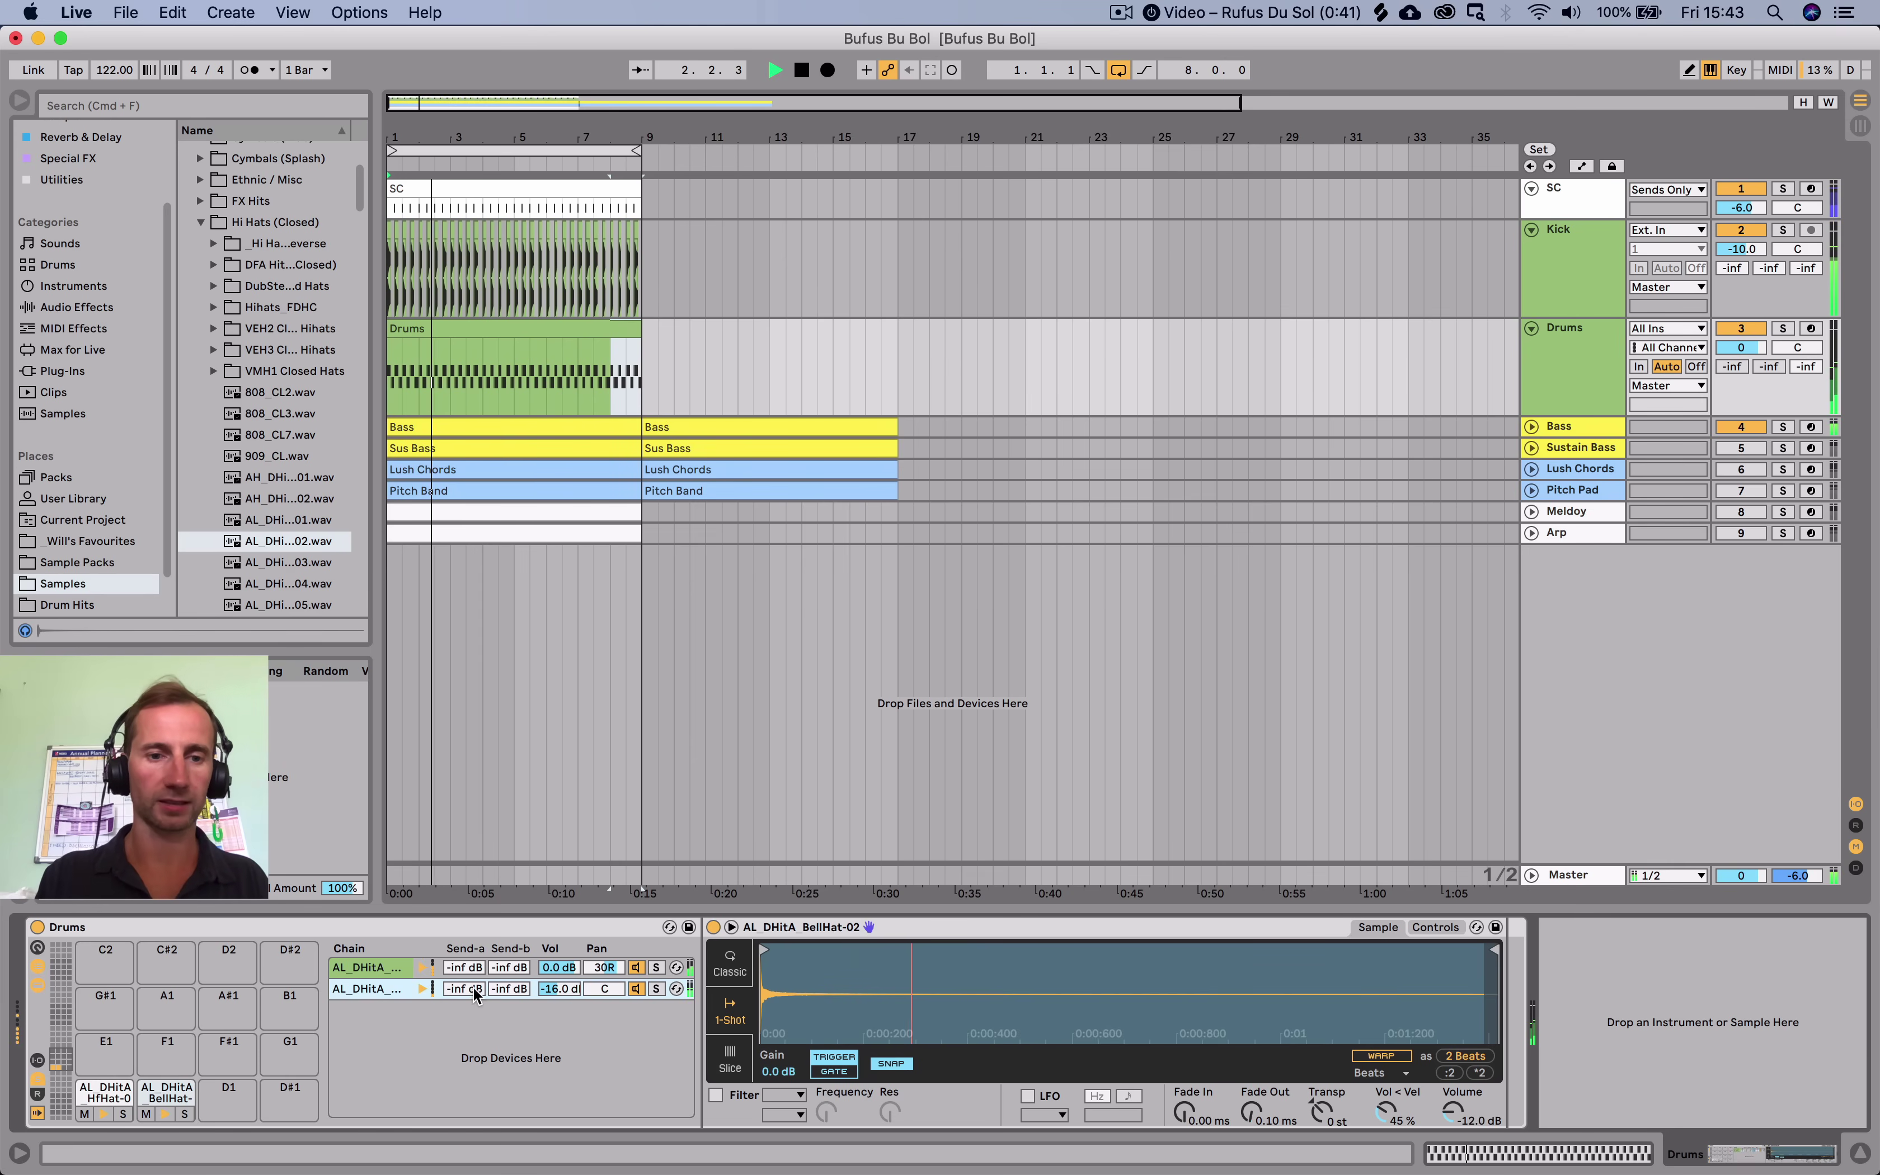
pyautogui.moveTo(464, 989)
pyautogui.mouseDown()
pyautogui.moveTo(464, 932)
pyautogui.moveTo(464, 1010)
pyautogui.moveTo(464, 944)
pyautogui.moveTo(464, 980)
pyautogui.mouseUp()
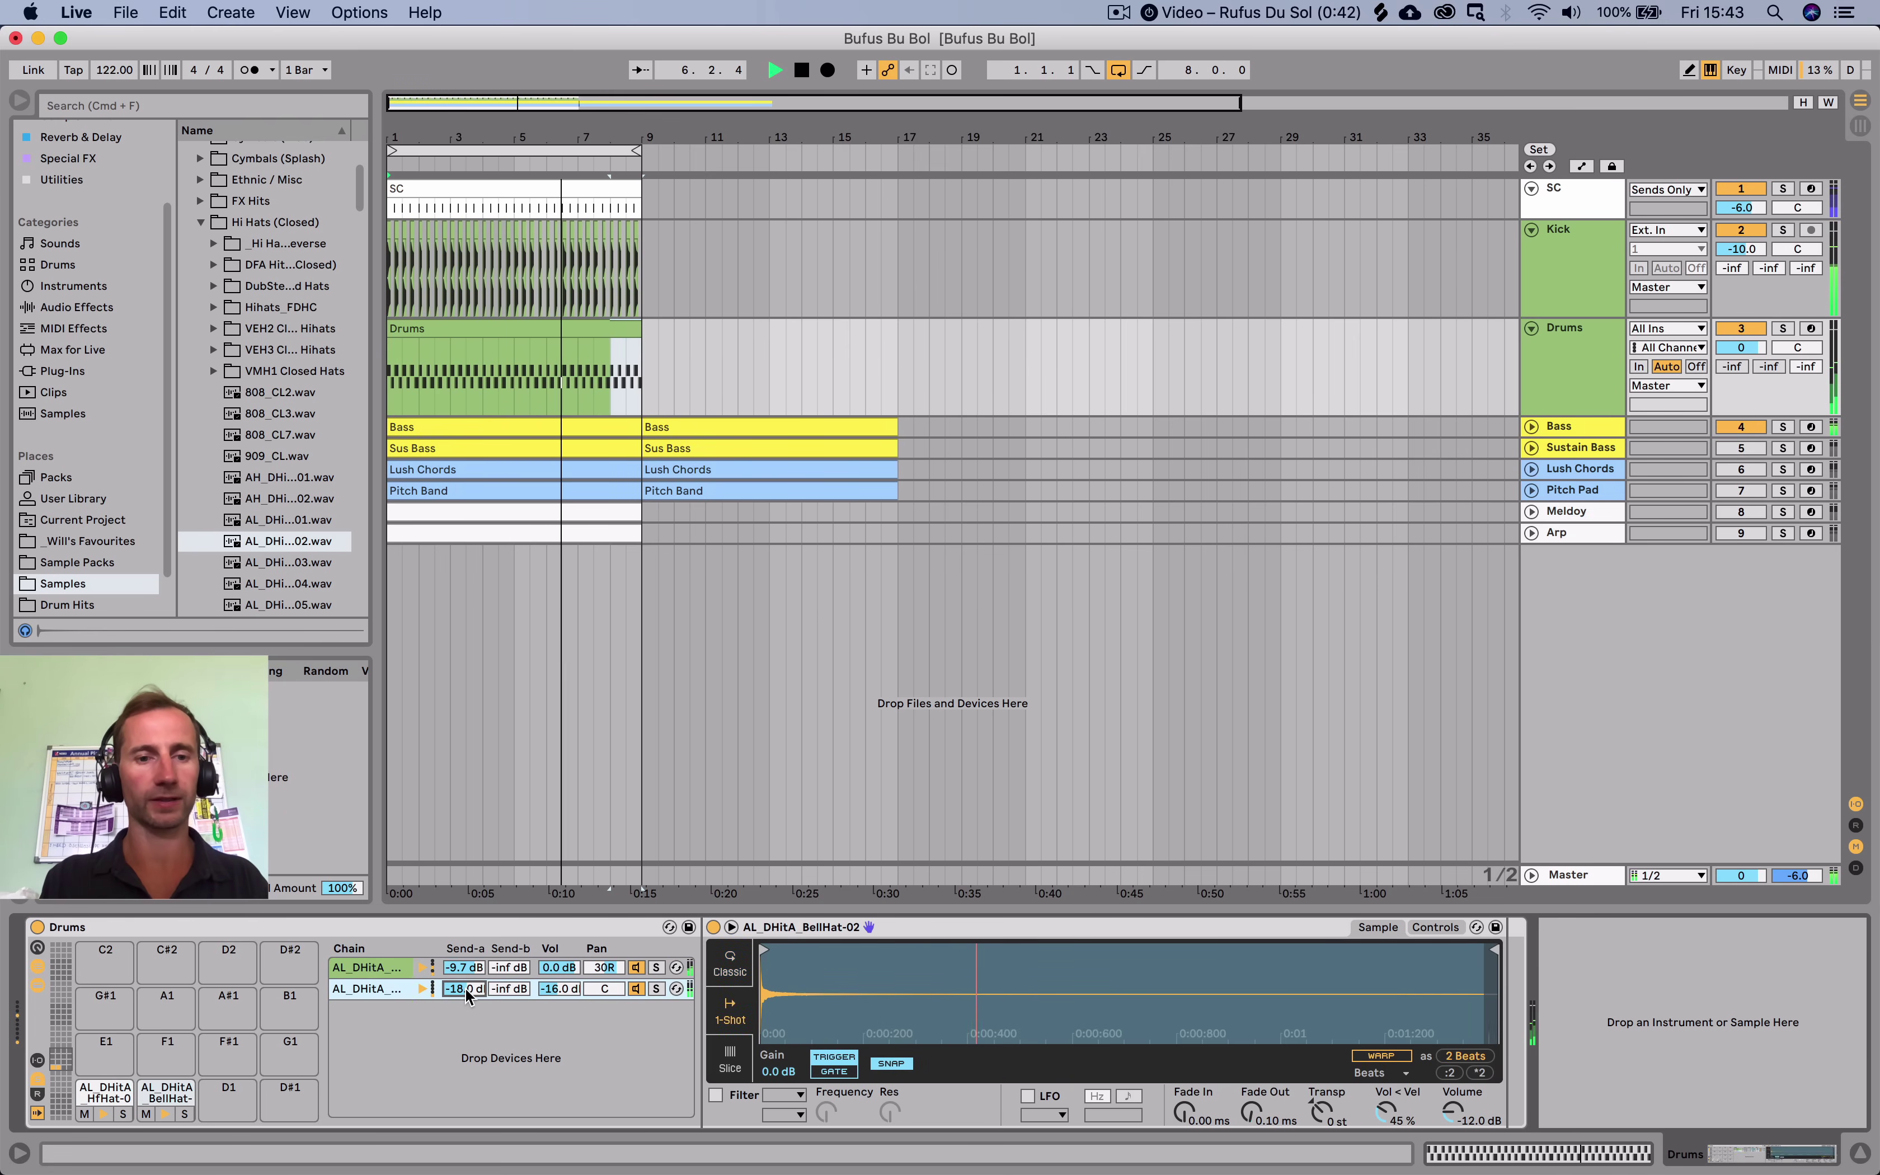
pyautogui.press('space')
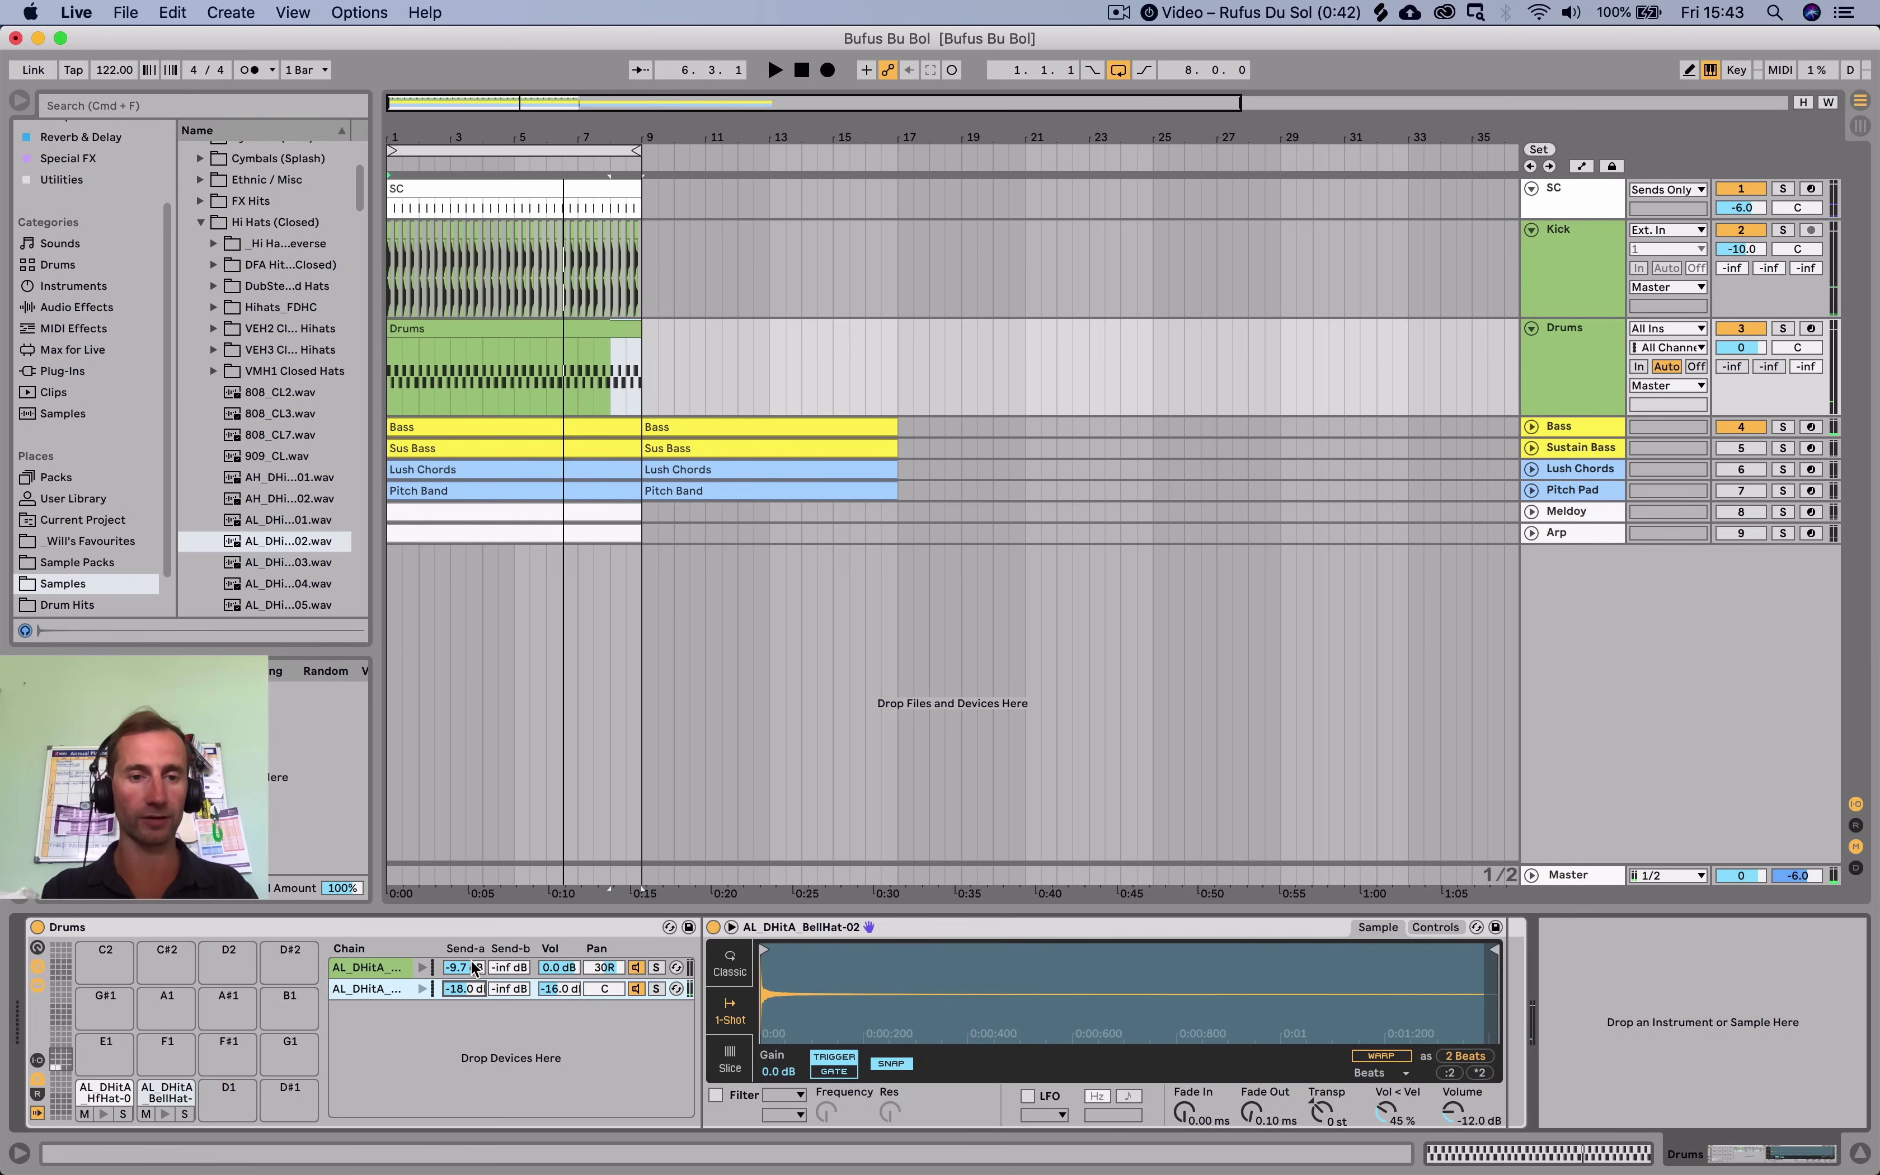
# Examine the Drums rack's Reverb and Delay return chains and their audio routing against the session's return tracks.
pyautogui.click(37, 1060)
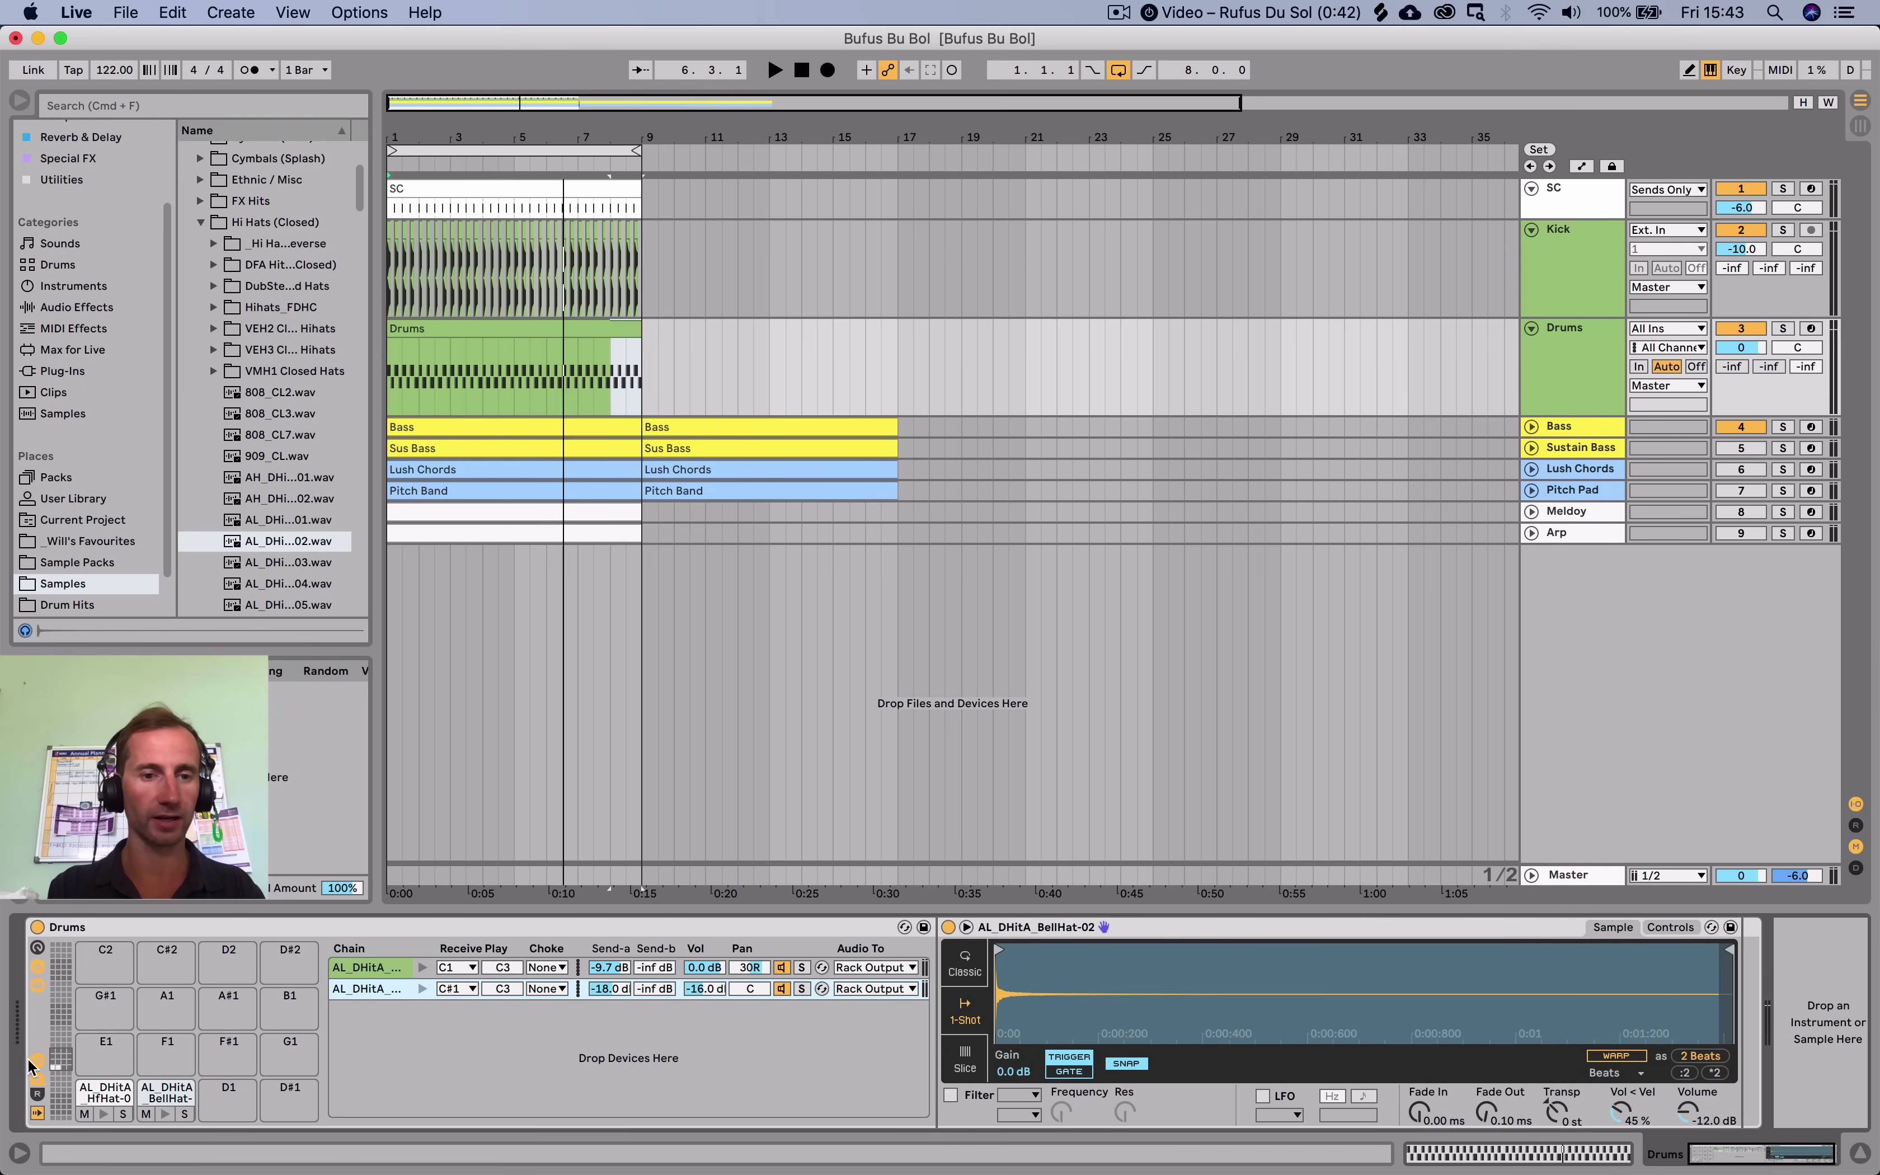
pyautogui.click(38, 1095)
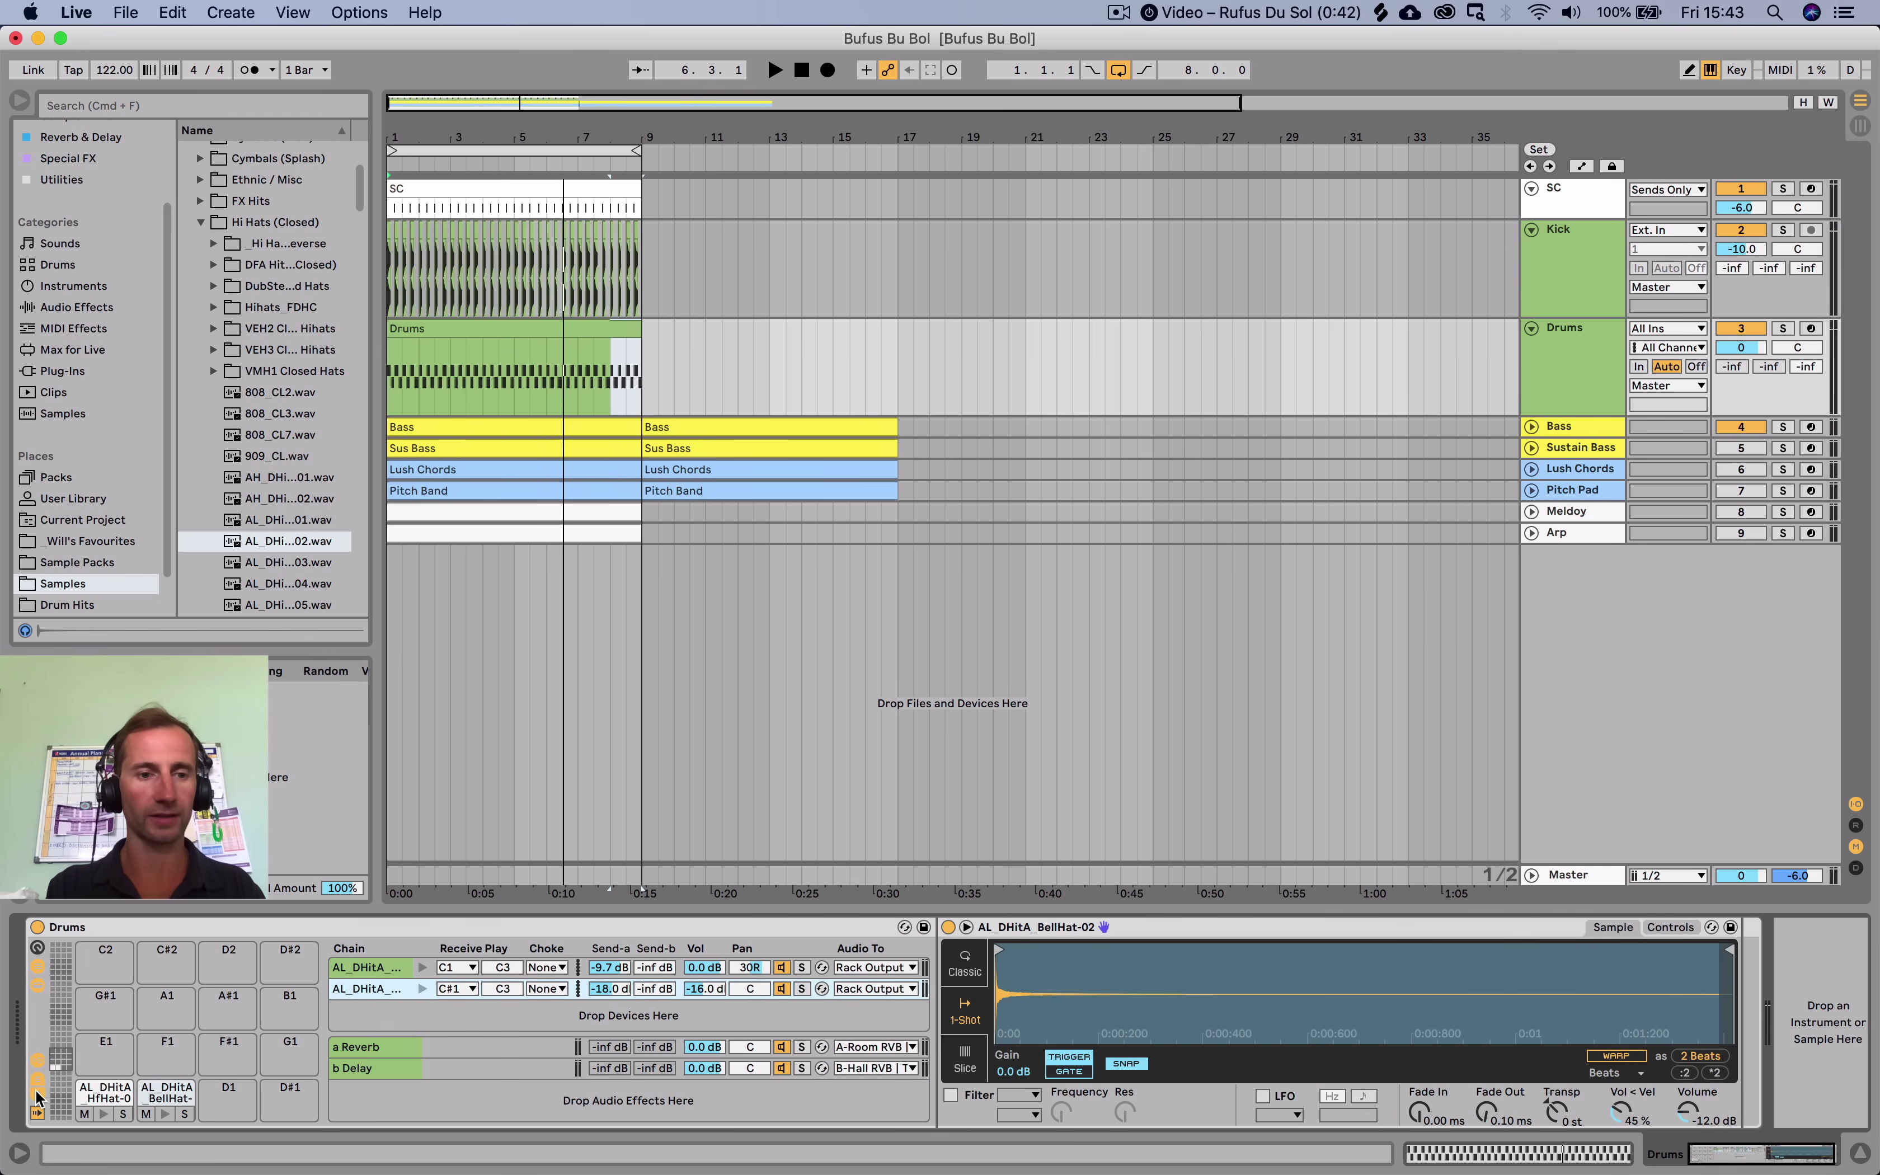
pyautogui.rightClick(425, 1100)
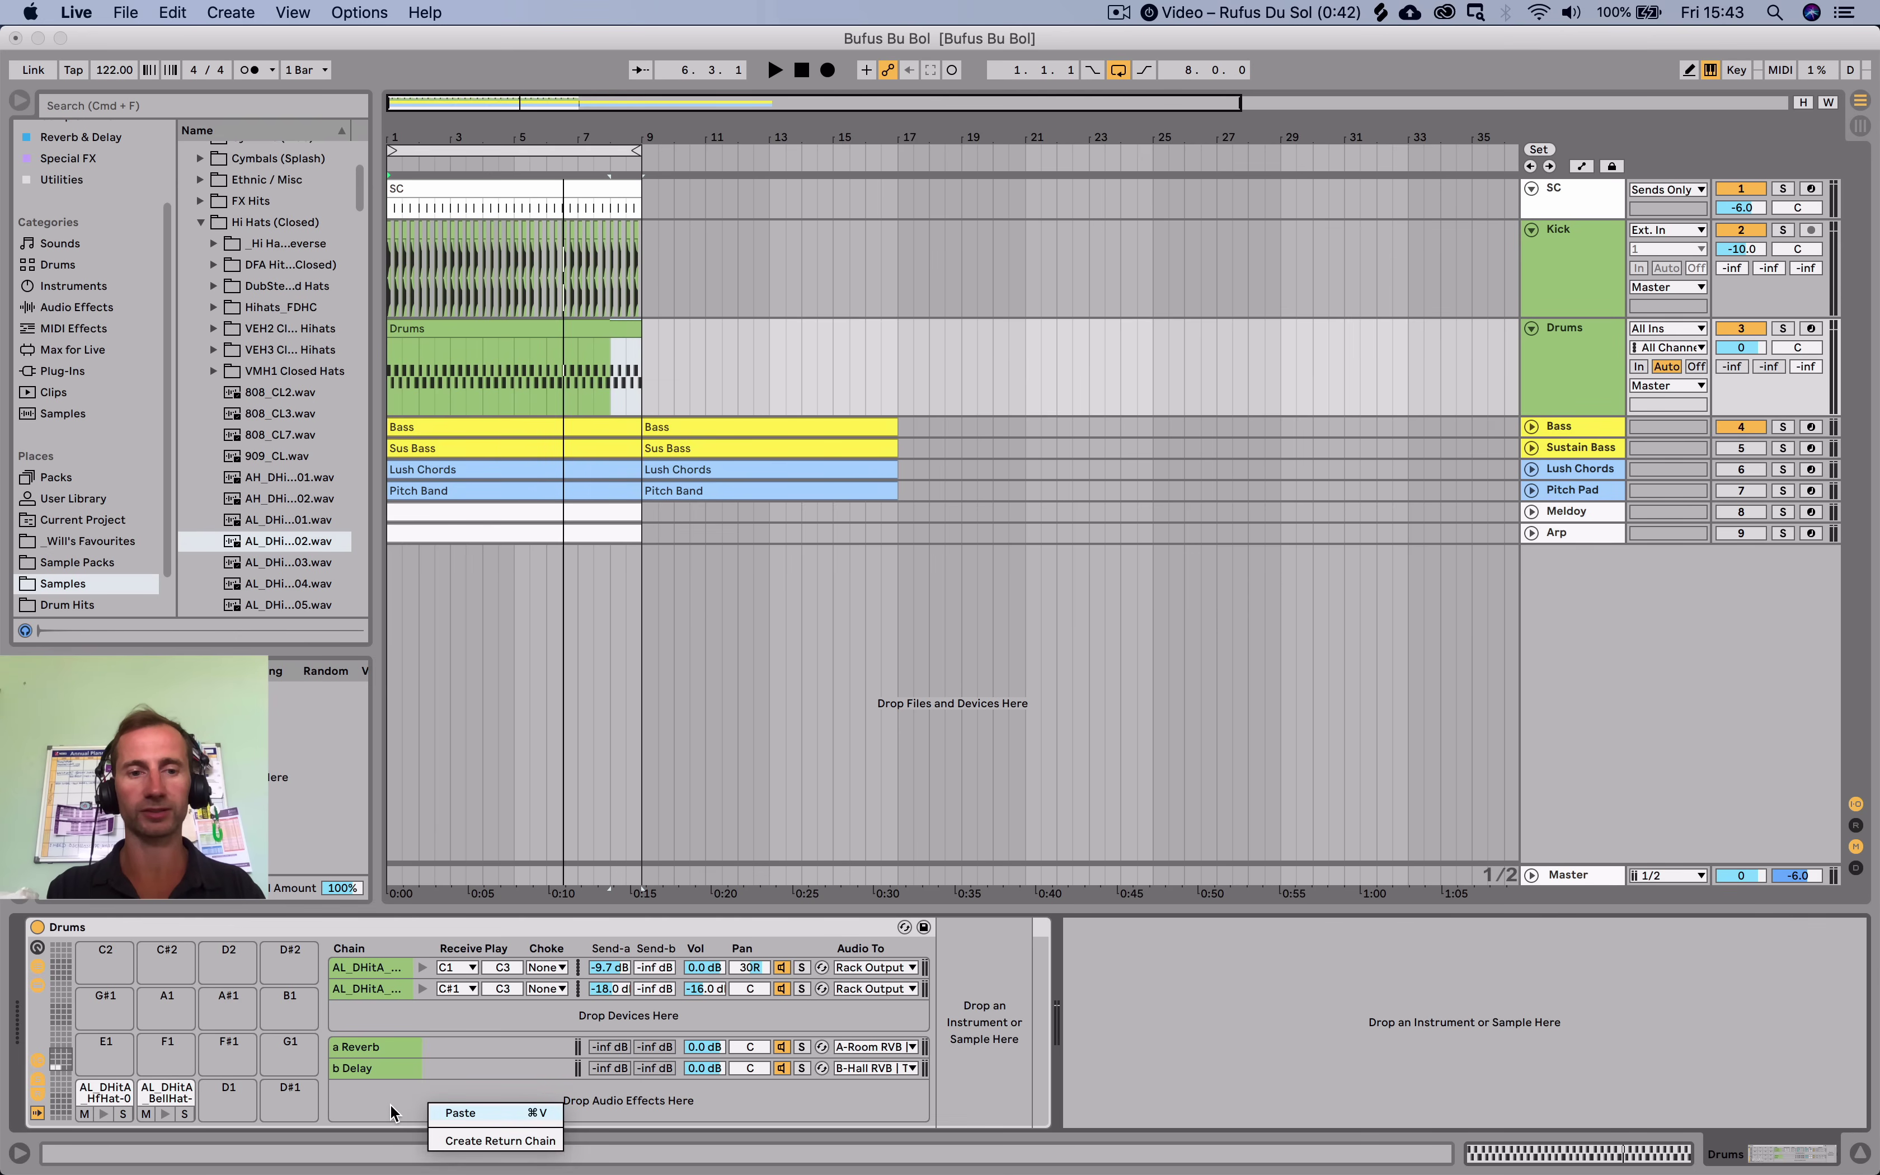
pyautogui.click(366, 1098)
pyautogui.click(852, 1053)
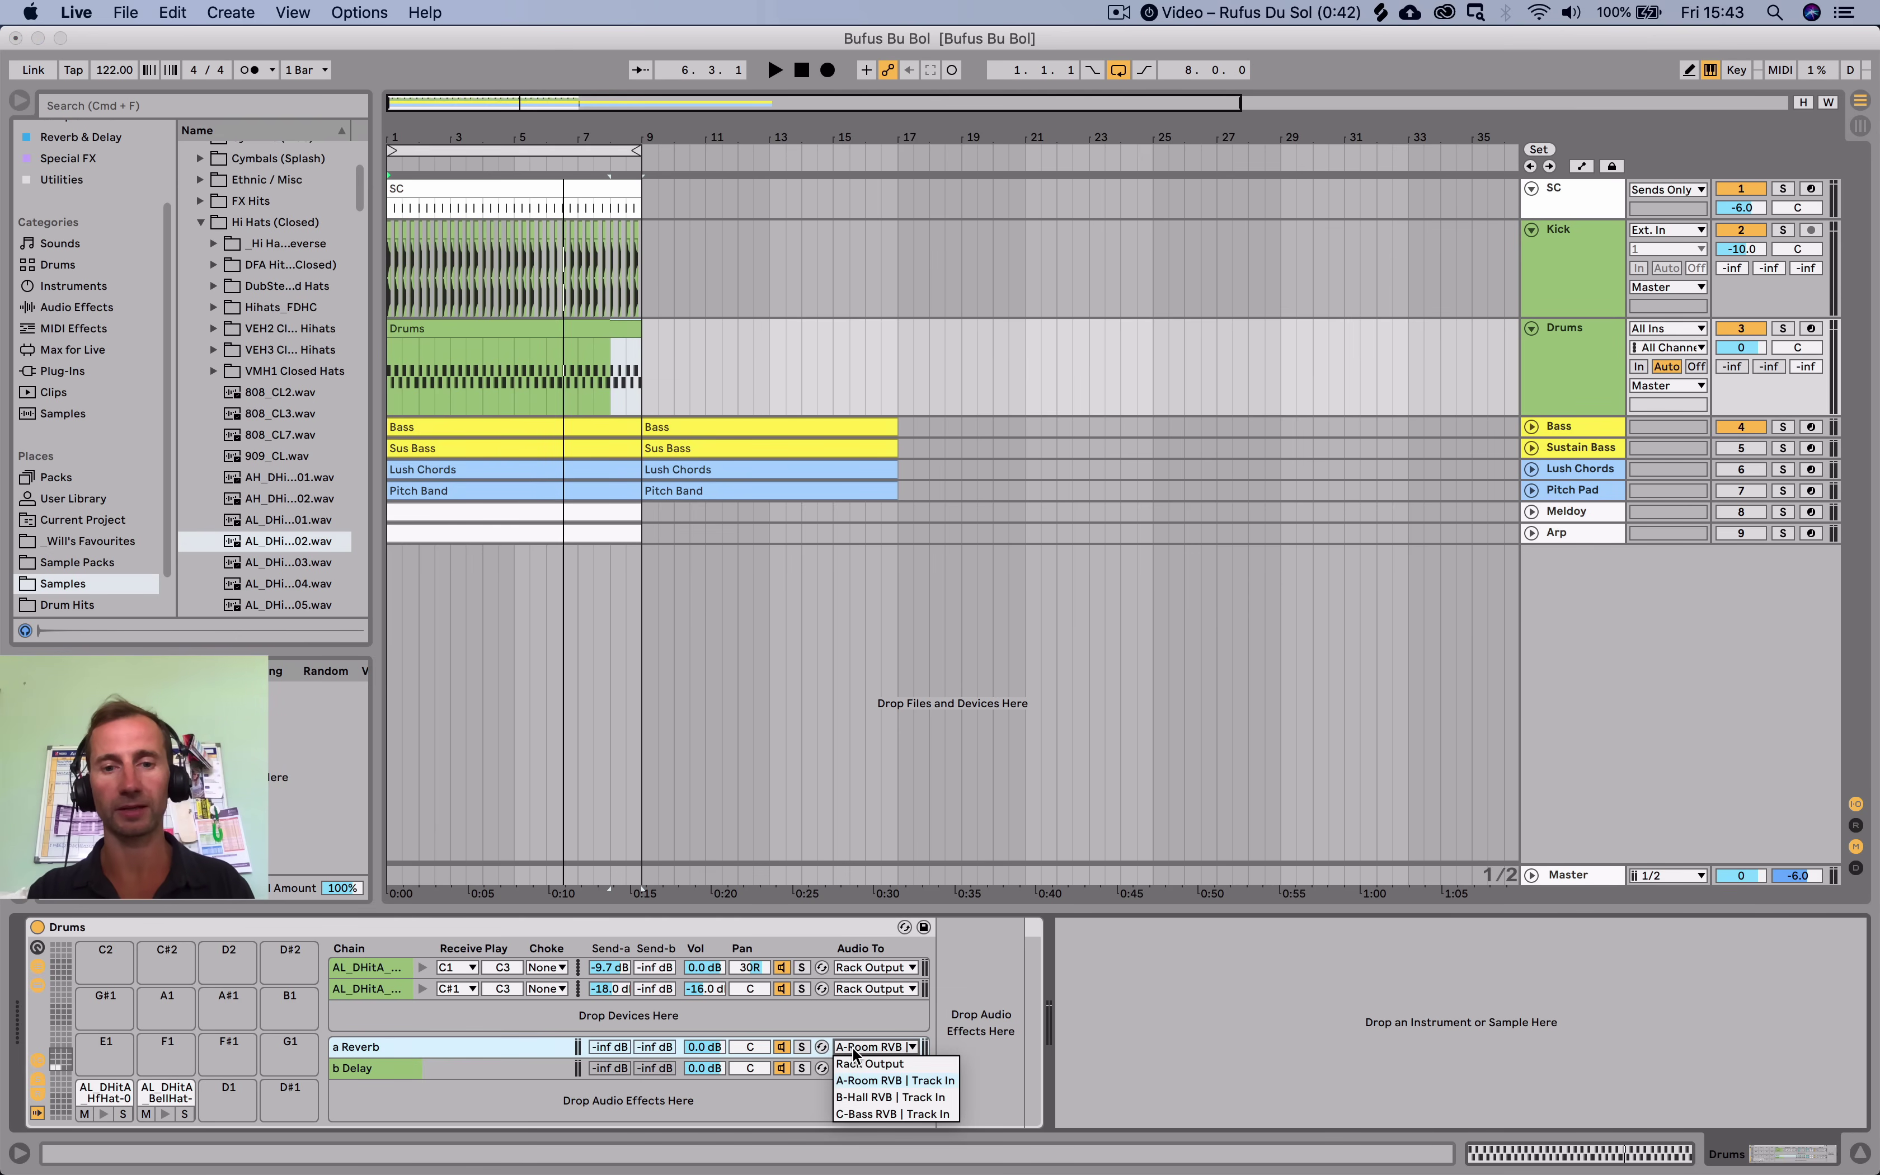
pyautogui.click(852, 1053)
pyautogui.press('Tab')
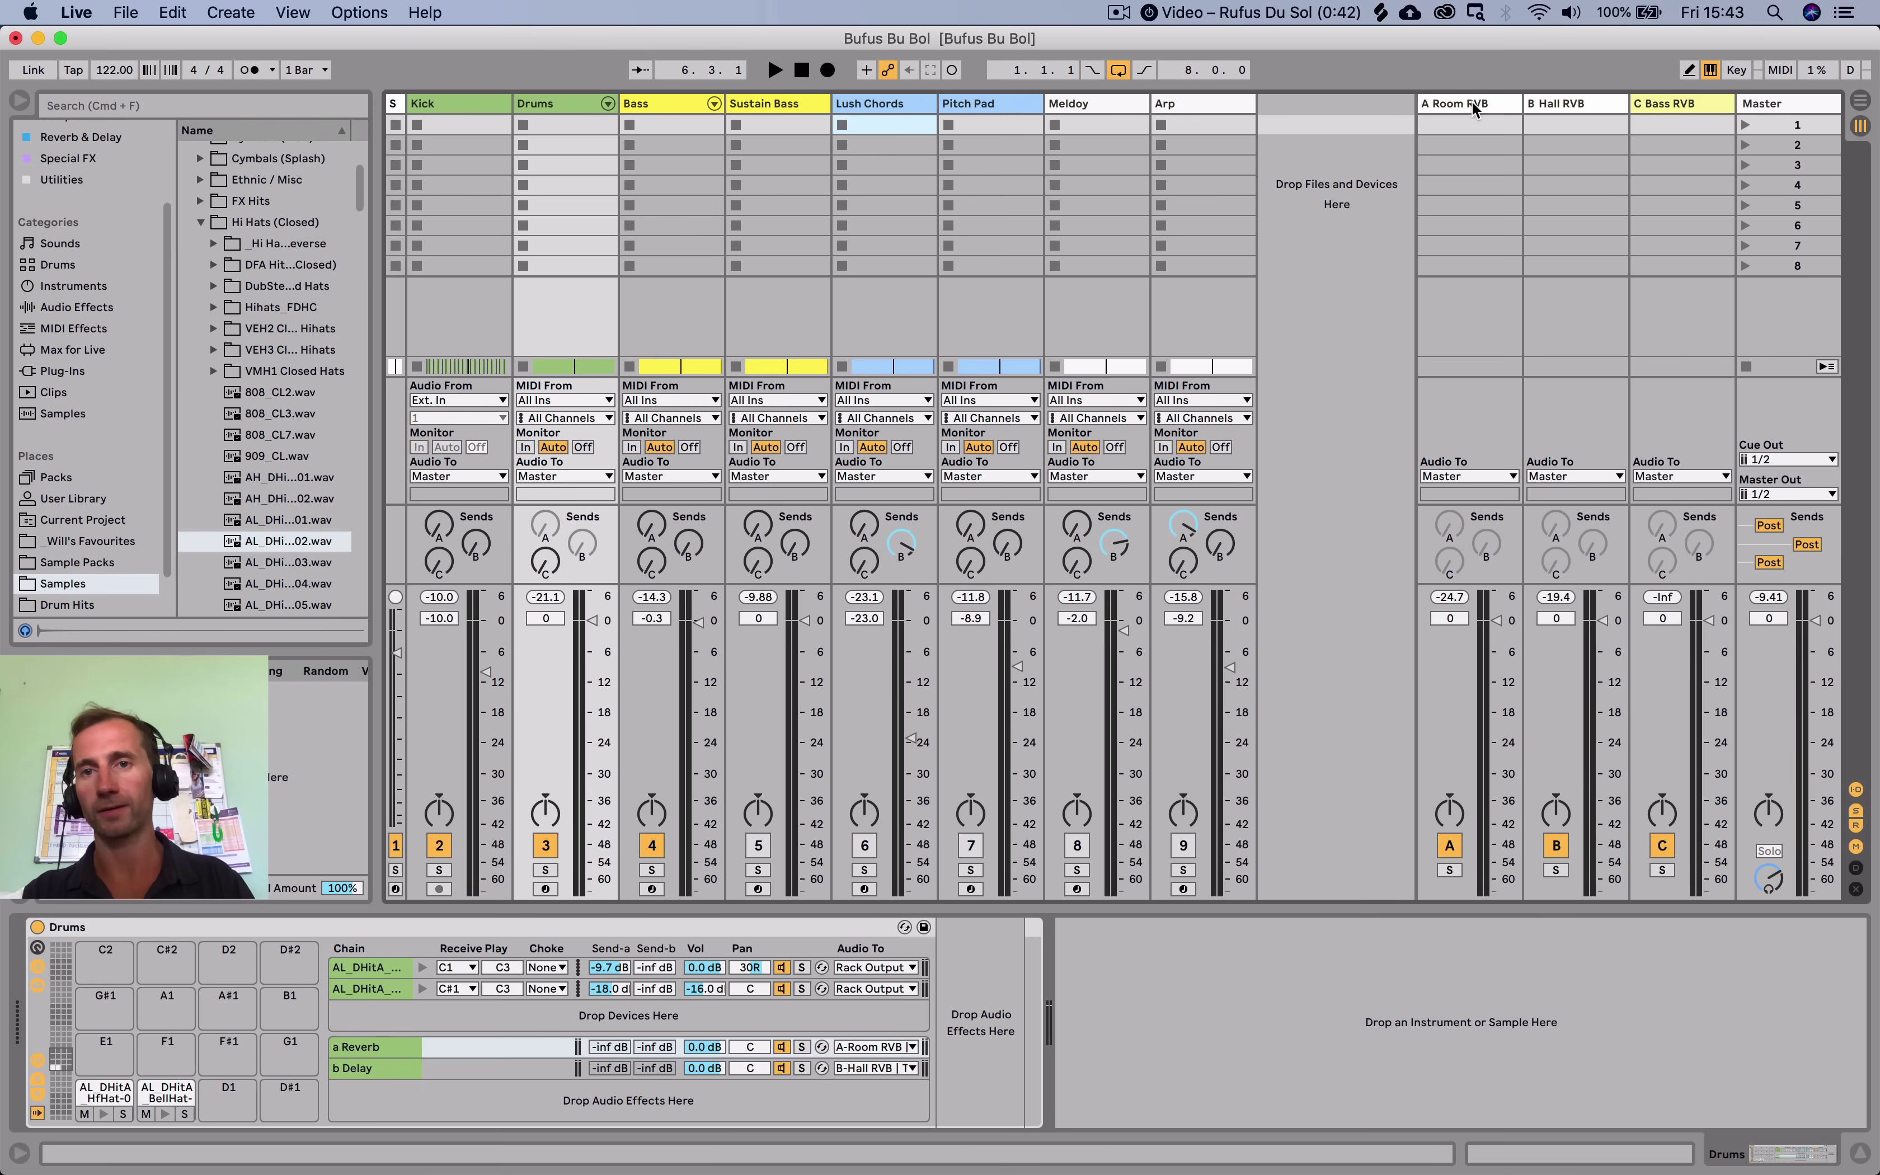
pyautogui.press('Tab')
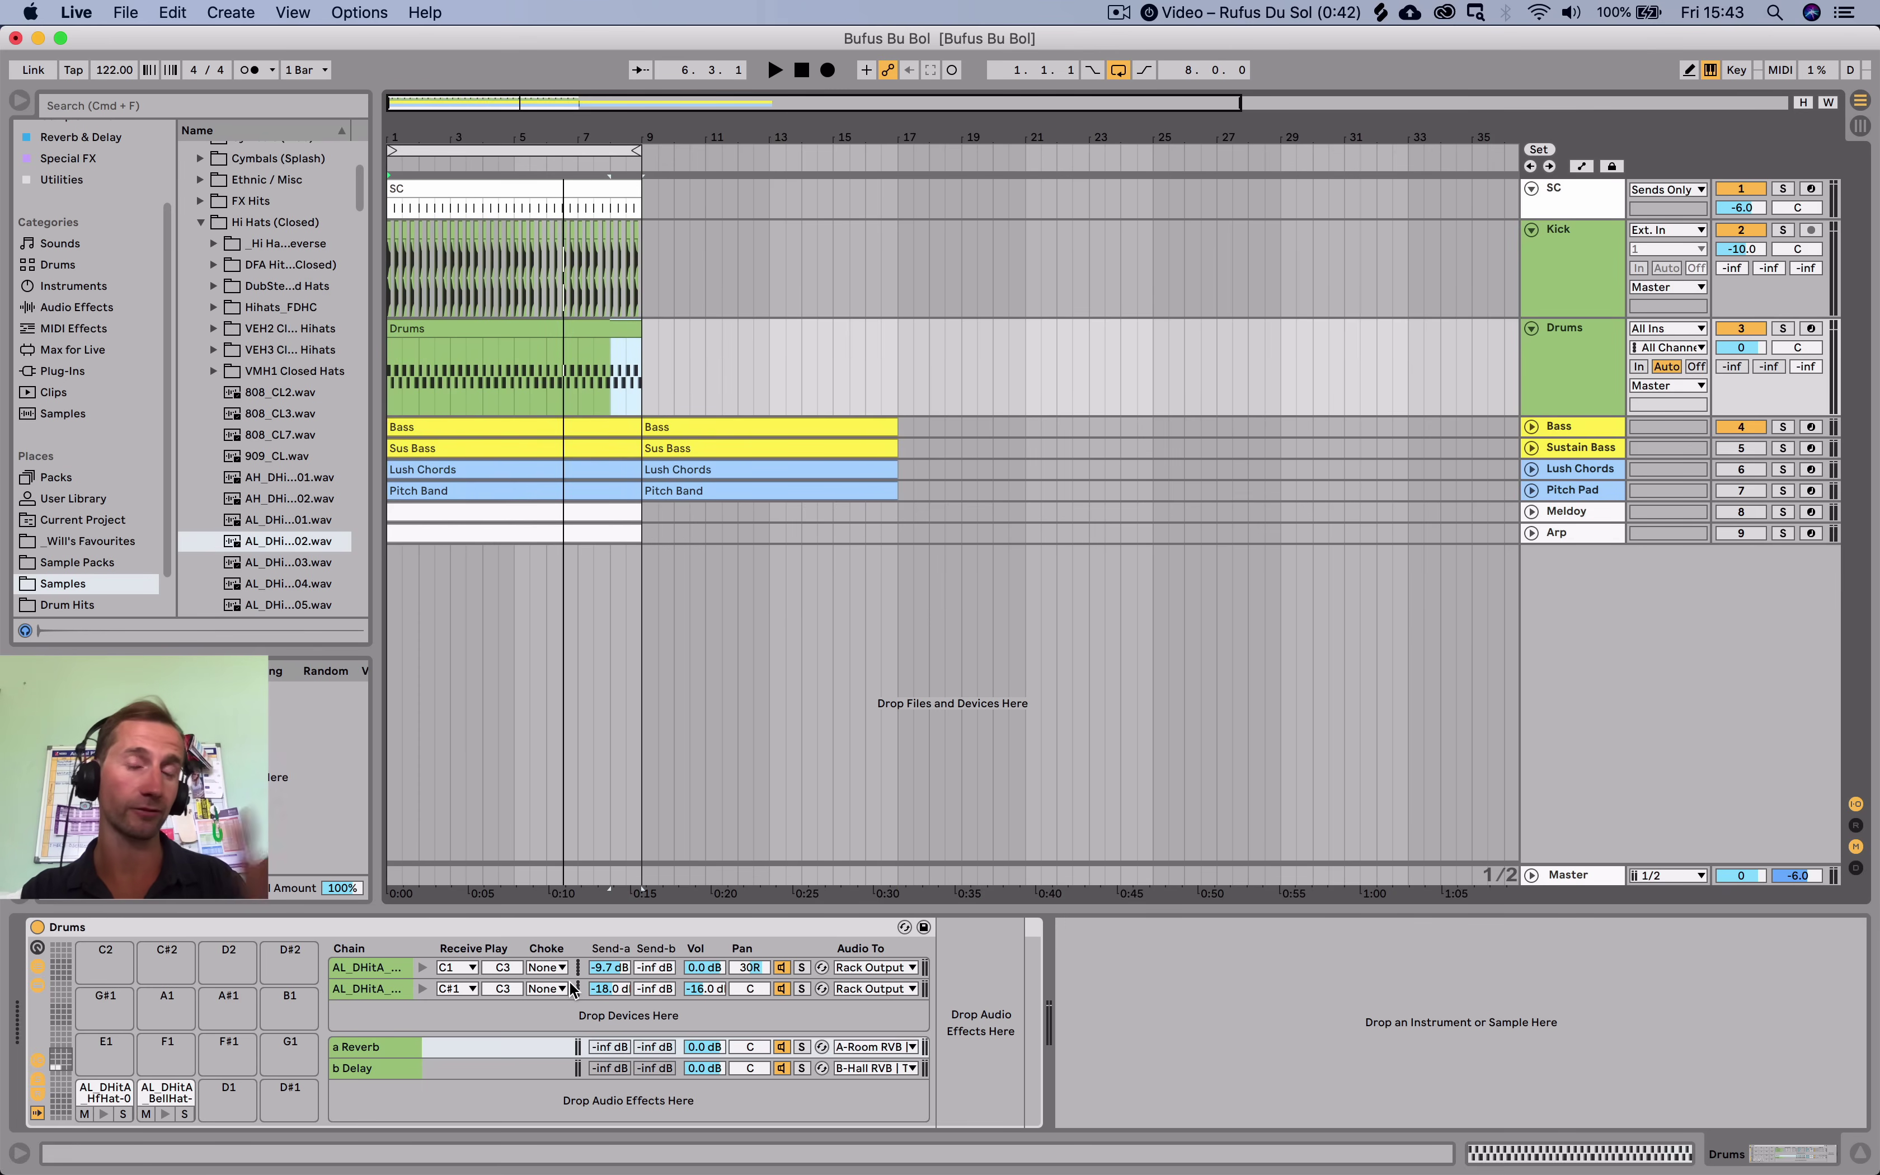
pyautogui.click(36, 1093)
pyautogui.click(37, 1078)
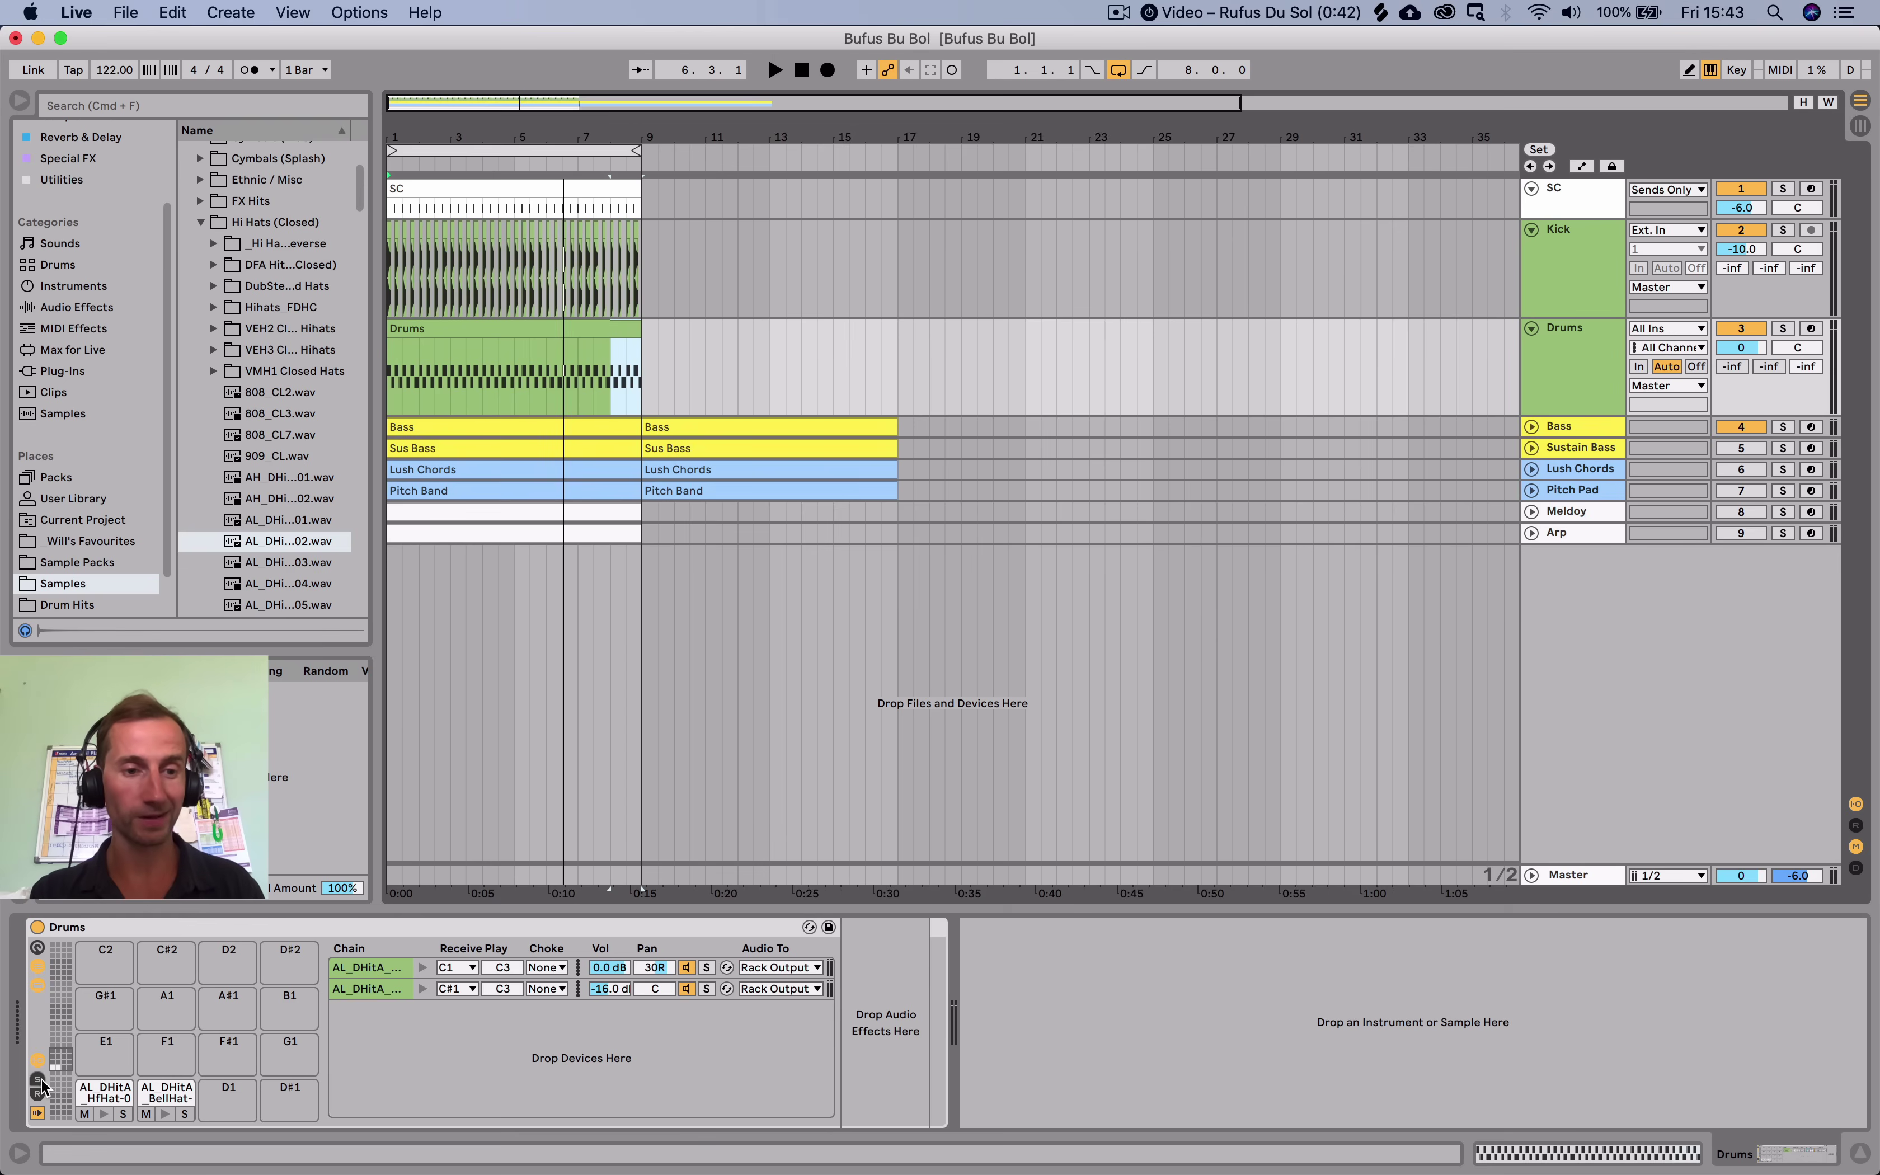
pyautogui.click(36, 1059)
pyautogui.click(36, 1077)
# Play the loop briefly to hear the hi-hats with their reverb sends.
pyautogui.press('space')
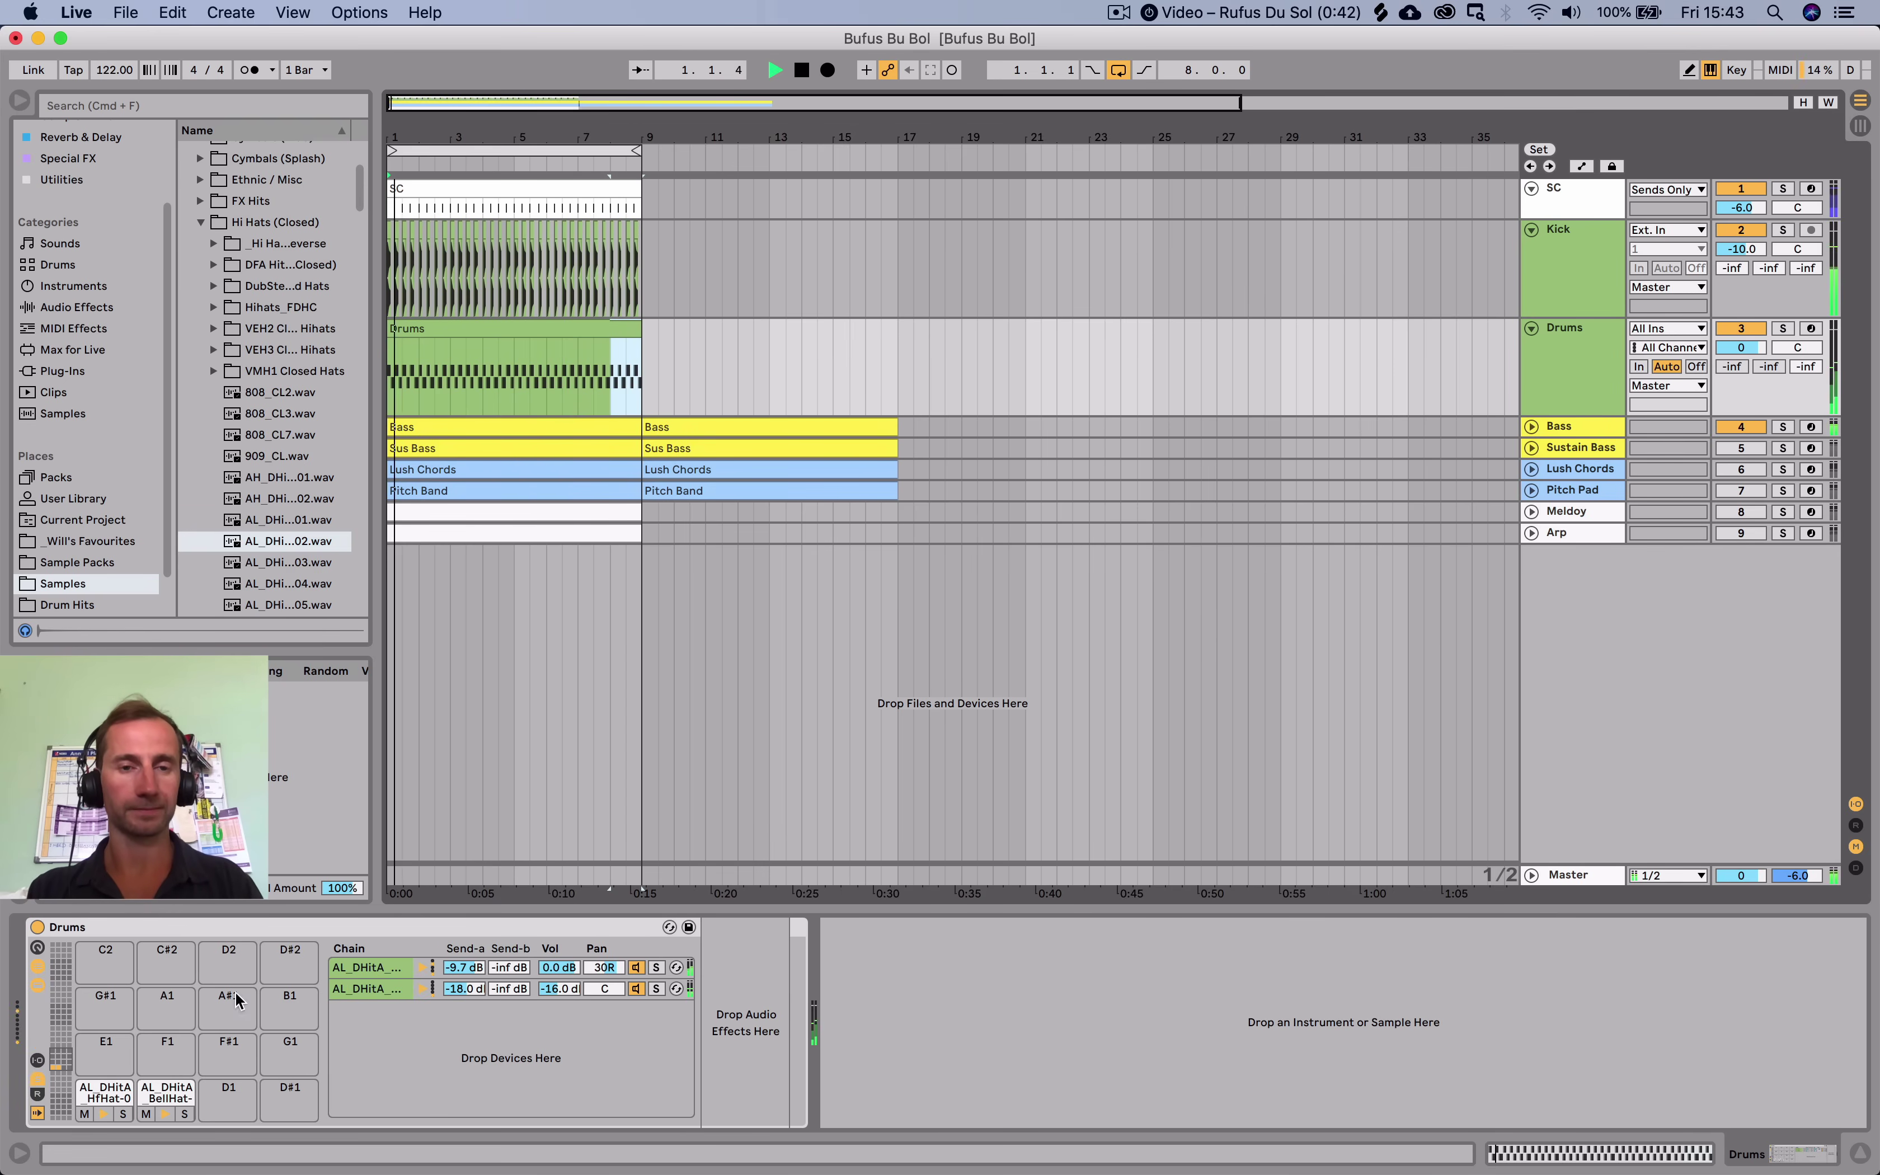
pyautogui.click(1602, 364)
pyautogui.press('space')
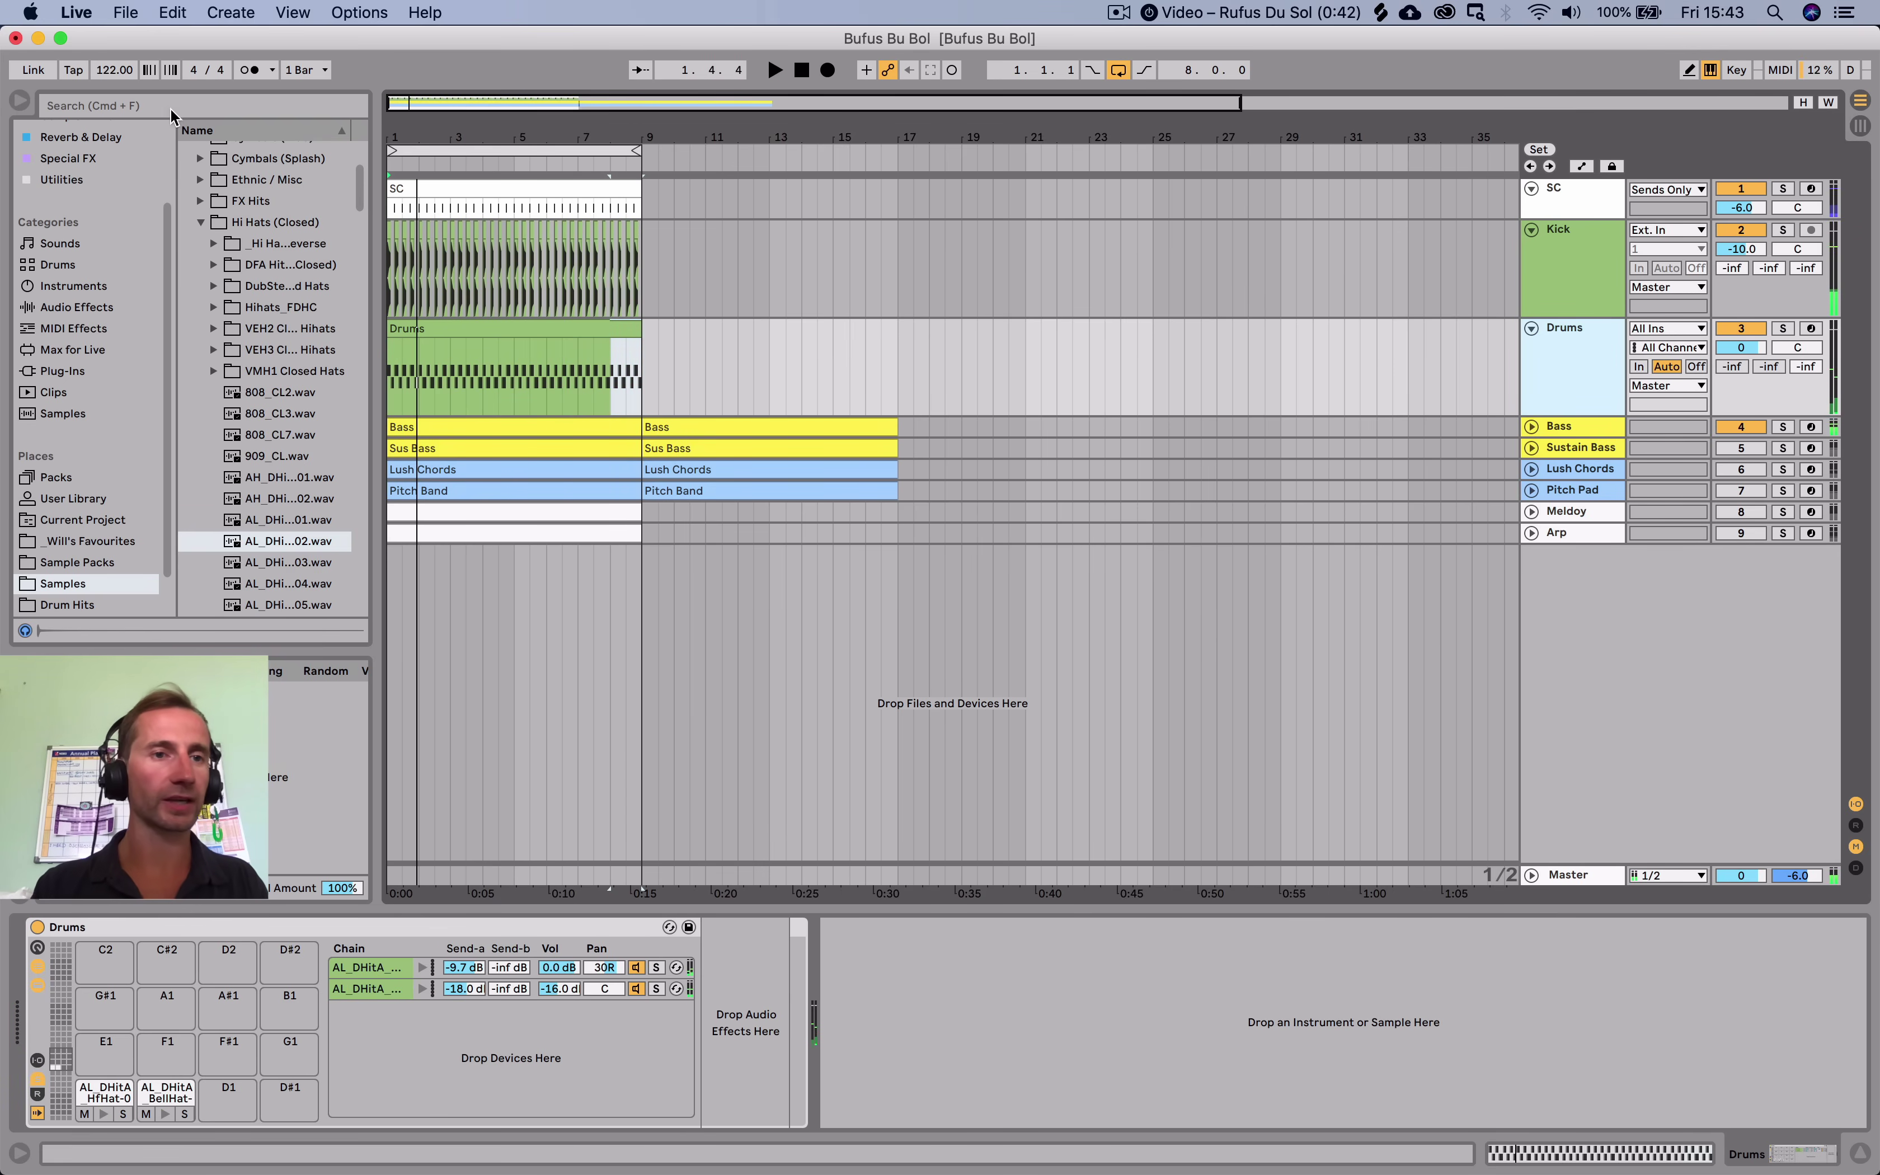
# Audition samples in Hi Hats (Open) and load B Fizz 02 onto the D1 pad of the Drums rack.
pyautogui.scroll(3, 276, 397)
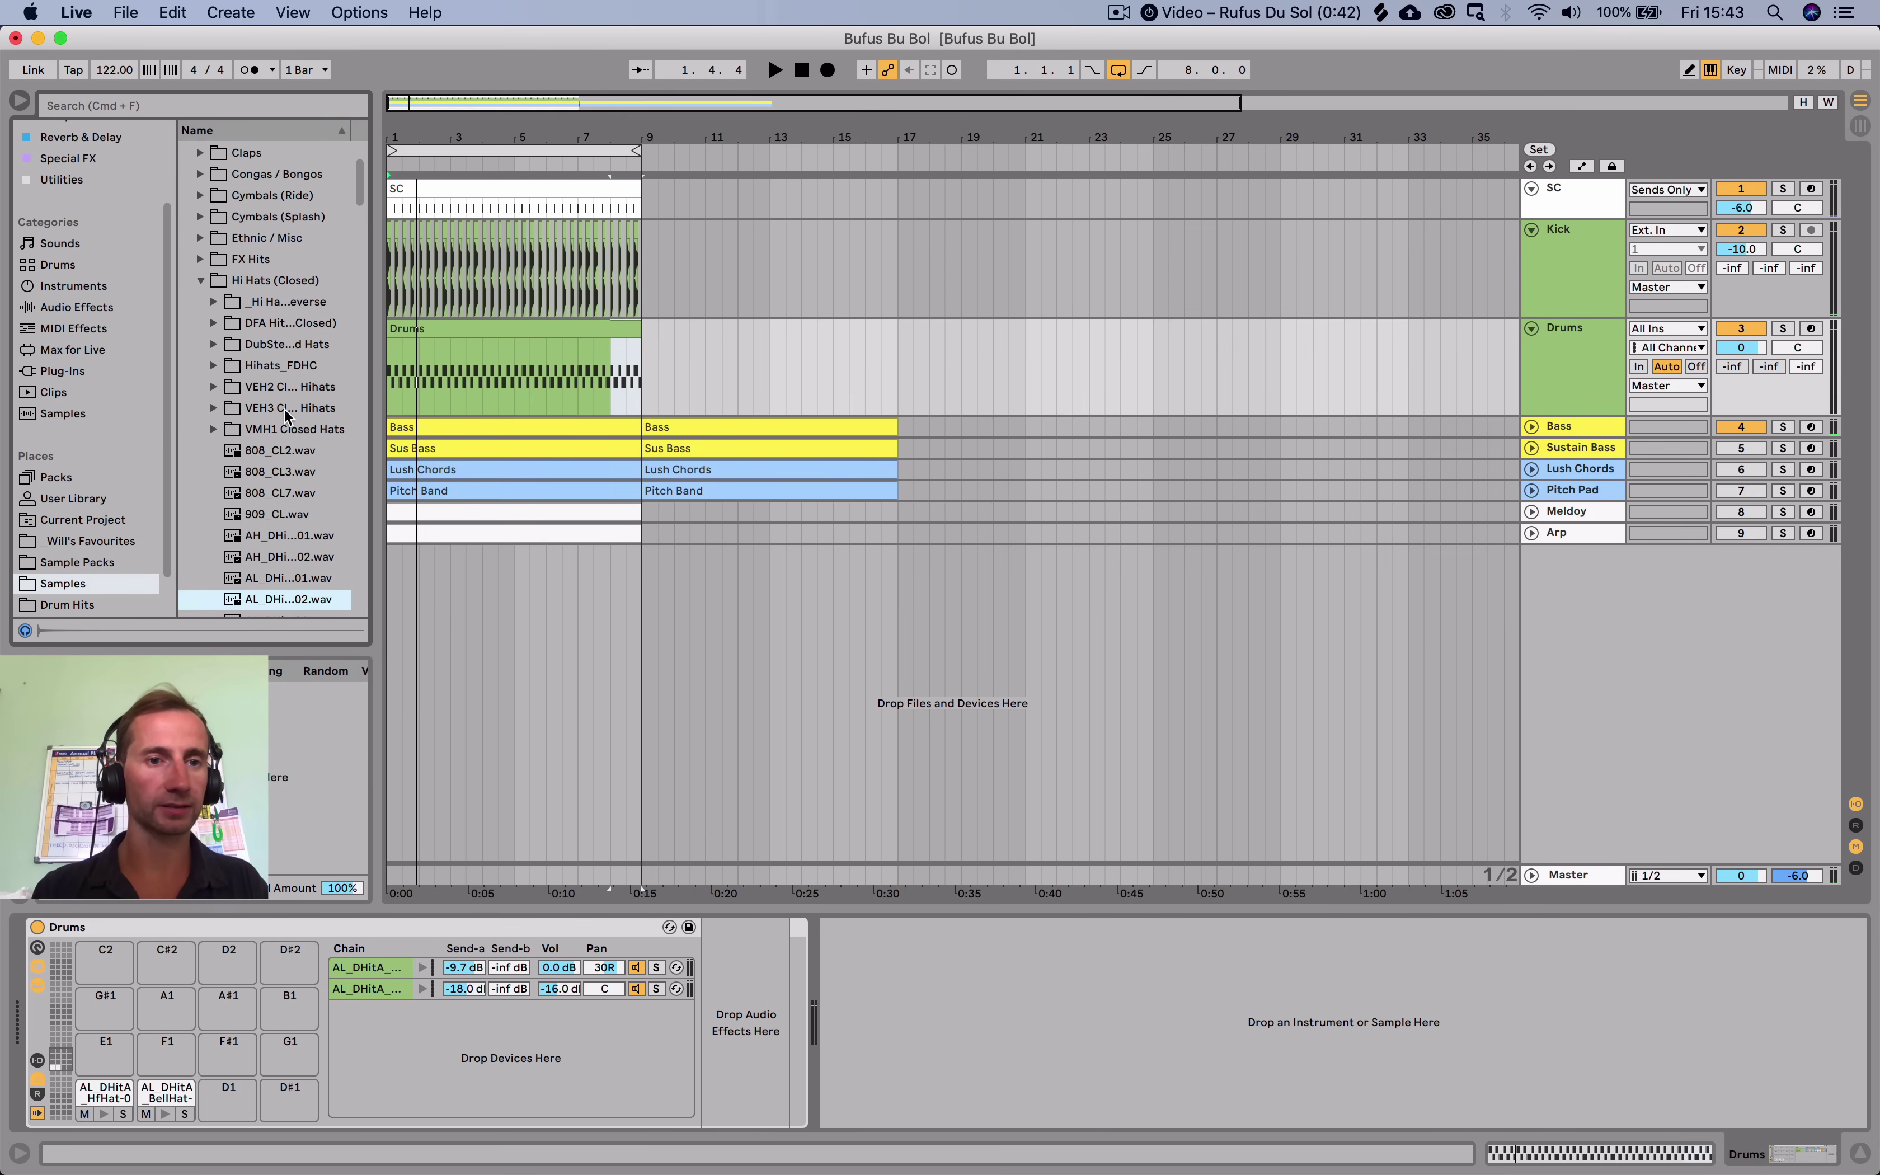
pyautogui.click(287, 430)
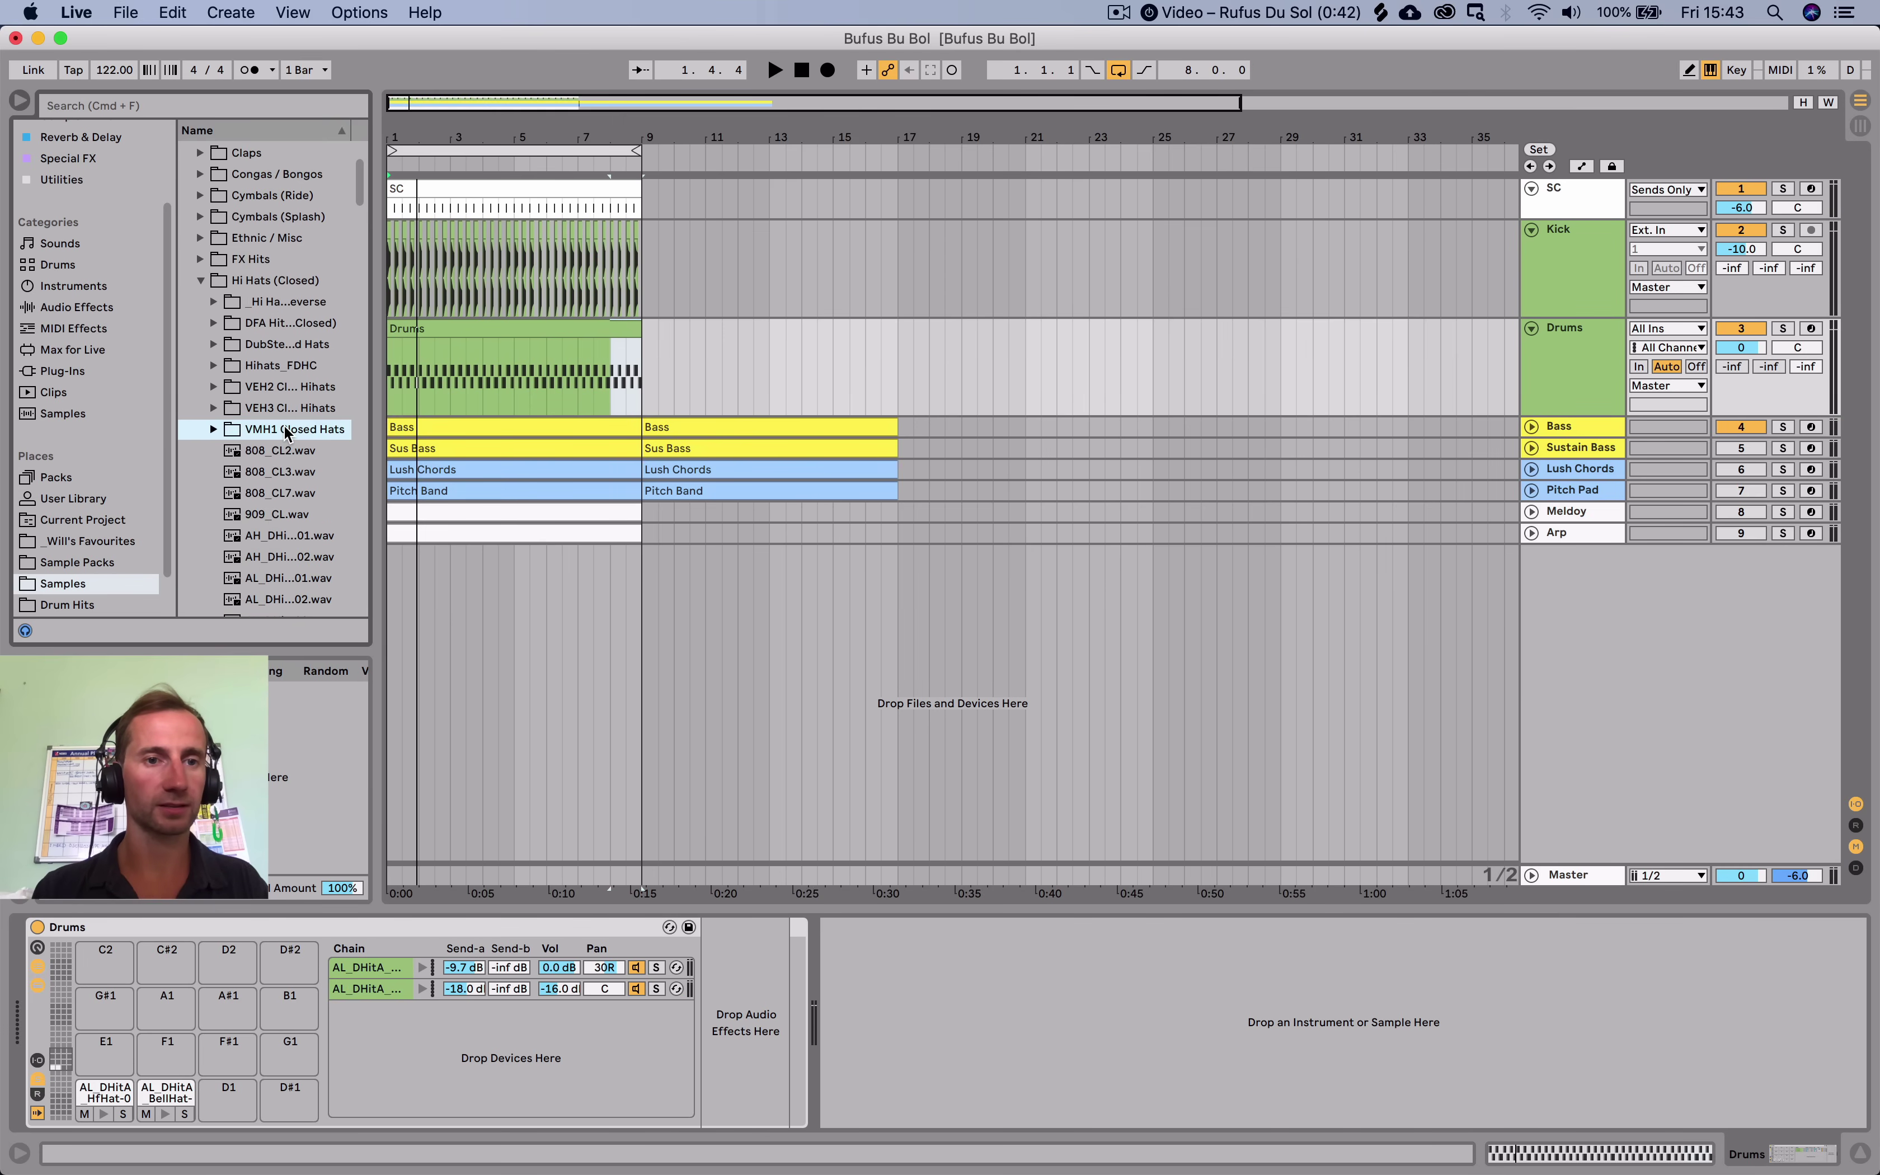
pyautogui.click(260, 284)
pyautogui.click(268, 302)
pyautogui.click(291, 473)
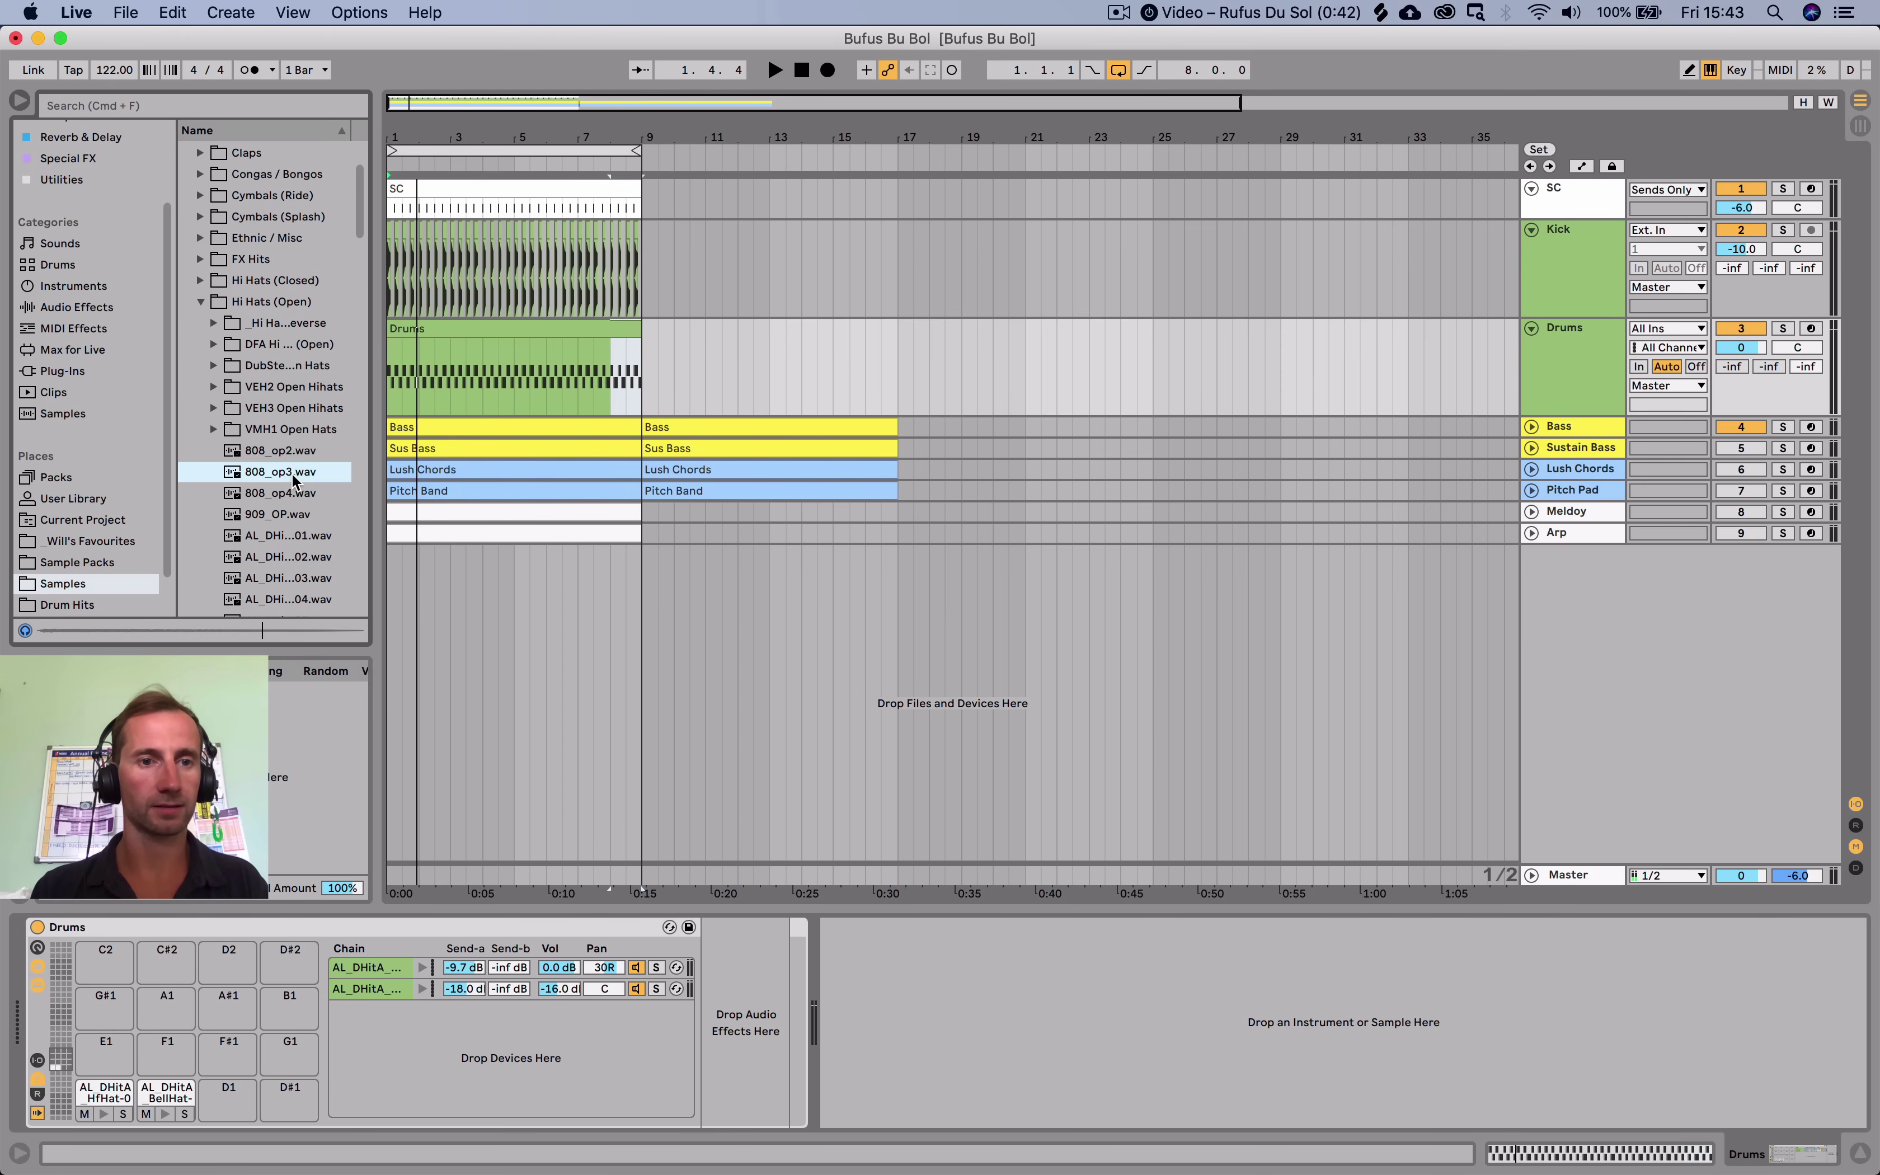
pyautogui.press('Down')
pyautogui.press('Down')
pyautogui.press('Down')
pyautogui.scroll(-6, 290, 473)
pyautogui.click(296, 544)
pyautogui.press('Down')
pyautogui.scroll(-8, 295, 544)
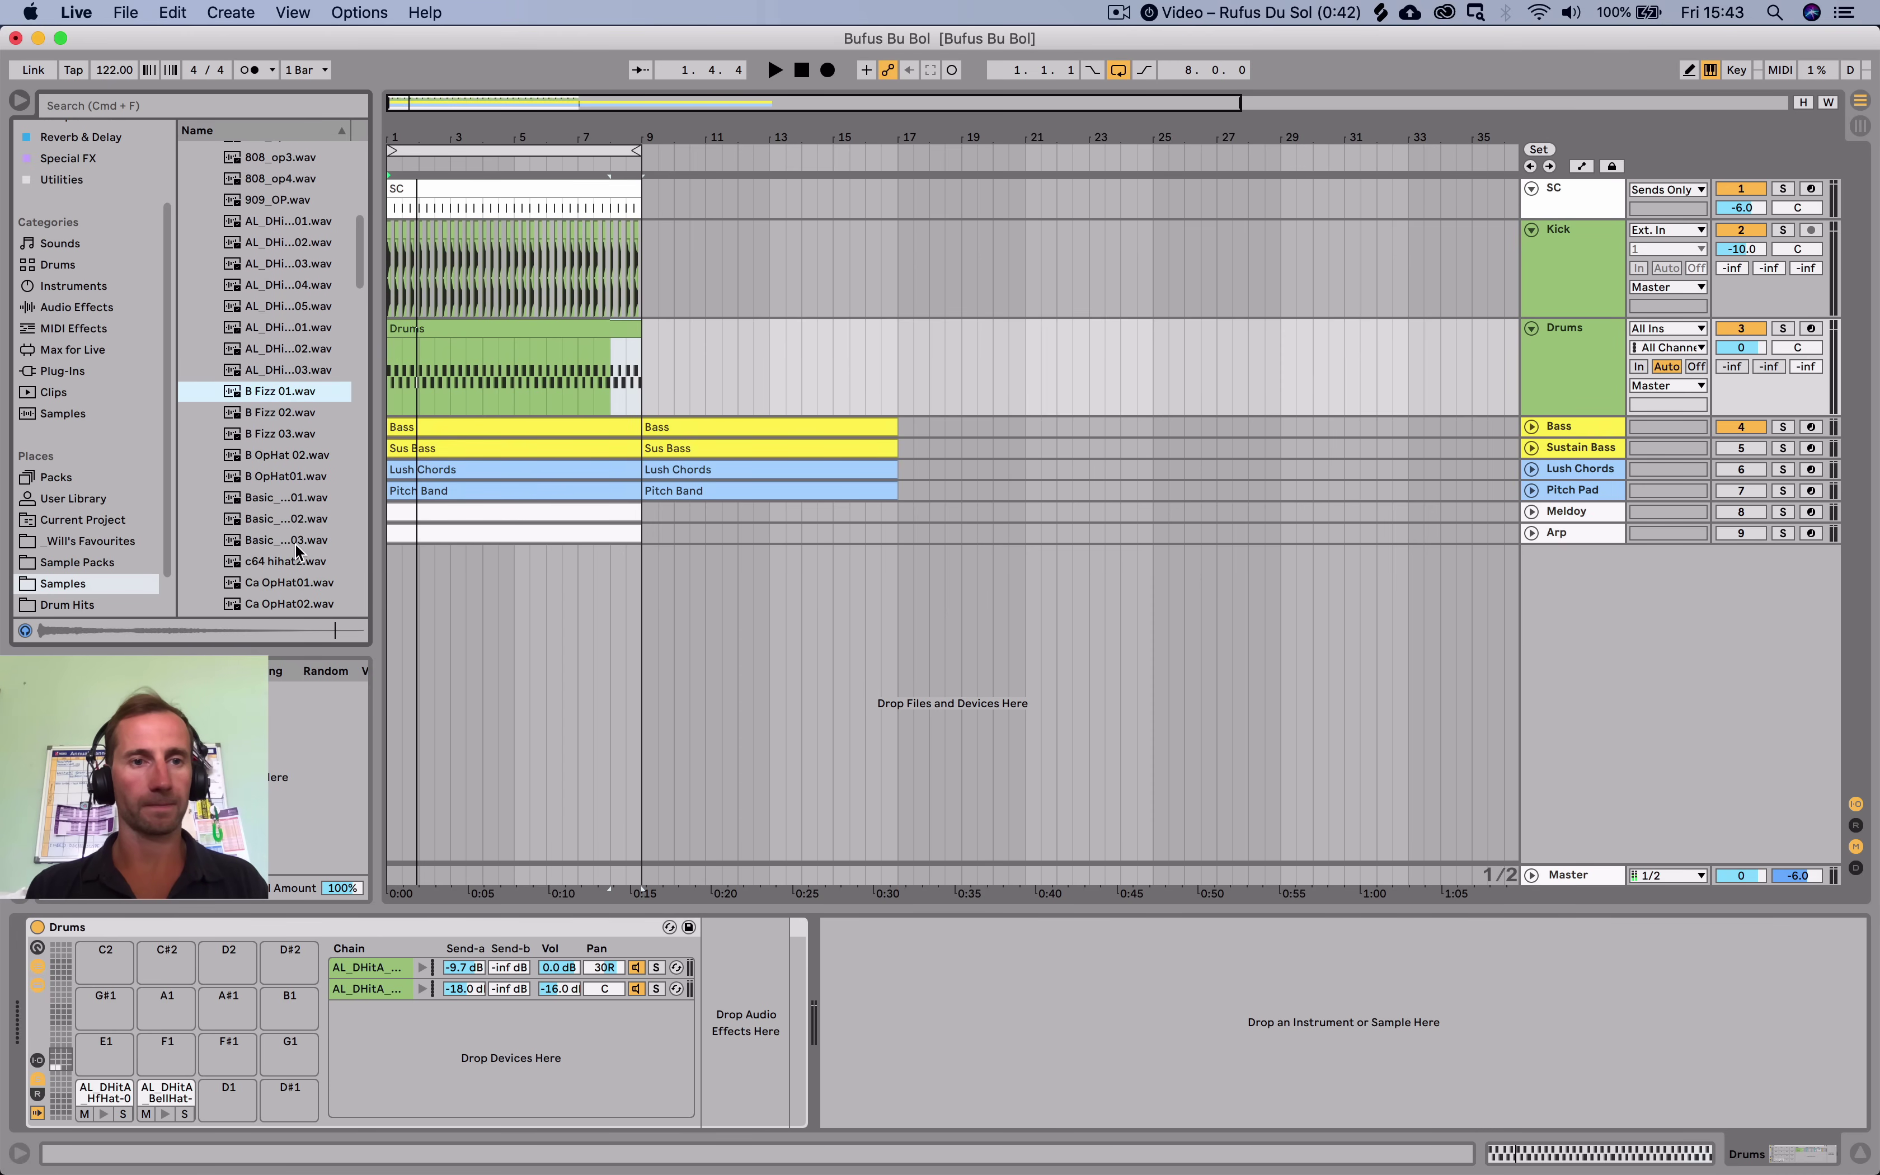
pyautogui.press('Down')
pyautogui.press('Down')
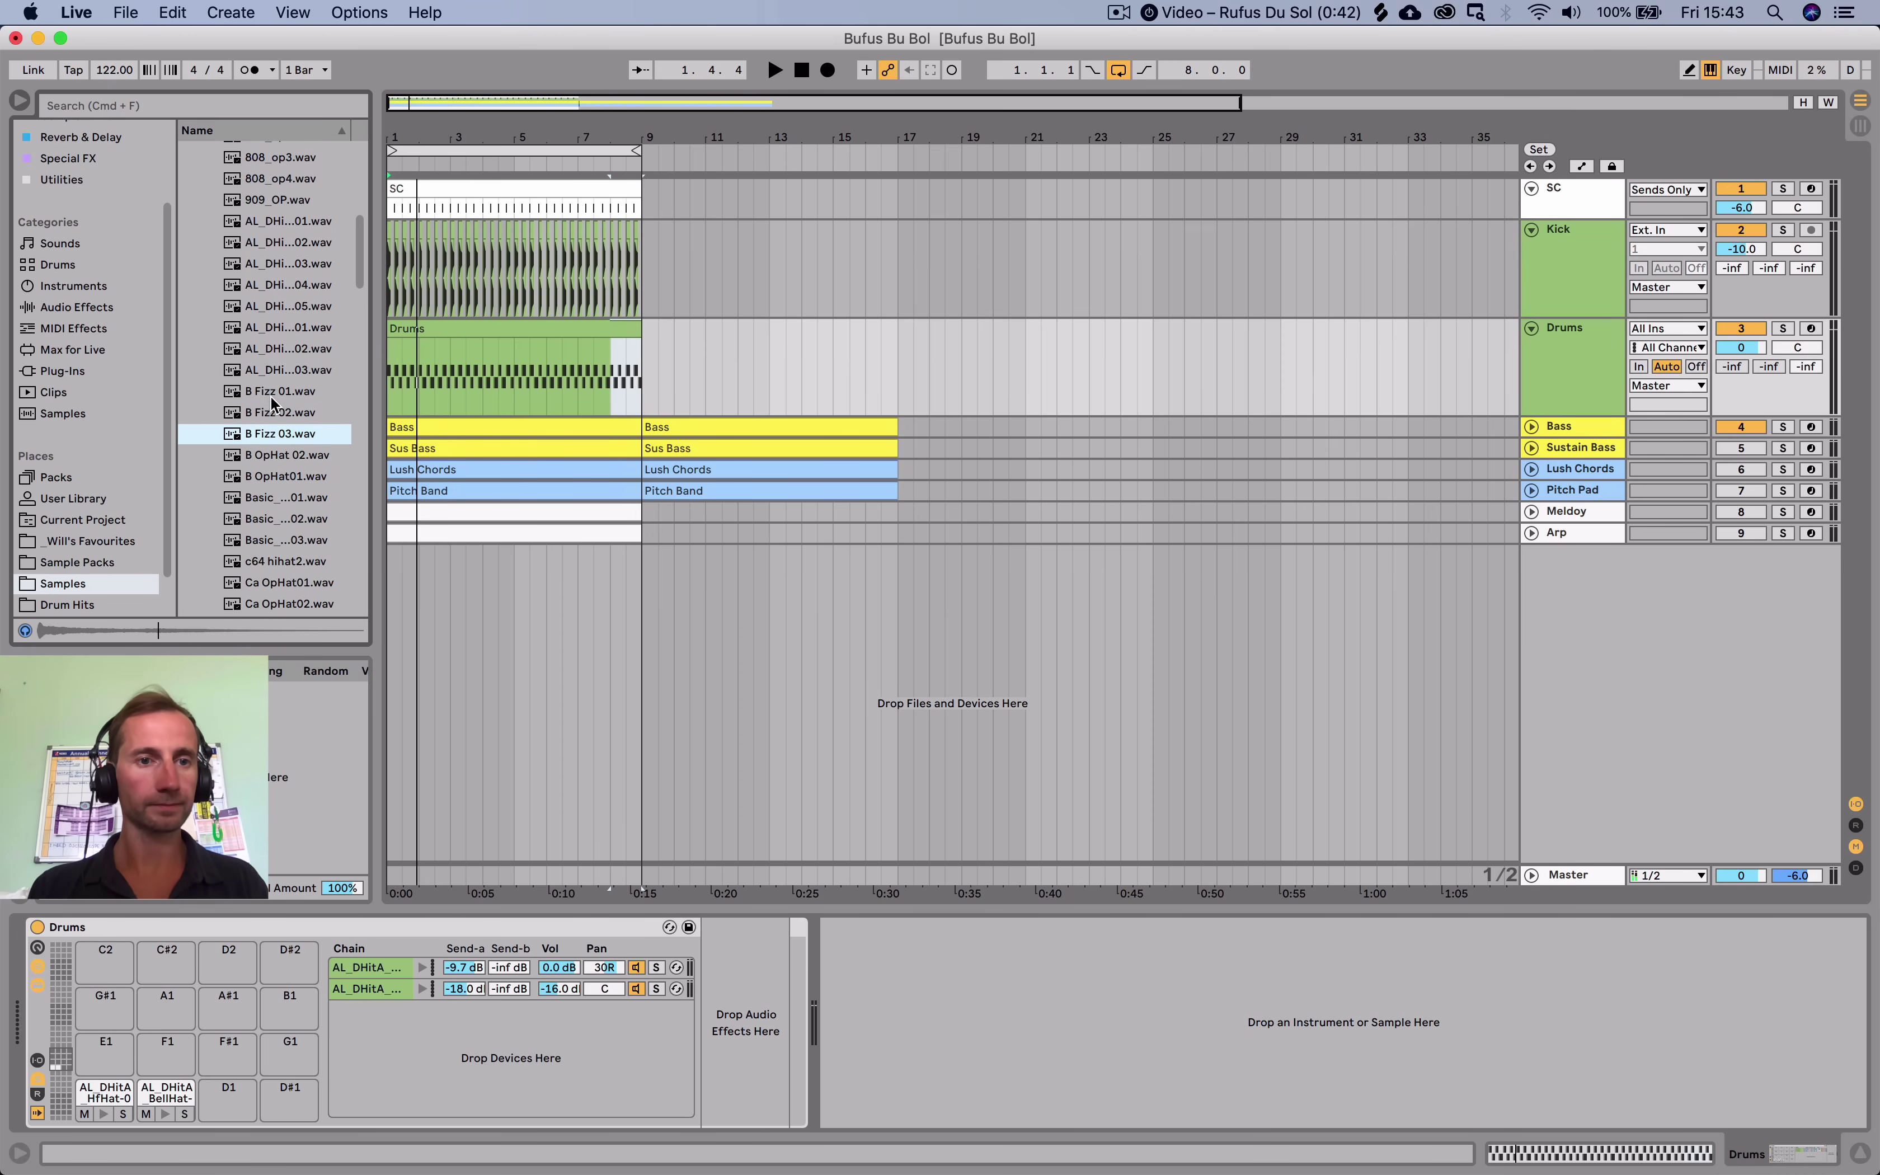
pyautogui.click(276, 413)
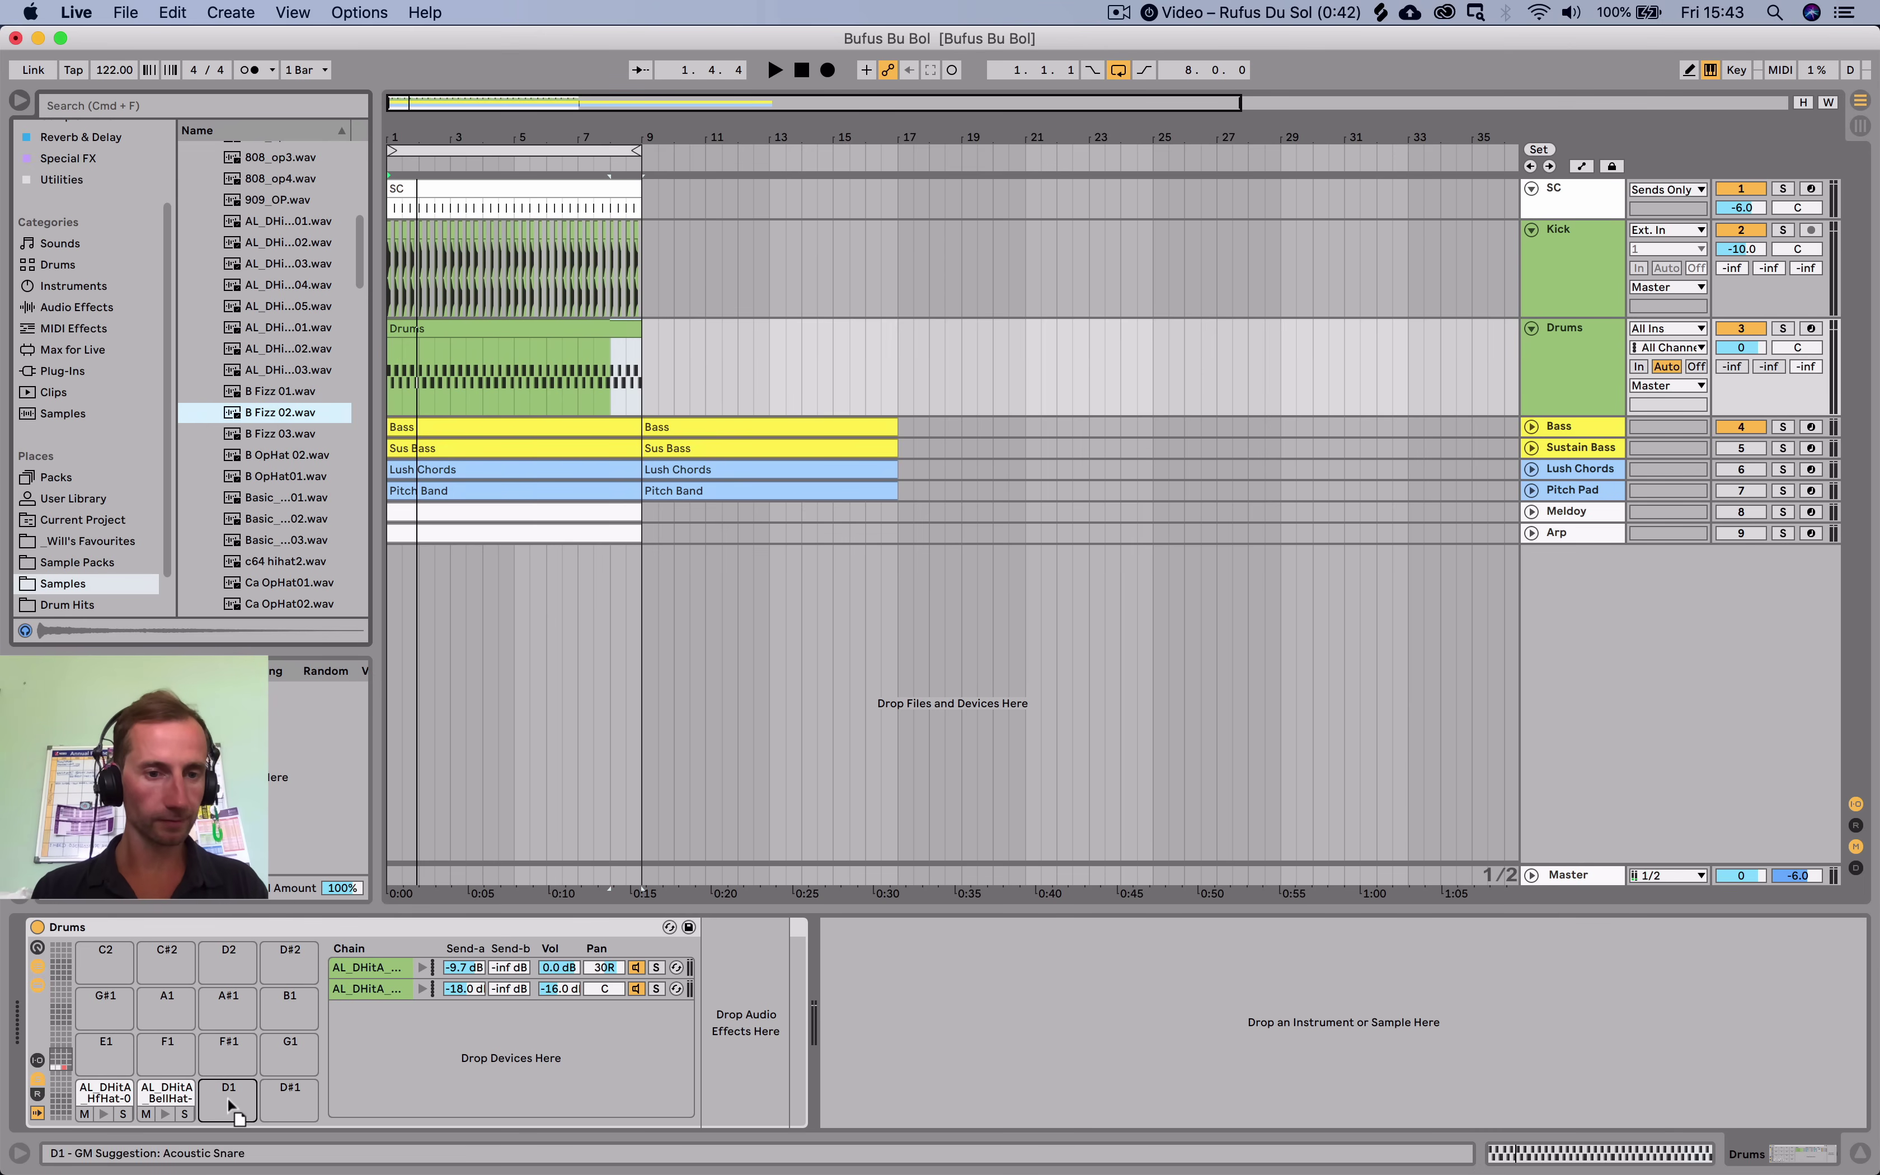
pyautogui.moveTo(228, 1097); pyautogui.dragTo(234, 1091)
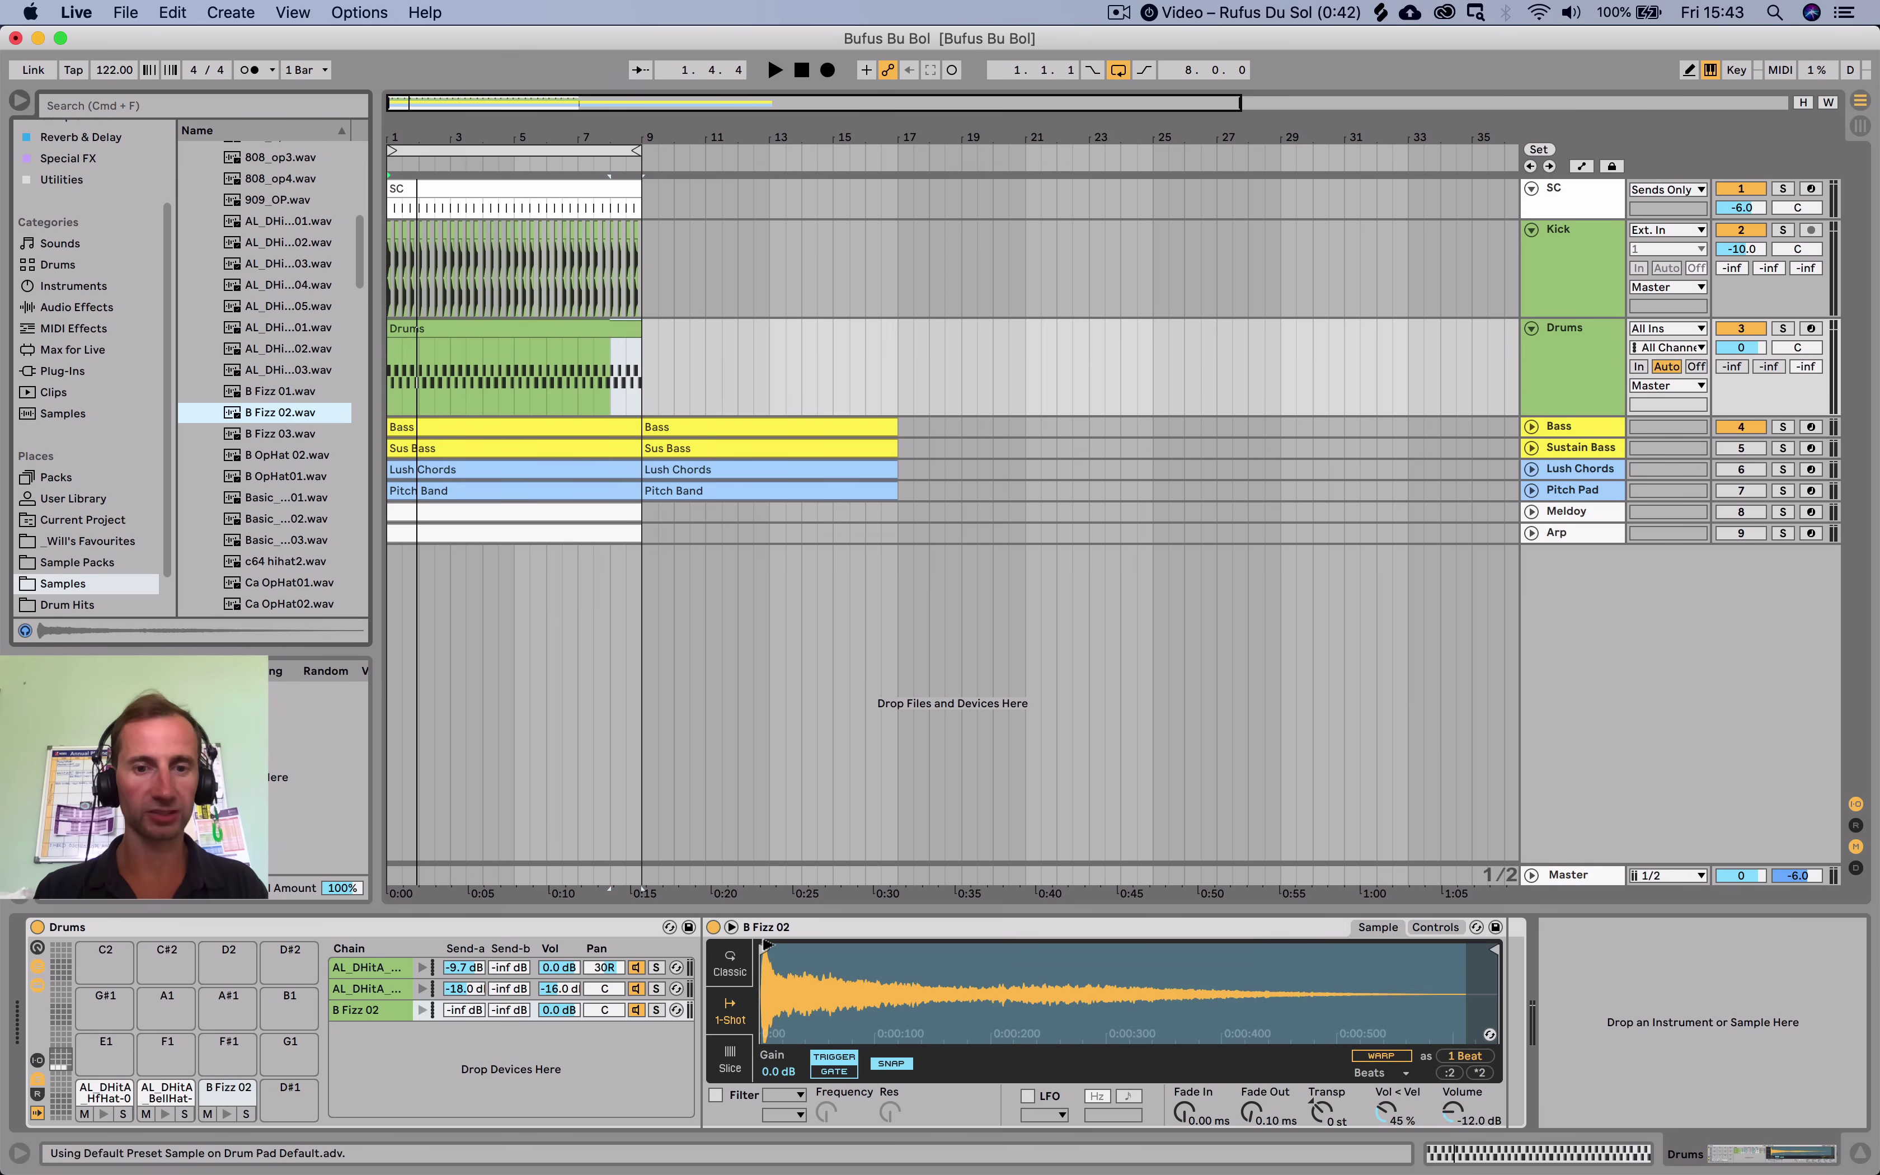
# Add a B Fizz 02 note at 1.1.3 in the Drums clip.
pyautogui.doubleClick(435, 328)
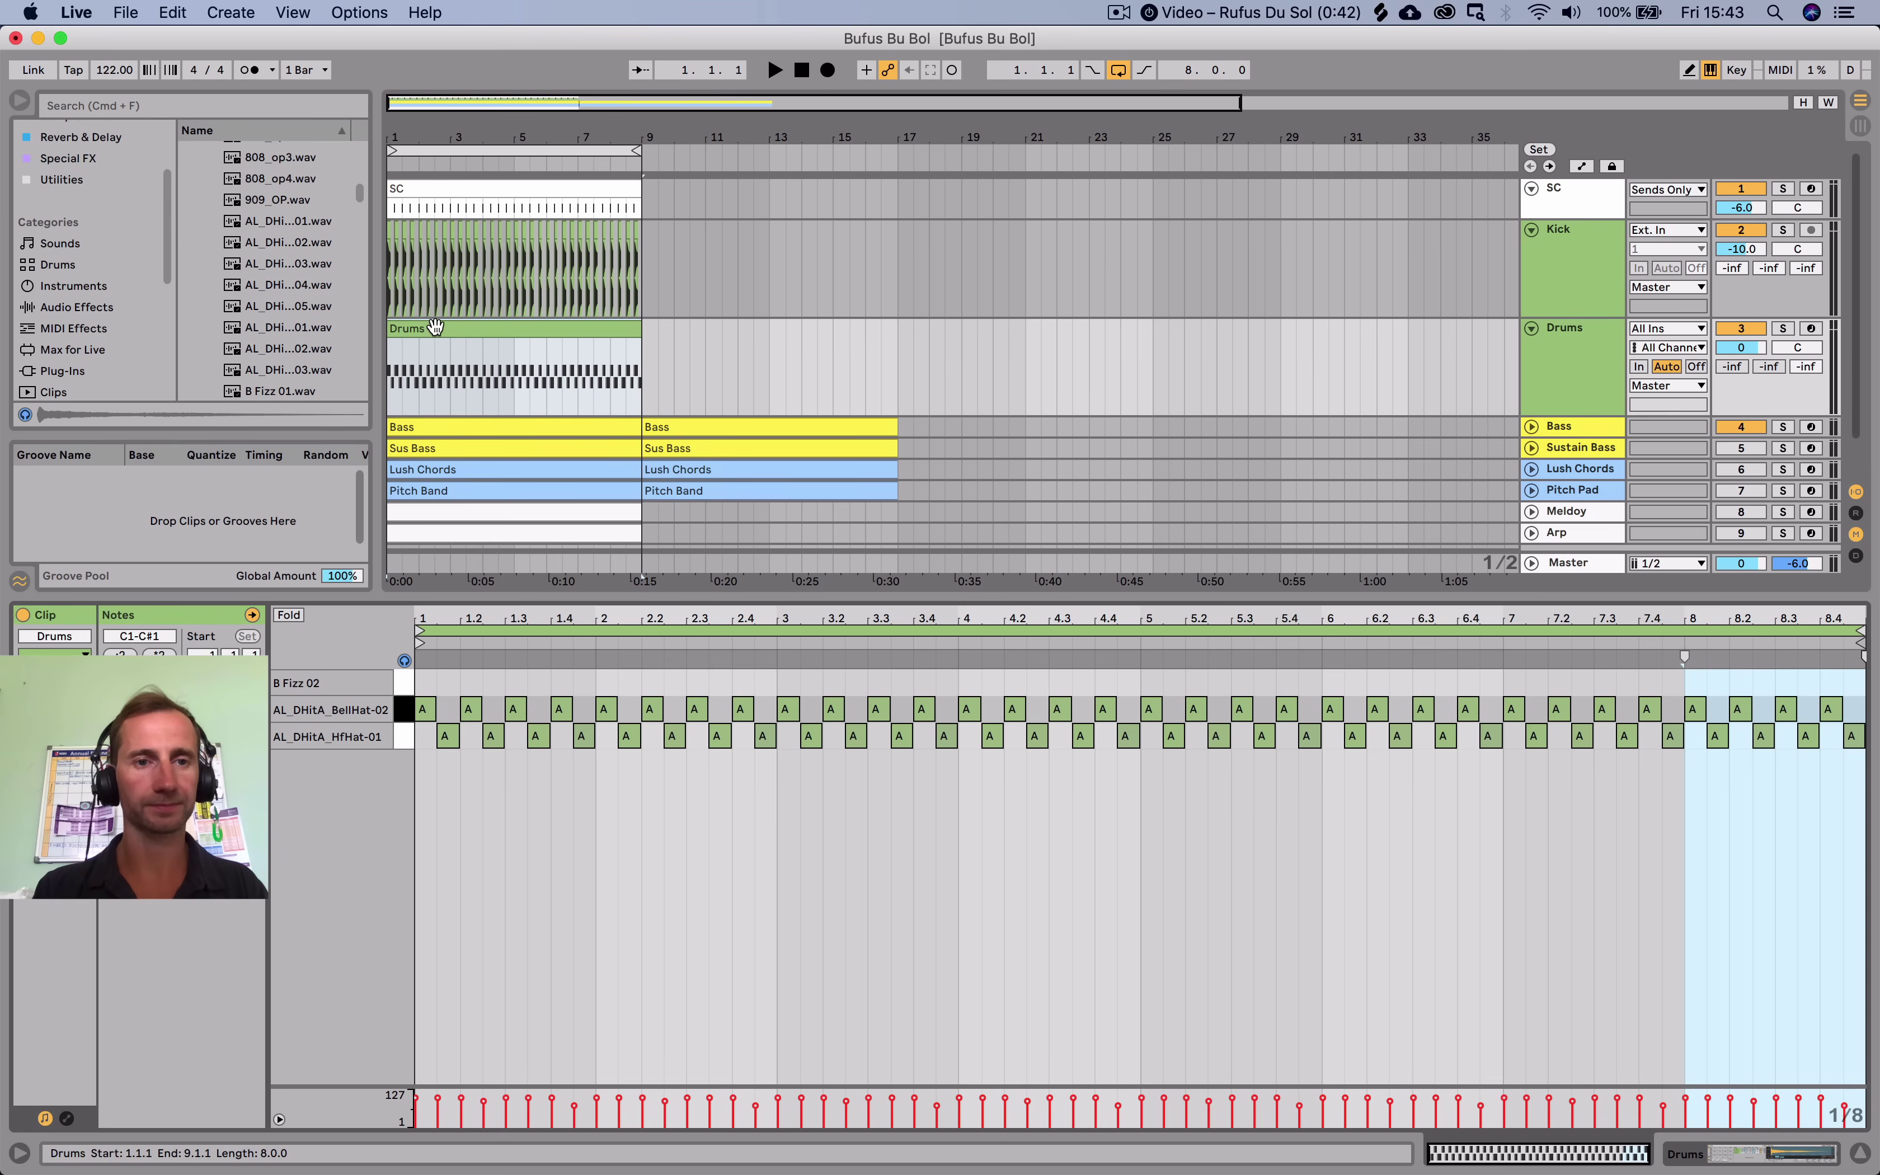
pyautogui.doubleClick(448, 682)
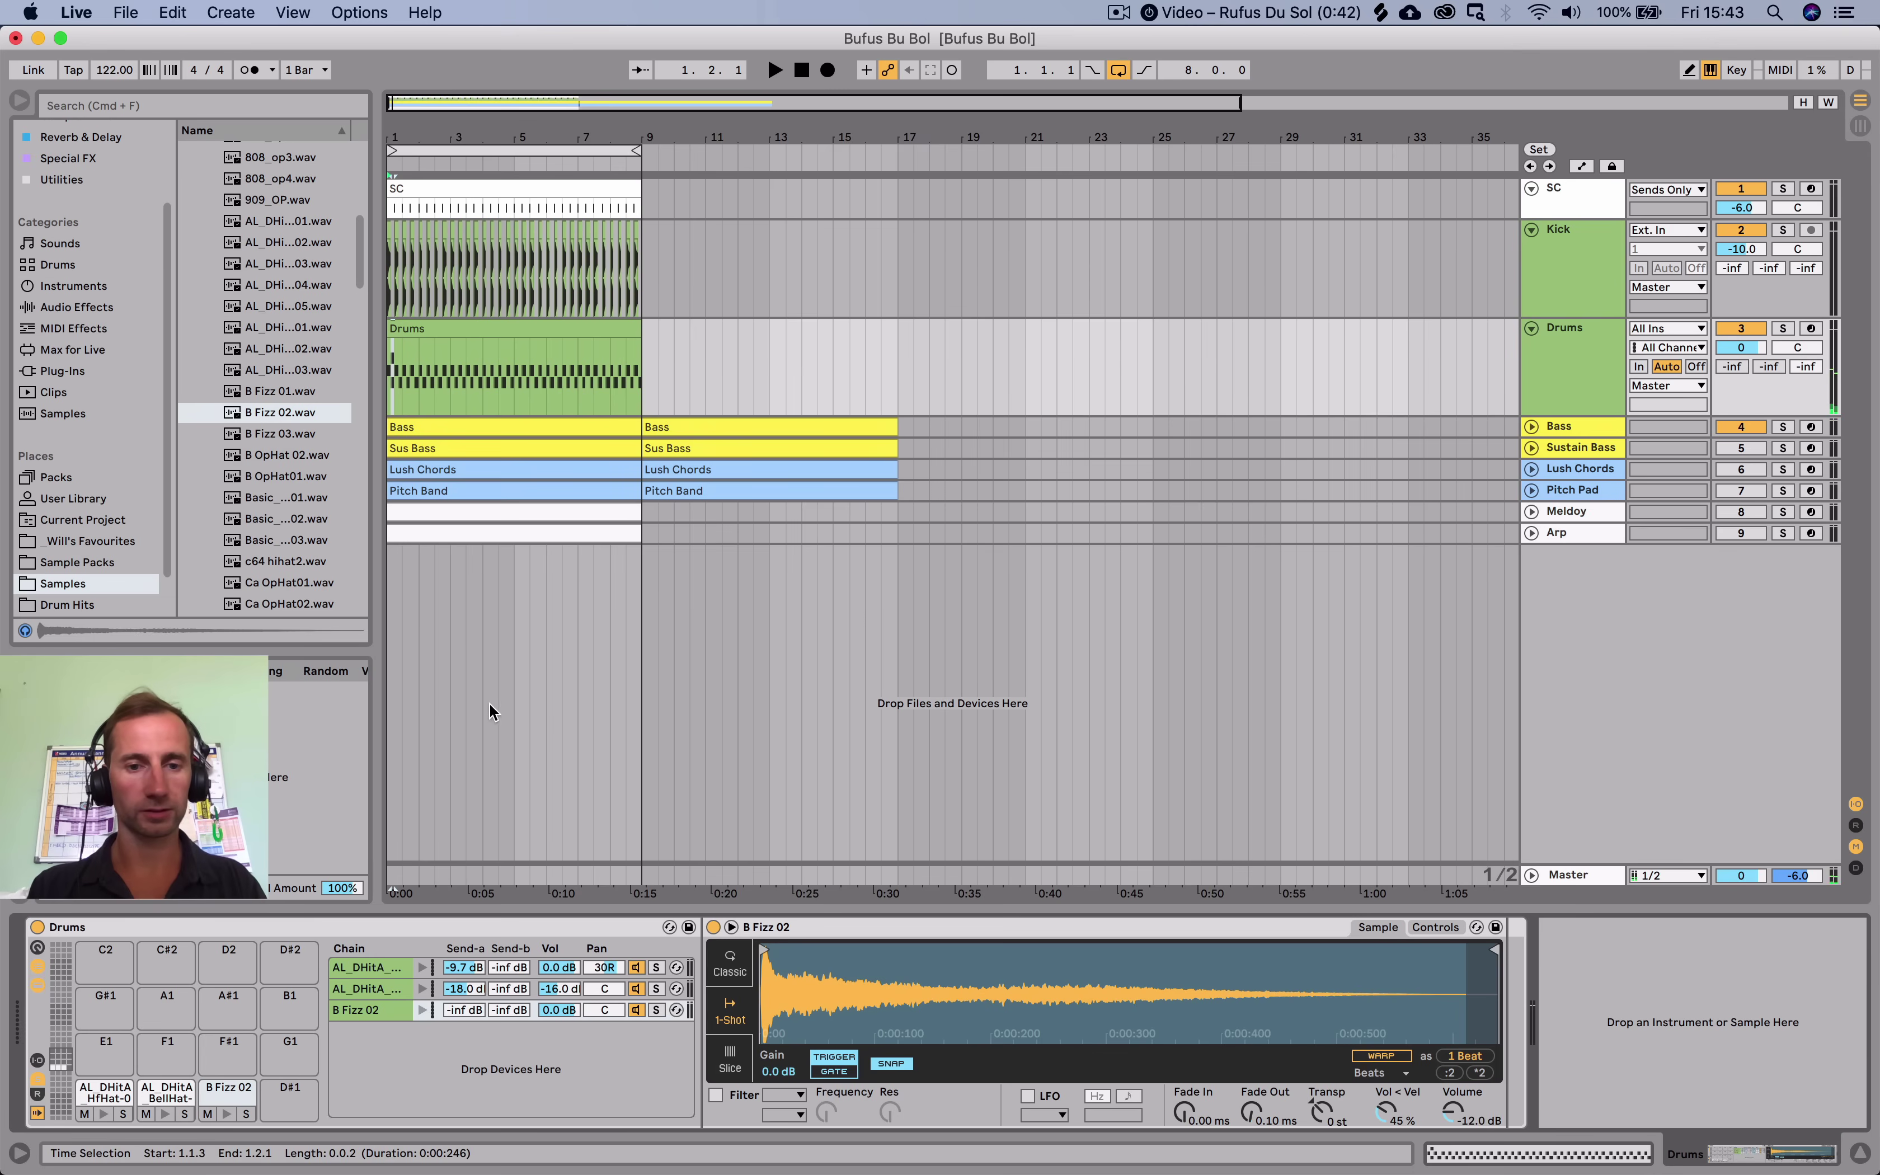
pyautogui.hotkey('shift', 'Tab')
# Trim the beginning of the B Fizz 02 sample and switch it to Classic mode, checking it in the loop.
pyautogui.moveTo(764, 948); pyautogui.dragTo(781, 949)
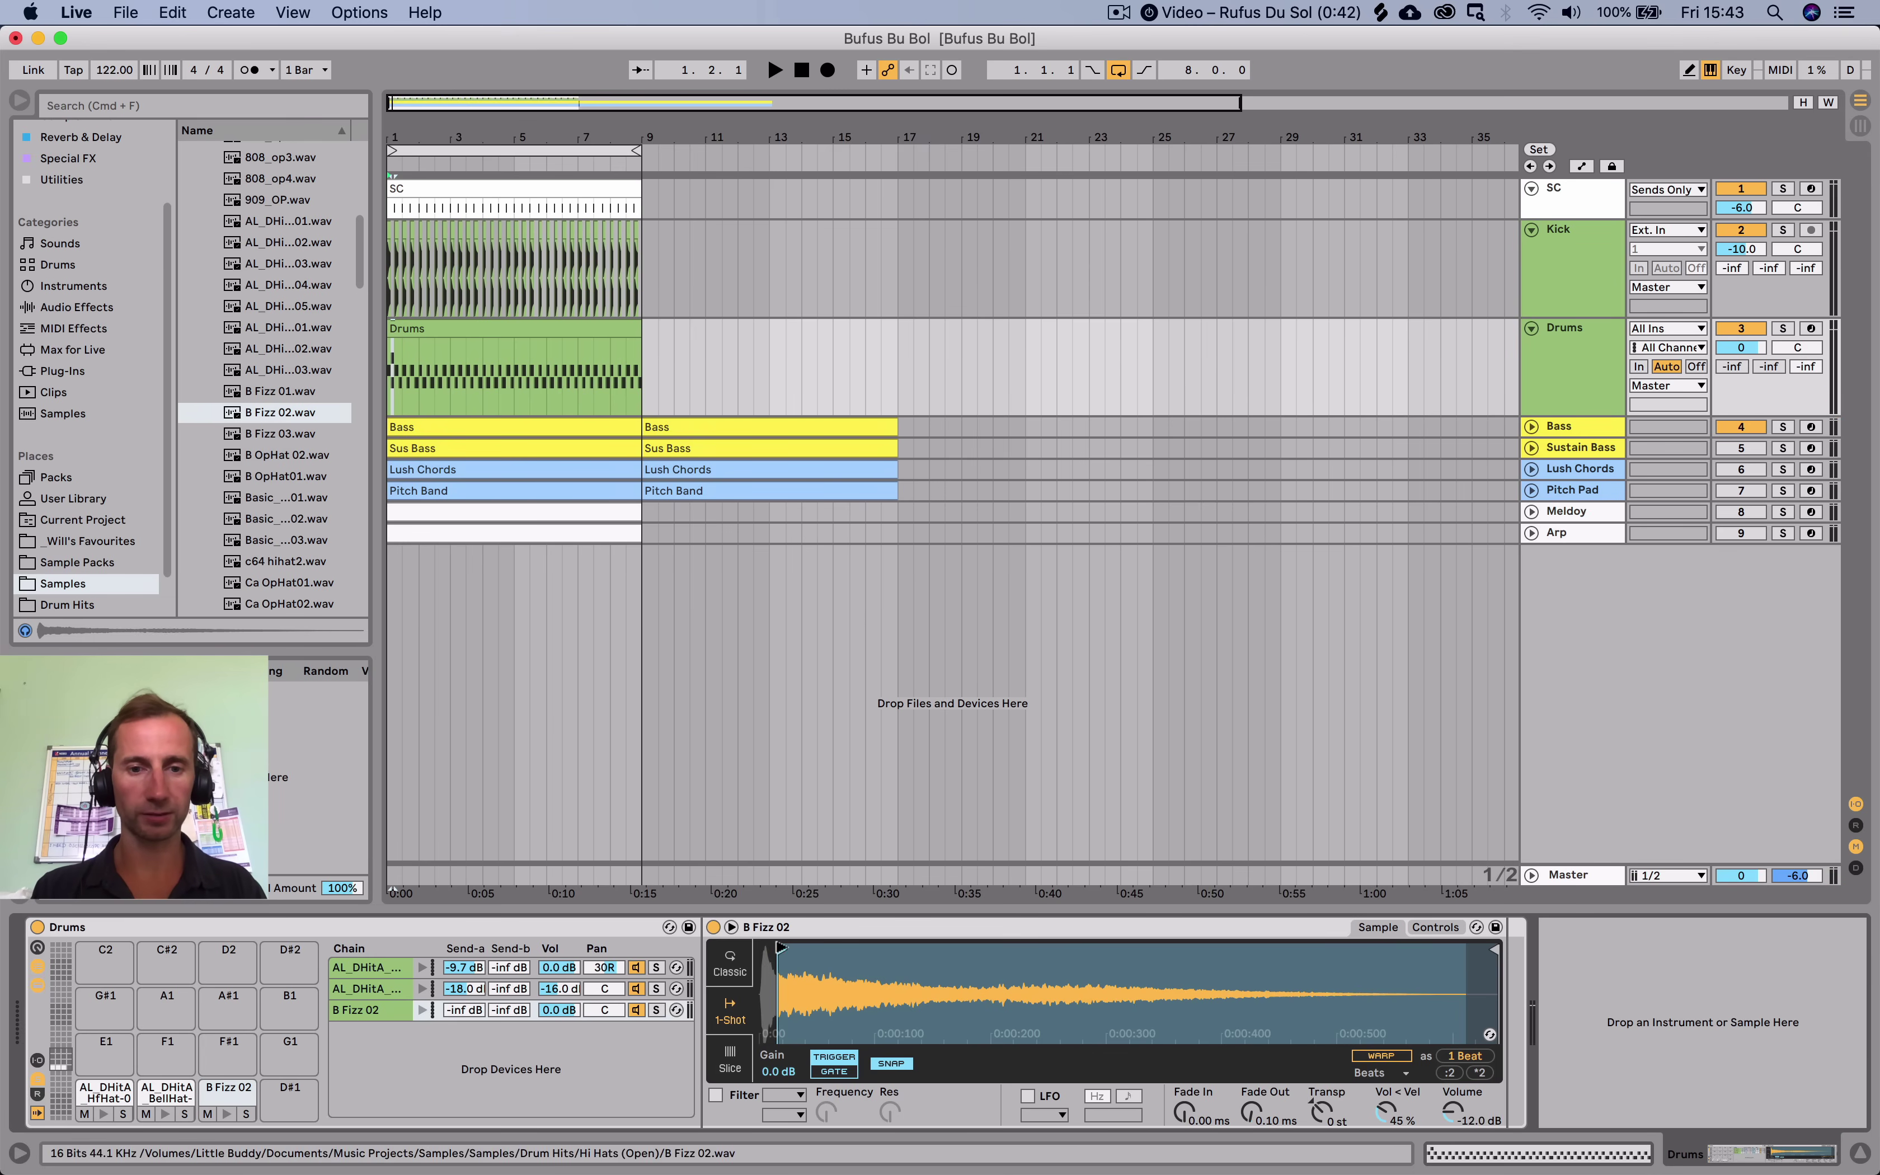
pyautogui.click(814, 925)
pyautogui.rightClick(814, 925)
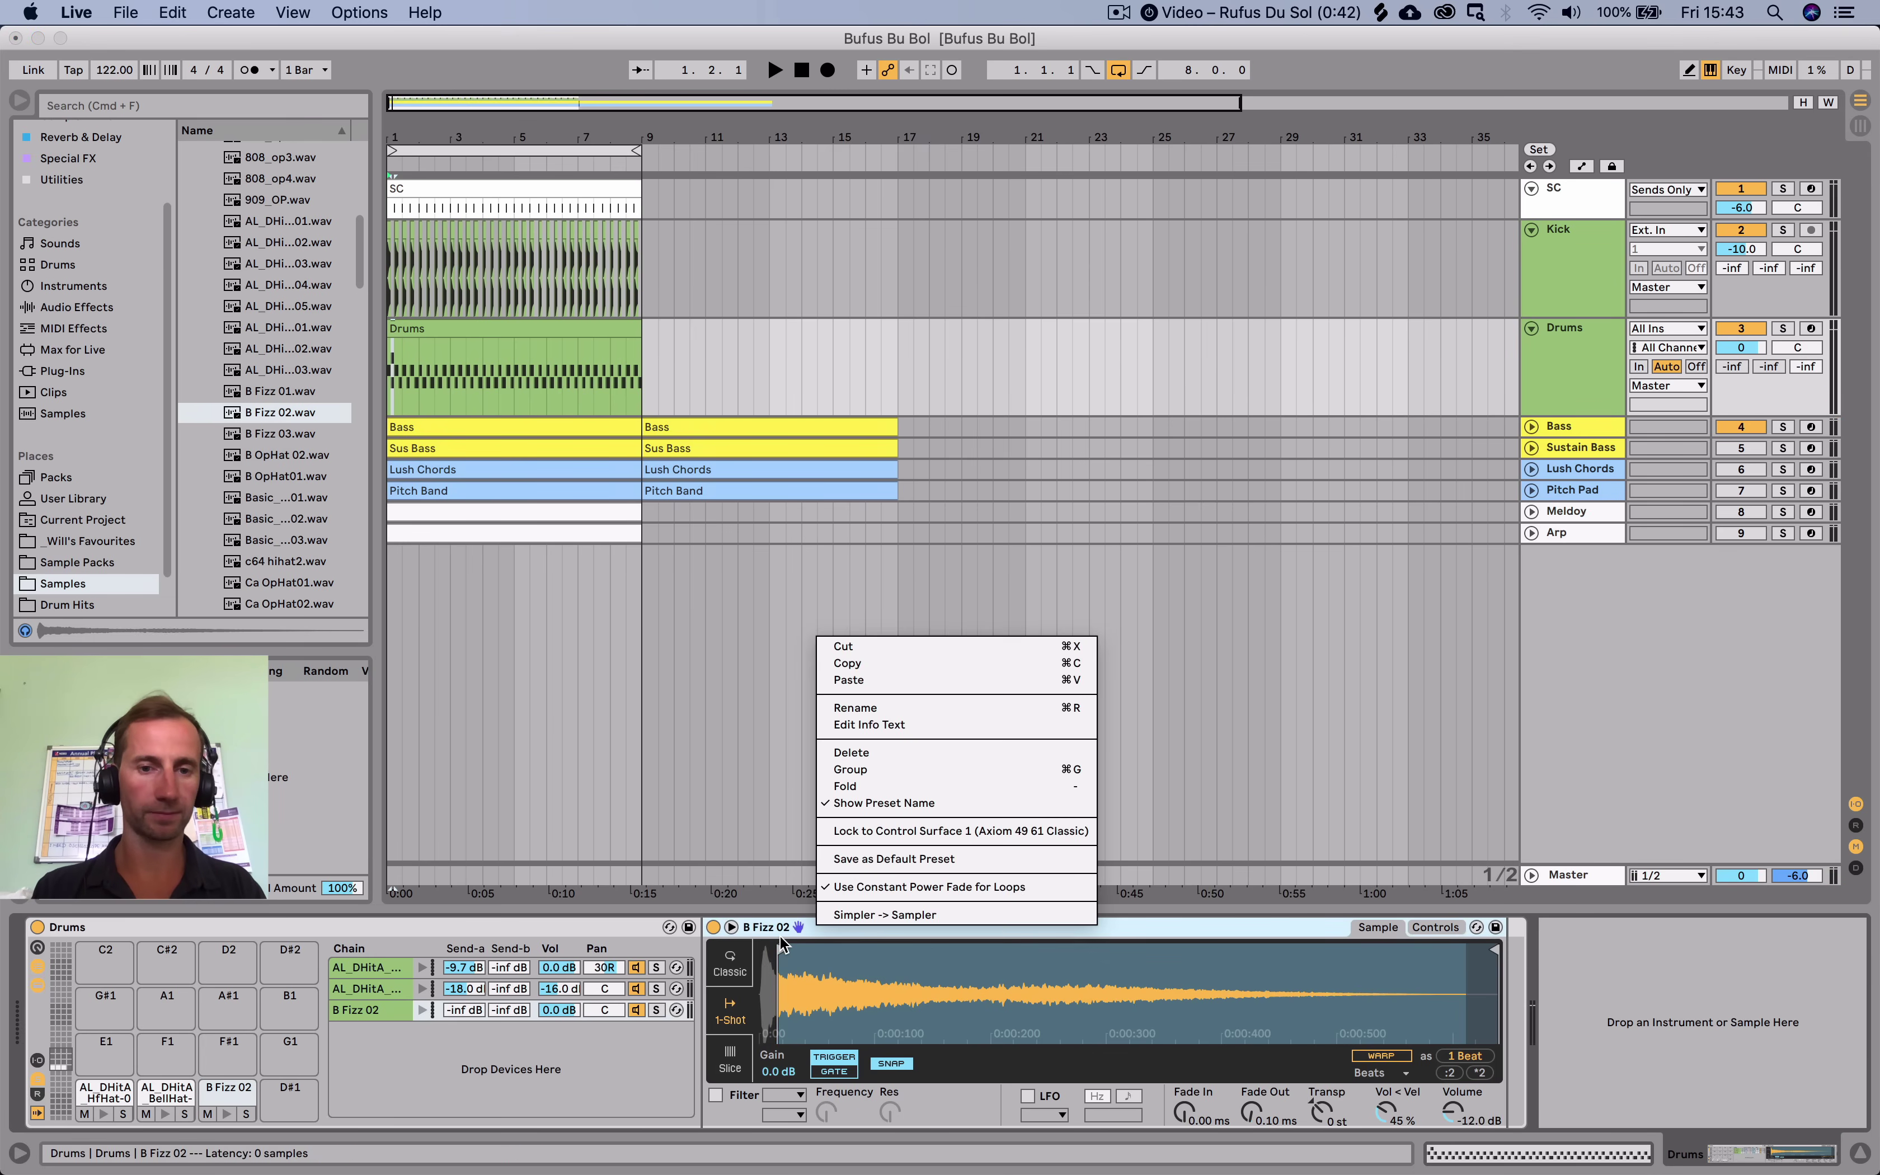
pyautogui.click(779, 939)
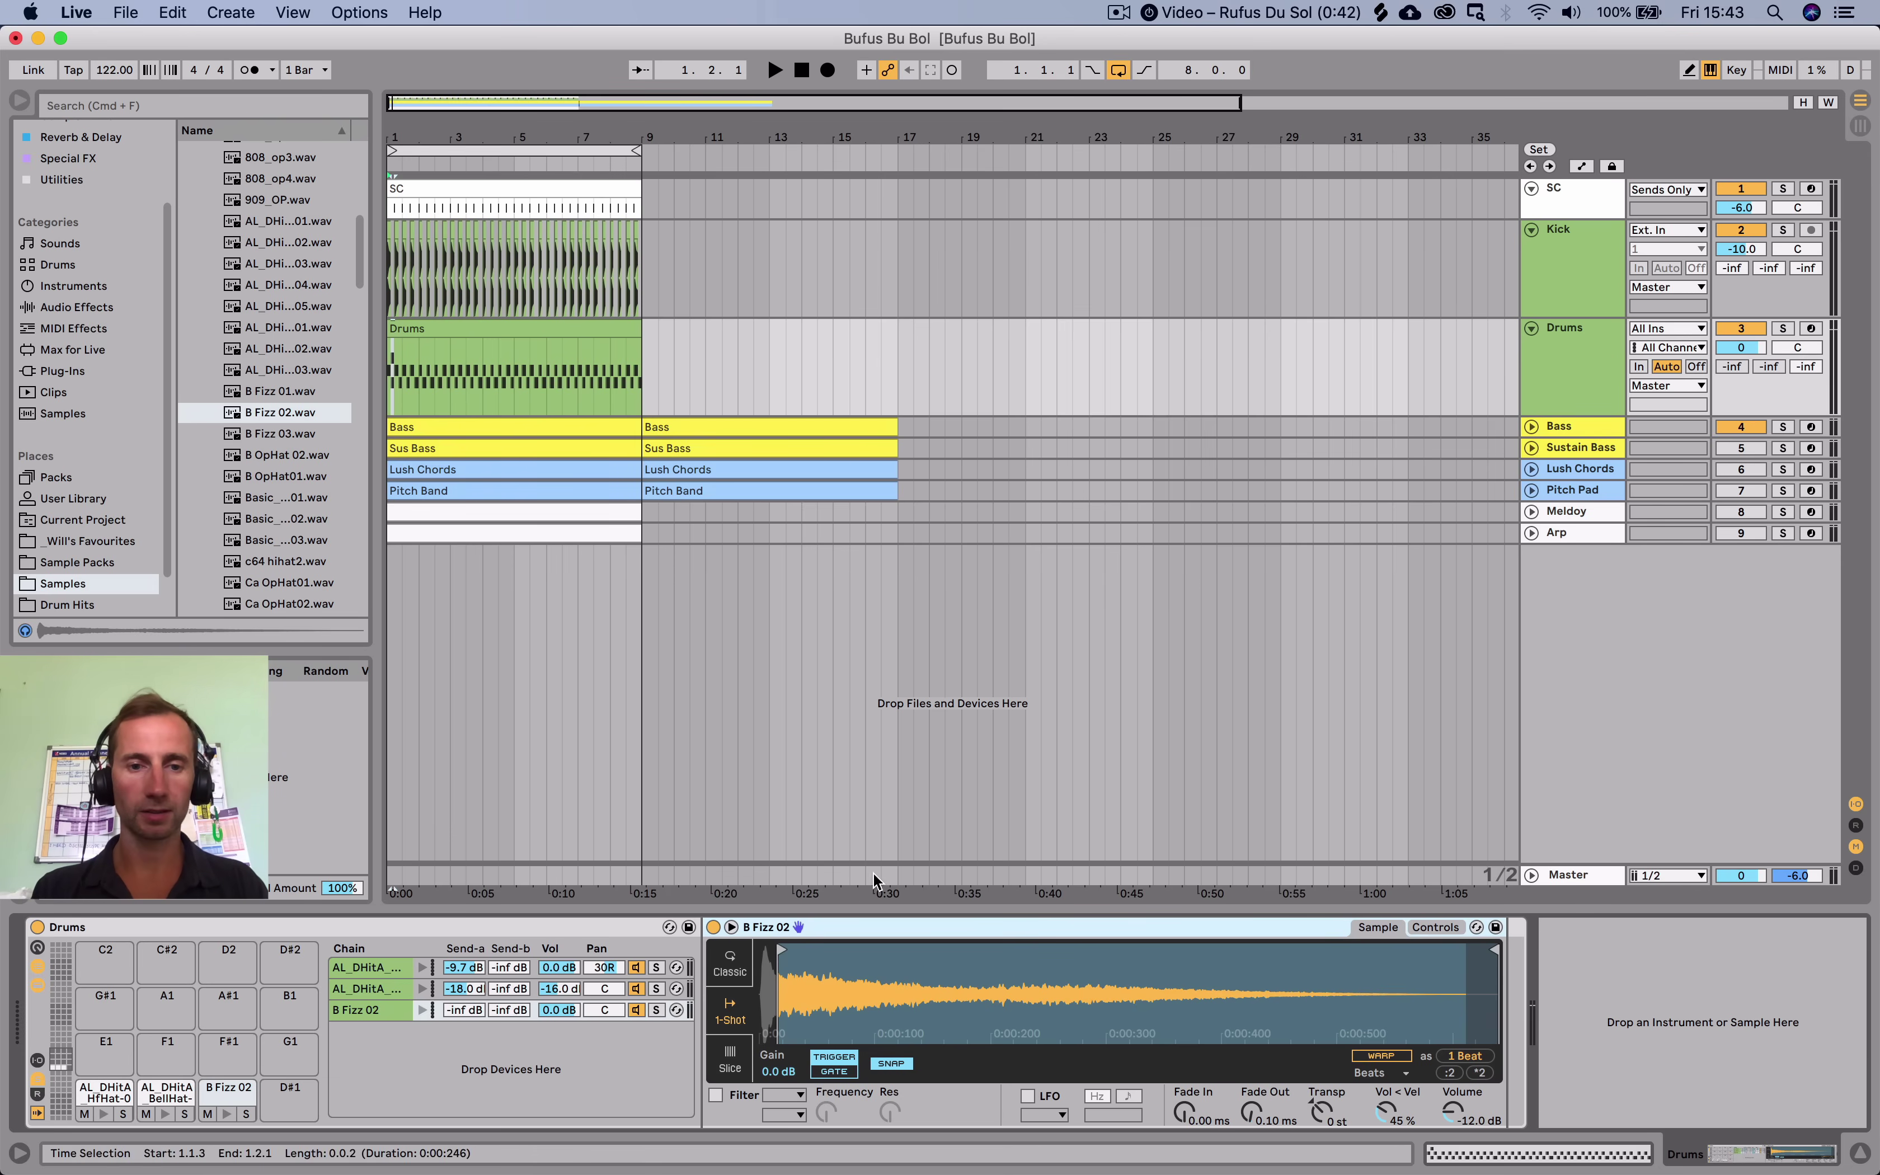
pyautogui.click(732, 971)
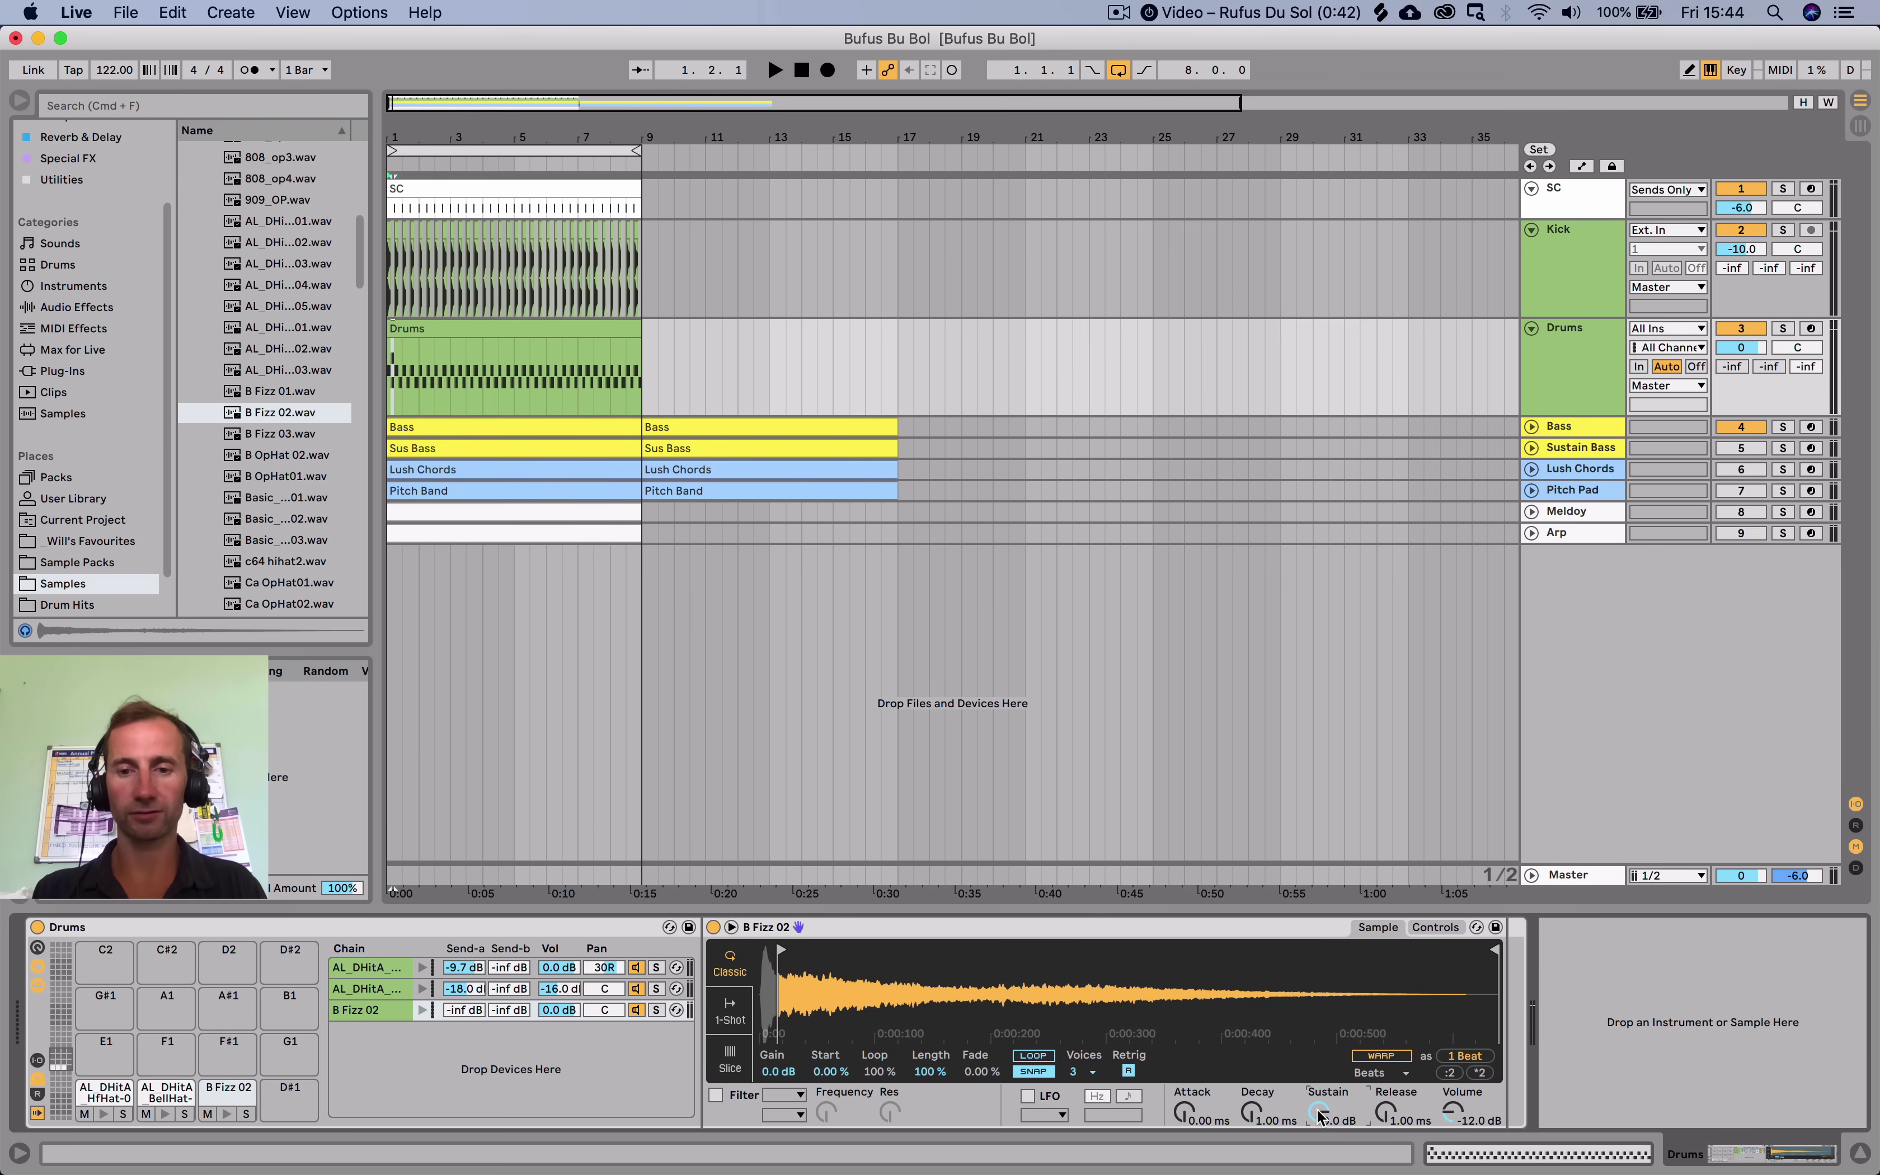
pyautogui.press('space')
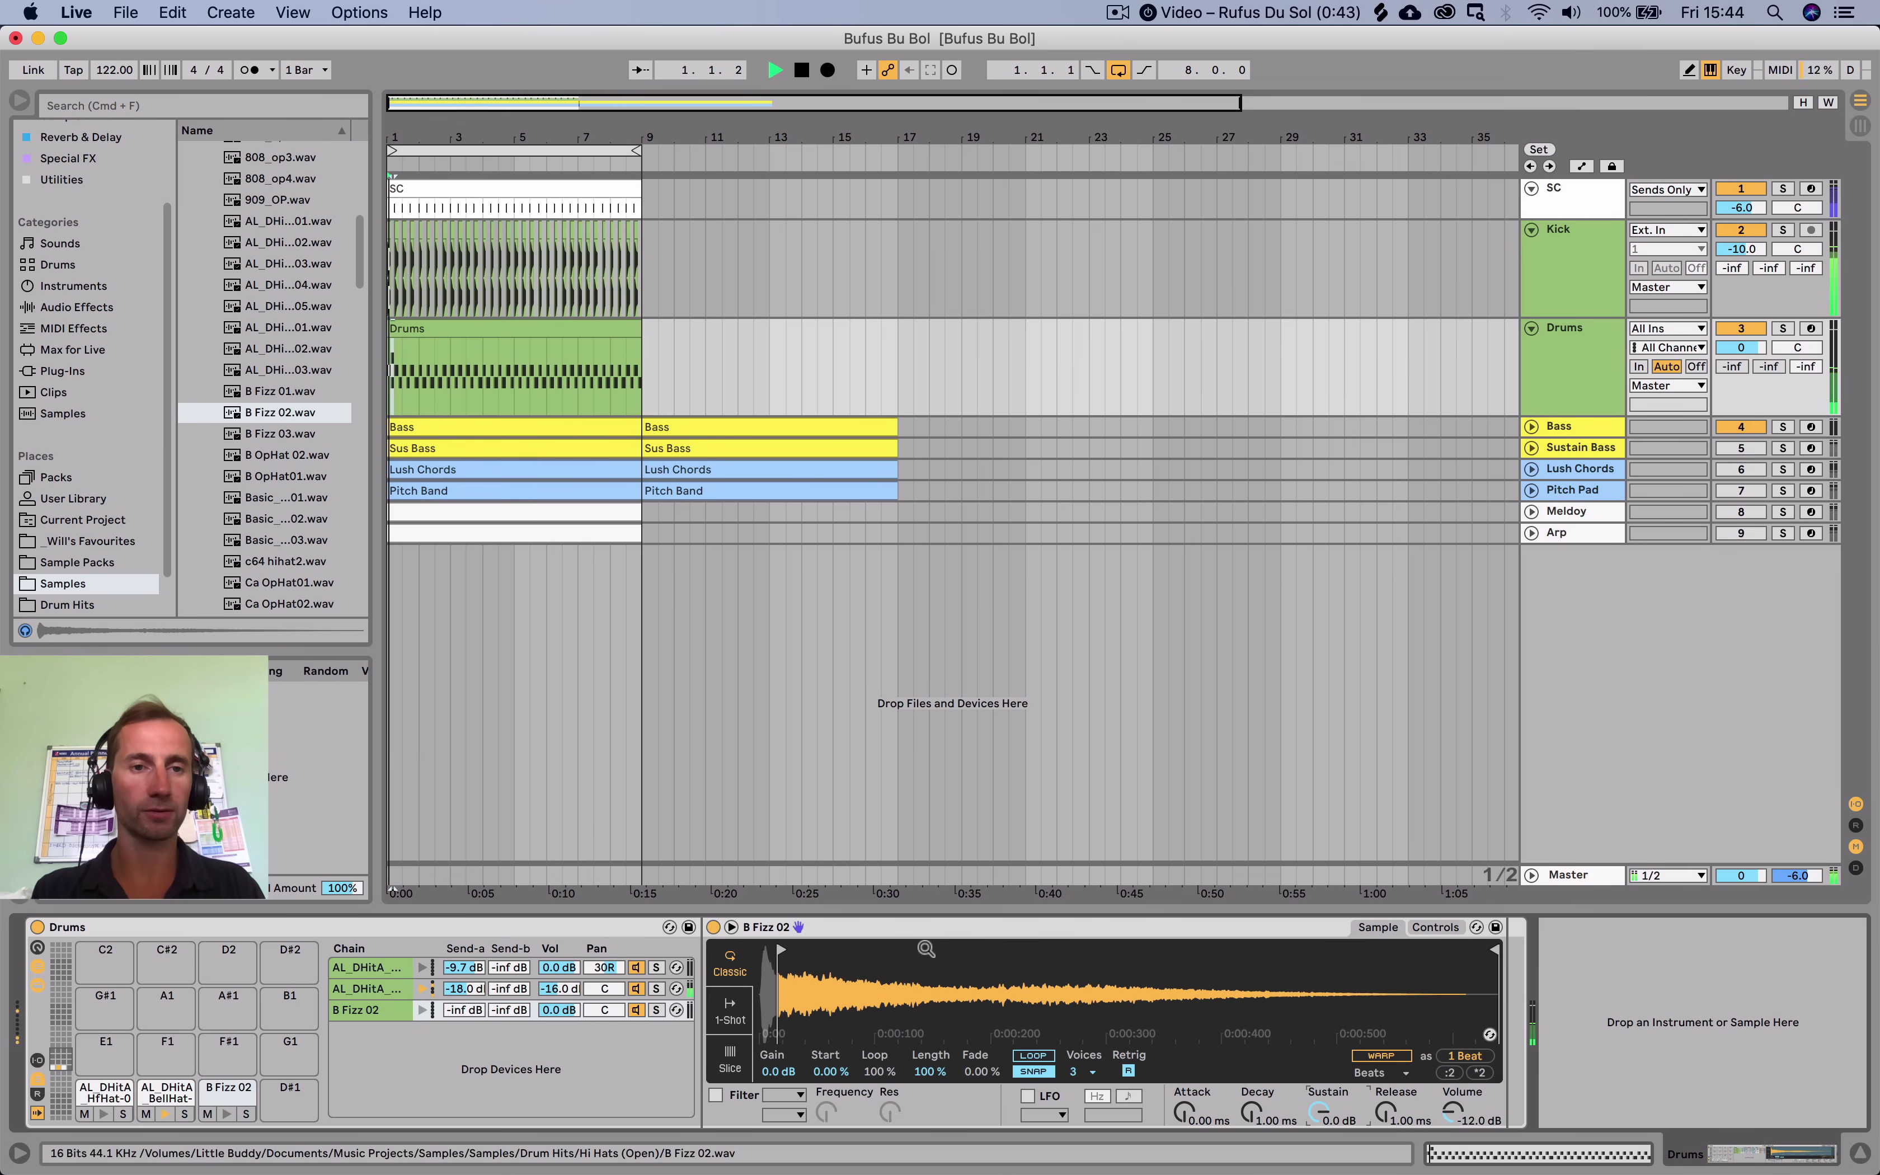
pyautogui.press('space')
# Duplicate the one-beat B Fizz 02 pattern through the eight bars of the Drums clip, giving an offbeat note on every beat.
pyautogui.doubleClick(426, 336)
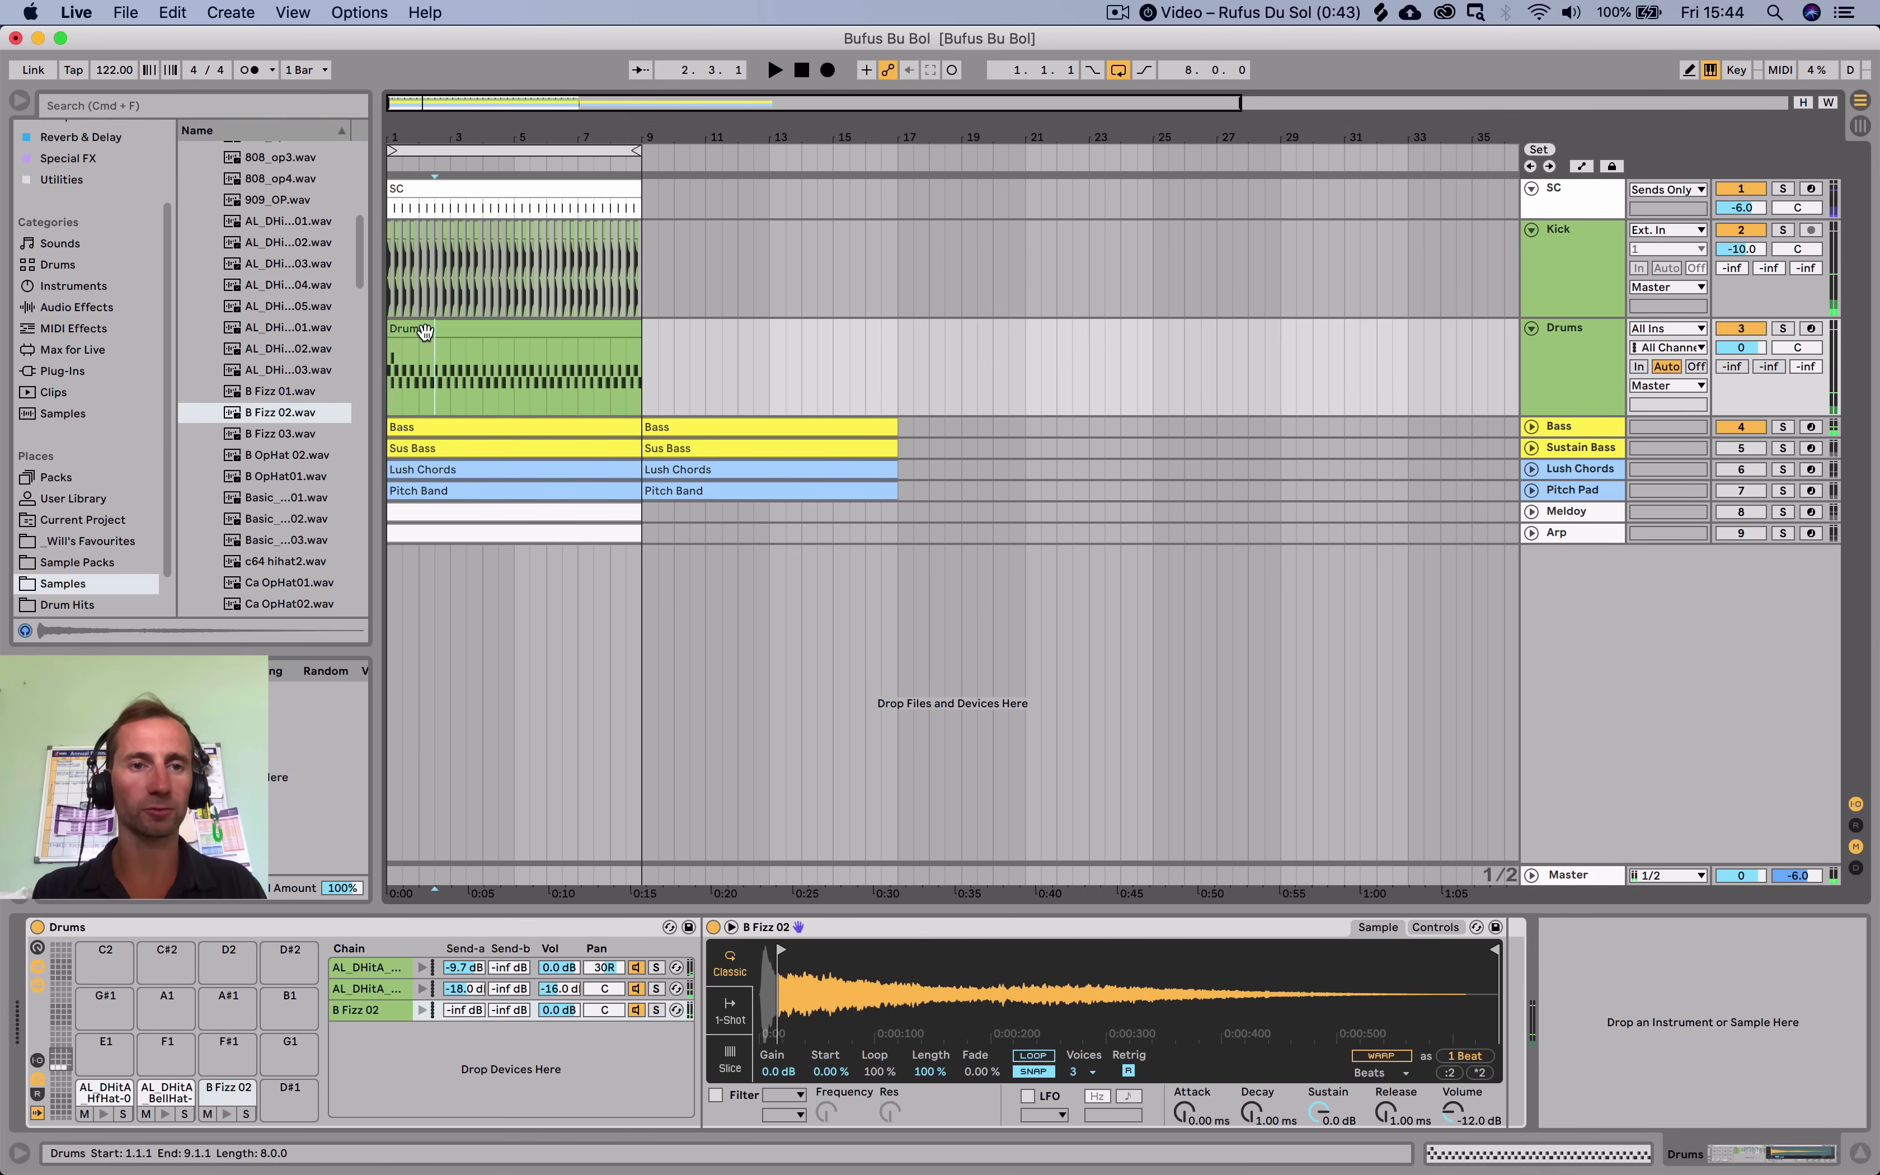
pyautogui.click(451, 713)
pyautogui.moveTo(420, 682); pyautogui.dragTo(448, 680)
pyautogui.press('super+s')
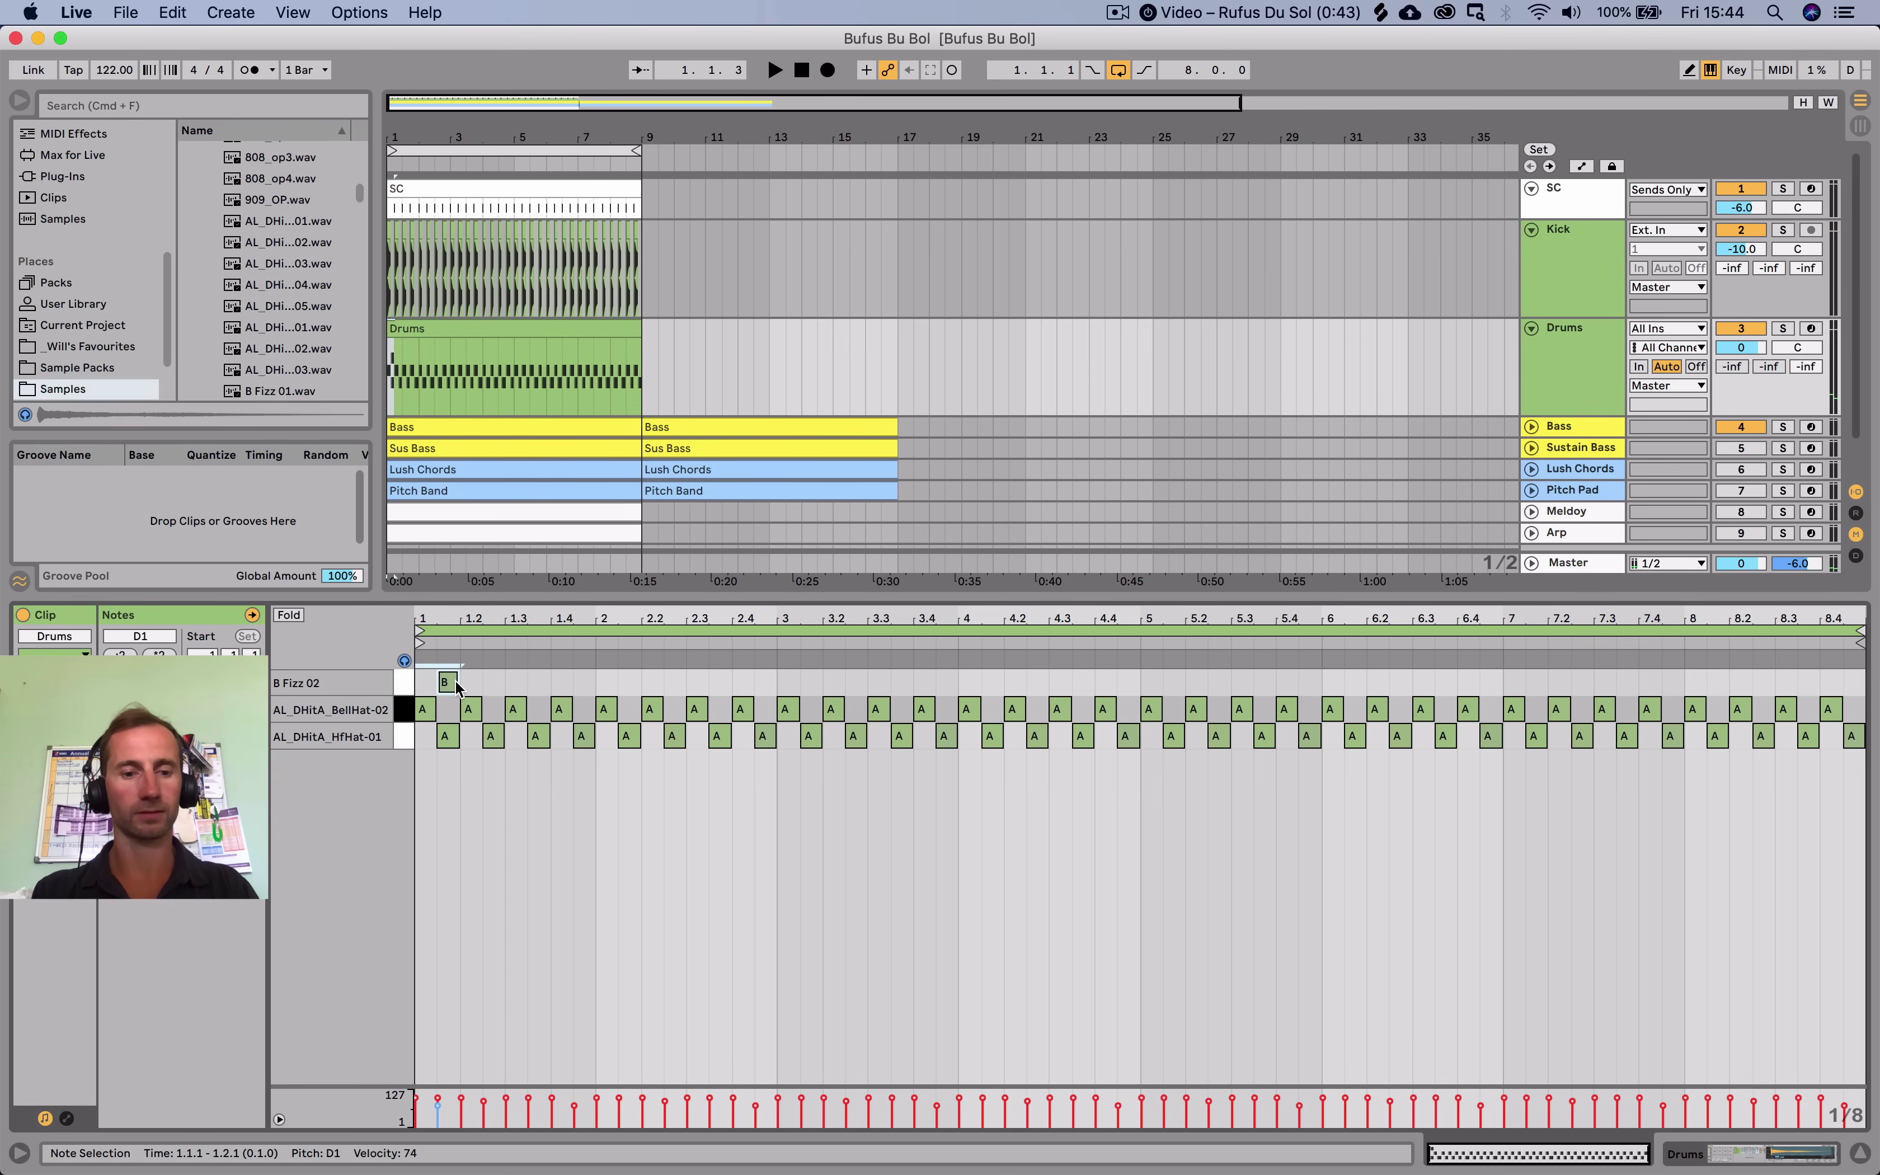
pyautogui.press('super+d')
pyautogui.press('super+d')
pyautogui.press('super+d')
pyautogui.press('super+d')
pyautogui.press('super+d')
pyautogui.press('super+d')
pyautogui.press('super+d')
pyautogui.press('super+d')
pyautogui.press('super+d')
pyautogui.press('super+d')
pyautogui.press('super+d')
pyautogui.press('super+d')
pyautogui.press('super+d')
pyautogui.press('super+d')
pyautogui.press('super+d')
pyautogui.press('super+d')
pyautogui.press('super+d')
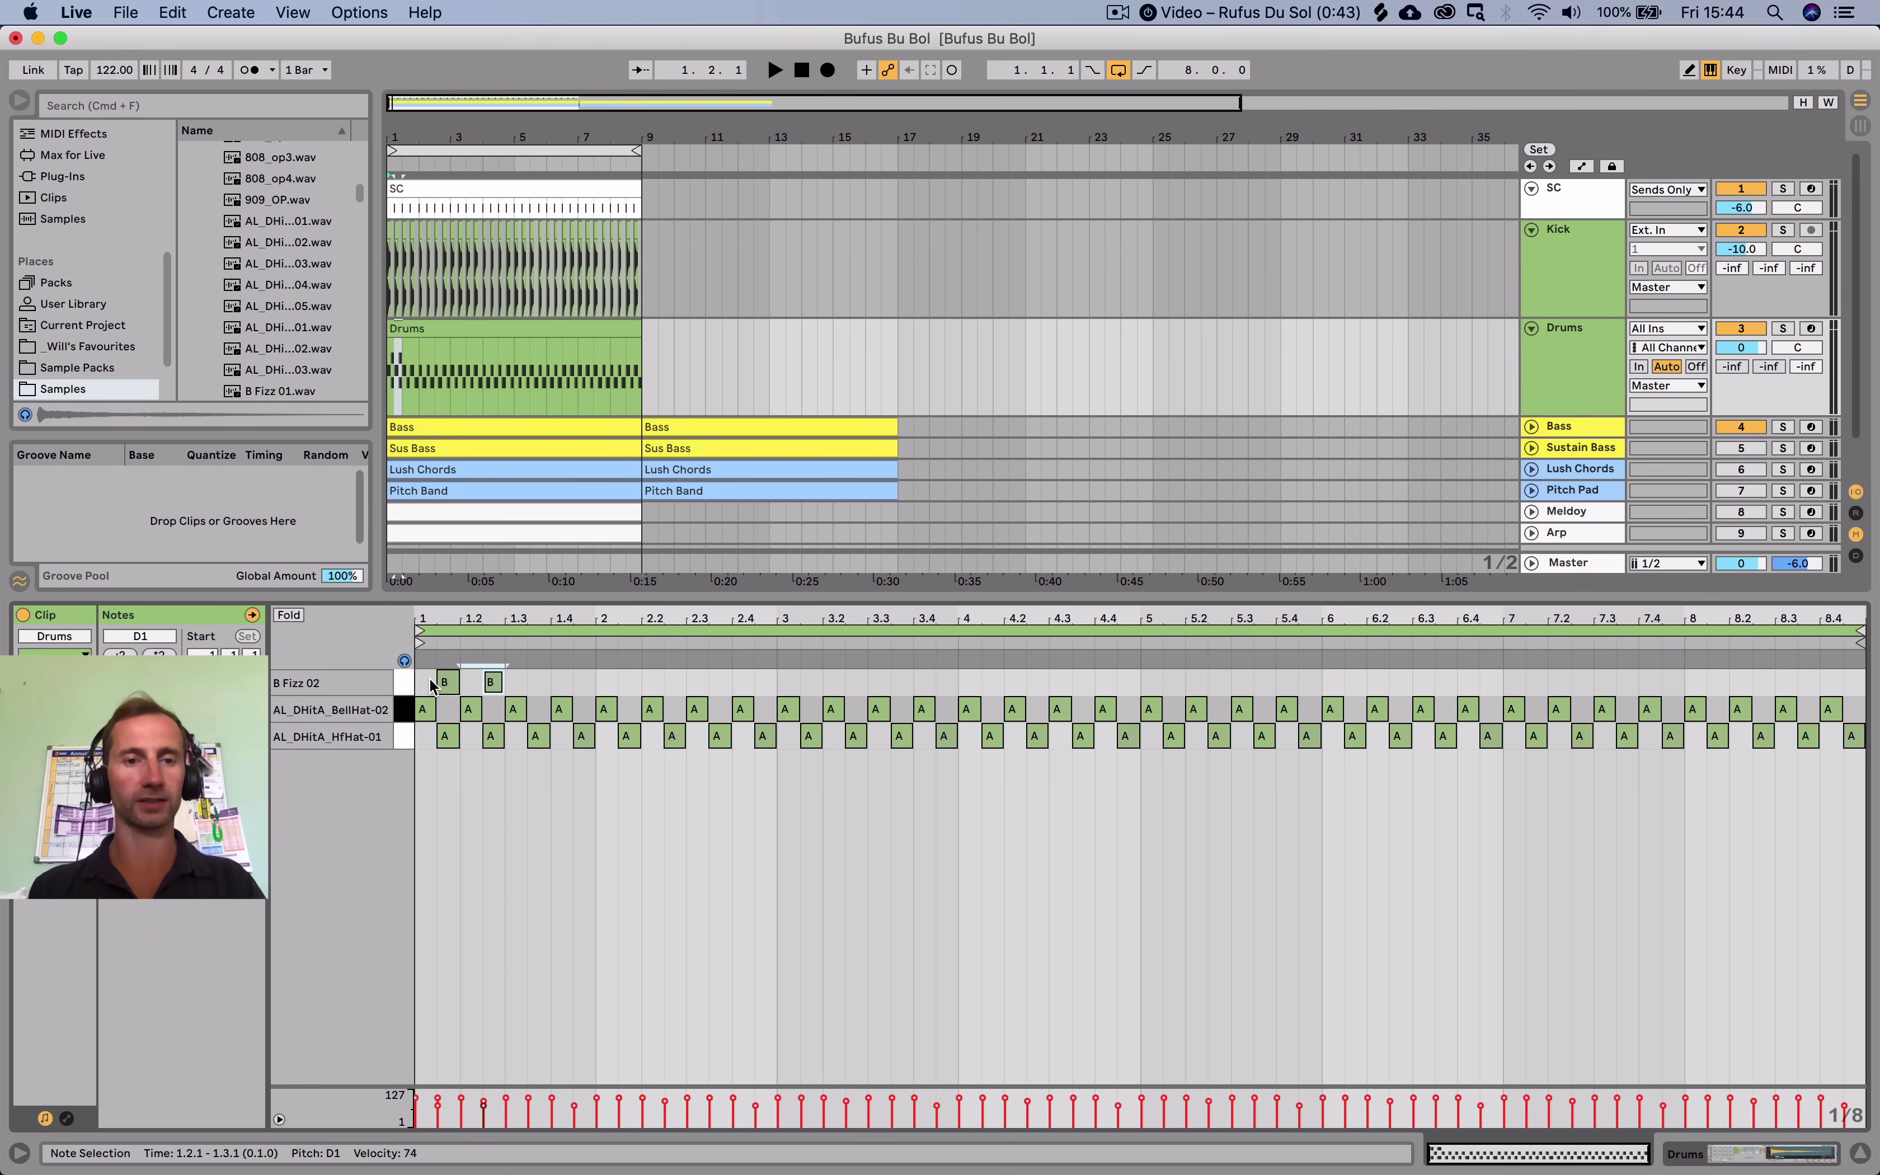
pyautogui.press('super+d')
pyautogui.press('super+d')
pyautogui.press('super+d')
pyautogui.press('super+d')
pyautogui.press('super+d')
pyautogui.press('super+d')
pyautogui.press('super+d')
pyautogui.press('super+d')
pyautogui.press('super+d')
pyautogui.press('super+d')
pyautogui.press('super+d')
pyautogui.press('super+d')
pyautogui.press('super+d')
pyautogui.press('super+d')
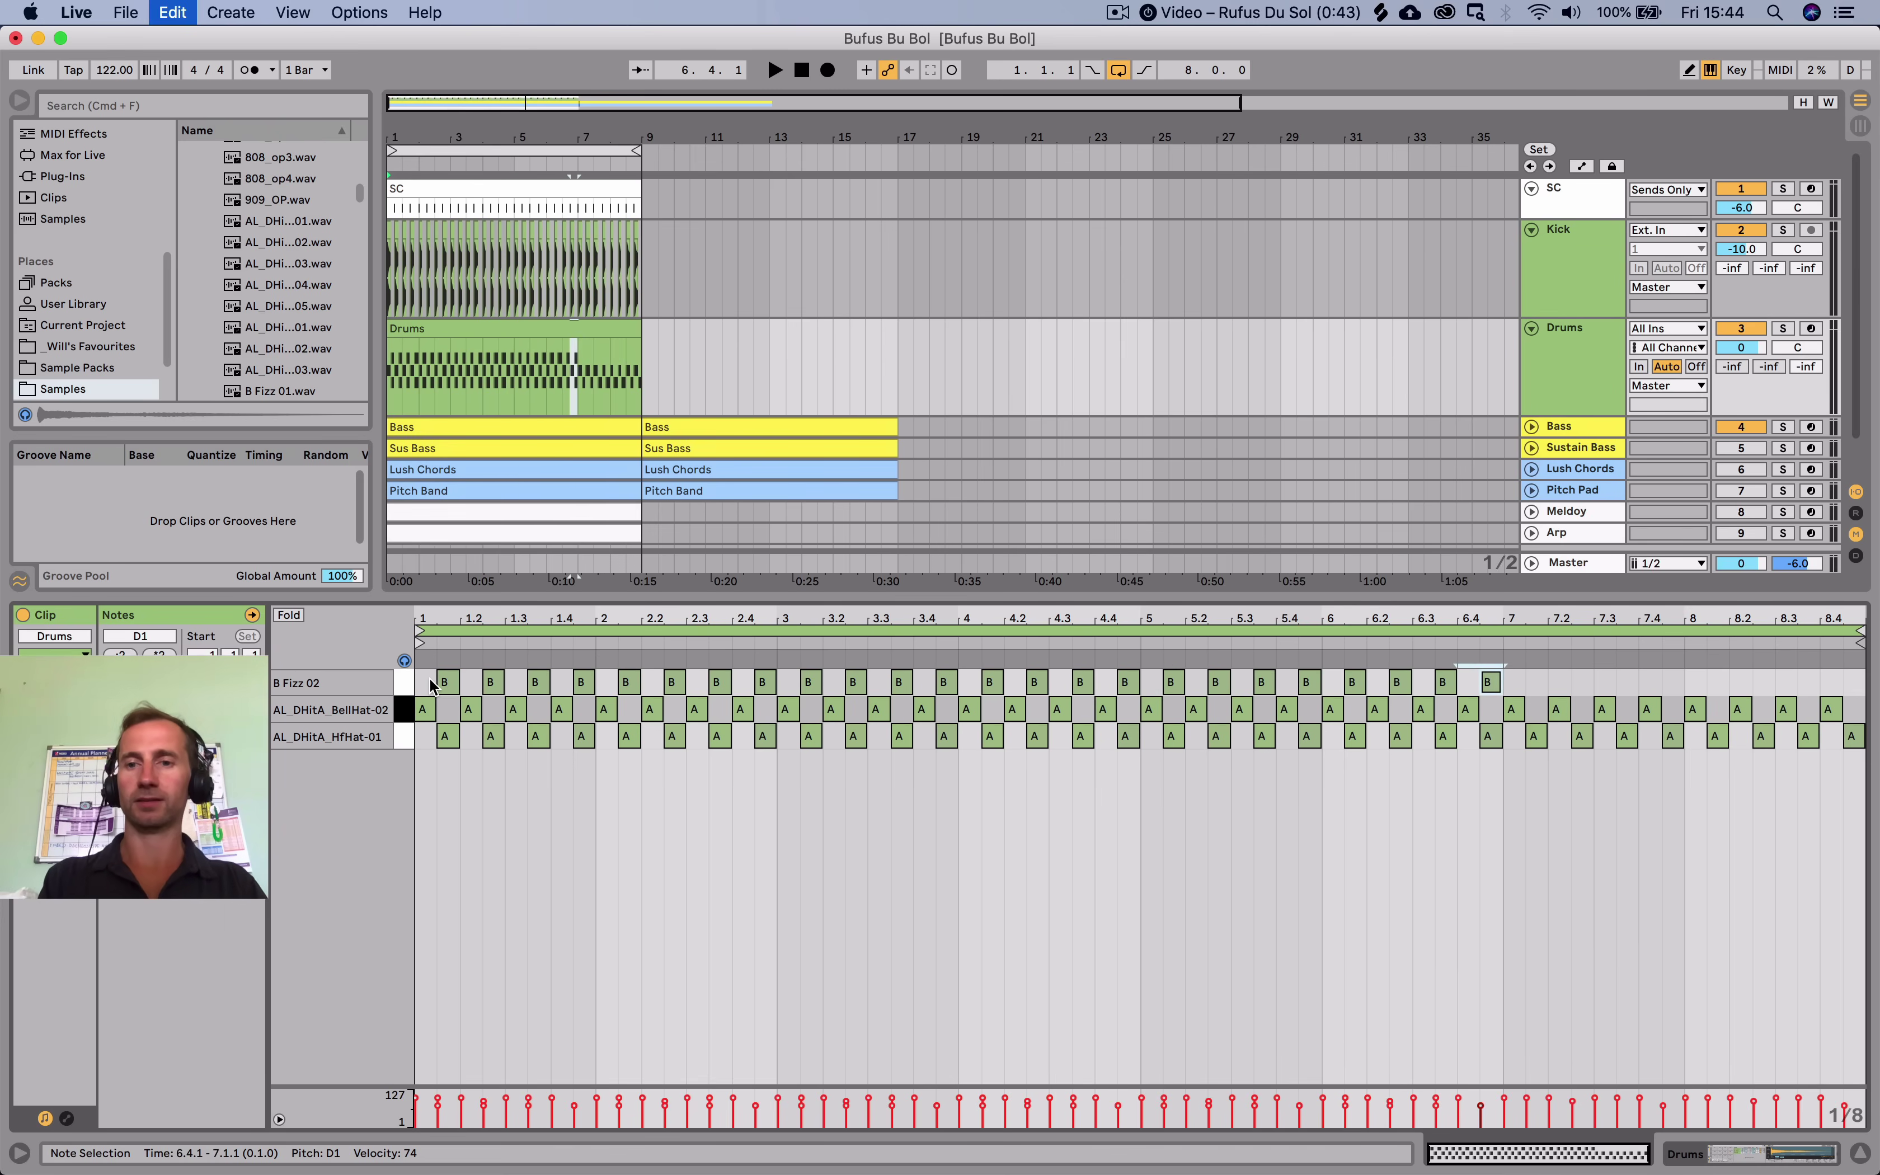
# Set the B Fizz 02 chain volume to -22 dB and its pan to 27L, checking the balance in the loop.
pyautogui.hotkey('shift', 'Tab')
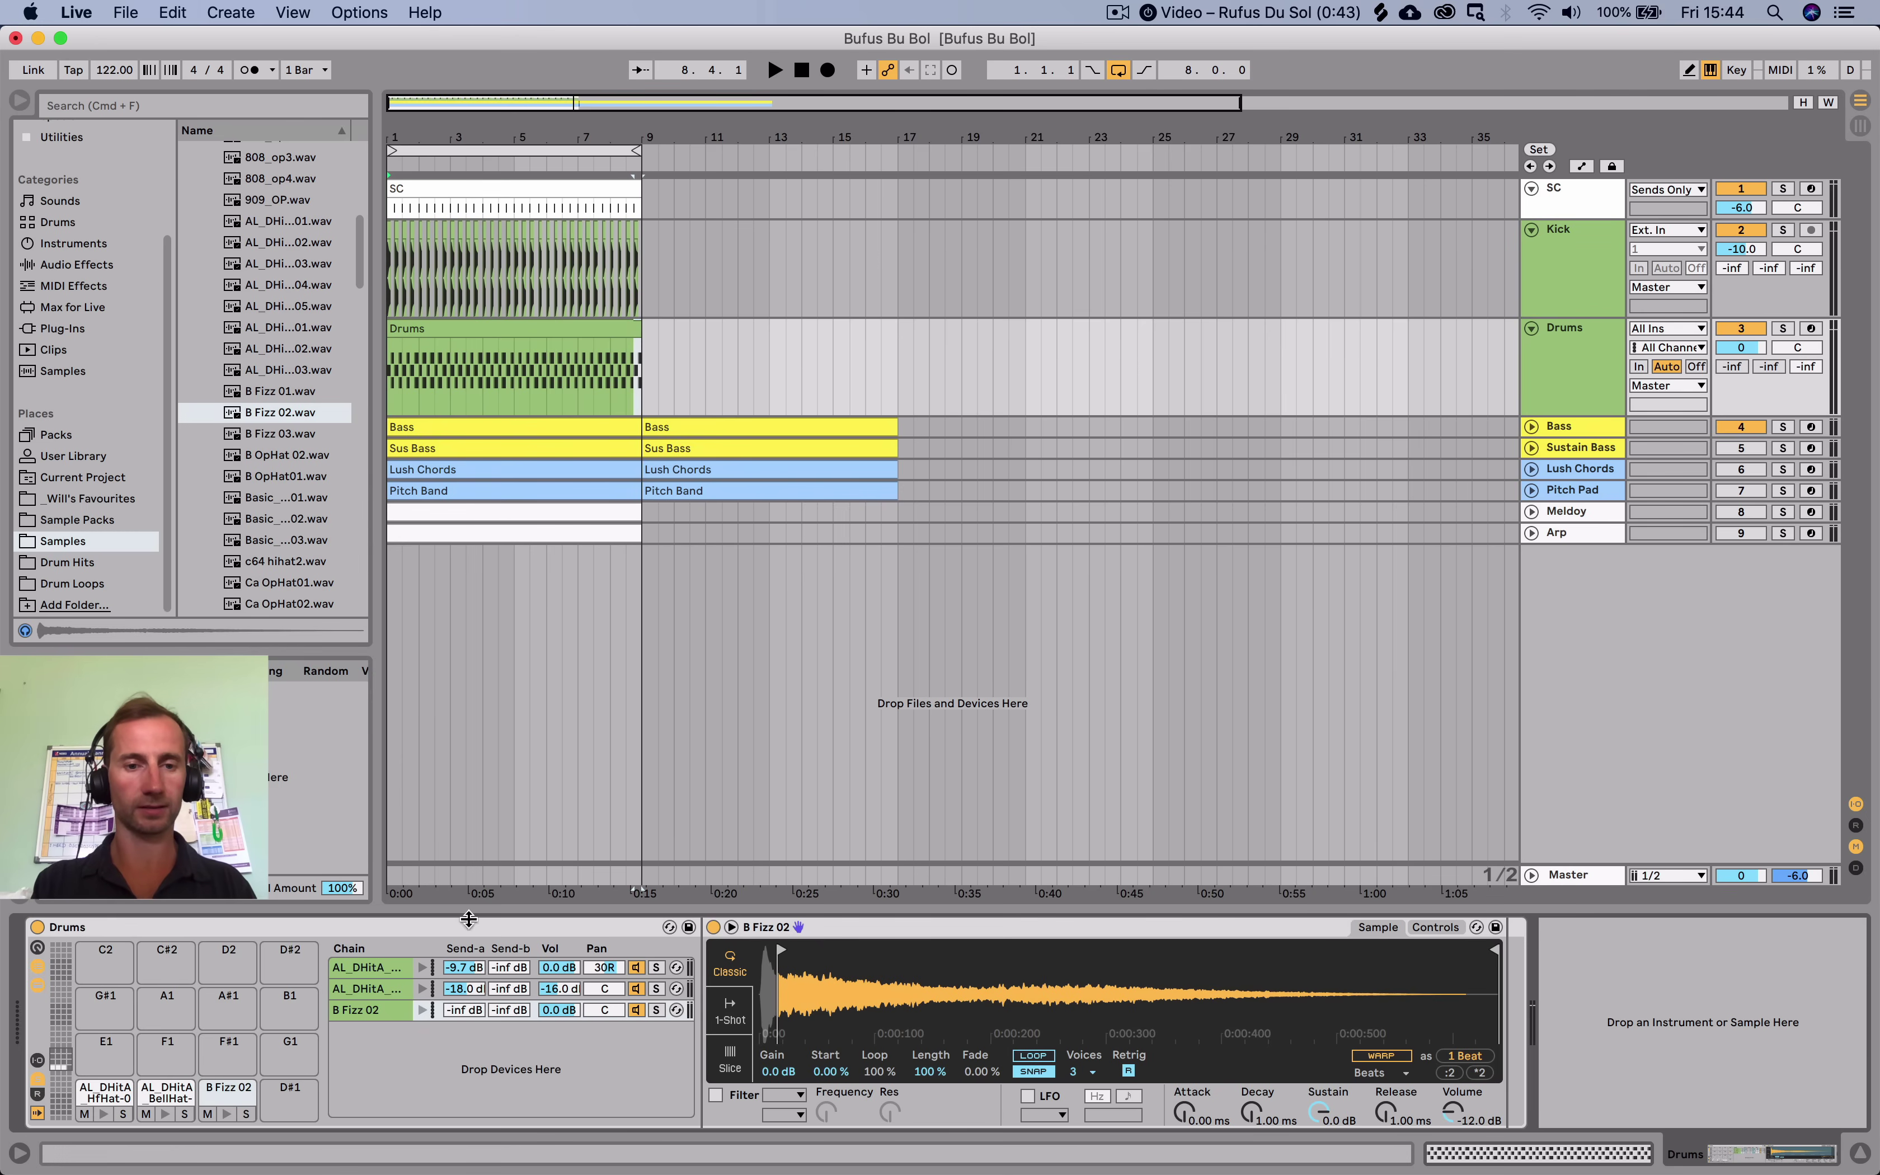
pyautogui.moveTo(558, 1009); pyautogui.dragTo(599, 1029)
pyautogui.press('space')
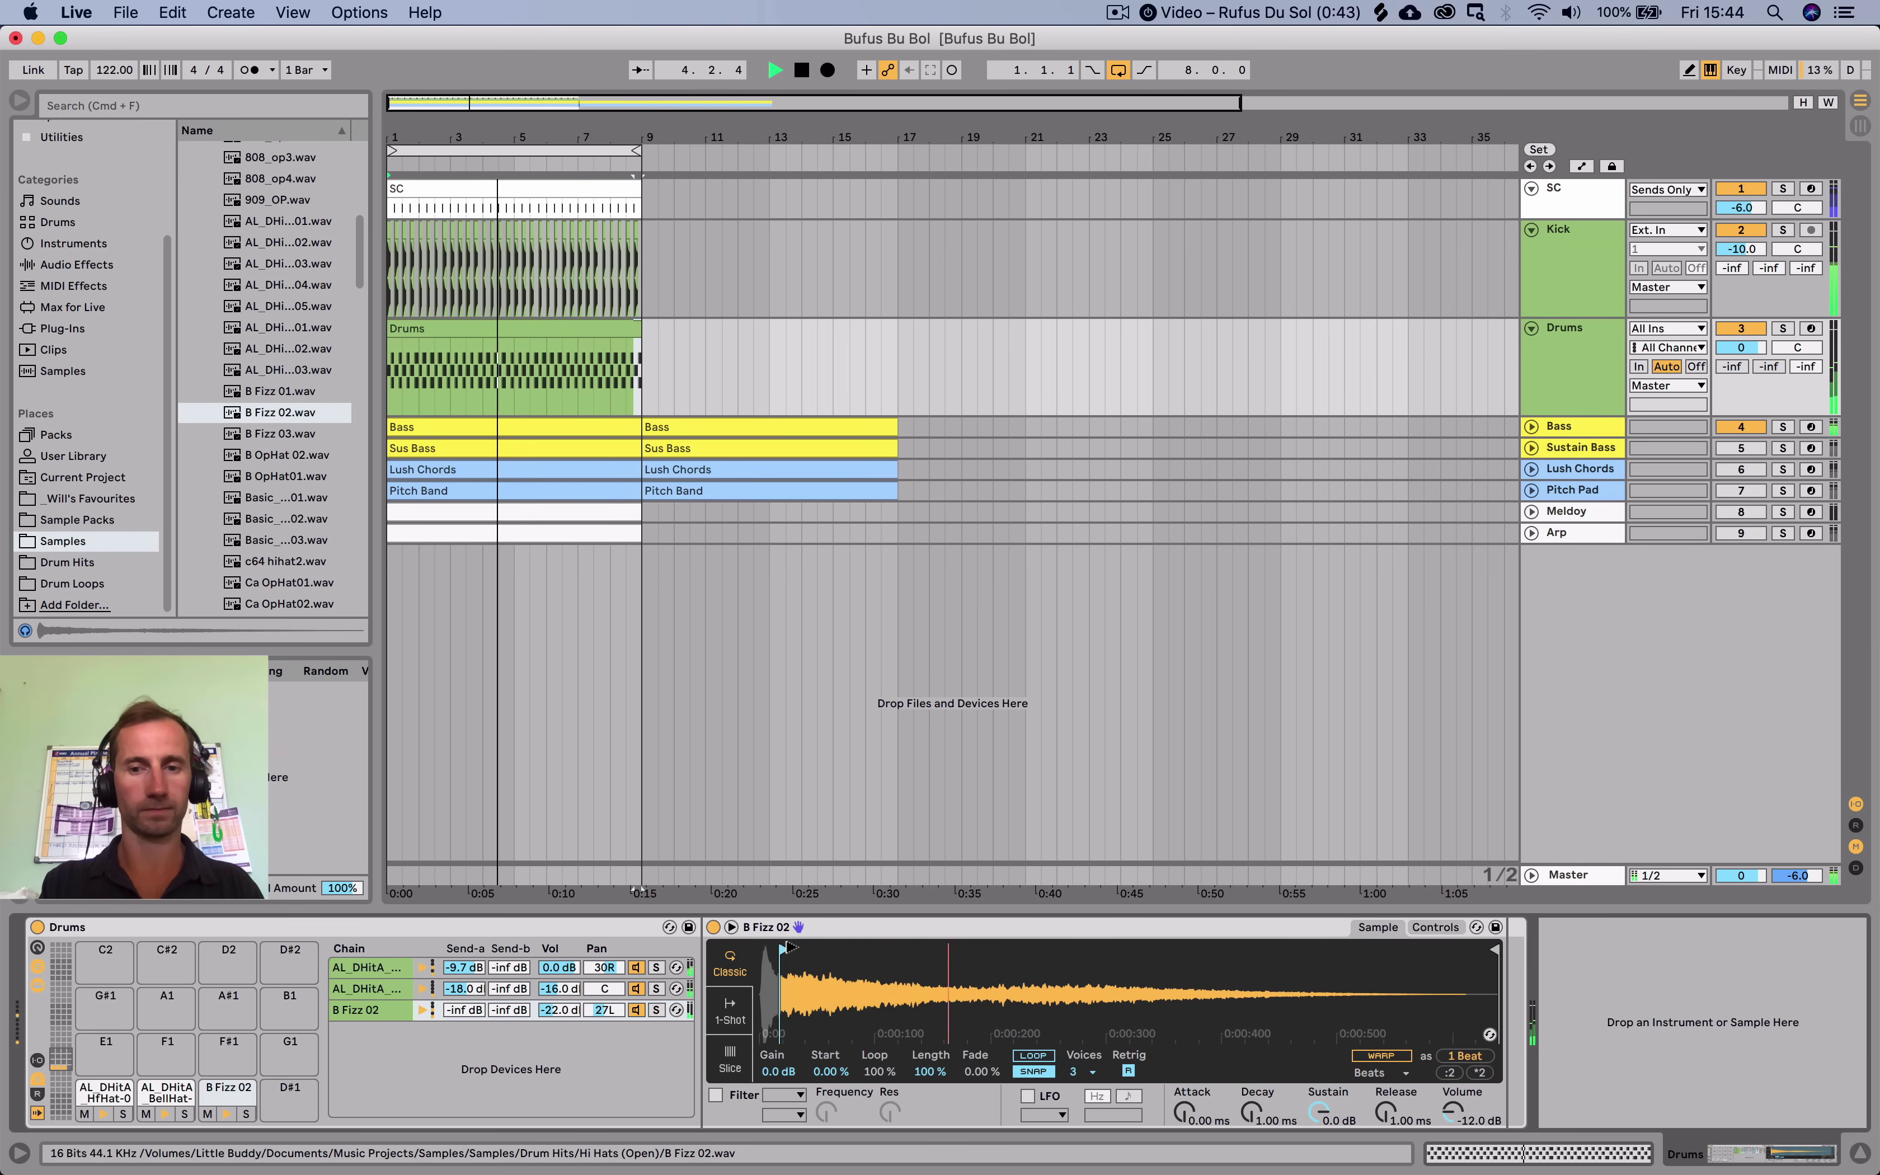
pyautogui.press('space')
# Convert the B Fizz 02 Simpler to a Sampler, turn off snap and set the sample start to 964.
pyautogui.click(932, 930)
pyautogui.rightClick(932, 929)
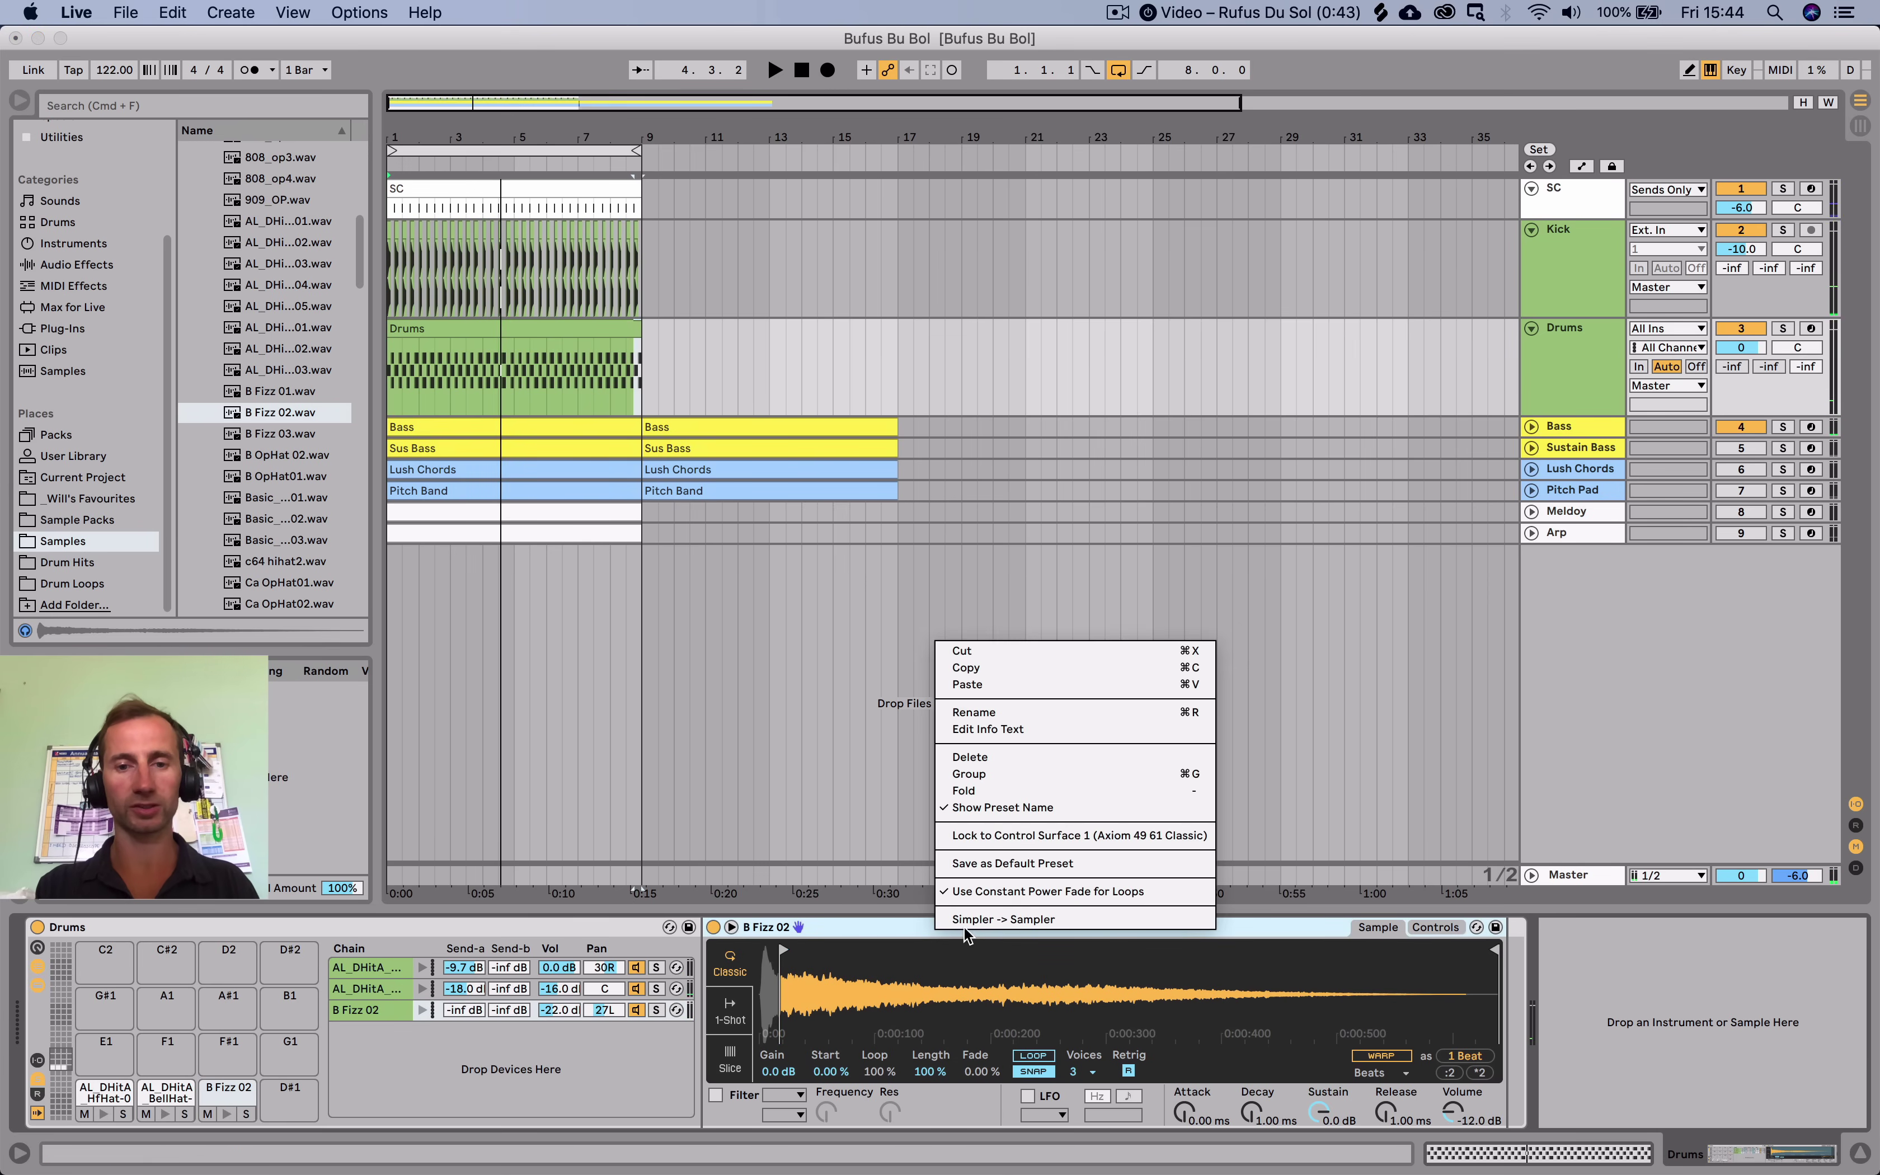
pyautogui.click(965, 915)
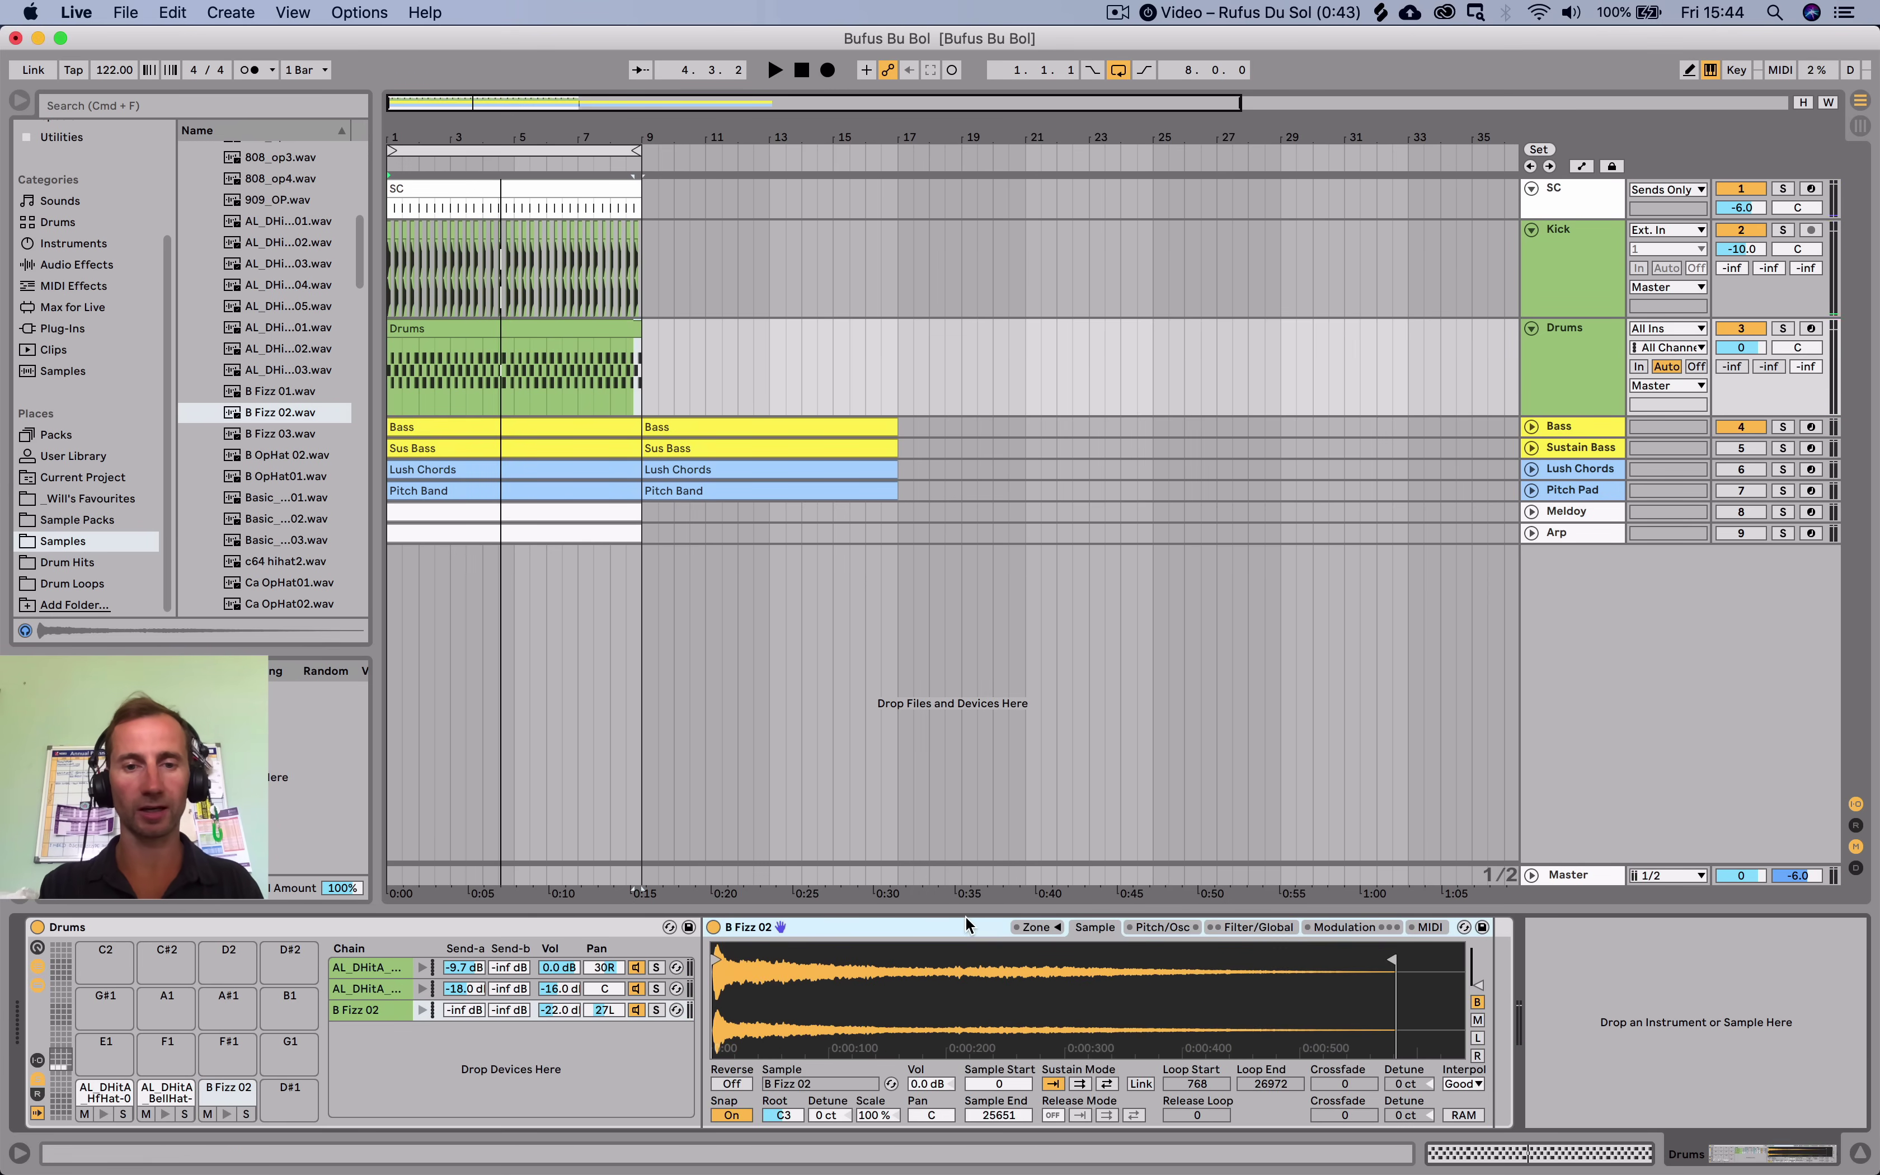
pyautogui.click(715, 959)
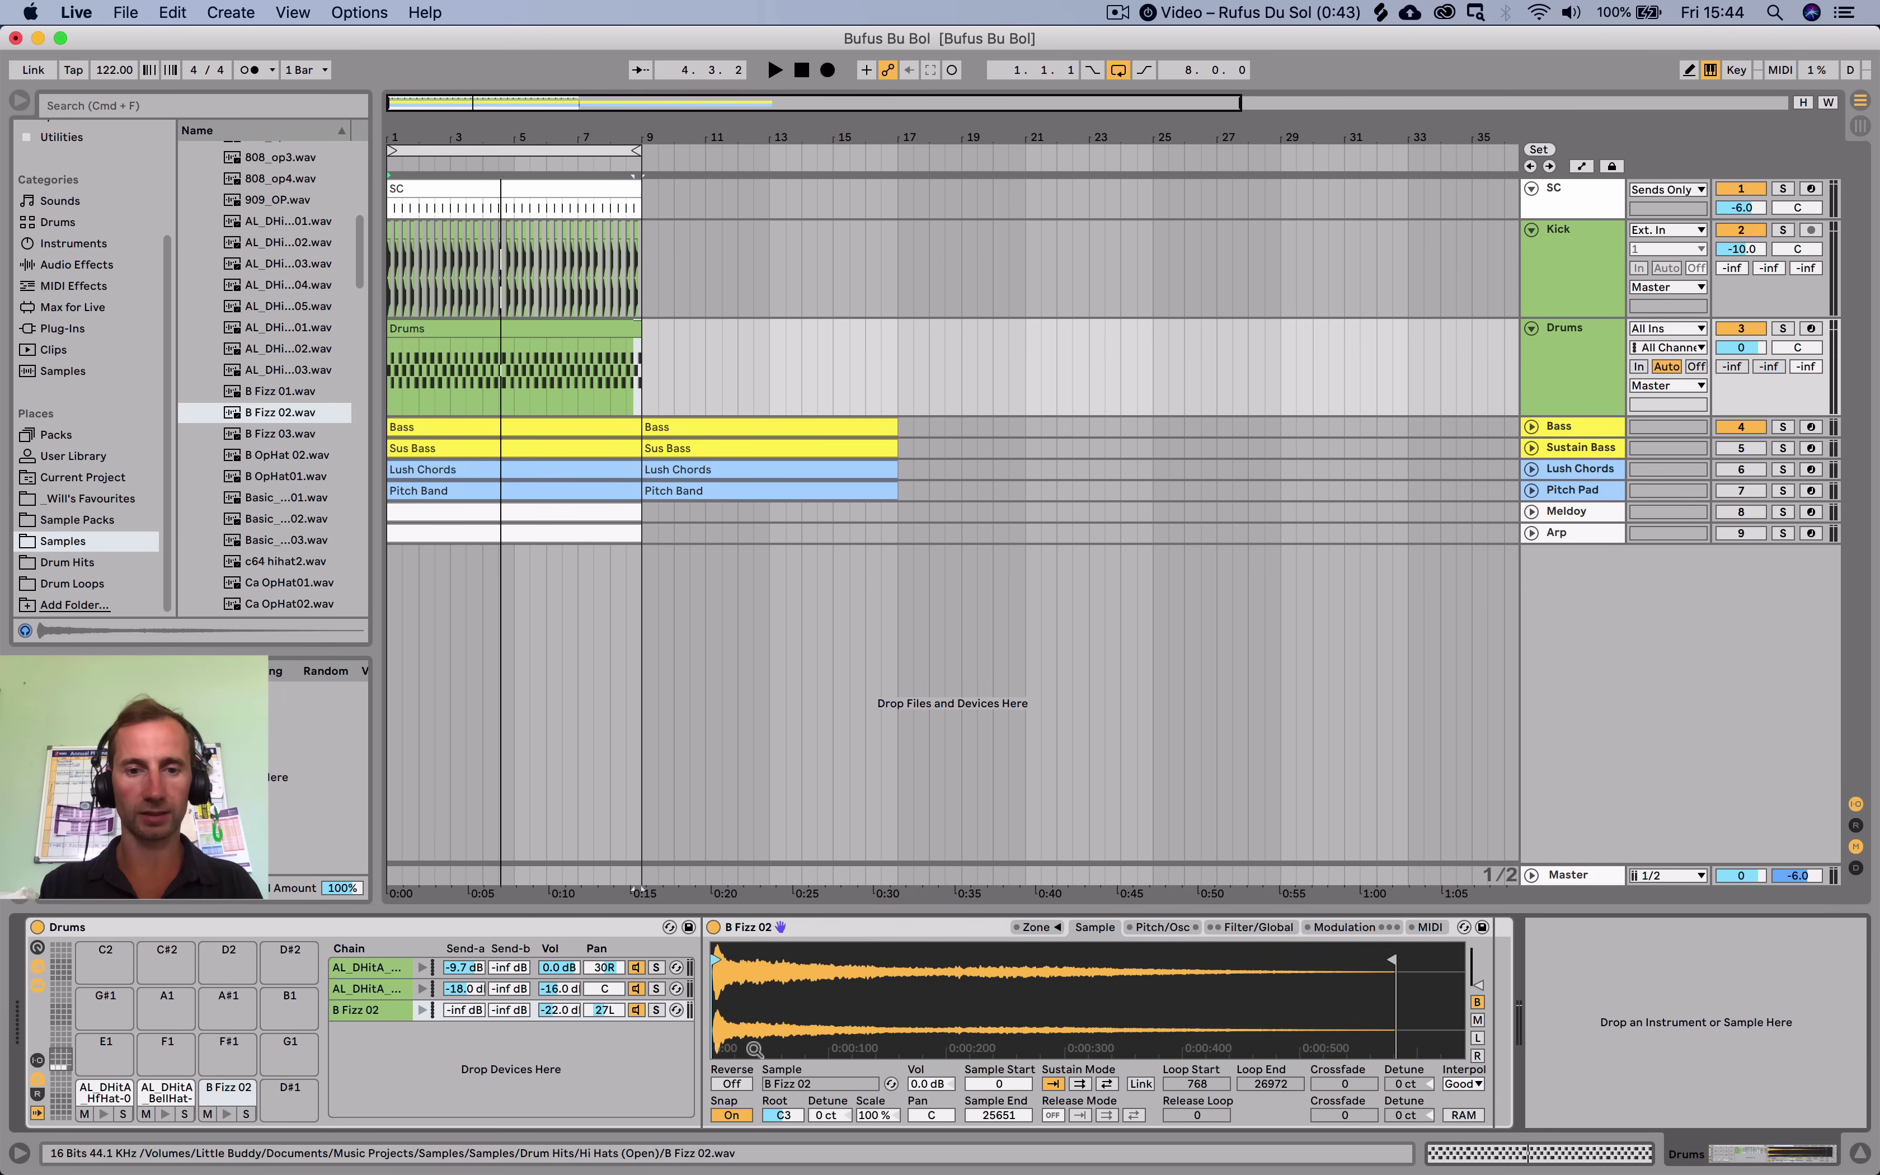
pyautogui.click(731, 1115)
pyautogui.moveTo(738, 957)
pyautogui.mouseDown()
pyautogui.moveTo(699, 954)
pyautogui.moveTo(724, 951)
pyautogui.mouseUp()
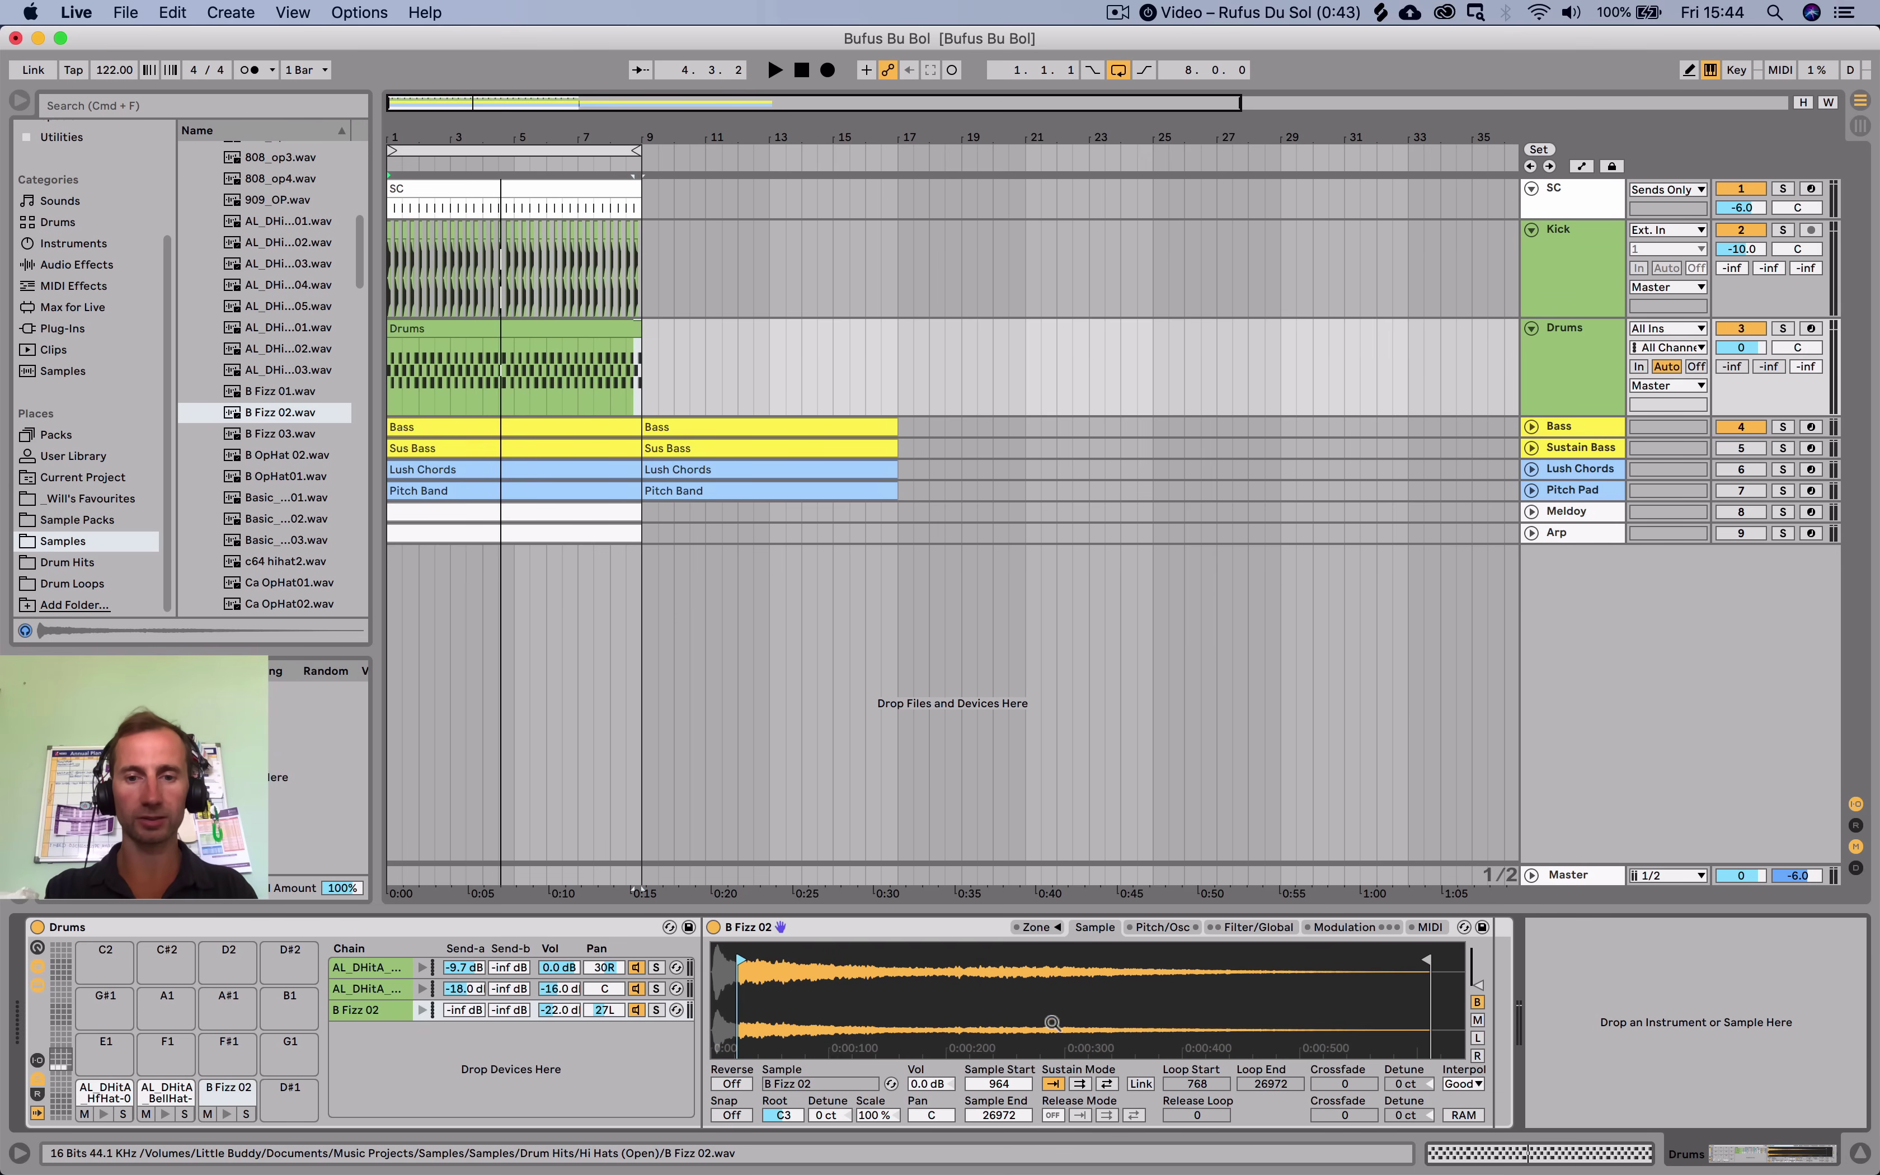
# Enable a back-and-forth sustain loop on B Fizz 02 from 2613 to 3868 with a crossfade of 412.
pyautogui.click(1106, 1083)
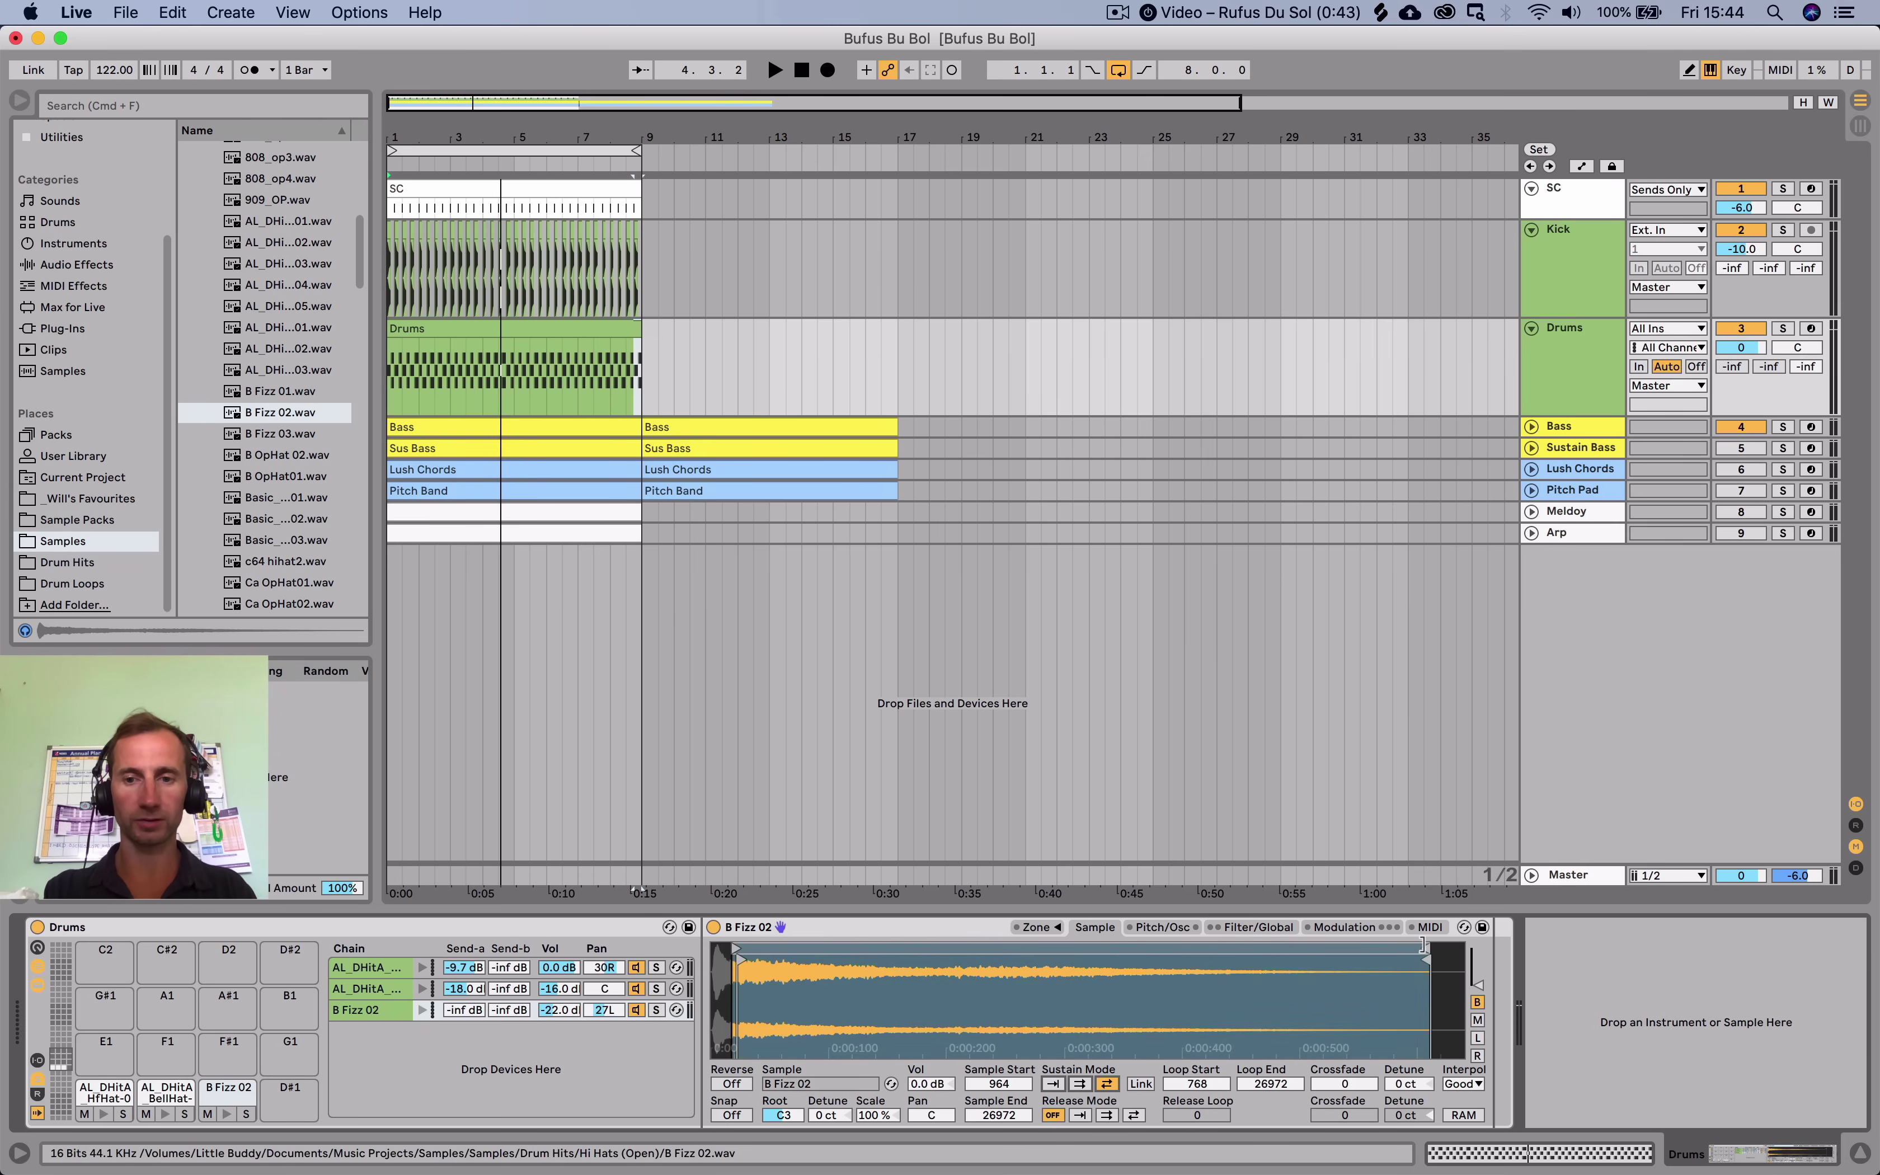
pyautogui.moveTo(1410, 947)
pyautogui.mouseDown()
pyautogui.moveTo(816, 971)
pyautogui.moveTo(783, 950)
pyautogui.mouseUp()
pyautogui.press('space')
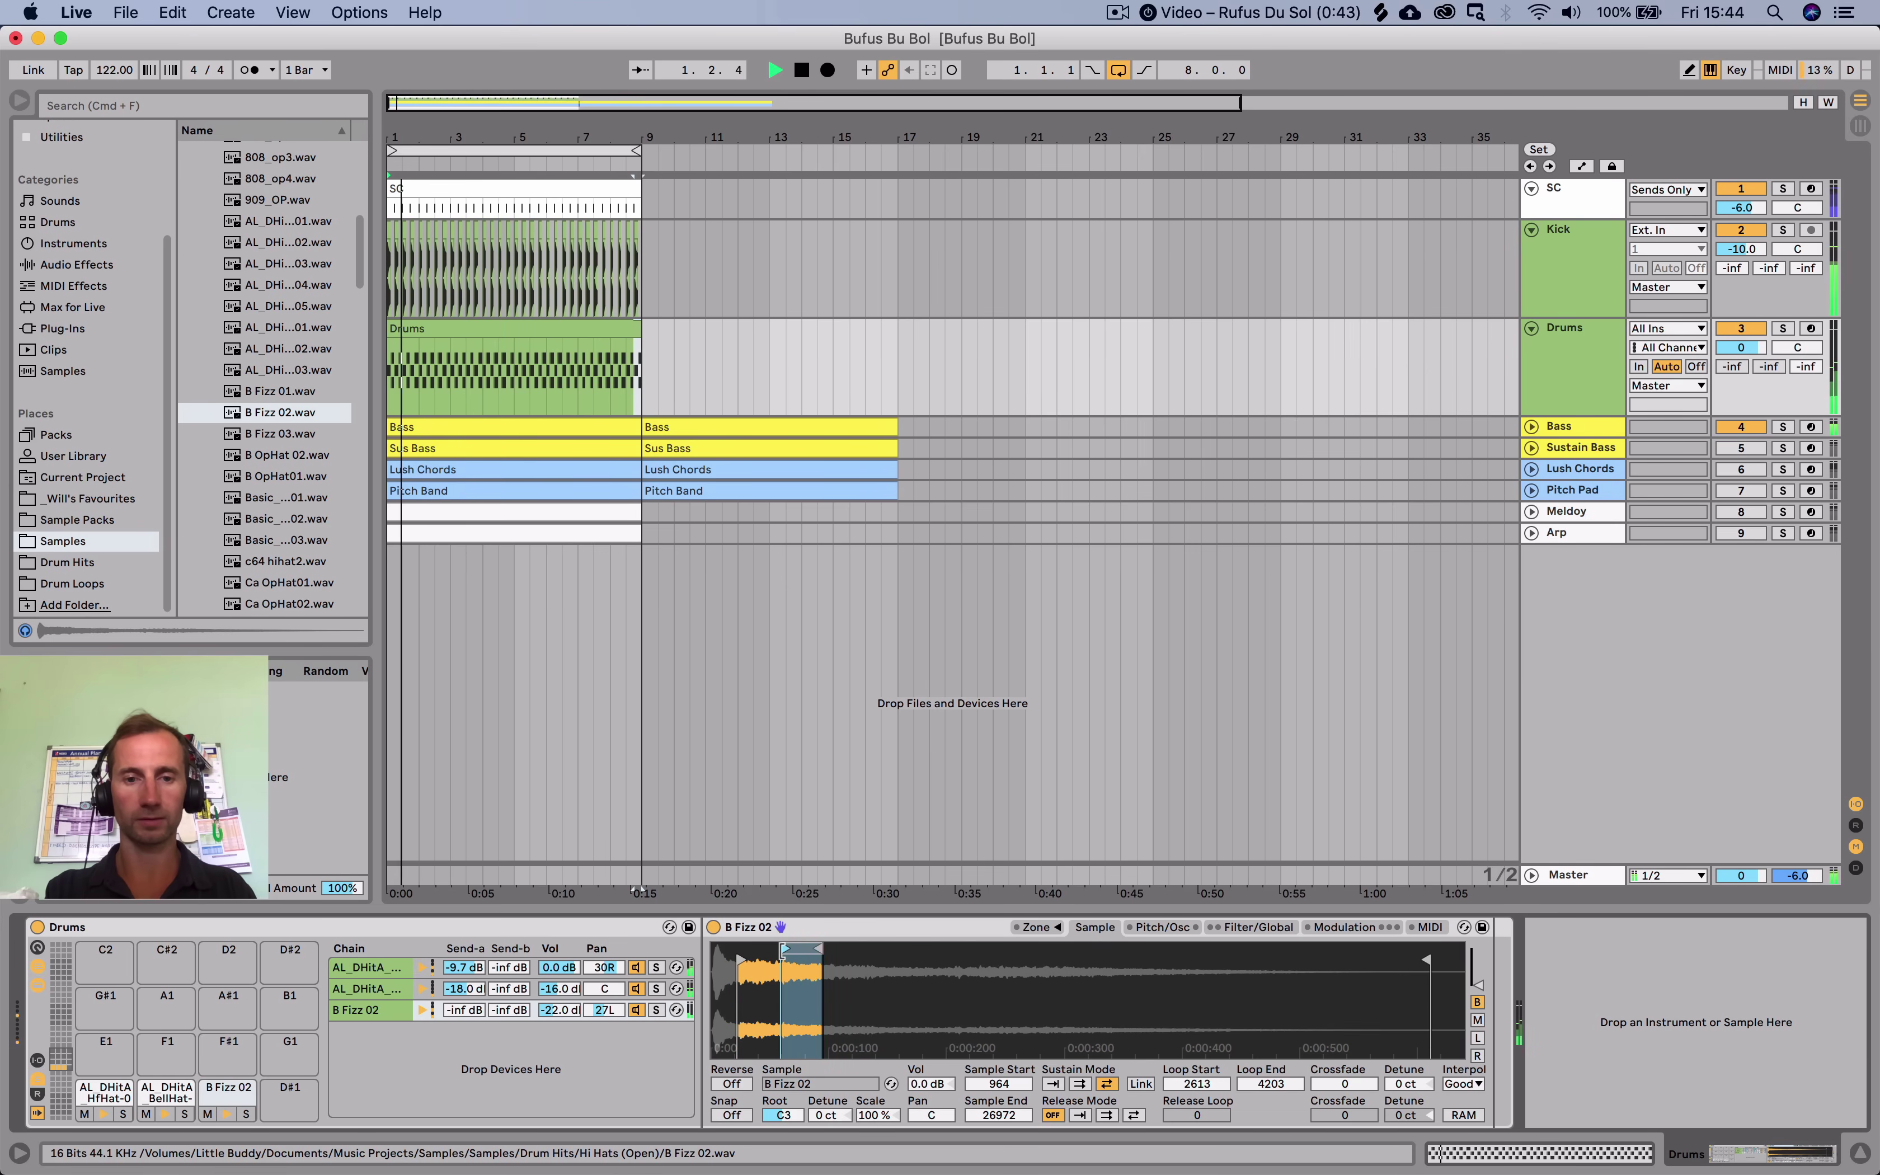
pyautogui.moveTo(800, 947); pyautogui.dragTo(808, 948)
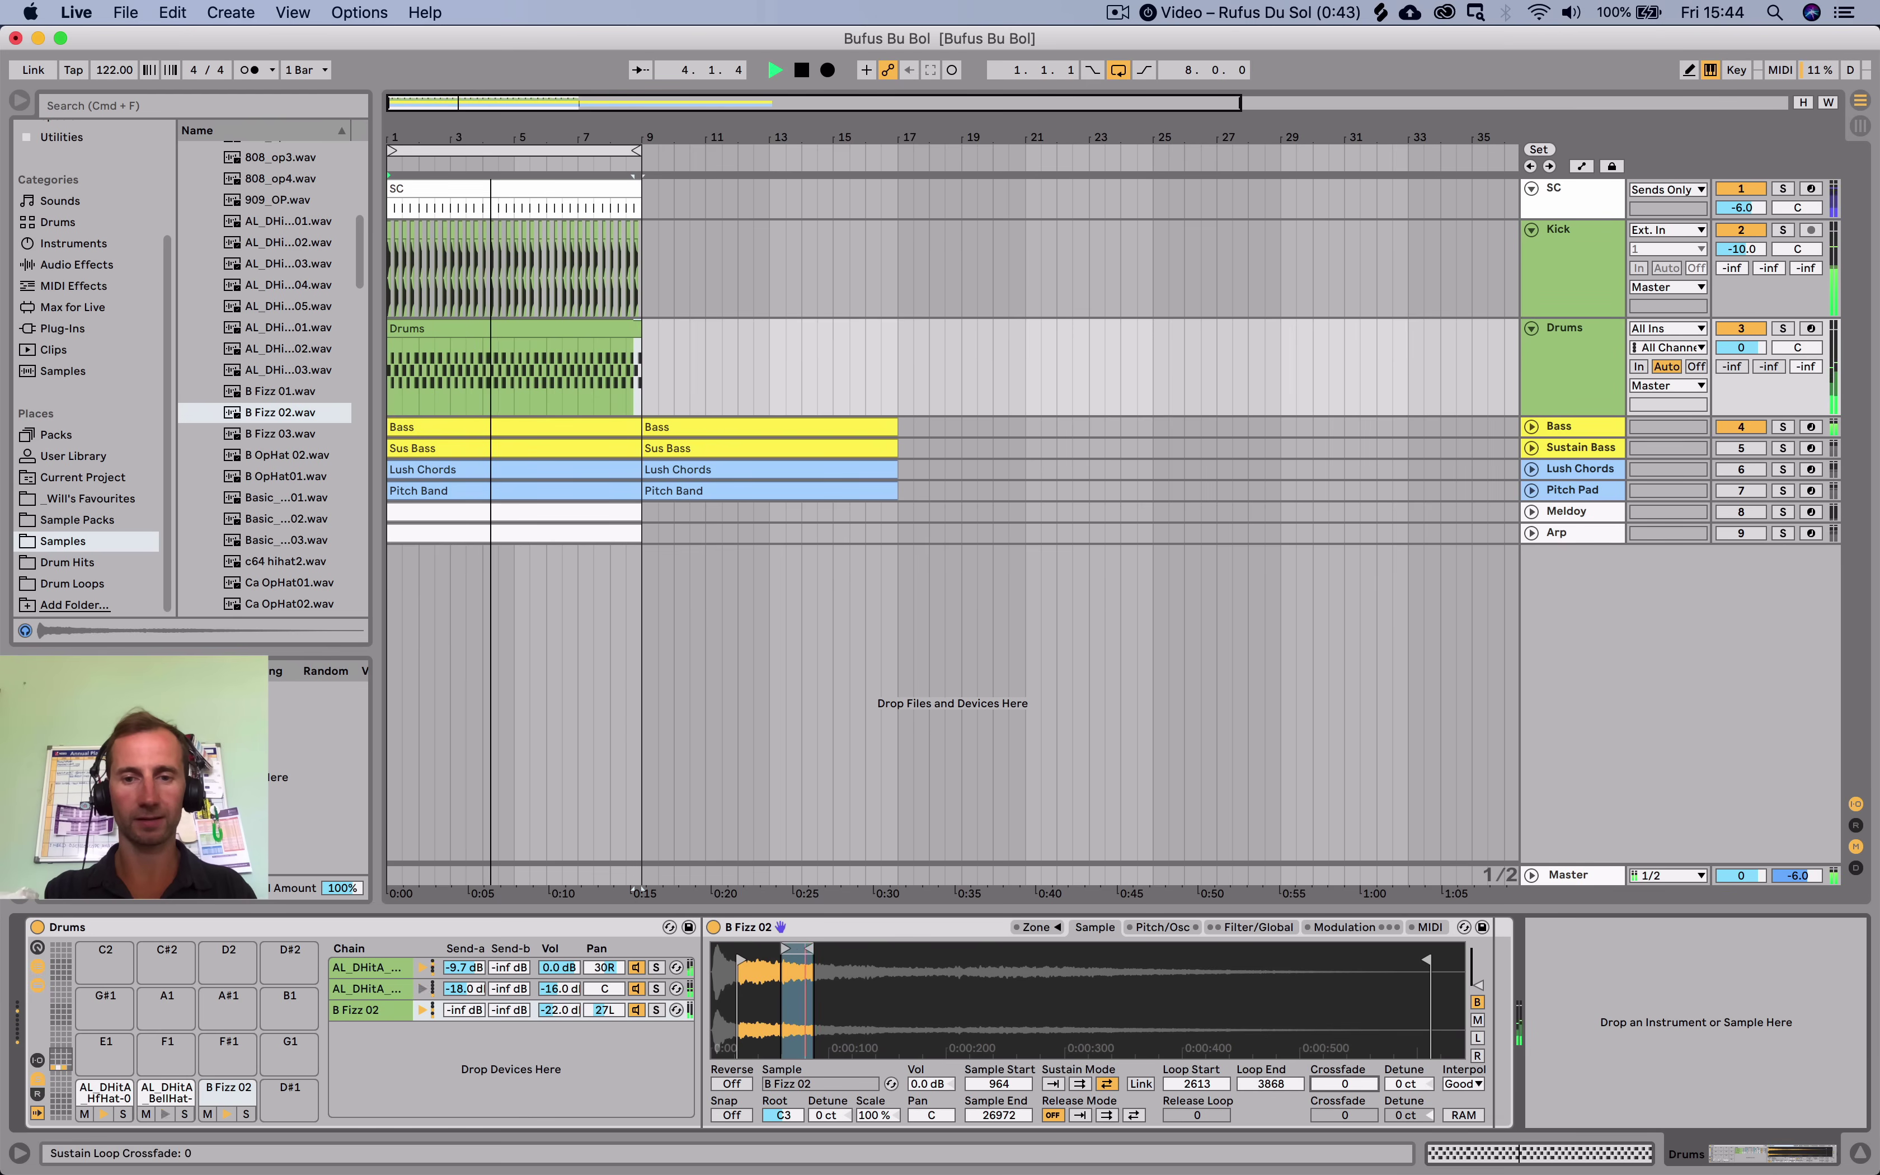
pyautogui.moveTo(1368, 1083); pyautogui.dragTo(1368, 1049)
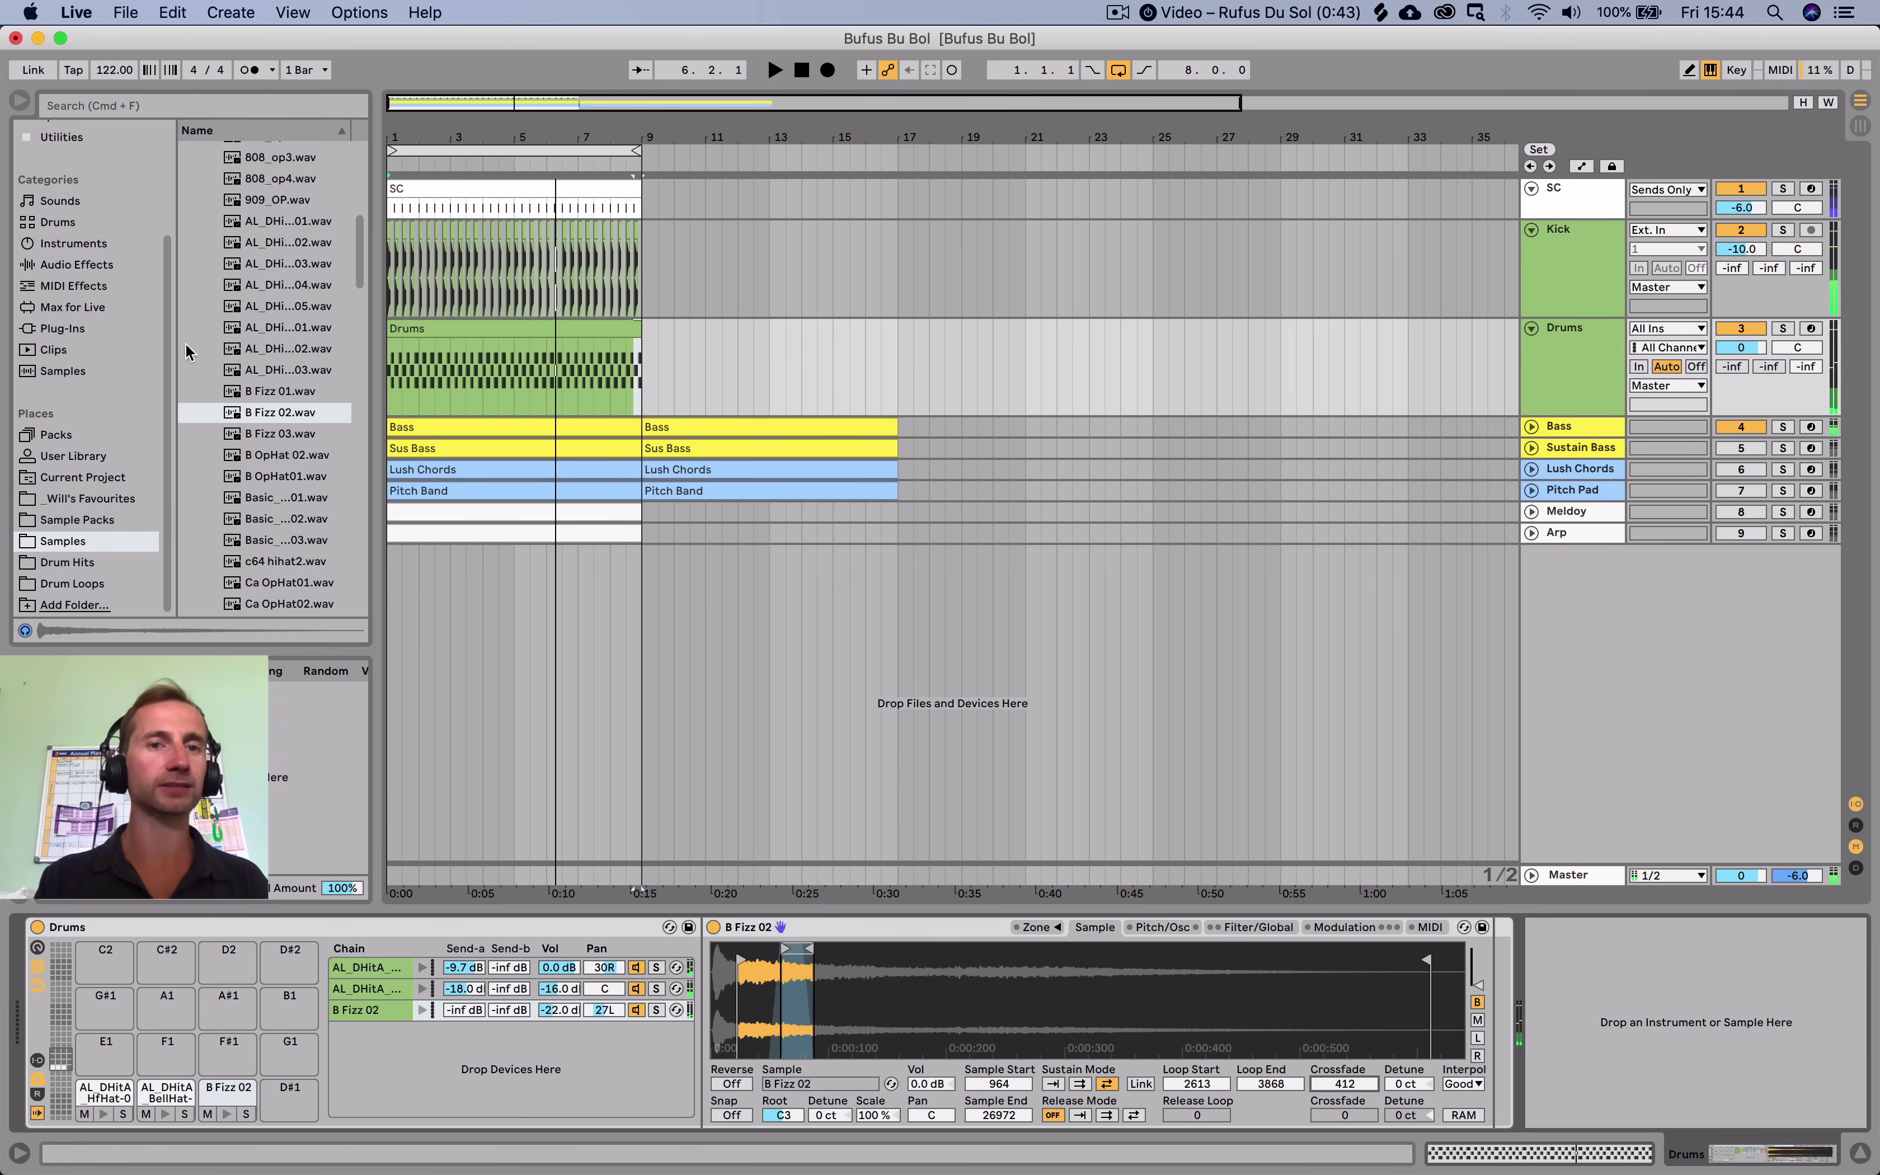
# Look through the Ethnic folder in Samples for percussion sounds.
pyautogui.click(84, 536)
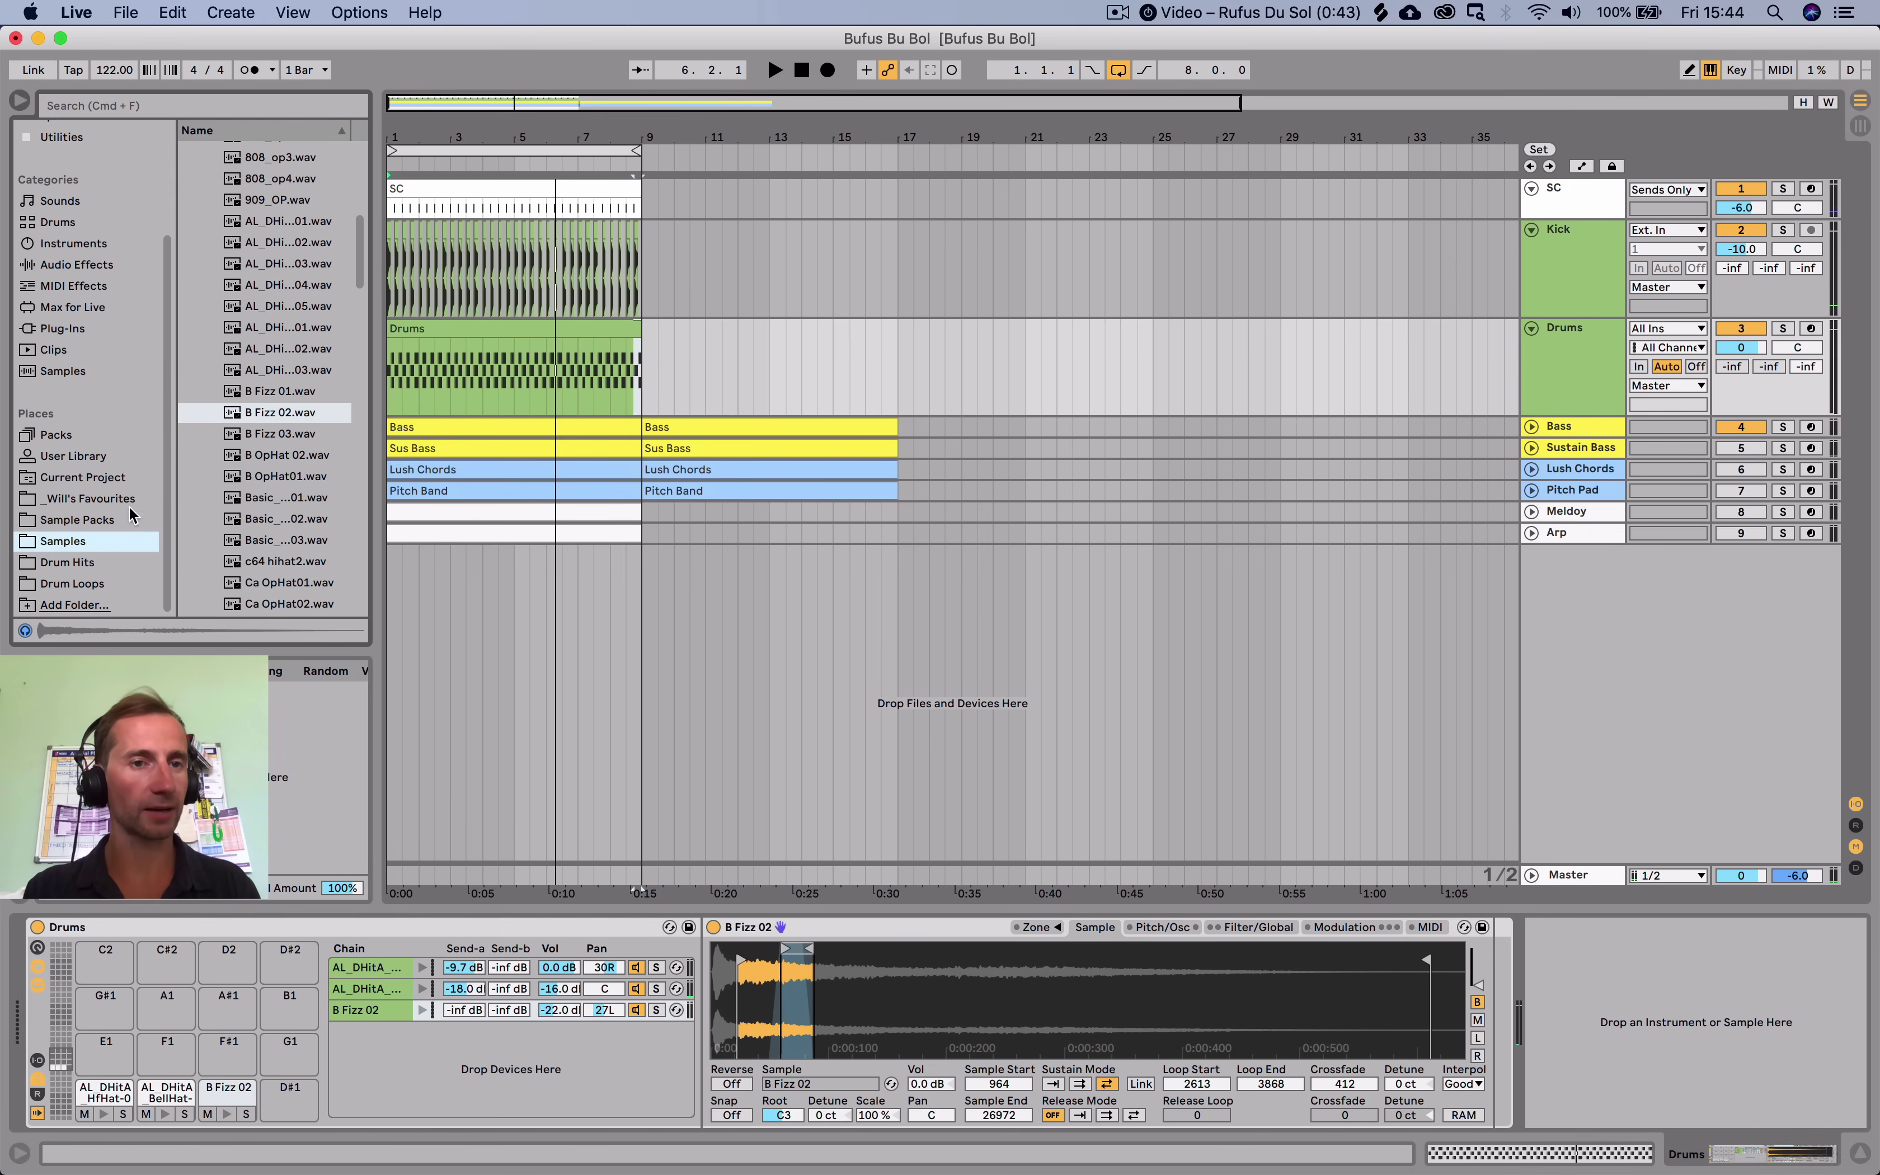
pyautogui.click(202, 220)
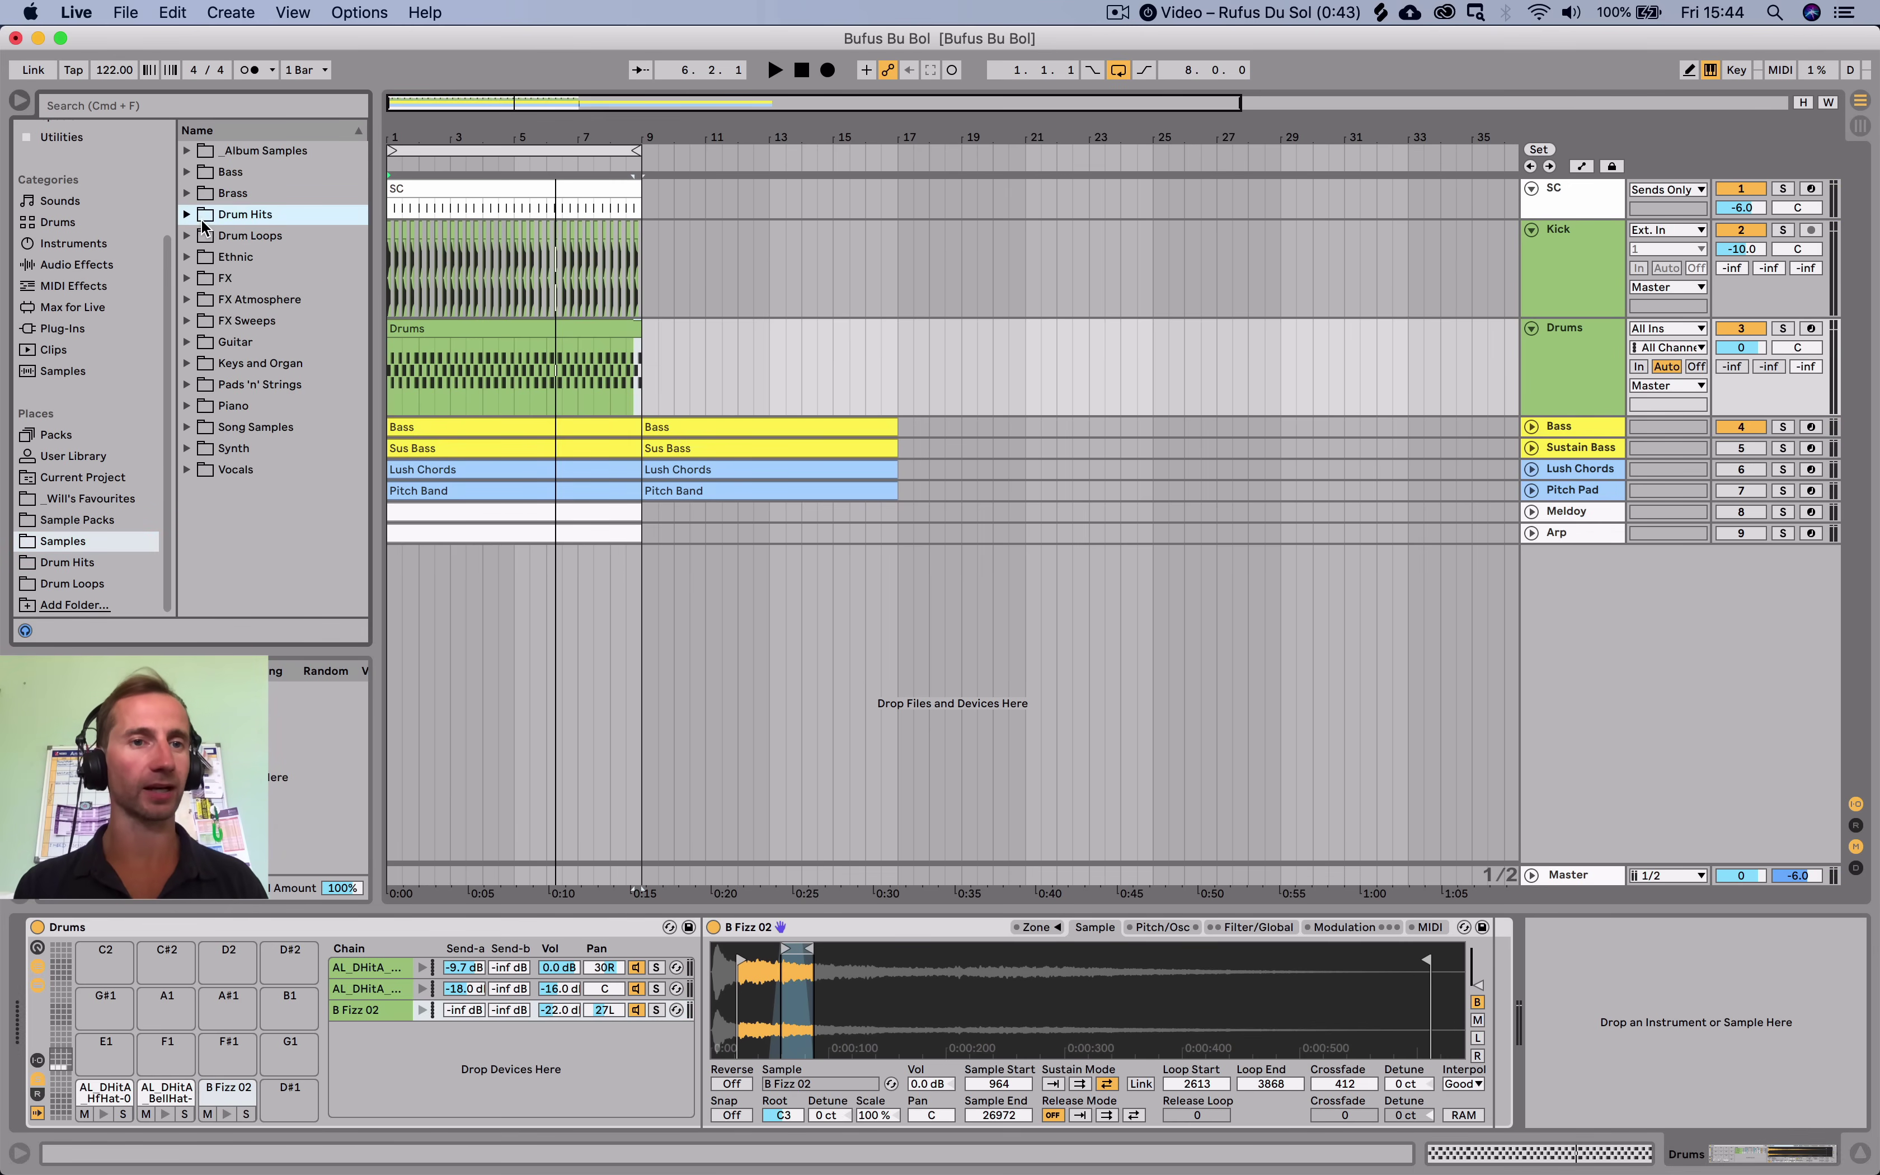
pyautogui.click(229, 258)
pyautogui.click(257, 449)
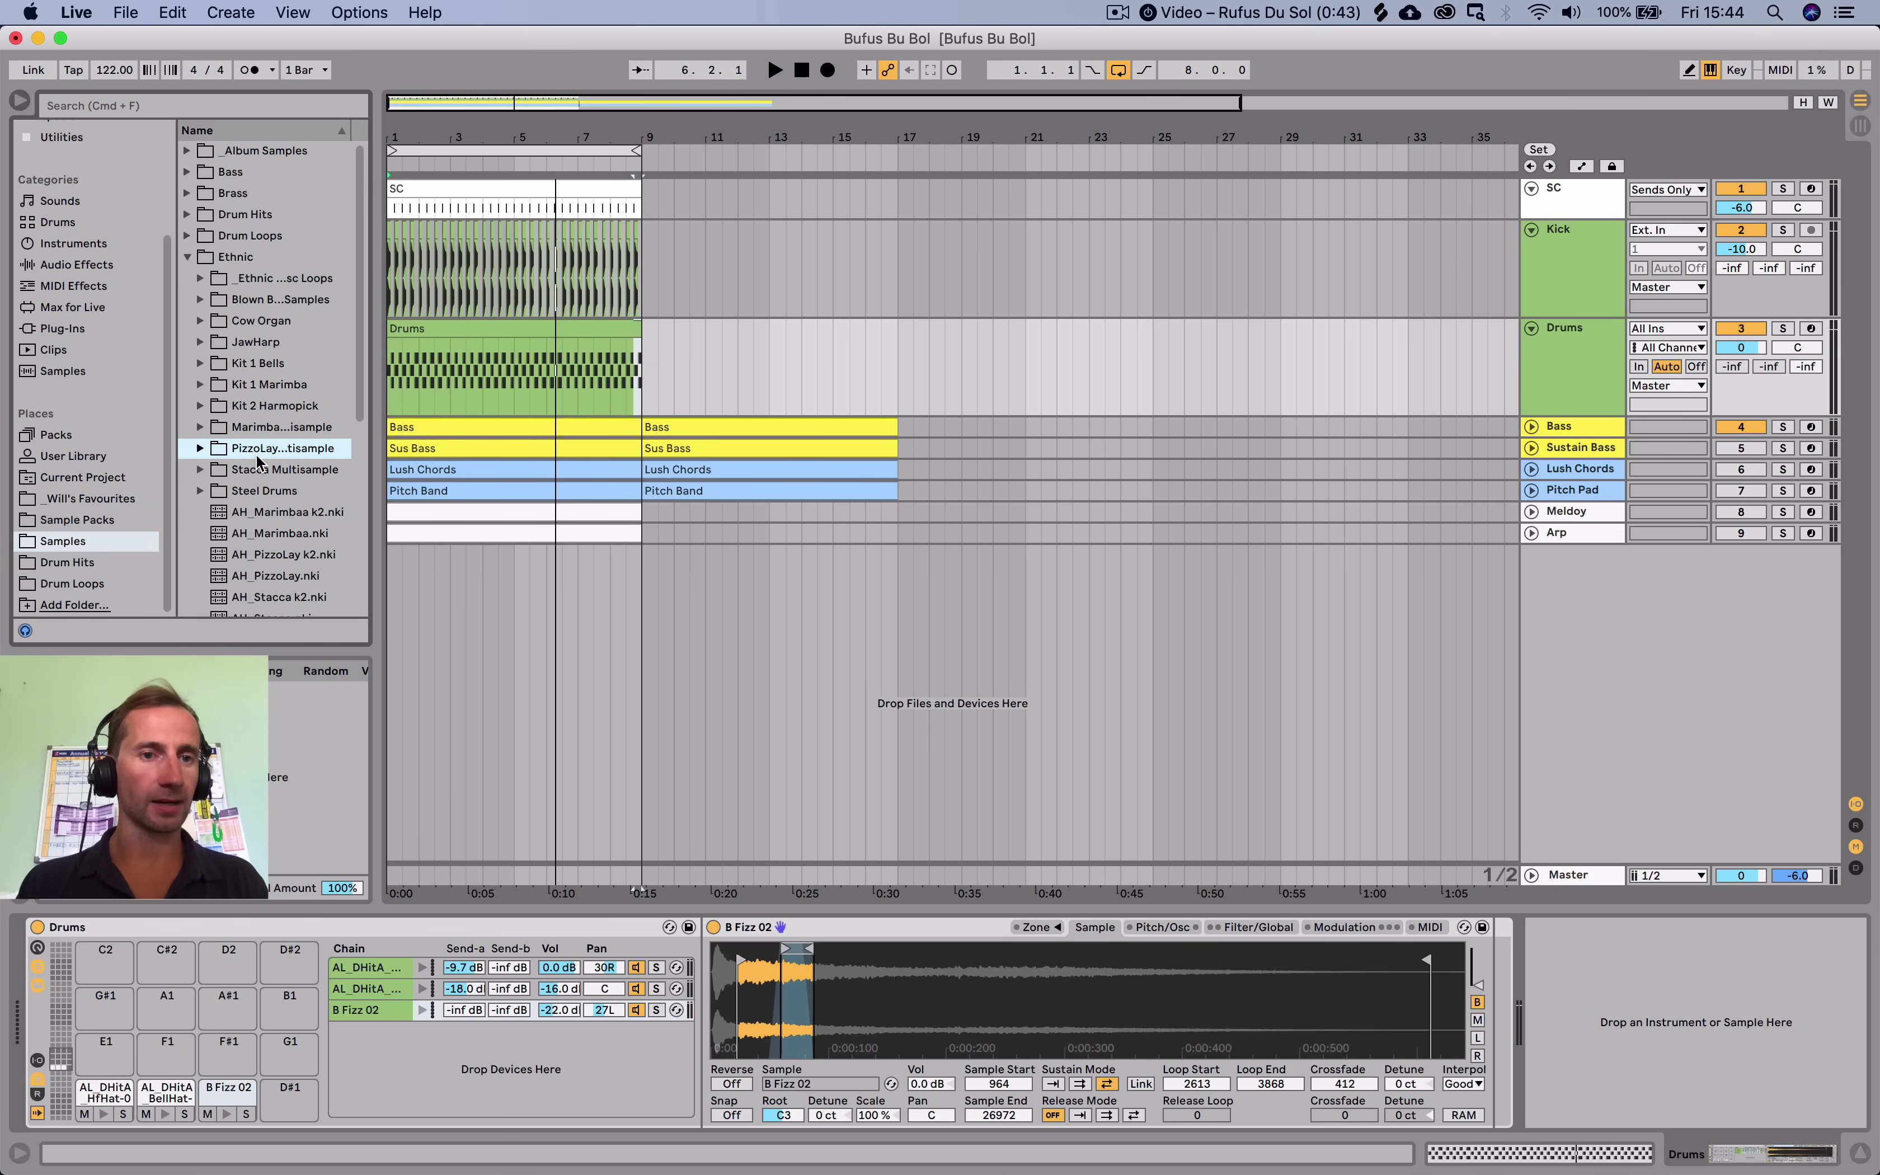
pyautogui.scroll(-2, 258, 461)
pyautogui.scroll(2, 259, 461)
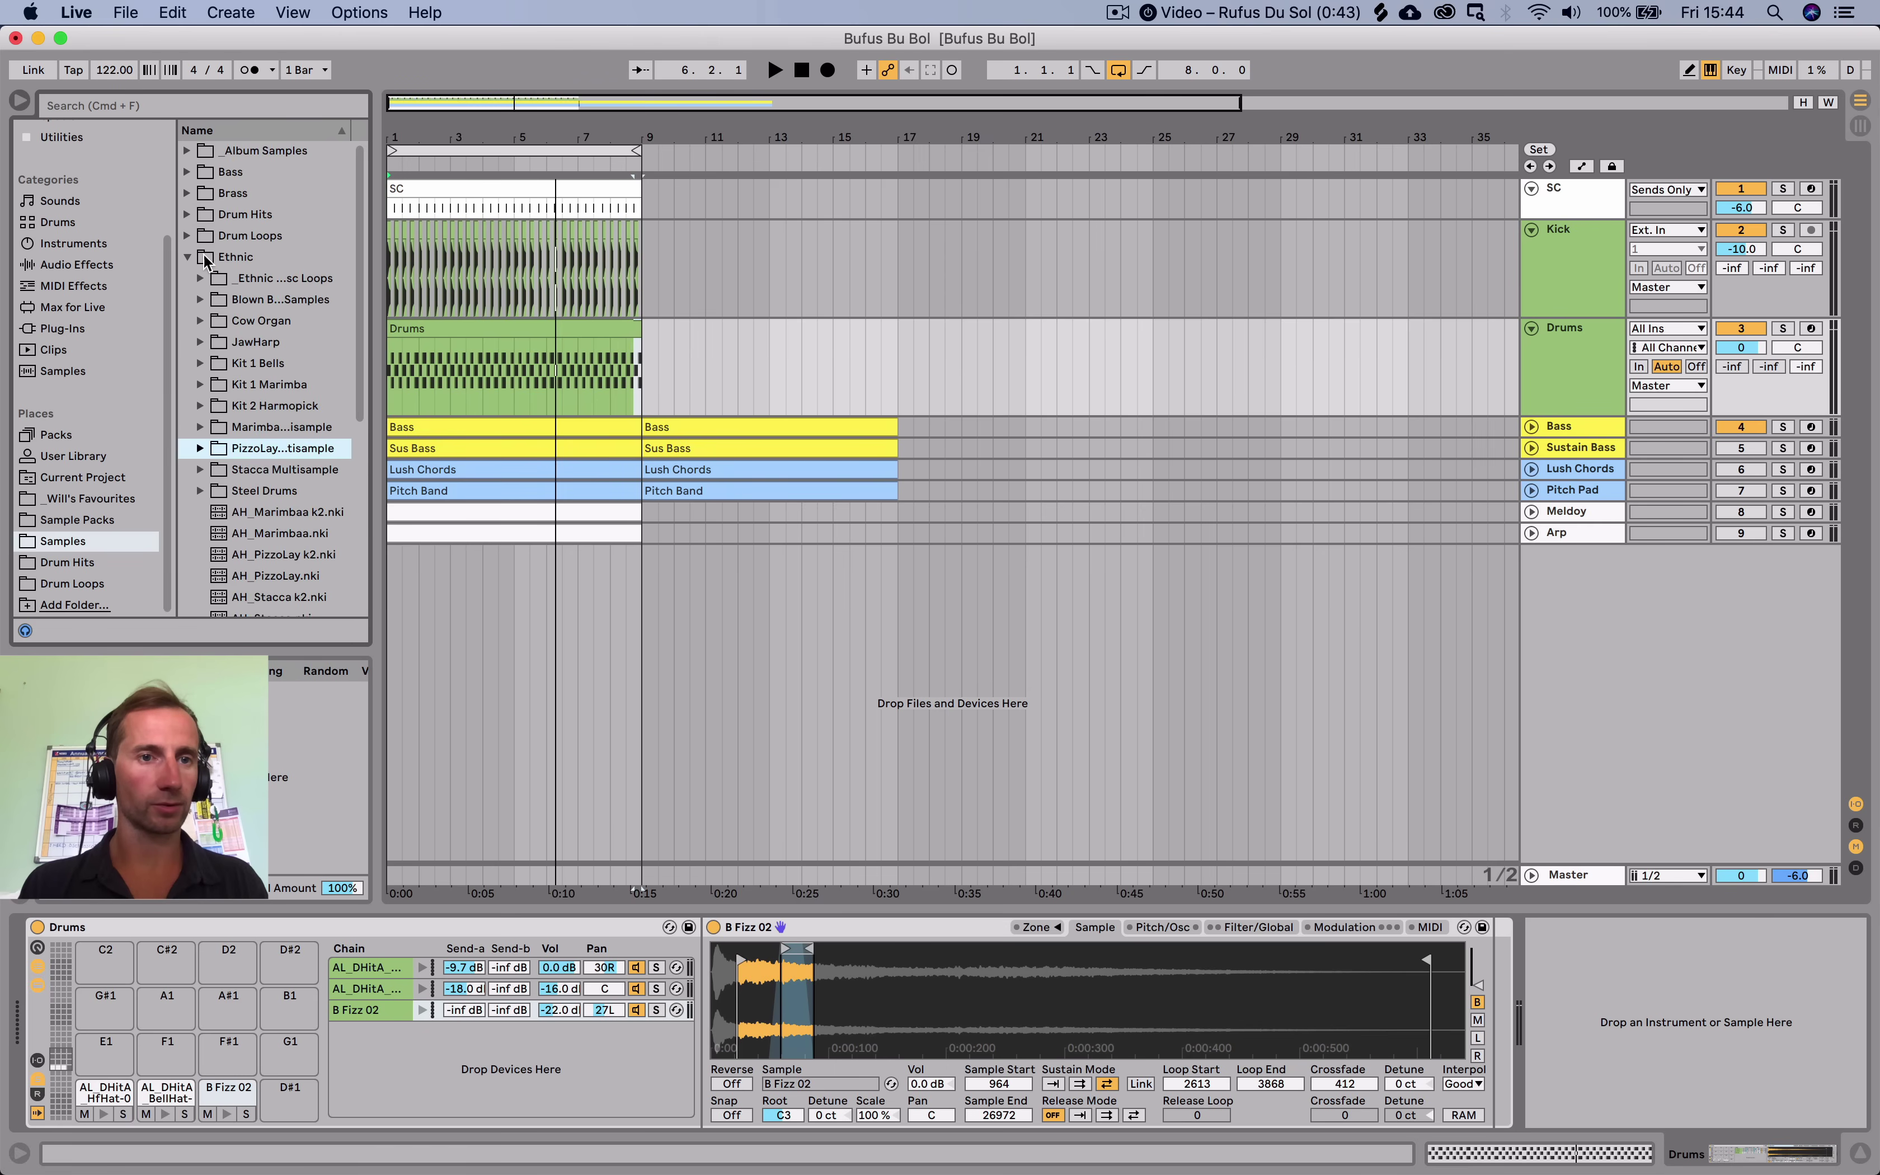
pyautogui.click(210, 257)
# Open the Ethnic / Misc folder in Drum Hits and audition samples in VEH3 Percussion.
pyautogui.click(226, 216)
pyautogui.scroll(-2, 226, 257)
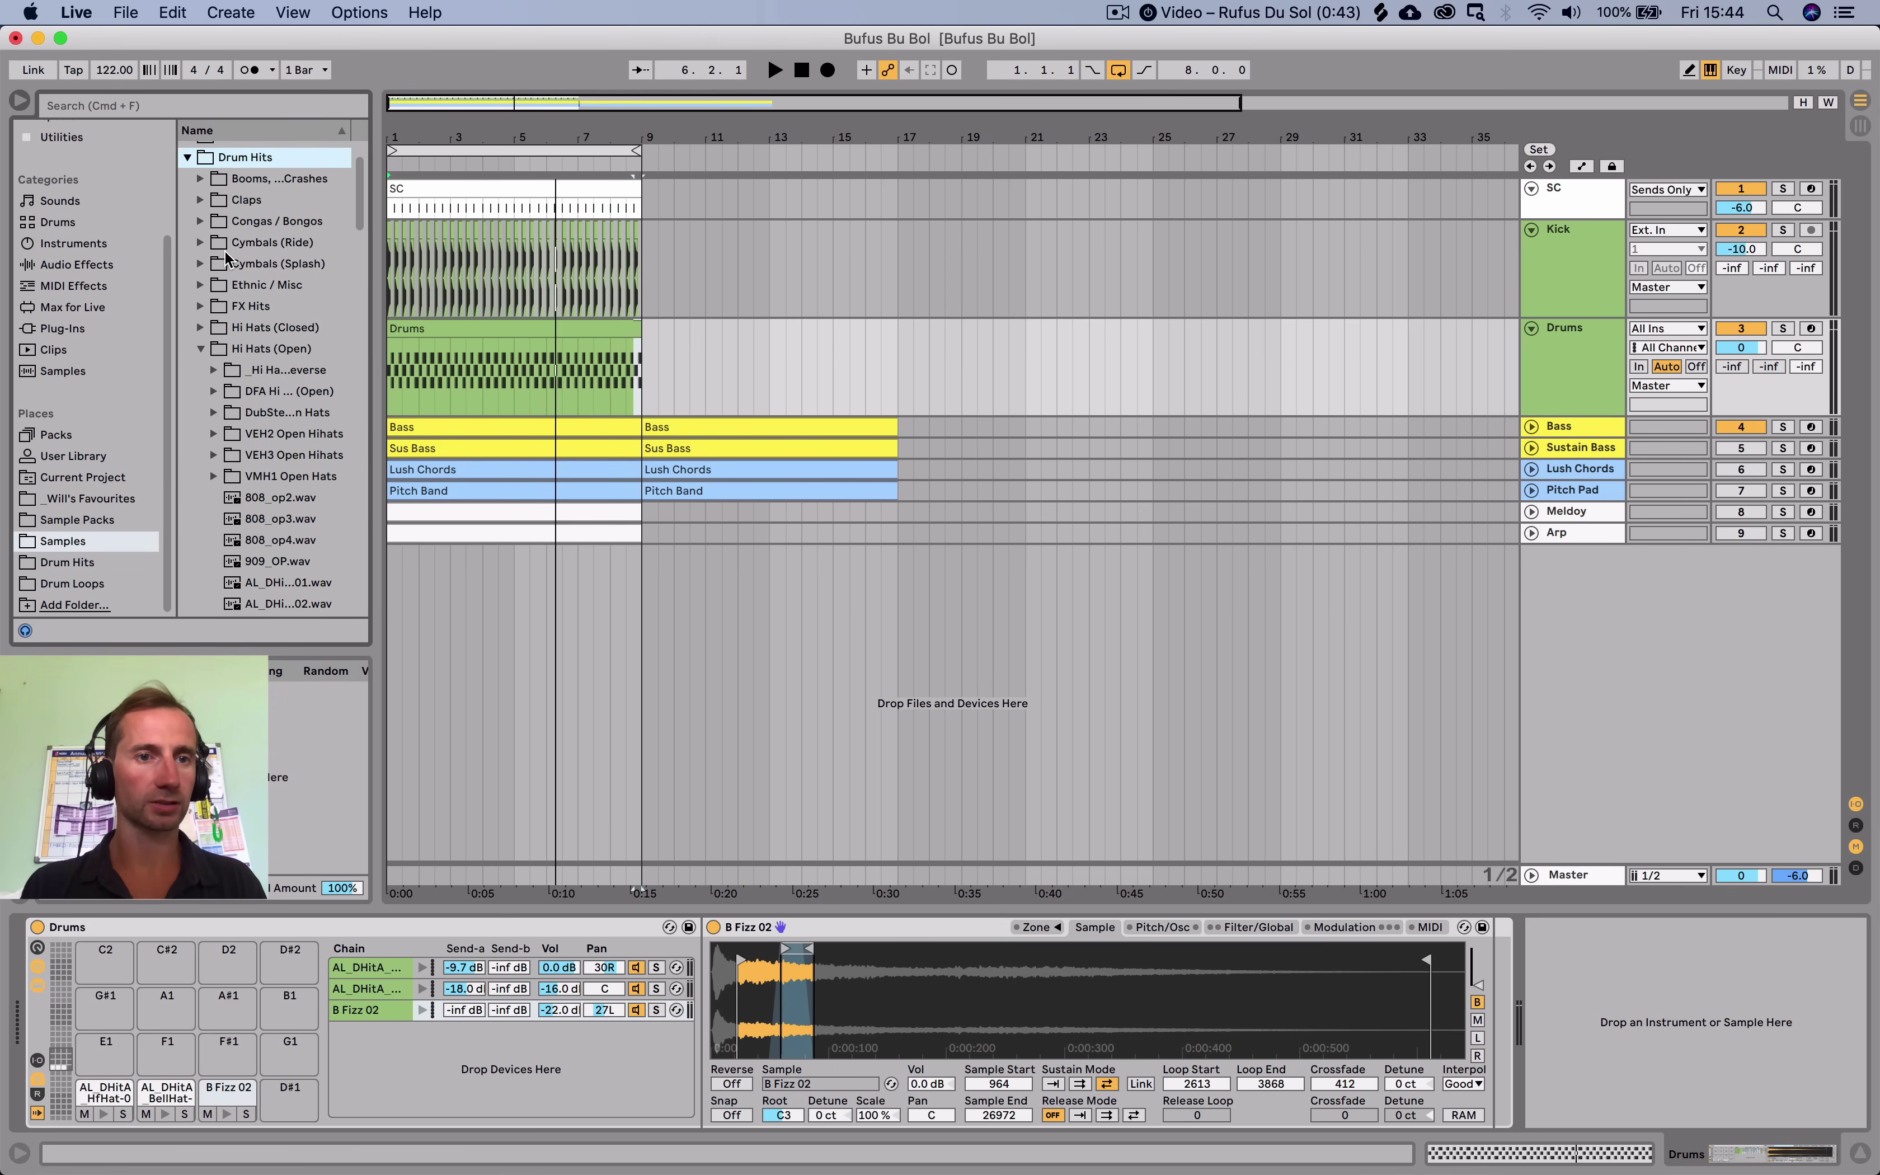
pyautogui.click(252, 284)
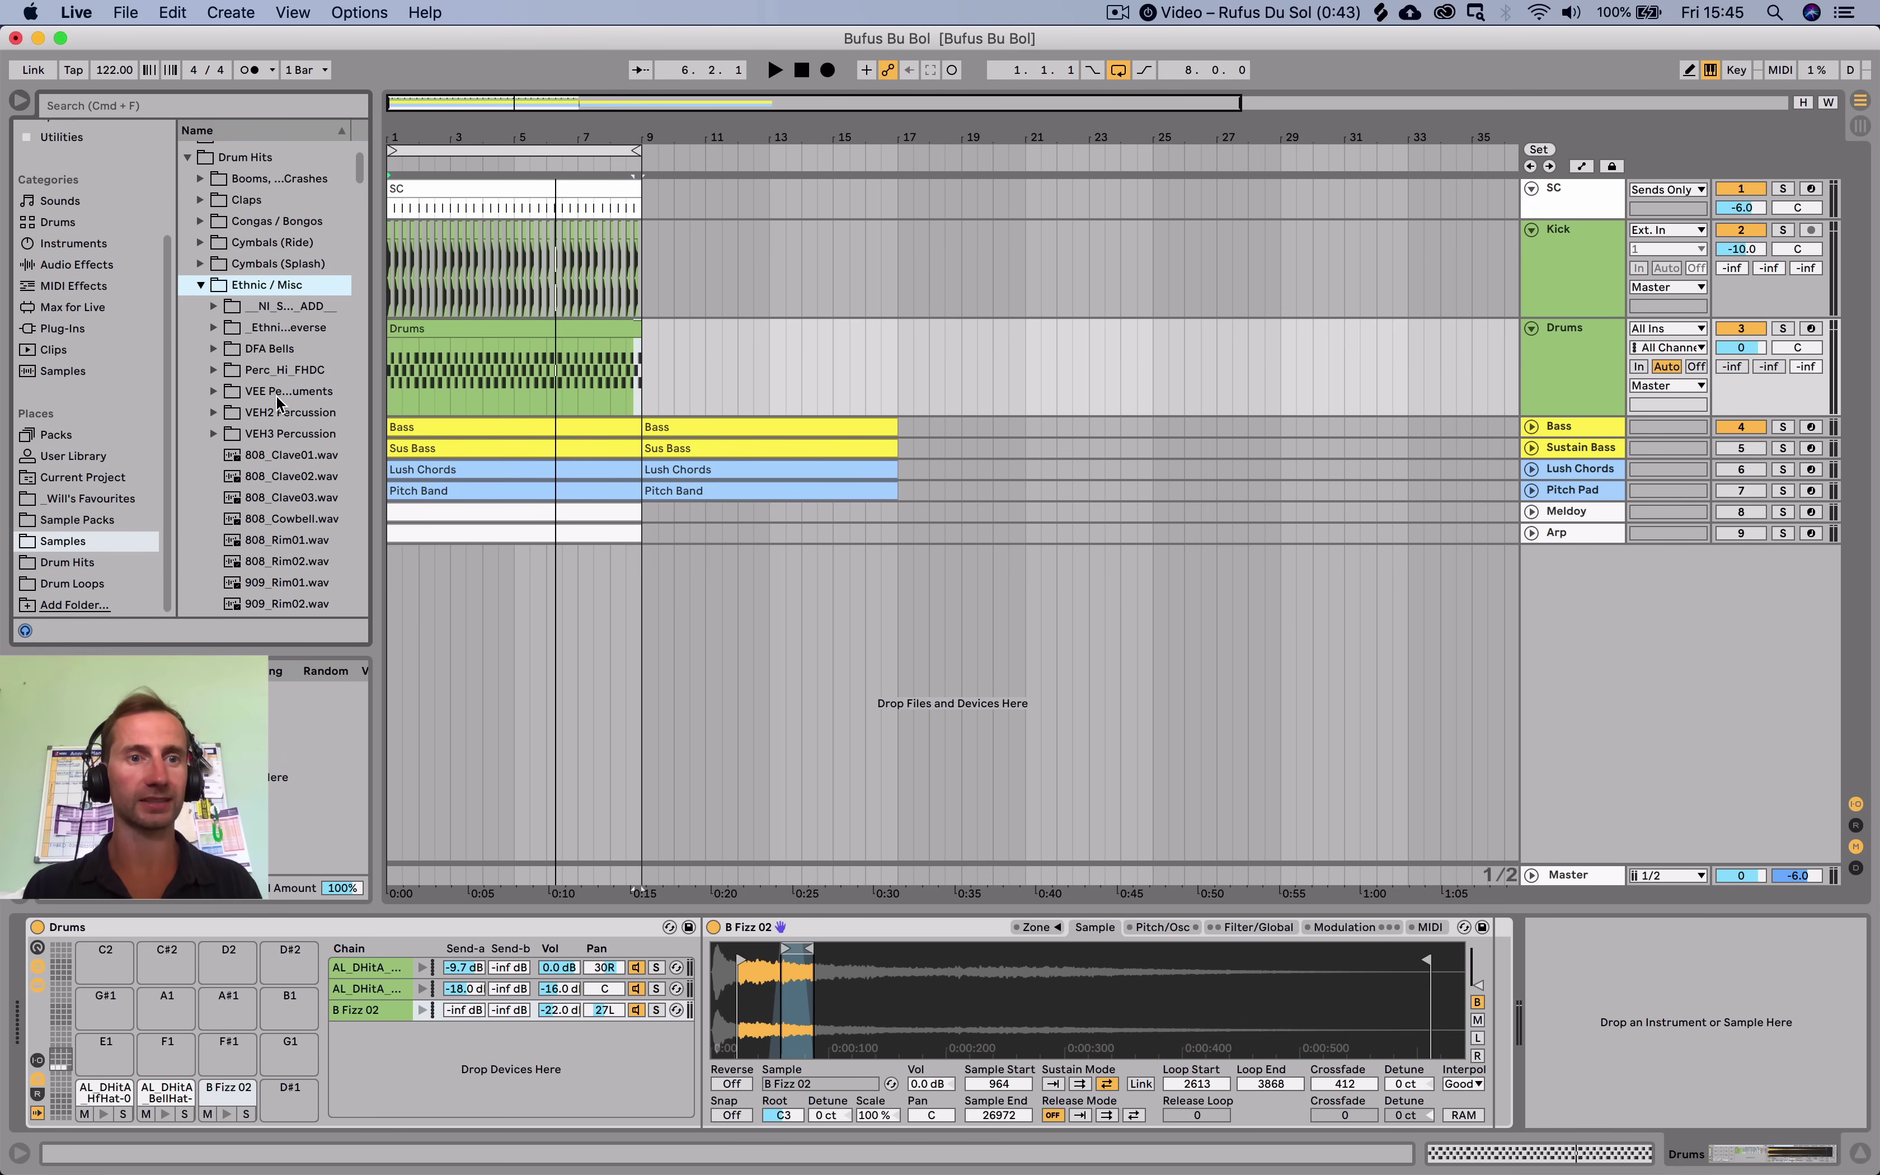
pyautogui.click(278, 411)
pyautogui.click(276, 429)
pyautogui.click(299, 500)
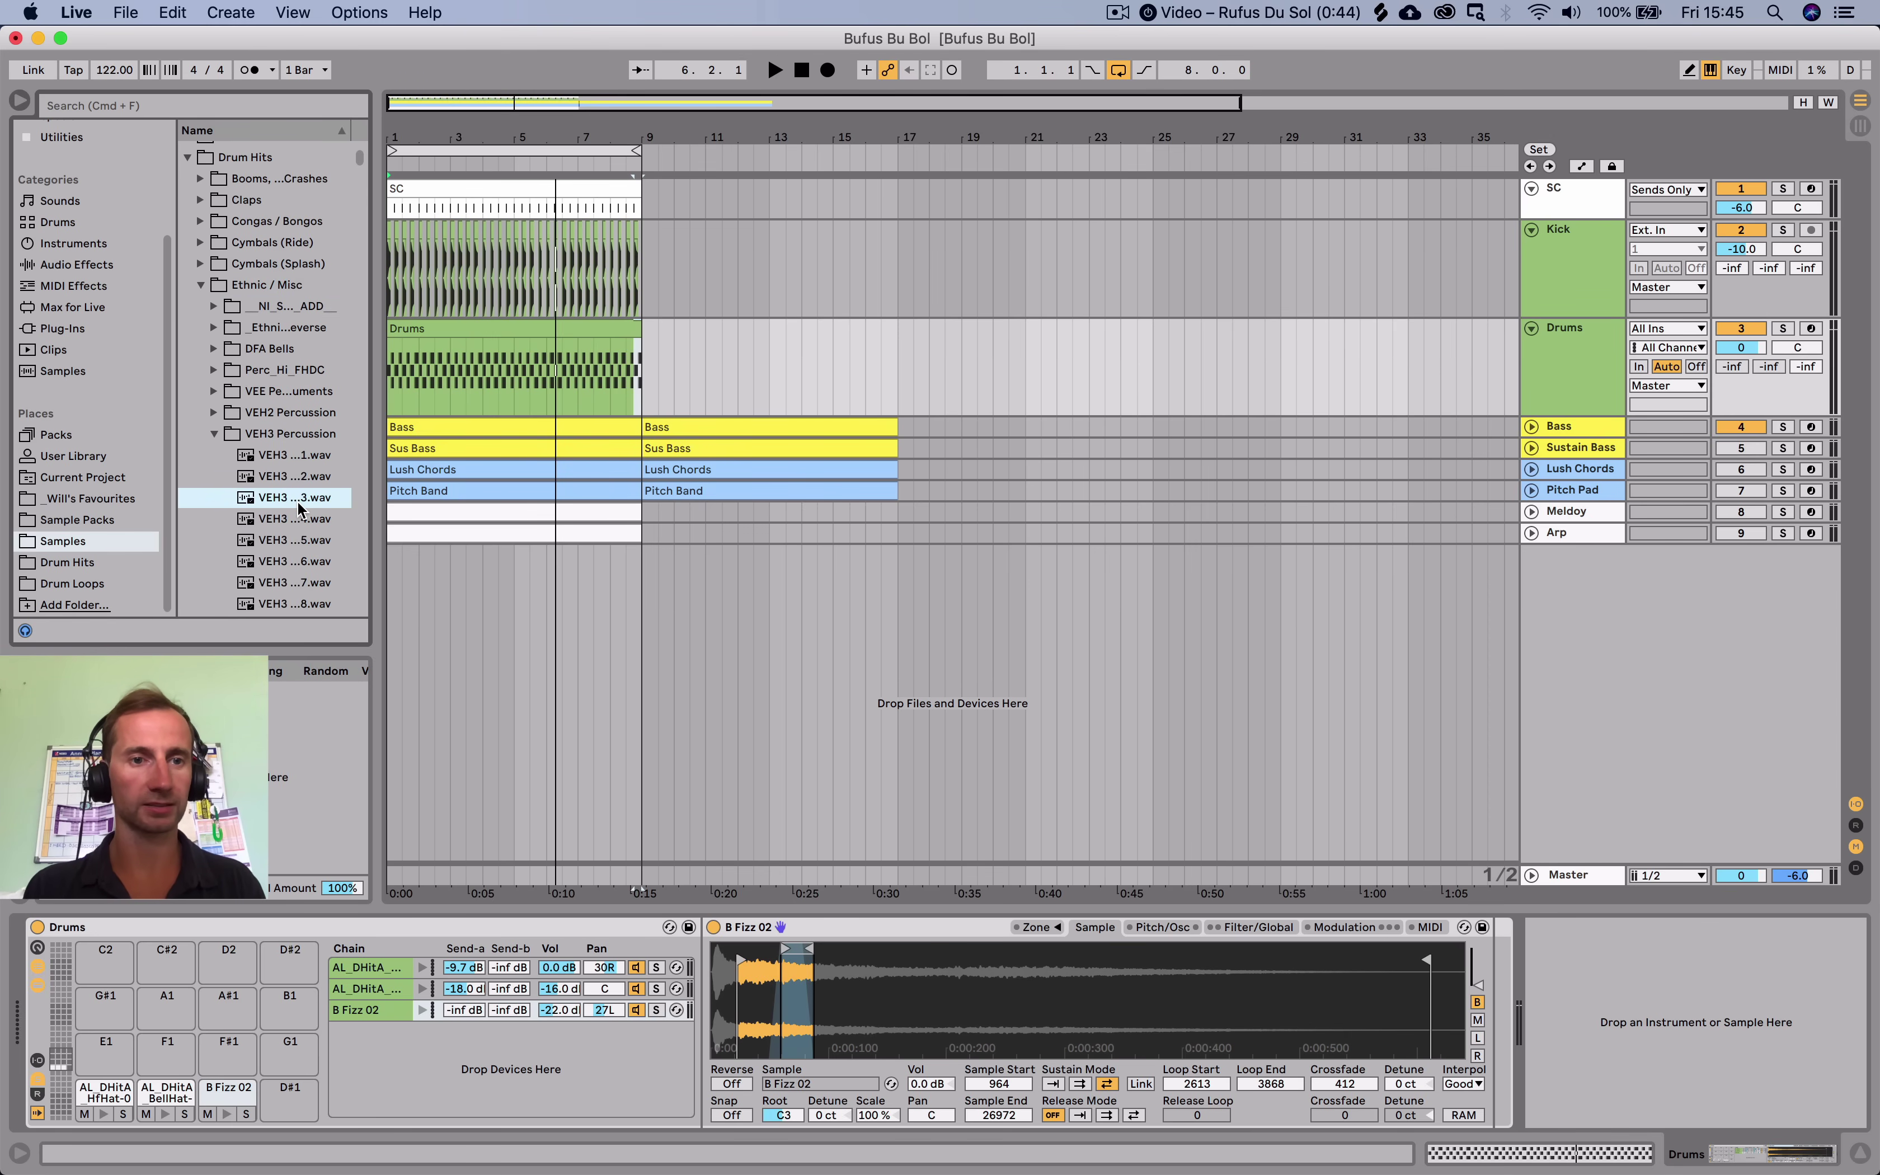
pyautogui.press('Up')
pyautogui.press('Up')
# Audition the first nine samples in the VEH2 Percussion folder.
pyautogui.click(296, 413)
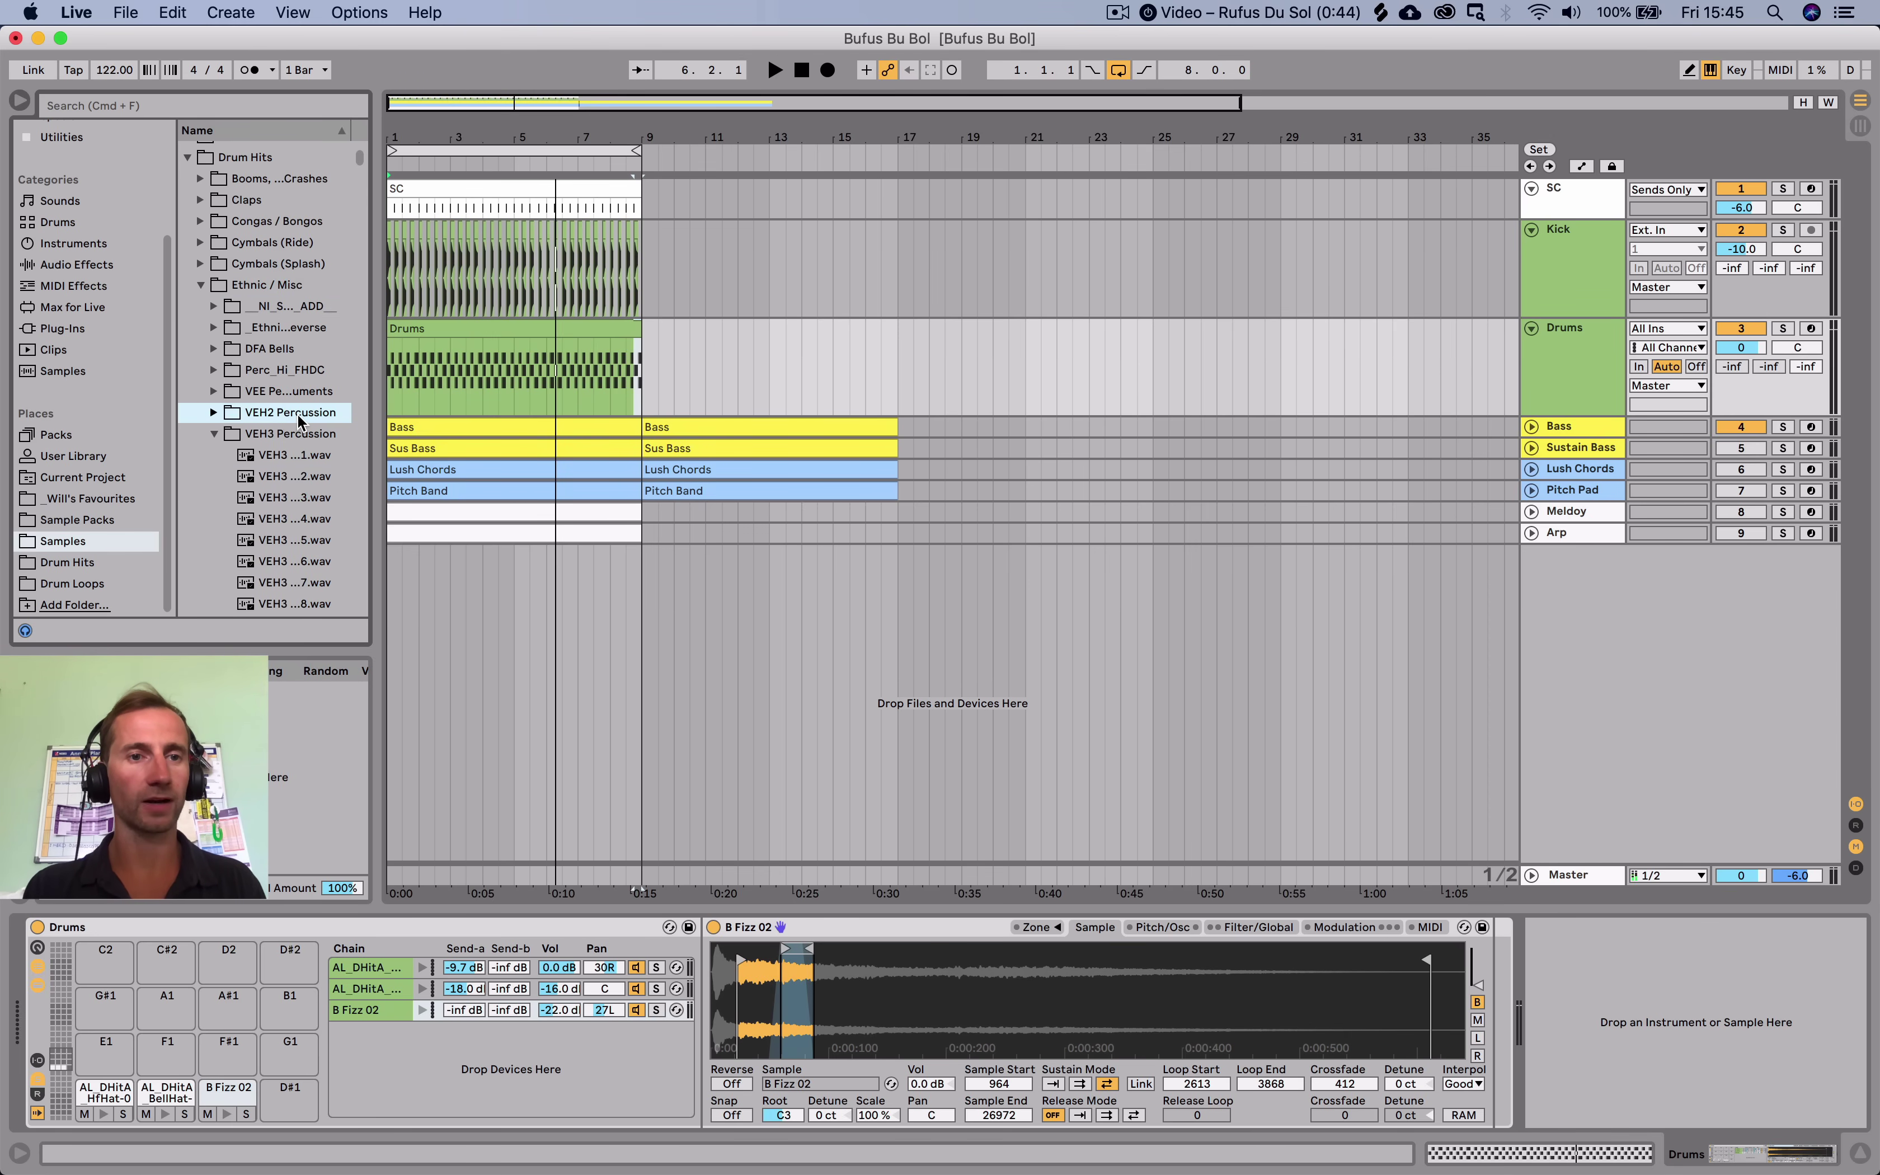
pyautogui.press('Right')
pyautogui.press('Down')
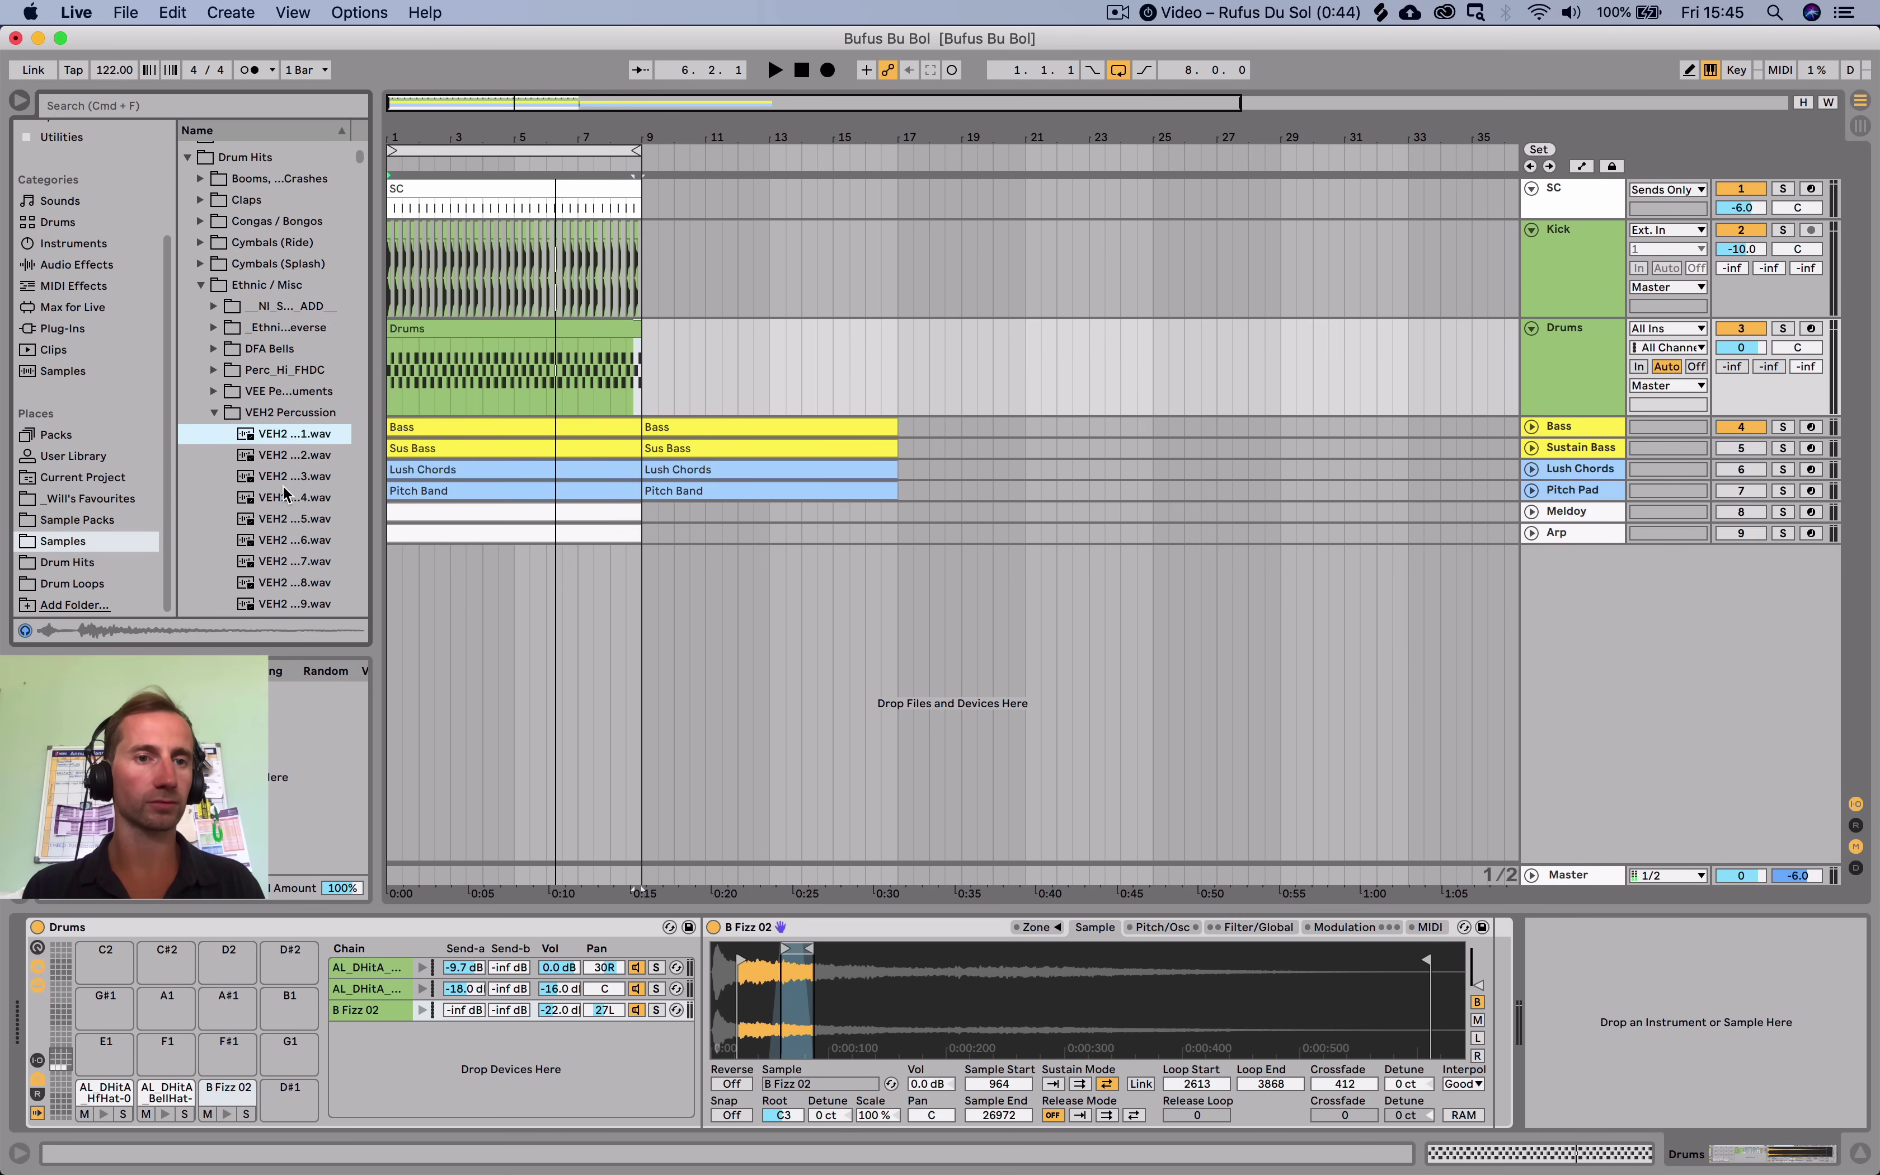
pyautogui.click(282, 509)
pyautogui.press('Up')
pyautogui.press('Up')
pyautogui.click(283, 556)
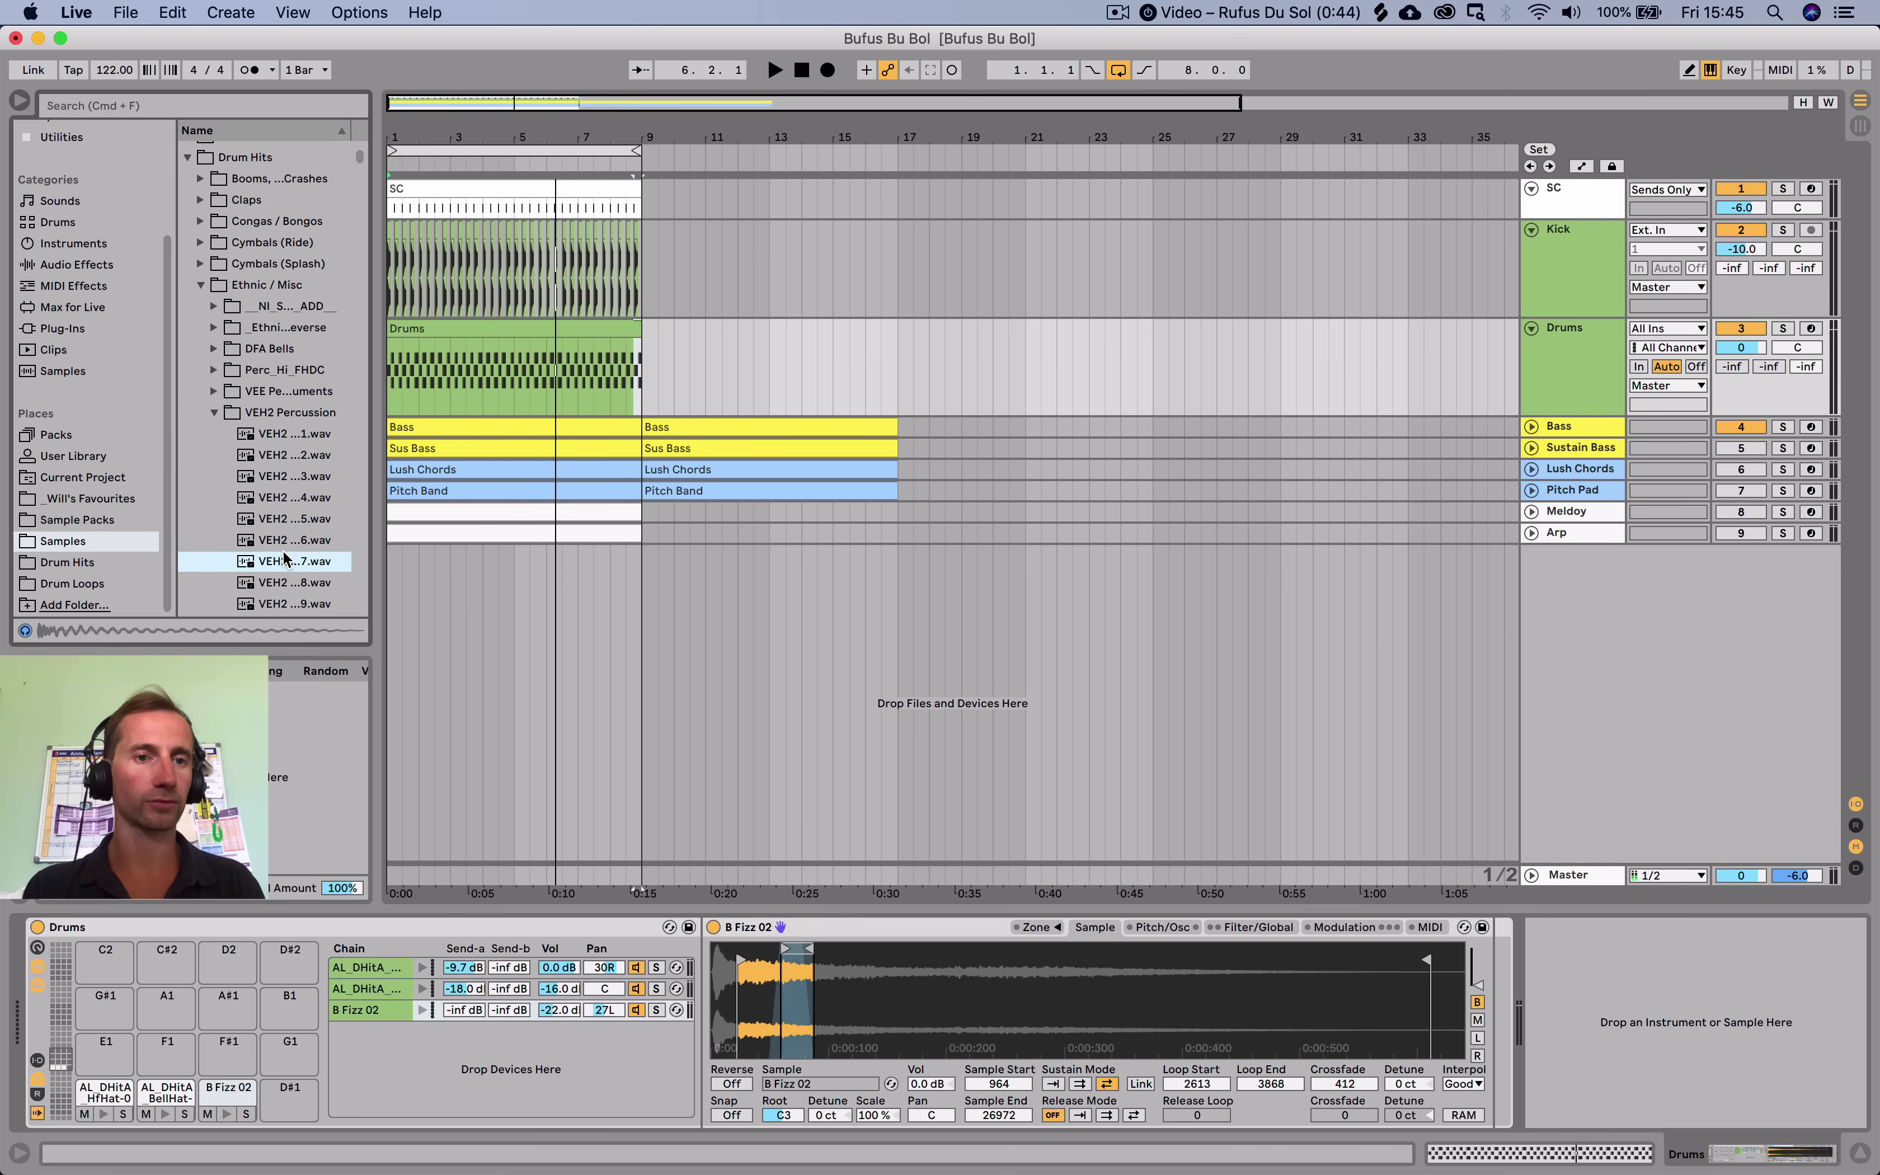
pyautogui.press('Down')
pyautogui.press('Down')
pyautogui.scroll(-3, 283, 576)
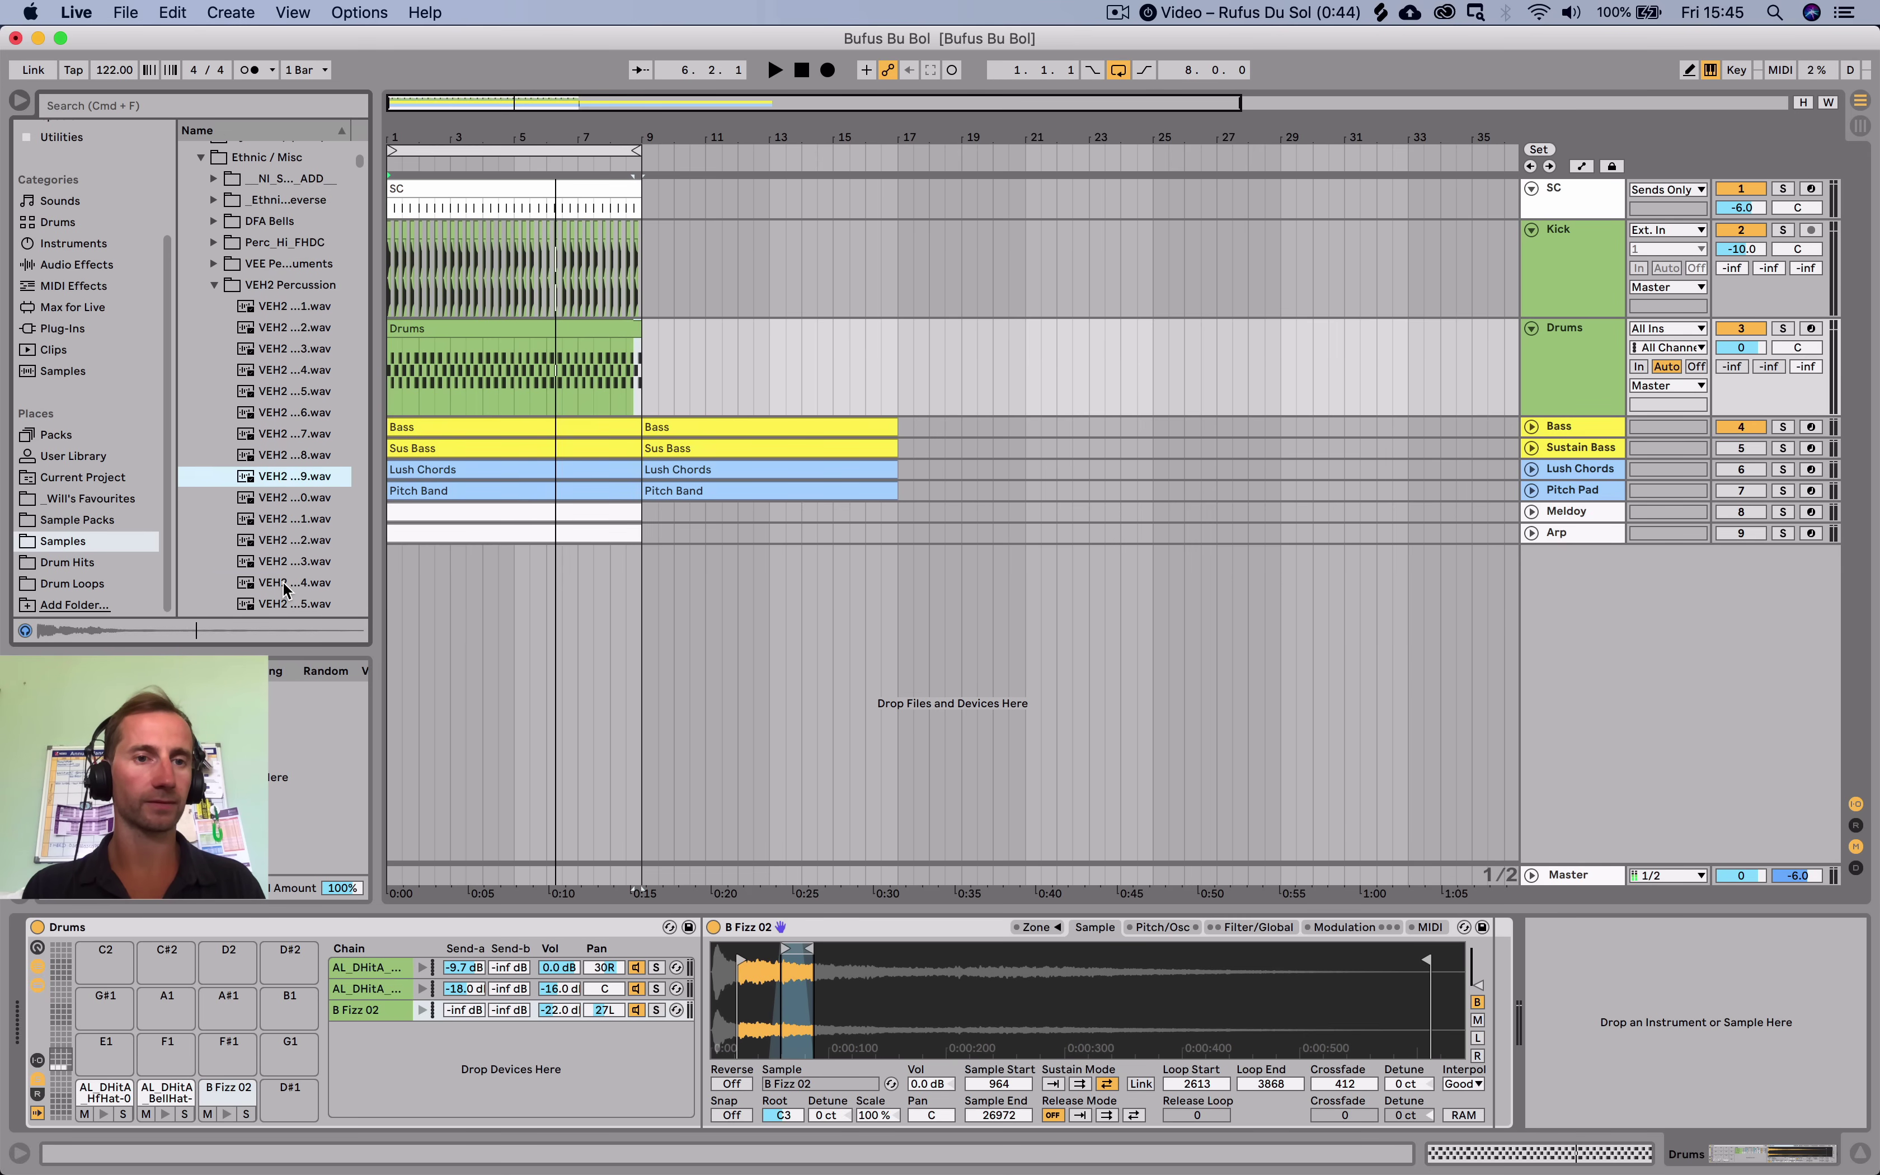
# Audition further VEH2 Percussion samples and load VEH2 Percussion - 021 onto the D#1 pad of the Drums rack.
pyautogui.press('Down')
pyautogui.scroll(-3, 293, 498)
pyautogui.click(292, 498)
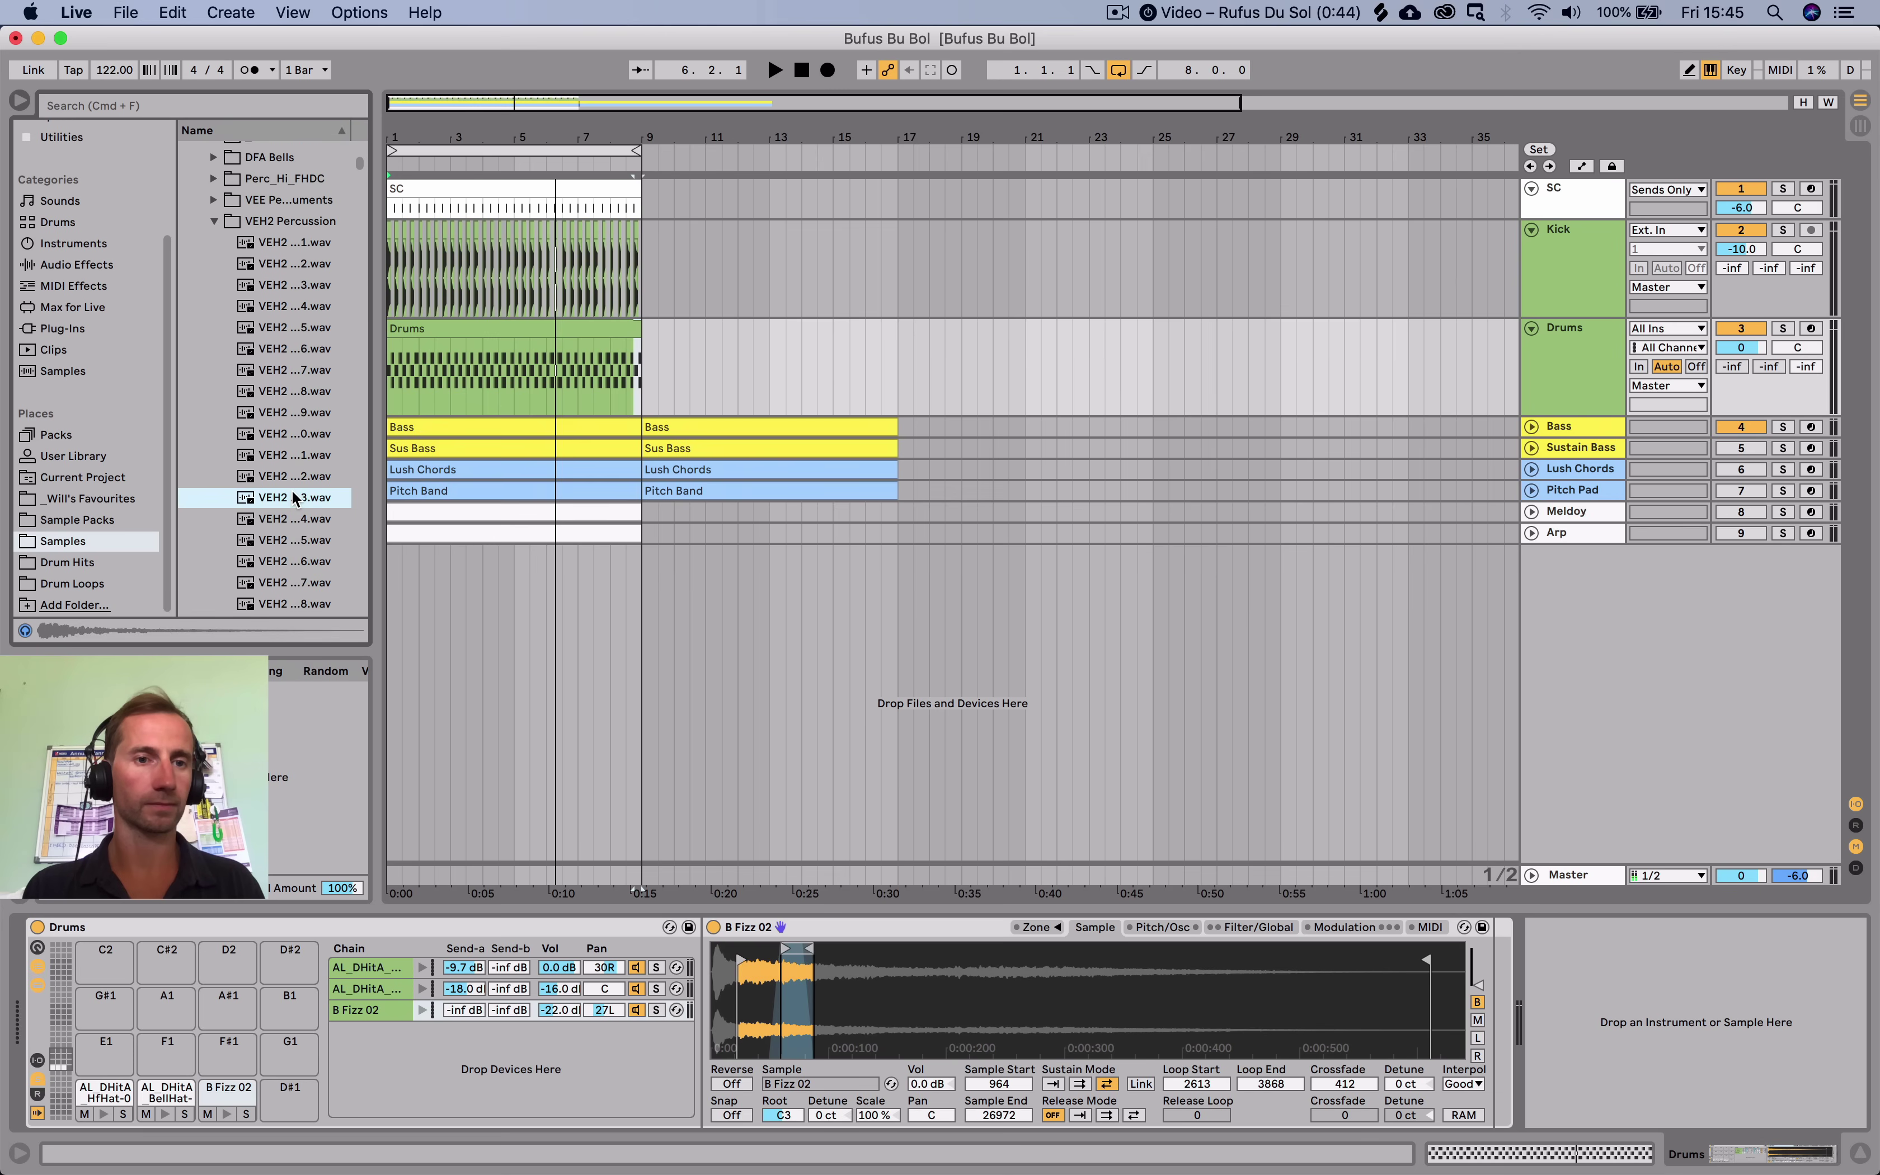
pyautogui.click(292, 519)
pyautogui.press('Down')
pyautogui.press('Down')
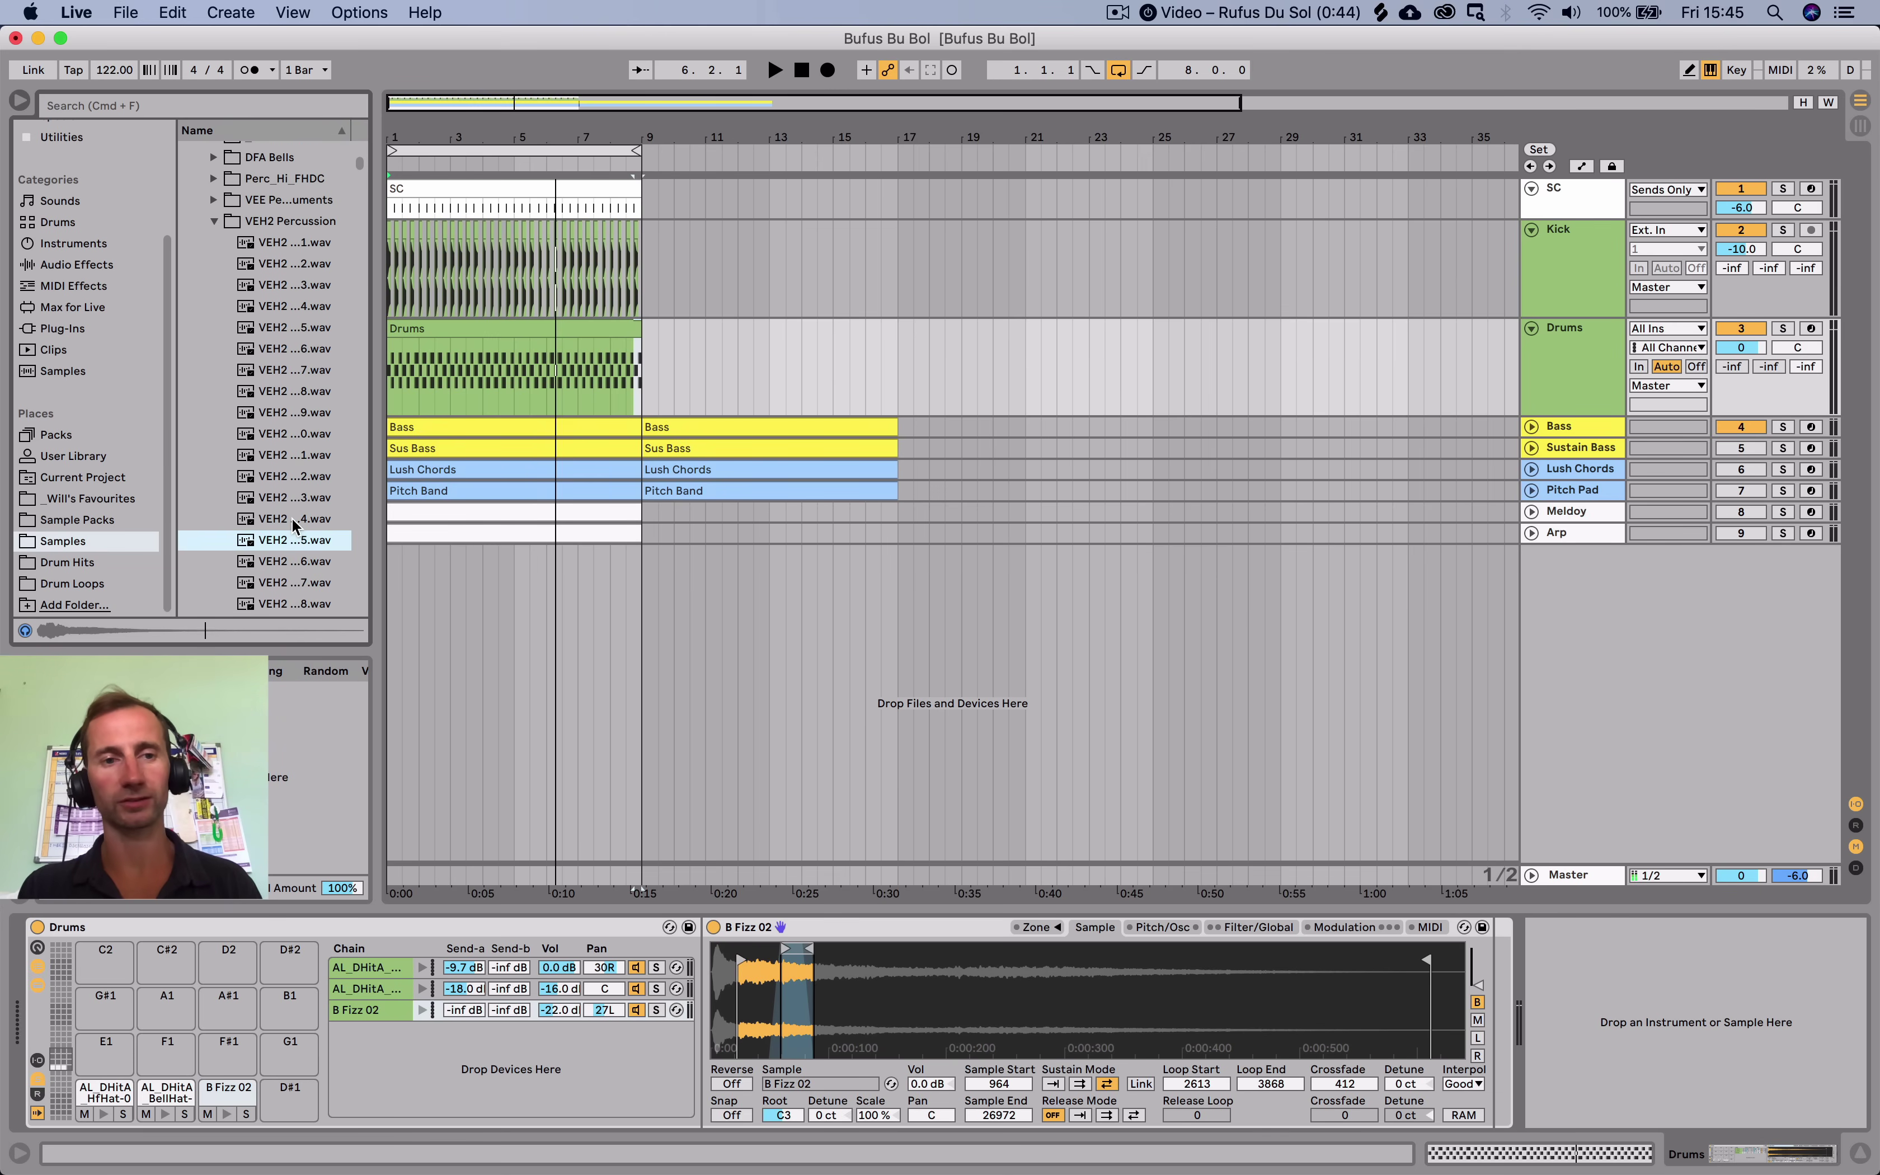
pyautogui.press('Down')
pyautogui.press('Down')
pyautogui.scroll(-2, 290, 518)
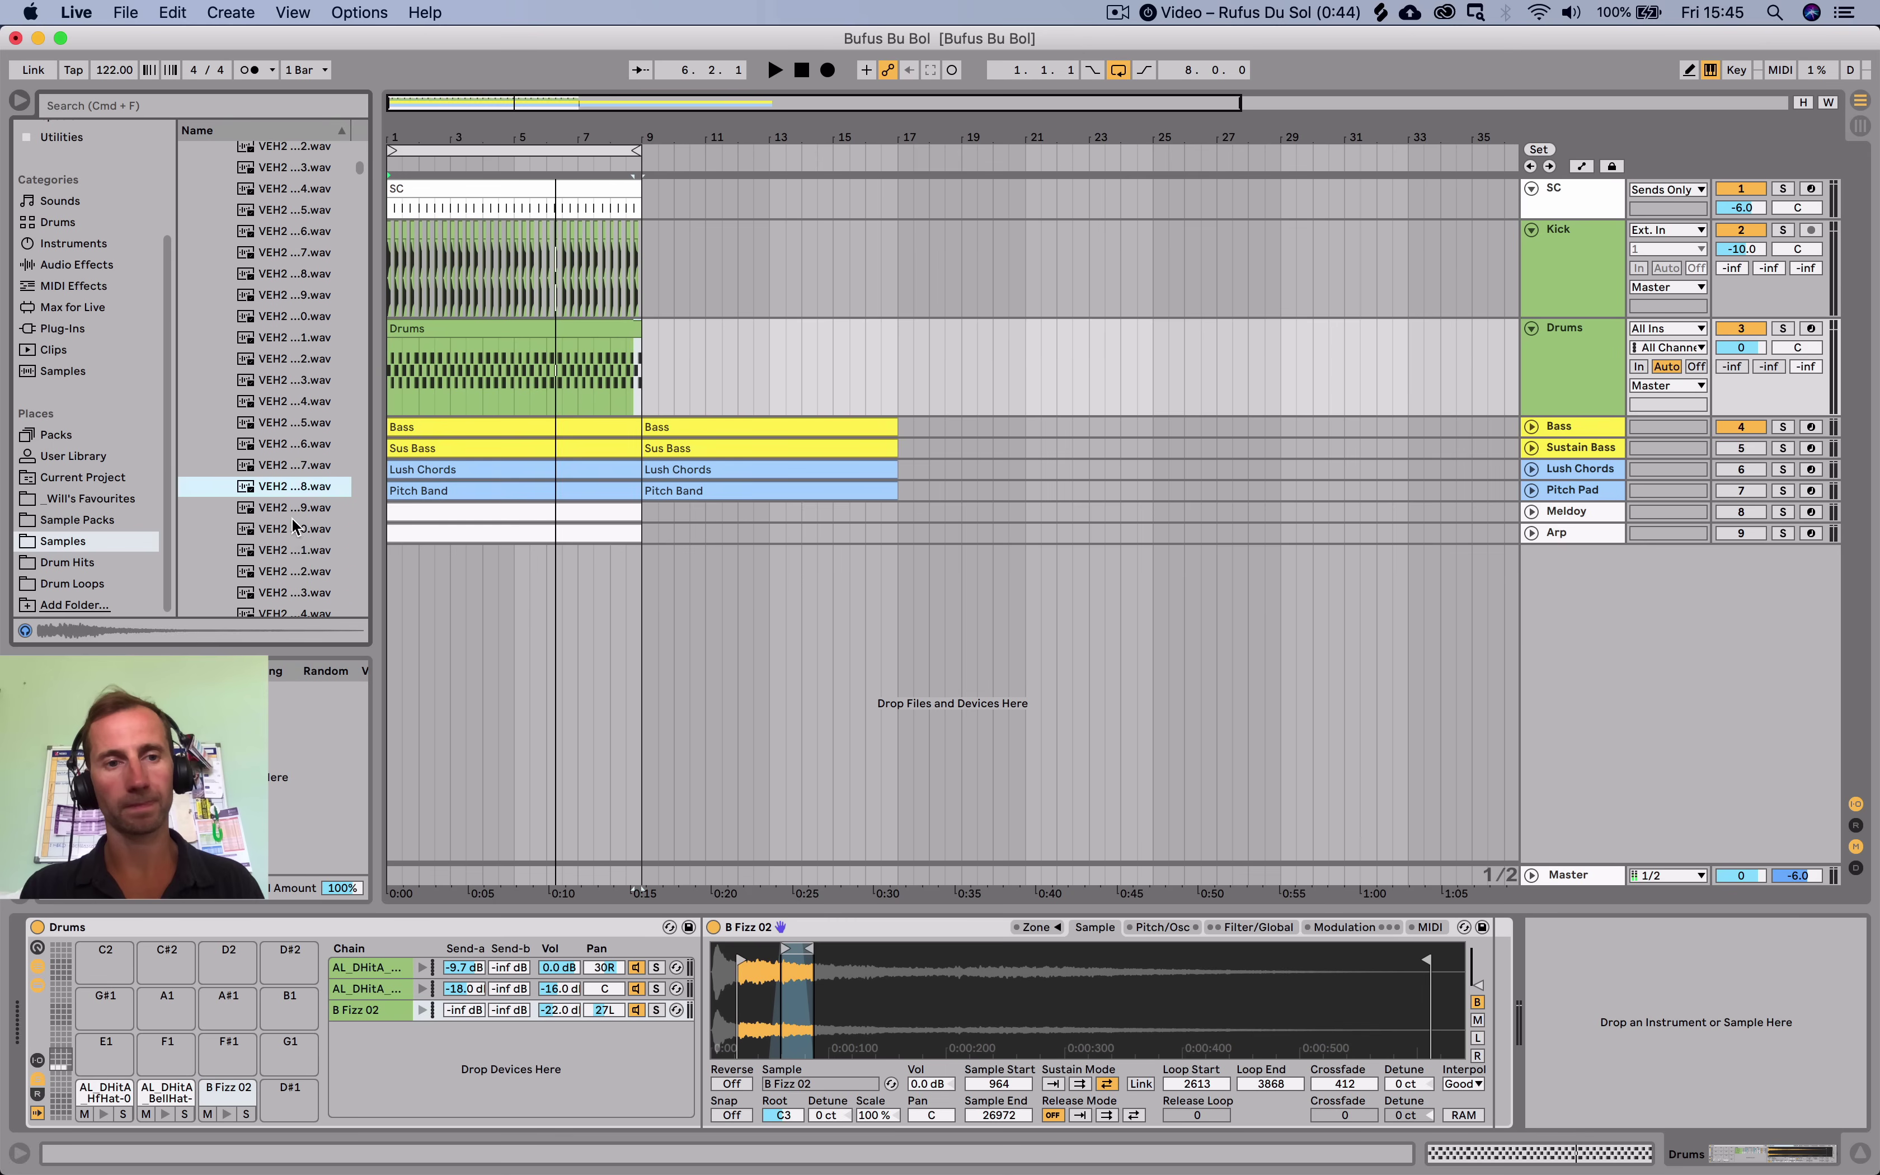
pyautogui.press('Down')
pyautogui.press('Down')
pyautogui.press('Down')
pyautogui.press('Down')
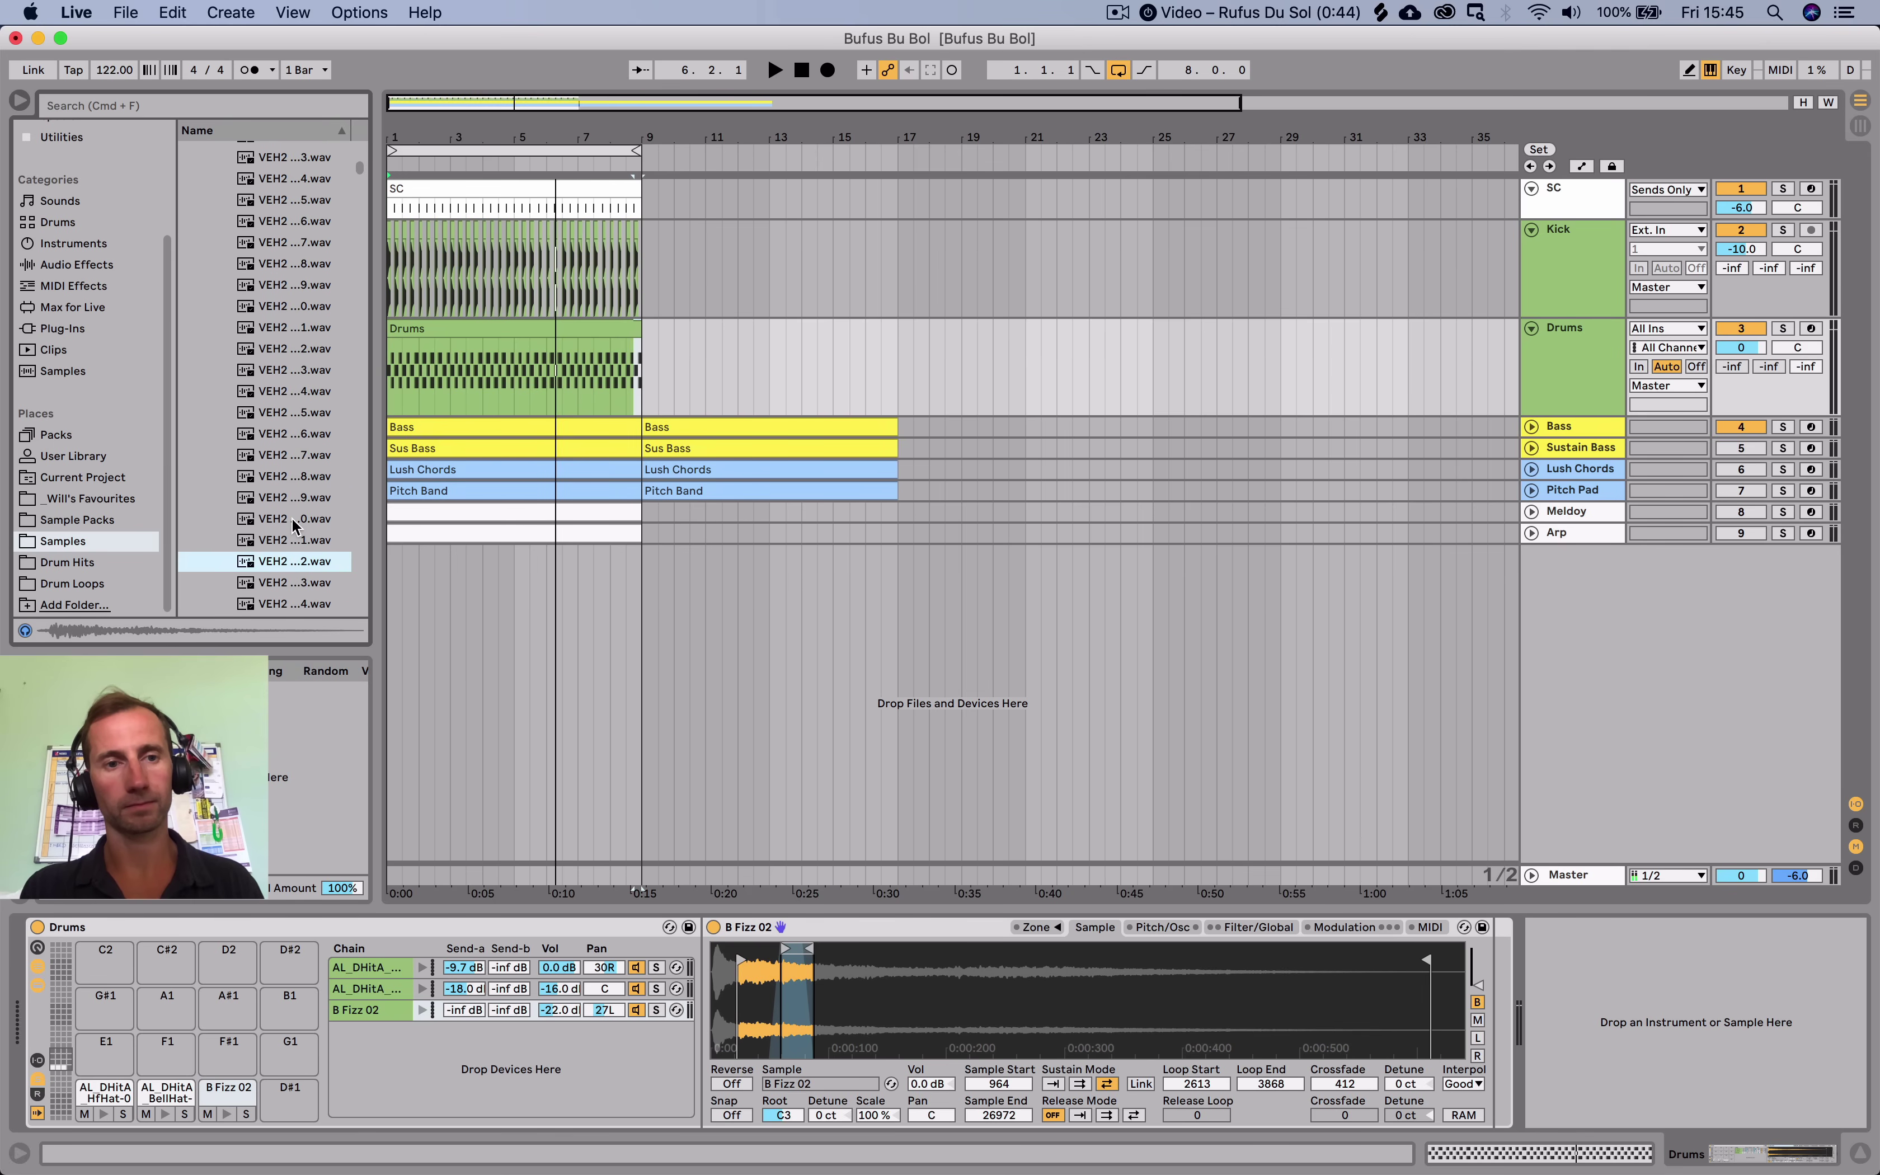
pyautogui.click(281, 548)
pyautogui.moveTo(281, 548); pyautogui.dragTo(415, 1078)
# Audition the VEH2 Percussion samples that follow VEH2 Percussion - 021.
pyautogui.click(282, 561)
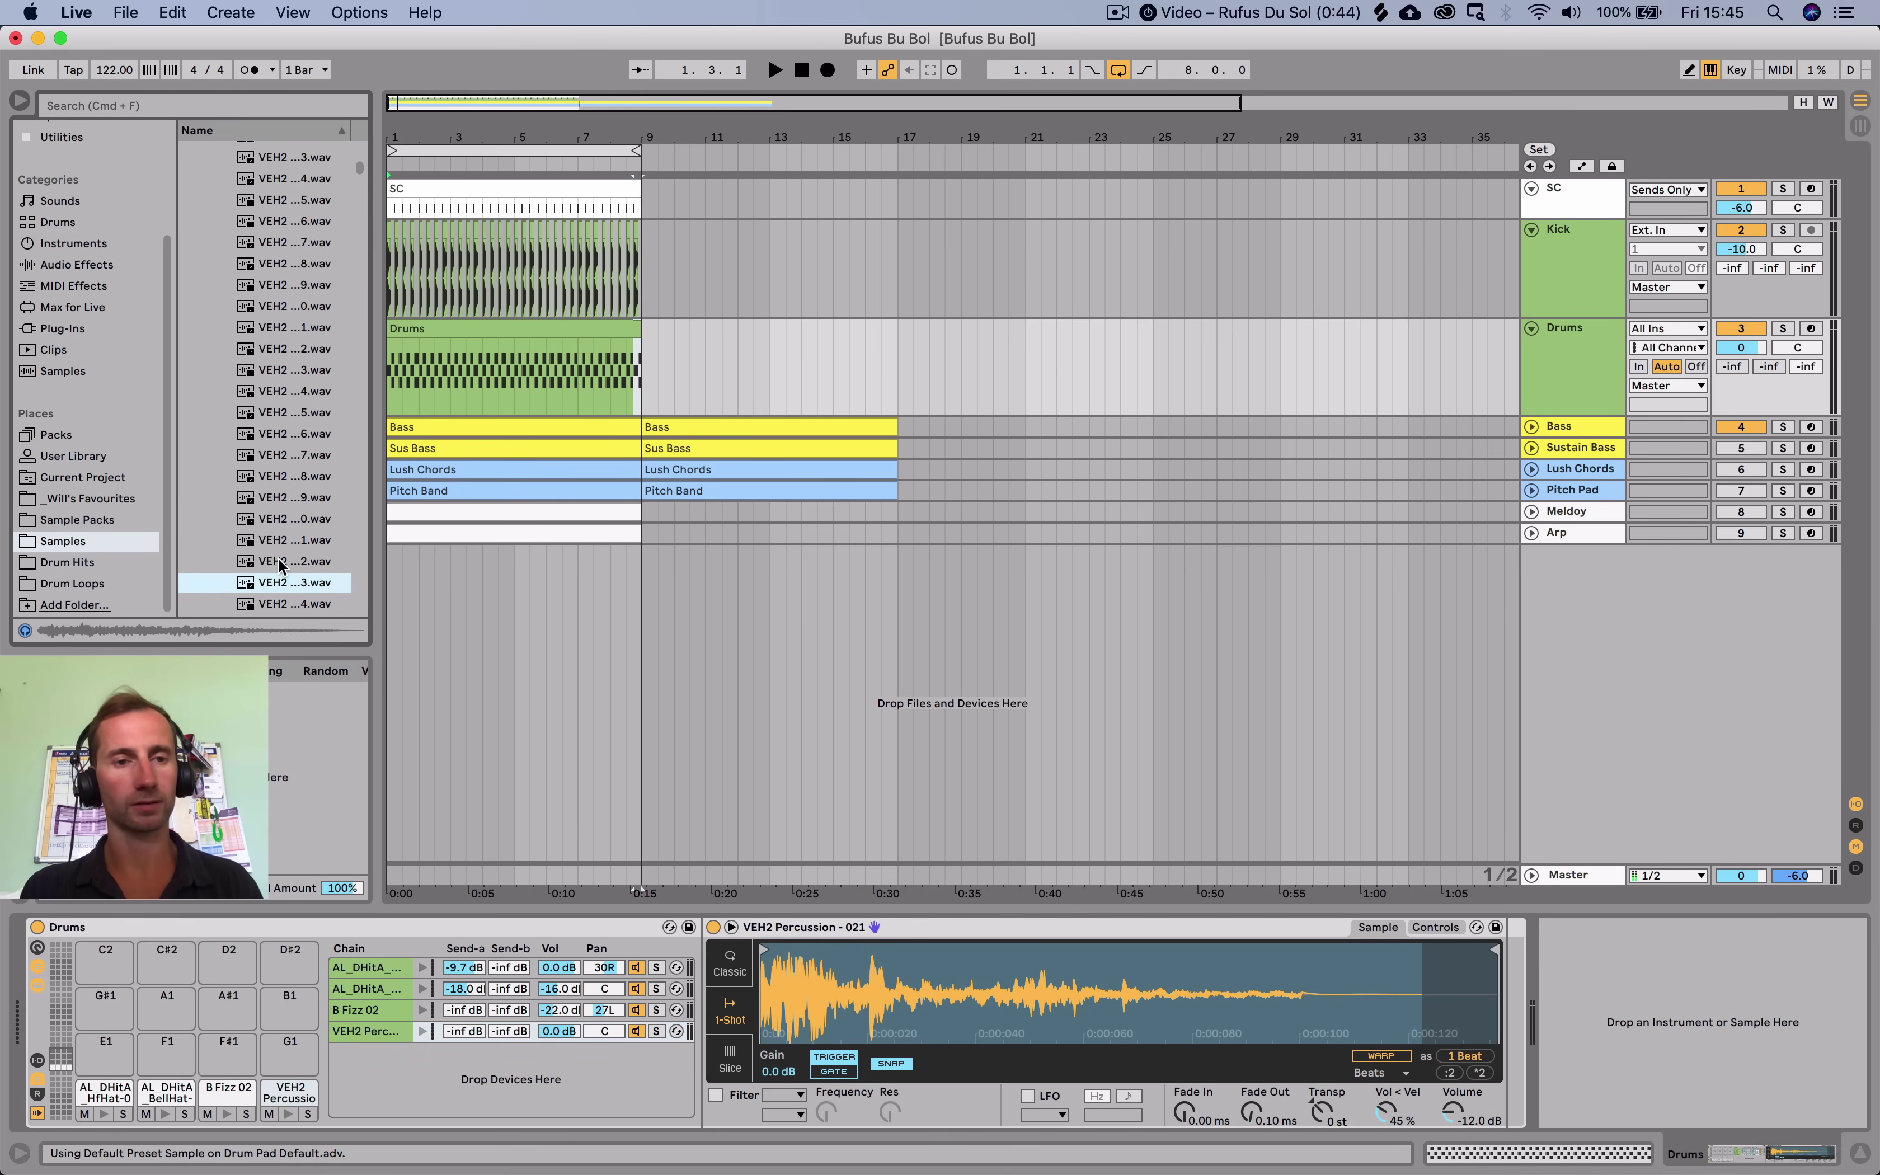
pyautogui.press('Down')
pyautogui.press('Down')
pyautogui.press('Down')
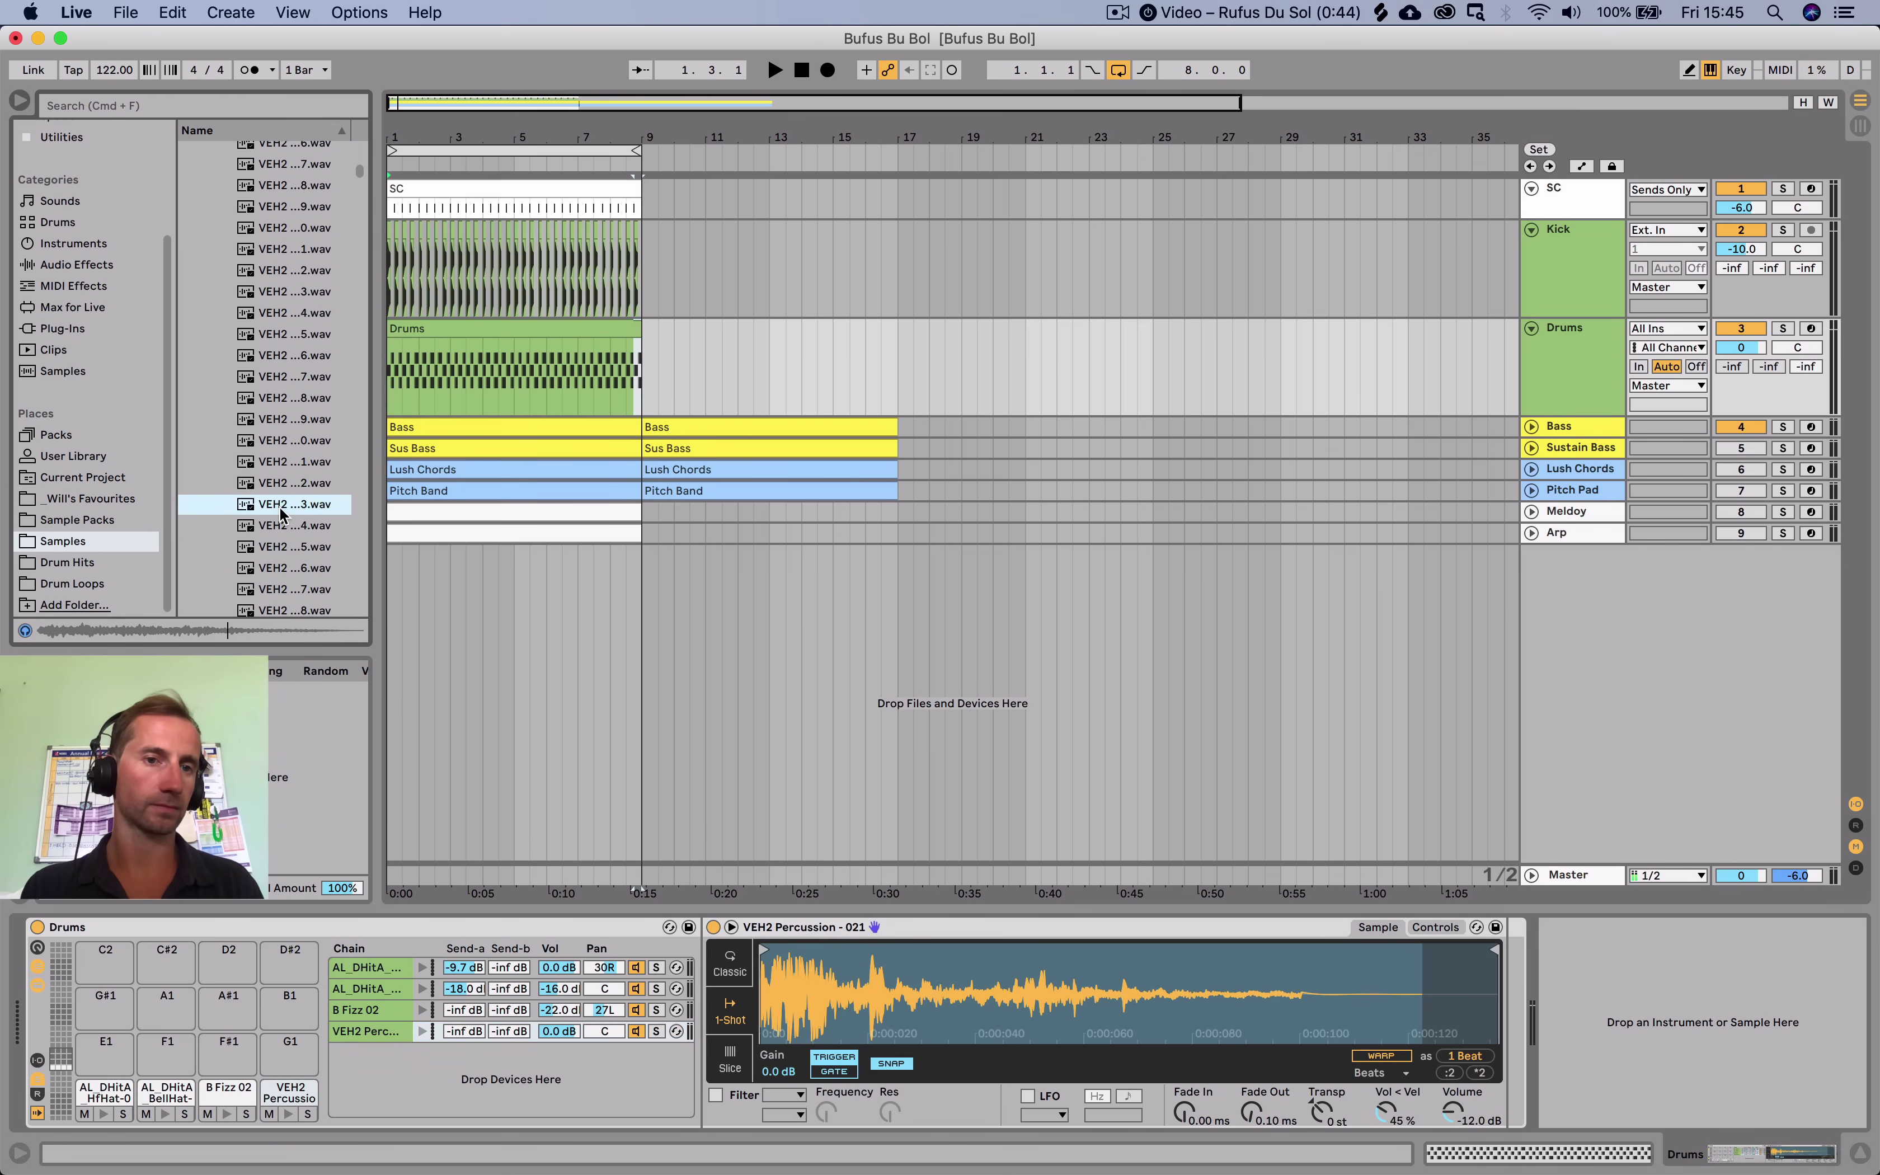
pyautogui.press('Down')
pyautogui.press('Down')
pyautogui.press('Down')
pyautogui.press('Down')
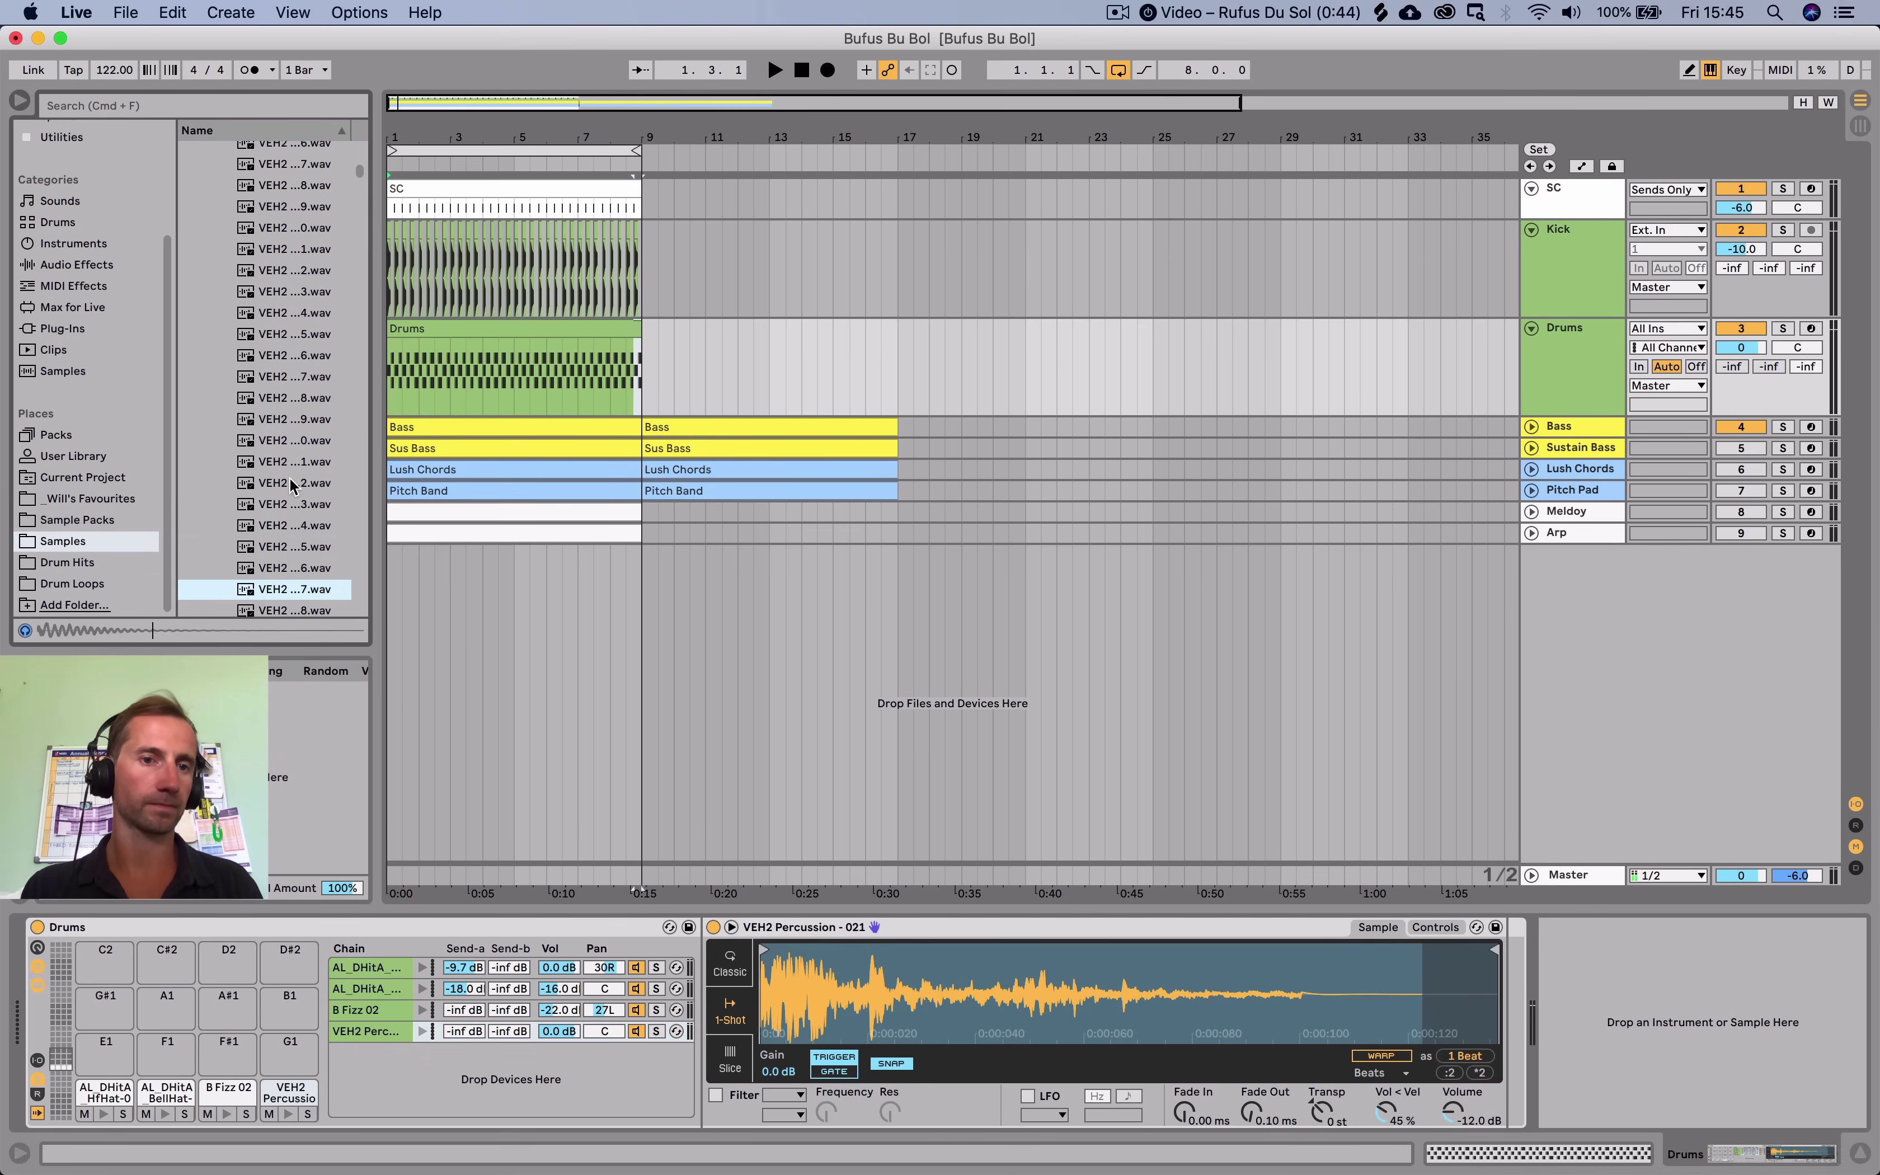
pyautogui.press('Down')
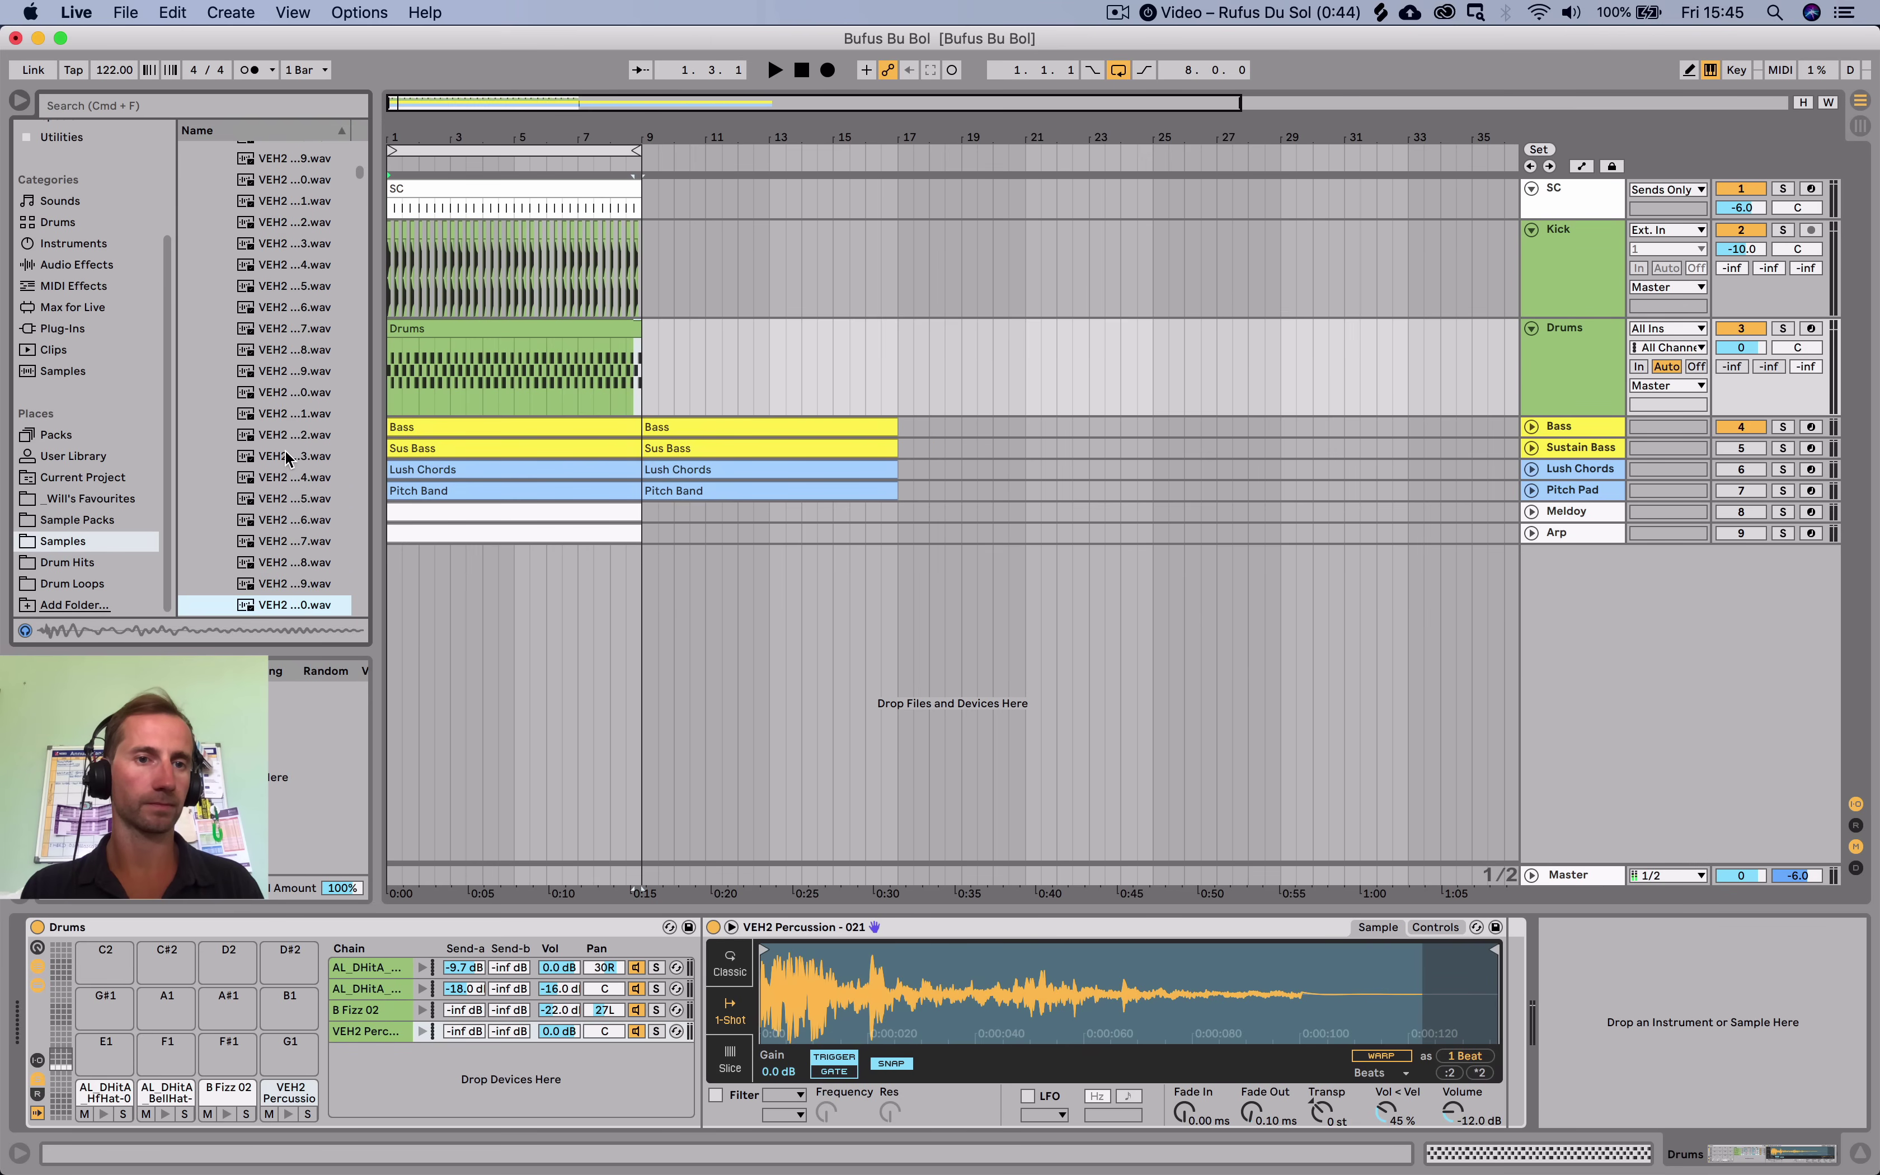
# Compare the nearby VEH2 Percussion samples and load VEH2 Percussion - 031 onto the E1 pad of the Drums rack.
pyautogui.click(285, 413)
pyautogui.click(299, 582)
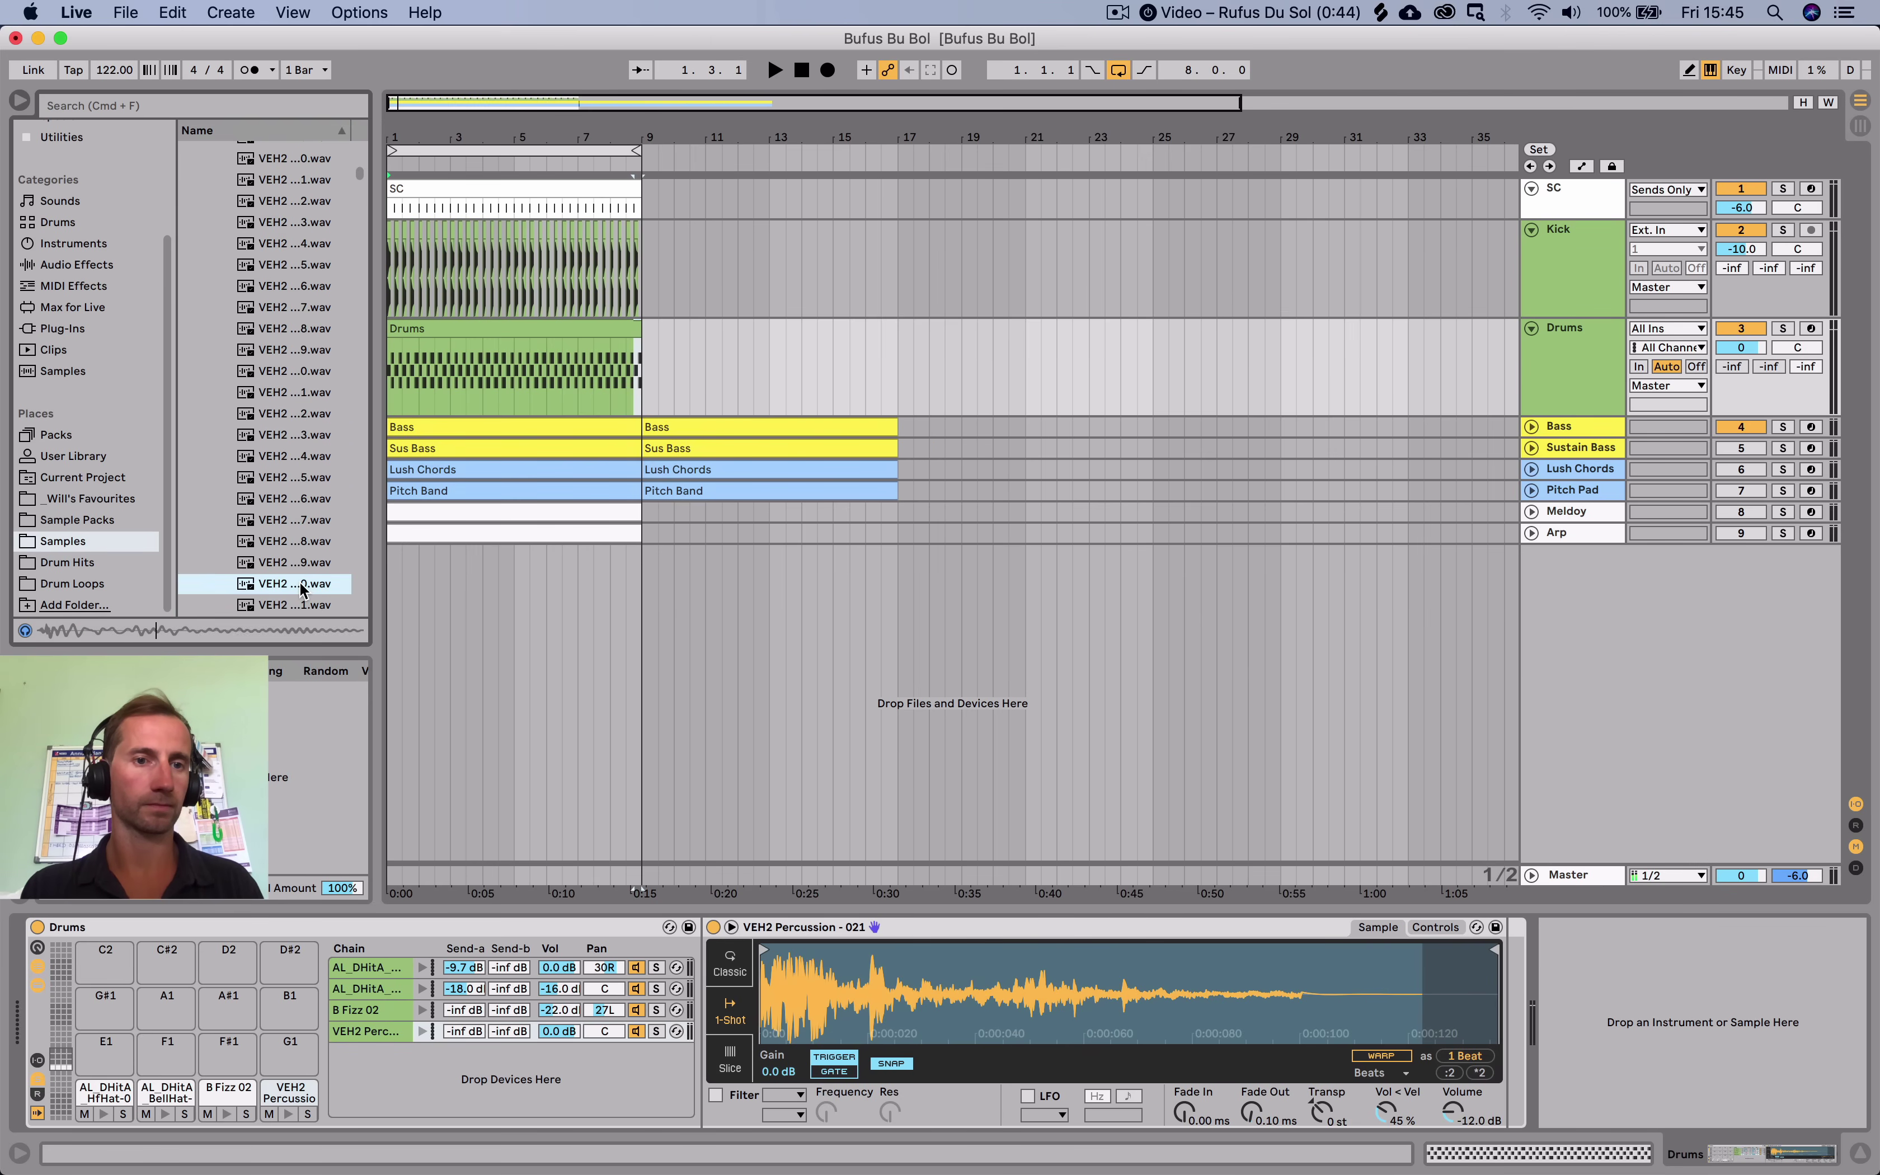
pyautogui.click(298, 564)
pyautogui.click(296, 583)
pyautogui.click(293, 602)
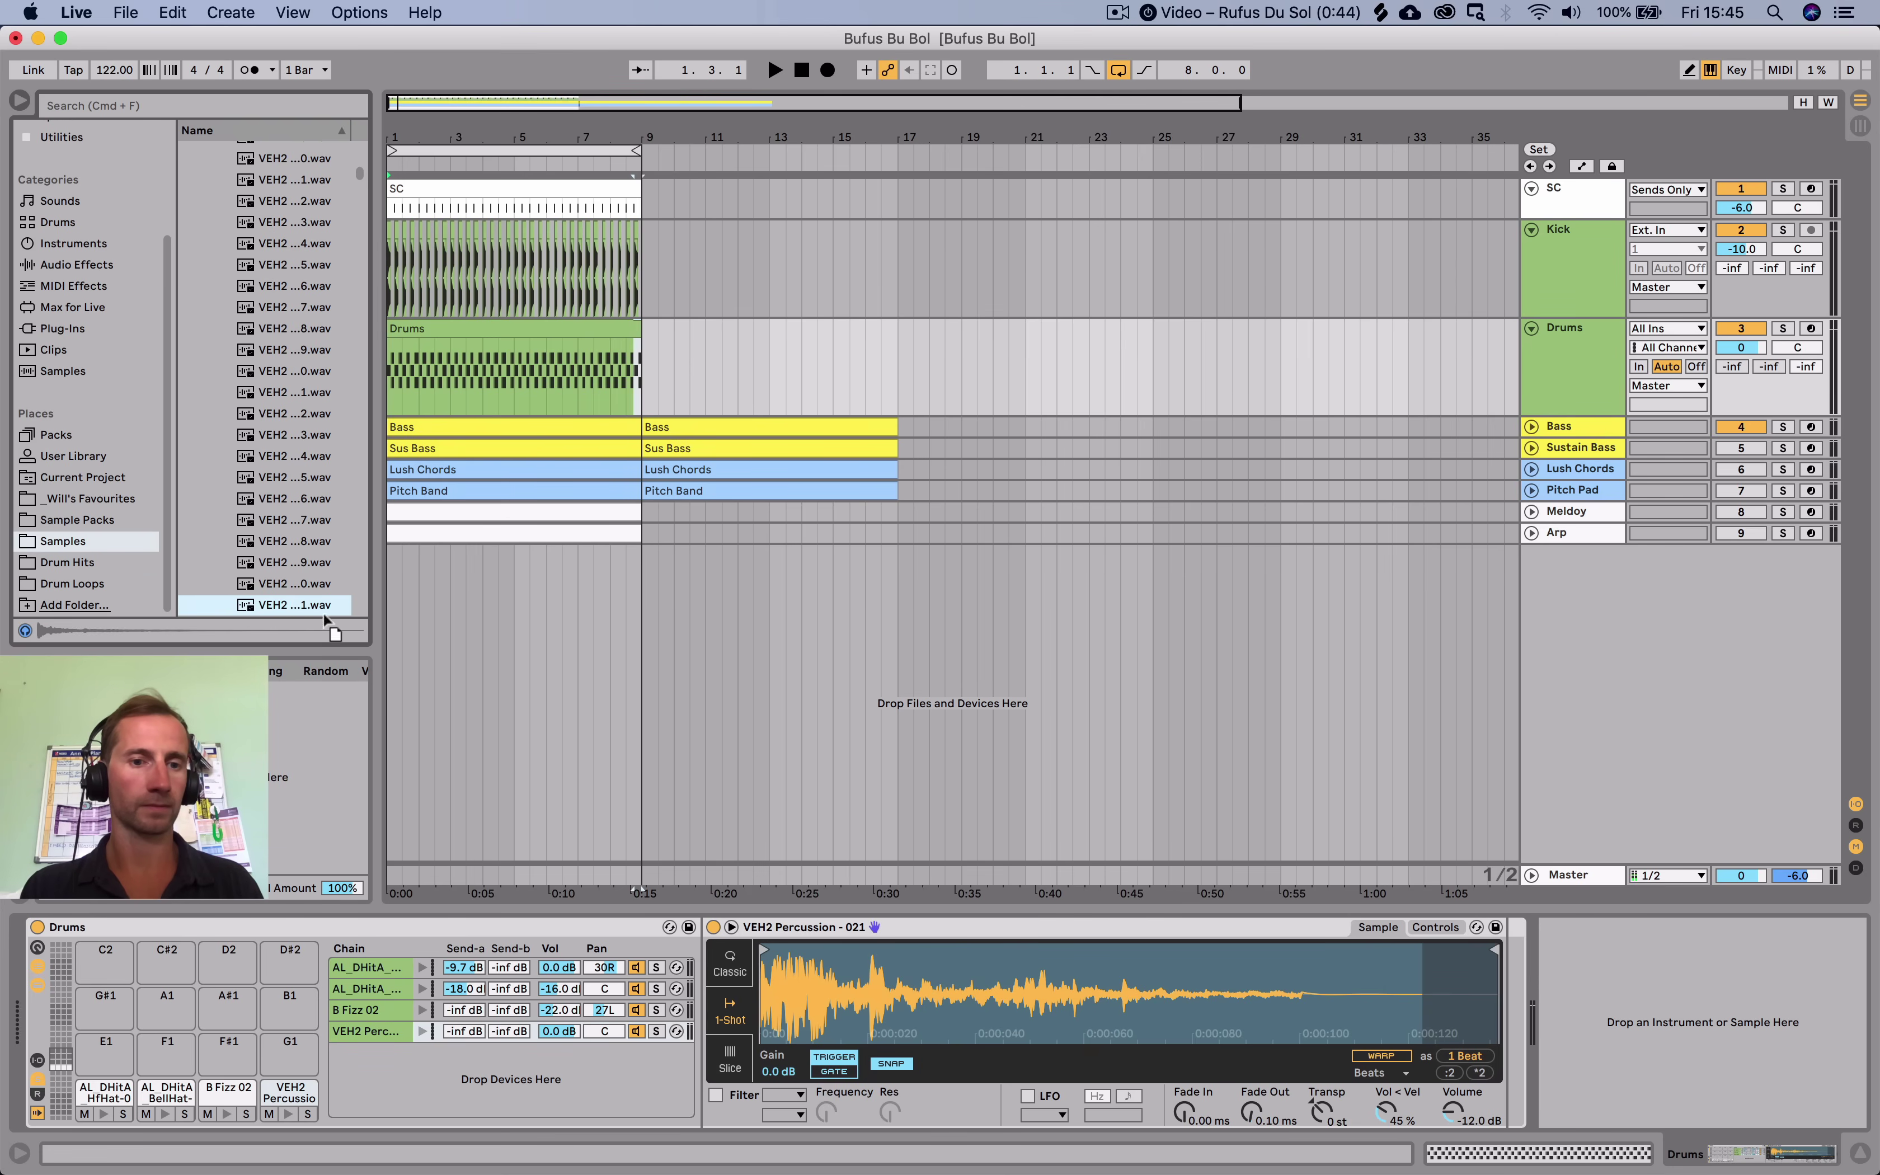
pyautogui.moveTo(326, 620); pyautogui.dragTo(432, 1043)
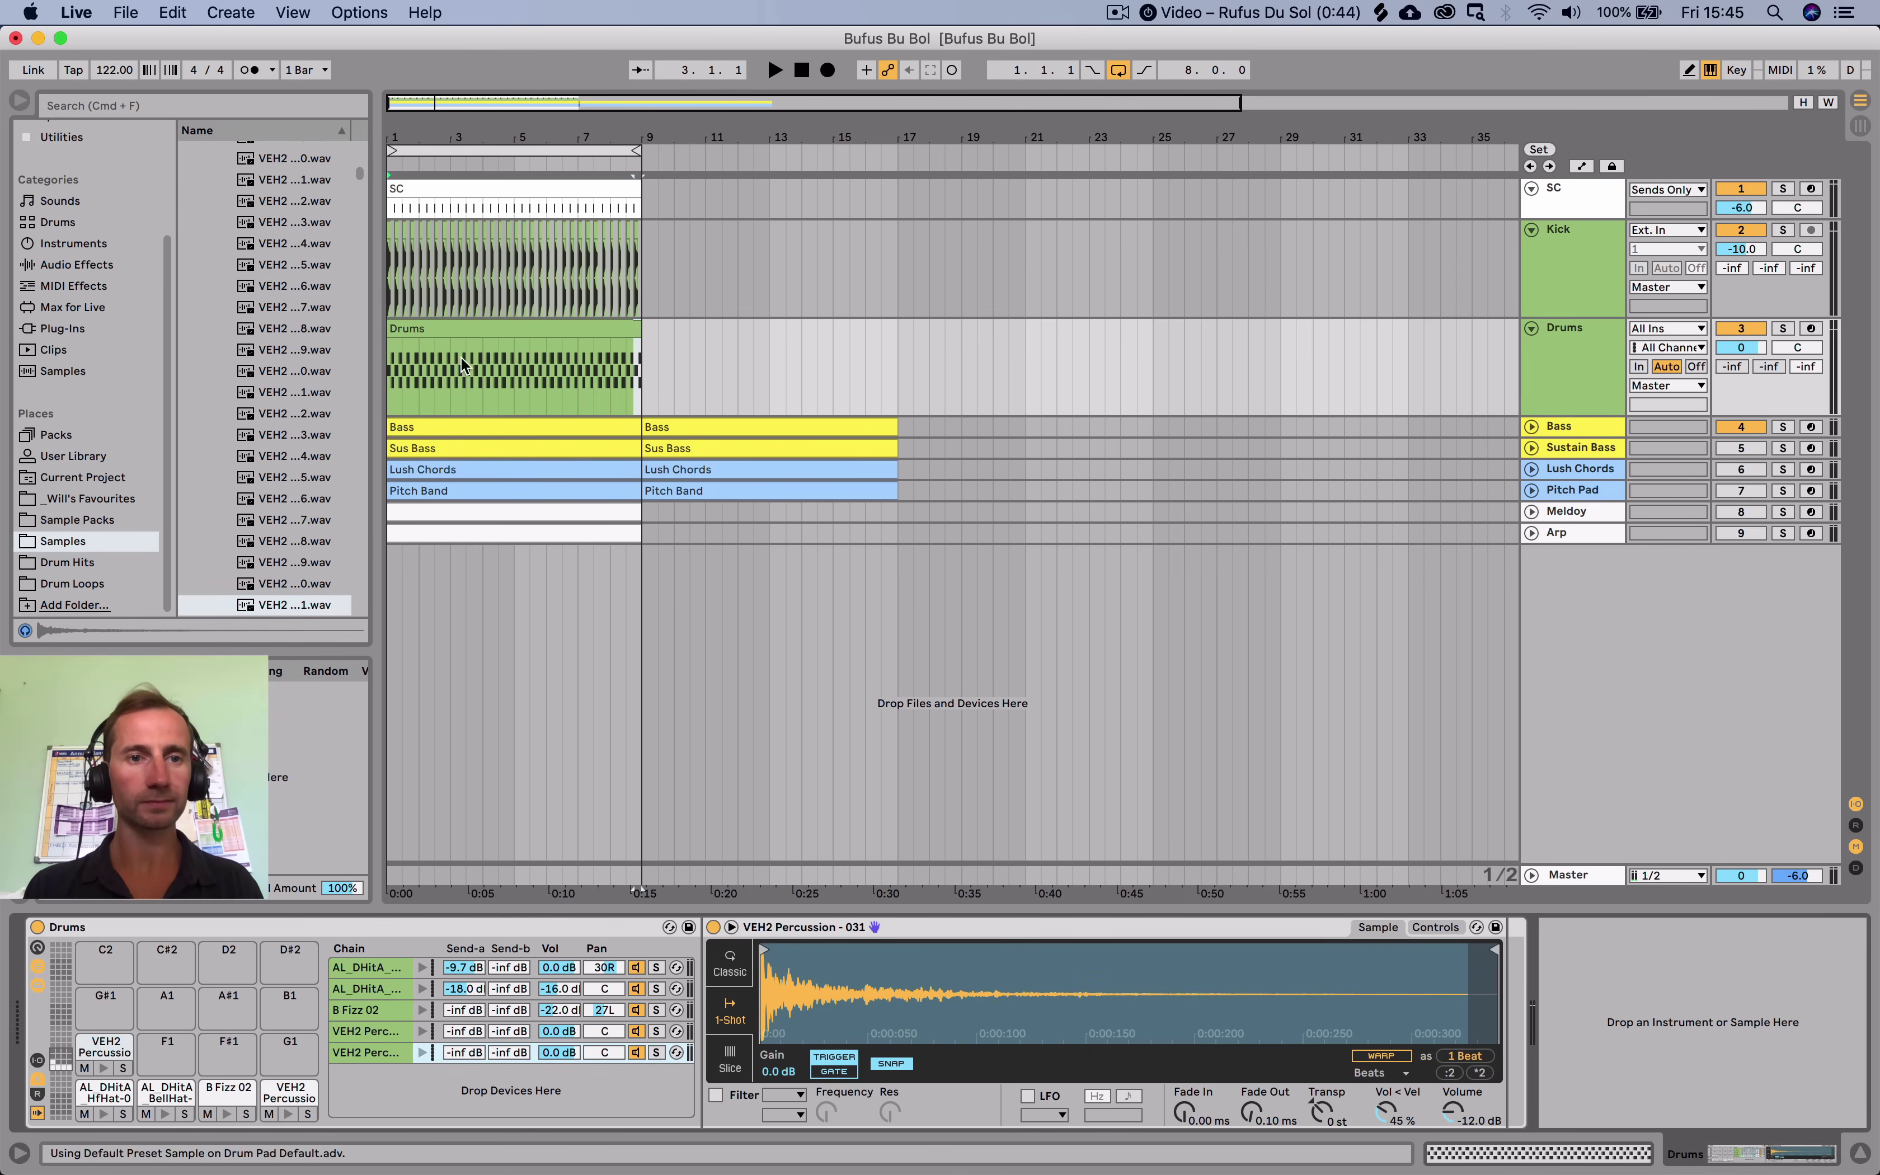
# Add VEH2 Percussion - 021 and 031 hits on beat 1.2 of the Drums clip and pan their chains 34L and 33R.
pyautogui.doubleClick(461, 356)
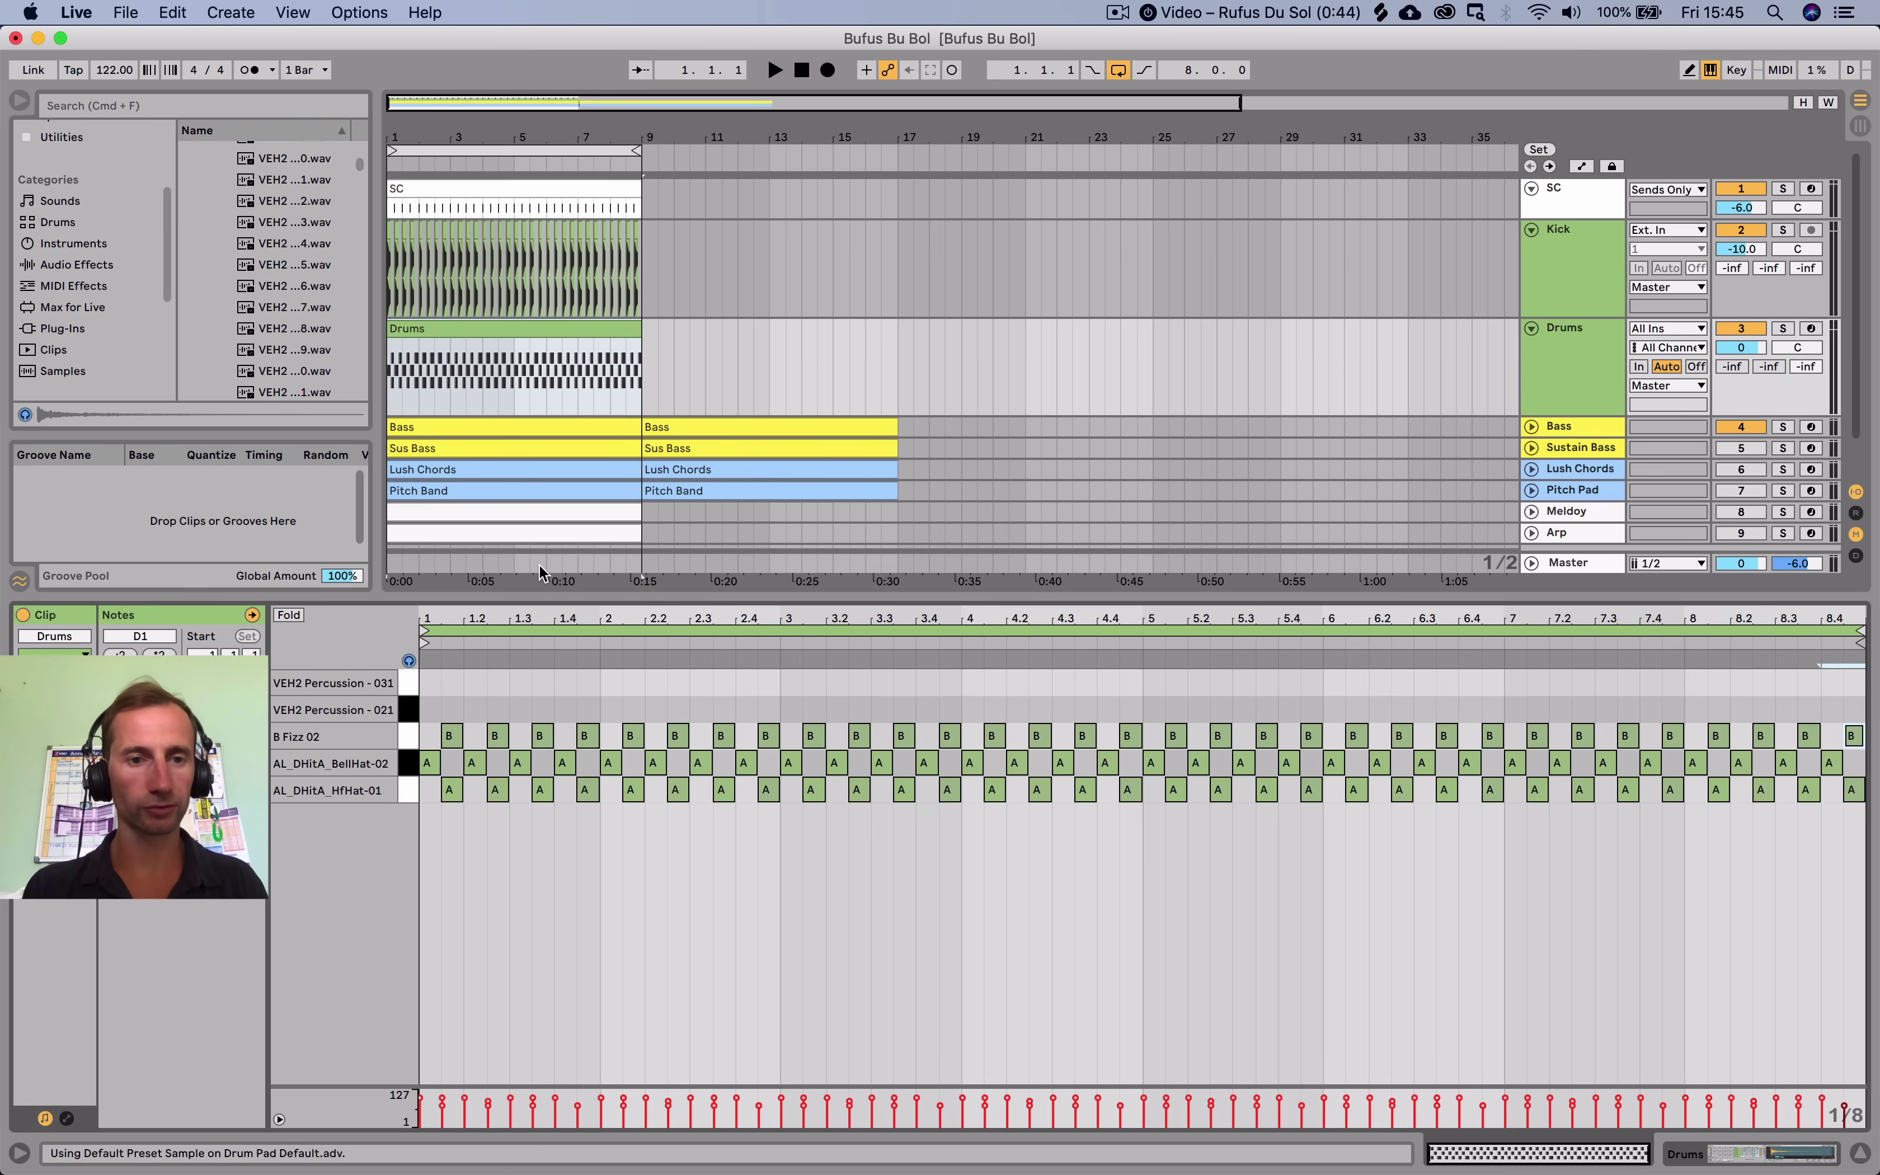
pyautogui.doubleClick(476, 709)
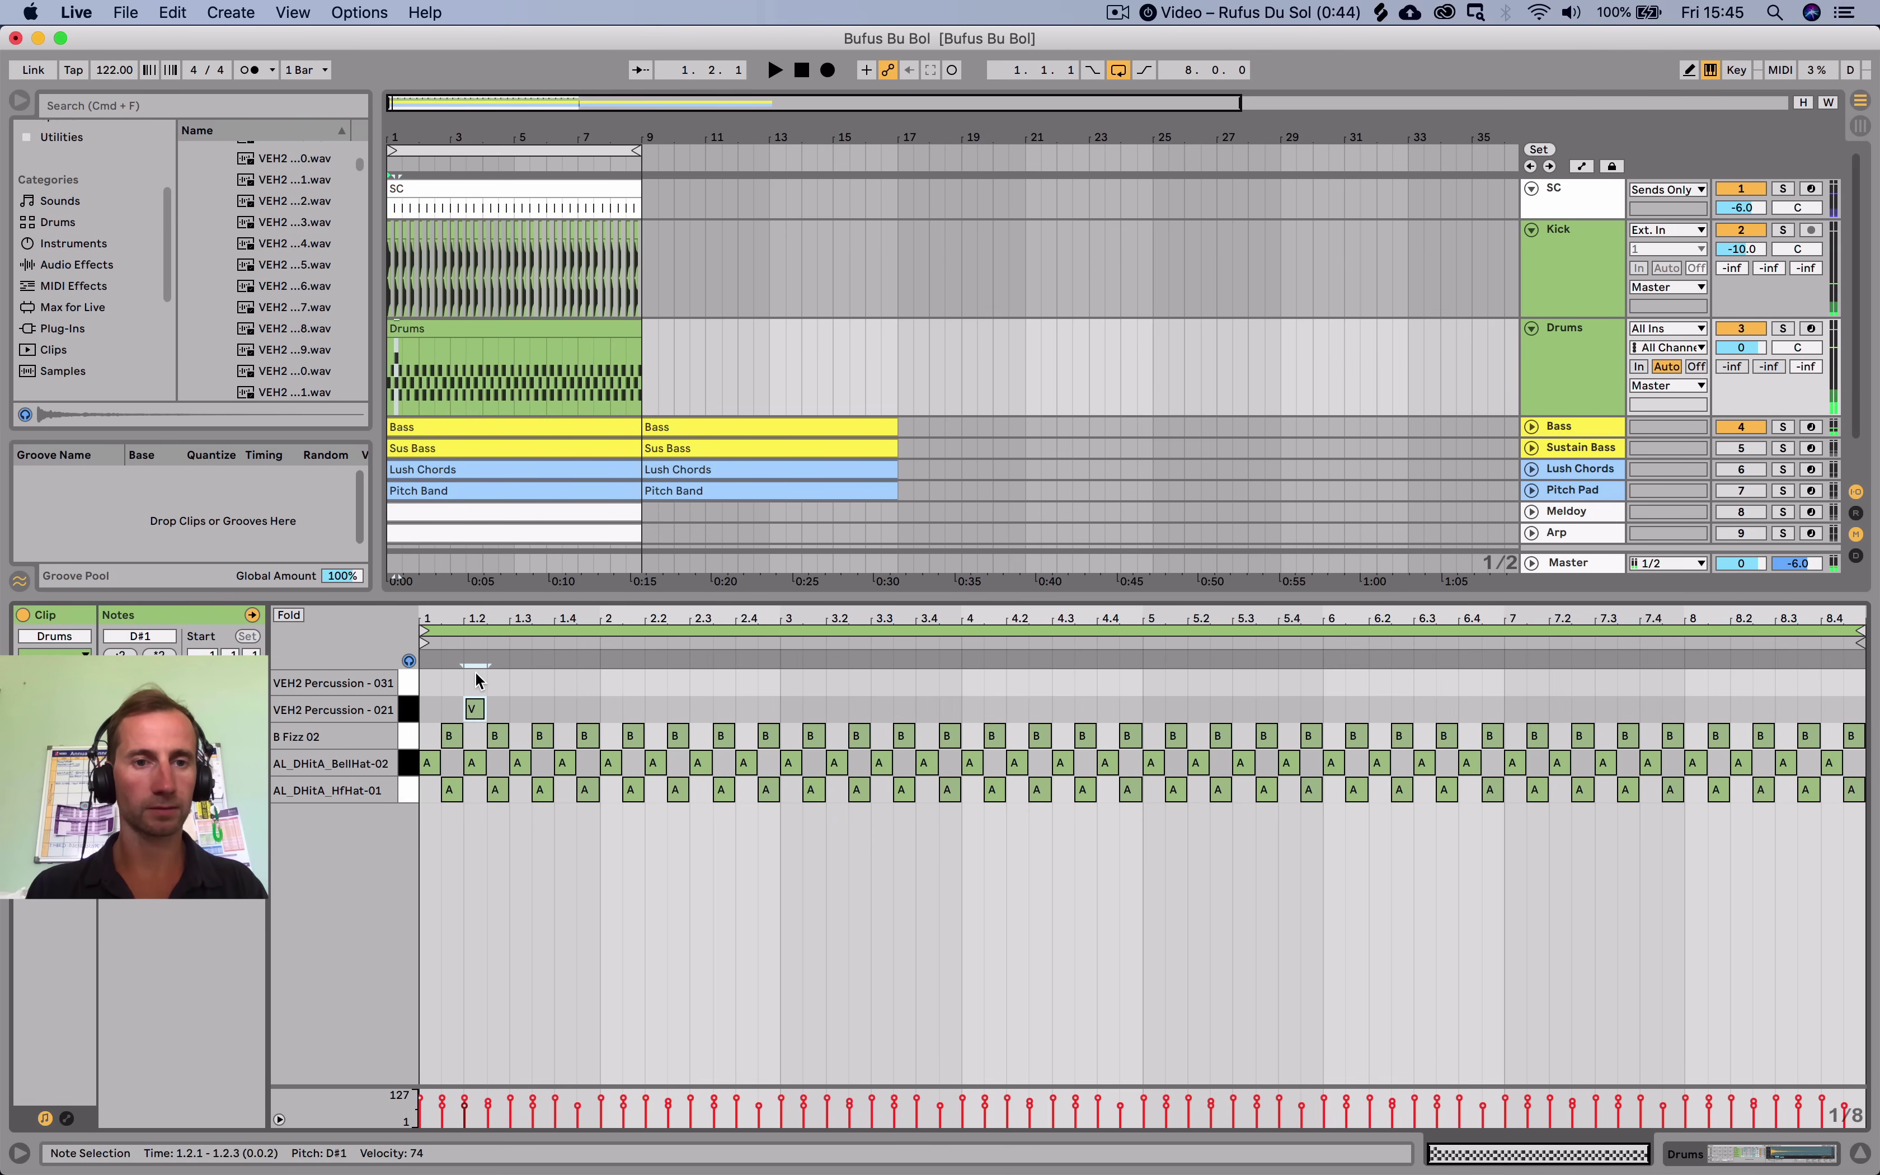
pyautogui.hotkey('shift', 'Tab')
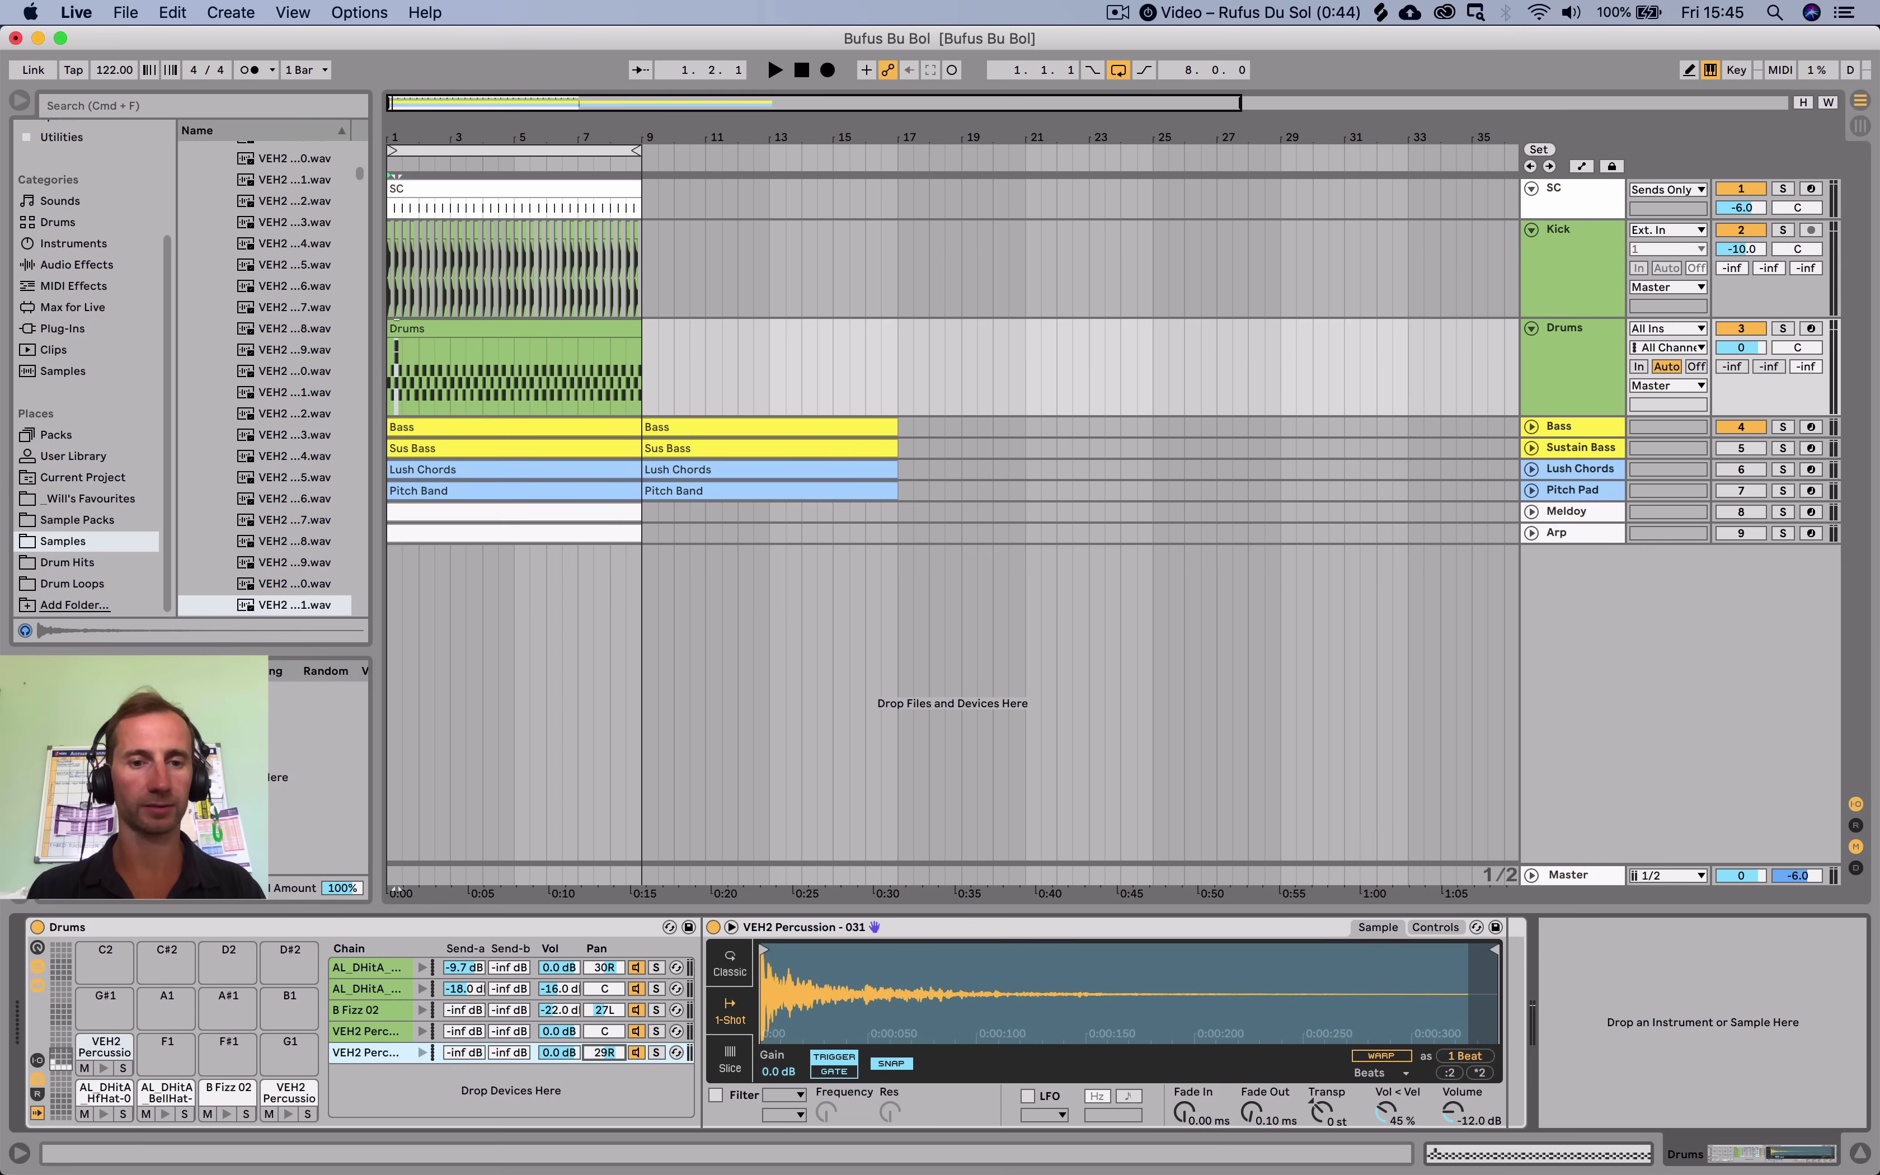
pyautogui.moveTo(602, 1033); pyautogui.dragTo(601, 1061)
pyautogui.press('space')
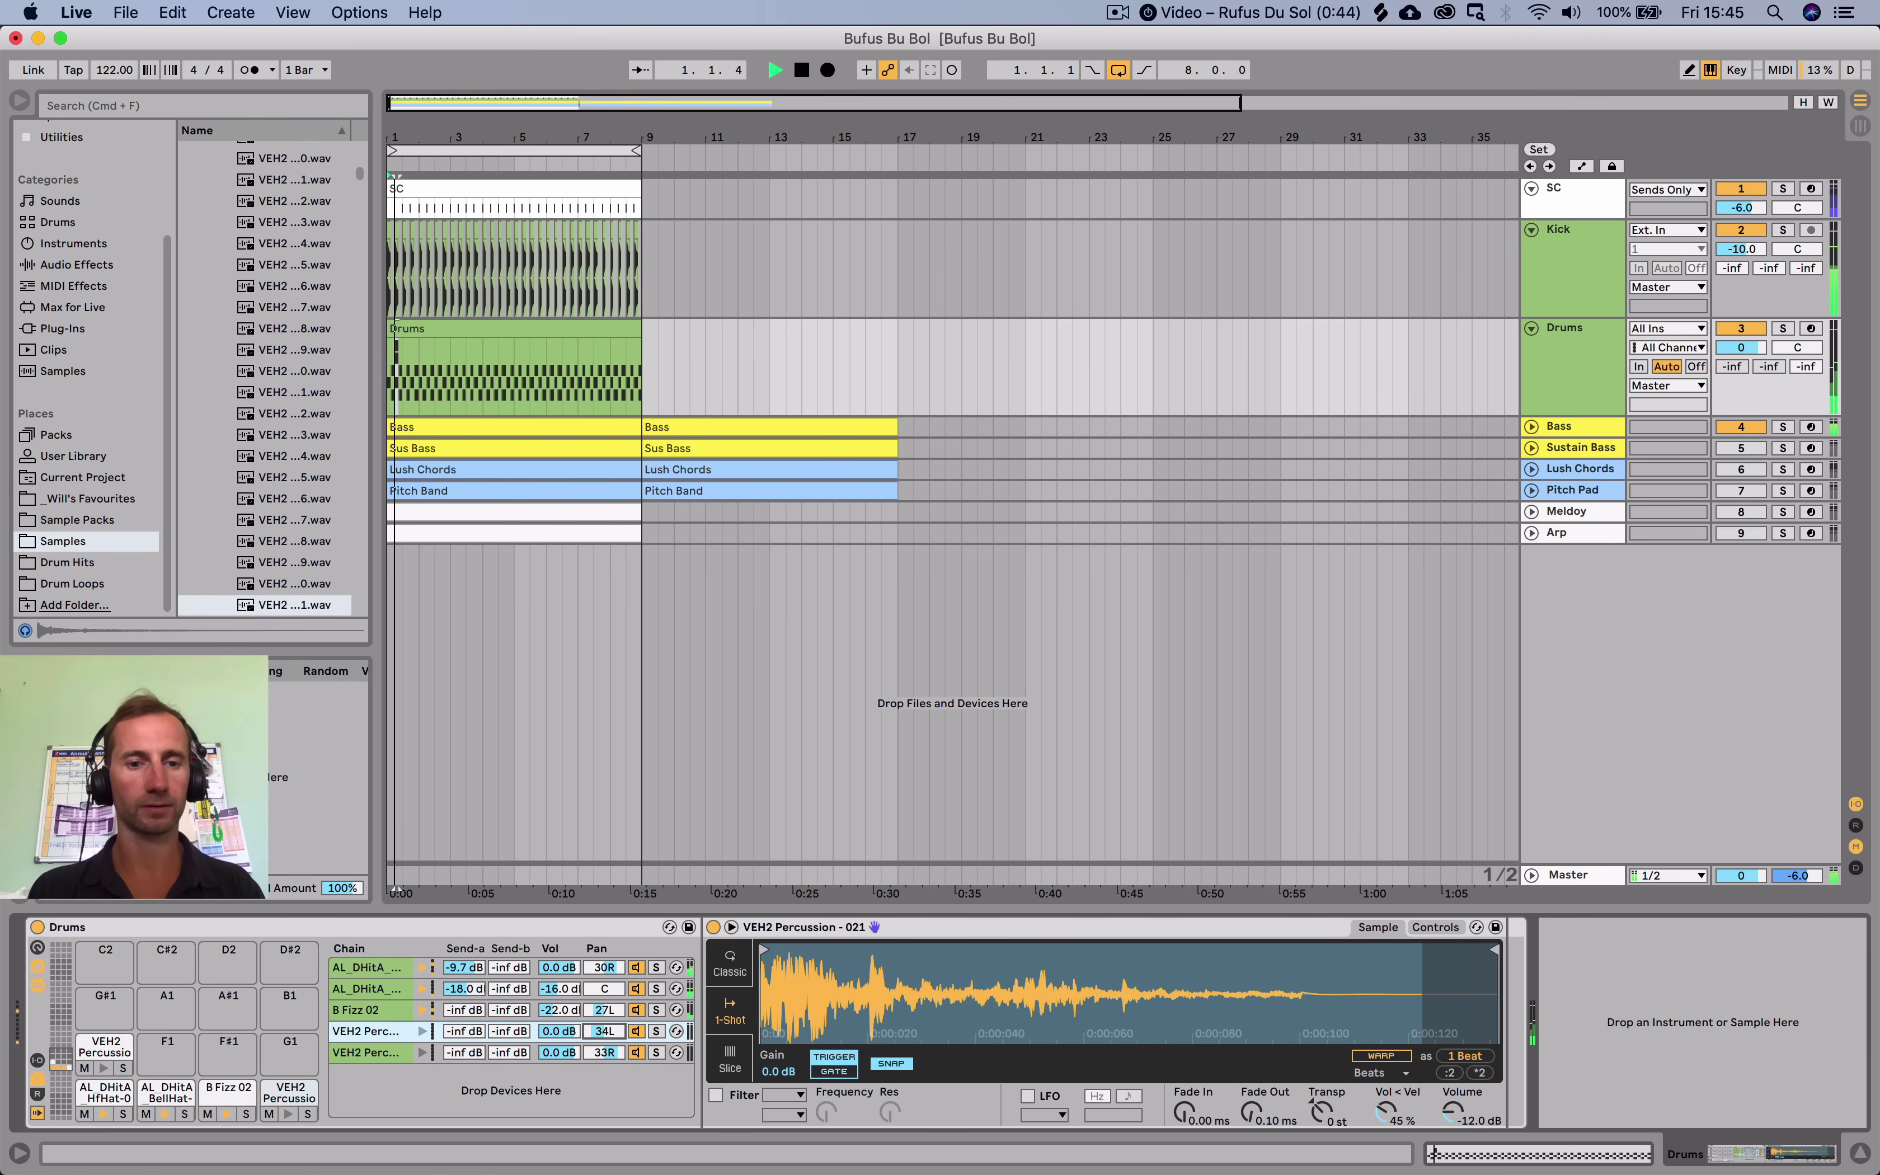
pyautogui.press('space')
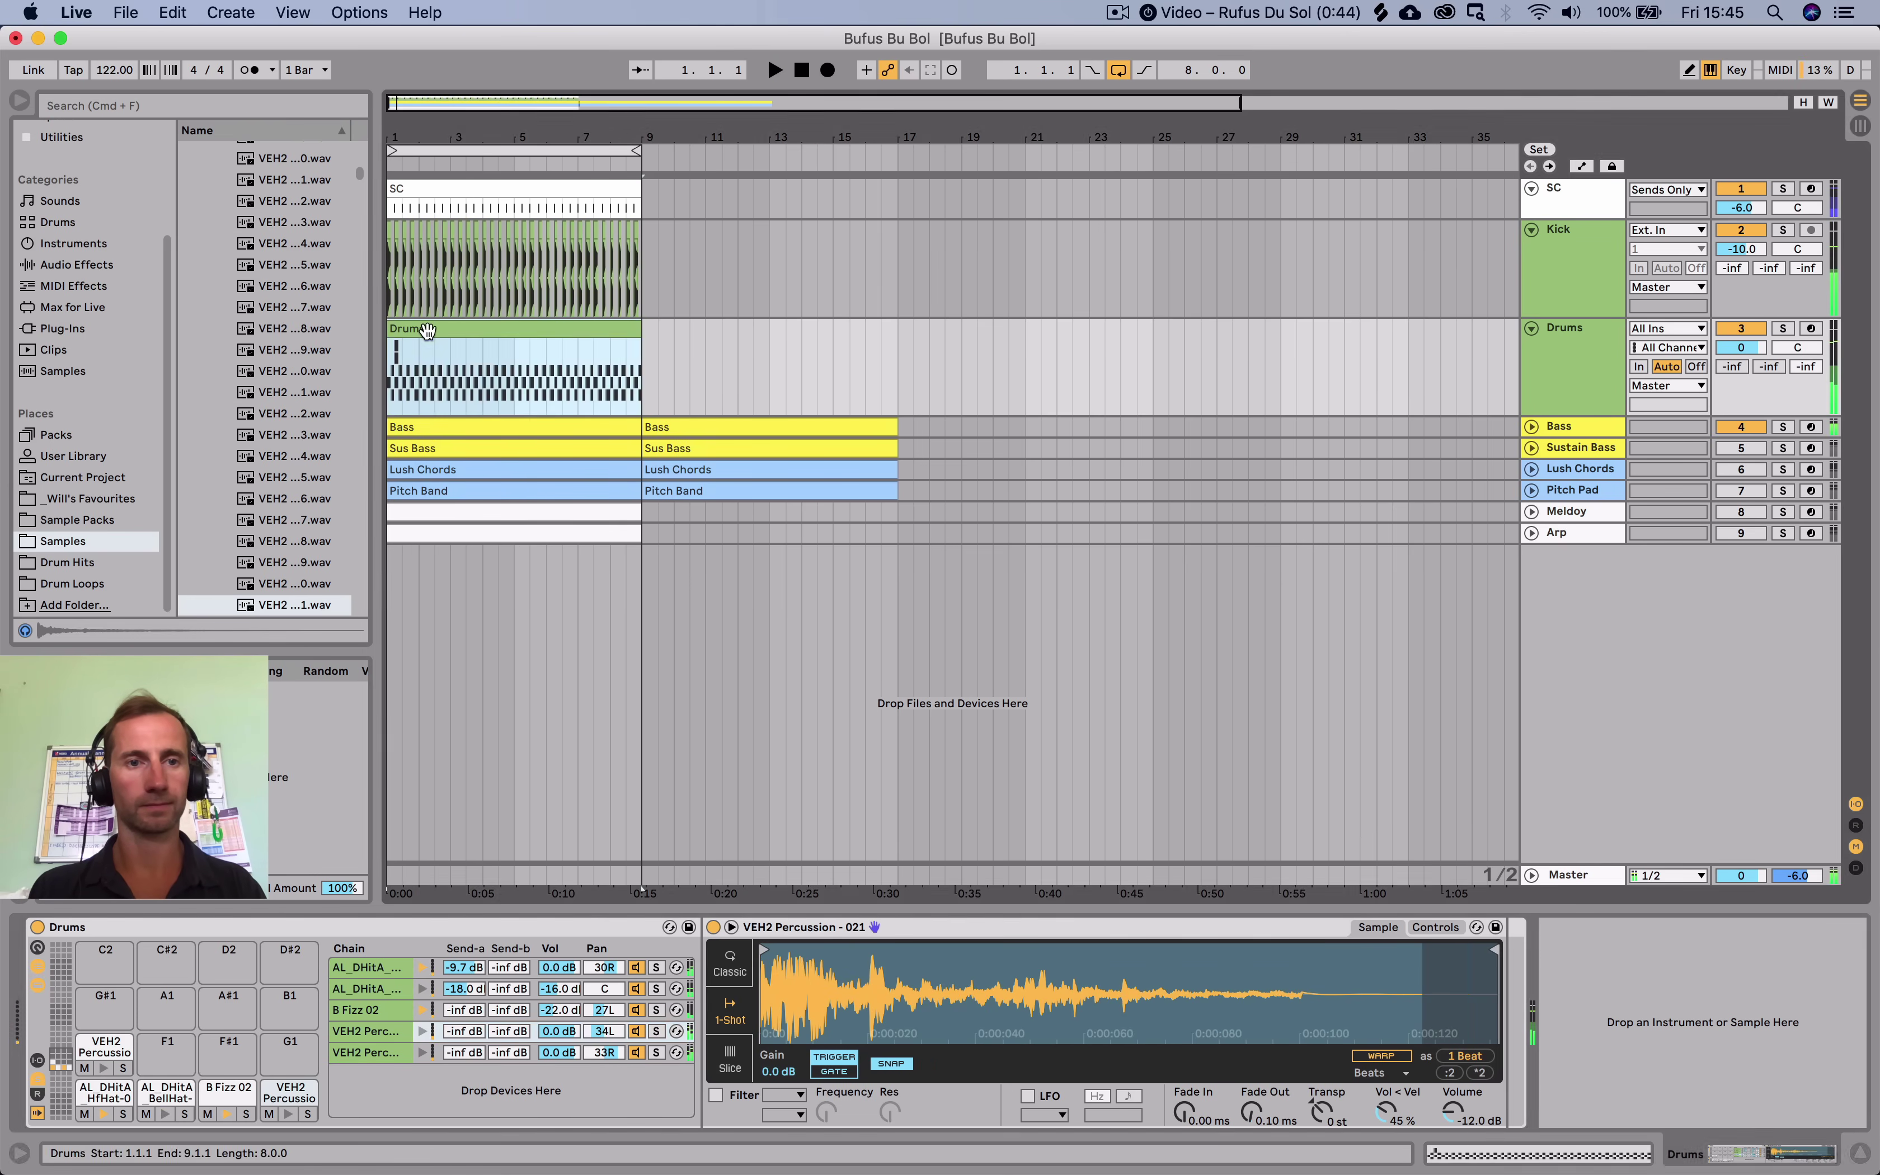
# Duplicate the two VEH2 Percussion hits every two beats through to the end of bar 8 in the Drums clip.
pyautogui.hotkey('shift', 'Tab')
pyautogui.moveTo(427, 680); pyautogui.dragTo(502, 718)
pyautogui.press('super+d')
pyautogui.press('super+d')
pyautogui.press('super+d')
pyautogui.press('super+d')
pyautogui.press('super+d')
pyautogui.press('super+d')
pyautogui.press('super+d')
pyautogui.press('super+d')
pyautogui.press('super+d')
pyautogui.press('super+d')
pyautogui.press('super+d')
pyautogui.press('super+d')
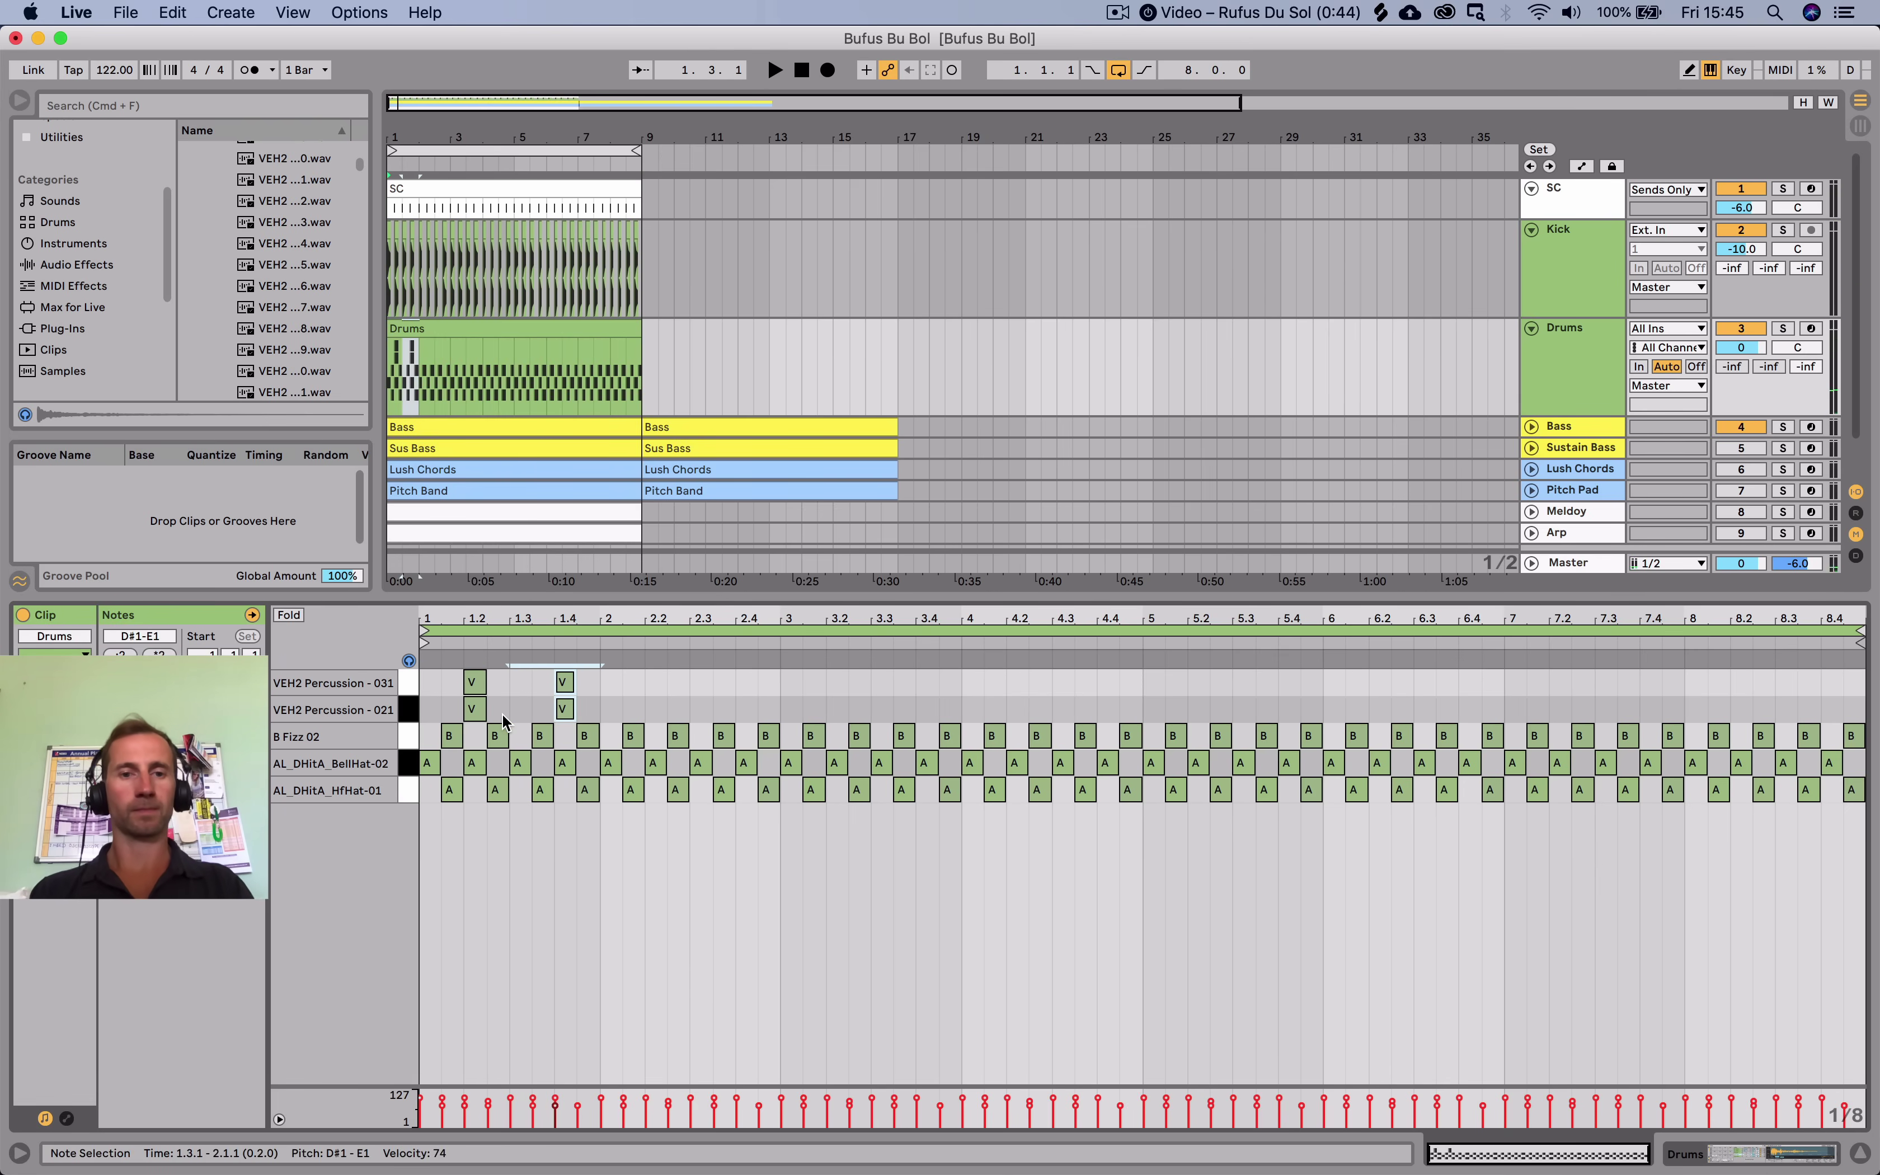
pyautogui.press('super+d')
pyautogui.press('super+d')
pyautogui.press('super+d')
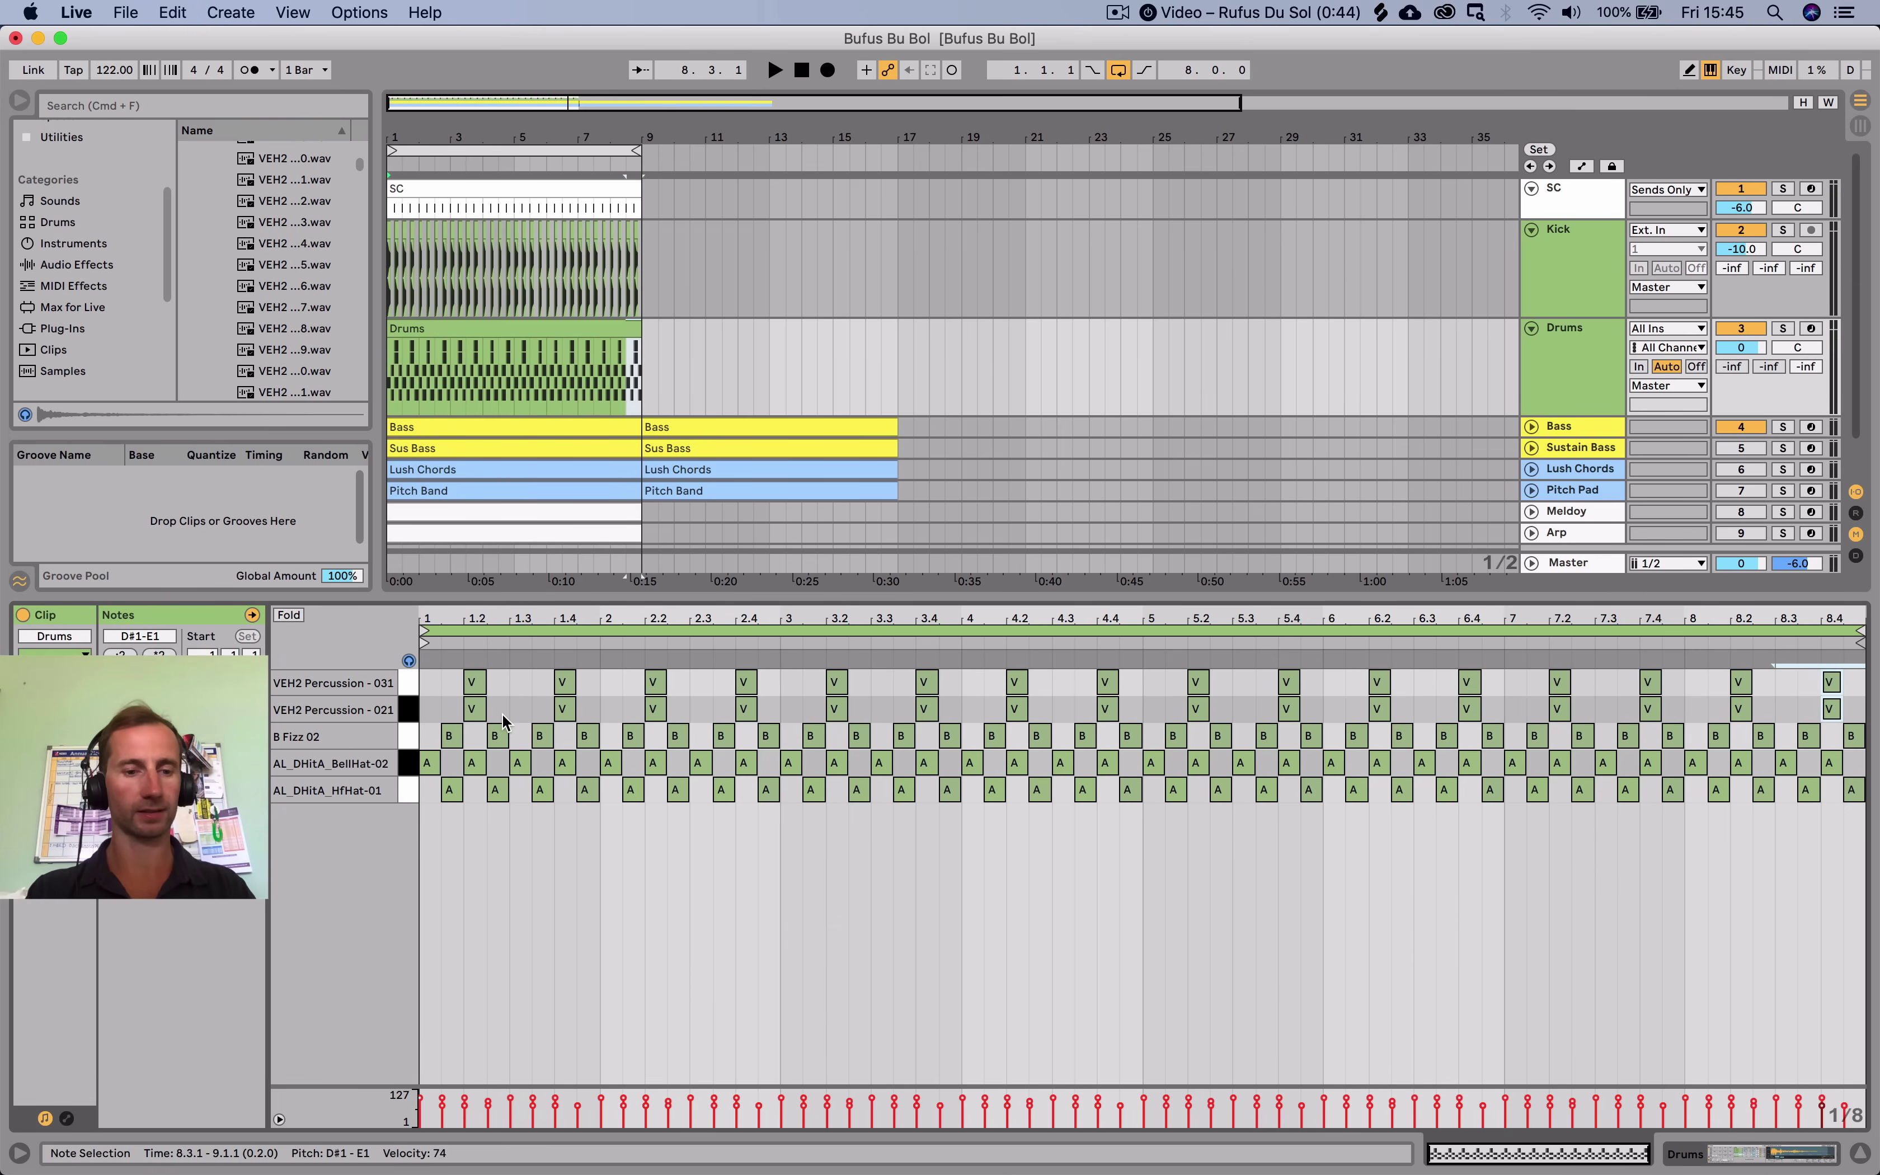
# During playback, set the VEH2 Percussion - 021 chain volume to -10.2 dB and the B Fizz 02 chain to -20.5 dB.
pyautogui.hotkey('shift', 'Tab')
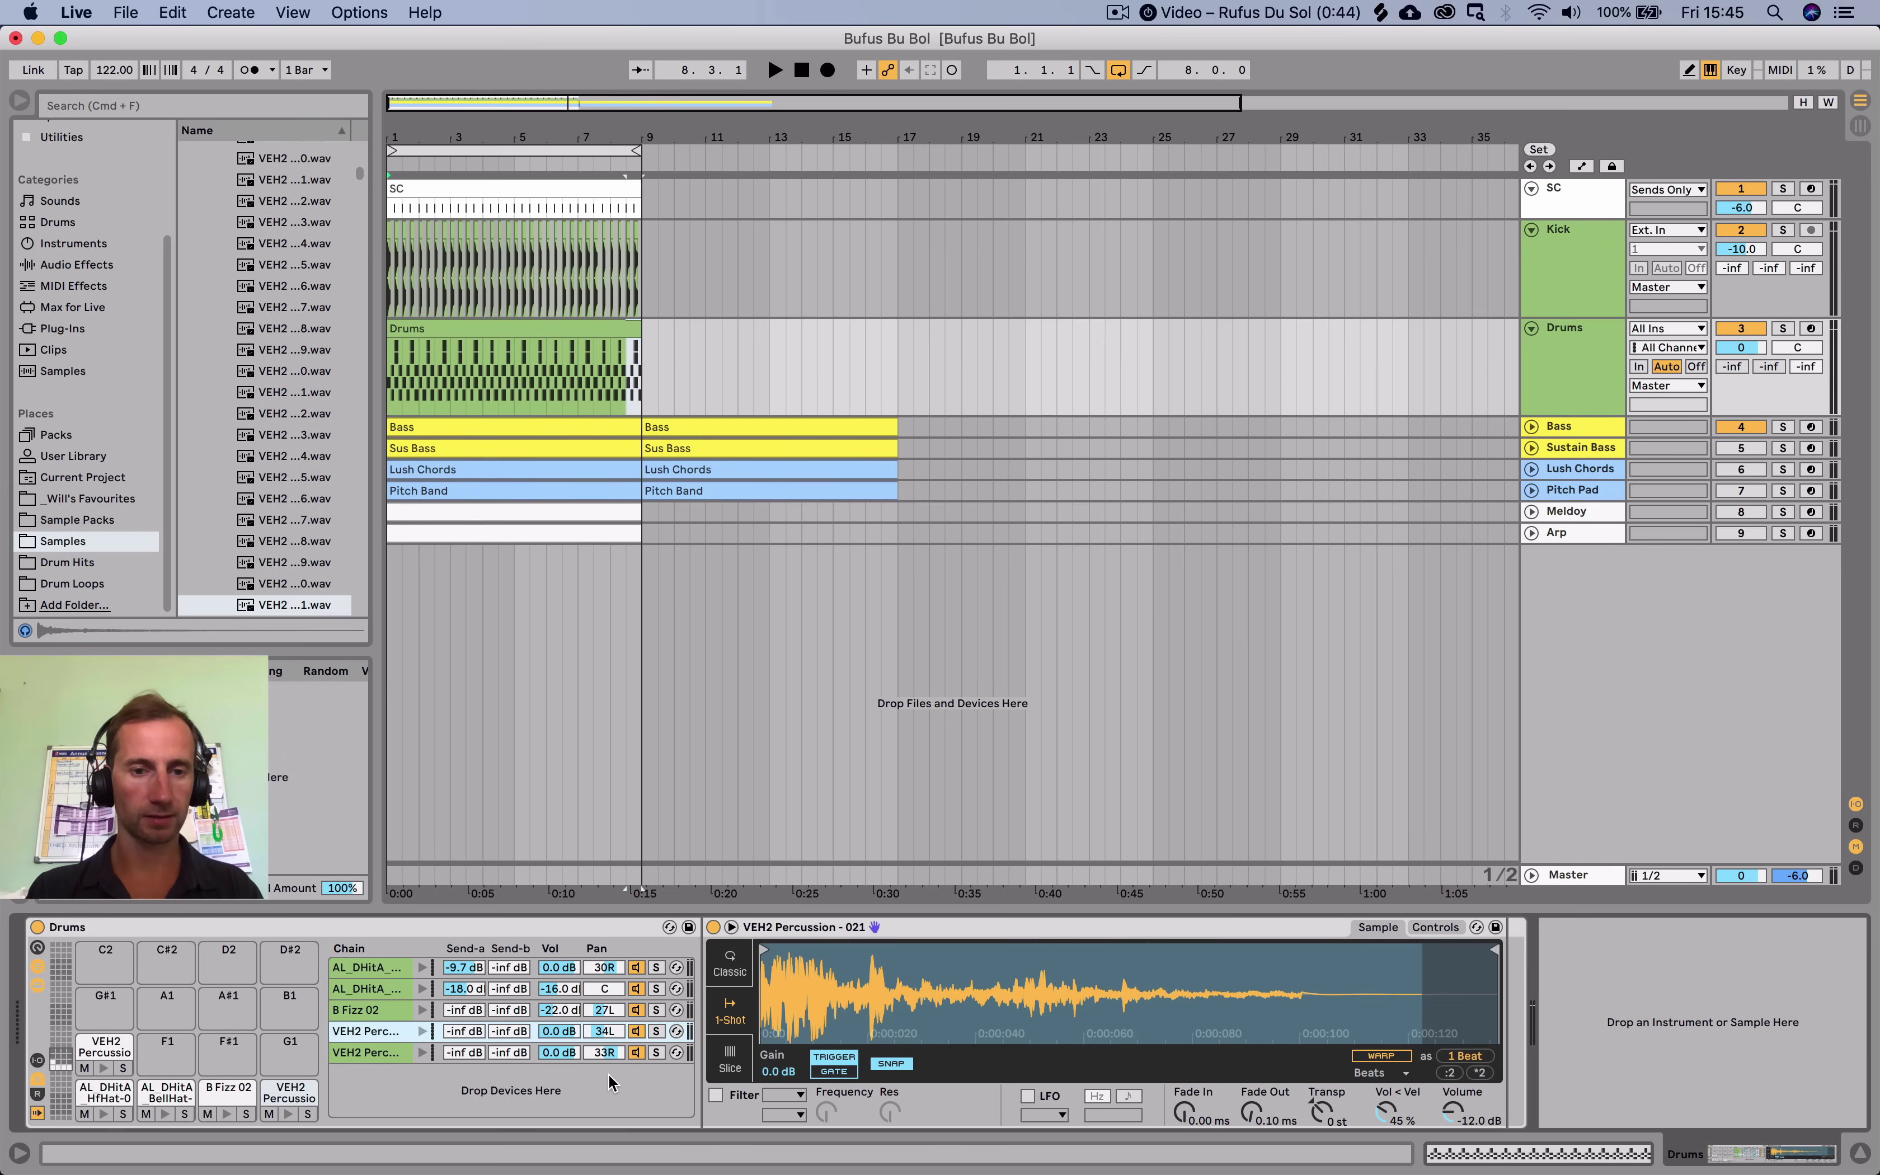
pyautogui.click(473, 1011)
pyautogui.click(562, 1035)
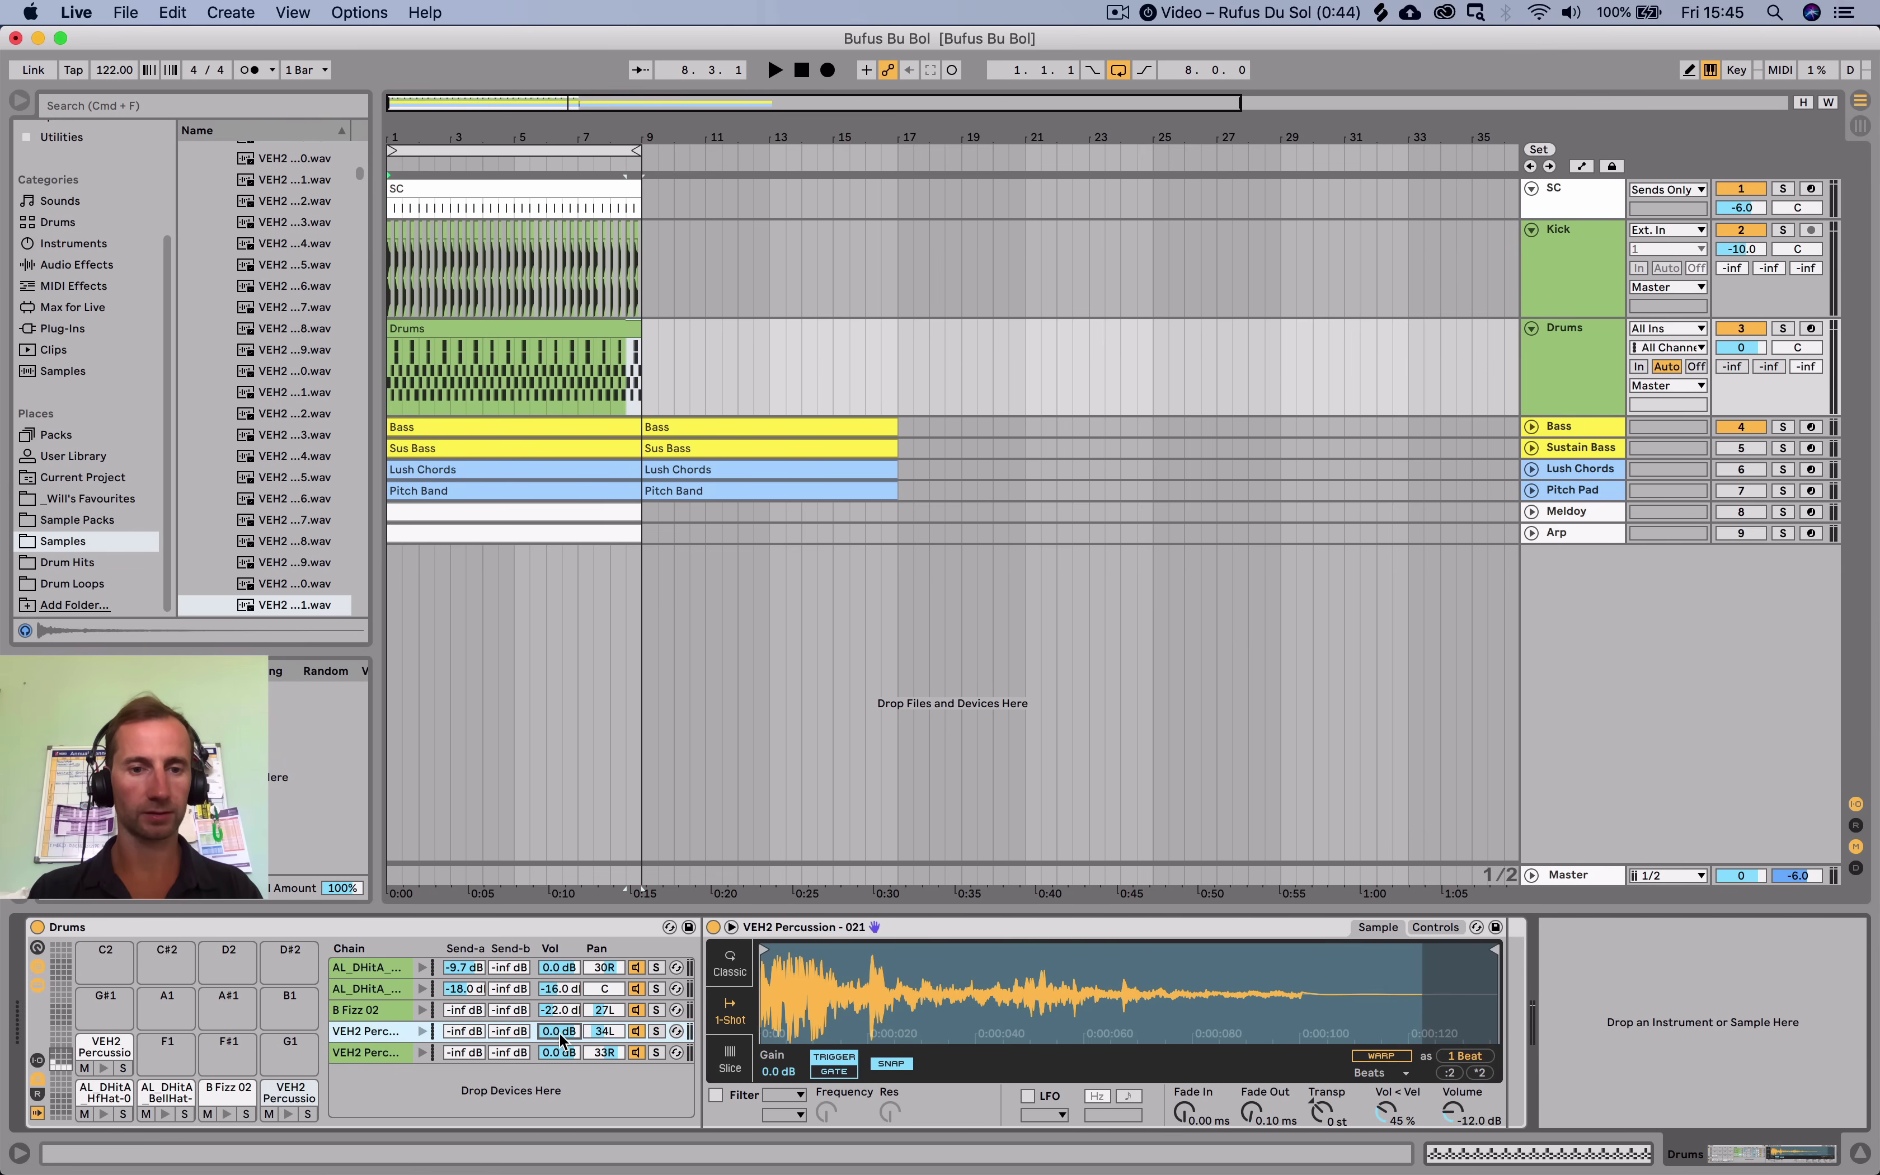
pyautogui.press('space')
pyautogui.moveTo(562, 1033)
pyautogui.mouseDown()
pyautogui.moveTo(562, 1065)
pyautogui.moveTo(562, 1040)
pyautogui.mouseUp()
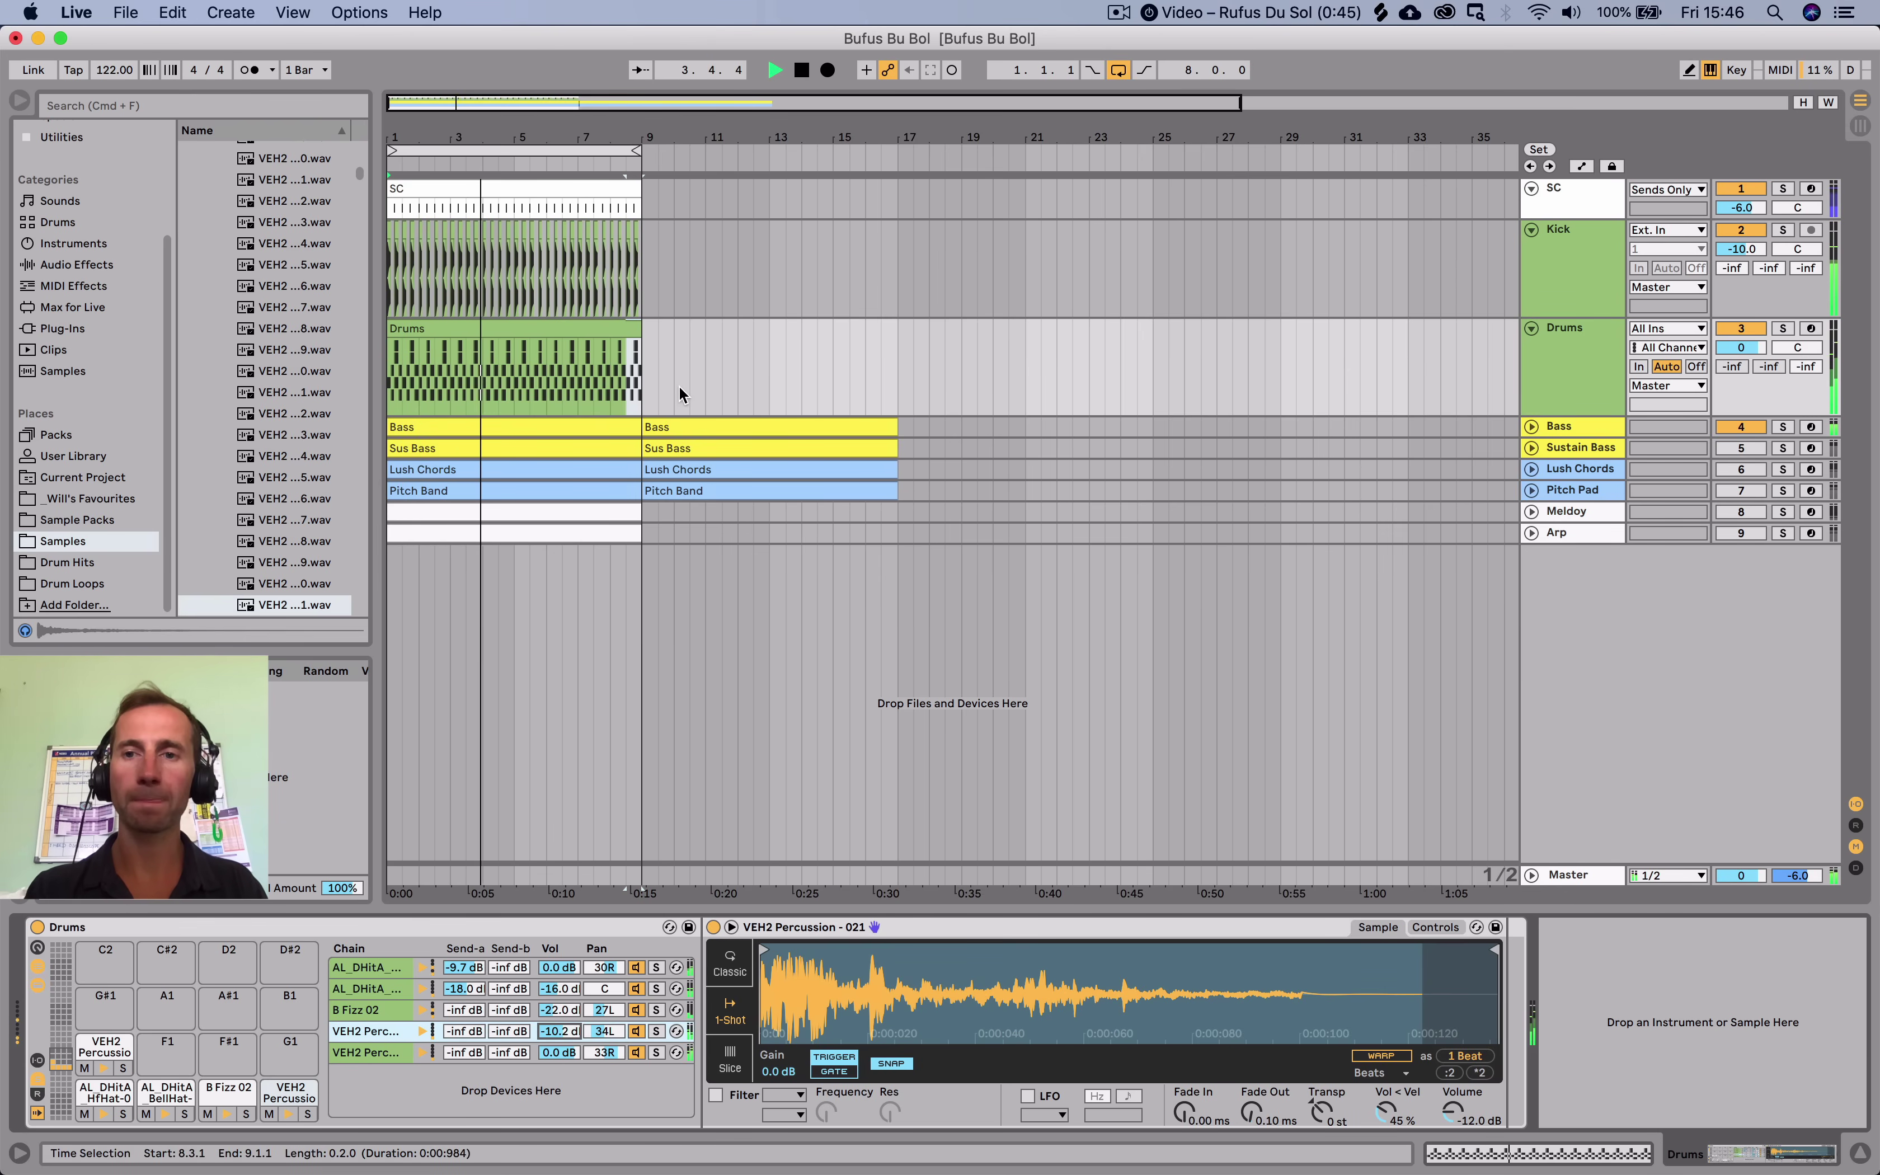
pyautogui.click(360, 1010)
pyautogui.moveTo(558, 1010); pyautogui.dragTo(550, 1012)
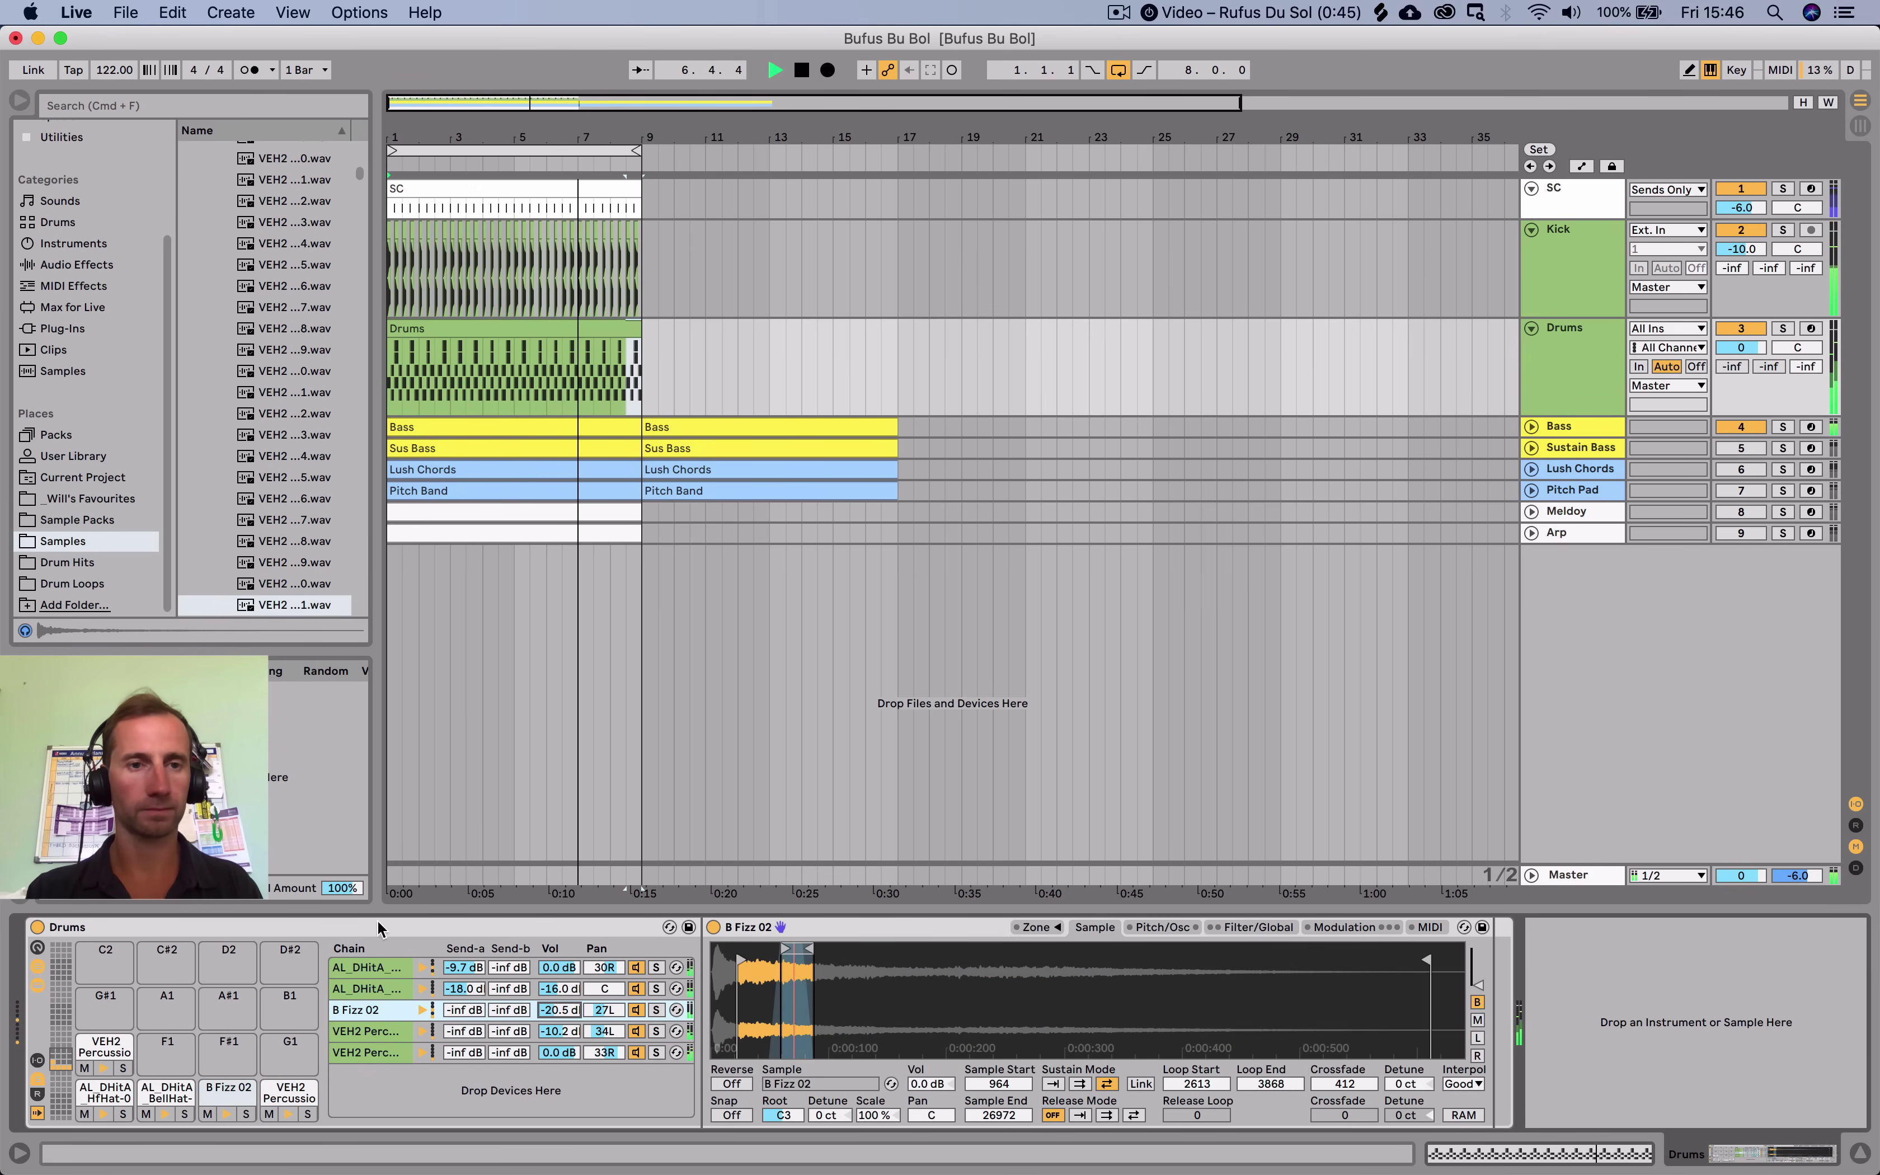
pyautogui.press('space')
# Collapse the Ethnic / Misc folder and open the Hi Hats (Open) folder in Drum Hits.
pyautogui.scroll(10, 196, 453)
pyautogui.doubleClick(258, 340)
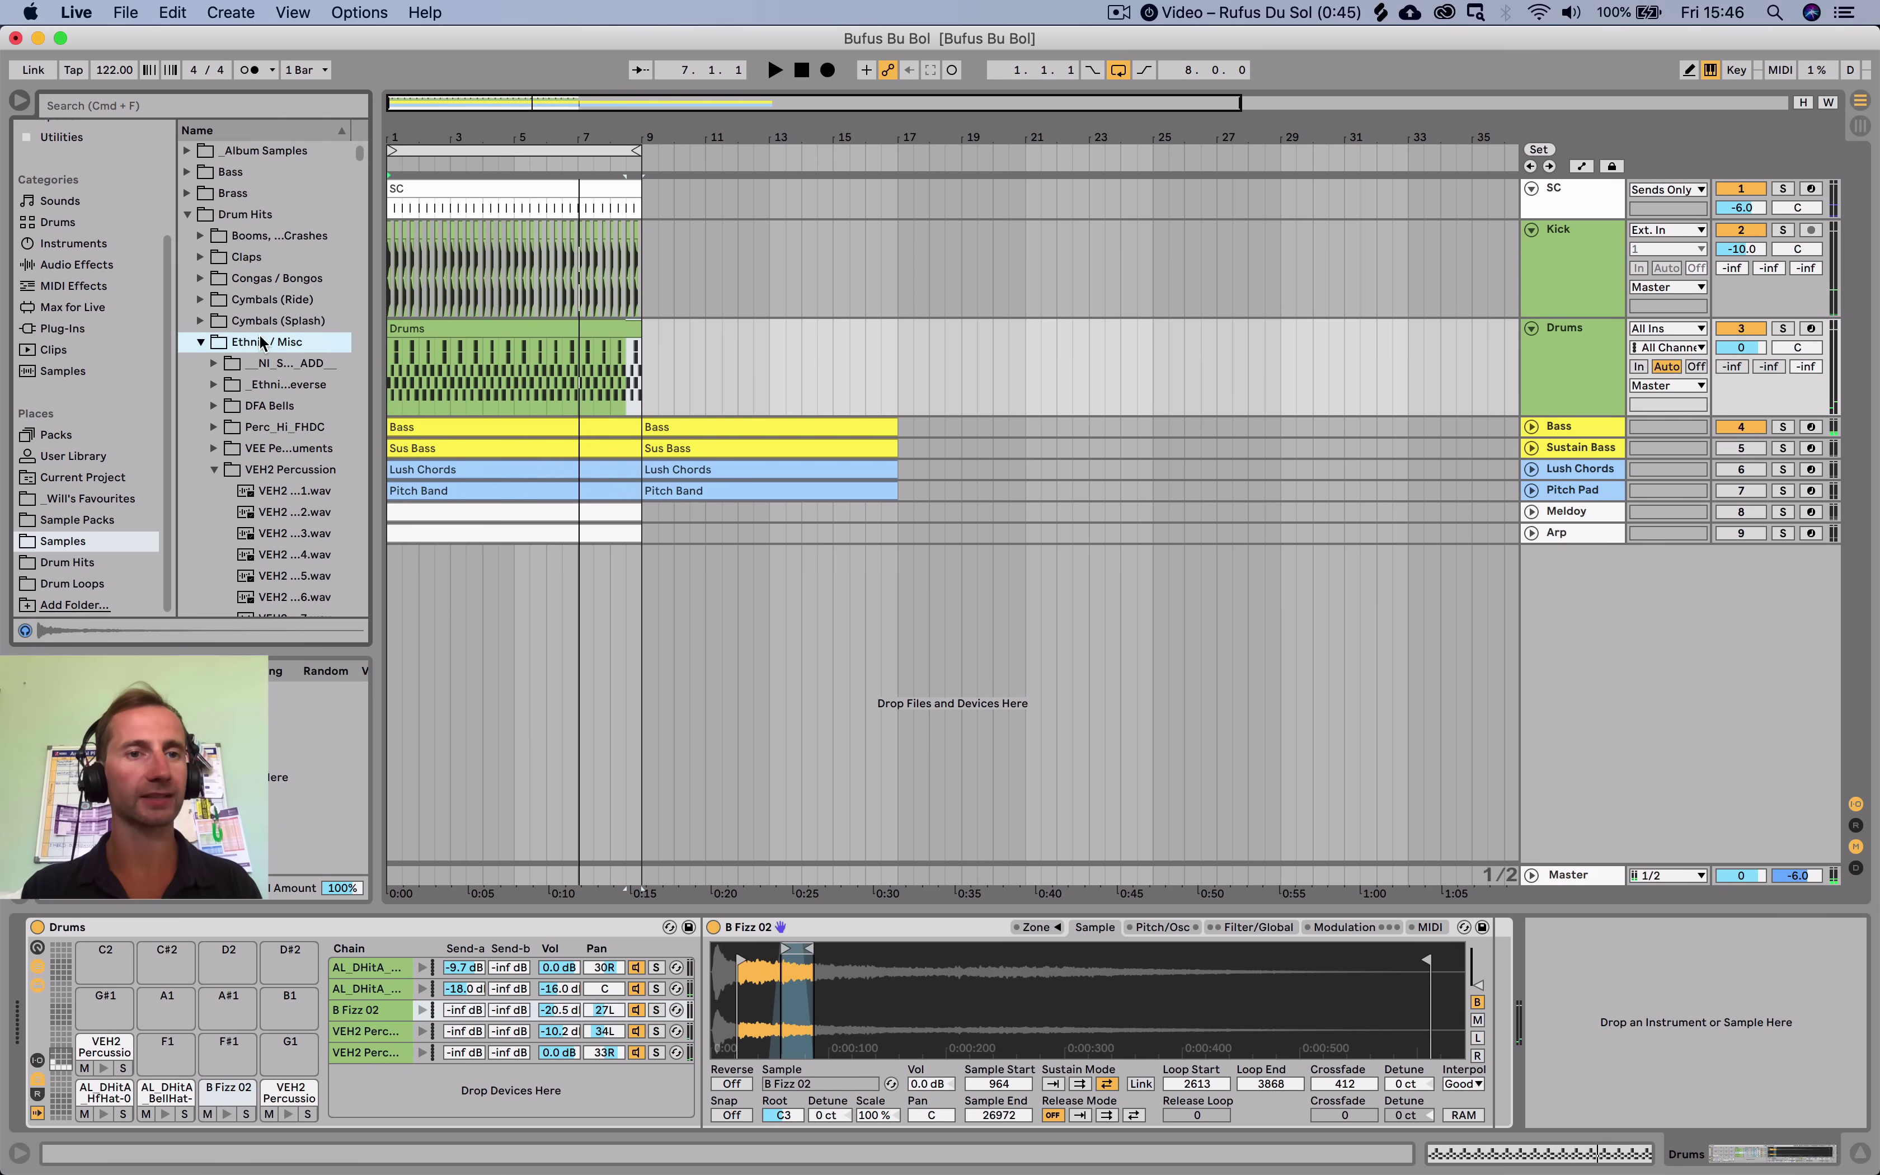
pyautogui.click(258, 214)
pyautogui.doubleClick(258, 215)
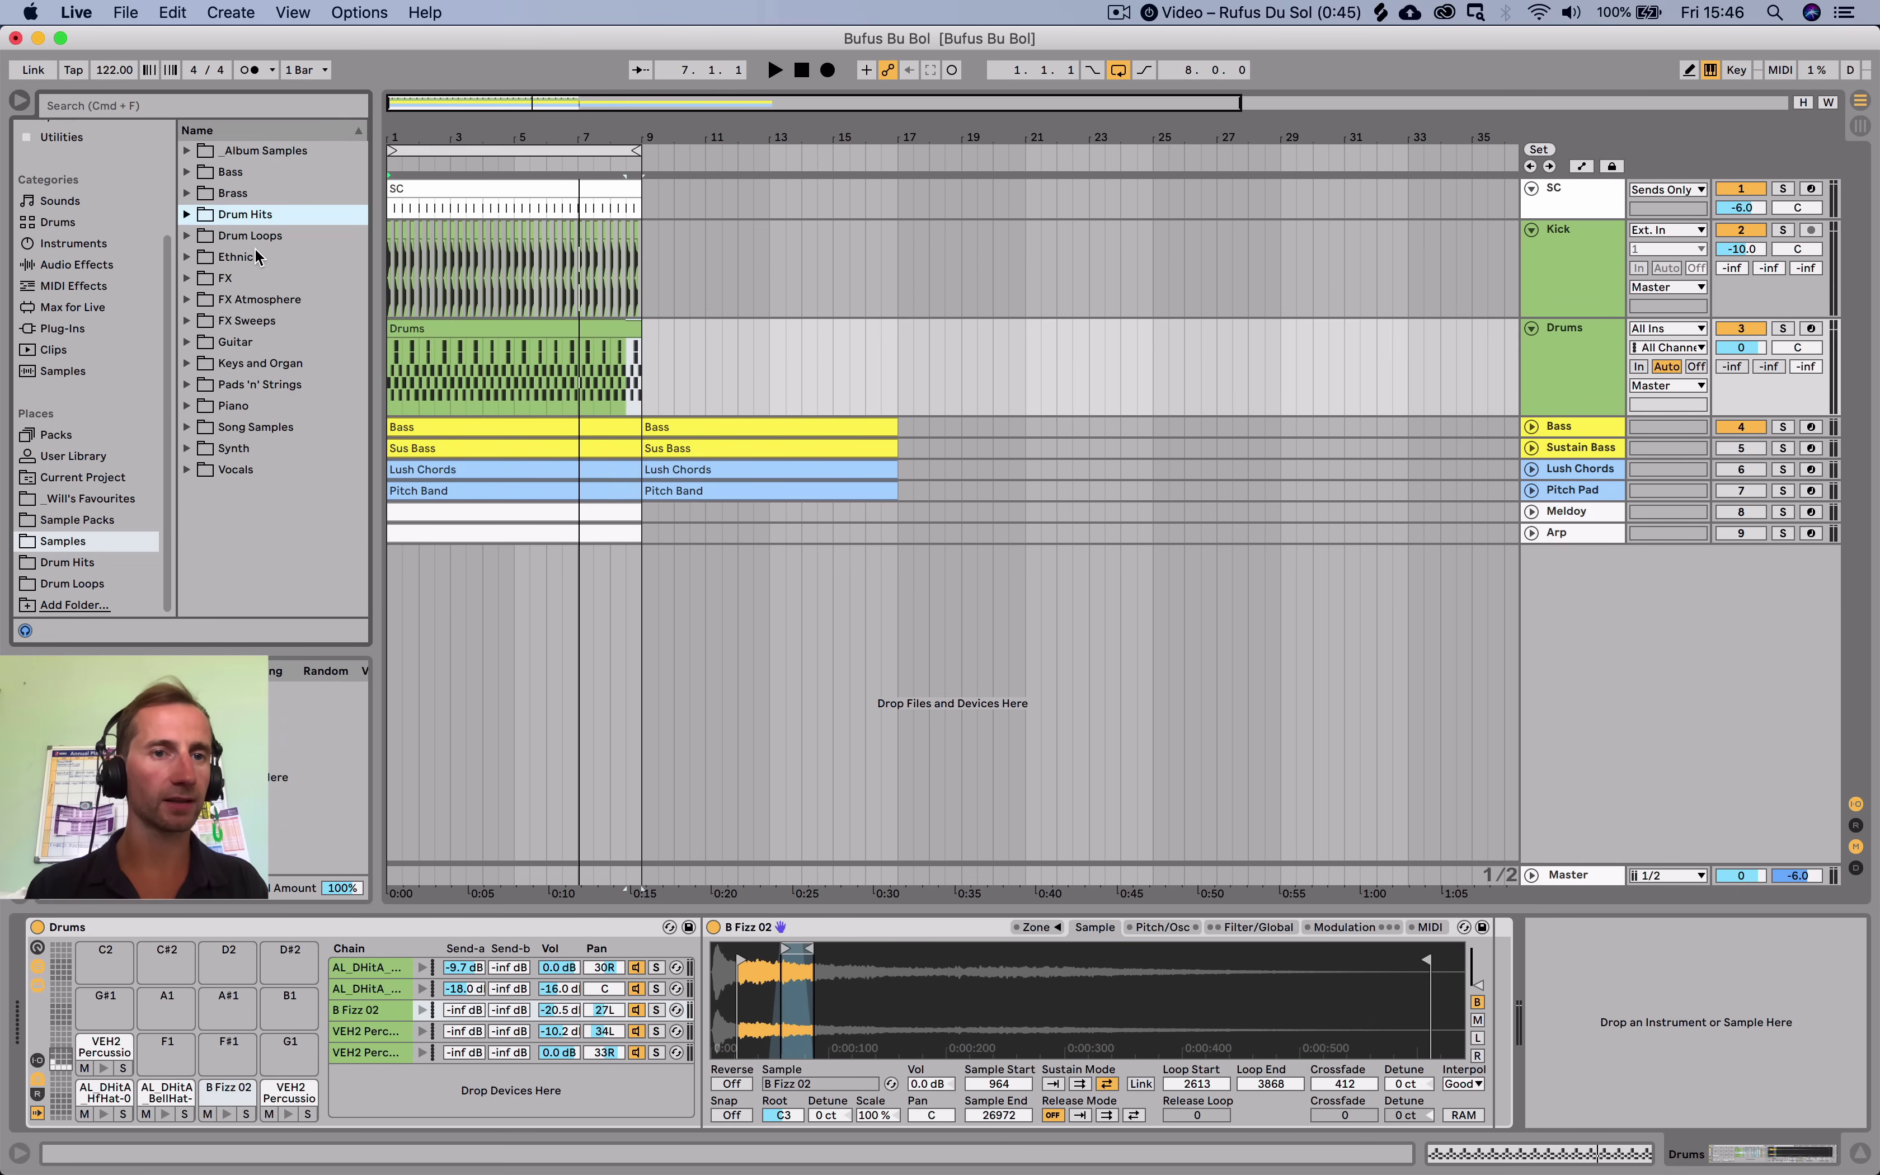
pyautogui.press('Right')
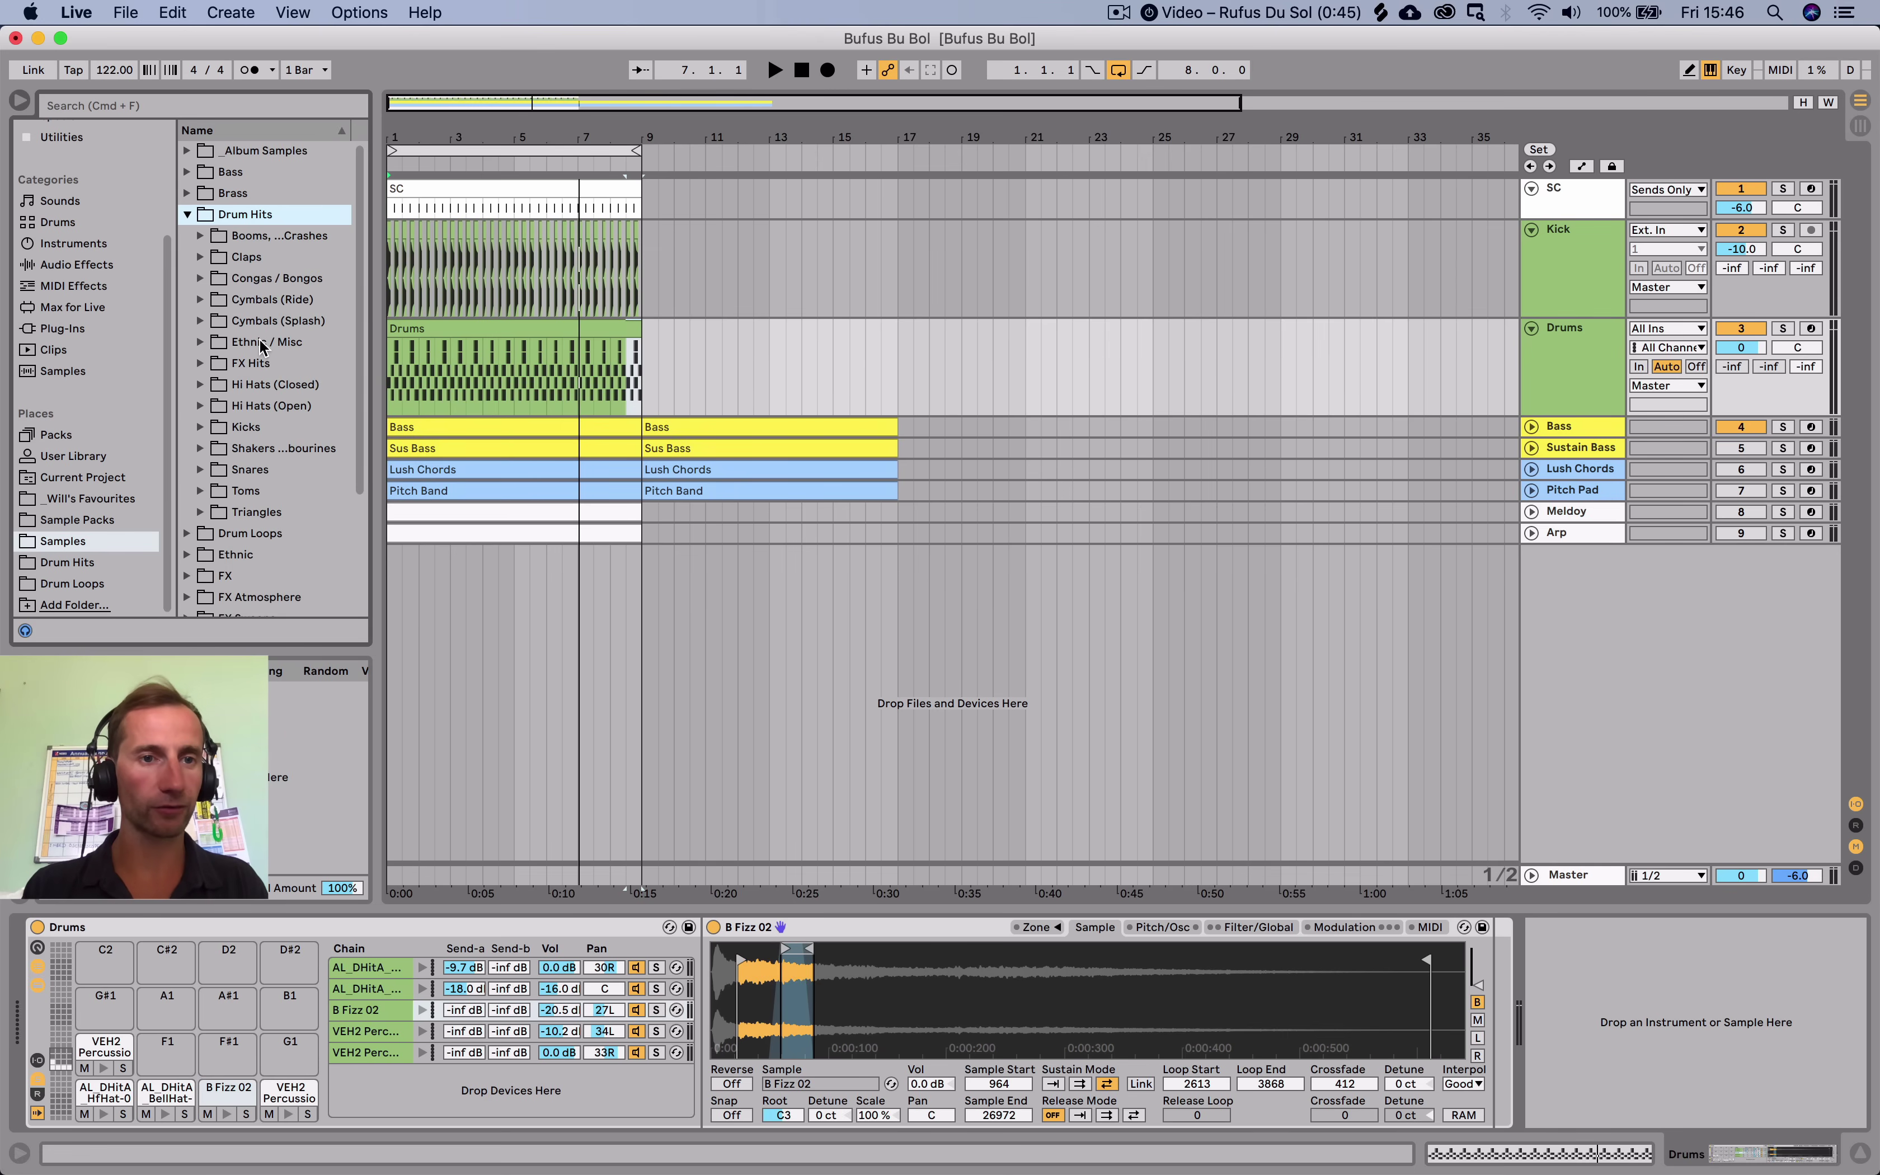
pyautogui.click(262, 386)
pyautogui.press('Down')
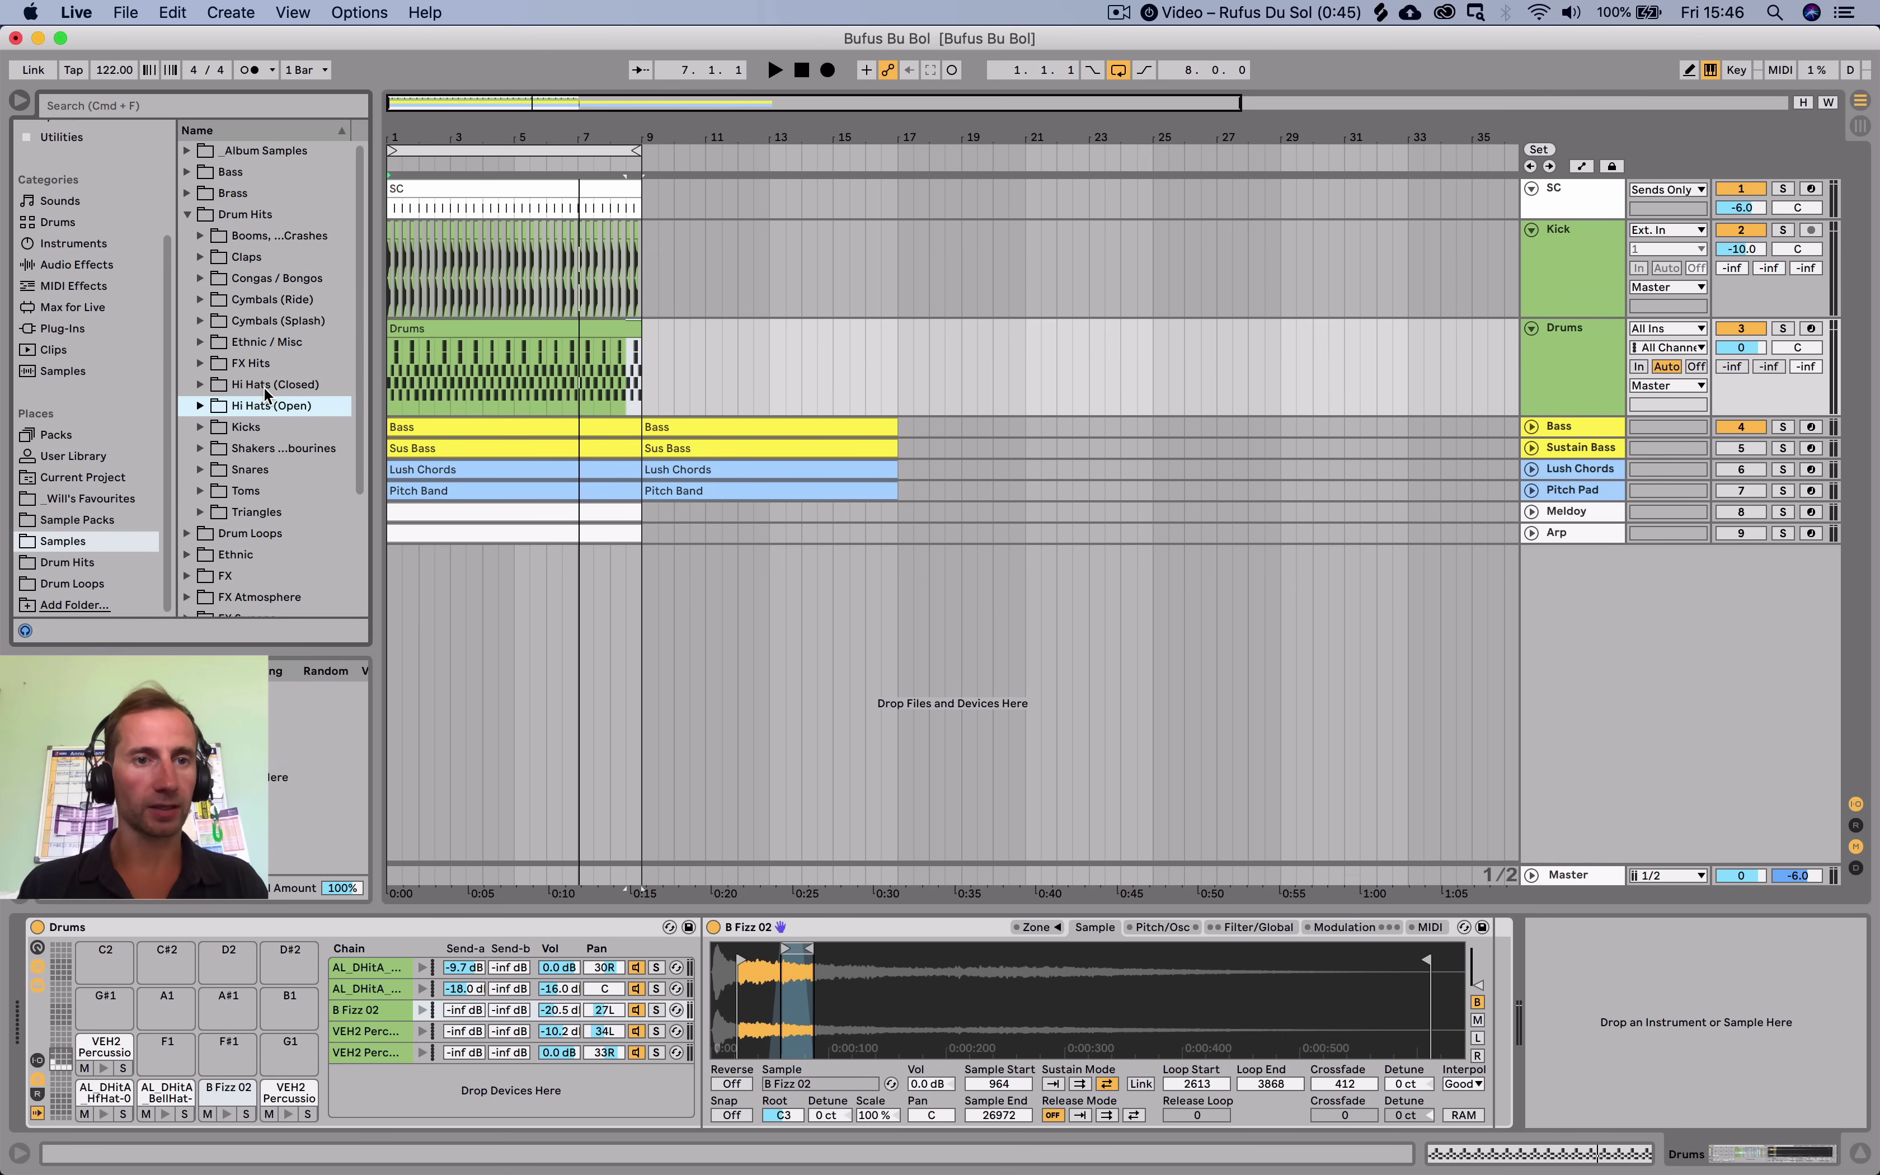
pyautogui.press('Right')
pyautogui.scroll(-3, 283, 544)
# Audition the AL_DHit open hi-hats and load AL_DHitB_HfHat-03 onto the F1 pad of the Drums rack.
pyautogui.click(286, 555)
pyautogui.press('Up')
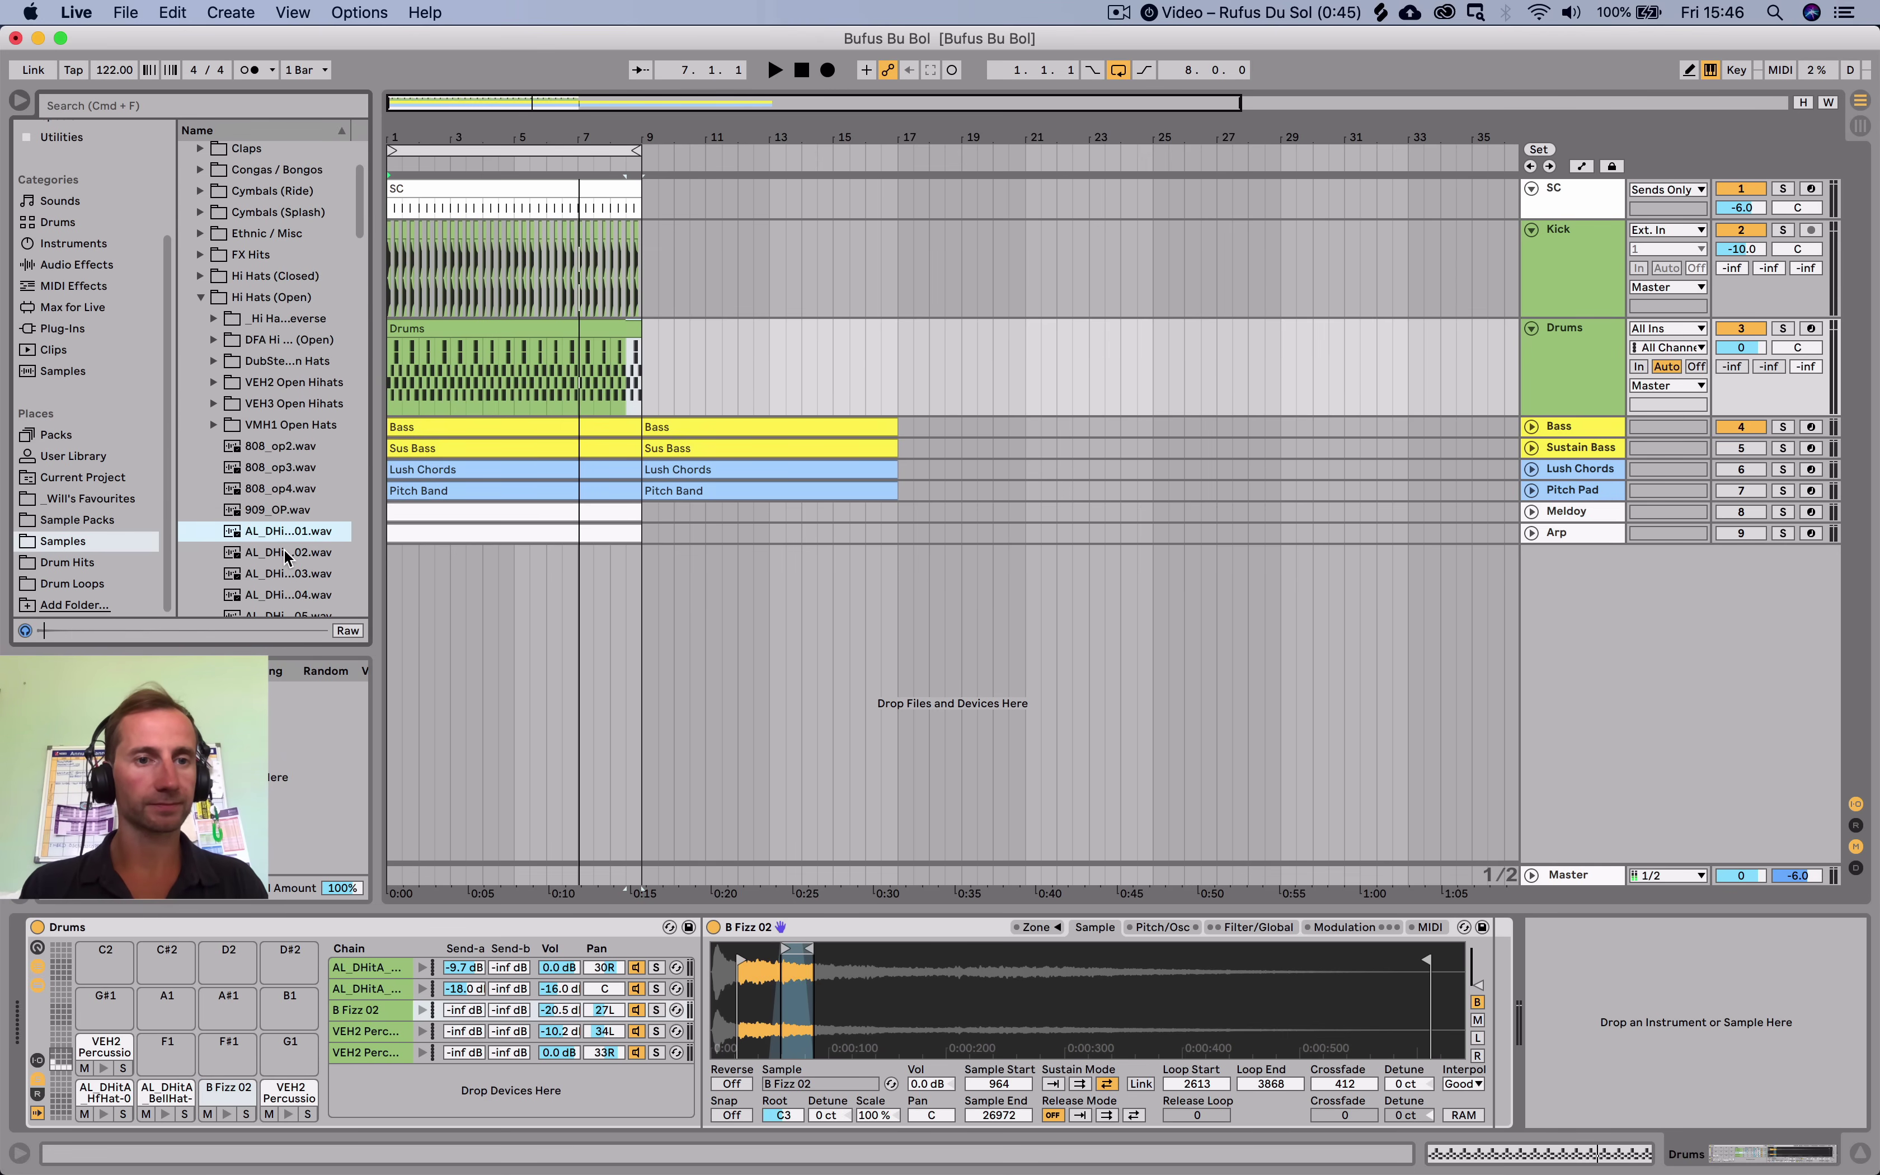
pyautogui.press('Down')
pyautogui.press('Down')
pyautogui.press('Down')
pyautogui.press('Down')
pyautogui.press('Down')
pyautogui.scroll(-3, 302, 518)
pyautogui.press('Down')
pyautogui.press('Down')
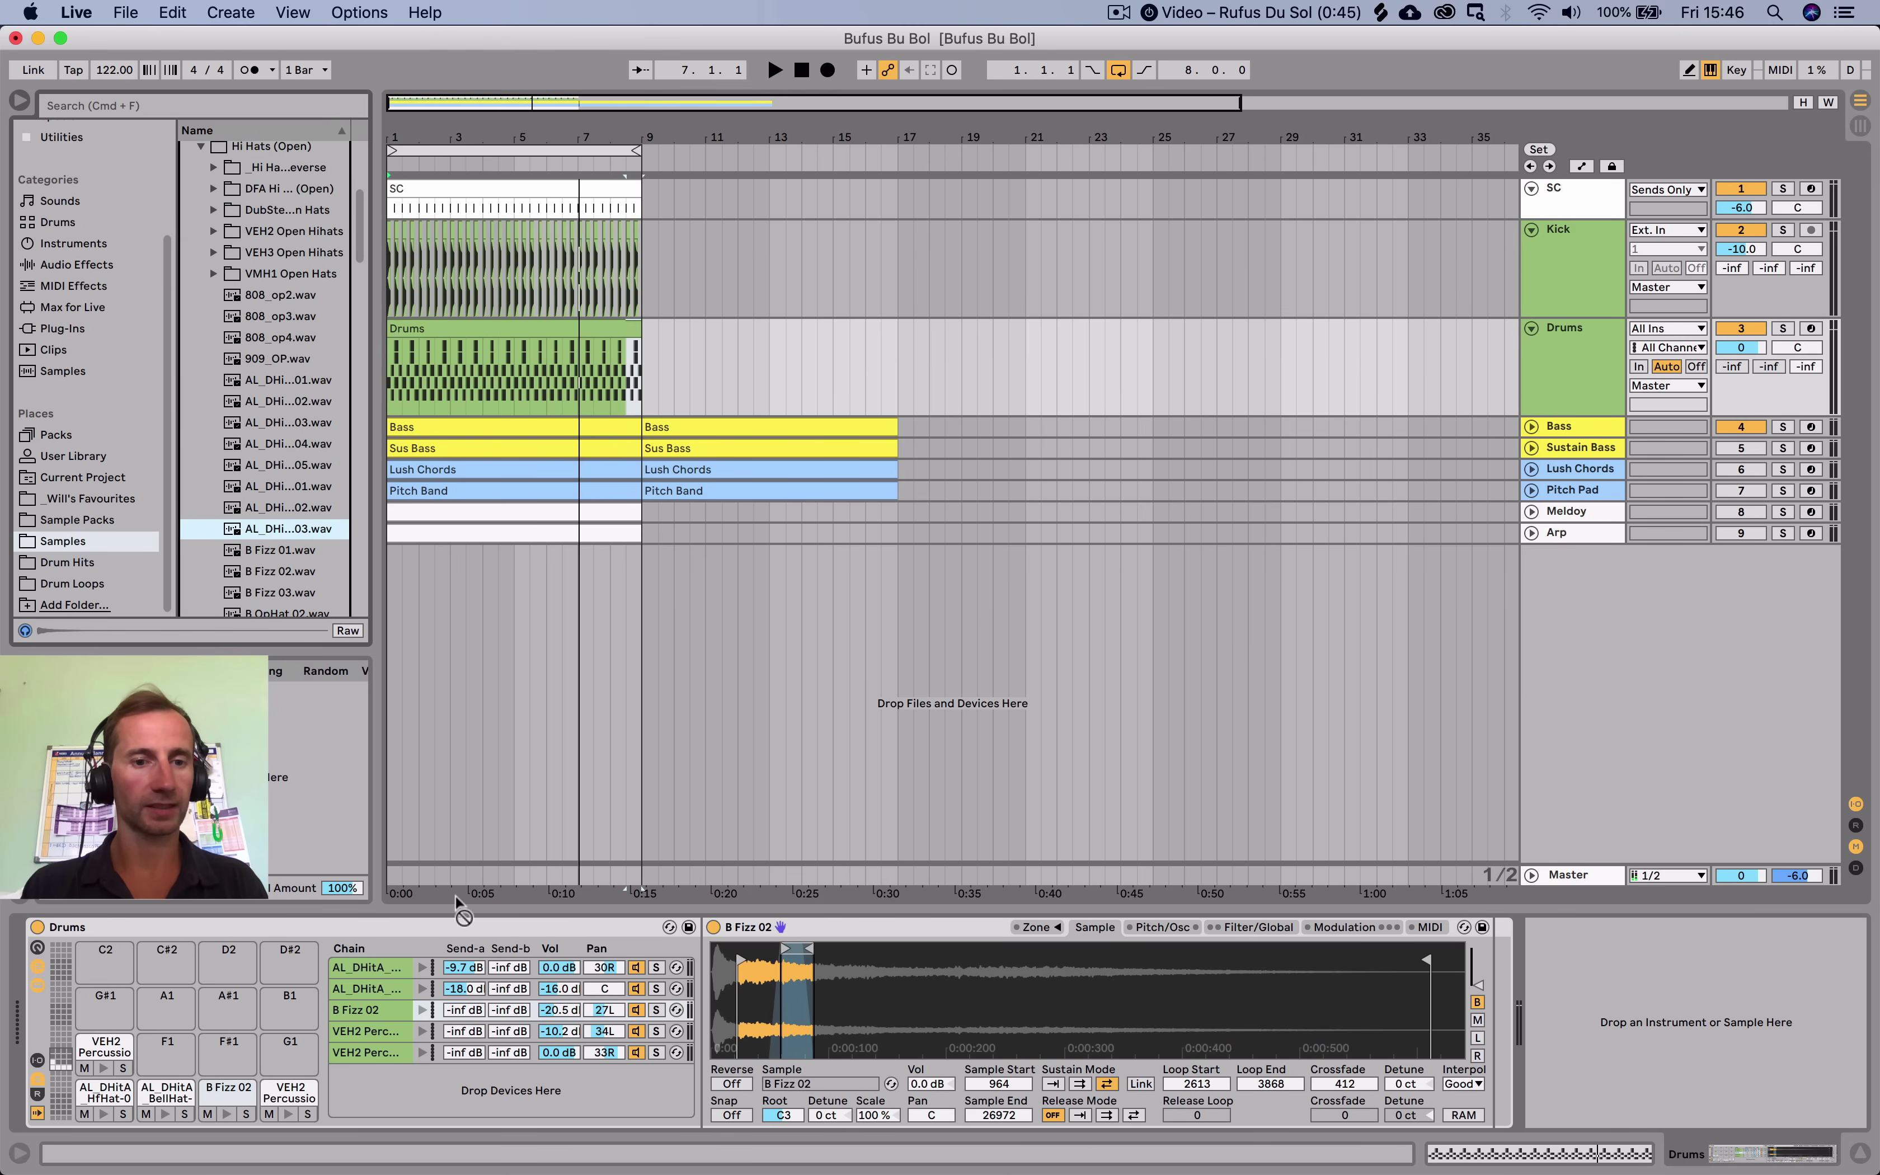
pyautogui.moveTo(444, 1084)
pyautogui.press('Return')
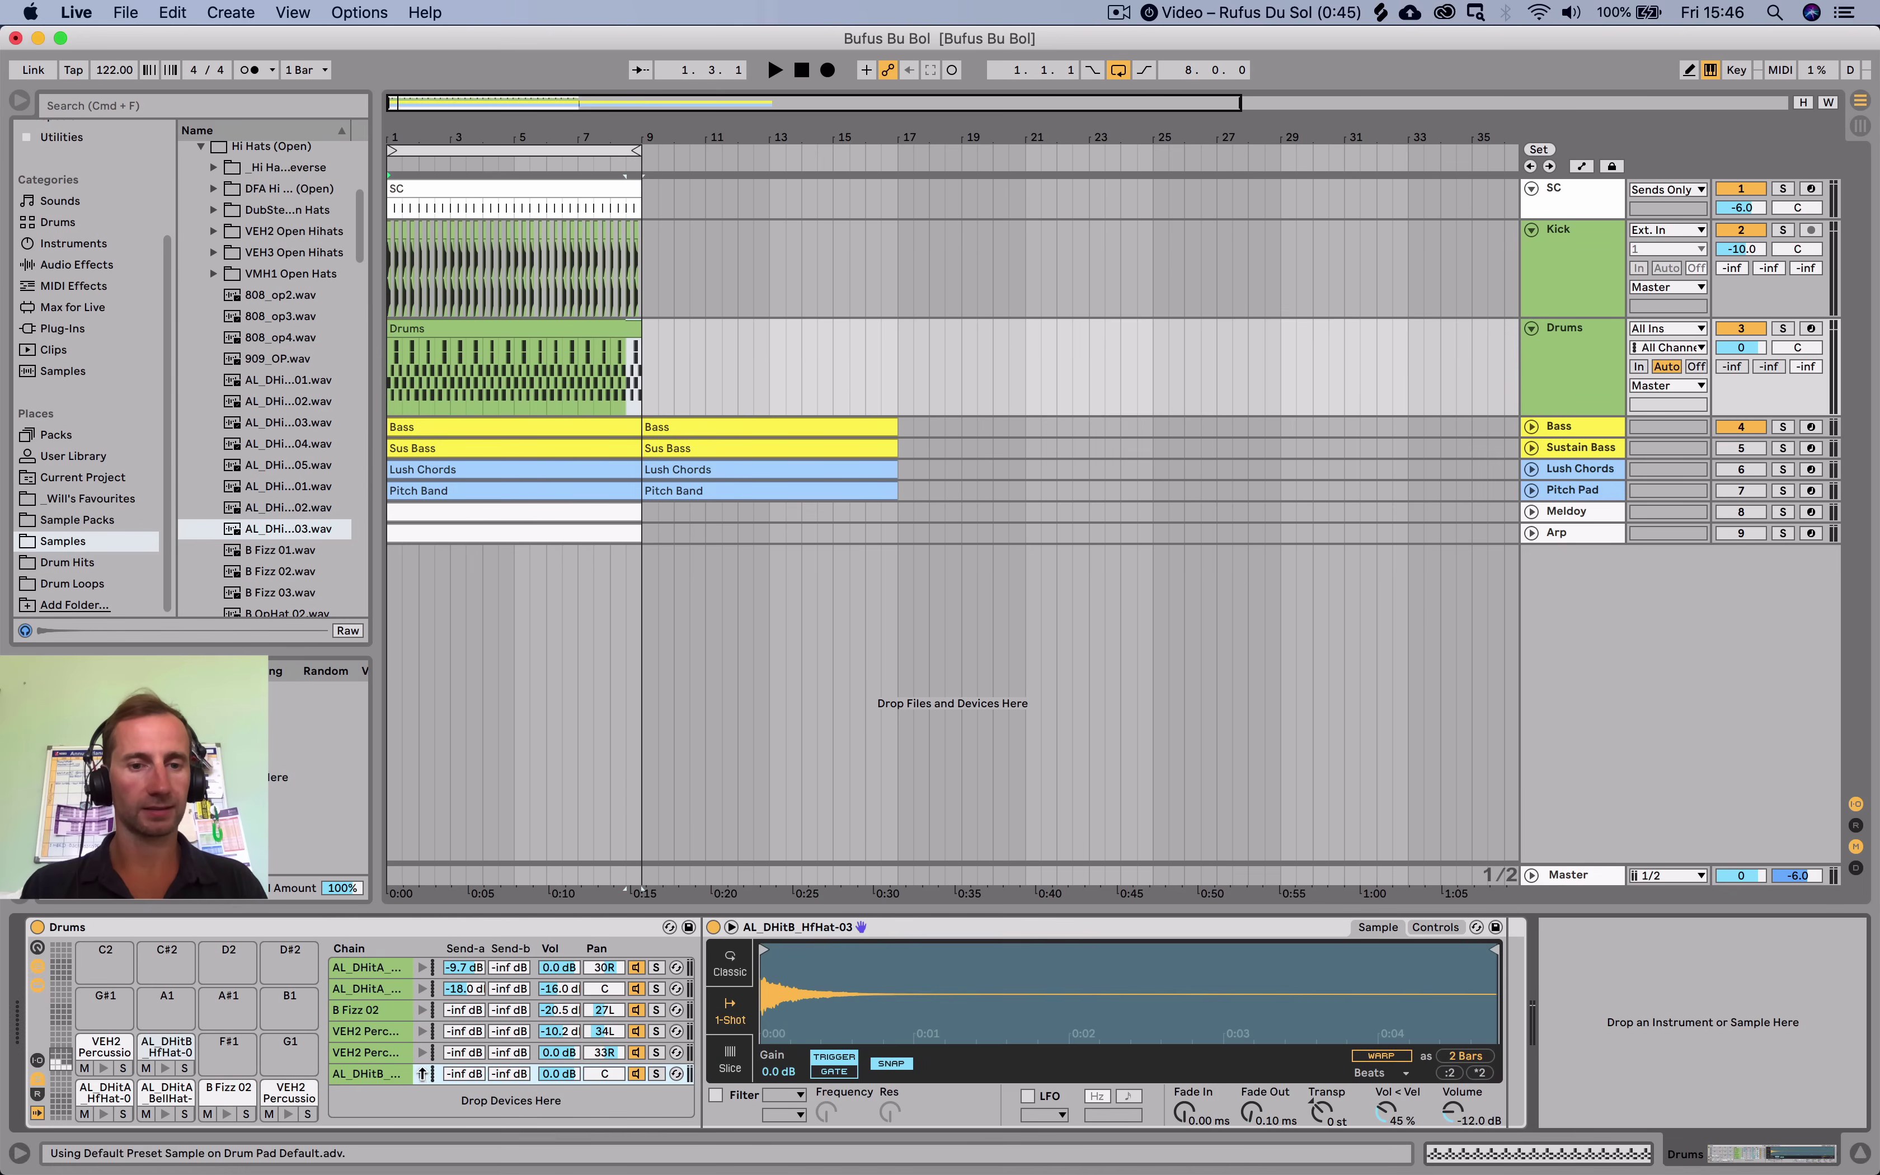
# Switch AL_DHitB_HfHat-03 to Classic mode and copy all the B Fizz 02 notes onto its row in the Drums clip.
pyautogui.click(716, 978)
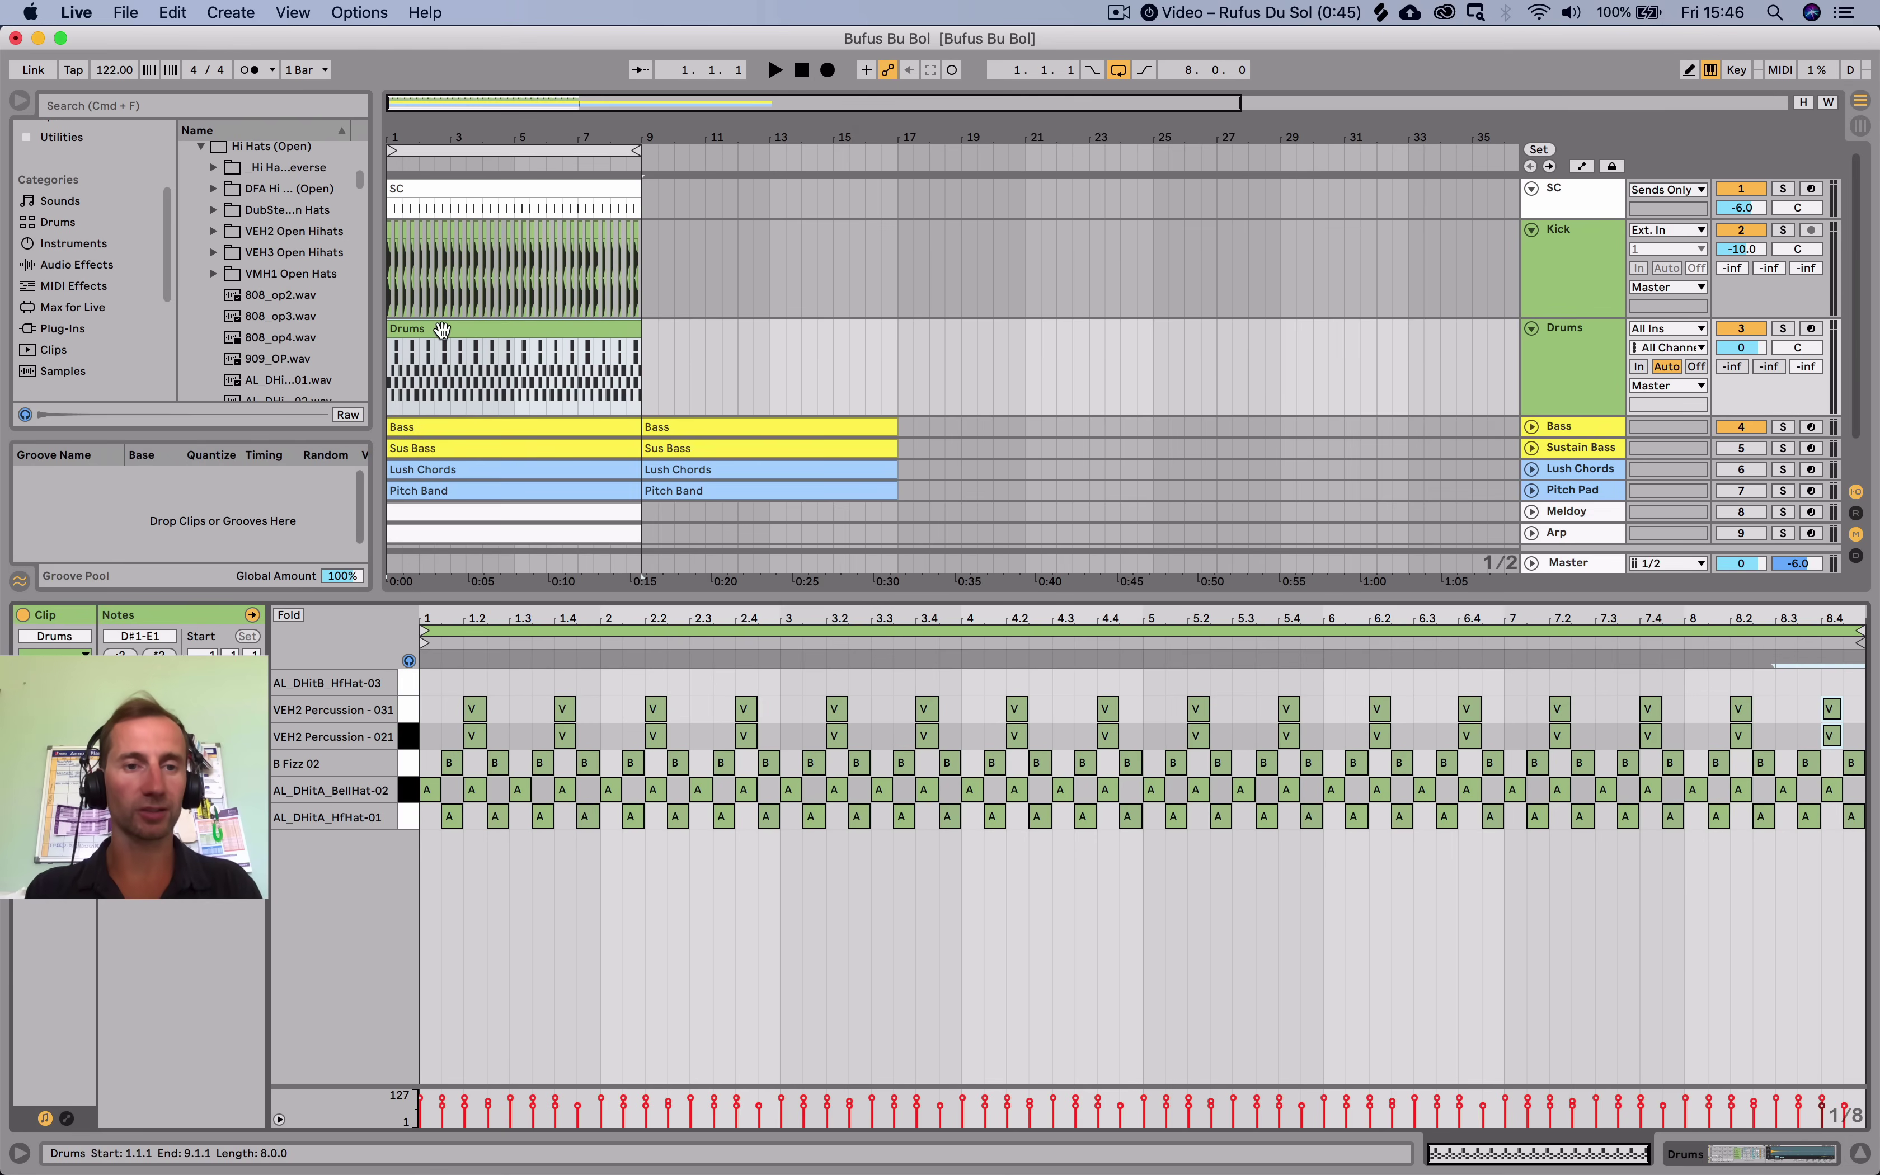
pyautogui.click(451, 762)
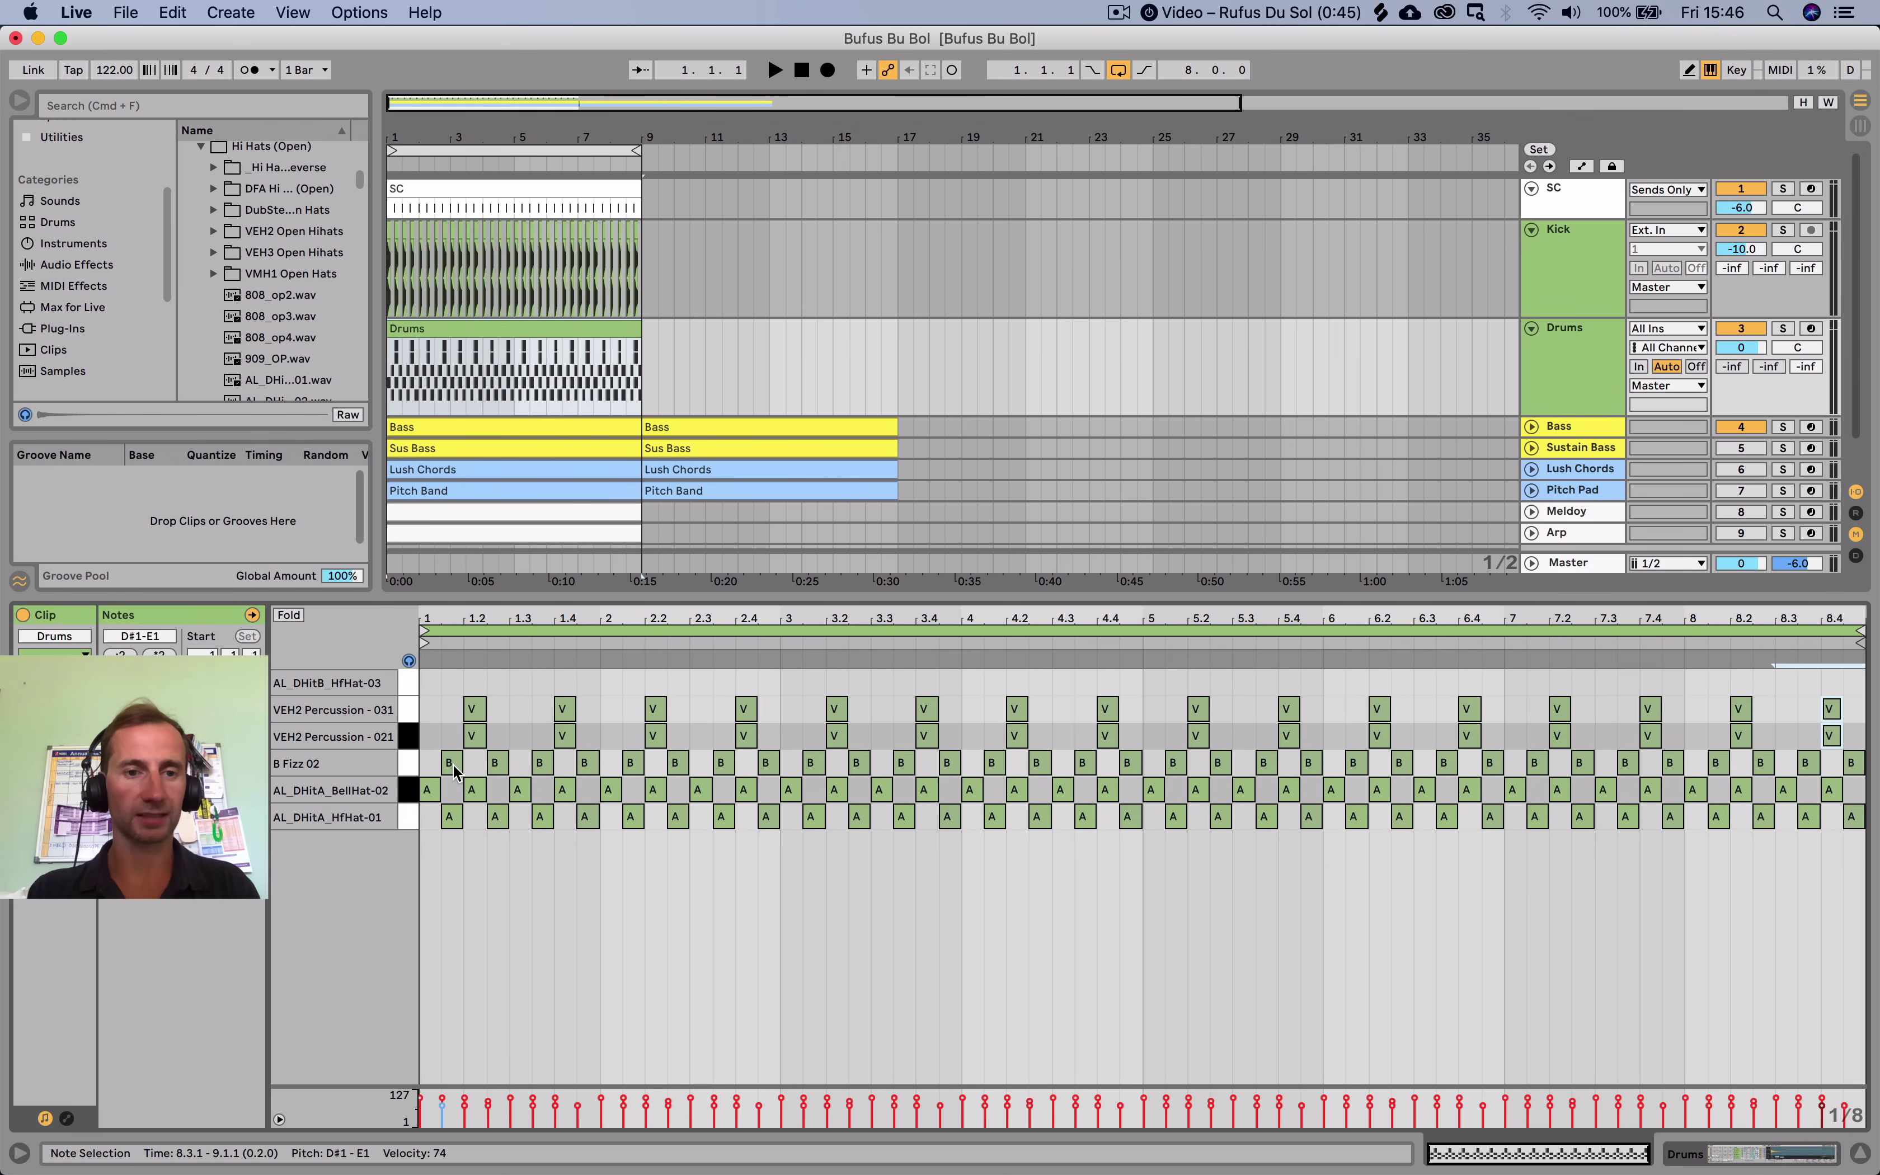
pyautogui.click(418, 761)
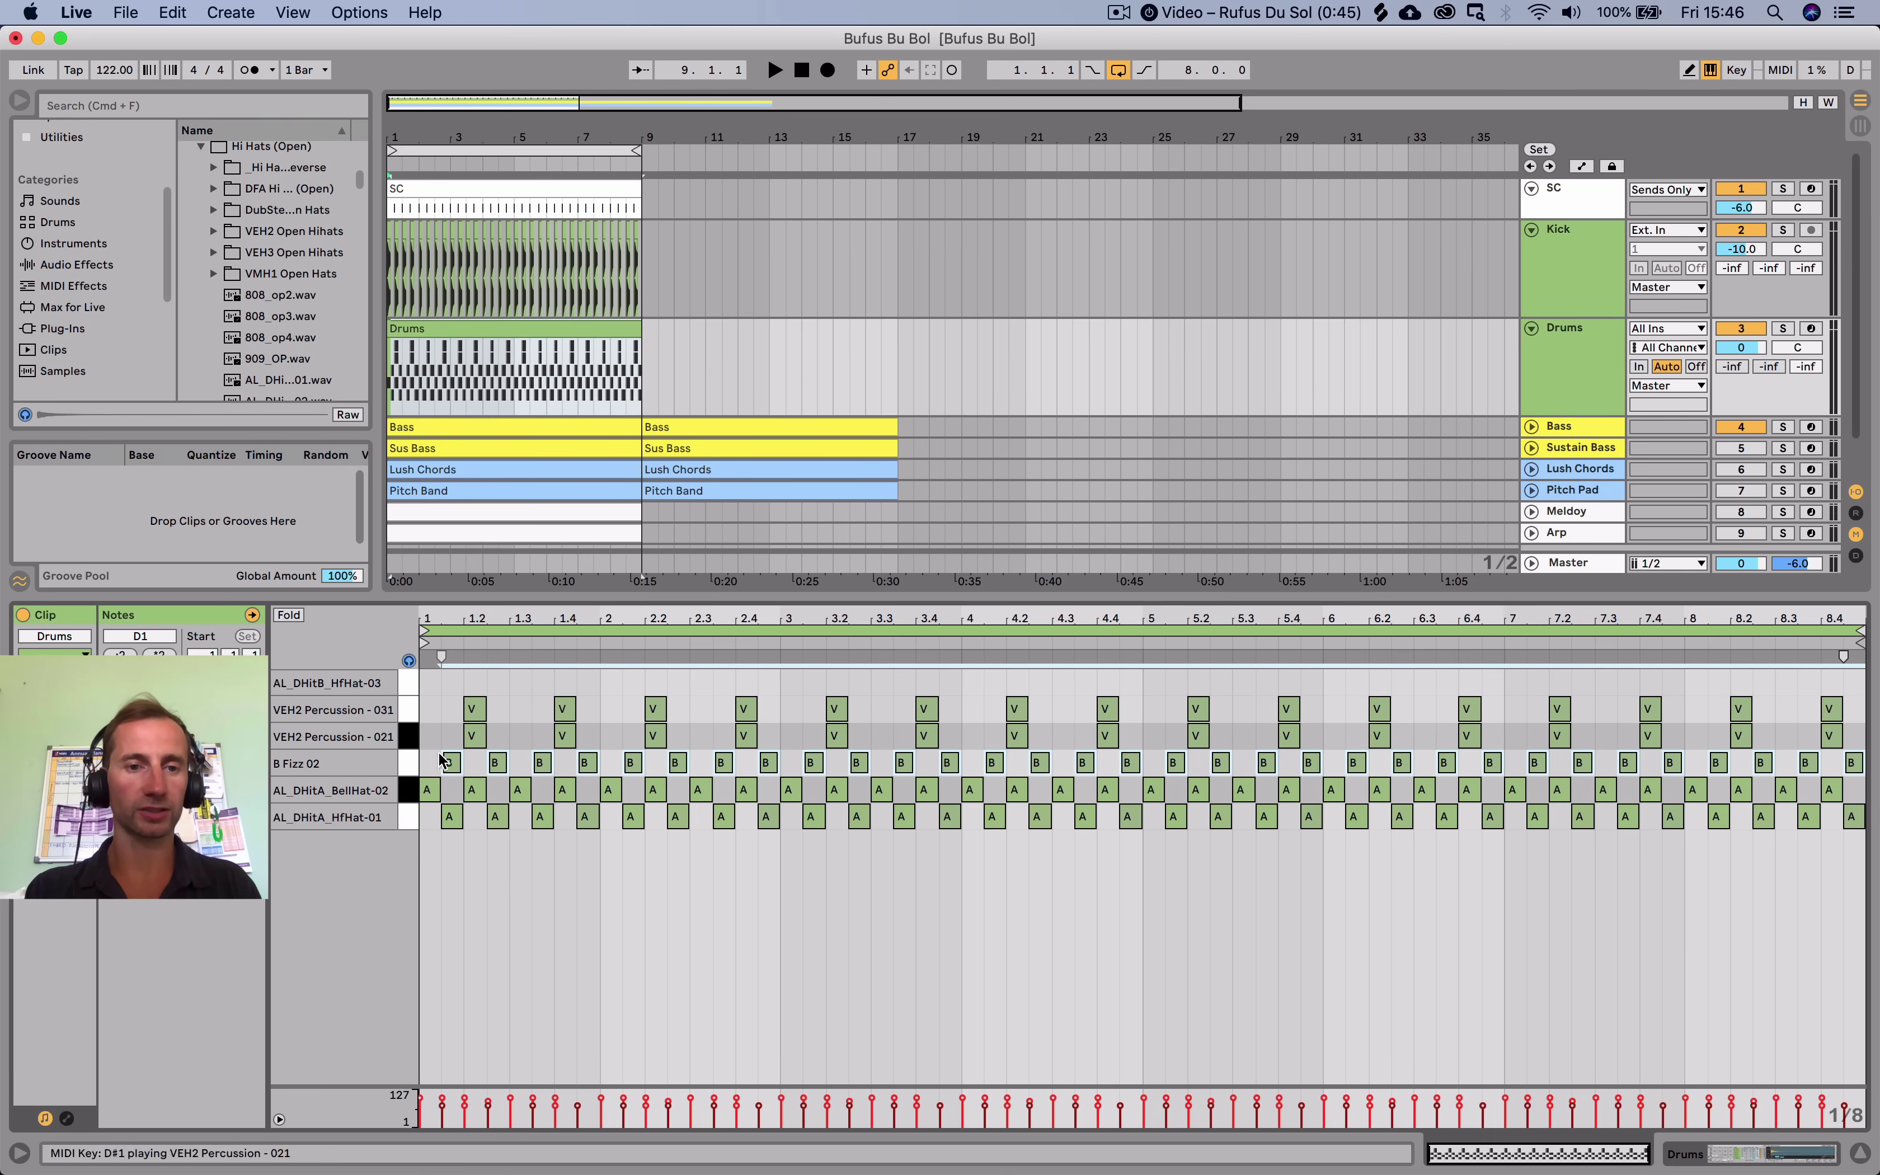
# Transpose the AL_DHitB_HfHat-03 sample up to +5 st while listening to the loop.
pyautogui.hotkey('shift', 'Tab')
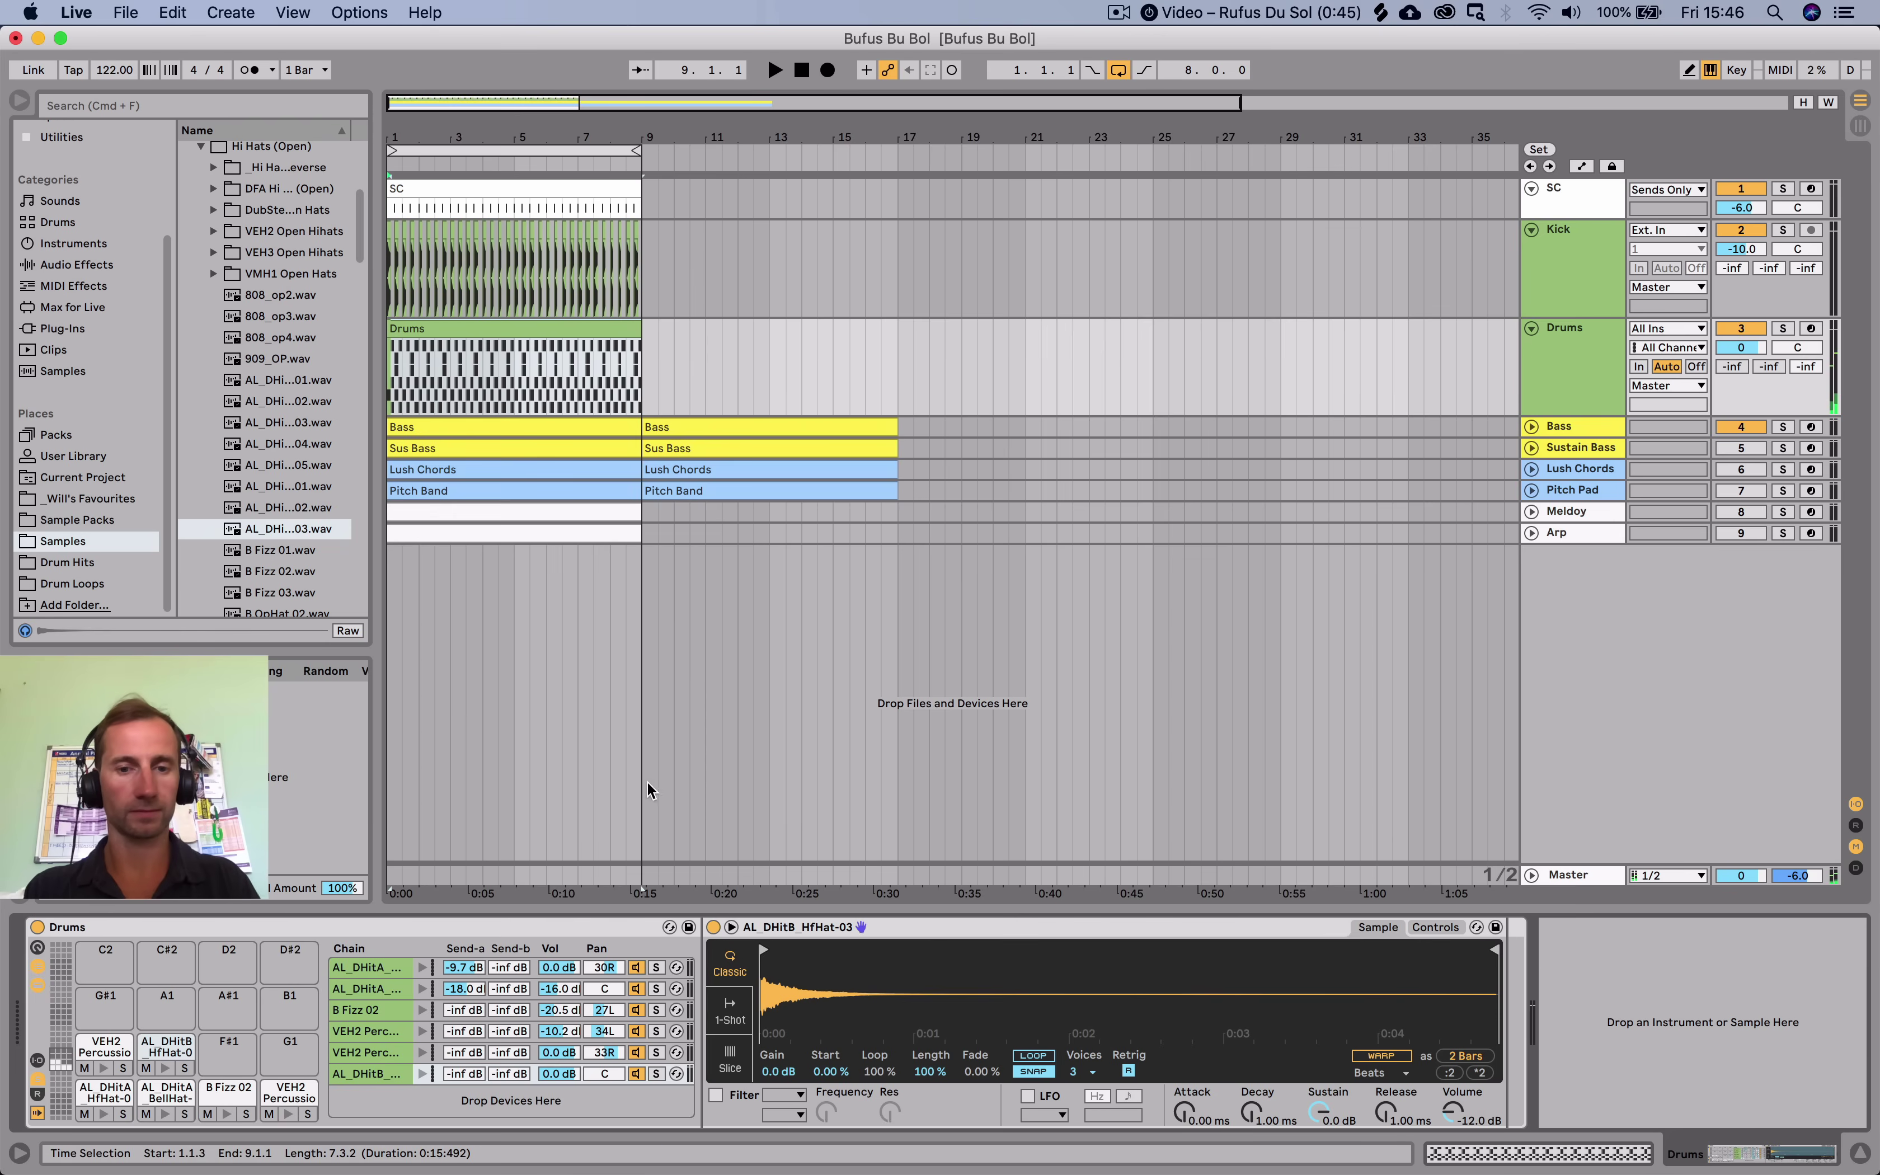
pyautogui.click(1436, 928)
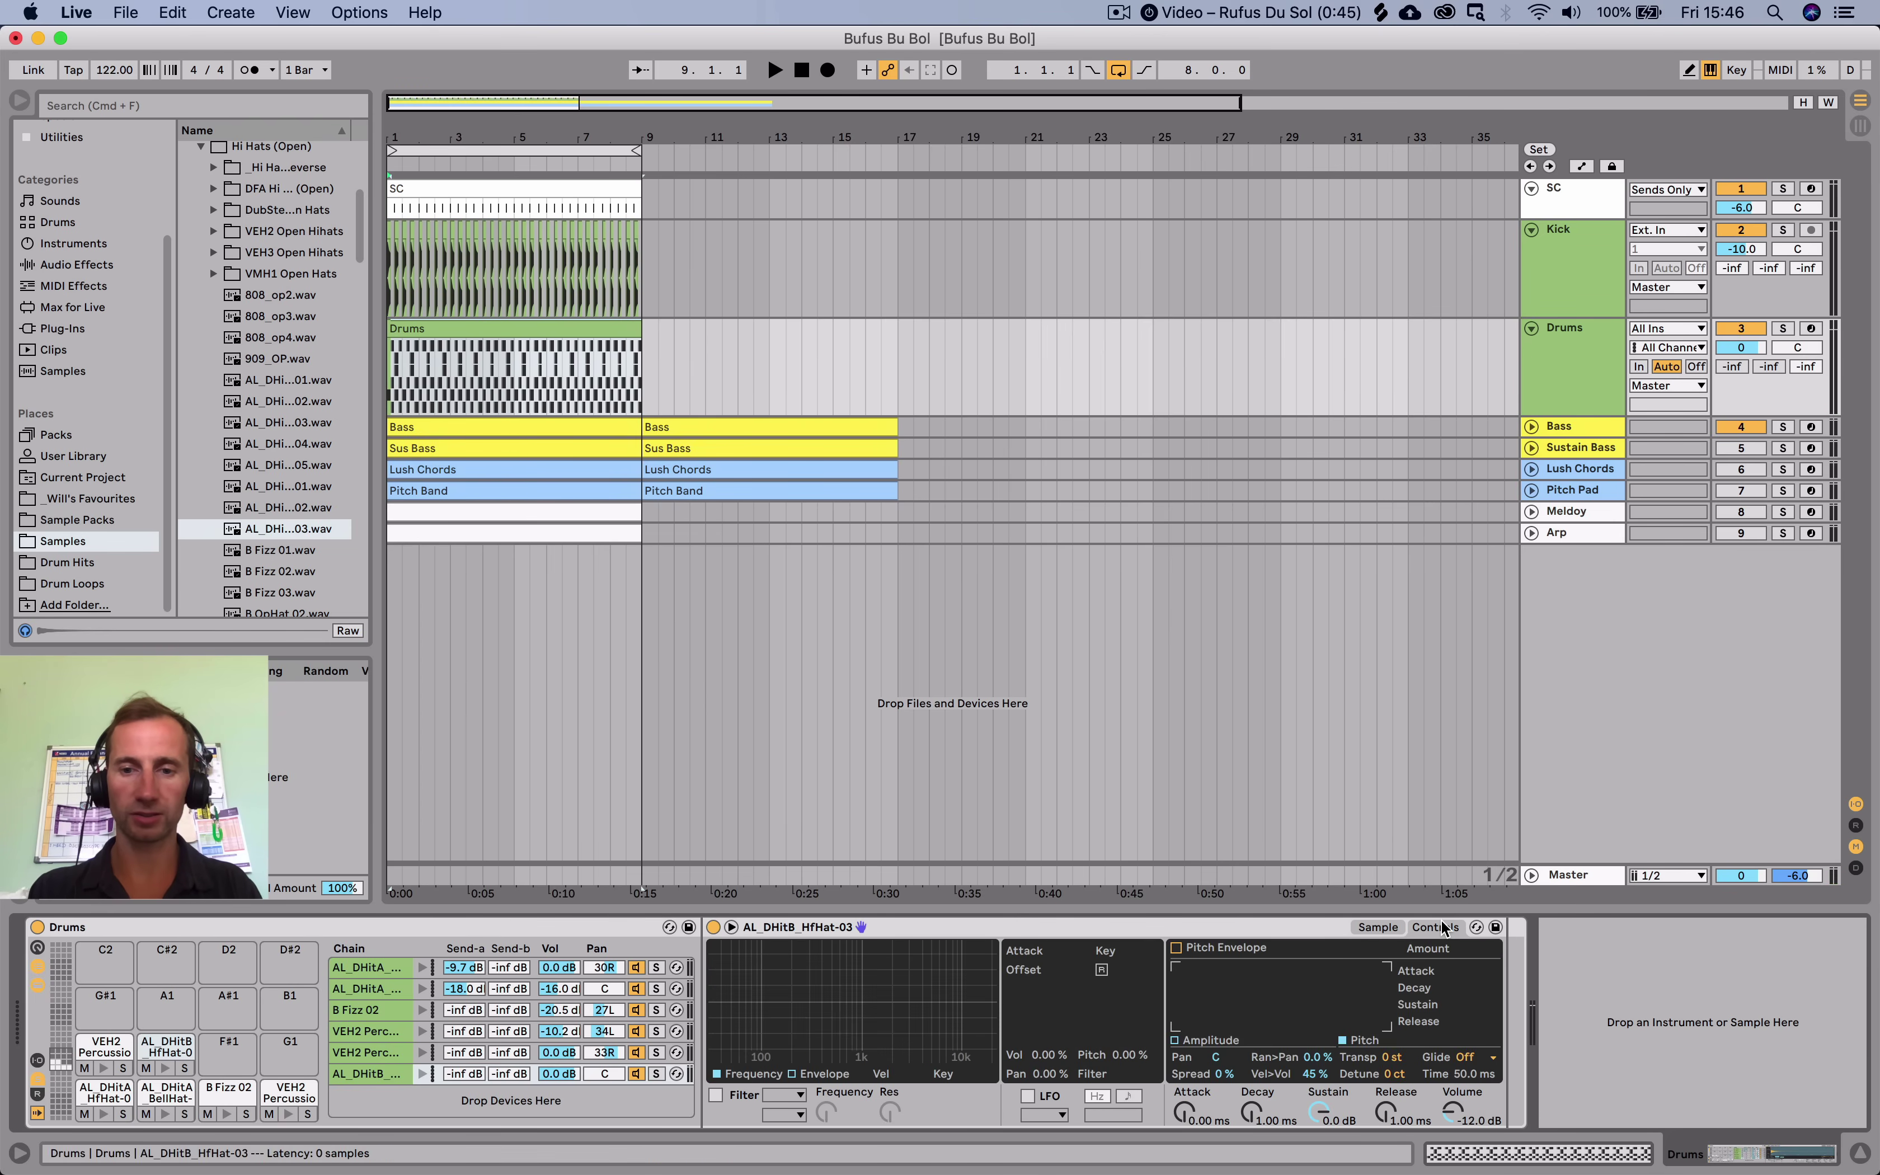
pyautogui.press('space')
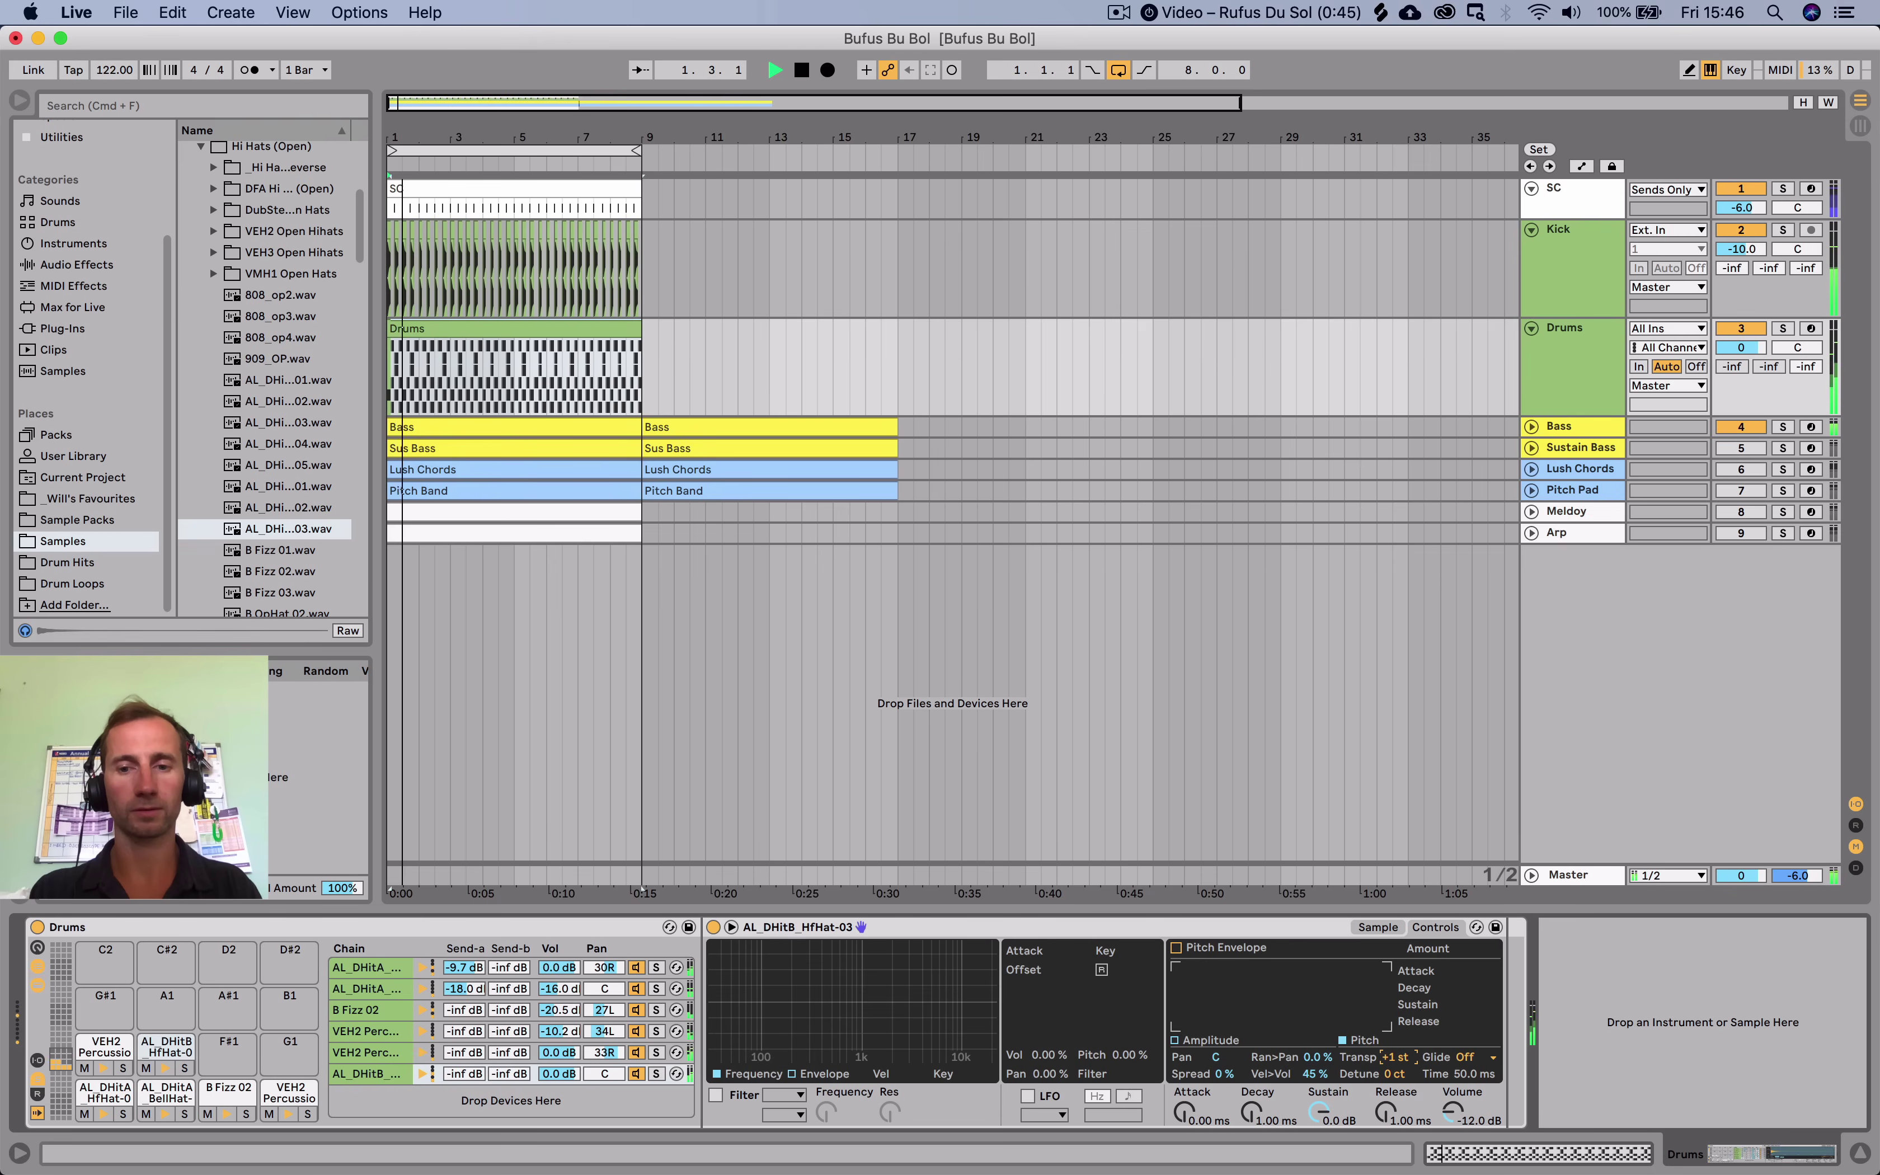
pyautogui.moveTo(1395, 1057); pyautogui.dragTo(1395, 1049)
pyautogui.press('space')
pyautogui.press('space')
pyautogui.press('space')
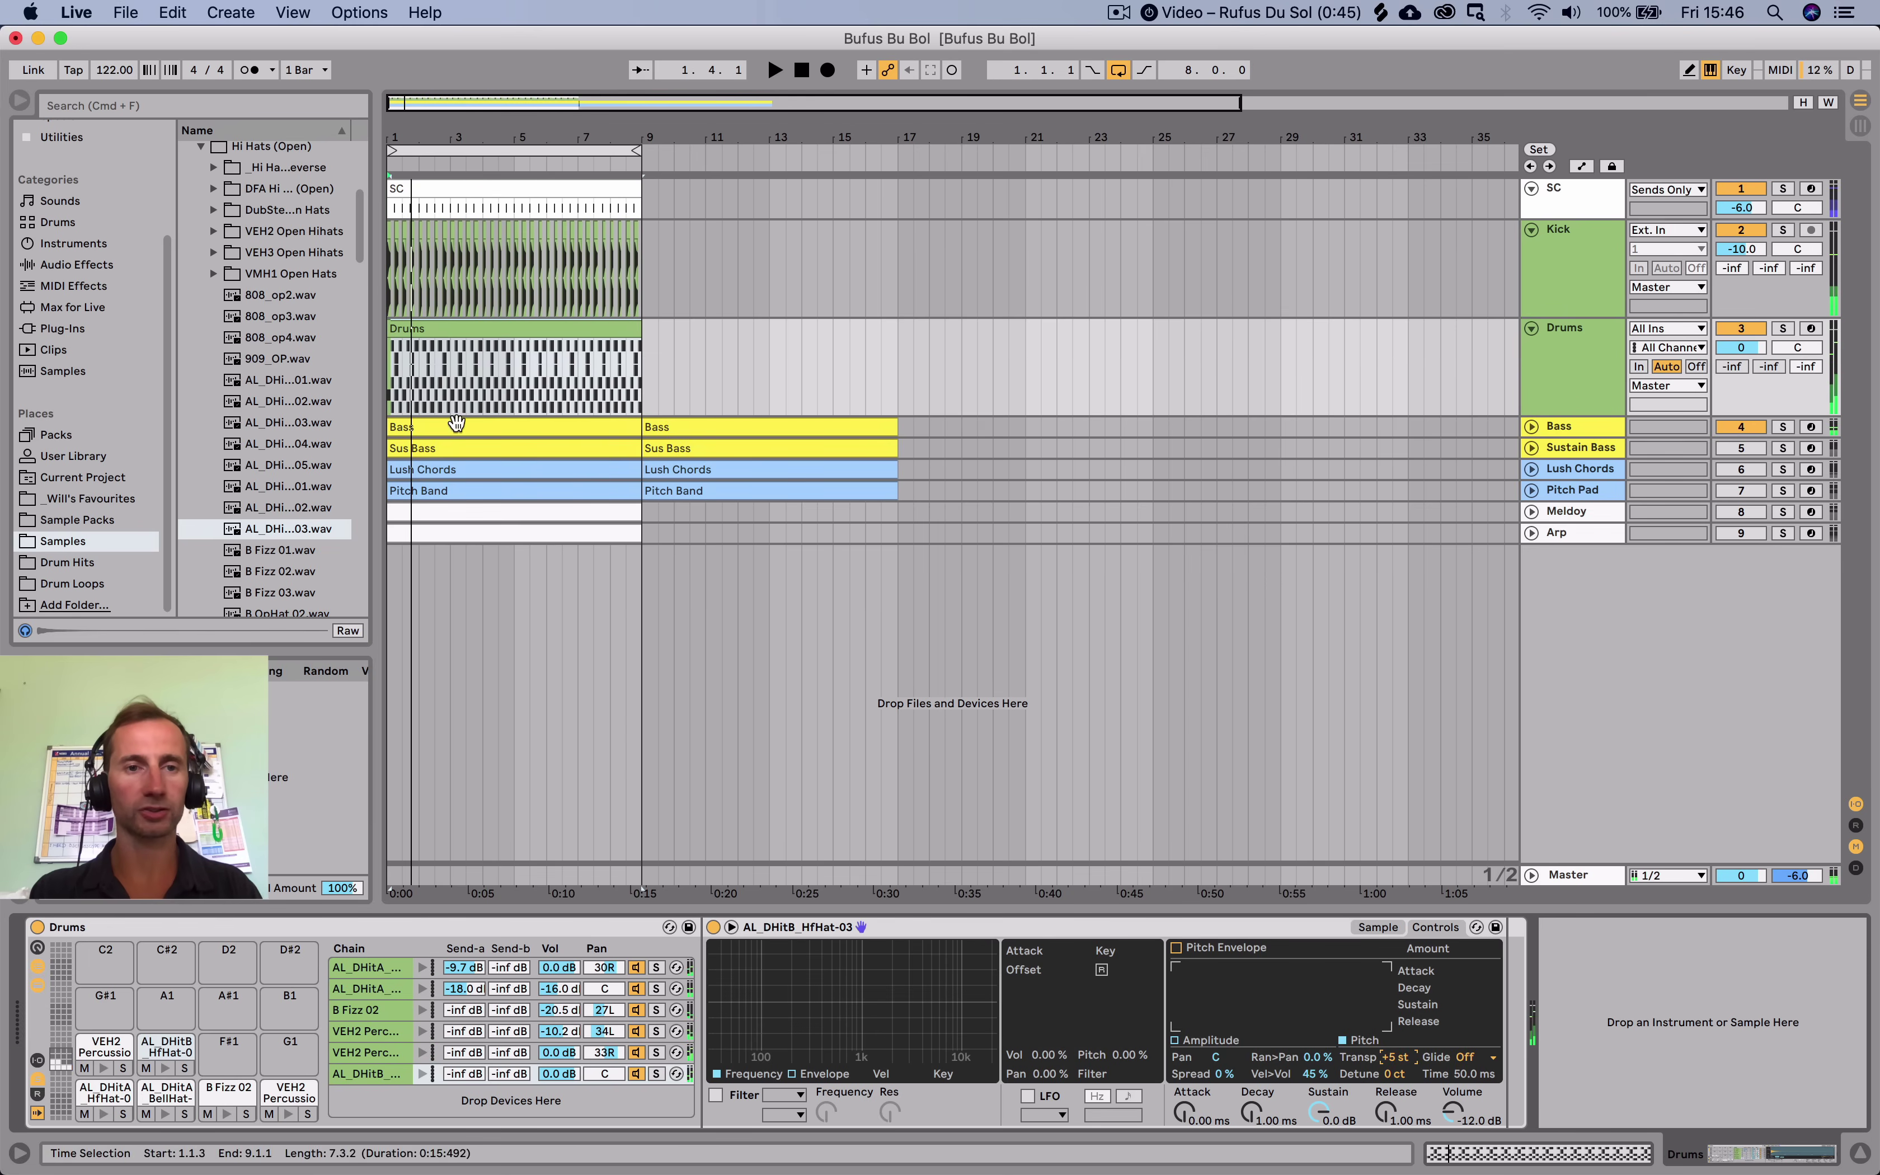
# Play the arrangement from 3.3.1 to check the drums with the transposed open hi-hat.
pyautogui.click(450, 382)
pyautogui.click(450, 382)
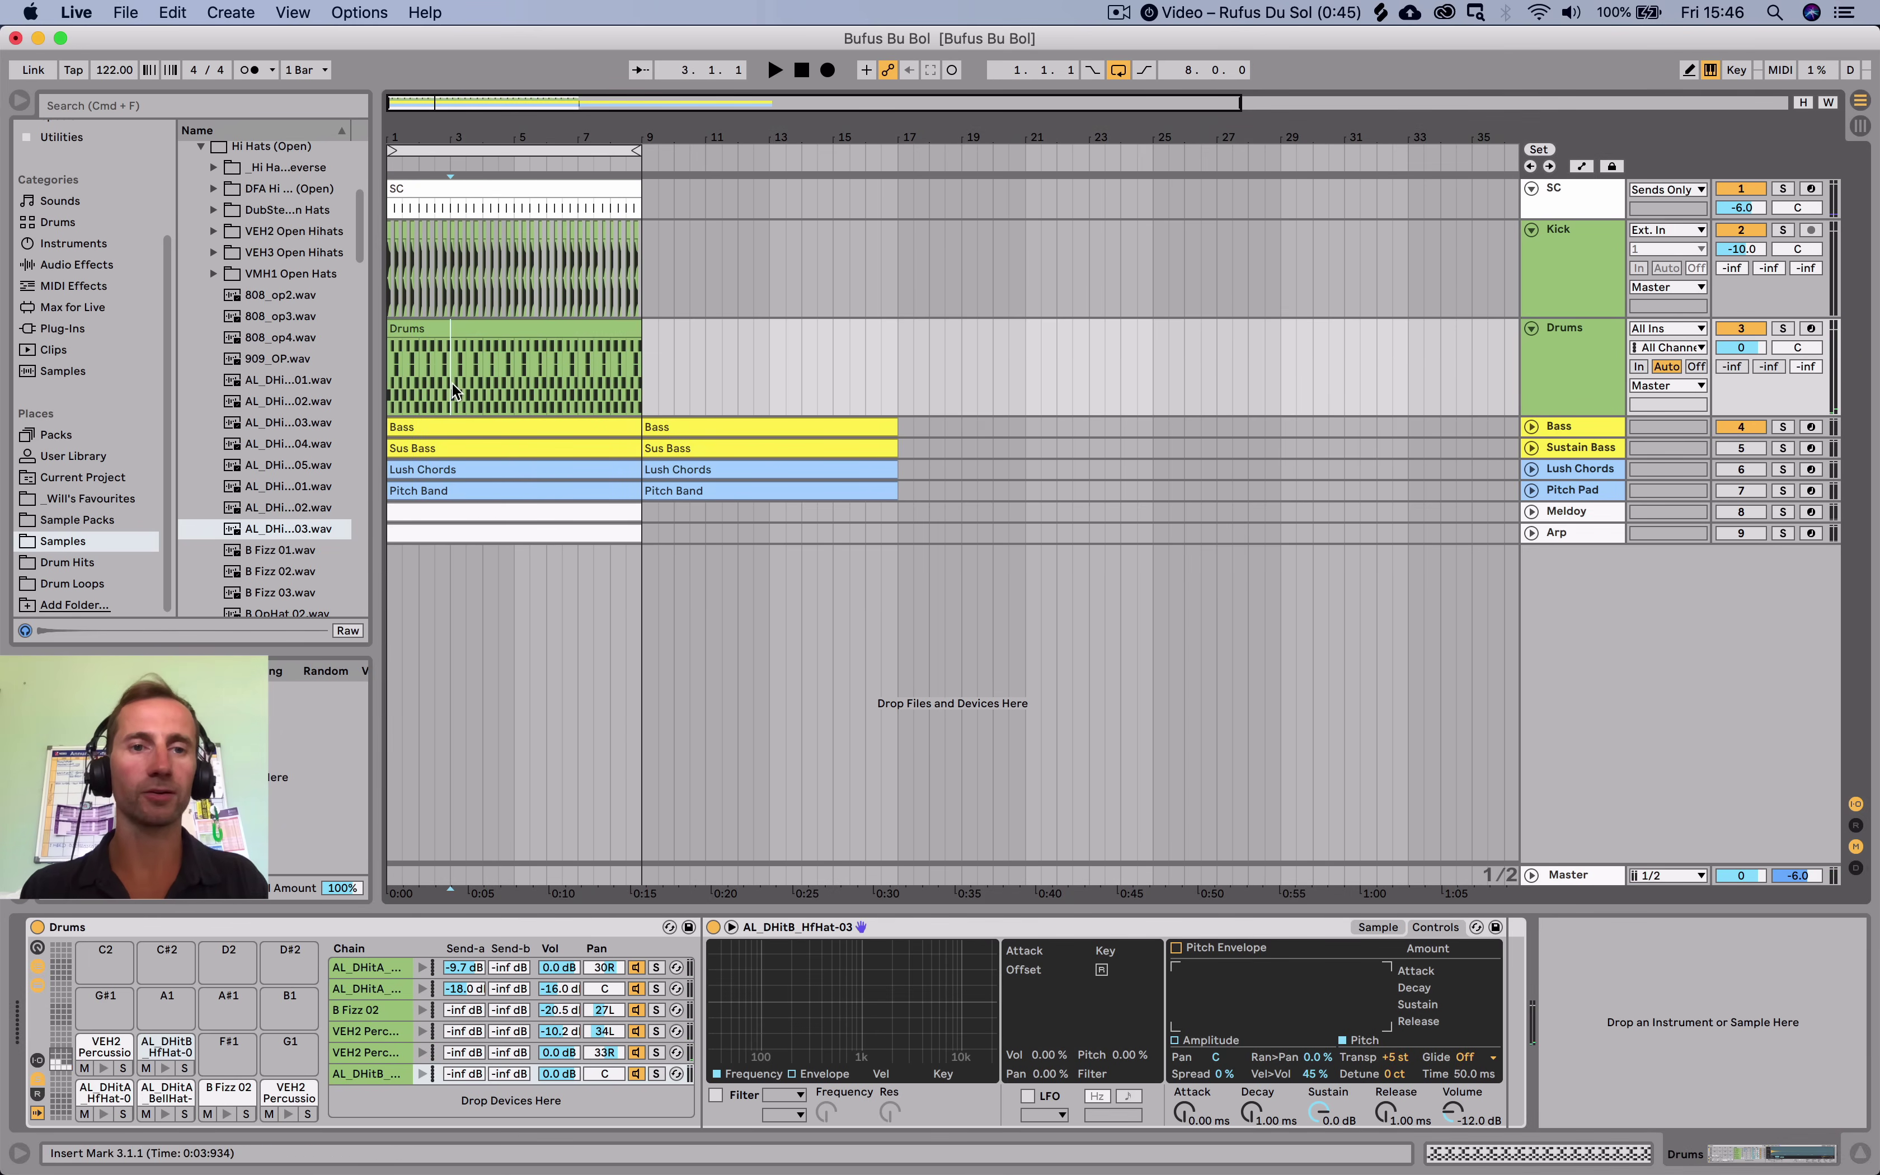
pyautogui.click(467, 382)
pyautogui.press('space')
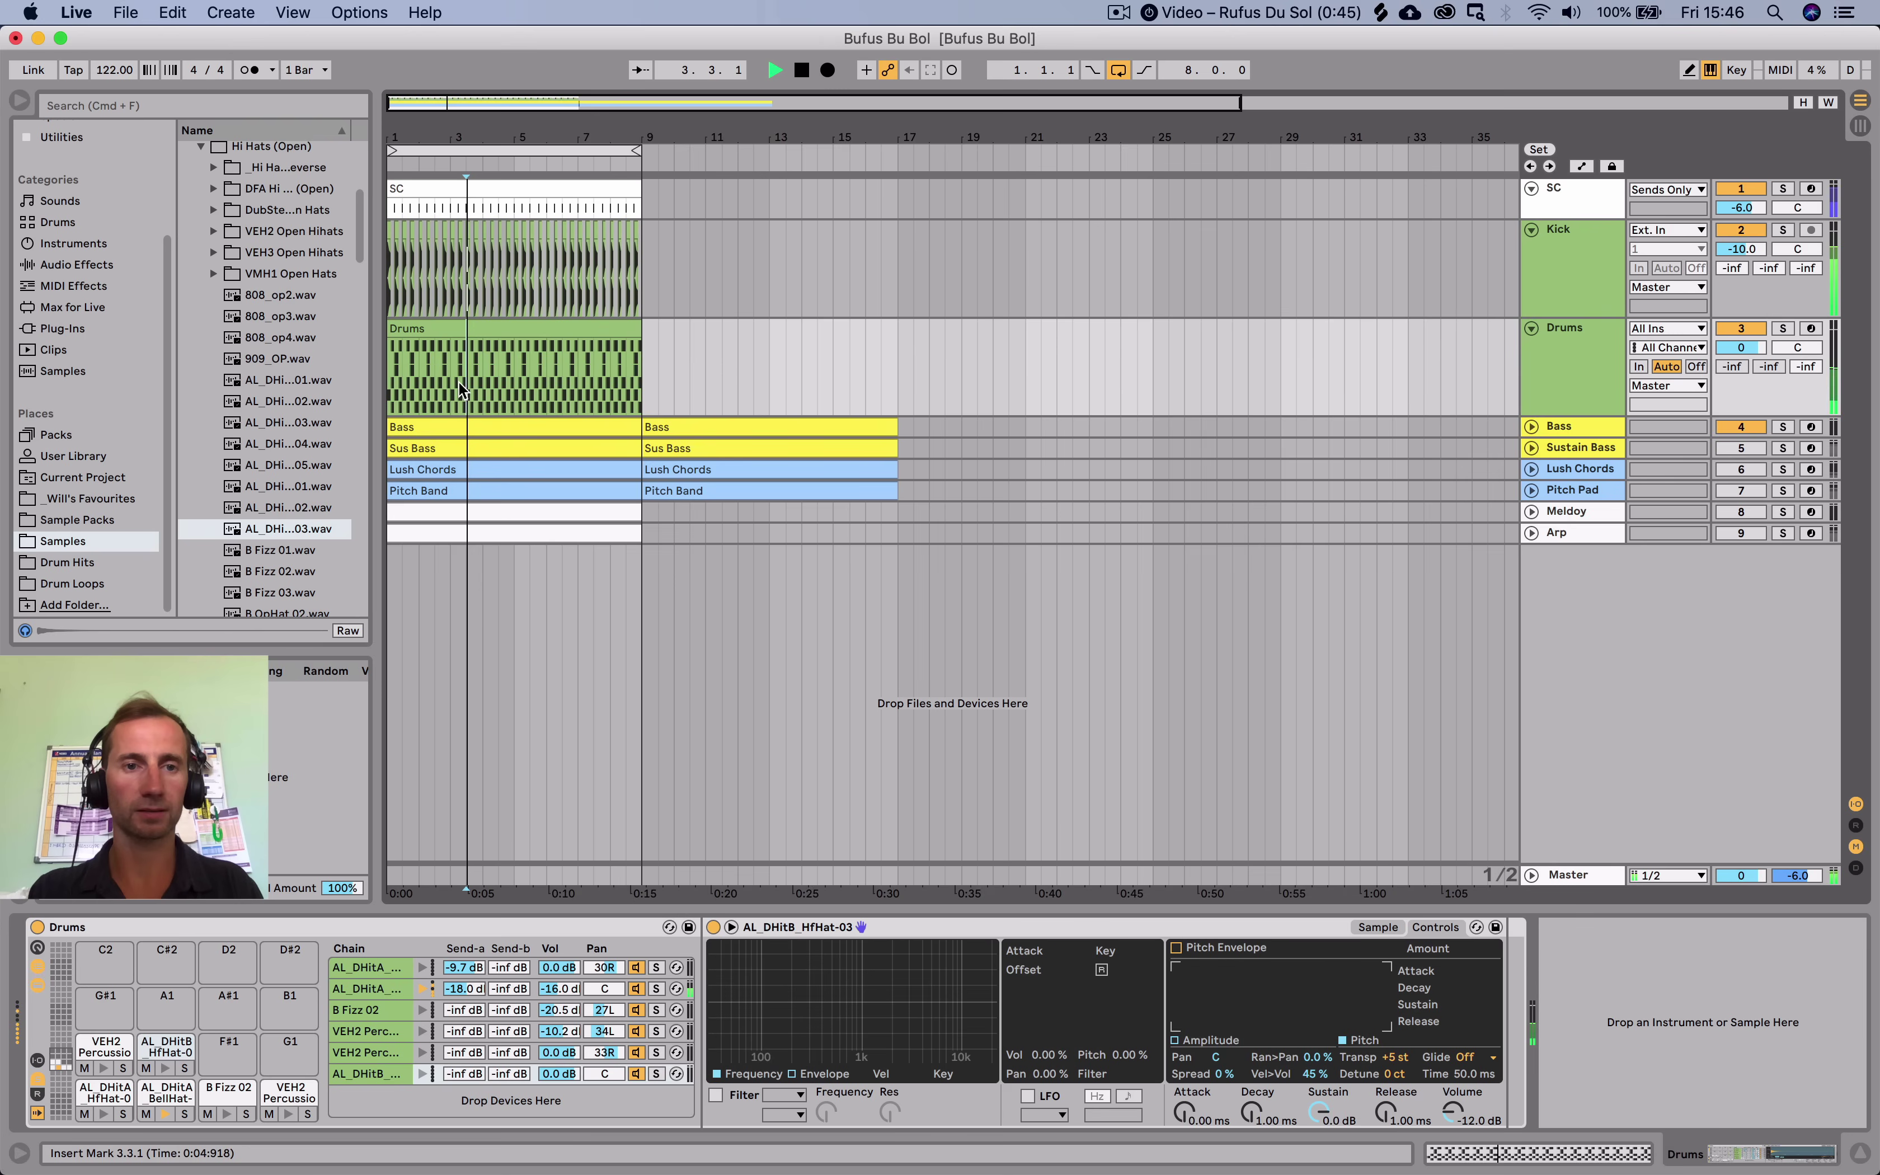
# Select bars 5 to 7 on the Drums track, play the arrangement, and loop that selection.
pyautogui.press('space')
pyautogui.click(508, 380)
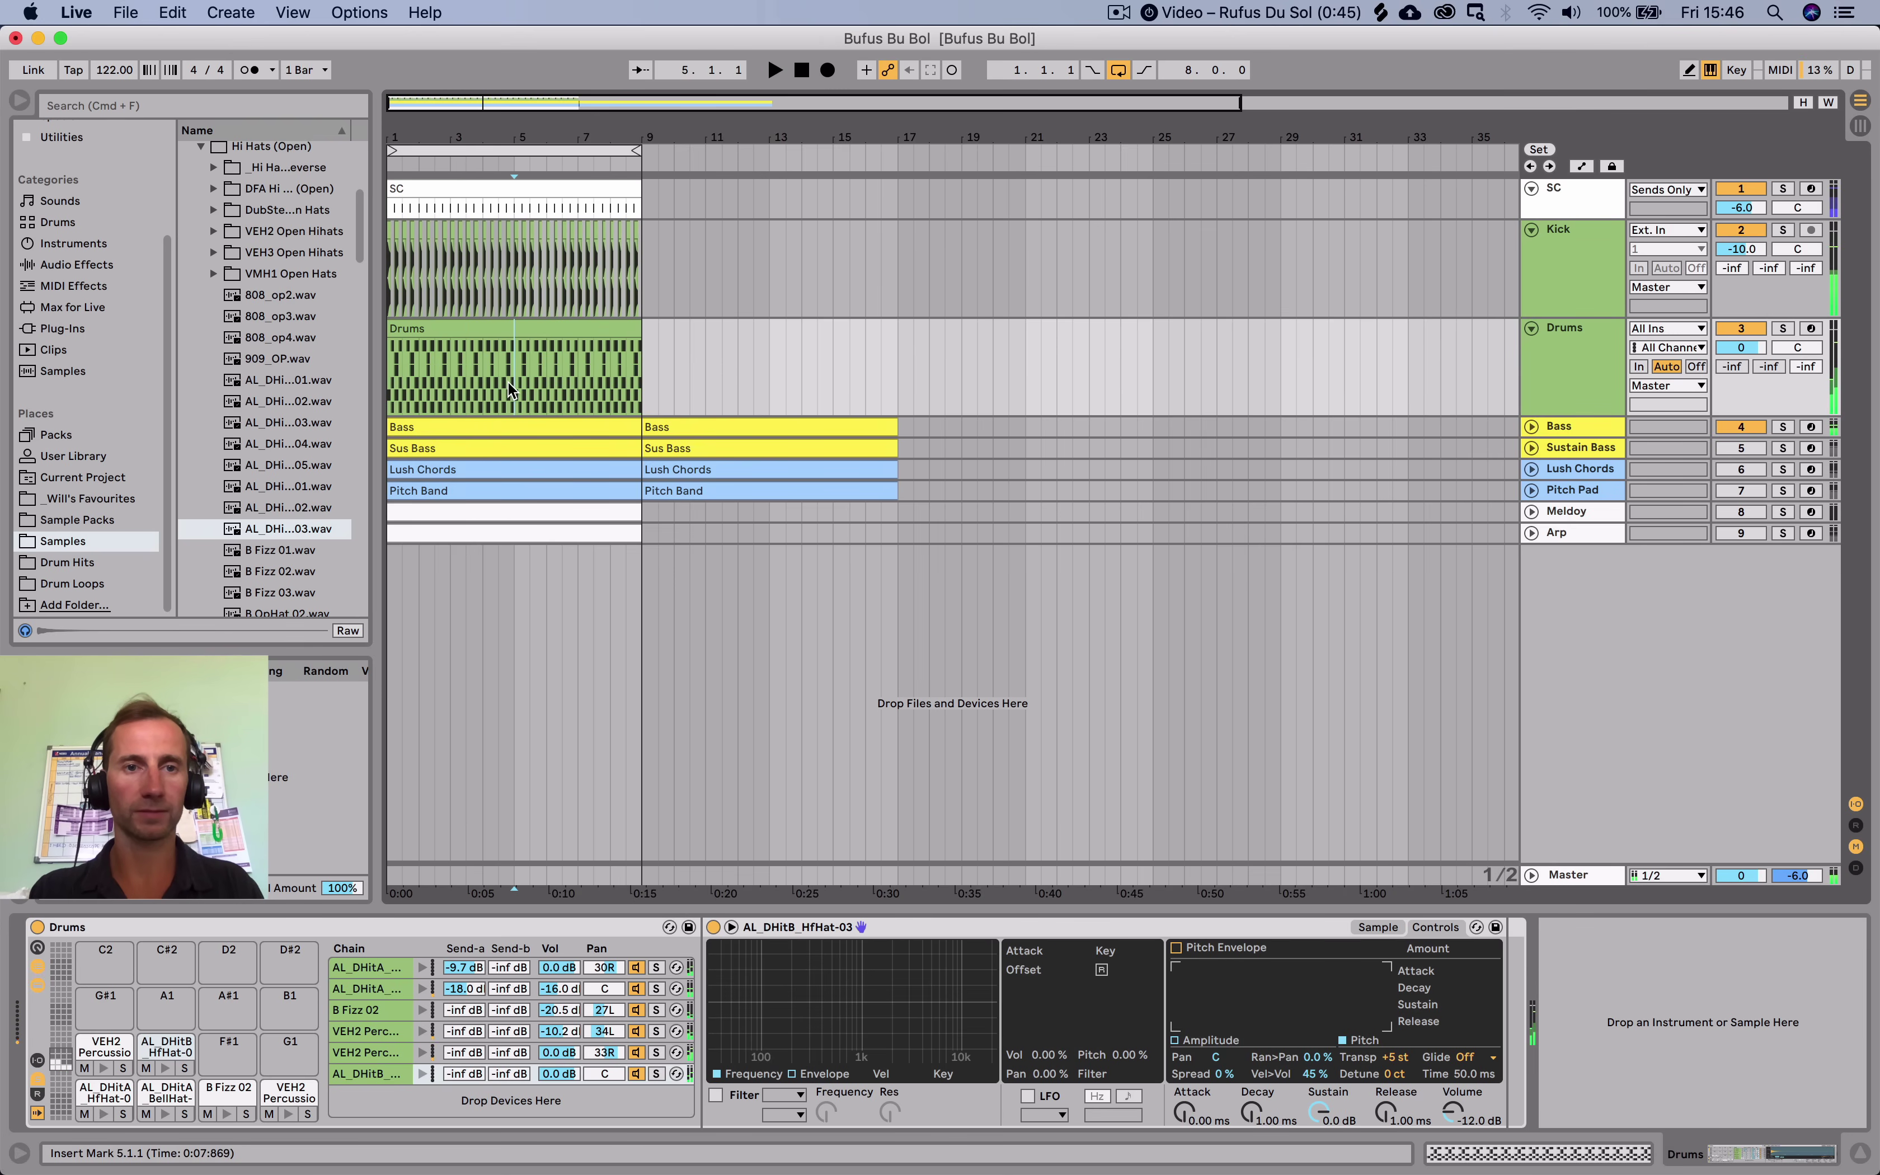
pyautogui.moveTo(508, 381); pyautogui.dragTo(562, 384)
pyautogui.press('space')
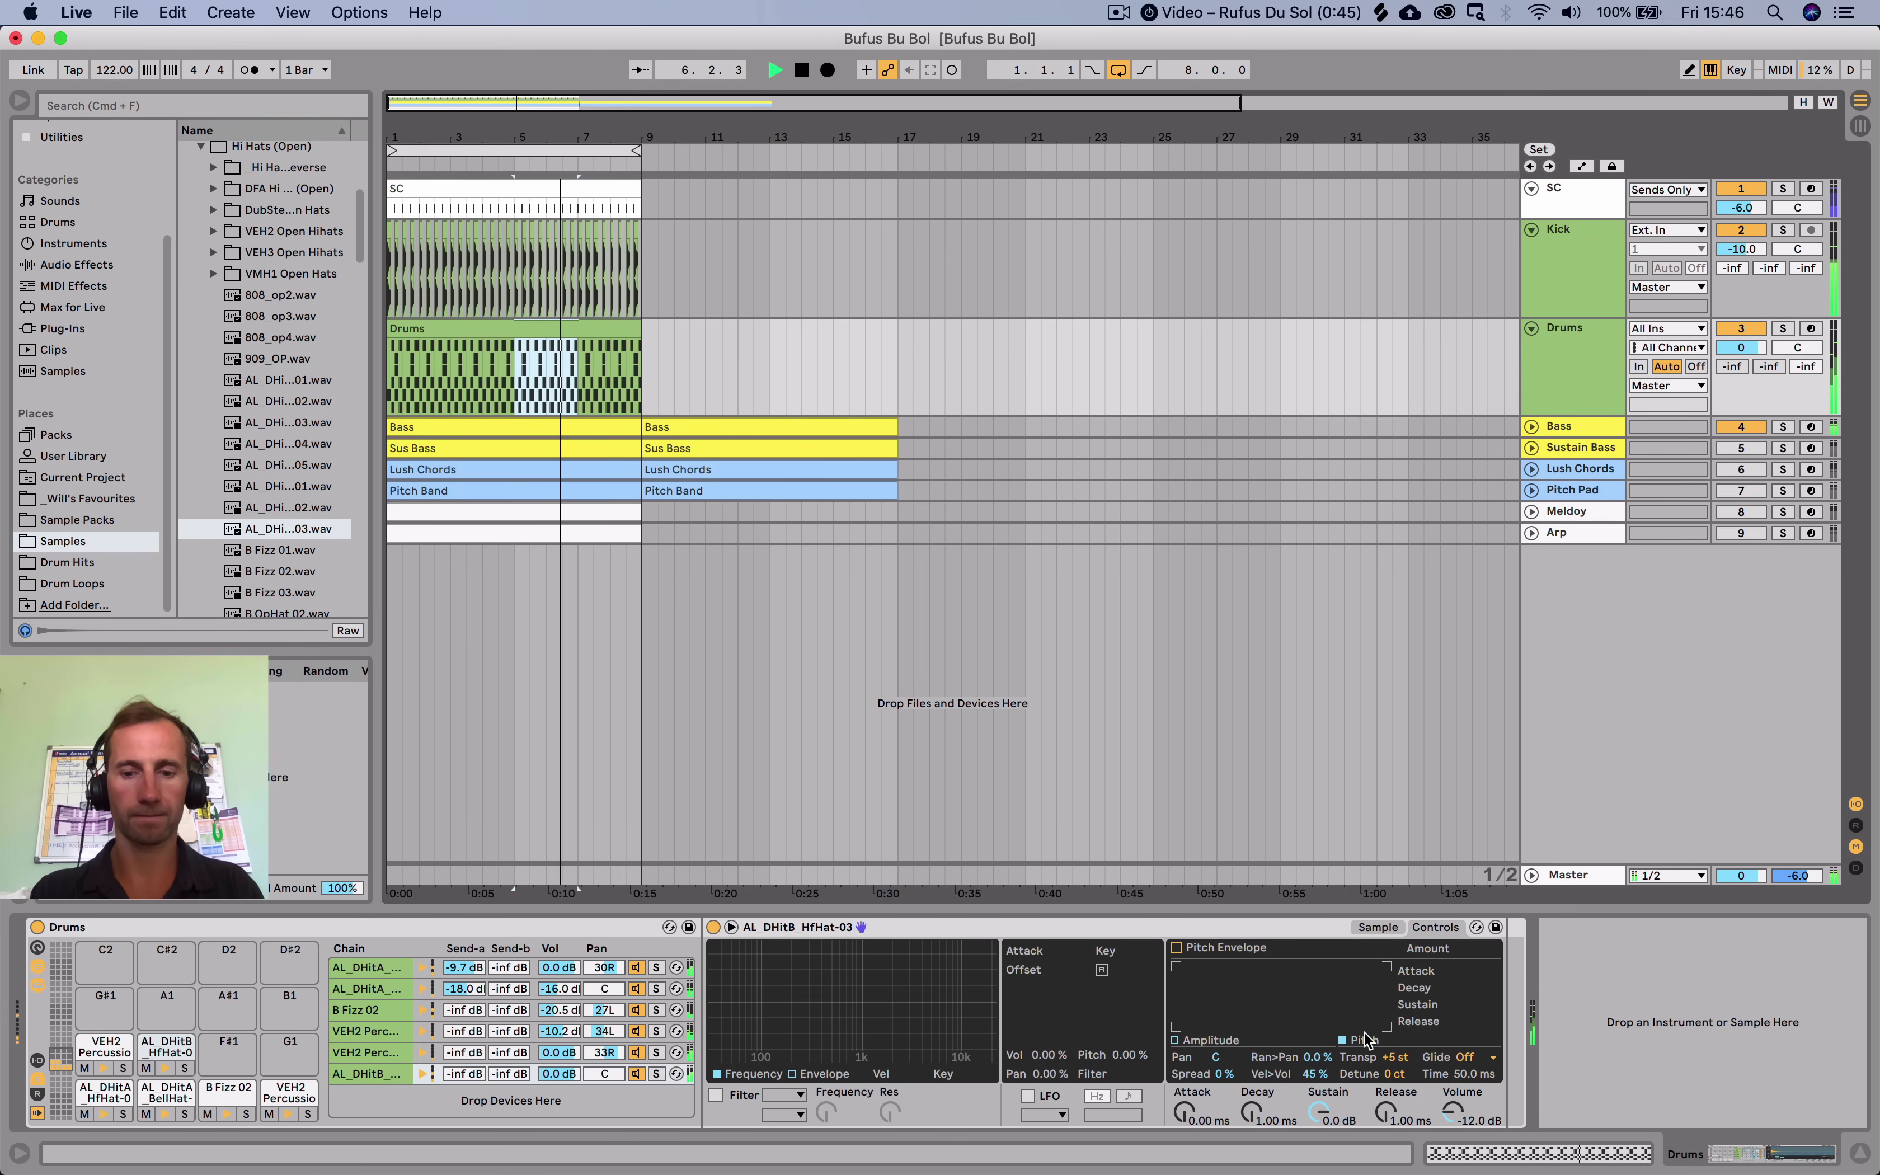
pyautogui.press('super+l')
# Lower the HfHat-03 sample's volume to -18.3 dB in its Simpler.
pyautogui.moveTo(1395, 1057); pyautogui.dragTo(1396, 1053)
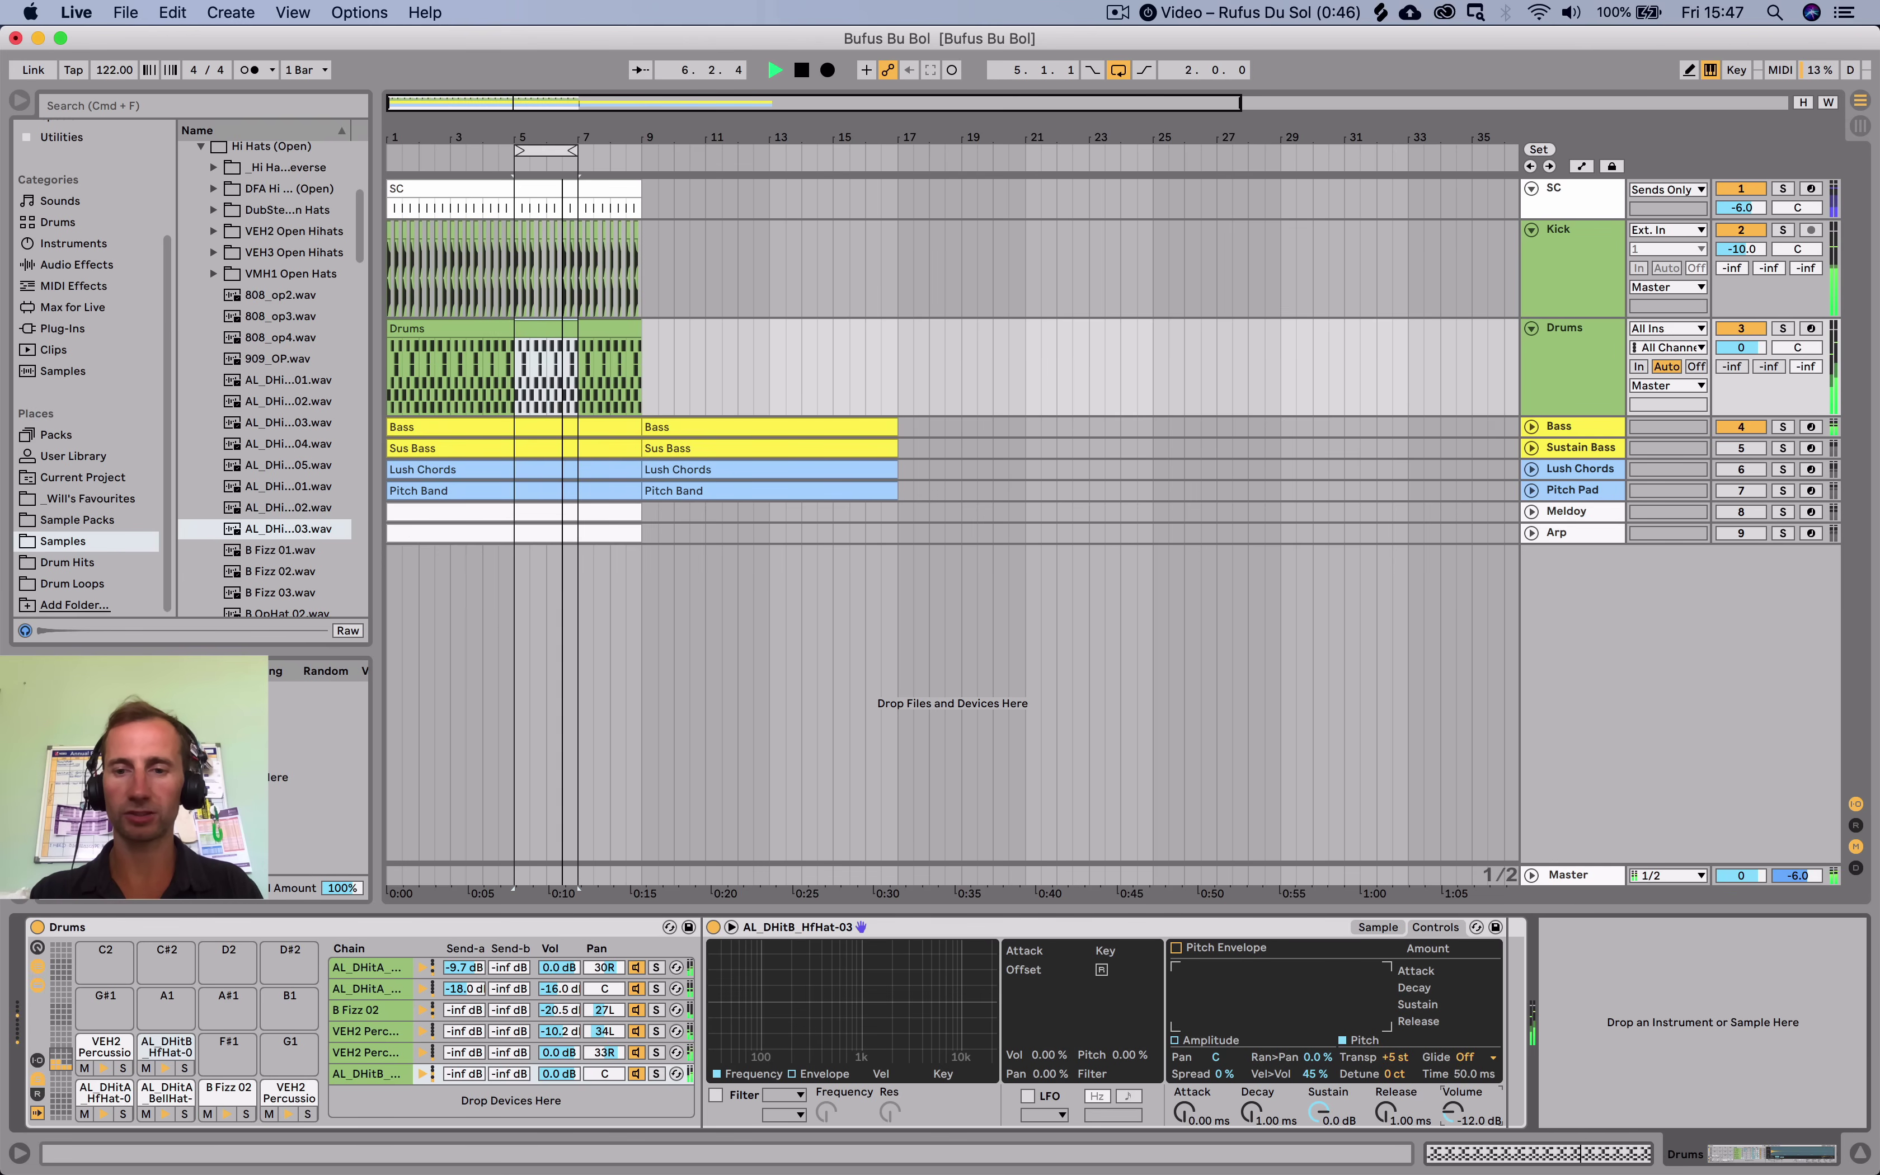
pyautogui.moveTo(1451, 1112); pyautogui.dragTo(1451, 1114)
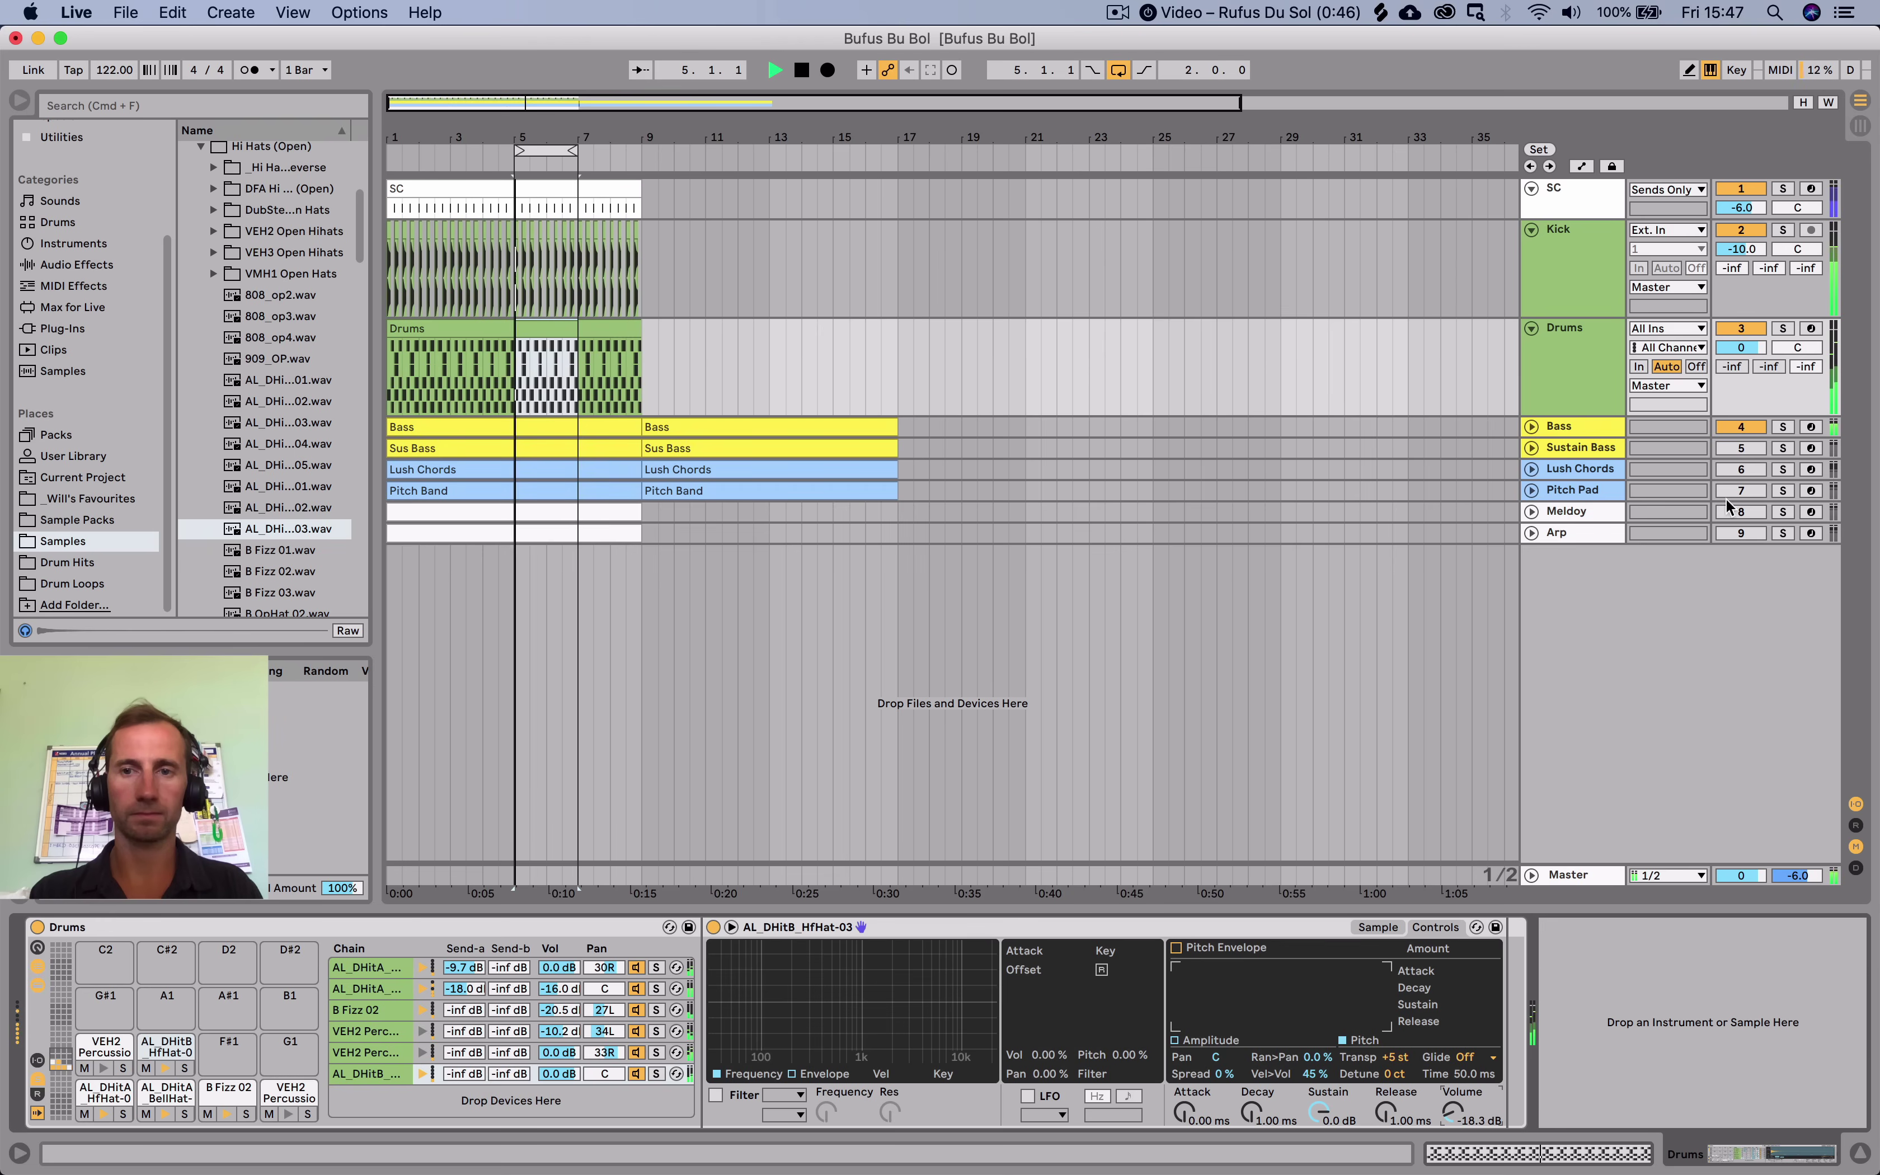
# Set Send A to -19.0 dB on the VEH2 Percussion 021 chain and -18.0 dB on the 031 chain during playback.
pyautogui.click(1562, 378)
pyautogui.click(394, 1033)
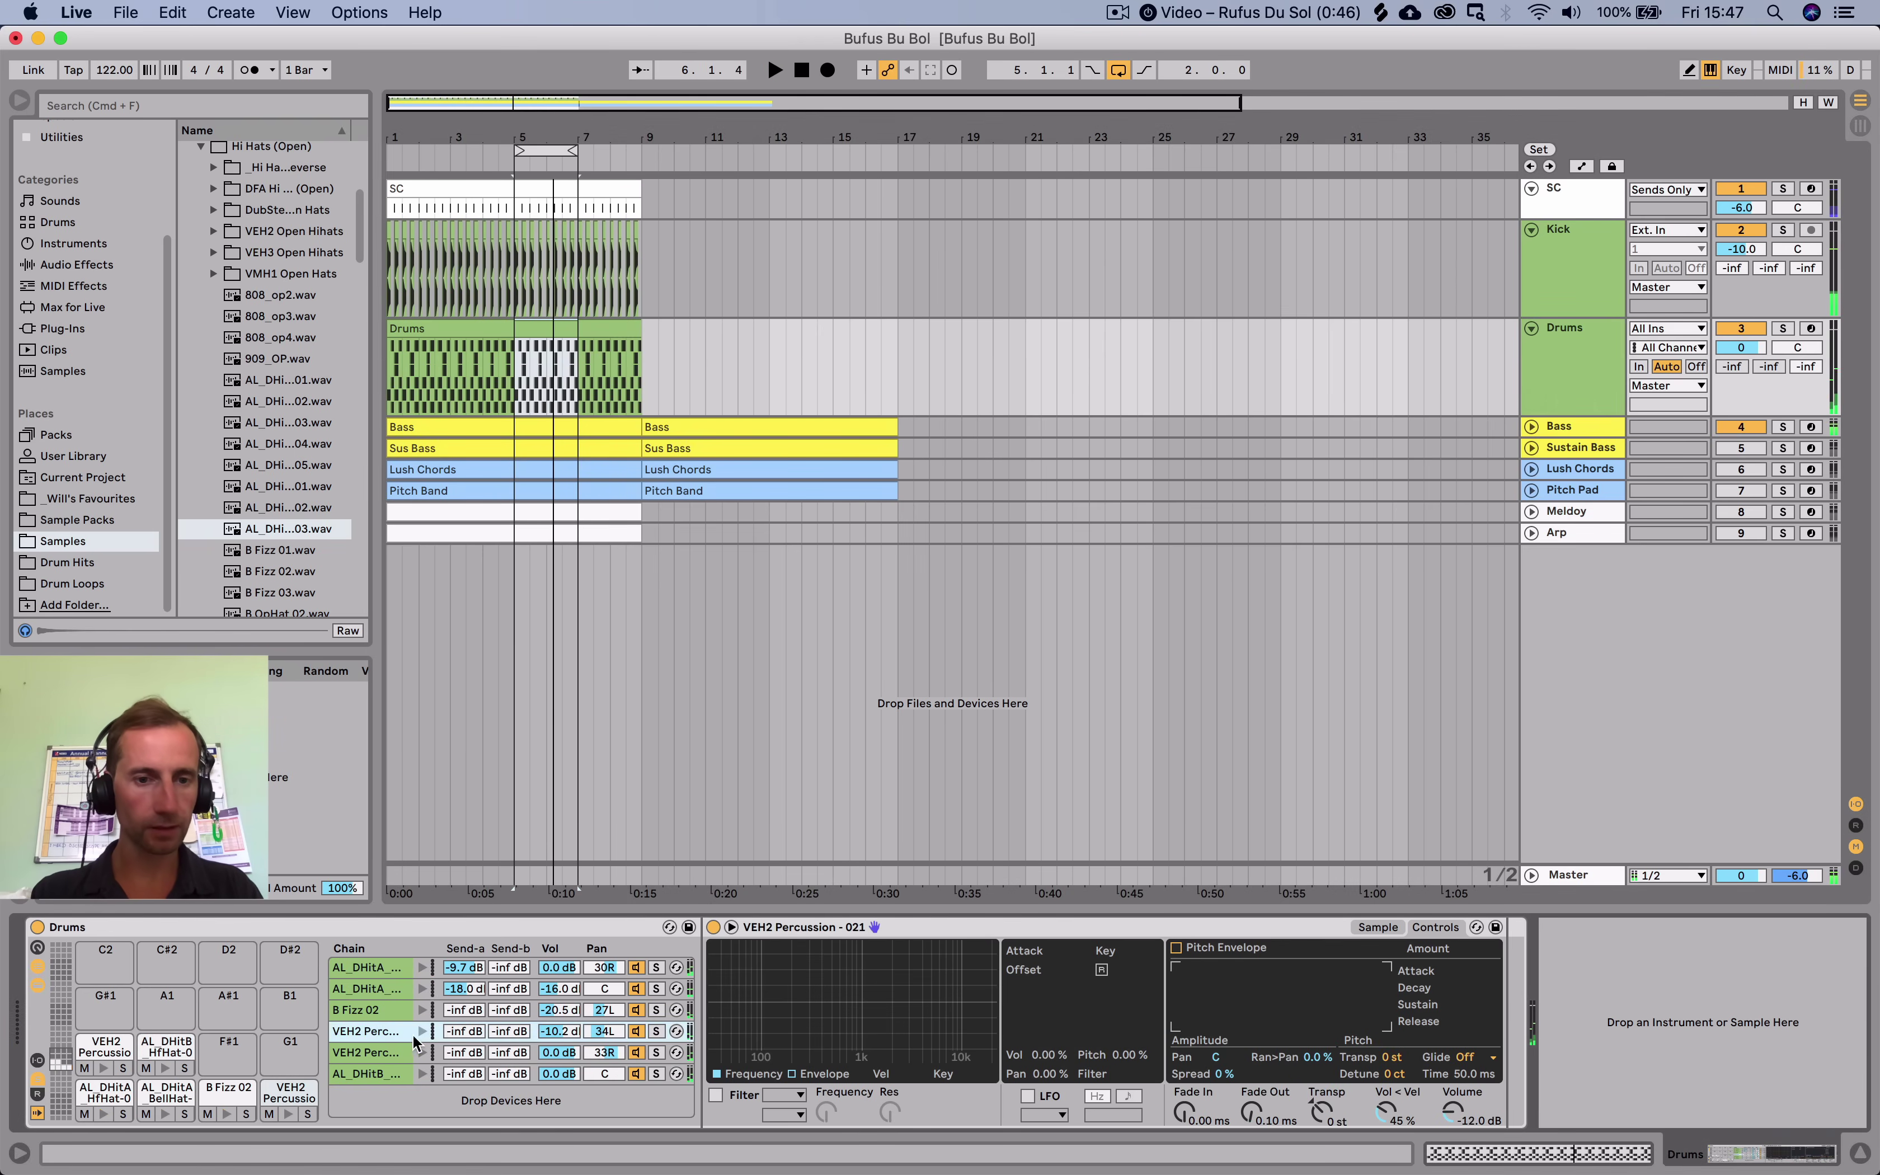
pyautogui.click(383, 1052)
pyautogui.click(382, 1031)
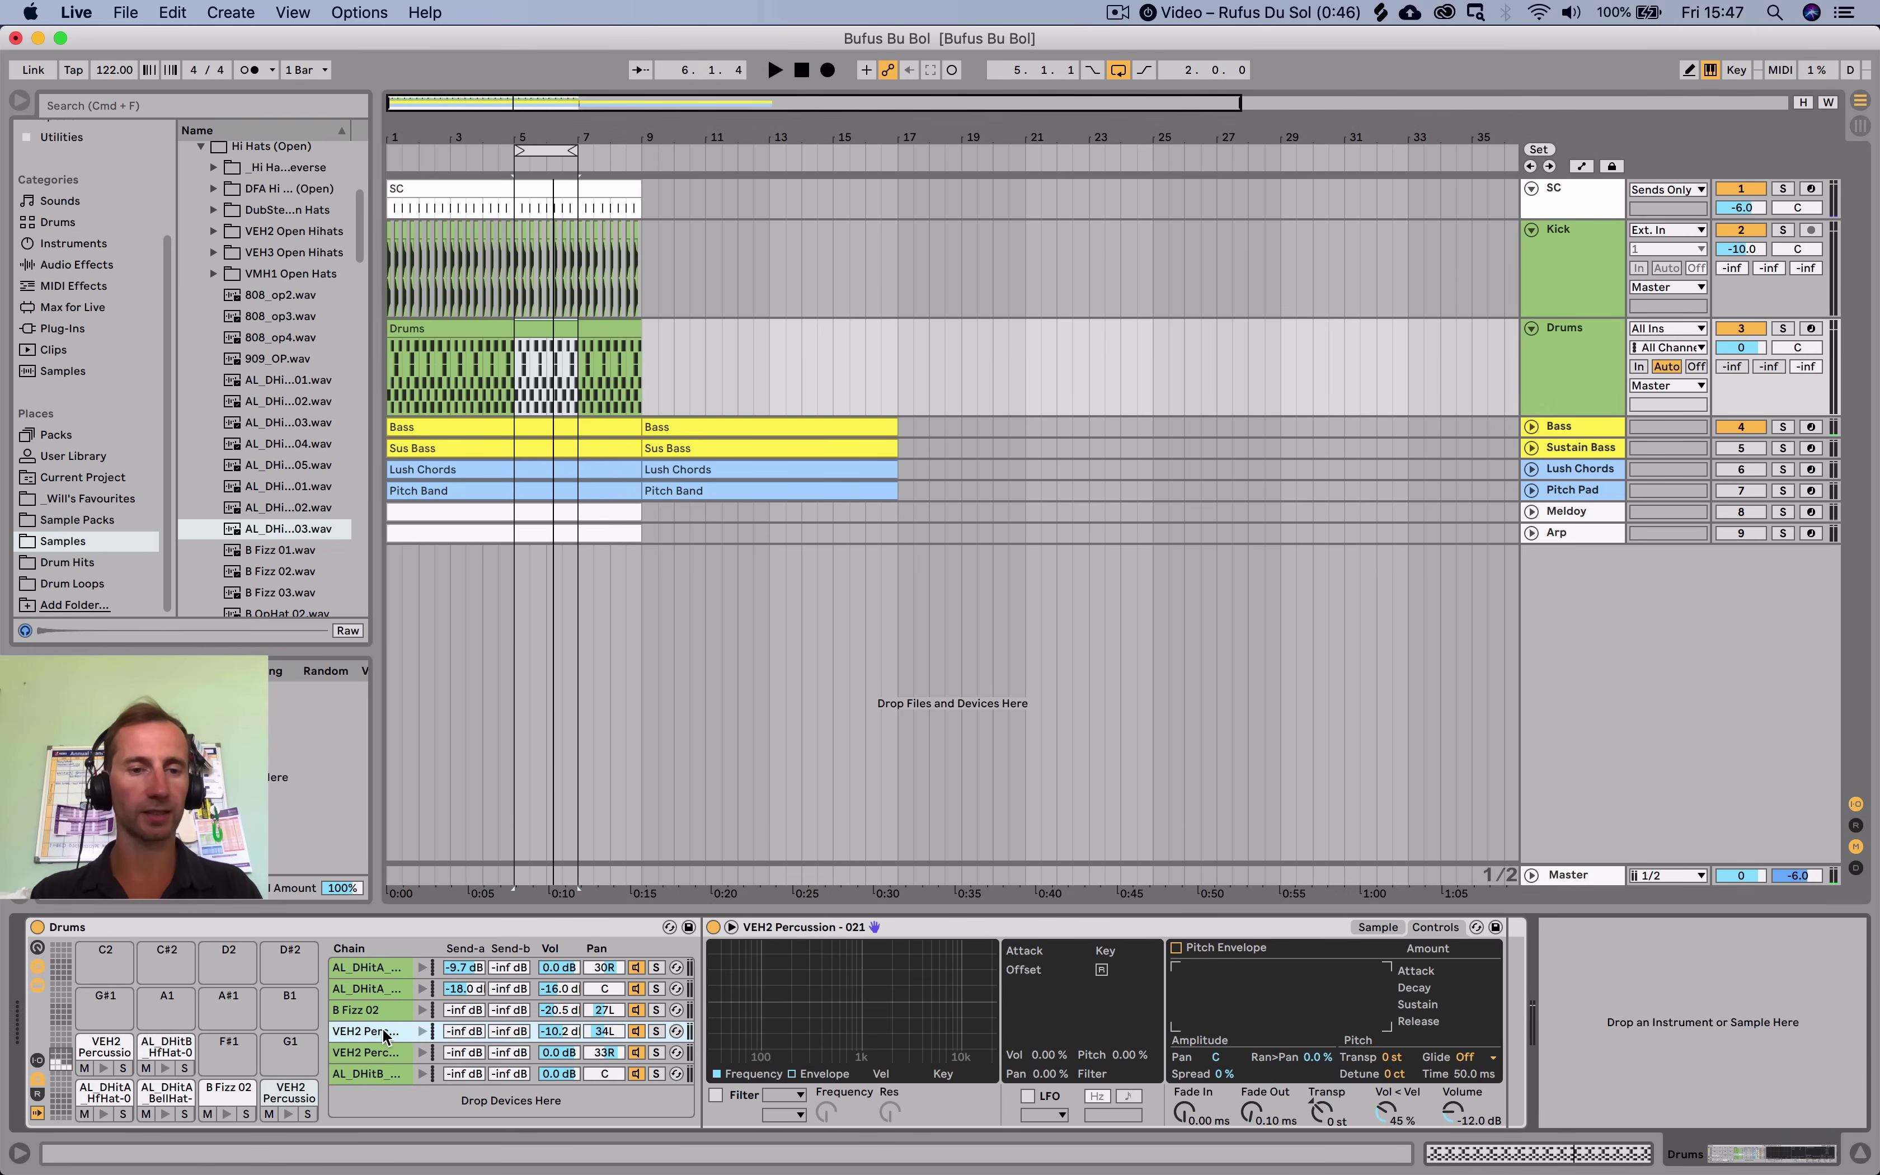
pyautogui.press('space')
pyautogui.moveTo(464, 1031)
pyautogui.mouseDown()
pyautogui.moveTo(464, 1011)
pyautogui.moveTo(464, 1050)
pyautogui.moveTo(464, 1028)
pyautogui.mouseUp()
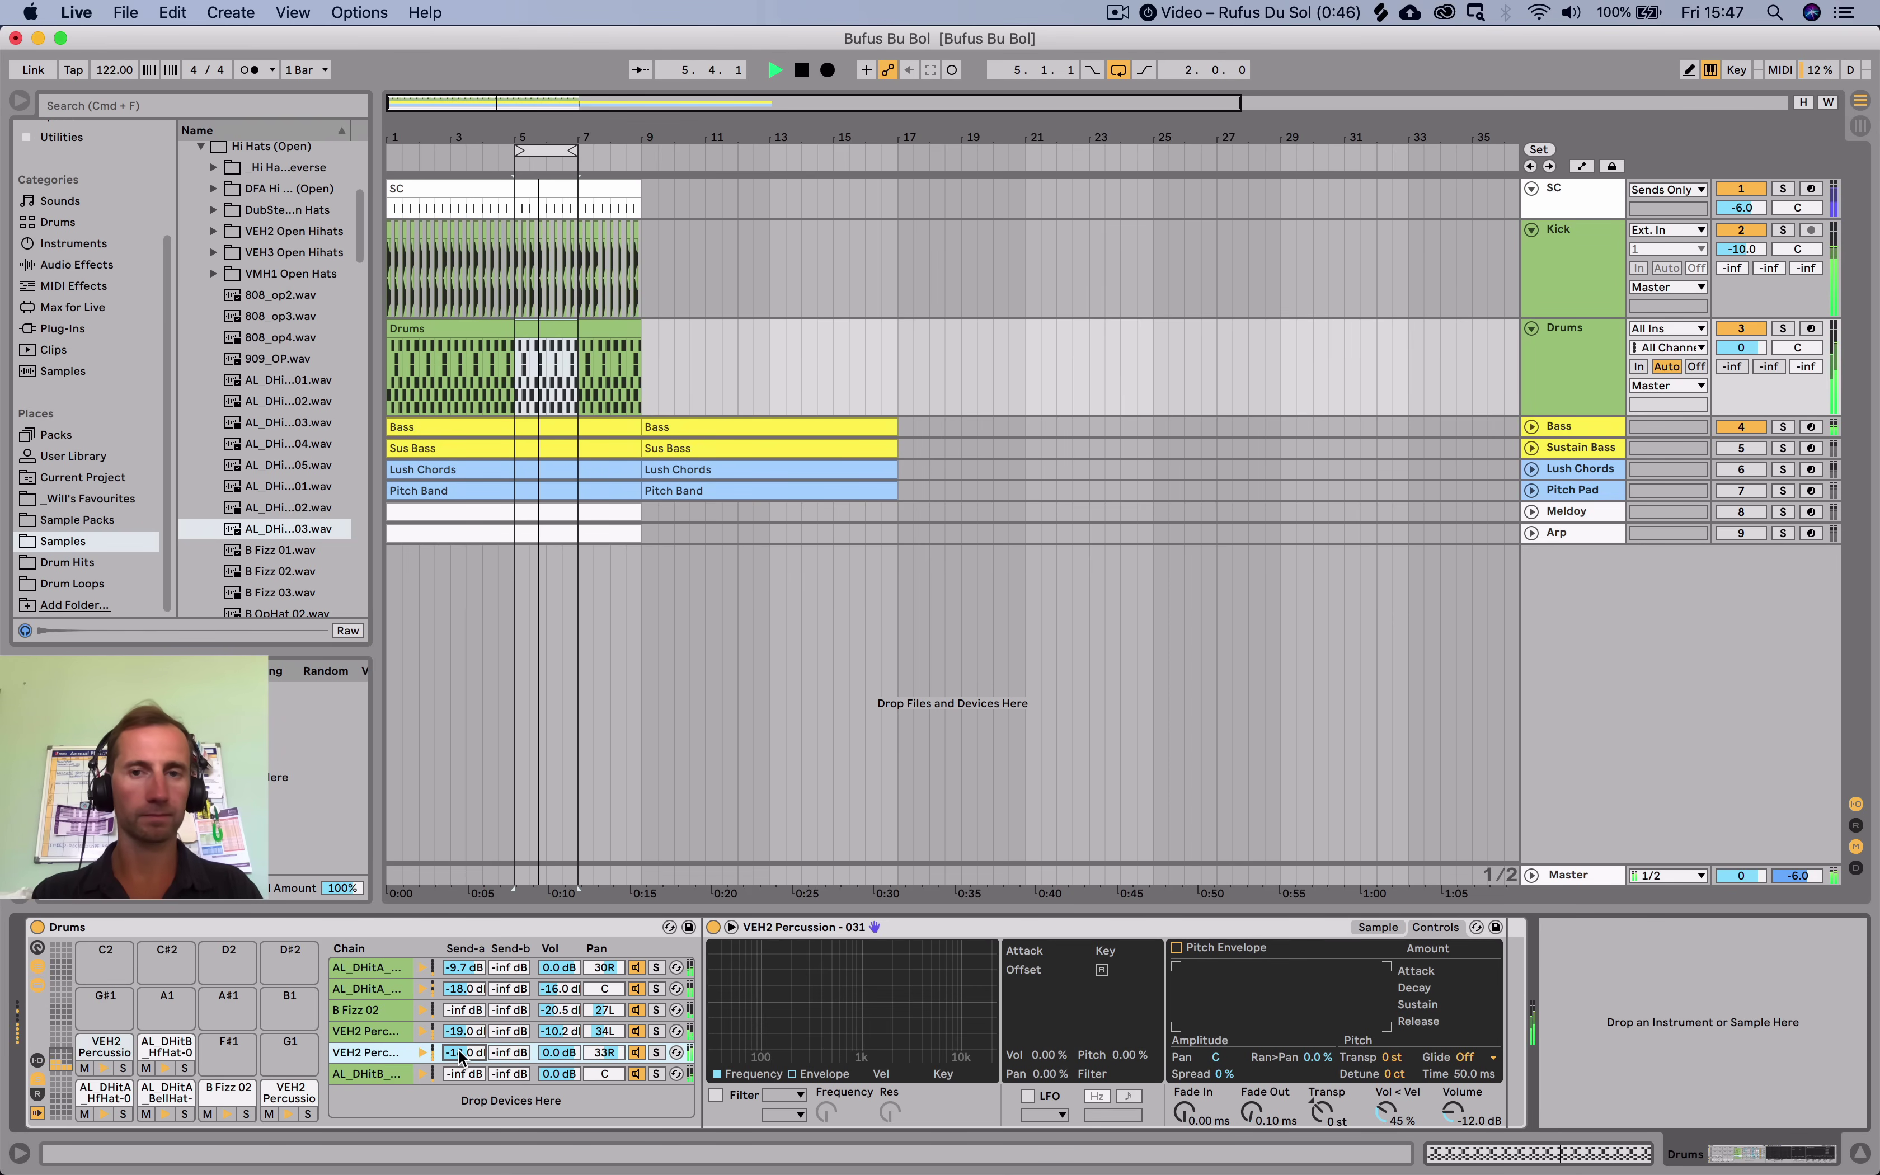
pyautogui.press('space')
# Insert an audio track below the Drums track and extend the arrangement loop to span bars 1 to 9.
pyautogui.click(1578, 388)
pyautogui.press('super+t')
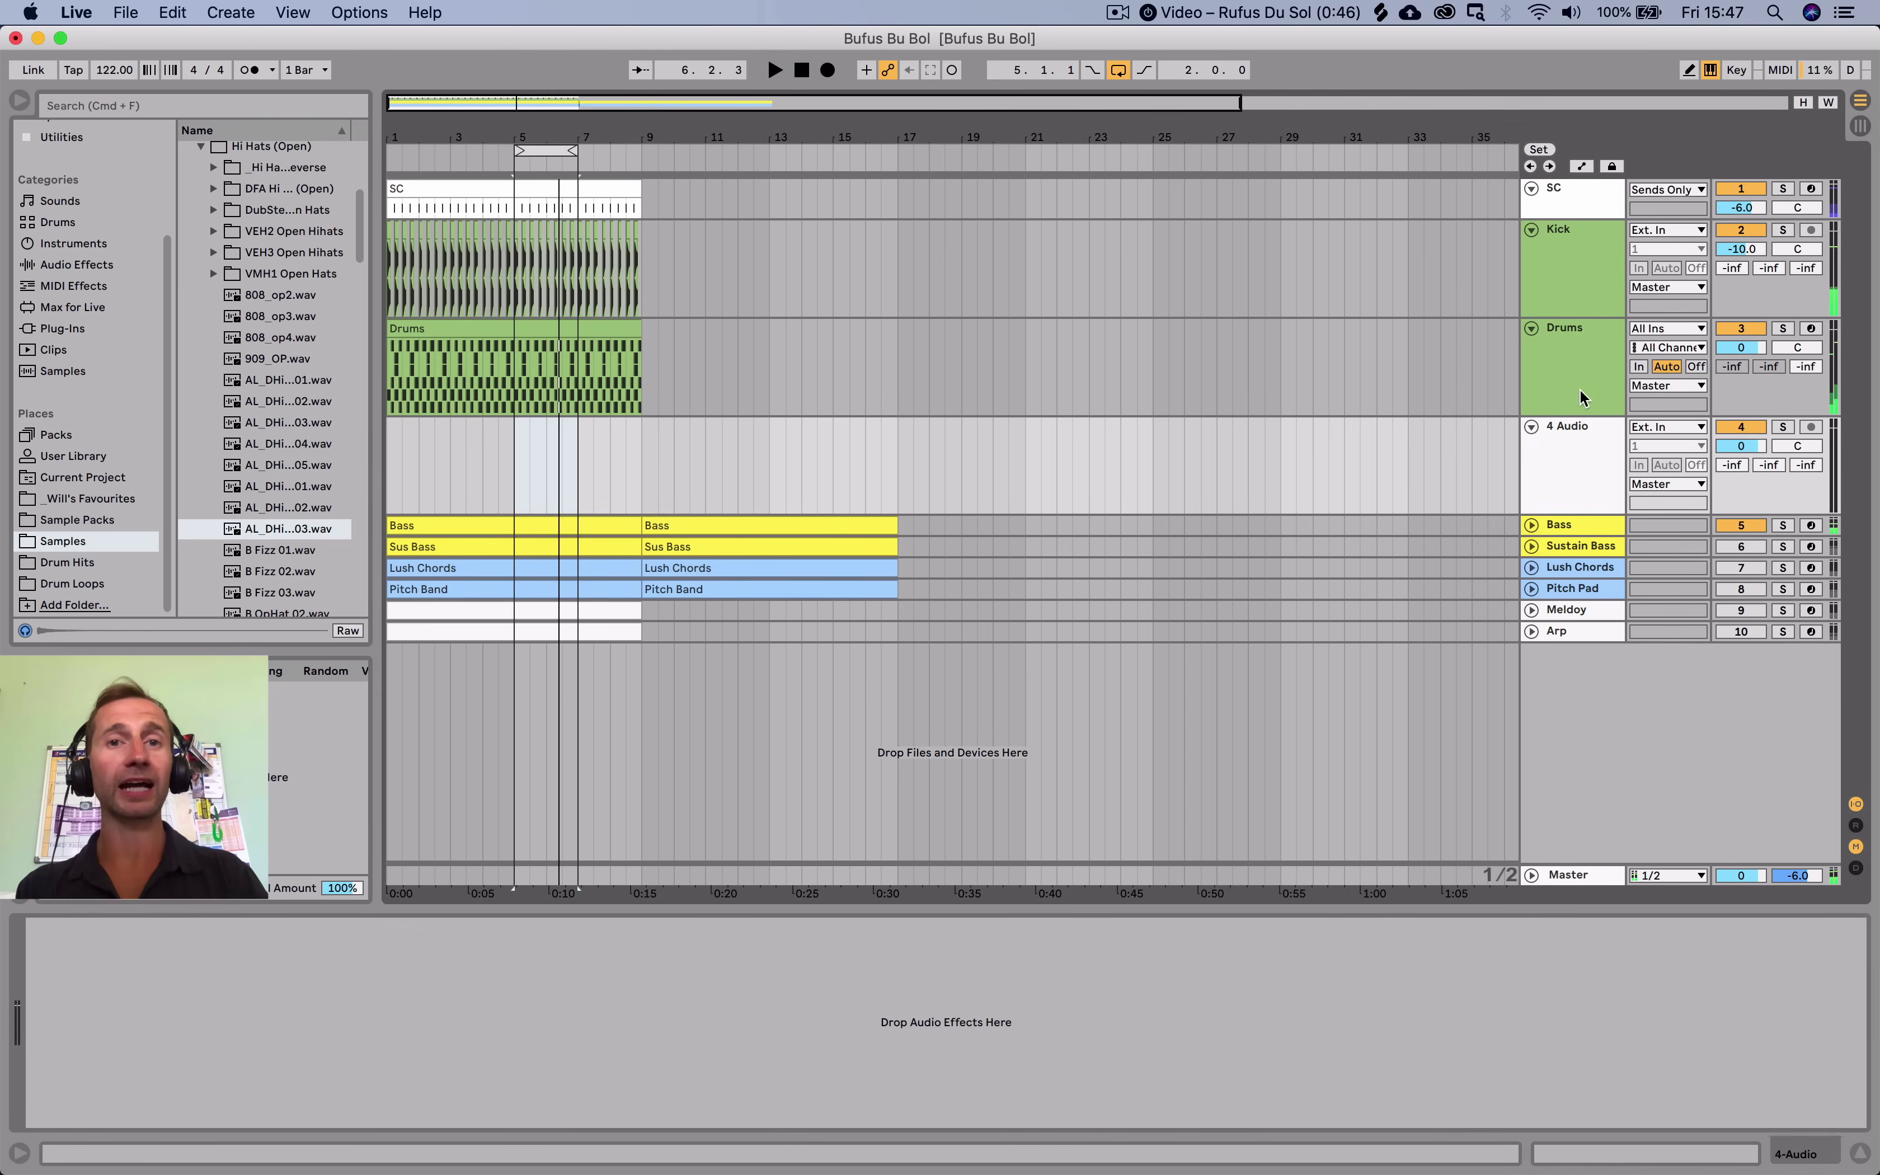
pyautogui.moveTo(522, 151); pyautogui.dragTo(385, 150)
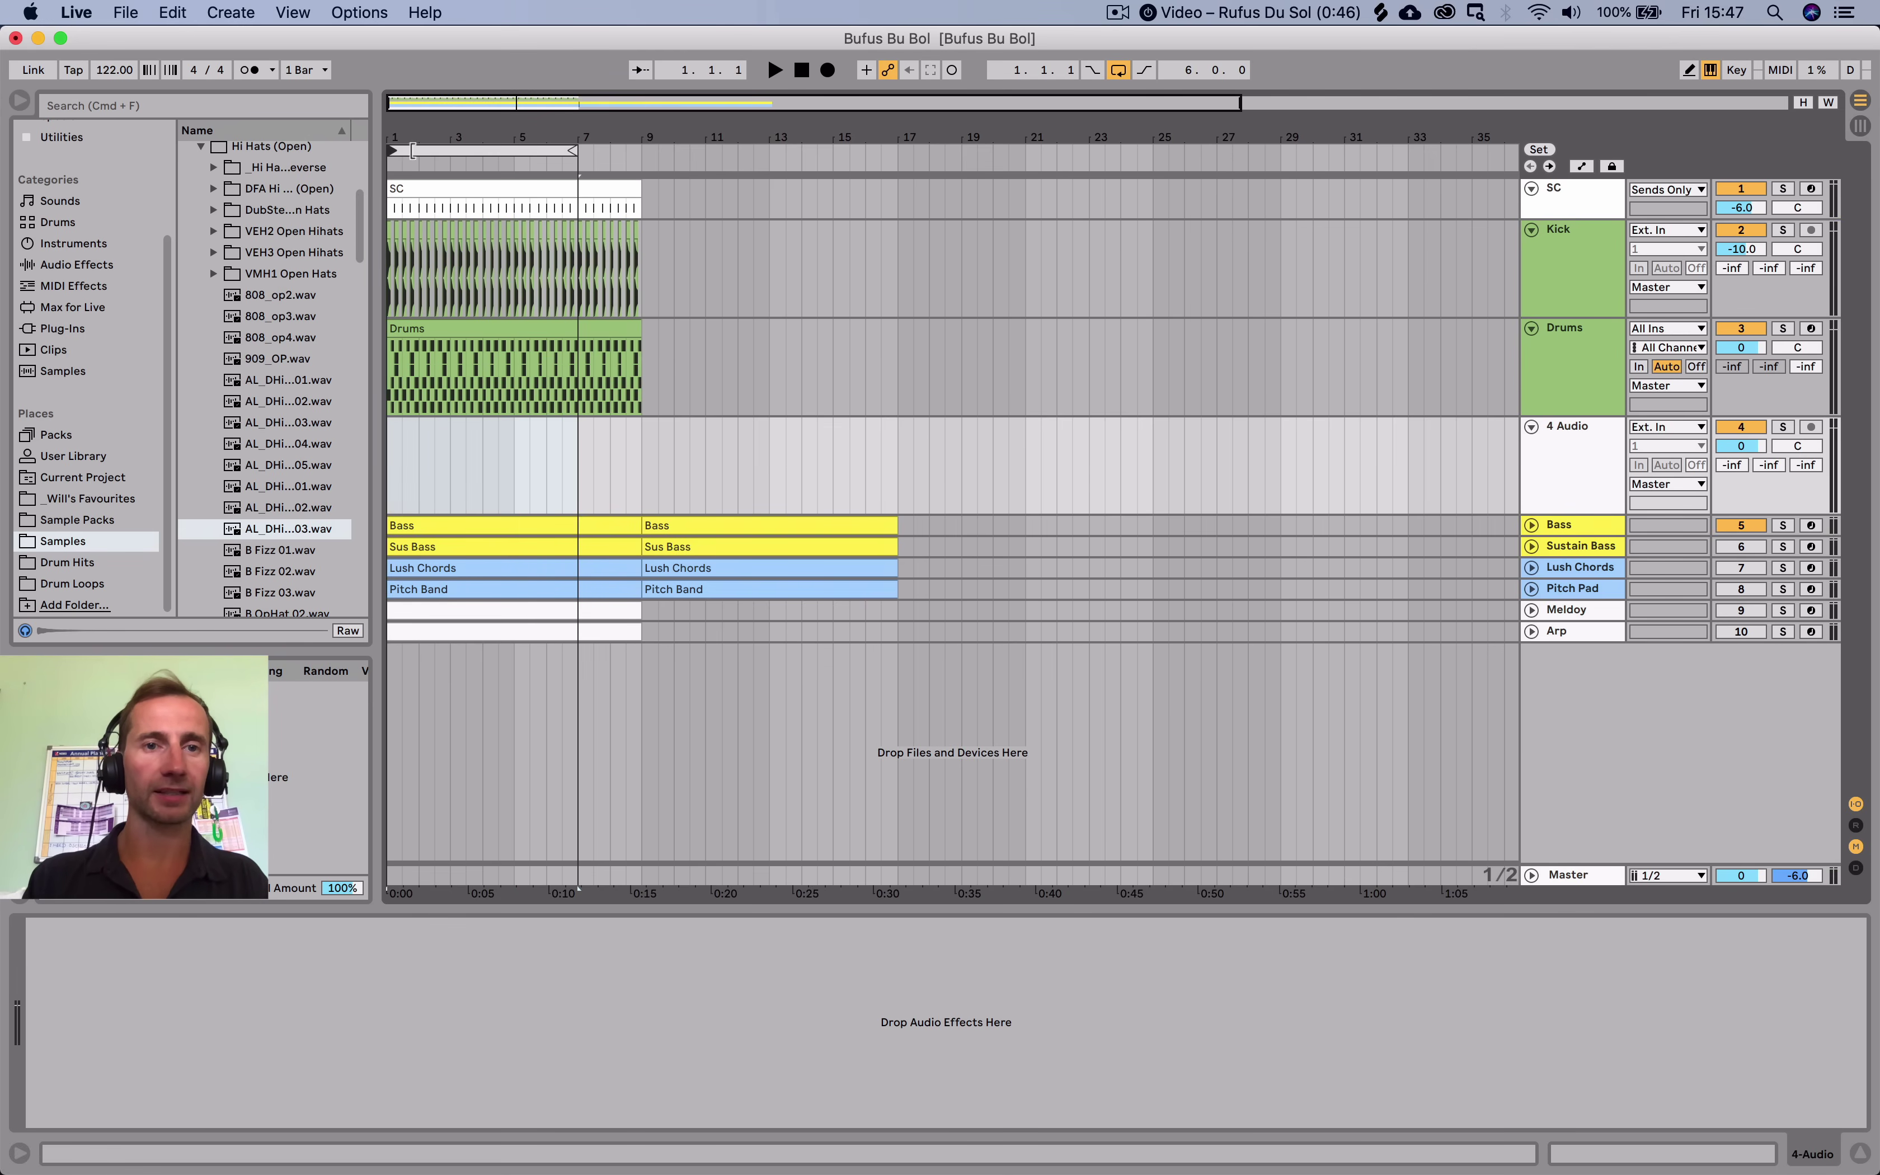
pyautogui.moveTo(572, 150); pyautogui.dragTo(636, 151)
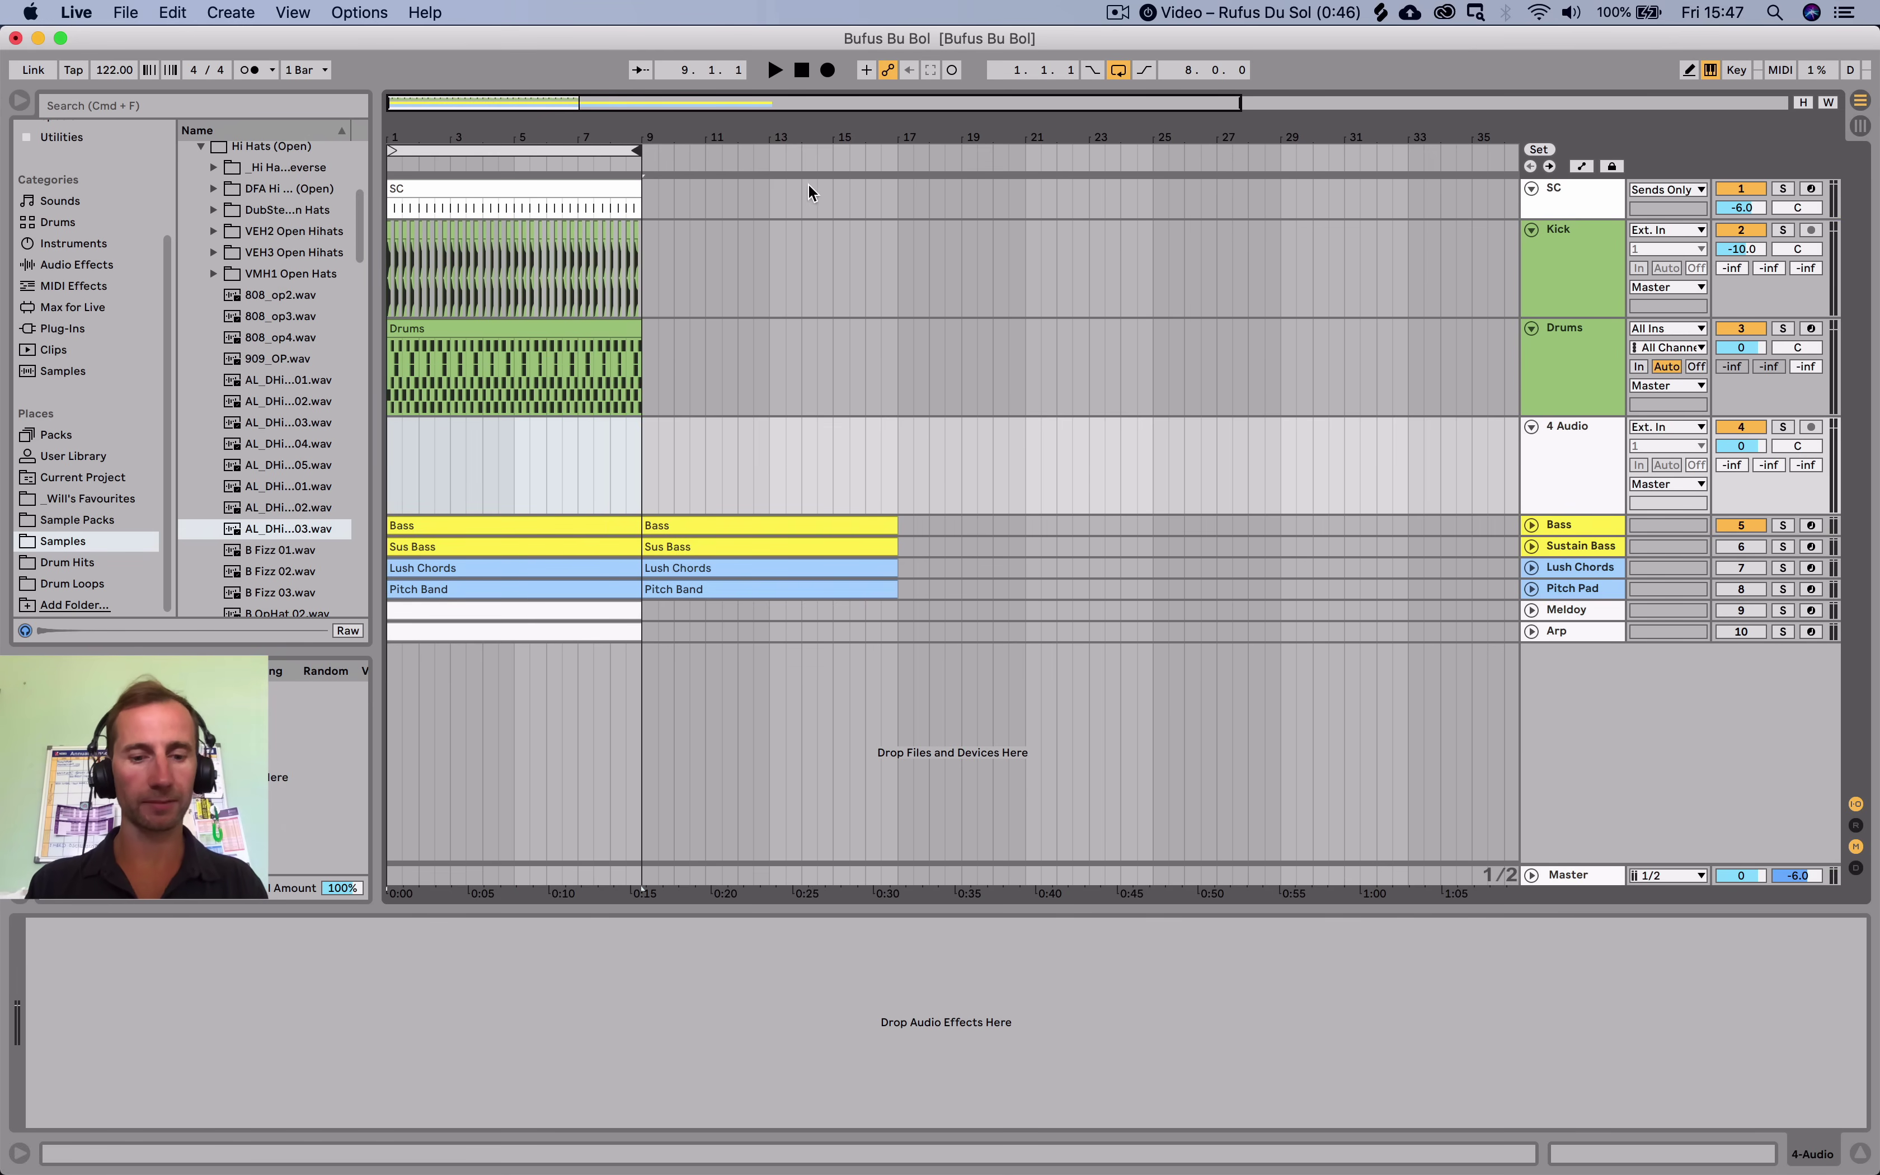
# Switch to the Splice app.
pyautogui.hotkey('alt', 'space')
pyautogui.write('shaker')
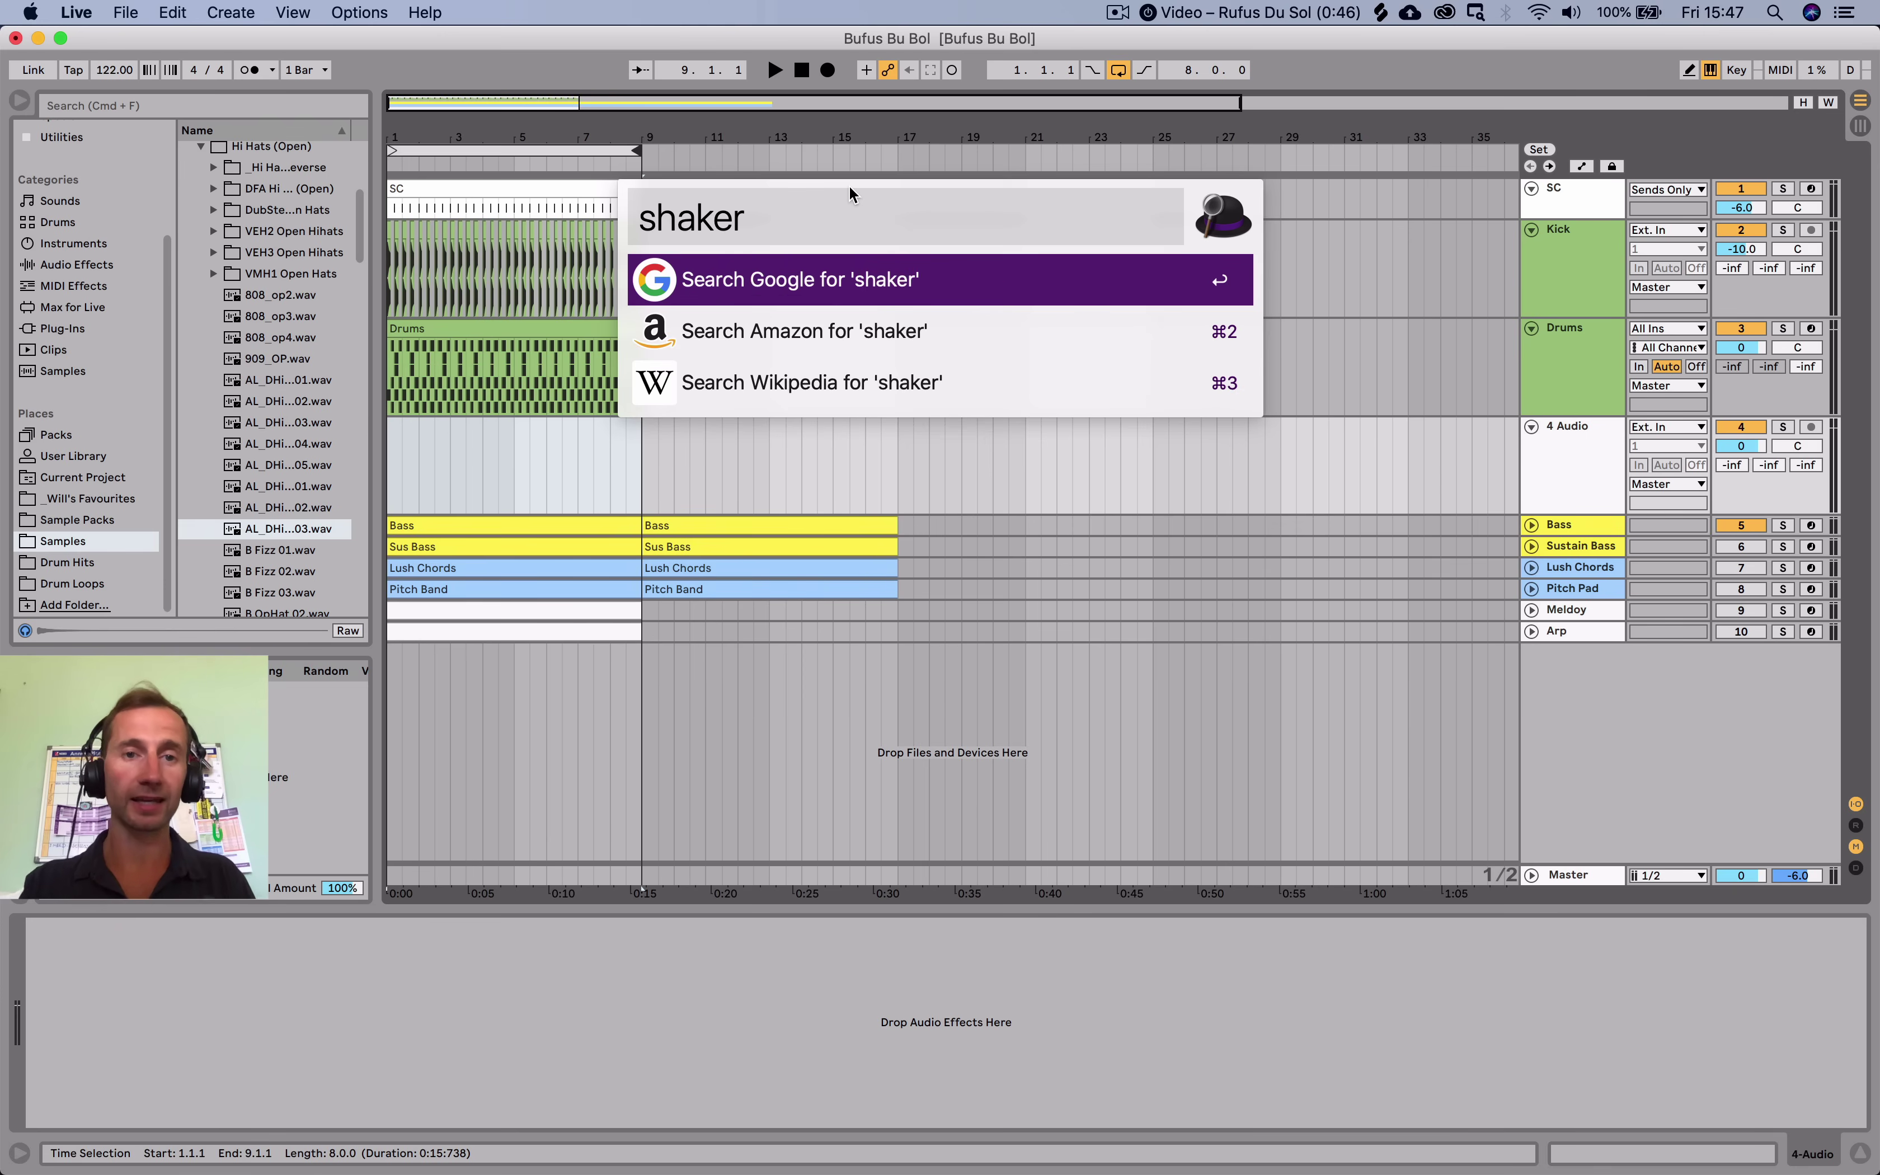
pyautogui.press('BackSpace')
pyautogui.press('BackSpace')
pyautogui.press('BackSpace')
pyautogui.press('BackSpace')
pyautogui.press('BackSpace')
pyautogui.press('BackSpace')
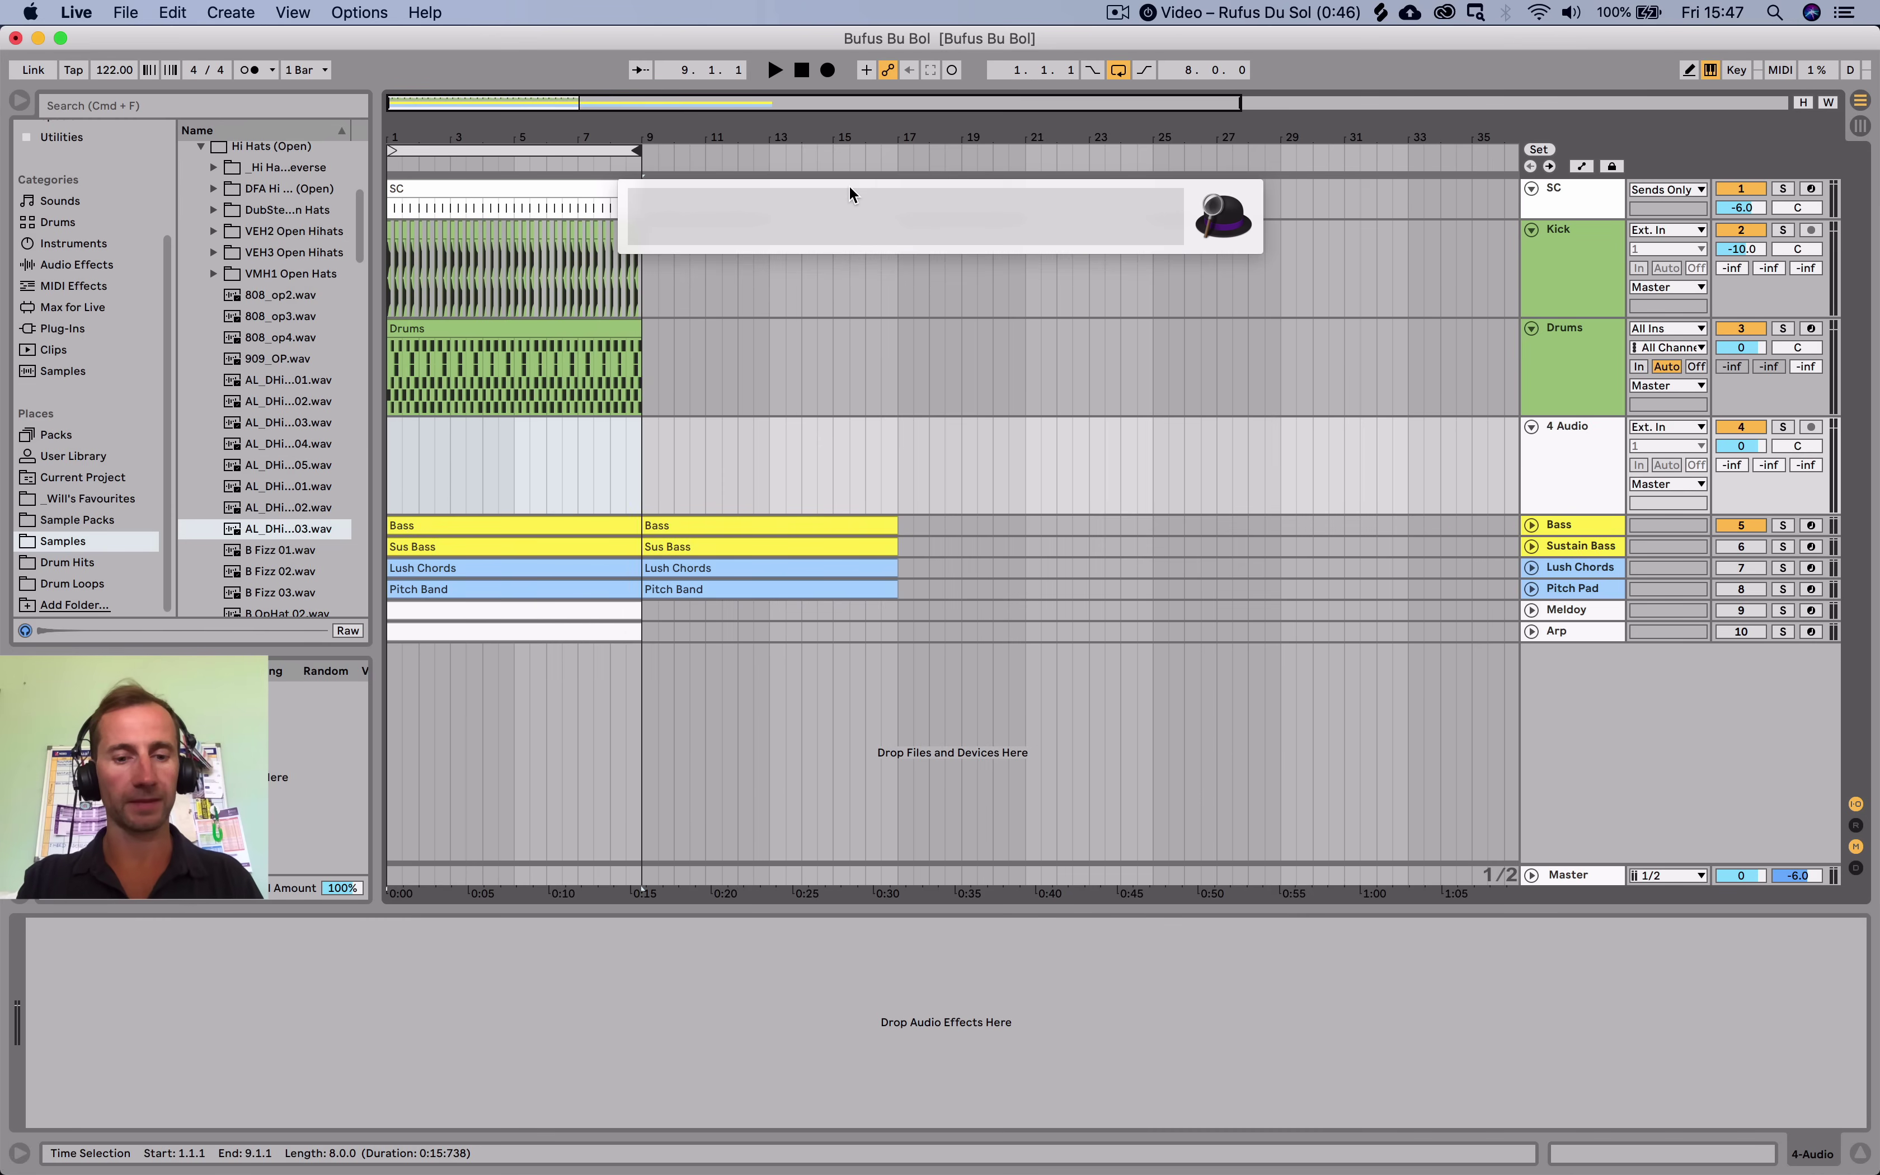
pyautogui.write('splic')
pyautogui.press('Return')
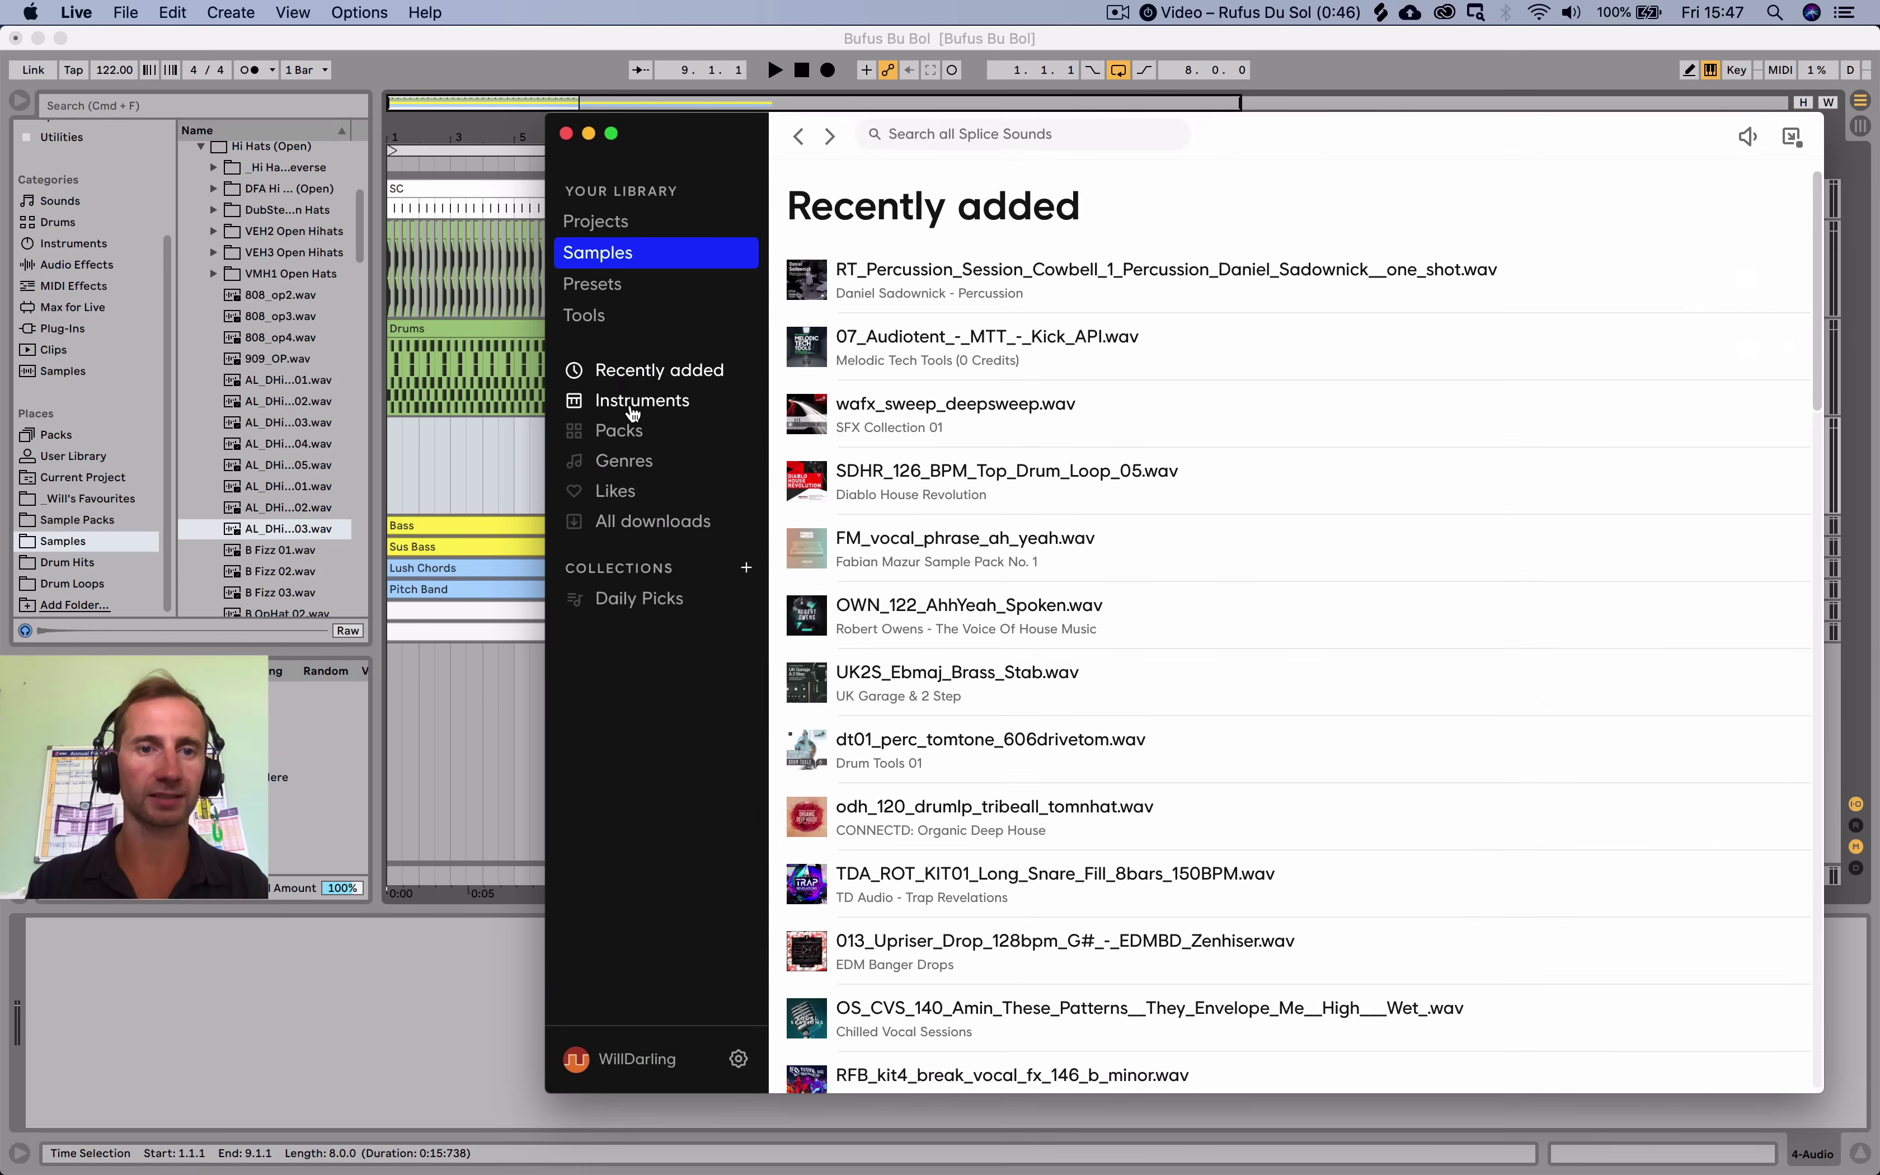
# Search all Splice sounds for "shaker" and audition the PL_KTDT_Toploop_Shakerandhats_128_Loop and SS_125_what_did_you_say_shaker_loop samples.
pyautogui.click(626, 401)
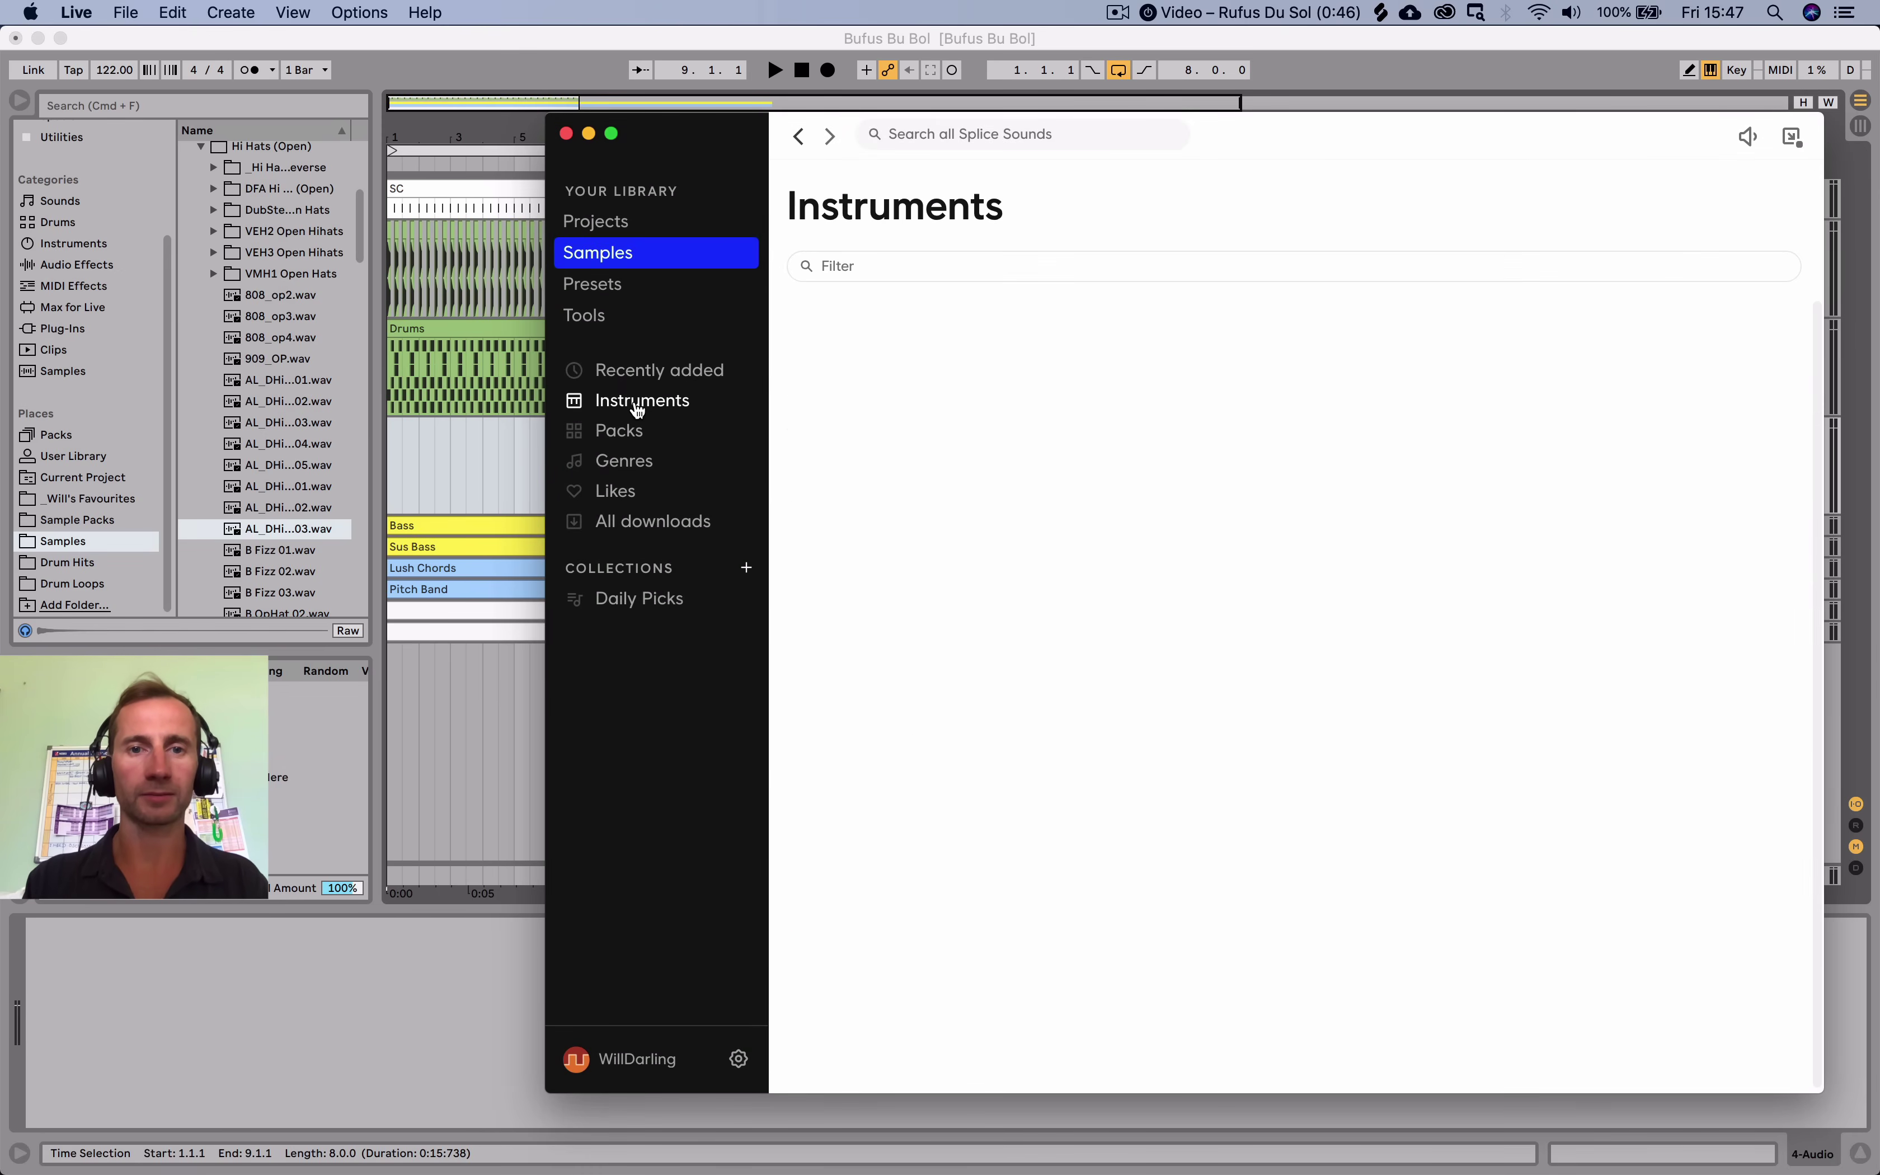
pyautogui.click(868, 411)
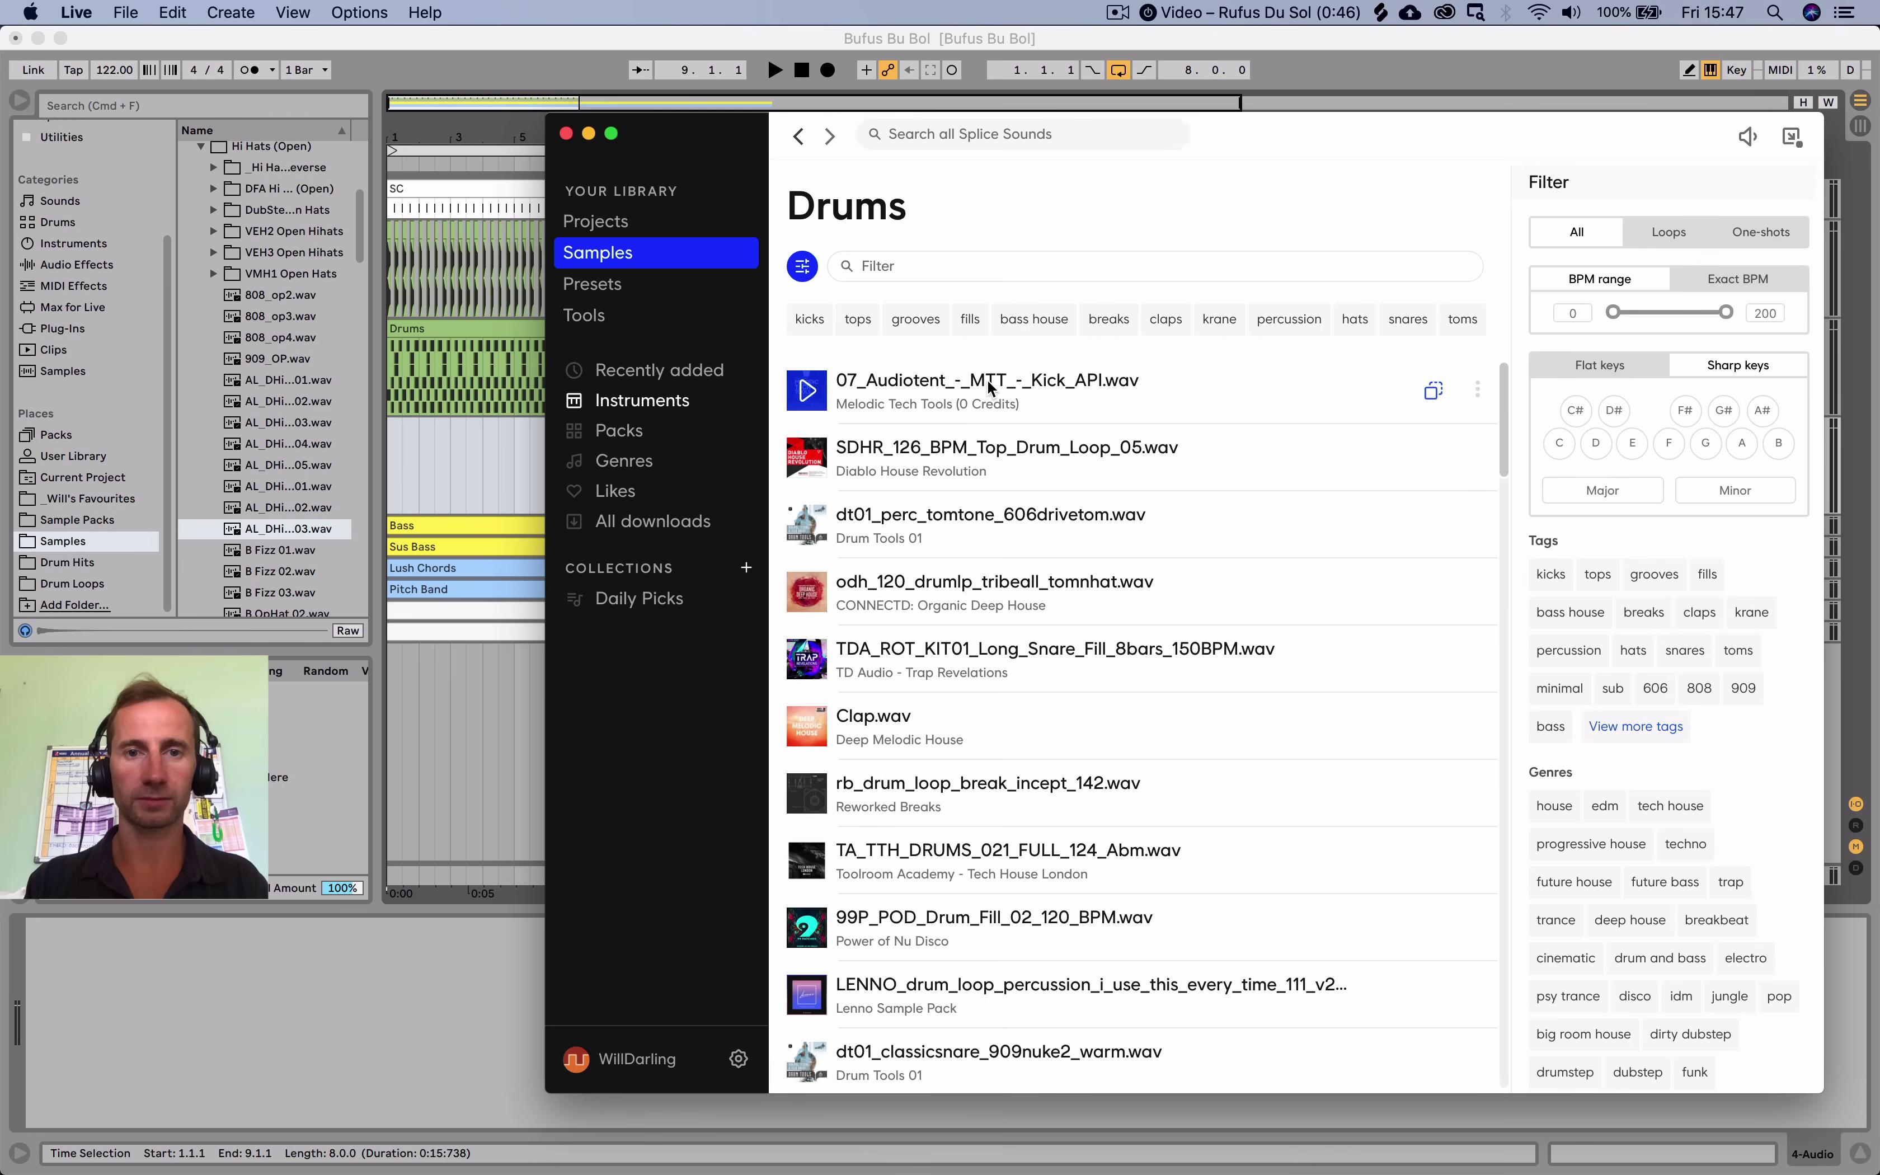
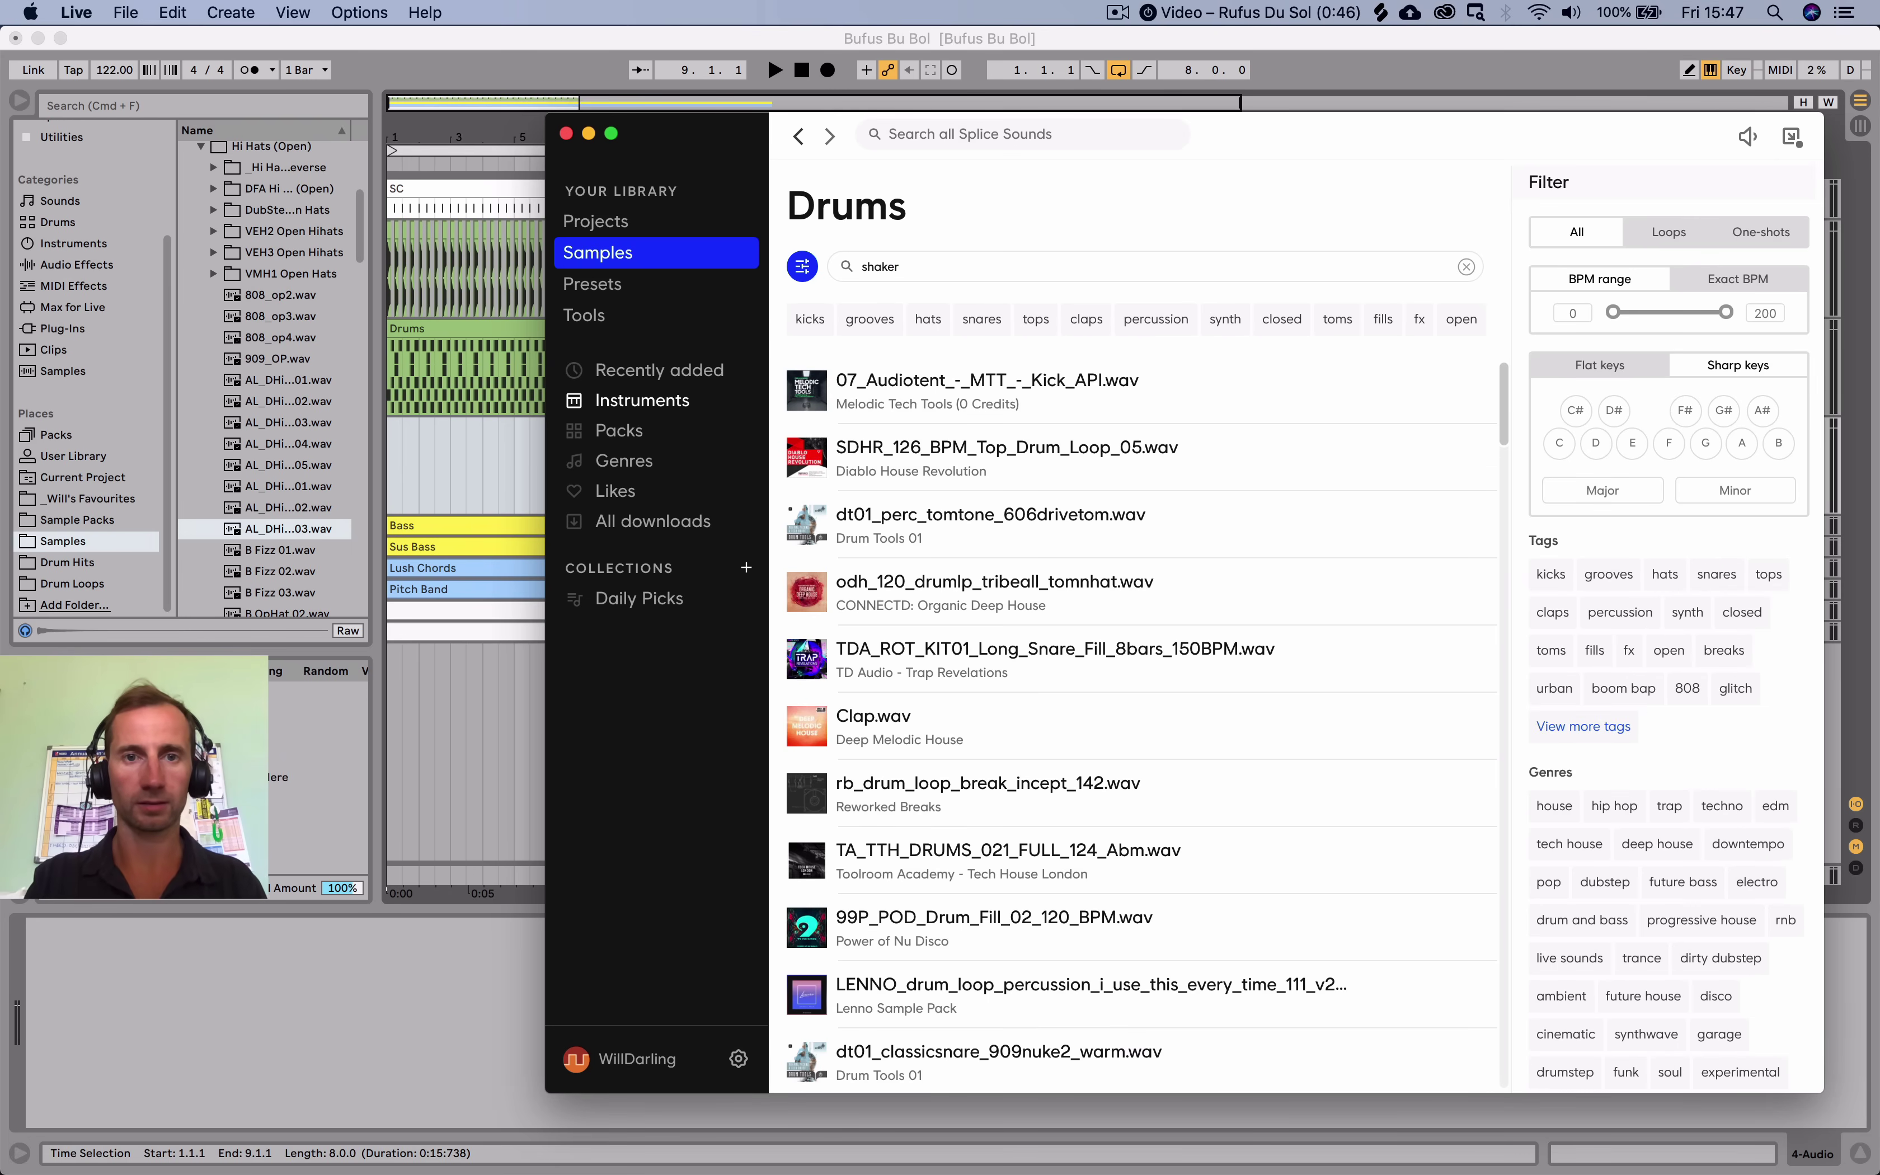
pyautogui.click(1018, 134)
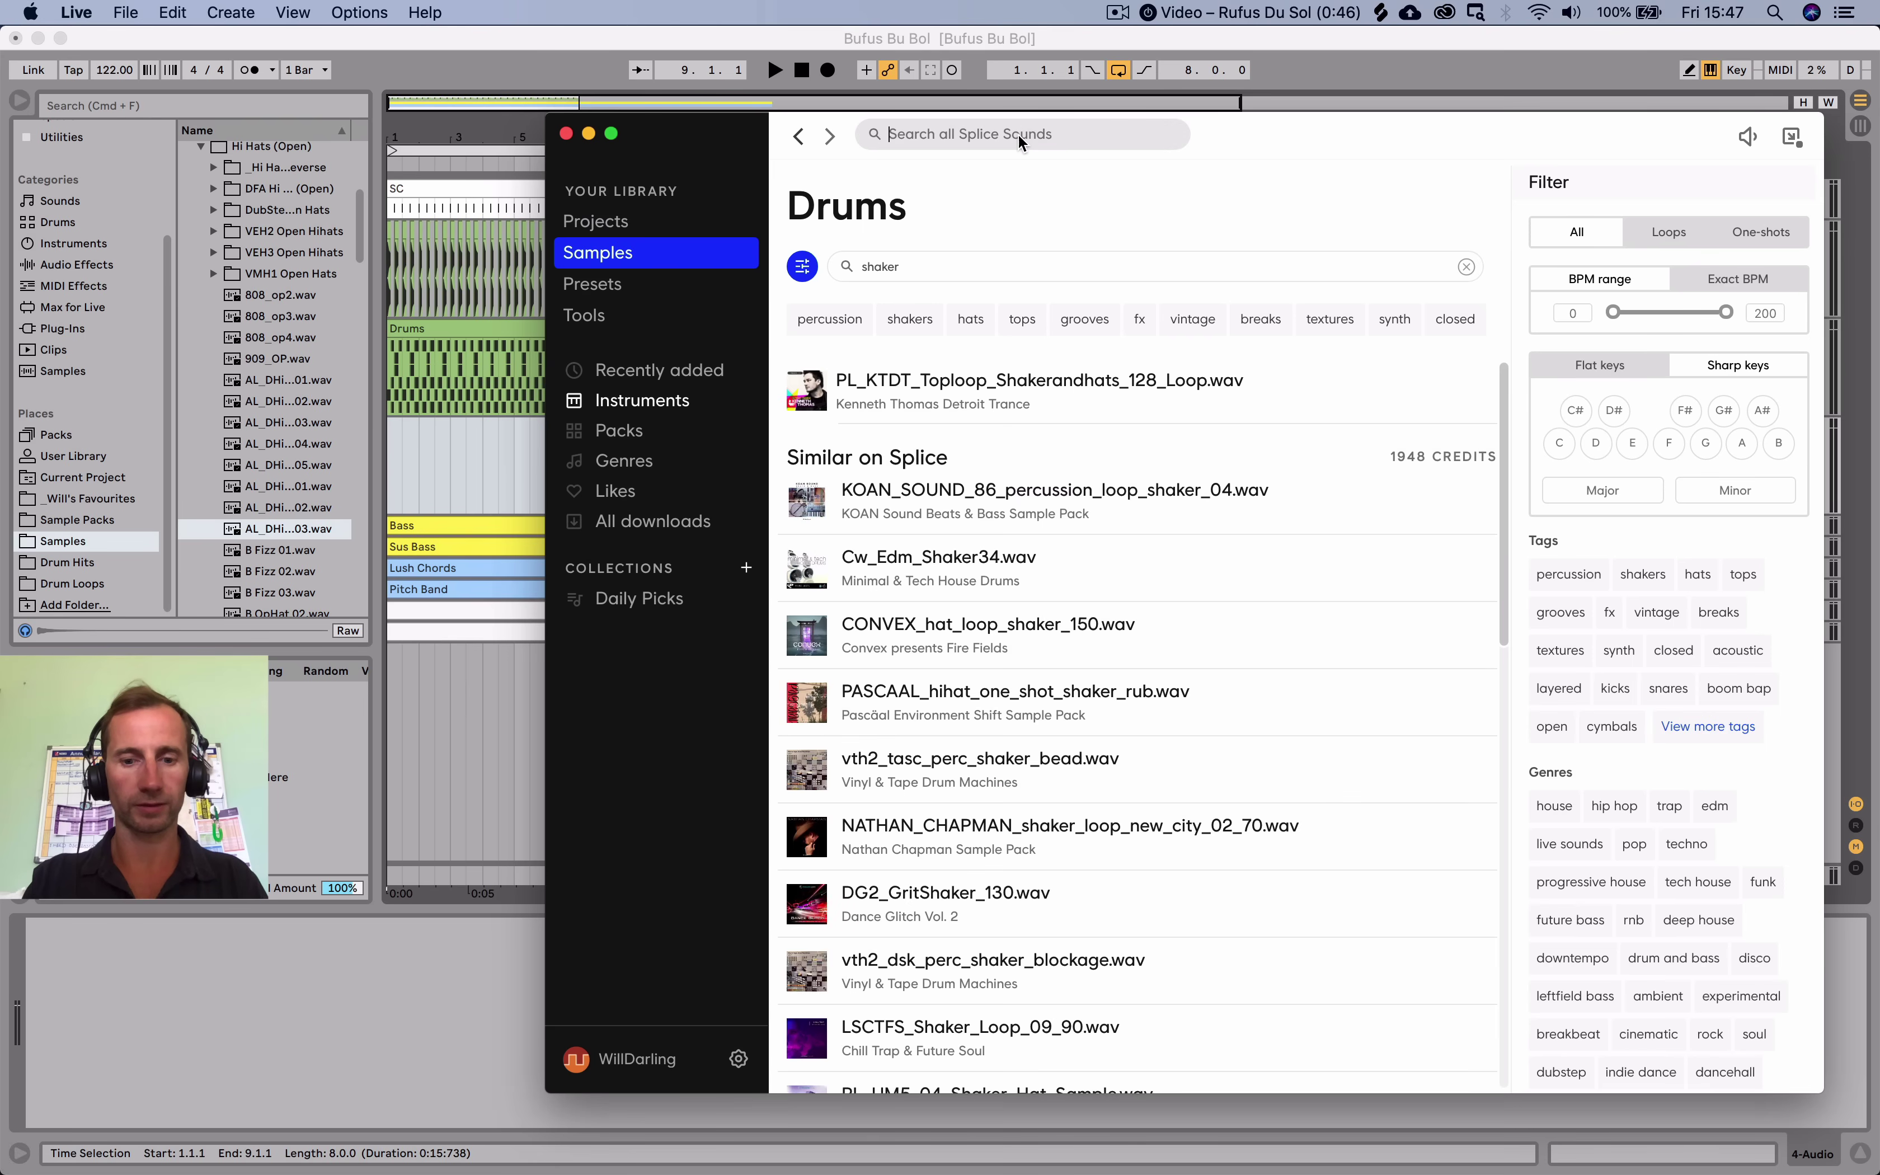
pyautogui.write('shaker')
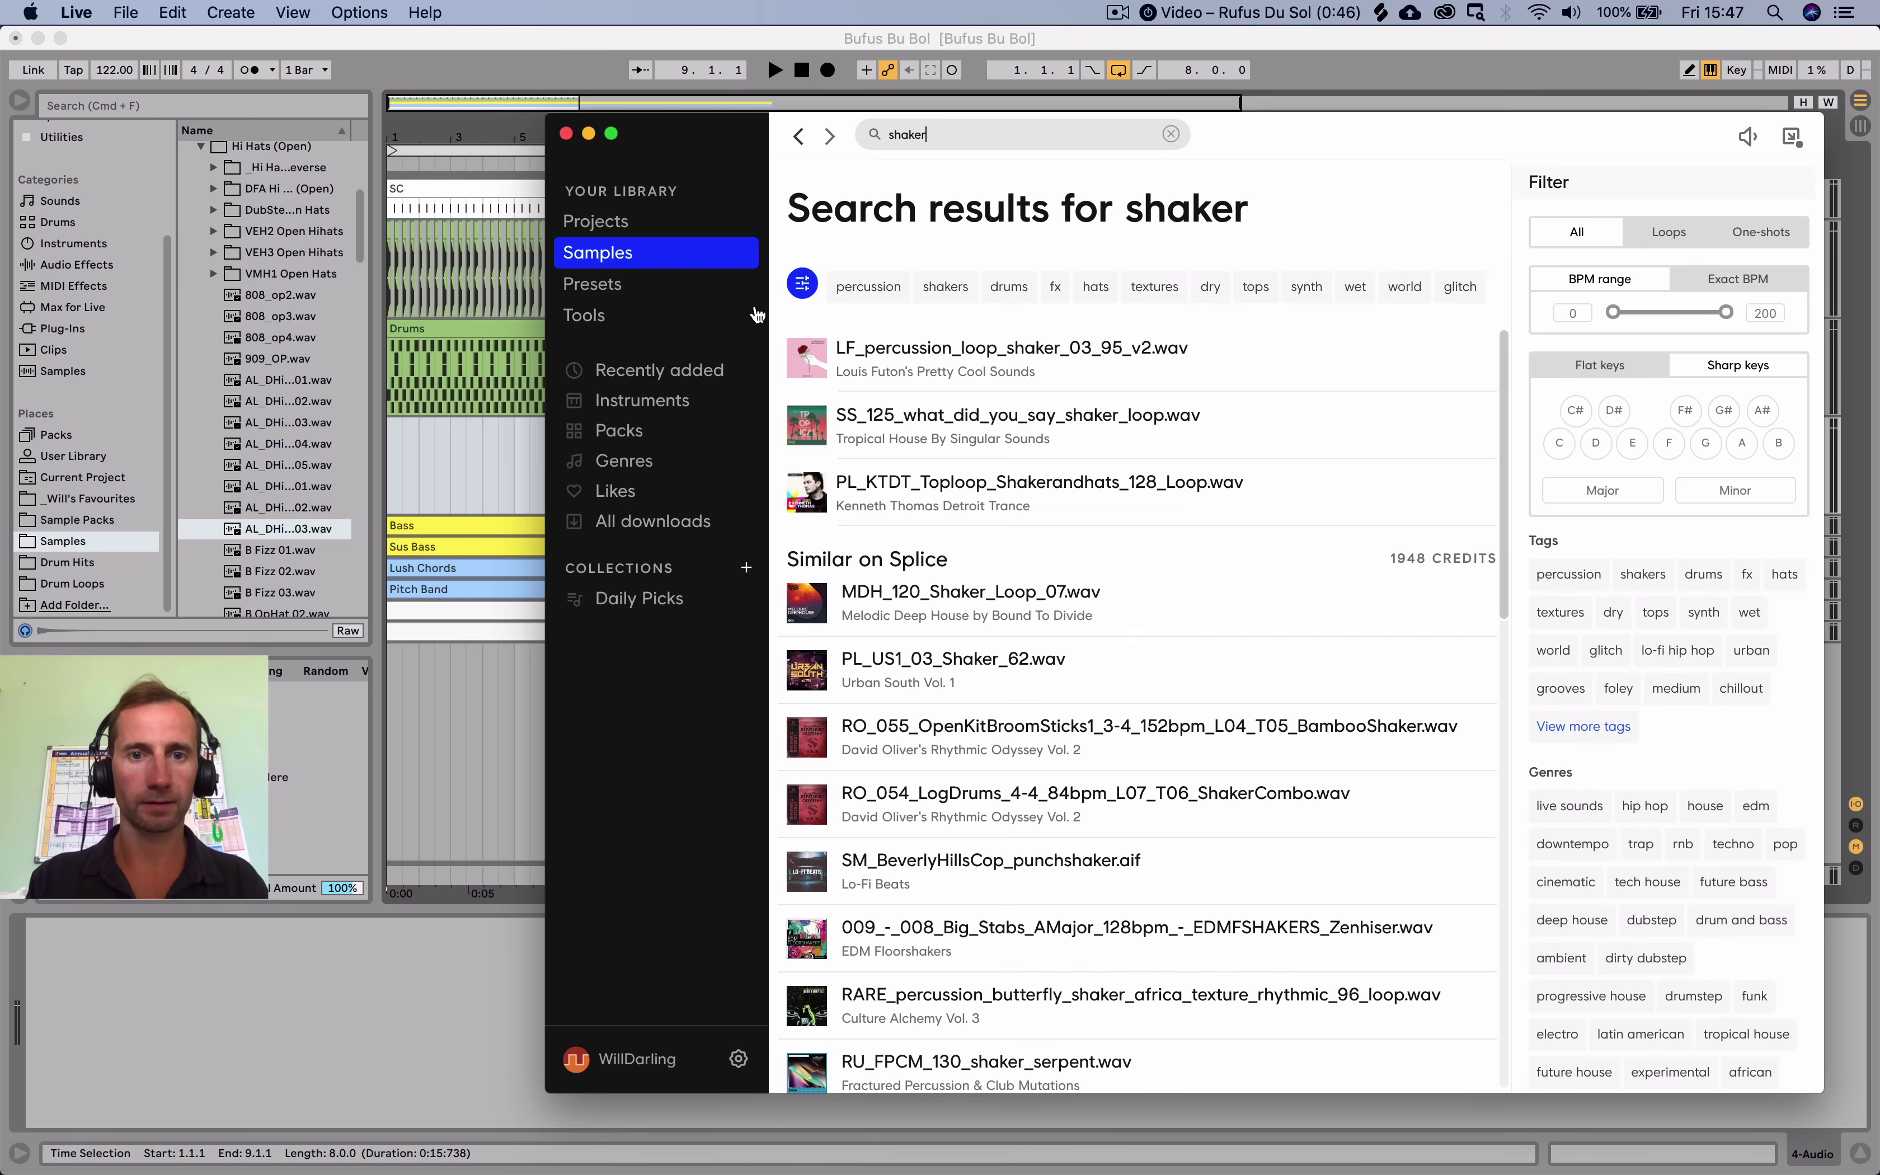
pyautogui.click(808, 495)
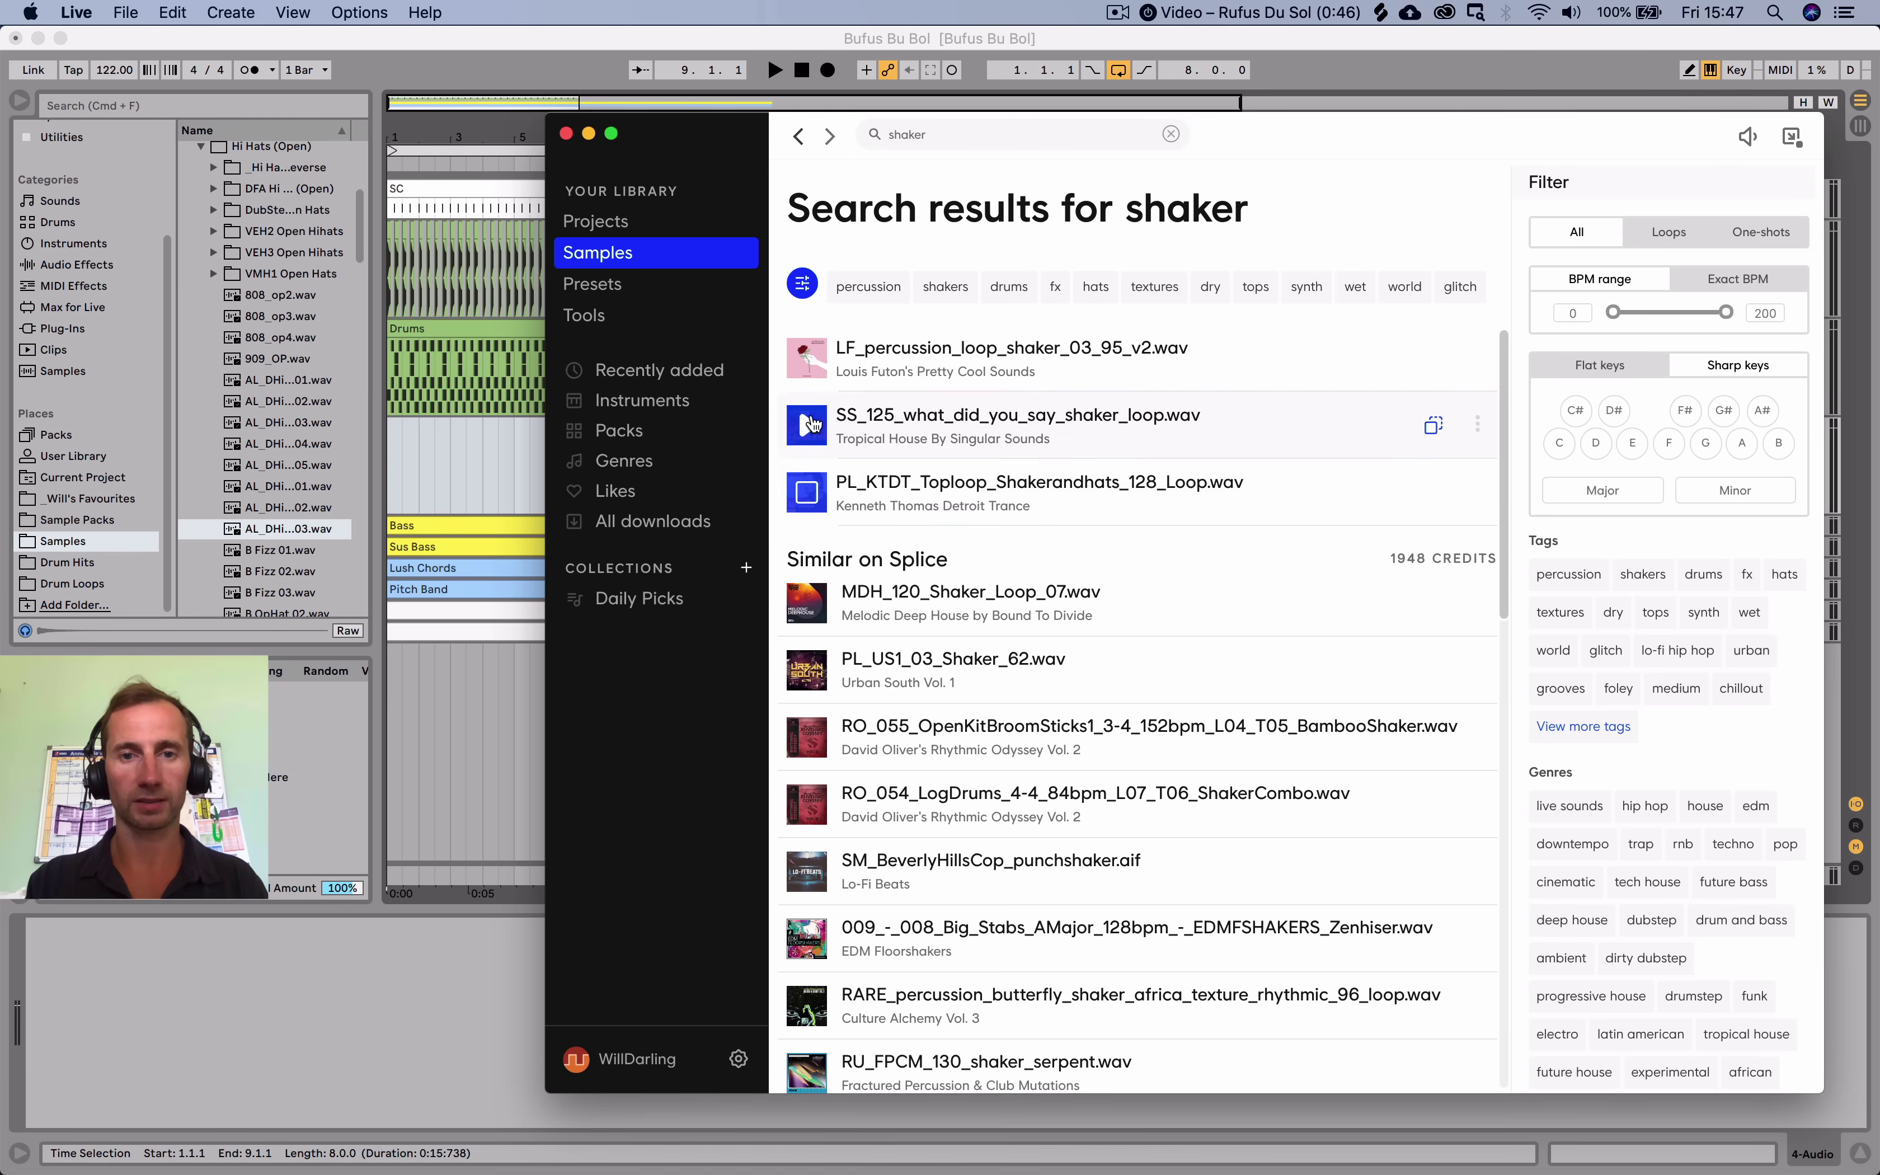
pyautogui.click(810, 423)
pyautogui.moveTo(854, 420); pyautogui.dragTo(398, 478)
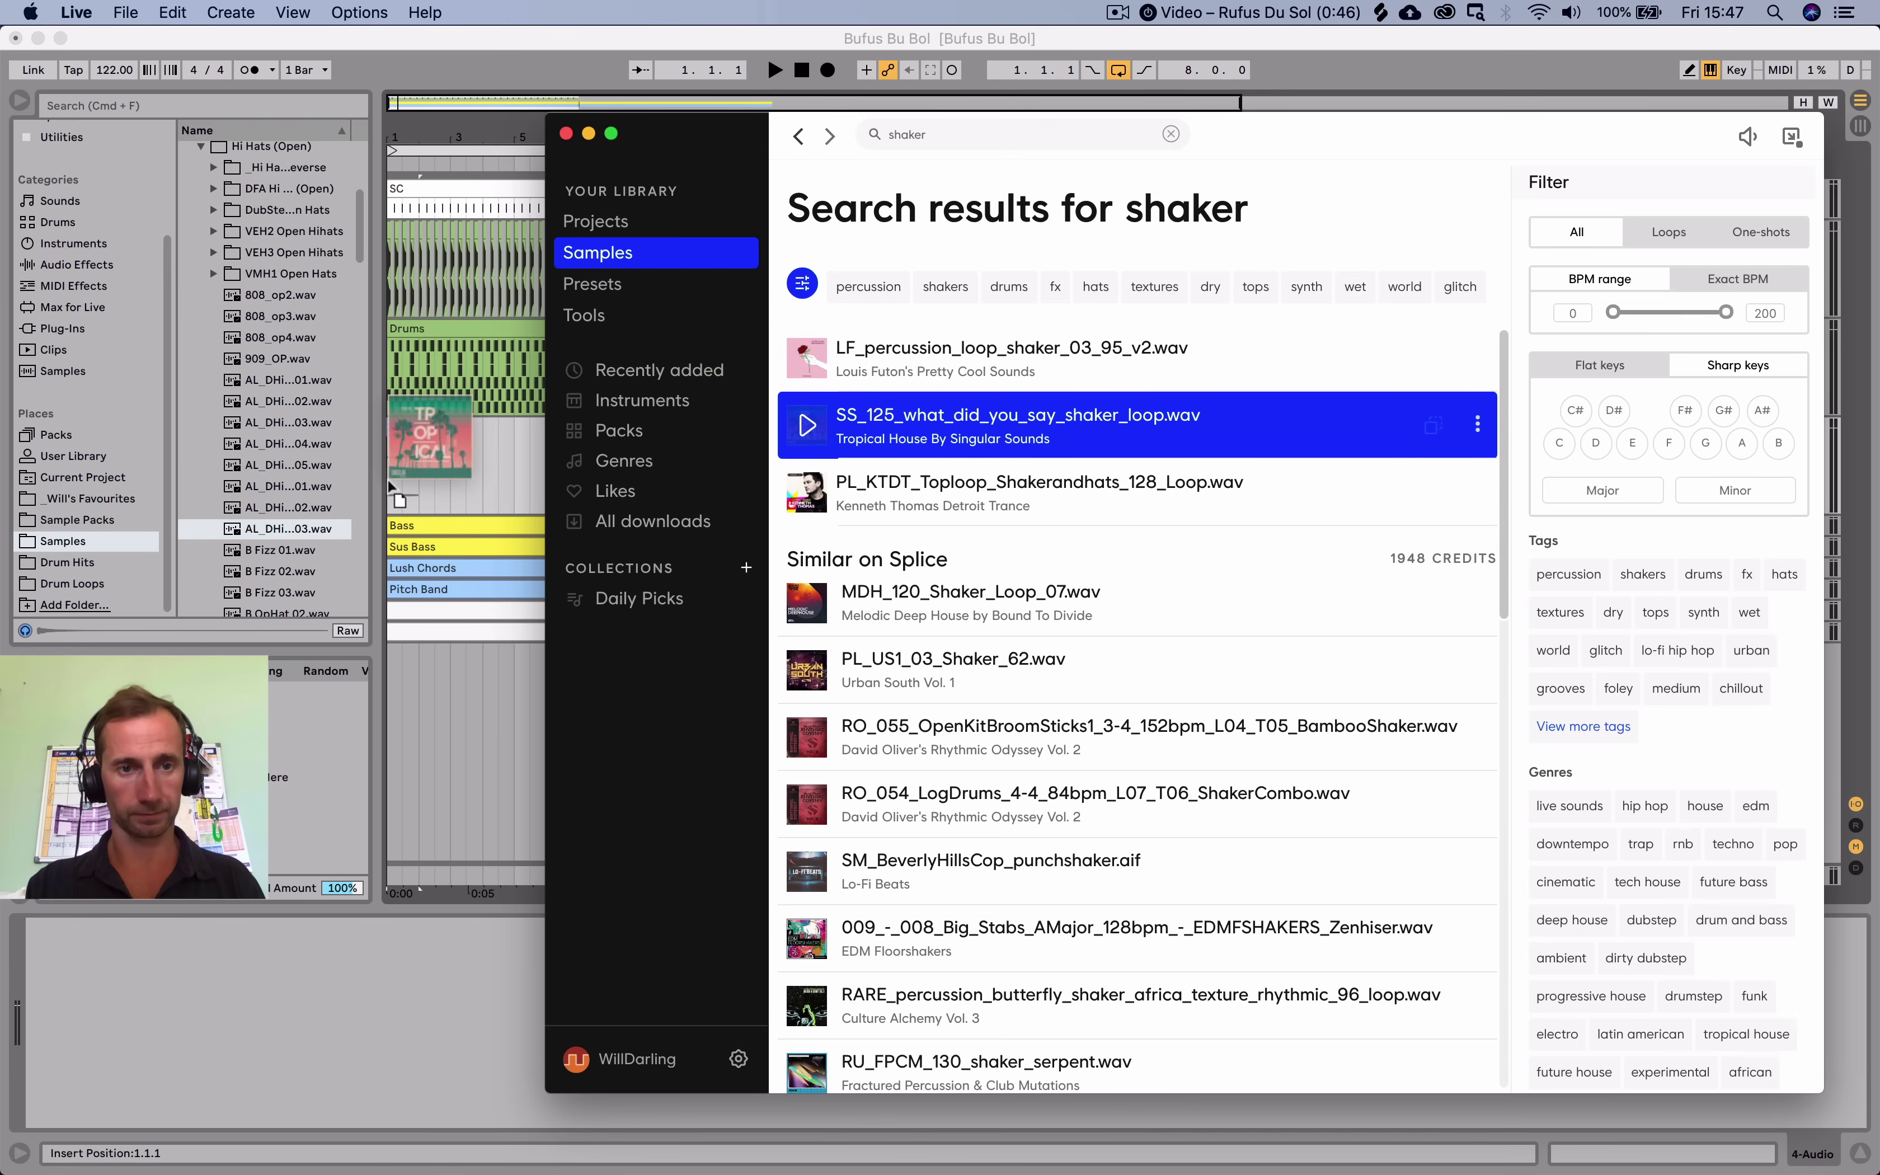
pyautogui.click(470, 463)
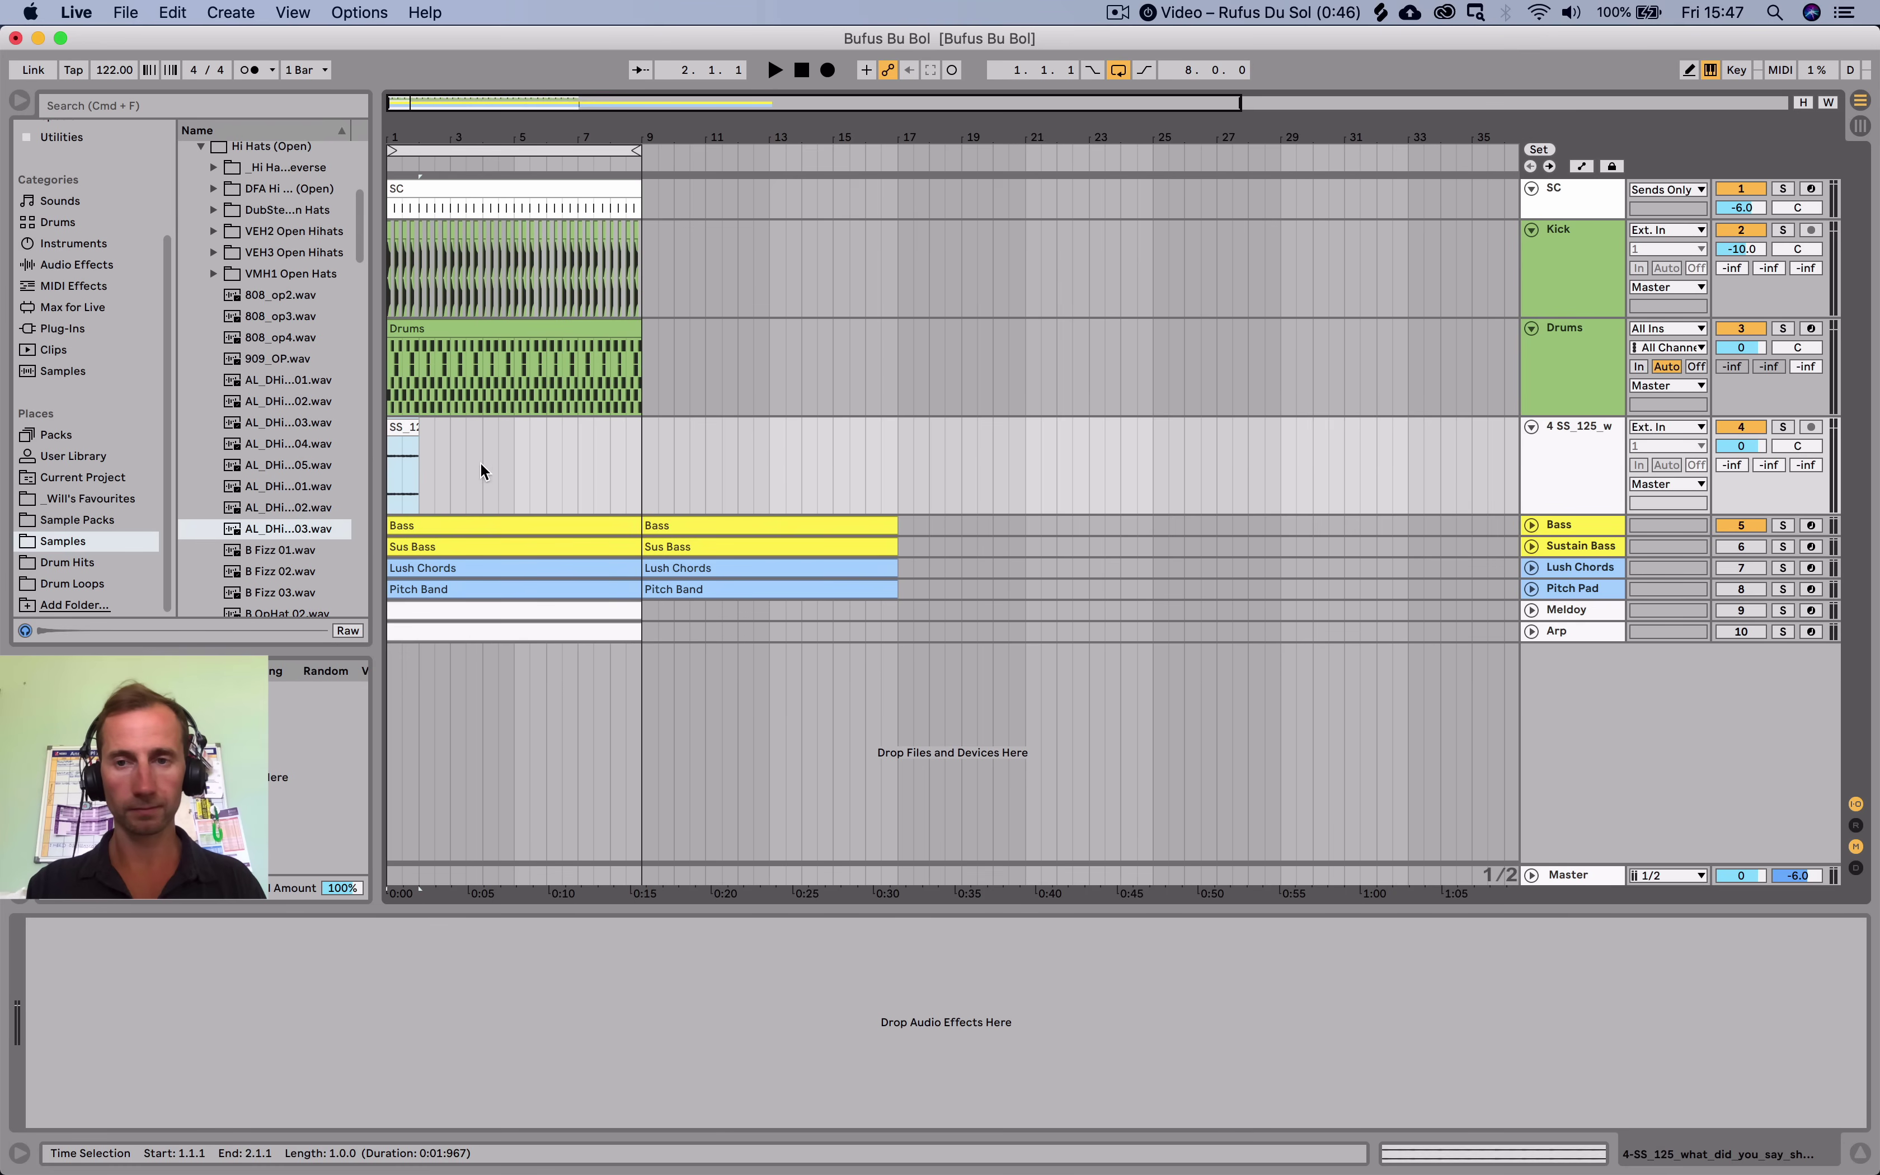
pyautogui.press('Delete')
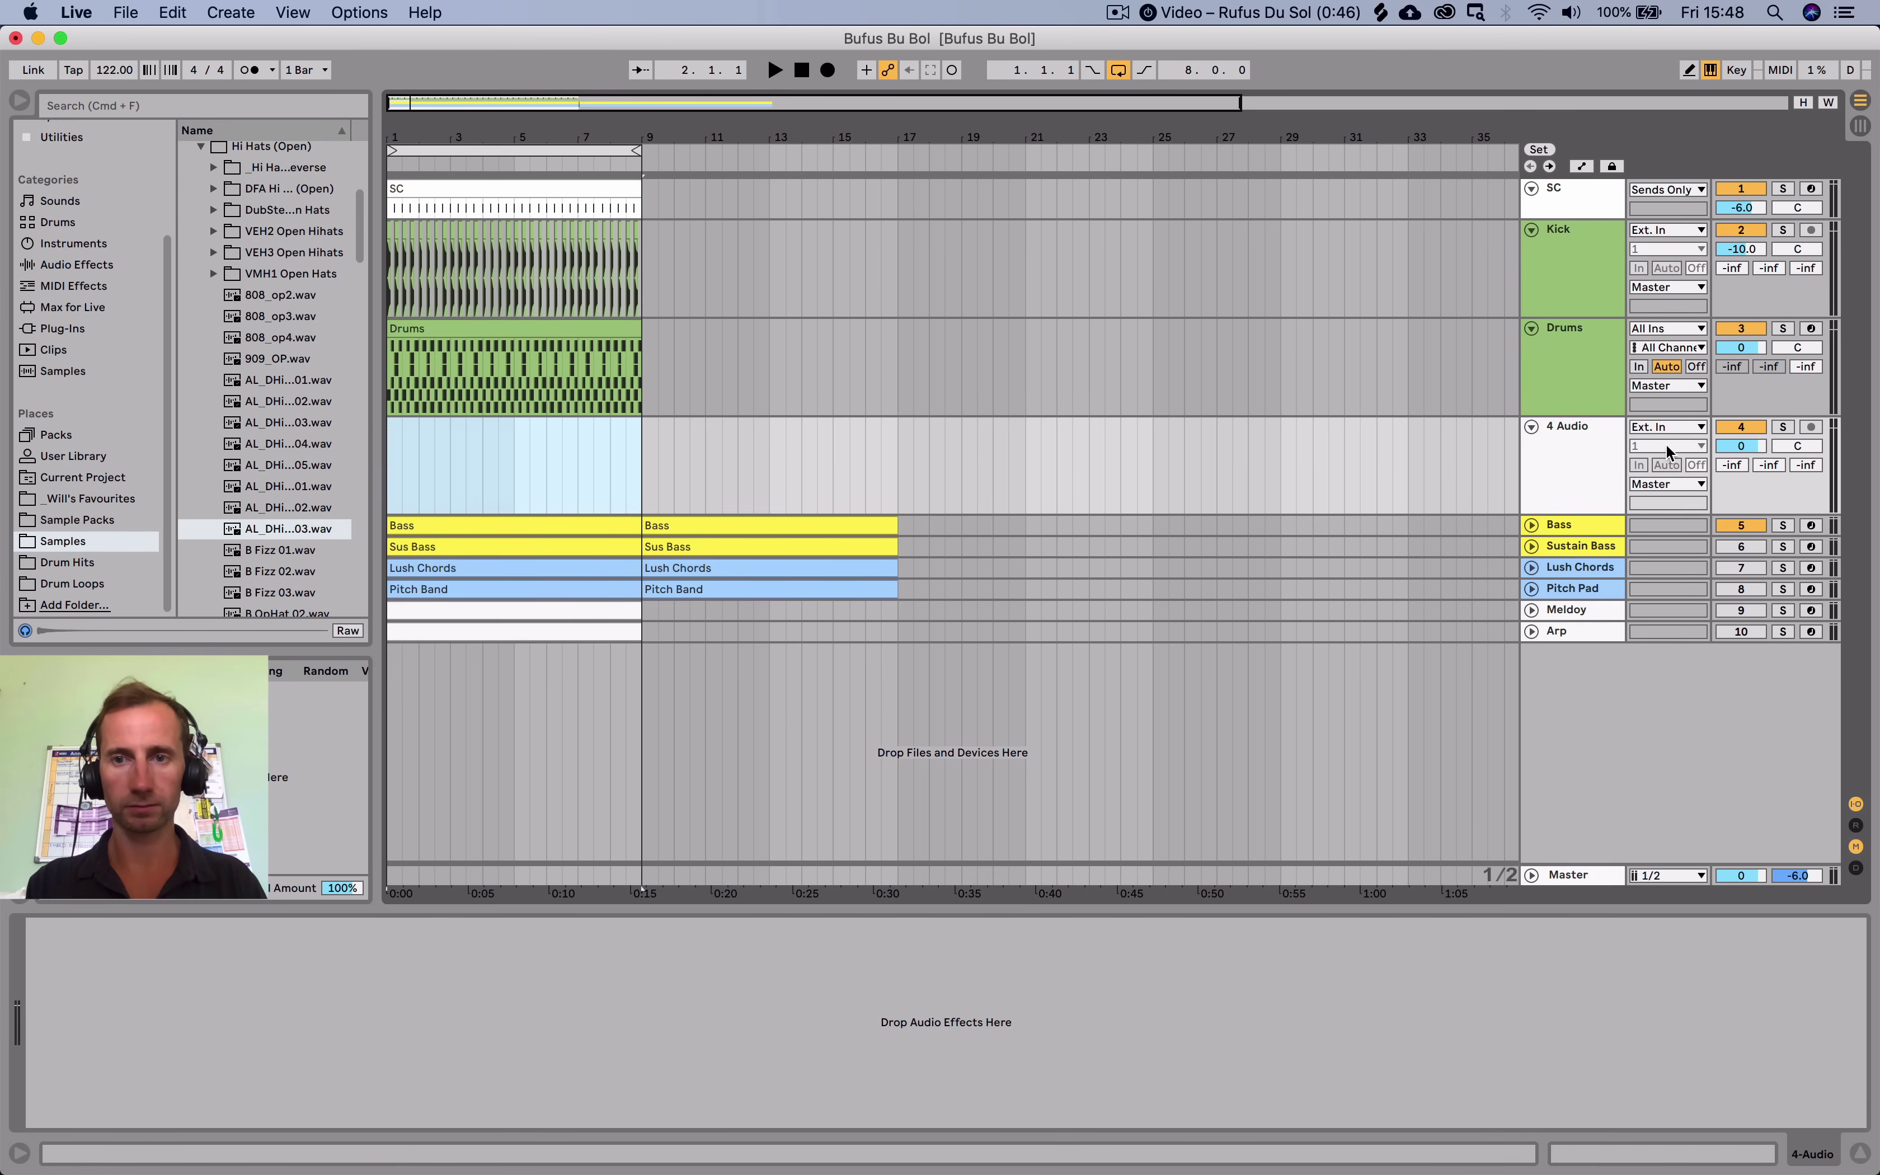
# Switch back to Splice, audition SS_125_what_did_you_say_shaker_loop, and place it at bar 1 of the new audio track in Live.
pyautogui.click(1443, 13)
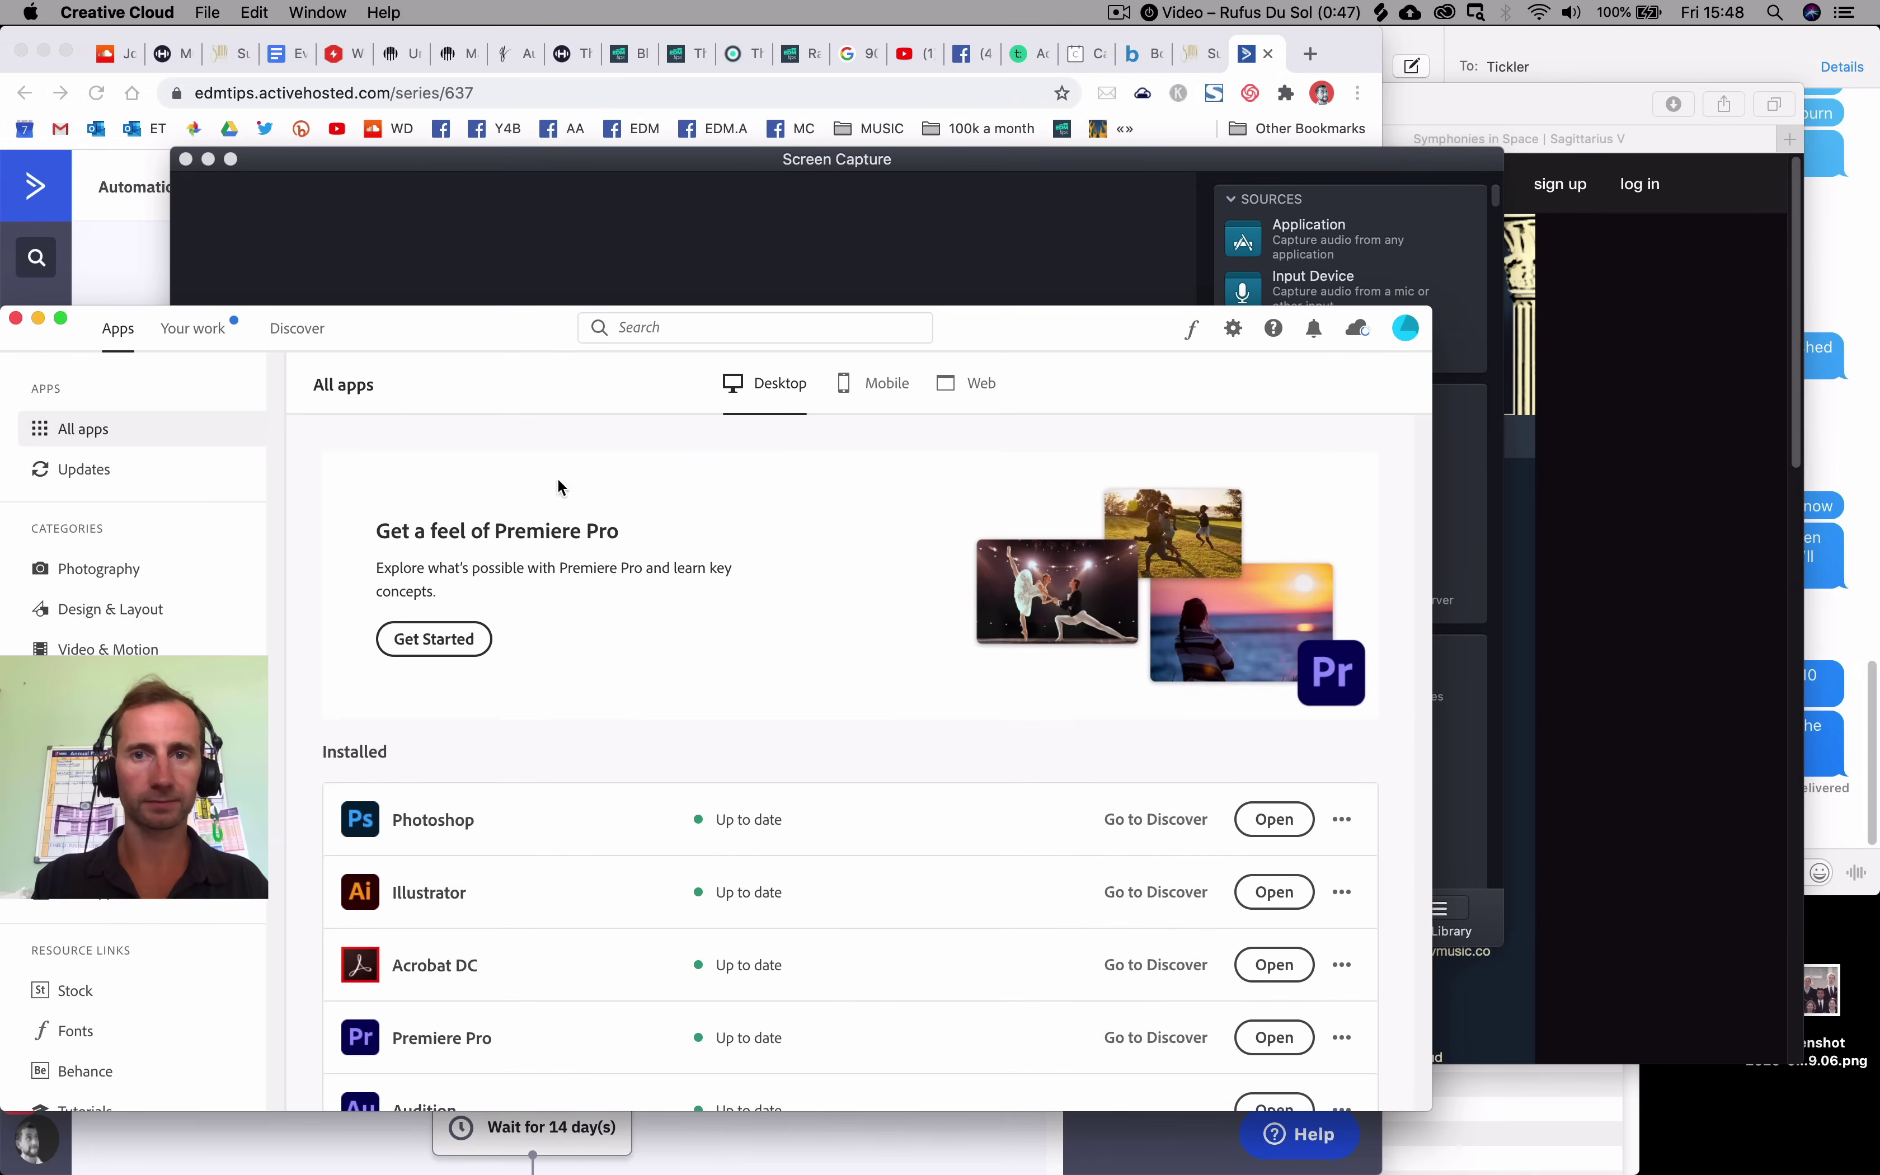
pyautogui.hotkey('ctrl', 'Right')
pyautogui.click(1381, 13)
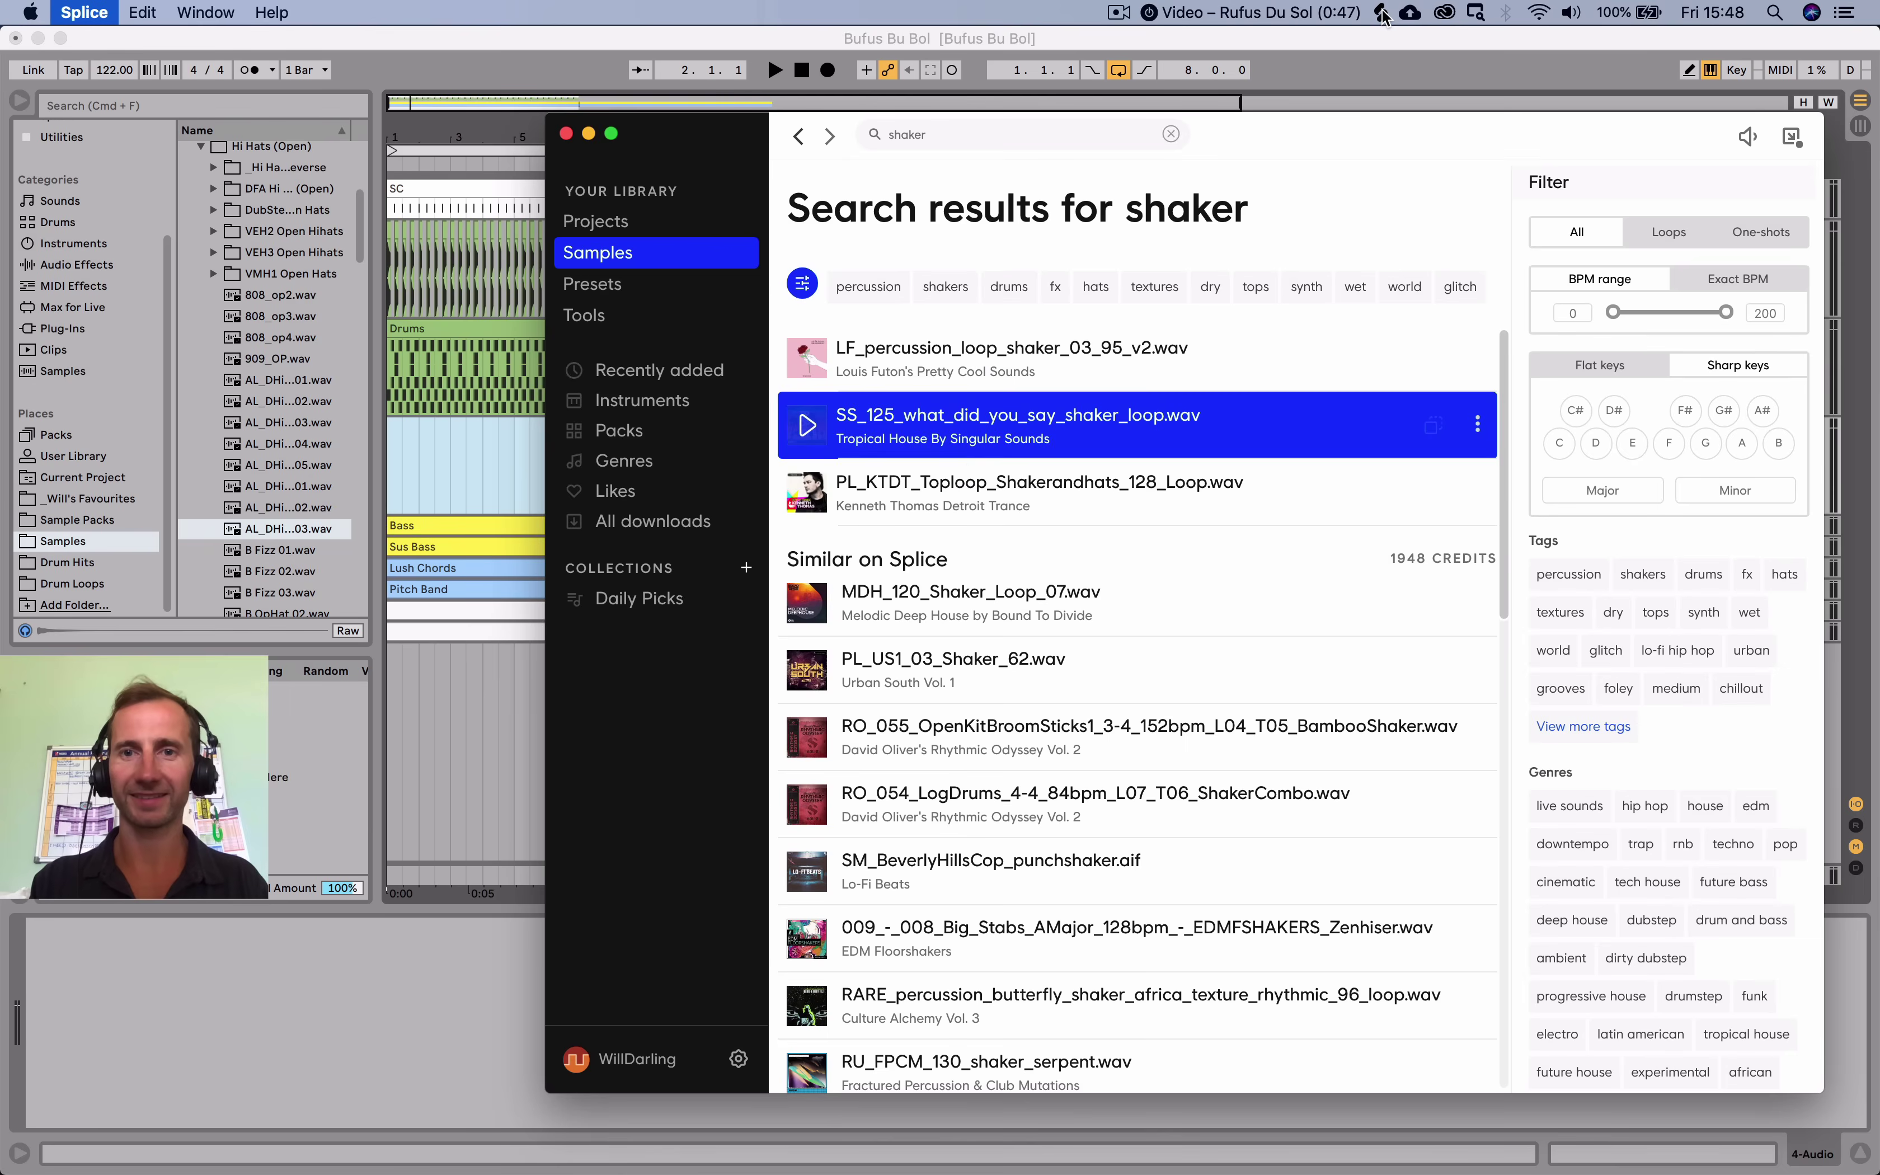
pyautogui.click(826, 433)
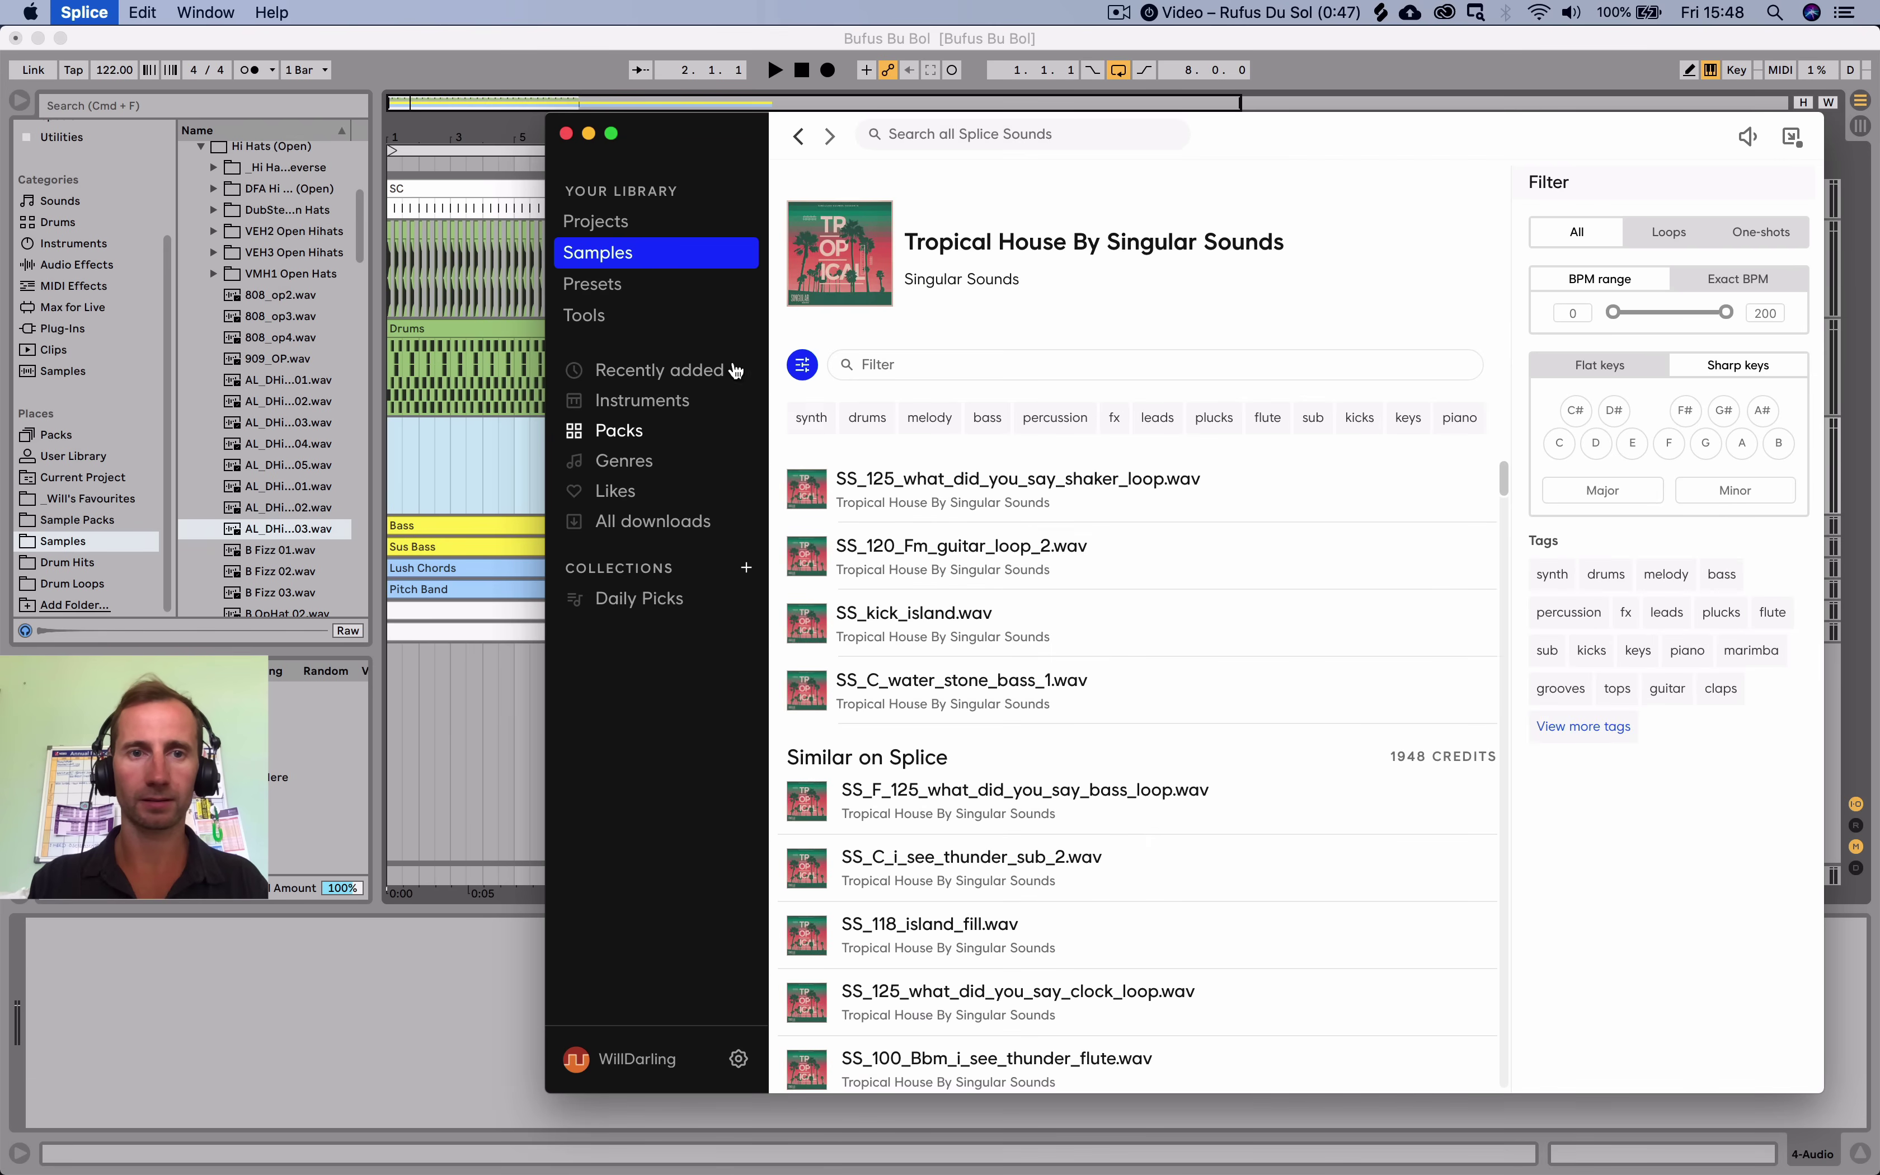
pyautogui.click(800, 138)
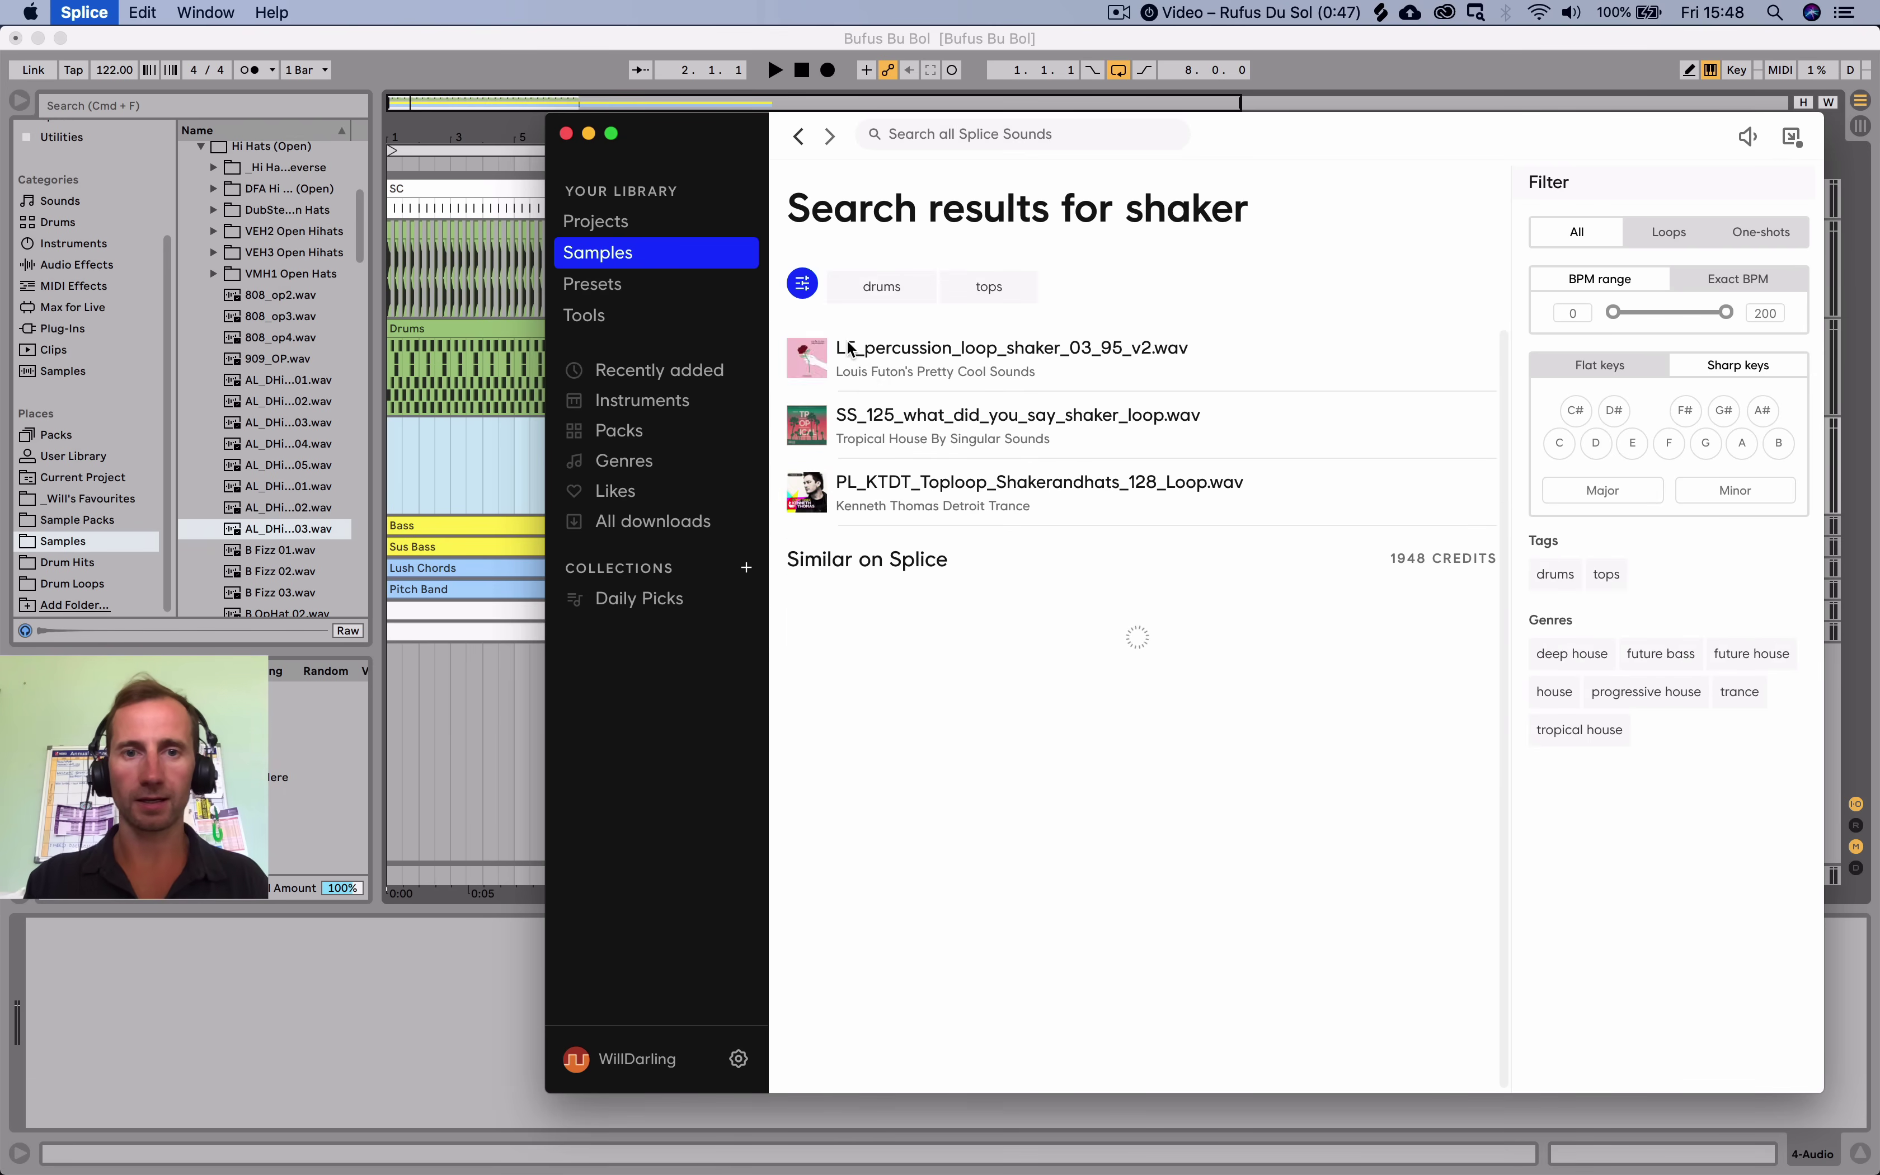
pyautogui.click(805, 435)
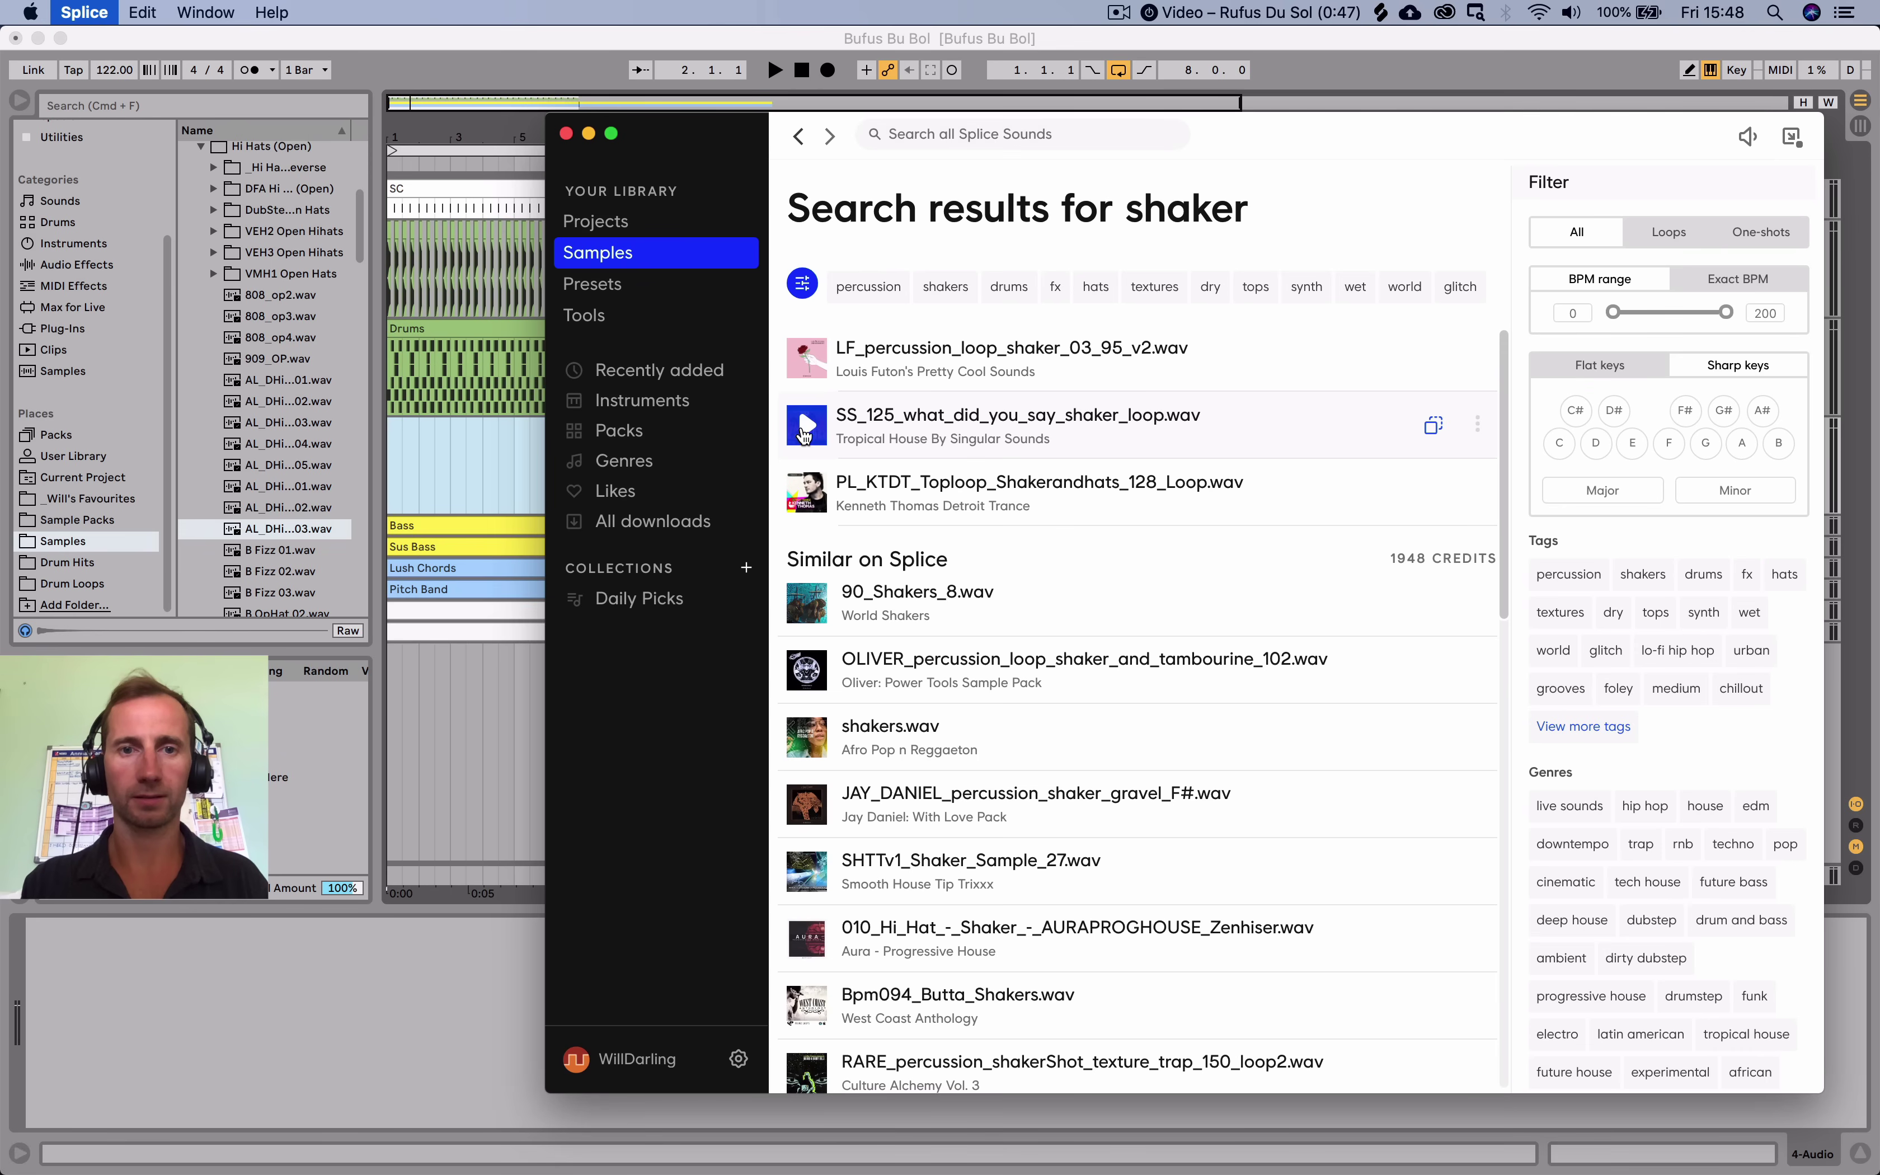
pyautogui.moveTo(879, 422); pyautogui.dragTo(390, 467)
pyautogui.click(390, 467)
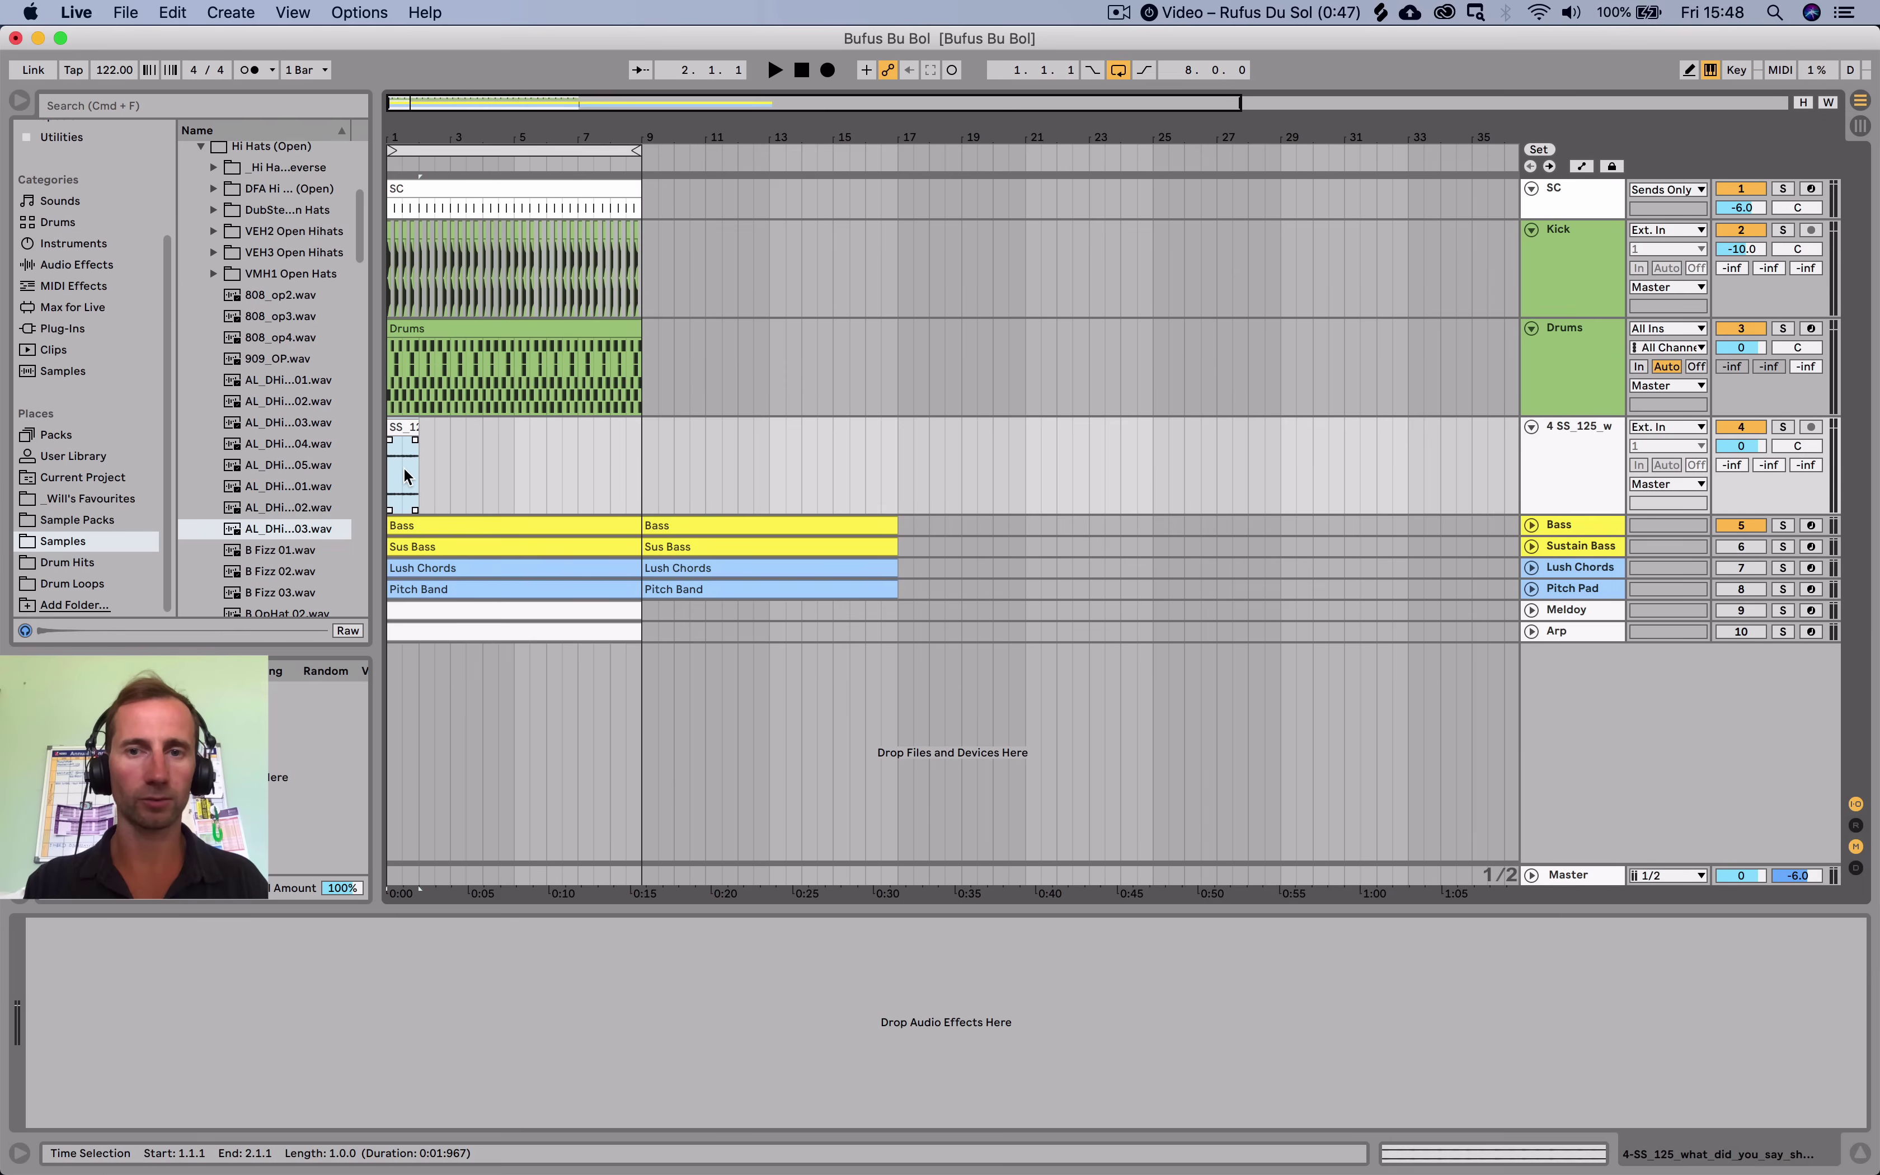
# Play the shaker loop soloed, unsolo it, and extend its clip to bar 9.
pyautogui.click(1783, 426)
pyautogui.press('space')
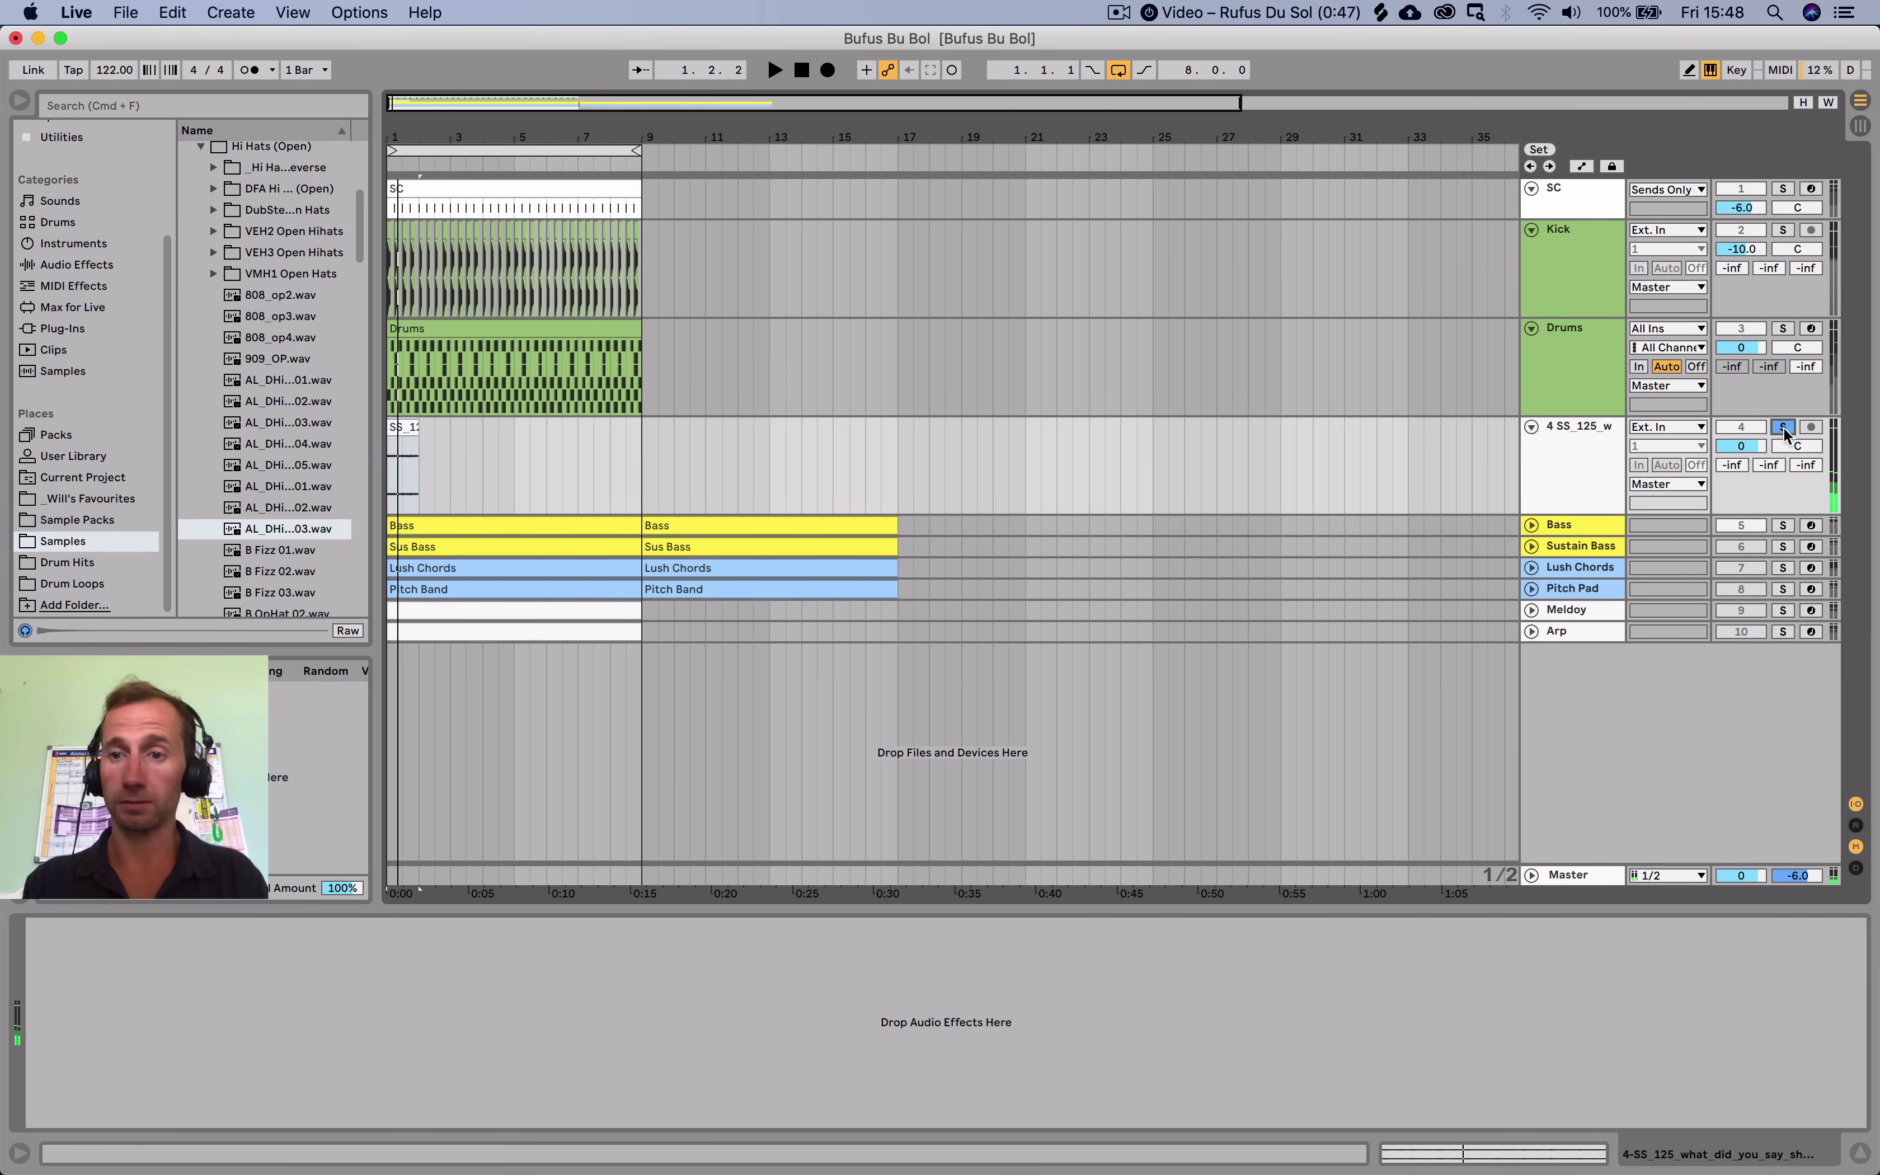
pyautogui.click(1783, 425)
pyautogui.click(418, 436)
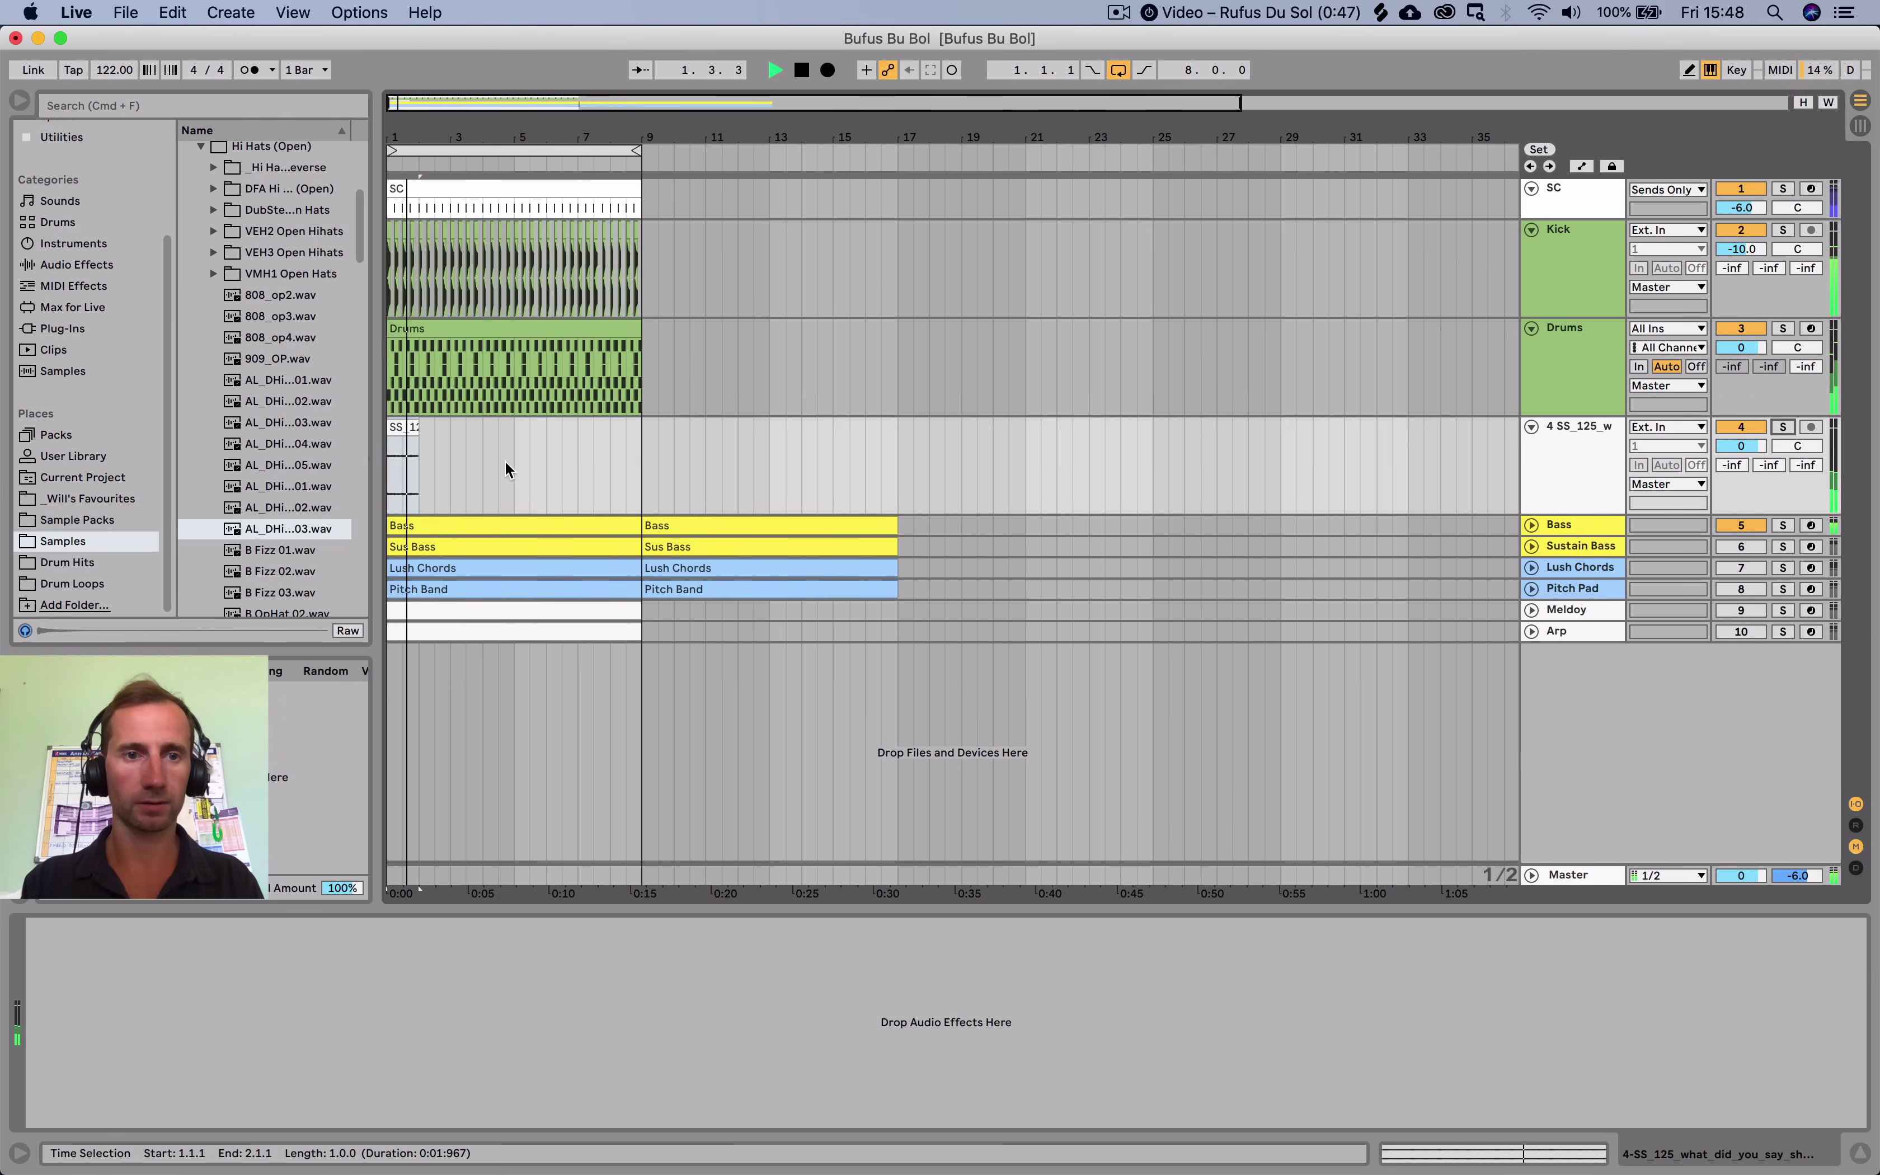
pyautogui.moveTo(419, 437); pyautogui.dragTo(642, 441)
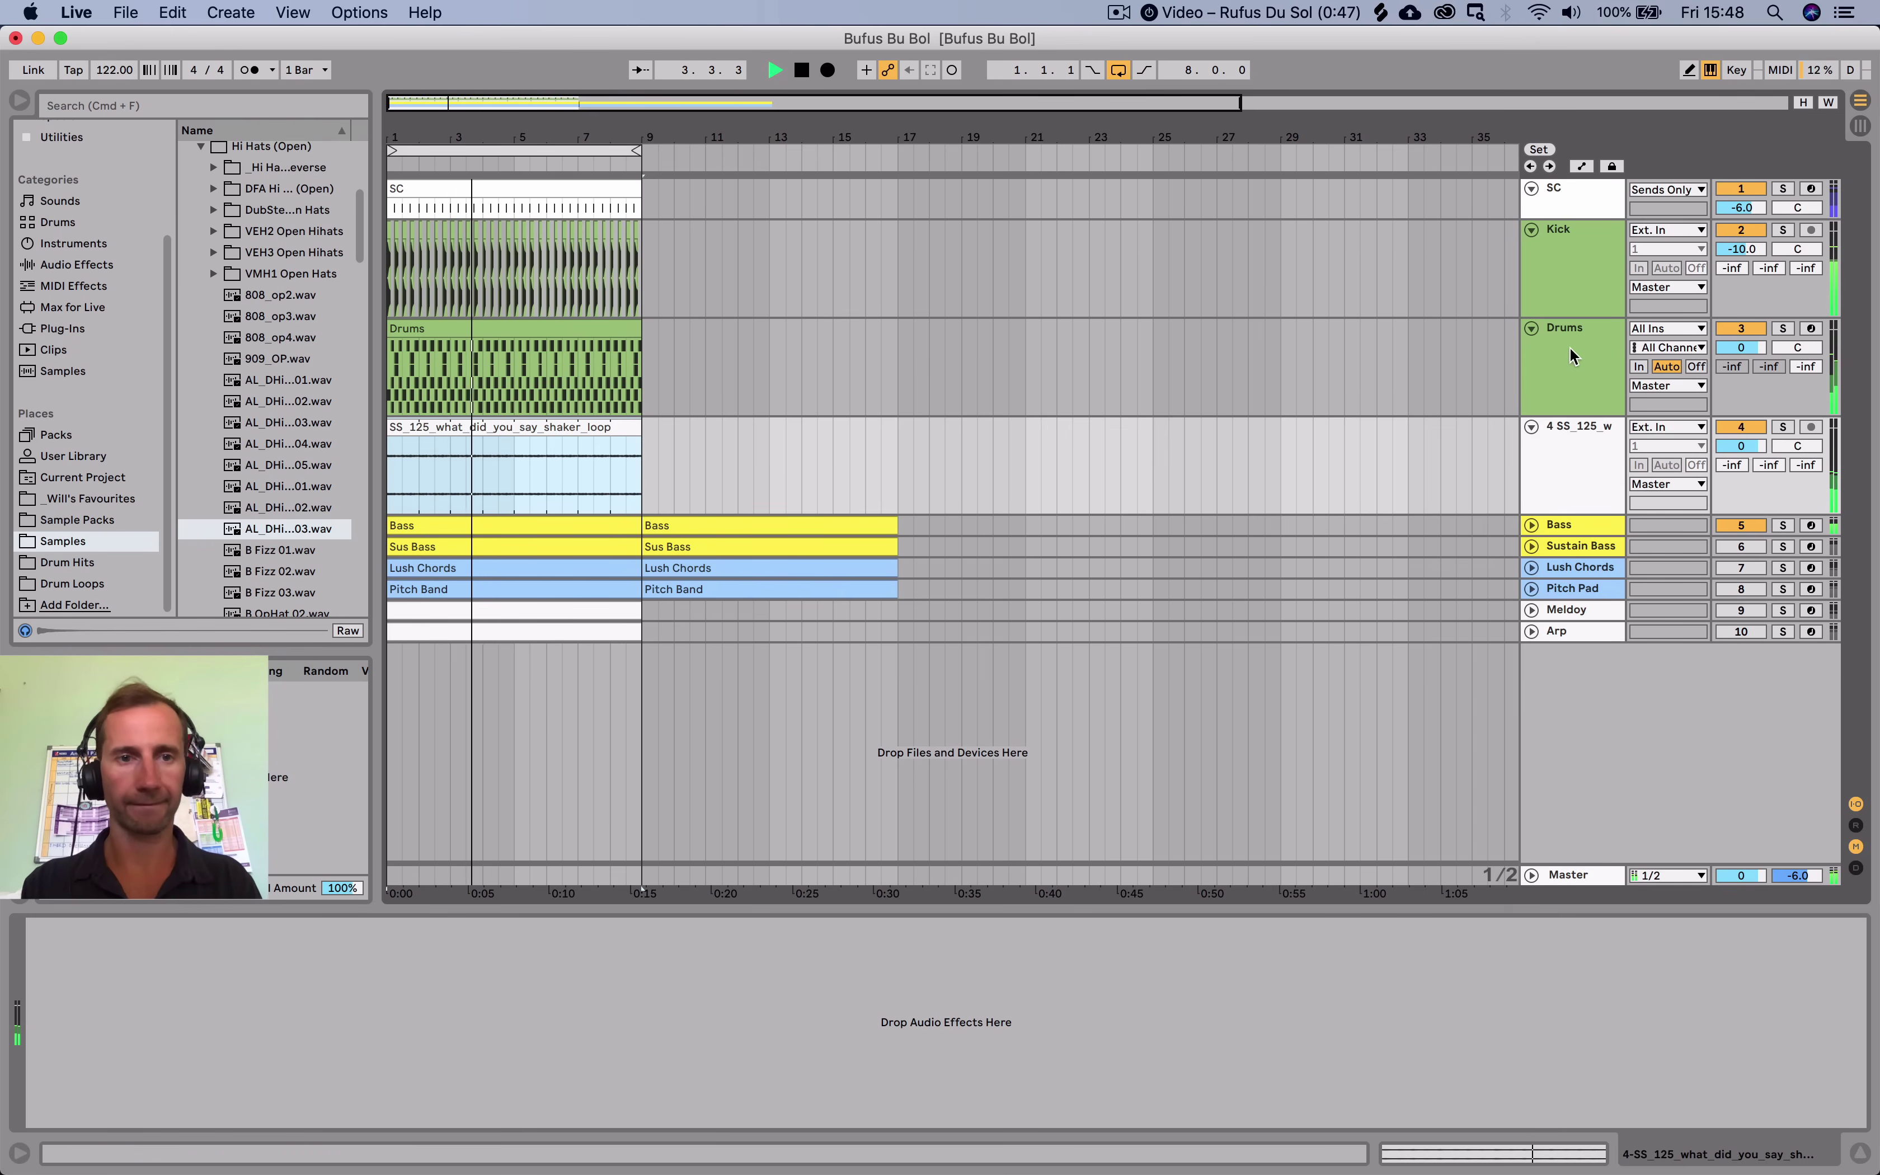
# Stop playback and show the Core Library's Swing and Groove folder in the browser.
pyautogui.click(1577, 386)
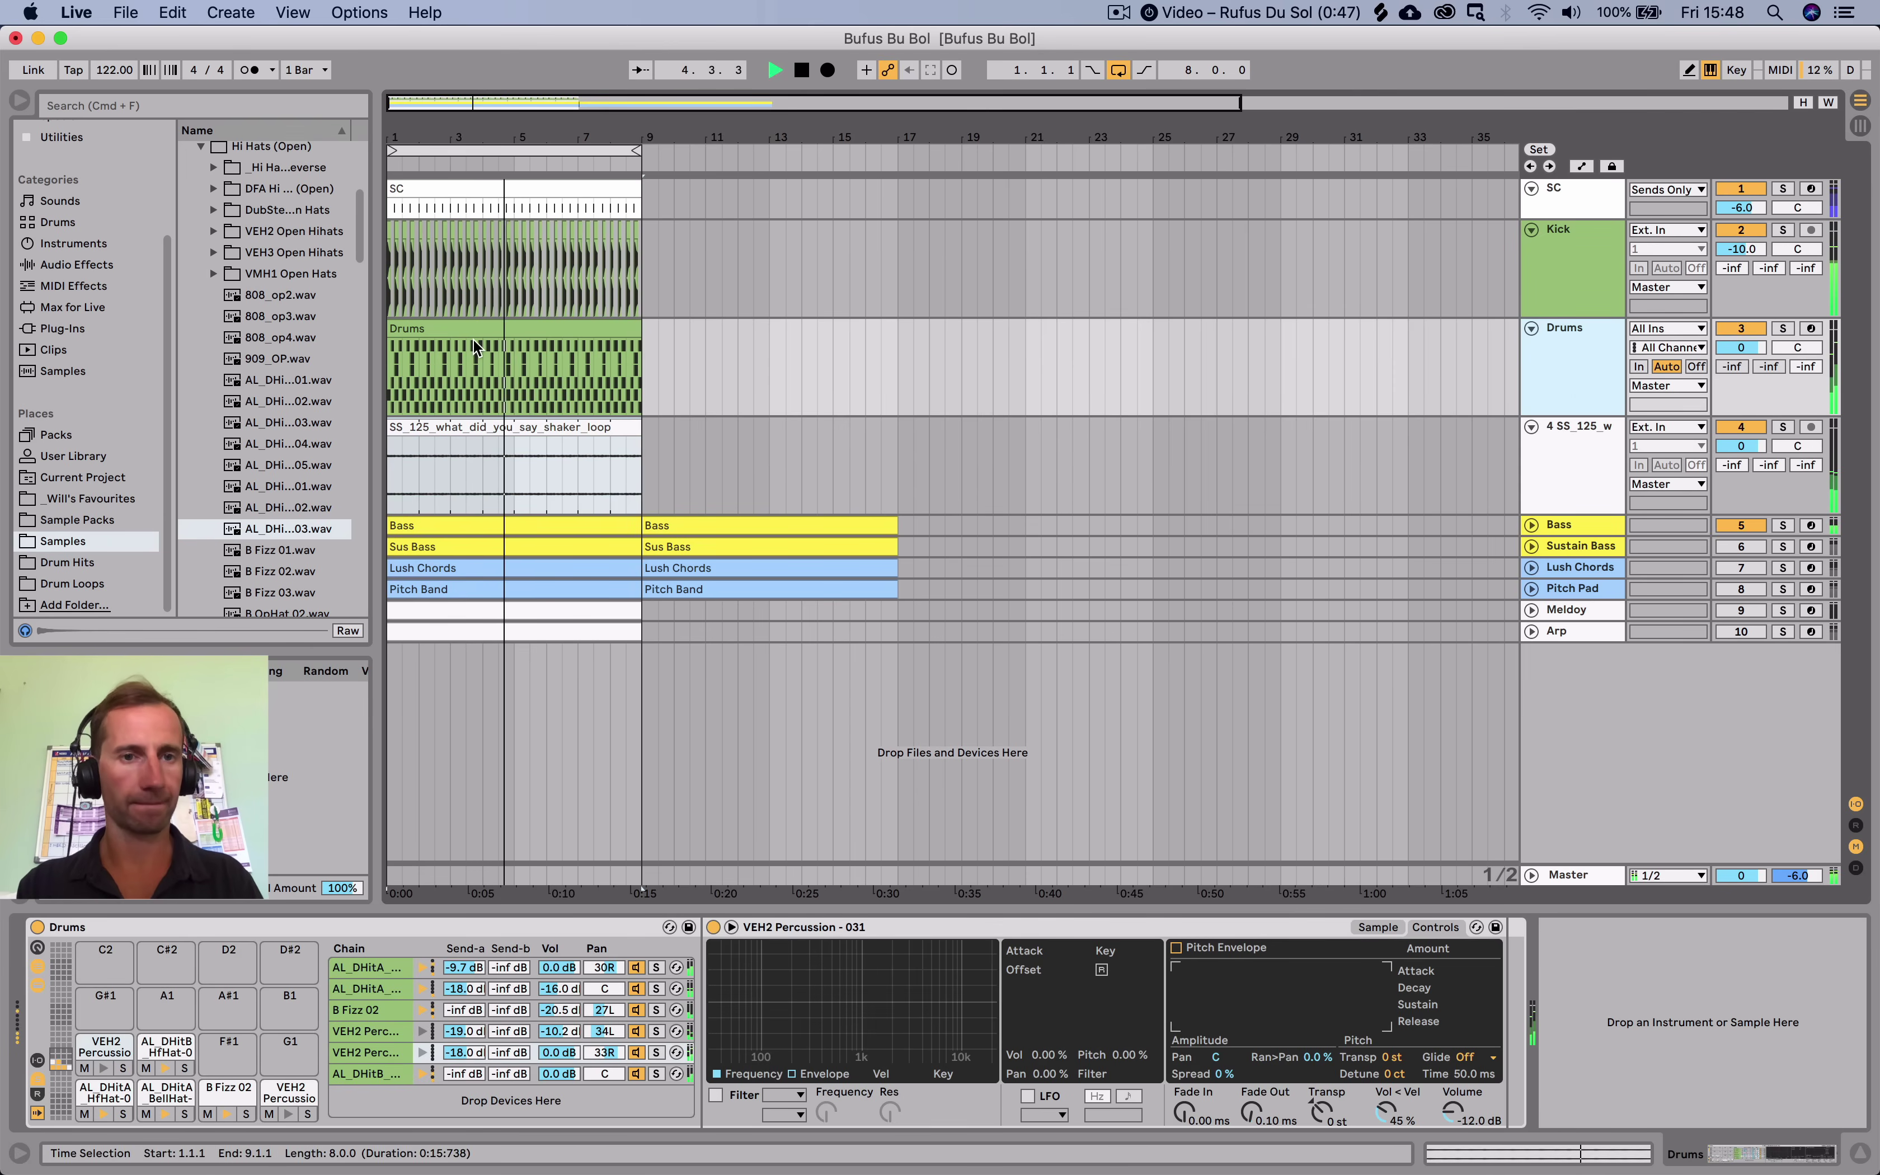
pyautogui.press('space')
pyautogui.click(190, 700)
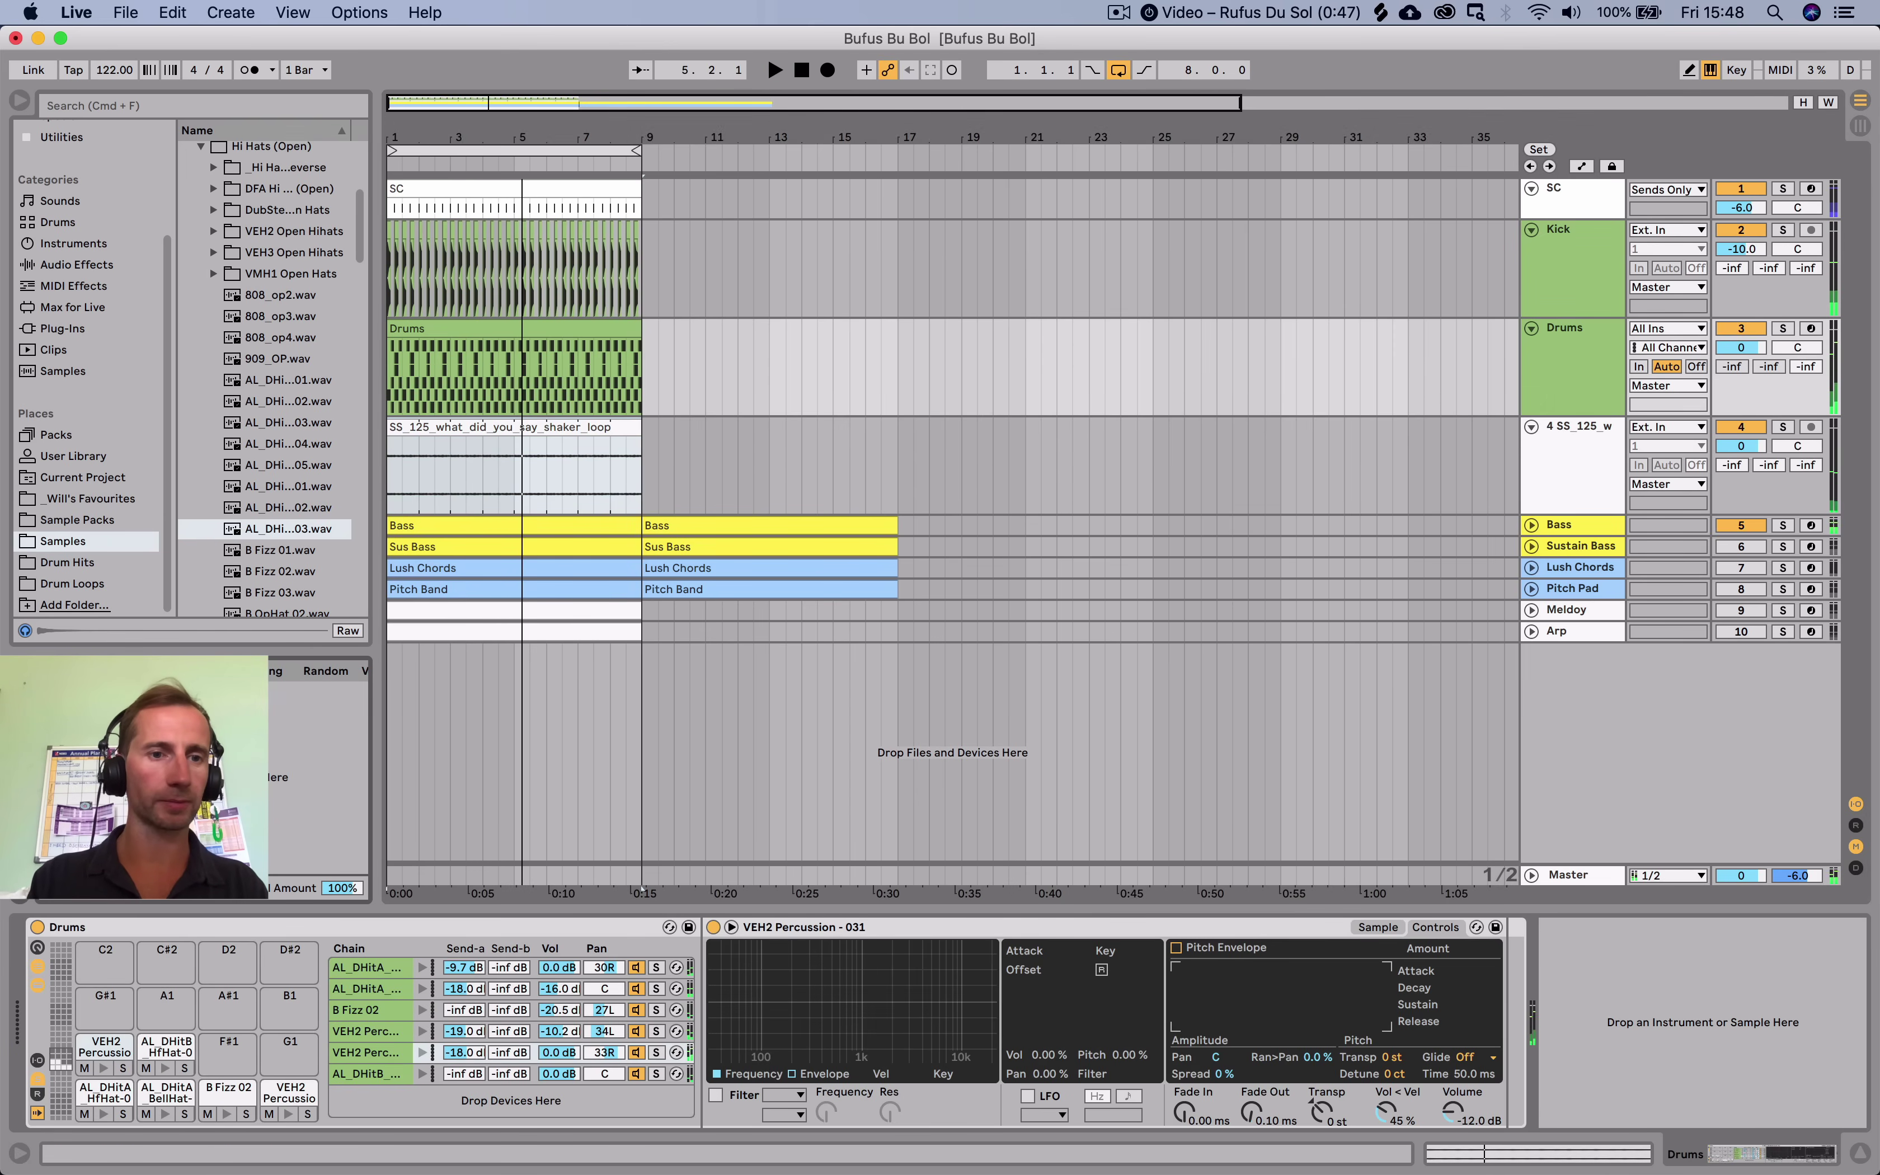
pyautogui.rightClick(195, 766)
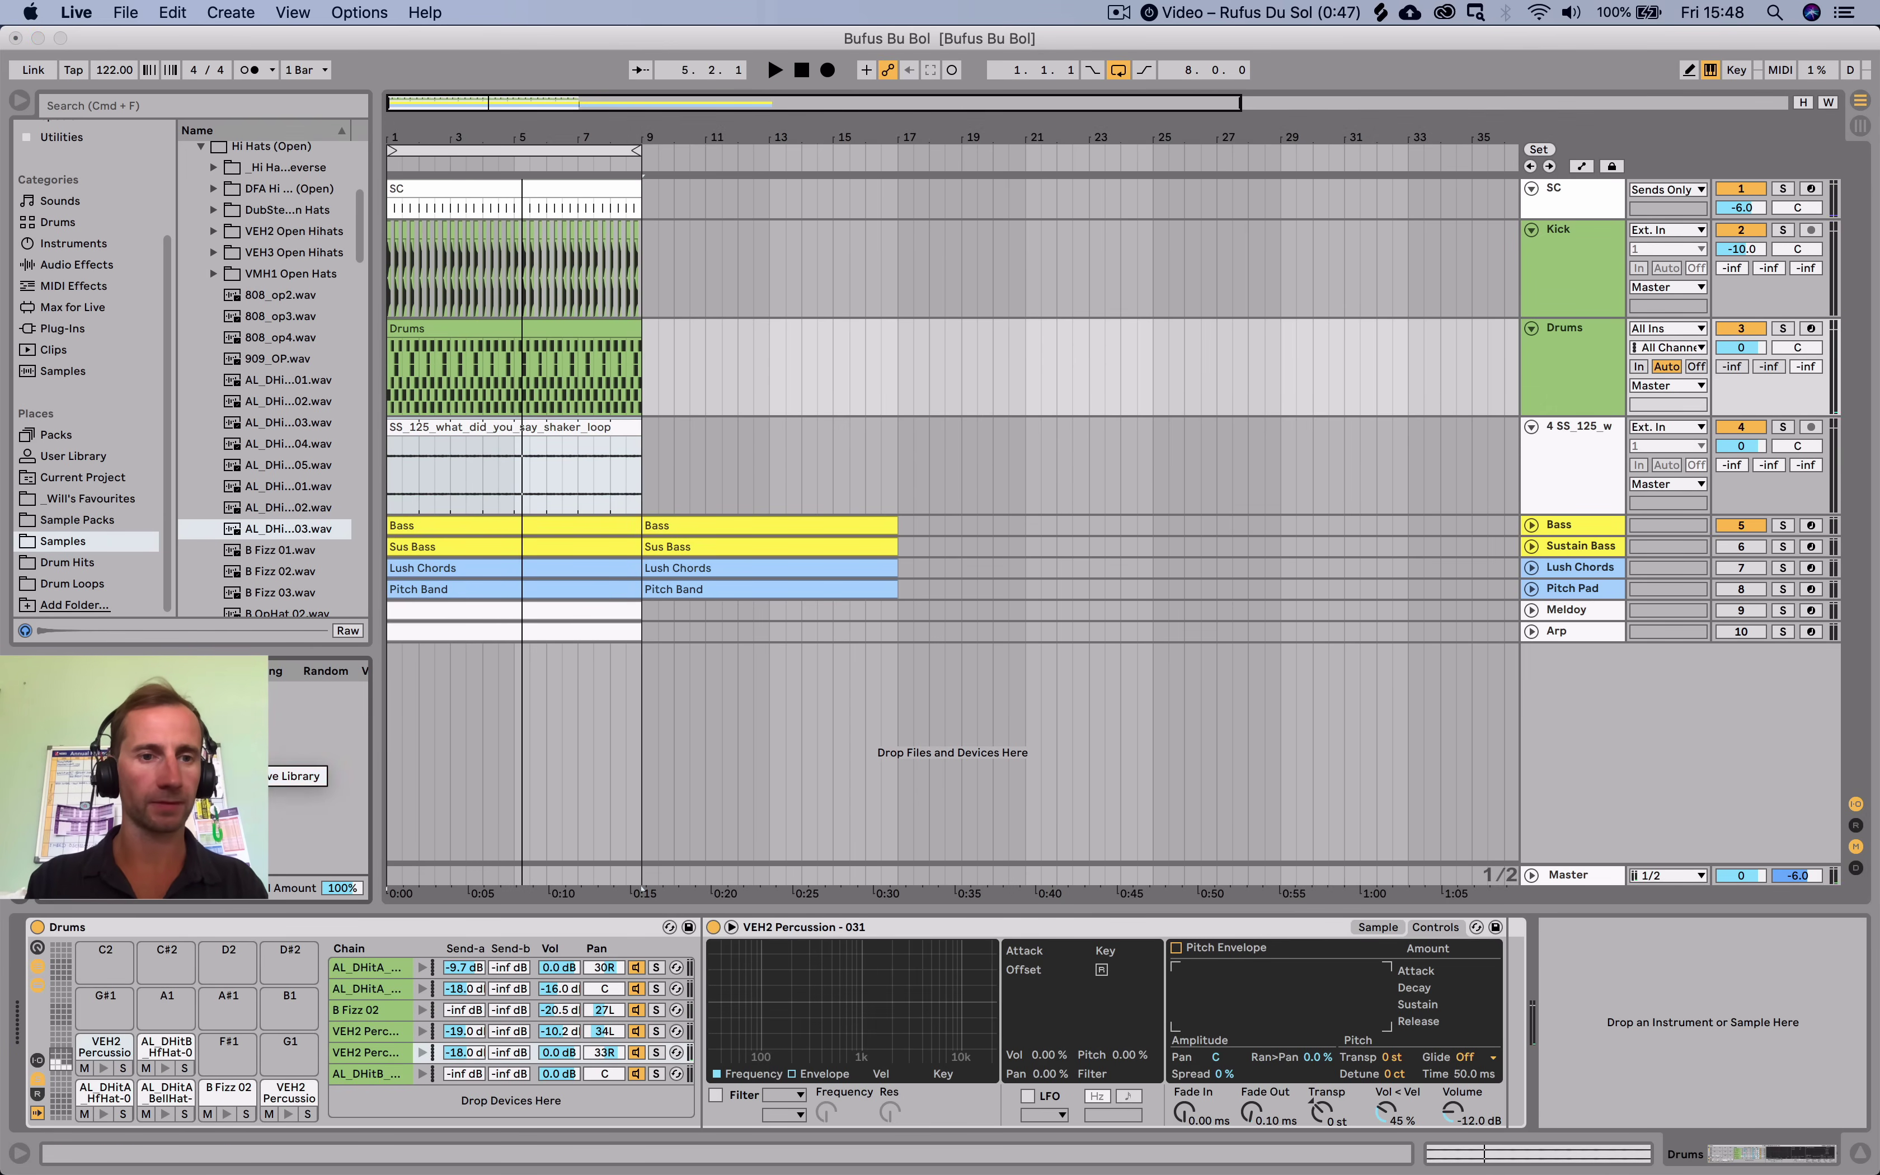
pyautogui.click(295, 775)
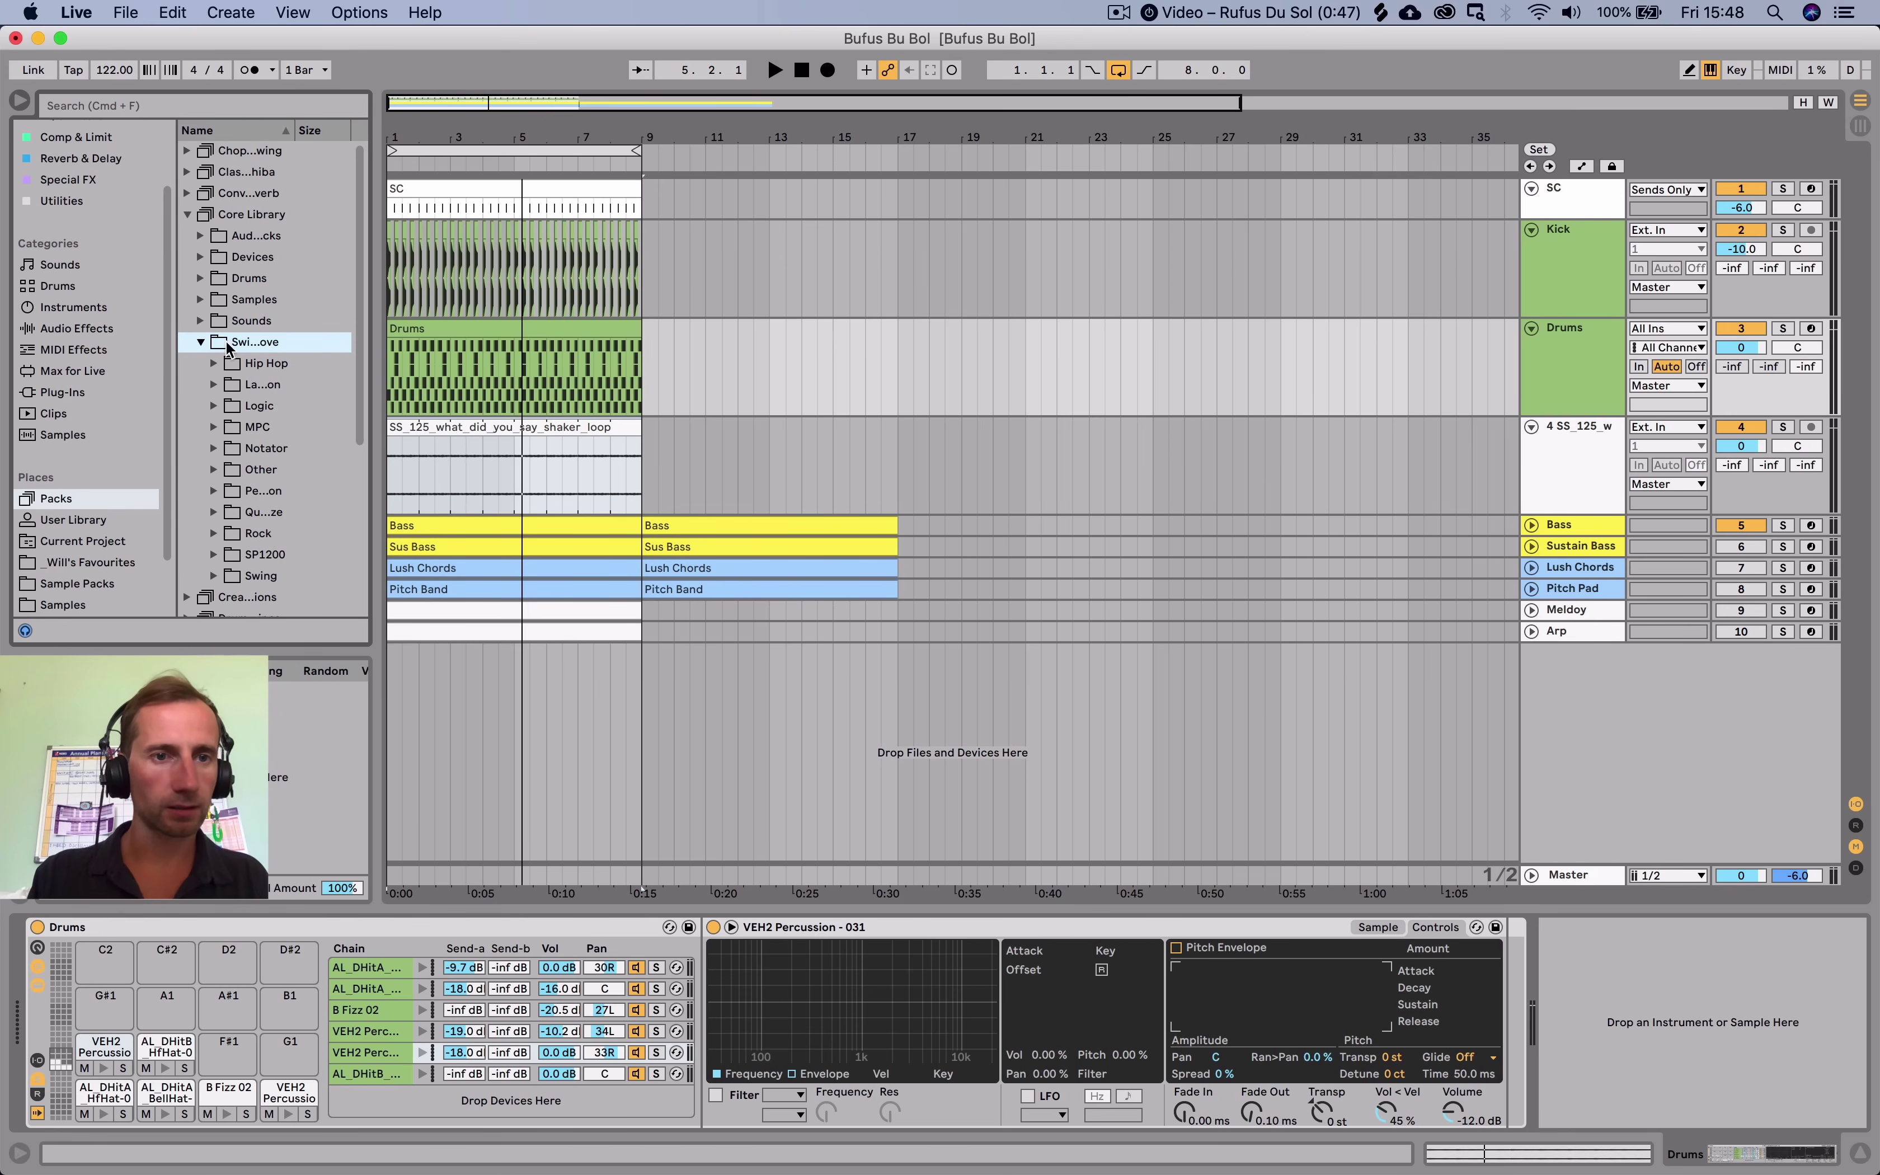
# Find the MPC 16 Swing-64 groove in the MPC folder and apply it to the Drums clip.
pyautogui.click(256, 427)
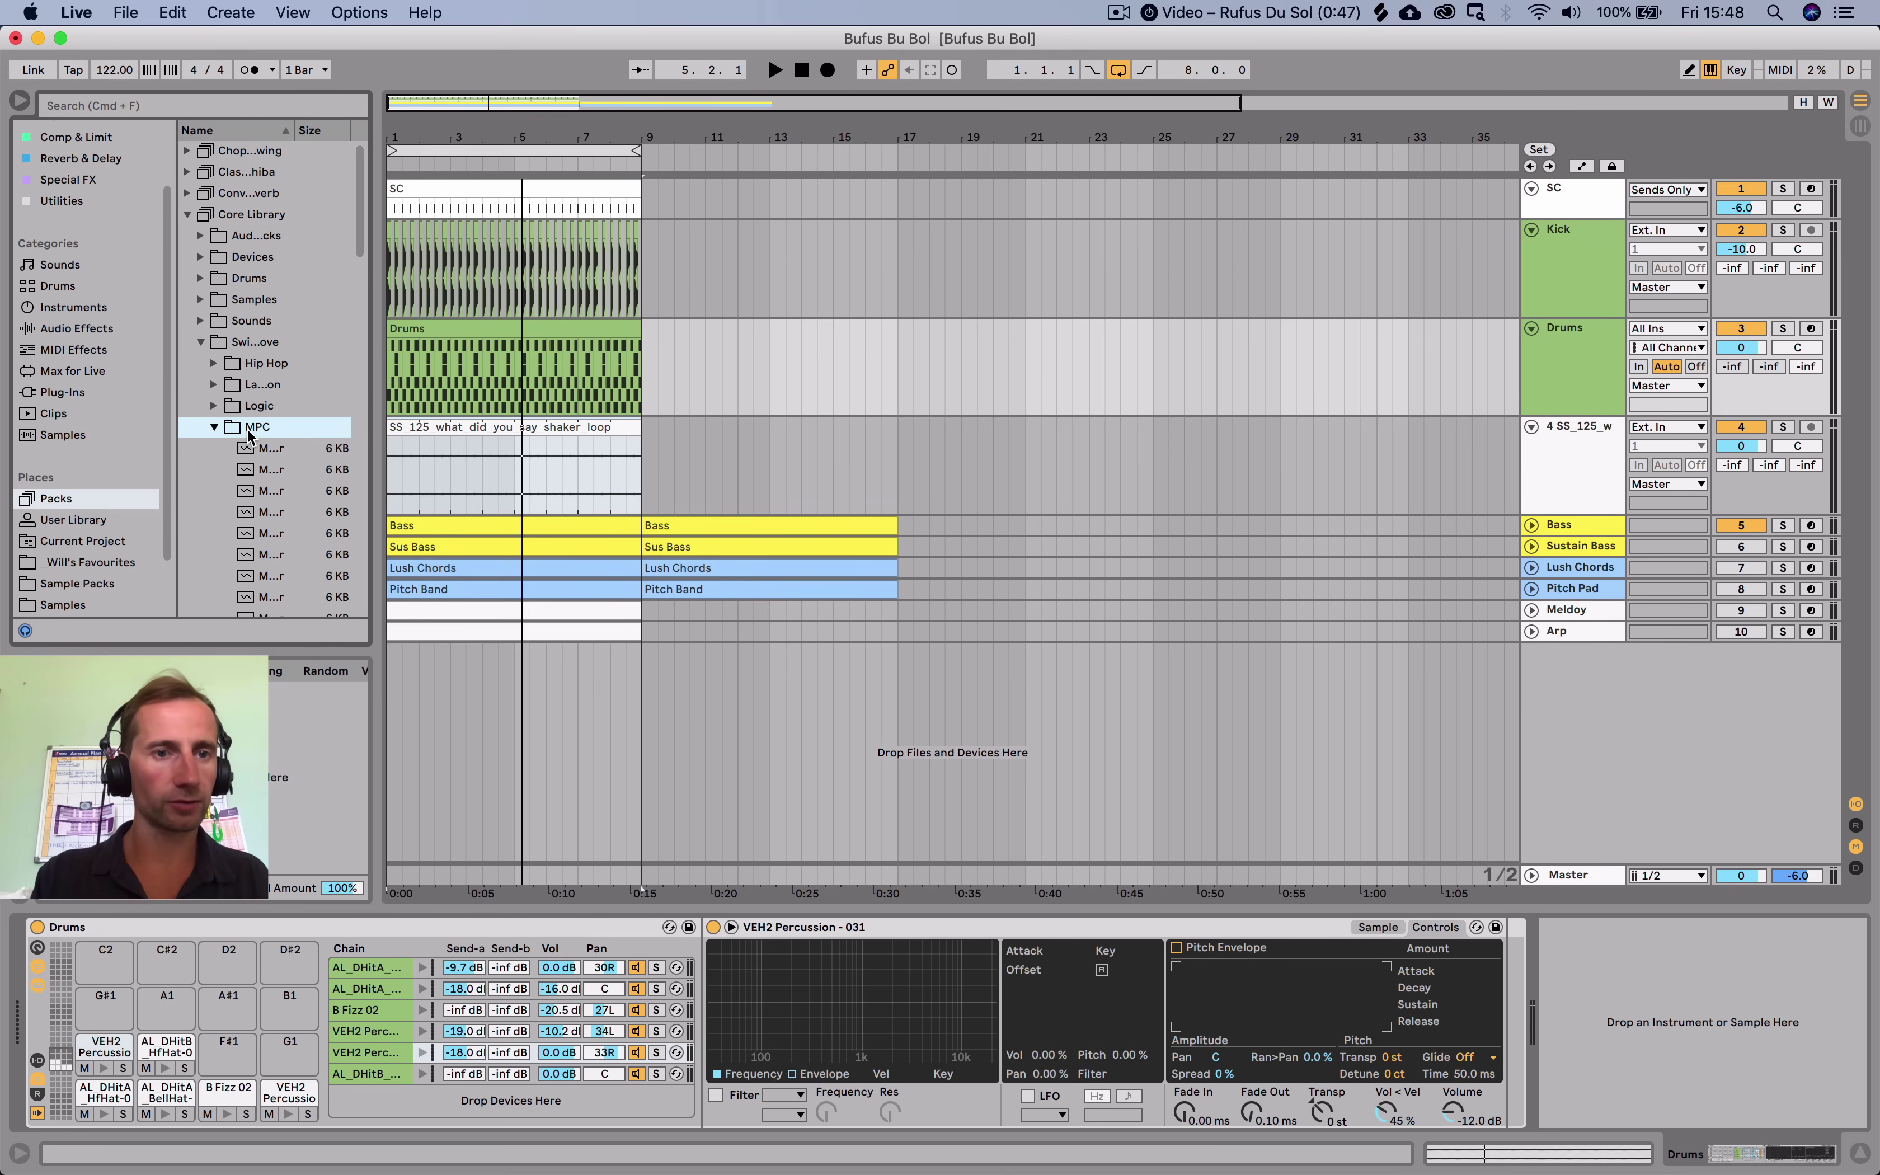
pyautogui.scroll(-3, 271, 465)
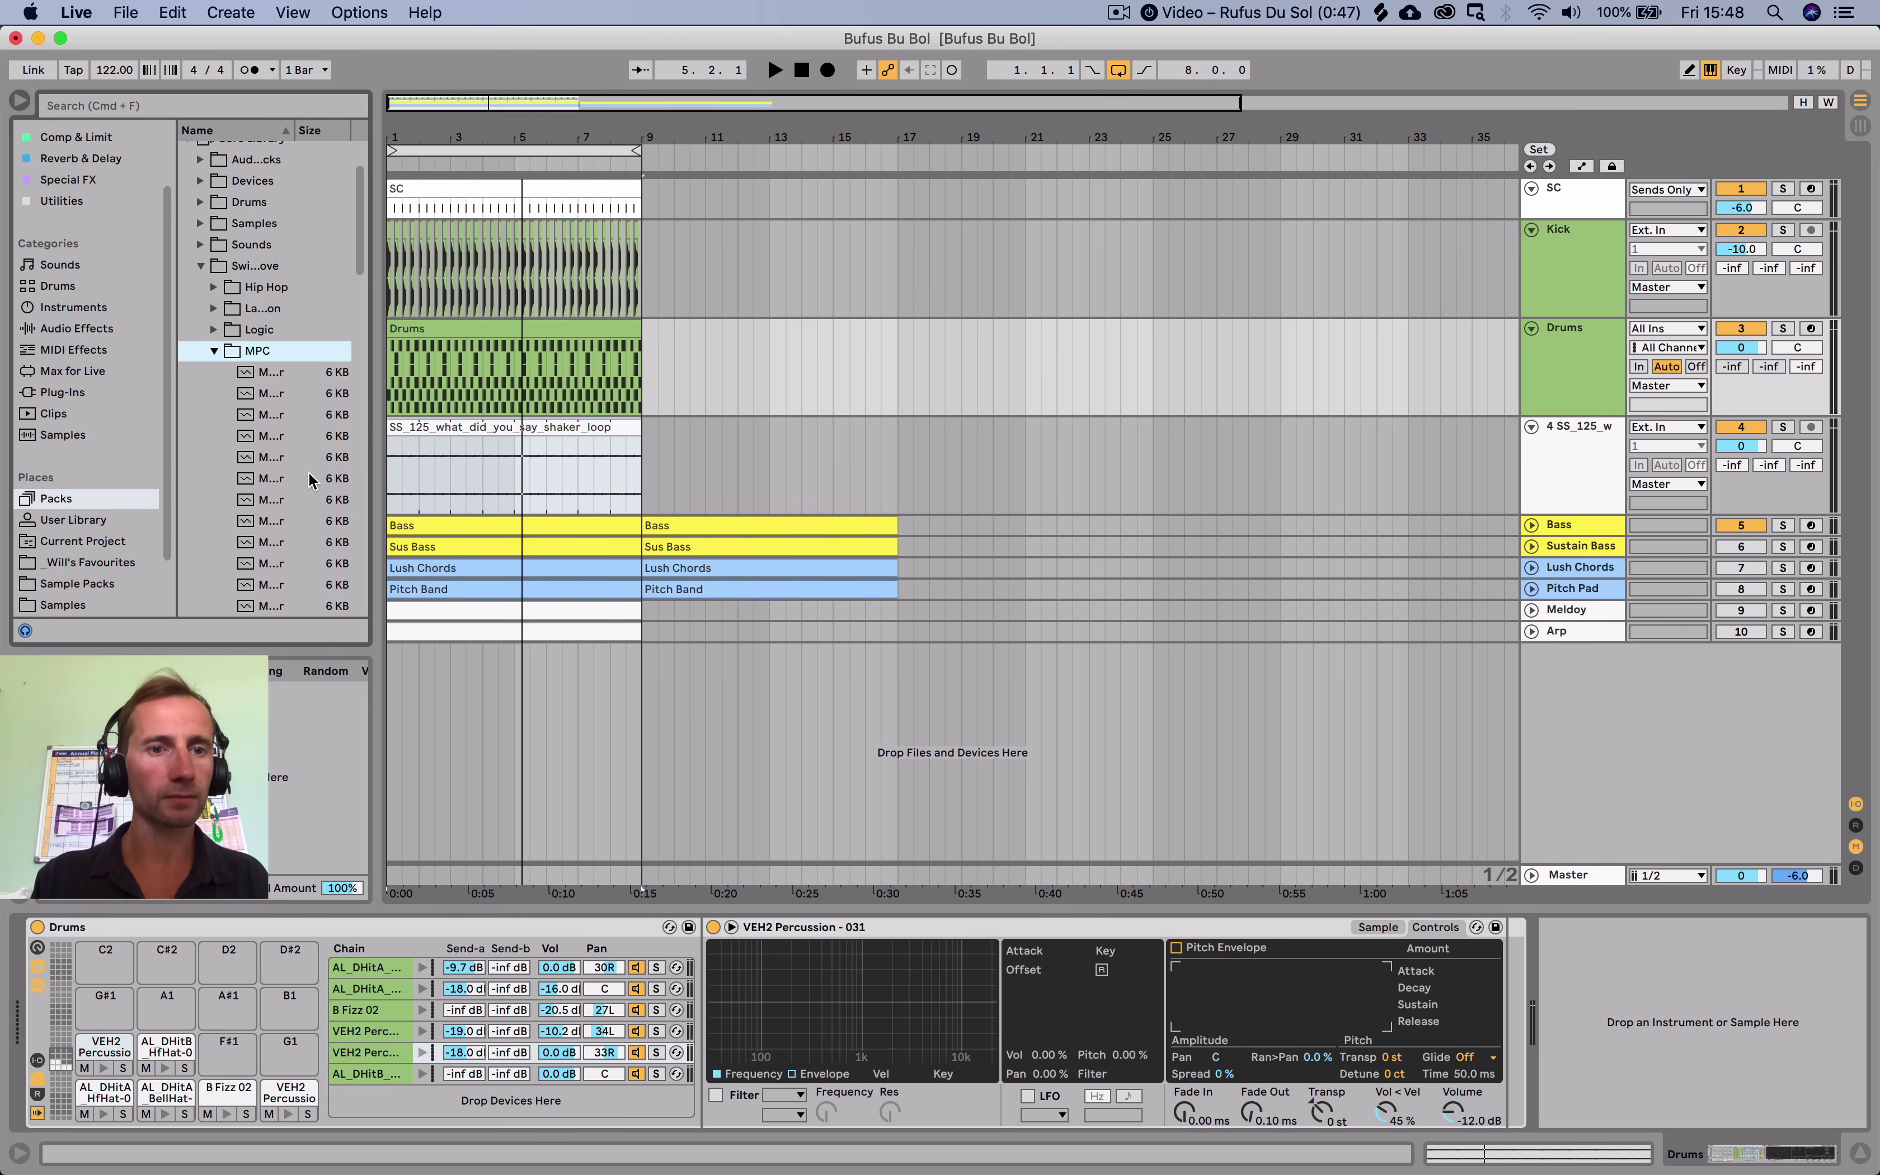
pyautogui.moveTo(374, 487); pyautogui.dragTo(524, 487)
pyautogui.scroll(-10, 340, 479)
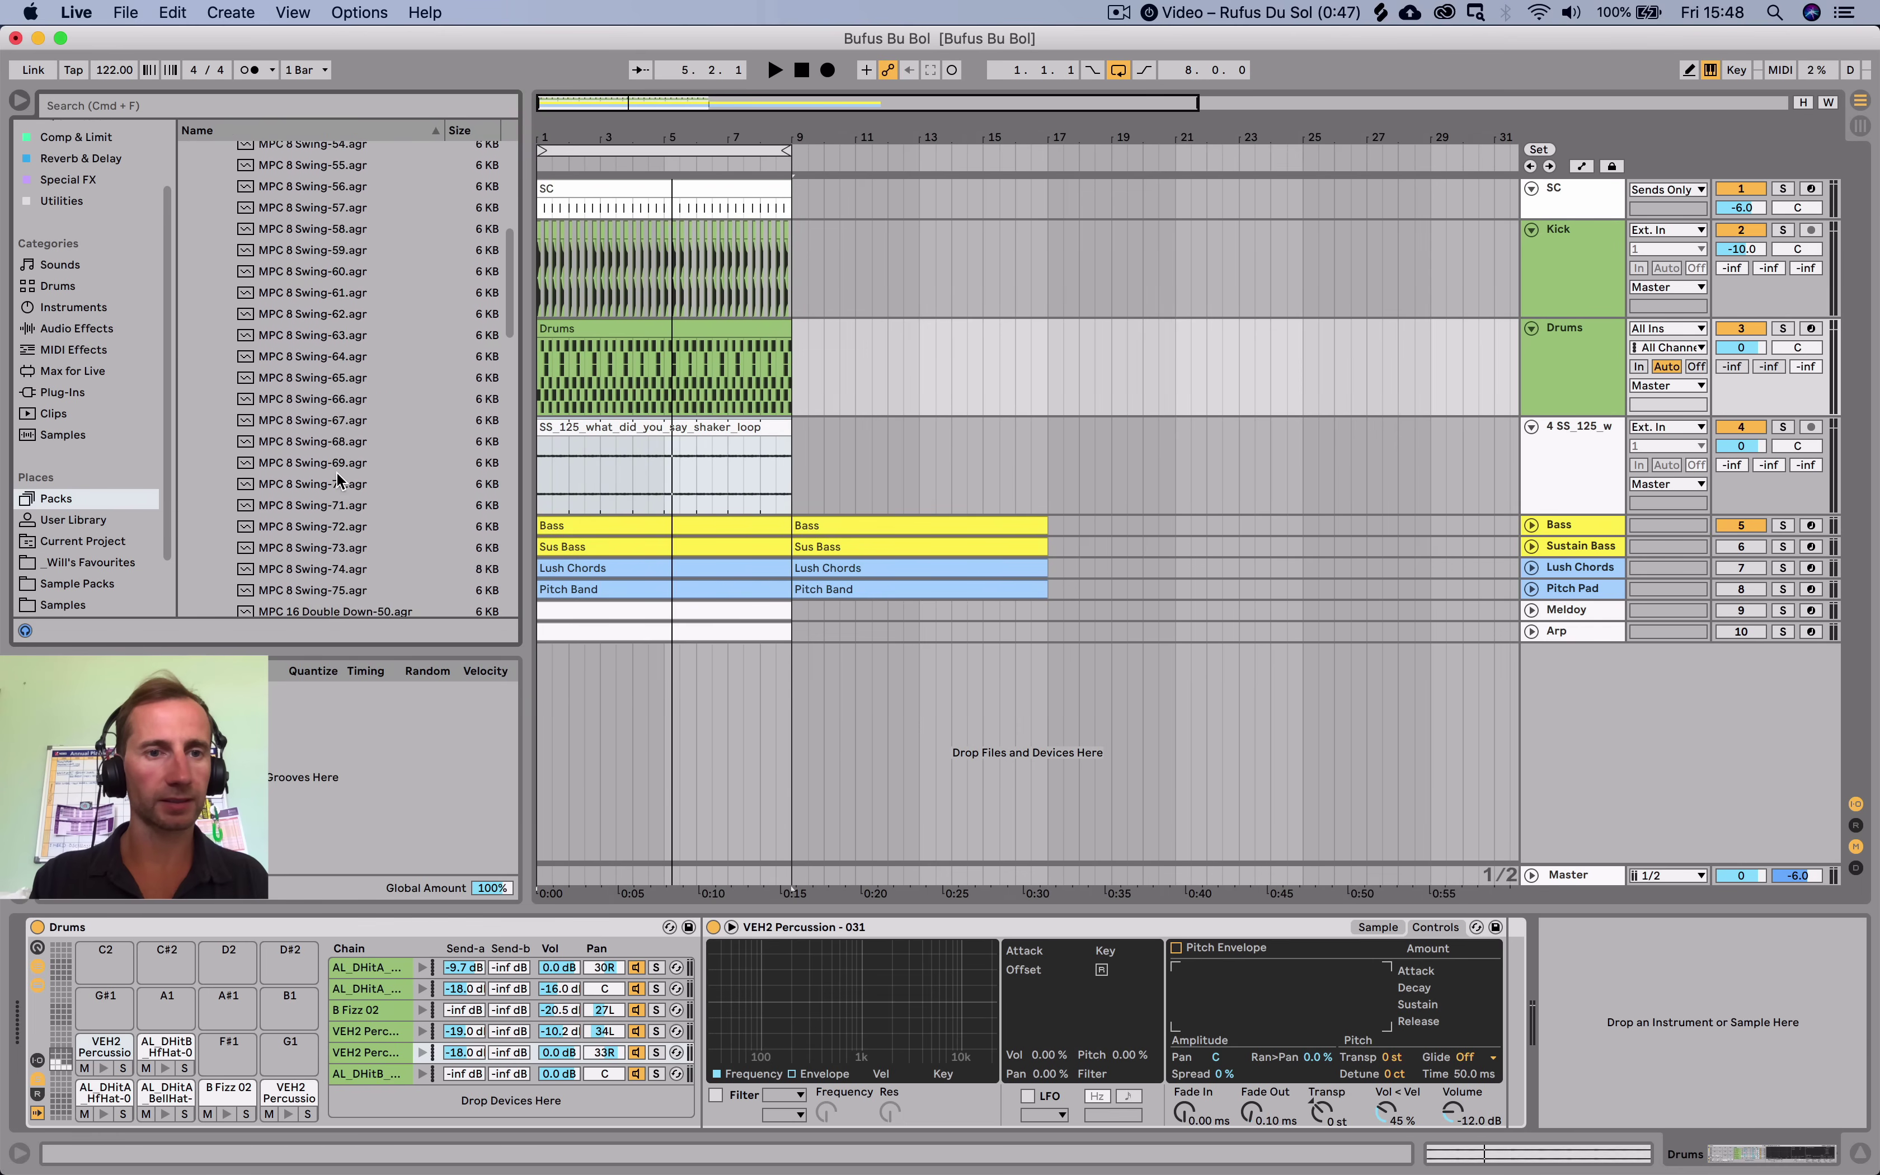
pyautogui.scroll(-10, 339, 480)
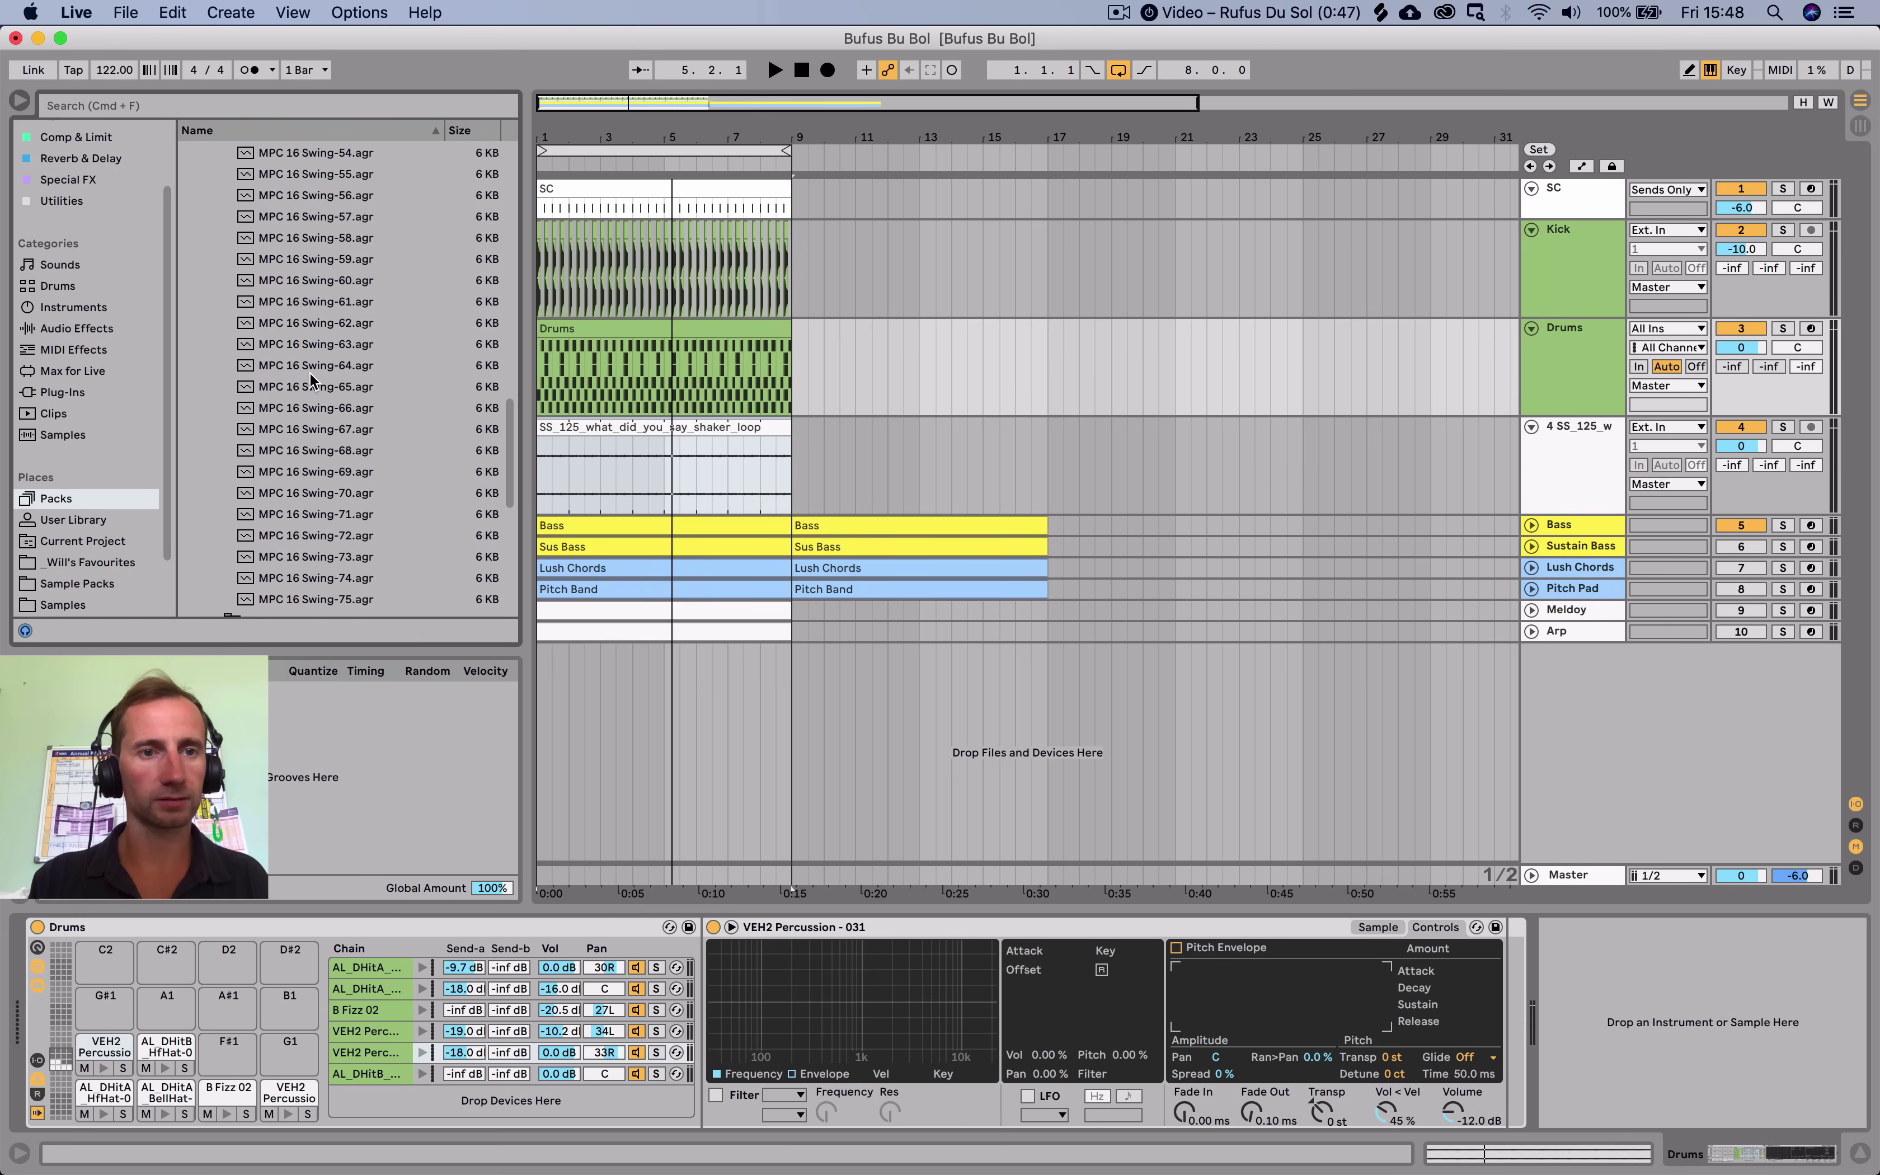
pyautogui.click(295, 372)
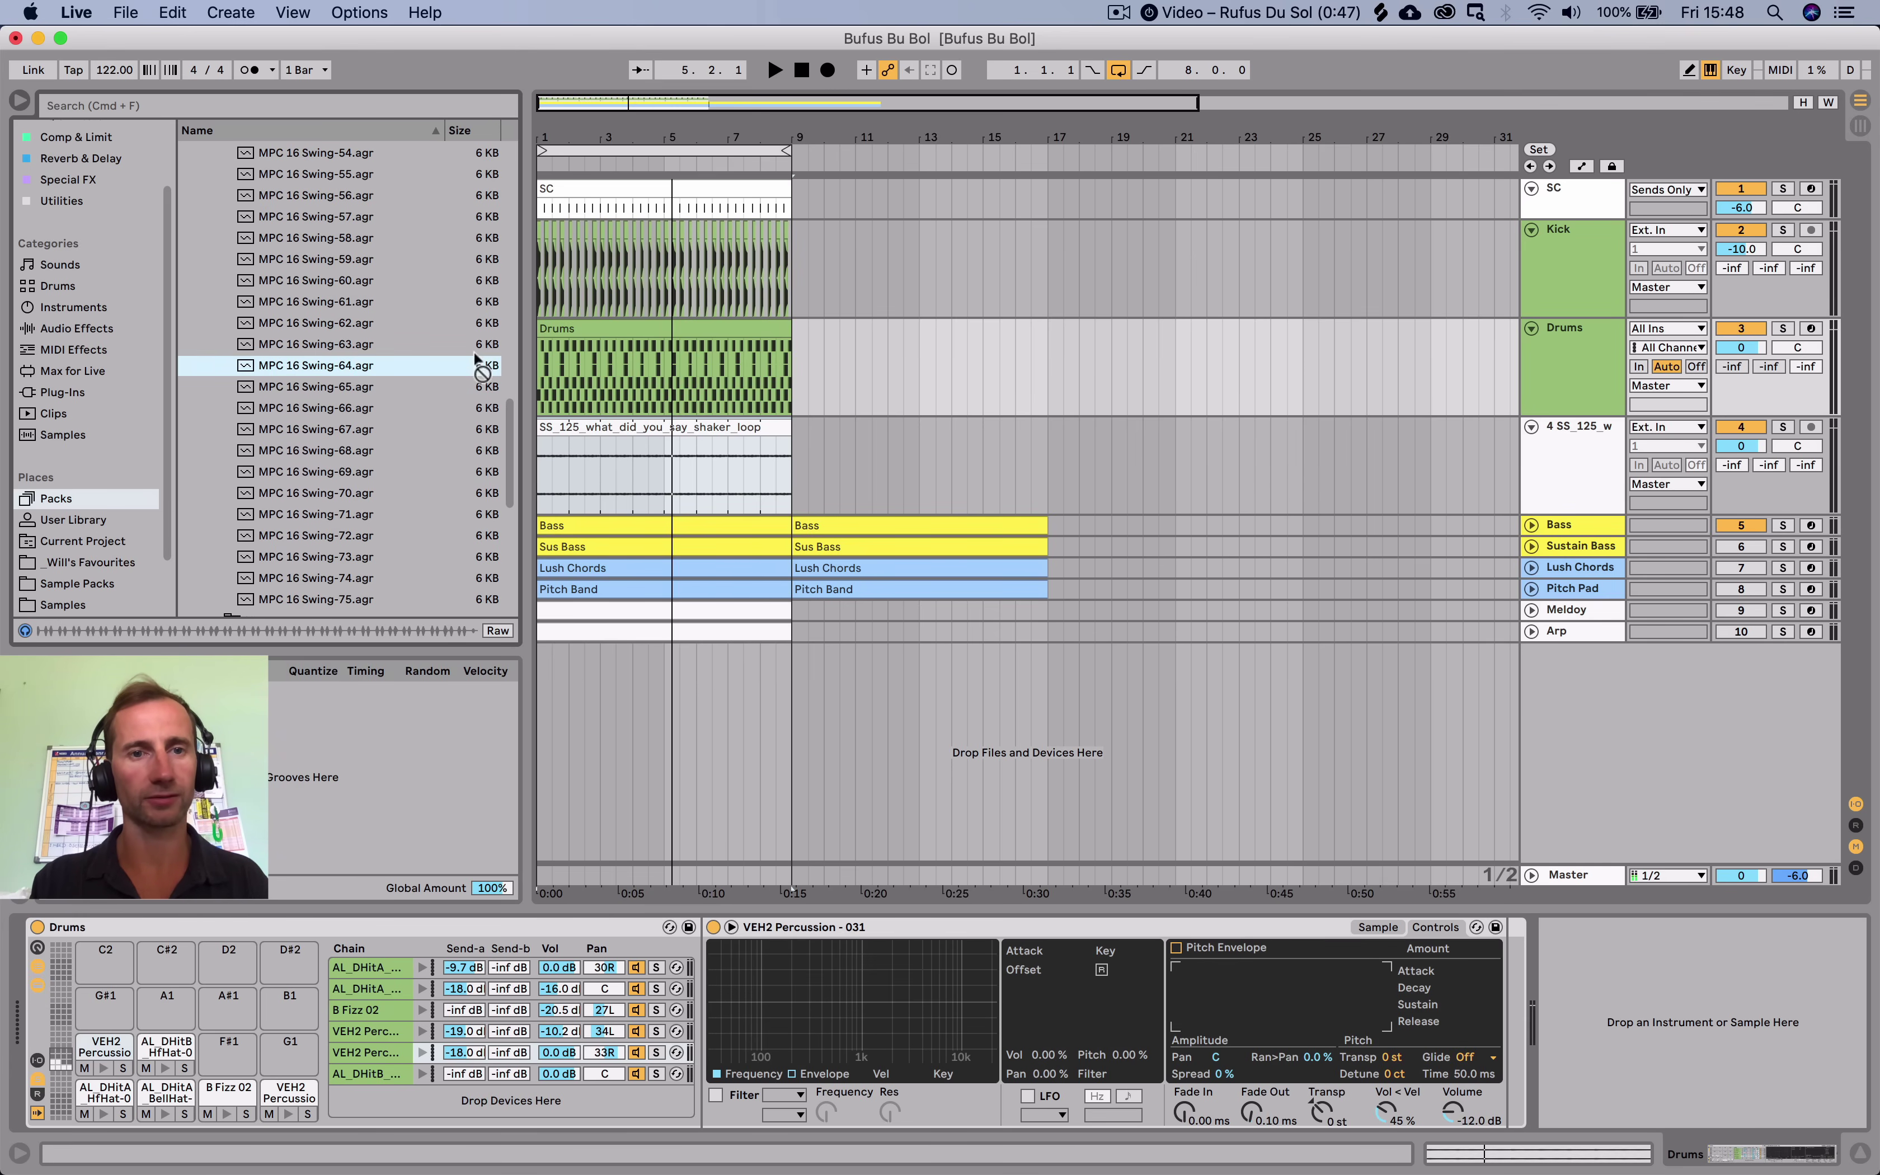
pyautogui.moveTo(565, 331); pyautogui.dragTo(564, 328)
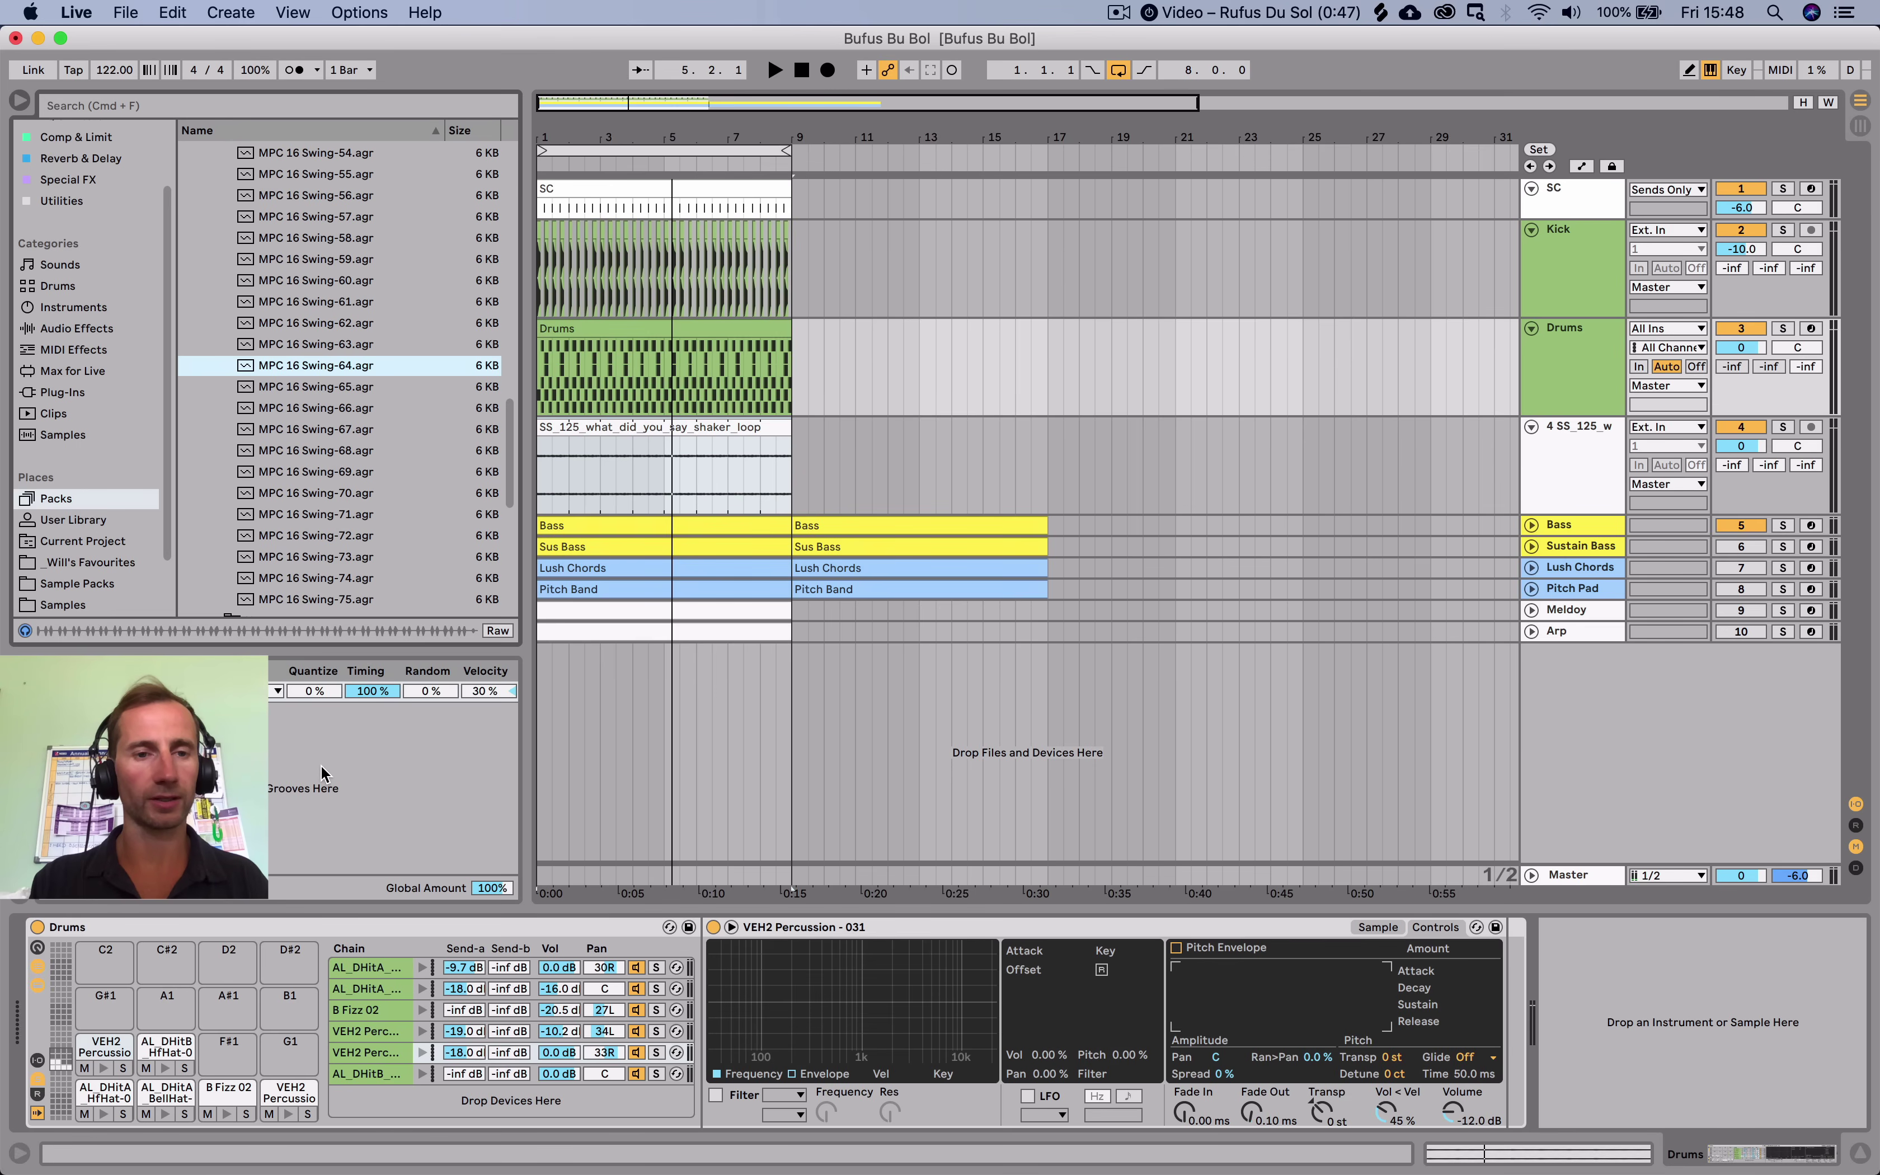
# Set the Velocity amount of the added groove to 0 % and narrow the browser.
pyautogui.click(484, 693)
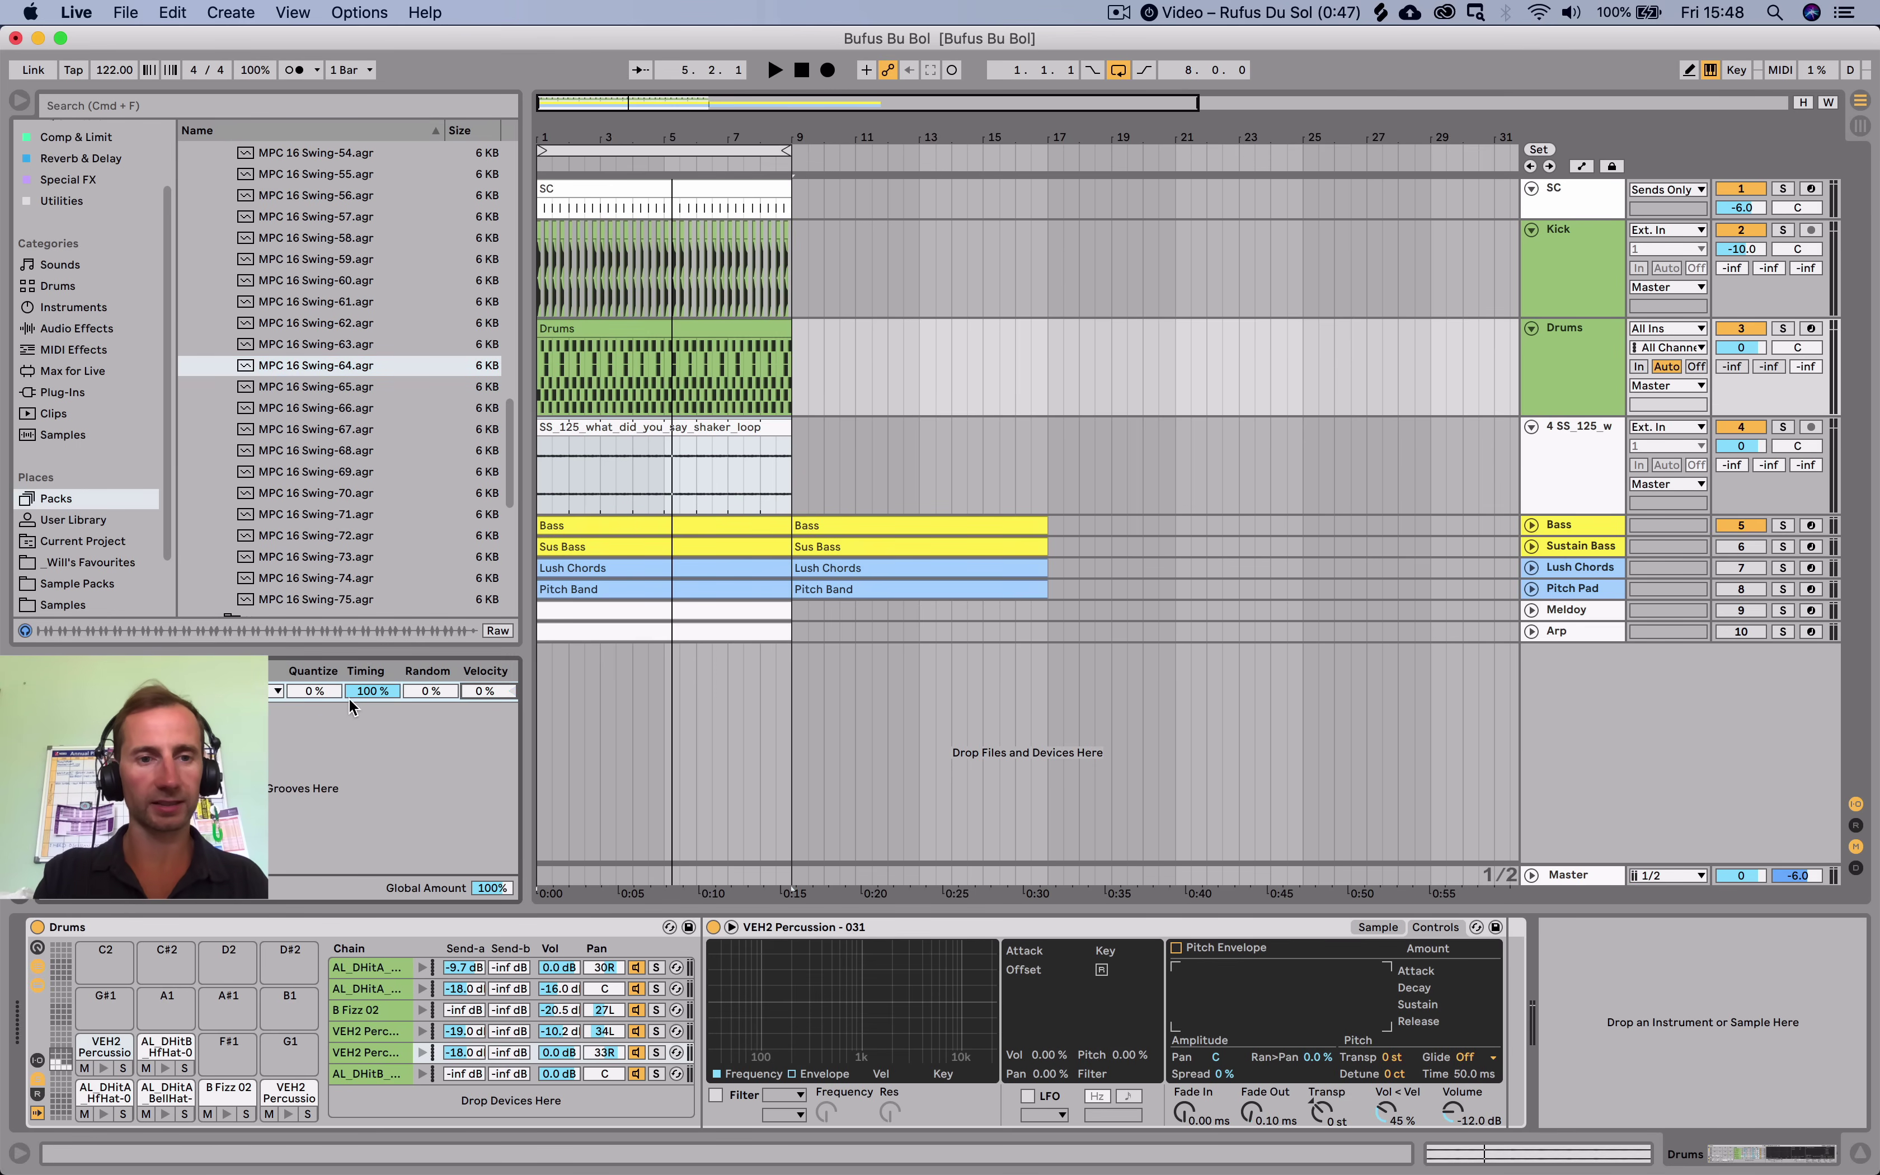
pyautogui.click(372, 692)
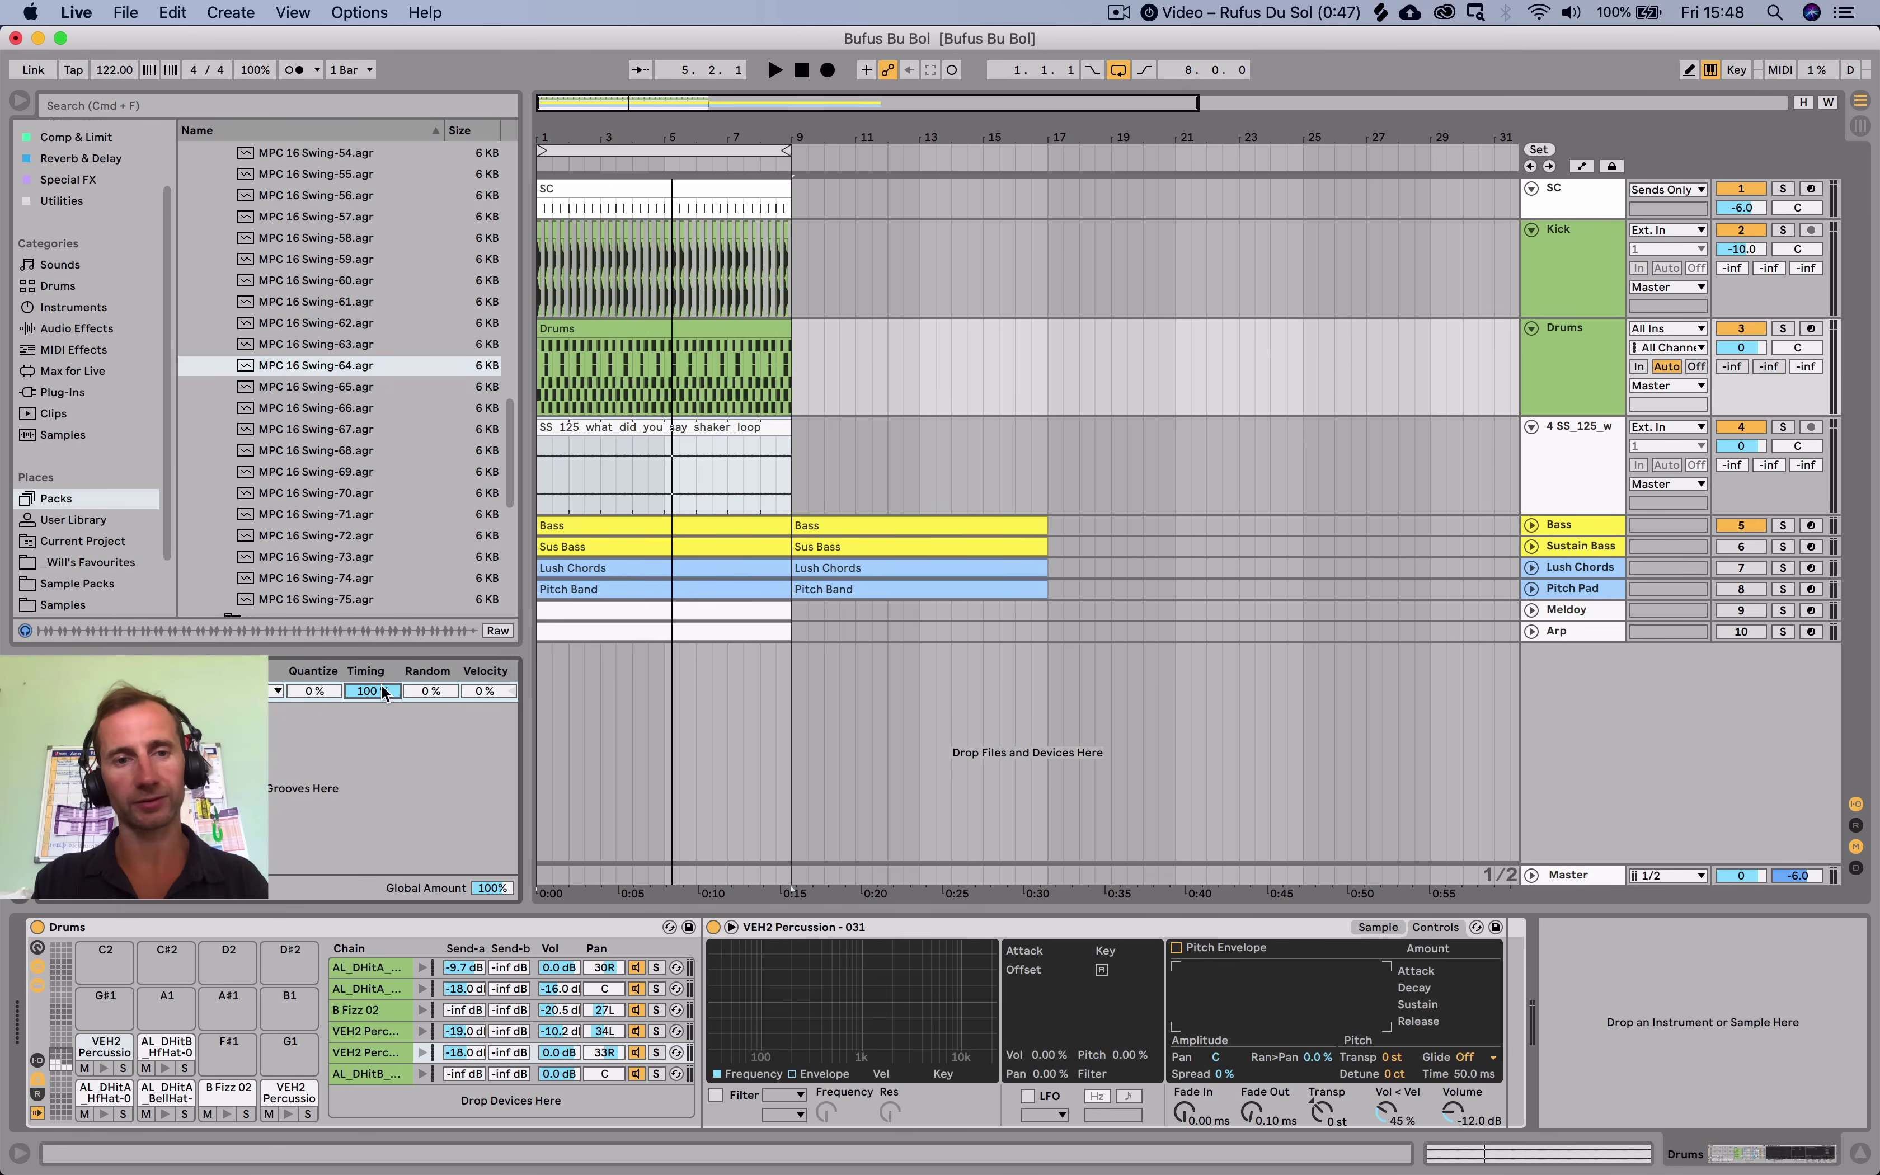
pyautogui.moveTo(527, 661); pyautogui.dragTo(401, 663)
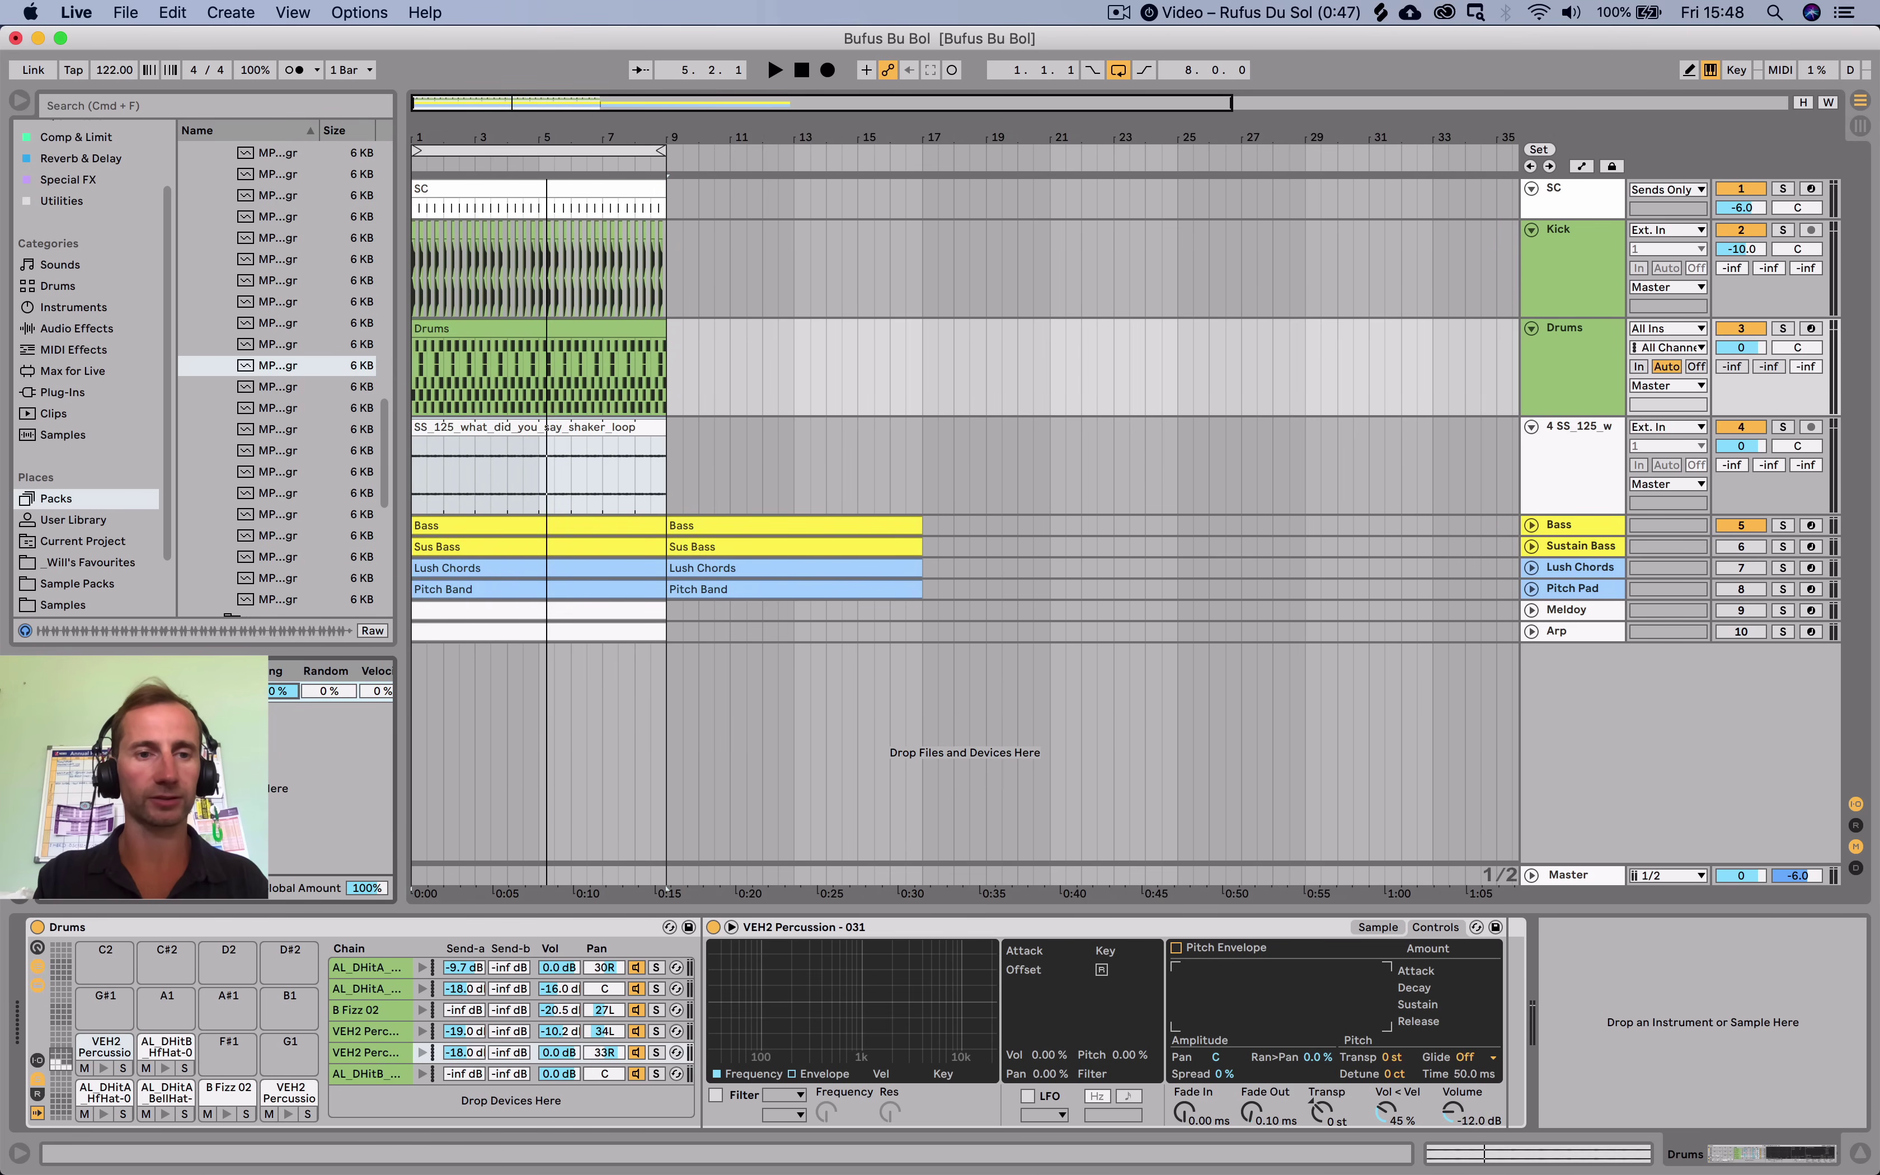
# Play the Drums track soloed to compare its feel with the groove's Timing amount, and stop playback.
pyautogui.press('space')
pyautogui.press('space')
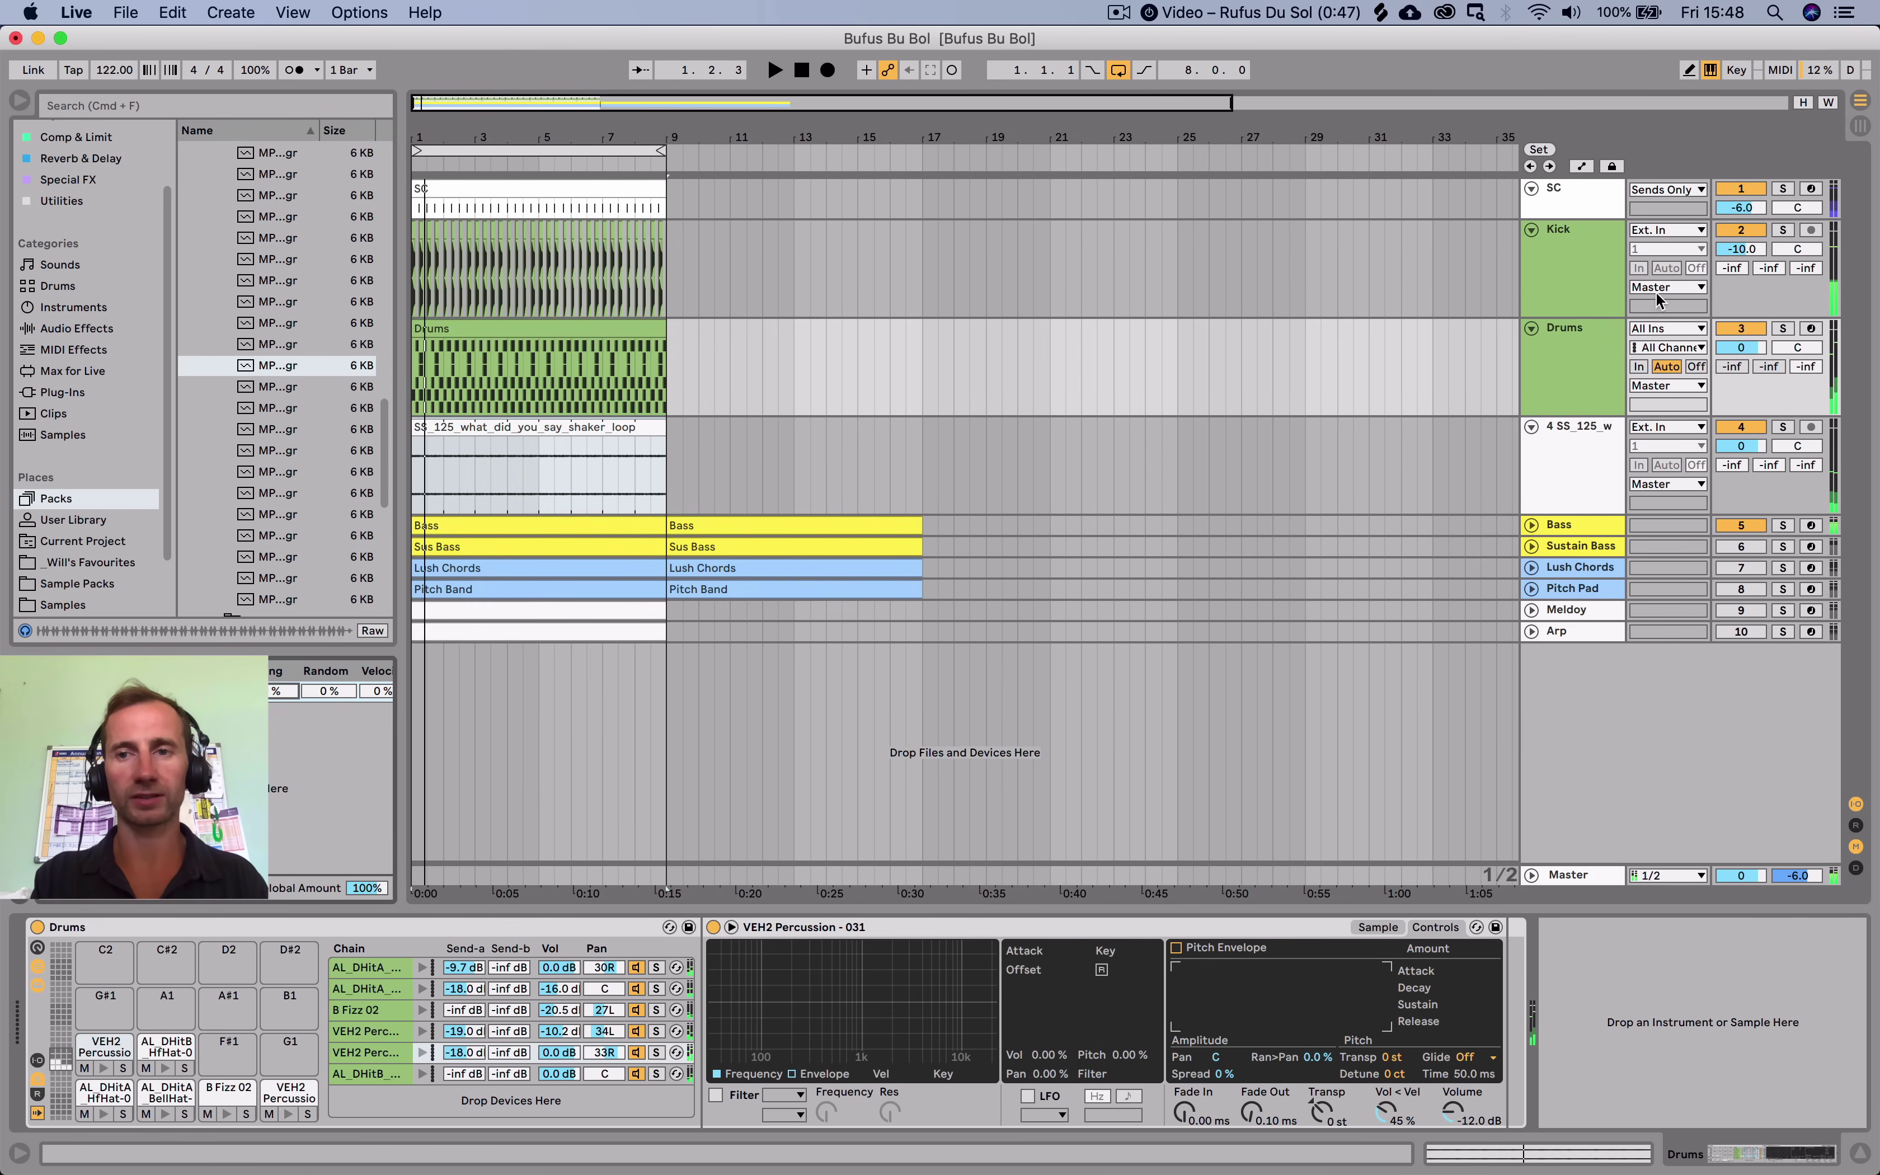
pyautogui.click(1782, 329)
pyautogui.press('space')
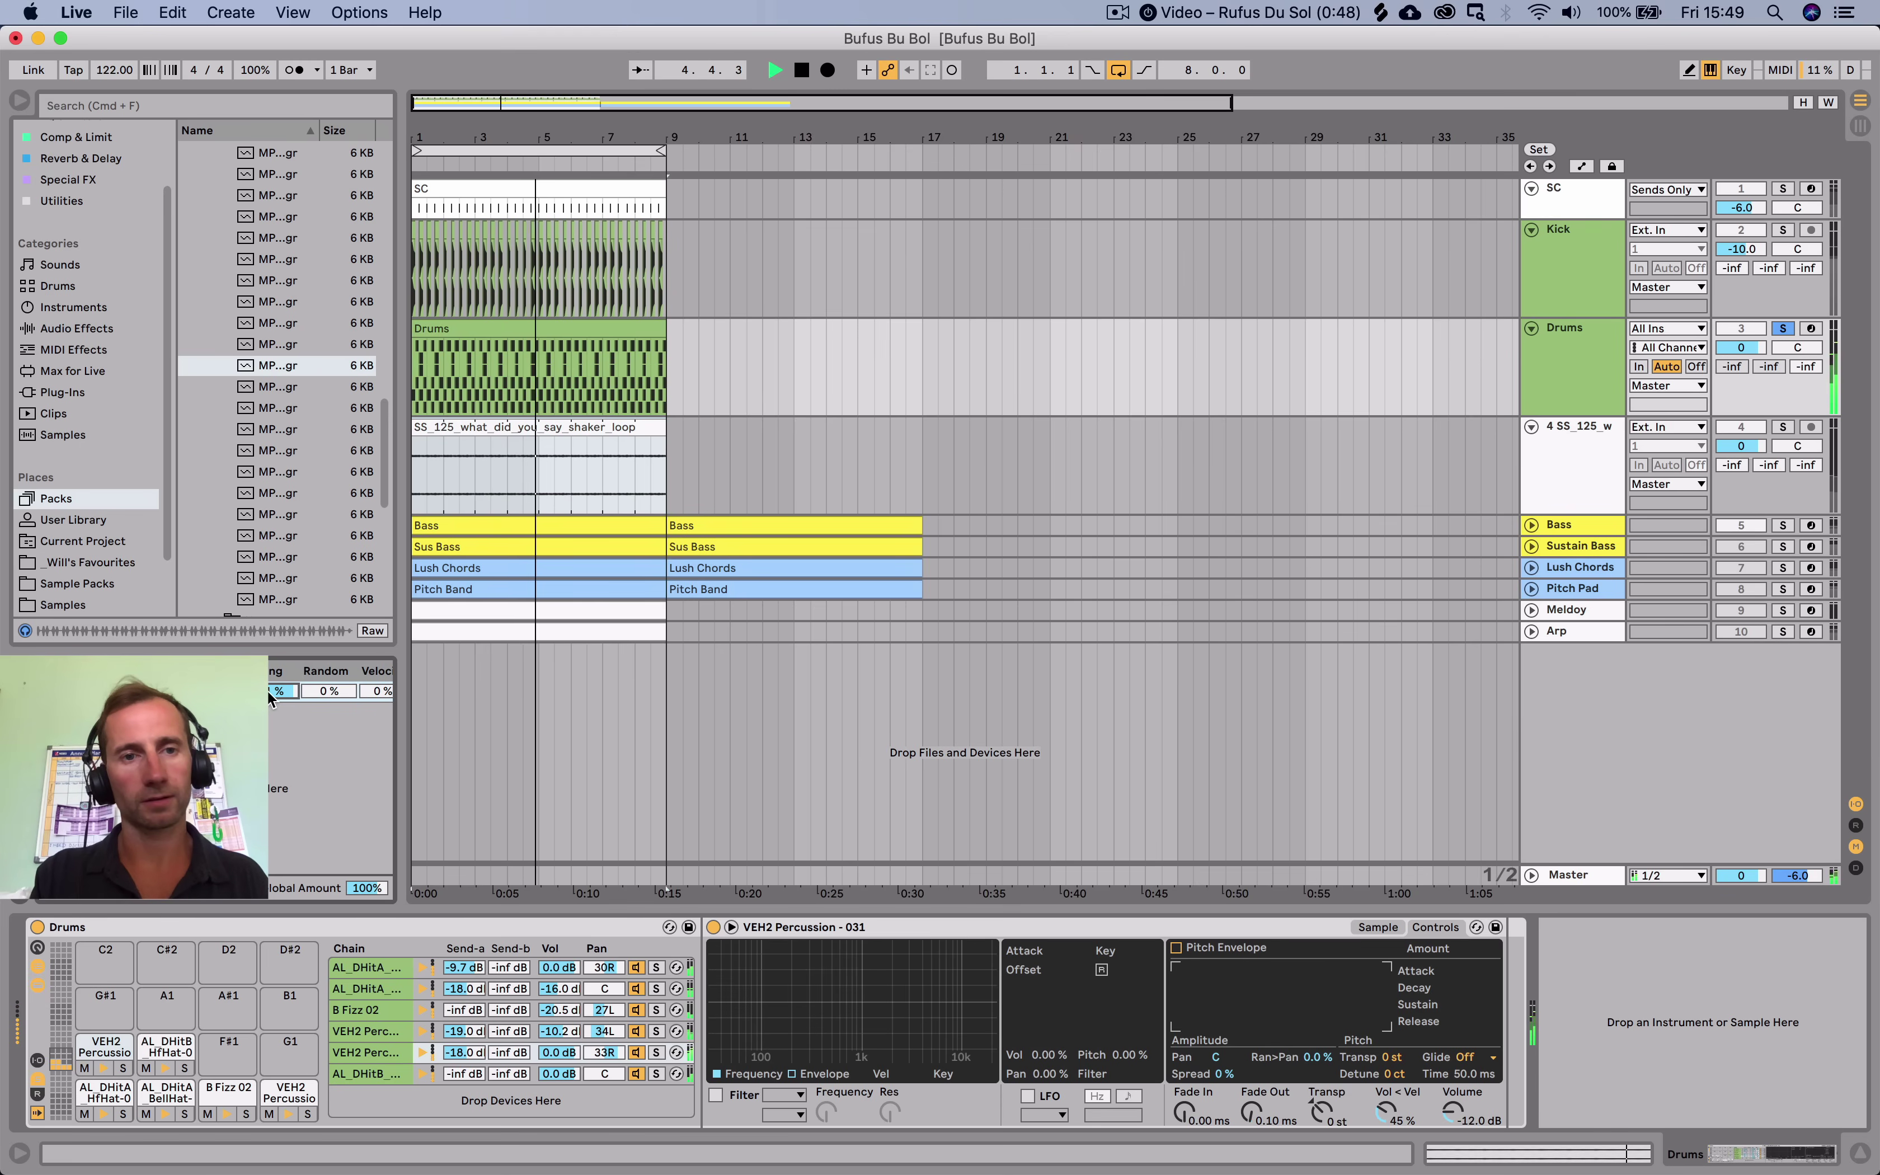
pyautogui.press('space')
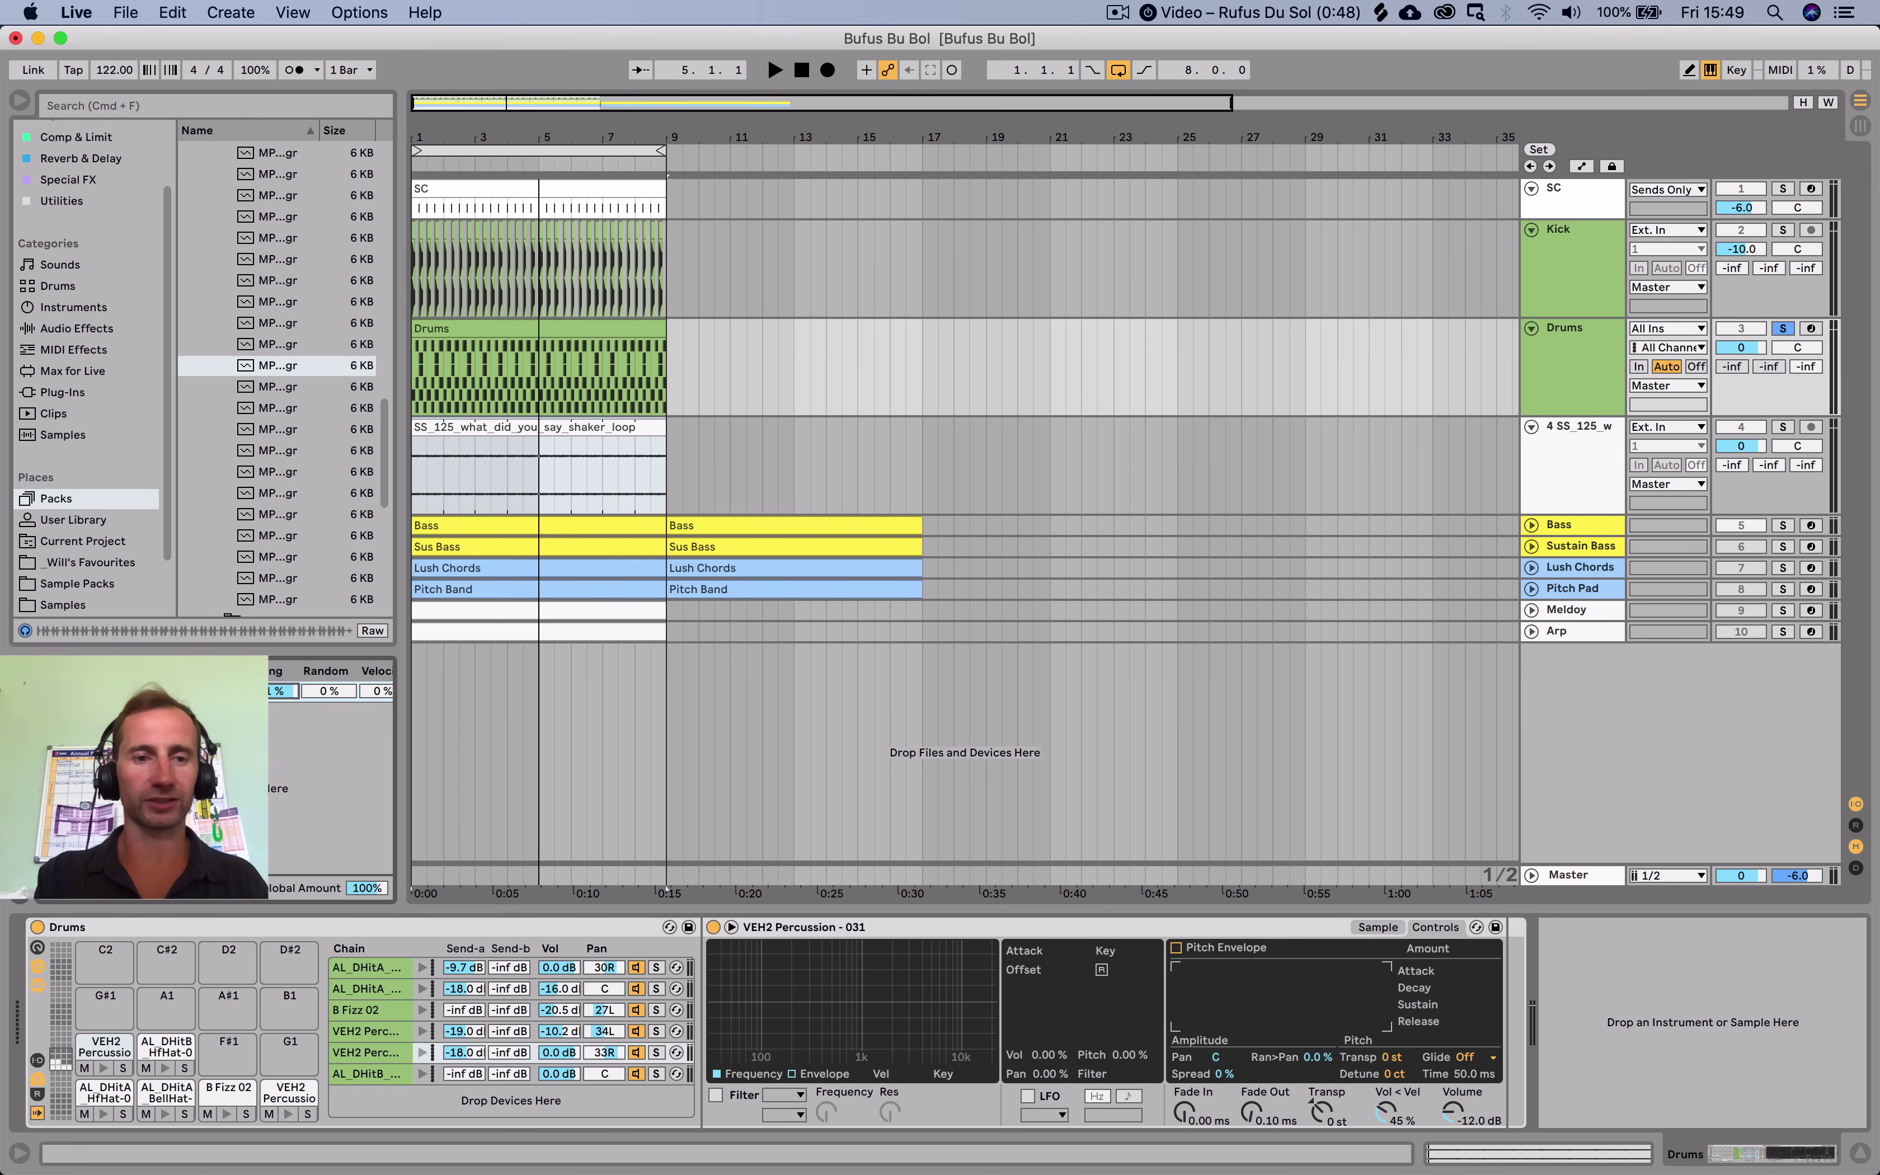
# Delete the MPC 16 Swing-64 groove from the Groove Pool.
pyautogui.write('0')
pyautogui.click(142, 691)
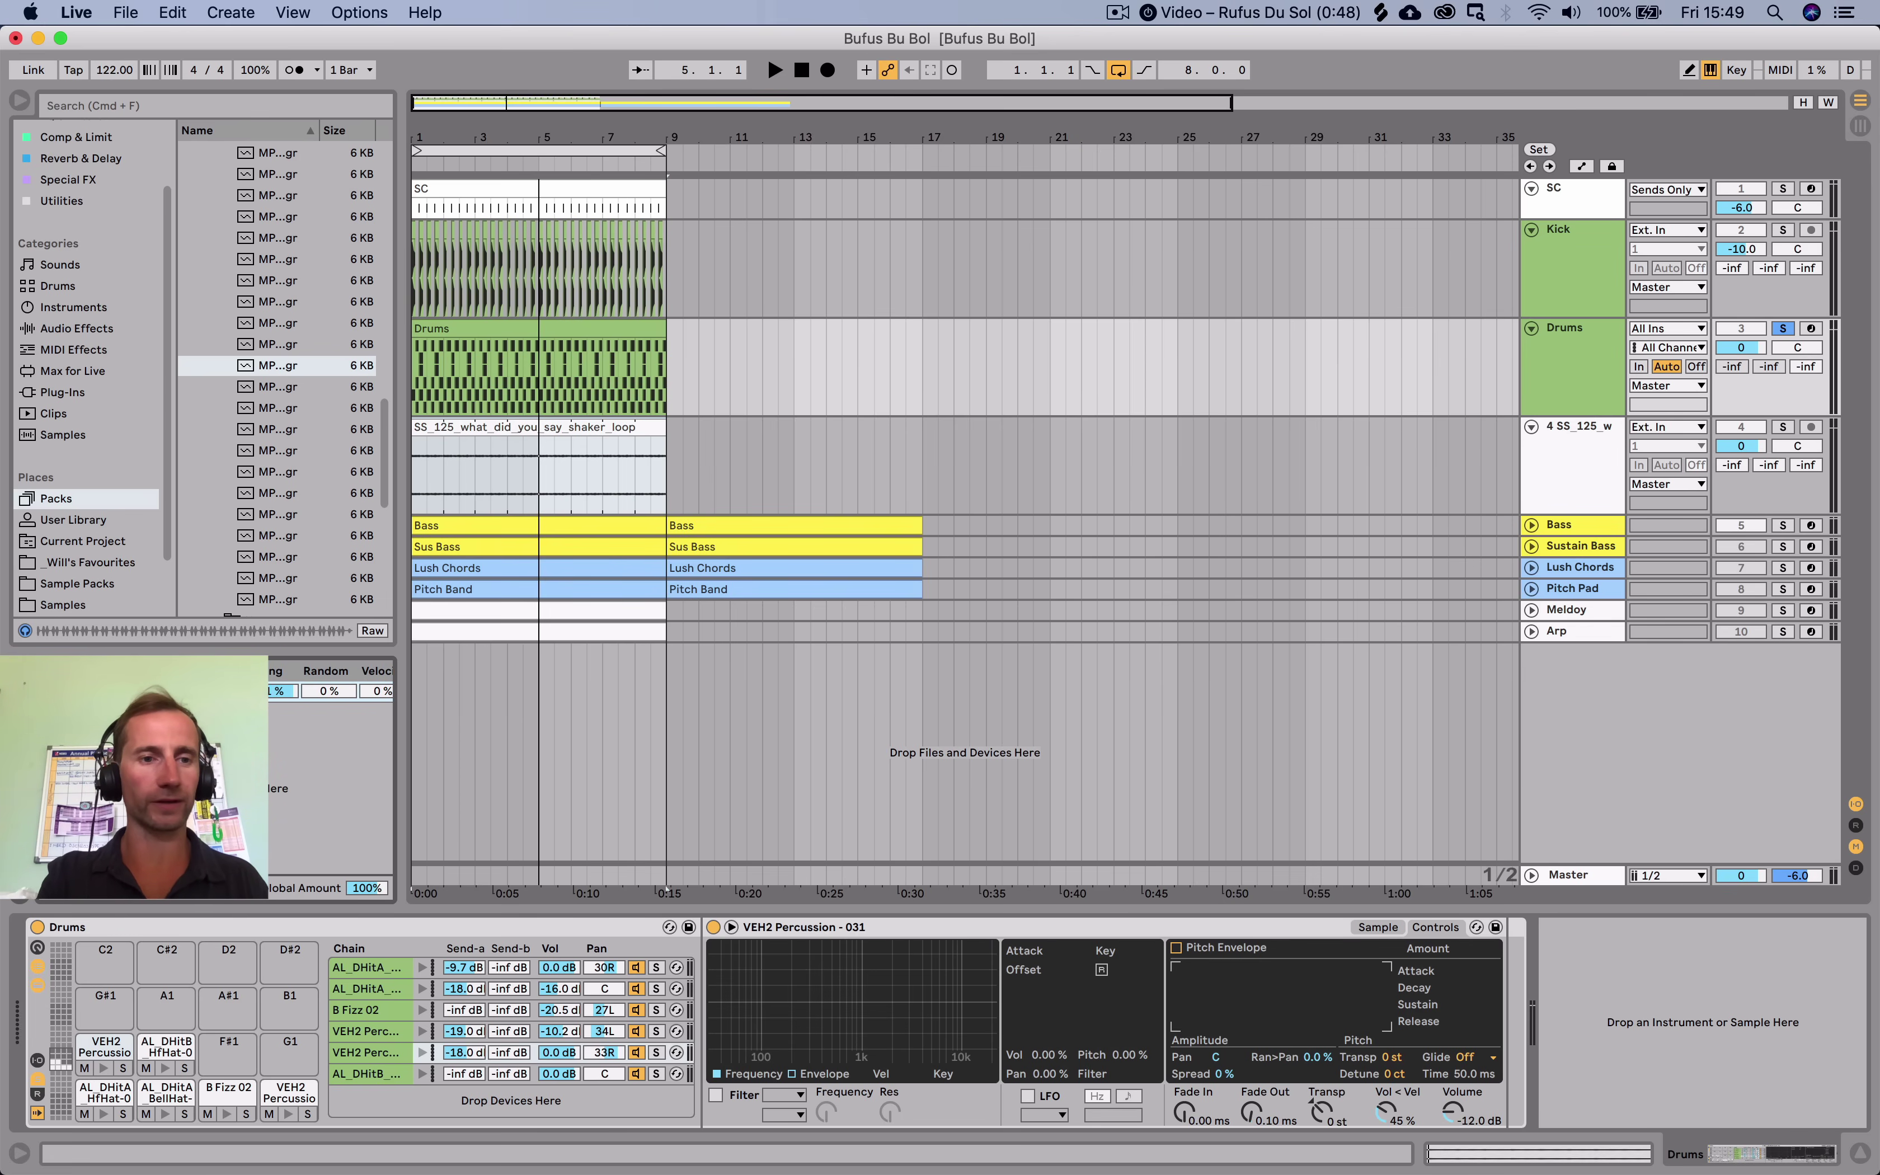
pyautogui.press('Delete')
pyautogui.moveTo(143, 649); pyautogui.dragTo(143, 664)
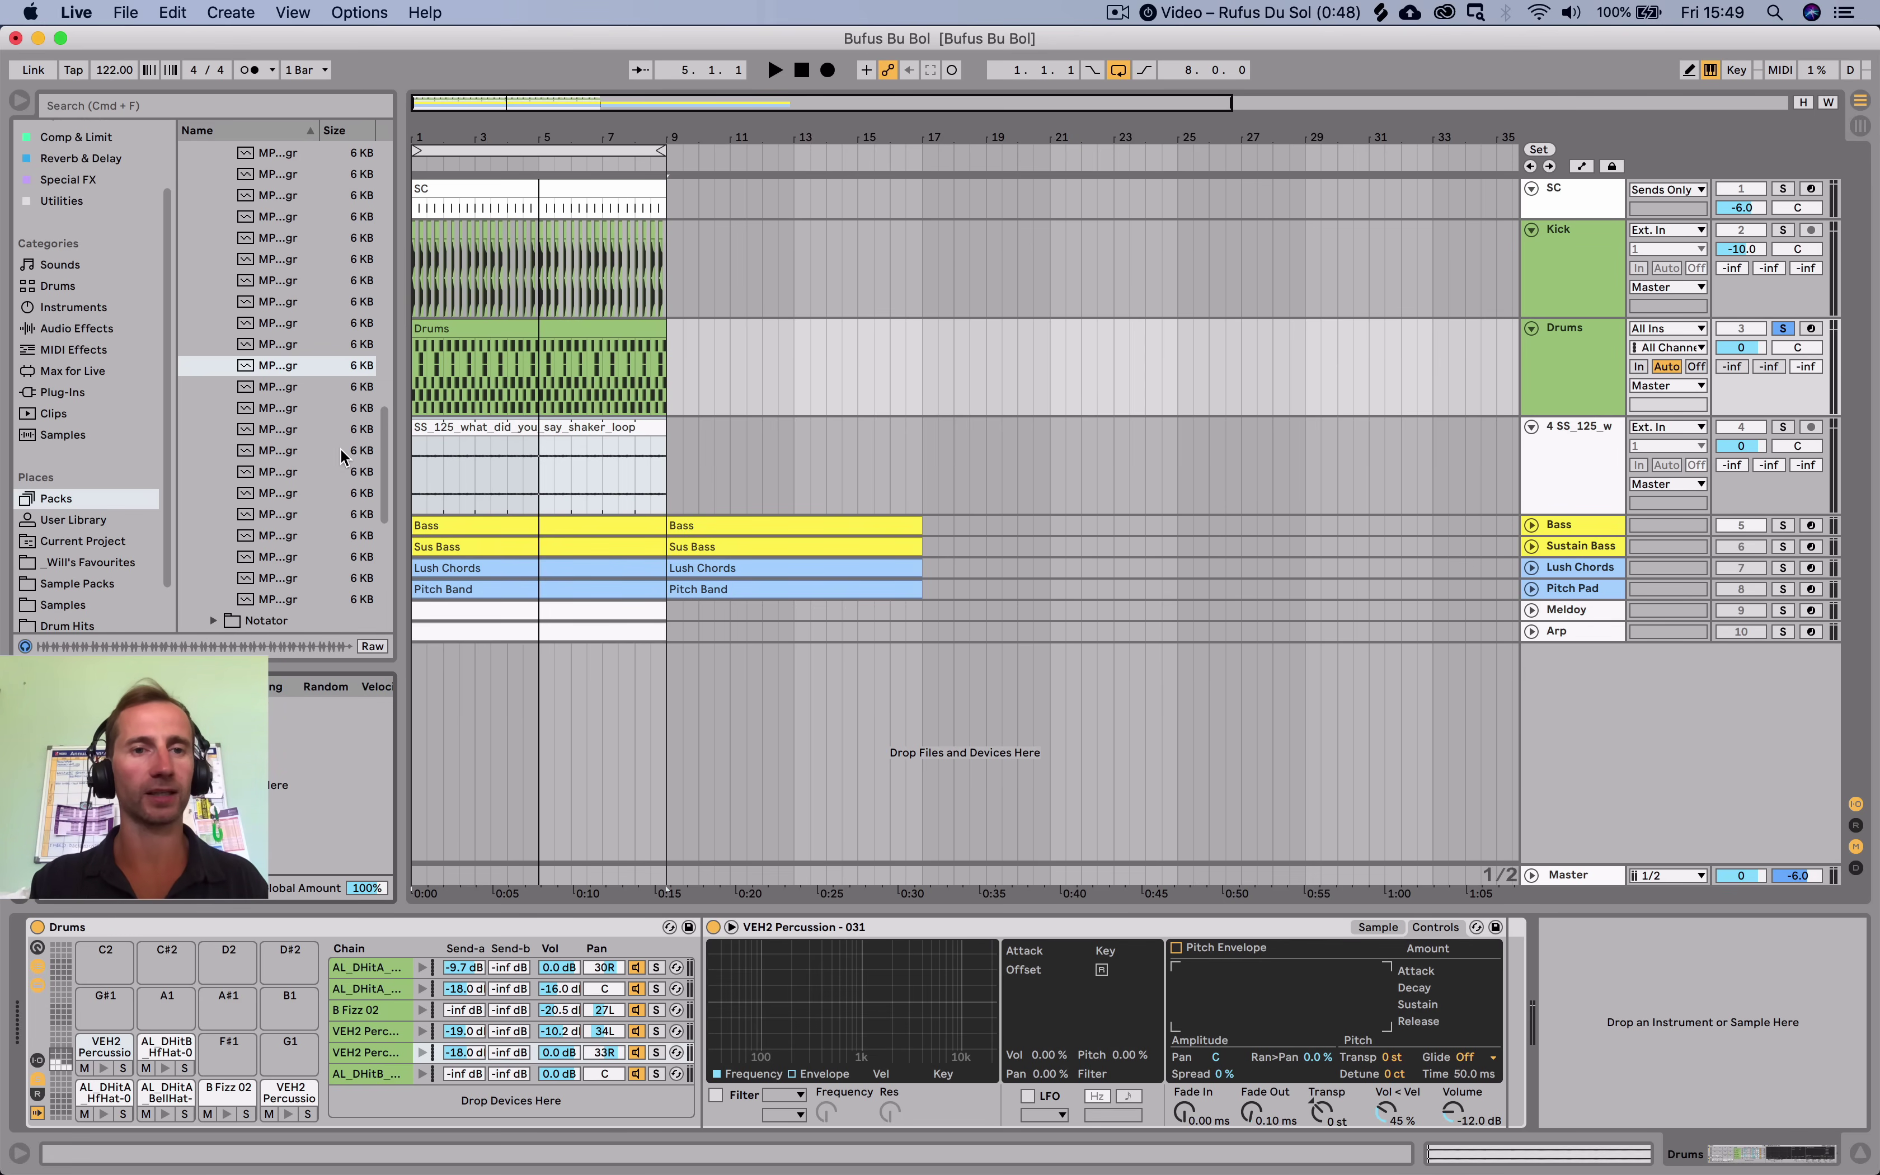
# Open the Drums clip's notes, zoom in on the start of bar 1, and audition the VEH2 Percussion - 031 and 021 sounds.
pyautogui.doubleClick(451, 328)
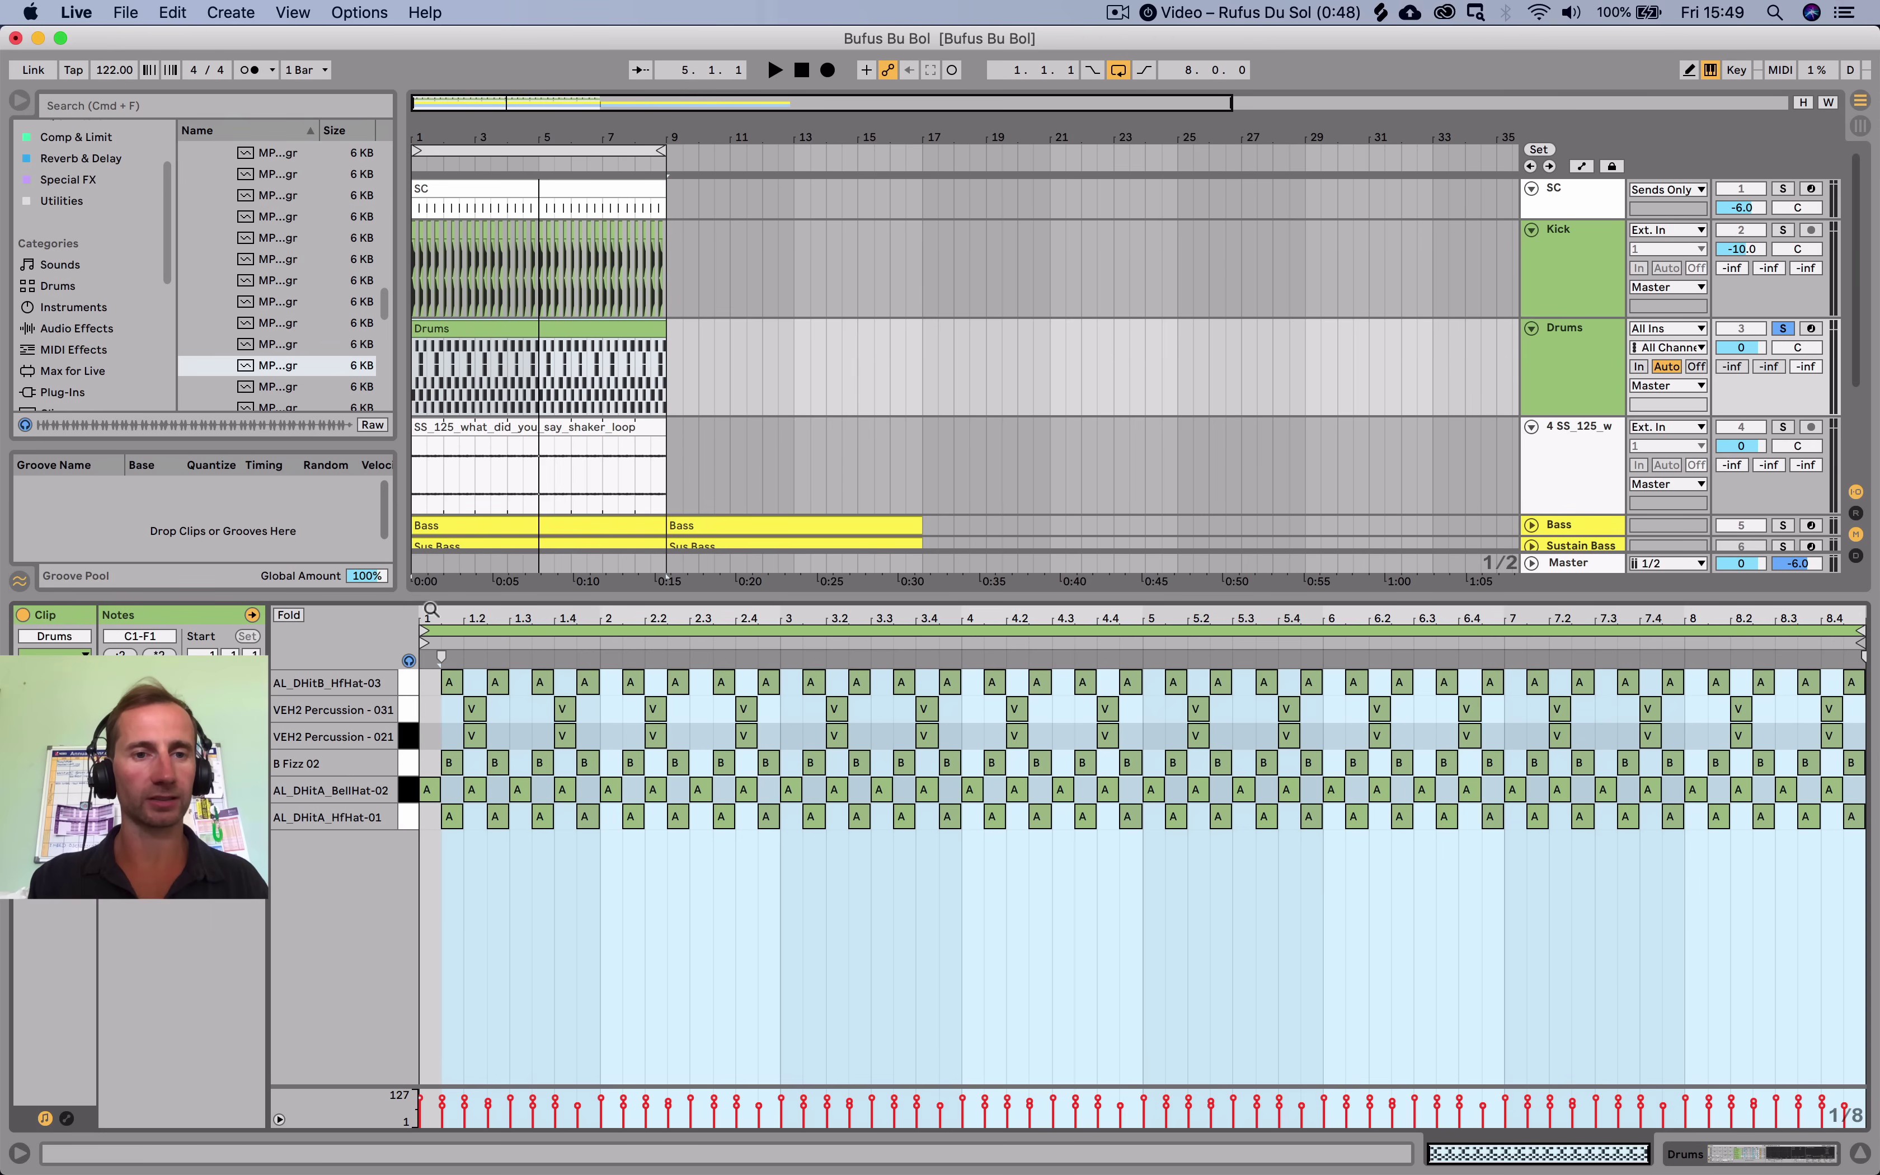
pyautogui.moveTo(431, 610); pyautogui.dragTo(431, 653)
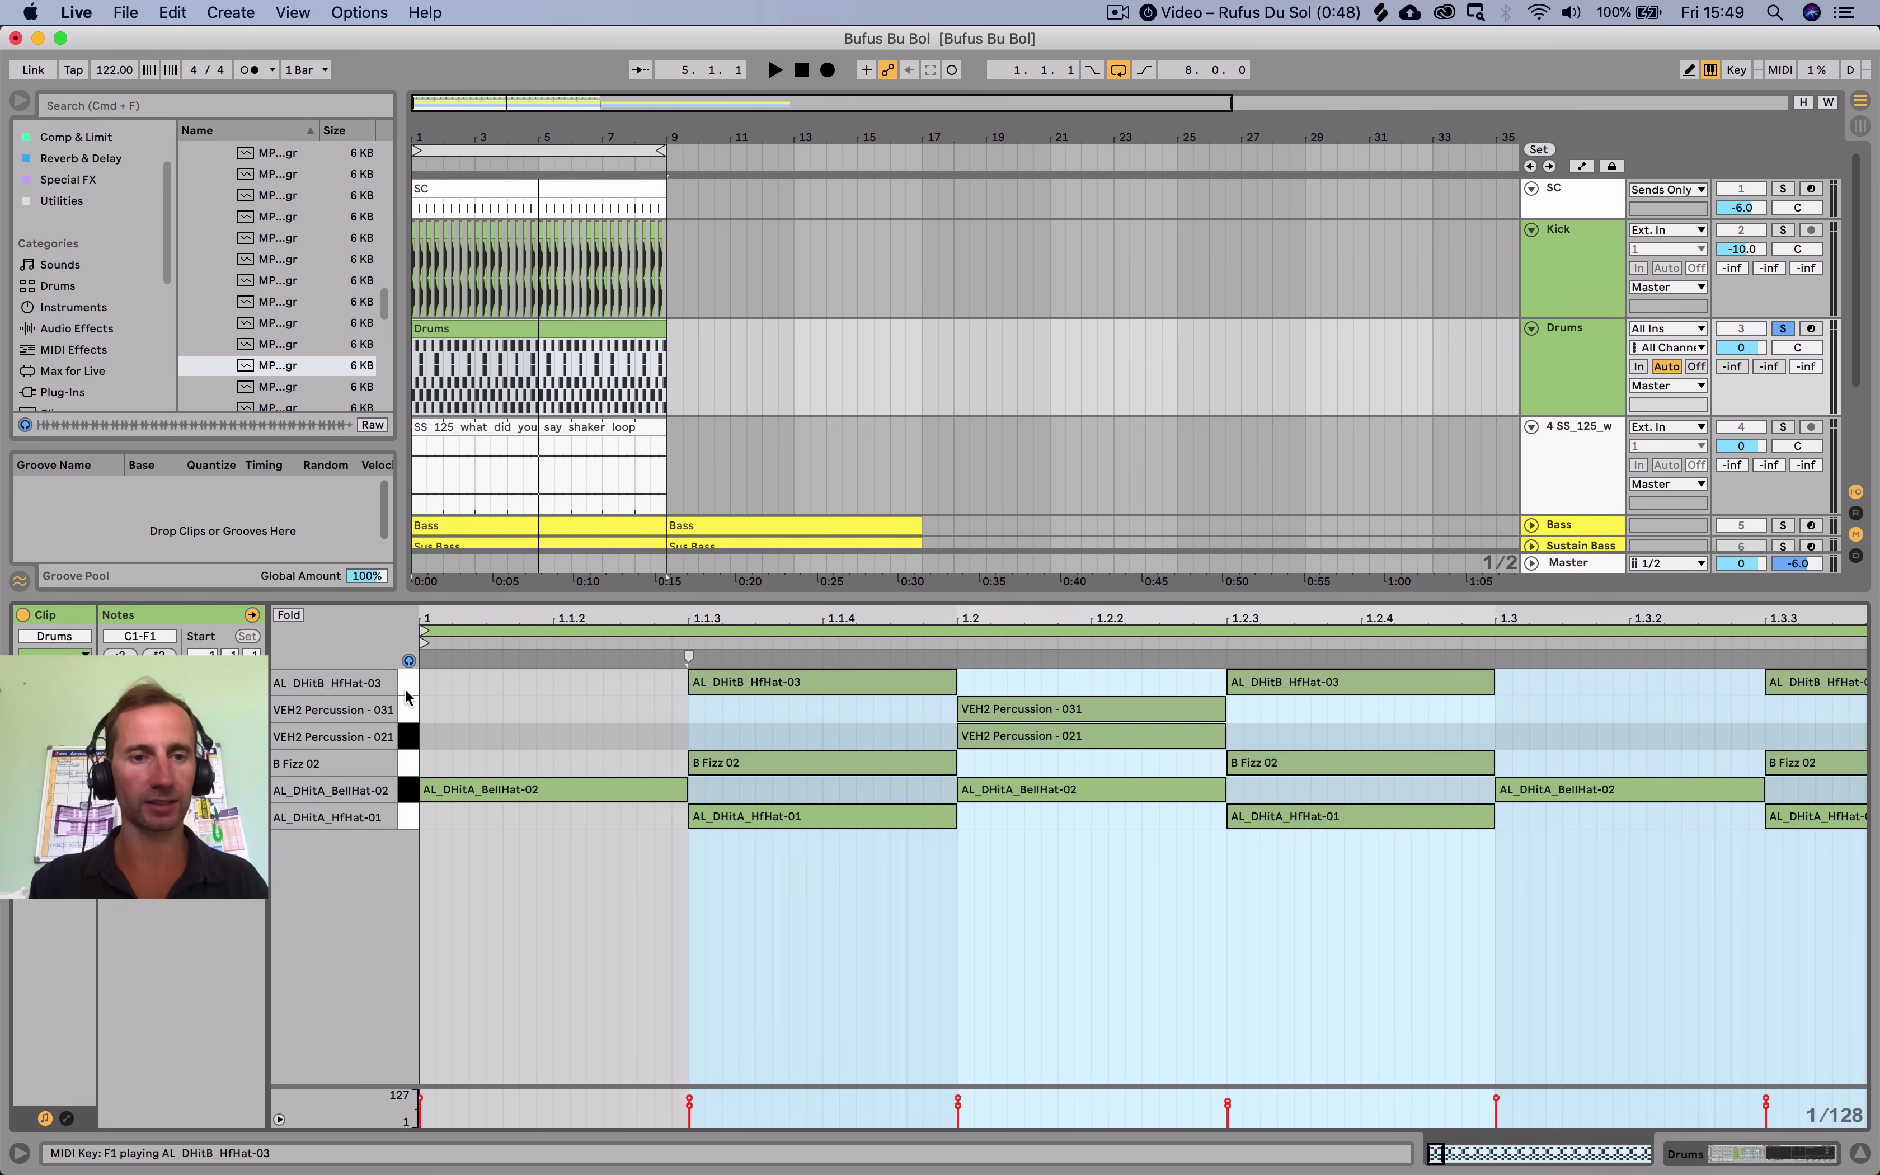
pyautogui.press('space')
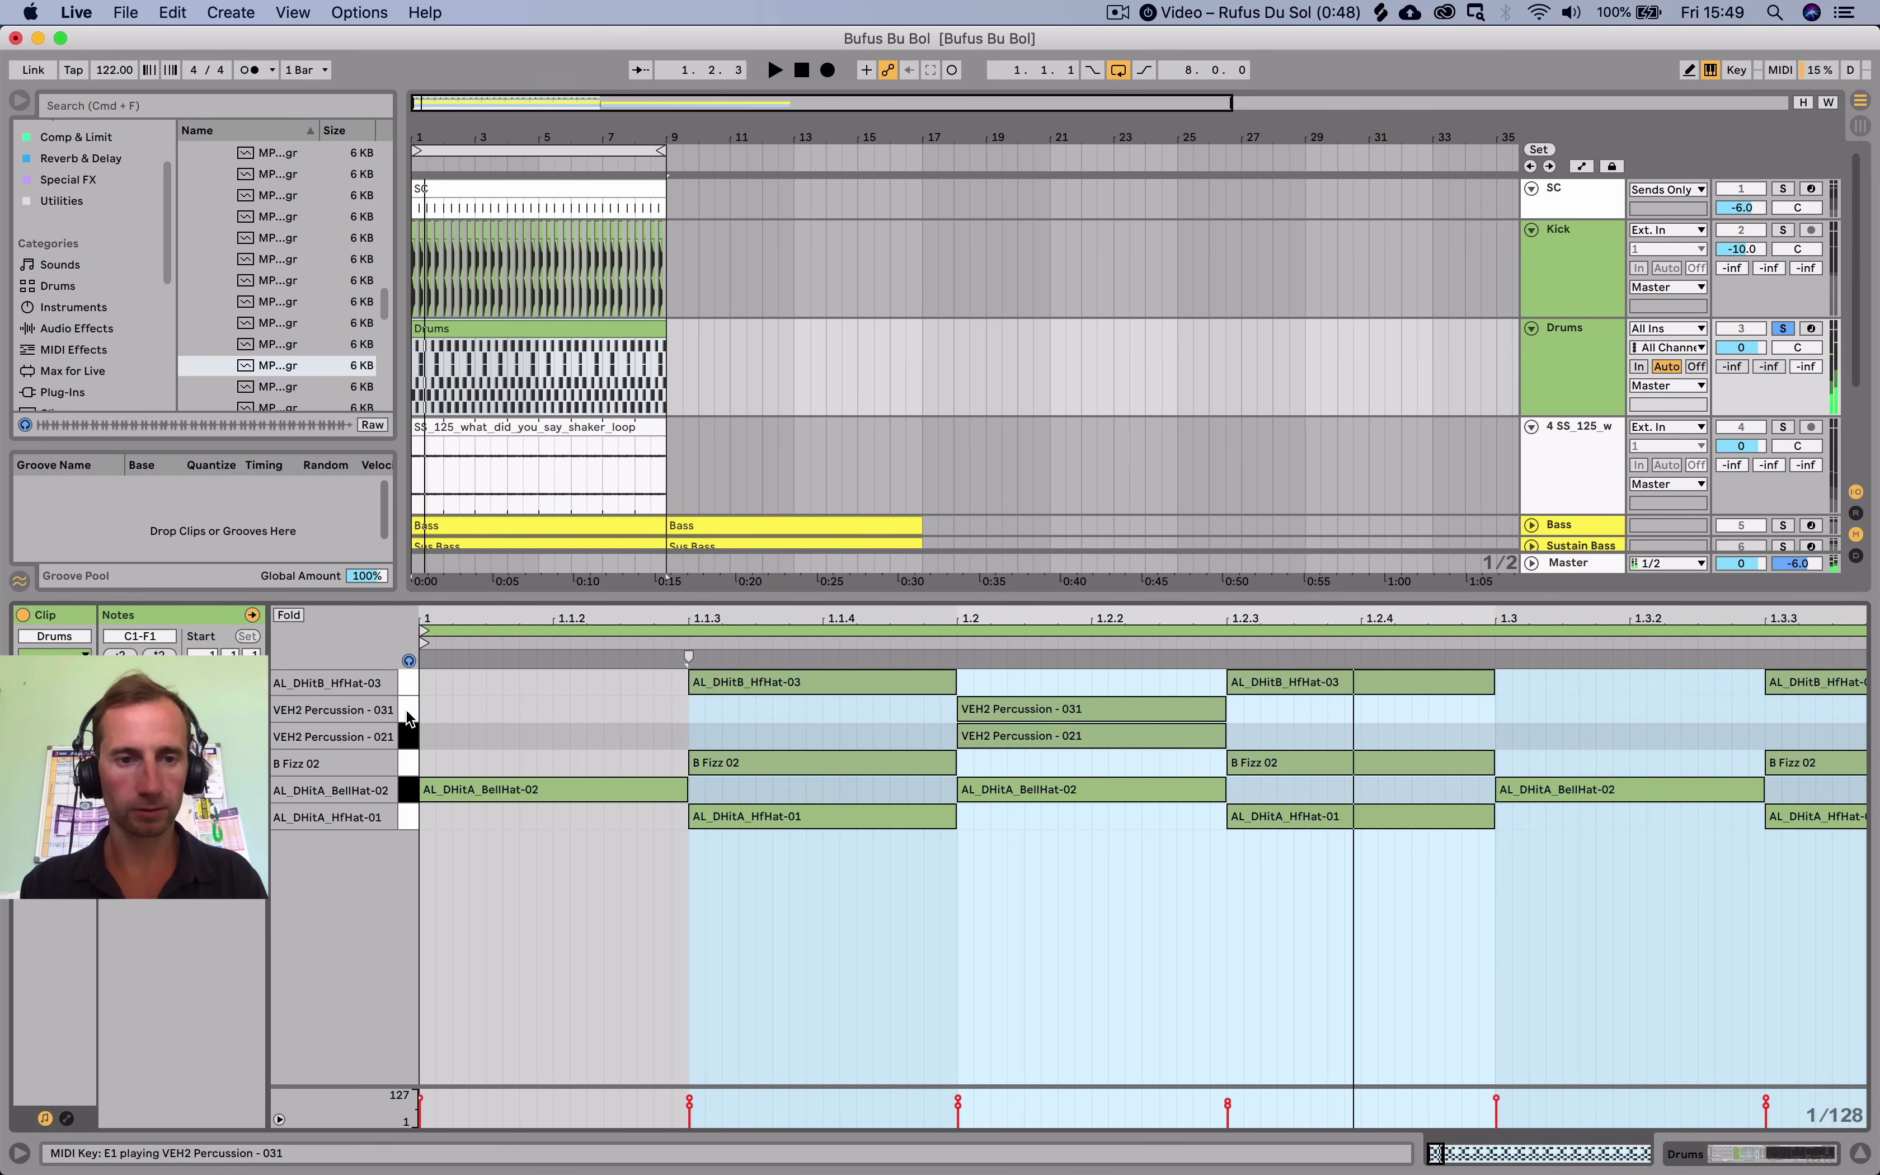
pyautogui.click(406, 708)
pyautogui.click(408, 734)
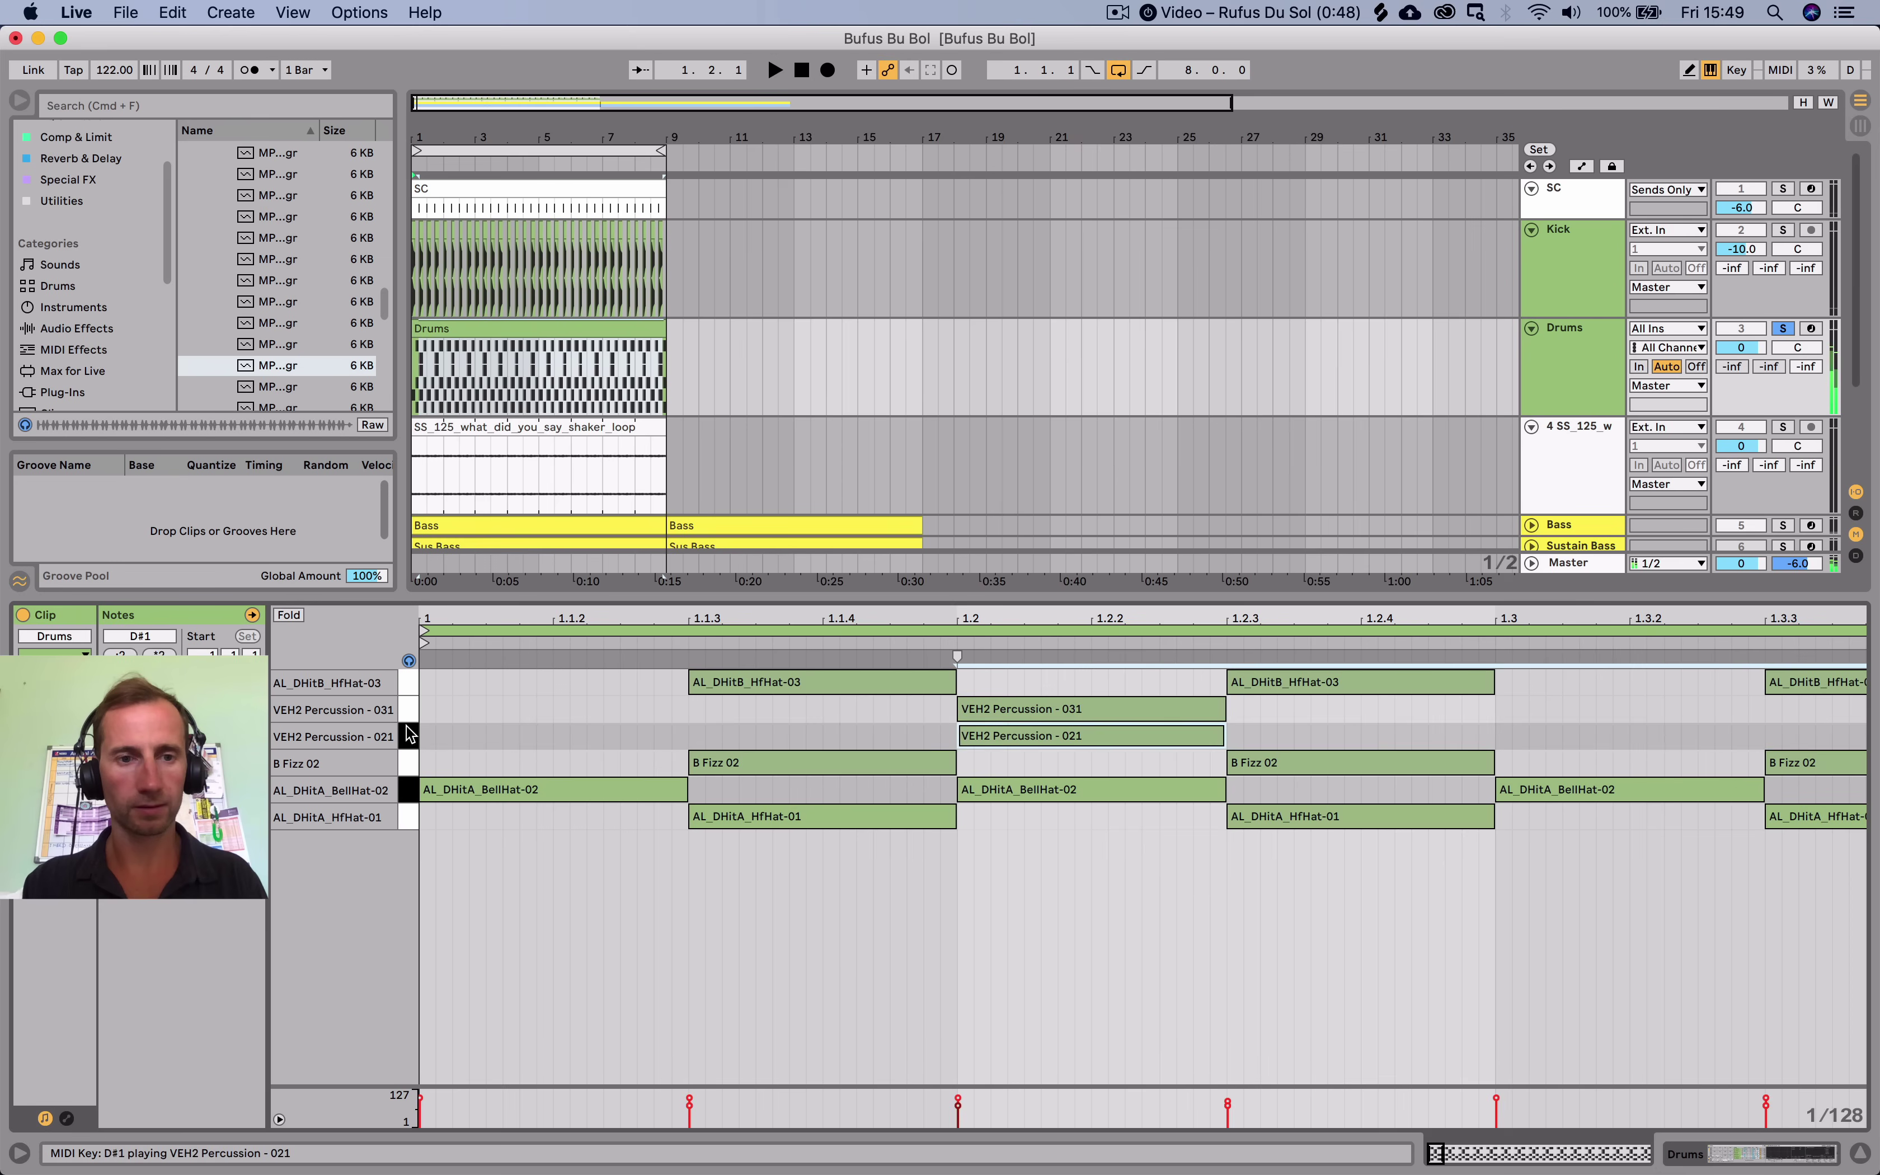
# Select all VEH2 Percussion - 031 notes in the Drums clip and shift them slightly behind the beat.
pyautogui.click(408, 722)
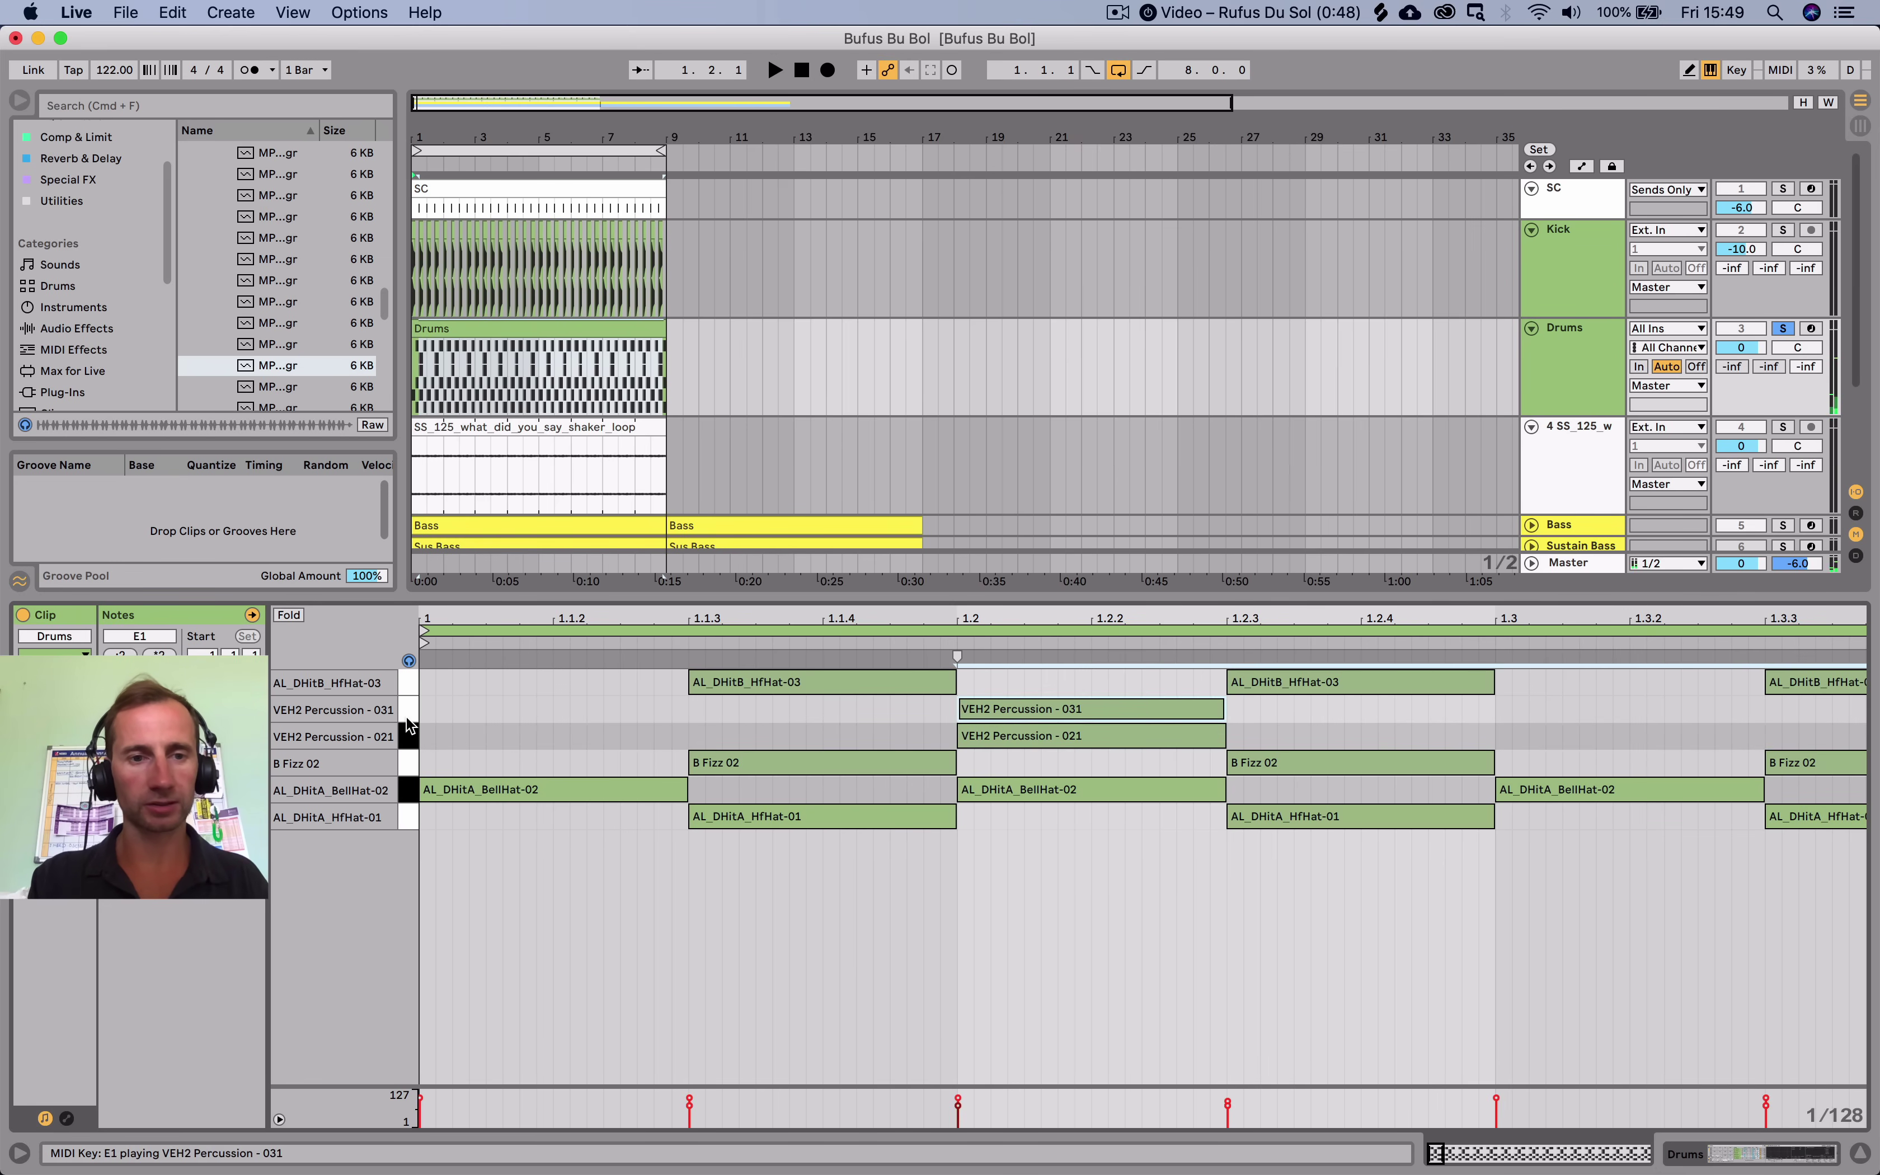
pyautogui.click(1014, 708)
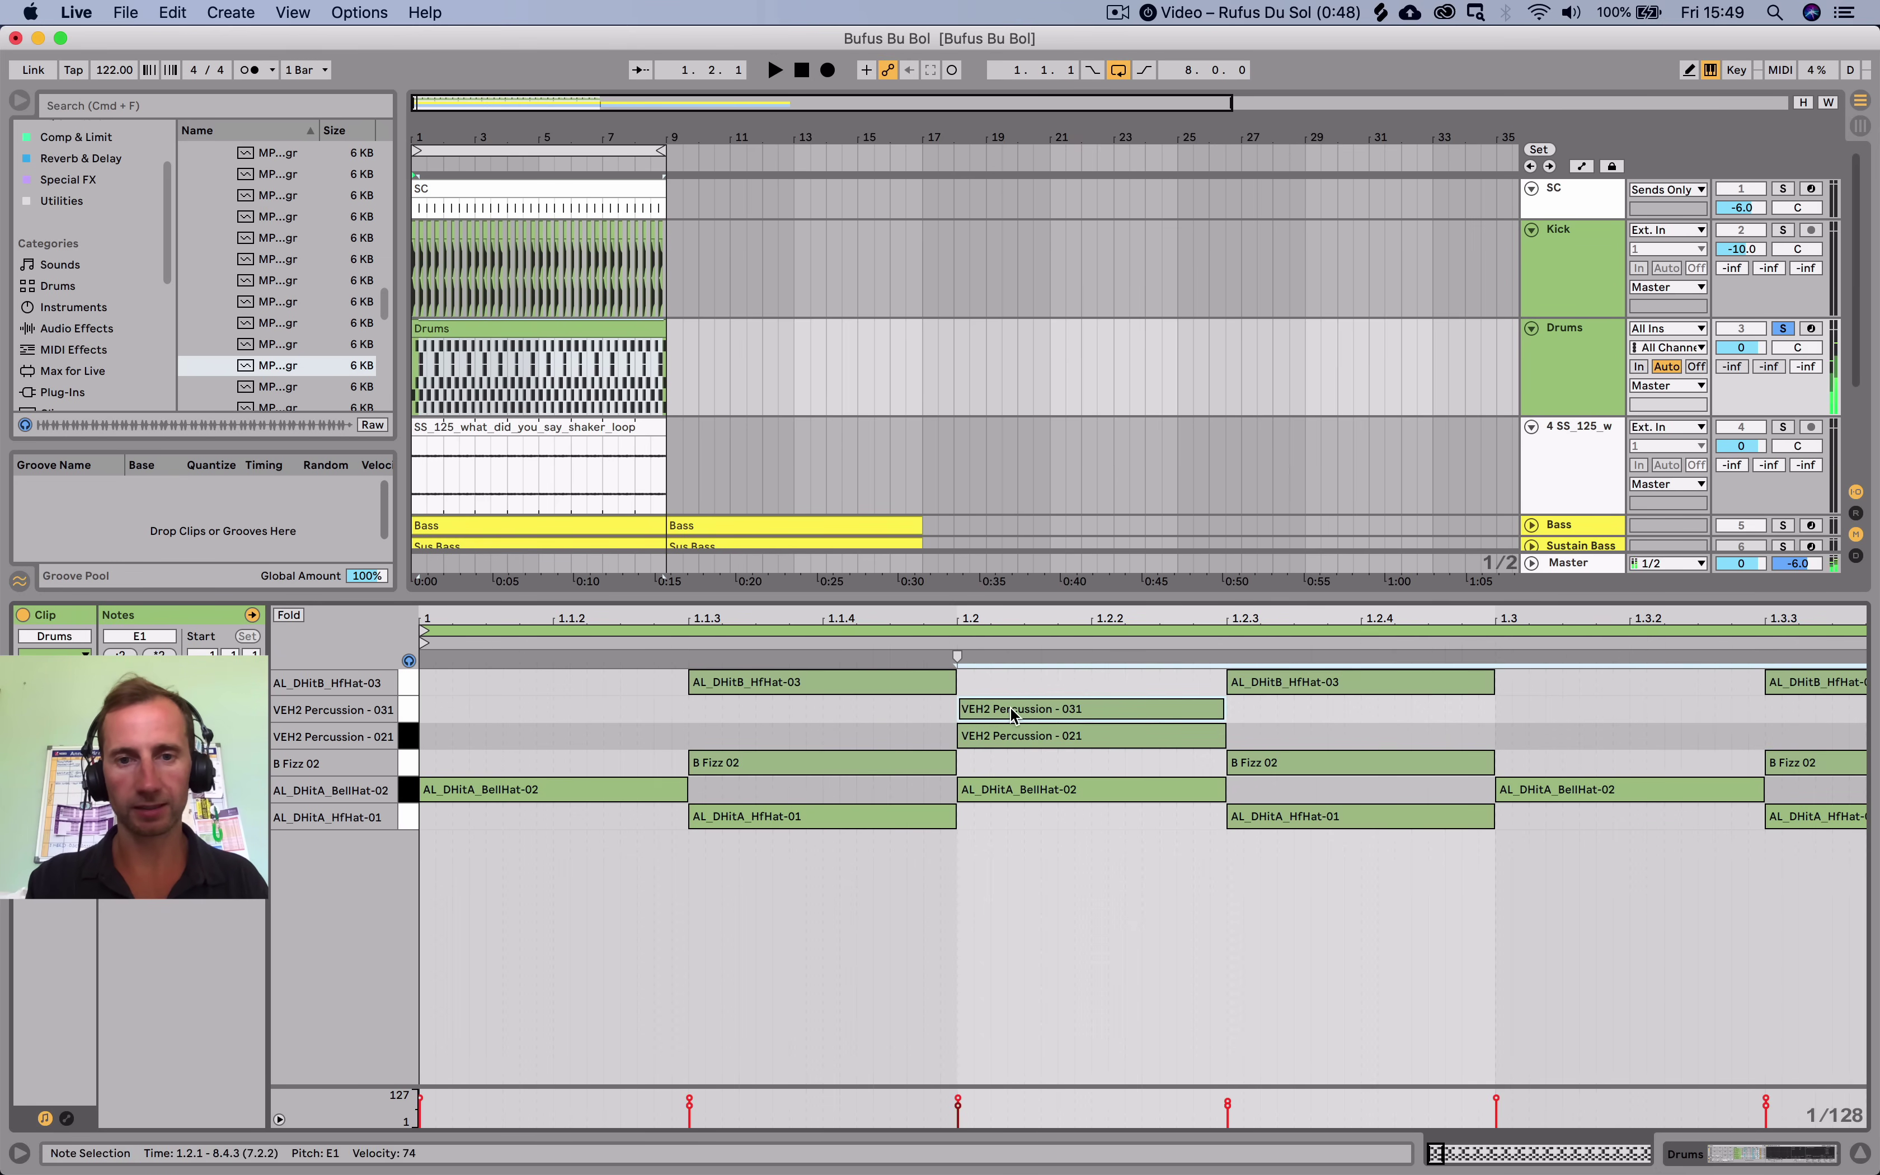
pyautogui.moveTo(1011, 706); pyautogui.dragTo(1020, 709)
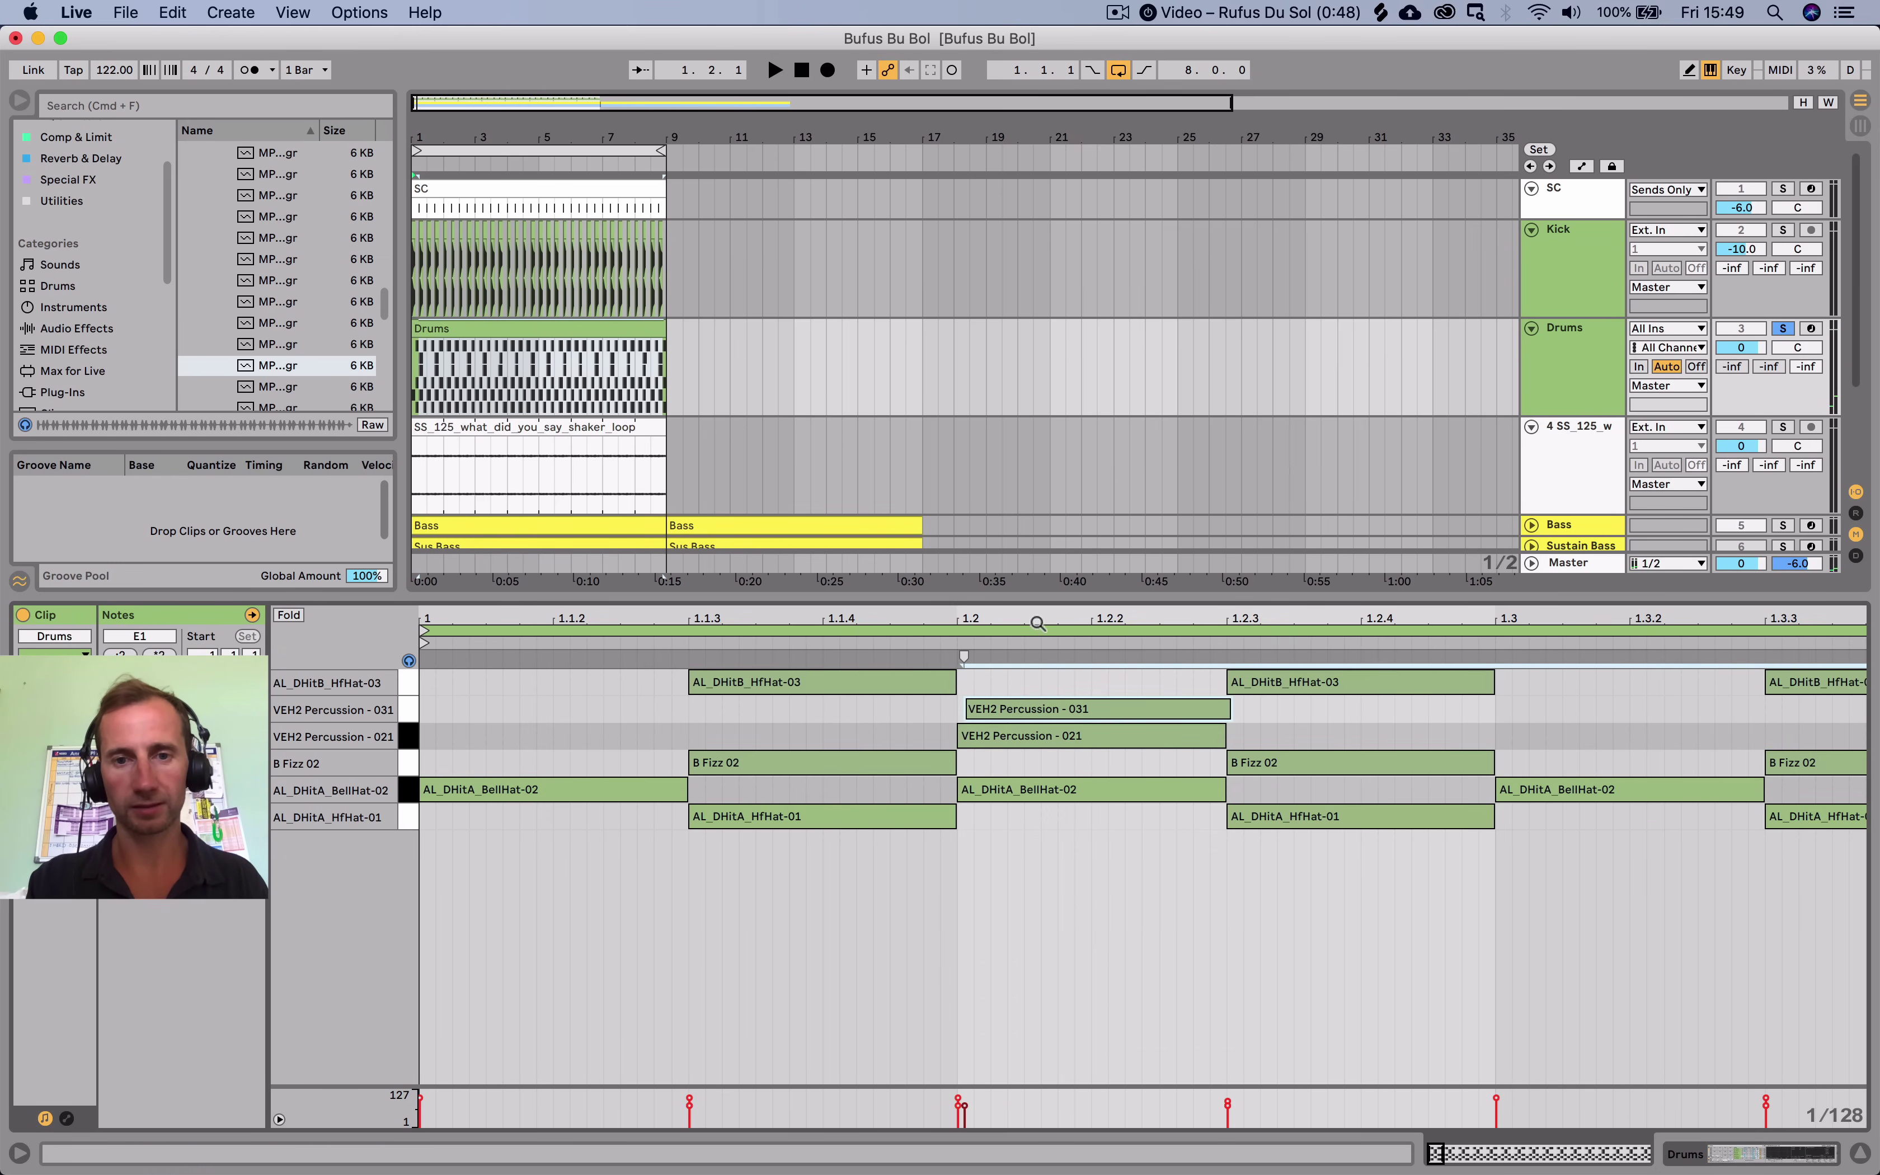
# Play the shifted percussion with Drums soloed, and unsolo the track to hear it with the other tracks, keeping the loop on.
pyautogui.moveTo(1038, 623); pyautogui.dragTo(644, 621)
pyautogui.press('space')
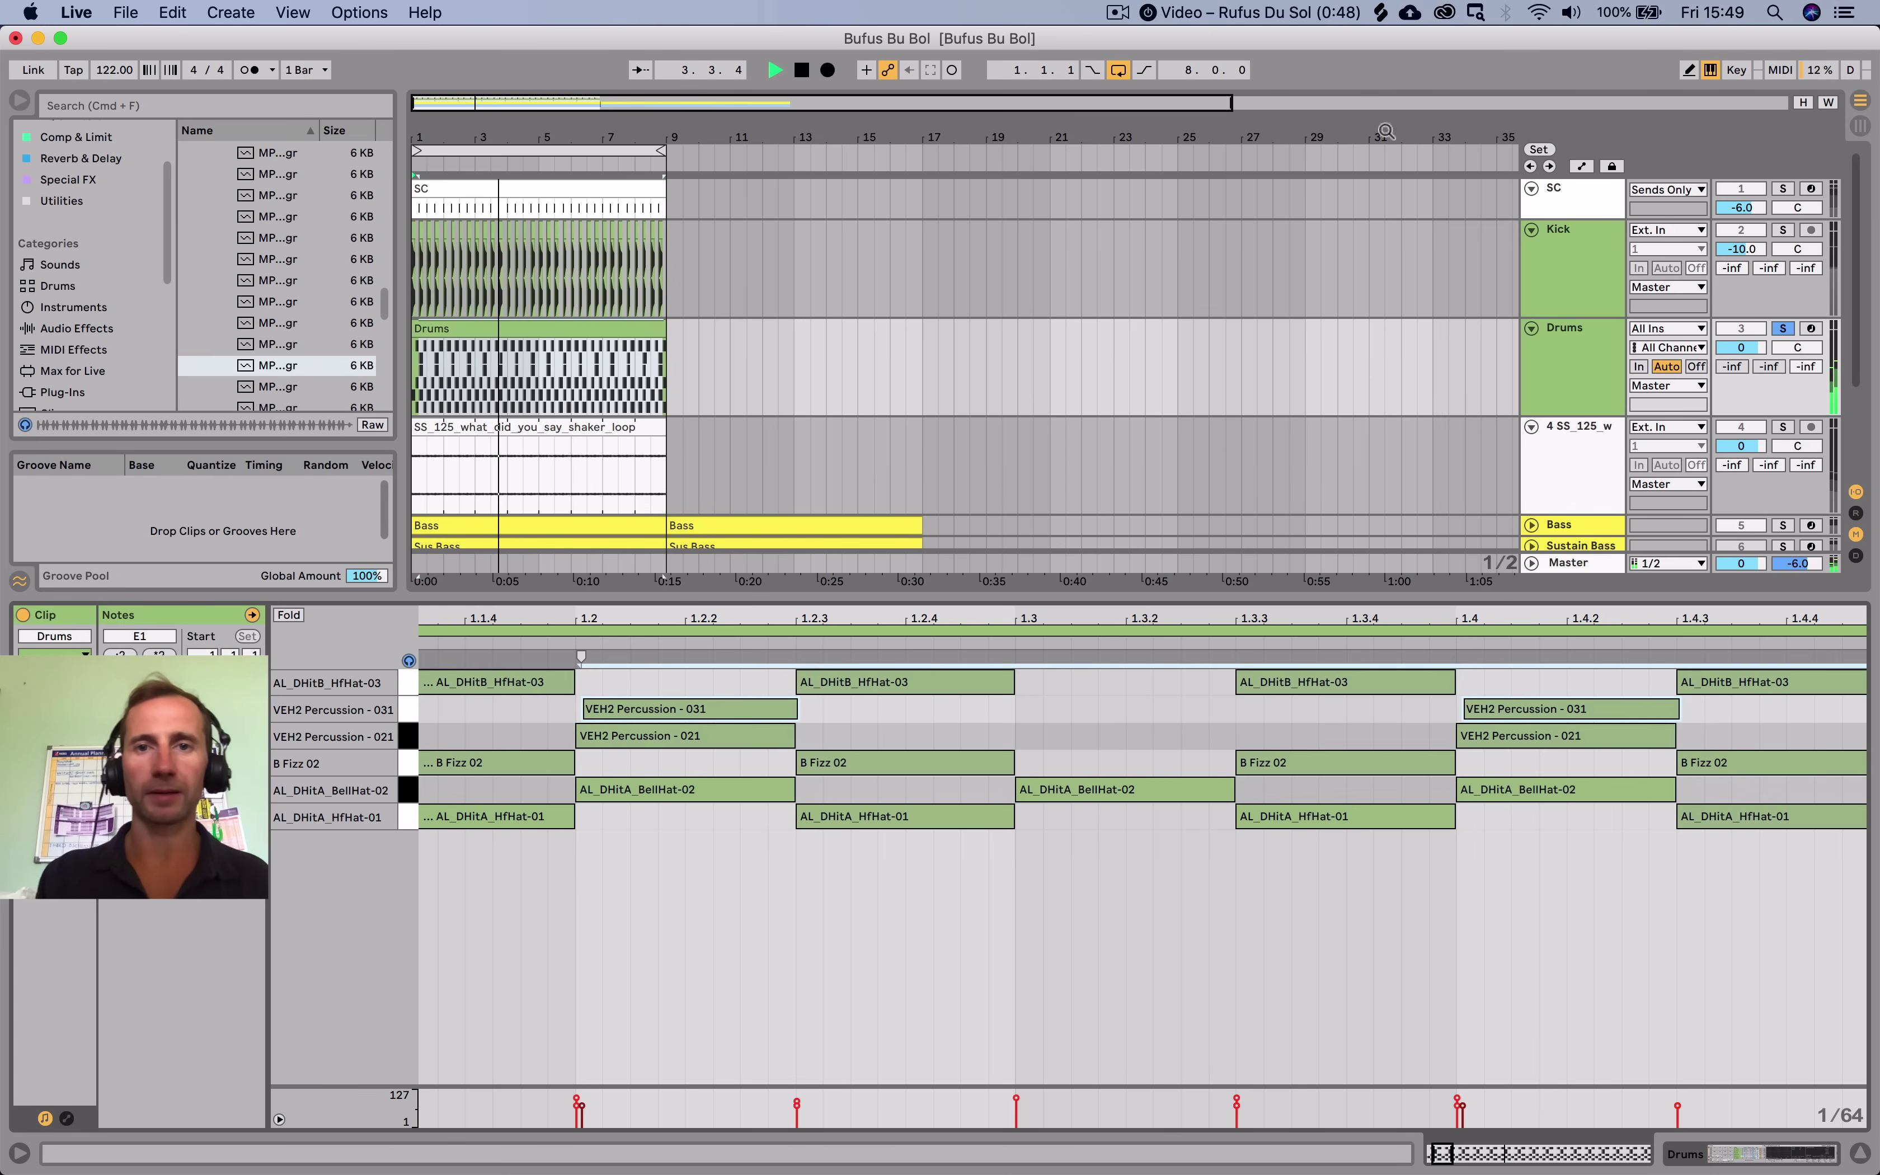
pyautogui.click(1117, 72)
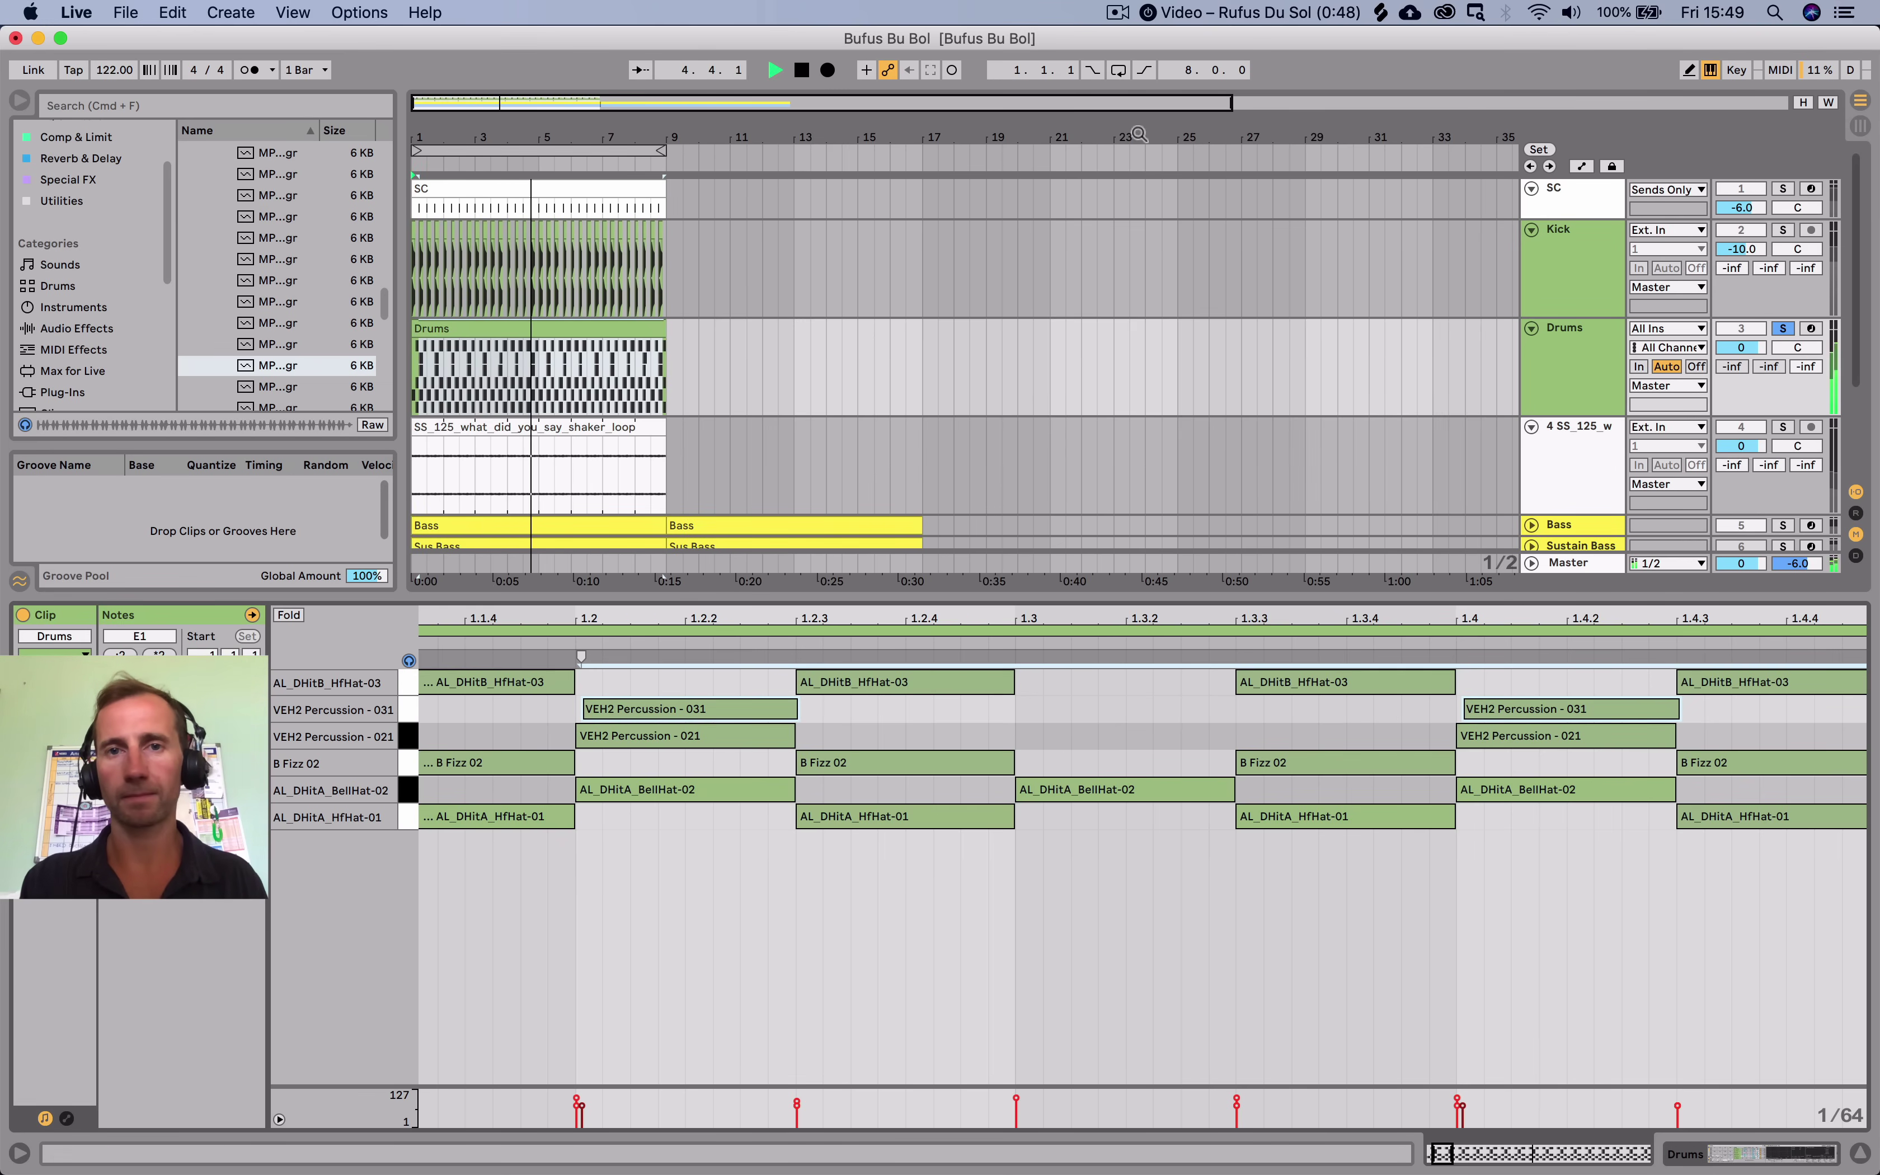
pyautogui.click(1118, 72)
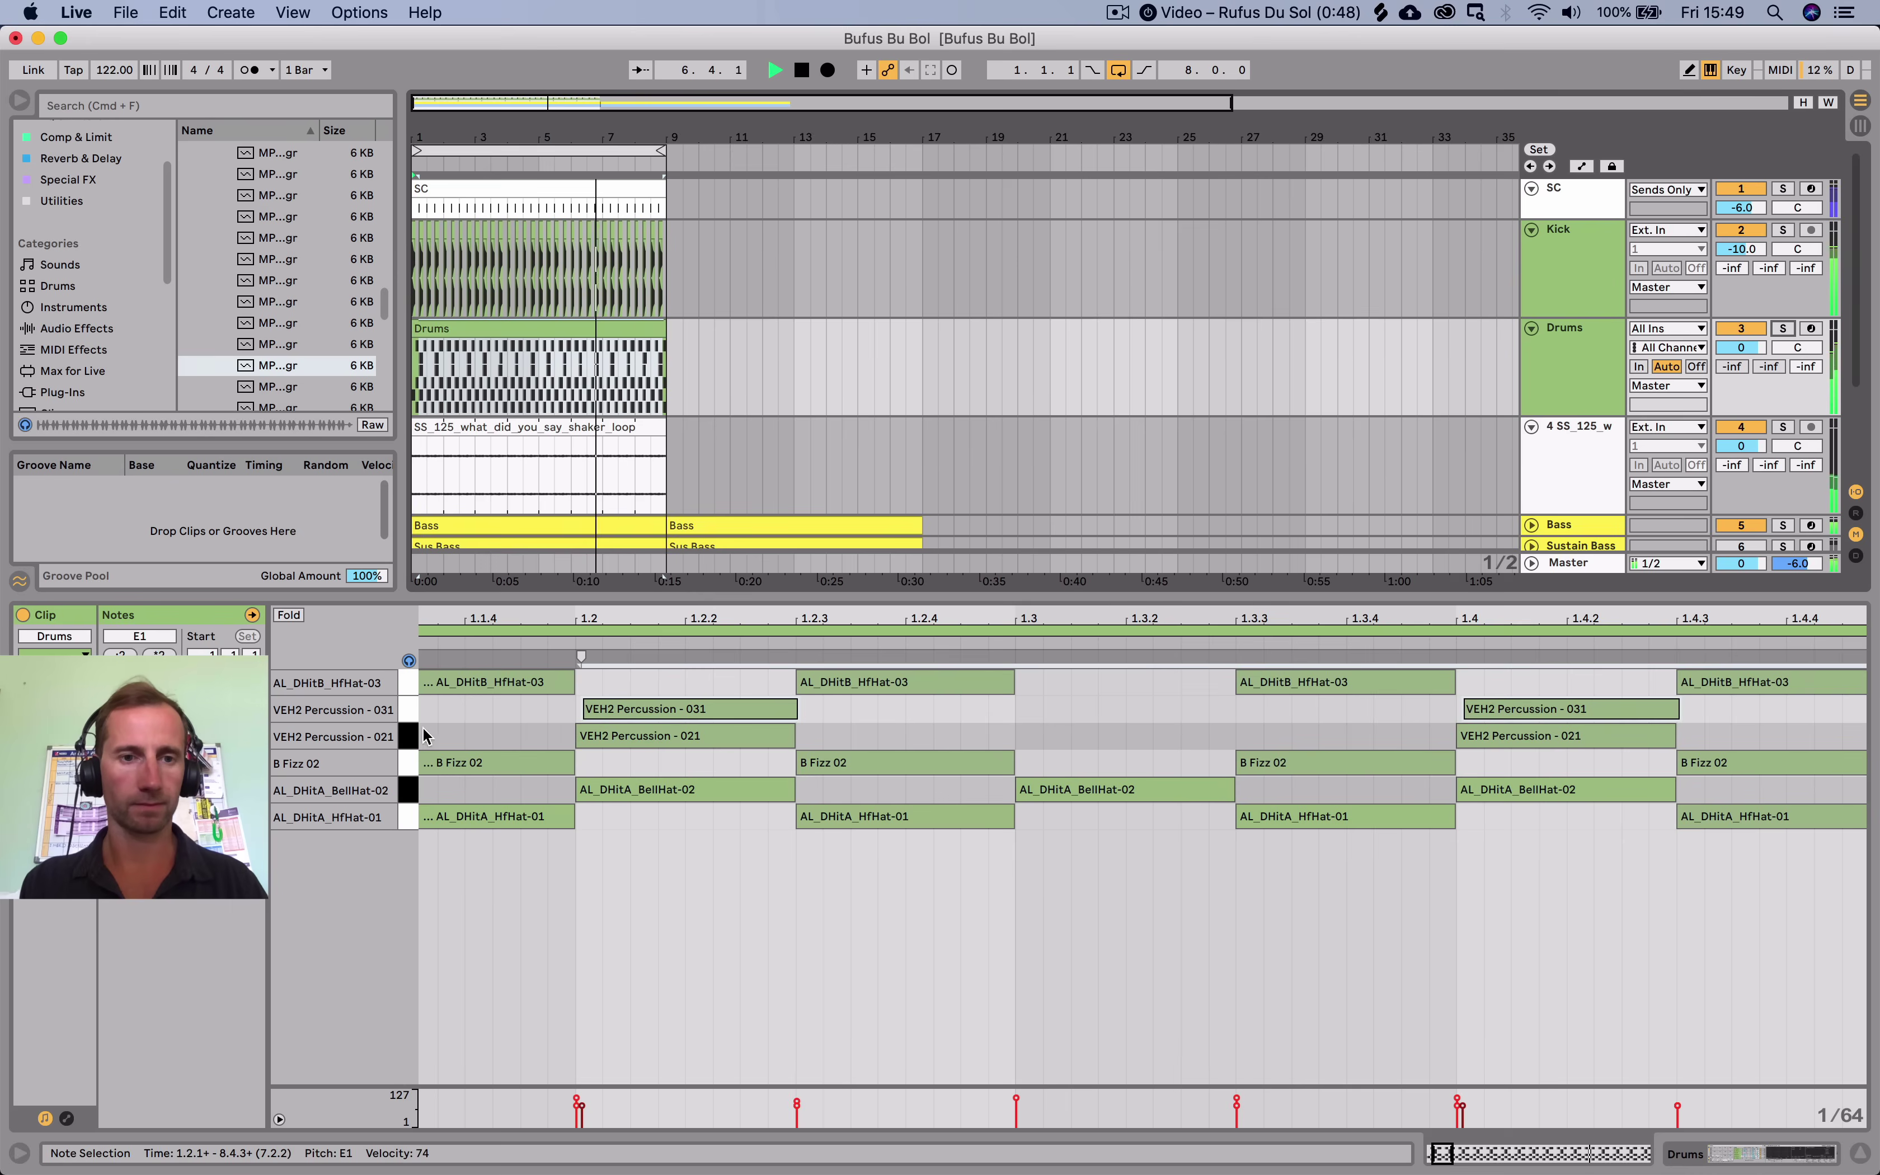
# Nudge the VEH2 Percussion - 031 notes a little further behind the beat during playback, return to the device view and stop playback.
pyautogui.click(644, 707)
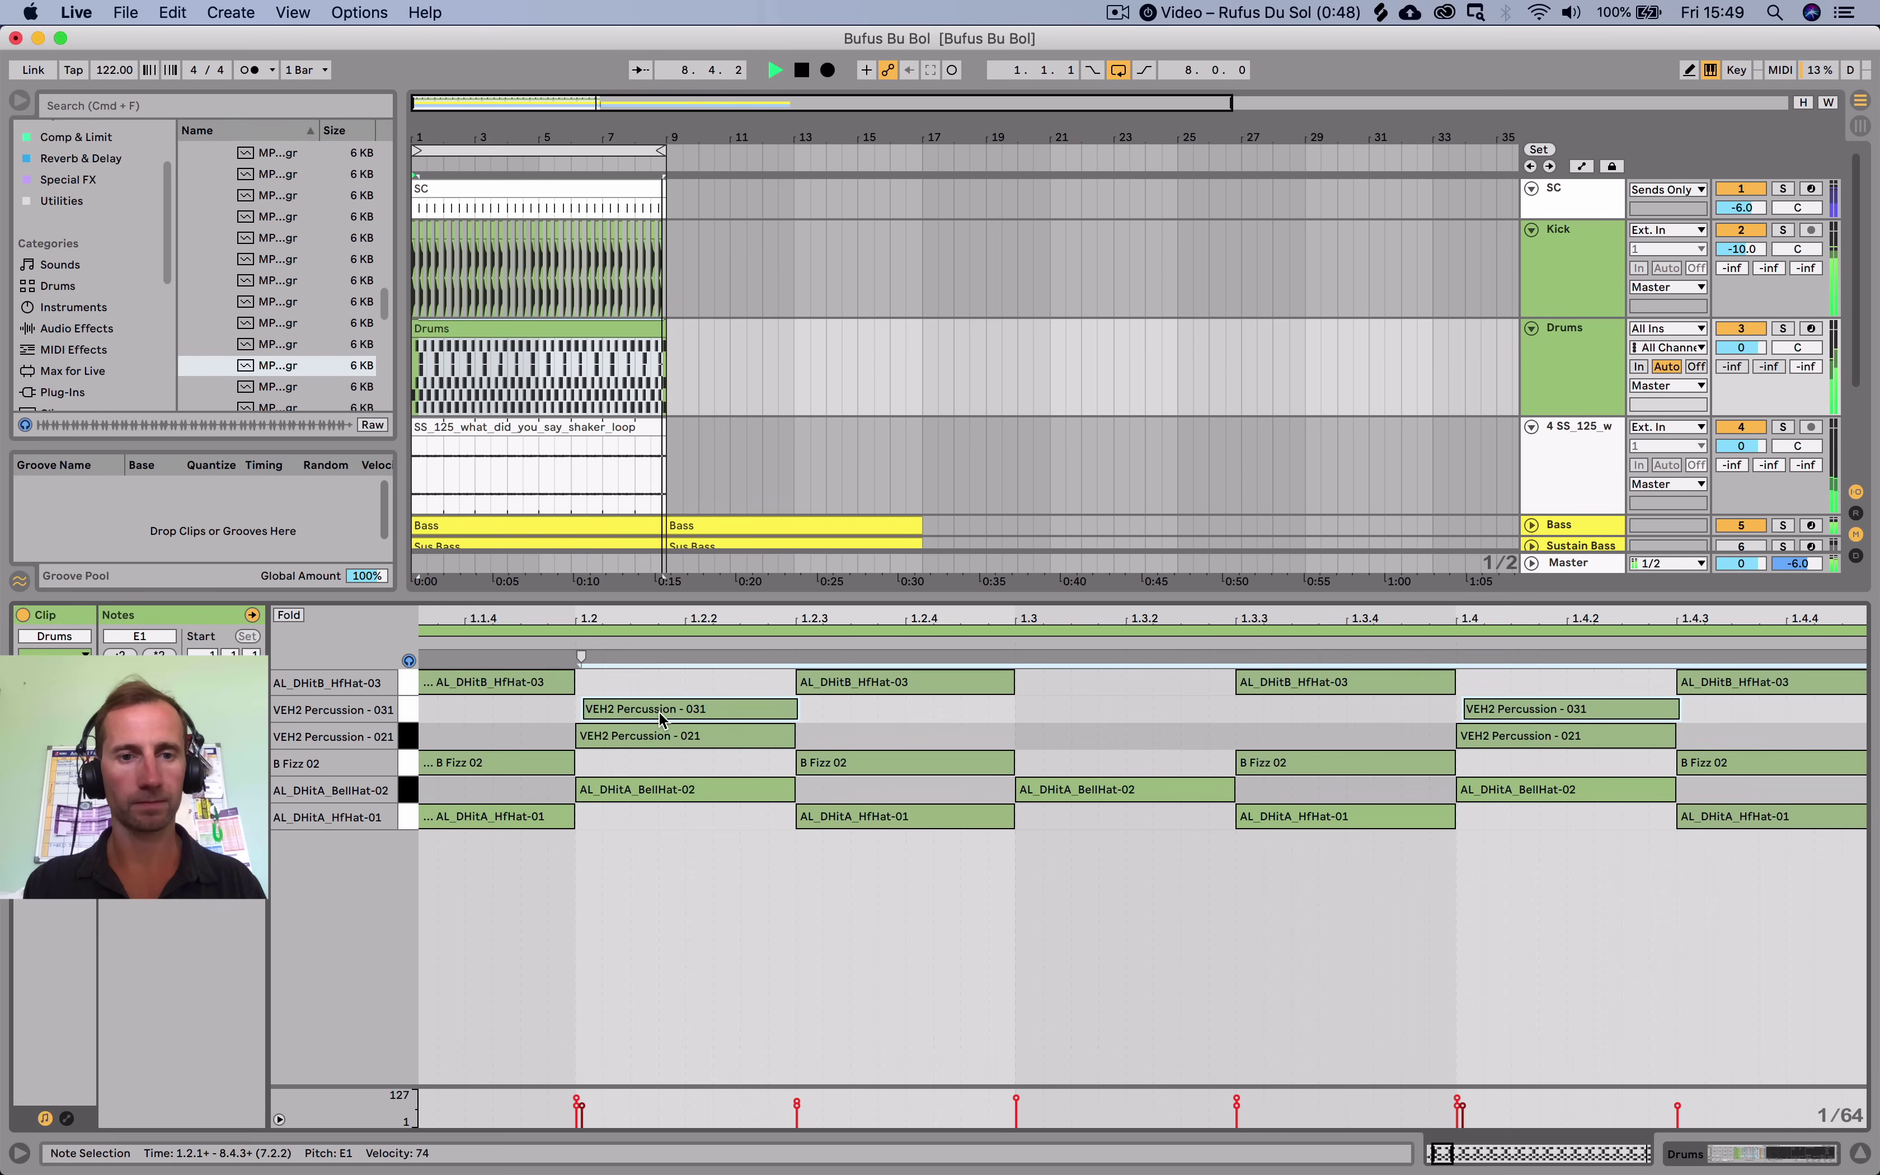
pyautogui.moveTo(658, 711); pyautogui.dragTo(663, 709)
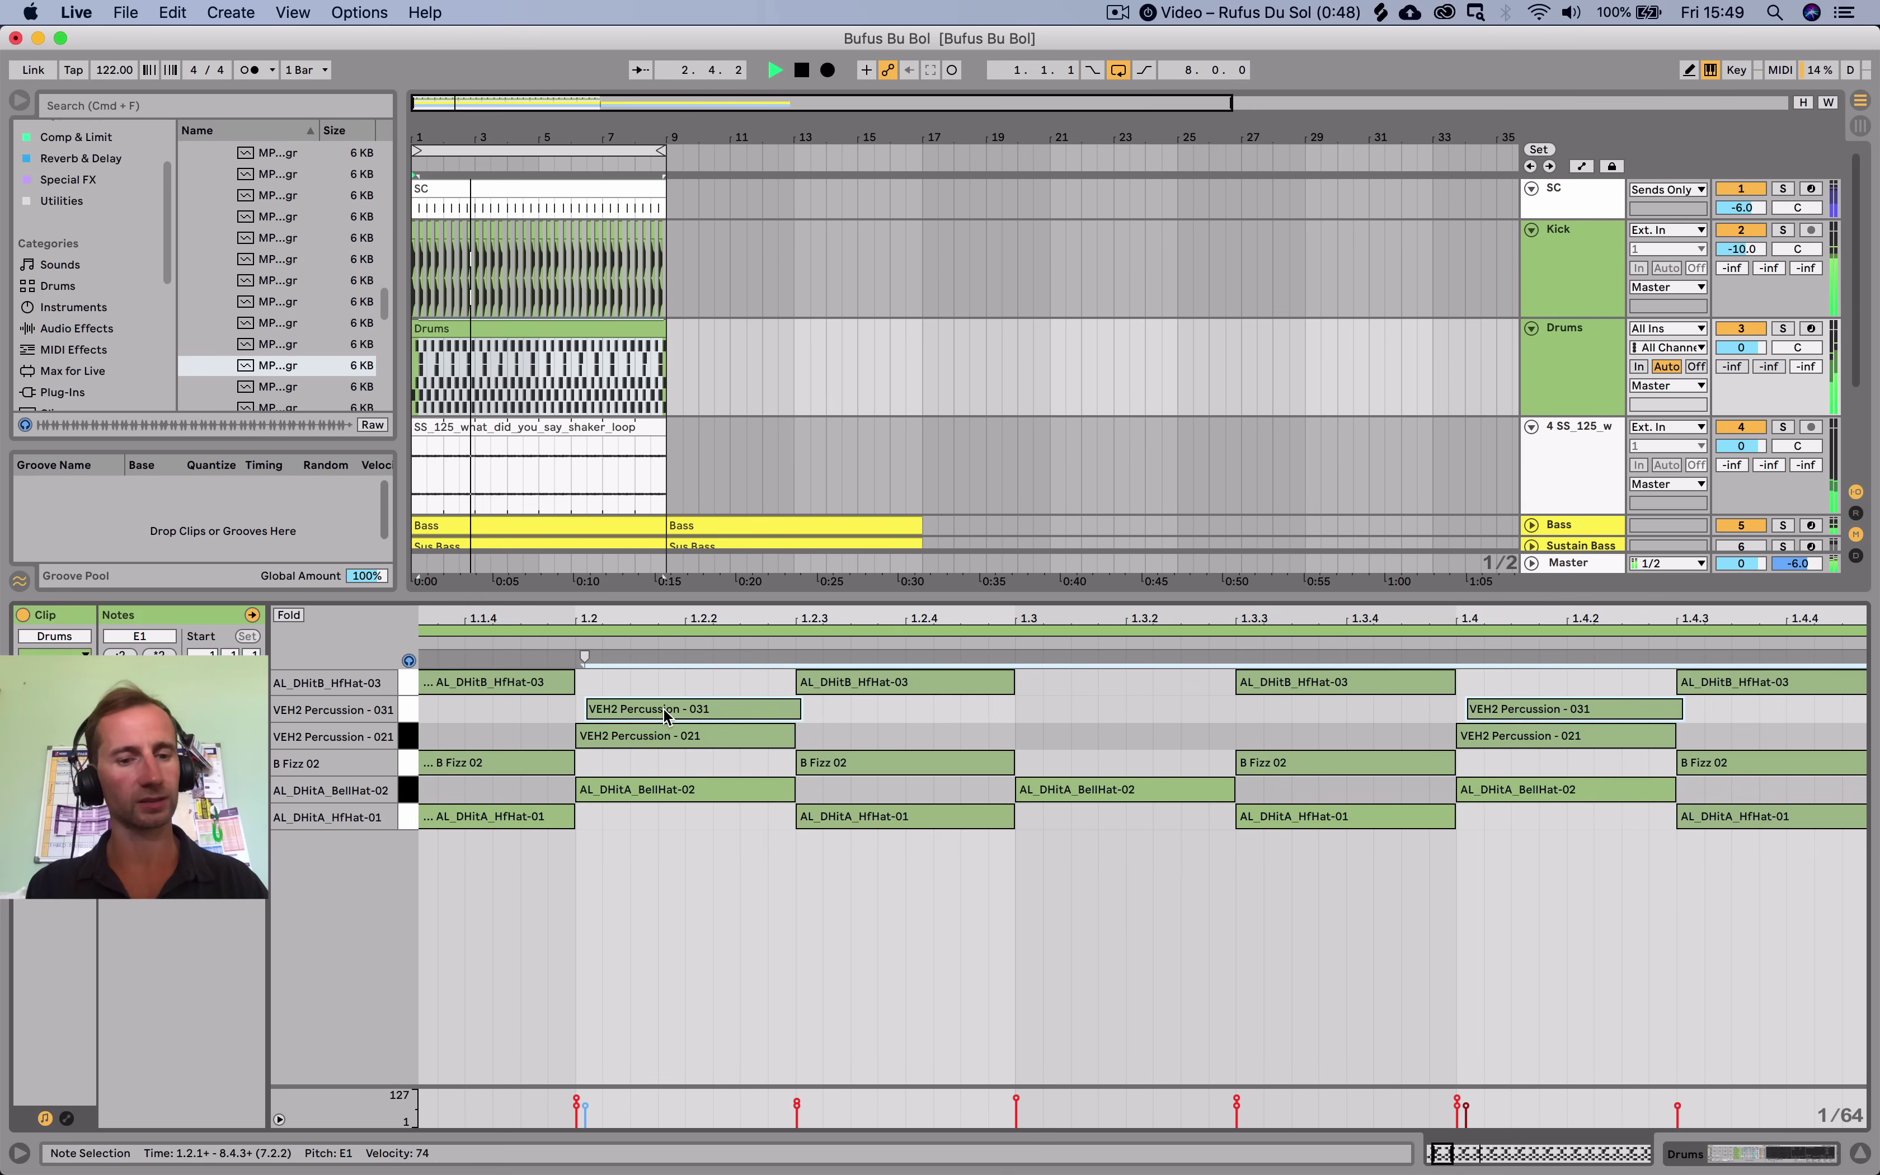
pyautogui.hotkey('shift', 'Tab')
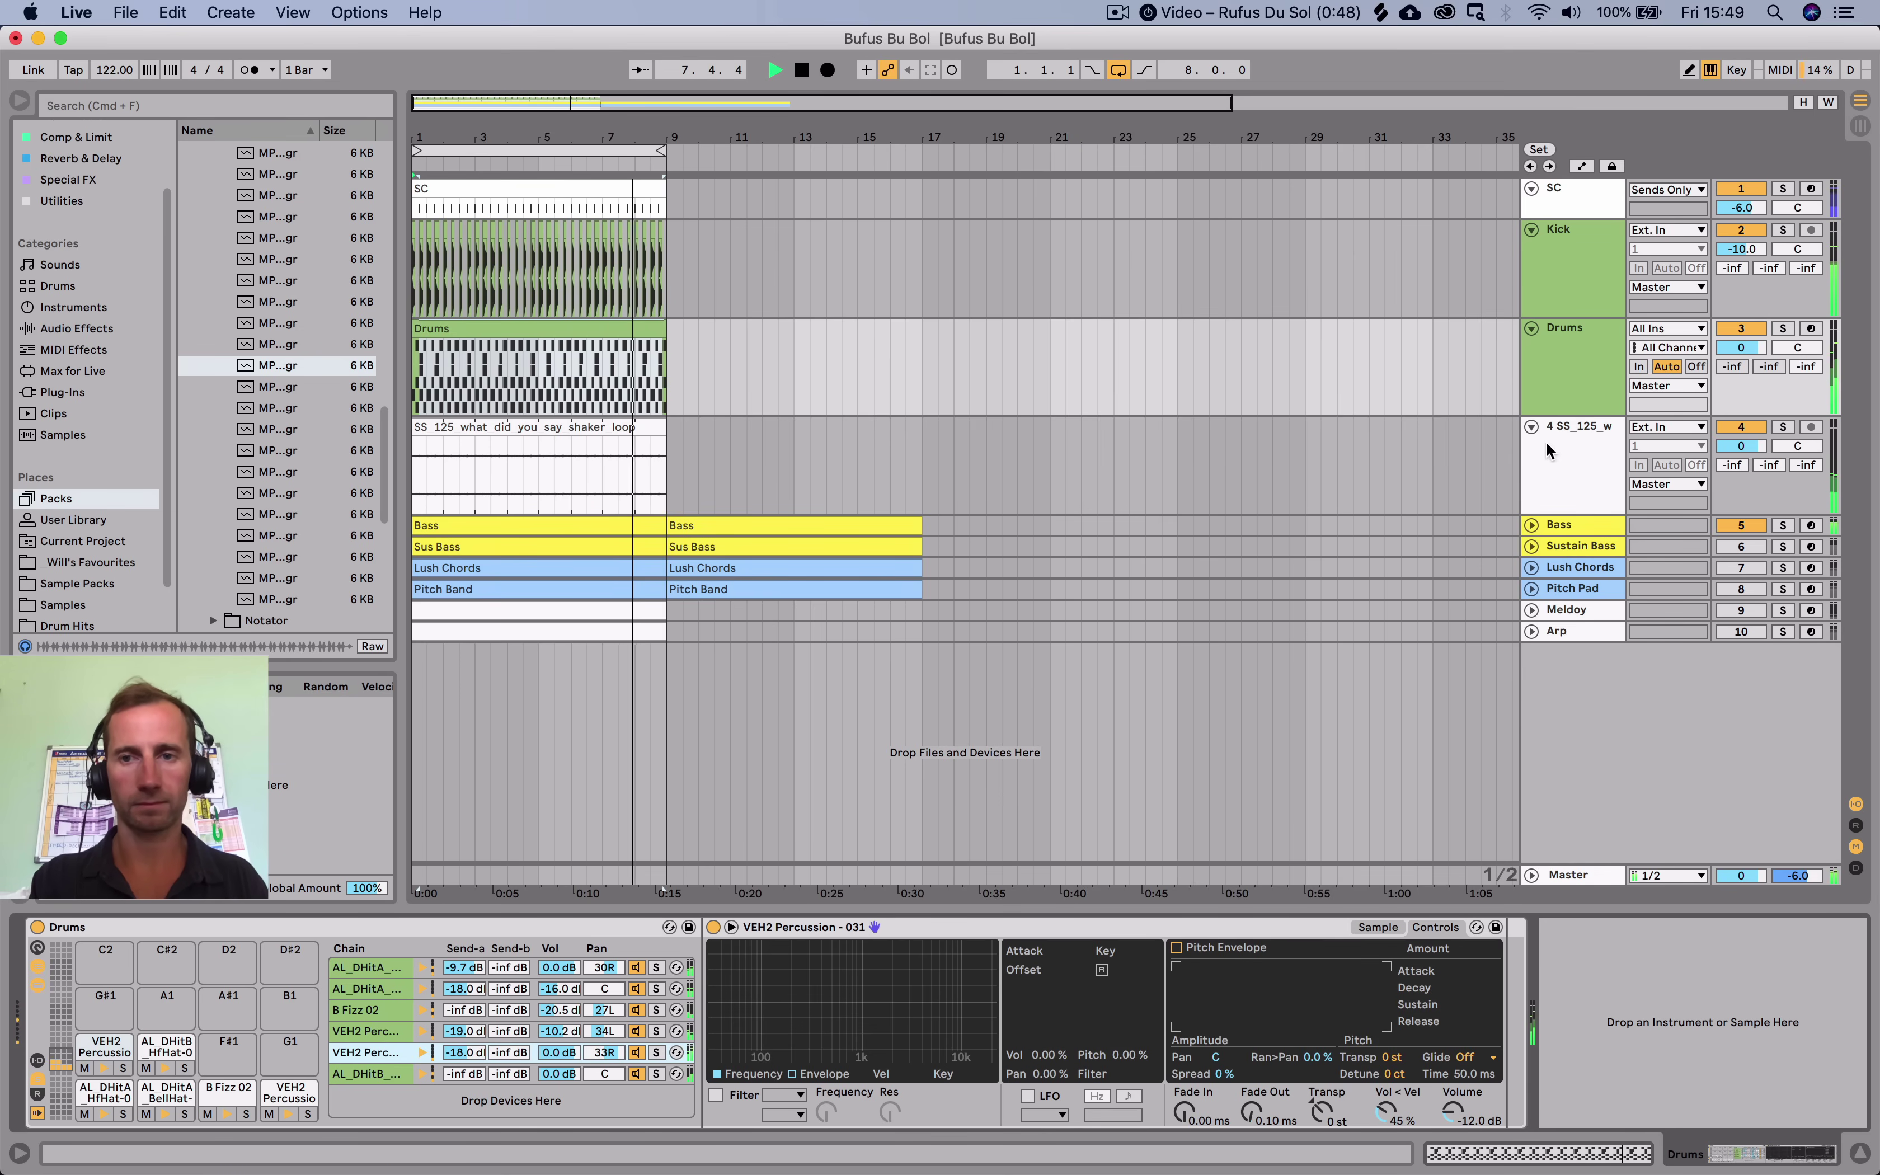
pyautogui.press('space')
# Rename the shaker loop's audio track as Shaker and color it the same muted green as the Kick and Drums tracks.
pyautogui.click(1560, 447)
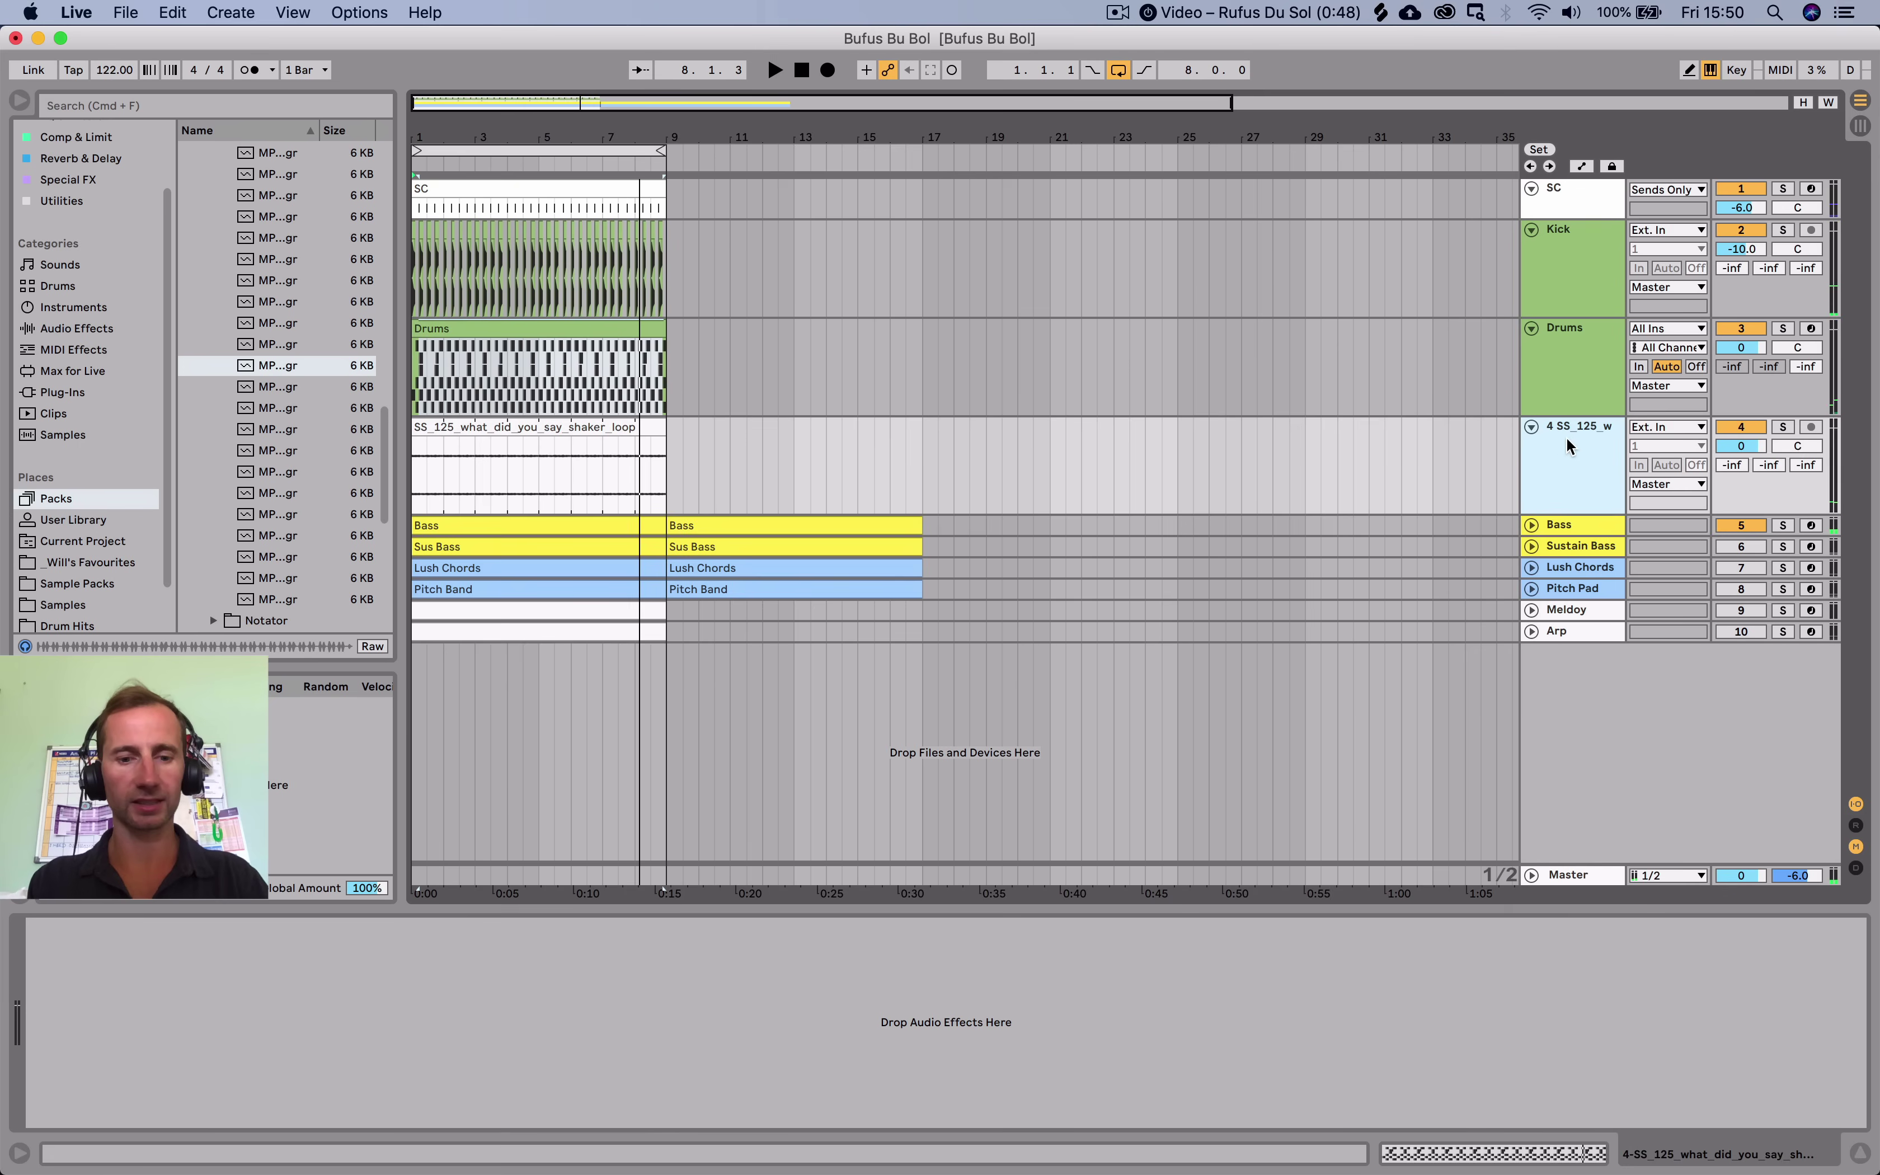
pyautogui.write('Shaker')
pyautogui.press('Return')
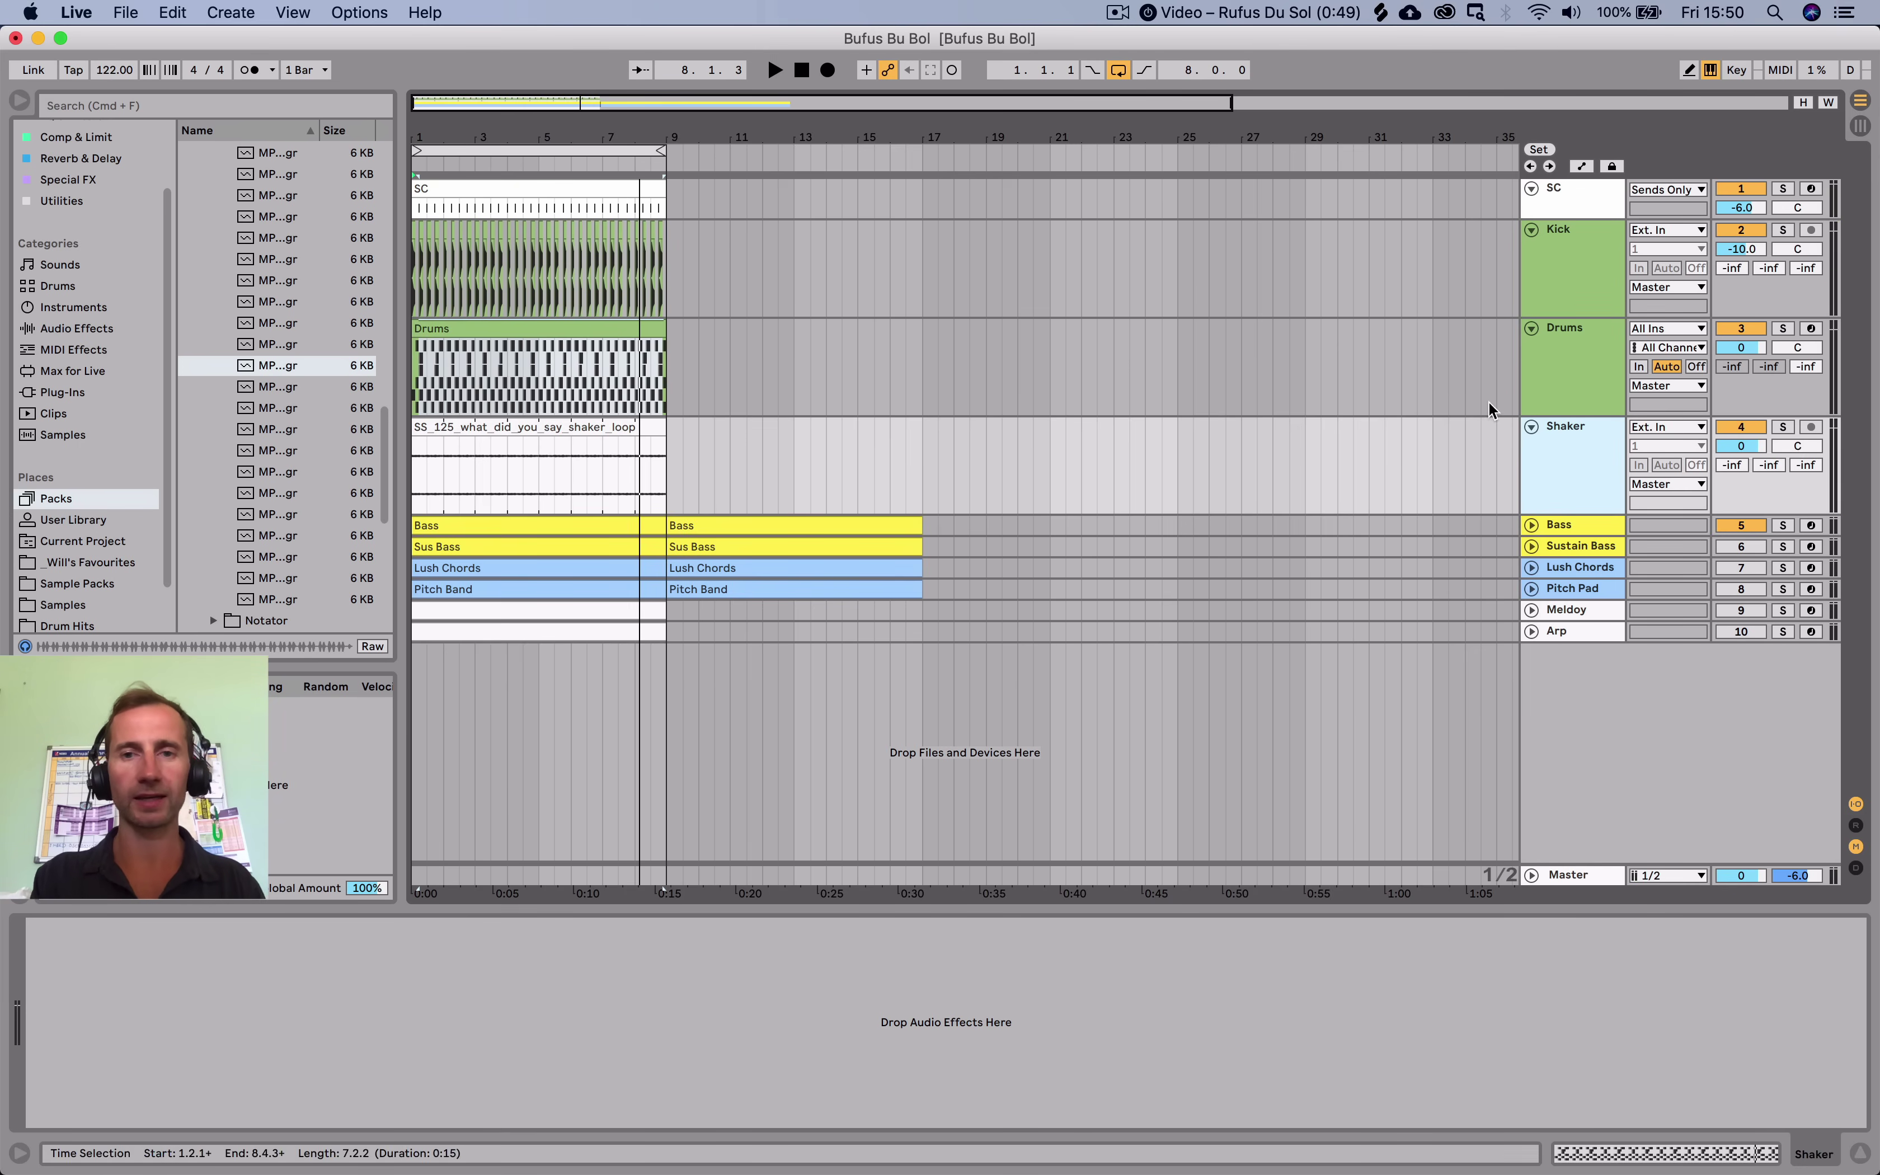
pyautogui.rightClick(1550, 470)
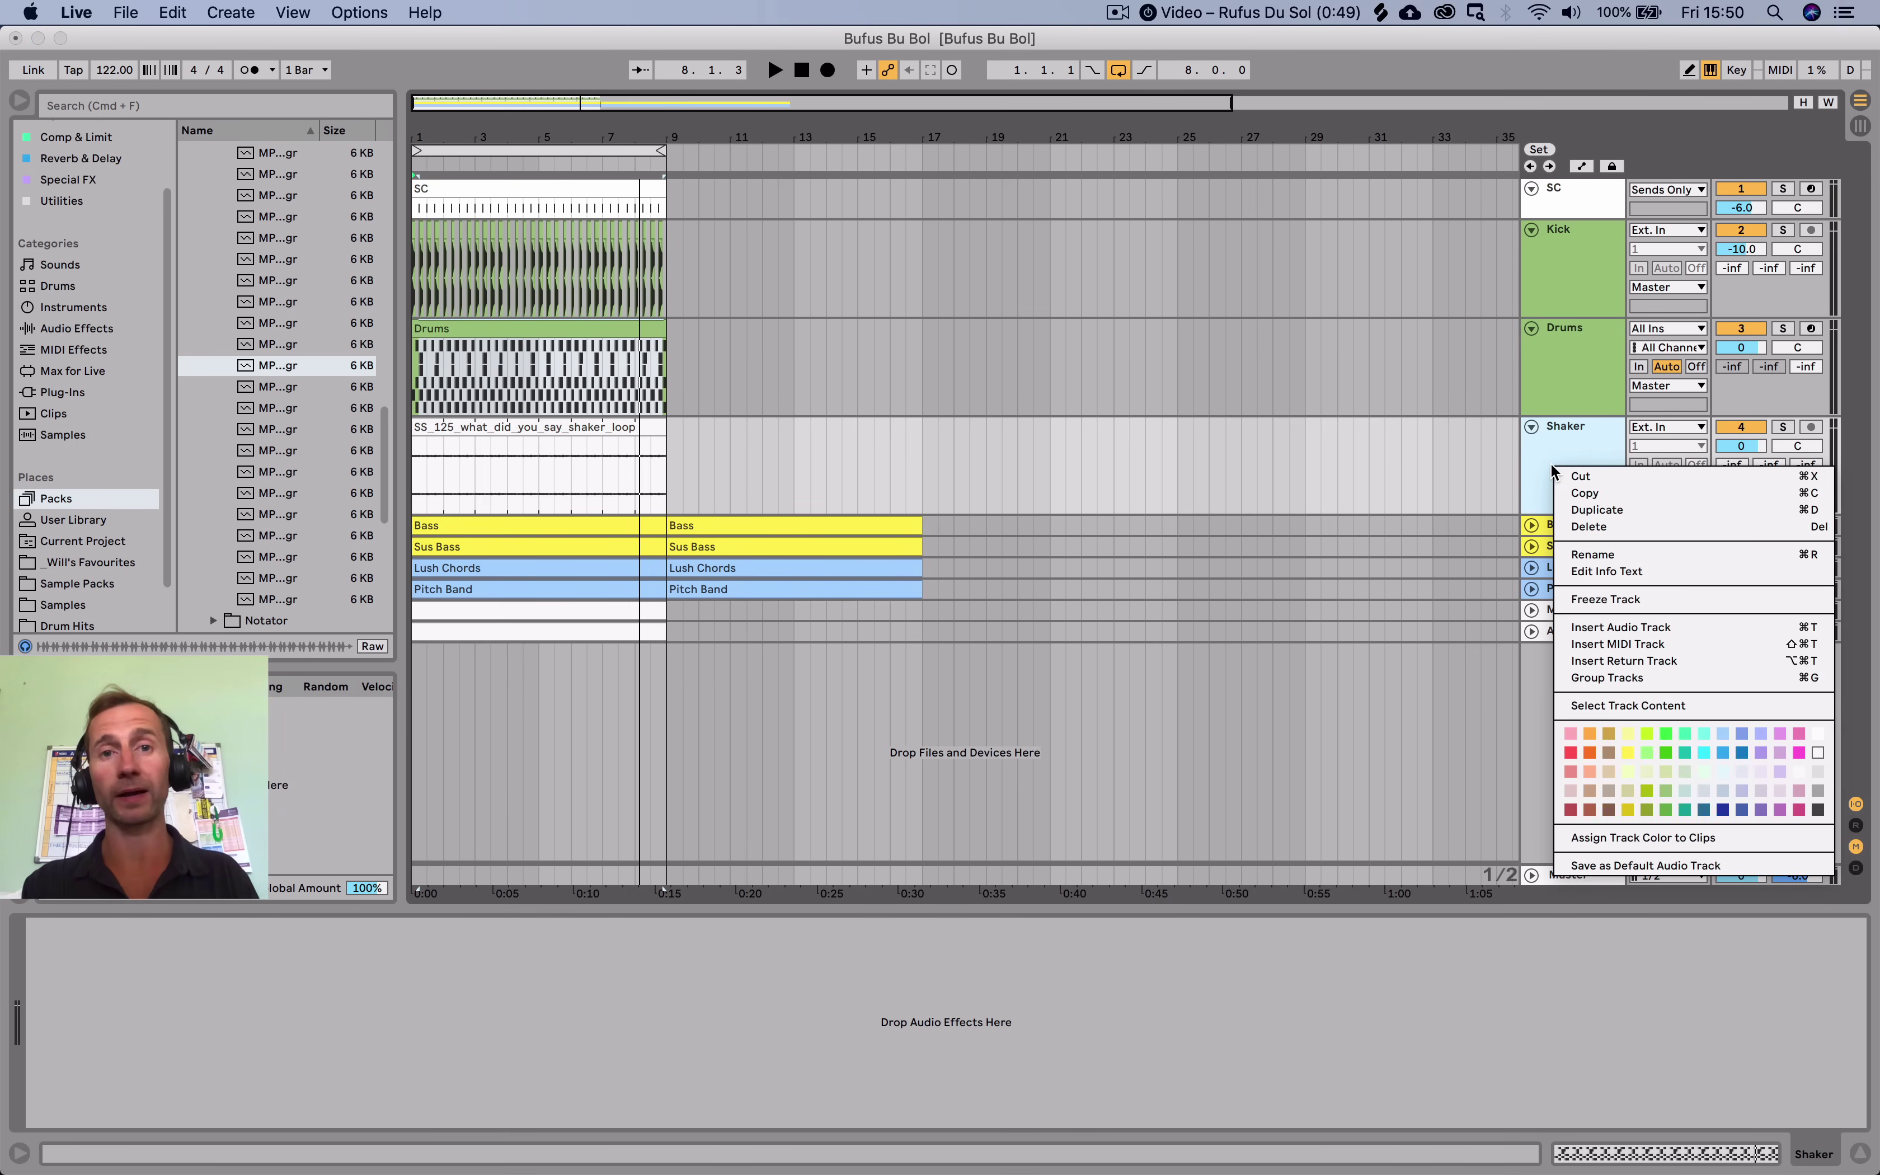
pyautogui.click(1664, 751)
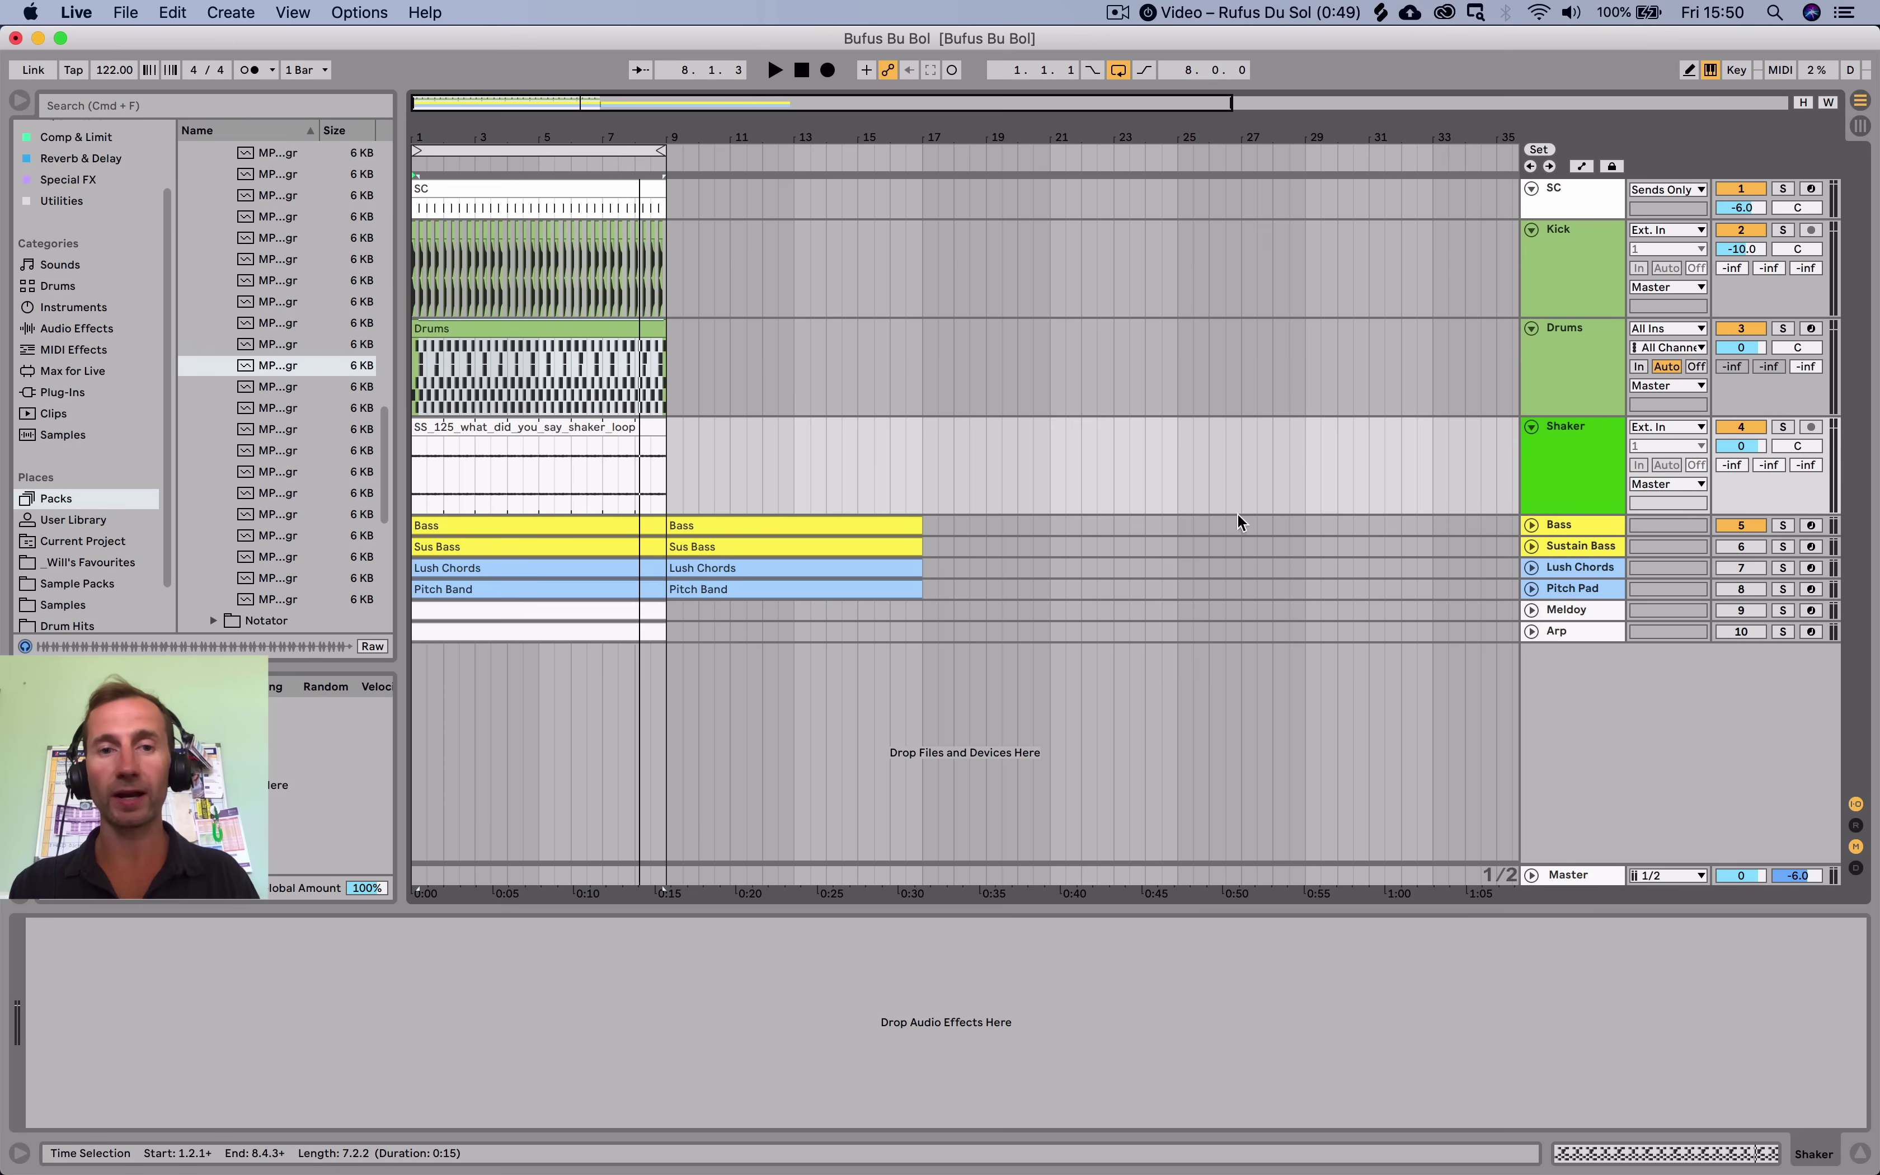
pyautogui.rightClick(1576, 480)
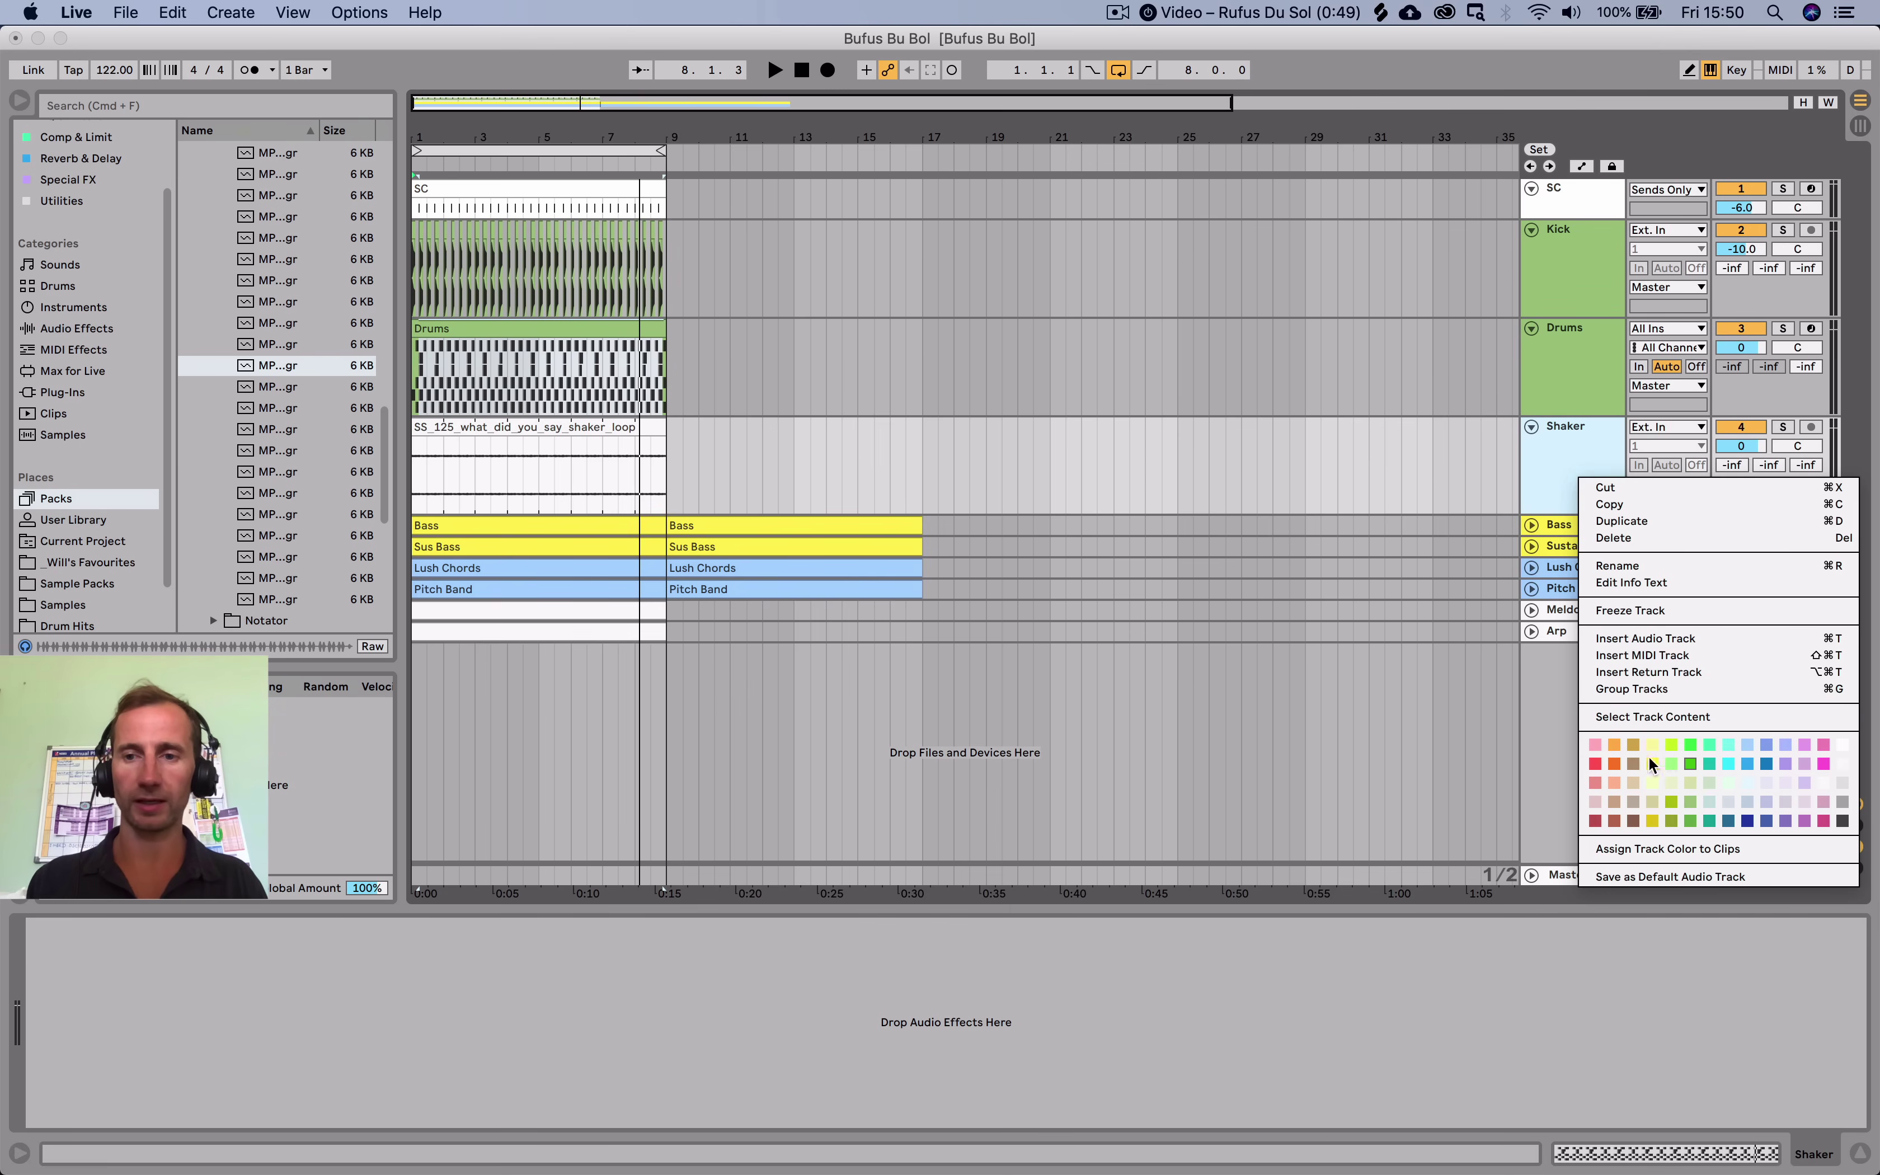
pyautogui.click(1687, 799)
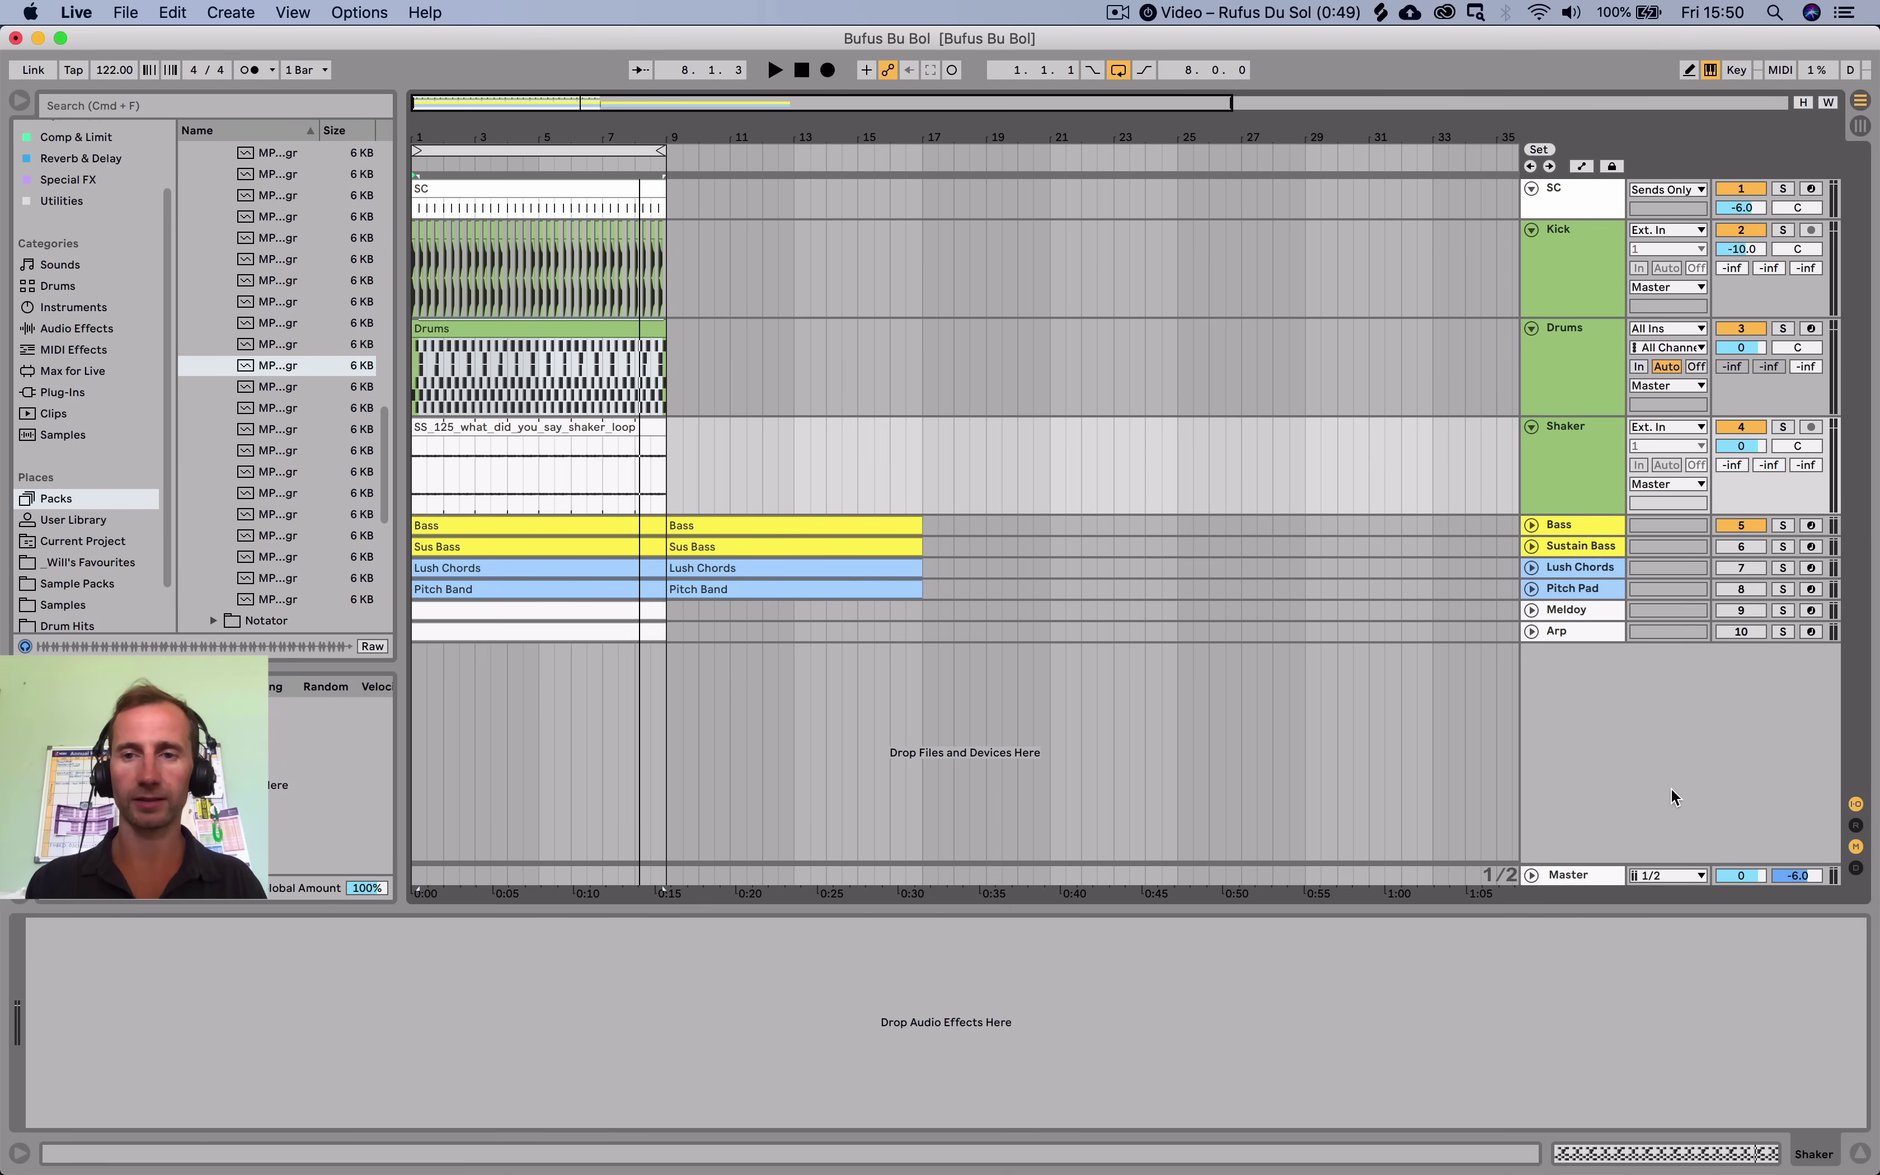
# Rename the shaker loop's clip as Shaker and select the Shaker track.
pyautogui.click(468, 429)
pyautogui.write('Shaker')
pyautogui.press('Return')
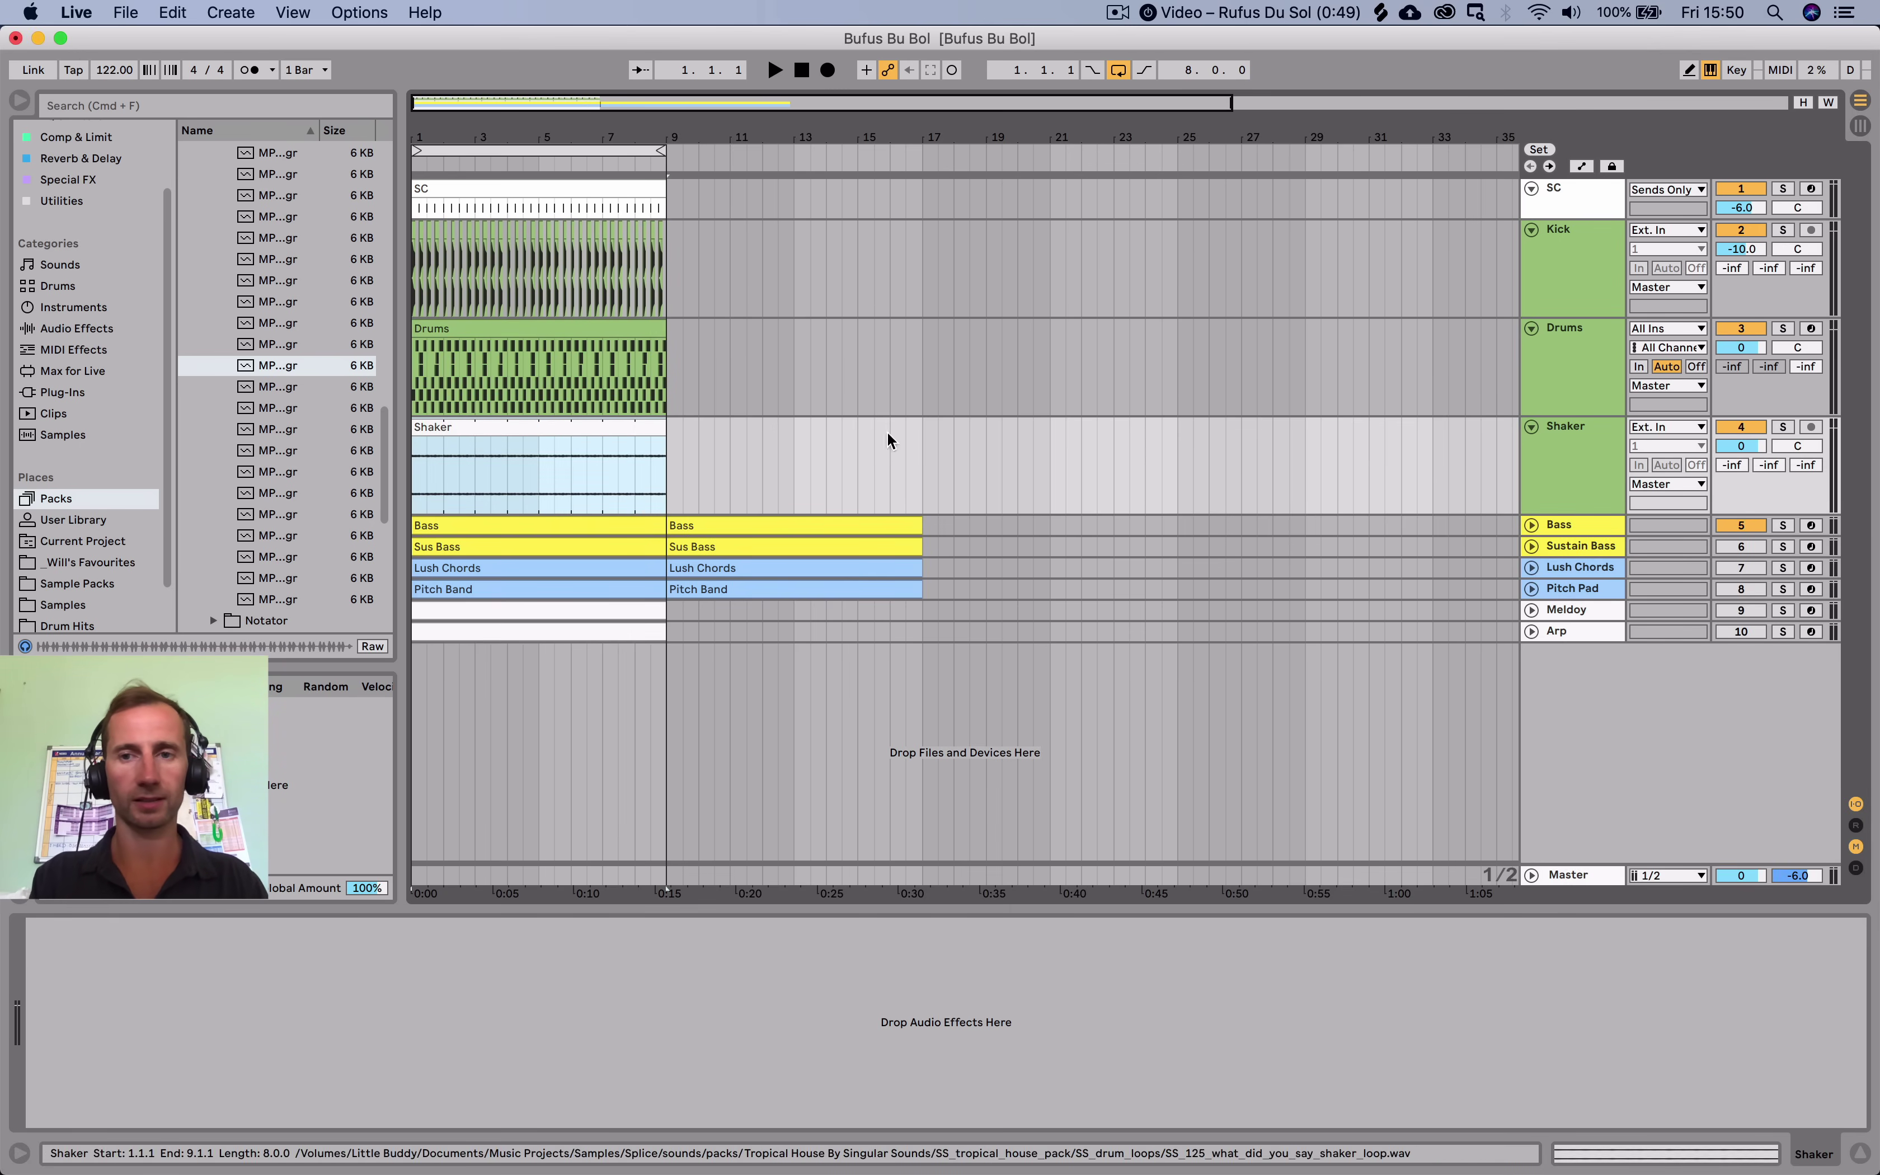
pyautogui.click(1586, 451)
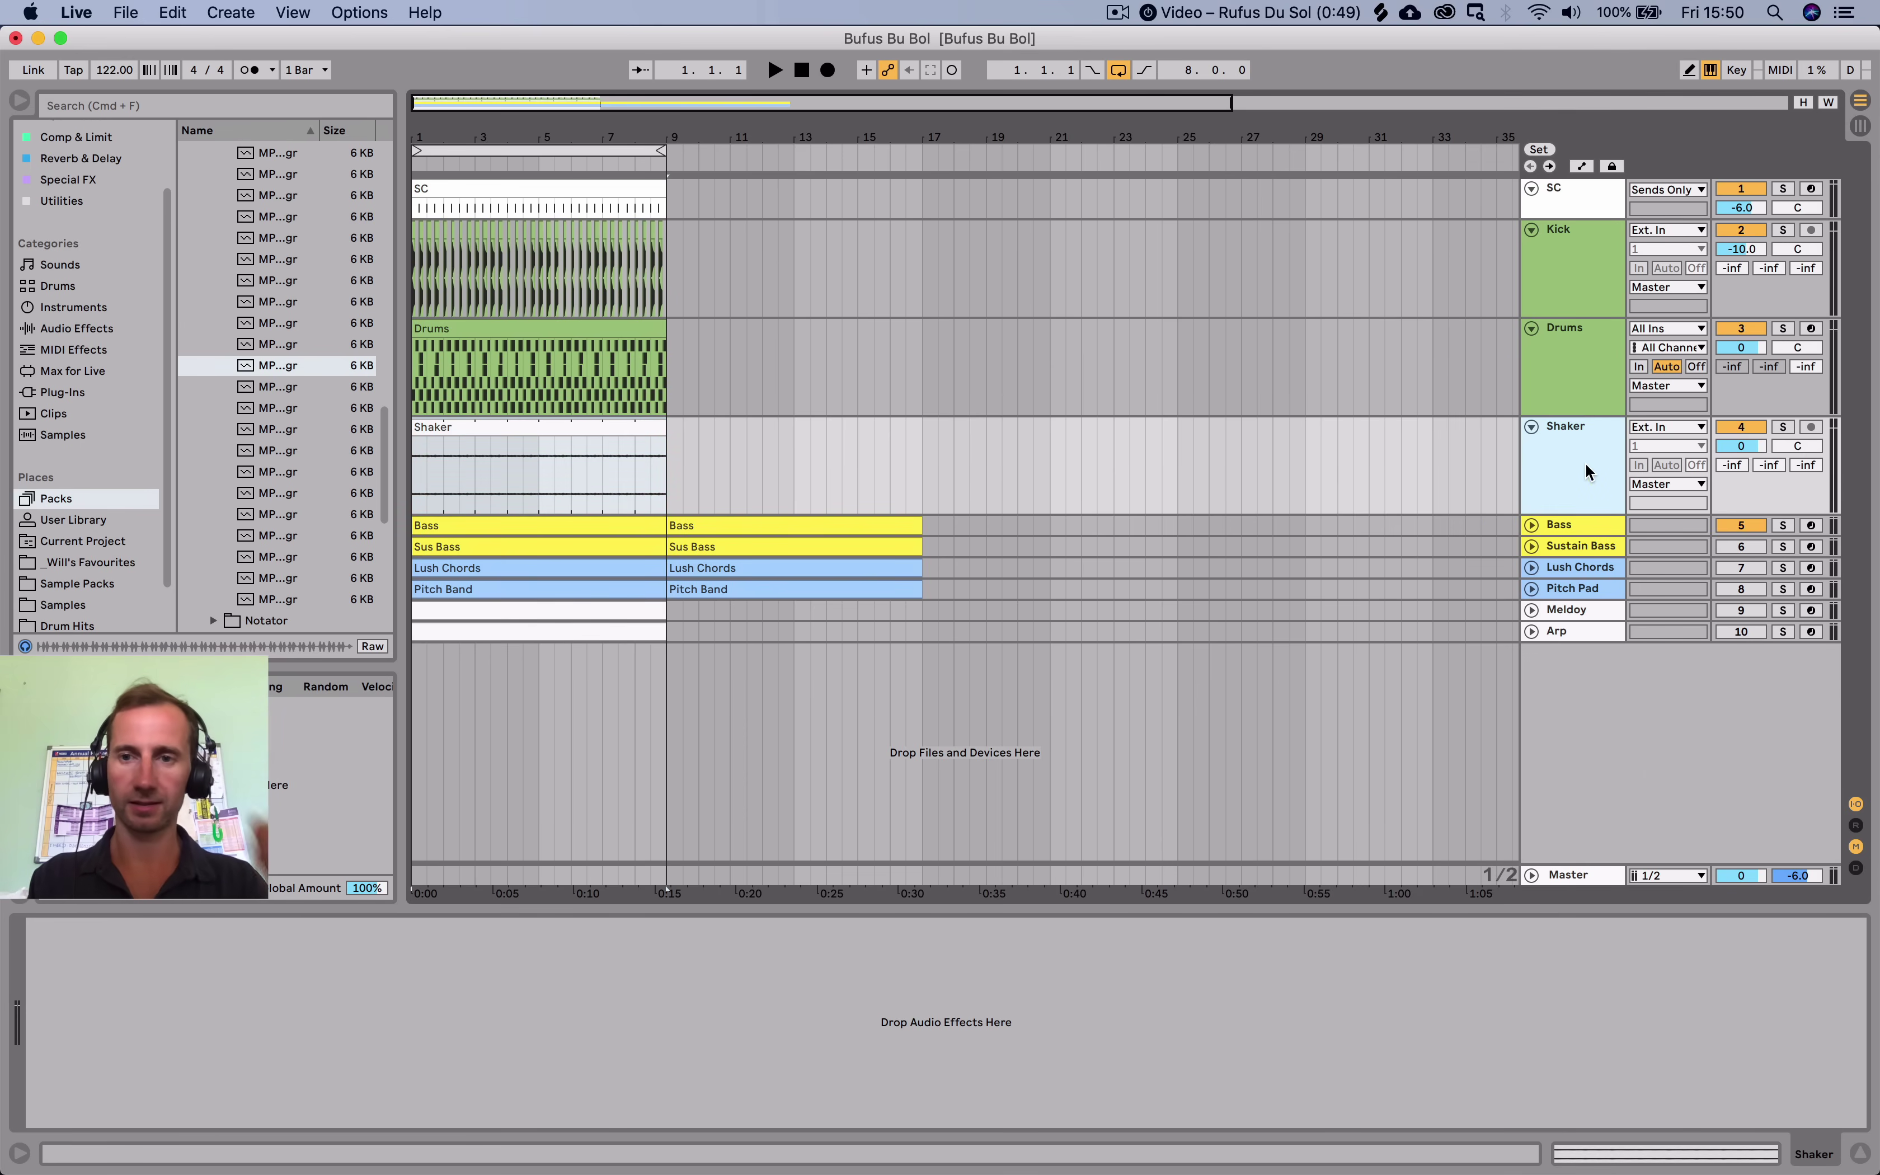
# Apply the Shaker track's color to its clip, and fold the Shaker and Drums tracks.
pyautogui.rightClick(1586, 471)
pyautogui.click(1656, 837)
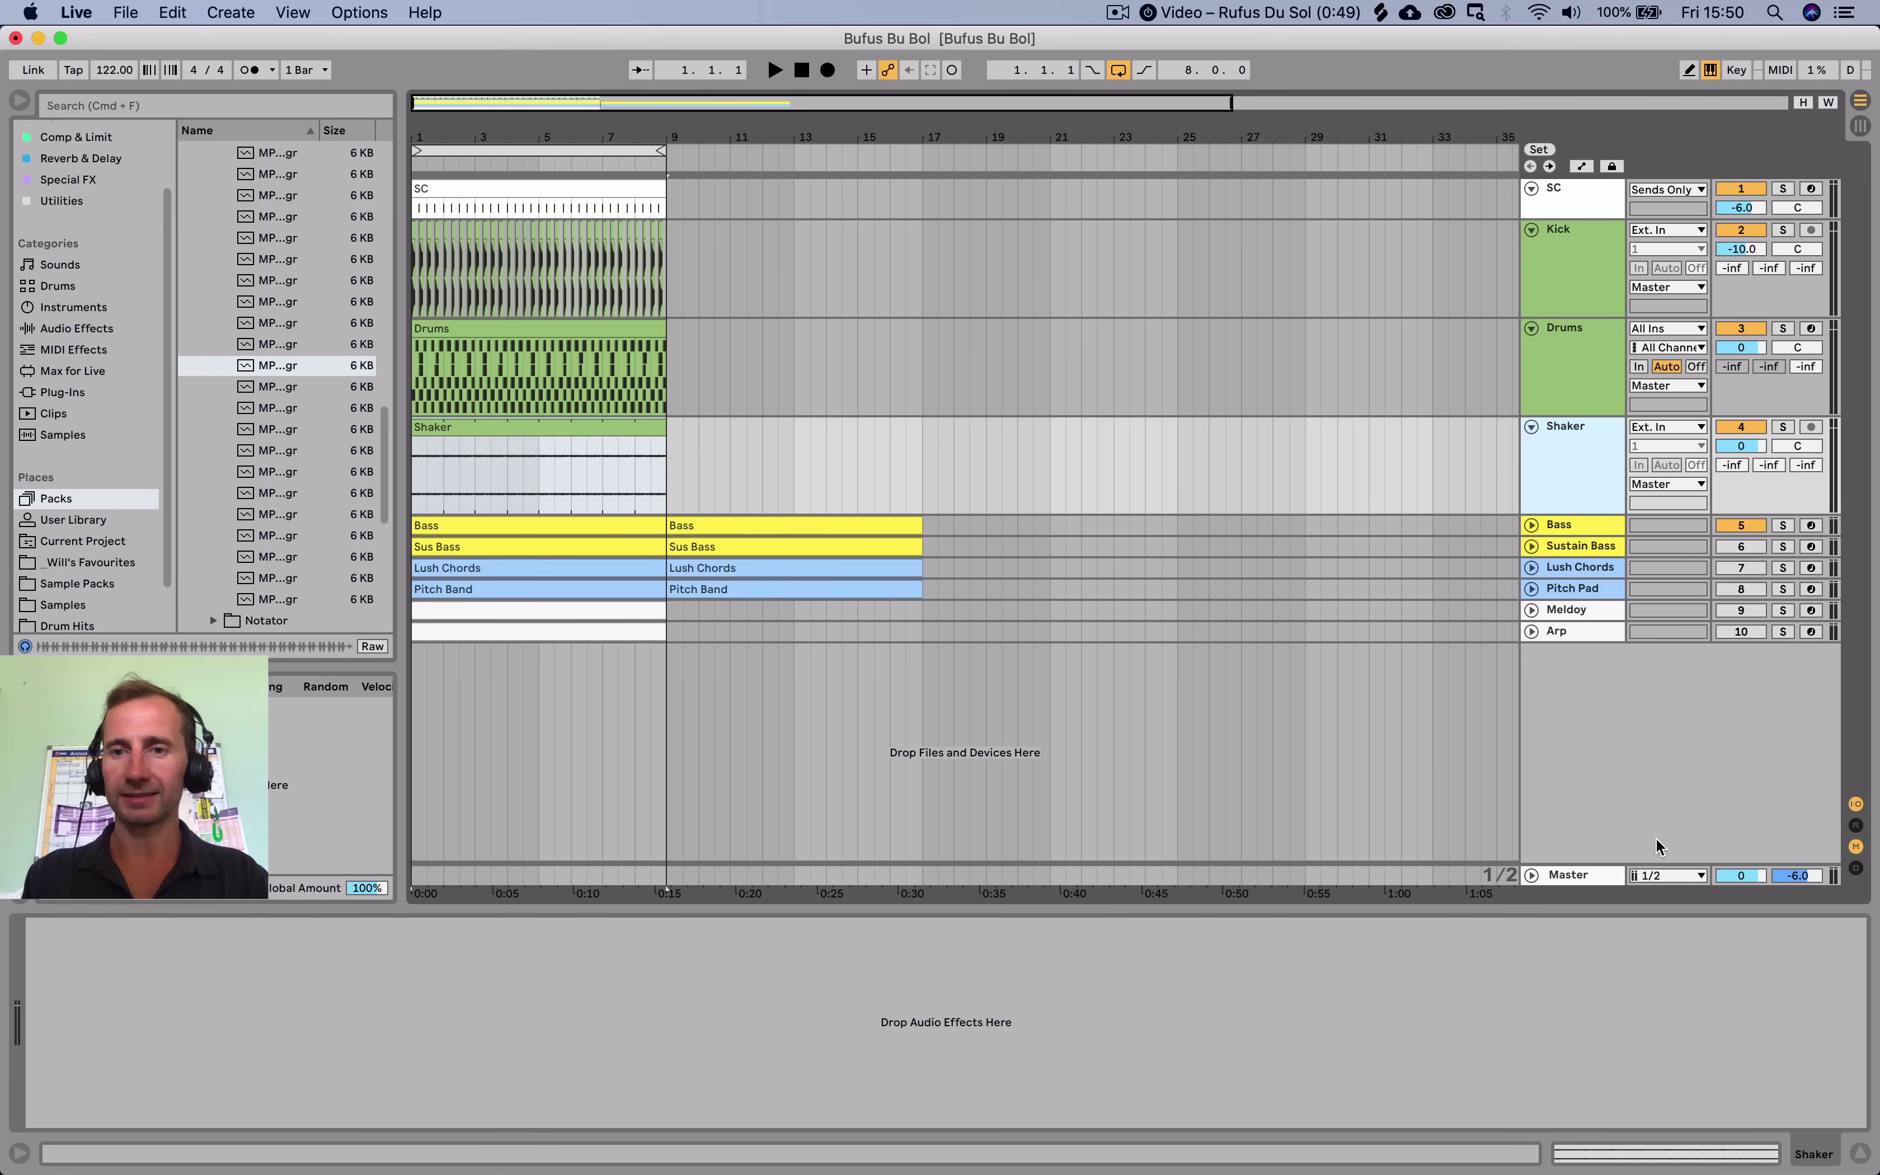
pyautogui.click(1531, 426)
pyautogui.click(1530, 328)
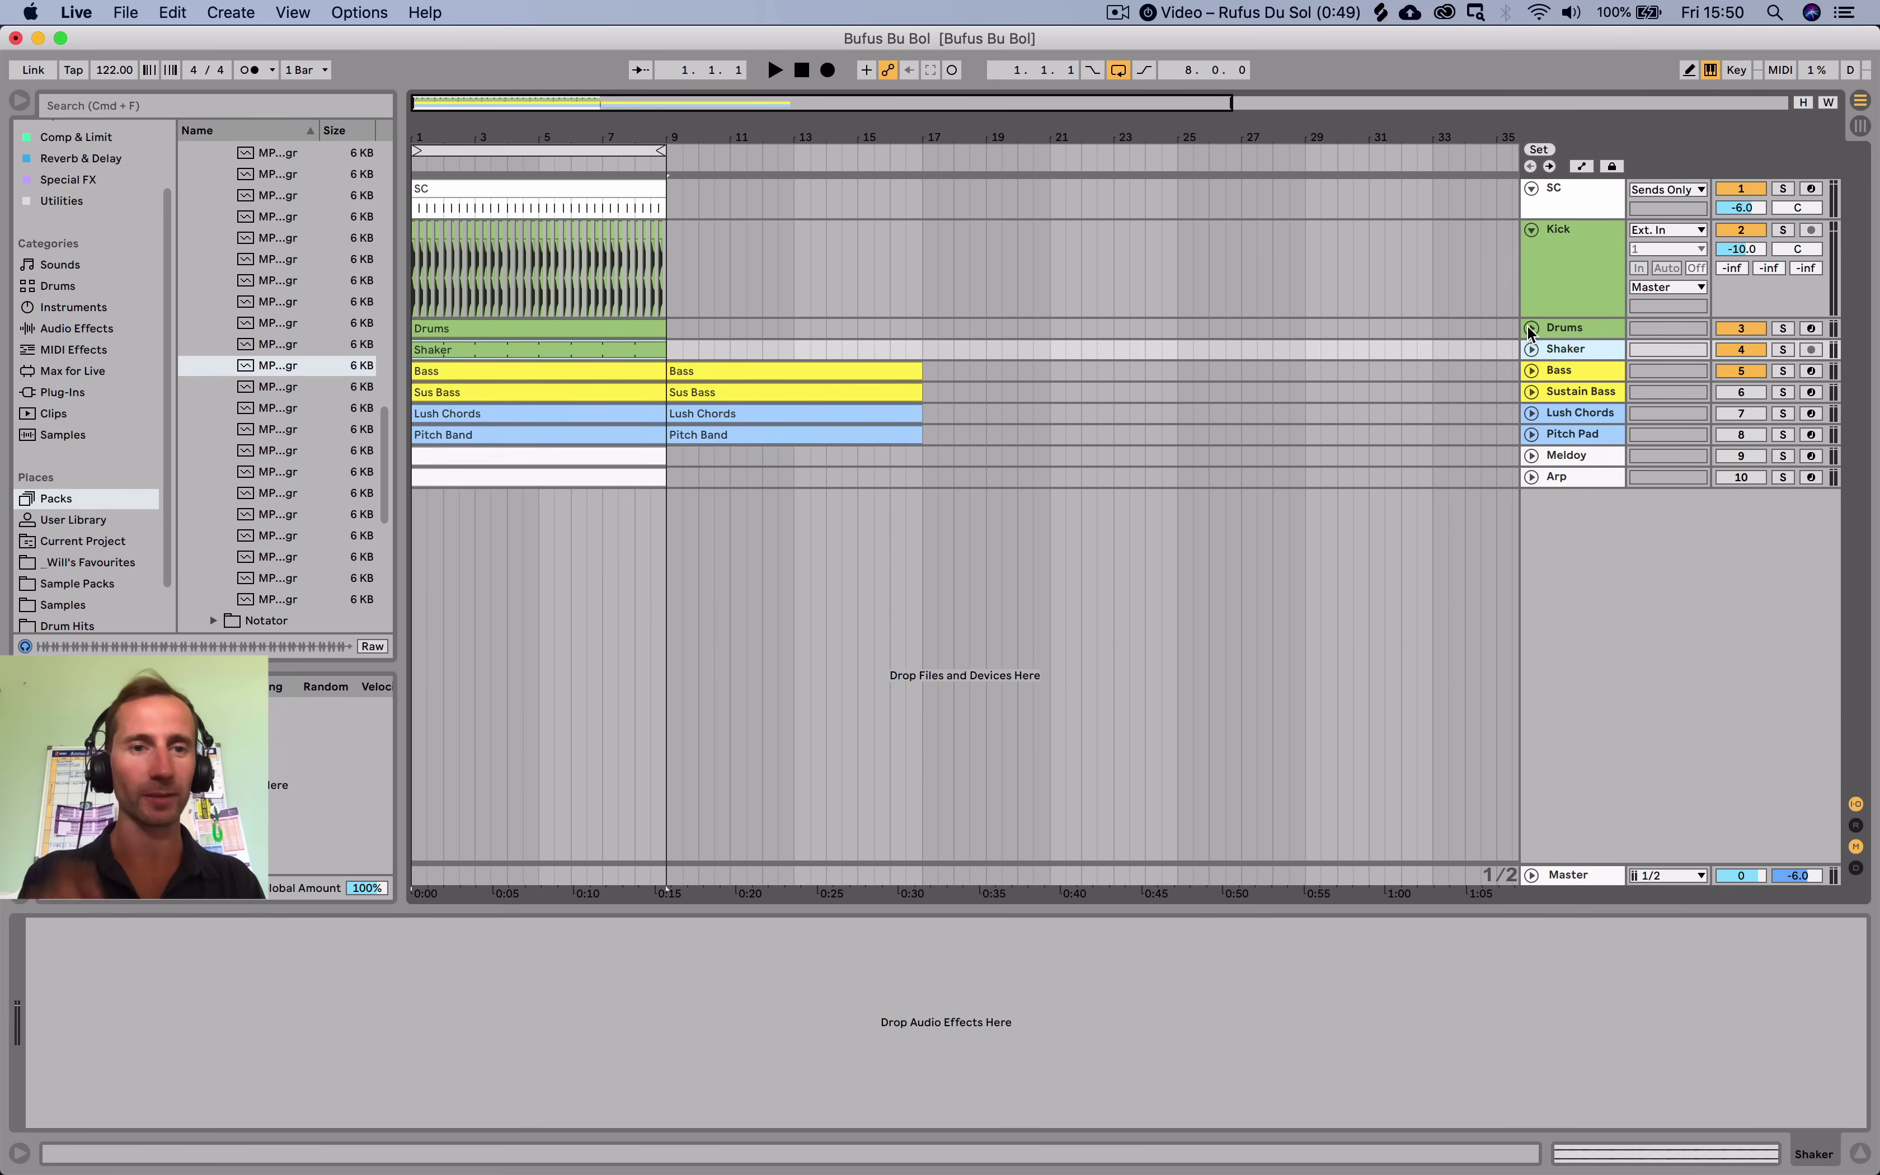
# Play the start of the arrangement to check the groove, and select the Drums track to show its drum rack.
pyautogui.moveTo(539, 137); pyautogui.dragTo(540, 182)
pyautogui.press('space')
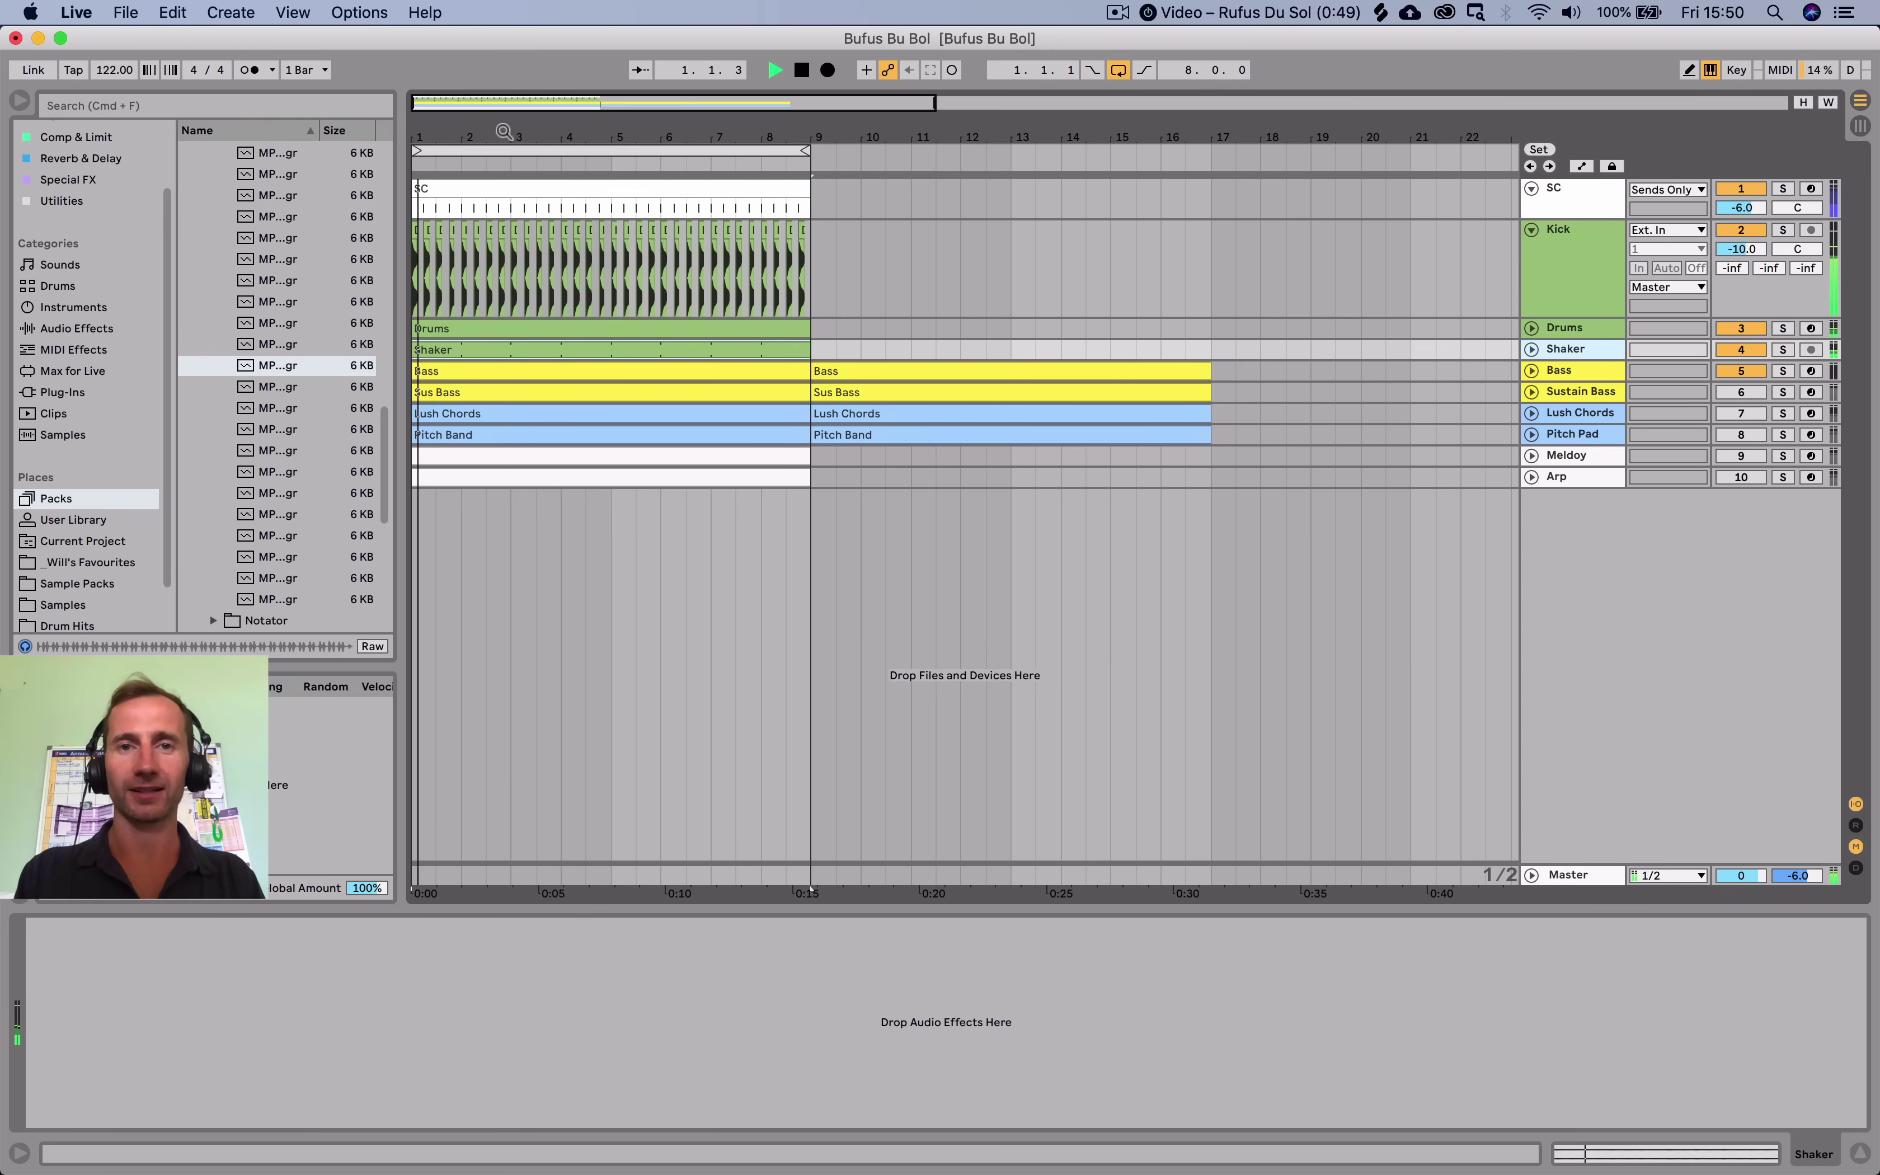
pyautogui.click(1577, 330)
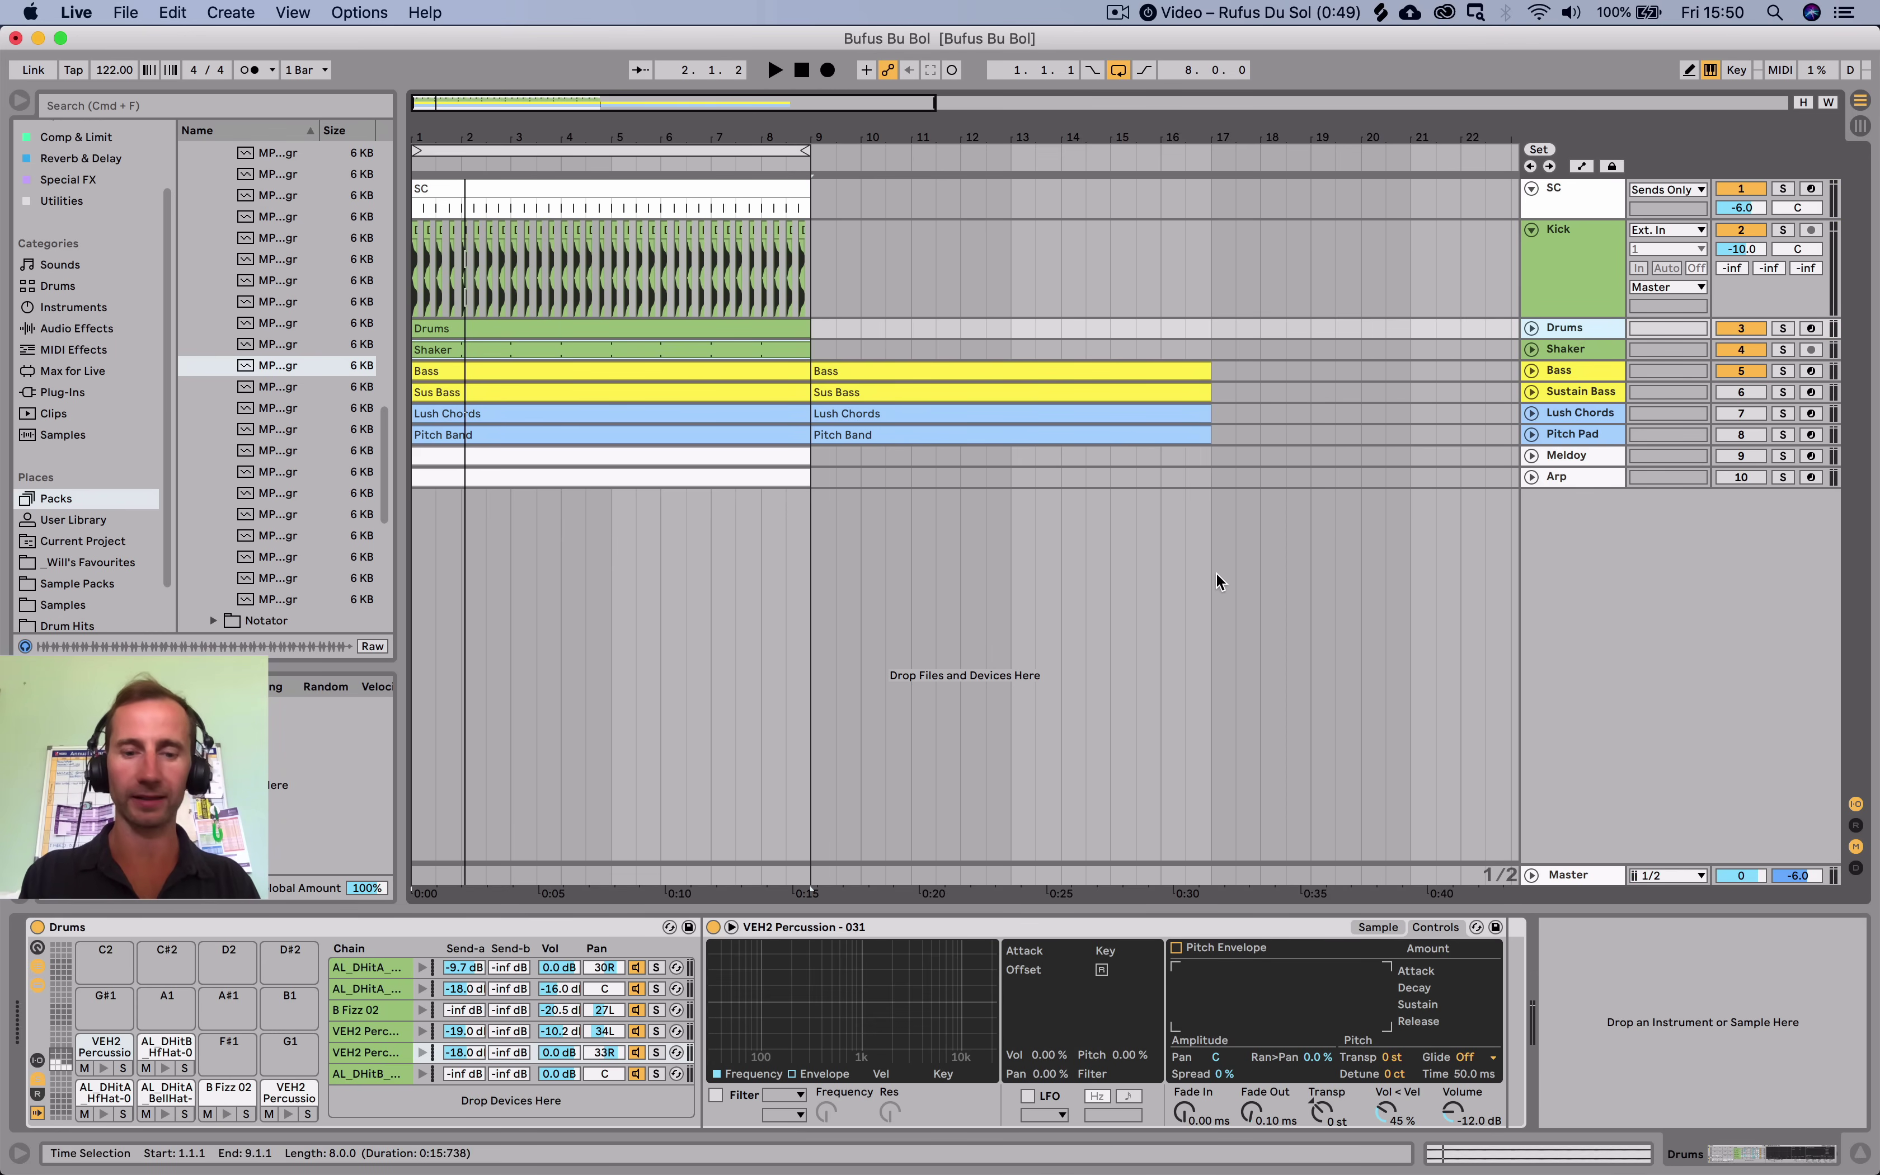
# Switch to Splice and search its sounds for "cowbell".
pyautogui.hotkey('alt', 'space')
pyautogui.write('splice')
pyautogui.press('Return')
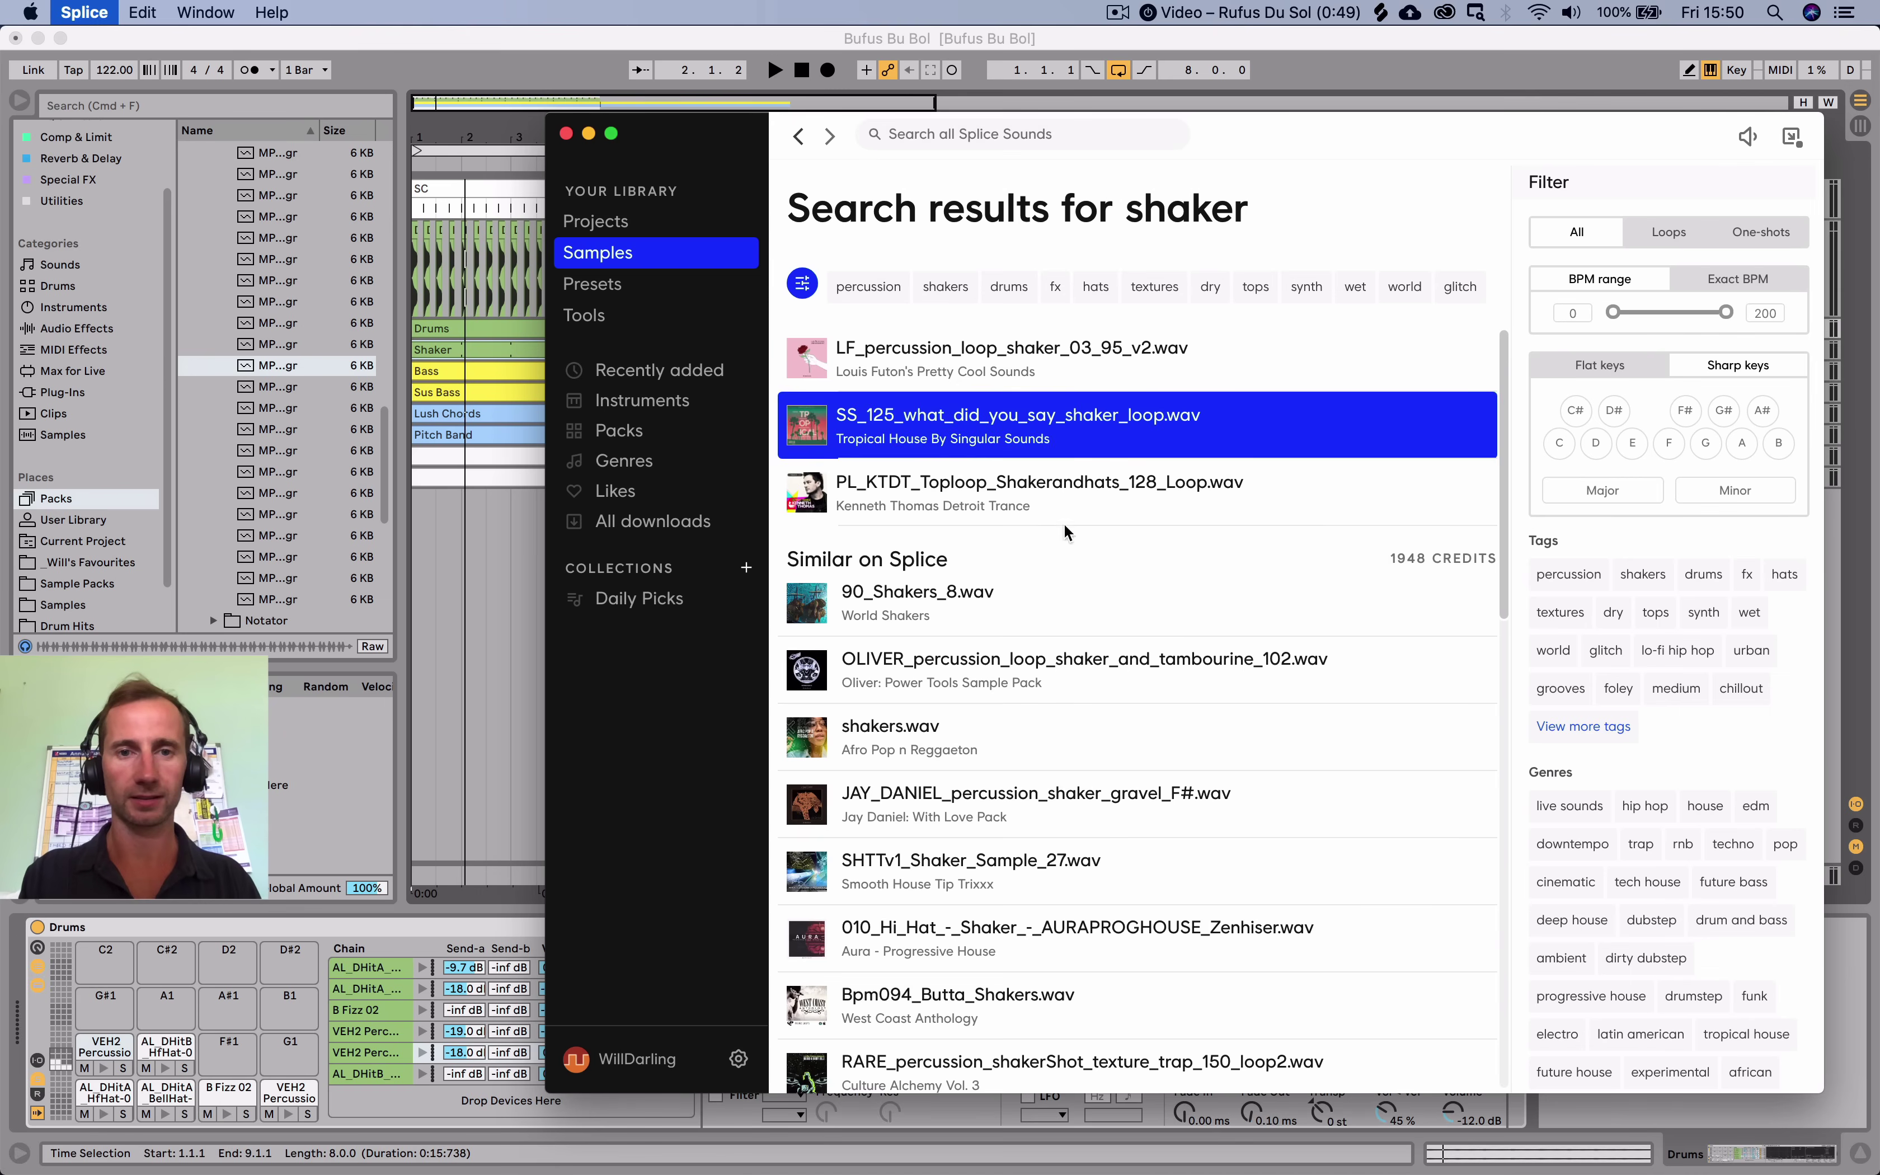
pyautogui.click(1002, 134)
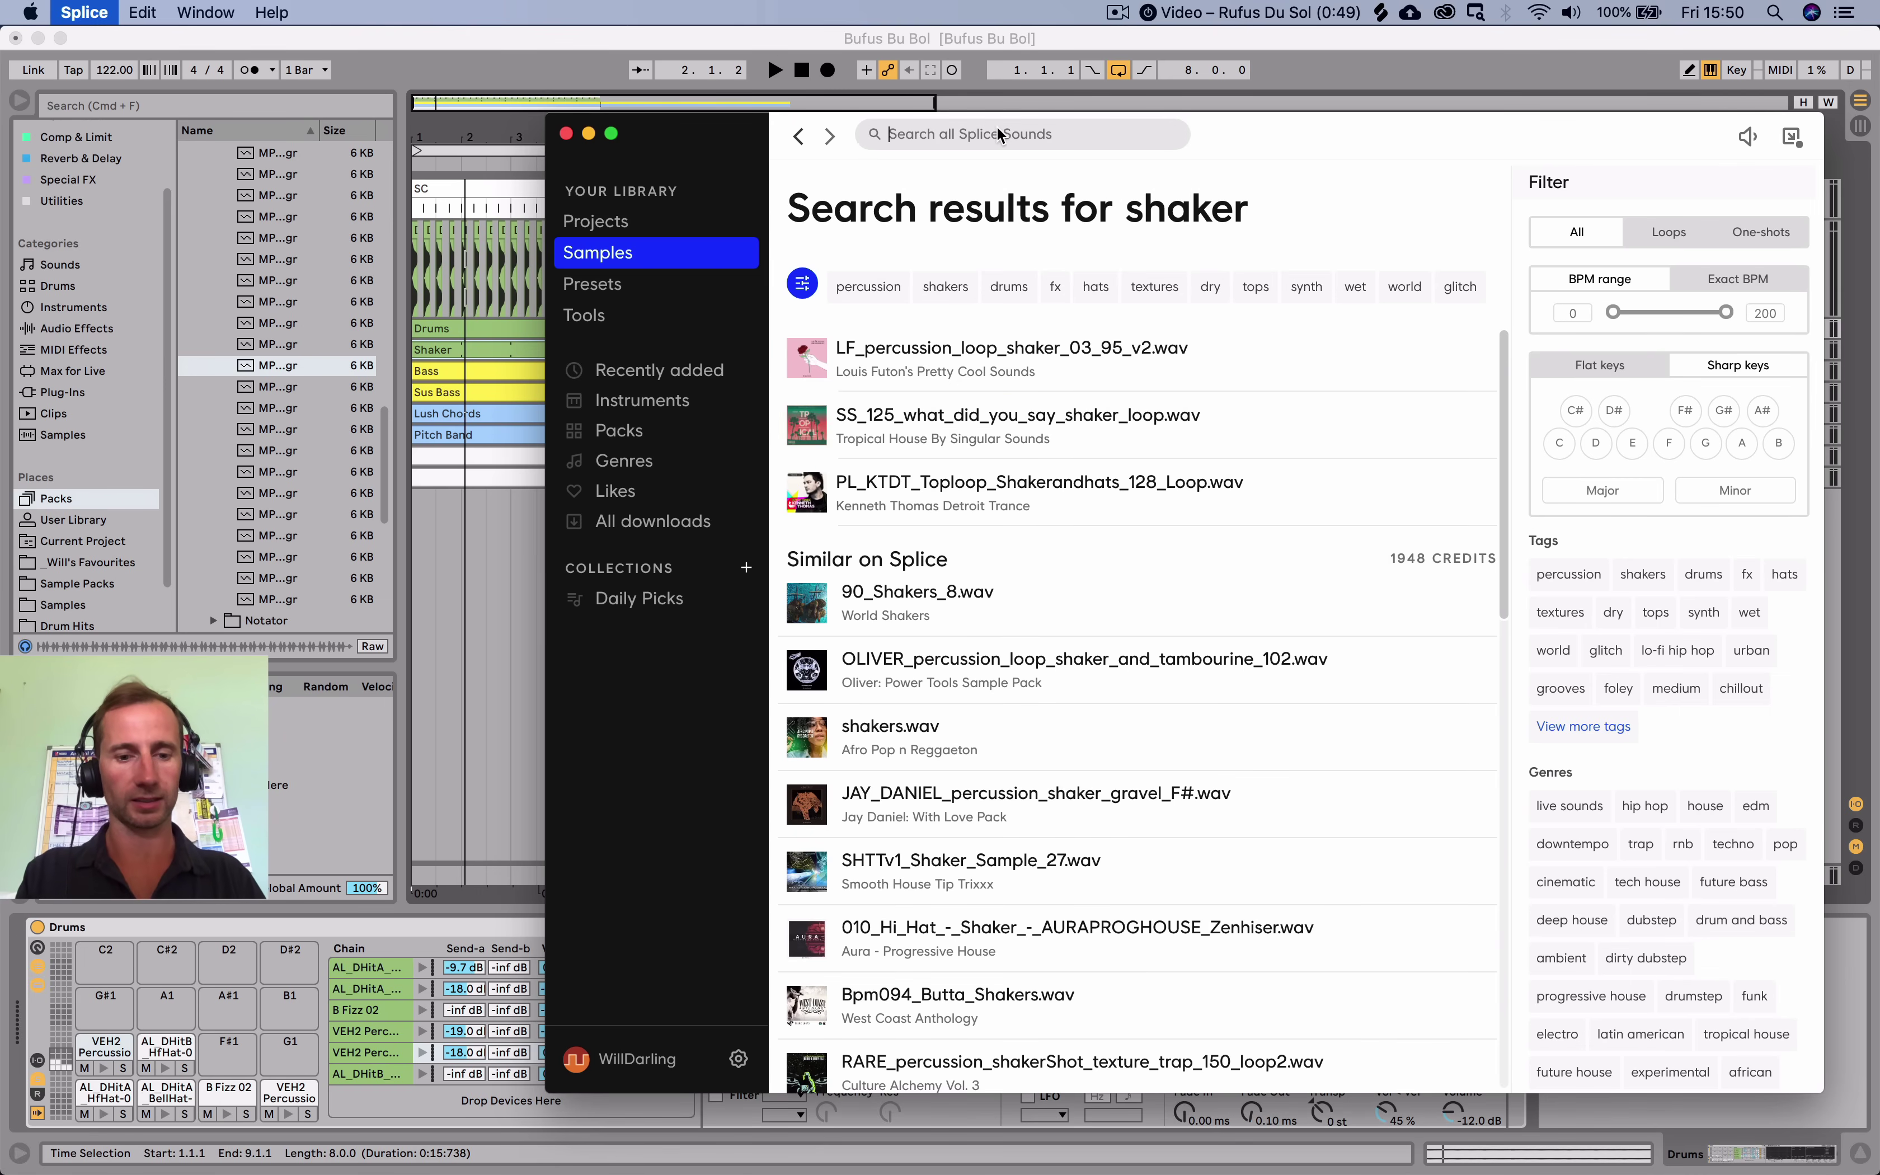
pyautogui.write('cowbell')
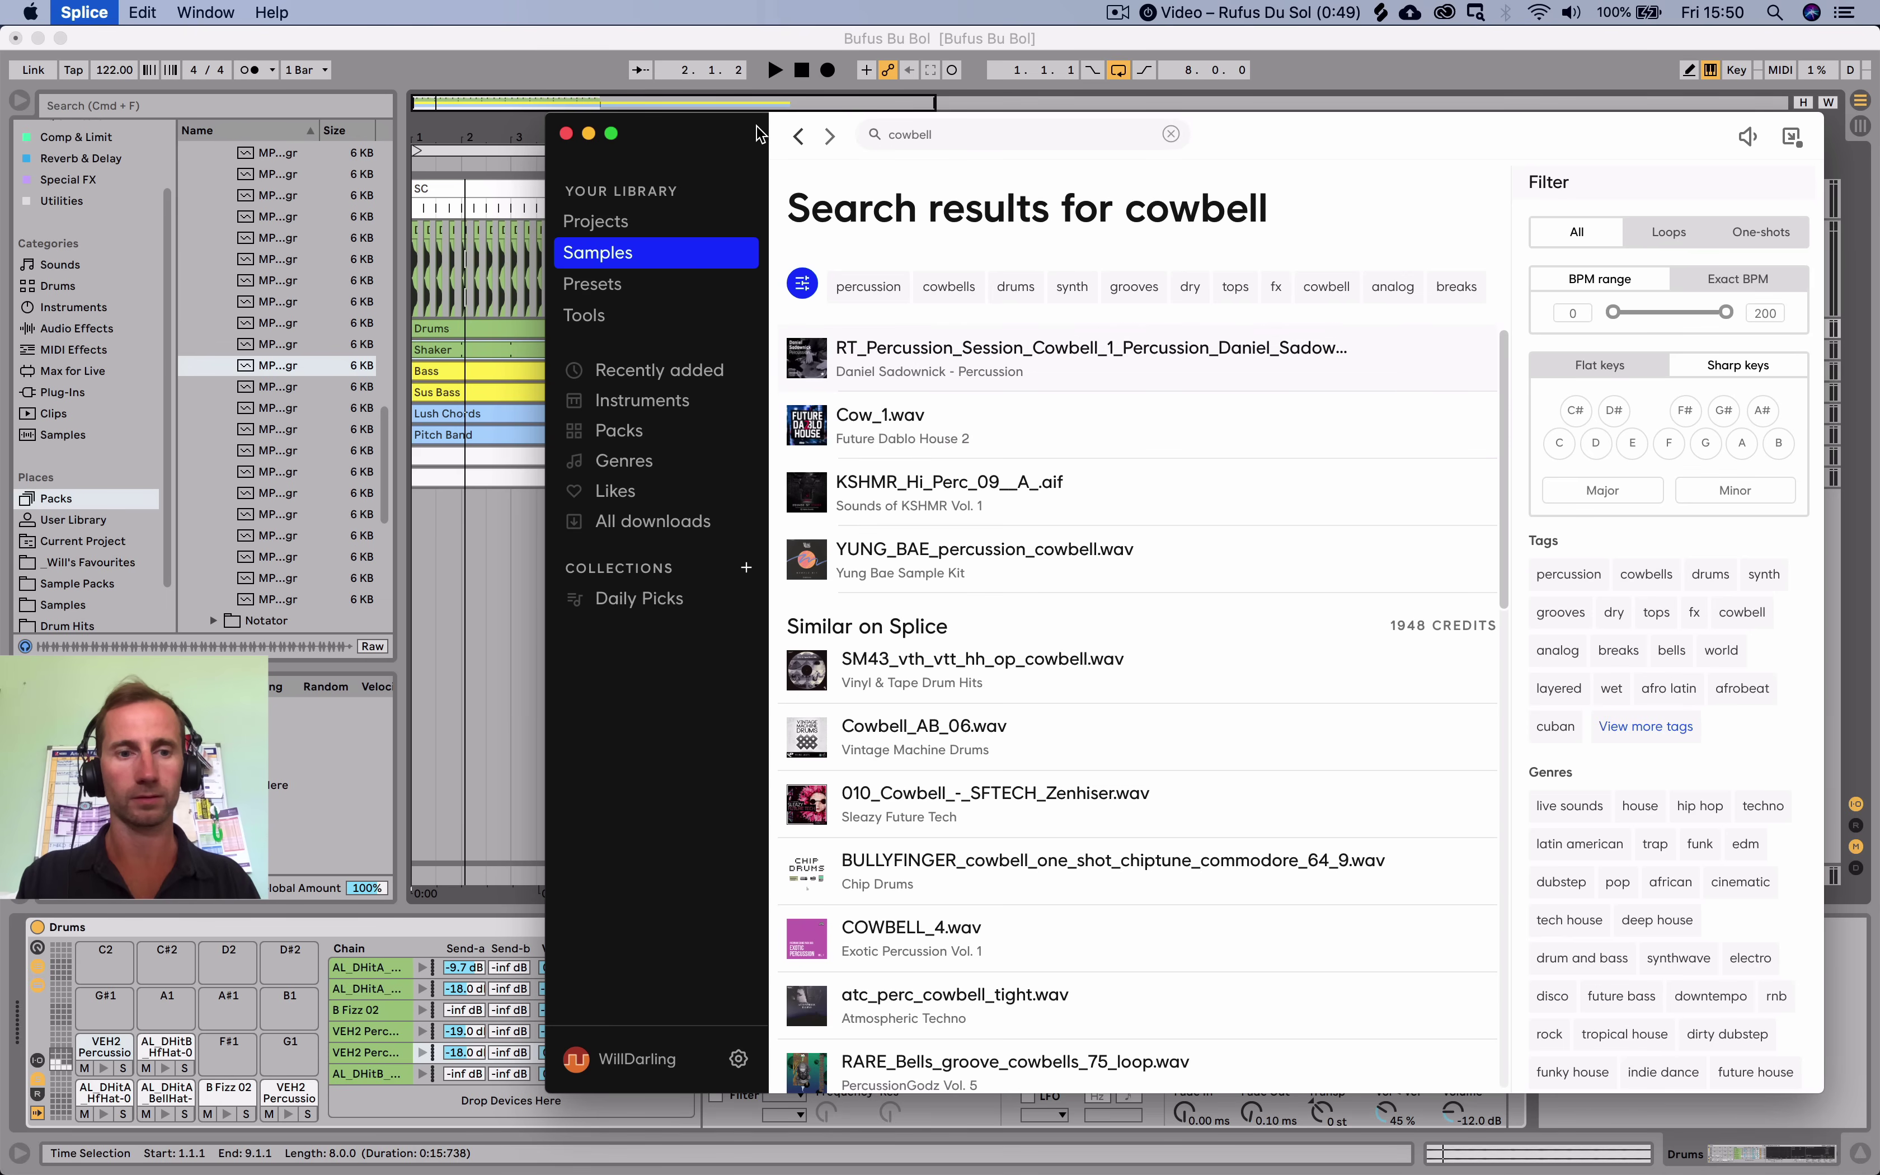
# Load the RT_Percussion_Session_Cowbell_1 sample onto the F#1 pad of the Drums rack and lower its chain volume to -7.7 dB.
pyautogui.moveTo(757, 134); pyautogui.dragTo(889, 184)
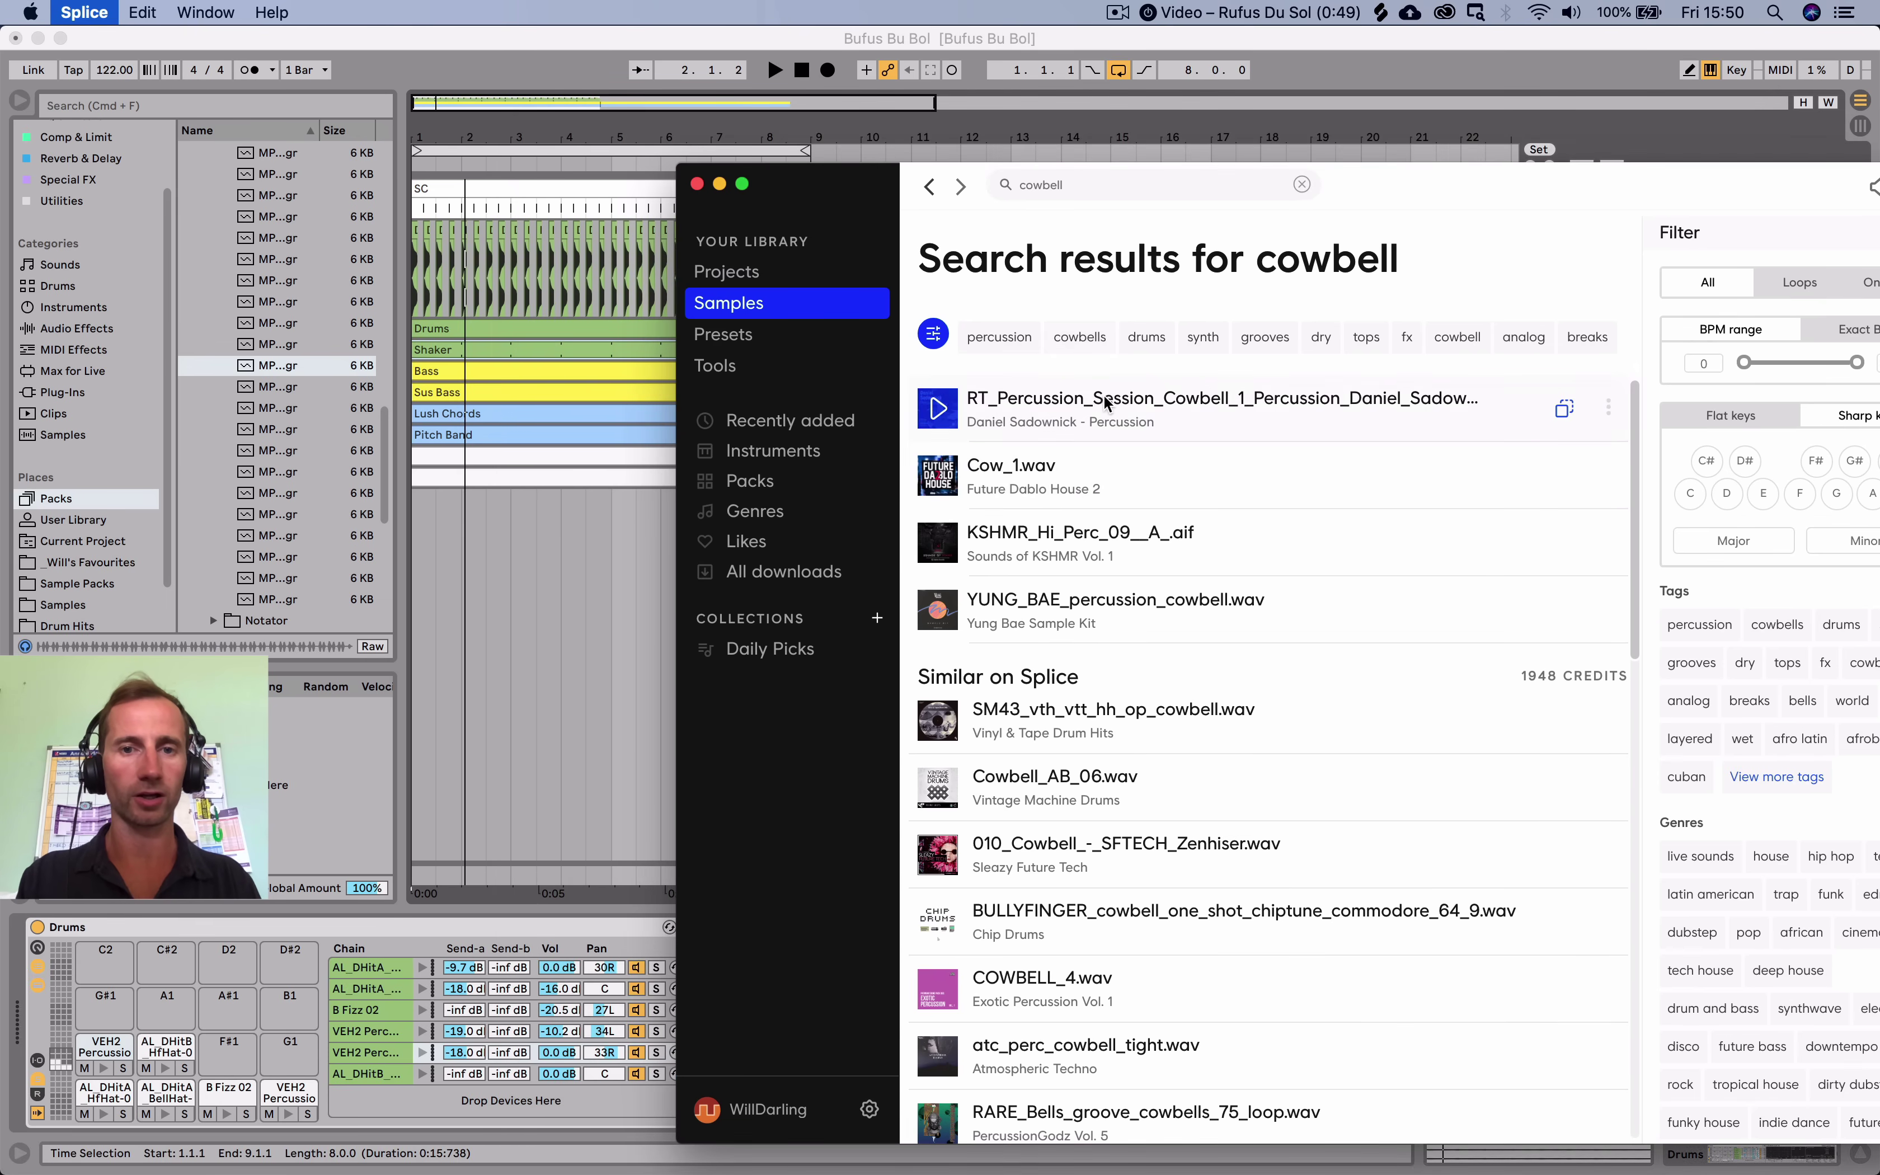
pyautogui.moveTo(1106, 400); pyautogui.dragTo(216, 1058)
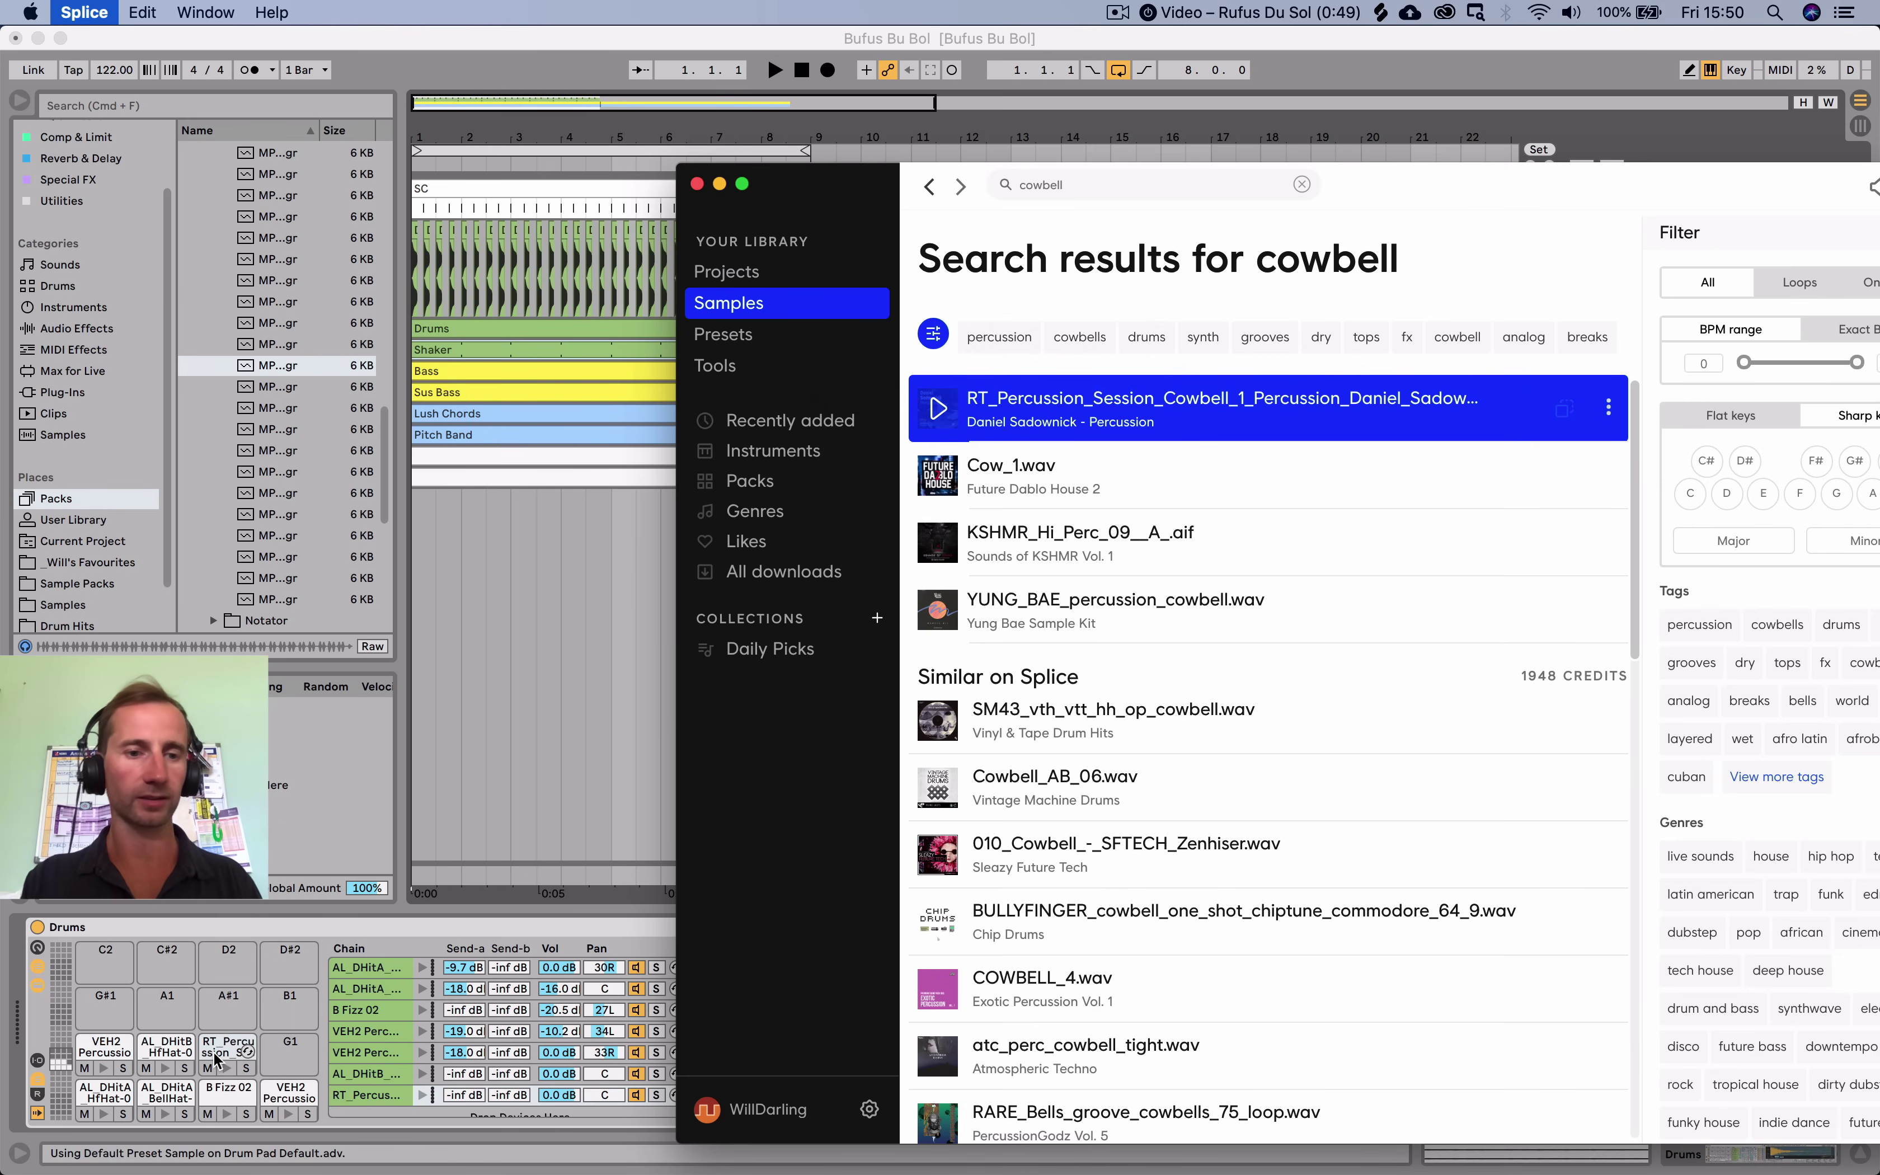
pyautogui.click(219, 1050)
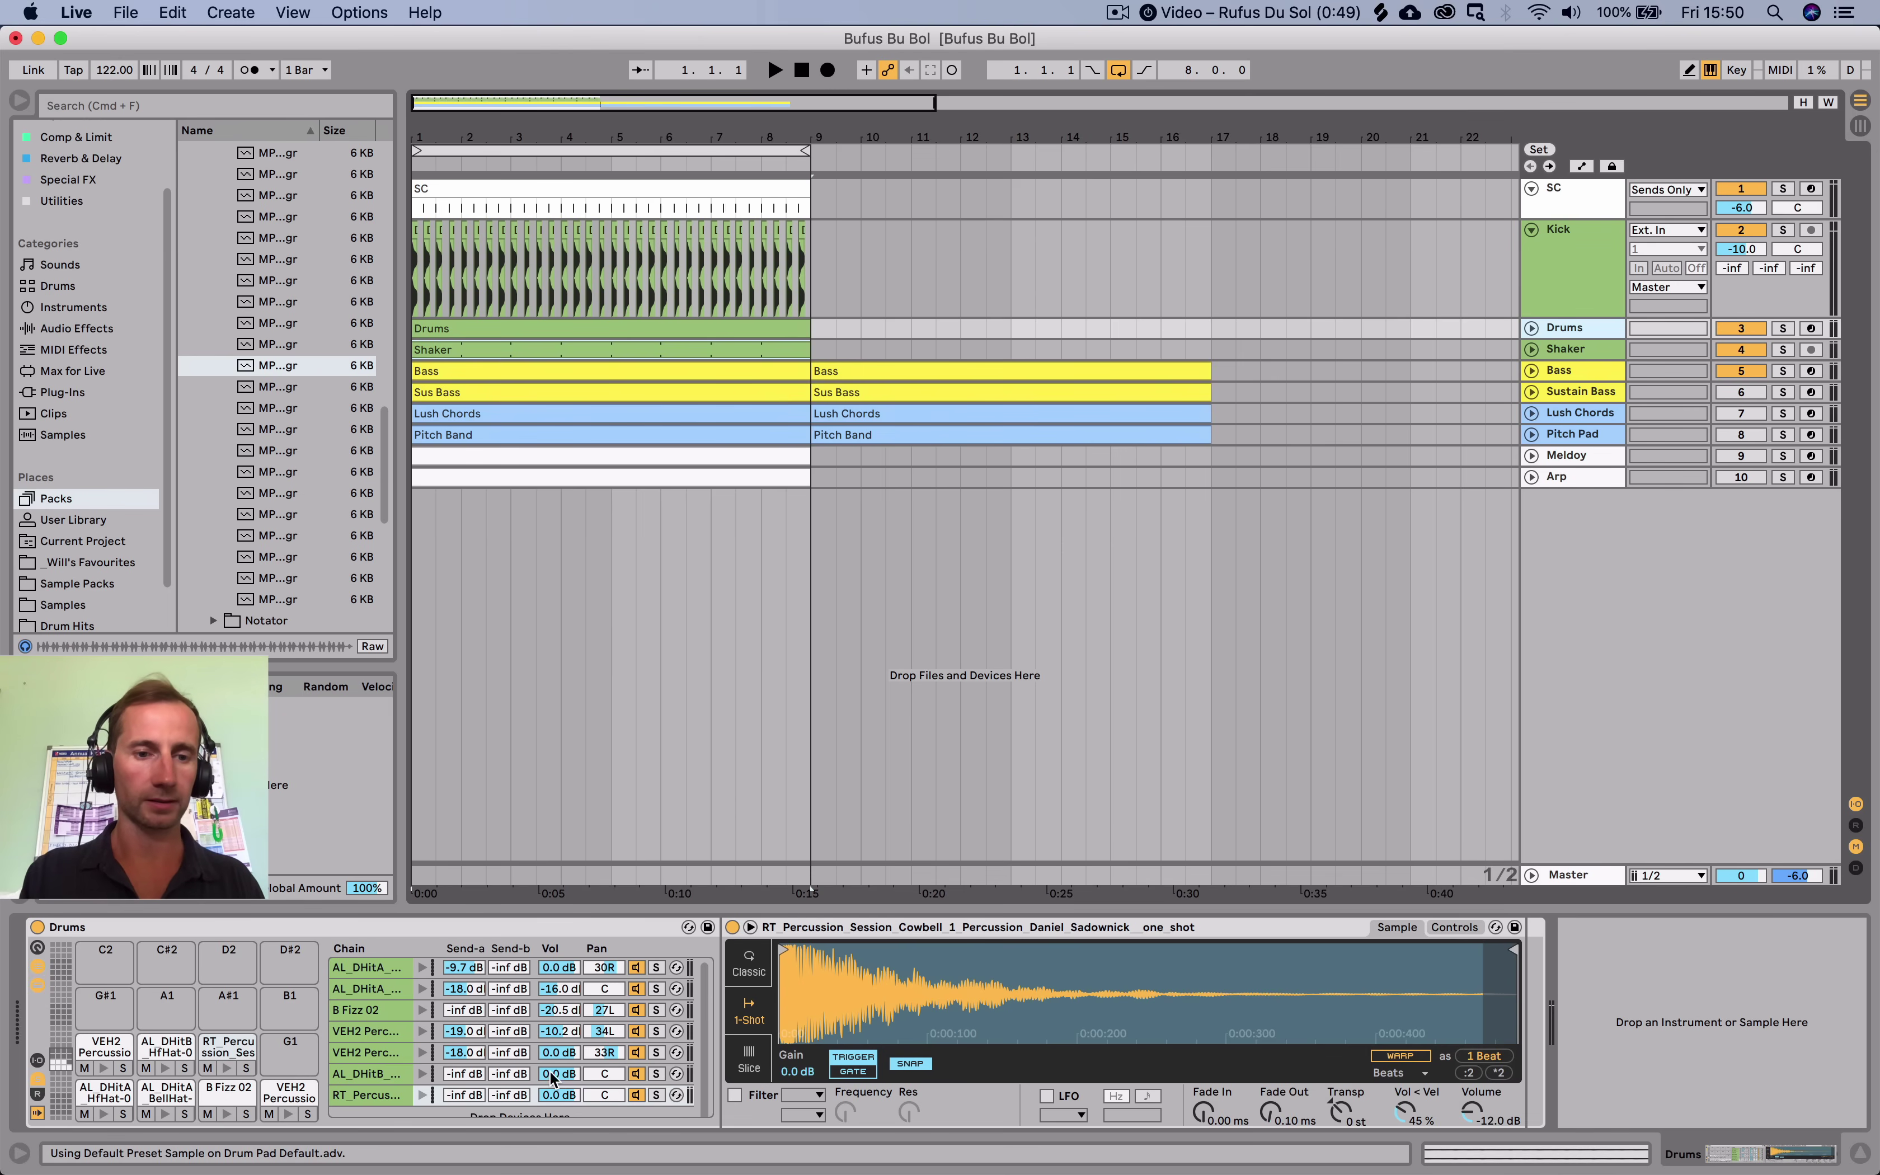
pyautogui.scroll(-1, 510, 1078)
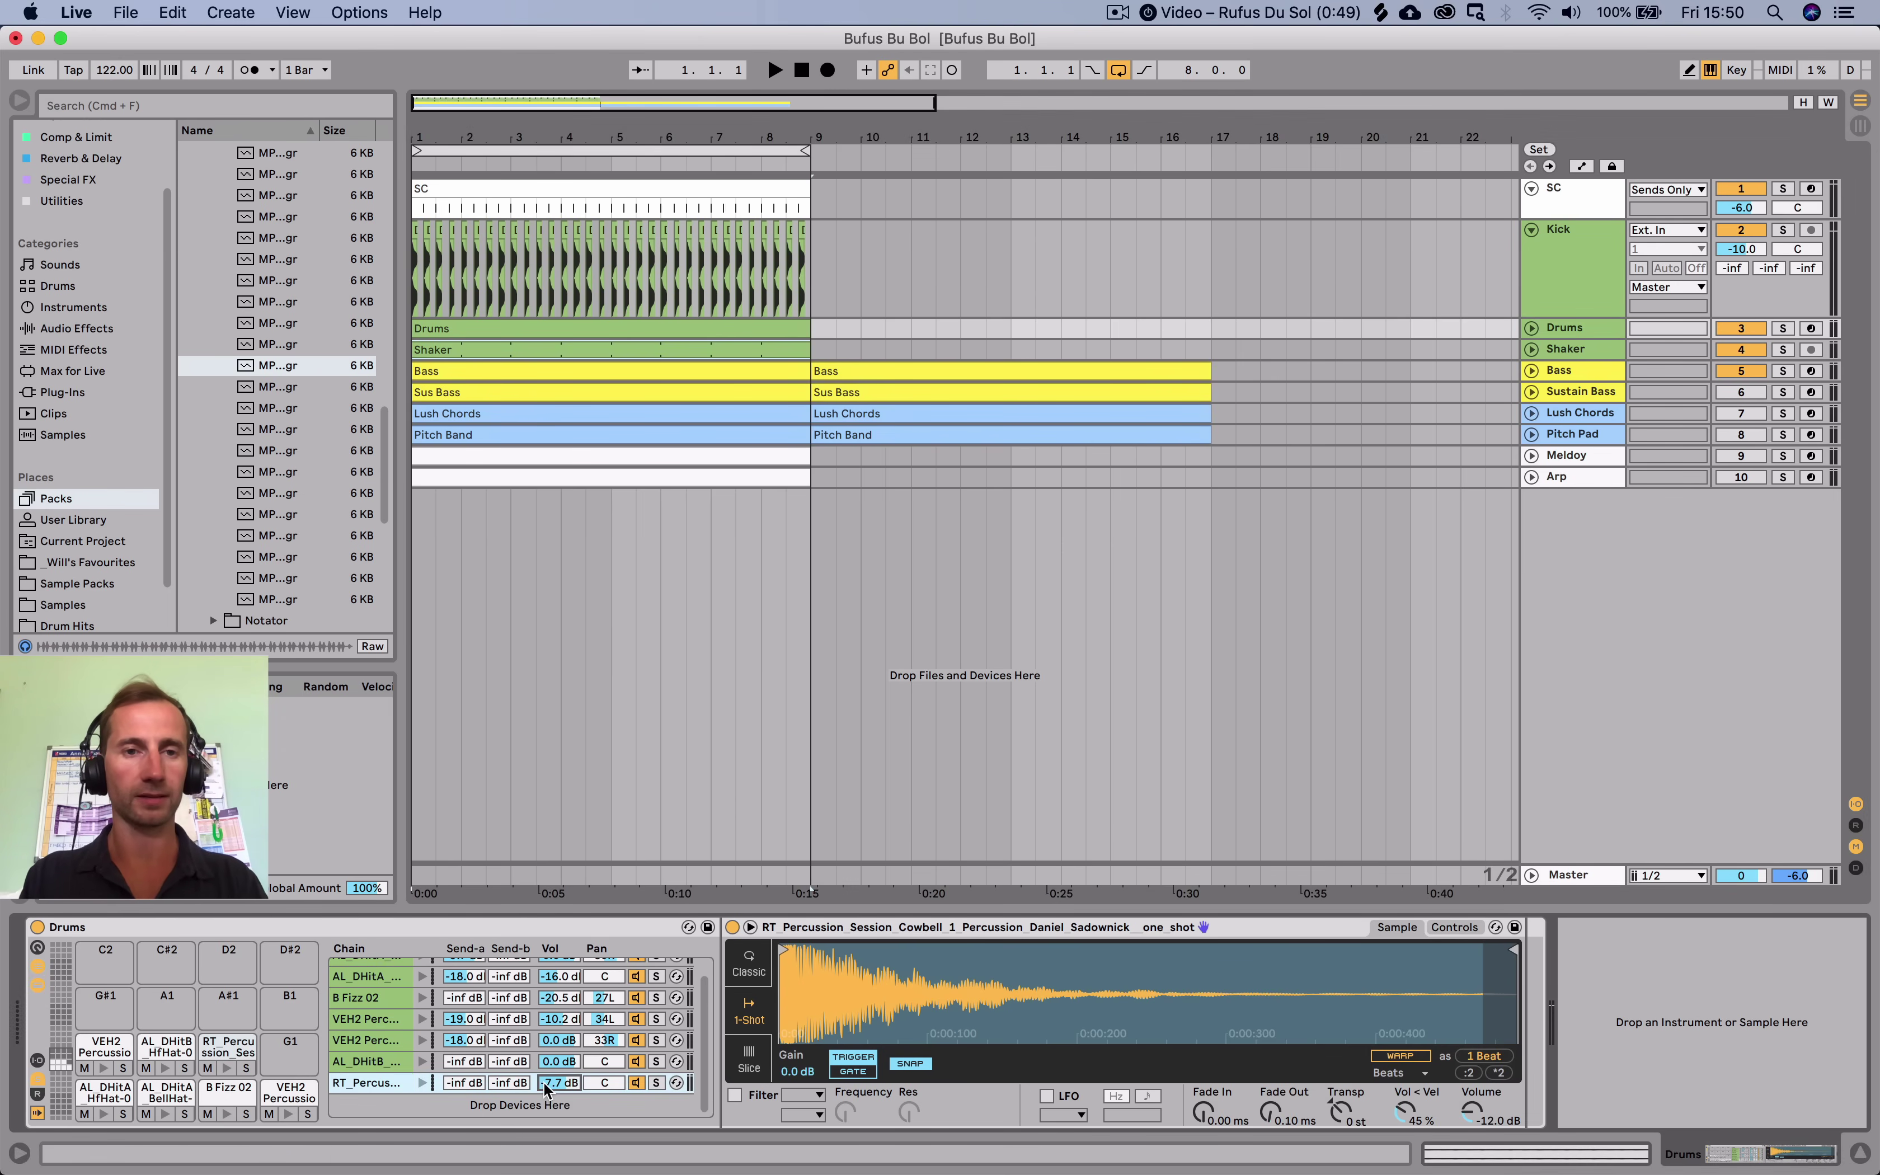
# Add a cowbell note at the start of the Drums clip and copy it to 1.1.4 and 1.2.3.
pyautogui.doubleClick(468, 337)
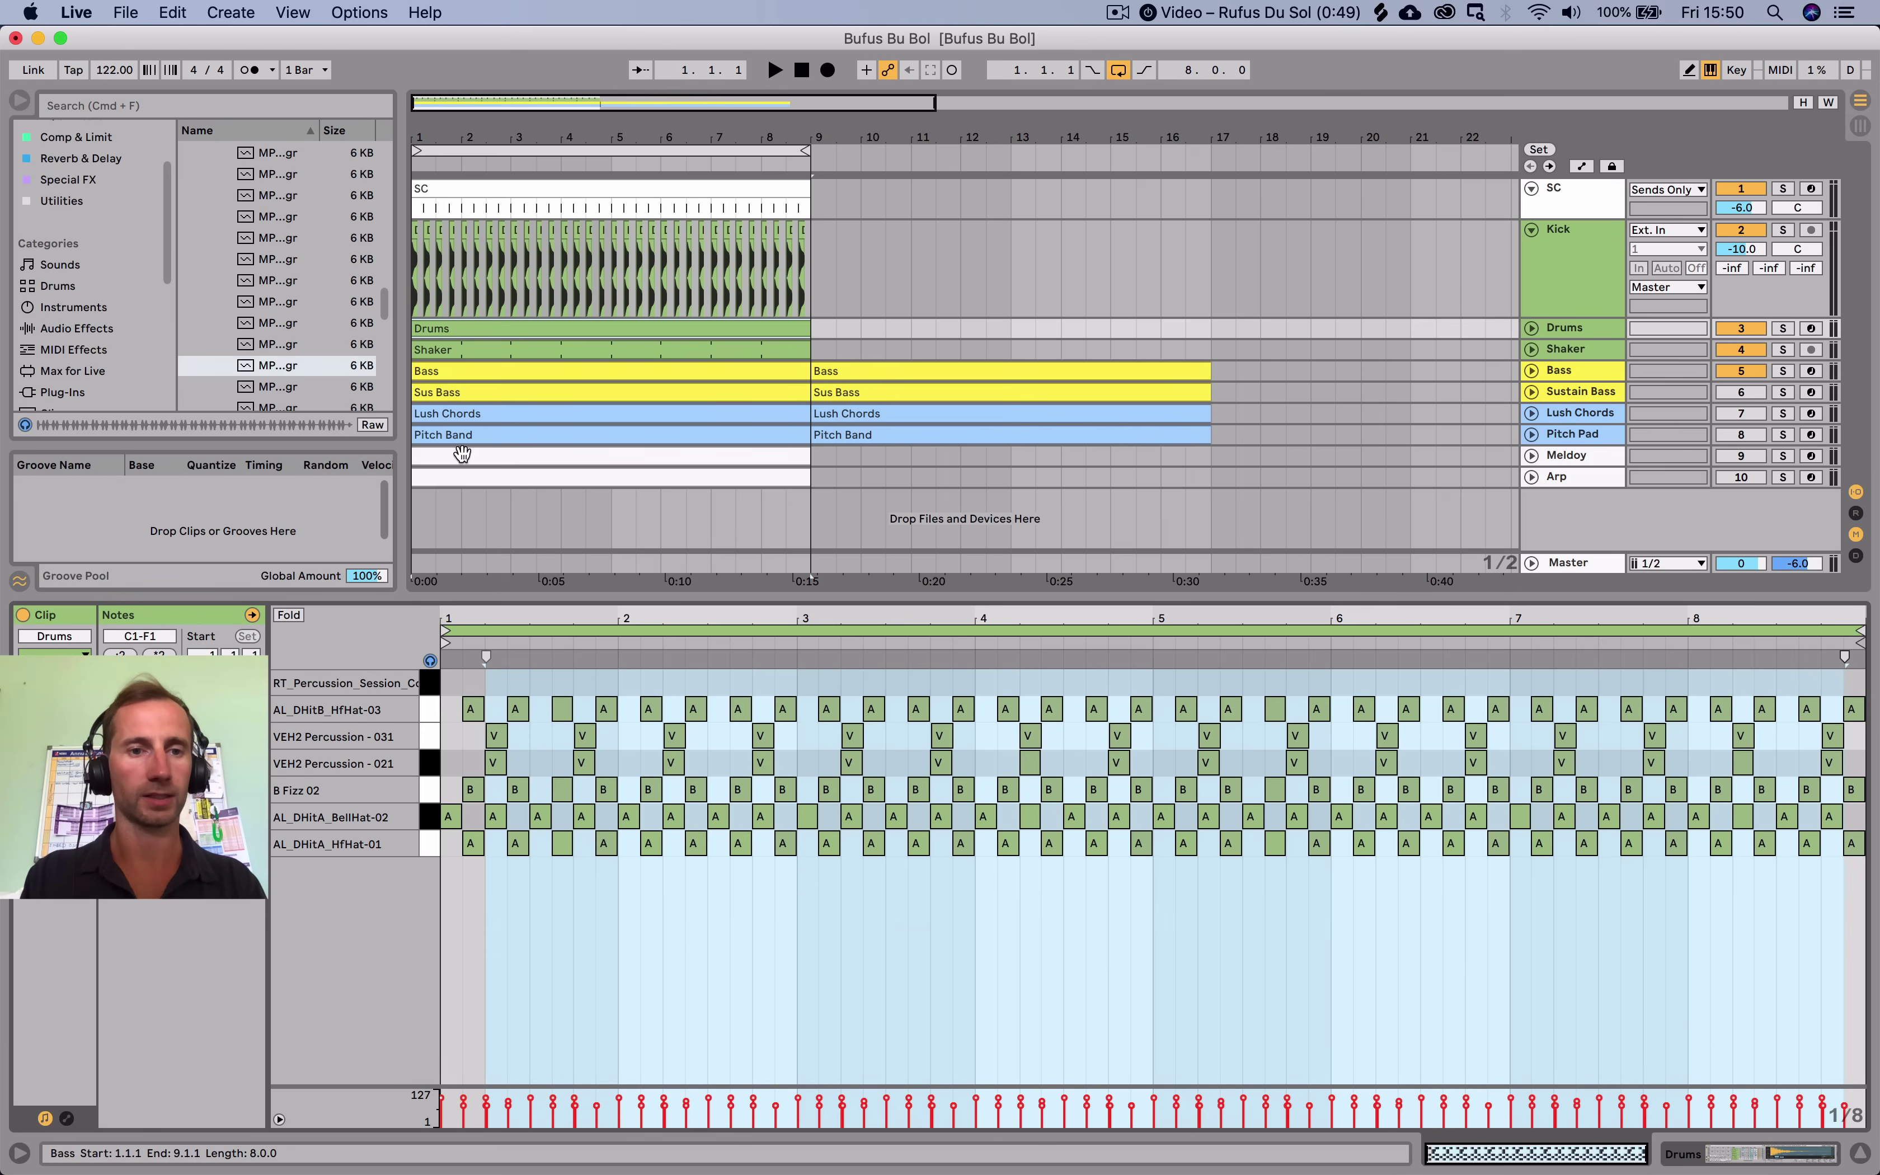
pyautogui.doubleClick(450, 681)
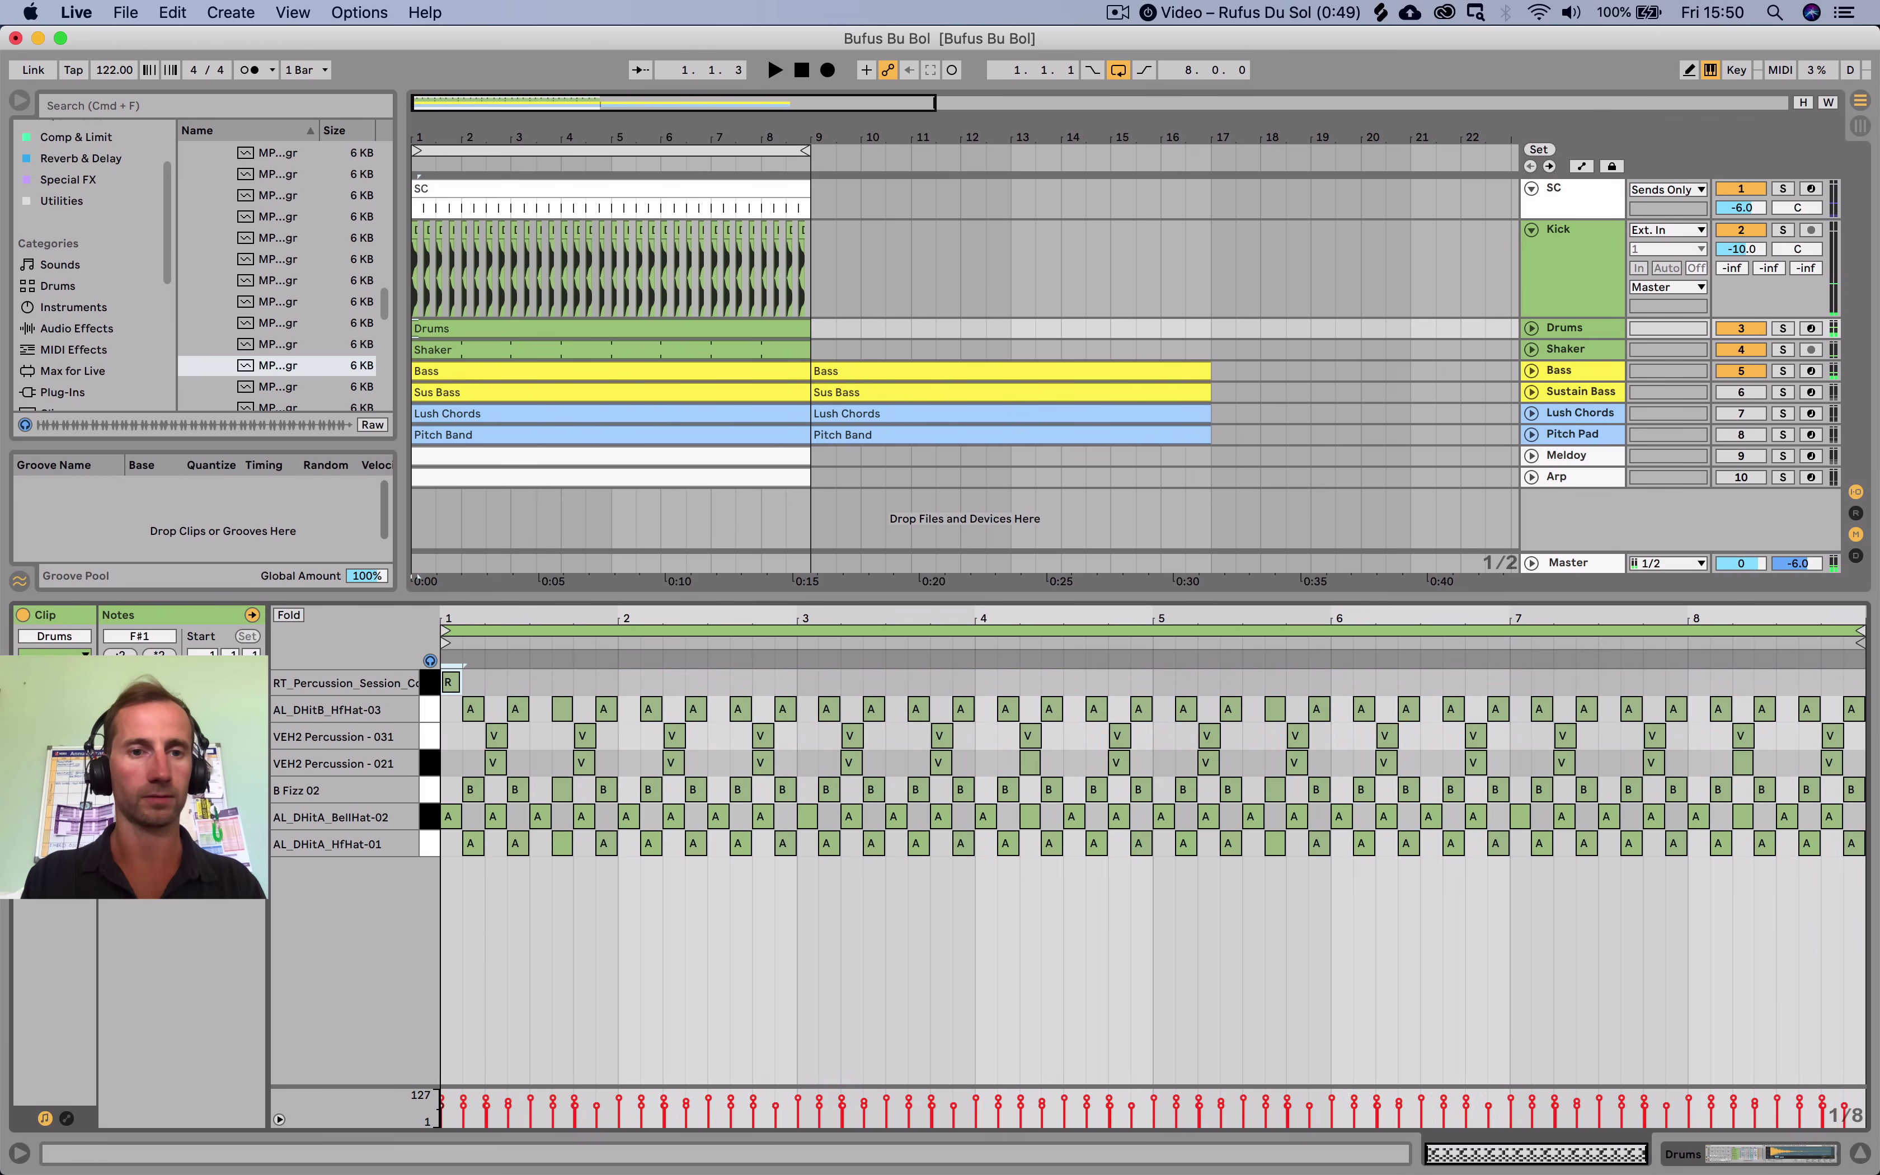
pyautogui.scroll(5, 443, 623)
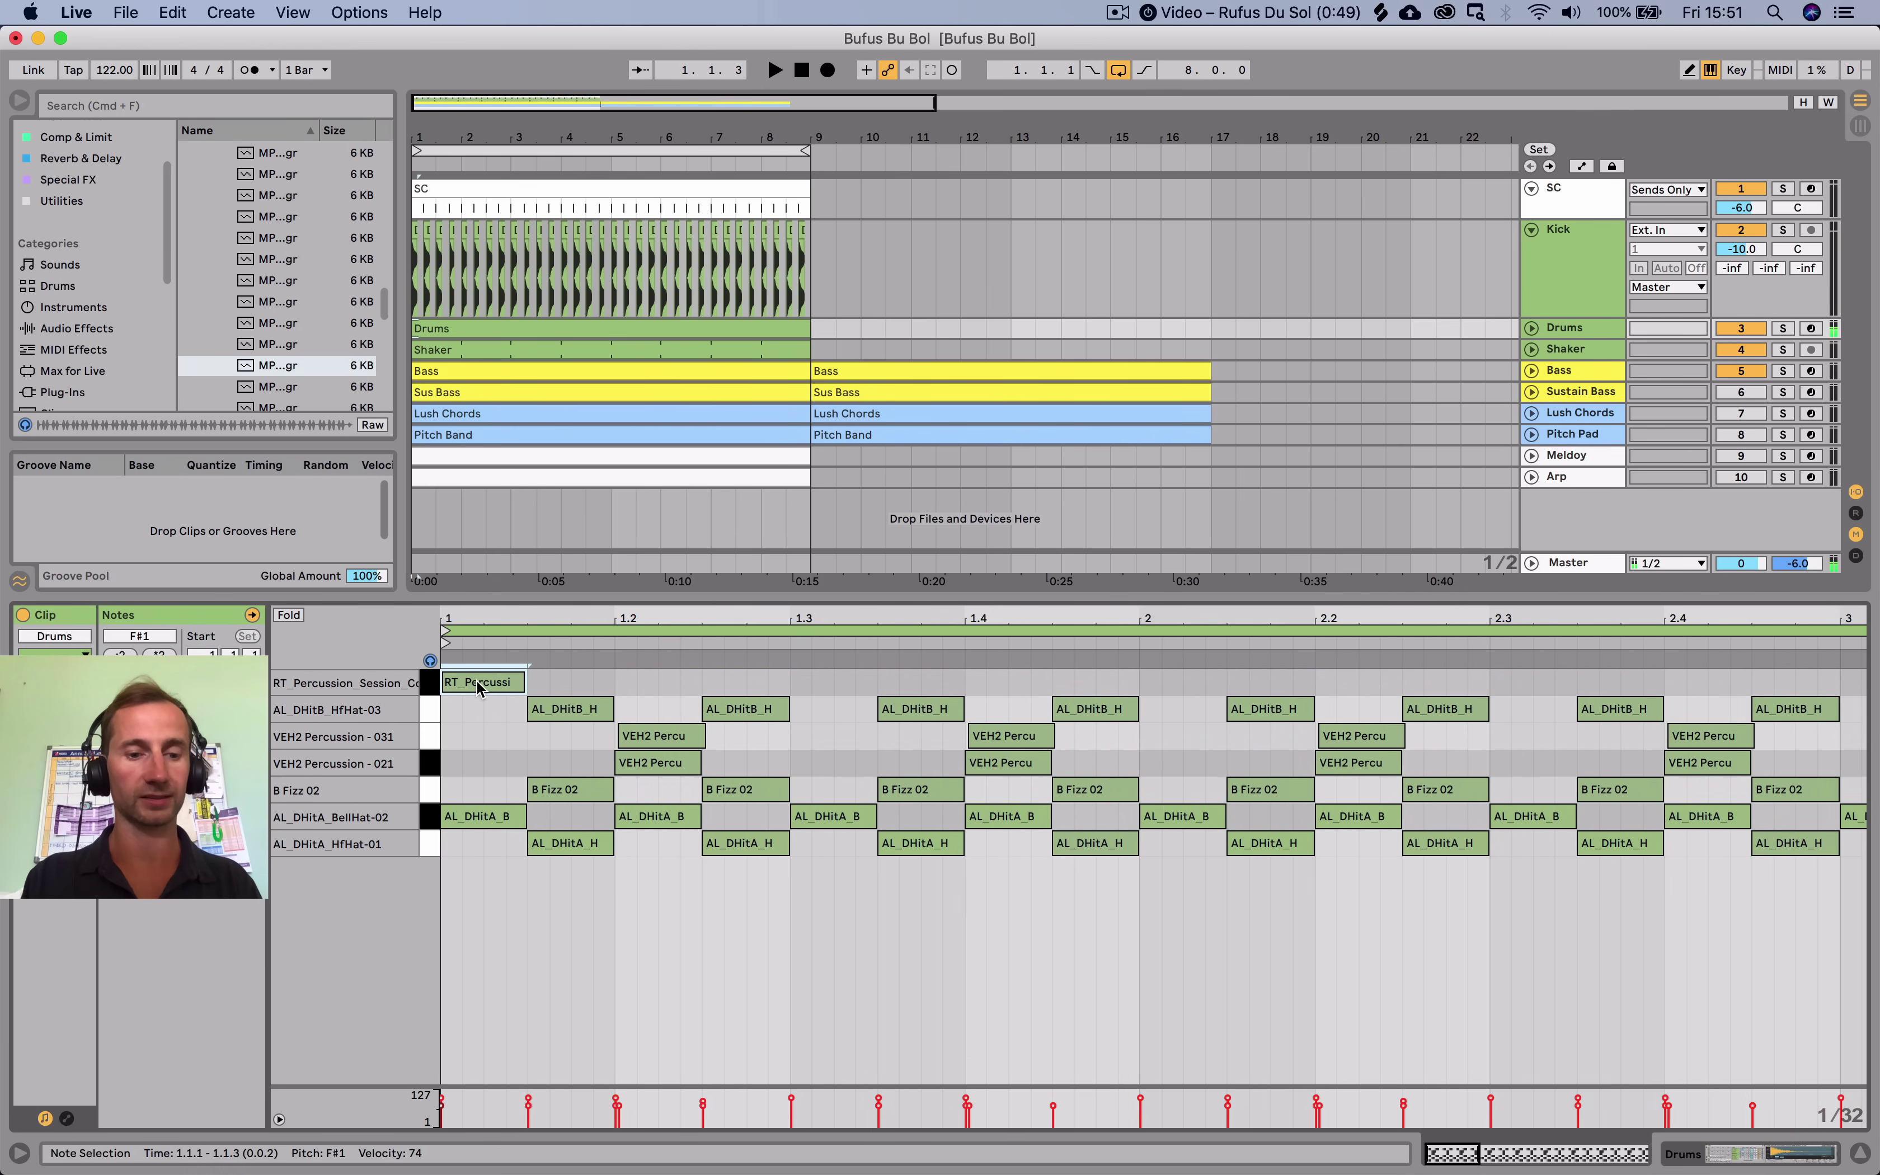
pyautogui.moveTo(477, 688); pyautogui.dragTo(752, 685)
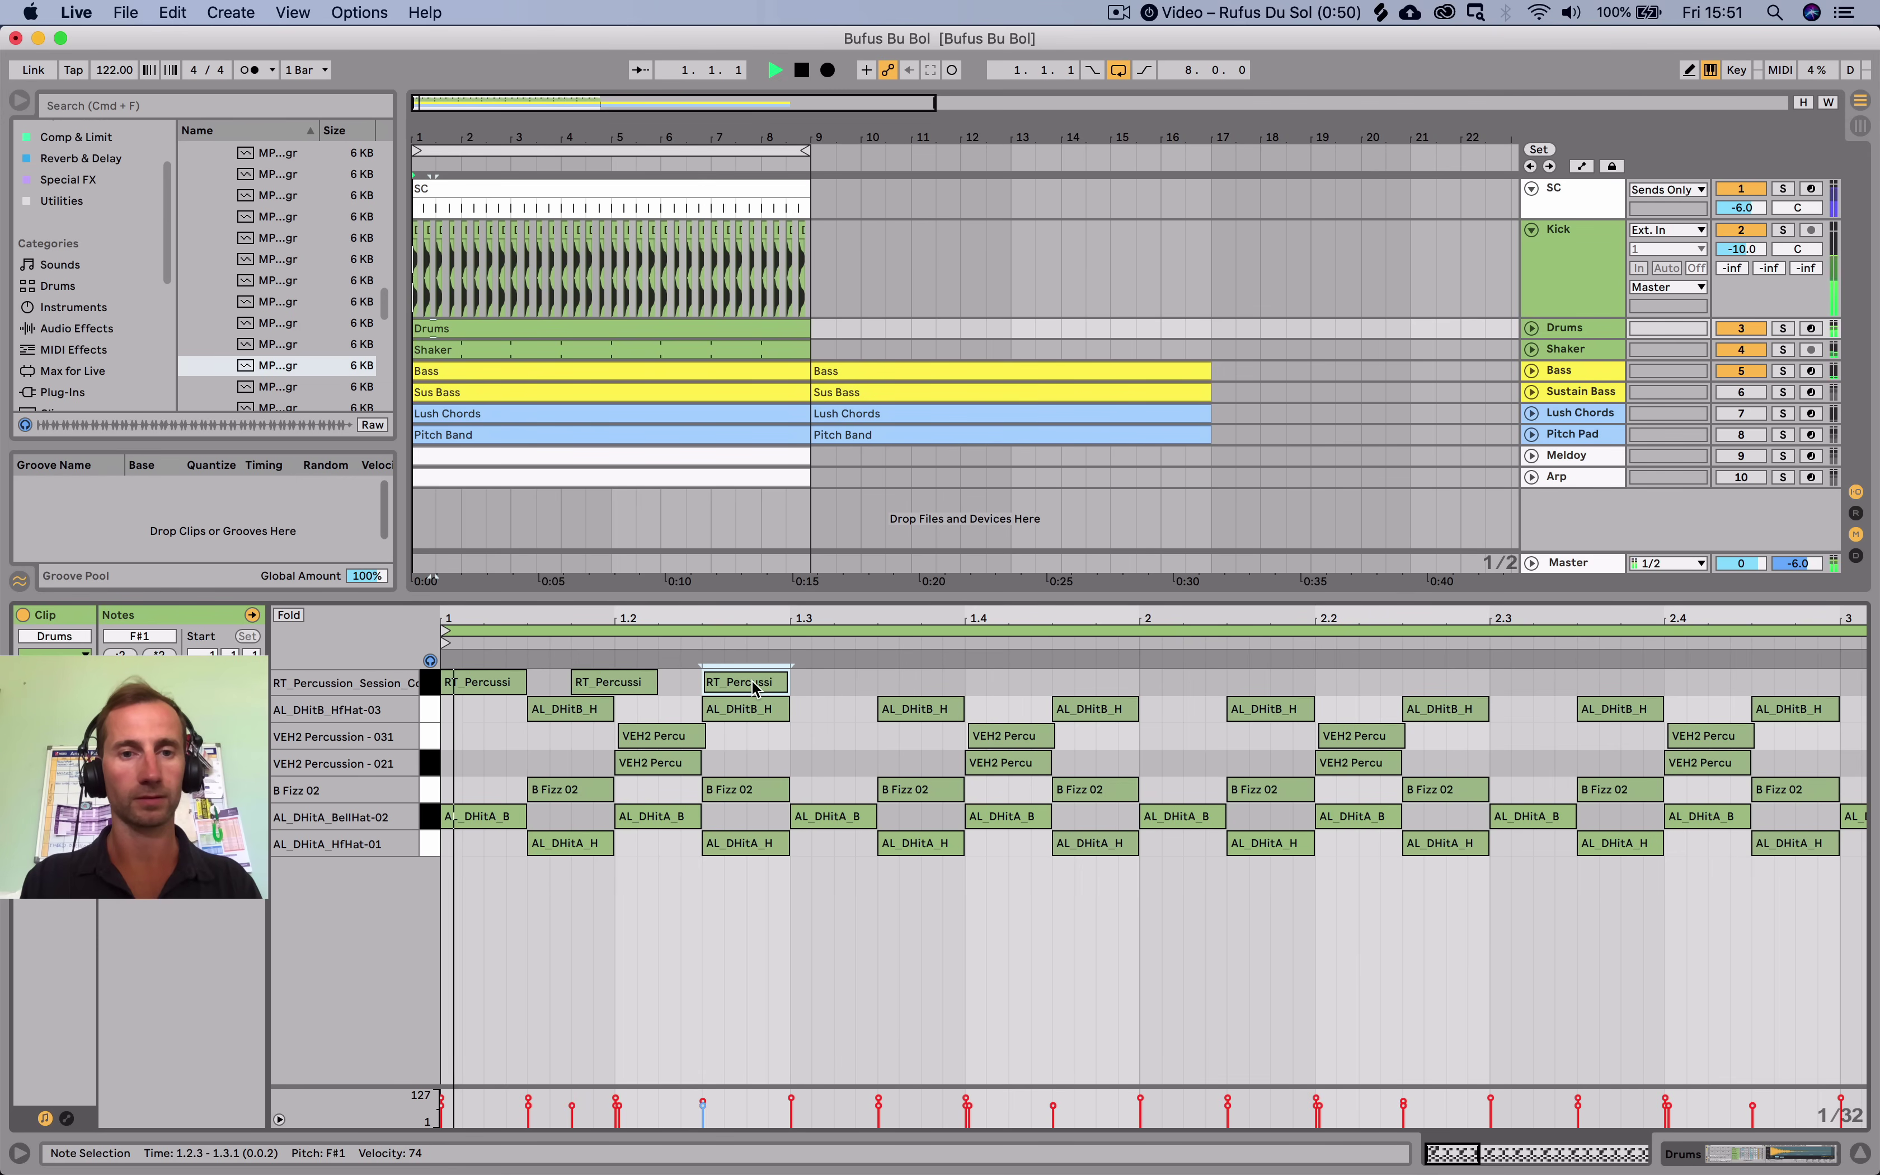
# Play the opening of the Drums clip several times to judge the three-note cowbell pattern against the beat.
pyautogui.press('space')
pyautogui.press('space')
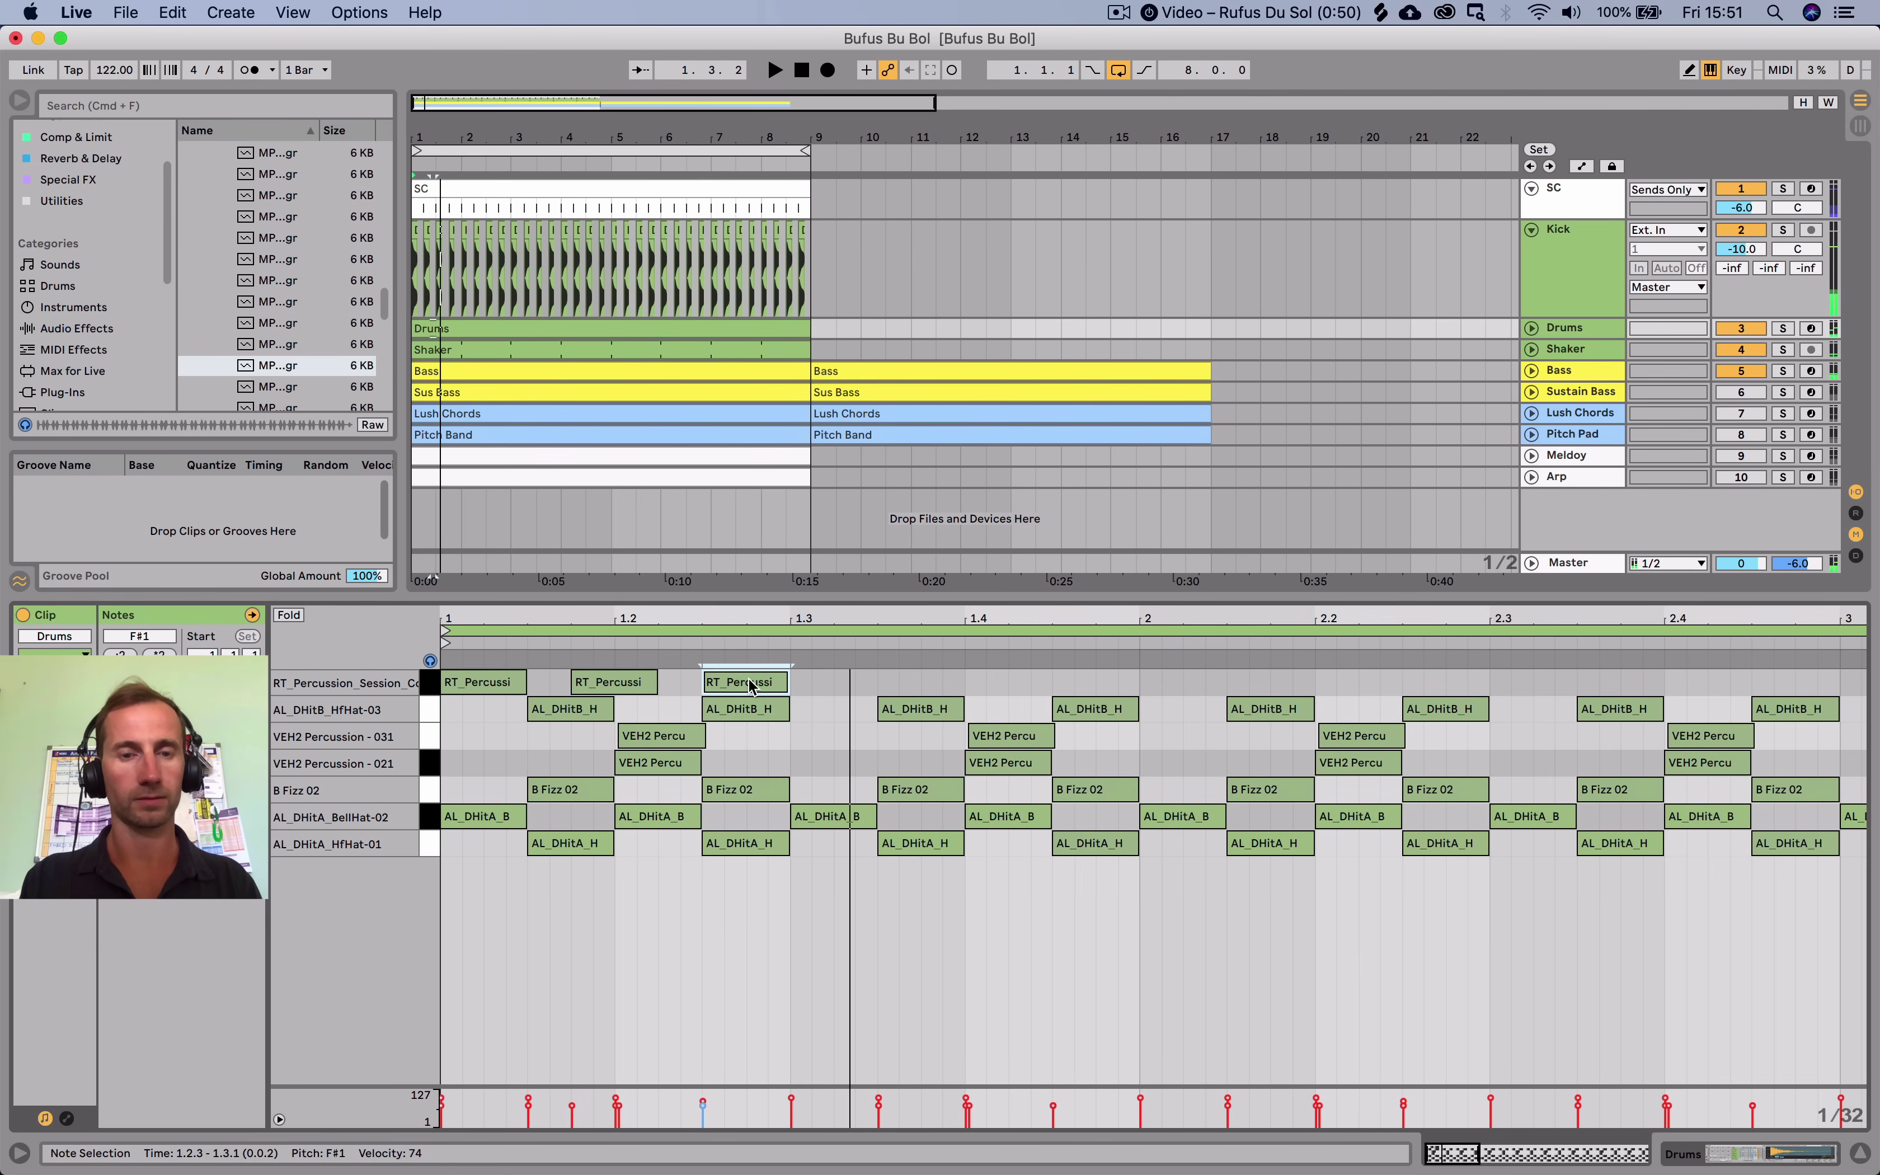
pyautogui.press('space')
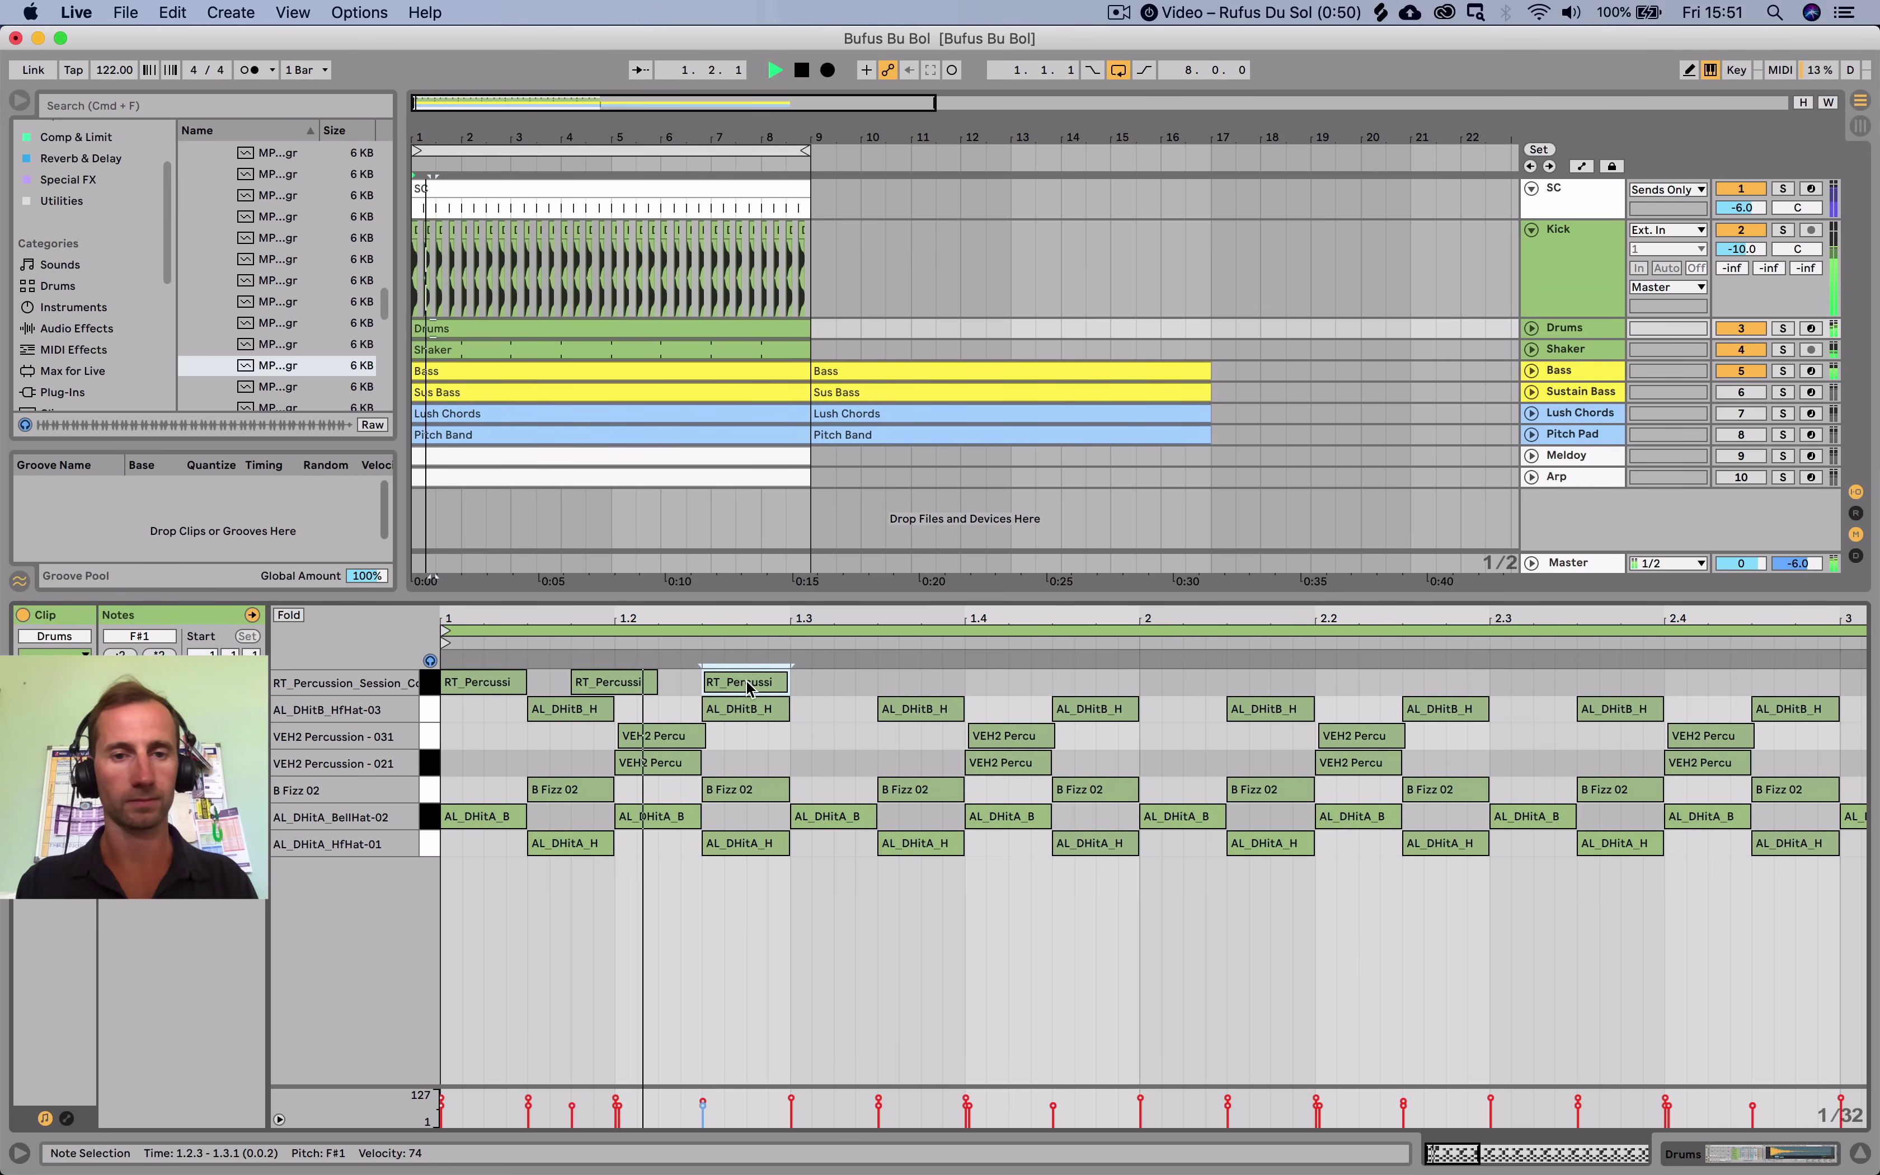
pyautogui.press('space')
pyautogui.press('space')
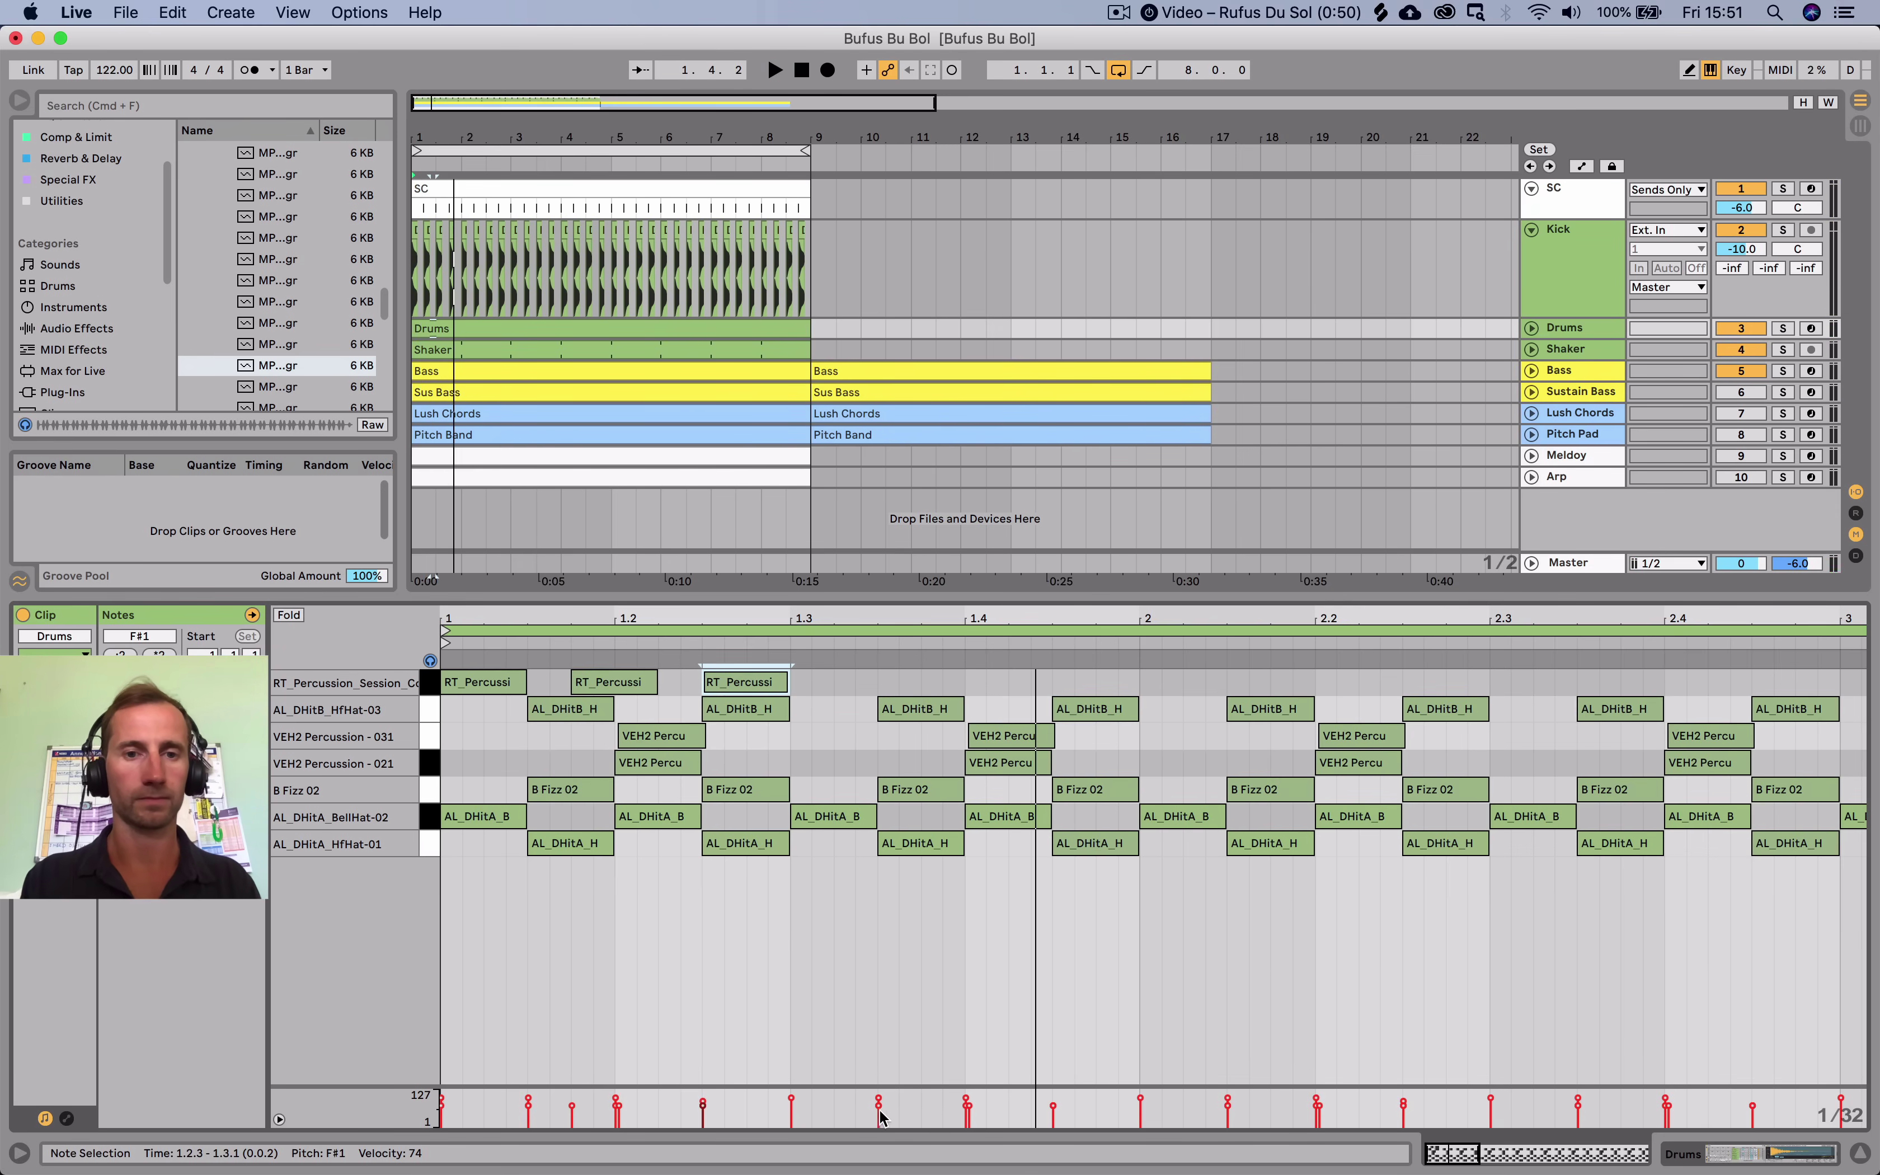
pyautogui.press('space')
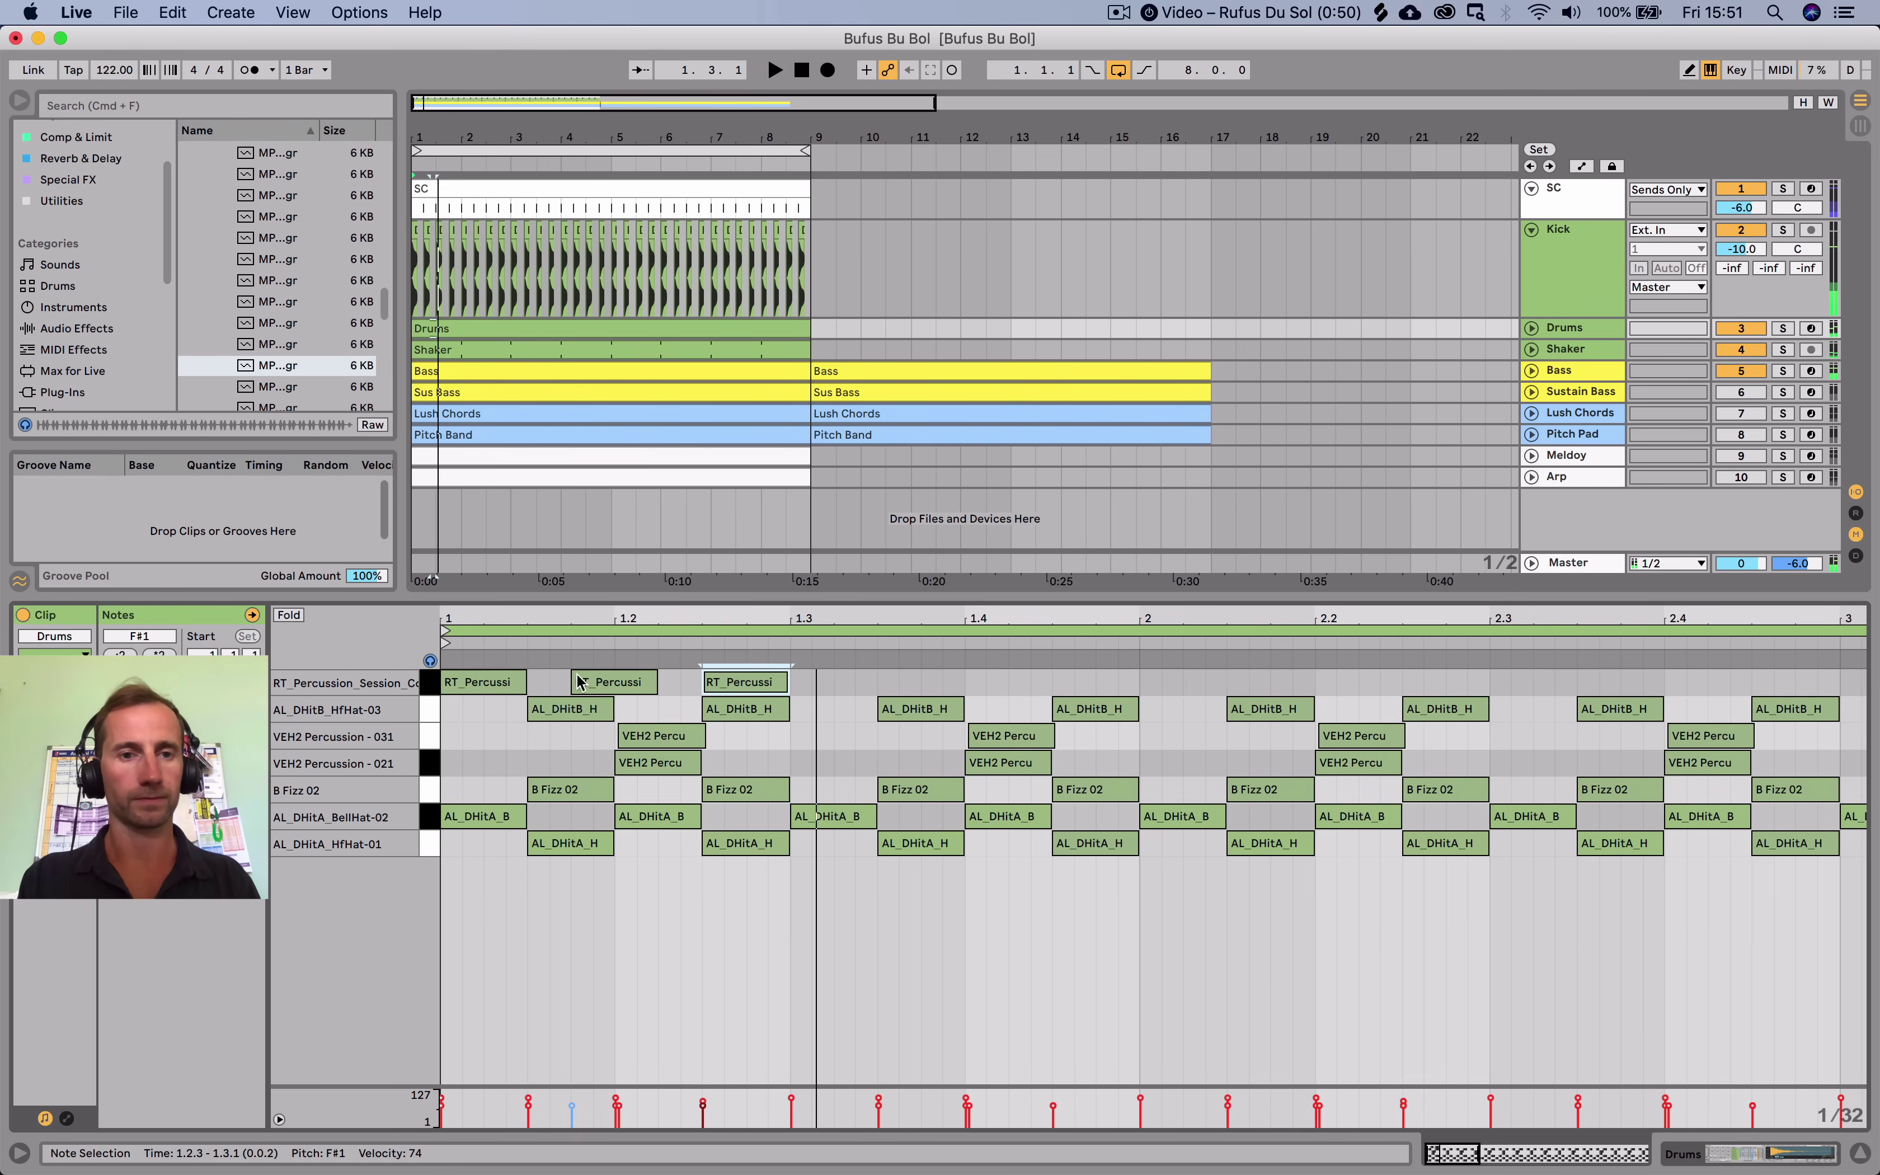
pyautogui.keyDown('shift'); pyautogui.click(461, 689); pyautogui.keyUp('shift')
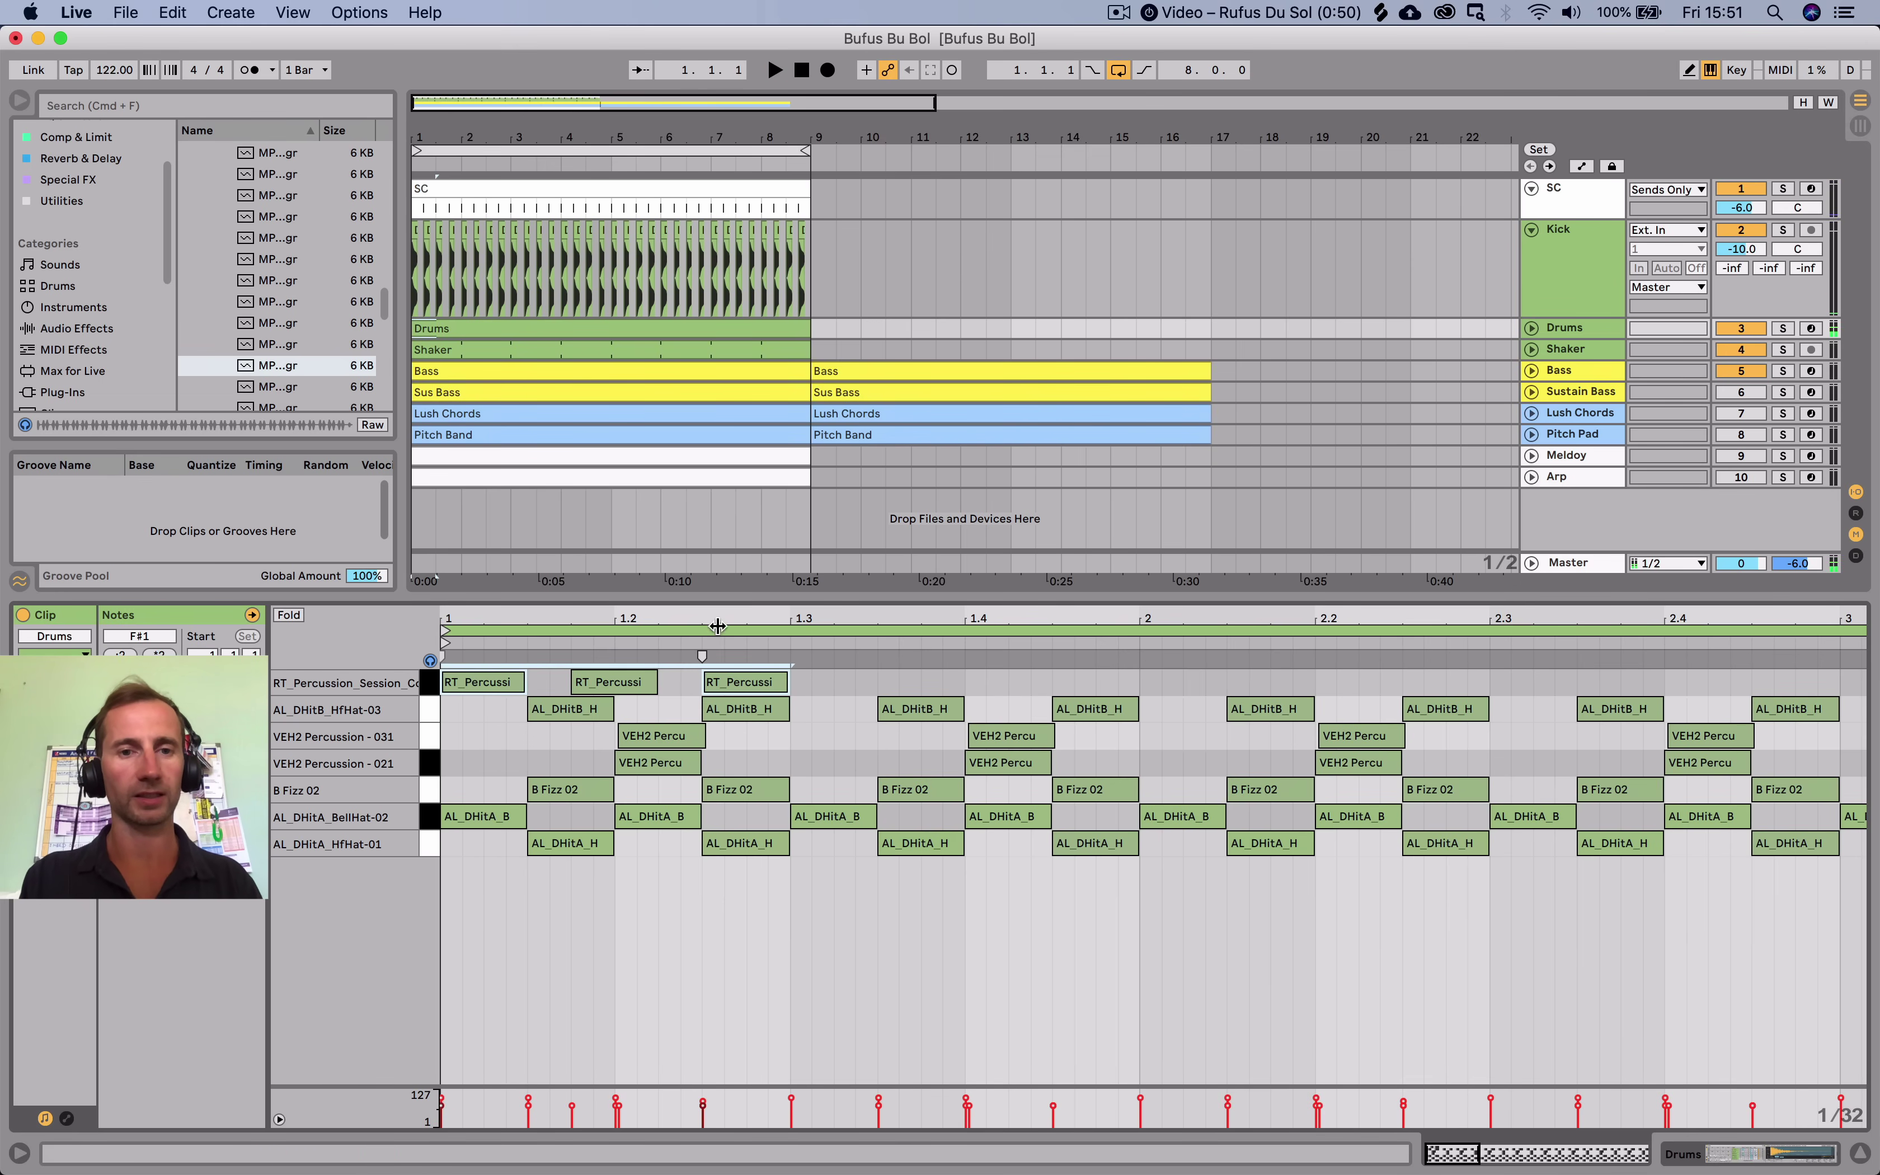
pyautogui.moveTo(736, 619); pyautogui.dragTo(518, 619)
pyautogui.press('super+d')
pyautogui.press('super+d')
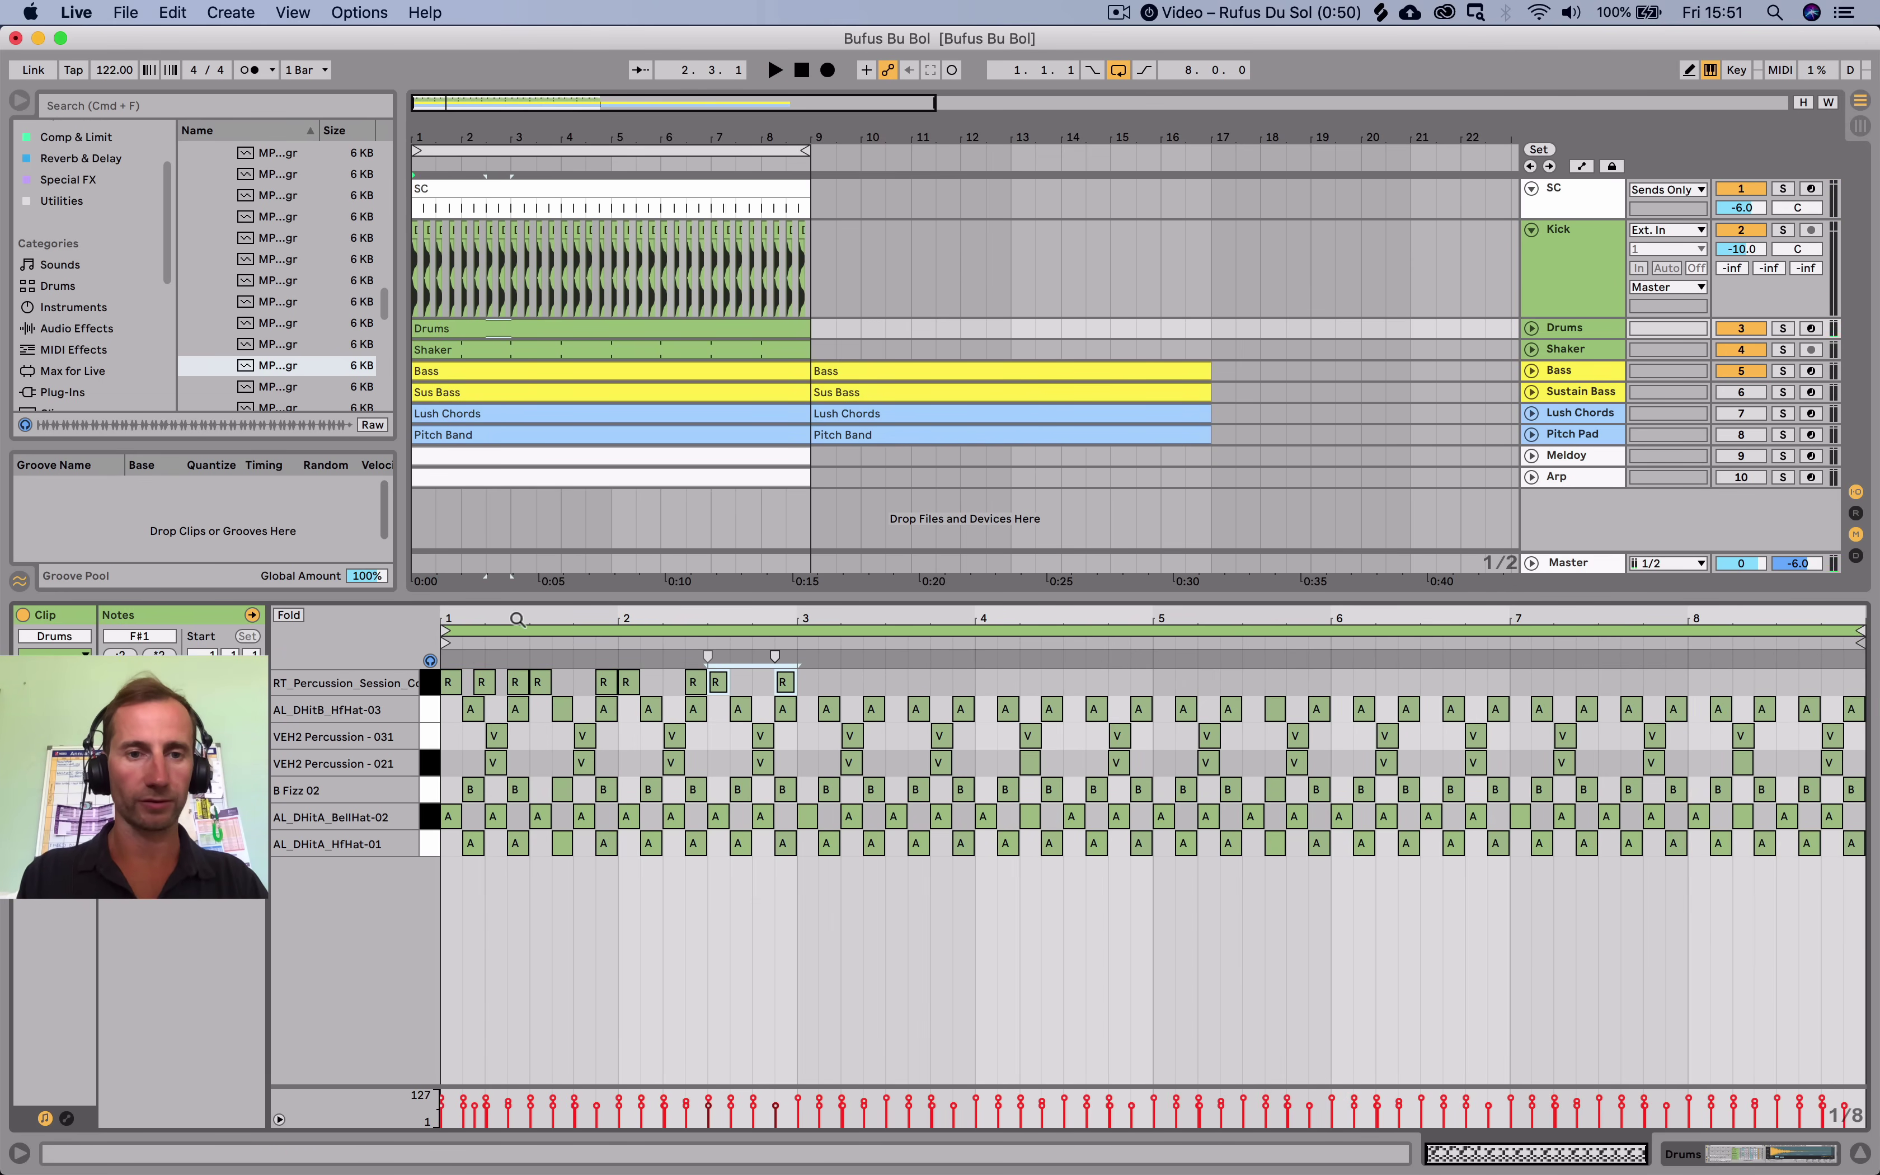
pyautogui.press('Delete')
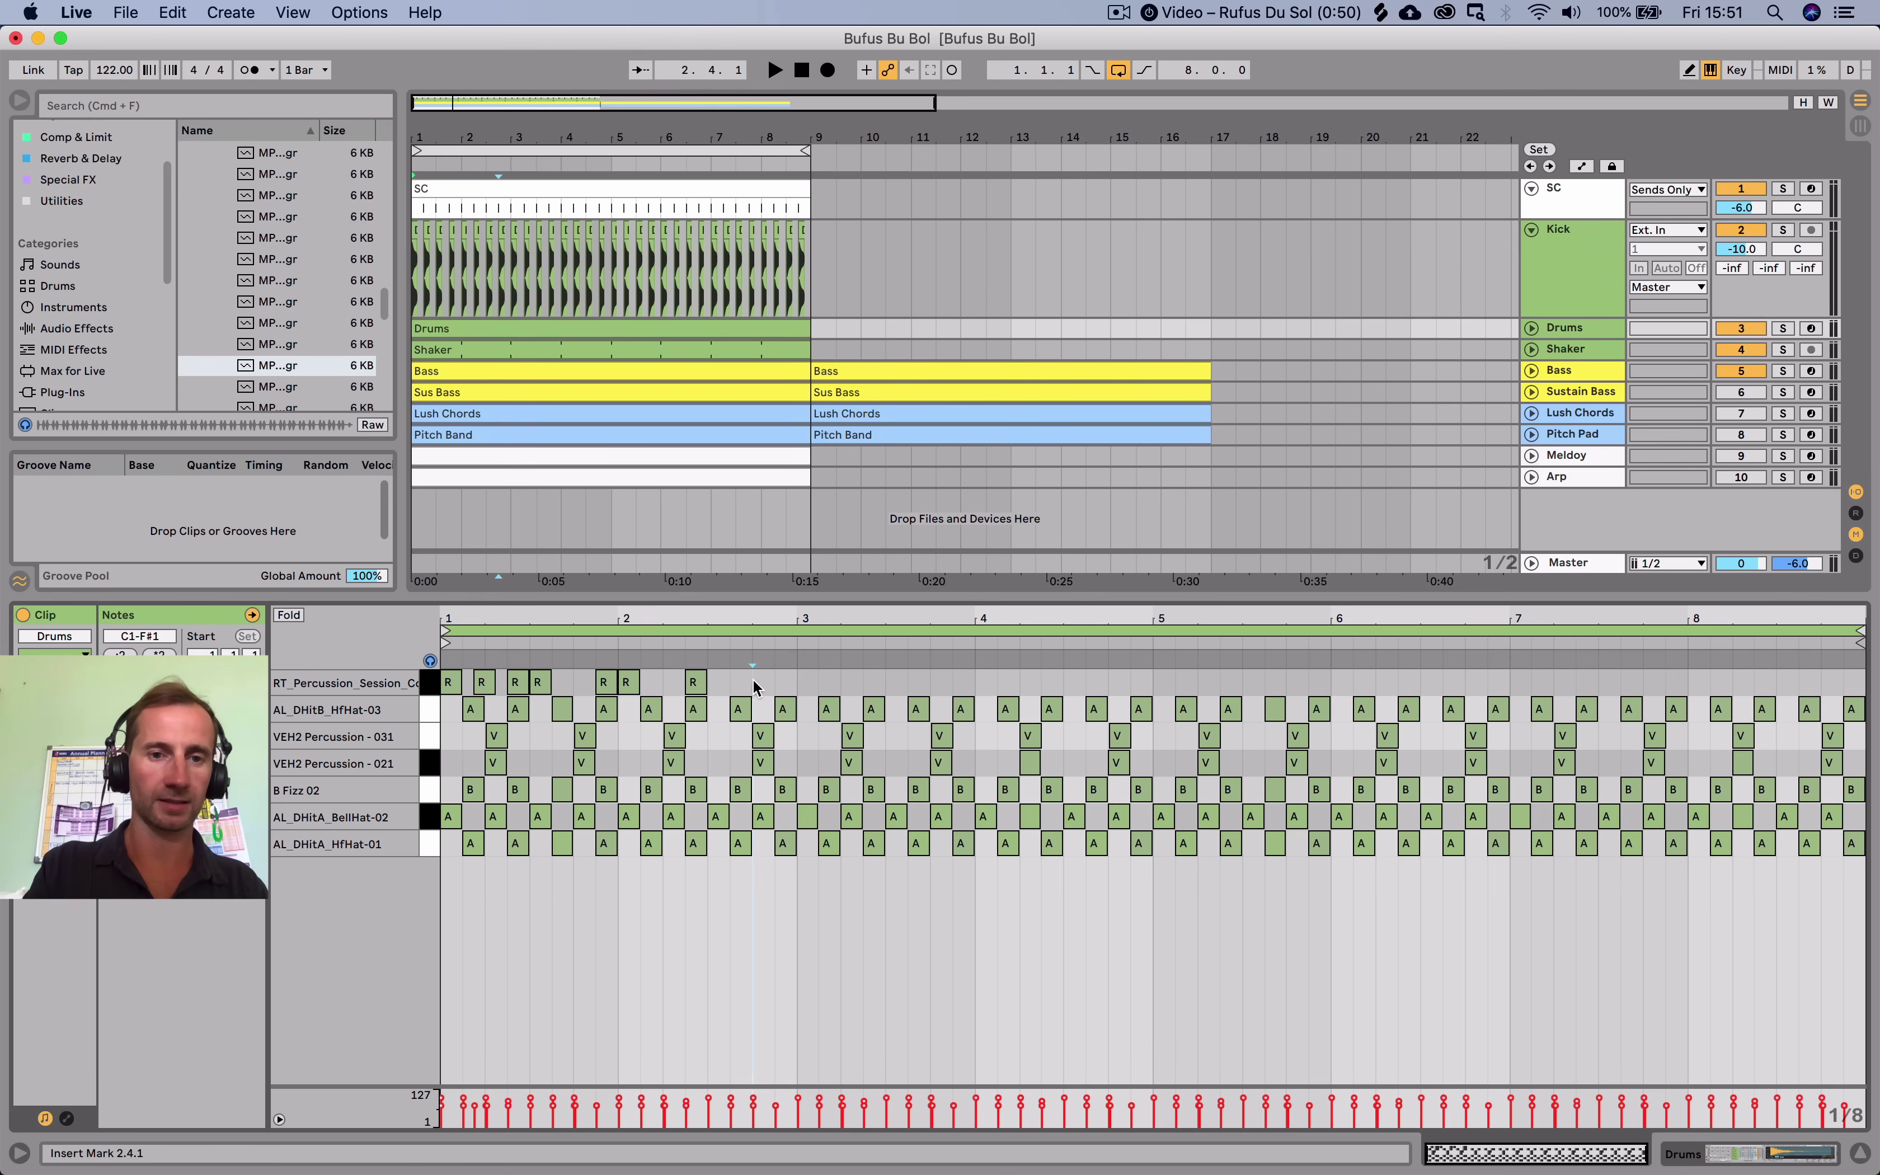
pyautogui.moveTo(753, 681); pyautogui.dragTo(544, 682)
pyautogui.press('Delete')
# Duplicate the three-note cowbell pattern repeatedly so it fills the Drums clip up to bar 9.
pyautogui.click(414, 684)
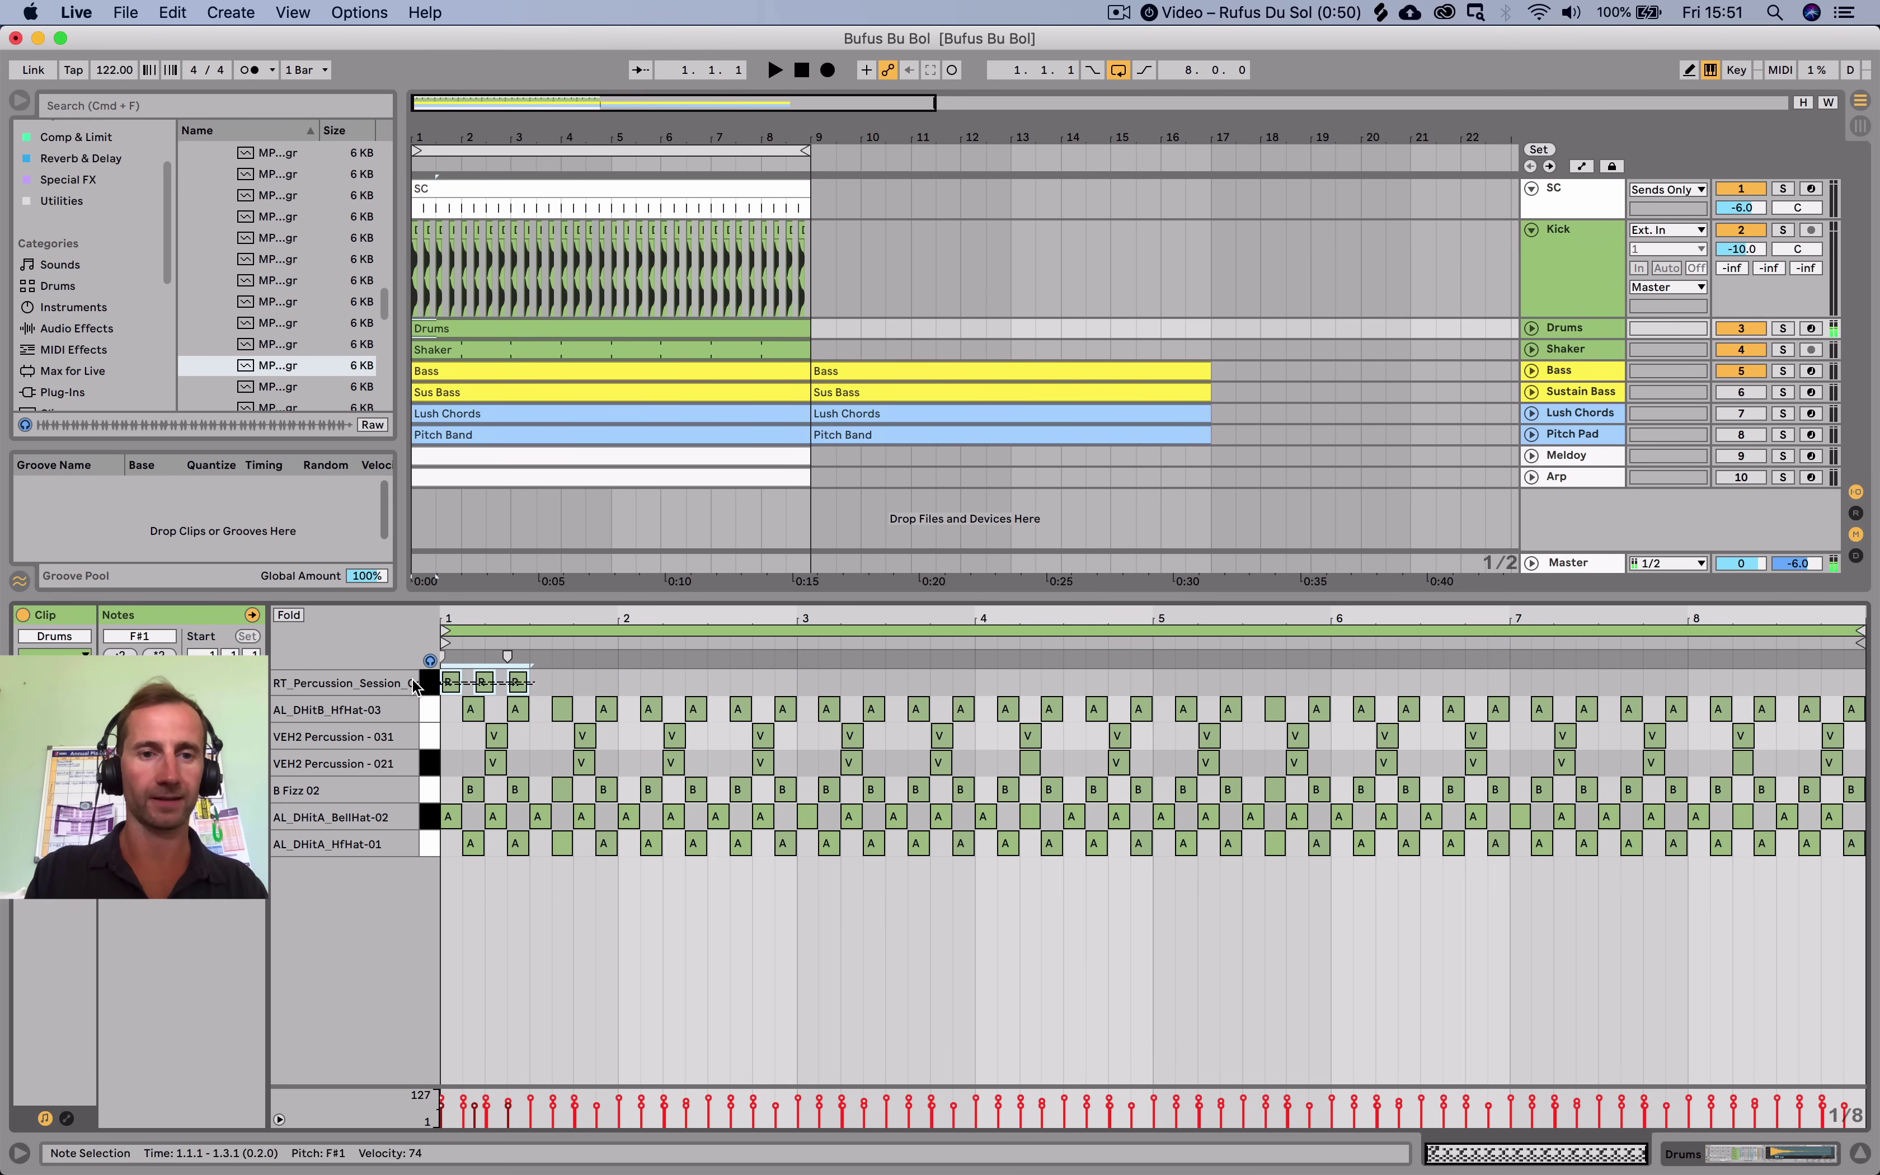
pyautogui.press('super+d')
pyautogui.press('super+d')
pyautogui.press('super+d')
pyautogui.press('super+d')
pyautogui.press('super+d')
pyautogui.press('super+d')
pyautogui.press('super+d')
pyautogui.press('super+d')
pyautogui.press('super+d')
pyautogui.press('super+d')
pyautogui.press('super+d')
pyautogui.press('super+d')
pyautogui.press('super+d')
pyautogui.press('super+d')
pyautogui.press('super+d')
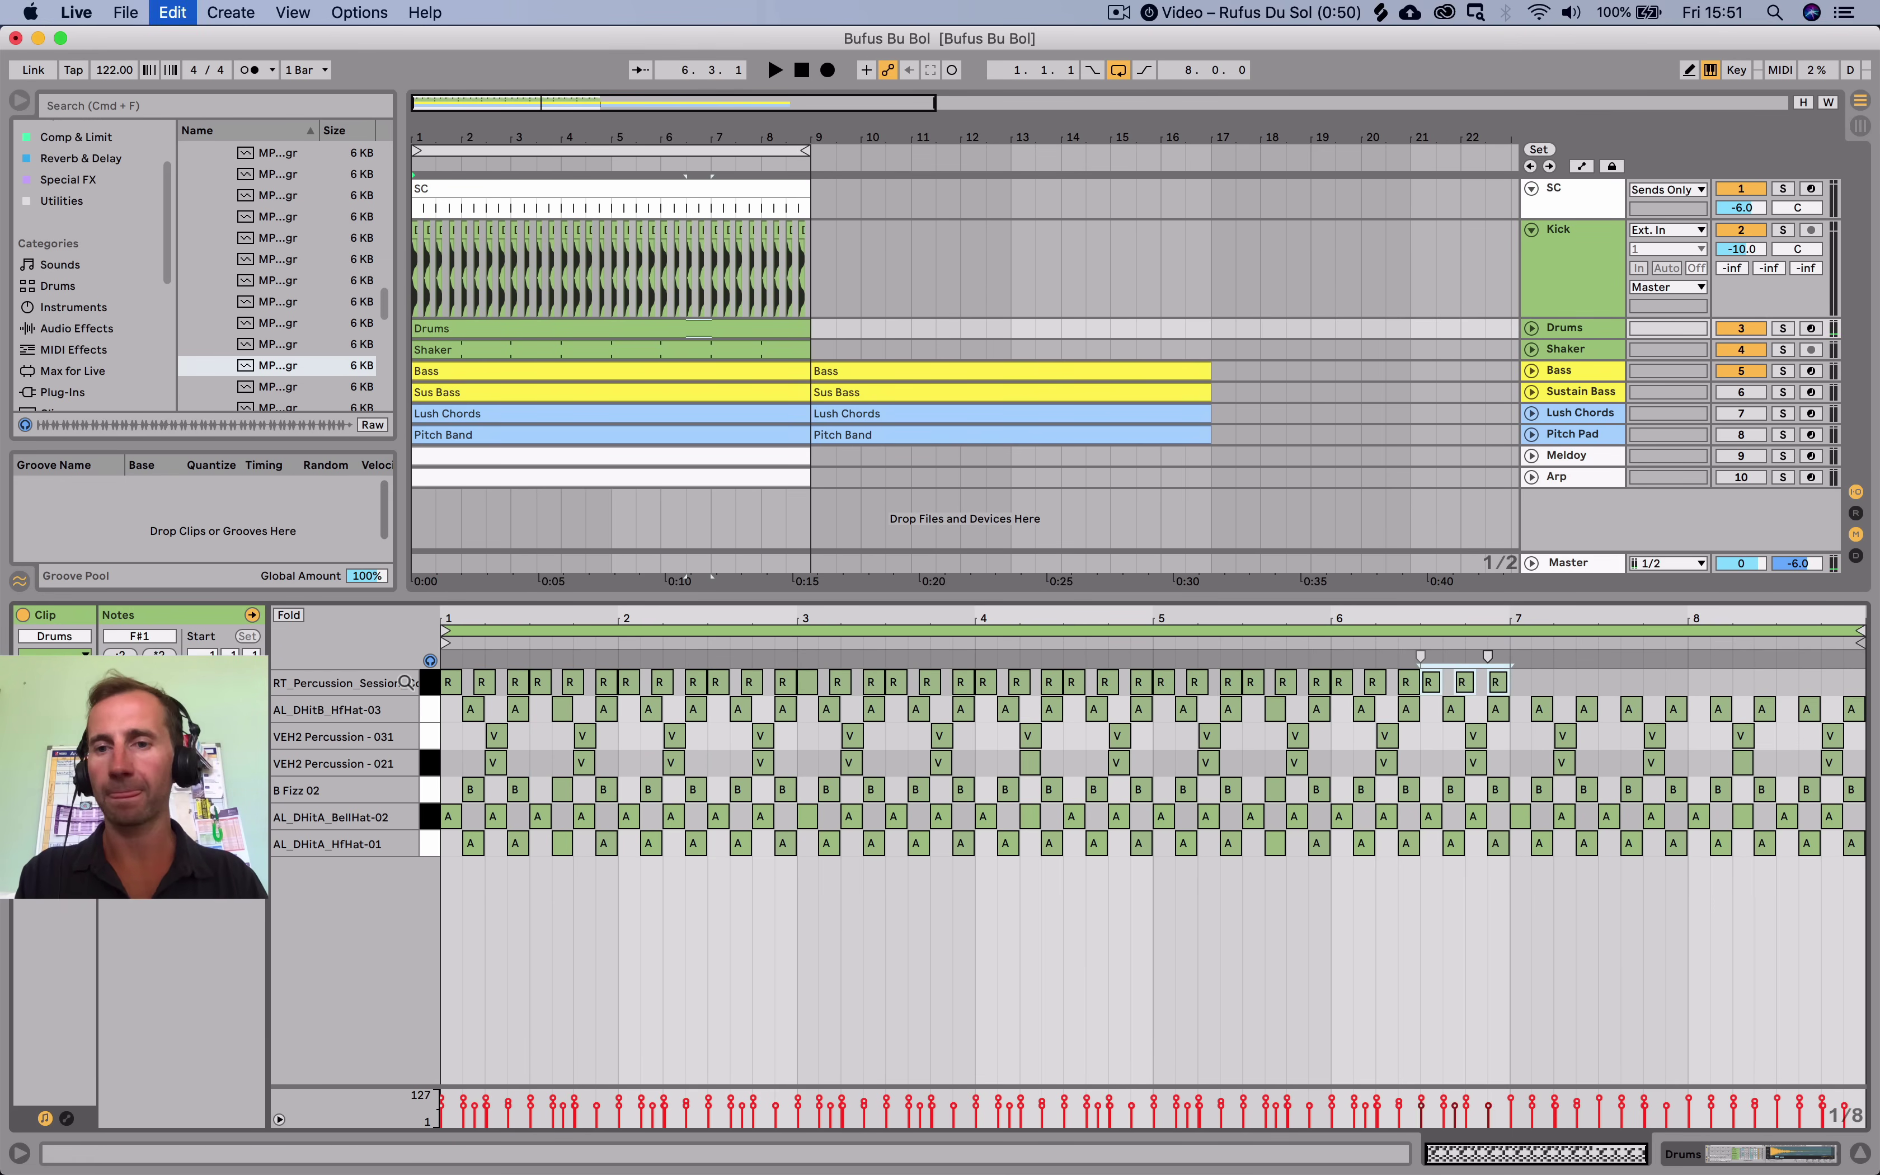
pyautogui.press('super+d')
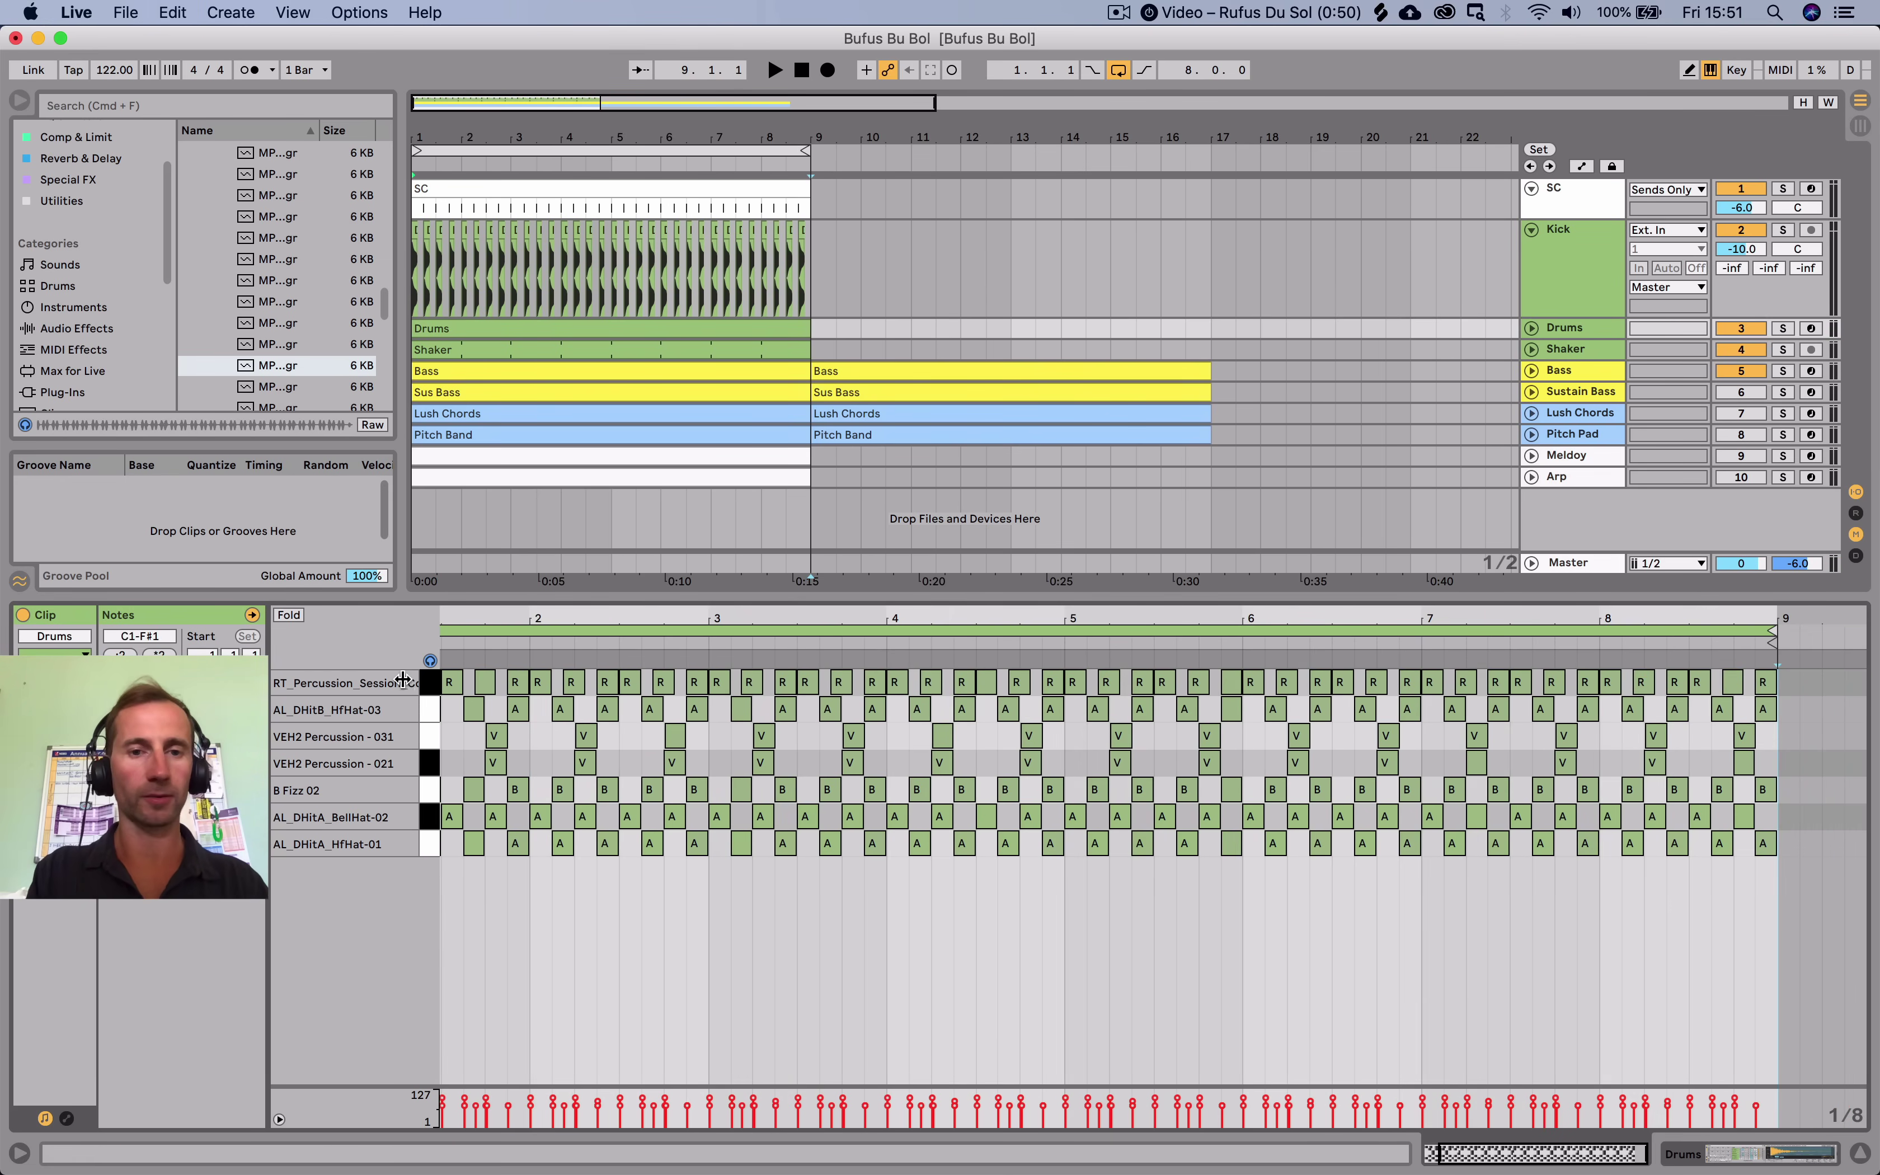
# Return to the Drums device view and transpose the cowbell sample by +2 st during playback.
pyautogui.hotkey('shift', 'Tab')
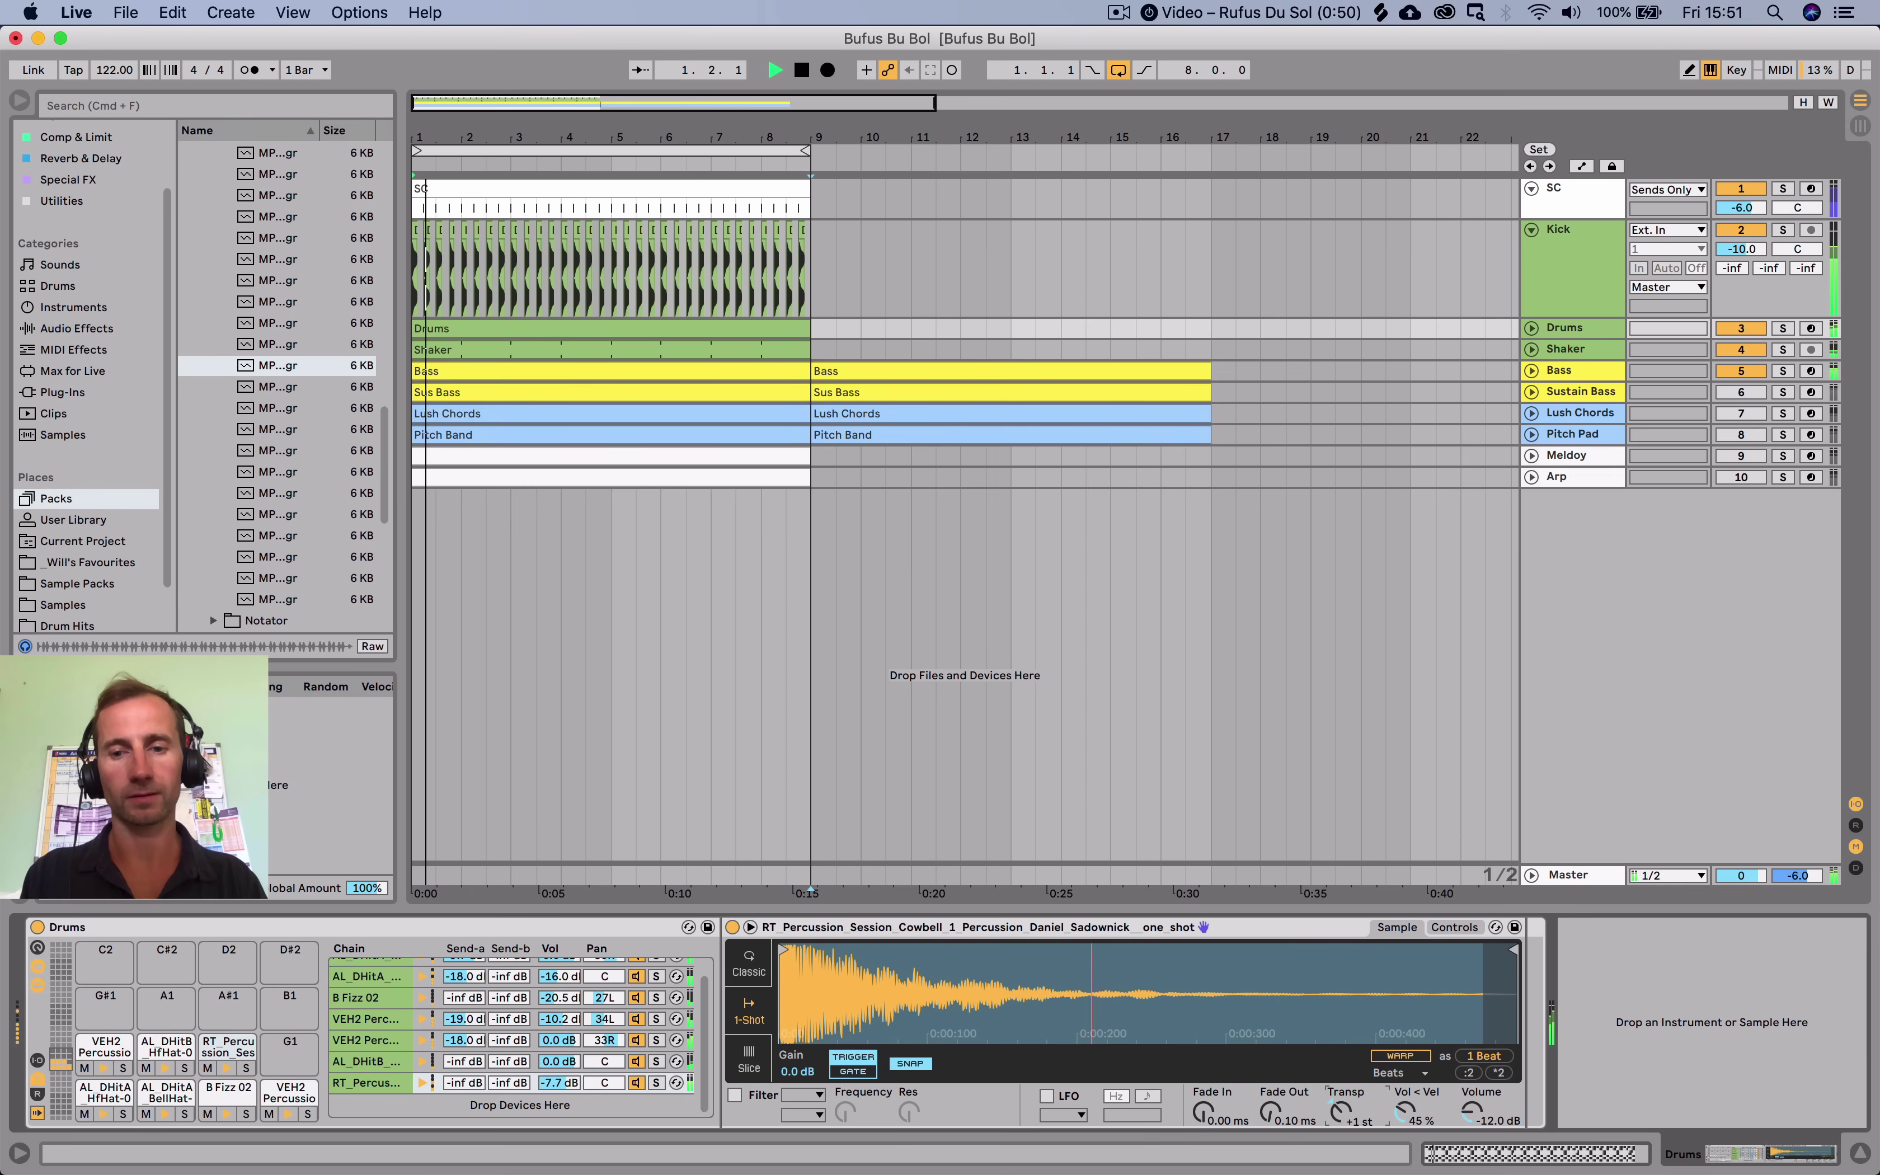
pyautogui.moveTo(1340, 1112); pyautogui.dragTo(1341, 1117)
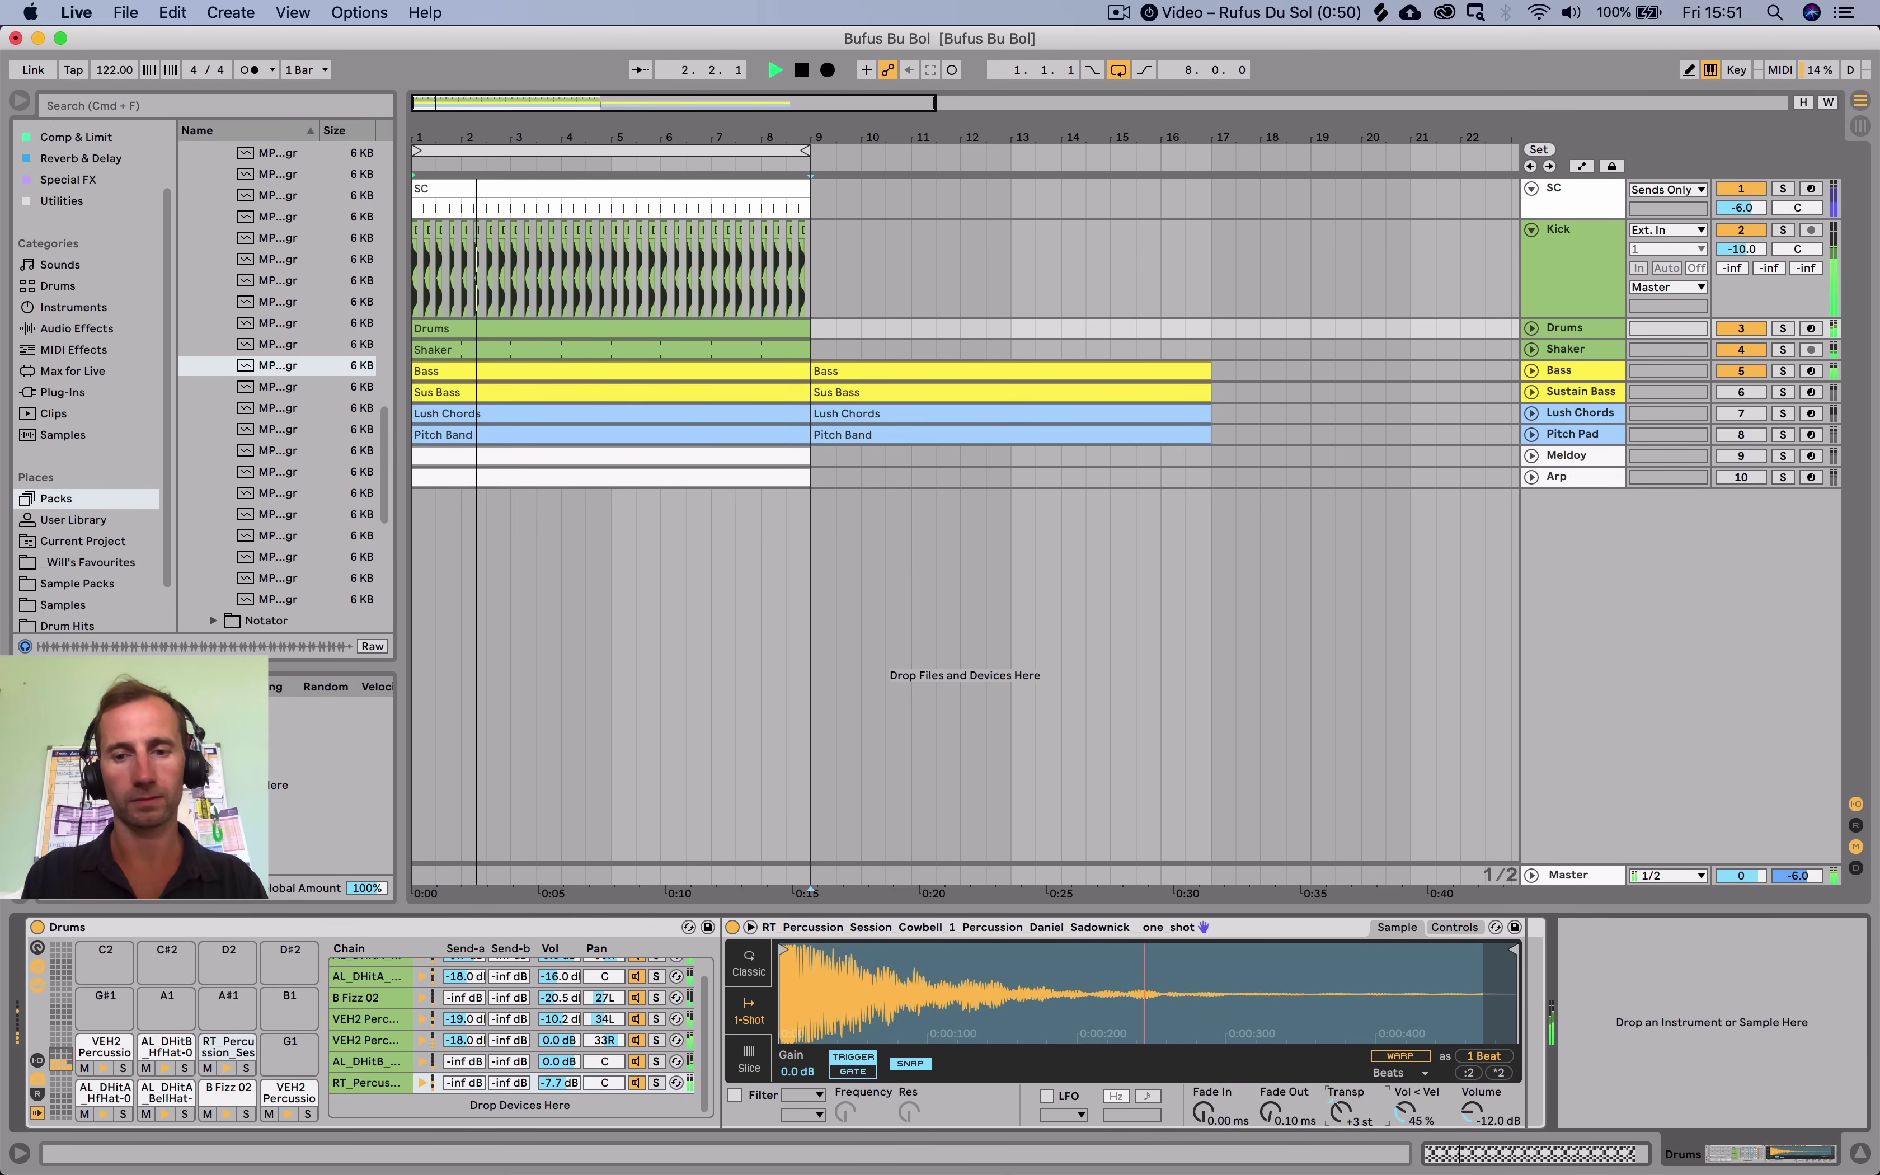
pyautogui.moveTo(1350, 1117); pyautogui.dragTo(1350, 1109)
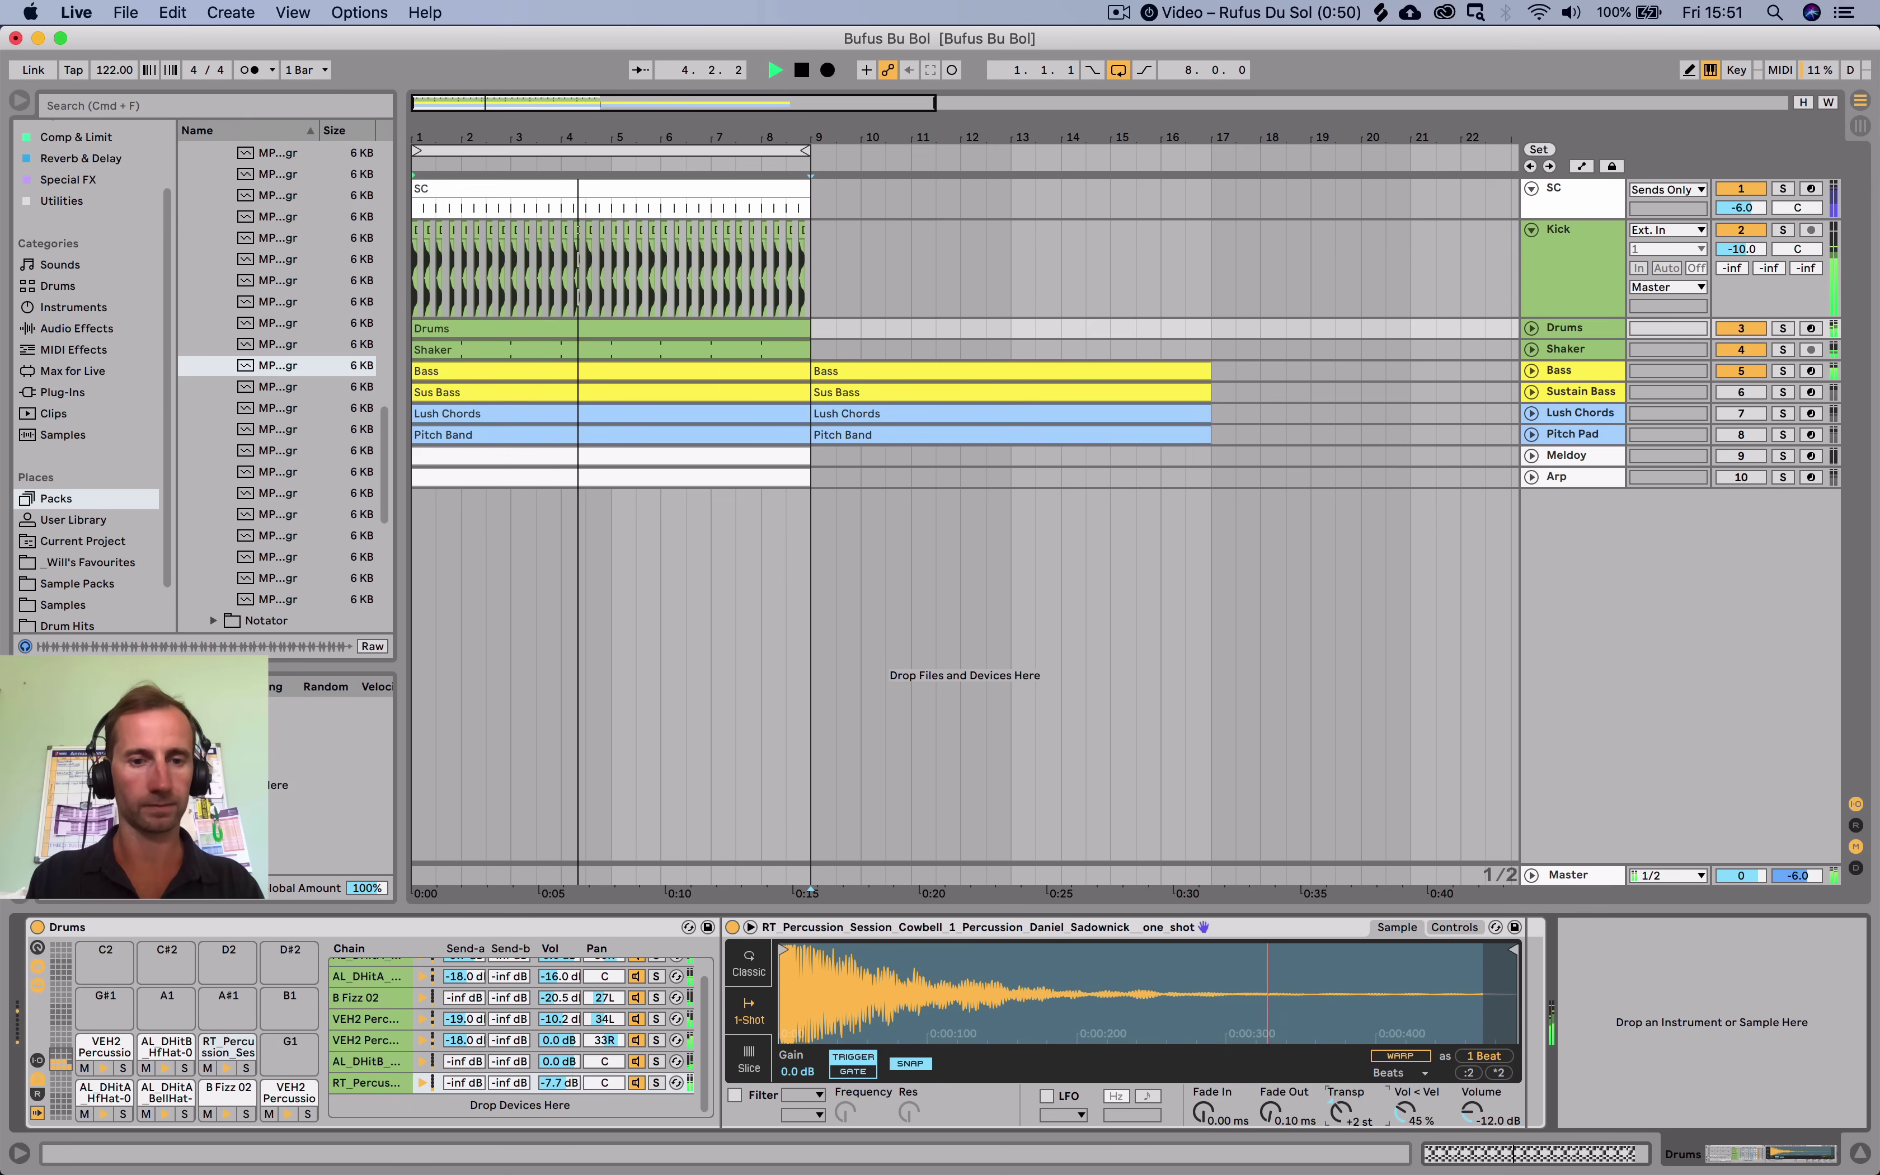
# Set the cowbell chain's volume to -15.2 dB and its Send A to -9.4 dB, and stop playback.
pyautogui.moveTo(557, 1082); pyautogui.dragTo(460, 1090)
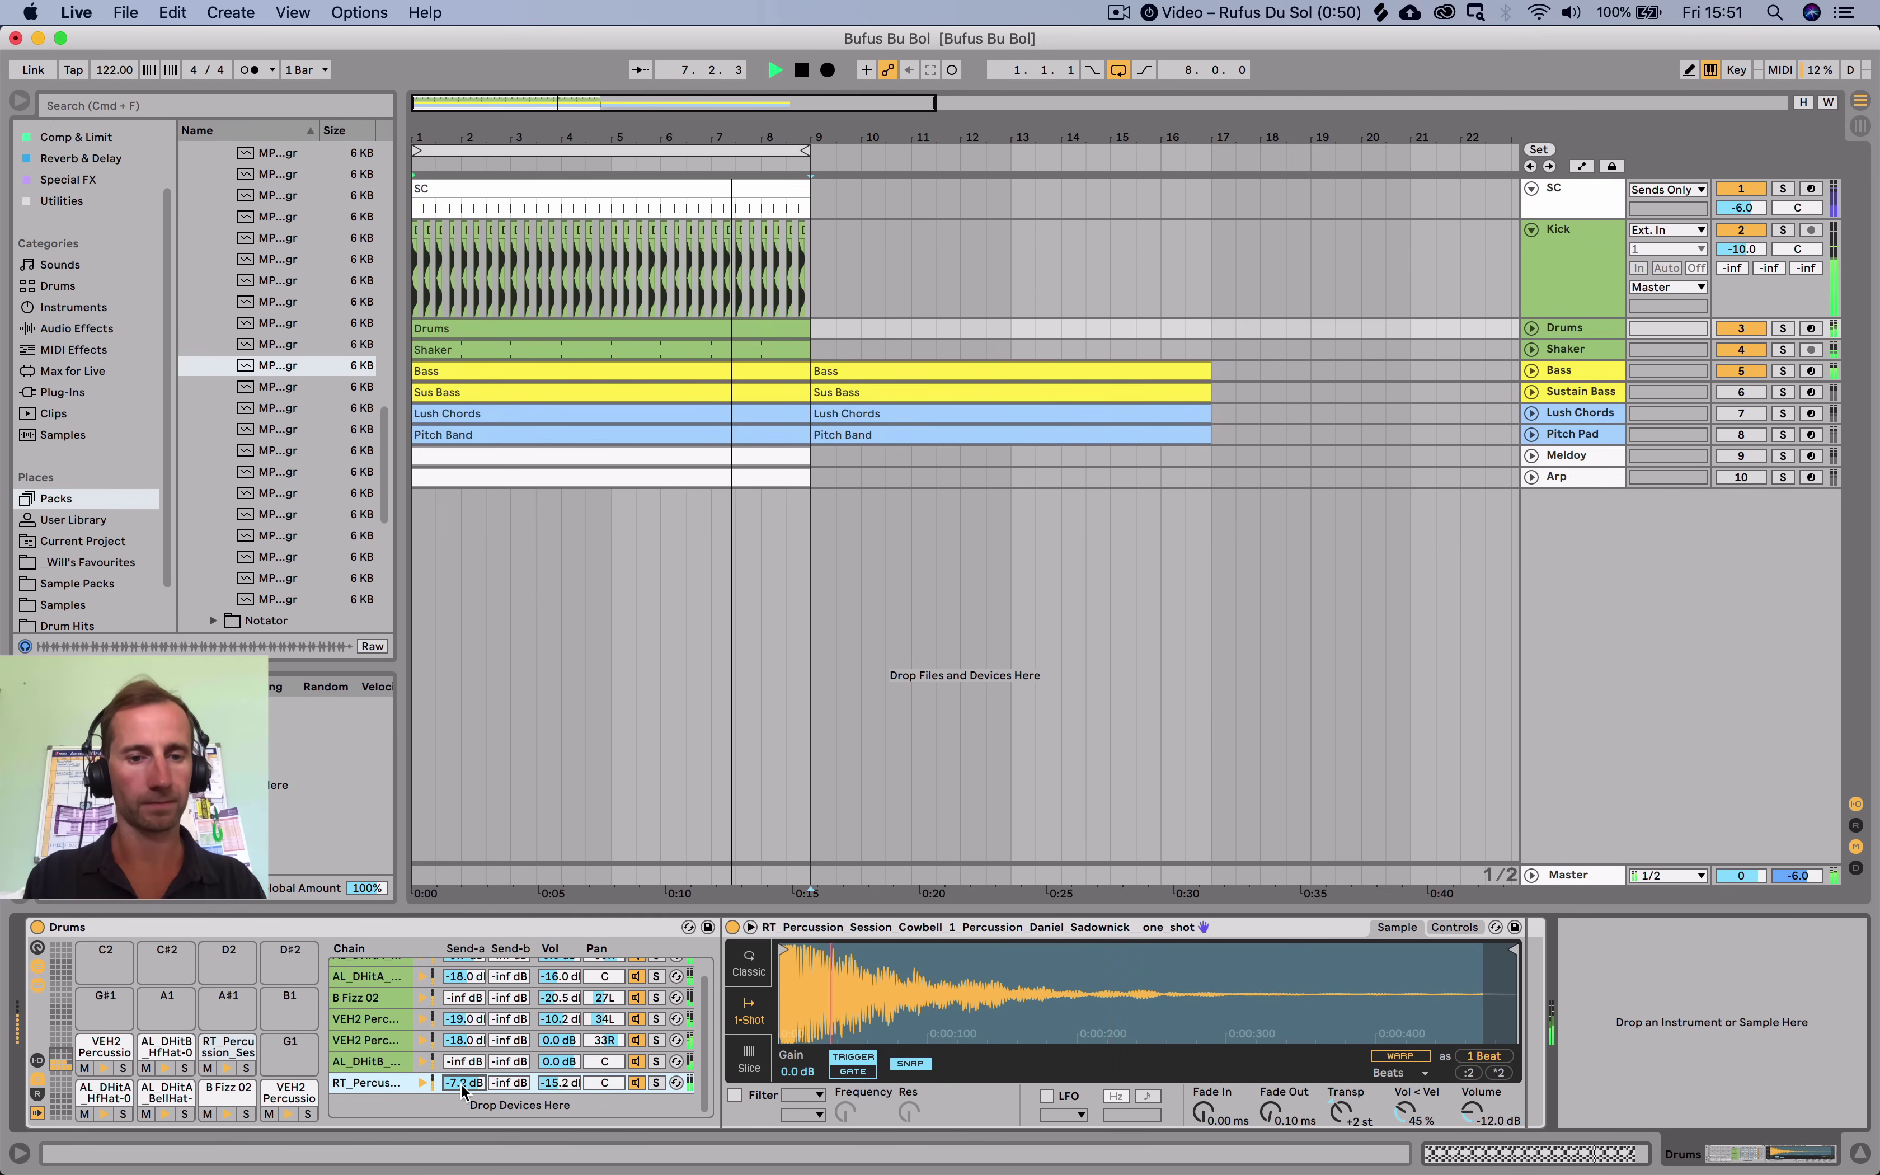
pyautogui.press('space')
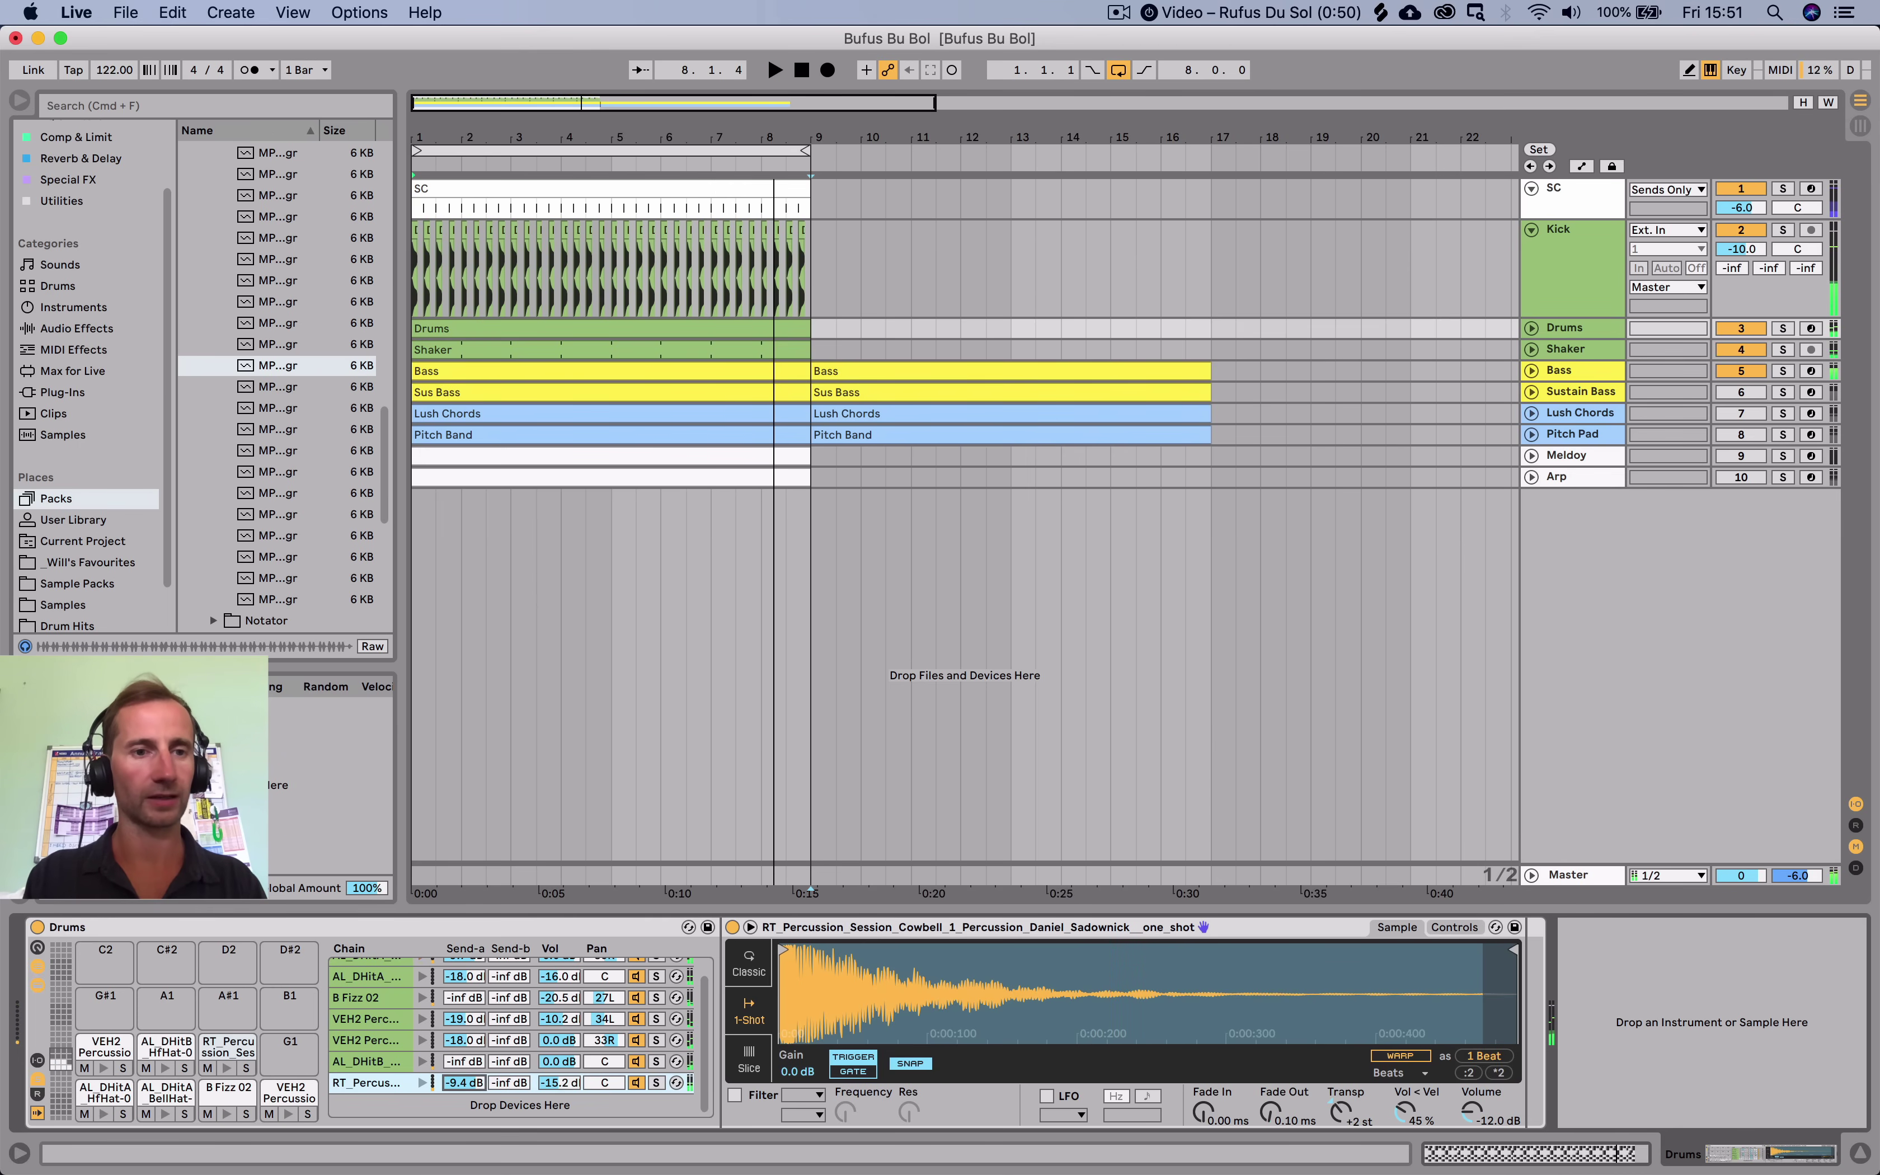
# Add the selected MPC groove from the browser to the Groove Pool and reset its velocity amount to 0%.
pyautogui.moveTo(194, 636); pyautogui.dragTo(194, 660)
pyautogui.click(293, 369)
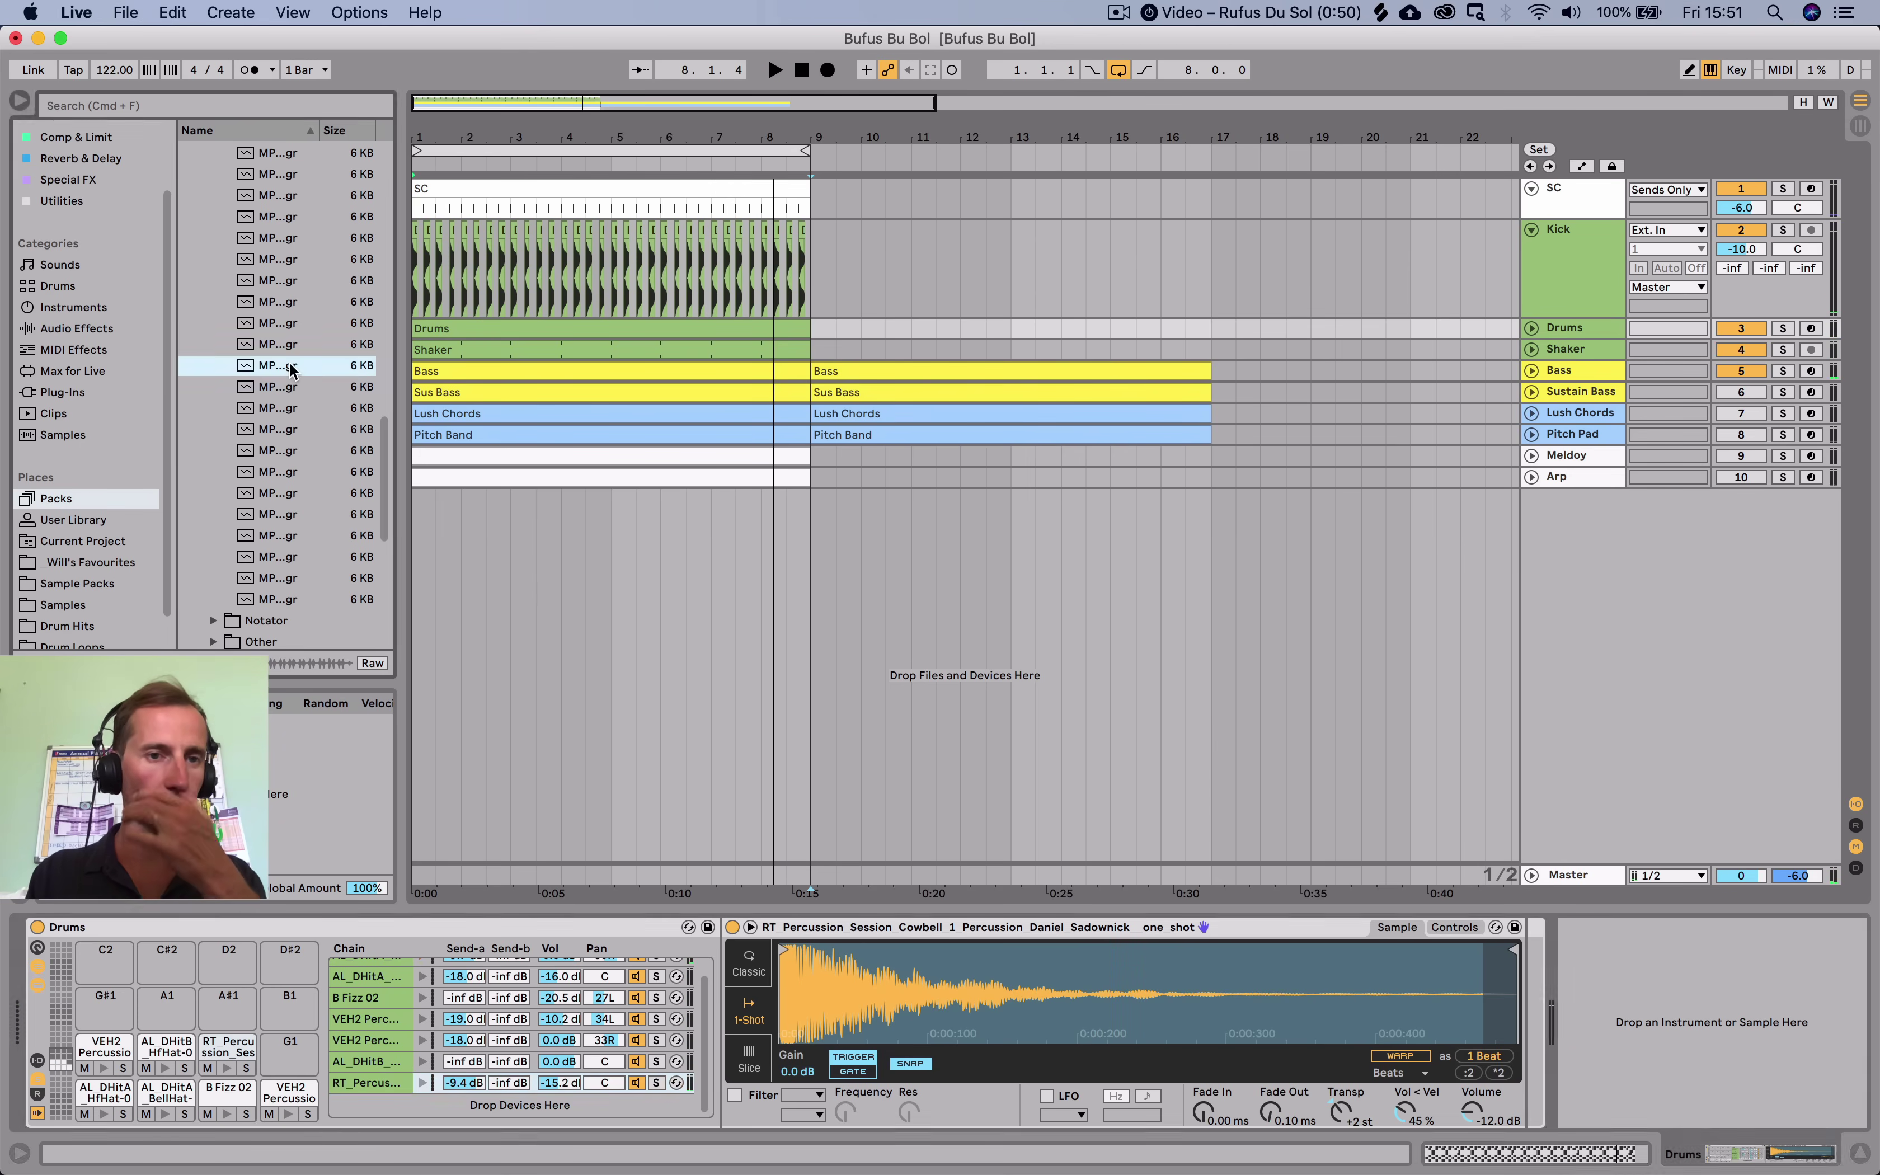
pyautogui.moveTo(277, 366); pyautogui.dragTo(225, 777)
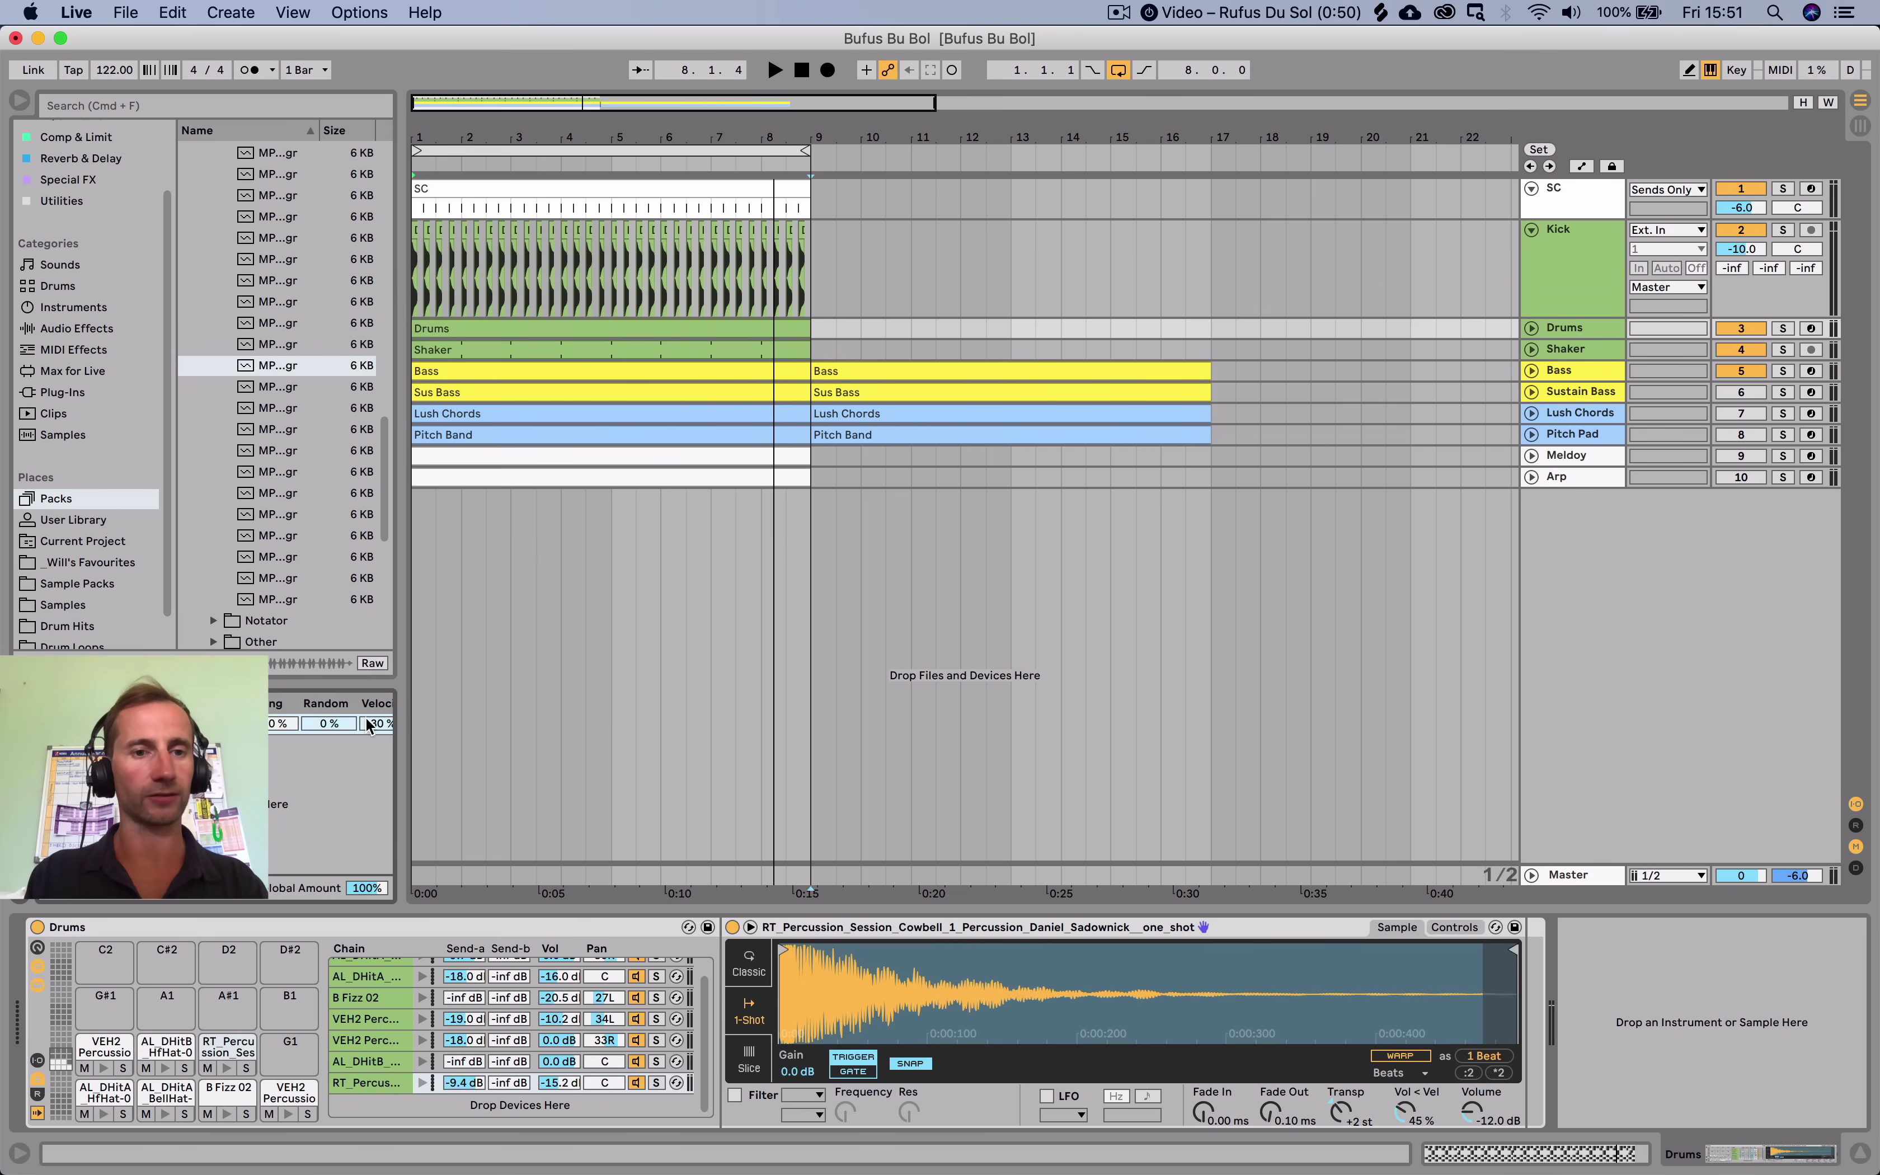
pyautogui.press('Delete')
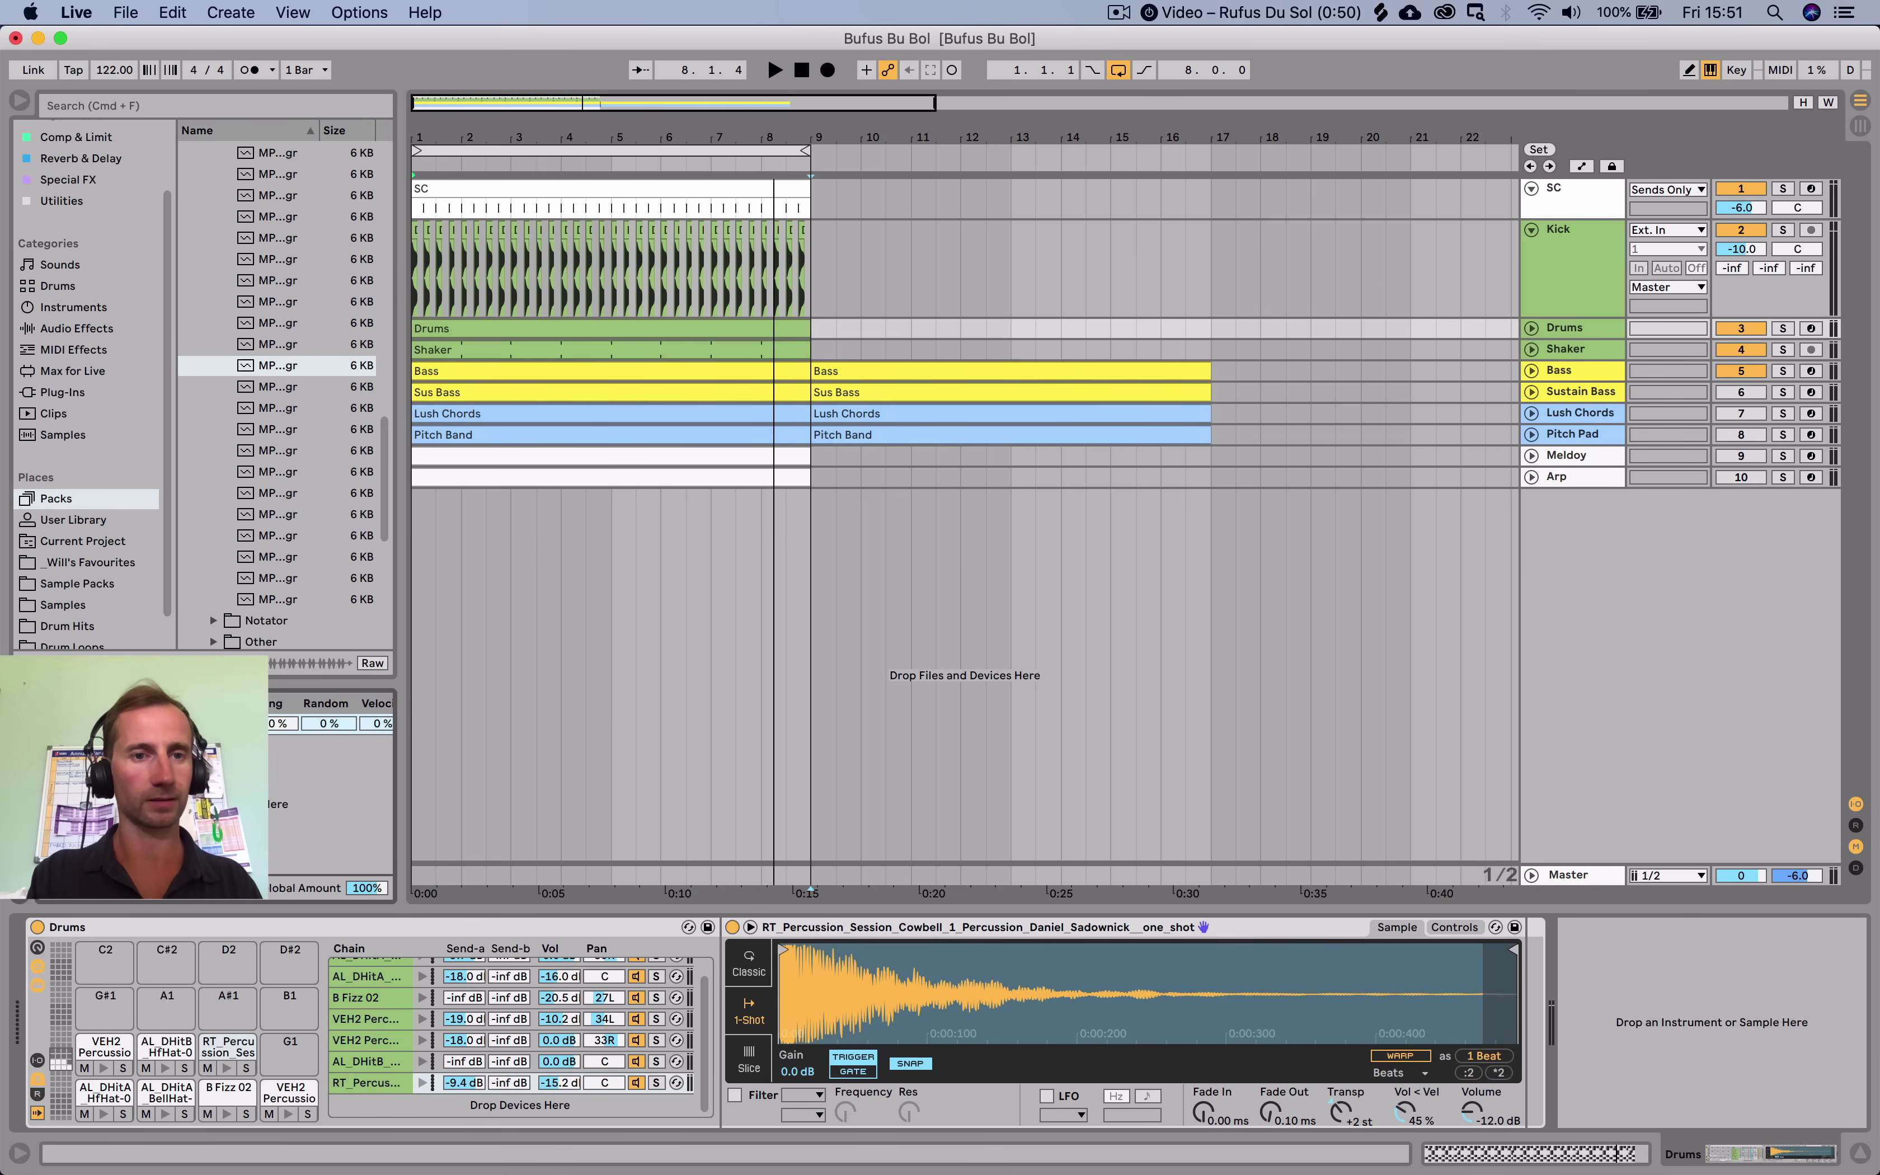
# Apply the MPC groove from the Groove Pool to the Drums clip and play the loop.
pyautogui.moveTo(412, 455); pyautogui.dragTo(463, 330)
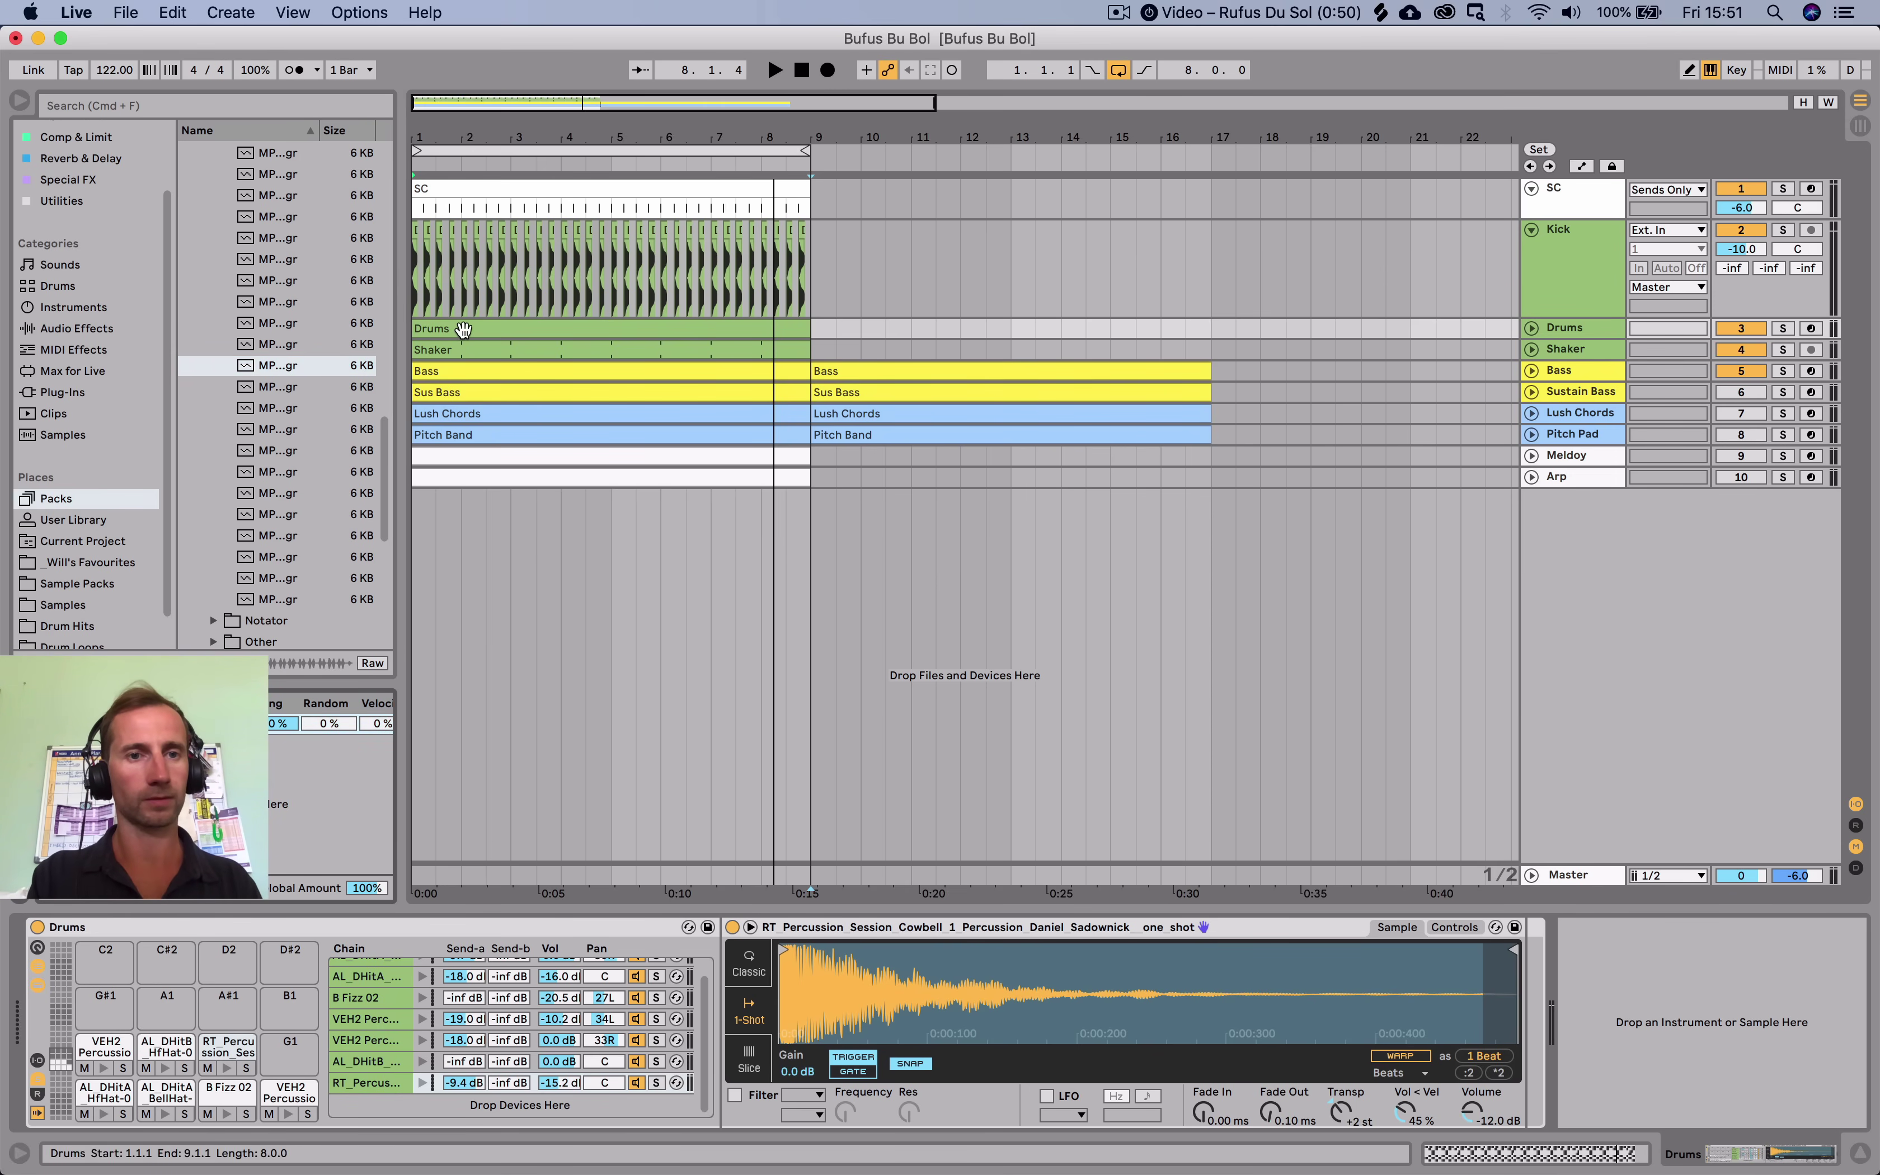
pyautogui.press('space')
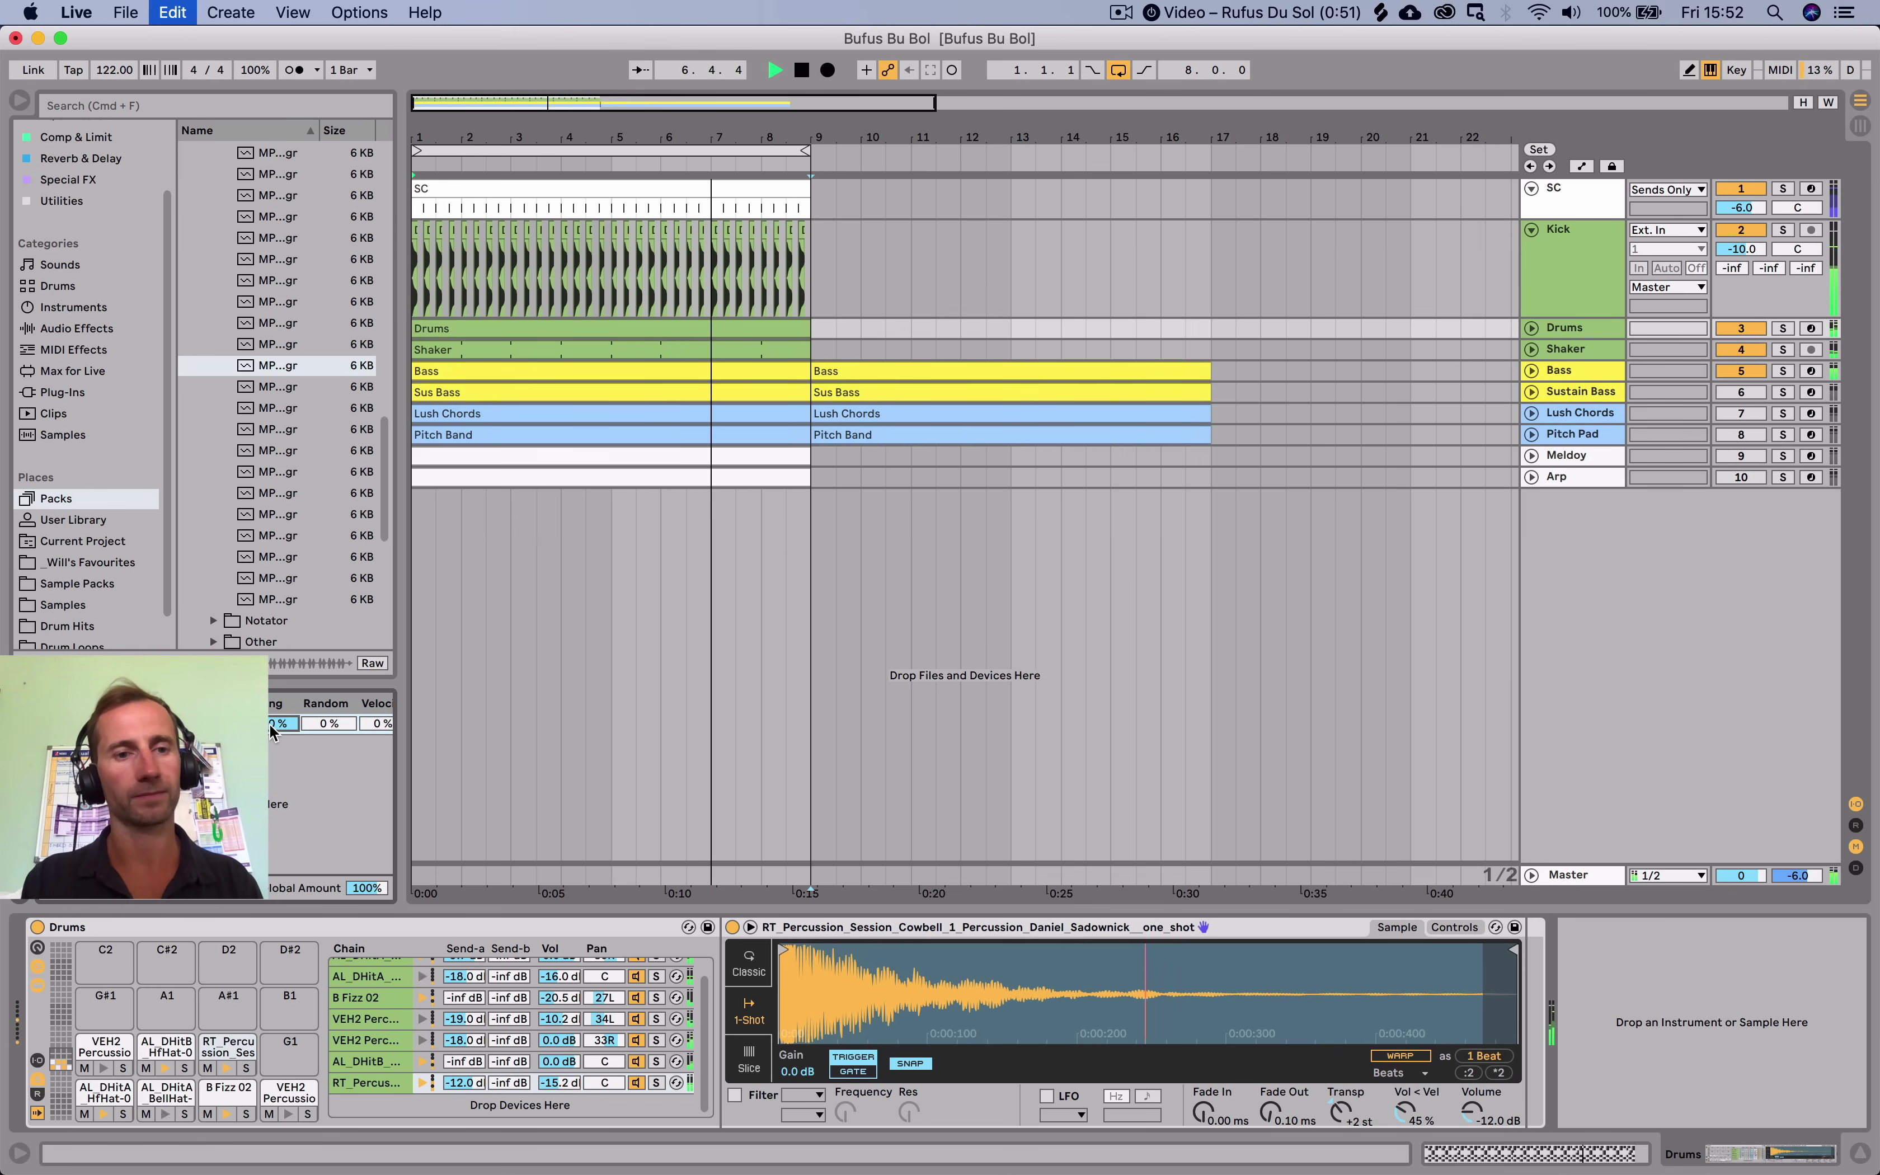
# Set the loop to bars 5–7 and play that section.
pyautogui.click(271, 724)
pyautogui.press('space')
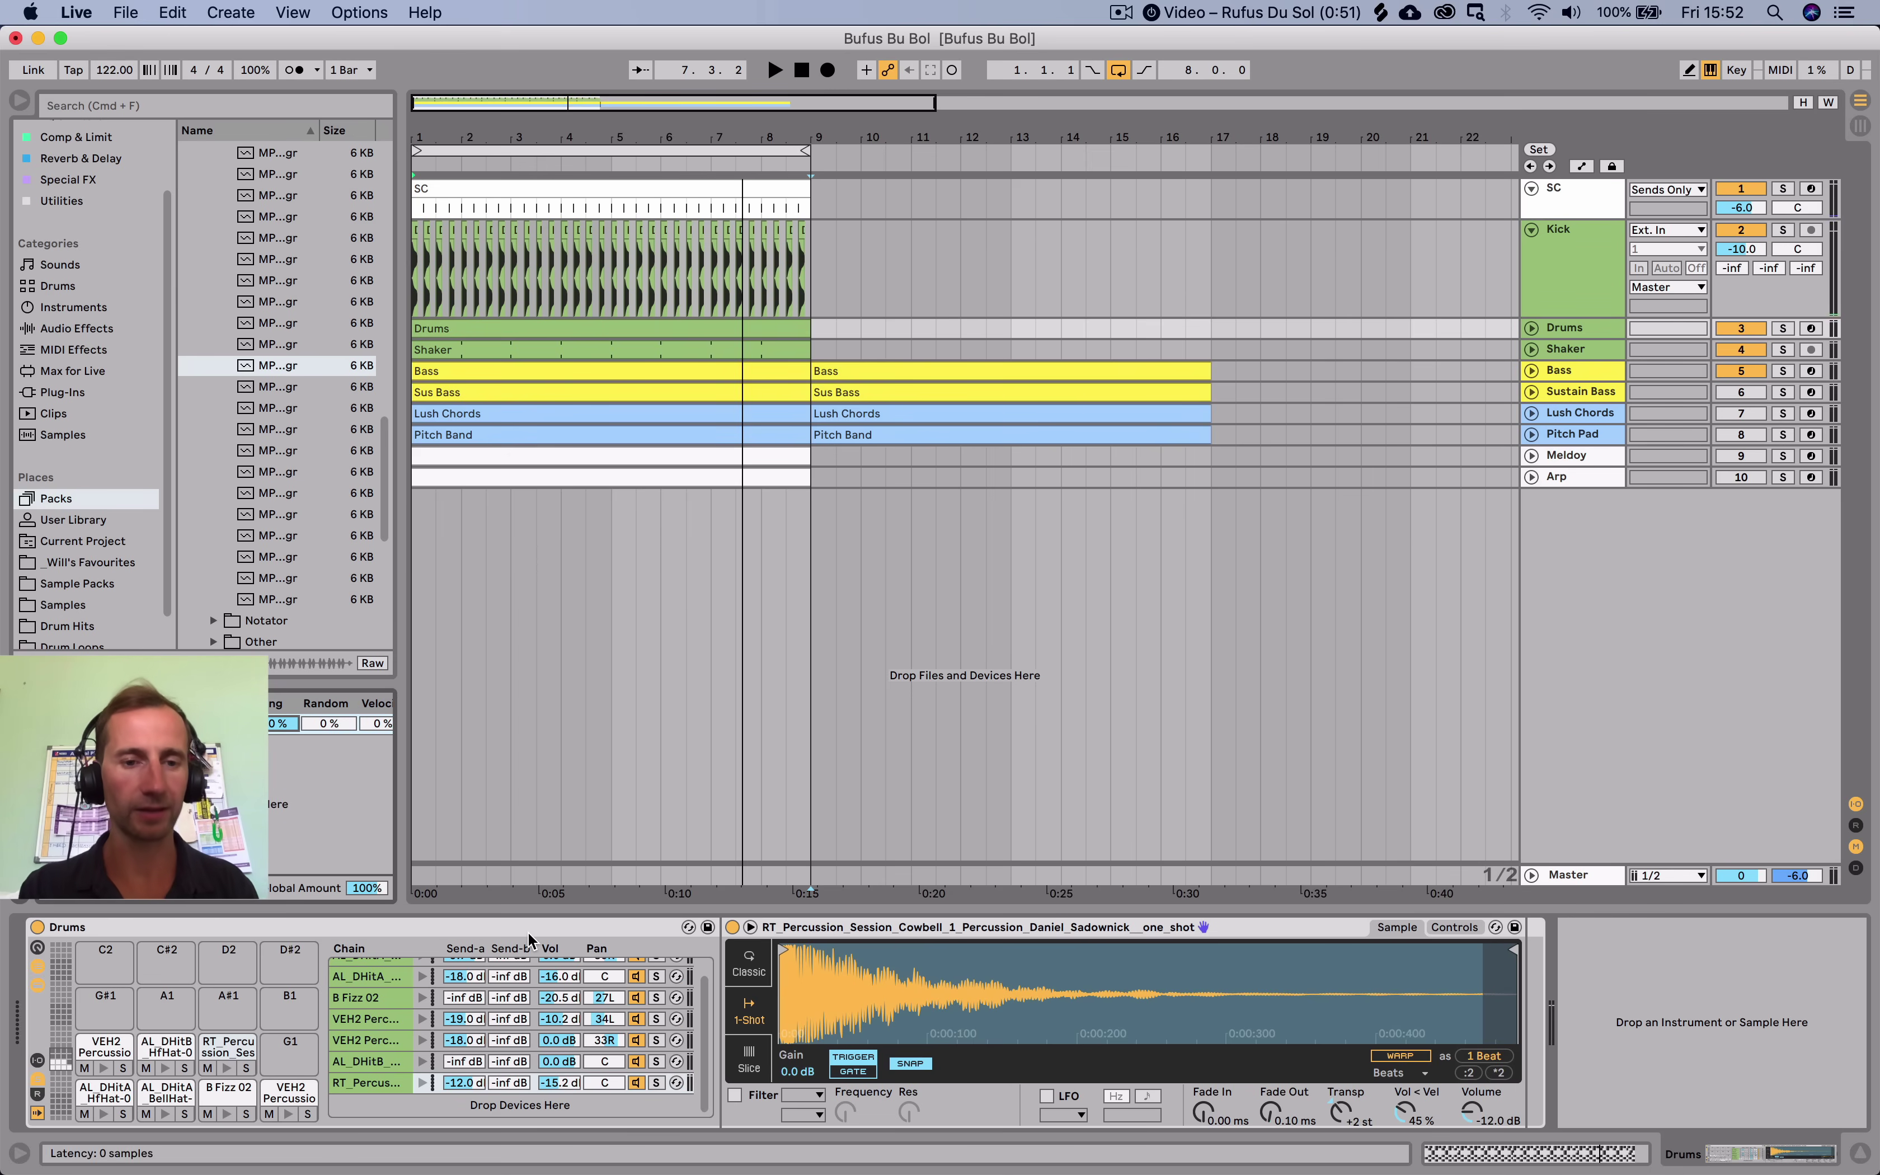
pyautogui.press('space')
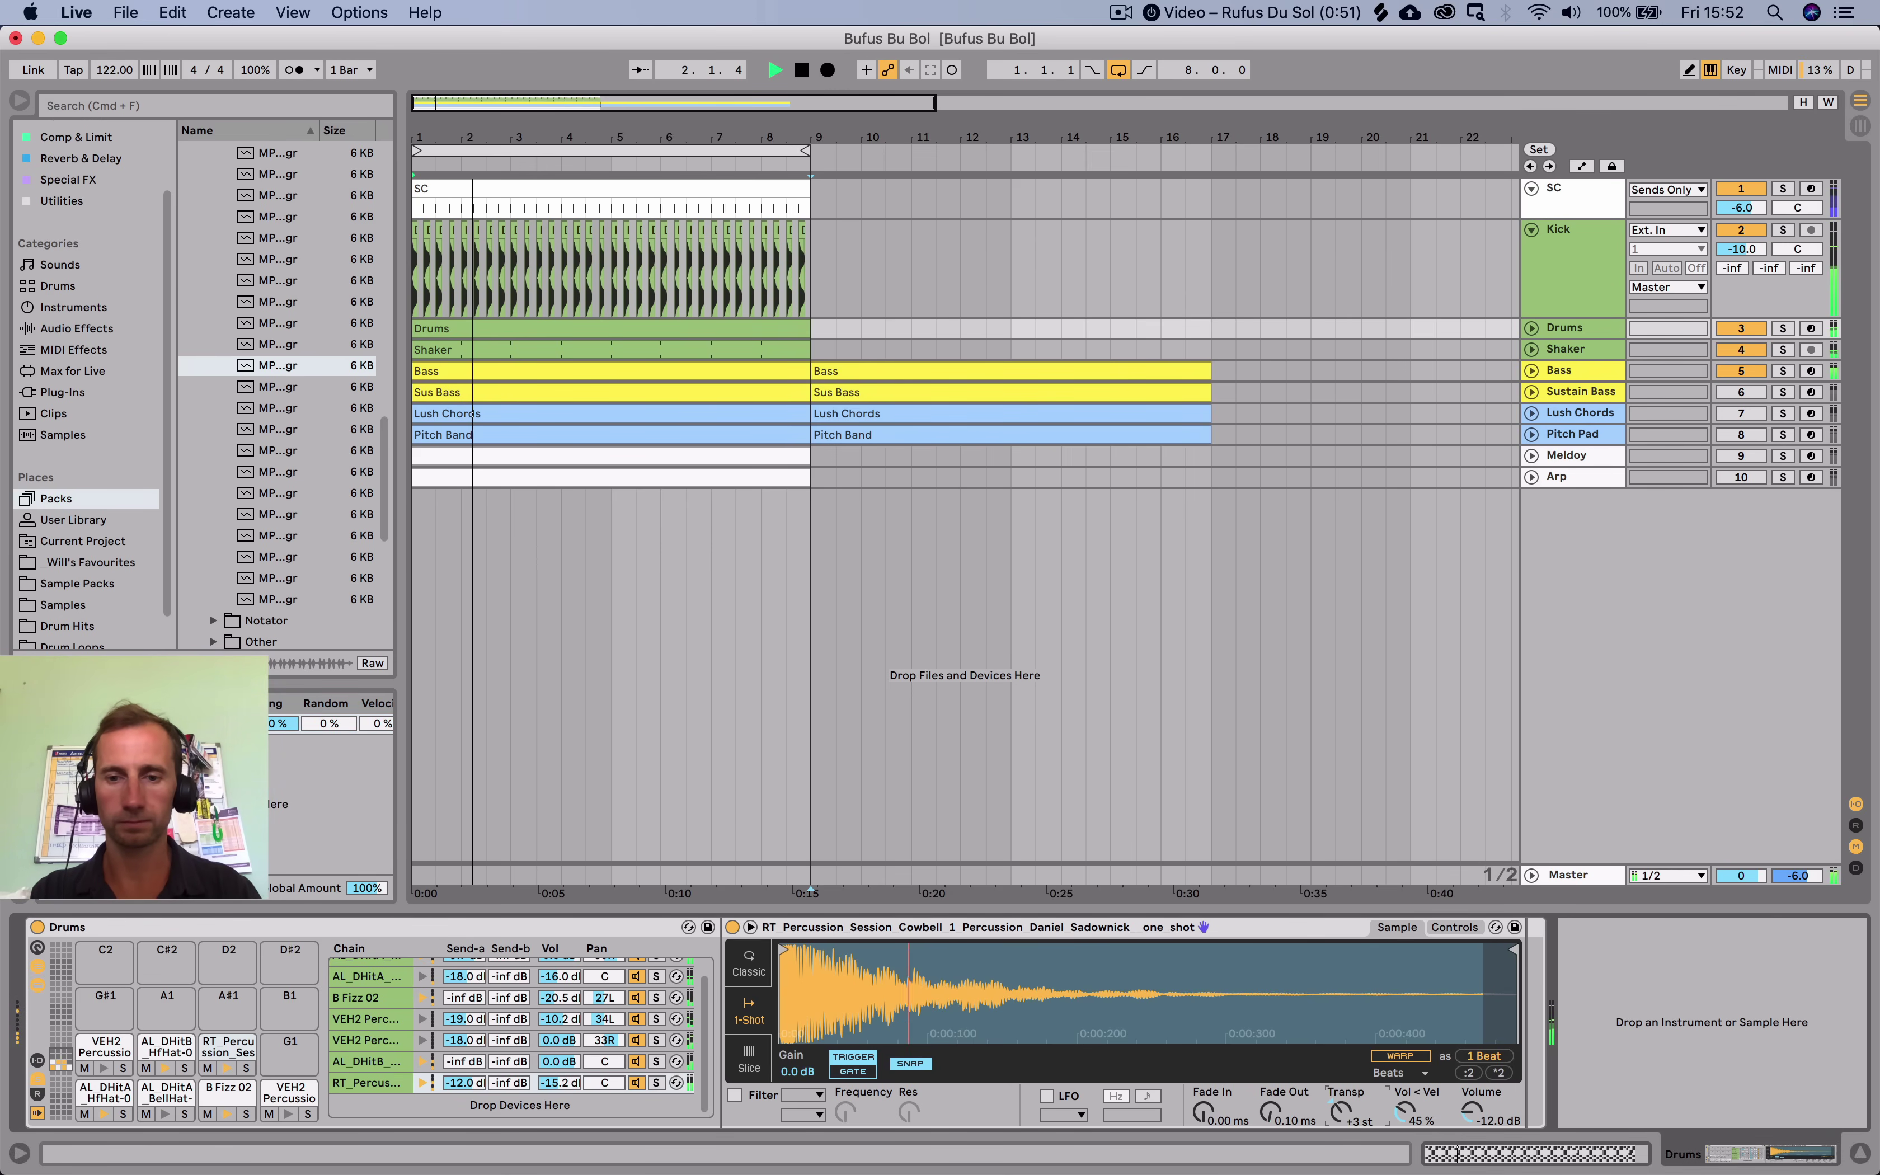
pyautogui.press('space')
pyautogui.moveTo(619, 514); pyautogui.dragTo(714, 510)
pyautogui.press('super+l')
pyautogui.press('space')
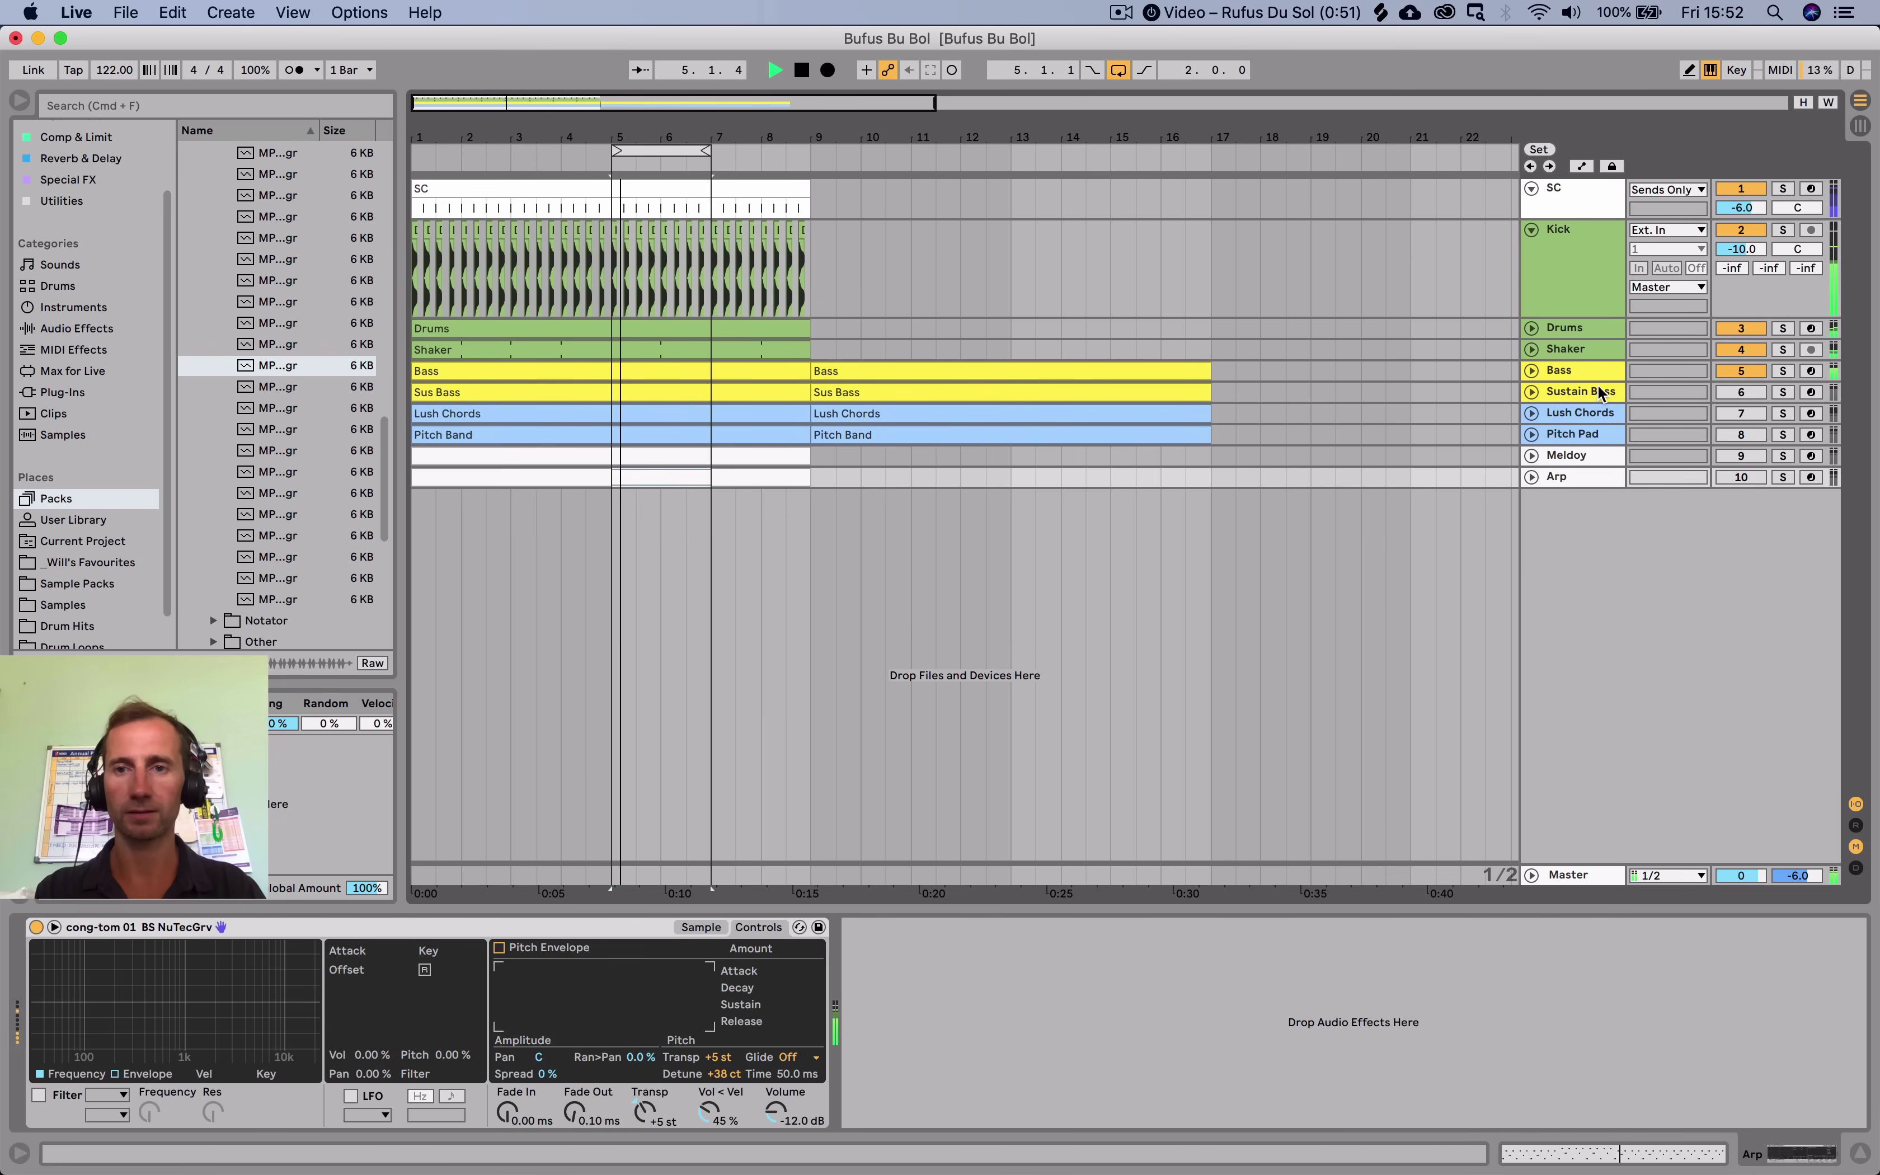
# Transpose the cowbell sample by -2 st and switch it to Classic mode with 2.17 s decay, -inf dB sustain and 1.00 ms release.
pyautogui.click(1561, 327)
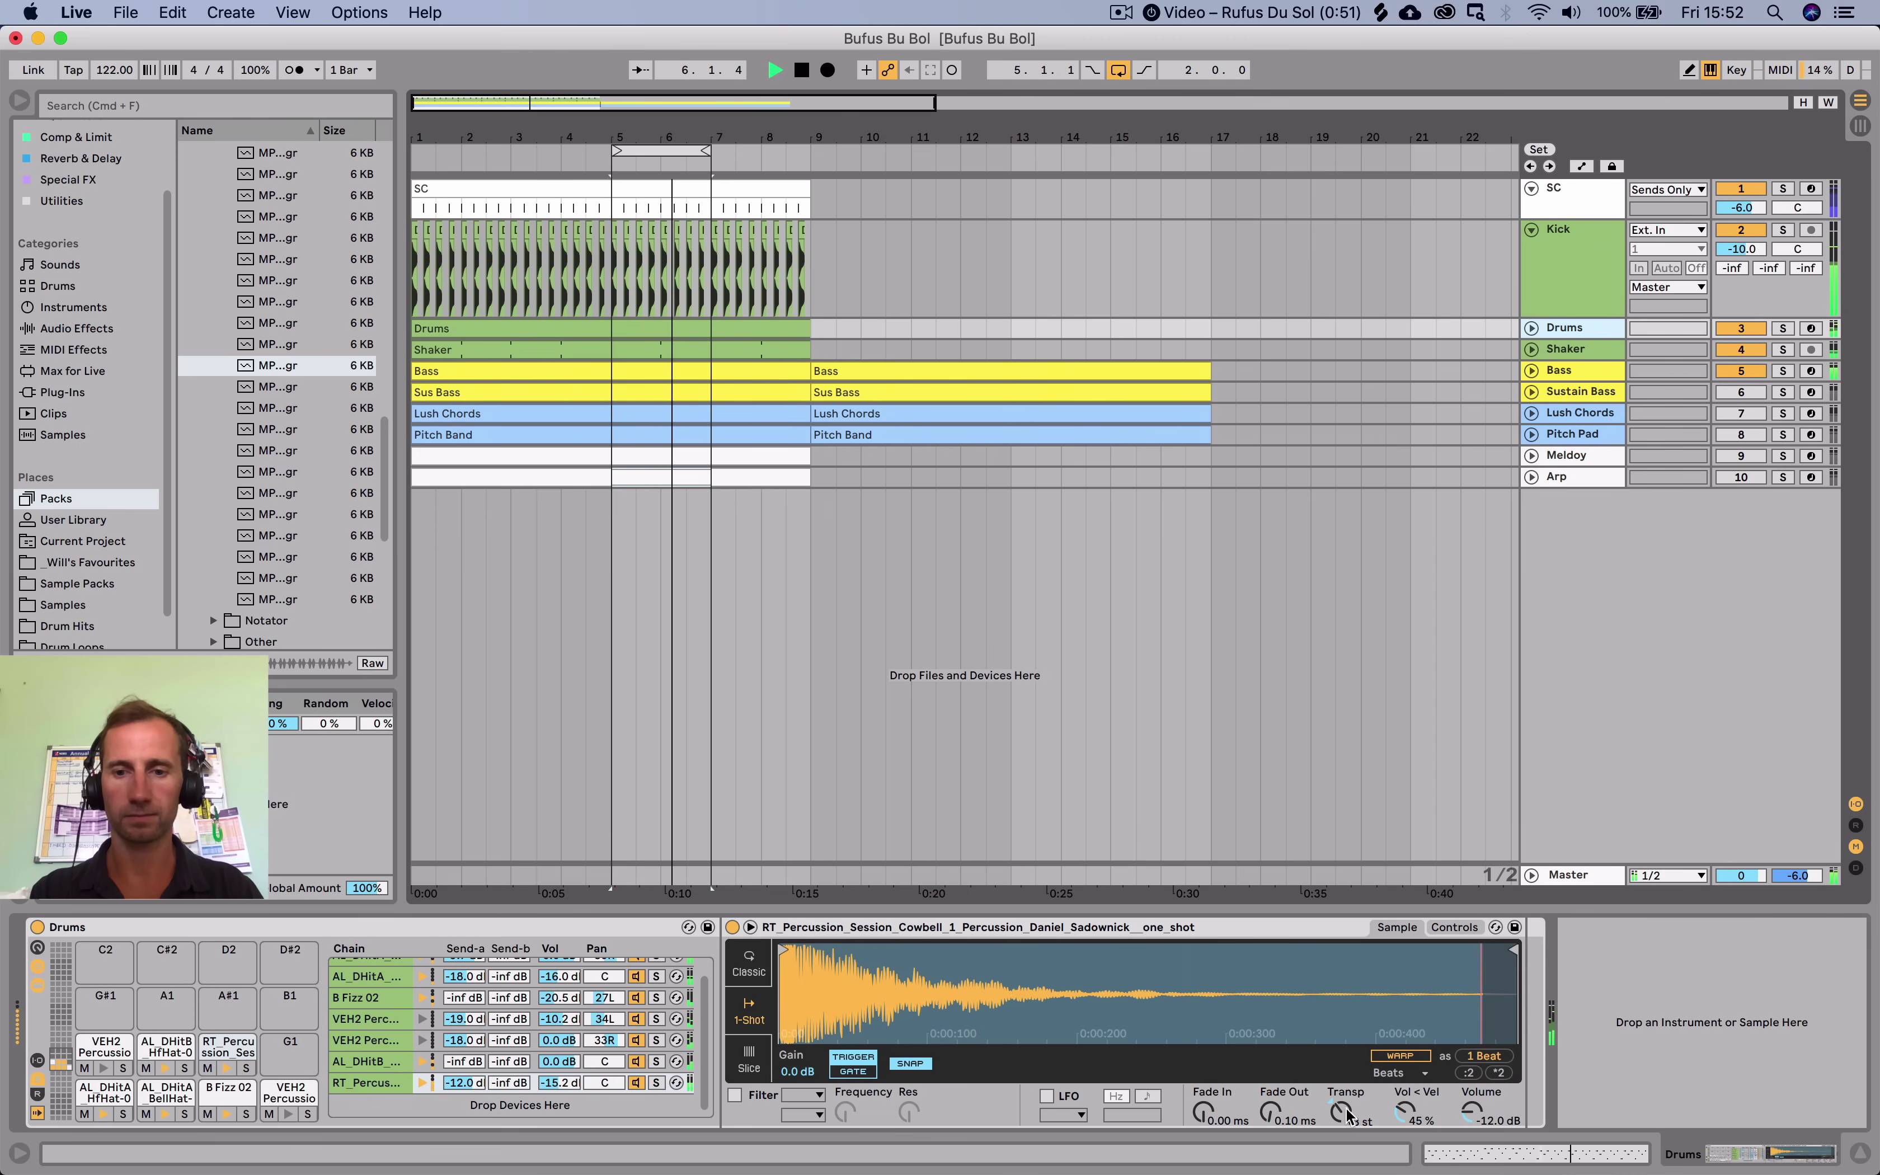
pyautogui.moveTo(1342, 1113); pyautogui.dragTo(1342, 1139)
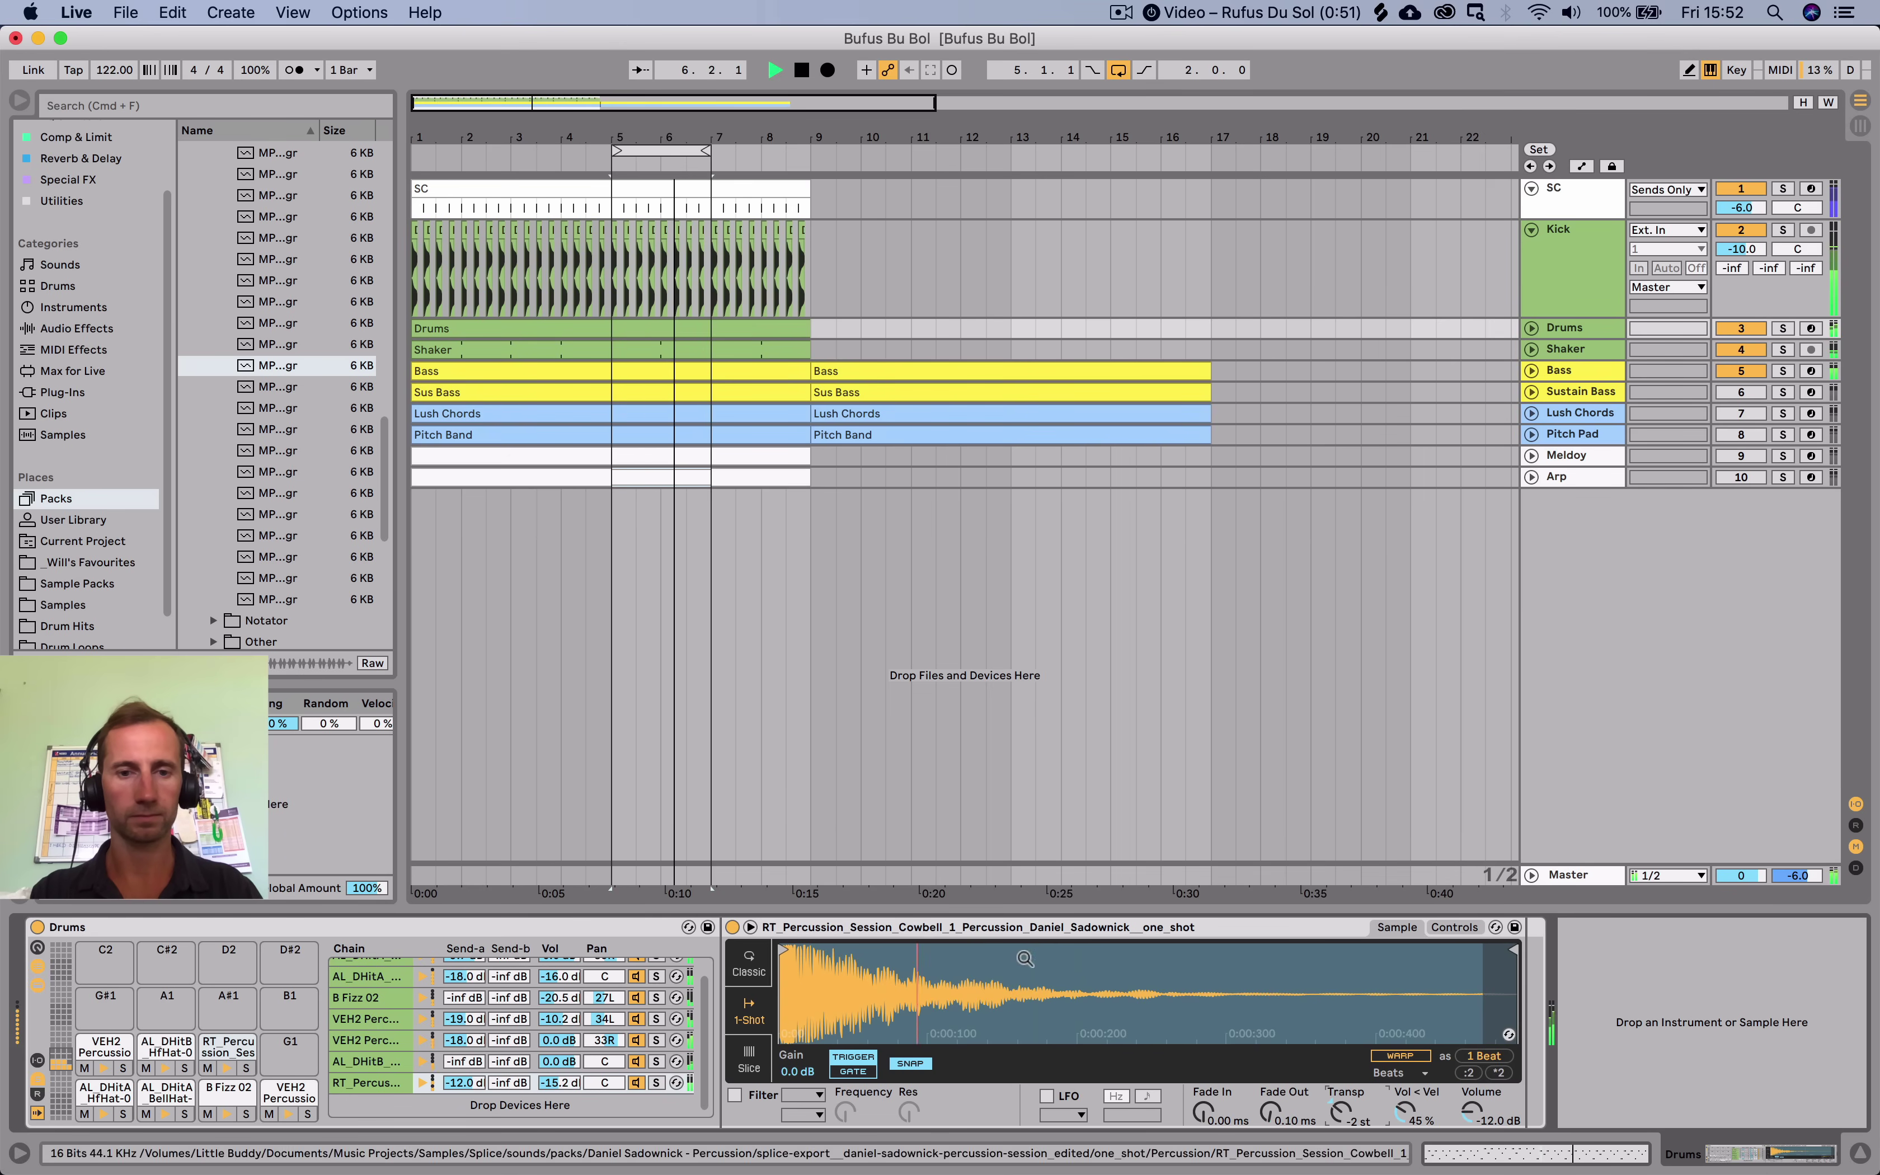
pyautogui.click(760, 964)
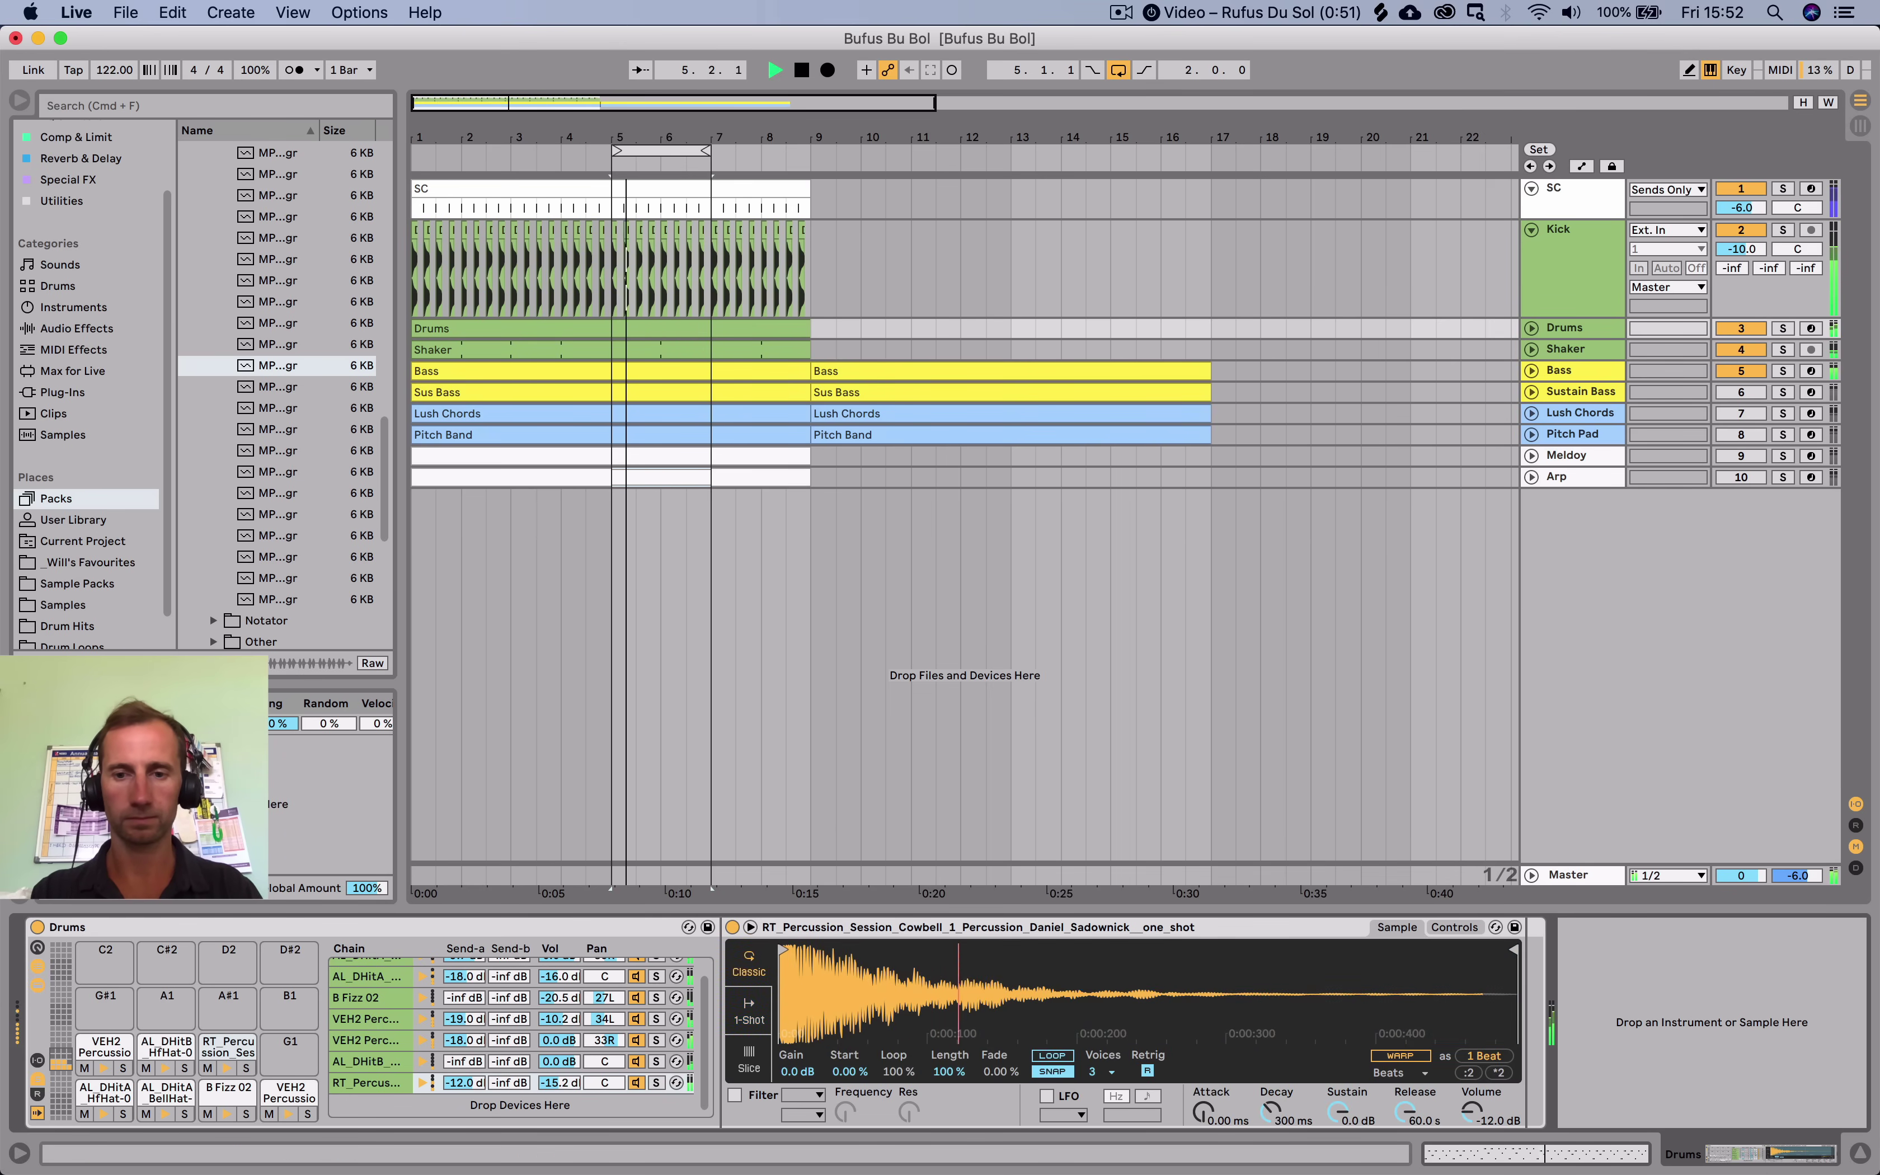
pyautogui.moveTo(1406, 1111); pyautogui.dragTo(1343, 1172)
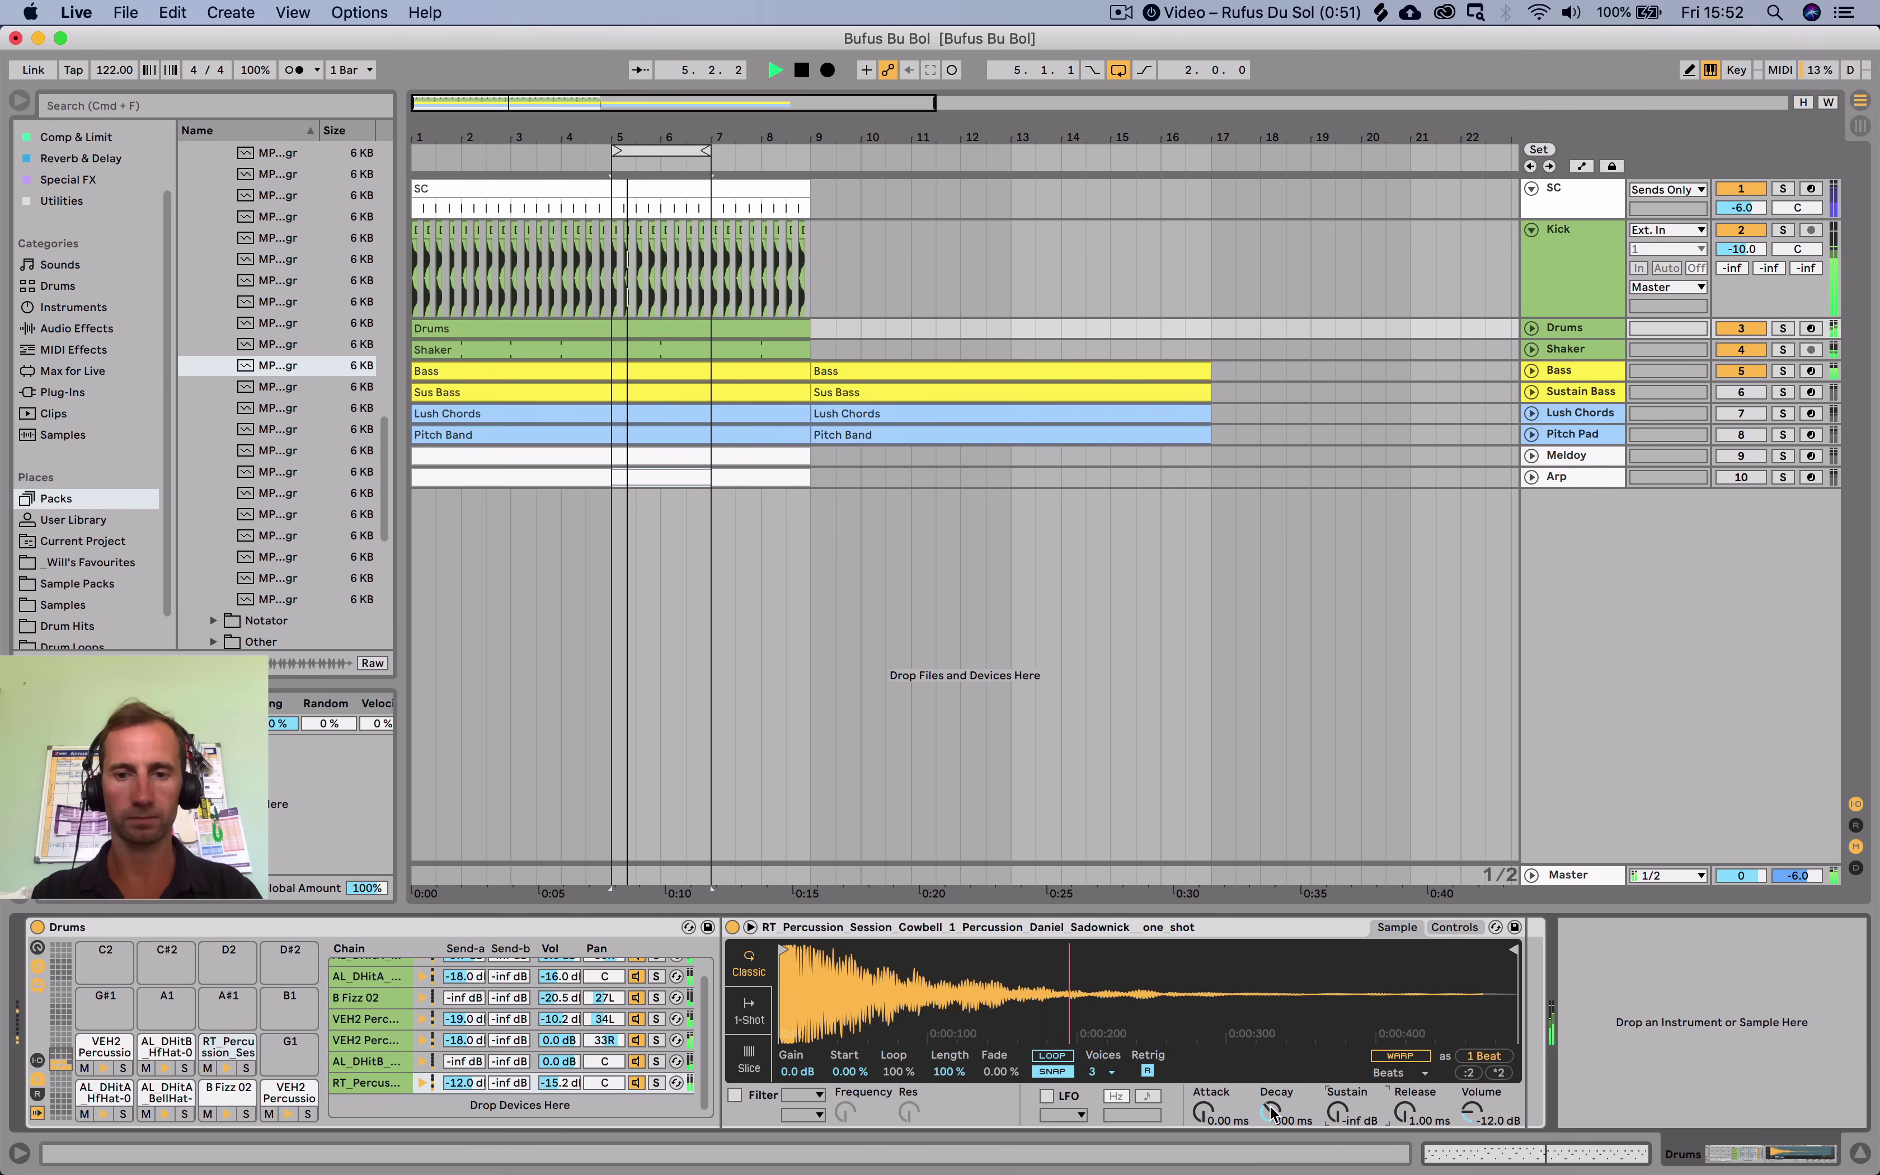
pyautogui.moveTo(1270, 1113); pyautogui.dragTo(1270, 1091)
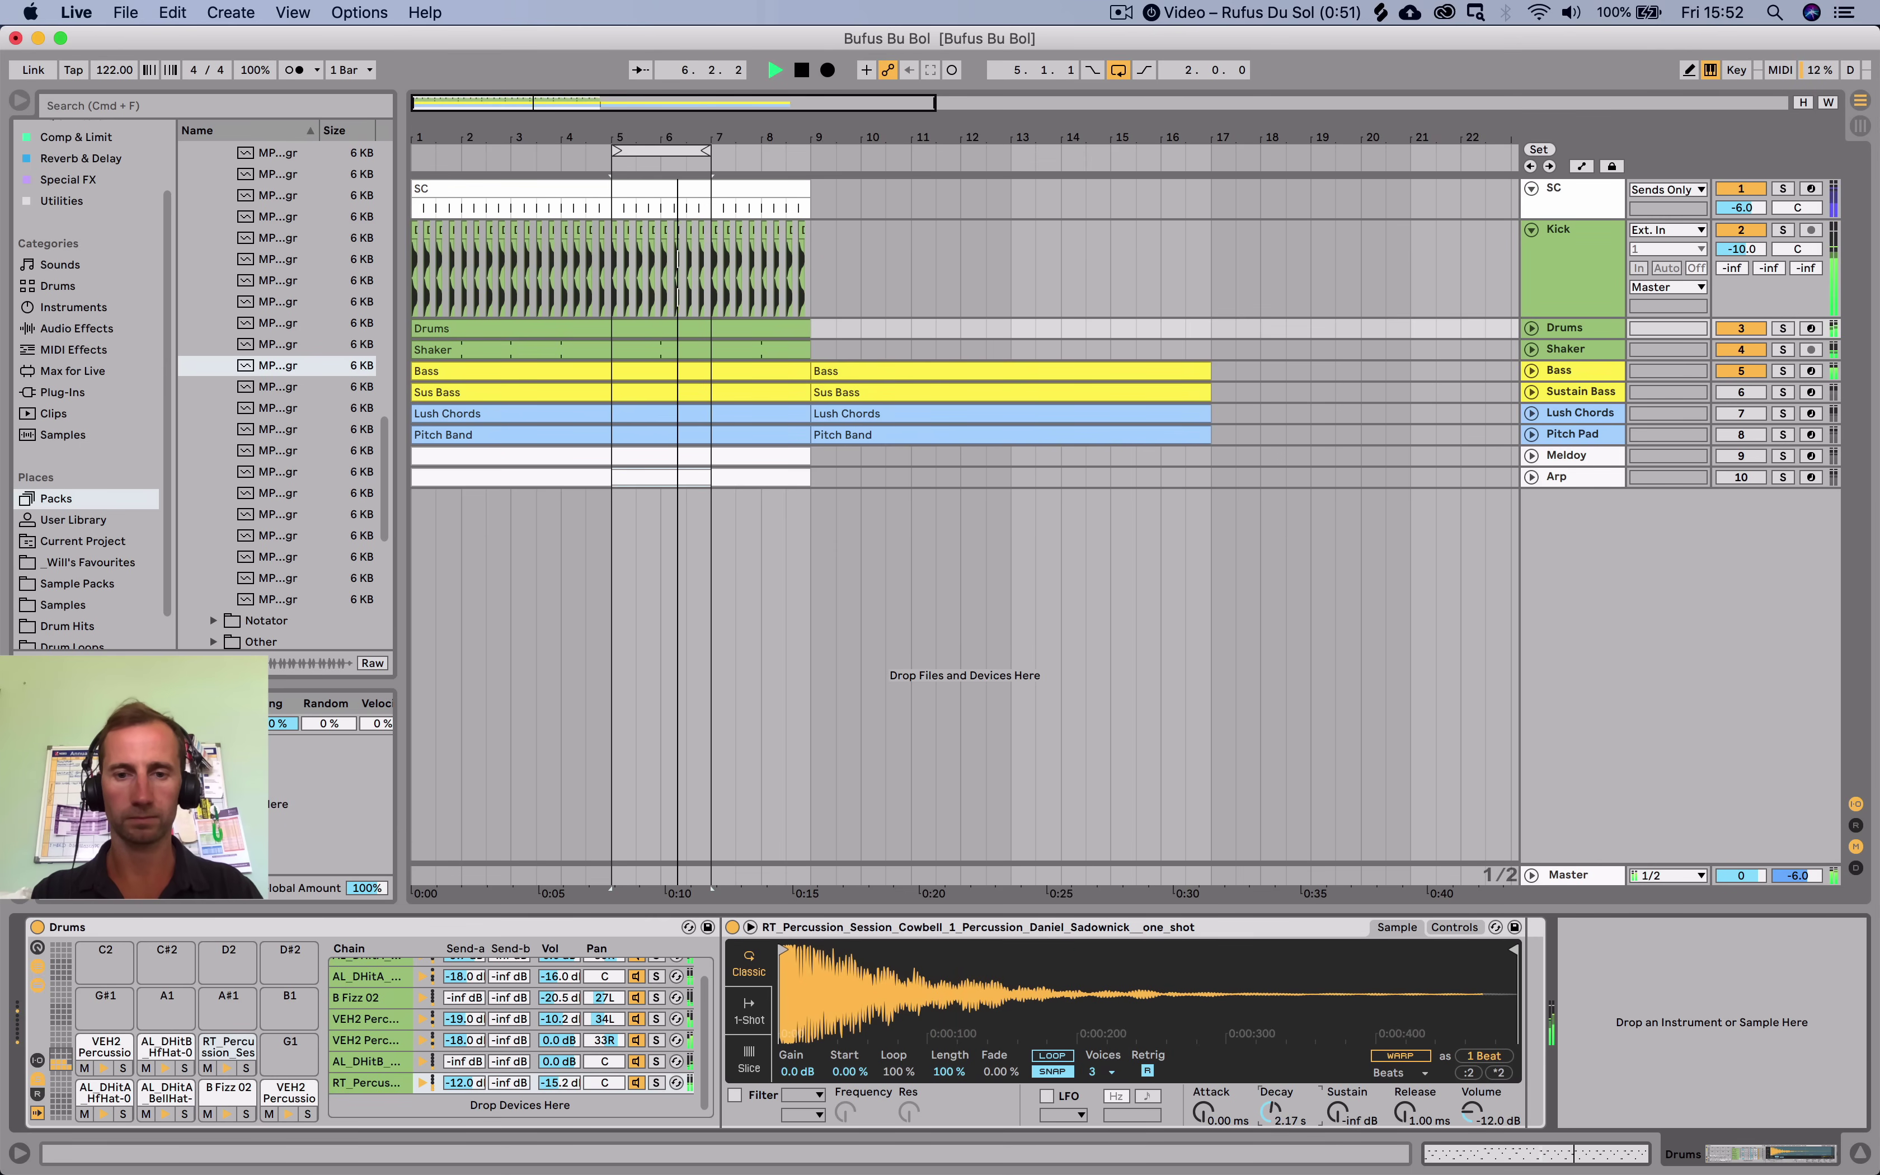
# Try to quit Creative Cloud, accept the default choice of its quit prompt and return to Ableton Live.
pyautogui.rightClick(1381, 1125)
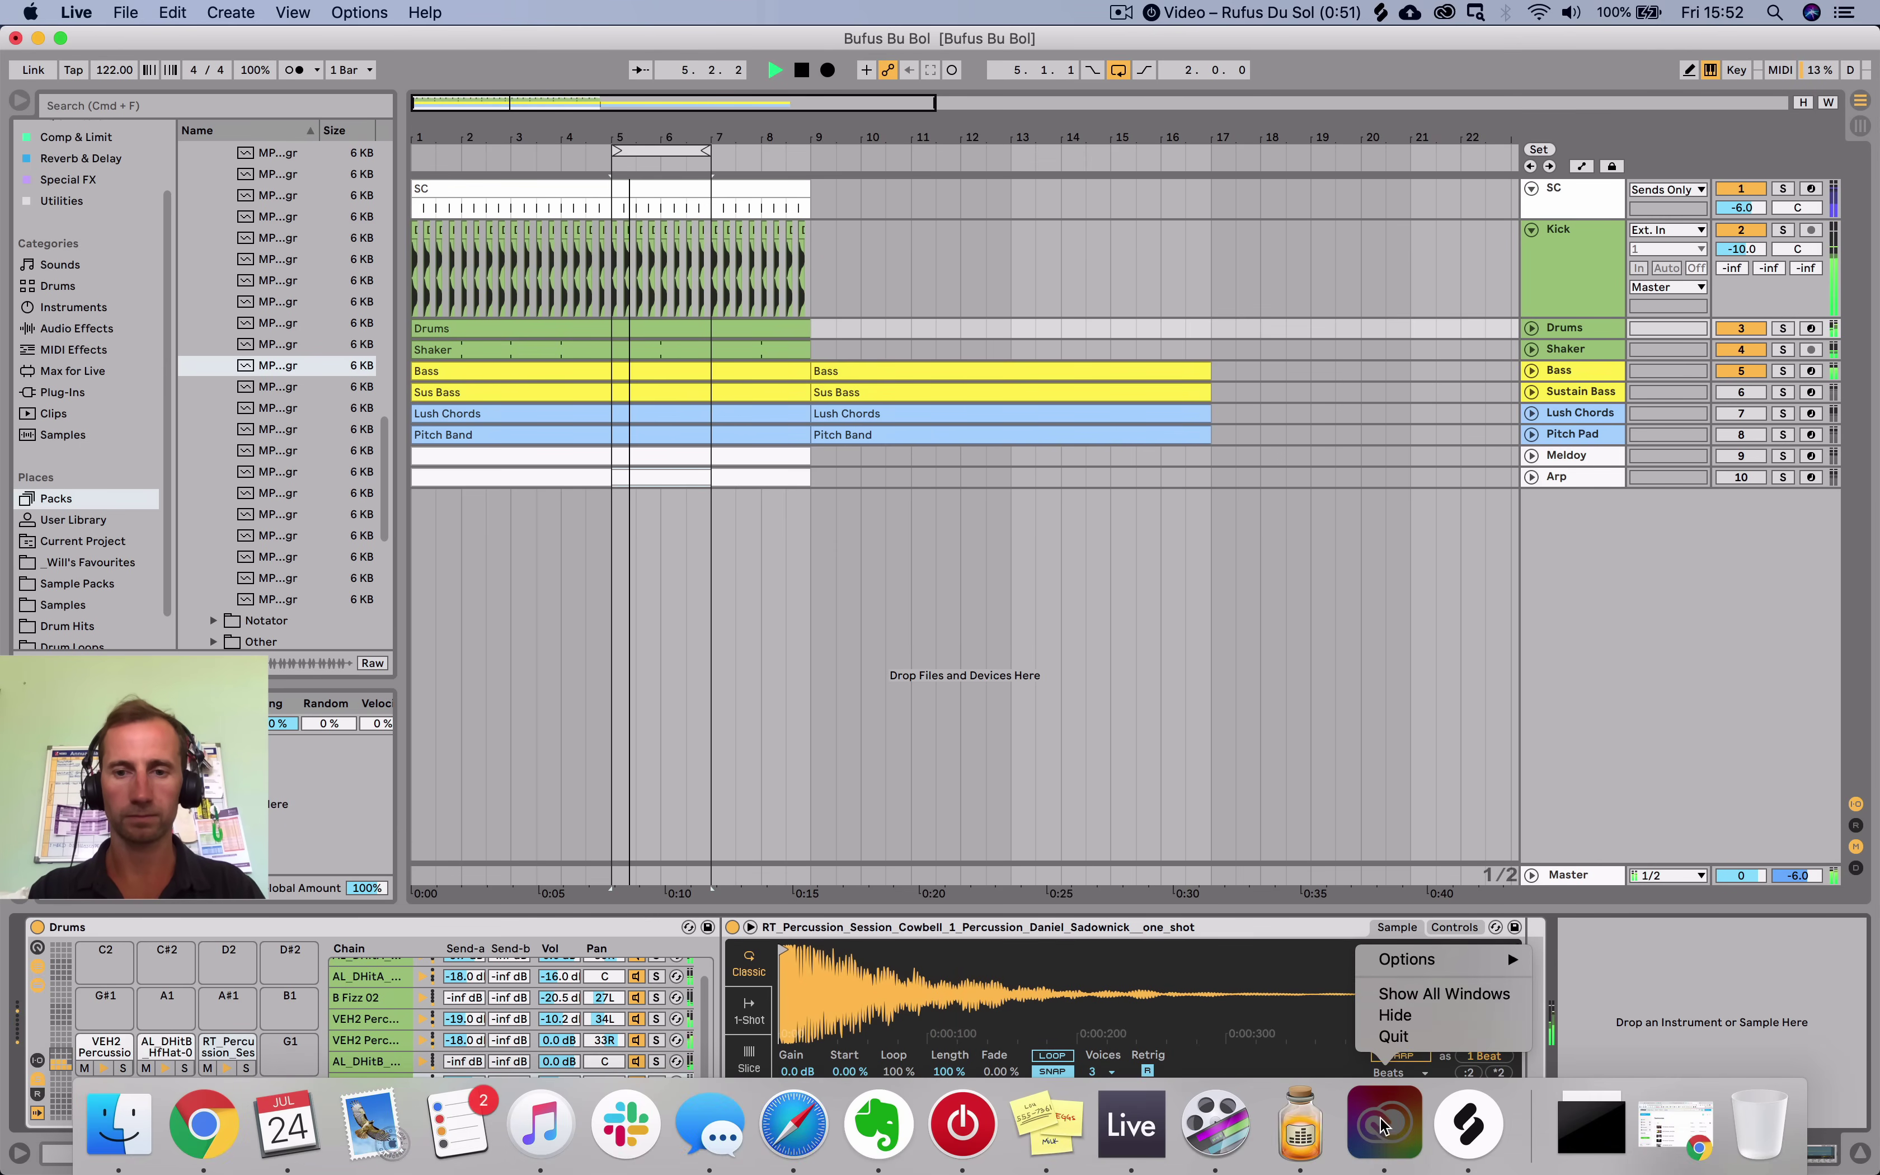
pyautogui.click(1393, 1035)
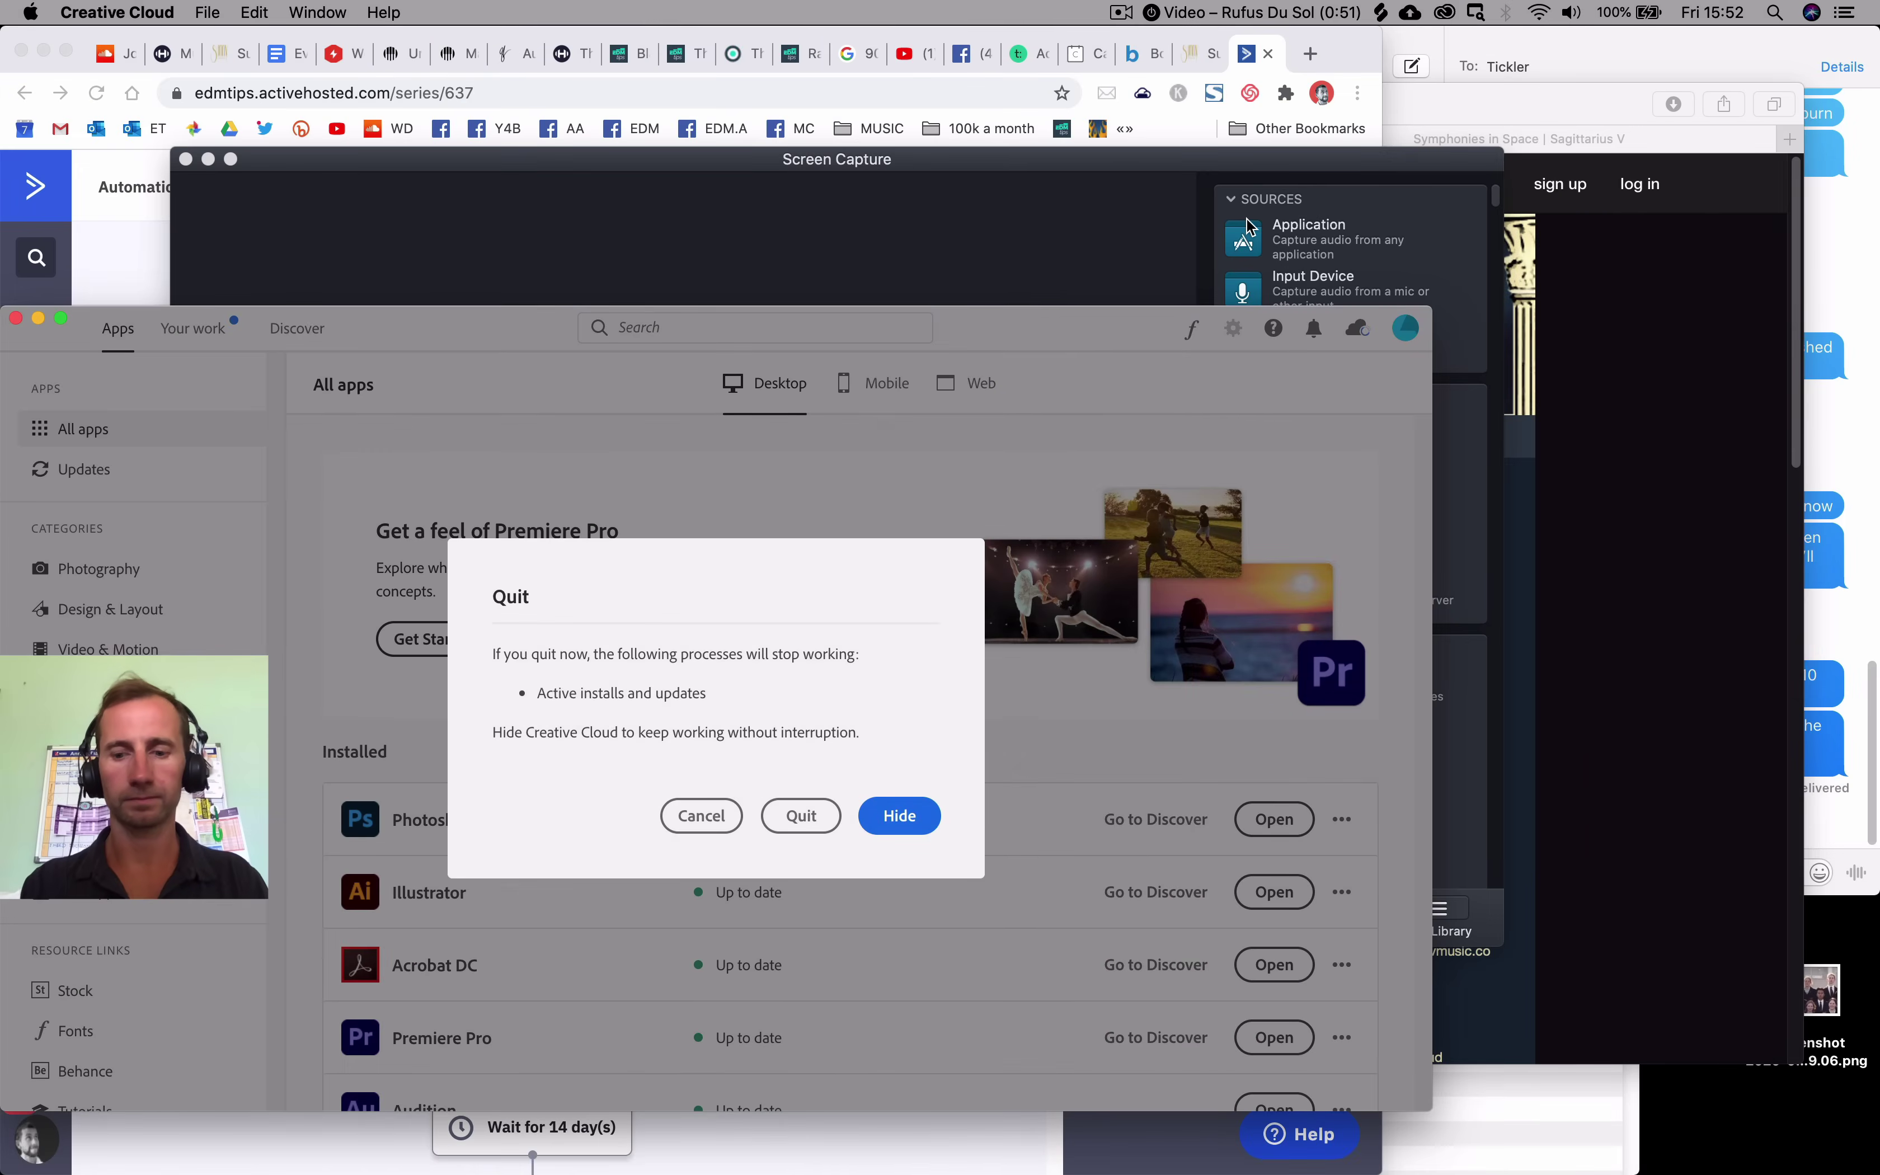
pyautogui.press('Return')
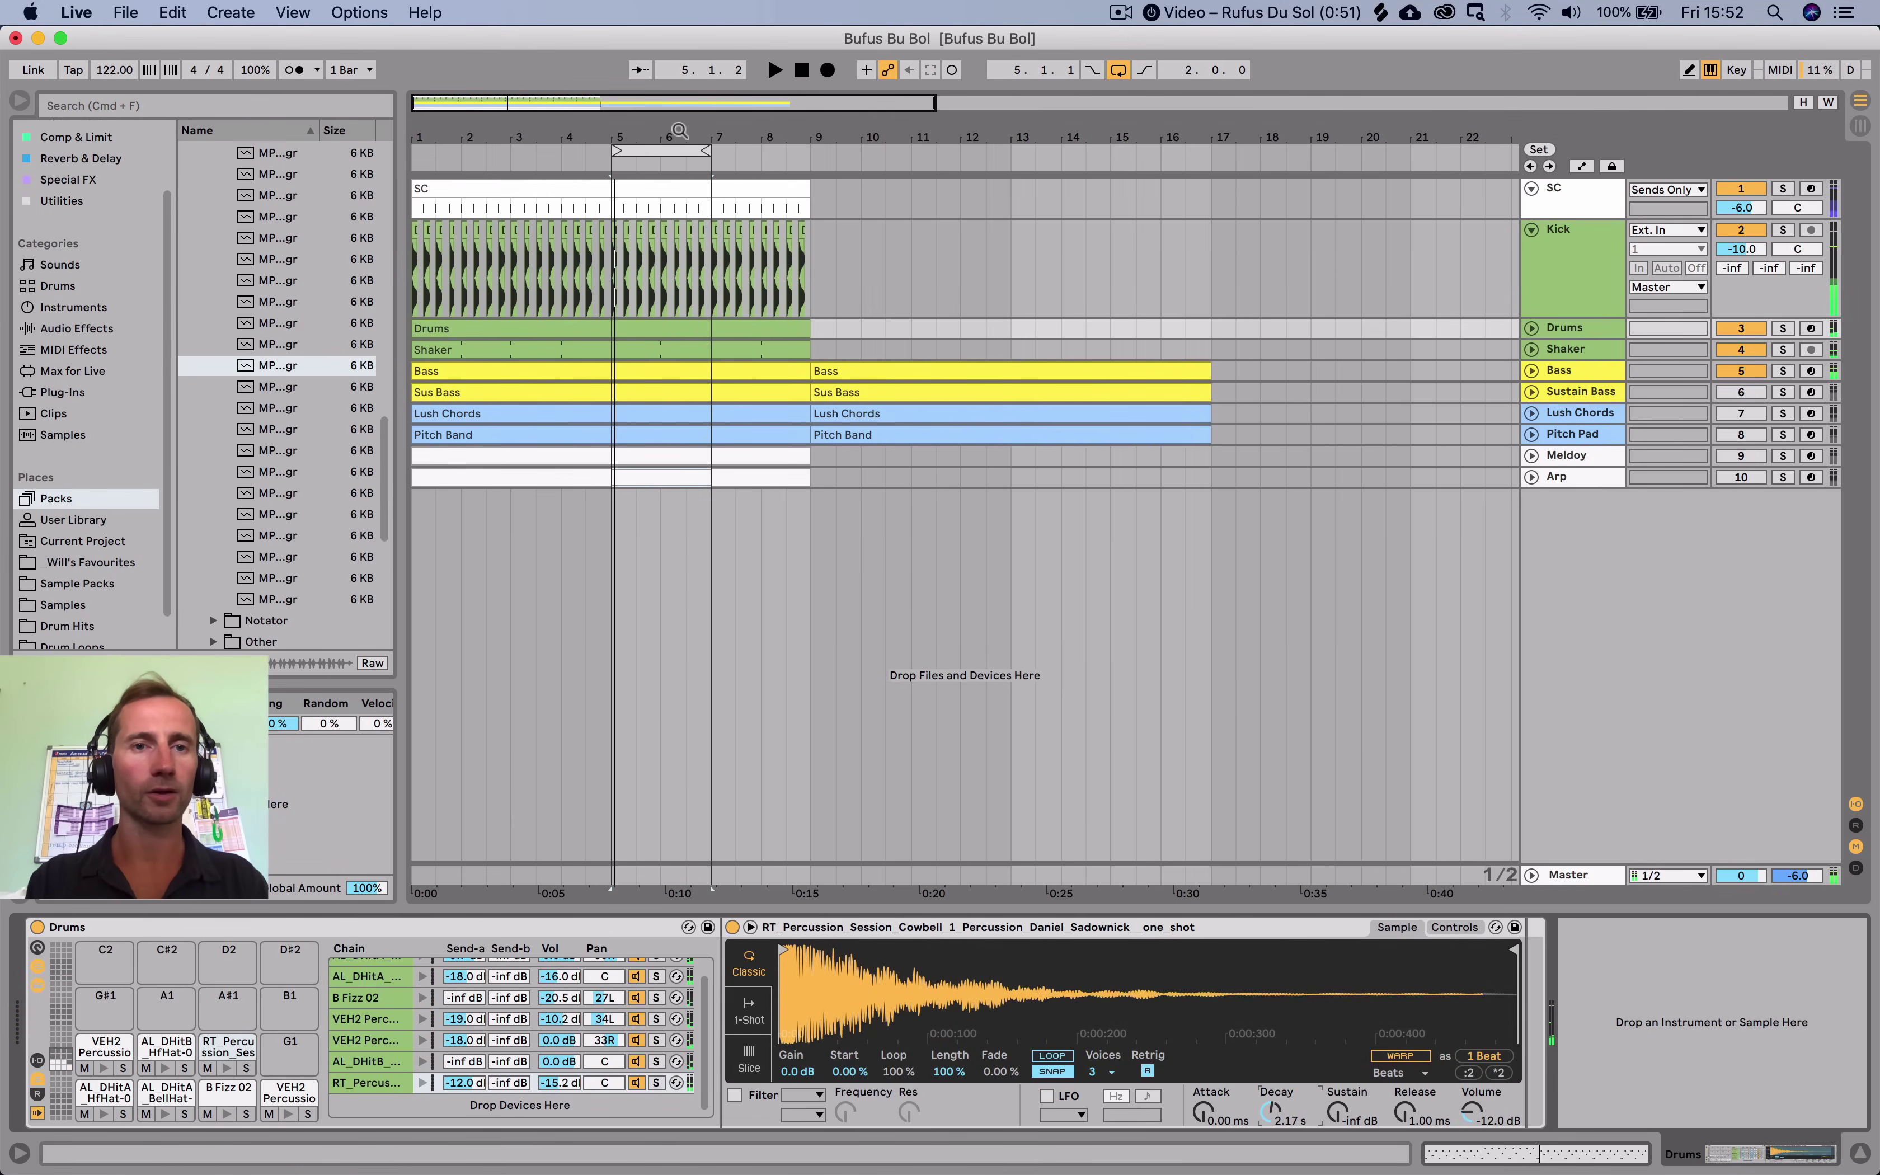
# Extend the loop to run from bar 1 to bar 9 and play it.
pyautogui.moveTo(620, 150); pyautogui.dragTo(272, 155)
pyautogui.press('space')
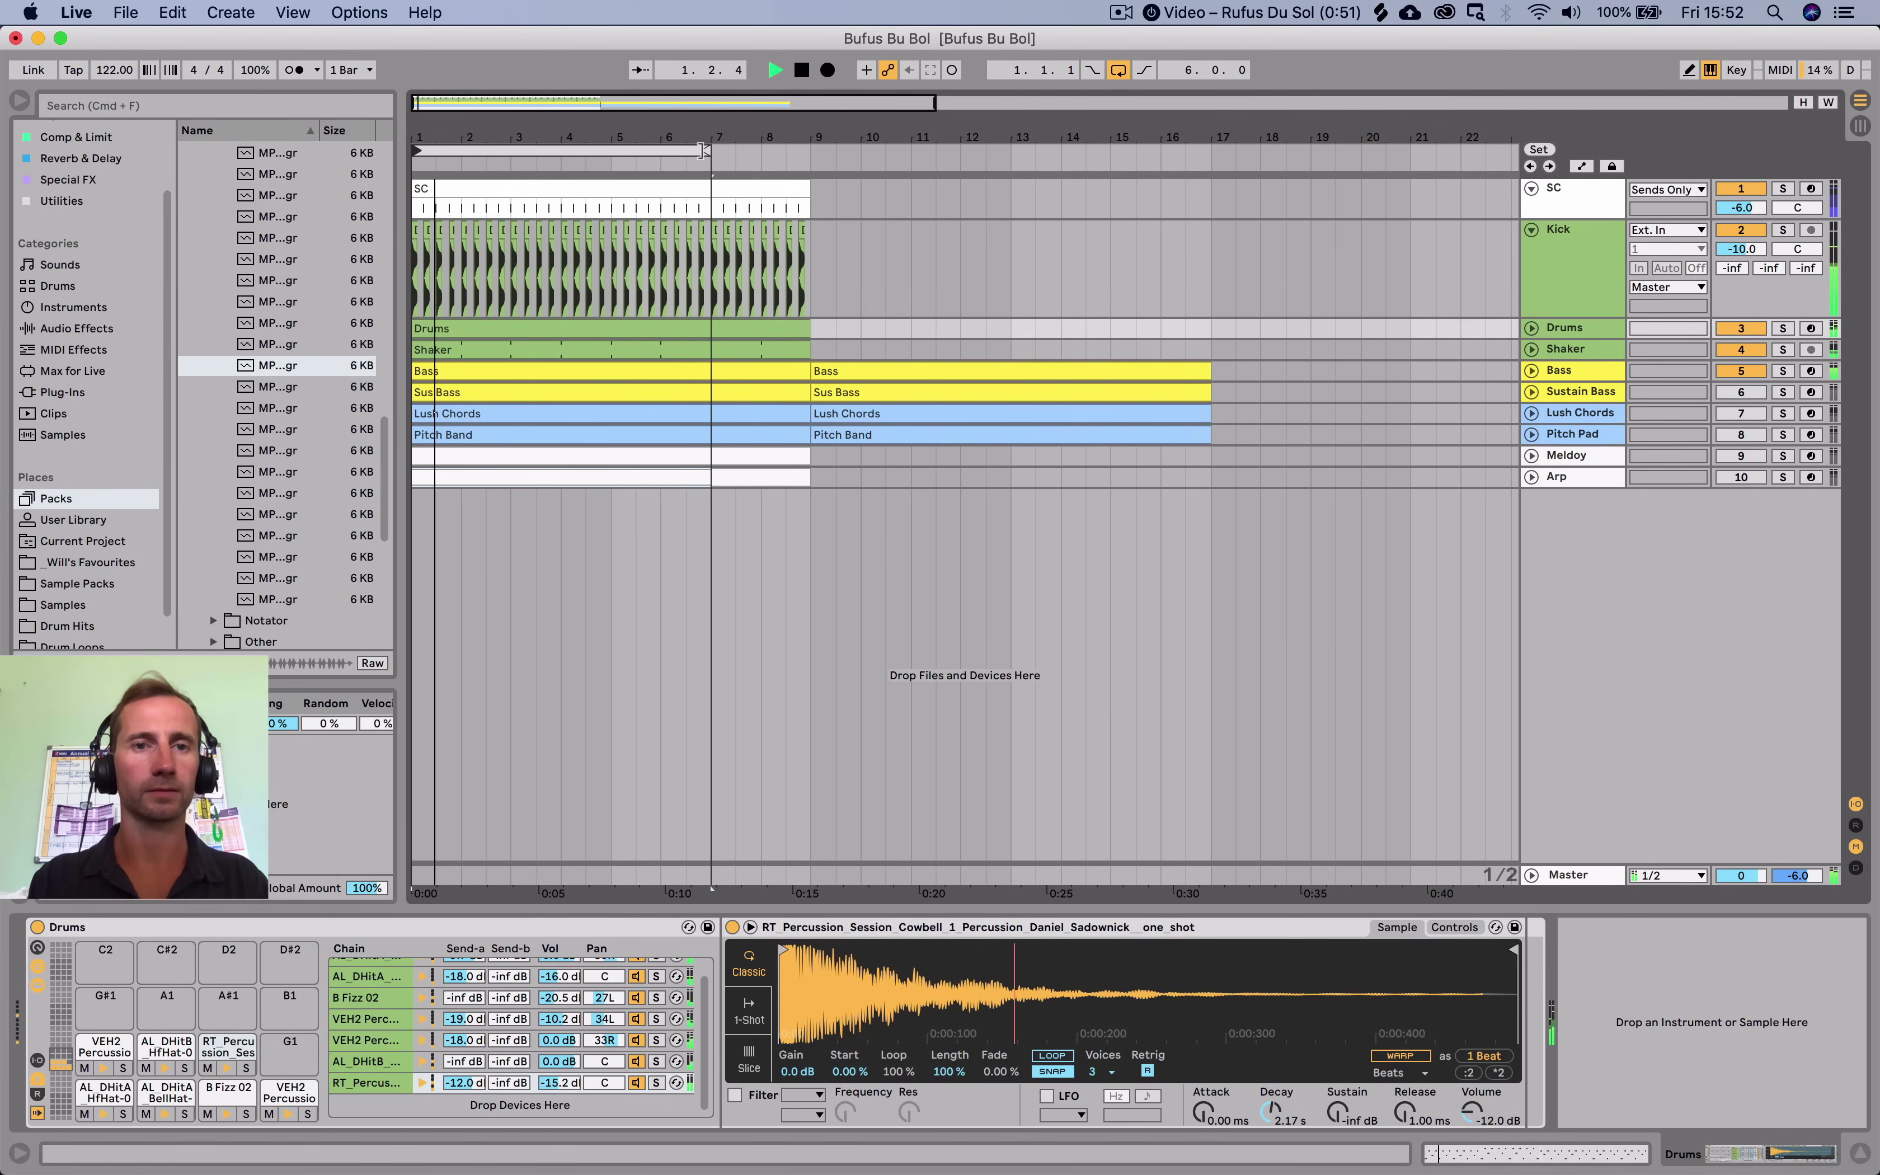
pyautogui.moveTo(706, 151); pyautogui.dragTo(808, 152)
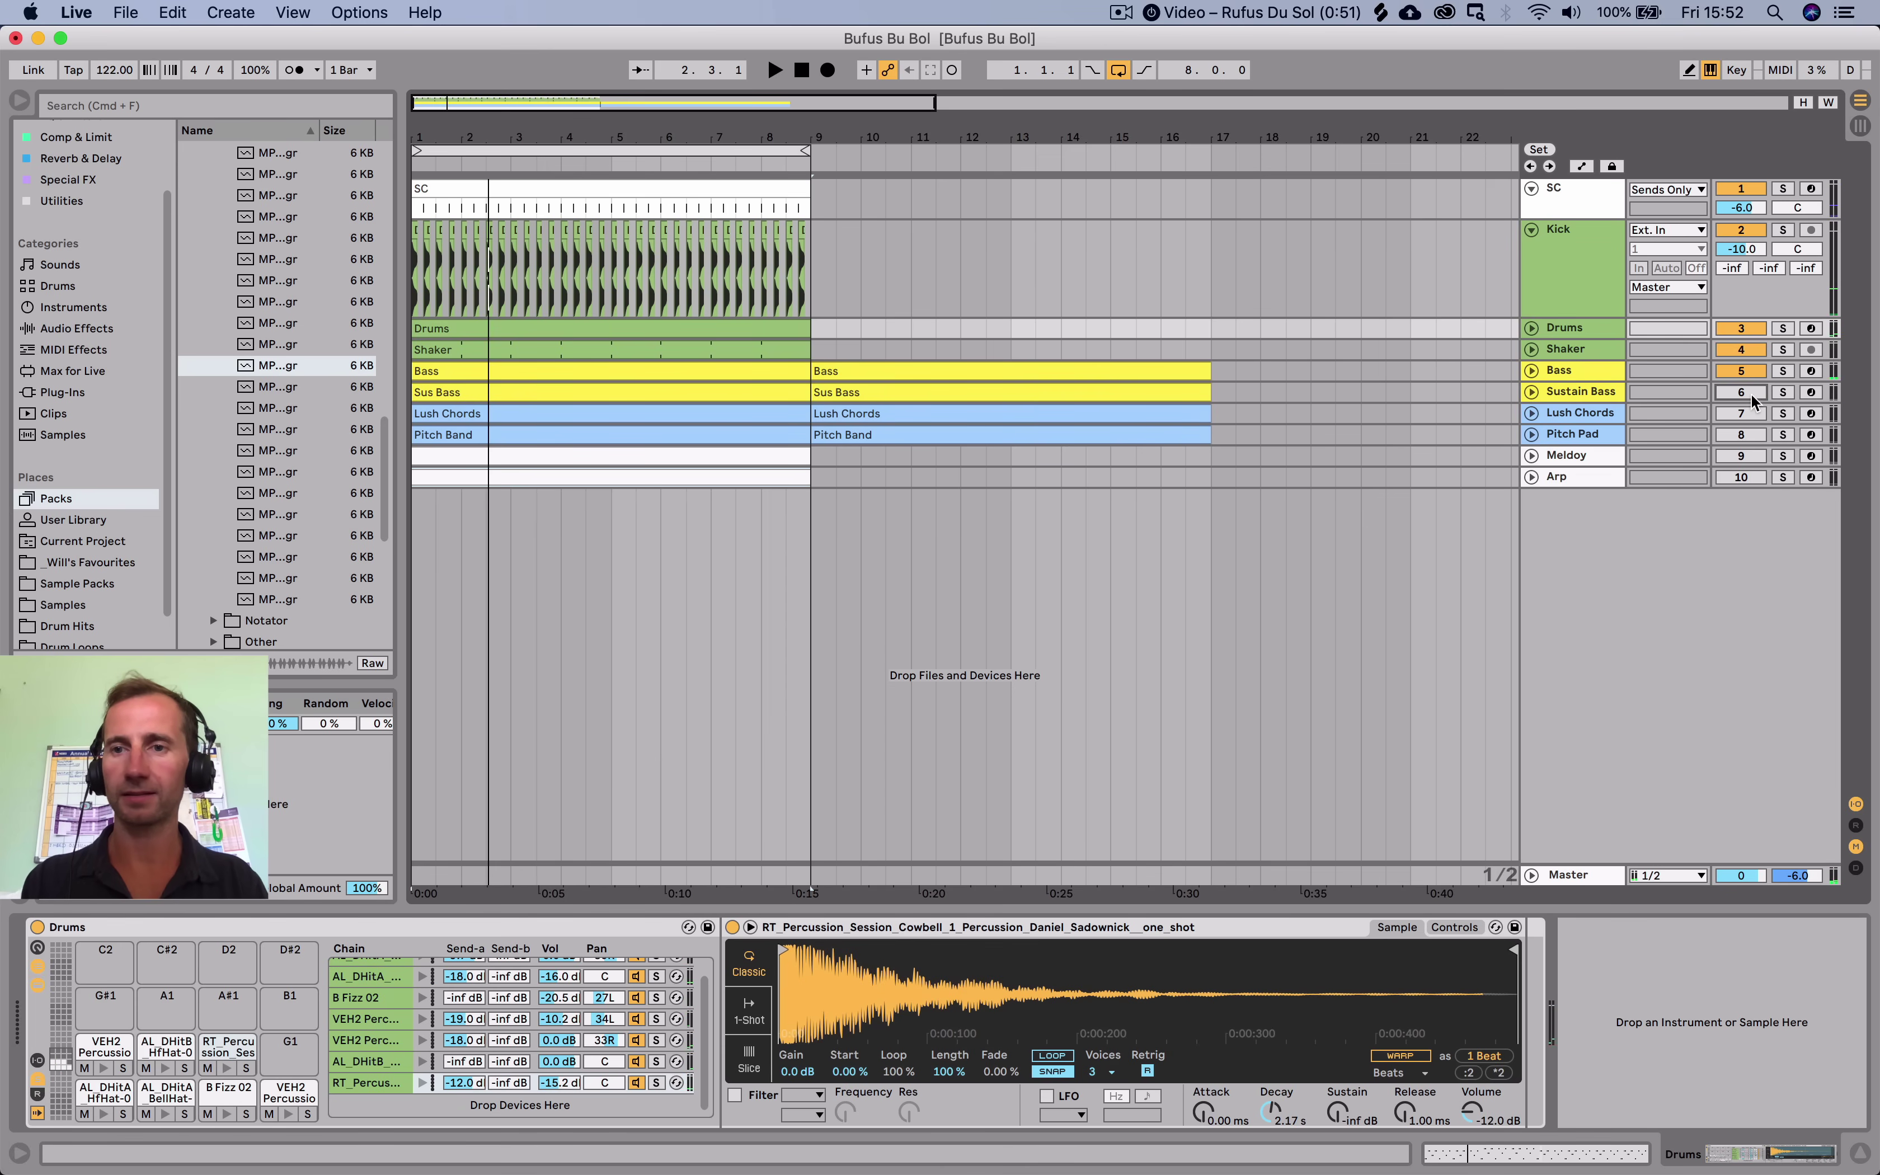
# Activate the Lush Chords track and try the Pitch Pad track on before switching it back off.
pyautogui.click(1740, 434)
pyautogui.press('space')
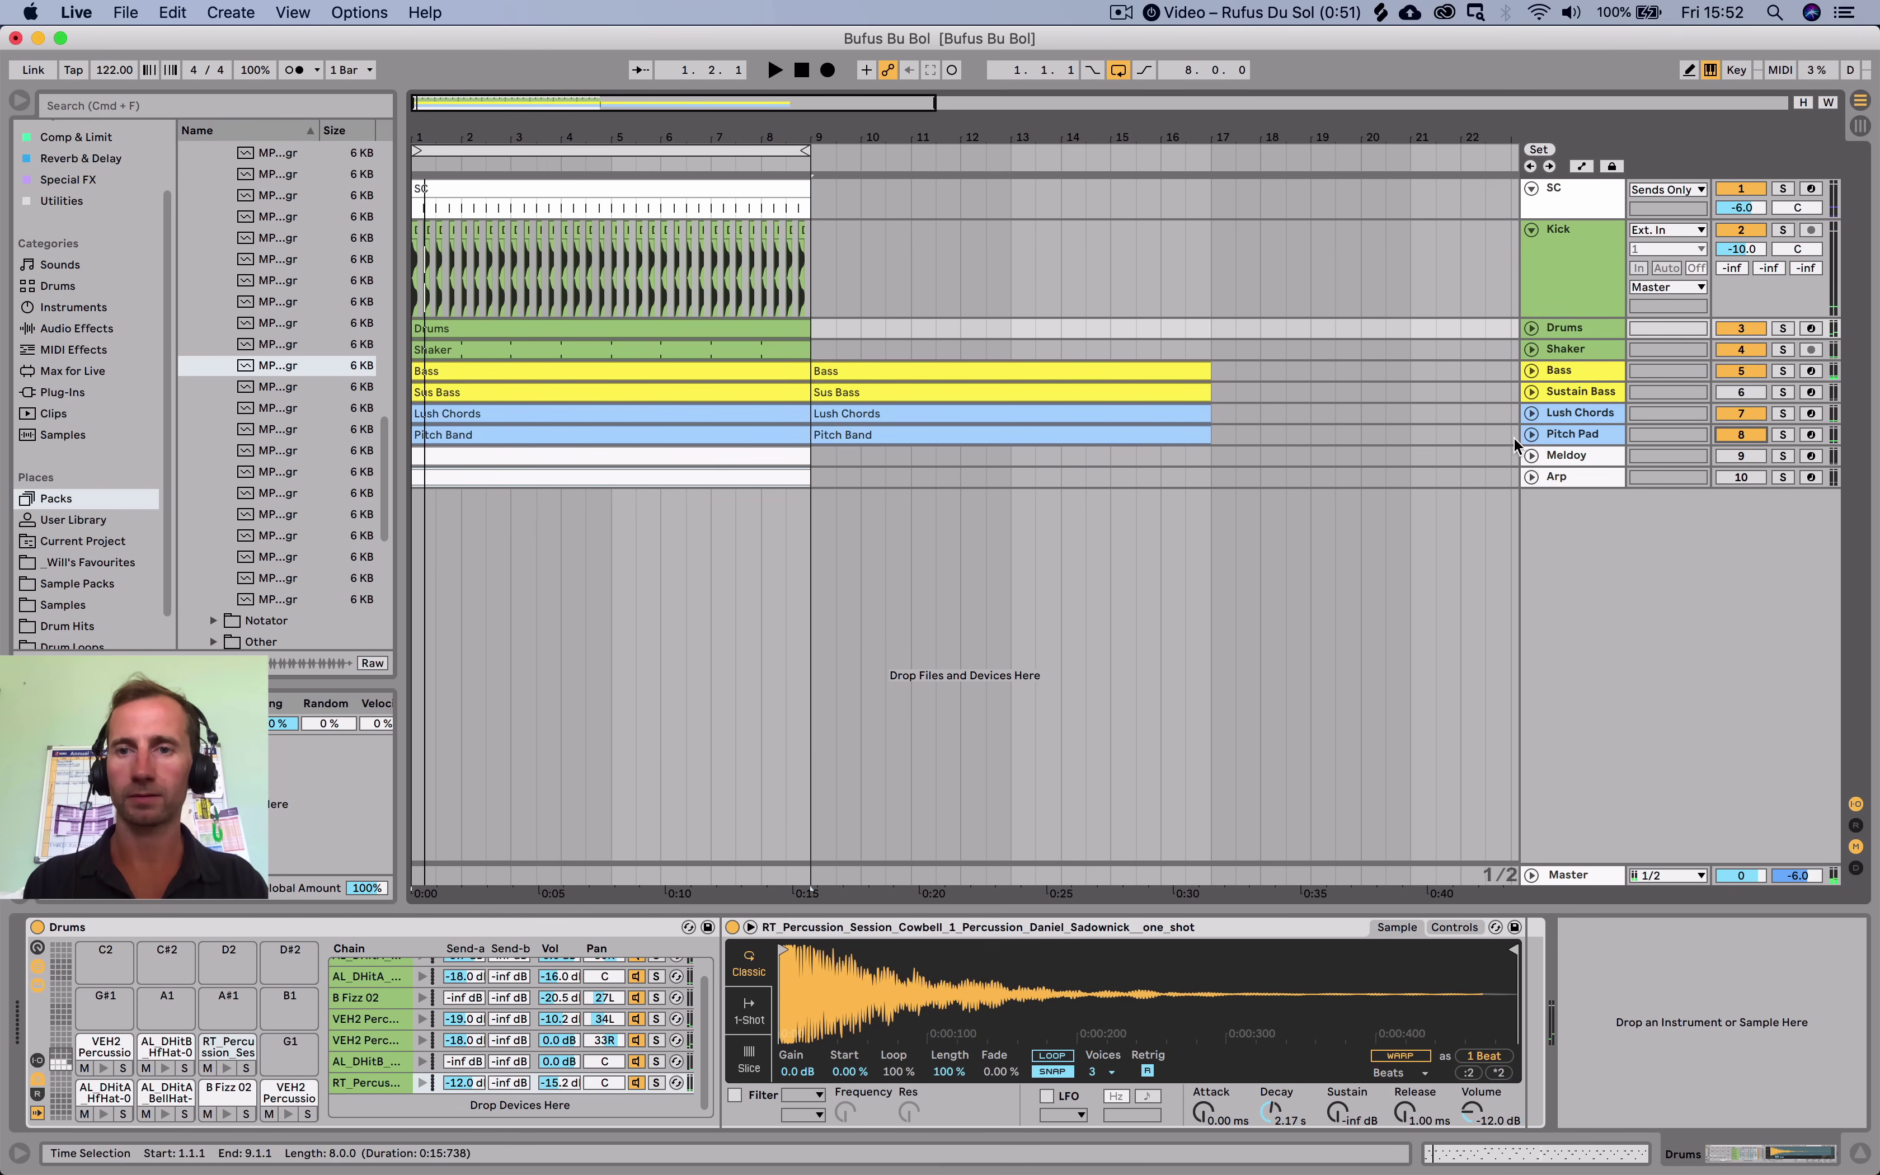
pyautogui.click(1741, 434)
# Pan the cowbell chain to 27R and set its volume to -11.5 dB during playback.
pyautogui.press('space')
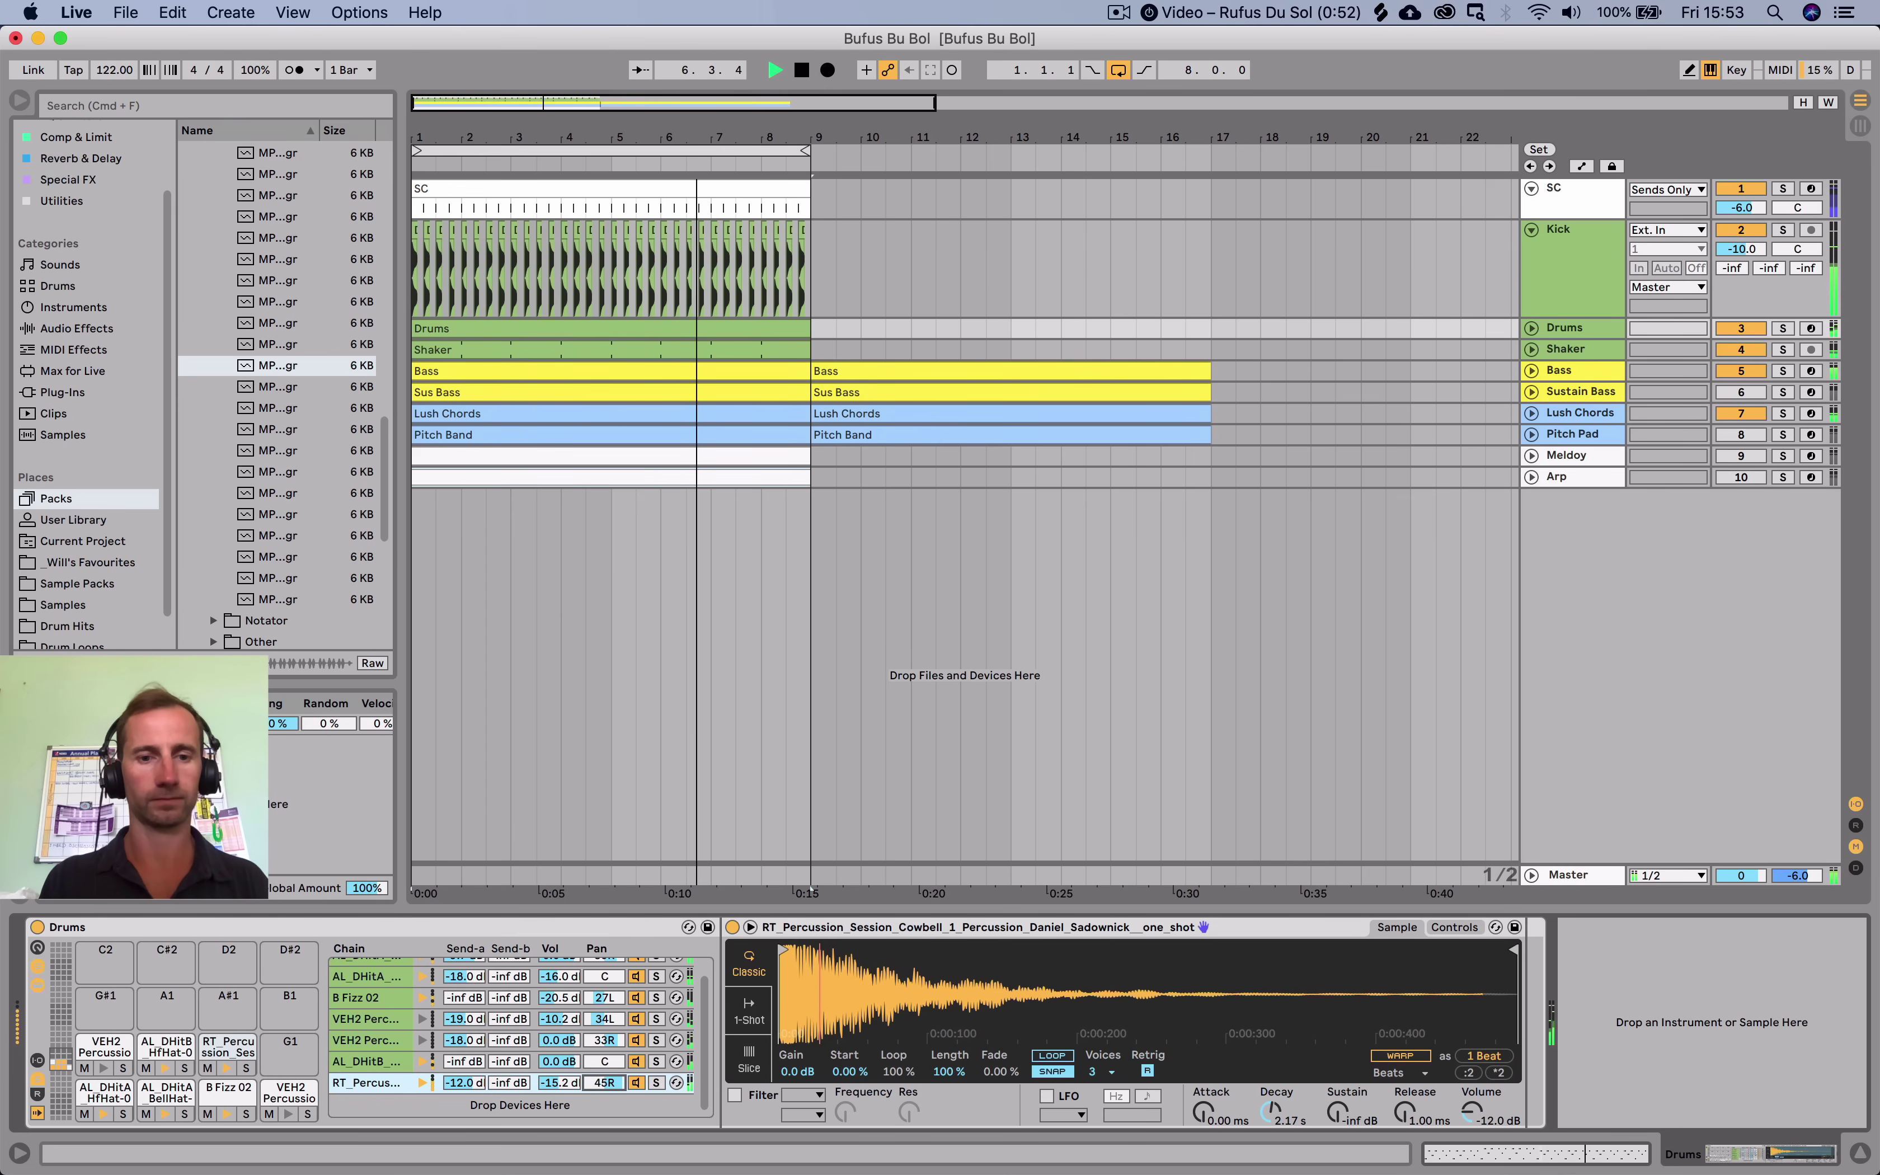
pyautogui.moveTo(605, 1087); pyautogui.dragTo(564, 1066)
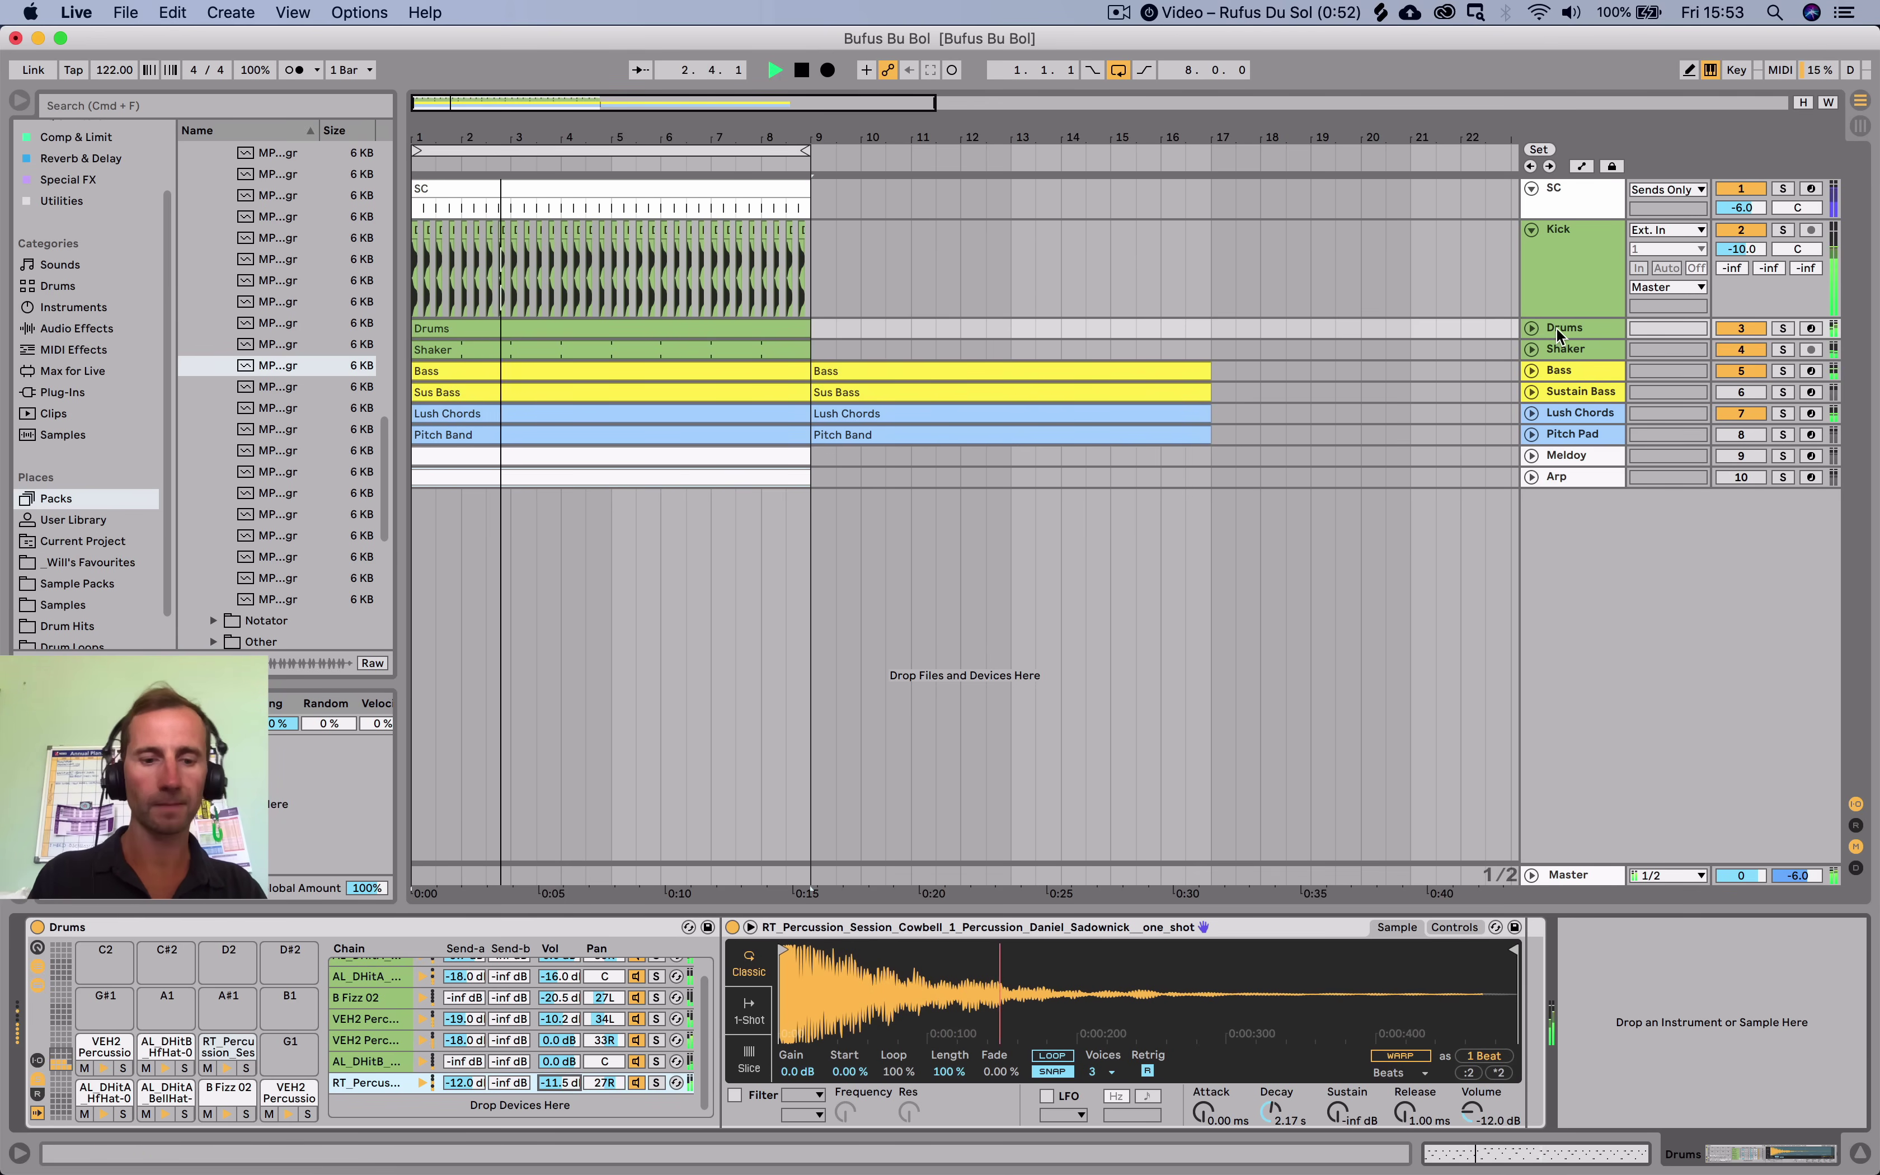
pyautogui.press('space')
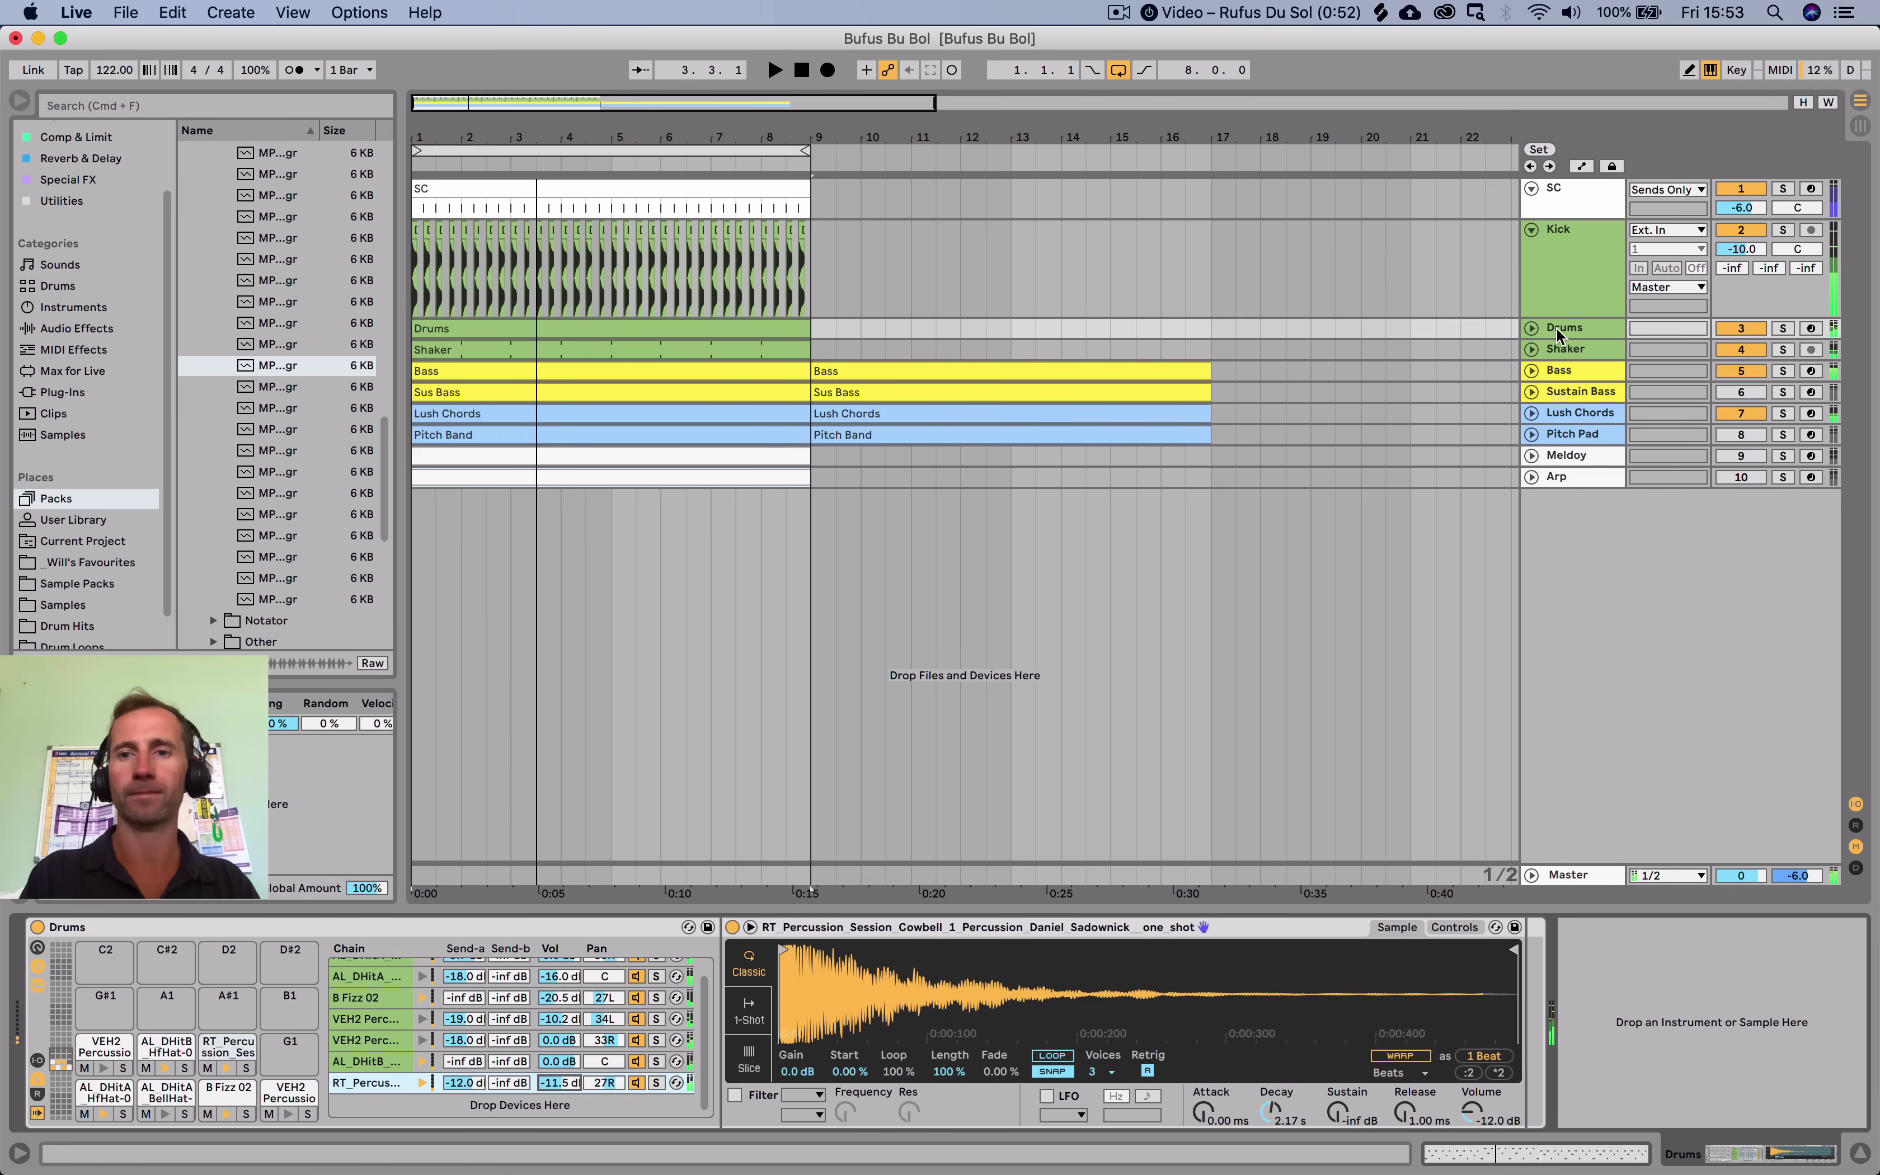
# Unfold the Pitch Pad track, open its first Pitch Band clip for note editing and solo the track.
pyautogui.click(1602, 435)
pyautogui.click(1530, 435)
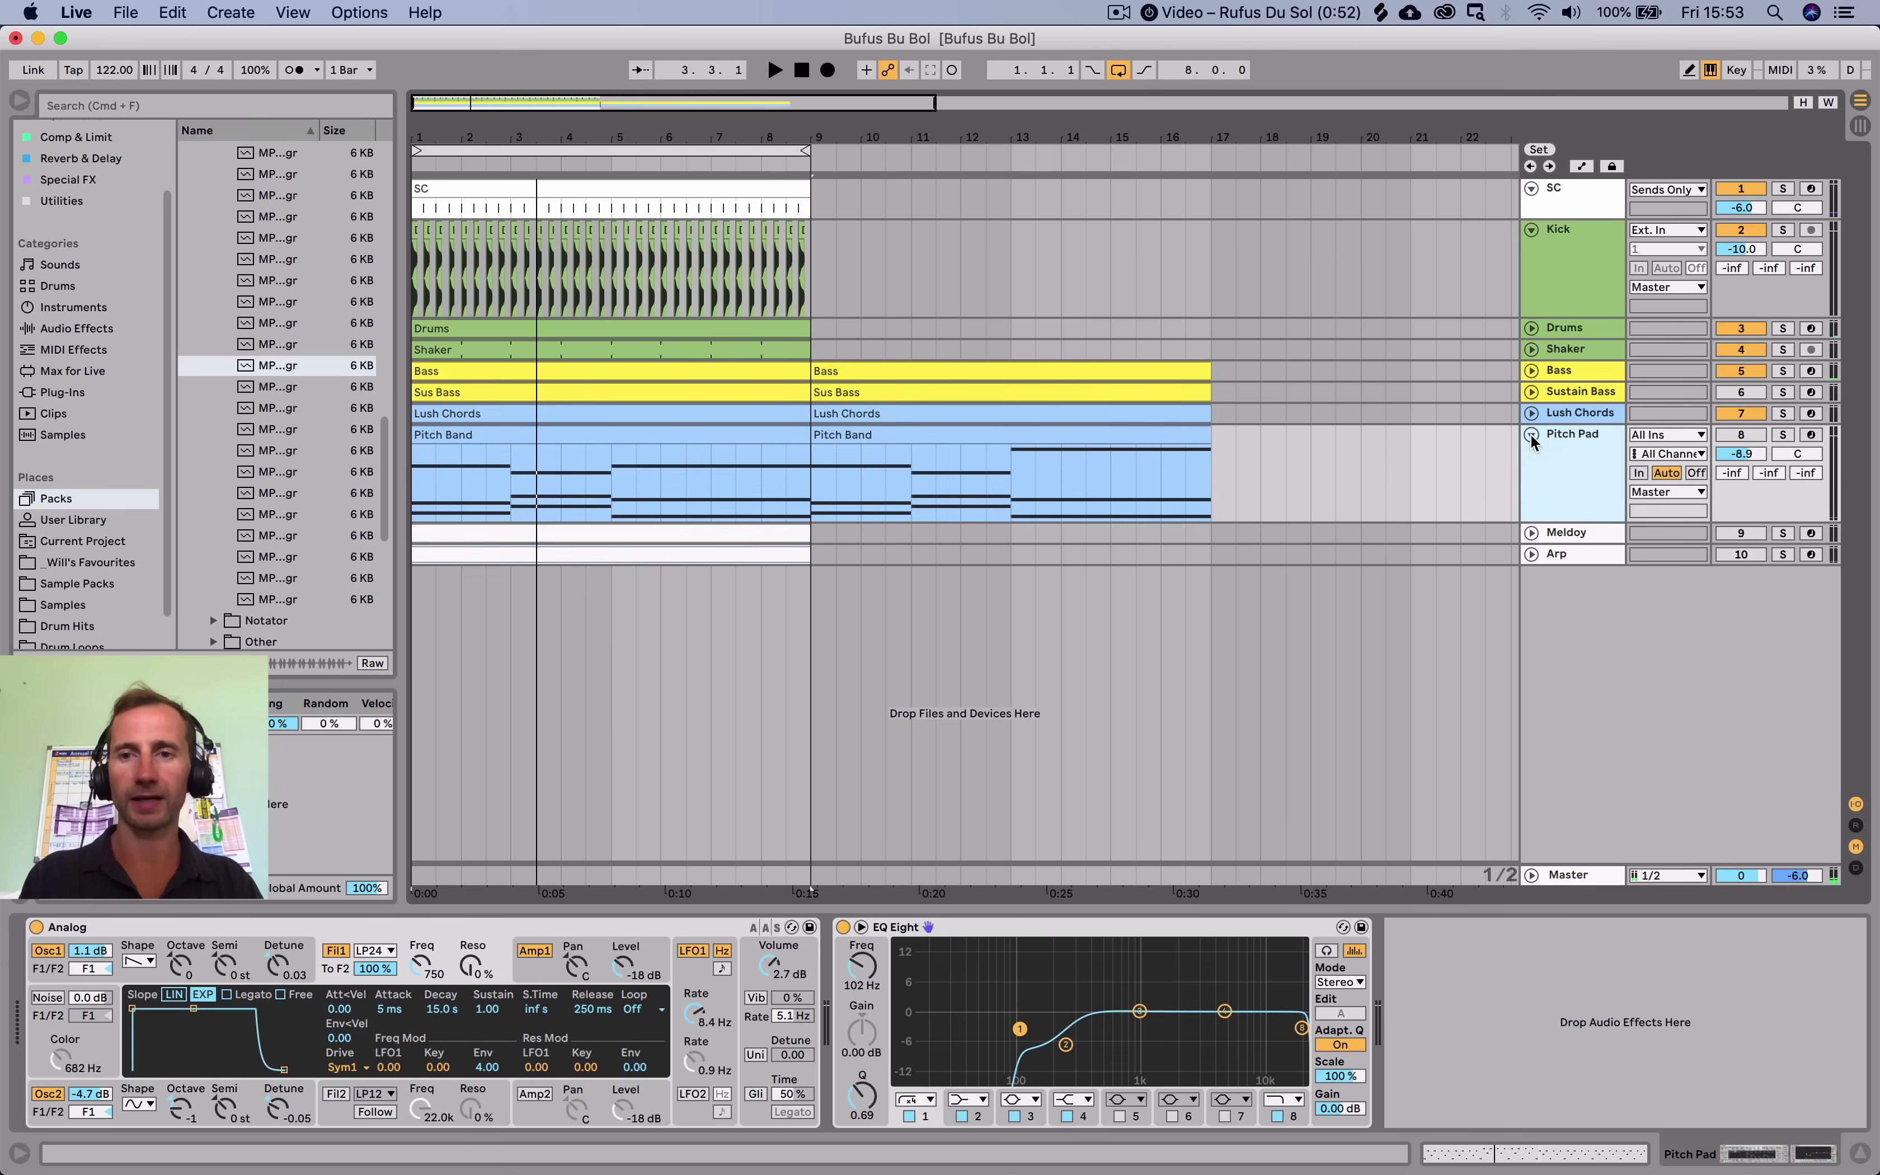
pyautogui.doubleClick(454, 463)
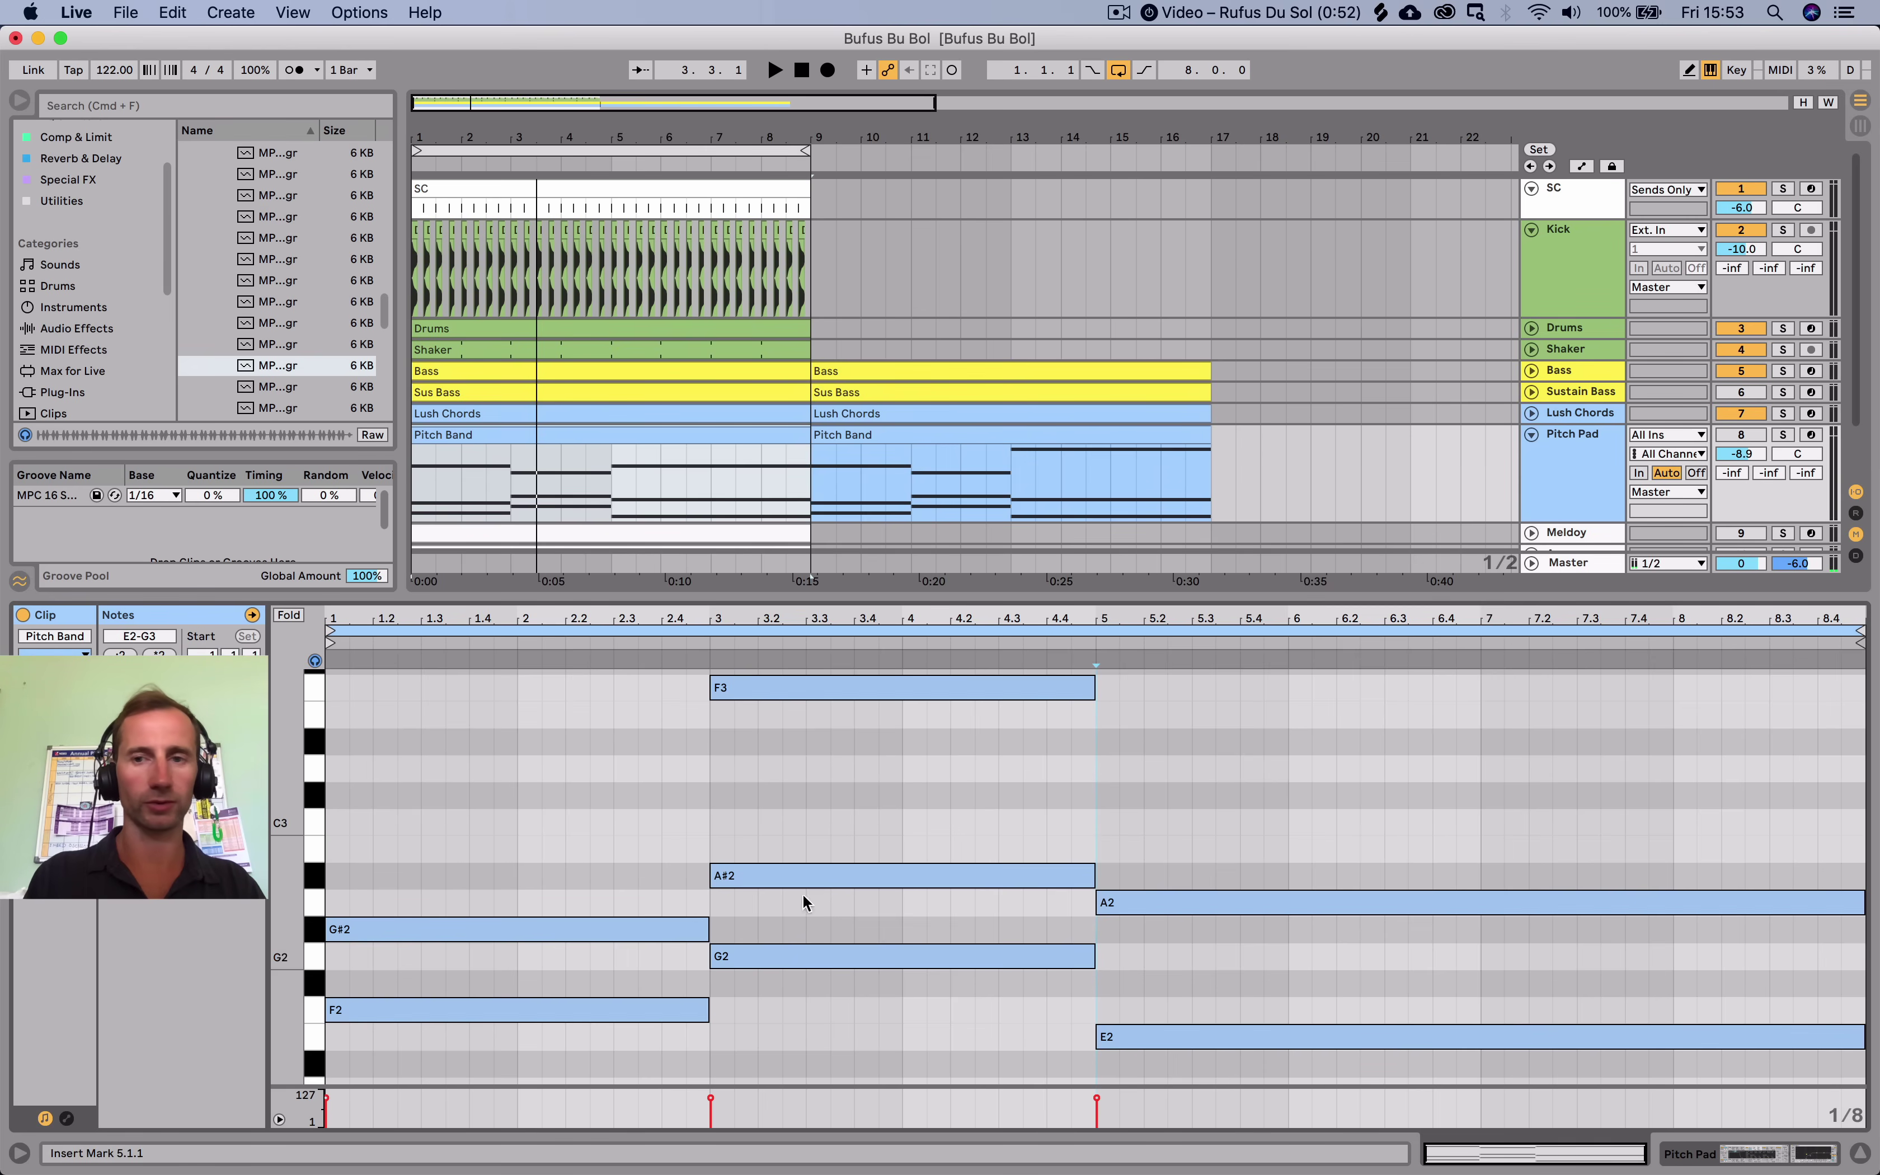
pyautogui.click(1781, 436)
pyautogui.scroll(4, 404, 777)
pyautogui.click(404, 773)
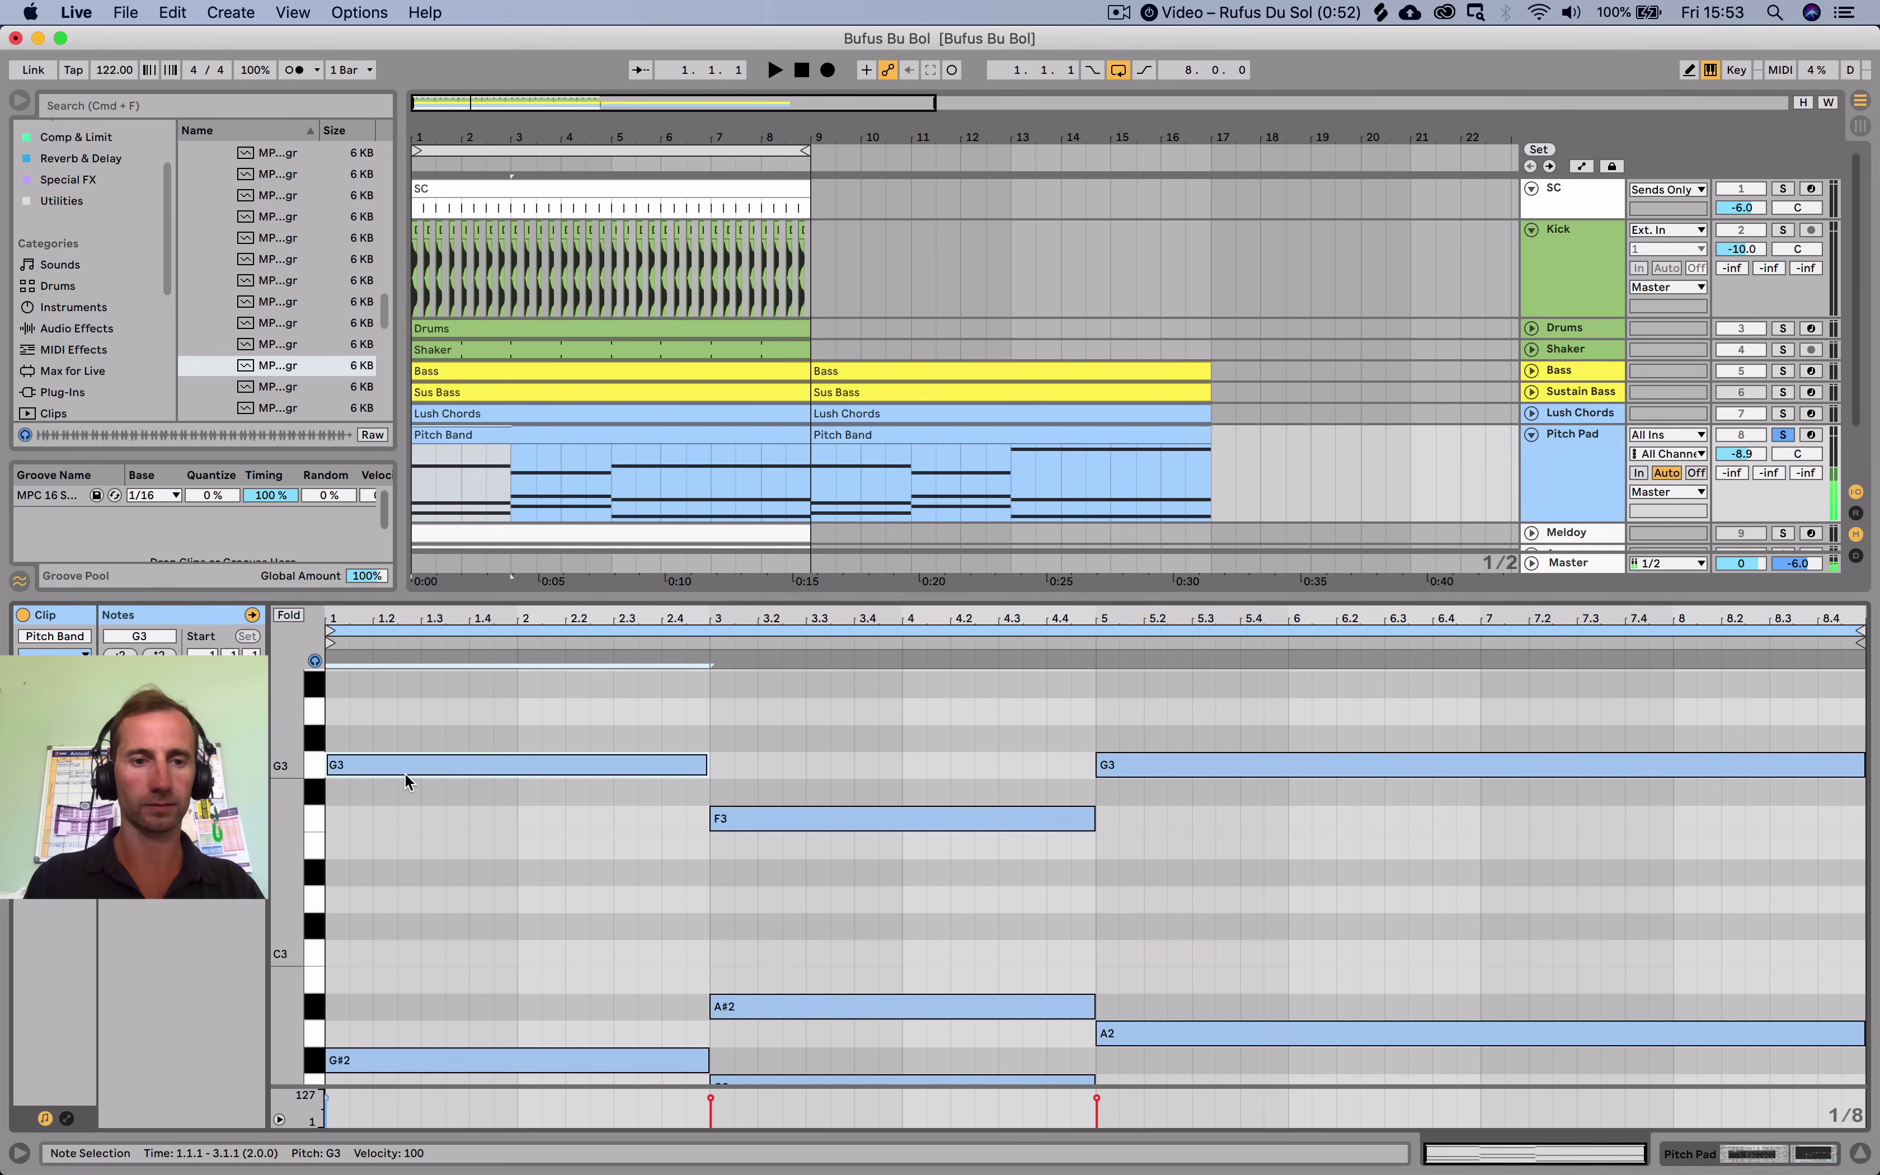
# Move the G#2 note in bars 1–2 up to C3, remove the F2 note below it, and audition the chord.
pyautogui.scroll(-3, 409, 947)
pyautogui.click(404, 967)
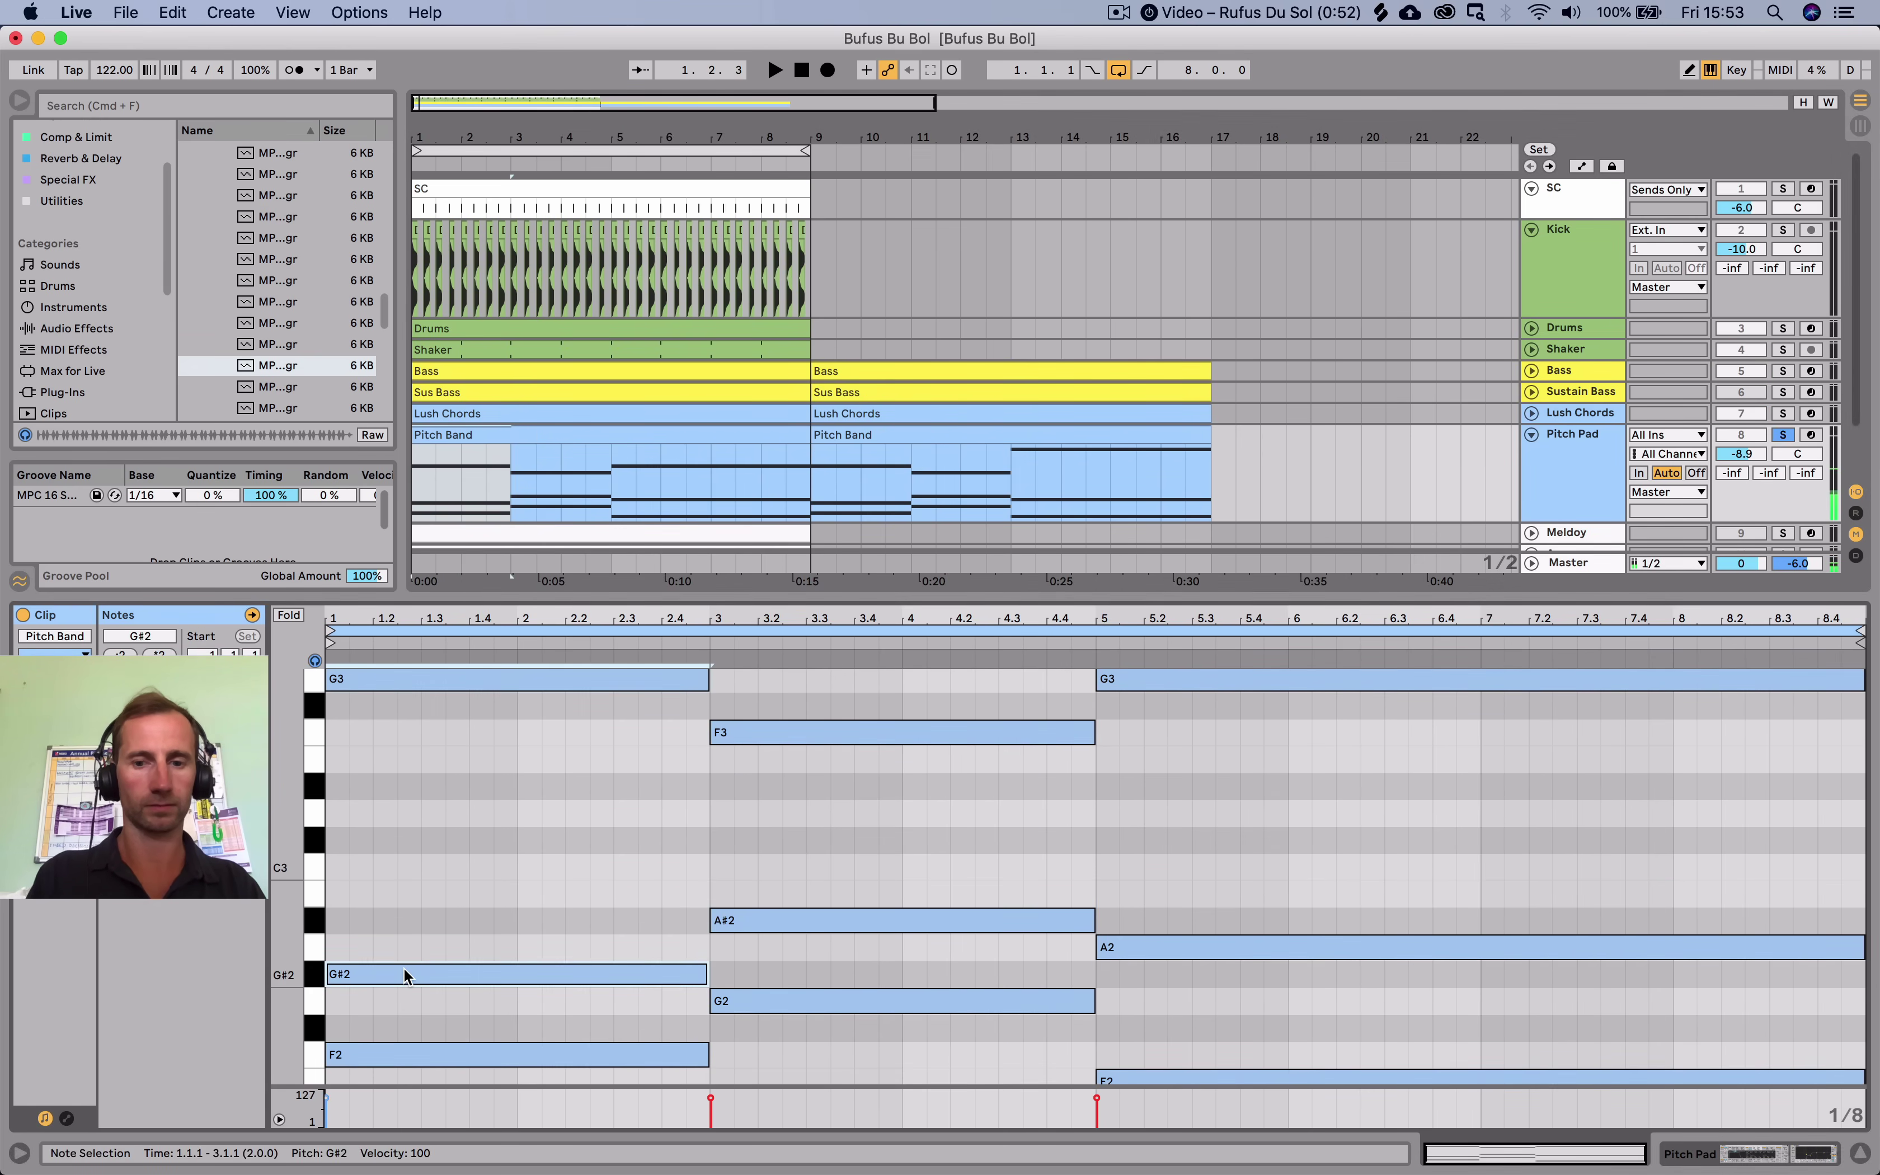
pyautogui.moveTo(403, 966); pyautogui.dragTo(408, 872)
pyautogui.press('space')
pyautogui.press('space')
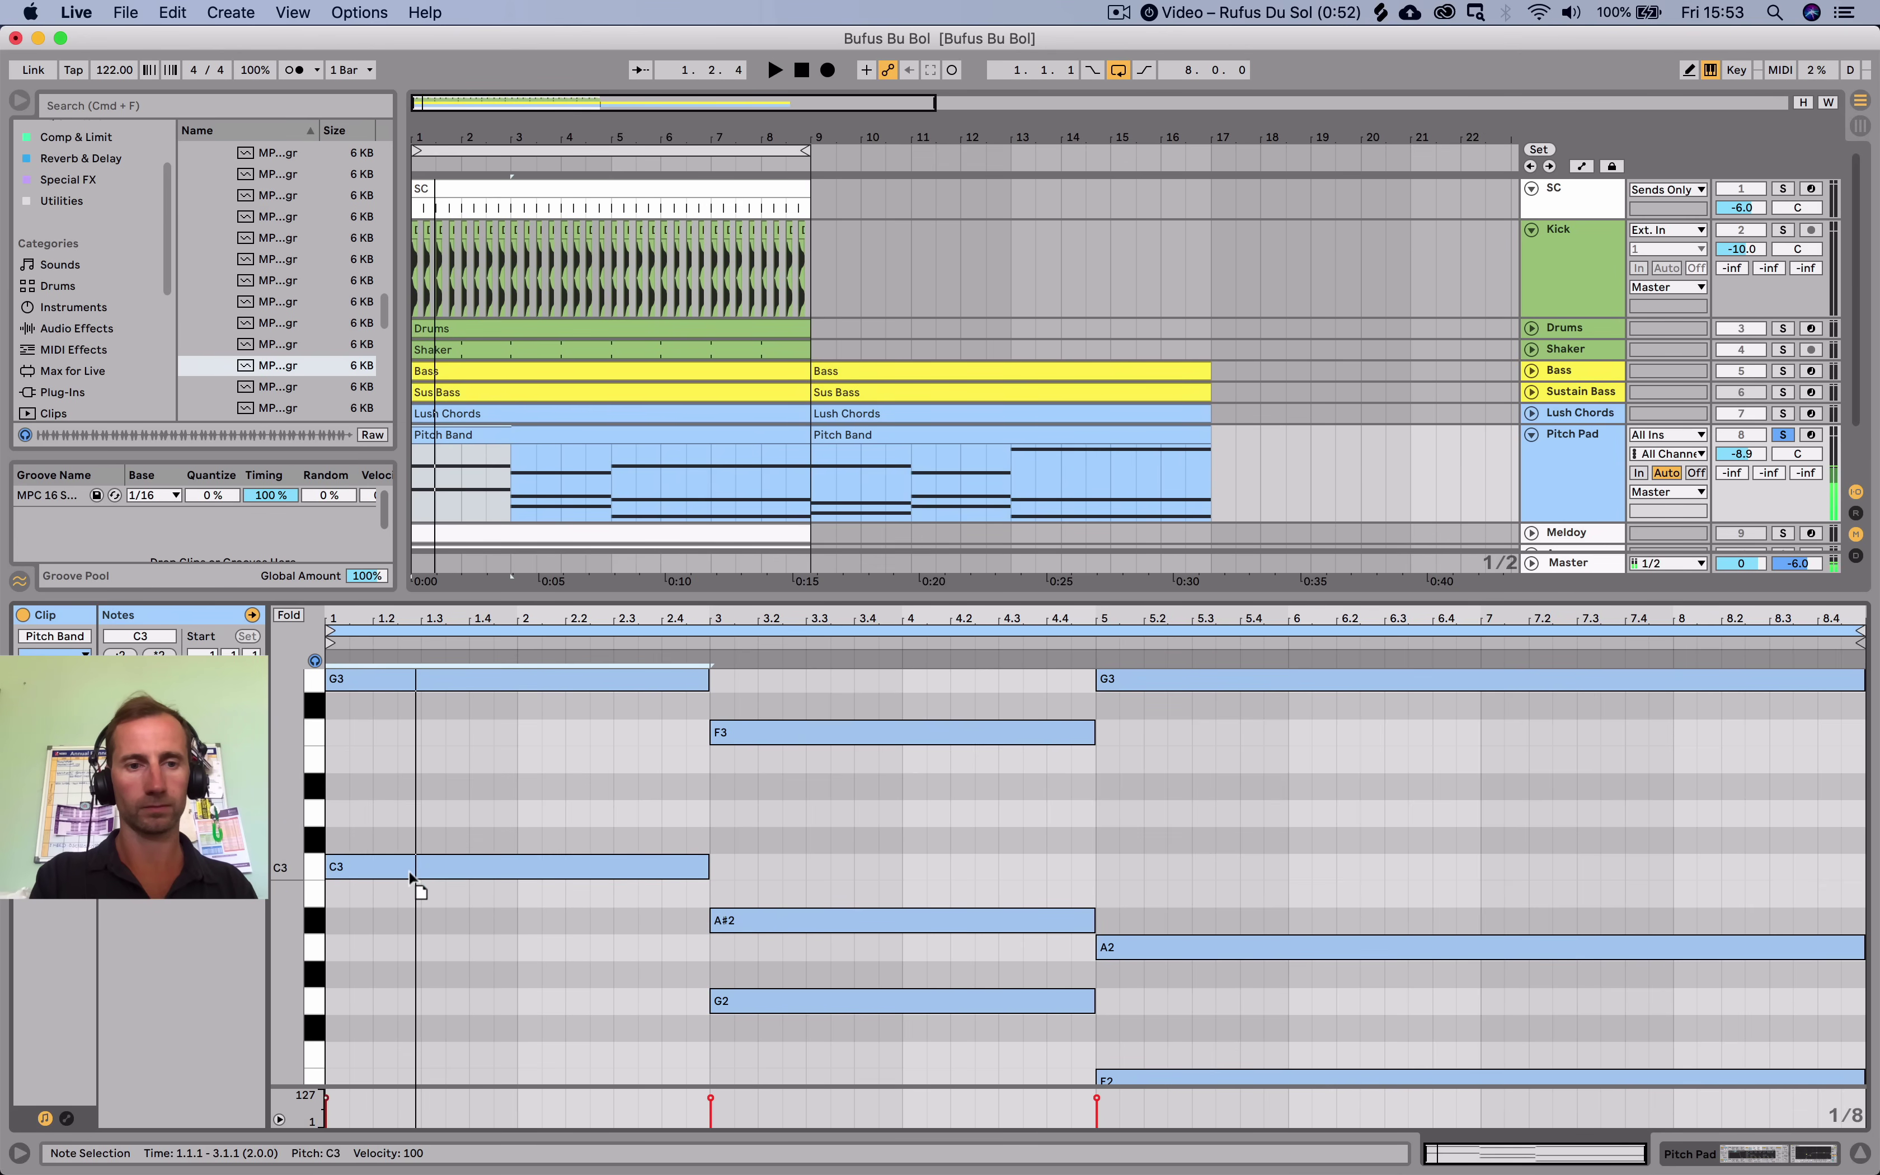
# Lower the C3 note in bars 1–2 by an octave to C2 and audition it.
pyautogui.hotkey('shift', 'Down')
pyautogui.press('space')
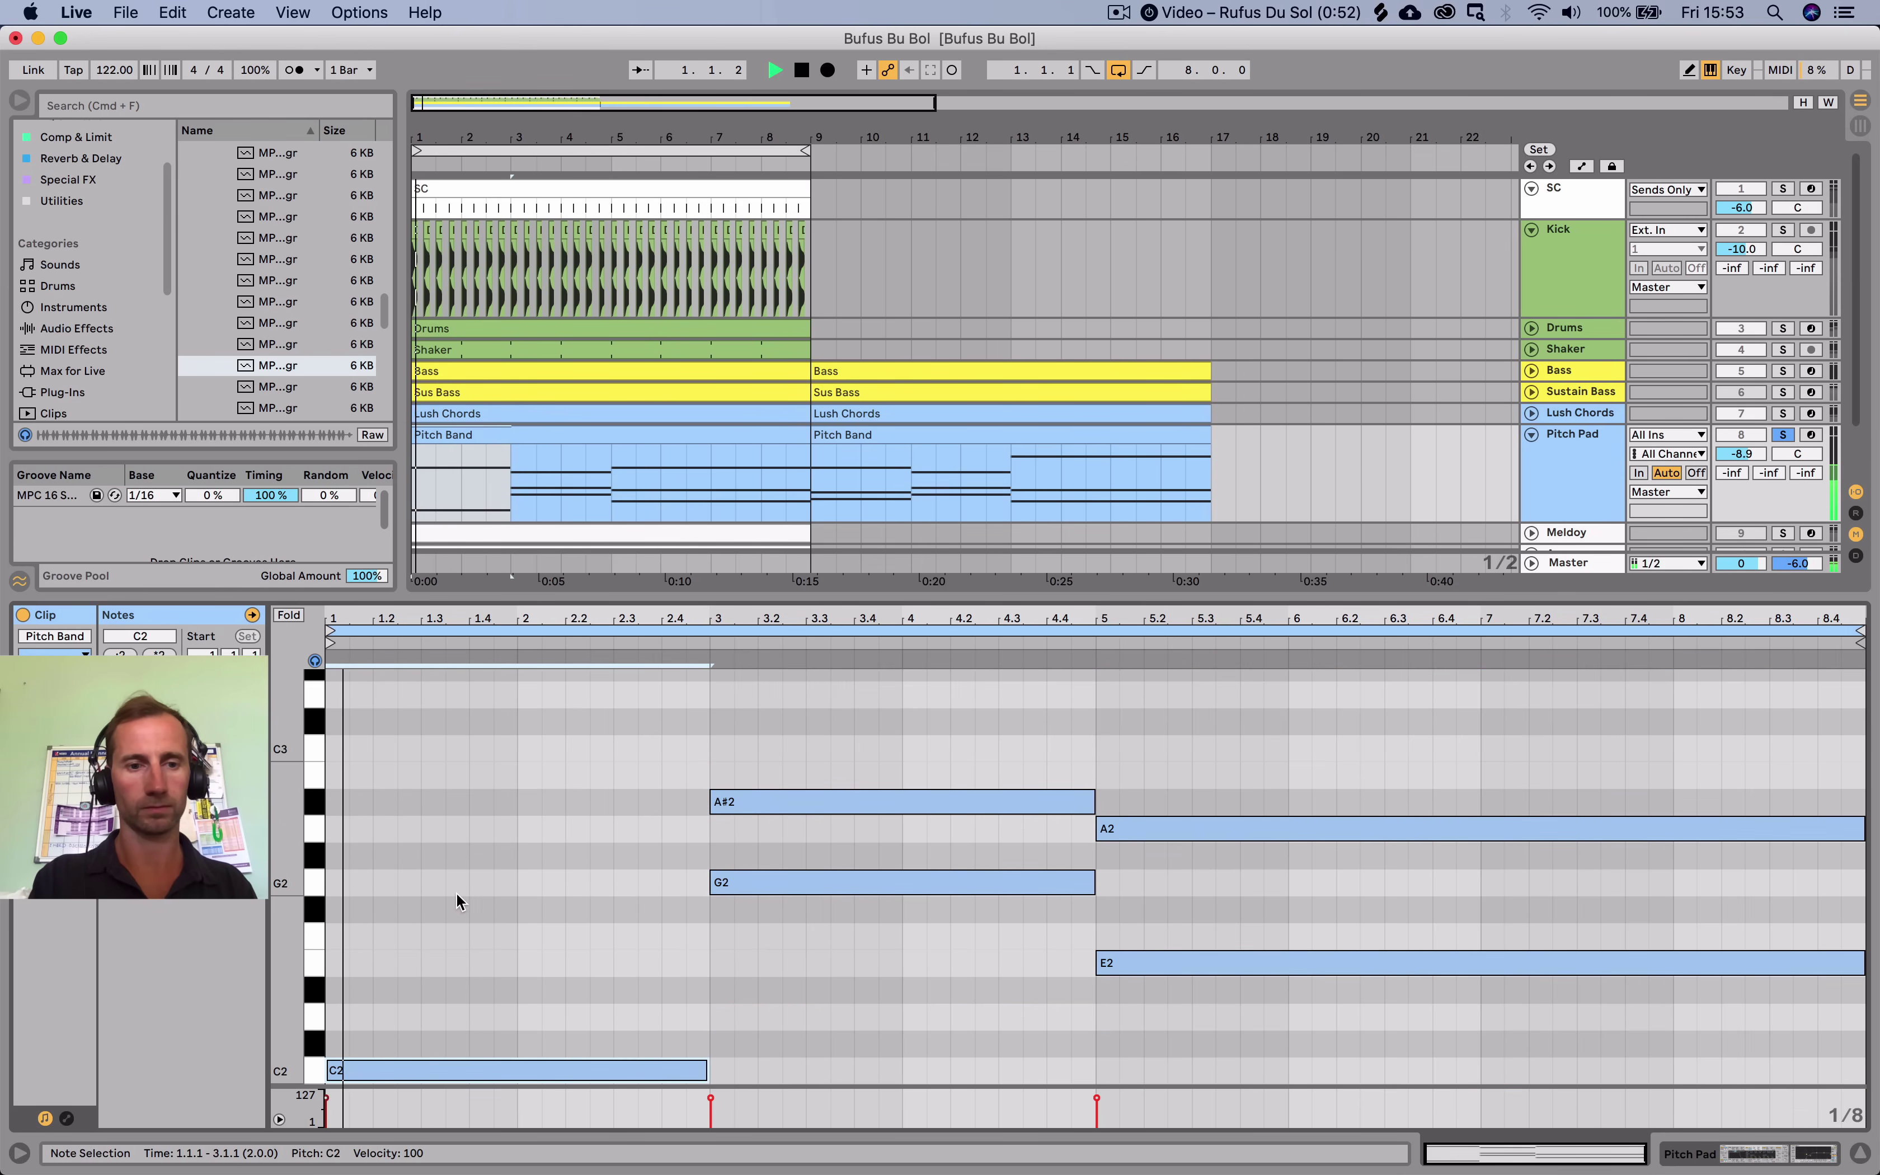
pyautogui.scroll(-3, 769, 930)
pyautogui.press('space')
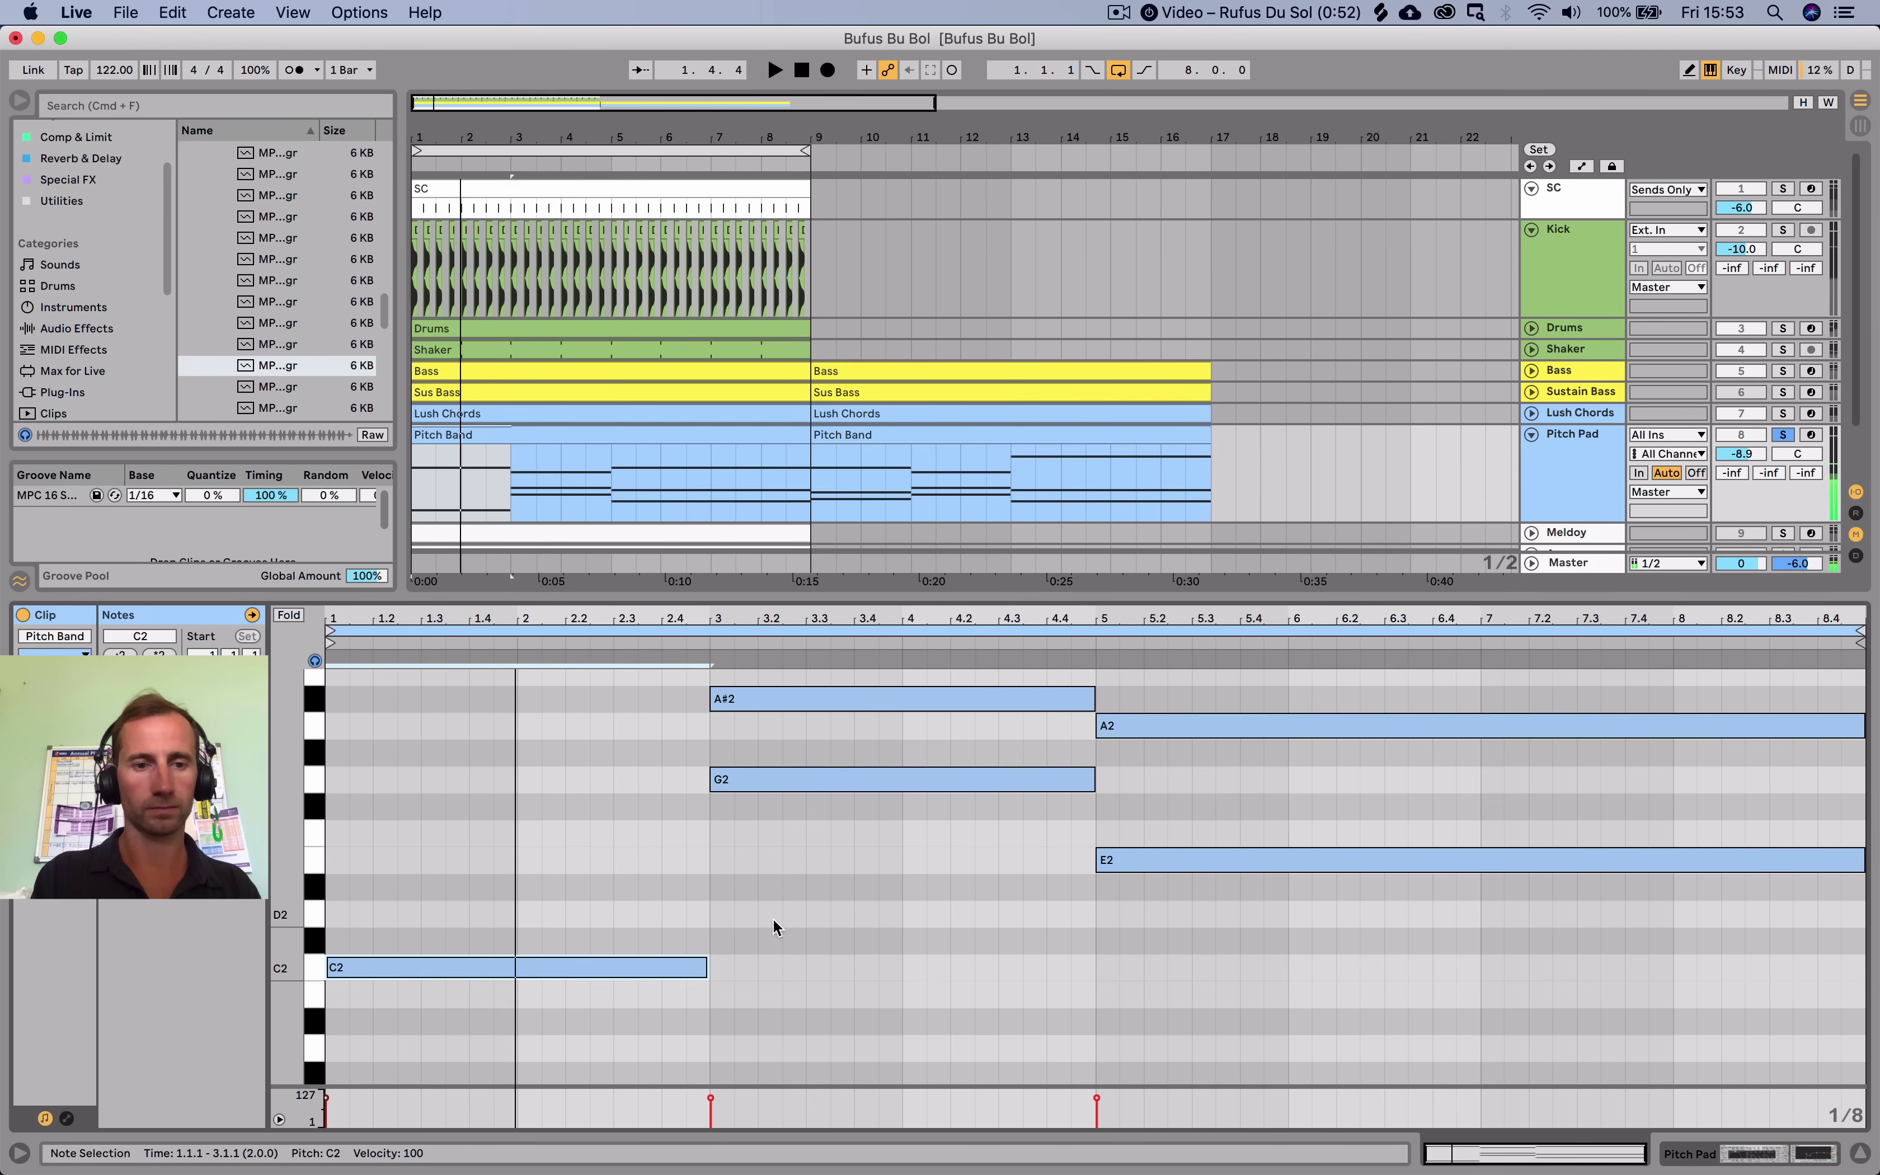
# Try a copy of the C2 note at A1 in bars 1–2 and audition it.
pyautogui.scroll(-3, 380, 995)
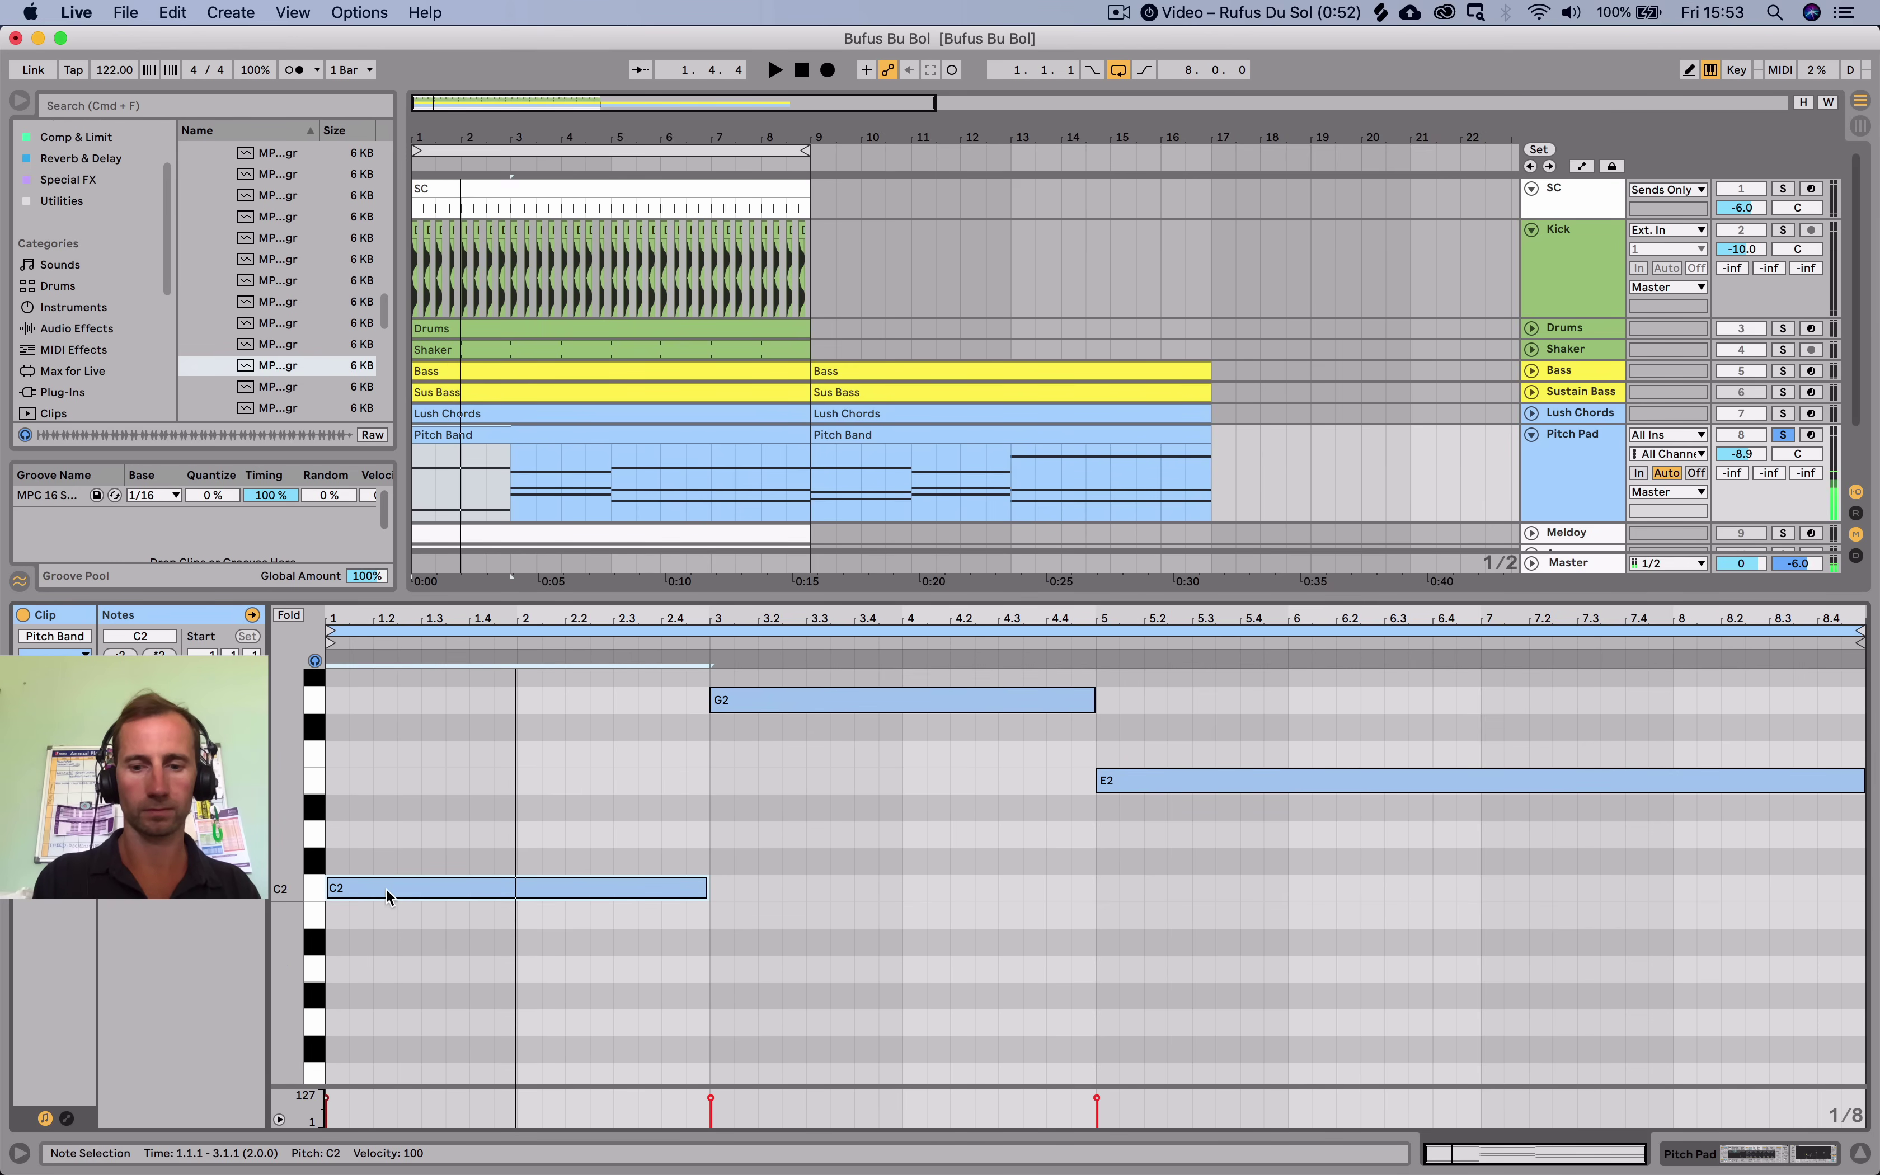
pyautogui.moveTo(390, 894); pyautogui.dragTo(390, 971)
pyautogui.press('space')
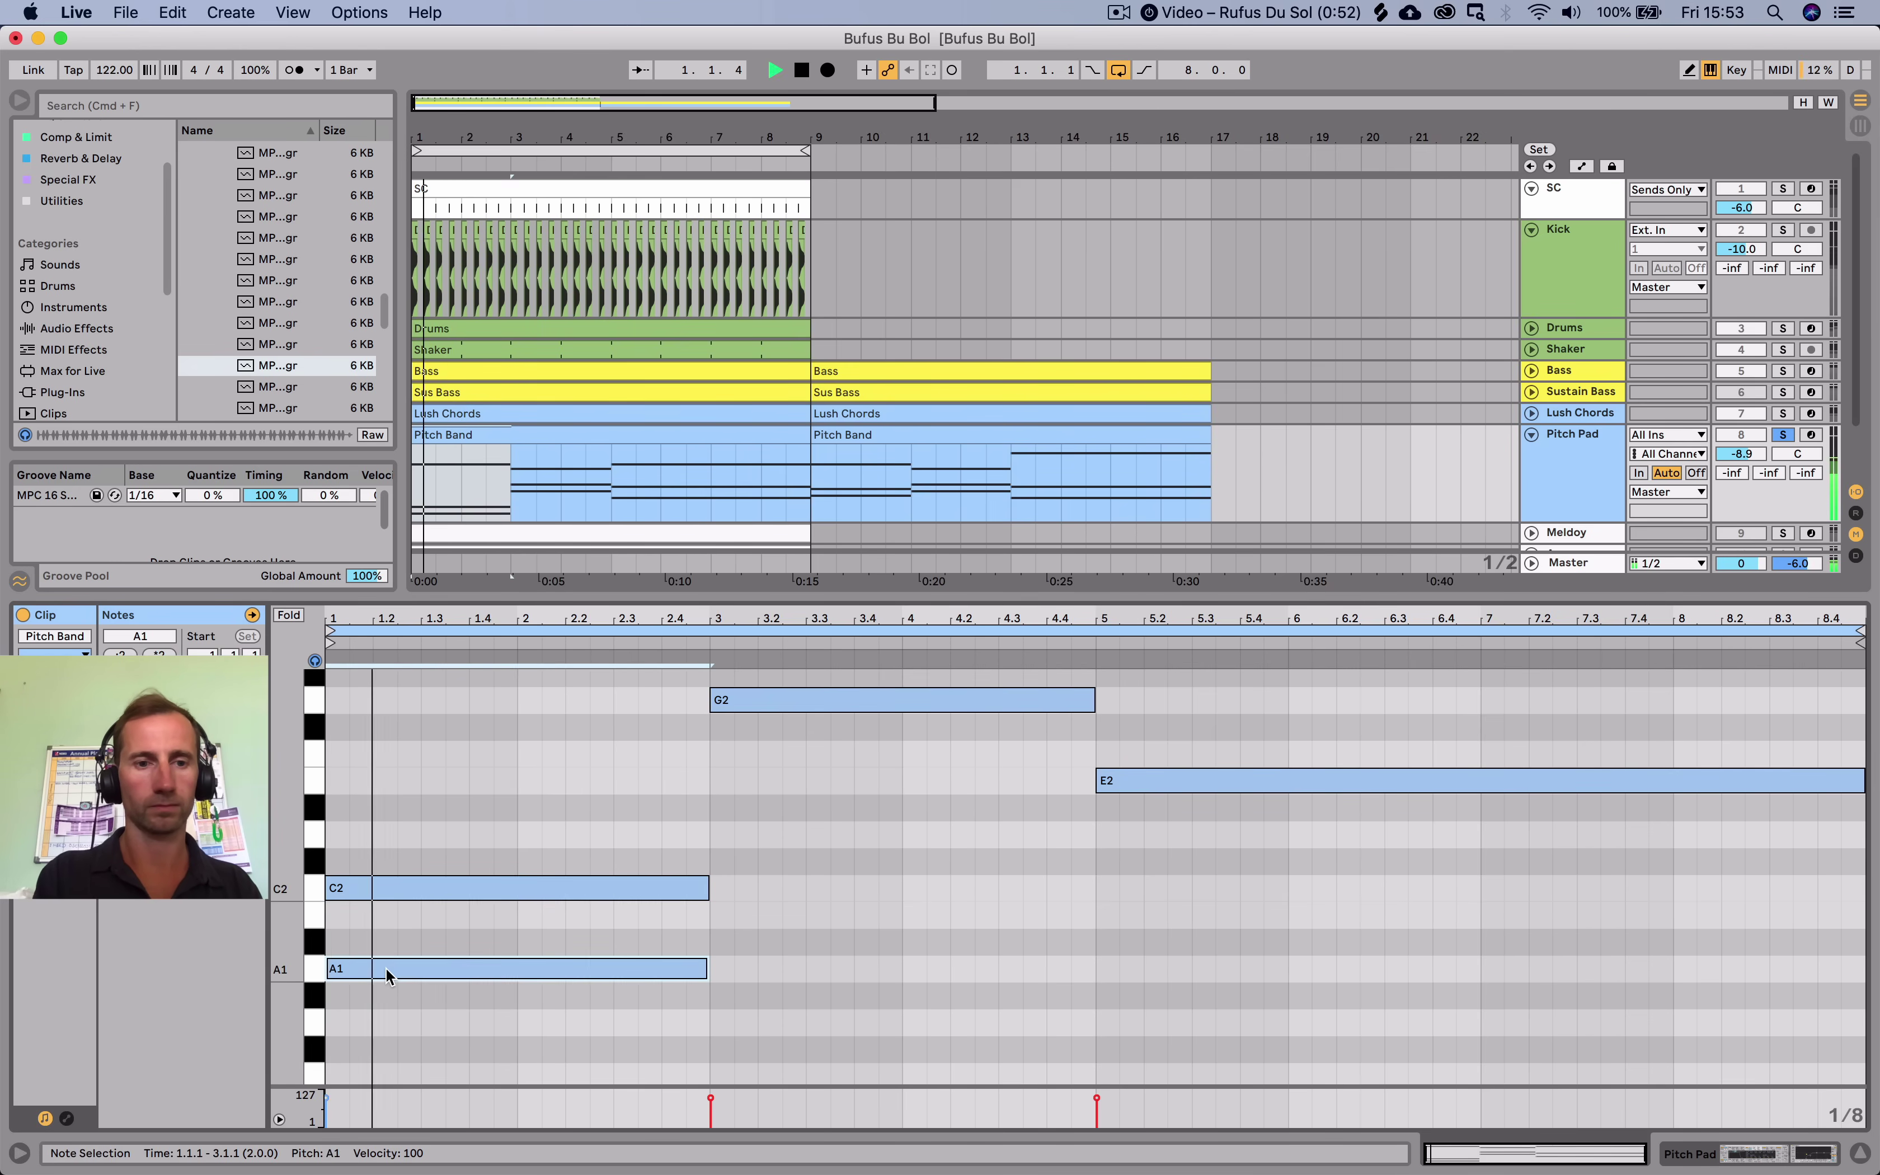
pyautogui.scroll(2, 482, 929)
pyautogui.press('space')
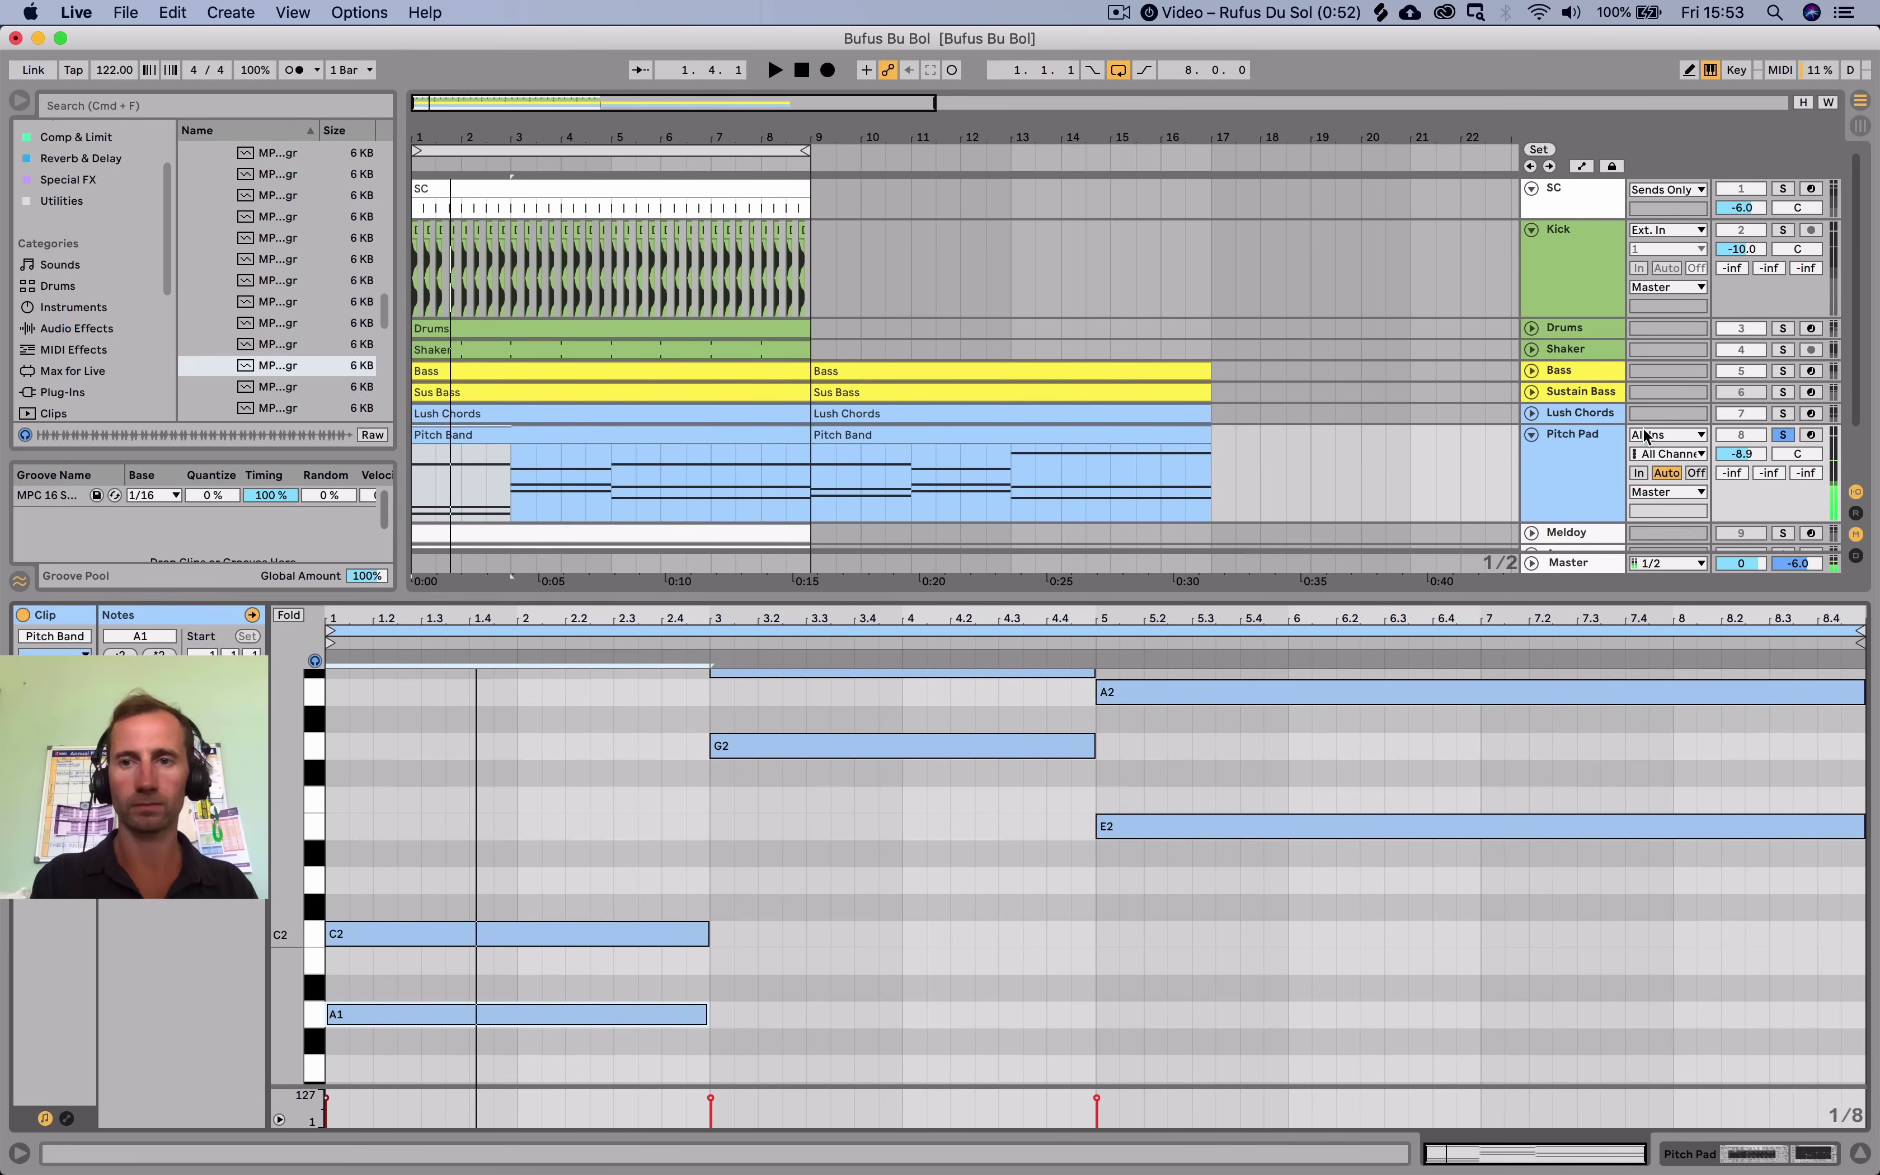
# Unsolo the Pitch Pad track, raise the A1 note three semitones onto C2, and play it with the full mix.
pyautogui.click(1780, 432)
pyautogui.click(518, 1013)
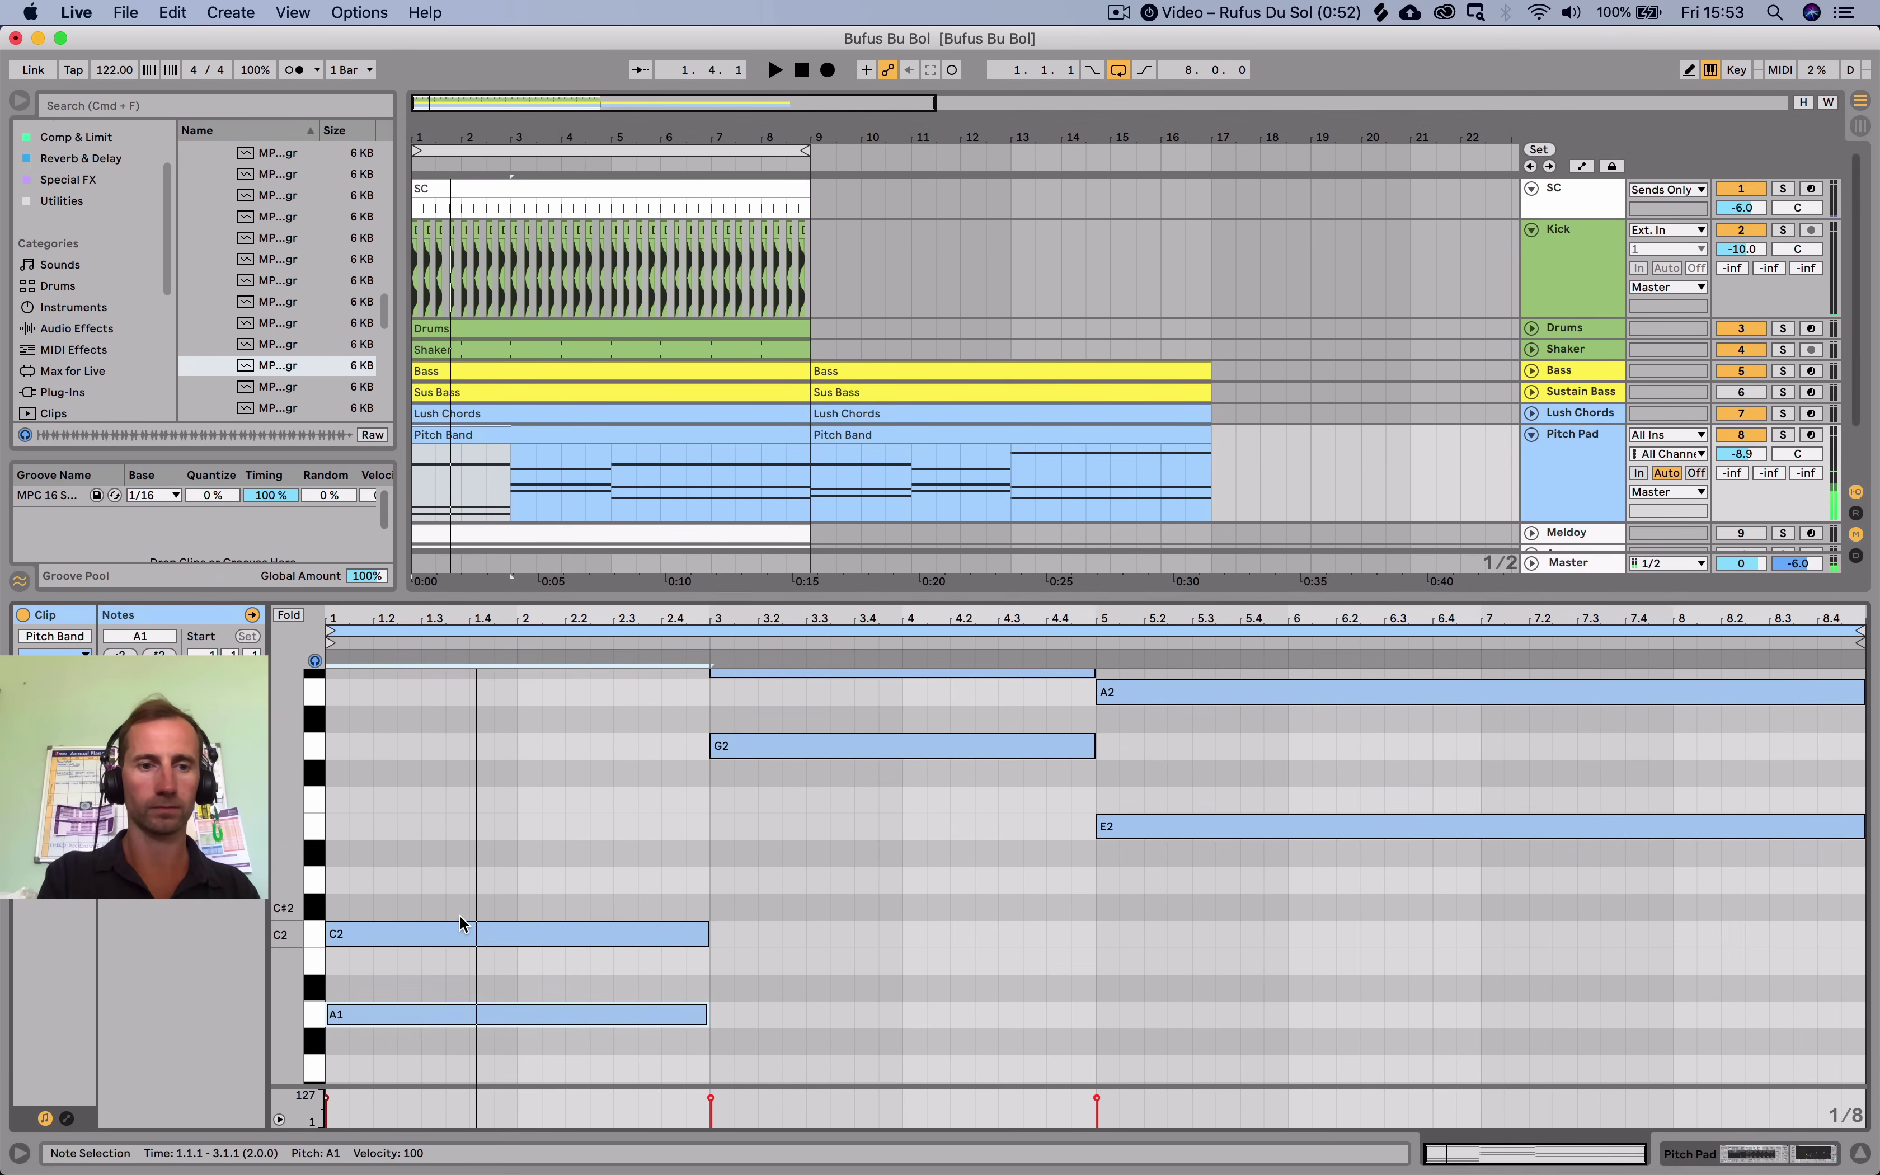
pyautogui.press('Up')
pyautogui.press('Up')
pyautogui.press('Up')
pyautogui.press('space')
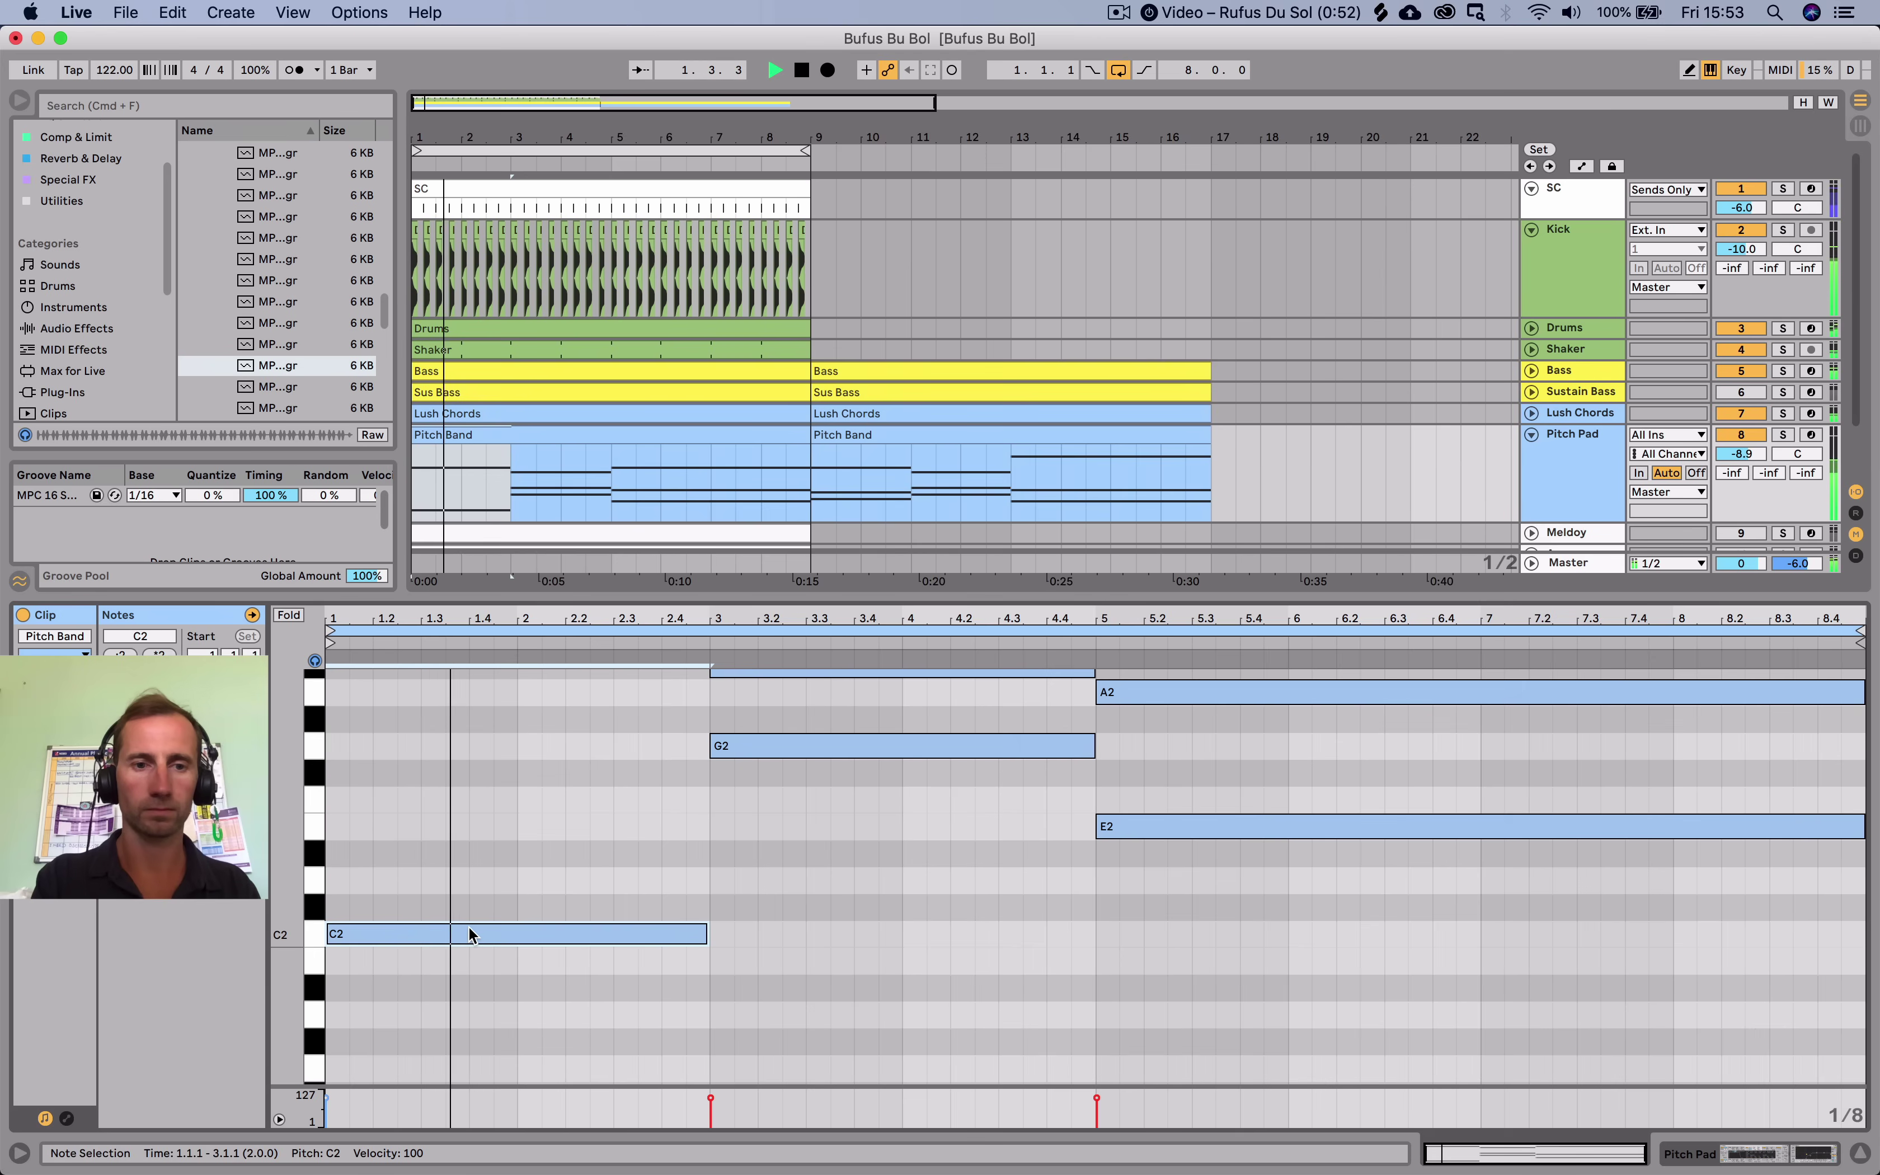
pyautogui.scroll(2, 786, 830)
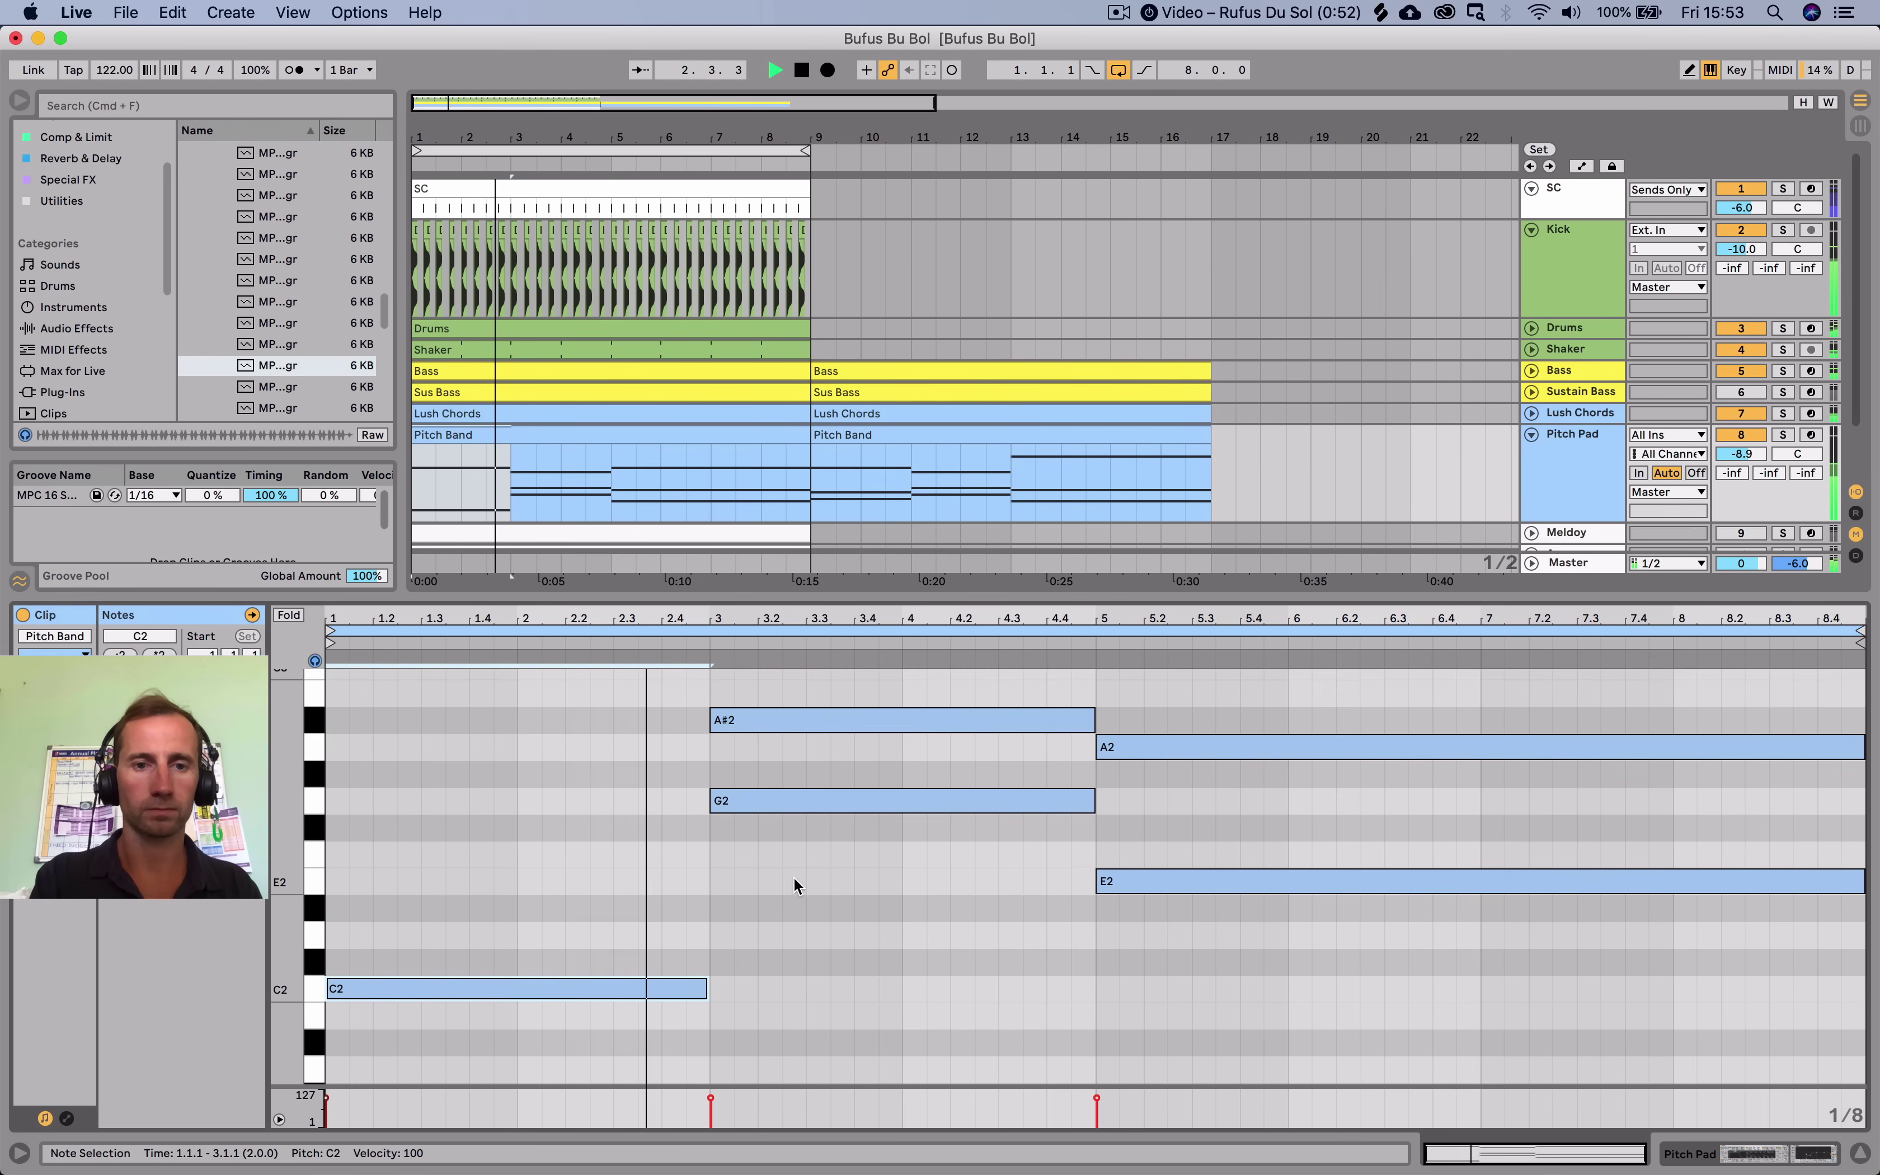
pyautogui.press('space')
# Play from the A#2 note at bar 3 and examine the Pitch Band chord notes against the mix.
pyautogui.click(764, 732)
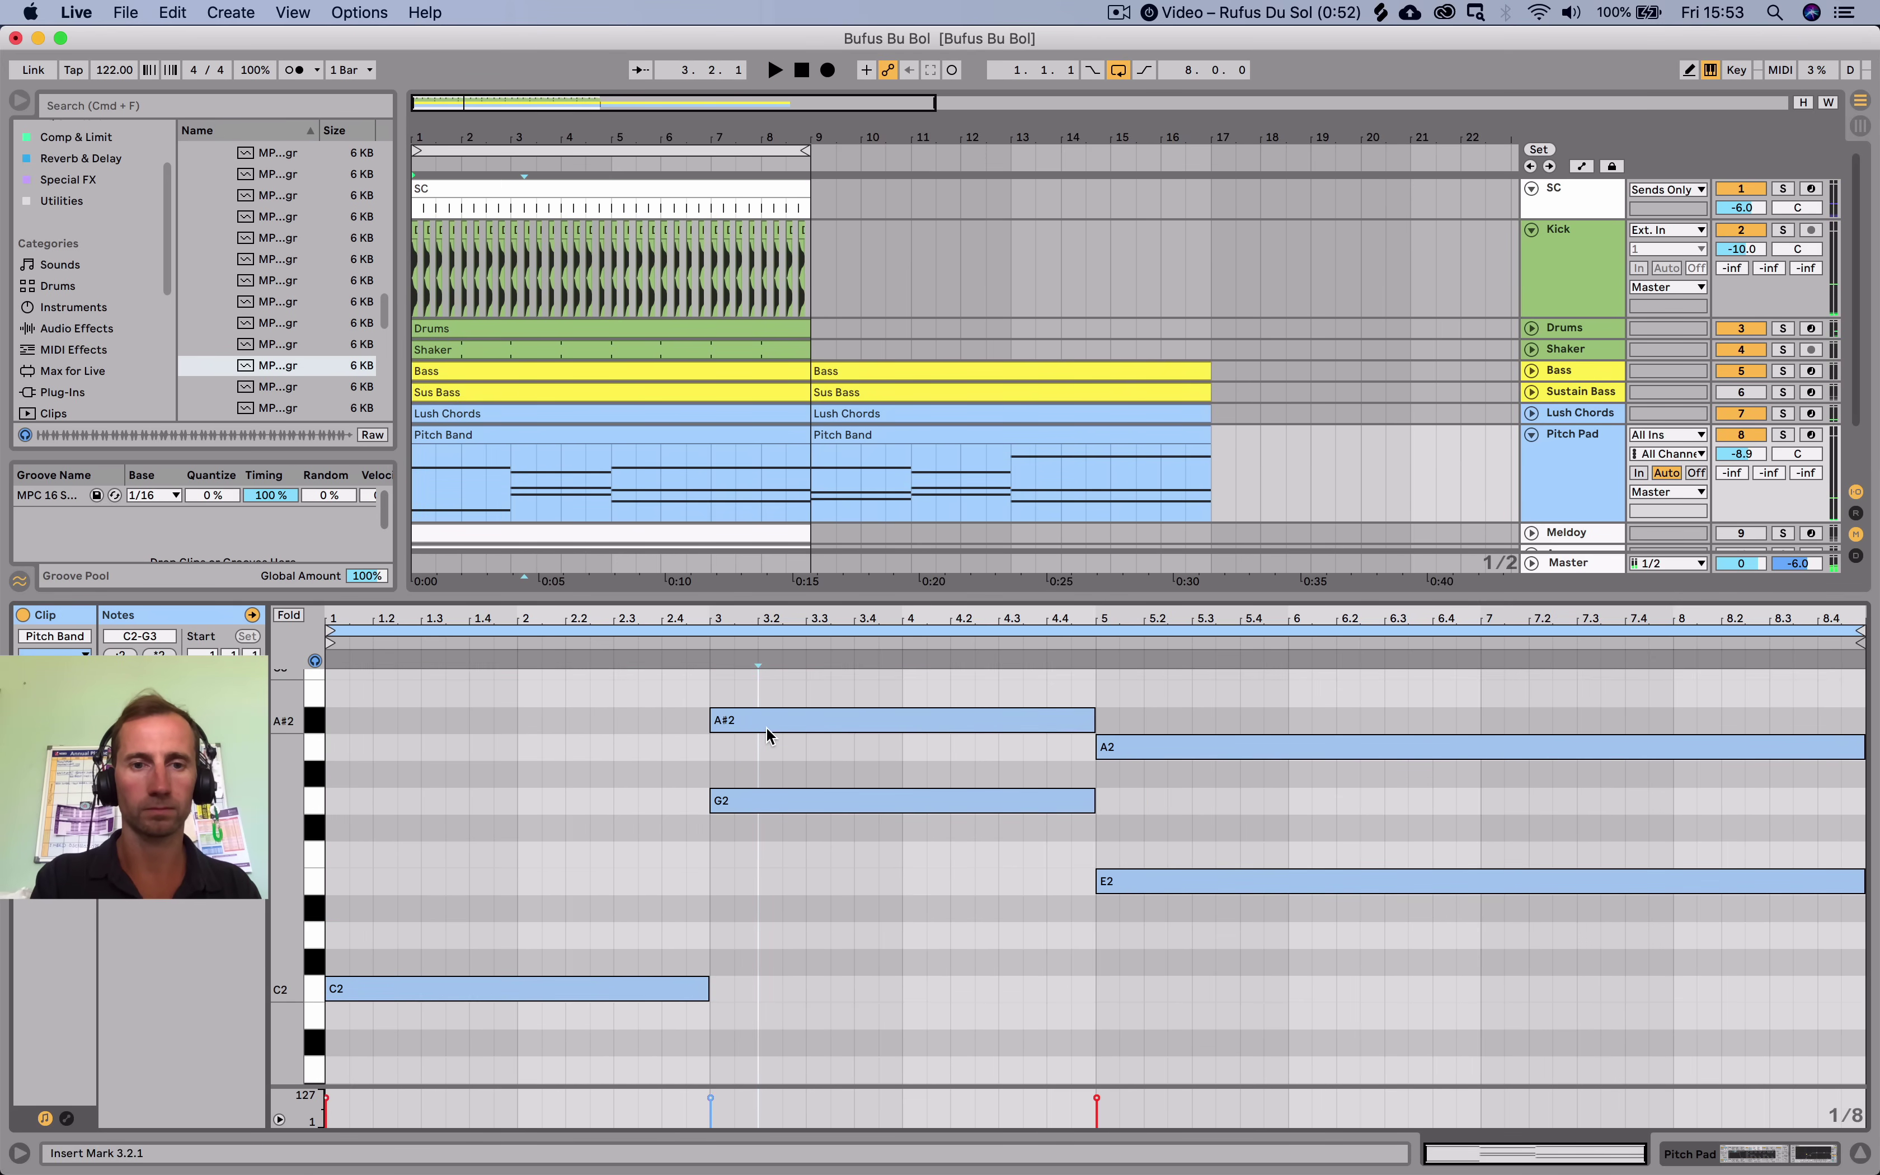
pyautogui.click(766, 723)
pyautogui.scroll(3, 780, 757)
pyautogui.press('space')
pyautogui.scroll(6, 784, 839)
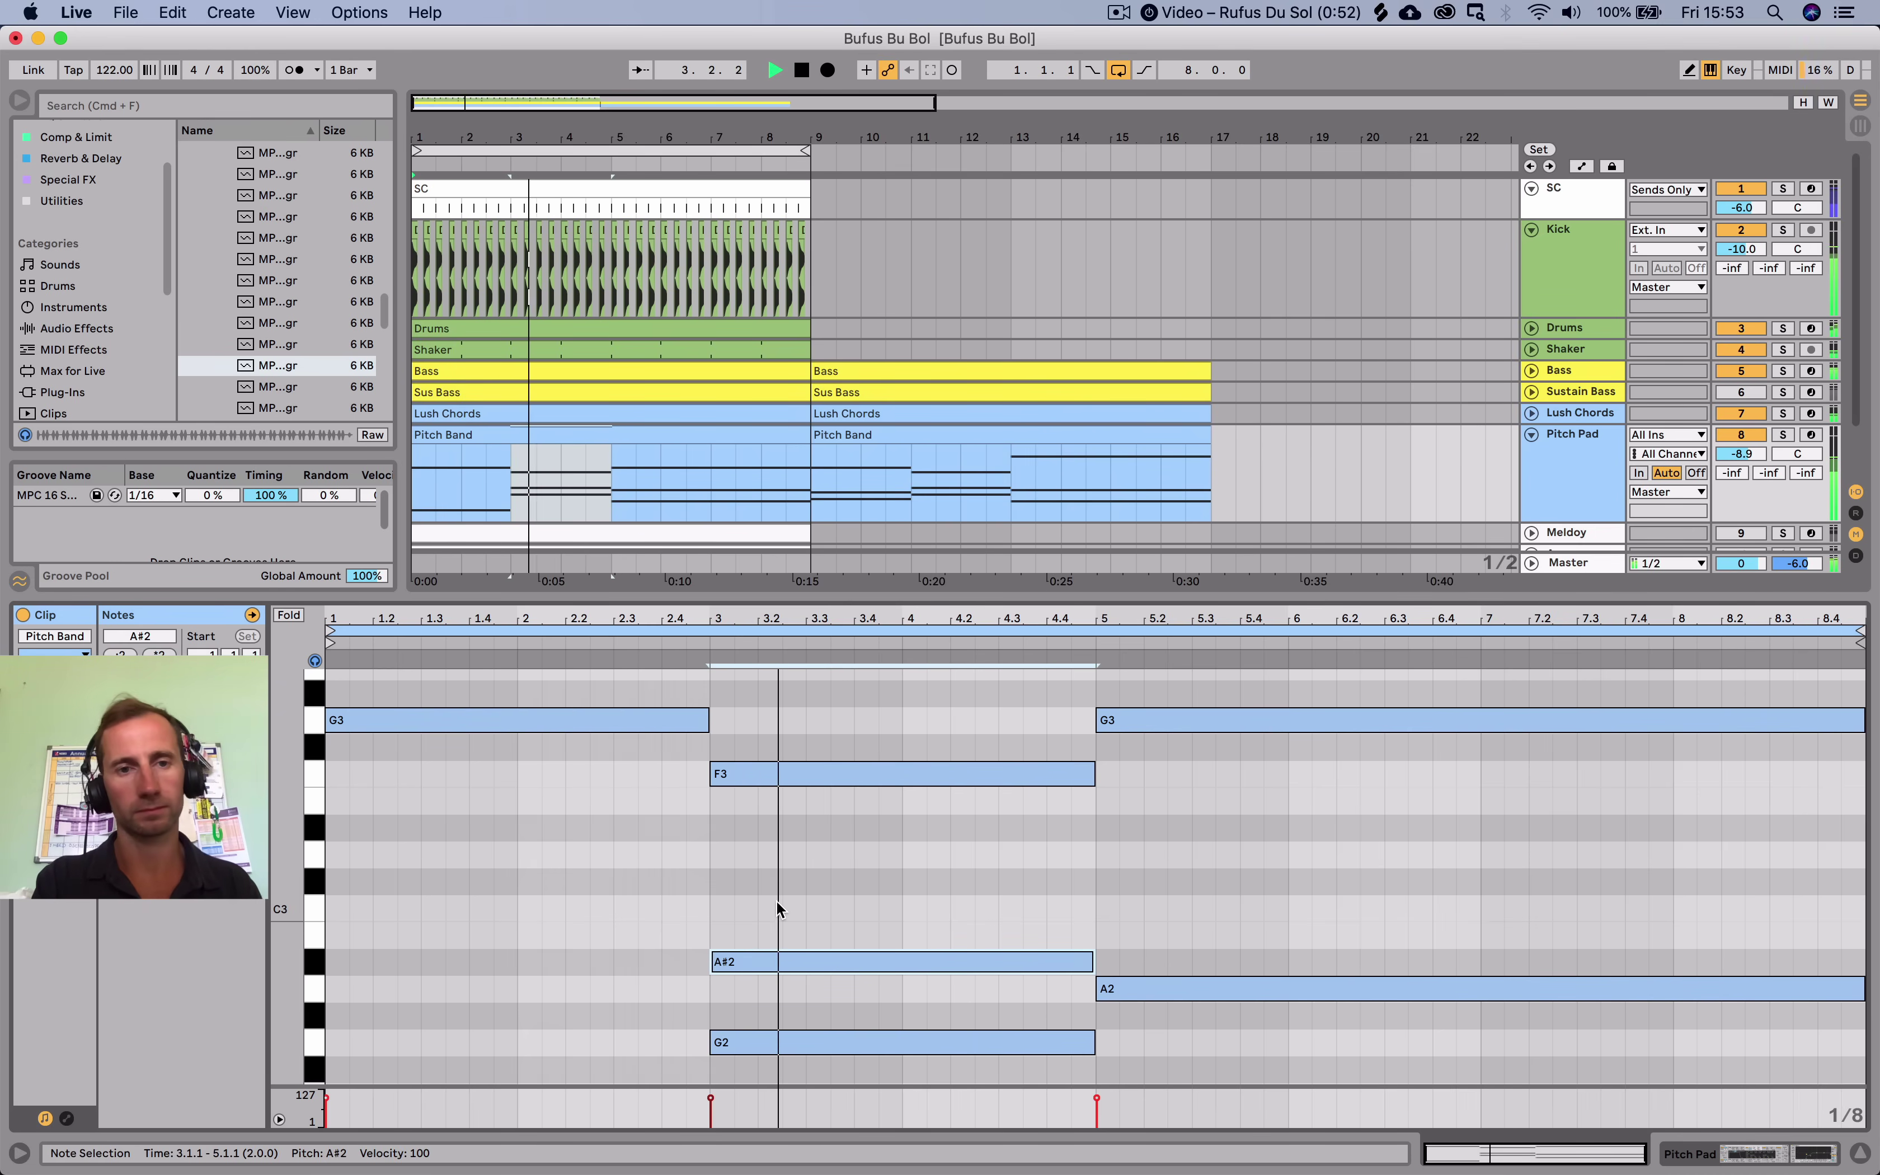
pyautogui.scroll(-3, 775, 901)
pyautogui.scroll(4, 1172, 831)
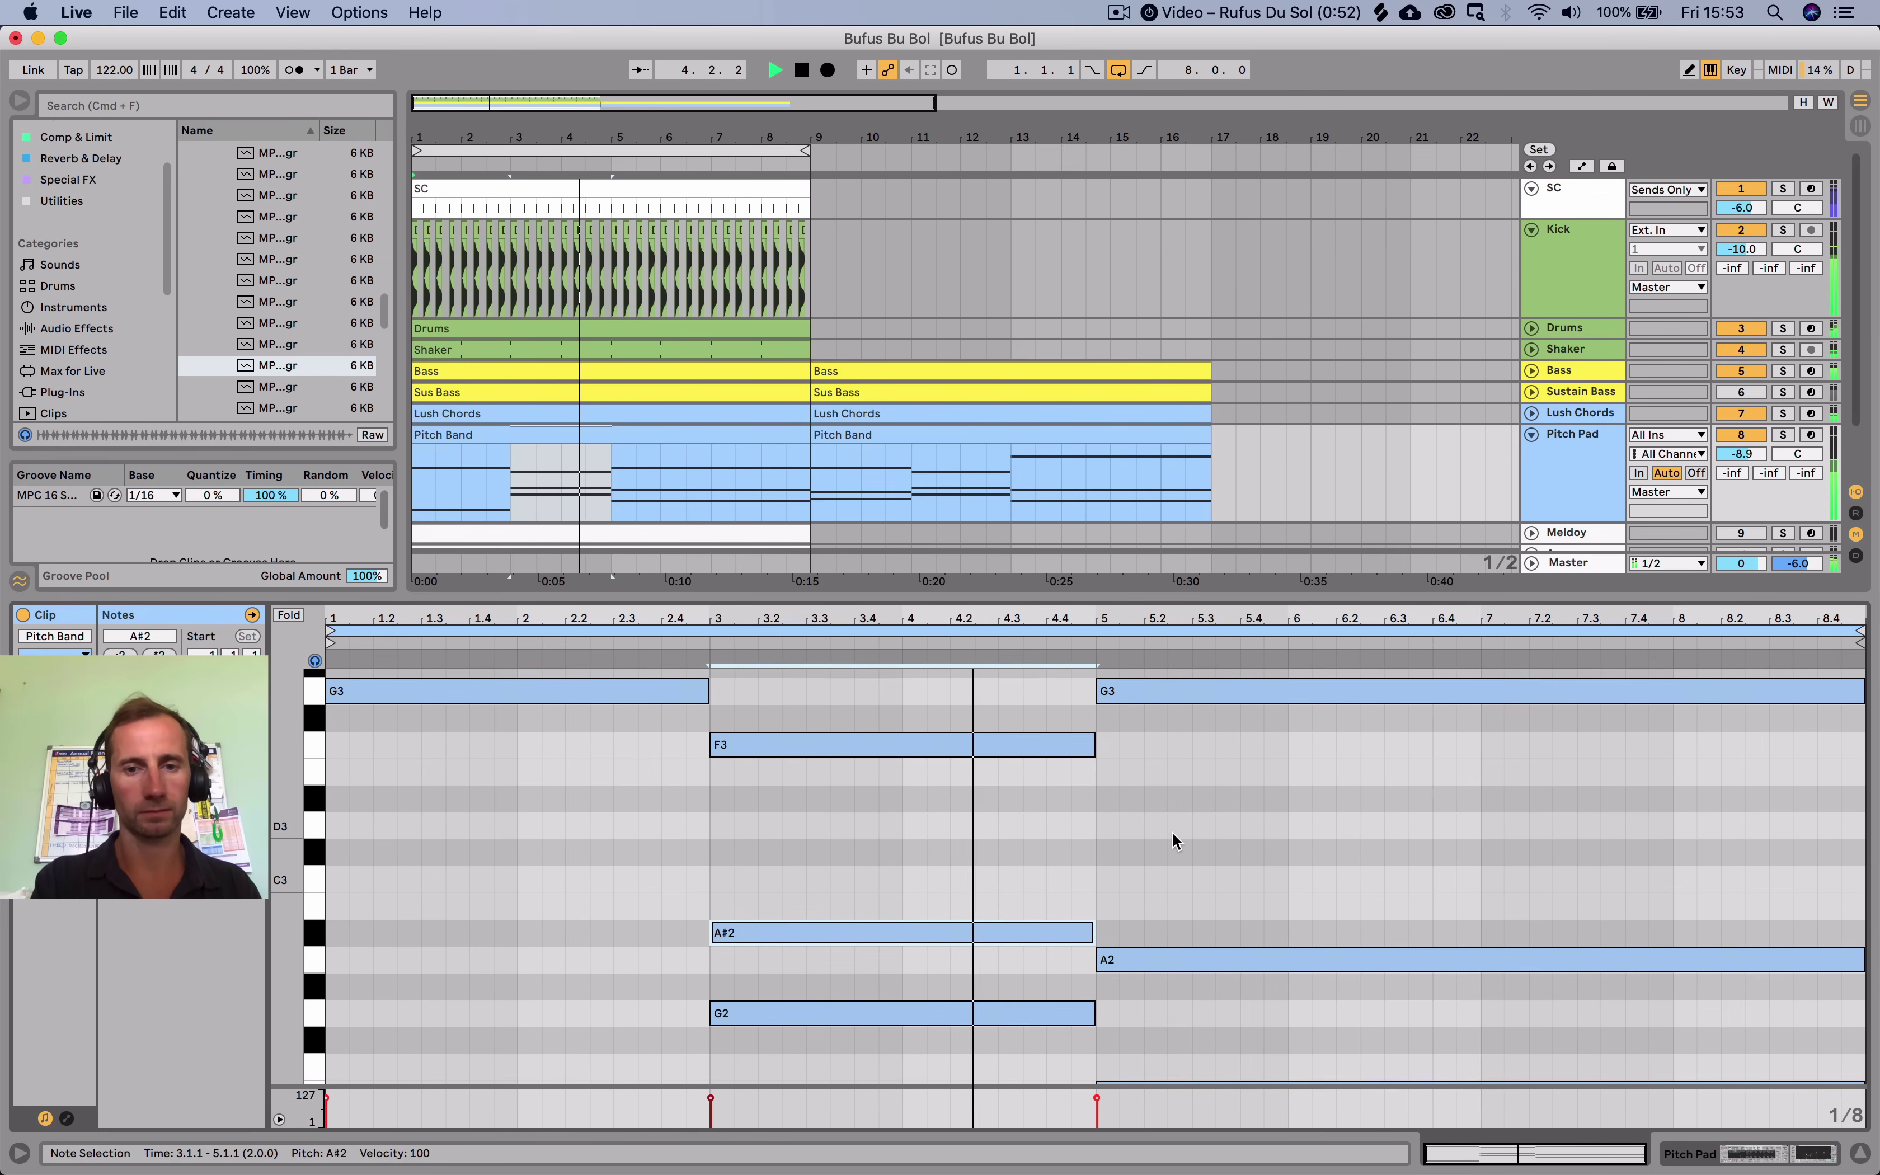
pyautogui.scroll(-7, 1172, 831)
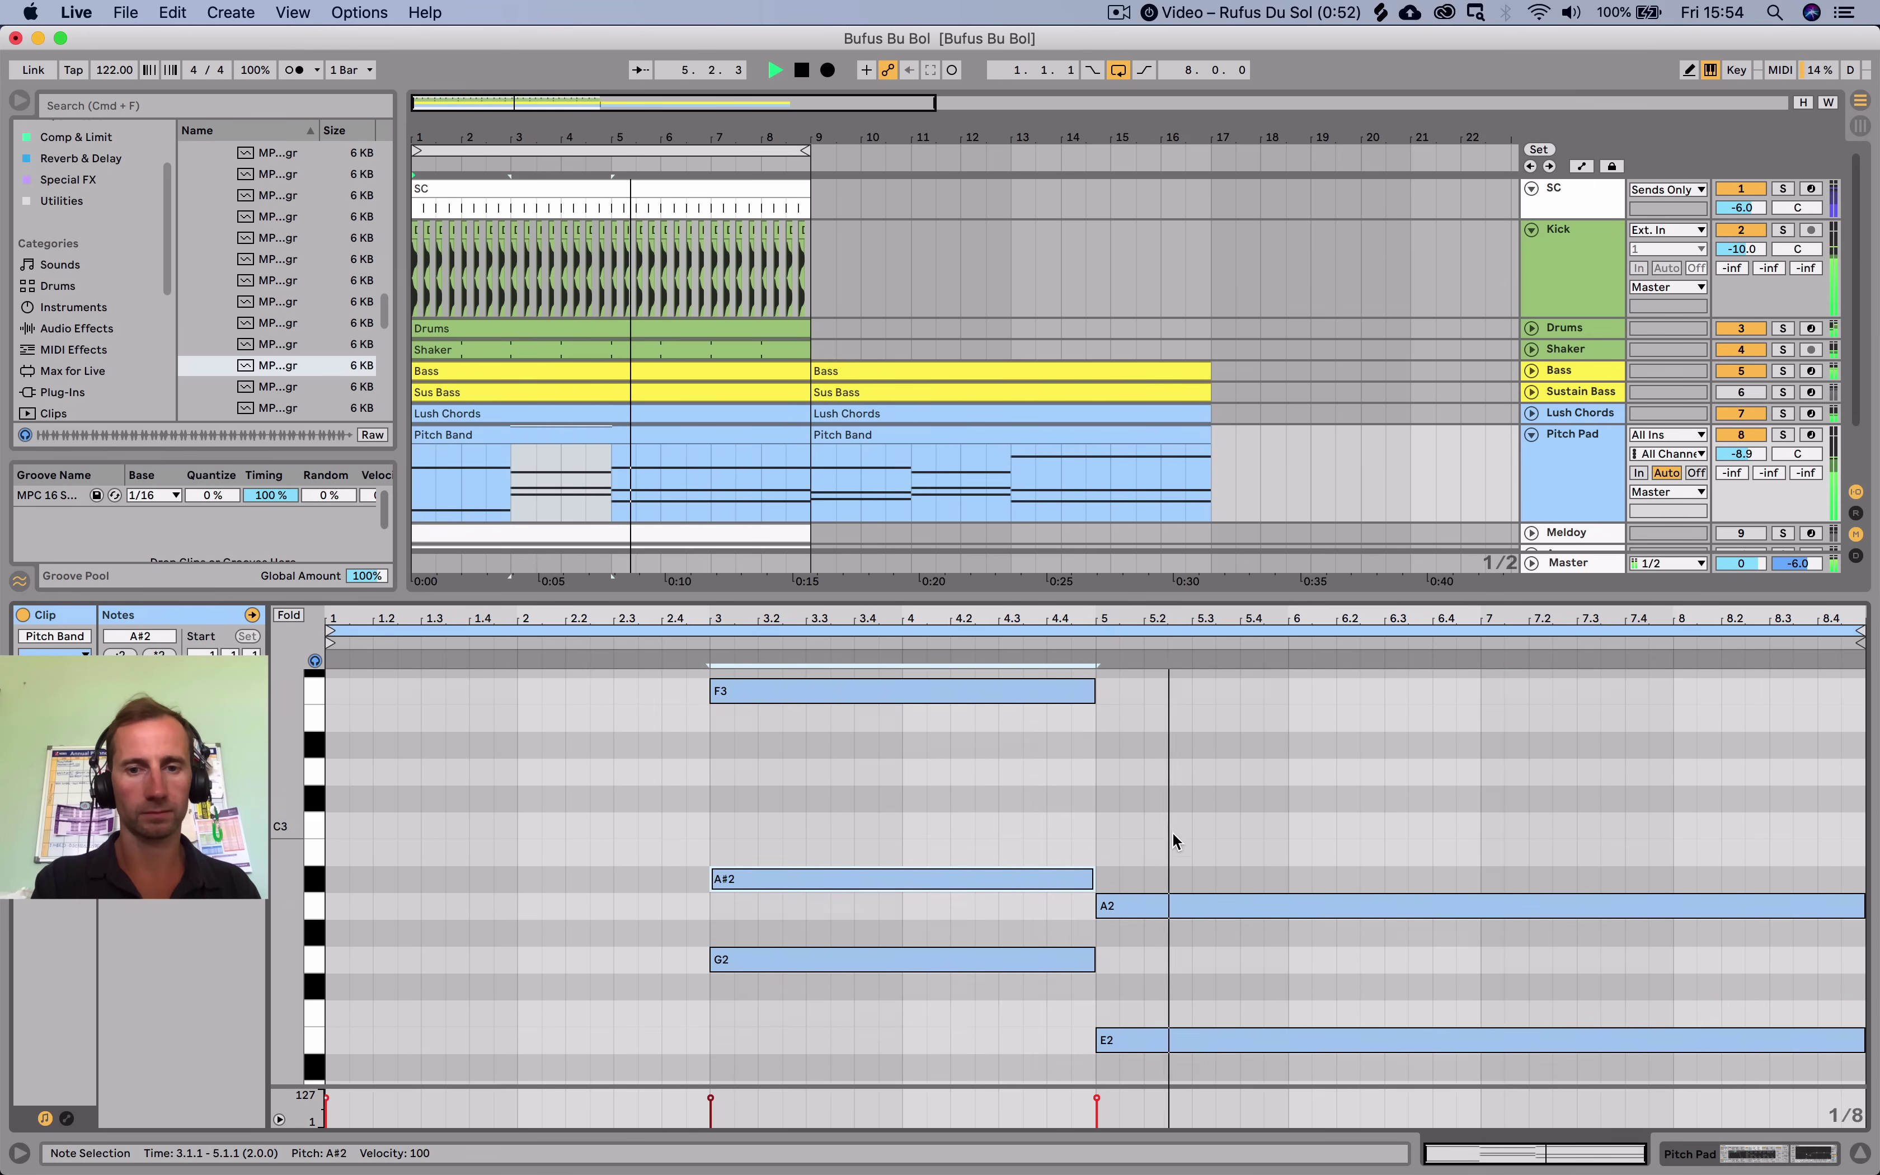
# Move the E2 note in bars 5–8 up to C3 and stop playback.
pyautogui.click(1179, 956)
pyautogui.moveTo(1180, 951); pyautogui.dragTo(1182, 730)
pyautogui.press('space')
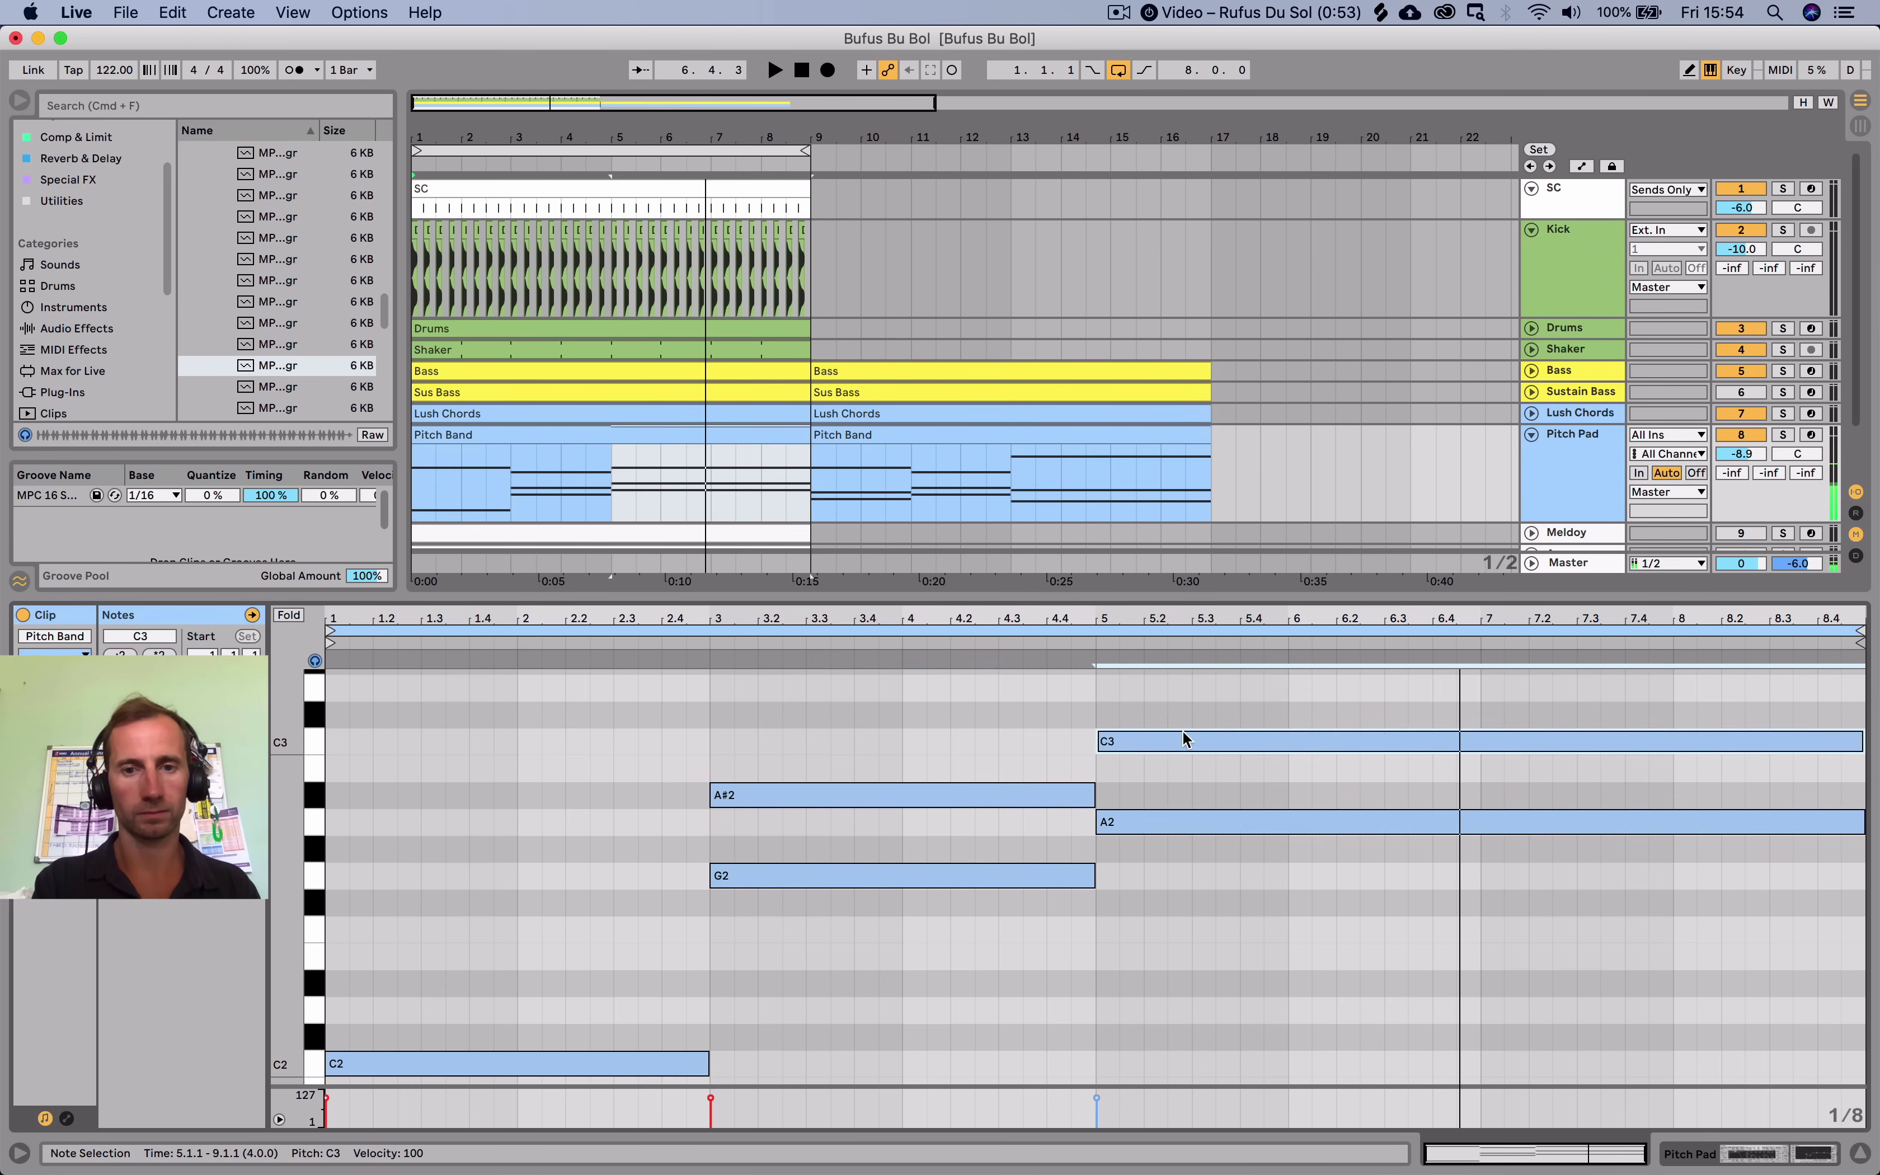
# Play bars 5–8 and examine the Pitch Pad chord notes against the full mix.
pyautogui.press('space')
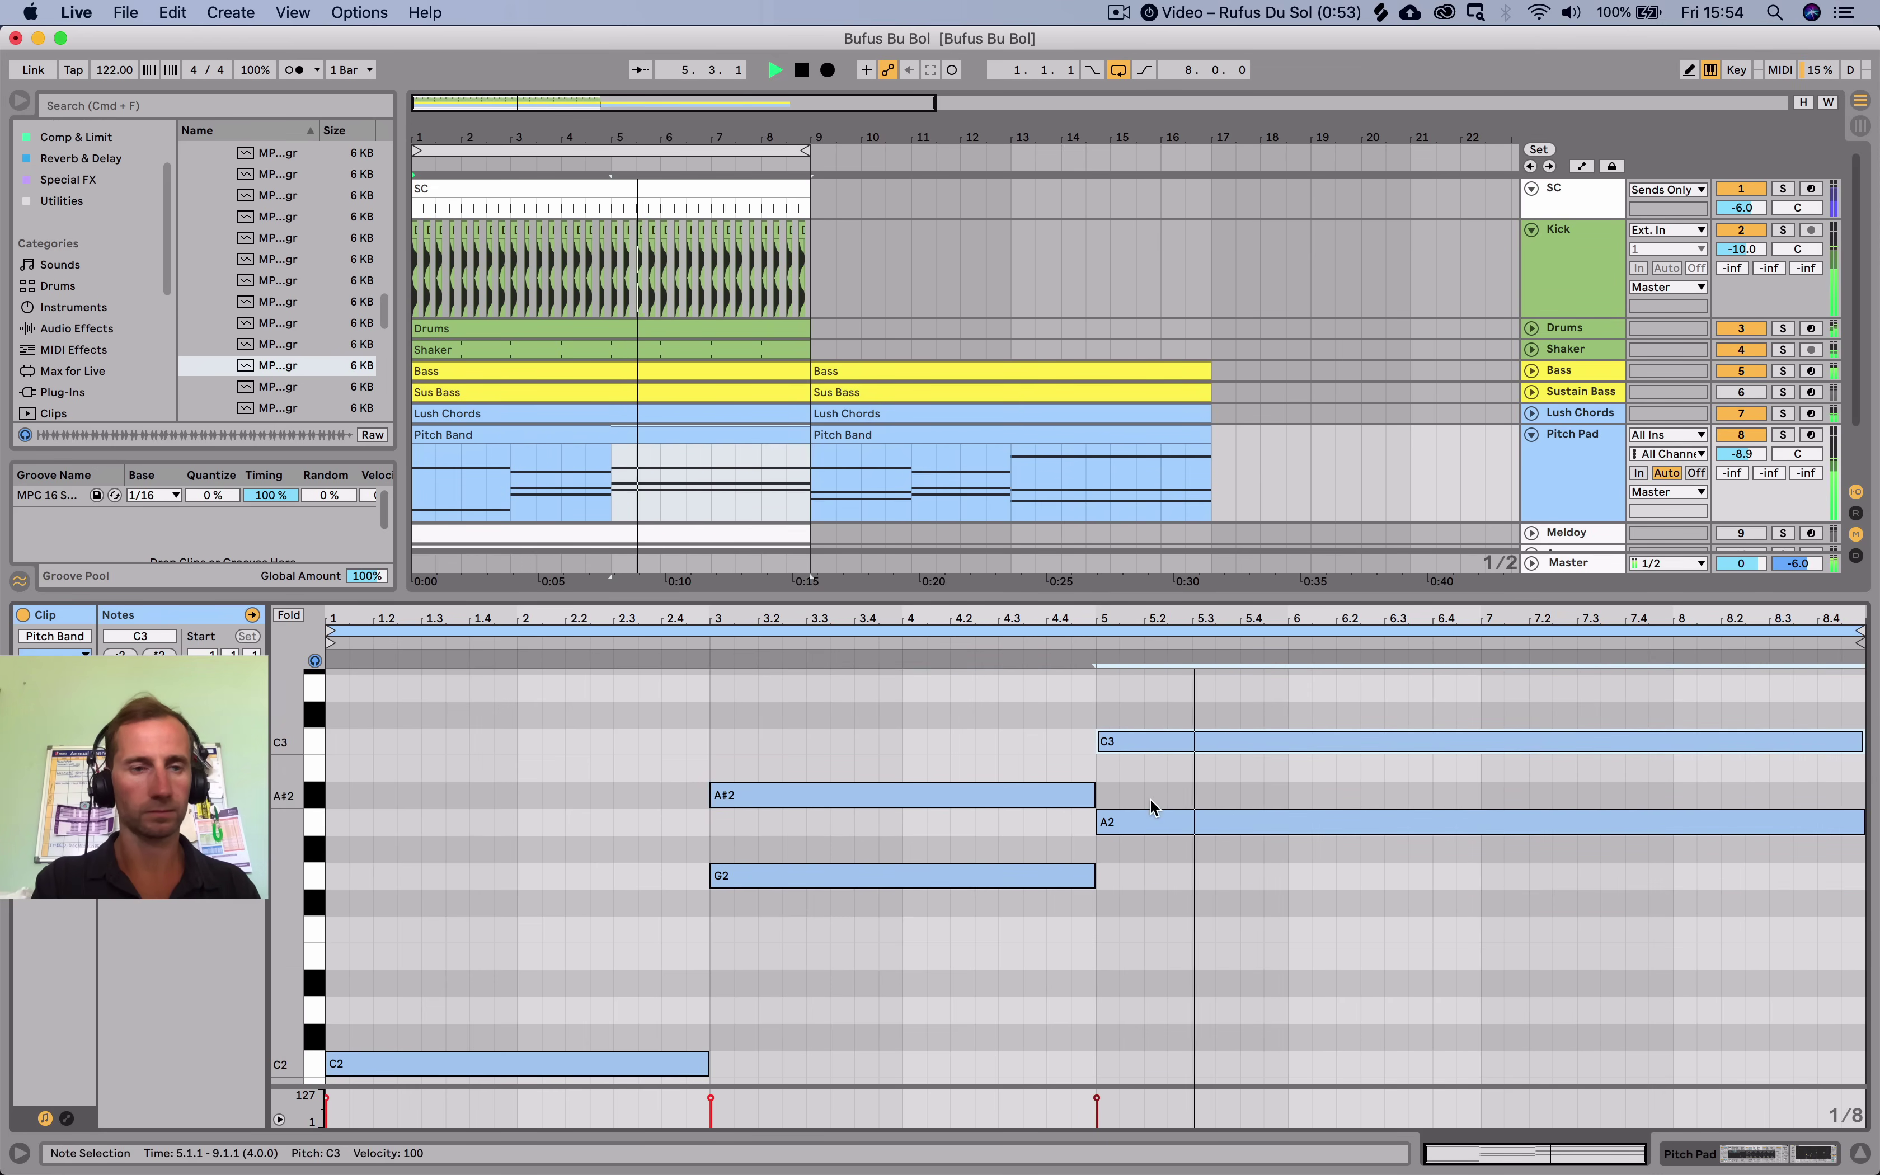
pyautogui.scroll(2, 1151, 806)
pyautogui.scroll(2, 1151, 806)
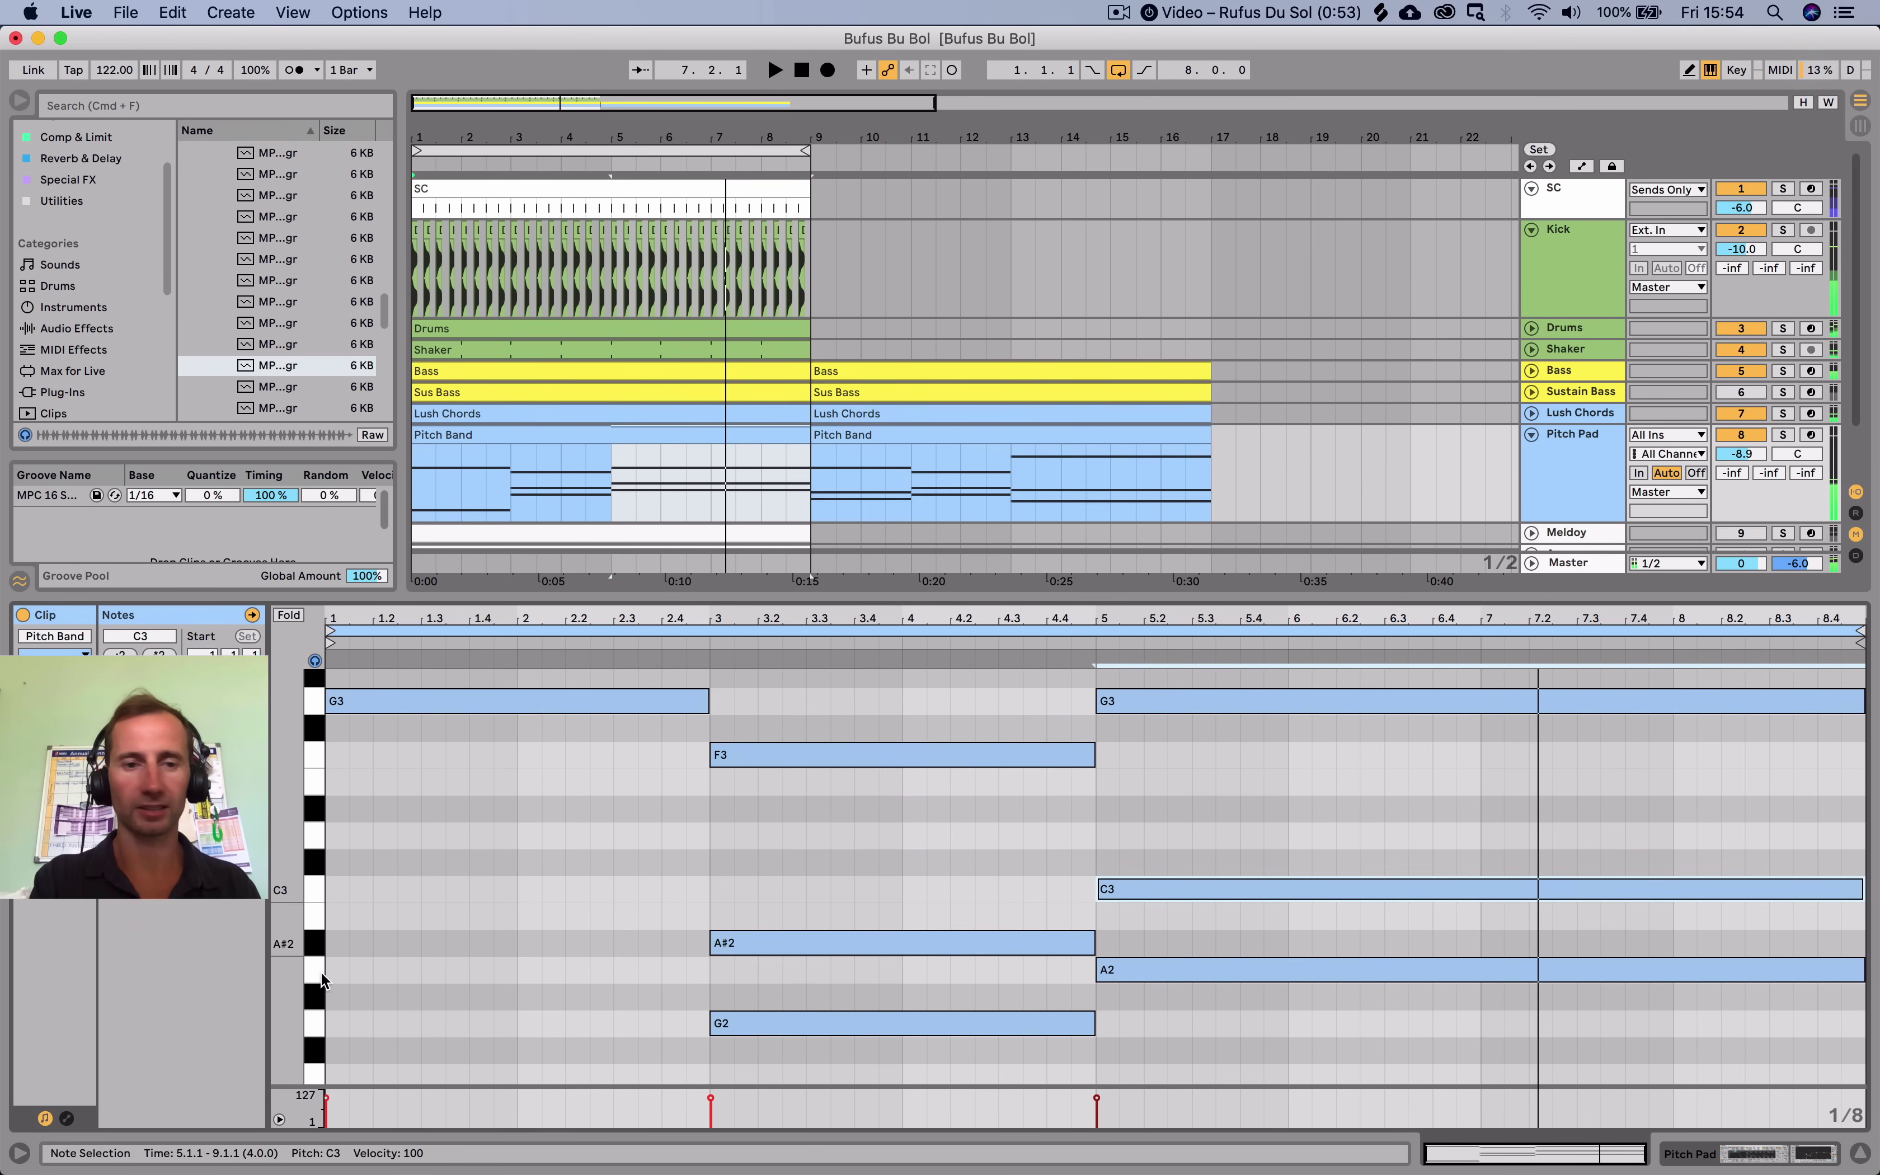
pyautogui.press('space')
# Set the Pitch Pad track's B-Hall RVB send to -11.0 dB while listening to the full mix.
pyautogui.press('space')
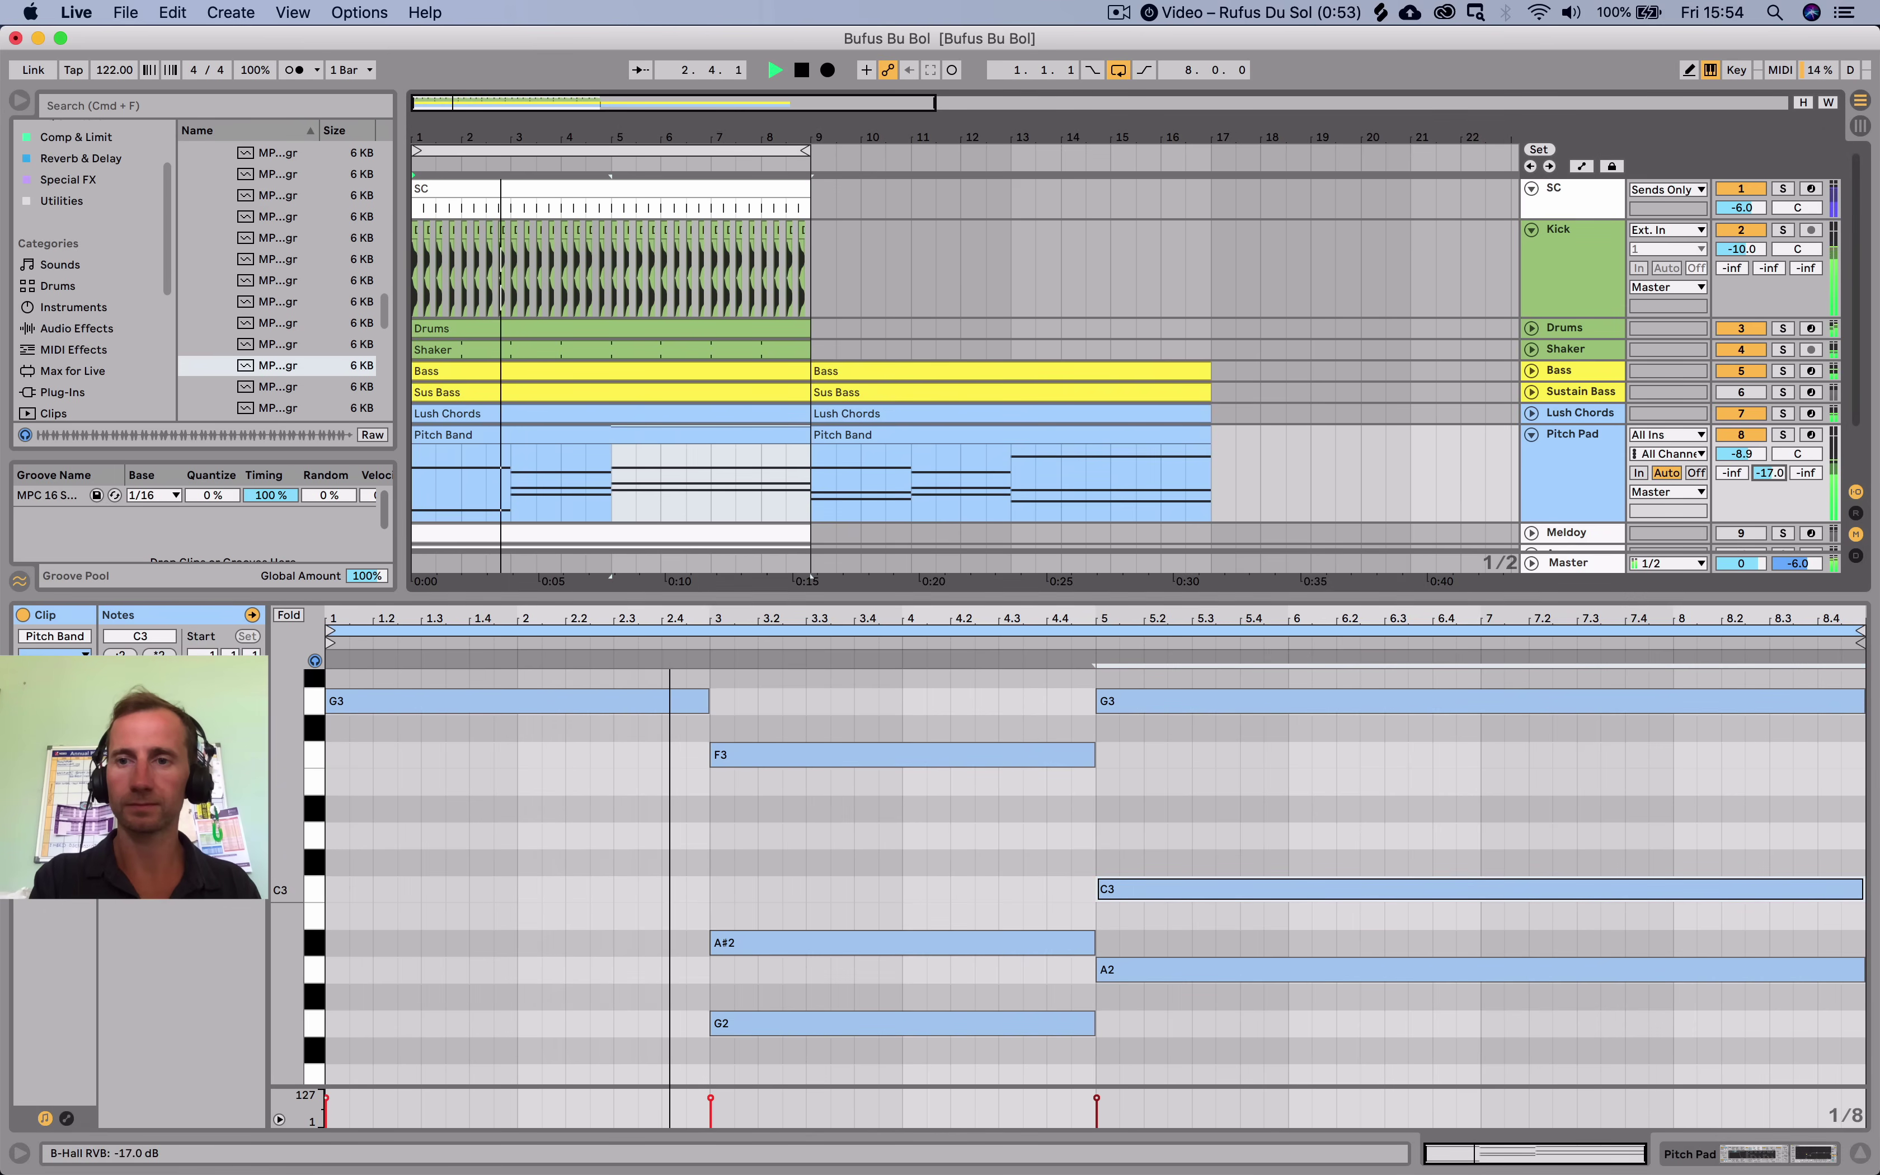
pyautogui.moveTo(1770, 472); pyautogui.dragTo(1769, 474)
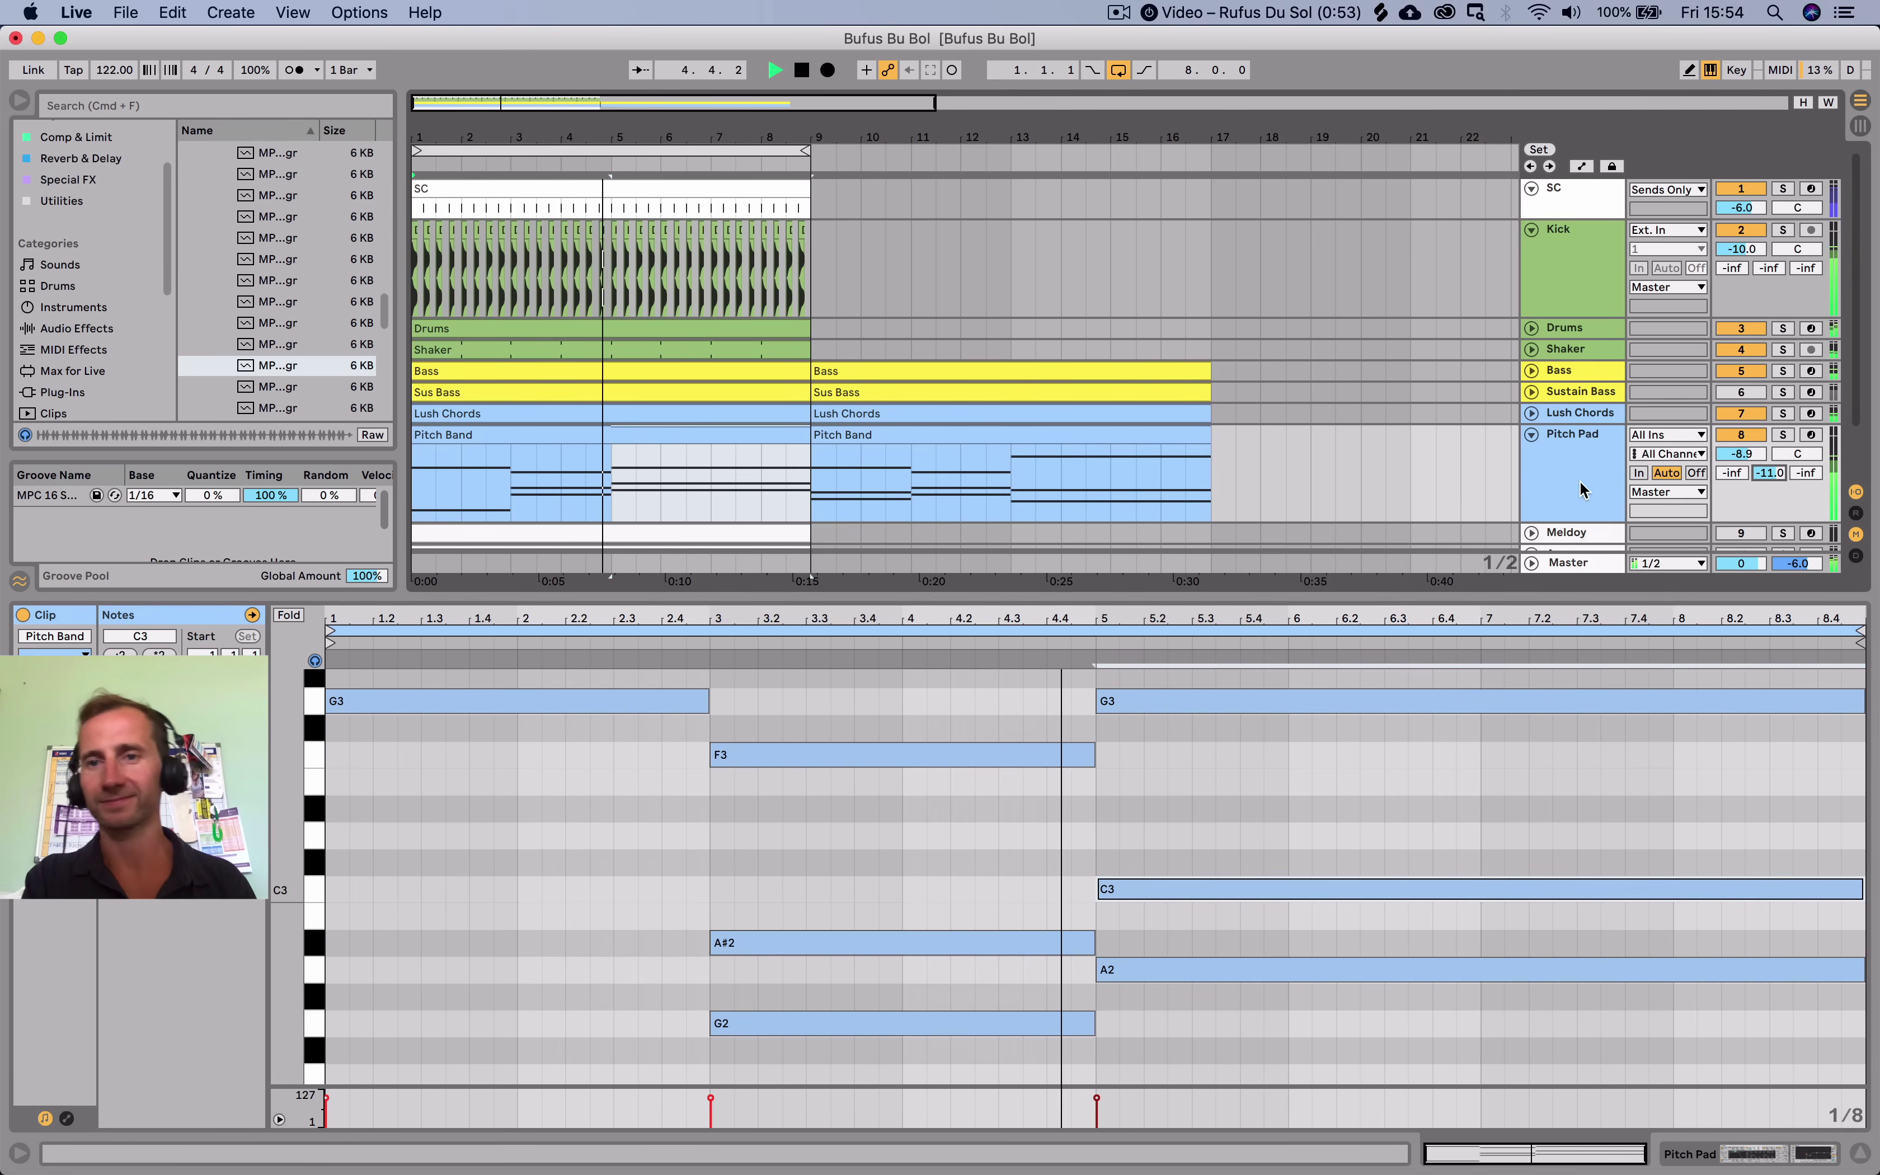
pyautogui.press('space')
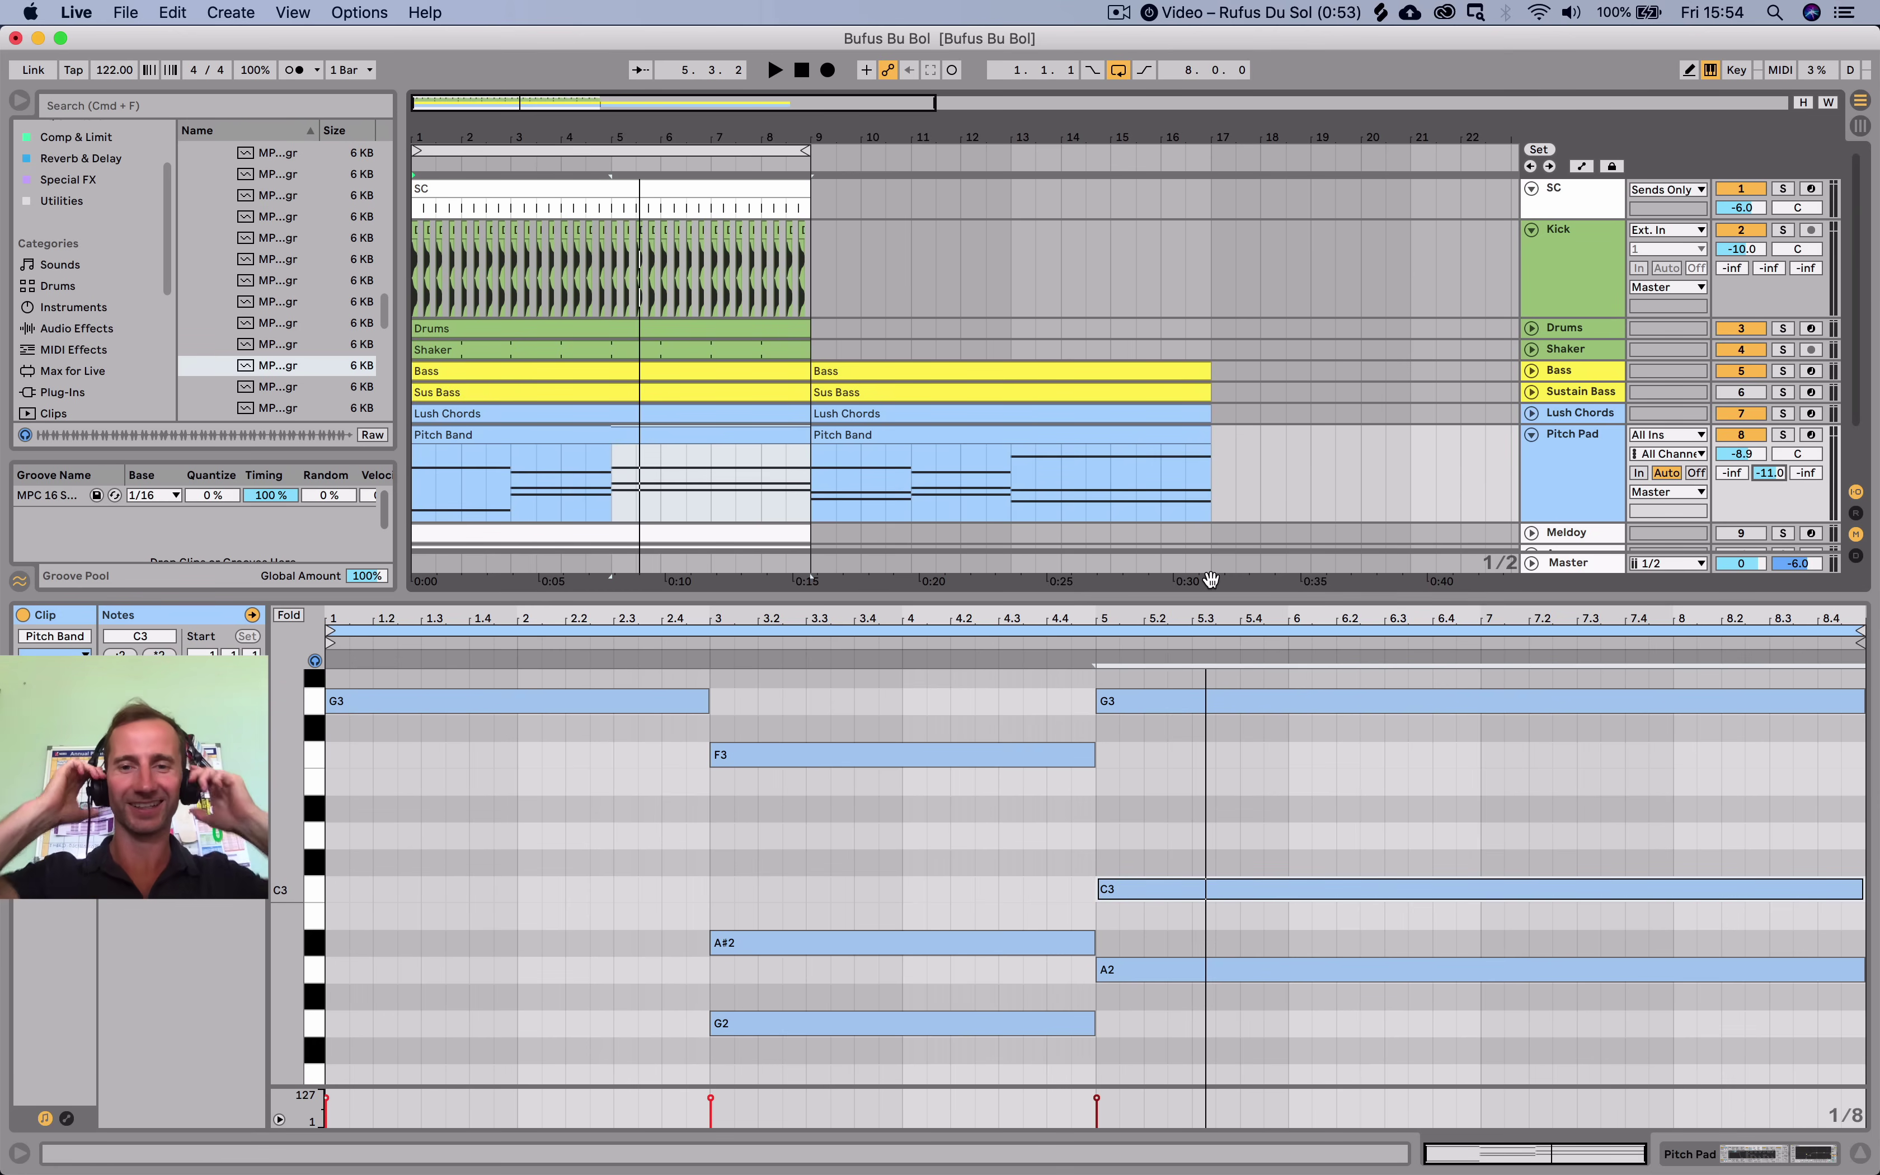
pyautogui.click(801, 69)
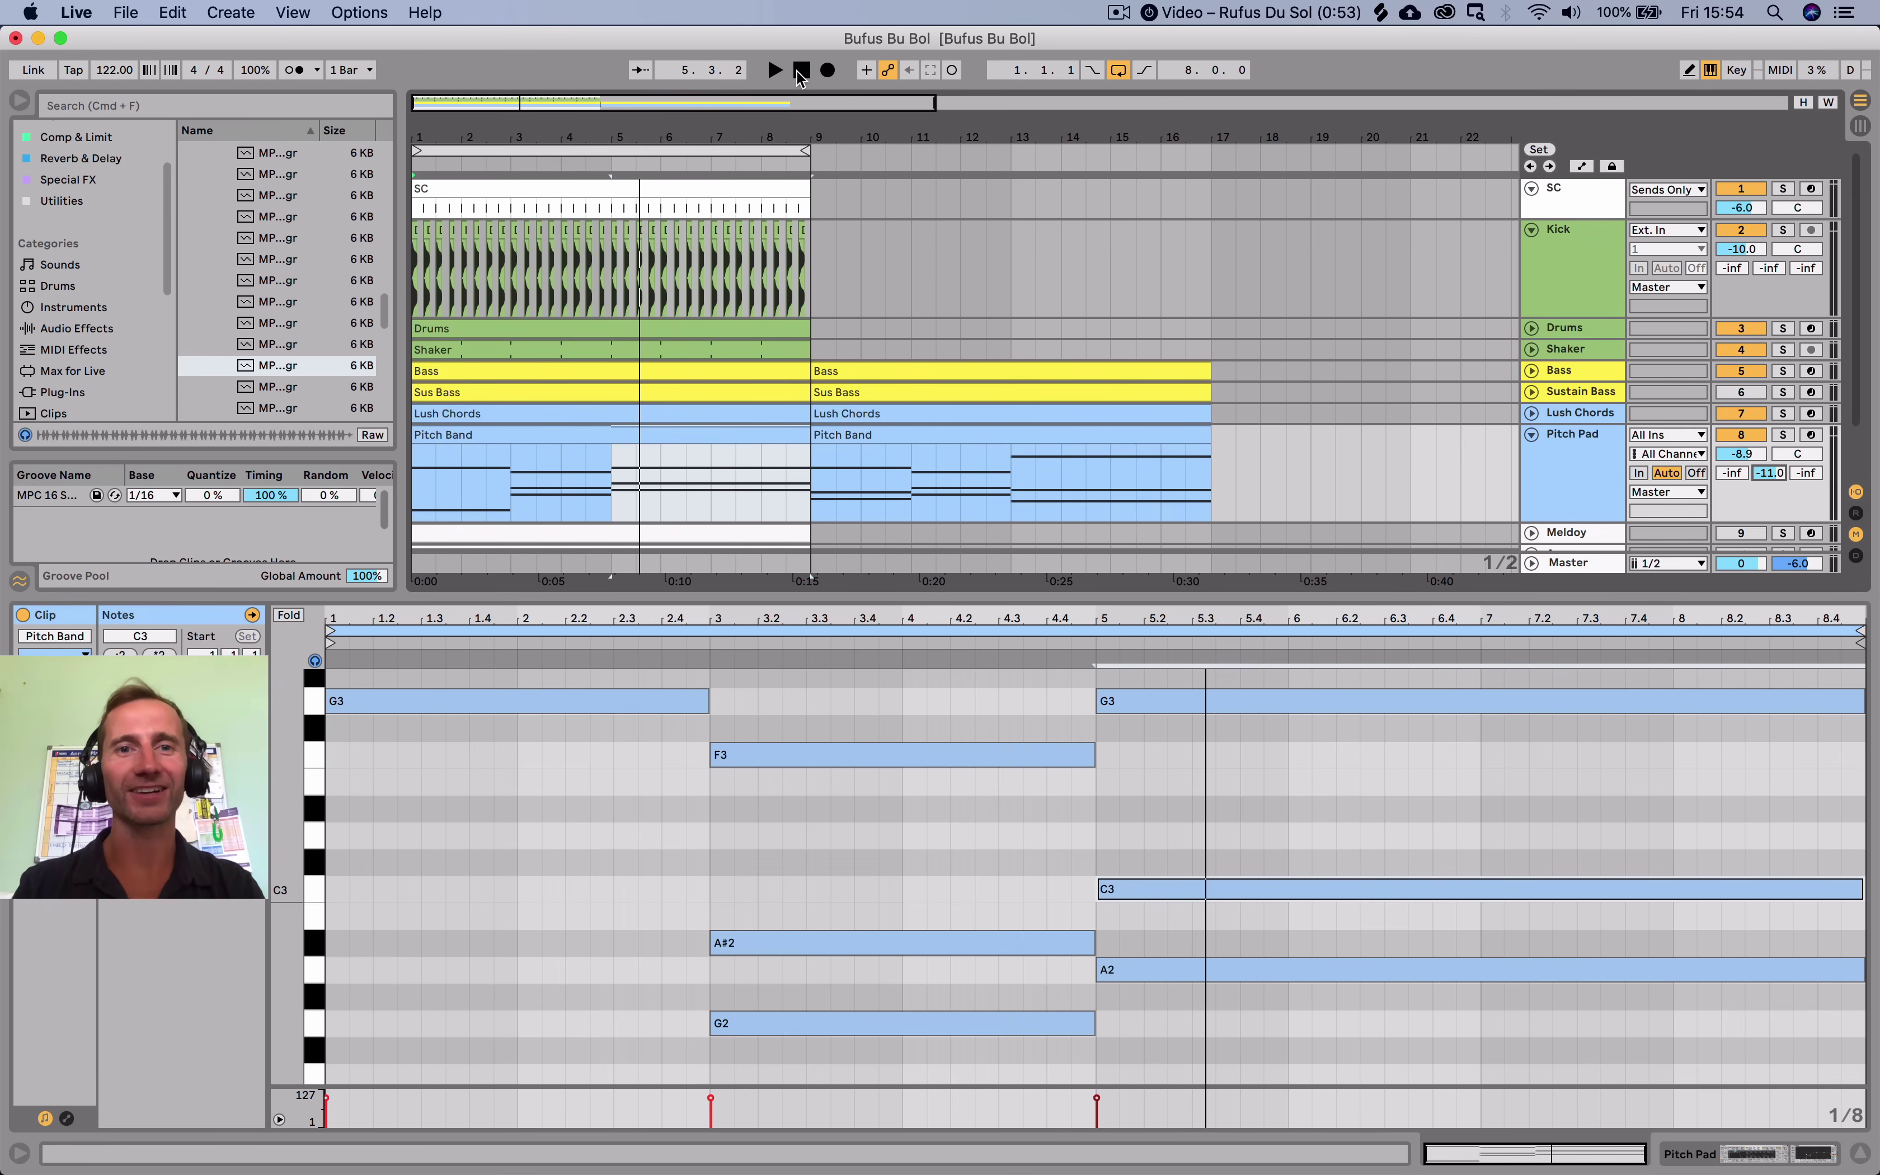
pyautogui.press('space')
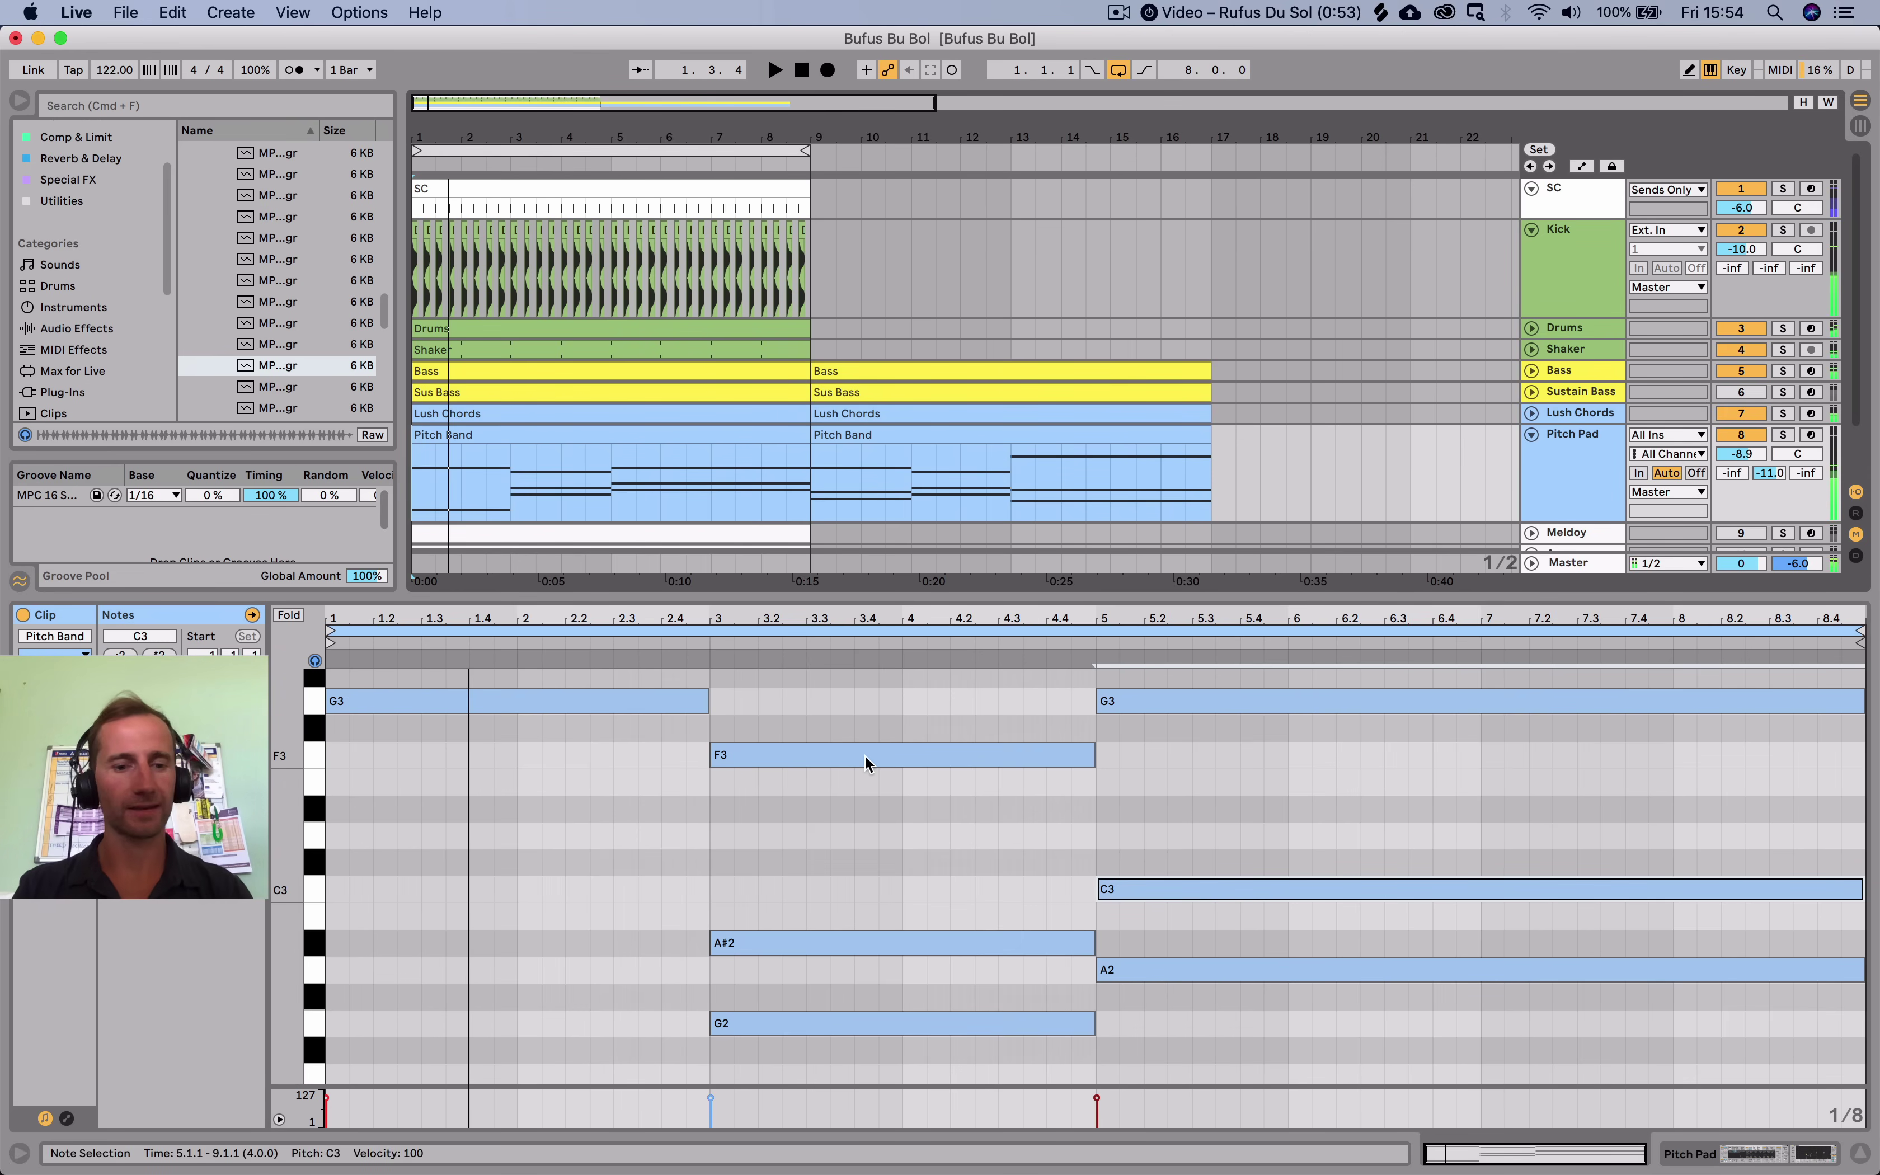
pyautogui.press('space')
# Fold the Pitch Pad track and insert a lime-green audio track named Atmosphere below Shaker.
pyautogui.hotkey('shift', 'Tab')
pyautogui.click(1530, 434)
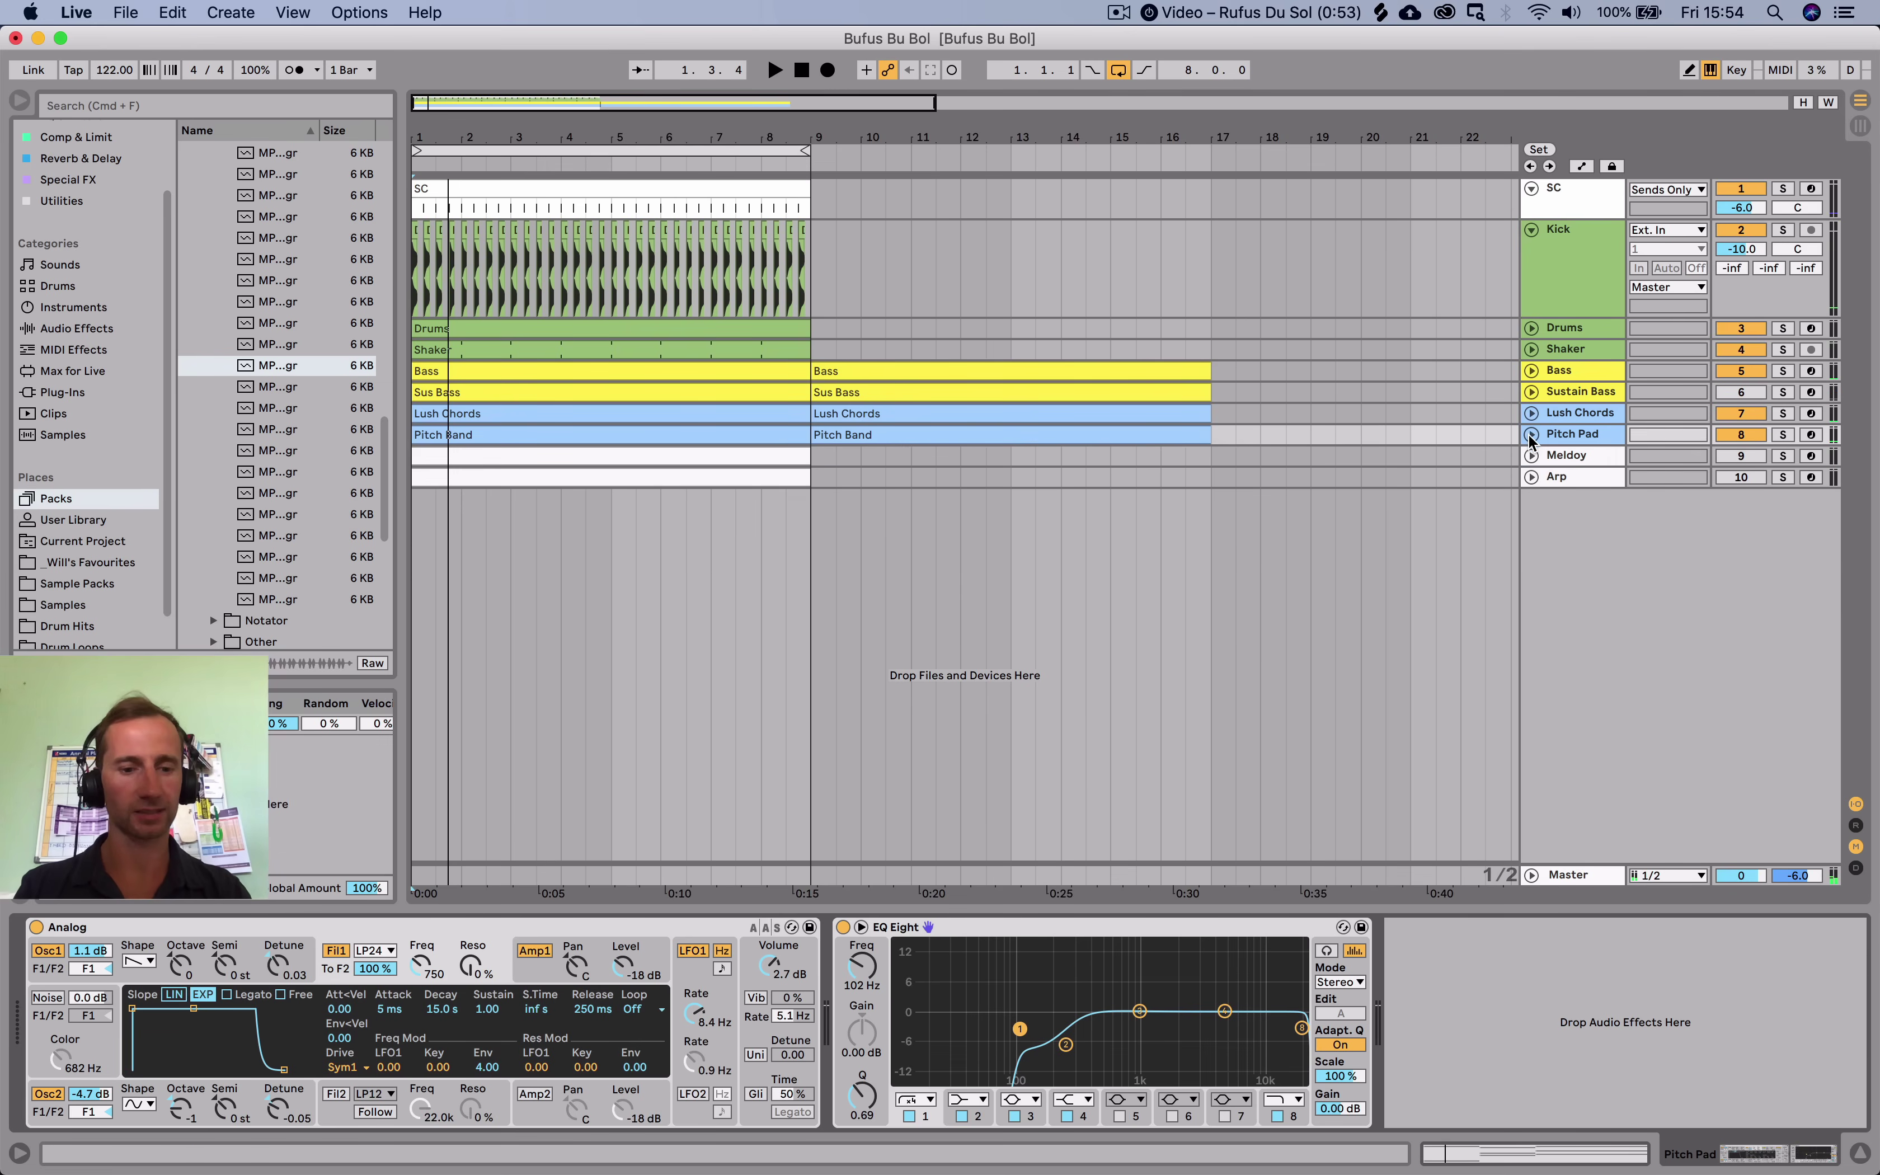
pyautogui.click(1566, 339)
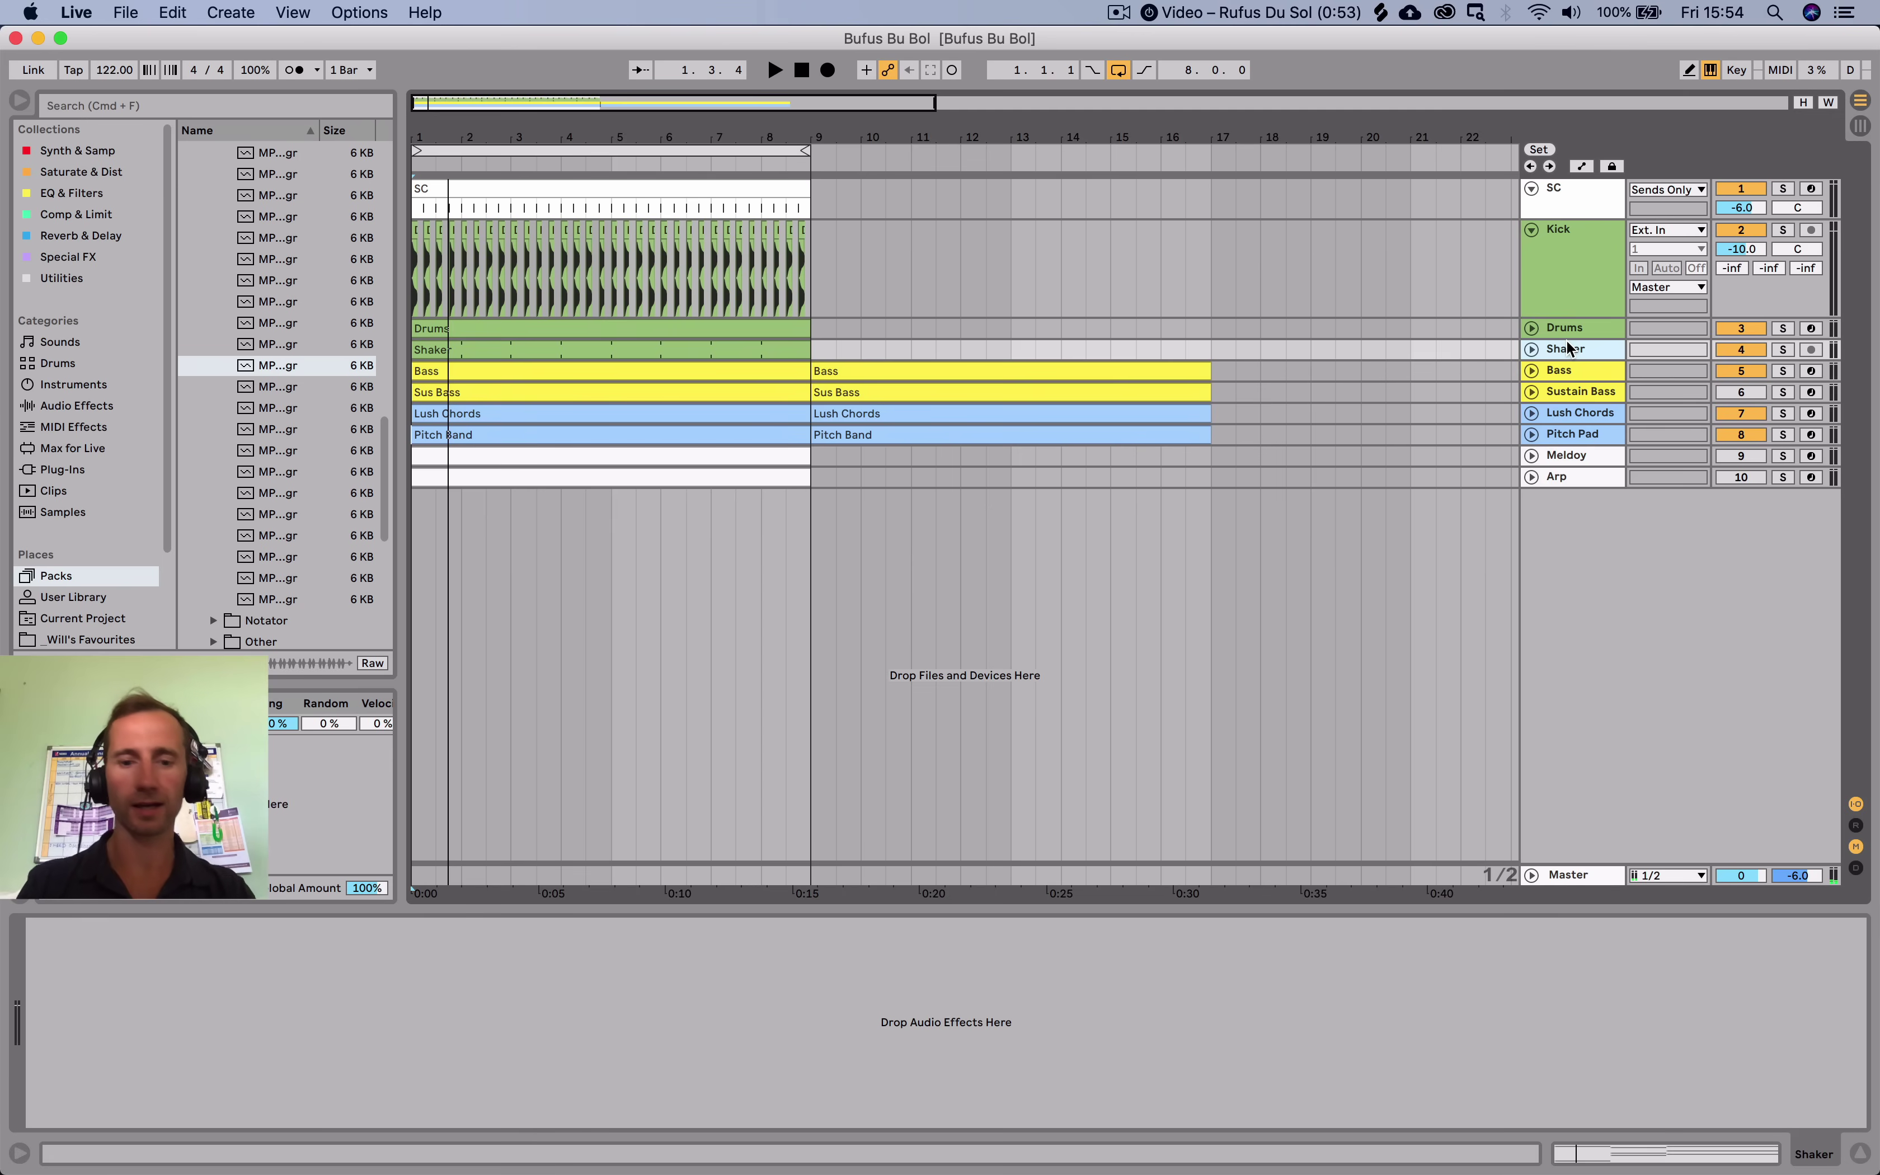
pyautogui.press('cmd+t')
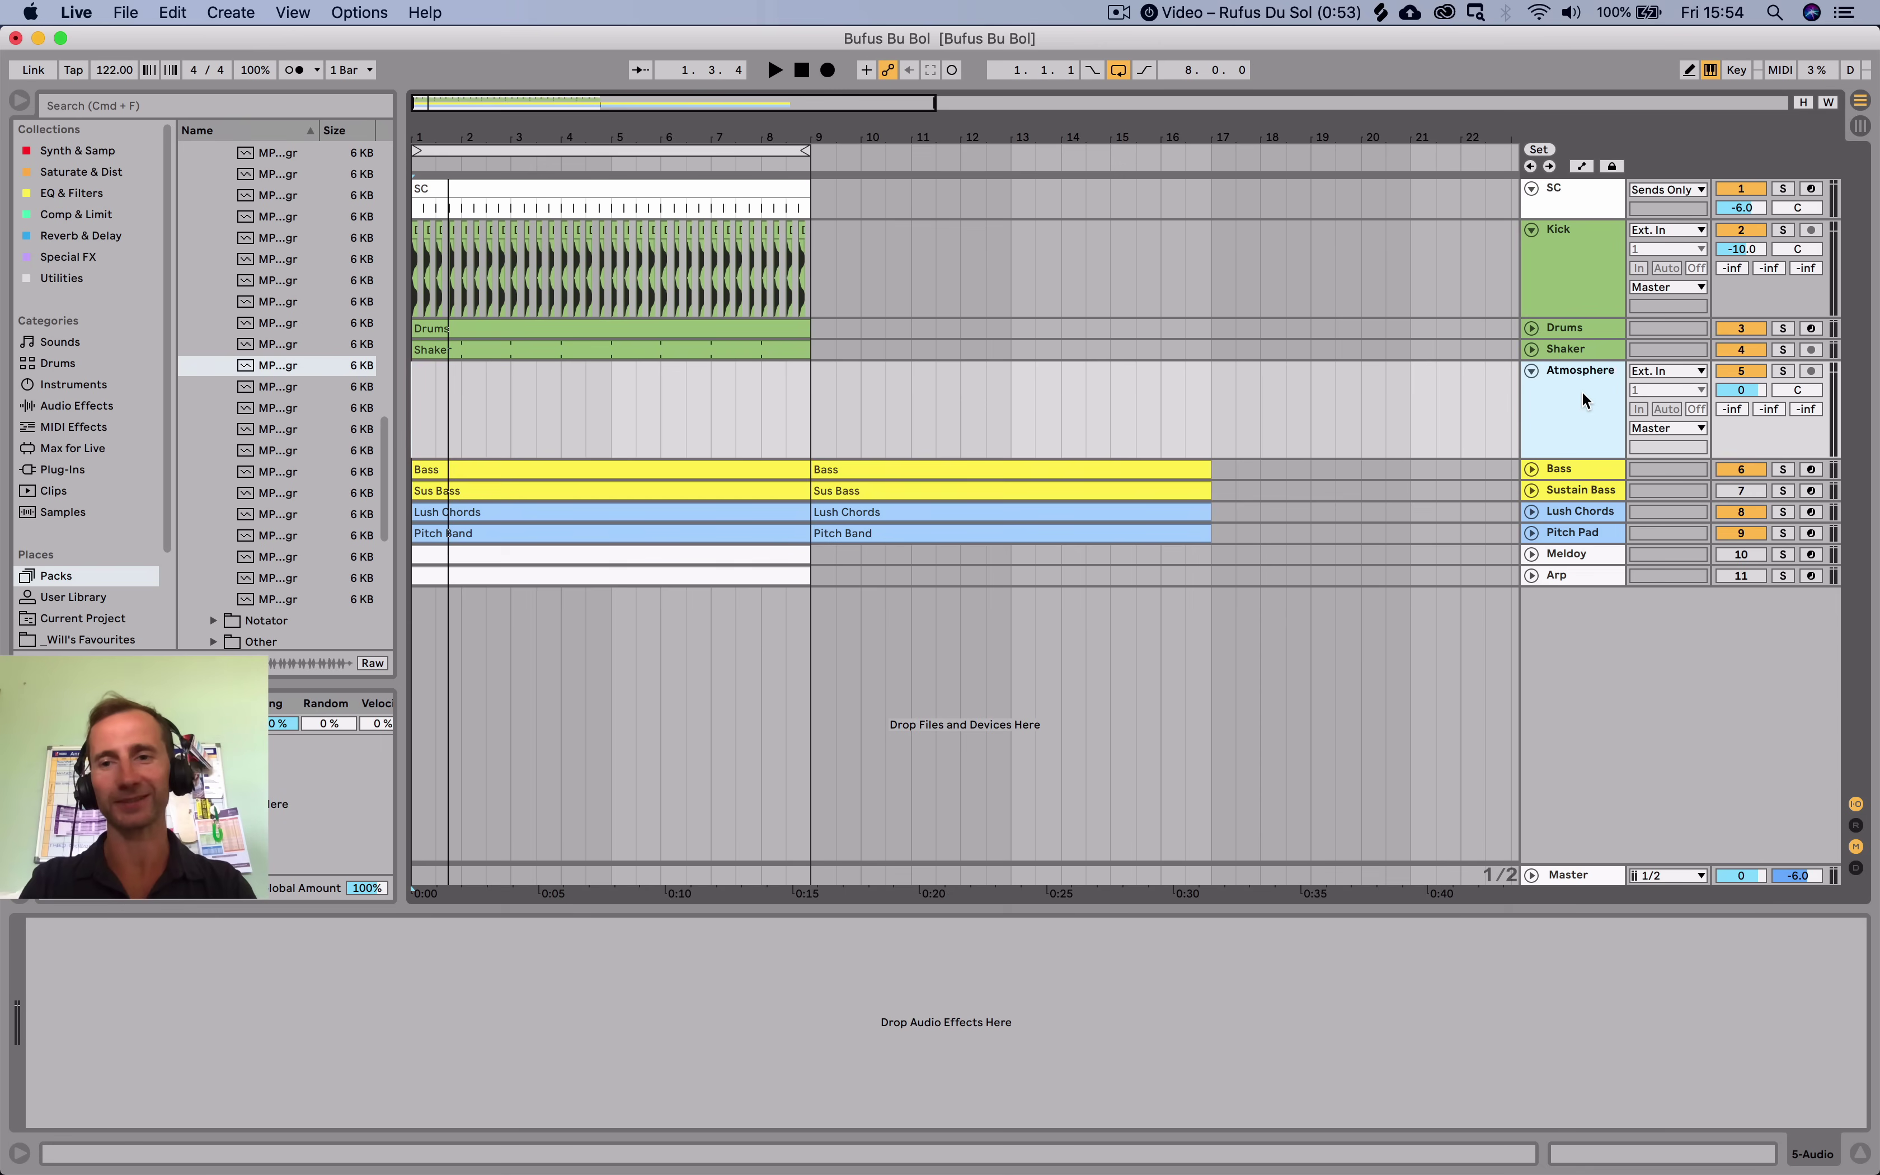
pyautogui.rightClick(1582, 391)
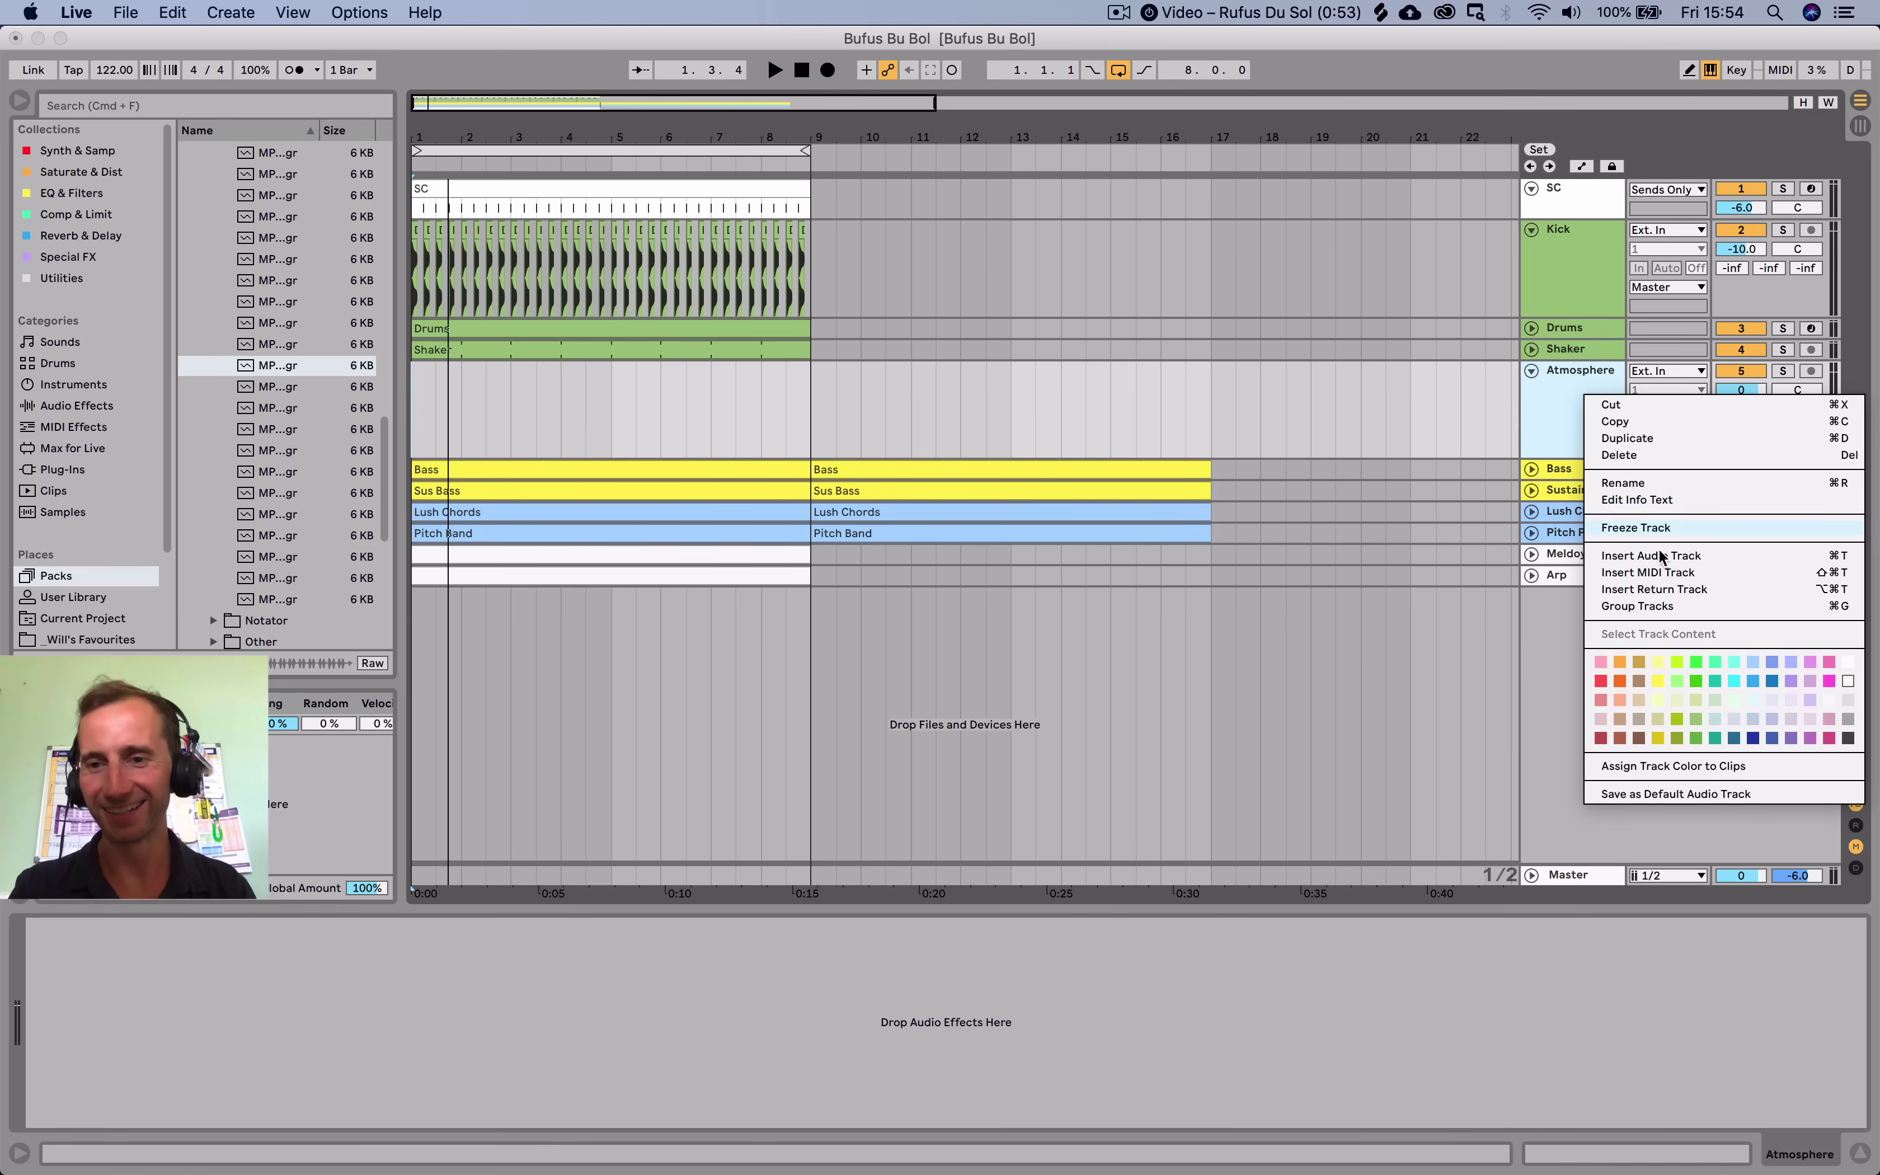
pyautogui.click(1674, 662)
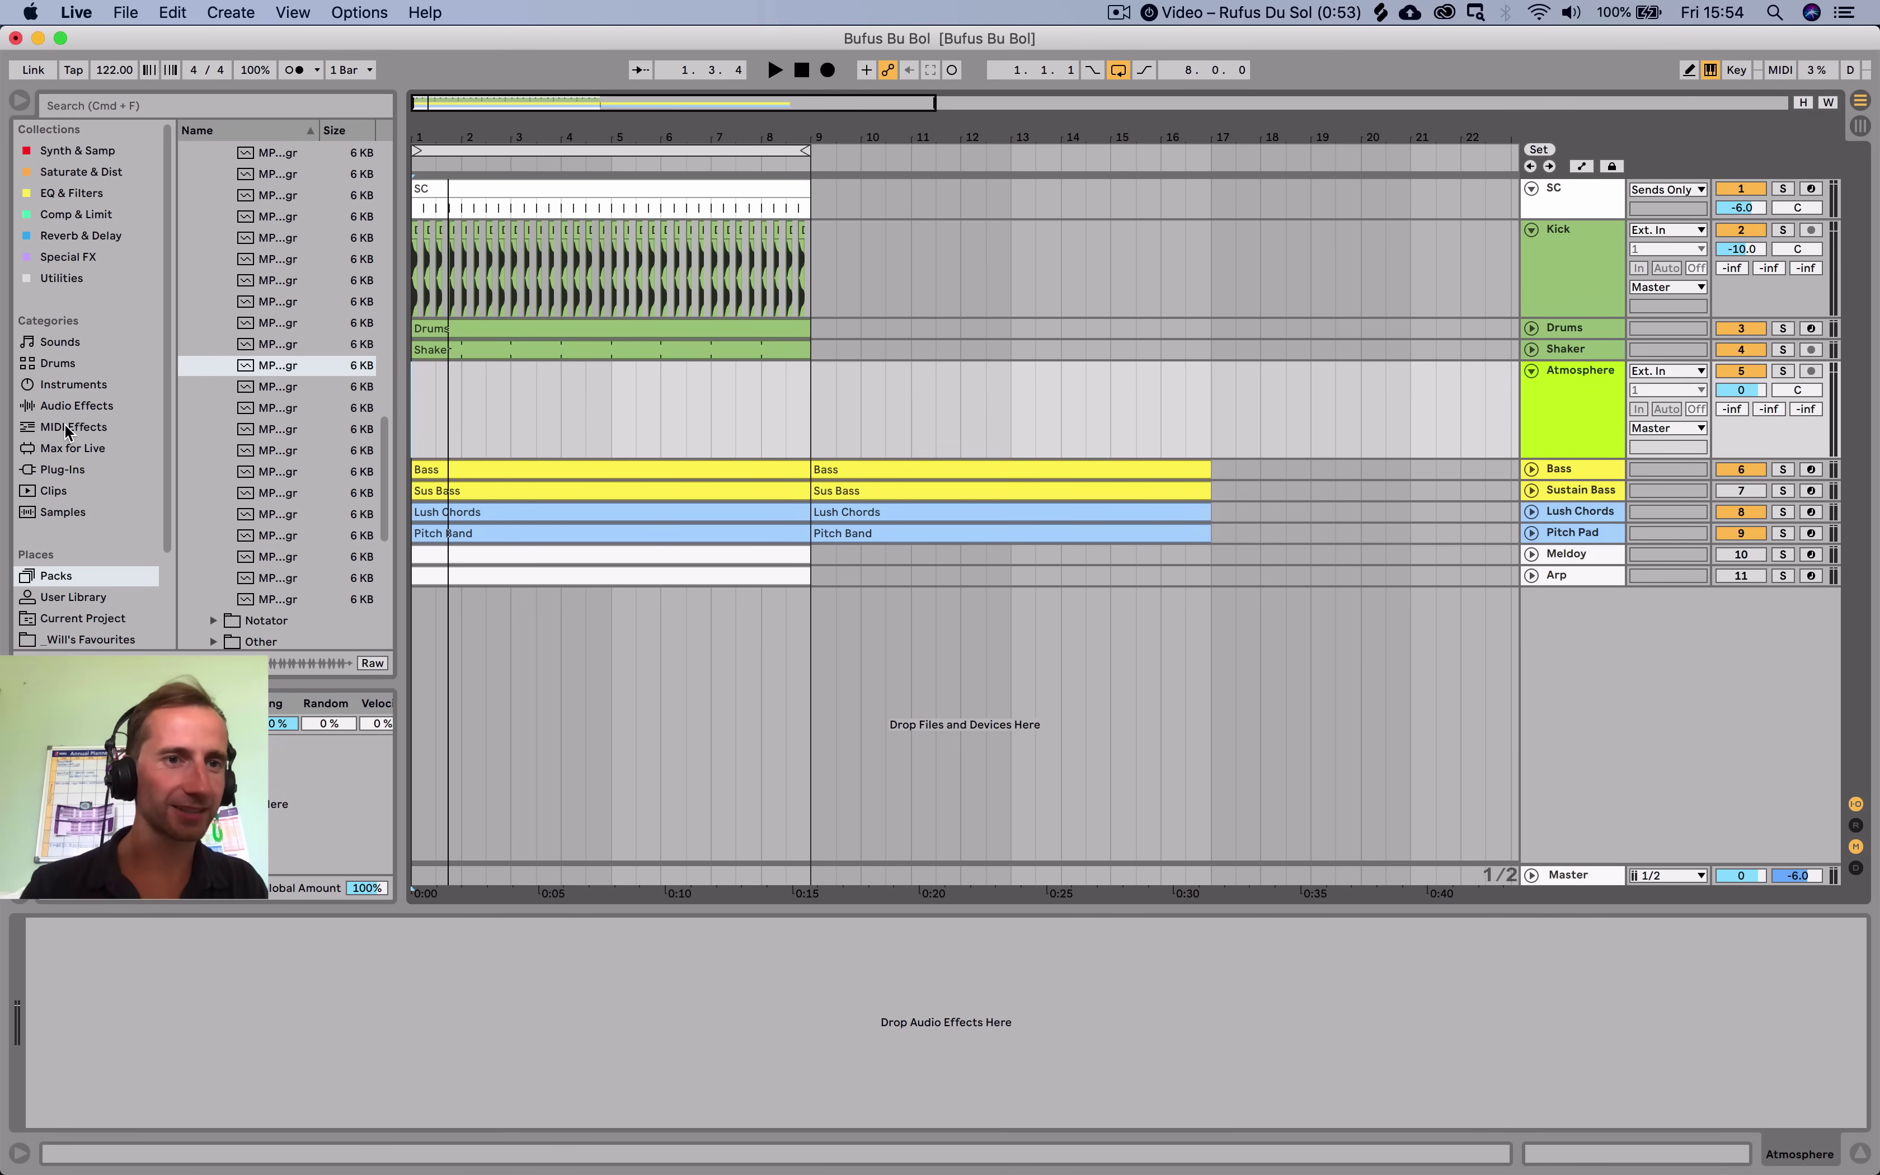
# Open the FX Atmosphere folder within the Samples library and collapse the Drum Hits folder.
pyautogui.scroll(-3, 84, 579)
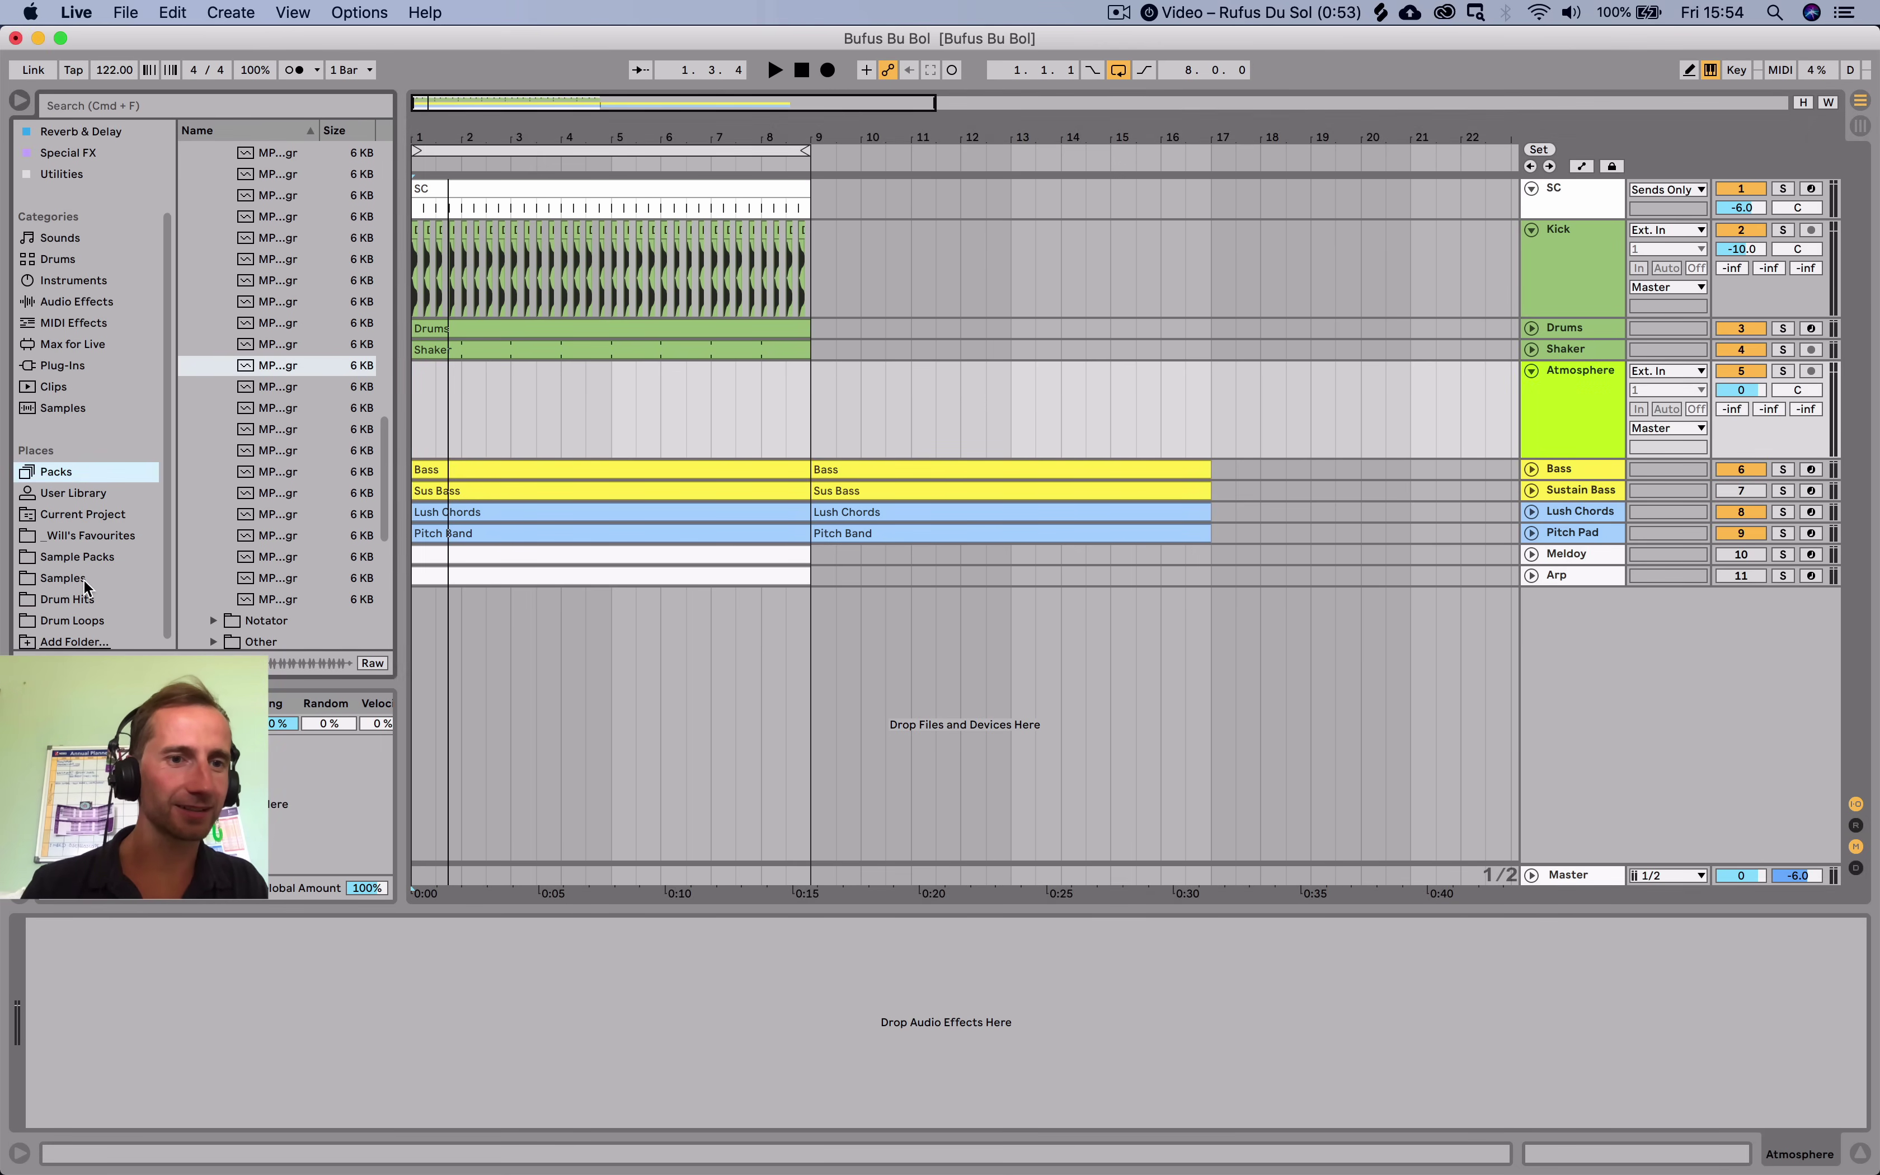
pyautogui.click(84, 579)
pyautogui.scroll(3, 146, 480)
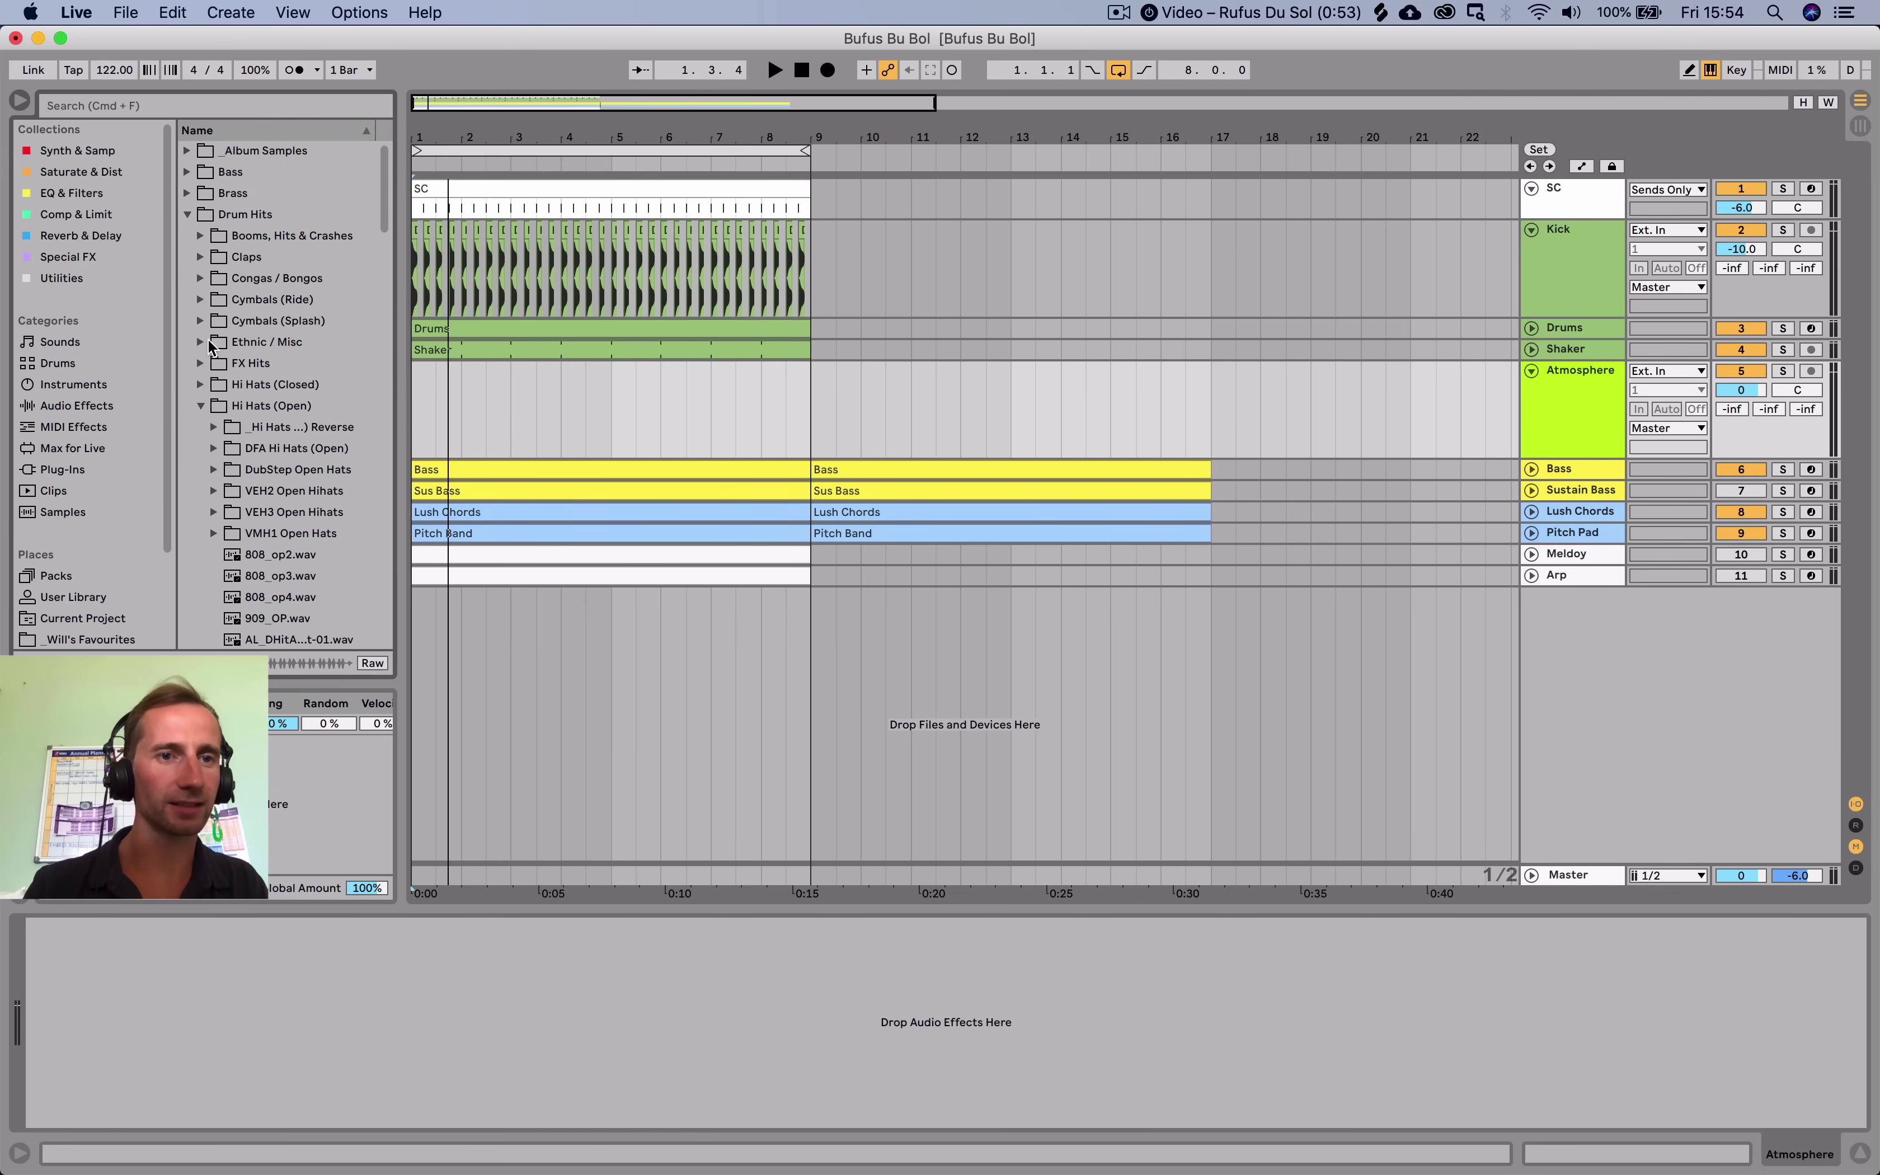
pyautogui.click(232, 218)
pyautogui.click(237, 299)
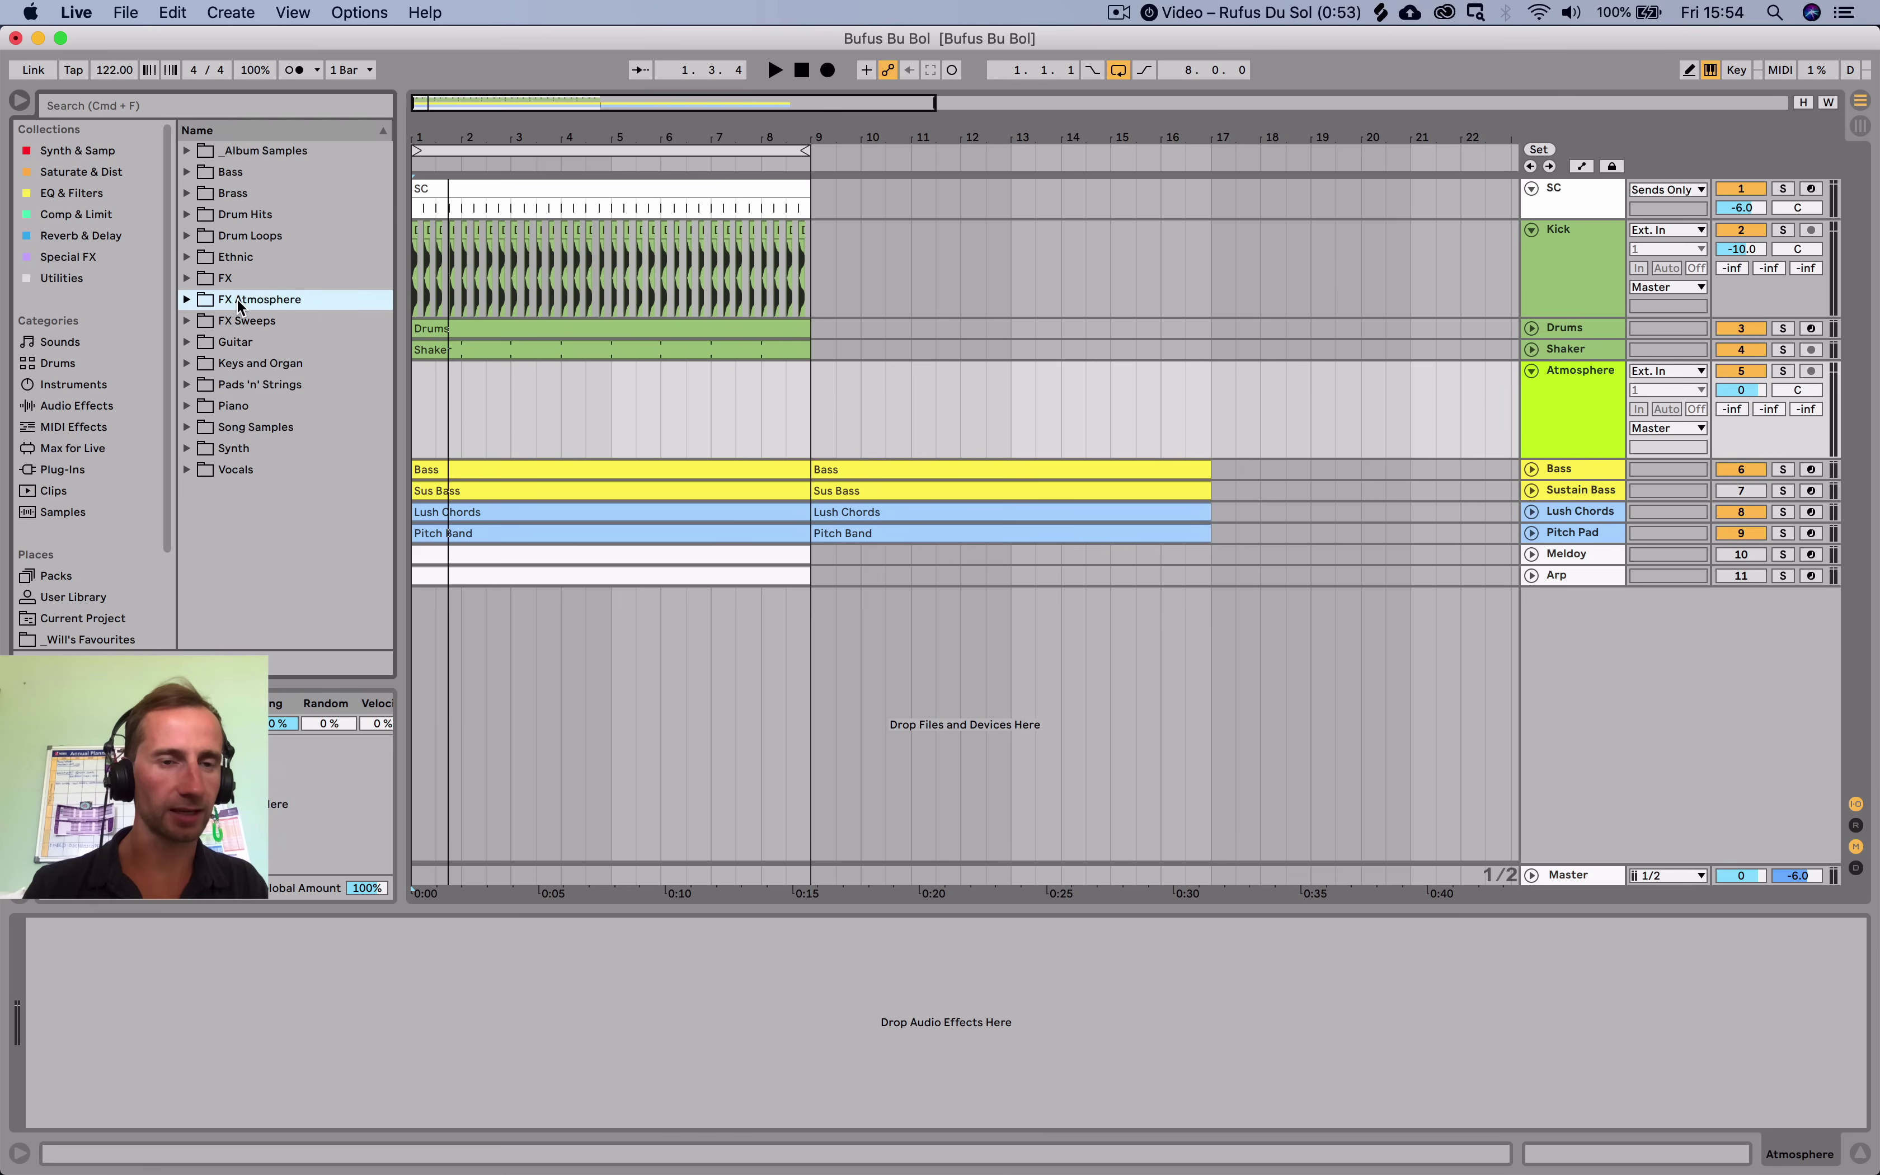
# Preview the FX Atmosphere recordings, from the chanting sample through to Rain (Sydney).wav.
pyautogui.click(244, 363)
pyautogui.press('Up')
pyautogui.press('Down')
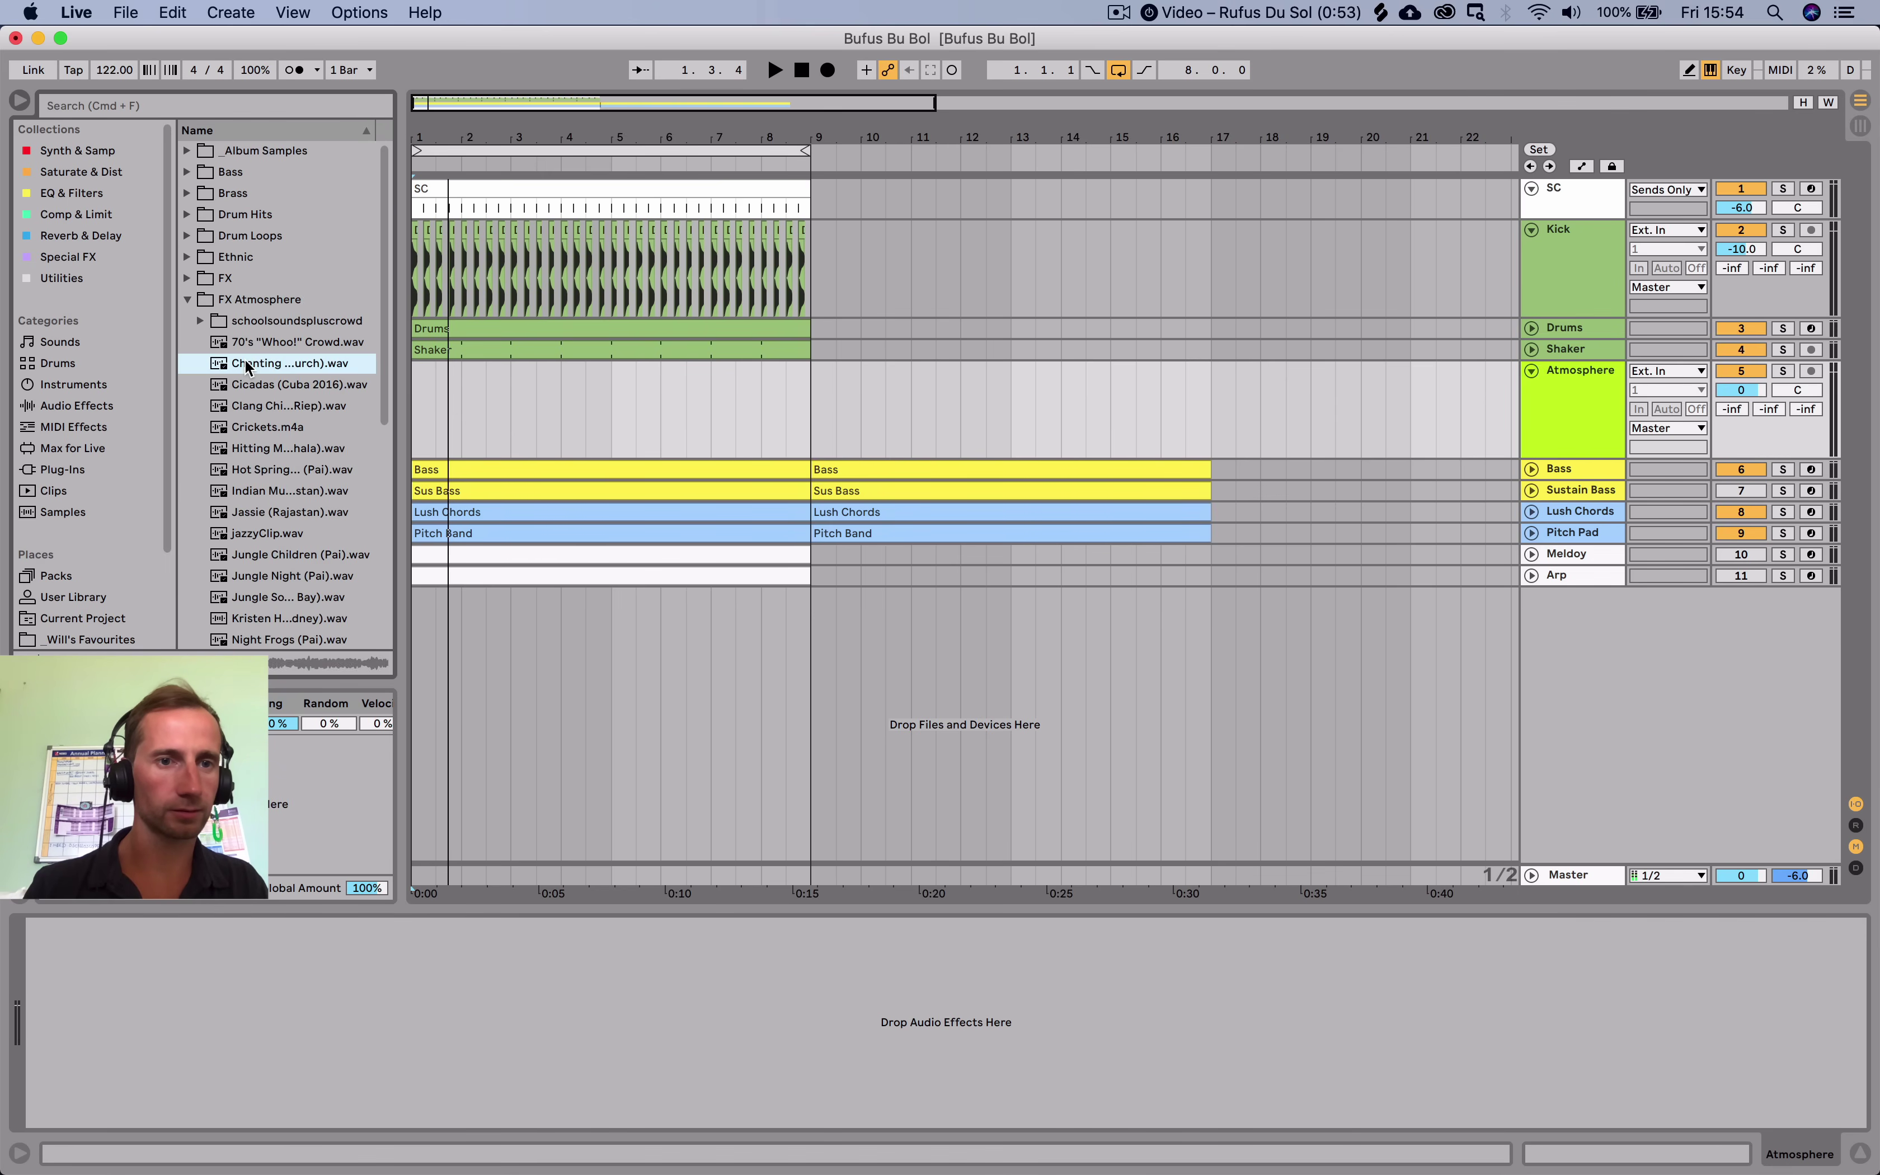
pyautogui.press('Down')
pyautogui.press('Down')
pyautogui.press('Down')
pyautogui.press('Down')
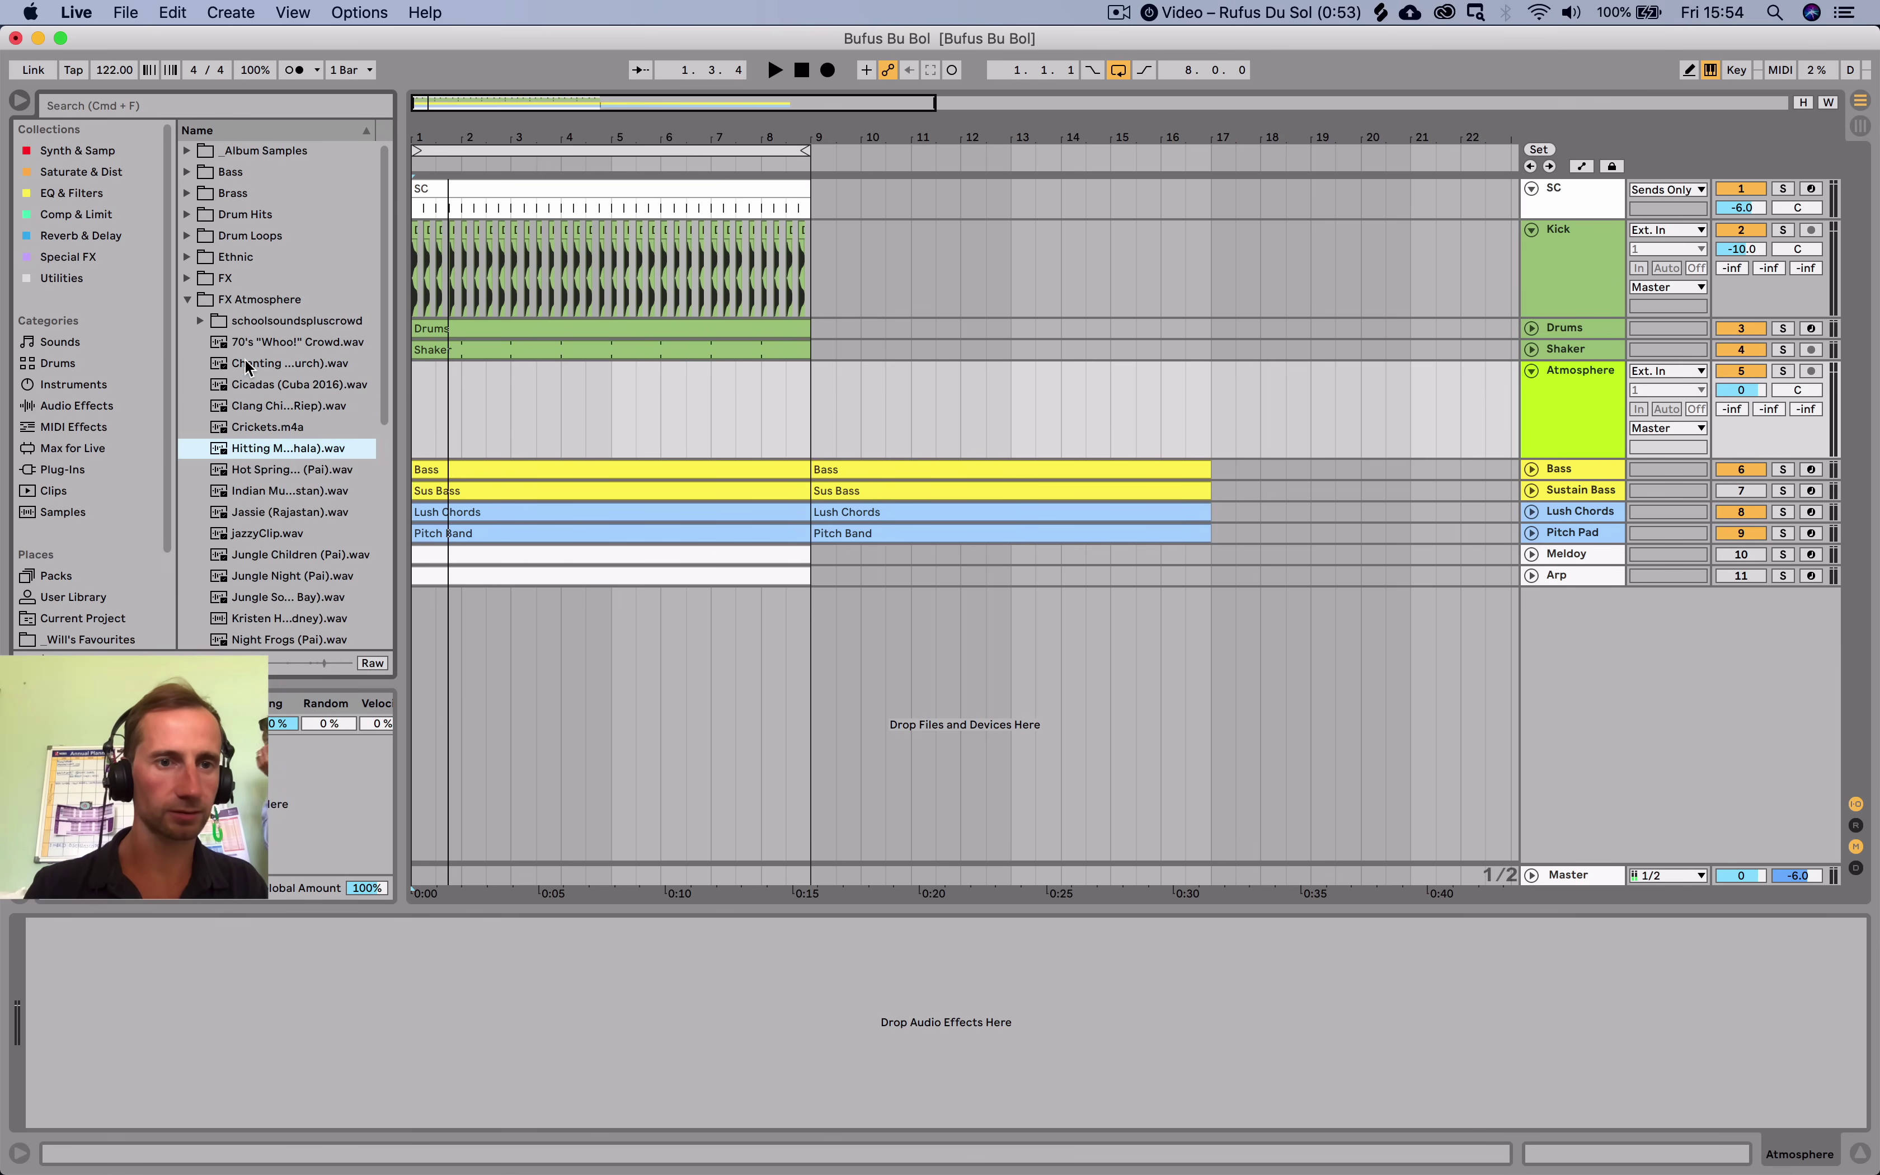
pyautogui.press('Down')
pyautogui.press('Down')
pyautogui.press('Down')
pyautogui.press('Up')
pyautogui.press('Up')
pyautogui.click(260, 373)
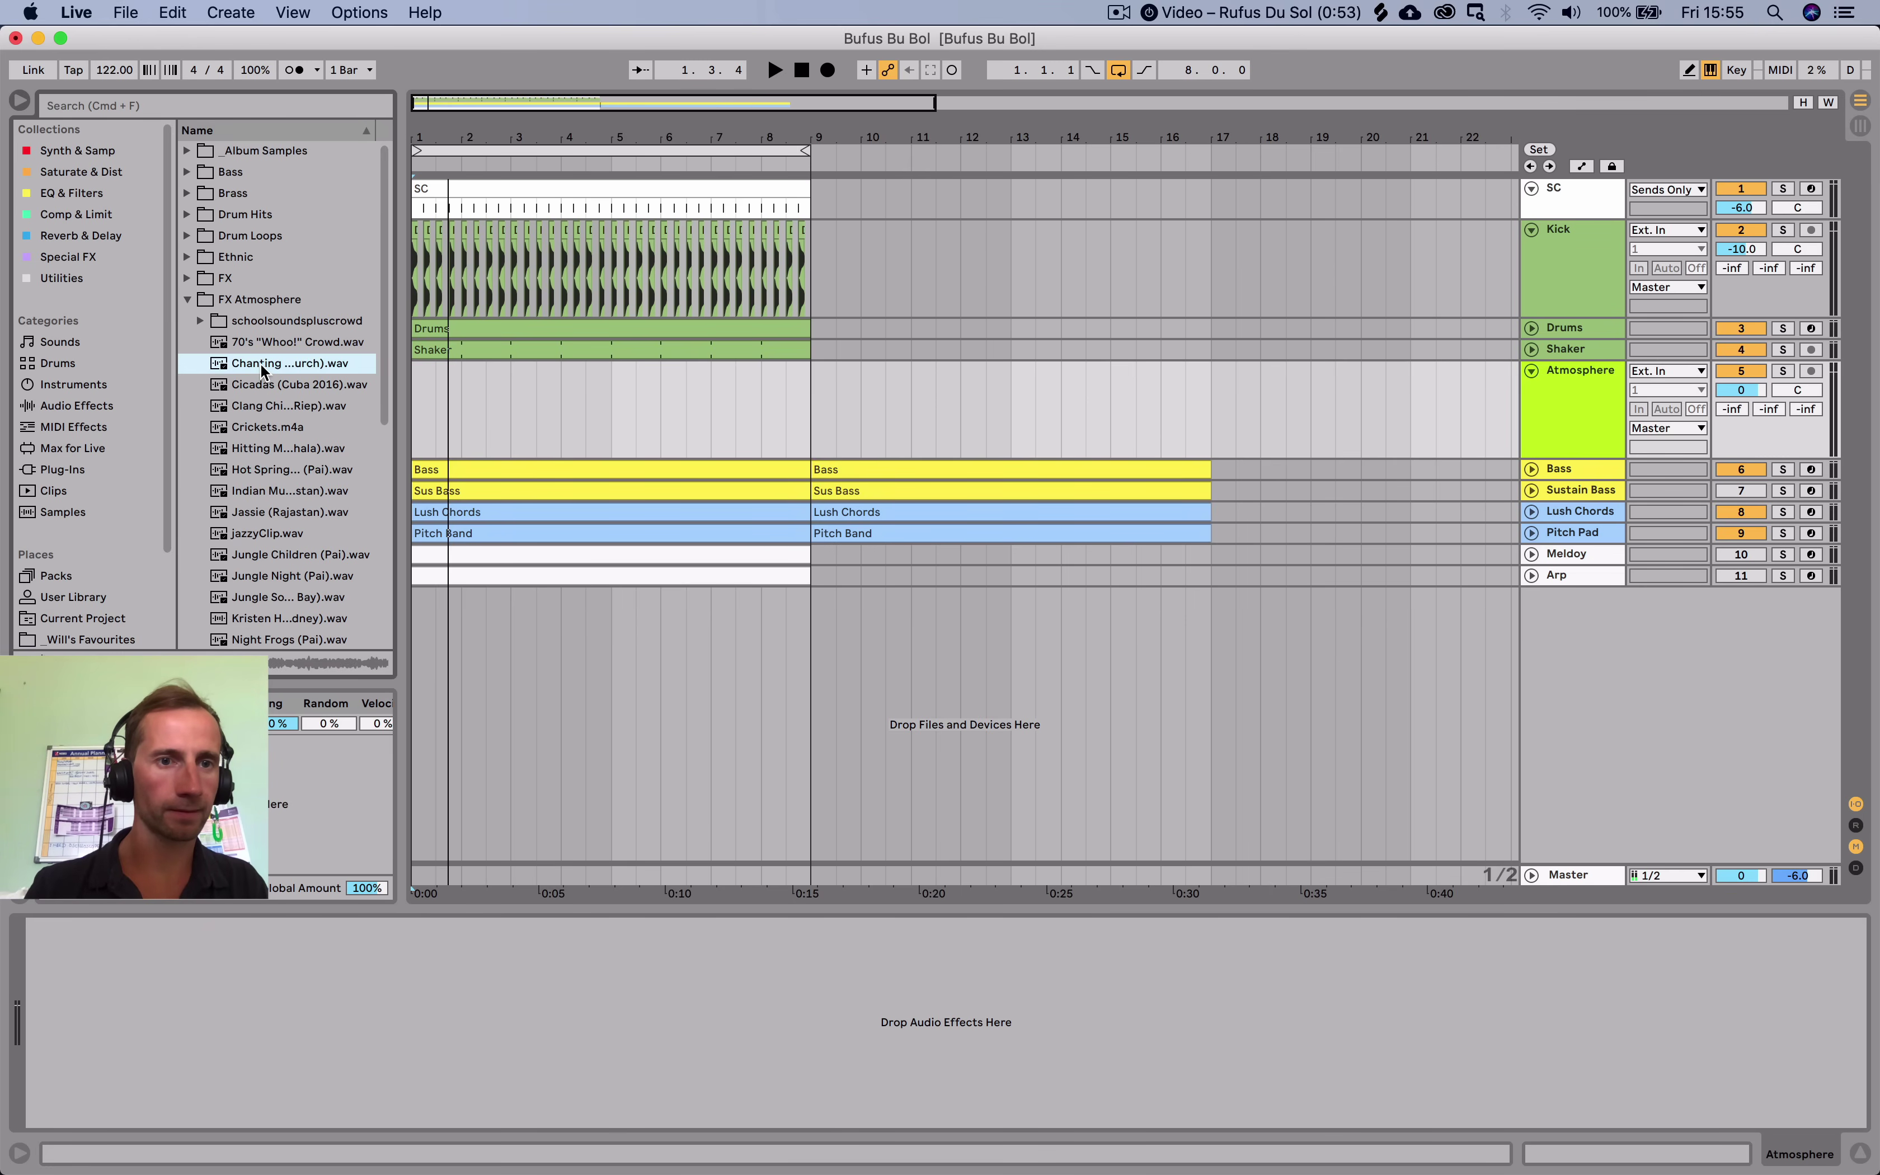
pyautogui.press('Up')
pyautogui.press('Down')
pyautogui.press('Down')
pyautogui.press('Down')
pyautogui.scroll(-2, 286, 388)
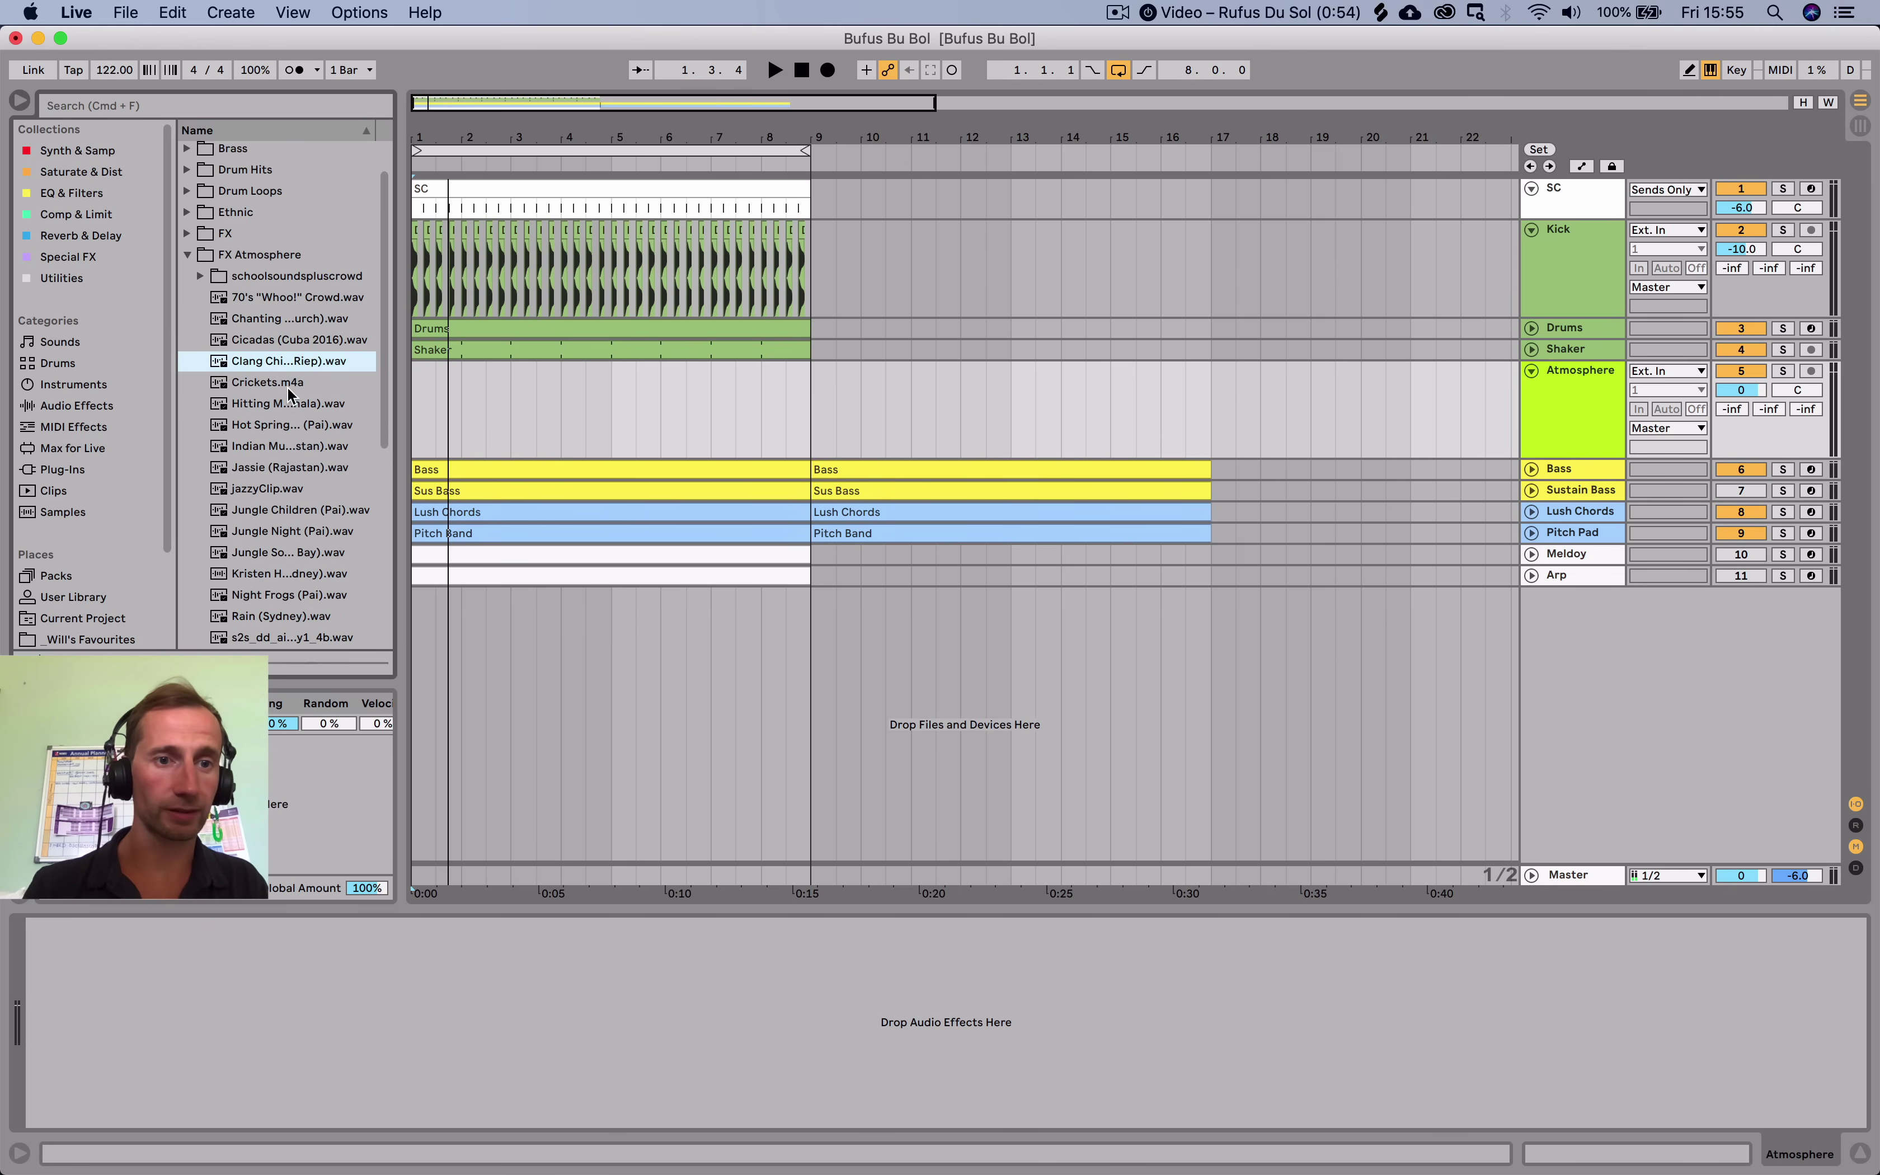
pyautogui.scroll(-2, 286, 386)
pyautogui.click(287, 501)
pyautogui.press('Down')
pyautogui.press('Down')
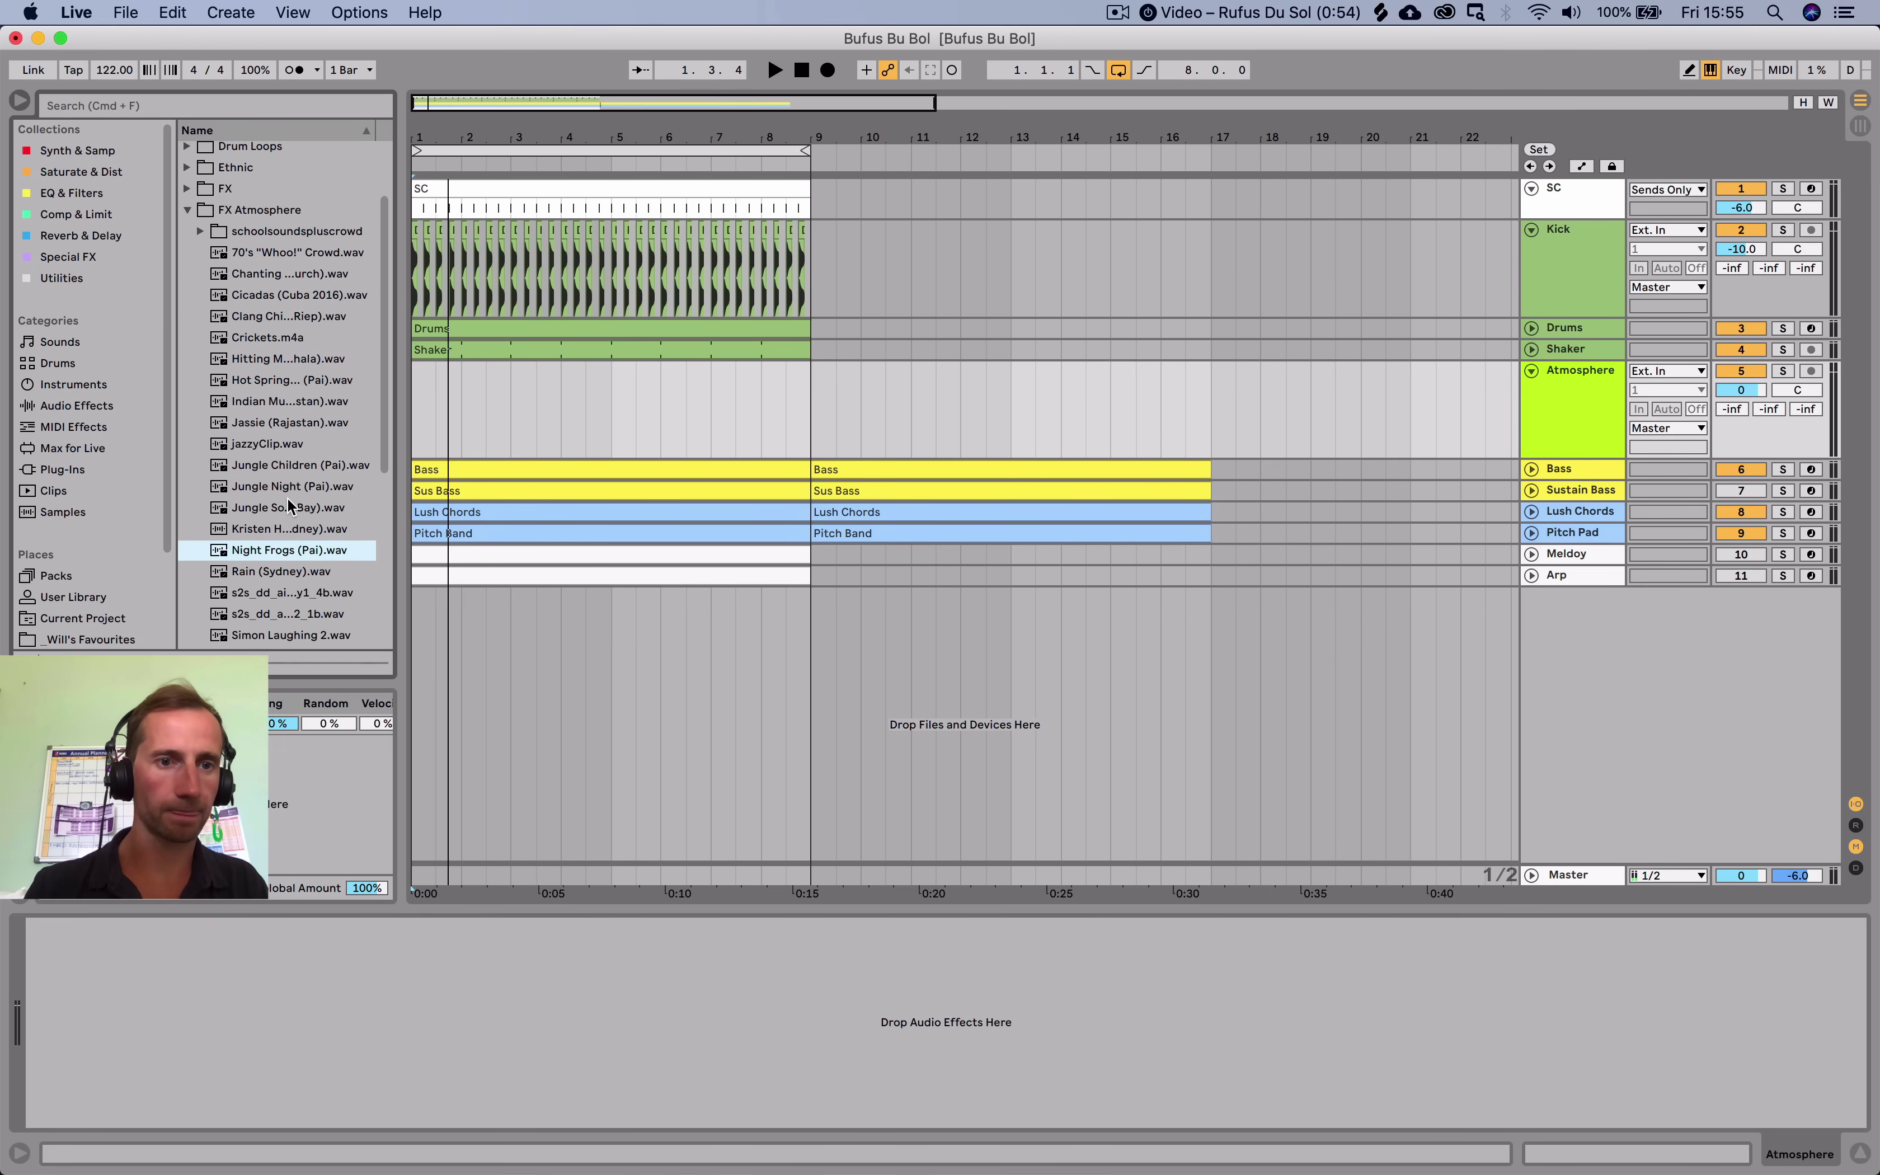
pyautogui.scroll(-4, 286, 496)
pyautogui.press('Down')
pyautogui.press('Down')
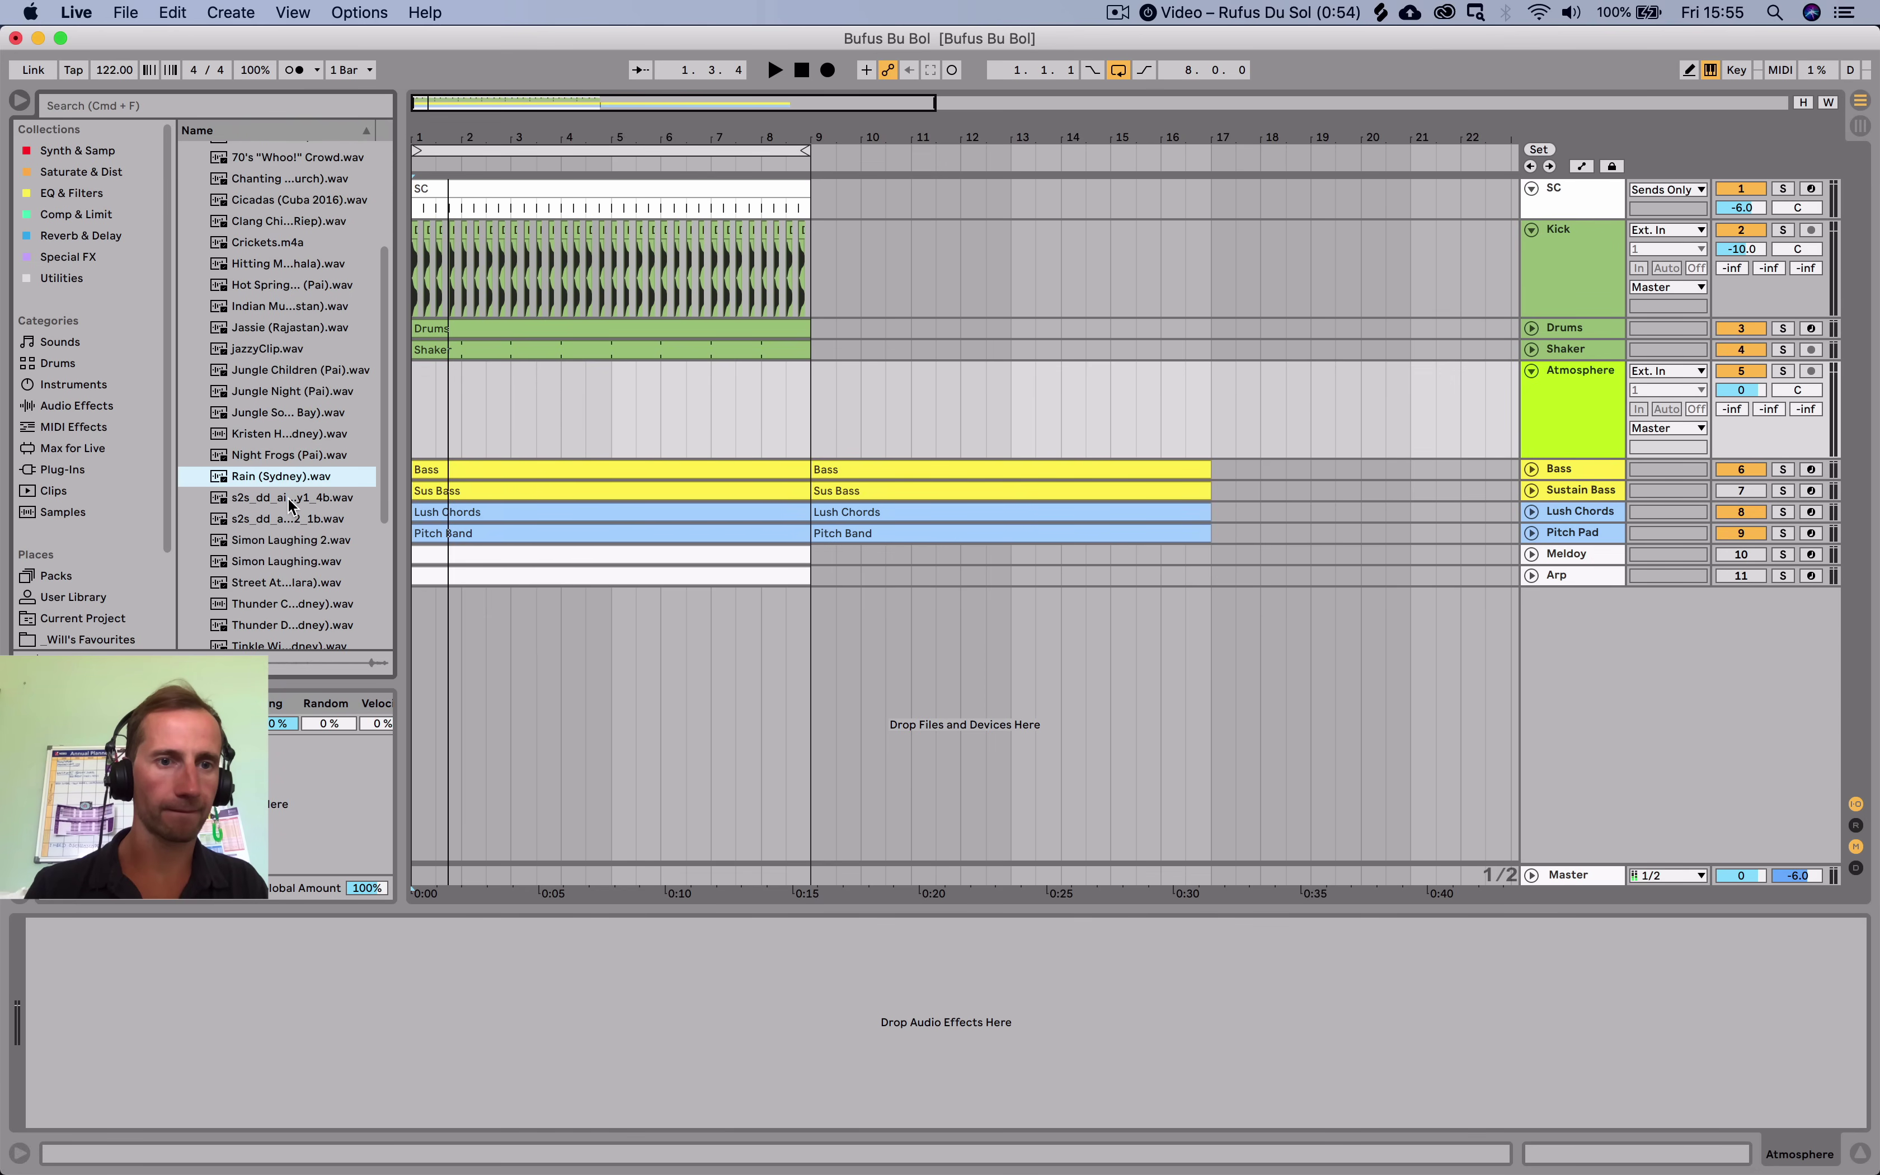
# Widen the browser and place Street Atmosphere (Santa Clara).wav at bar 1 of the Atmosphere track.
pyautogui.moveTo(396, 483); pyautogui.dragTo(536, 483)
pyautogui.scroll(-6, 399, 423)
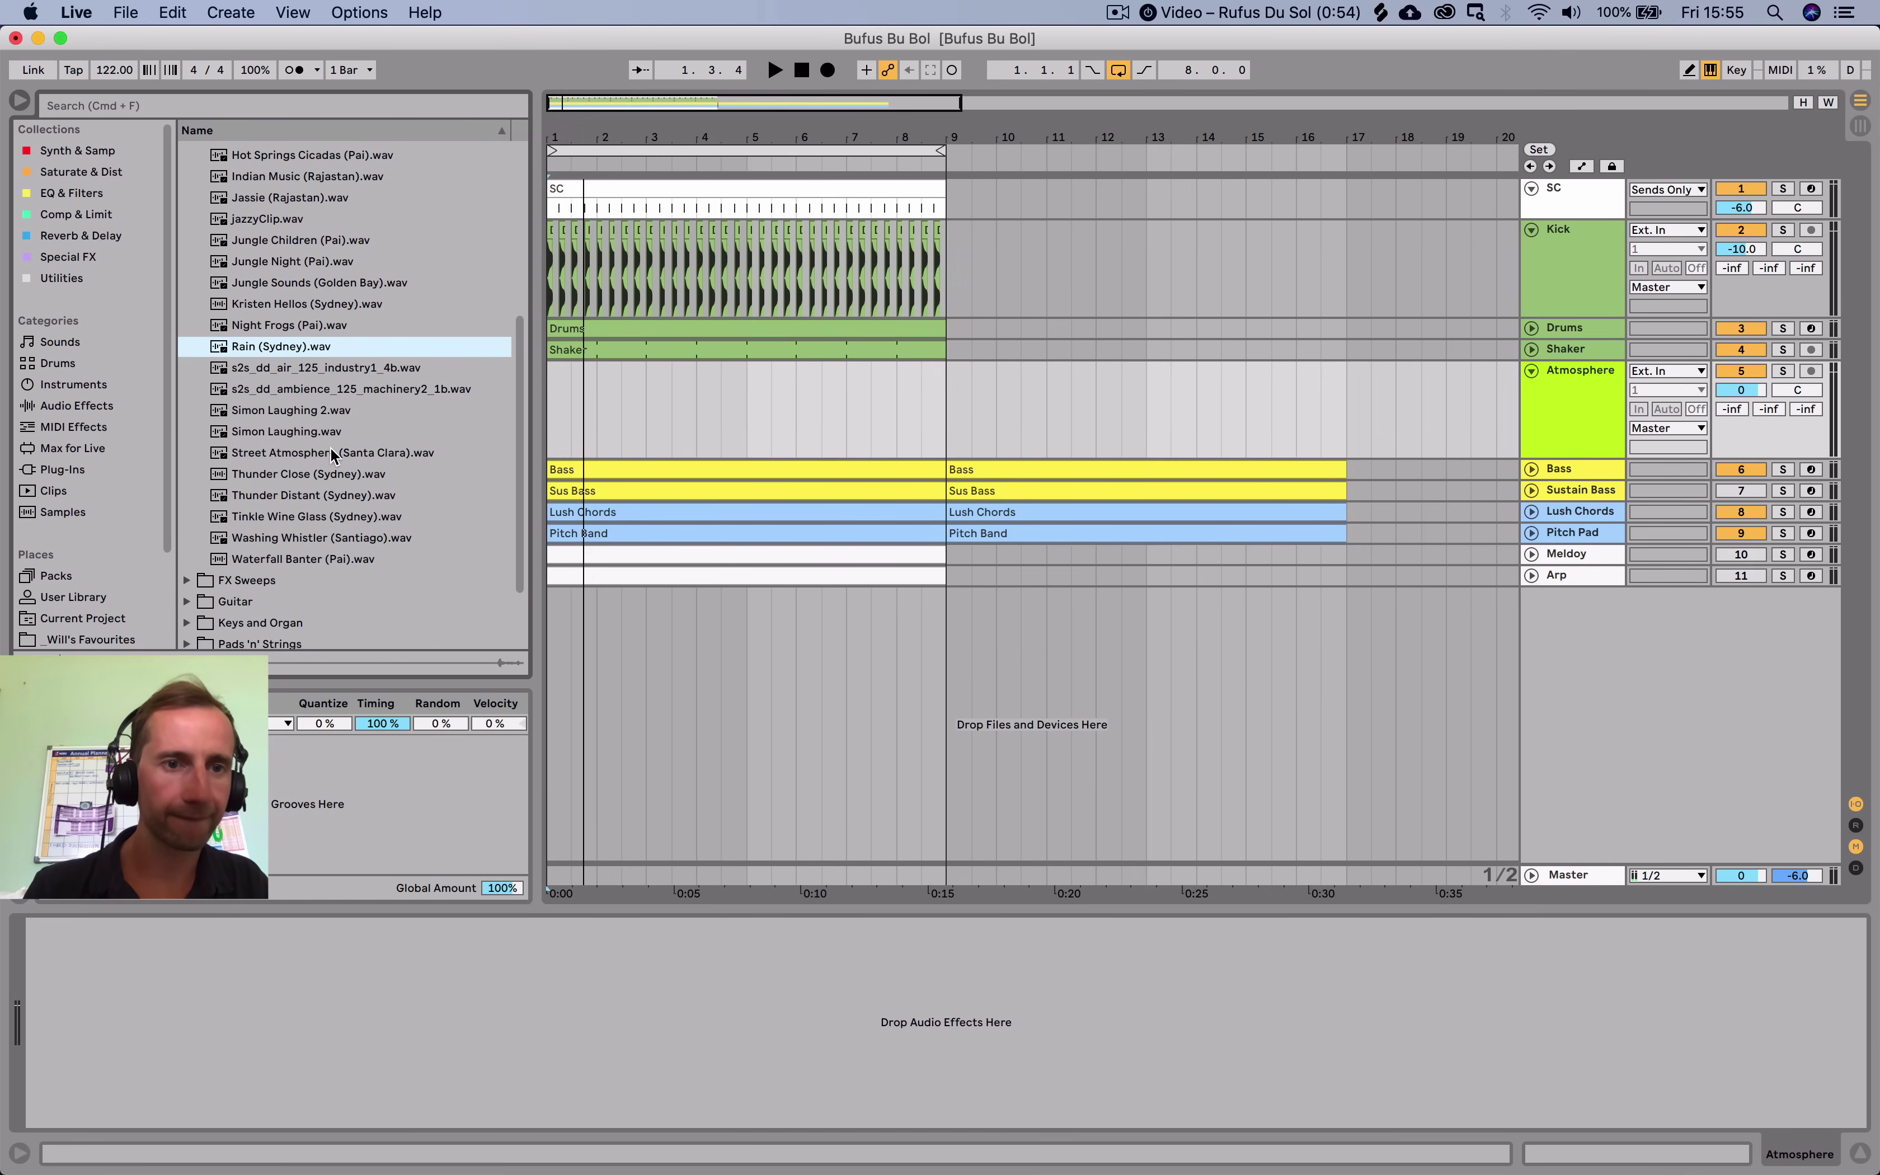
pyautogui.moveTo(289, 439); pyautogui.dragTo(549, 415)
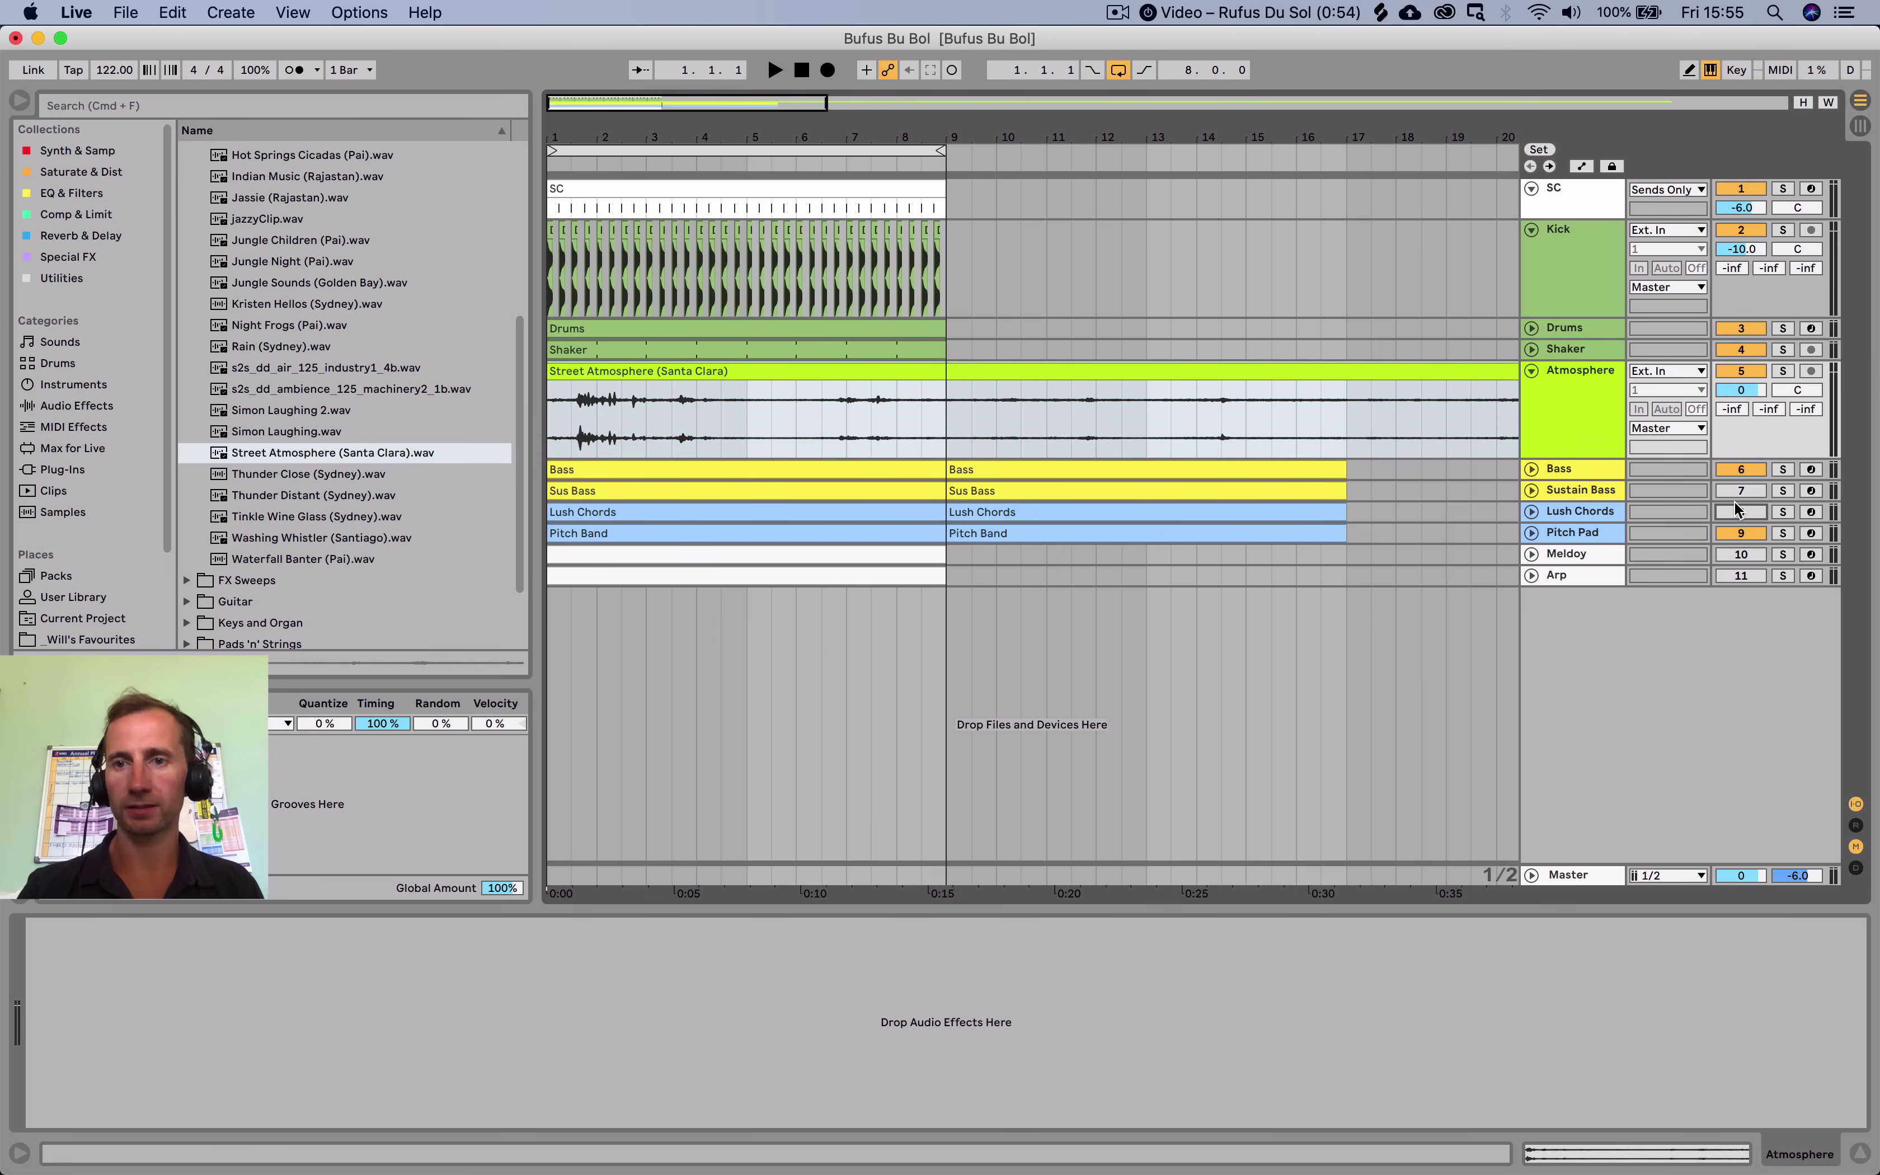
# Mute Lush Chords, Pitch Pad and Drums, then solo the Atmosphere track to audition the street recording.
pyautogui.press('space')
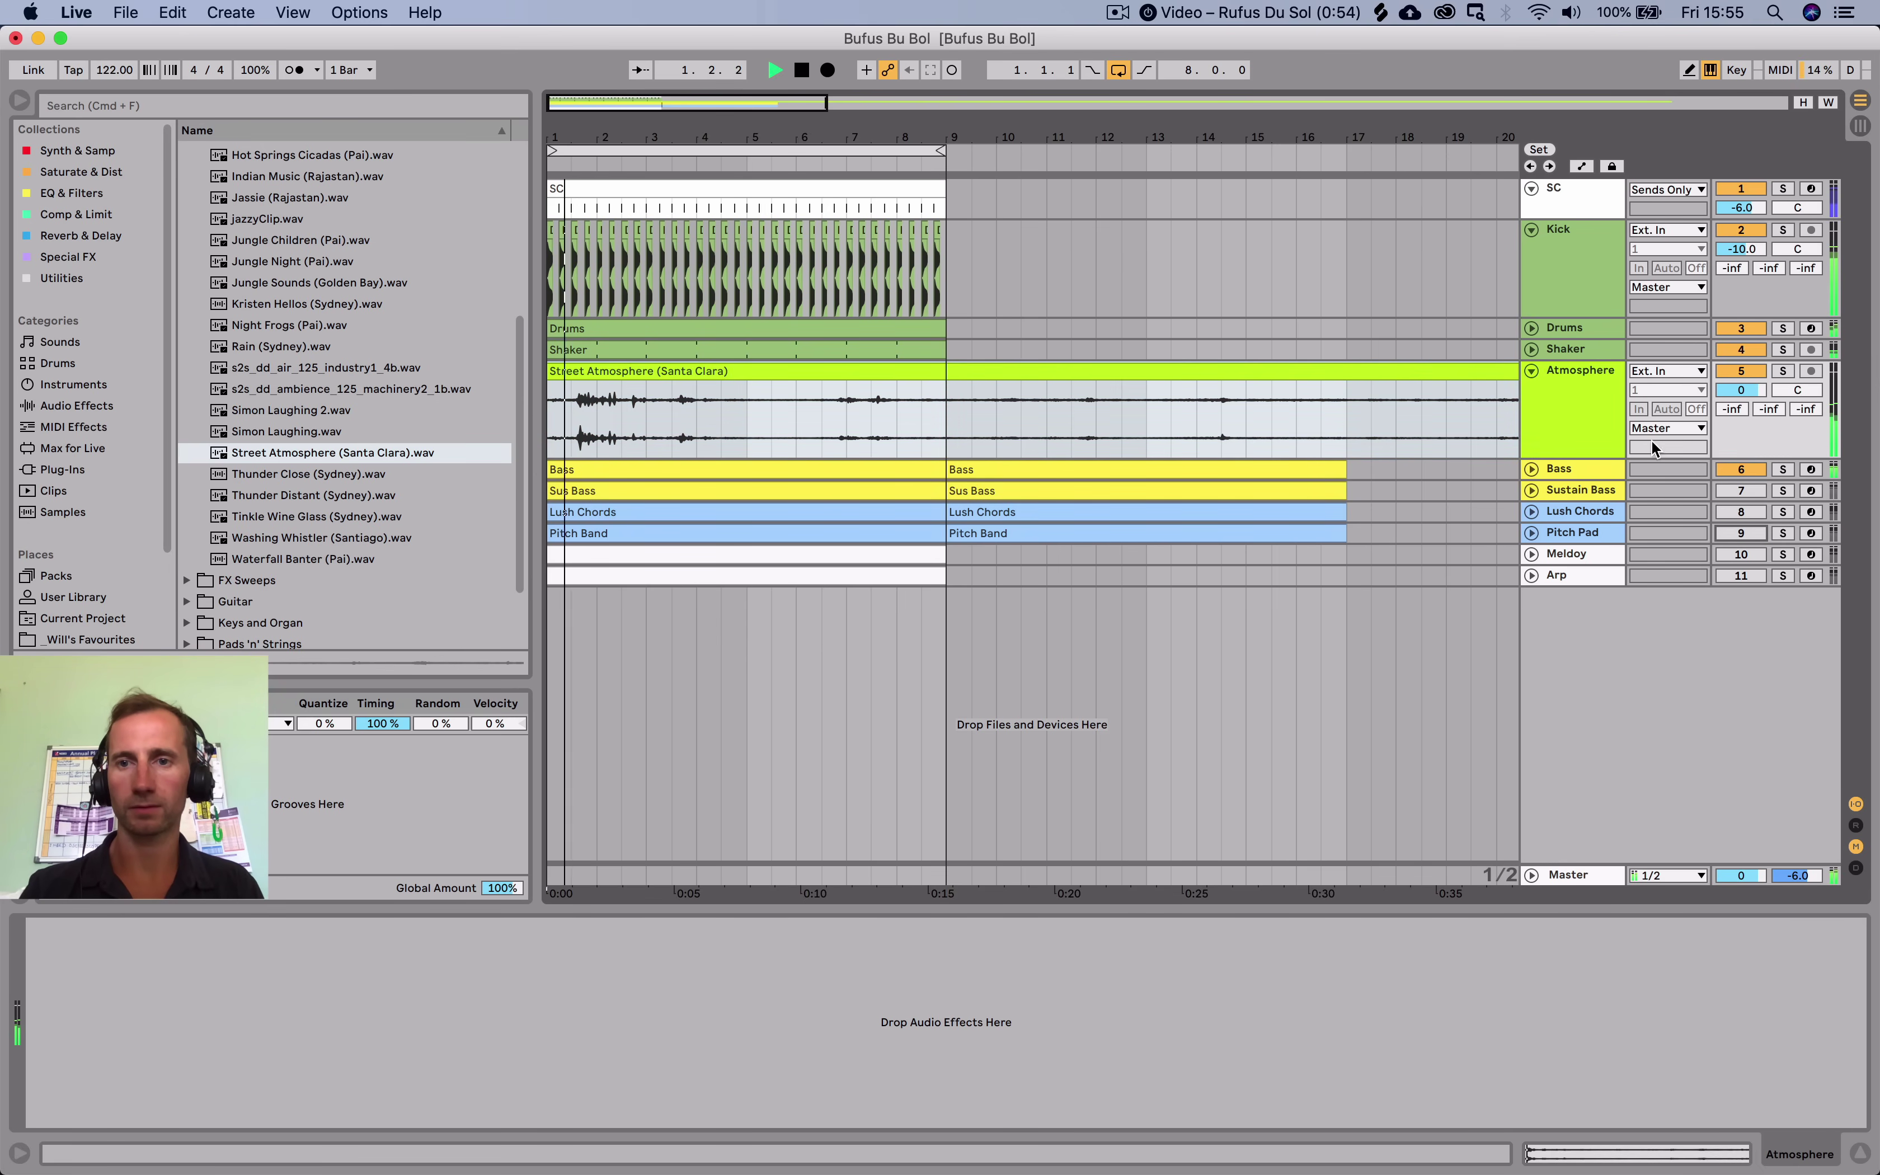
pyautogui.press('space')
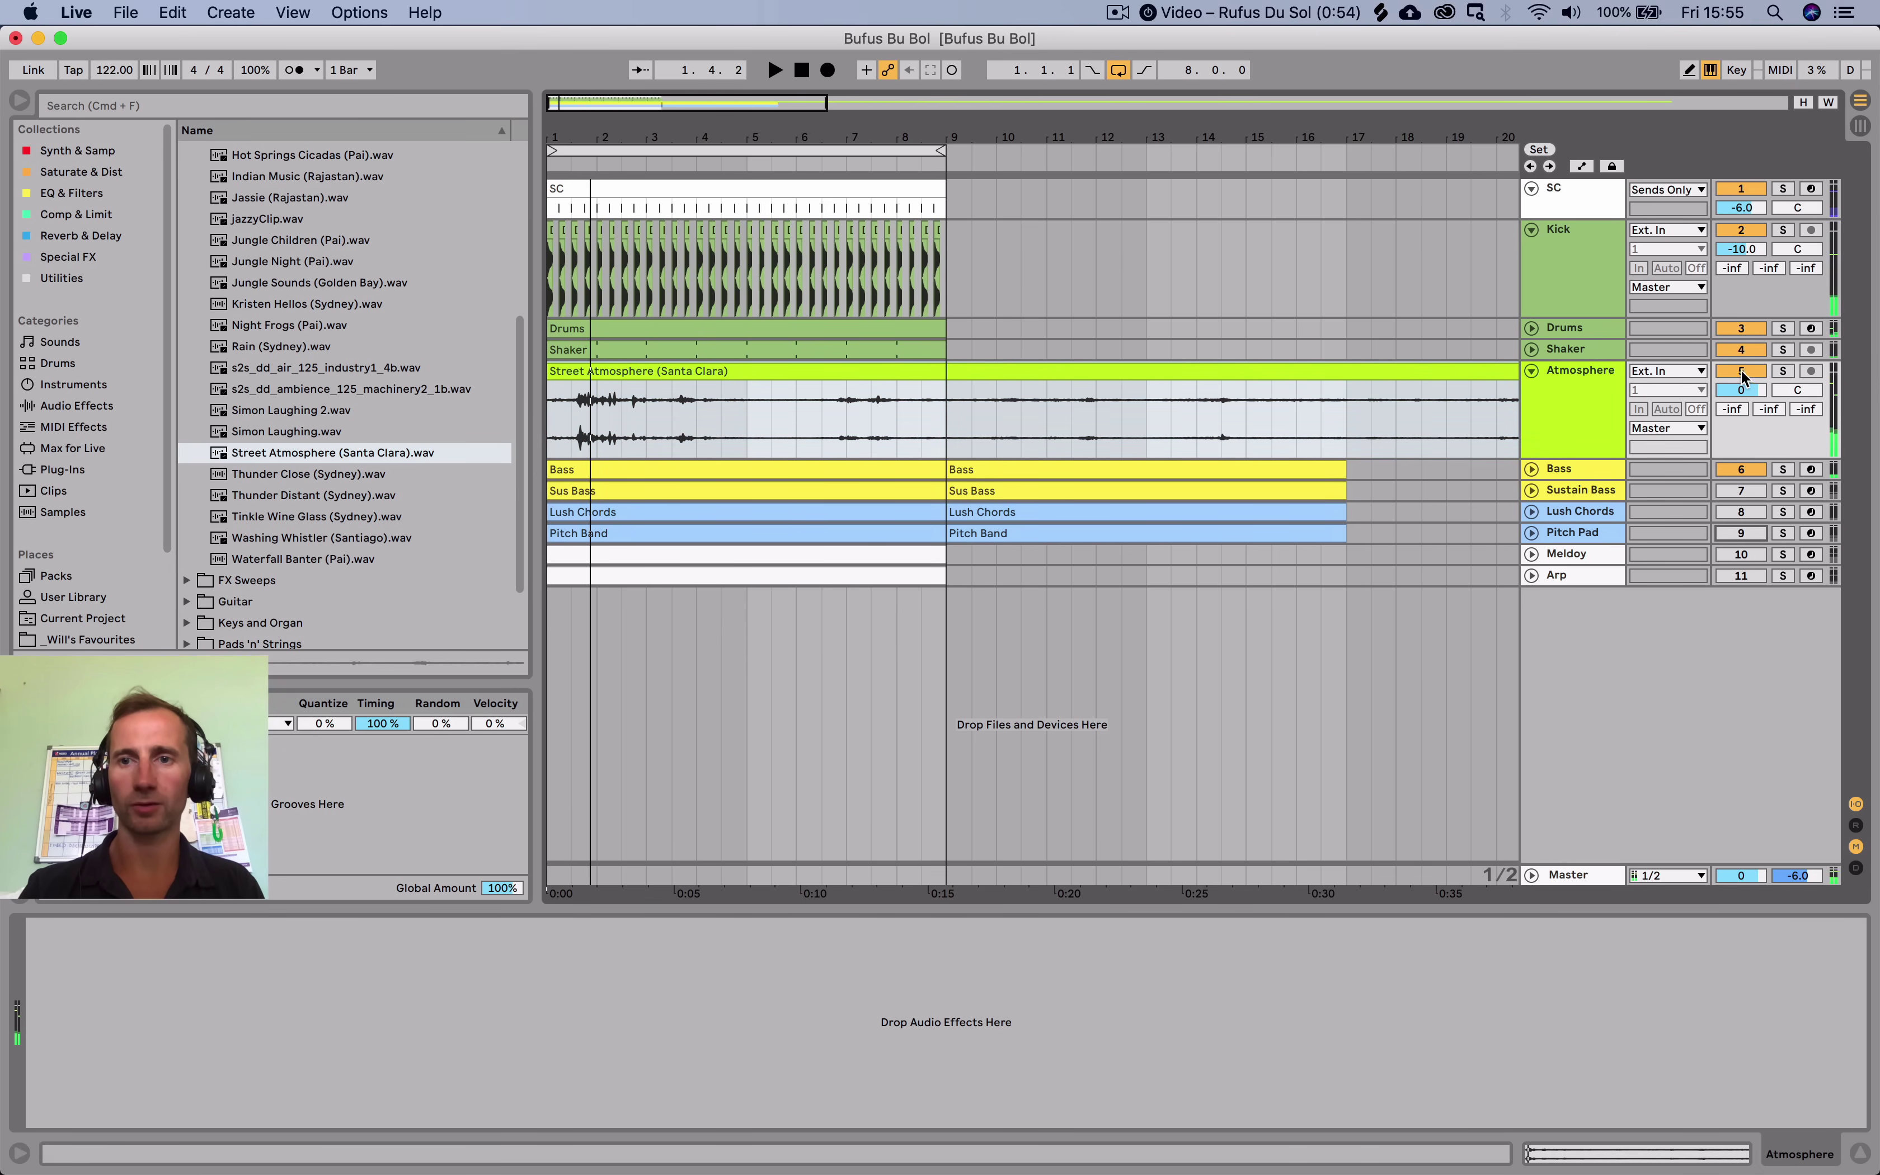
pyautogui.click(1598, 424)
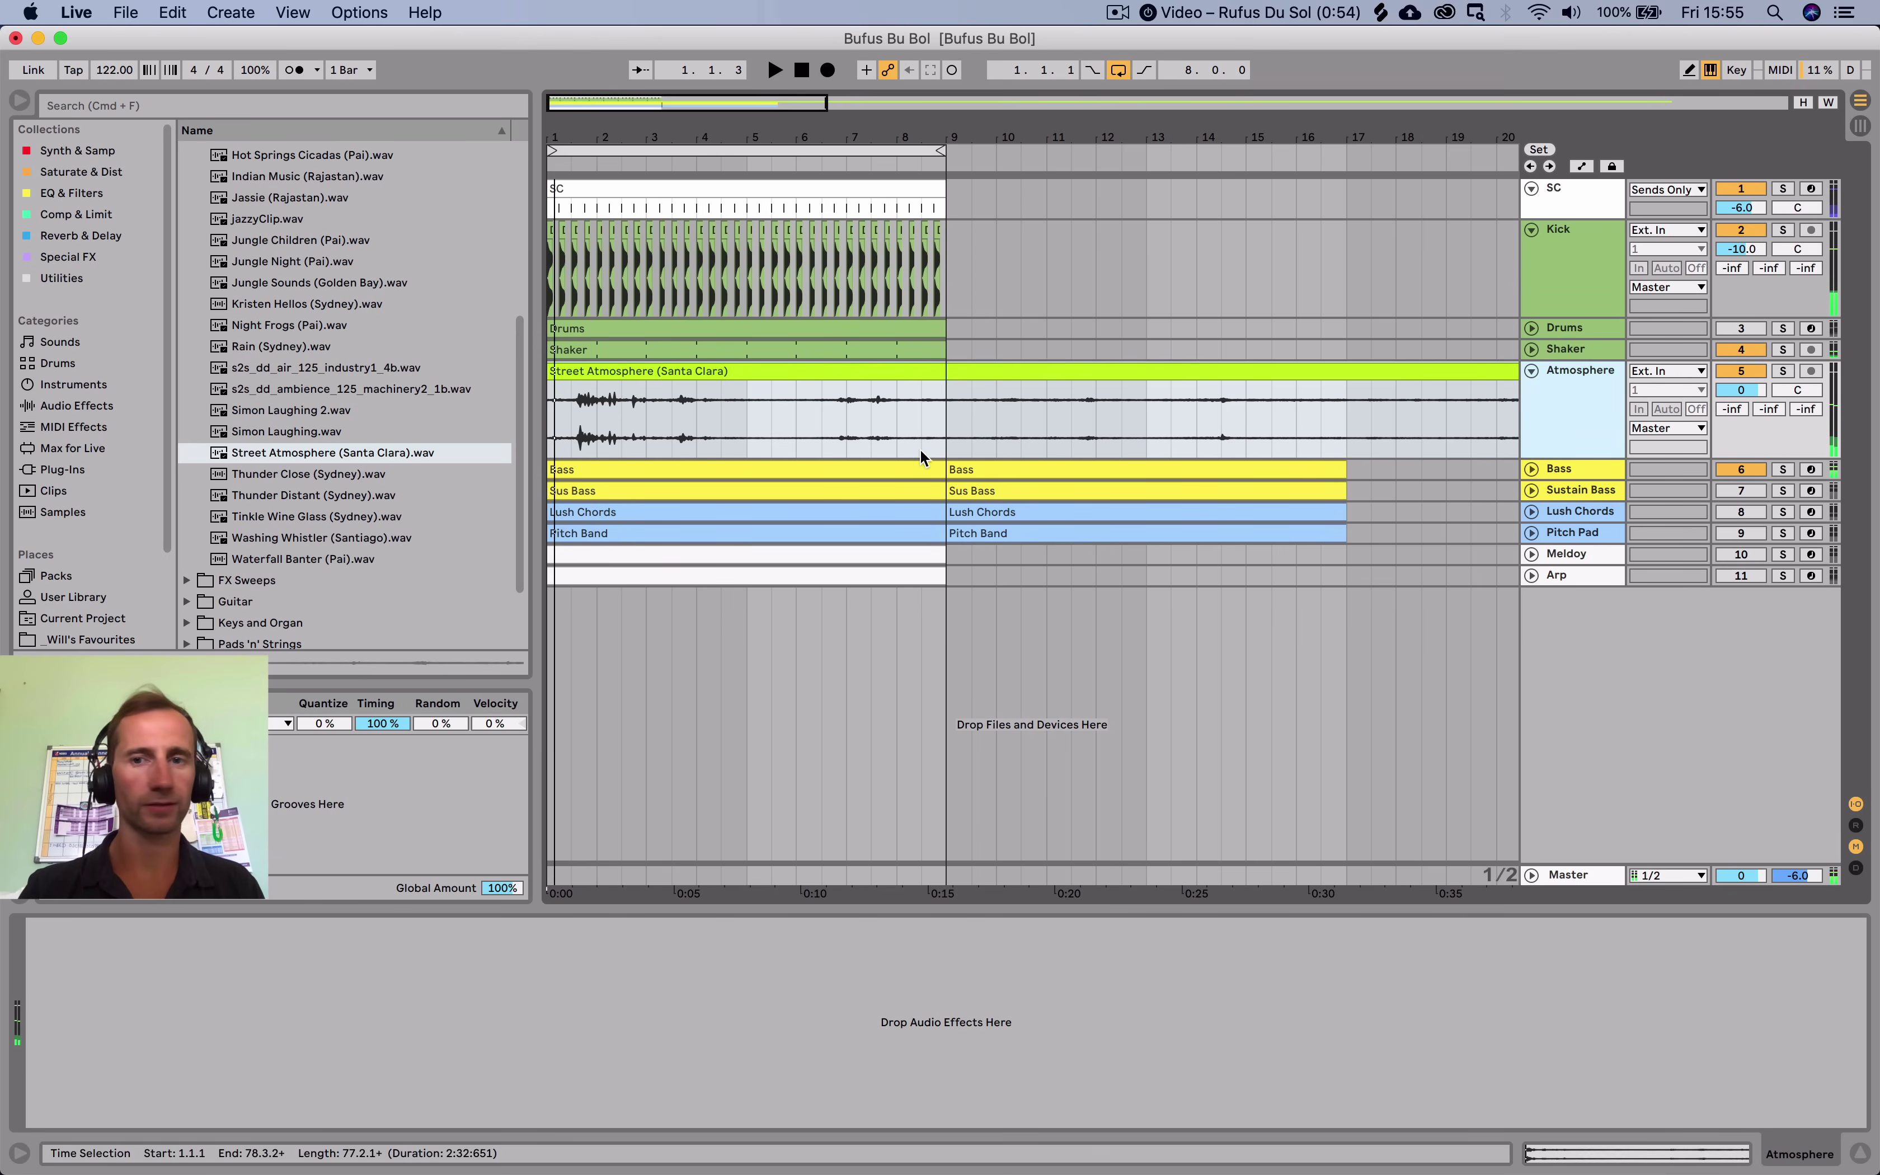
pyautogui.click(1782, 370)
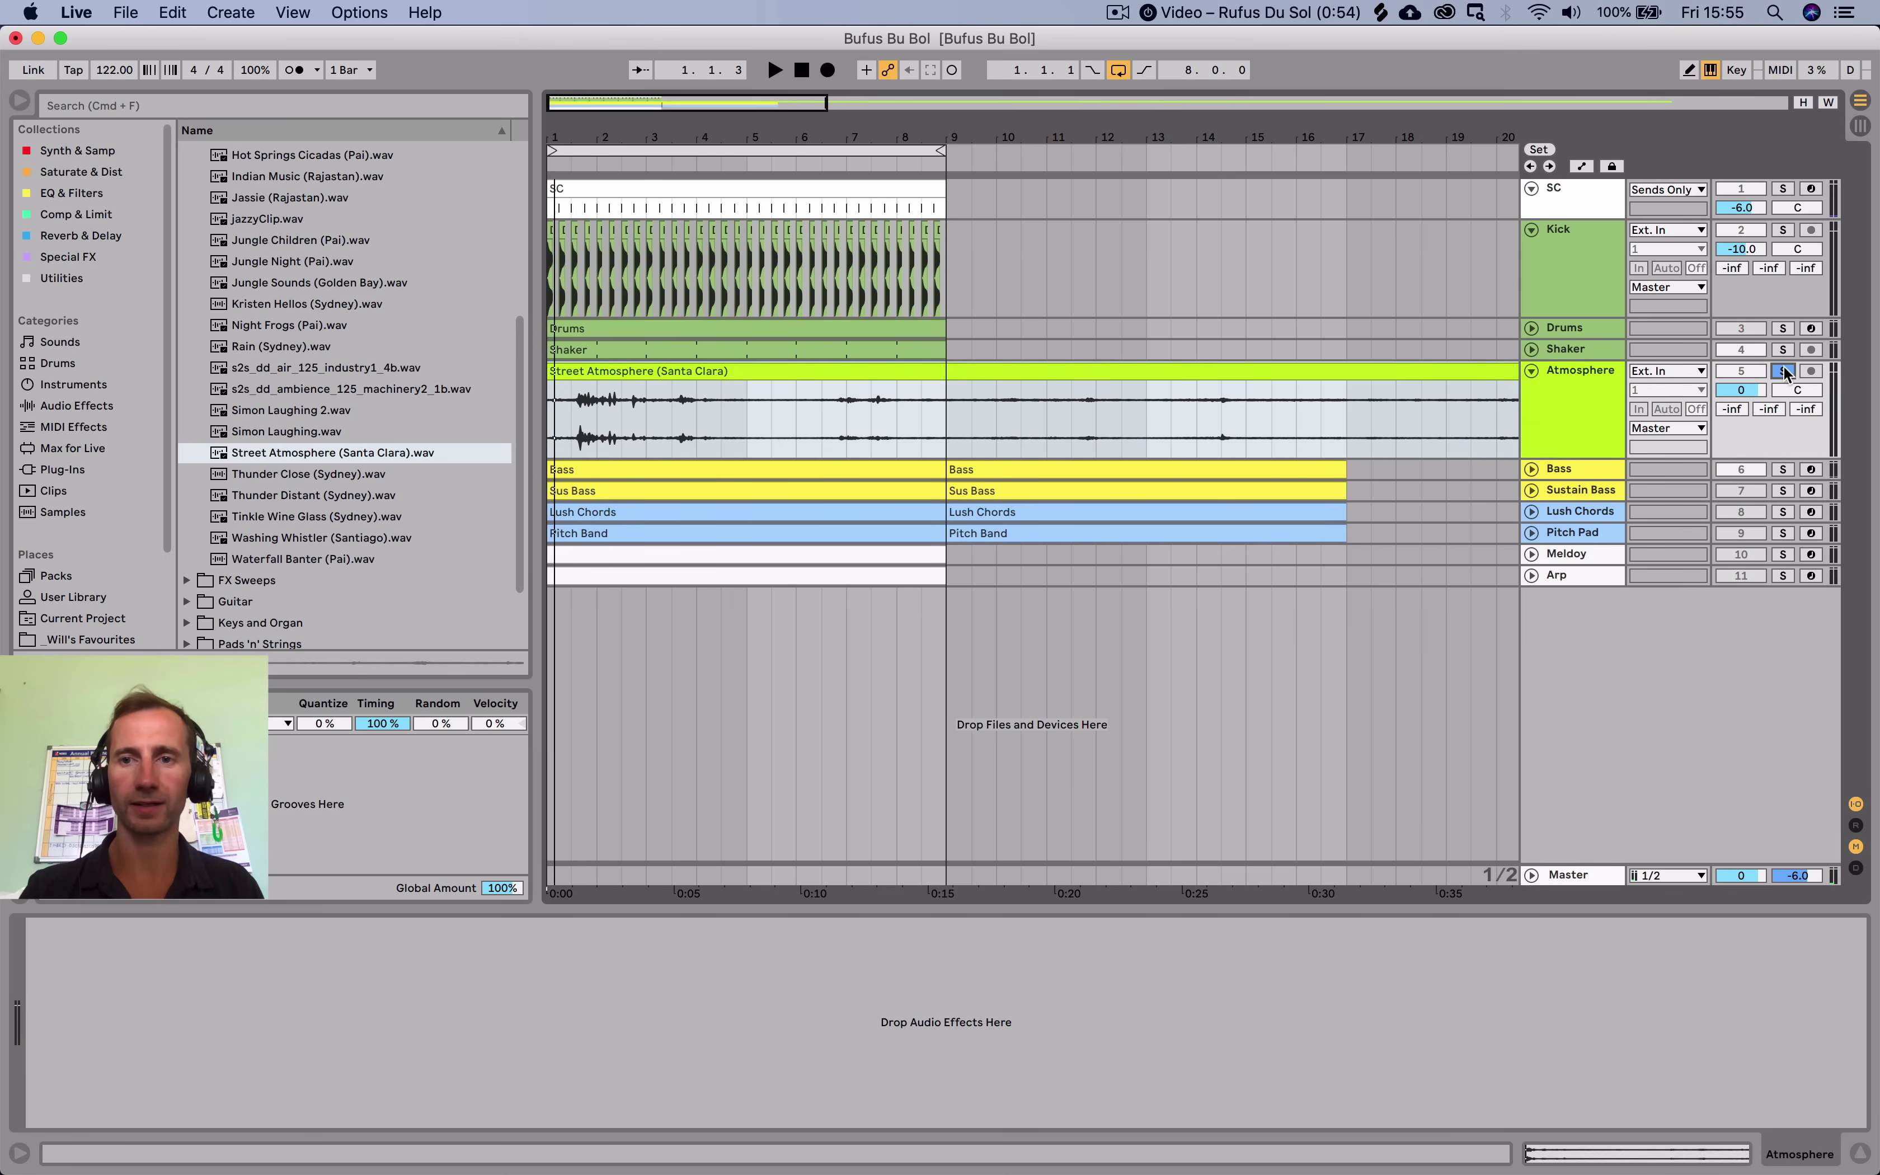
pyautogui.press('space')
# Add EQ Eight to the Atmosphere track and set band 2 to -6.82 dB at 495 Hz.
pyautogui.click(1546, 387)
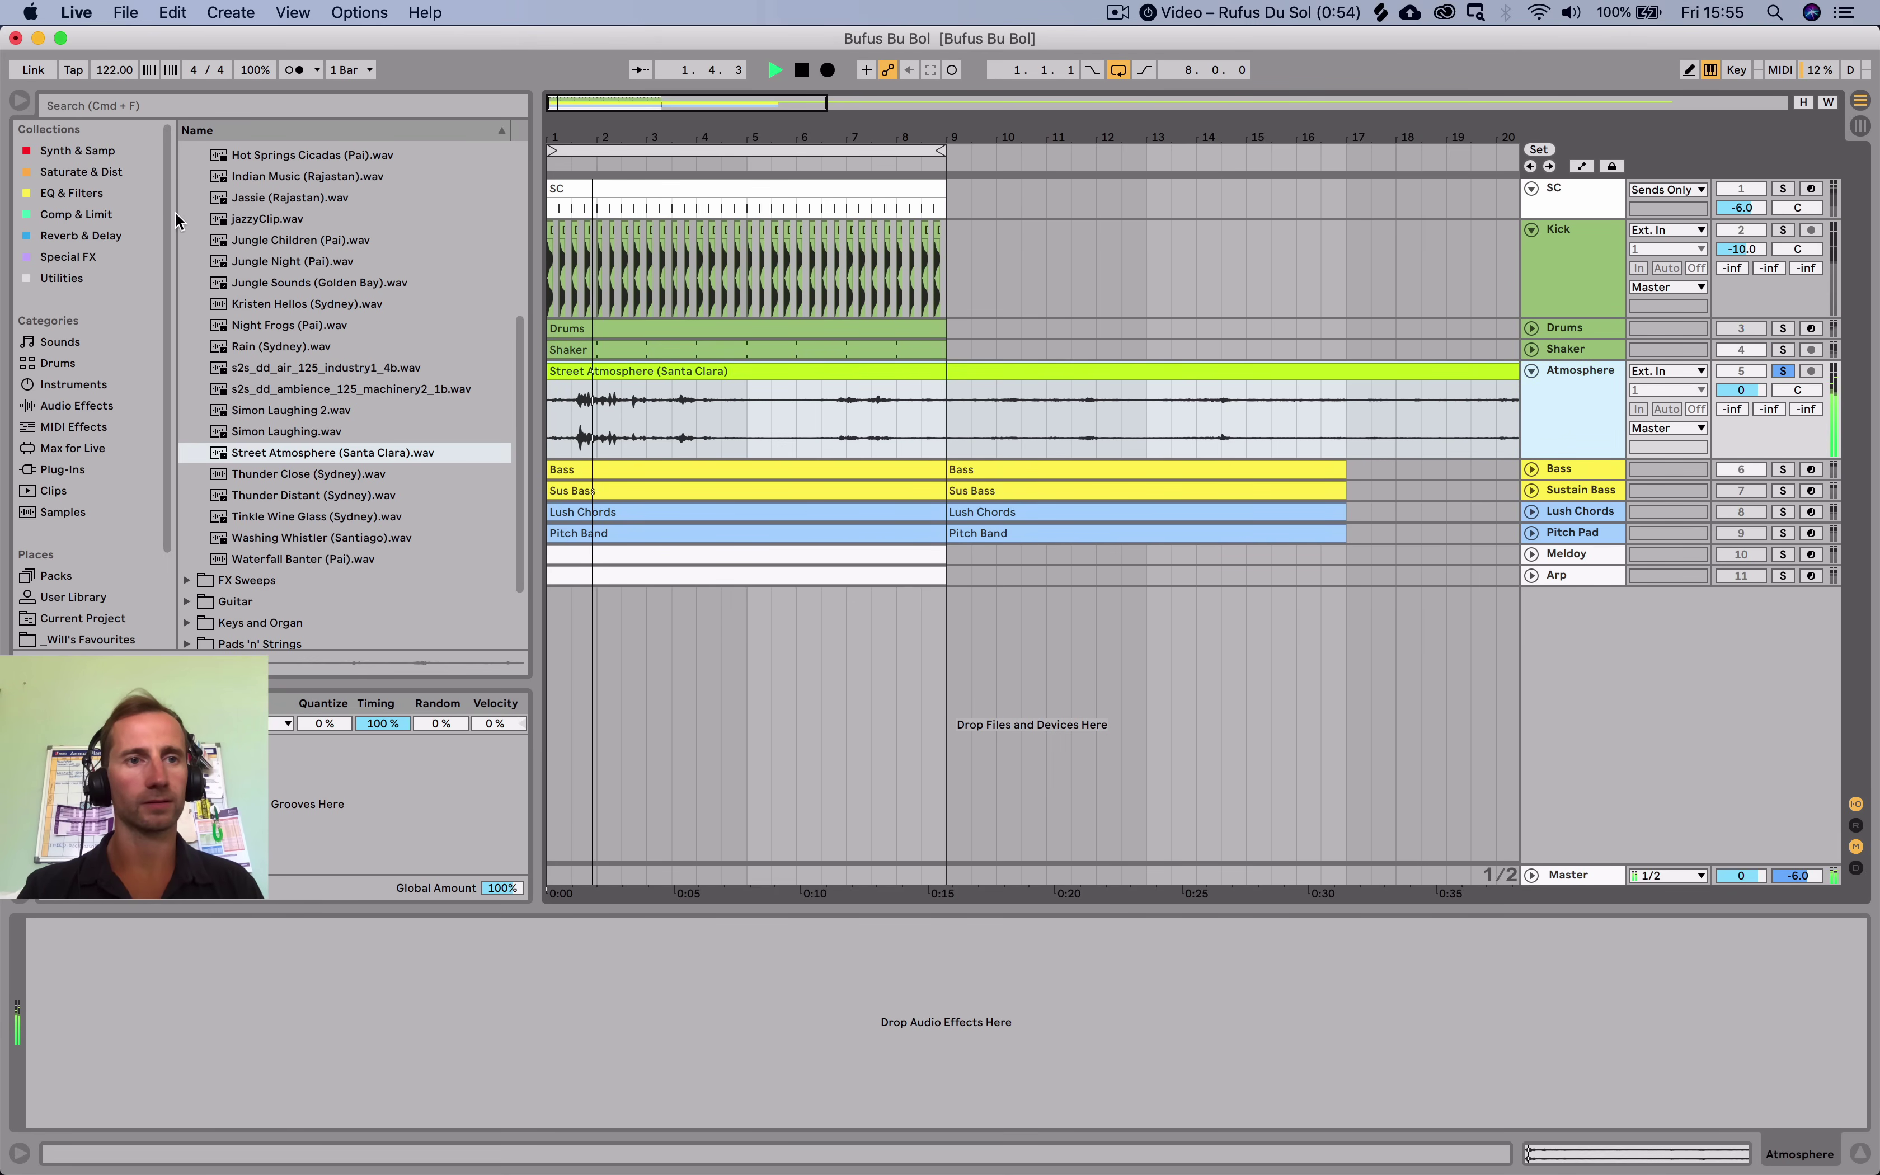
pyautogui.click(78, 194)
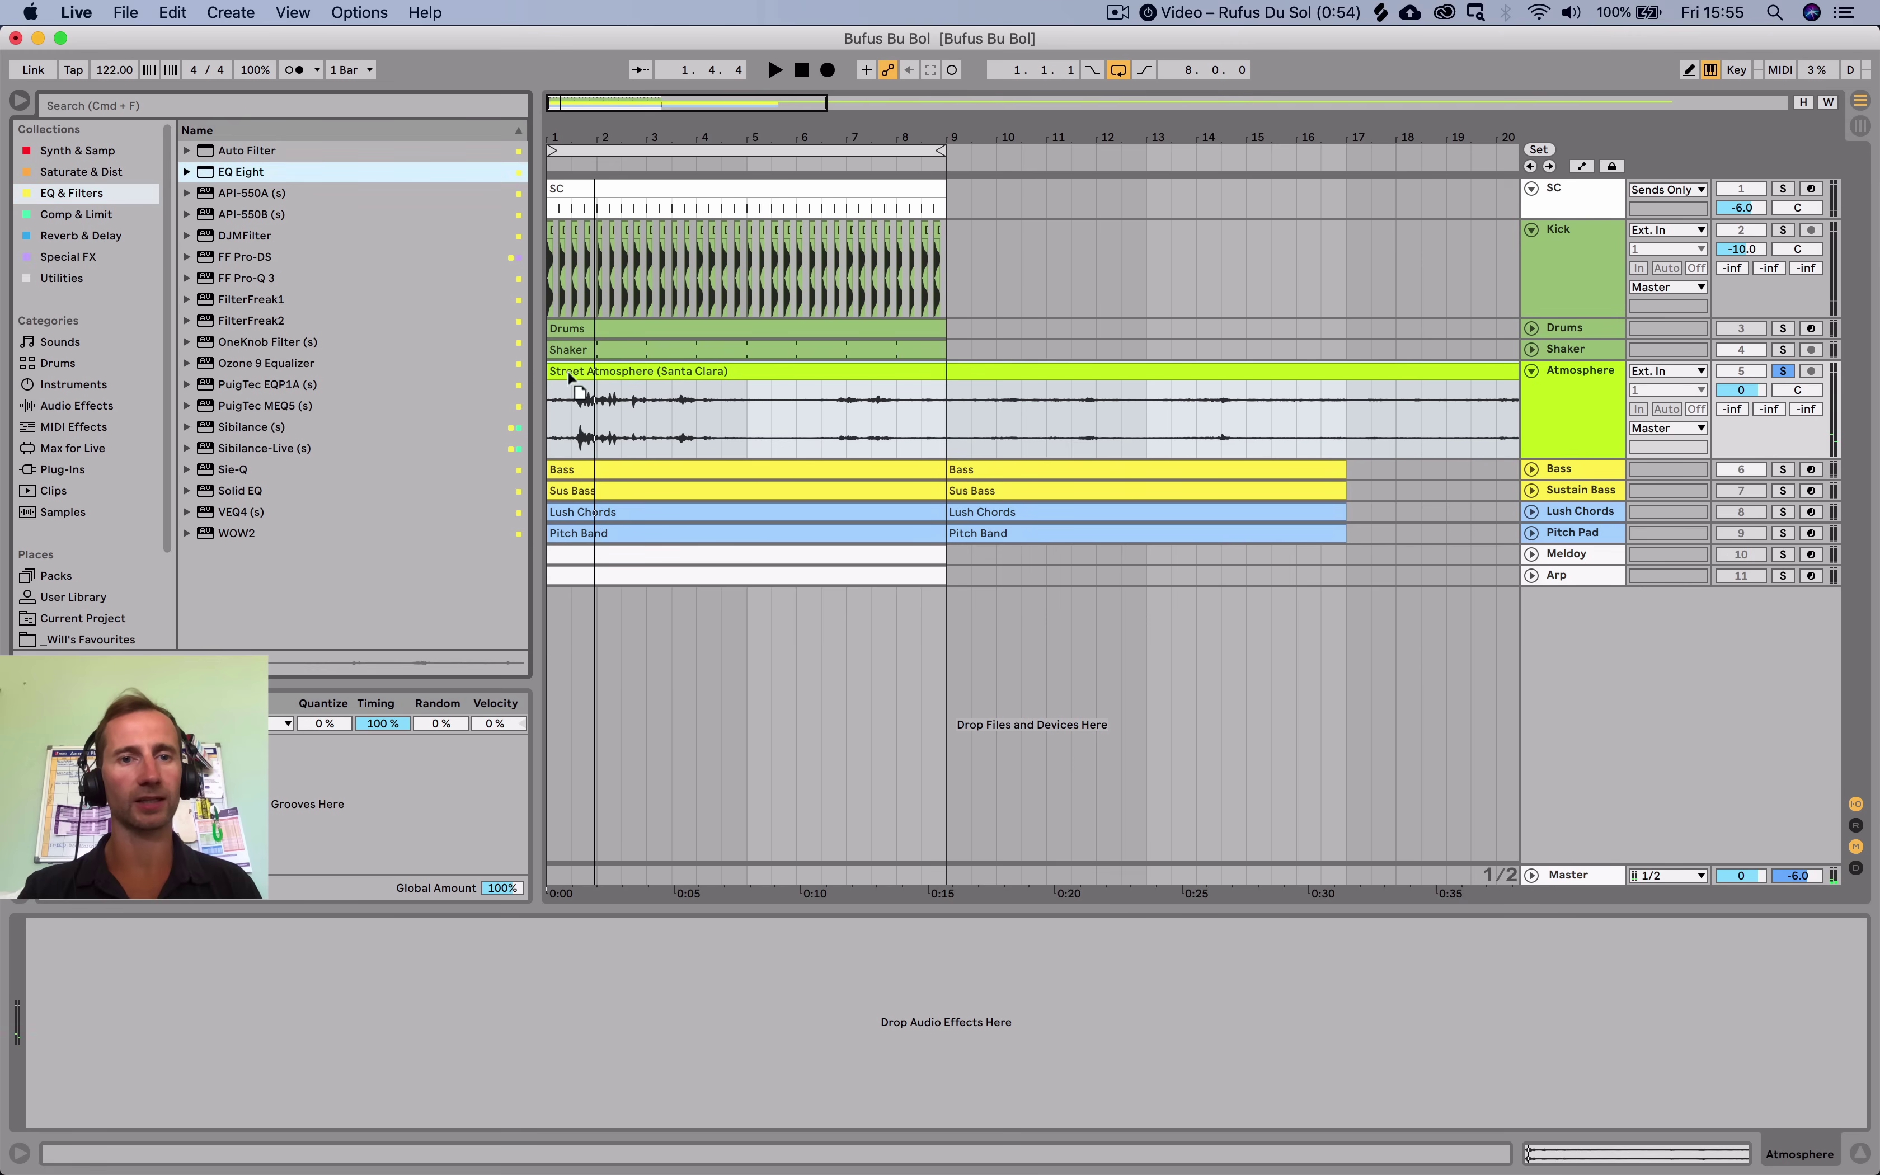
pyautogui.press('space')
pyautogui.moveTo(150, 1028); pyautogui.dragTo(295, 1043)
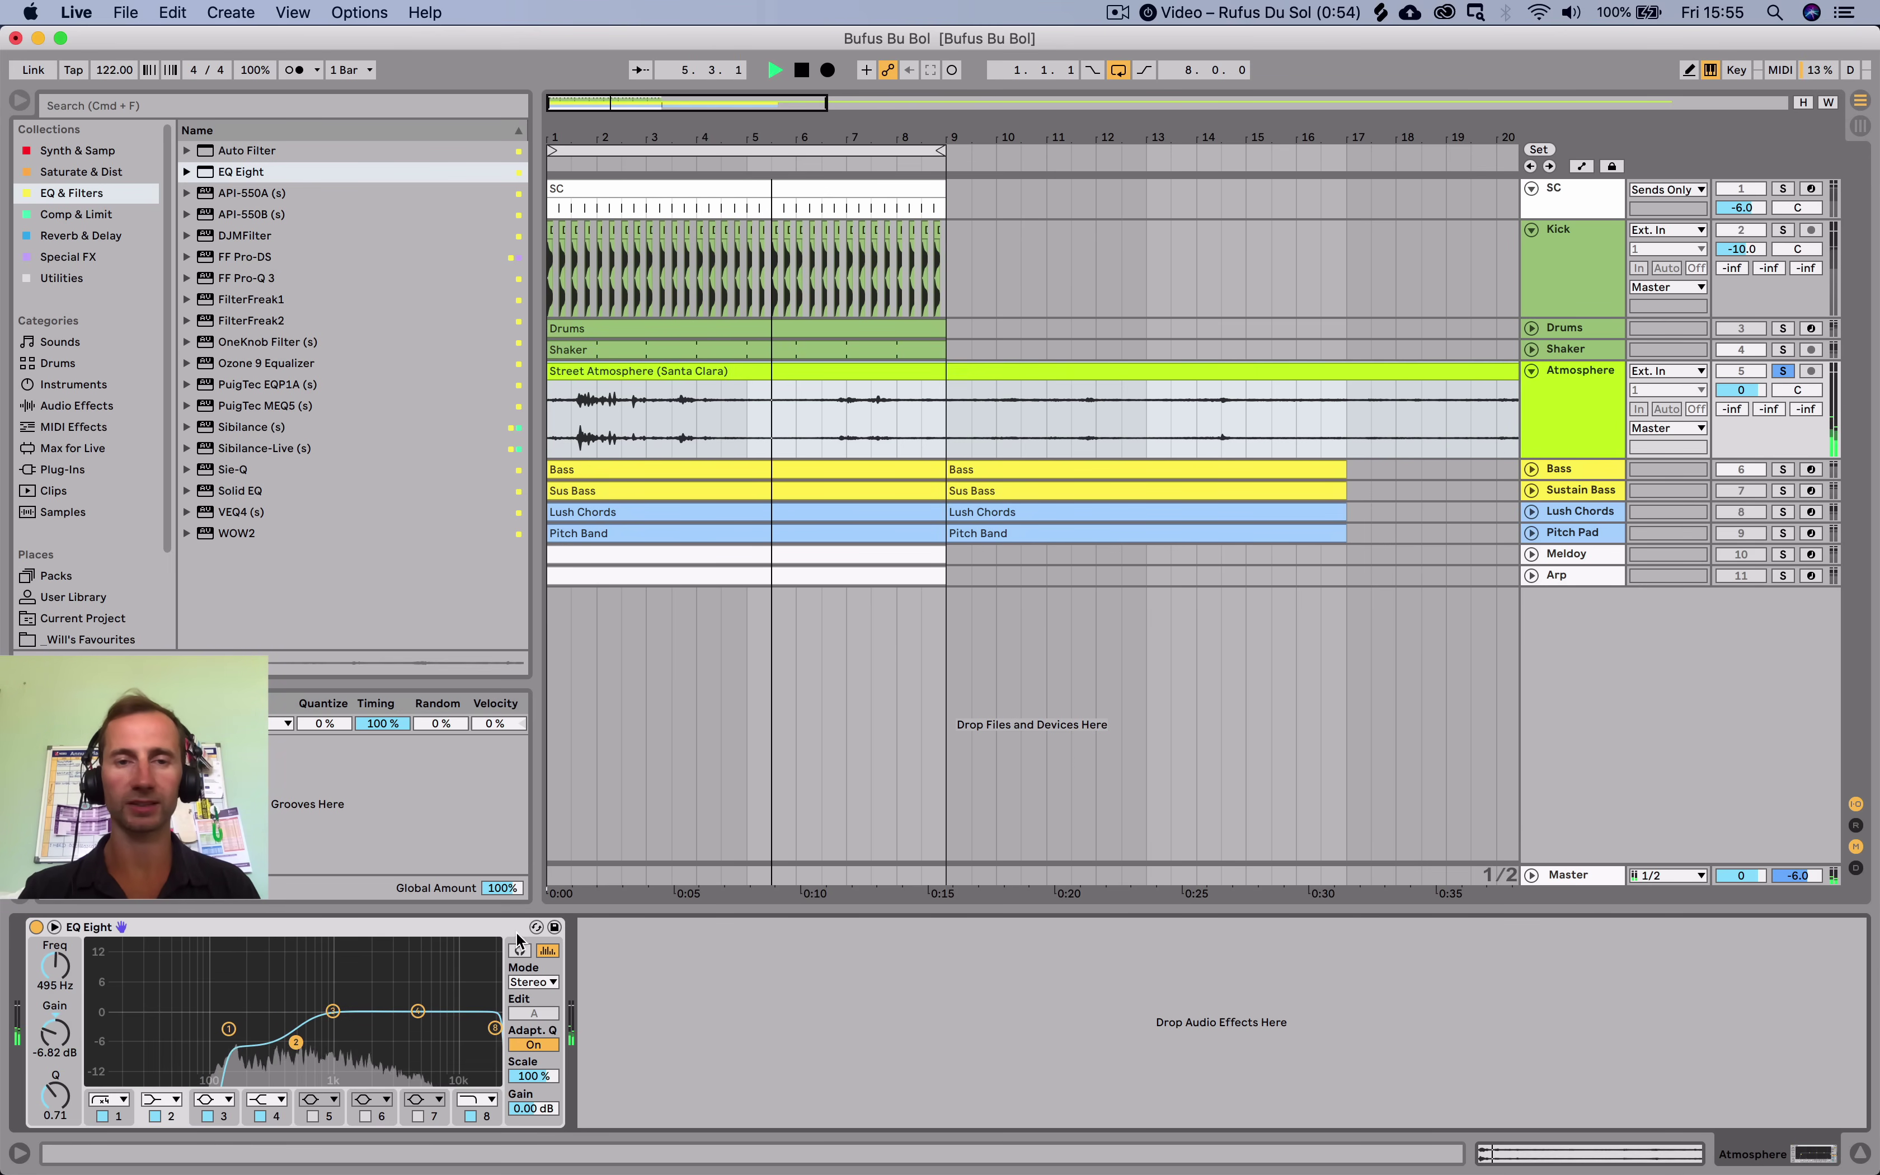
pyautogui.press('space')
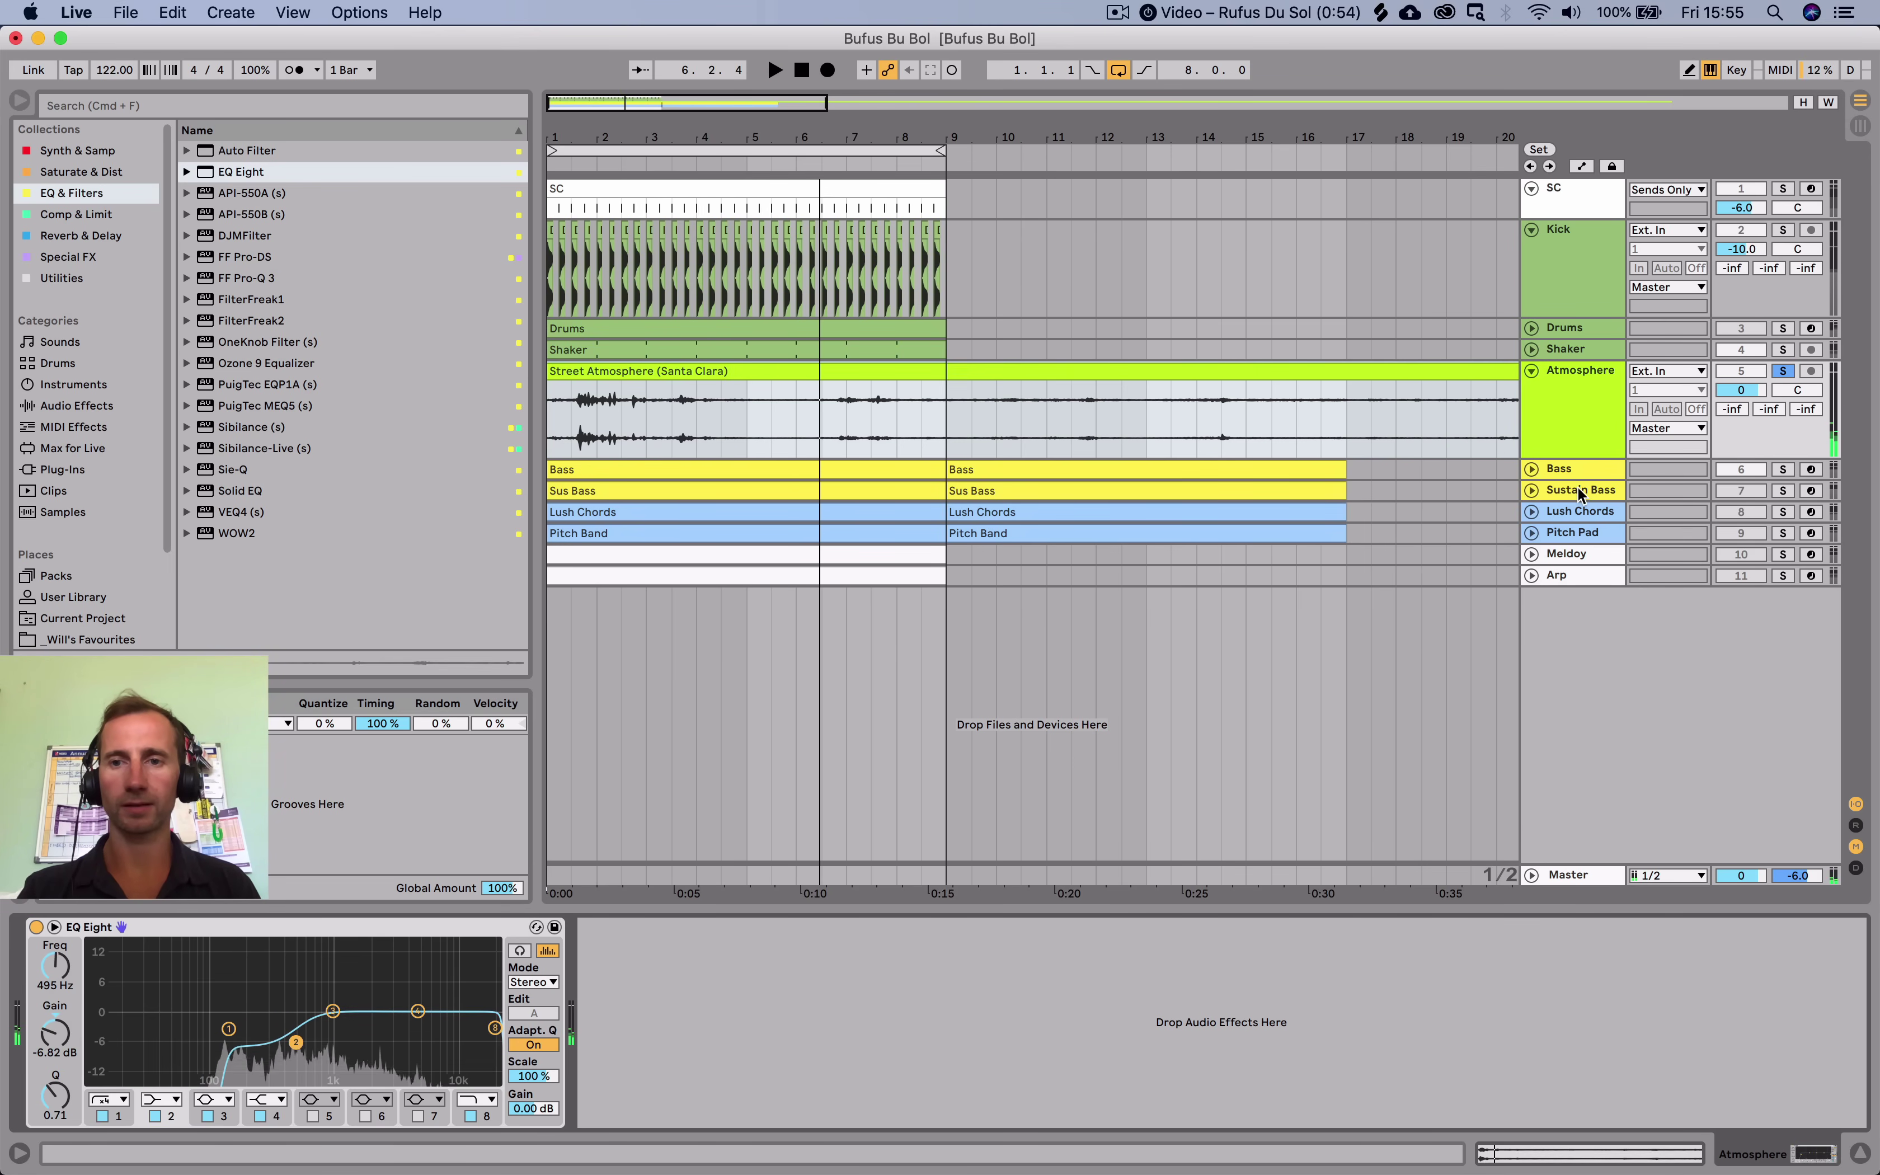
# Copy the Bass track's sidechain Compressor onto the Atmosphere track after EQ Eight.
pyautogui.click(1580, 491)
pyautogui.click(1593, 467)
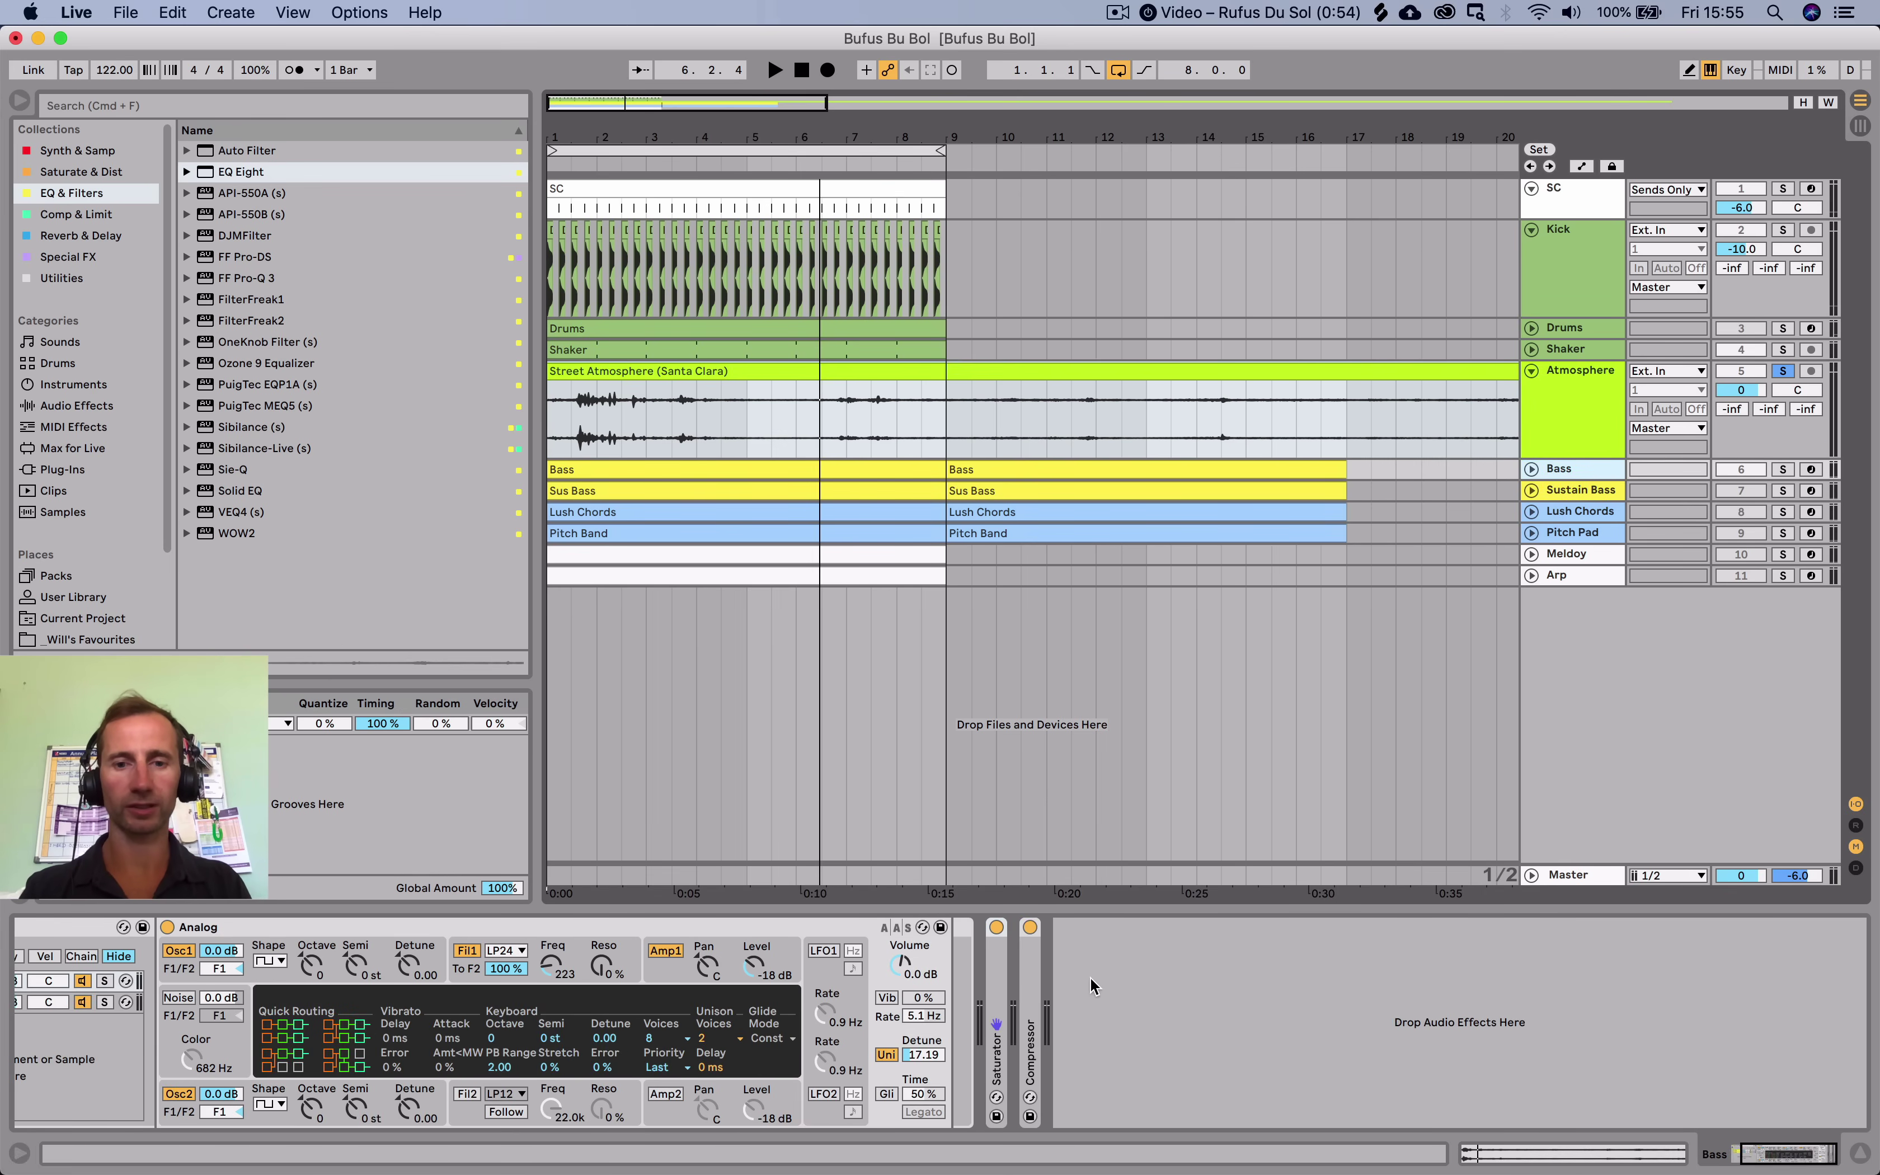
pyautogui.click(1029, 1002)
pyautogui.click(1574, 405)
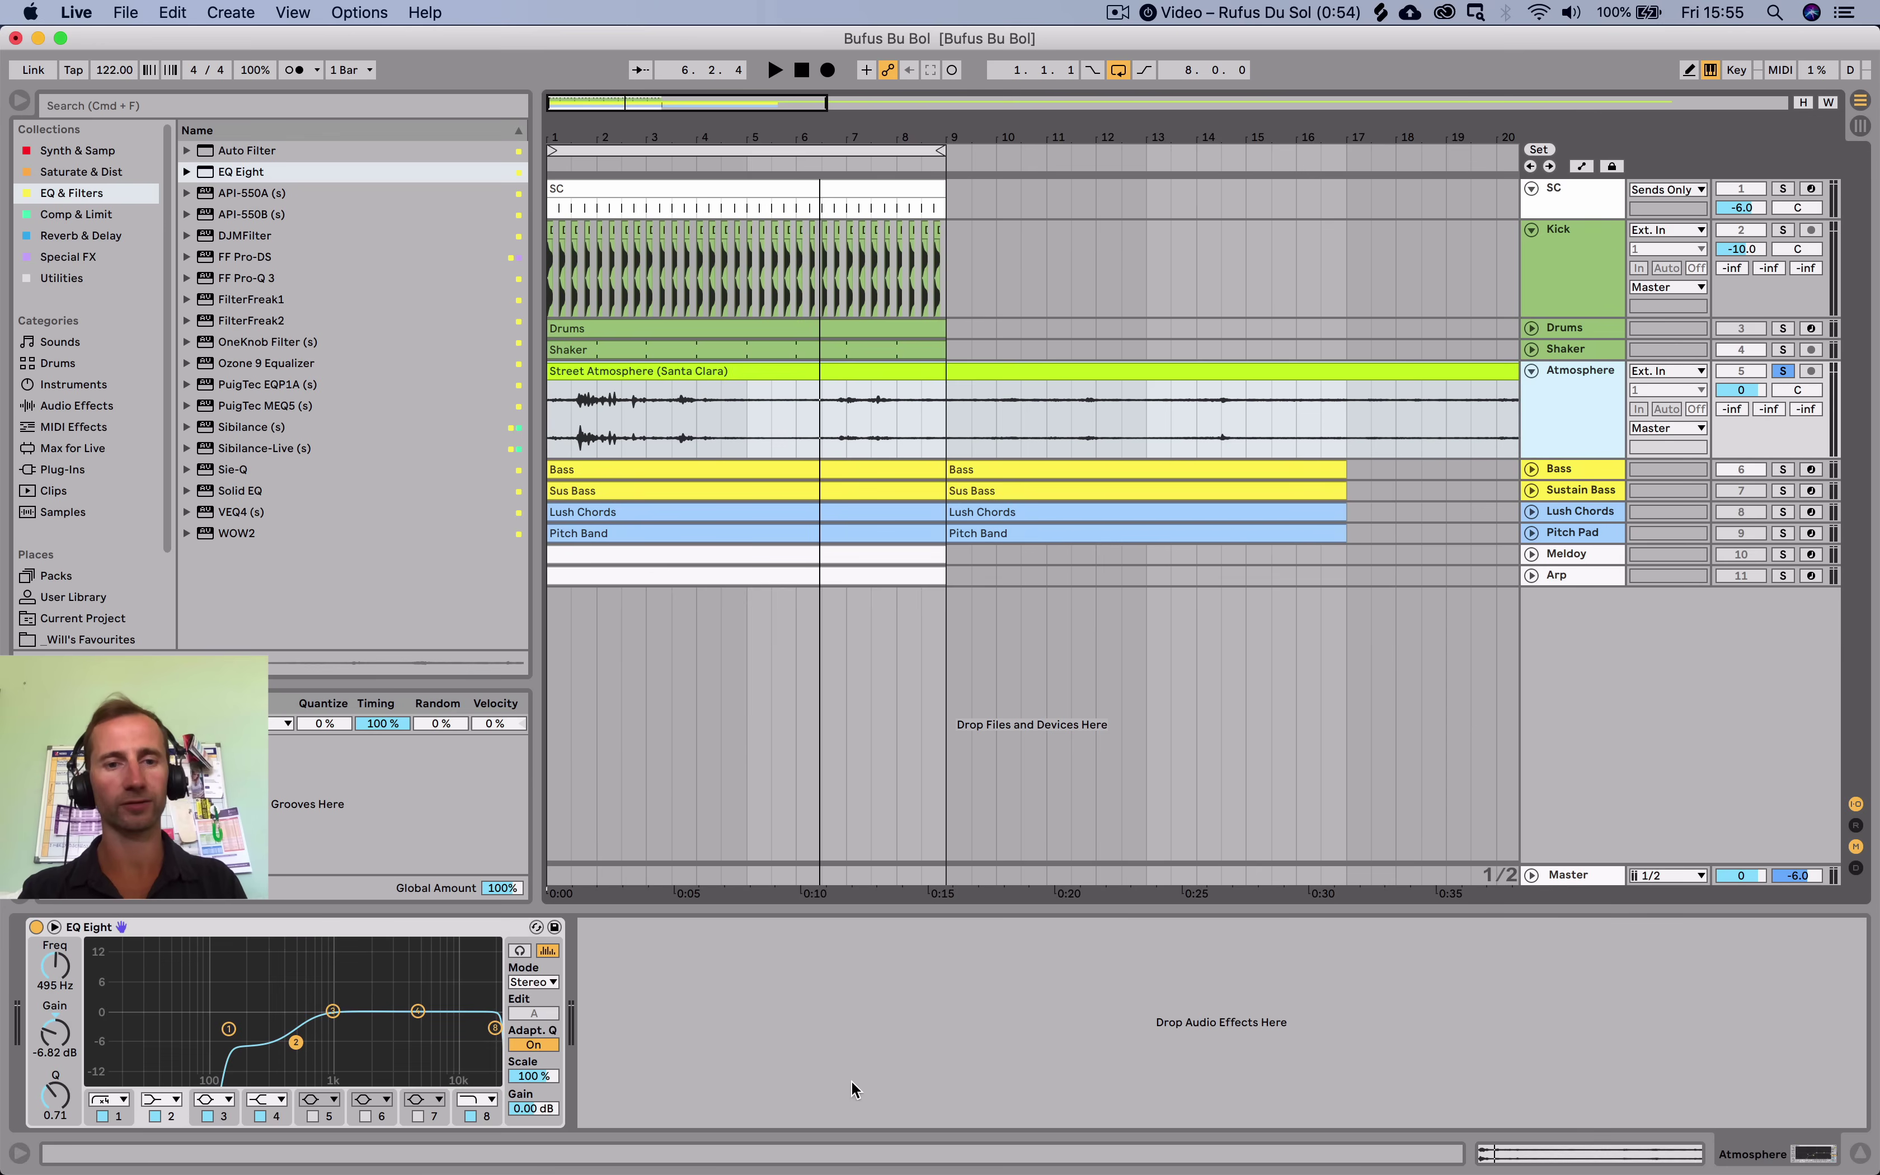
pyautogui.press('super+v')
# Play the compressed street recording and solo the Kick track alongside Atmosphere.
pyautogui.press('space')
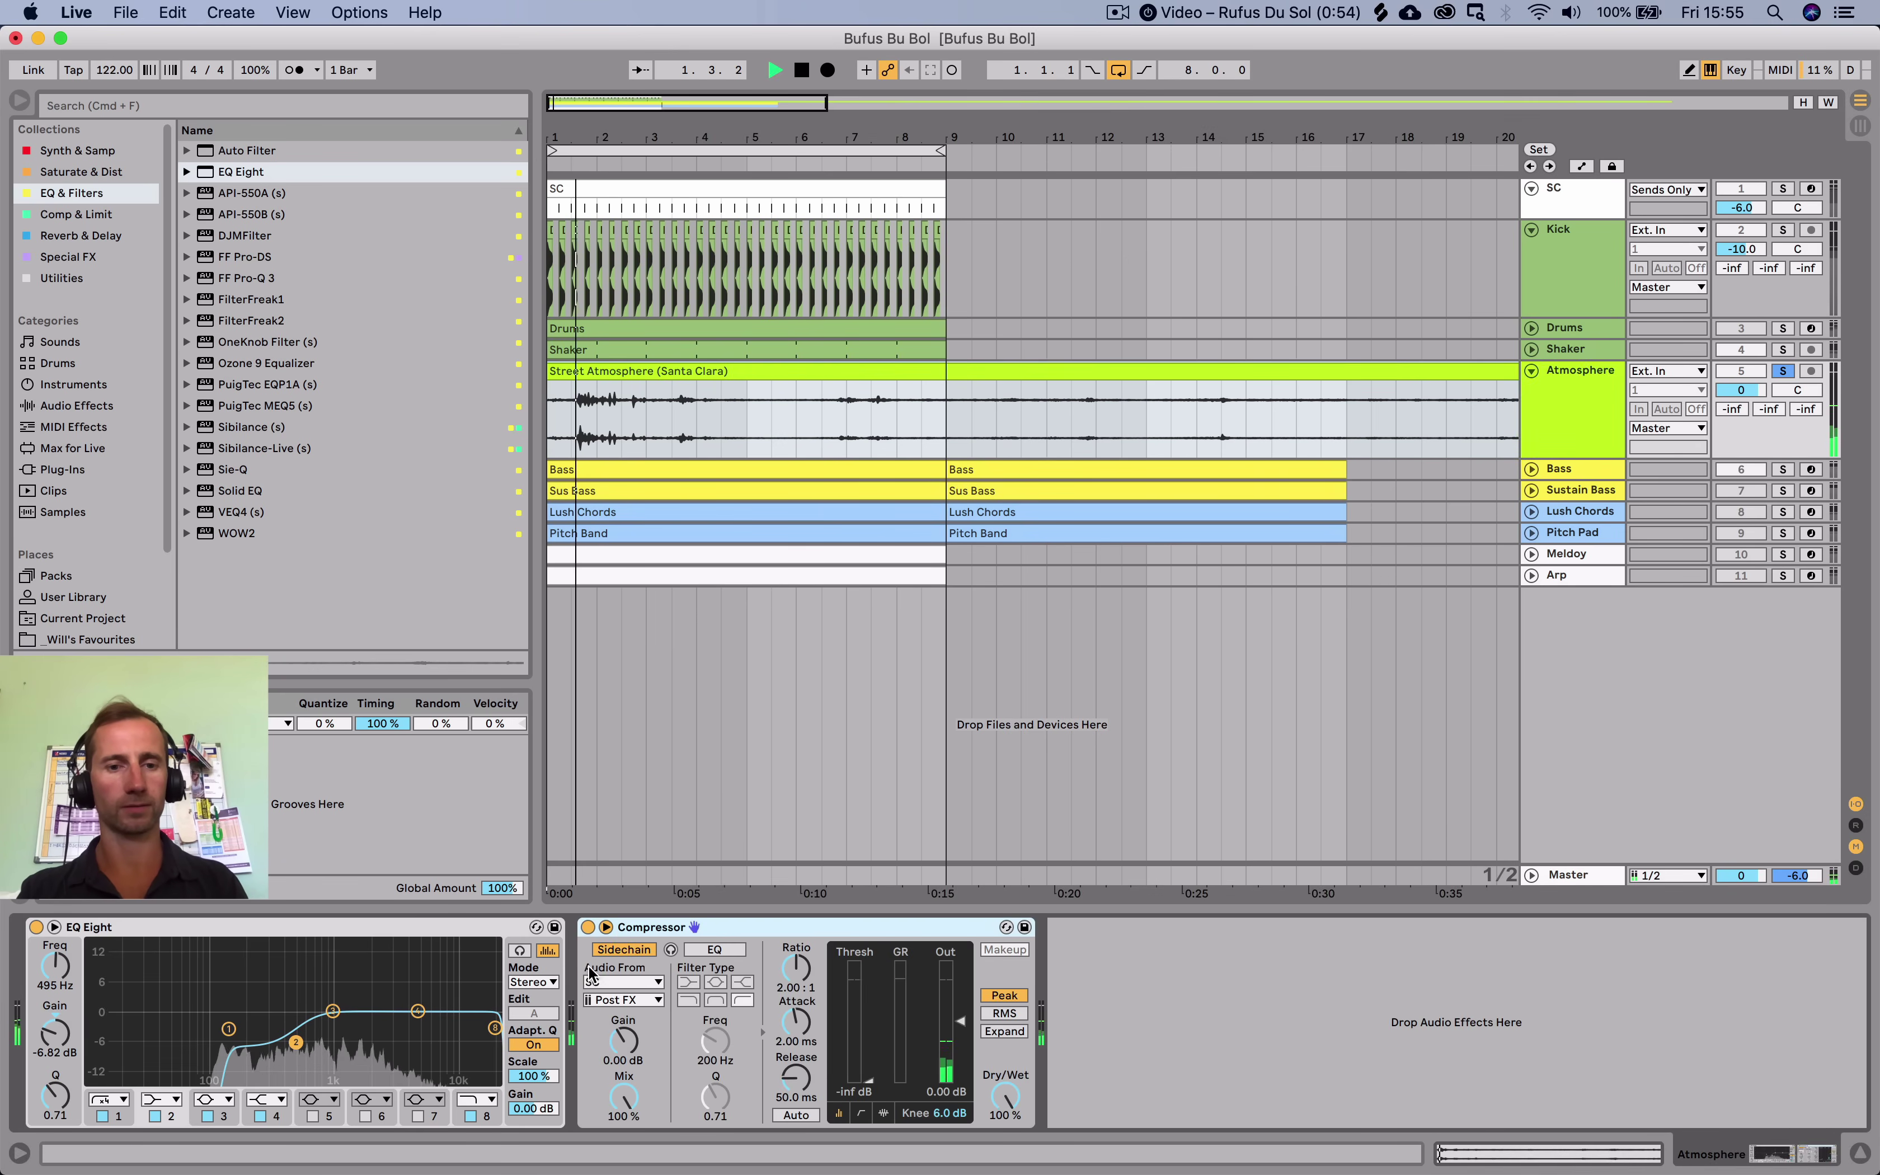
pyautogui.press('space')
pyautogui.click(1782, 230)
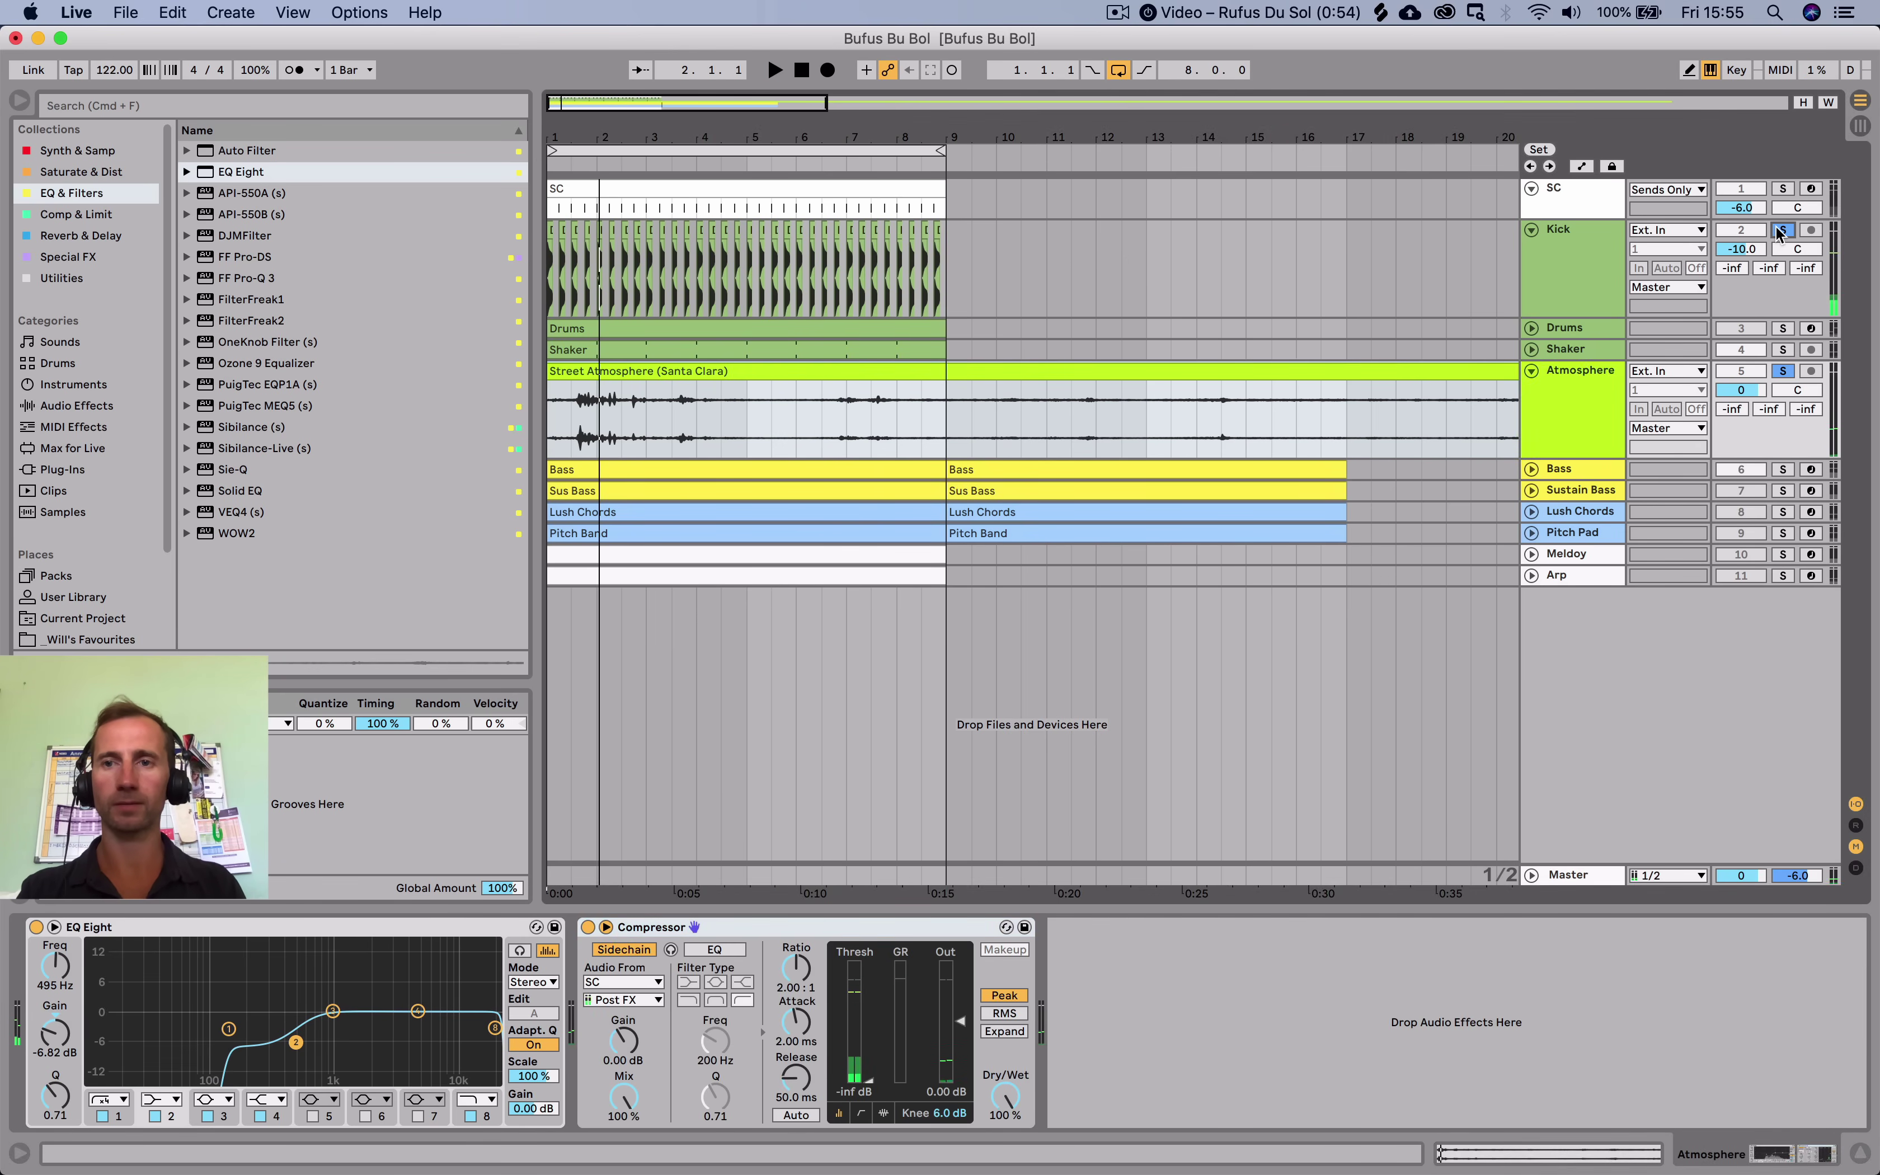
# Solo Shaker and Drums alongside Kick and Atmosphere, unfold the Shaker track and play the loop.
pyautogui.press('space')
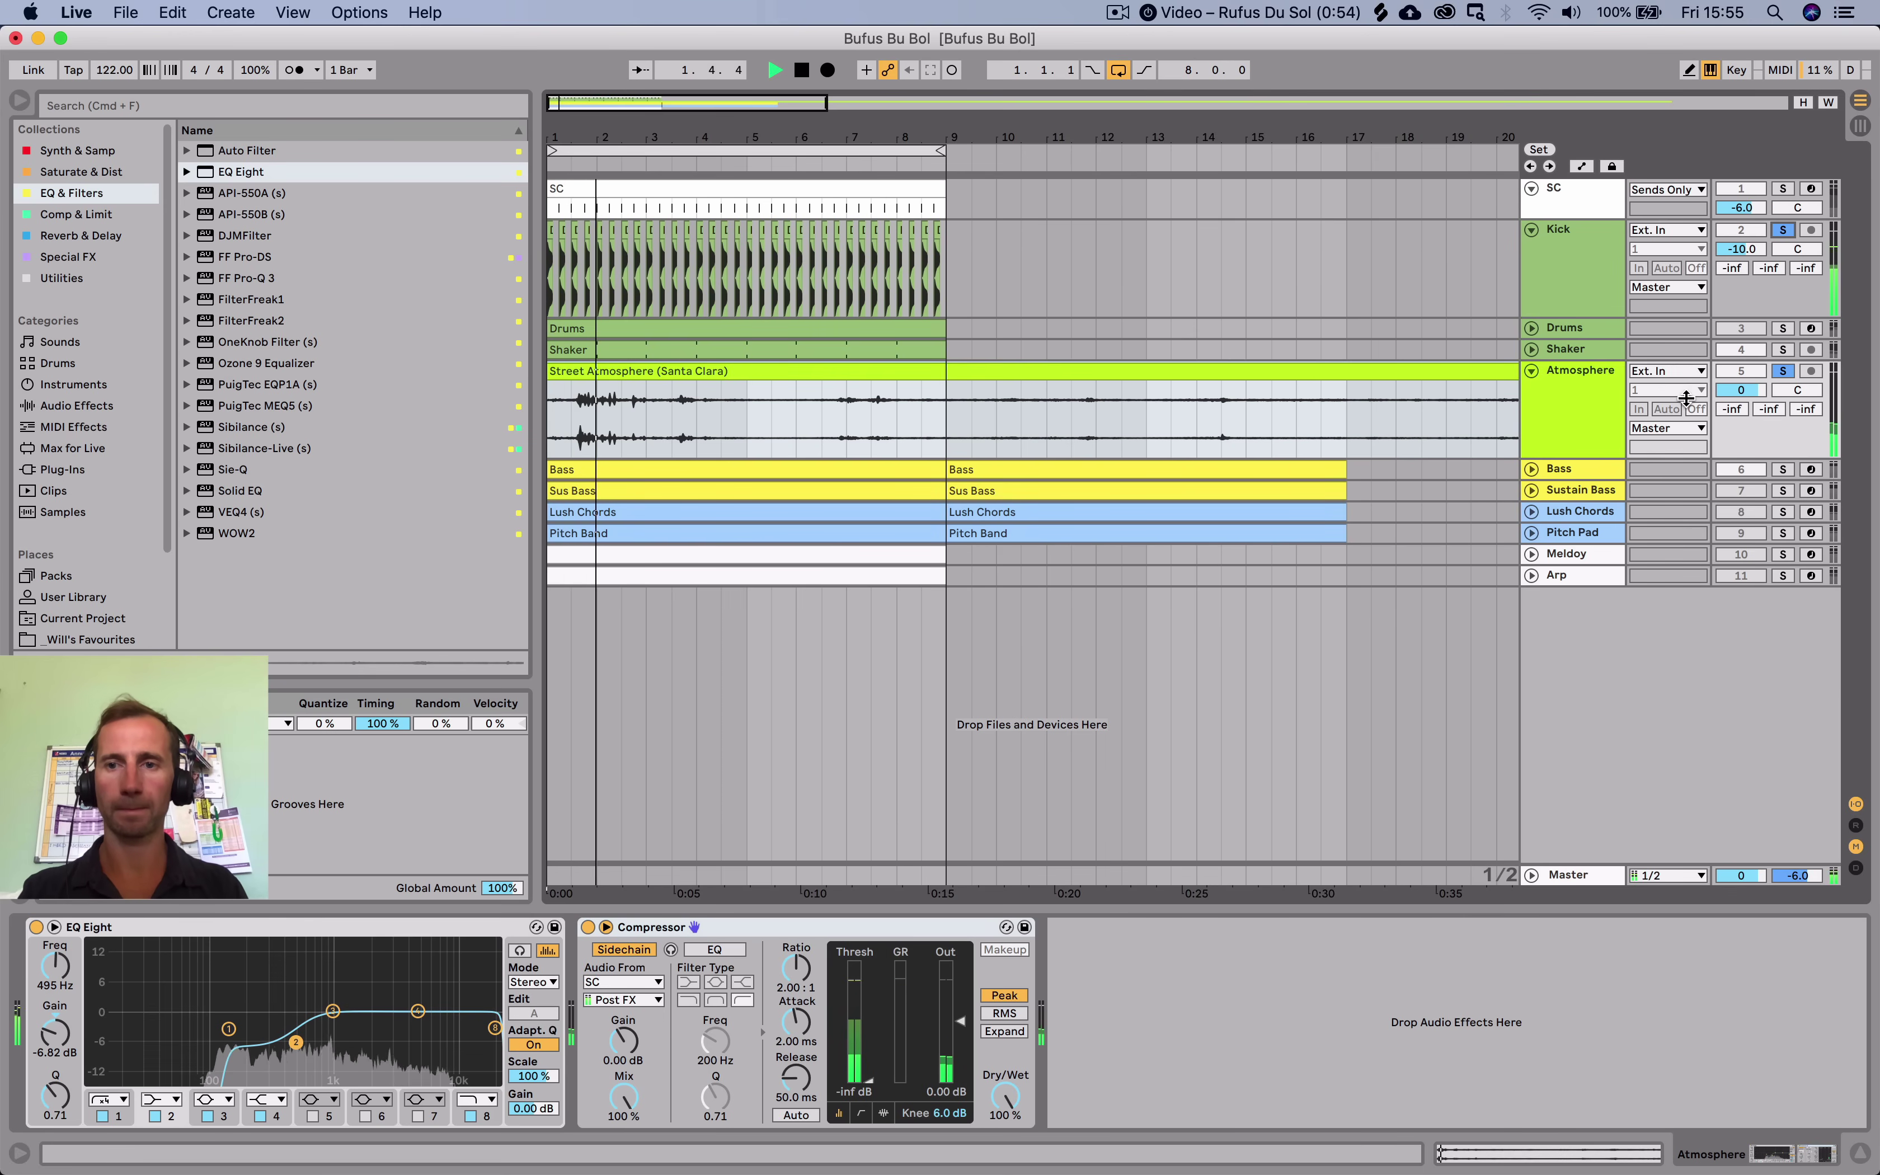
pyautogui.click(1782, 350)
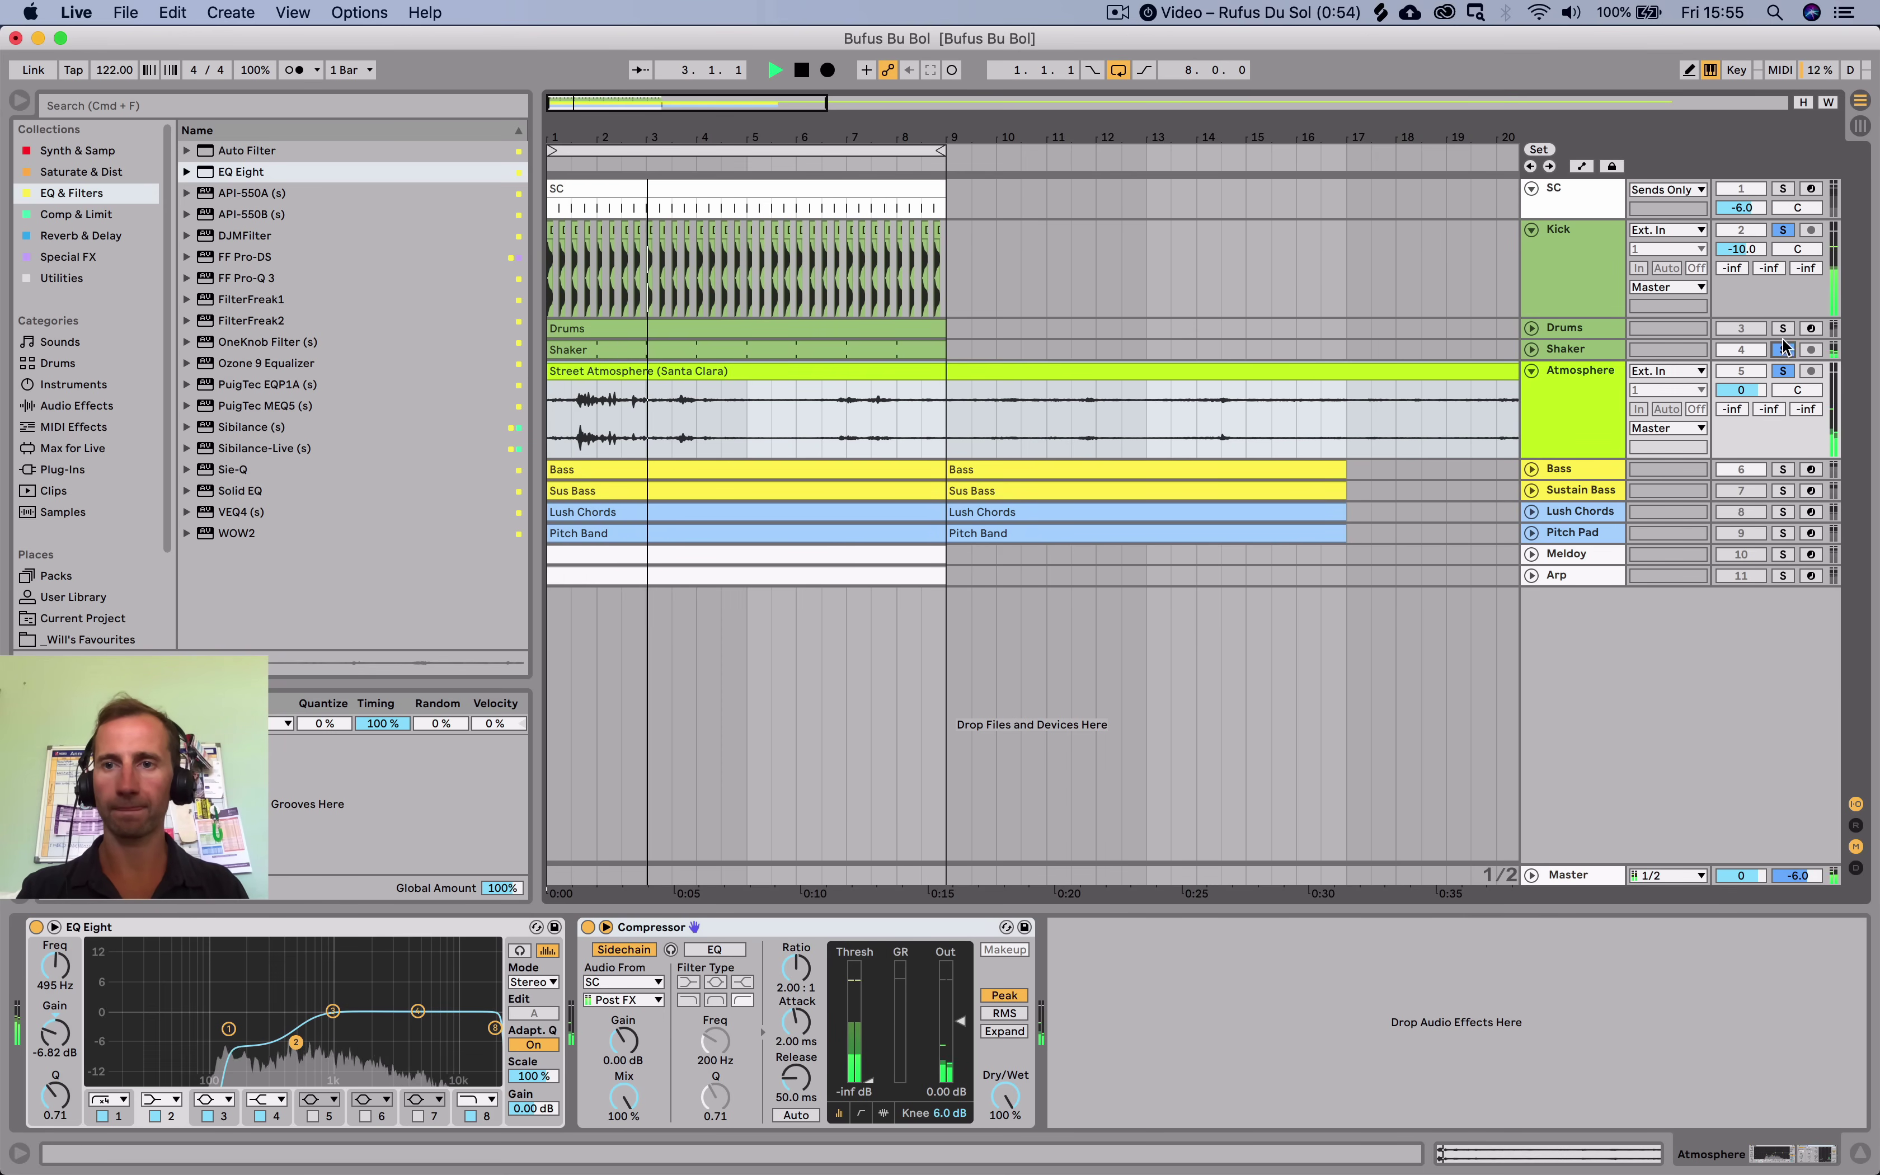
pyautogui.click(1782, 327)
pyautogui.click(1531, 349)
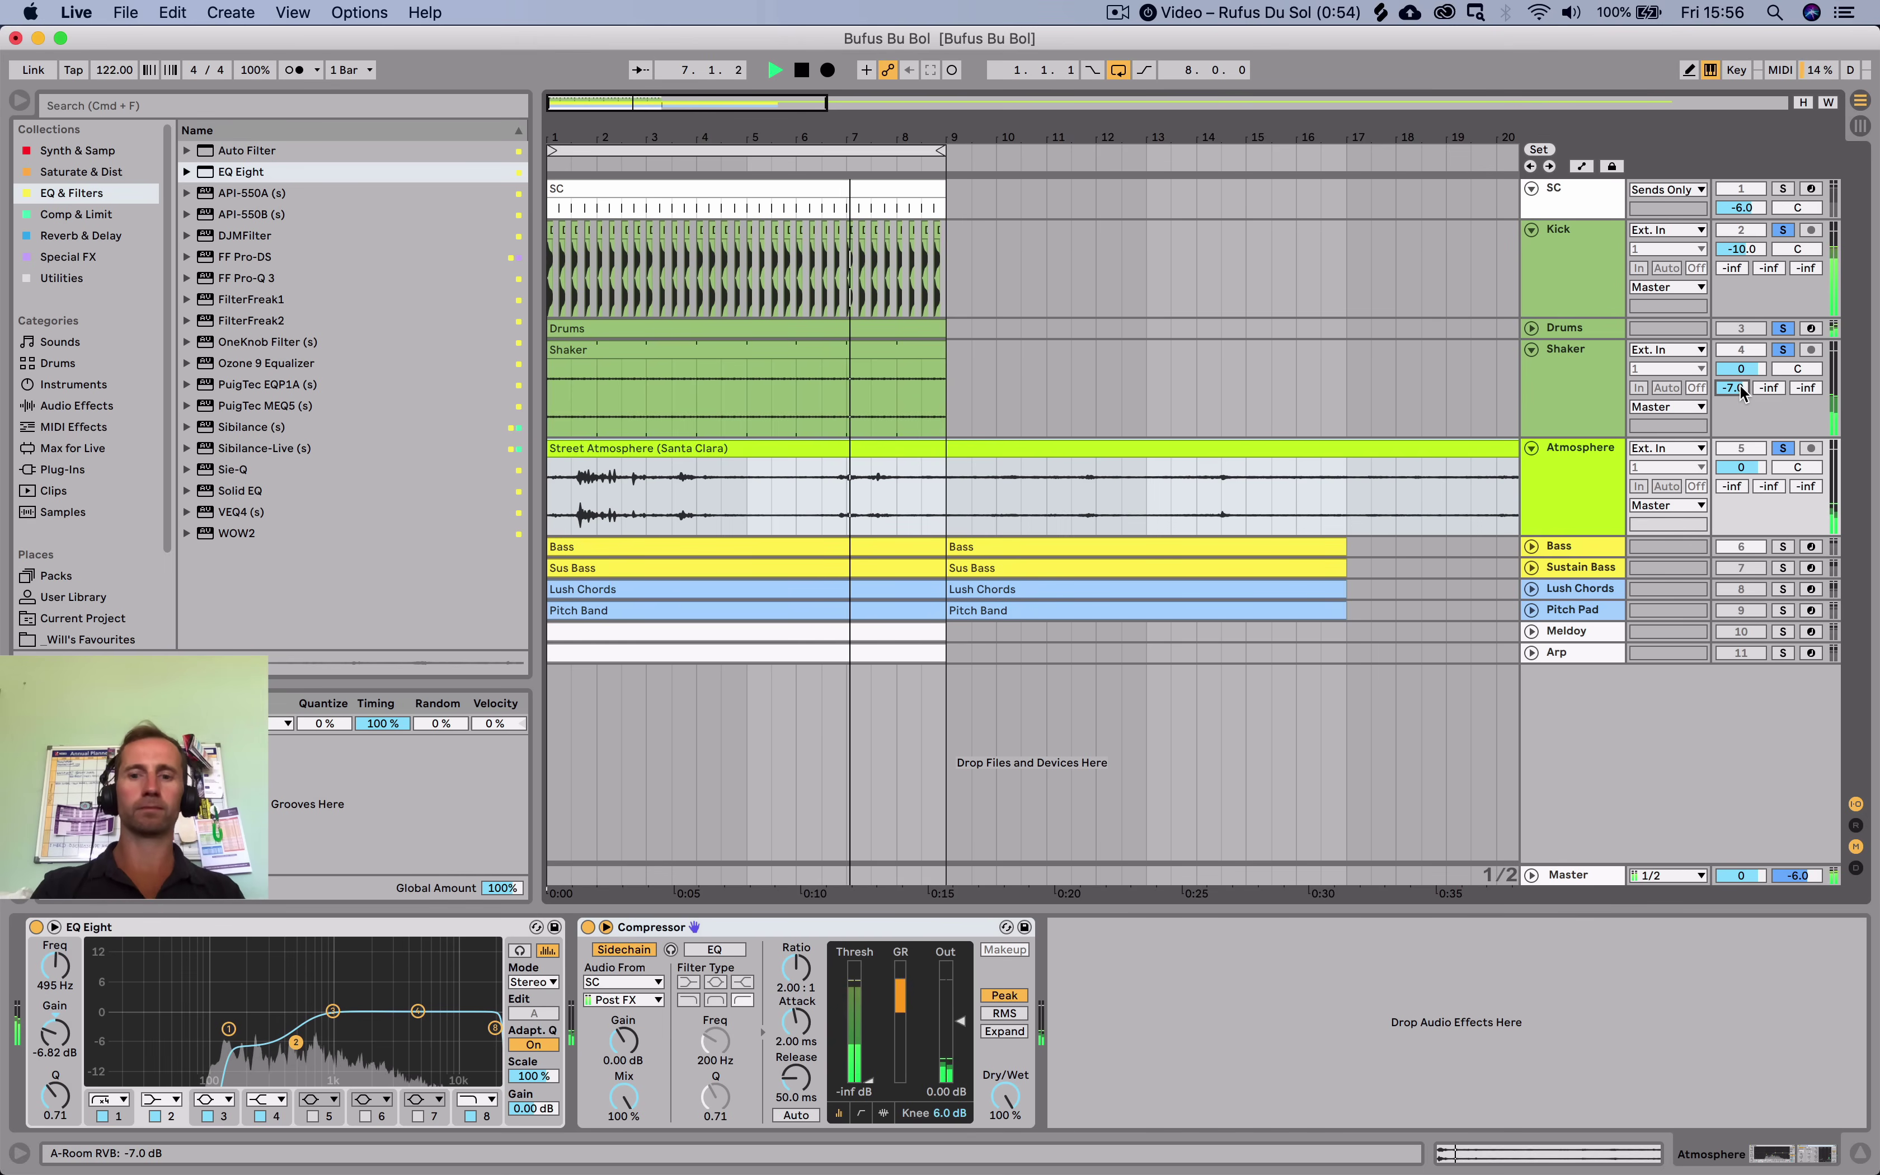
pyautogui.press('XF86AudioRaiseVolume')
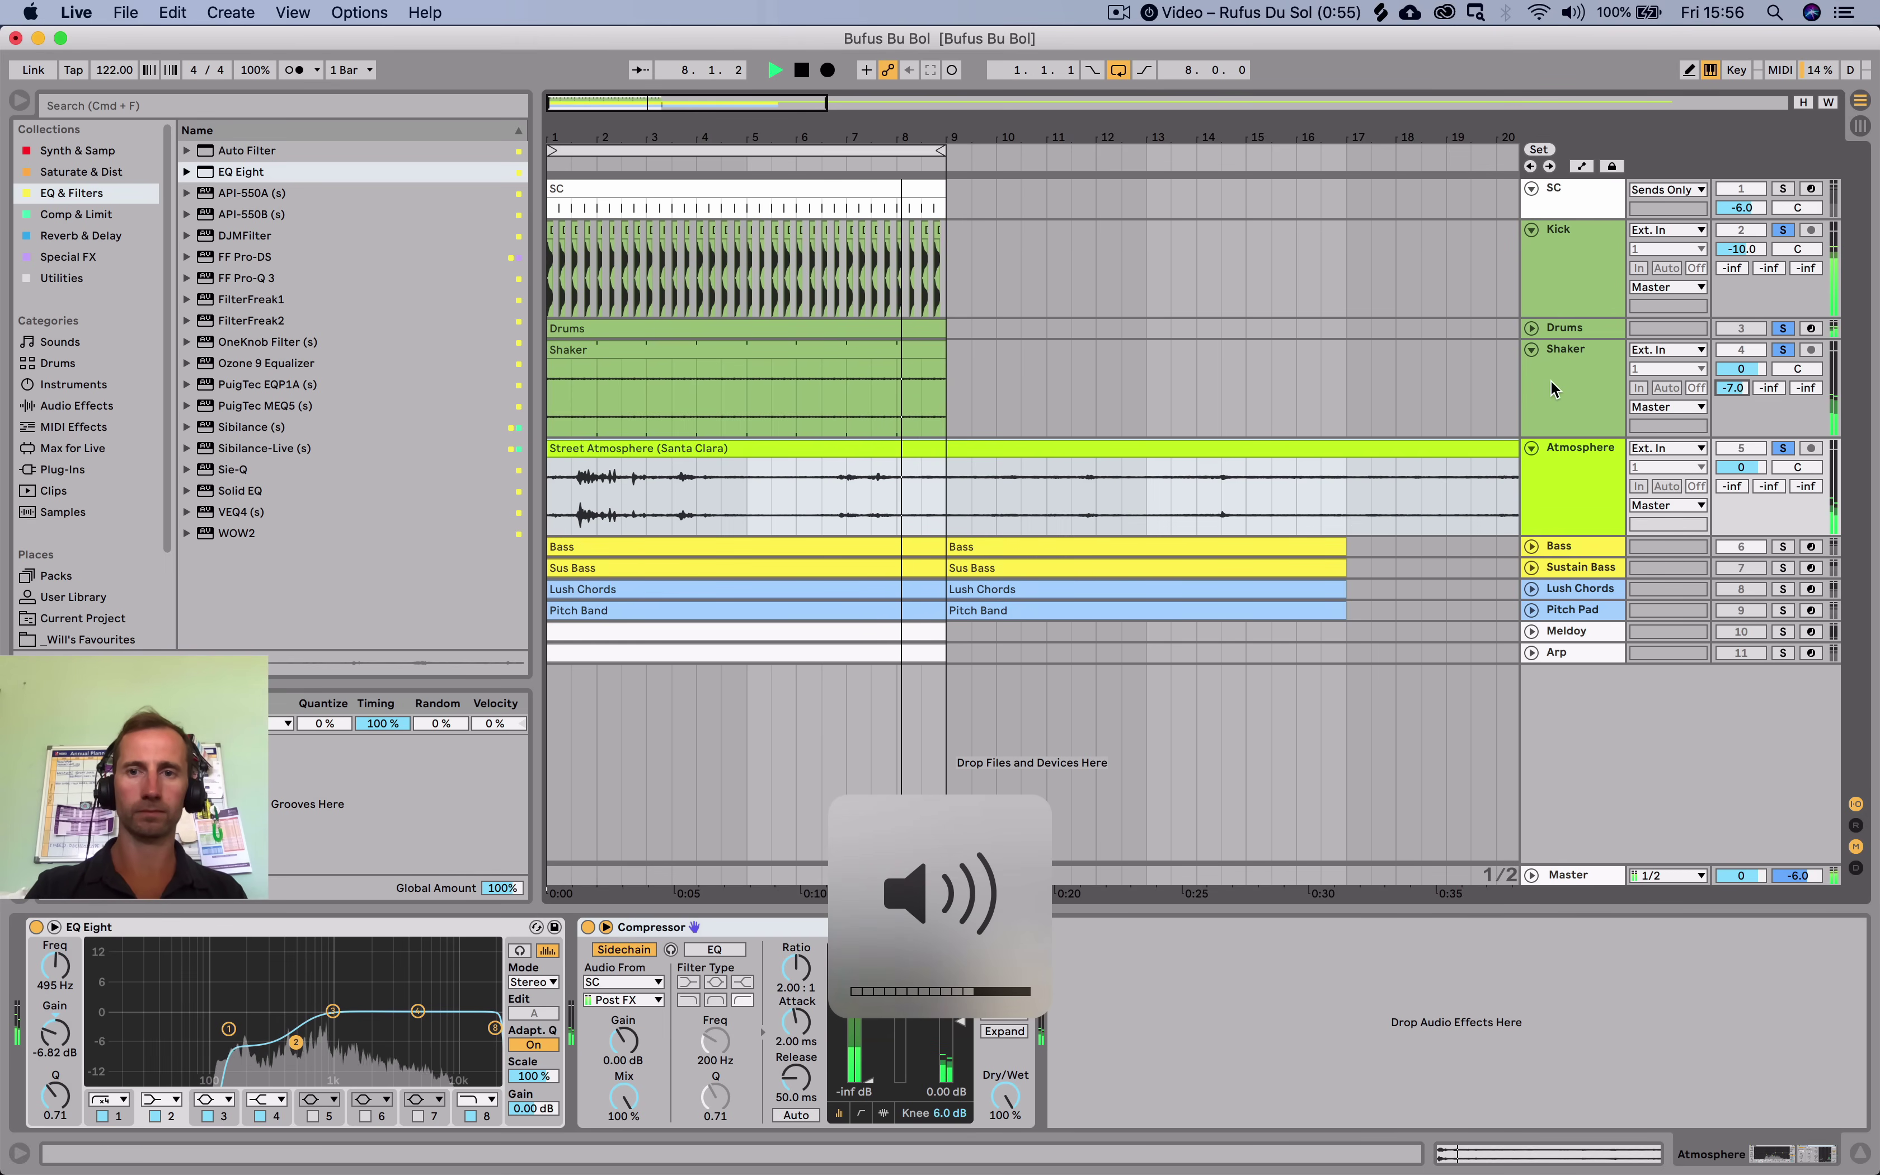
pyautogui.press('space')
# Open the Drums clip and set the velocity of the RT_Percussion cowbell note at 1.2.3 to 46.
pyautogui.doubleClick(598, 326)
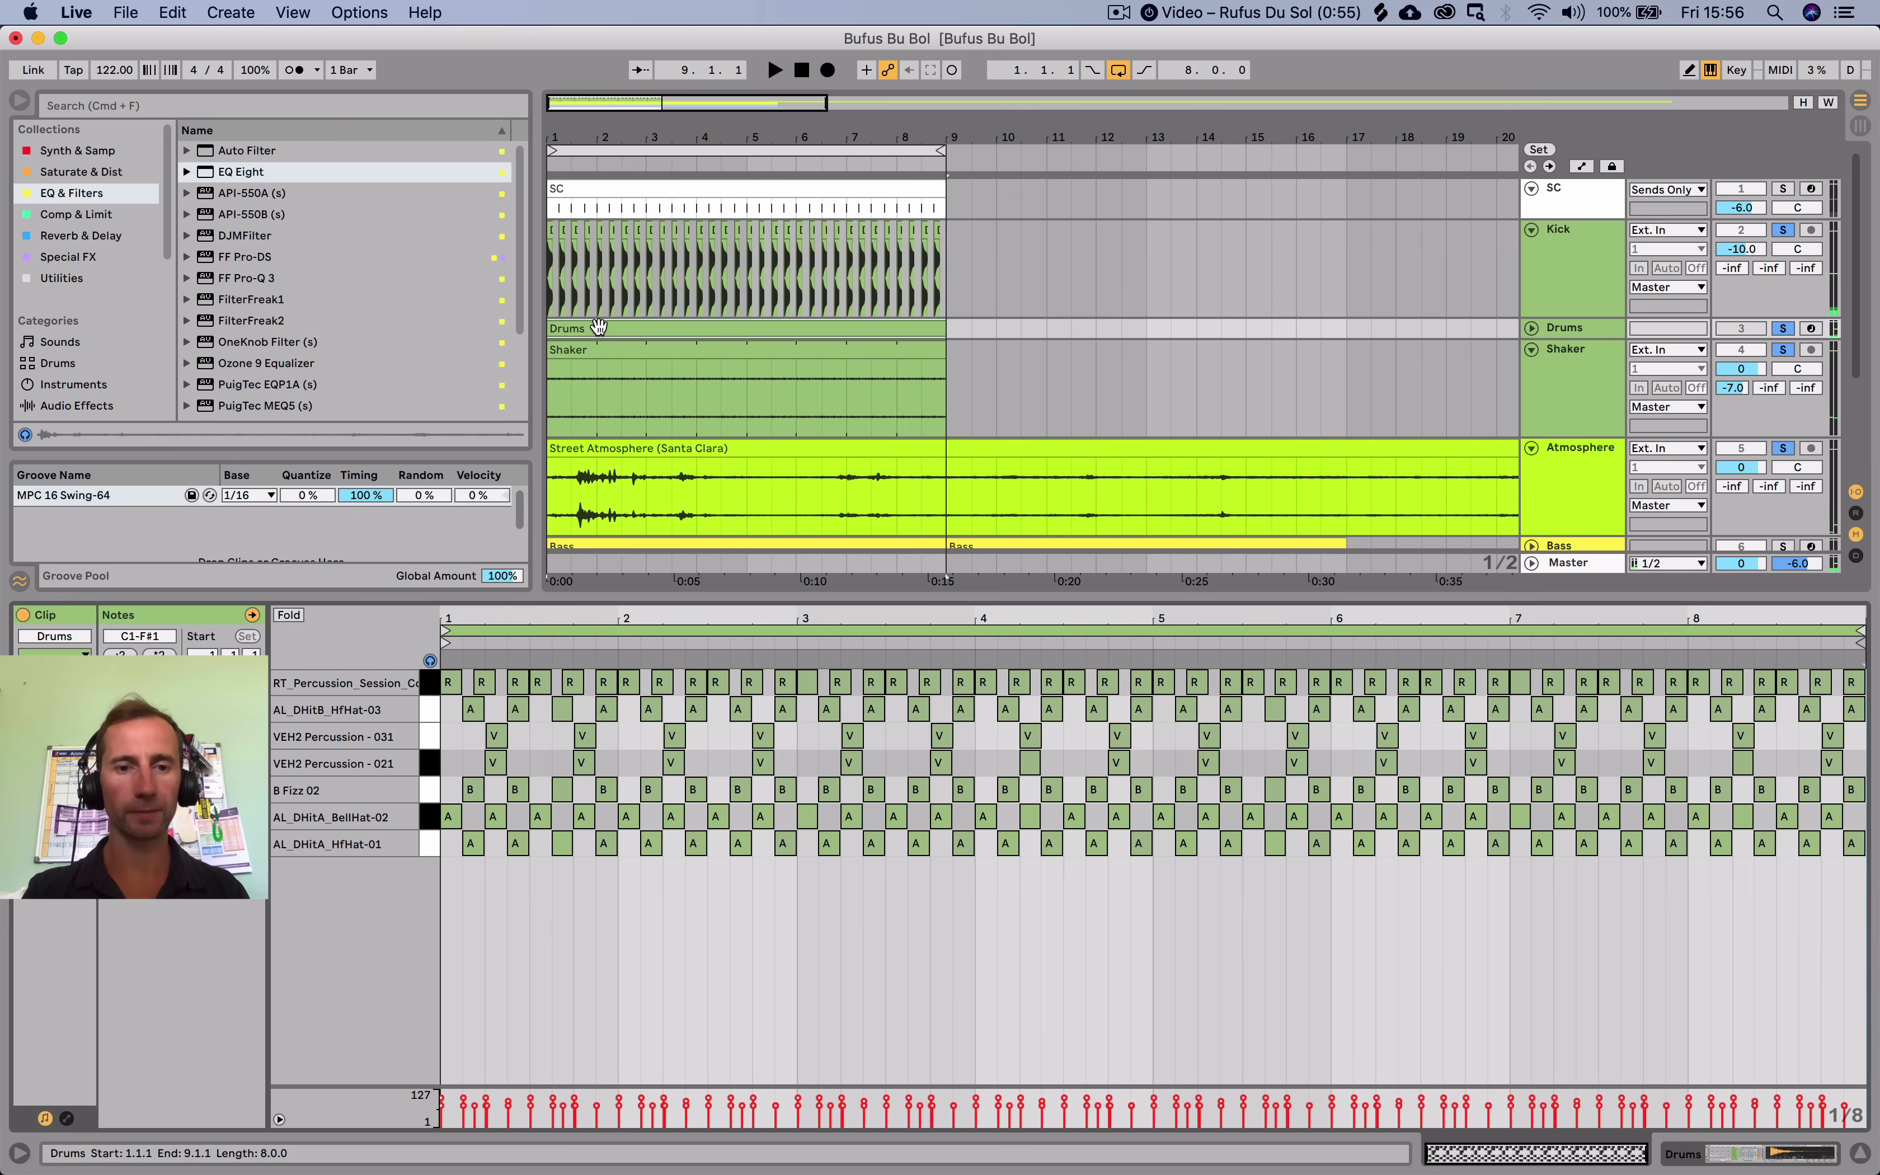
pyautogui.press('space')
pyautogui.press('+')
pyautogui.press('+')
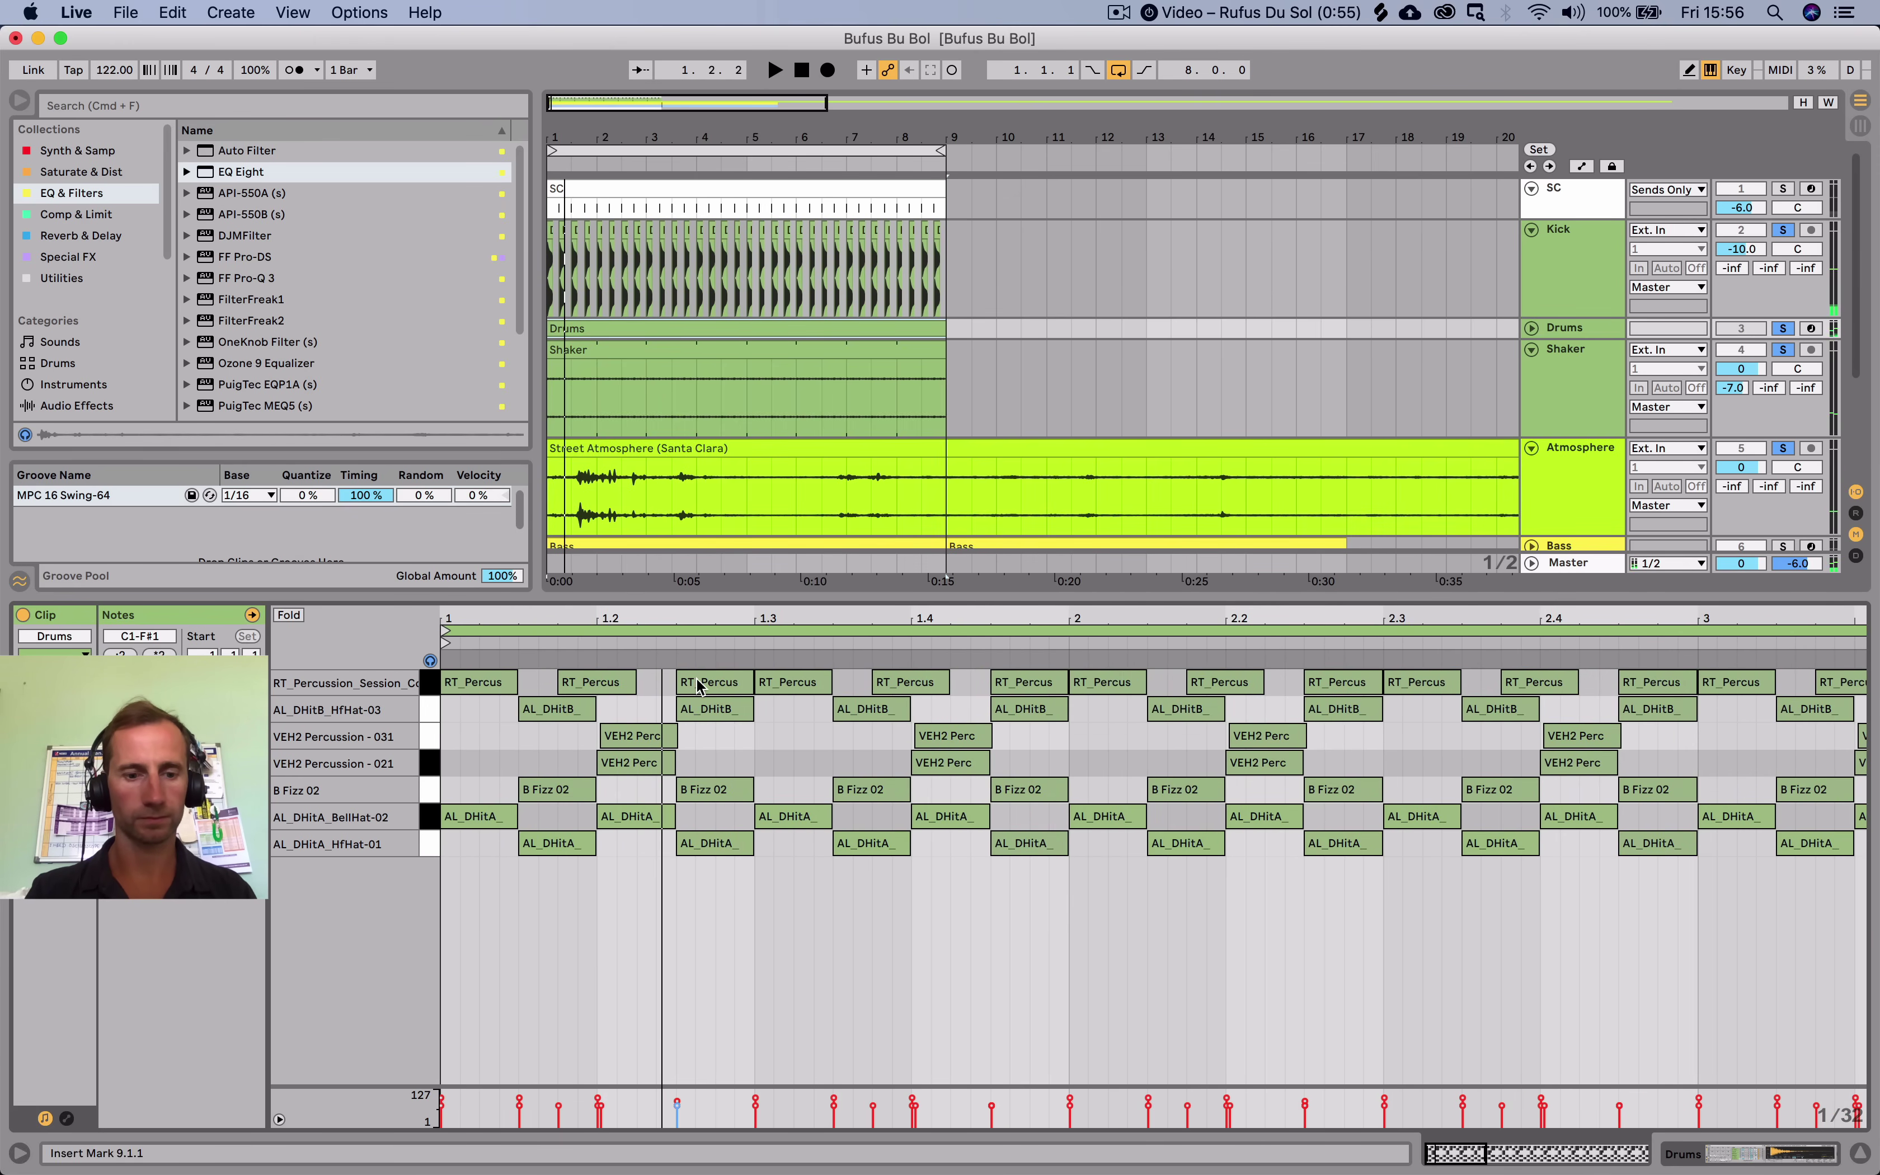
pyautogui.moveTo(710, 680); pyautogui.dragTo(709, 696)
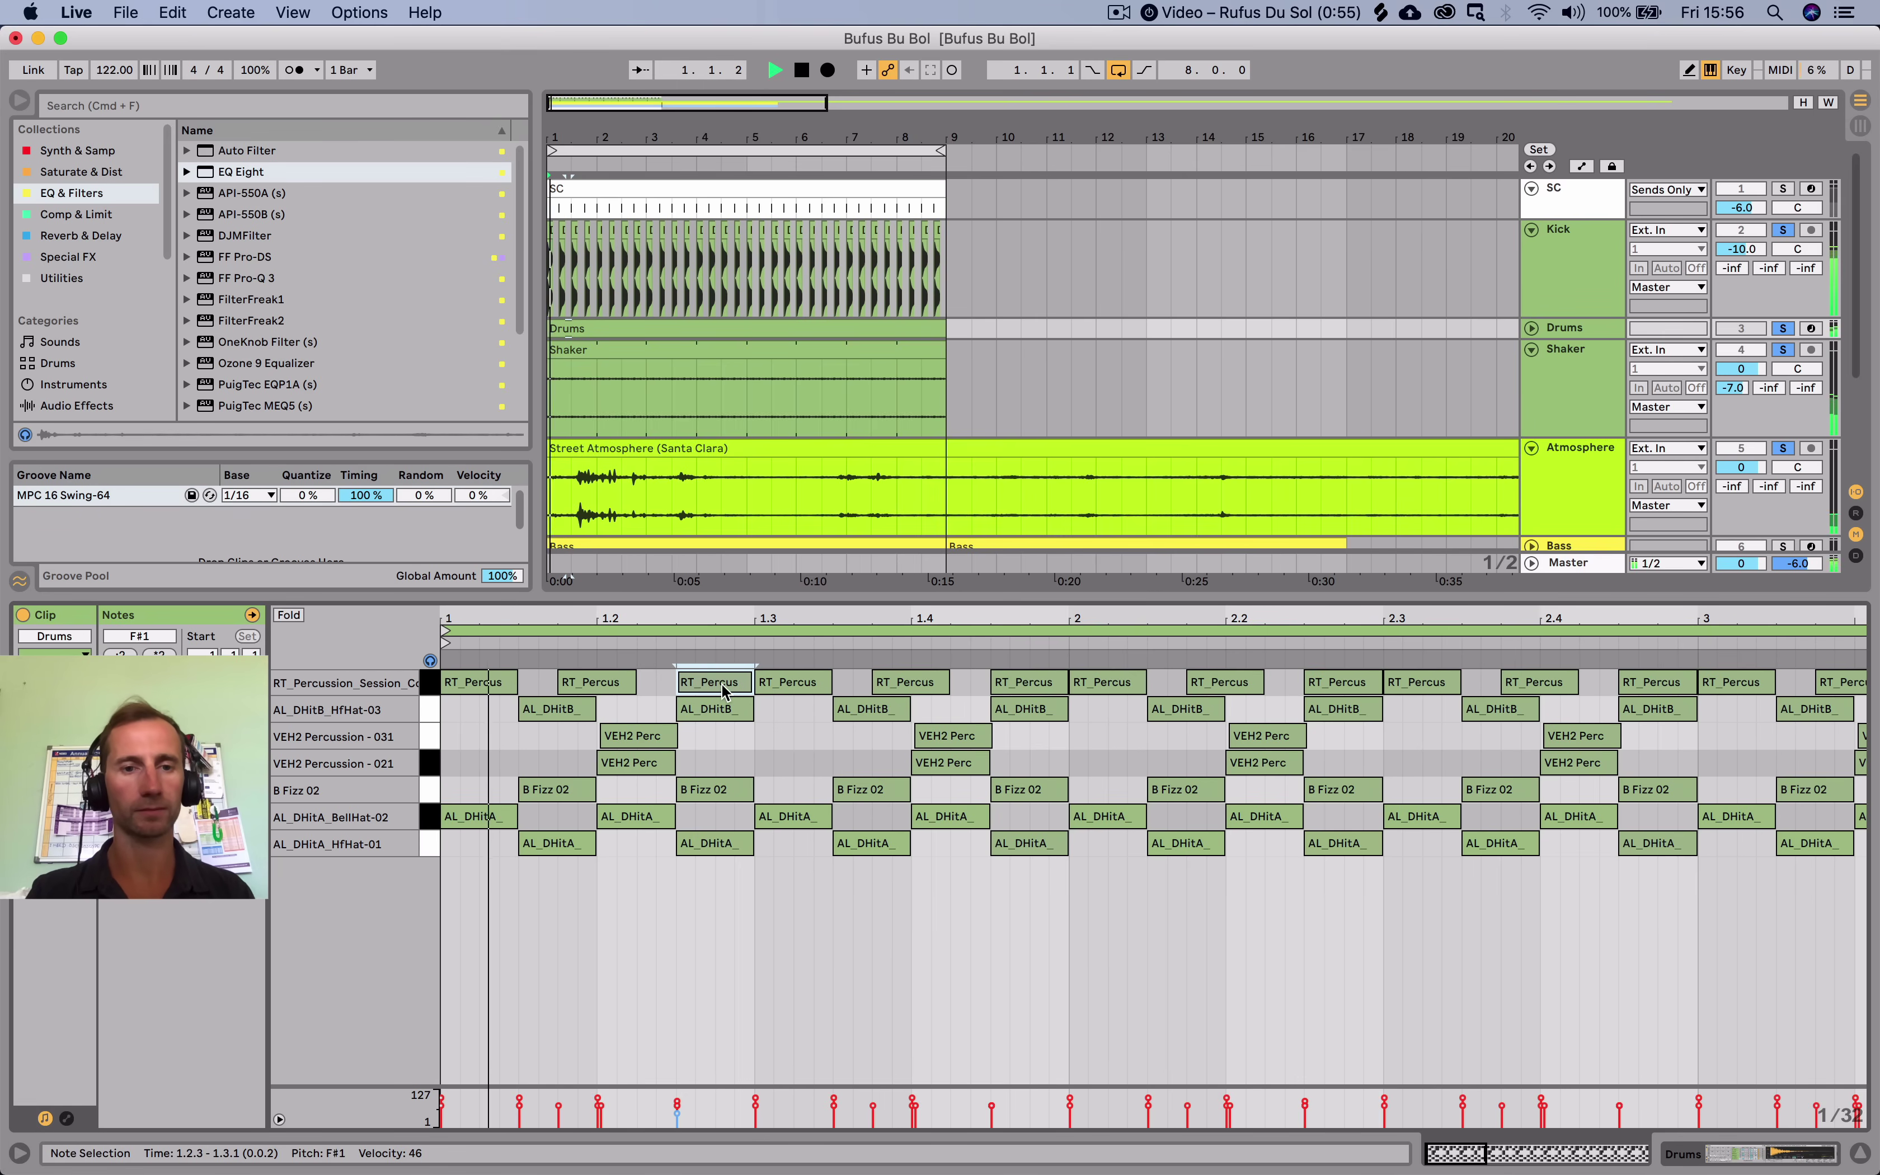
pyautogui.press('space')
# Set the RT_Percussion note velocities to 66 at 1.1.4 and 62 at 1.3.4 while the loop plays.
pyautogui.click(614, 682)
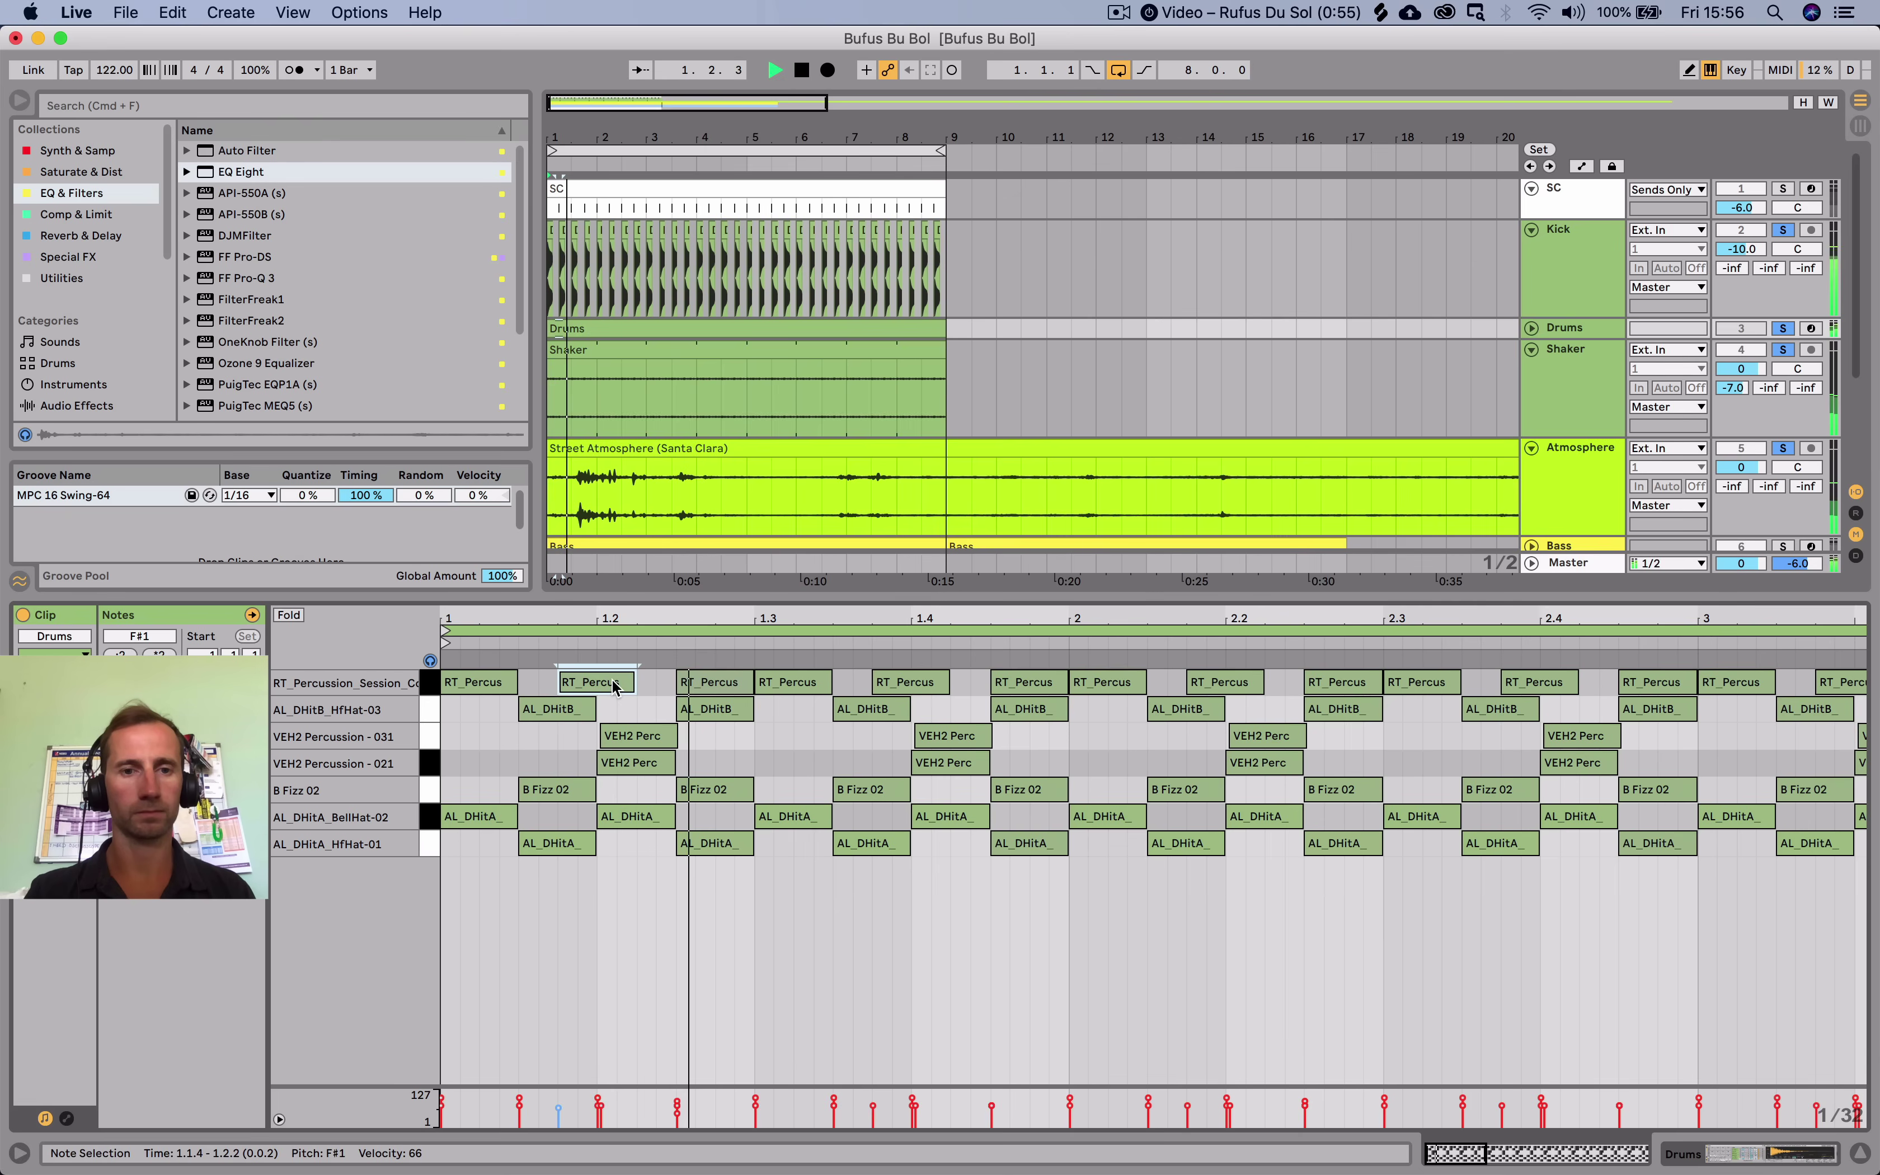
pyautogui.press('space')
pyautogui.click(798, 684)
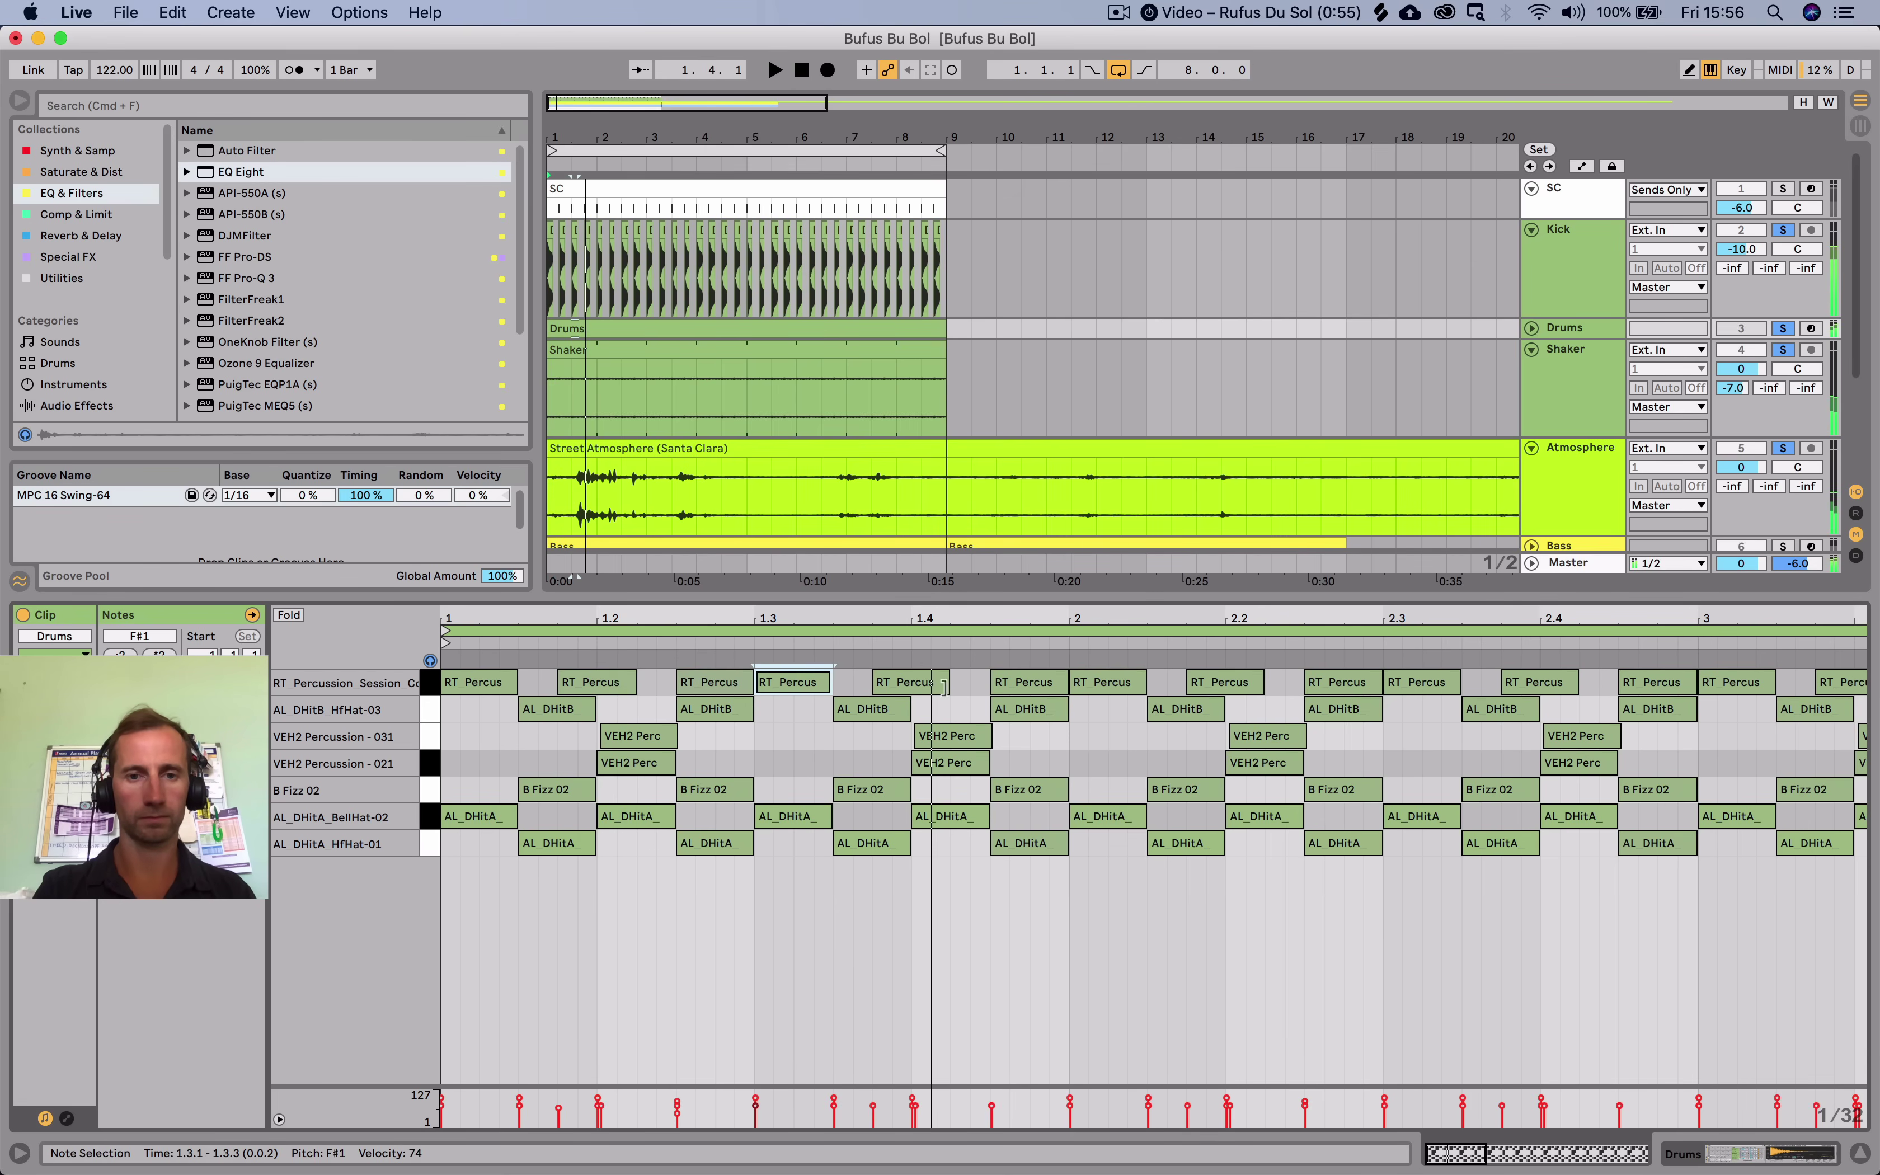
pyautogui.press('space')
pyautogui.click(919, 682)
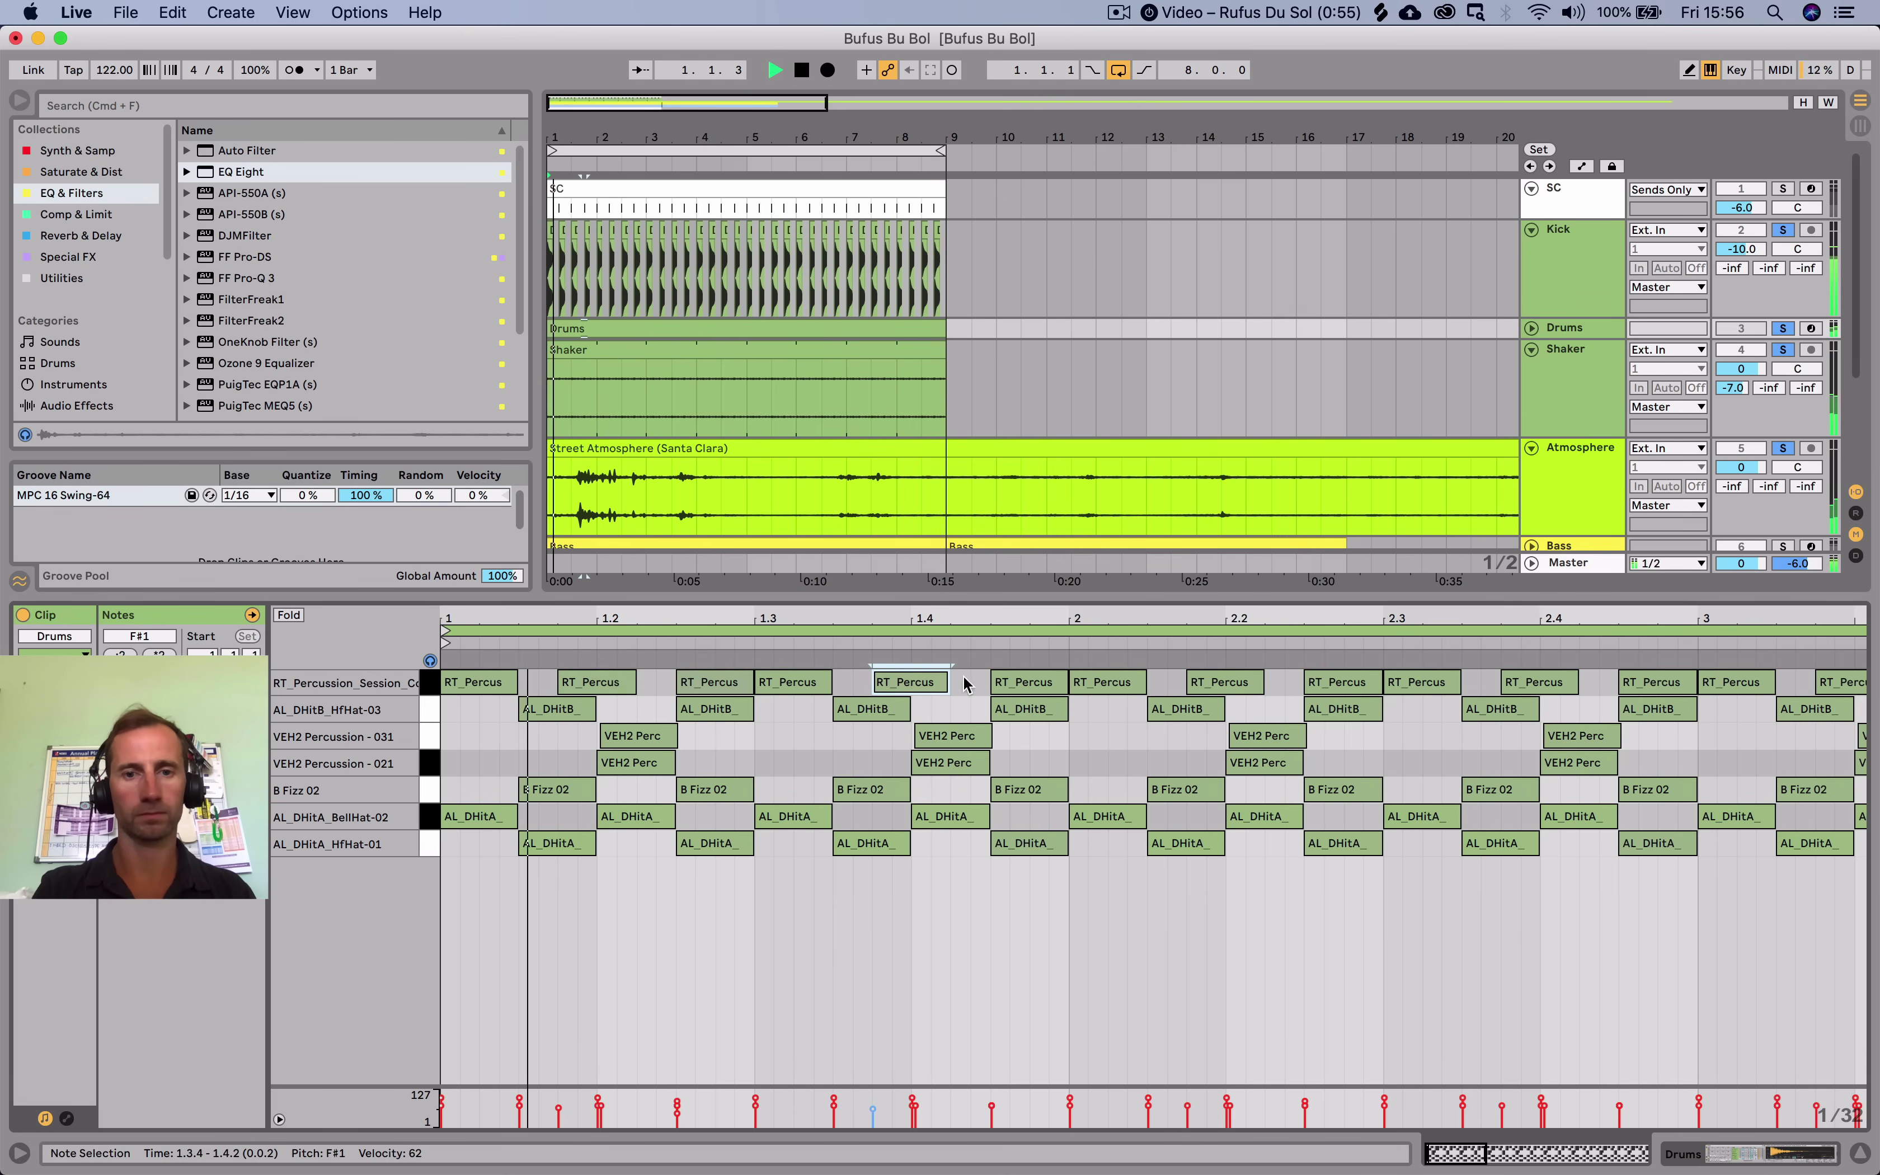
pyautogui.press('space')
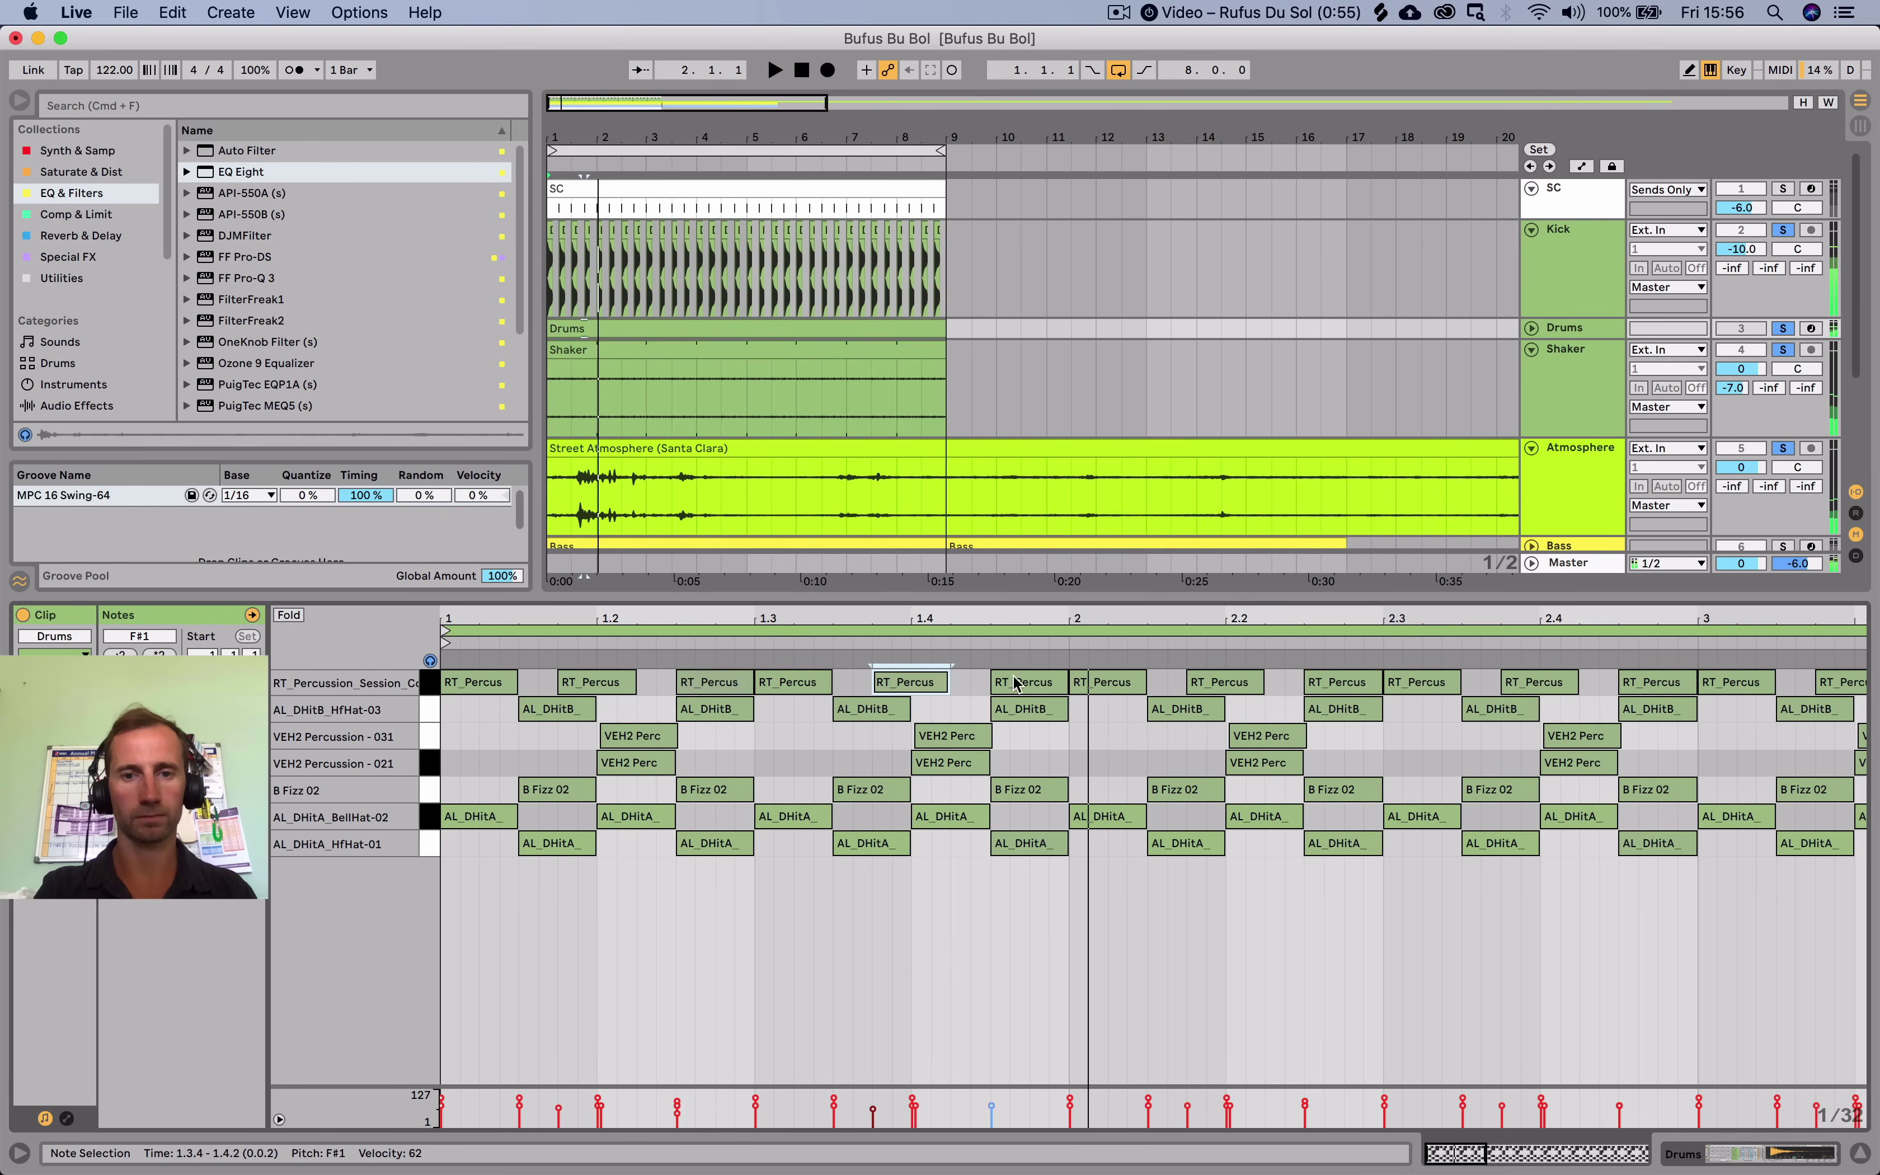
# Delete all RT_Percussion notes from bar 2 to the end of the Drums clip.
pyautogui.click(1087, 689)
pyautogui.doubleClick(1083, 690)
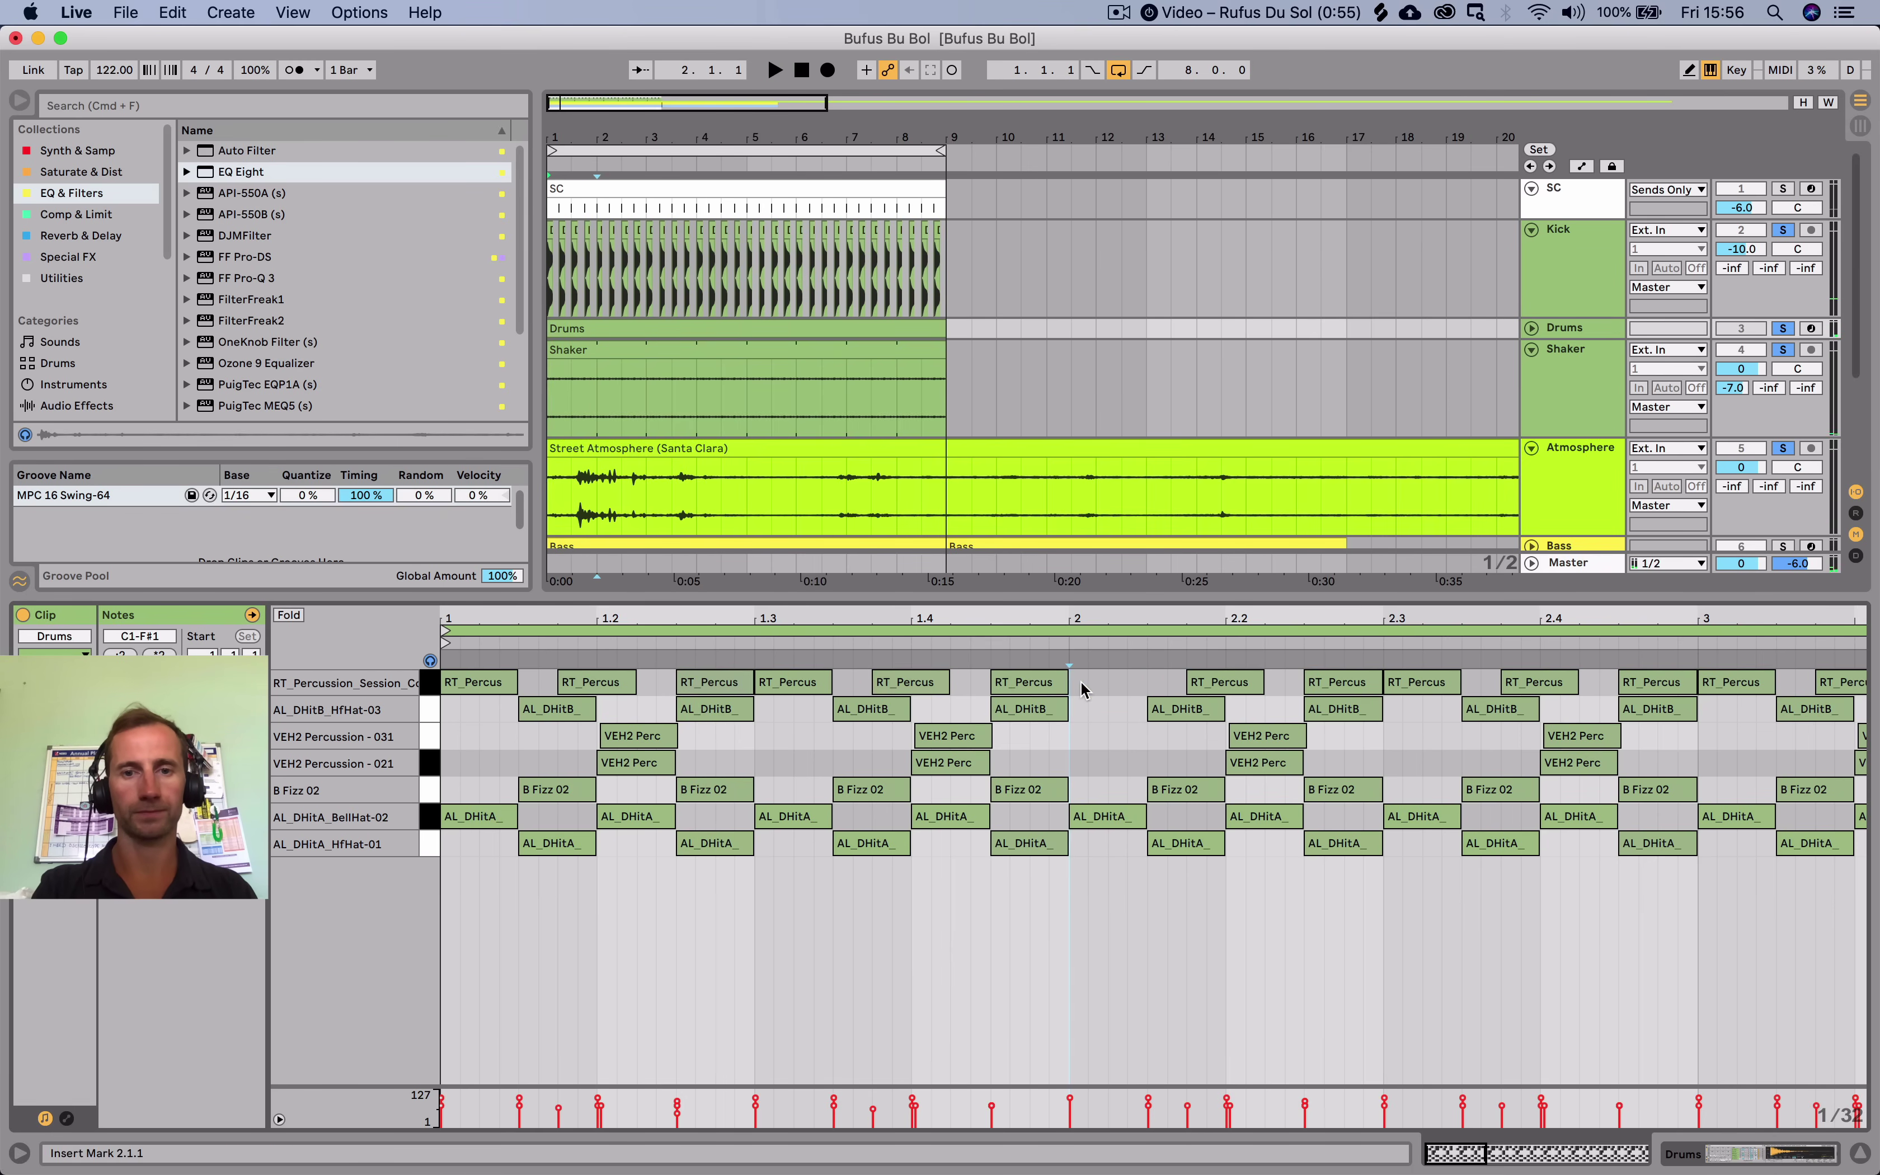
pyautogui.moveTo(1083, 615); pyautogui.dragTo(1084, 556)
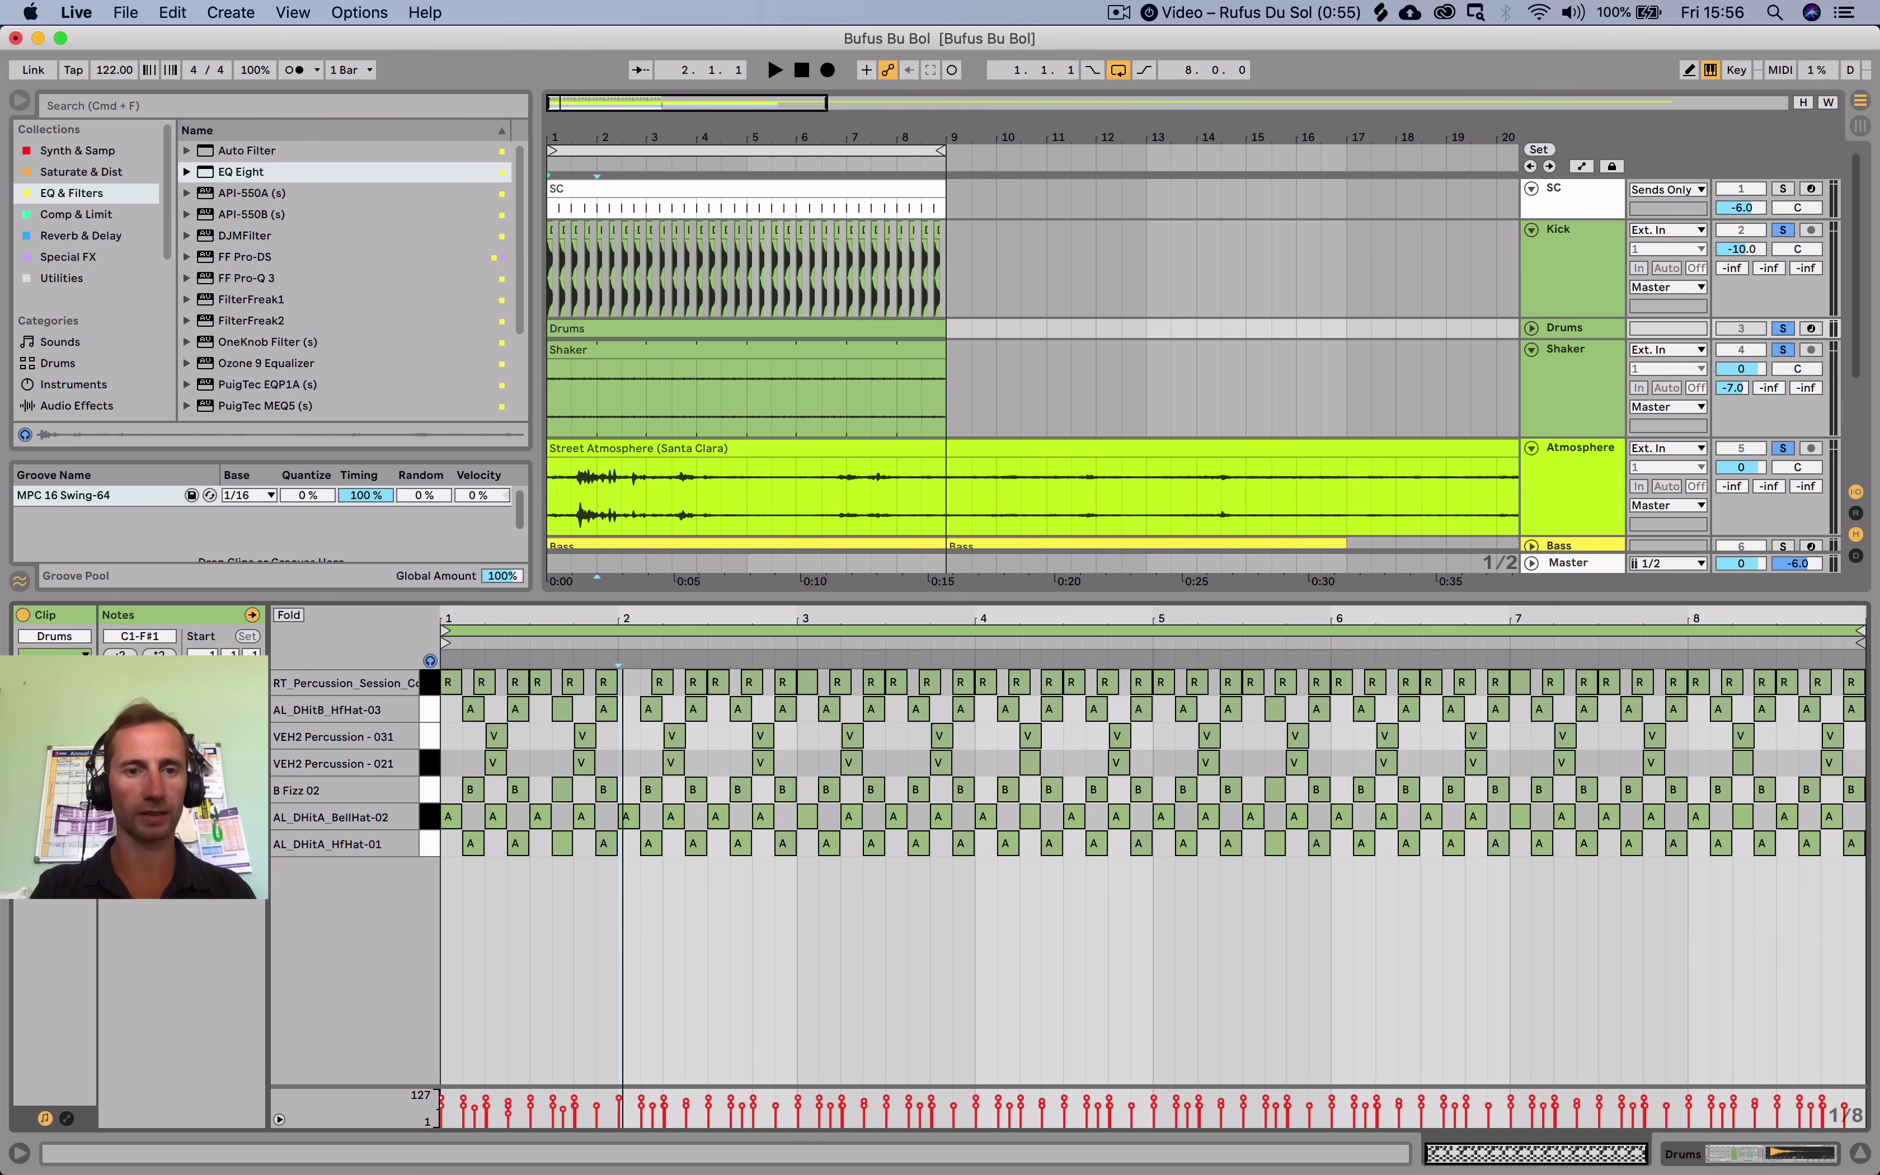
pyautogui.moveTo(629, 692); pyautogui.dragTo(1878, 543)
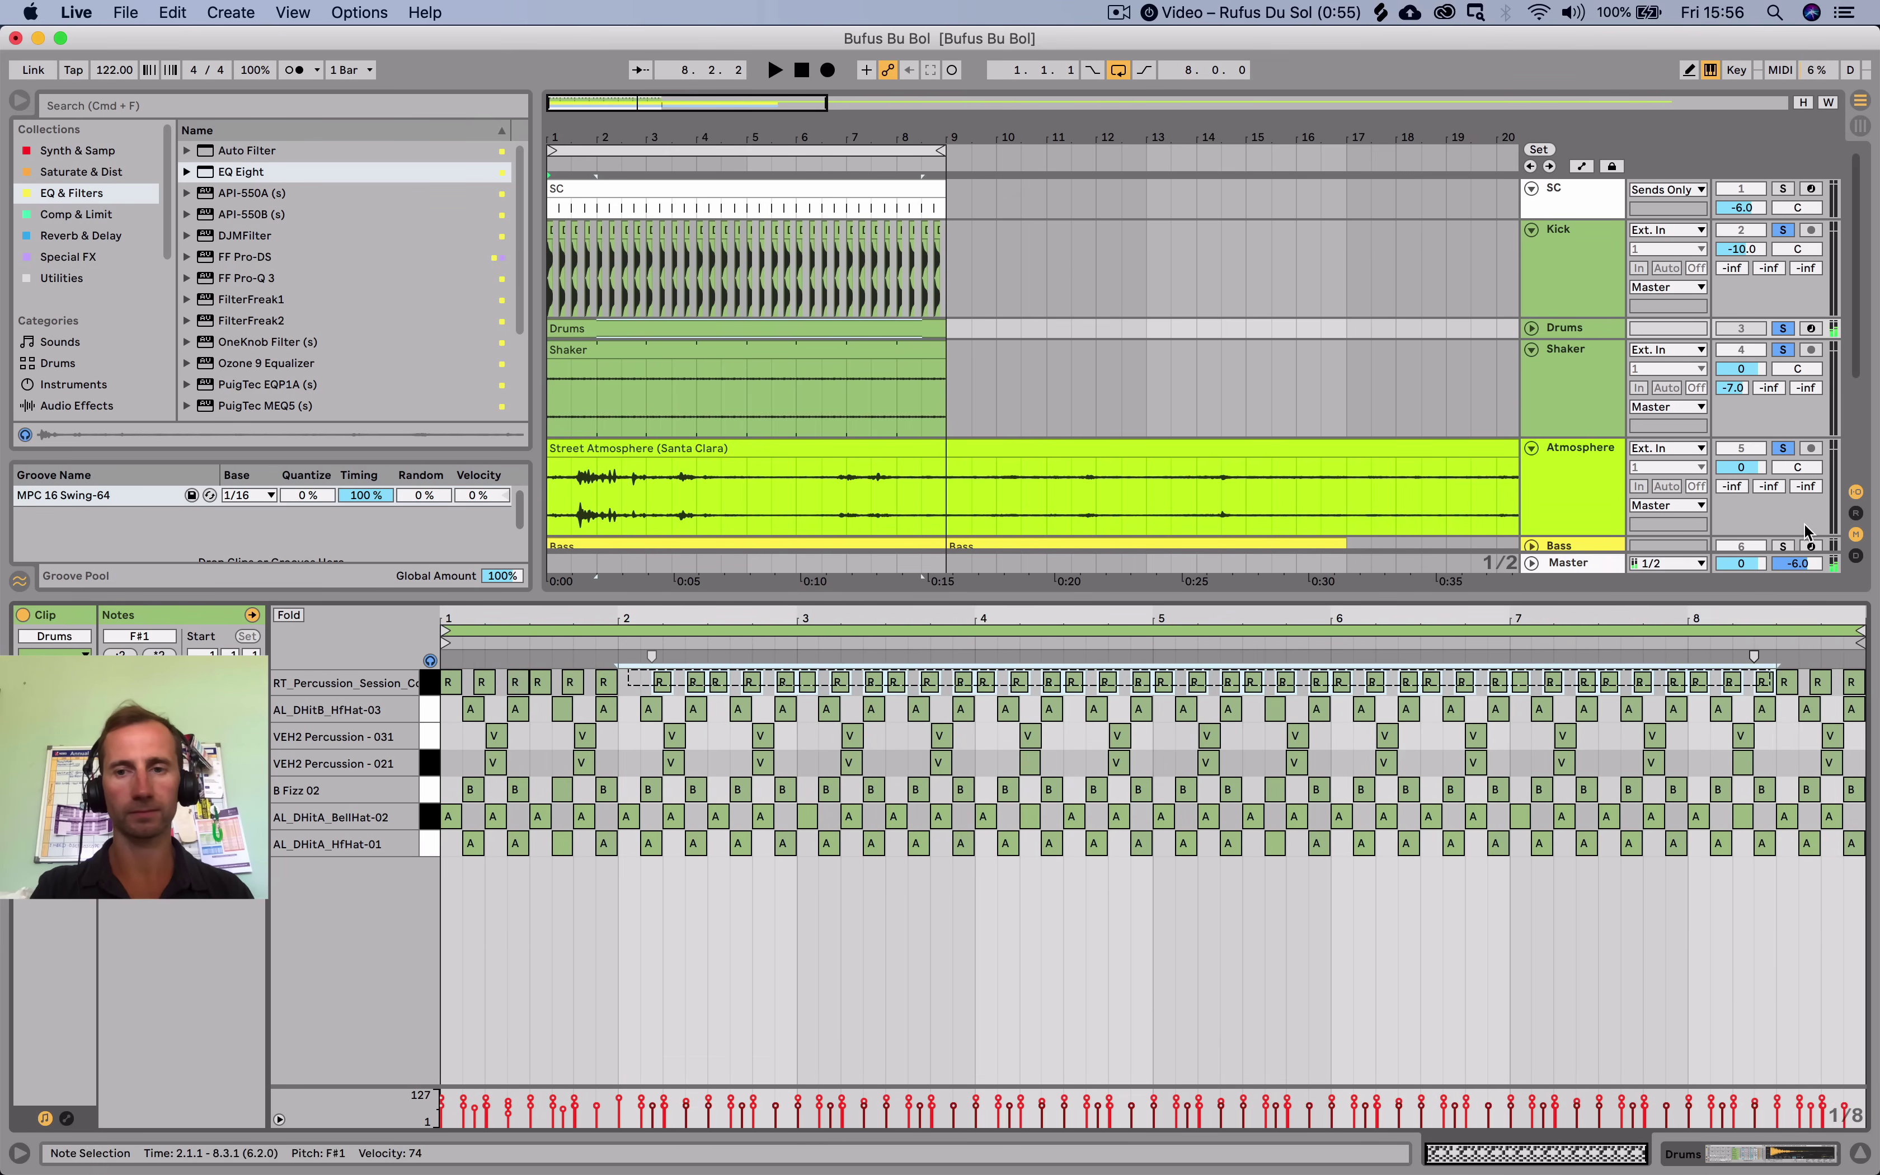
pyautogui.press('Delete')
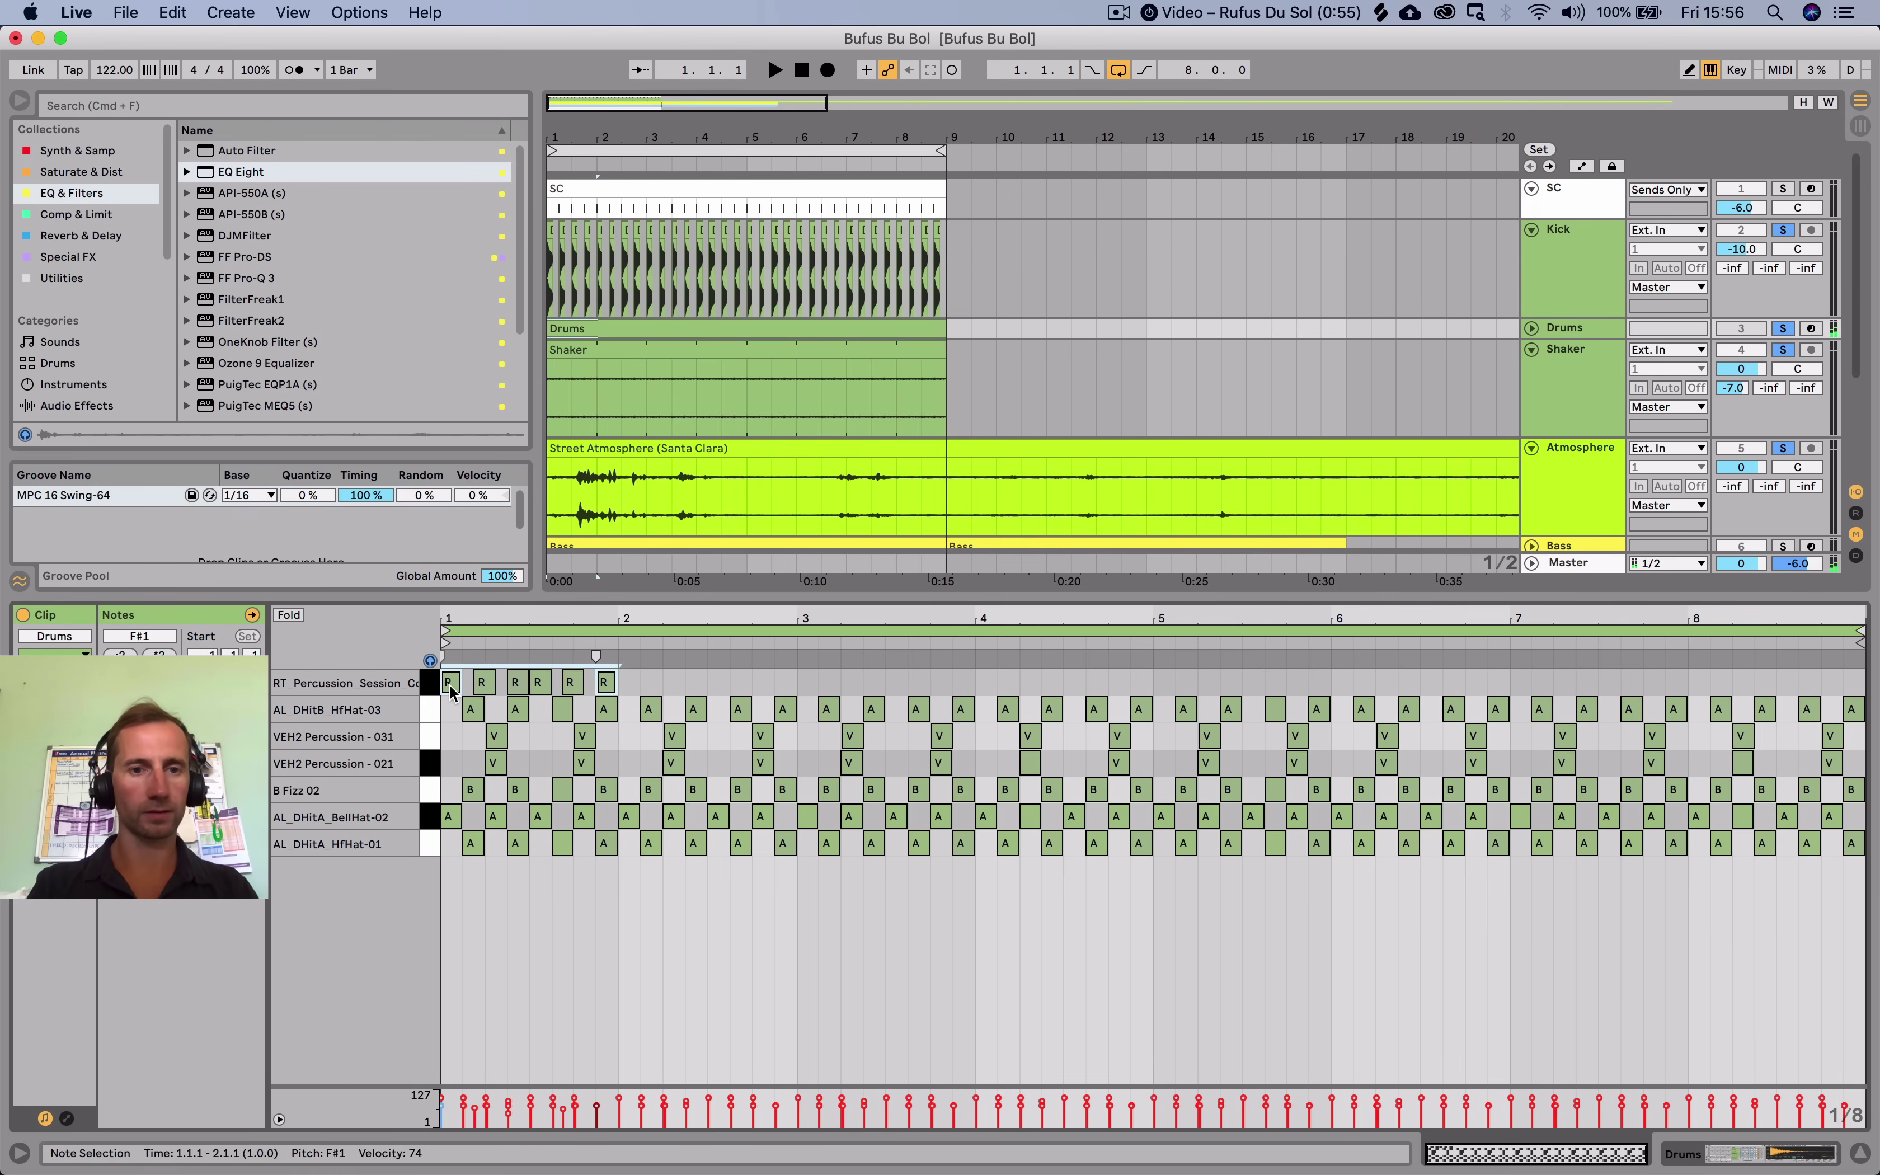
pyautogui.press('super+d')
pyautogui.press('super+d')
pyautogui.press('super+d')
pyautogui.press('super+d')
pyautogui.press('super+z')
pyautogui.press('super+z')
pyautogui.press('super+z')
pyautogui.press('super+z')
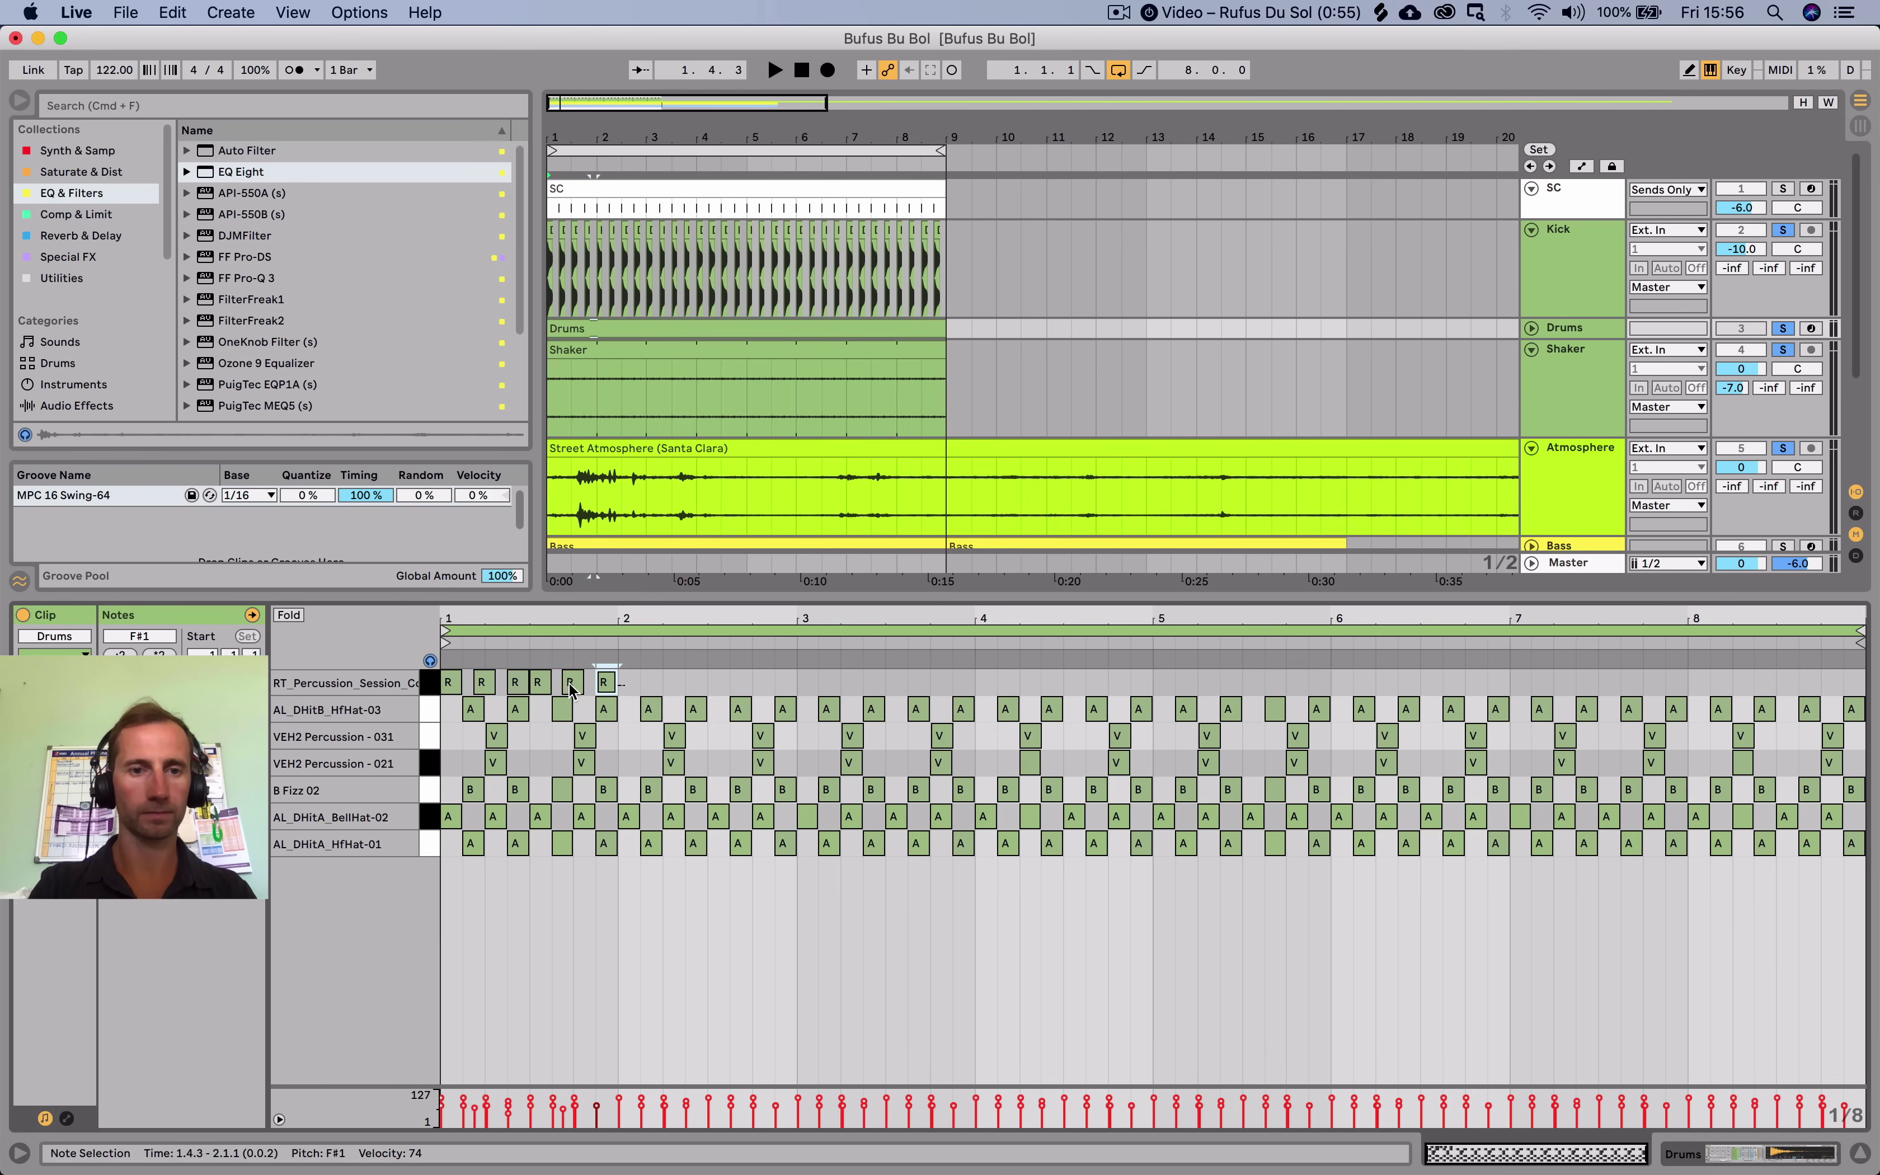
# Duplicate the one-bar RT_Percussion pattern from bar 1 across the remaining bars through bar 8.
pyautogui.press('super+d')
pyautogui.press('super+d')
pyautogui.press('super+d')
pyautogui.press('super+d')
pyautogui.press('super+d')
pyautogui.press('super+d')
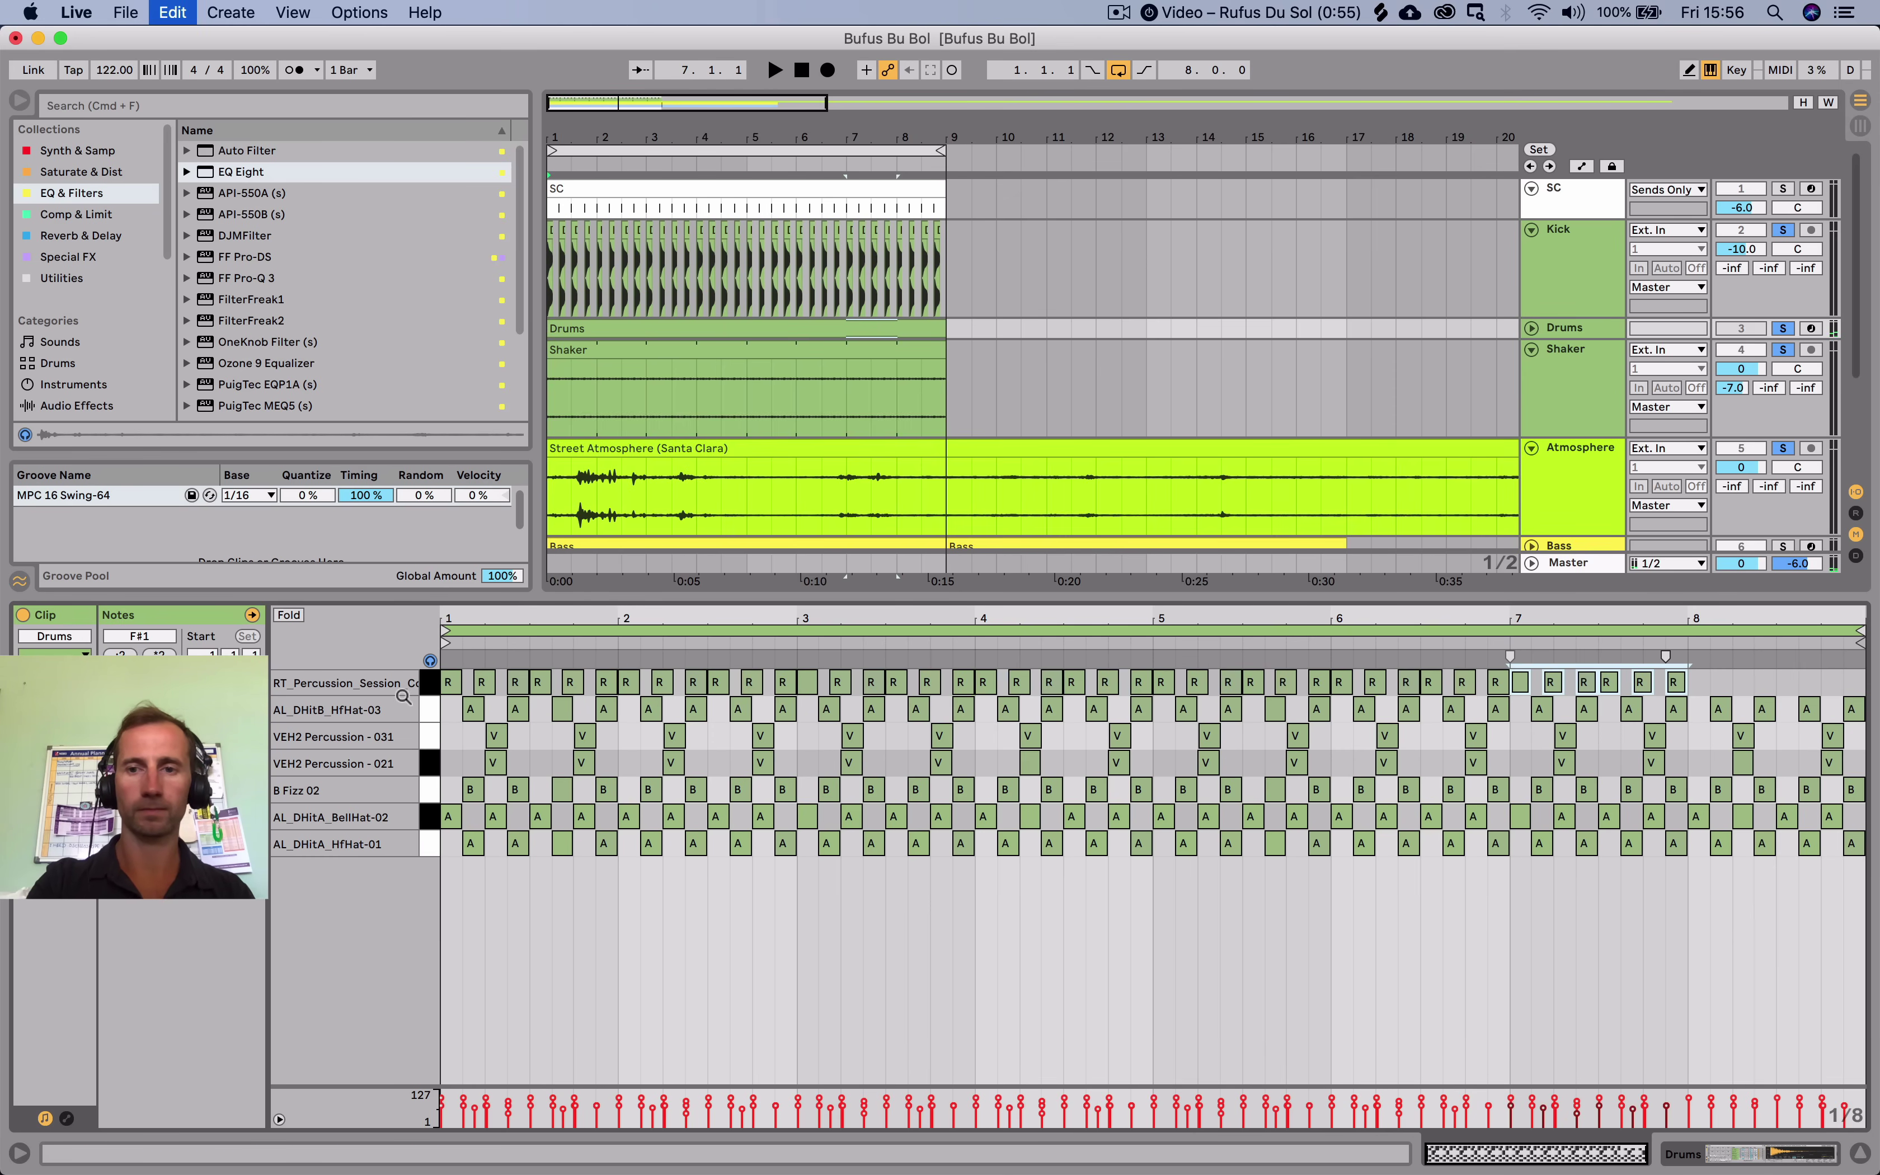
pyautogui.press('super+d')
# Switch to the Drums track's devices, play the revised percussion and fold the Shaker track.
pyautogui.hotkey('shift', 'Tab')
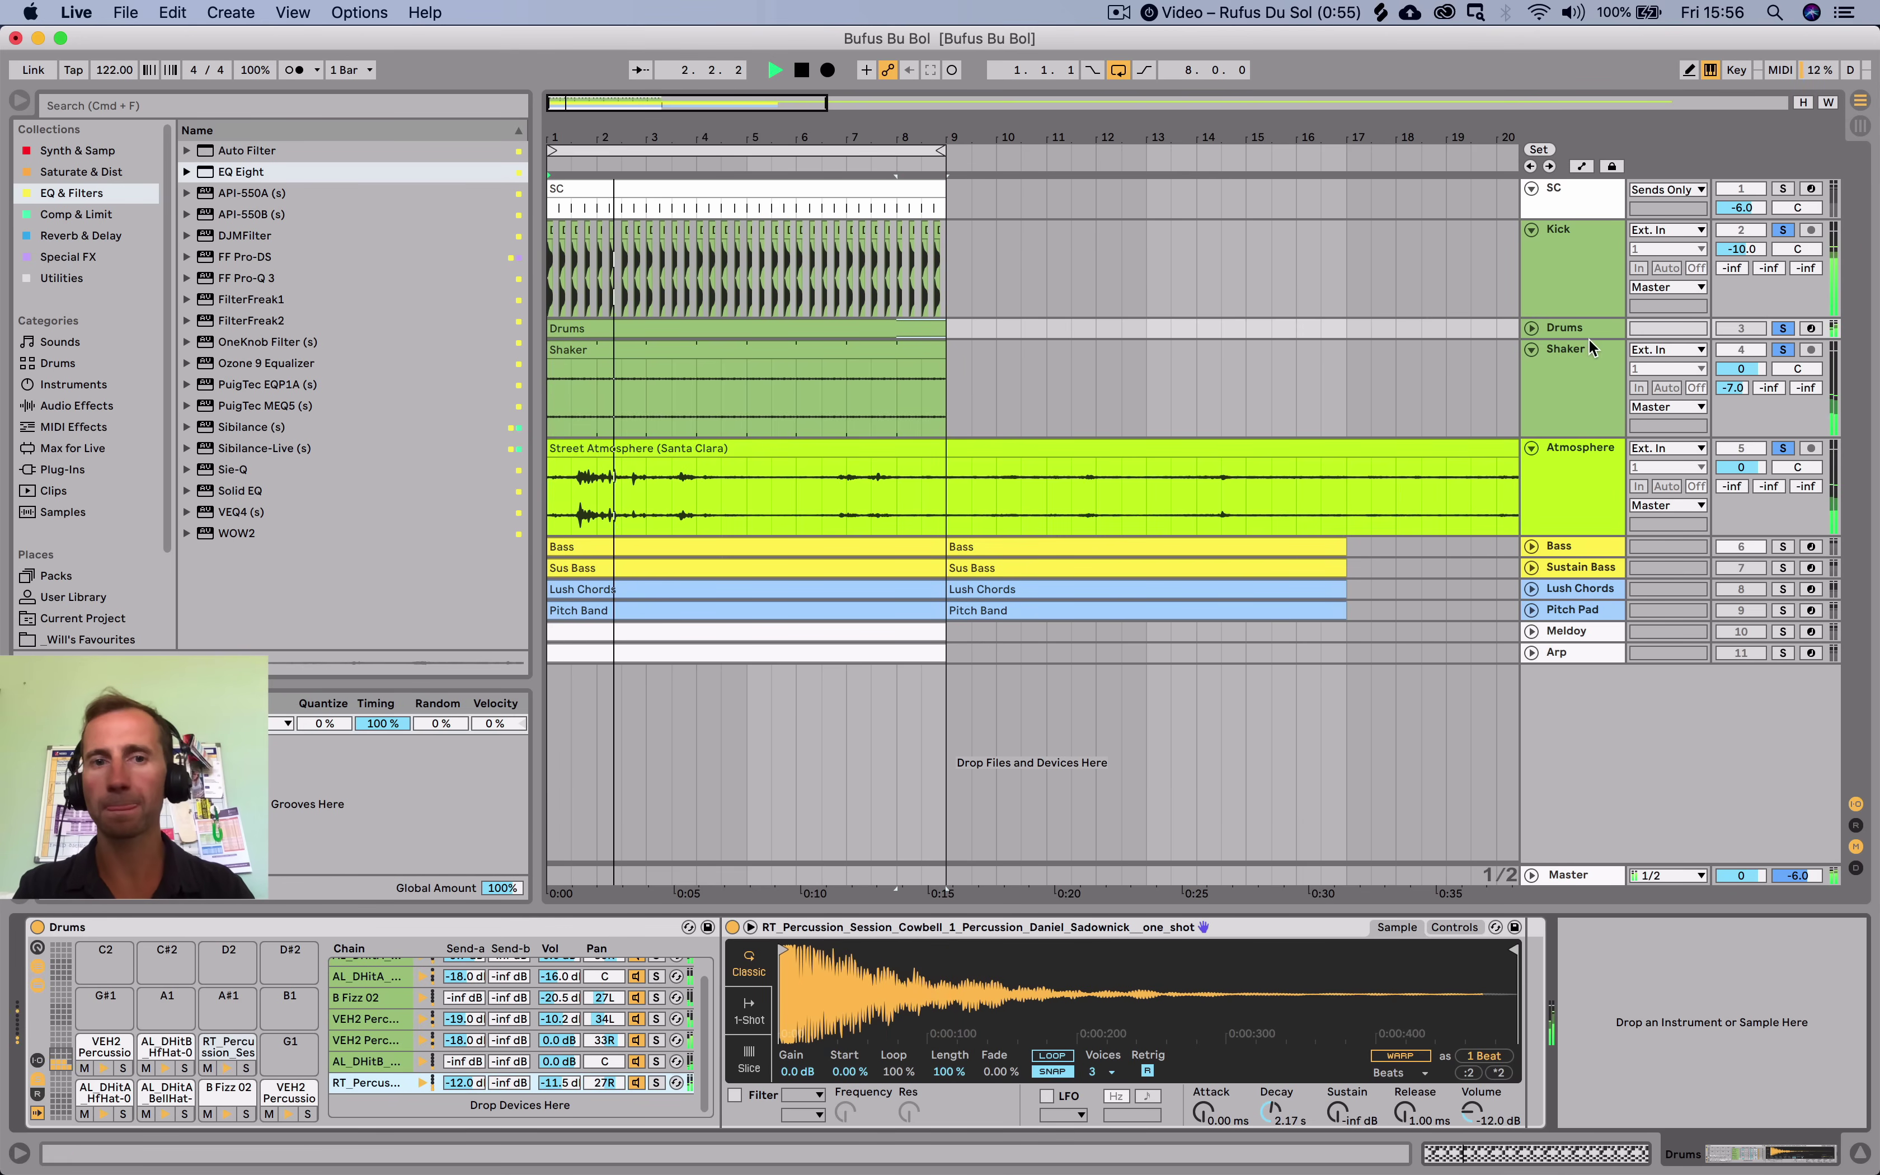
pyautogui.click(1562, 326)
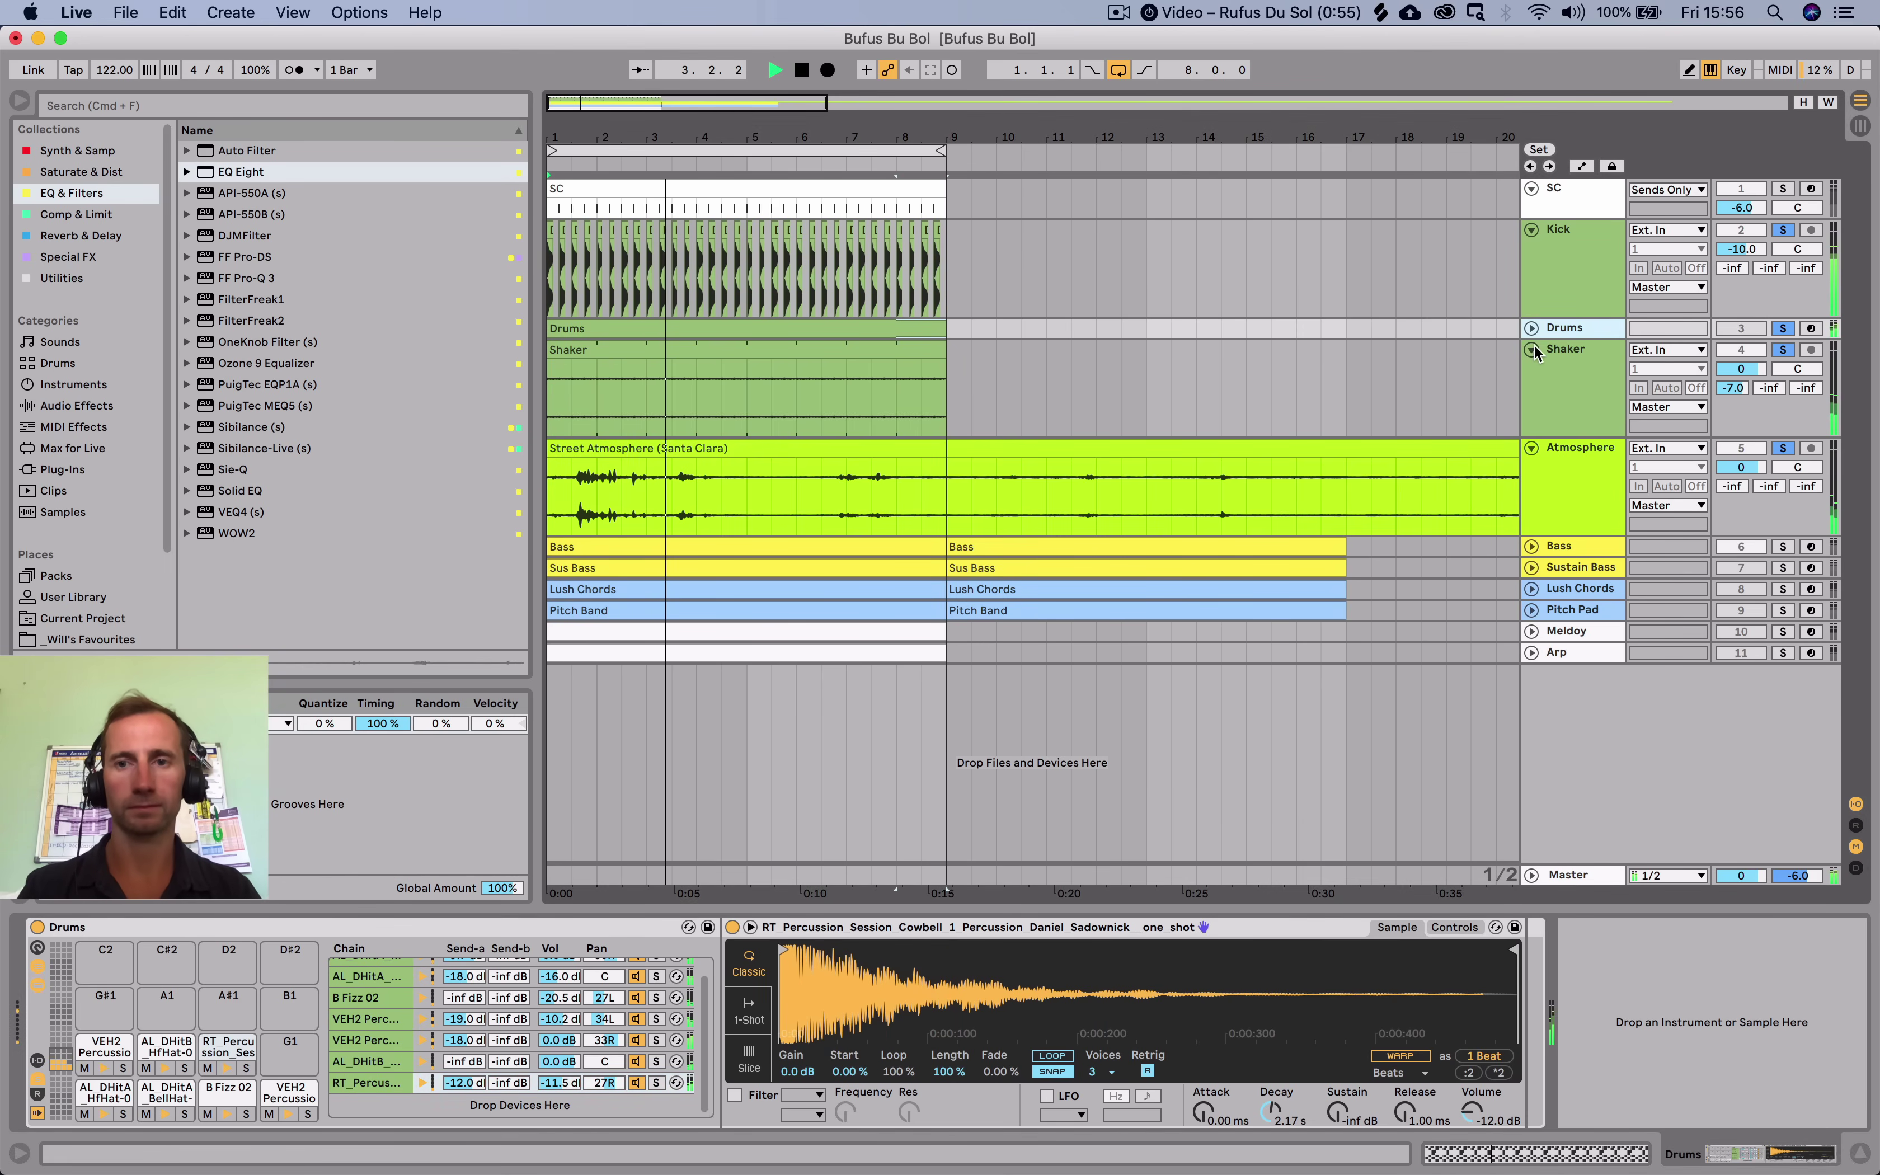
pyautogui.click(1531, 348)
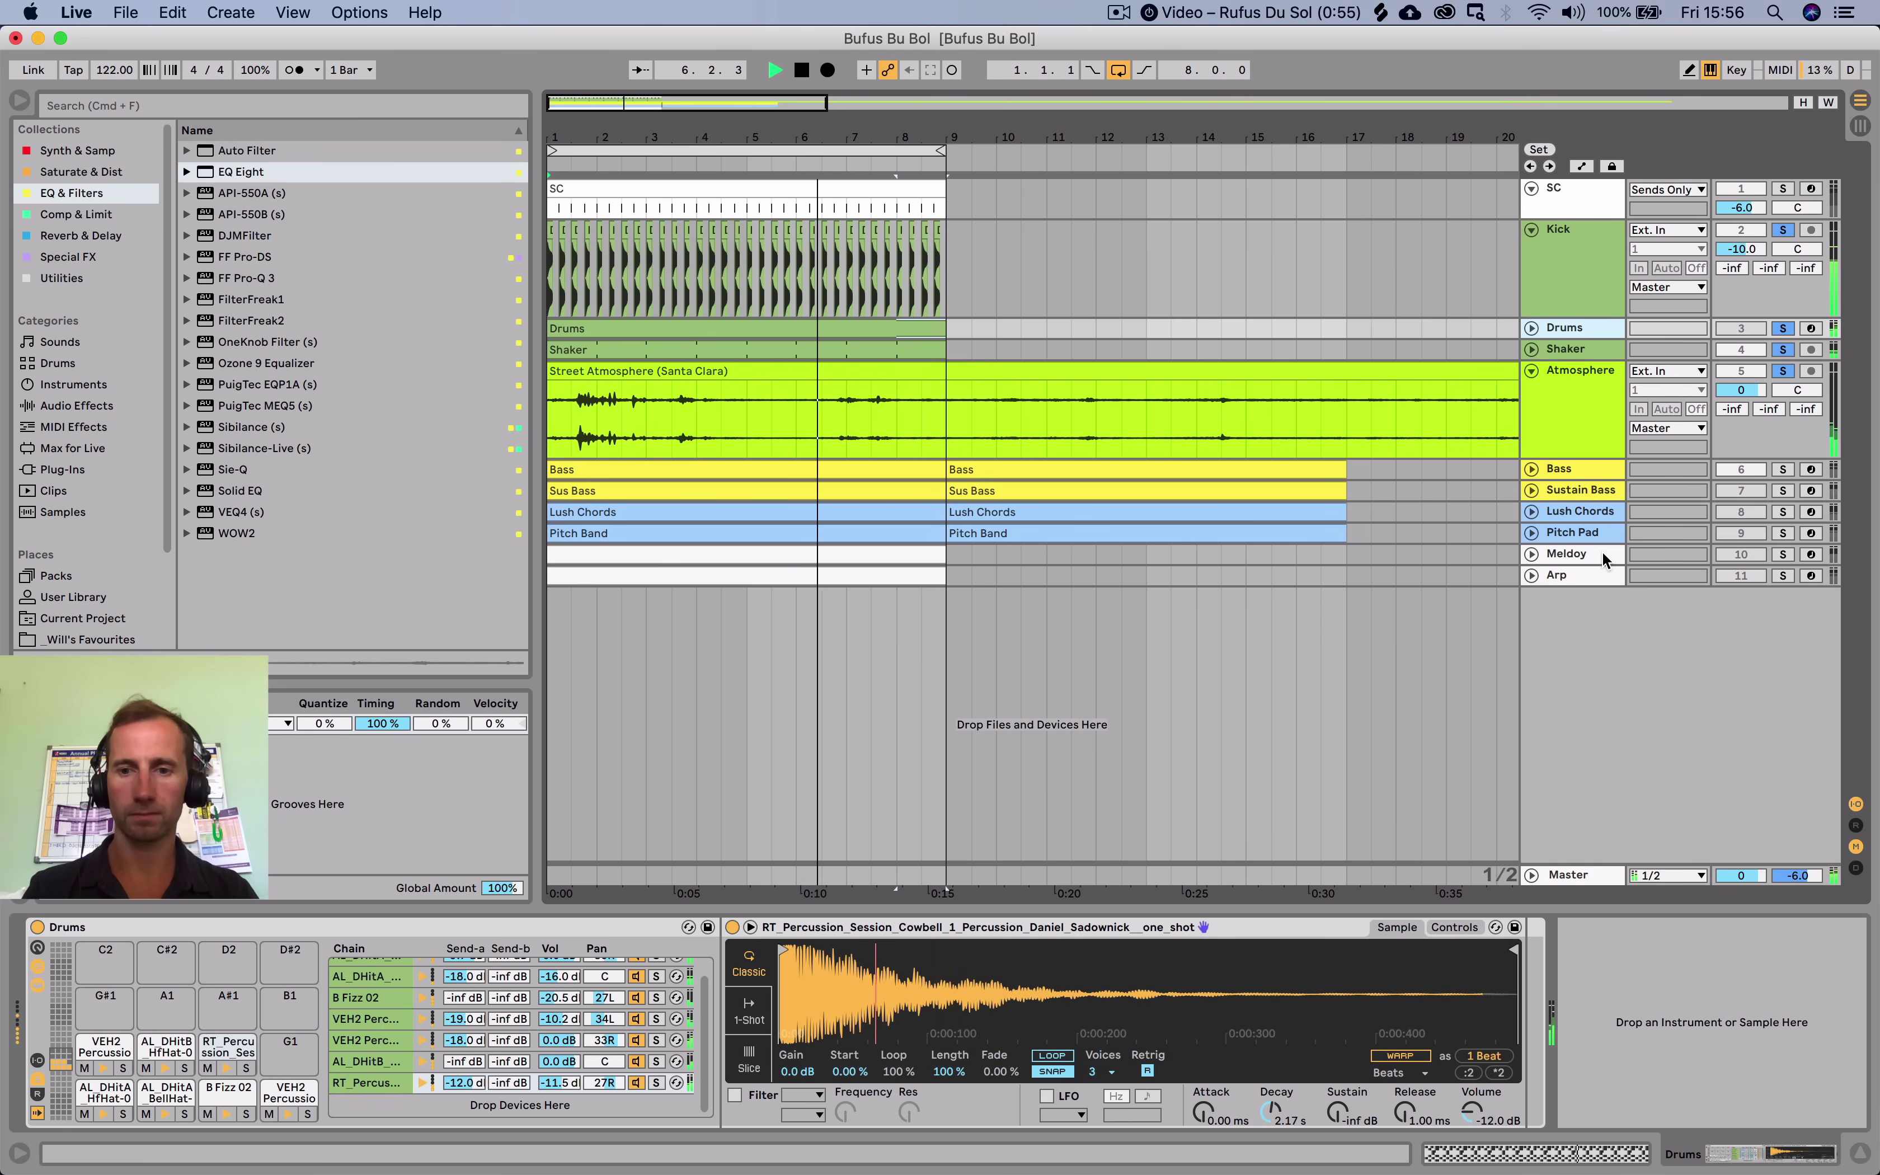
# Set the Atmosphere track's Compressor release to 121 ms and its volume to -6.7 dB.
pyautogui.click(1565, 377)
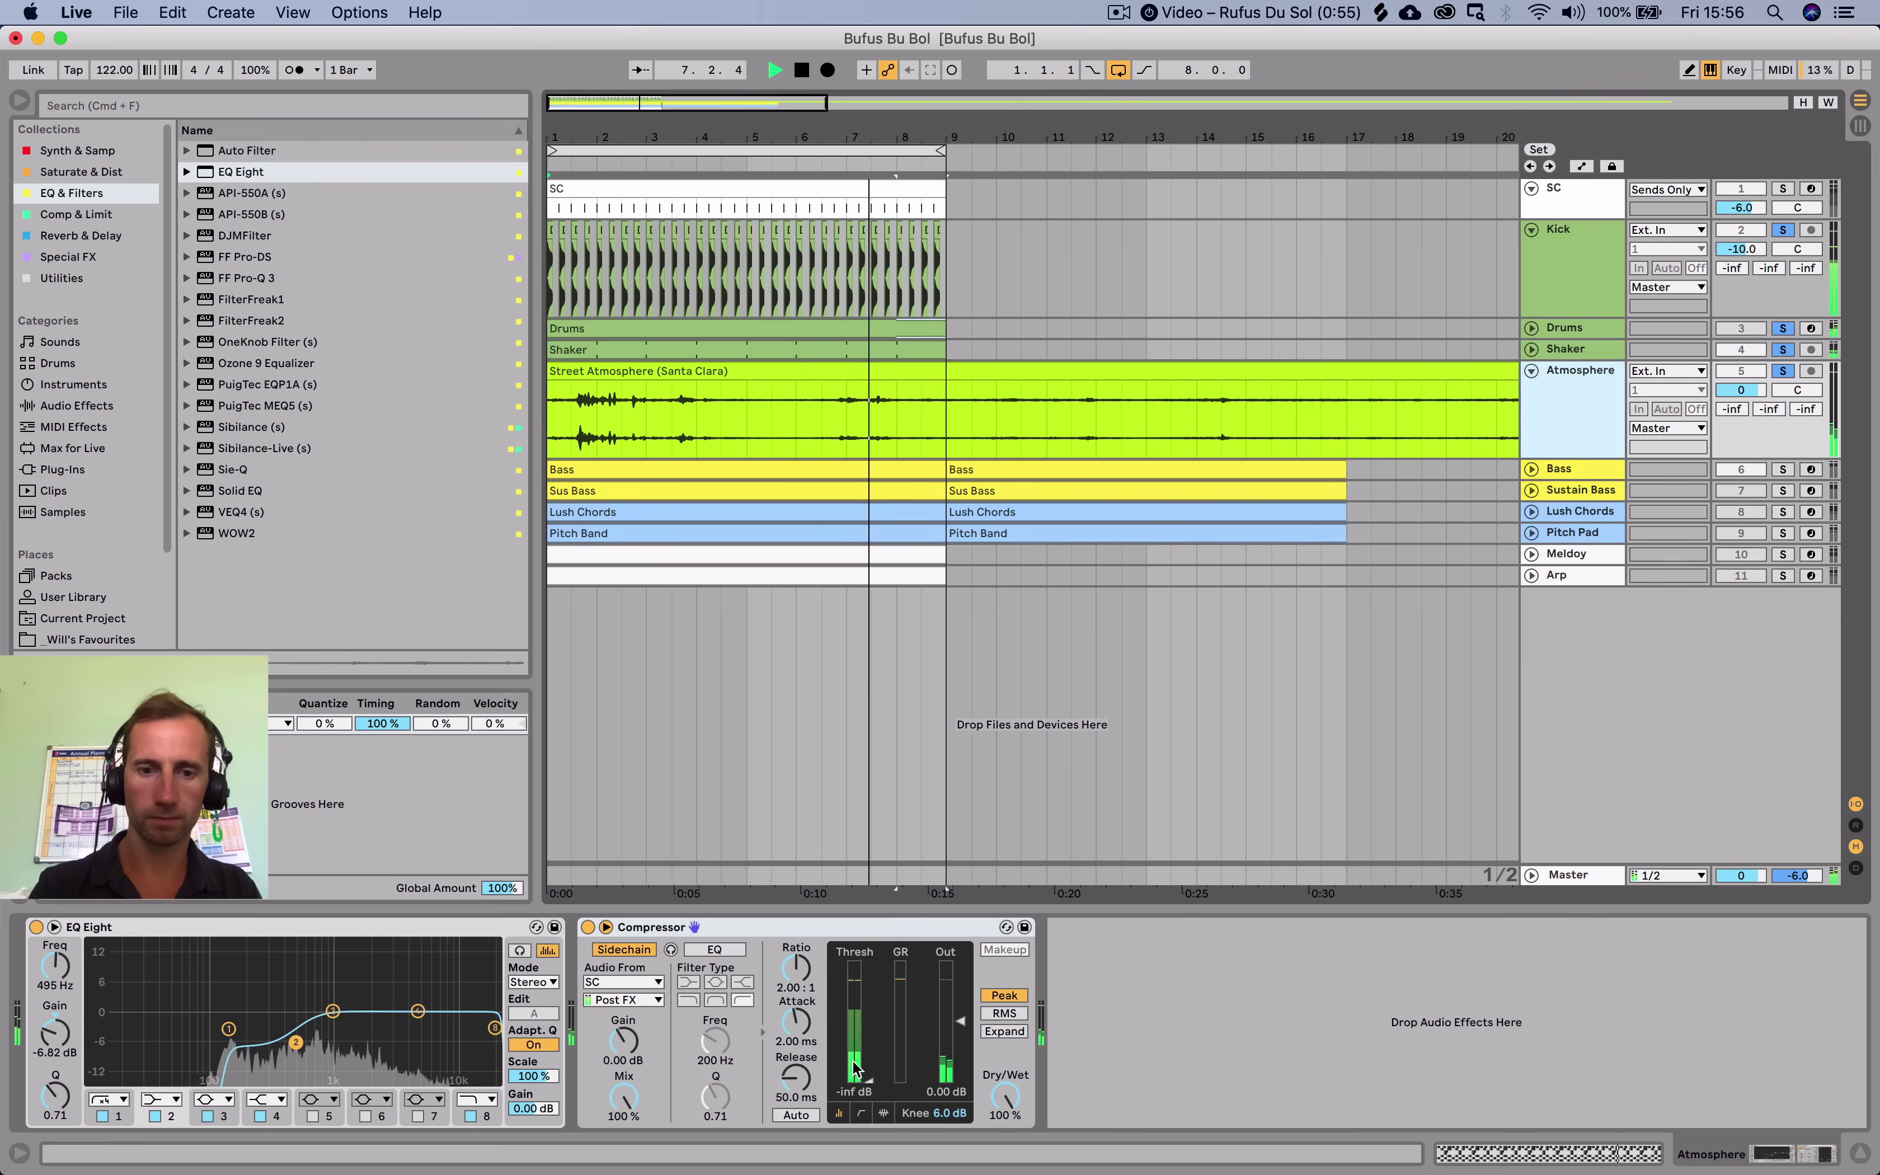
pyautogui.moveTo(796, 1079); pyautogui.dragTo(800, 1084)
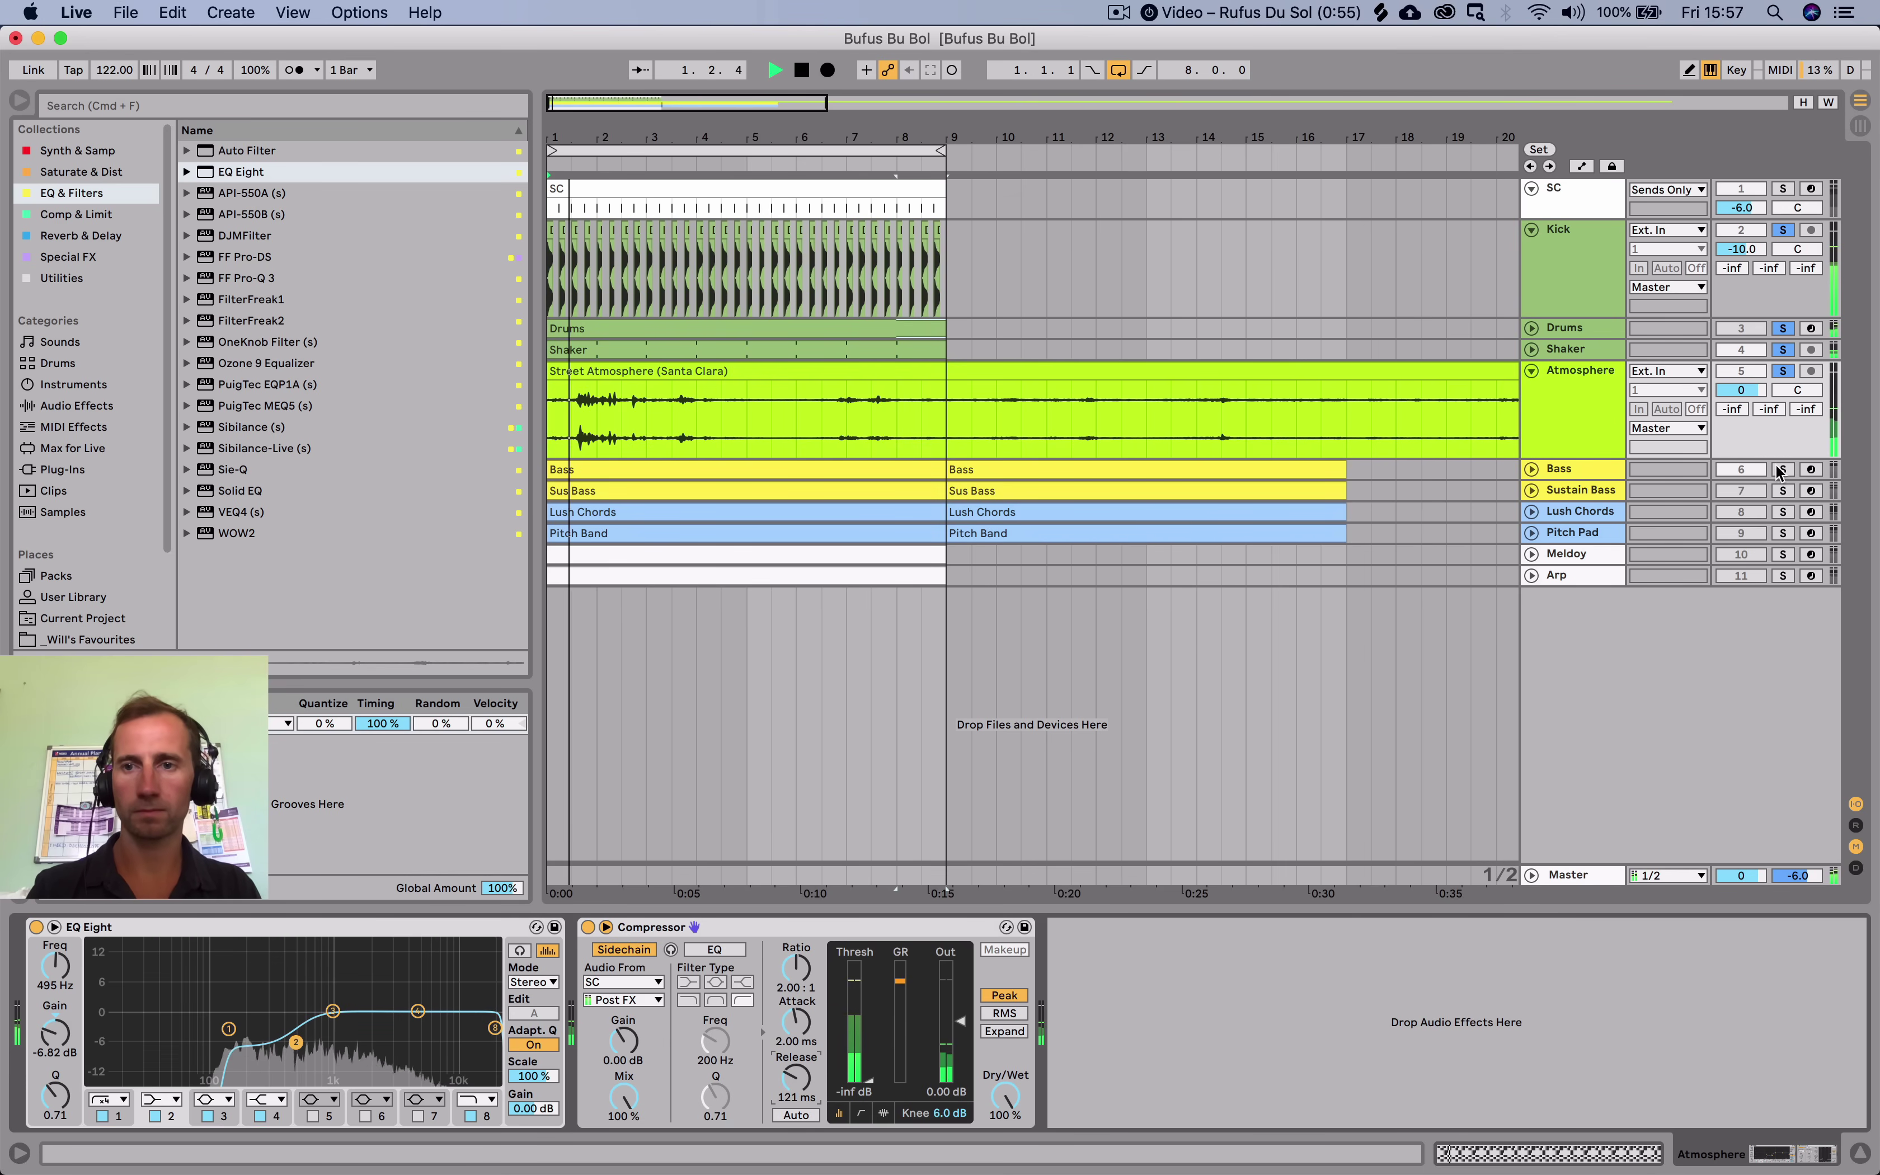
pyautogui.moveTo(1739, 391)
pyautogui.mouseDown()
pyautogui.moveTo(1739, 447)
pyautogui.moveTo(1739, 413)
pyautogui.mouseUp()
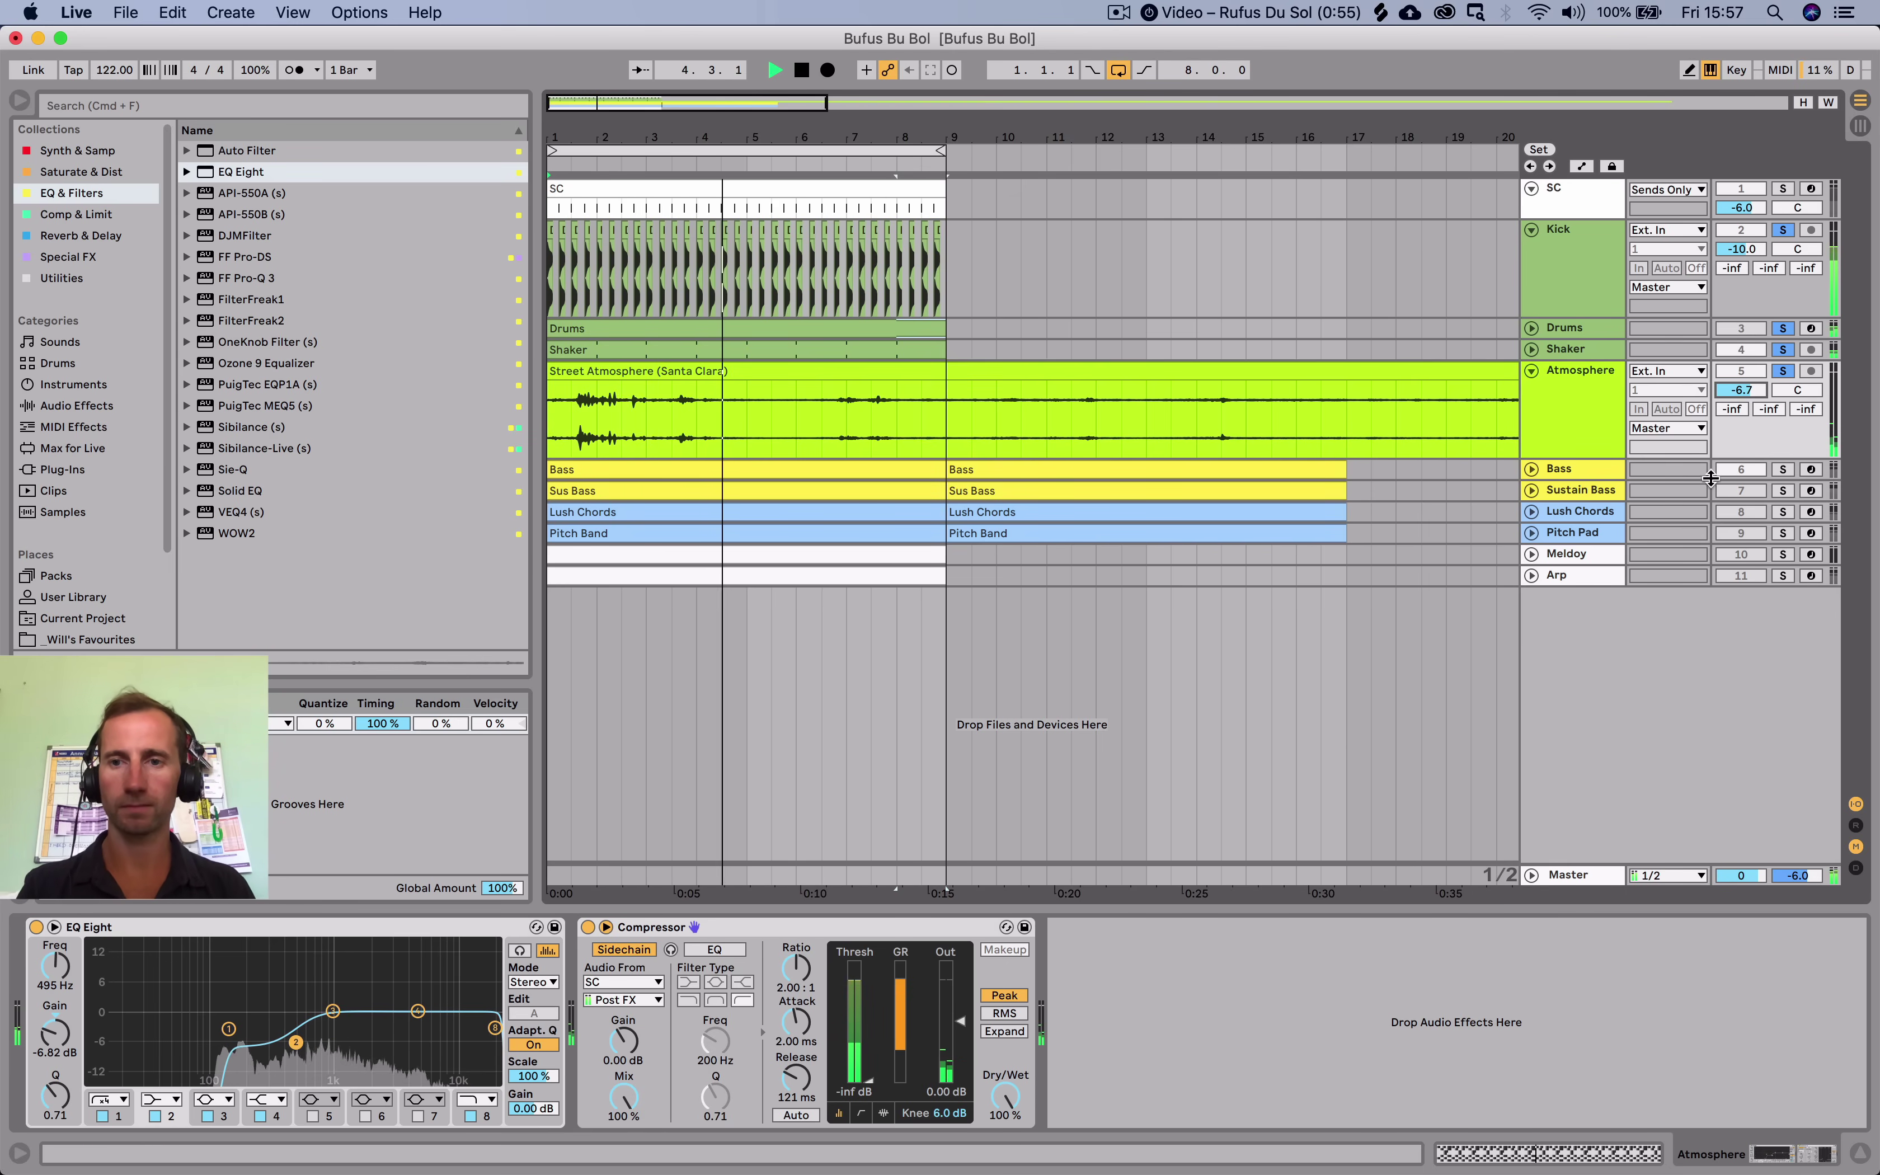
# Solo and unfold Lush Chords, and set its Analog Filter 1 frequency to 201.
pyautogui.keyDown('super'); pyautogui.click(1782, 513); pyautogui.keyUp('super')
pyautogui.click(1531, 512)
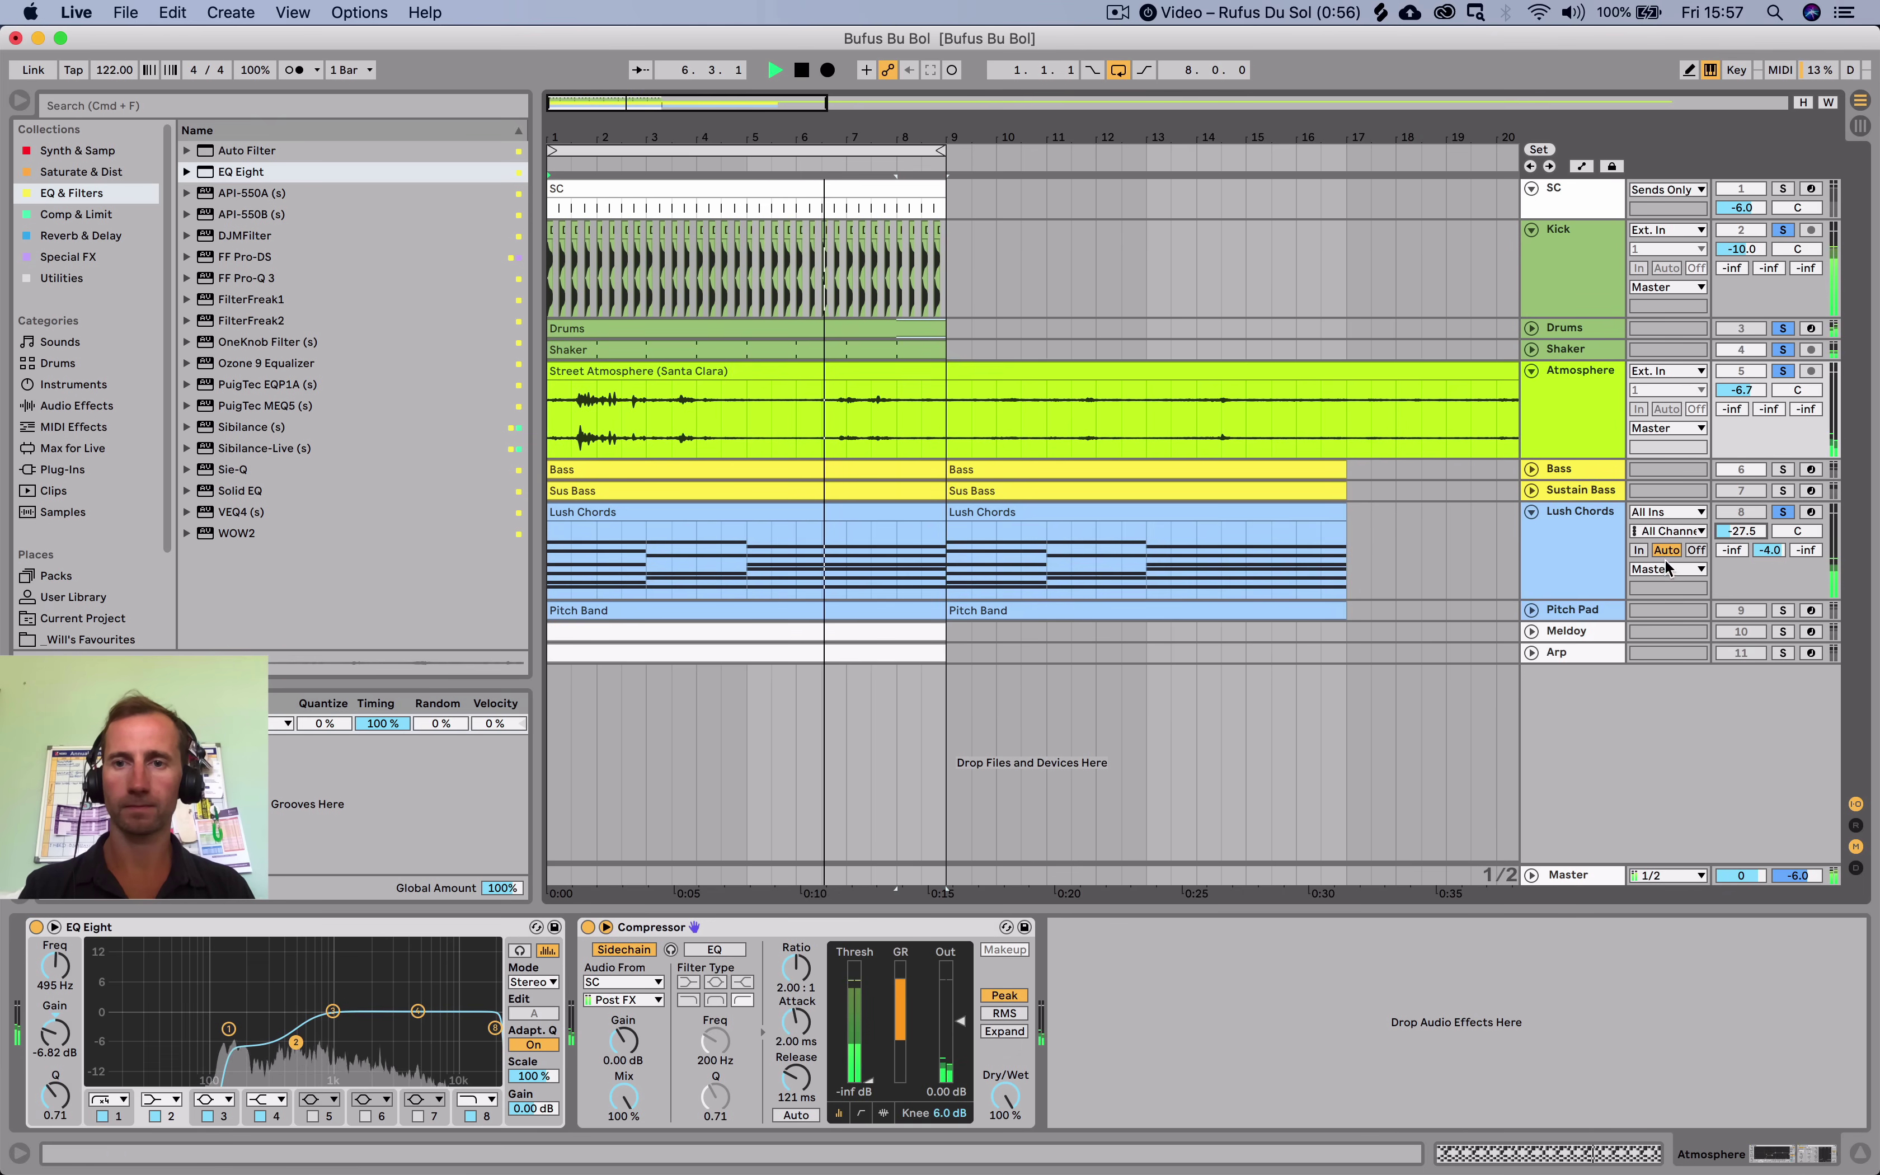
pyautogui.click(1593, 567)
pyautogui.click(420, 964)
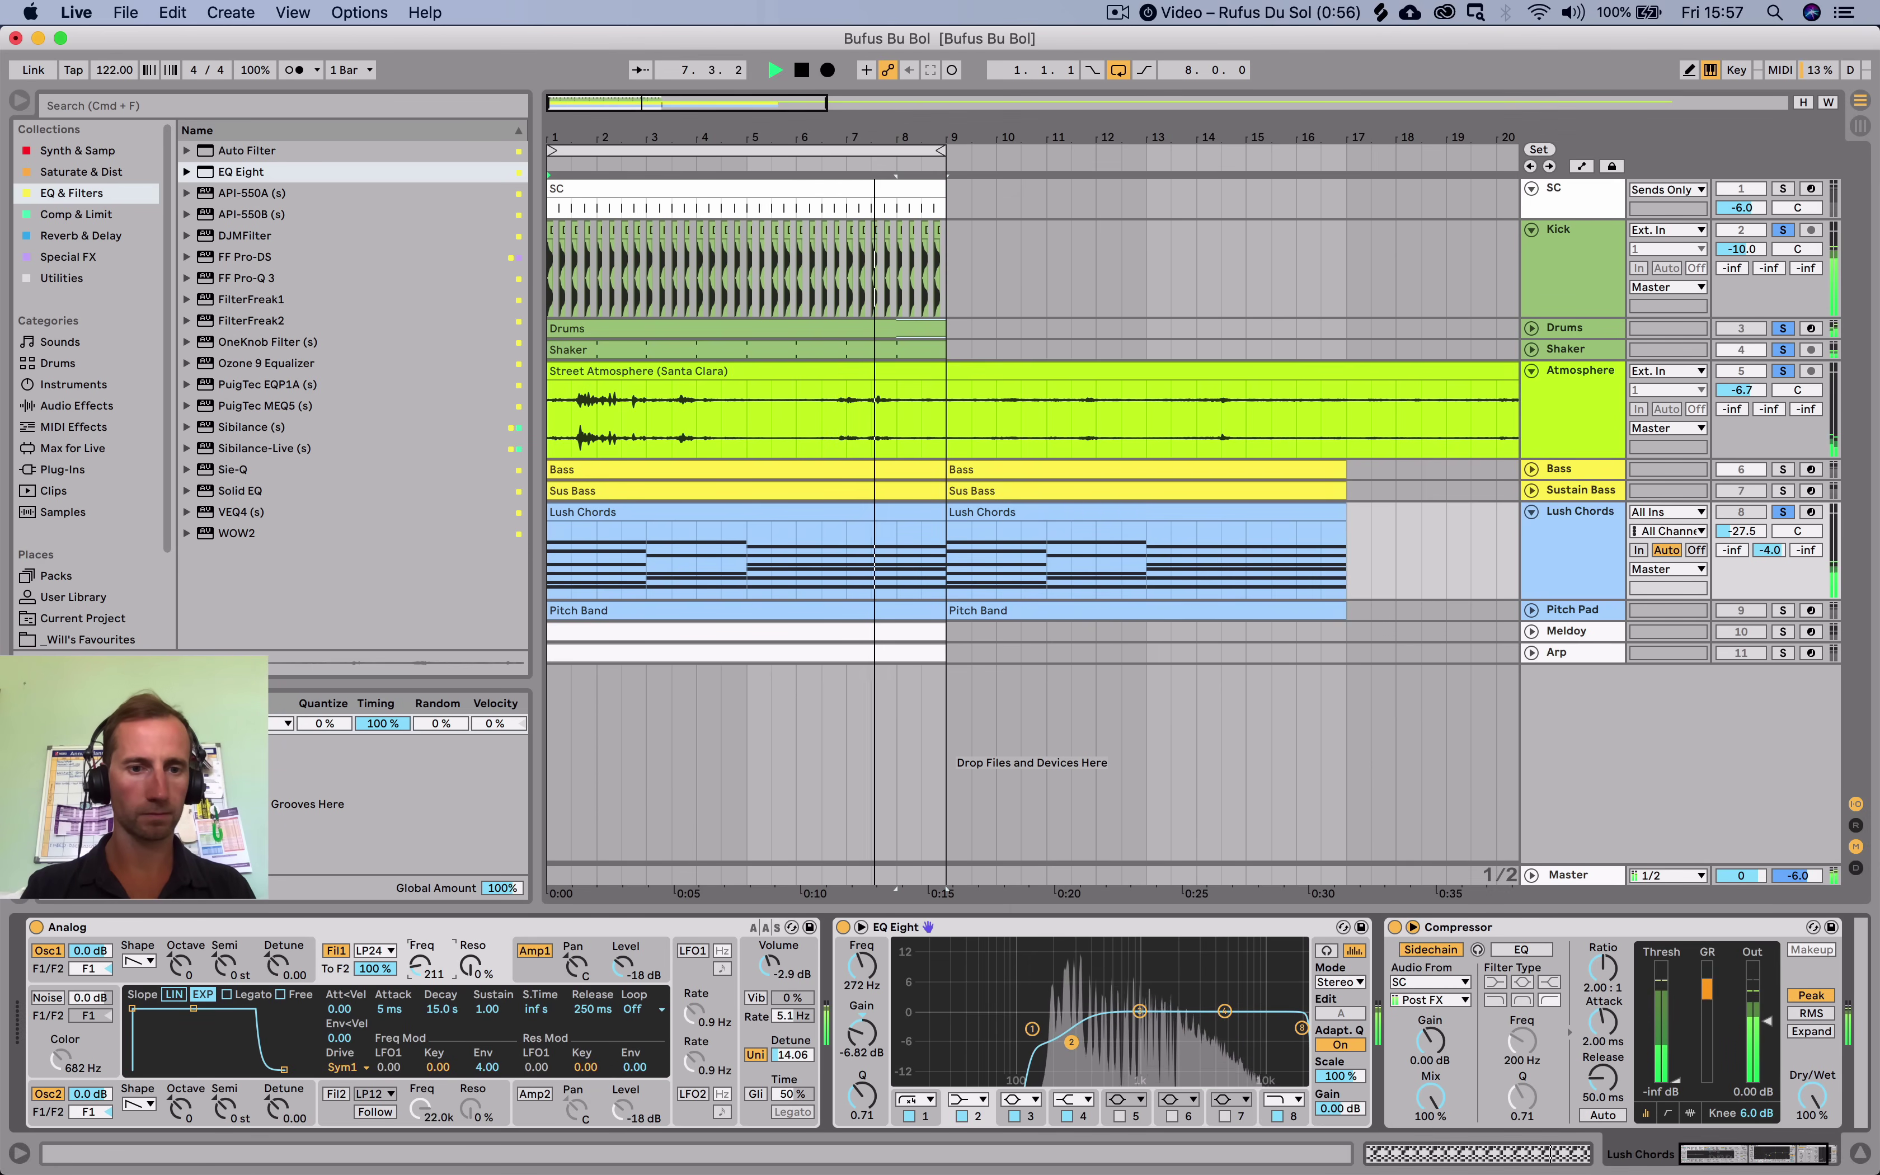
pyautogui.moveTo(421, 965); pyautogui.dragTo(420, 995)
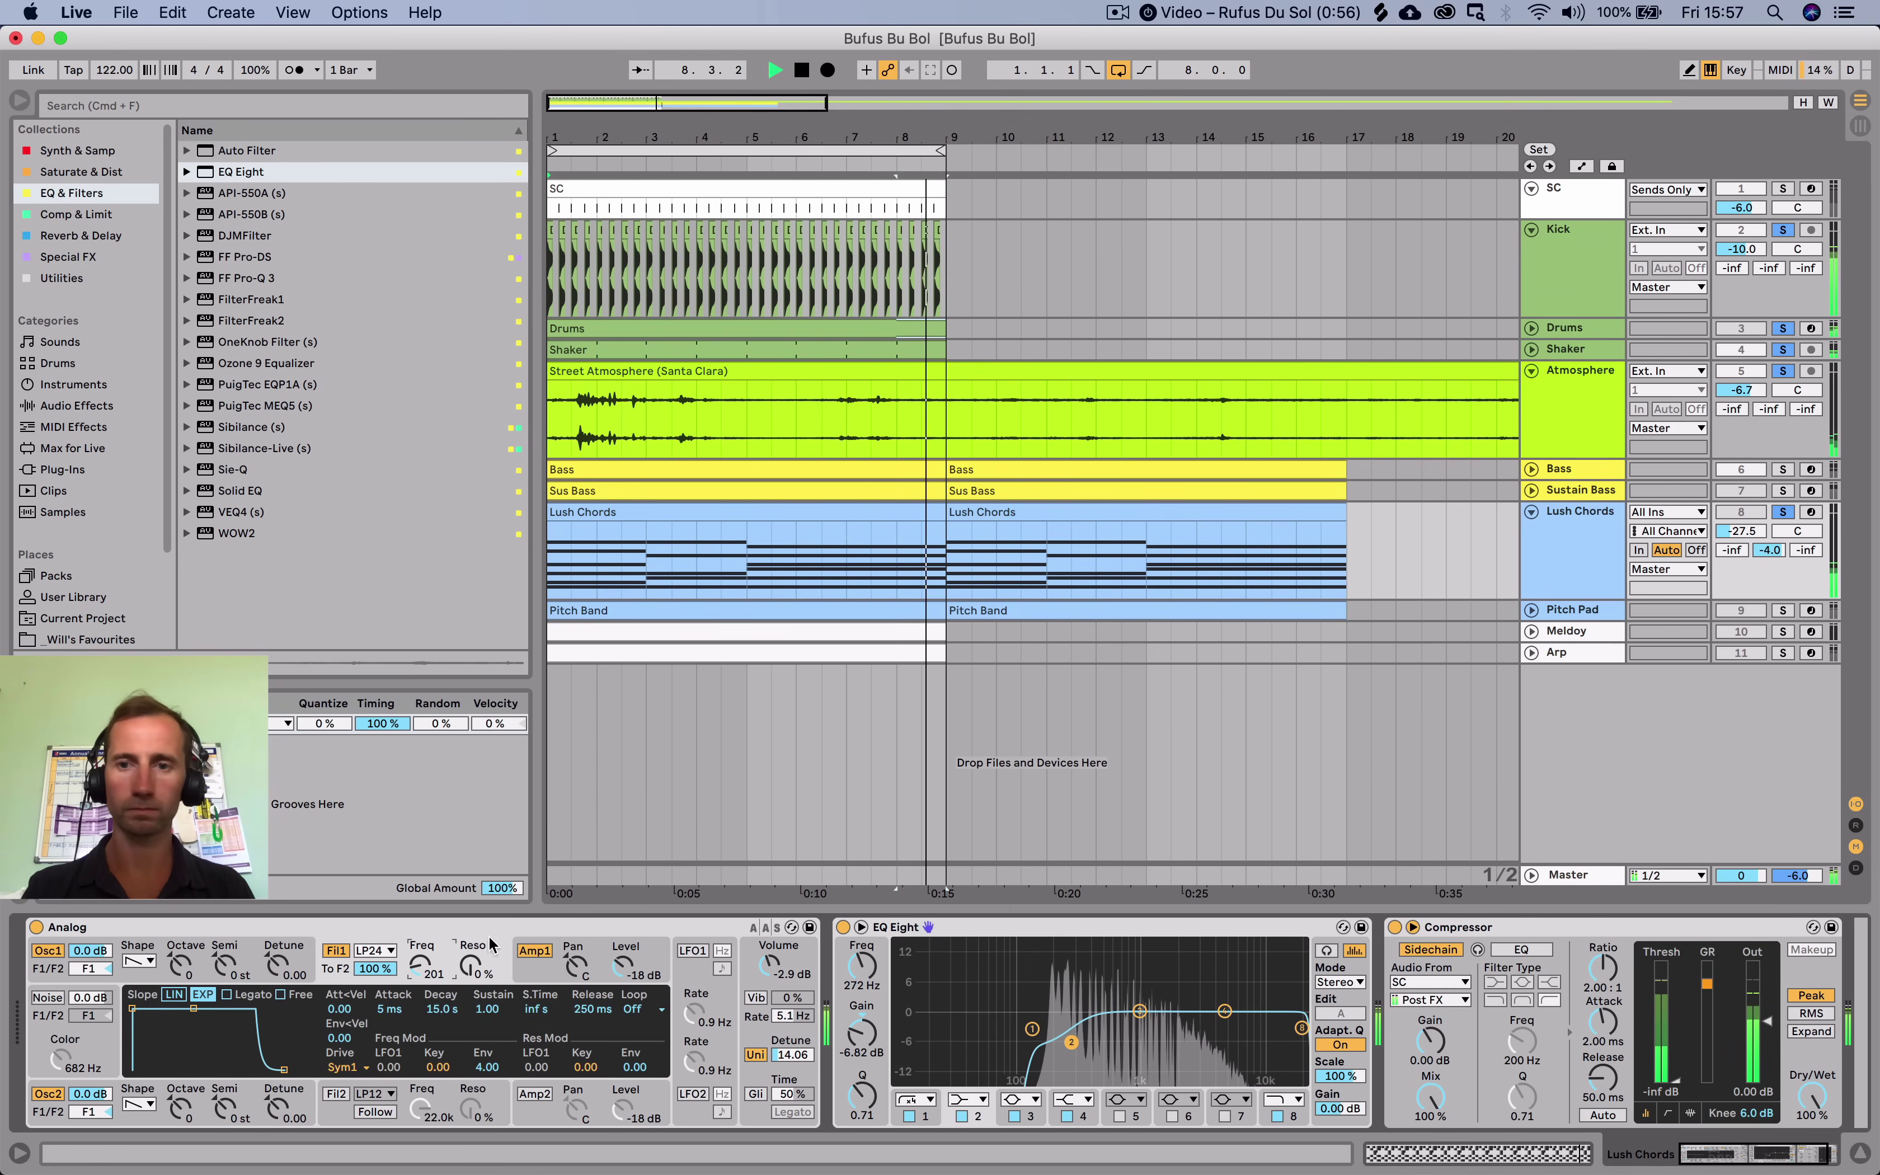
# Unfold Pitch Pad and try its B-Hall RVB send at -18.0 dB and a different Lush Chords EQ band 2.
pyautogui.click(1532, 611)
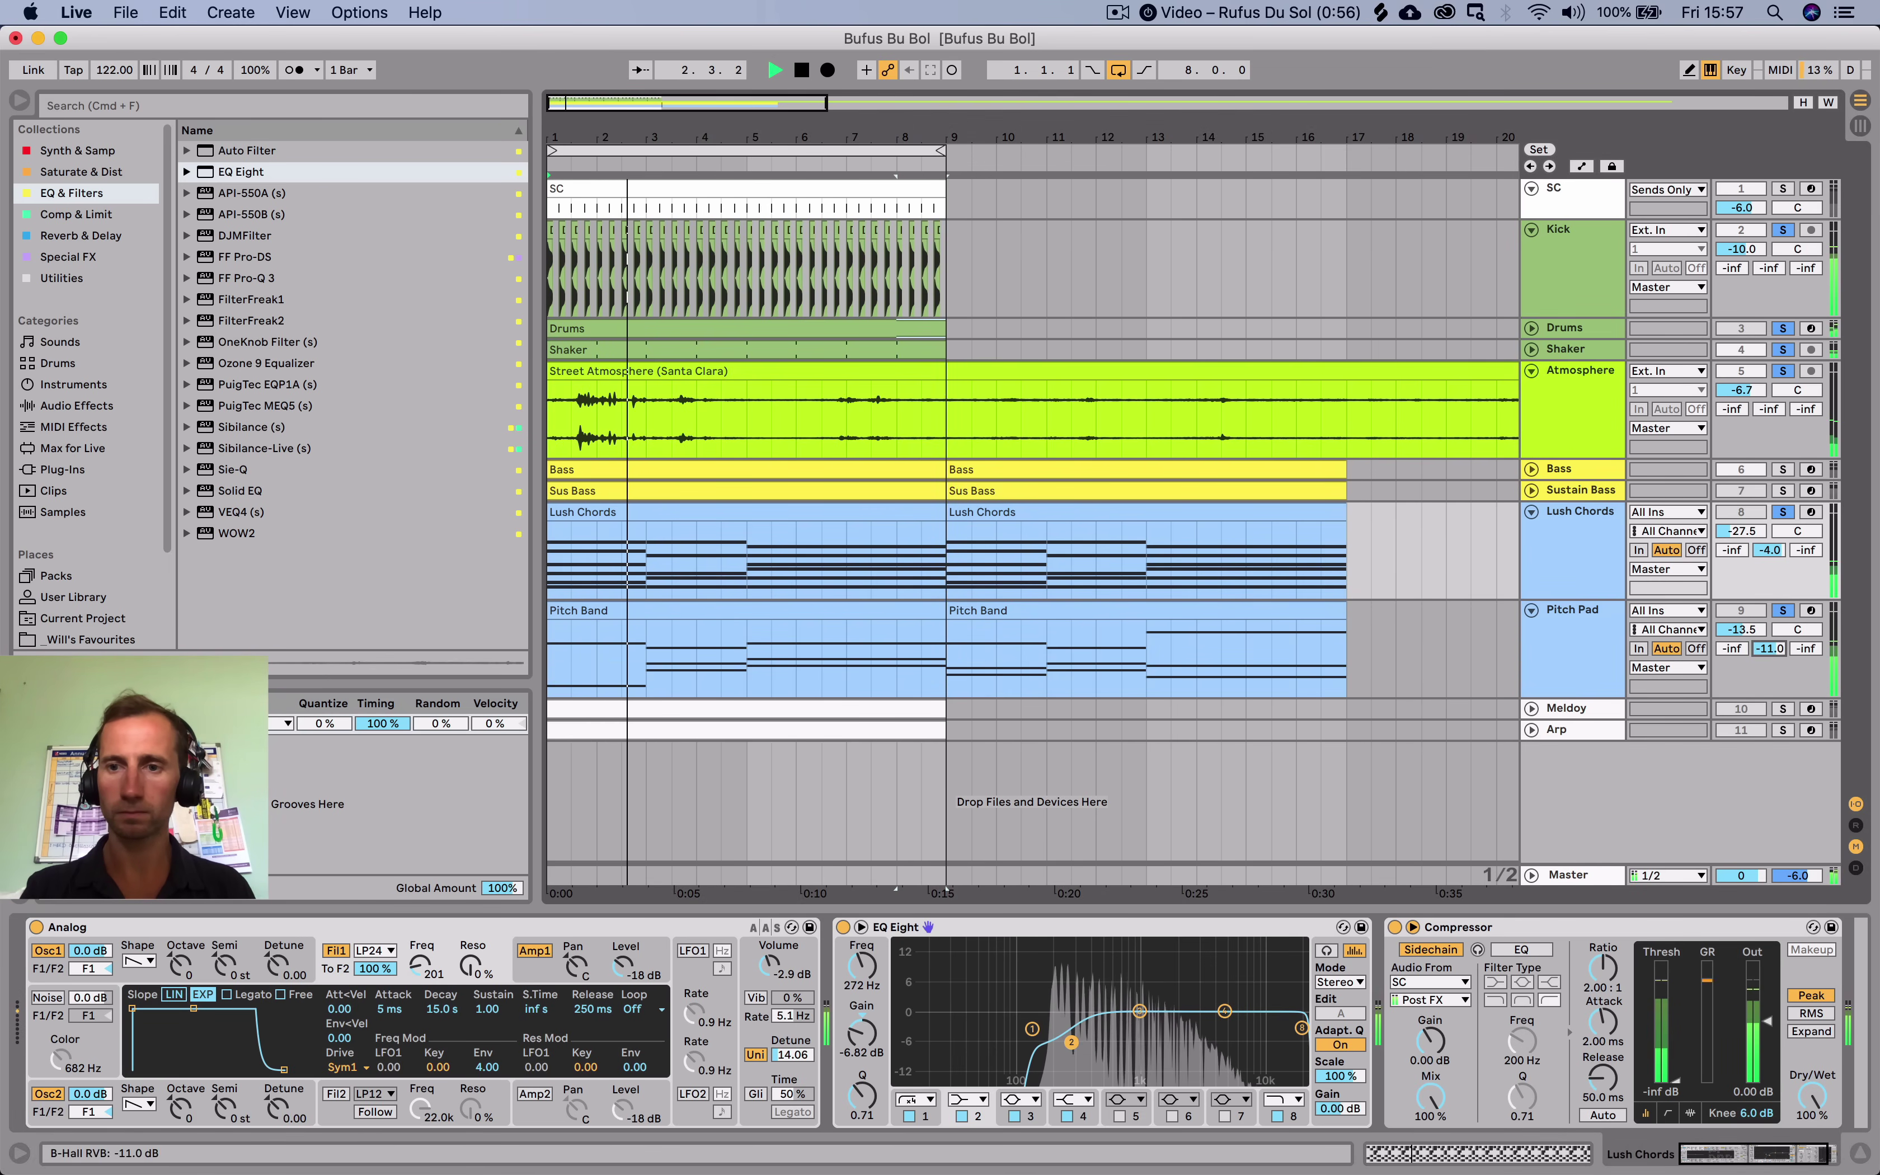
pyautogui.moveTo(1770, 648); pyautogui.dragTo(1770, 676)
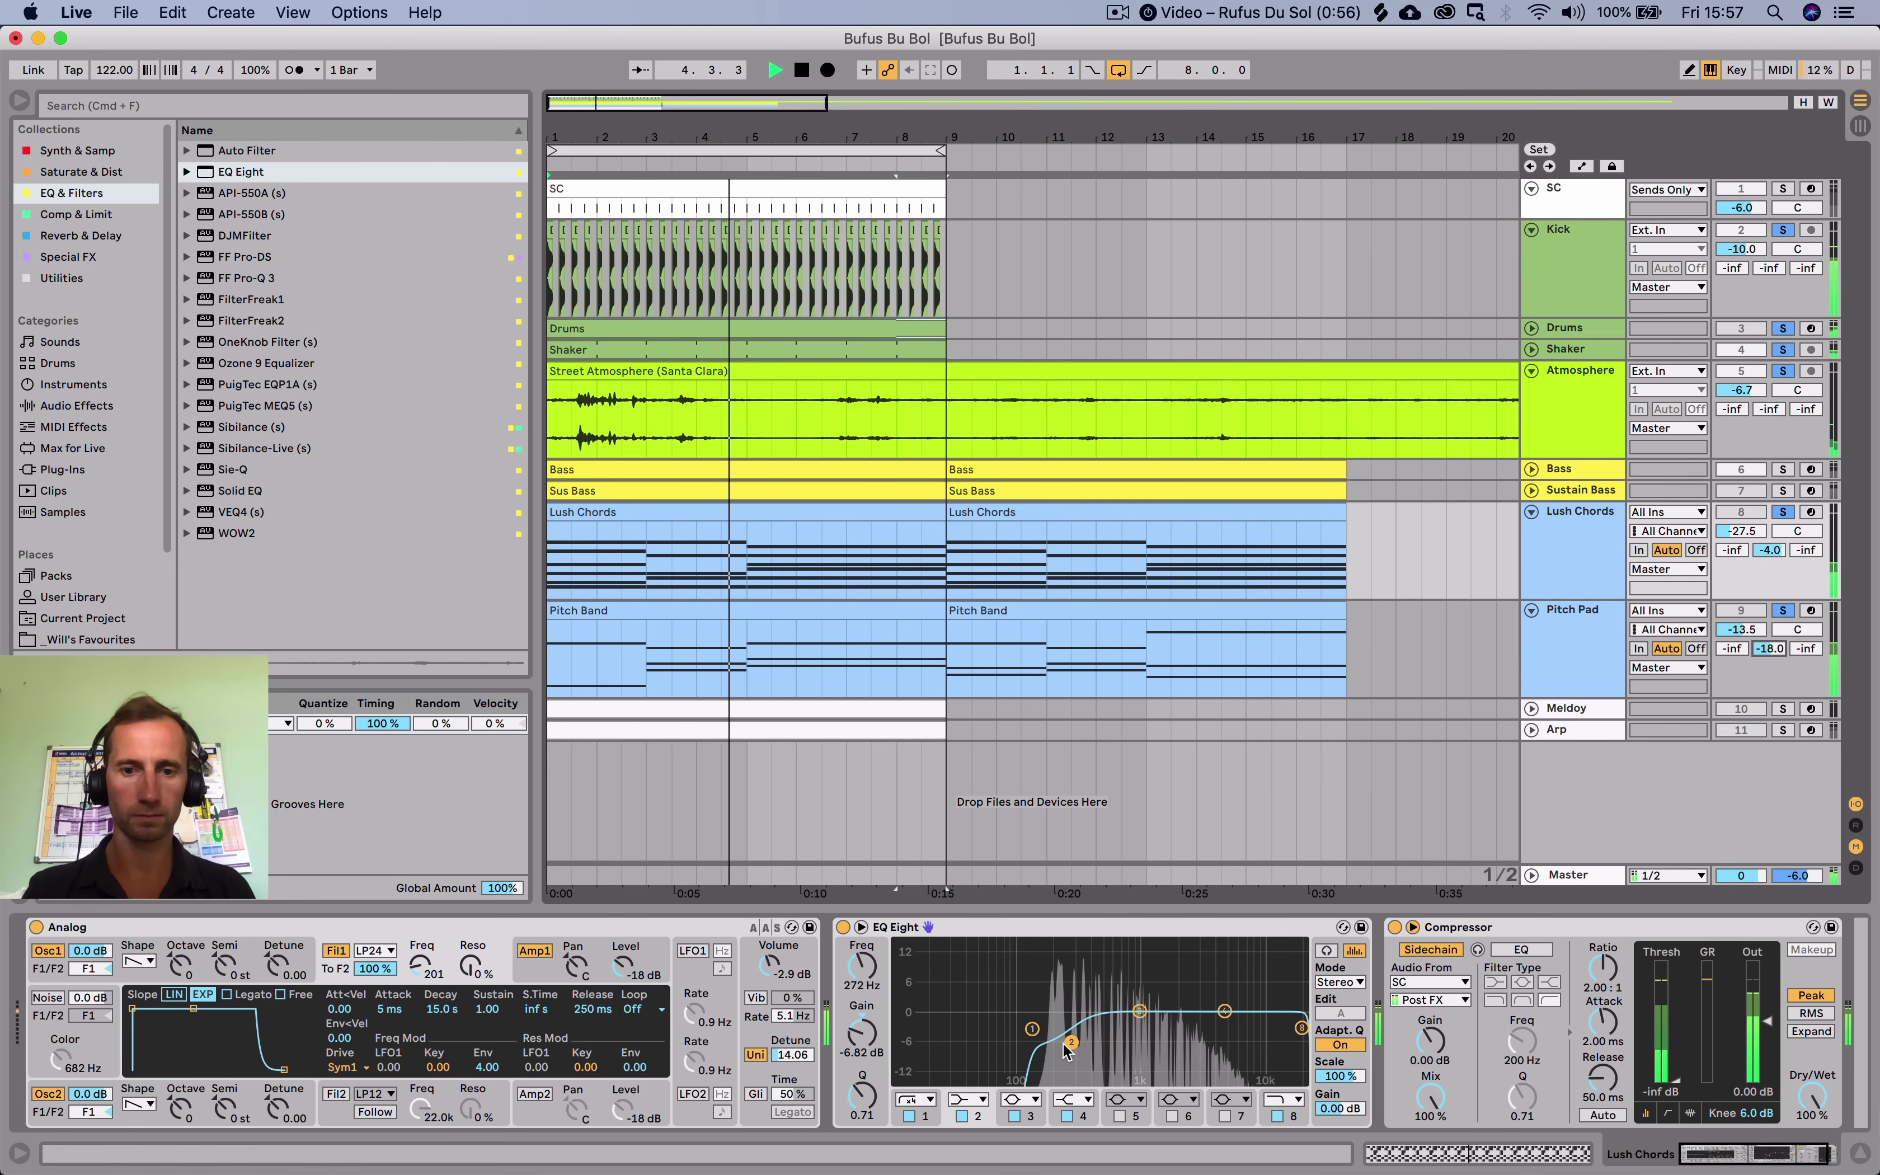
pyautogui.moveTo(1070, 1041); pyautogui.dragTo(1264, 1078)
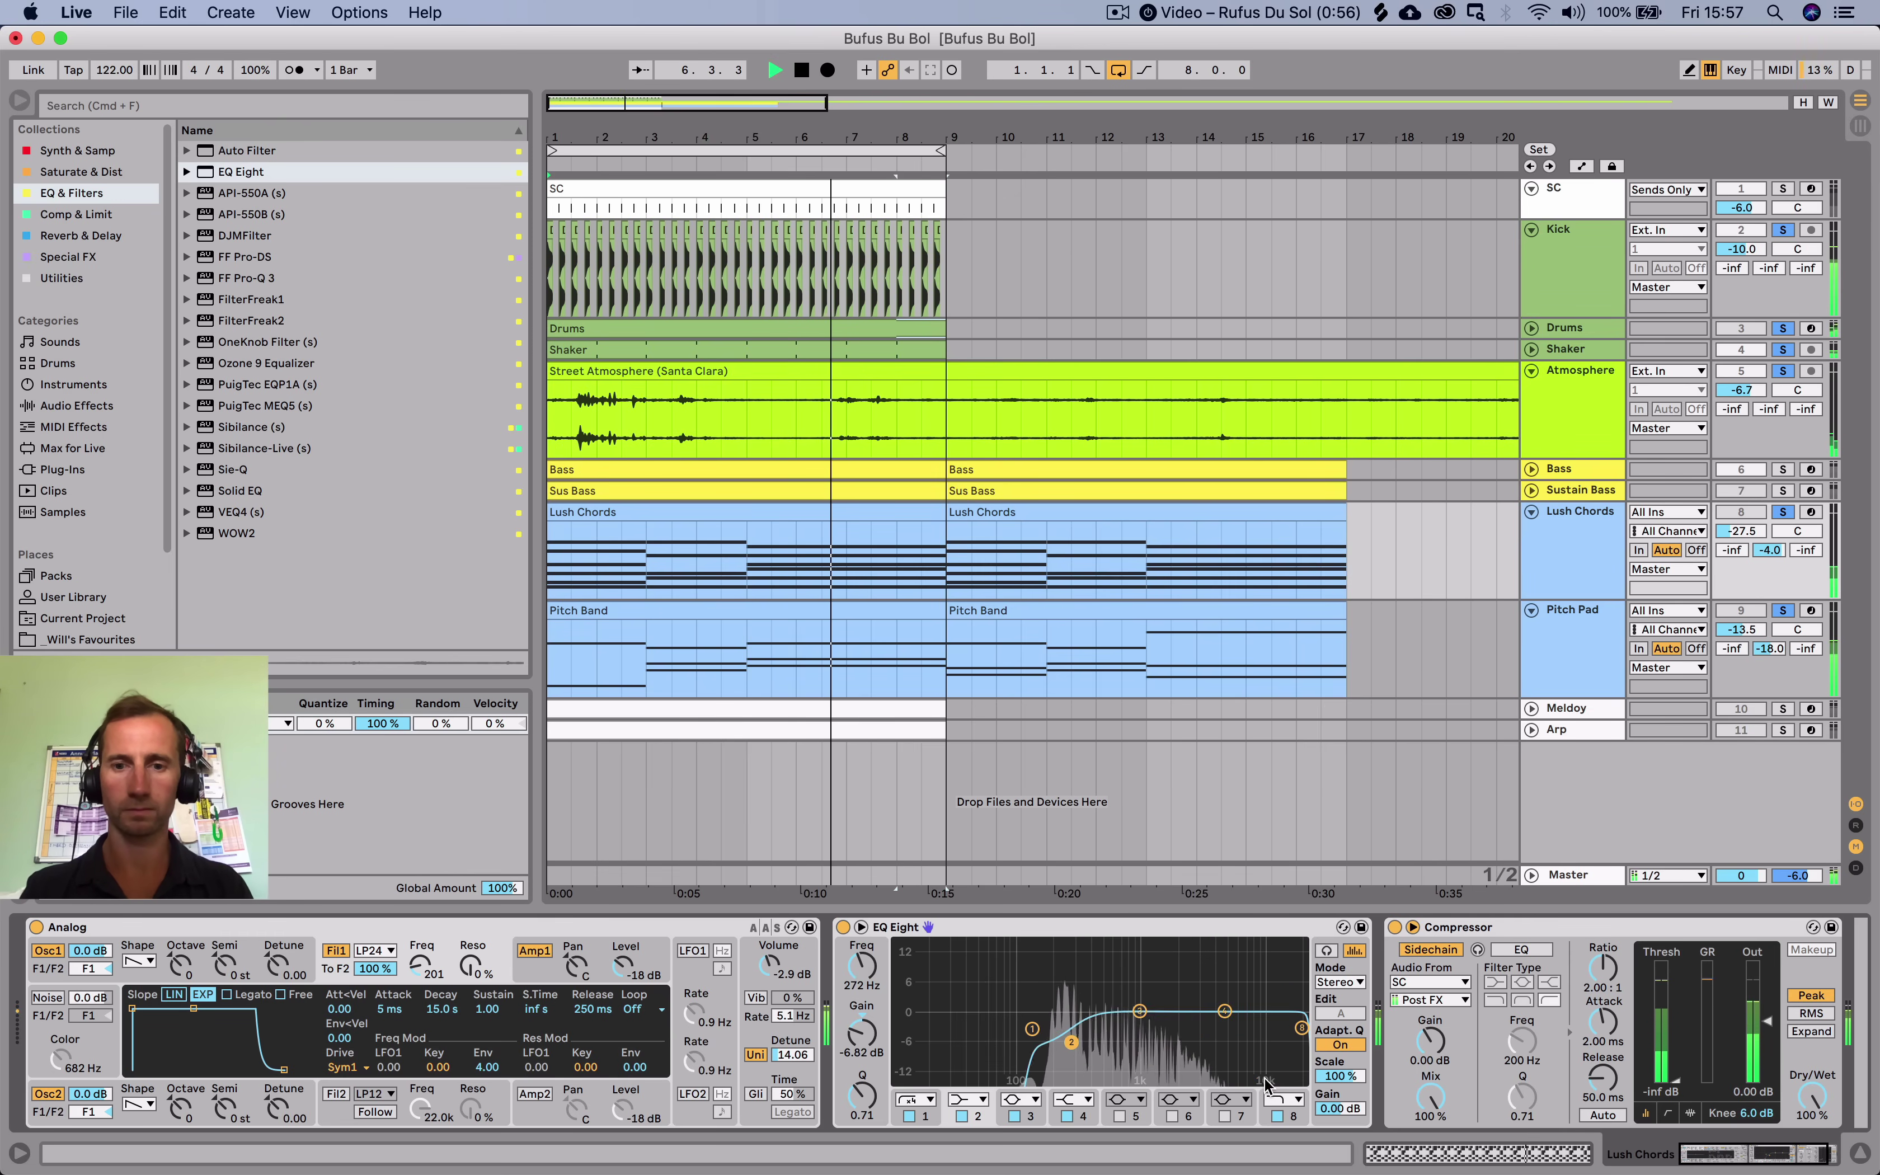
pyautogui.press('super+z')
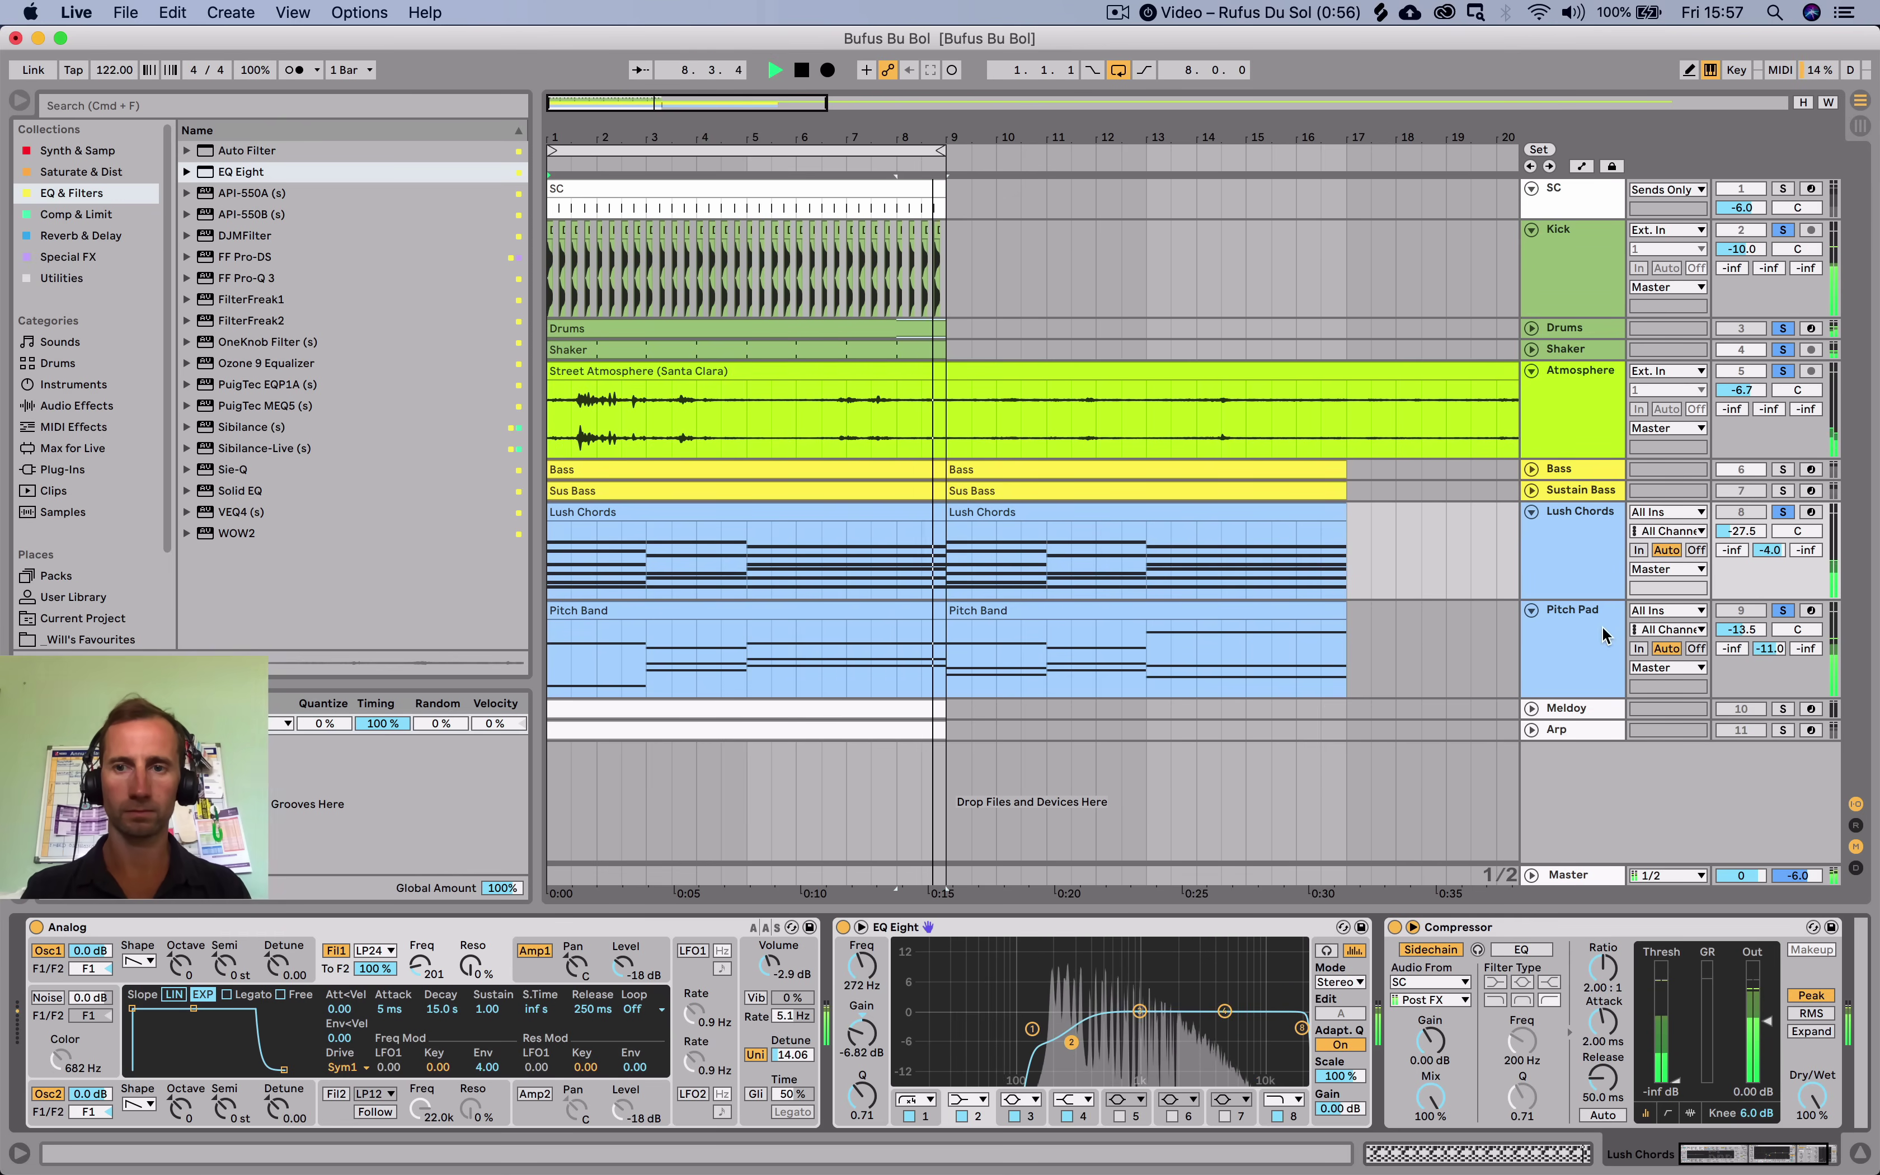
# Set band 1 of the Pitch Pad's EQ Eight to 111 Hz.
pyautogui.click(1577, 622)
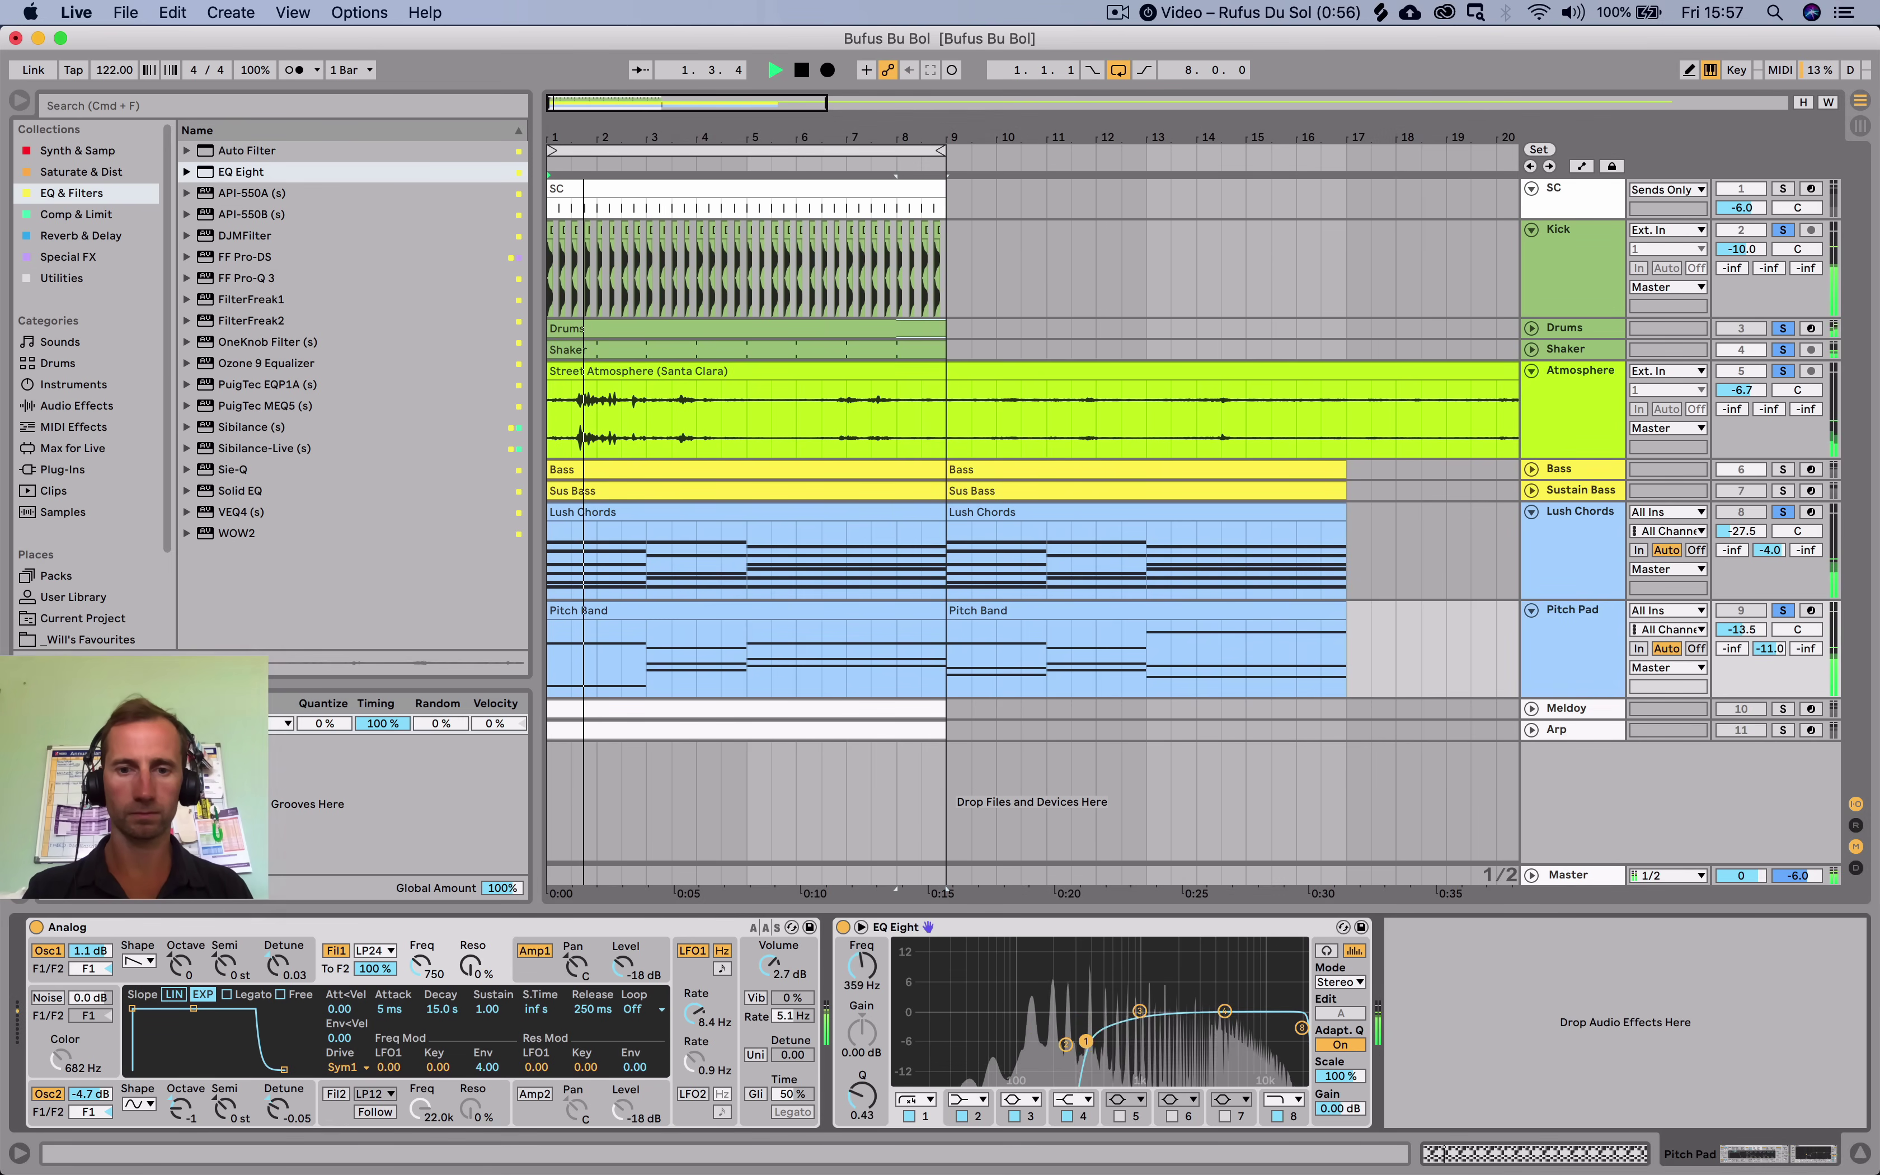
pyautogui.moveTo(1085, 1041); pyautogui.dragTo(1025, 1035)
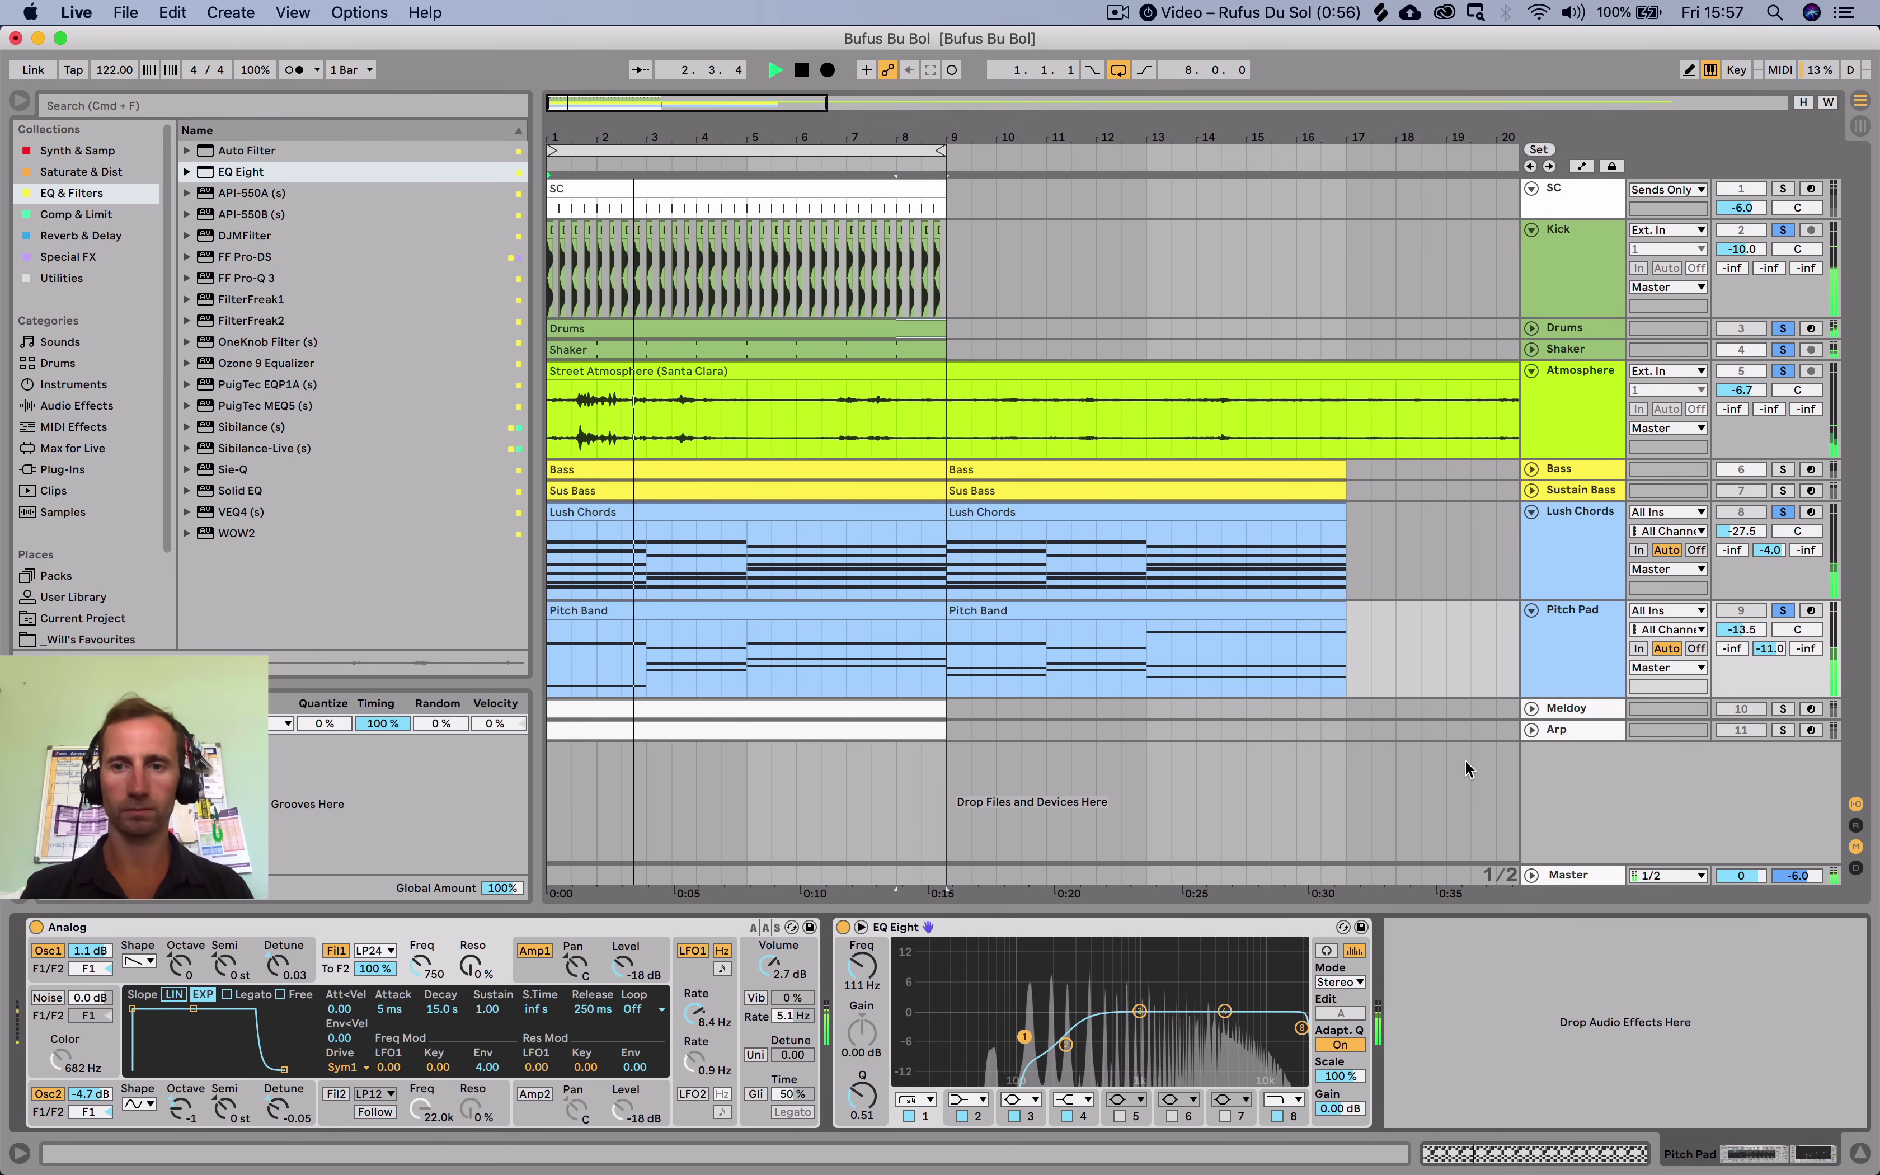
# Set the Lush Chords volume to -26.0 dB and clear all solos, reactivating the Drums and Meldoy tracks.
pyautogui.click(1783, 511)
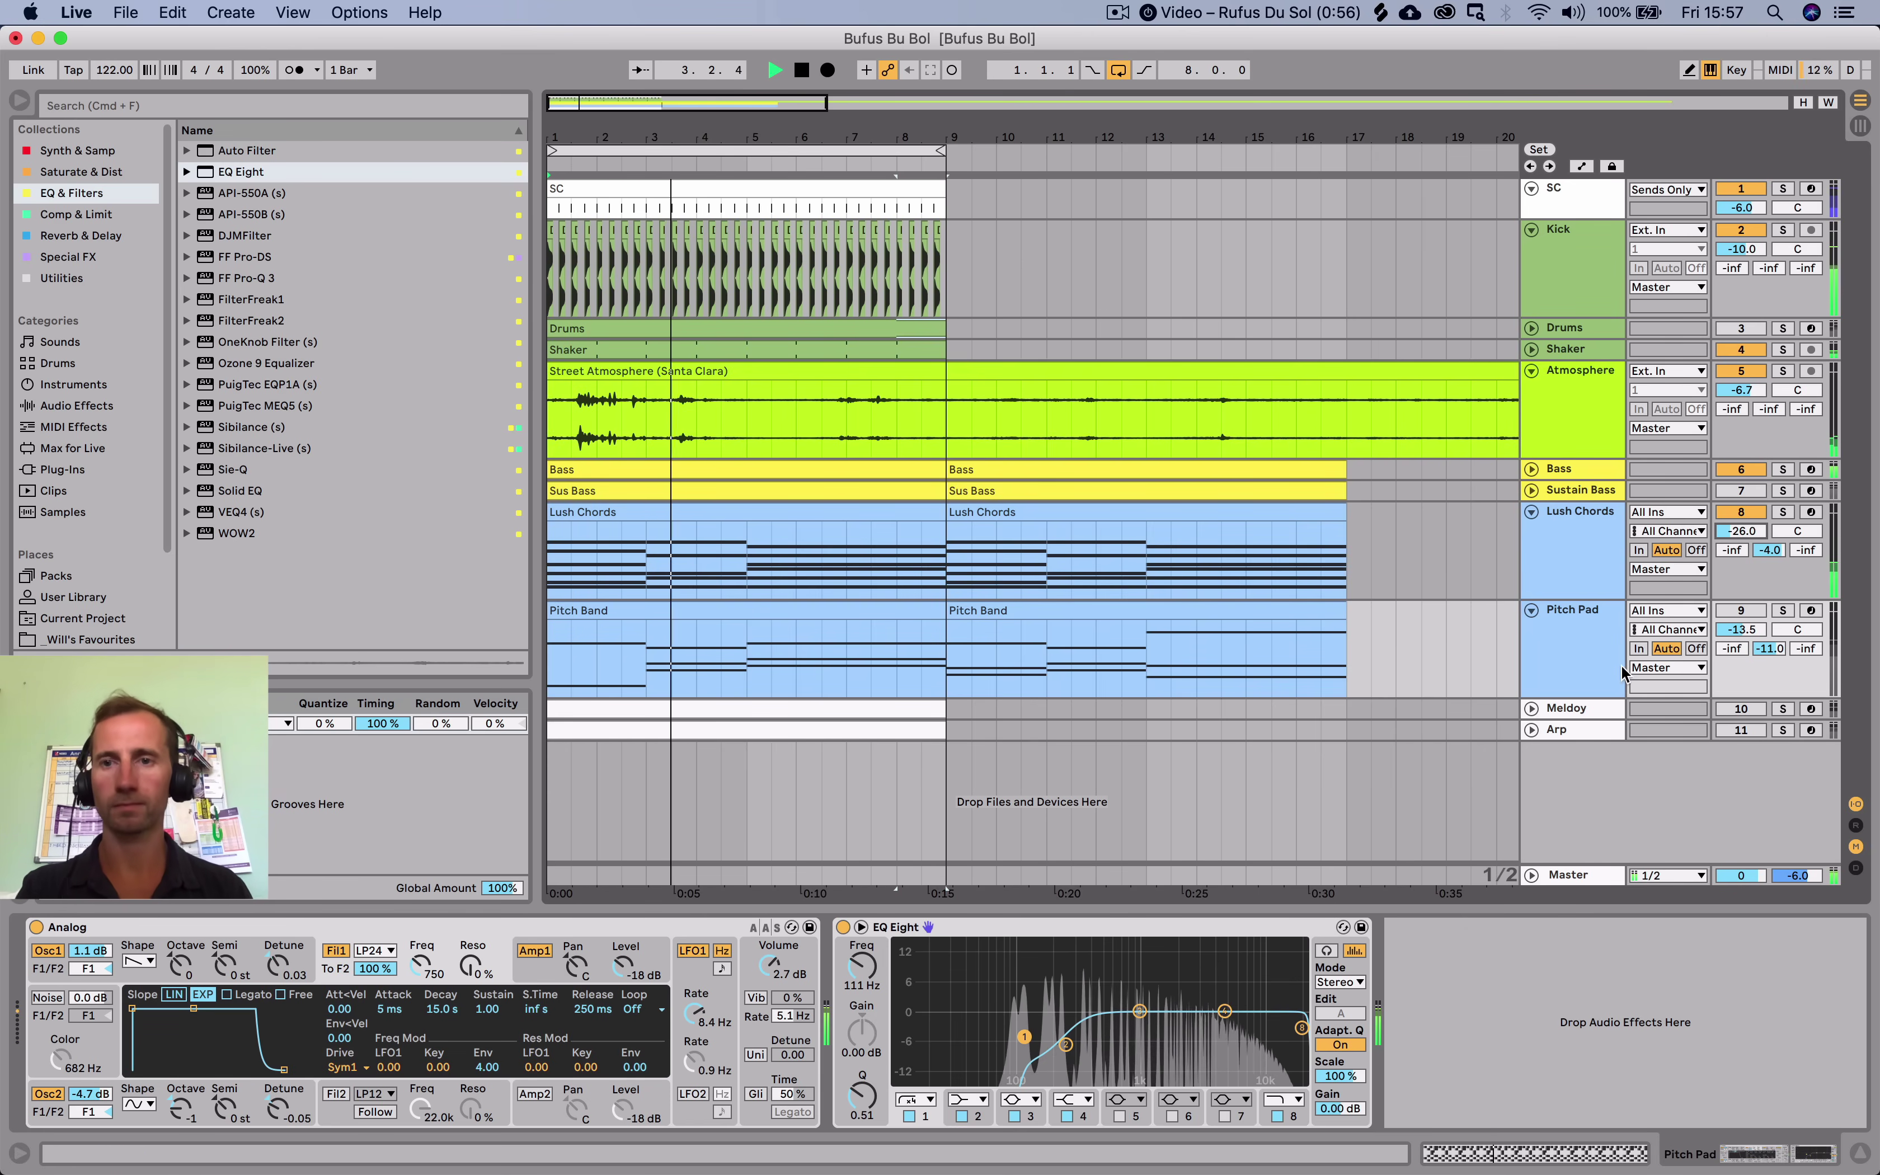
pyautogui.click(1740, 329)
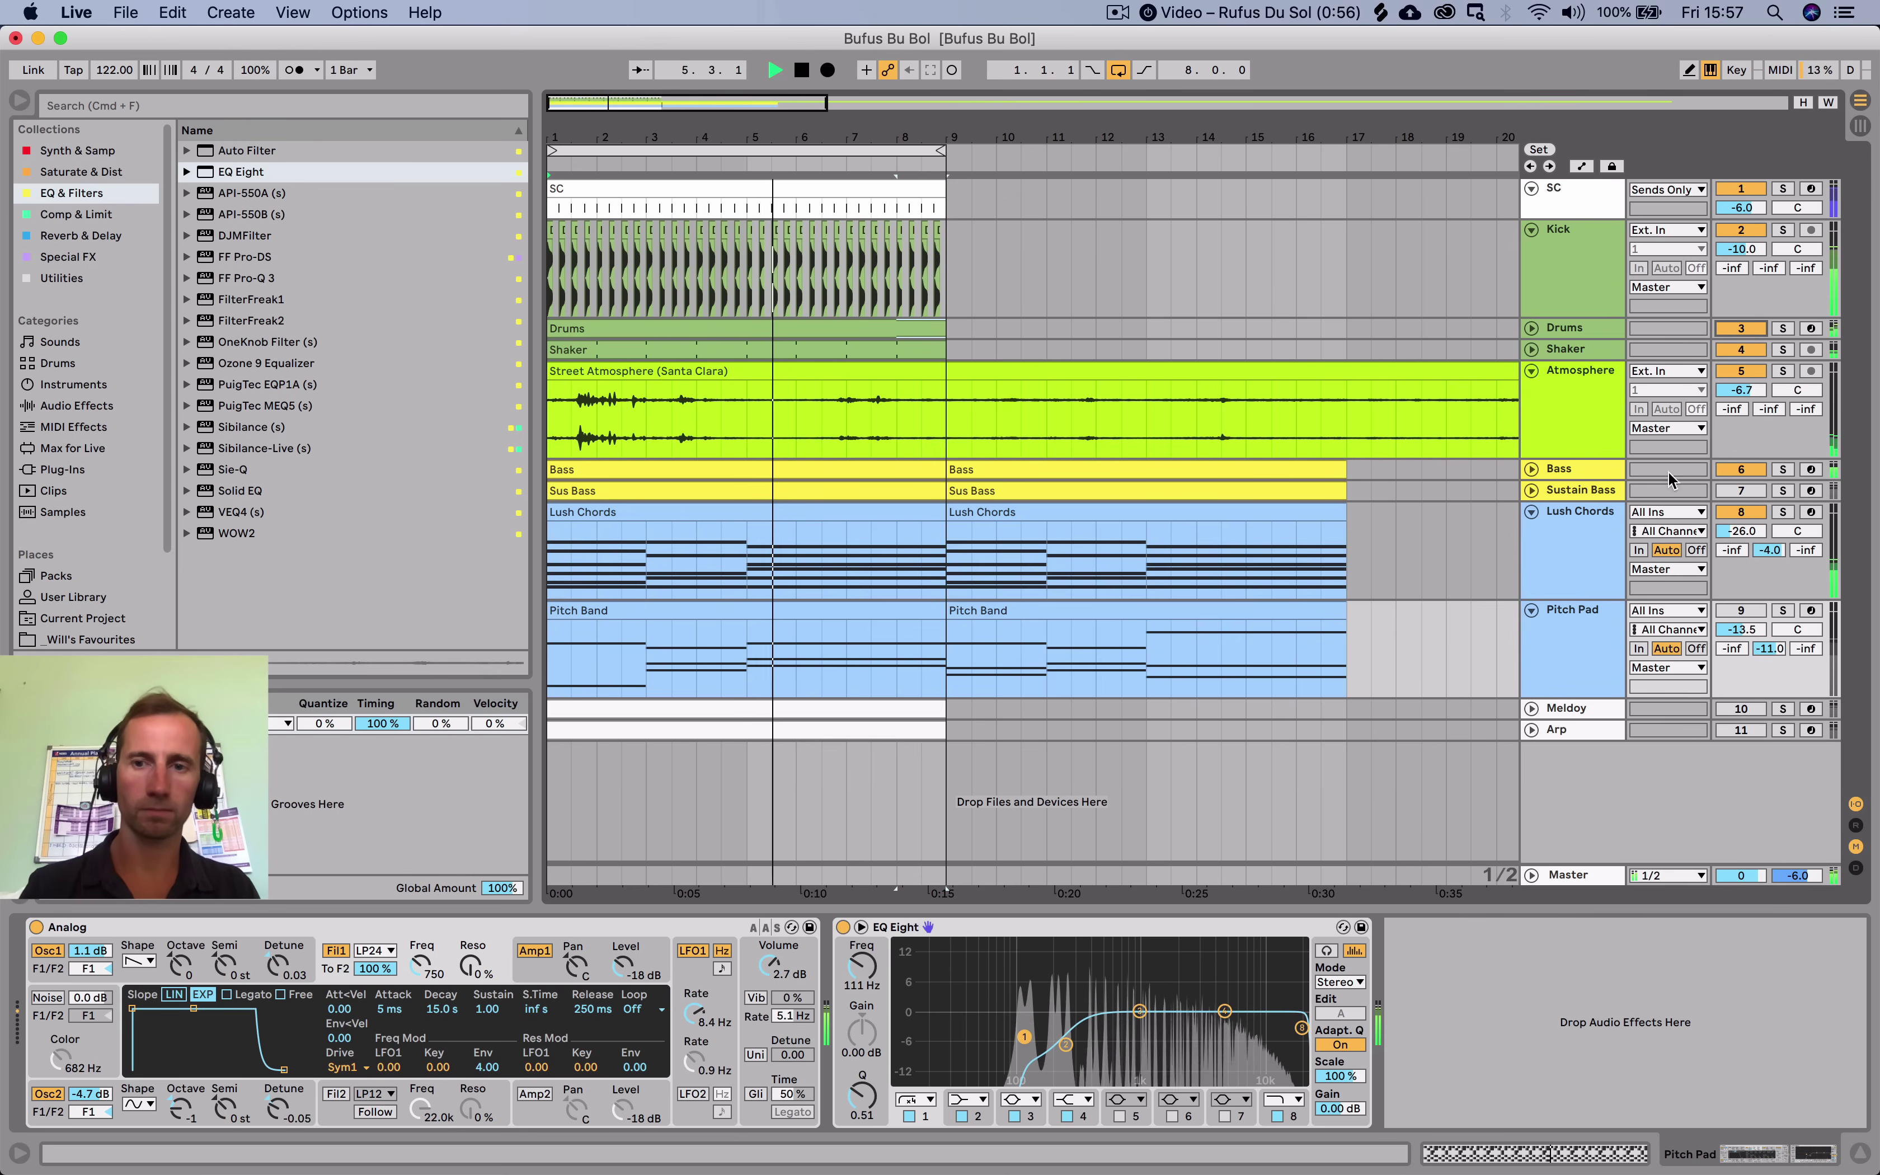
pyautogui.click(1737, 710)
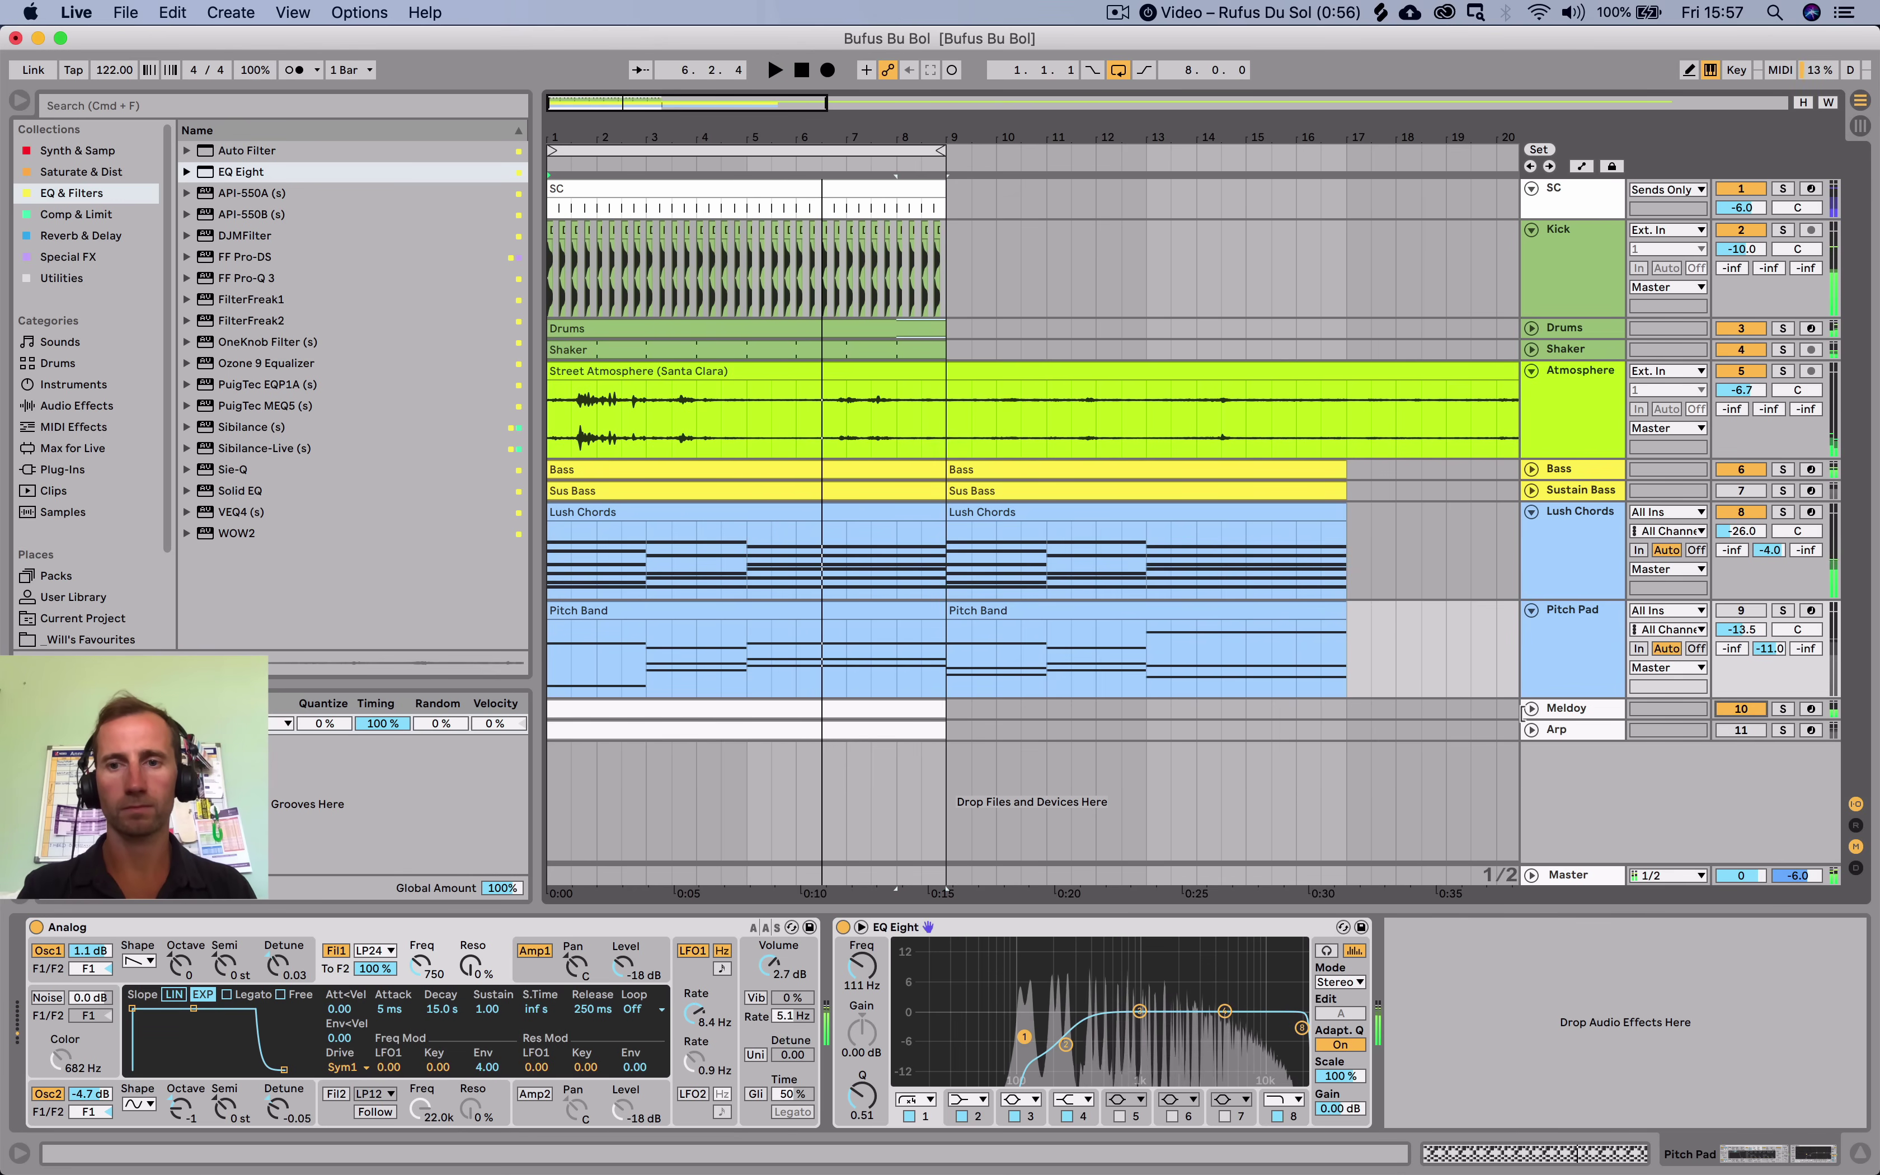
# Unfold the Meldoy track and set its volume to -9.5 dB while auditioning the loop.
pyautogui.click(1530, 709)
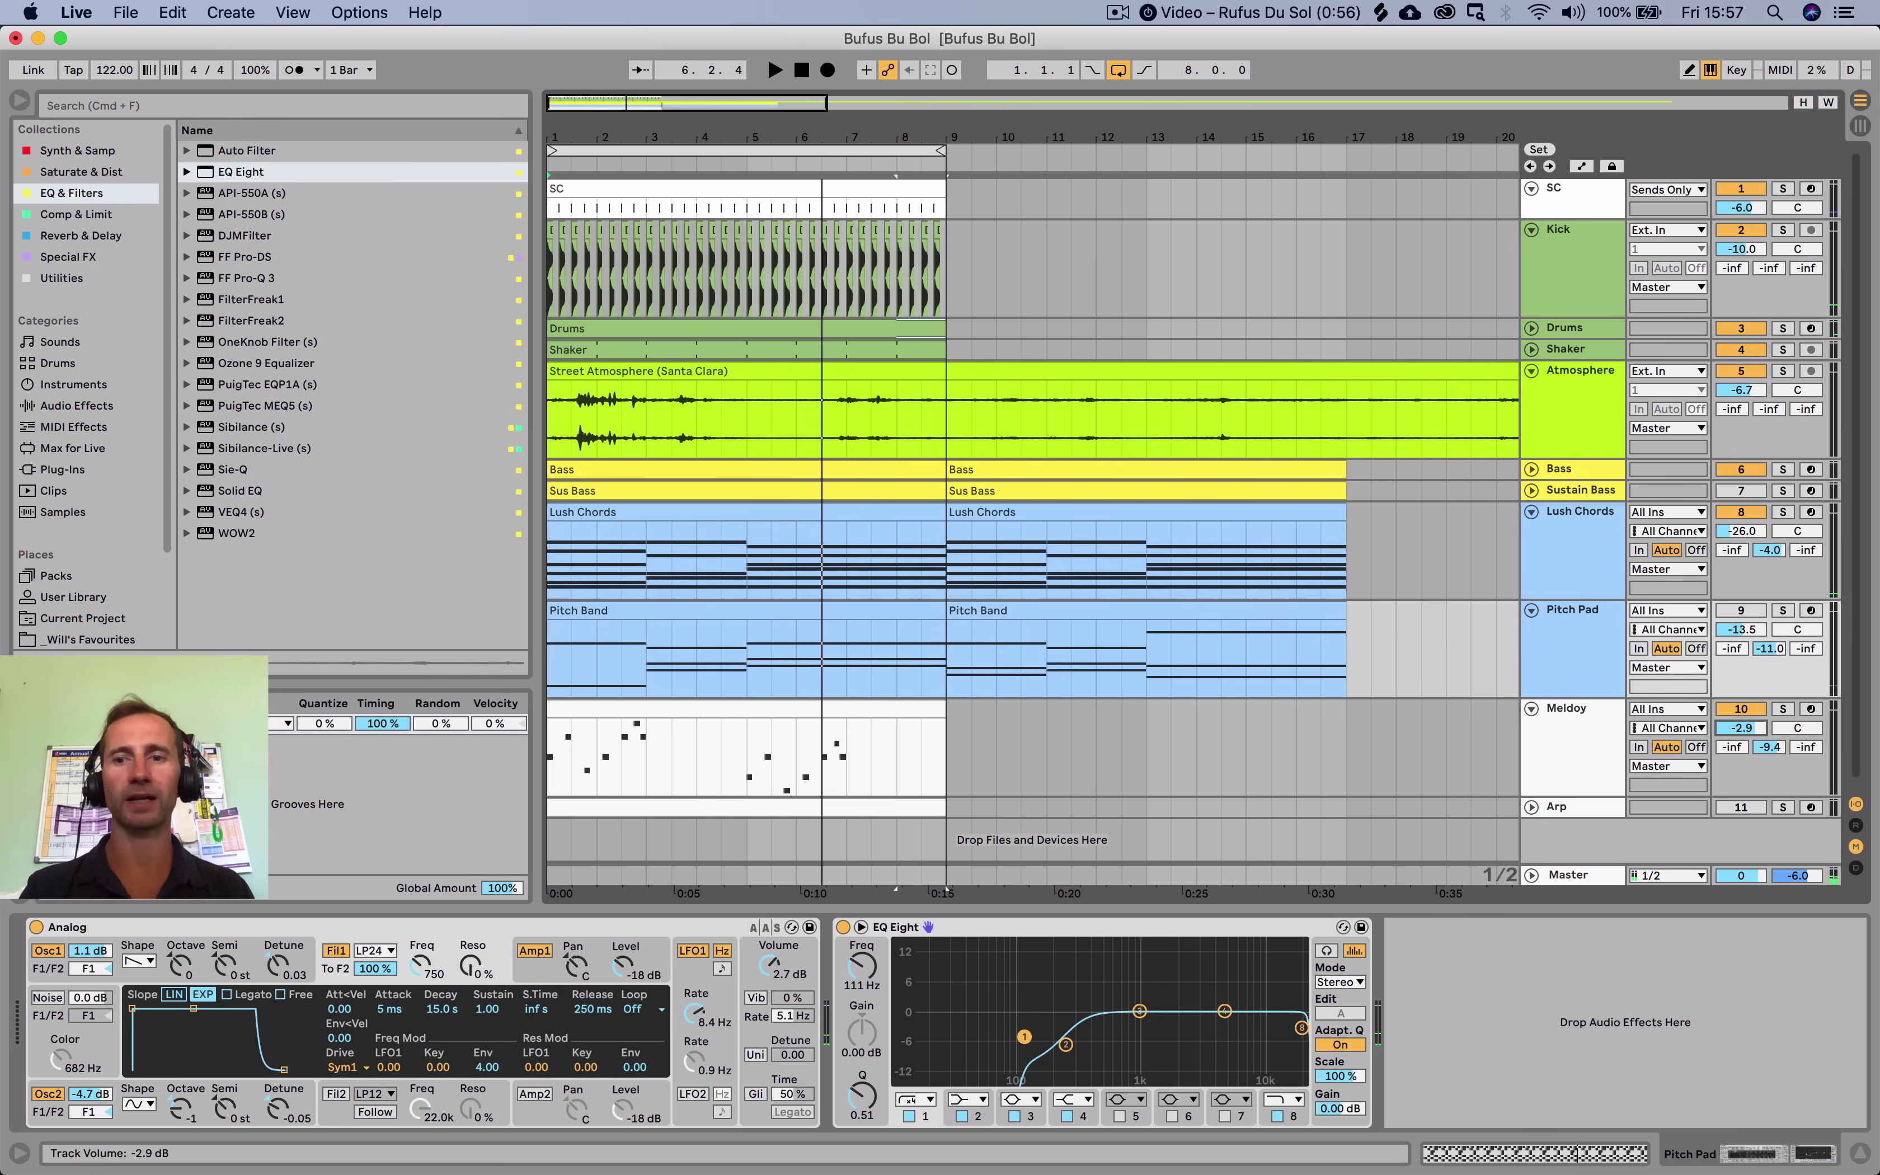
pyautogui.moveTo(978, 136); pyautogui.dragTo(647, 136)
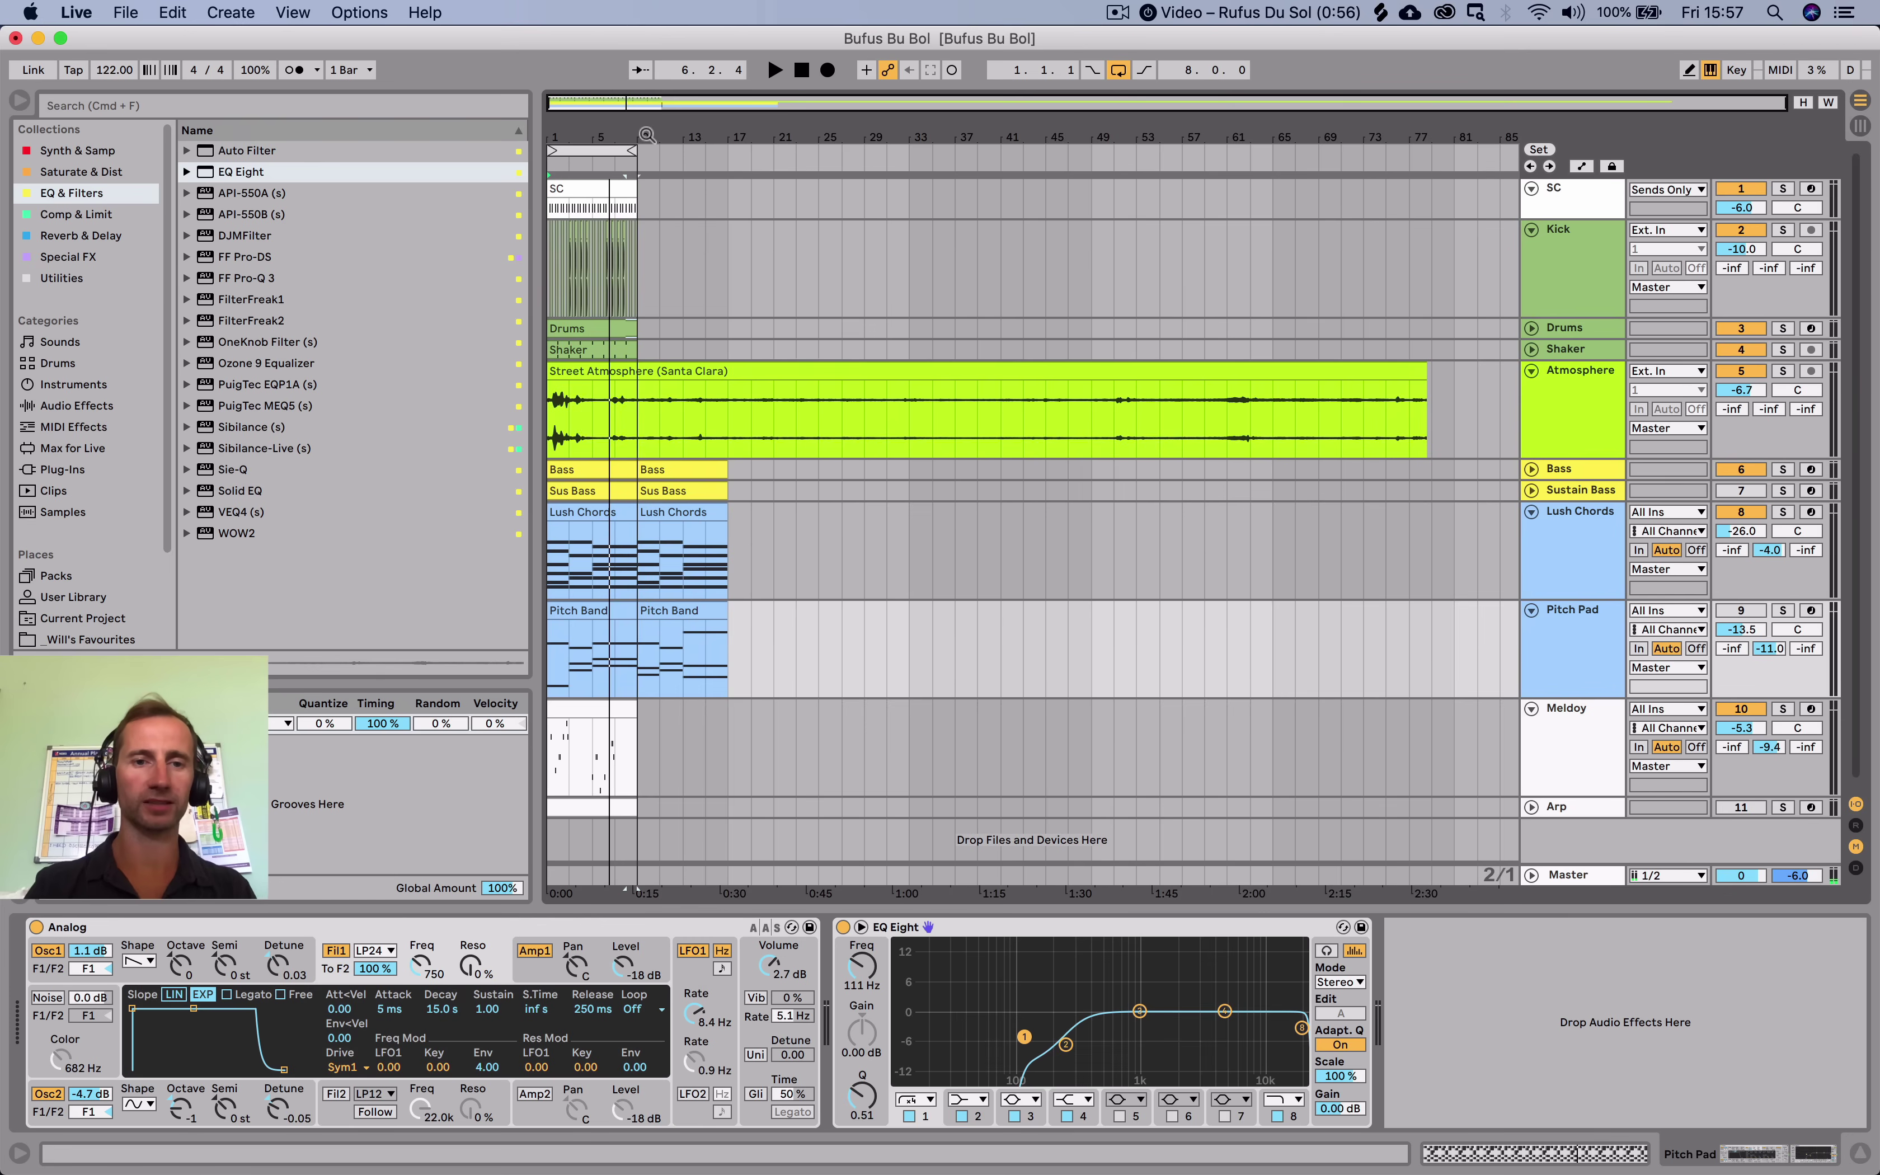
pyautogui.press('space')
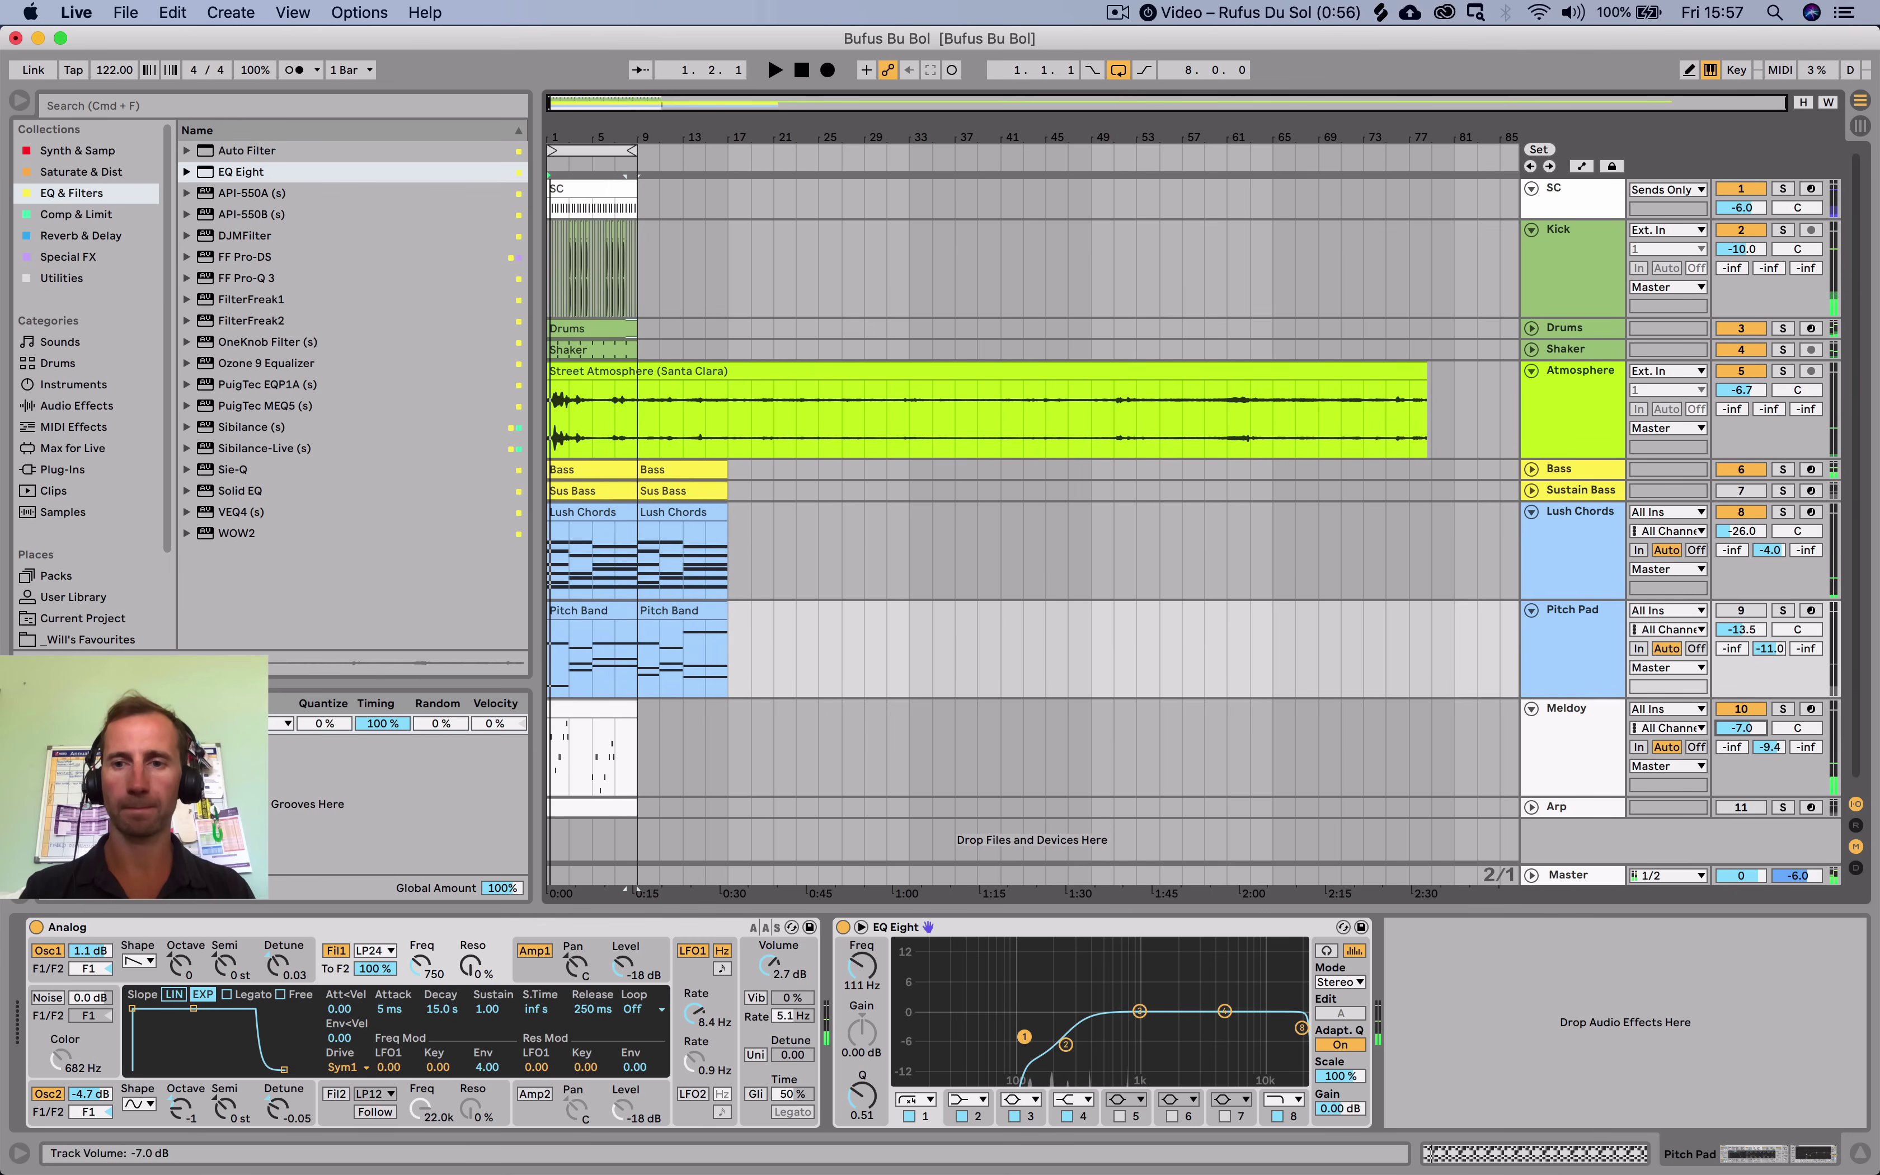
pyautogui.press('space')
pyautogui.moveTo(1742, 727); pyautogui.dragTo(1740, 738)
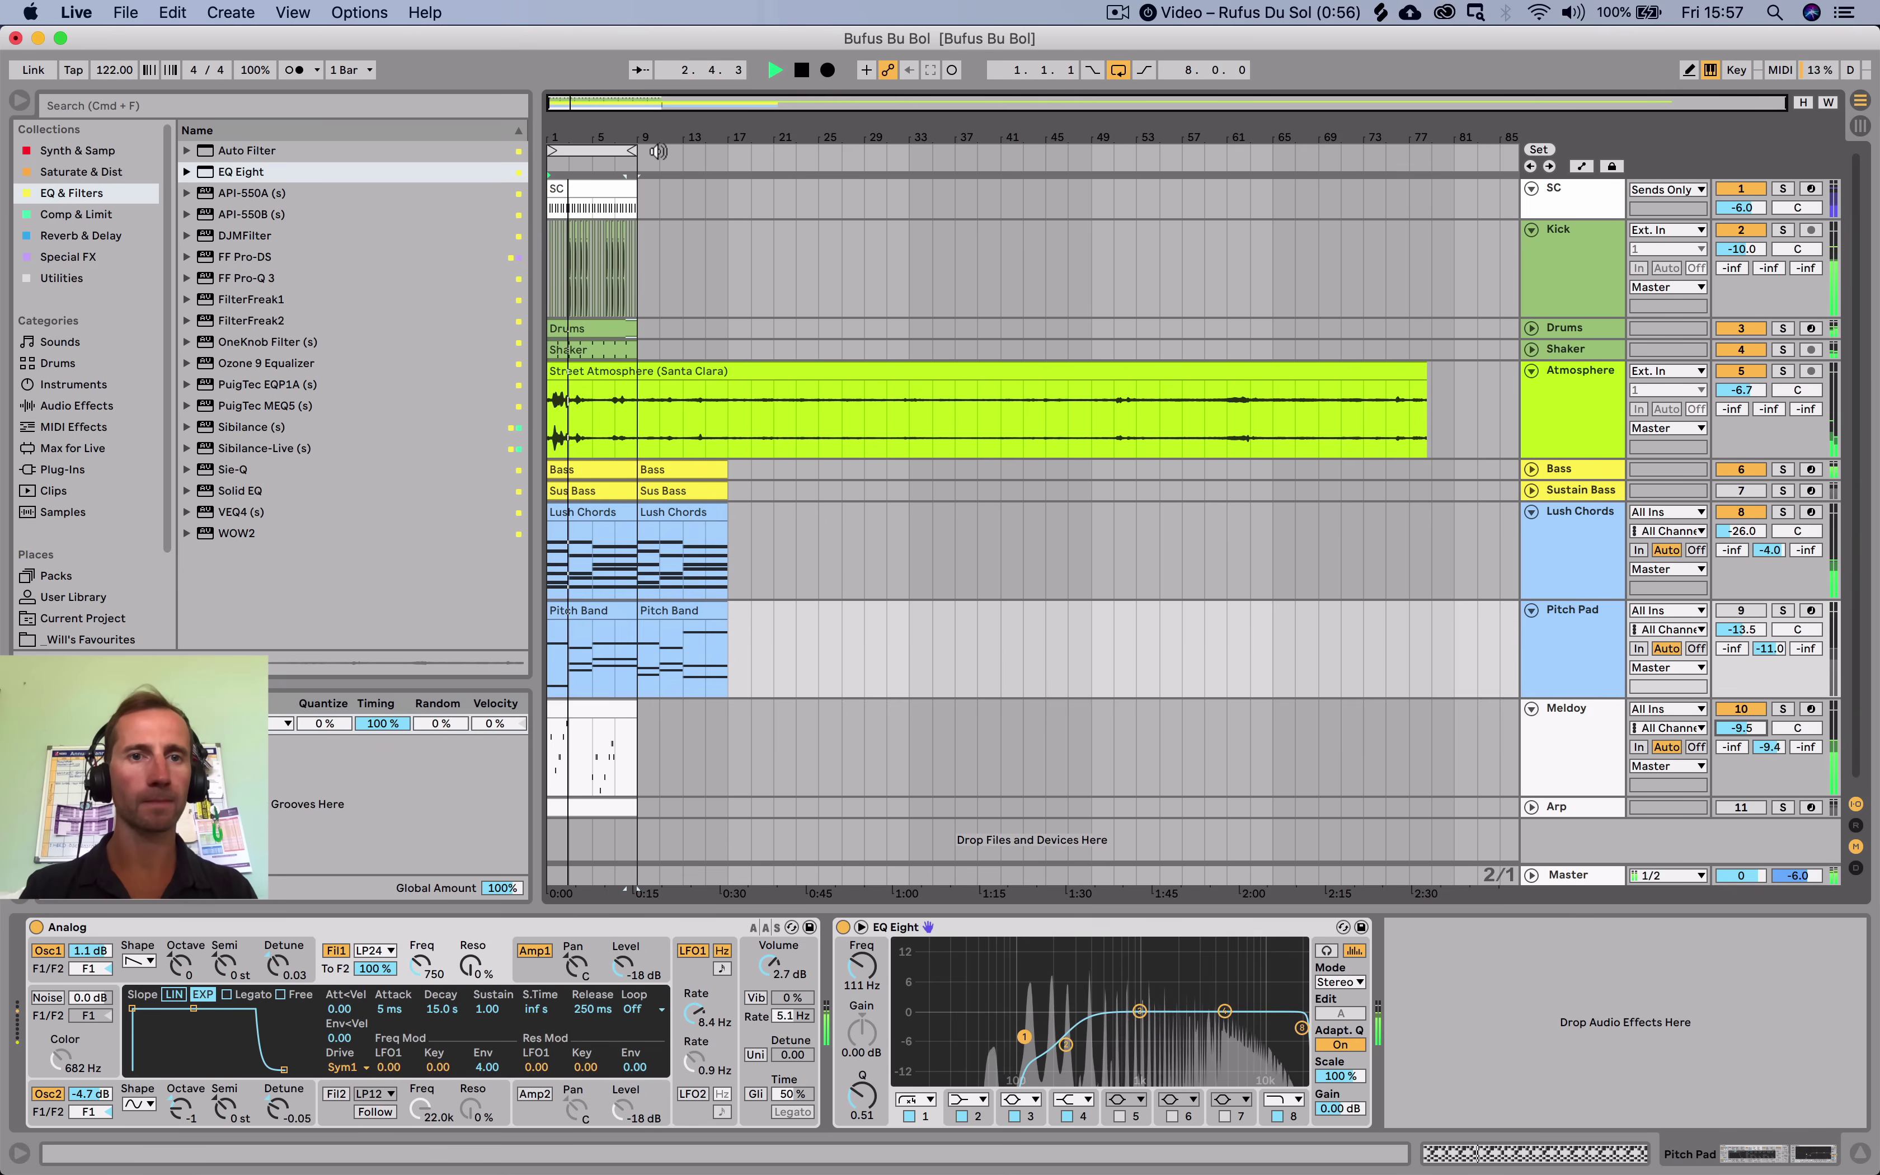
pyautogui.press('space')
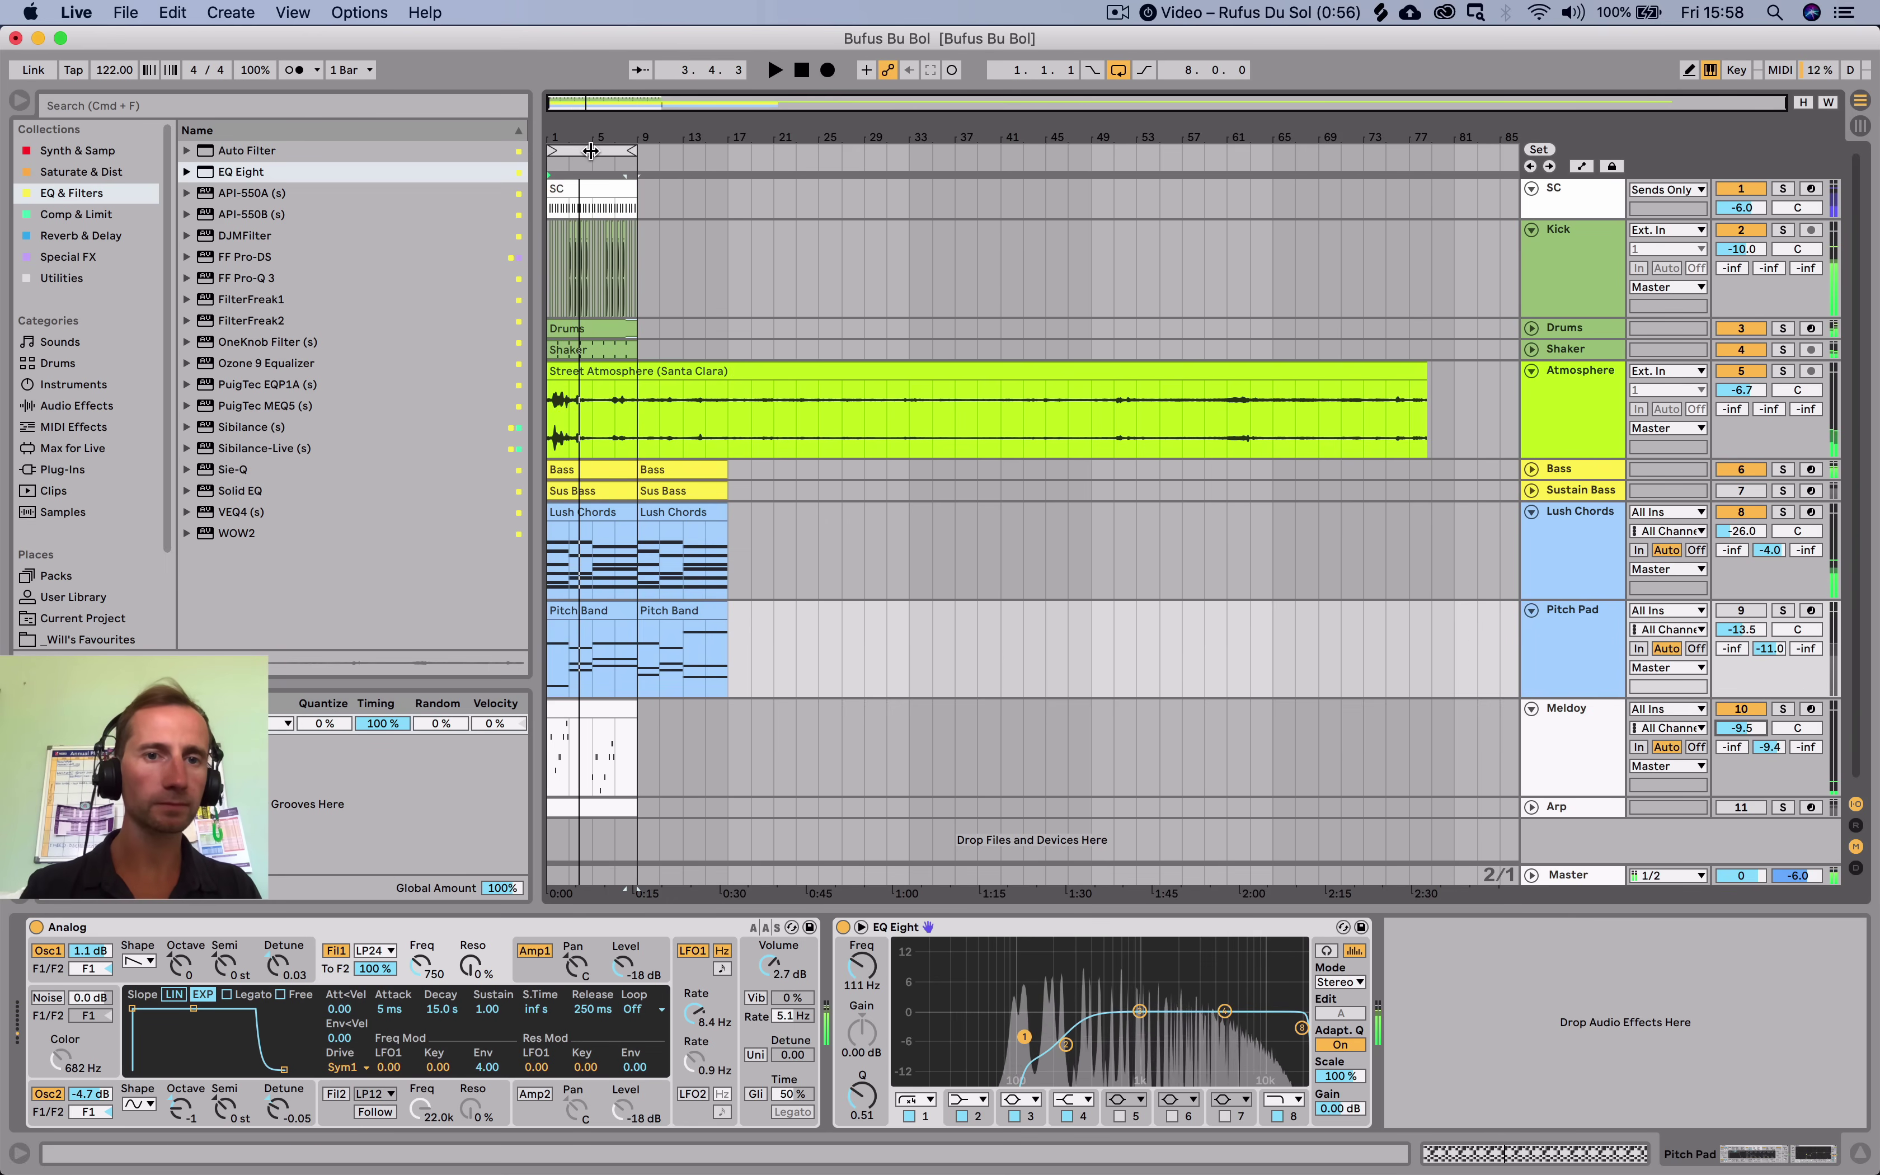
# Shift the loop to bars 9–17 and move the Meldoy clip so it starts at bar 17.
pyautogui.moveTo(585, 149); pyautogui.dragTo(700, 151)
pyautogui.click(598, 709)
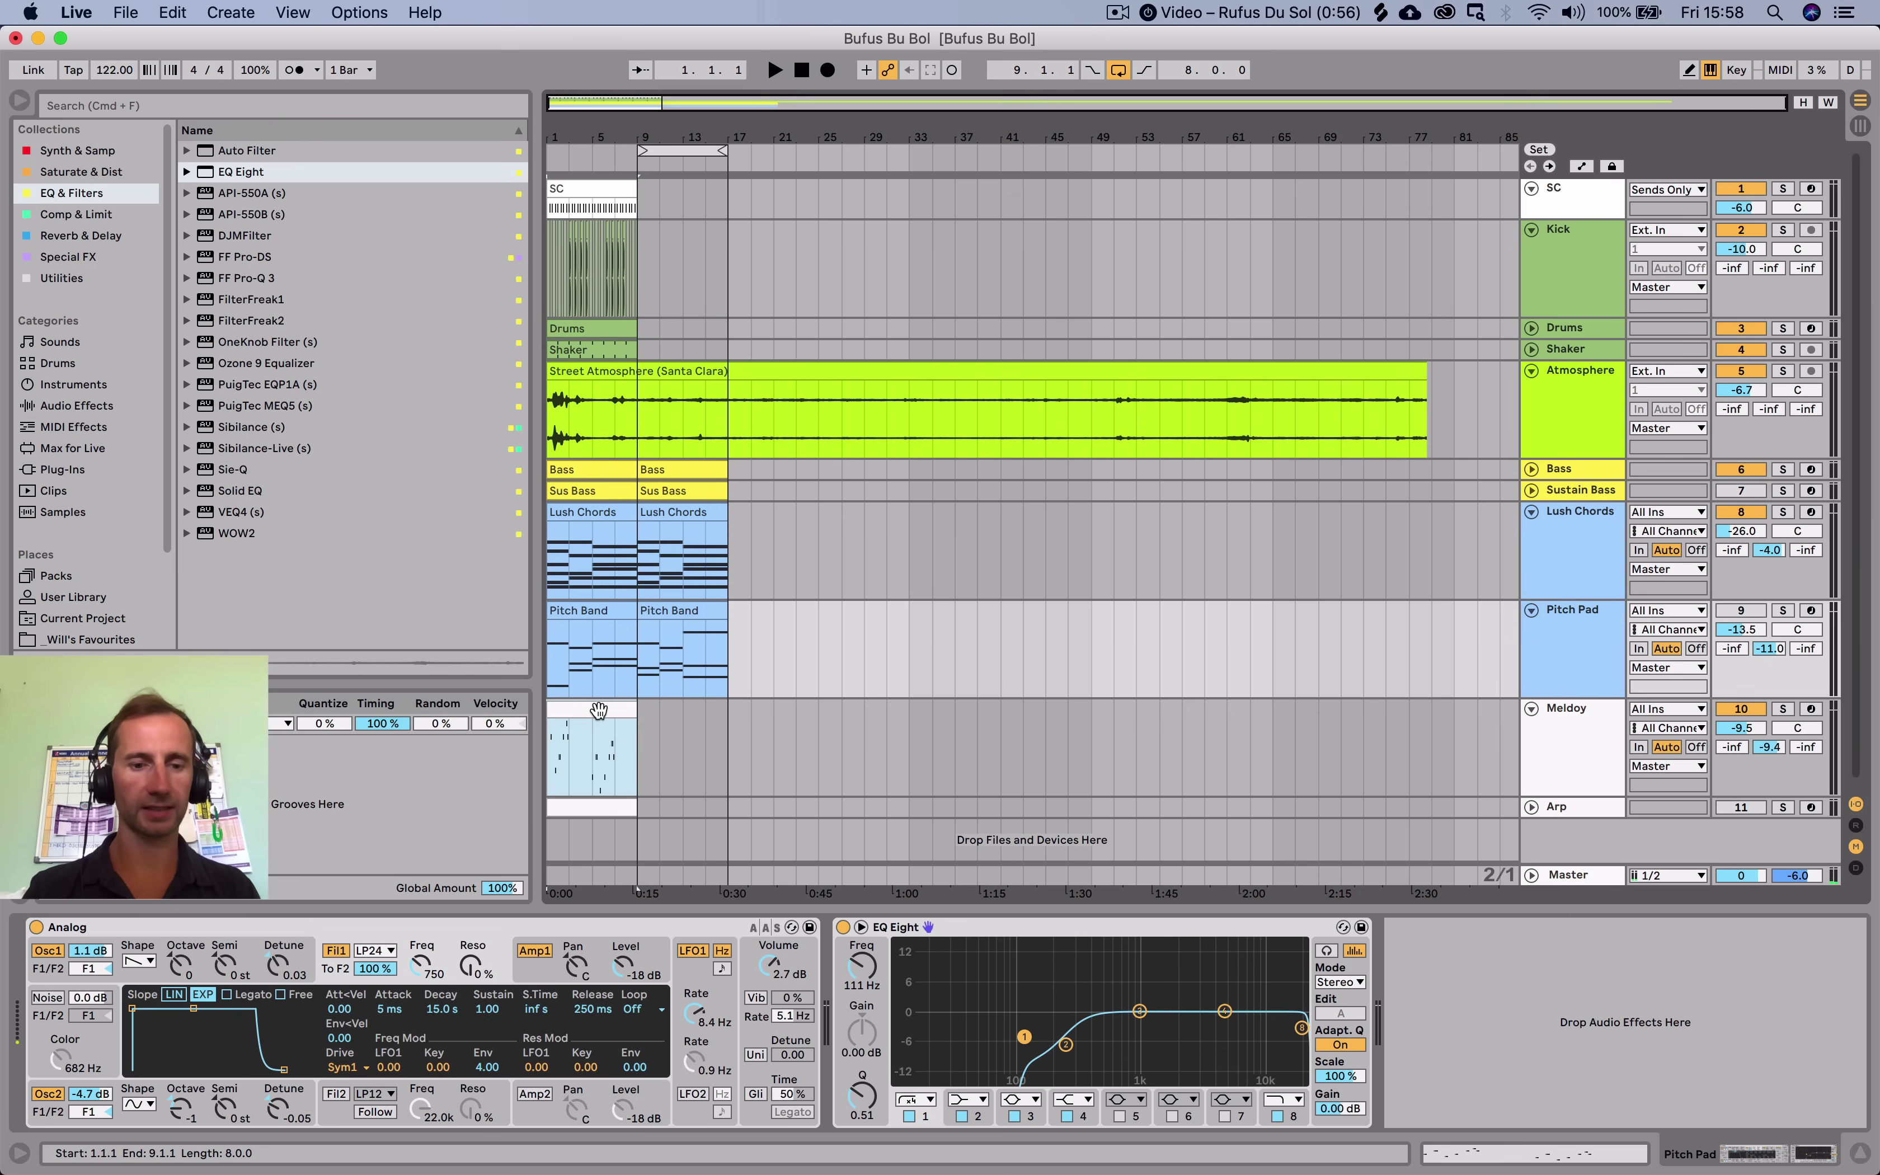
pyautogui.moveTo(598, 708); pyautogui.dragTo(783, 712)
# Duplicate the second Lush Chords, Pitch Band and Bass clips to bar 17 and extend the loop to bar 25.
pyautogui.click(684, 544)
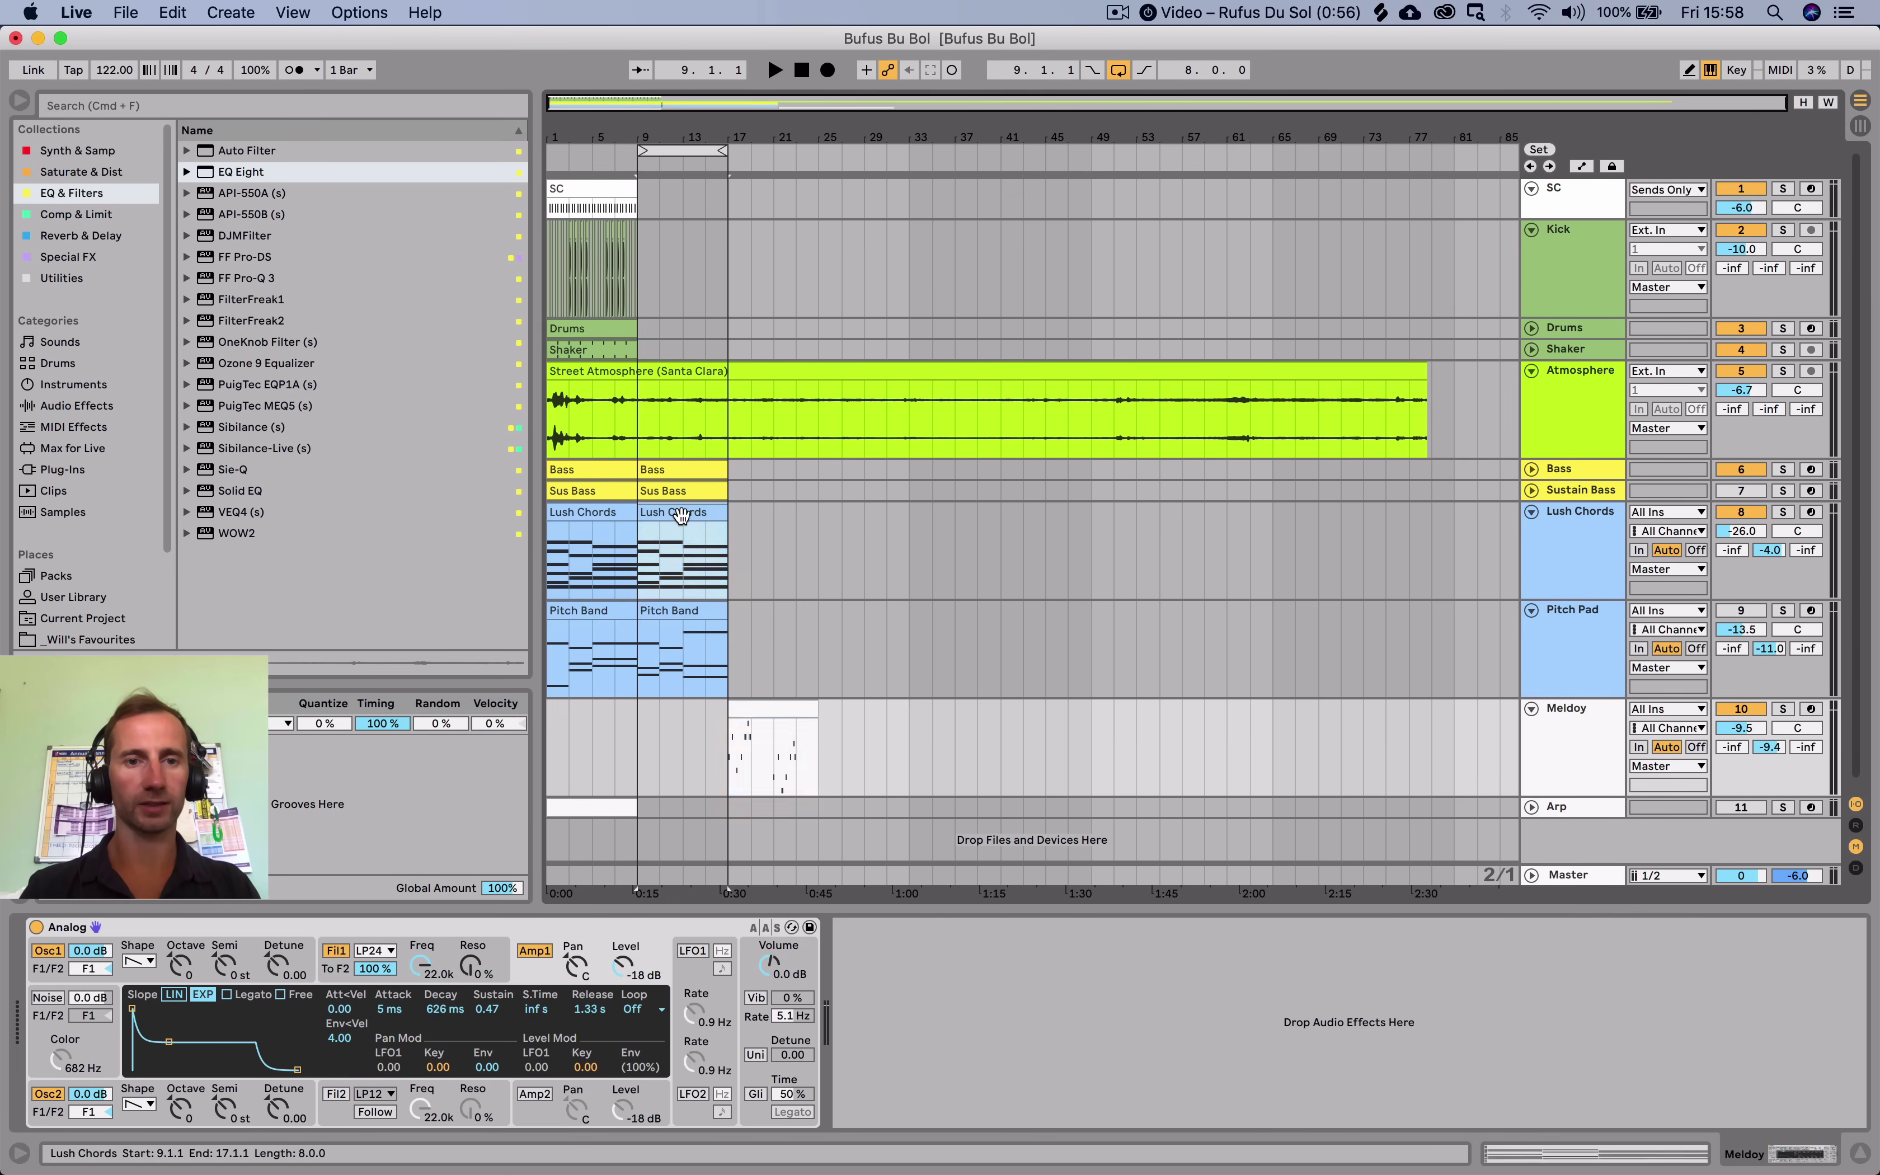
pyautogui.press('super+d')
pyautogui.click(699, 613)
pyautogui.press('super+d')
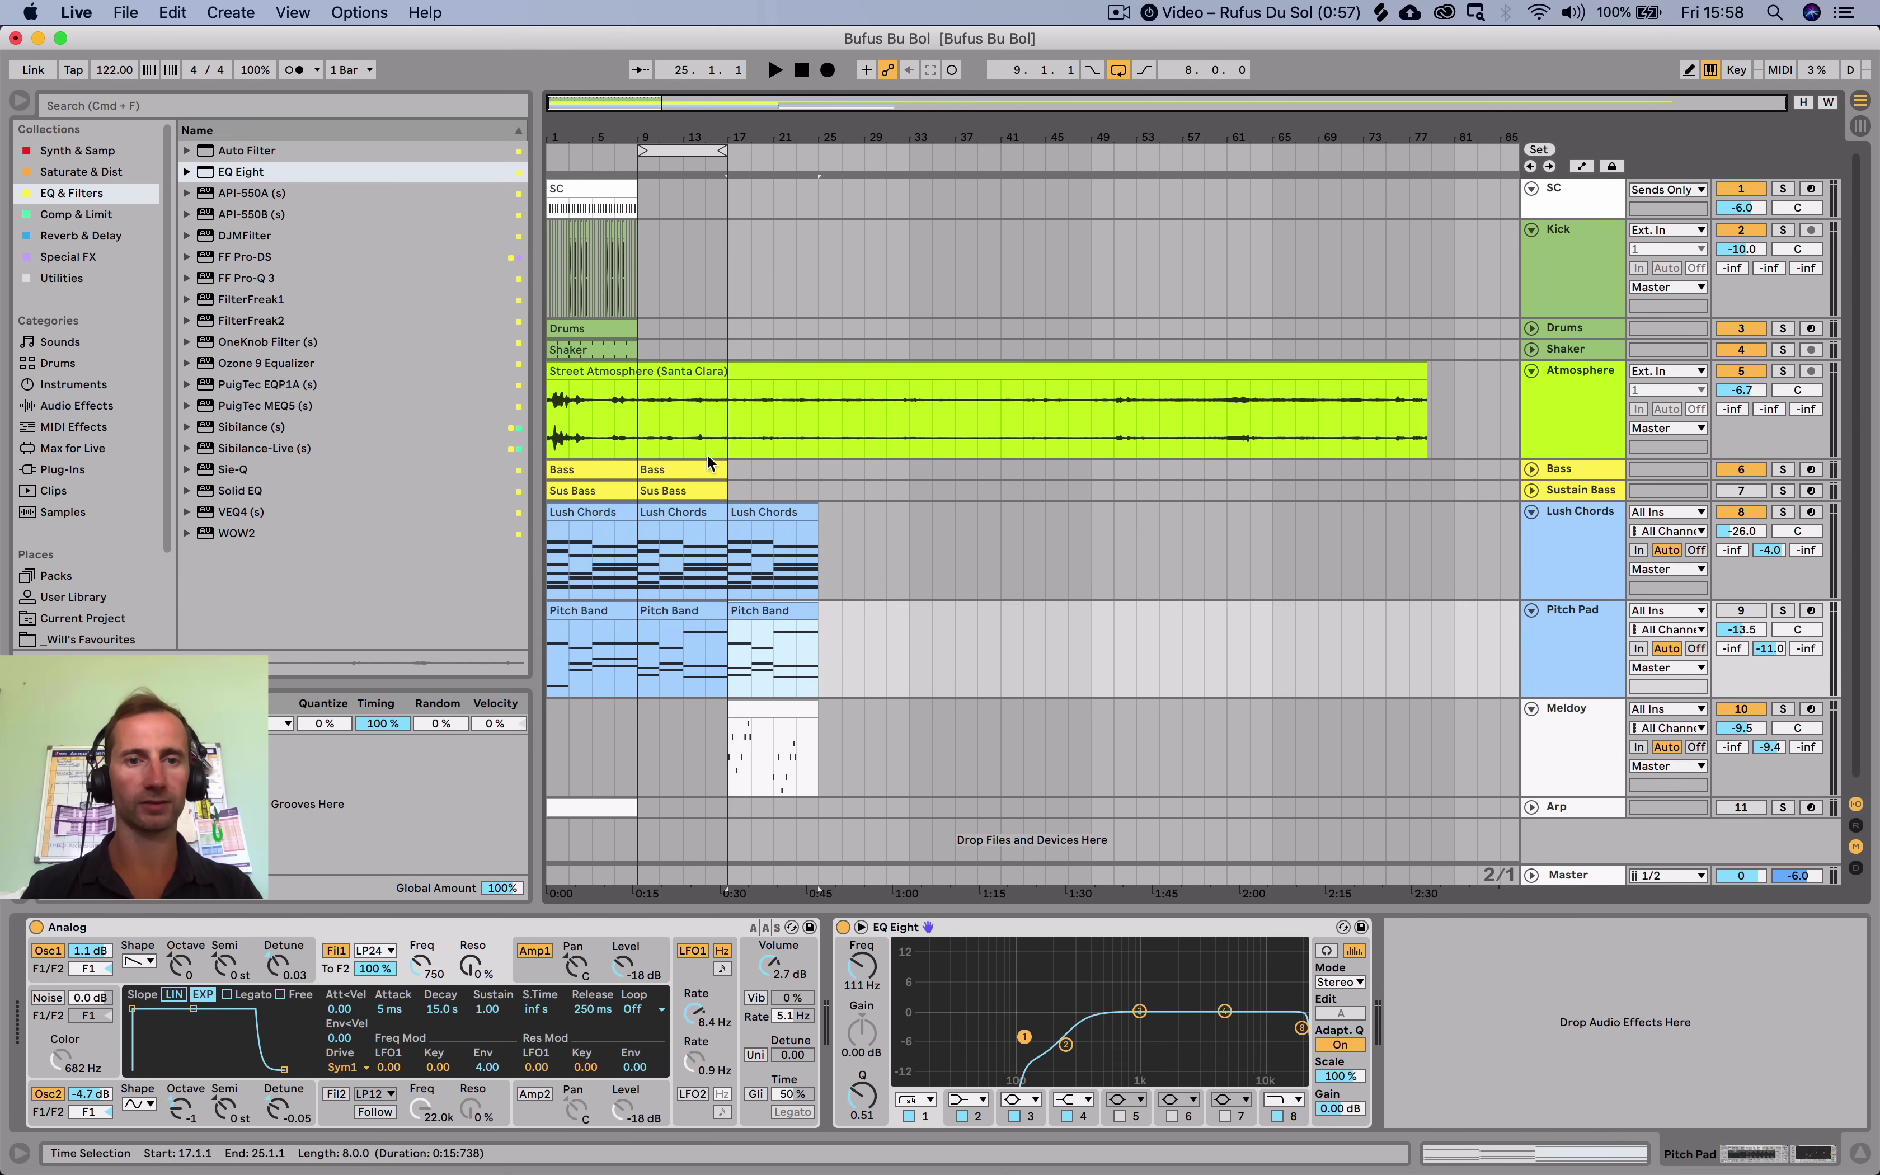
pyautogui.click(704, 469)
pyautogui.press('super+d')
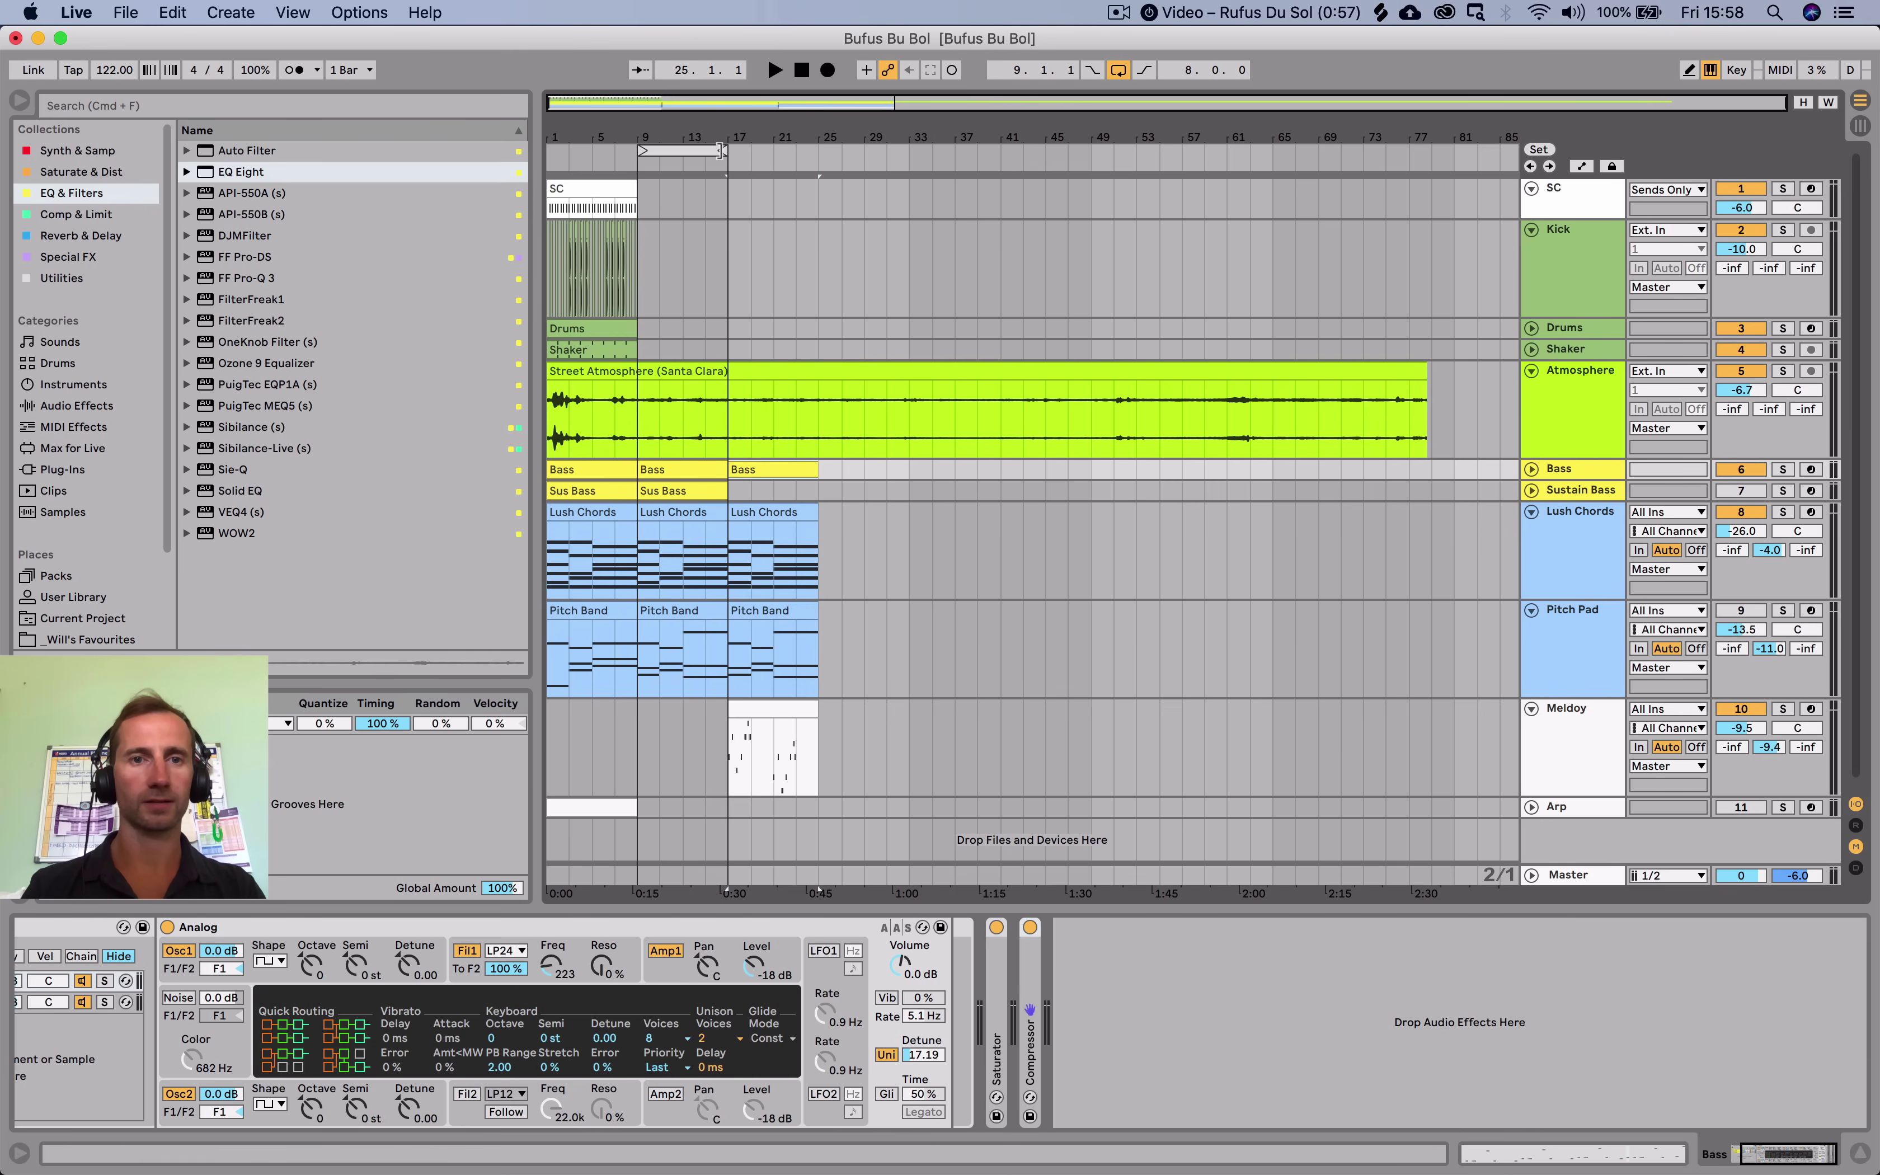
pyautogui.moveTo(720, 150); pyautogui.dragTo(816, 150)
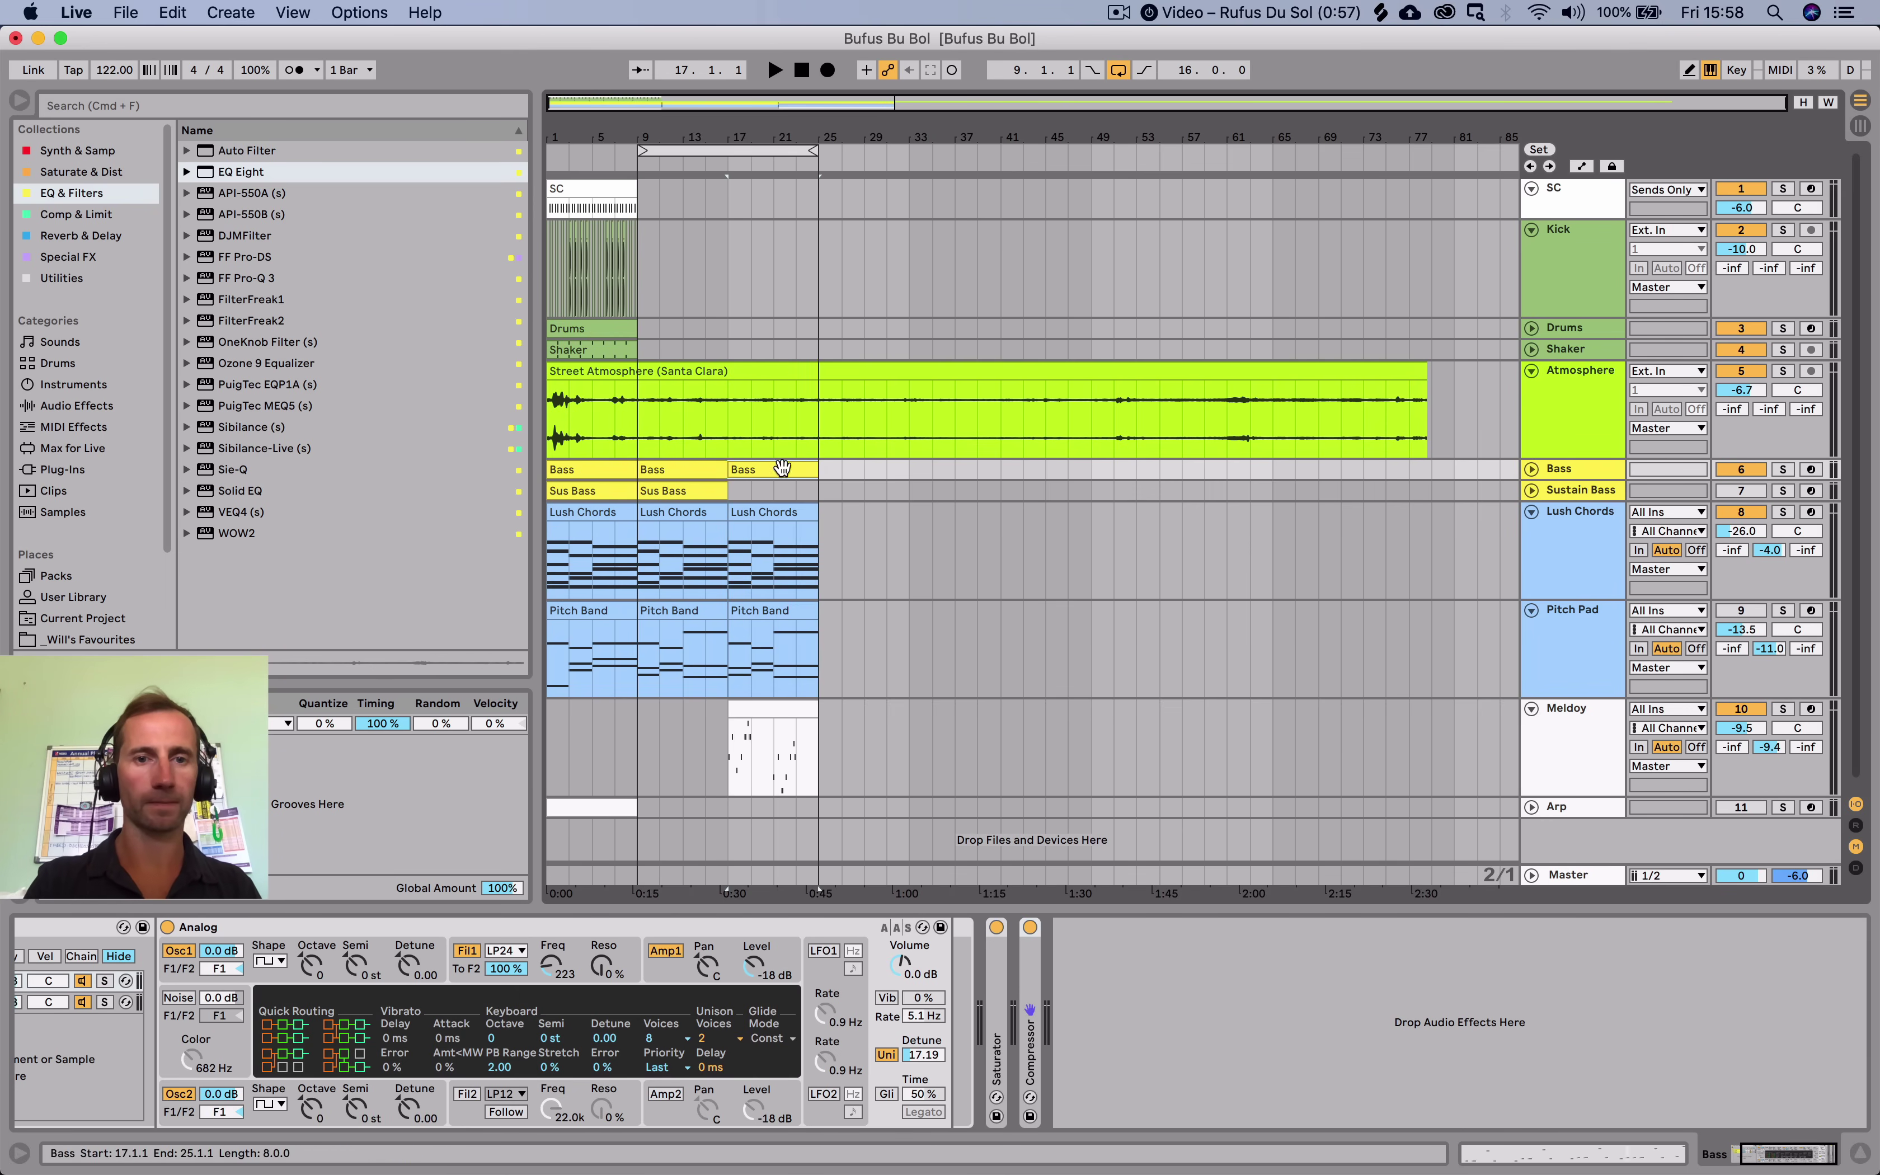
# Activate Sustain Bass, and remove the Bass clips from bar 9 onward and the first Sus Bass clip.
pyautogui.press('super+z')
pyautogui.press('super+z')
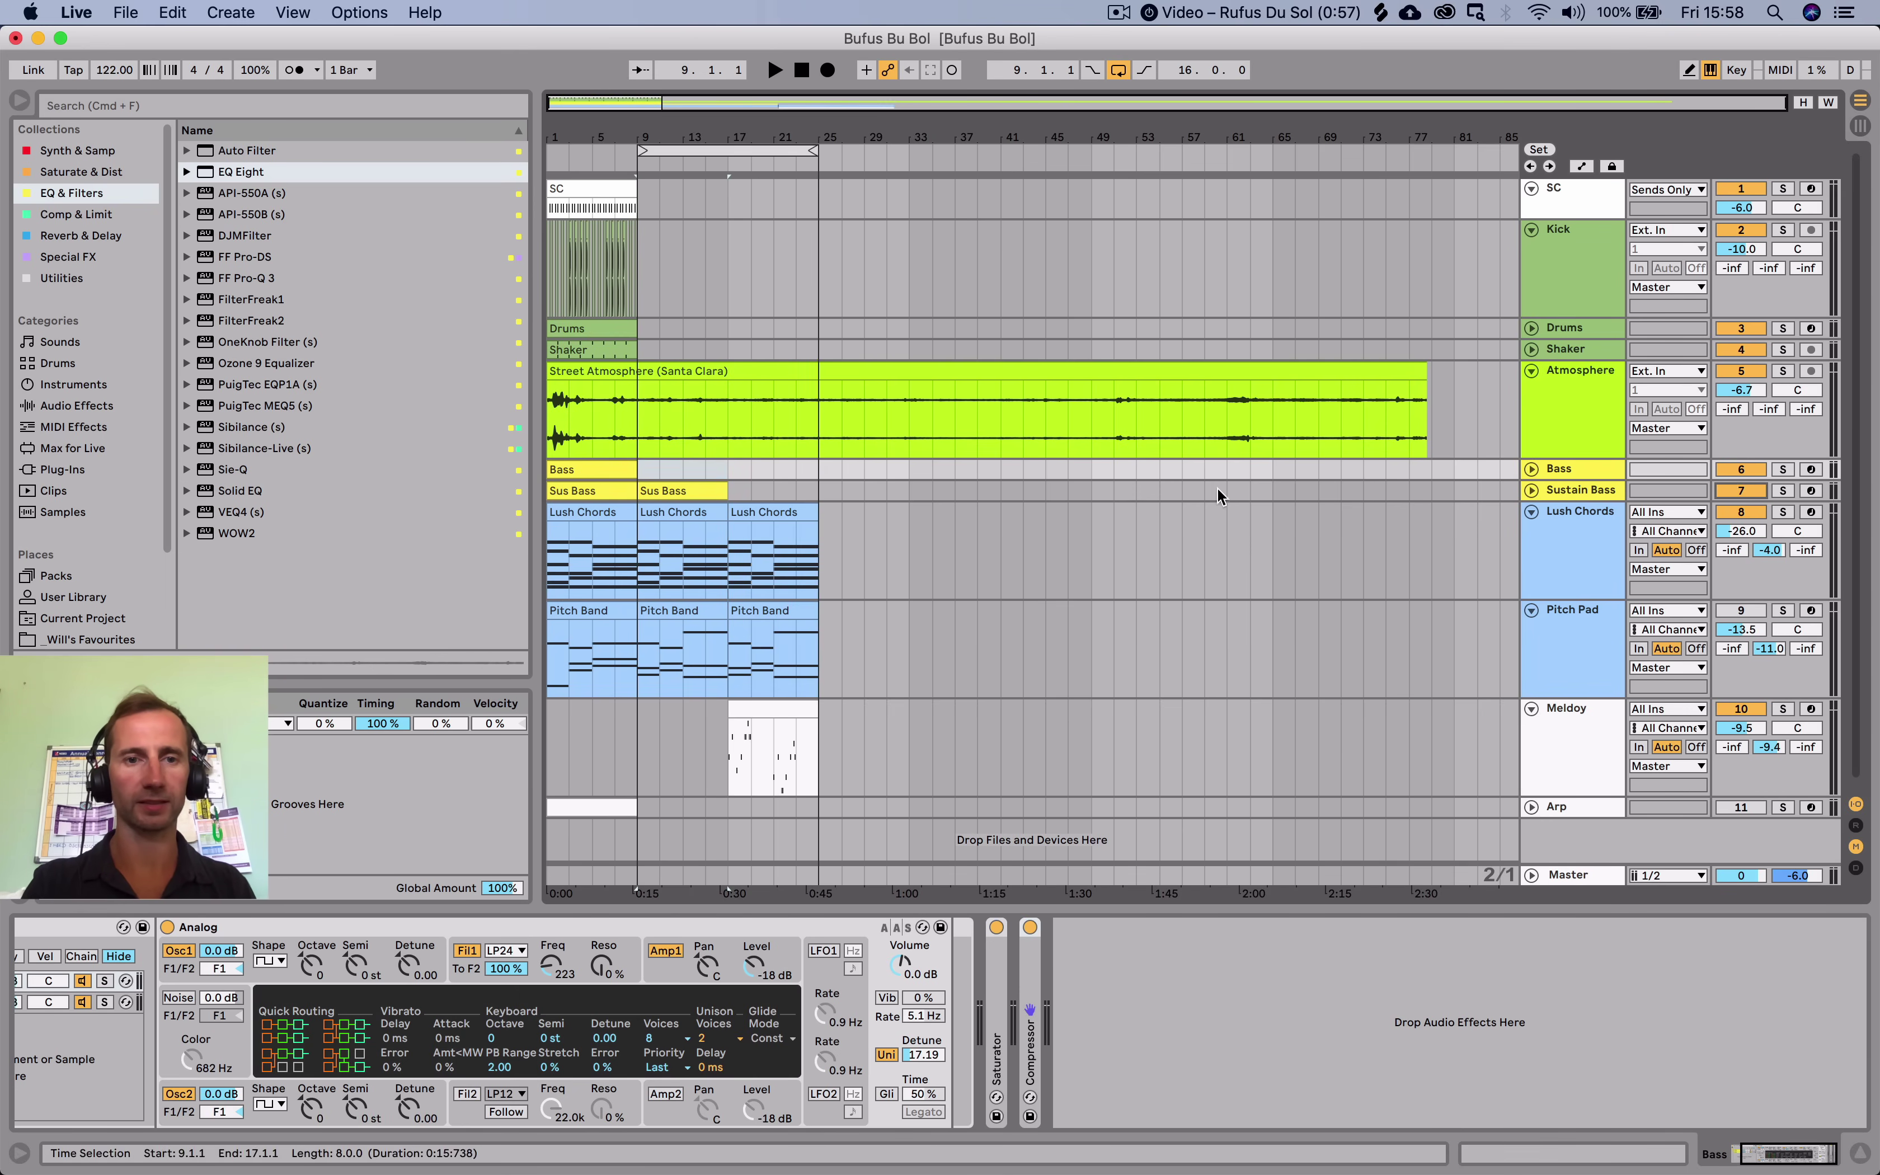
pyautogui.click(606, 499)
pyautogui.press('Delete')
# Play from bar 9, set the Sustain Bass volume to -25.5 dB and duplicate its Sus Bass clip to bar 17.
pyautogui.click(648, 474)
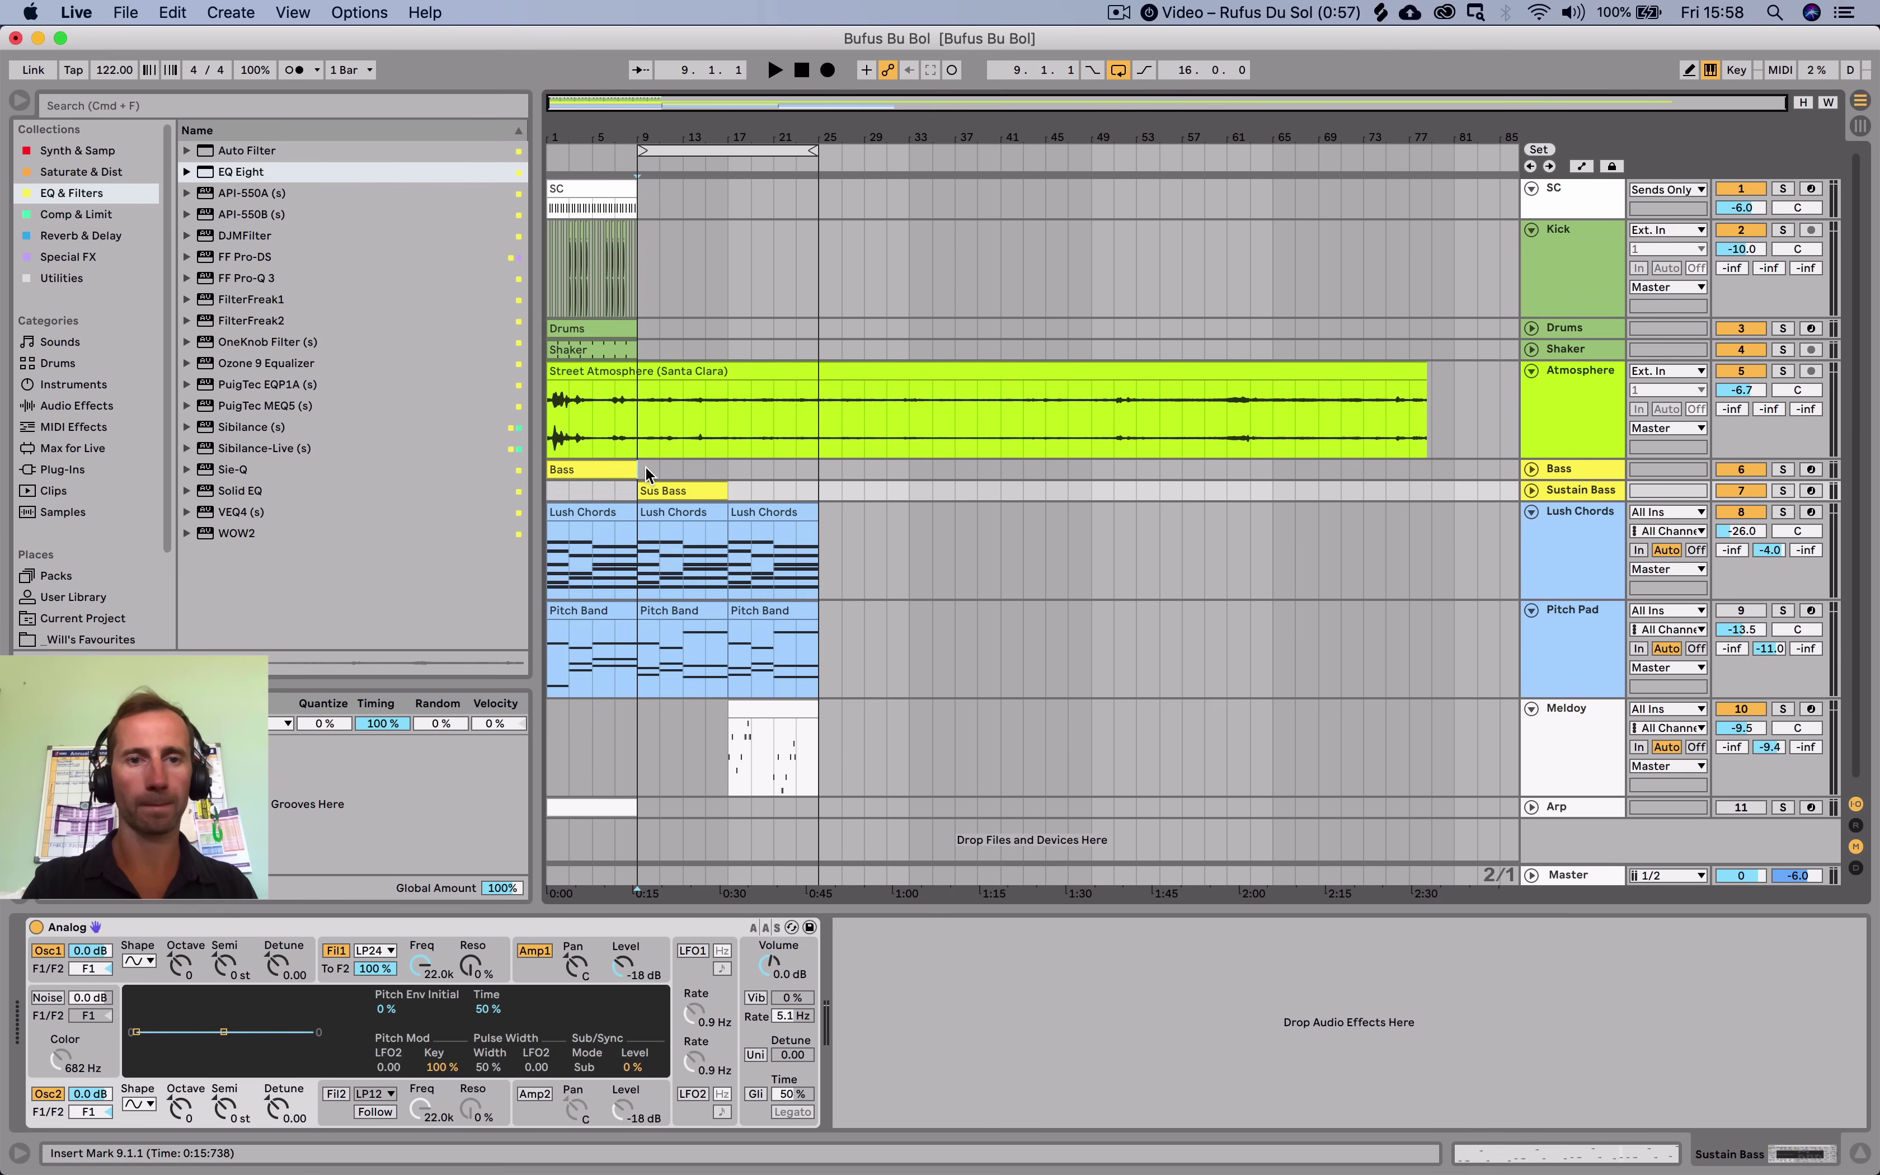
pyautogui.press('space')
pyautogui.click(1531, 490)
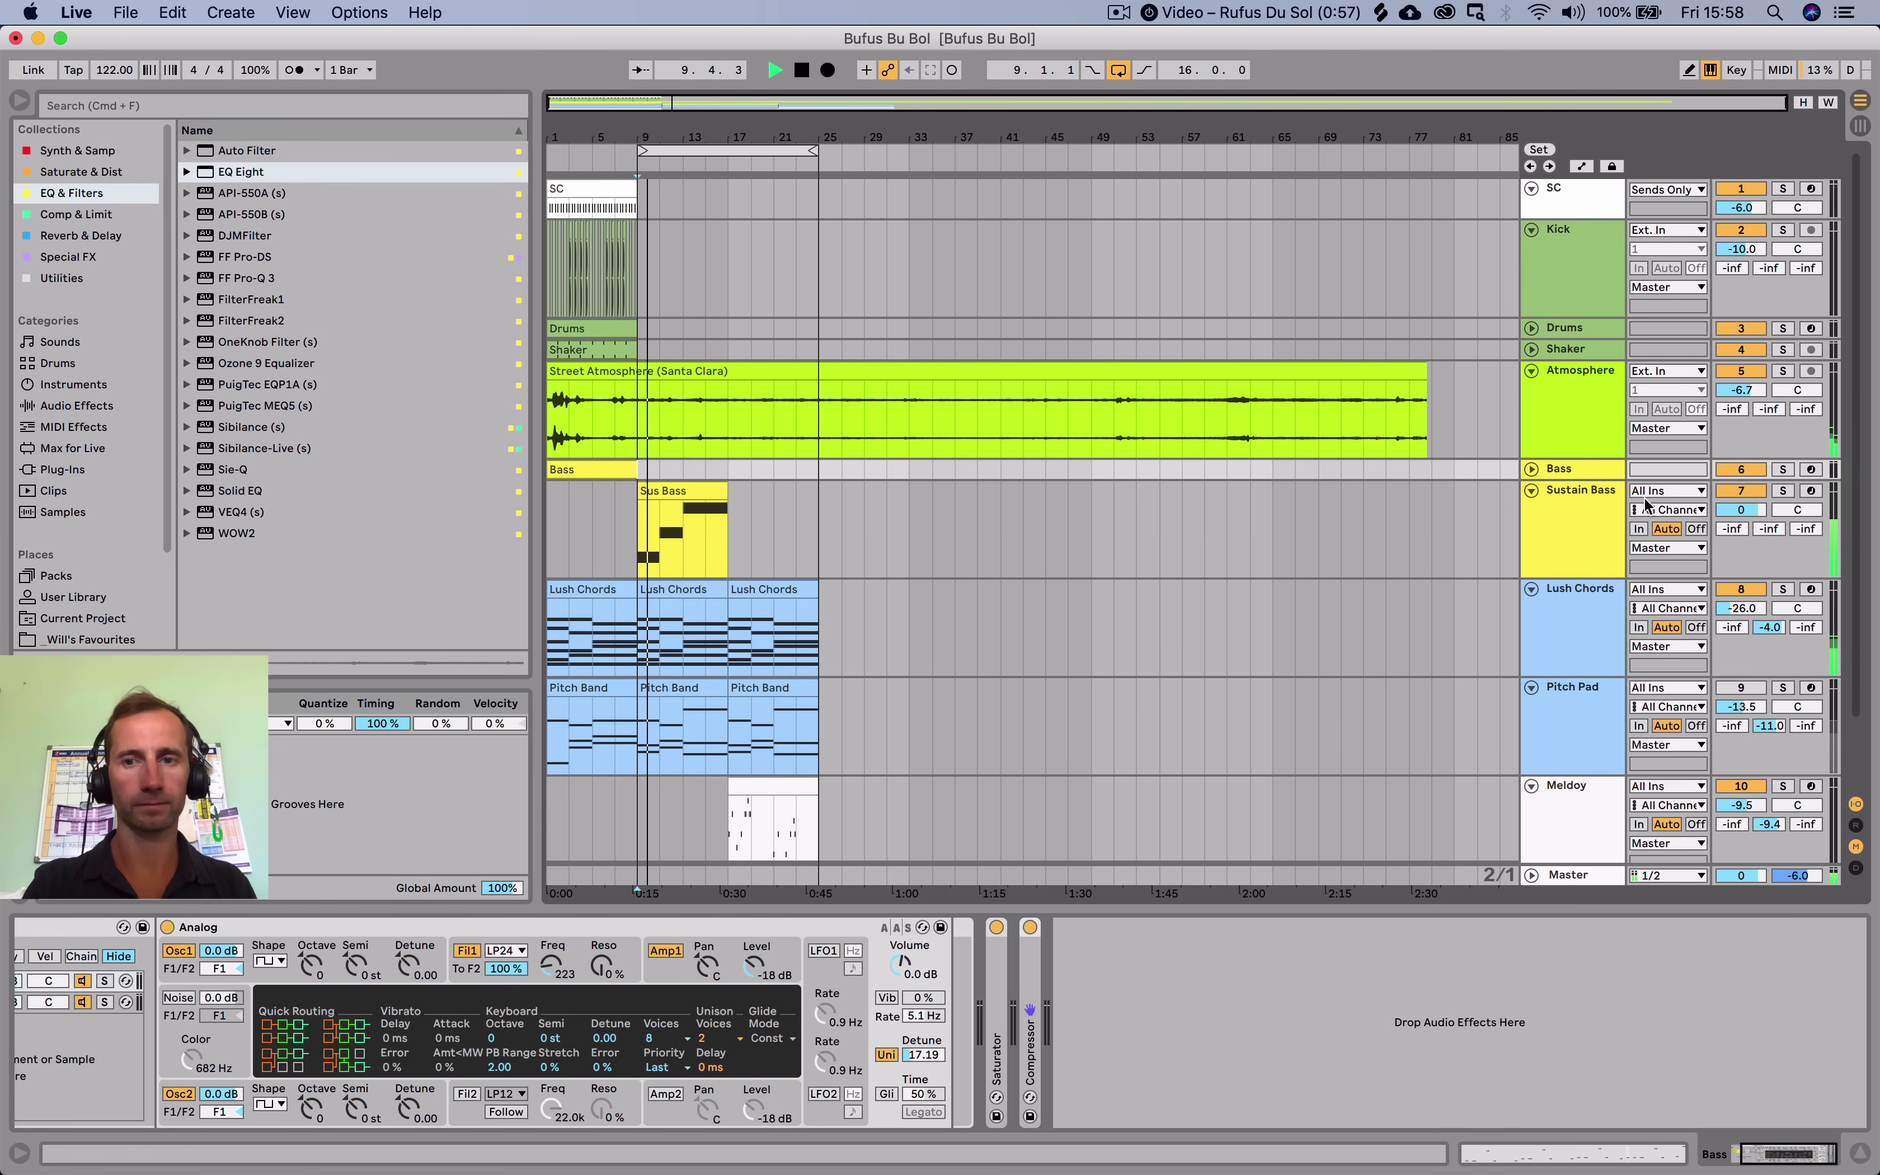
pyautogui.moveTo(1753, 510); pyautogui.dragTo(1753, 556)
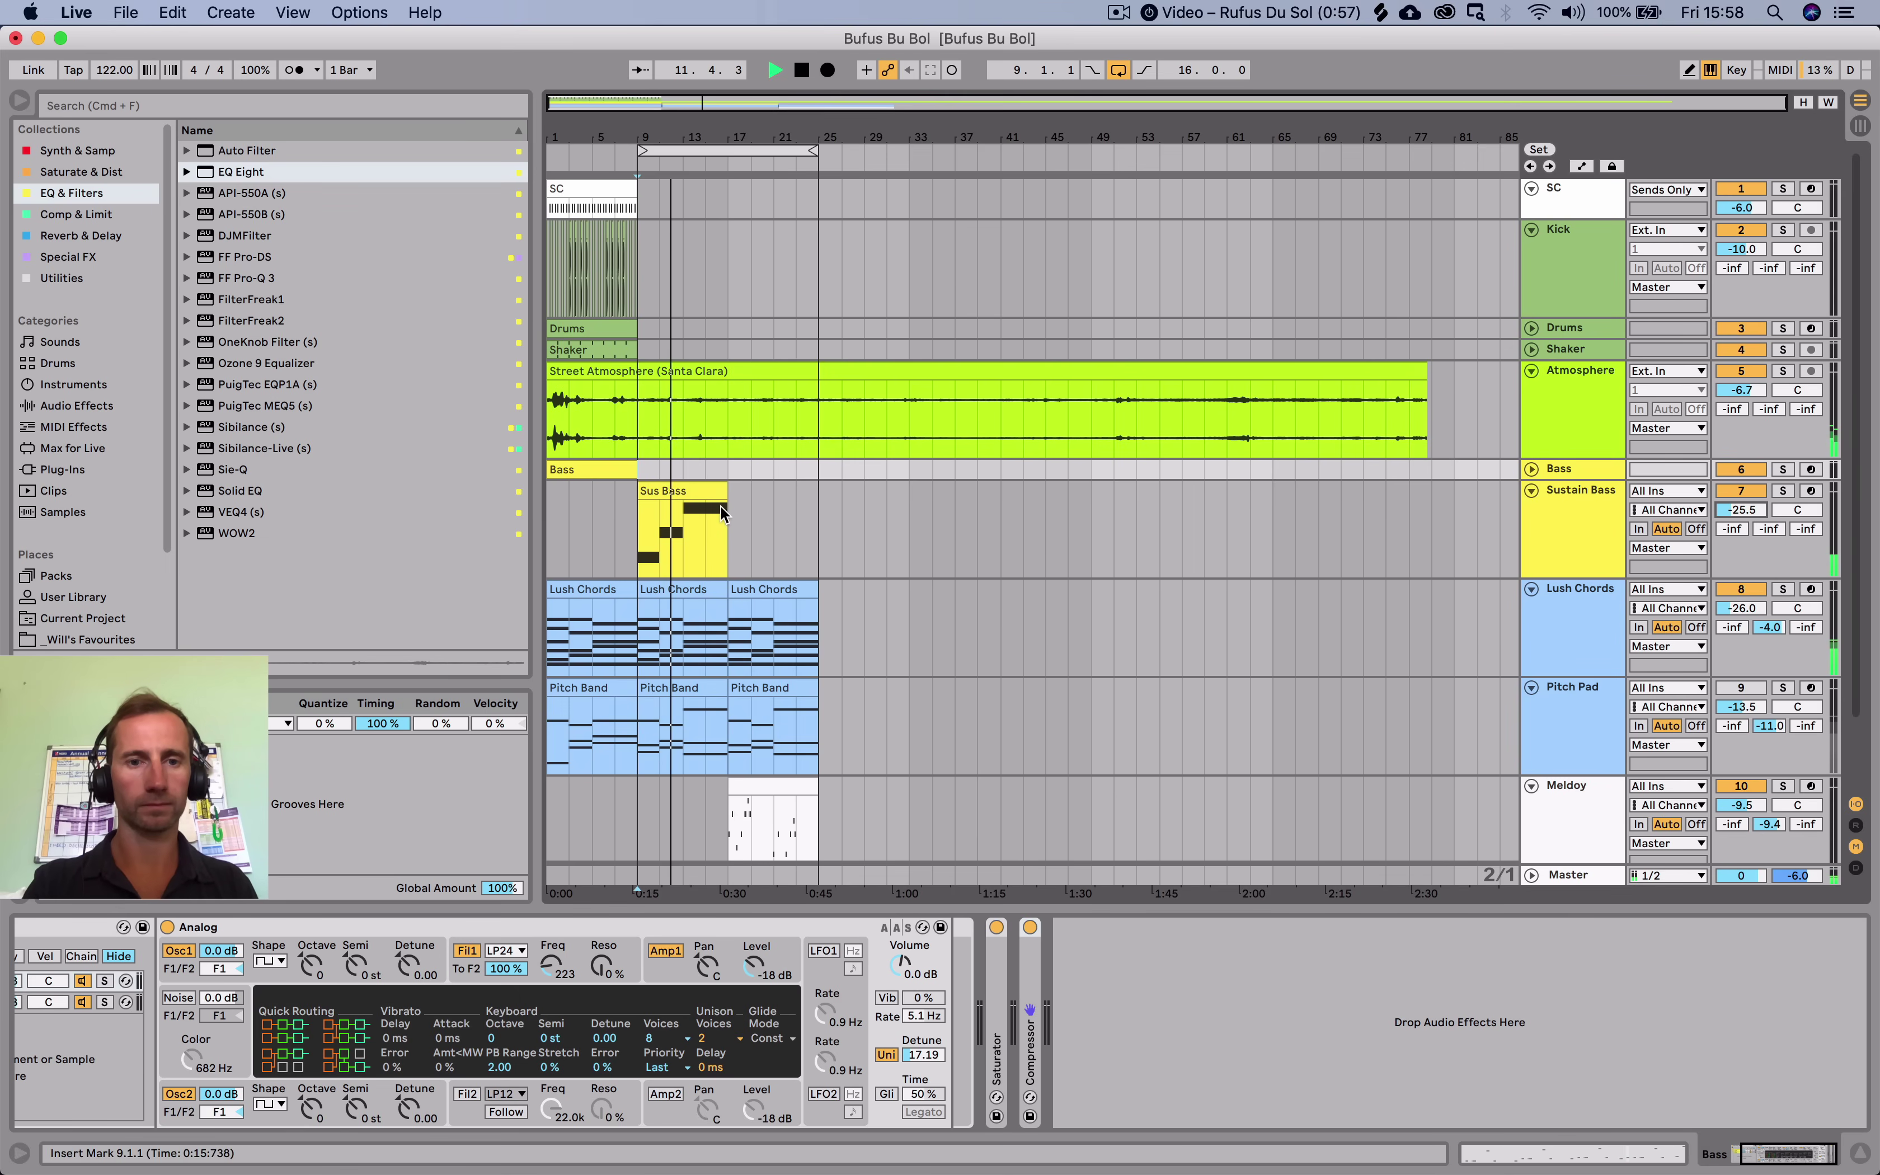
pyautogui.click(692, 507)
pyautogui.press('super+d')
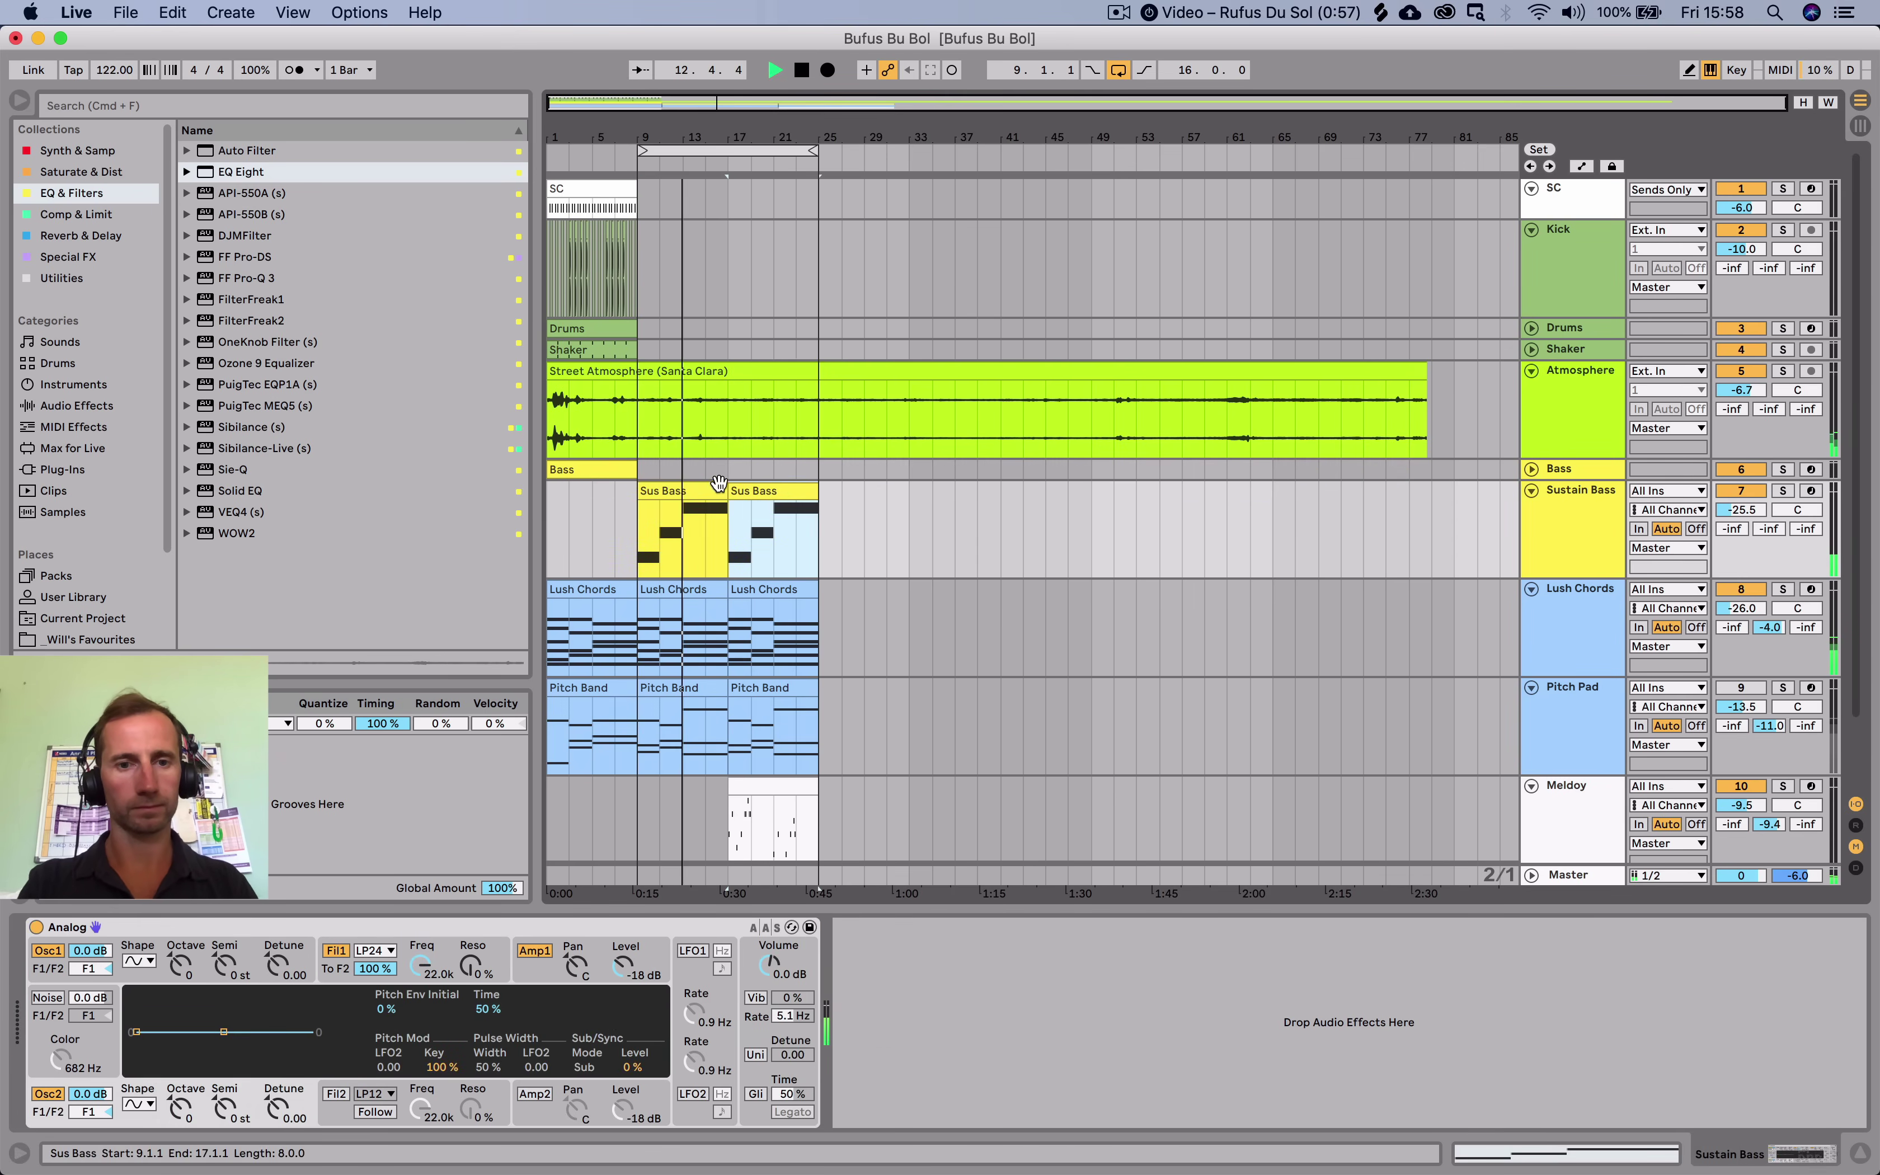
# Copy the Arp clip to bar 9, then activate and unfold the Arp track.
pyautogui.scroll(-3, 746, 497)
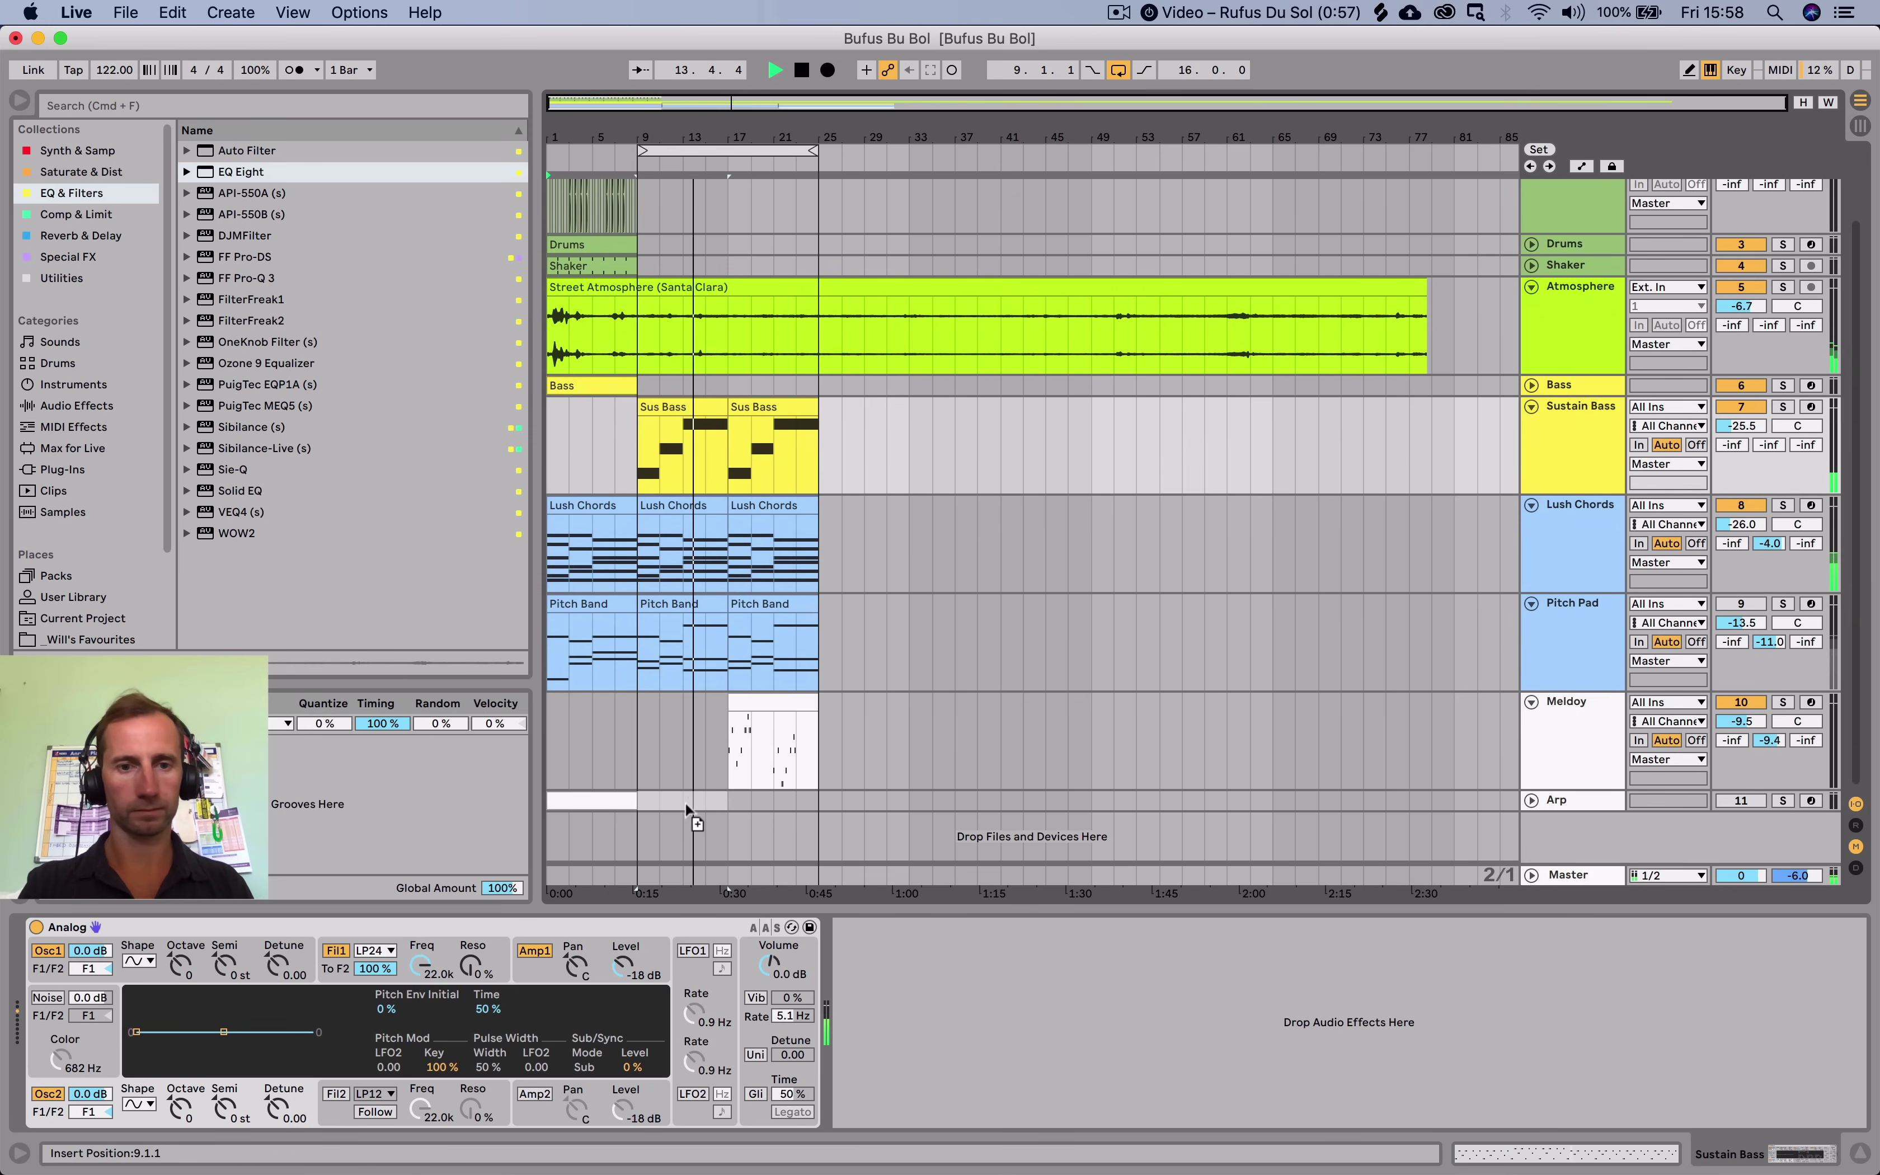
pyautogui.click(690, 801)
pyautogui.click(1741, 801)
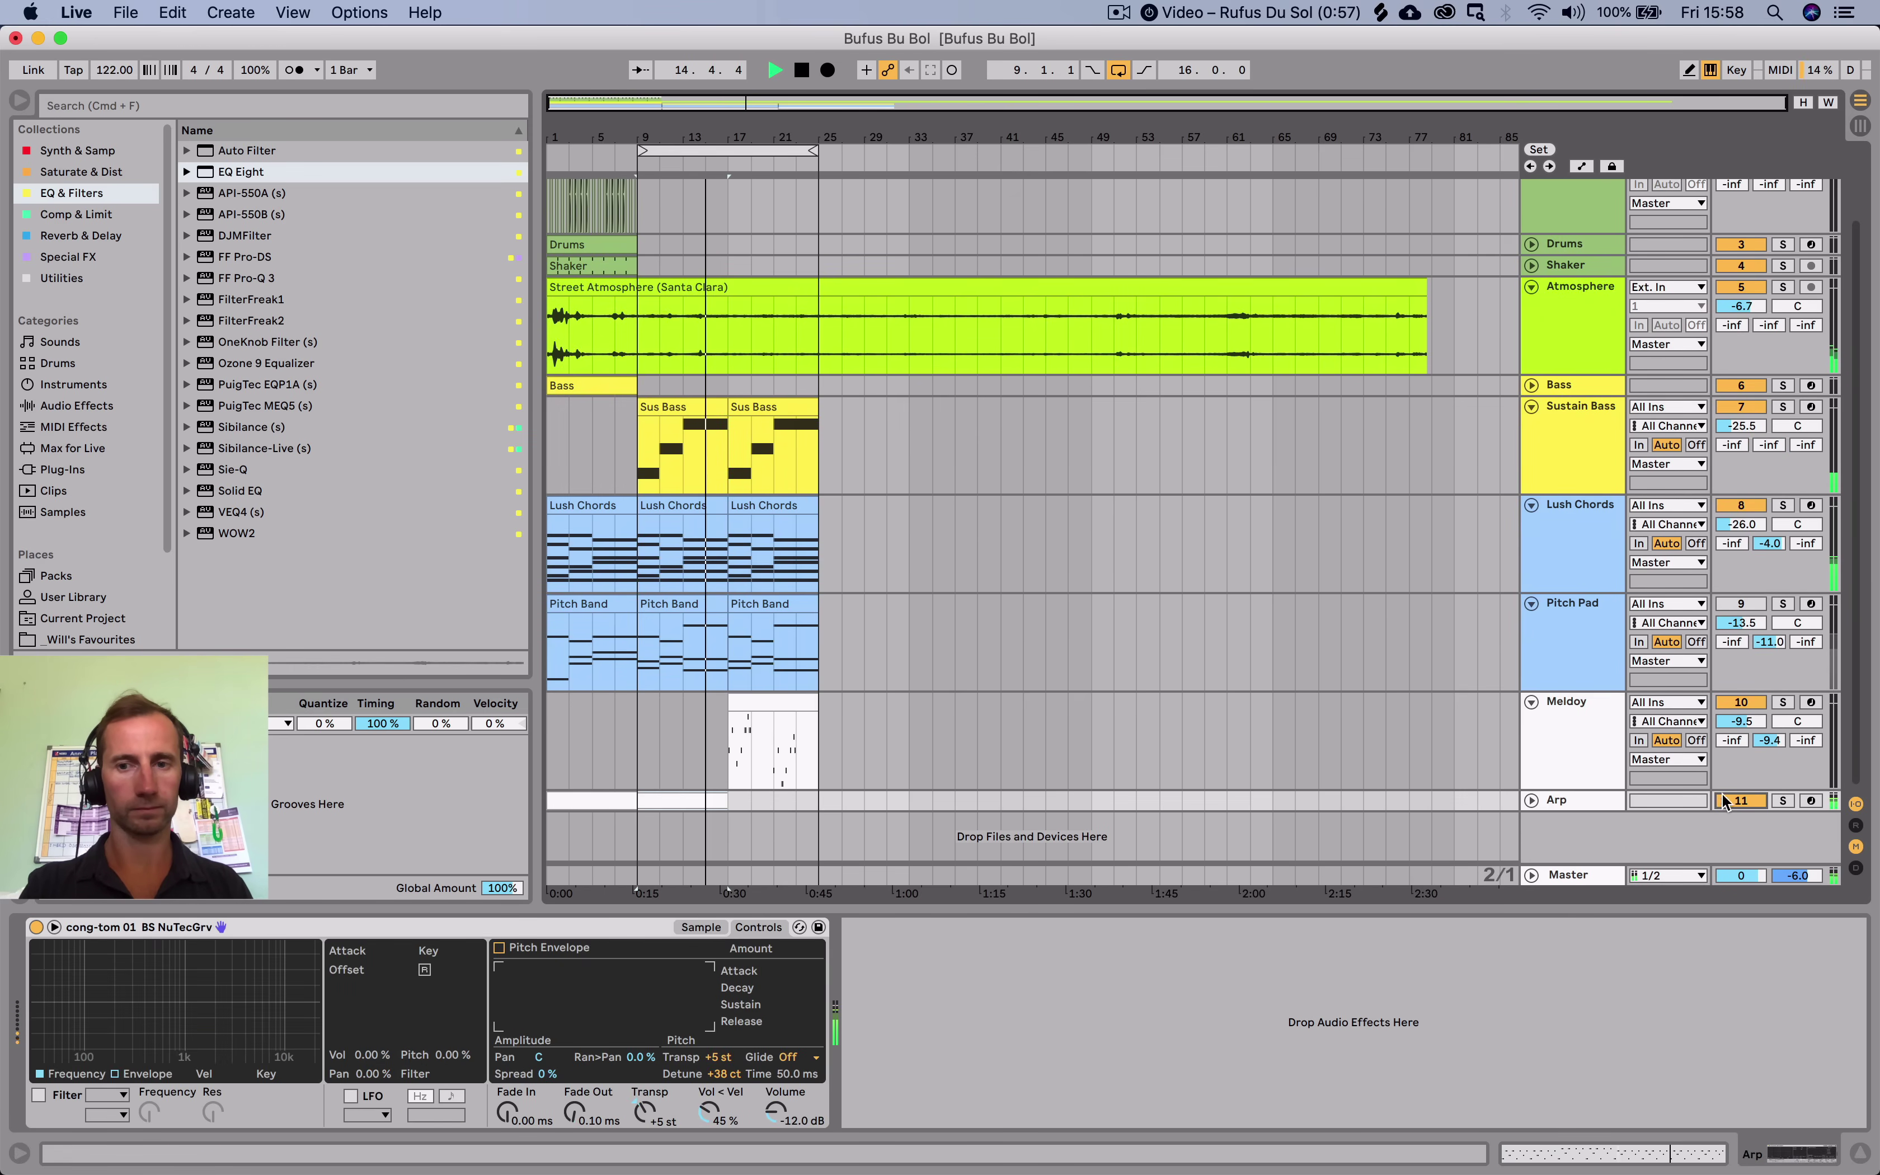
pyautogui.click(1532, 800)
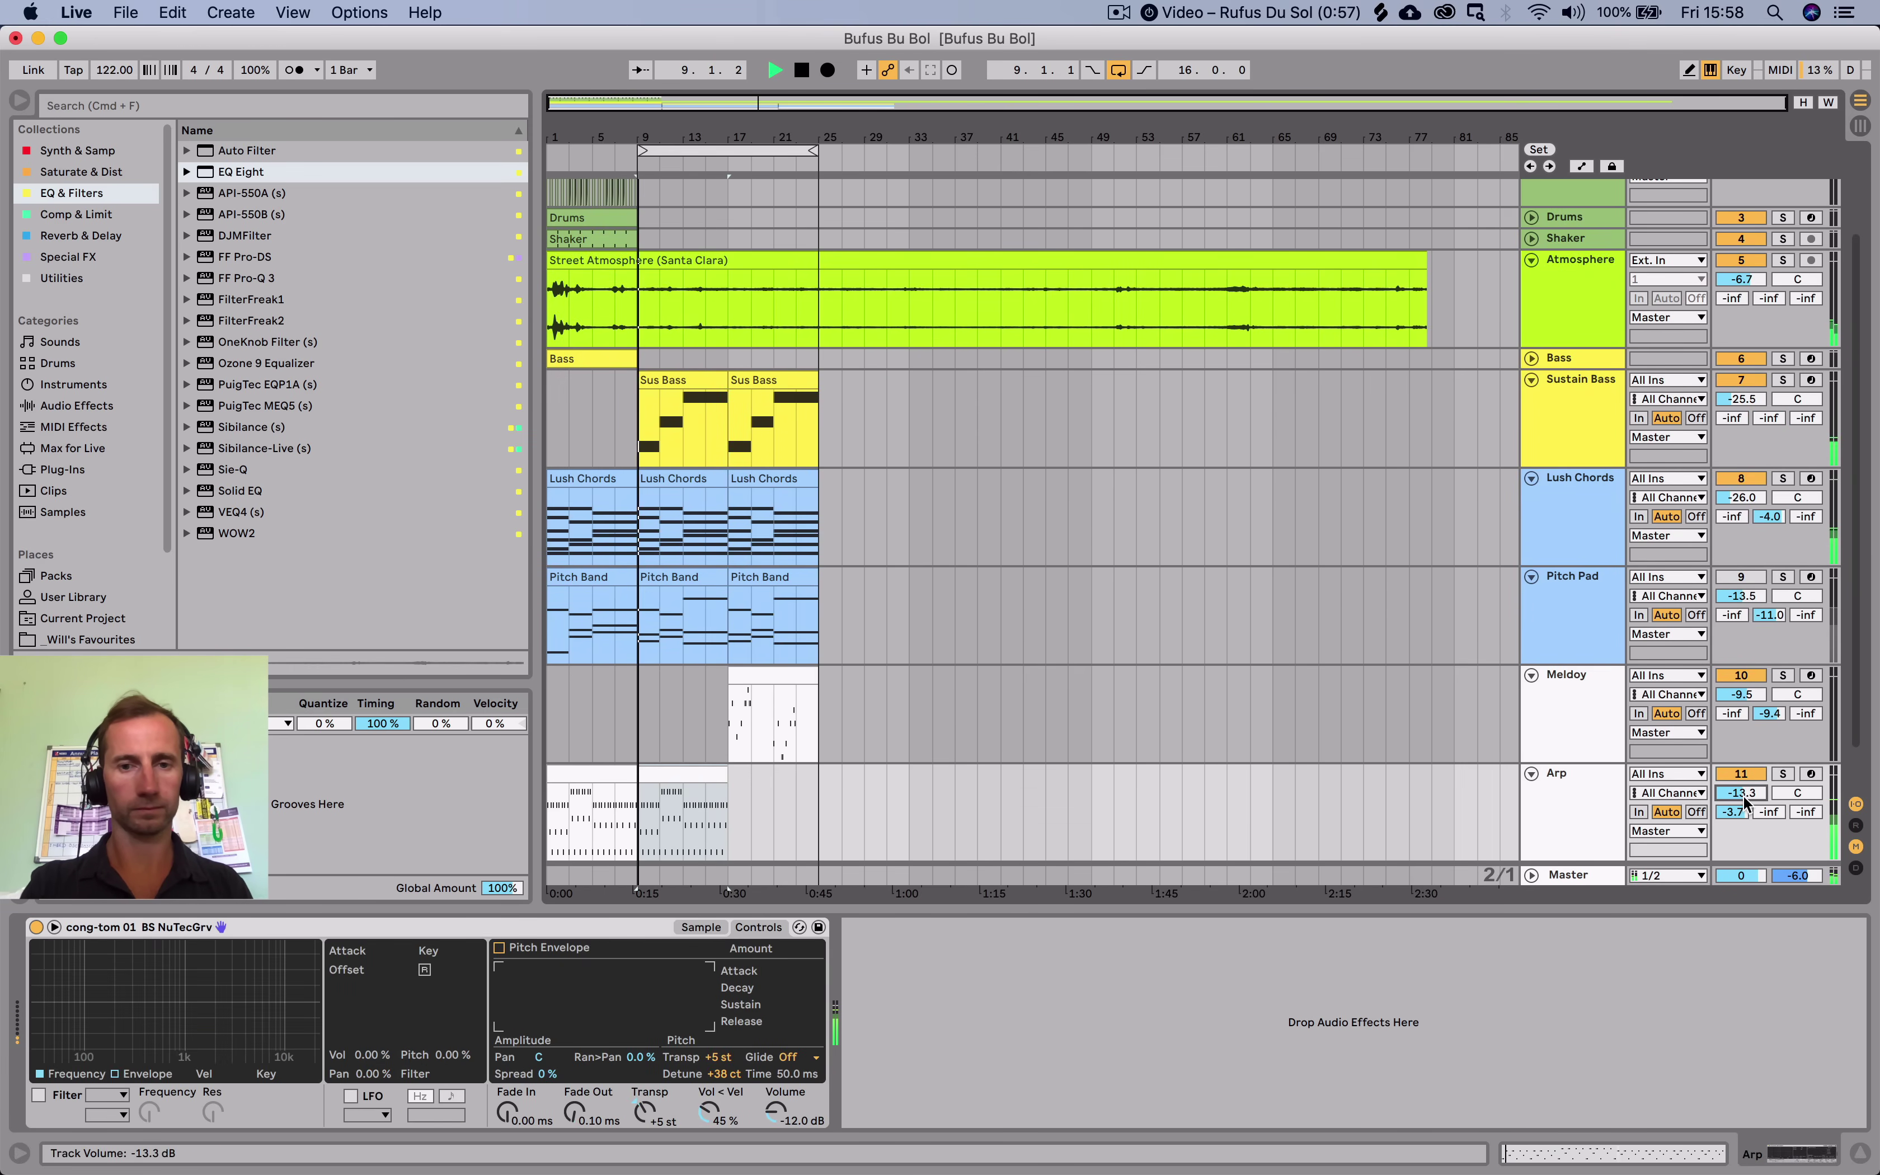
# Open the second Arp clip and raise its F3 notes from bar 5 onward to G3.
pyautogui.doubleClick(714, 849)
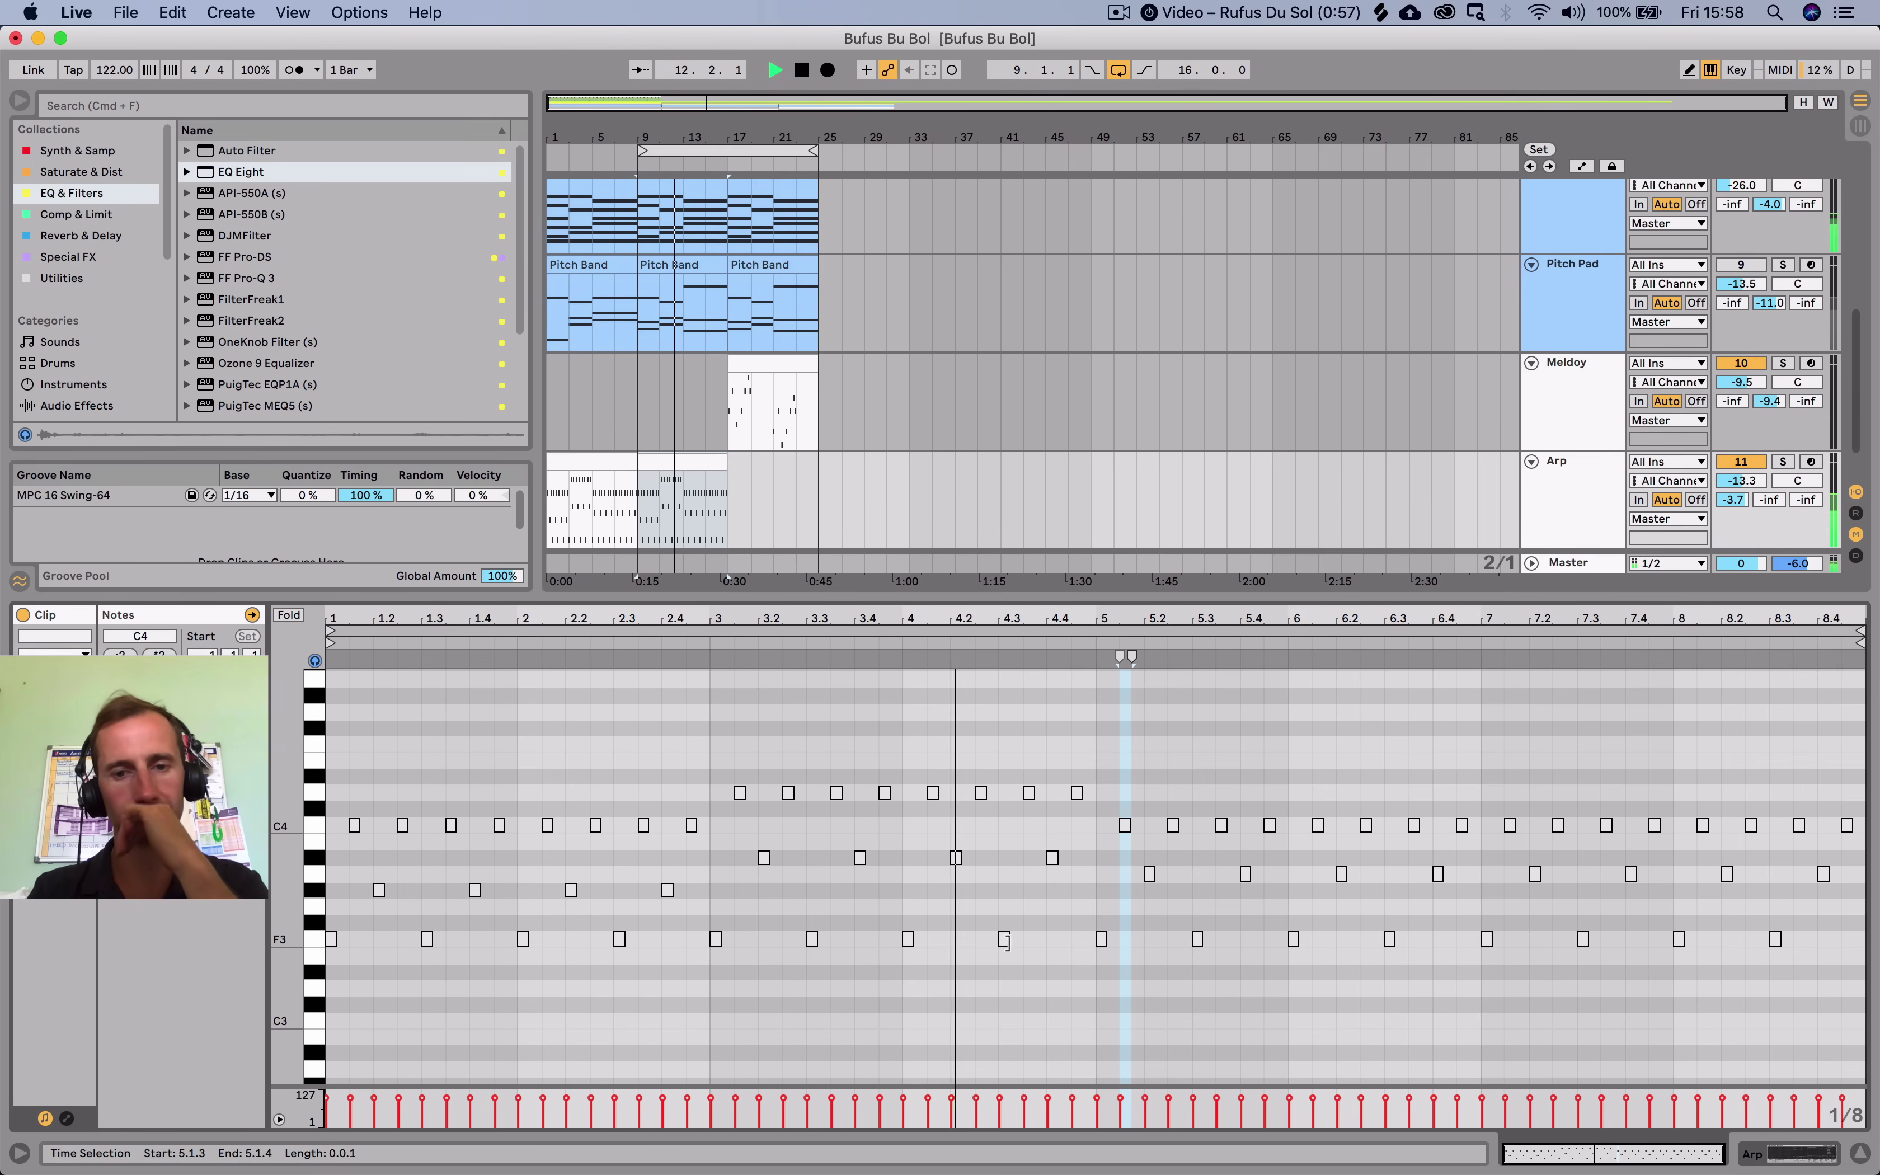
pyautogui.press('space')
pyautogui.click(1101, 939)
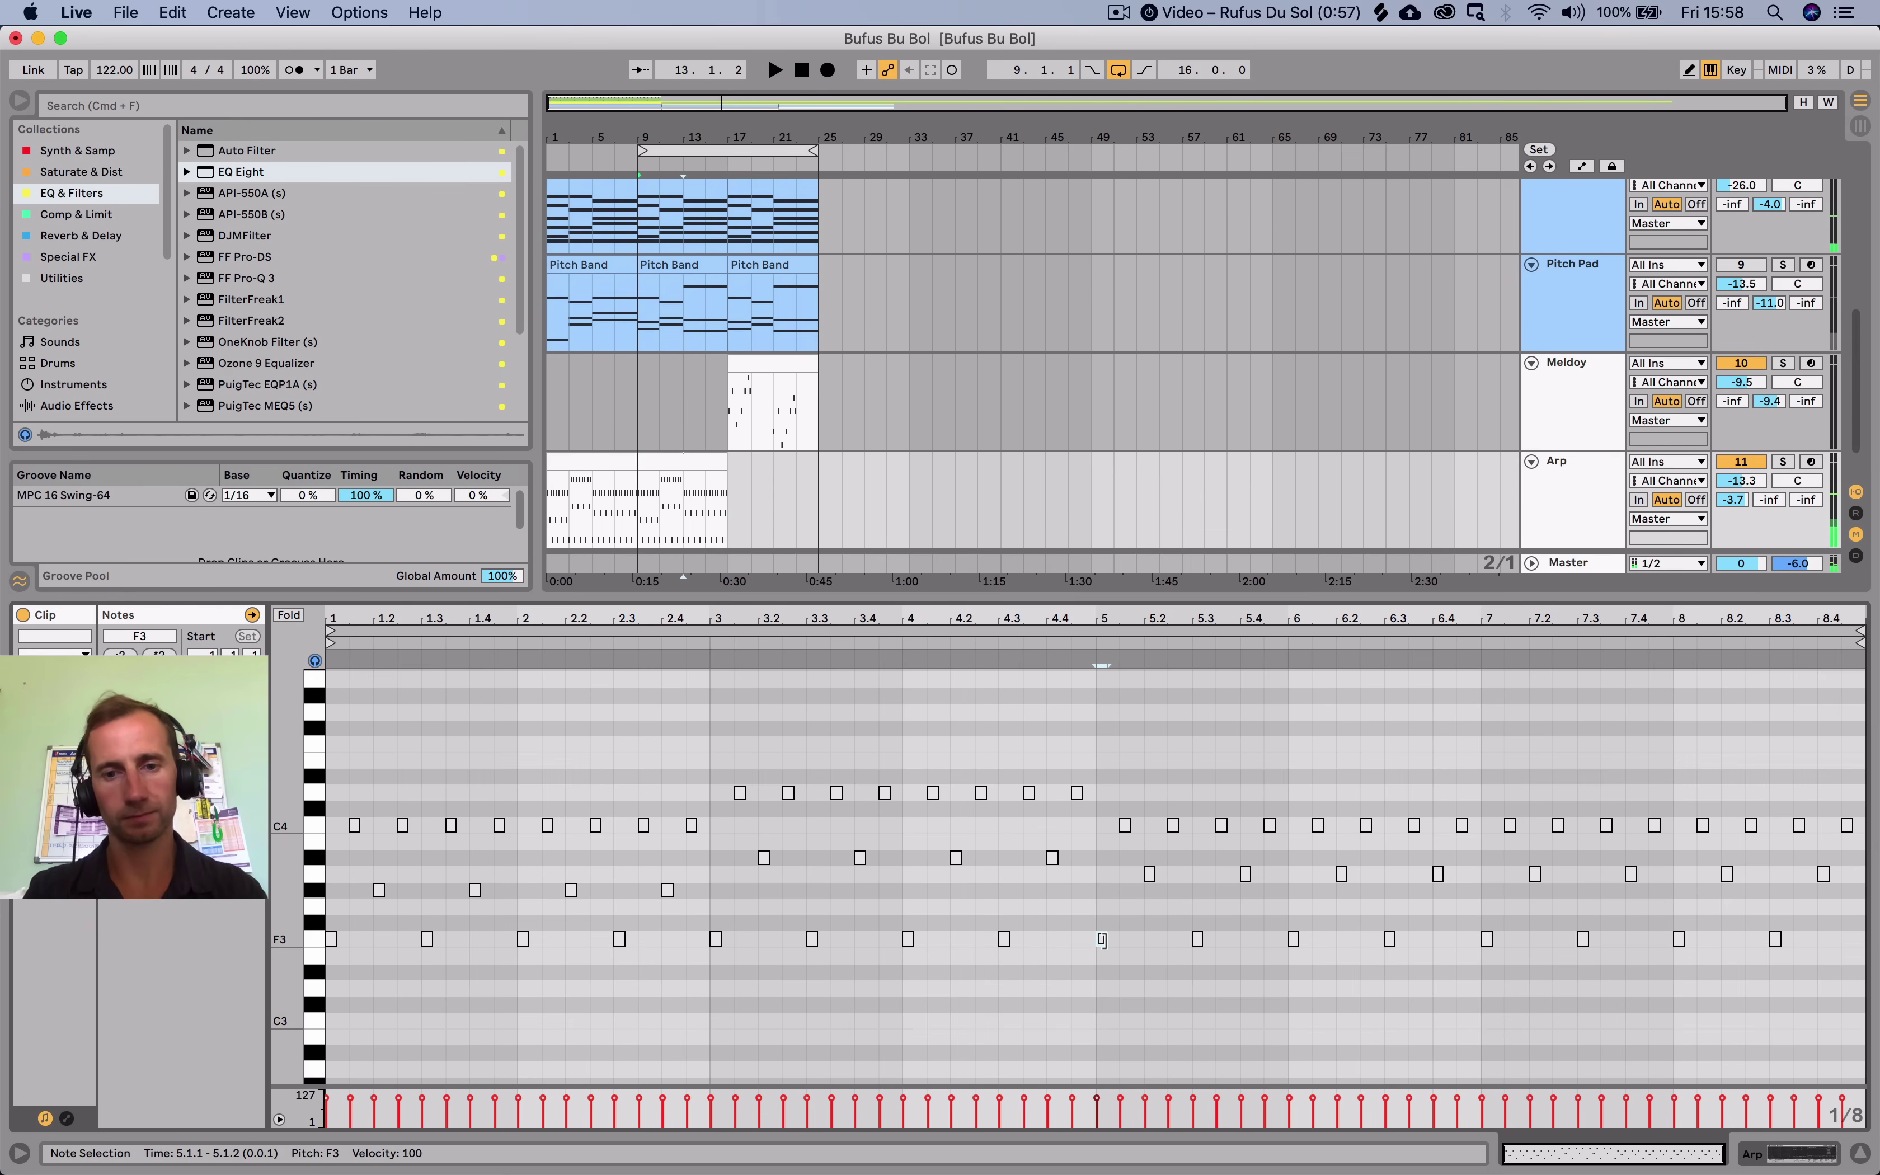
pyautogui.moveTo(1165, 937); pyautogui.dragTo(1794, 950)
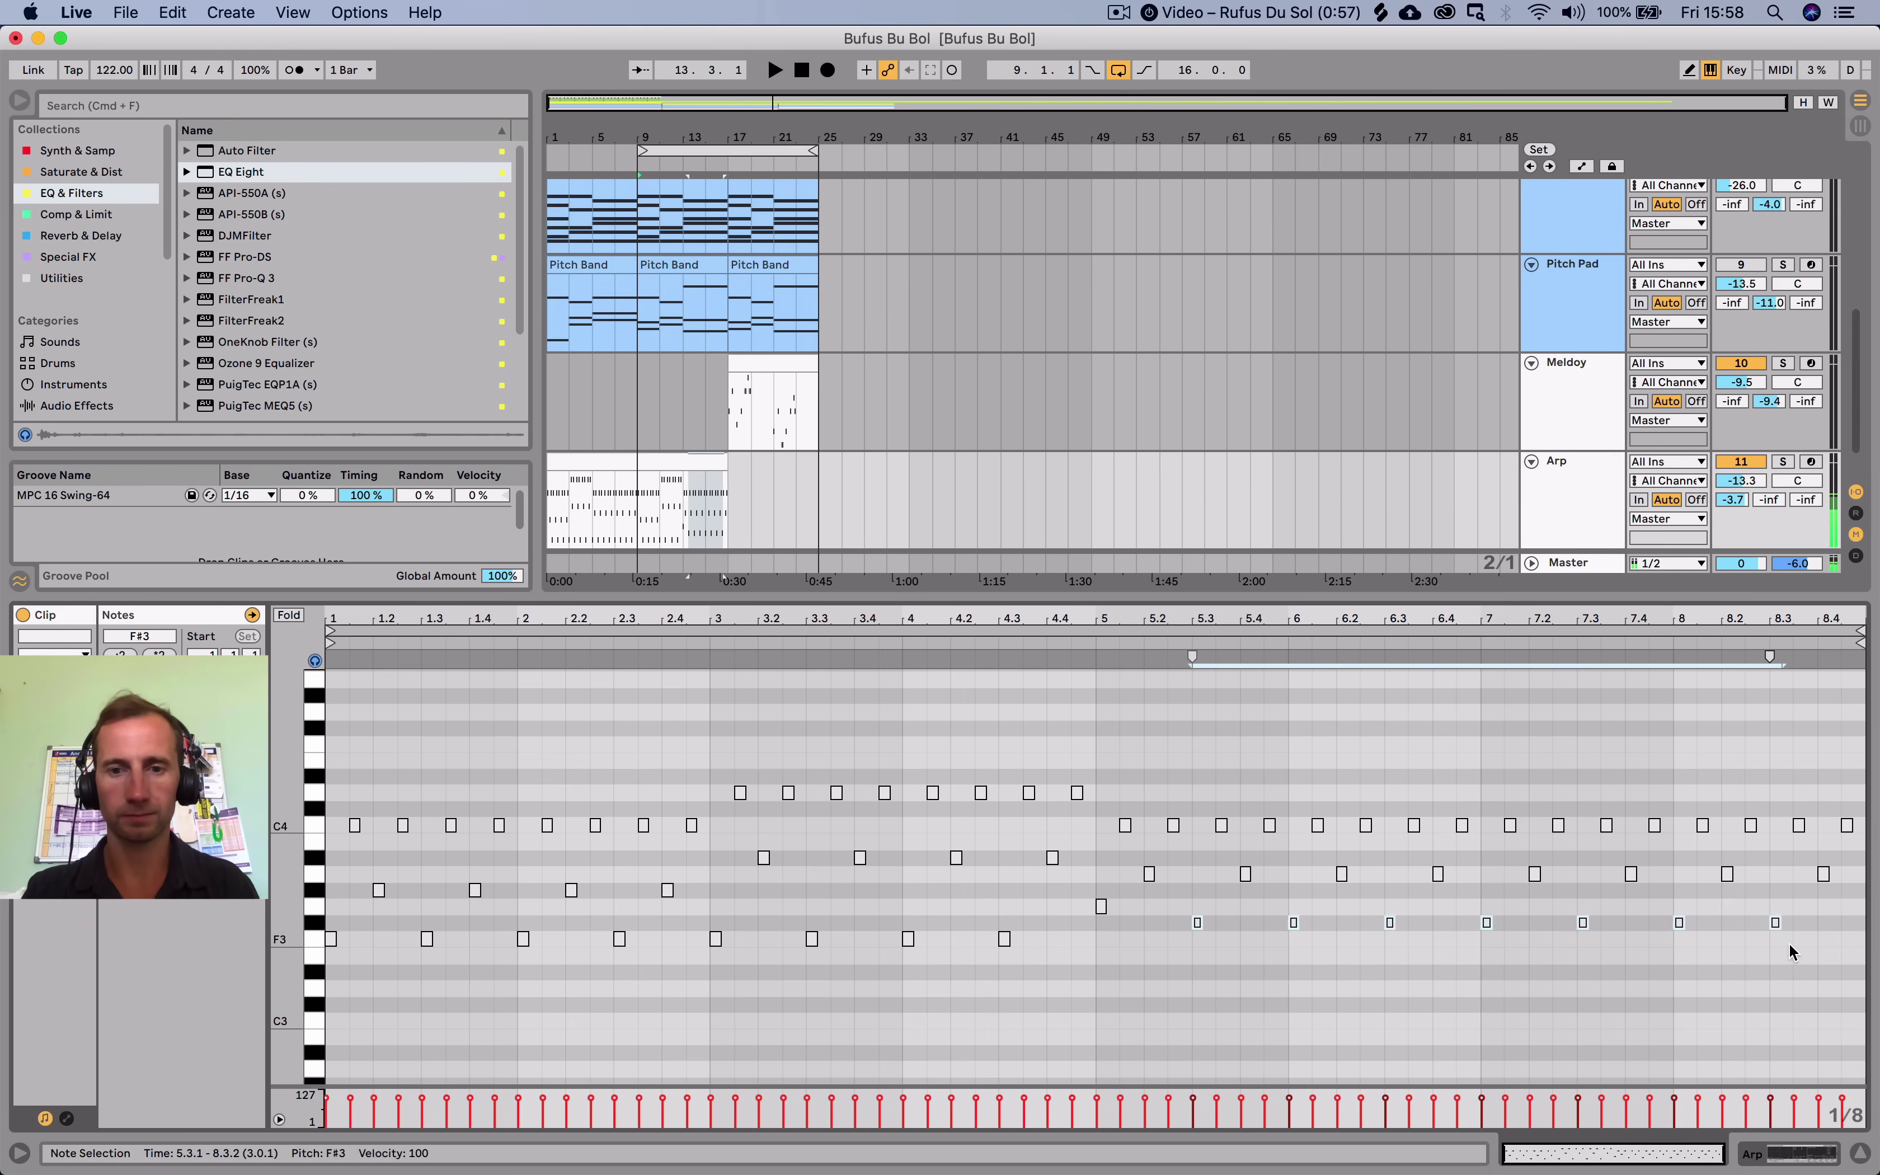
pyautogui.press('Up')
pyautogui.press('Up')
# From bar 5 of the Arp clip, raise the C4 notes to D4 and the A3 notes to B3.
pyautogui.moveTo(1110, 821); pyautogui.dragTo(1872, 835)
pyautogui.press('Up')
pyautogui.press('Up')
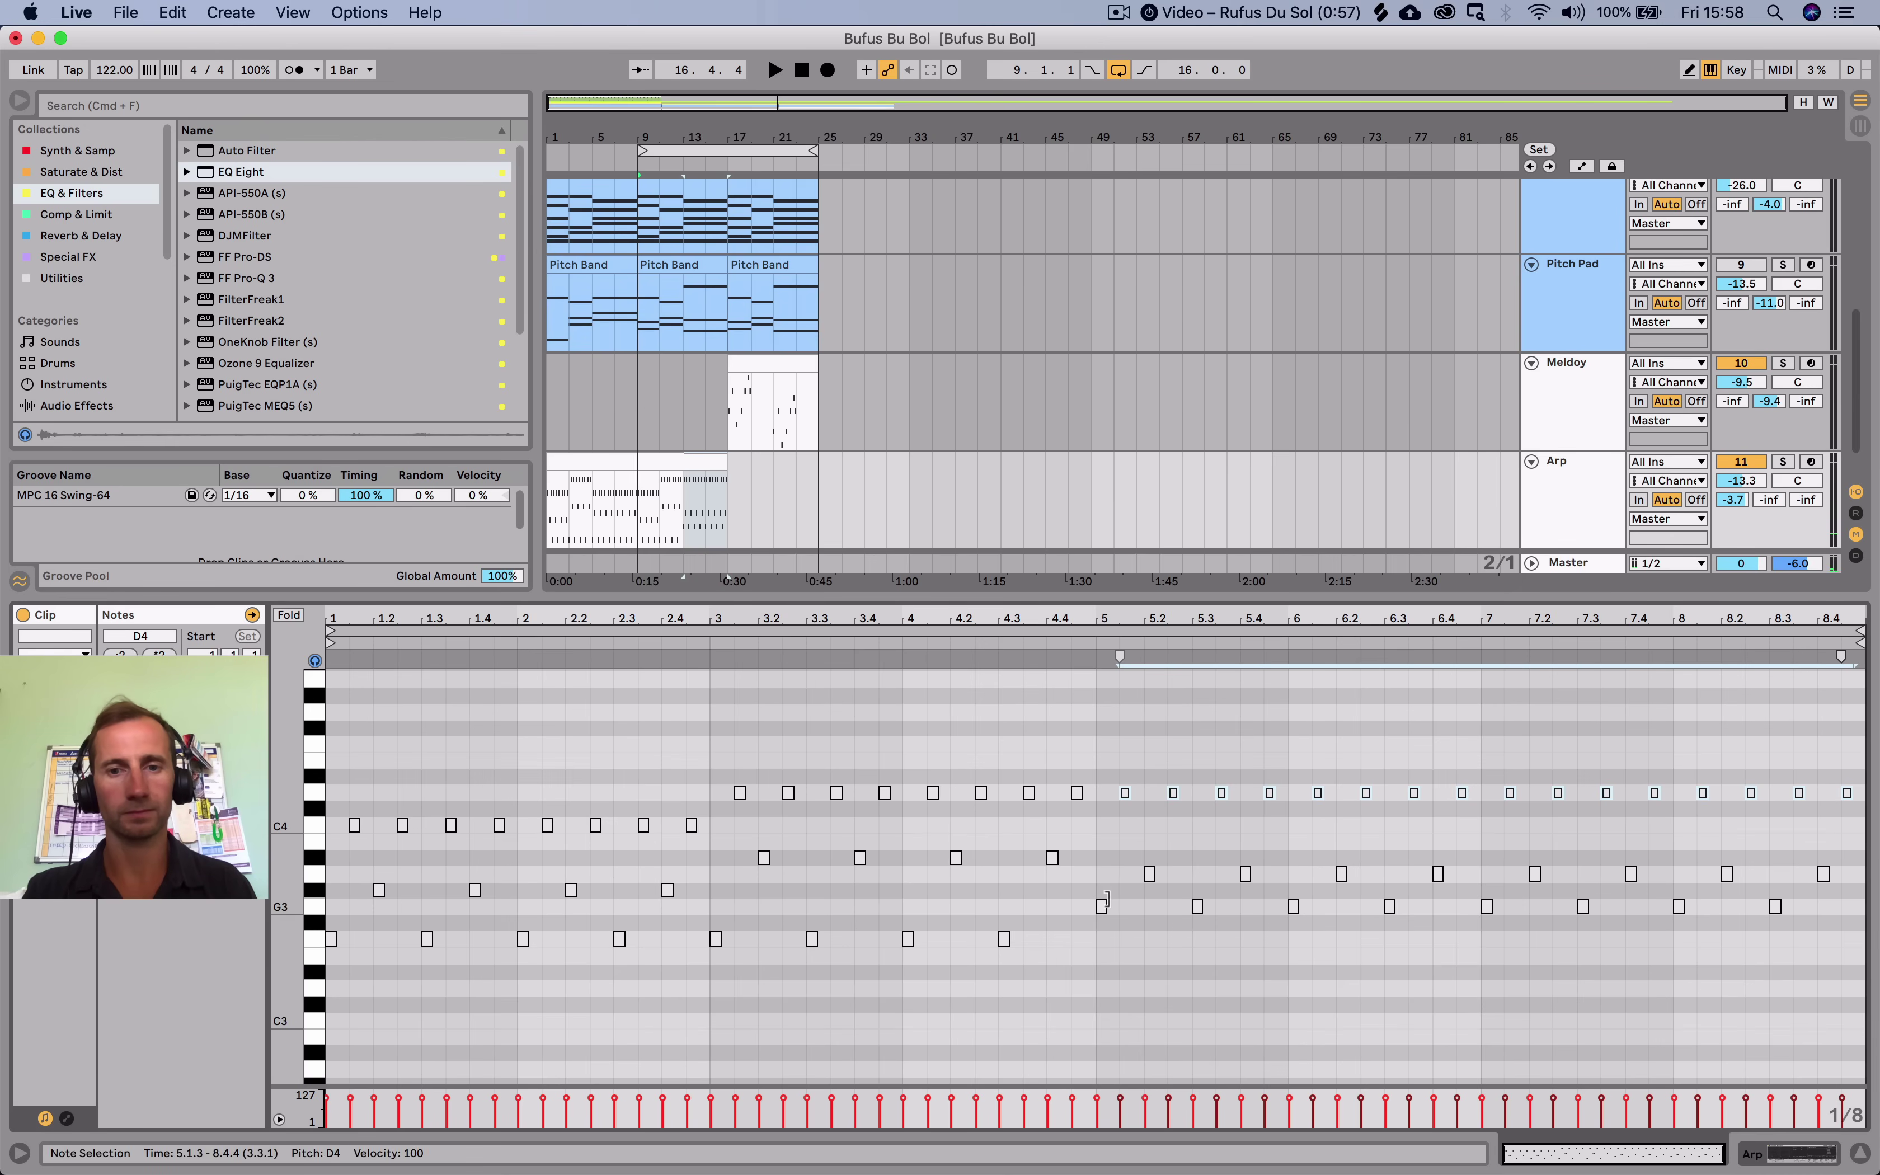
pyautogui.moveTo(1131, 877); pyautogui.dragTo(1841, 875)
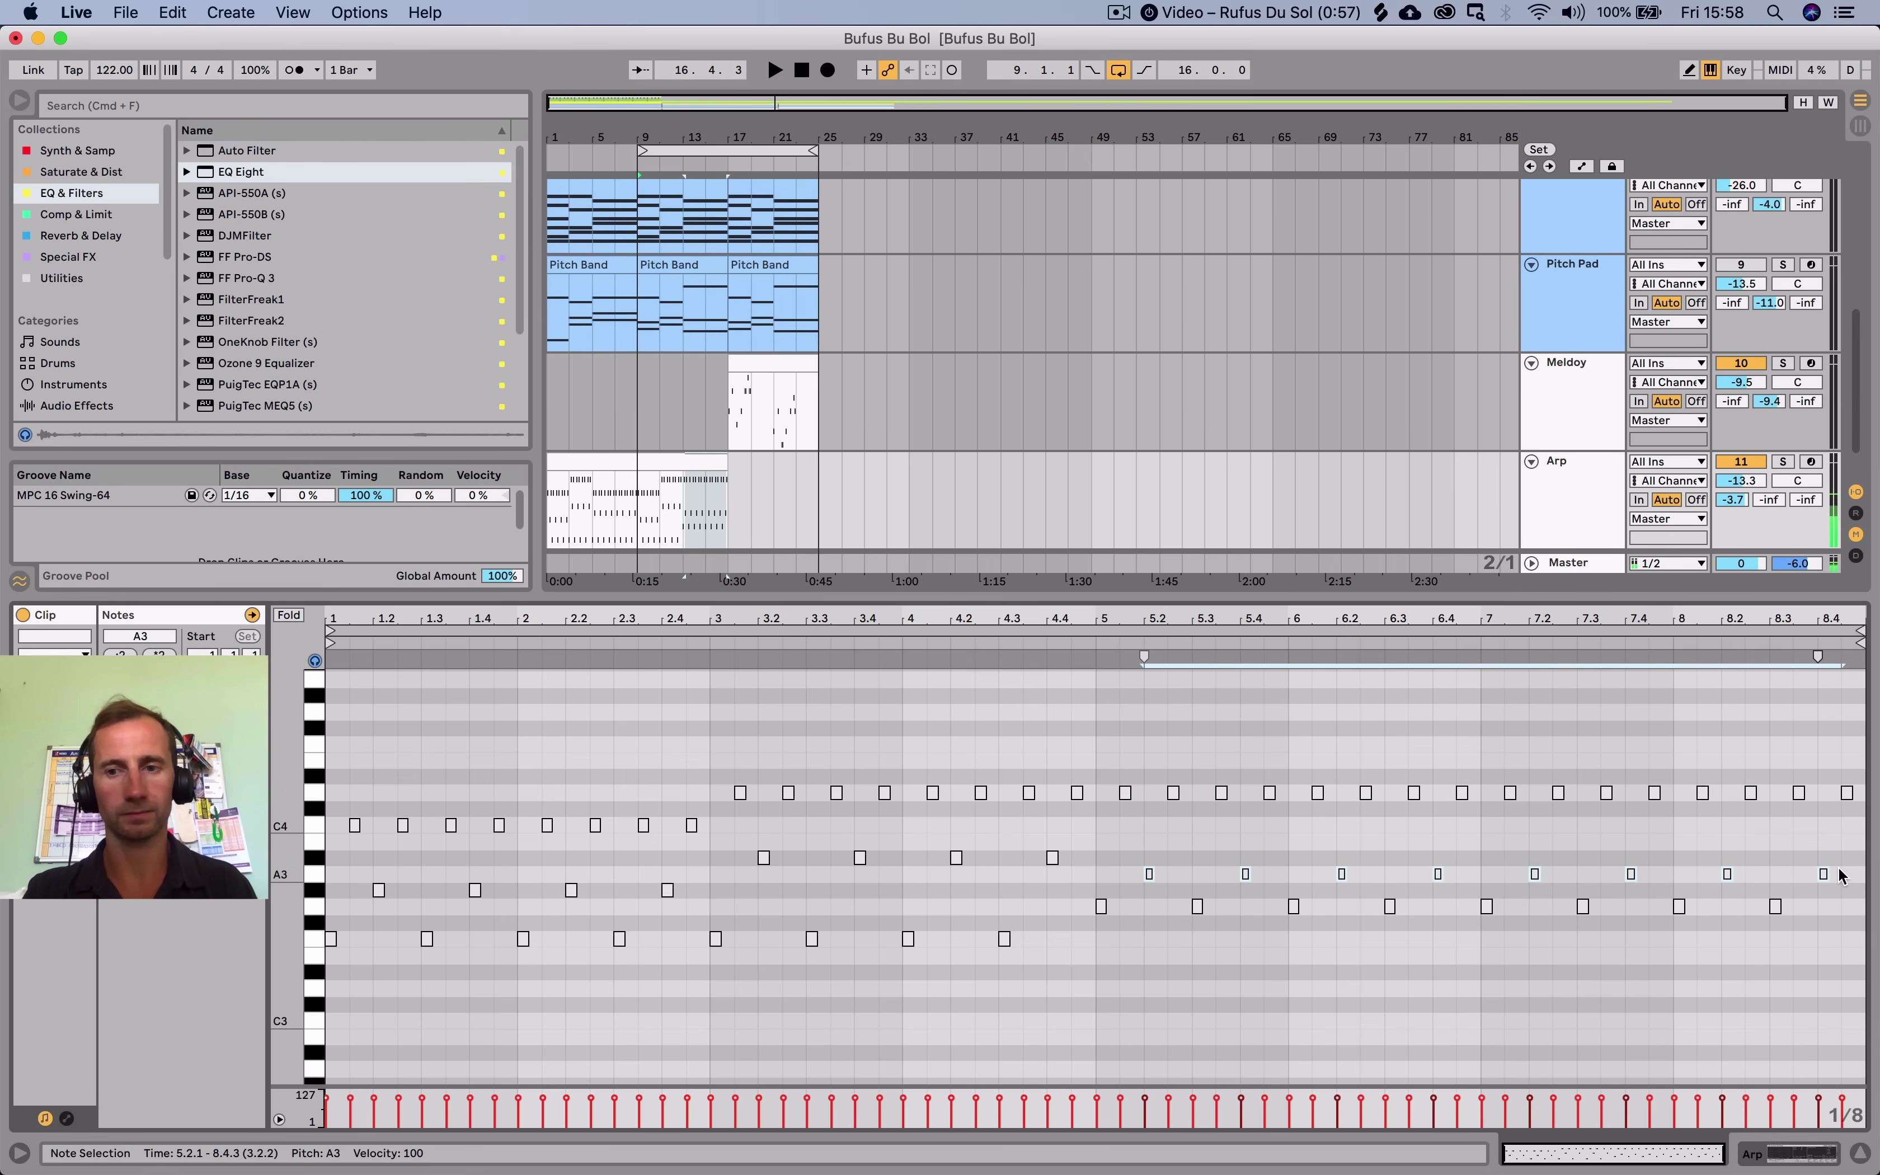
pyautogui.press('space')
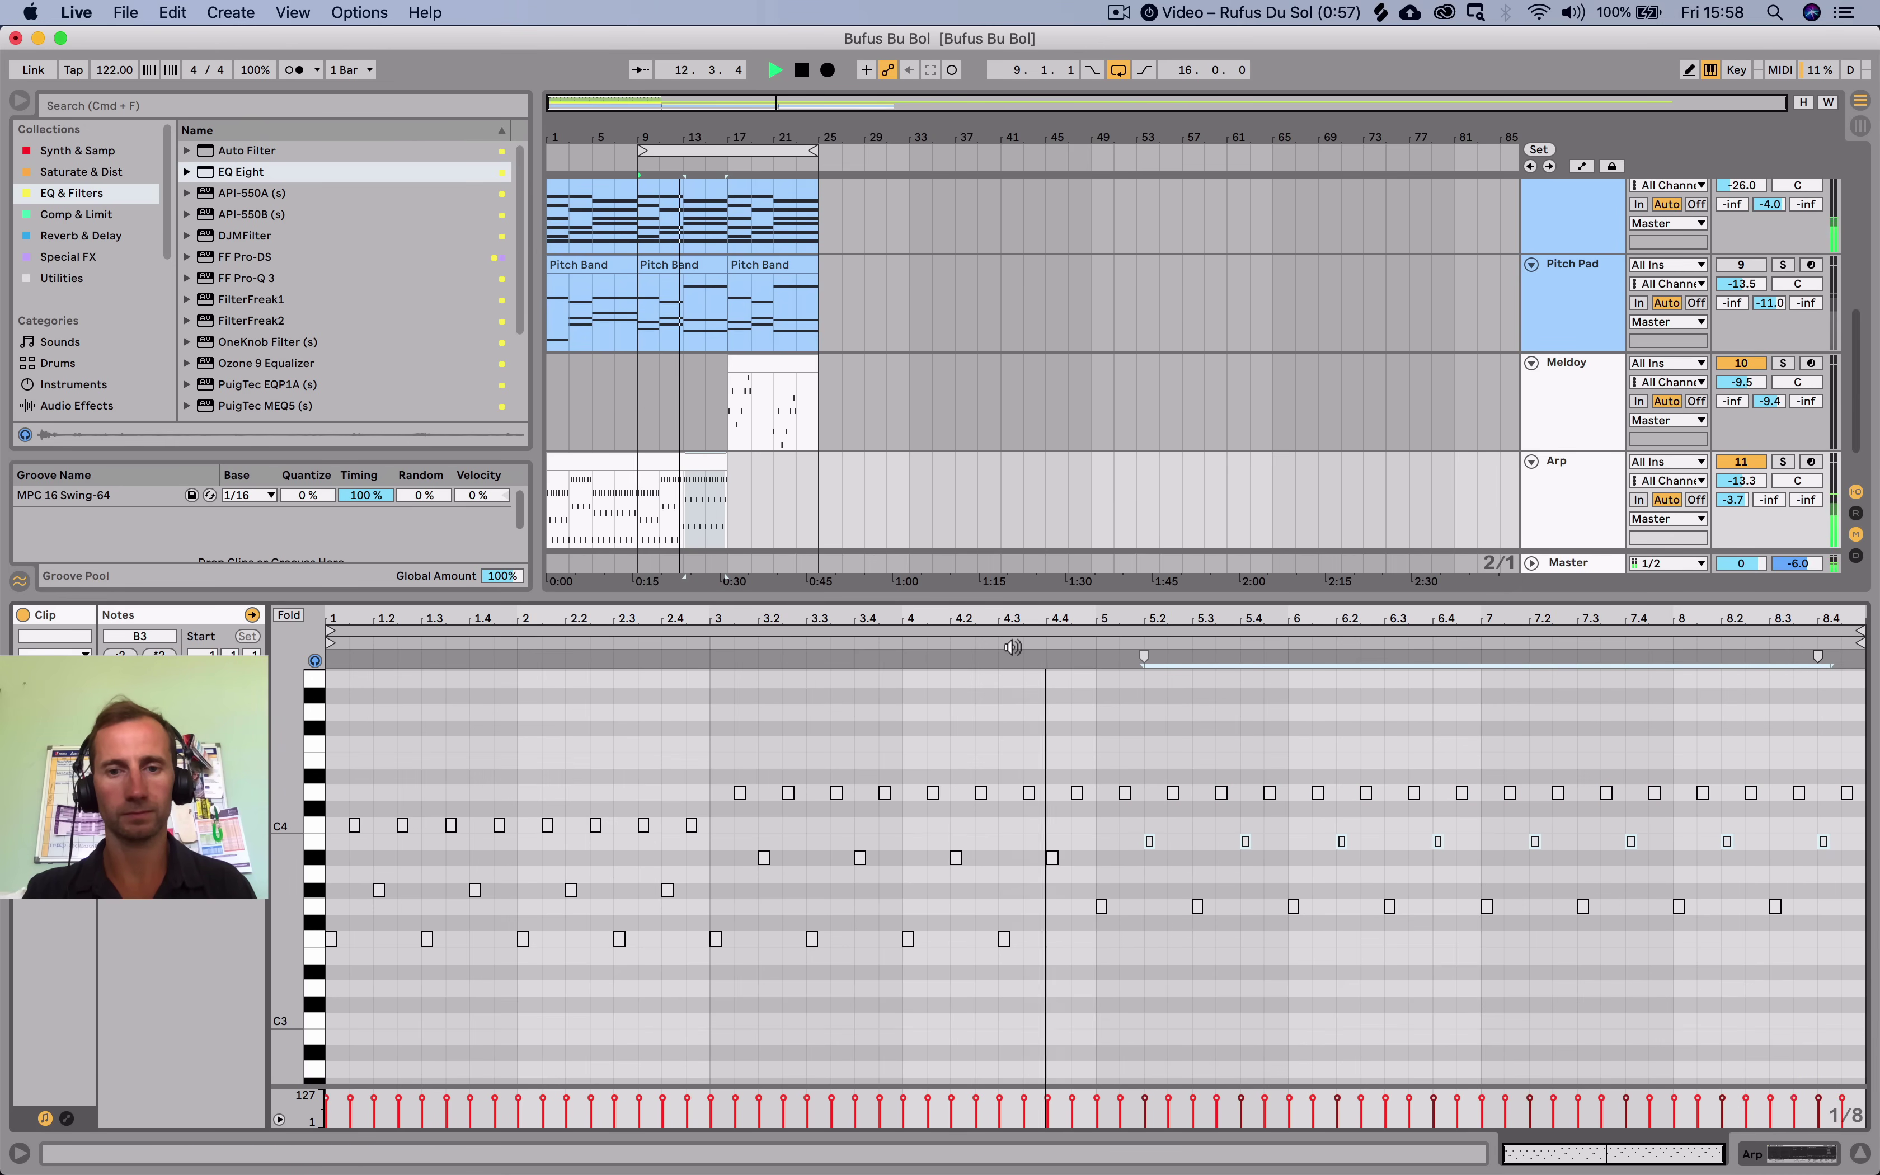
pyautogui.press('space')
# From bar 5 of the Arp clip, raise the D4 notes to E4 and the B3 notes to C4, and audition the result.
pyautogui.moveTo(1108, 786); pyautogui.dragTo(1851, 793)
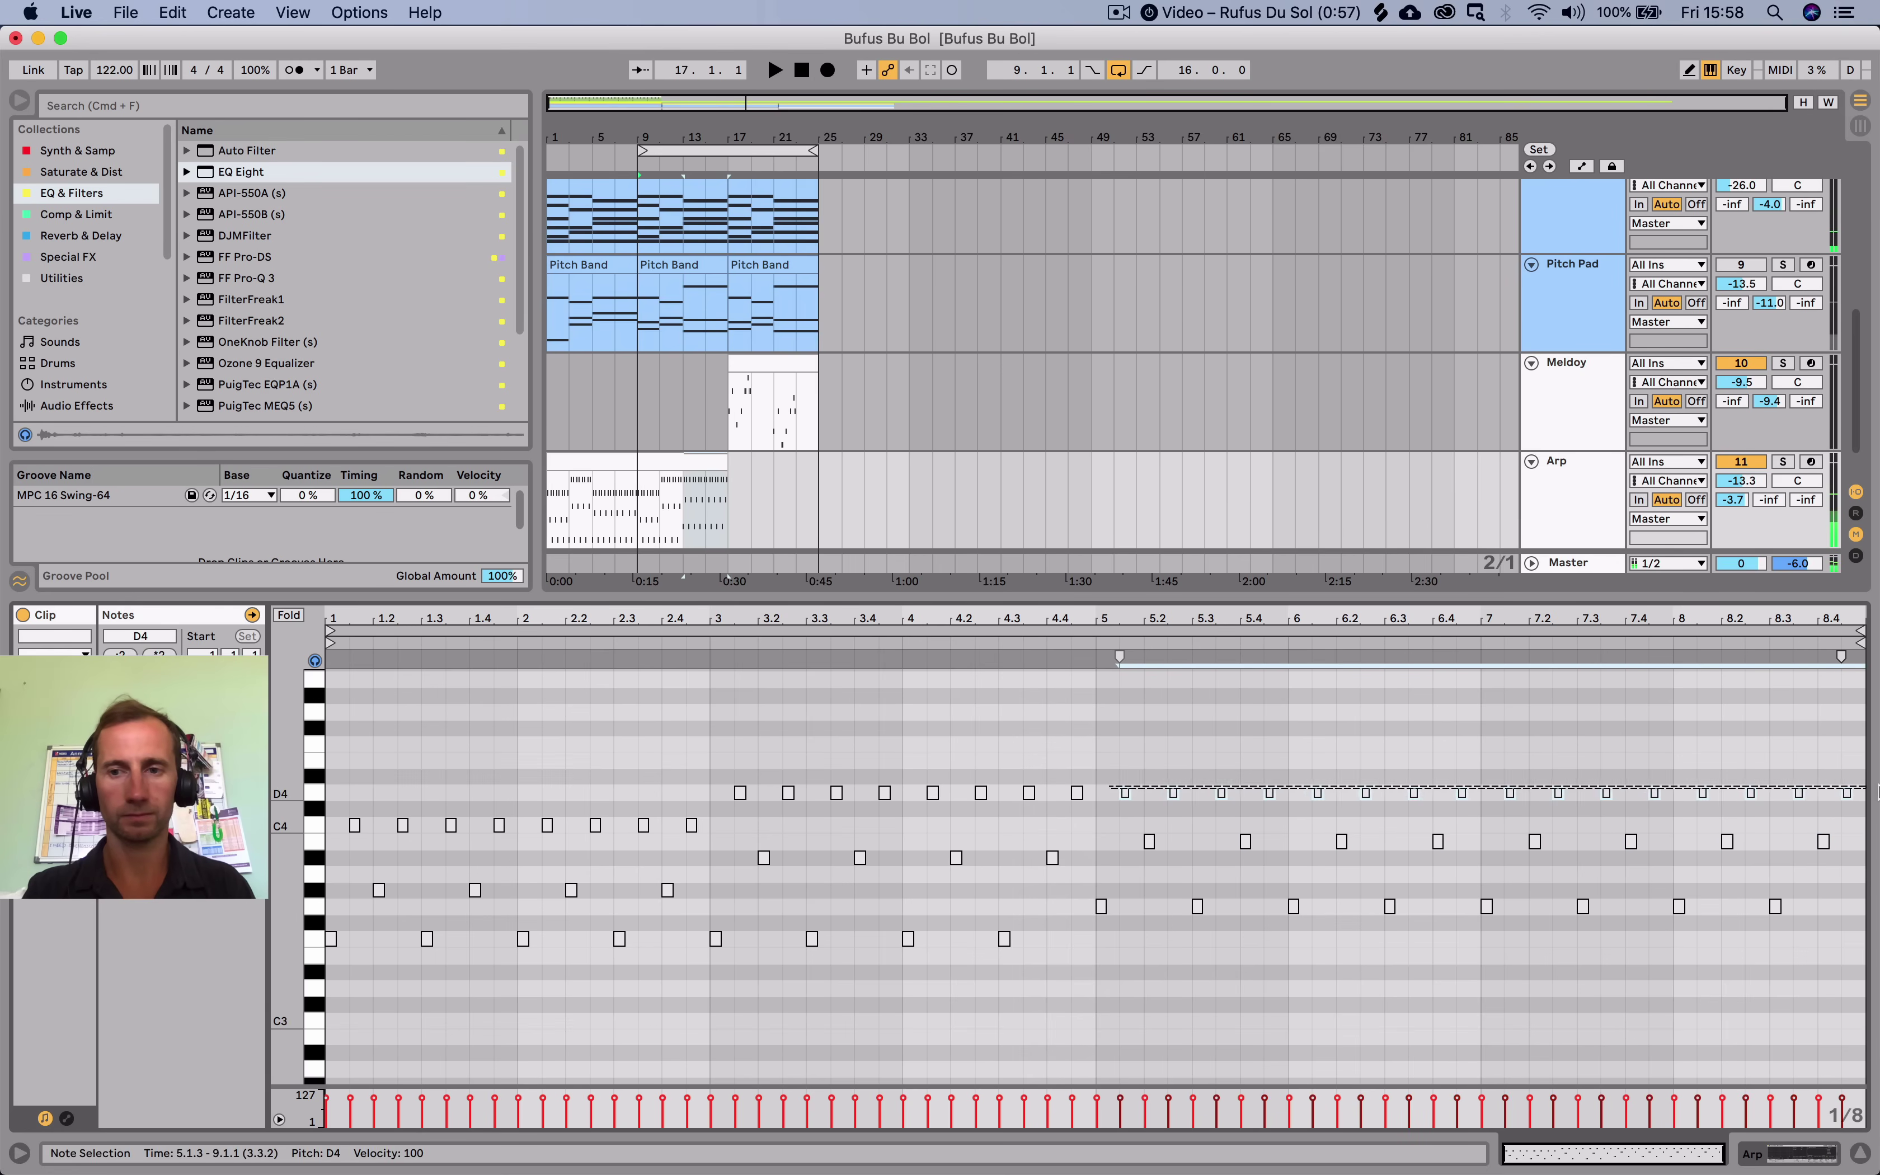
pyautogui.press('Up')
pyautogui.press('Up')
pyautogui.moveTo(1116, 851); pyautogui.dragTo(1841, 851)
pyautogui.press('Up')
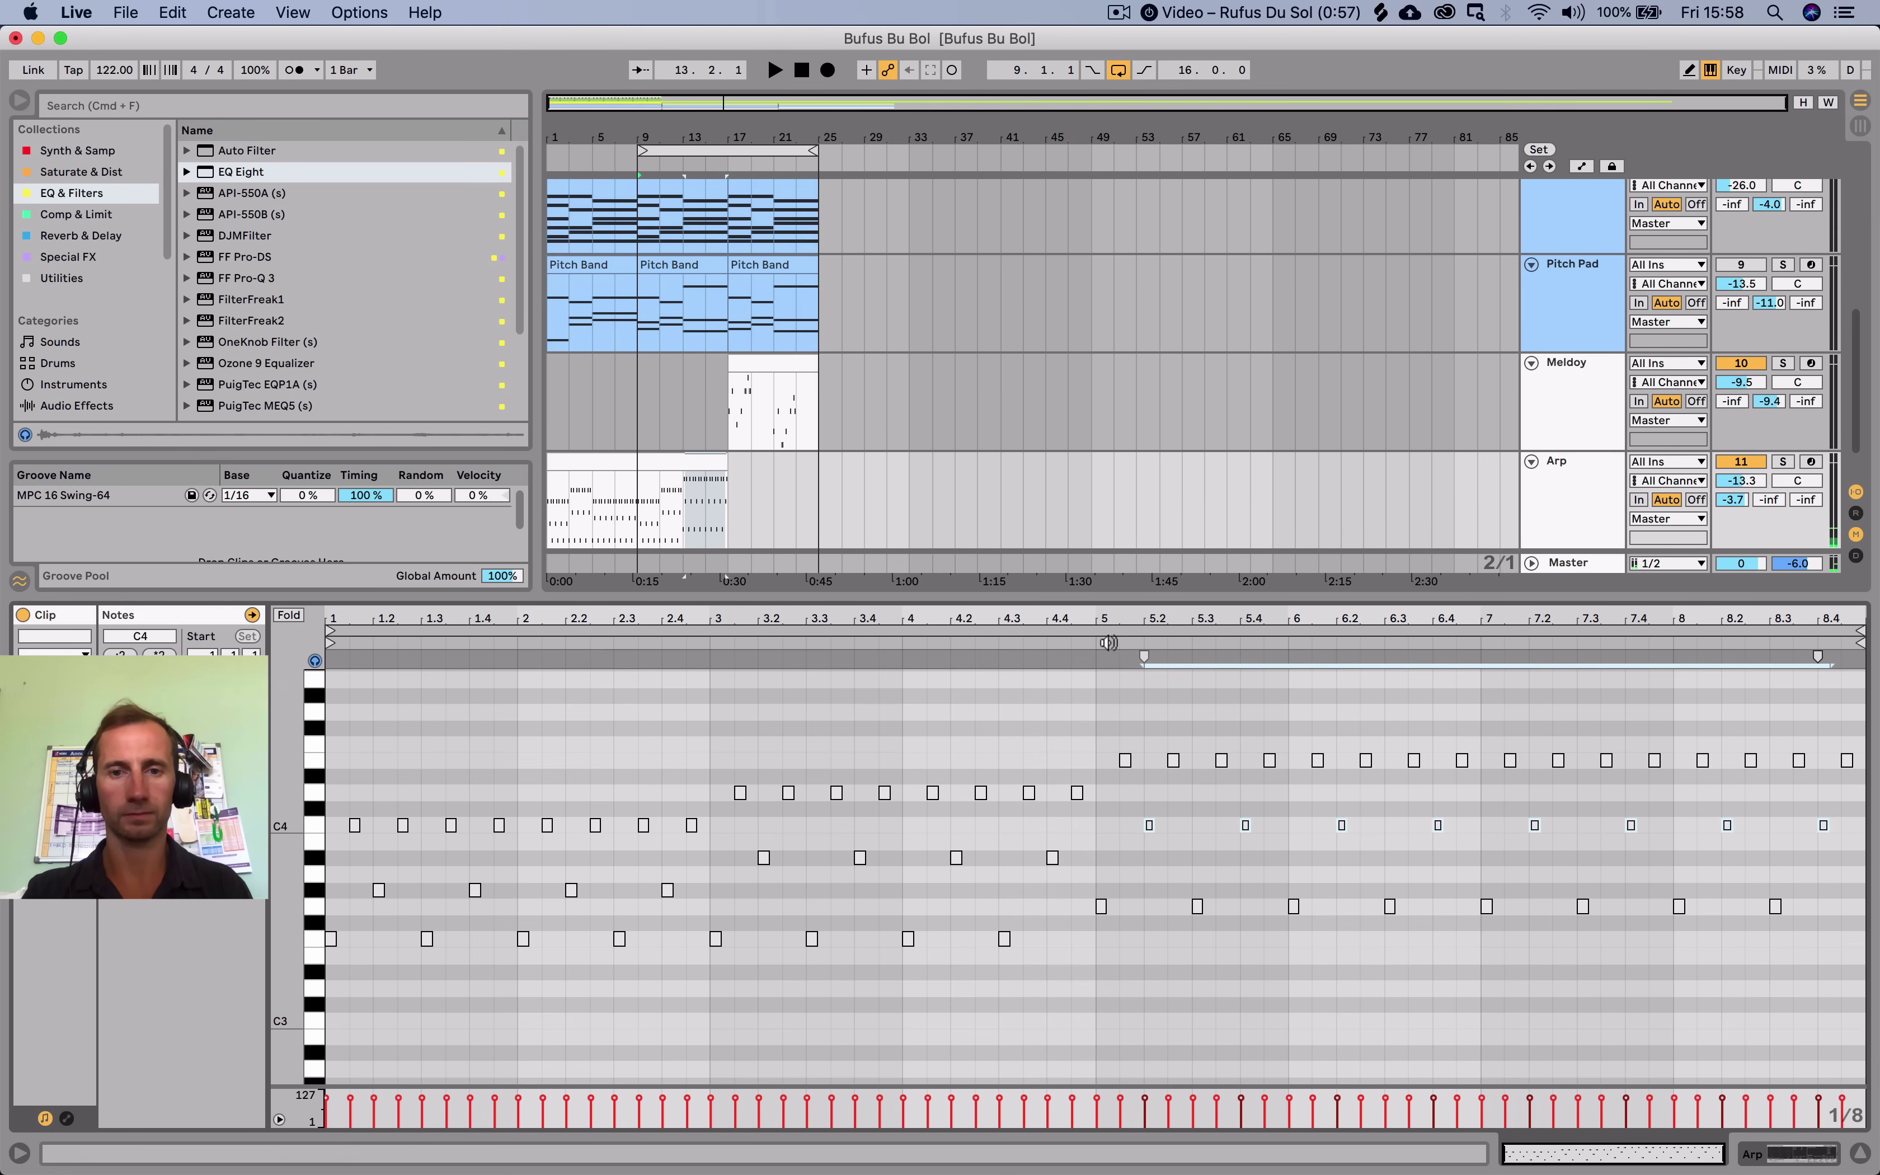
pyautogui.press('Up')
pyautogui.press('Down')
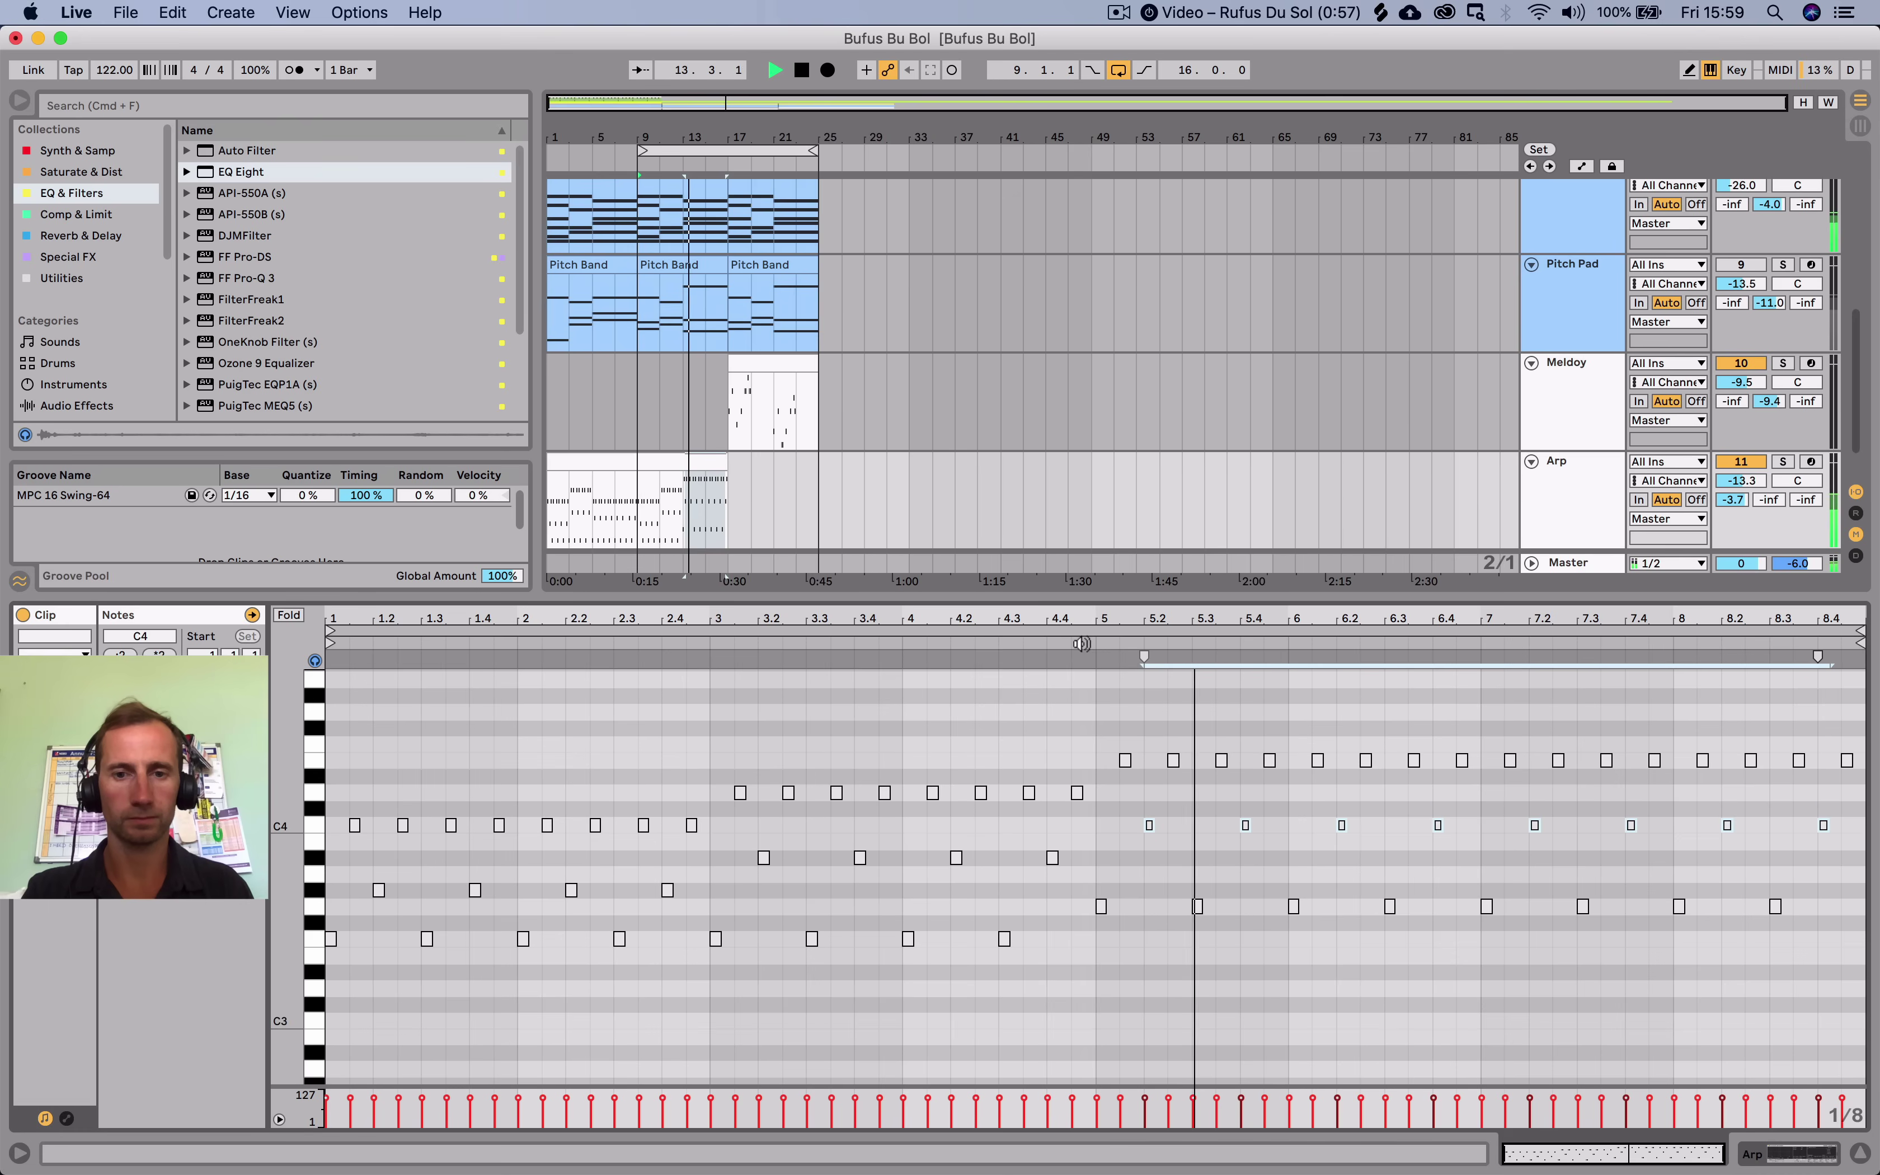
pyautogui.press('space')
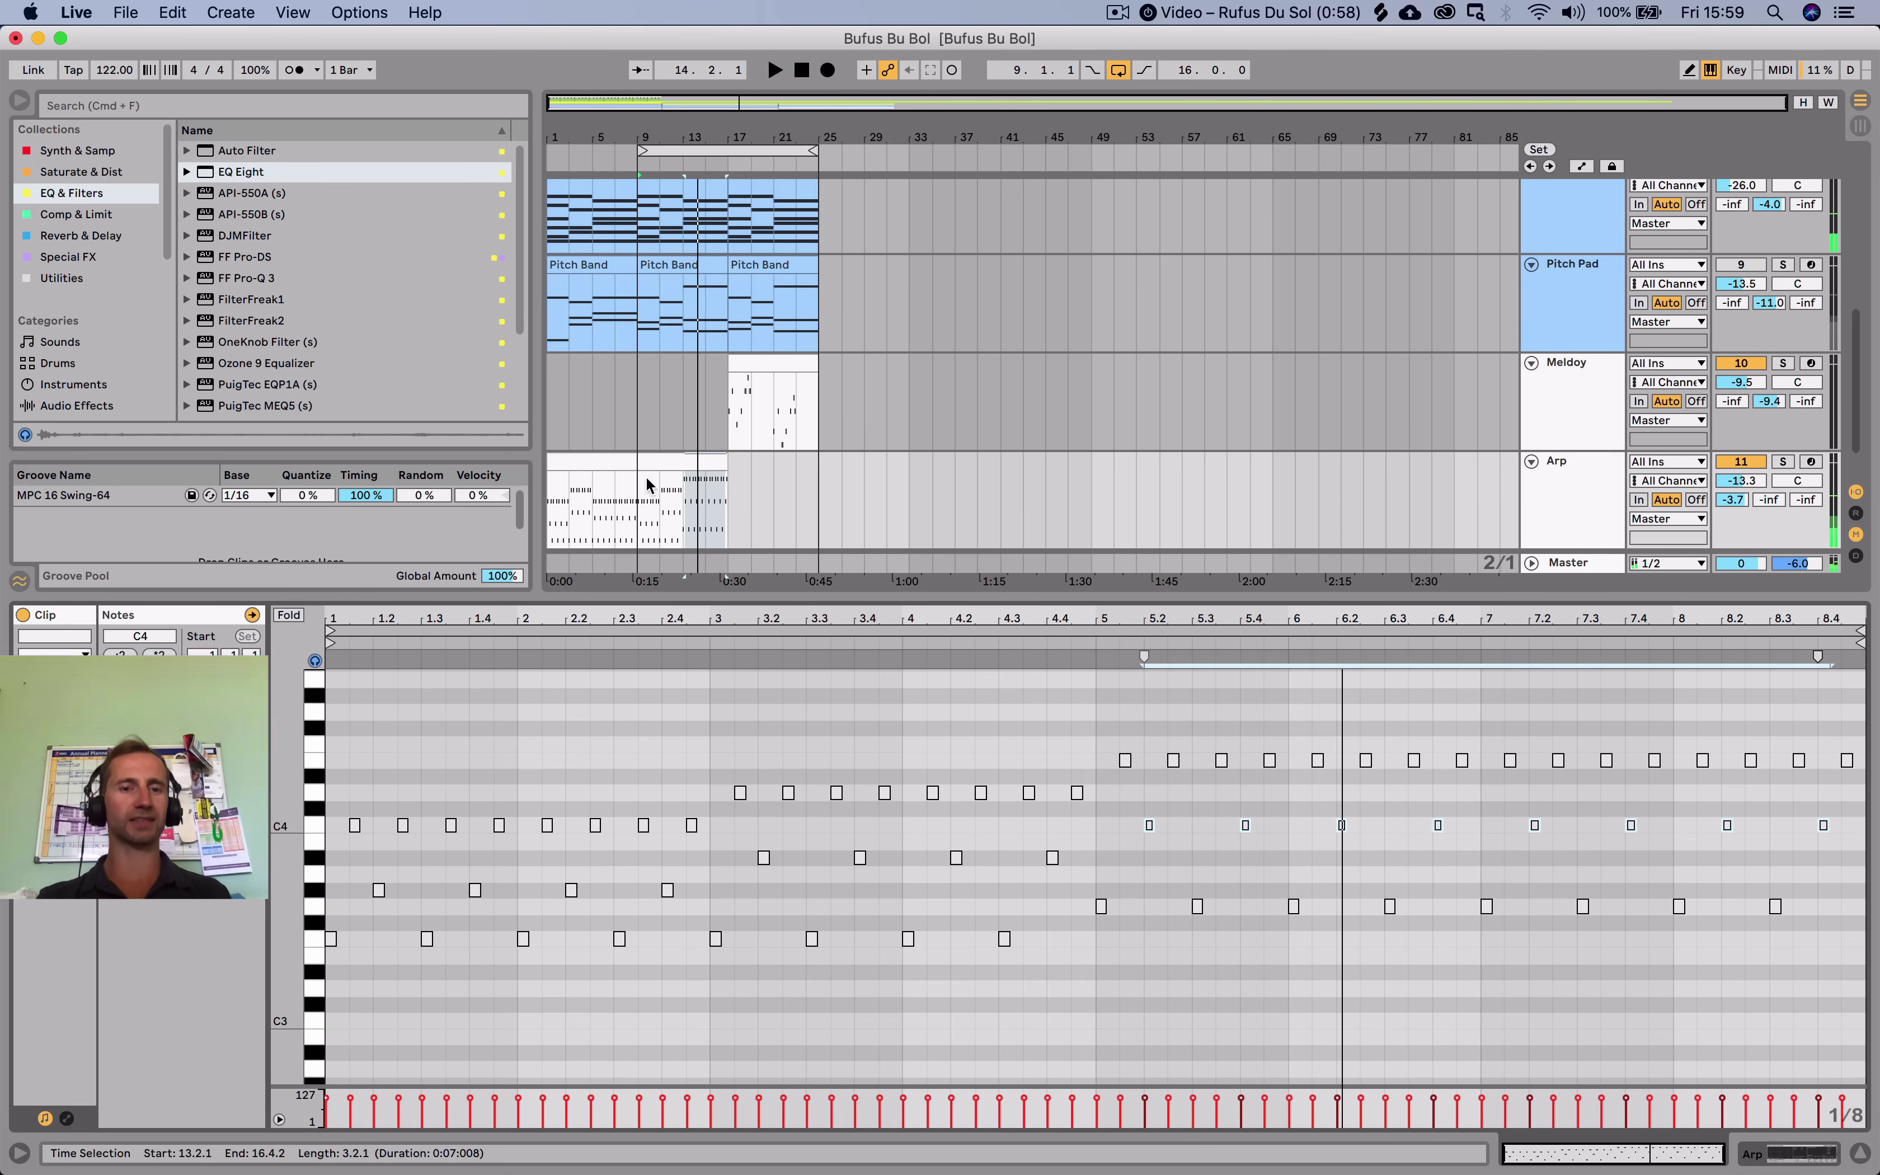
# Copy the edited Arp clip over the one at bar 1 and duplicate it to bar 17.
pyautogui.click(334, 734)
pyautogui.press('space')
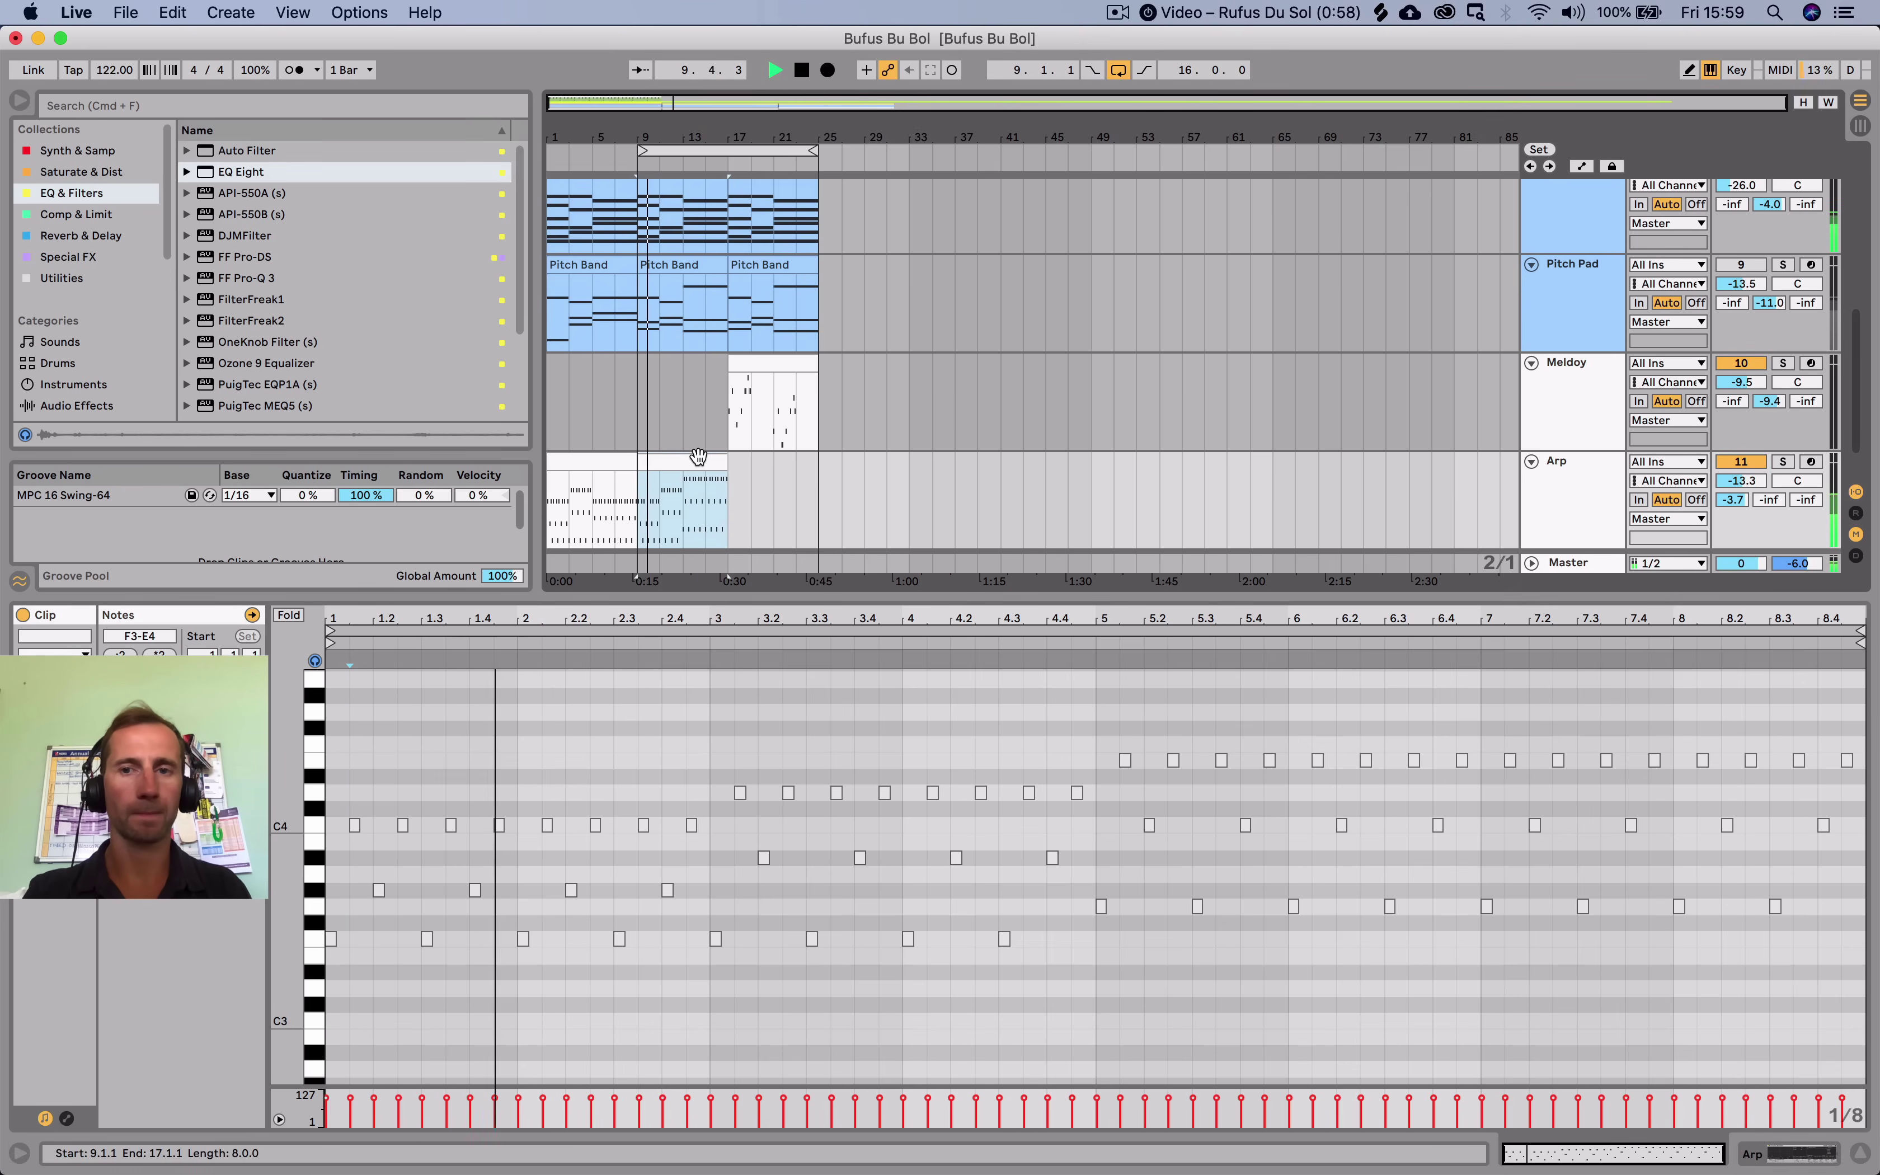
pyautogui.scroll(-2, 696, 435)
pyautogui.moveTo(696, 410); pyautogui.dragTo(578, 419)
pyautogui.click(668, 407)
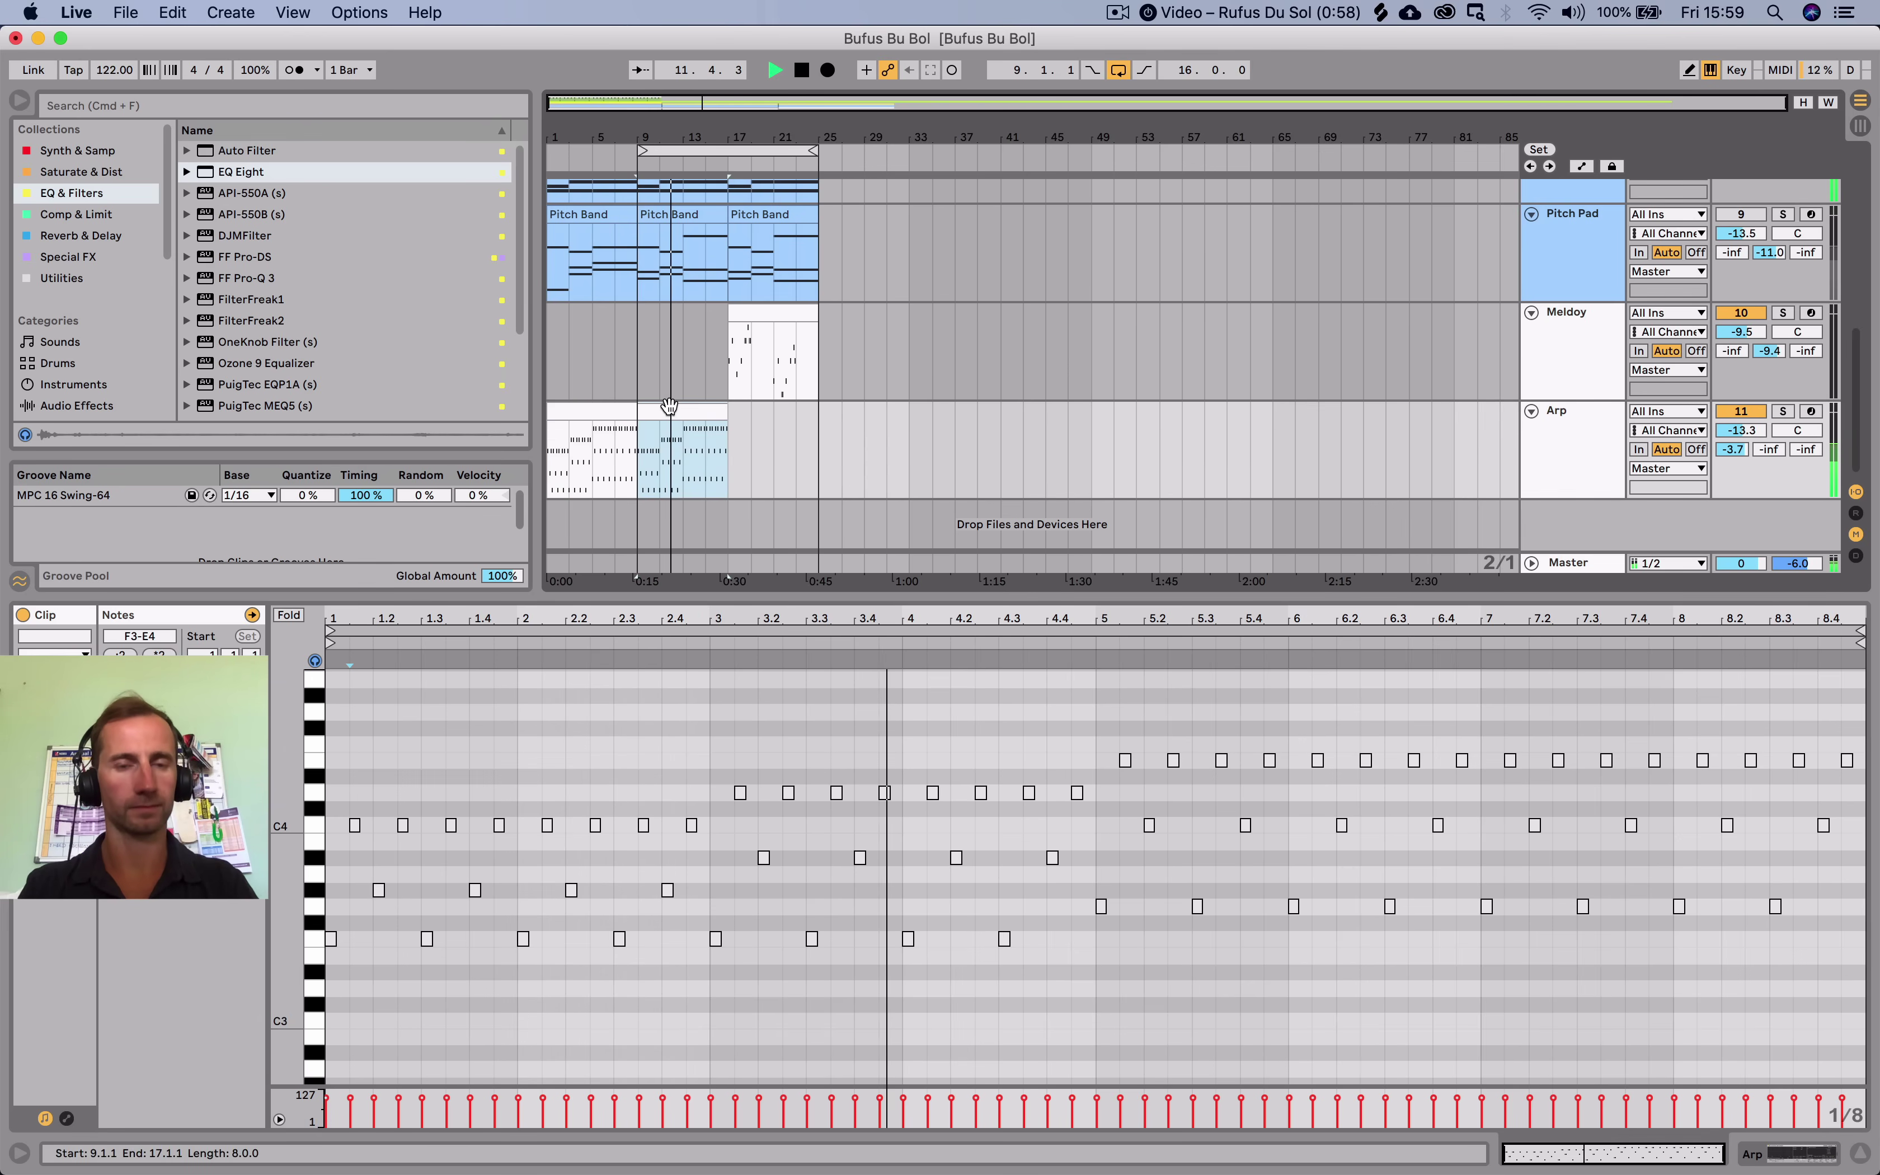
pyautogui.press('super+d')
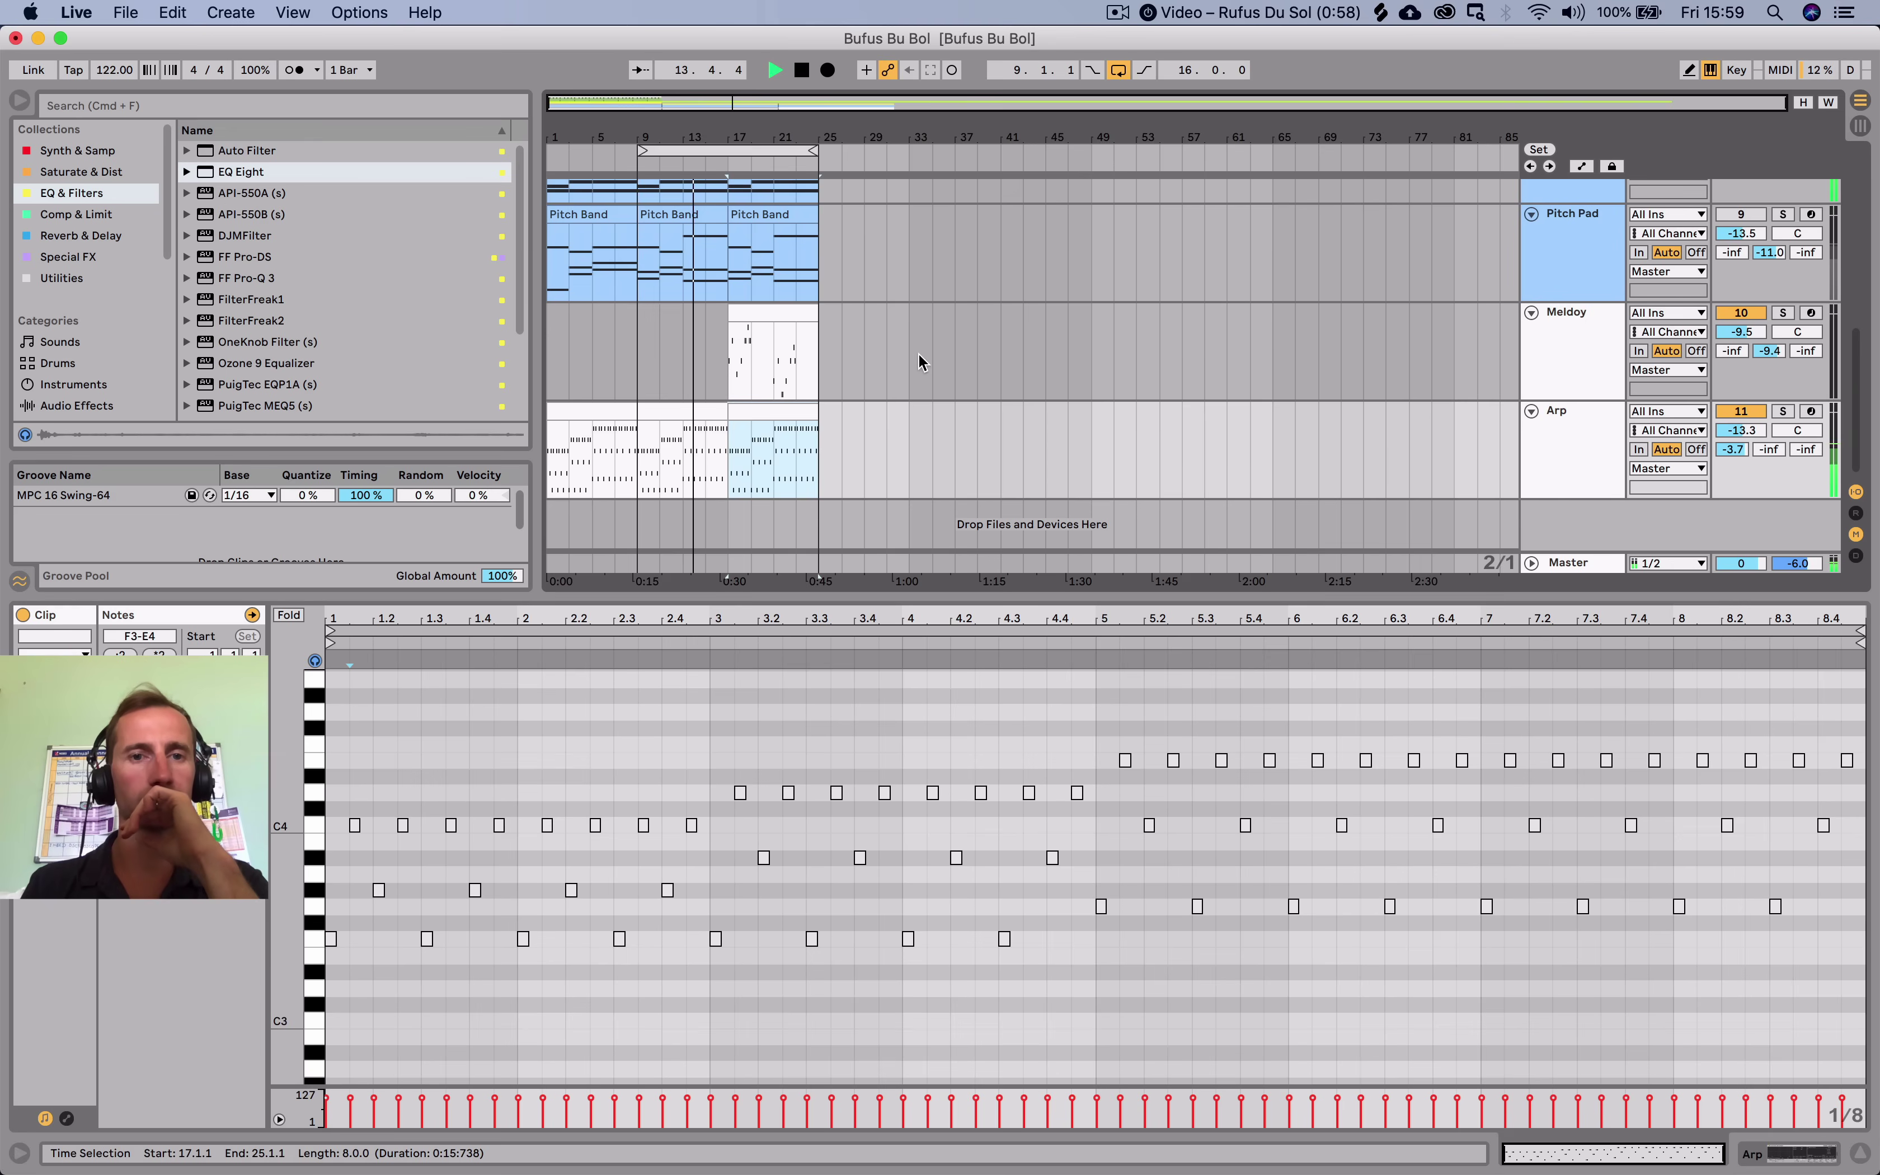
# Activate the Pitch Pad track and set its volume to -20.3 dB.
pyautogui.scroll(5, 920, 354)
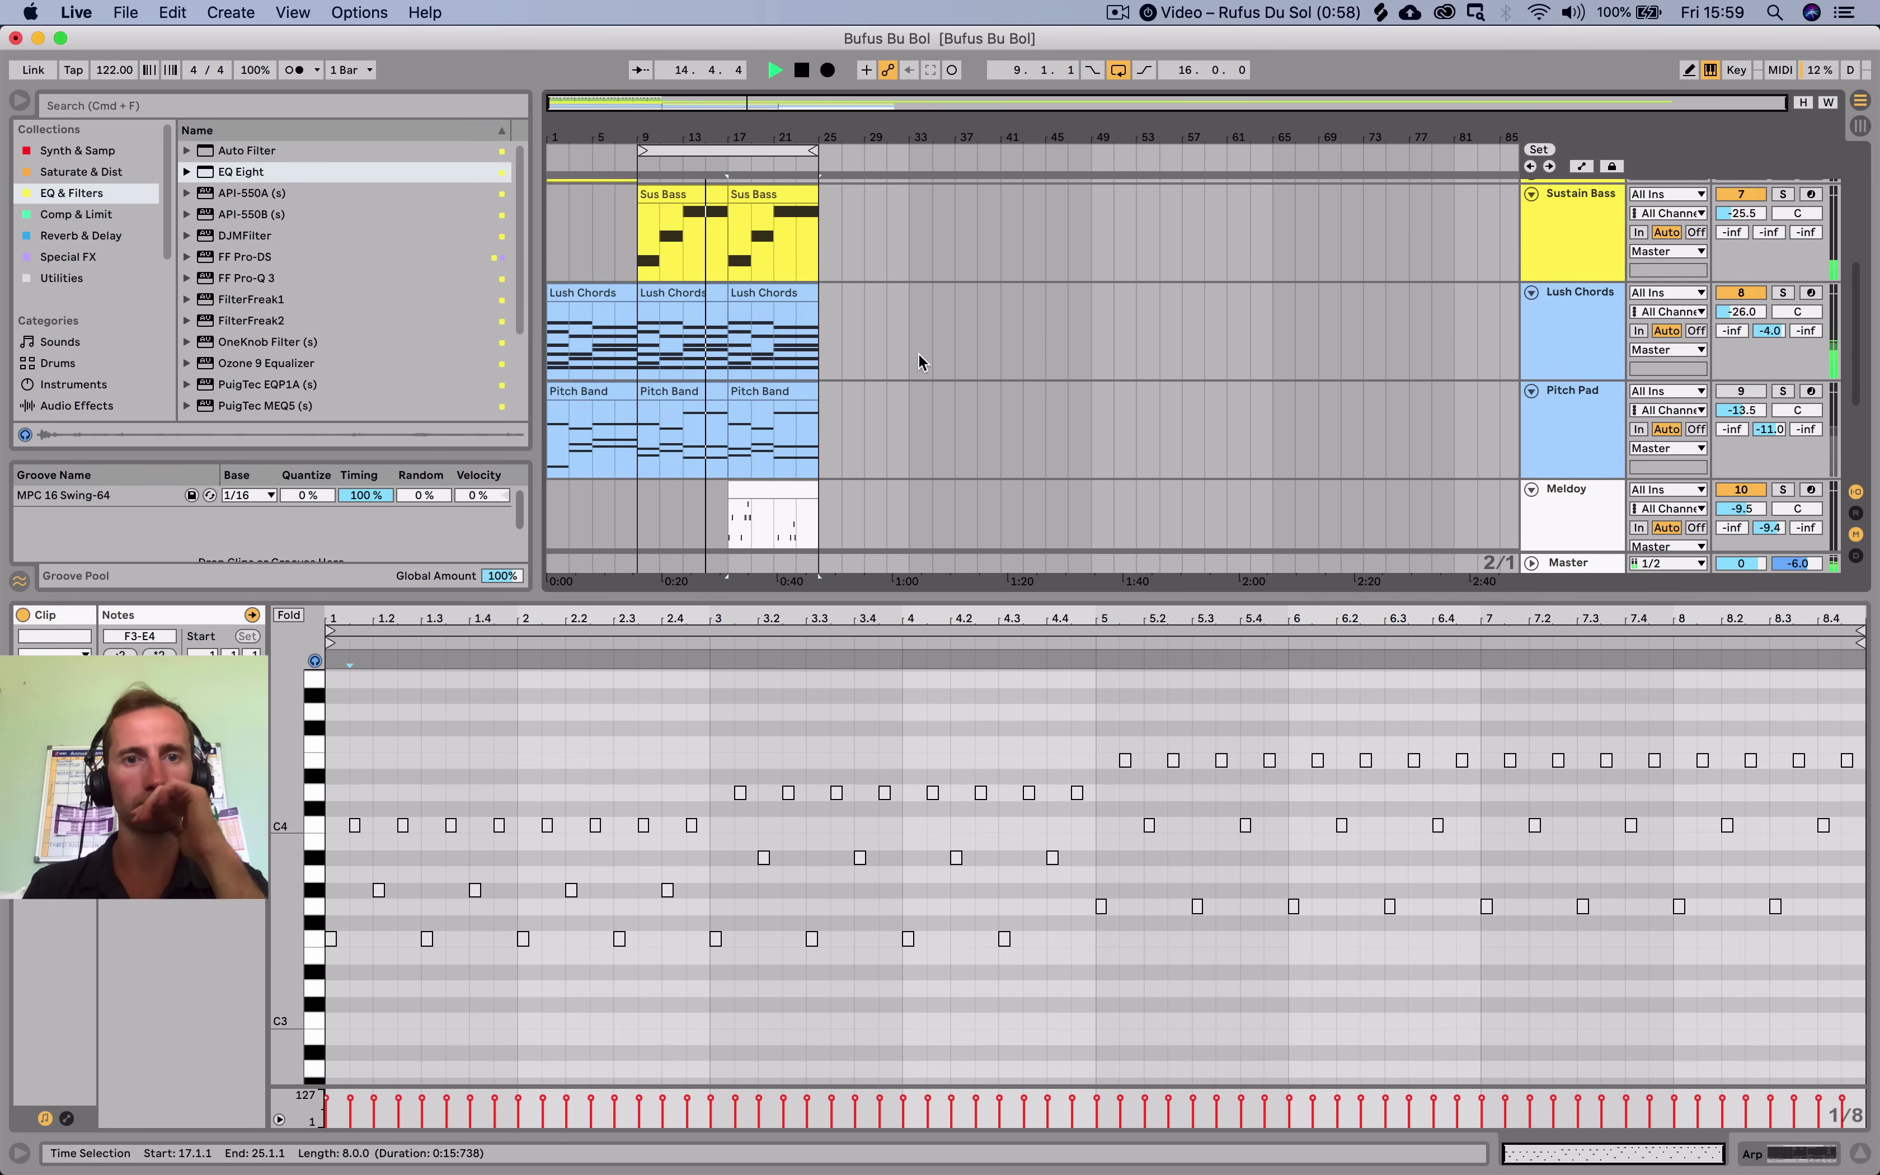
pyautogui.scroll(2, 918, 353)
pyautogui.click(1570, 375)
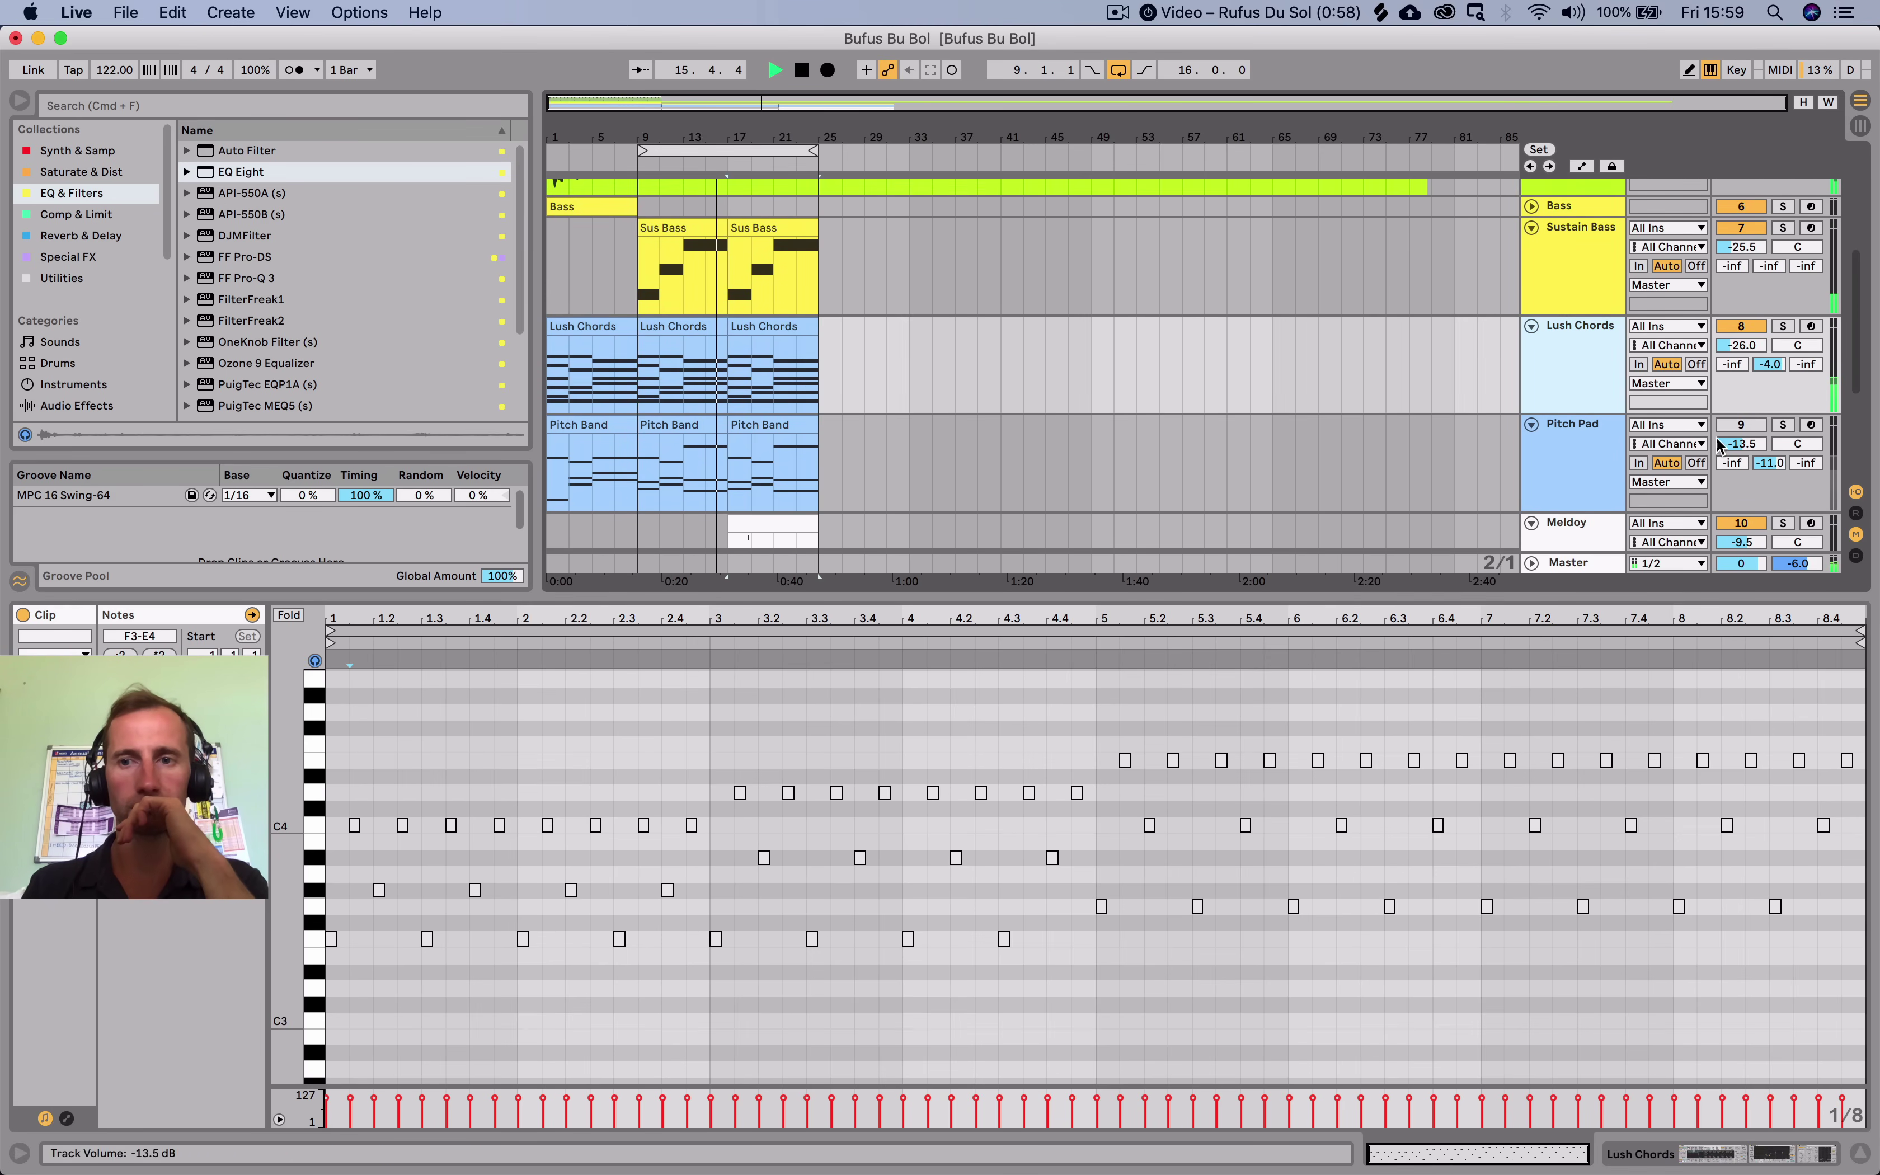
pyautogui.click(1741, 426)
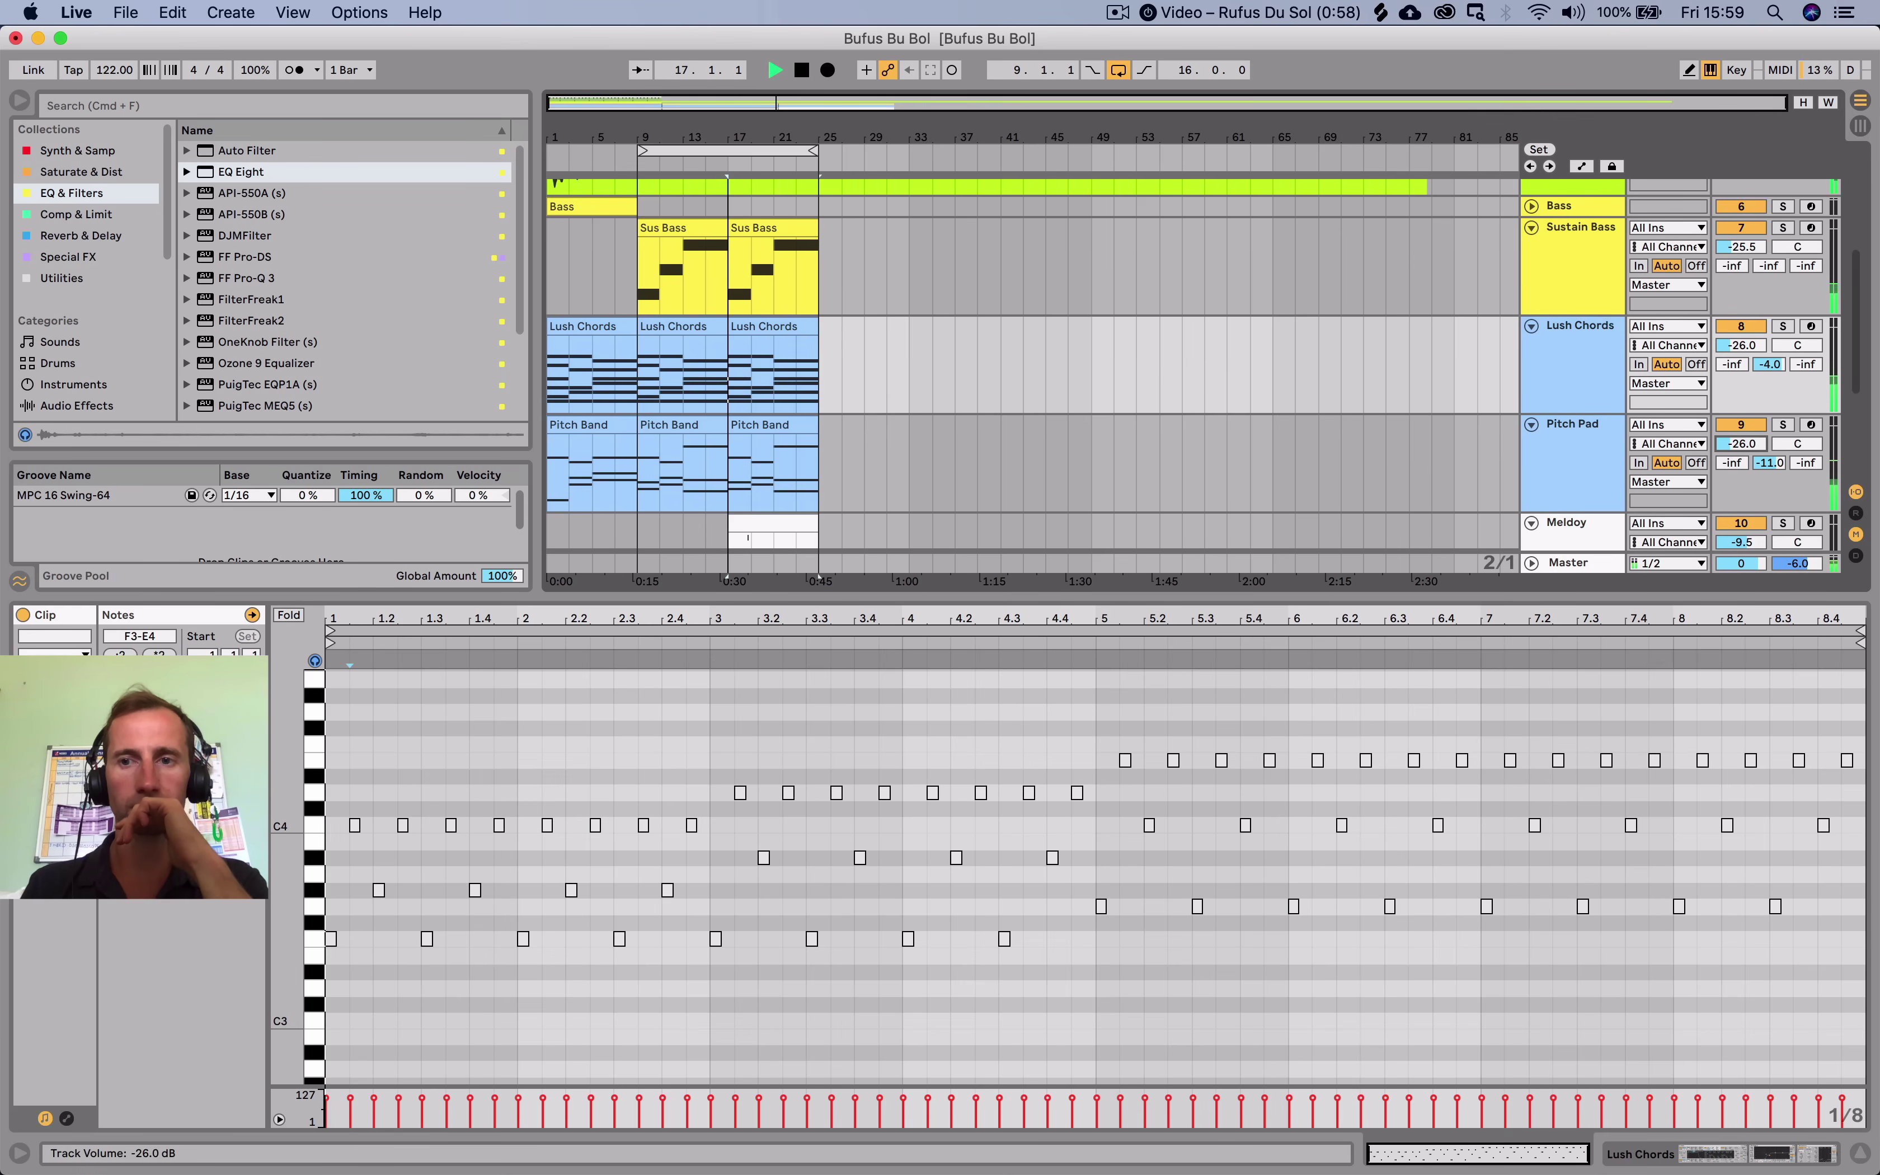
pyautogui.moveTo(1739, 448); pyautogui.dragTo(1740, 427)
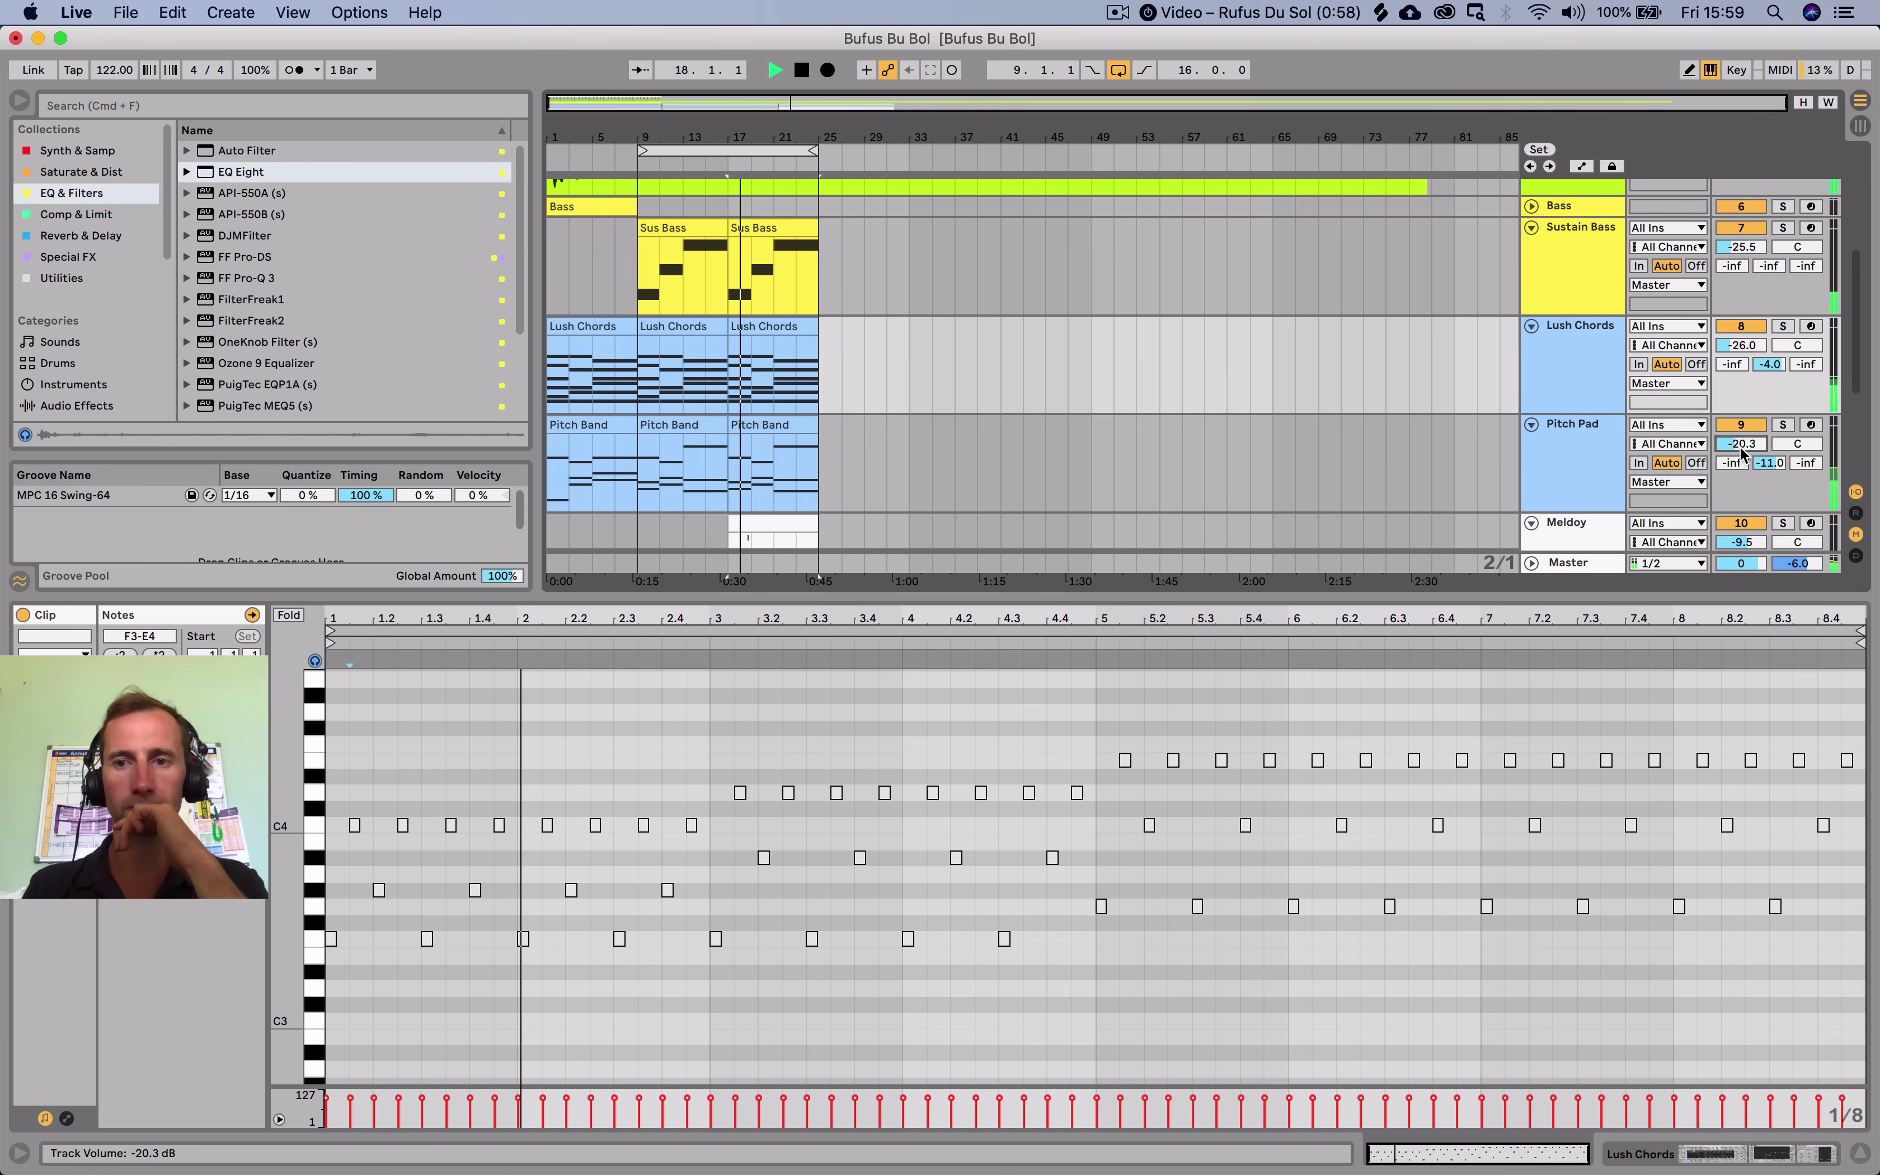
# Set the Meldoy track's volume to -12.1 dB and correct the track name to Melody.
pyautogui.scroll(-3, 1740, 457)
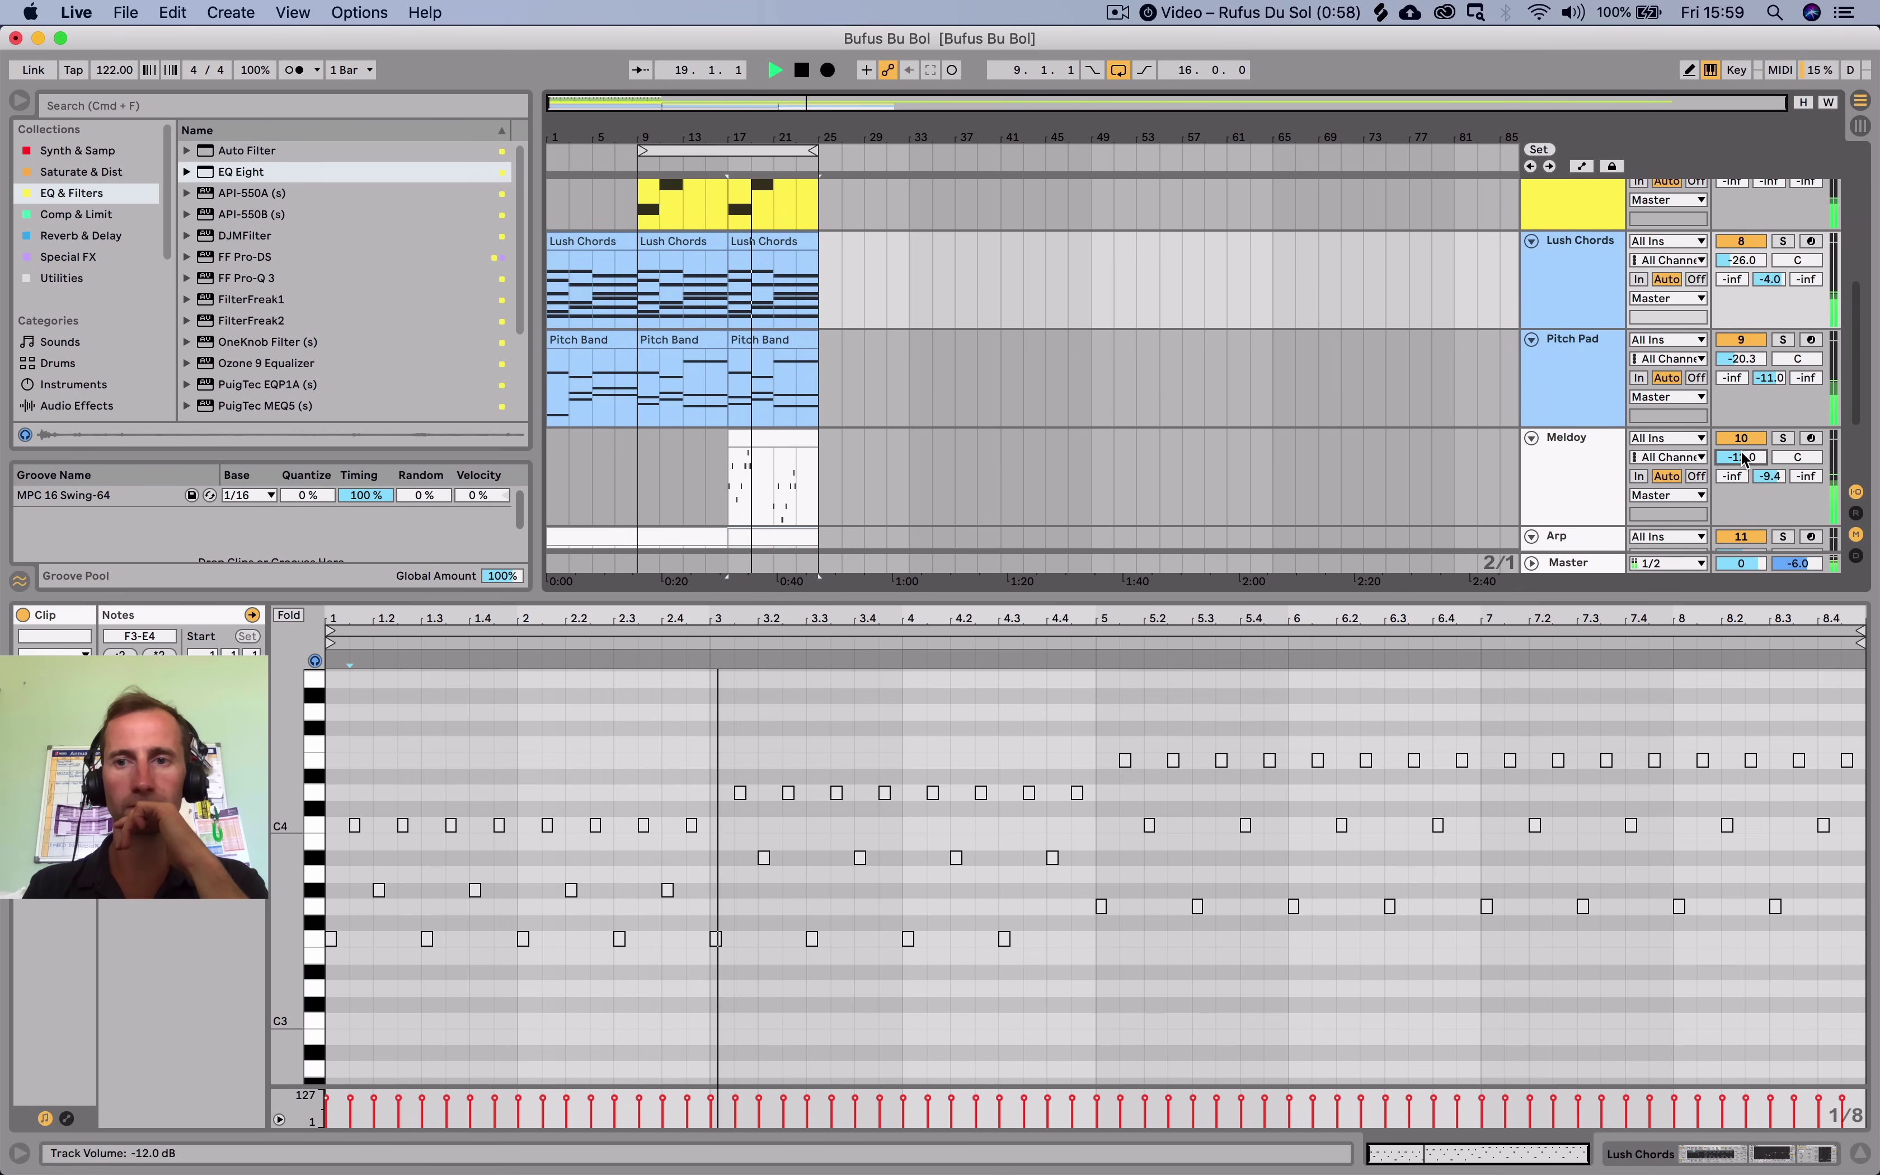
pyautogui.moveTo(1742, 458); pyautogui.dragTo(1741, 460)
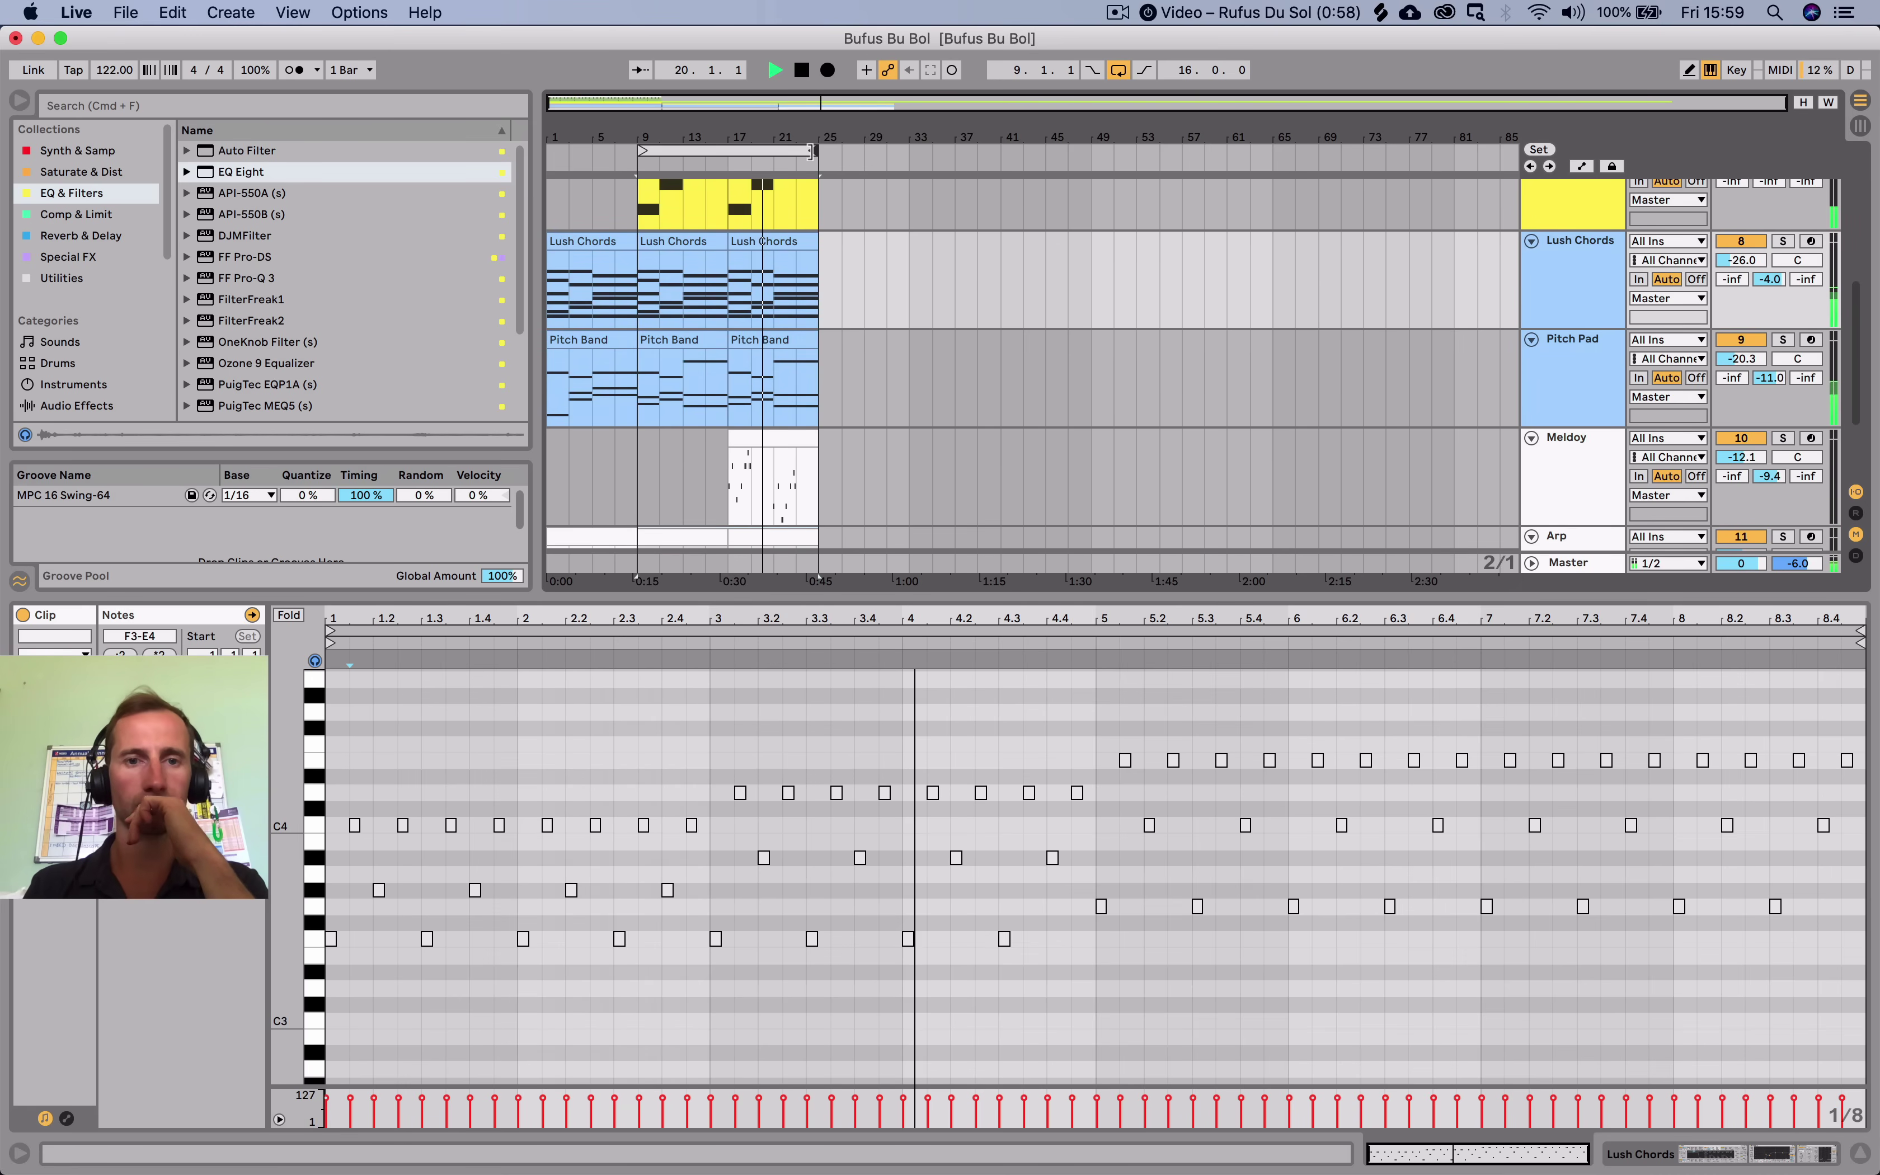
pyautogui.press('space')
pyautogui.click(1569, 441)
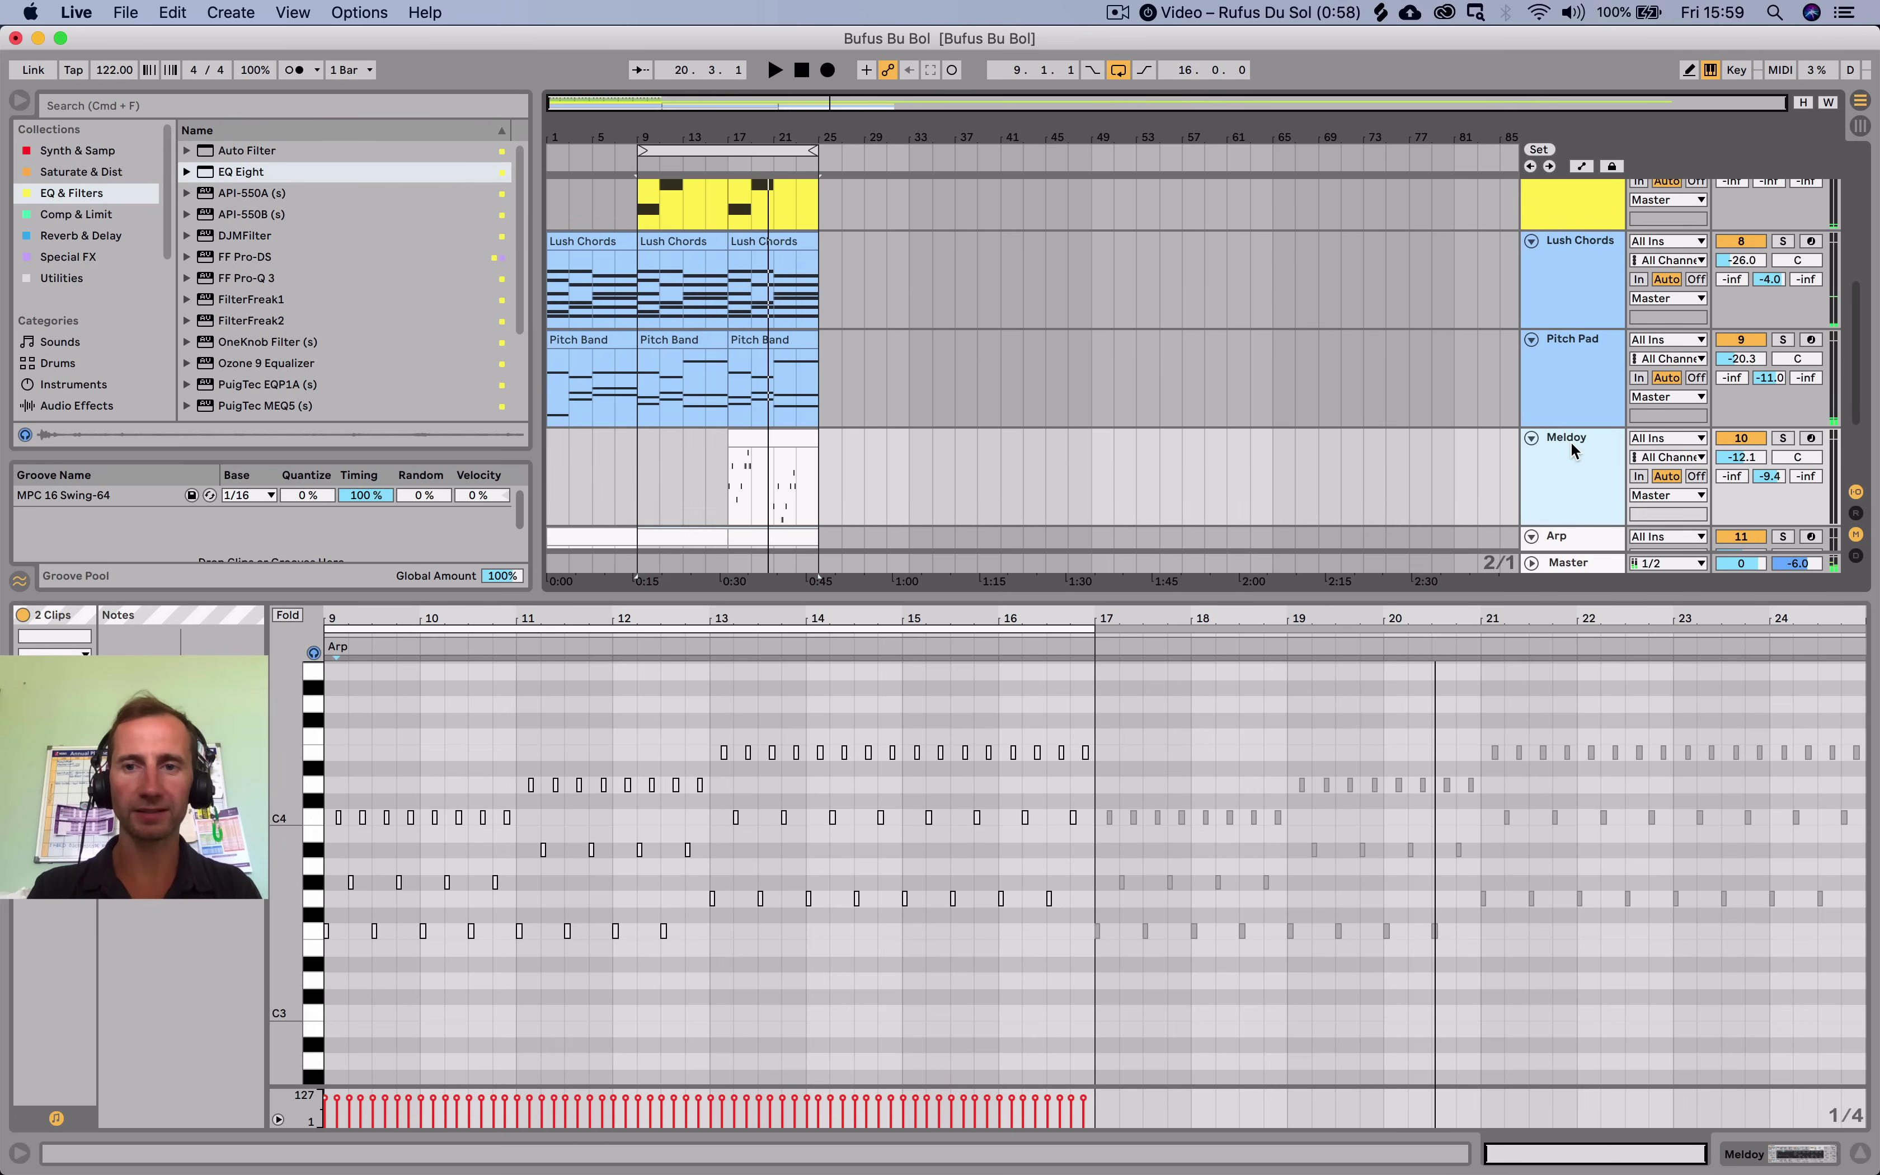
pyautogui.doubleClick(1570, 440)
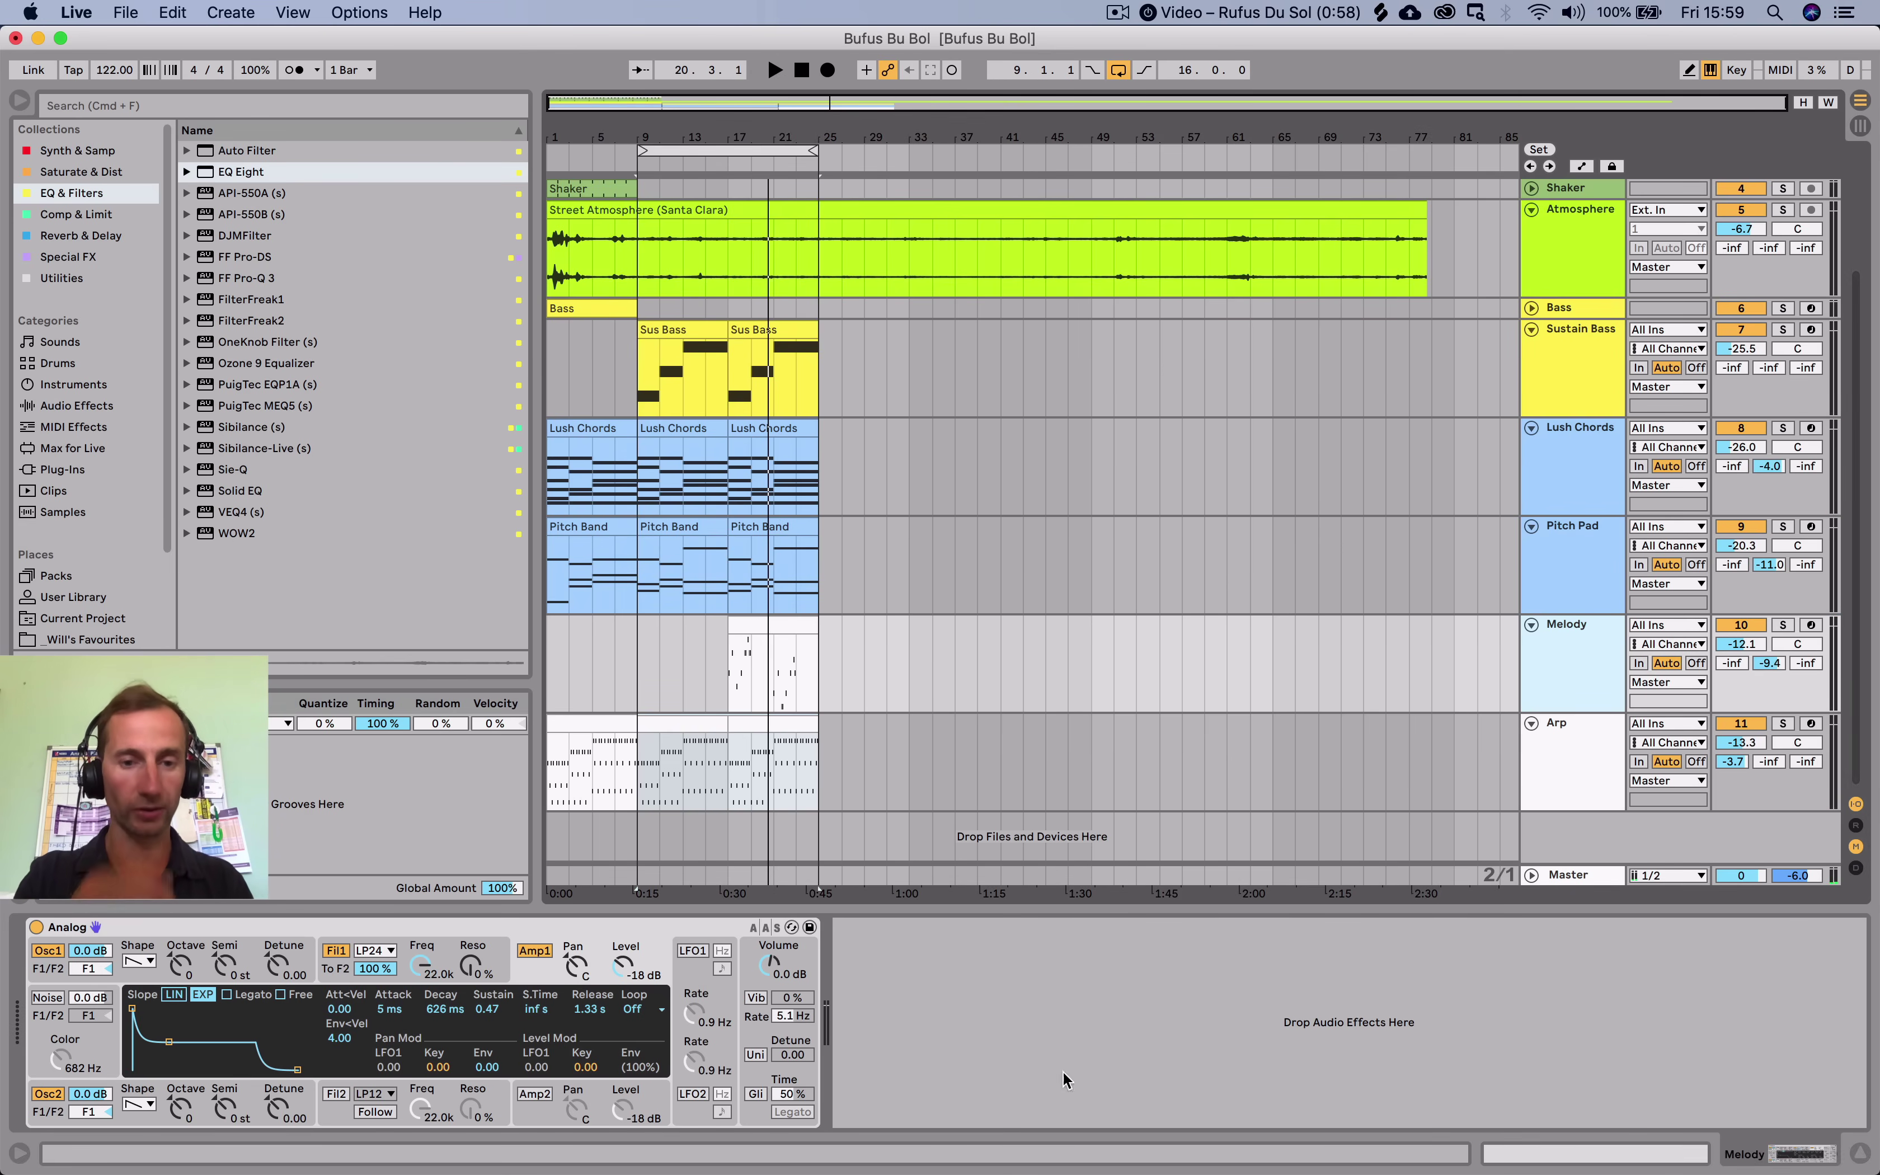
# Check the LFO1 and Osc1 settings of the Melody track's Analog, and audition the track soloed from bar 17.
pyautogui.click(702, 977)
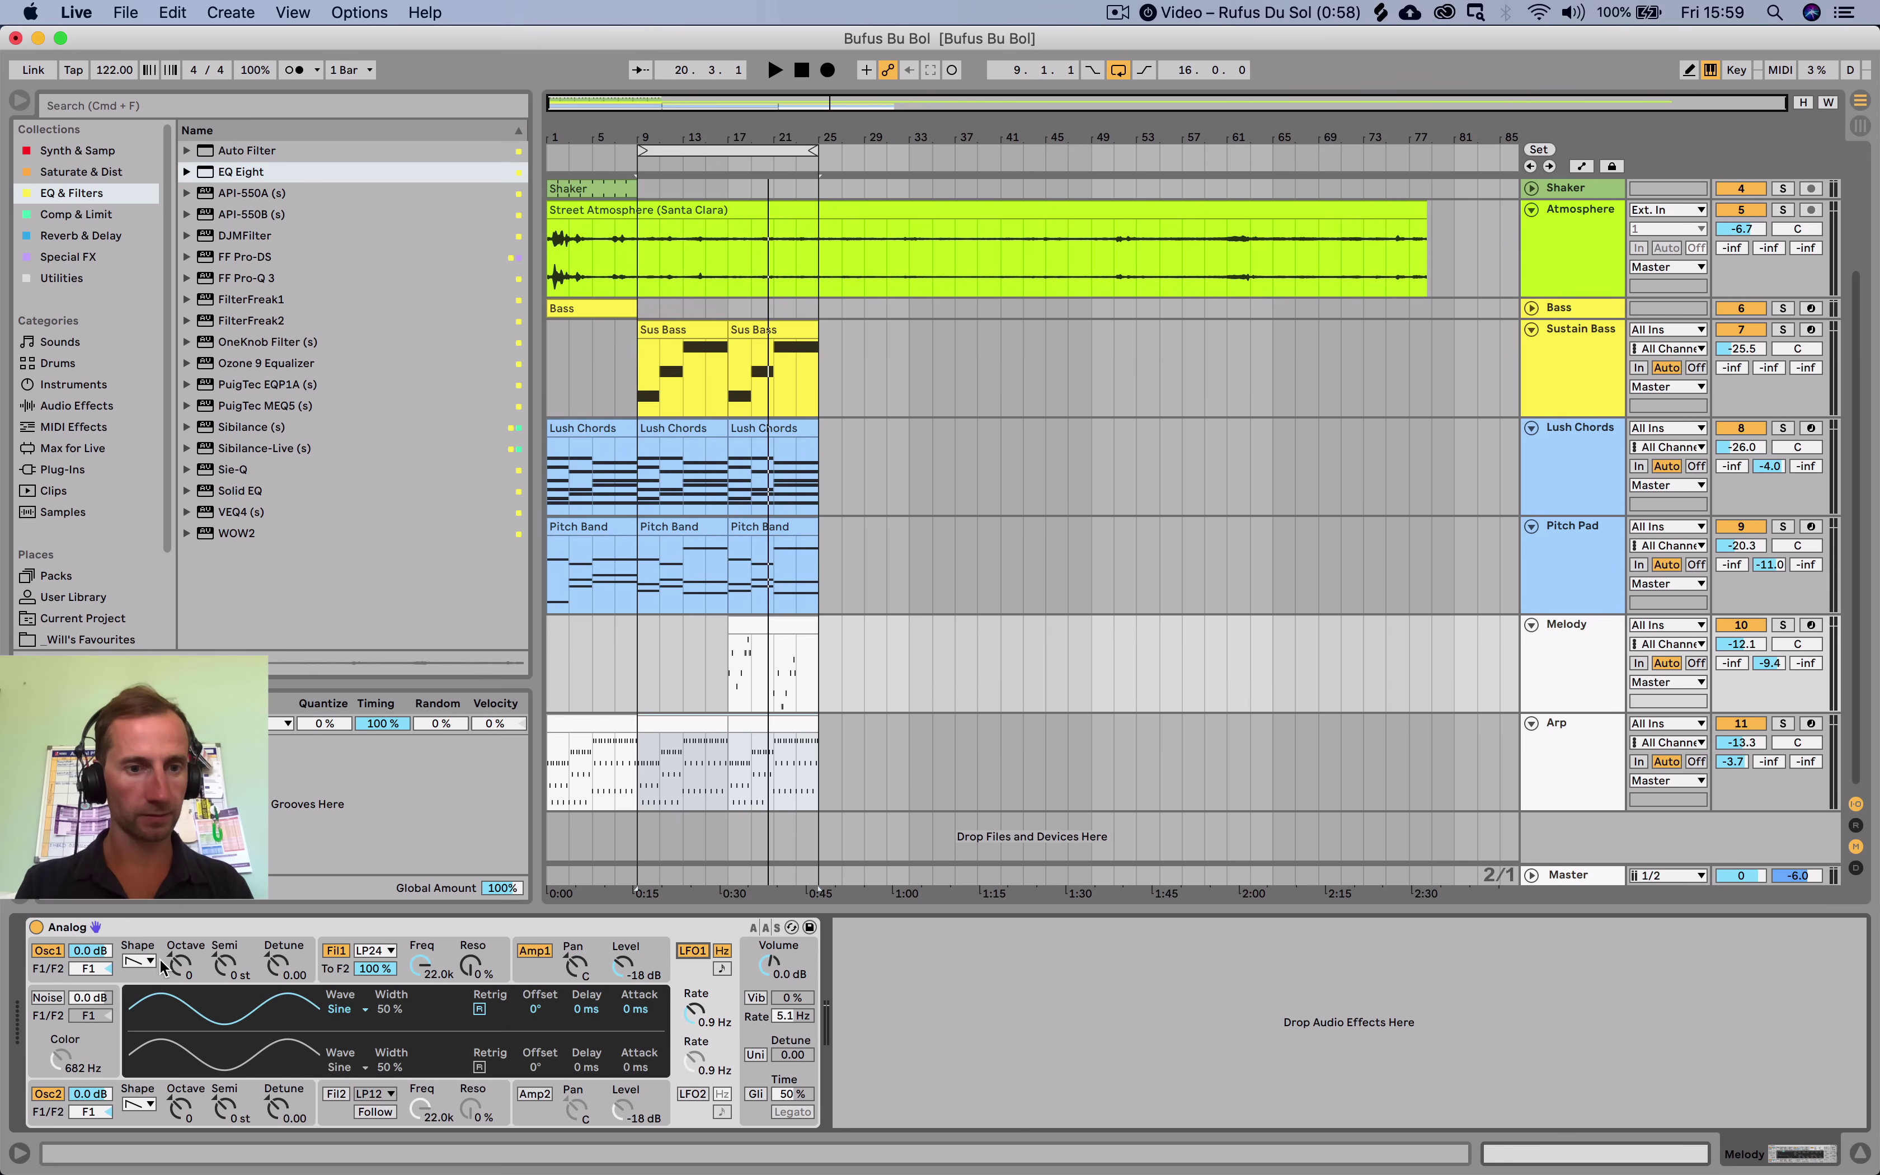
pyautogui.click(146, 978)
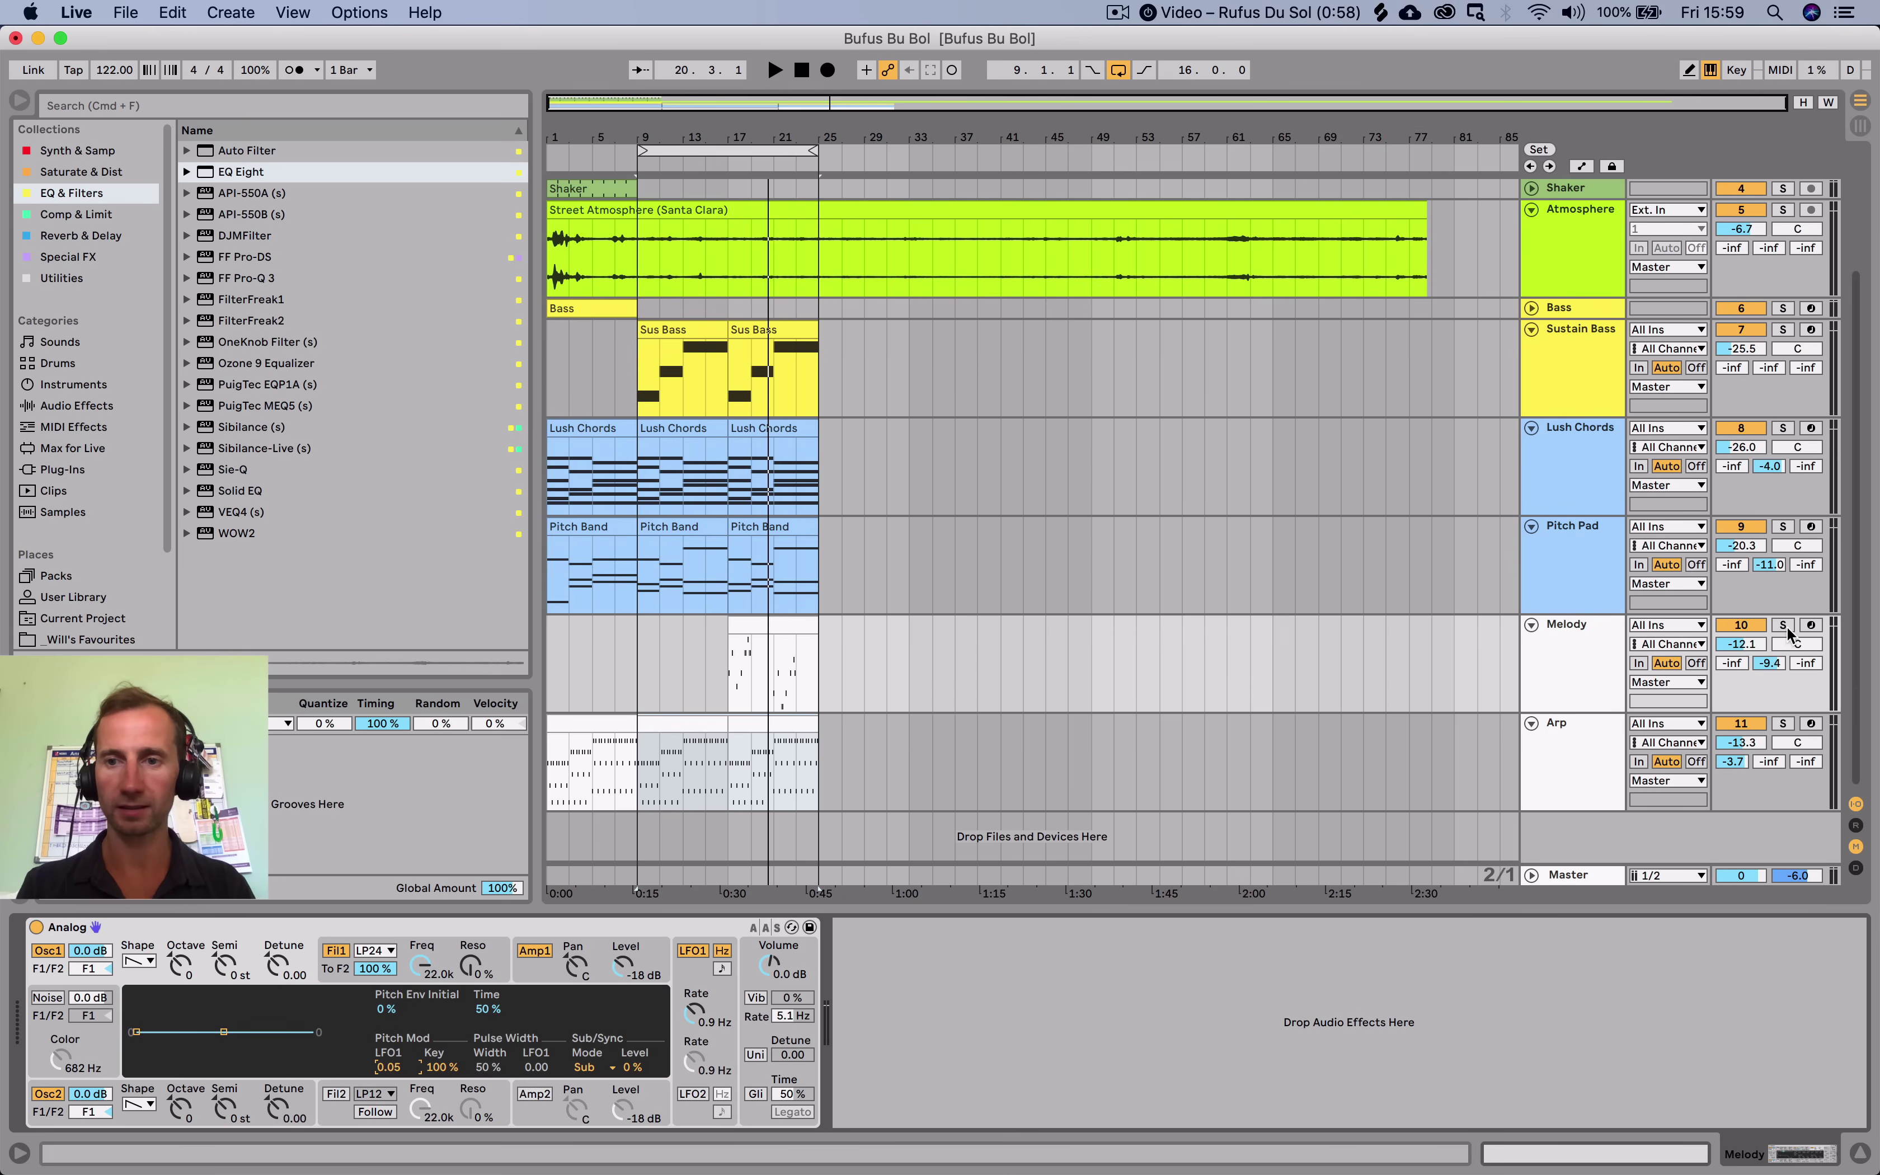
pyautogui.click(734, 674)
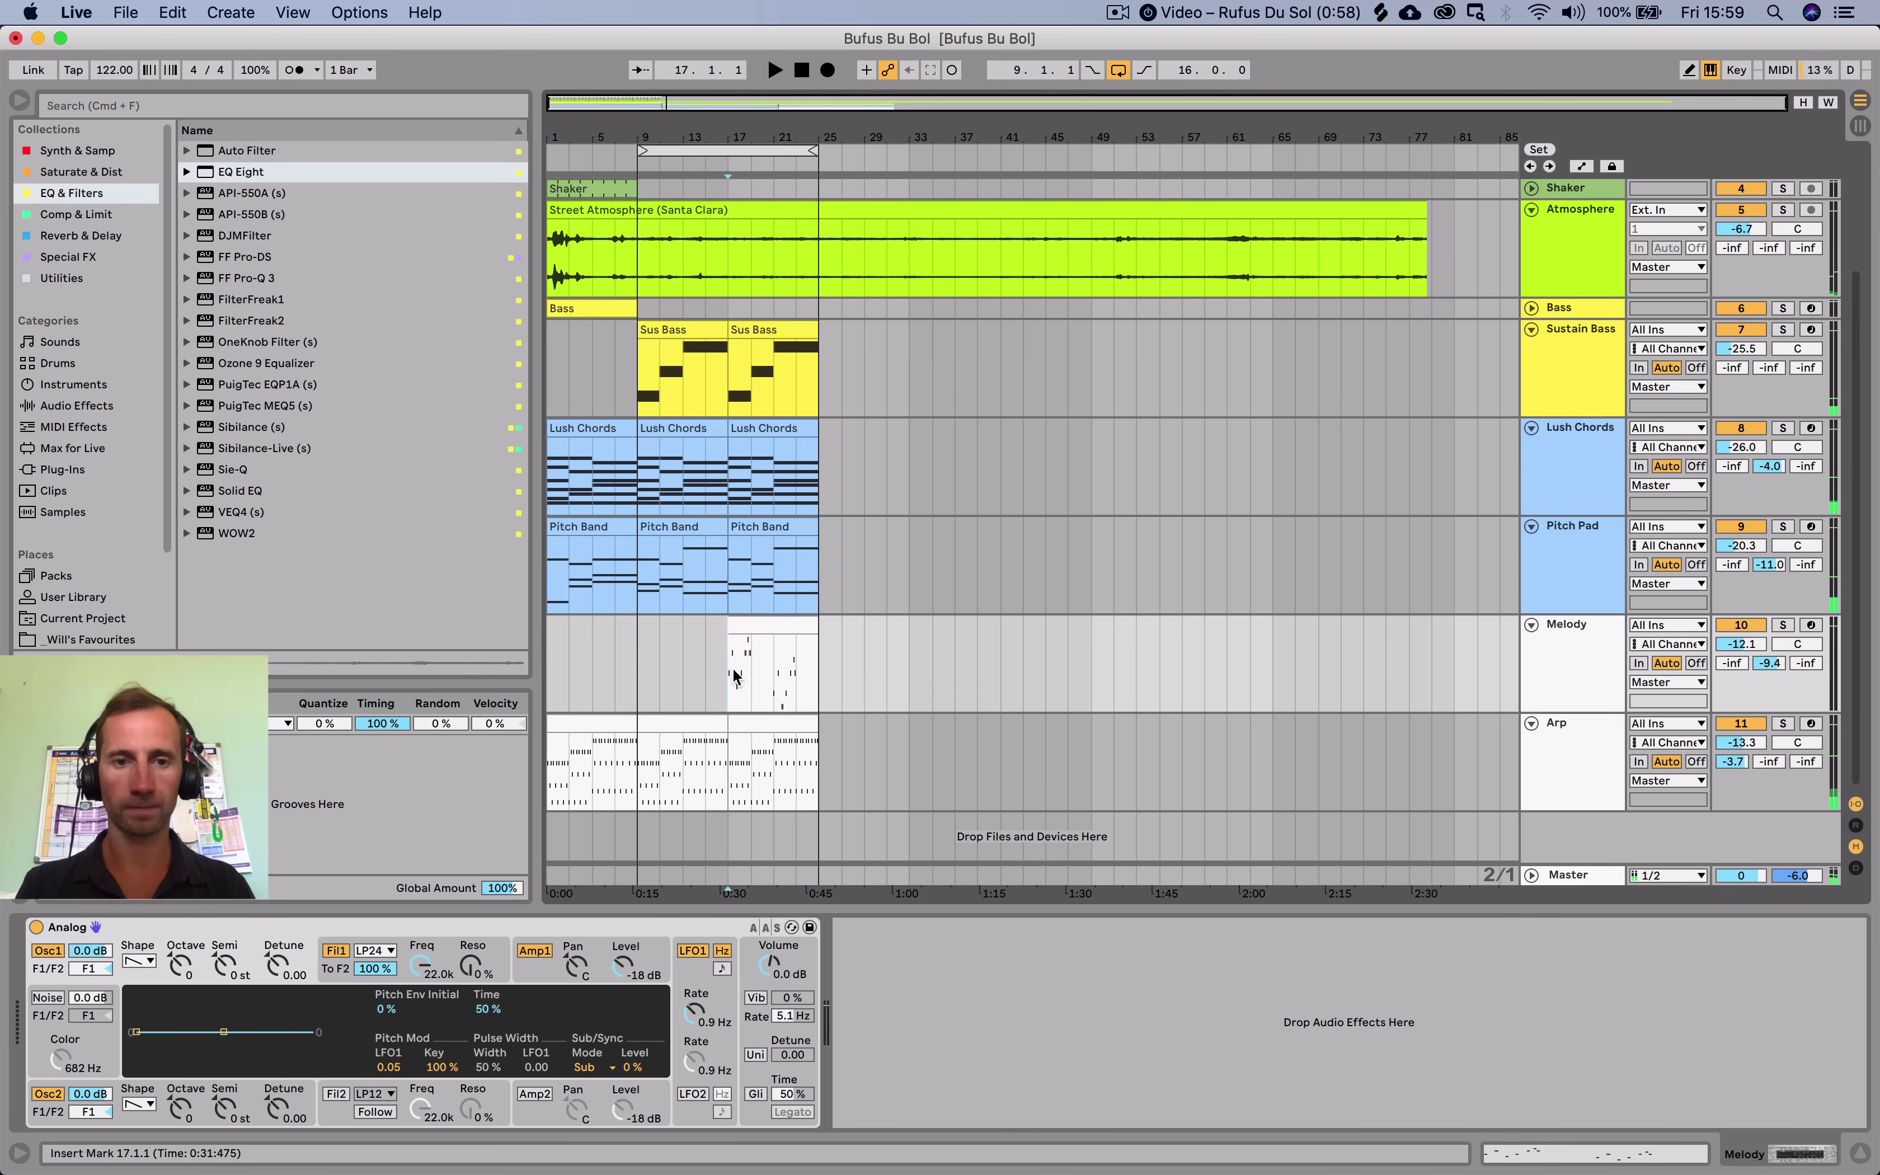
pyautogui.click(1782, 625)
pyautogui.press('space')
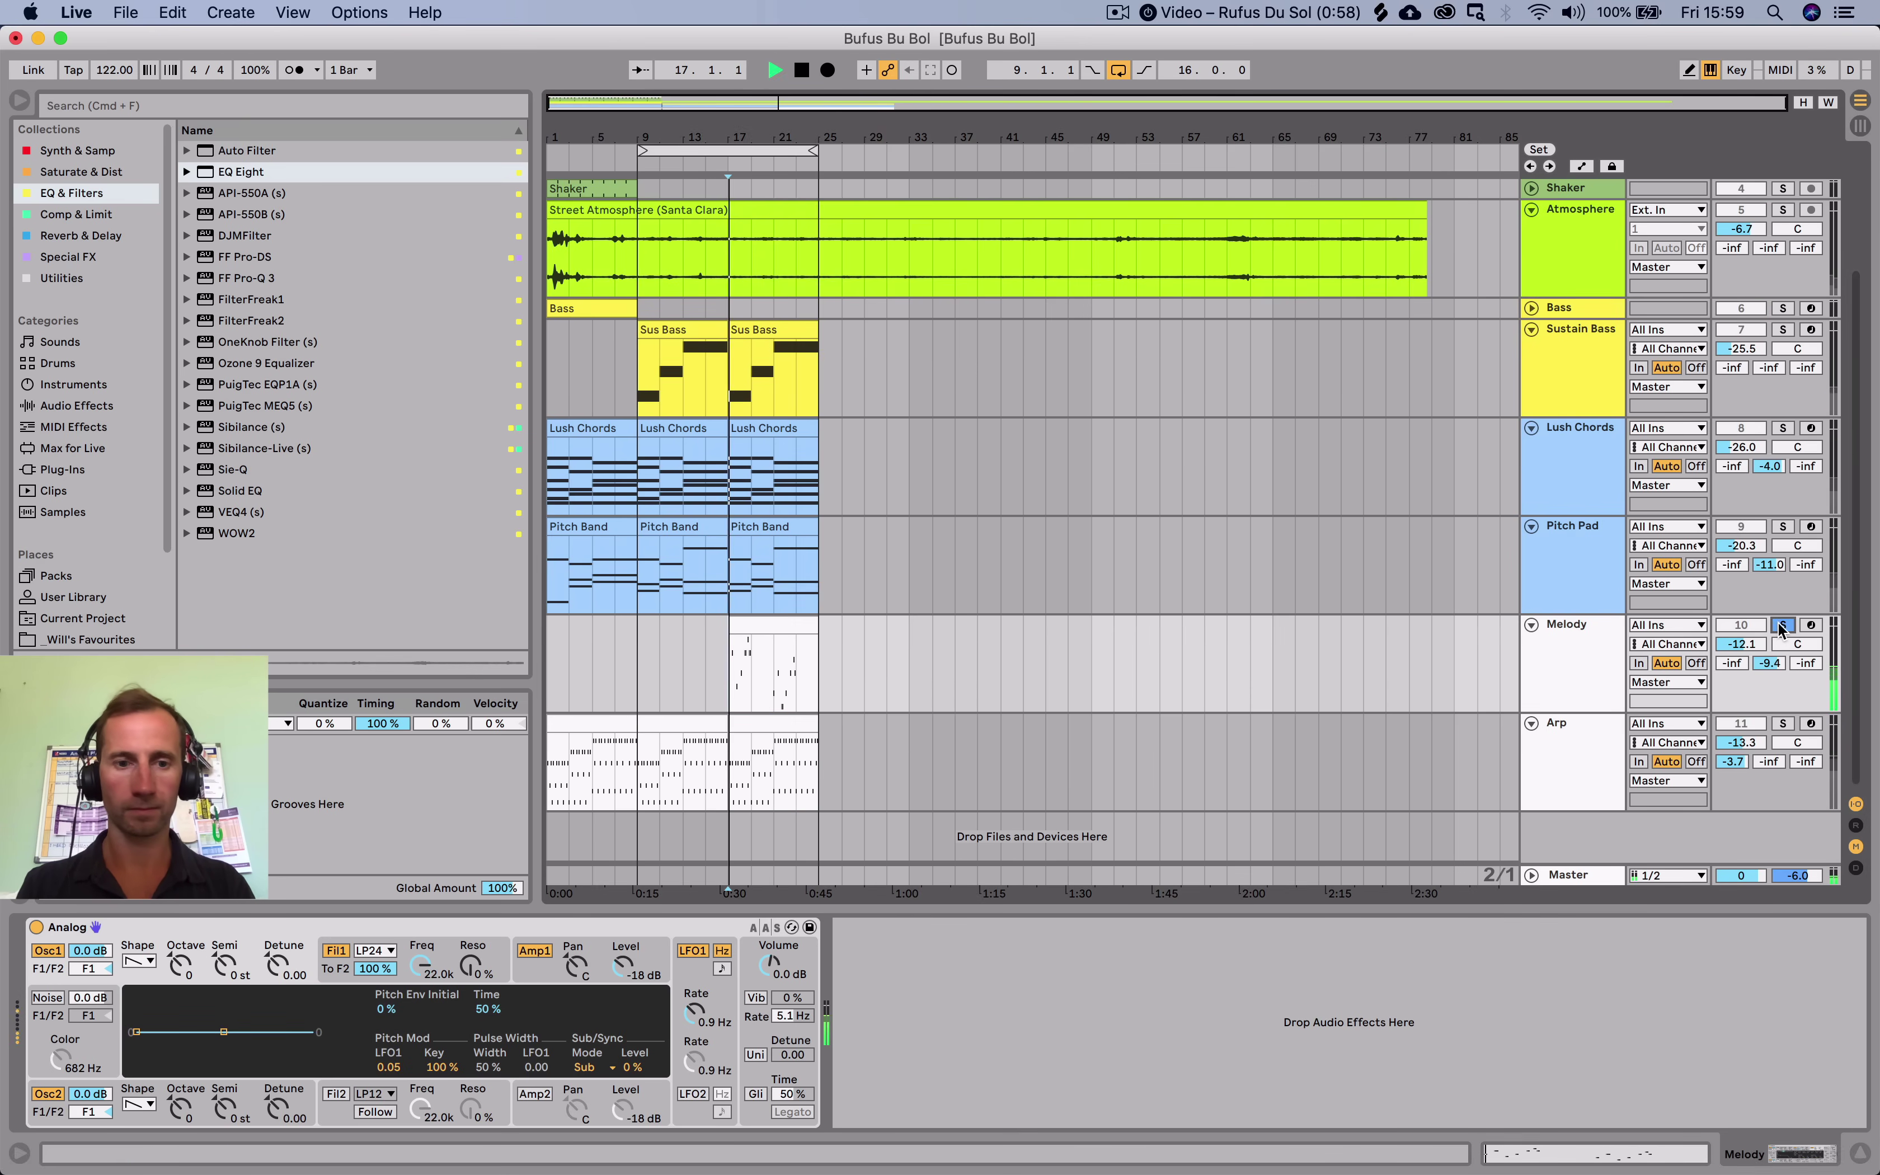
# Set the LFO1 pitch modulation of Osc1 to 0.09 in the Melody track's Analog while it plays.
pyautogui.click(694, 1010)
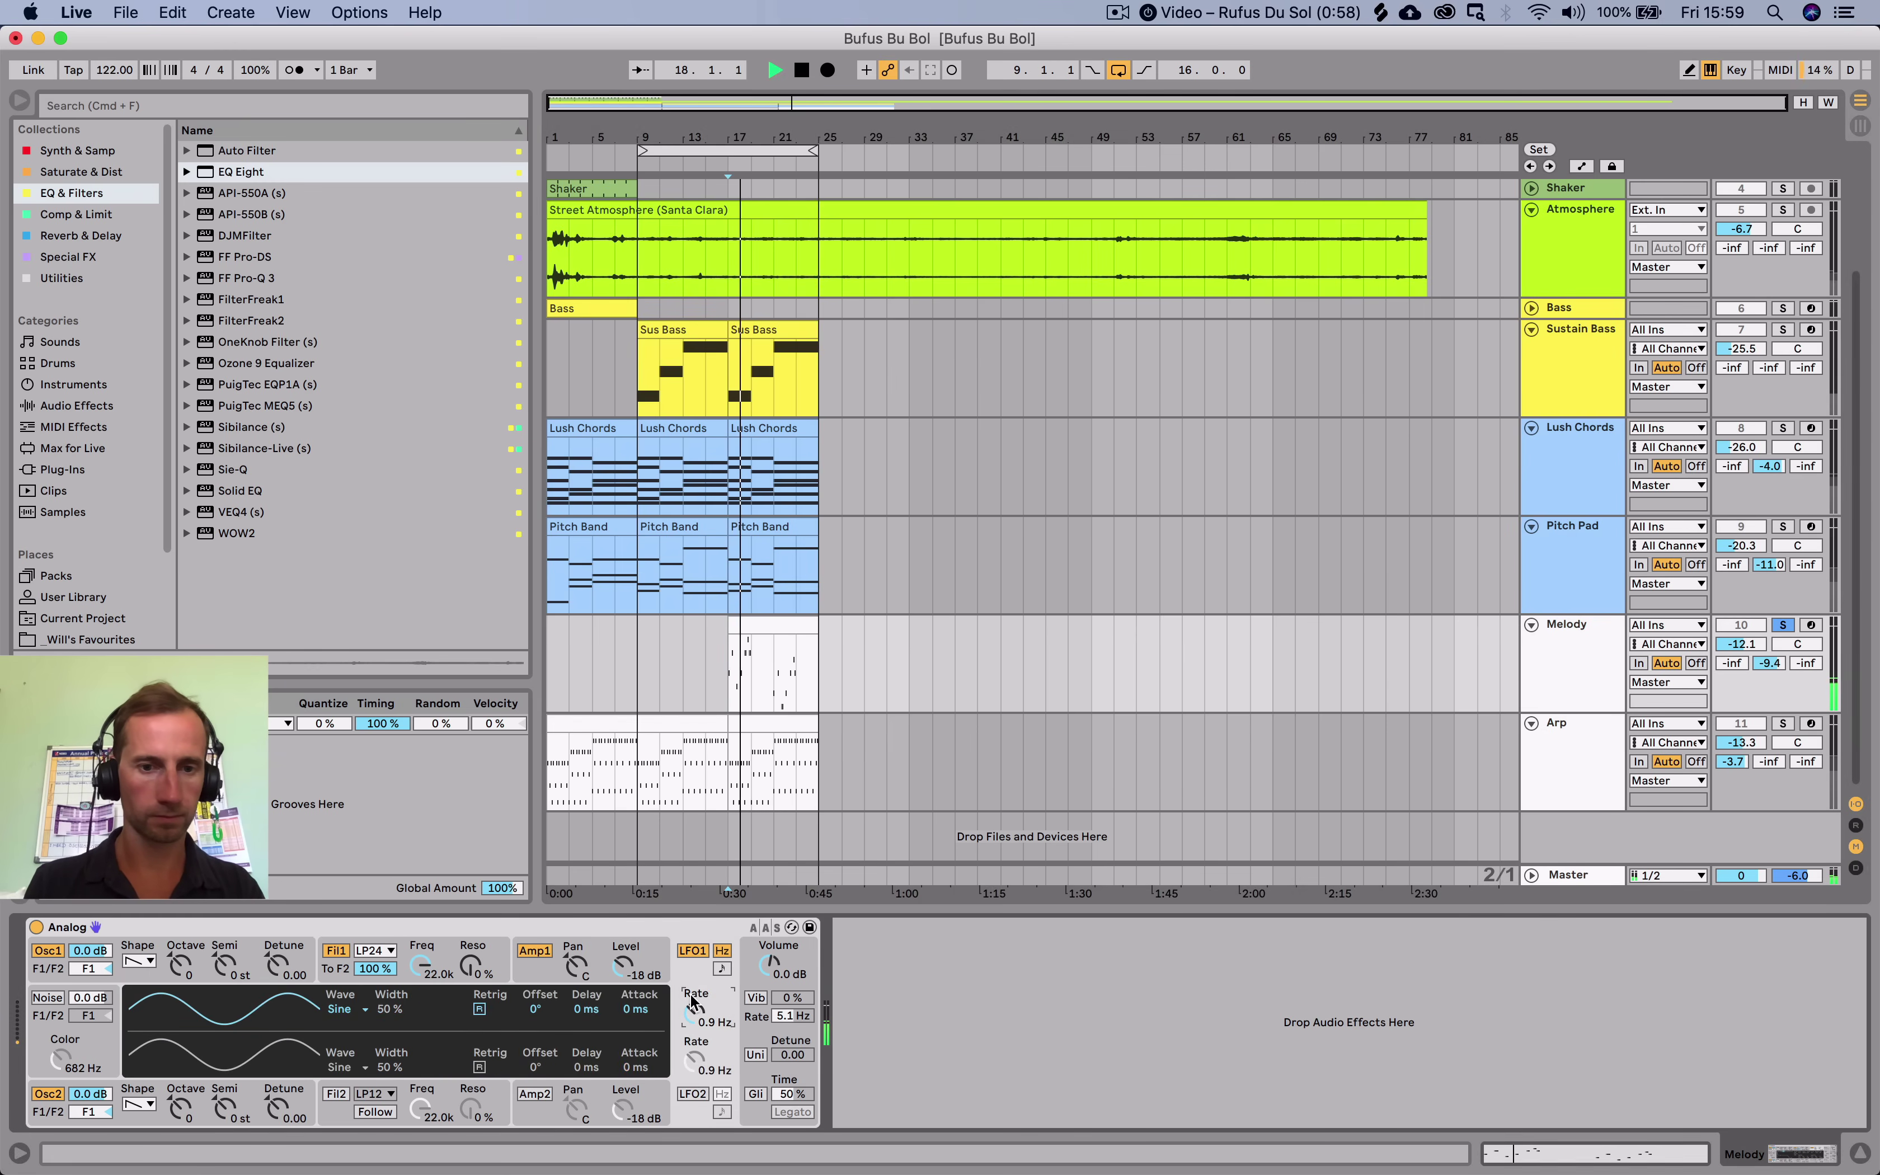
pyautogui.click(148, 1000)
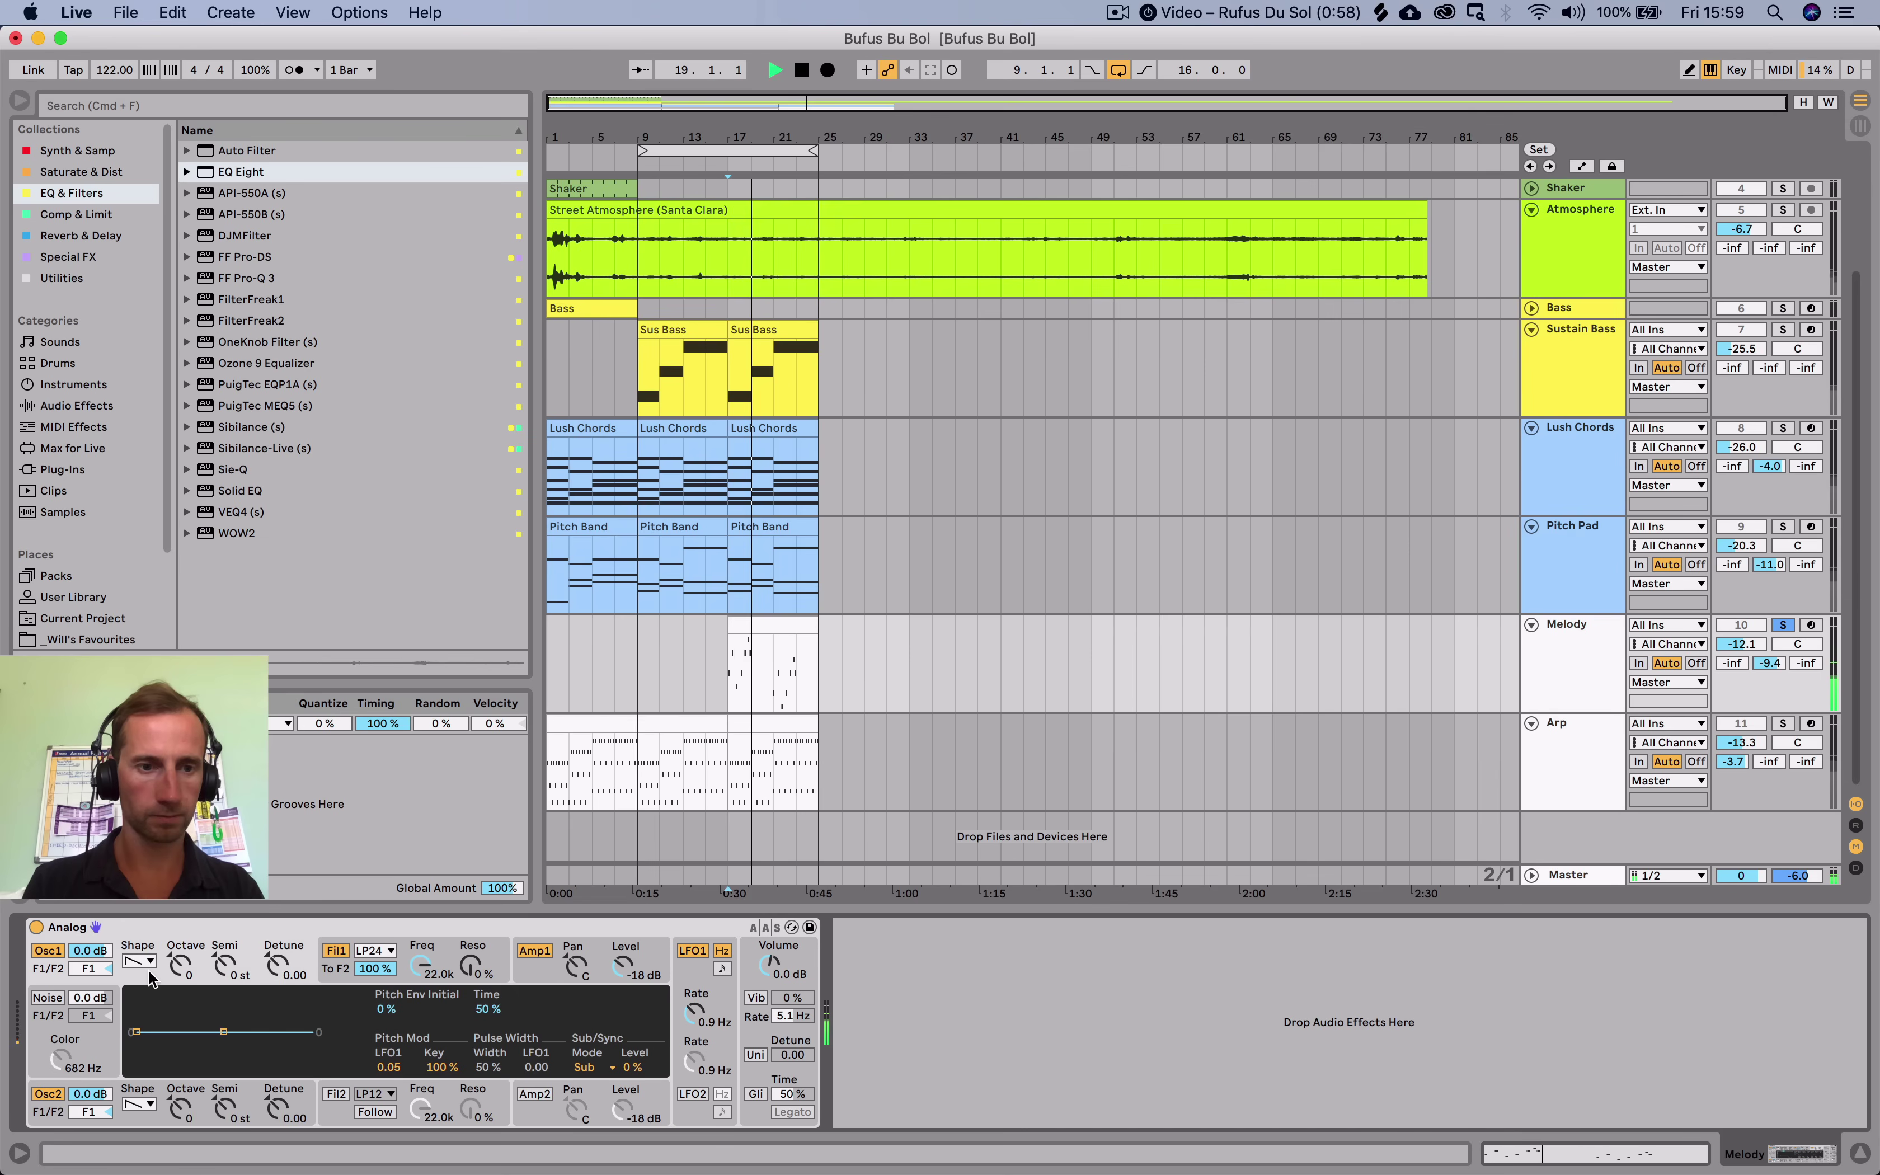
pyautogui.press('space')
pyautogui.press('space')
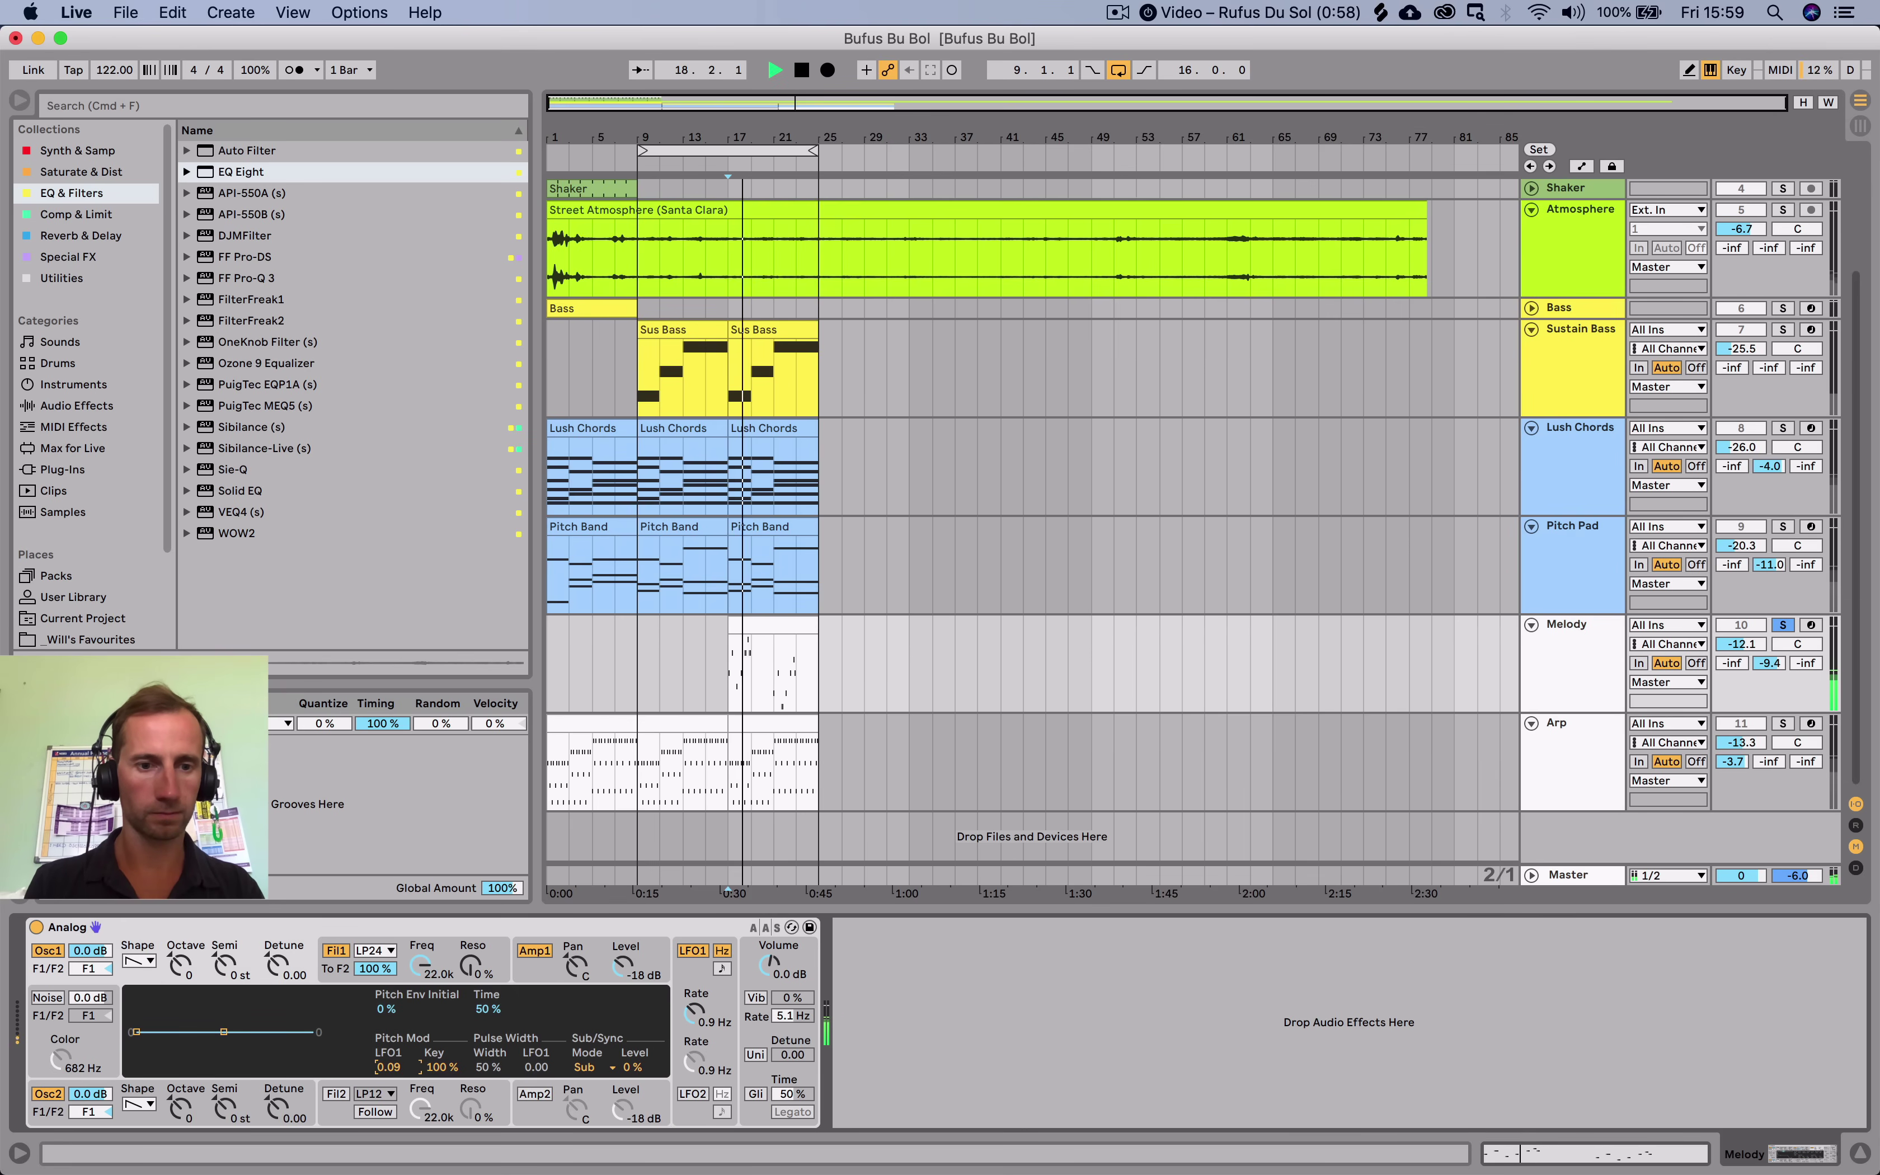
# Set the Melody Analog's LFO1 rate to 1.6 Hz, then unsolo the track and replay it with the full mix.
pyautogui.click(692, 1013)
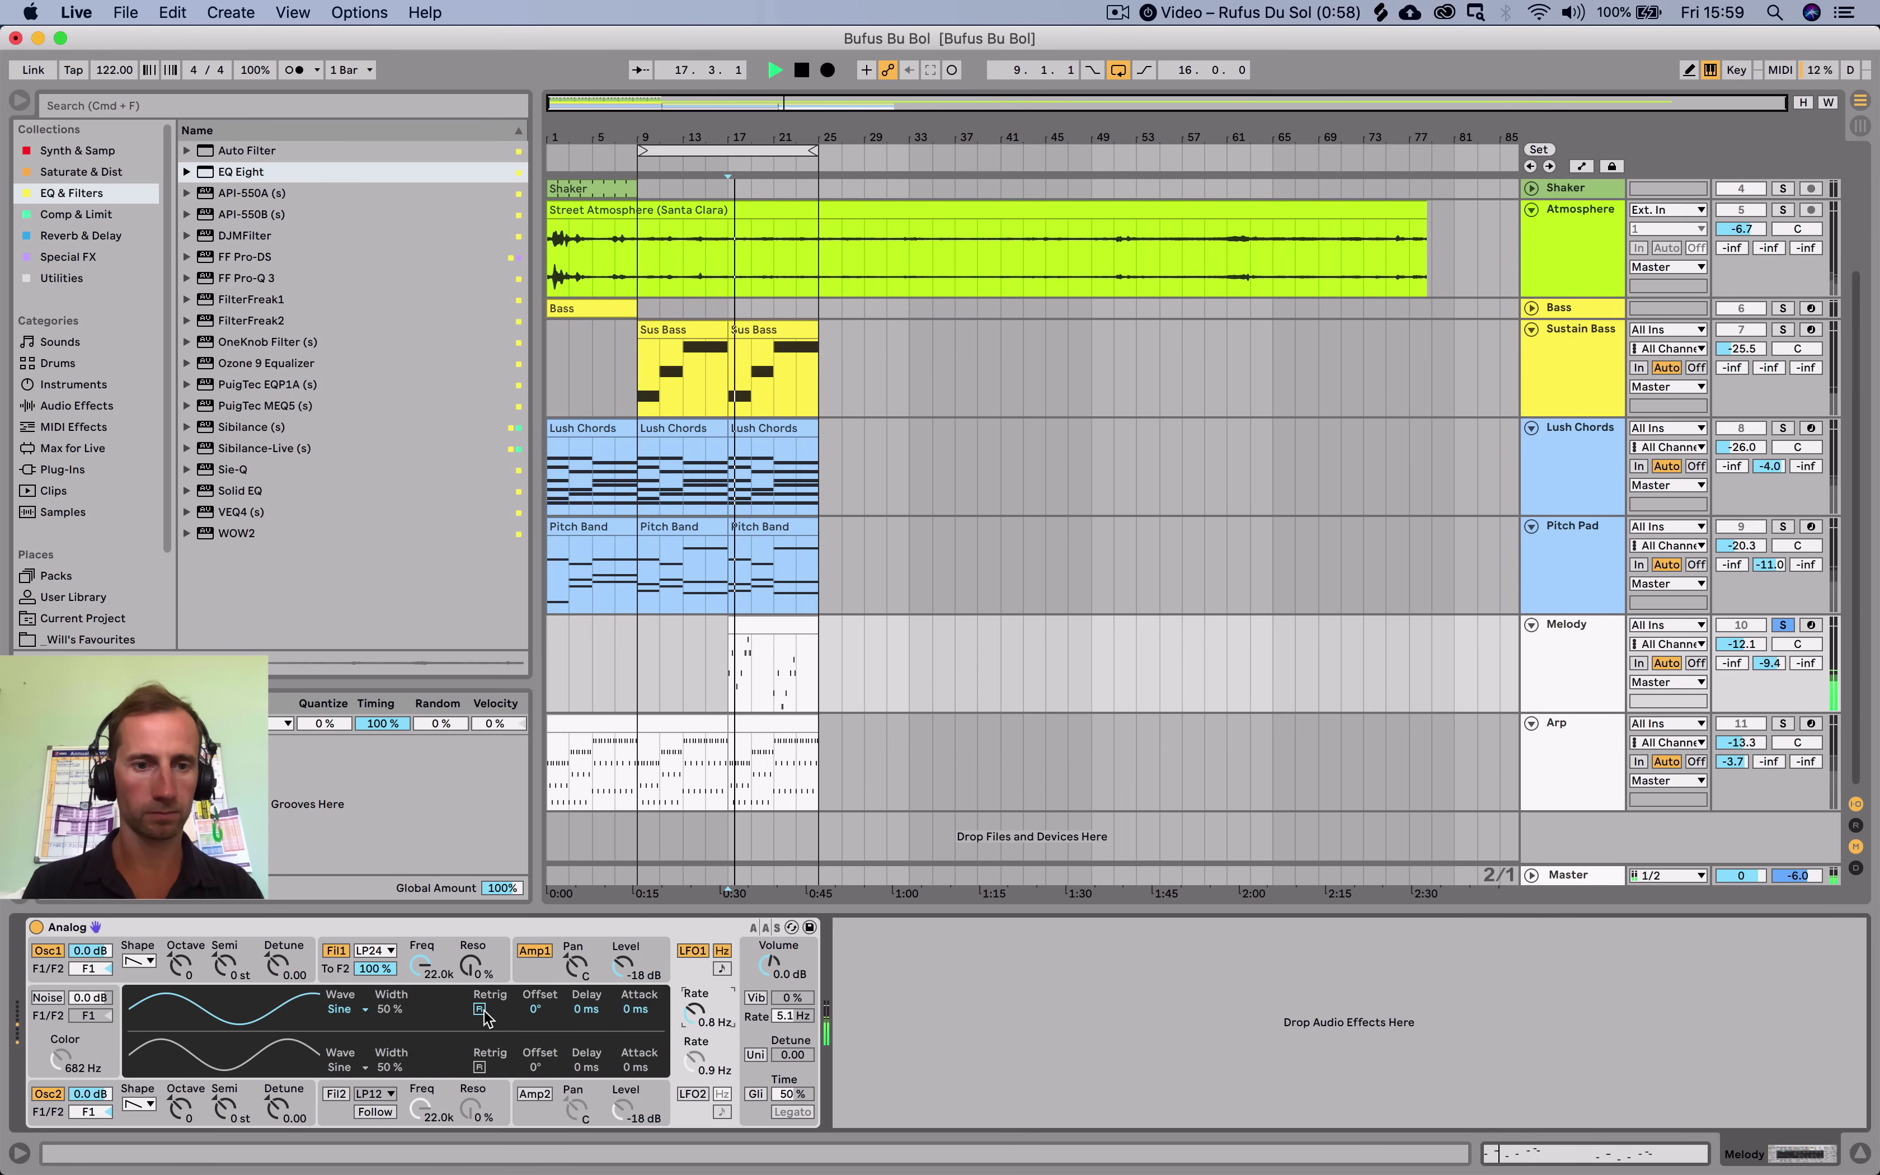
pyautogui.moveTo(696, 1019)
pyautogui.mouseDown()
pyautogui.moveTo(696, 965)
pyautogui.moveTo(696, 991)
pyautogui.mouseUp()
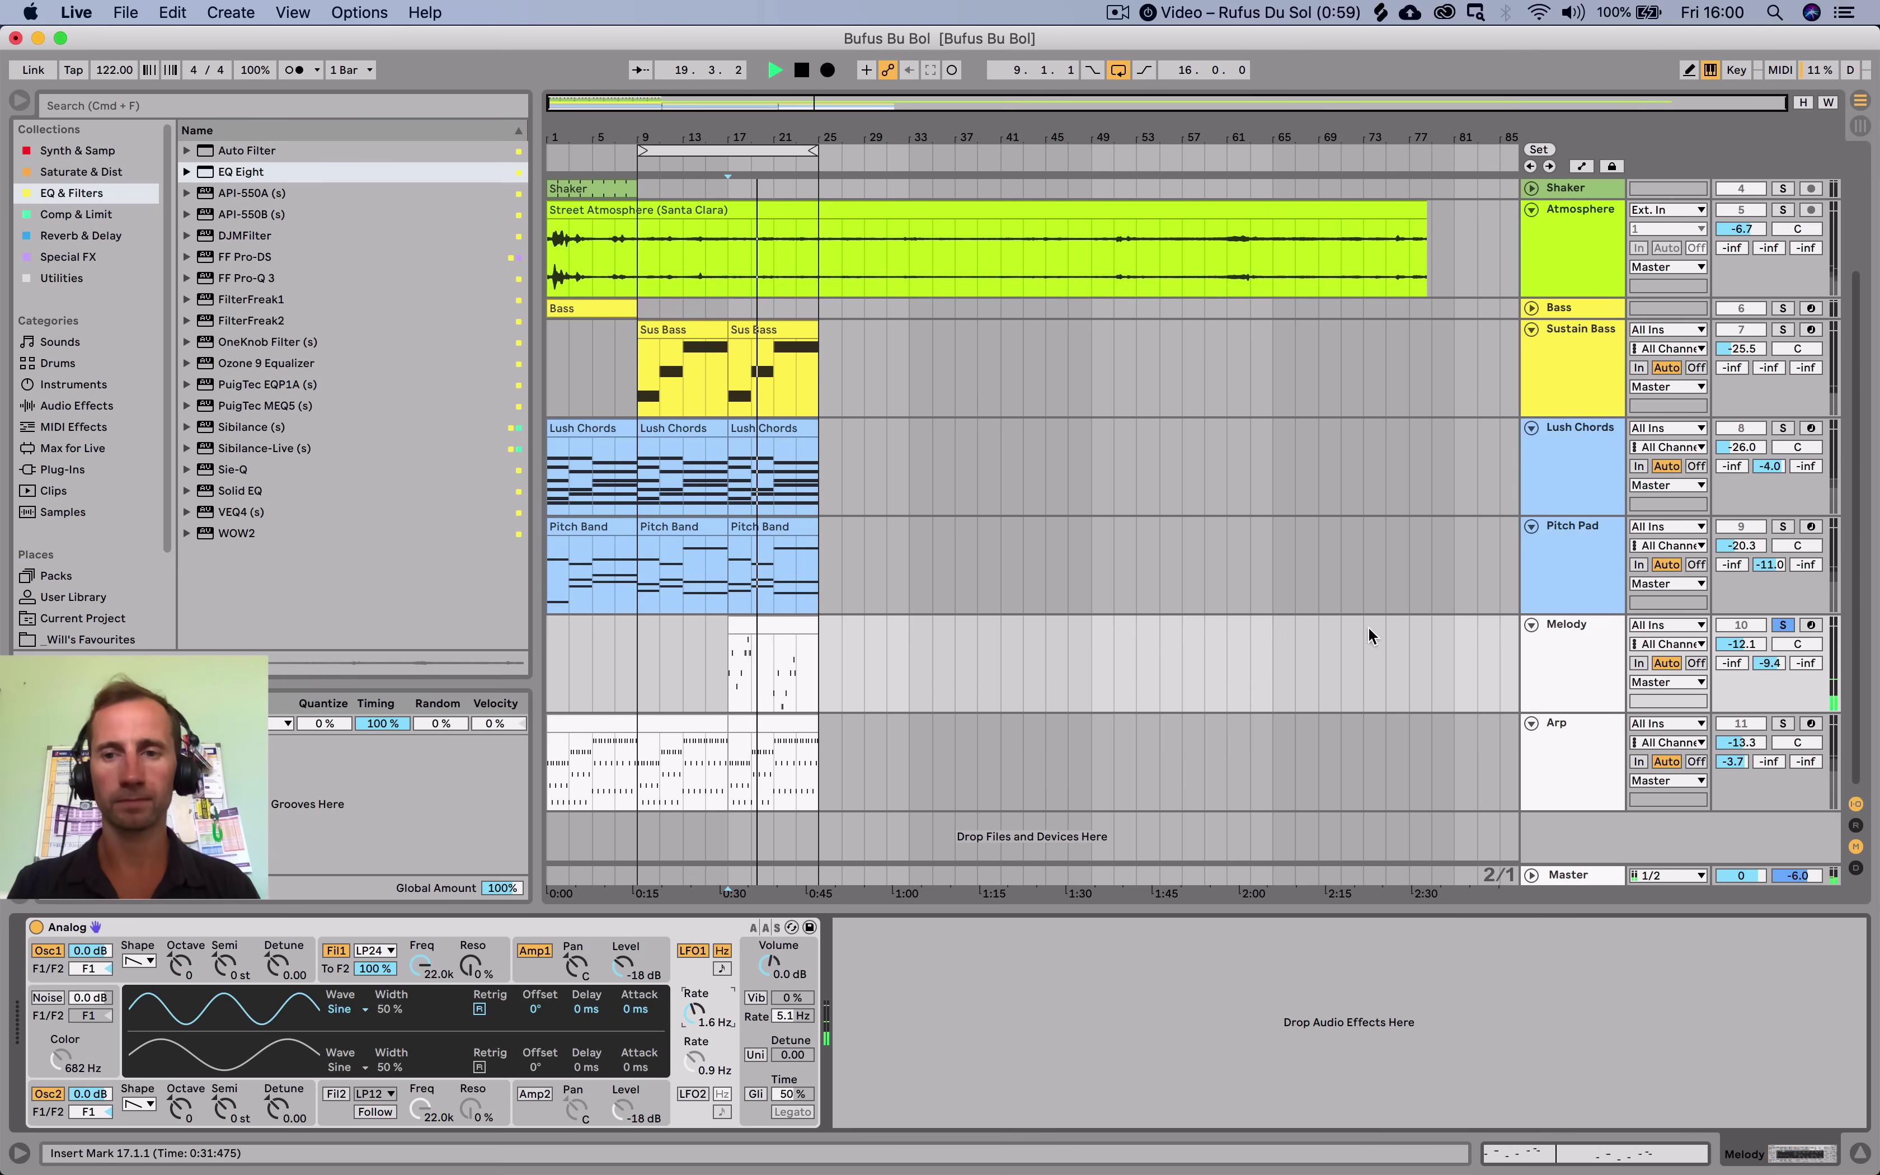
pyautogui.click(1786, 626)
pyautogui.press('space')
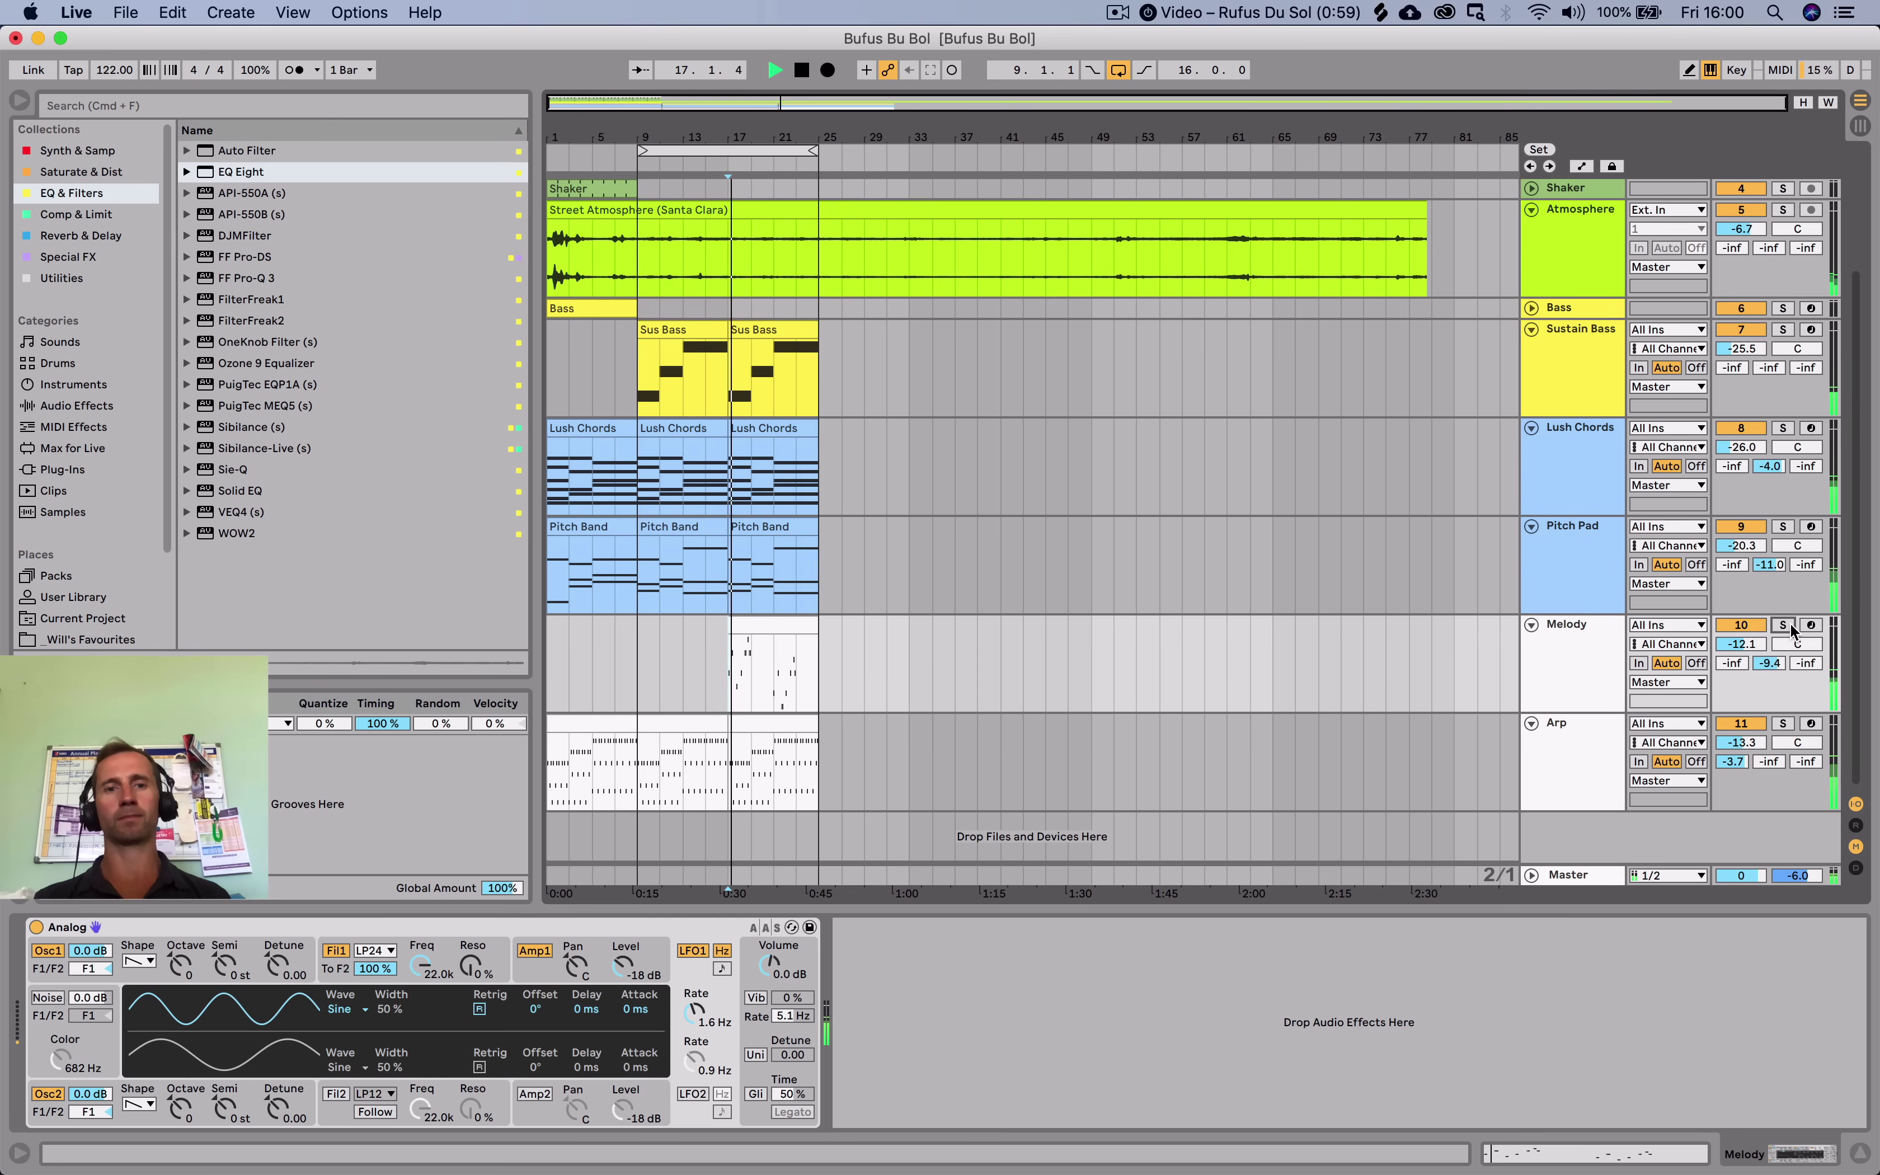
# Raise the Melody track's volume to -9.4 dB and extend the arrangement loop to 26 bars.
pyautogui.moveTo(1738, 651); pyautogui.dragTo(1738, 631)
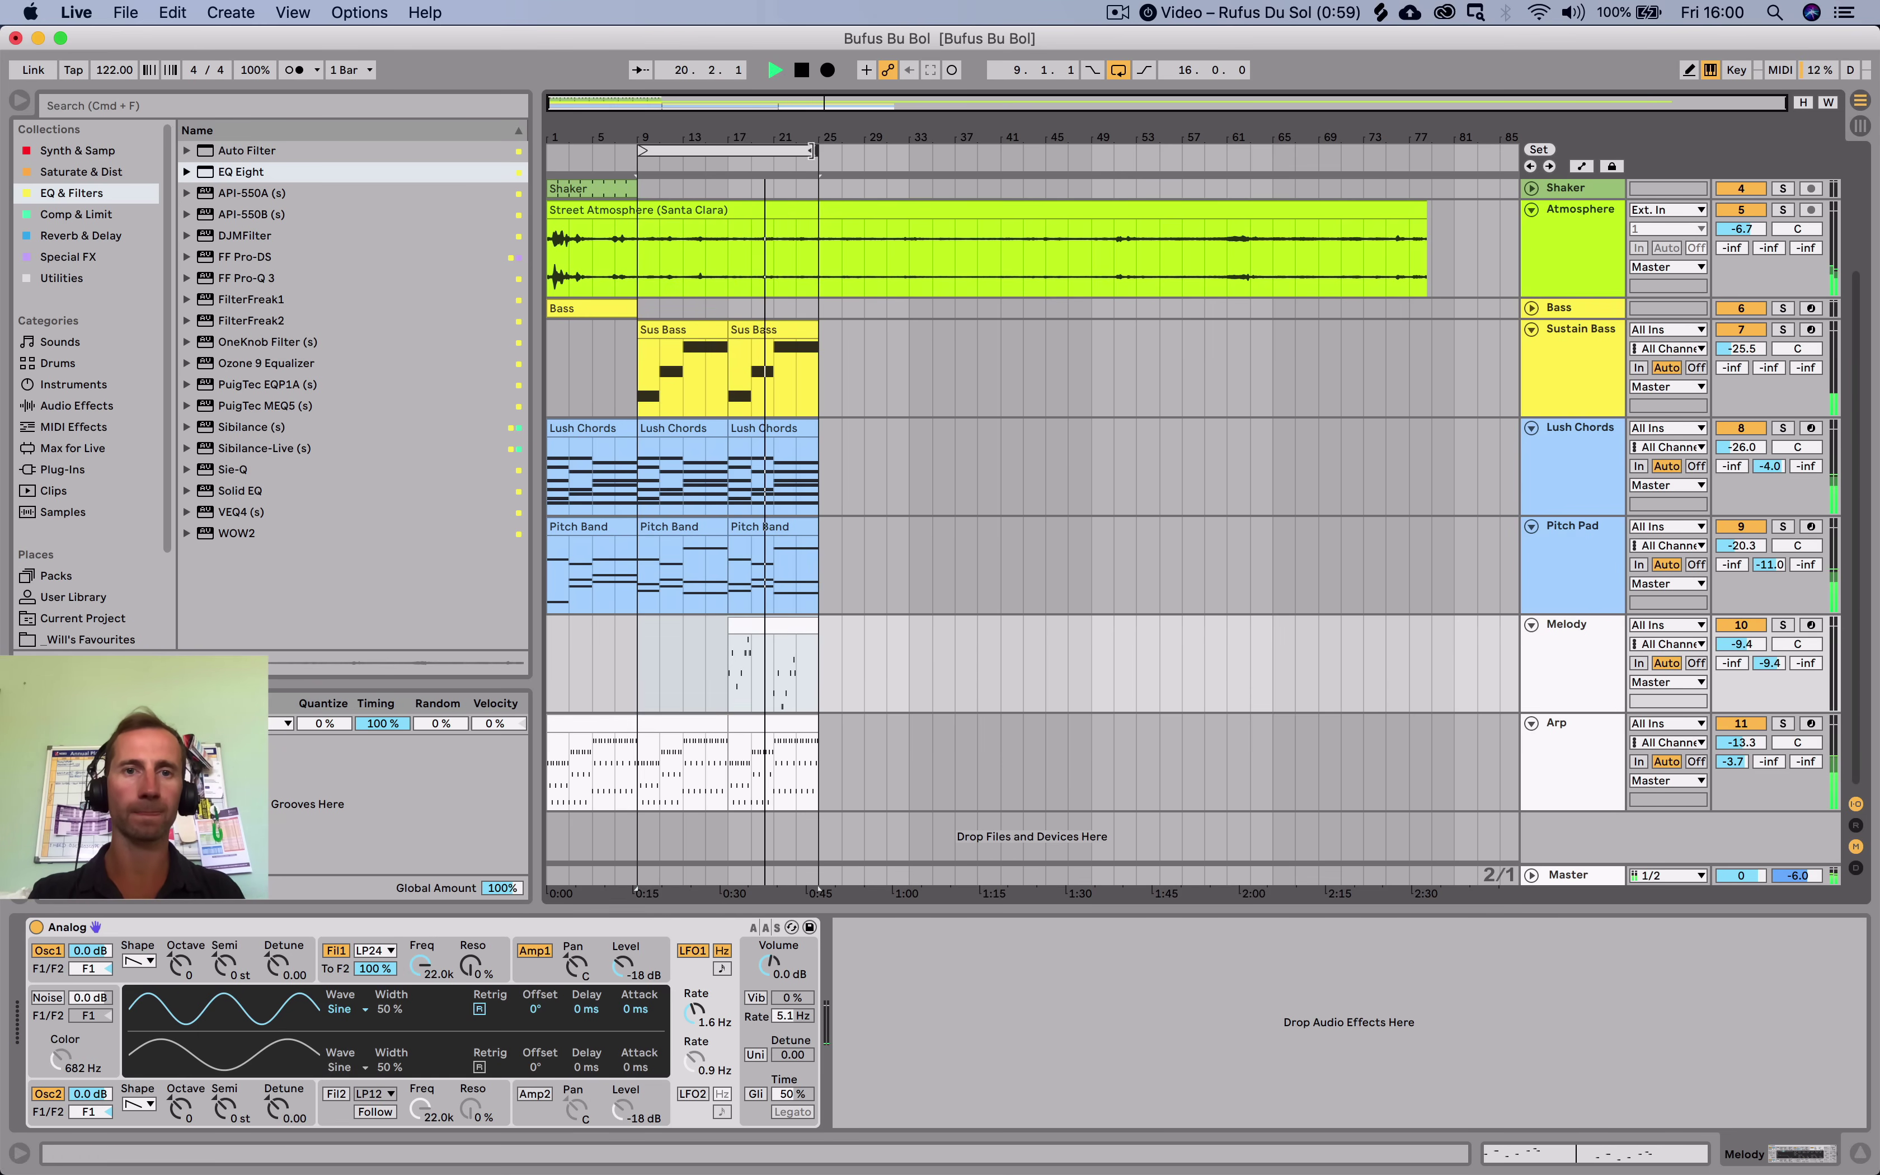
pyautogui.moveTo(818, 150); pyautogui.dragTo(932, 164)
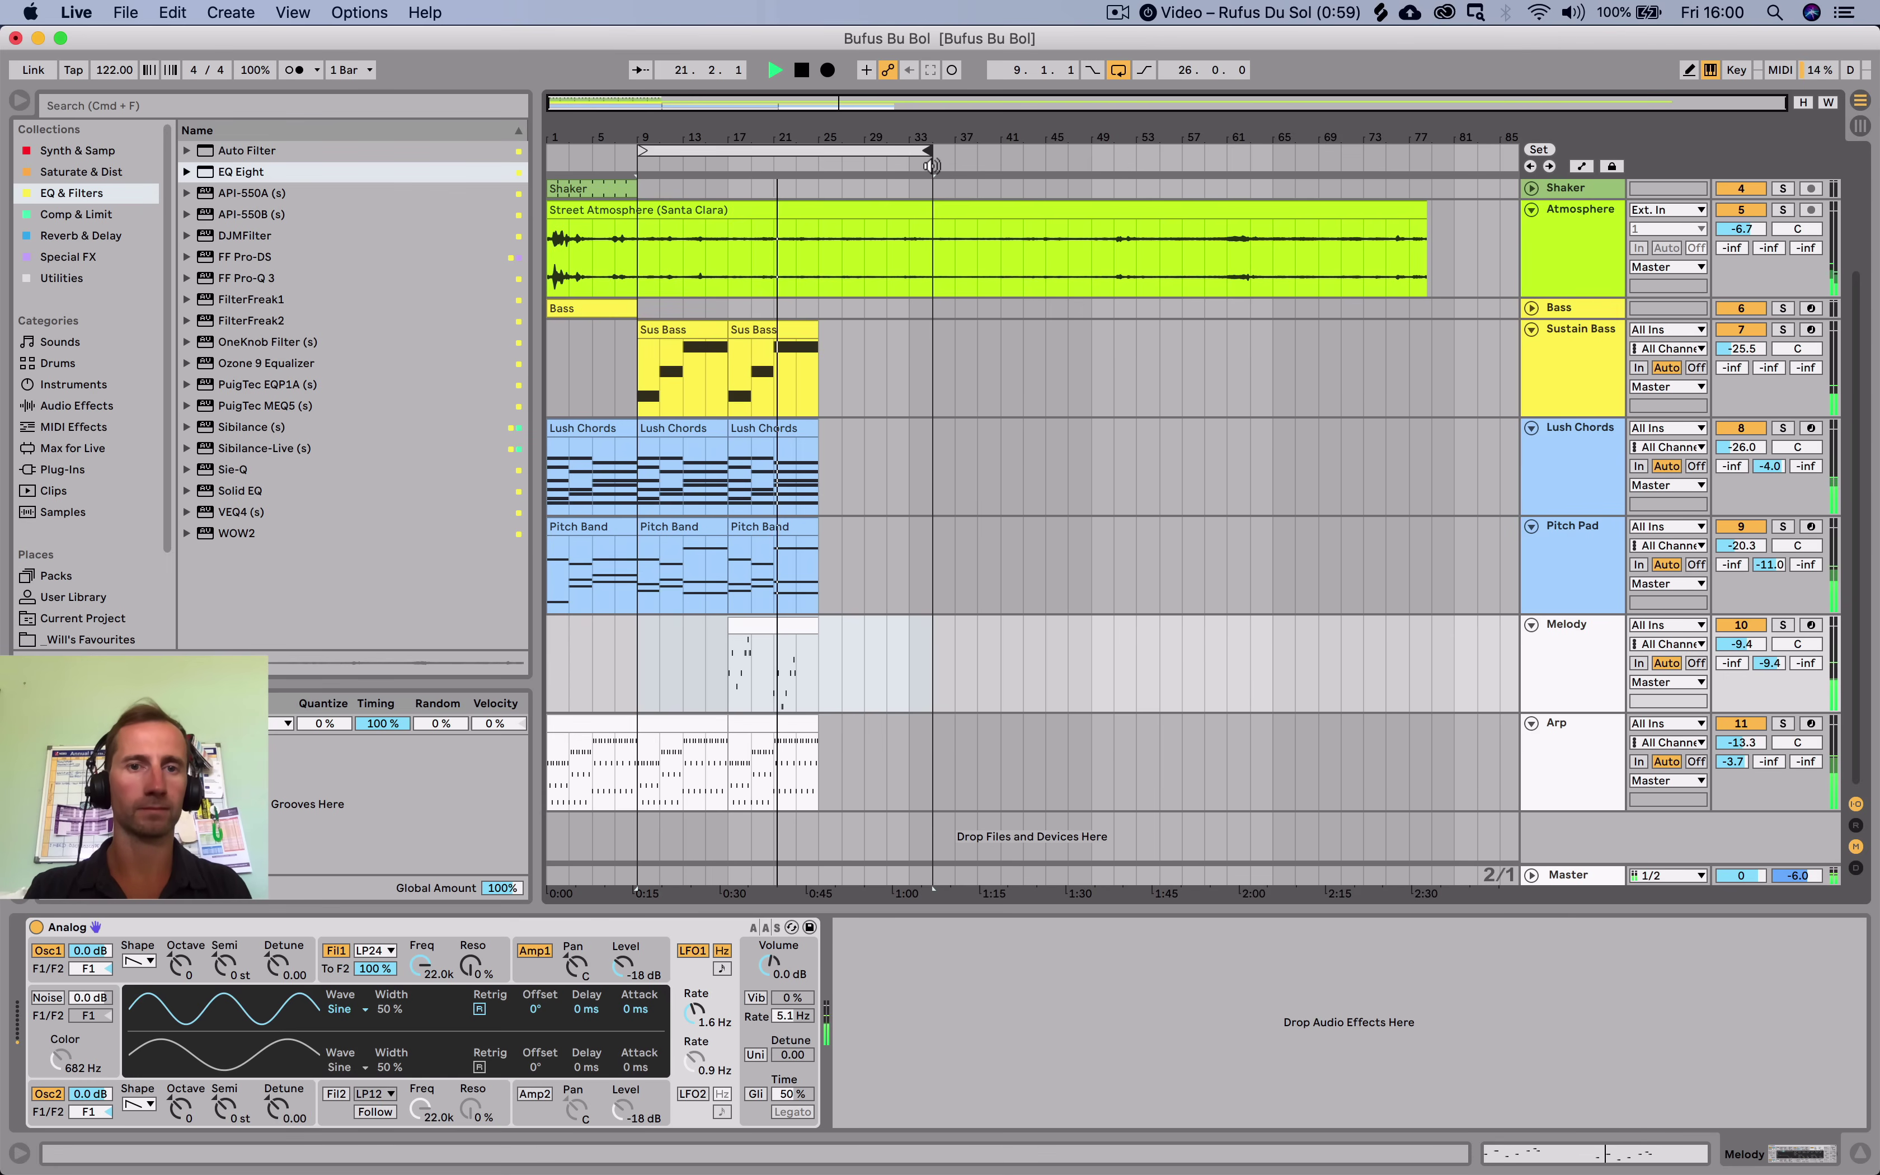
# Listen to the arrangement from bar 9, where the melody does not play yet.
pyautogui.click(611, 308)
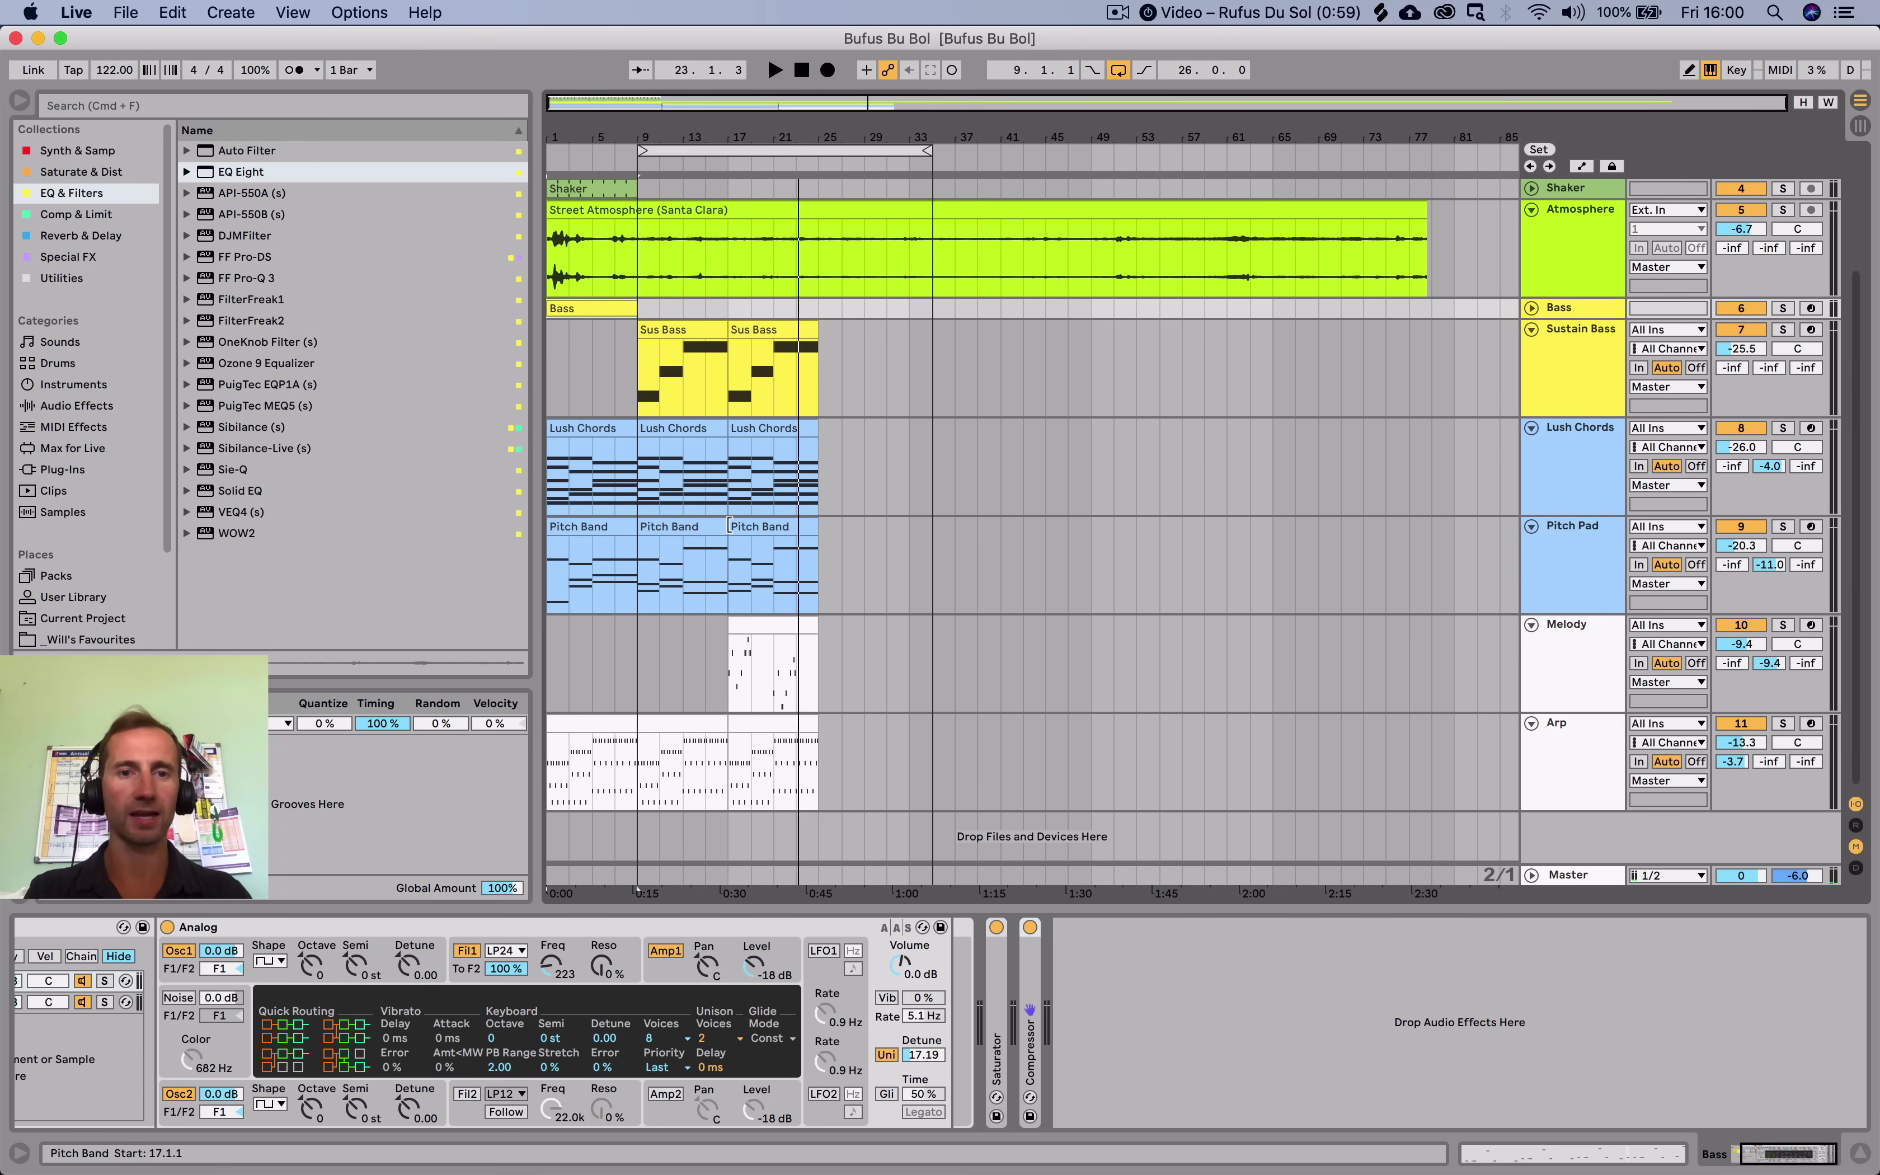
pyautogui.click(772, 455)
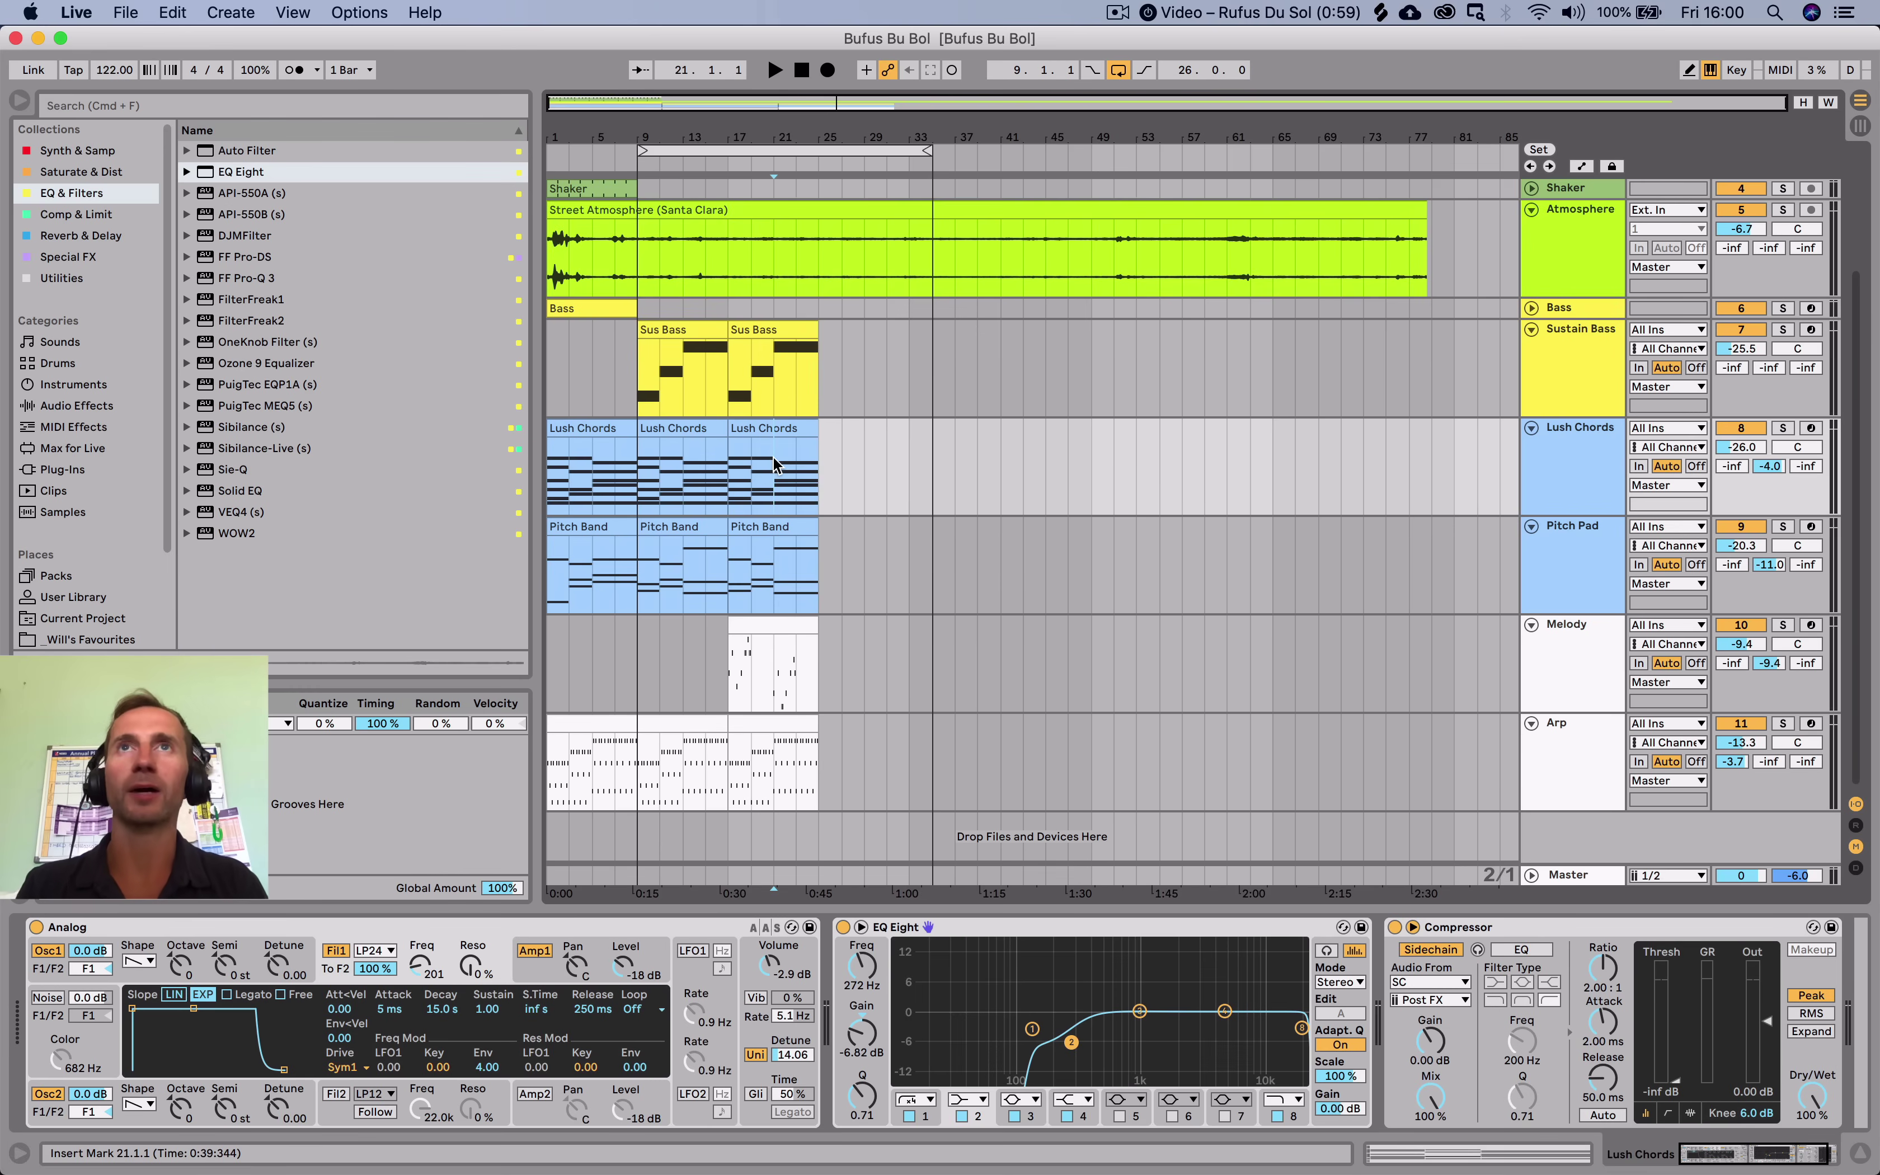
pyautogui.click(641, 465)
pyautogui.press('space')
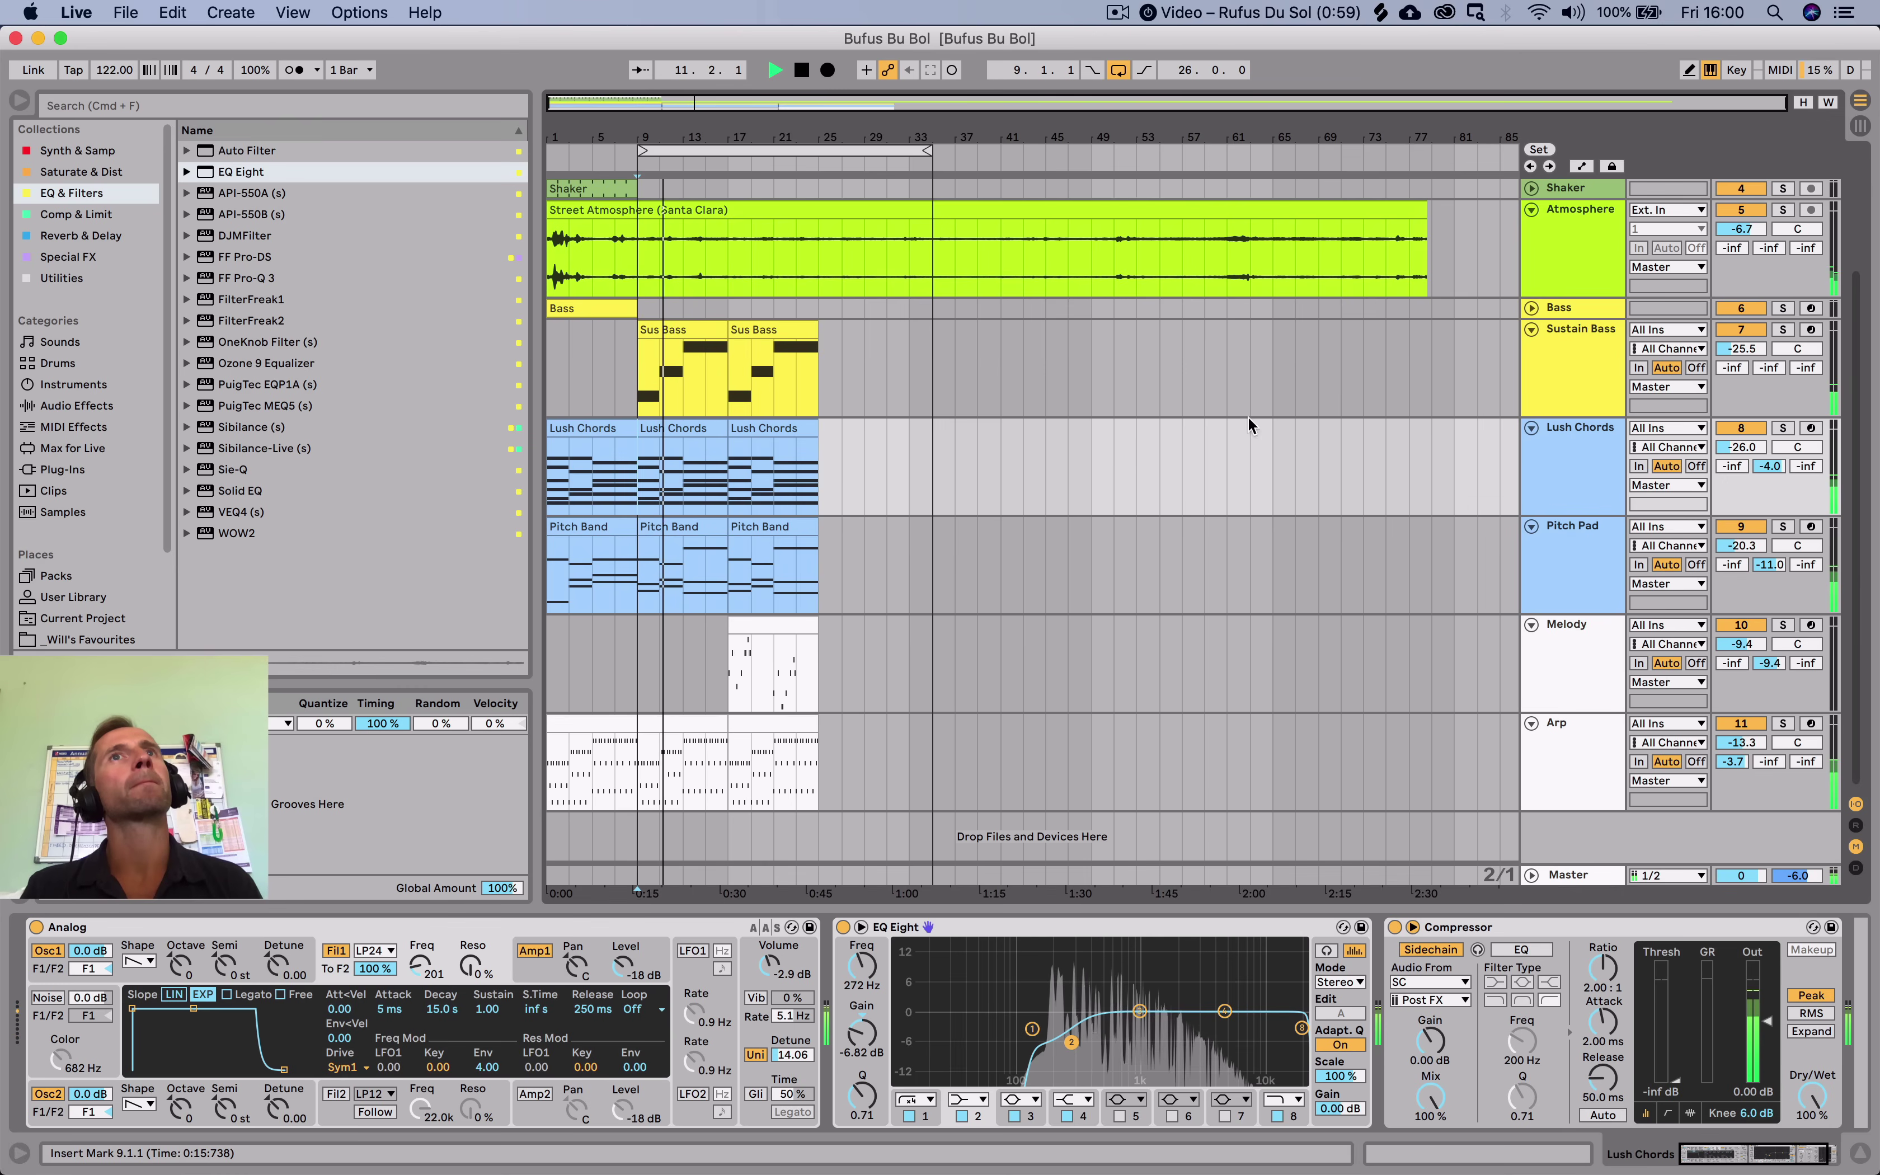
pyautogui.press('space')
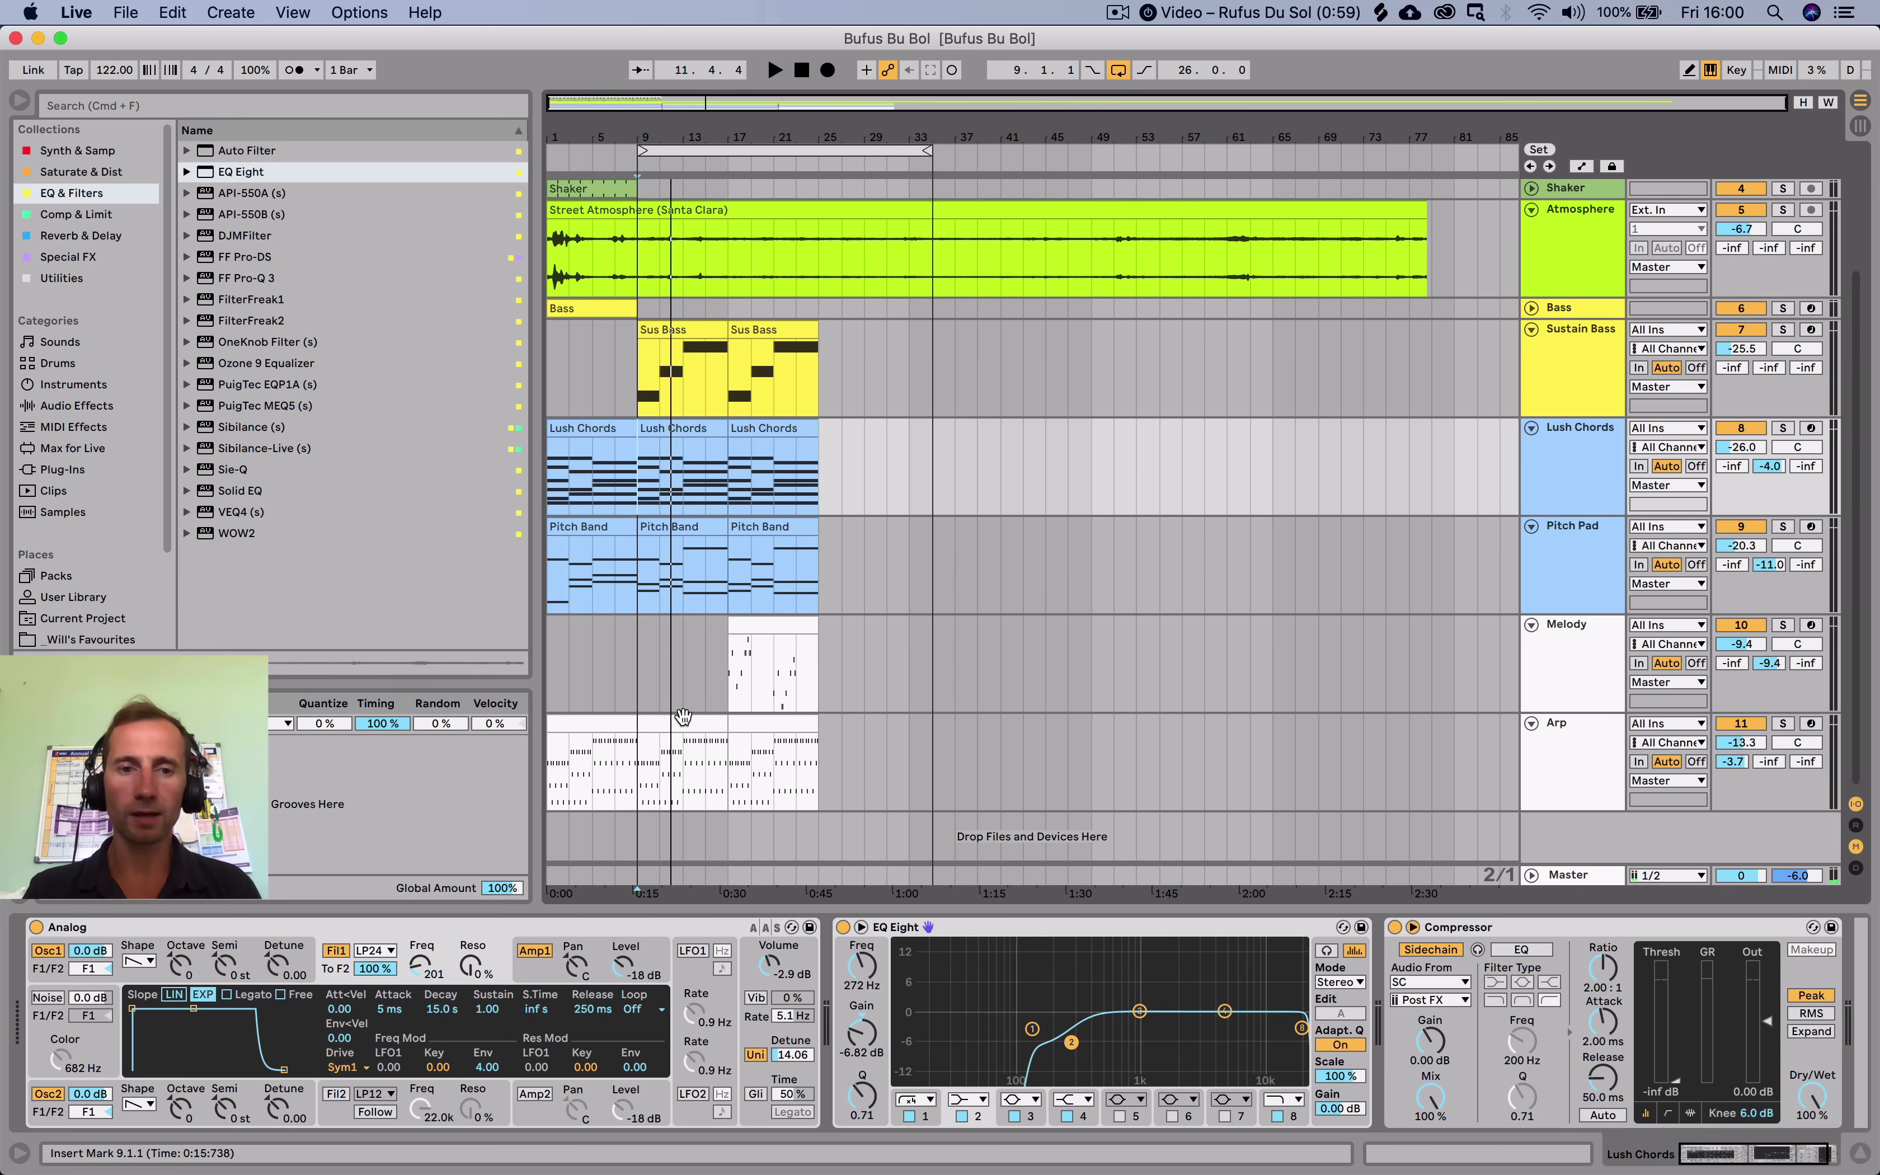
# Review the notes in the Arp and Melody clips, and insert an empty eight-bar MIDI clip on the Melody track at bar 9.
pyautogui.doubleClick(668, 723)
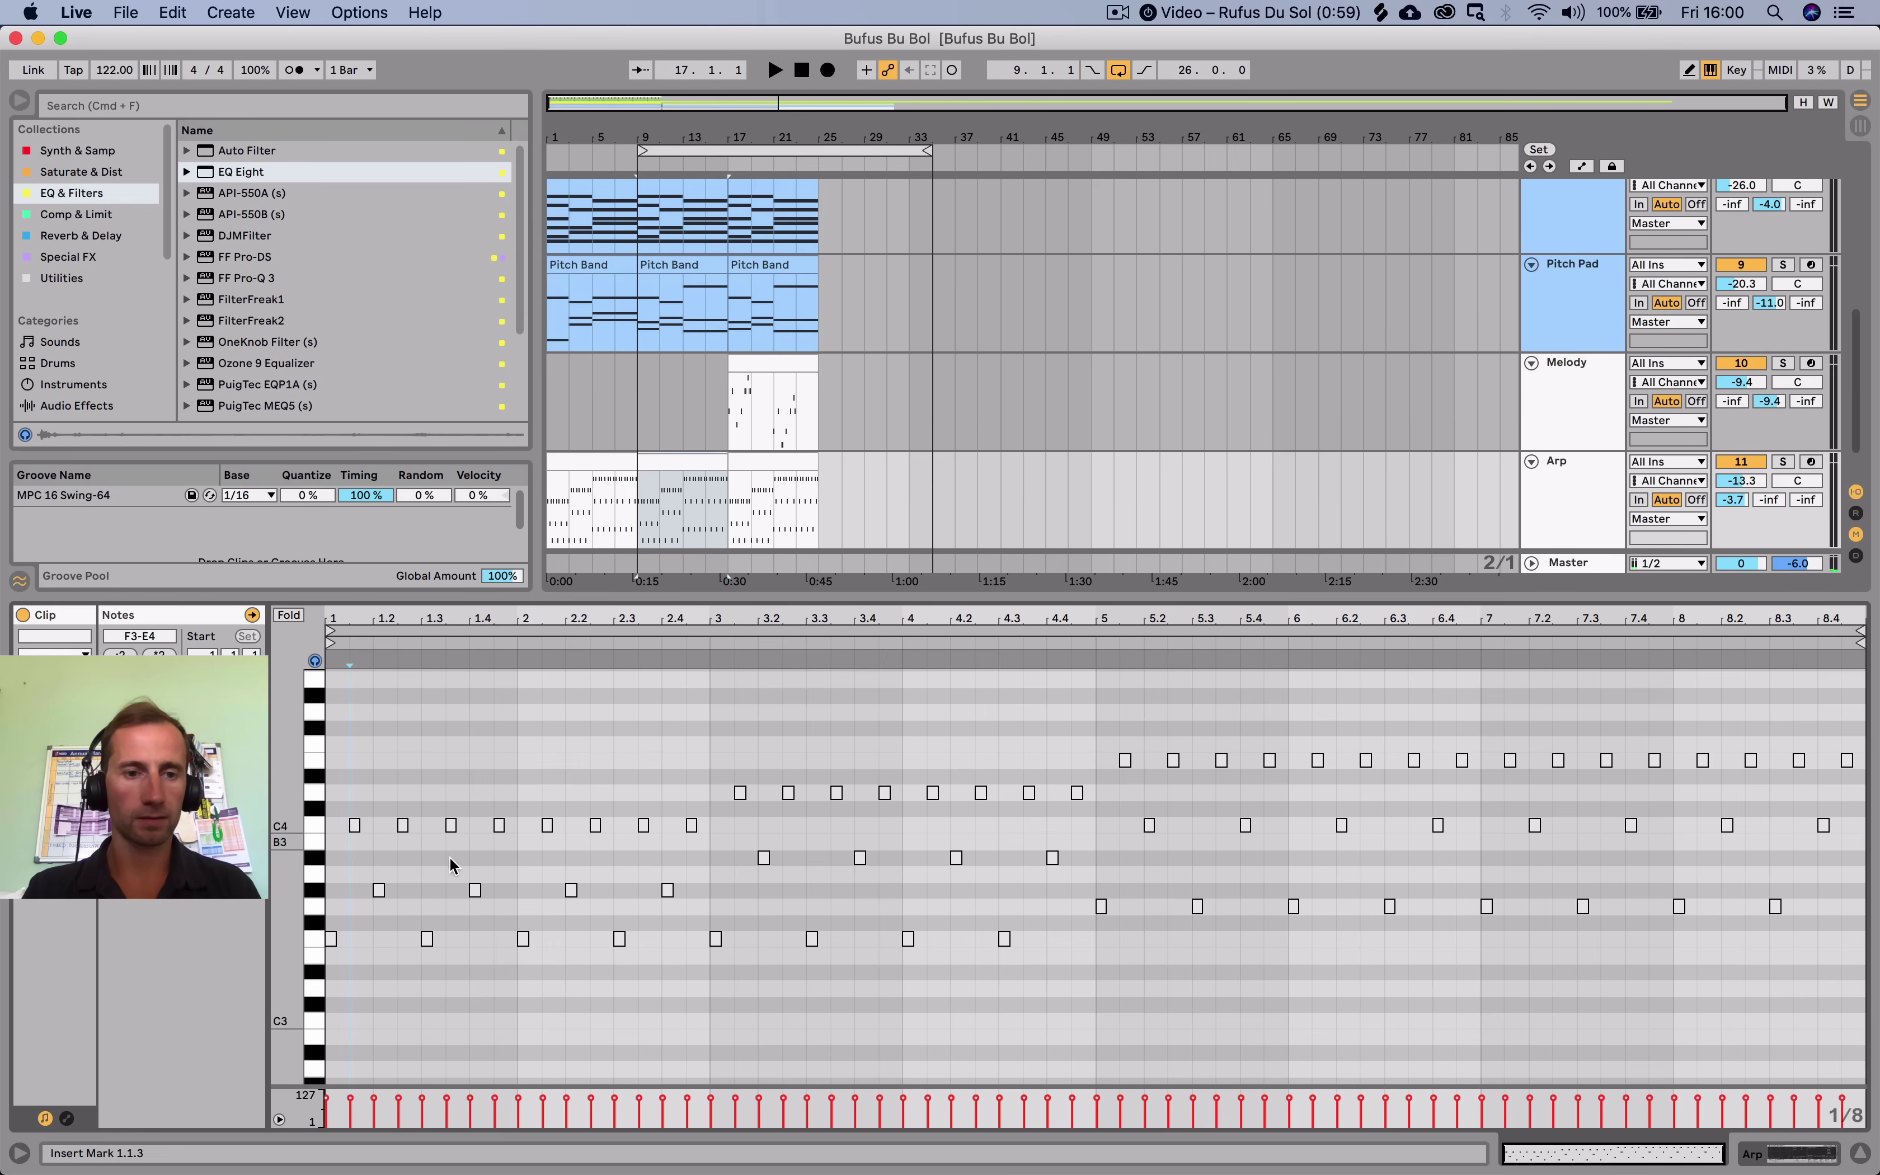
pyautogui.hotkey('shift', 'Tab')
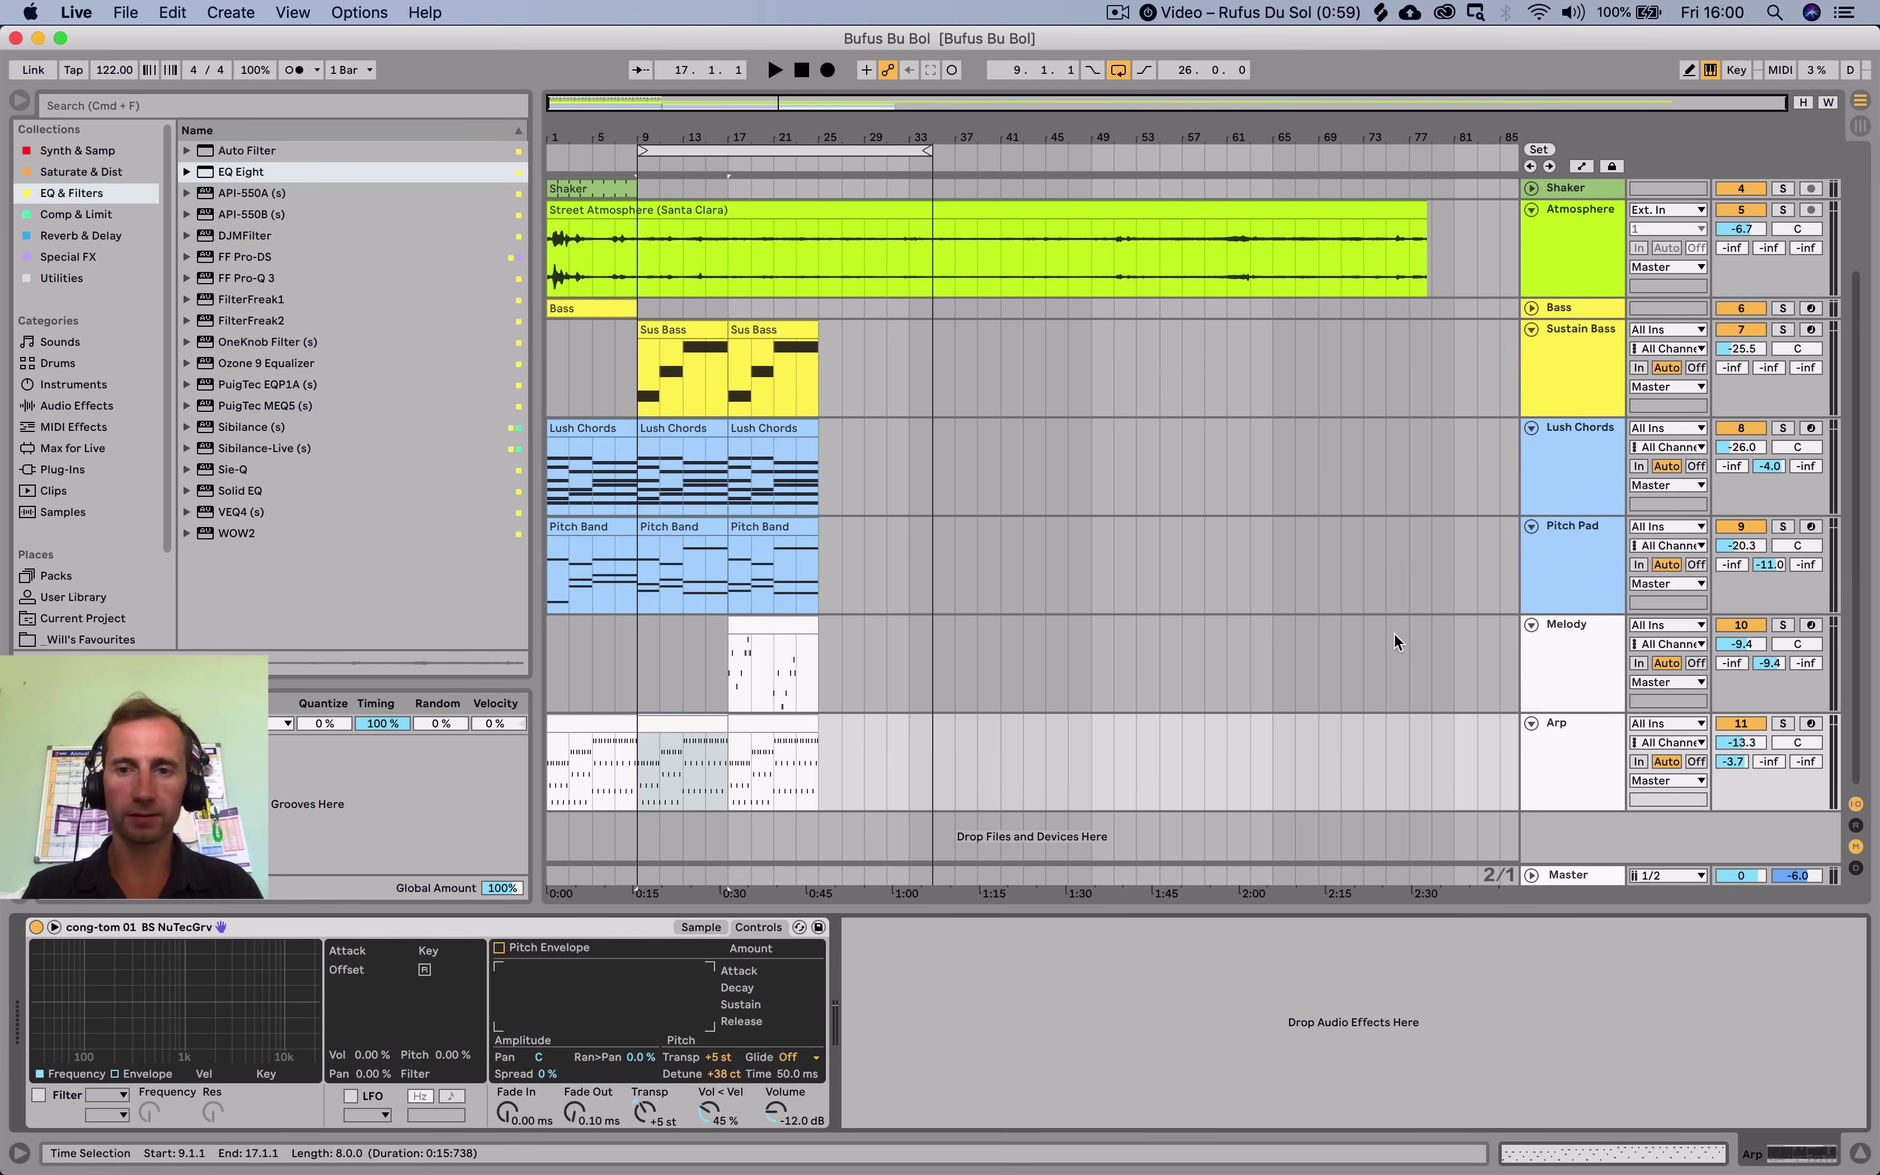
pyautogui.click(1525, 661)
pyautogui.doubleClick(752, 624)
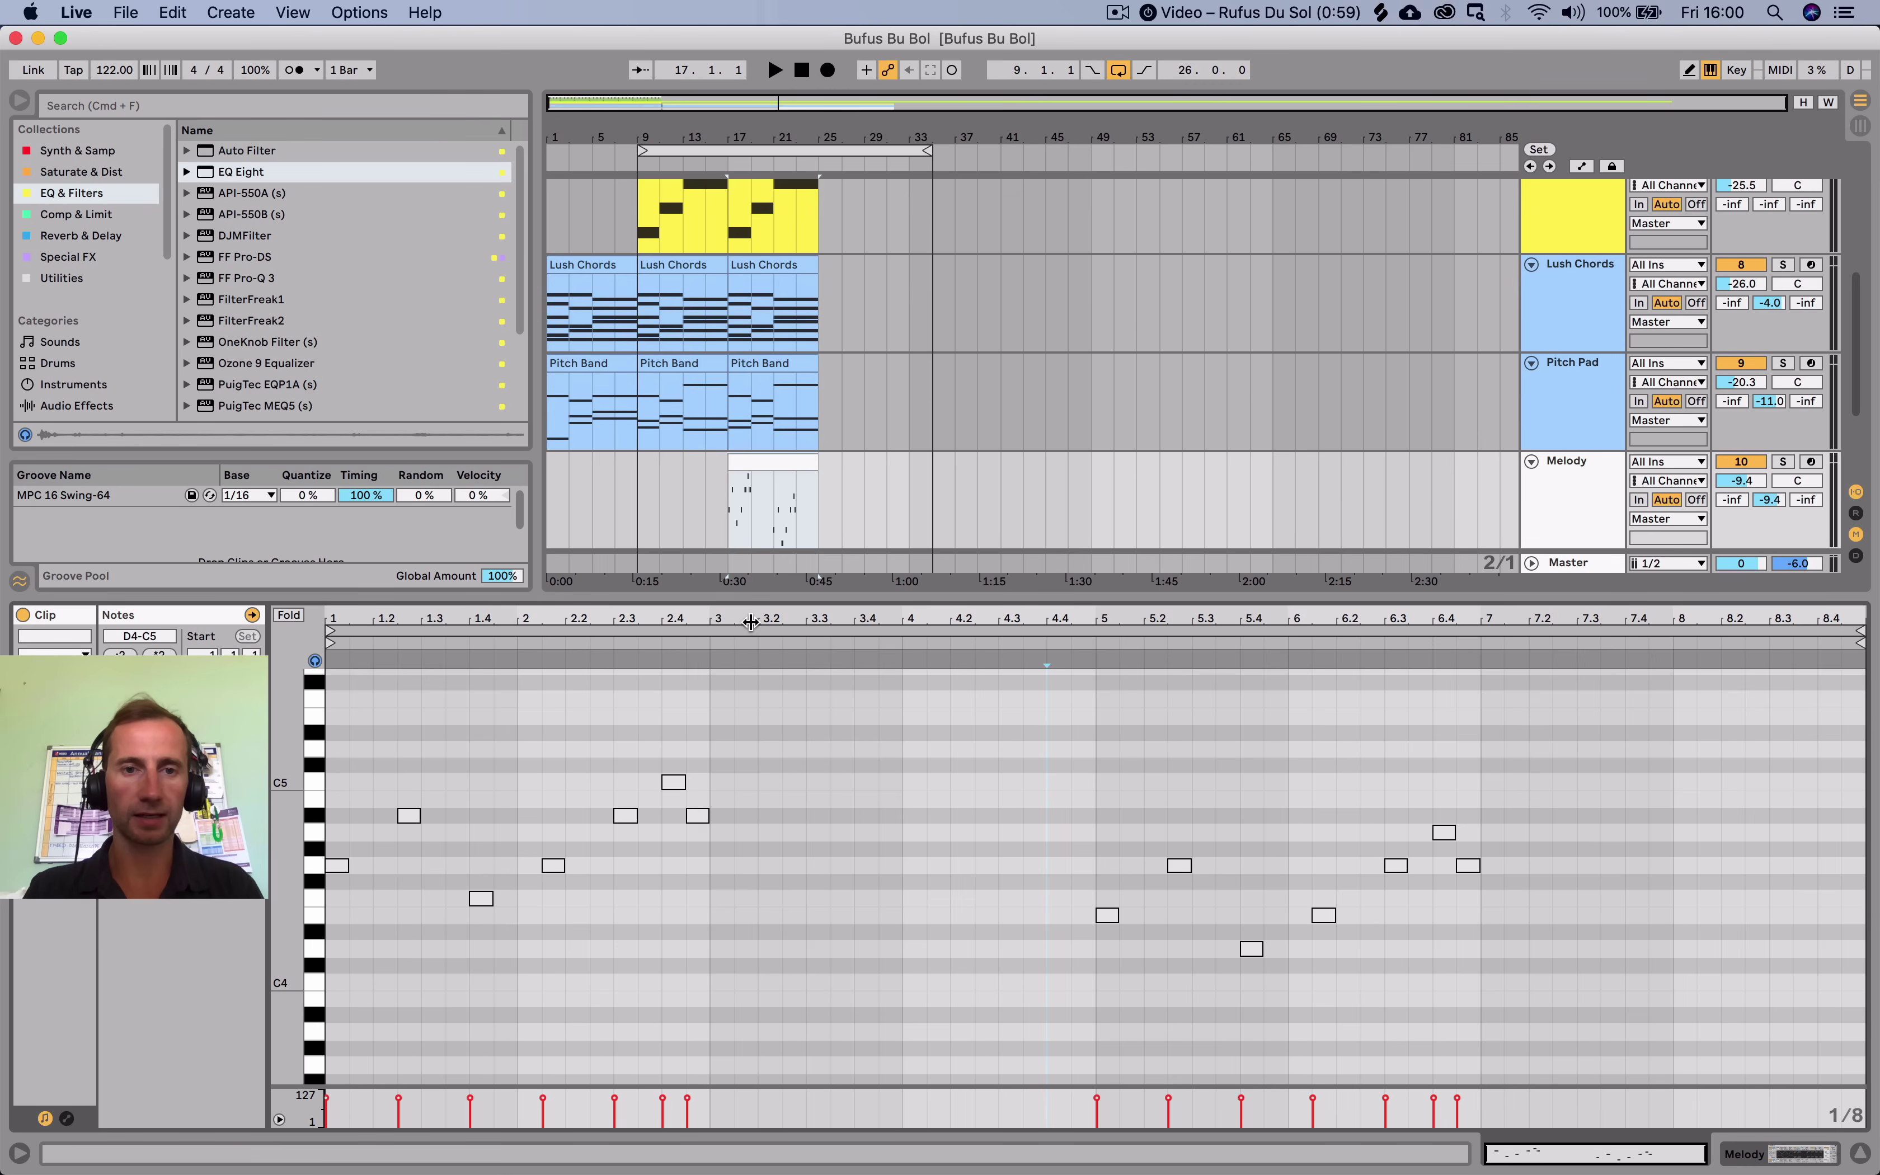
pyautogui.click(654, 500)
pyautogui.press('super+shift+m')
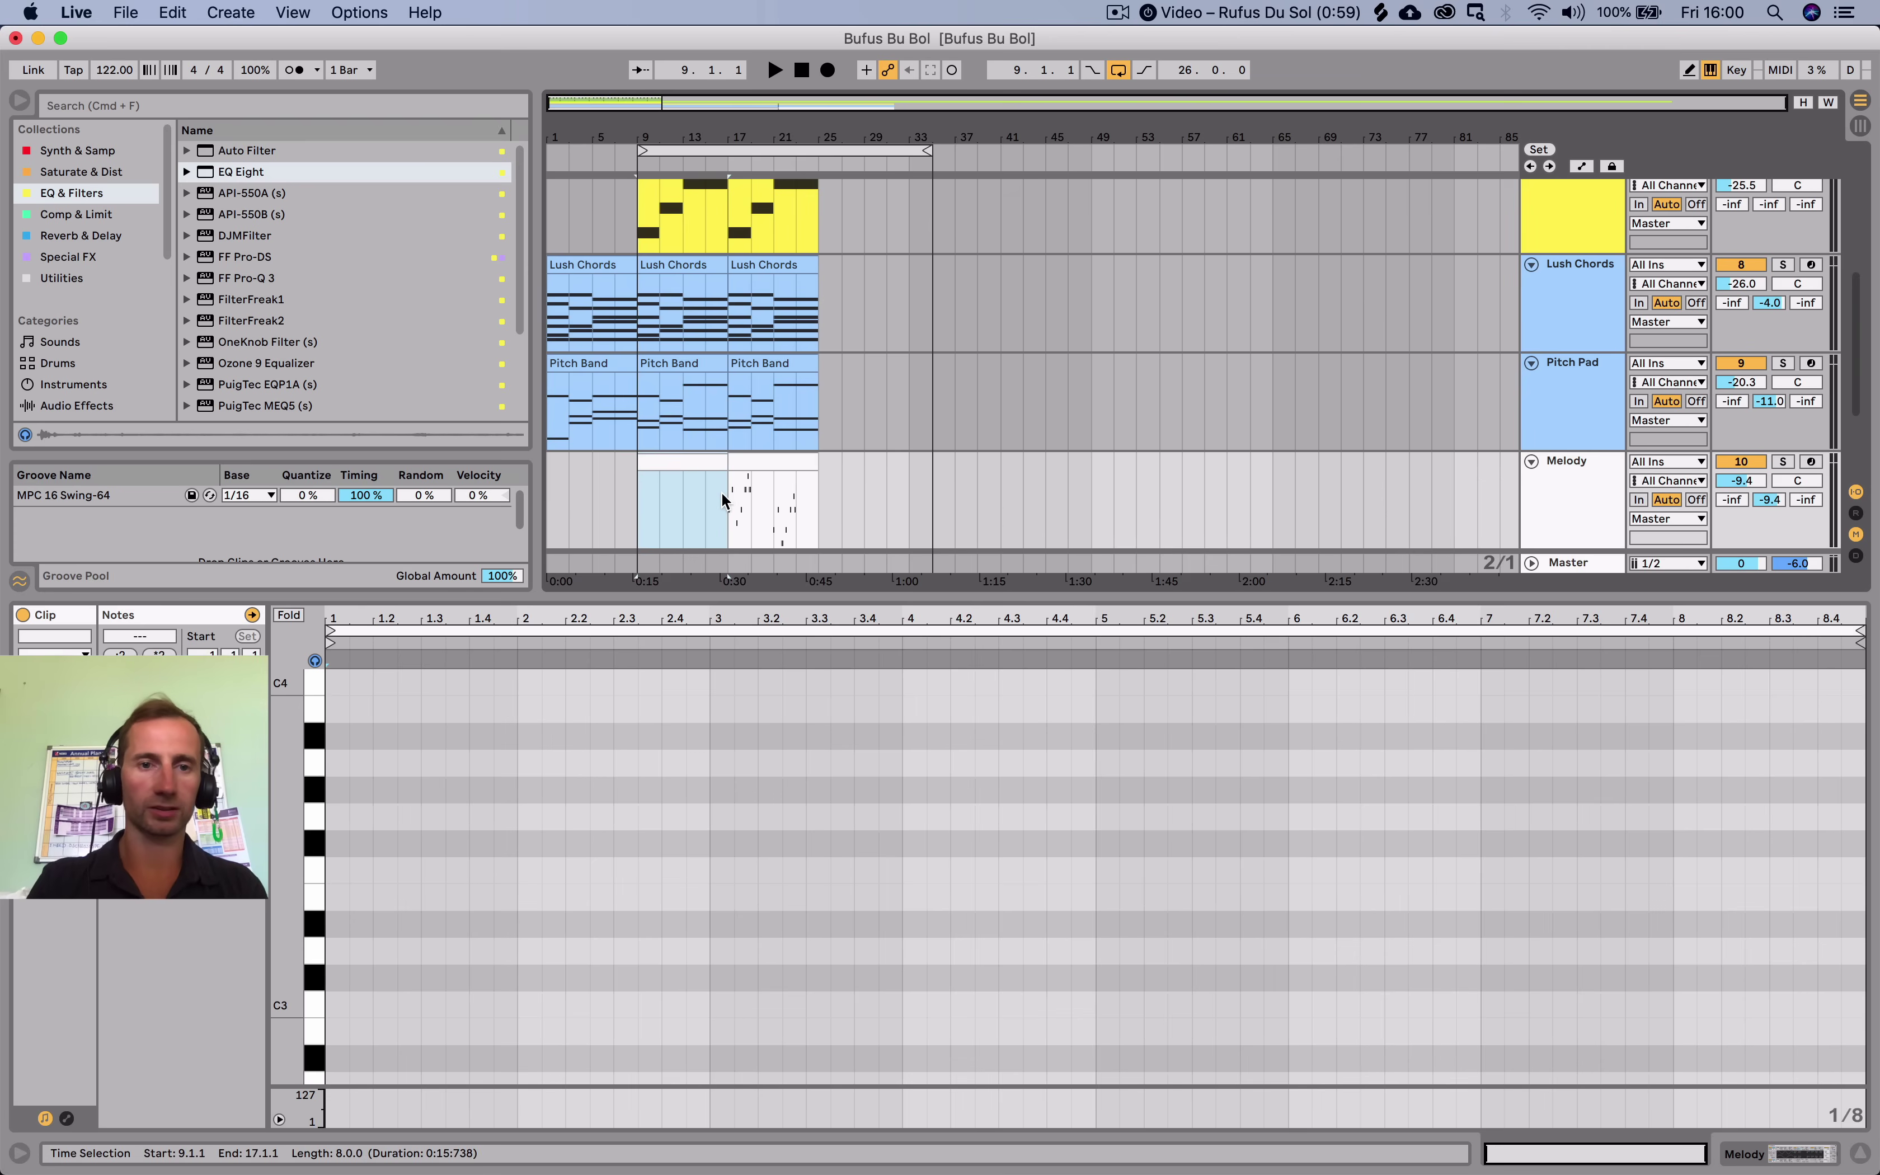
# Play from bar 9 and audition D3, C#3, C3, D#3 and F#3 with the Melody instrument over the chords.
pyautogui.press('space')
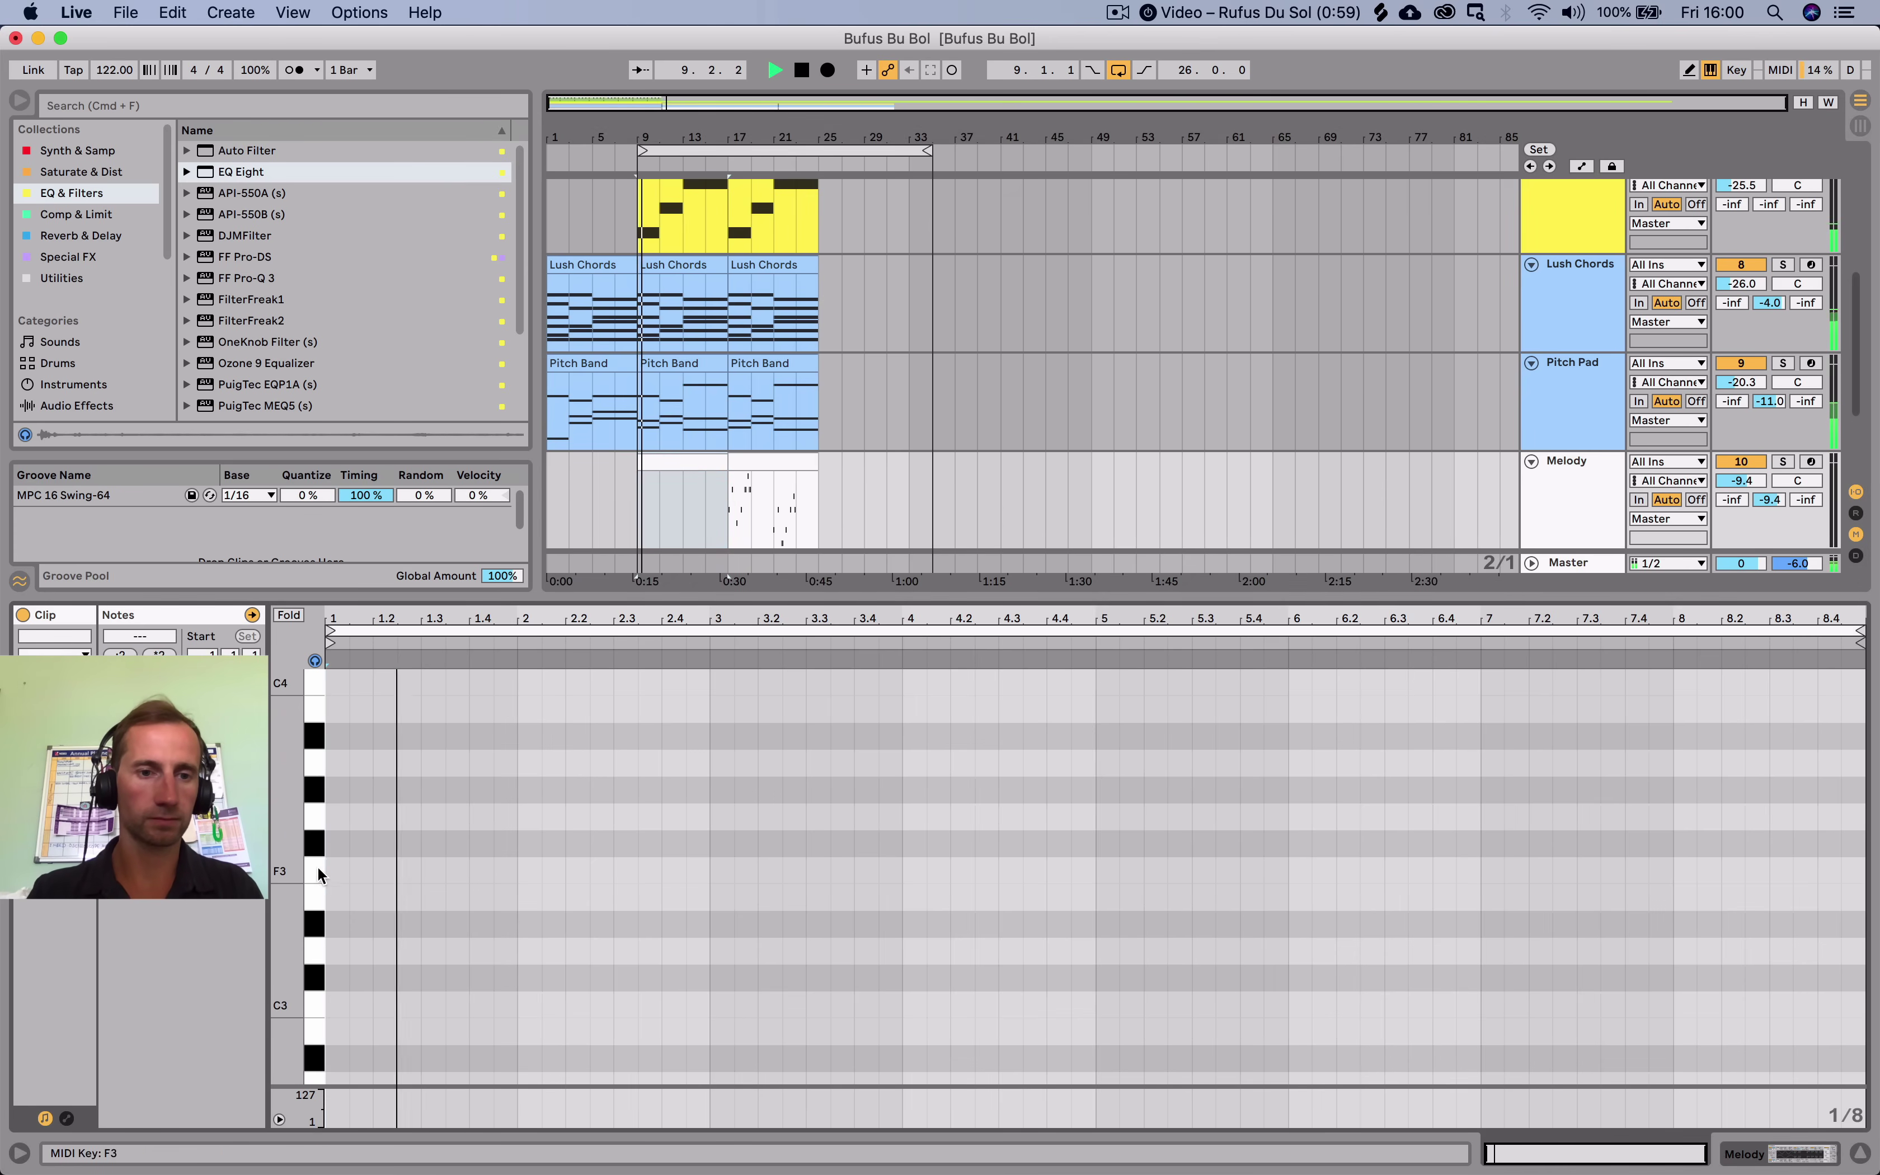
pyautogui.press('space')
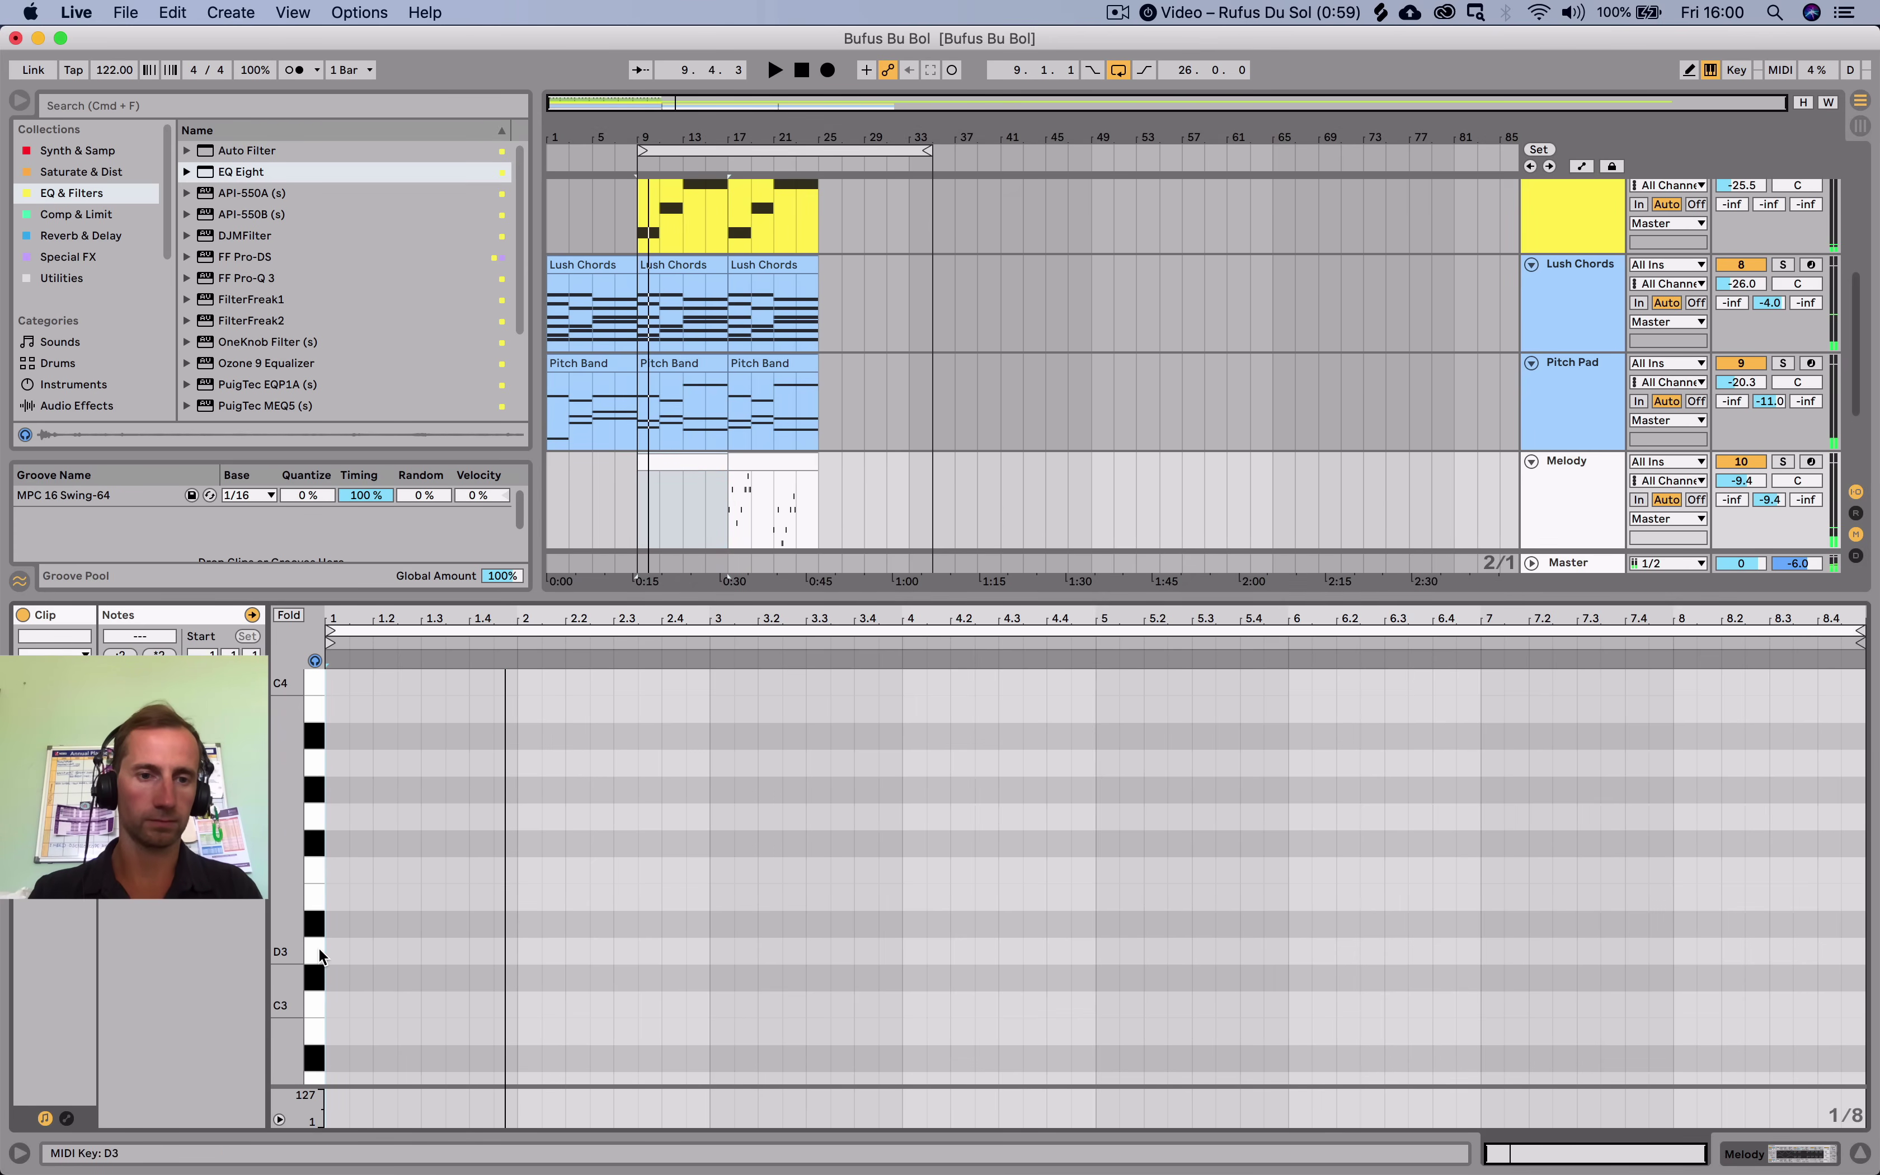
pyautogui.click(319, 954)
pyautogui.click(316, 980)
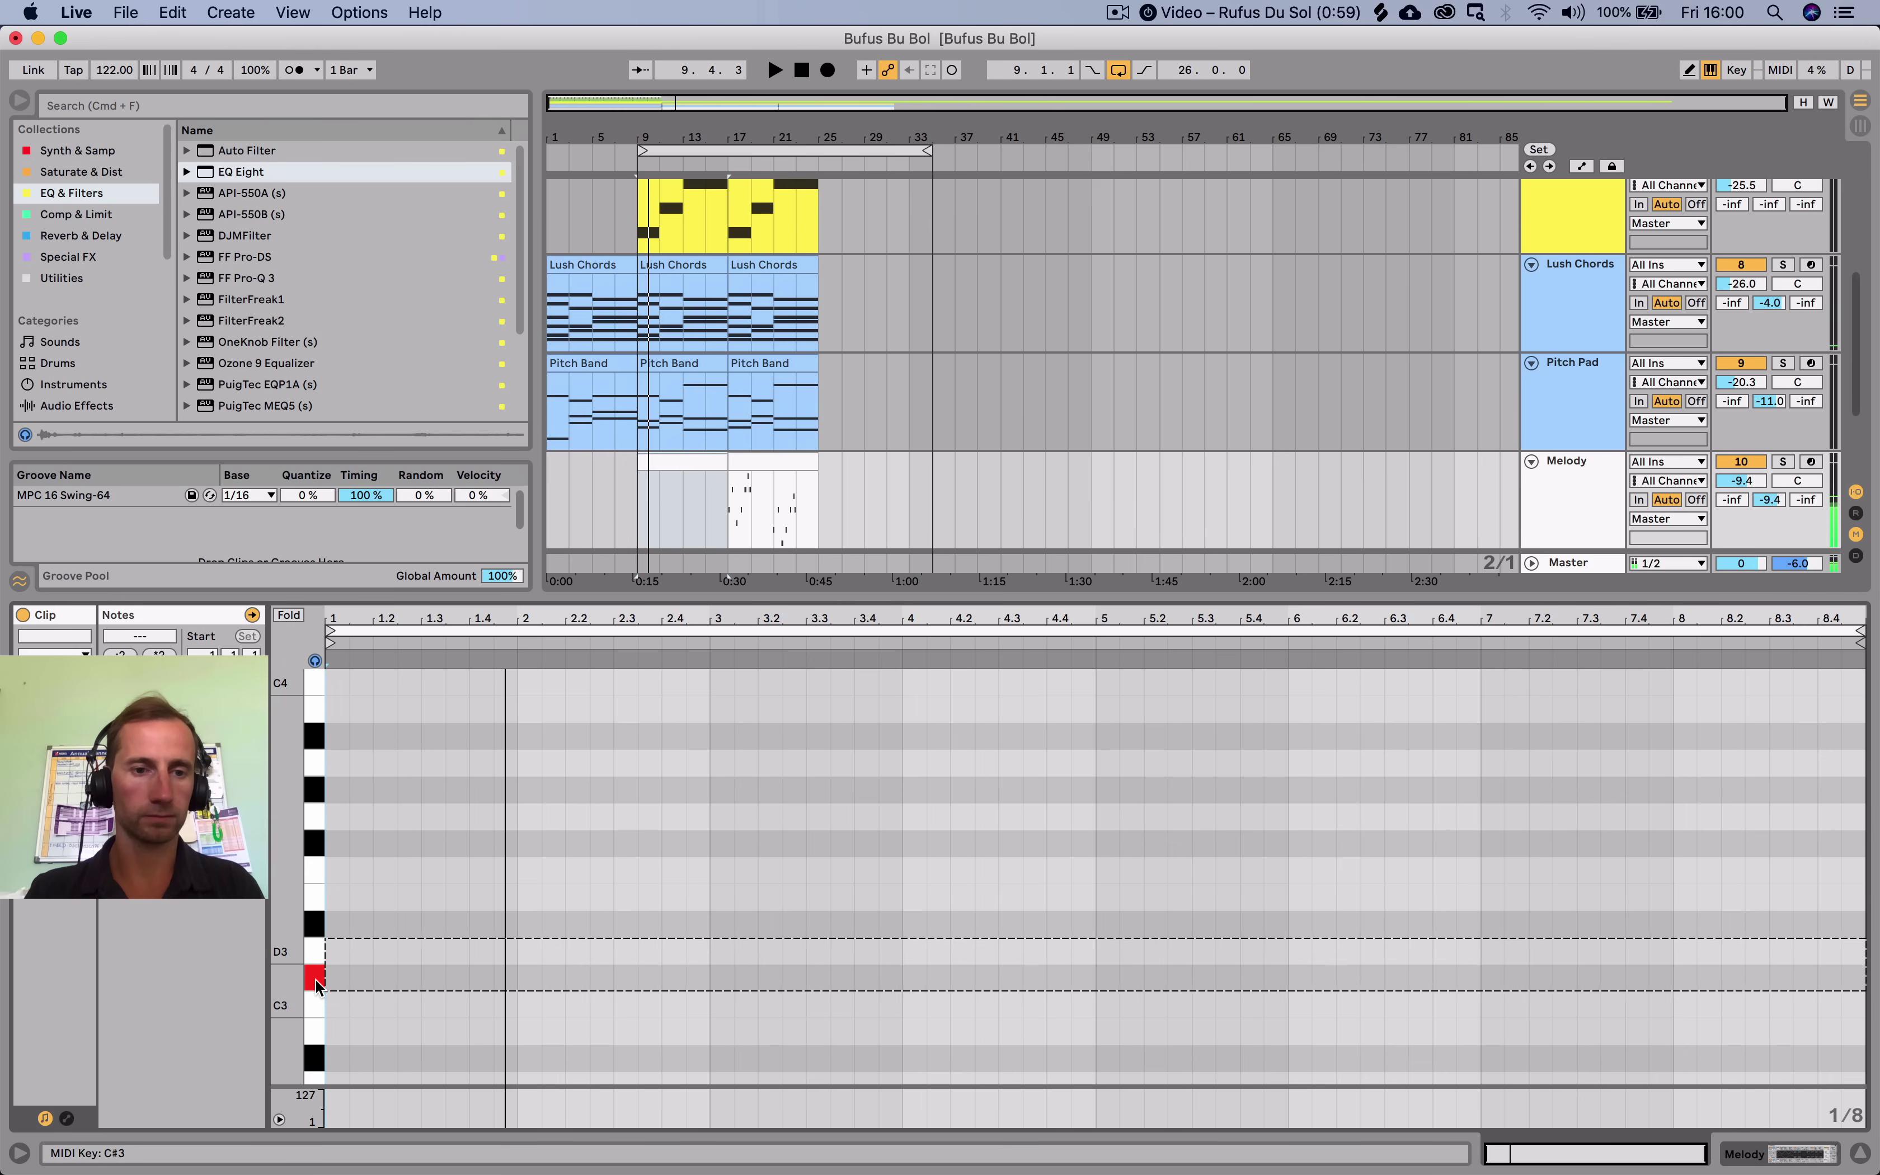
pyautogui.click(316, 1014)
pyautogui.press('space')
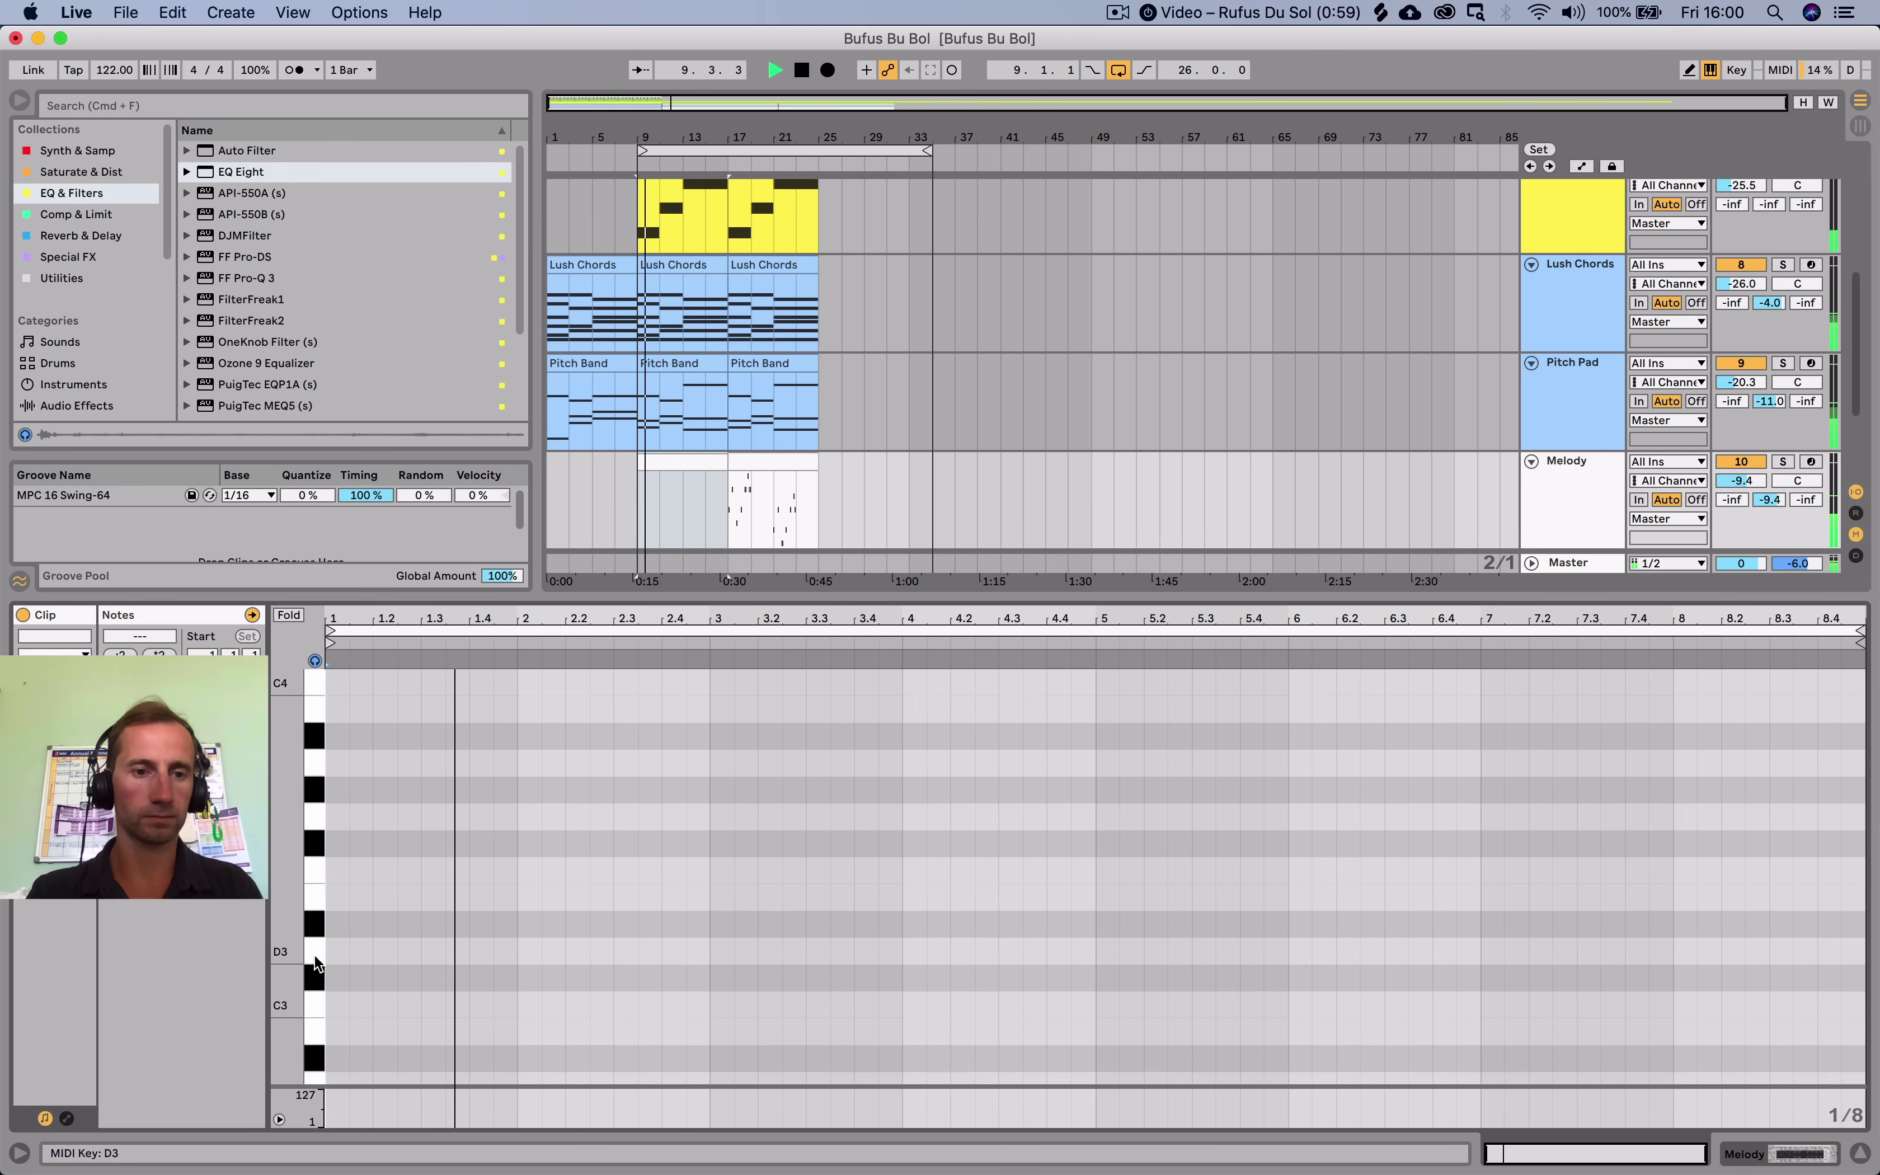
pyautogui.click(315, 925)
pyautogui.click(314, 845)
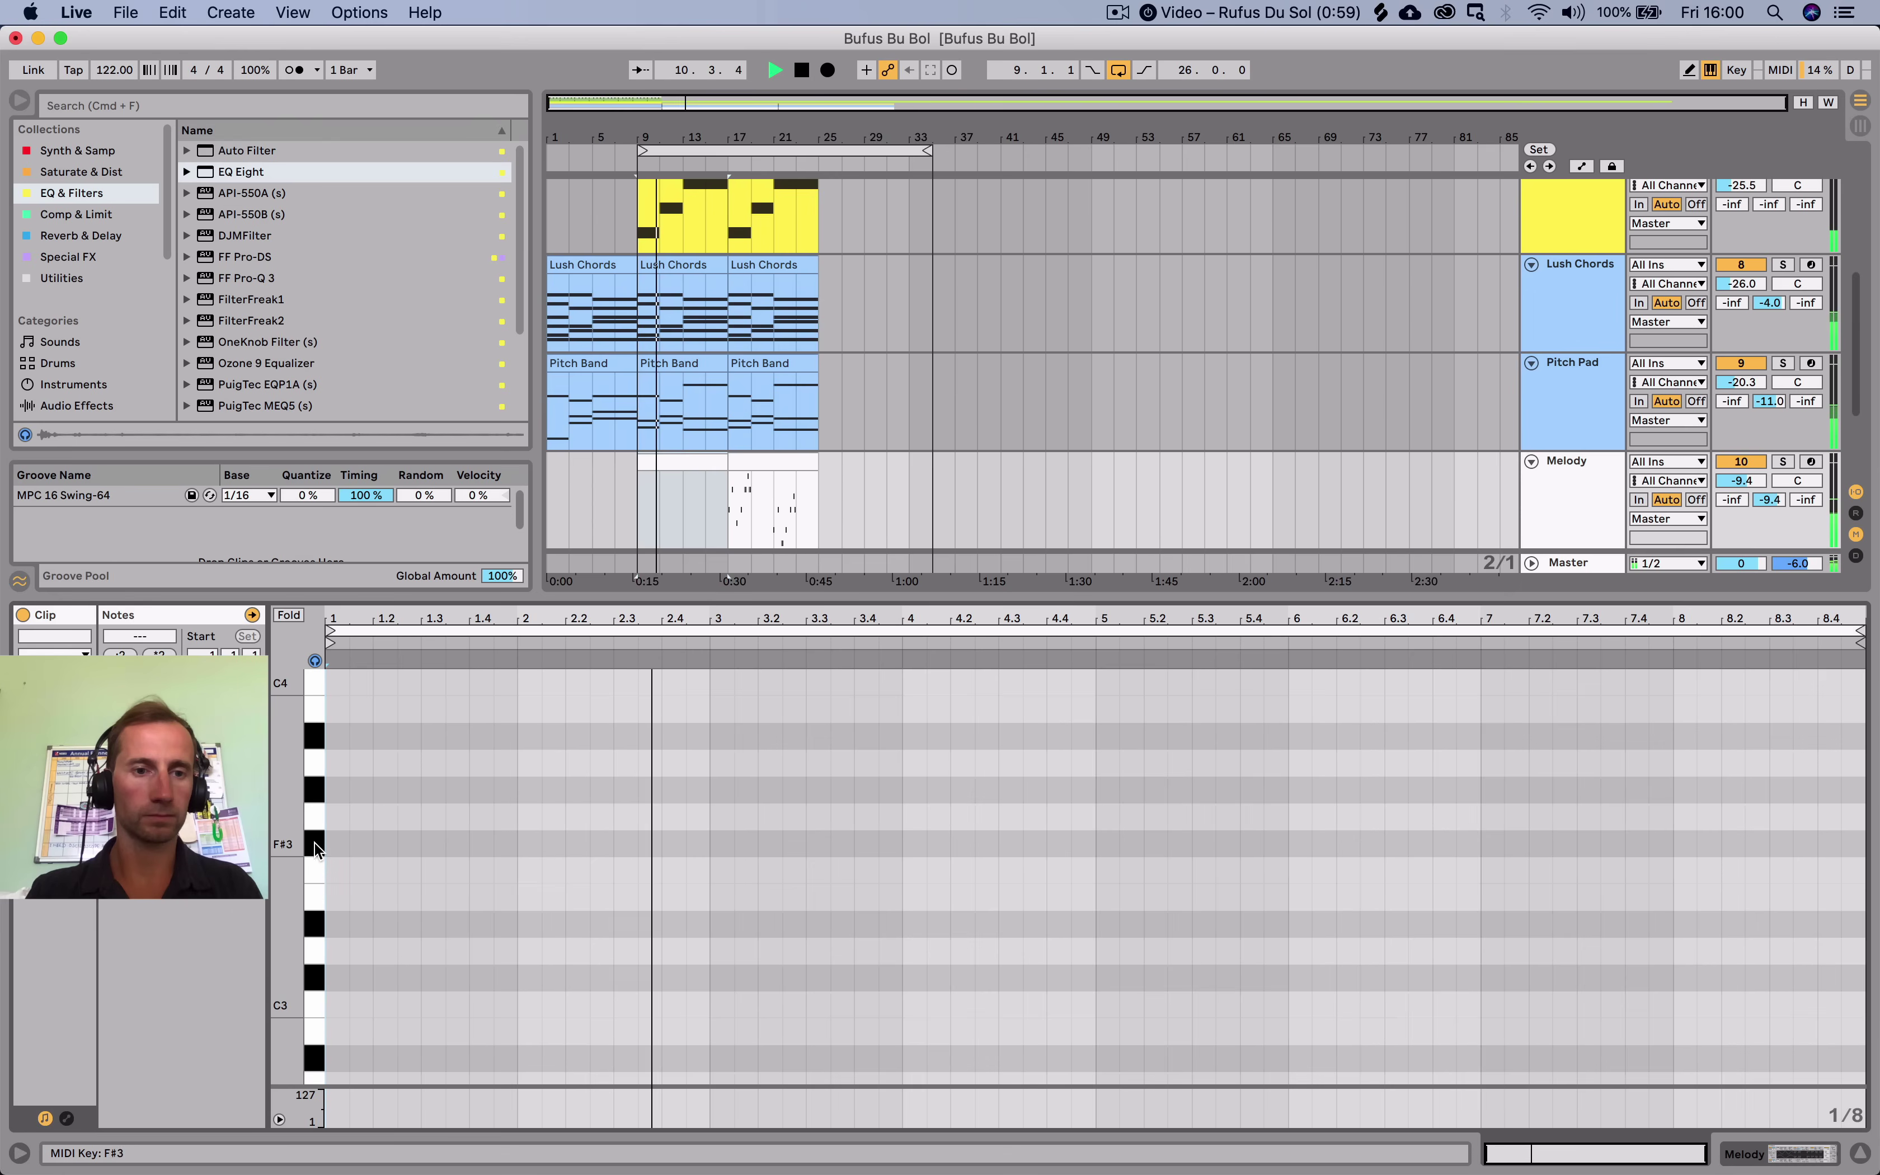
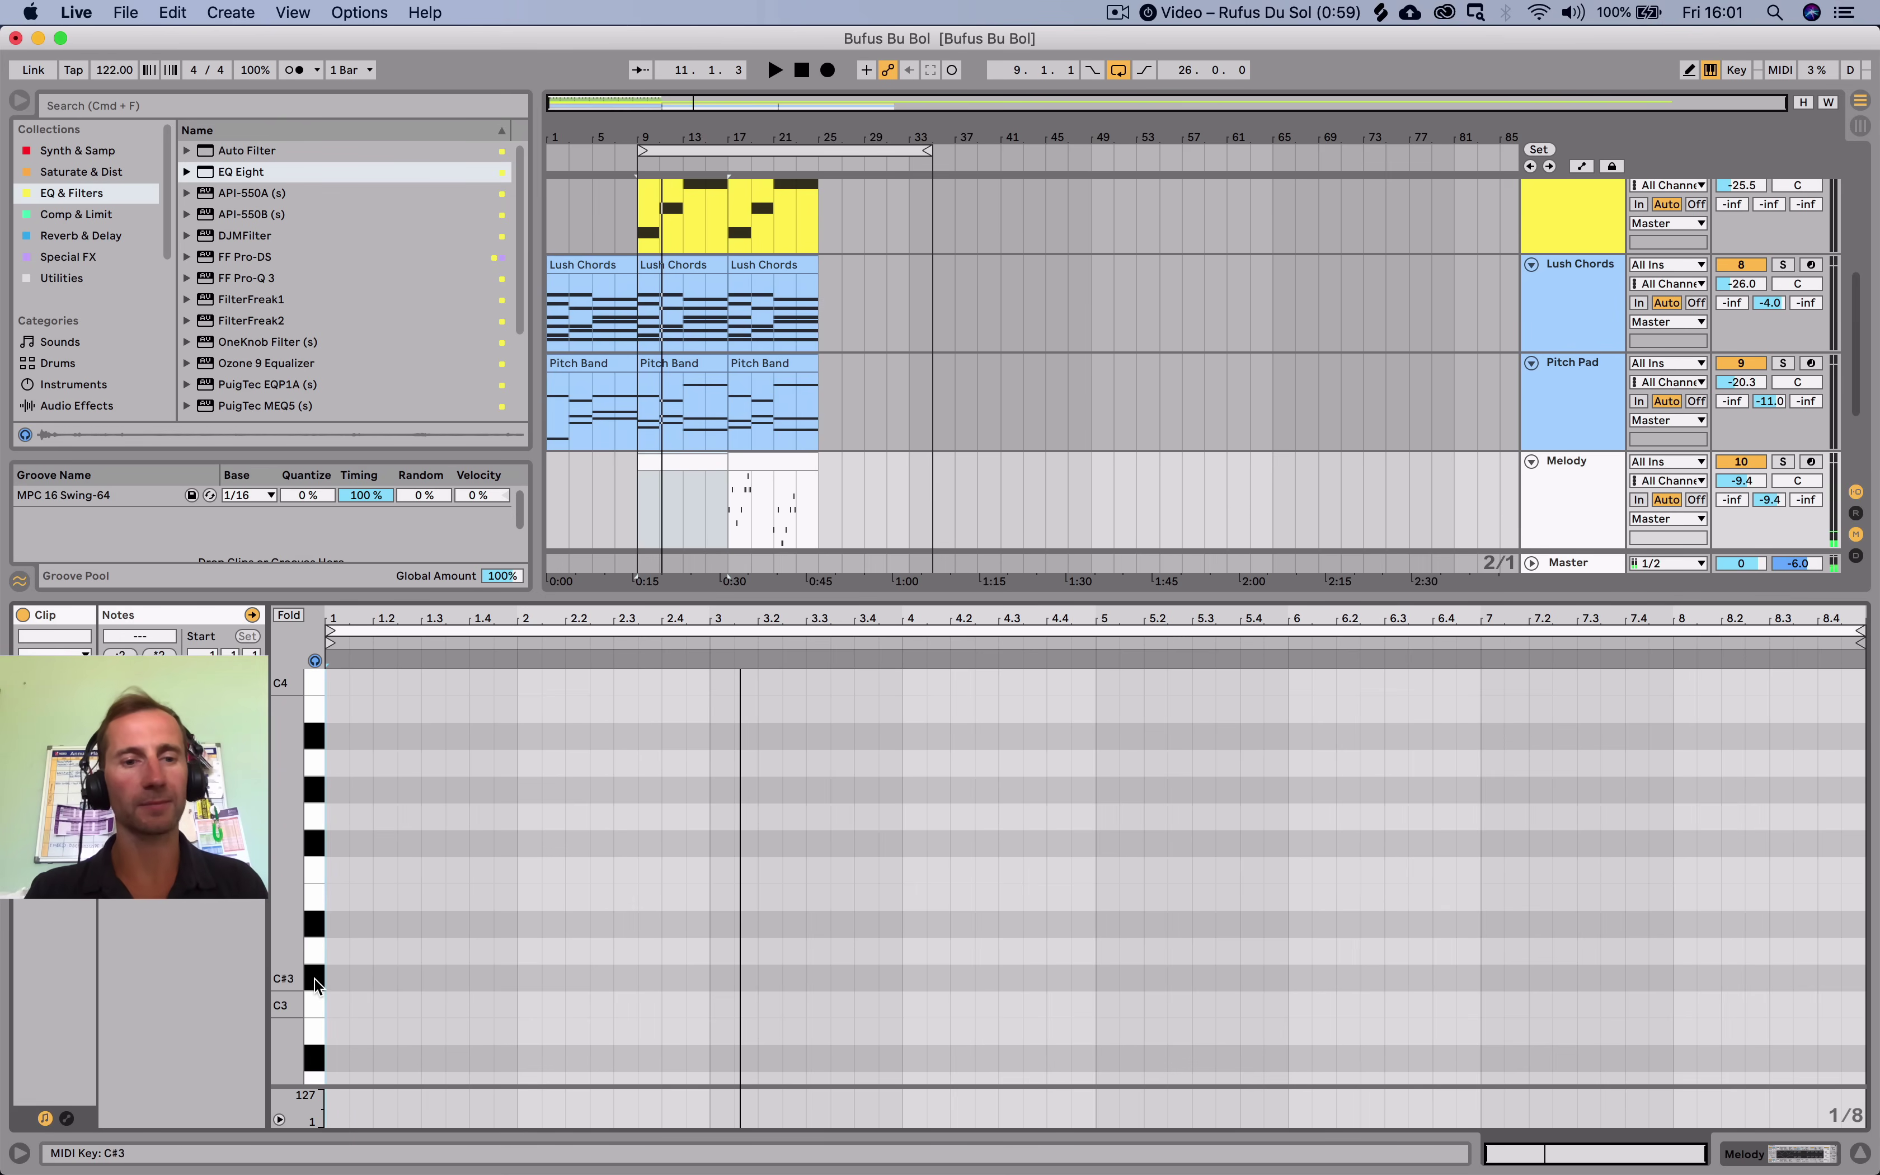
# Replay the chords from bar 9 and audition more Melody notes between C3 and B3, including F#3, A3 and D3.
pyautogui.press('space')
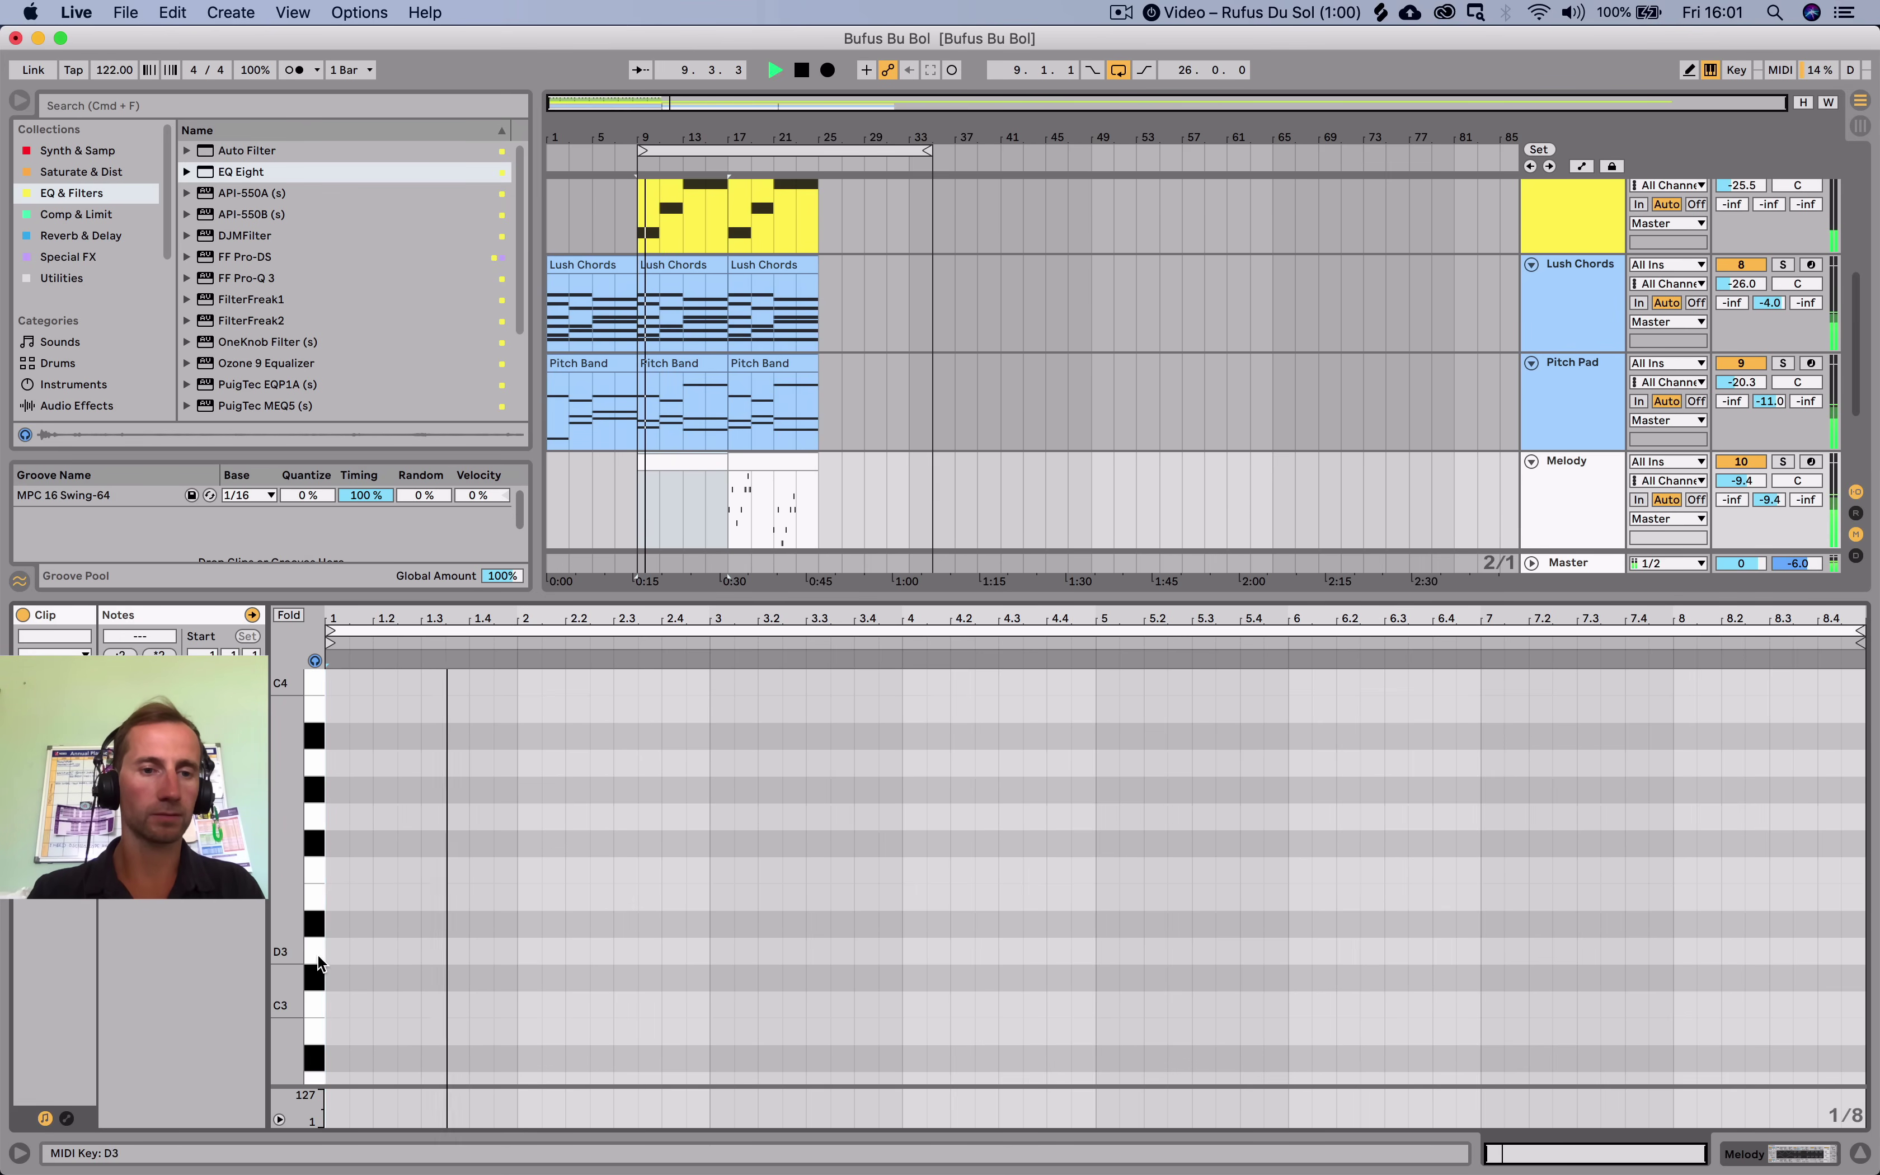
pyautogui.click(317, 925)
pyautogui.click(318, 846)
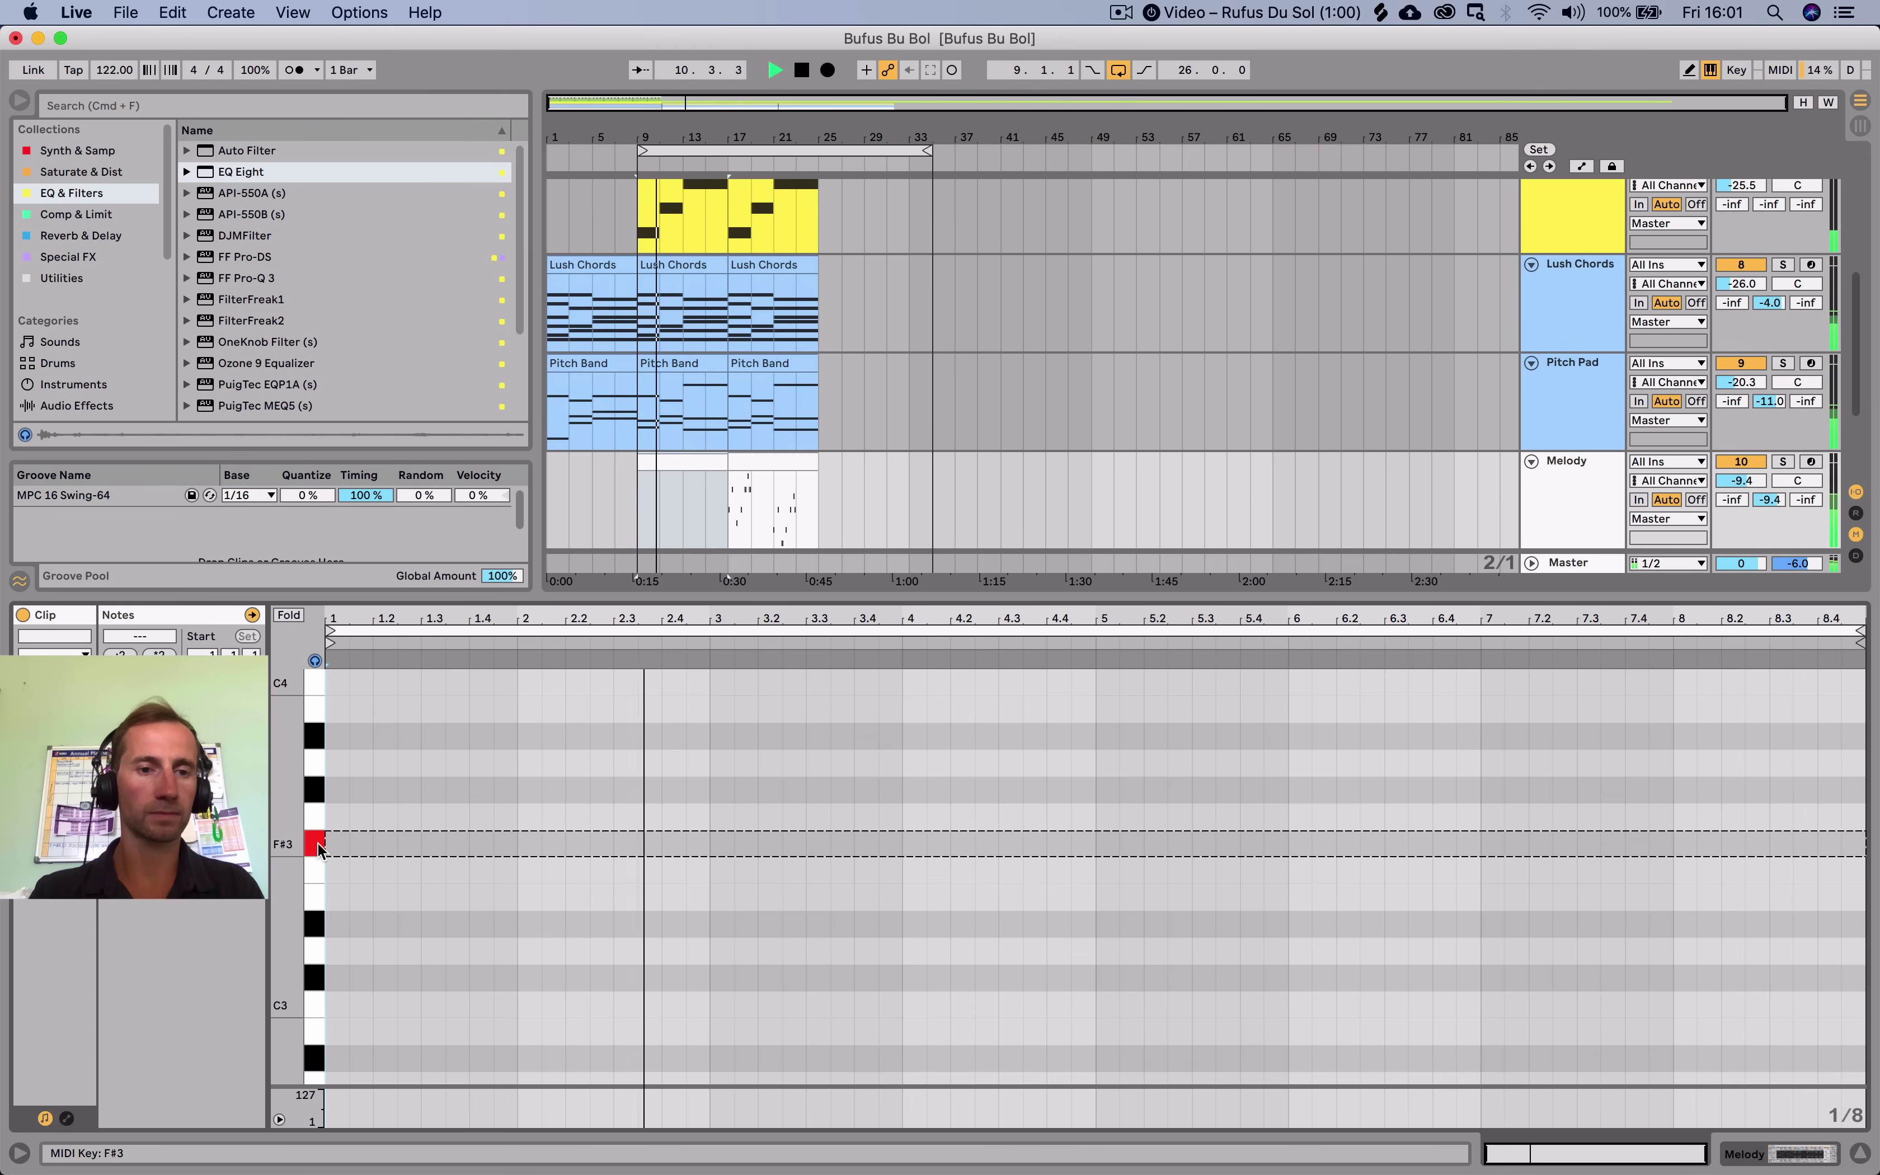
pyautogui.click(317, 765)
pyautogui.scroll(2, 317, 745)
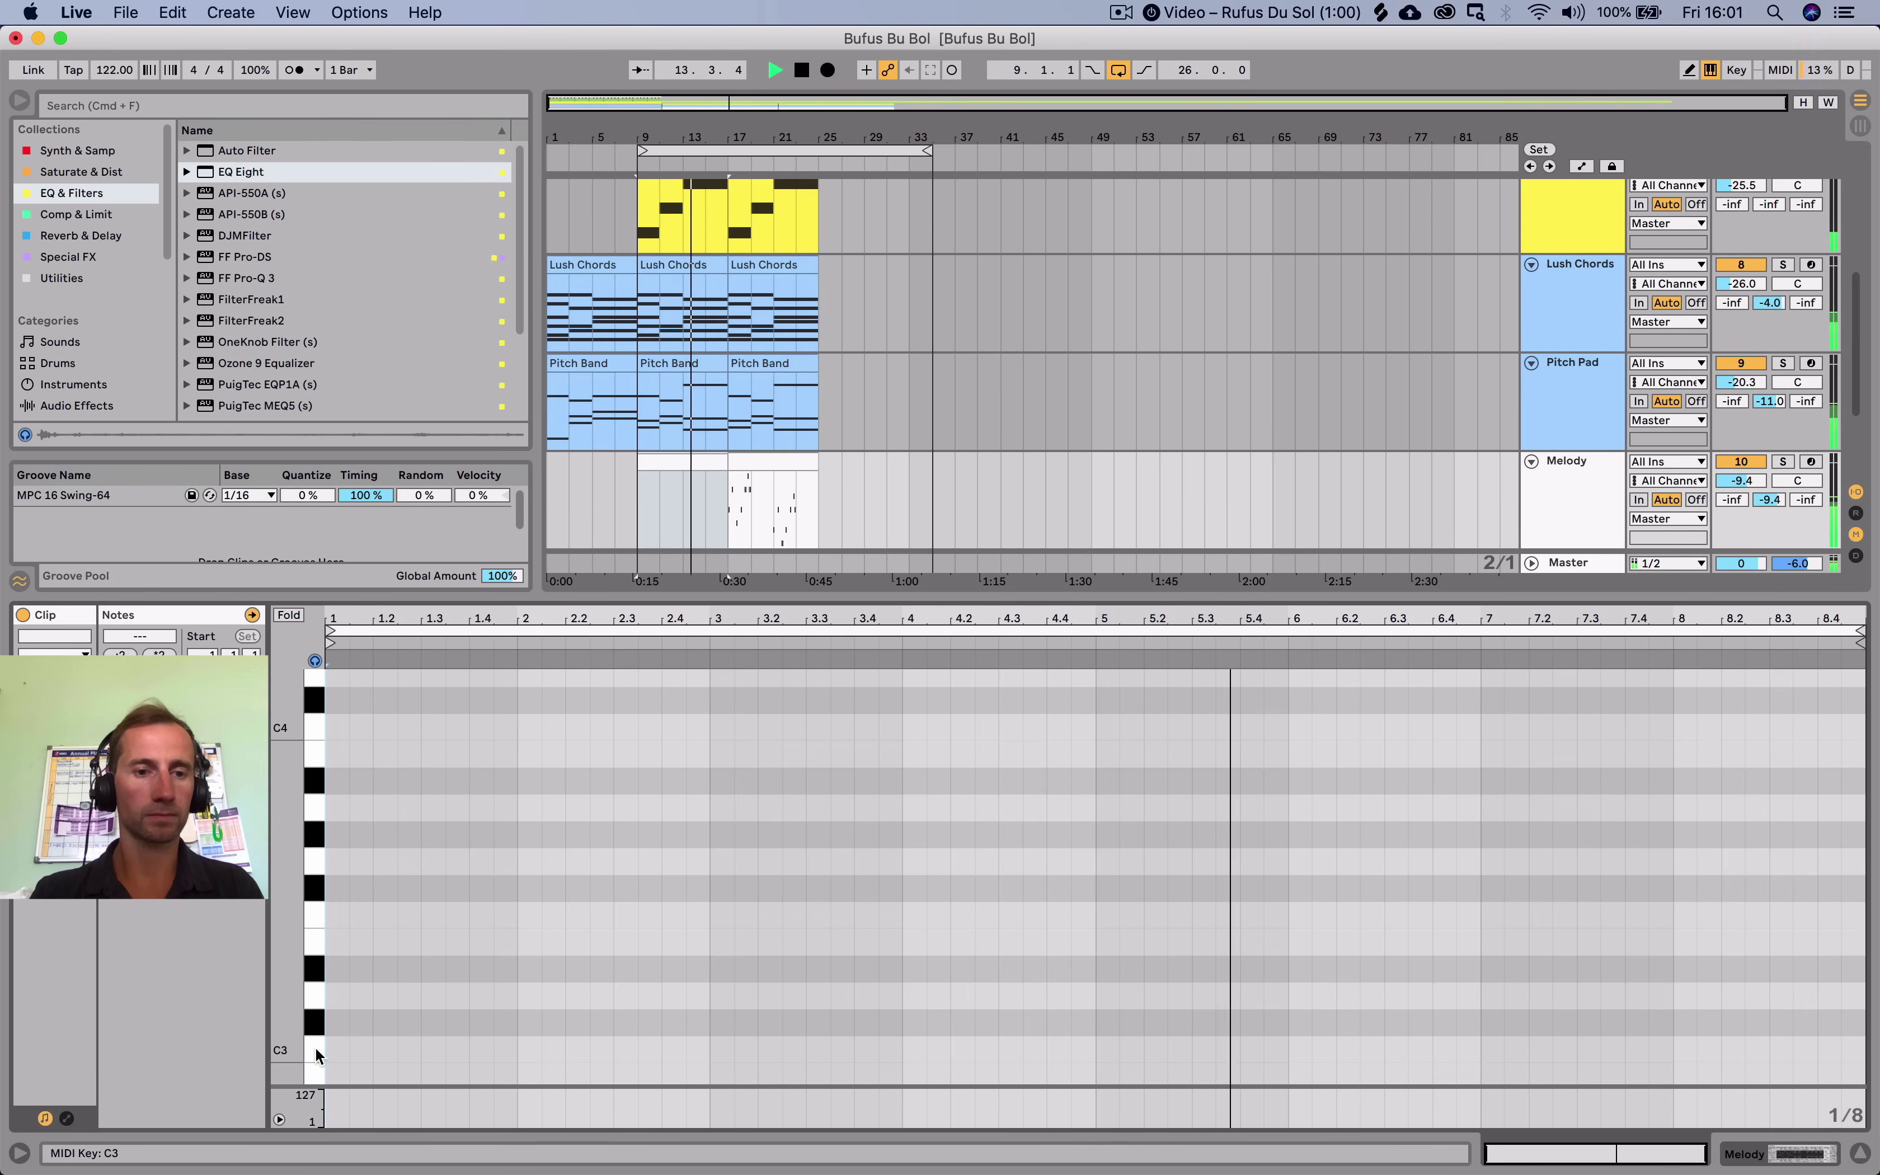
pyautogui.click(316, 995)
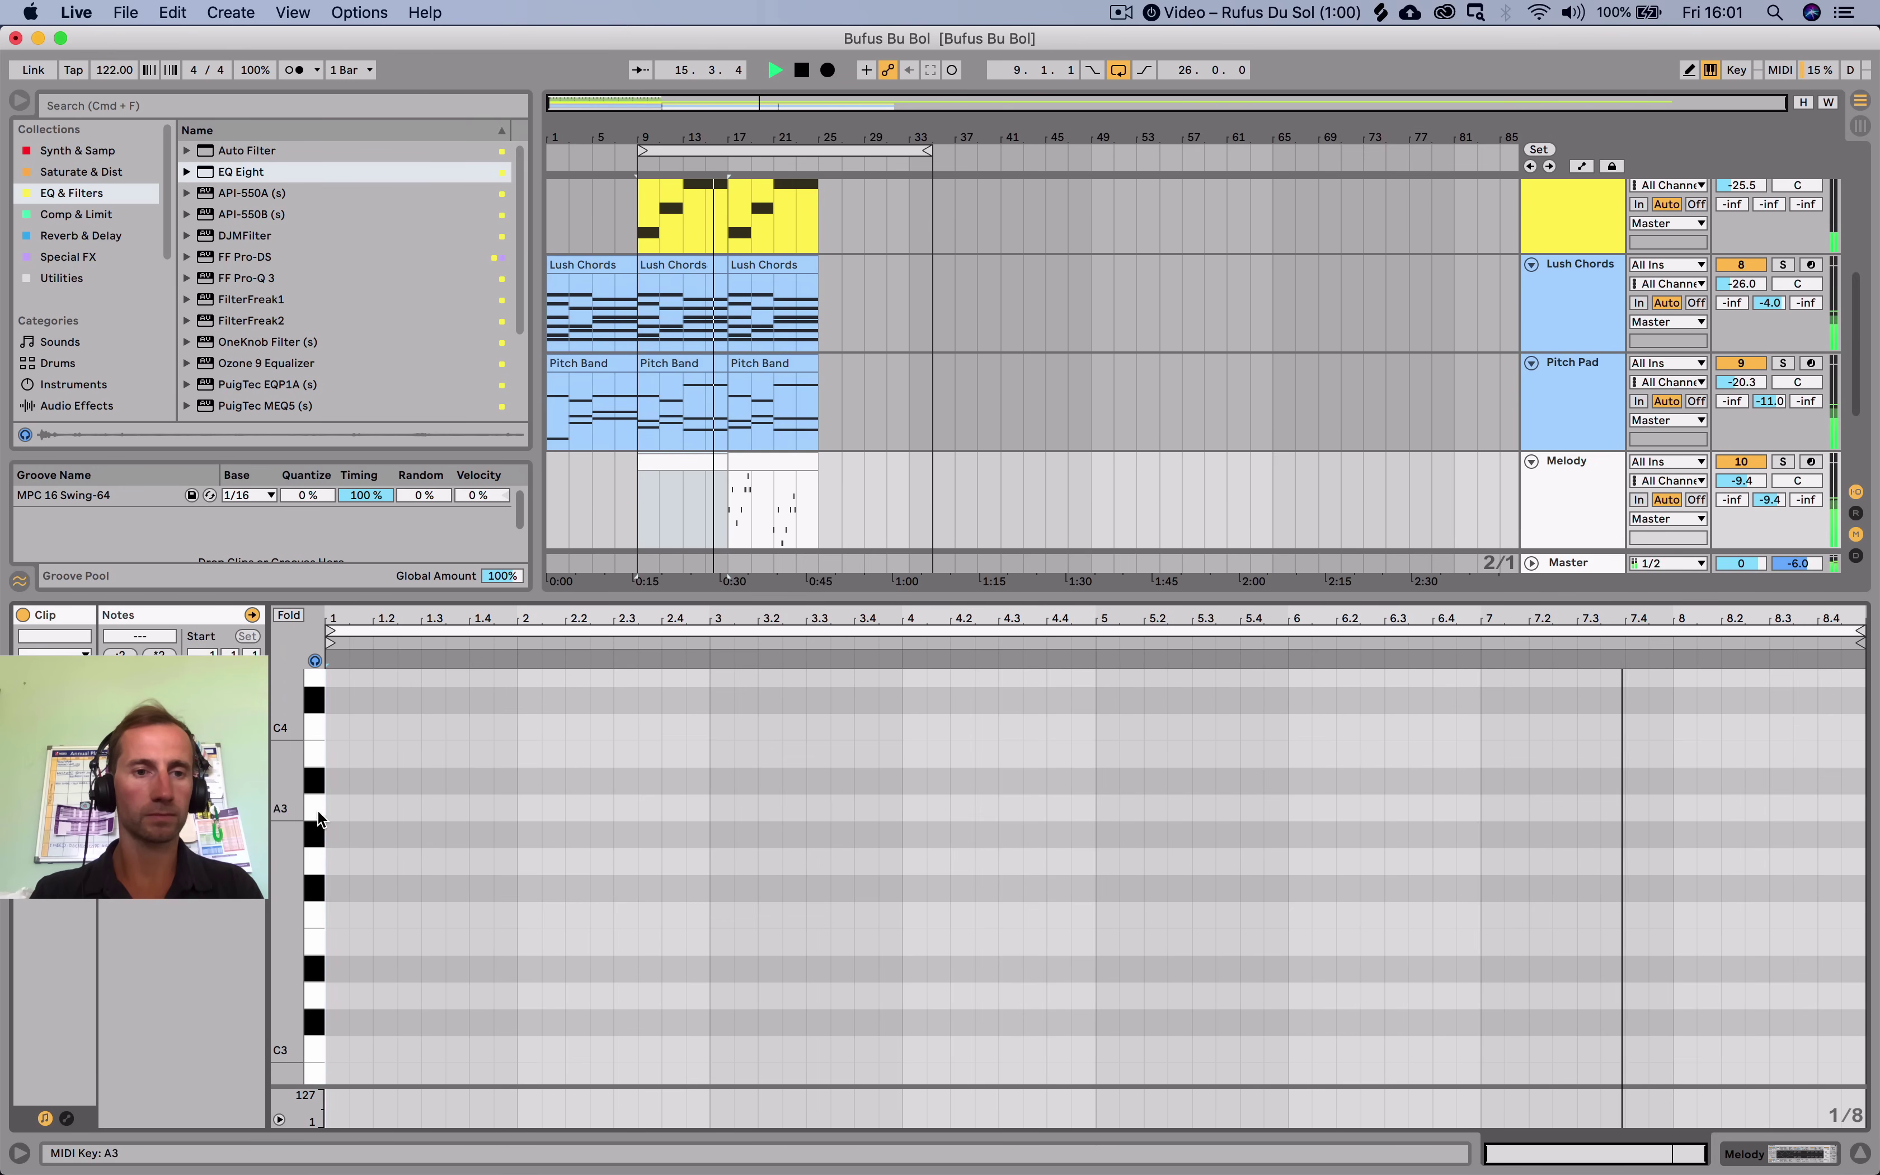
pyautogui.click(316, 757)
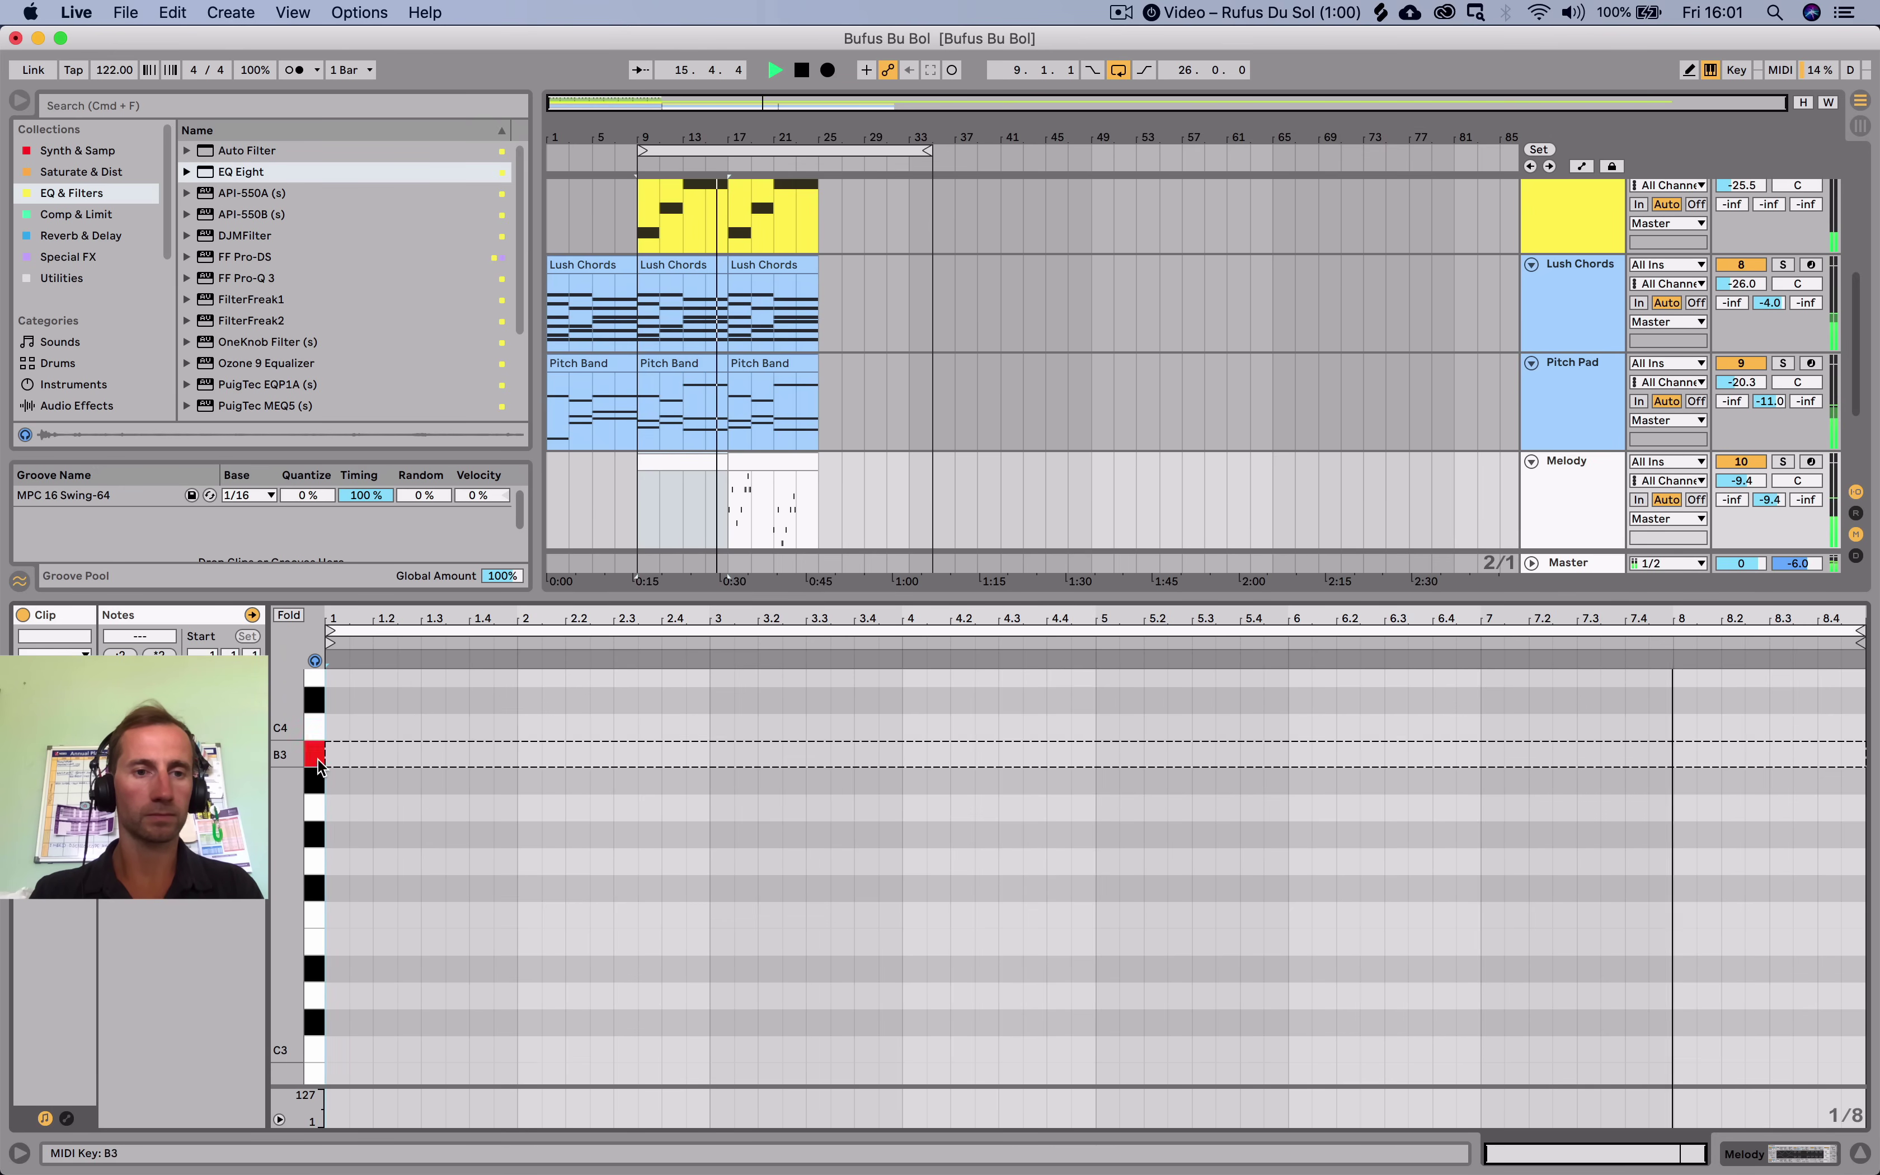
pyautogui.click(320, 1045)
pyautogui.click(318, 1025)
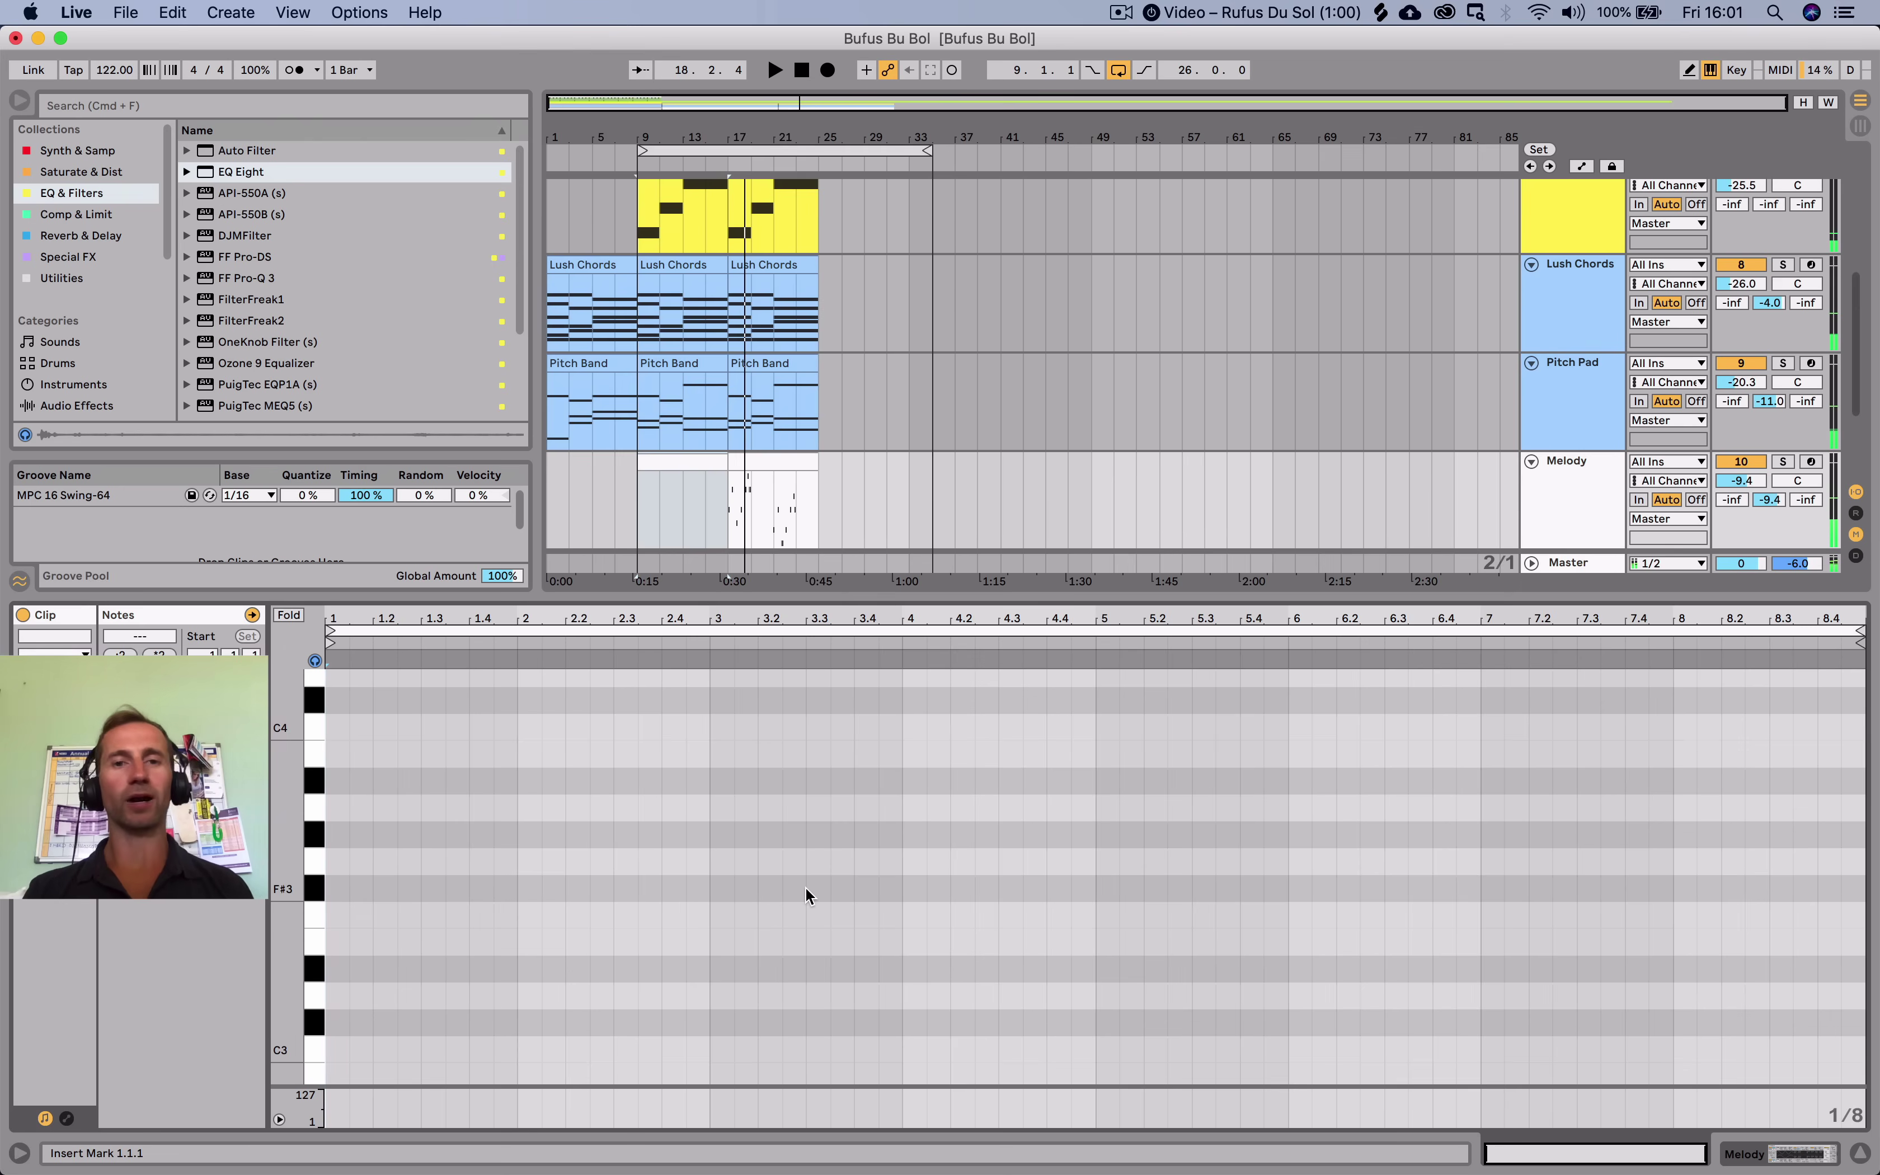
# Launch Splice to look for samples.
pyautogui.hotkey('alt', 'space')
pyautogui.write('plsice')
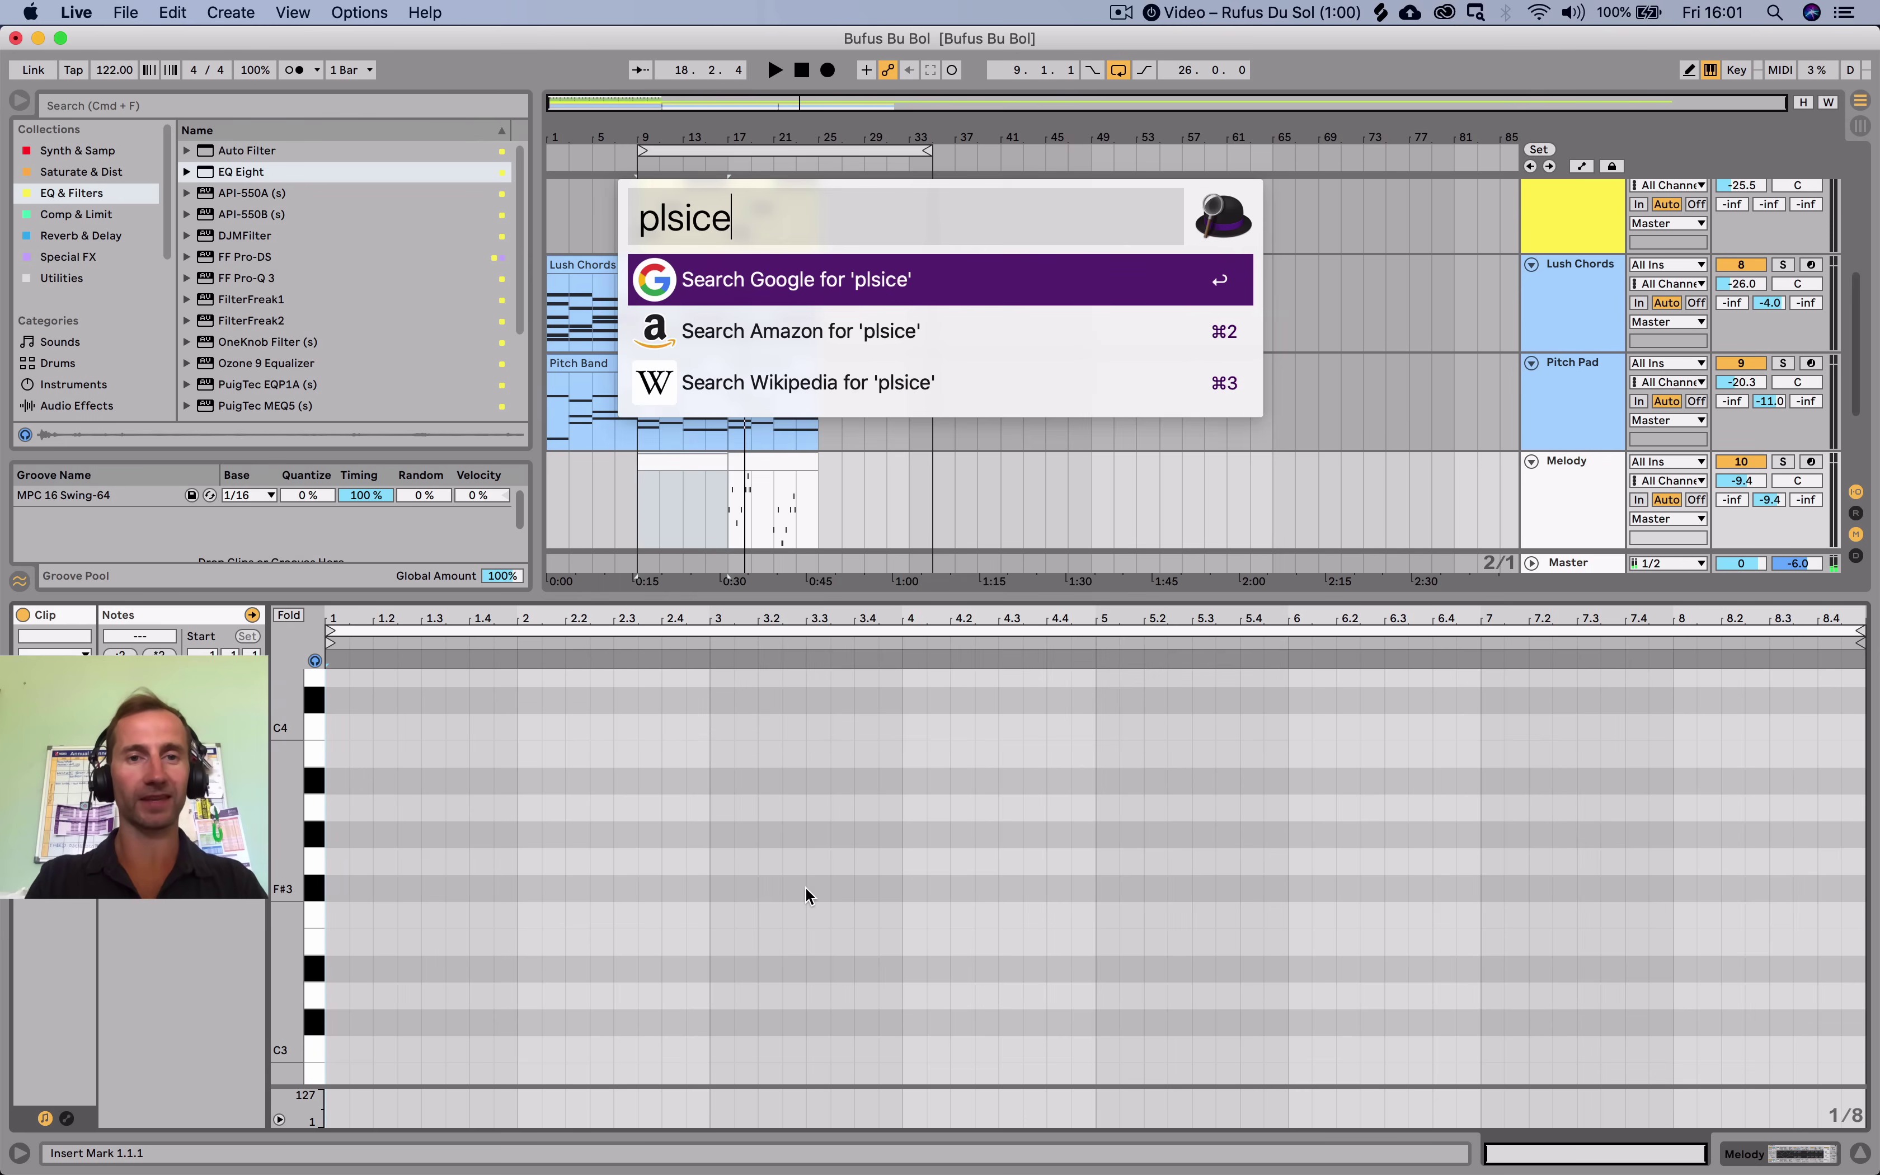
pyautogui.press('BackSpace')
pyautogui.press('BackSpace')
pyautogui.press('BackSpace')
pyautogui.write('spl')
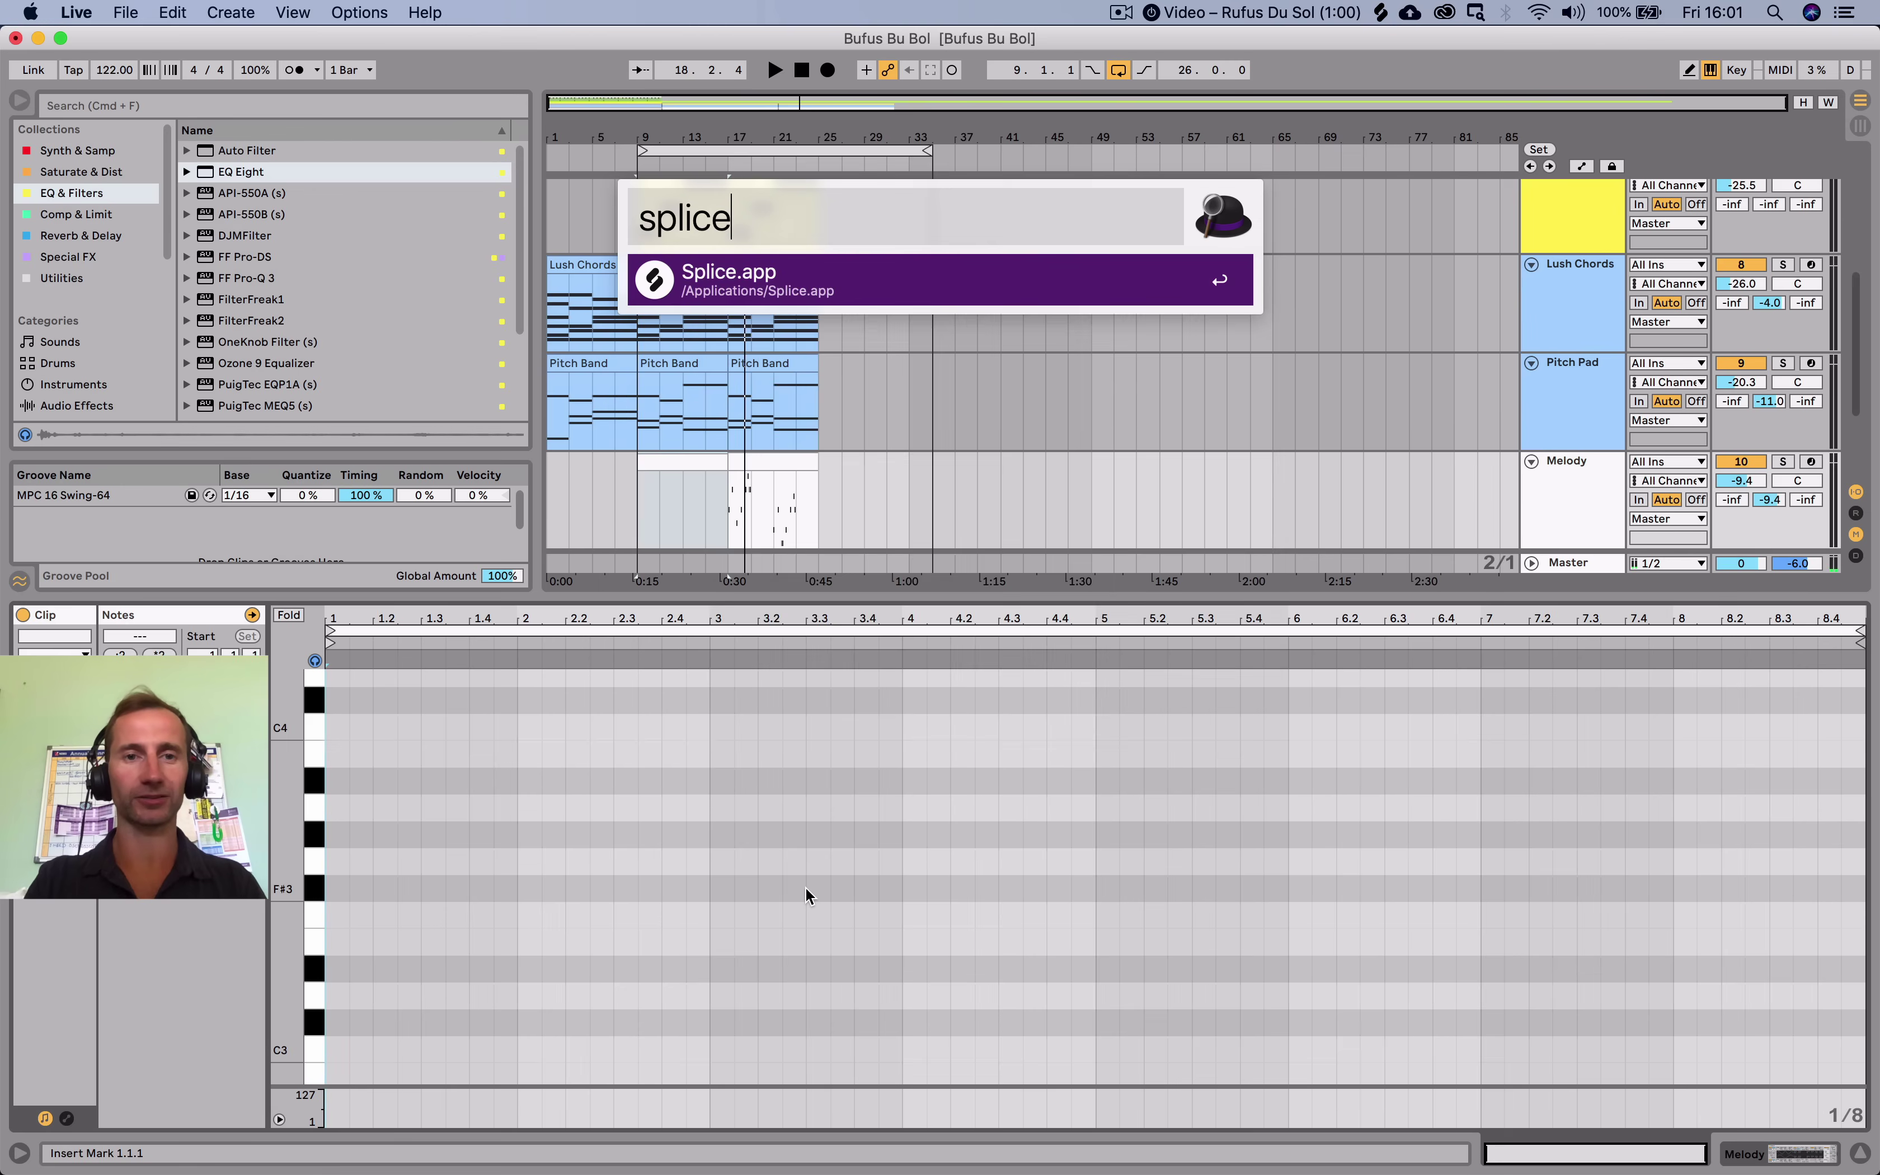
pyautogui.press('Return')
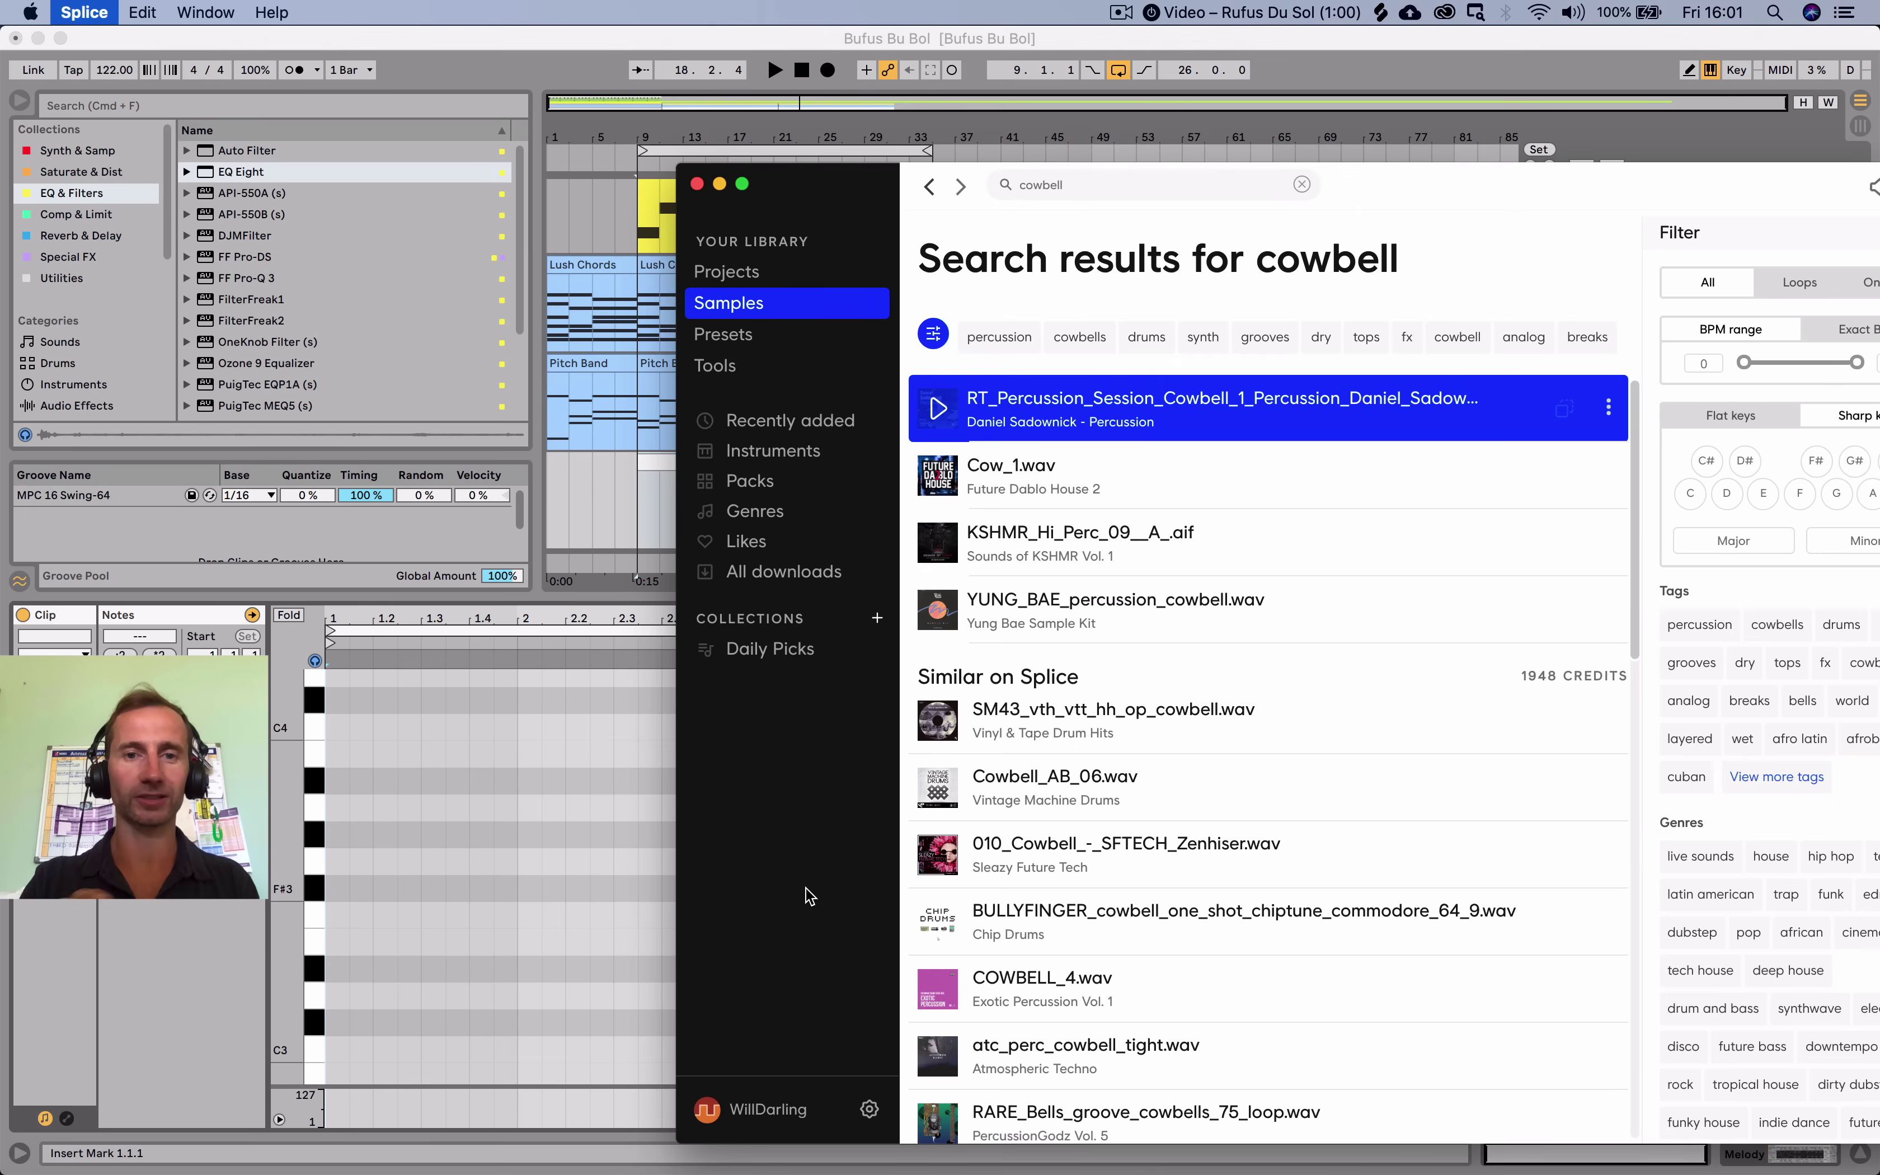
# Search the samples for "vocal", filter the results by the male tag, and reposition the window so the filter options are fully visible.
pyautogui.click(1086, 192)
pyautogui.write('vocal')
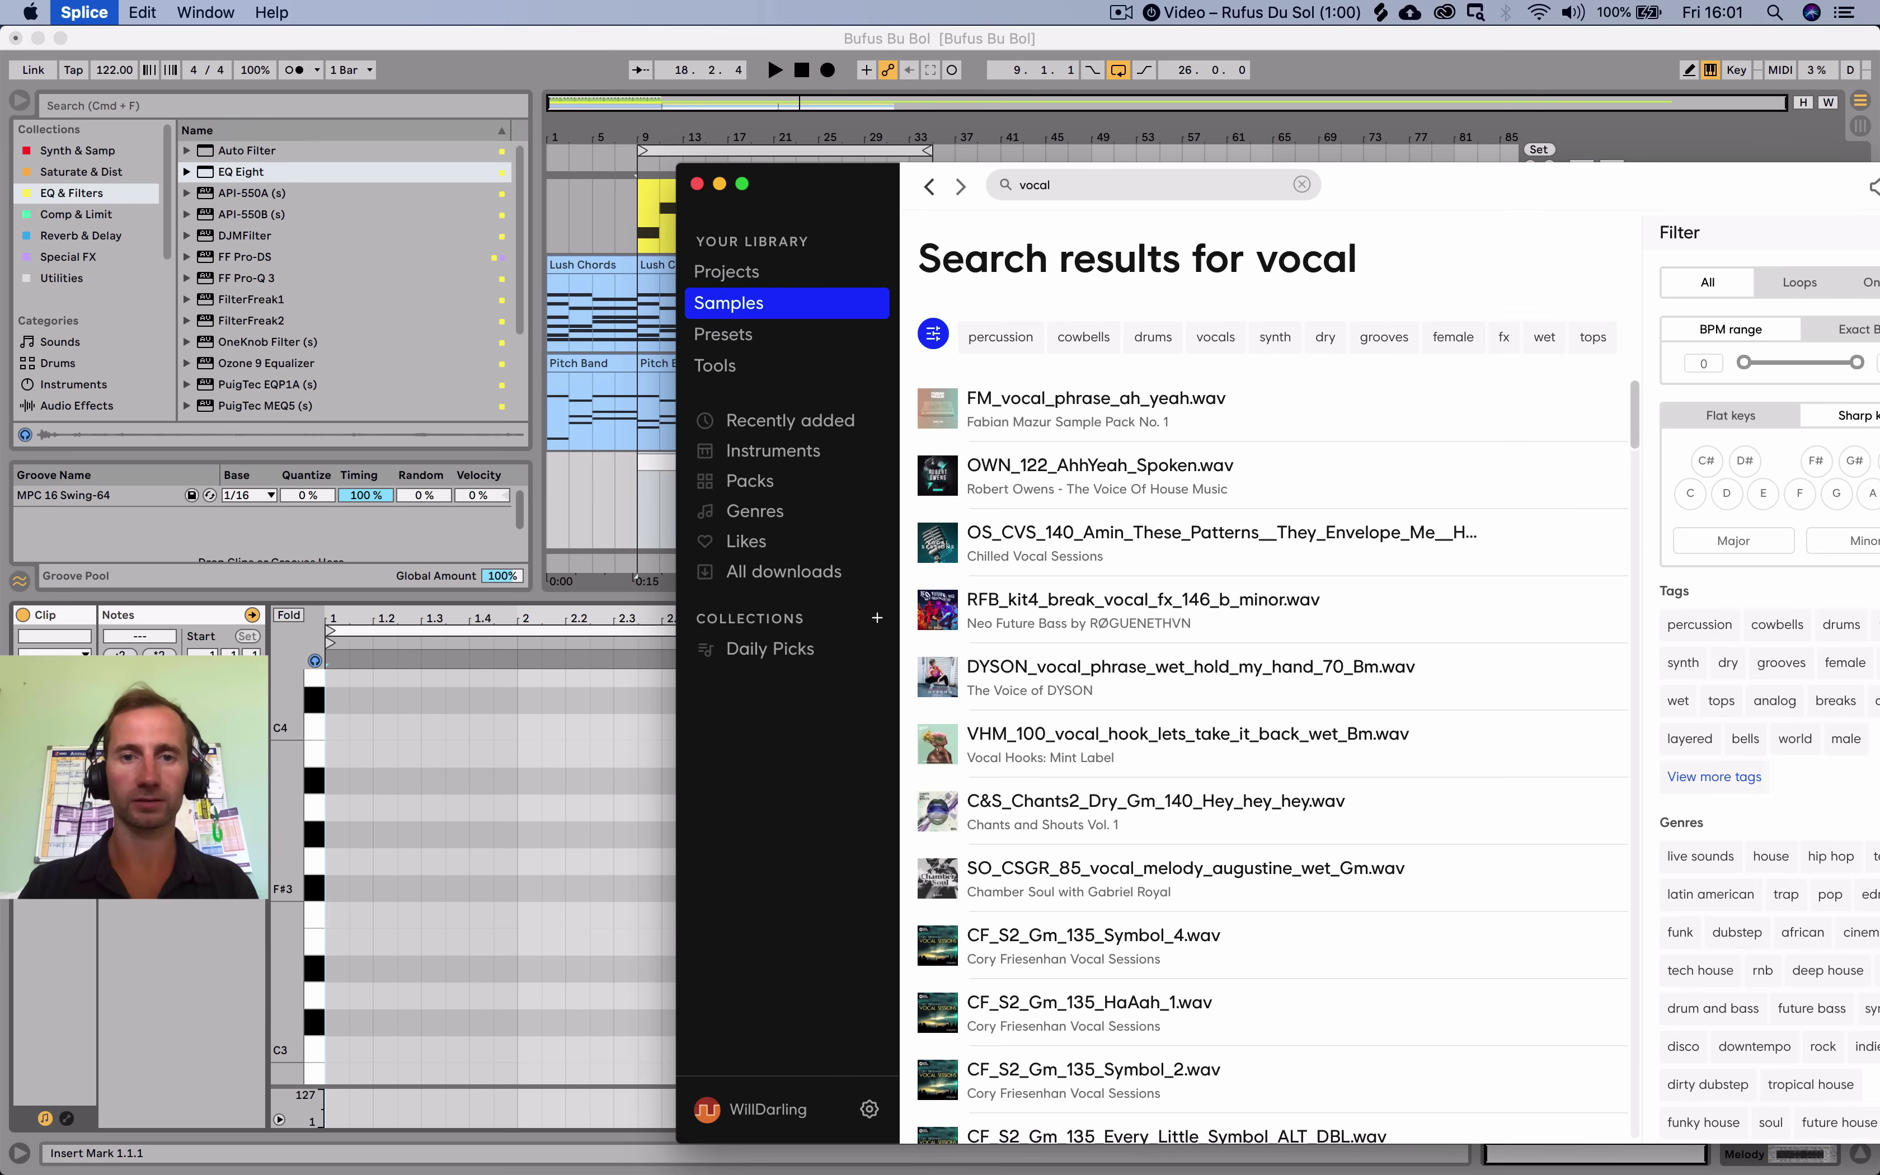
pyautogui.click(1111, 346)
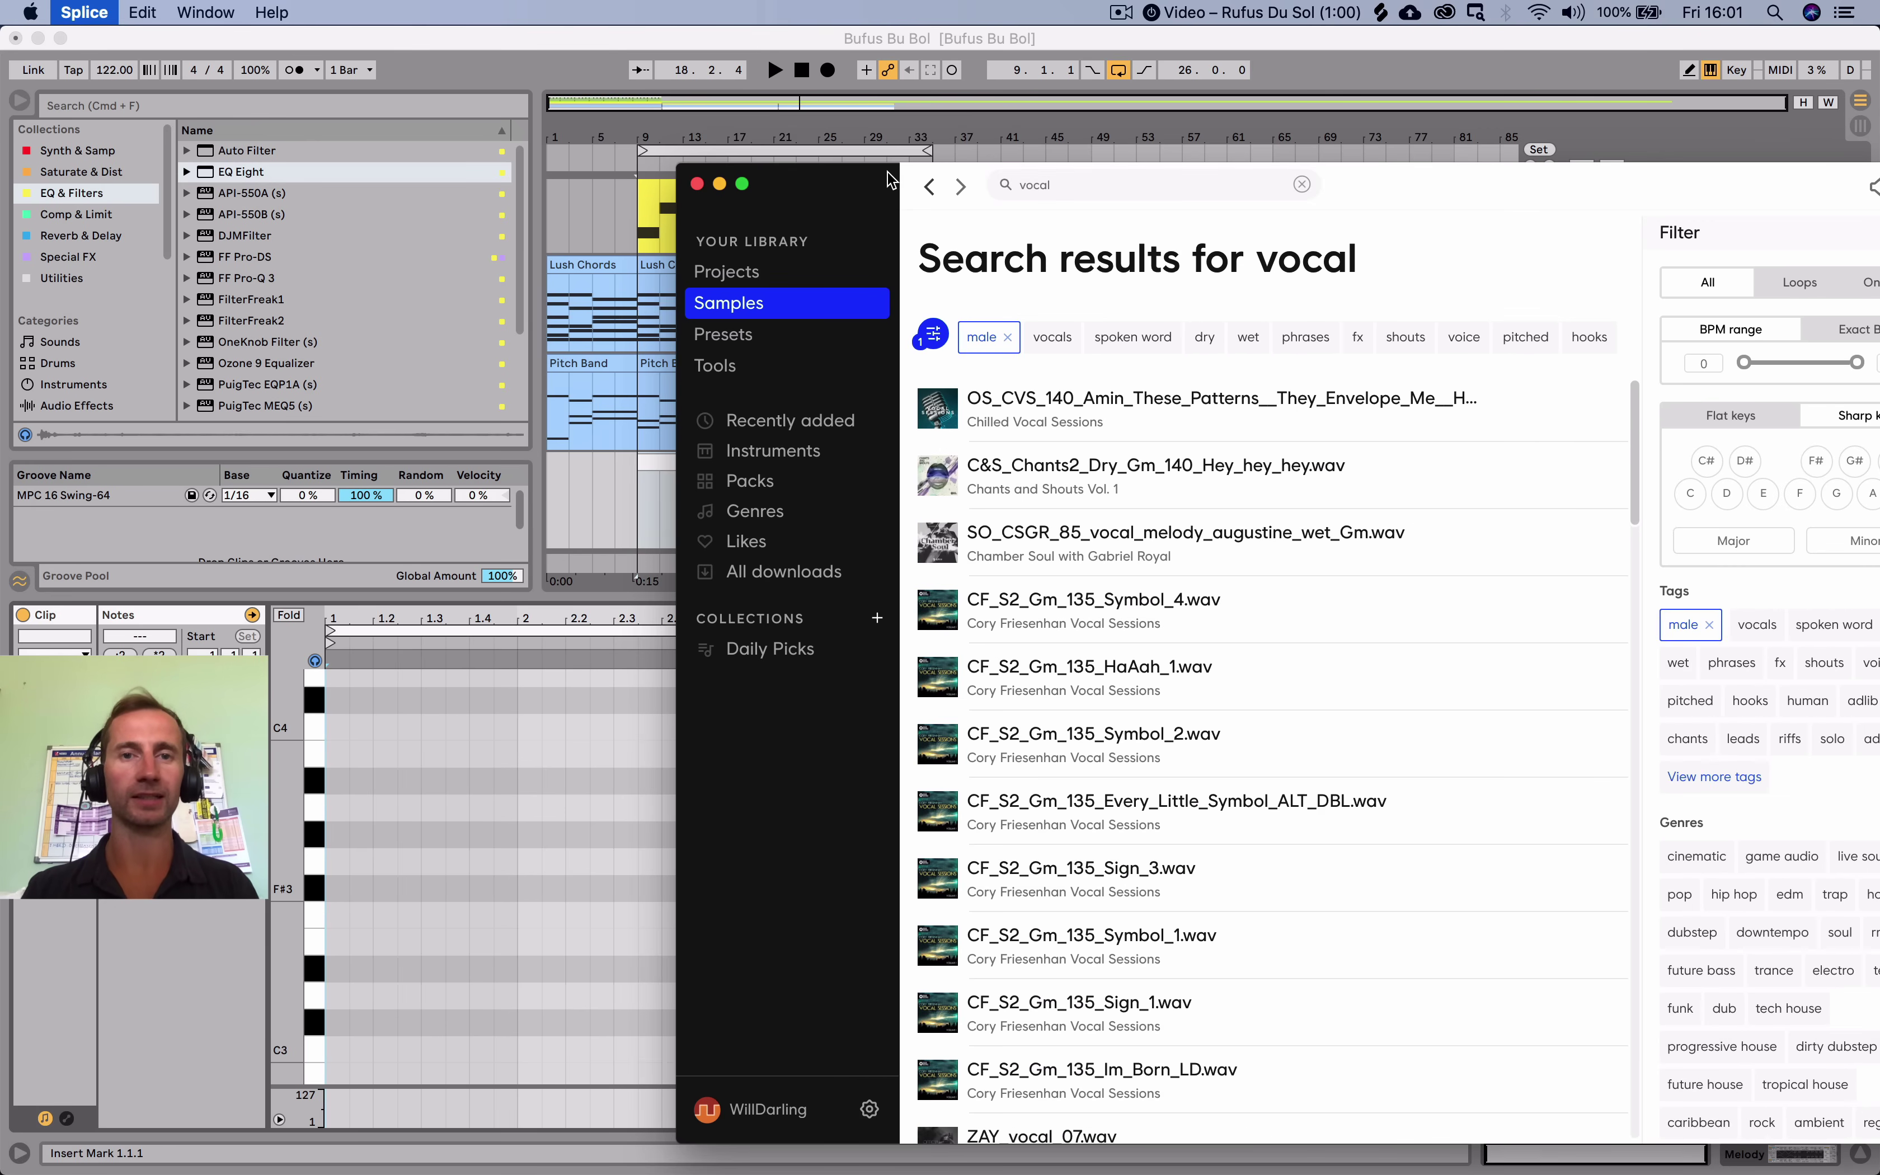
pyautogui.moveTo(889, 178); pyautogui.dragTo(712, 52)
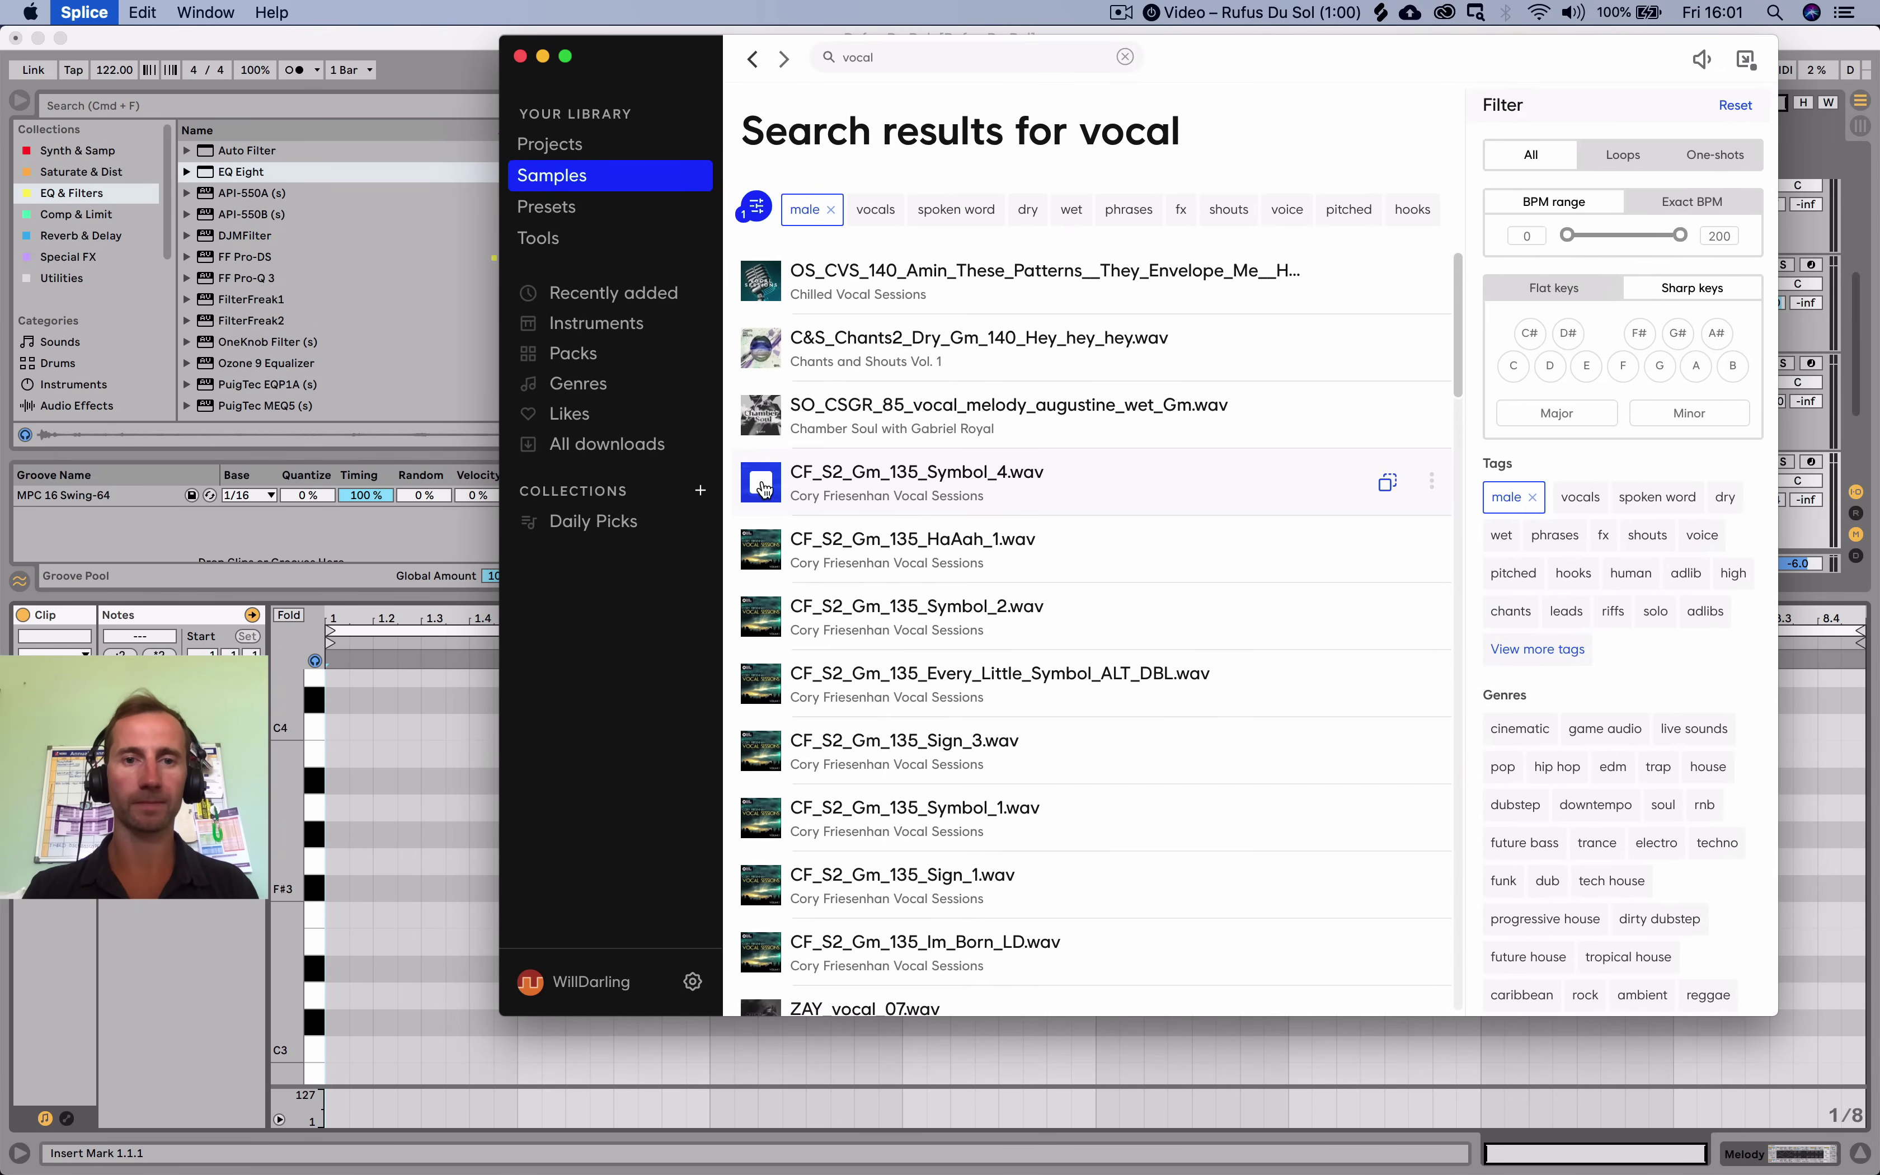
# Filter the vocal samples to the key of C minor and preview bpm140_Cm_Release_Me.wav.
pyautogui.click(1513, 374)
pyautogui.click(1690, 414)
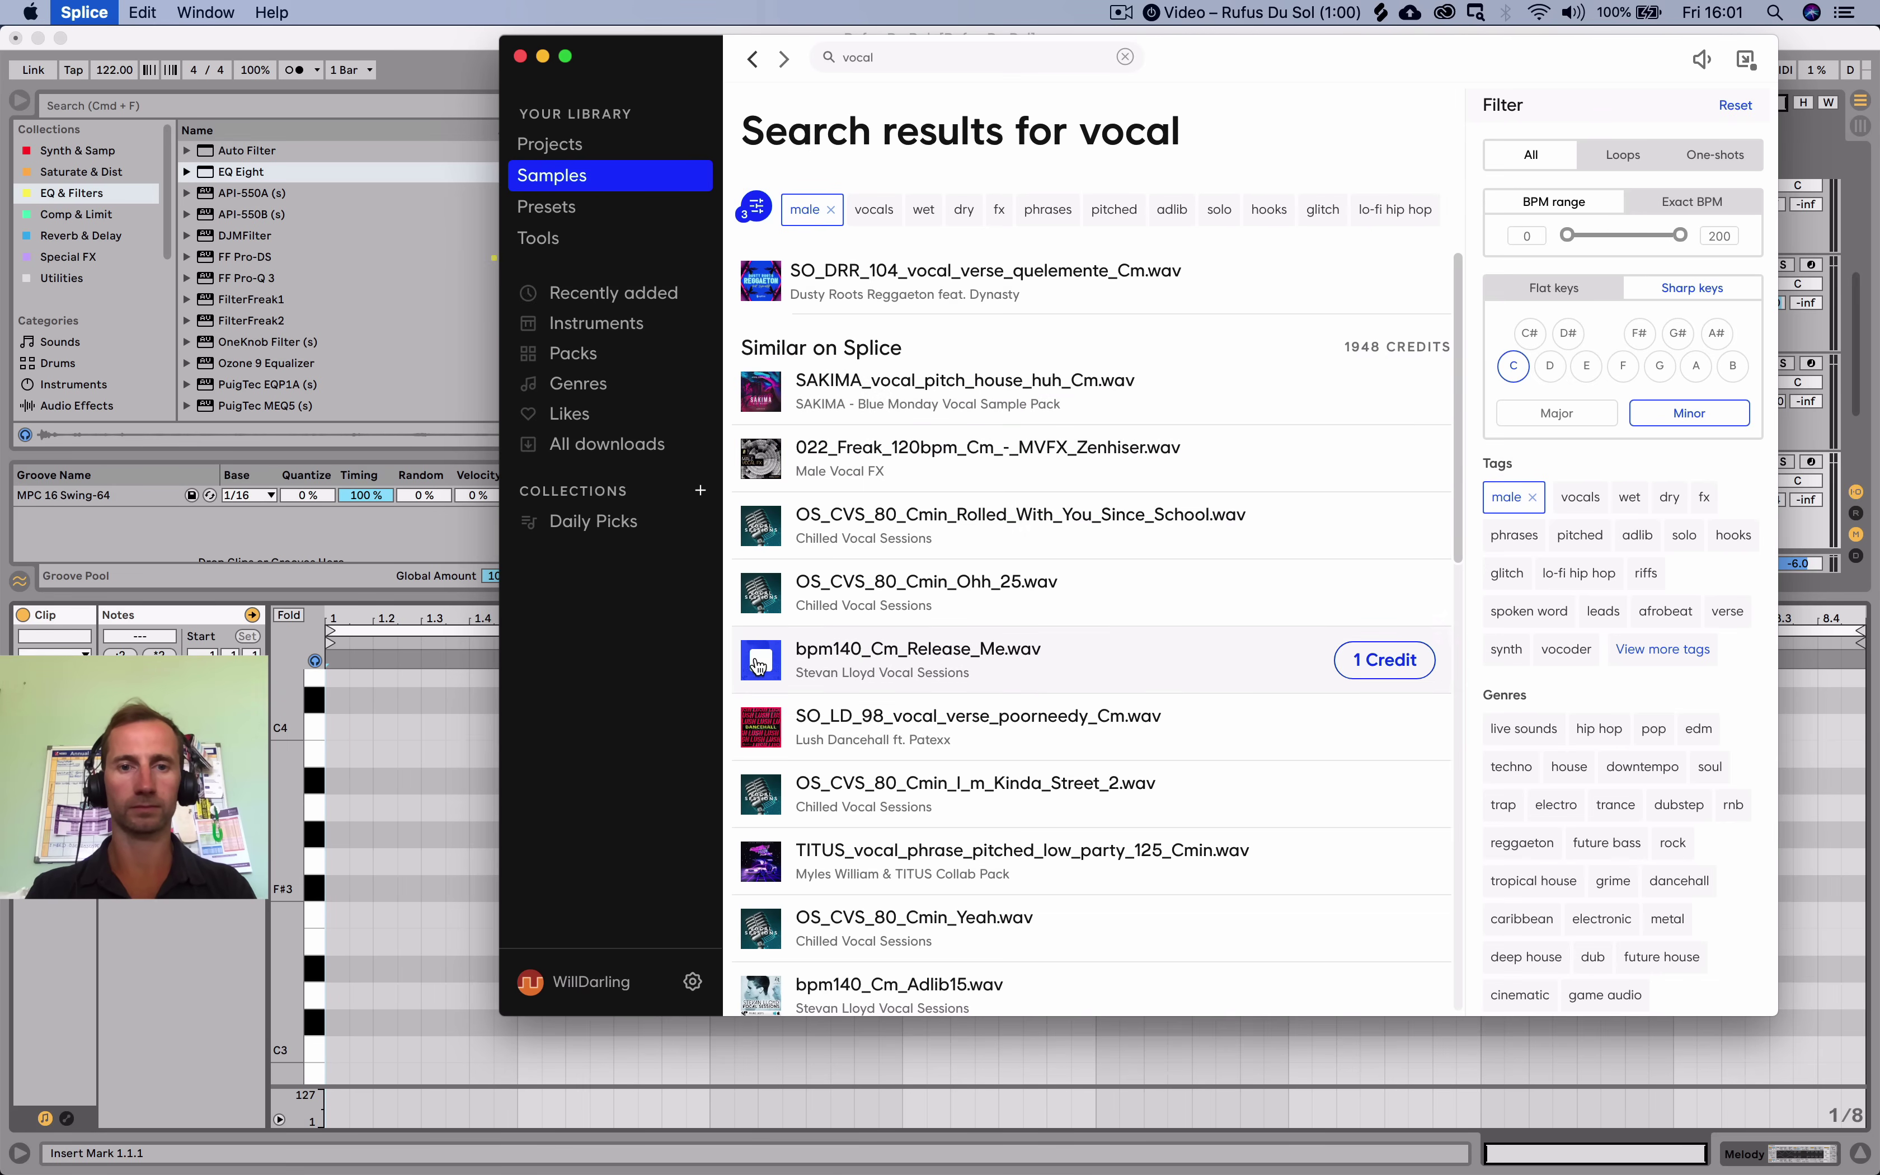
pyautogui.click(758, 664)
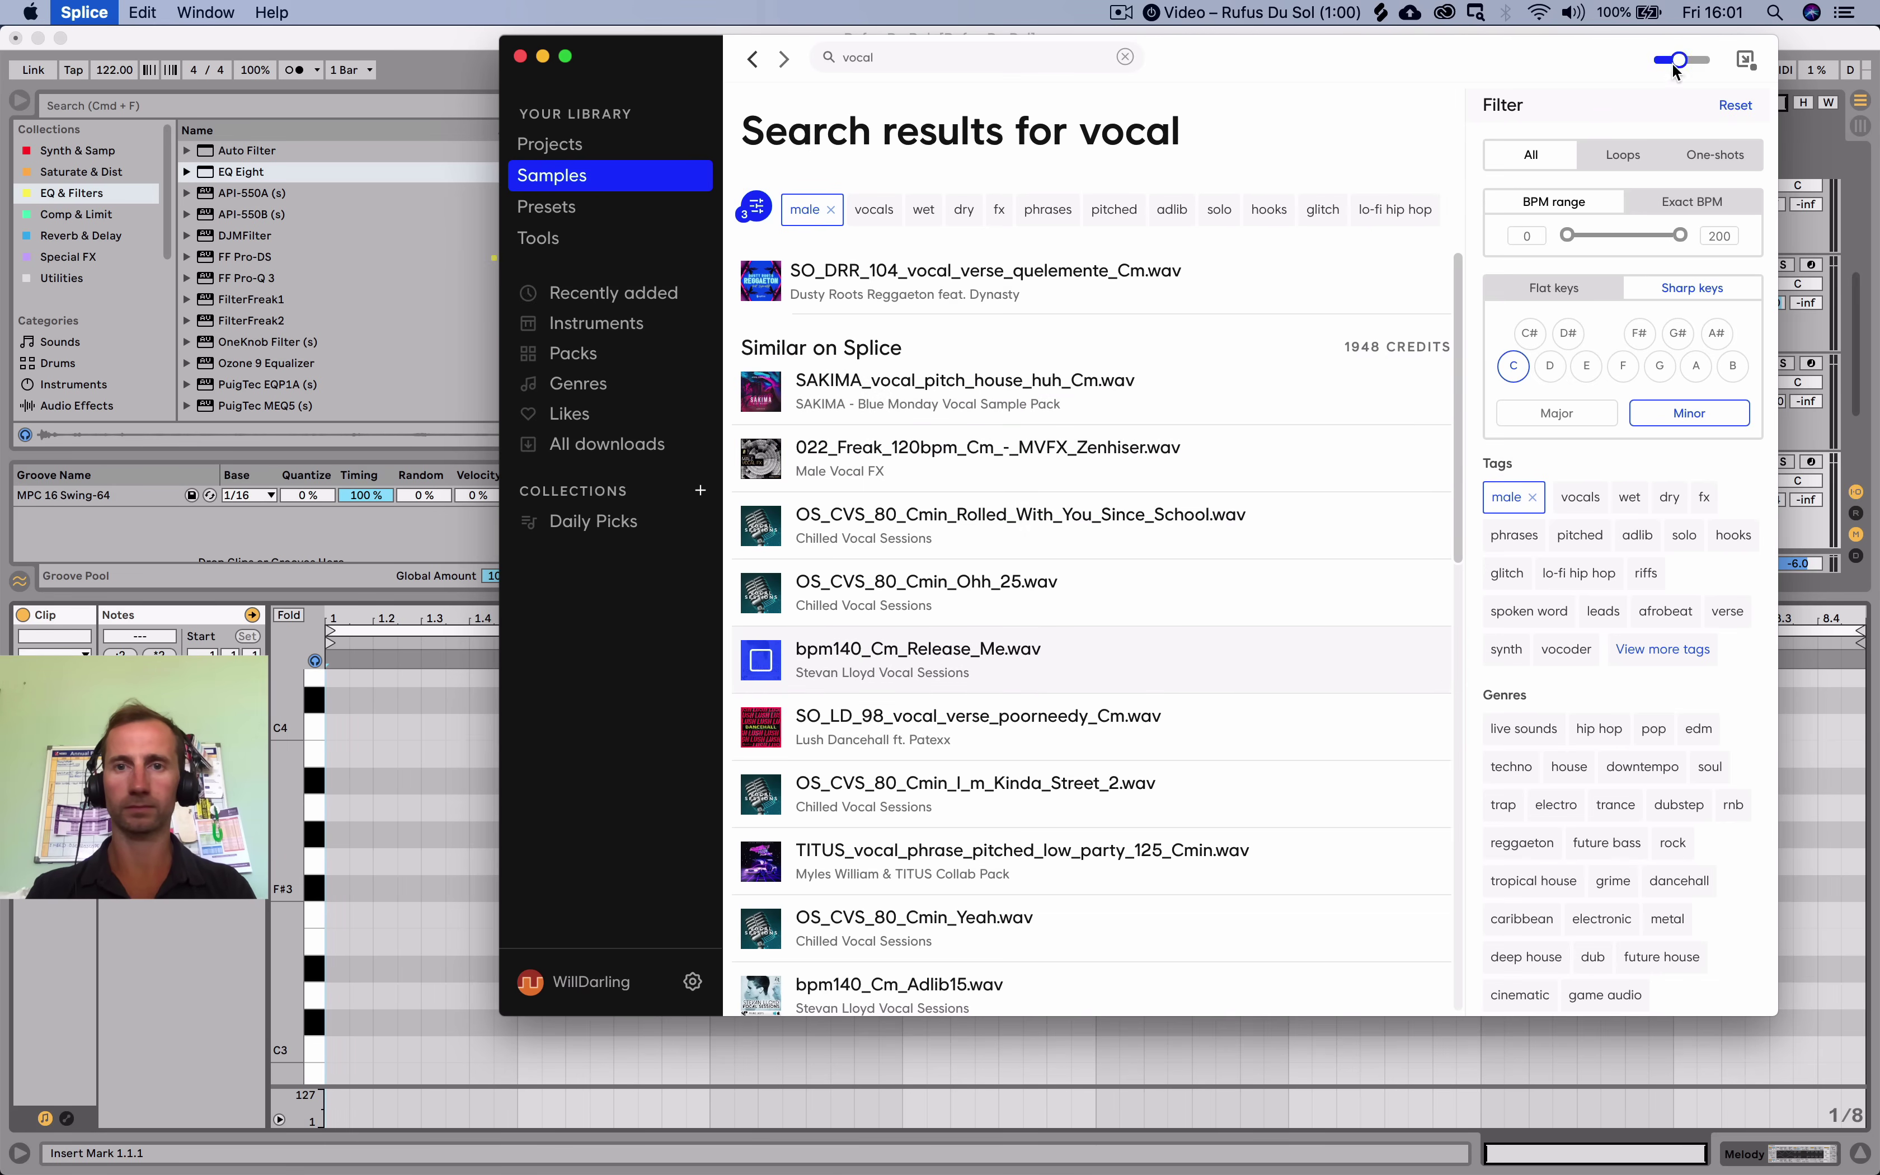
# Return to Ableton Live, set the arrangement loop to eight bars starting at bar 17, and play from there.
pyautogui.click(432, 72)
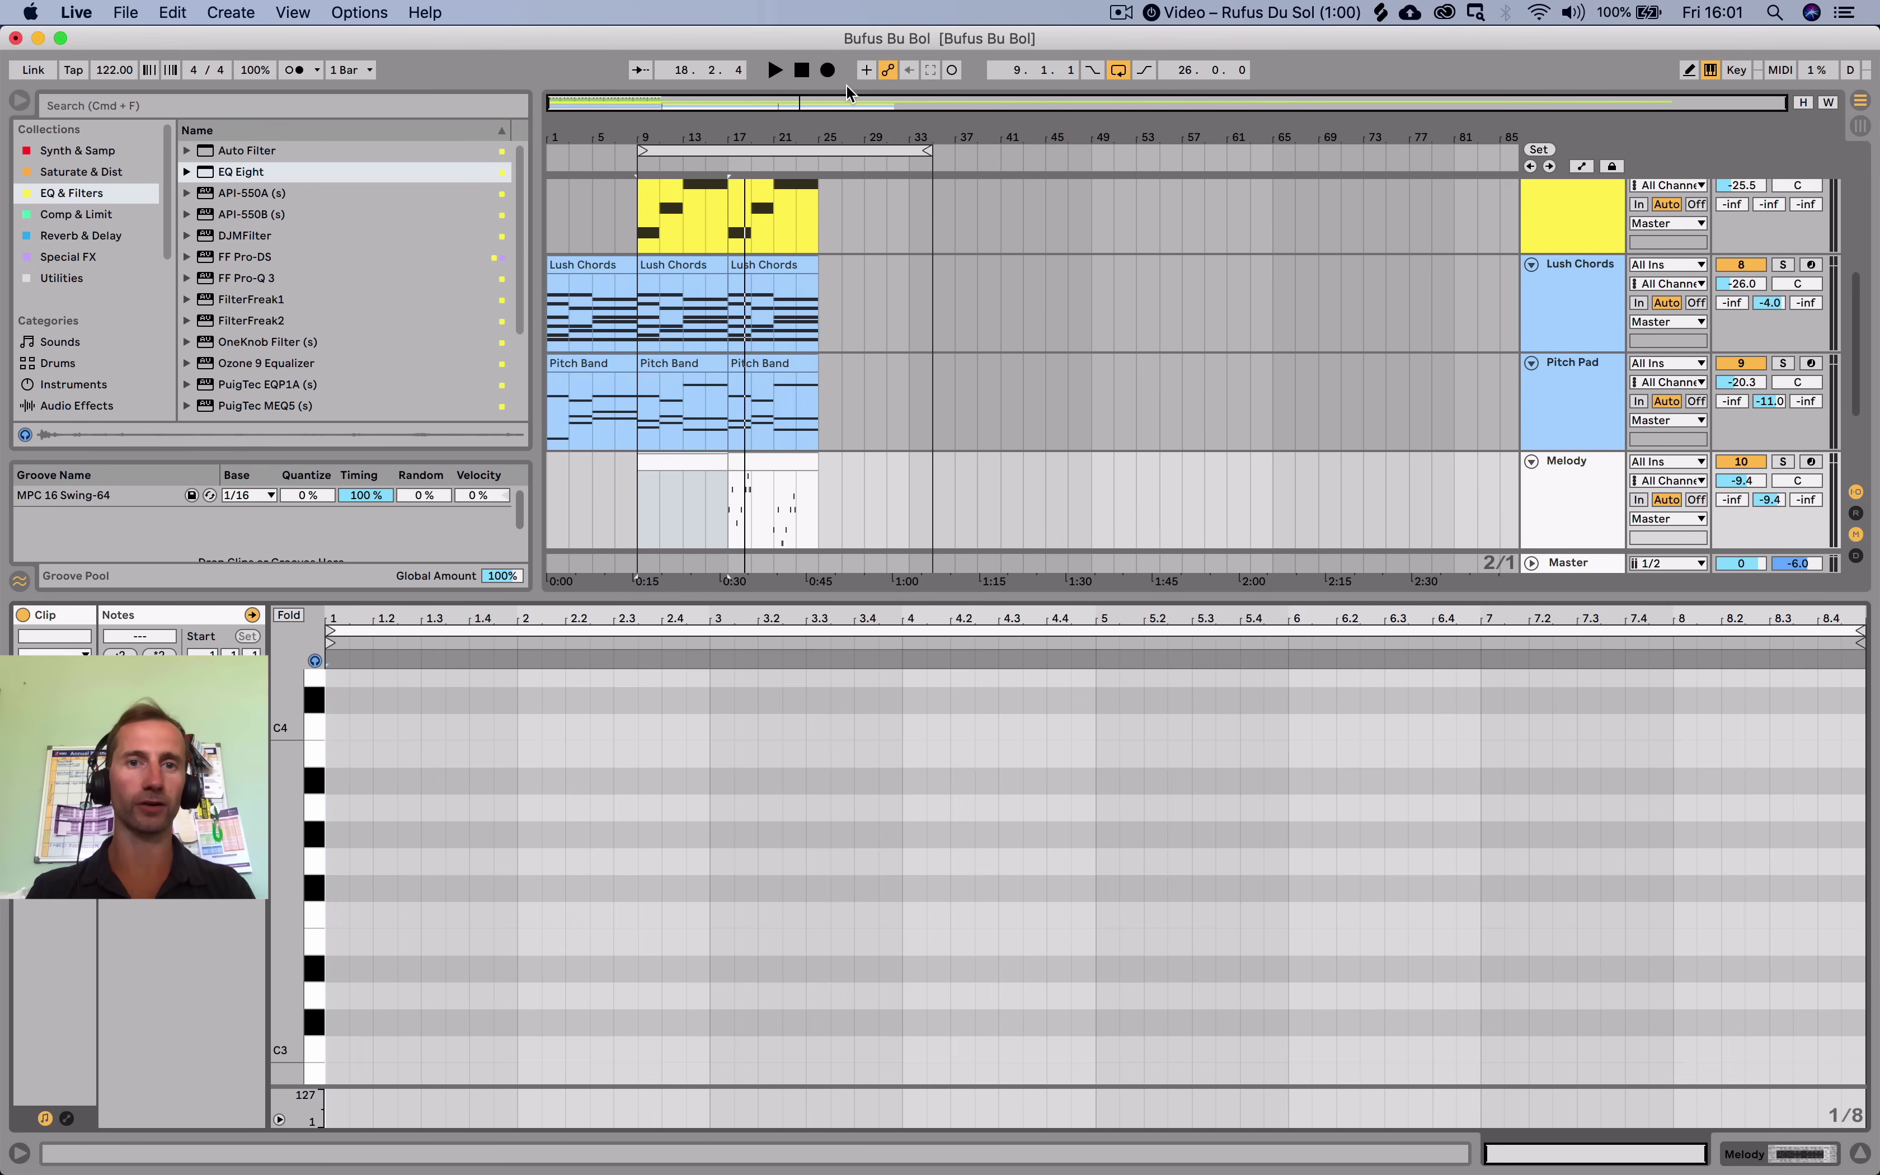
pyautogui.click(732, 526)
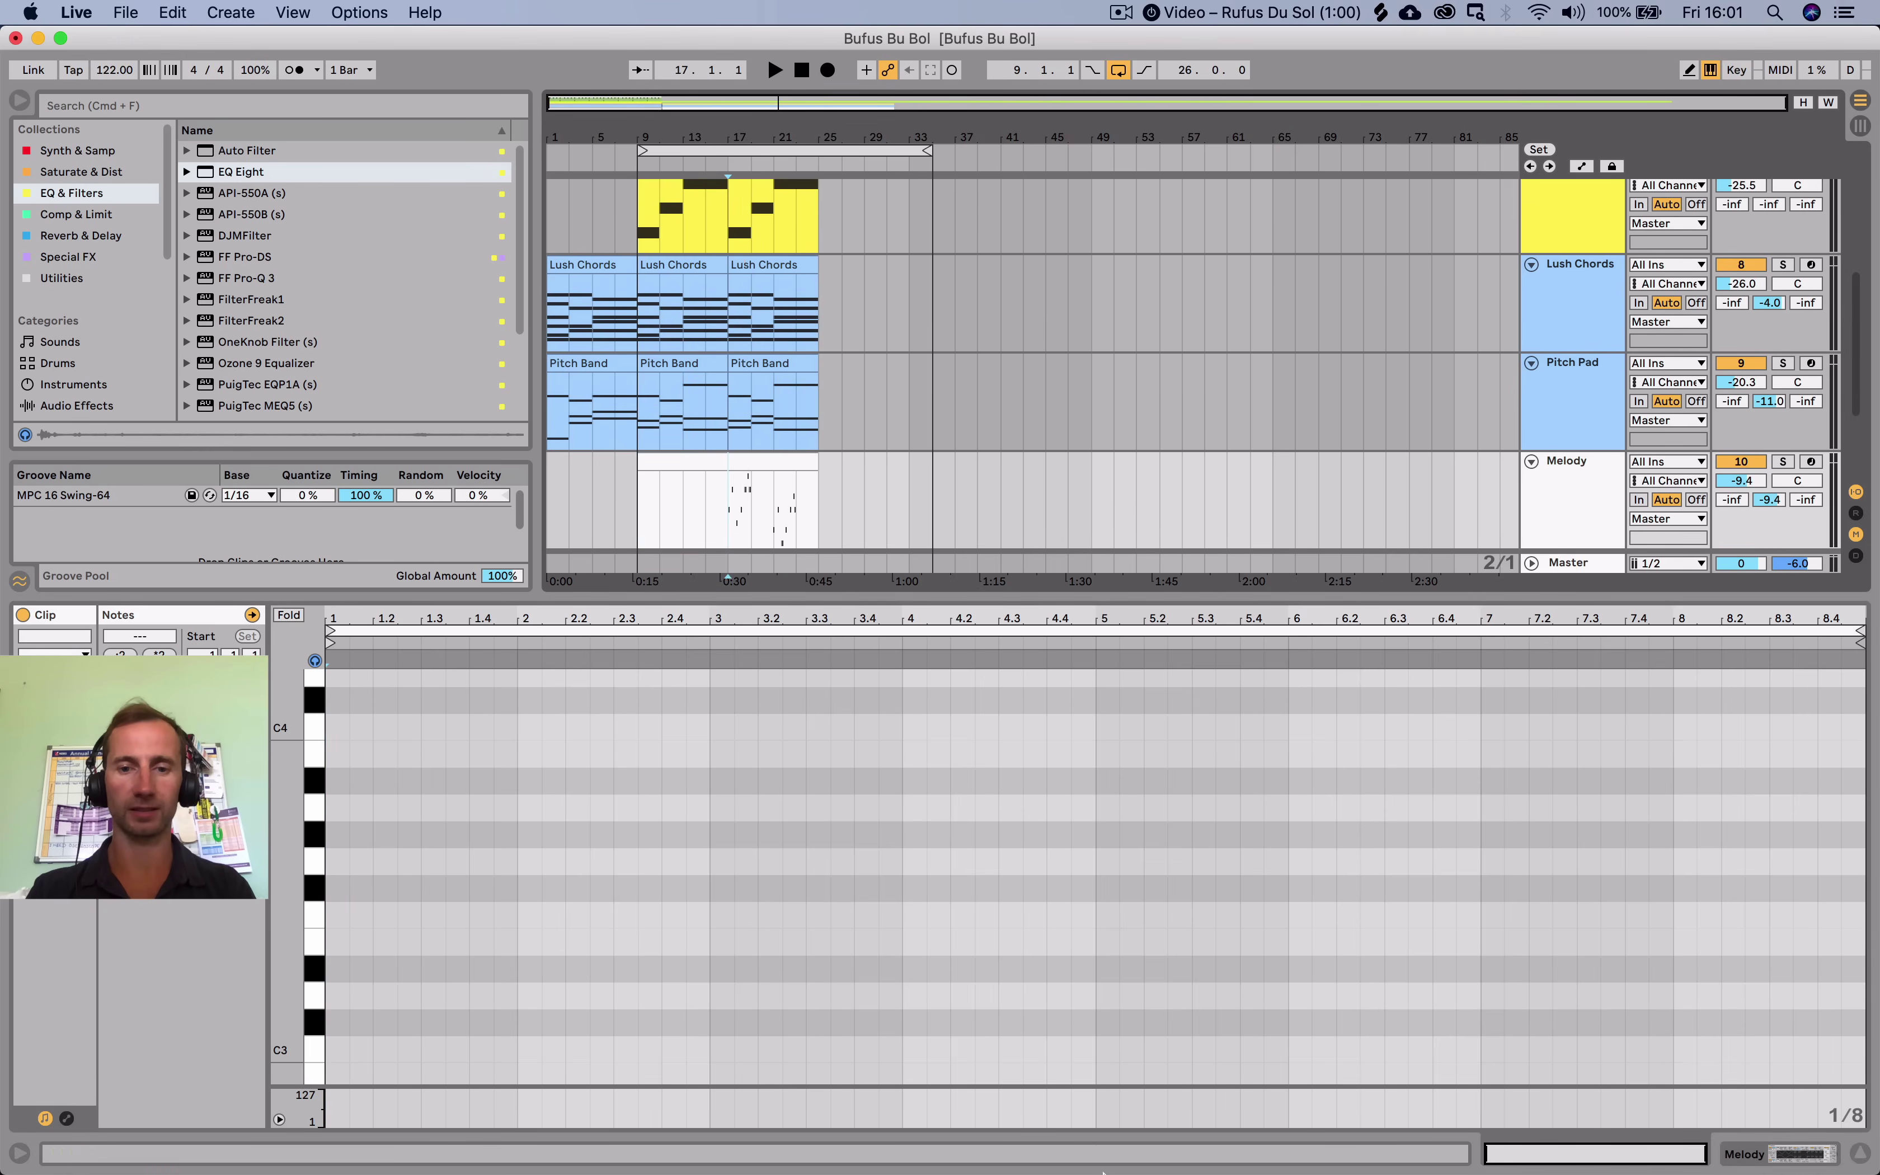
pyautogui.moveTo(642, 149); pyautogui.dragTo(734, 151)
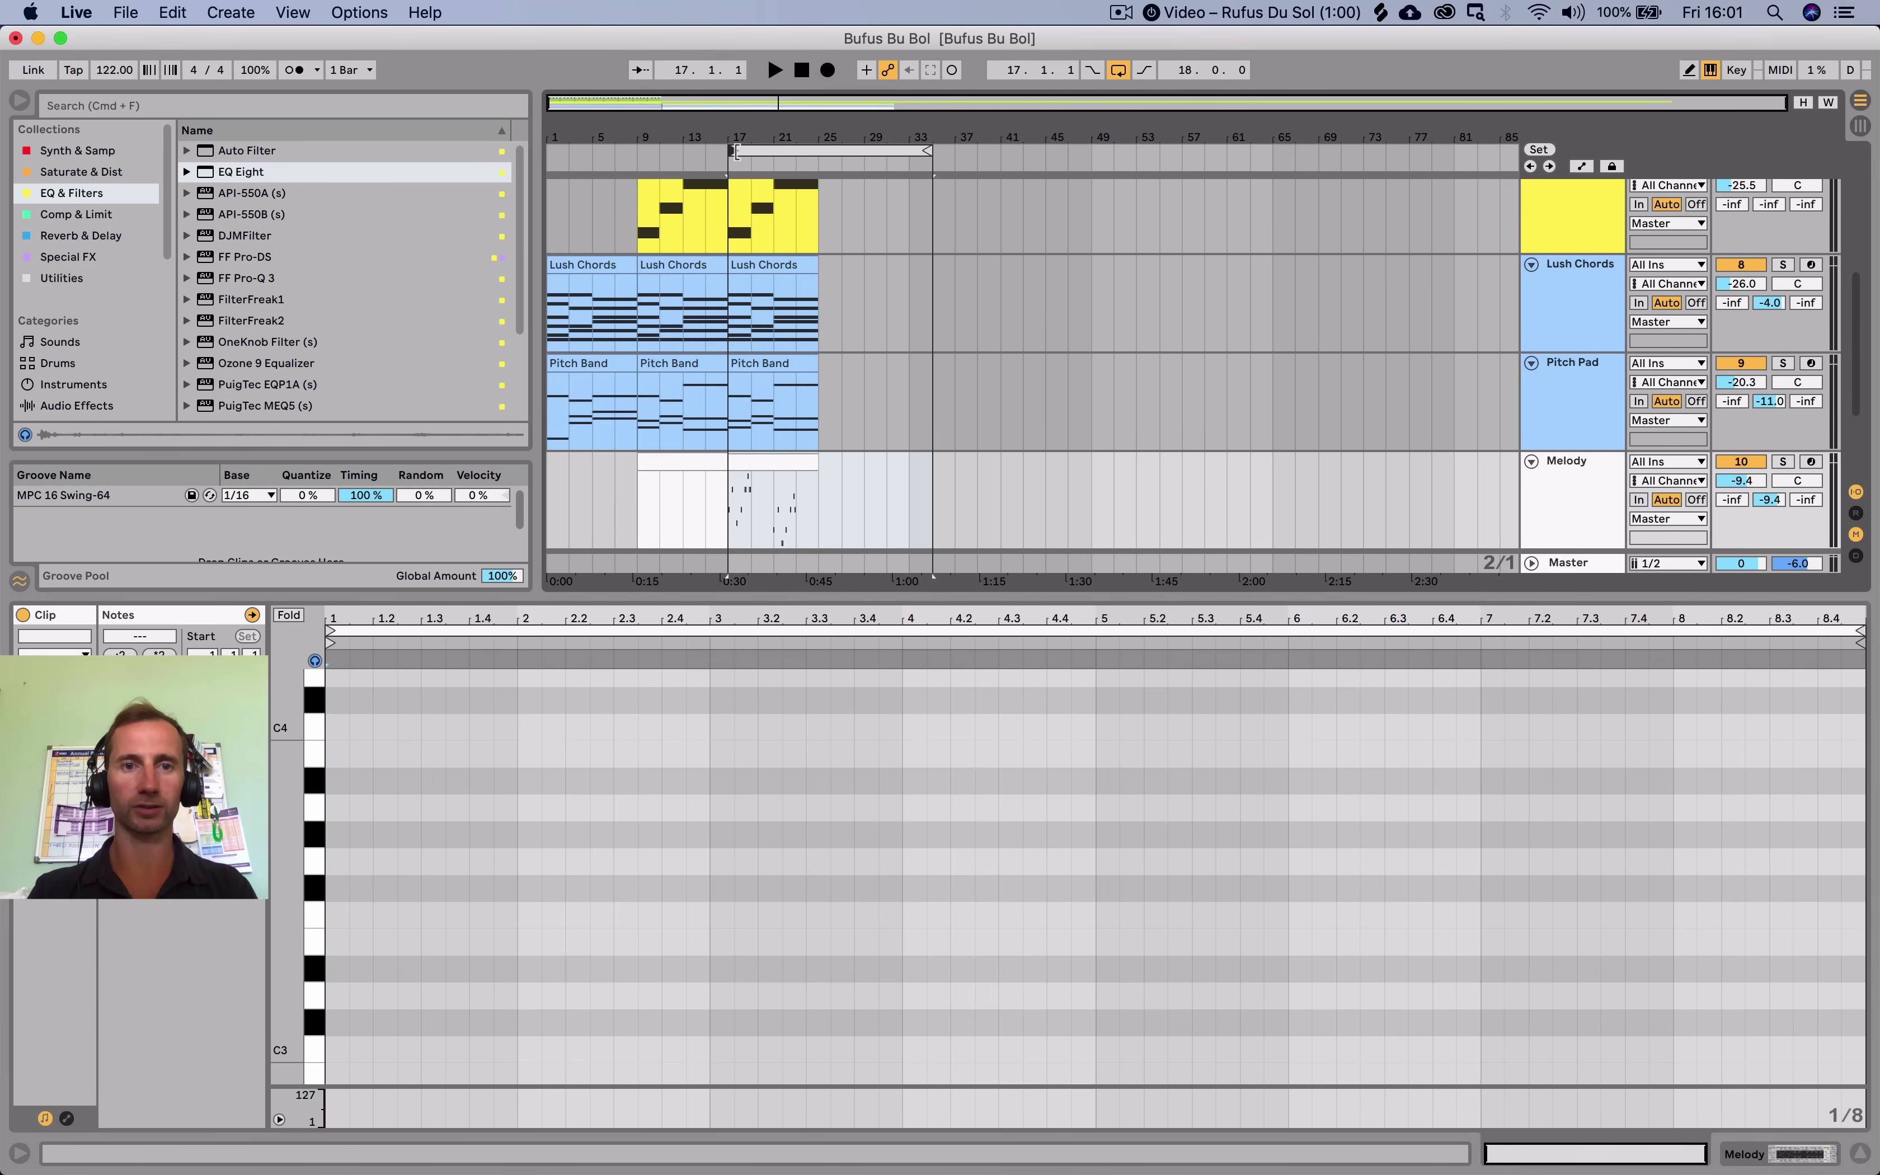
pyautogui.press('space')
pyautogui.moveTo(929, 153); pyautogui.dragTo(814, 151)
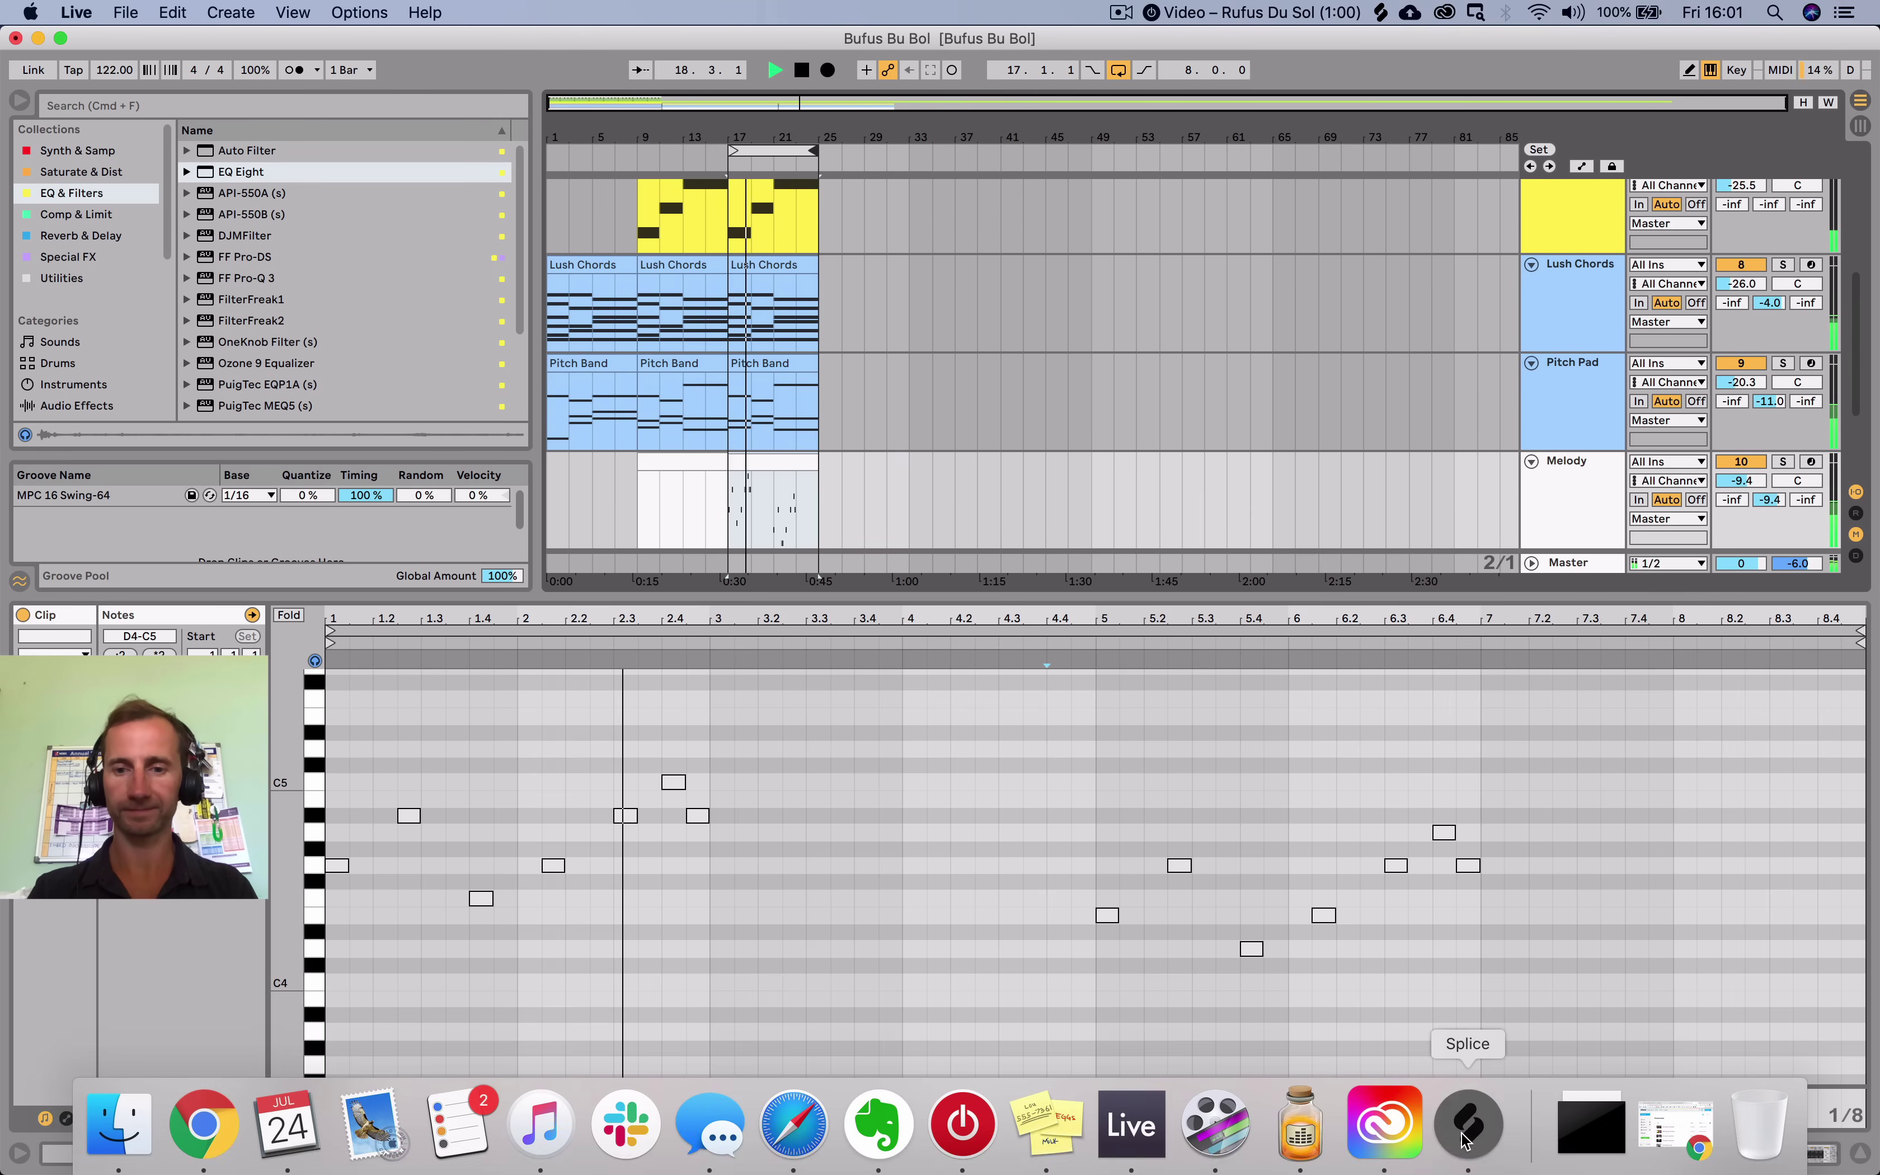
# Switch to Splice and preview the C minor male vocals from OS_CVS_80_Cmin_Ohh_25.wav down to OS_CVS_80_Cmin_Yeah.wav over the playing loop.
pyautogui.click(1463, 1140)
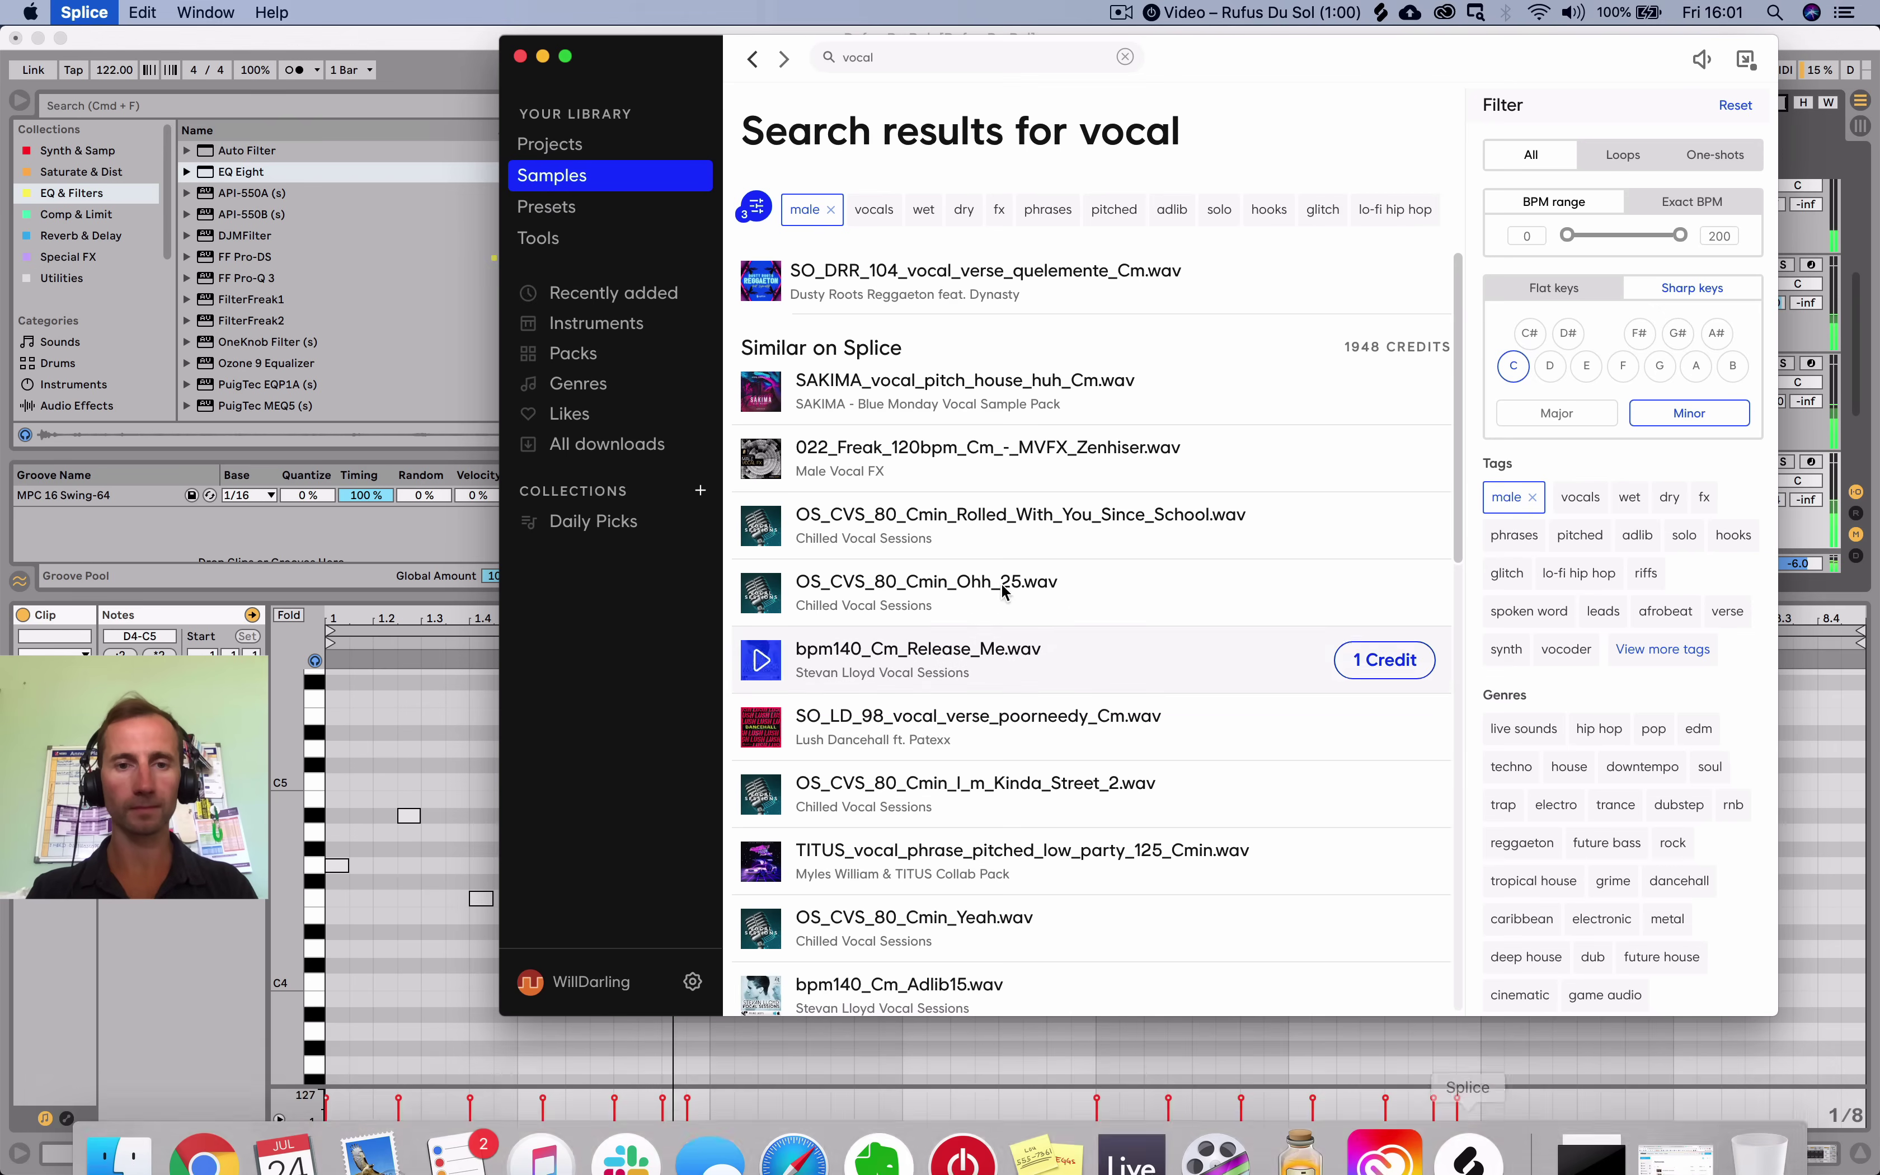
pyautogui.click(768, 588)
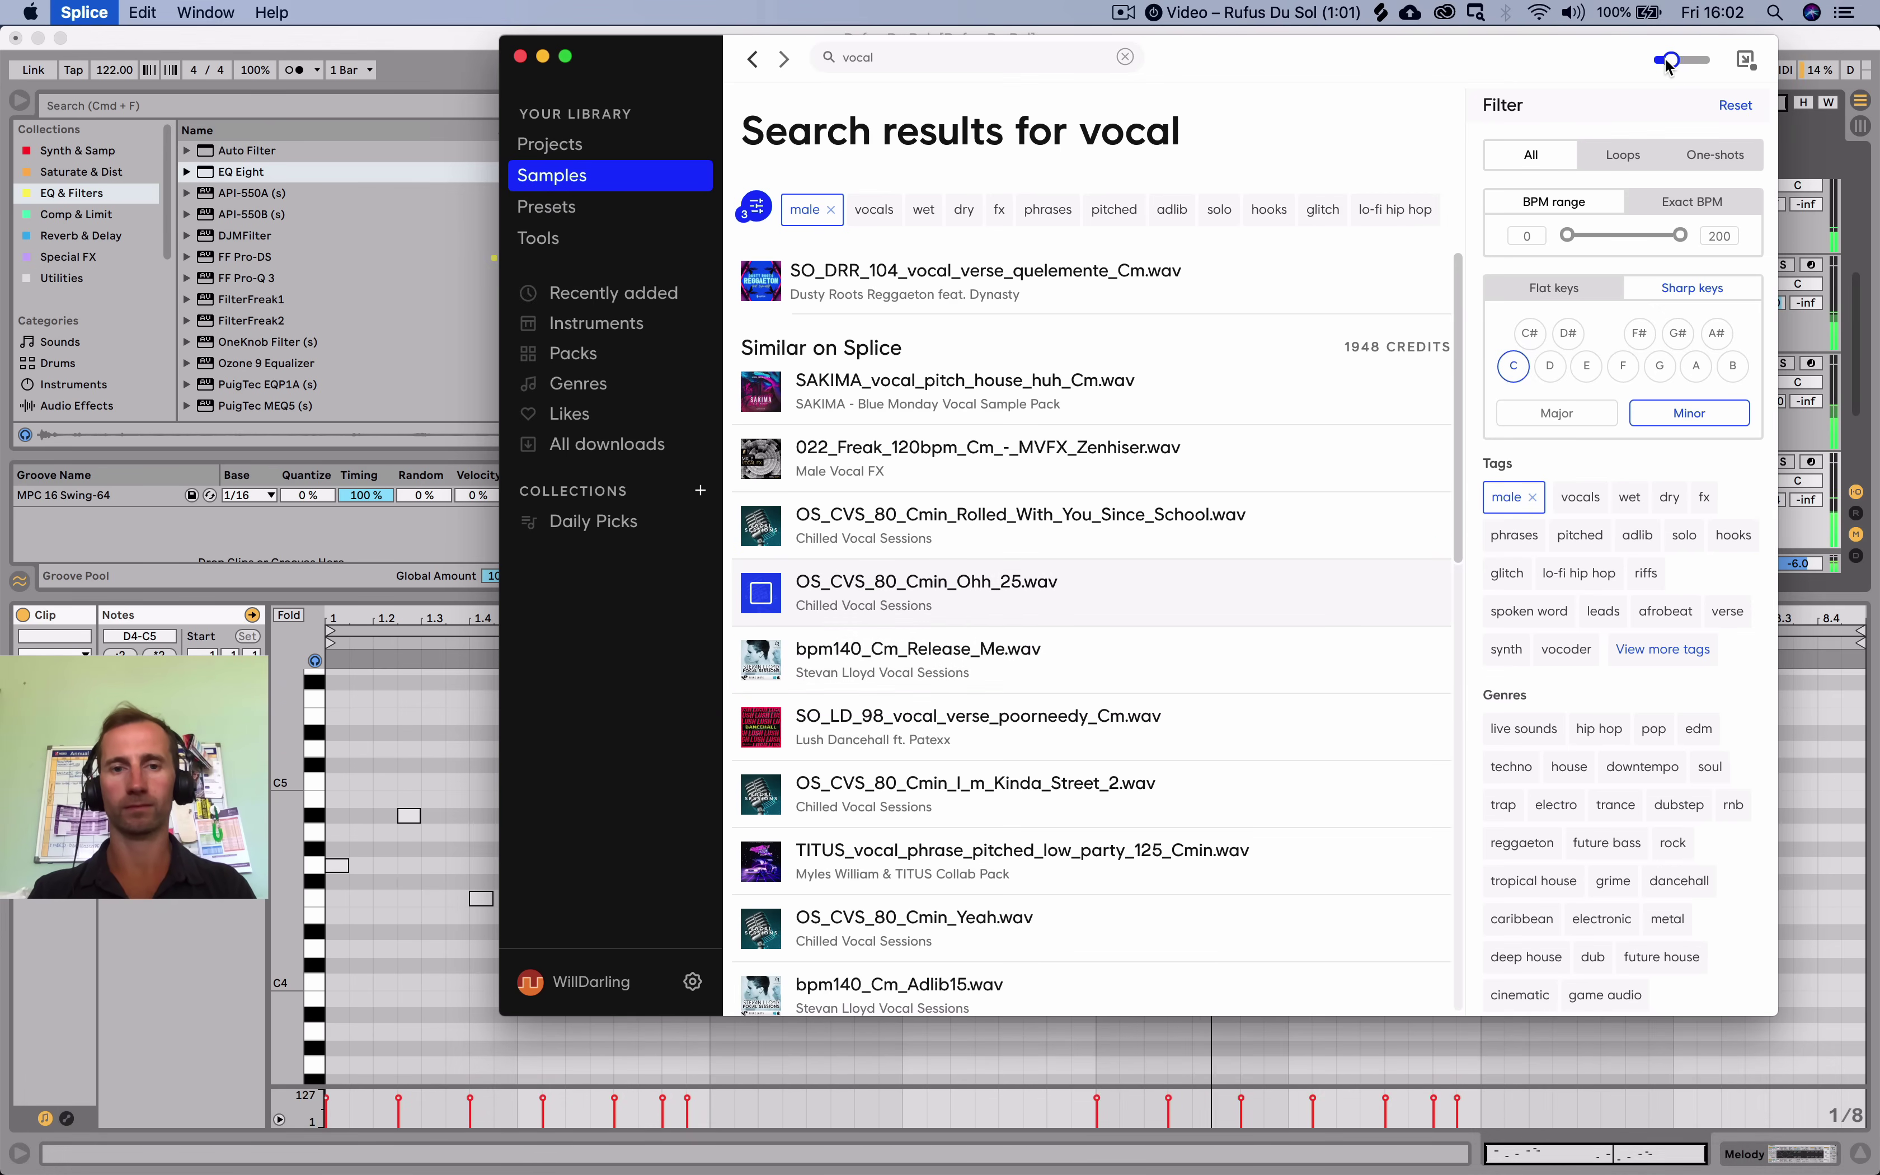
pyautogui.click(762, 662)
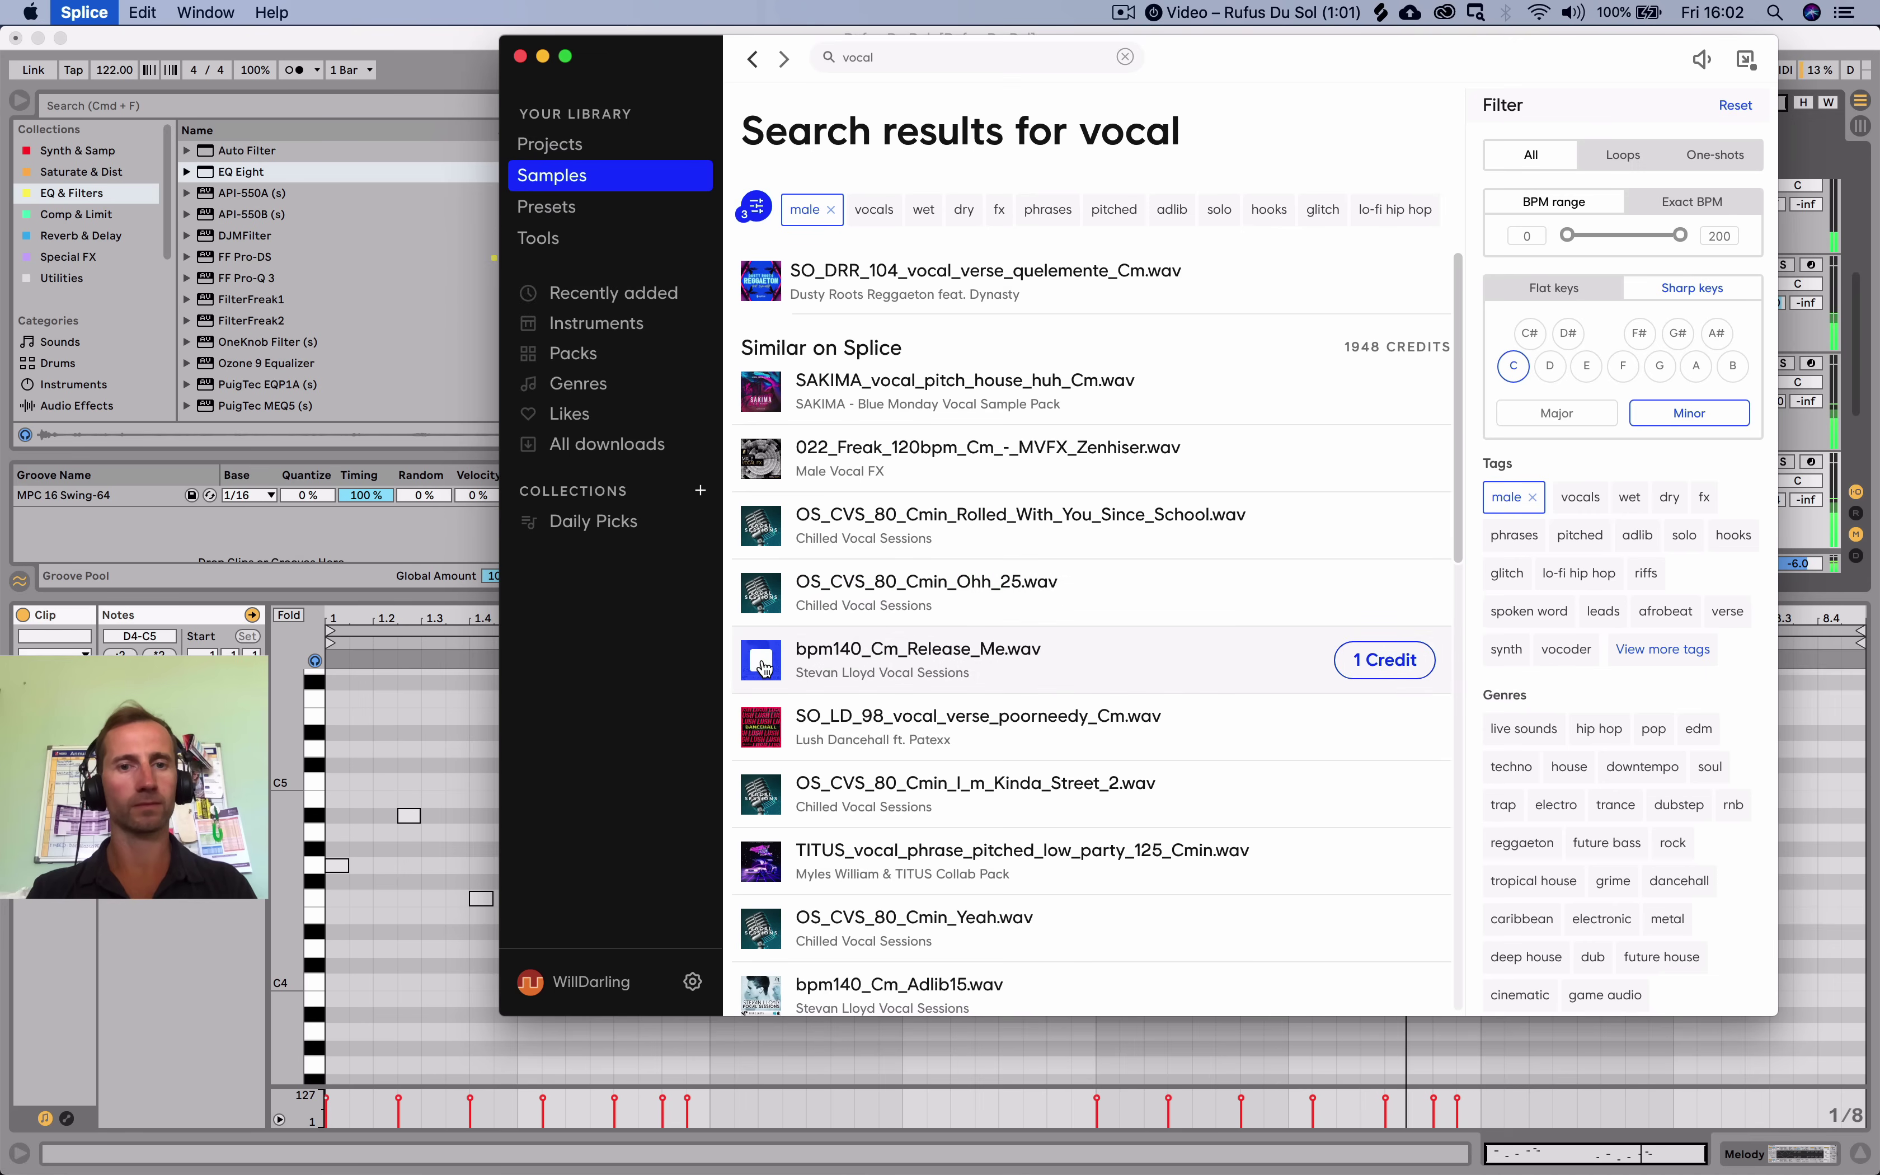
pyautogui.click(763, 727)
pyautogui.scroll(-2, 764, 727)
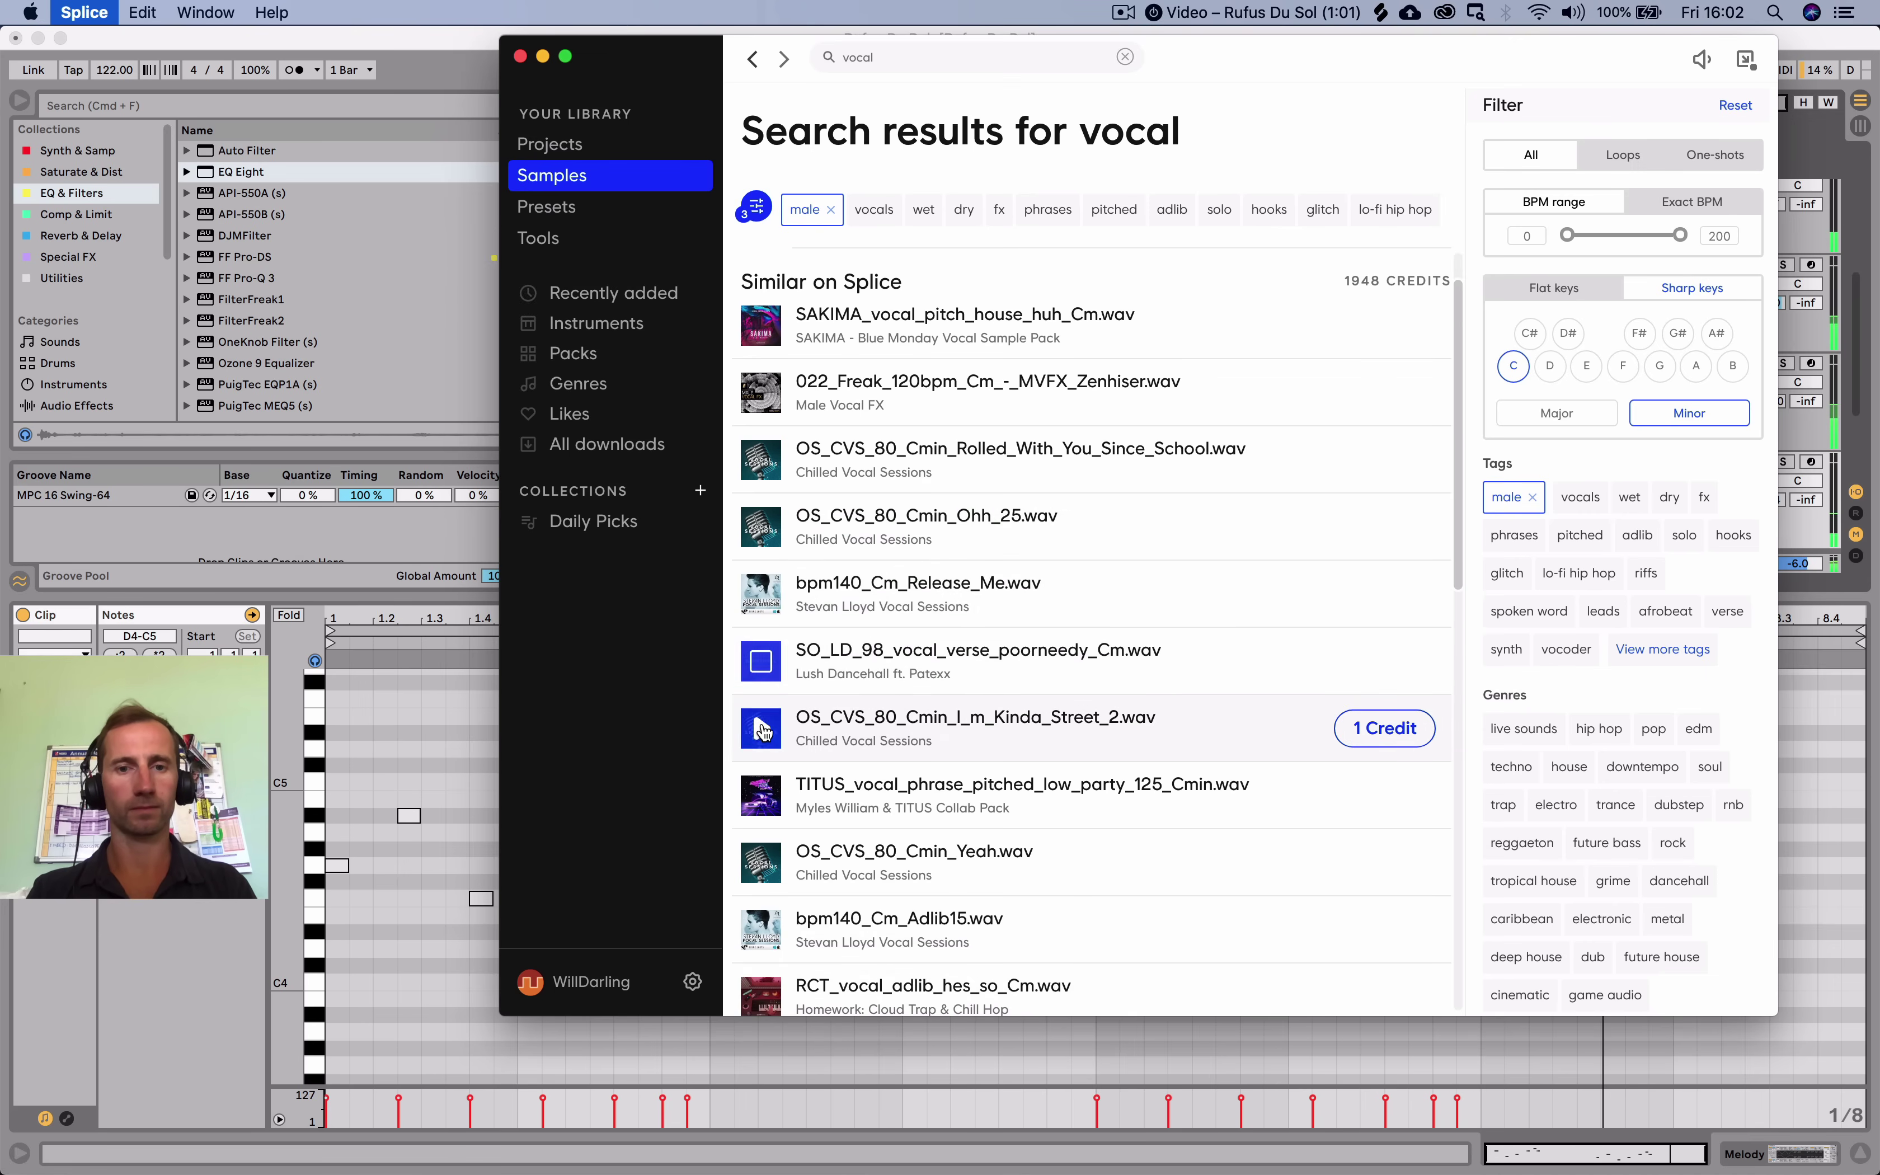
pyautogui.click(764, 730)
pyautogui.scroll(-2, 764, 730)
pyautogui.click(764, 723)
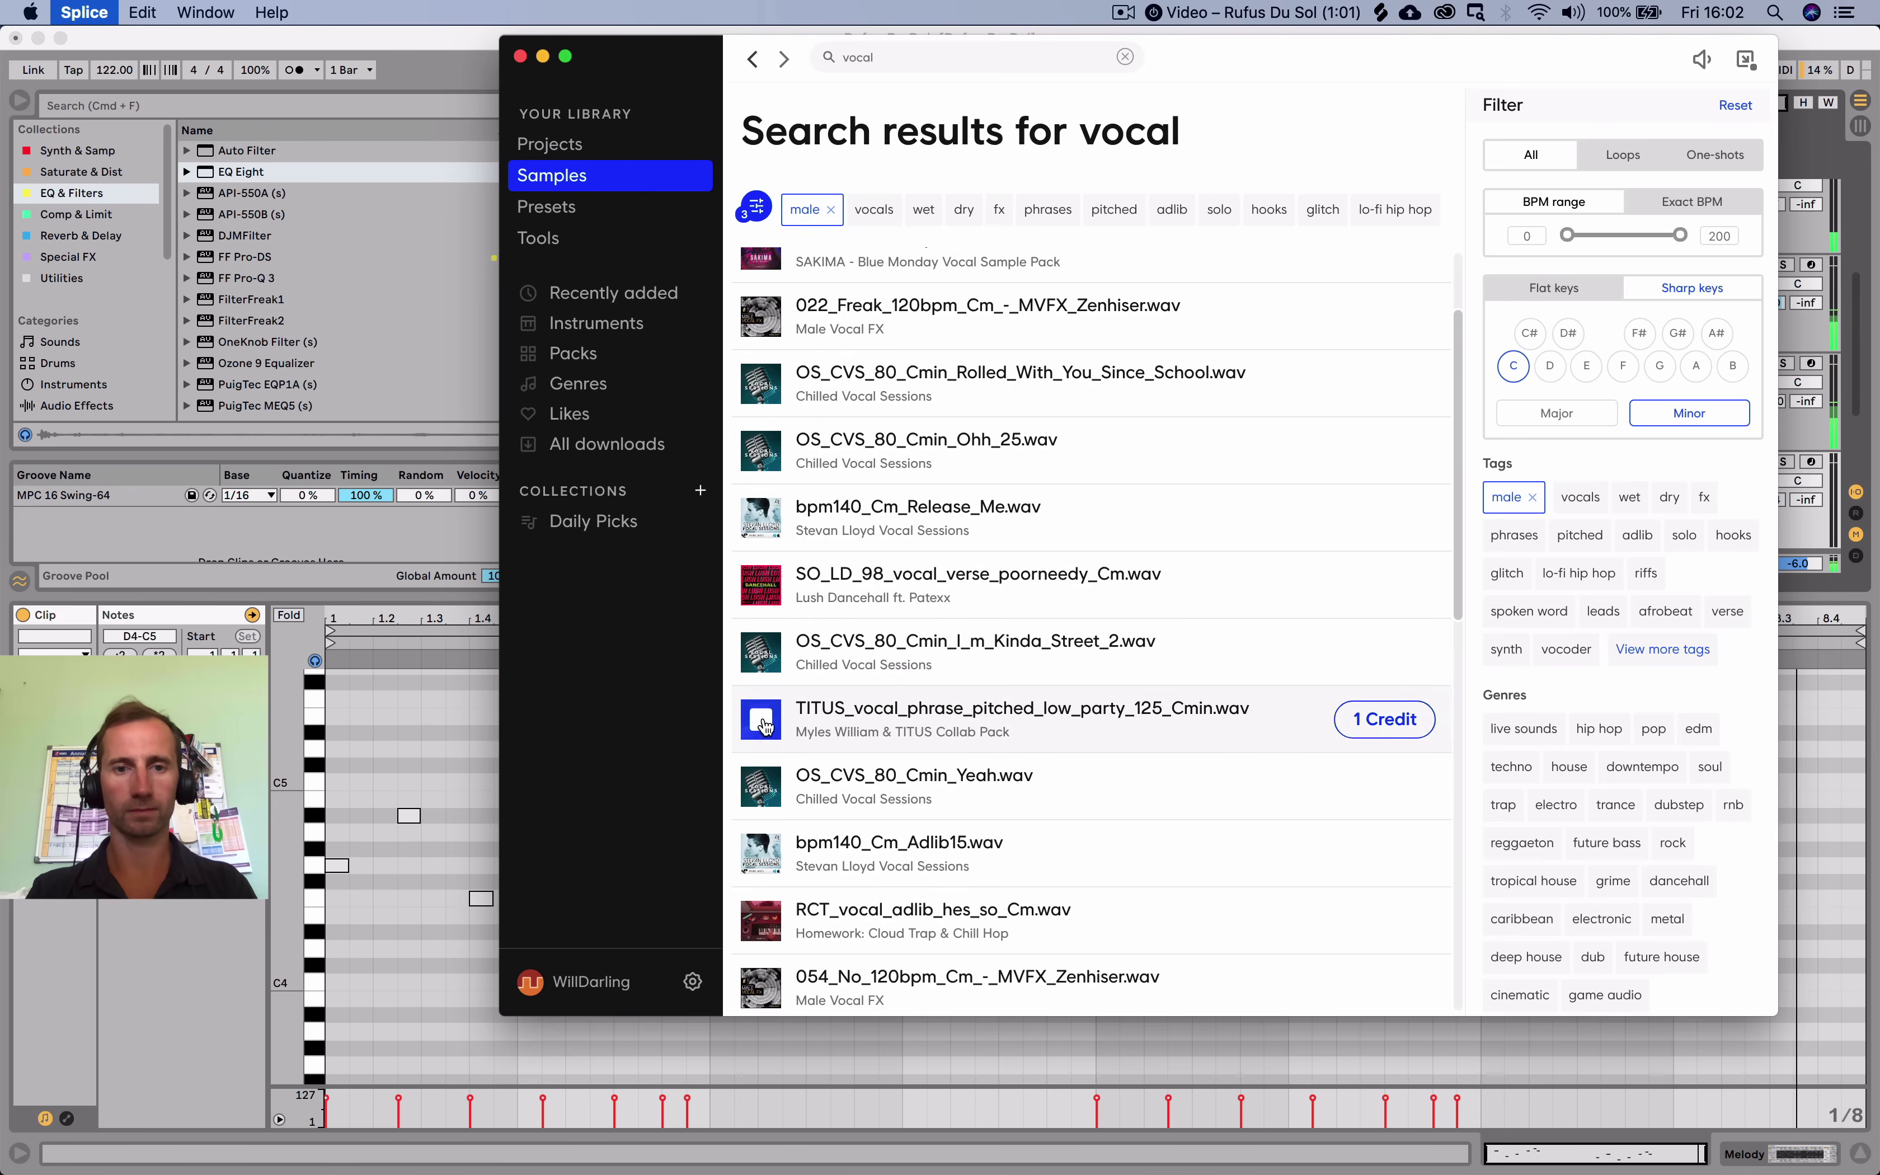
pyautogui.scroll(-2, 763, 722)
pyautogui.click(764, 695)
# Preview the vocal samples from bpm140_Cm_Adlib15.wav down to the TITUS how_i_feel low-pitch falsetto phrase against the loop.
pyautogui.scroll(-1, 764, 695)
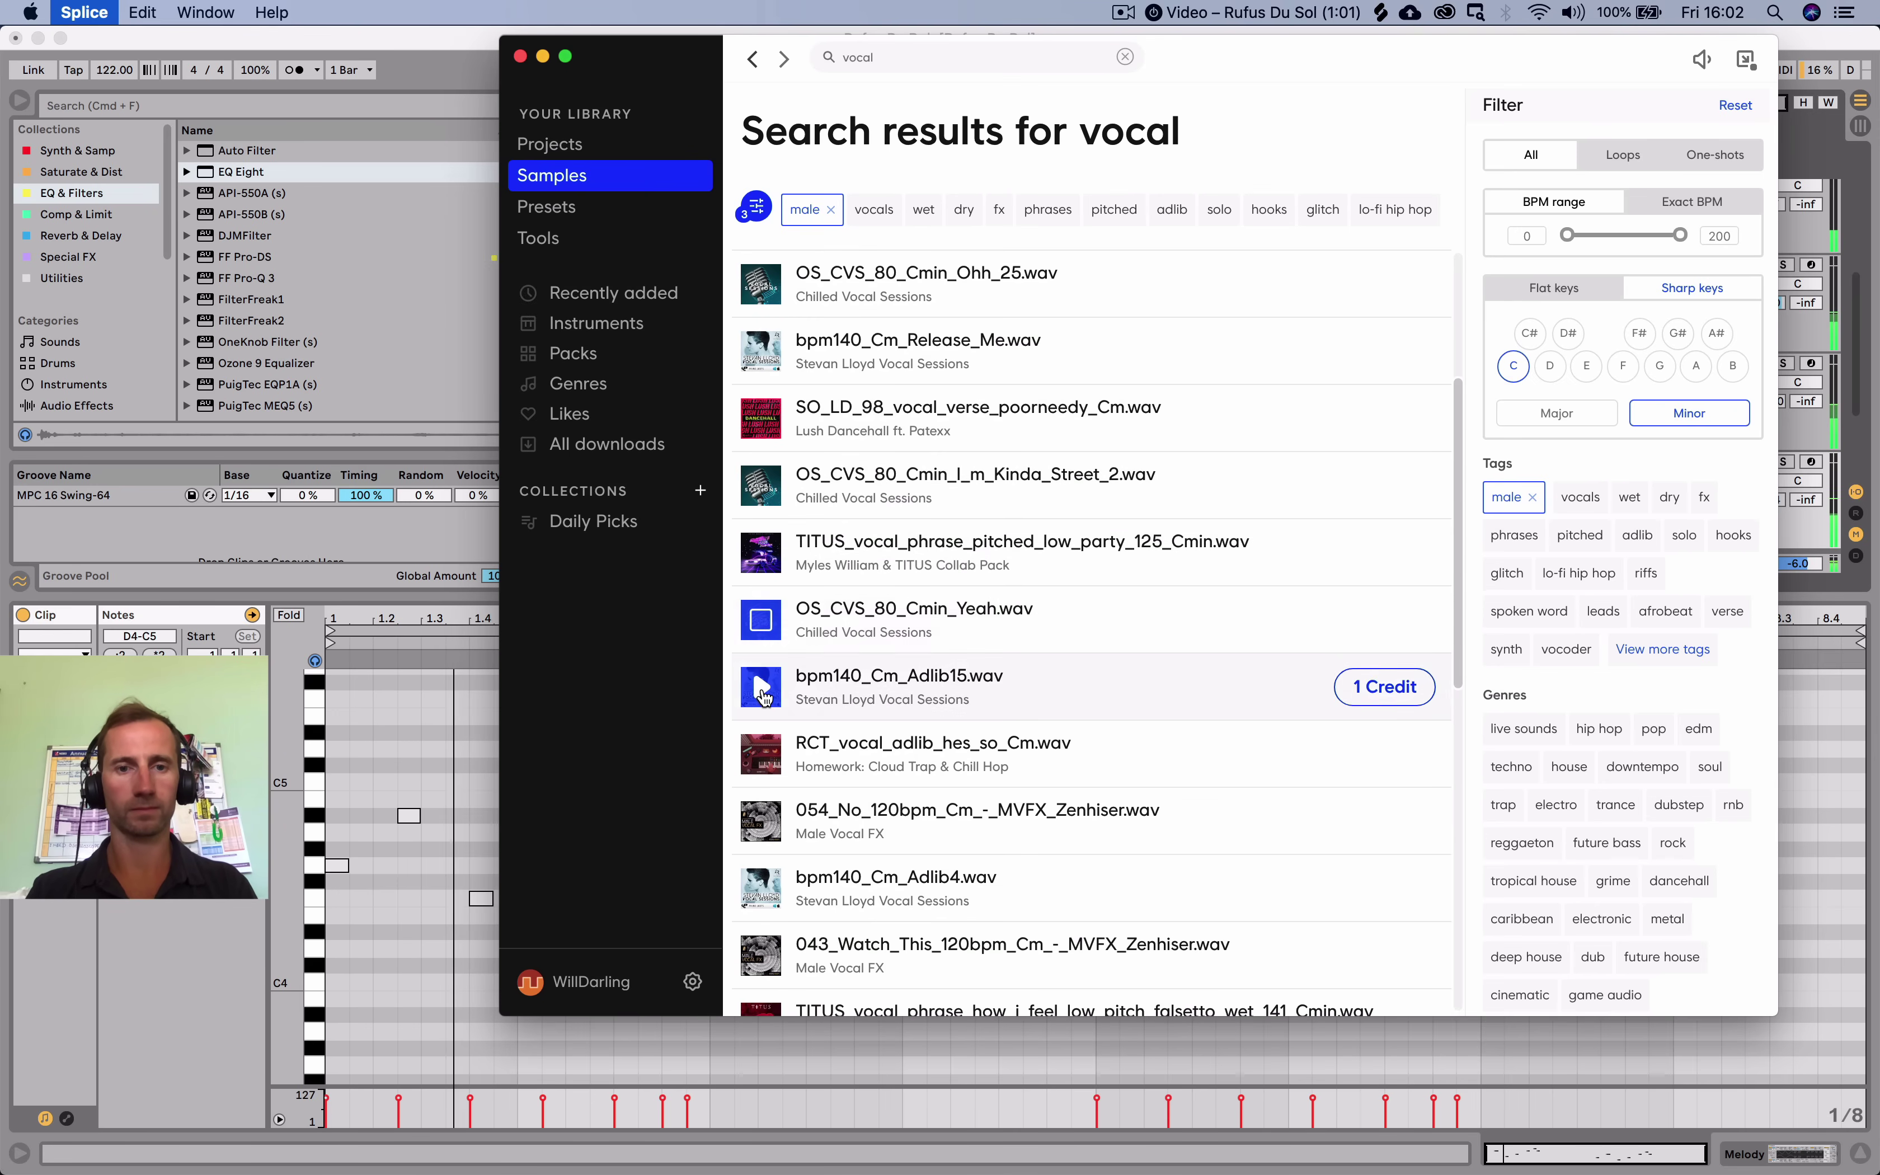
pyautogui.click(764, 687)
pyautogui.scroll(-2, 766, 679)
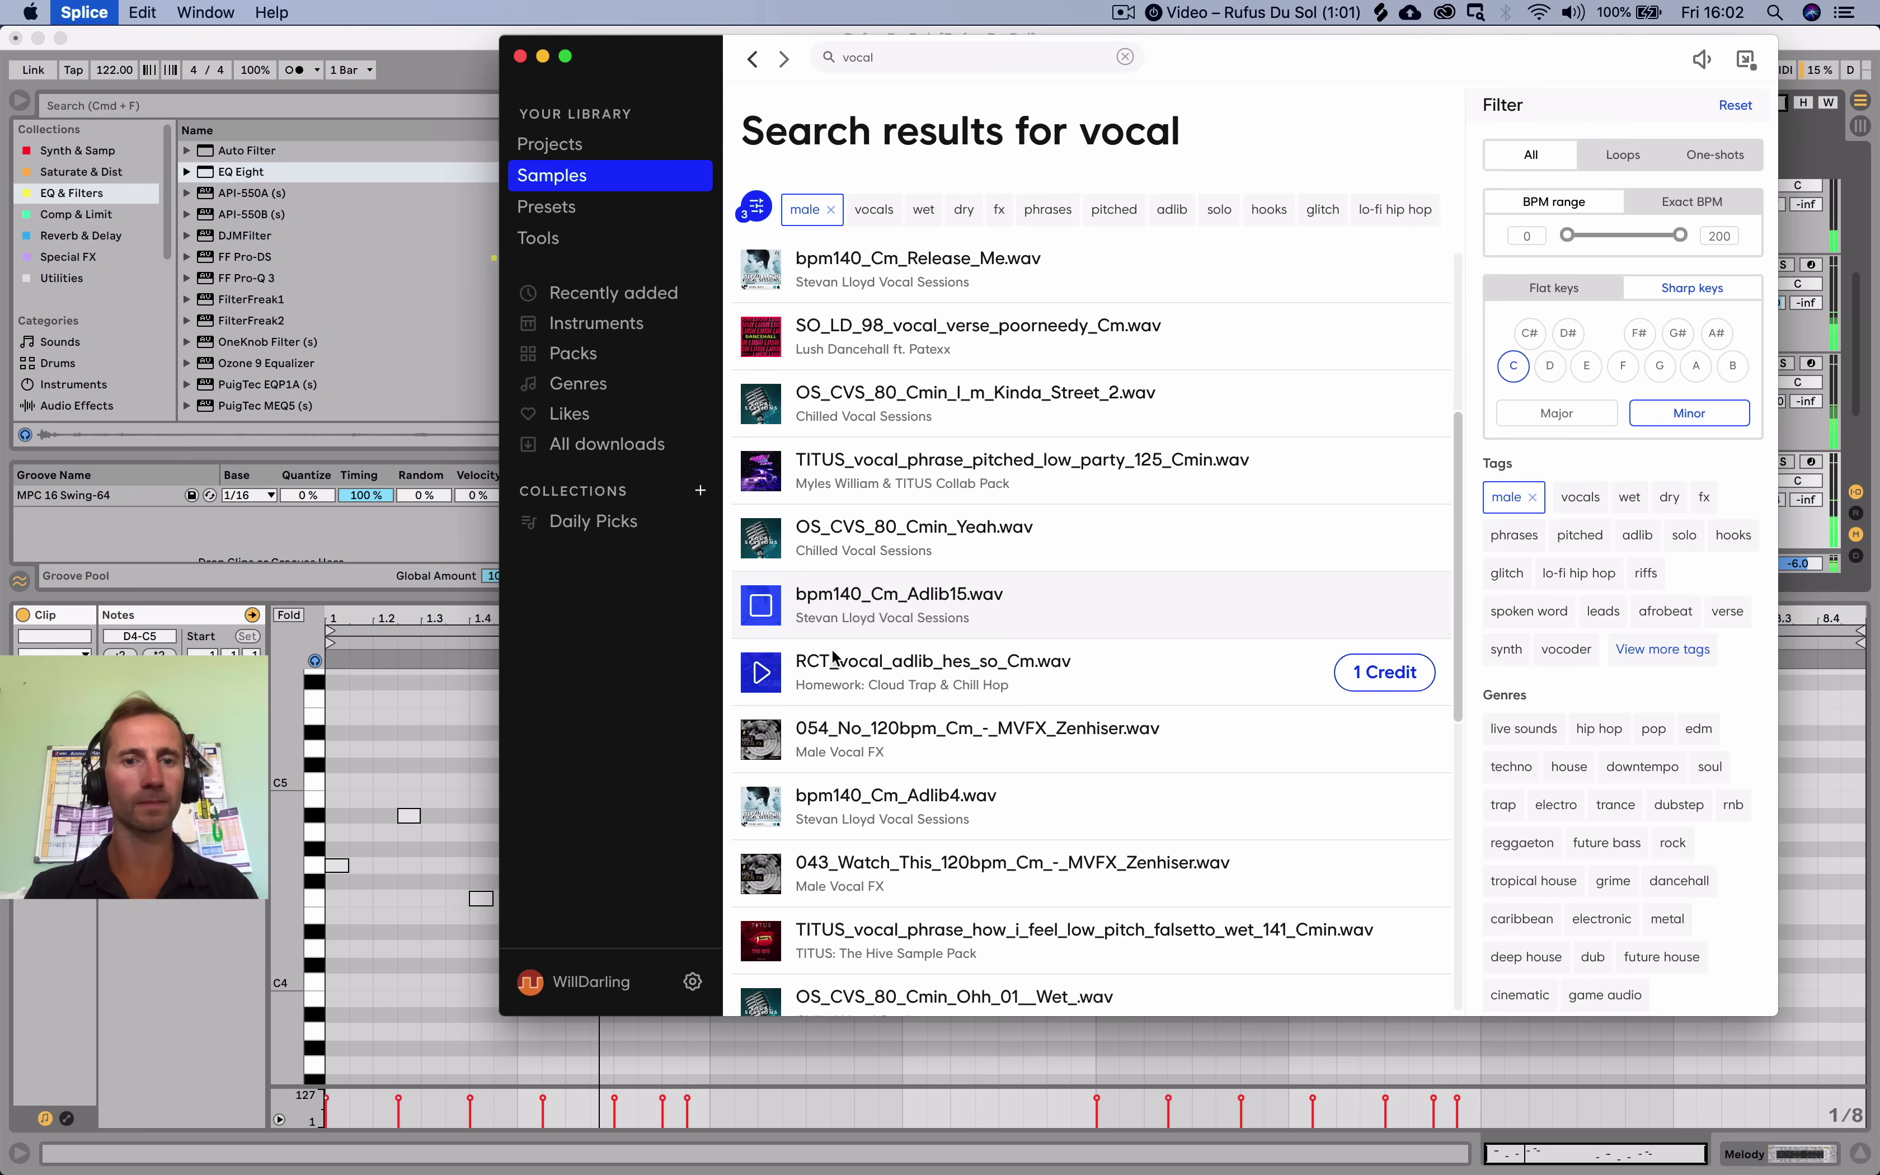
pyautogui.click(762, 672)
pyautogui.scroll(-1, 763, 676)
pyautogui.click(765, 683)
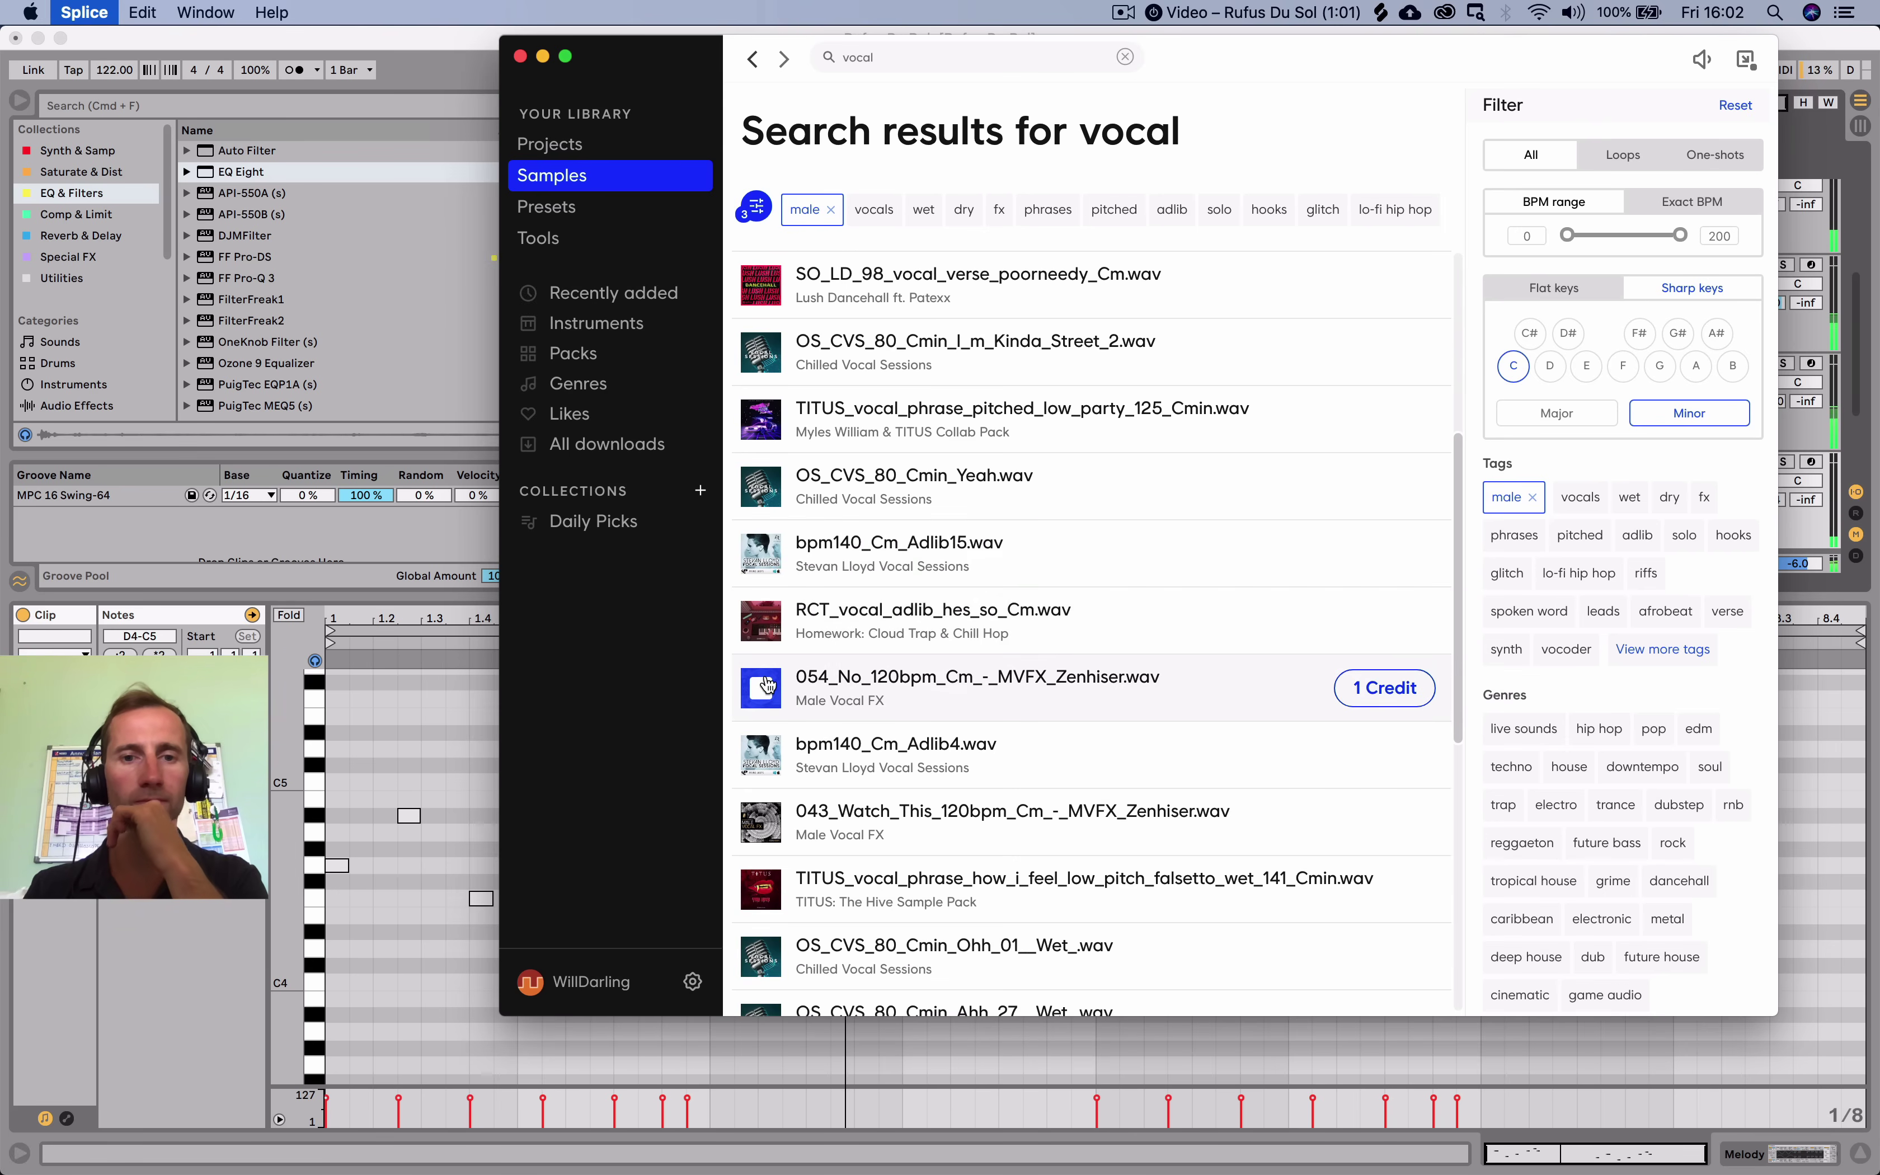
pyautogui.scroll(-1, 764, 688)
pyautogui.click(762, 703)
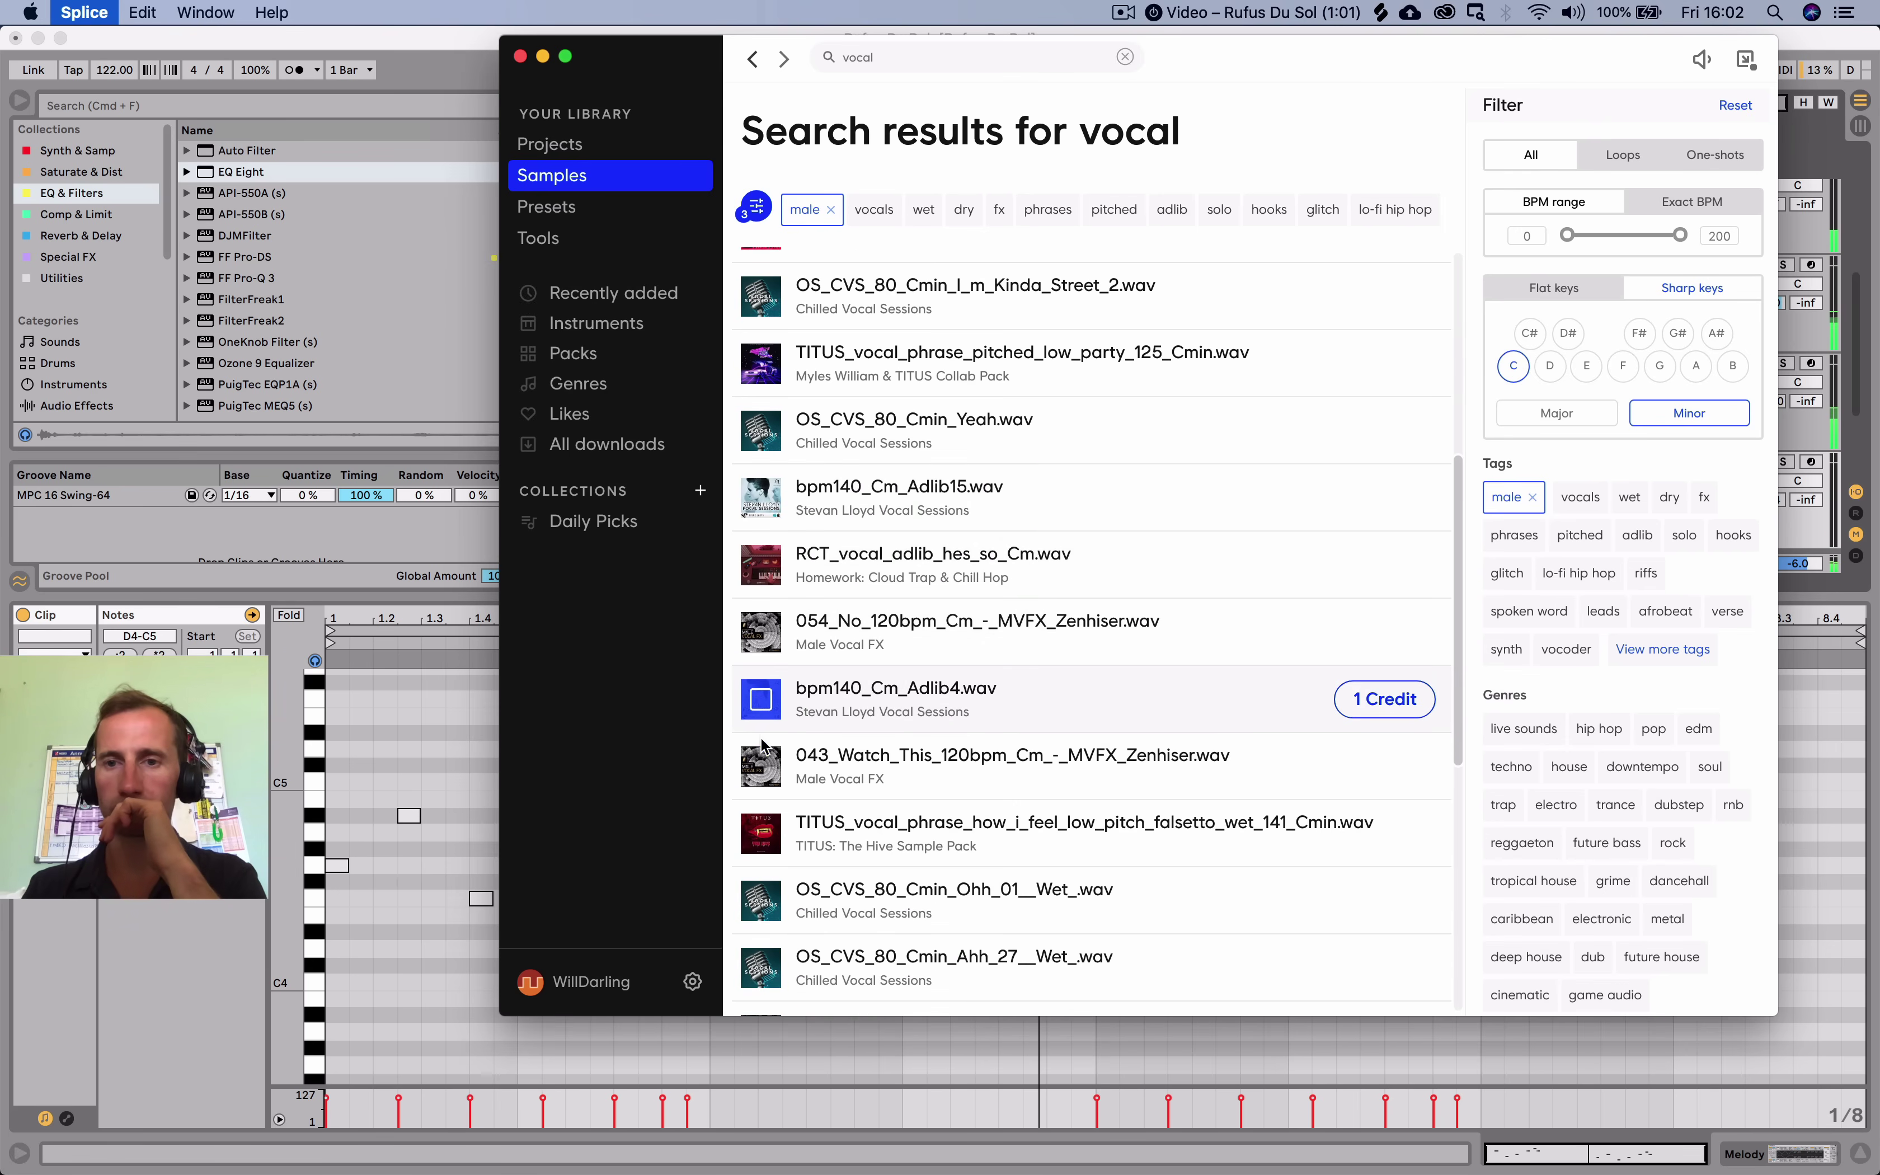
pyautogui.click(763, 757)
pyautogui.scroll(-1, 762, 769)
pyautogui.click(762, 777)
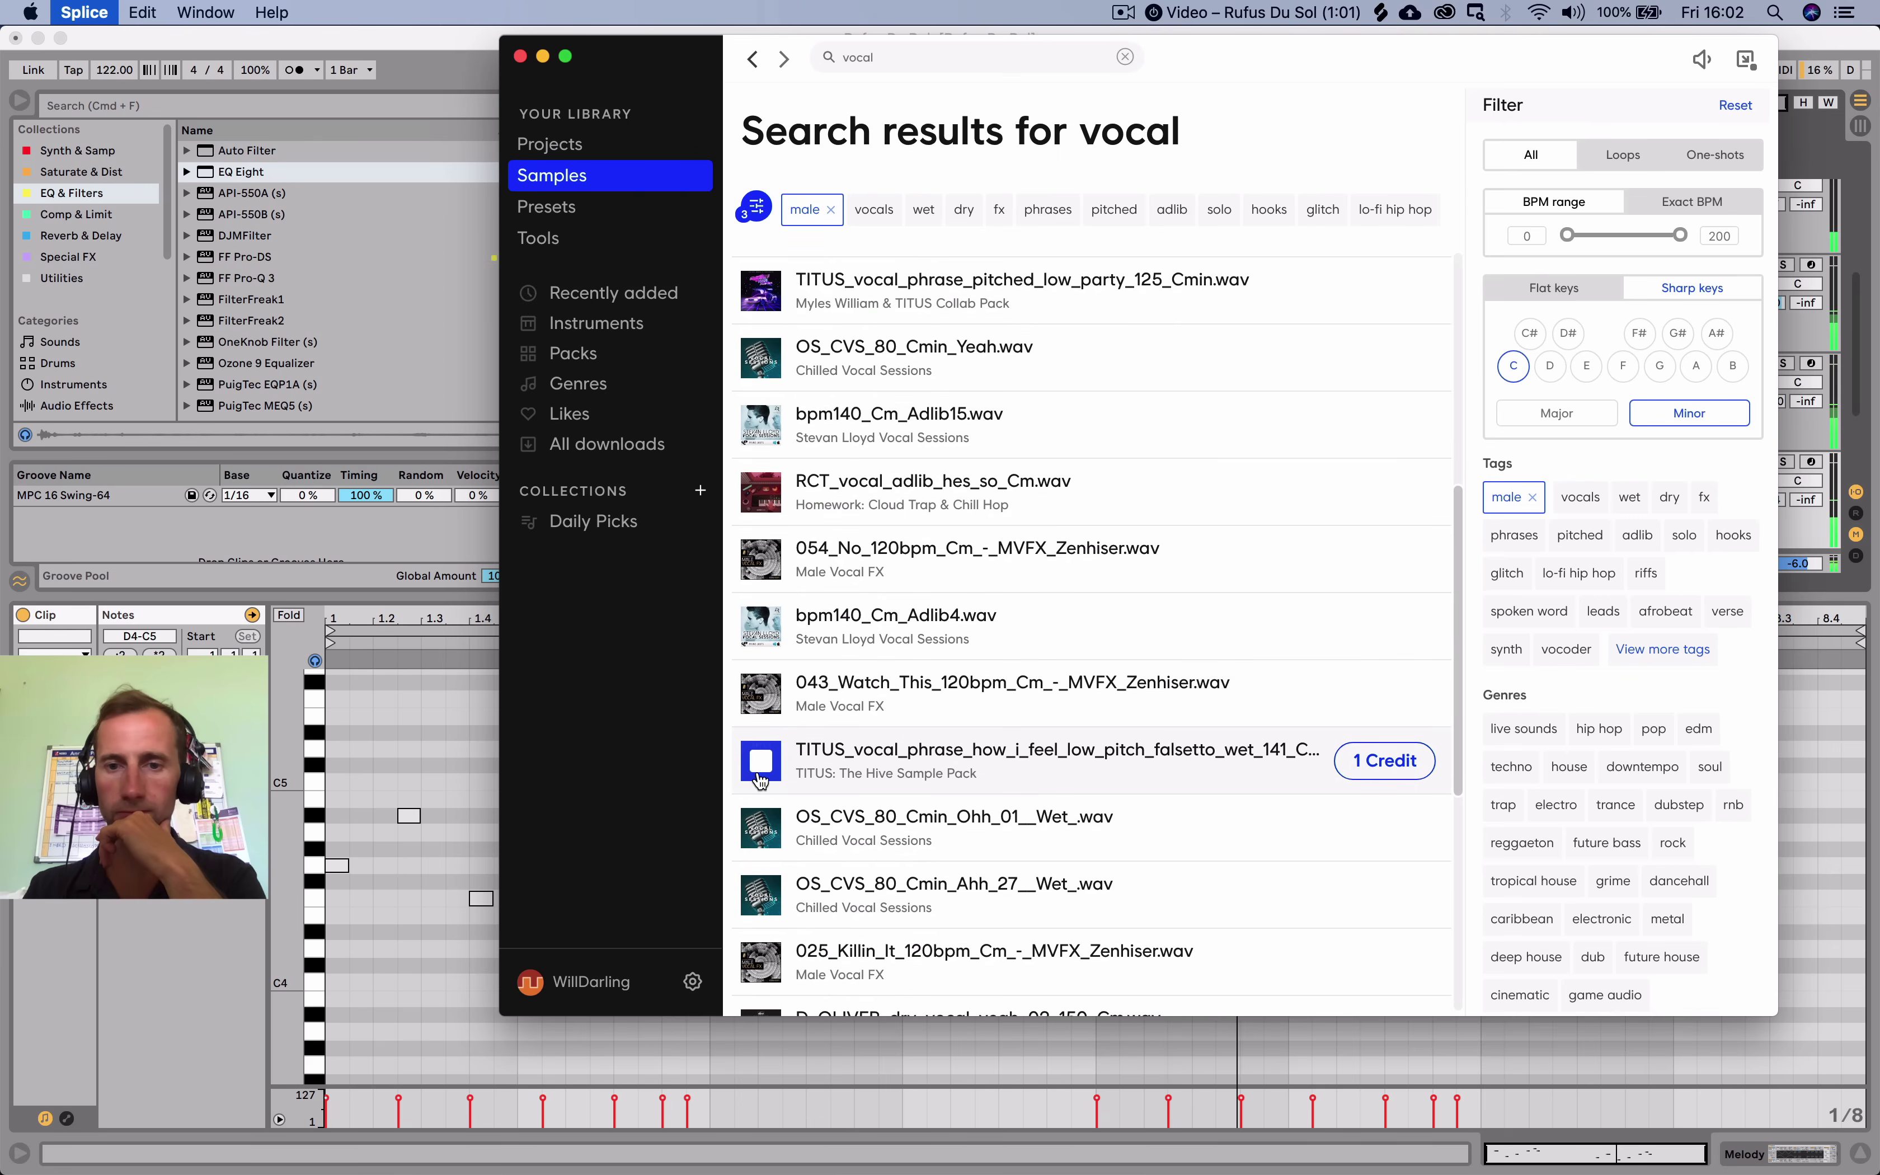
pyautogui.scroll(-1, 760, 779)
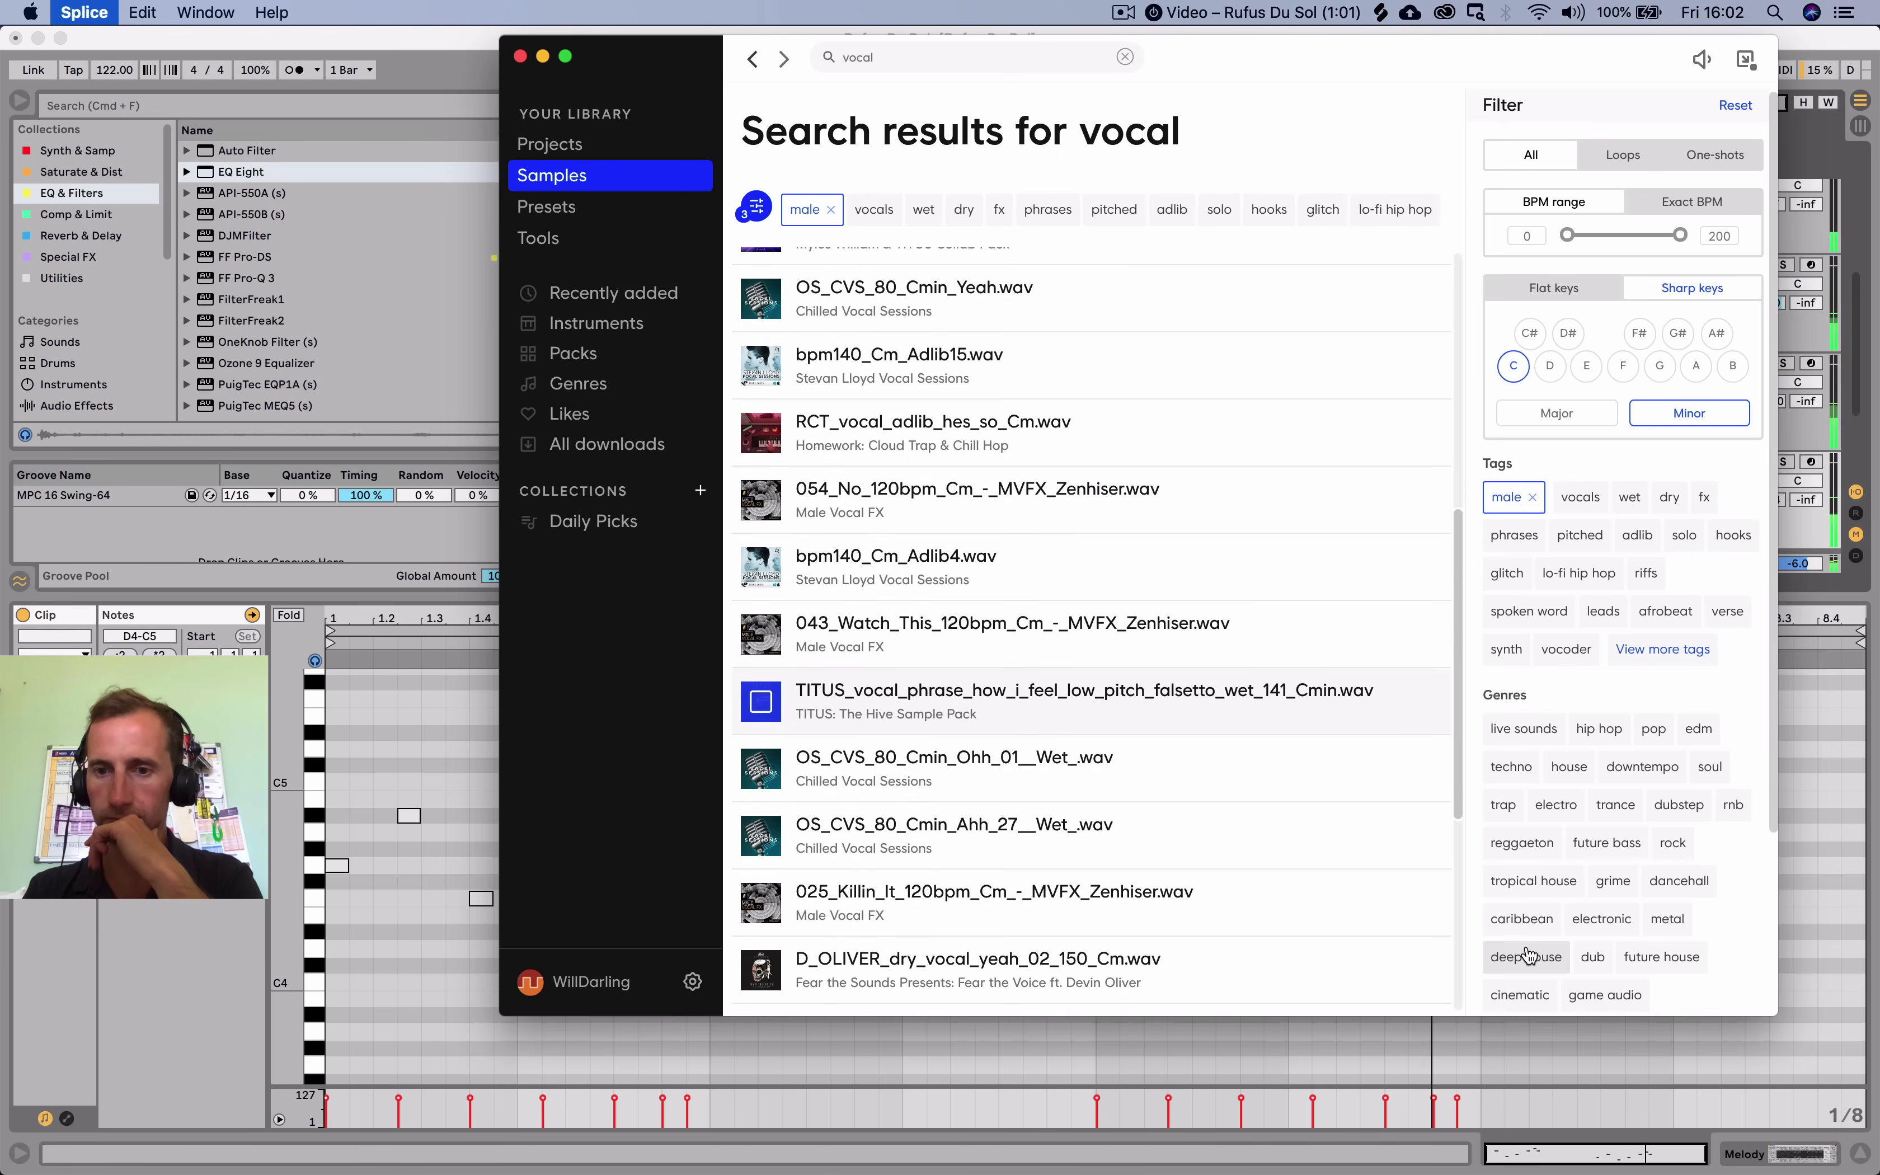
# Preview the vocals from OS_CVS_80_Cmin_Ohh_01__Wet_.wav down to OS_CVS_80_Cmin_Ahh_17__Wet_.wav, and look back through the results.
pyautogui.click(760, 771)
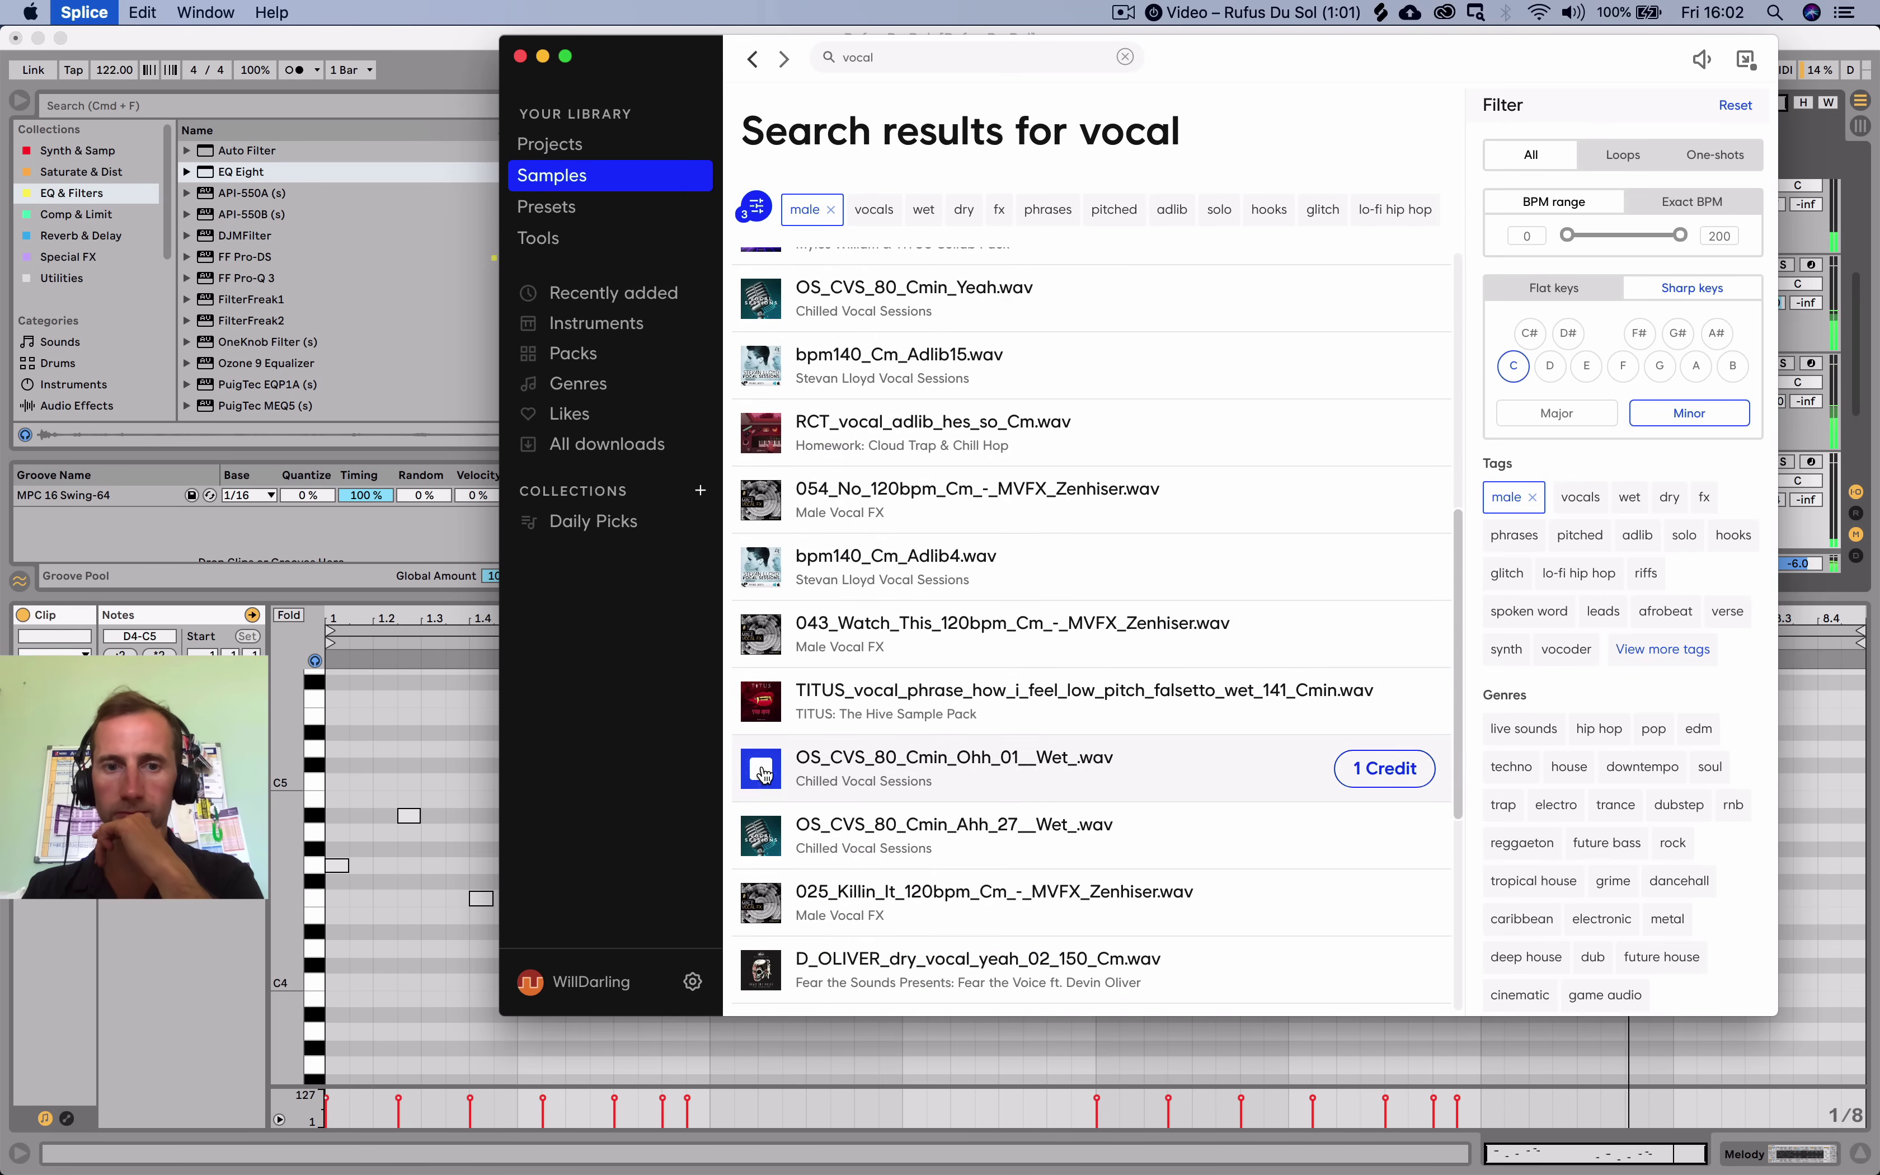
pyautogui.scroll(-3, 762, 765)
pyautogui.click(760, 668)
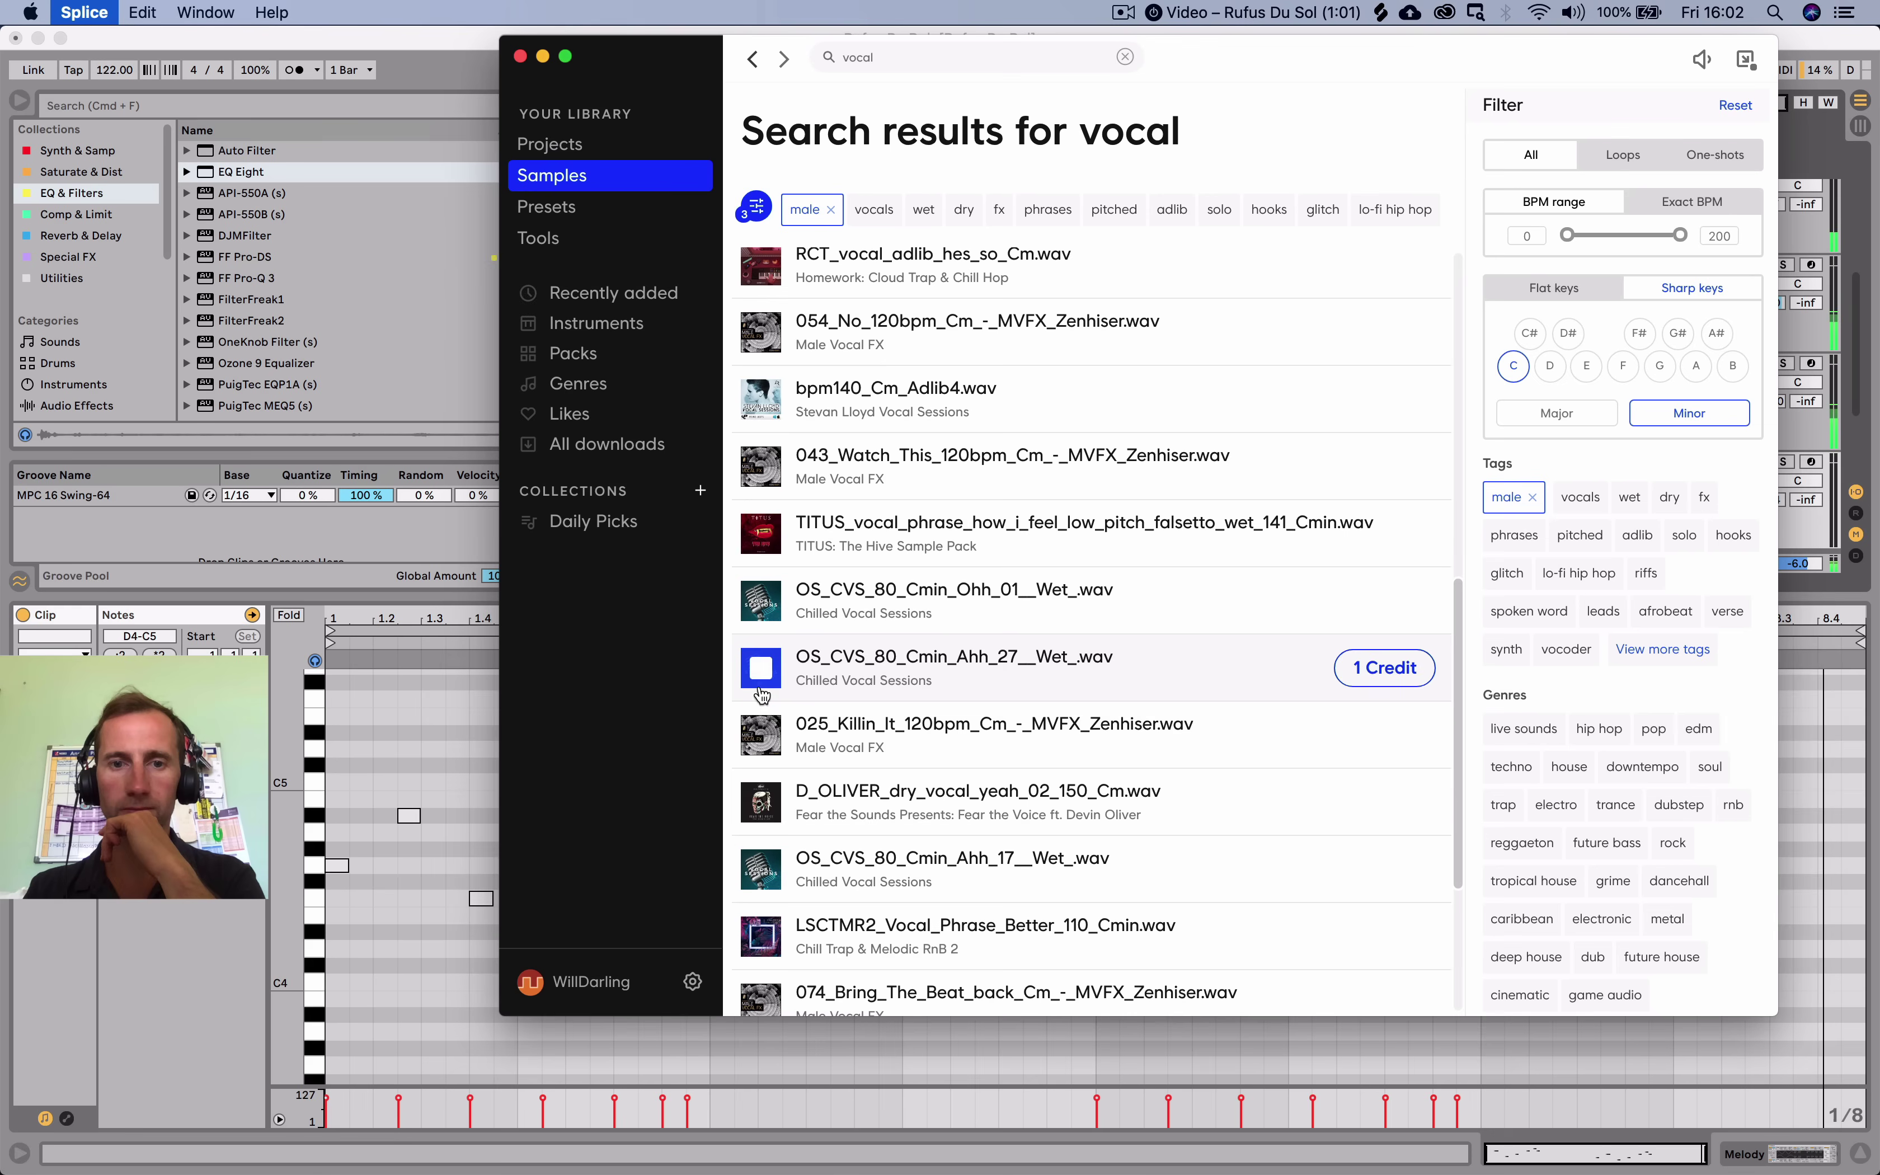
pyautogui.click(761, 734)
pyautogui.scroll(-1, 761, 742)
pyautogui.click(762, 745)
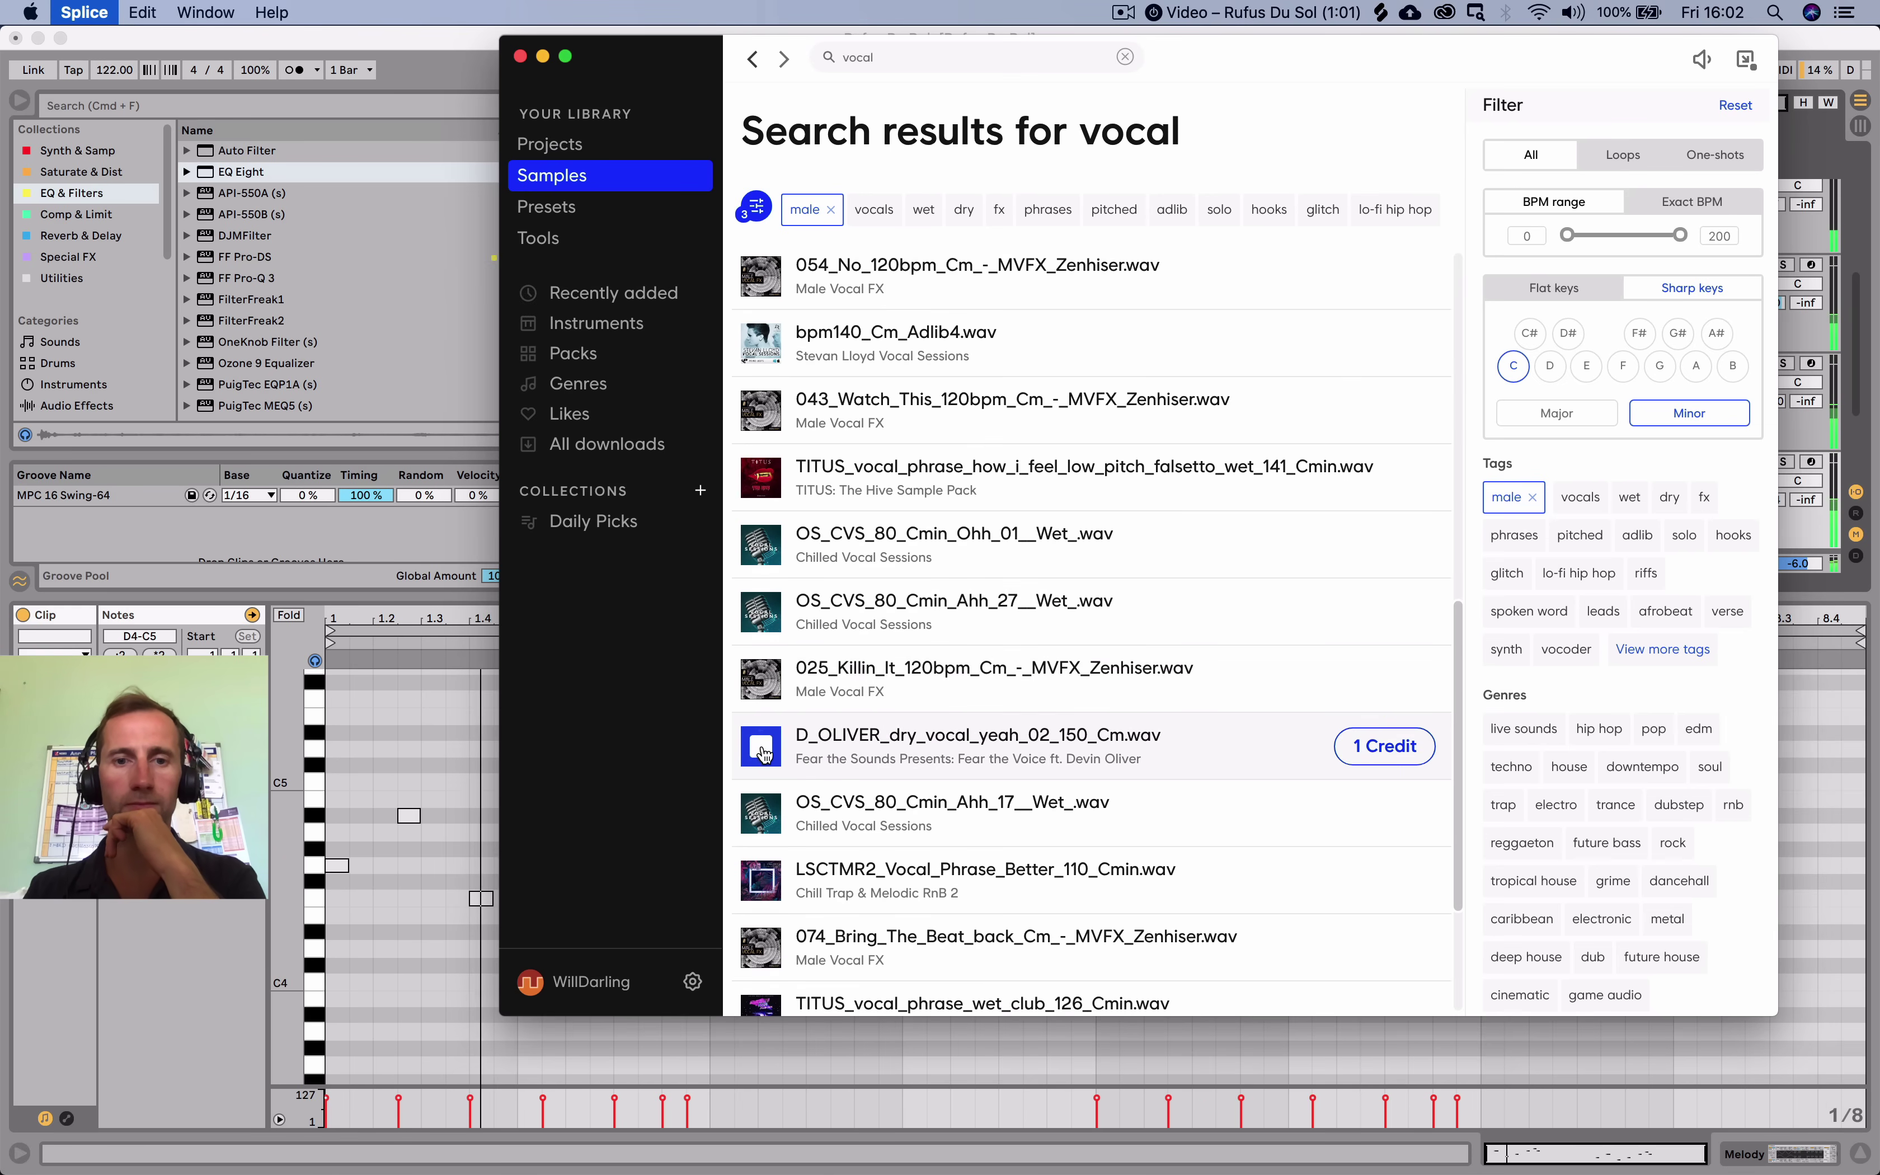
pyautogui.scroll(-2, 762, 746)
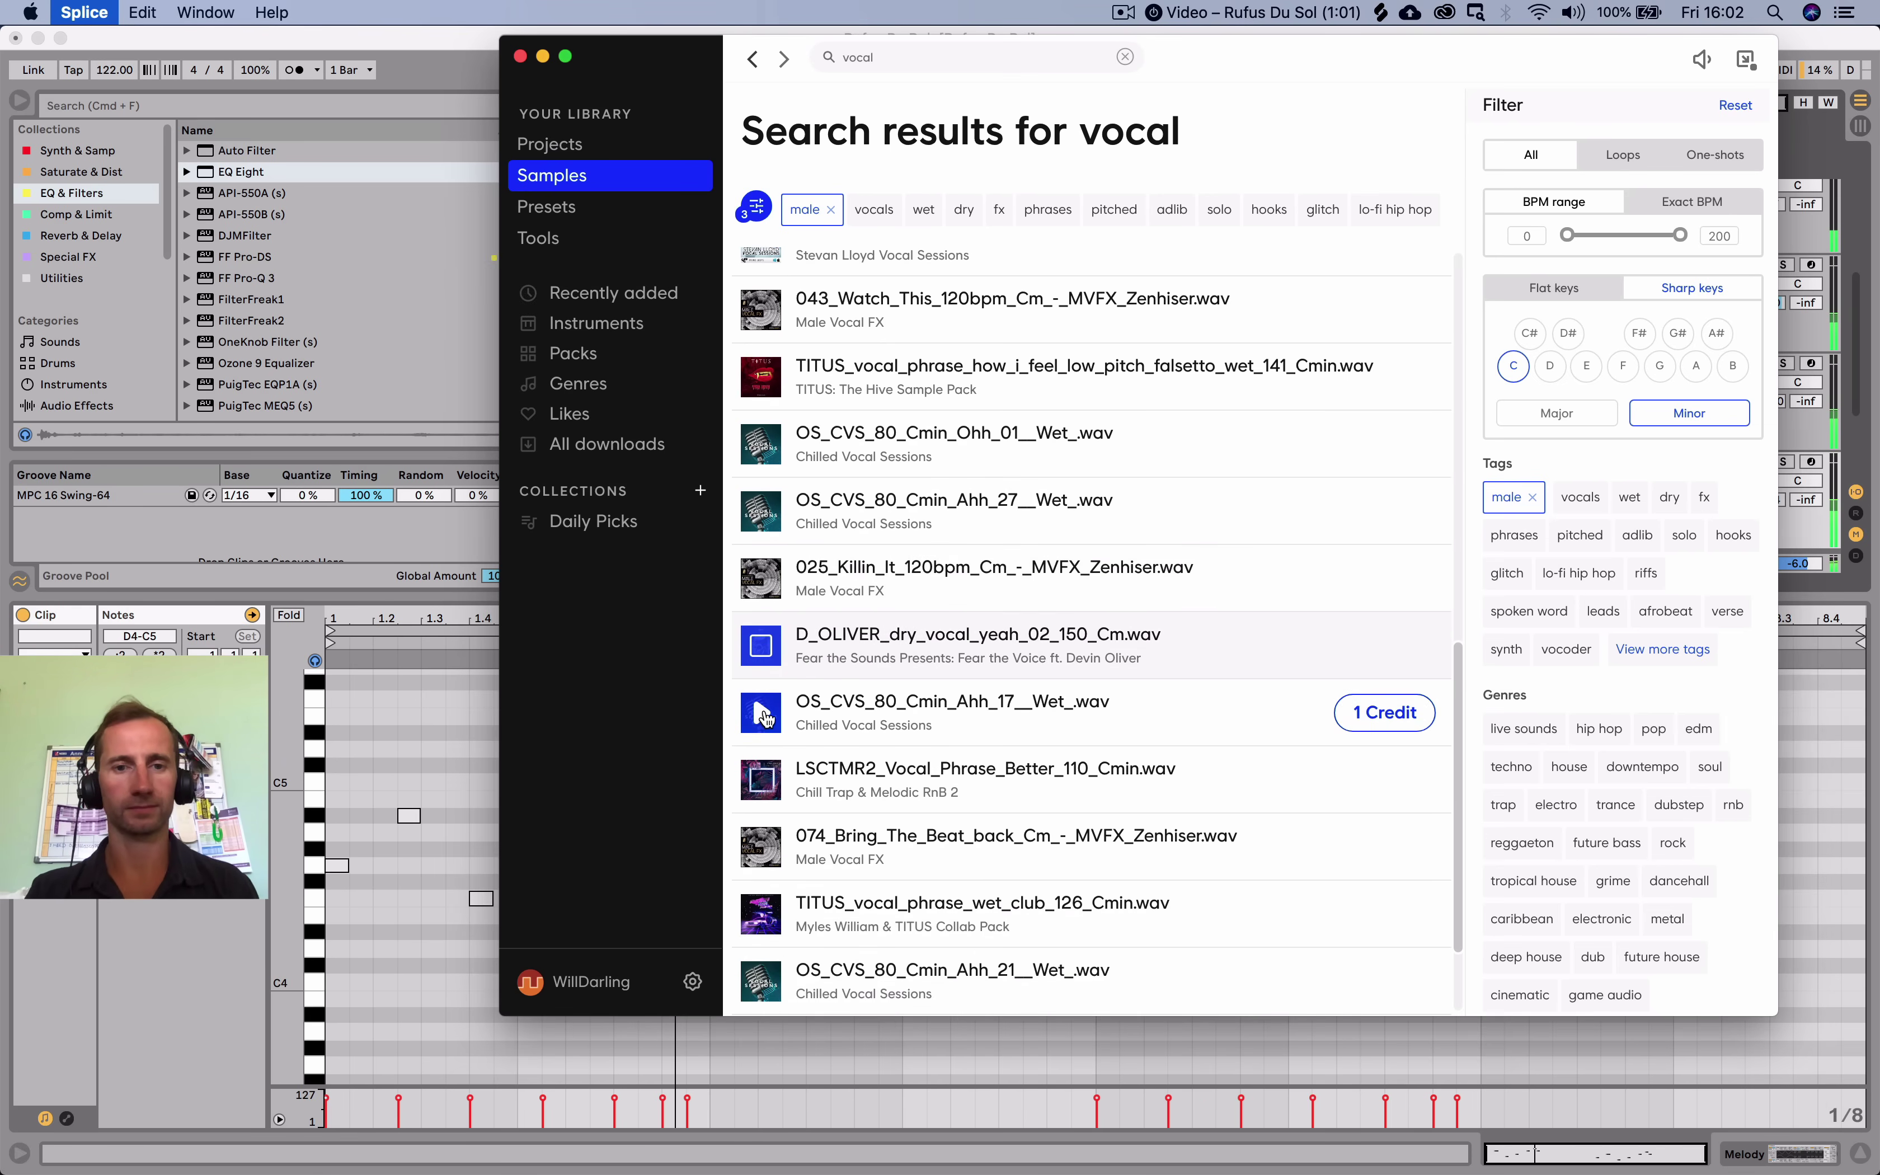
pyautogui.click(765, 719)
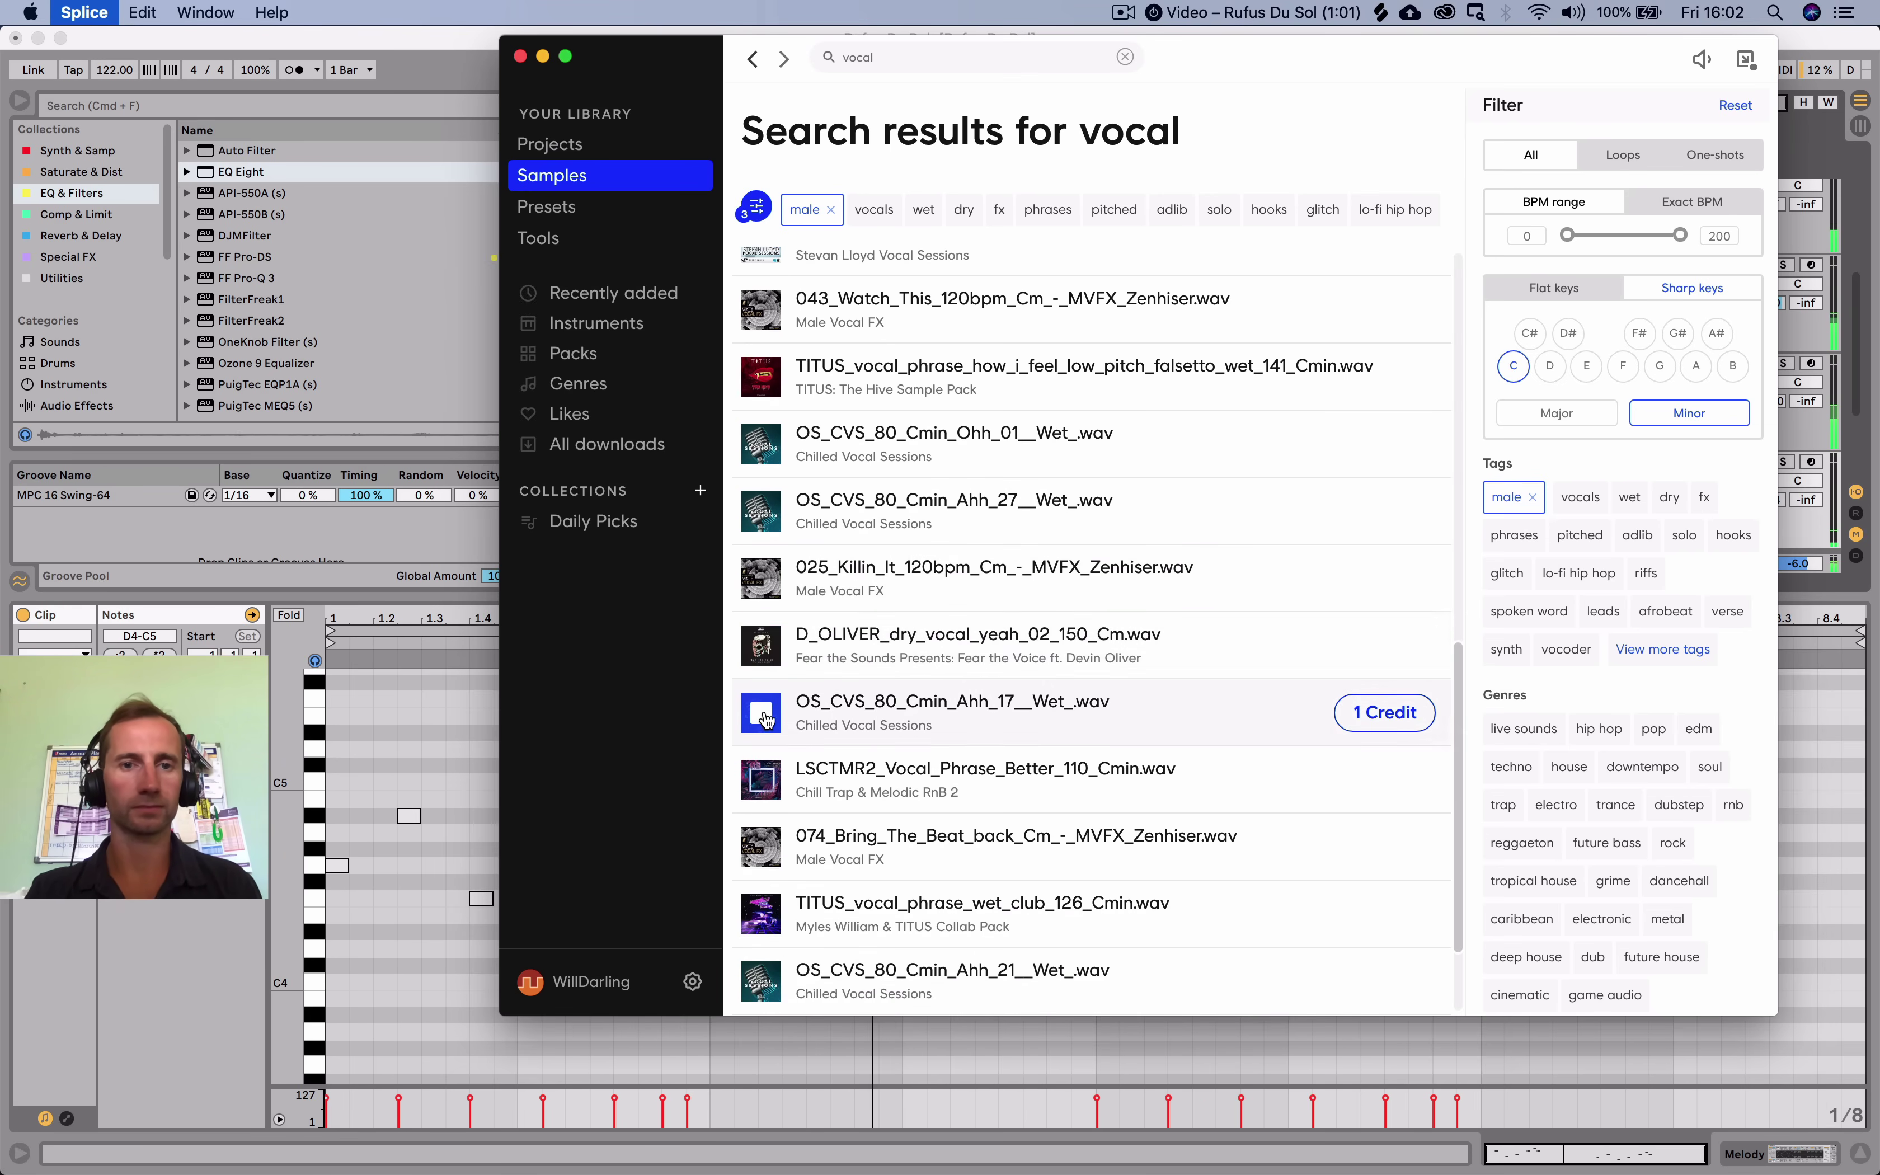
pyautogui.scroll(12, 766, 720)
pyautogui.scroll(-10, 765, 719)
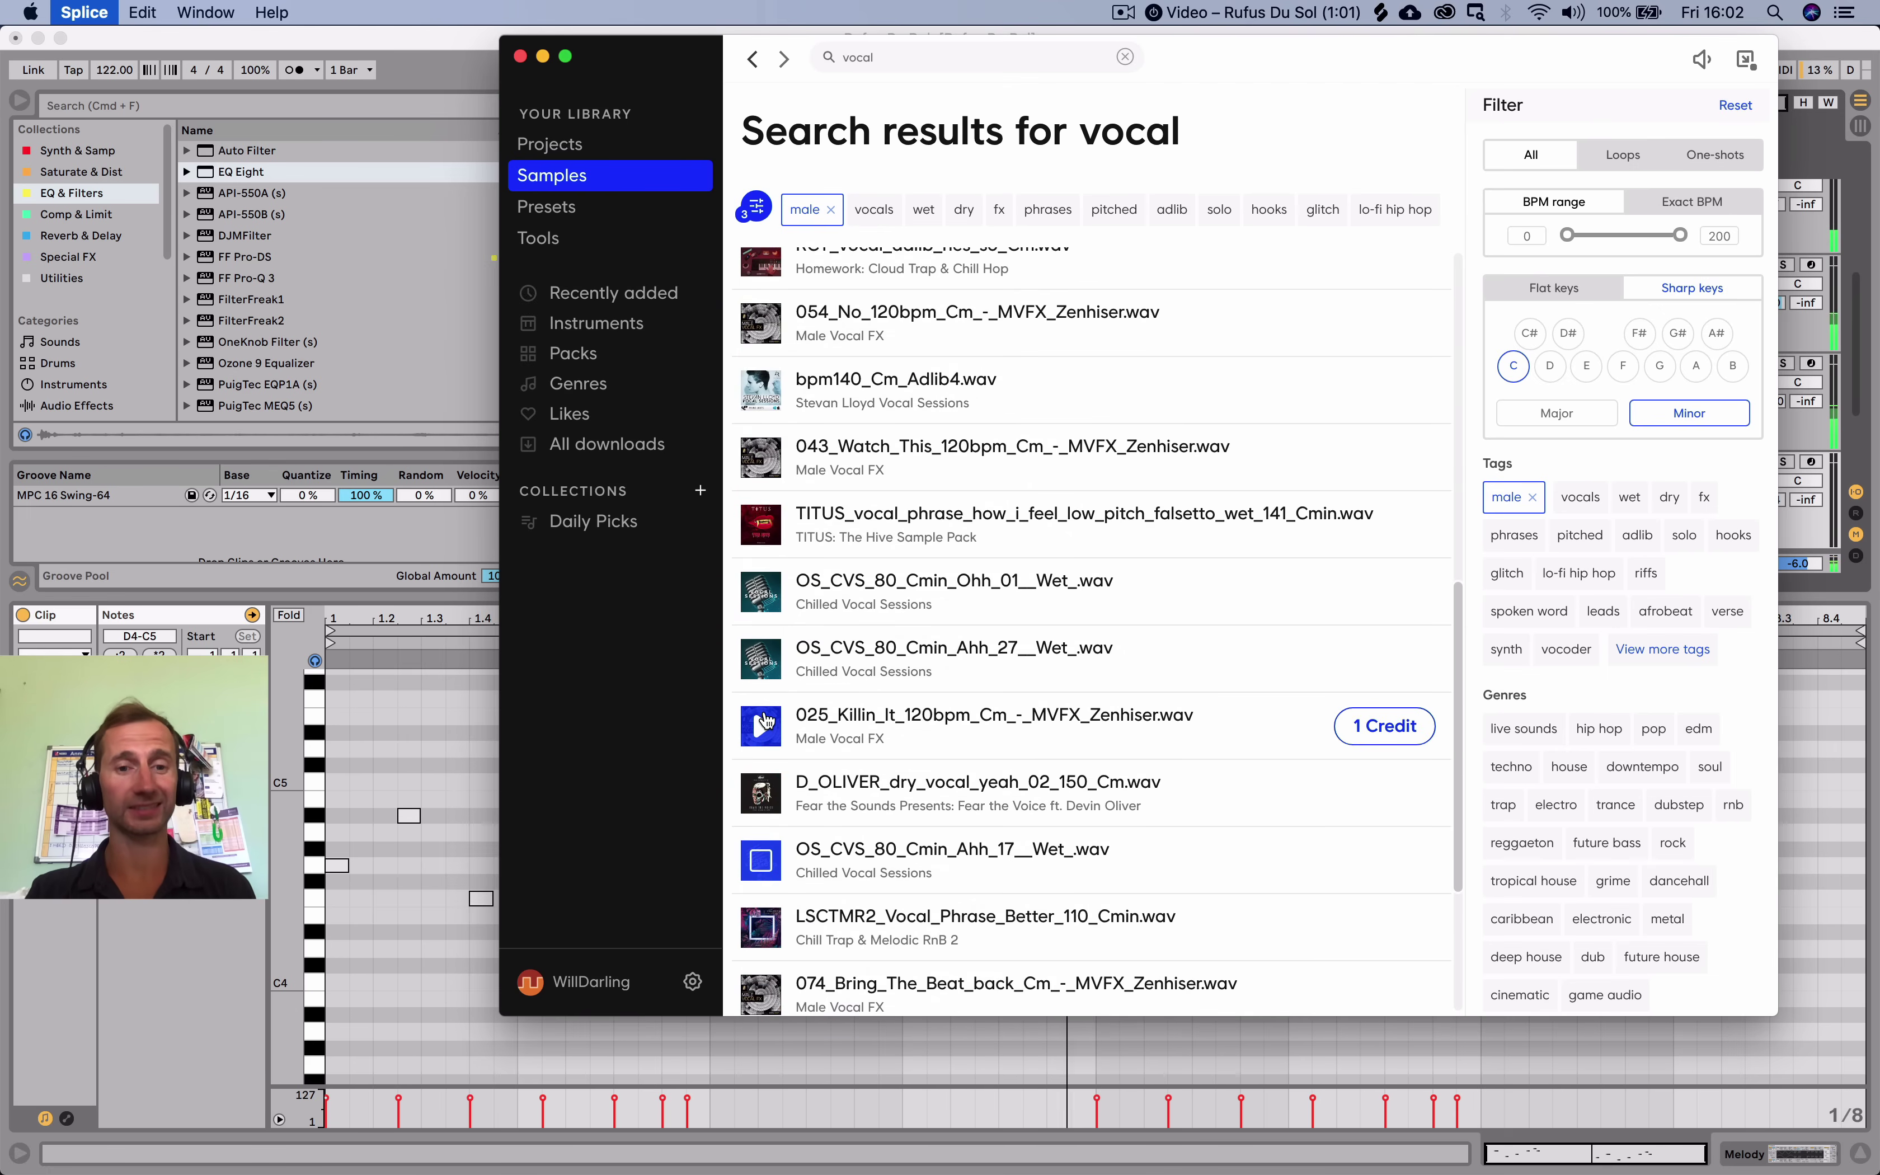
# Preview the remaining male vocals from D_OLIVER_dry_vocal_yeah_02_150_Cm.wav down to OS_CVS_80_Cmin_Ahh_18.wav against the playing loop.
pyautogui.click(772, 811)
pyautogui.scroll(-2, 769, 804)
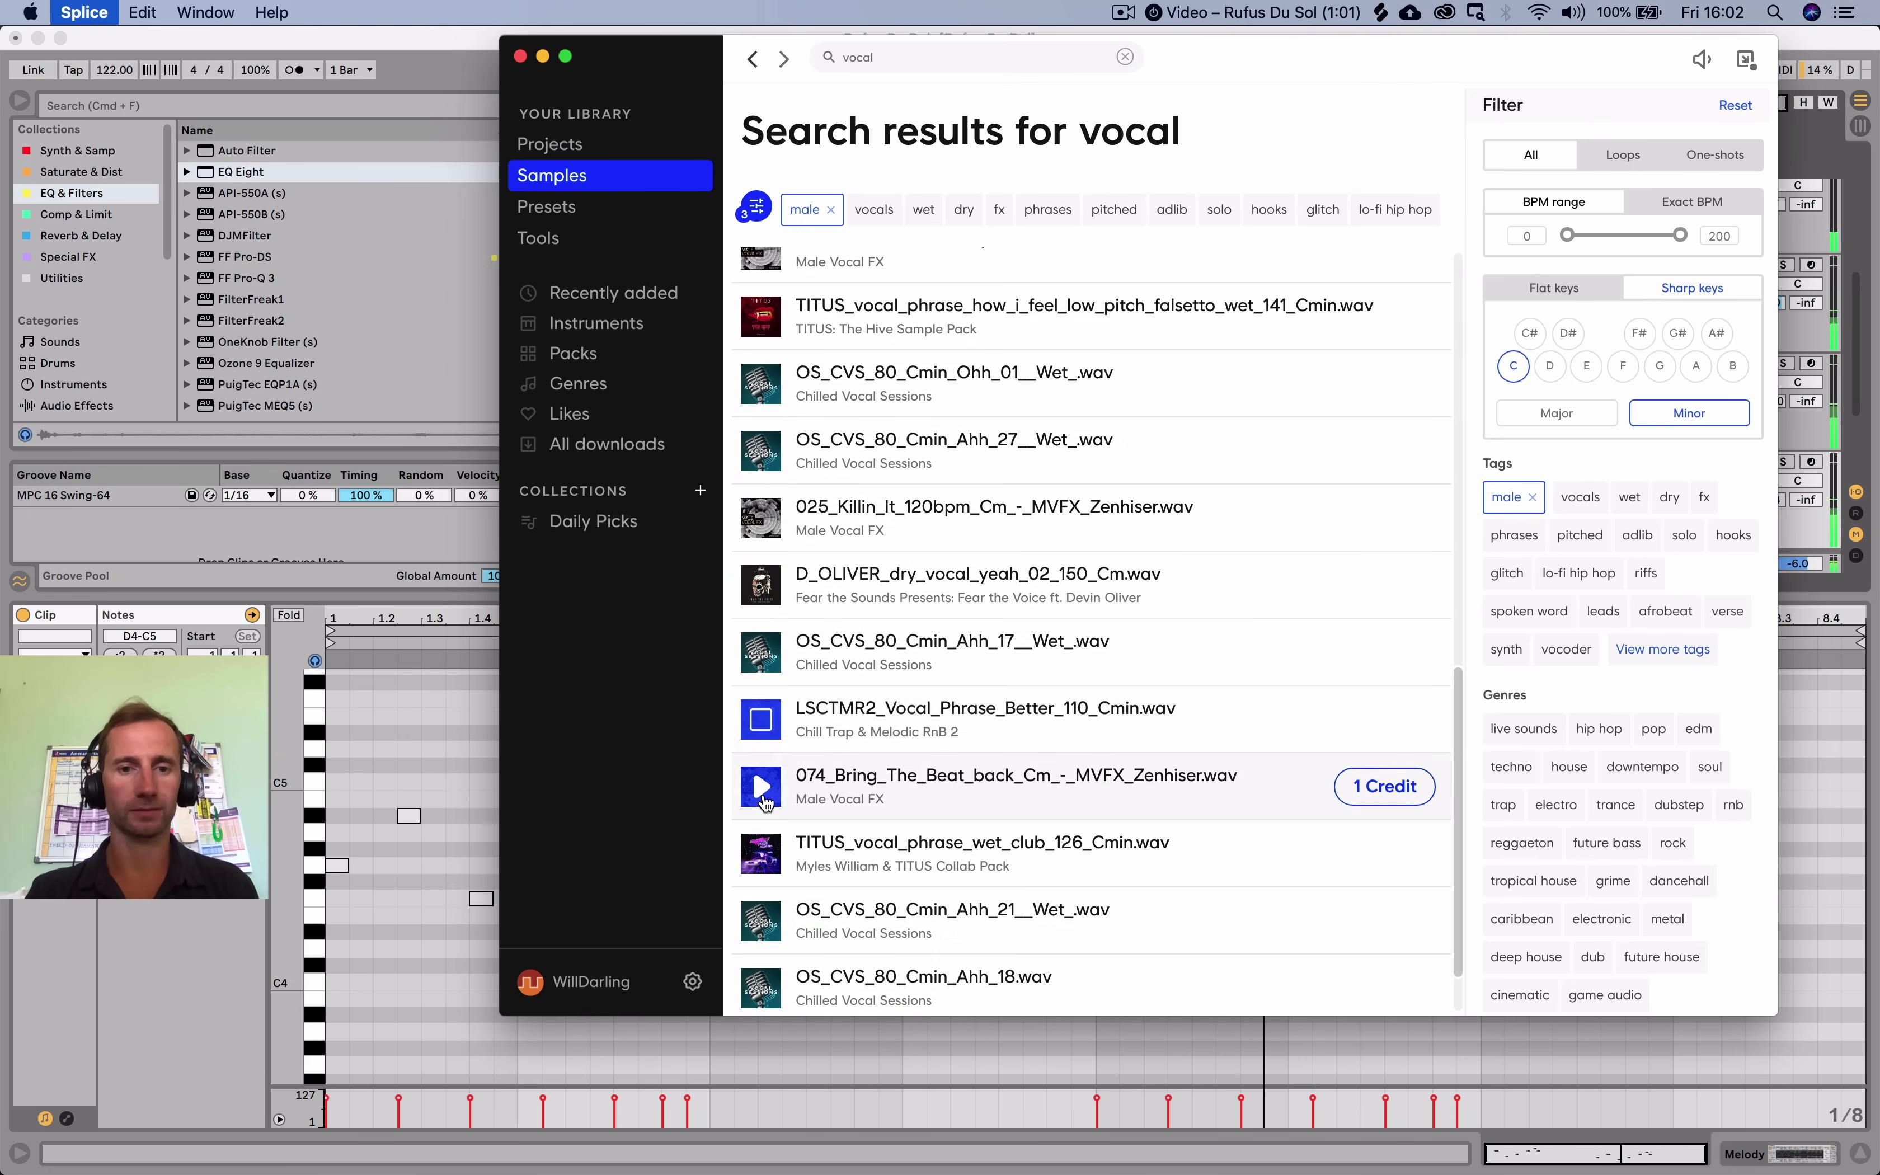
pyautogui.click(765, 781)
pyautogui.scroll(-1, 765, 793)
pyautogui.click(765, 785)
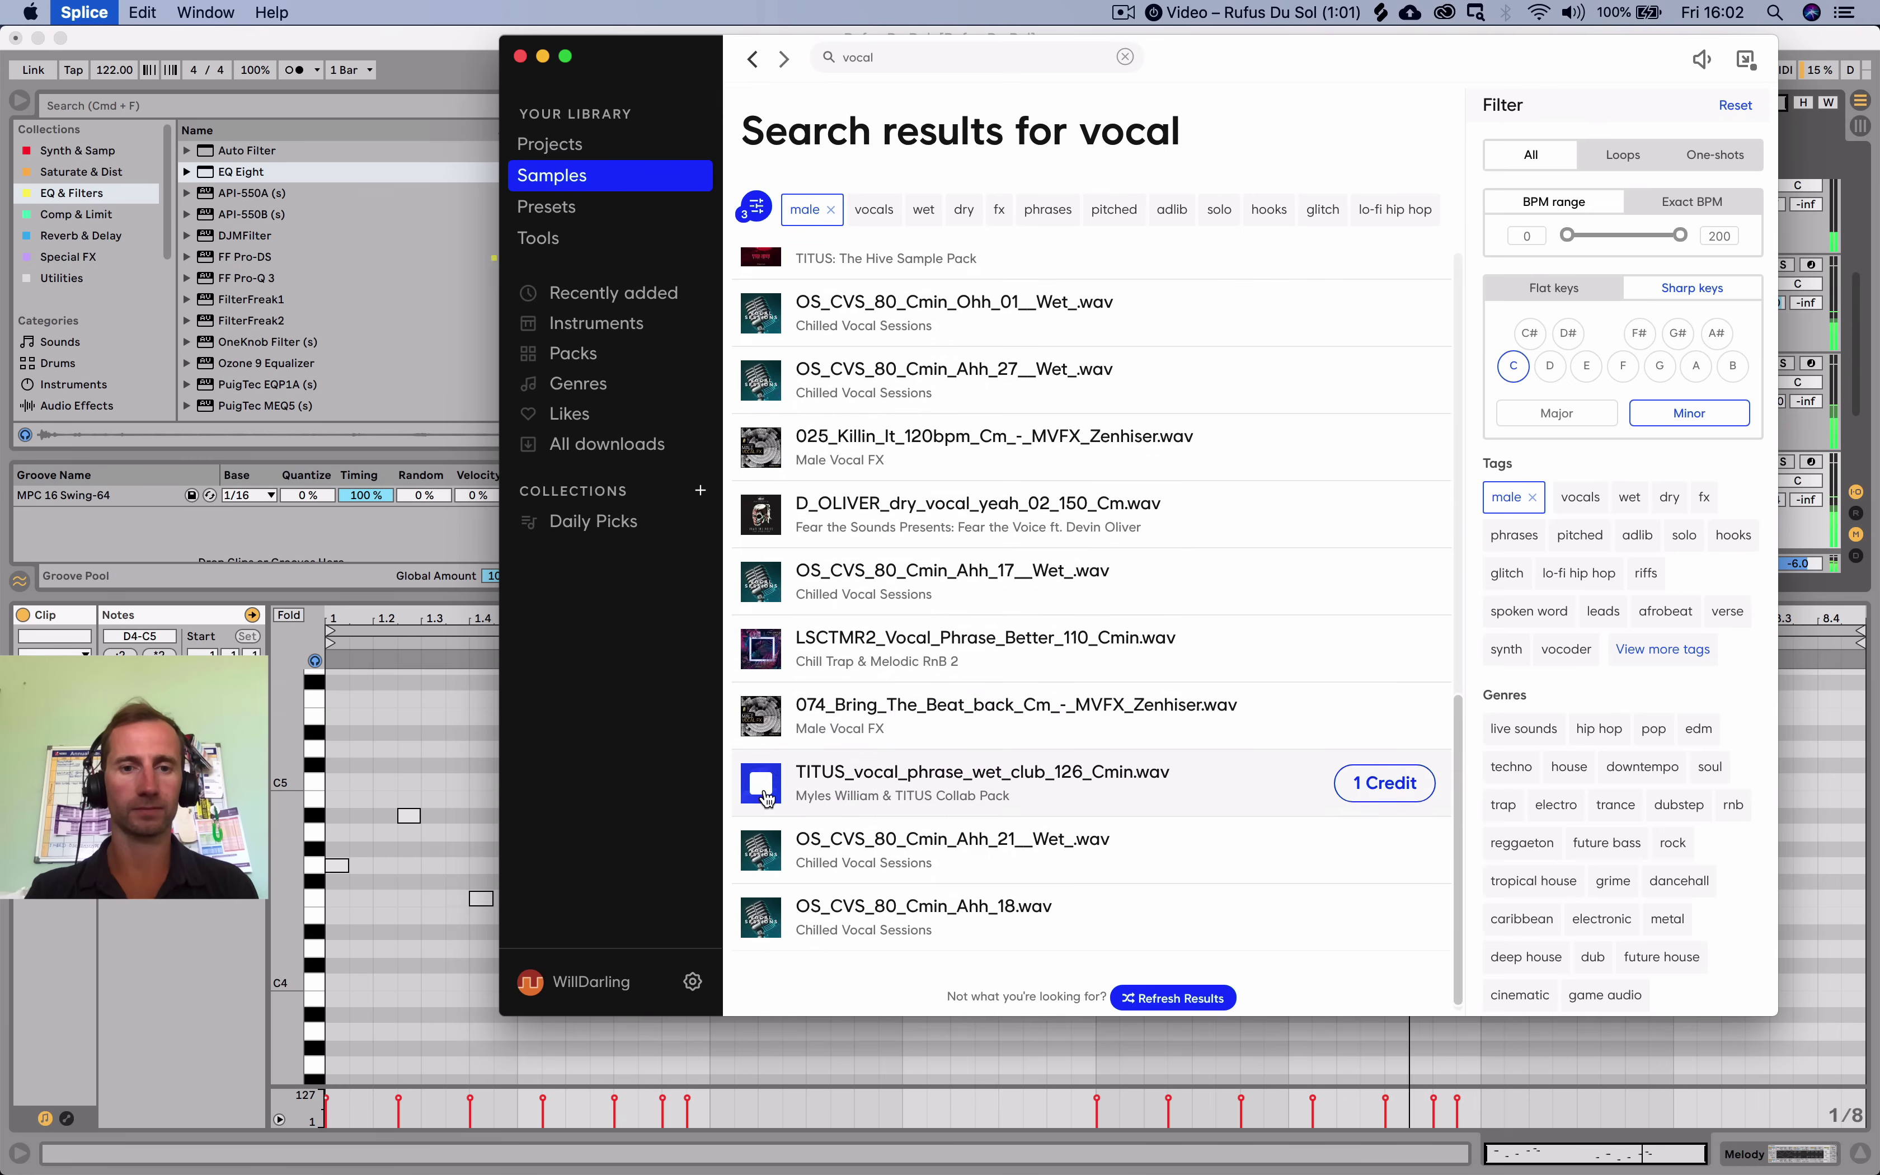
pyautogui.click(762, 855)
pyautogui.click(761, 917)
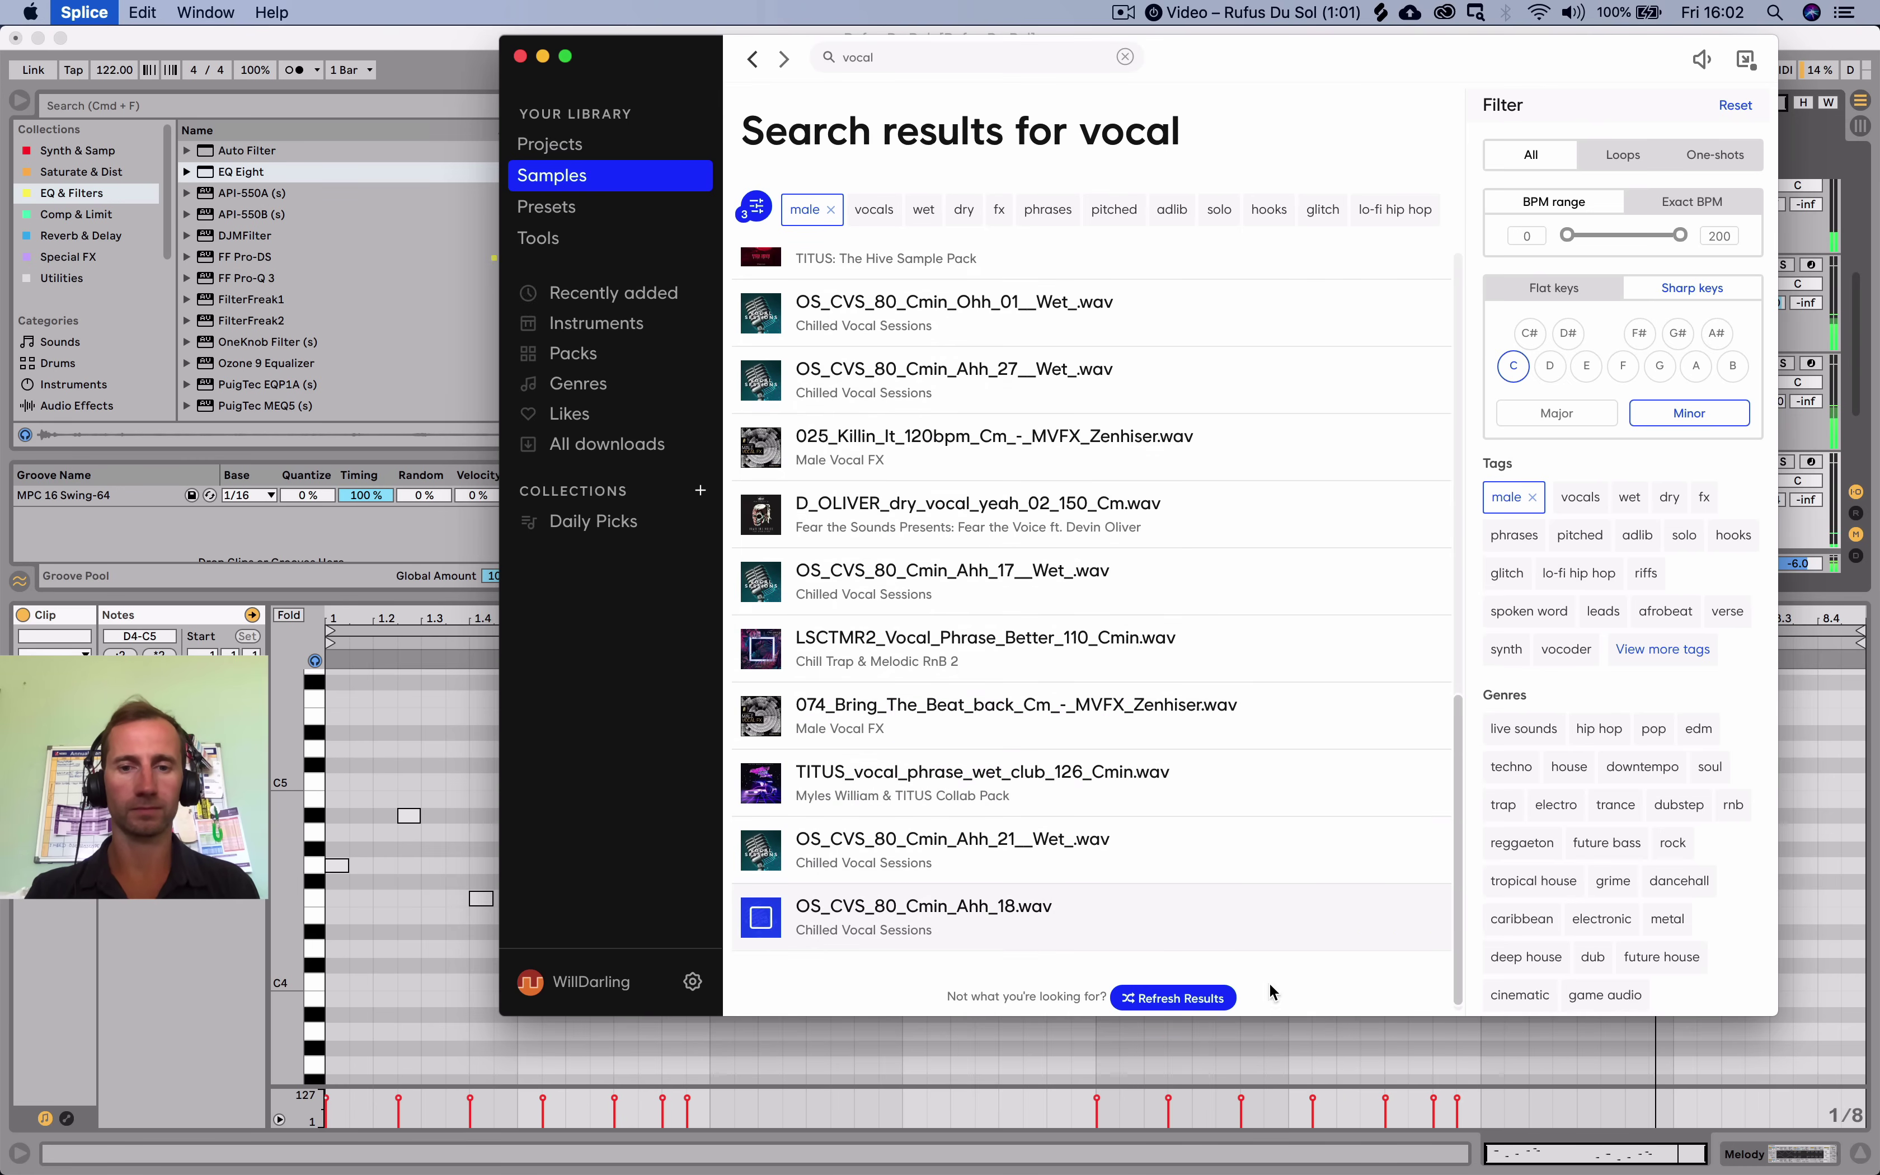
# Preview the vocals from SAKIMA_vocal_pitch_house_huh_Cm.wav down to OS_CVS_80_Cmin_Ohh_25.wav, plus RCT_vocal_adlib_hes_so_Cm.wav and 054_No_120bpm, against the loop.
pyautogui.scroll(-5, 1023, 793)
pyautogui.click(762, 391)
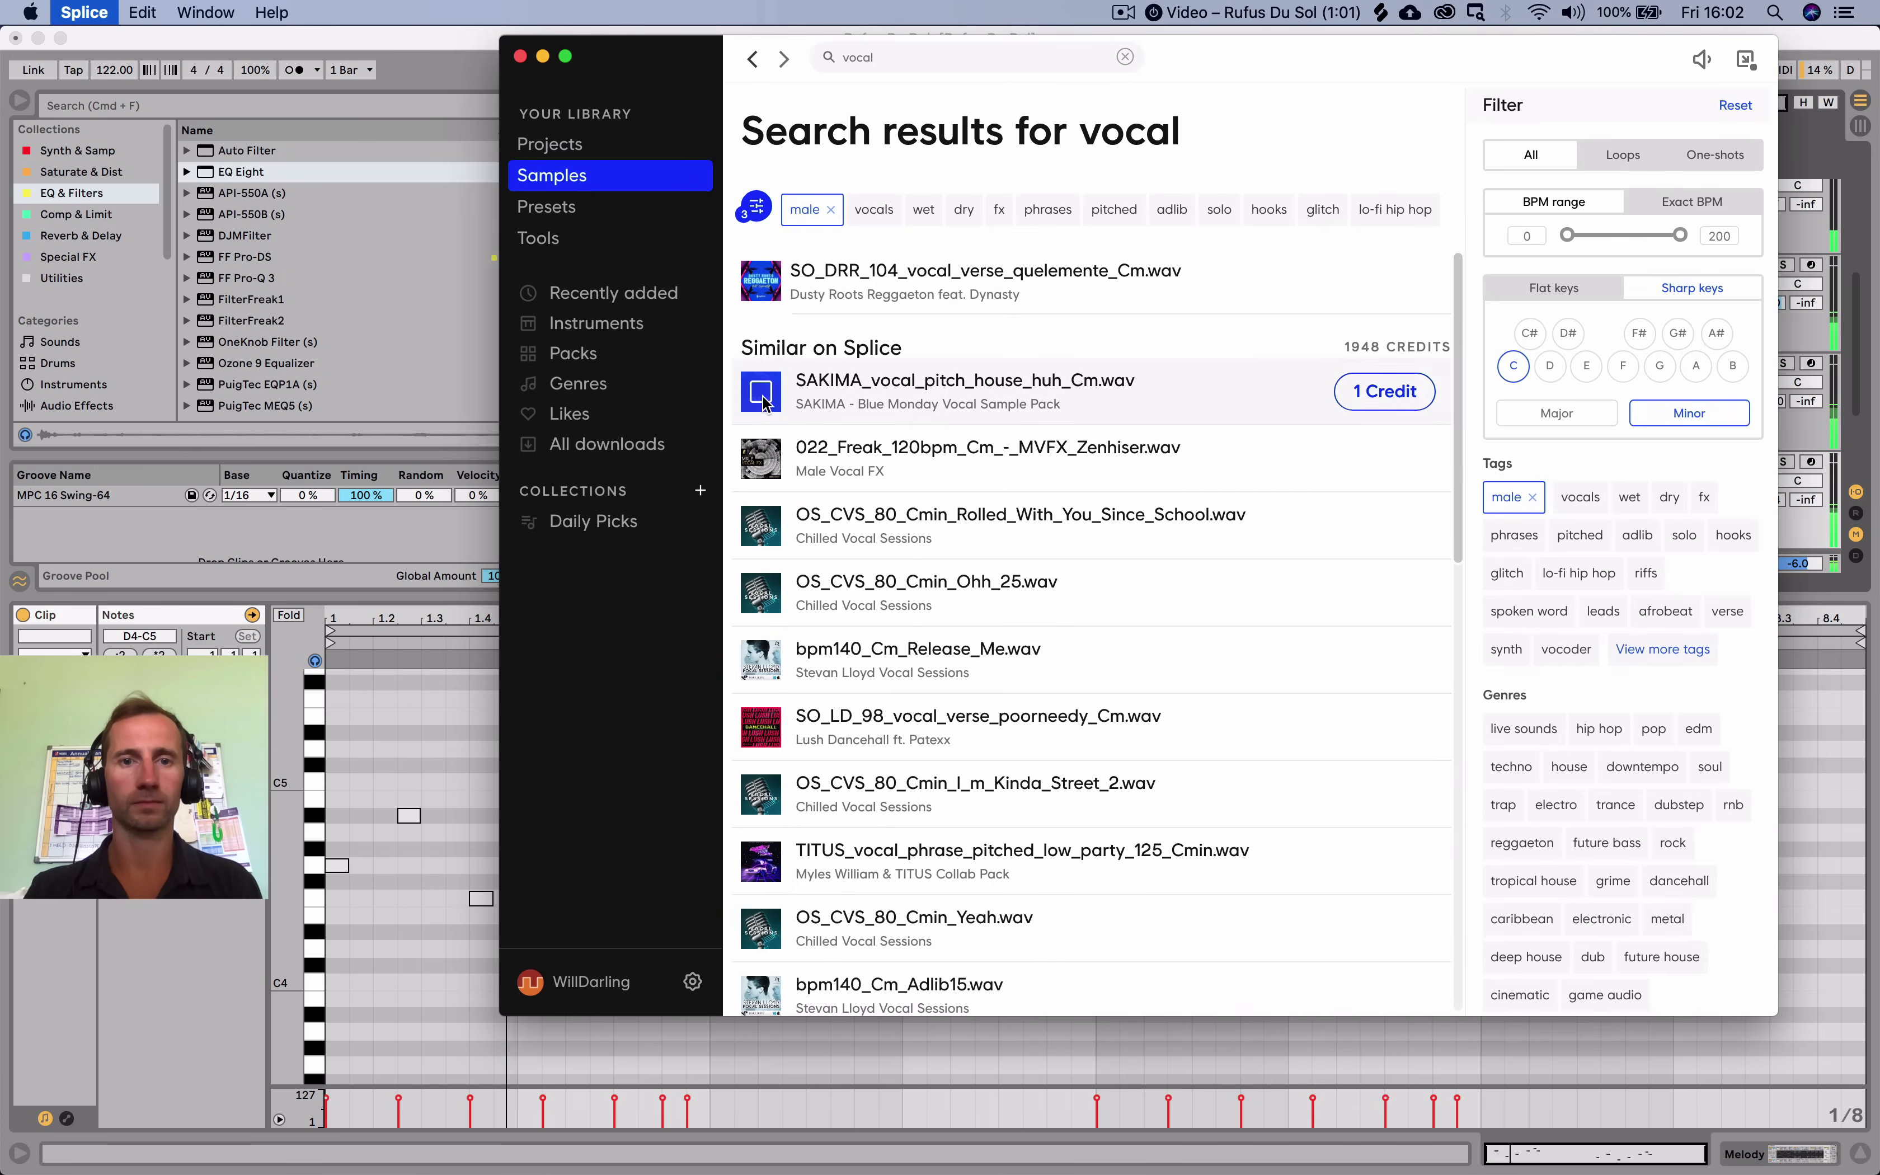
pyautogui.click(761, 458)
pyautogui.click(762, 526)
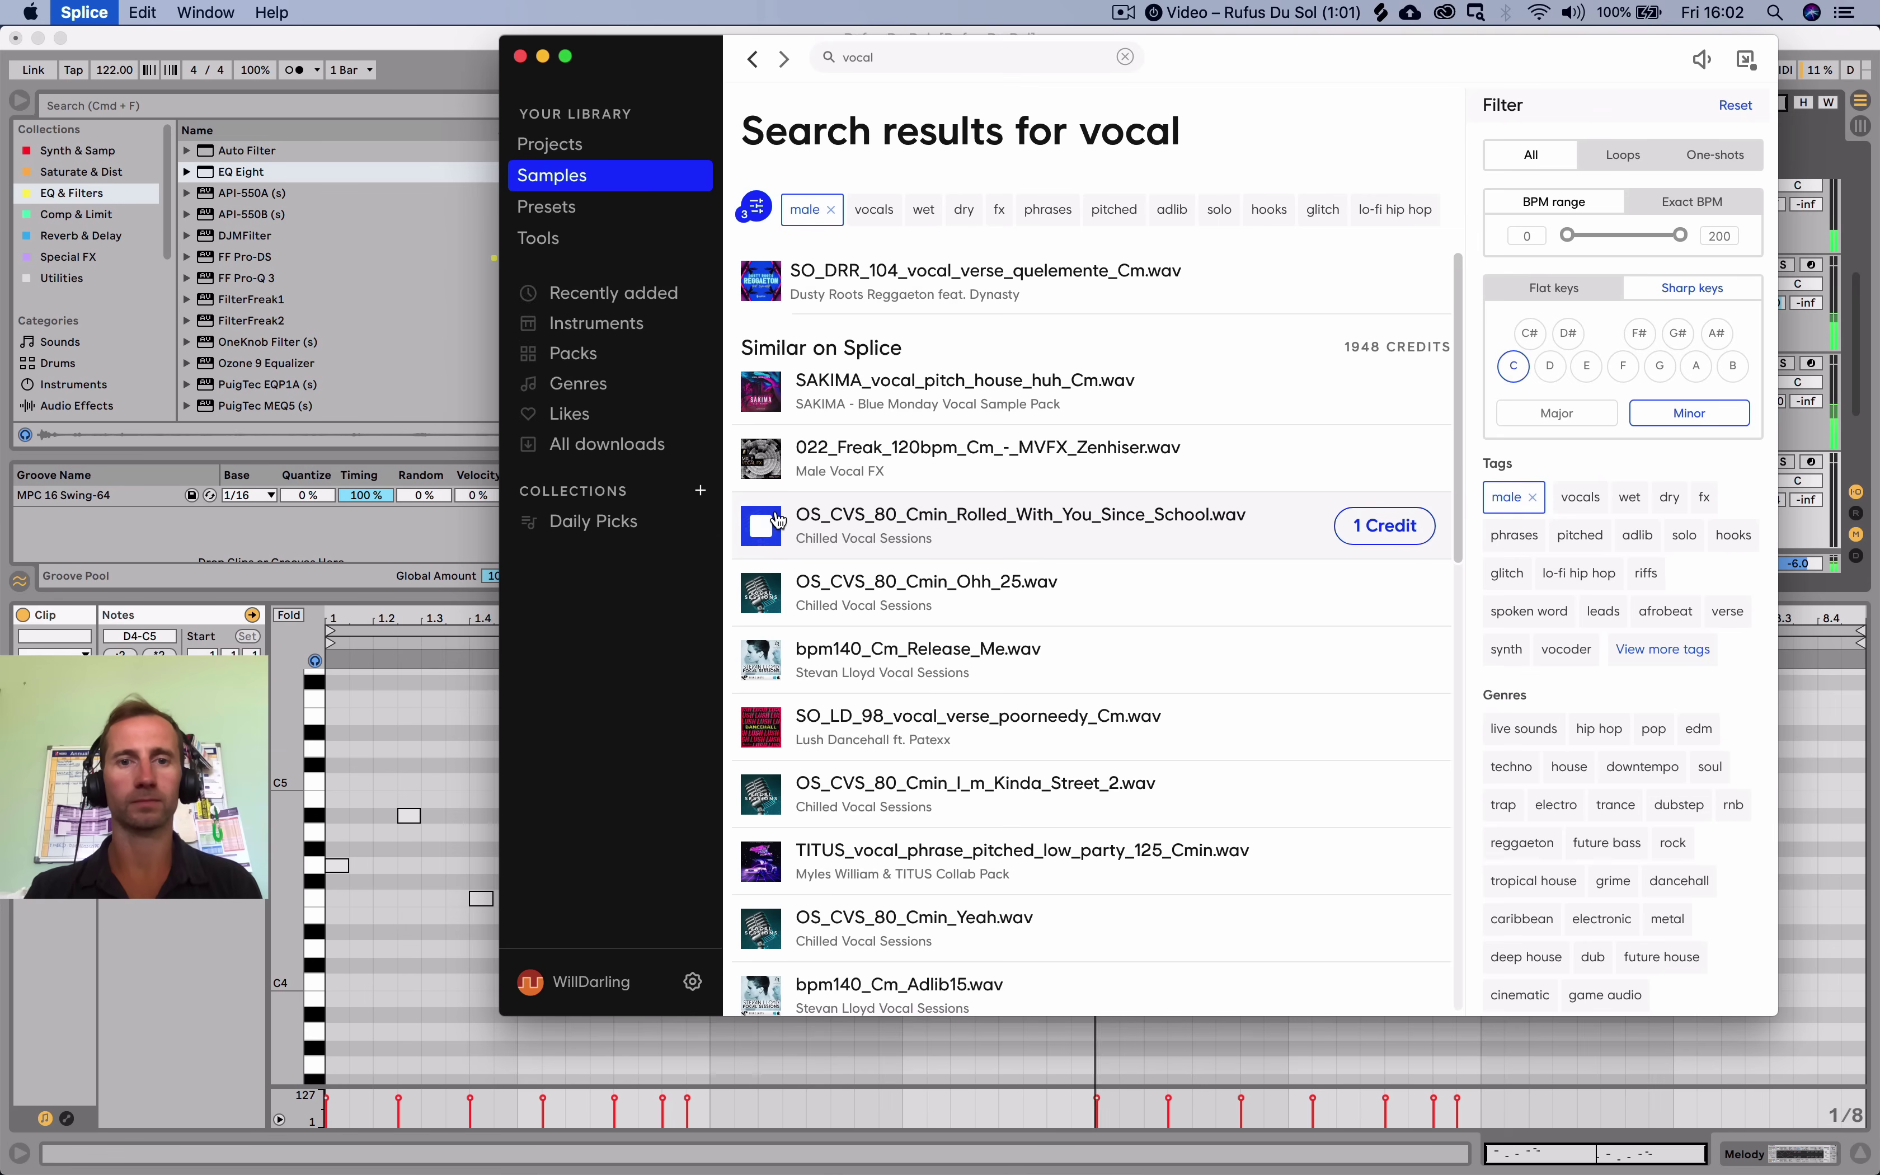
pyautogui.click(763, 595)
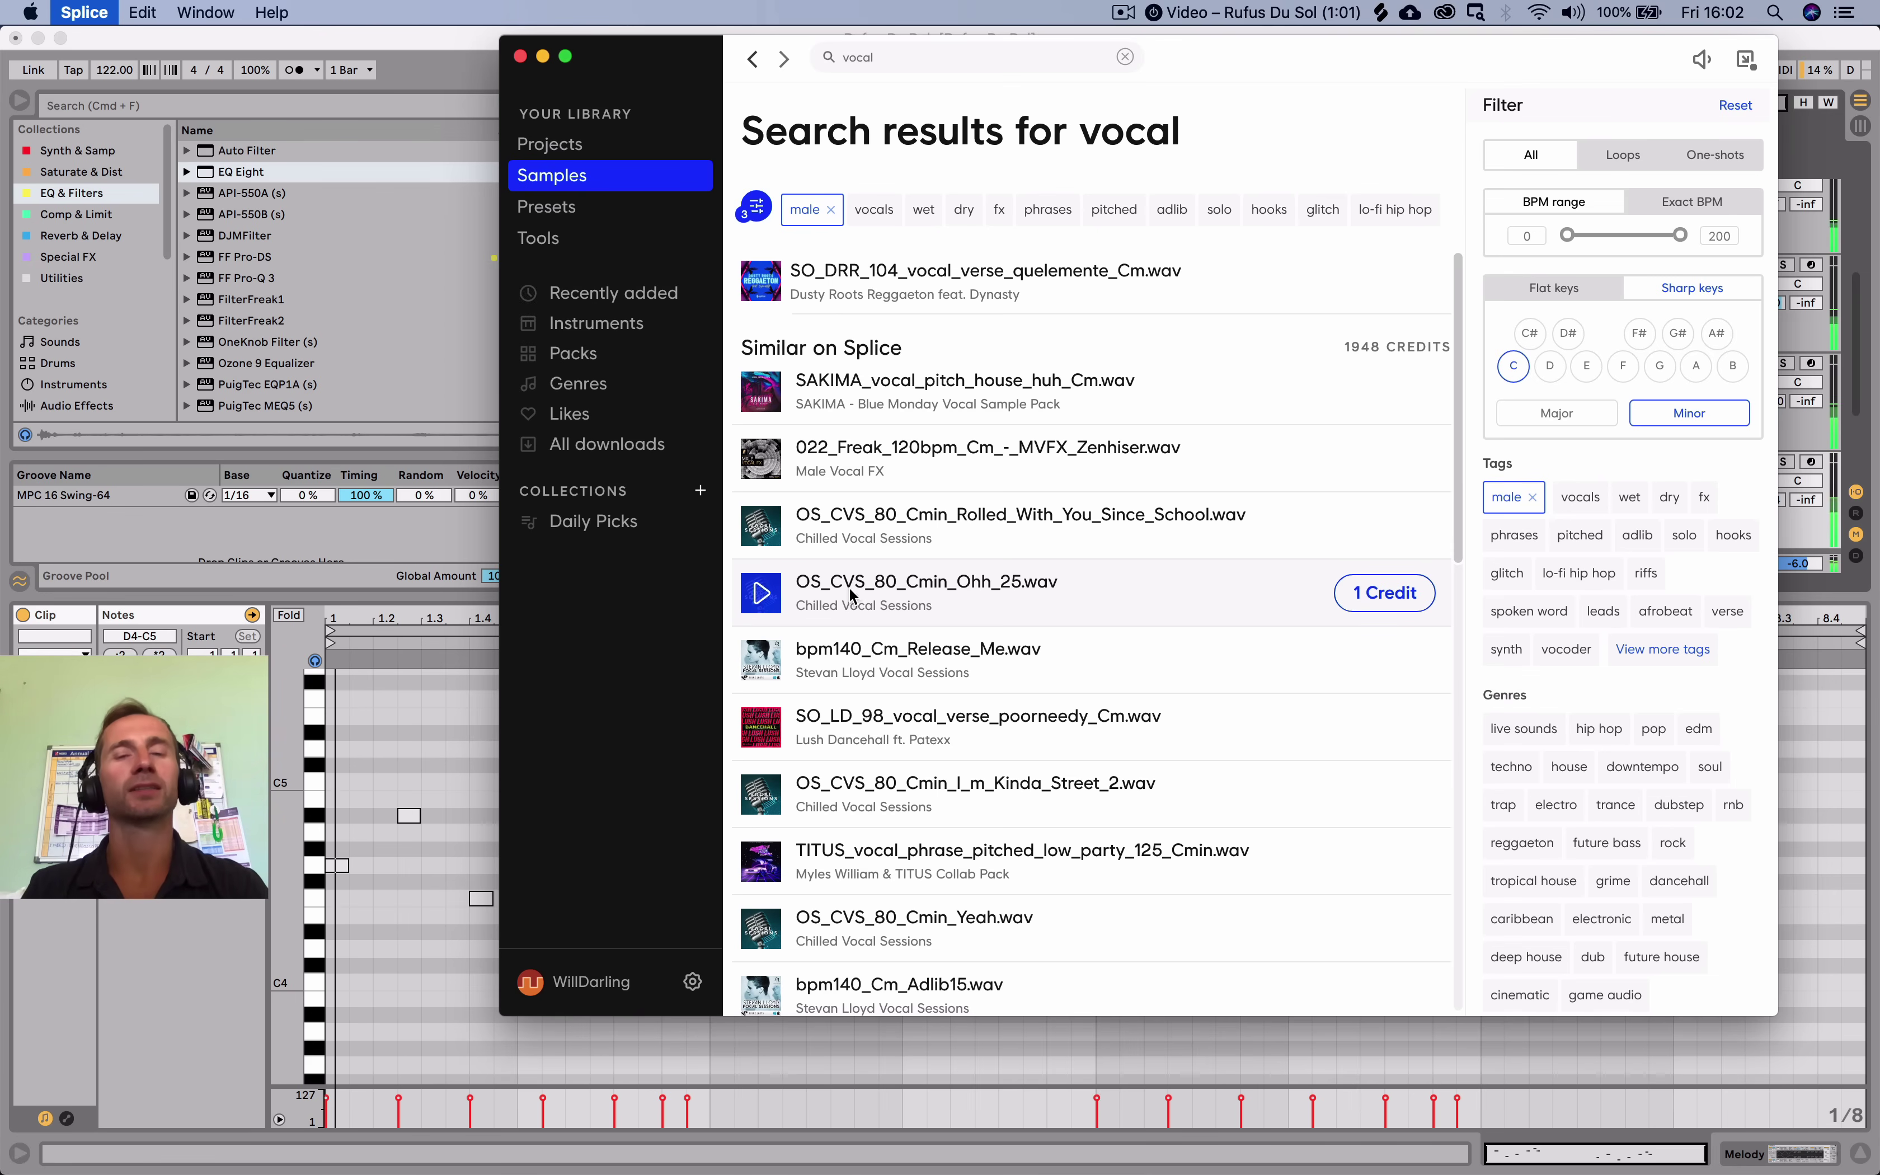
pyautogui.scroll(-10, 868, 592)
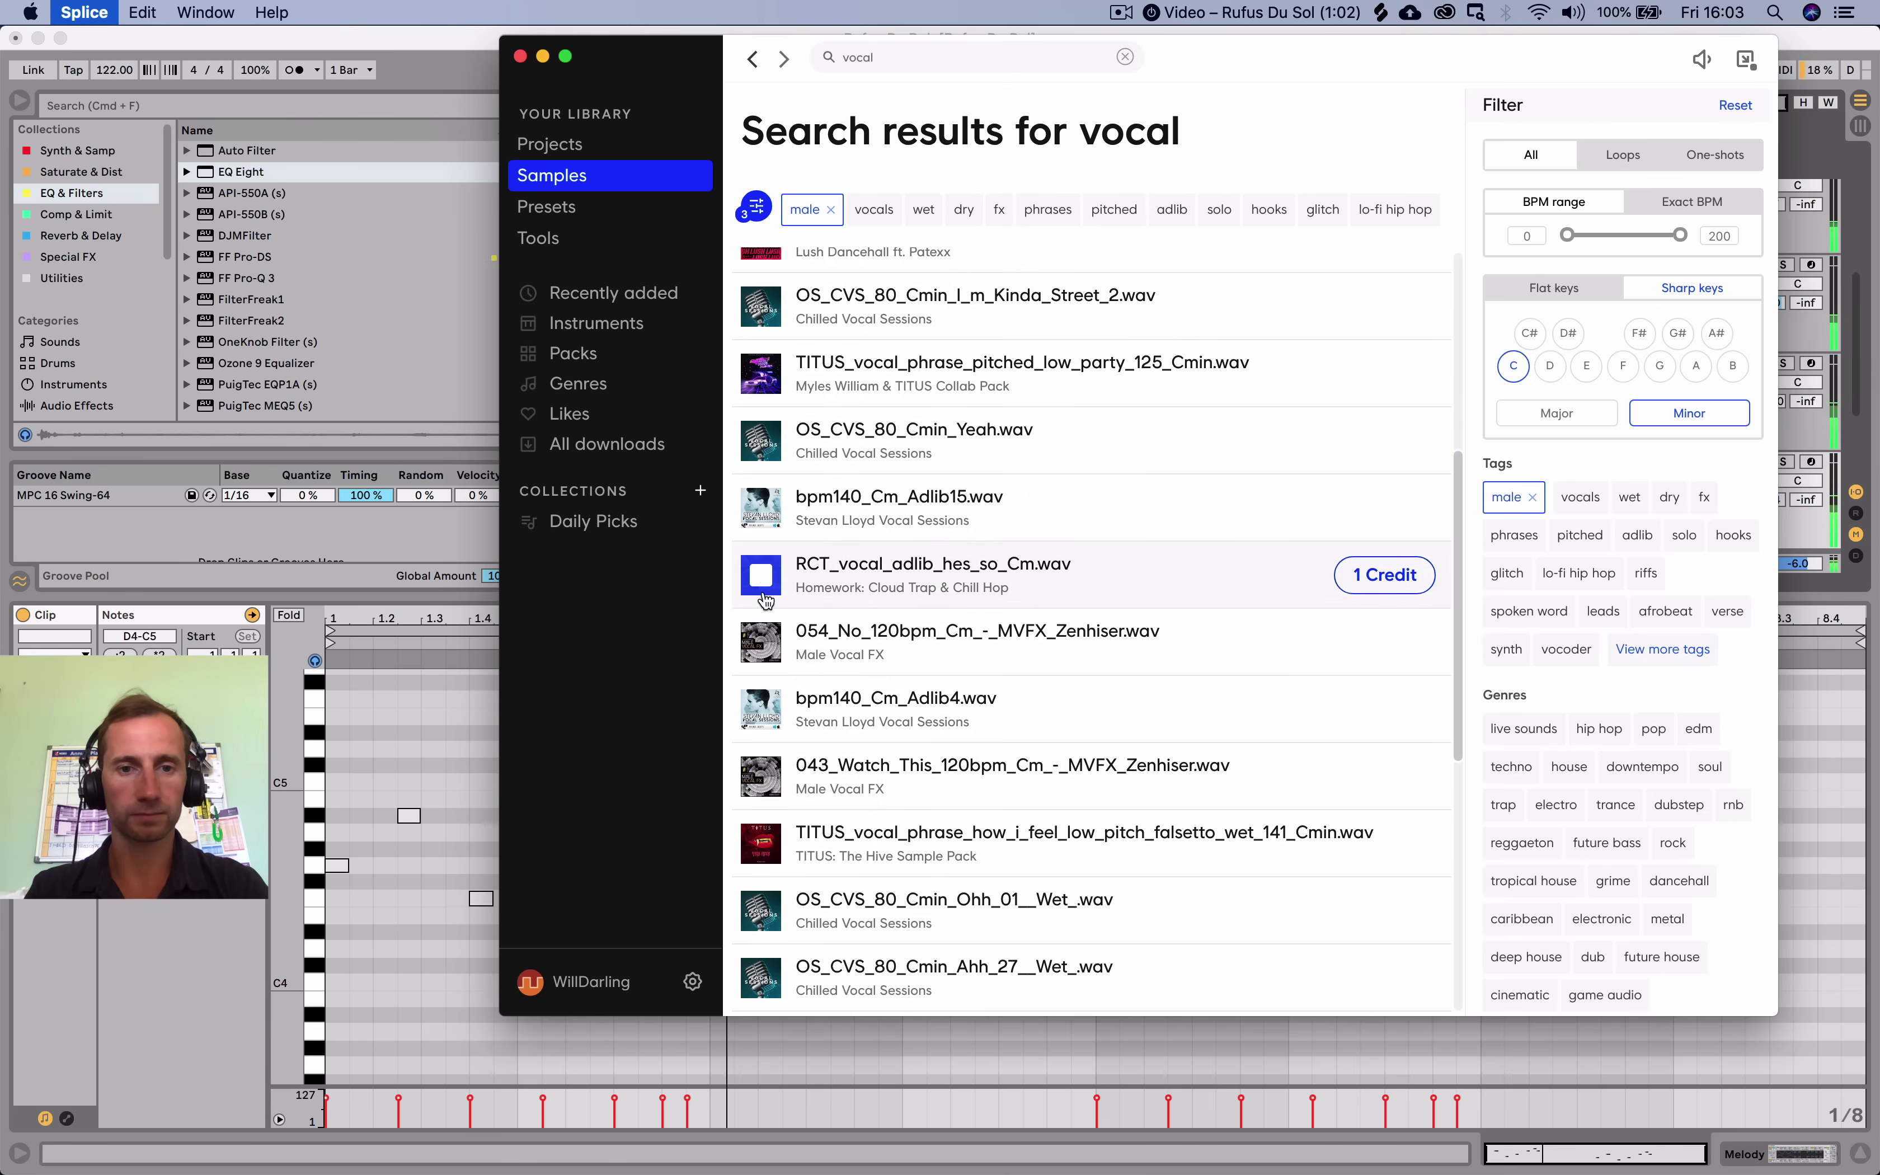
pyautogui.click(763, 643)
pyautogui.click(770, 594)
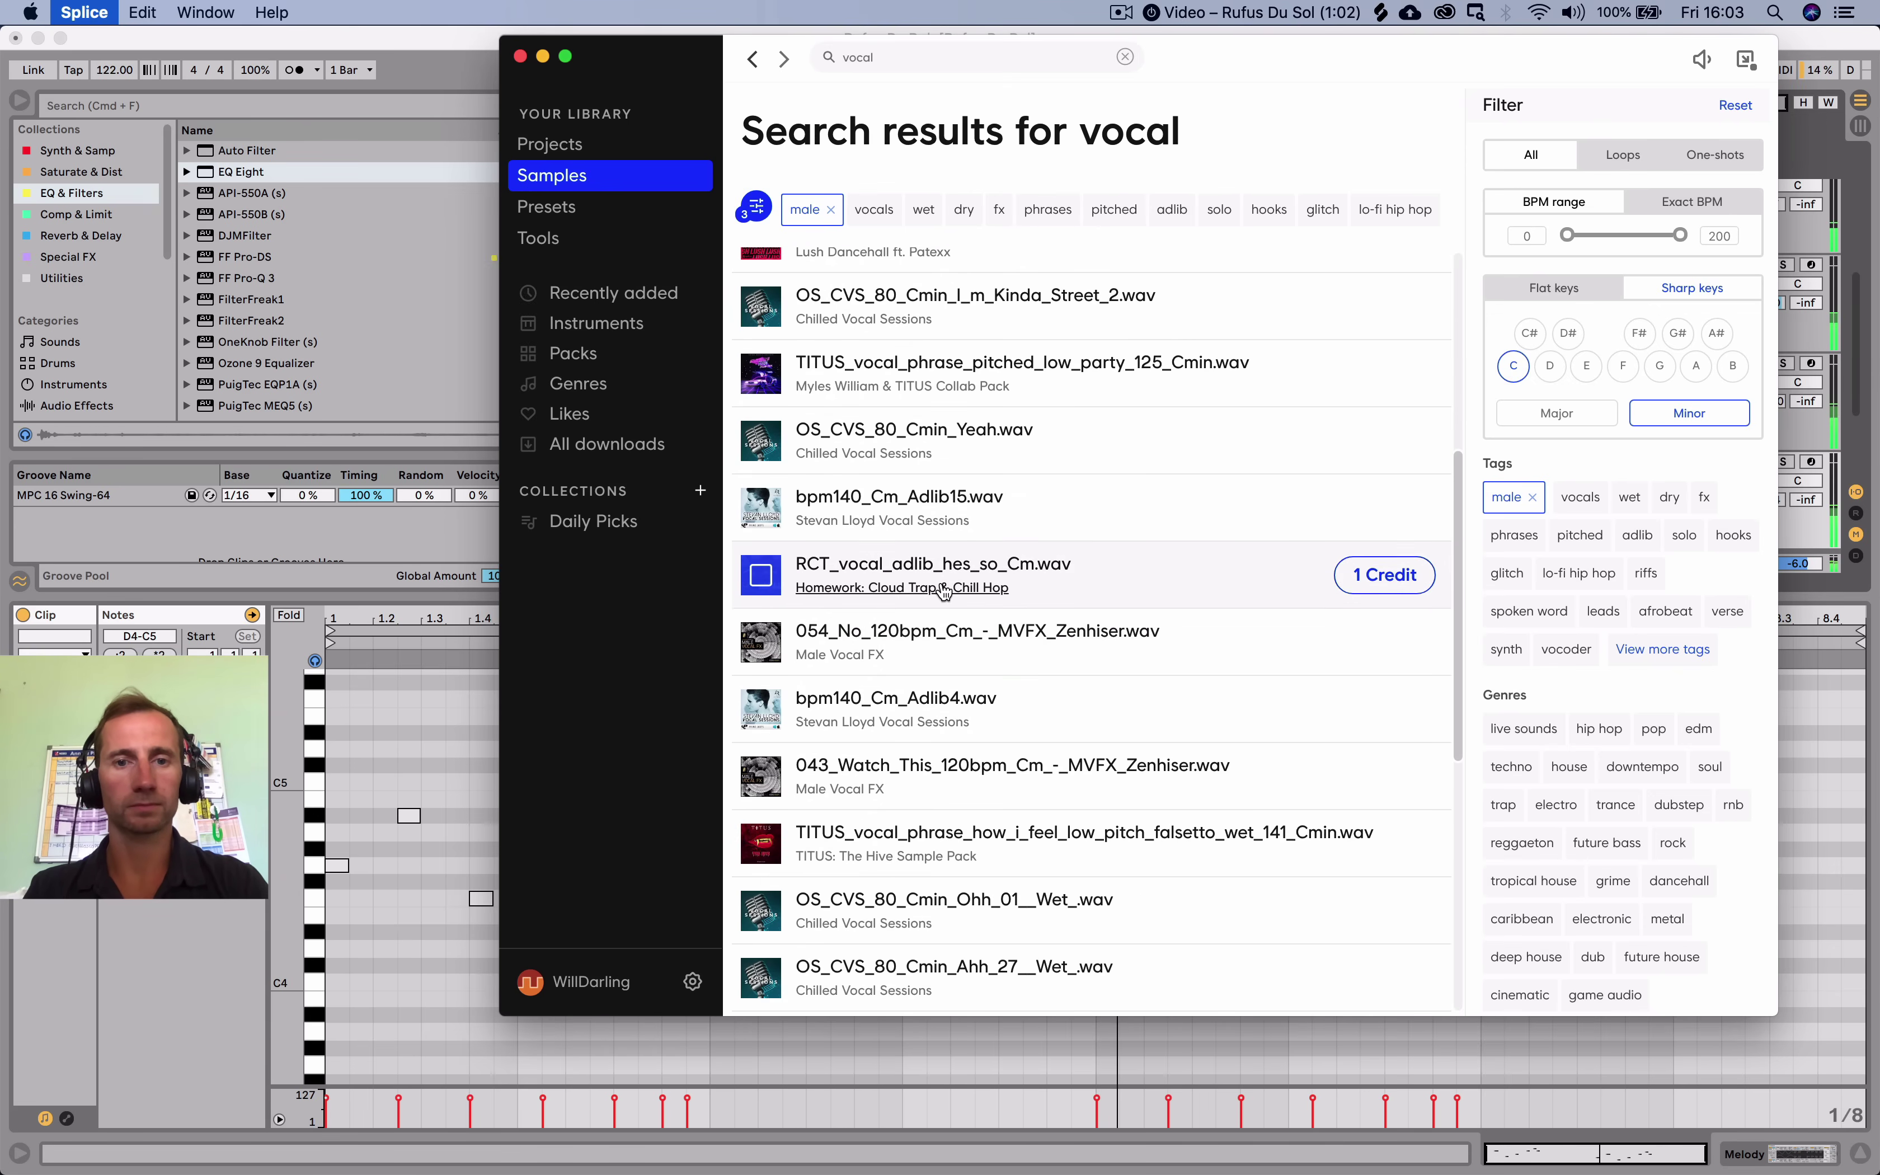
# Refresh the vocal results repeatedly and preview candidates such as ROUXN_vocal_bang_bang_stack_132_Cmin.wav, D_OLIVER_dry_vocal_yeah_01_120_Cm.wav and bpm140_Cm_Fly_Away.wav.
pyautogui.scroll(-10, 1133, 565)
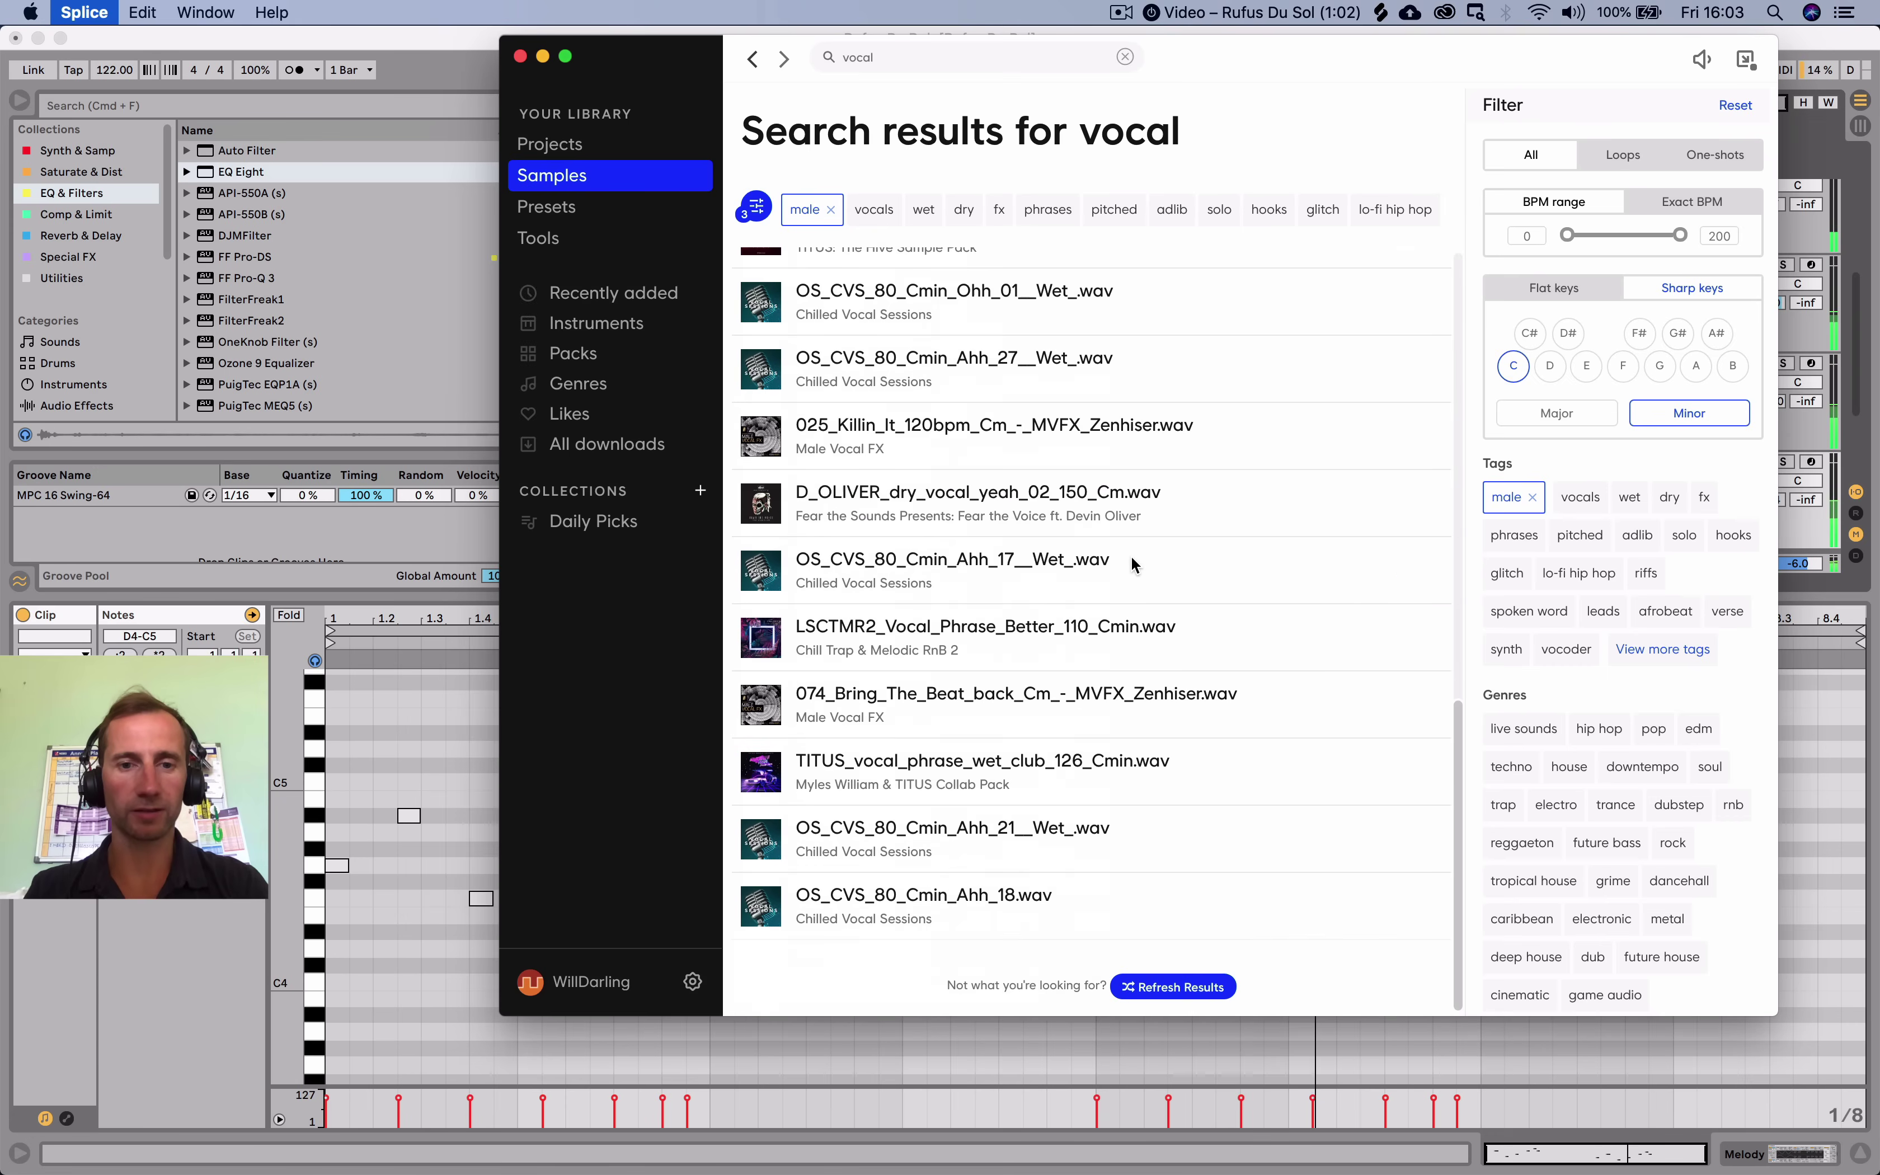
pyautogui.click(1180, 997)
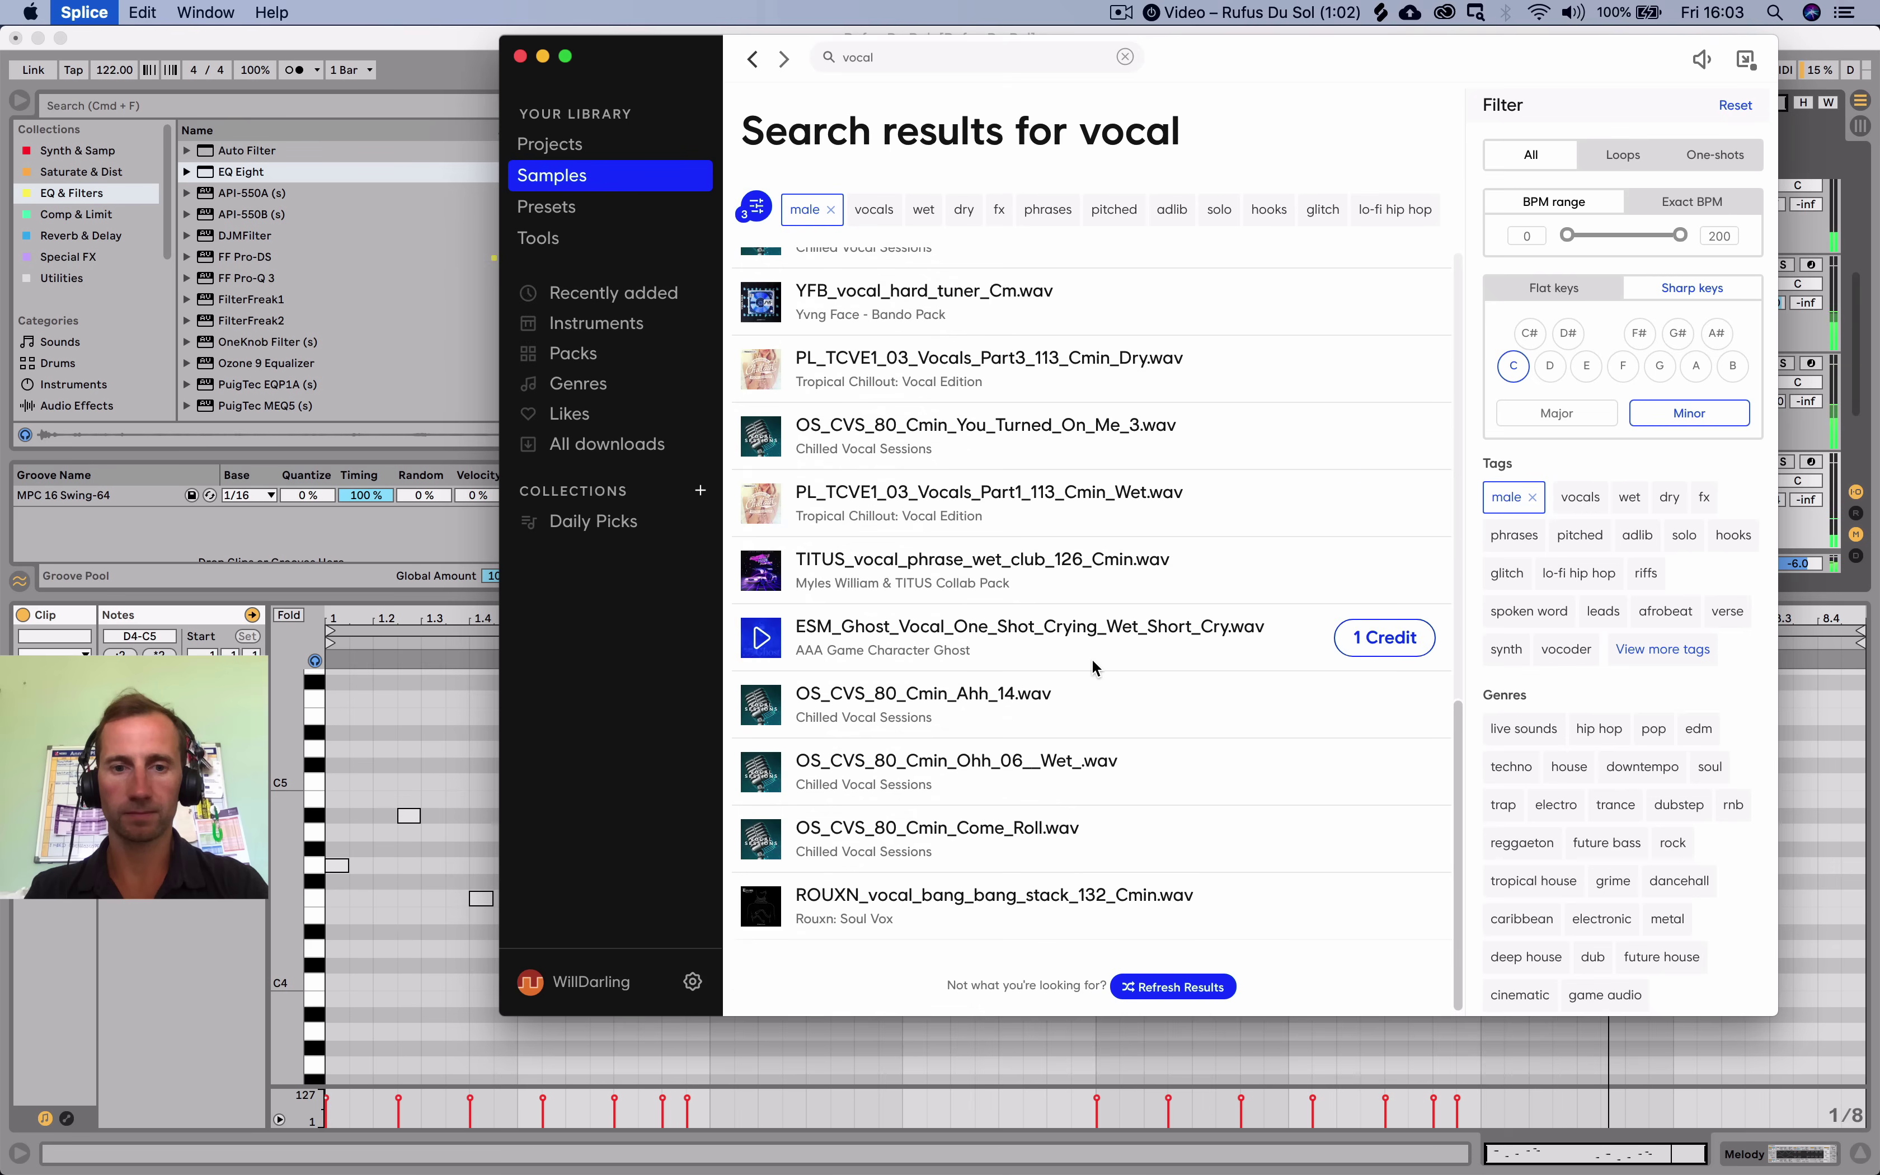
pyautogui.click(769, 911)
pyautogui.click(1232, 989)
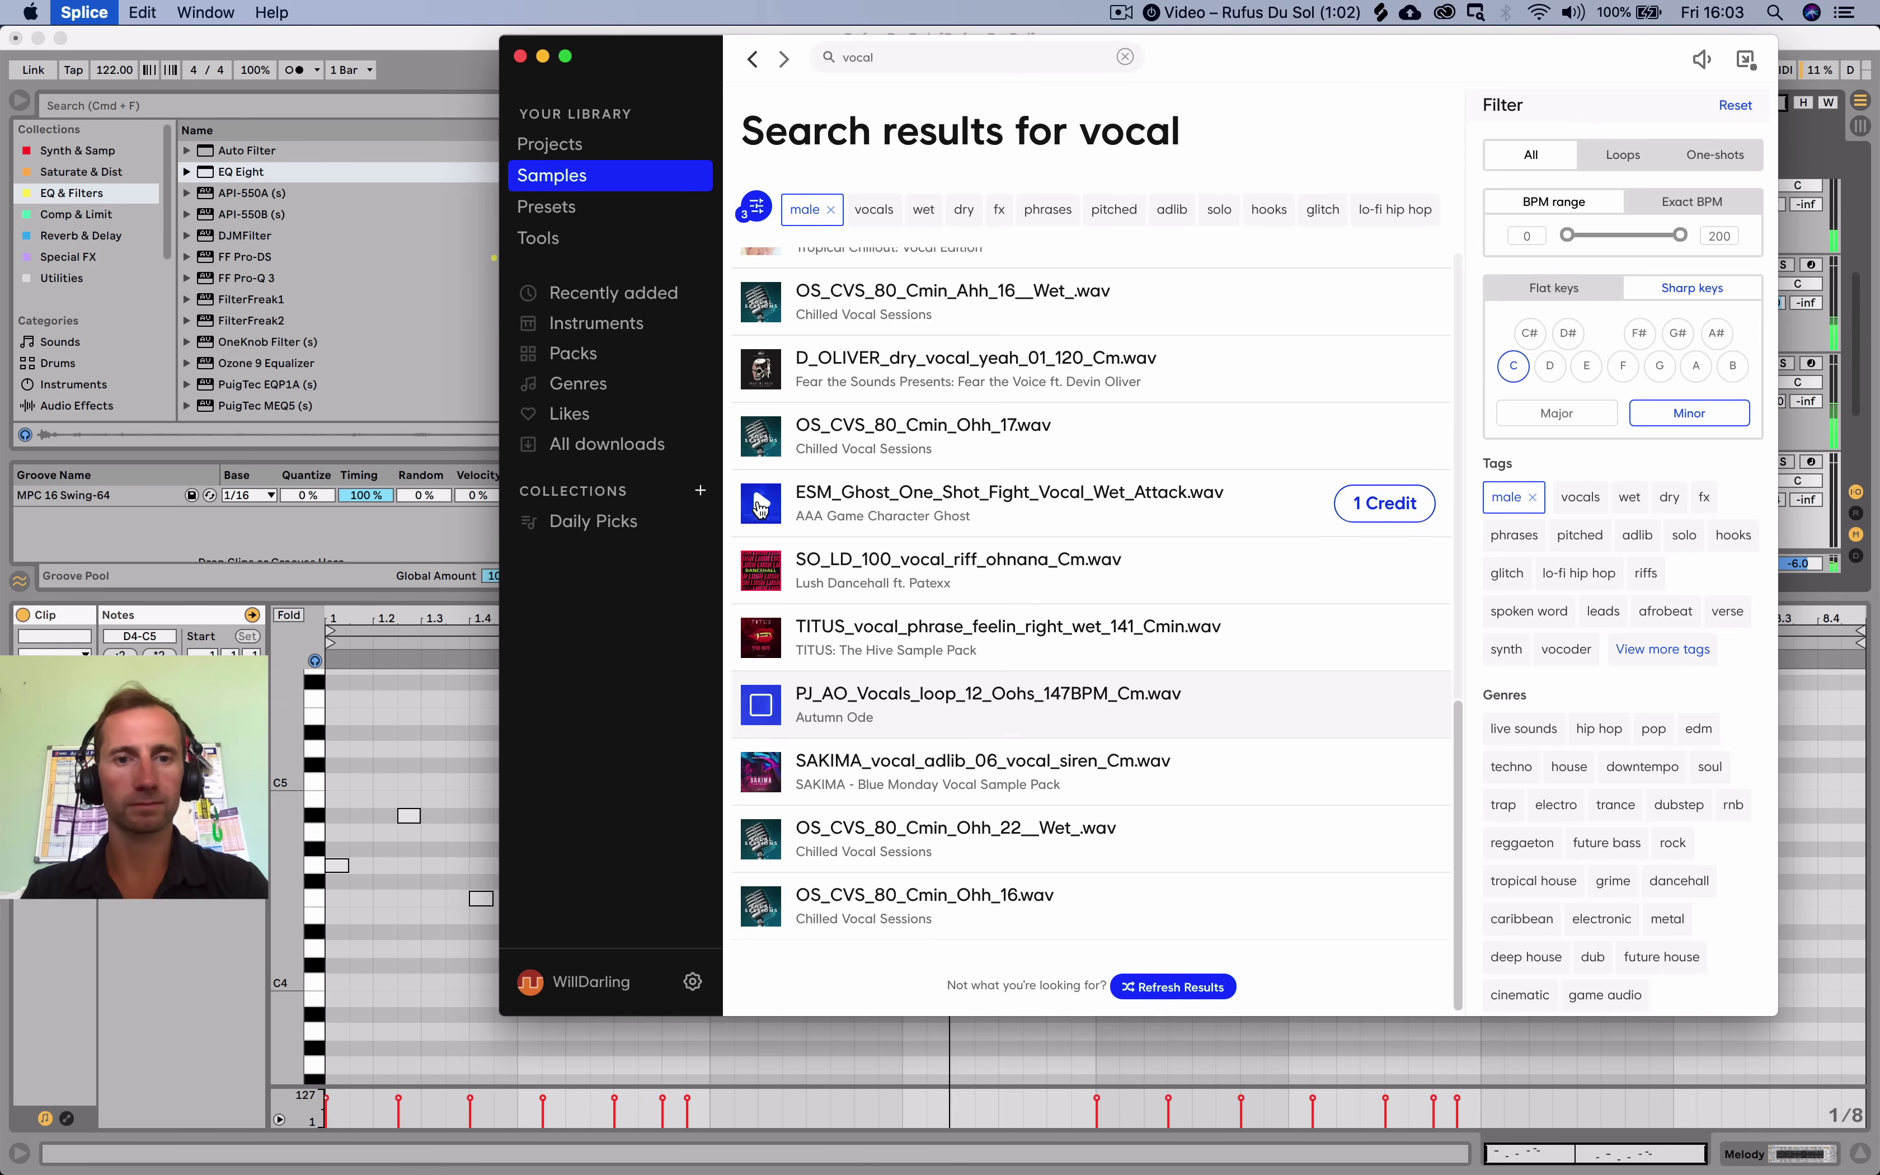
pyautogui.click(761, 507)
pyautogui.click(764, 362)
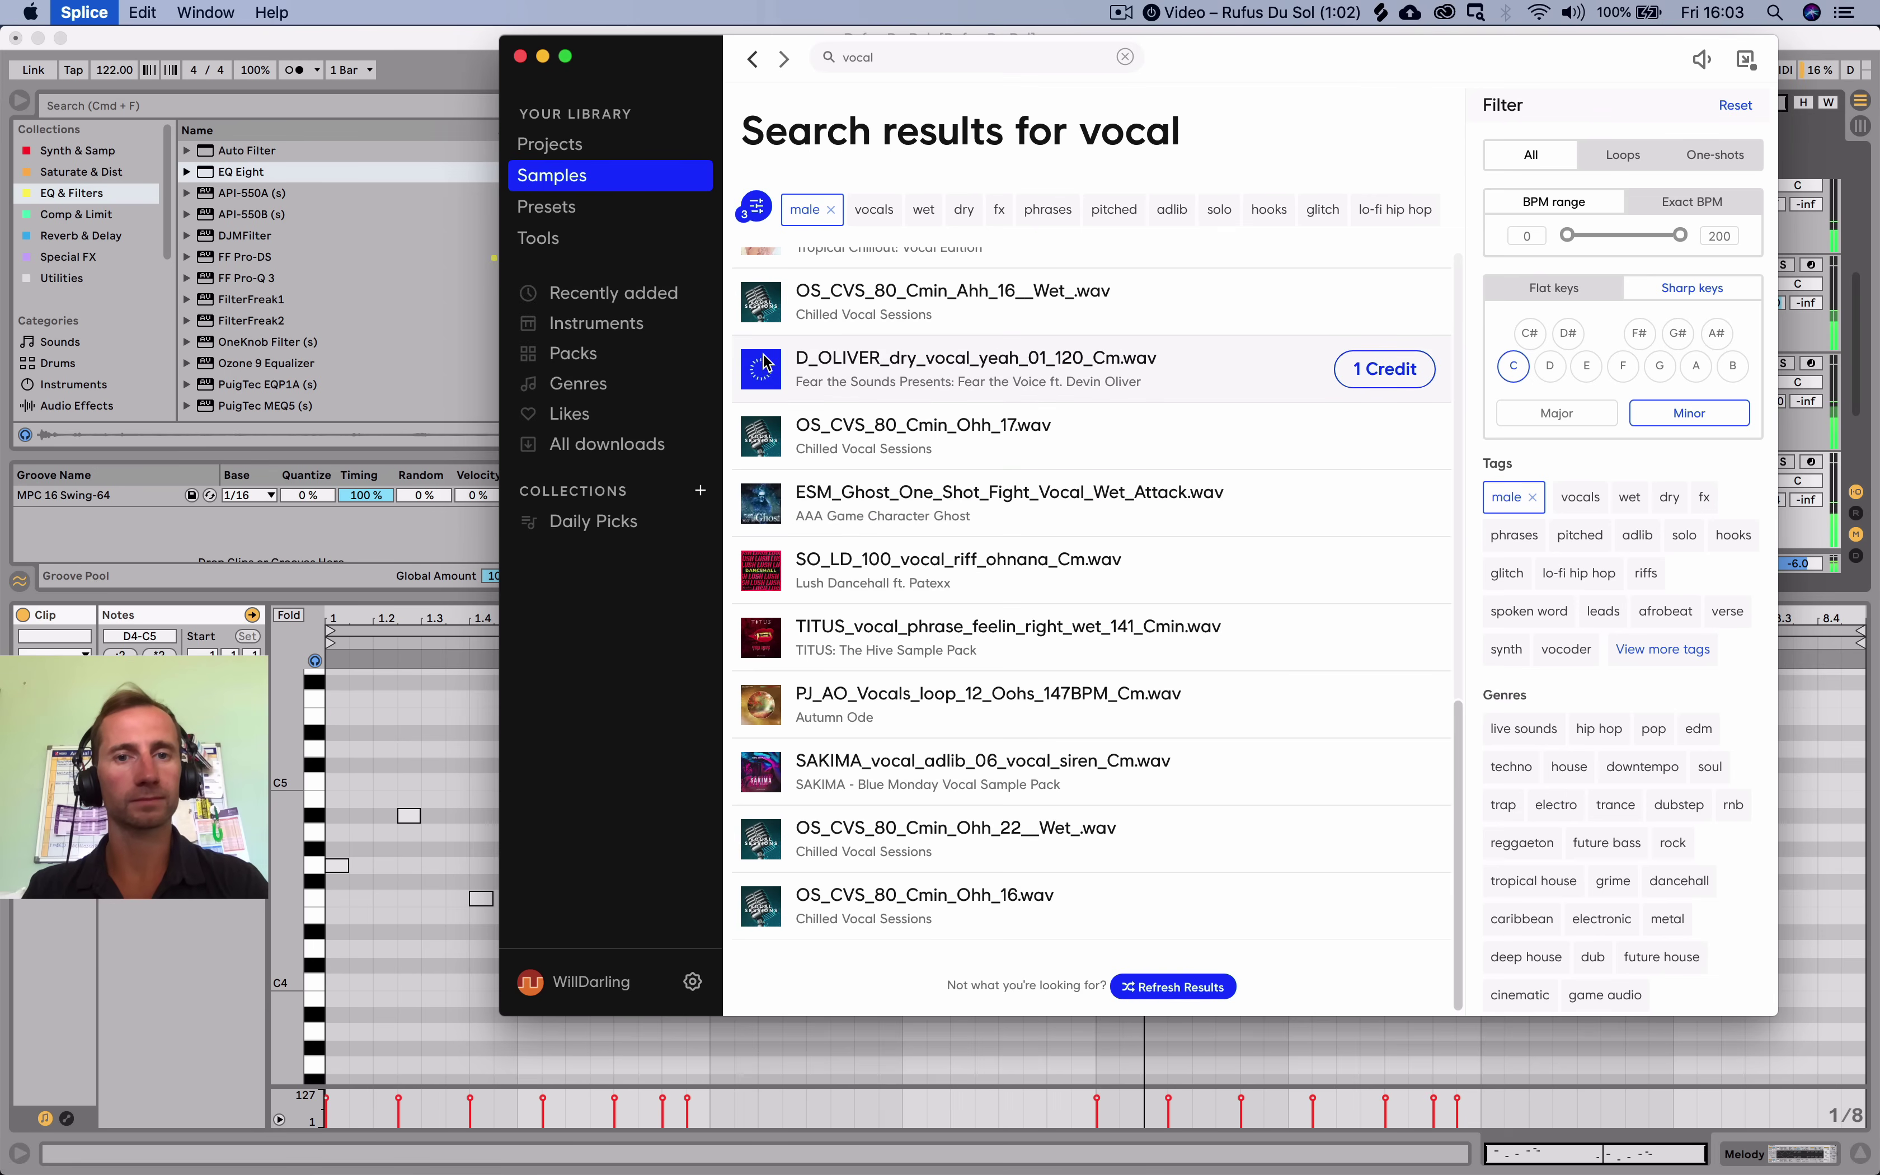
pyautogui.click(1161, 989)
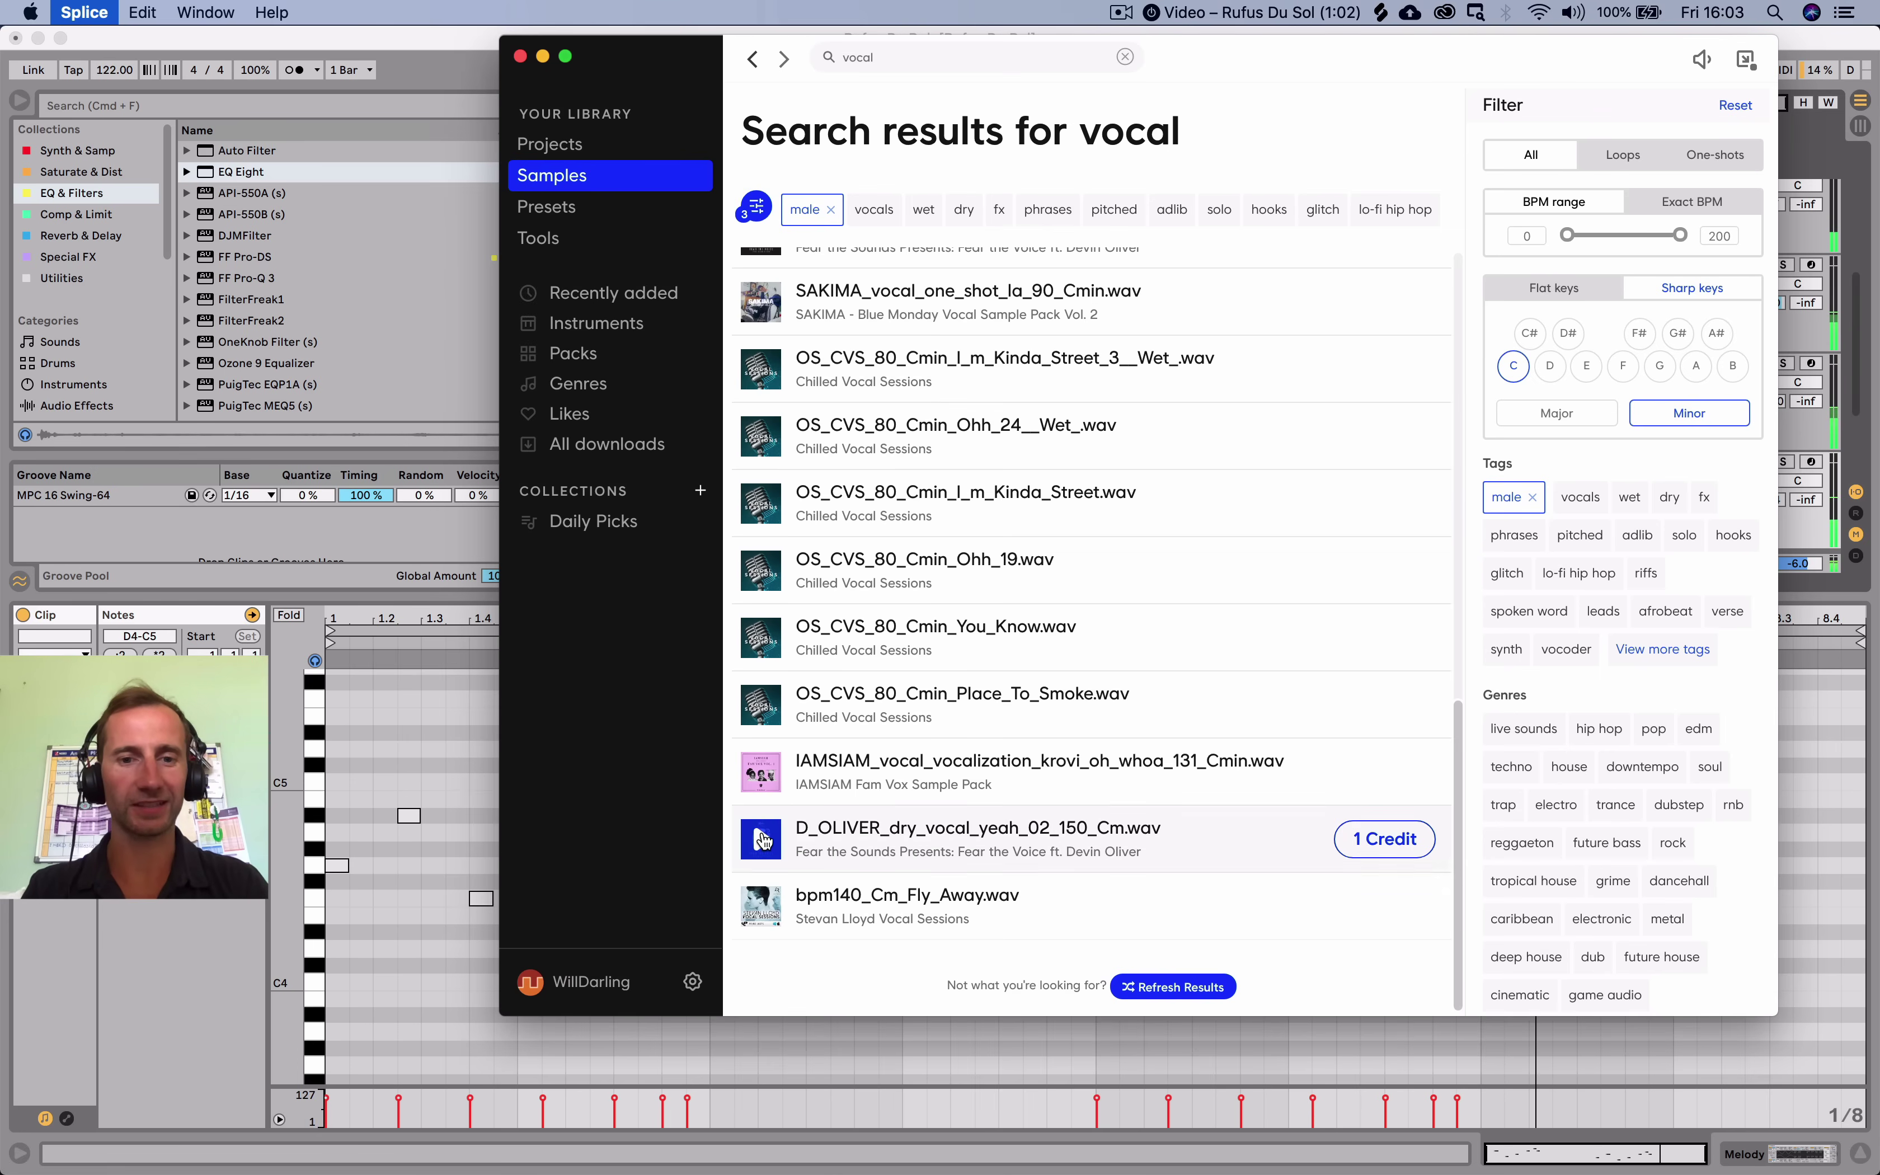
pyautogui.click(764, 909)
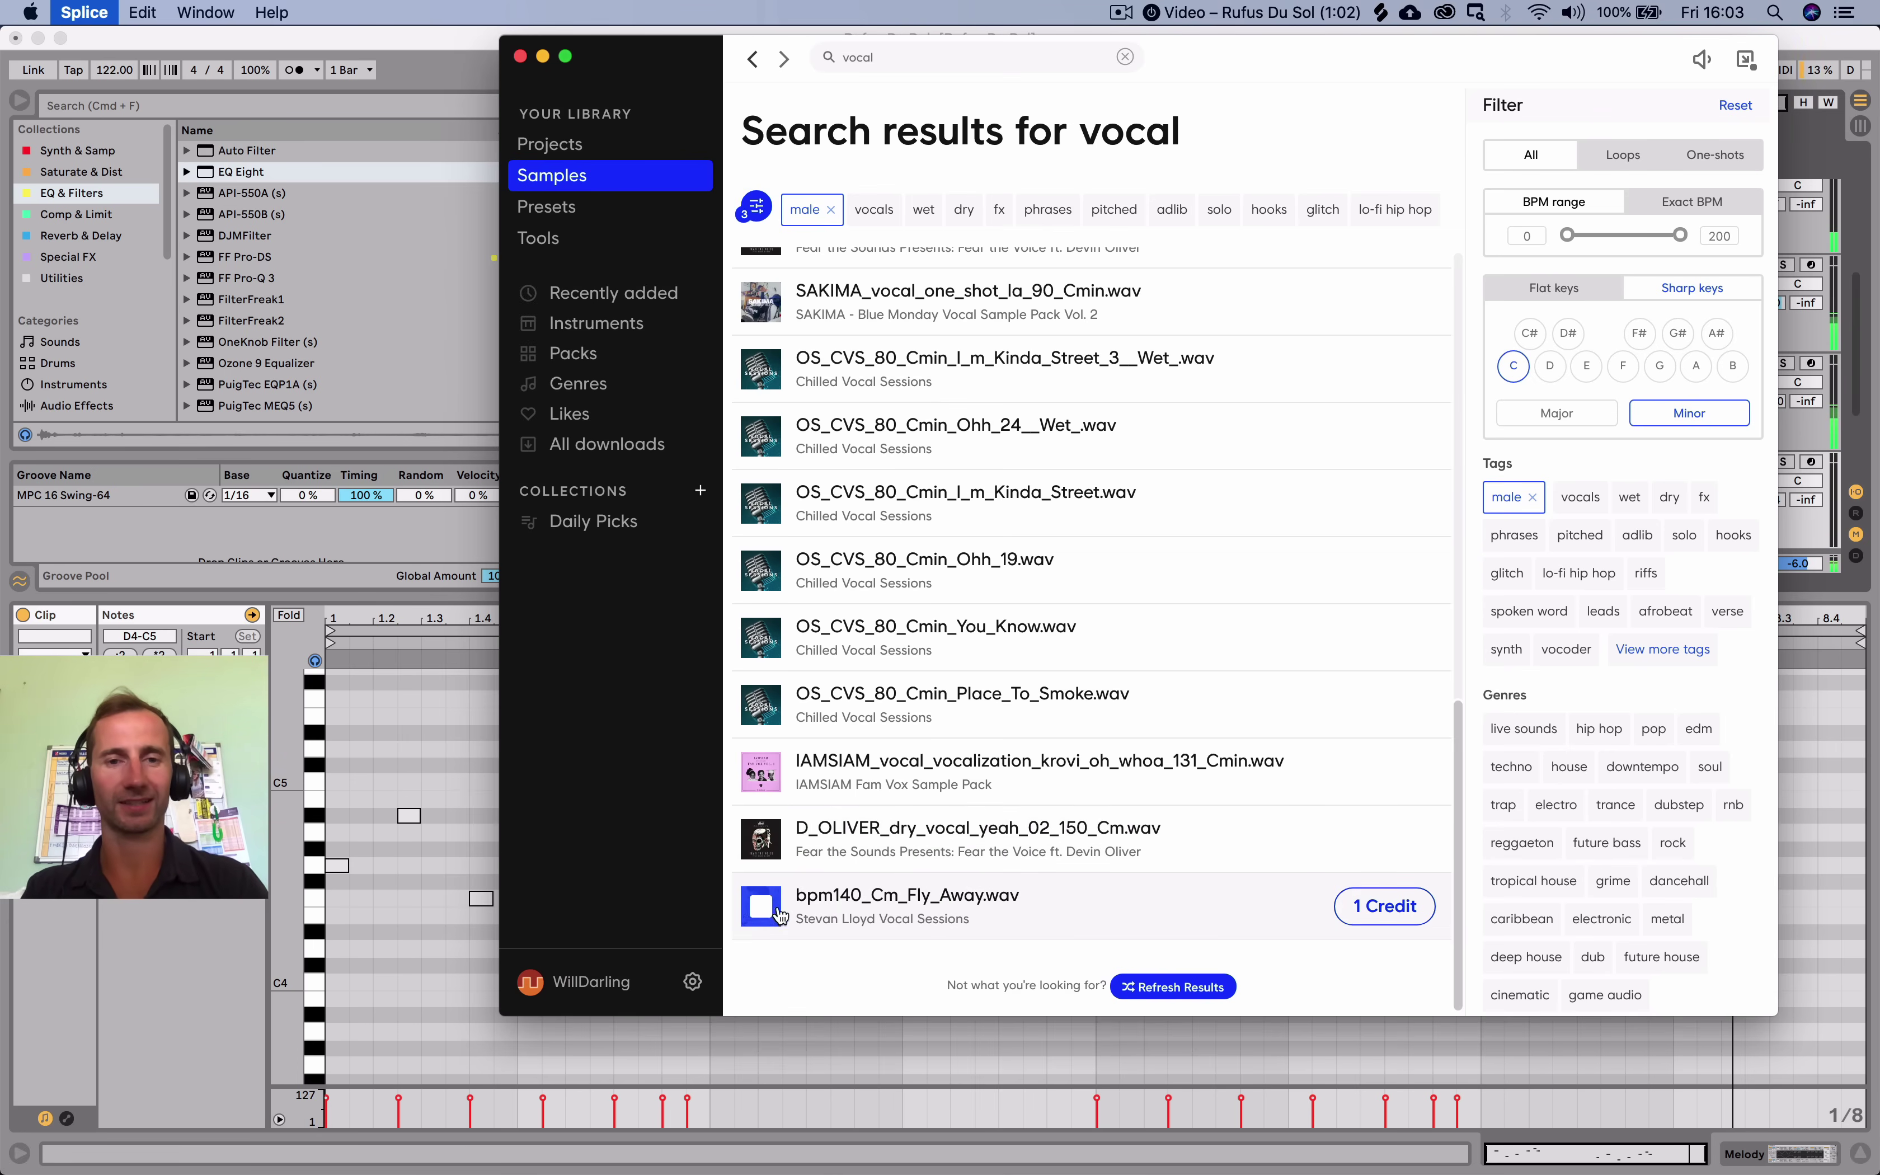
# Open the Stevan Lloyd Vocal Sessions pack and preview its samples from Crash_Crash_Crash.wav down to Let_It_Burn.wav.
pyautogui.click(914, 925)
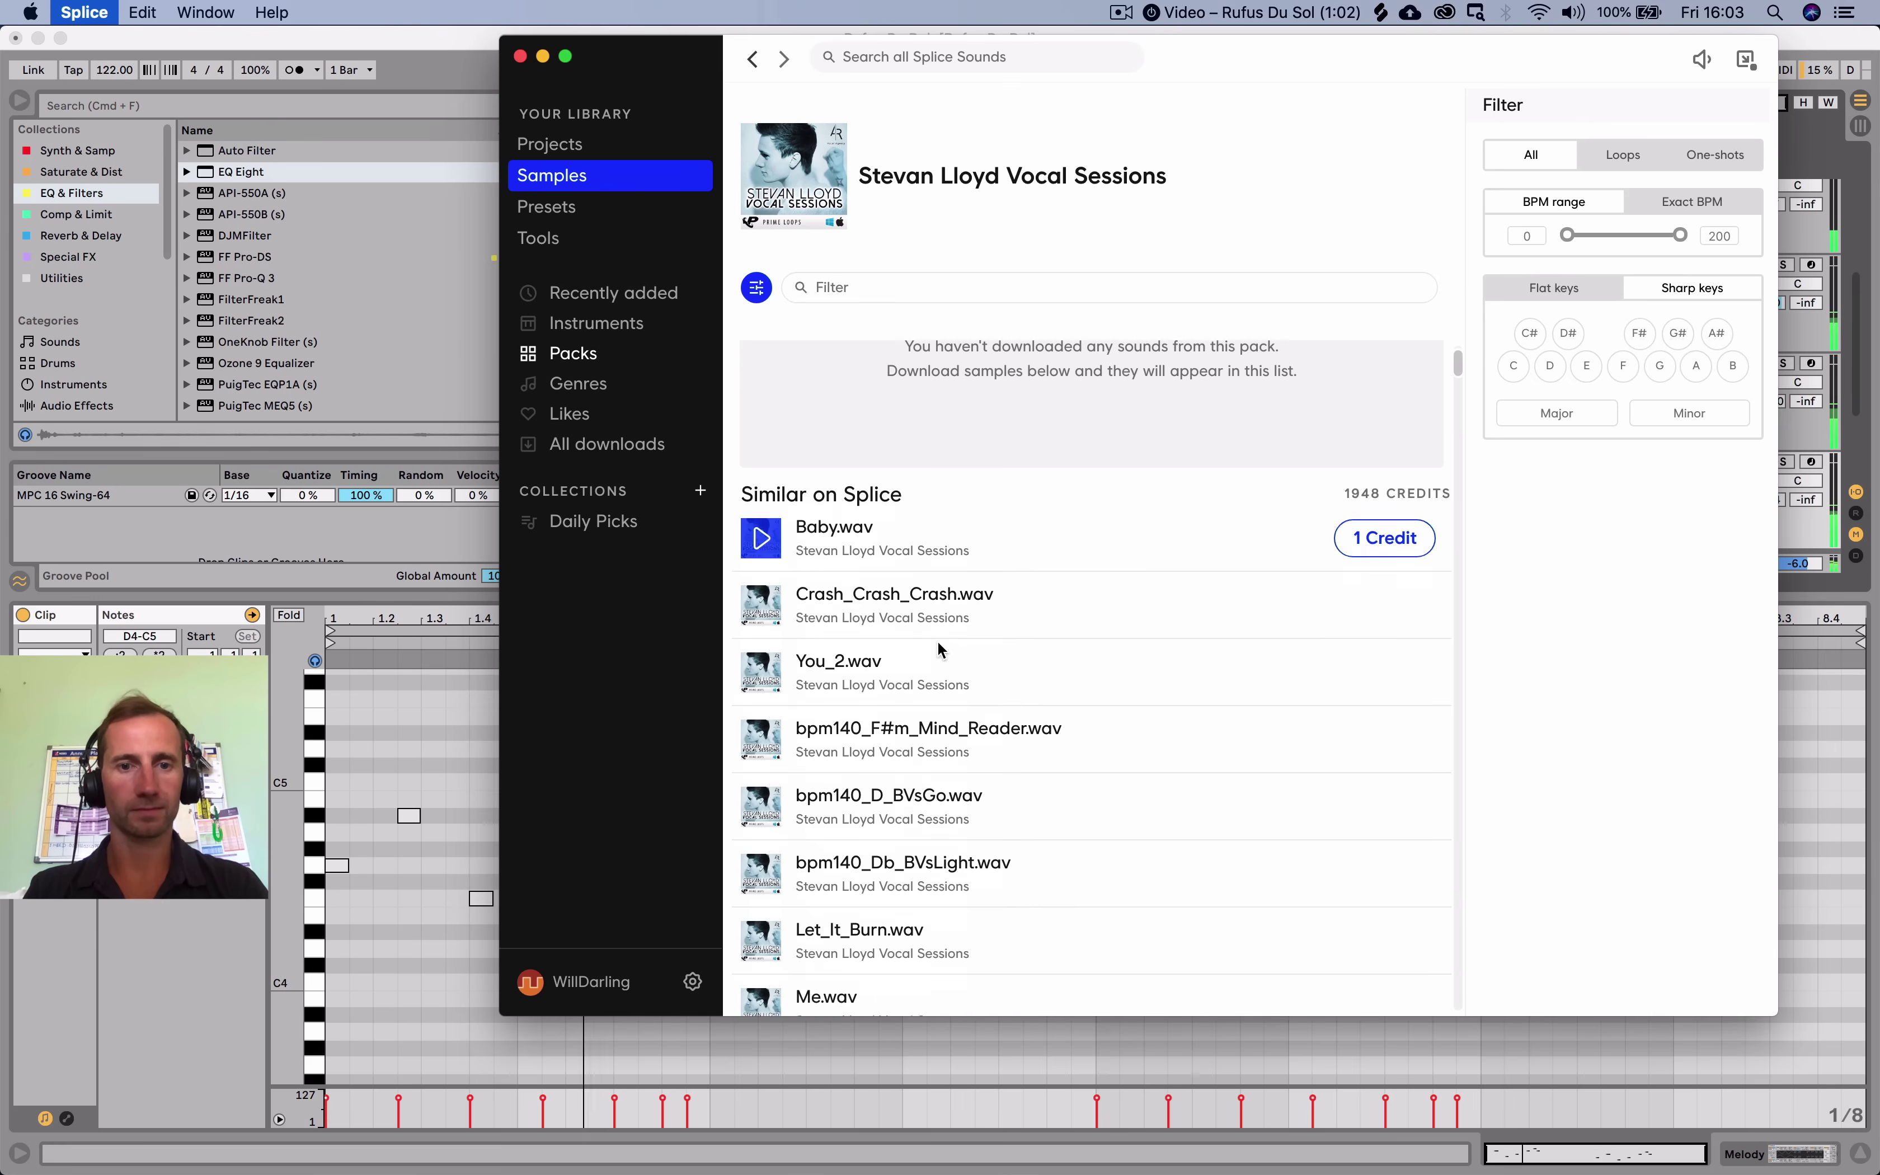
pyautogui.scroll(-1, 854, 622)
pyautogui.click(761, 599)
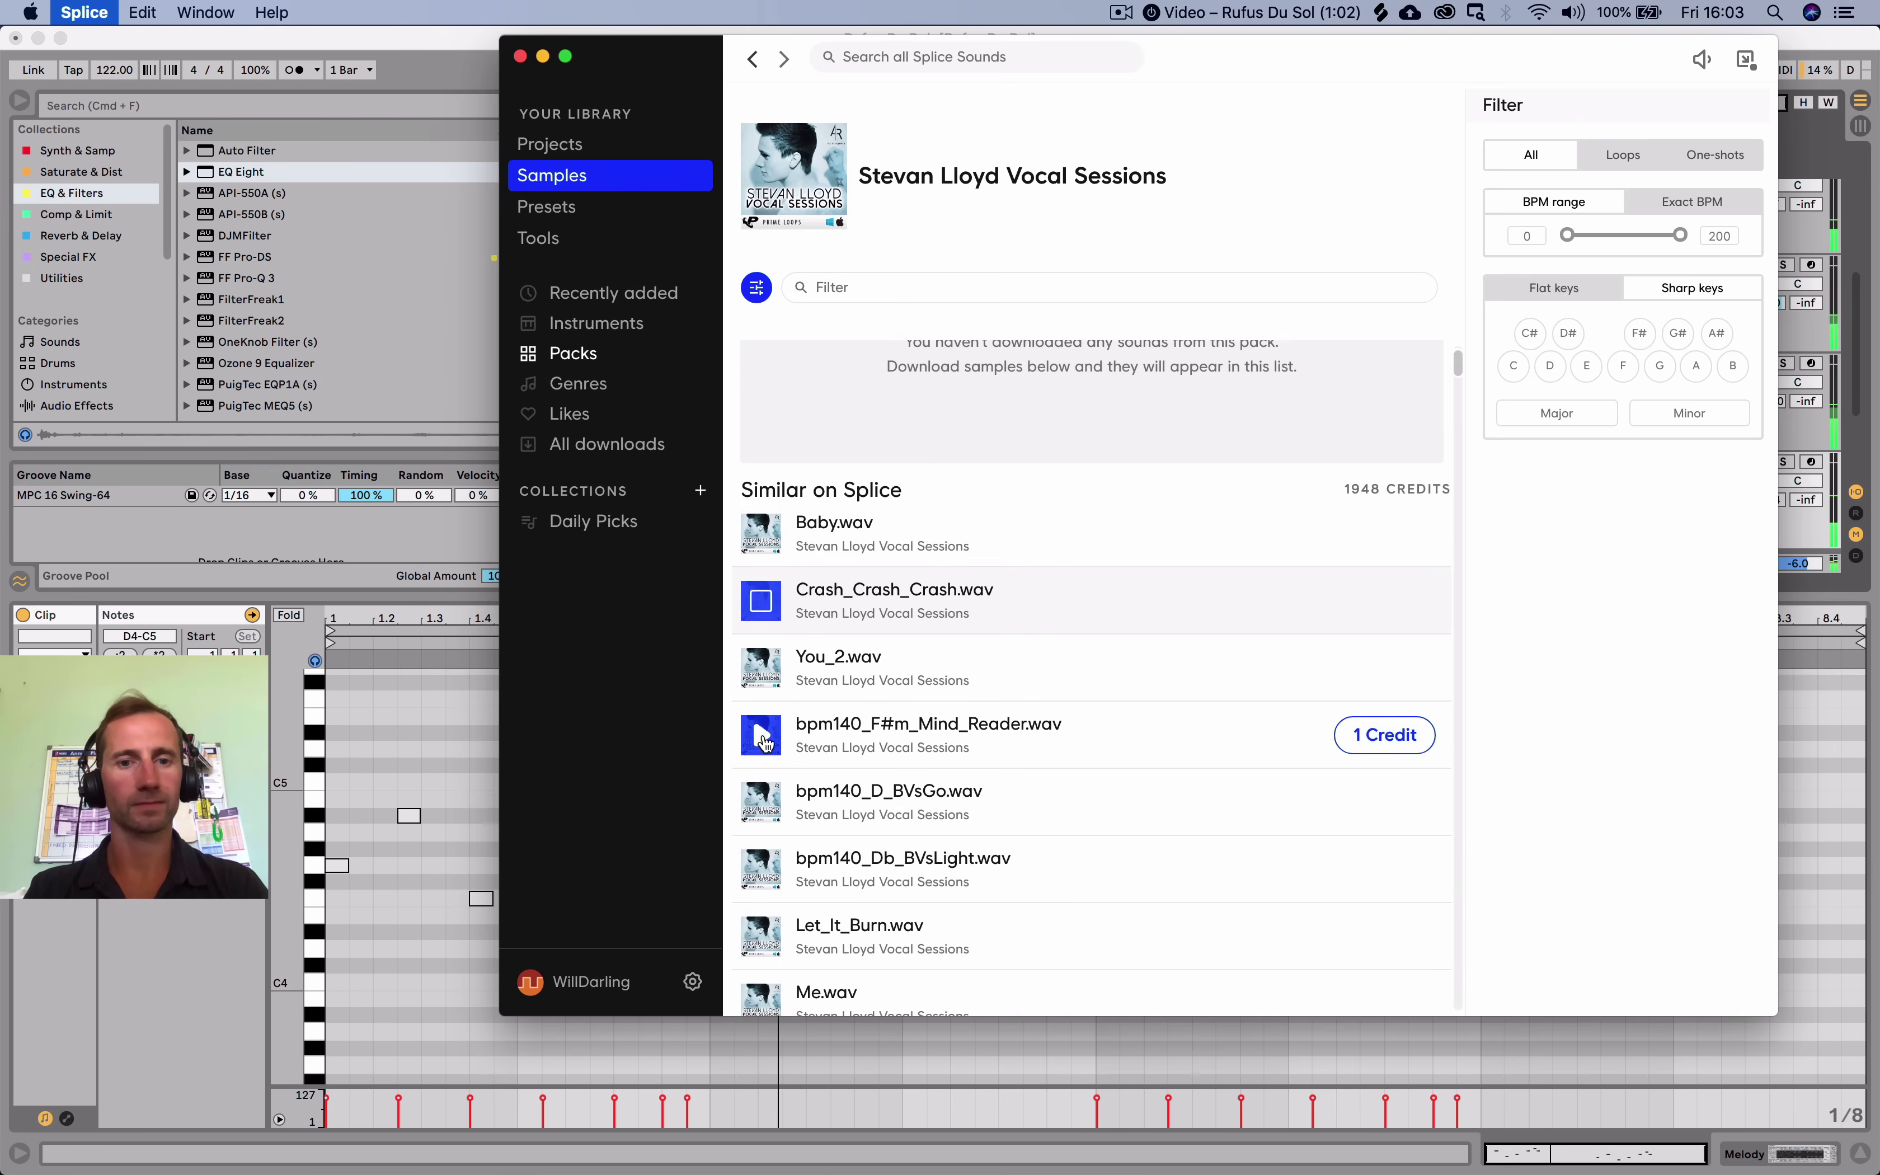
pyautogui.scroll(-3, 761, 739)
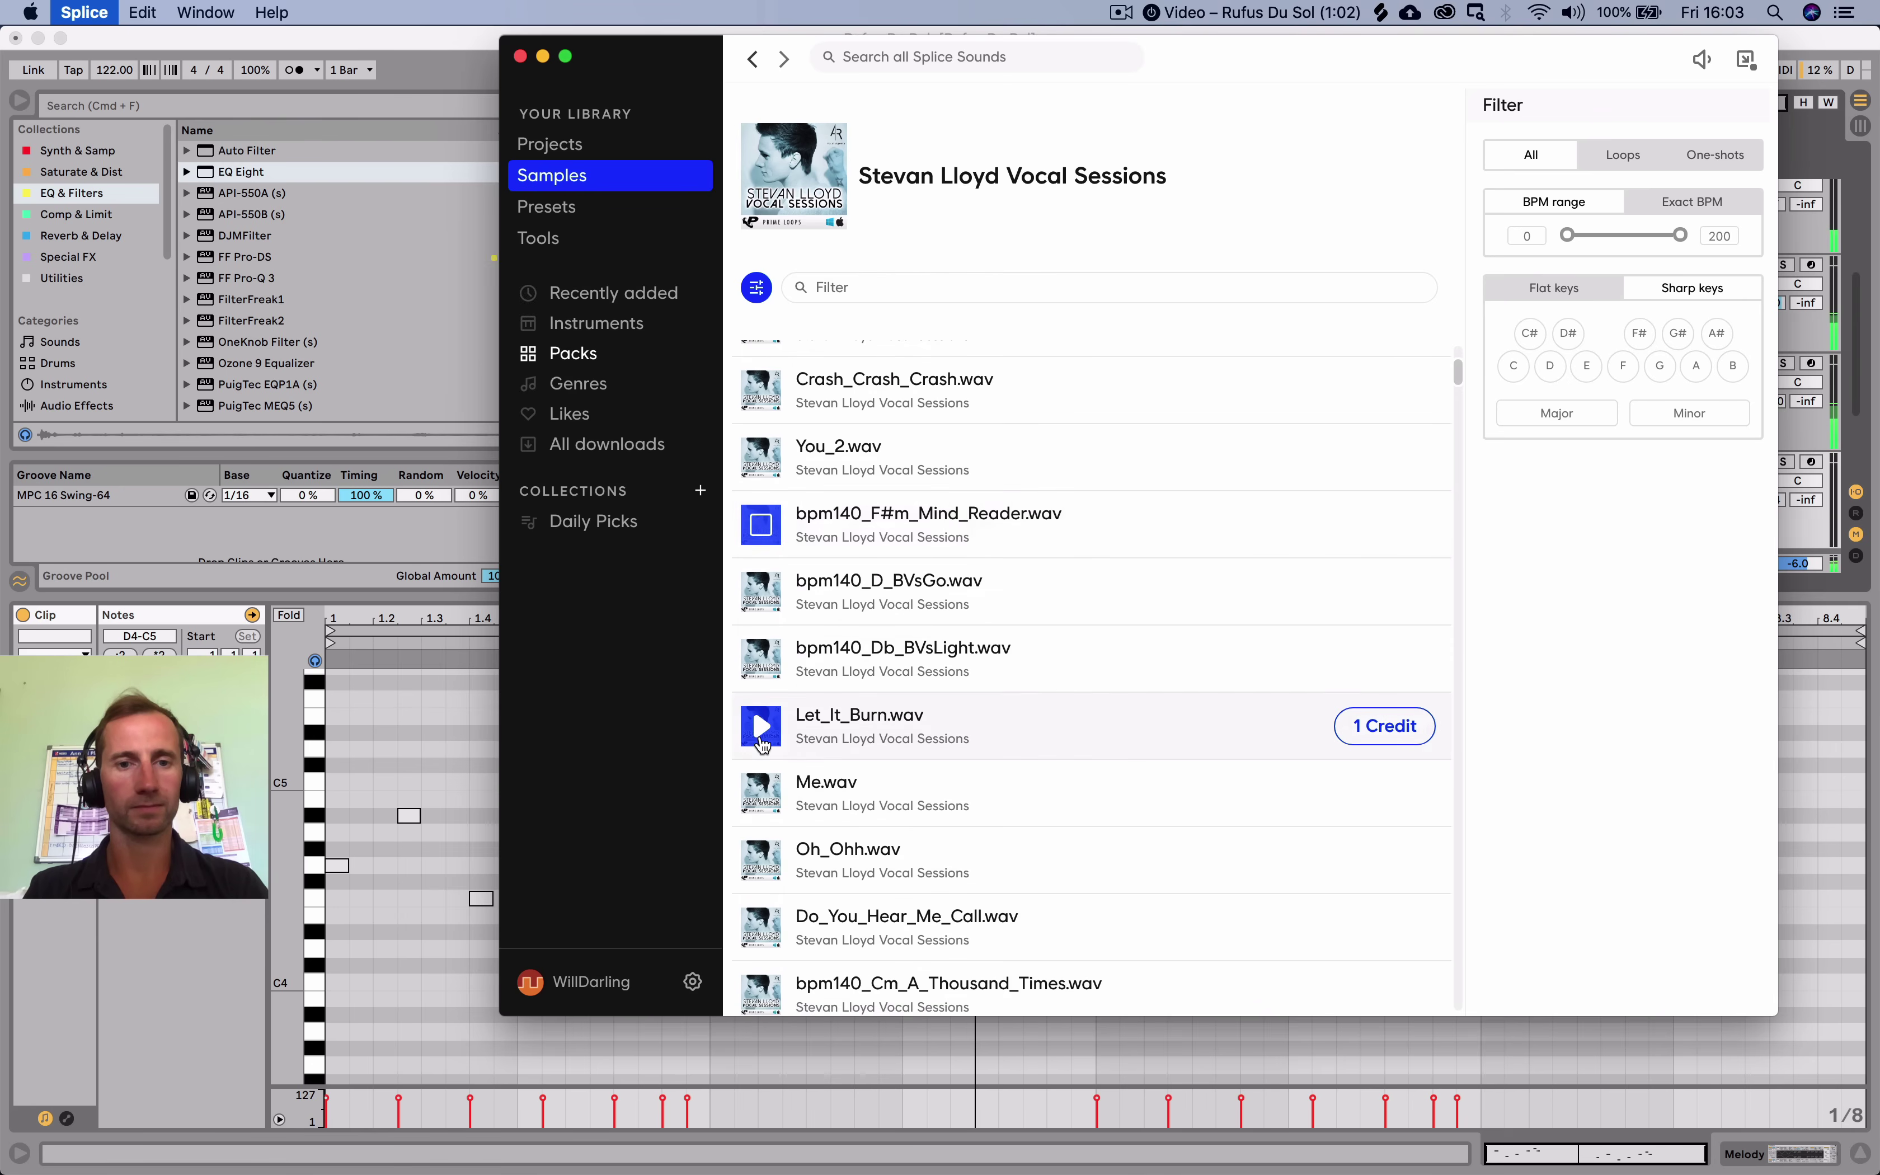
pyautogui.scroll(-2, 762, 745)
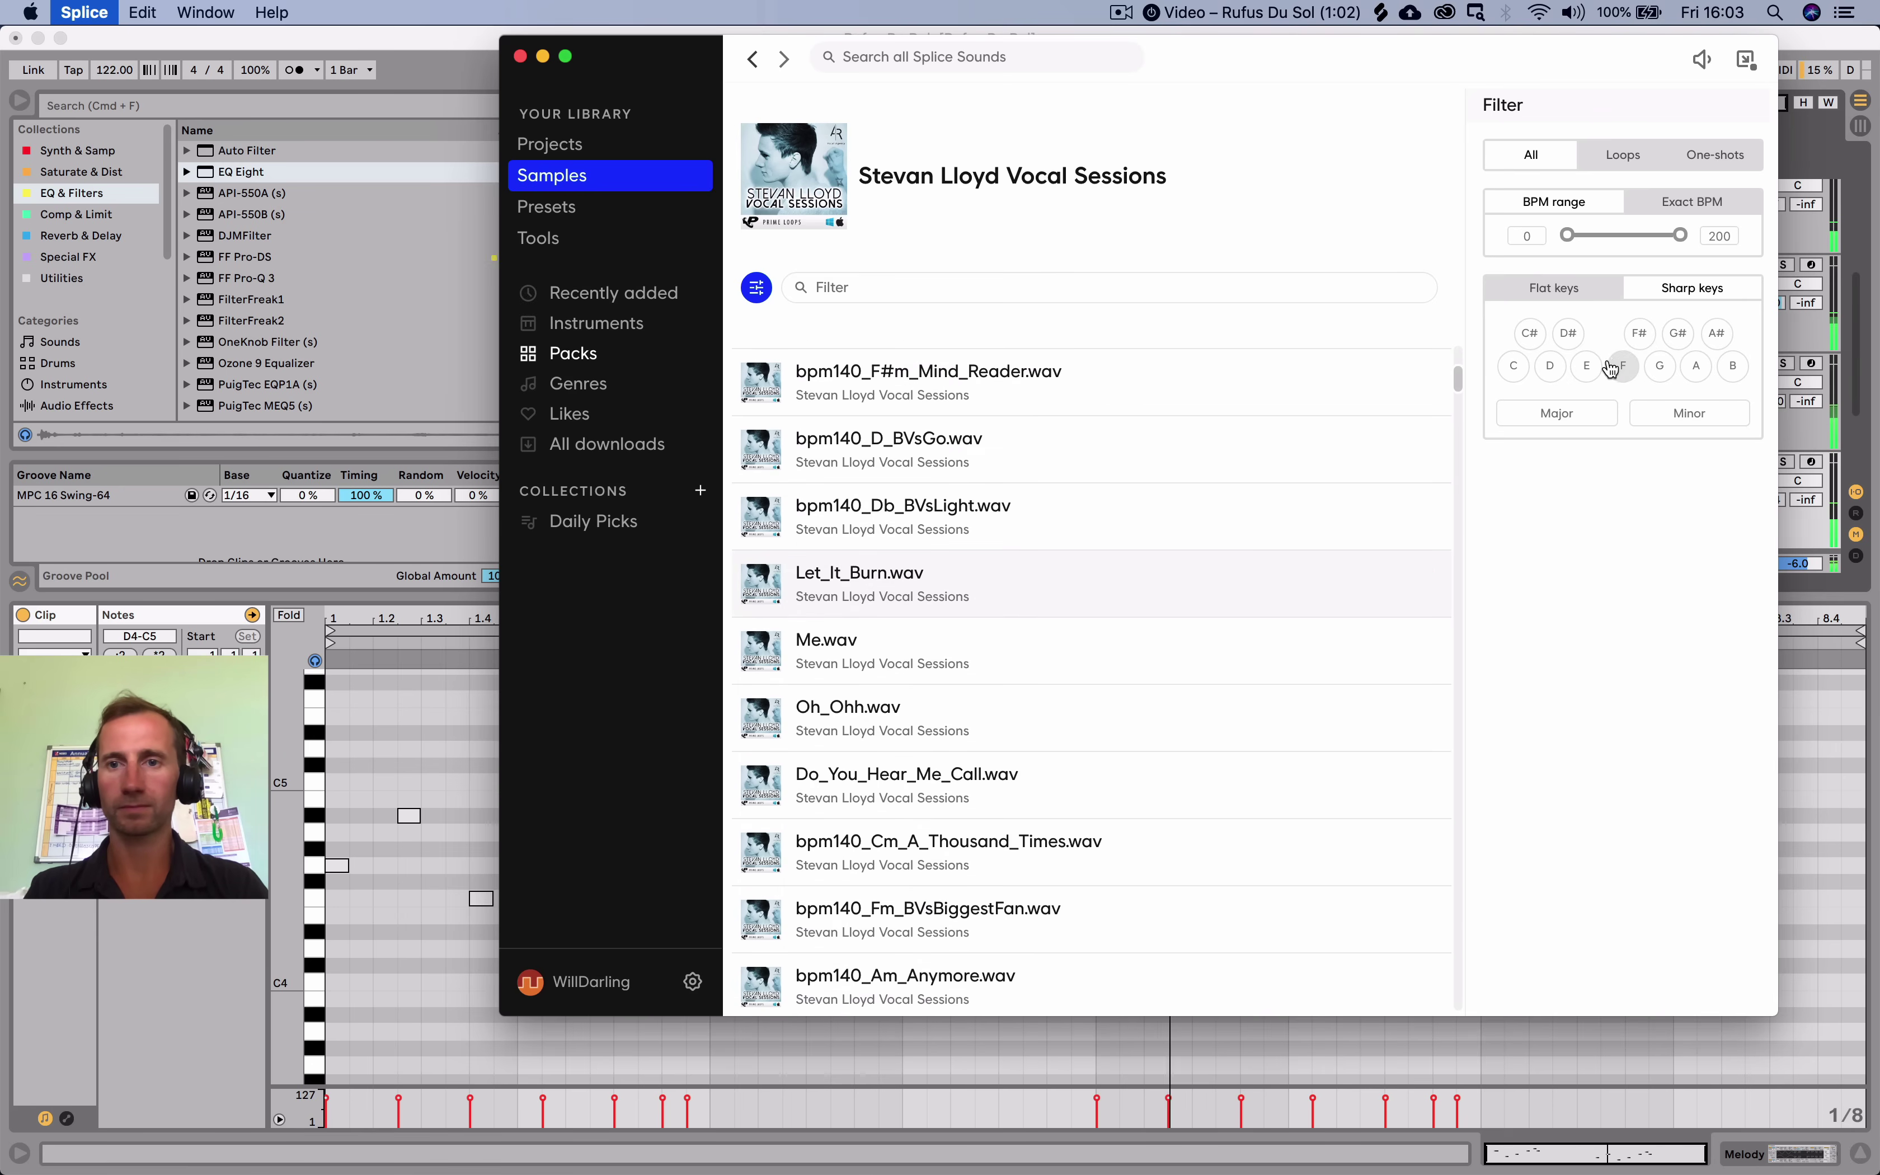
# Filter the pack to C minor and preview its vocals from bpm140_Cm_Pain.wav down to bpm140_Cm_BVsShineUrLightLow.wav.
pyautogui.click(1514, 366)
pyautogui.click(1685, 410)
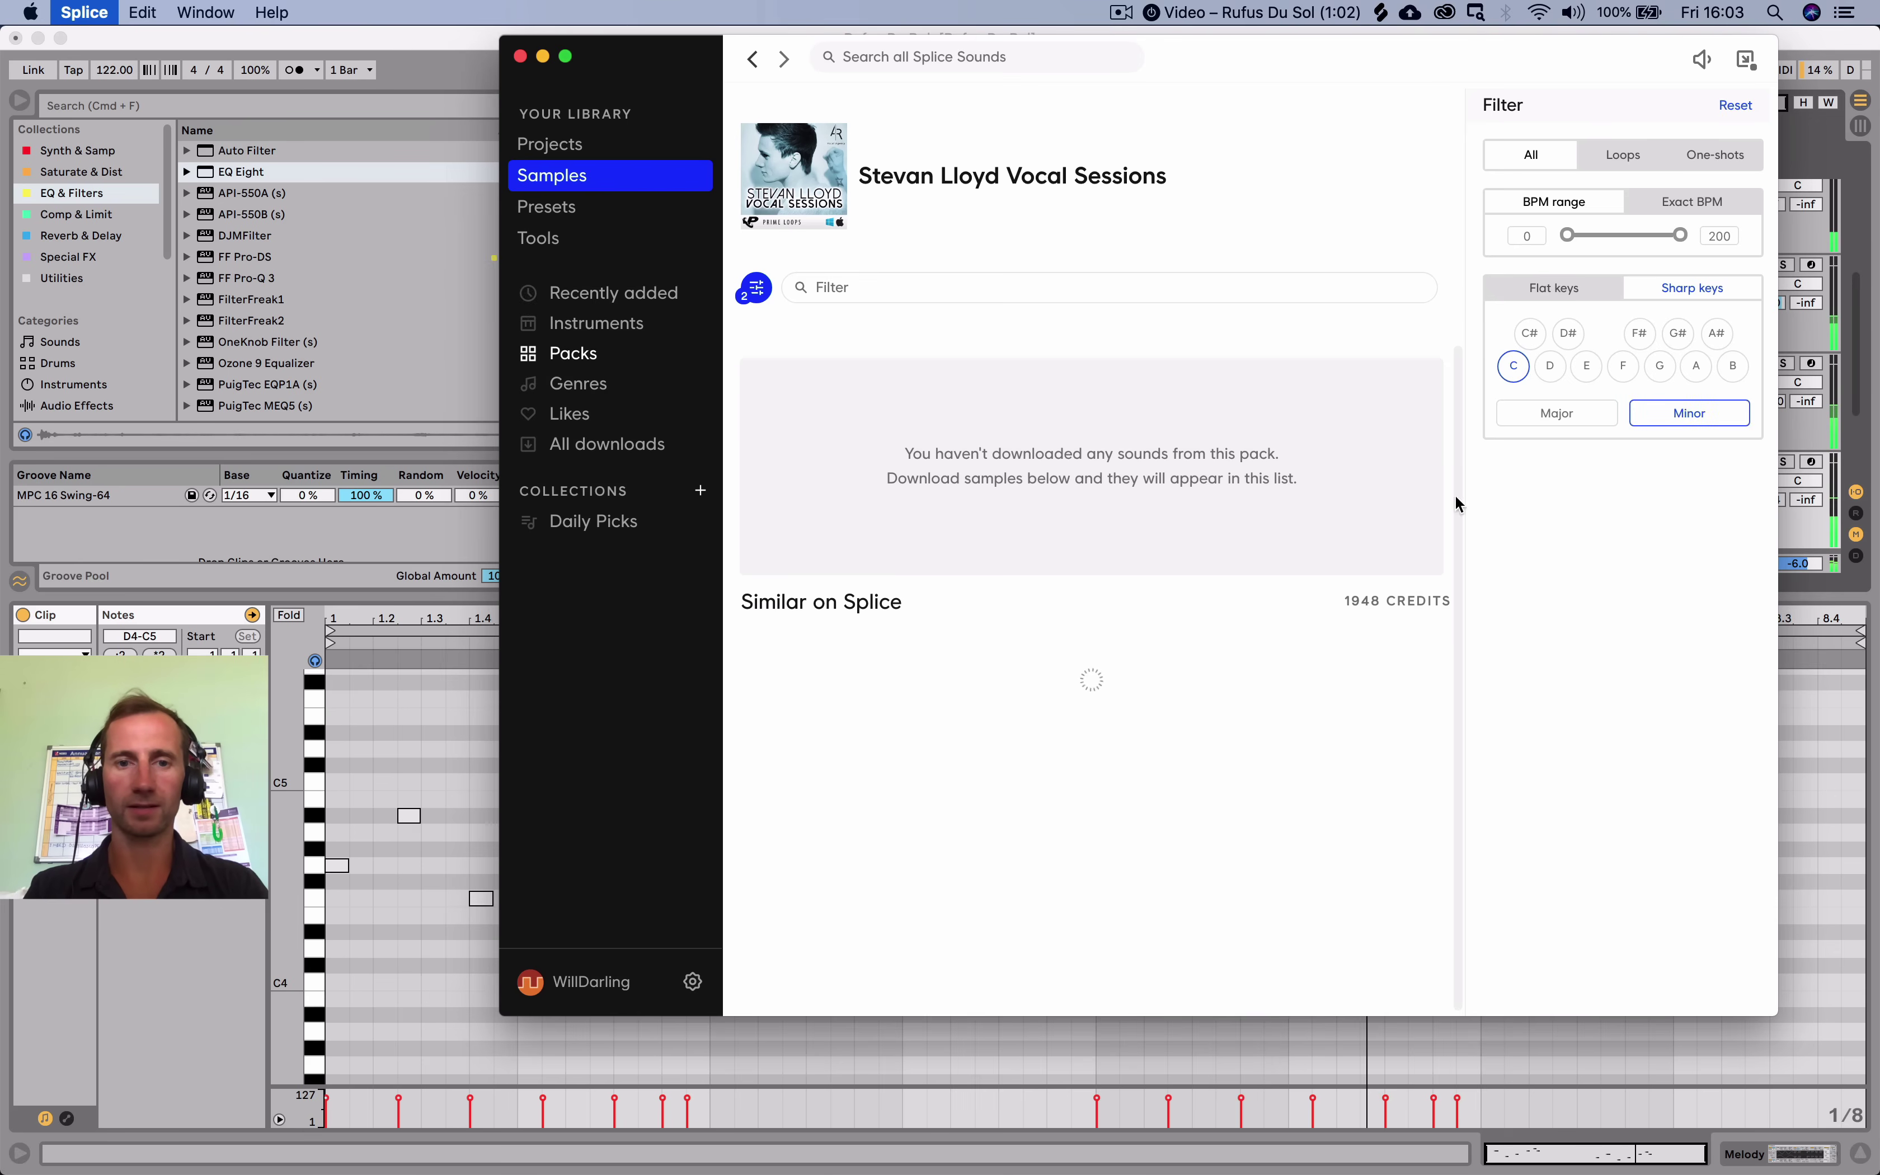
pyautogui.click(760, 773)
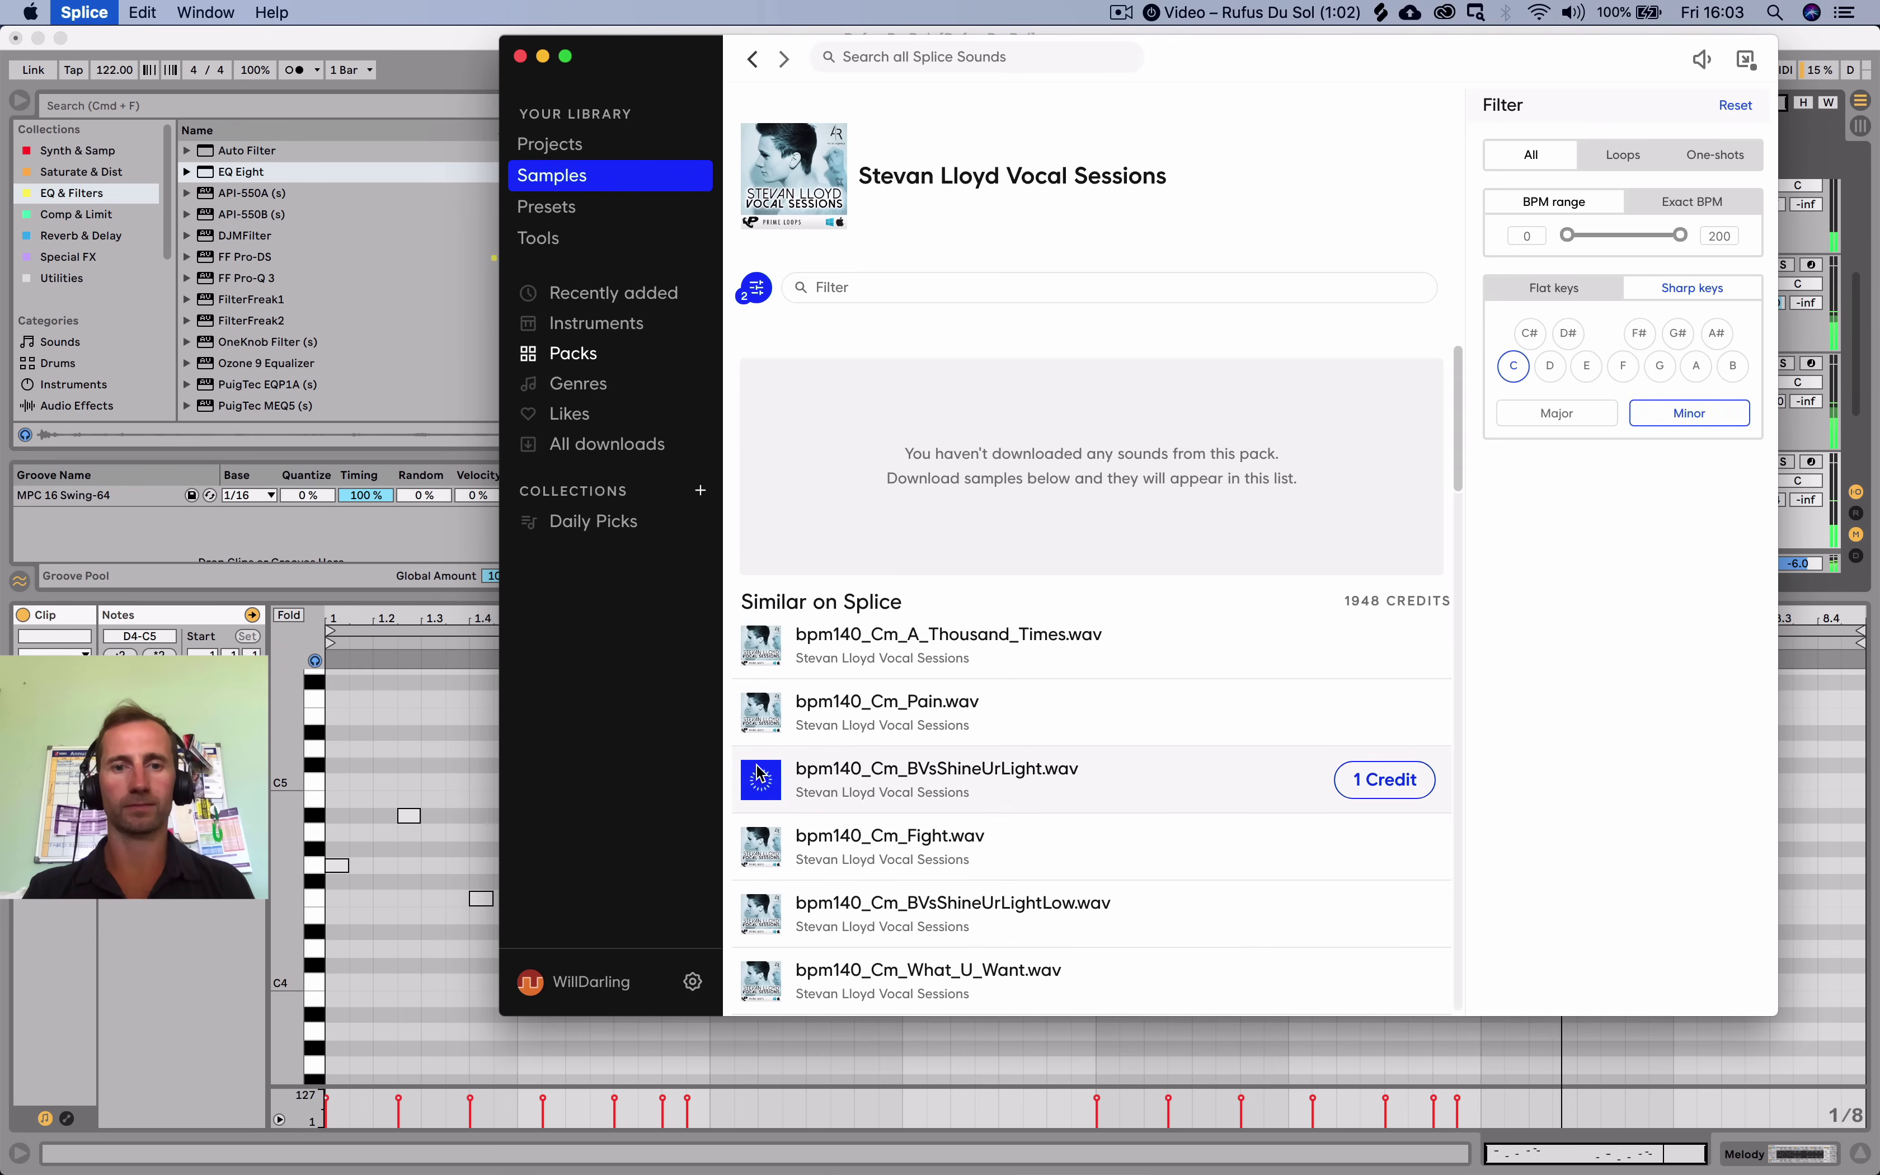
pyautogui.scroll(-5, 802, 745)
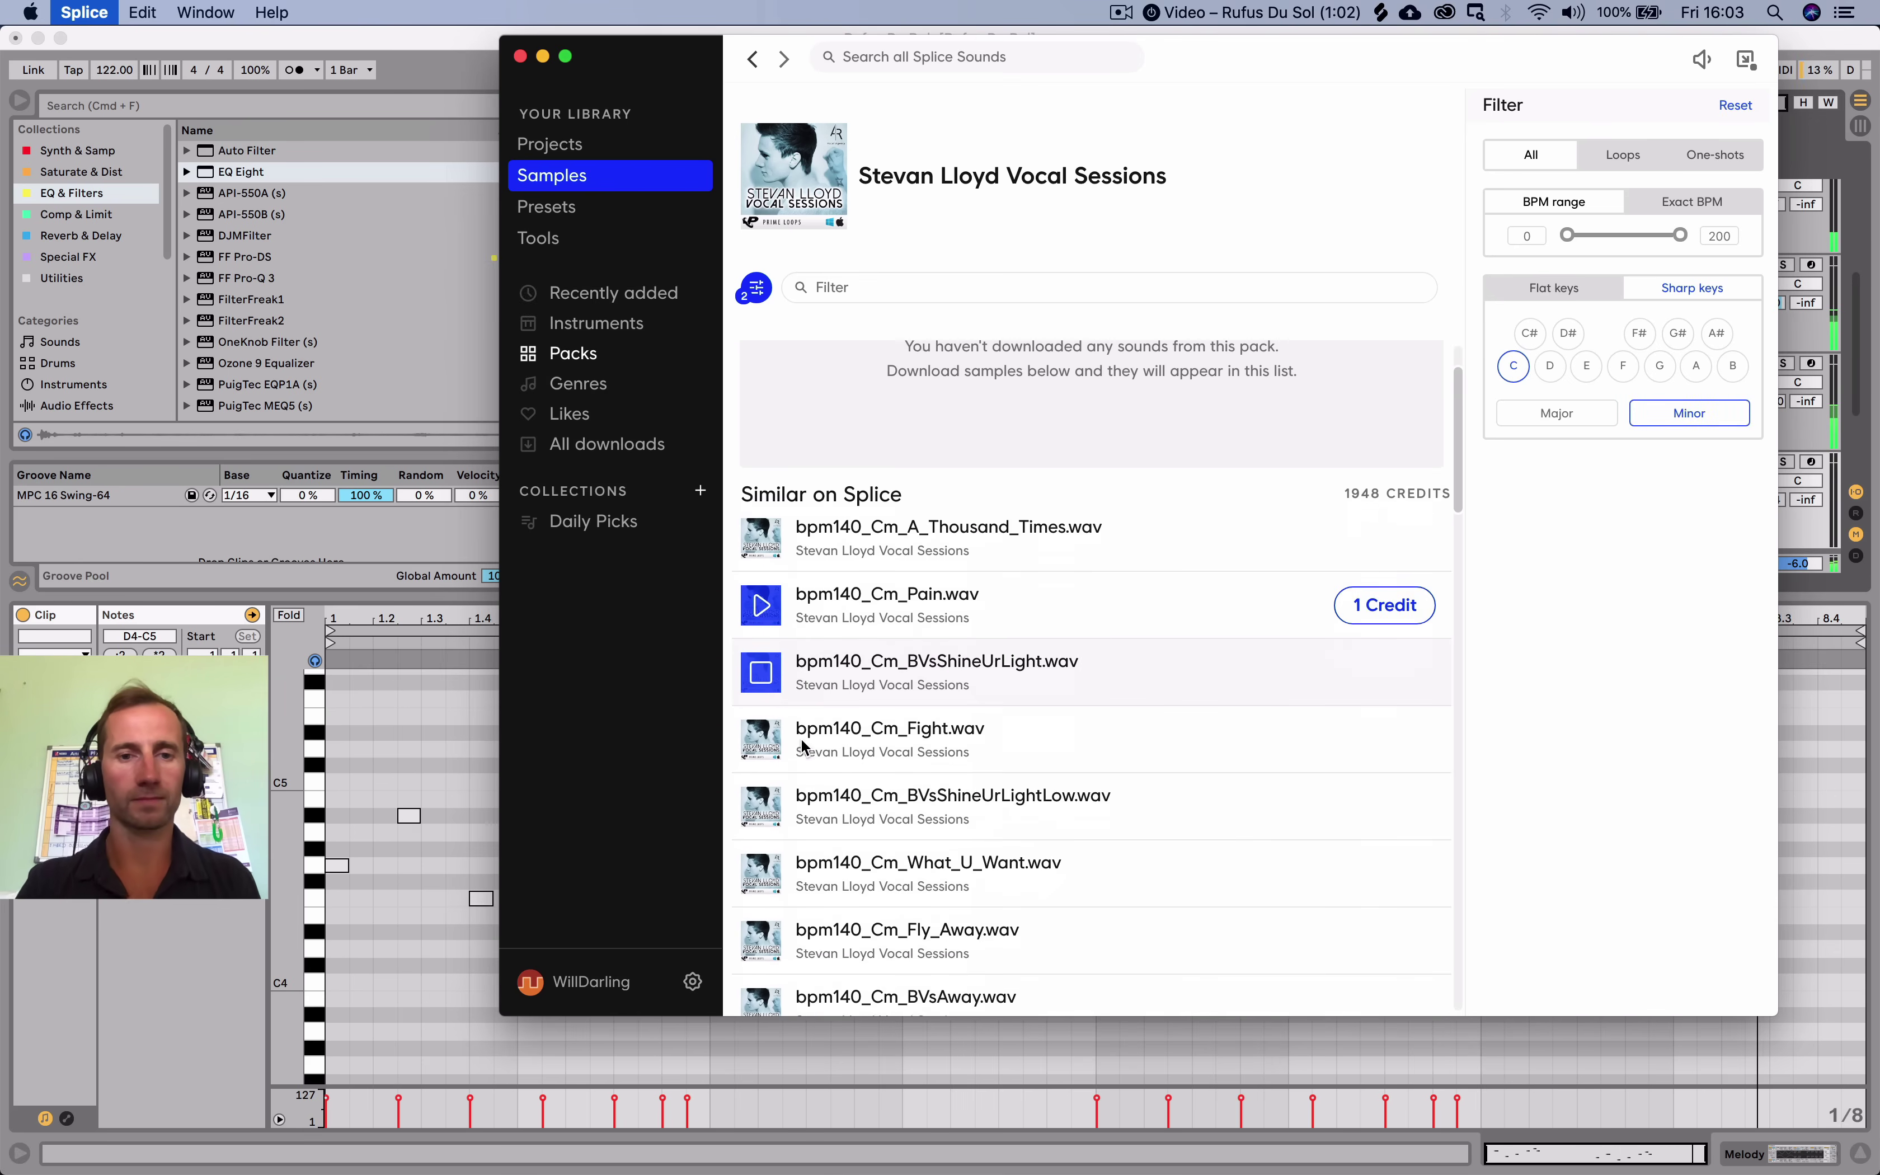
pyautogui.click(761, 607)
pyautogui.scroll(-2, 761, 617)
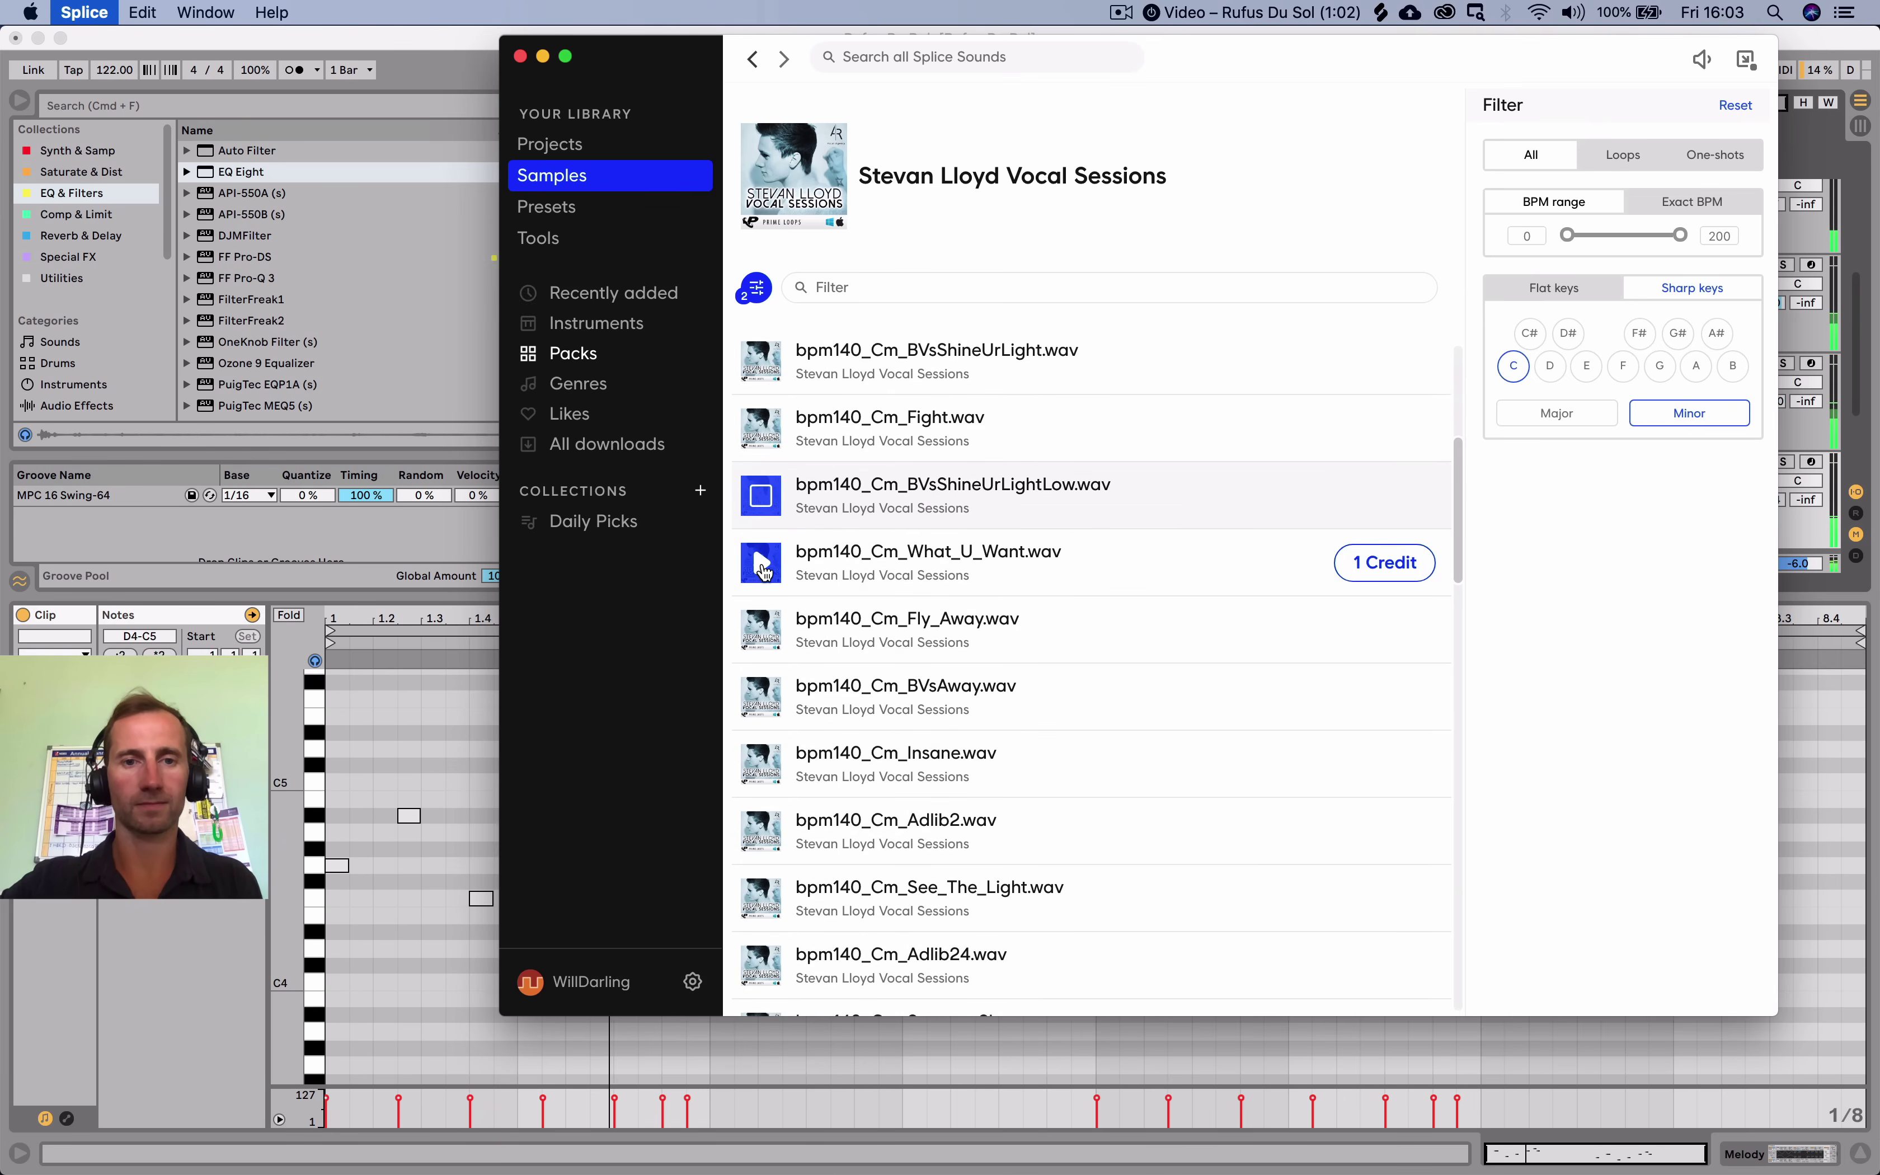
# Preview the pack's C minor vocals from bpm140_Cm_What_U_Want.wav down to bpm140_Cm_BVsSaveMe.wav over the loop.
pyautogui.click(762, 565)
pyautogui.scroll(-4, 762, 570)
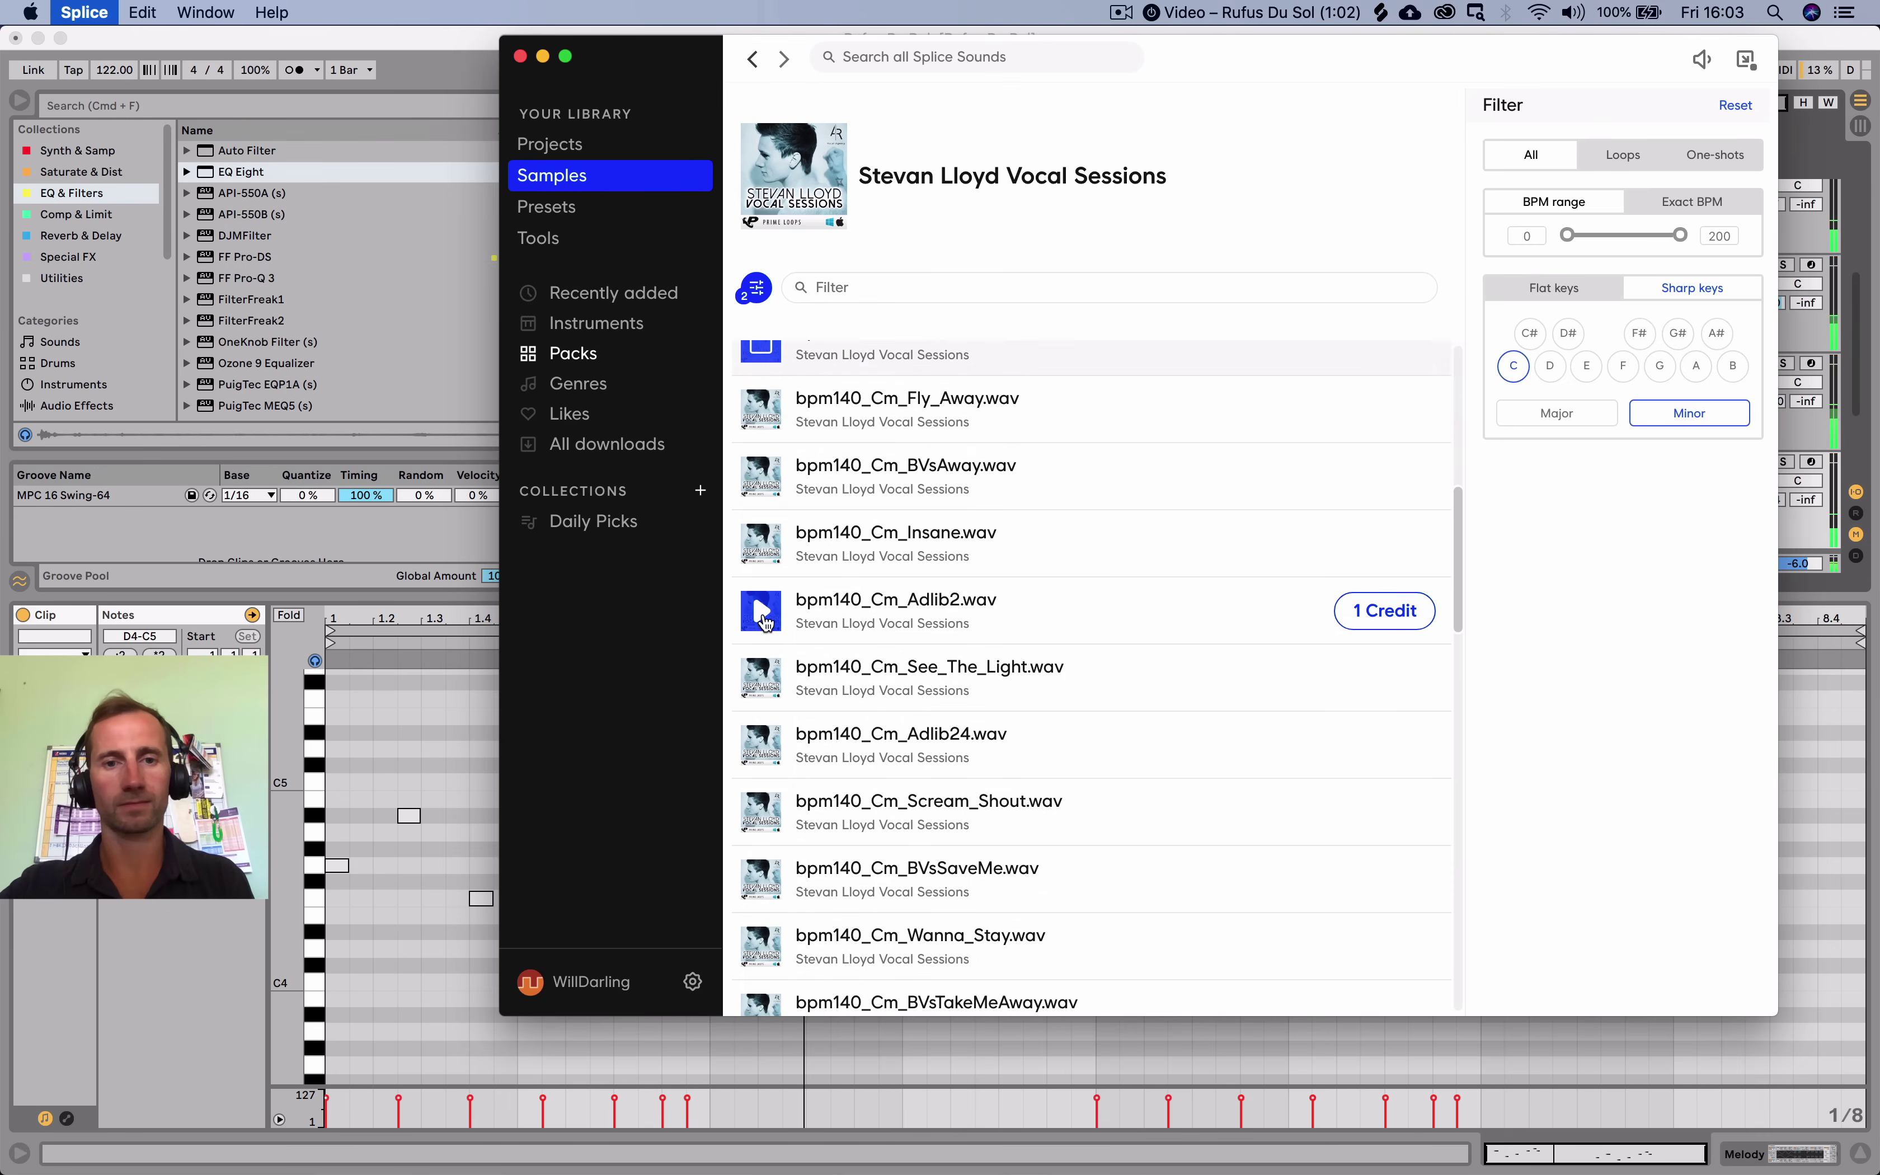
pyautogui.click(761, 611)
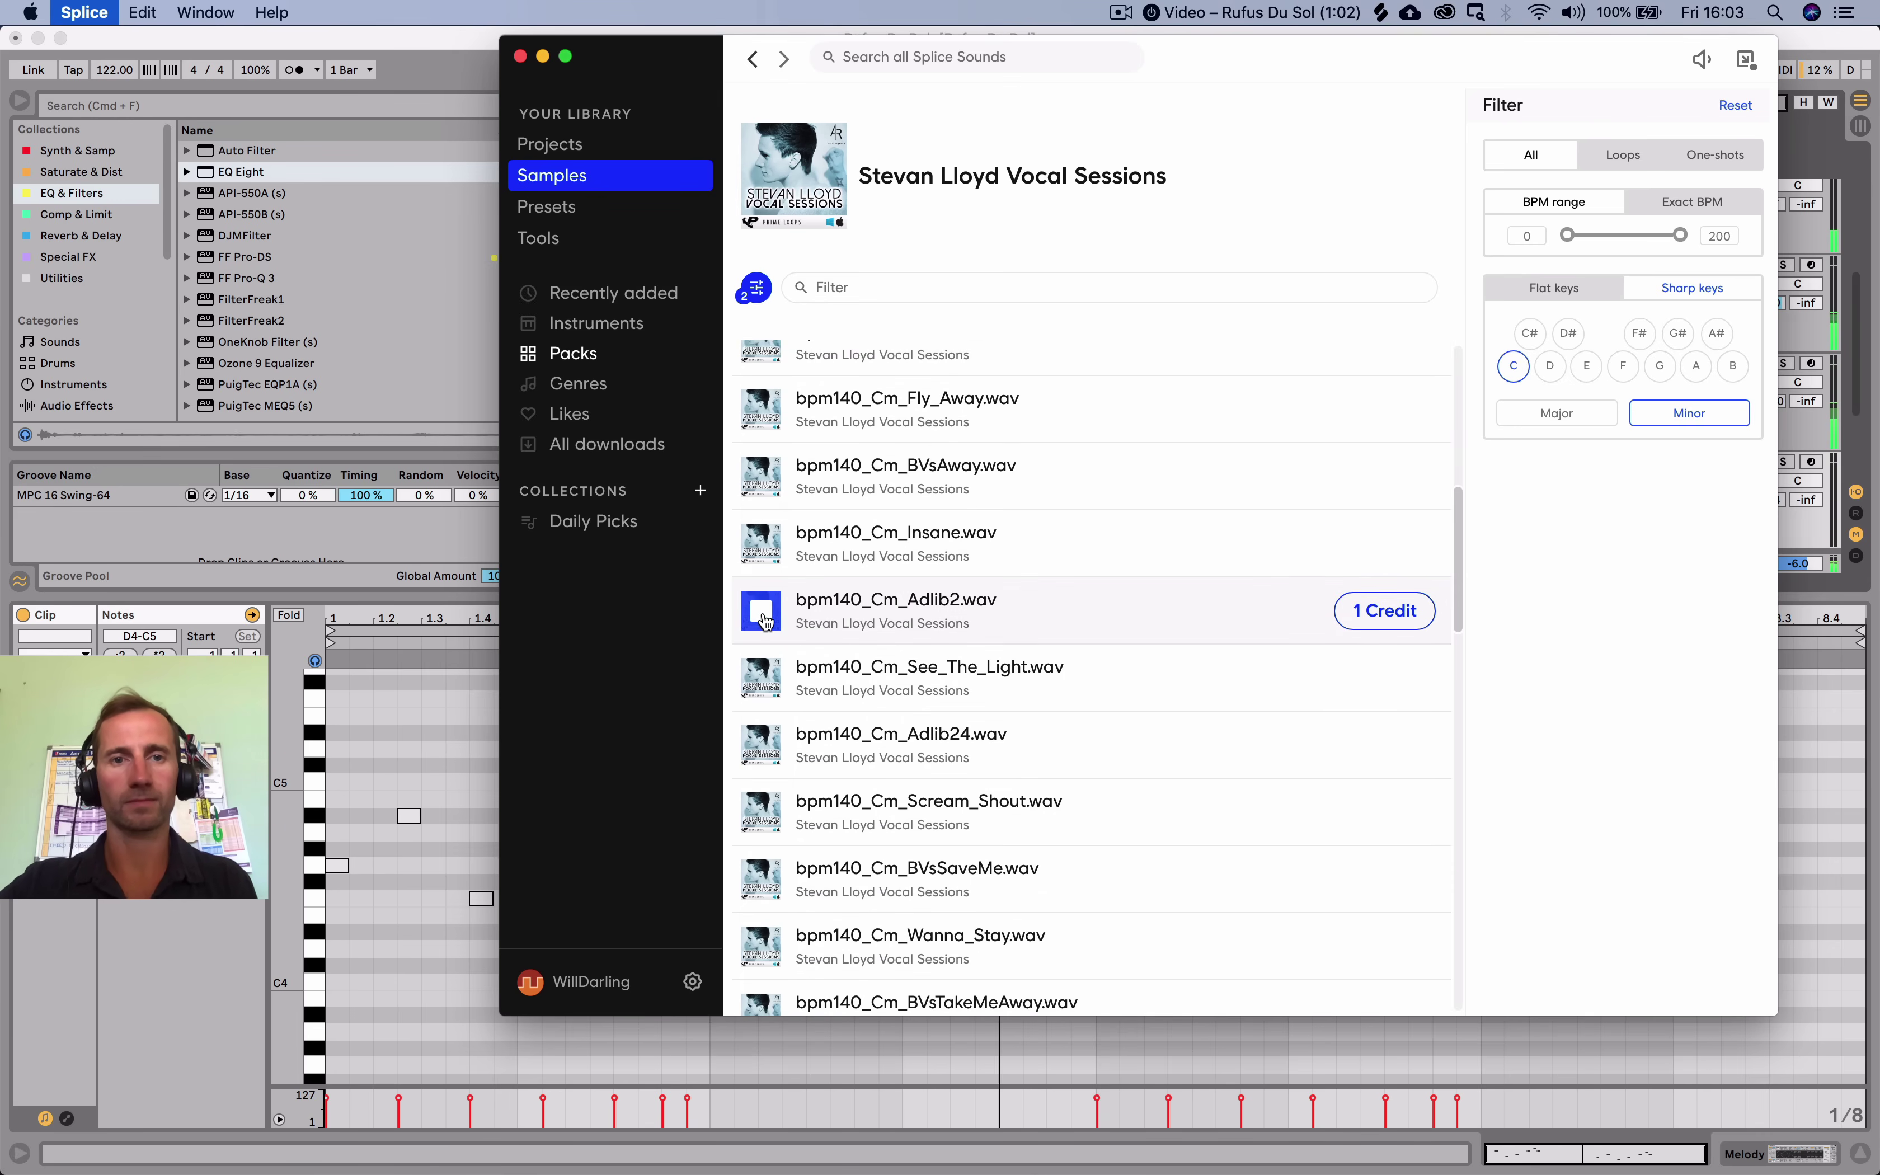
pyautogui.click(760, 682)
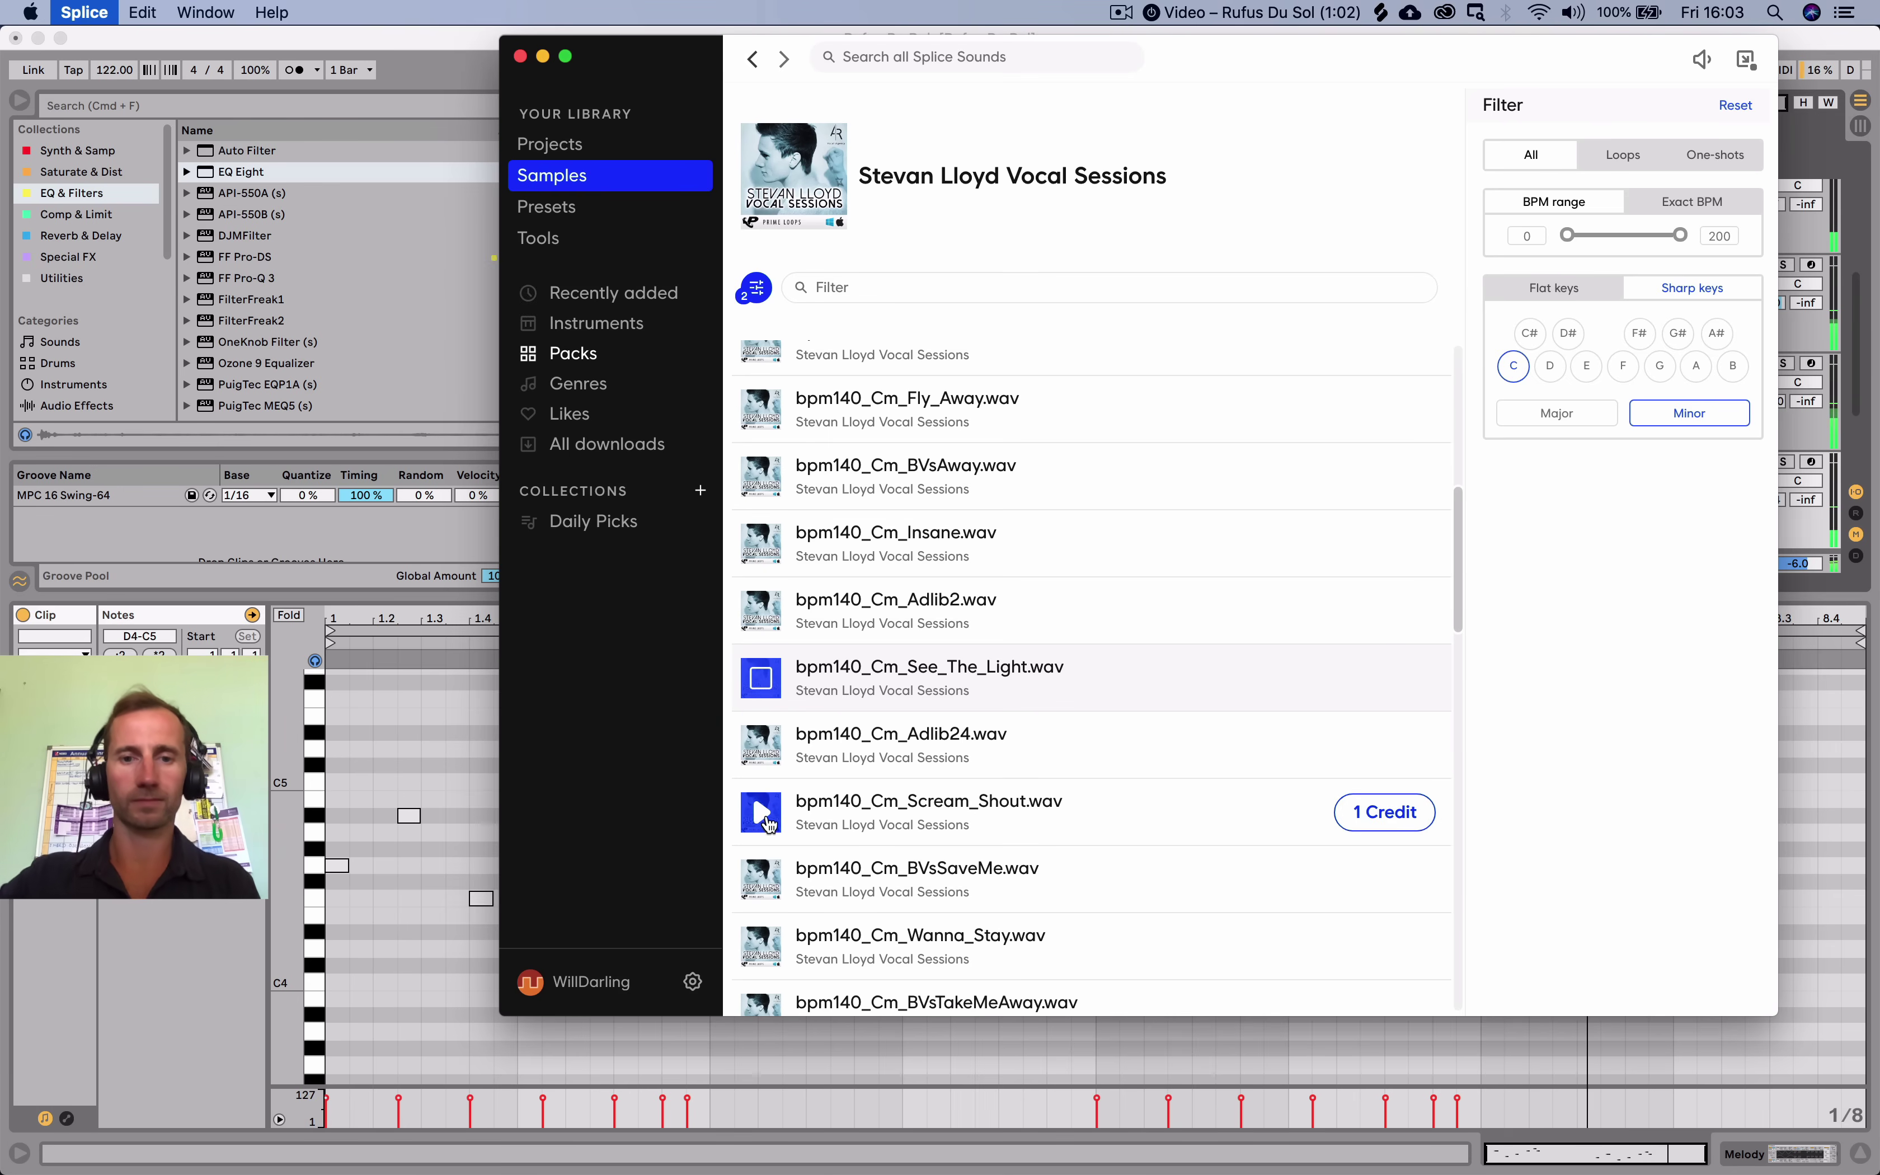
pyautogui.click(761, 874)
pyautogui.scroll(-4, 766, 871)
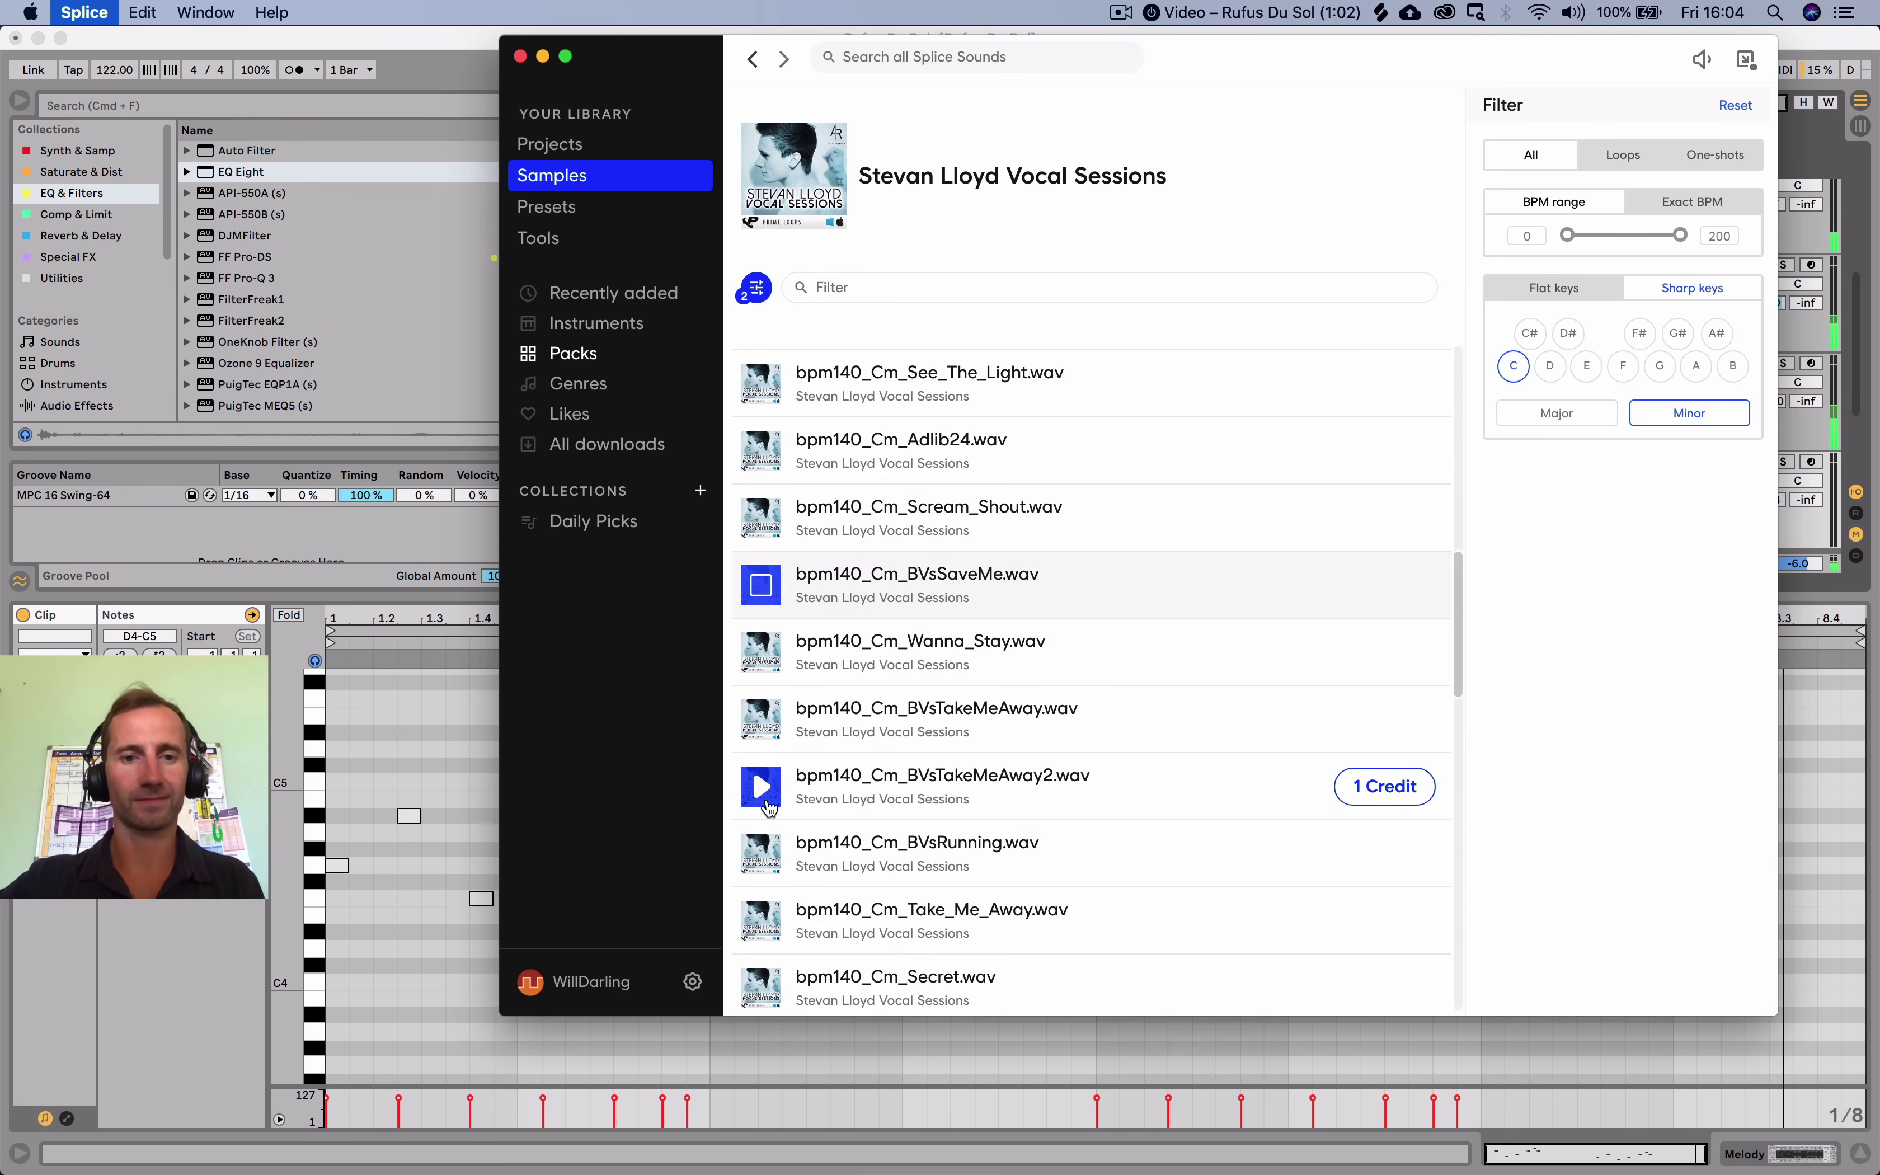
# Close Splice to return to Ableton Live and stop the arrangement playback.
pyautogui.click(520, 57)
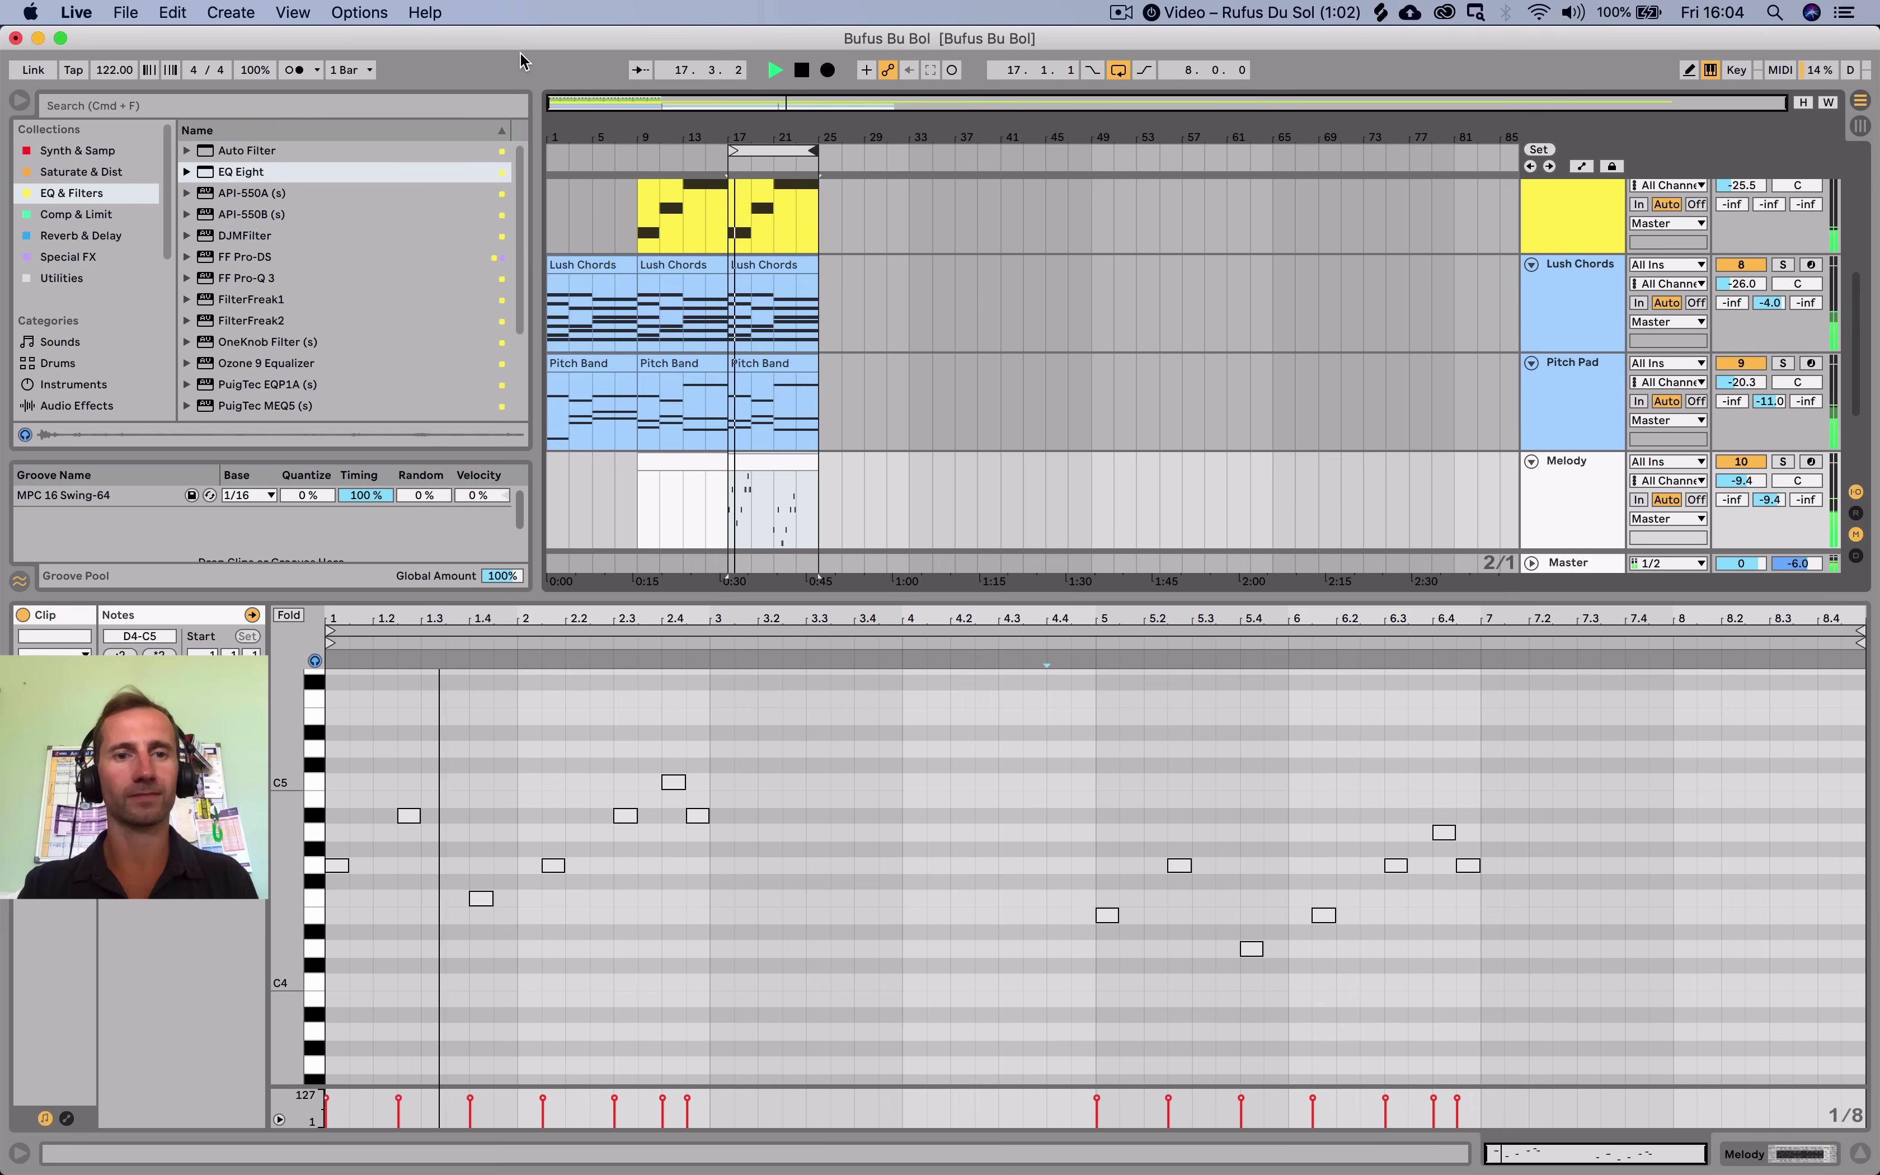
pyautogui.press('space')
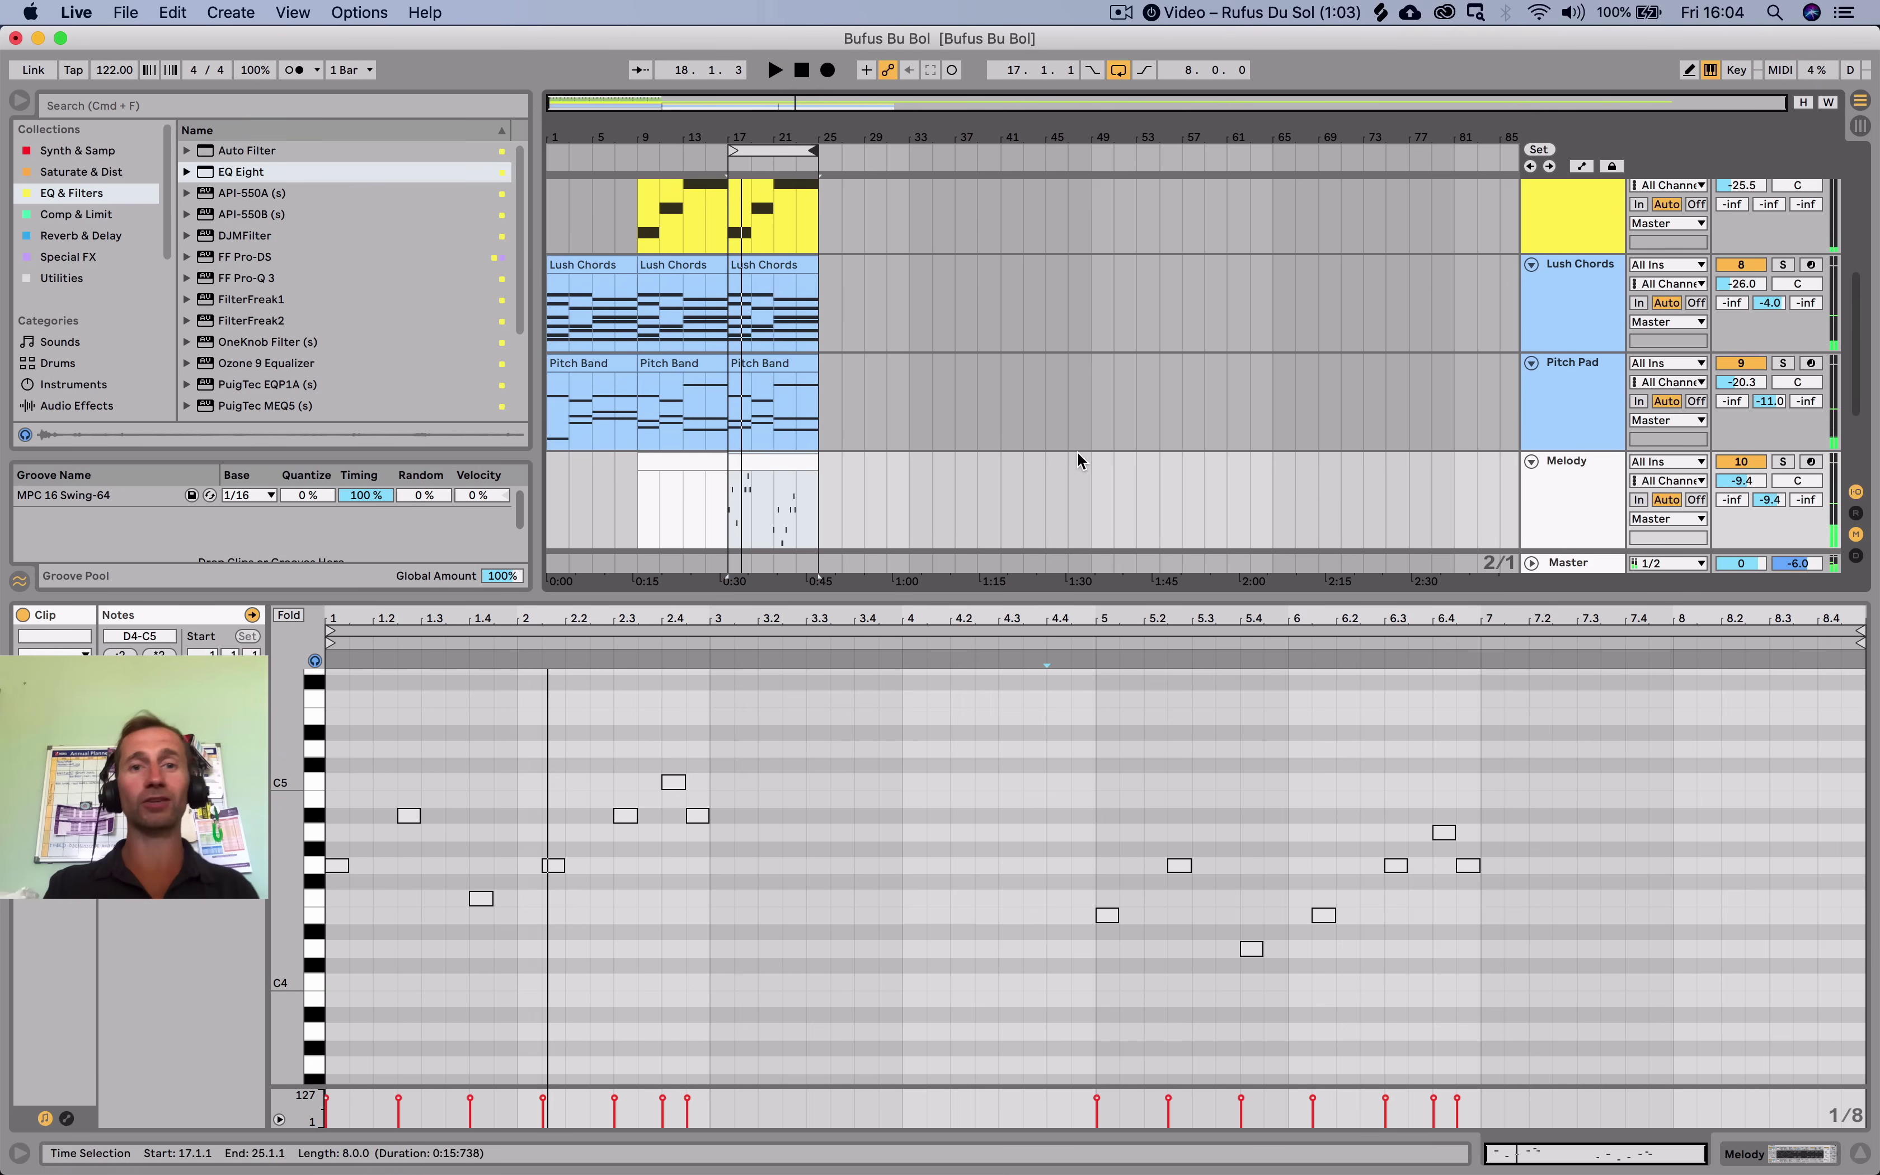
pyautogui.moveTo(1444, 1165)
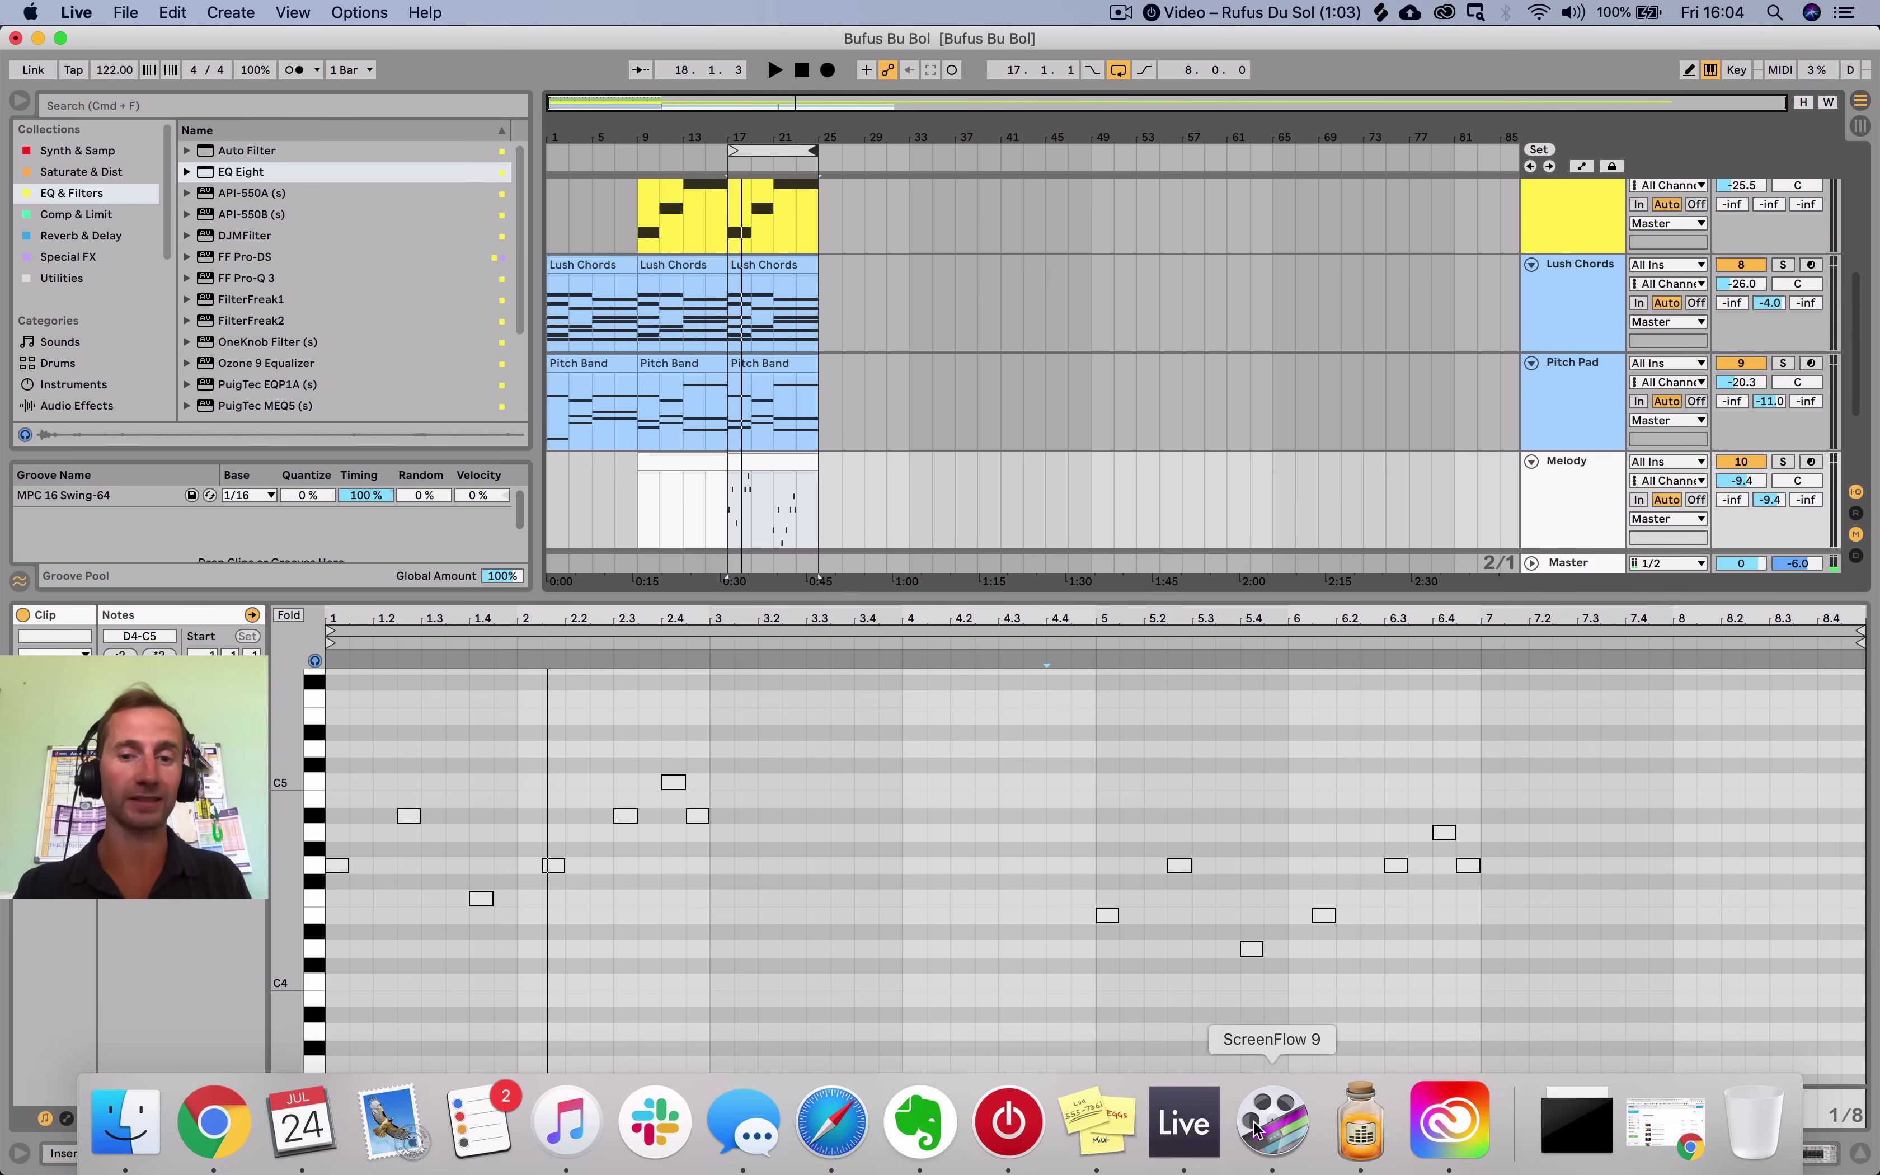
# Turn off the arrangement loop and return the playback position to 1.1.1.
pyautogui.click(1119, 72)
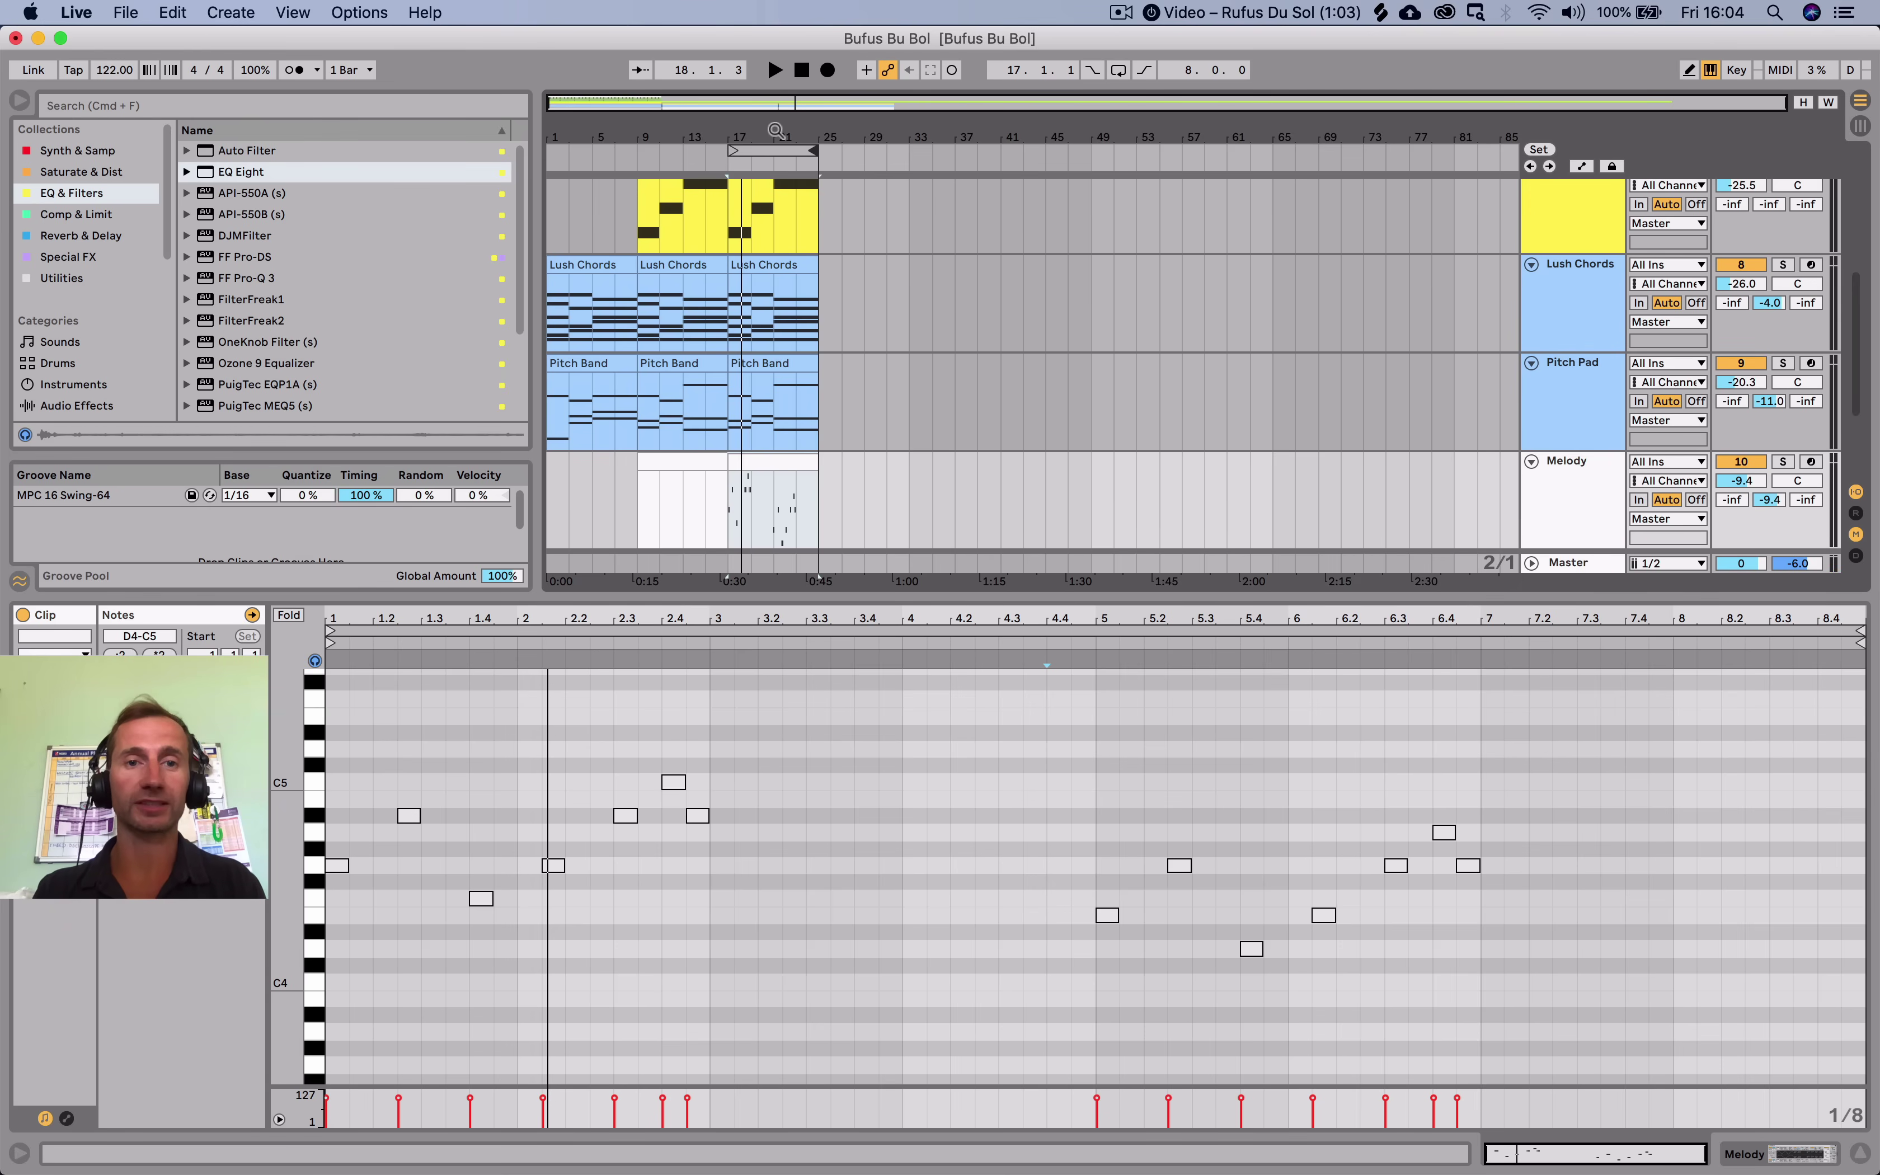
pyautogui.click(802, 70)
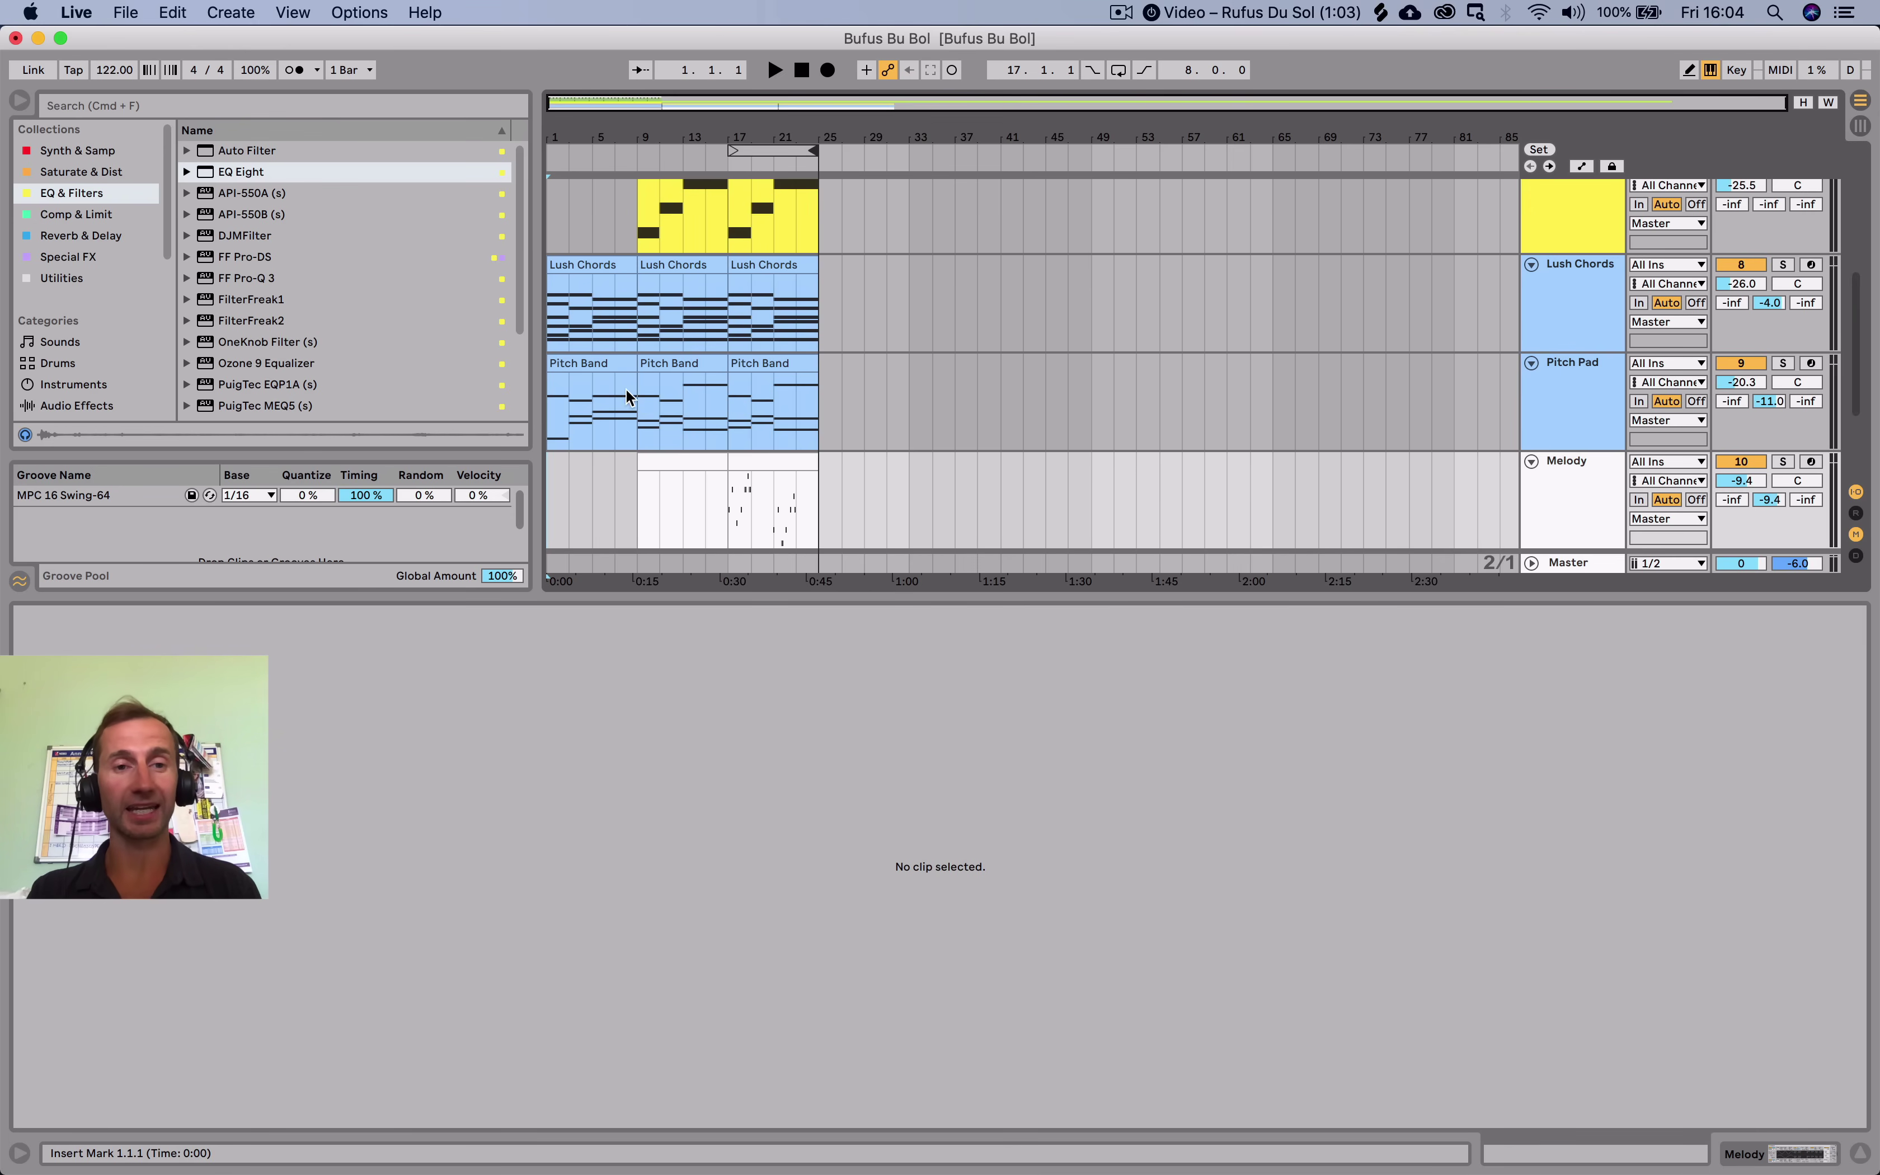
# Enlarge the arrangement area to show more tracks and play the song from the beginning.
pyautogui.moveTo(861, 591); pyautogui.dragTo(856, 912)
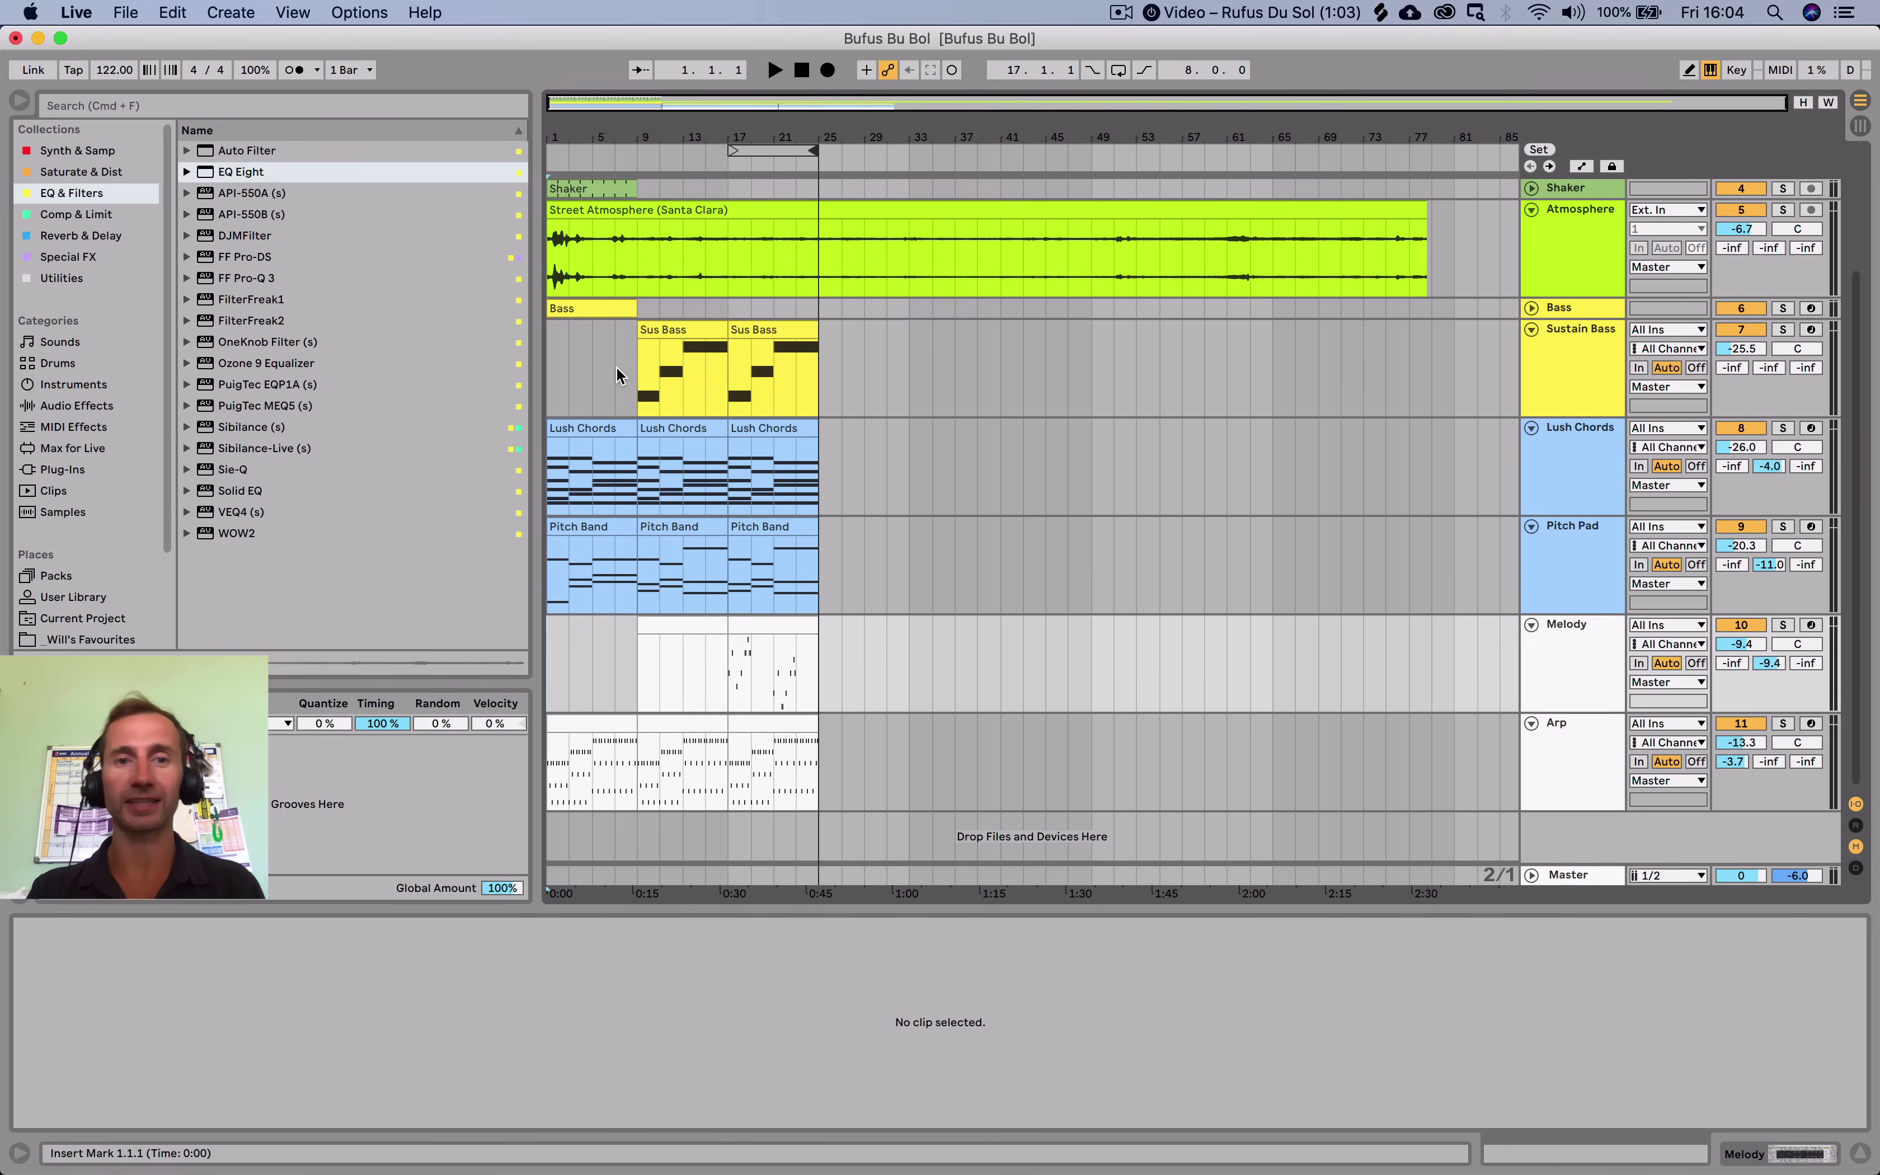
pyautogui.scroll(4, 613, 373)
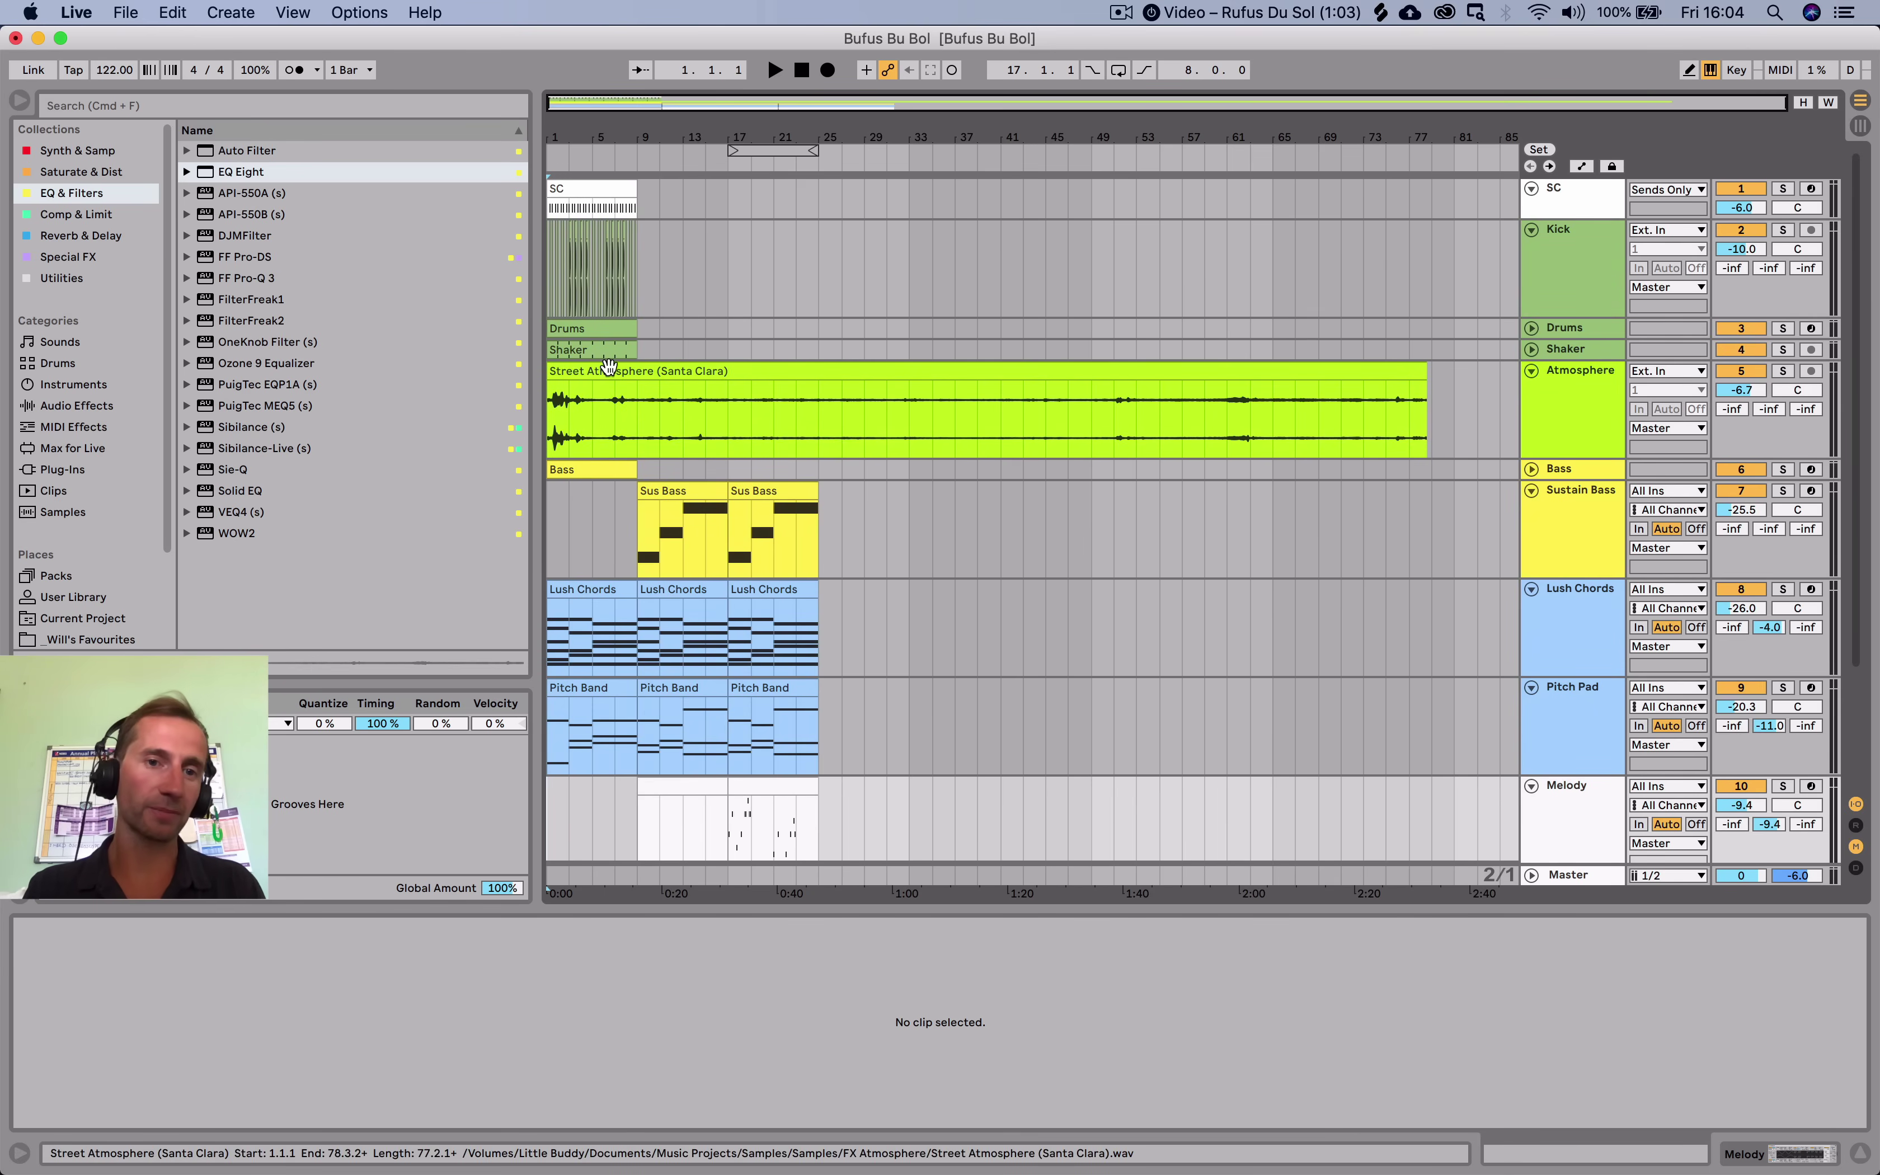
pyautogui.press('space')
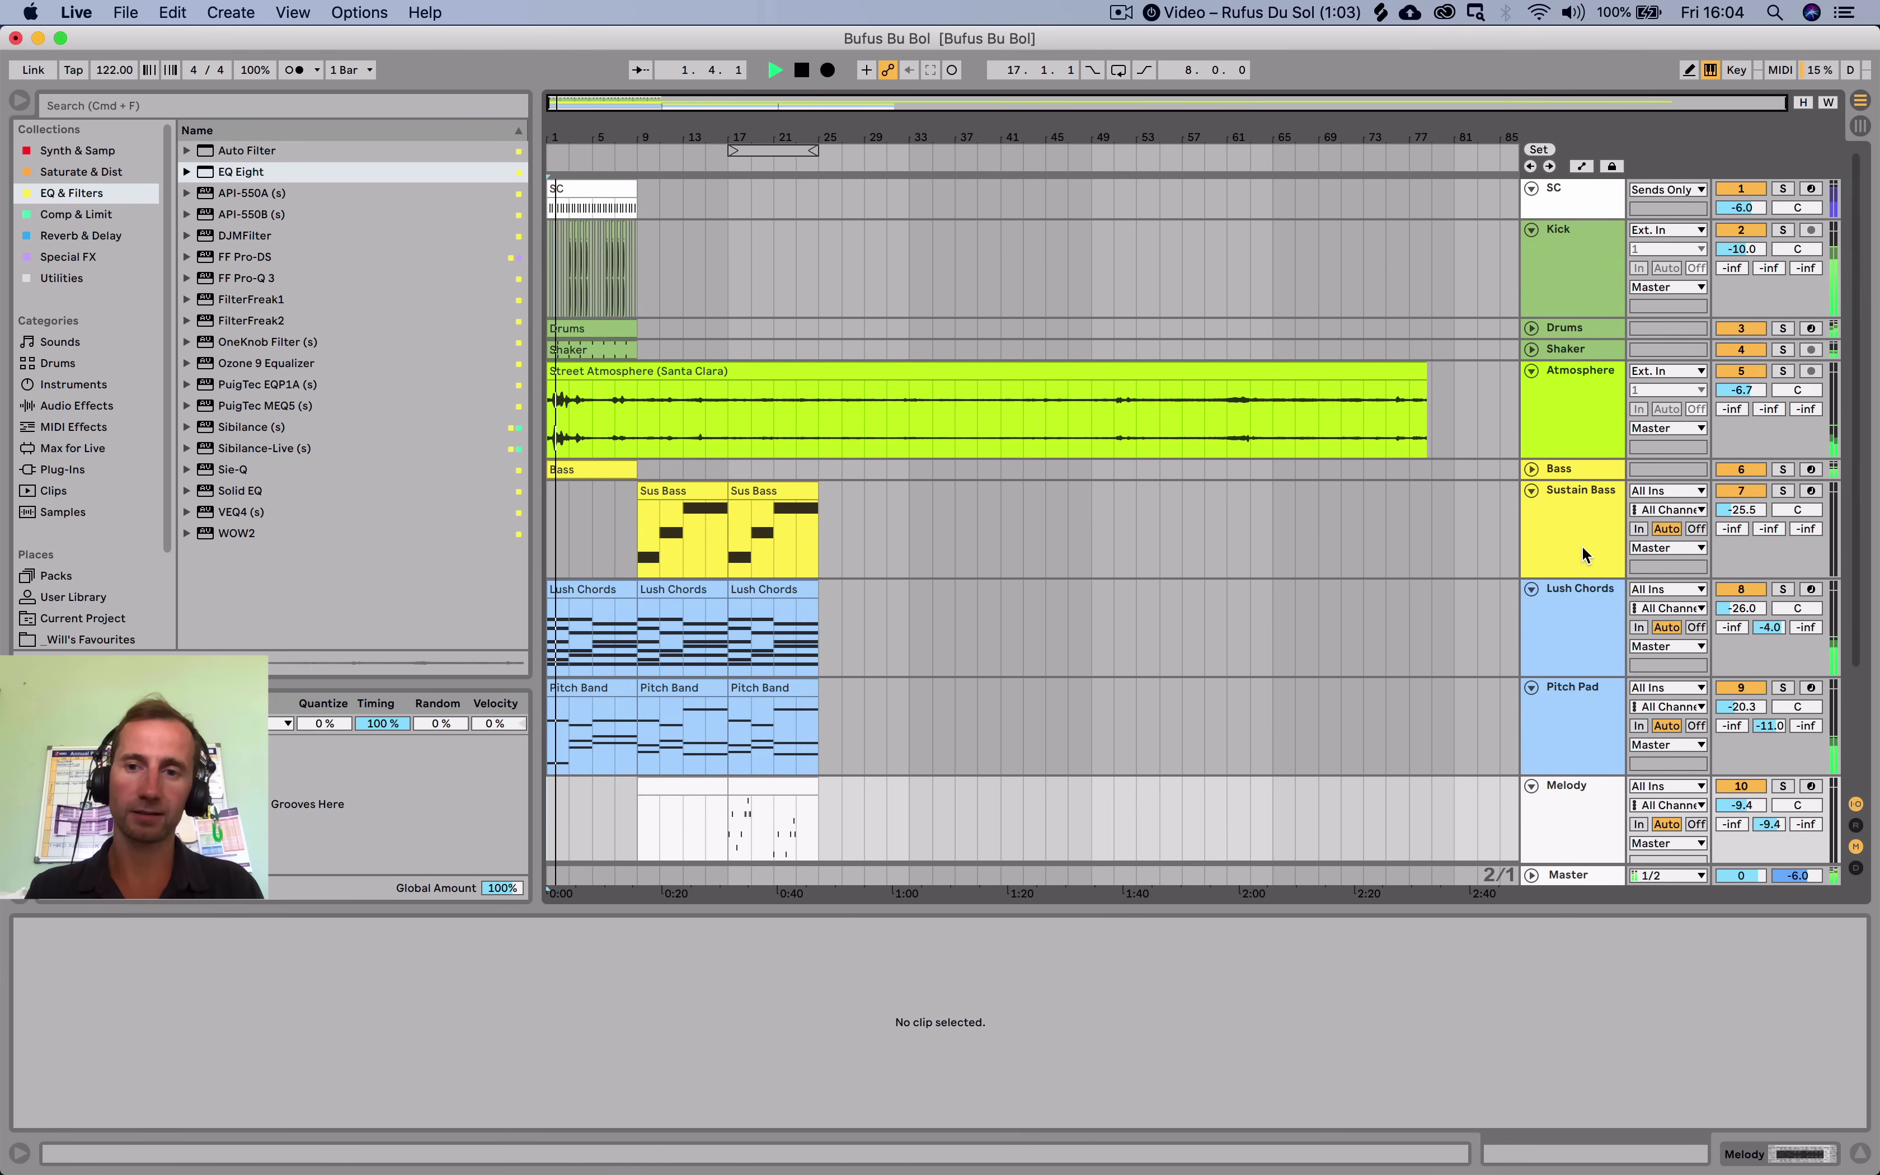
pyautogui.scroll(-4, 1585, 554)
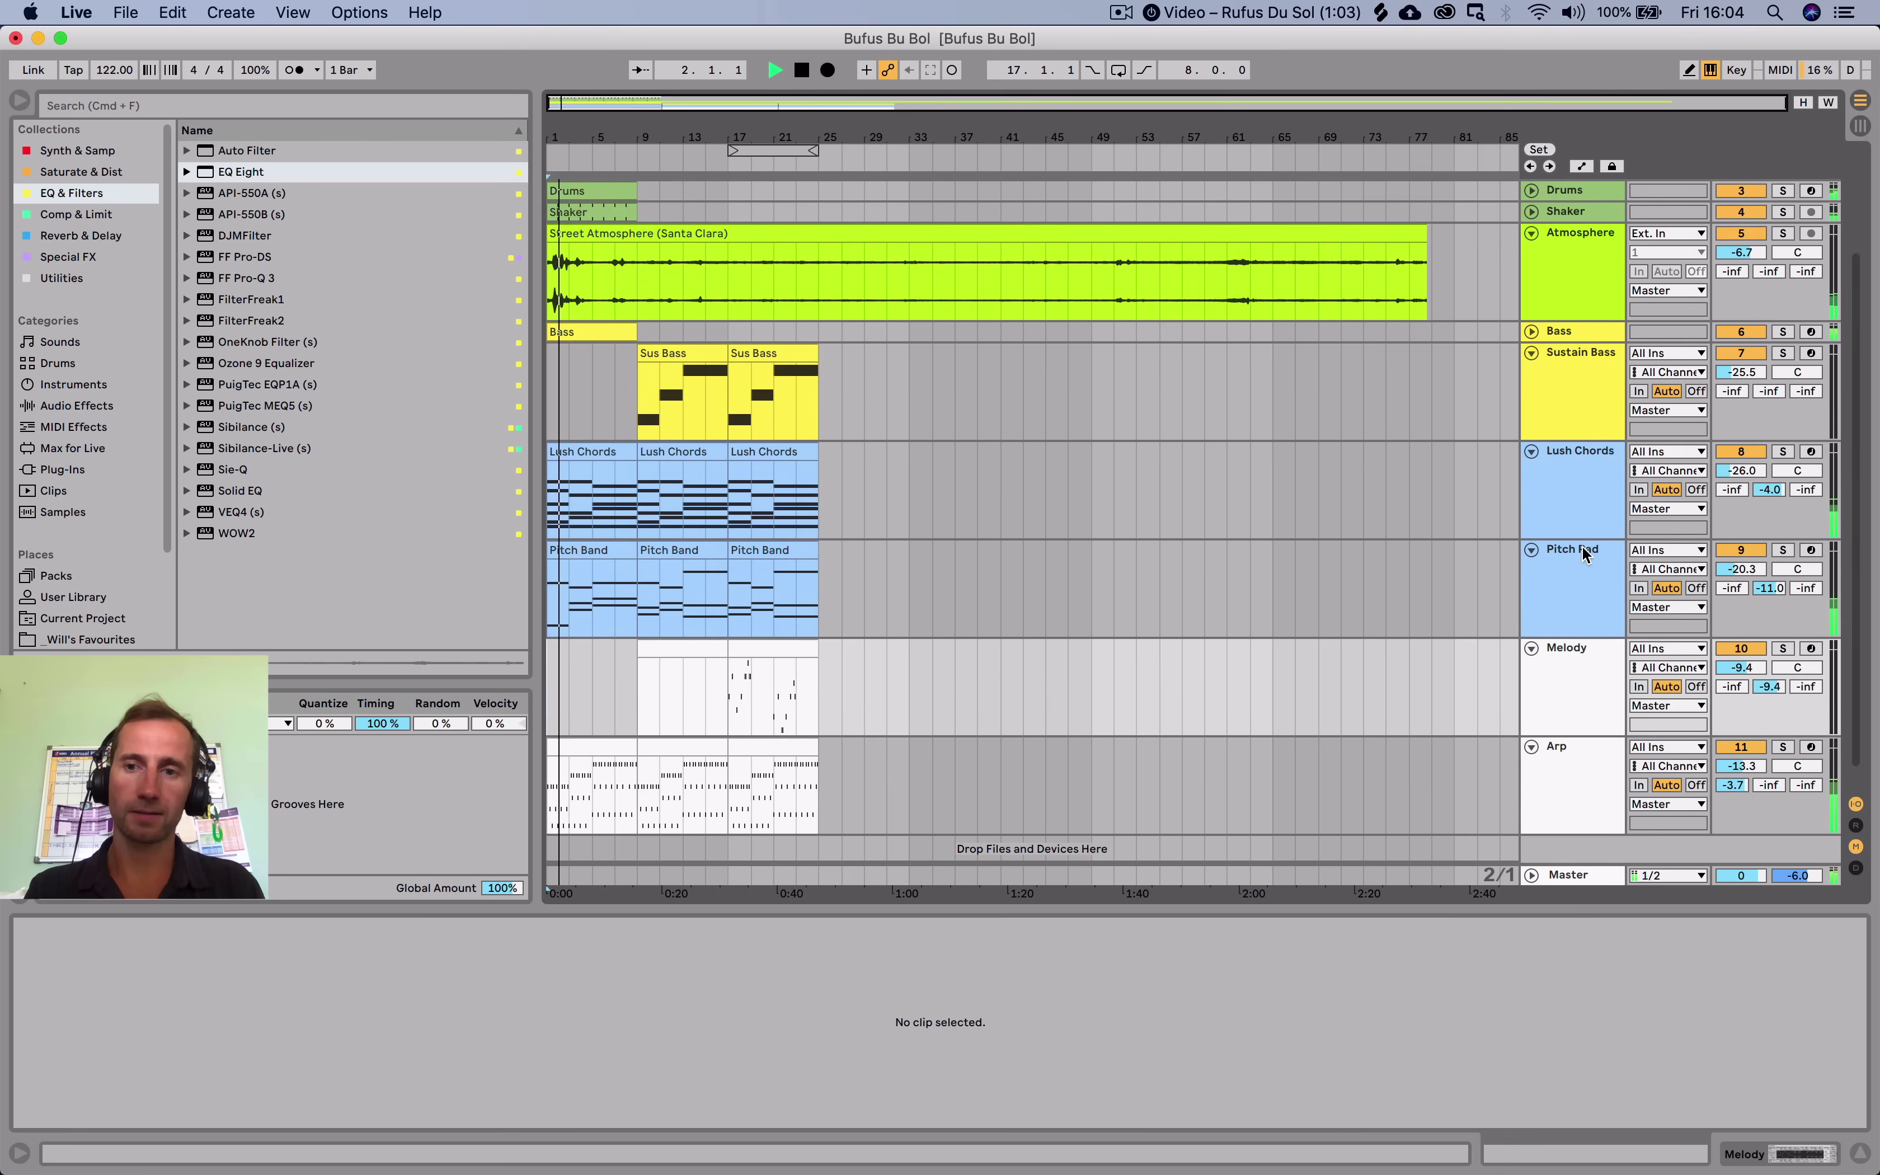
# Mute the Arp track and raise the Pitch Pad track volume to -15.4 dB.
pyautogui.click(1745, 749)
pyautogui.moveTo(1742, 570); pyautogui.dragTo(1742, 544)
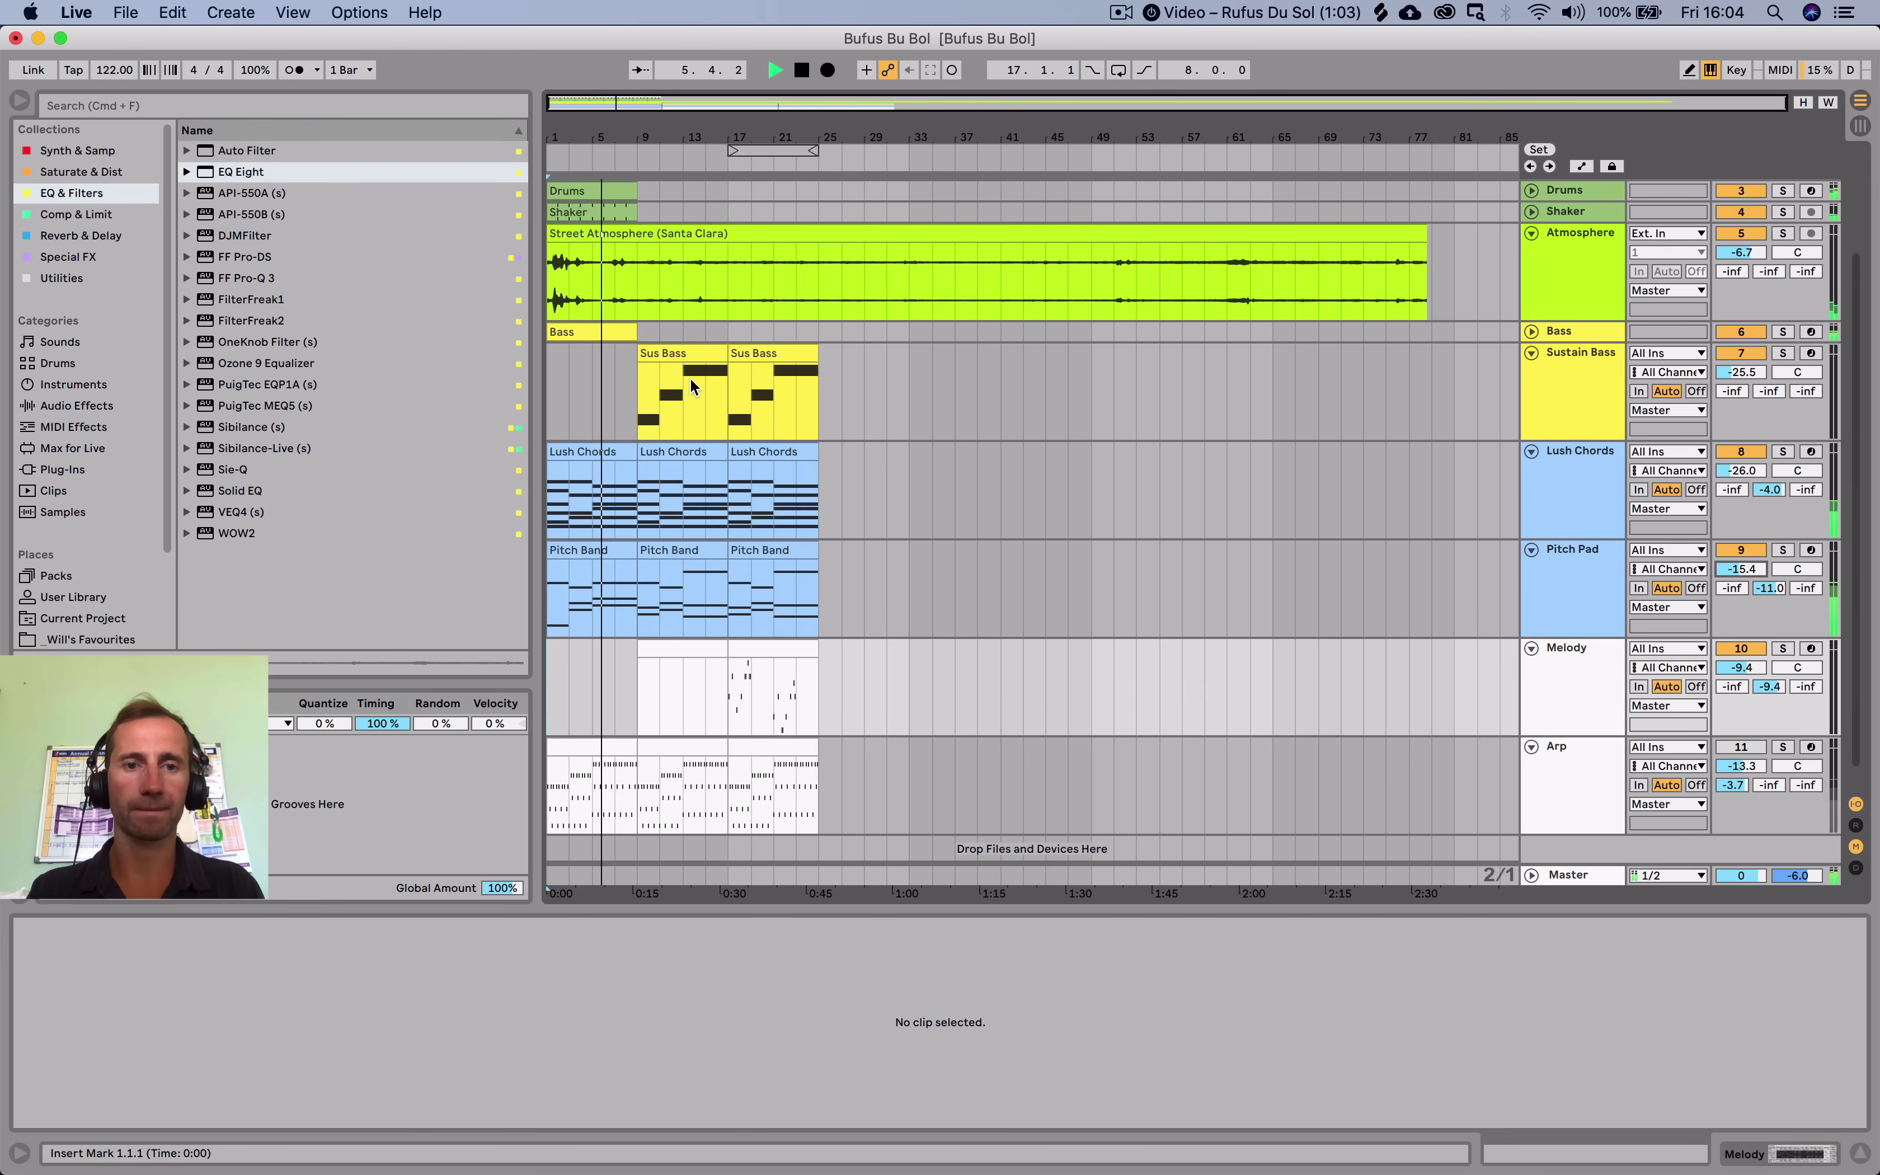
# Select bars 1 to 9 in the Sustain Bass lane and loop that eight-bar section of the arrangement.
pyautogui.scroll(5, 690, 377)
pyautogui.click(640, 504)
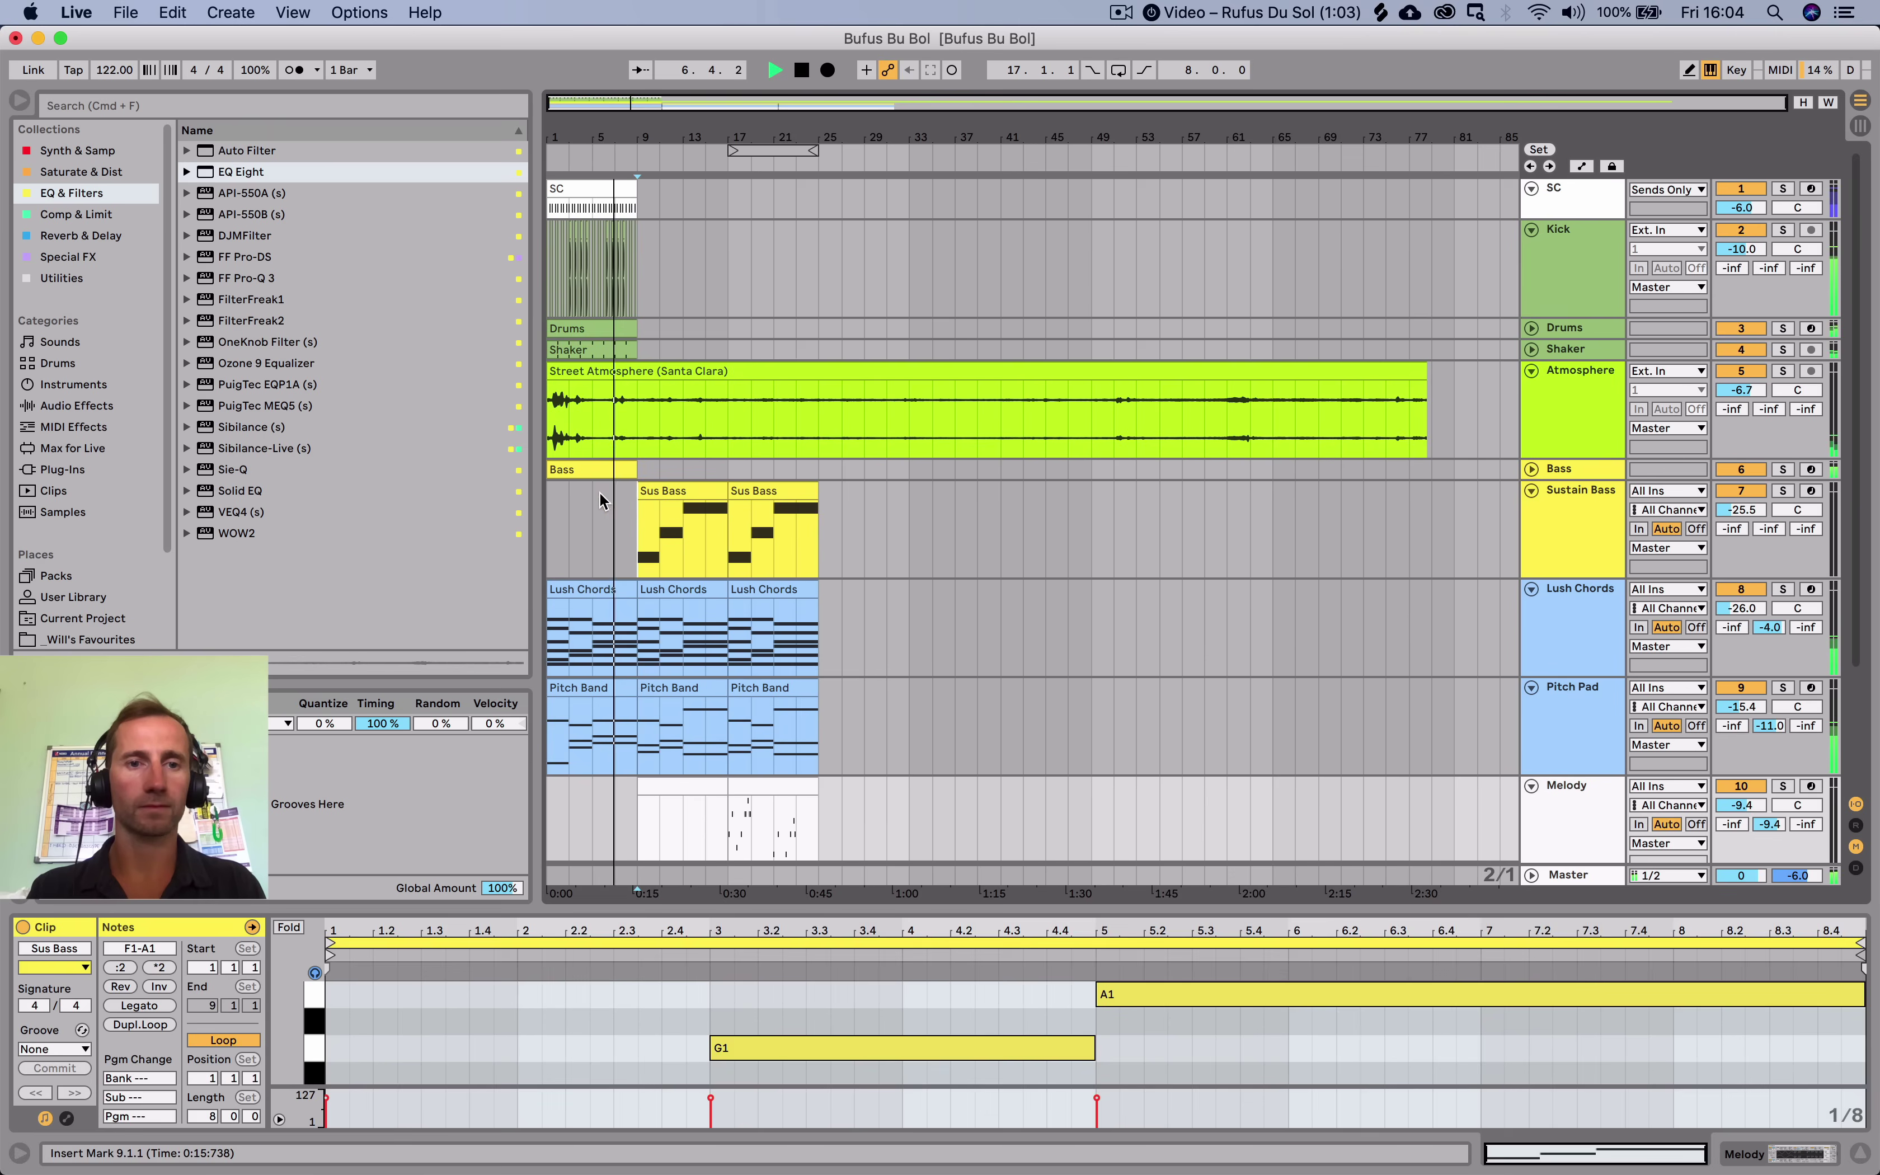
pyautogui.moveTo(602, 499); pyautogui.dragTo(537, 494)
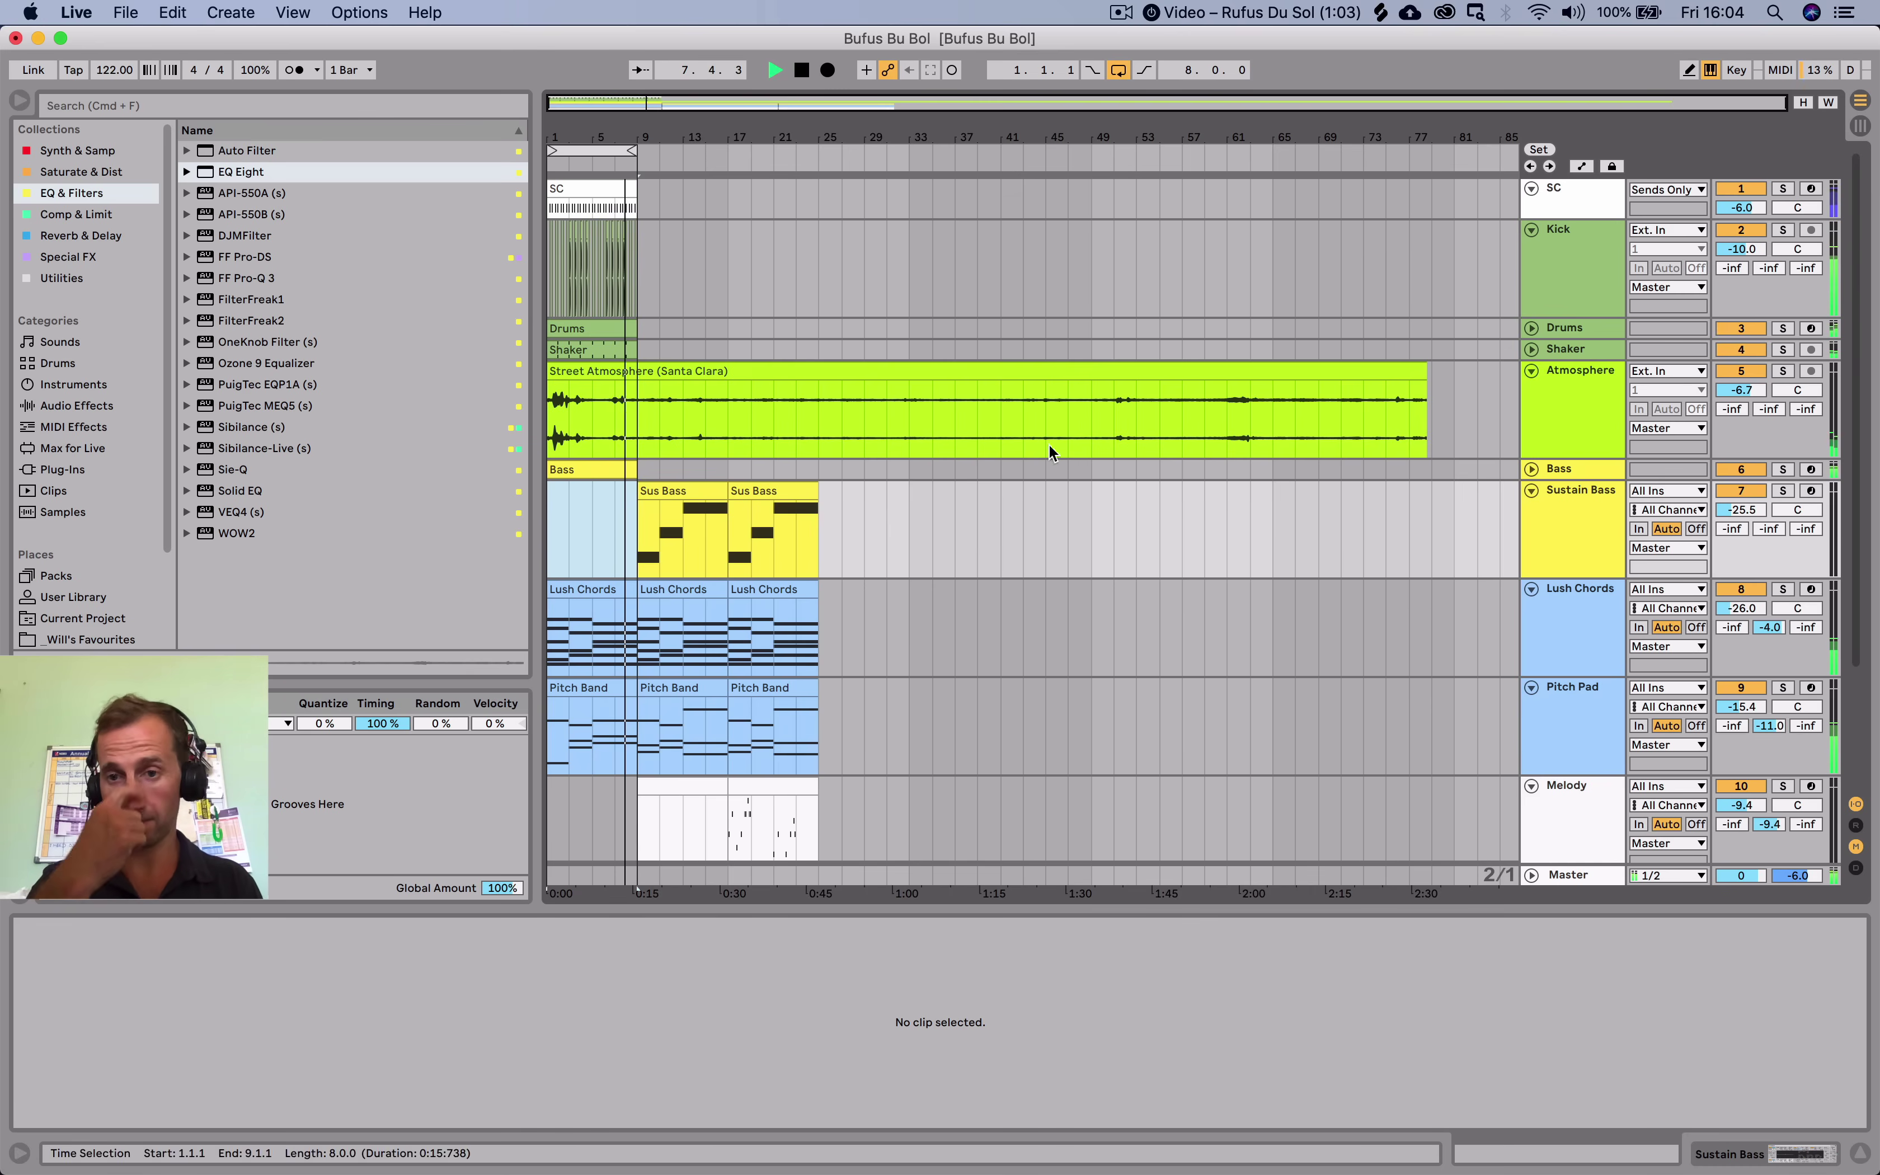
# Add a Glue Compressor from the Comp & Limit collection after the Utility on the Master track.
pyautogui.click(1574, 876)
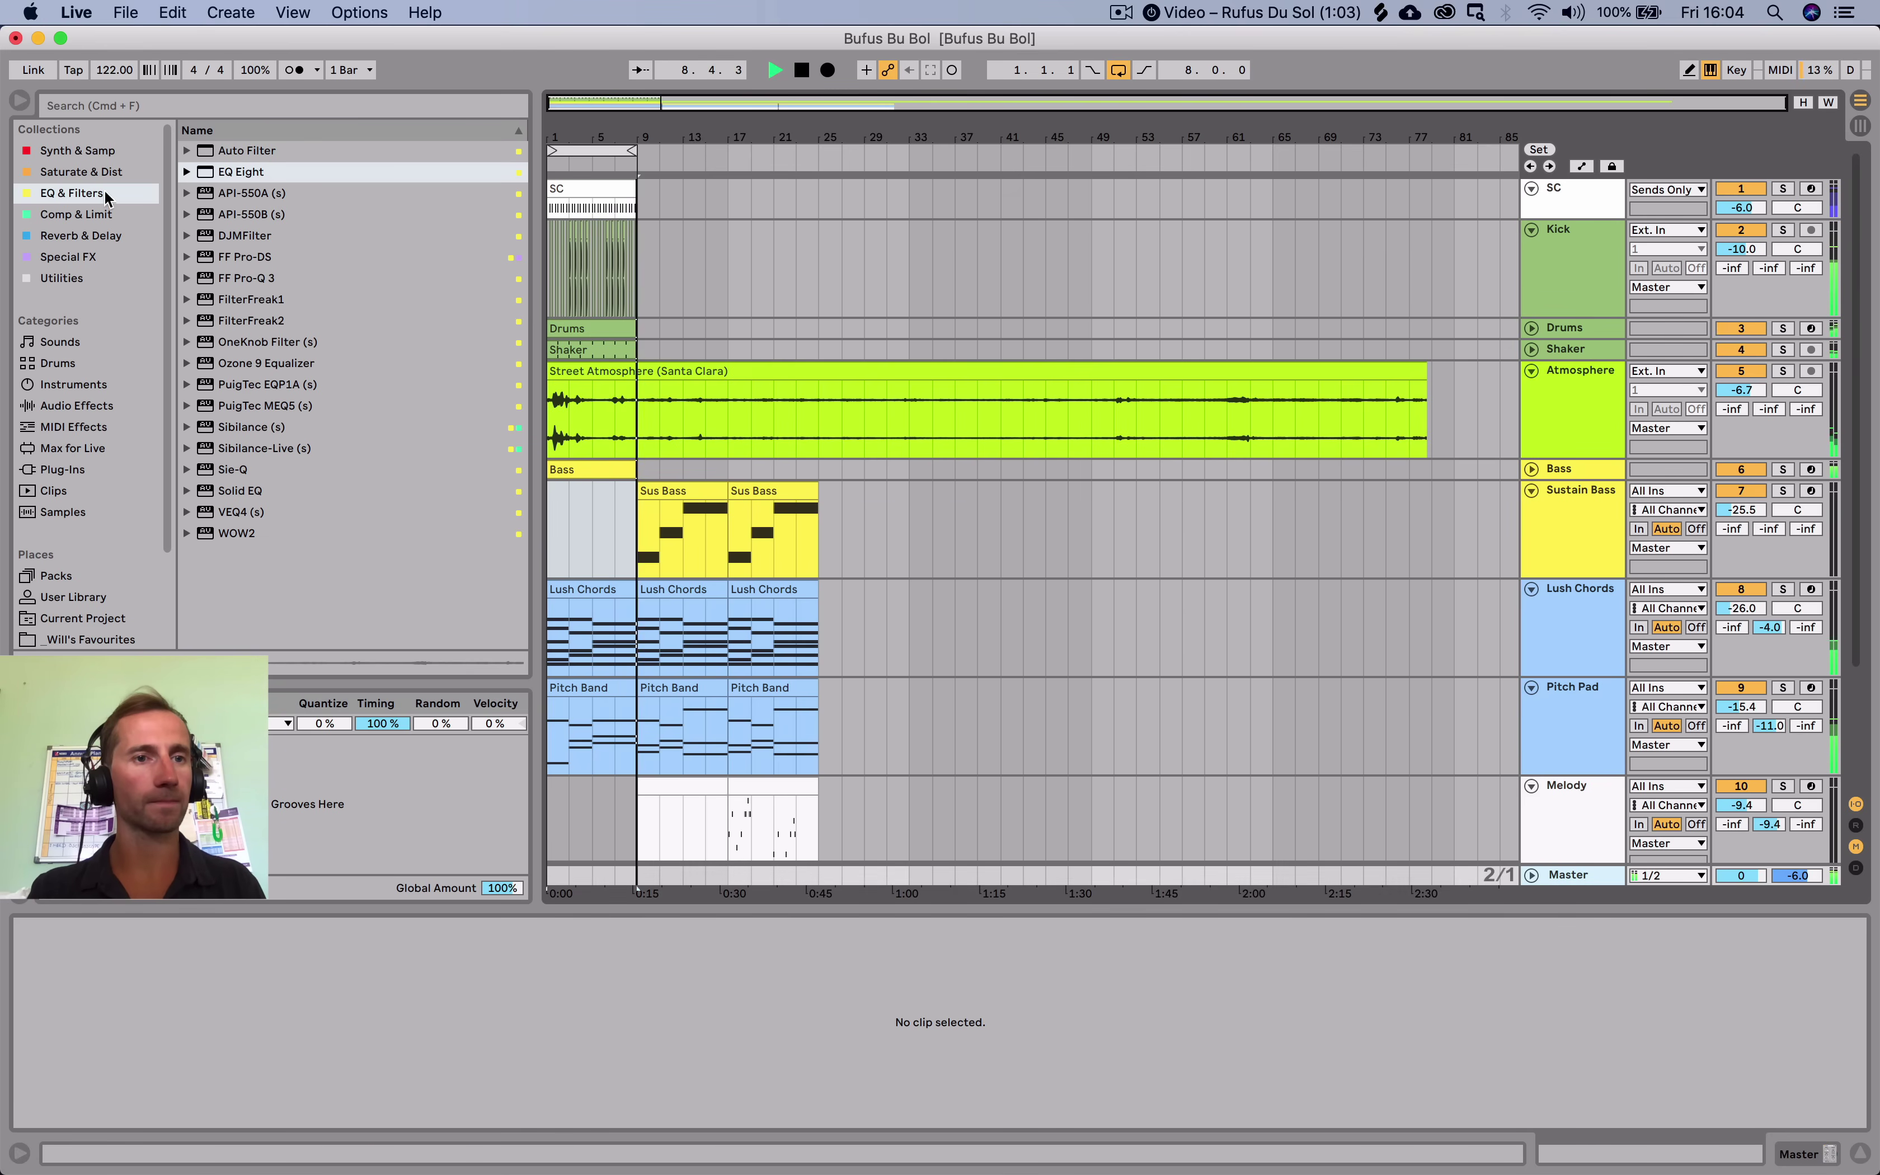
pyautogui.click(72, 193)
pyautogui.click(70, 215)
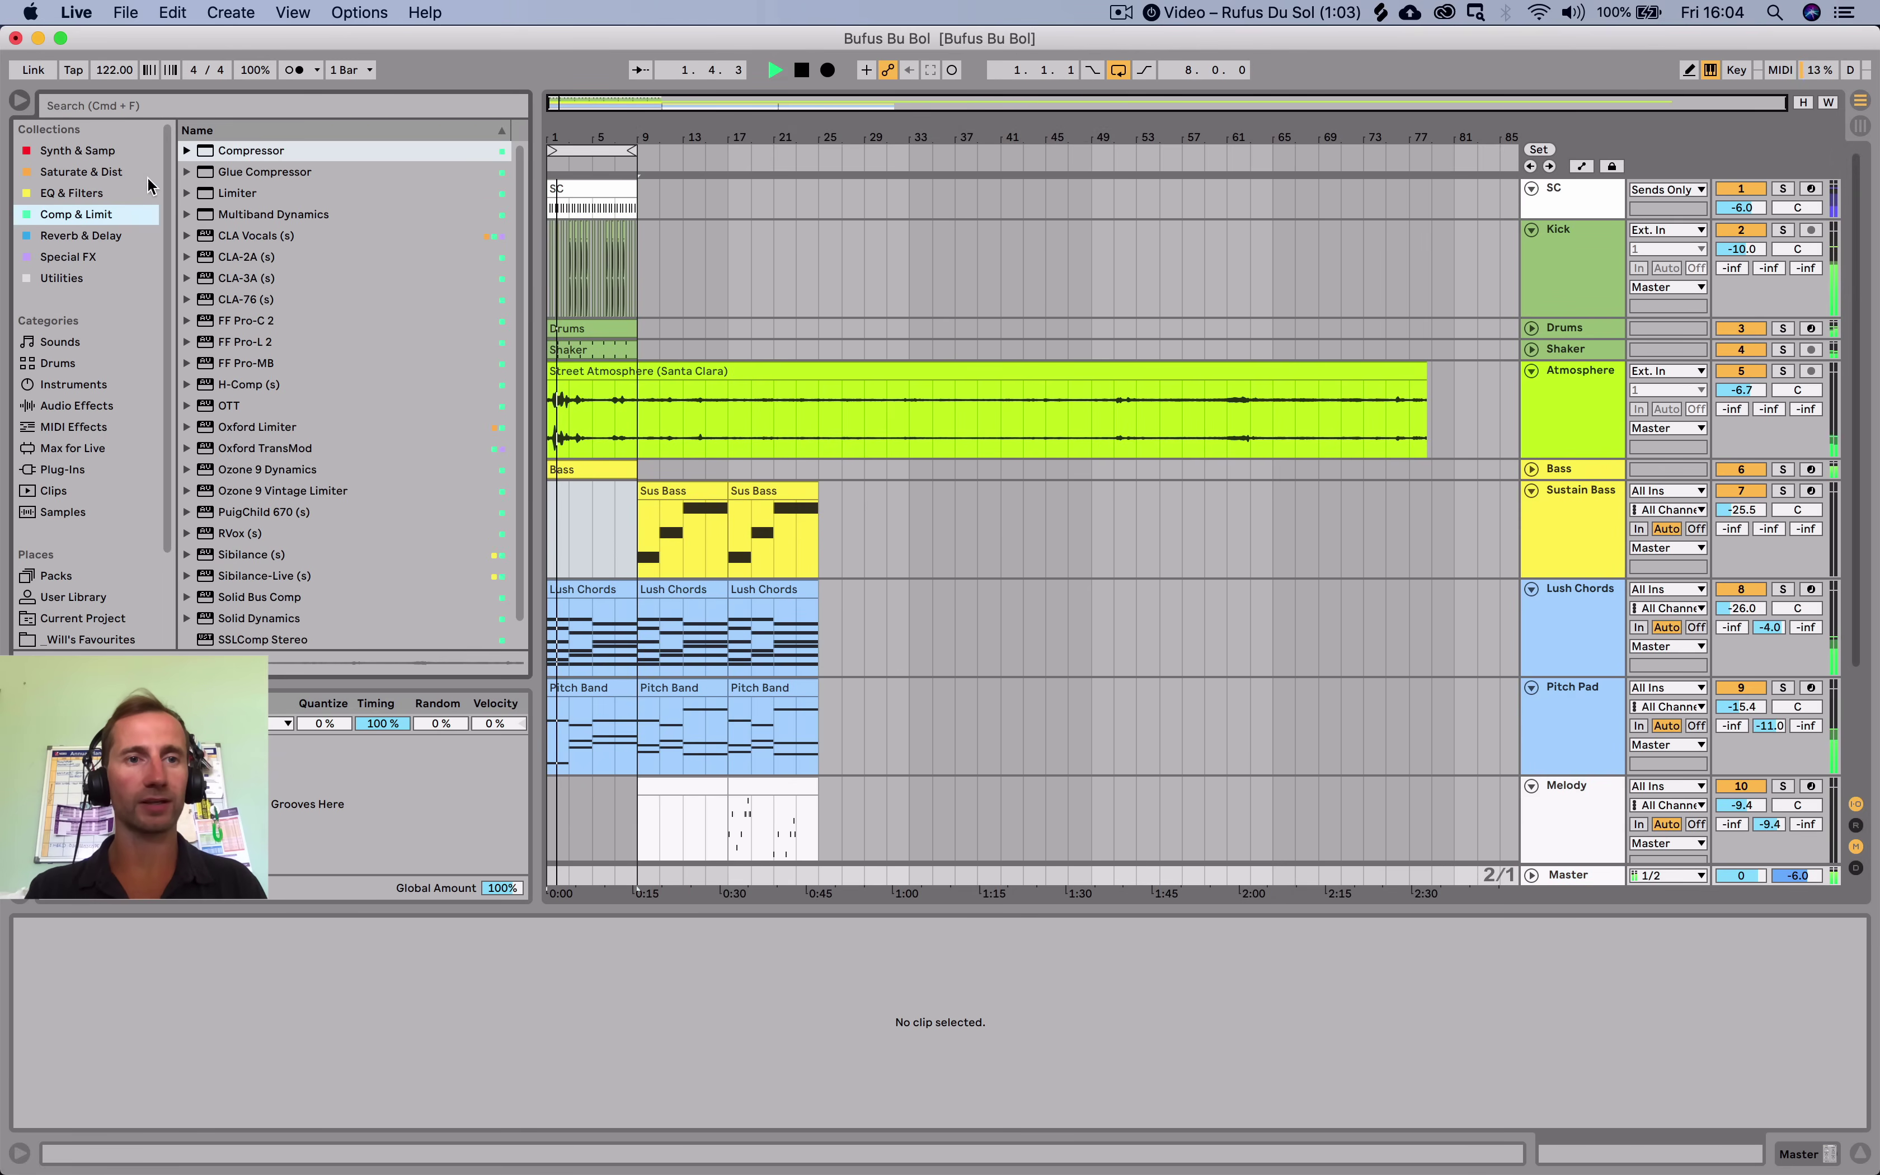
pyautogui.moveTo(264, 172); pyautogui.dragTo(346, 967)
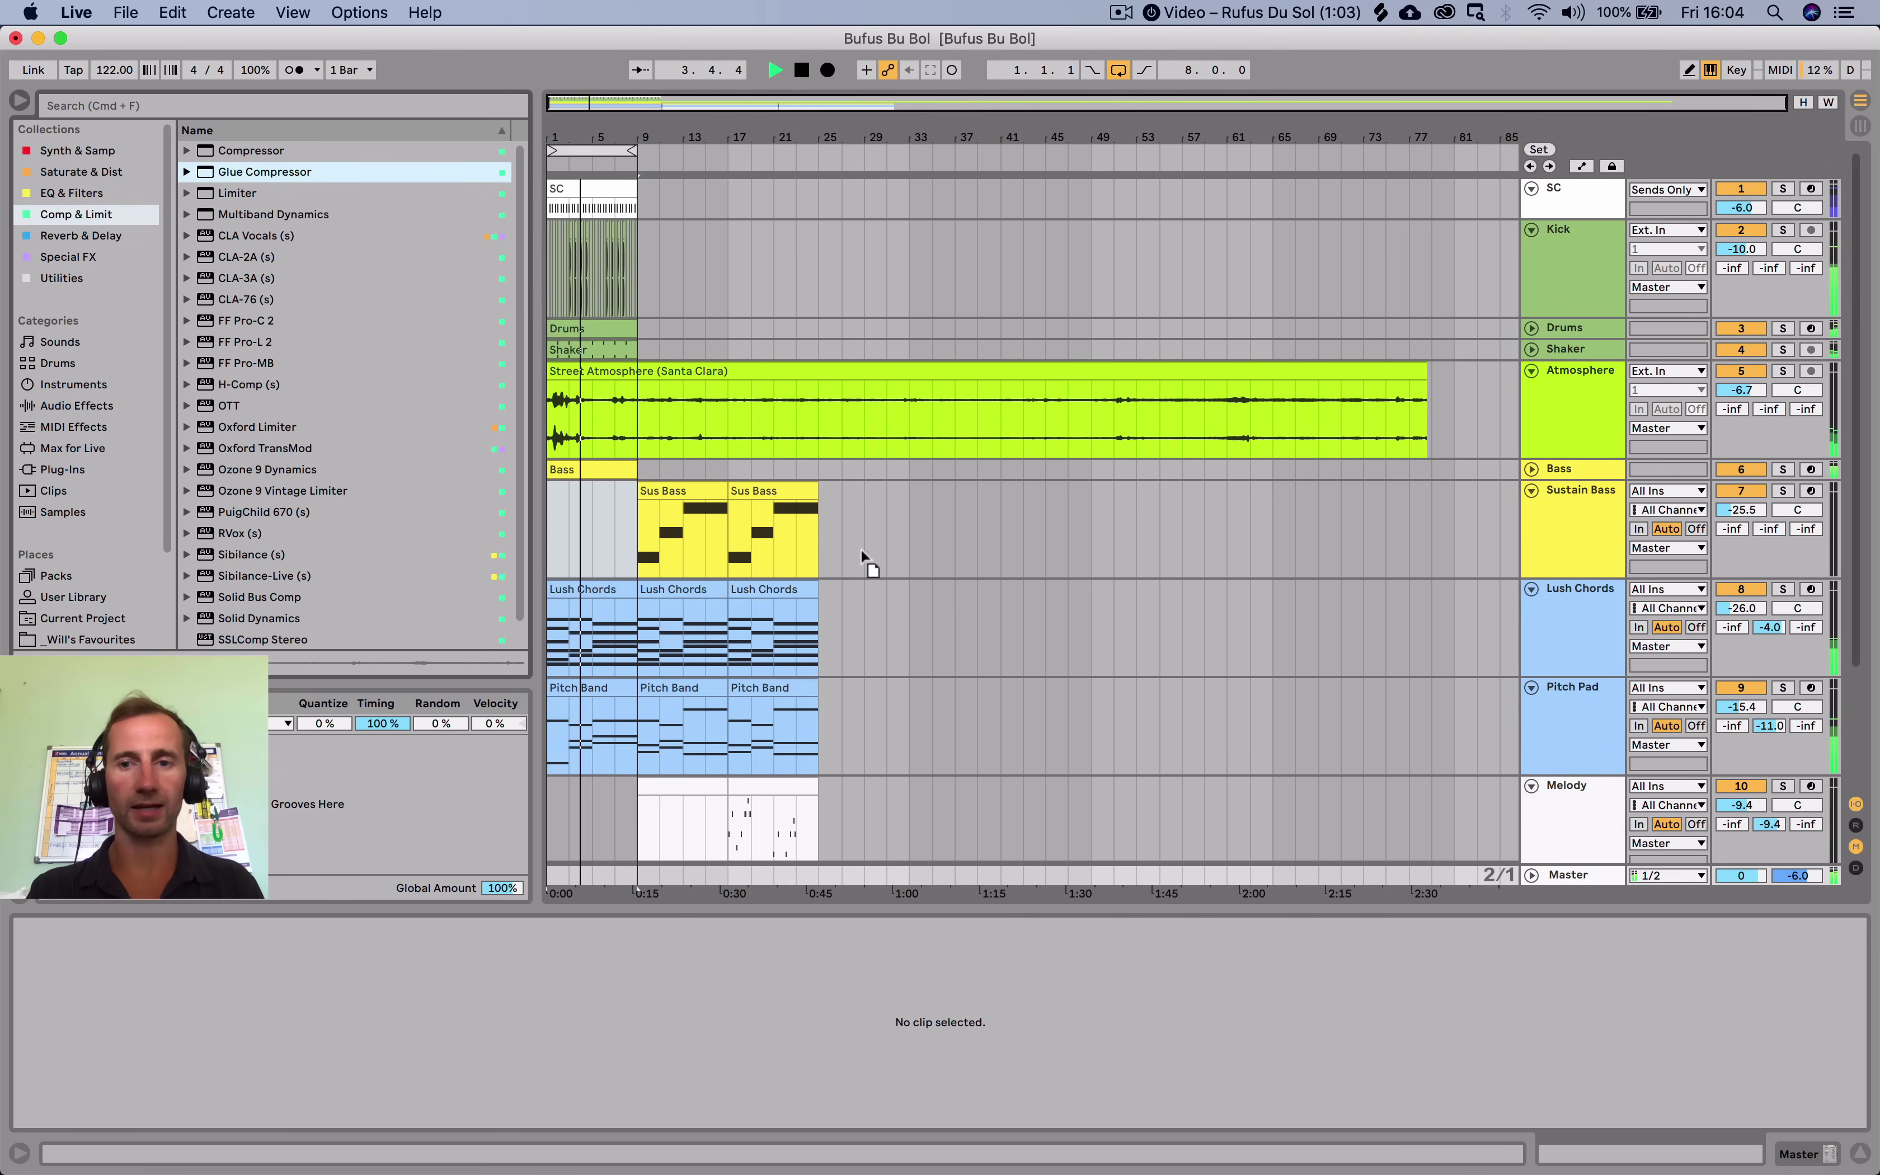
pyautogui.scroll(-1, 1554, 871)
pyautogui.click(1580, 874)
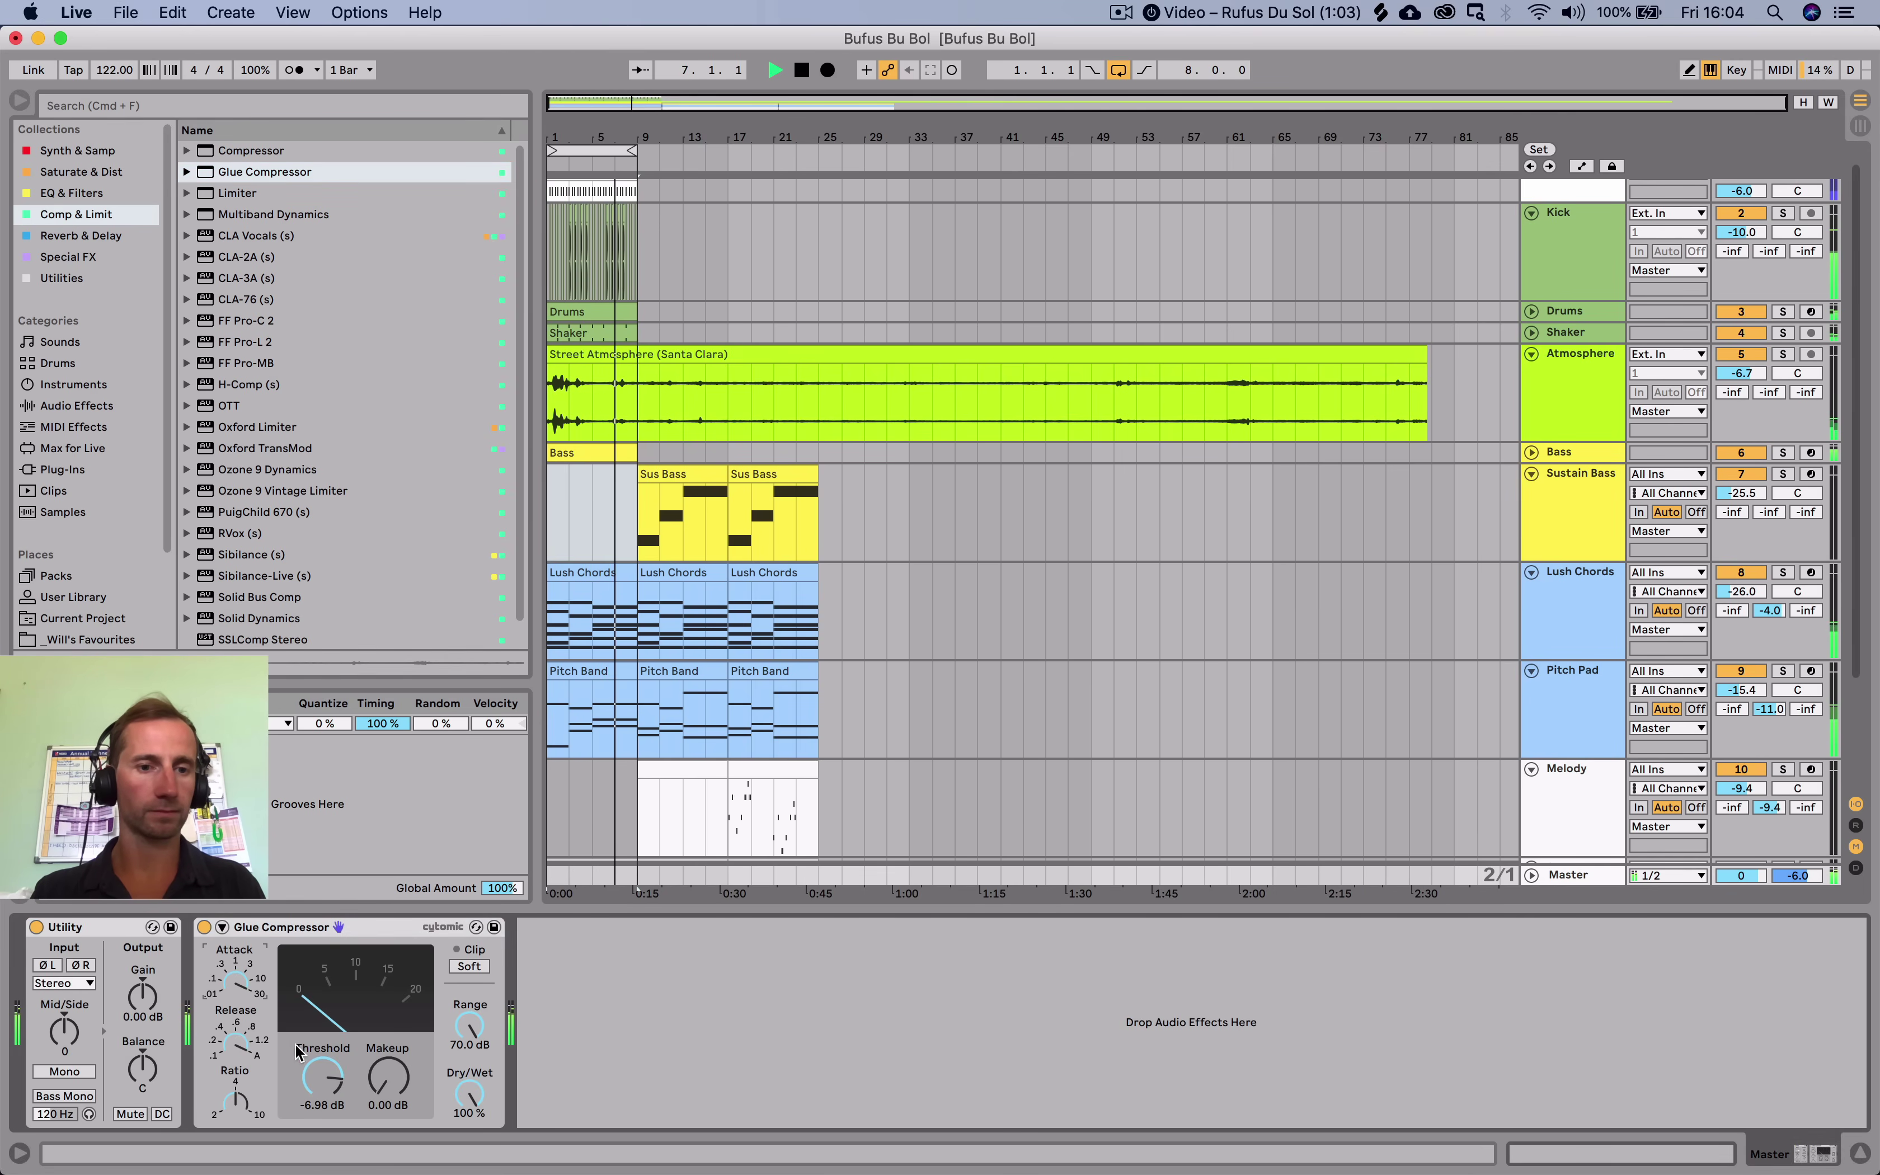
# Set the Glue Compressor's threshold to -15.6 dB and makeup to 1.90 dB, comparing the sound with the device bypassed.
pyautogui.moveTo(323, 1076)
pyautogui.mouseDown()
pyautogui.moveTo(322, 1119)
pyautogui.moveTo(318, 1076)
pyautogui.mouseUp()
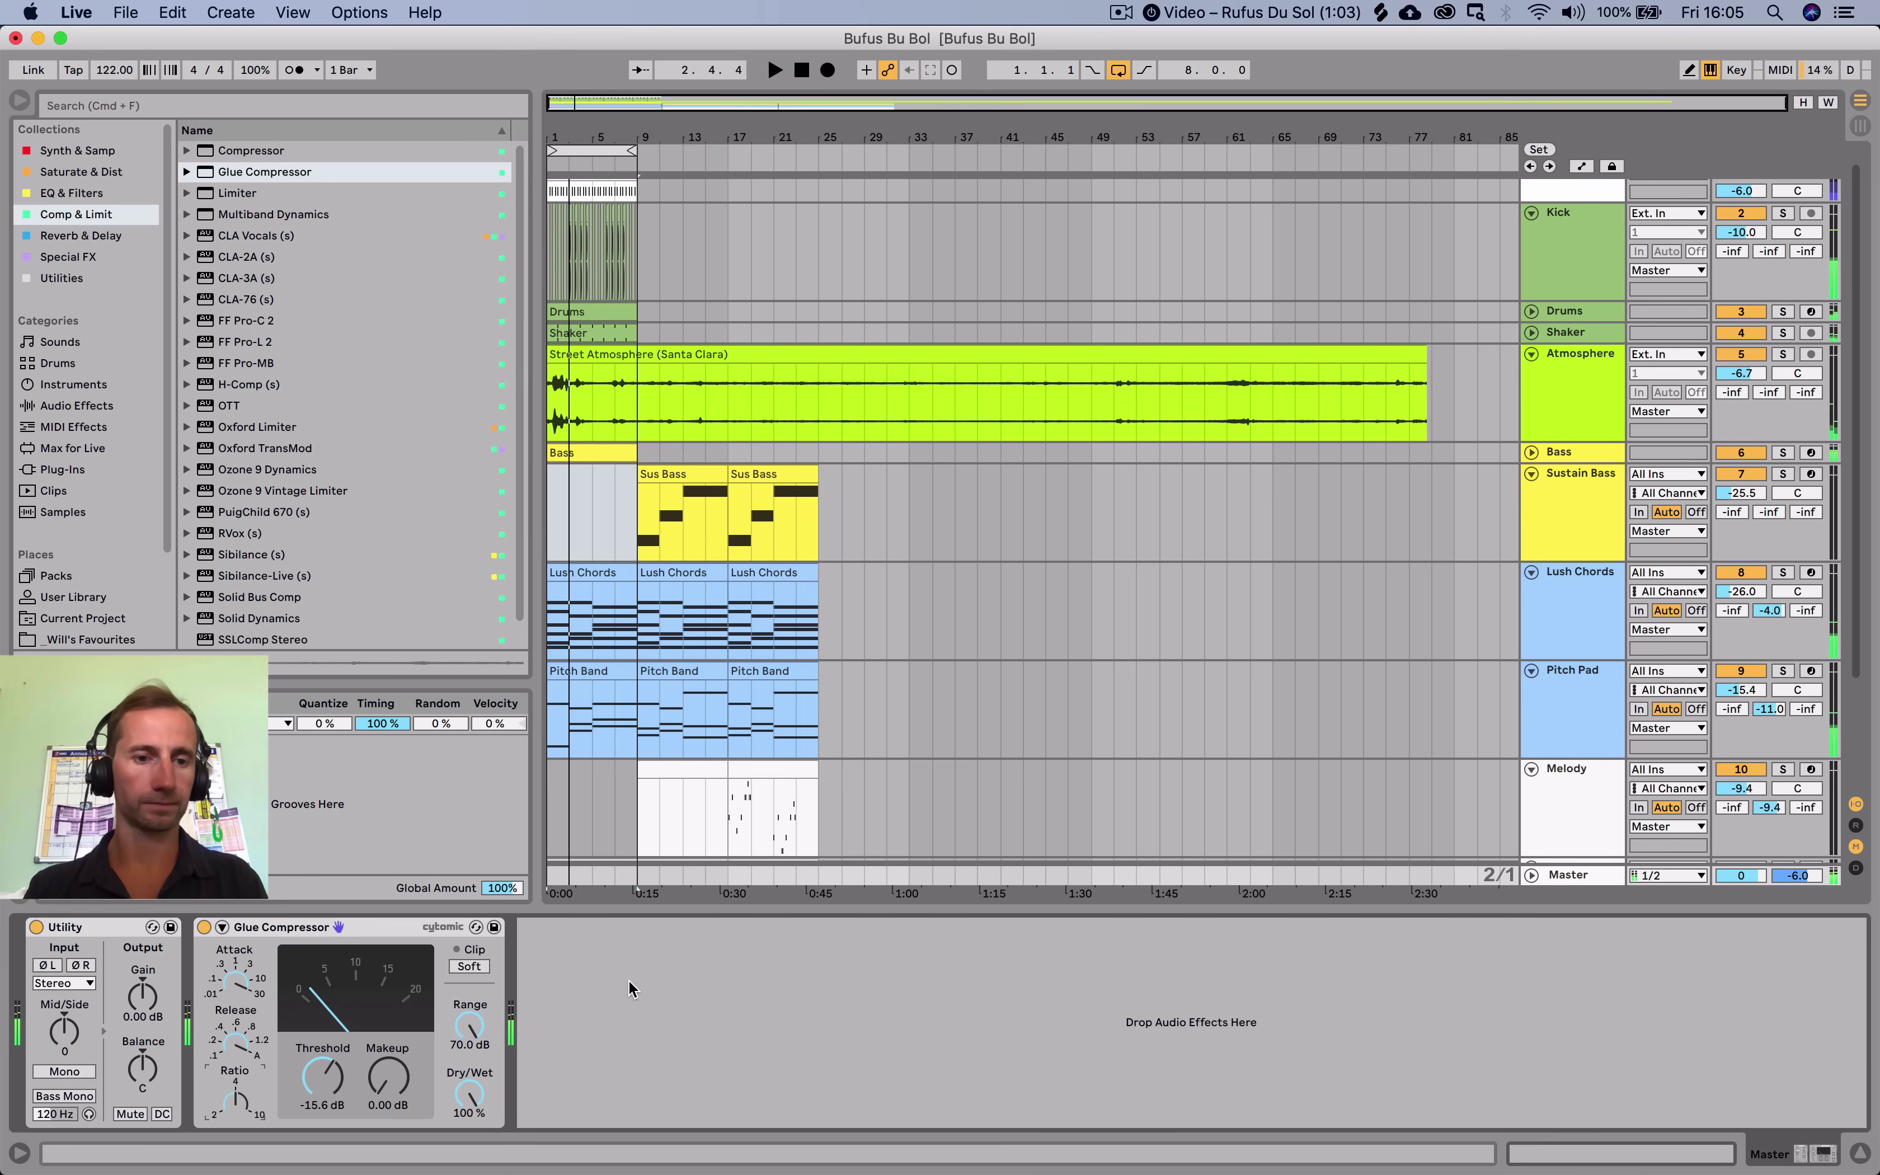
pyautogui.moveTo(388, 1083); pyautogui.dragTo(388, 1073)
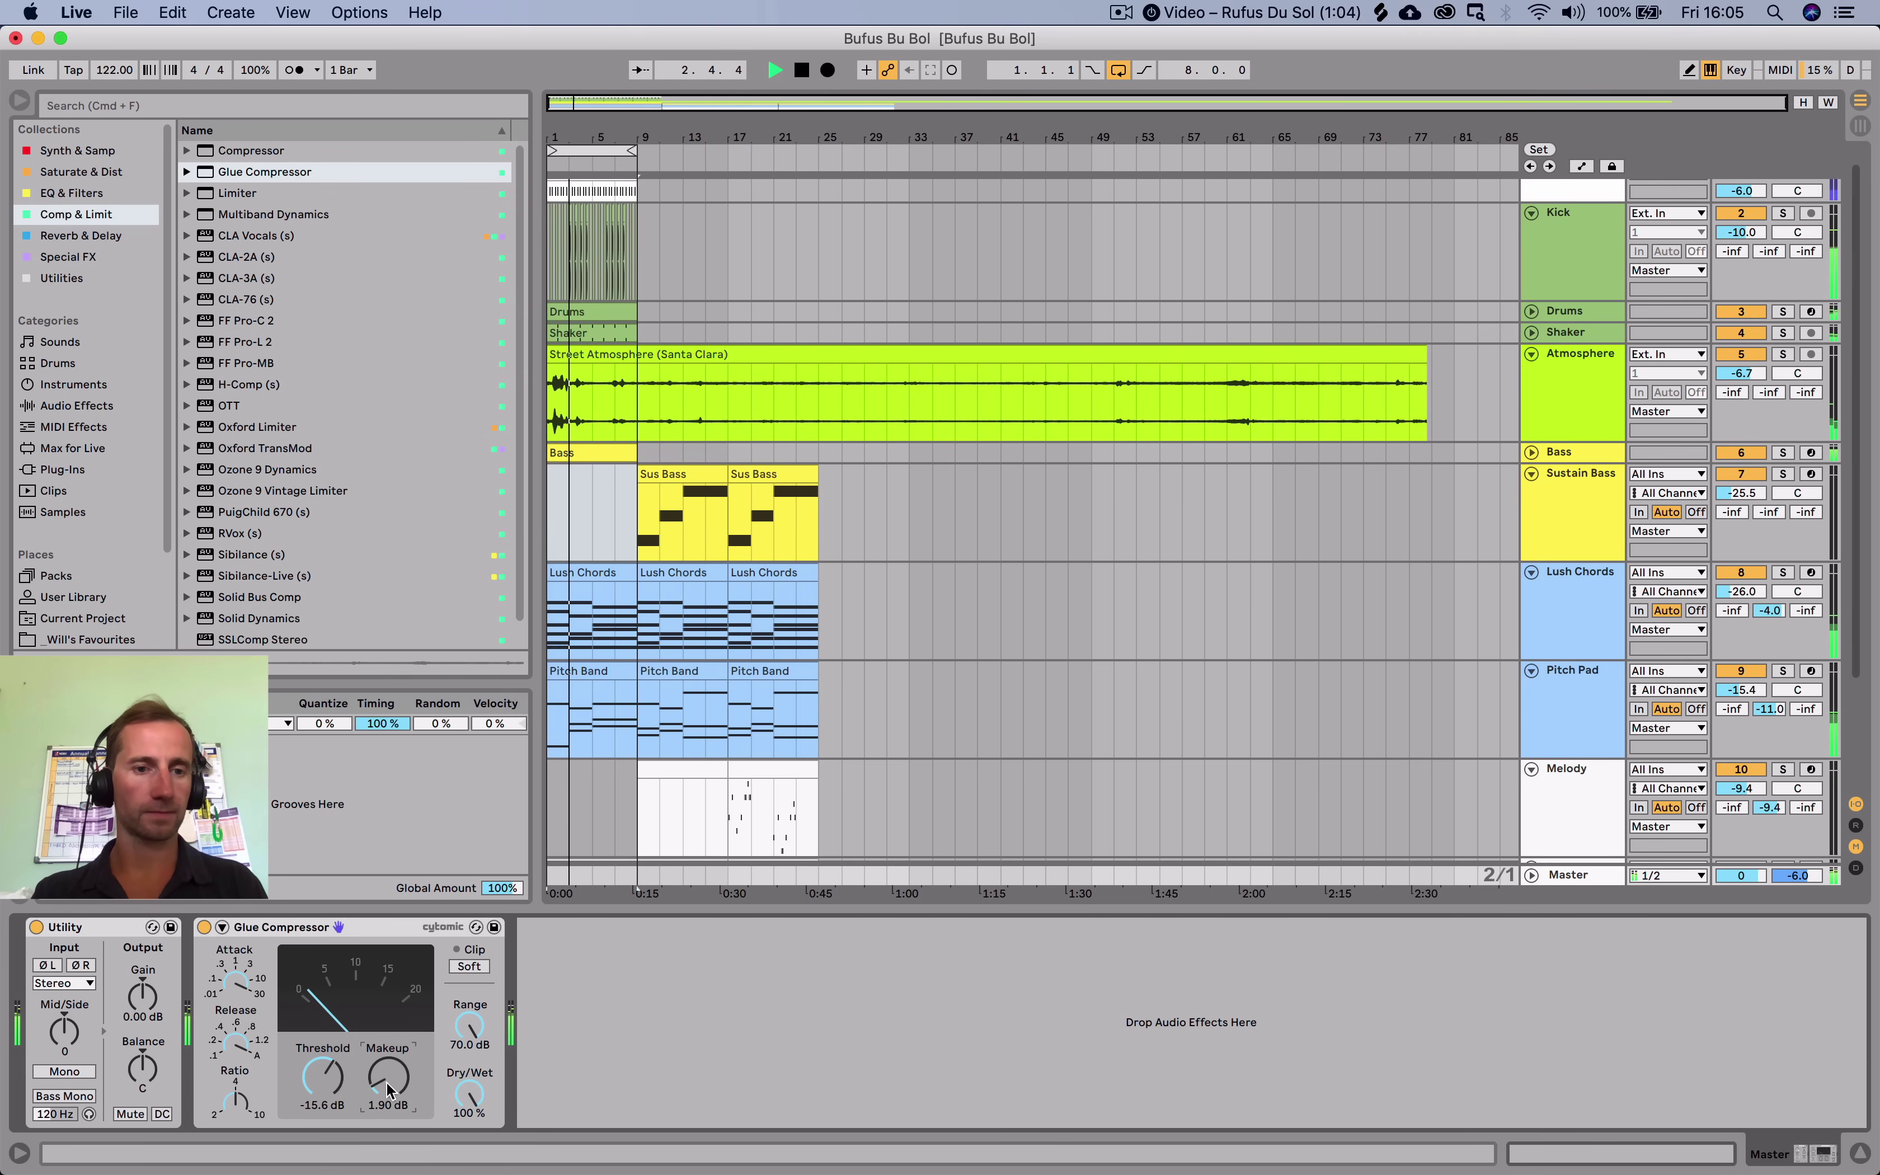
pyautogui.click(204, 927)
pyautogui.click(205, 927)
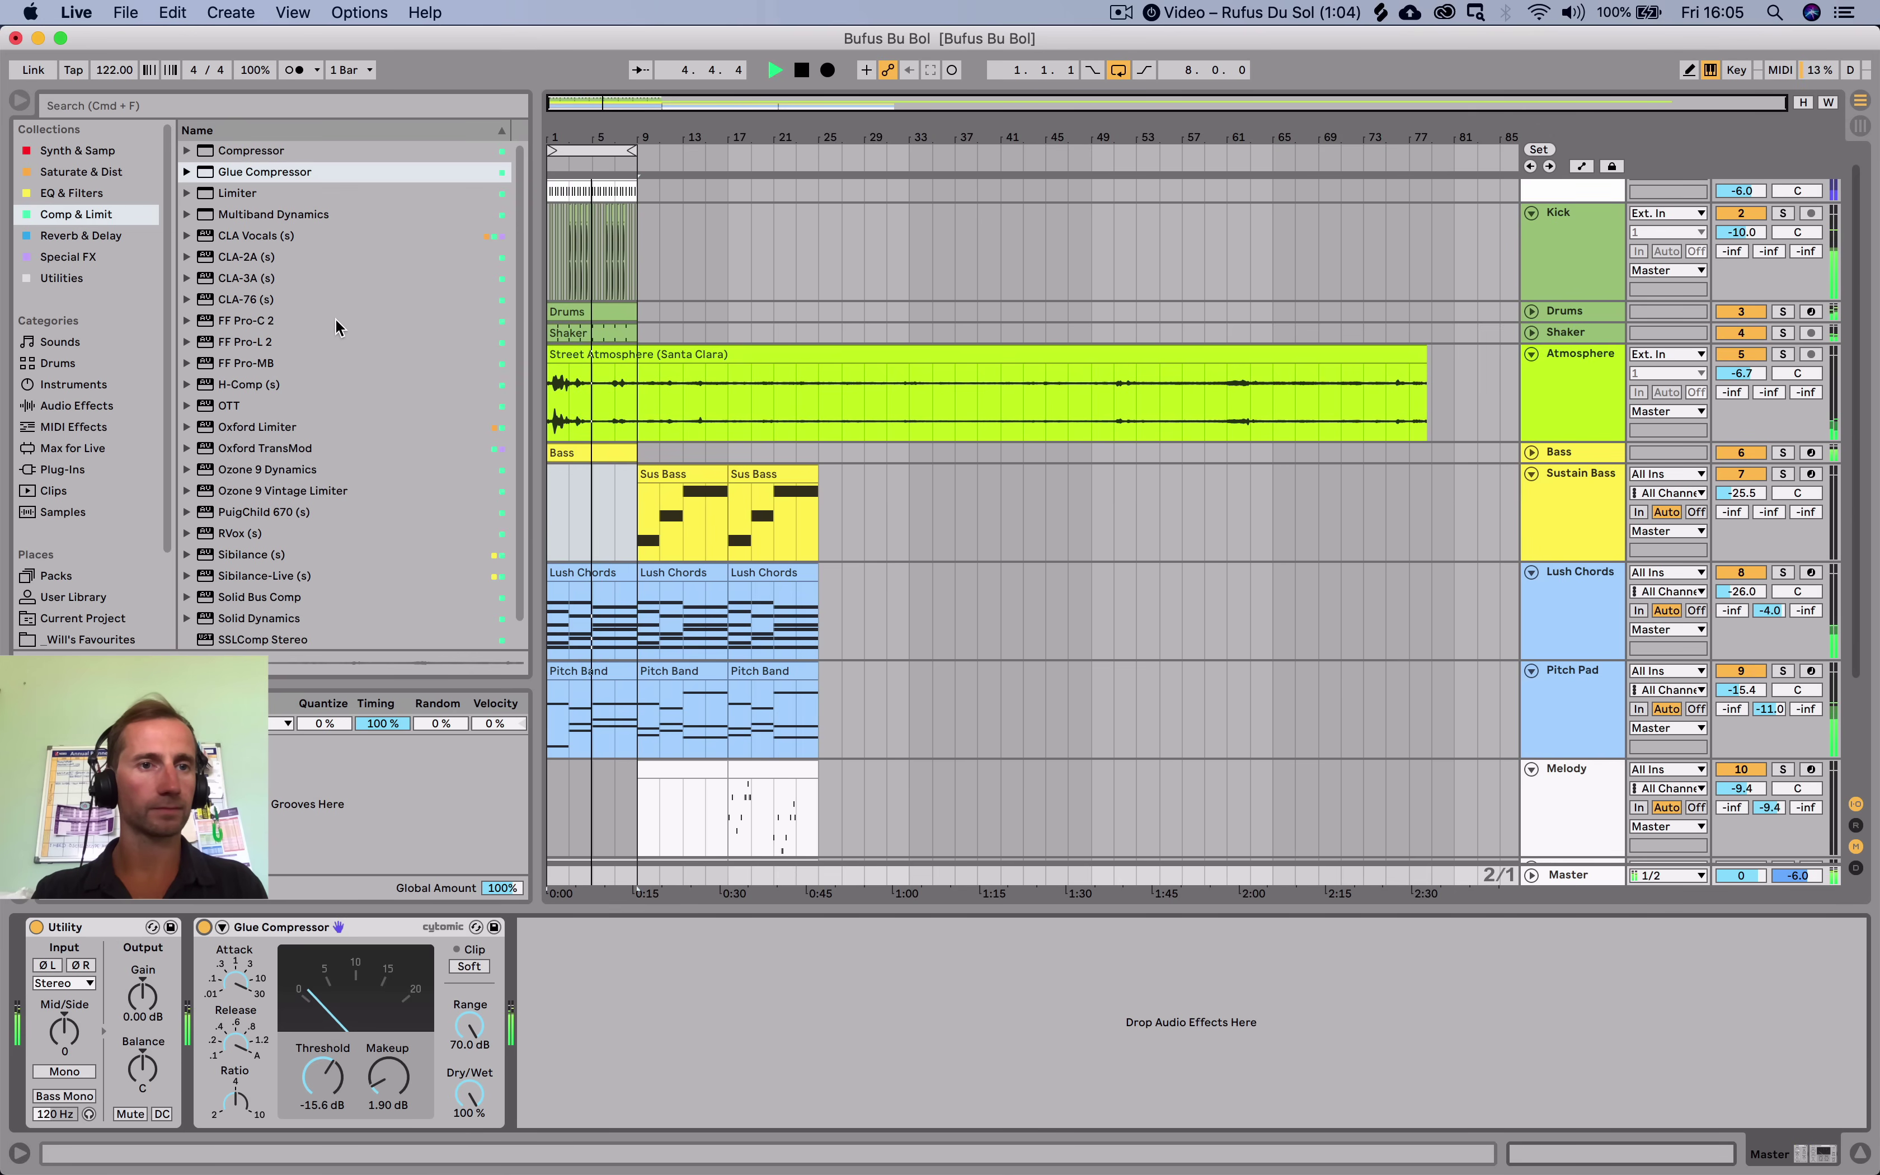
# Insert a Saturator with 5.14 dB drive before the Glue Compressor, and set the compressor's threshold to -10.2 dB.
pyautogui.click(106, 172)
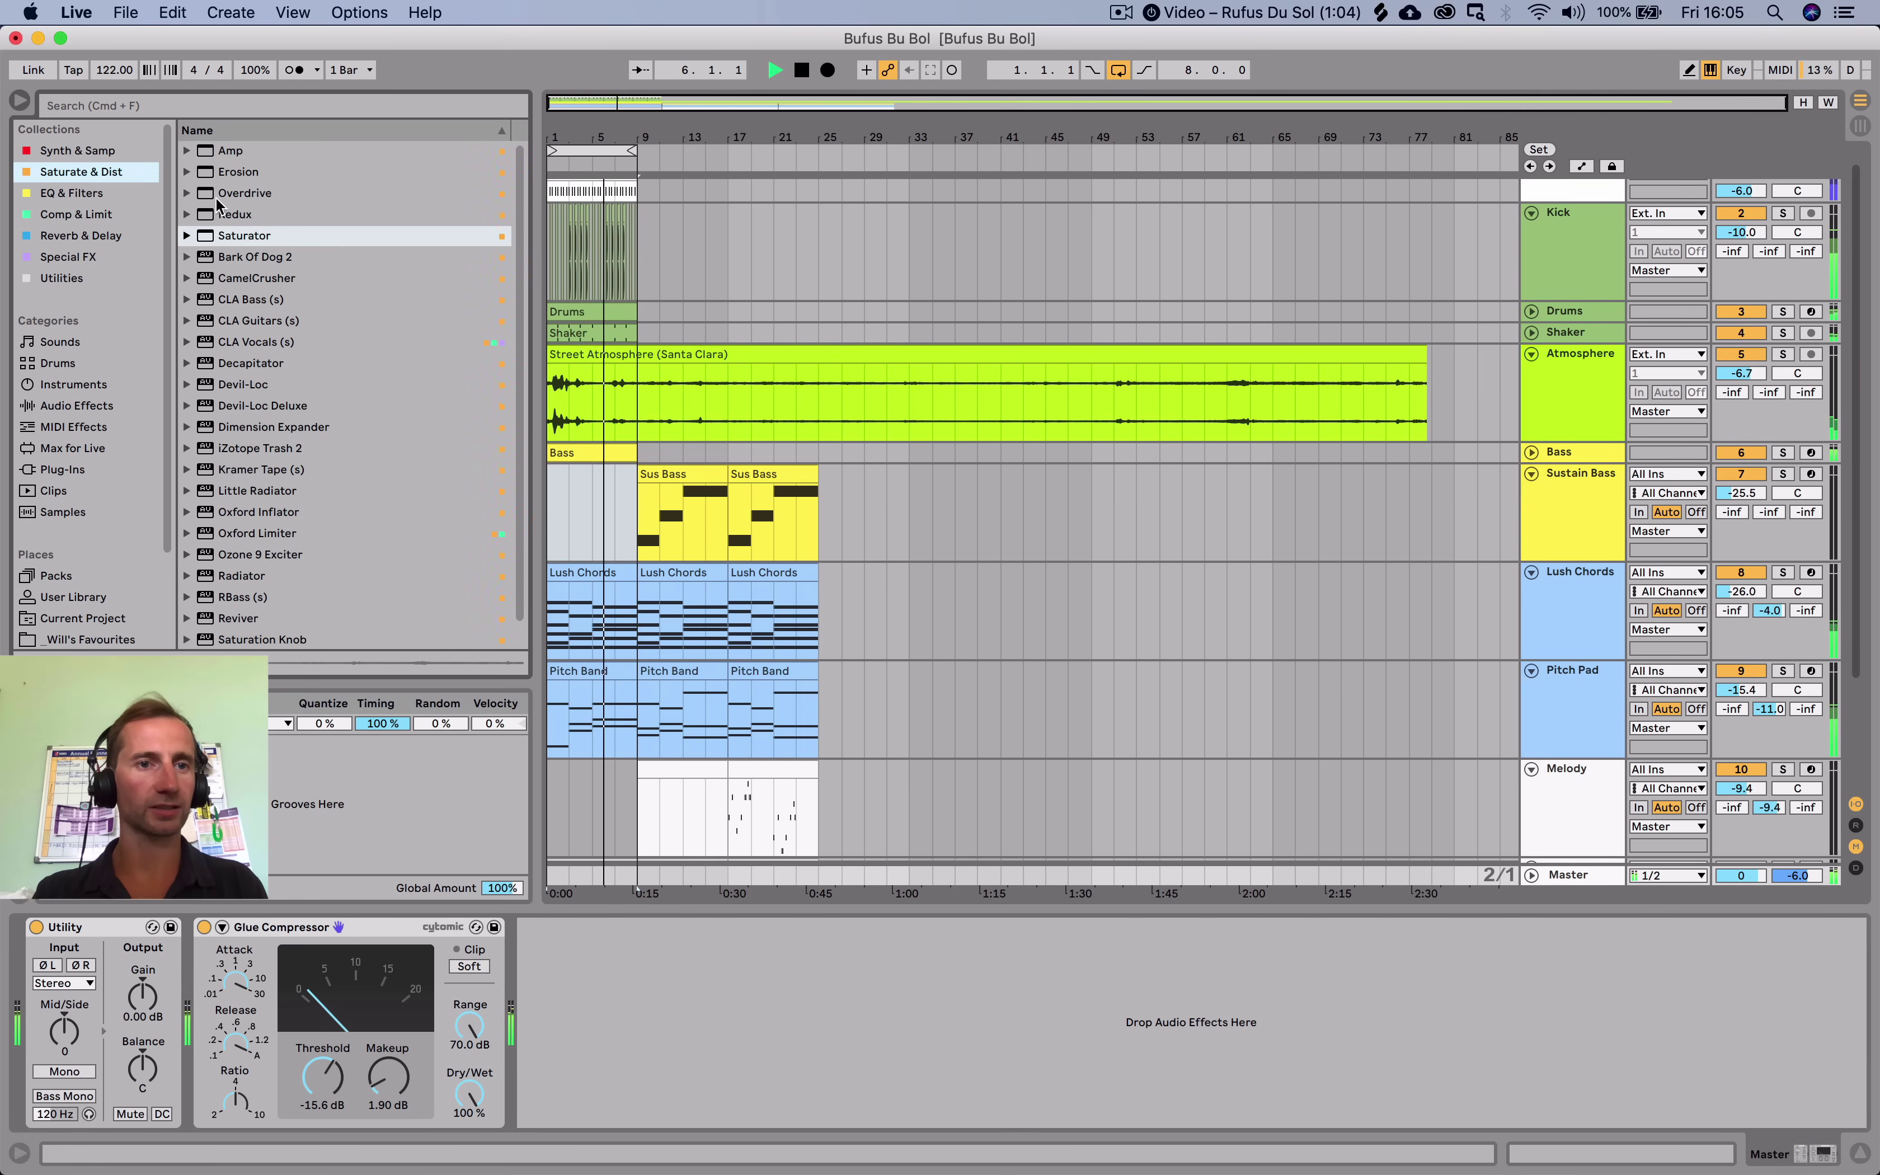
pyautogui.moveTo(244, 236); pyautogui.dragTo(201, 964)
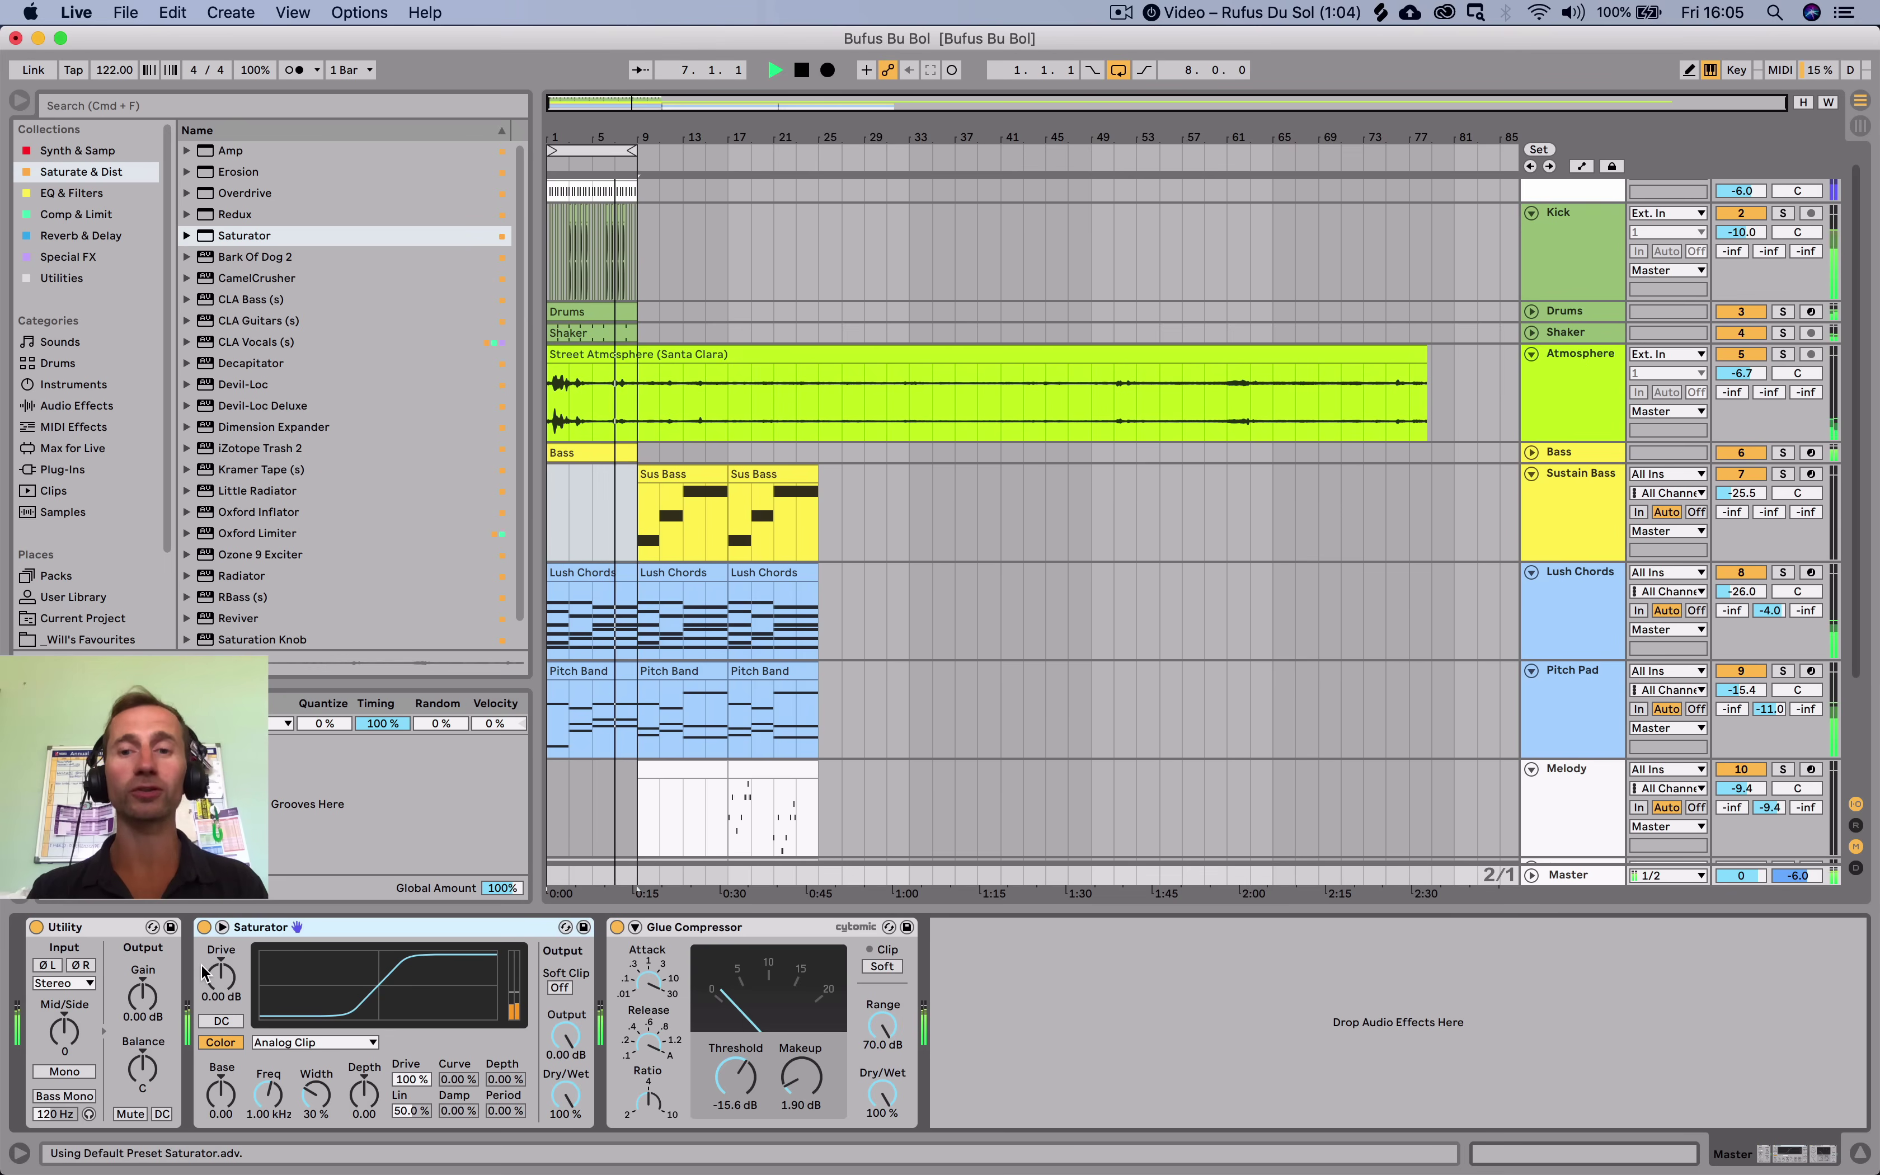
pyautogui.press('XF86AudioLowerVolume')
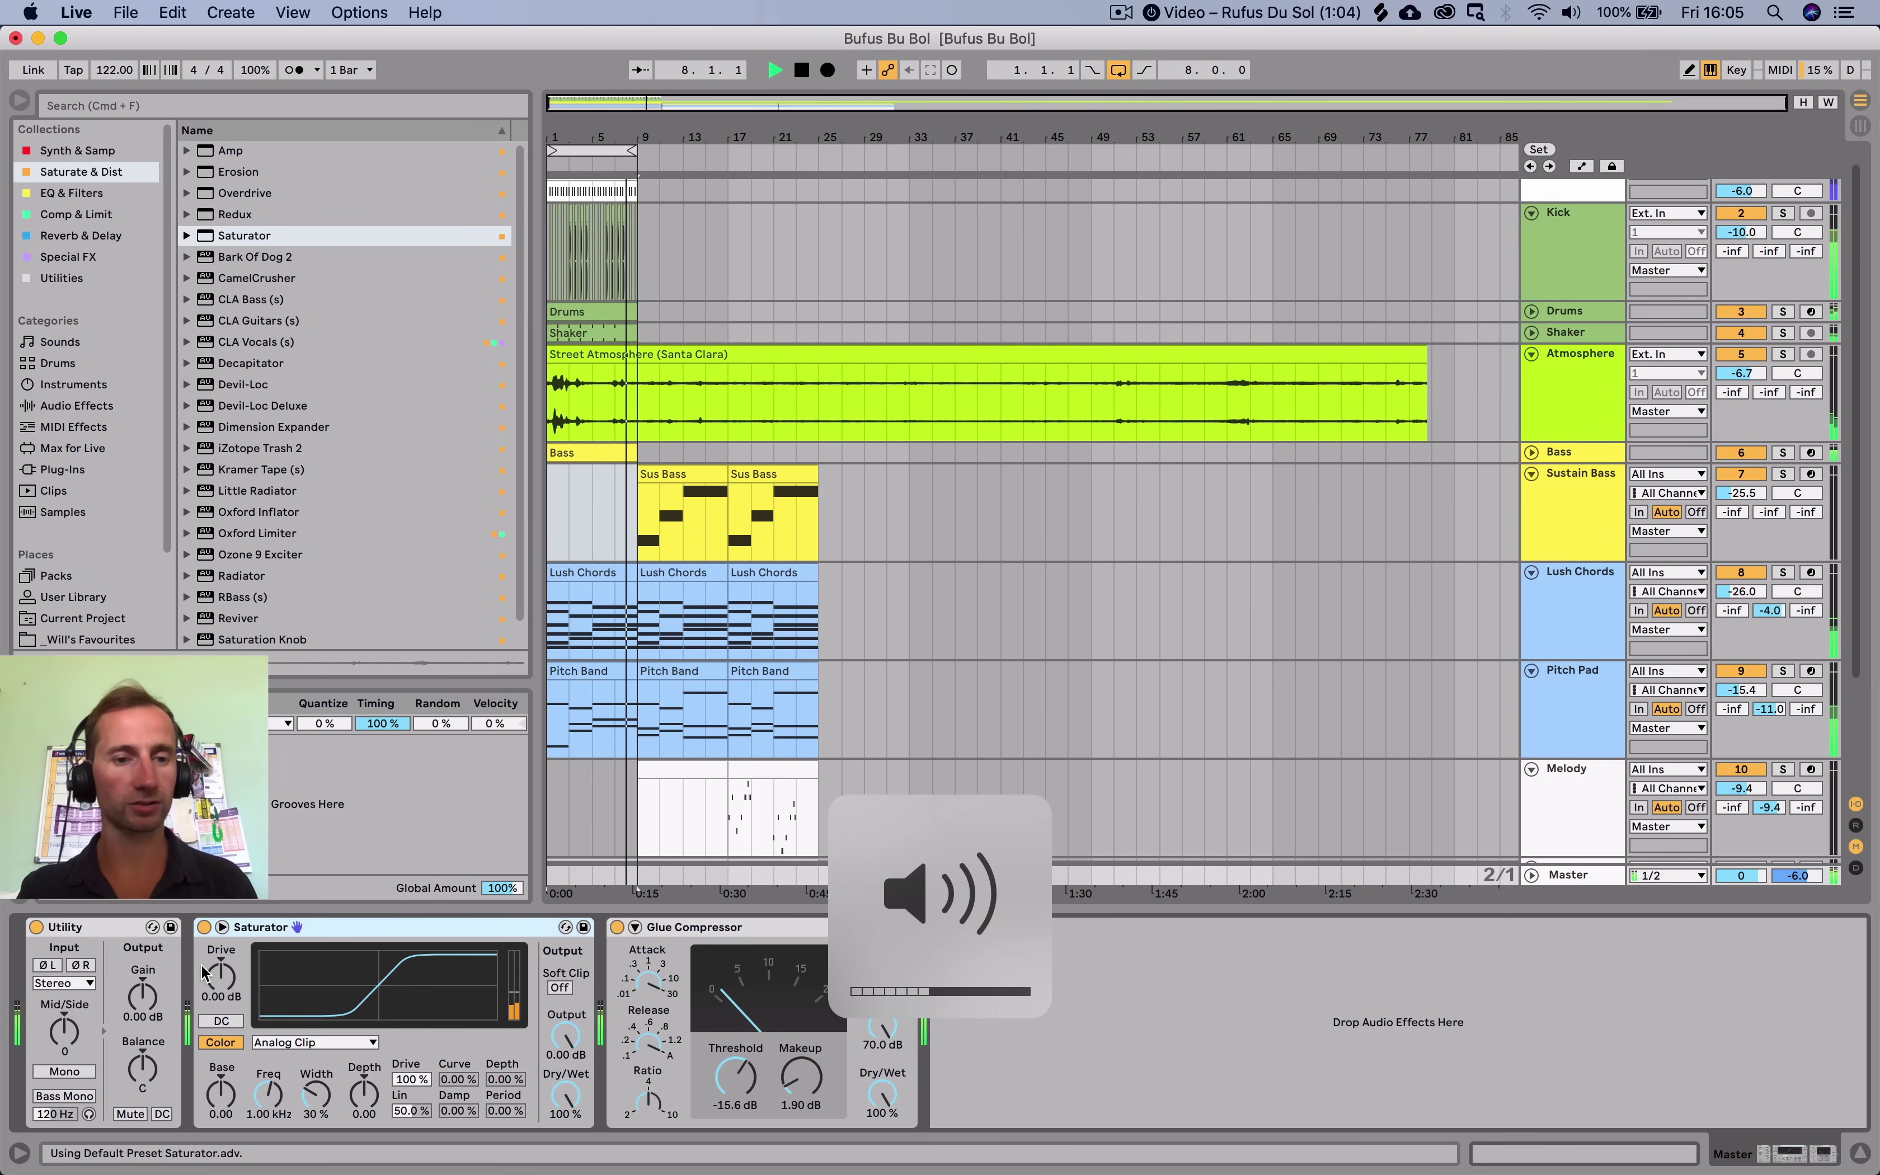
pyautogui.moveTo(220, 972)
pyautogui.mouseDown()
pyautogui.moveTo(220, 948)
pyautogui.moveTo(235, 981)
pyautogui.mouseUp()
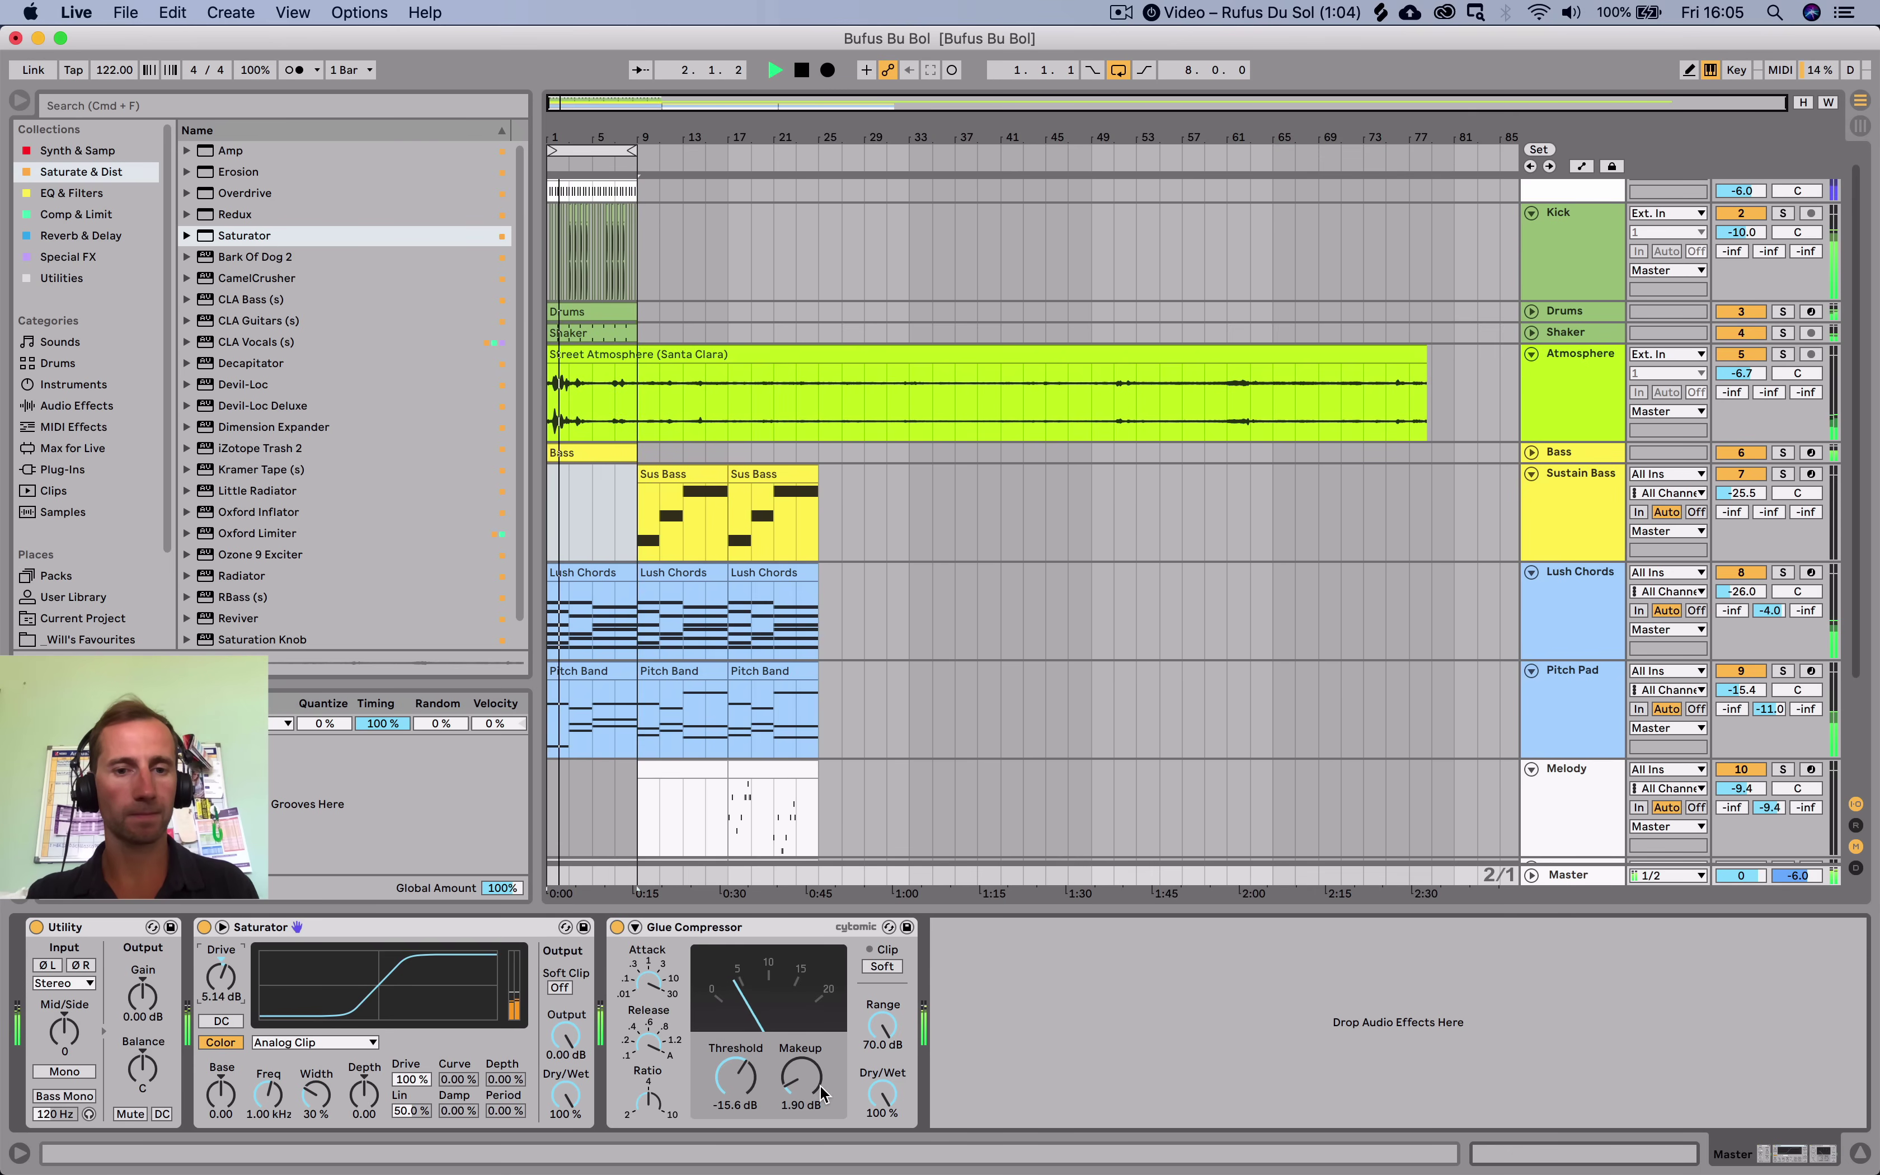
pyautogui.moveTo(734, 1077); pyautogui.dragTo(734, 1057)
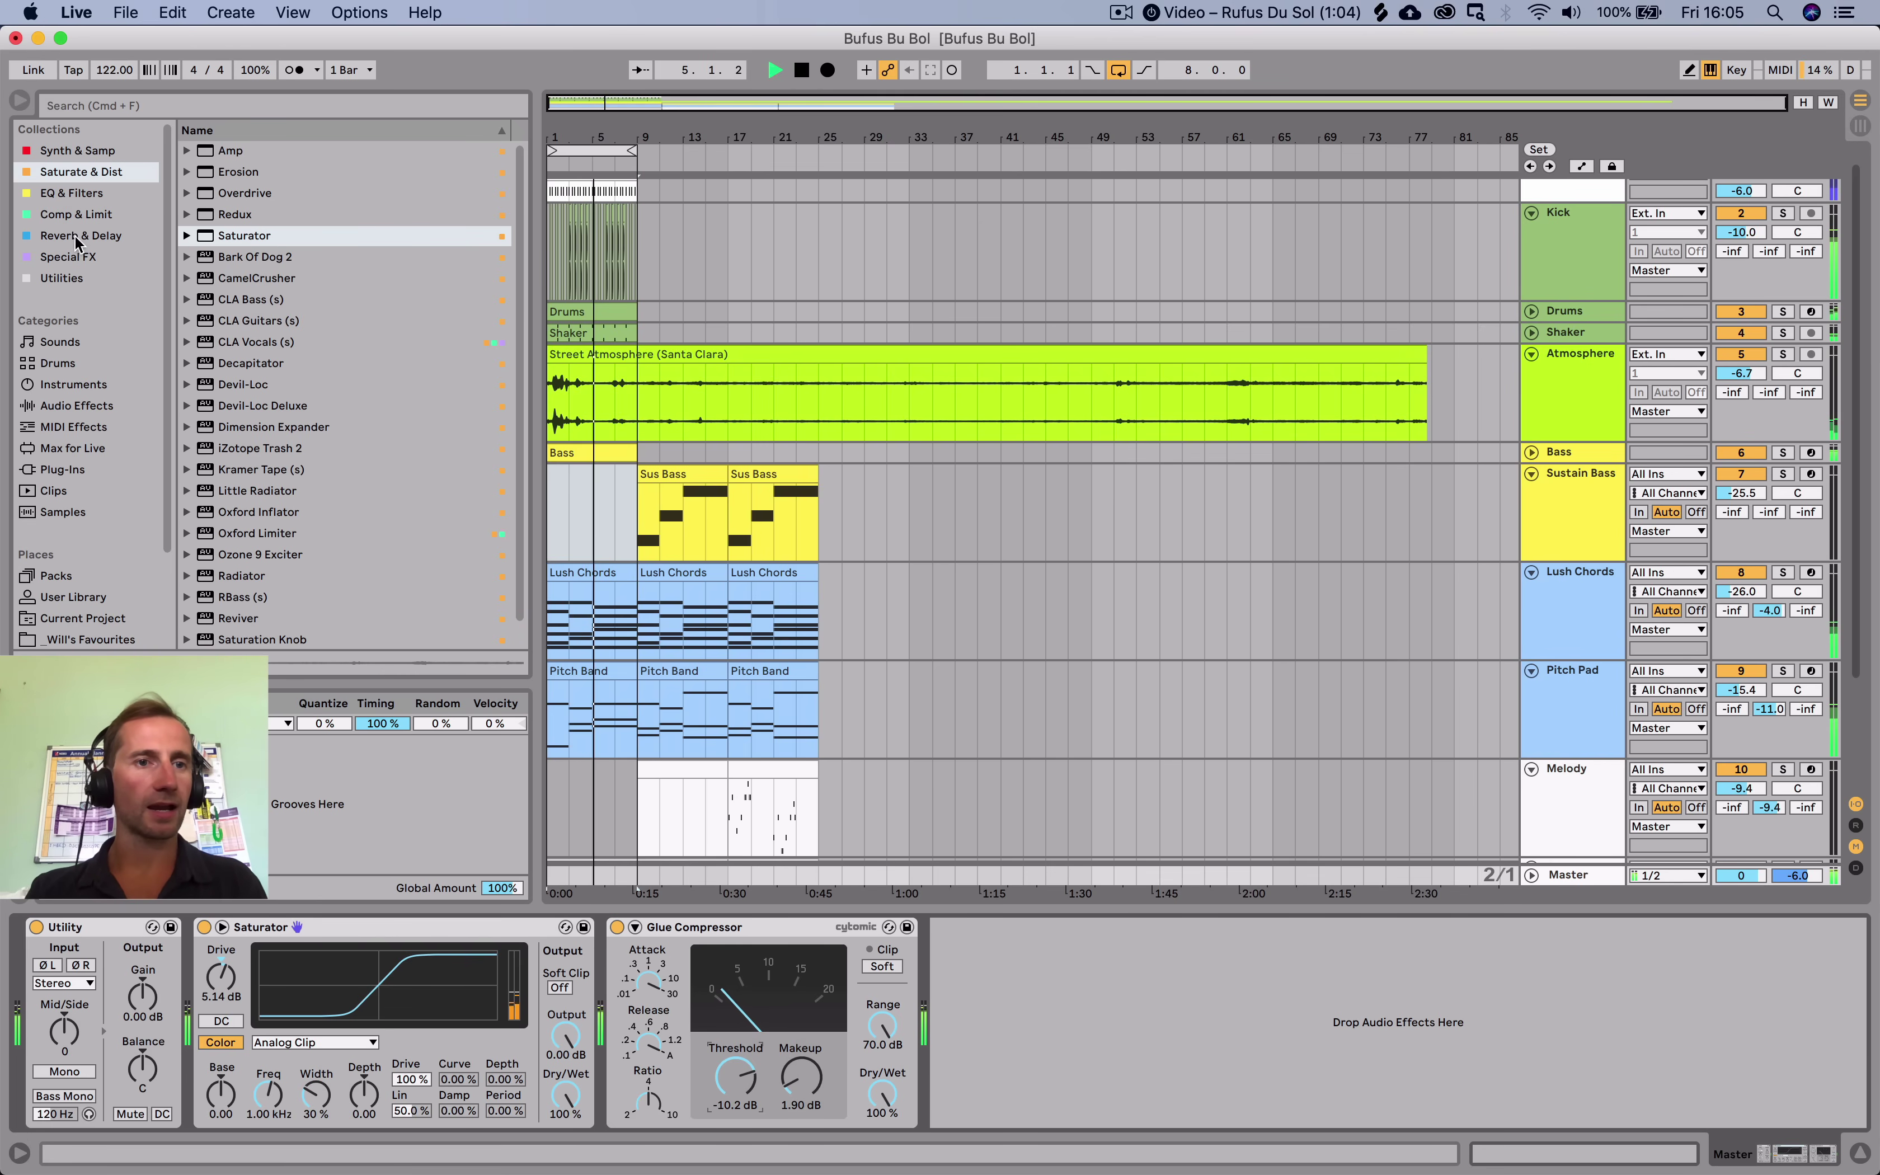
# Add a Limiter after the Glue Compressor on the Master track and set its gain to 3.30 dB.
pyautogui.click(99, 214)
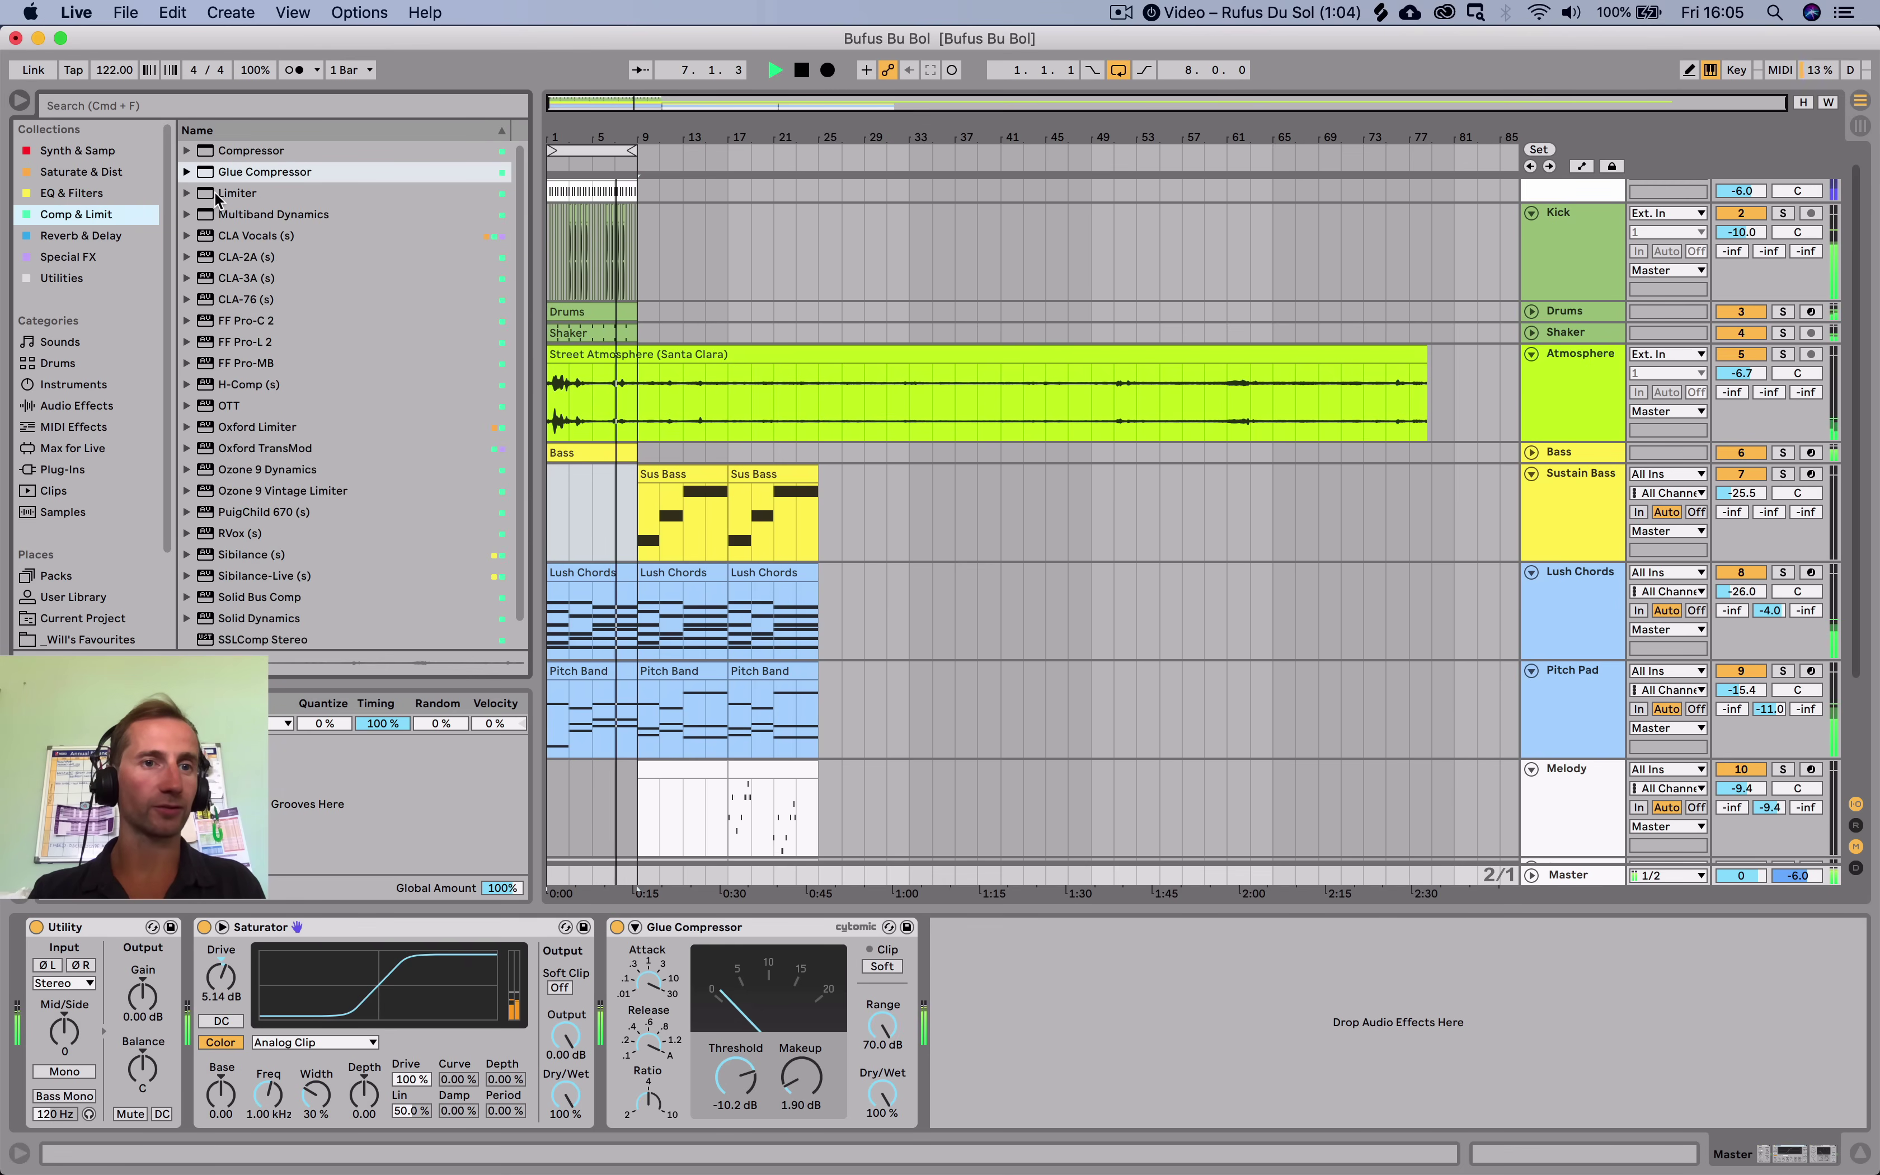
pyautogui.moveTo(236, 192); pyautogui.dragTo(1093, 1013)
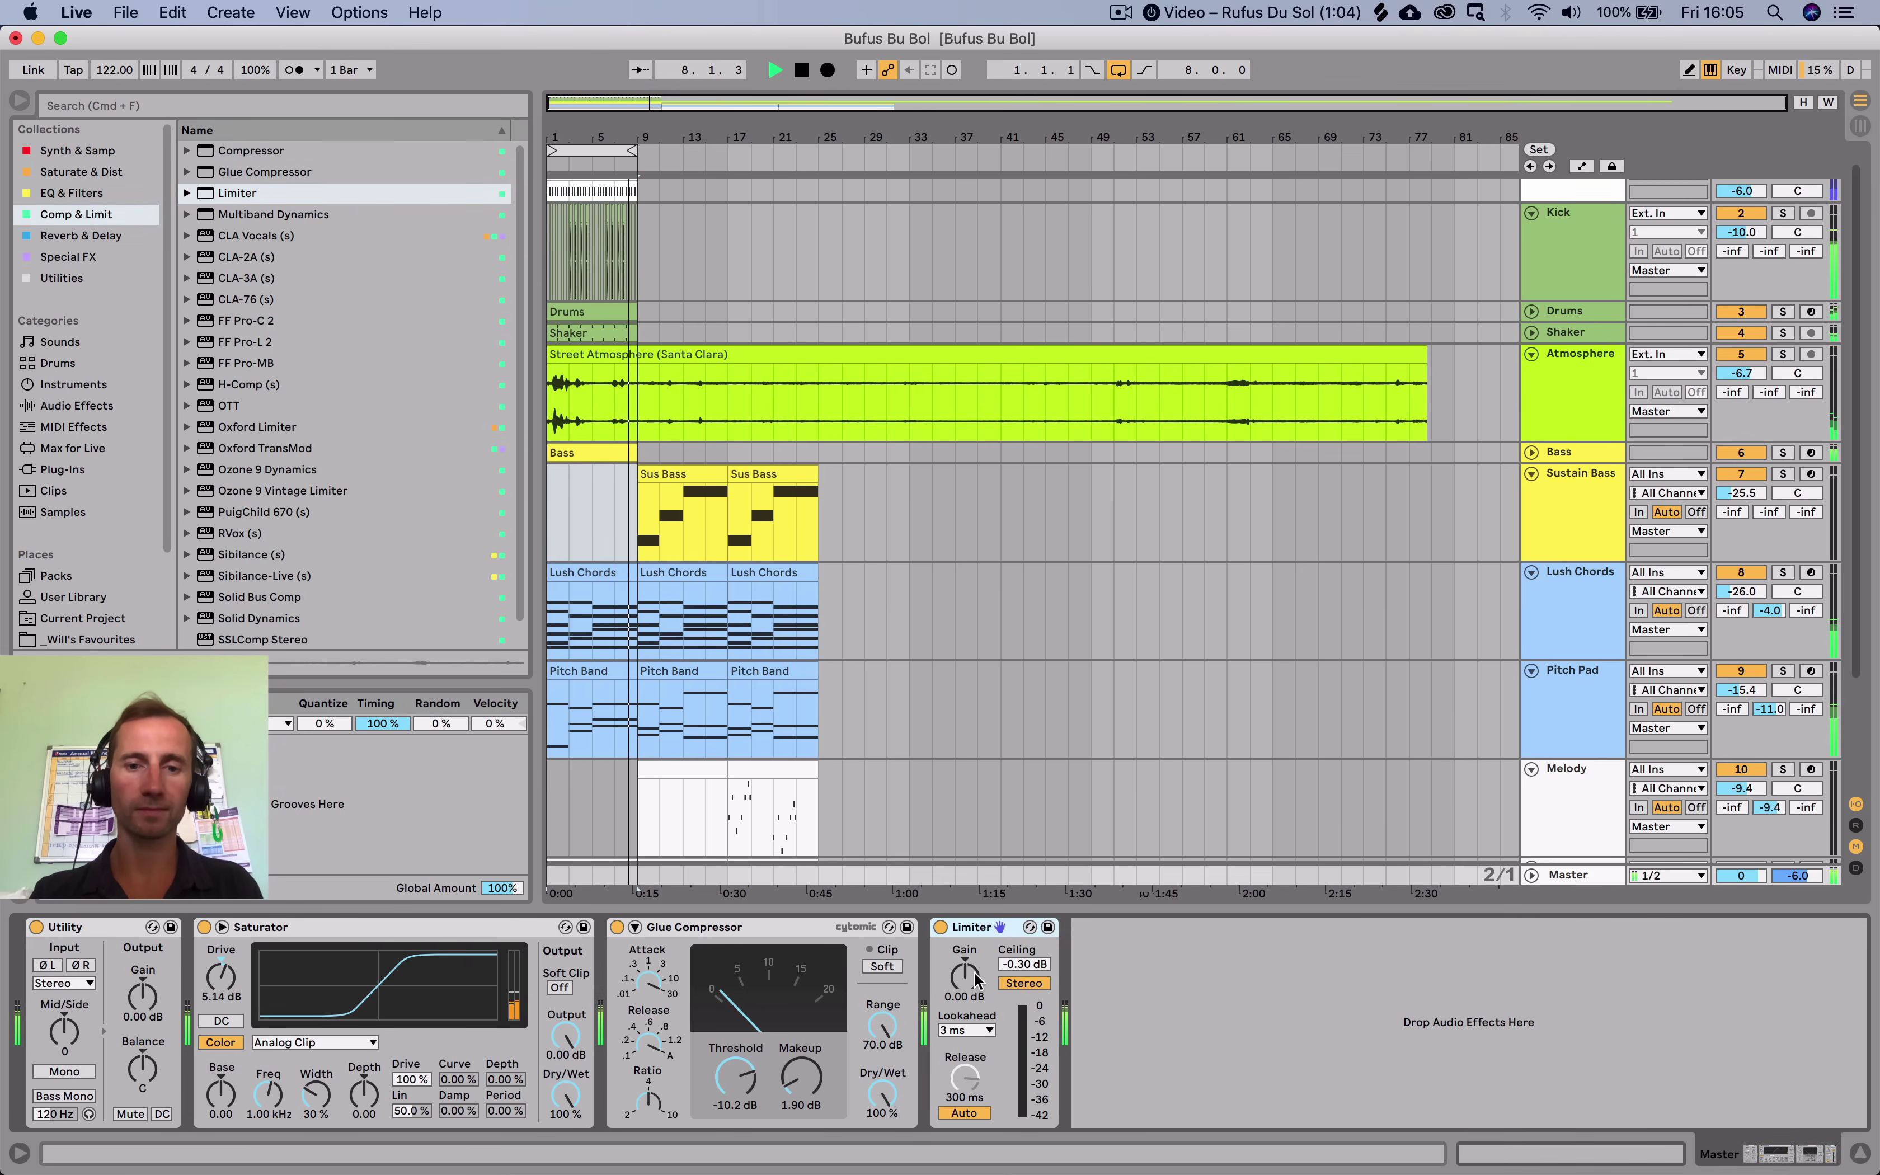
pyautogui.moveTo(964, 975); pyautogui.dragTo(964, 953)
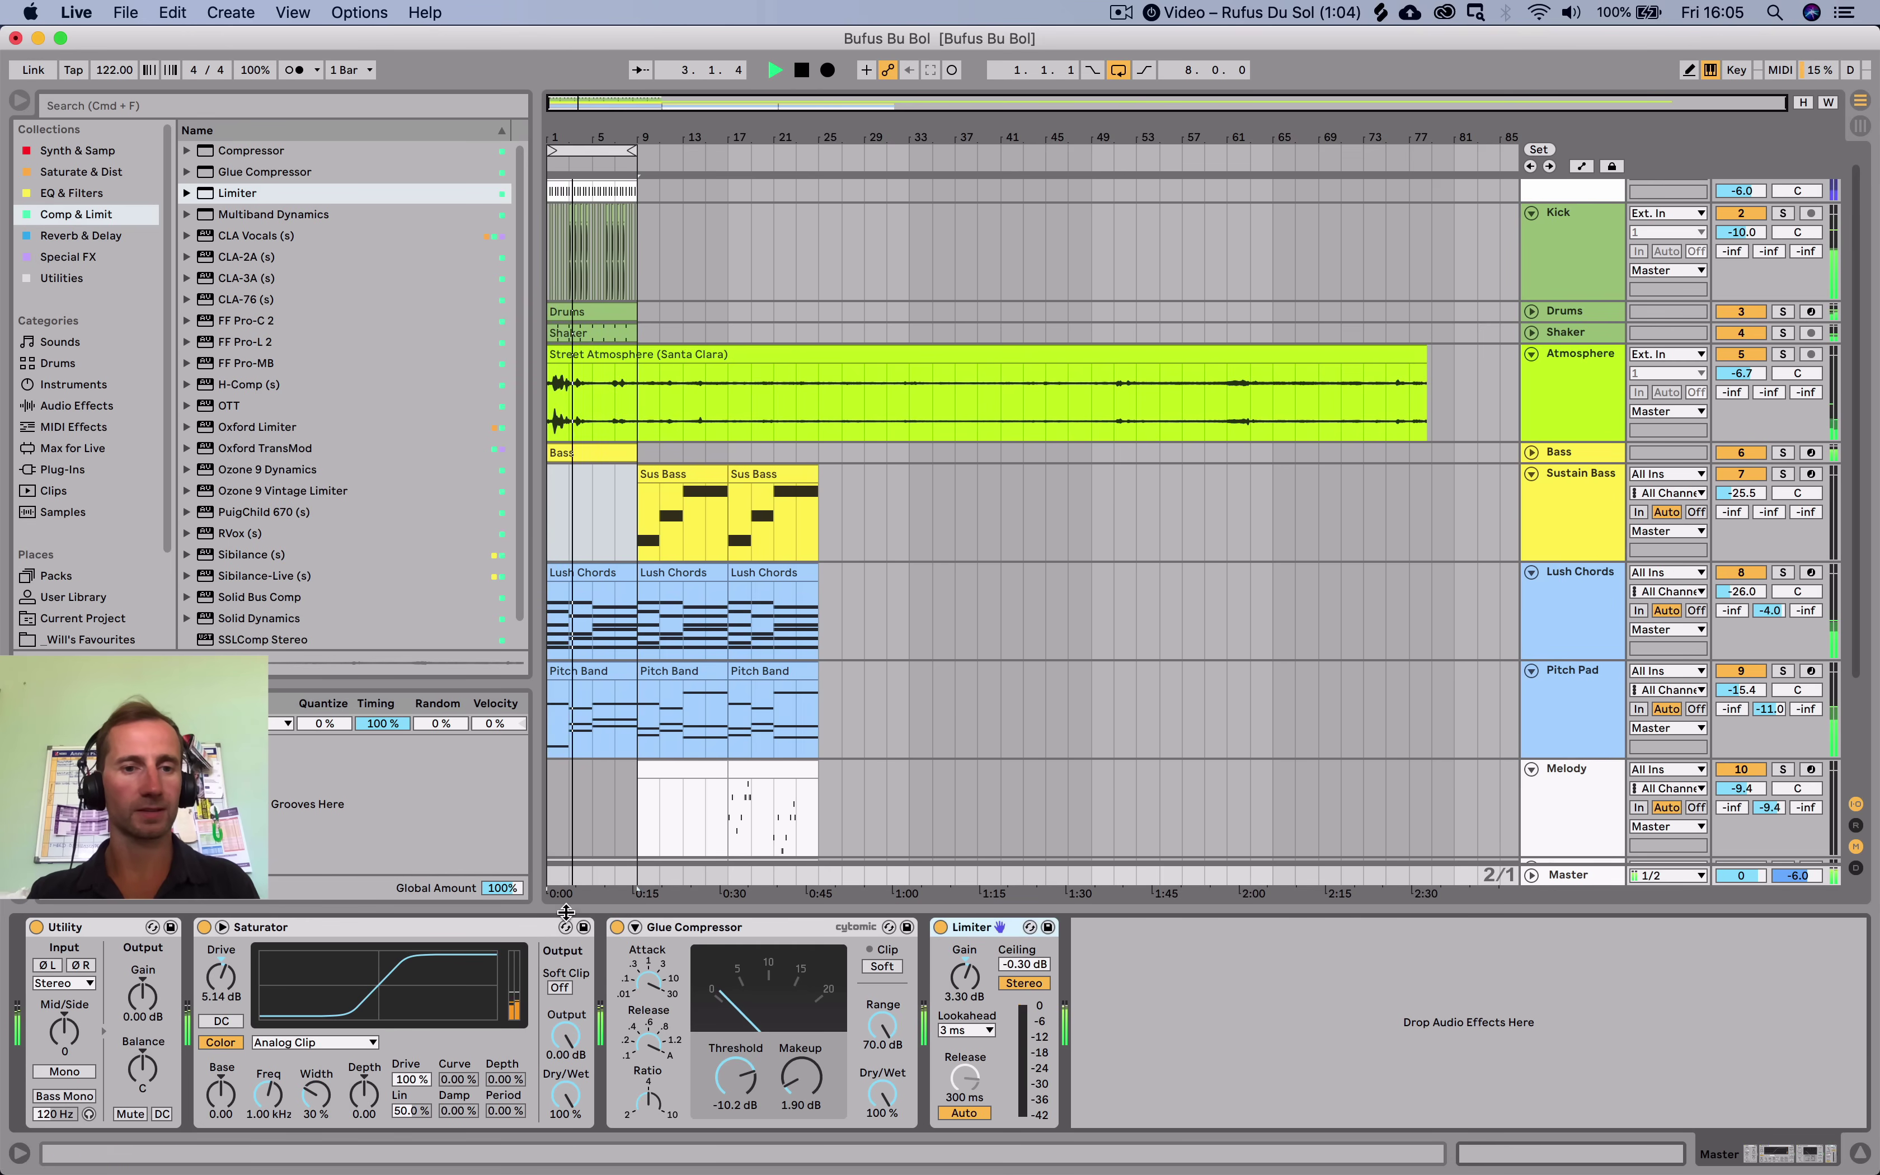
# Group the Saturator, Glue Compressor and Limiter into an Audio Effect Rack and compare the master with the rack bypassed.
pyautogui.keyDown('shift'); pyautogui.click(293, 929); pyautogui.keyUp('shift')
pyautogui.press('super+g')
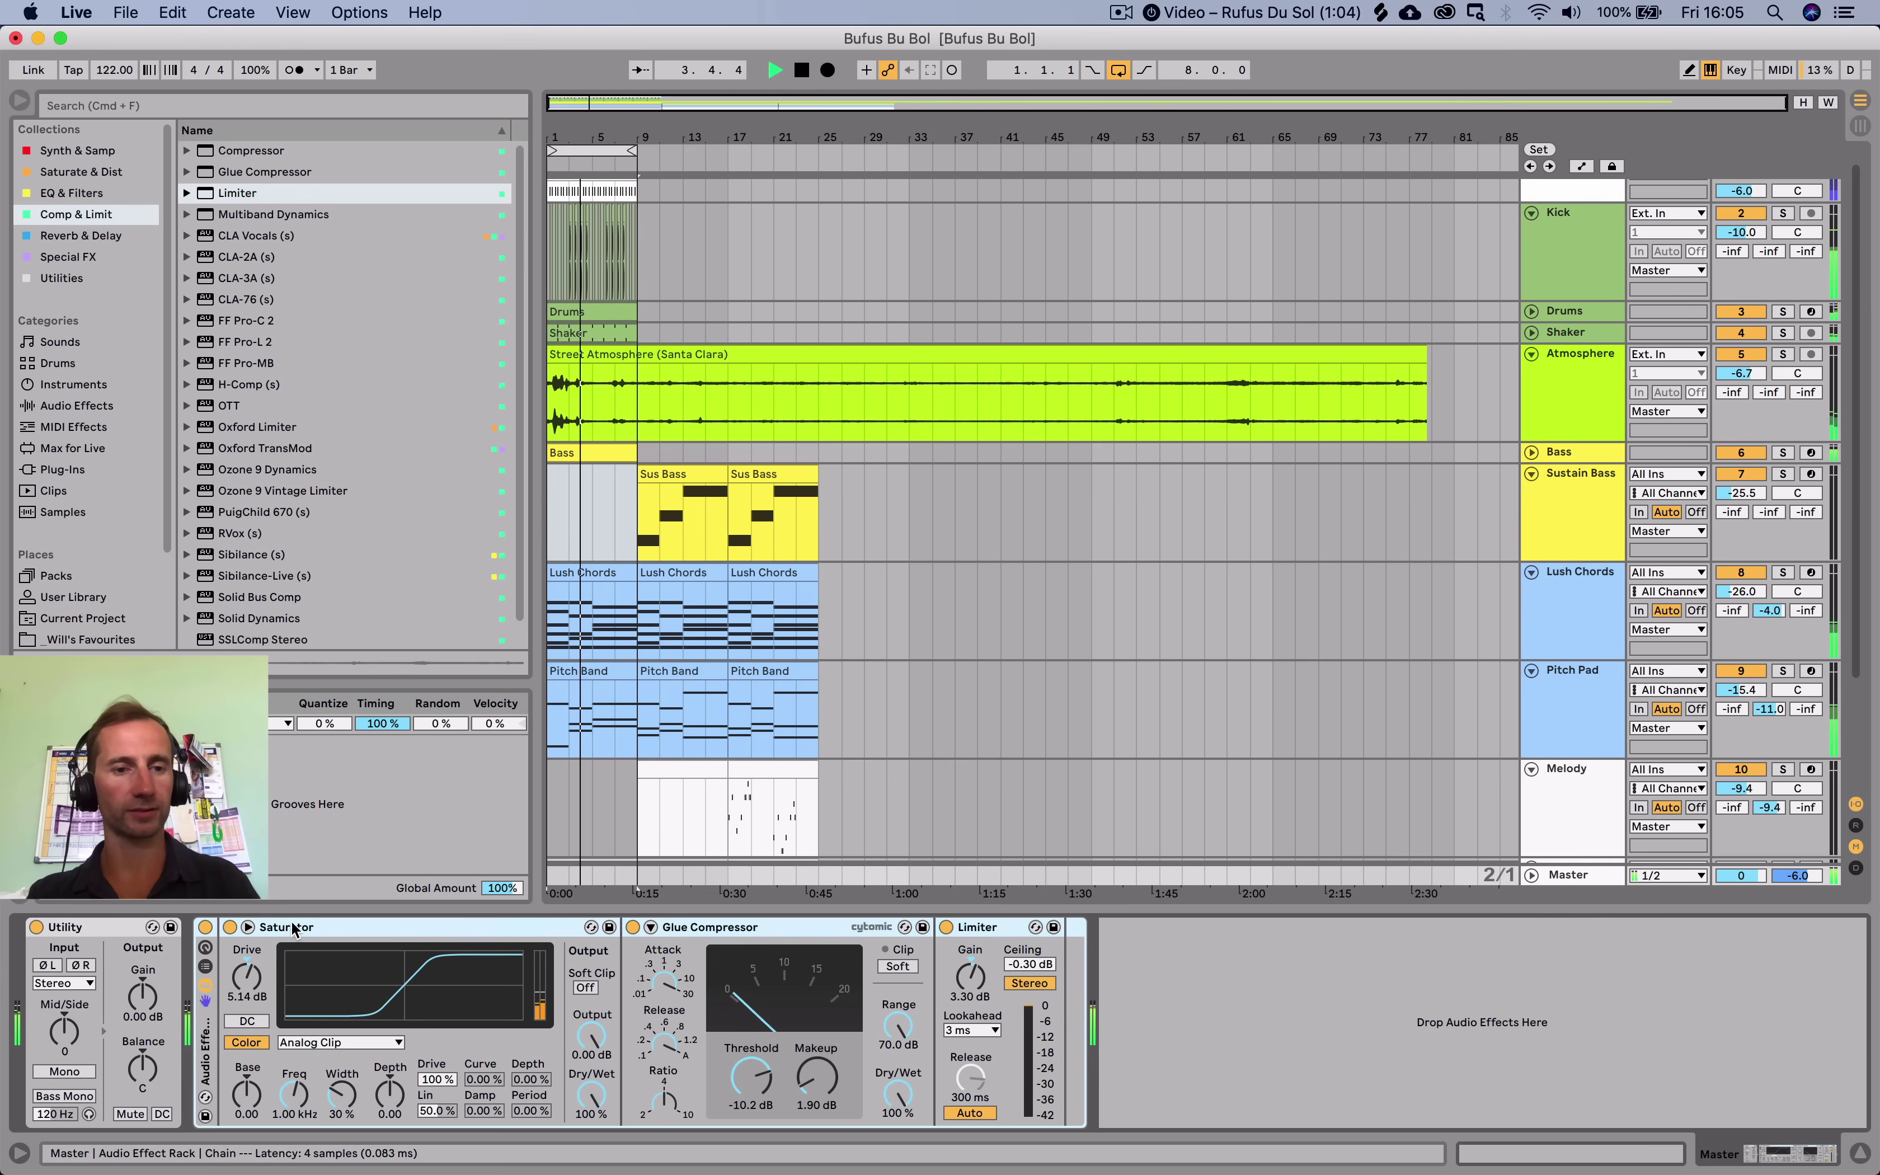
pyautogui.click(205, 927)
pyautogui.click(205, 927)
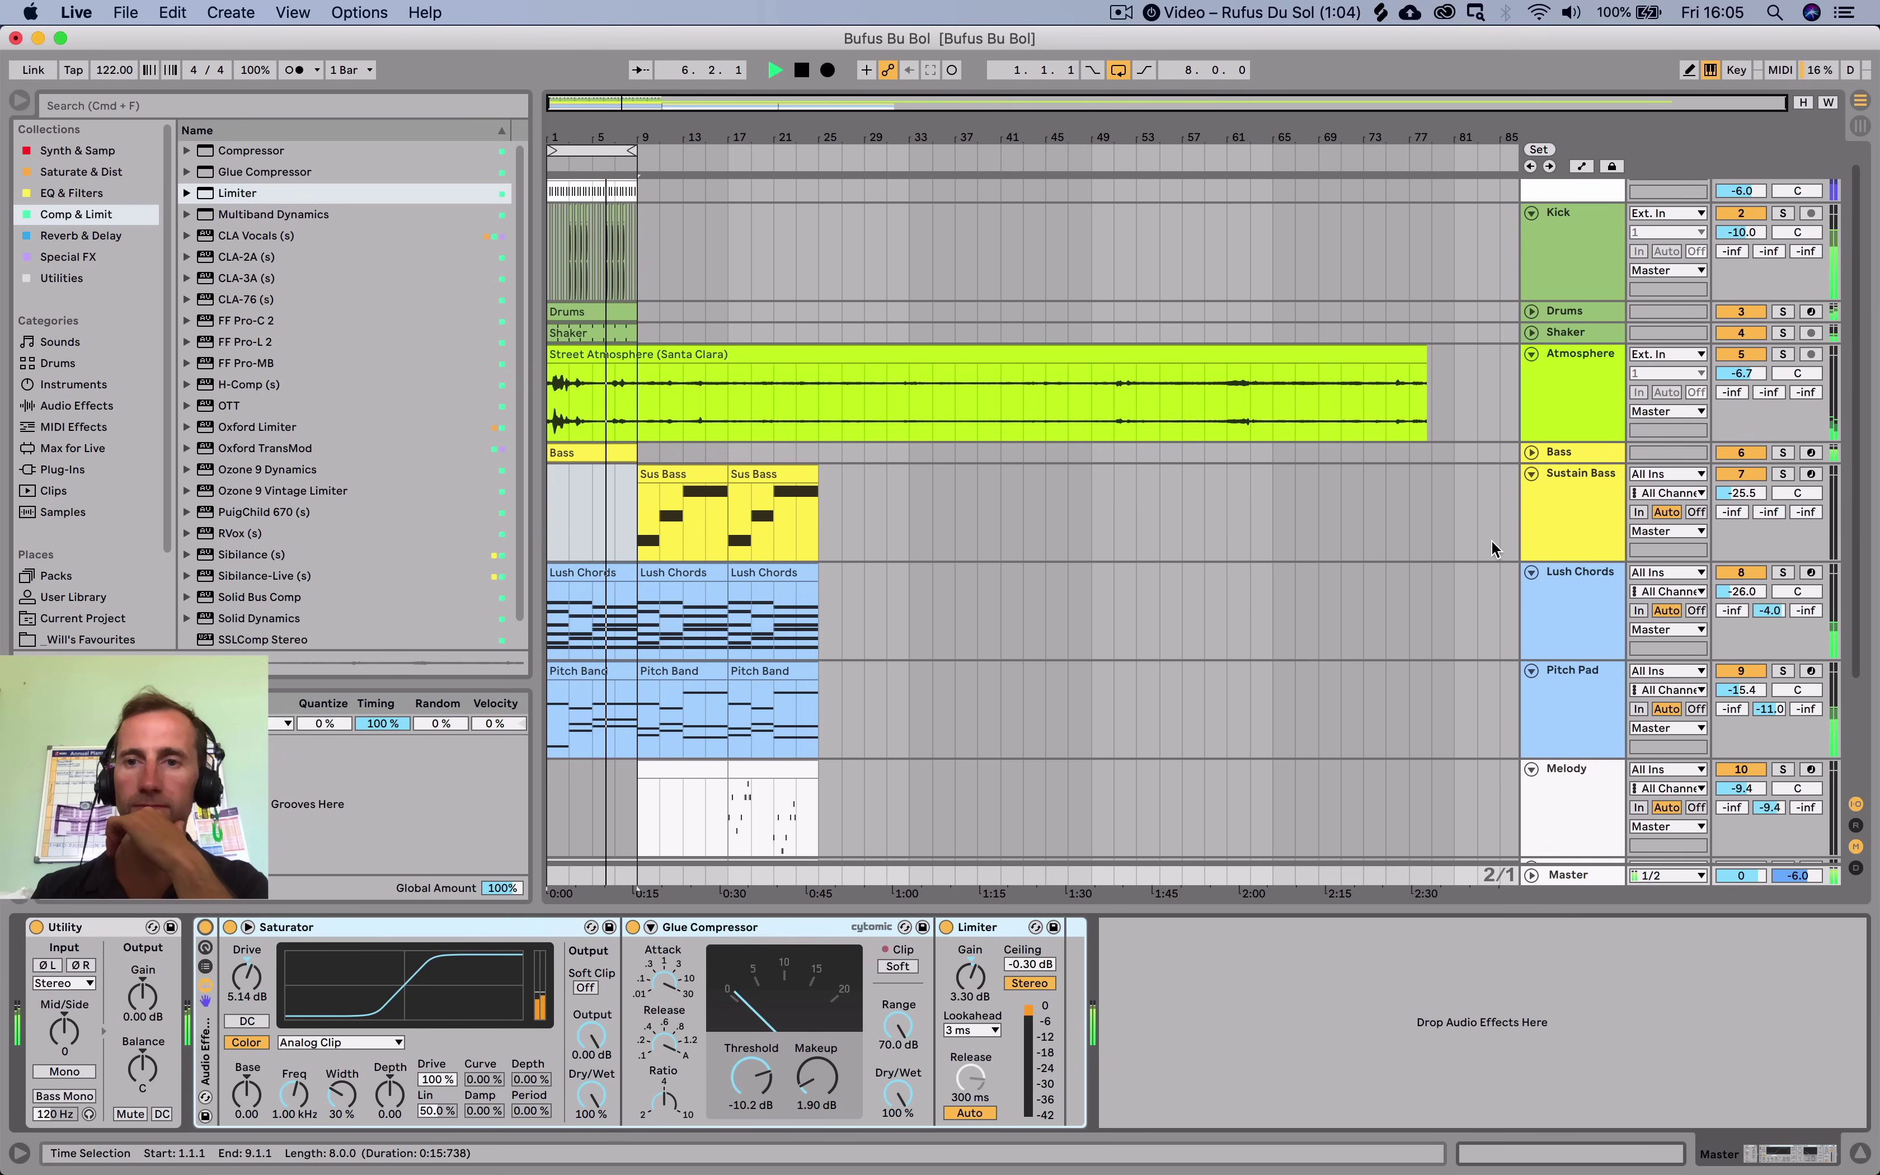
# Unfold the Bass track, lower its volume to -3.4 dB and stop playback.
pyautogui.click(1531, 452)
pyautogui.moveTo(1718, 460); pyautogui.dragTo(1726, 476)
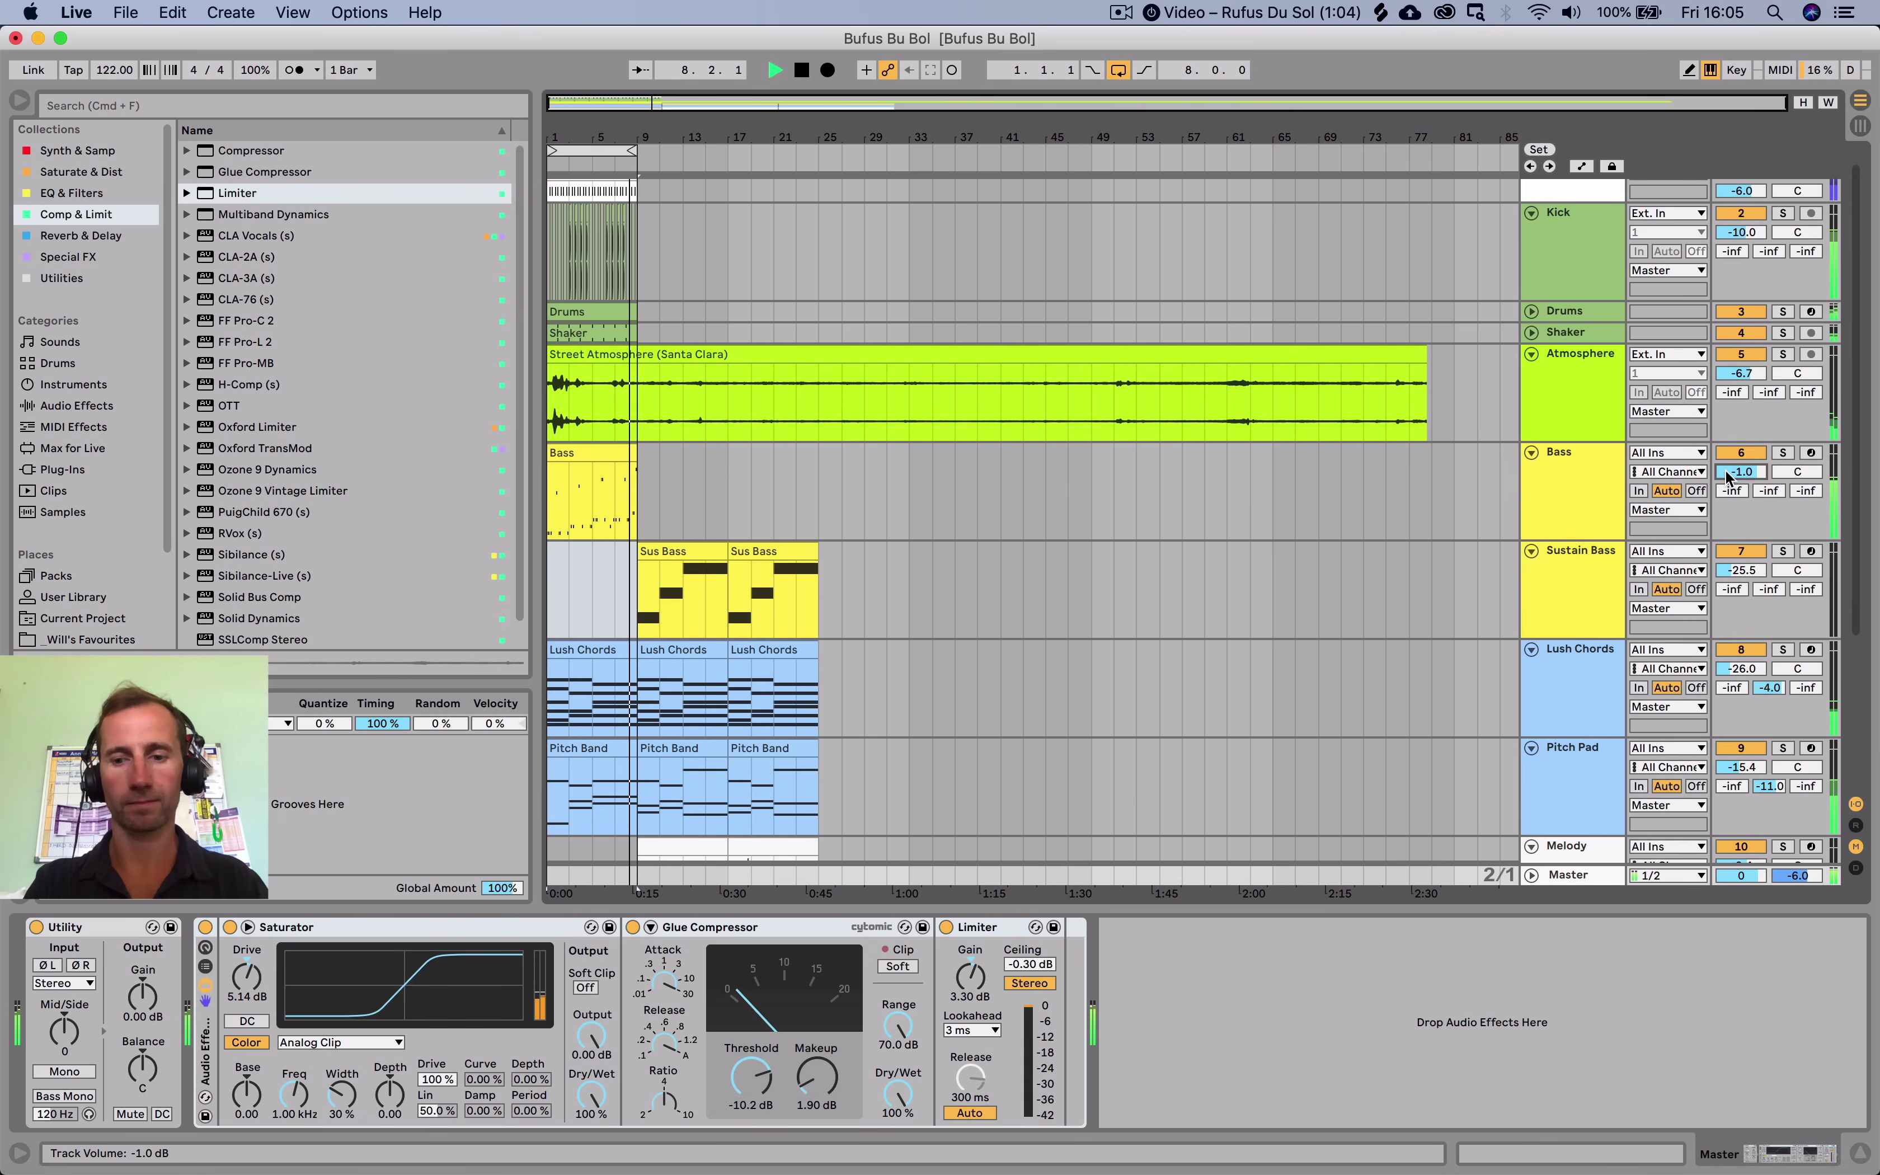
pyautogui.press('Down')
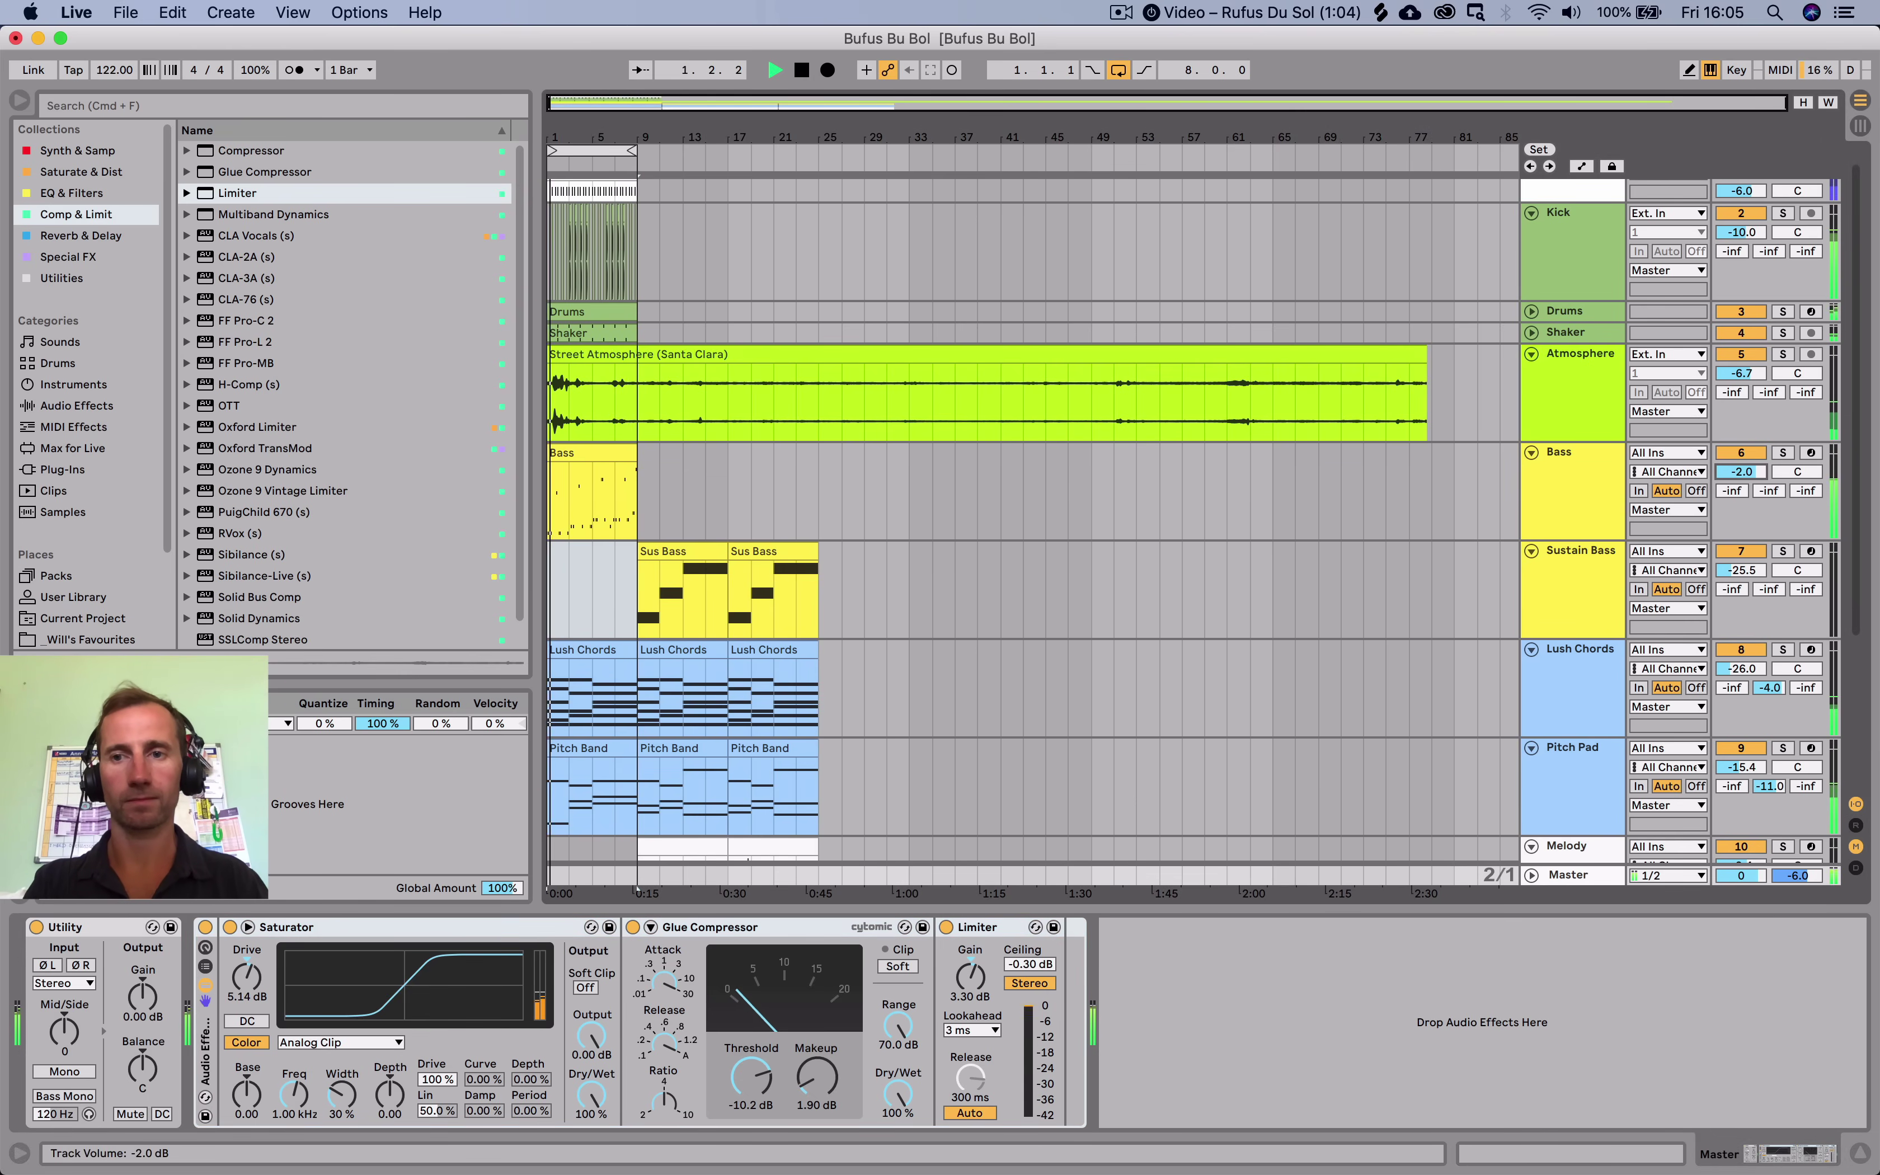
pyautogui.moveTo(1726, 476); pyautogui.dragTo(1728, 488)
pyautogui.press('space')
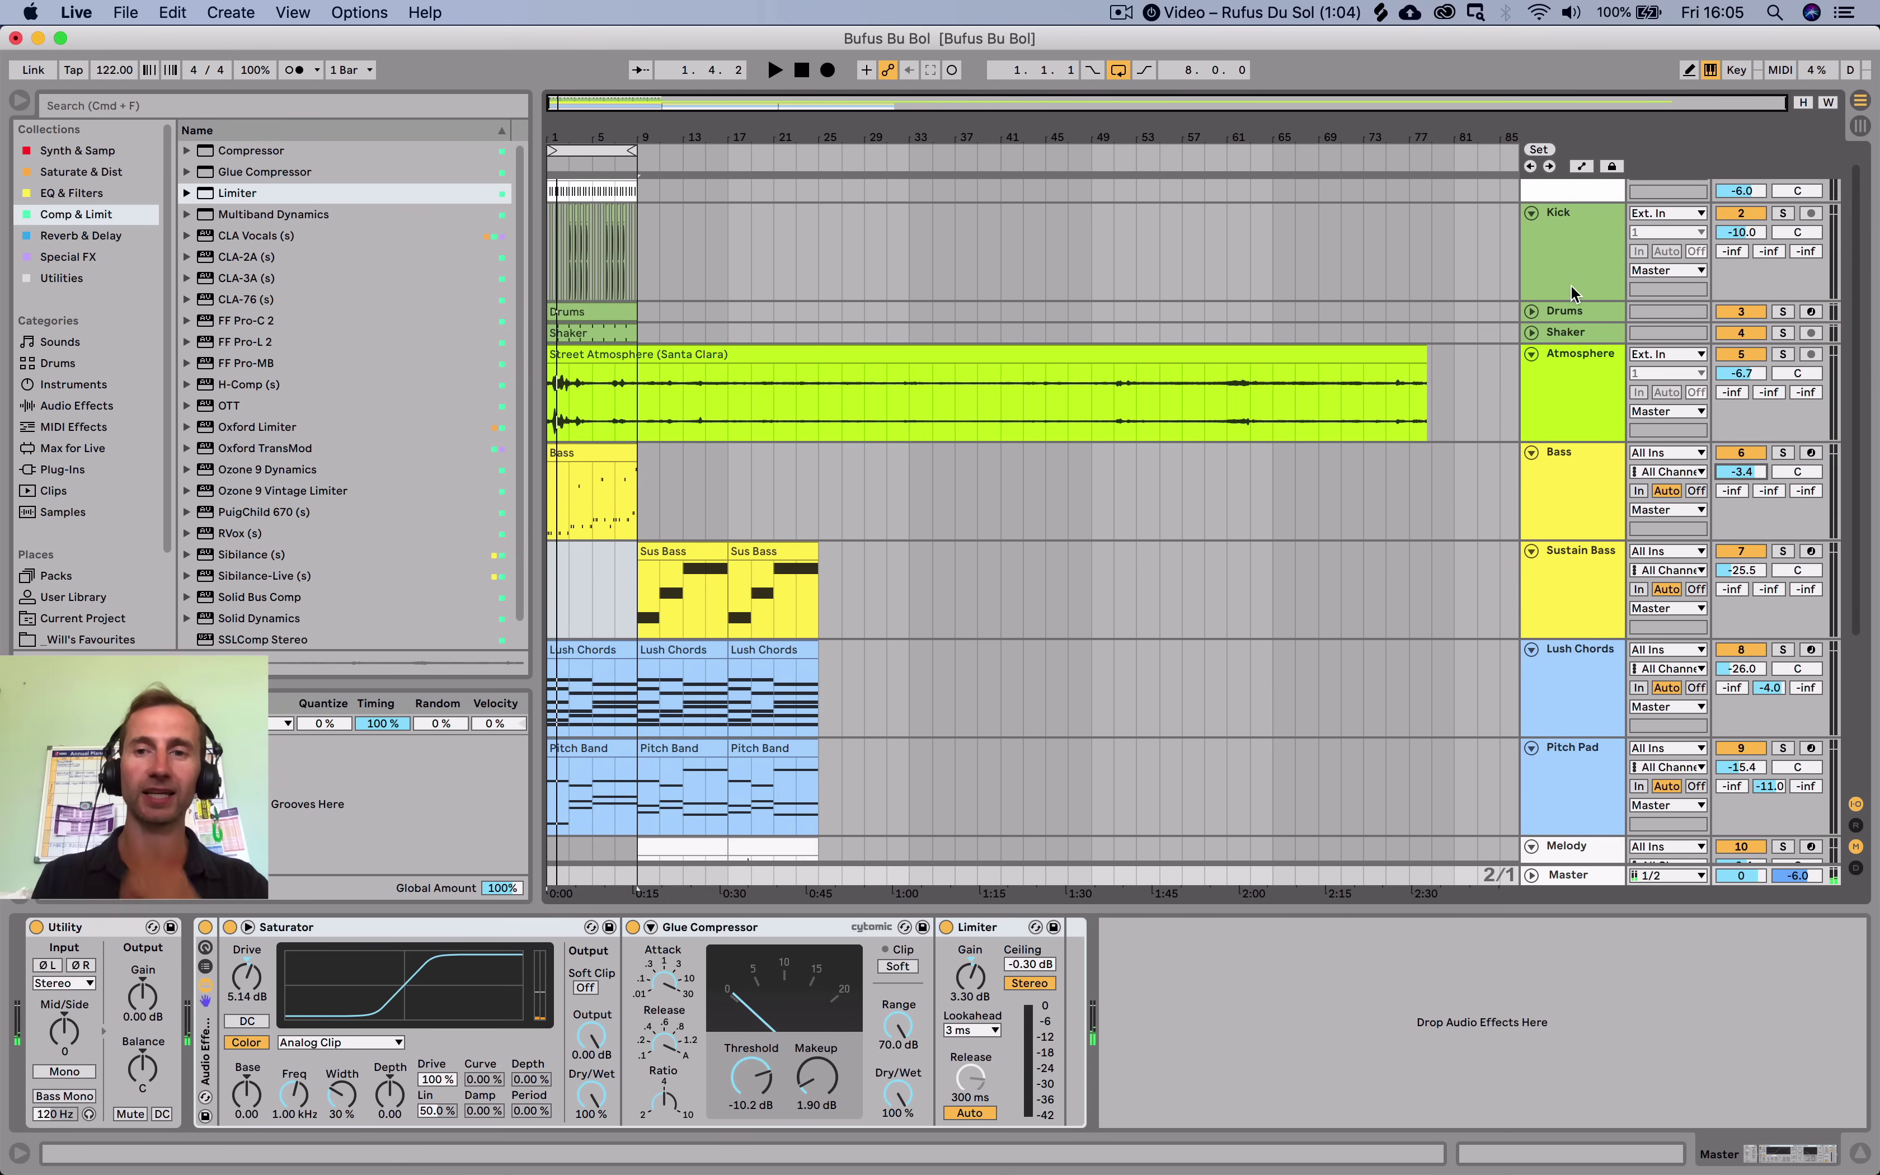
# Fold the Atmosphere, Bass, Sustain Bass, Lush Chords, Pitch Pad and Kick tracks.
pyautogui.click(1532, 354)
pyautogui.click(1530, 376)
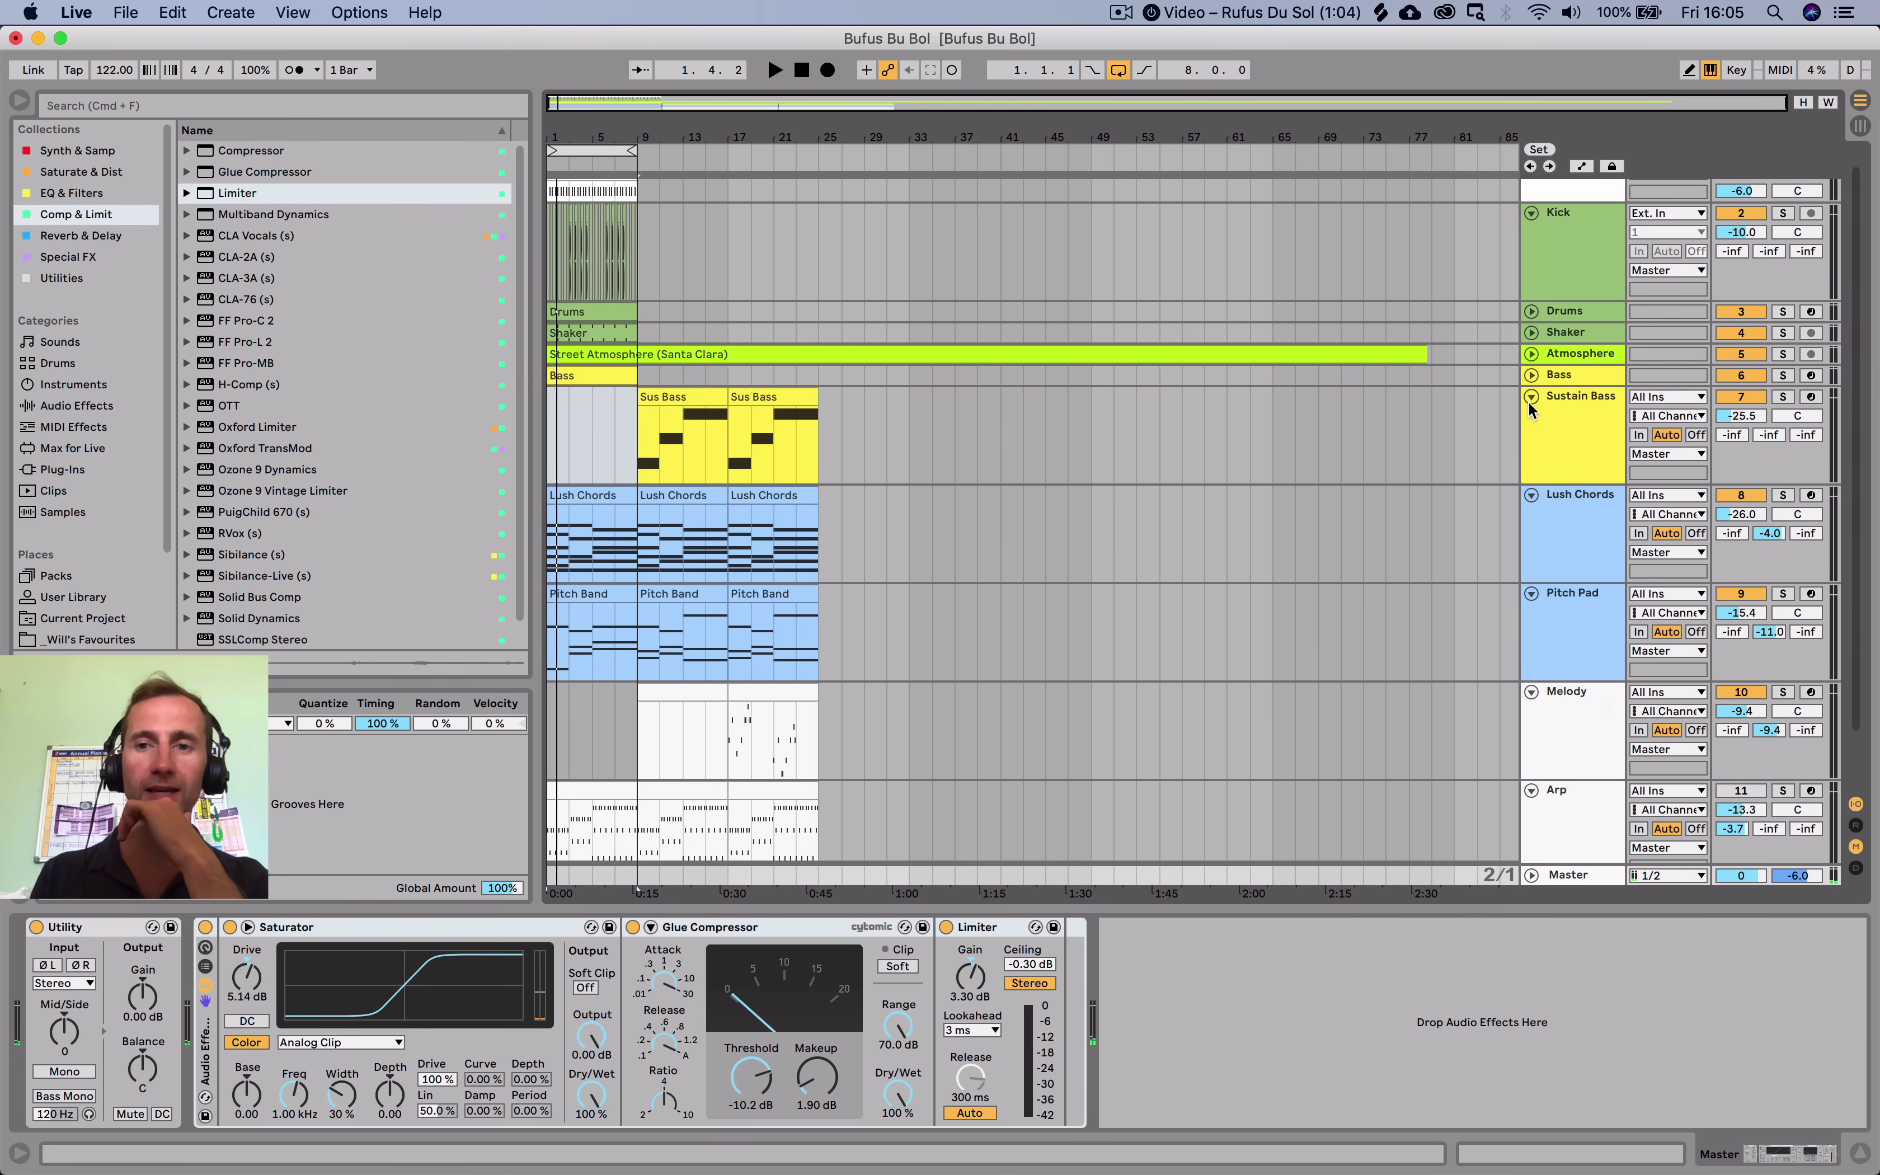
pyautogui.click(1530, 397)
pyautogui.click(1531, 417)
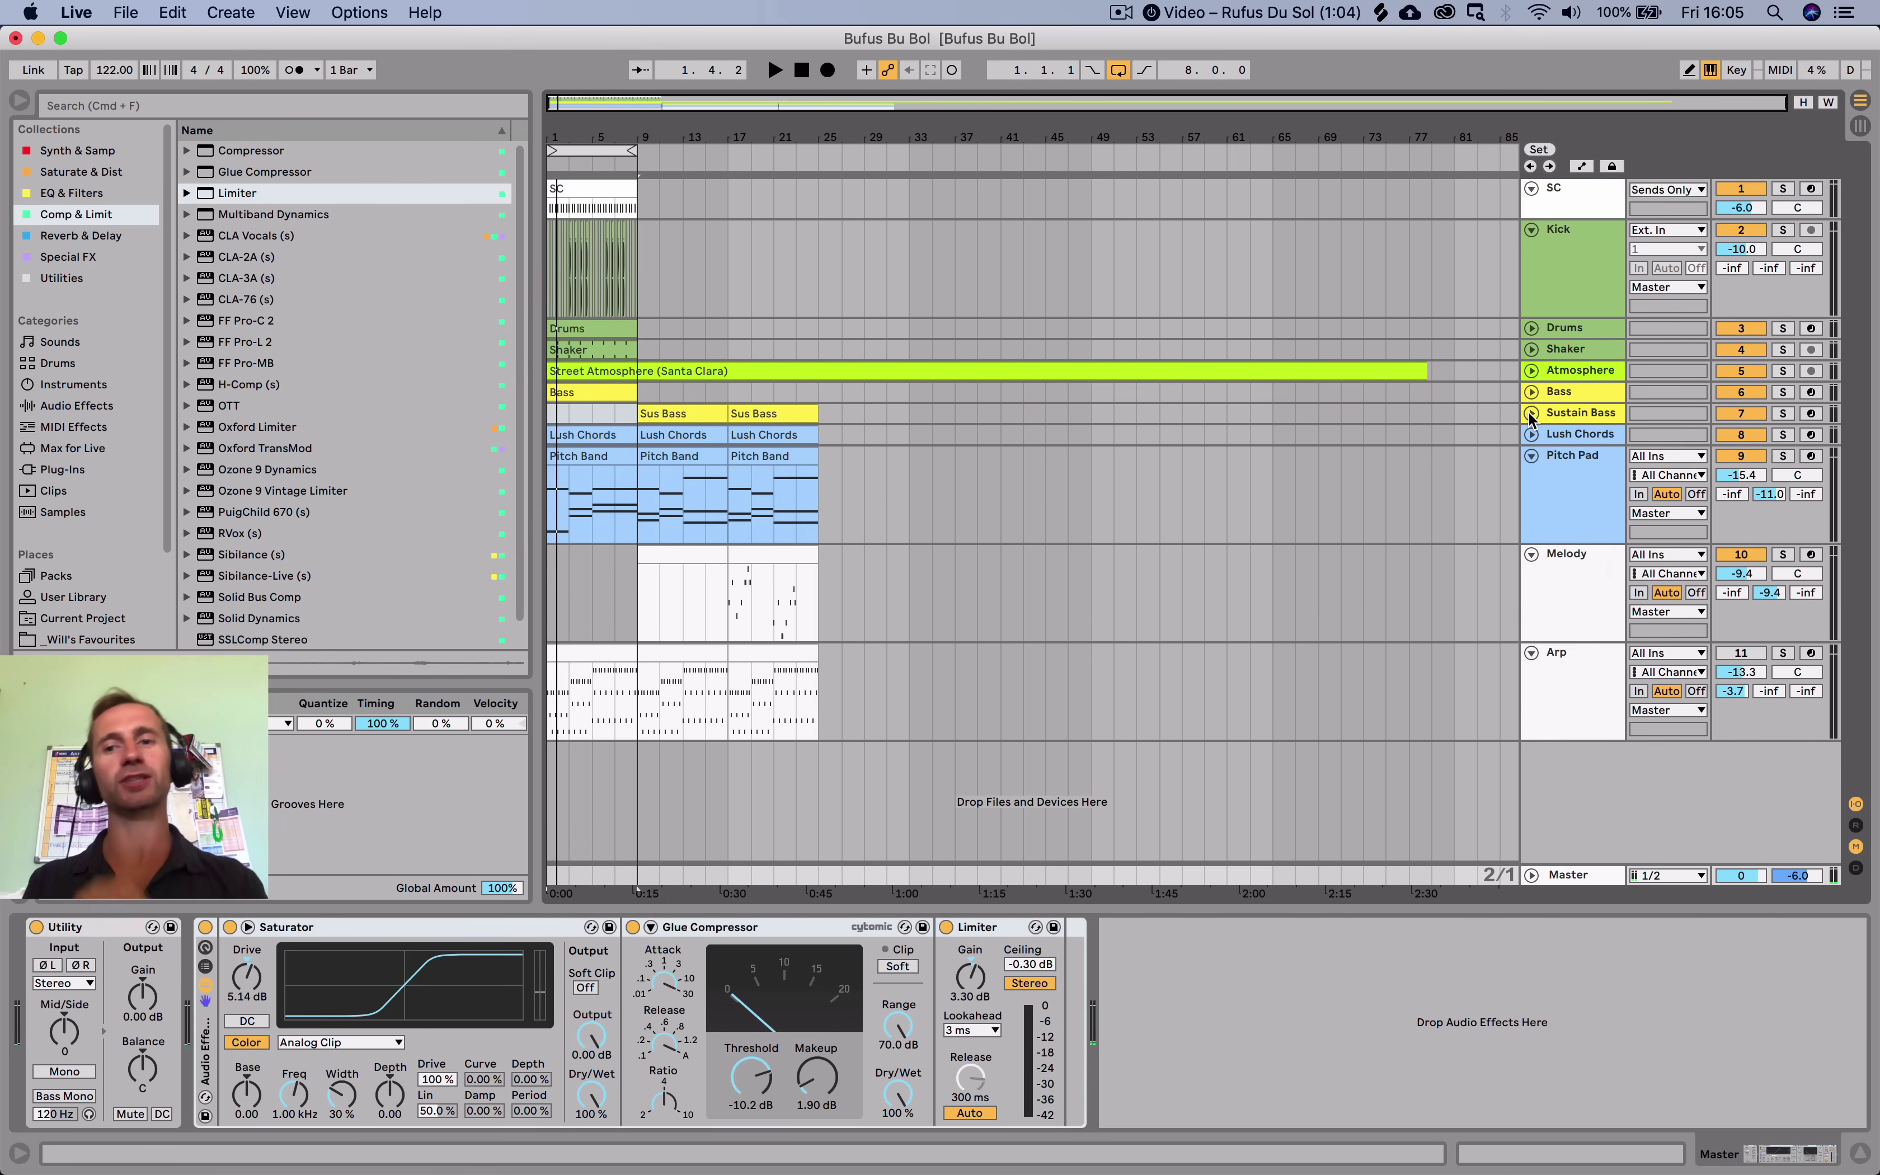
pyautogui.click(1532, 455)
pyautogui.click(1531, 230)
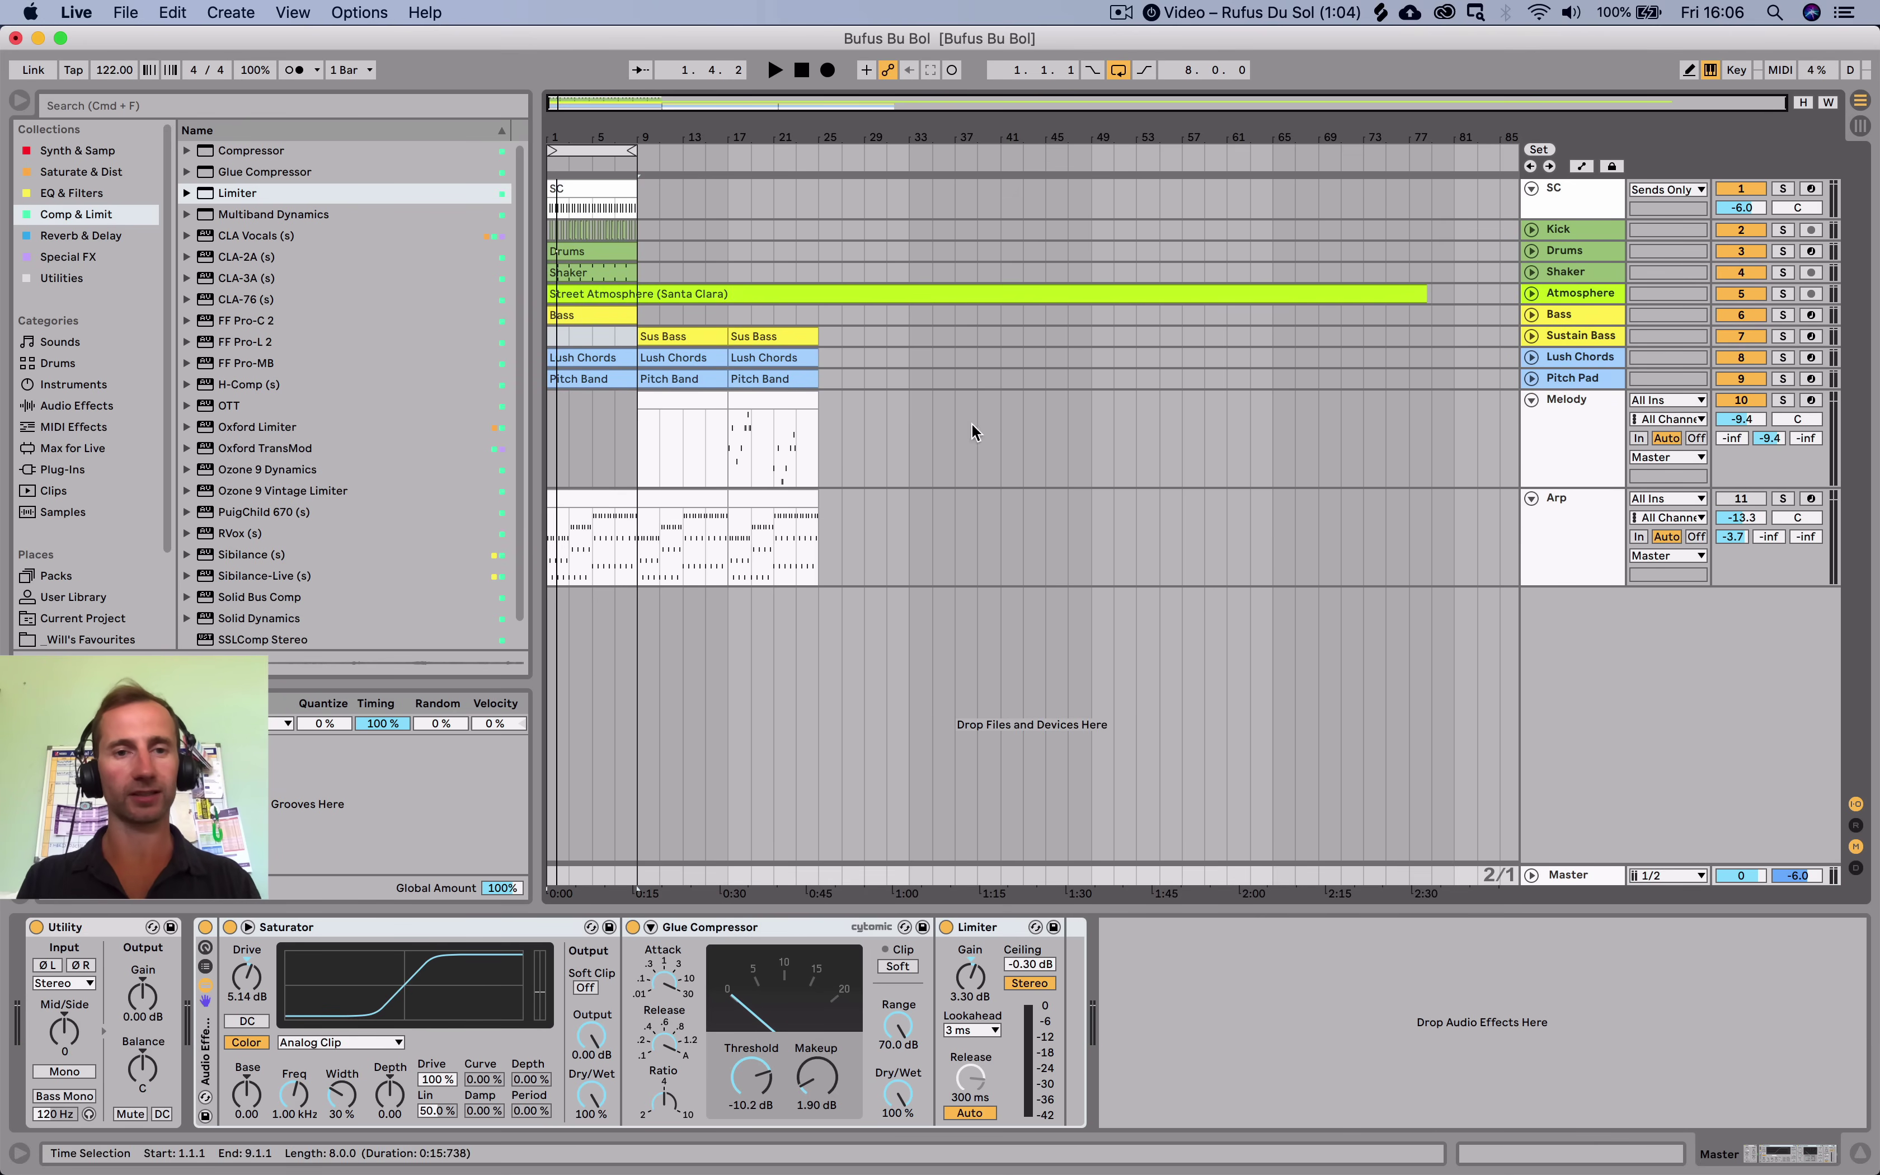
# Copy the Melody clip from bar 17 to bar 1 and play the loop from the start.
pyautogui.moveTo(784, 416); pyautogui.dragTo(605, 400)
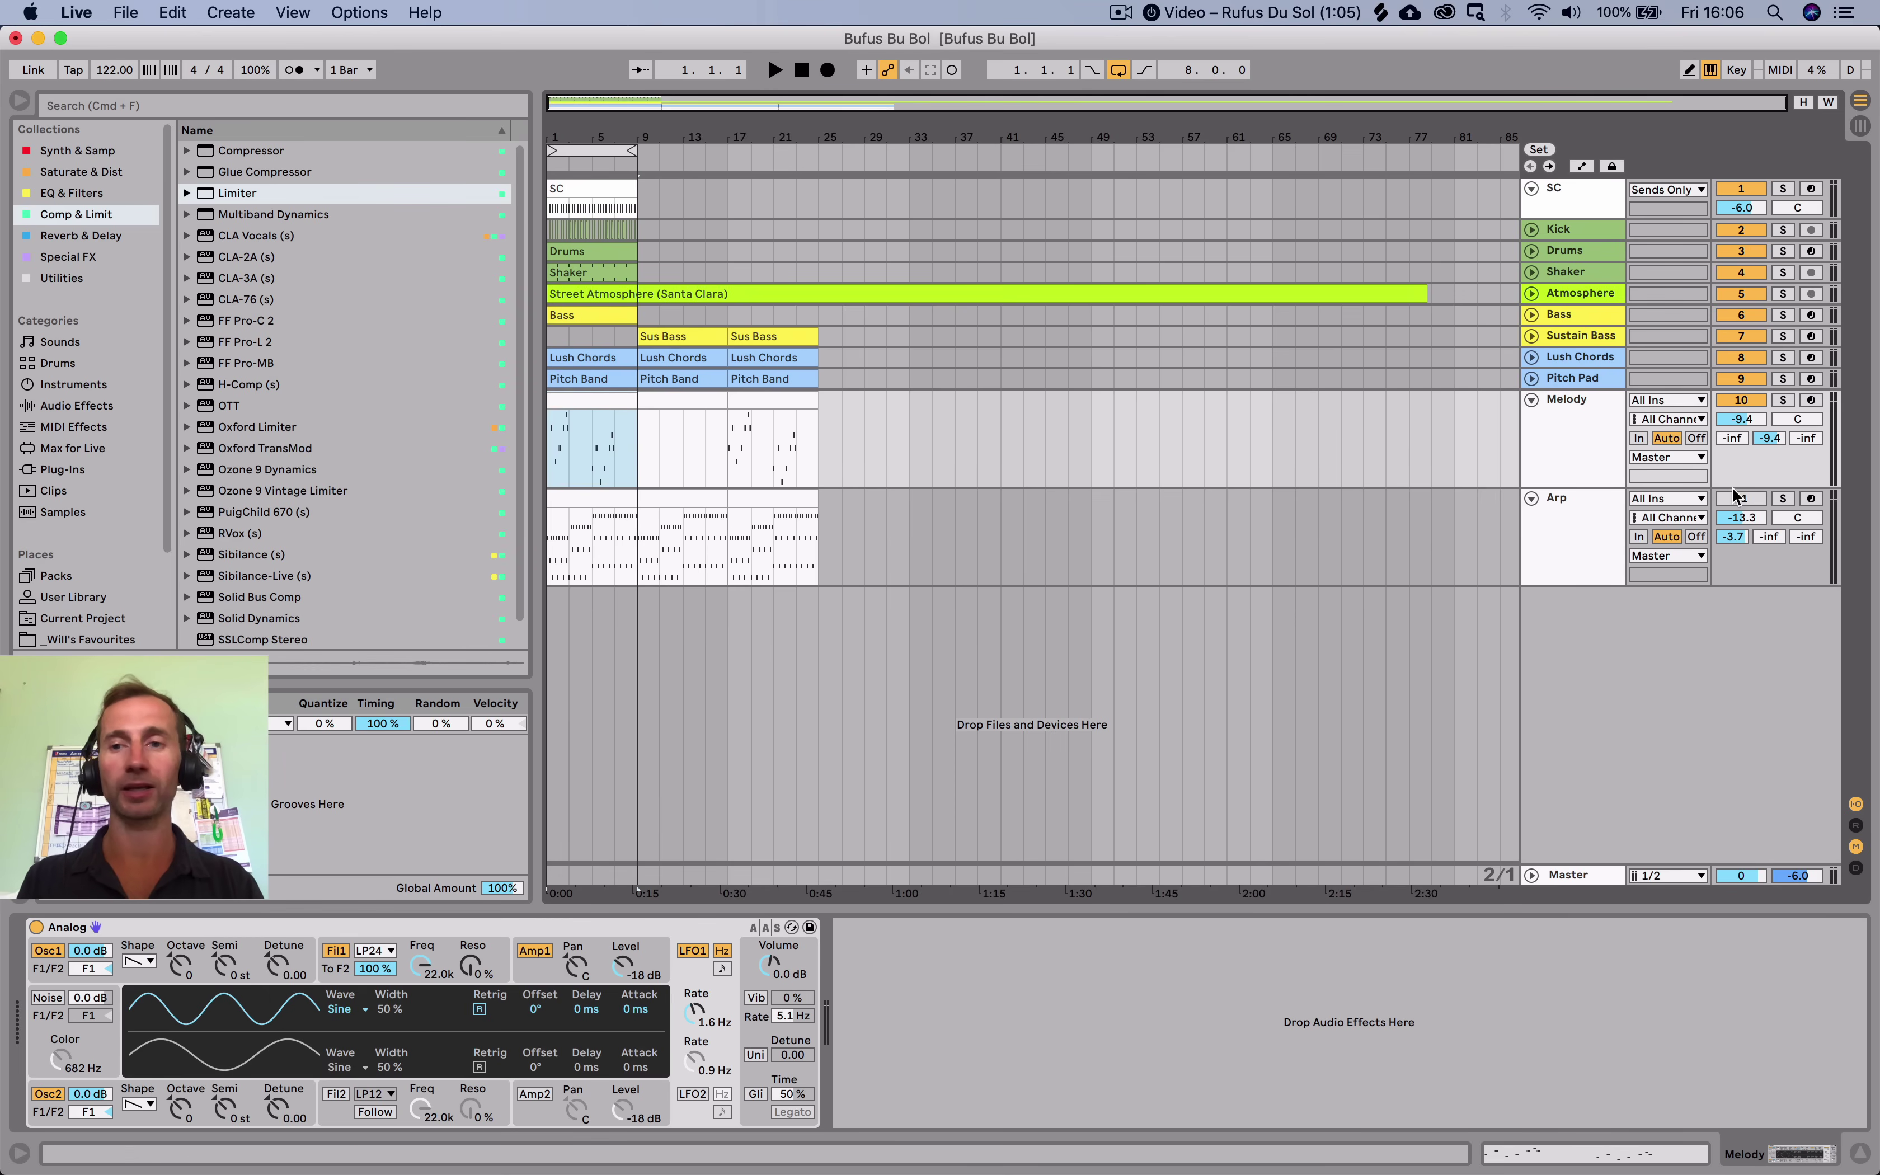
pyautogui.press('space')
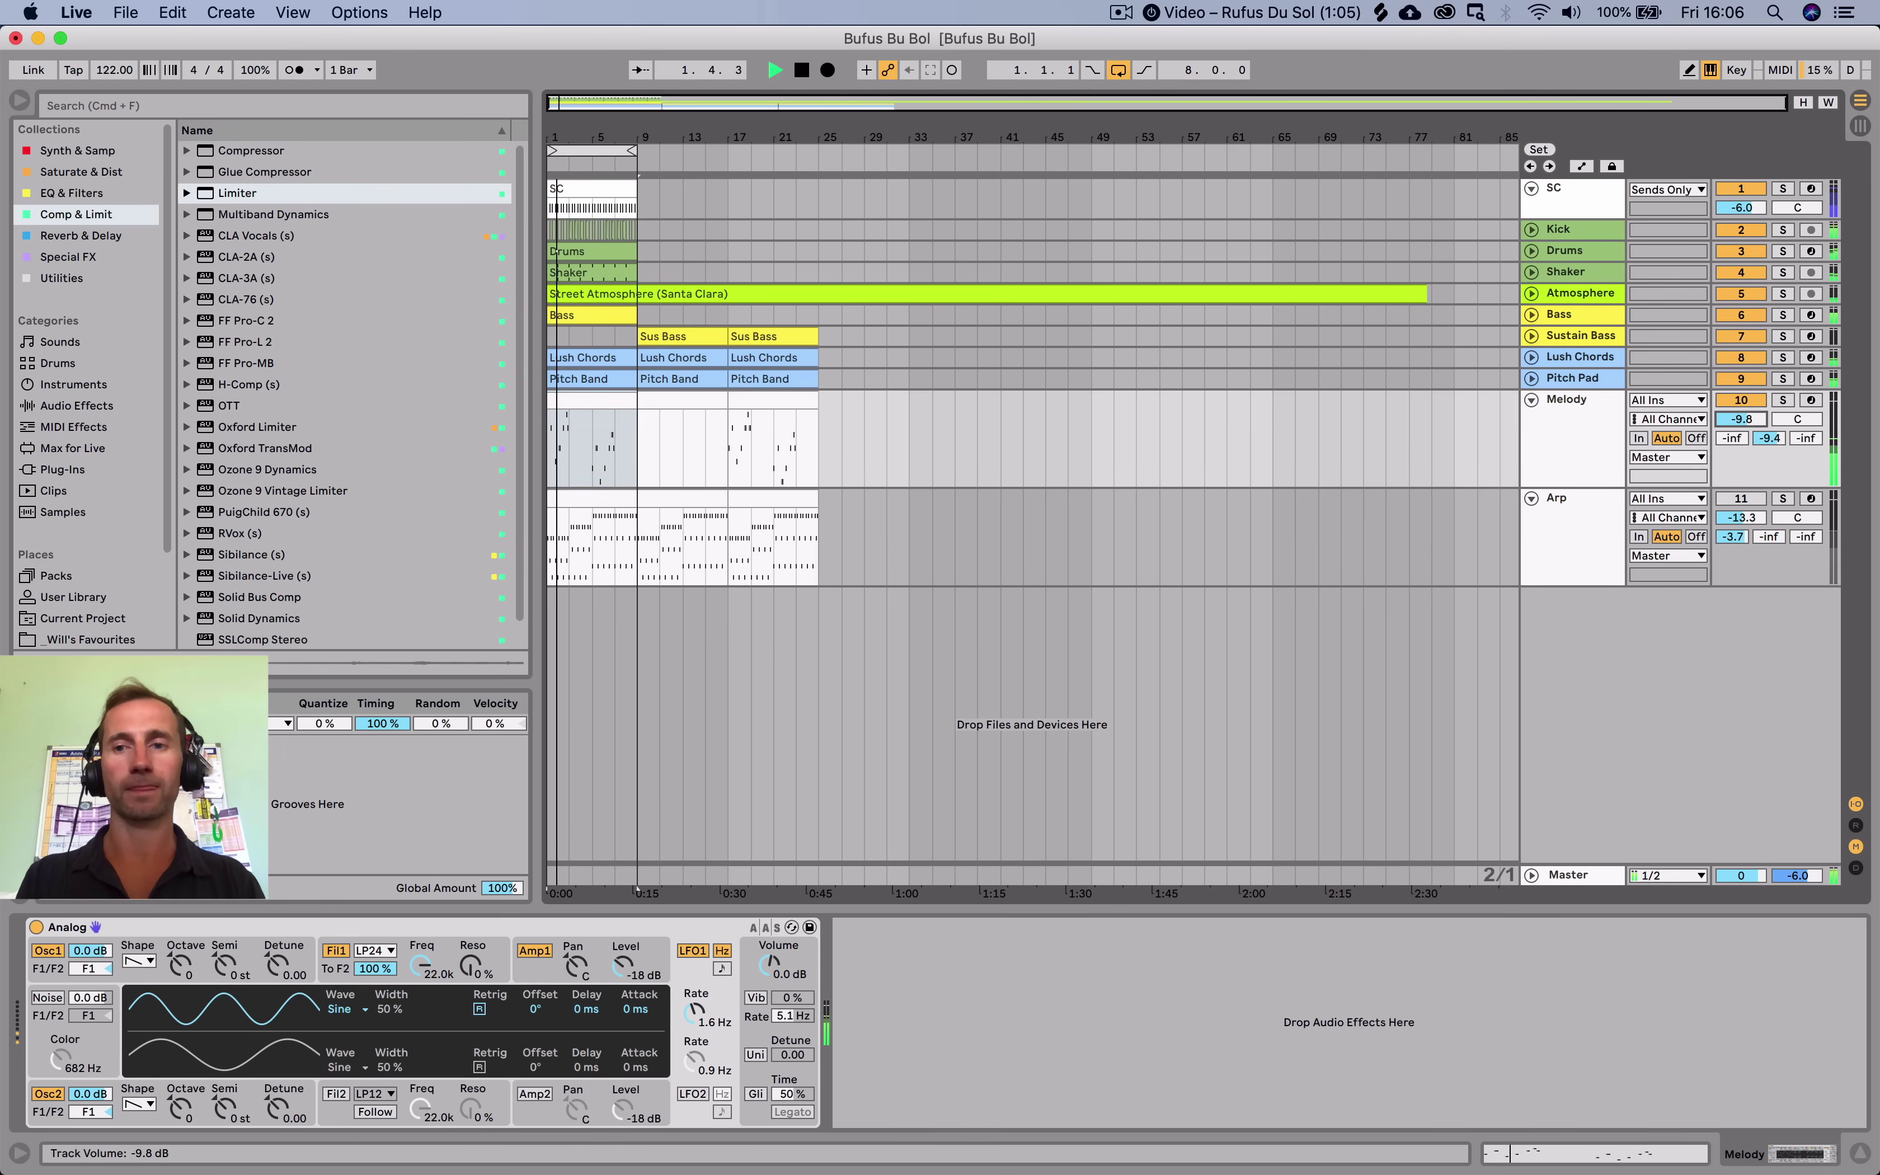